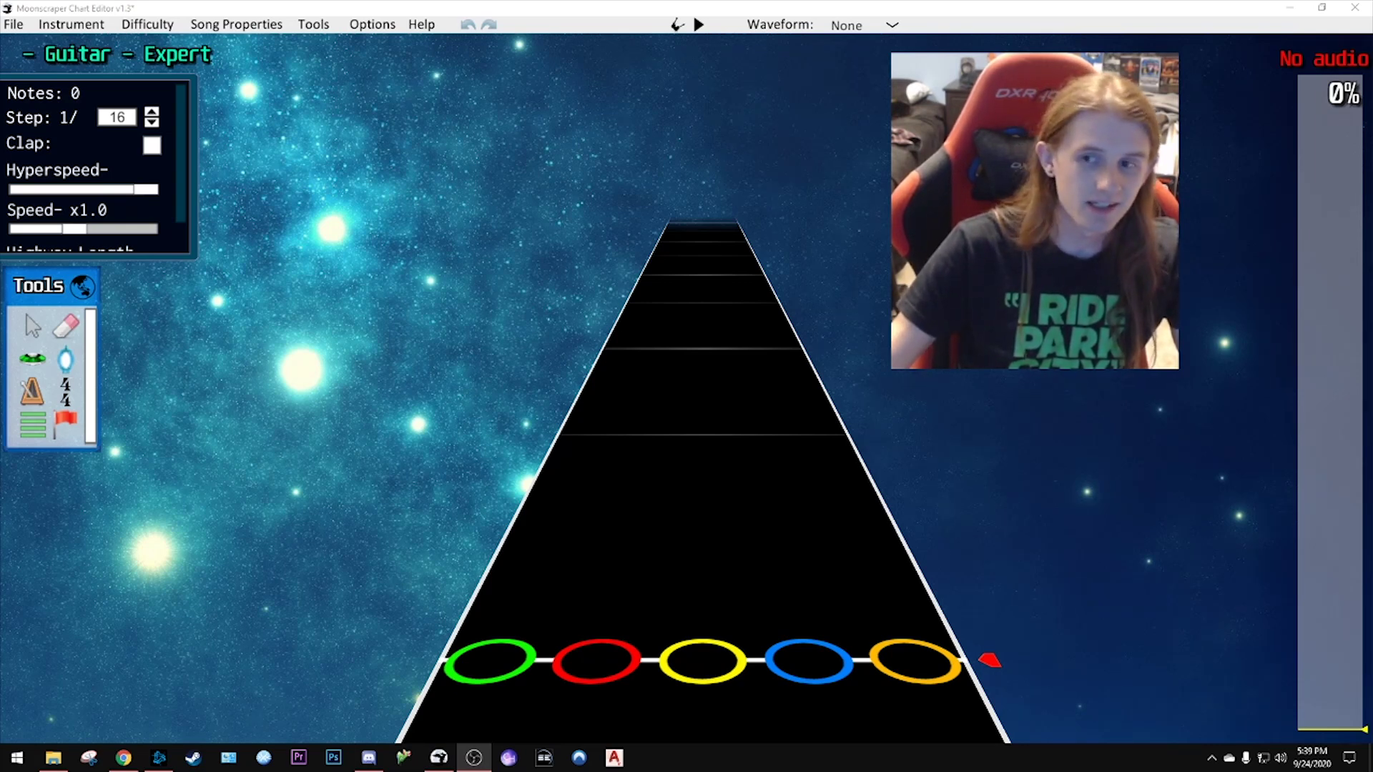
- Load Song.mp3 from the Diluvium folder as the song audio of a new chart
{"action": "left_click", "coordinate": [881, 257]}
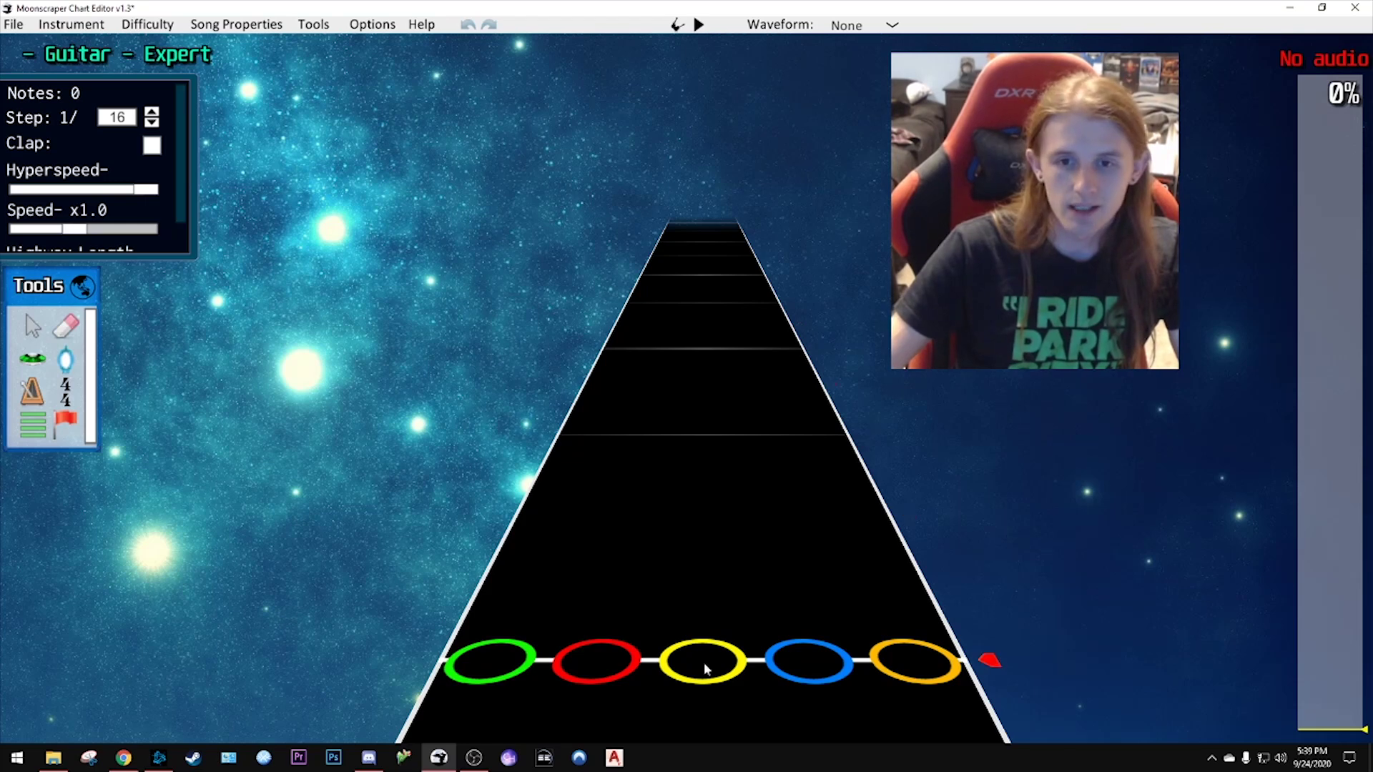
{"action": "left_click", "coordinate": [13, 23]}
{"action": "left_click", "coordinate": [28, 41]}
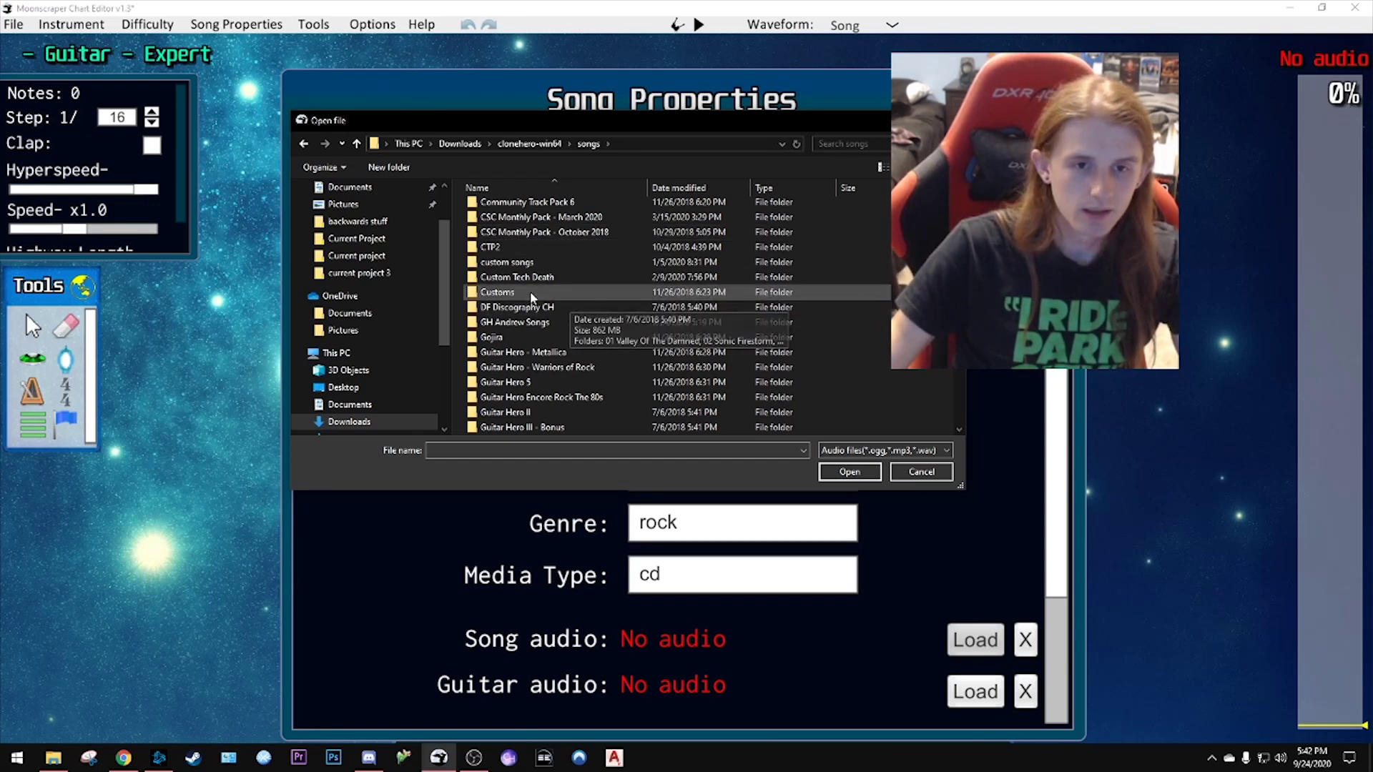
{"action": "double_click", "coordinate": [529, 322]}
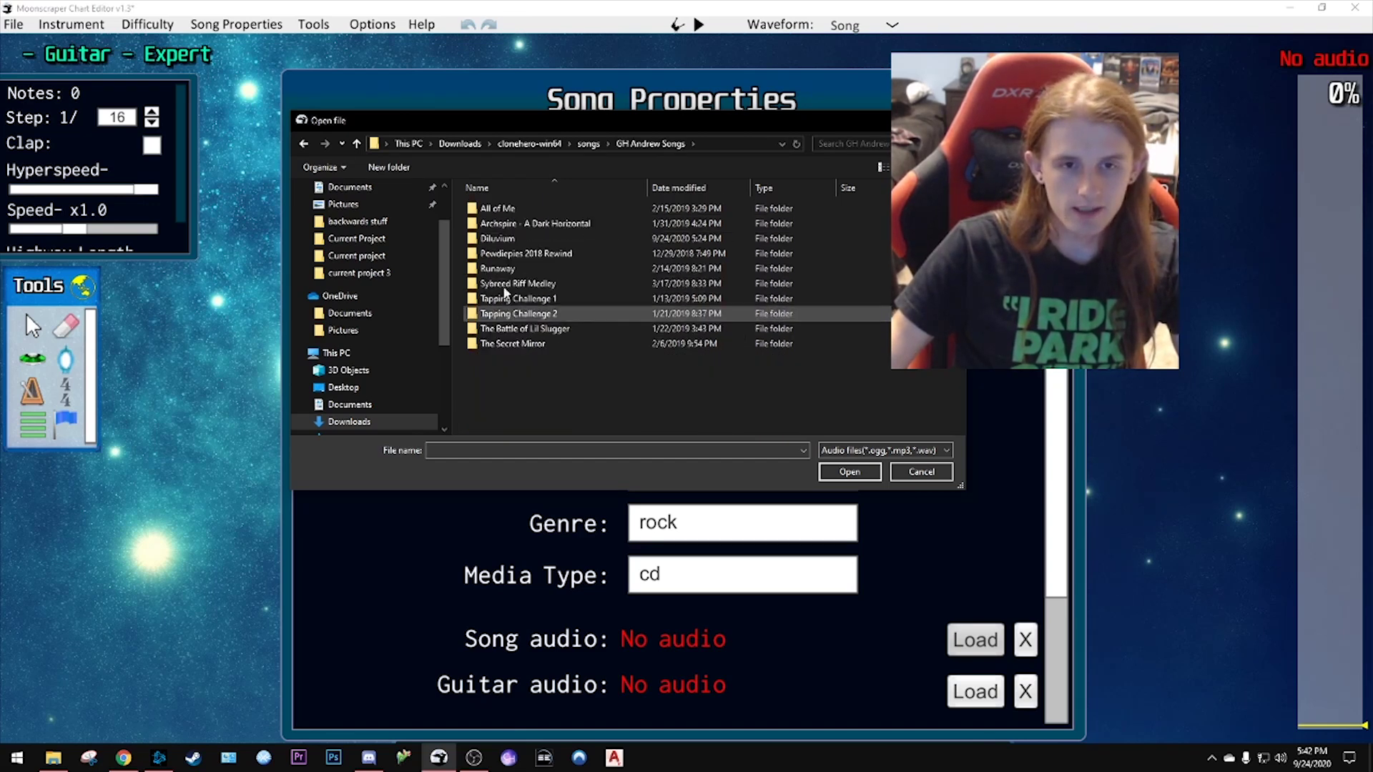
{"action": "double_click", "coordinate": [539, 242]}
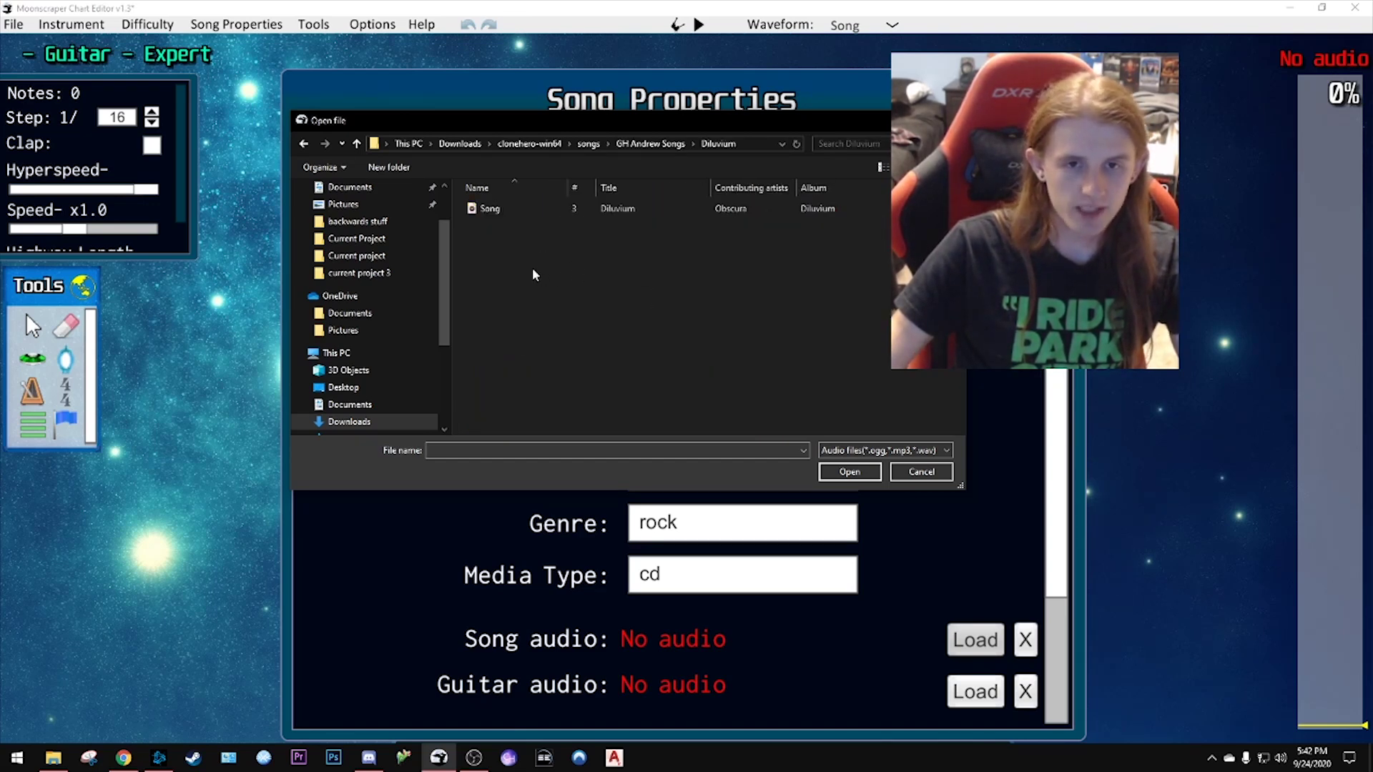
{"action": "double_click", "coordinate": [508, 208]}
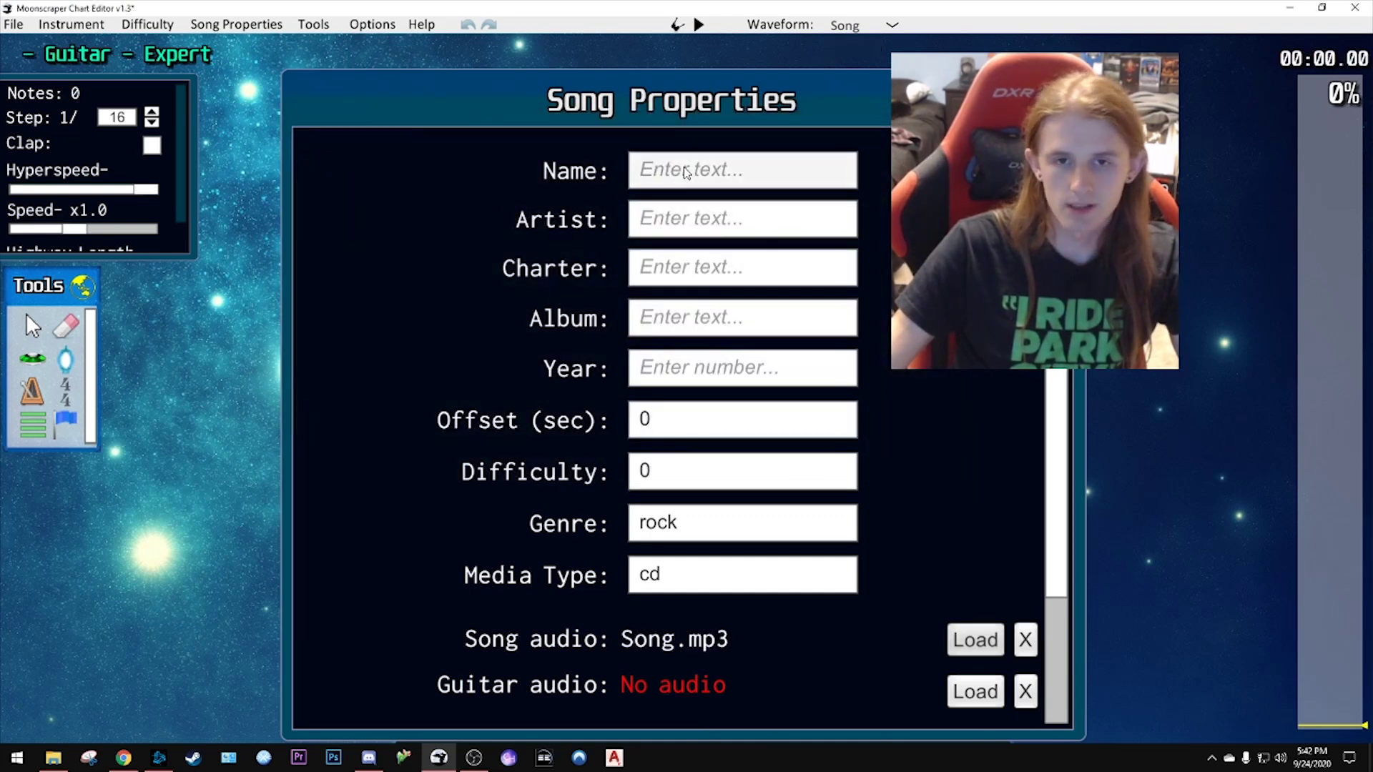
- Fill in the song properties: name and album Diluvium, artist Obscura, charter's name, year 2018, difficulty 5, genre Technical Death Metal
{"action": "left_click", "coordinate": [685, 172]}
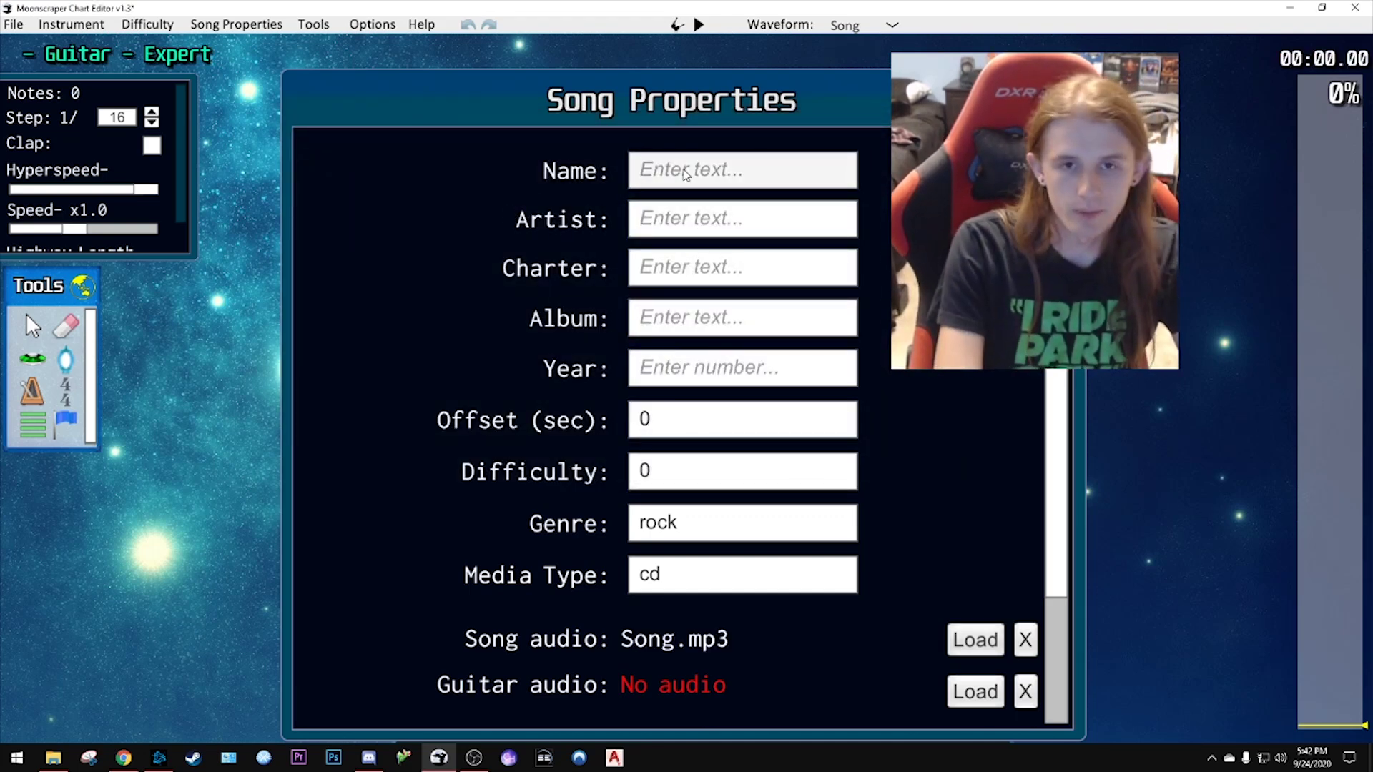
{"action": "type", "text": "Diluvium"}
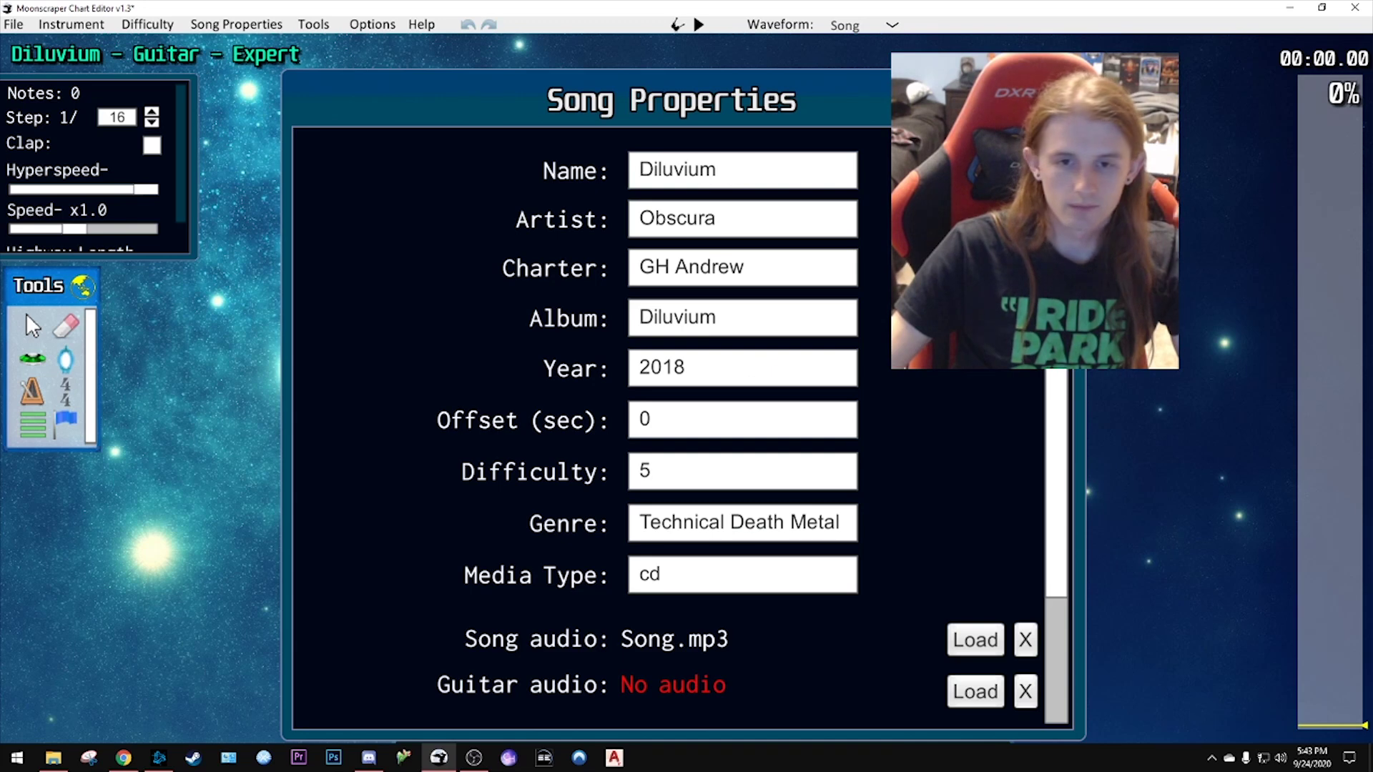
{"action": "scroll", "coordinate": [679, 429], "scroll_direction": "down", "scroll_amount": 3}
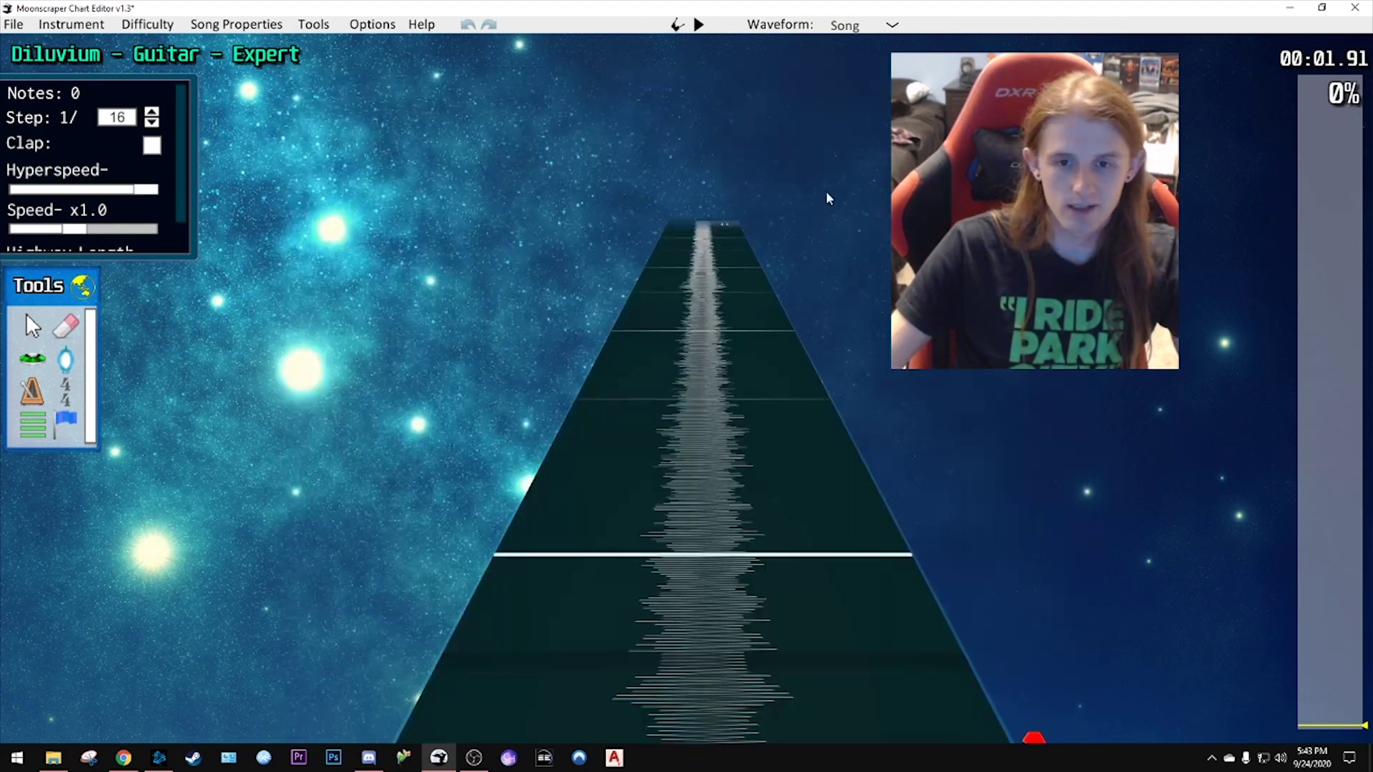
- Return to the start of the chart and examine the opening bars of the Obscura - Diluvium tab on Songsterr in the browser
{"action": "scroll", "coordinate": [733, 379], "scroll_direction": "down", "scroll_amount": 10}
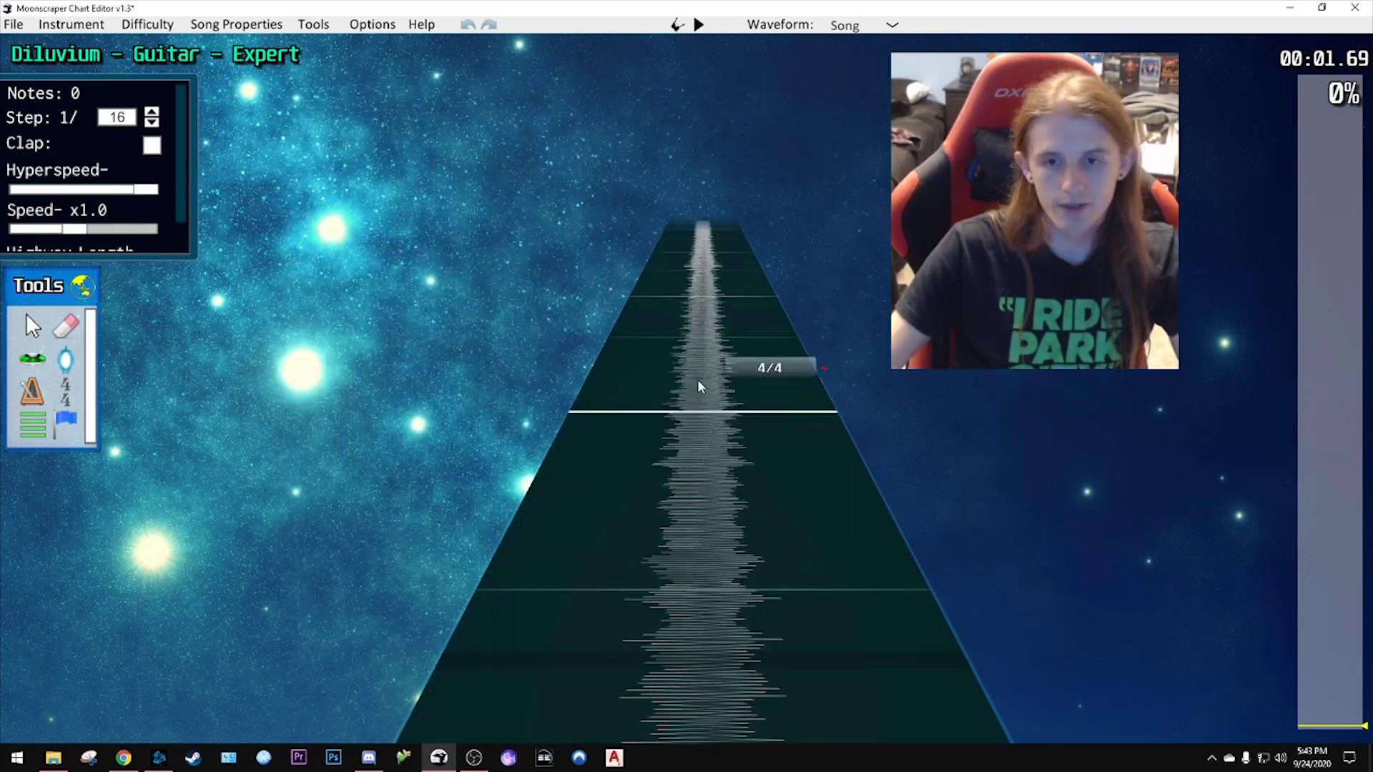
{"action": "scroll", "coordinate": [729, 376], "scroll_direction": "down", "scroll_amount": 3}
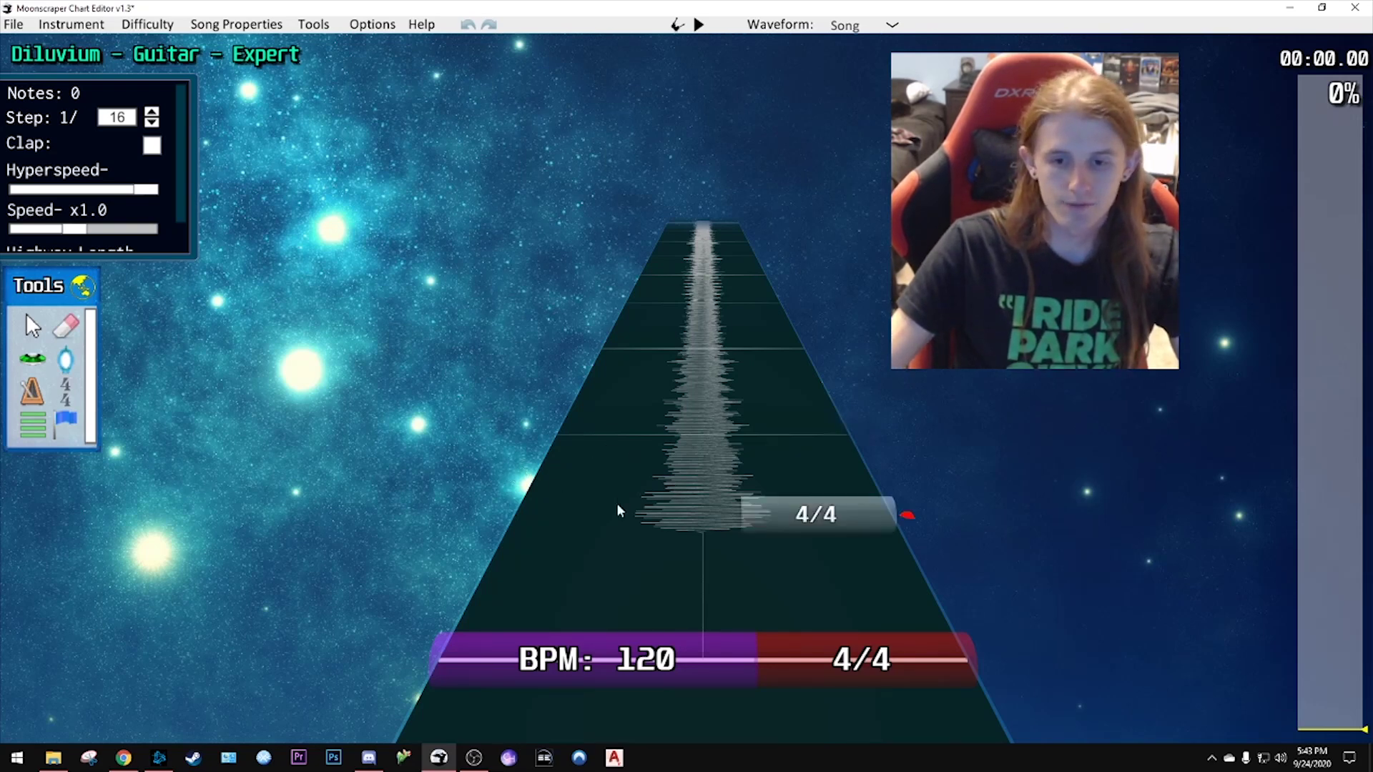
{"action": "left_click", "coordinate": [124, 757]}
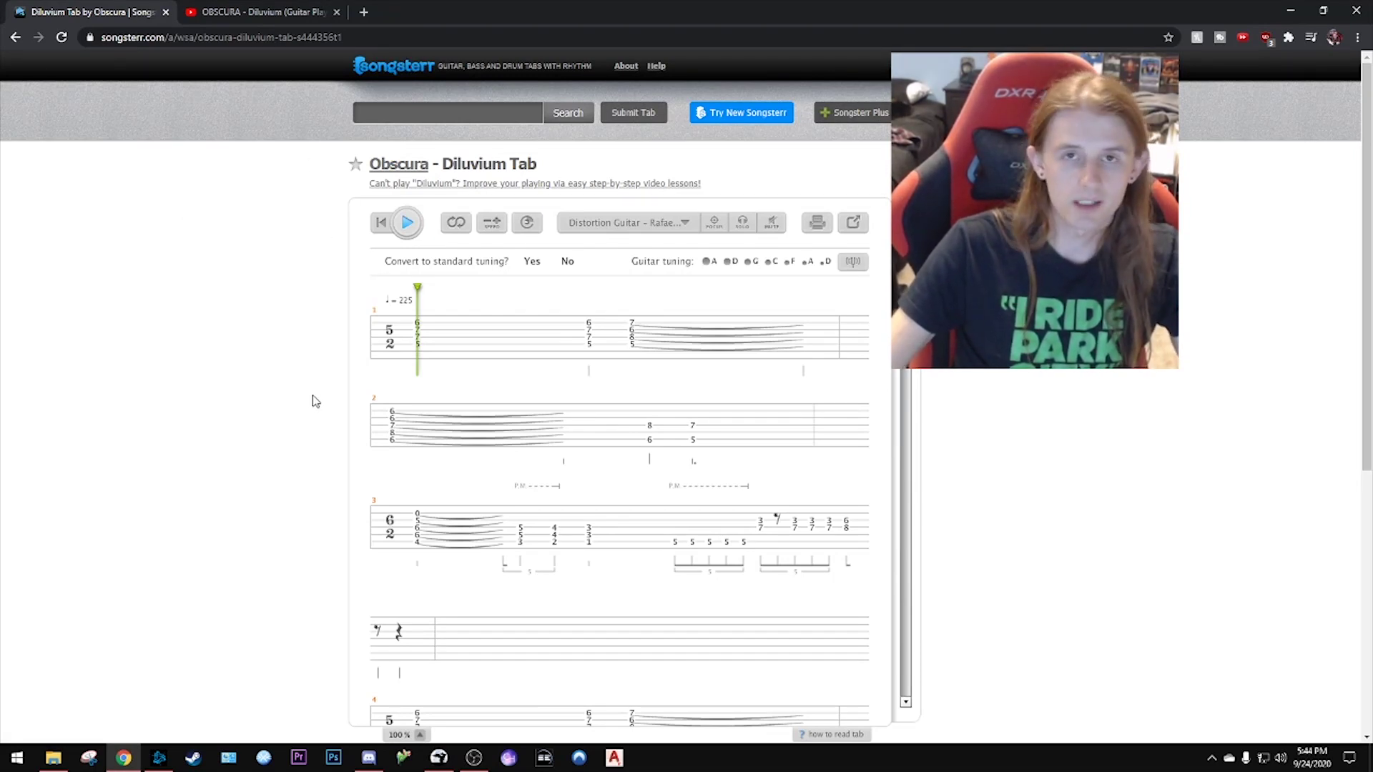
{"action": "scroll", "coordinate": [469, 407], "scroll_direction": "down", "scroll_amount": 6}
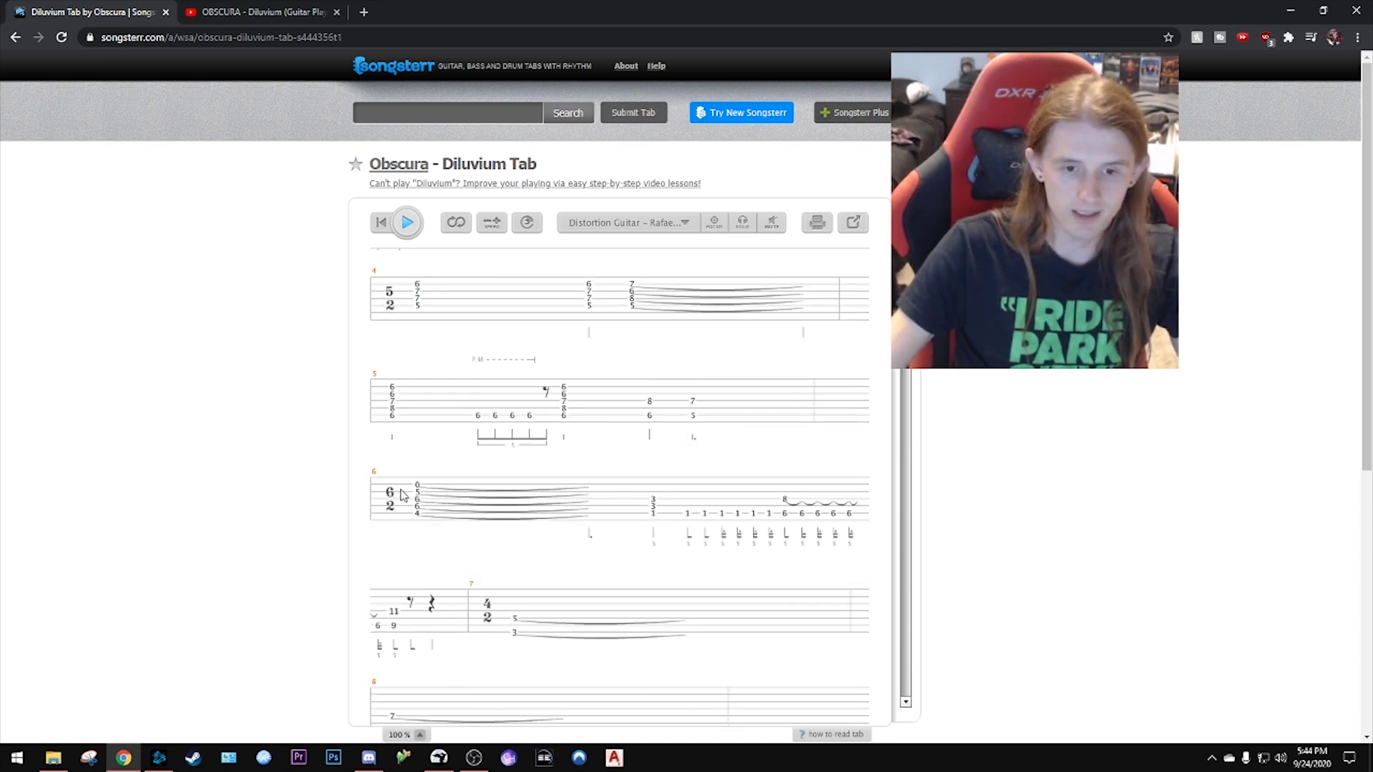
{"action": "scroll", "coordinate": [400, 497], "scroll_direction": "down", "scroll_amount": 4}
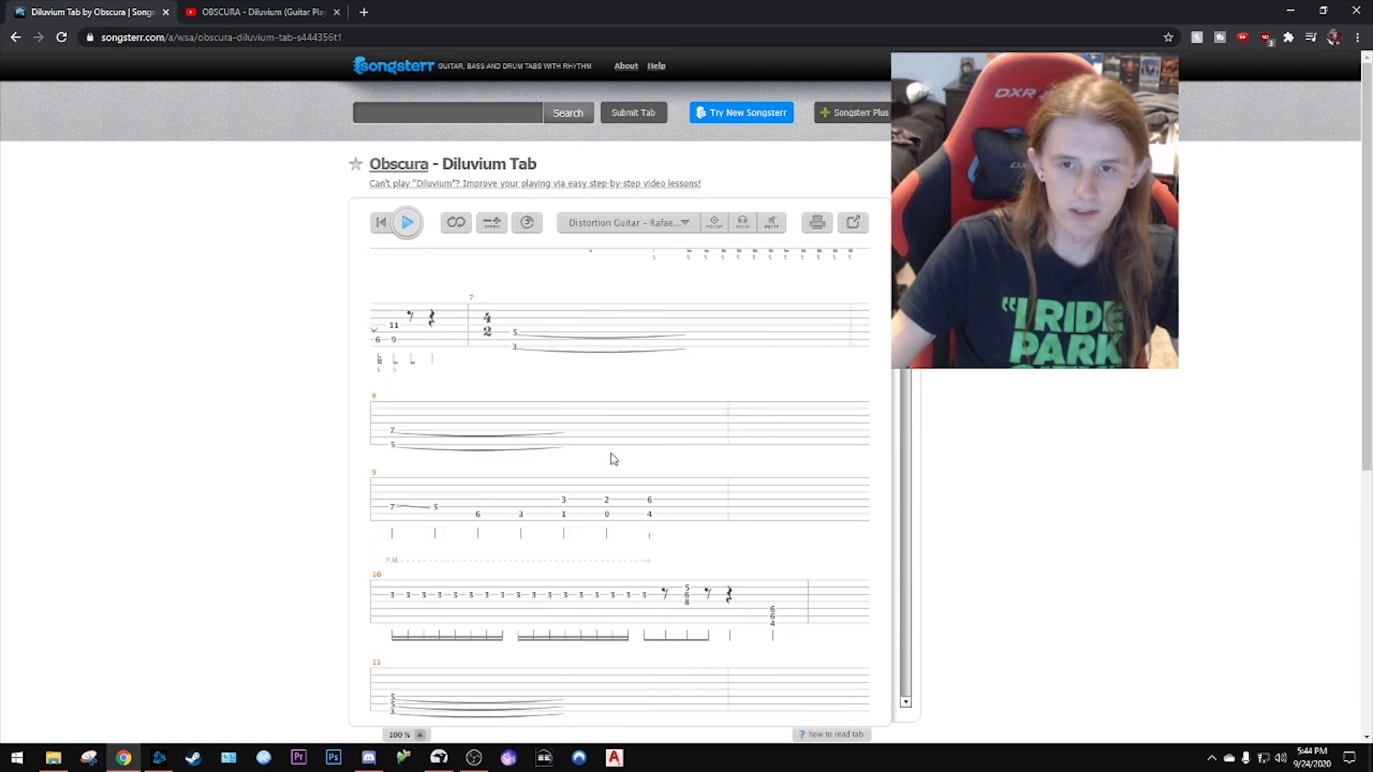
{"action": "scroll", "coordinate": [612, 454], "scroll_direction": "up", "scroll_amount": 10}
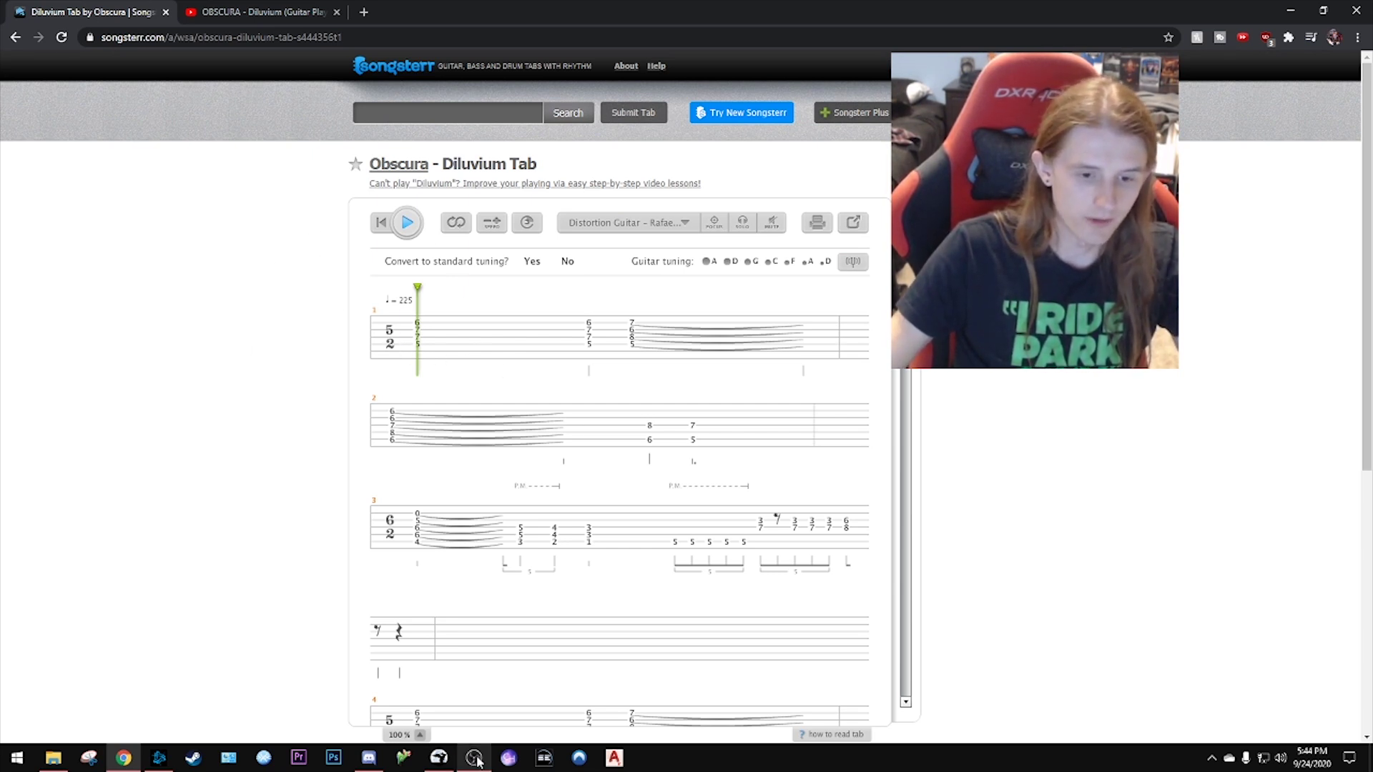
- Switch back to Moonscraper and place a 5/2 time signature at position 48, where the waveform begins
{"action": "left_click", "coordinate": [439, 757]}
{"action": "key", "text": "space"}
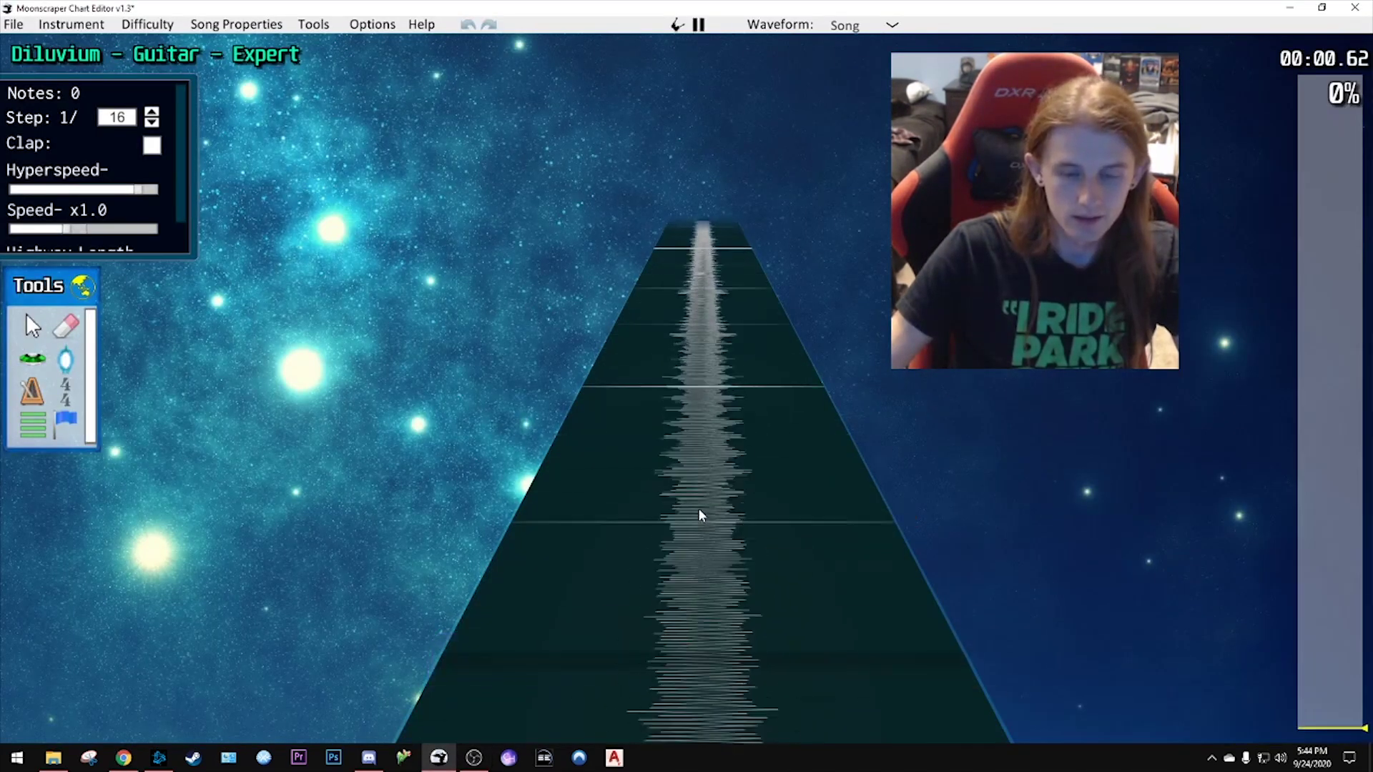
{"action": "key", "text": "space"}
{"action": "left_click", "coordinate": [774, 530]}
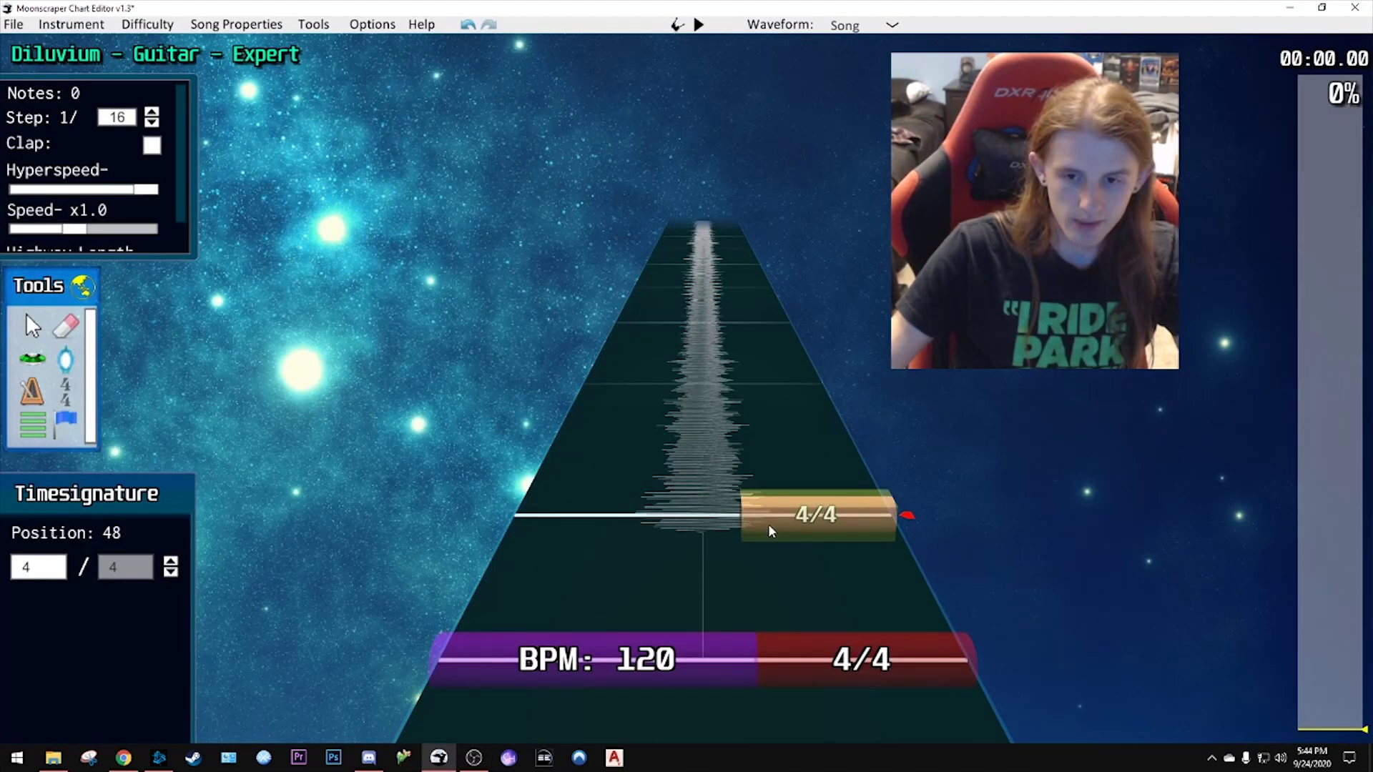
{"action": "left_click", "coordinate": [37, 572]}
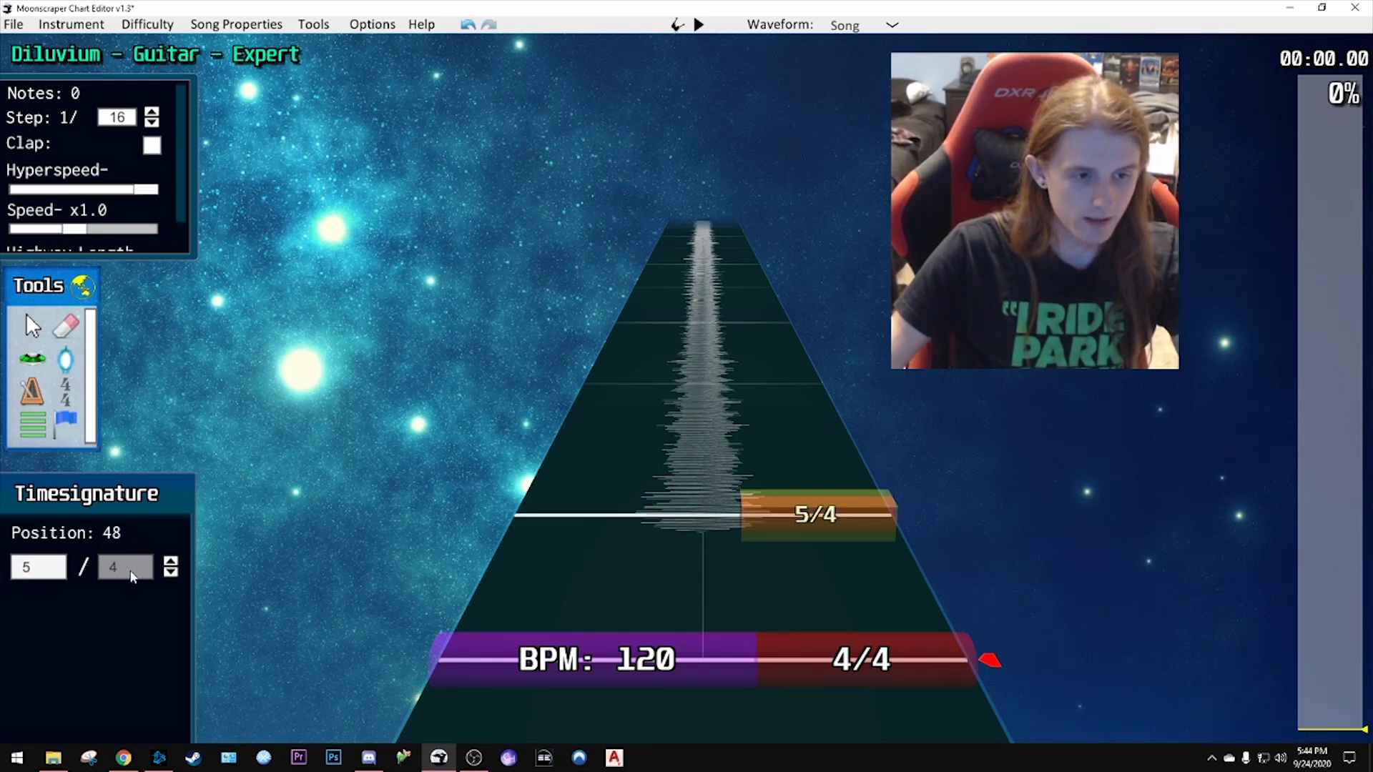
{"action": "left_click", "coordinate": [170, 573]}
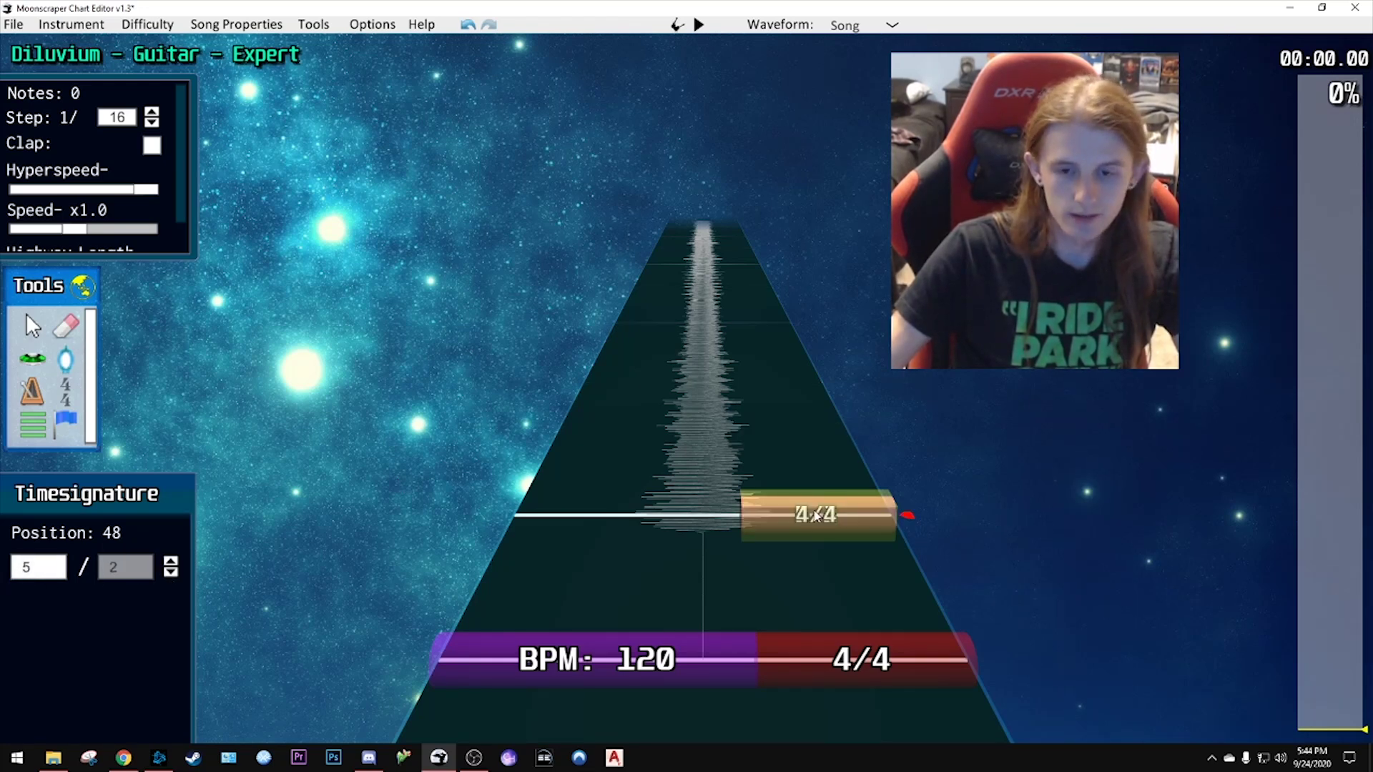
- Play the song's opening at speed x1 to compare the beat lines with the waveform, returning to the start of the song
{"action": "key", "text": "space"}
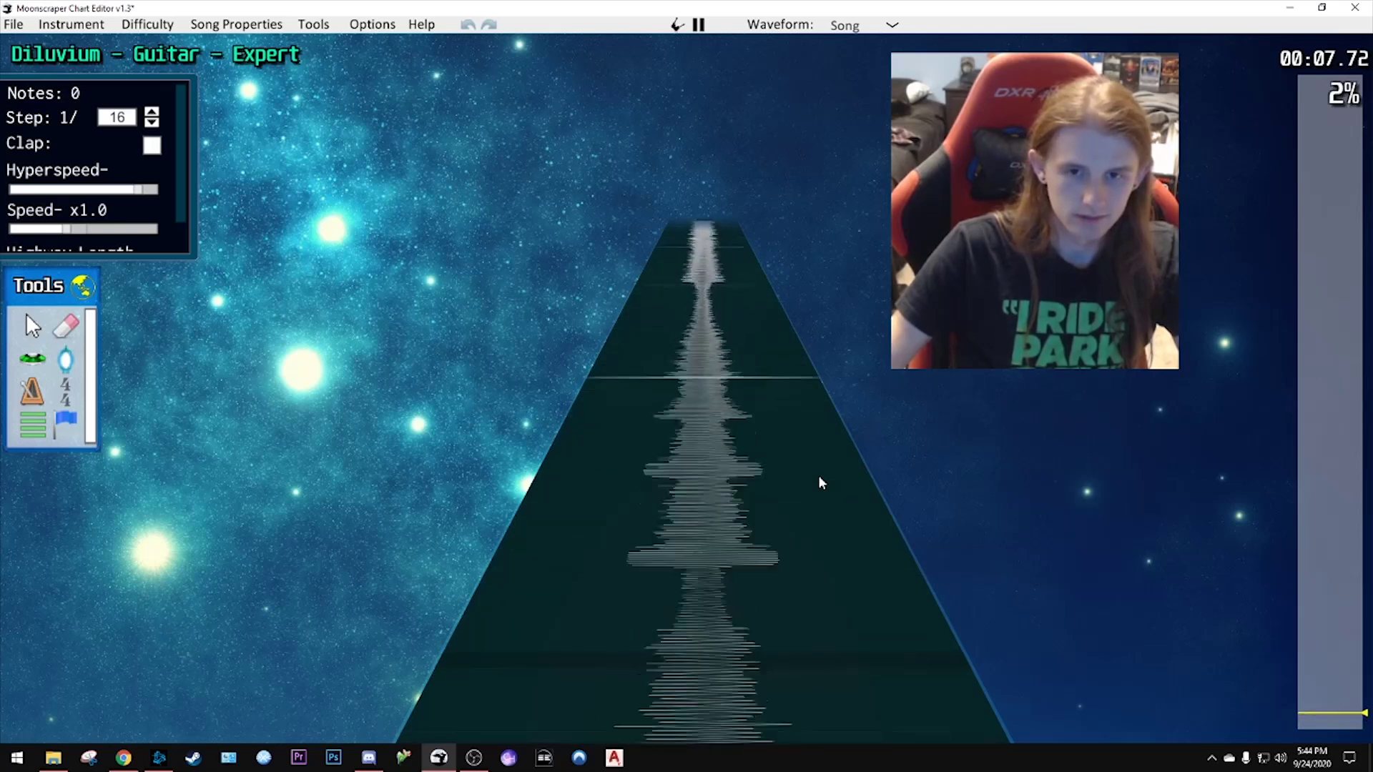
{"action": "key", "text": "space"}
{"action": "left_click", "coordinate": [769, 458]}
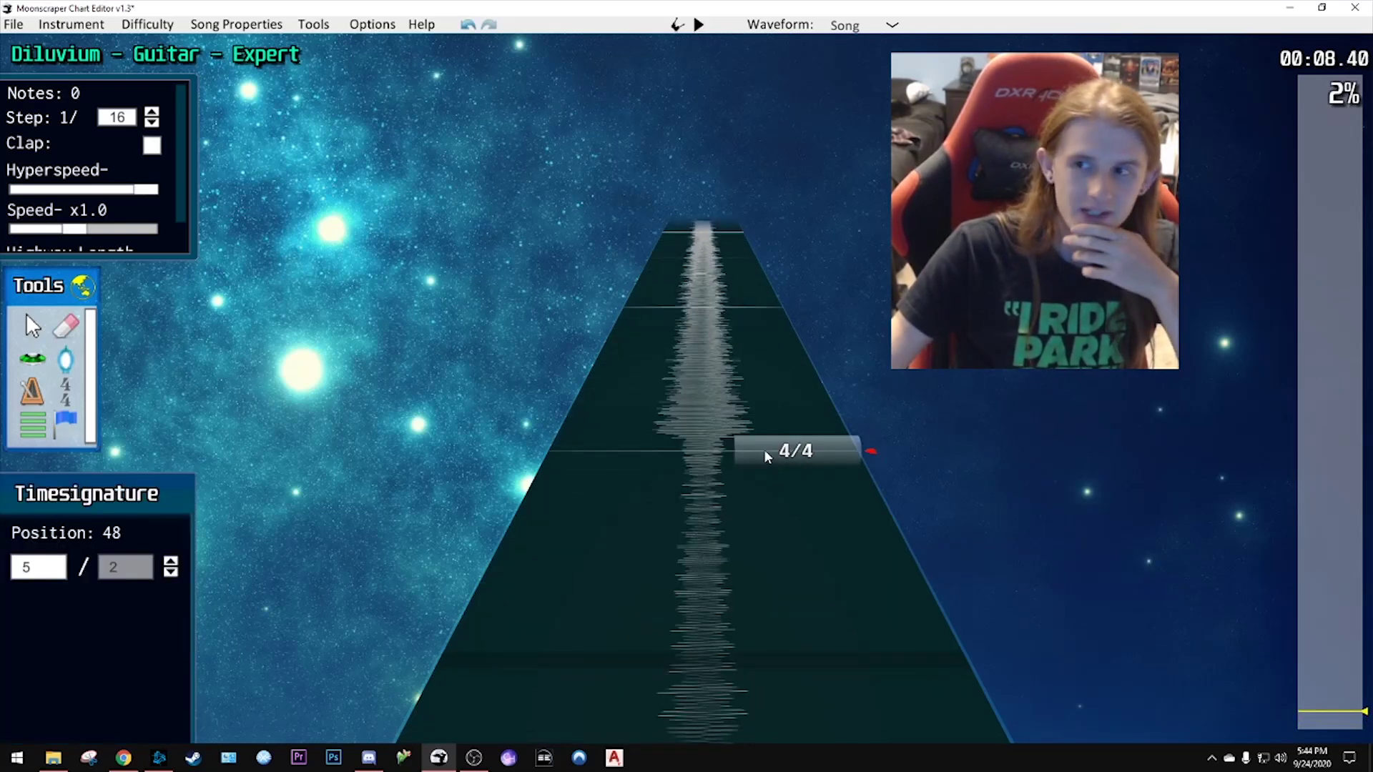
{"action": "left_click_drag", "start_coordinate": [1328, 711], "coordinate": [1318, 738]}
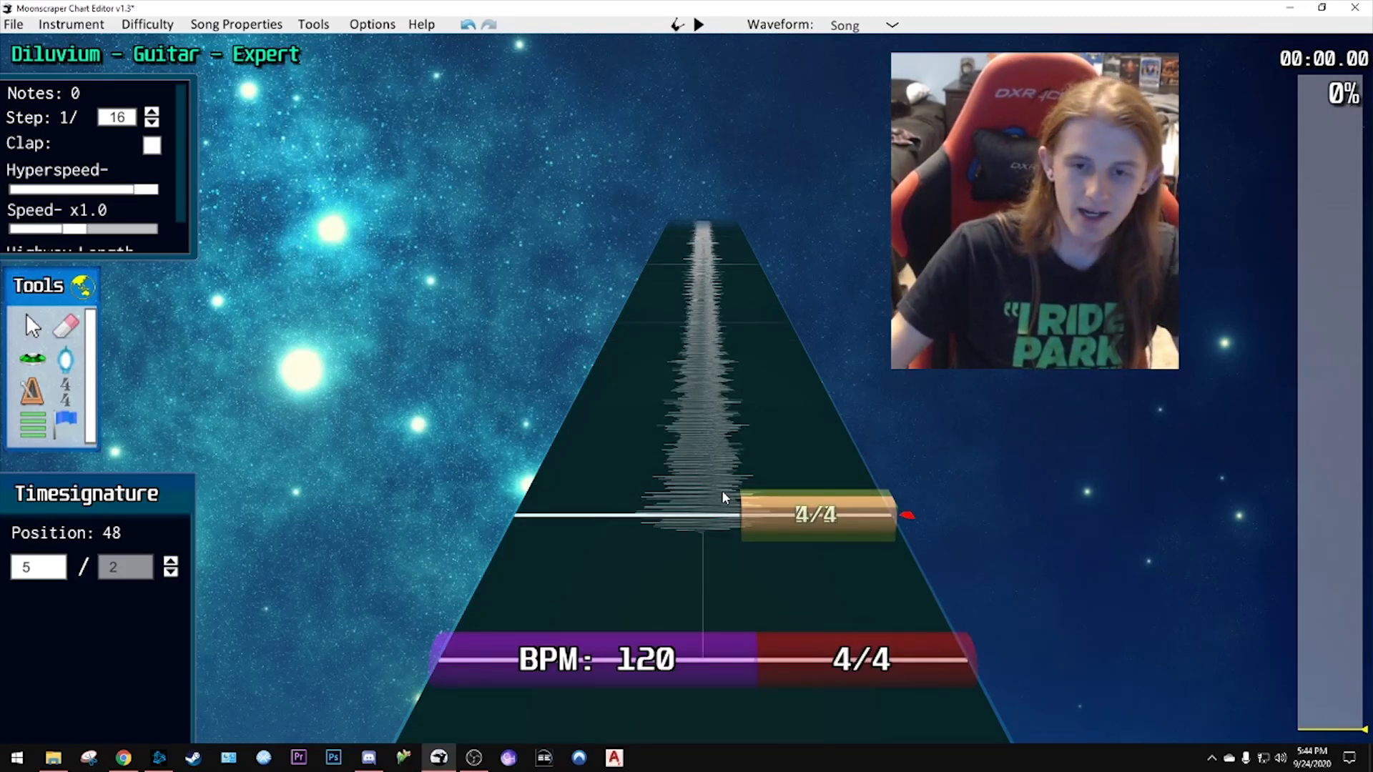
{"action": "scroll", "coordinate": [770, 499], "scroll_direction": "up", "scroll_amount": 3}
{"action": "scroll", "coordinate": [764, 489], "scroll_direction": "down", "scroll_amount": 3}
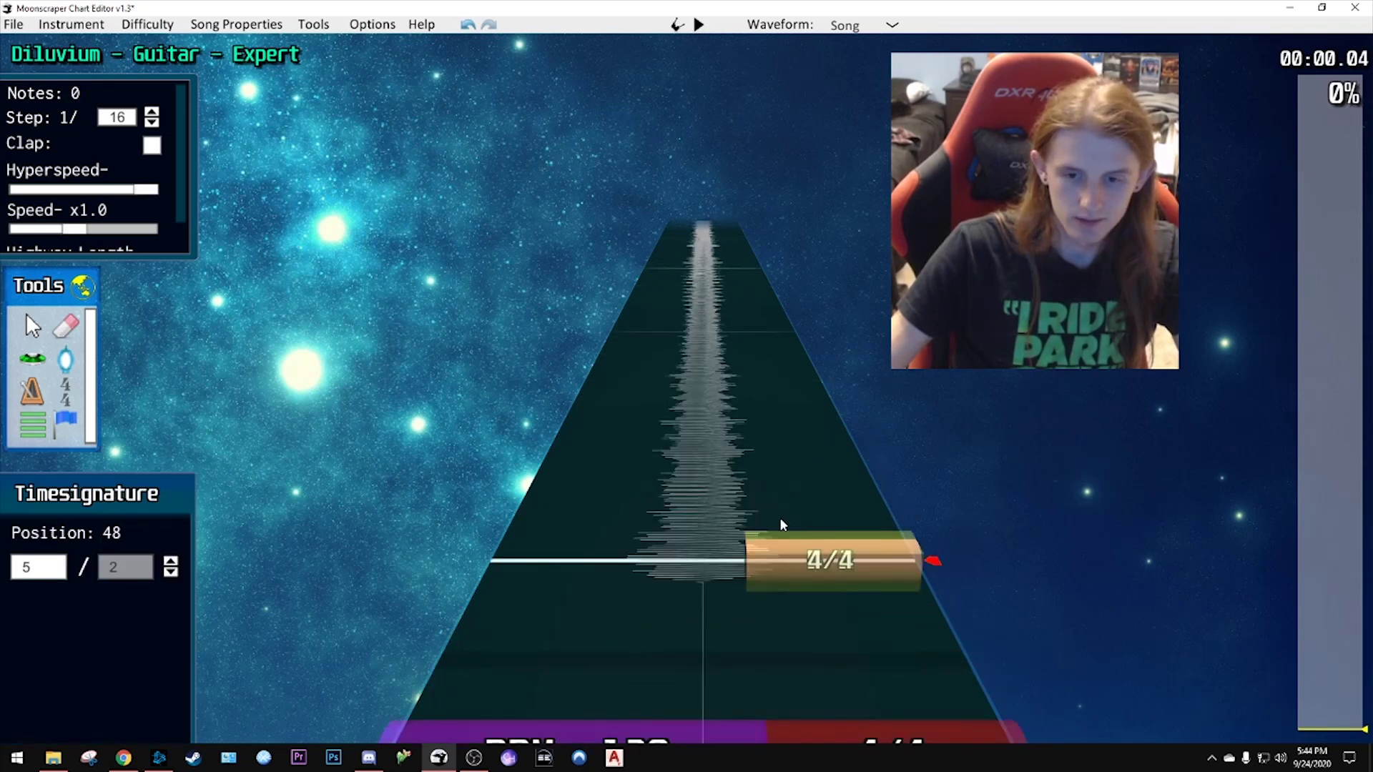
{"action": "scroll", "coordinate": [554, 369], "scroll_direction": "down", "scroll_amount": 1}
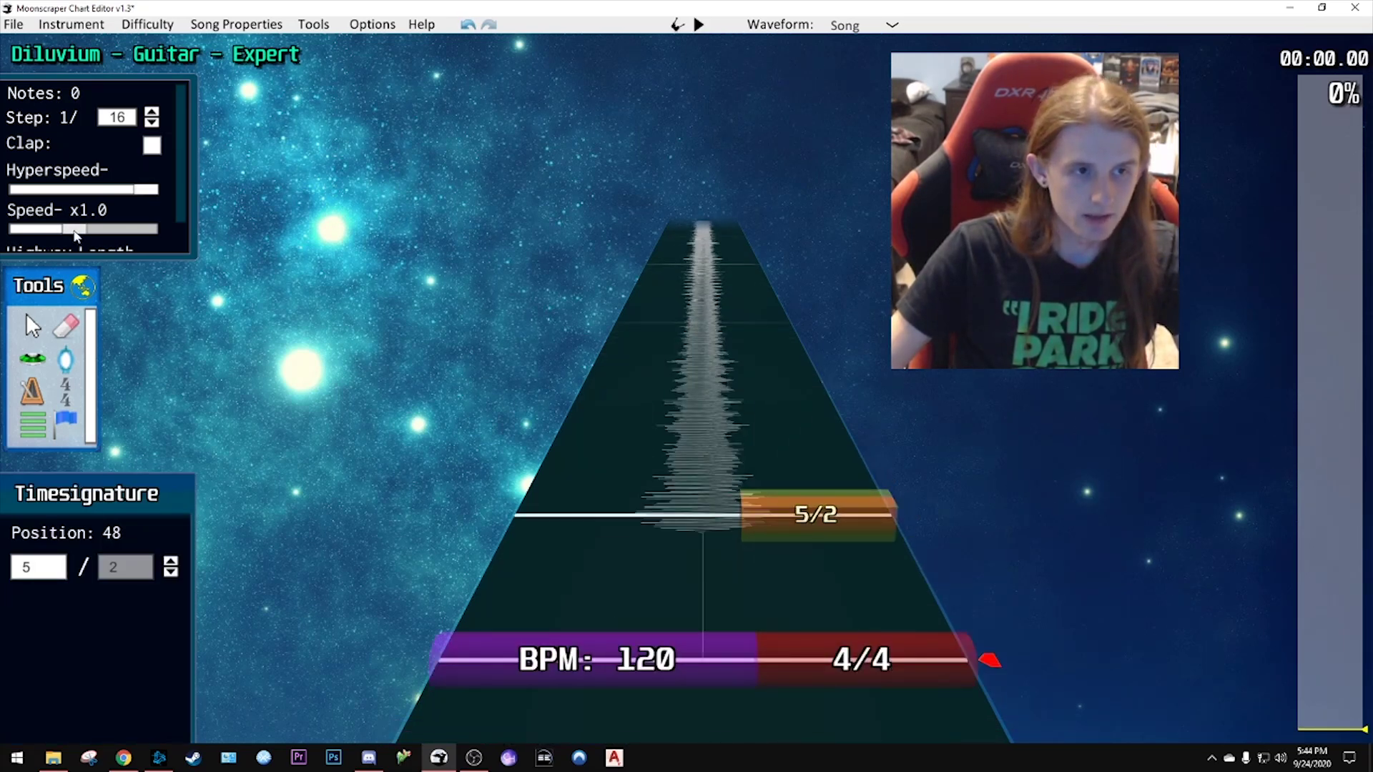
{"action": "mouse_move", "coordinate": [76, 236]}
{"action": "left_mouse_down"}
{"action": "mouse_move", "coordinate": [40, 238]}
{"action": "mouse_move", "coordinate": [76, 235]}
{"action": "left_mouse_up"}
{"action": "key", "text": "space"}
{"action": "key", "text": "space"}
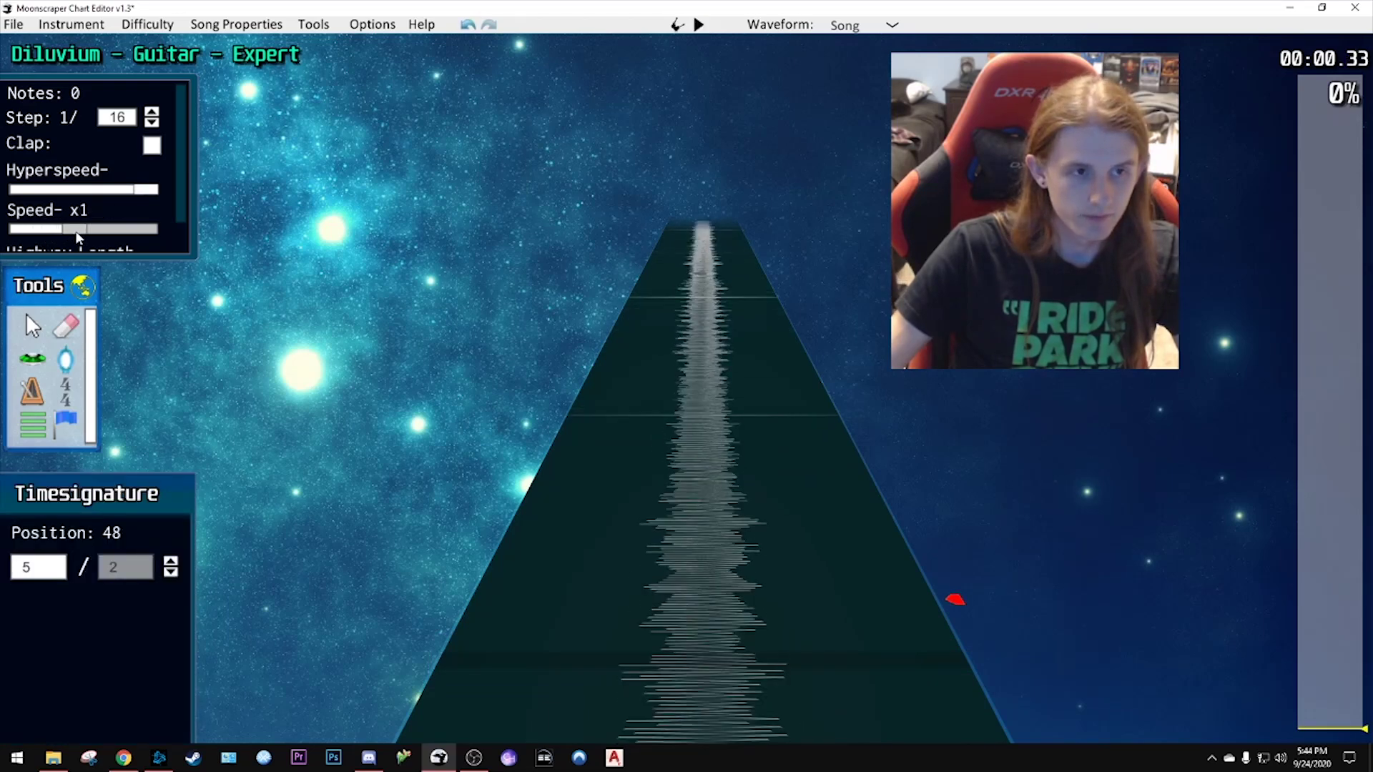
{"action": "scroll", "coordinate": [761, 355], "scroll_direction": "down", "scroll_amount": 3}
{"action": "scroll", "coordinate": [761, 356], "scroll_direction": "down", "scroll_amount": 1}
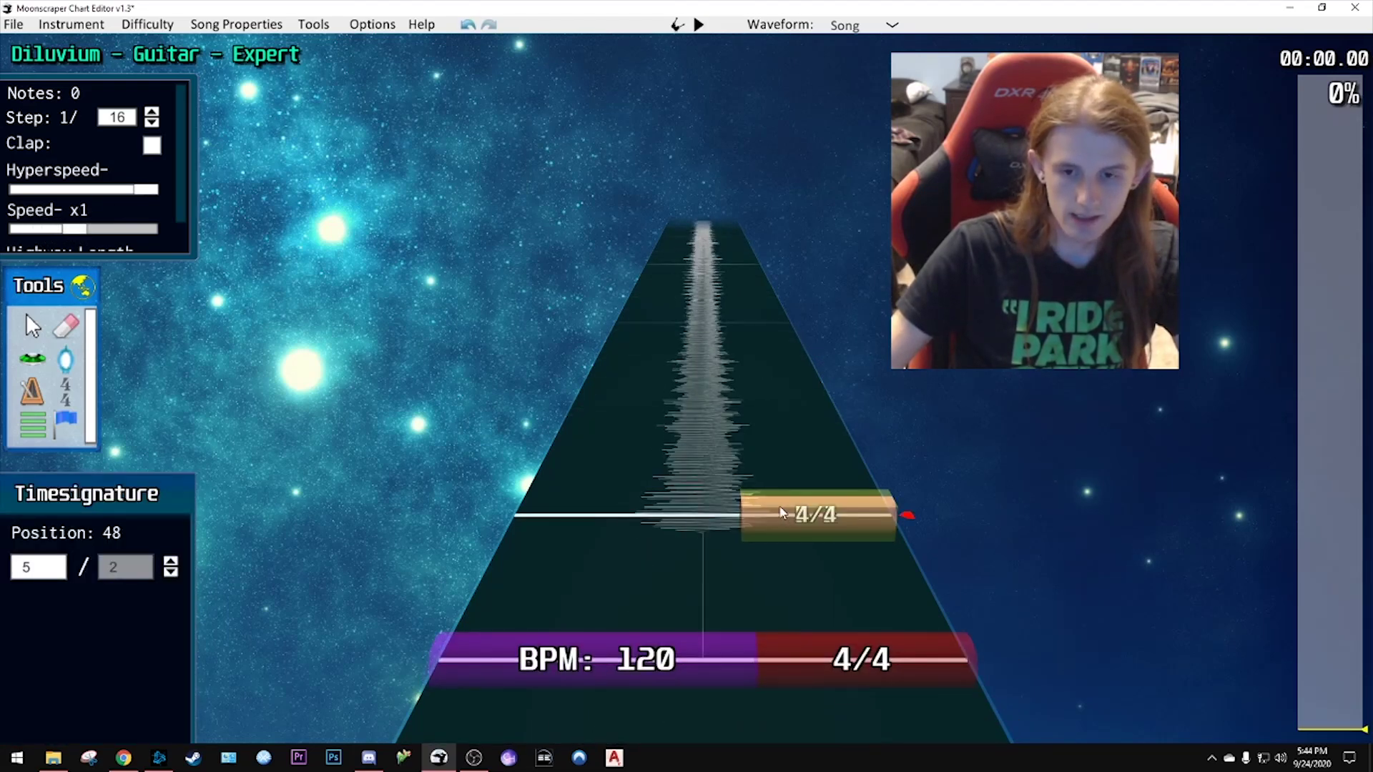
- Move the browser window with the Songsterr tab to another screen and return to the chart in Moonscraper
{"action": "left_click", "coordinate": [124, 758]}
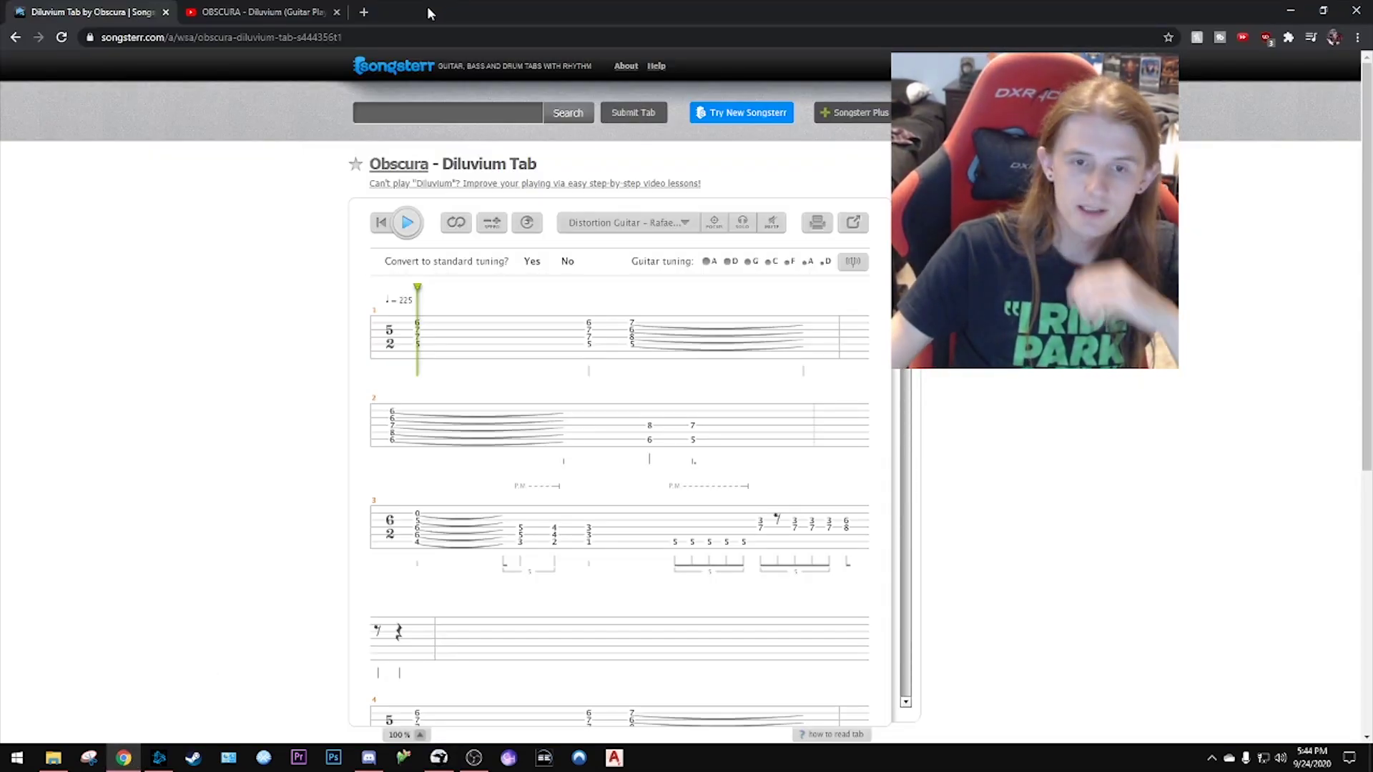
{"action": "left_click_drag", "start_coordinate": [430, 12], "coordinate": [1372, 151]}
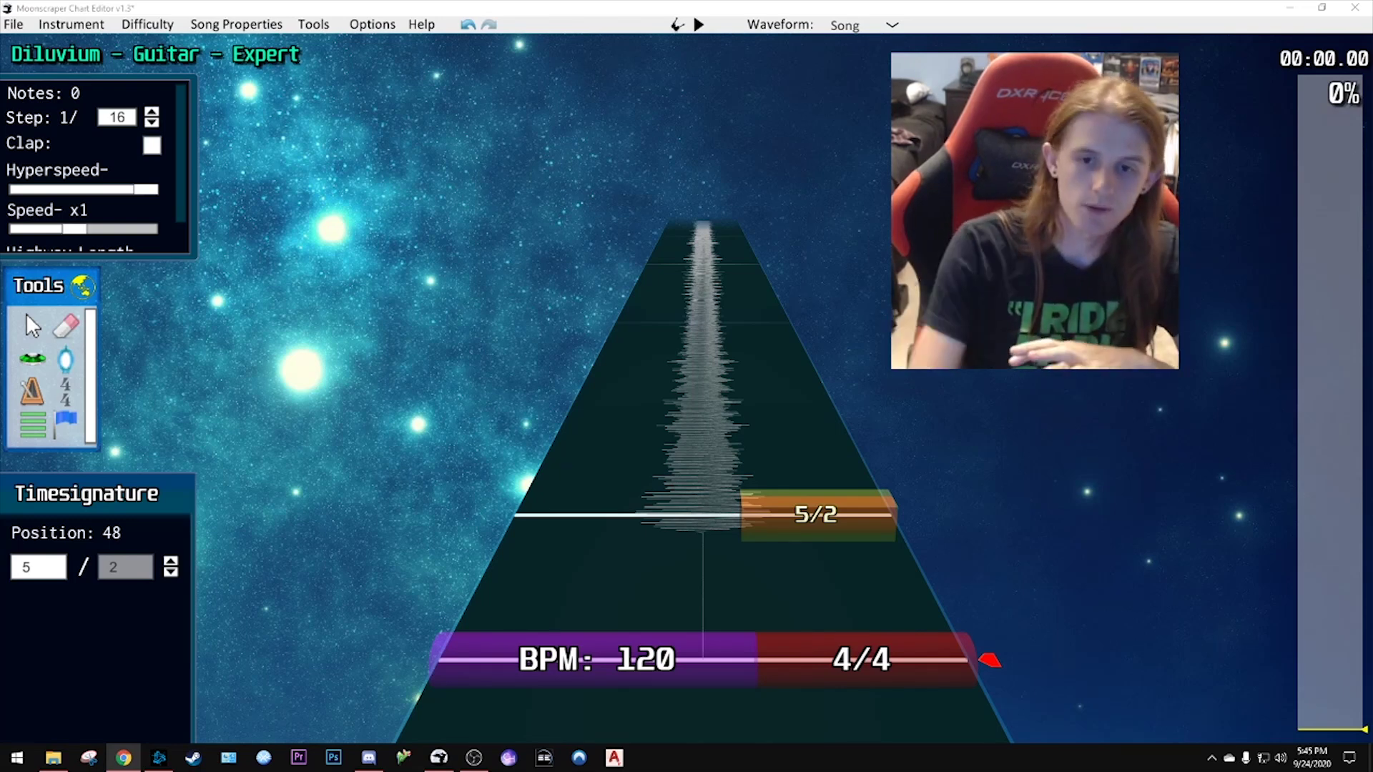
{"action": "left_click", "coordinate": [800, 513]}
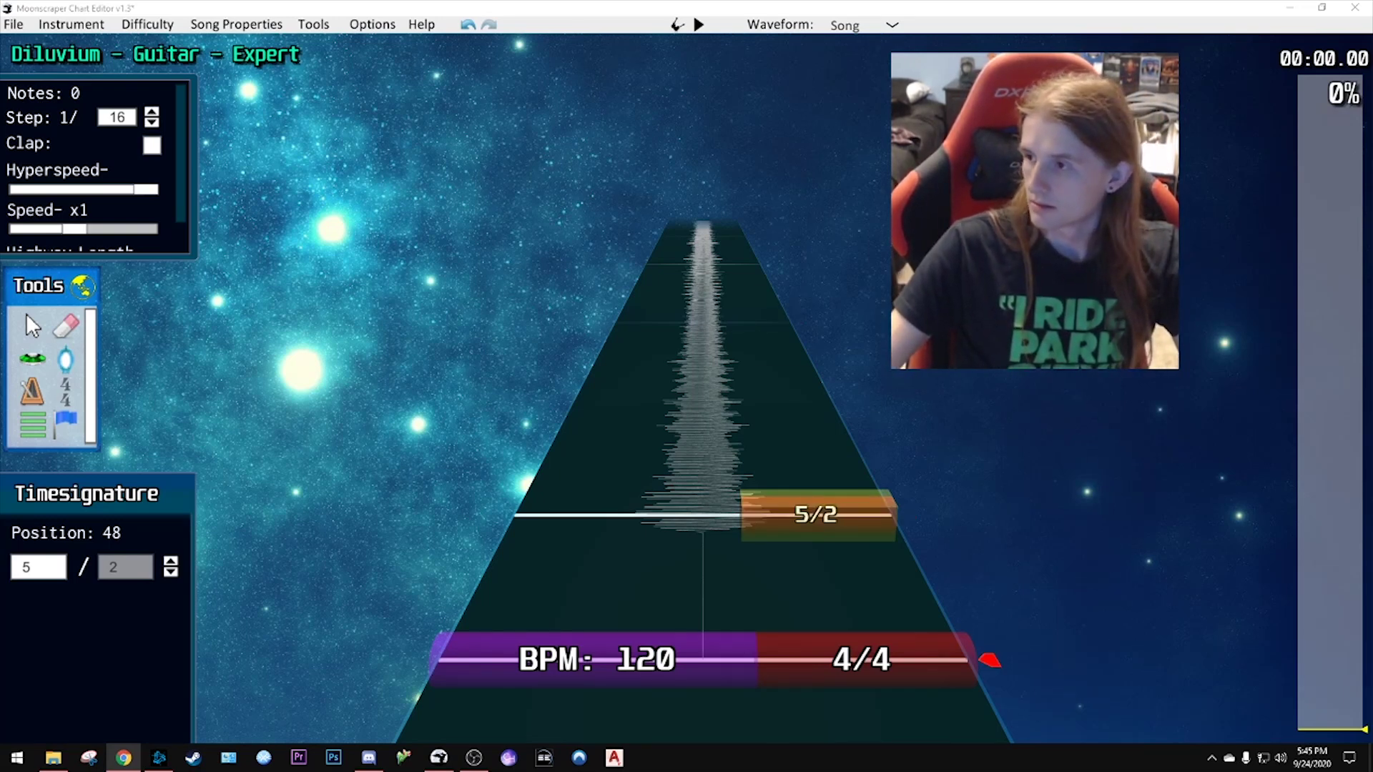
- Play about the first five seconds of the song, inspect the waveform there and go back to the beginning
{"action": "key", "text": "space"}
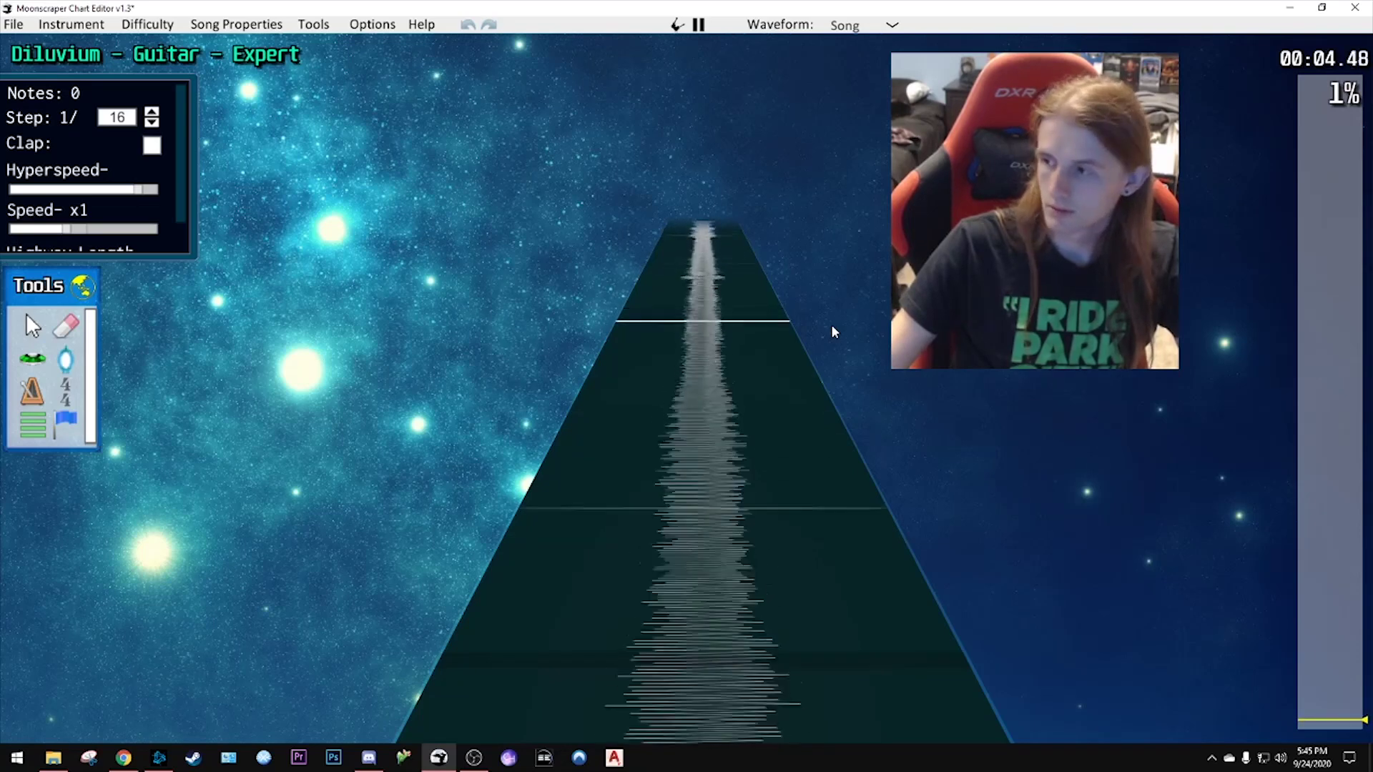
{"action": "key", "text": "space"}
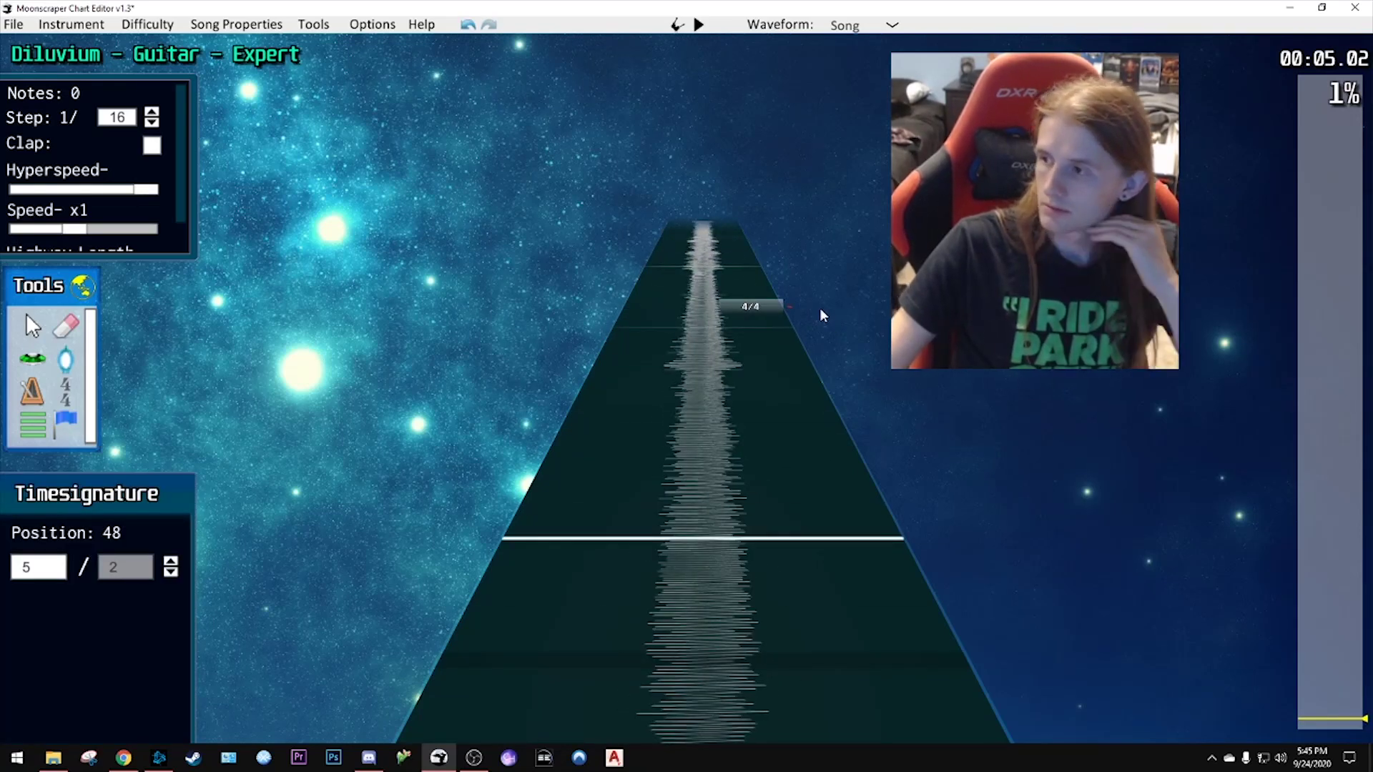
{"action": "scroll", "coordinate": [839, 362], "scroll_direction": "up", "scroll_amount": 2}
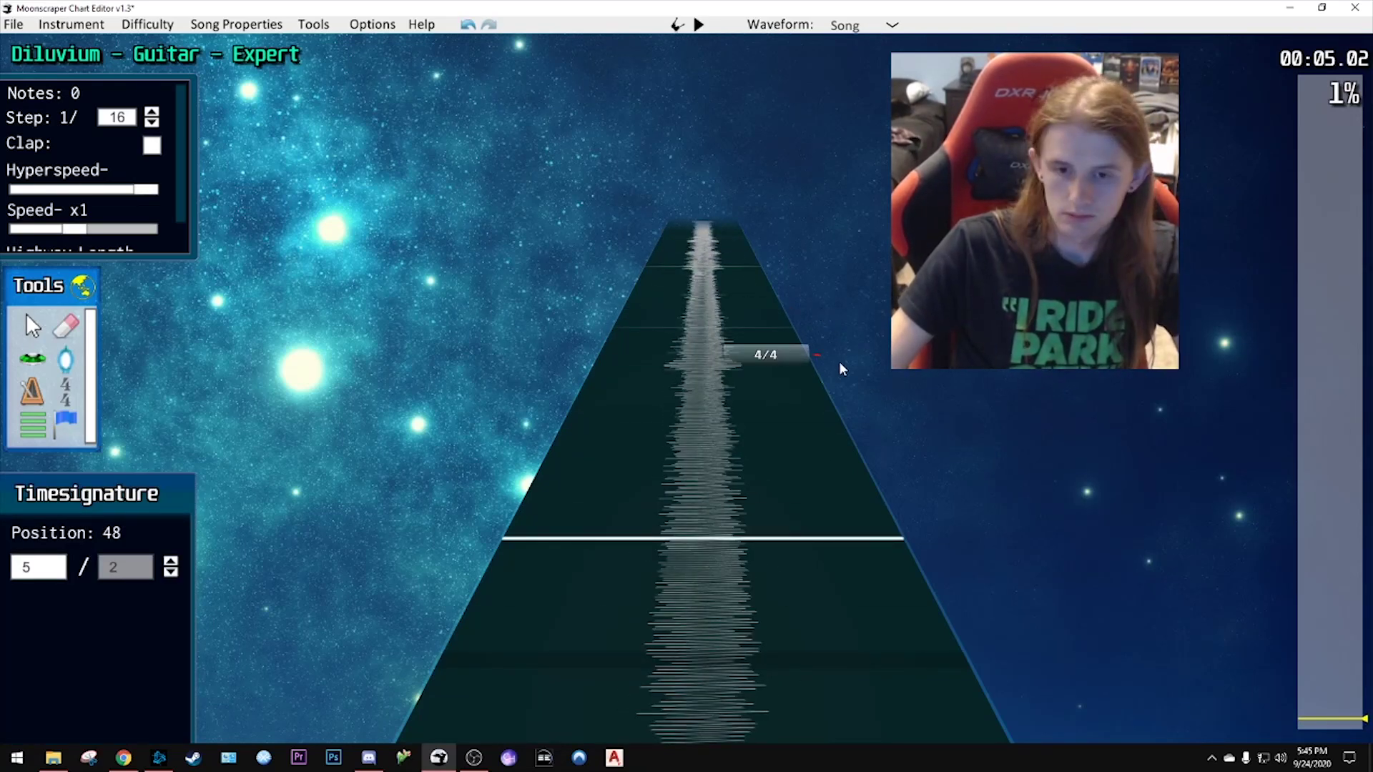
{"action": "scroll", "coordinate": [853, 355], "scroll_direction": "up", "scroll_amount": 2}
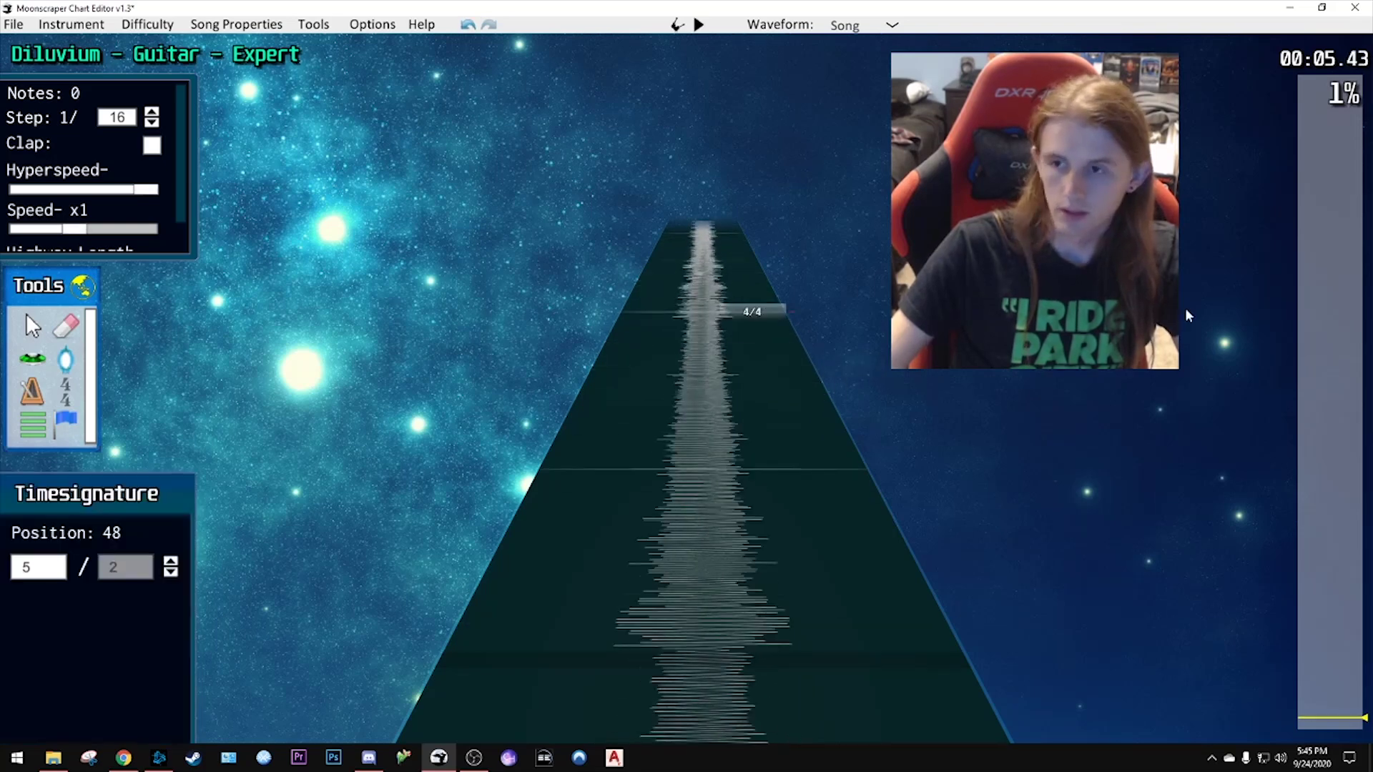
{"action": "left_click_drag", "start_coordinate": [1319, 722], "coordinate": [1315, 732]}
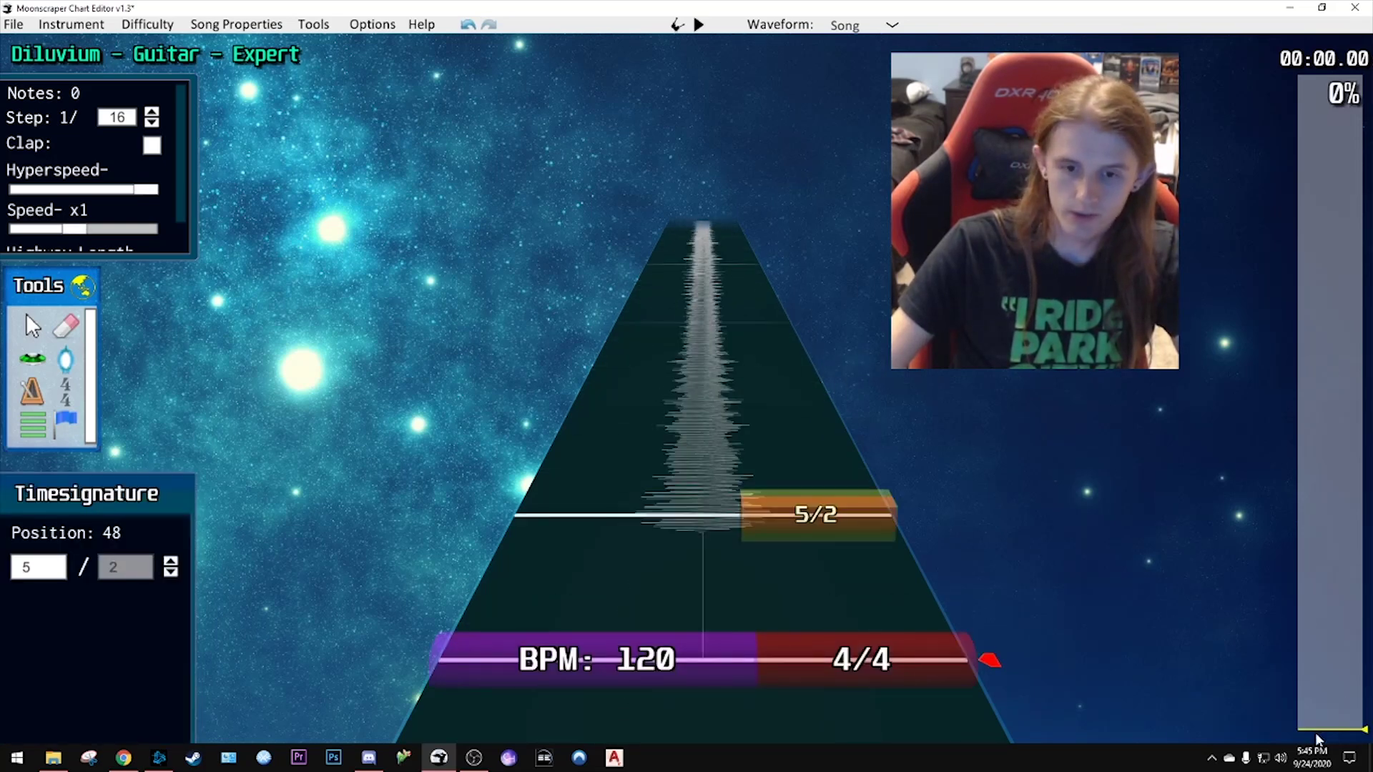
- Place a BPM marker at position 48, where the waveform begins, and set its tempo to 225
{"action": "left_click", "coordinate": [565, 665]}
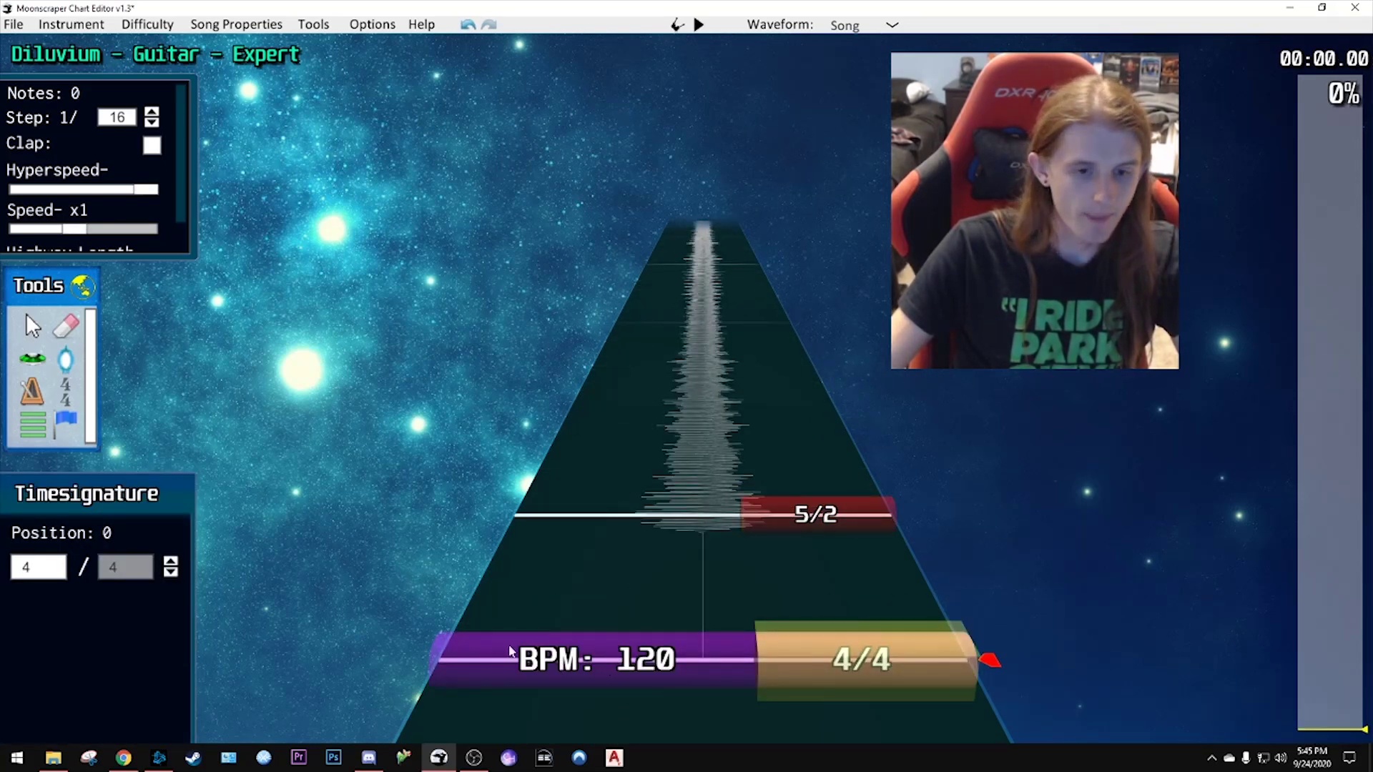
{"action": "left_click", "coordinate": [32, 391]}
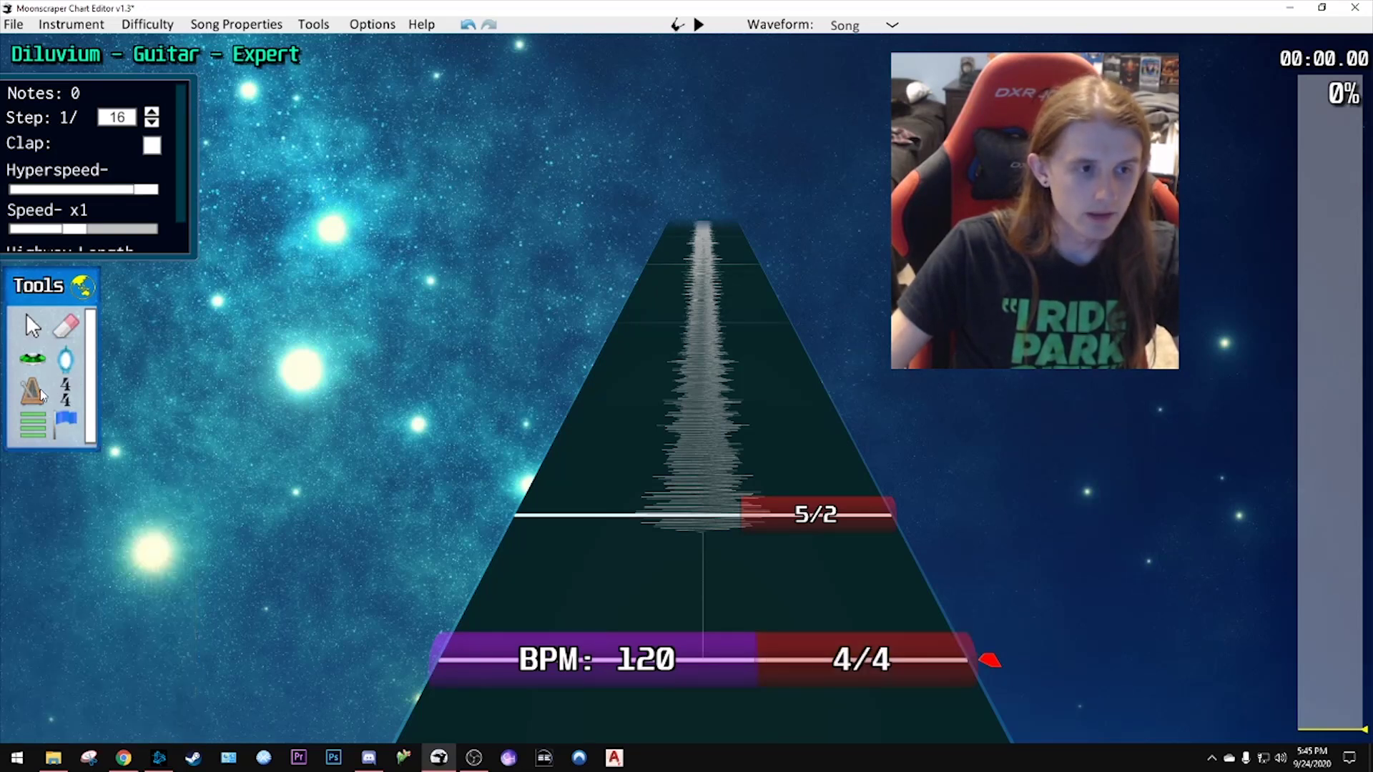
{"action": "left_click", "coordinate": [642, 540]}
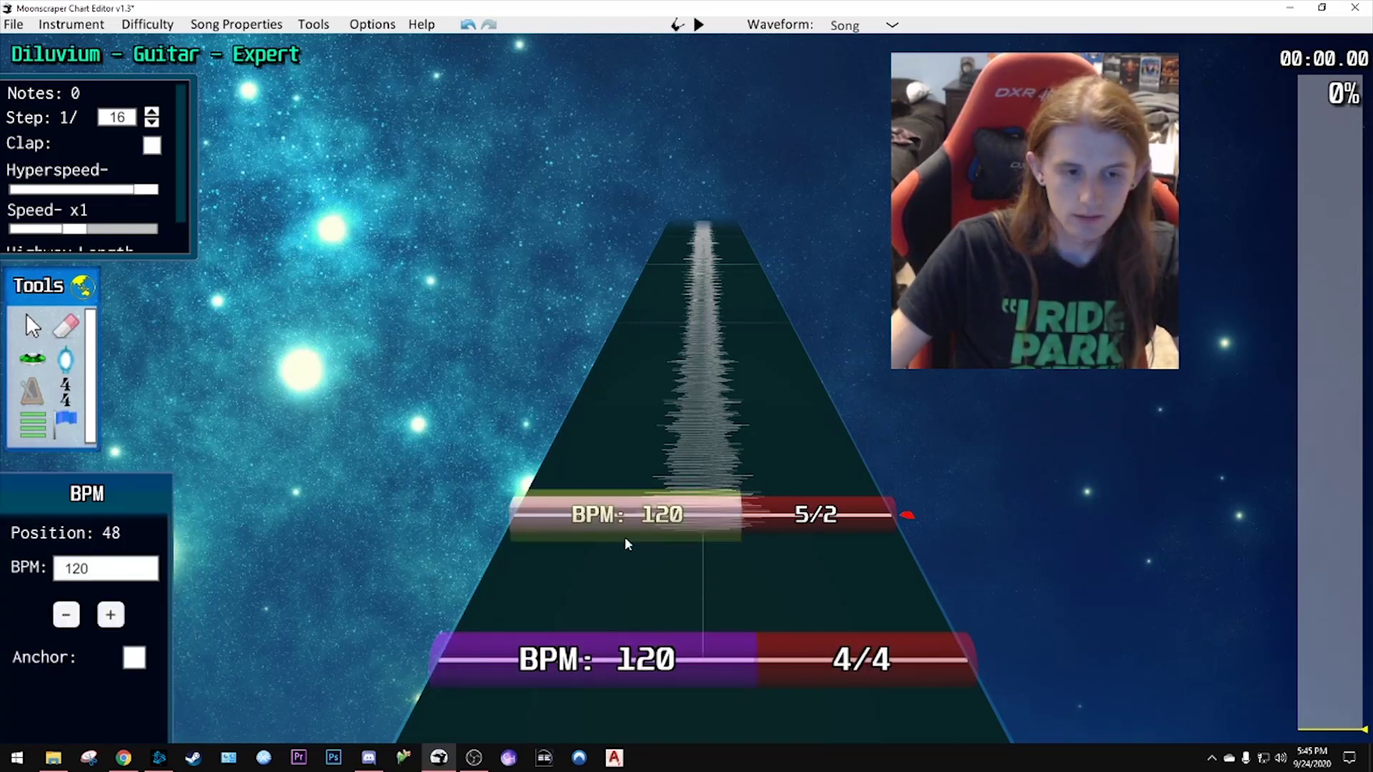
{"action": "left_click_drag", "start_coordinate": [107, 568], "coordinate": [60, 574]}
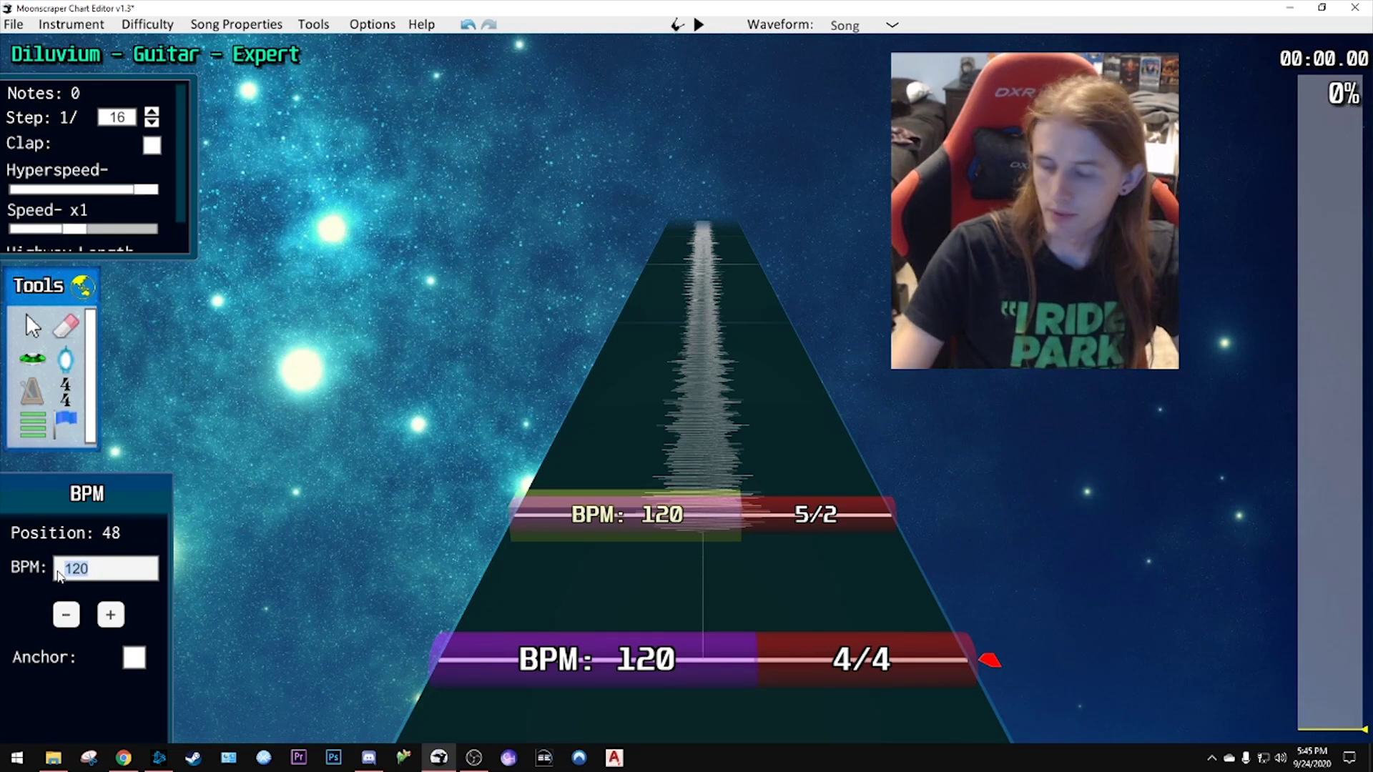
{"action": "type", "text": "225"}
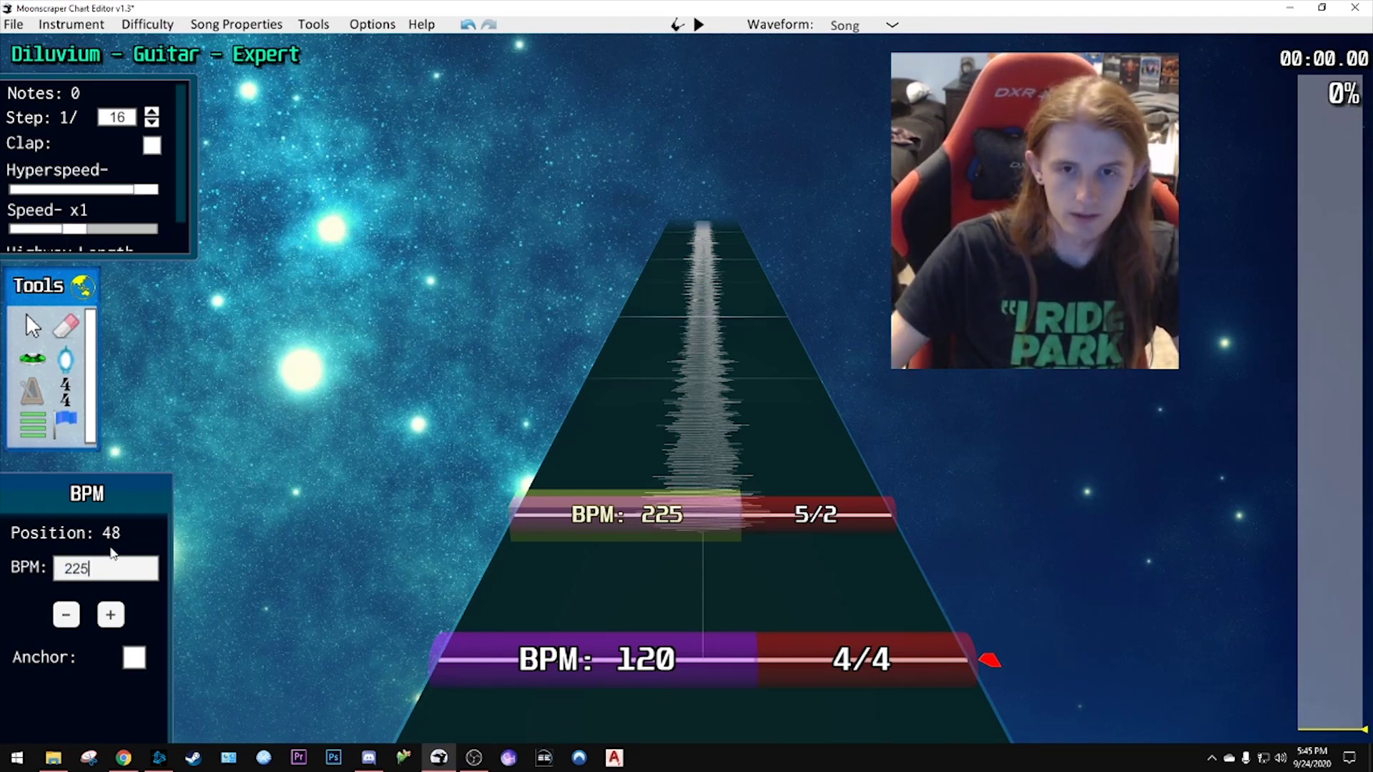
{"action": "key", "text": "Escape"}
- Play the song from the start to about five seconds and place a 6/2 time signature at position 3888
{"action": "key", "text": "space"}
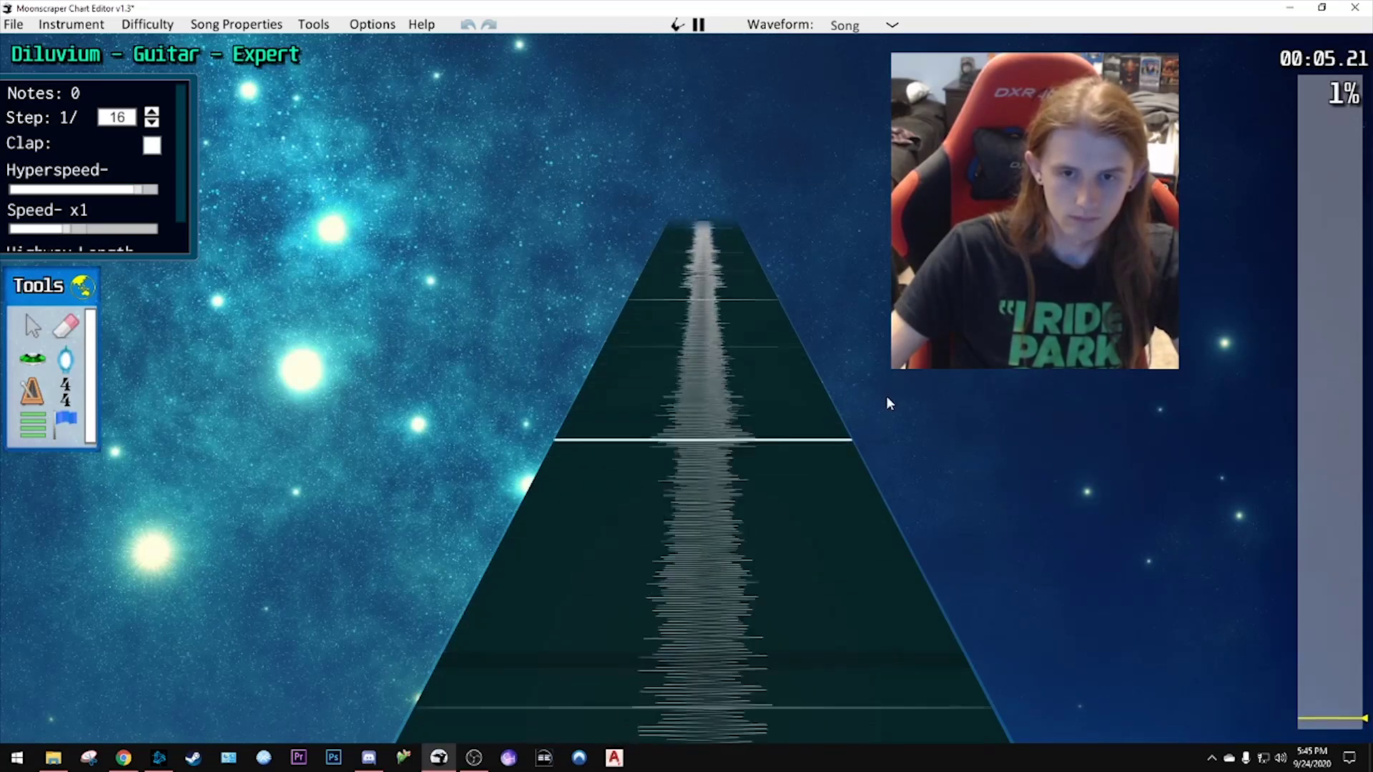
{"action": "key", "text": "space"}
{"action": "scroll", "coordinate": [735, 387], "scroll_direction": "up", "scroll_amount": 1}
{"action": "scroll", "coordinate": [734, 385], "scroll_direction": "up", "scroll_amount": 1}
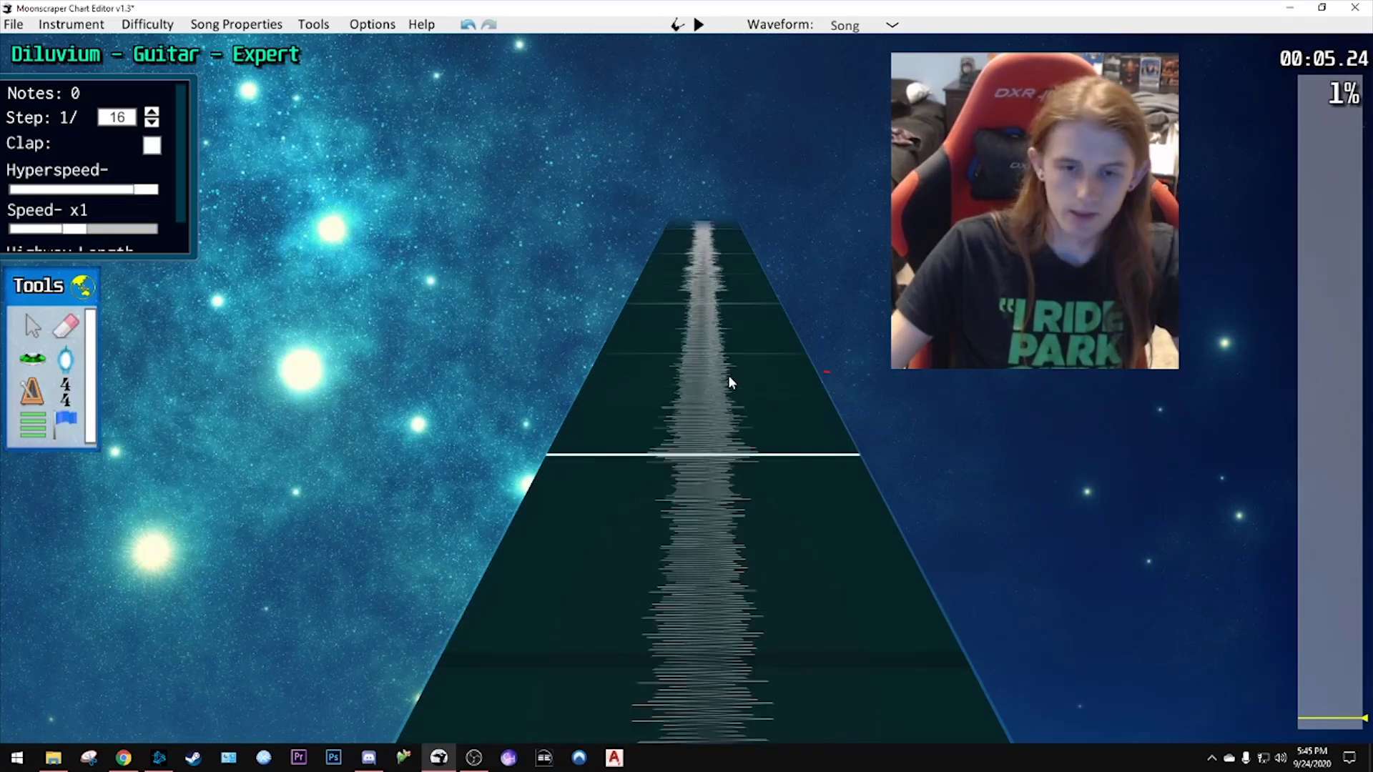
{"action": "left_click", "coordinate": [68, 392]}
{"action": "left_click", "coordinate": [673, 449]}
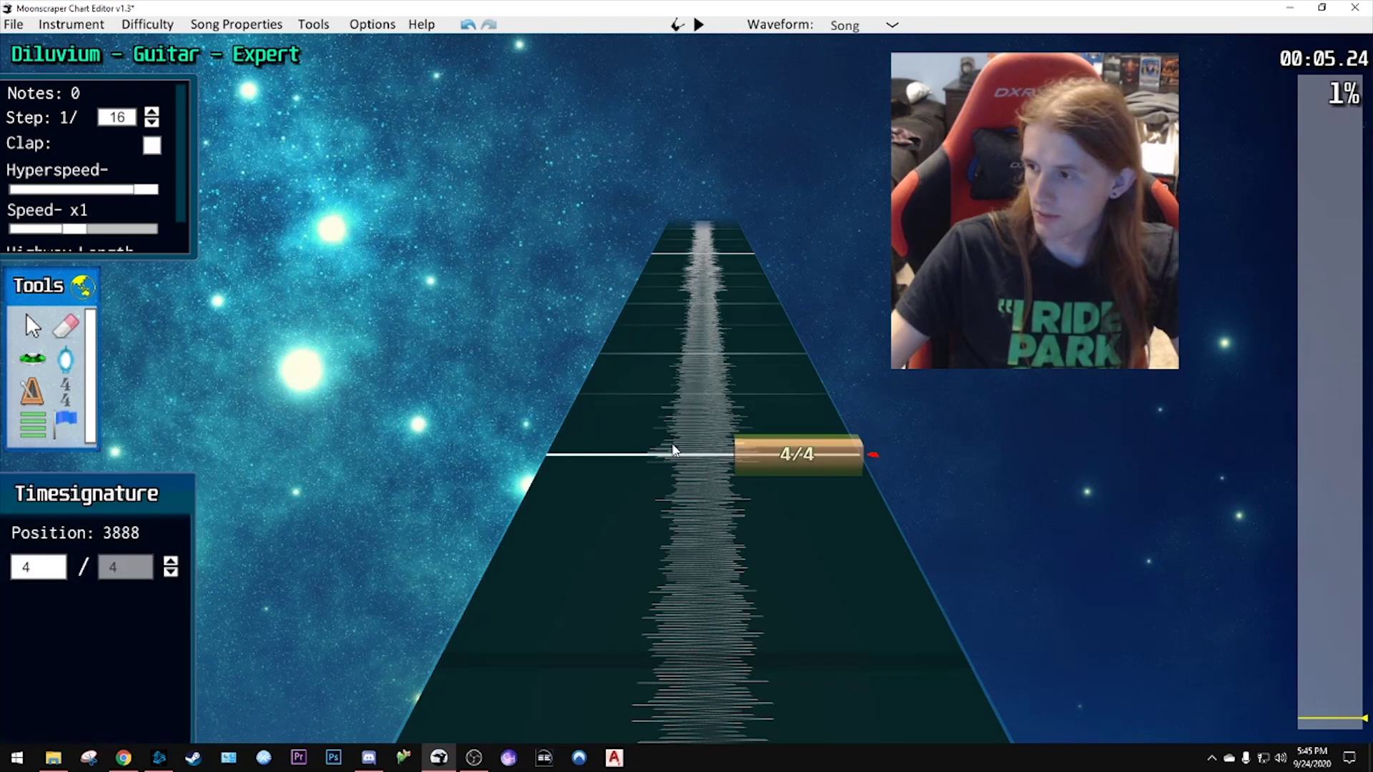
{"action": "left_click_drag", "start_coordinate": [56, 568], "coordinate": [2, 574]}
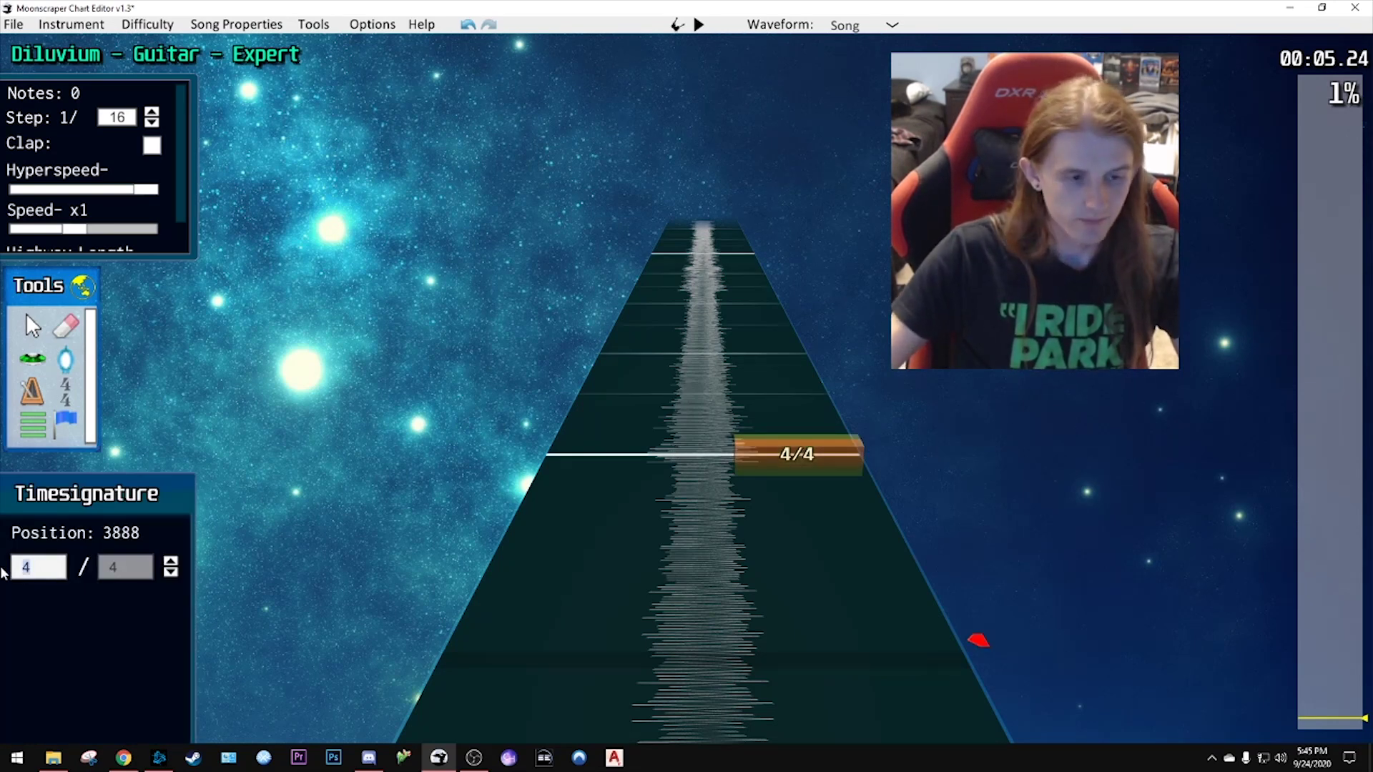
{"action": "type", "text": "6"}
{"action": "left_click", "coordinate": [170, 572]}
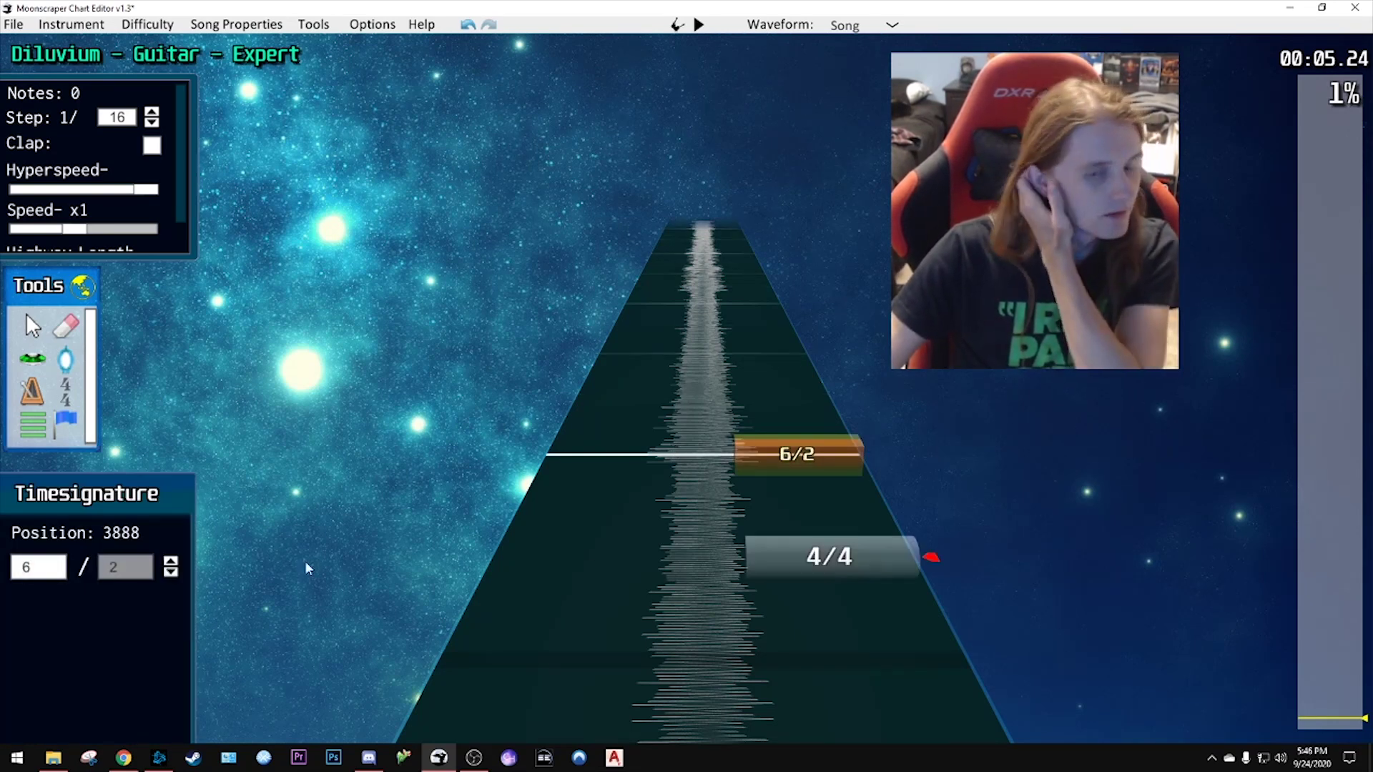
- Play on to about eight and a half seconds and place a 5/2 time signature at position 6192
{"action": "key", "text": "space"}
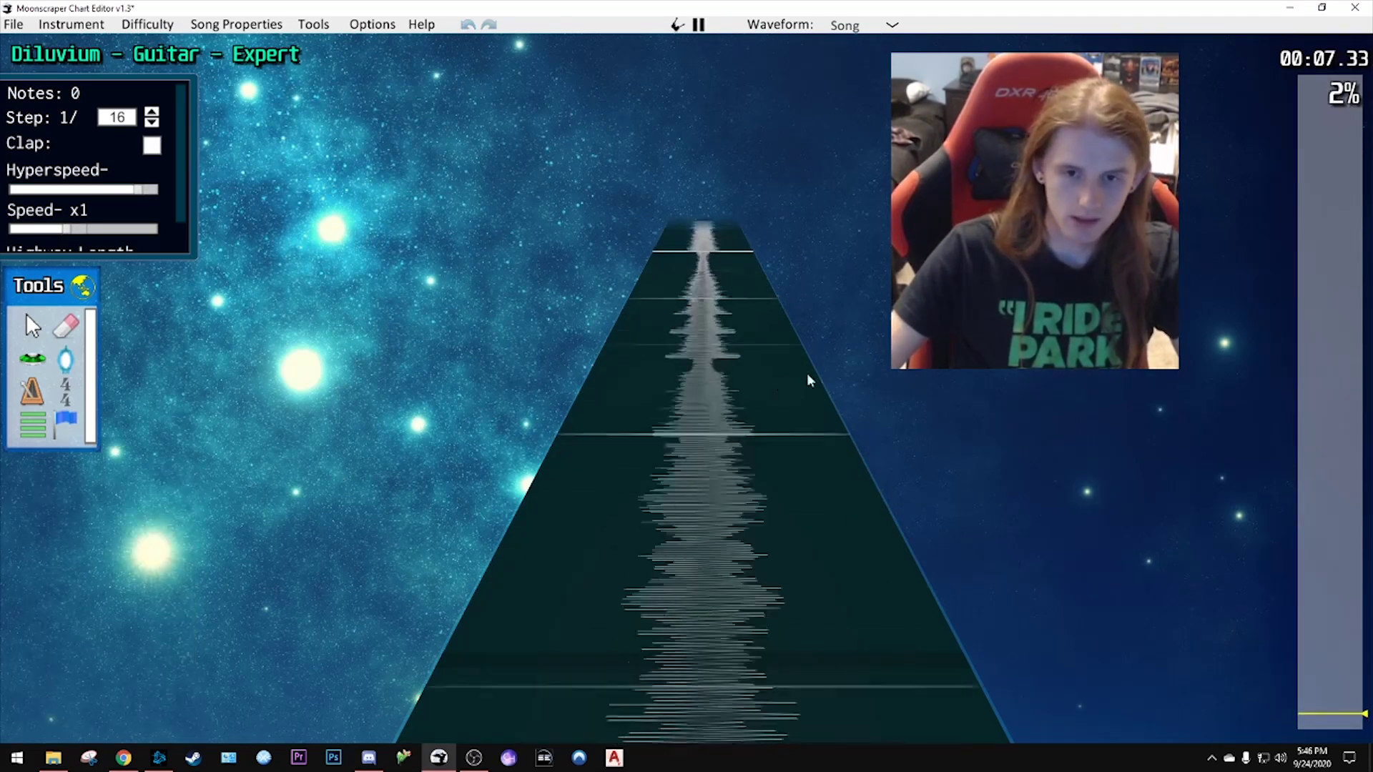
{"action": "key", "text": "space"}
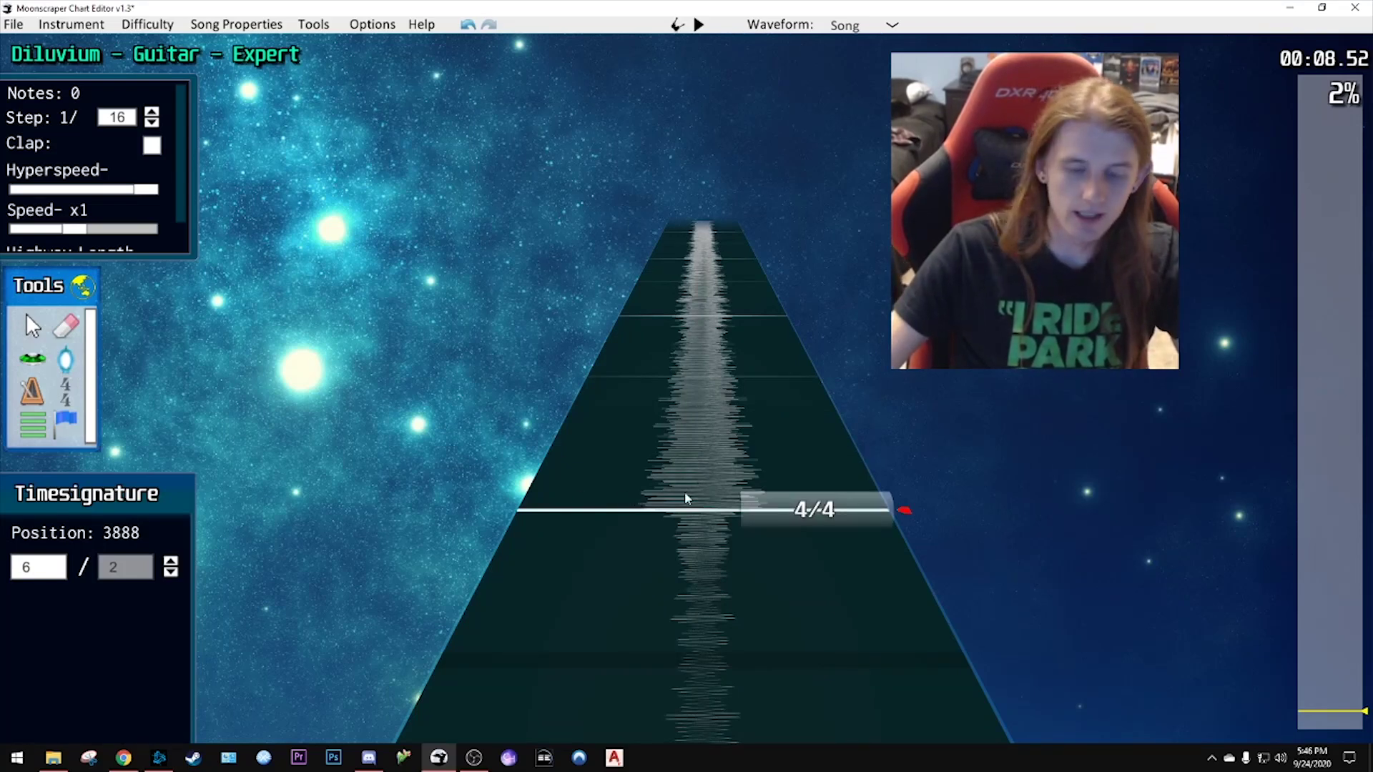
{"action": "scroll", "coordinate": [703, 393], "scroll_direction": "down", "scroll_amount": 2}
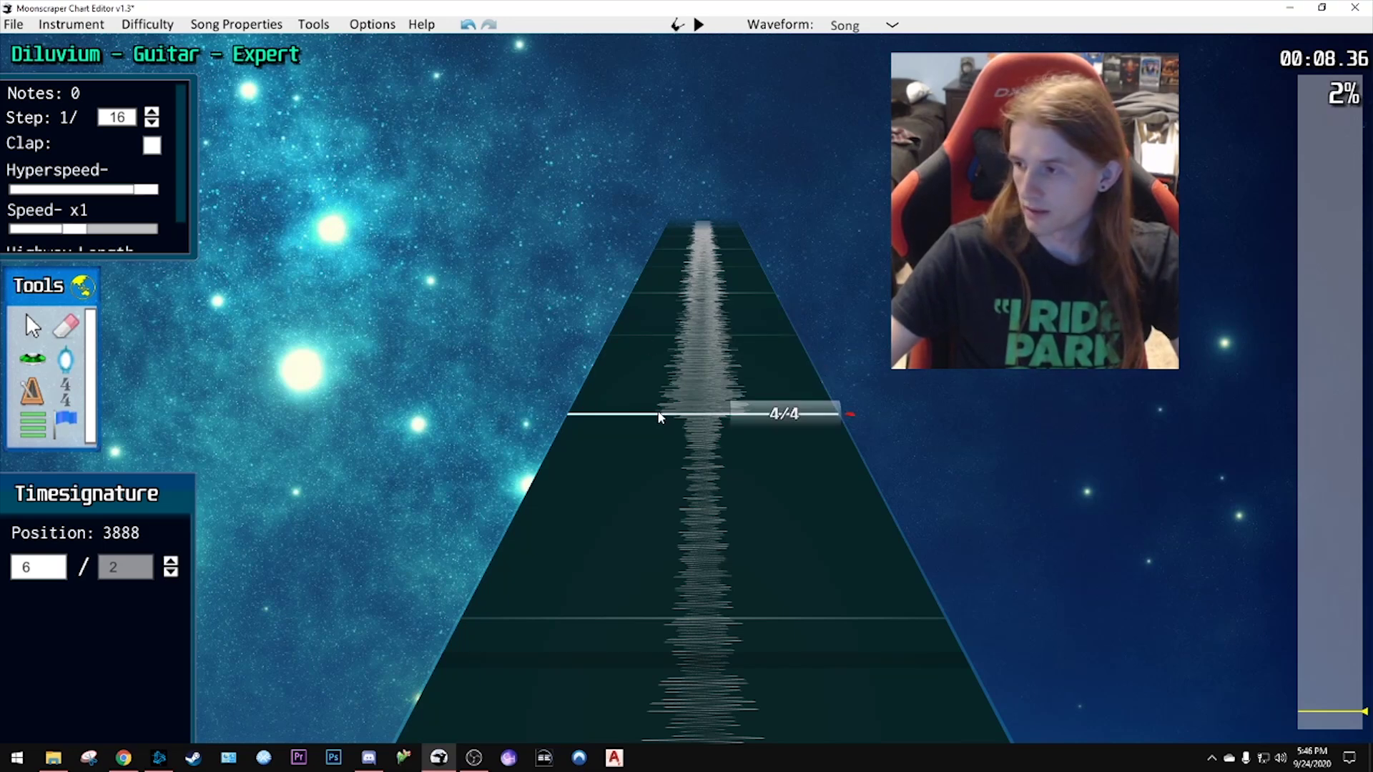
{"action": "scroll", "coordinate": [656, 396], "scroll_direction": "down", "scroll_amount": 5}
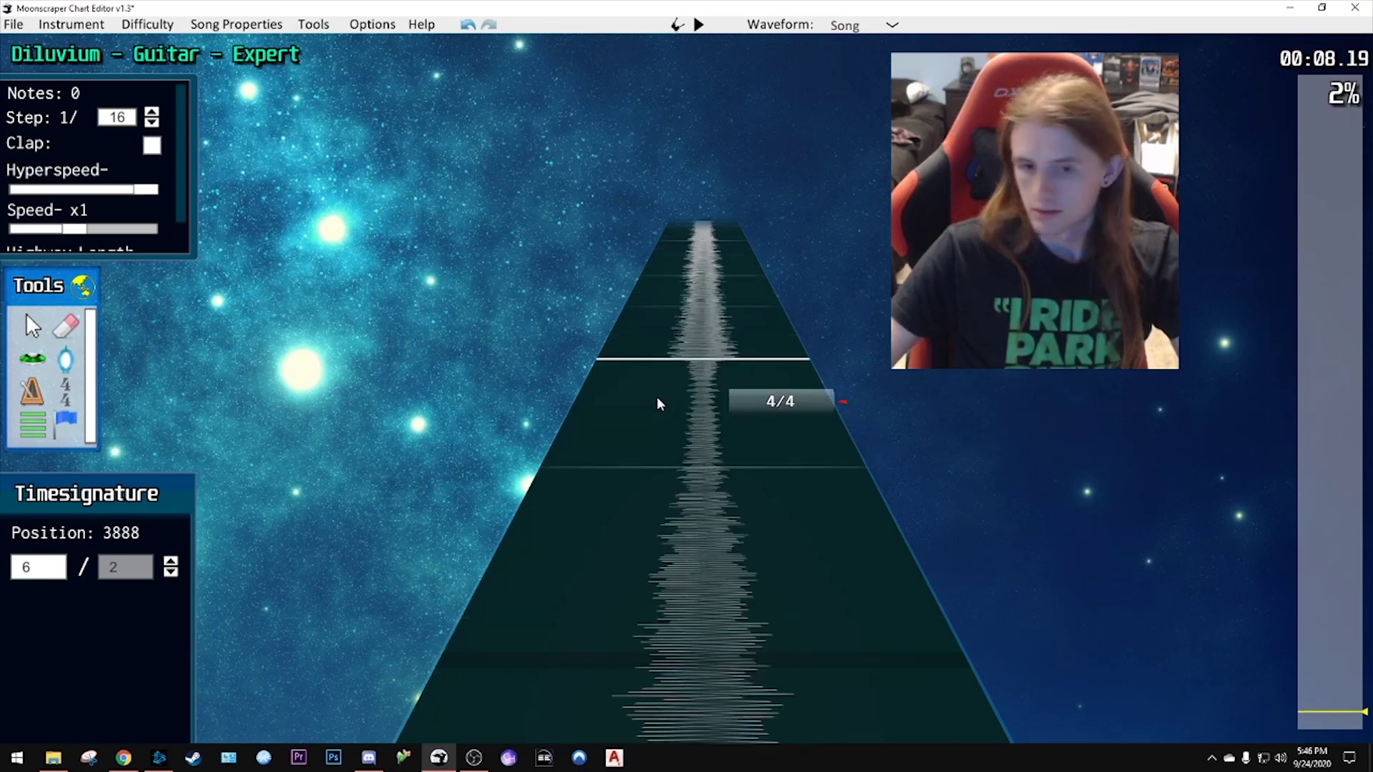
{"action": "key", "text": "space"}
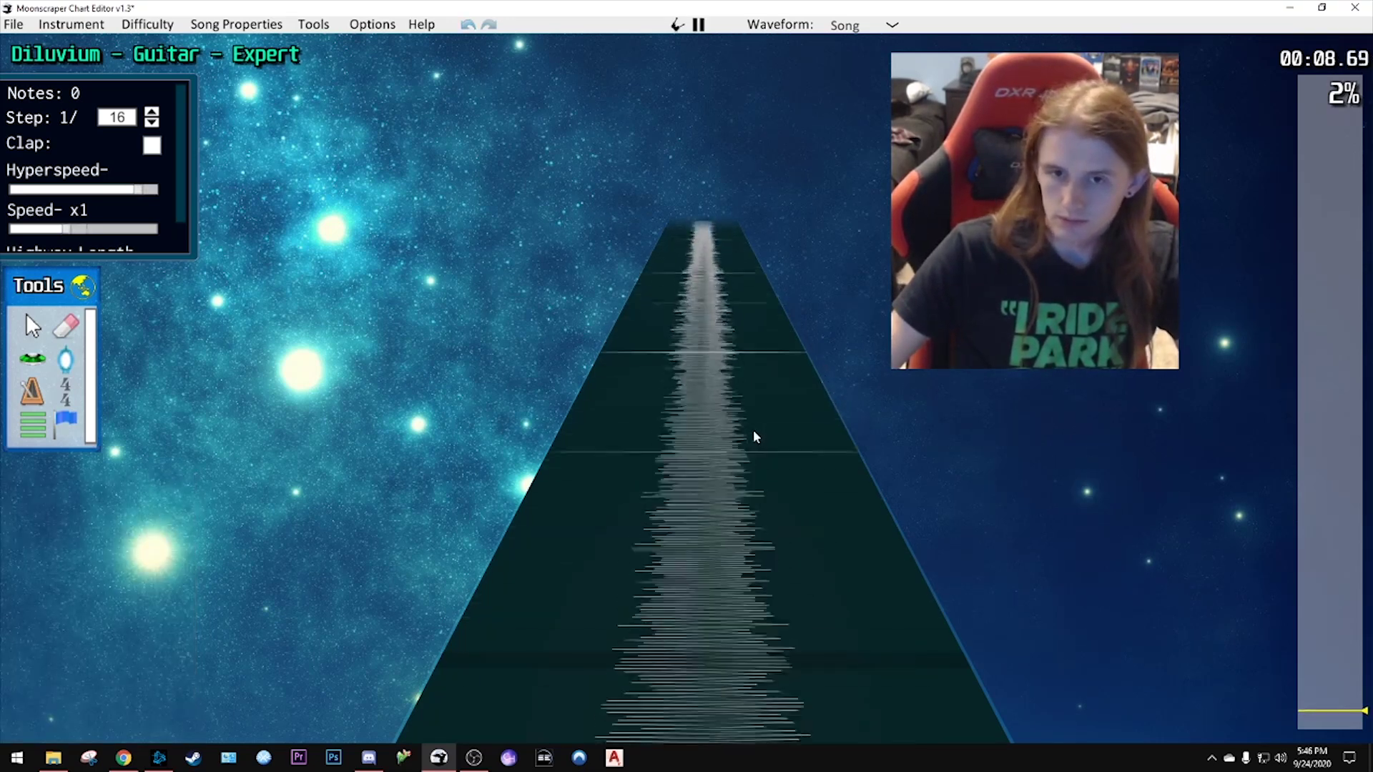
{"action": "key", "text": "space"}
{"action": "left_click", "coordinate": [782, 455]}
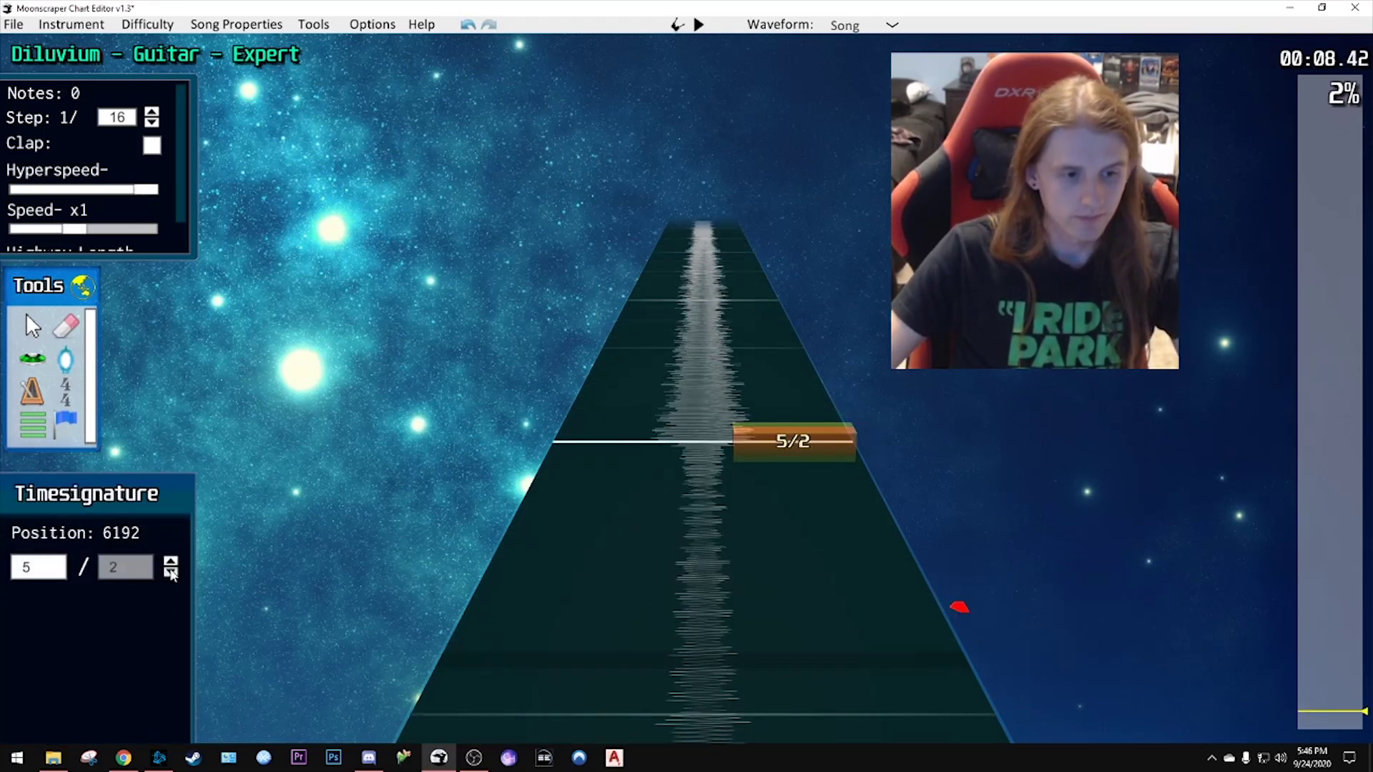
- Play the song on to about 26 seconds, comparing the bar lines with the waveform, and return to about eight seconds
{"action": "key", "text": "space"}
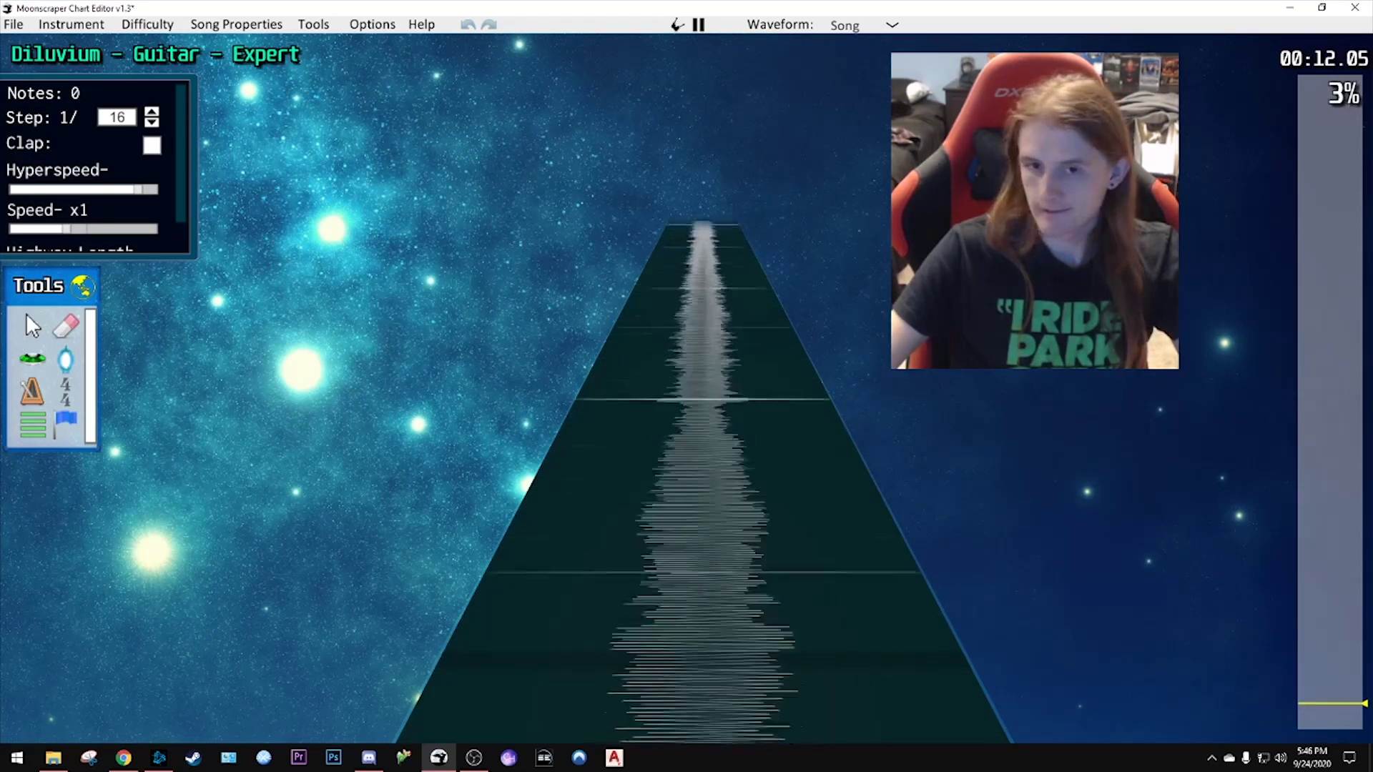
{"action": "key", "text": "space"}
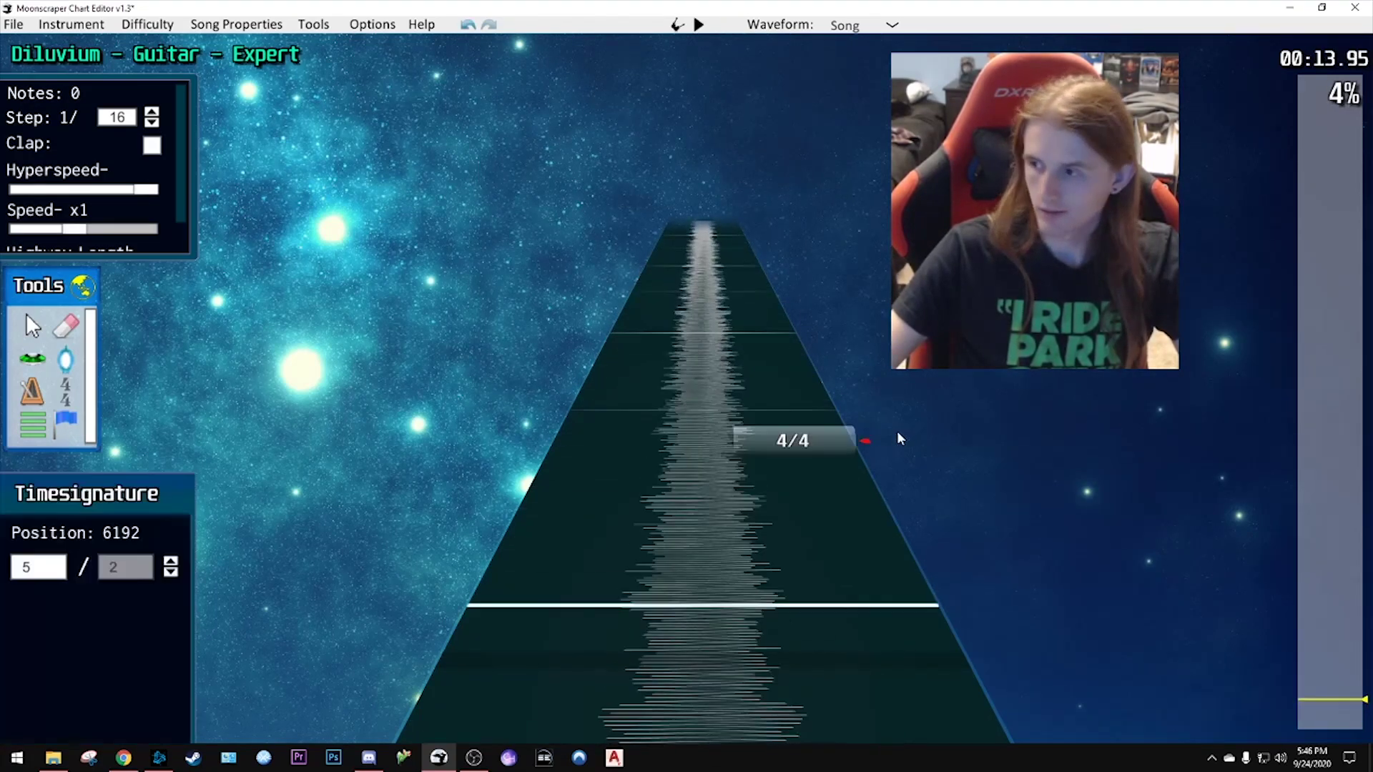
{"action": "key", "text": "space"}
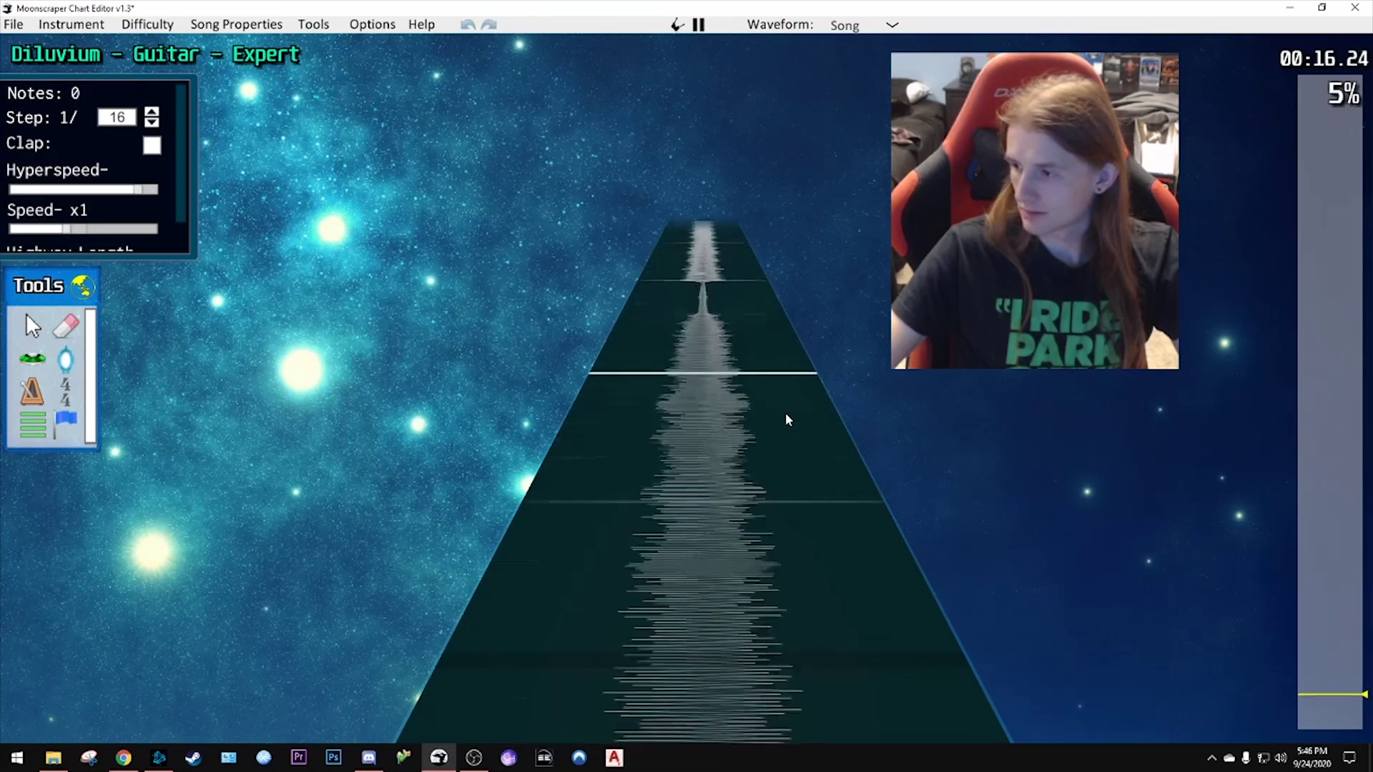
{"action": "key", "text": "space"}
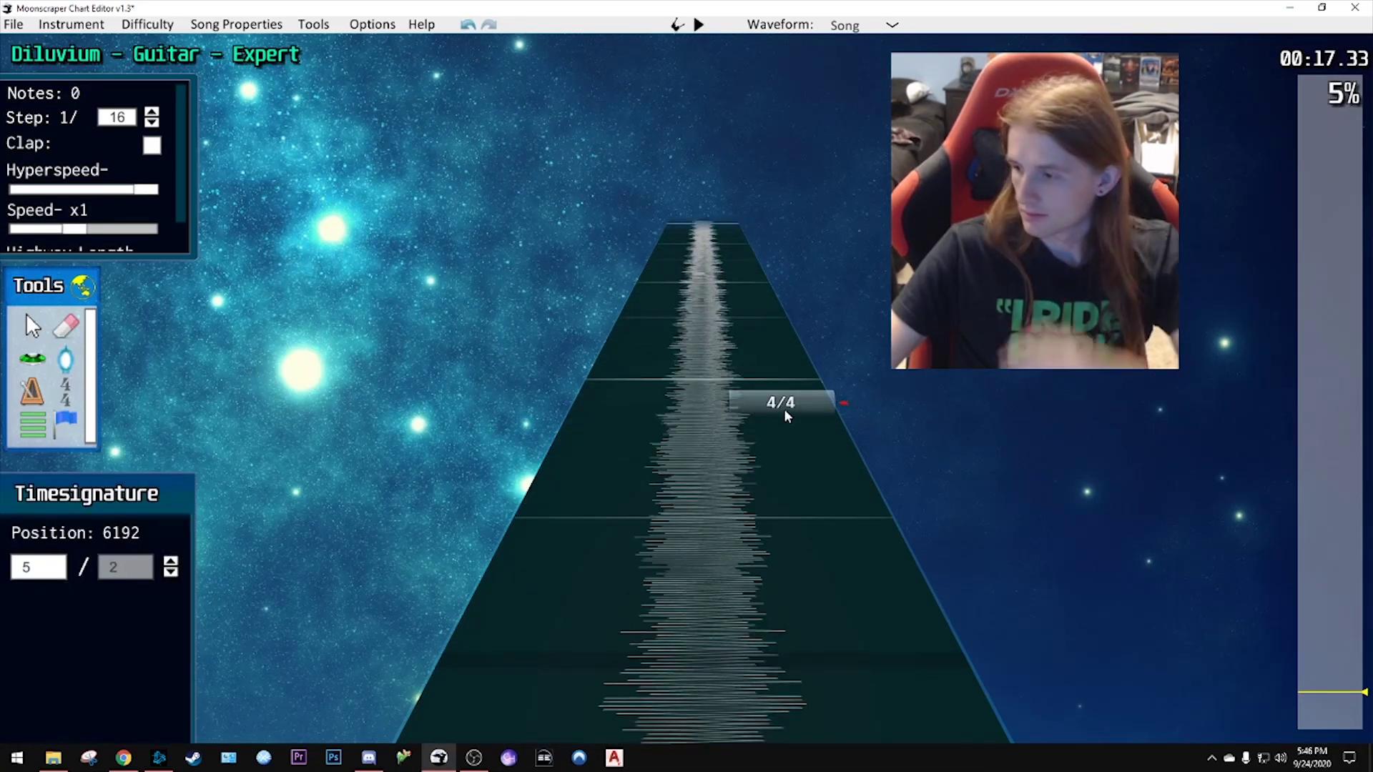
{"action": "scroll", "coordinate": [671, 395], "scroll_direction": "down", "scroll_amount": 10}
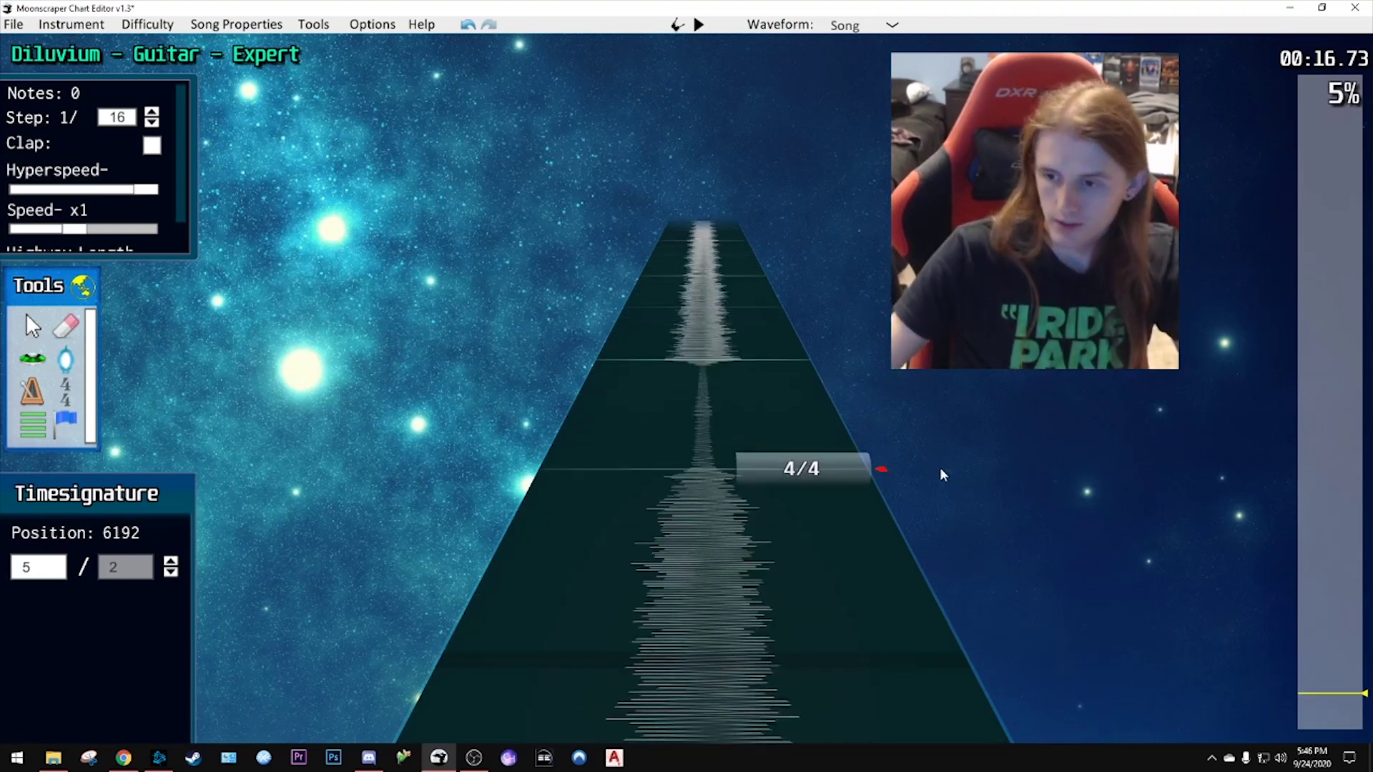
{"action": "scroll", "coordinate": [885, 475], "scroll_direction": "down", "scroll_amount": 16}
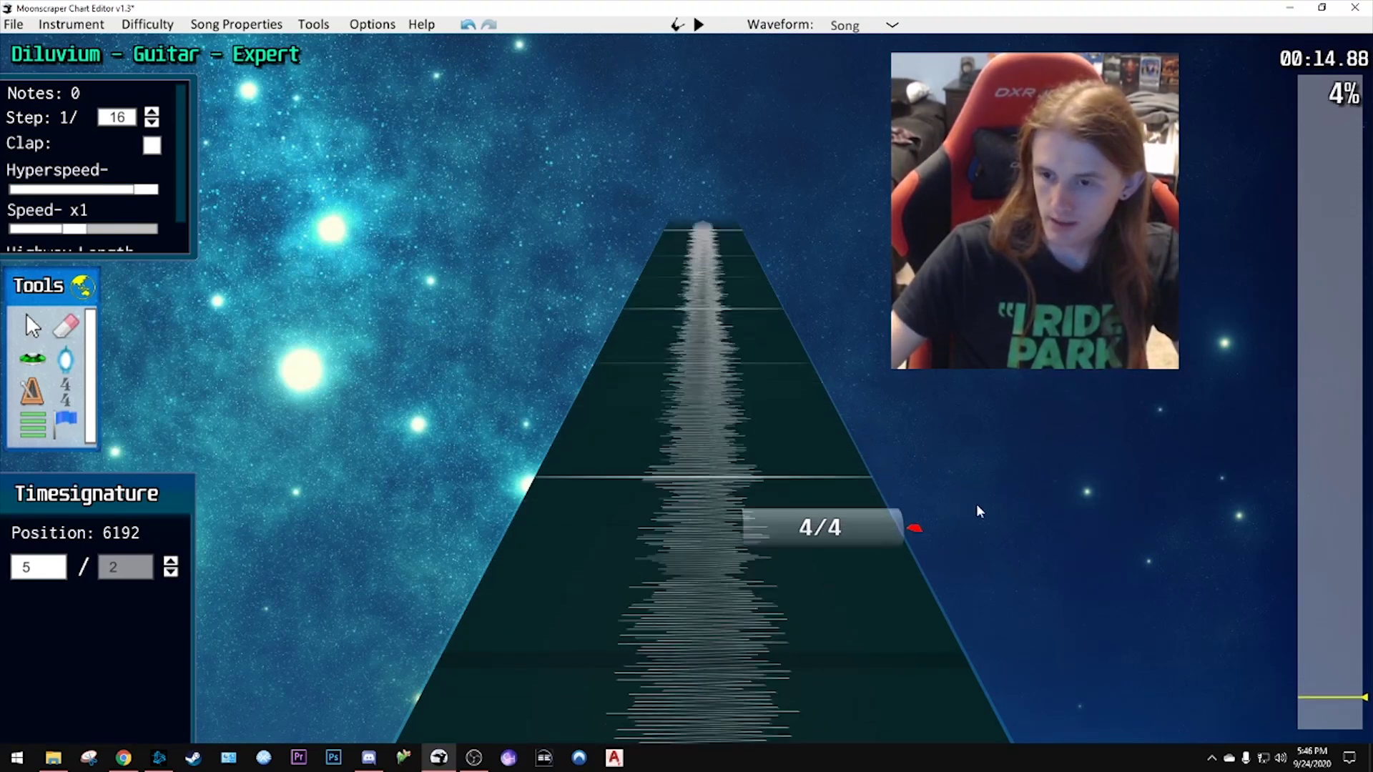
{"action": "key", "text": "space"}
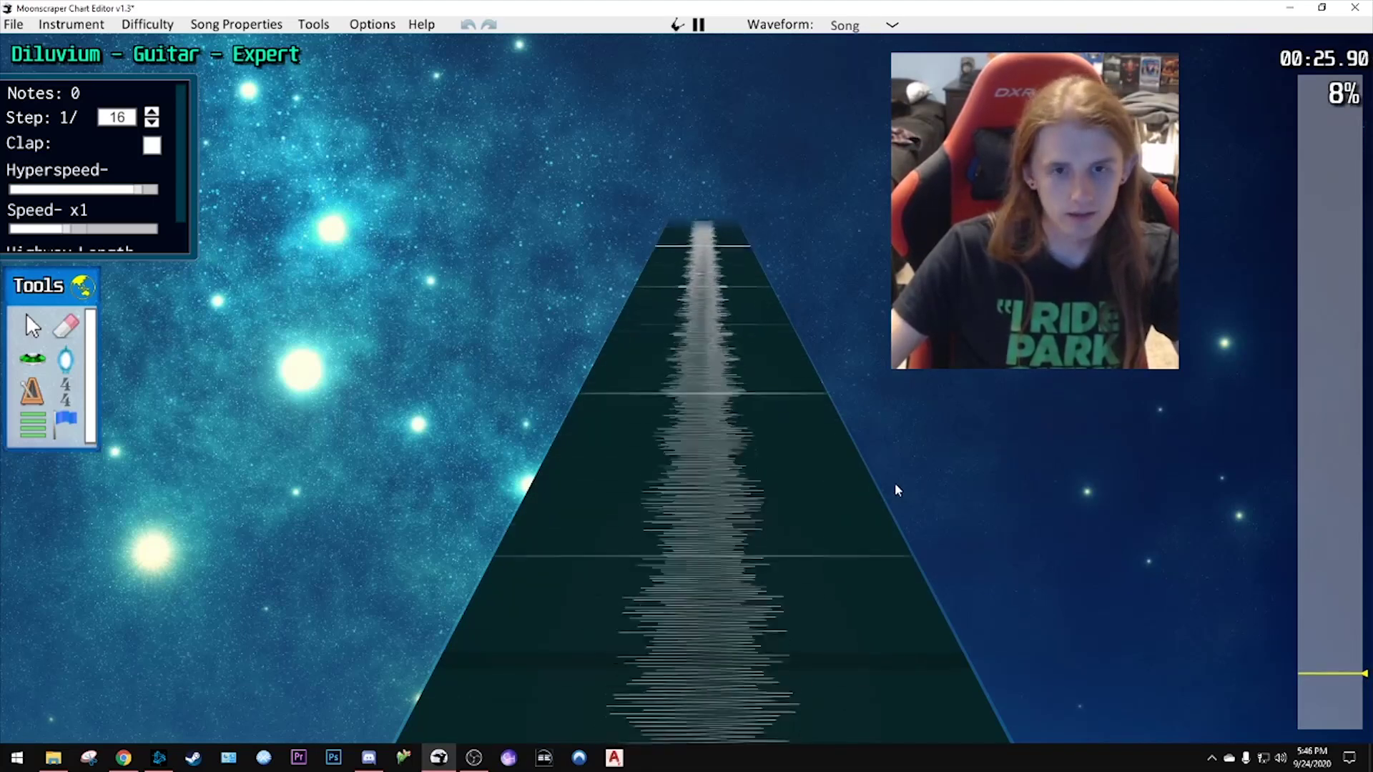
{"action": "key", "text": "space"}
{"action": "left_click", "coordinate": [1323, 680]}
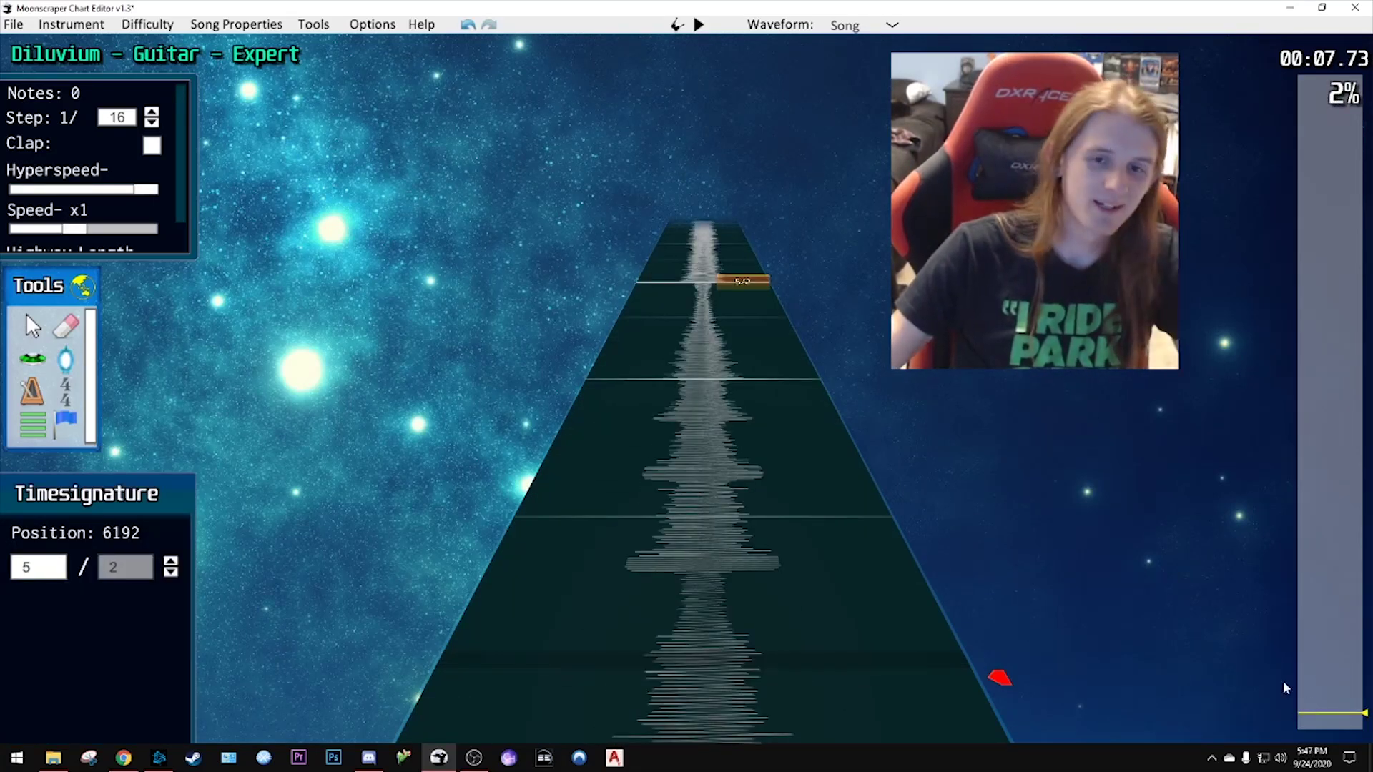
- Play on to about 14 seconds and place a 6/2 time signature on the bar line at position 10032
{"action": "key", "text": "space"}
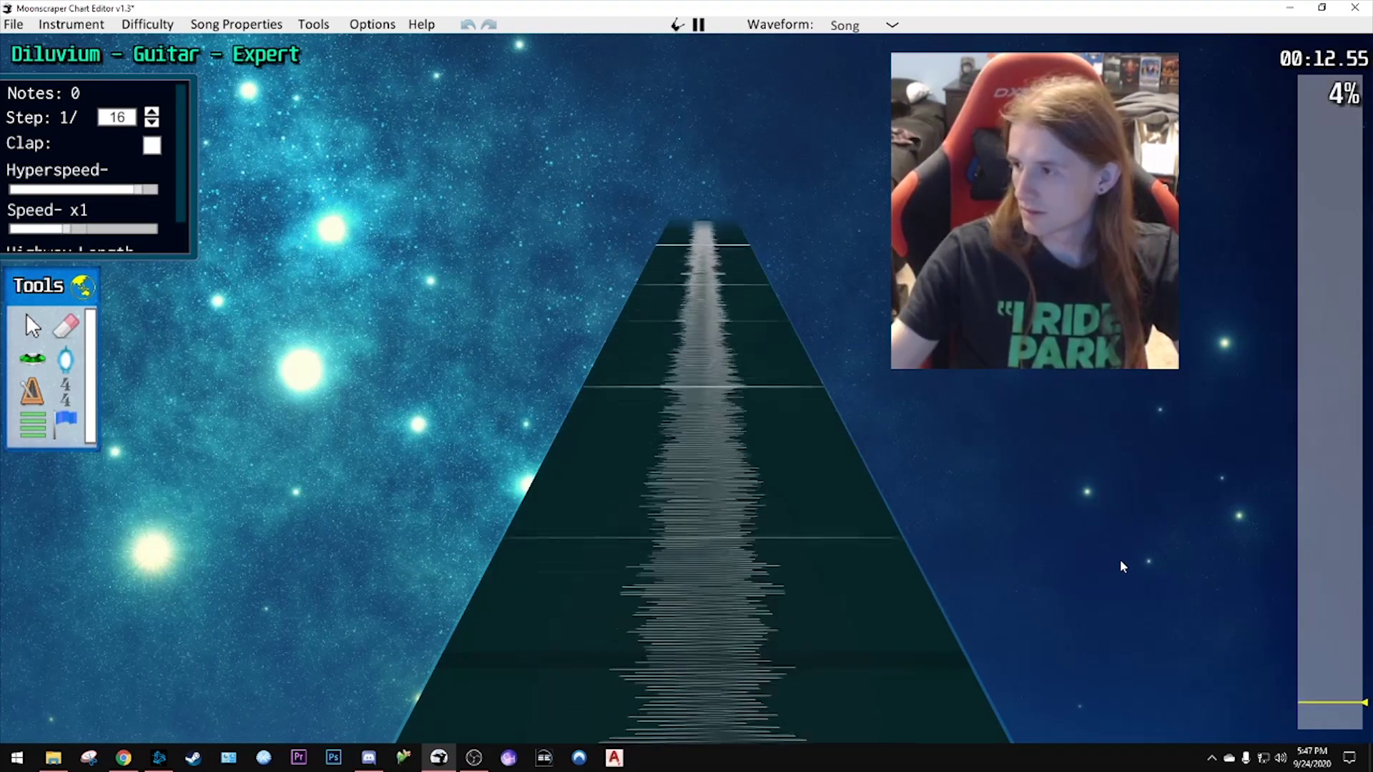
{"action": "key", "text": "space"}
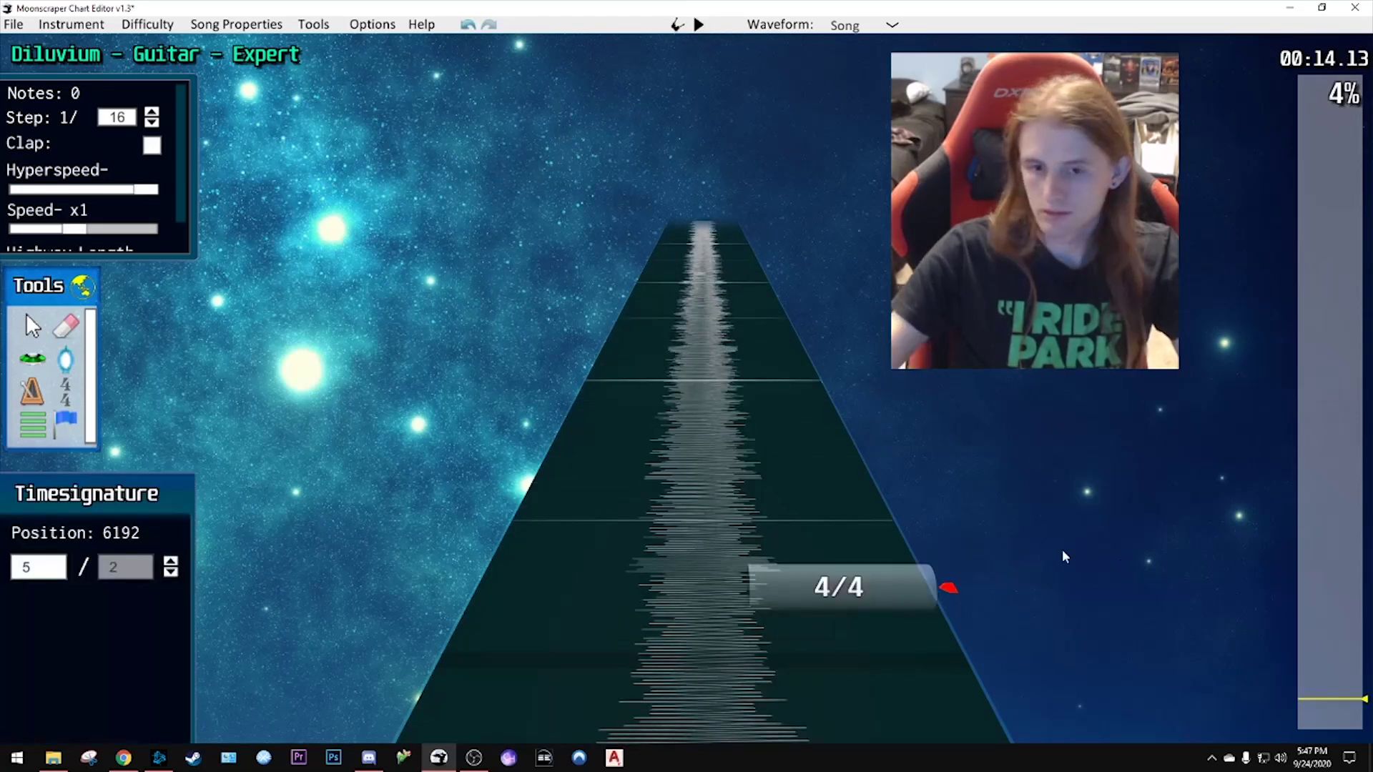
{"action": "scroll", "coordinate": [1030, 550], "scroll_direction": "down", "scroll_amount": 1}
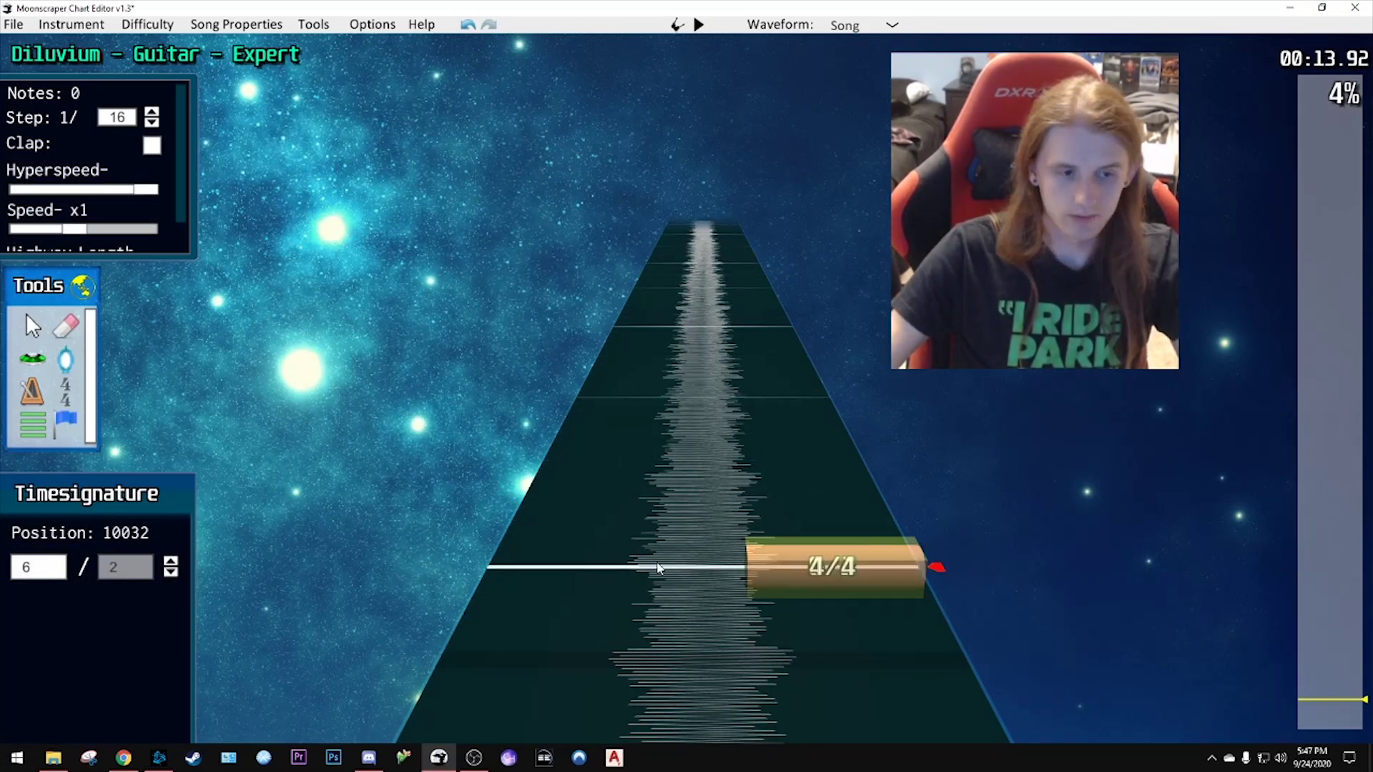
- Play on to about 17 seconds and place a 4/2 time signature on the bar line at position 12336
{"action": "key", "text": "space"}
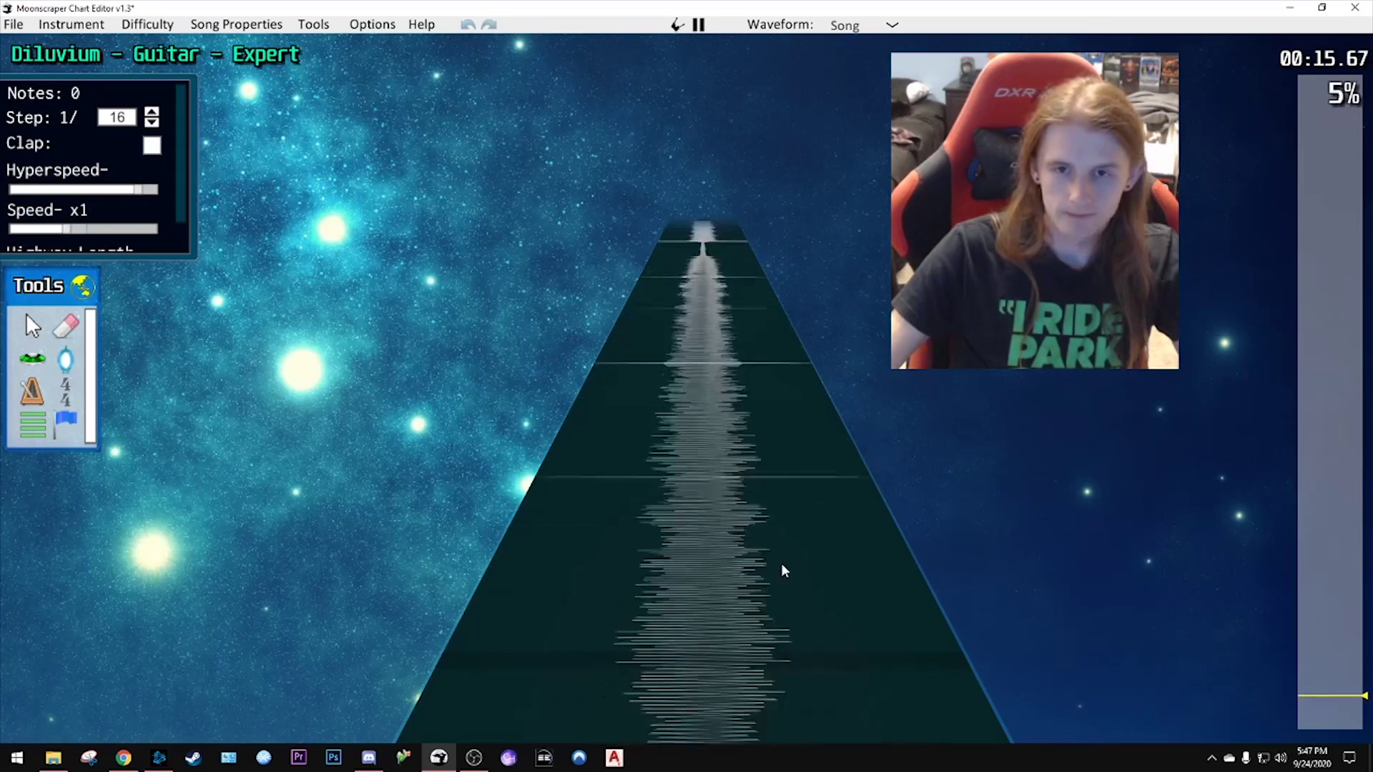
{"action": "key", "text": "space"}
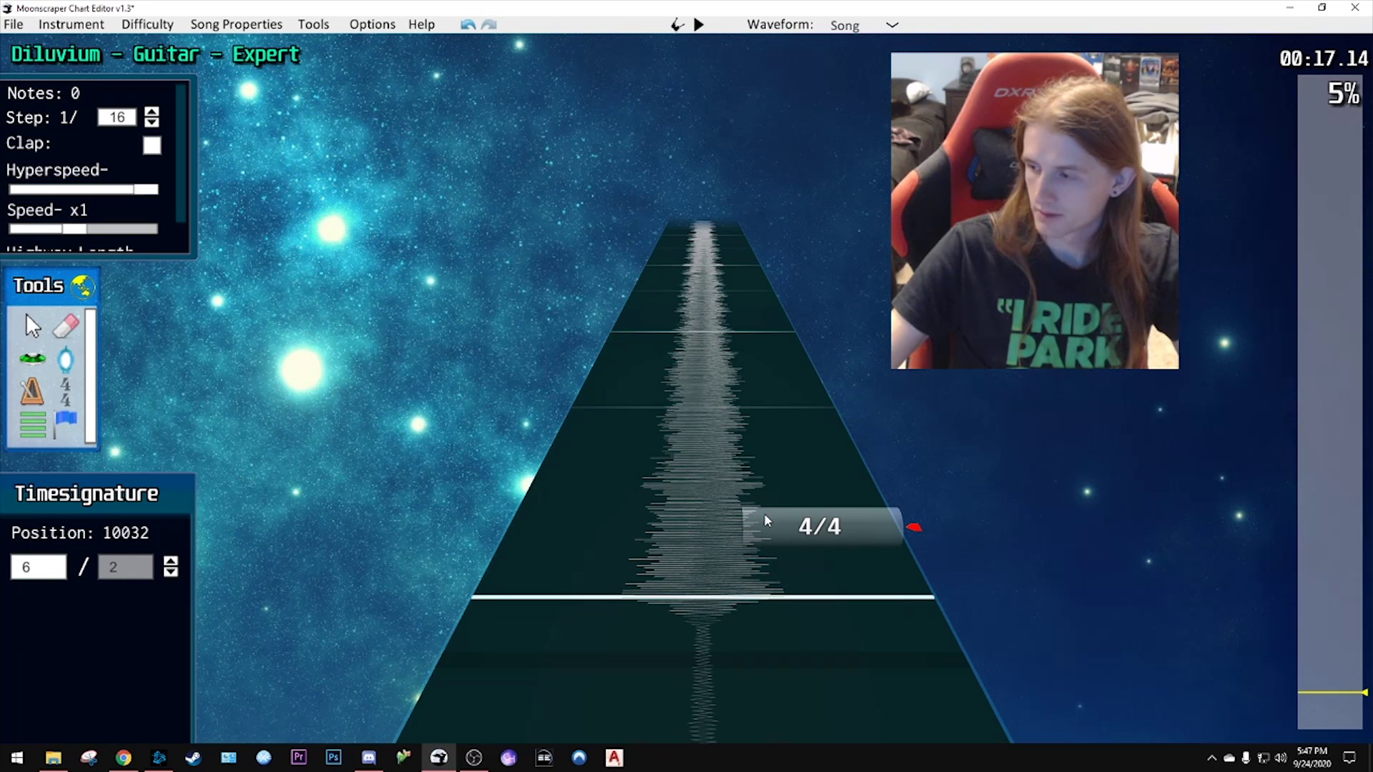
{"action": "scroll", "coordinate": [701, 500], "scroll_direction": "down", "scroll_amount": 1}
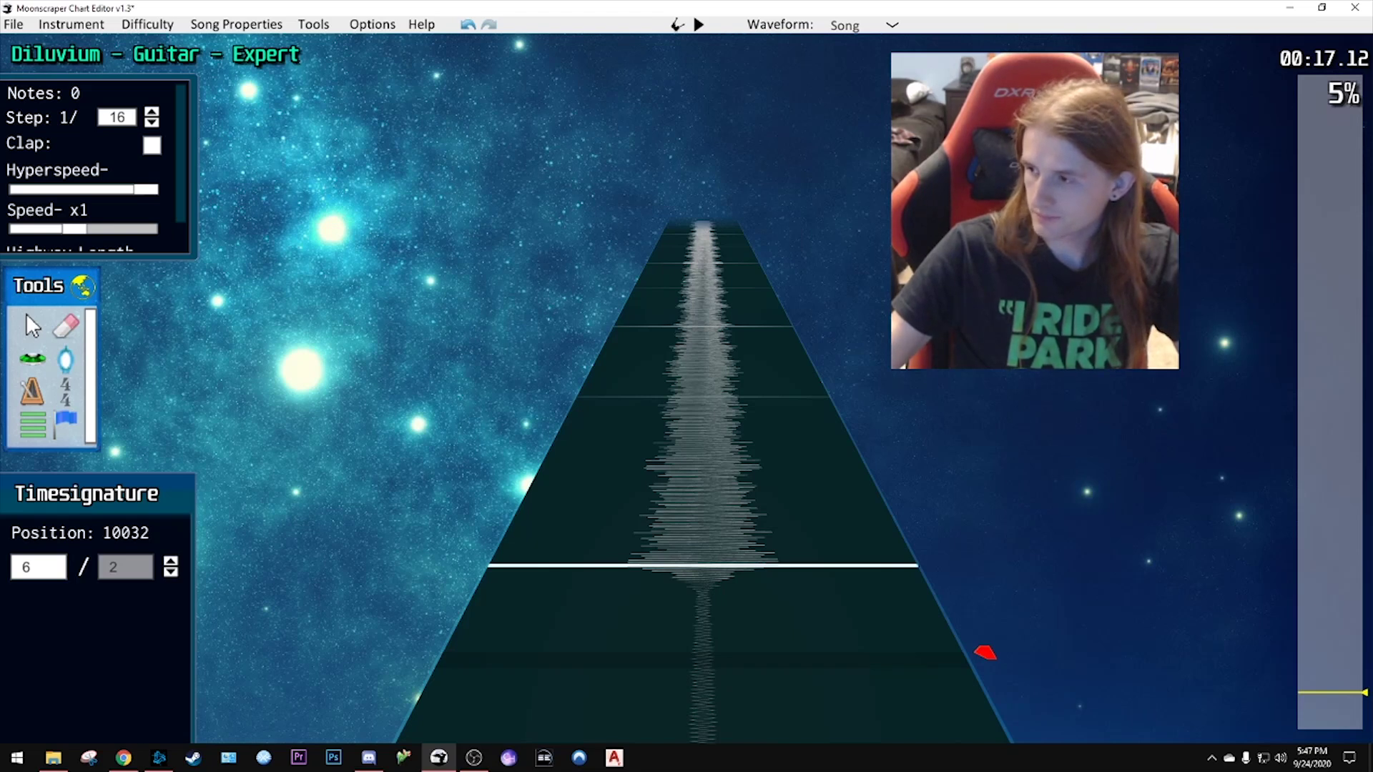
{"action": "scroll", "coordinate": [984, 652], "scroll_direction": "down", "scroll_amount": 1}
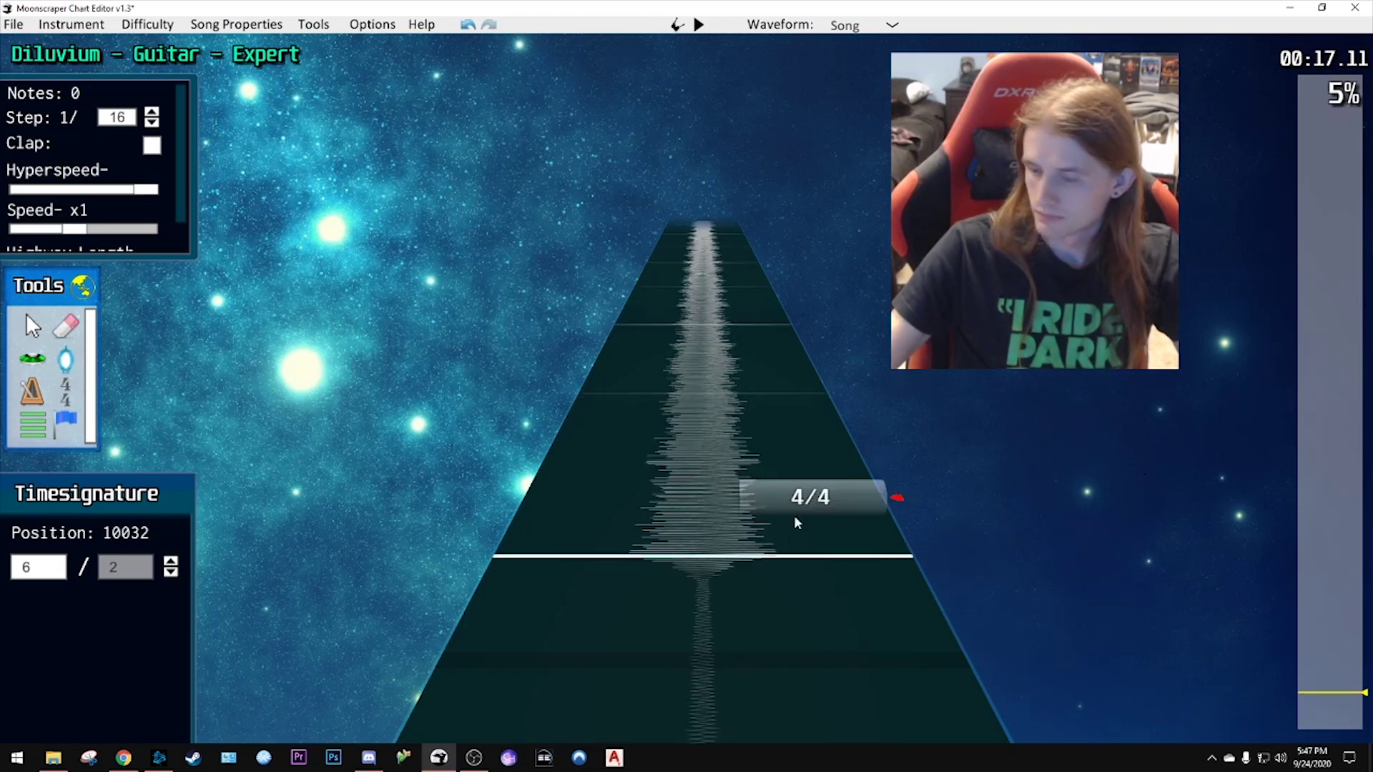
{"action": "left_click", "coordinate": [892, 543]}
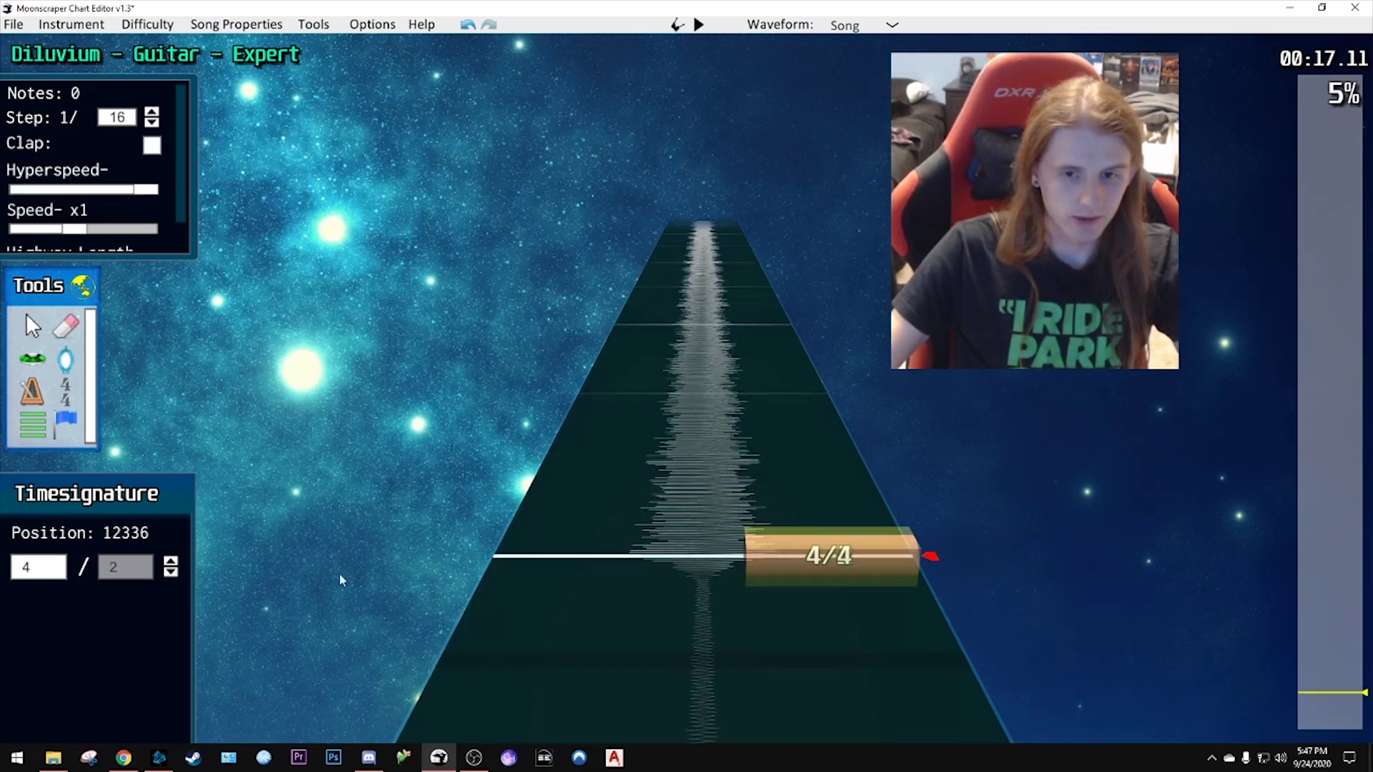
- Play on to about 32 seconds and place a 4/4 time signature on the bar line at position 23088
{"action": "key", "text": "space"}
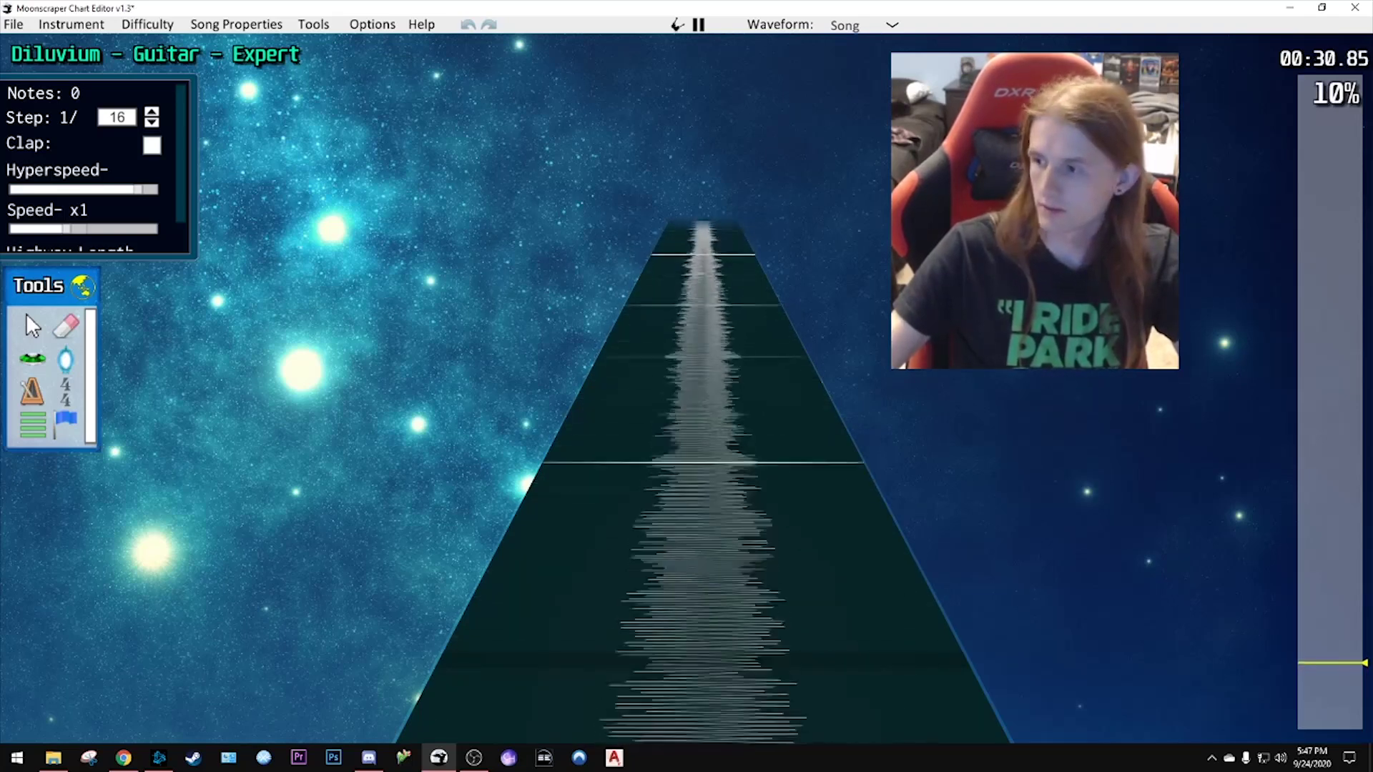
{"action": "key", "text": "space"}
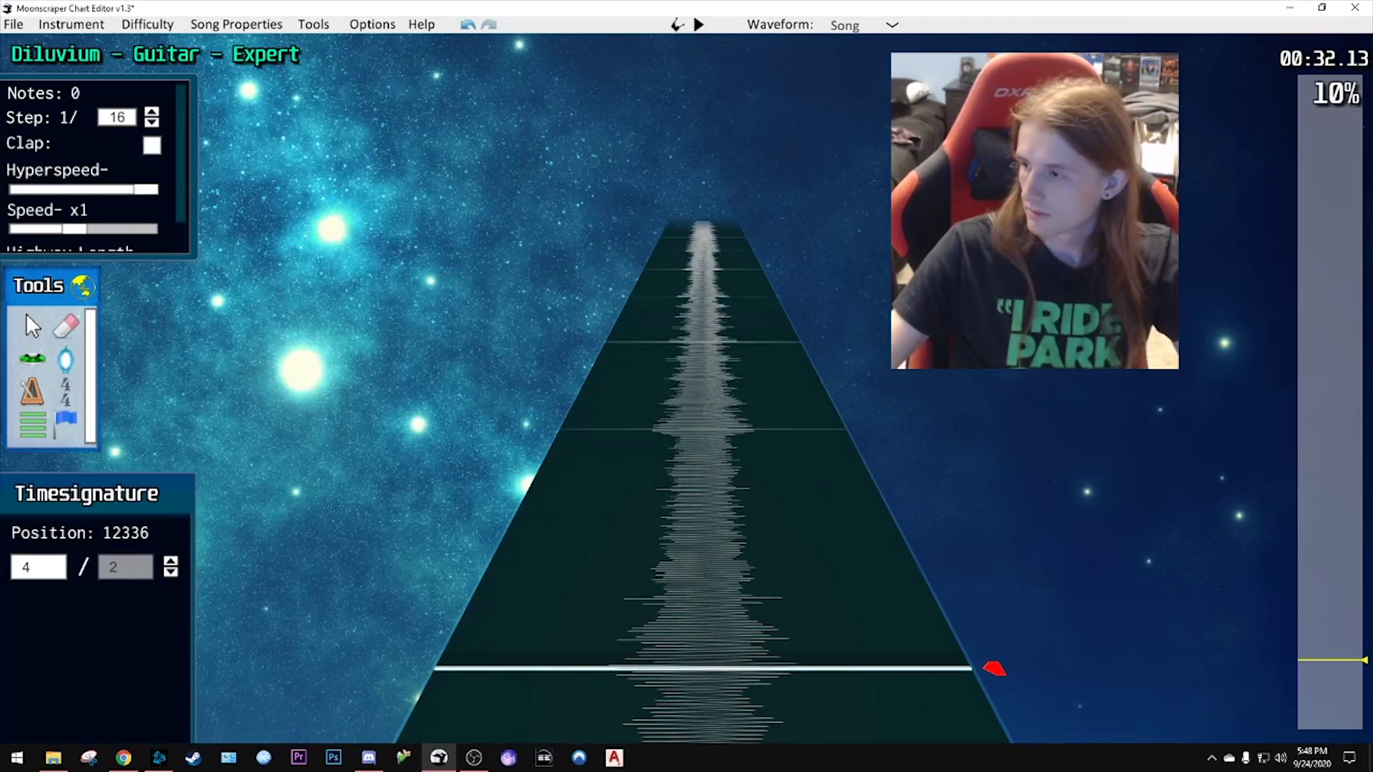
{"action": "scroll", "coordinate": [778, 546], "scroll_direction": "down", "scroll_amount": 1}
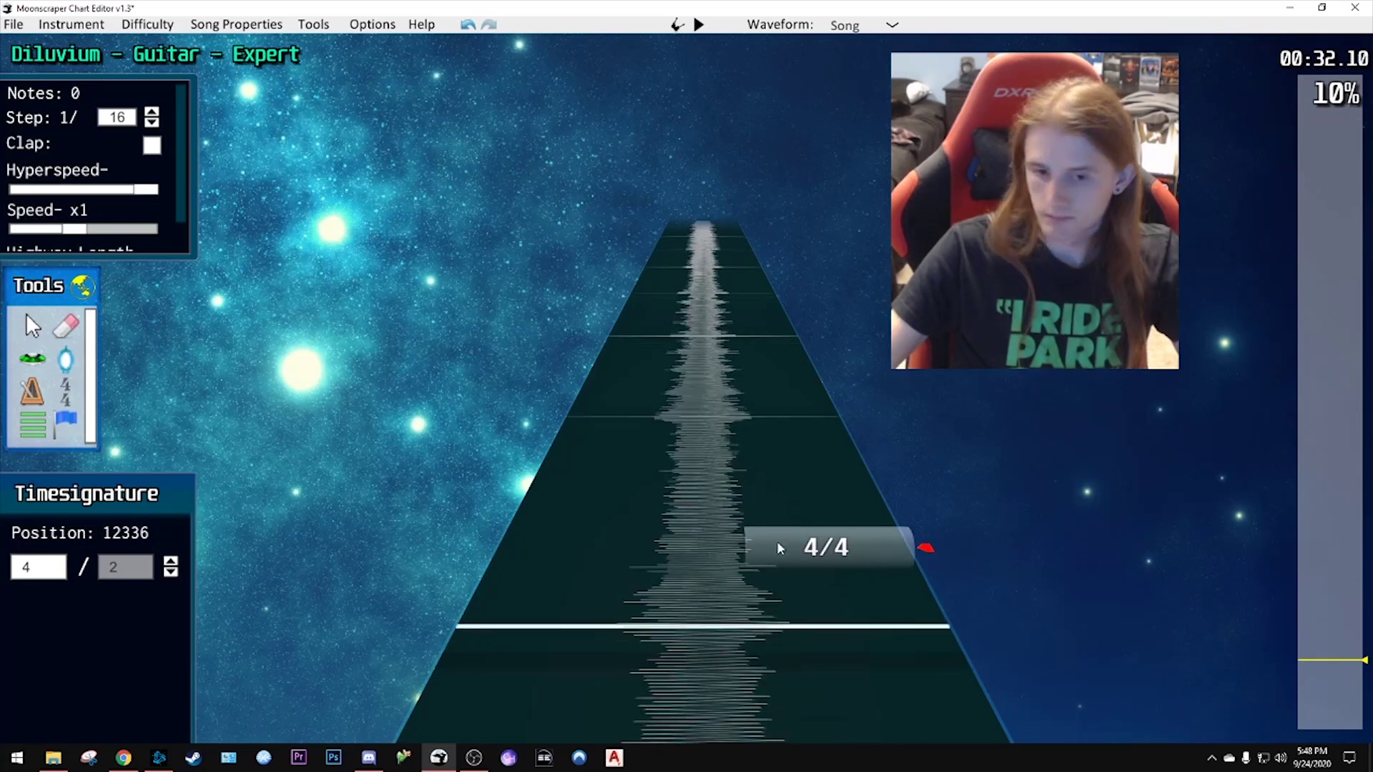
{"action": "left_click", "coordinate": [839, 606]}
{"action": "scroll", "coordinate": [758, 511], "scroll_direction": "down", "scroll_amount": 2}
{"action": "left_click", "coordinate": [707, 452]}
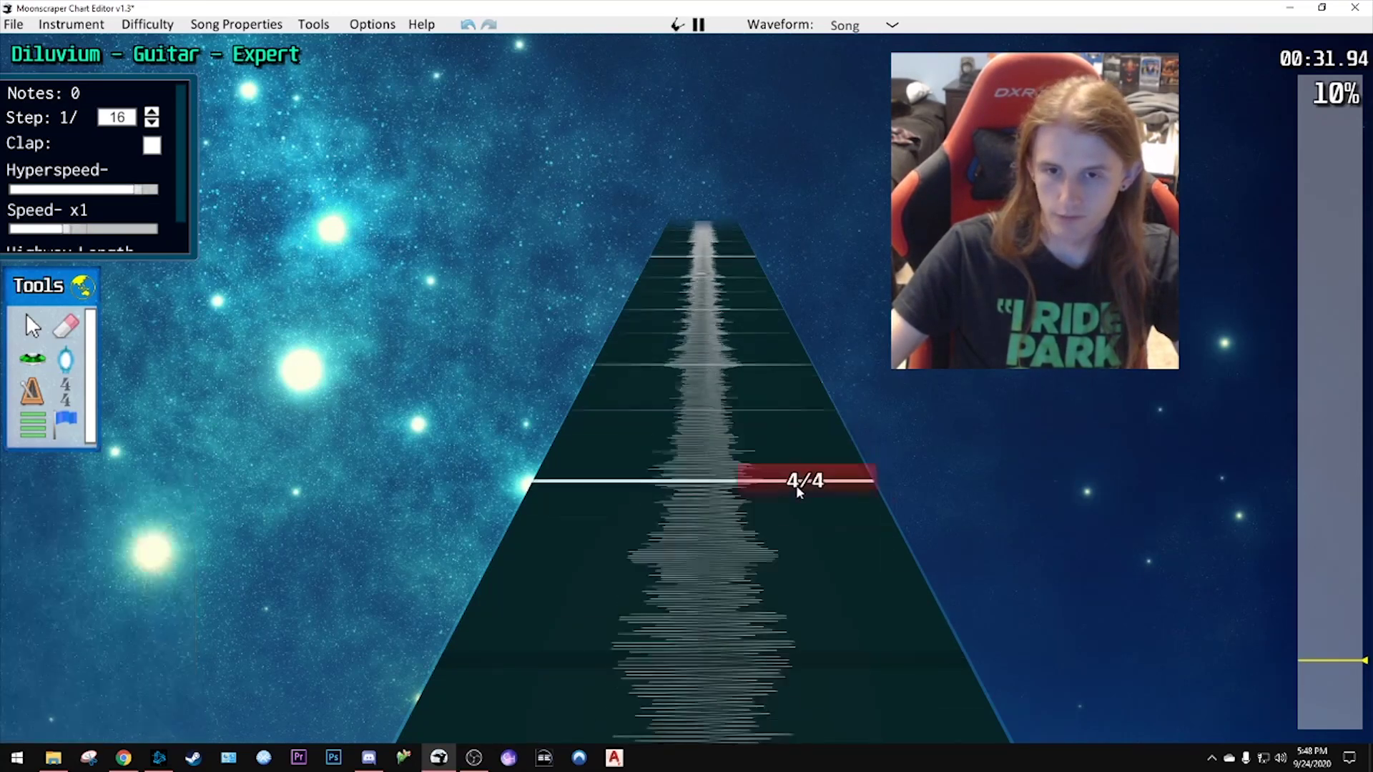
- Play on to about 36 seconds and place a 7/4 time signature on the bar line at position 26160
{"action": "key", "text": "space"}
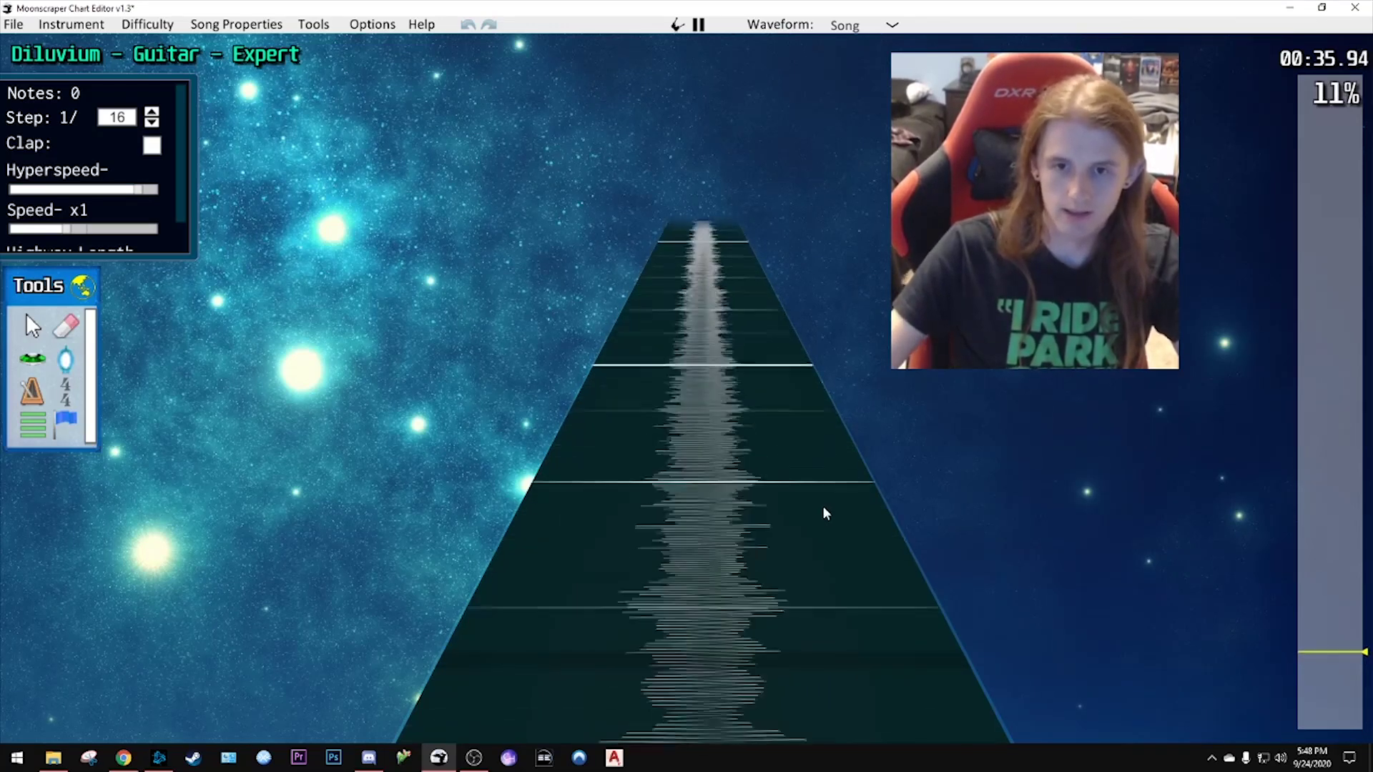
{"action": "key", "text": "space"}
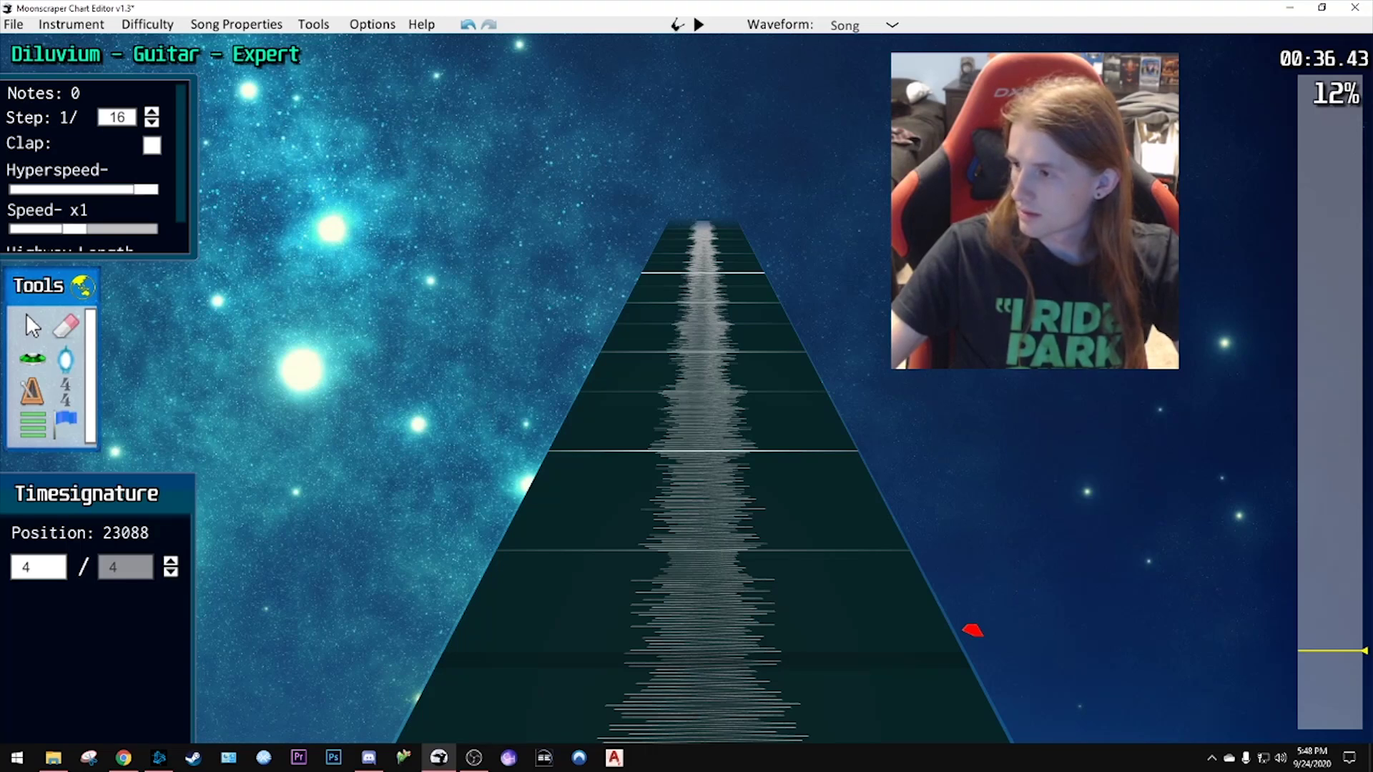
{"action": "scroll", "coordinate": [724, 506], "scroll_direction": "down", "scroll_amount": 3}
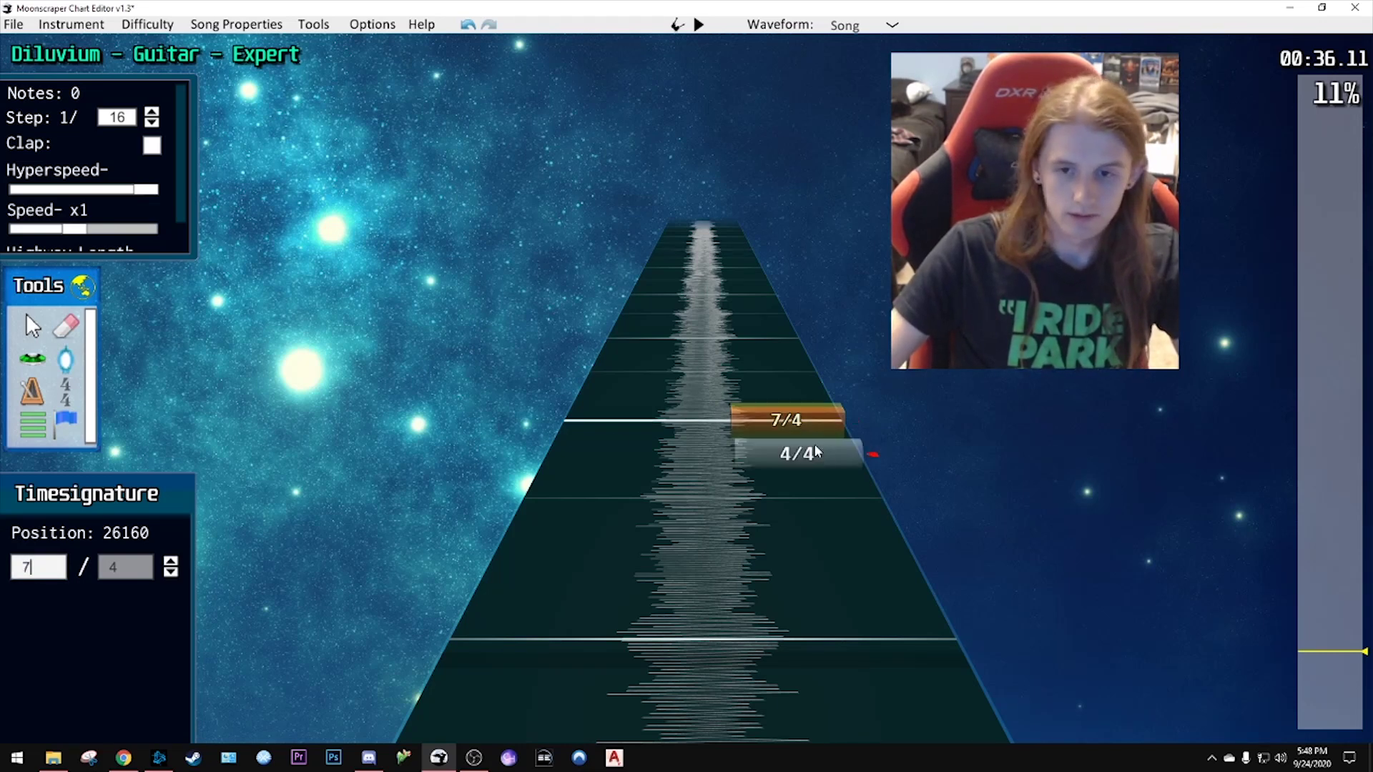
- Play past the 7/4 signature, go back to about 34 seconds and play on to about 50 seconds, comparing the bar lines with the audio
{"action": "key", "text": "space"}
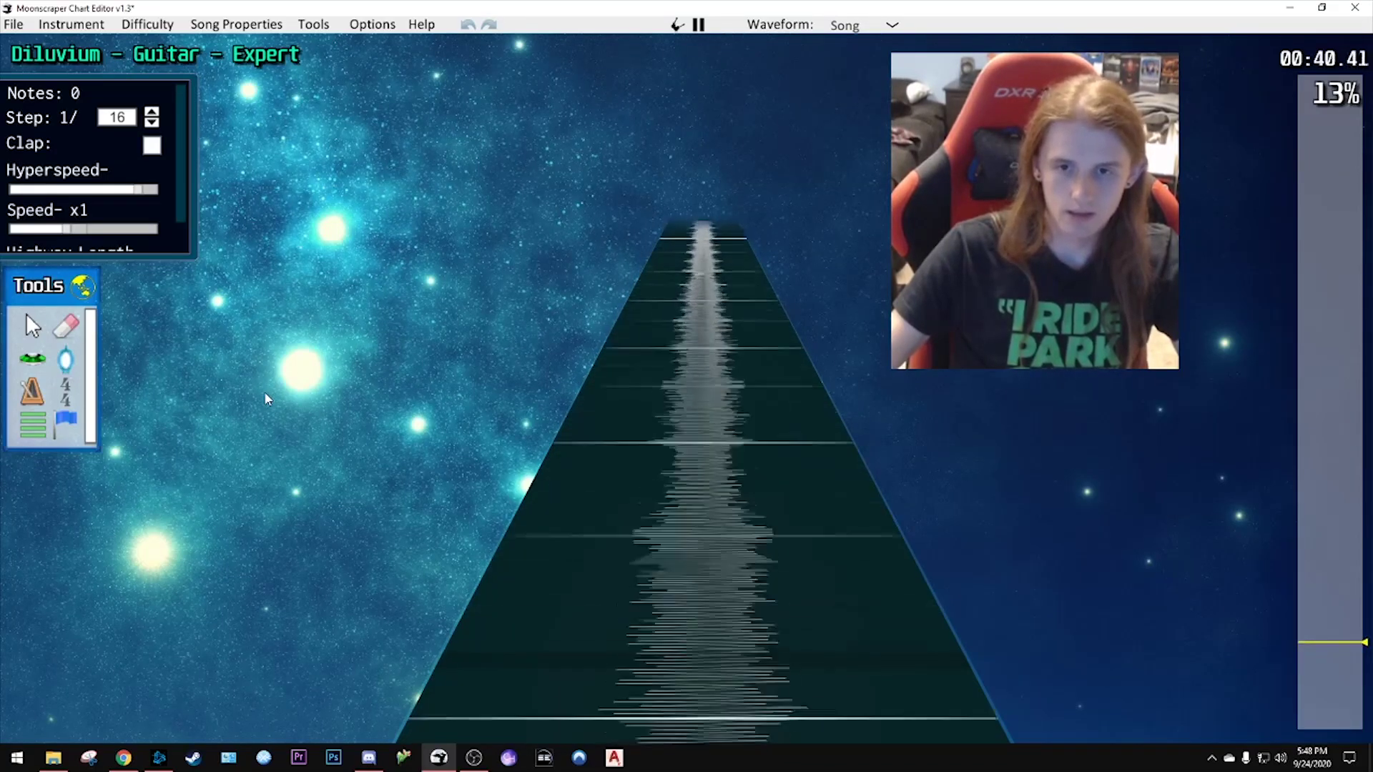
{"action": "key", "text": "space"}
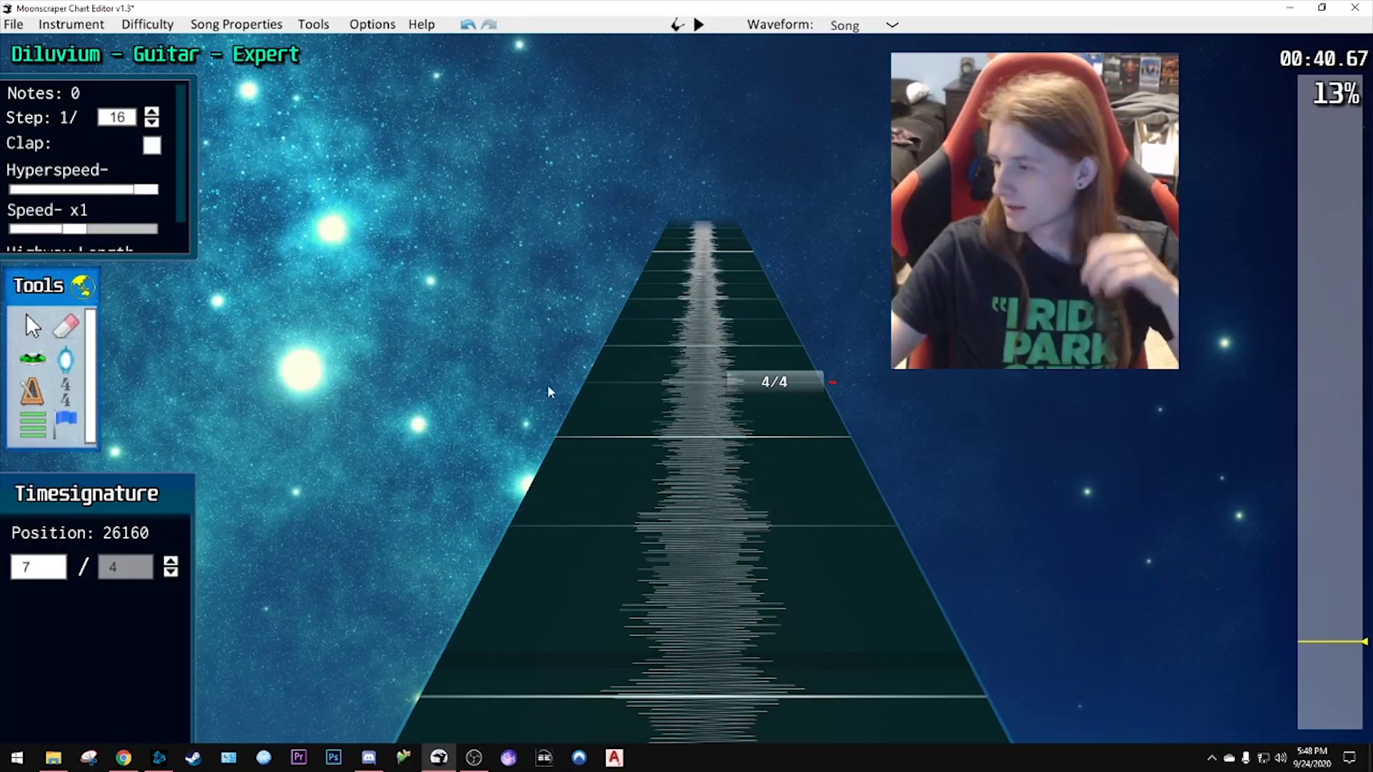
{"action": "scroll", "coordinate": [546, 386], "scroll_direction": "down", "scroll_amount": 5}
{"action": "left_click_drag", "start_coordinate": [1307, 642], "coordinate": [1309, 654]}
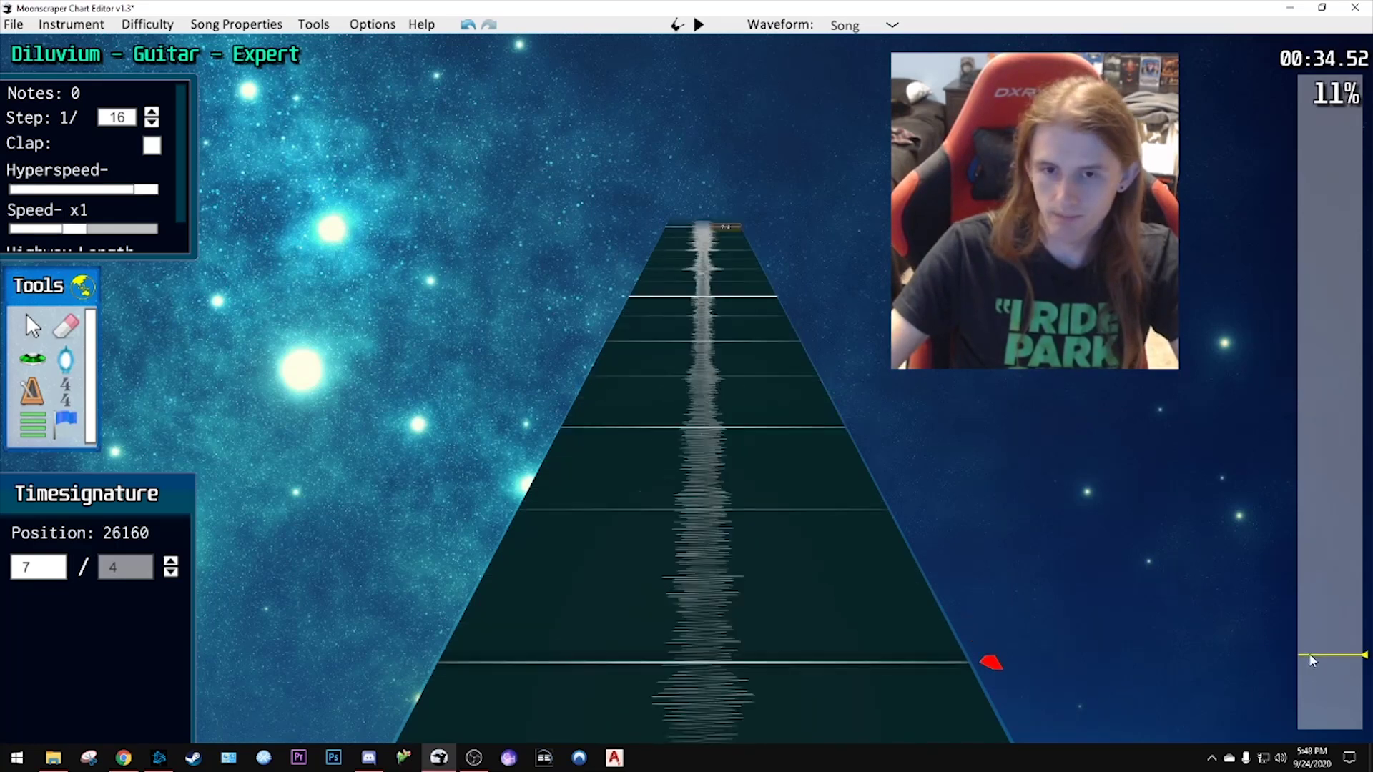
{"action": "key", "text": "space"}
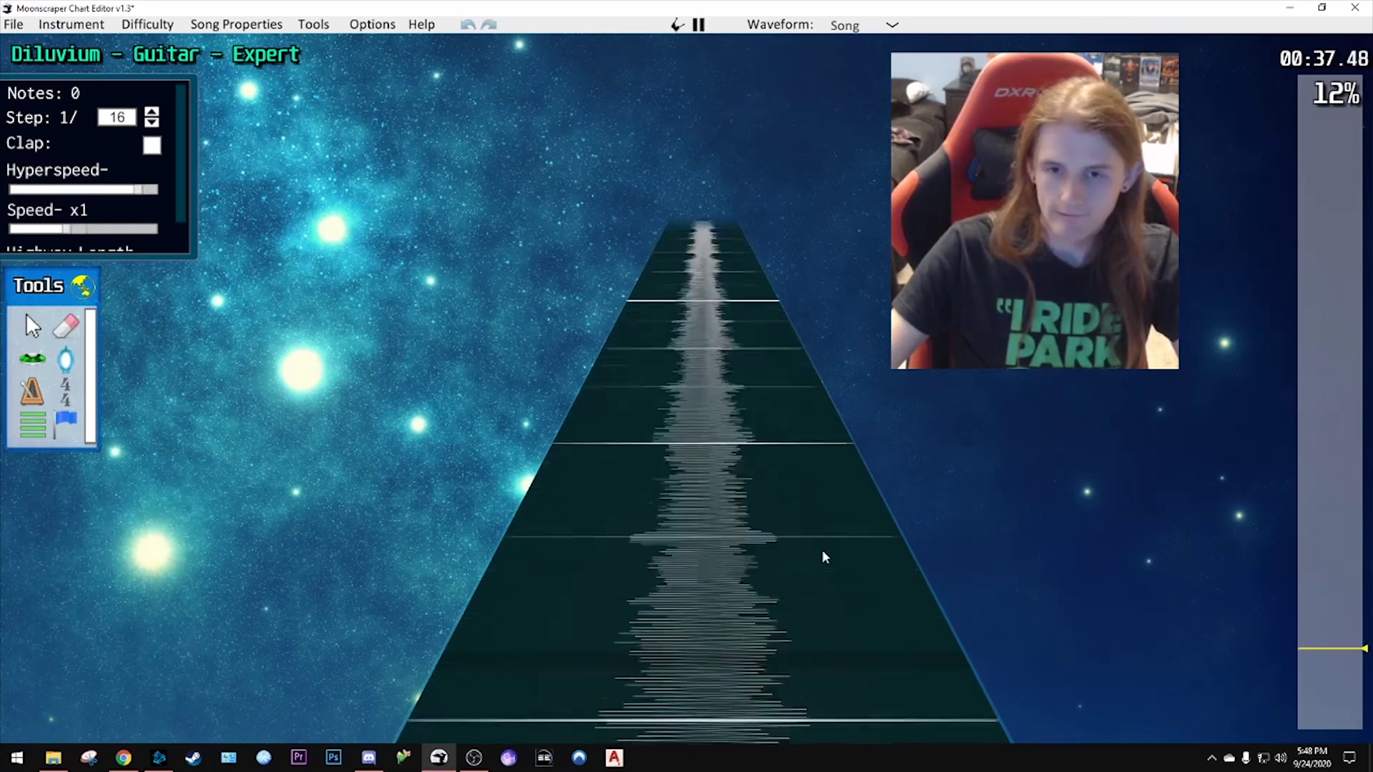
{"action": "key", "text": "space"}
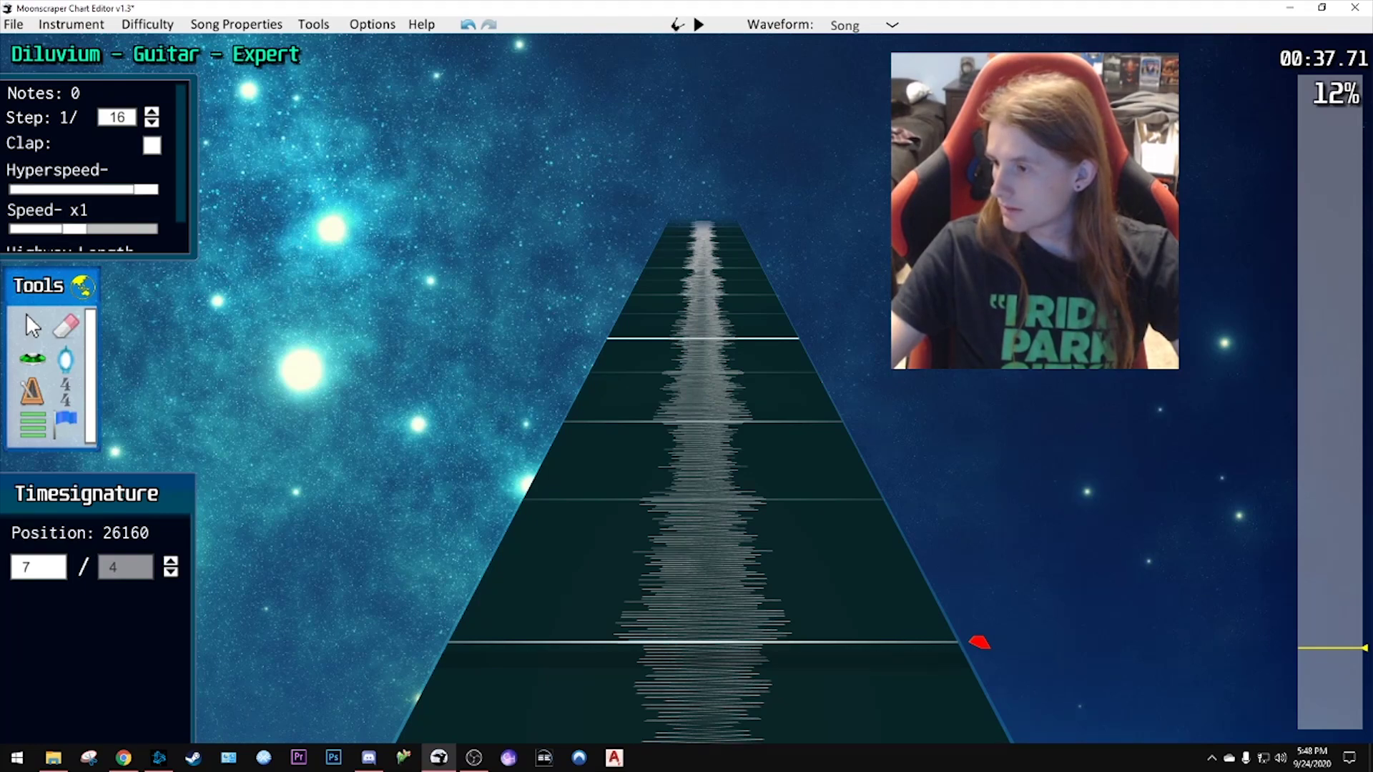
{"action": "key", "text": "space"}
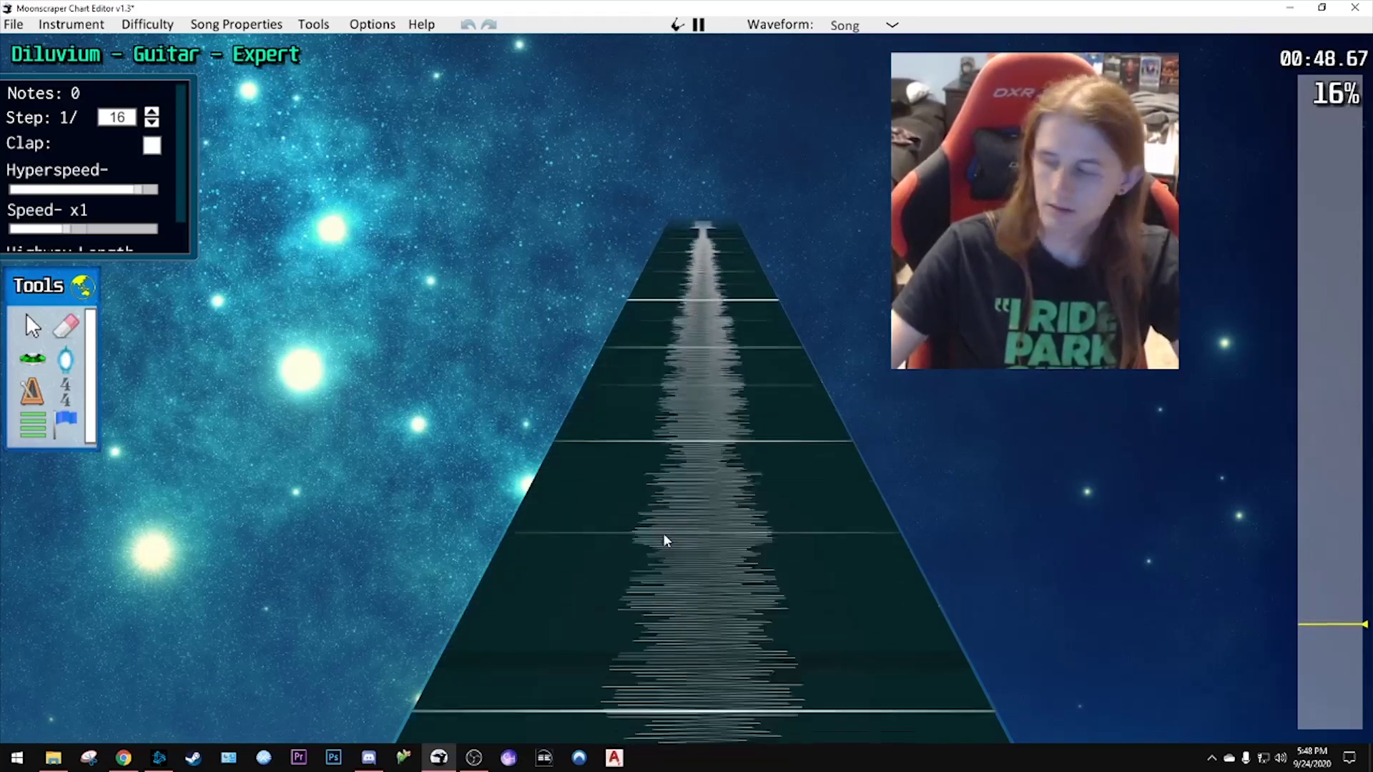
{"action": "key", "text": "6"}
{"action": "key", "text": "space"}
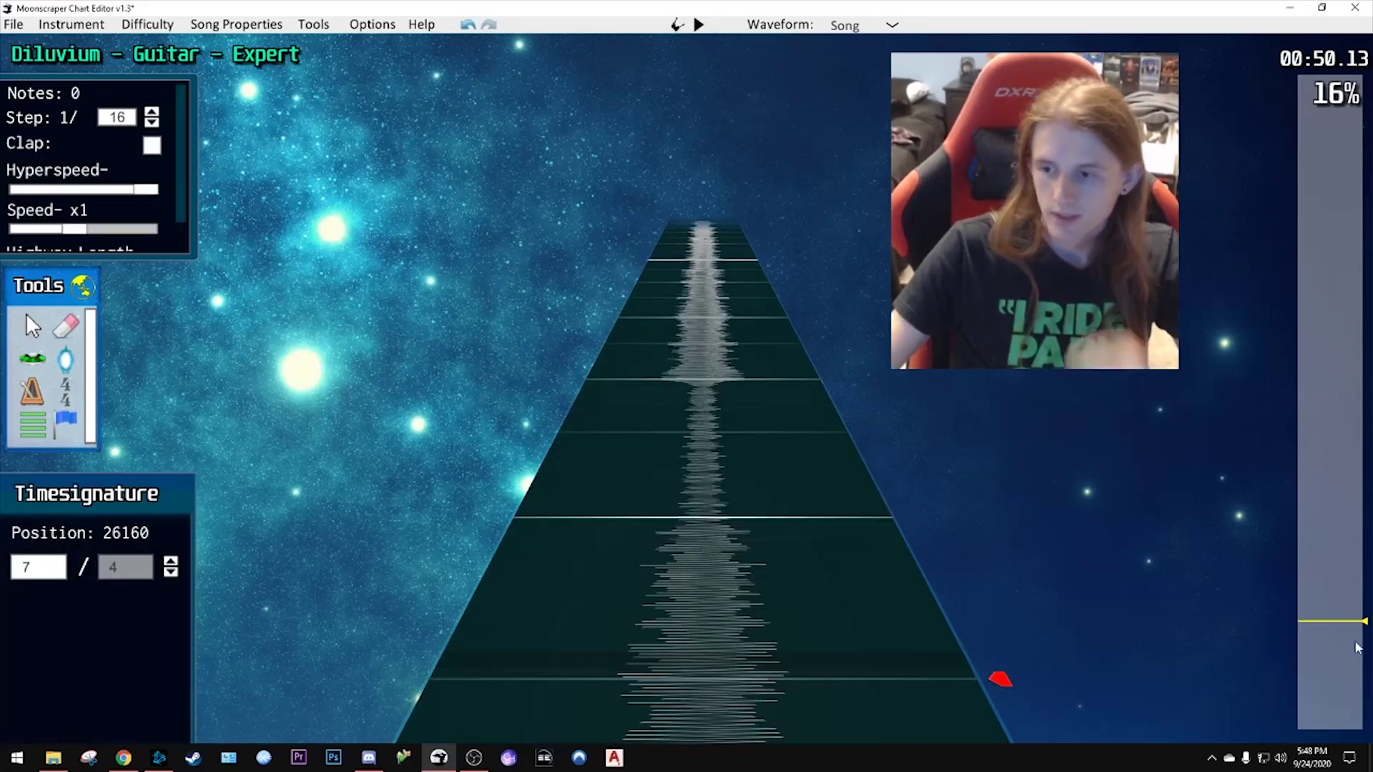
- Go back, play up to about 38 seconds and place a 6/4 time signature on the bar line at position 27504
{"action": "left_click", "coordinate": [1321, 633]}
{"action": "left_click_drag", "start_coordinate": [1321, 632], "coordinate": [1324, 635]}
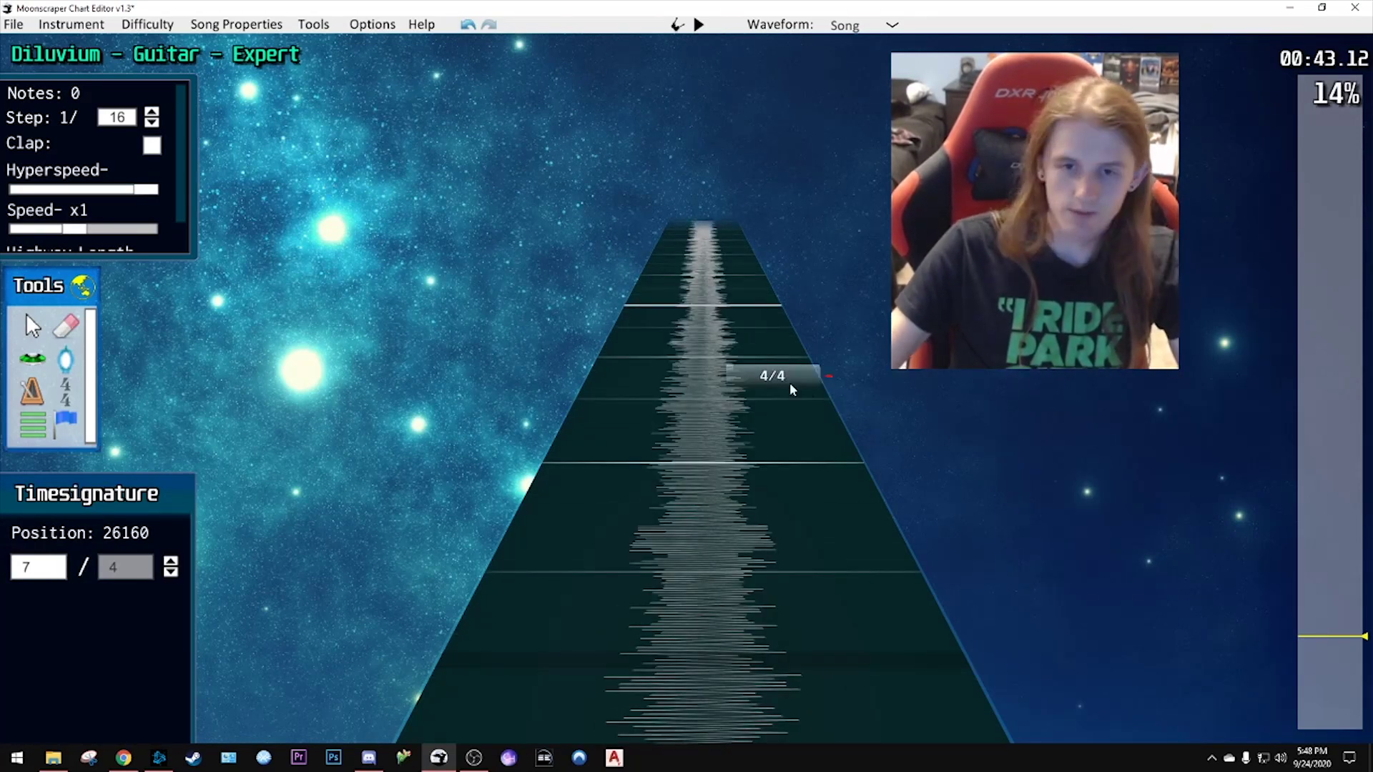
{"action": "left_click_drag", "start_coordinate": [1309, 629], "coordinate": [1319, 650]}
{"action": "key", "text": "space"}
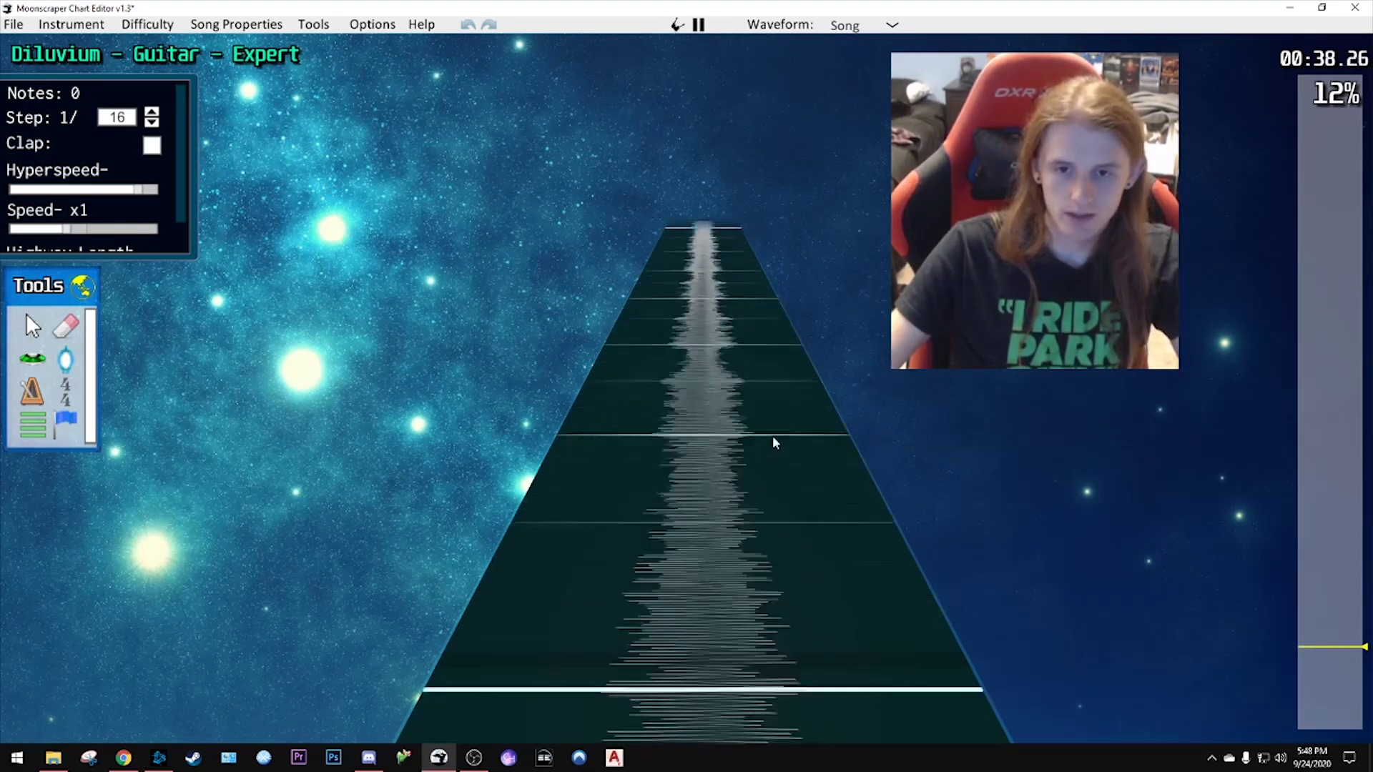
{"action": "key", "text": "space"}
{"action": "left_click", "coordinate": [815, 579]}
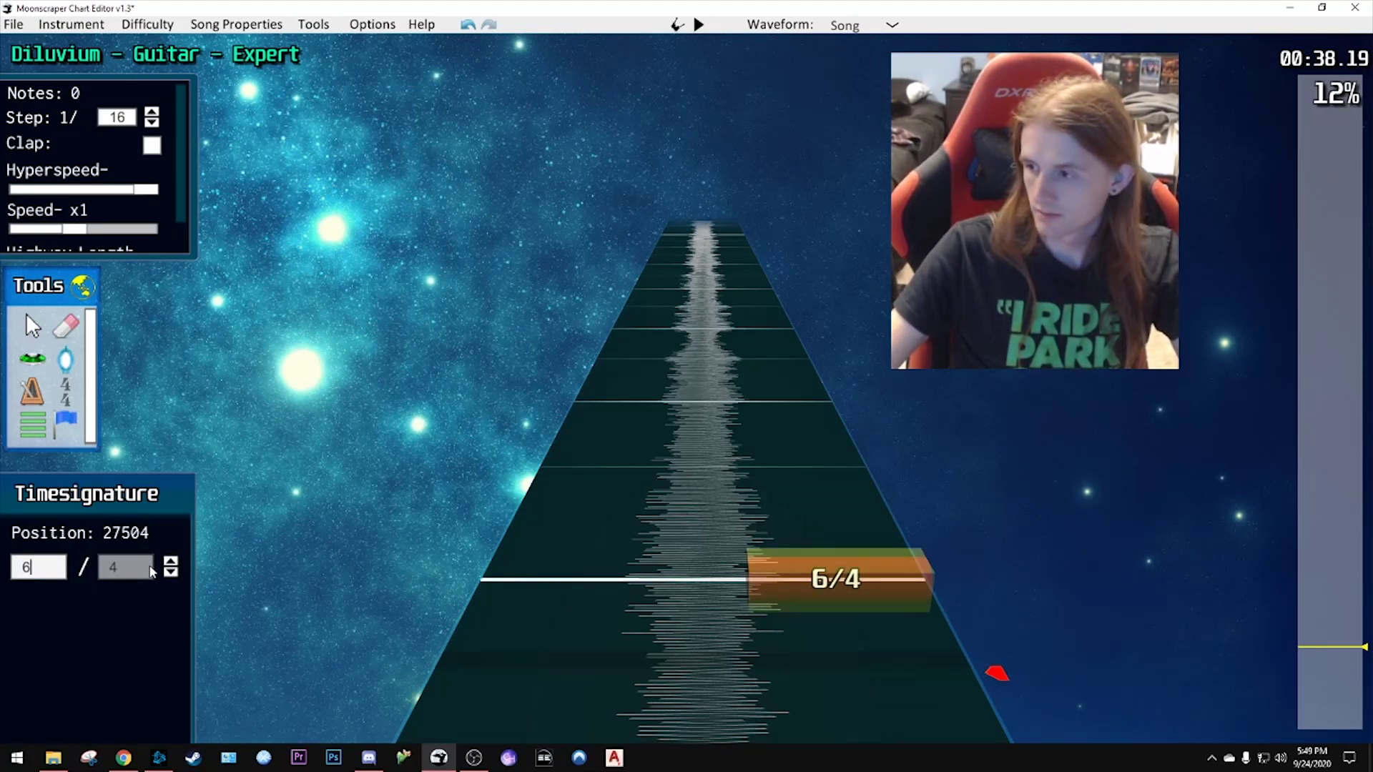
- Play on to about 43 seconds, inspect the bar lines against the waveform, and return to about 37.5 seconds
{"action": "key", "text": "space"}
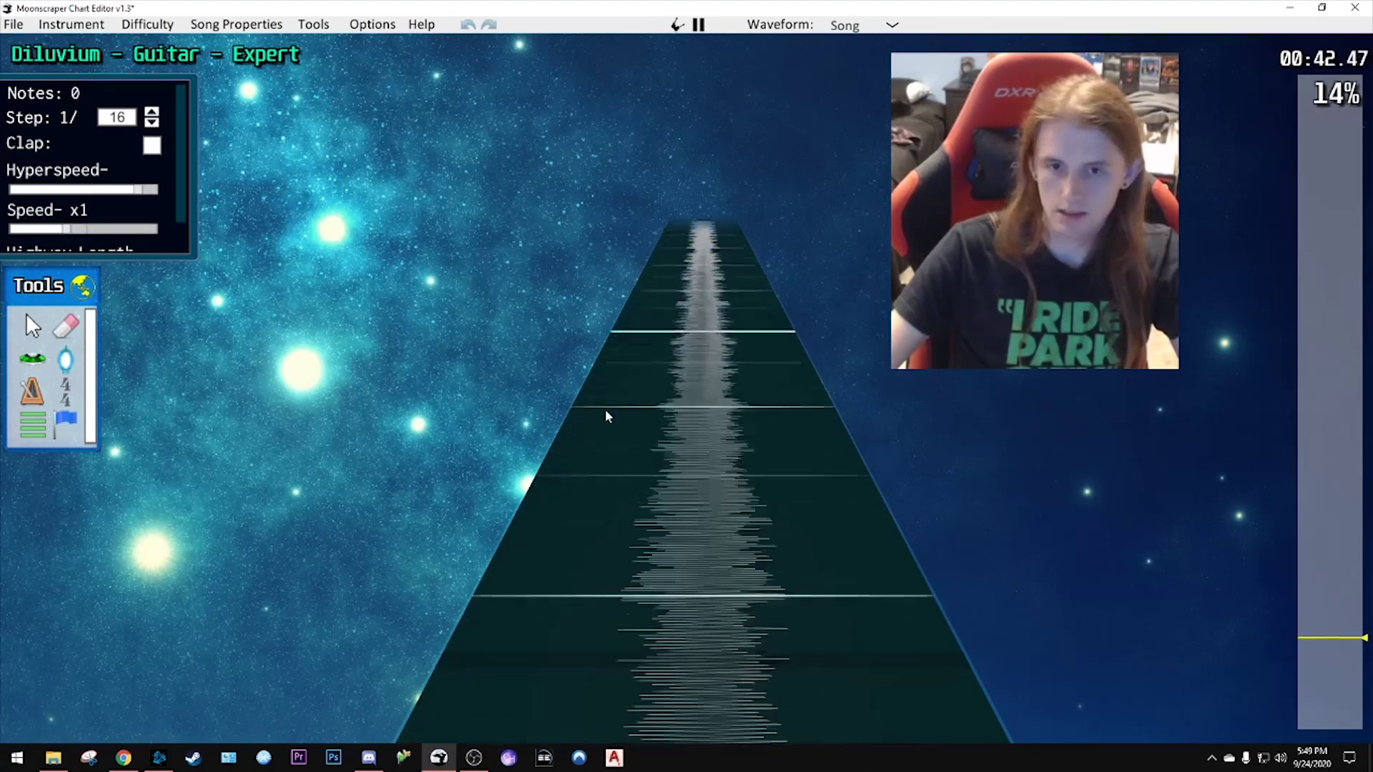
{"action": "key", "text": "space"}
{"action": "key", "text": "Down"}
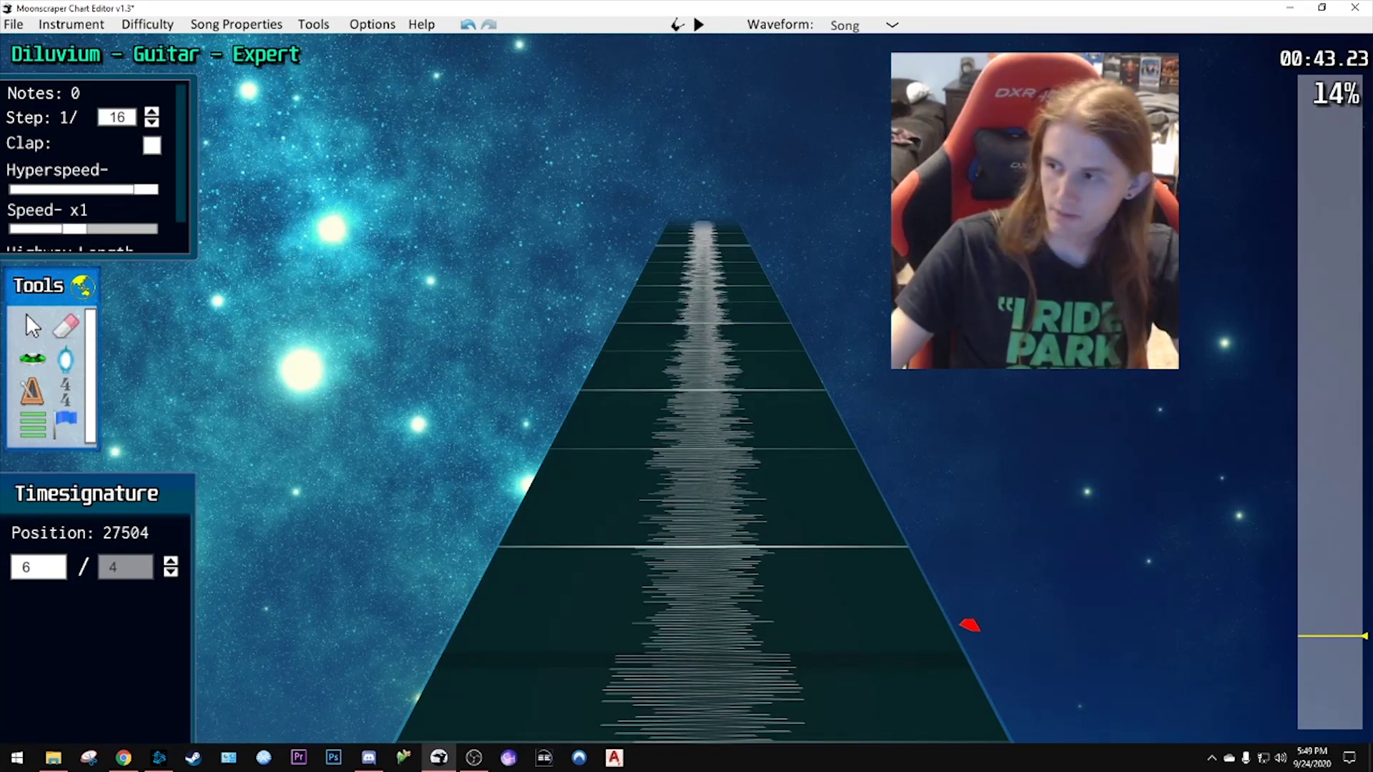
{"action": "key", "text": "Down"}
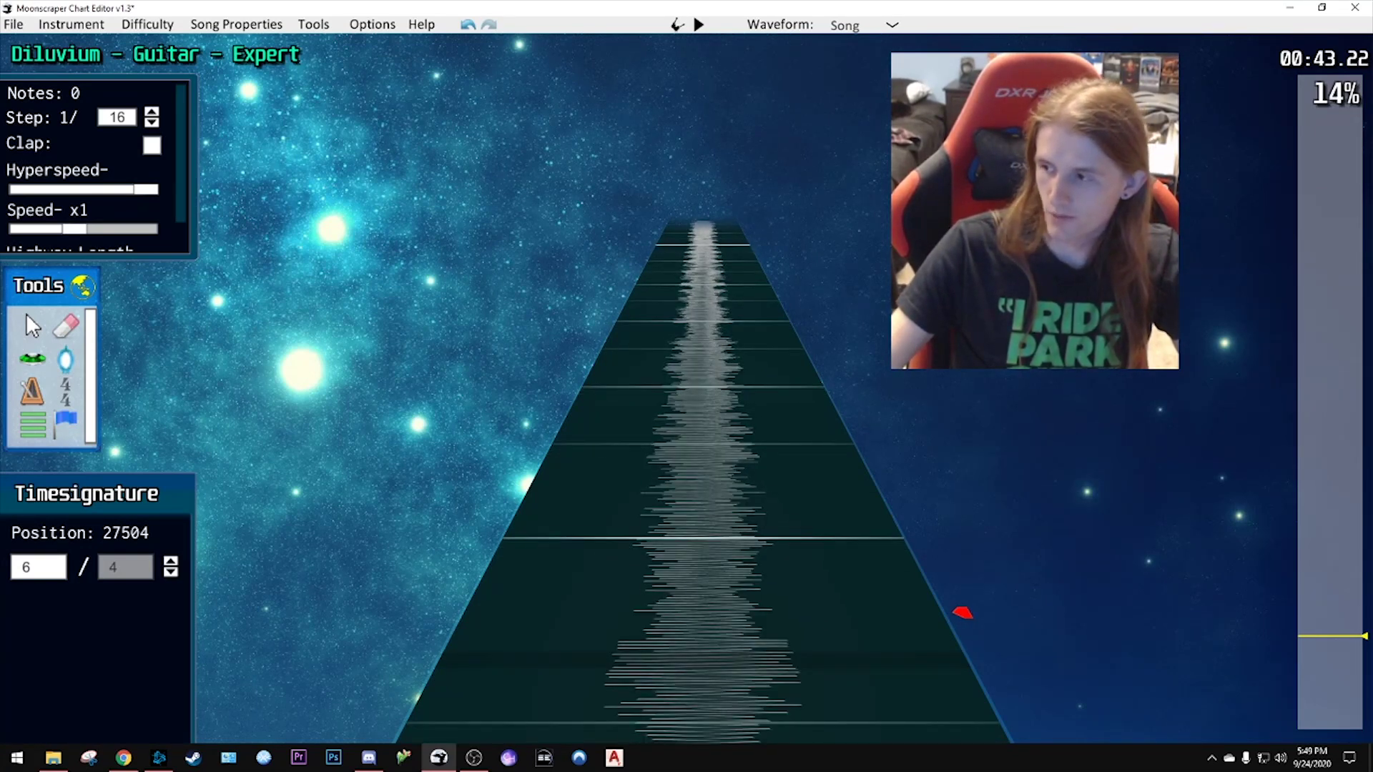
{"action": "key", "text": "Down"}
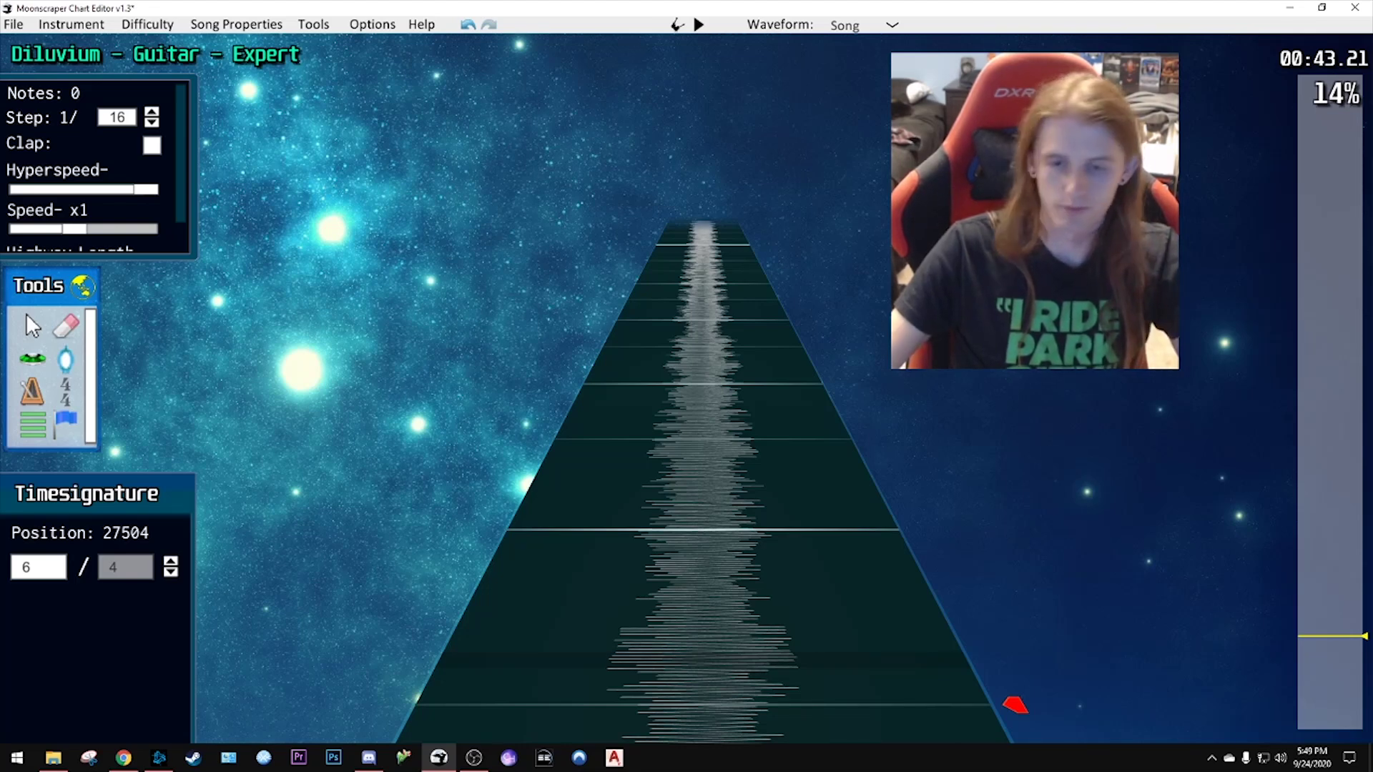
{"action": "left_click_drag", "start_coordinate": [1324, 635], "coordinate": [1328, 653]}
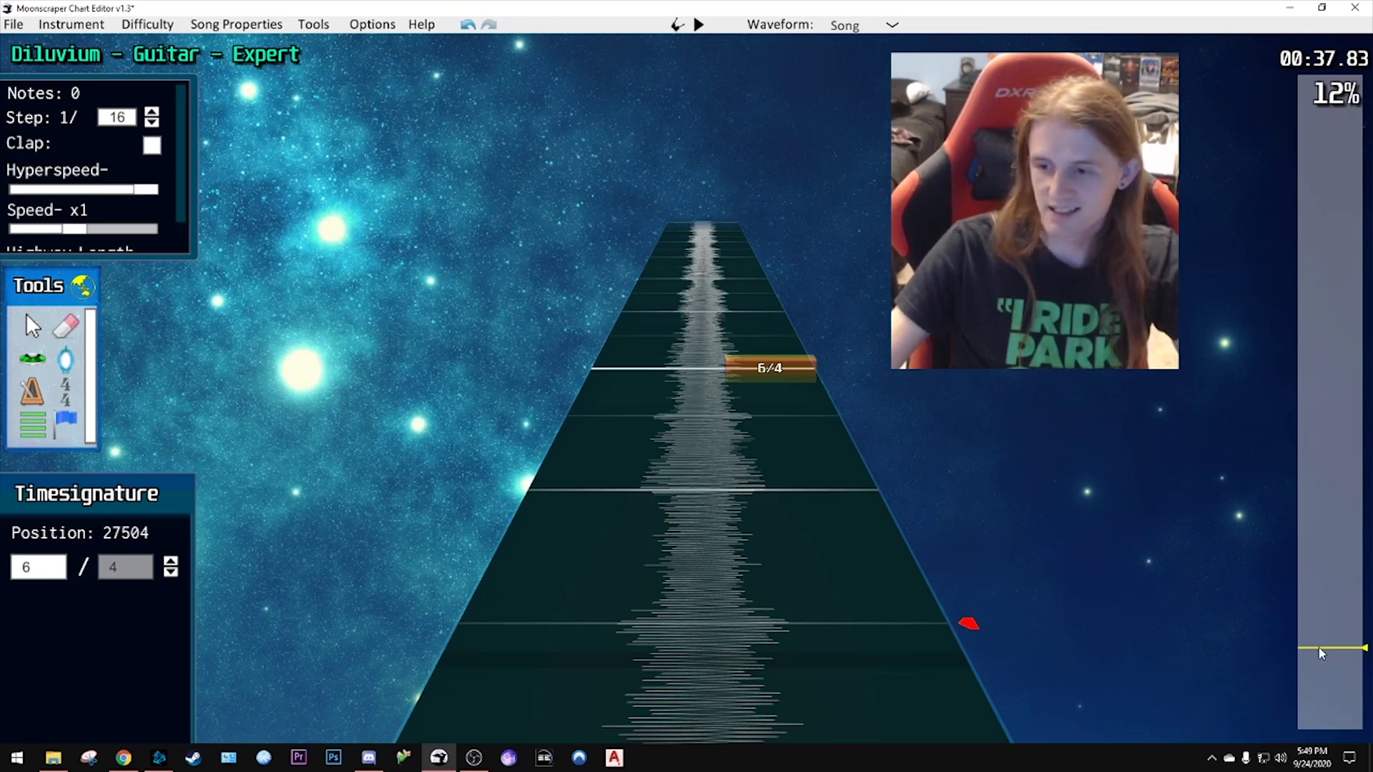
{"action": "left_click_drag", "start_coordinate": [1320, 647], "coordinate": [1320, 649]}
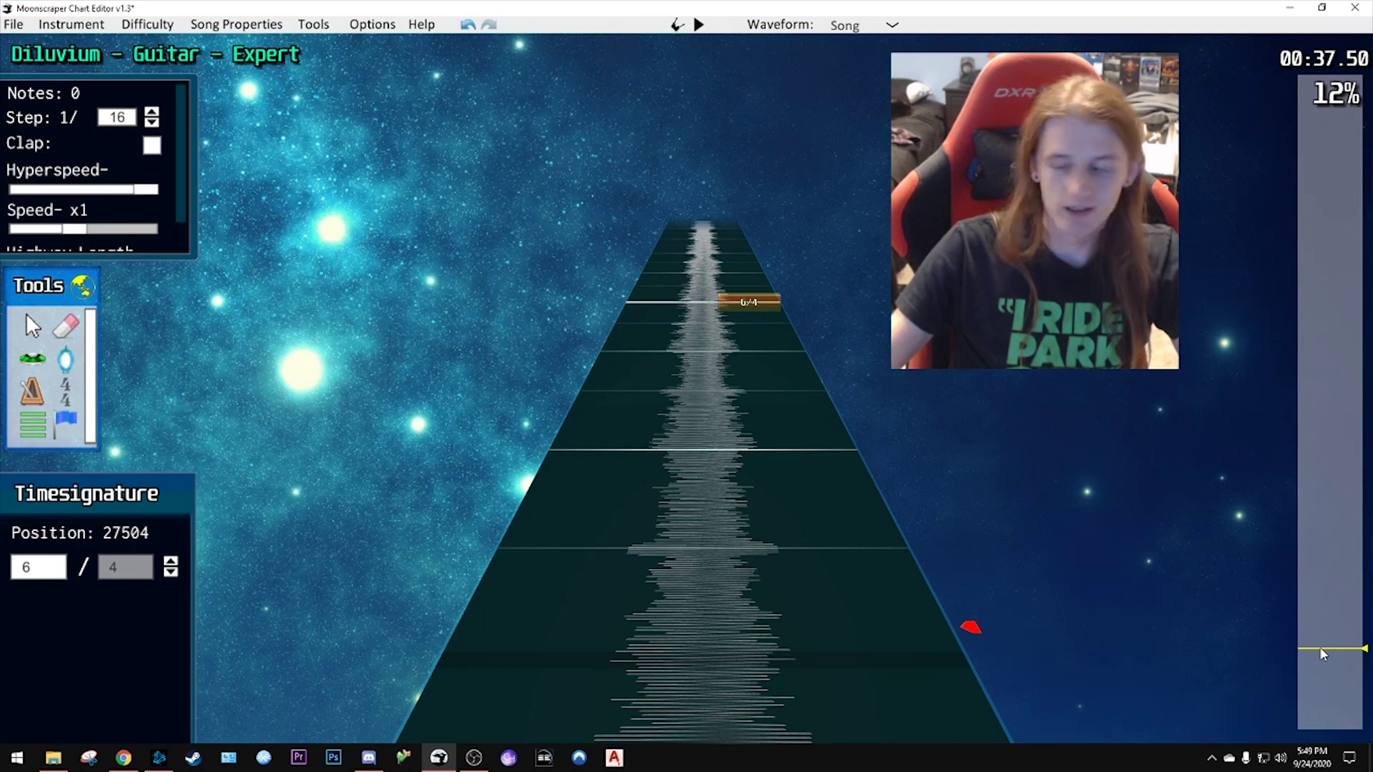
- Play on to about 41 seconds and try a 4/4 time signature on the bar line at position 29808
{"action": "key", "text": "space"}
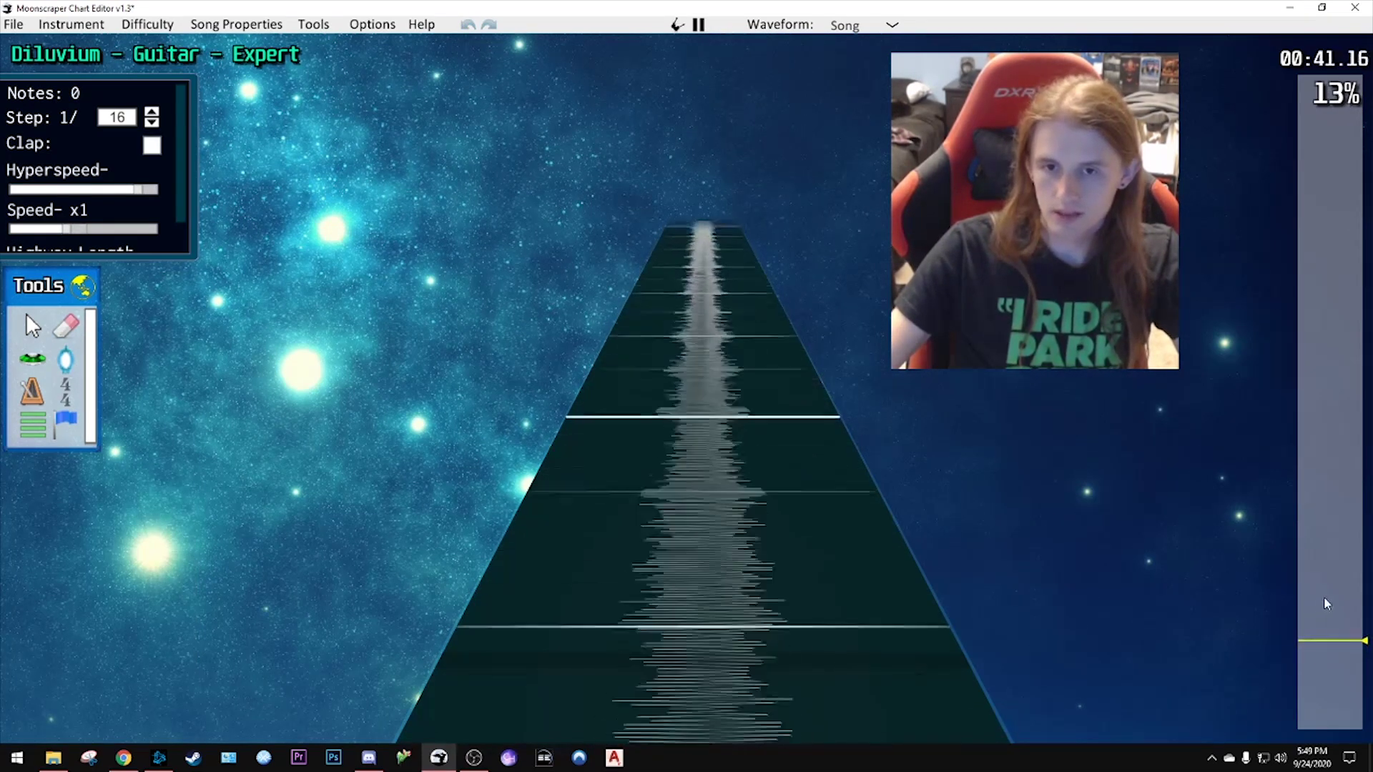
{"action": "key", "text": "space"}
{"action": "scroll", "coordinate": [801, 626], "scroll_direction": "down", "scroll_amount": 1}
{"action": "left_click", "coordinate": [857, 629]}
{"action": "scroll", "coordinate": [1013, 538], "scroll_direction": "down", "scroll_amount": 3}
- Play on to about 43.5 seconds and try a 5/4 time signature on the bar line at position 31344
{"action": "key", "text": "space"}
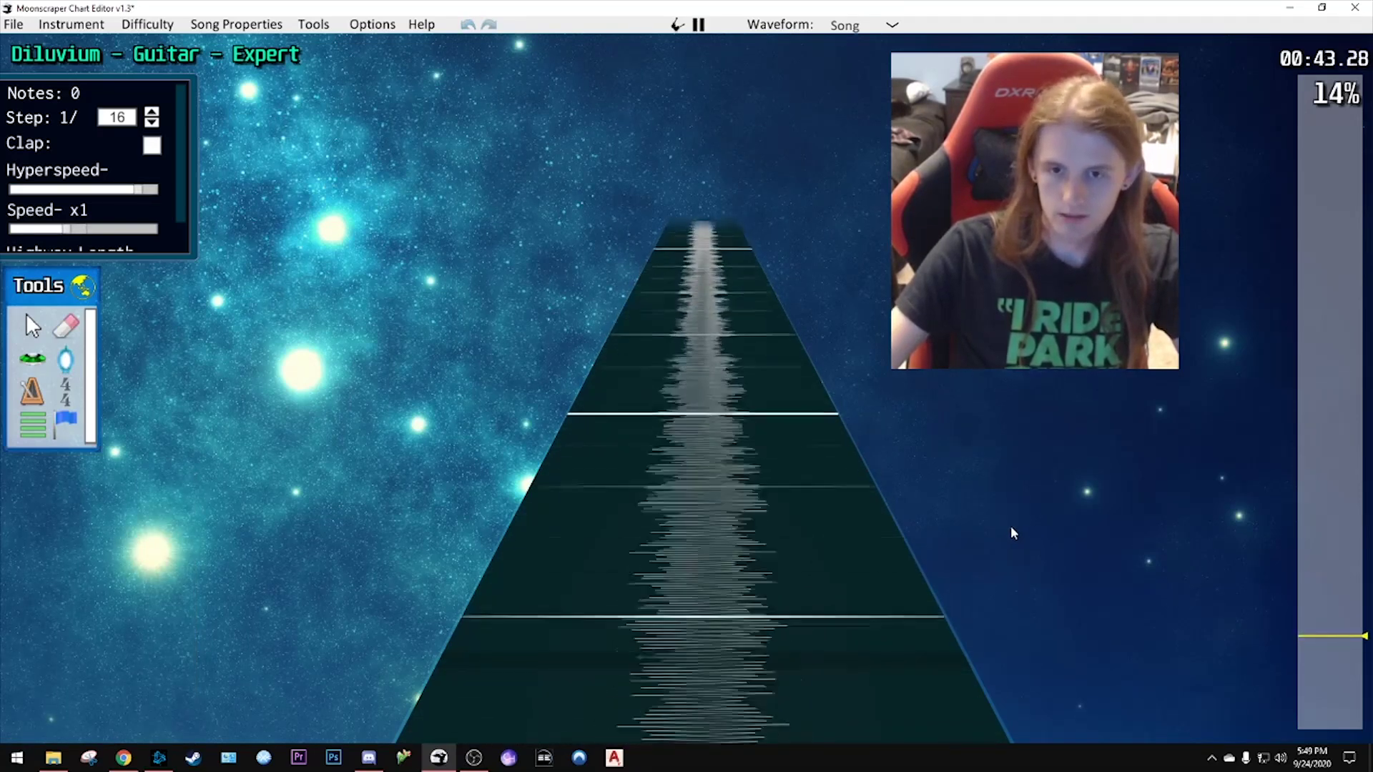
{"action": "key", "text": "space"}
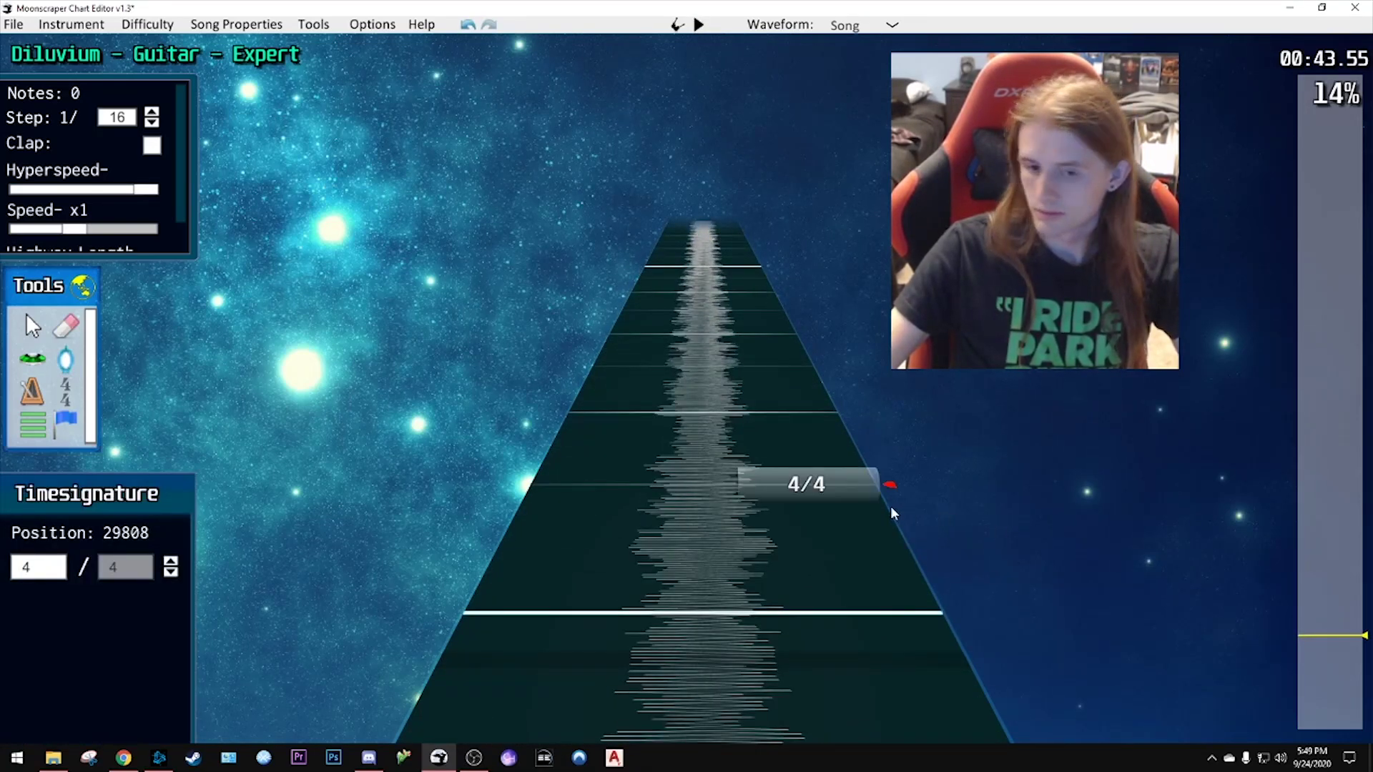
{"action": "scroll", "coordinate": [890, 505], "scroll_direction": "up", "scroll_amount": 1}
{"action": "left_click_drag", "start_coordinate": [891, 505], "coordinate": [822, 398]}
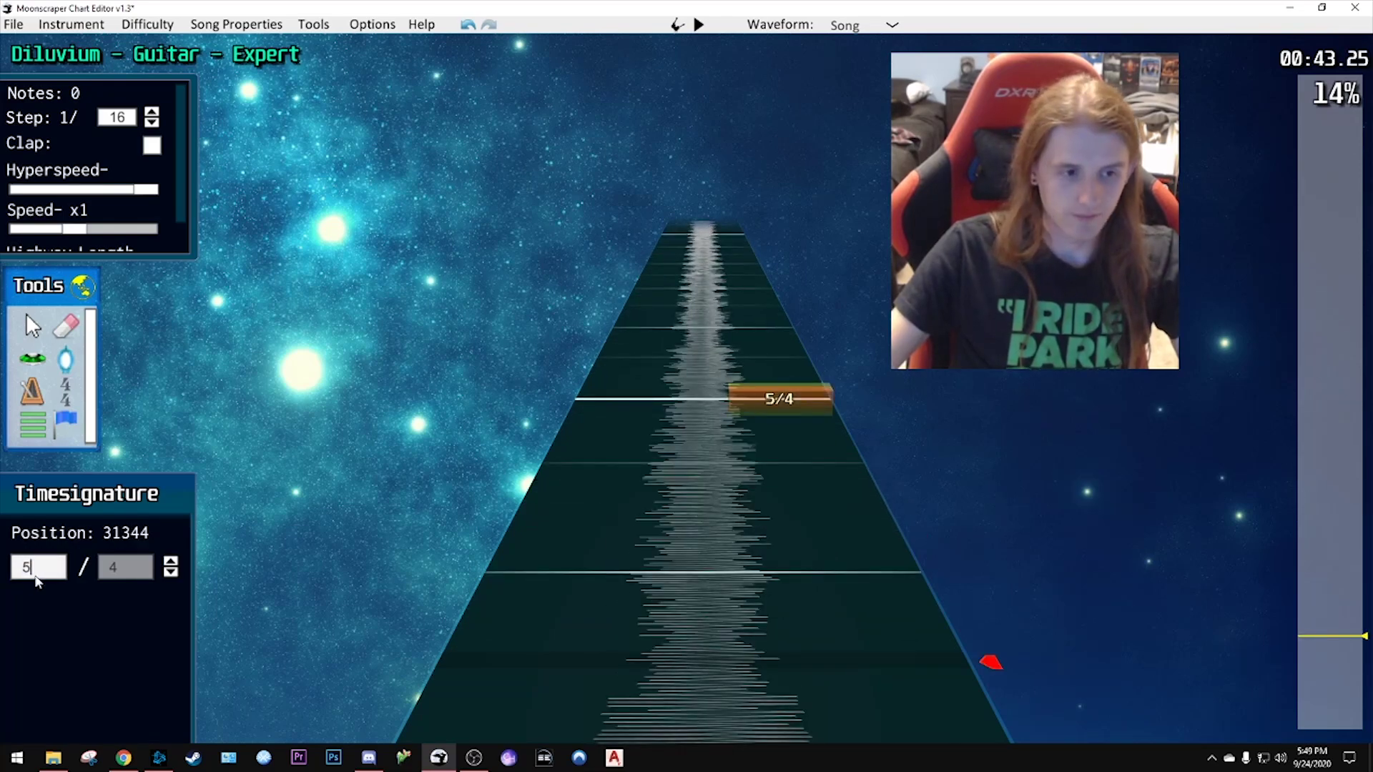
{"action": "key", "text": "Return"}
- Check the 5/4 section, undo the time signatures at positions 31344 and 29808, and return to about 36 seconds
{"action": "key", "text": "space"}
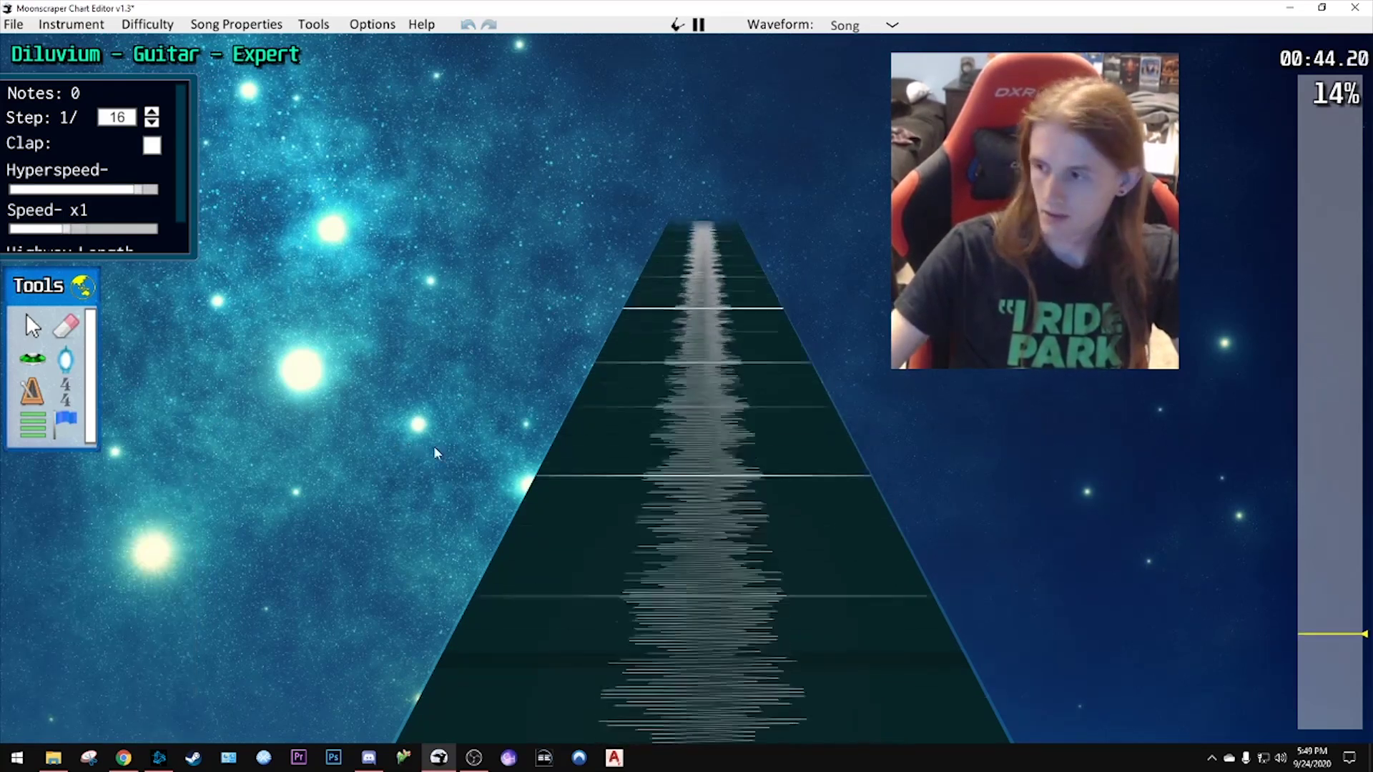
{"action": "key", "text": "space"}
{"action": "scroll", "coordinate": [795, 452], "scroll_direction": "down", "scroll_amount": 3}
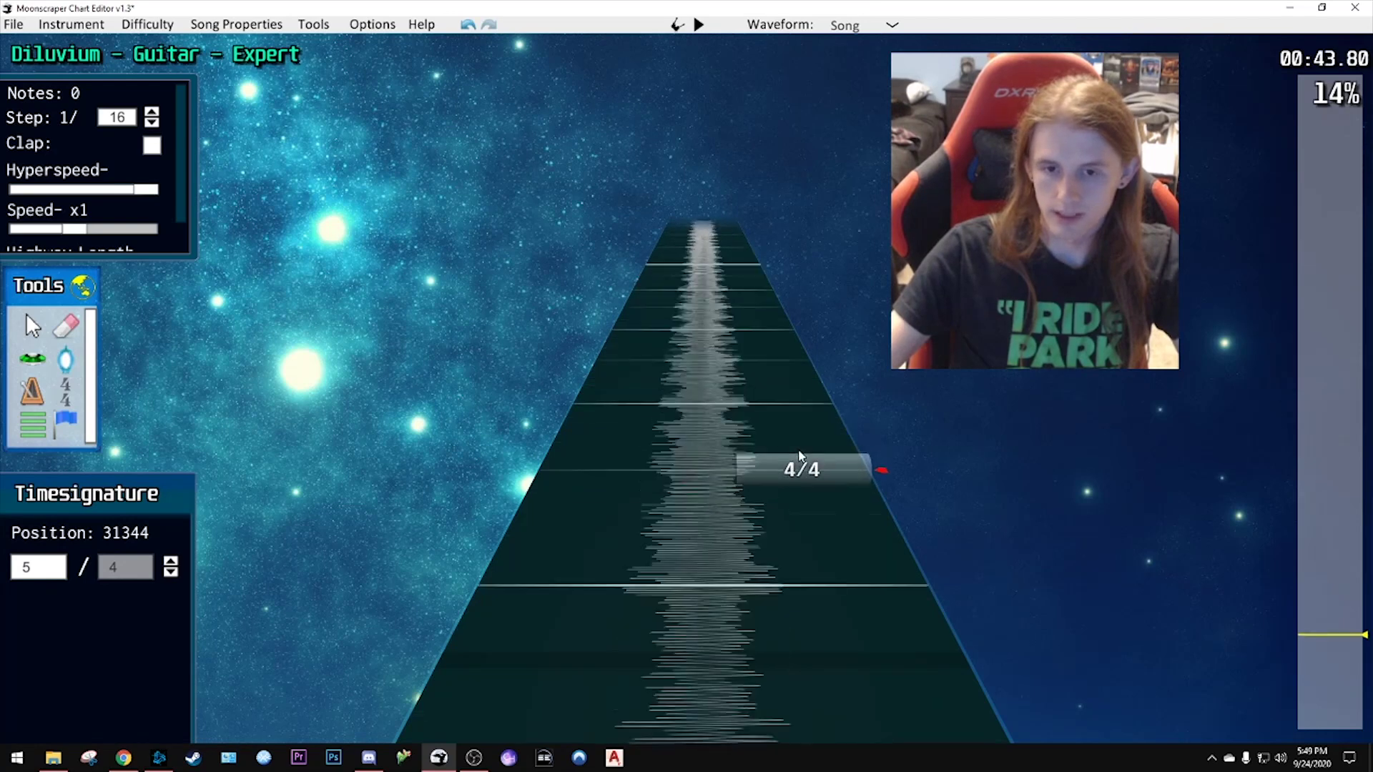
{"action": "left_click", "coordinate": [797, 458]}
{"action": "scroll", "coordinate": [871, 453], "scroll_direction": "down", "scroll_amount": 1}
{"action": "scroll", "coordinate": [869, 452], "scroll_direction": "down", "scroll_amount": 2}
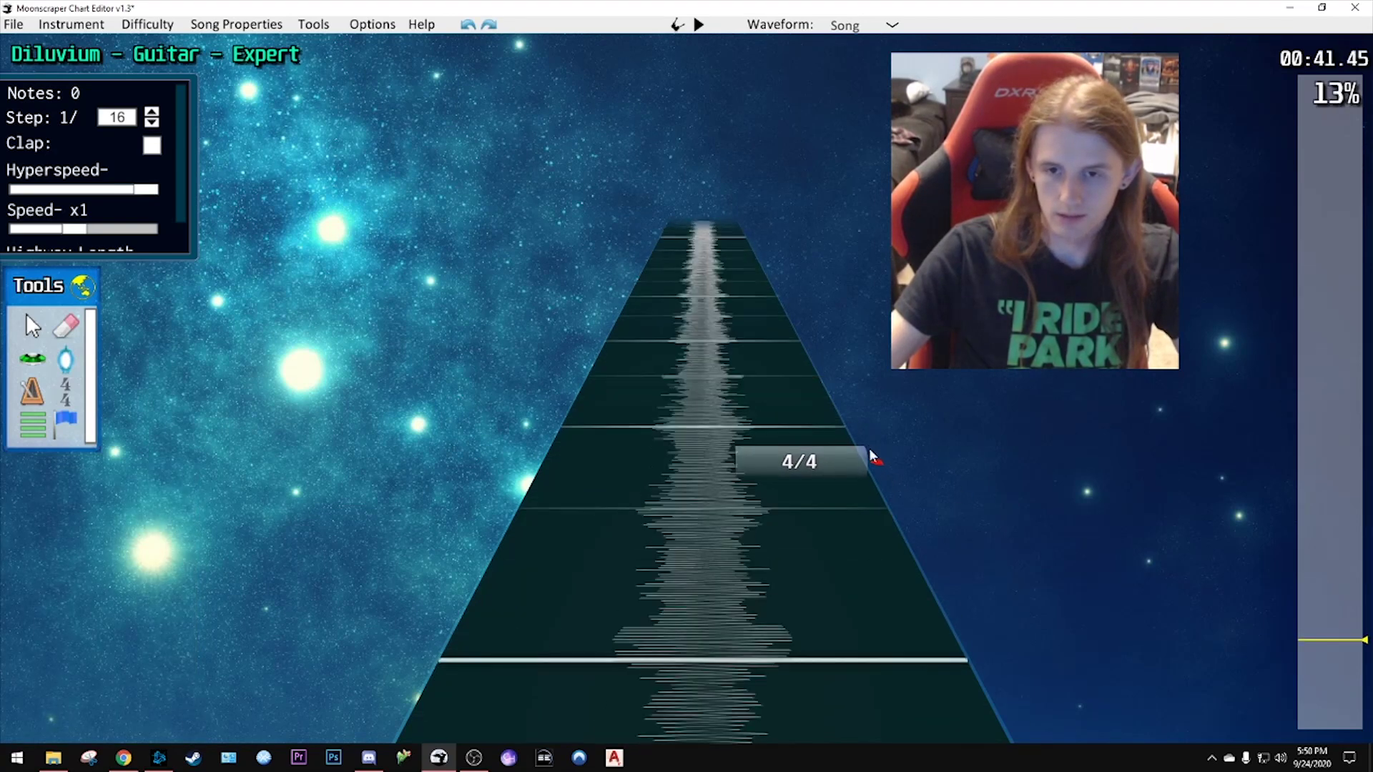
{"action": "left_click_drag", "start_coordinate": [1331, 637], "coordinate": [1330, 650]}
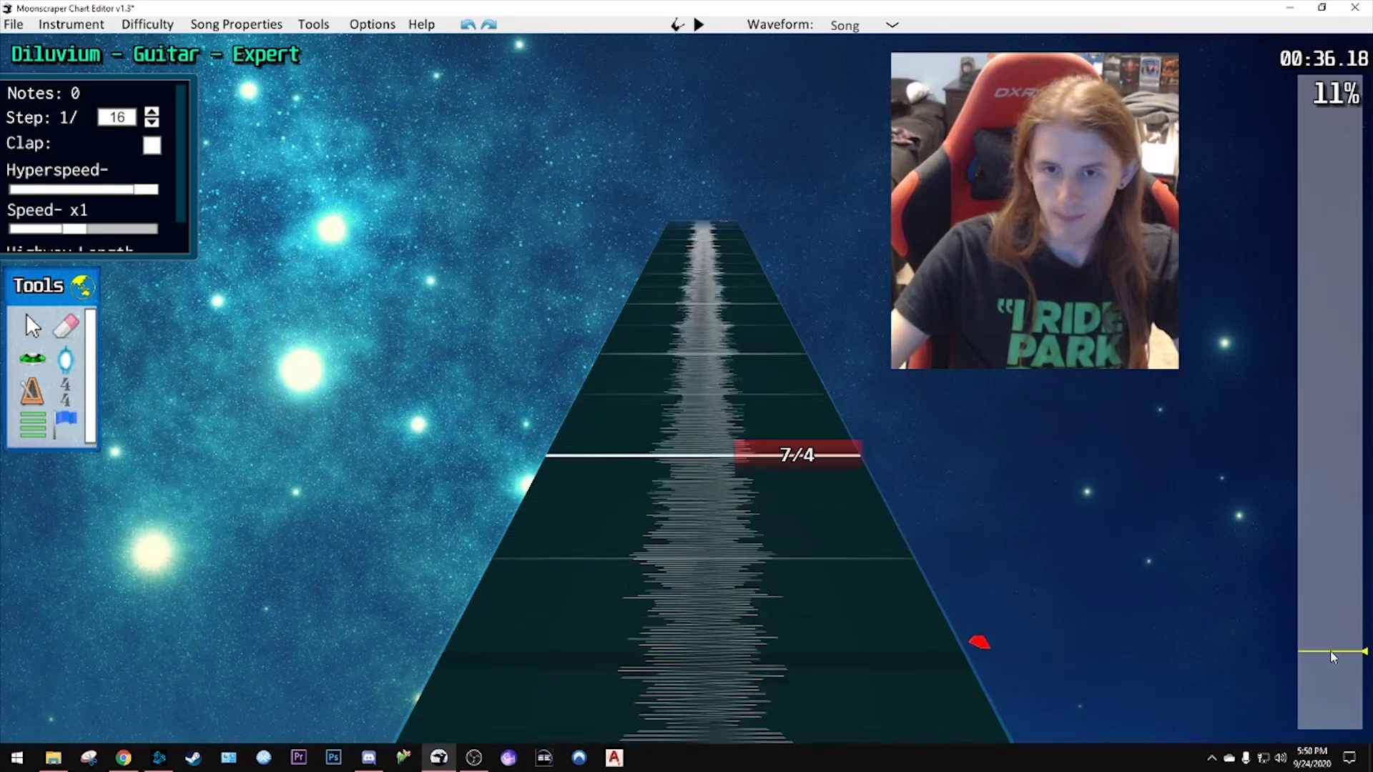
- Replay the 7/4 and 6/4 bars up to about 41 seconds and place a 4/4 time signature at position 29808
{"action": "key", "text": "space"}
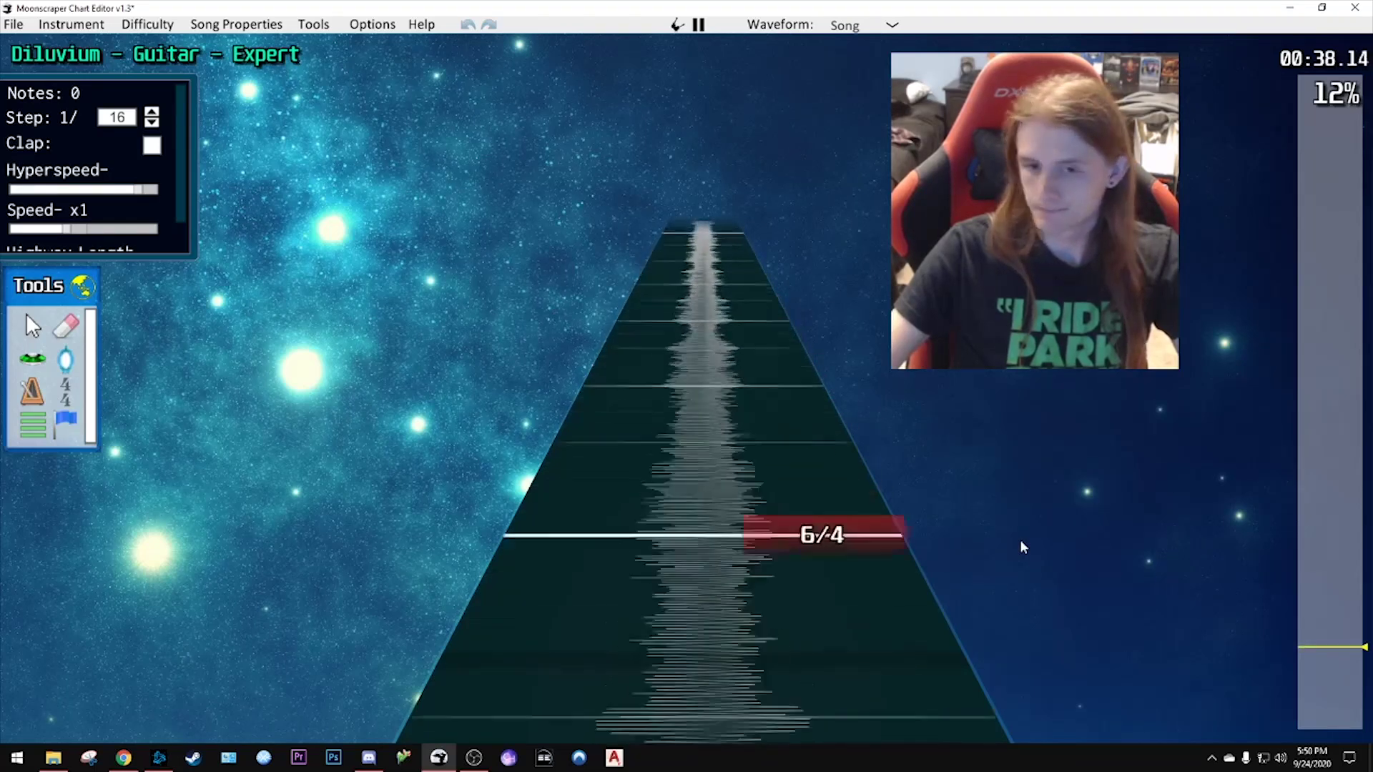
{"action": "key", "text": "space"}
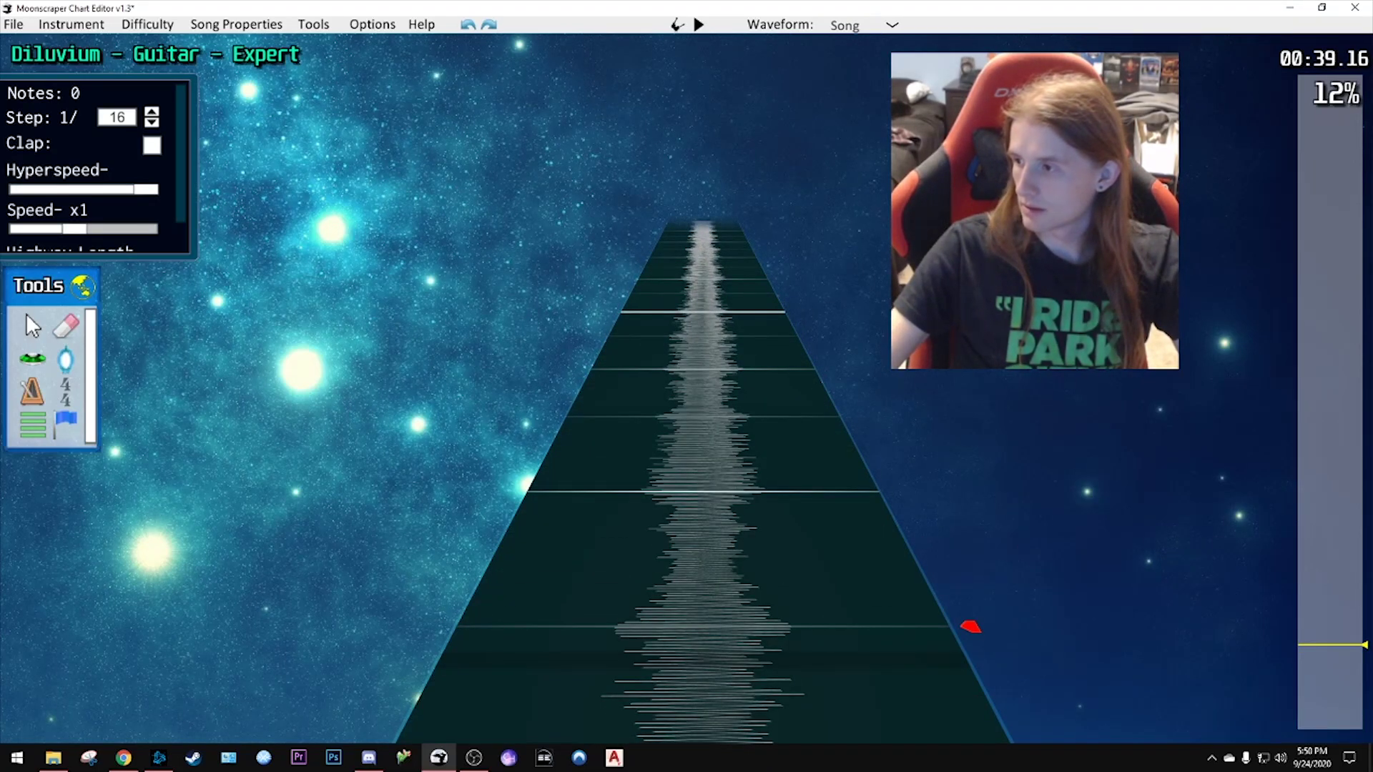
{"action": "key", "text": "space"}
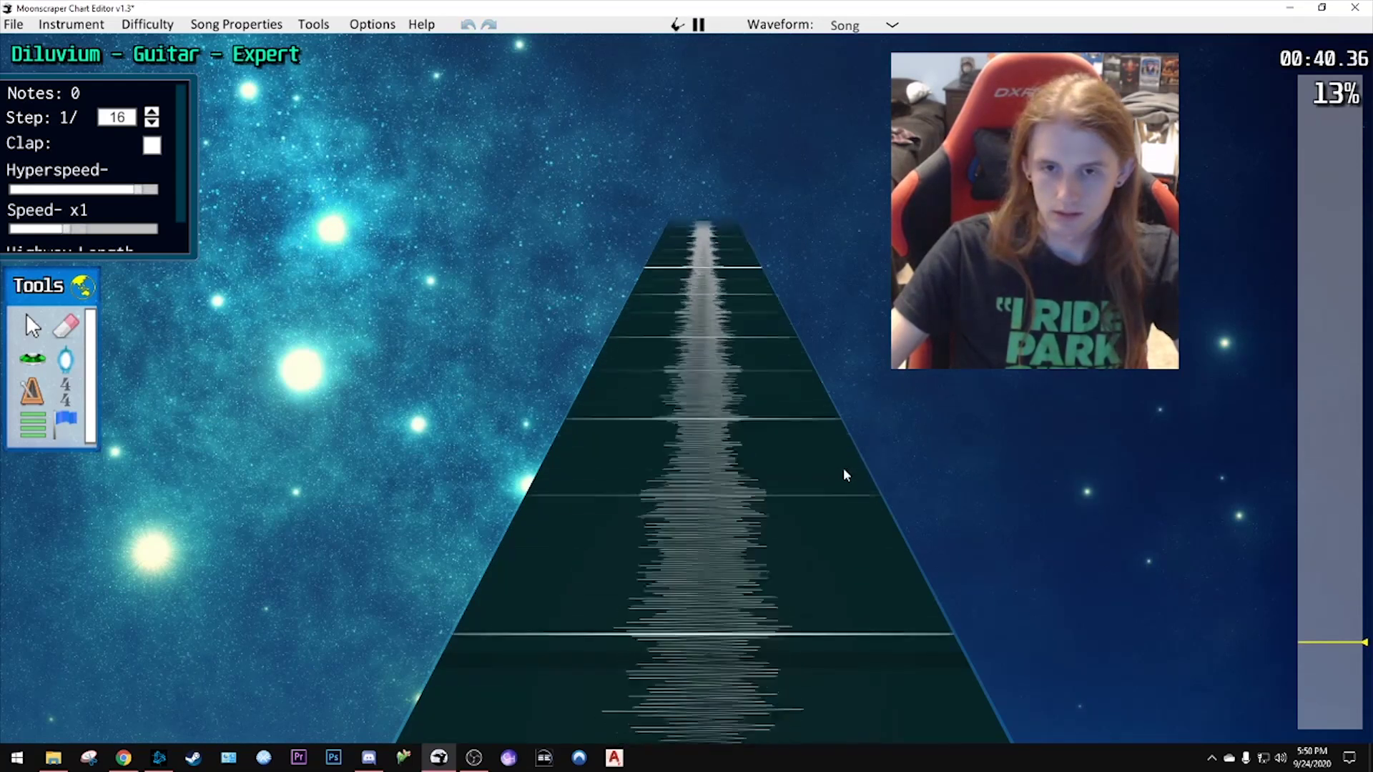
{"action": "key", "text": "space"}
{"action": "left_click", "coordinate": [860, 560]}
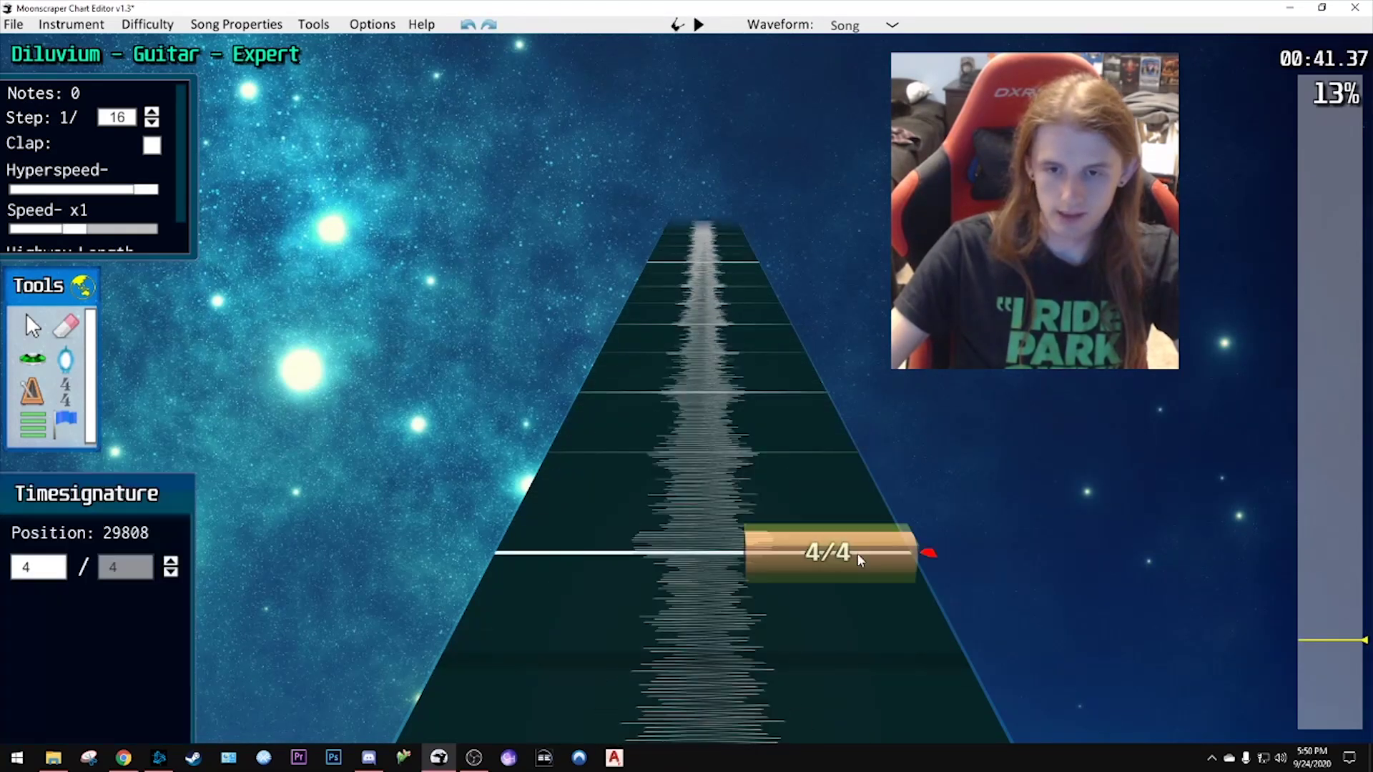
- Play on to about 42.5 seconds and place a 5/4 time signature on the bar line at position 30576
{"action": "mouse_move", "coordinate": [861, 560]}
{"action": "left_mouse_down"}
{"action": "mouse_move", "coordinate": [772, 512]}
{"action": "mouse_move", "coordinate": [830, 577]}
{"action": "mouse_move", "coordinate": [862, 661]}
{"action": "left_mouse_up"}
{"action": "key", "text": "space"}
{"action": "key", "text": "space"}
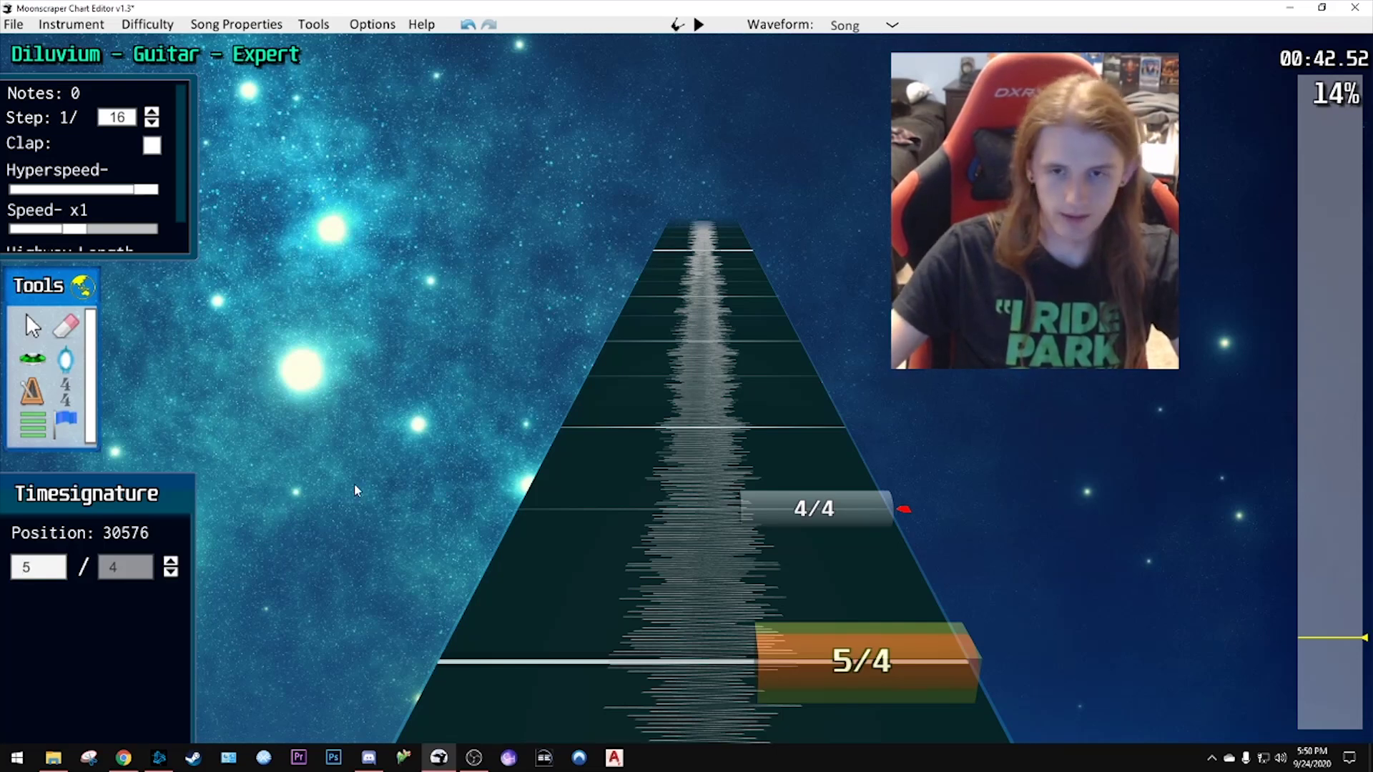
- Play on to about 43.7 seconds and place a 7/4 time signature on the bar line at position 31536
{"action": "key", "text": "space"}
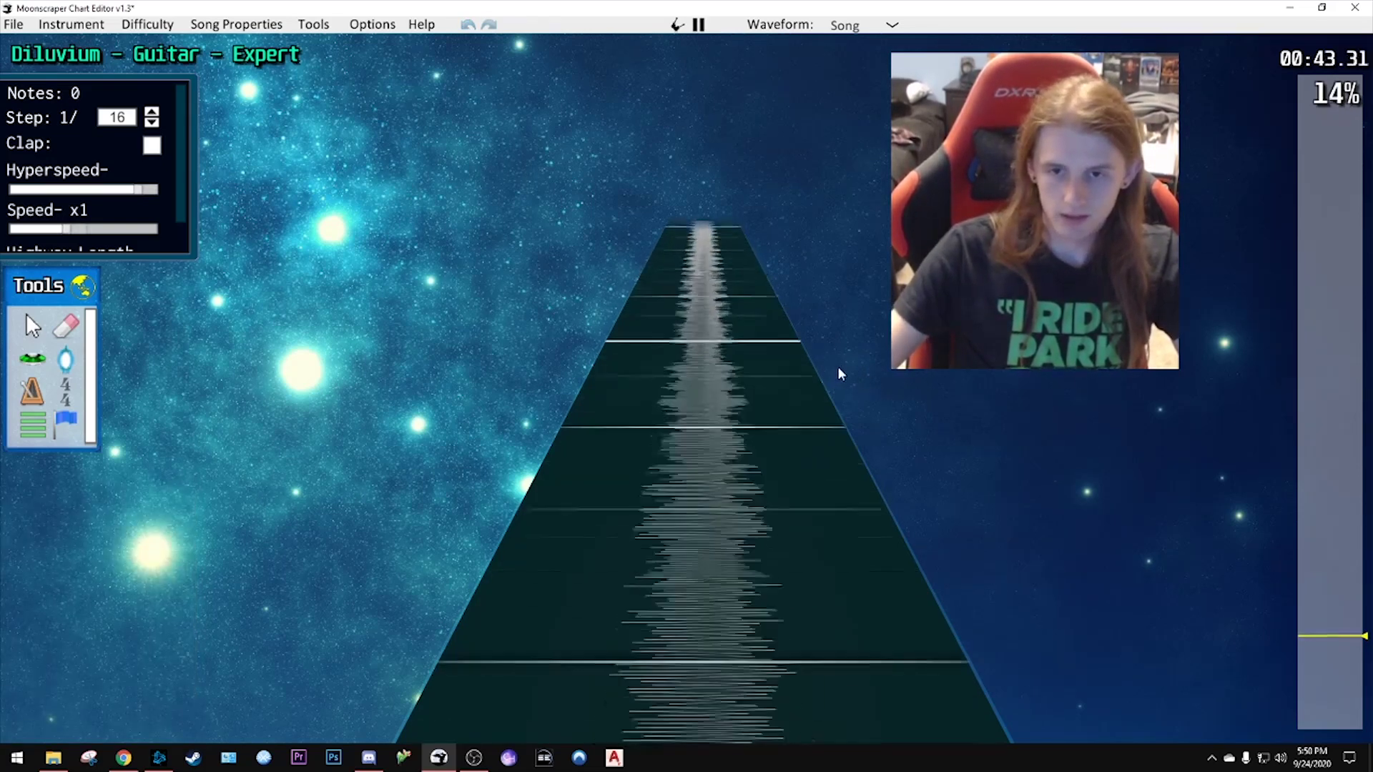
{"action": "key", "text": "space"}
{"action": "mouse_move", "coordinate": [806, 401]}
{"action": "left_mouse_down"}
{"action": "mouse_move", "coordinate": [802, 534]}
{"action": "mouse_move", "coordinate": [802, 508]}
{"action": "left_mouse_up"}
{"action": "scroll", "coordinate": [1001, 683], "scroll_direction": "up", "scroll_amount": 2}
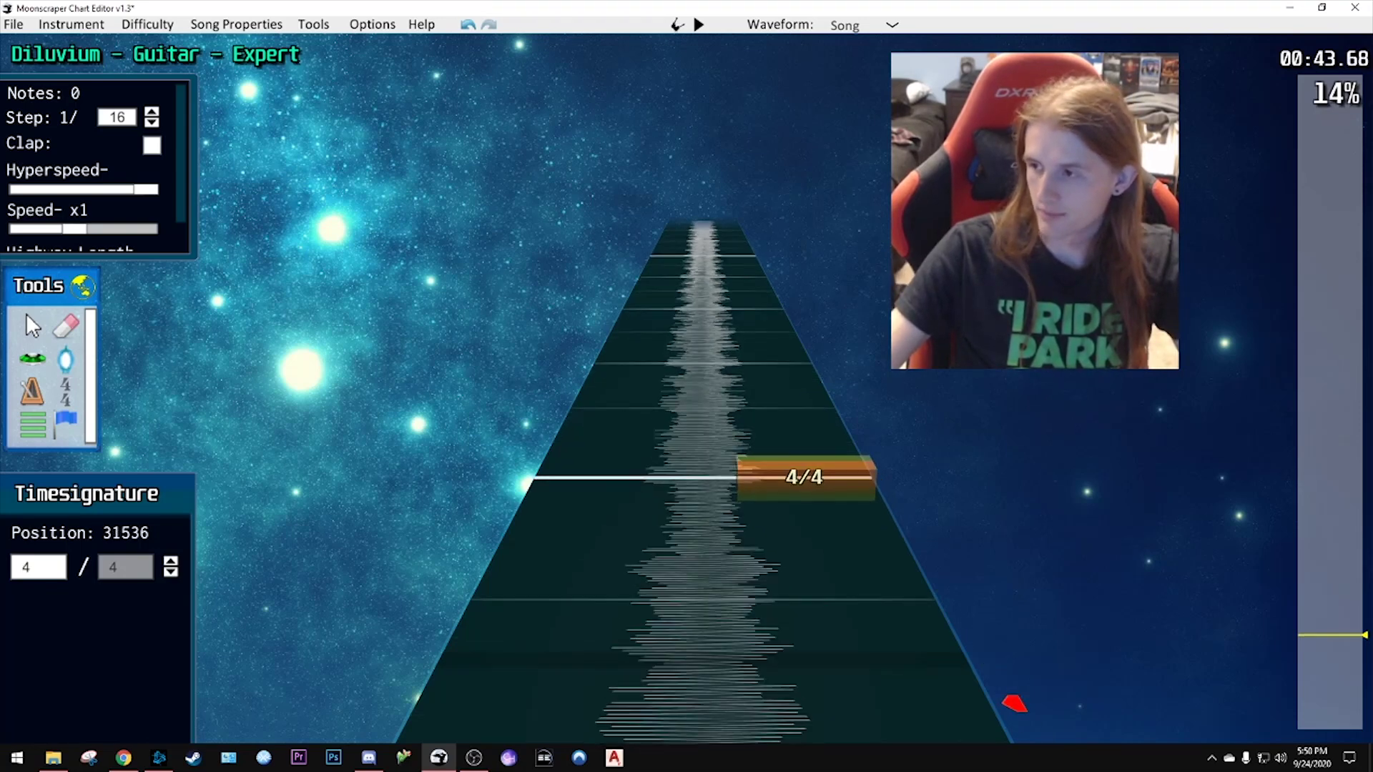
{"action": "scroll", "coordinate": [969, 625], "scroll_direction": "up", "scroll_amount": 1}
{"action": "scroll", "coordinate": [969, 624], "scroll_direction": "down", "scroll_amount": 1}
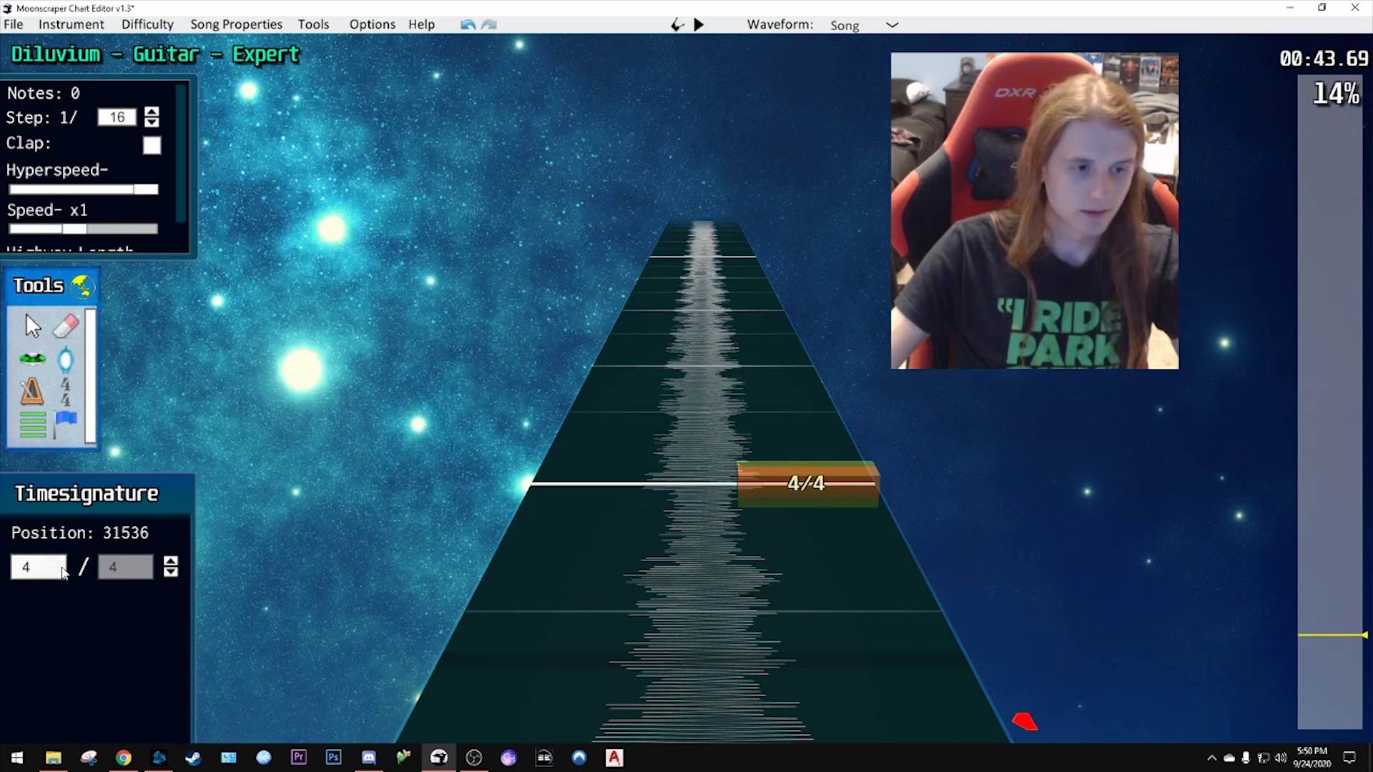
{"action": "type", "text": "7"}
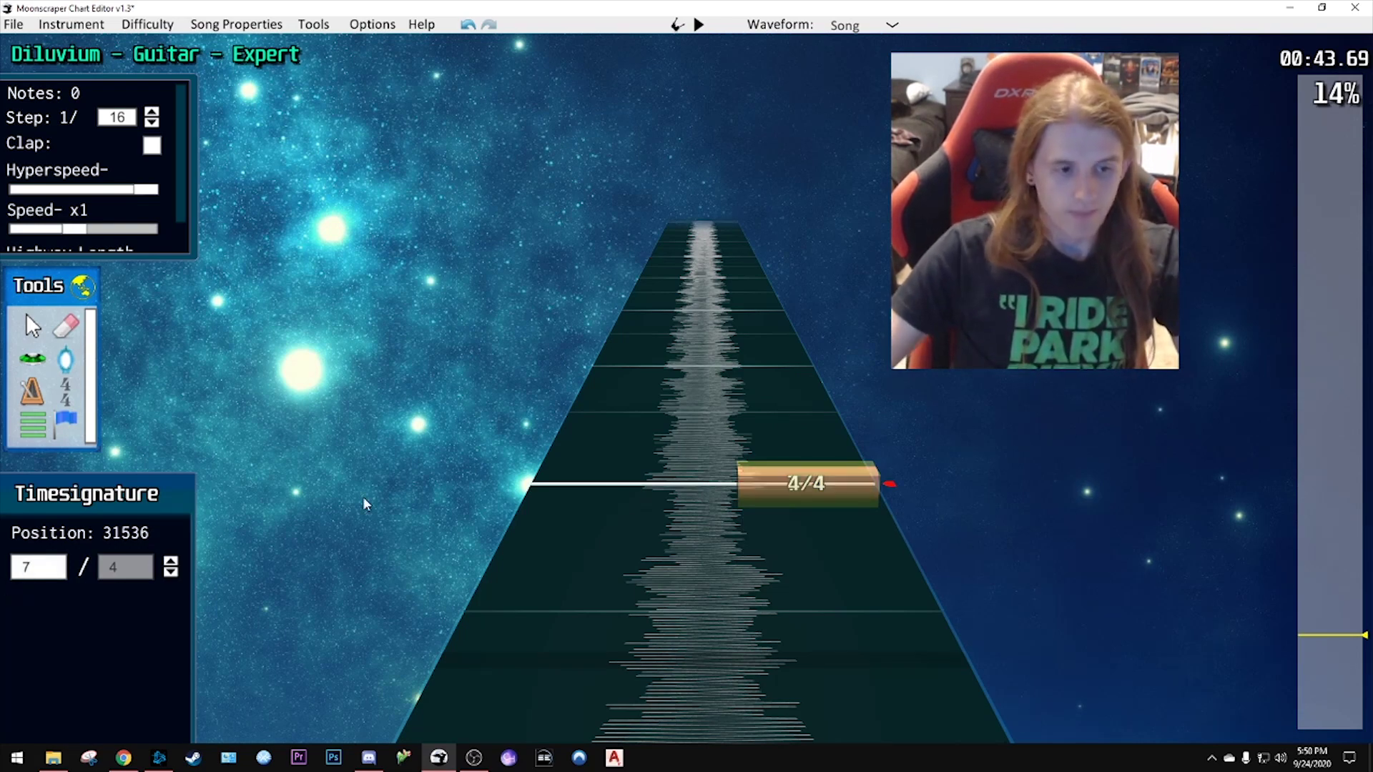
- Play the 7/4 bar up to about 46 seconds, and step back to about 43.5 seconds to check its beats against the waveform
{"action": "key", "text": "space"}
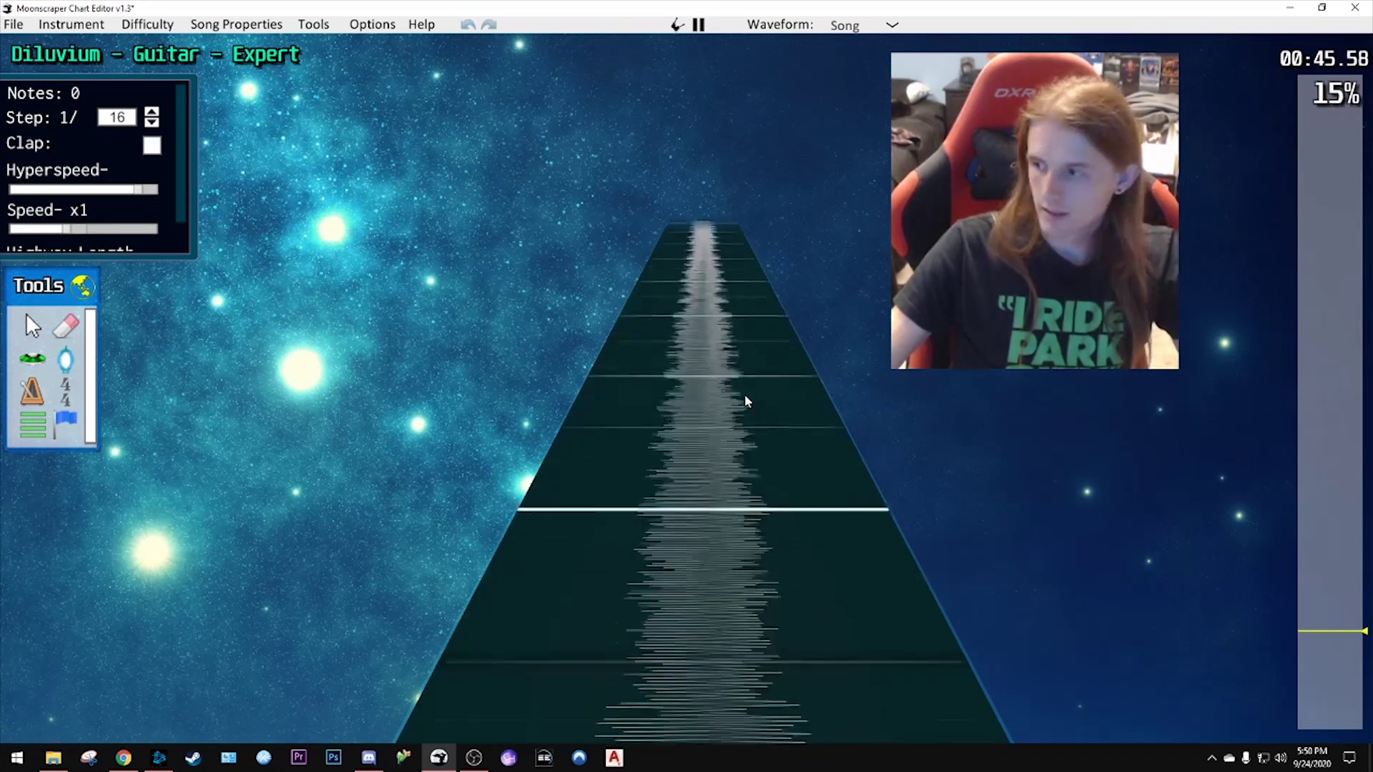
{"action": "key", "text": "space"}
{"action": "left_click", "coordinate": [747, 397]}
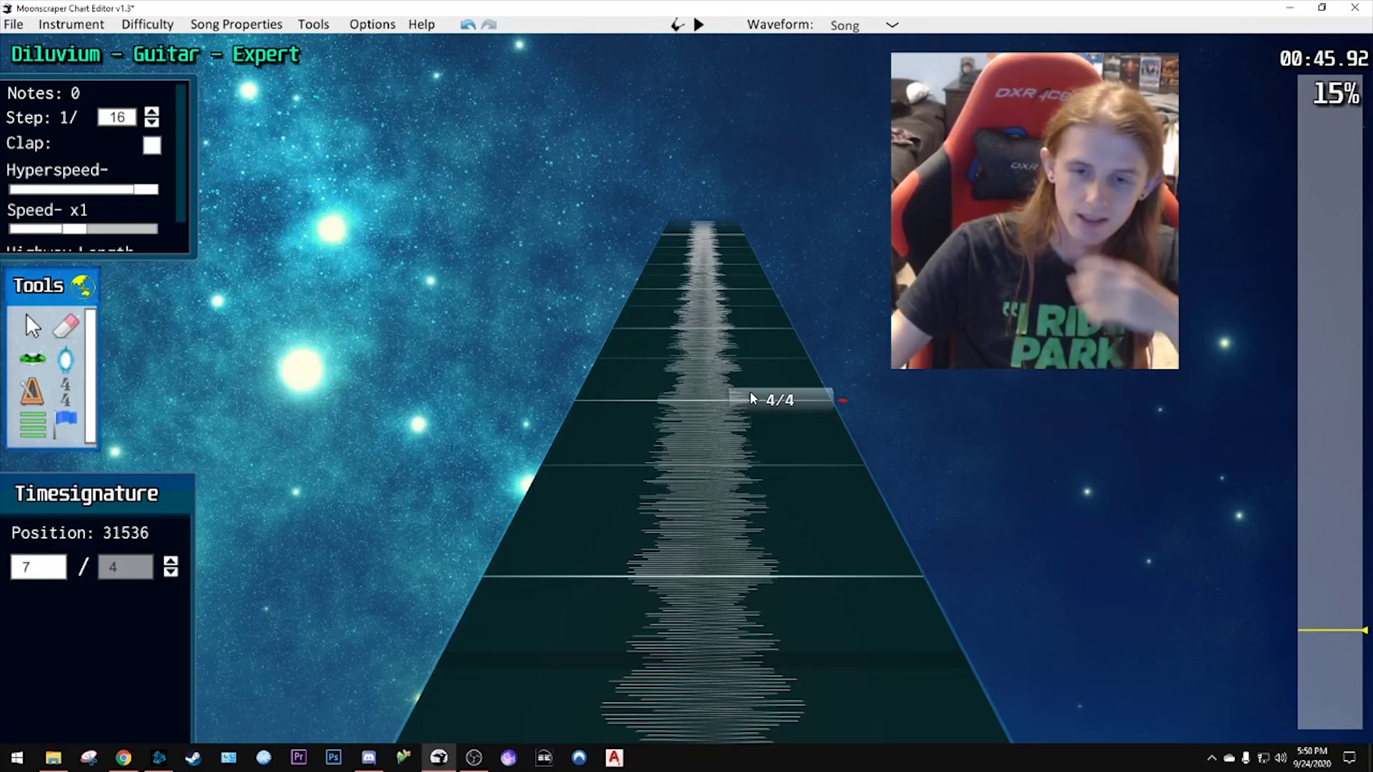
{"action": "scroll", "coordinate": [751, 398], "scroll_direction": "down", "scroll_amount": 4}
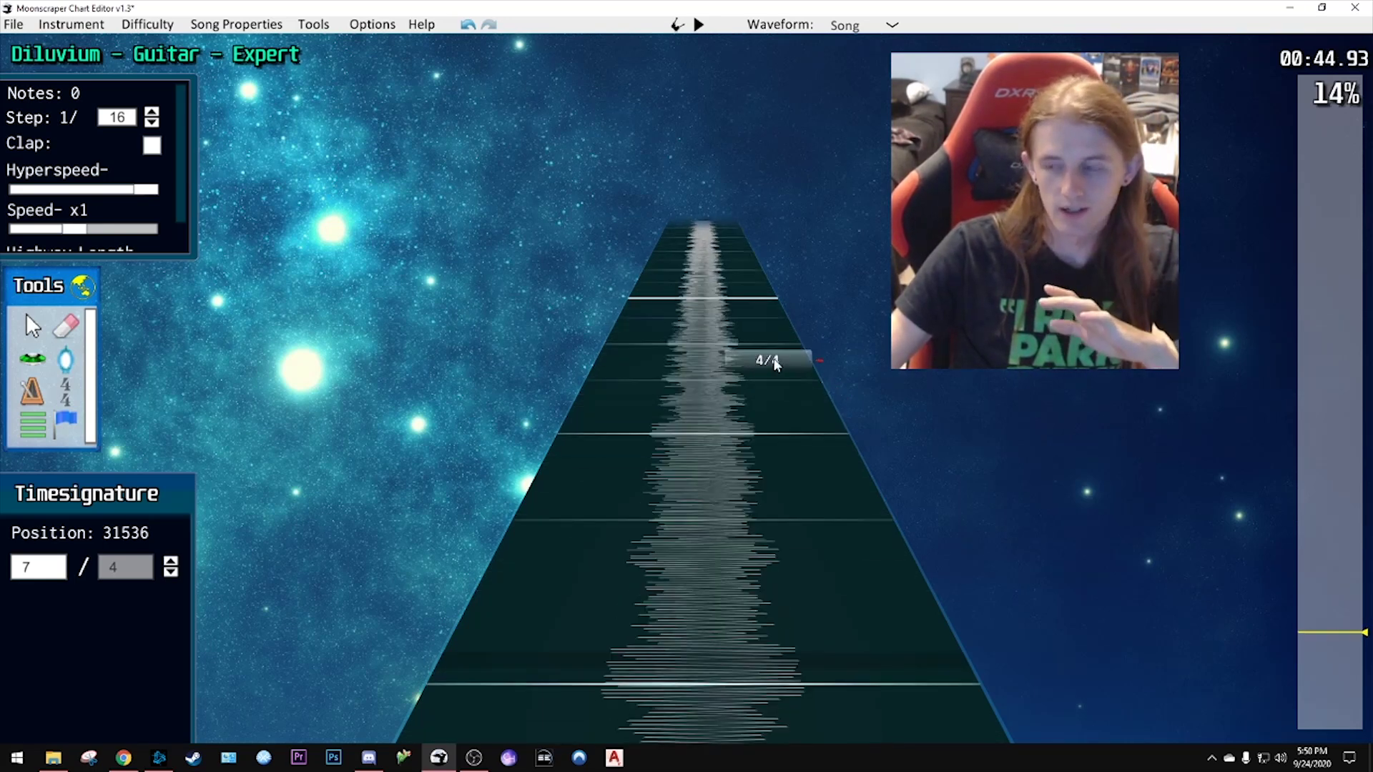
{"action": "scroll", "coordinate": [771, 357], "scroll_direction": "down", "scroll_amount": 2}
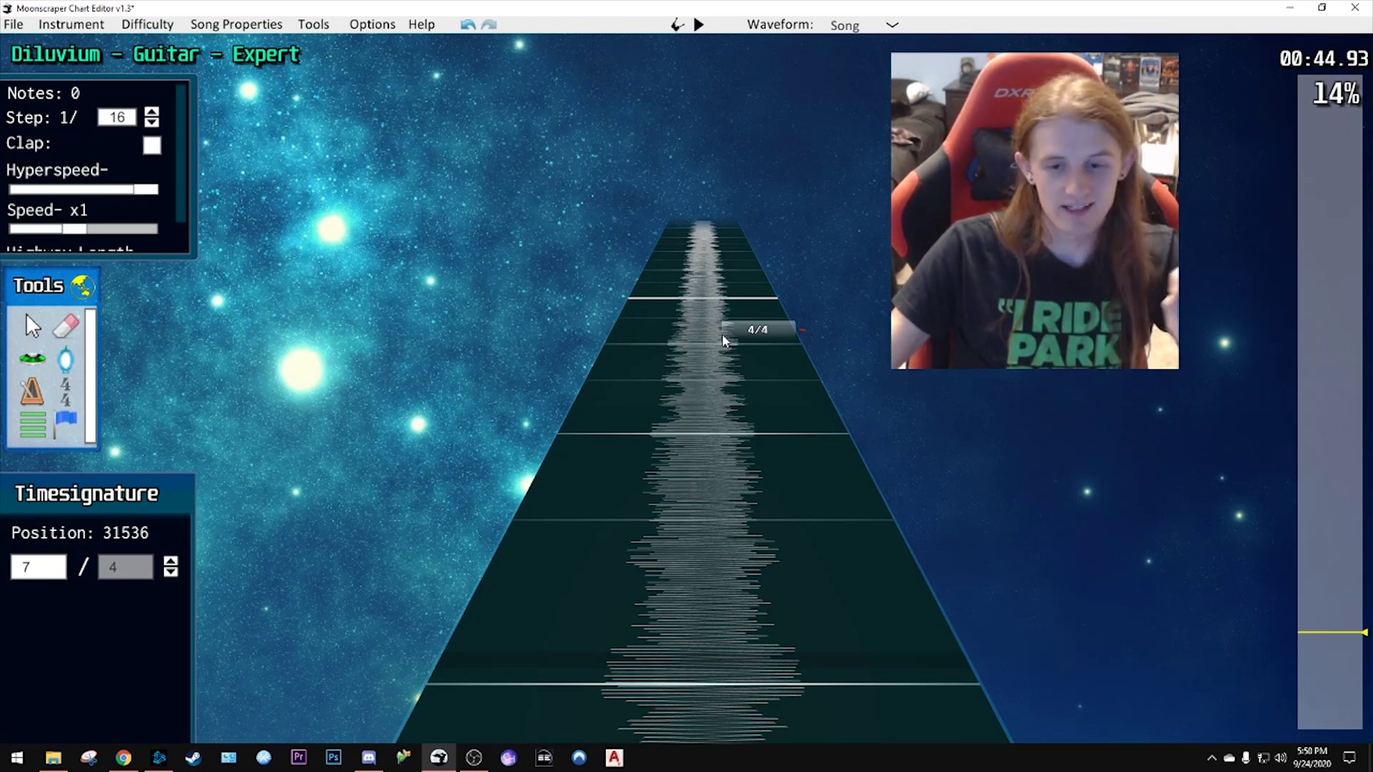
{"action": "scroll", "coordinate": [718, 336], "scroll_direction": "down", "scroll_amount": 6}
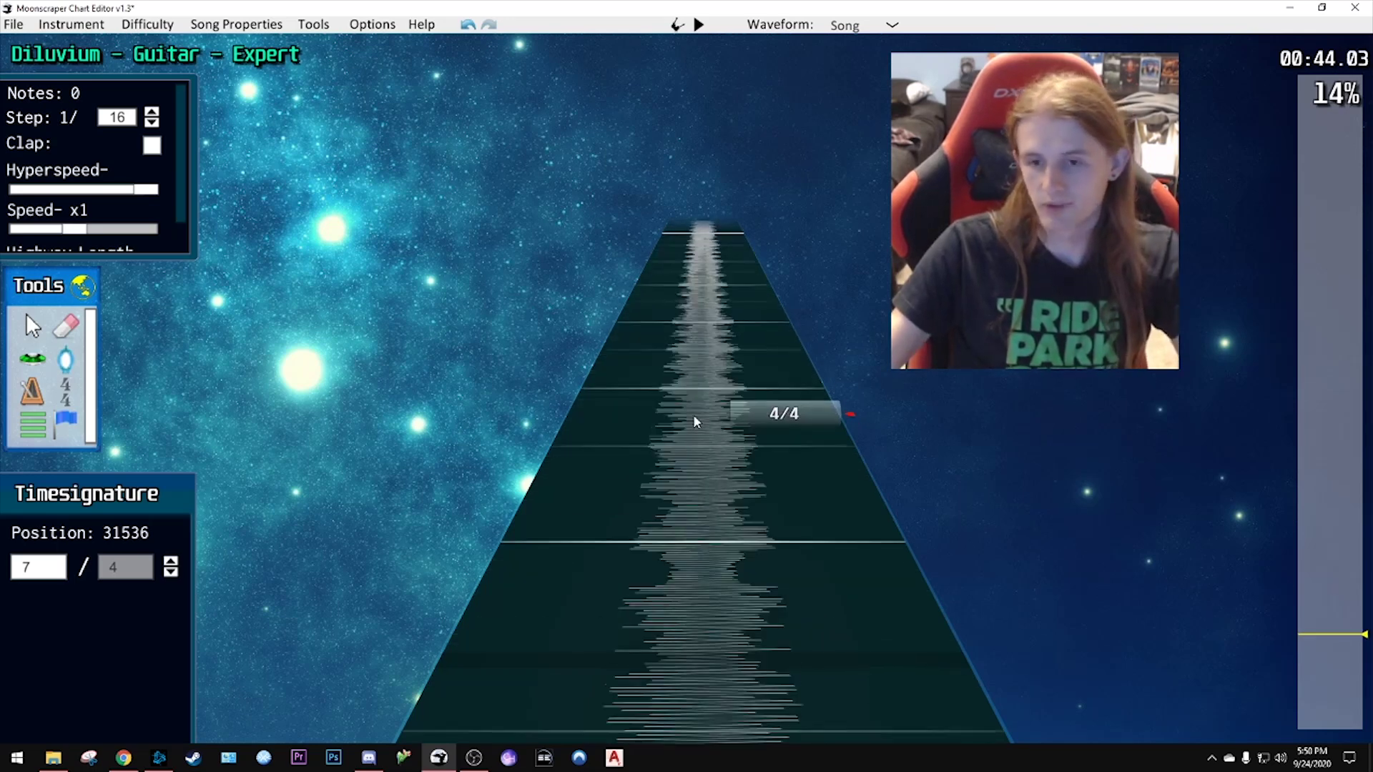
{"action": "scroll", "coordinate": [711, 479], "scroll_direction": "down", "scroll_amount": 2}
{"action": "scroll", "coordinate": [717, 326], "scroll_direction": "down", "scroll_amount": 1}
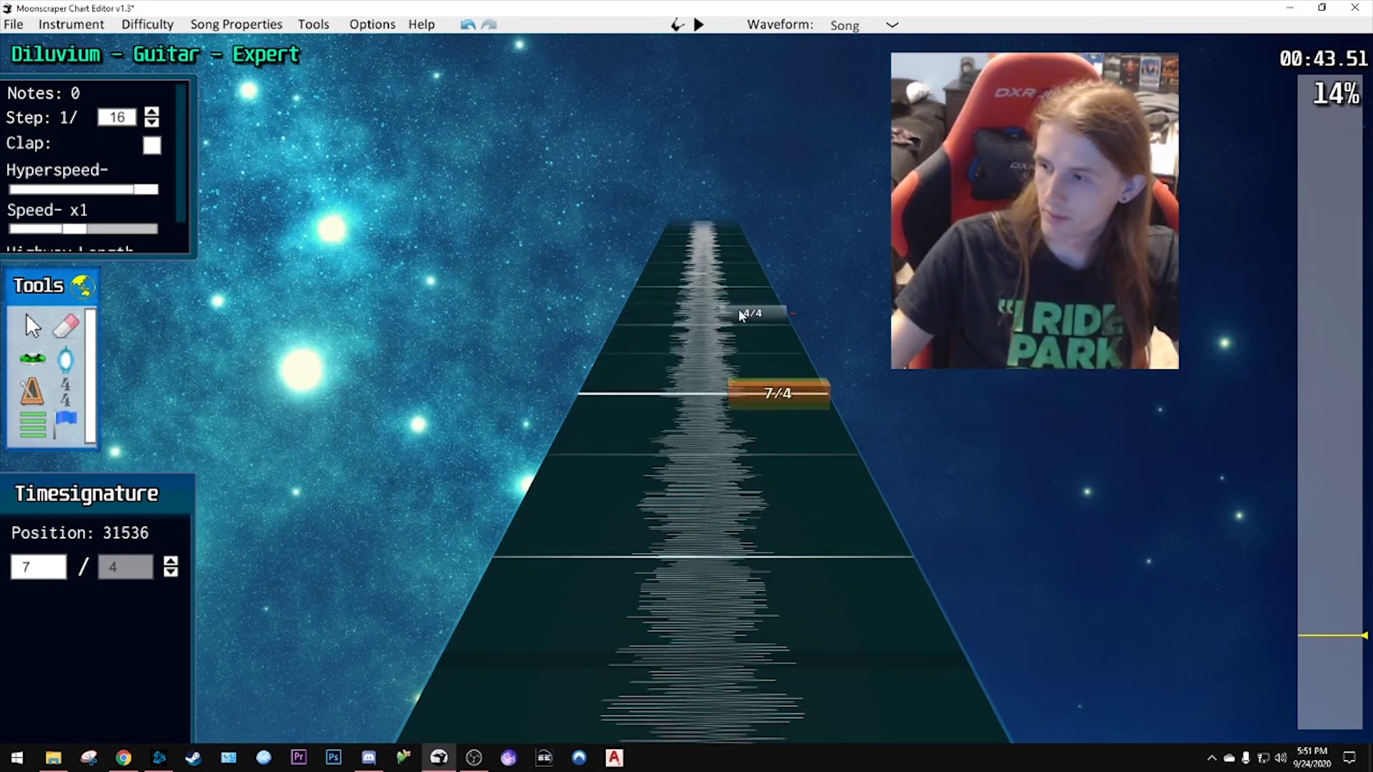
{"action": "scroll", "coordinate": [971, 629], "scroll_direction": "down", "scroll_amount": 2}
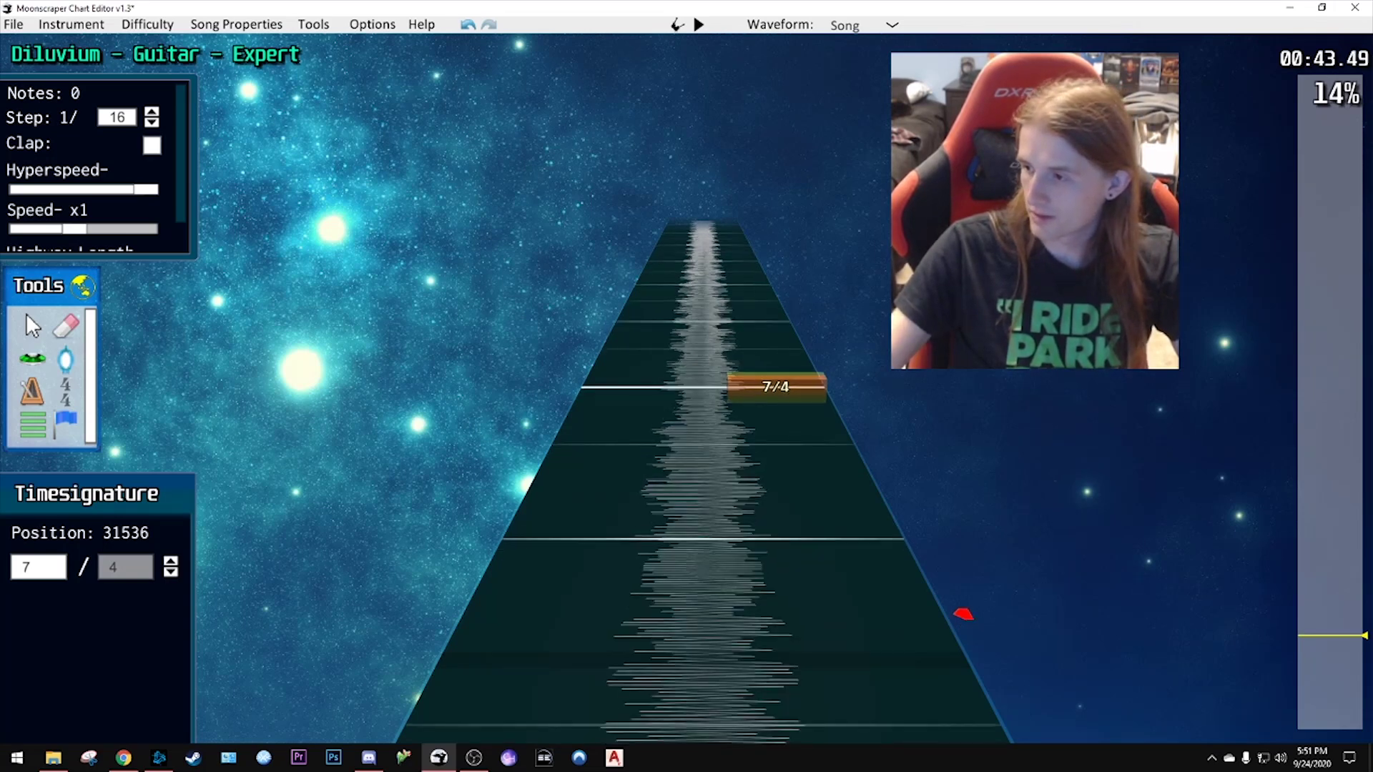
{"action": "scroll", "coordinate": [1016, 707], "scroll_direction": "down", "scroll_amount": 2}
{"action": "scroll", "coordinate": [1007, 690], "scroll_direction": "up", "scroll_amount": 1}
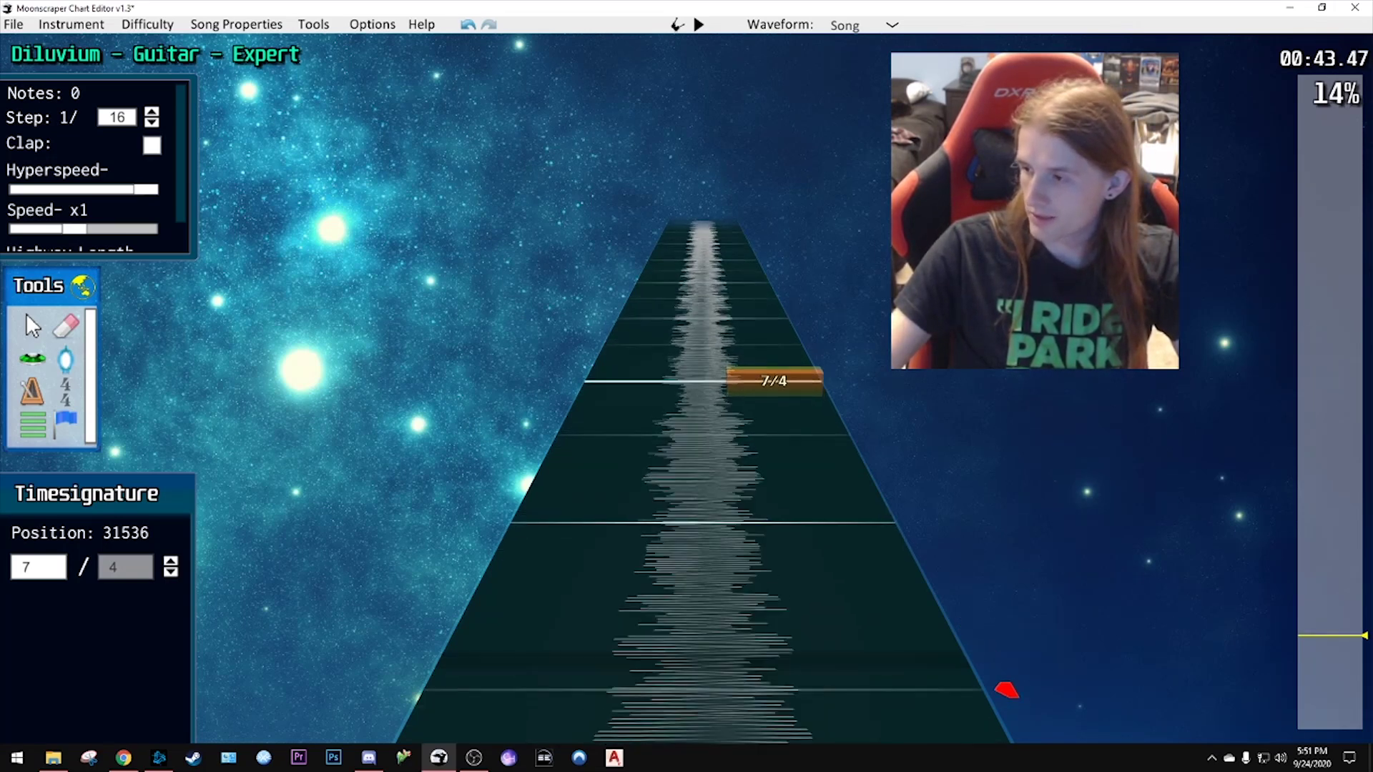
{"action": "scroll", "coordinate": [1012, 699], "scroll_direction": "up", "scroll_amount": 1}
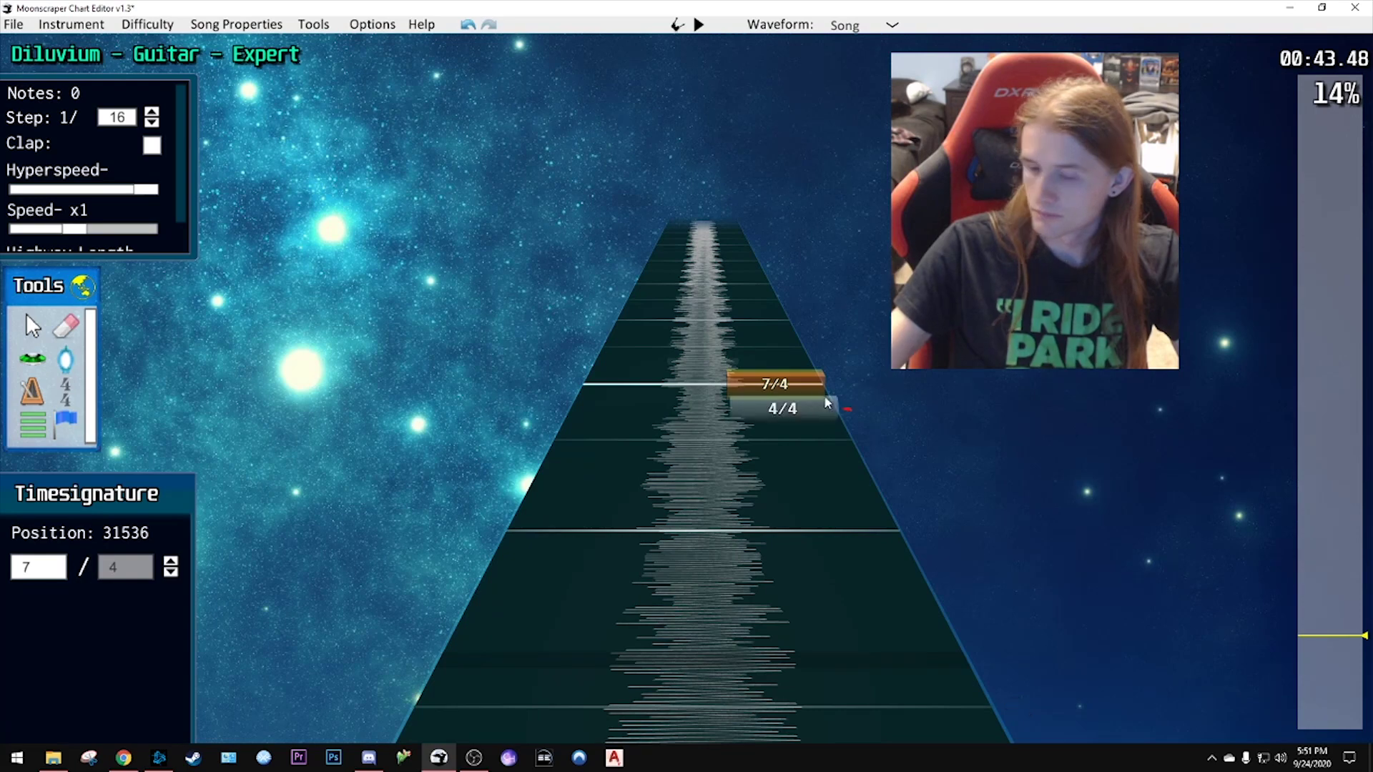
- Replay the 7/4 bar up to about 45.6 seconds and place a 6/4 time signature at position 32880
{"action": "key", "text": "space"}
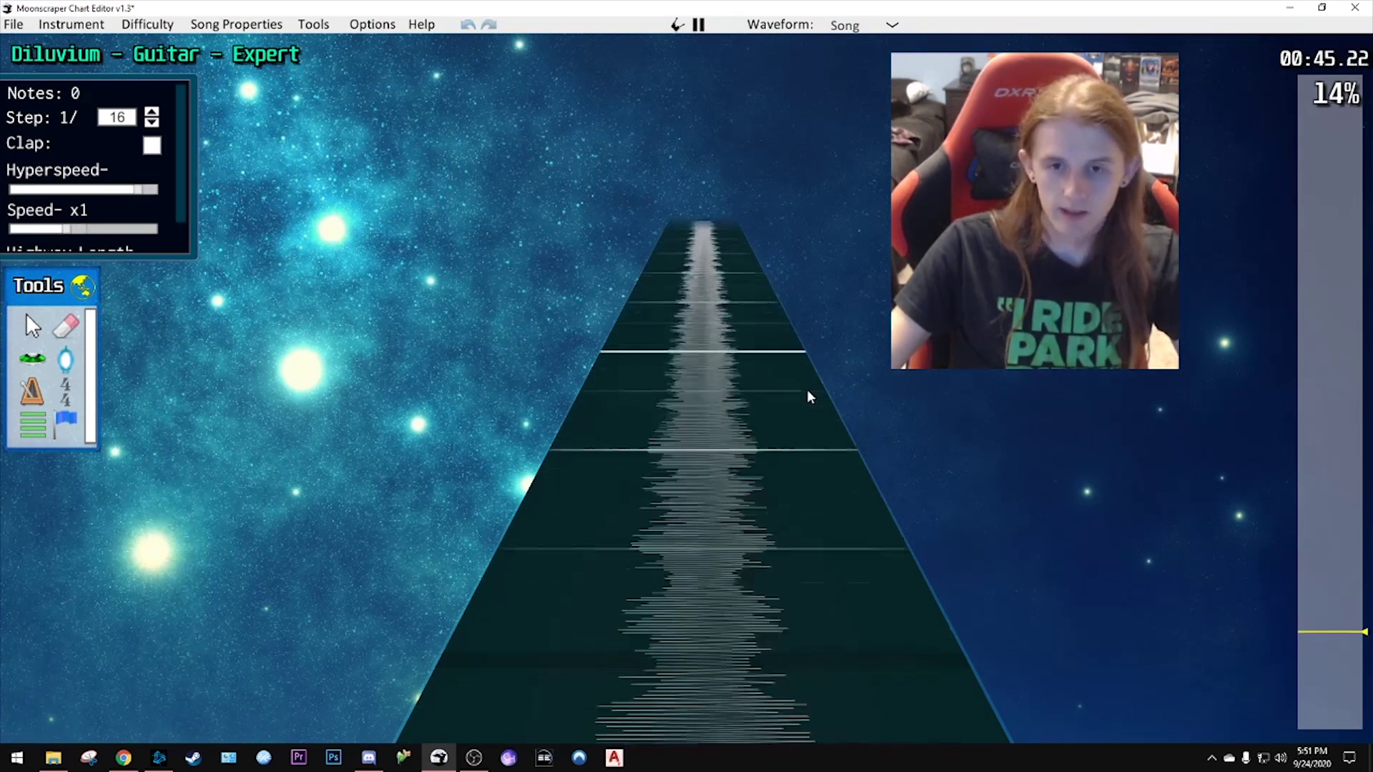
{"action": "key", "text": "space"}
{"action": "left_click", "coordinate": [858, 522]}
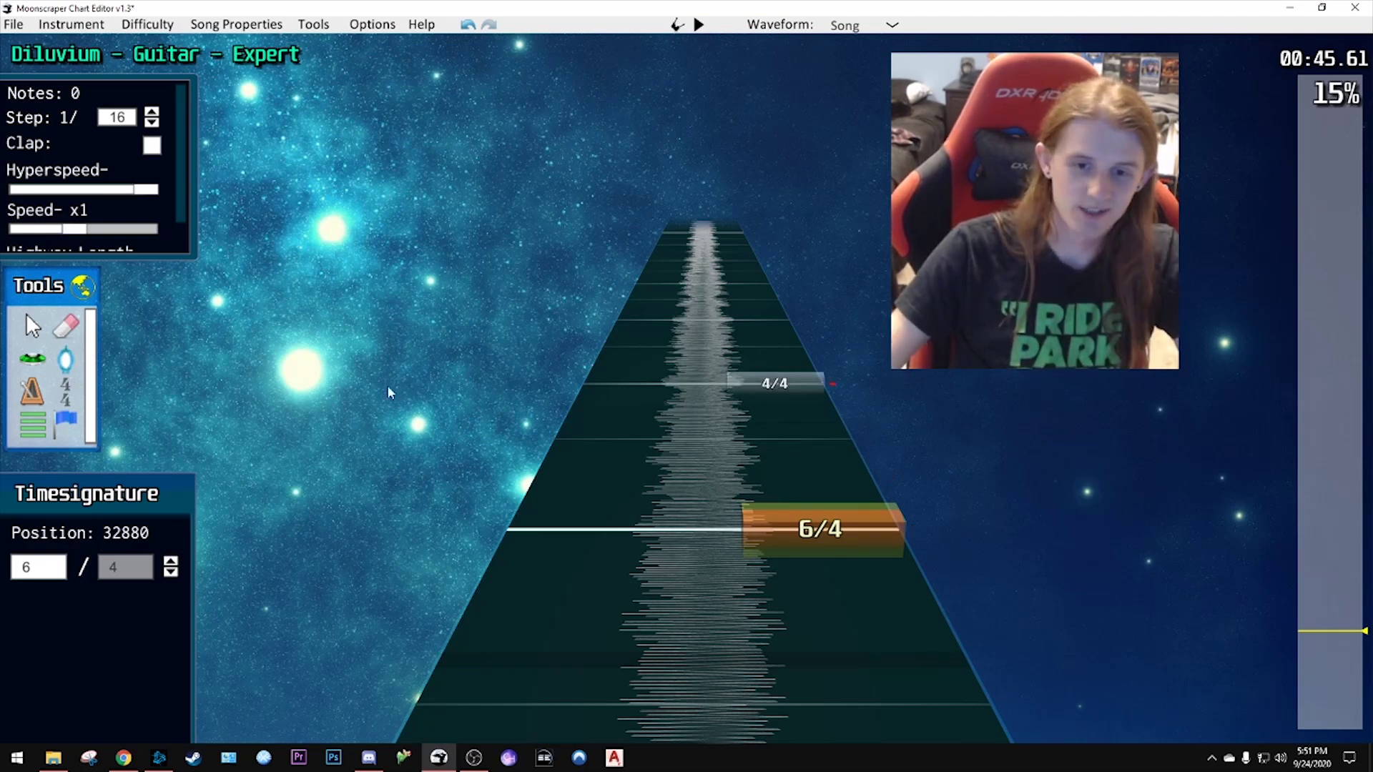
- Play the 6/4 section on to about 54 seconds to check its bar lines, and return to about 45 seconds
{"action": "key", "text": "space"}
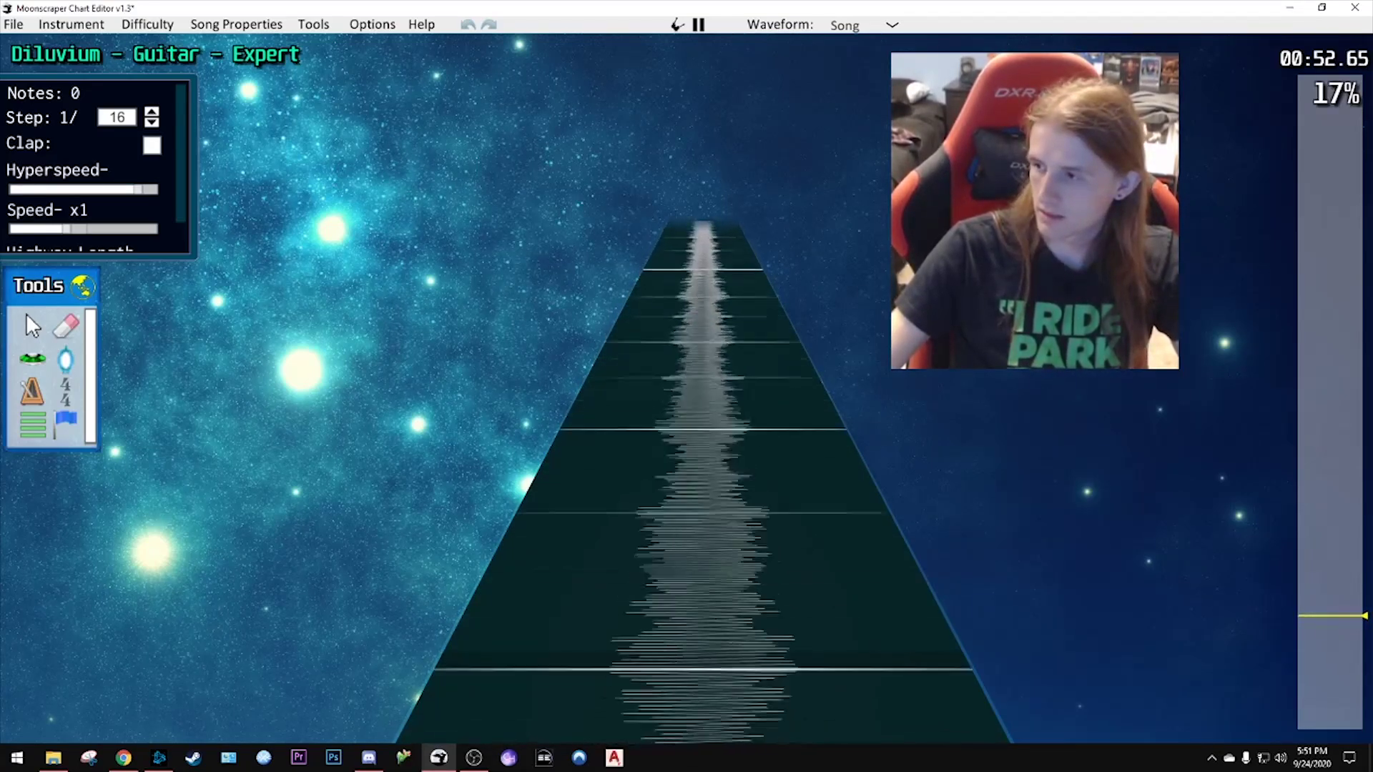
{"action": "key", "text": "space"}
{"action": "left_click", "coordinate": [821, 479]}
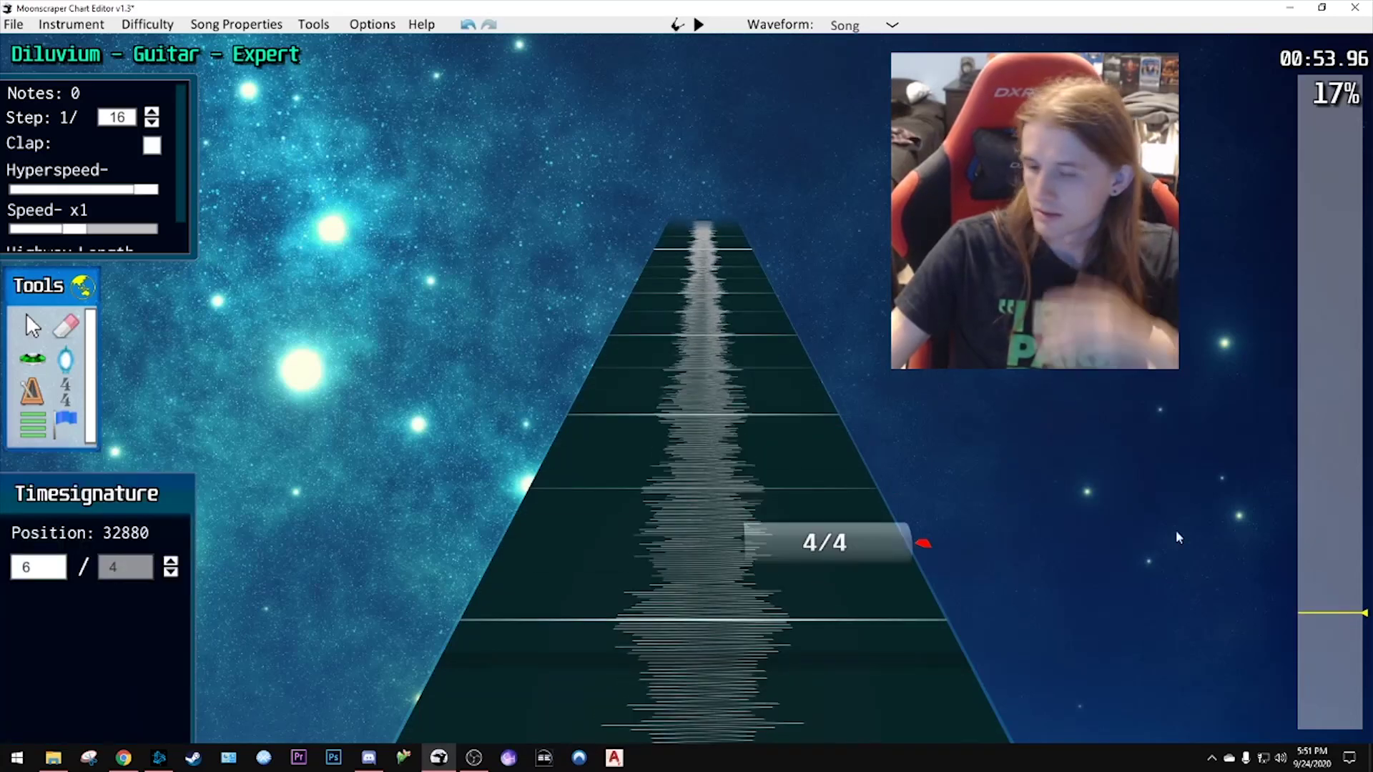
{"action": "scroll", "coordinate": [1323, 615], "scroll_direction": "down", "scroll_amount": 10}
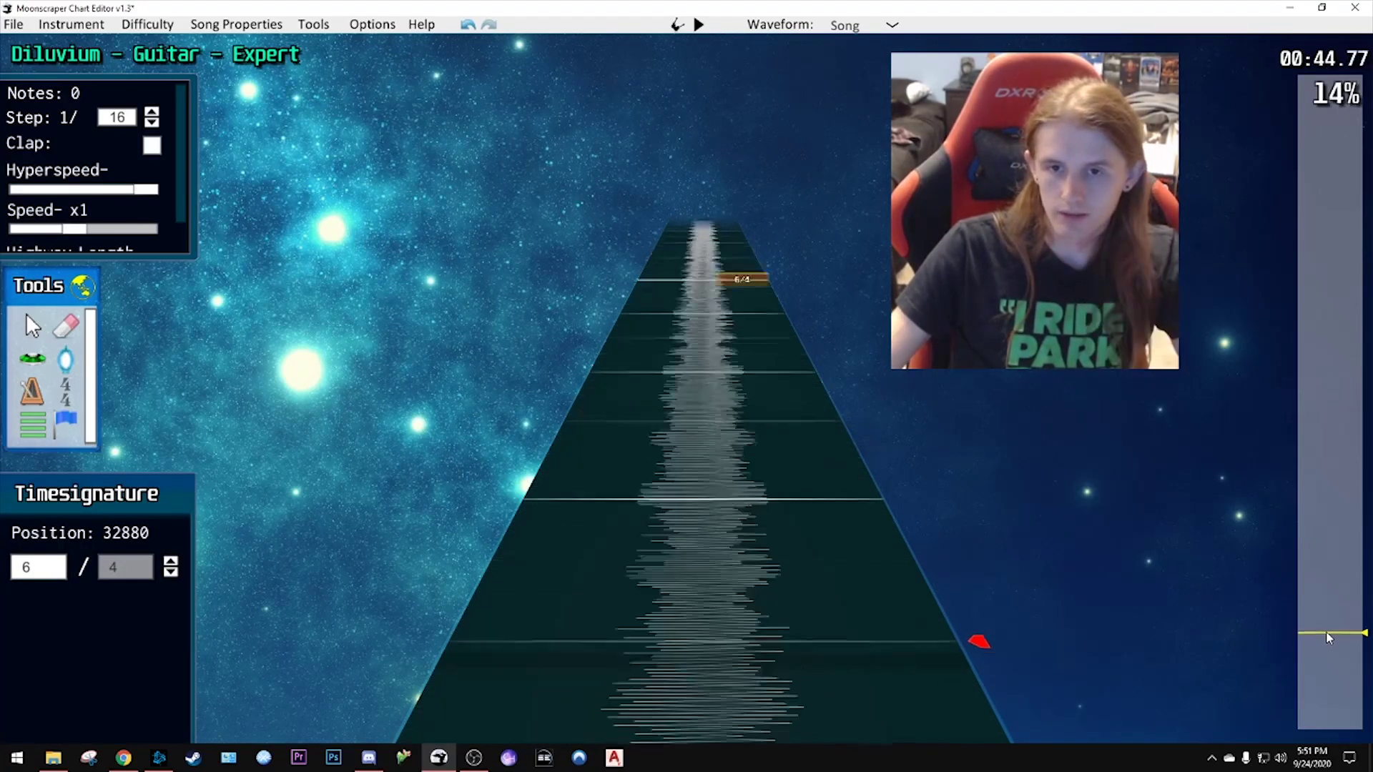
{"action": "scroll", "coordinate": [1328, 637], "scroll_direction": "up", "scroll_amount": 1}
{"action": "scroll", "coordinate": [990, 662], "scroll_direction": "up", "scroll_amount": 1}
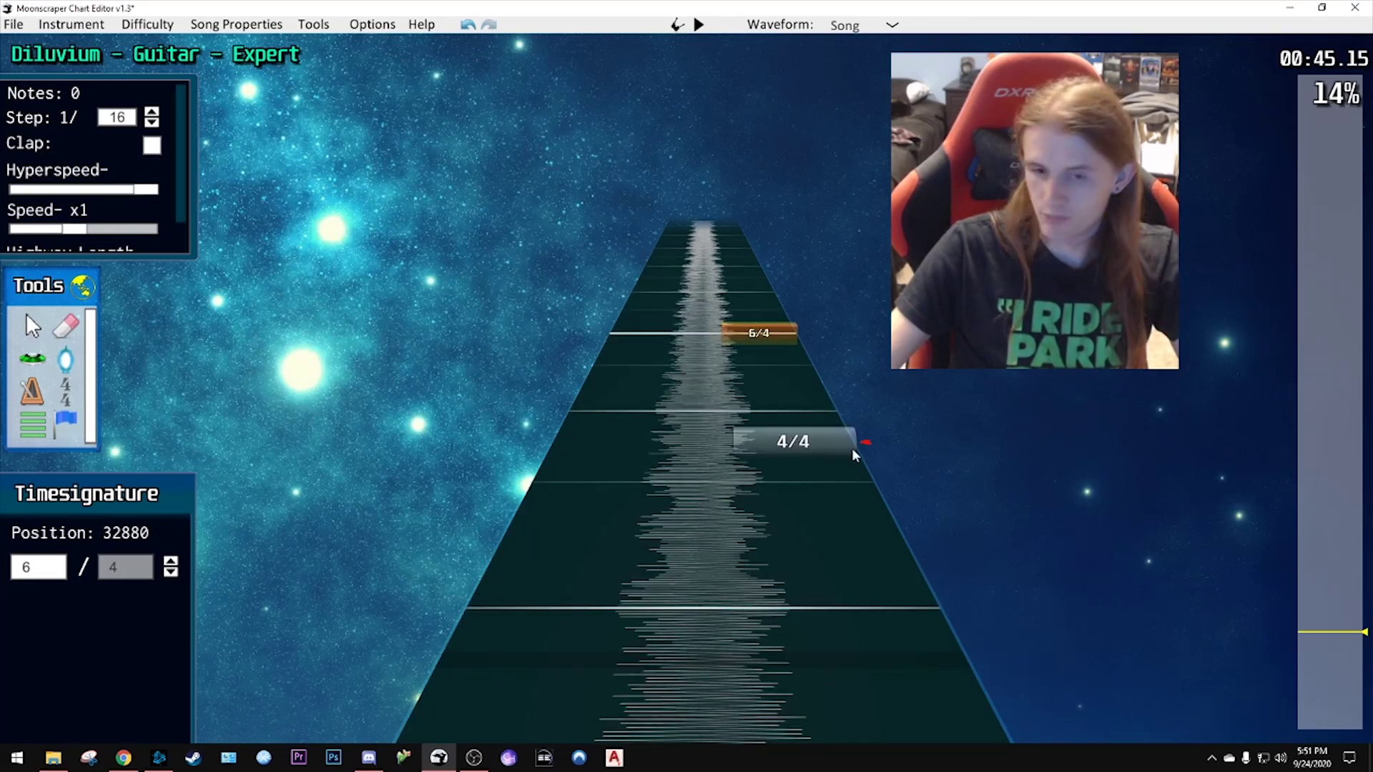
{"action": "left_click", "coordinate": [1027, 419]}
- Replay the 6/4 section up to about 53.7 seconds and place a 5/4 time signature at position 38640
{"action": "key", "text": "space"}
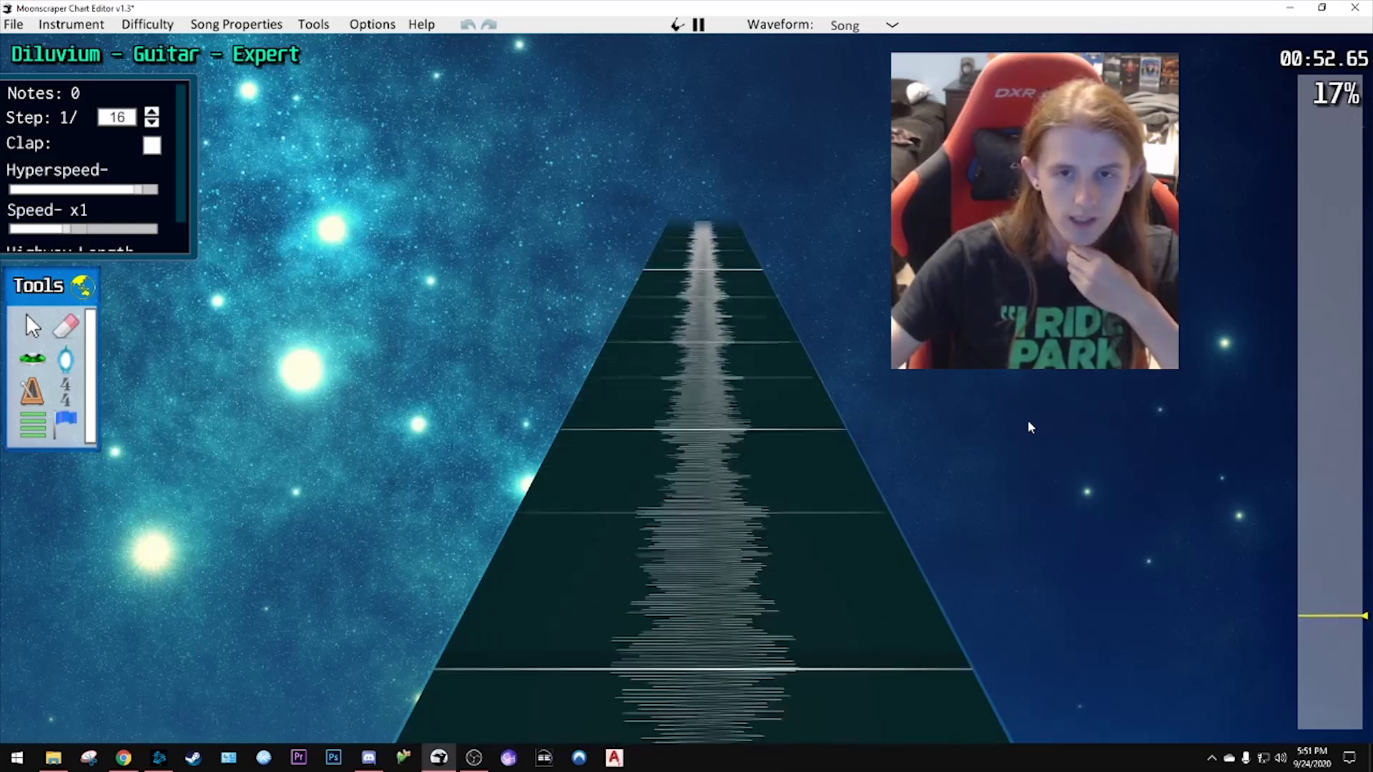
{"action": "key", "text": "space"}
{"action": "key", "text": "6"}
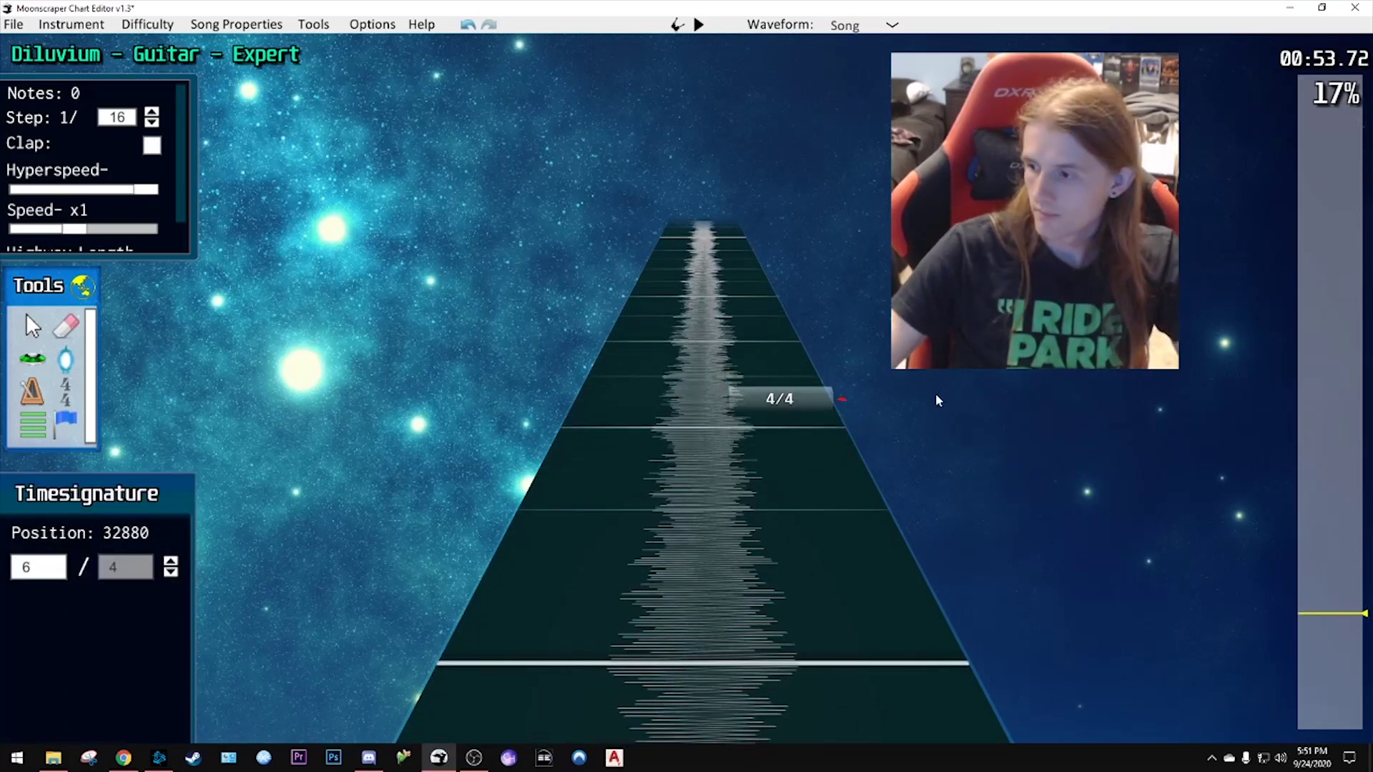
{"action": "scroll", "coordinate": [968, 622], "scroll_direction": "down", "scroll_amount": 1}
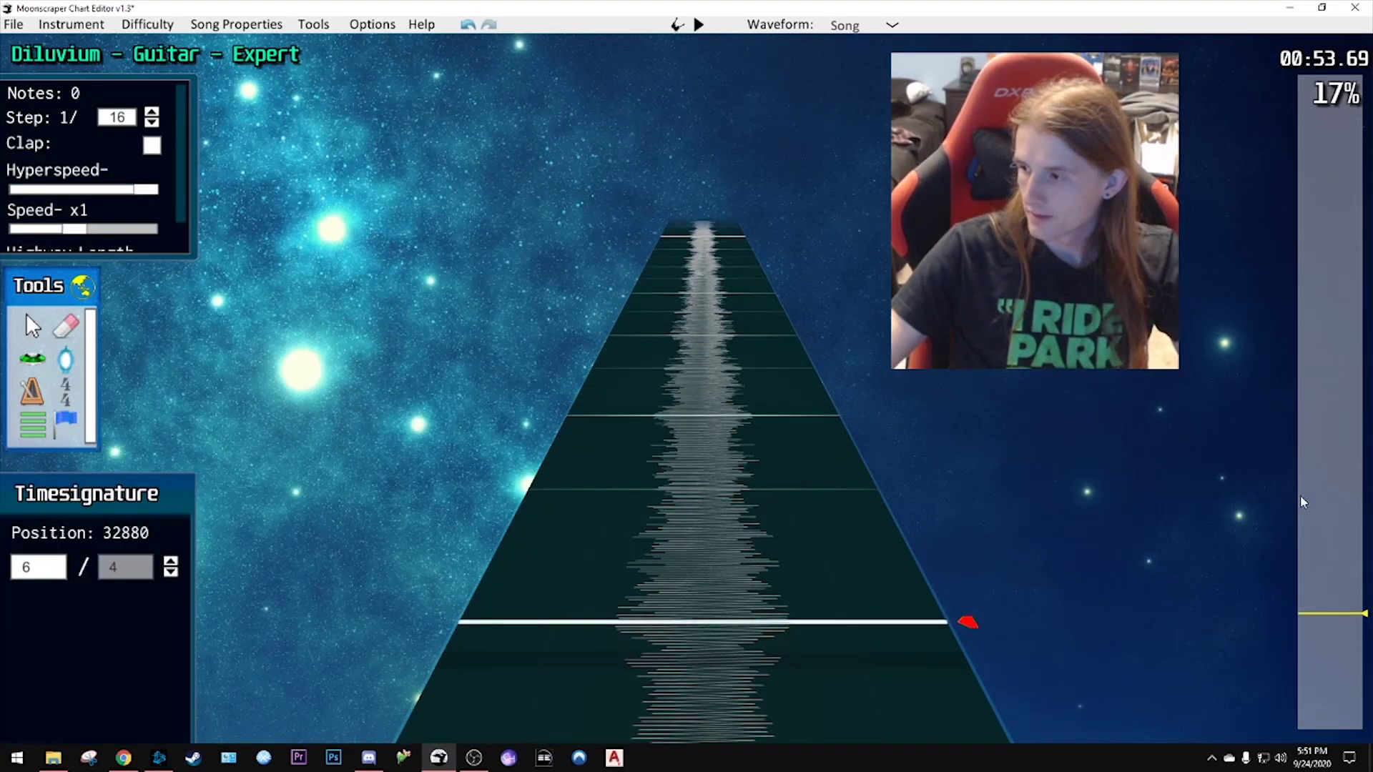
{"action": "left_click", "coordinate": [962, 608]}
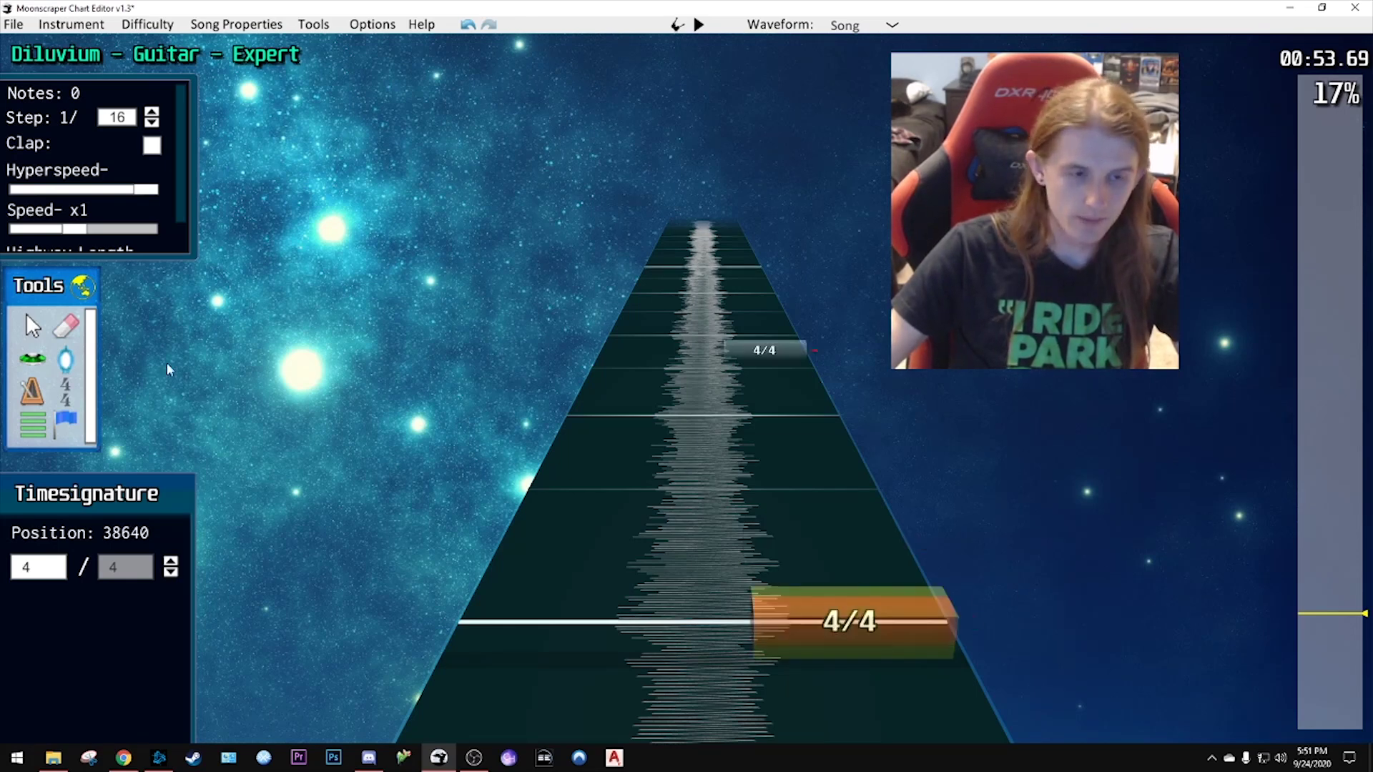
{"action": "key", "text": "space"}
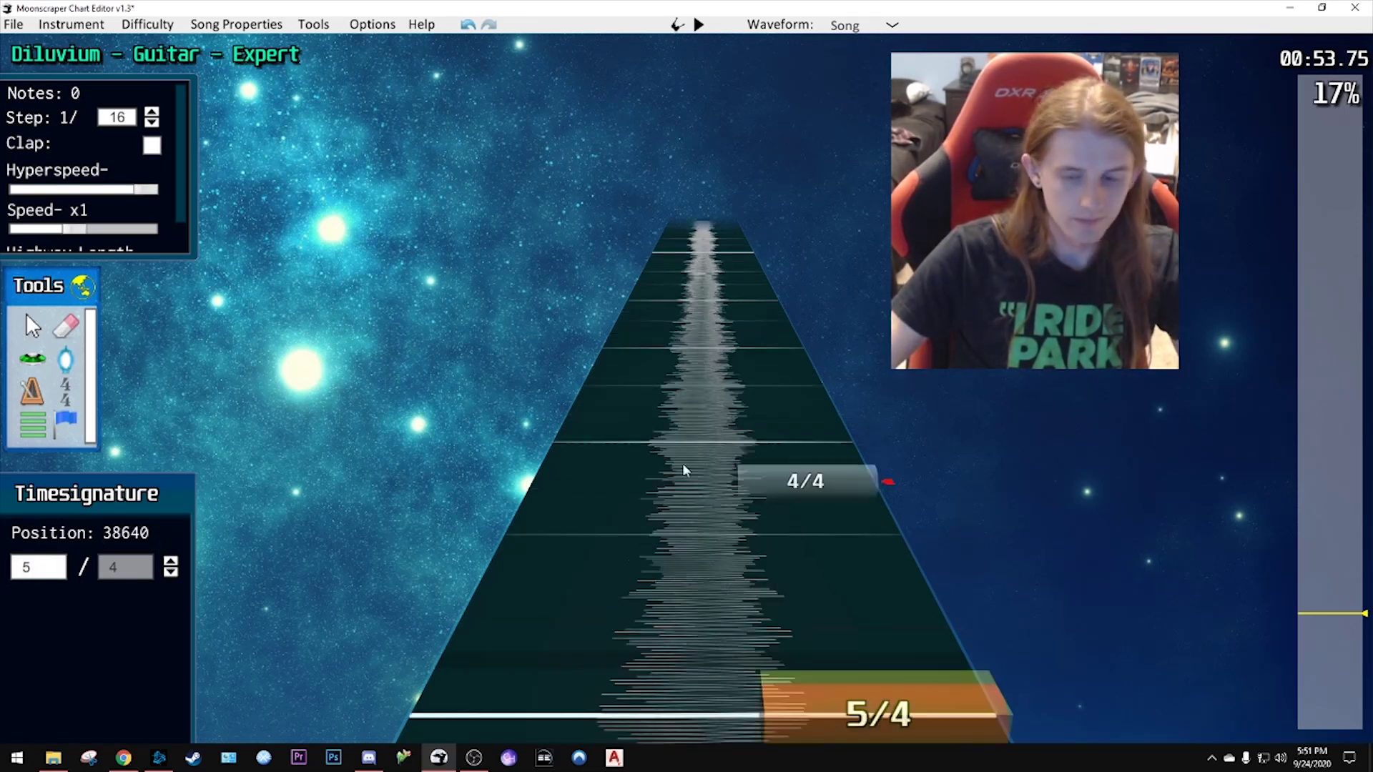
- Play on to about 56.3 seconds and place a 4/4 time signature on the bar line at position 40560
{"action": "key", "text": "space"}
{"action": "left_click", "coordinate": [752, 406]}
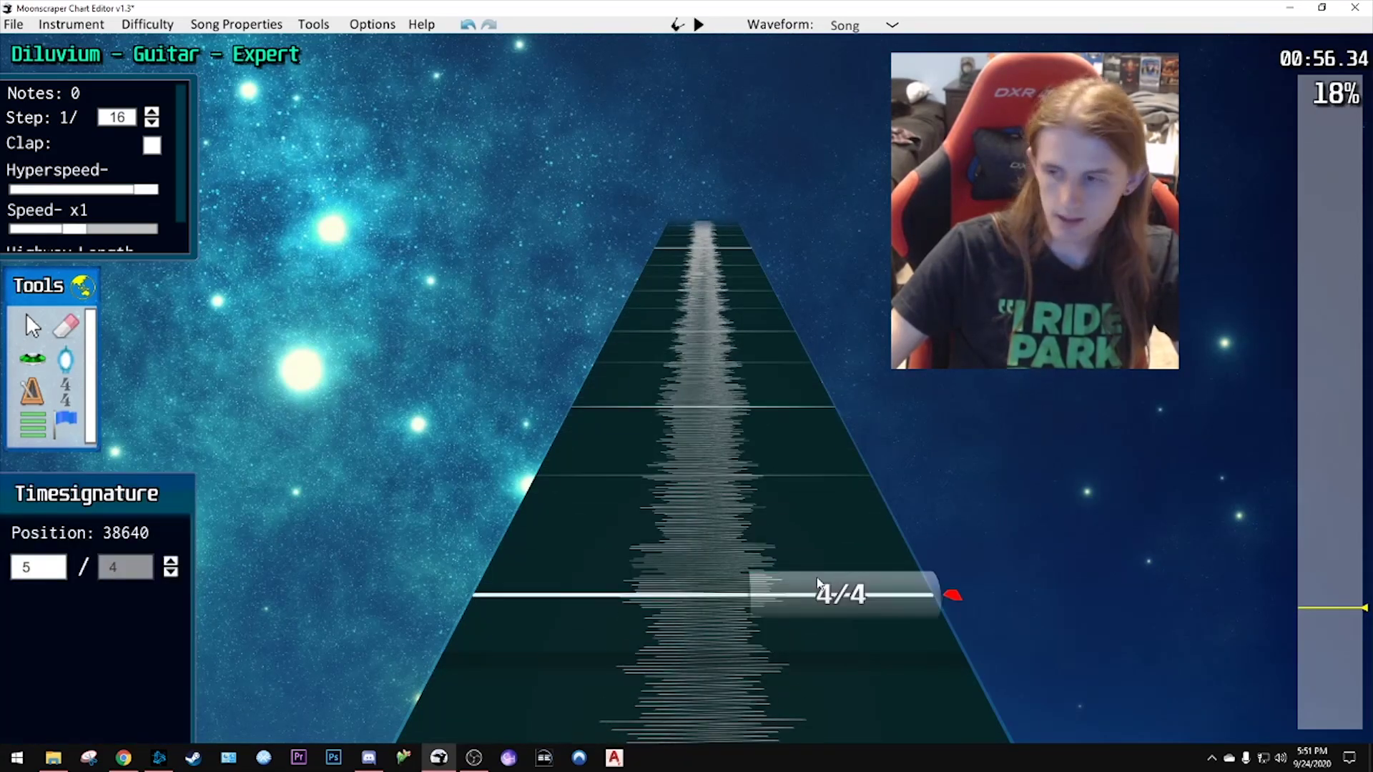
{"action": "left_click", "coordinate": [836, 592]}
- Play the 4/4 section on to about 1:03.8, examine the bar lines there, and return to about 55.7 seconds
{"action": "key", "text": "space"}
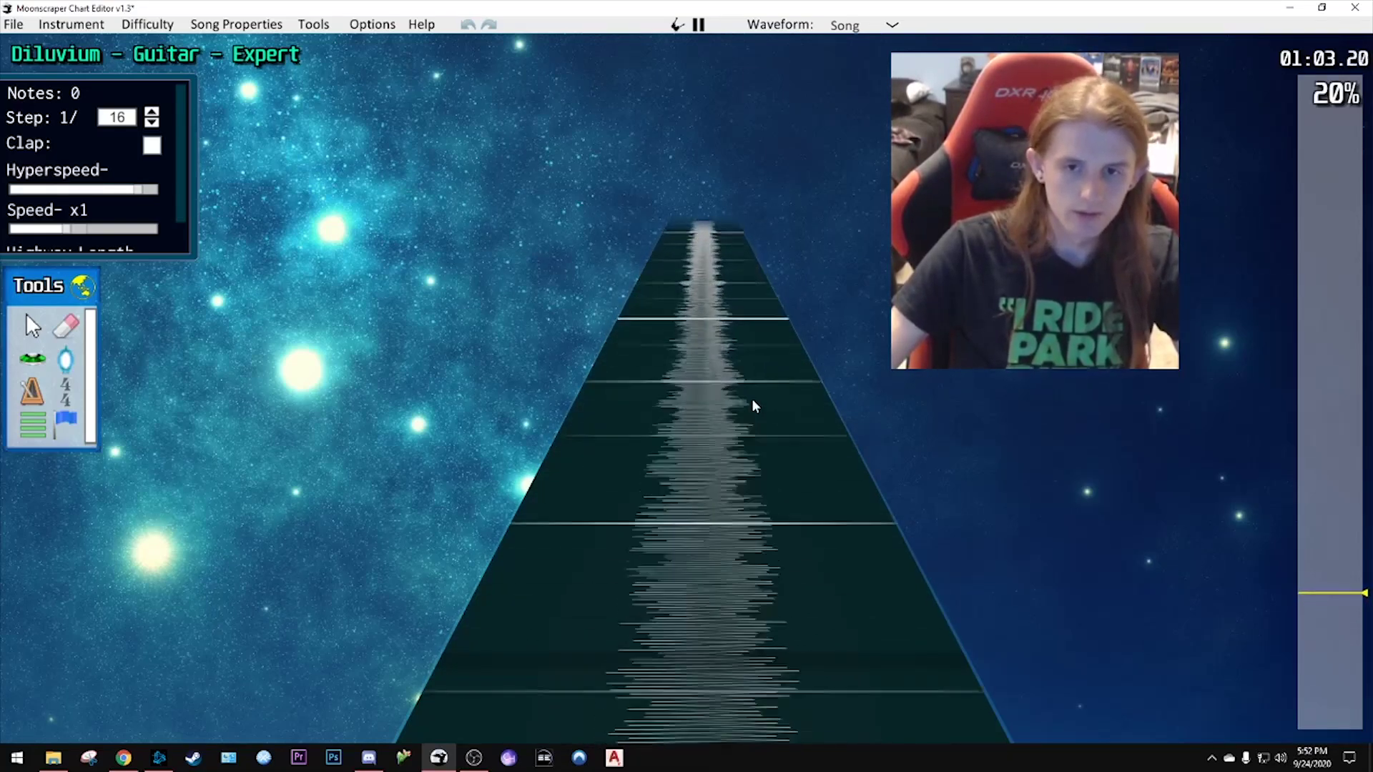
{"action": "key", "text": "space"}
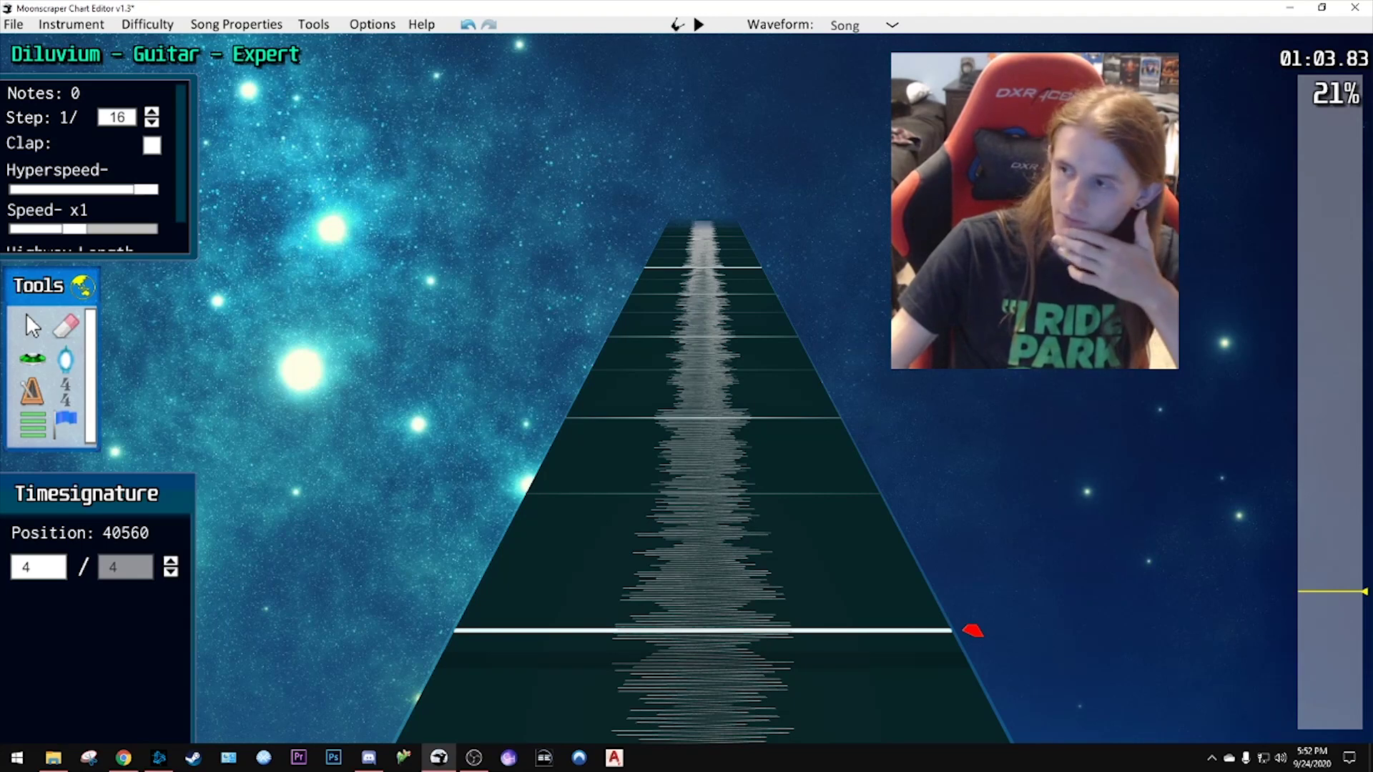
{"action": "scroll", "coordinate": [973, 631], "scroll_direction": "up", "scroll_amount": 2}
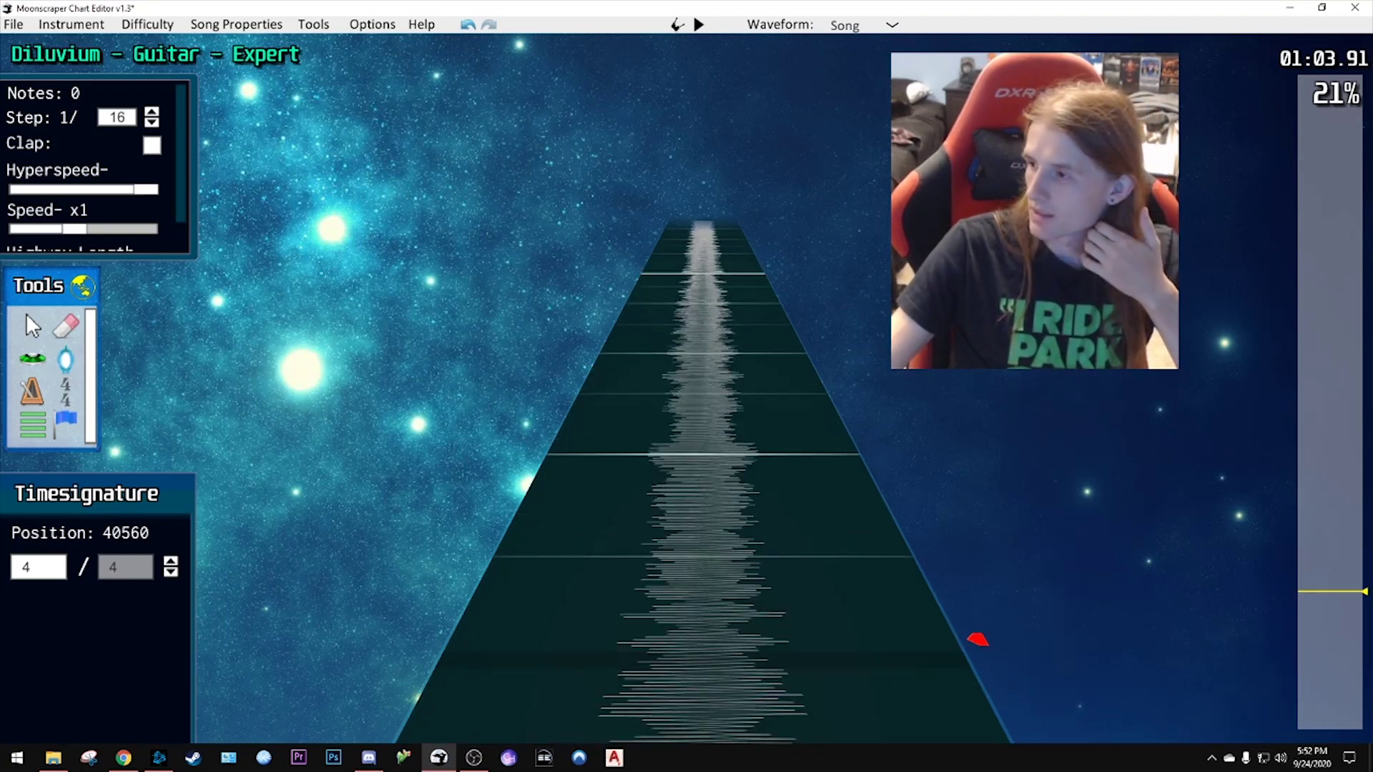
{"action": "scroll", "coordinate": [991, 663], "scroll_direction": "down", "scroll_amount": 2}
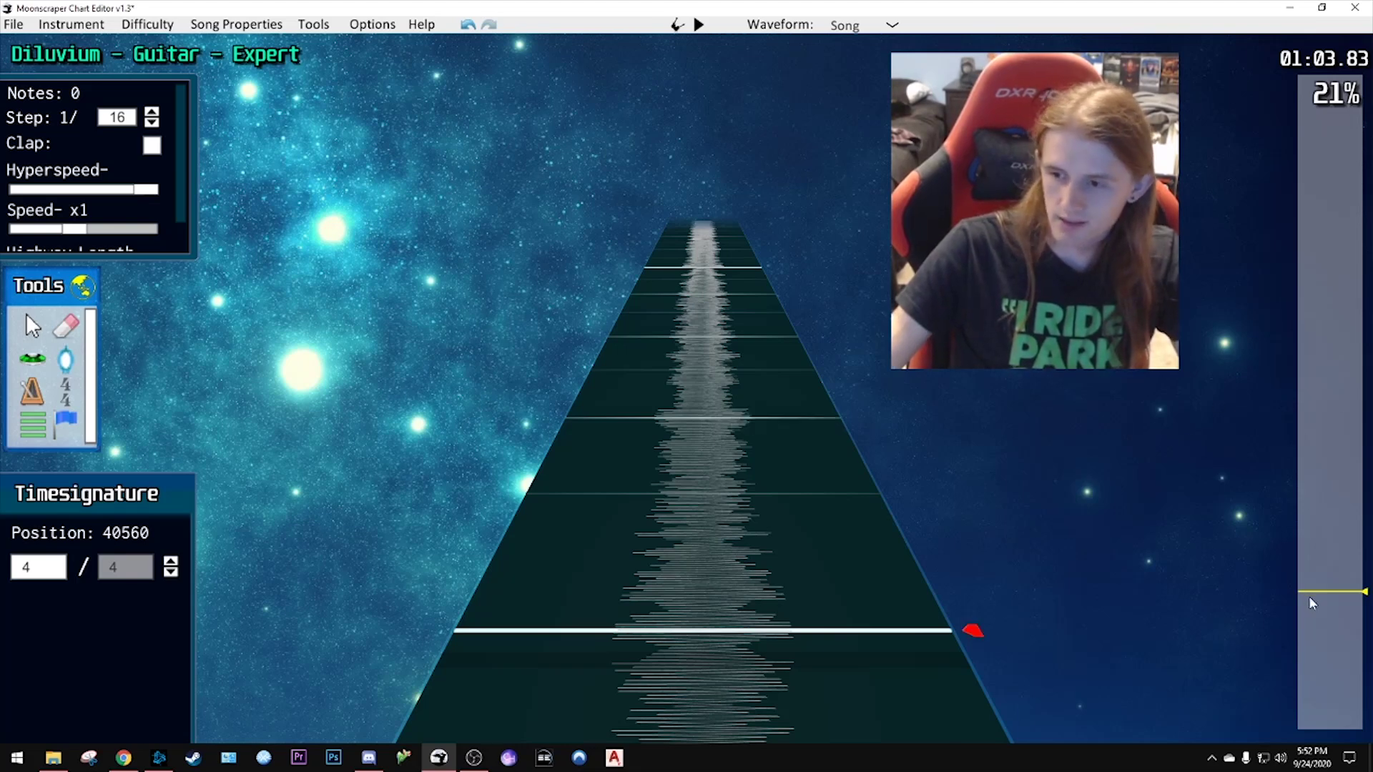
{"action": "left_click_drag", "start_coordinate": [1308, 595], "coordinate": [1318, 613]}
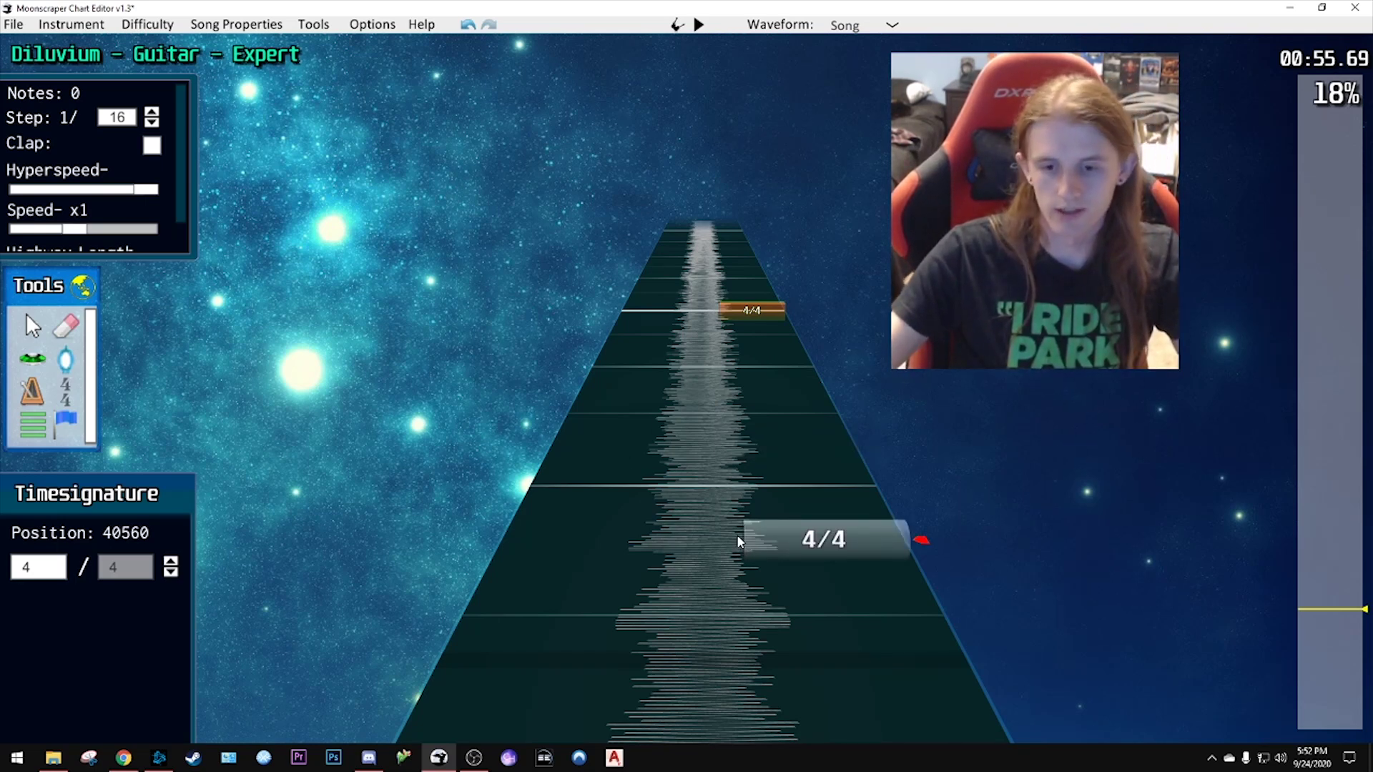
- Replay the 4/4 section up to about 1:01.7, place a 3/4 time signature at position 44400, and play on from there
{"action": "key", "text": "space"}
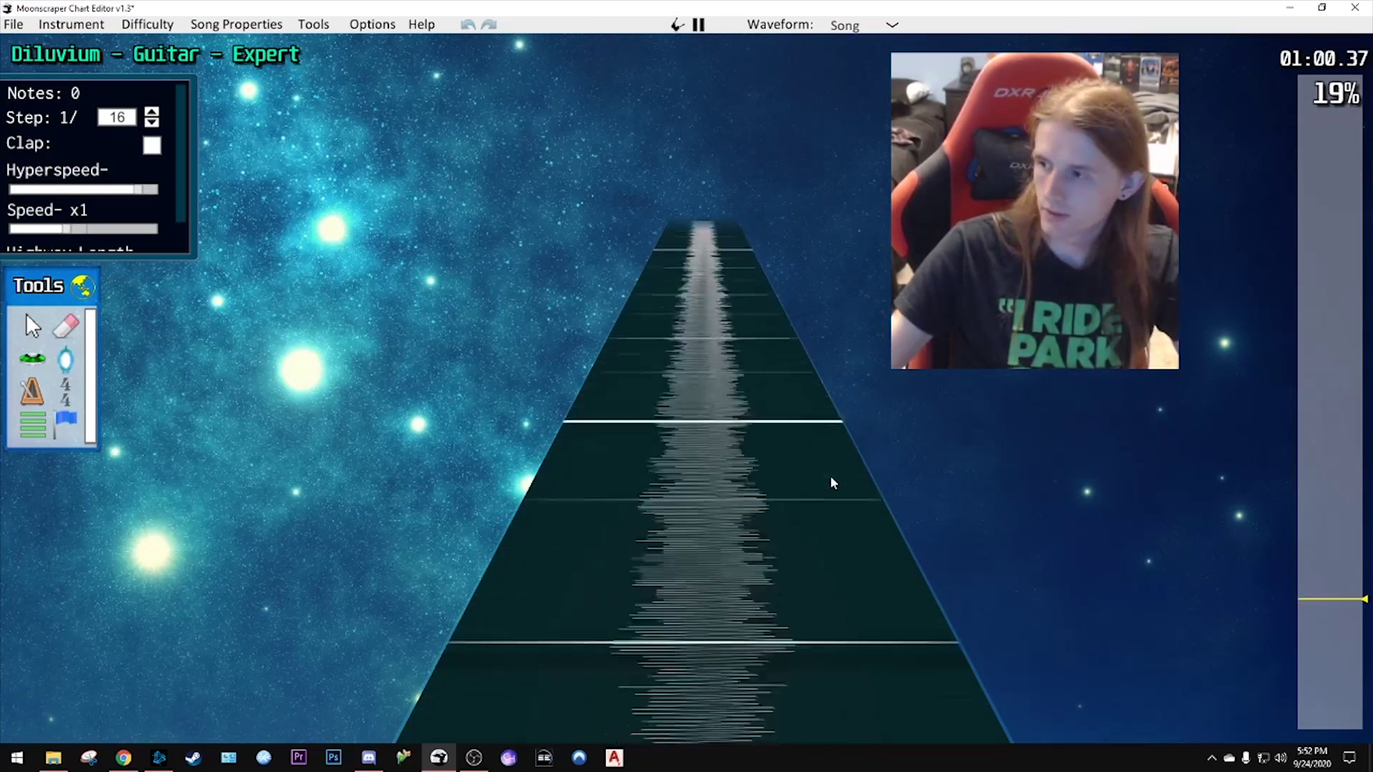
{"action": "key", "text": "space"}
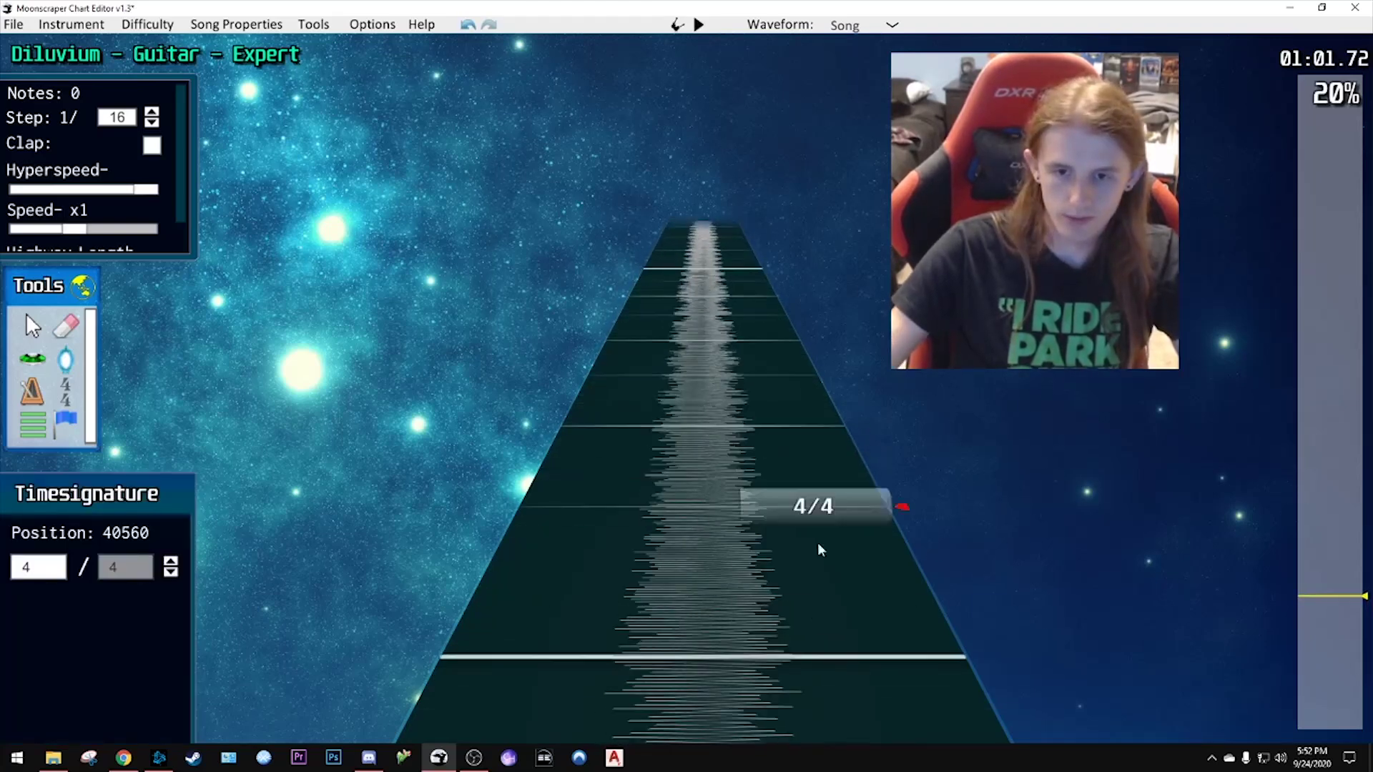
{"action": "left_click", "coordinate": [788, 648]}
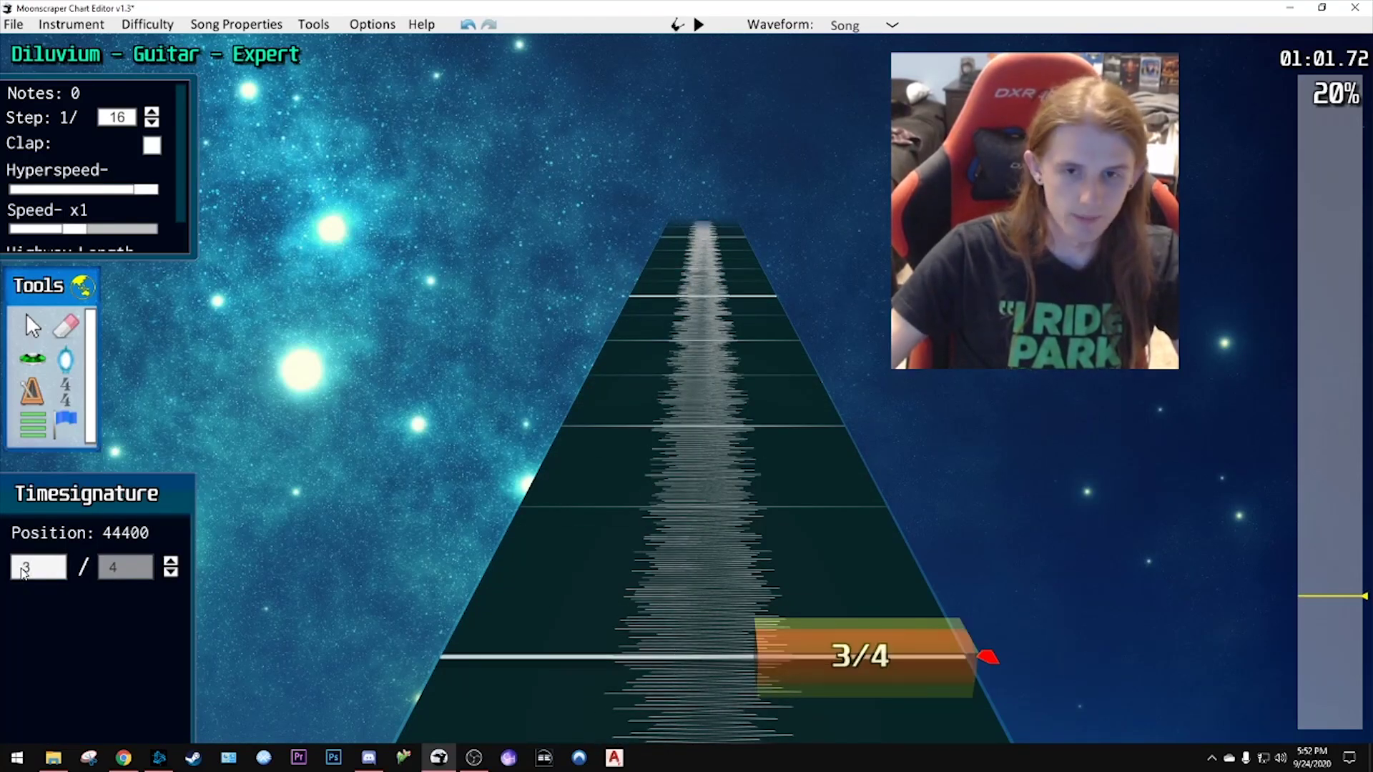
{"action": "key", "text": "space"}
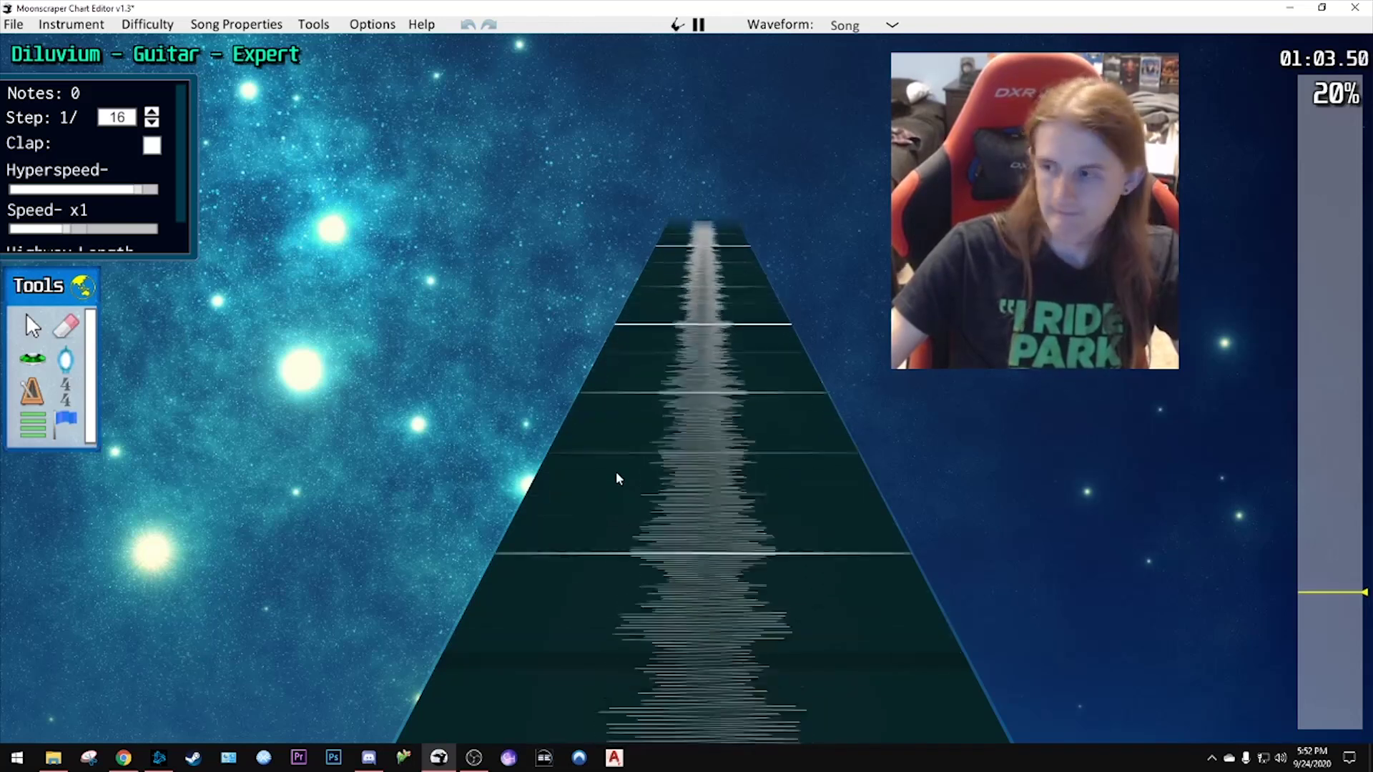
- Replay the 3/4 section from about 1:01.4 to 1:02.4 and place a 4/4 time signature on the bar line there
{"action": "key", "text": "space"}
{"action": "scroll", "coordinate": [802, 551], "scroll_direction": "down", "scroll_amount": 3}
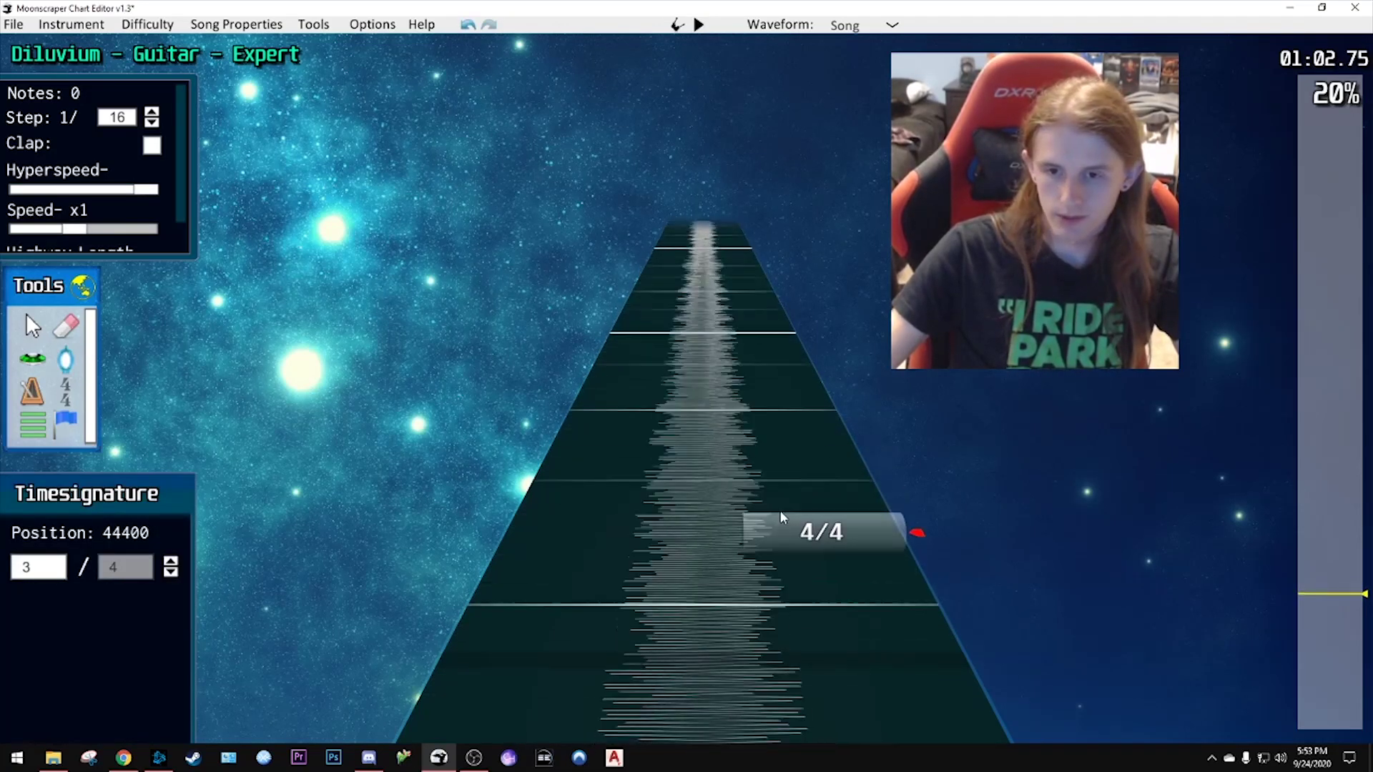
{"action": "scroll", "coordinate": [780, 511], "scroll_direction": "up", "scroll_amount": 3}
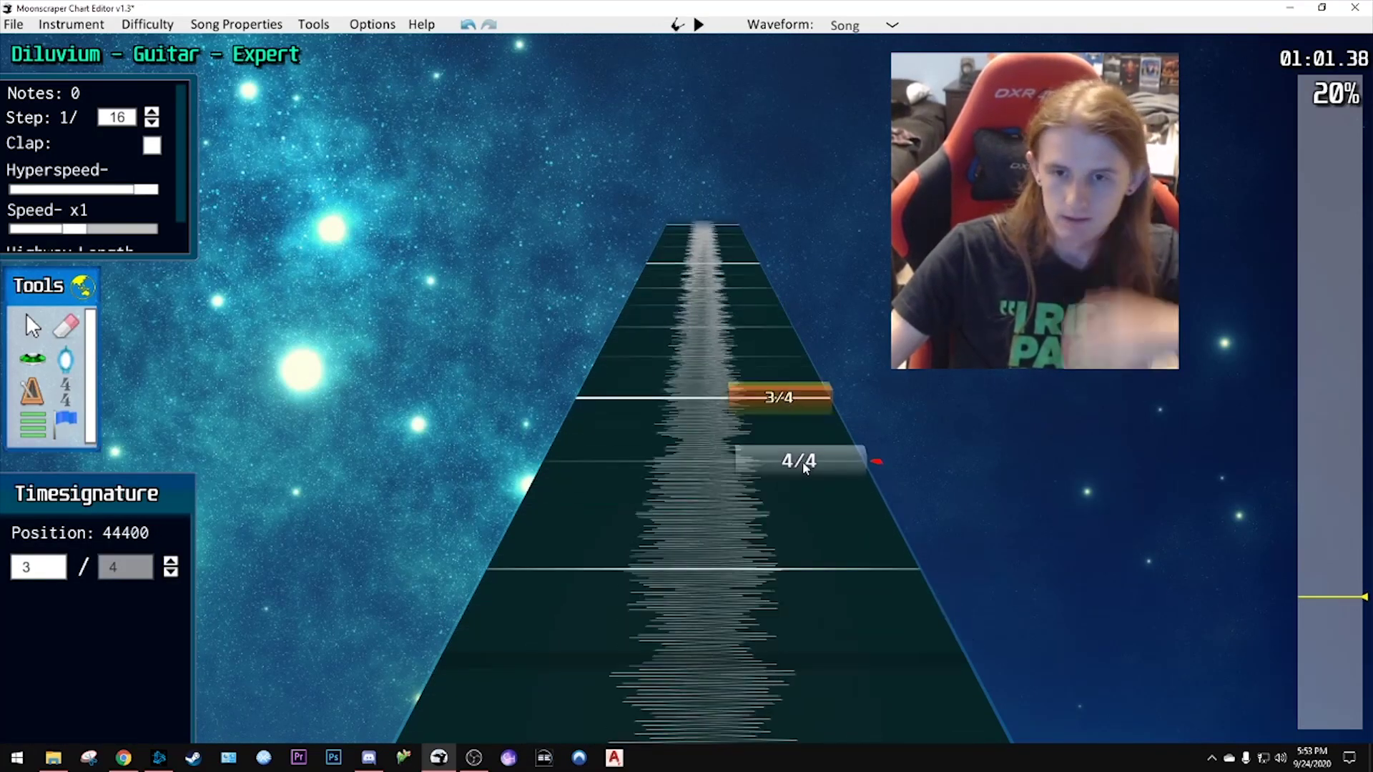
{"action": "key", "text": "space"}
{"action": "key", "text": "space"}
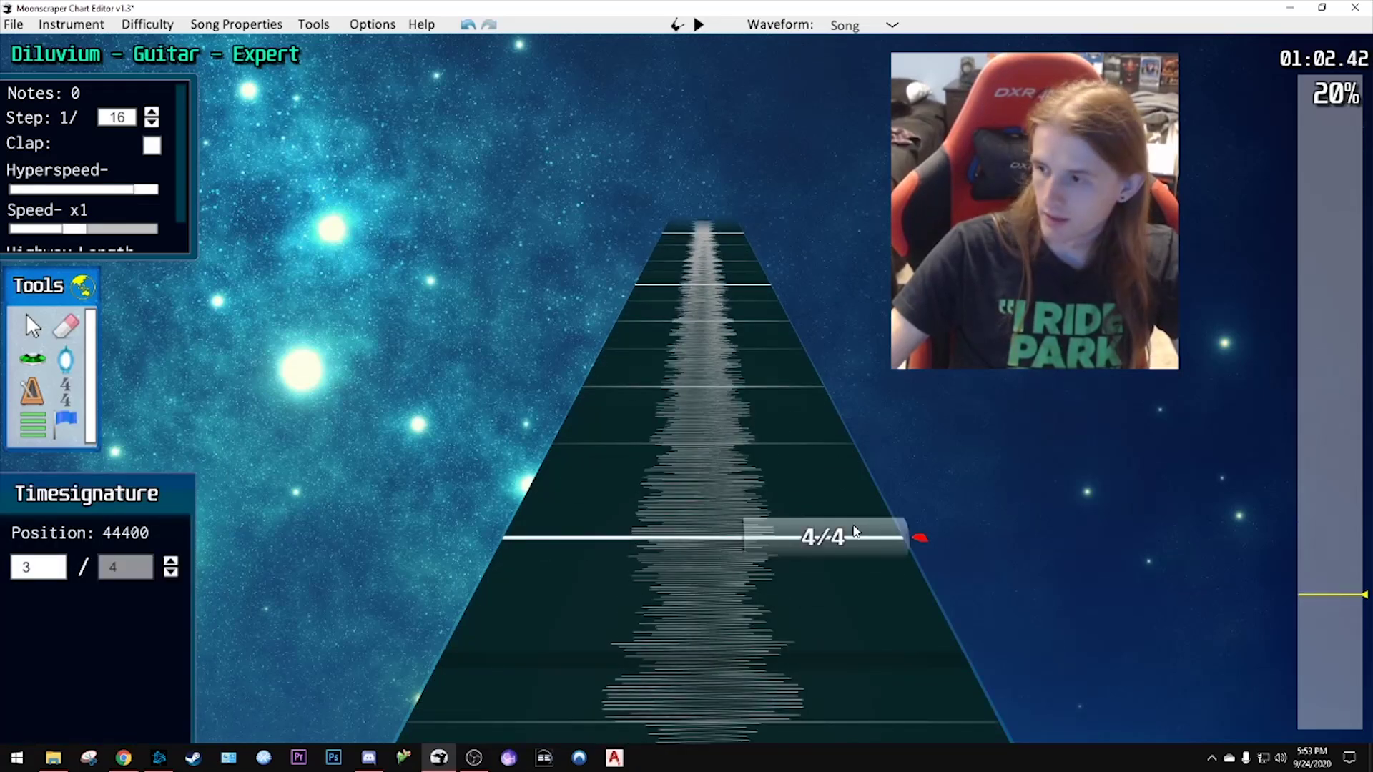
{"action": "left_click", "coordinate": [856, 531]}
- Play on past about 1:03.5, placing 4/4 time signatures at positions 45744 and 46704
{"action": "key", "text": "space"}
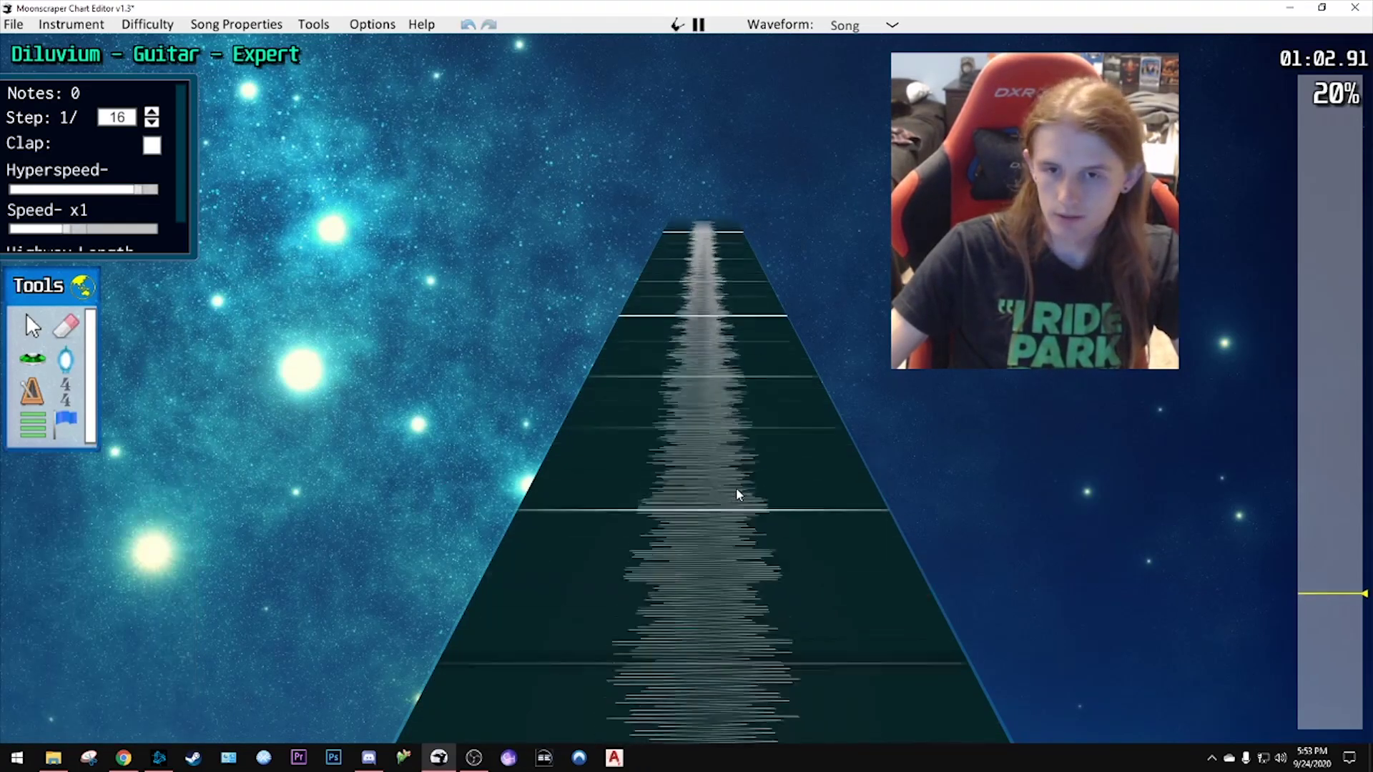
{"action": "key", "text": "space"}
{"action": "left_click", "coordinate": [751, 585]}
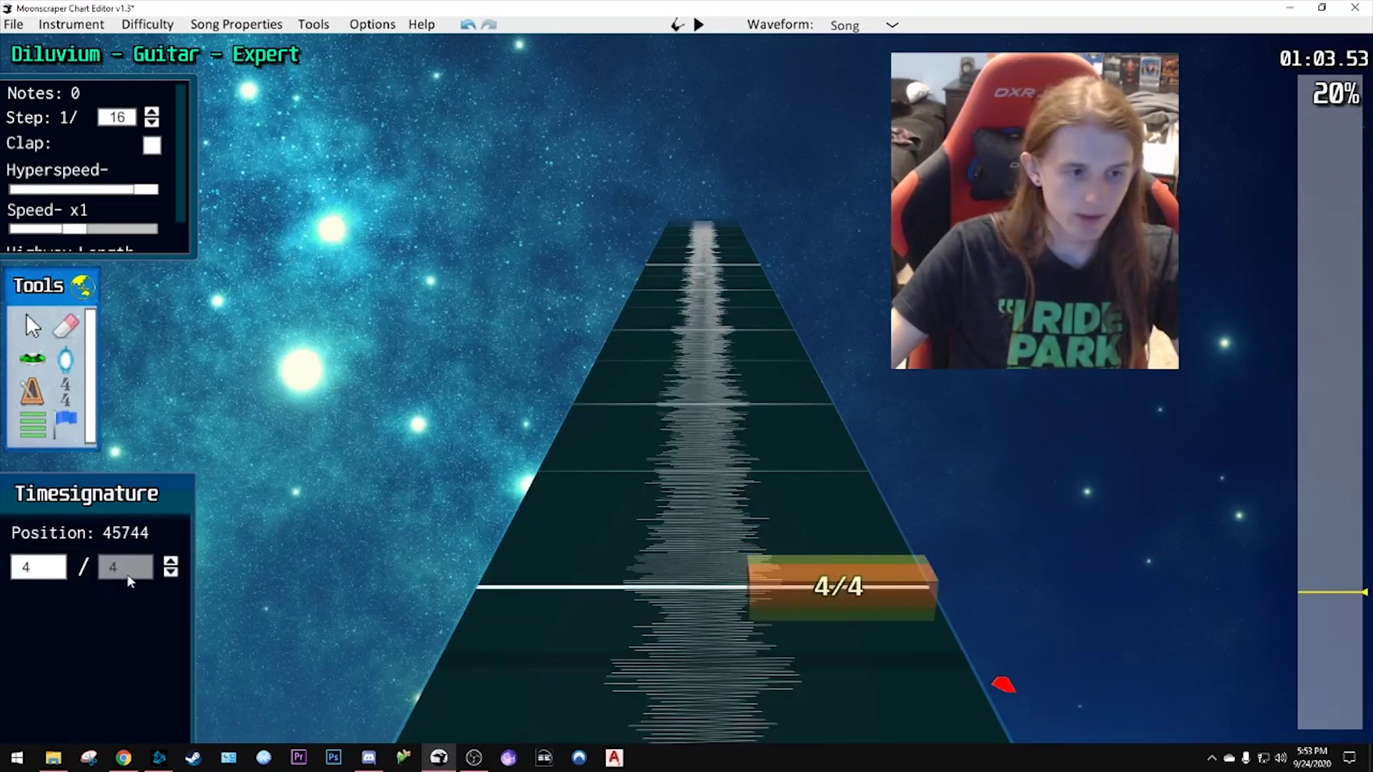
{"action": "key", "text": "space"}
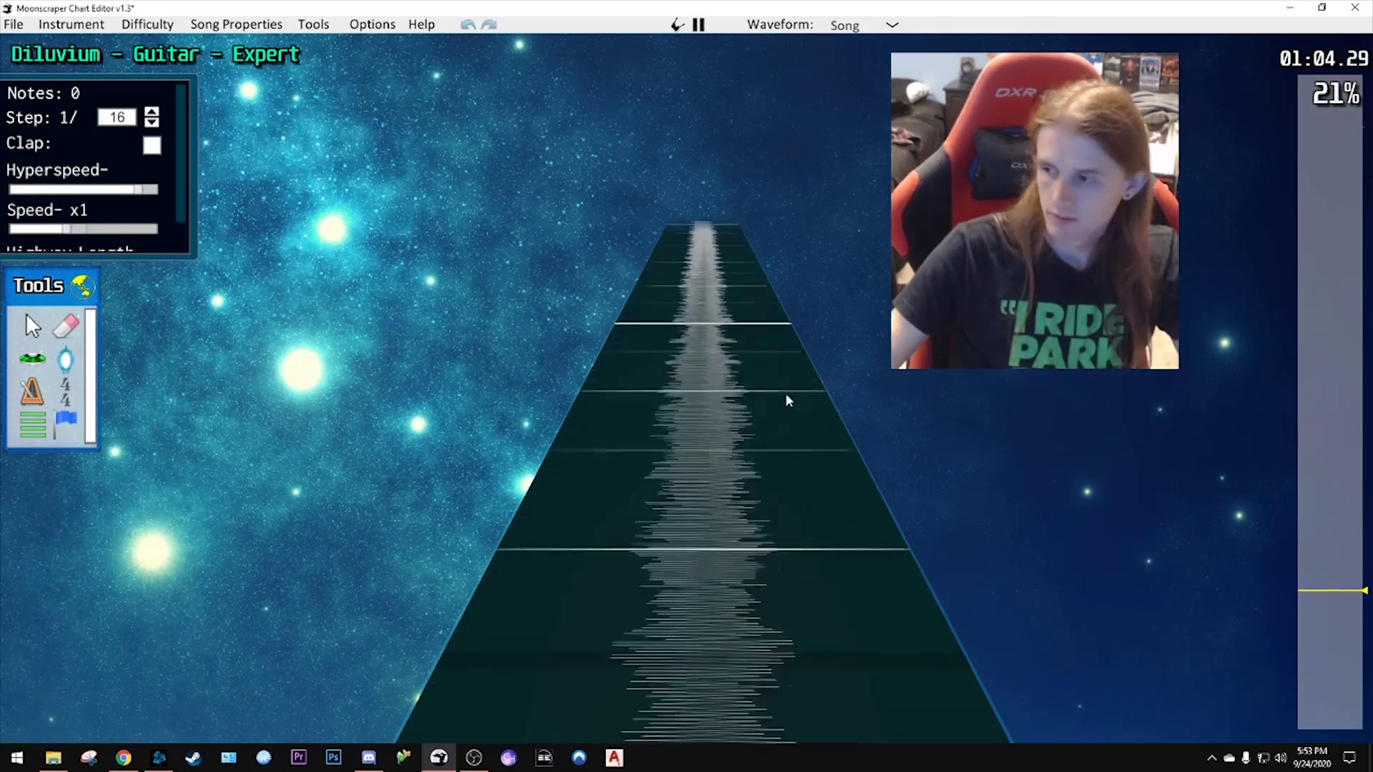
{"action": "key", "text": "space"}
- Play on to about 1:09.0 and place a 7/4 time signature on the bar line at position 49776
{"action": "key", "text": "space"}
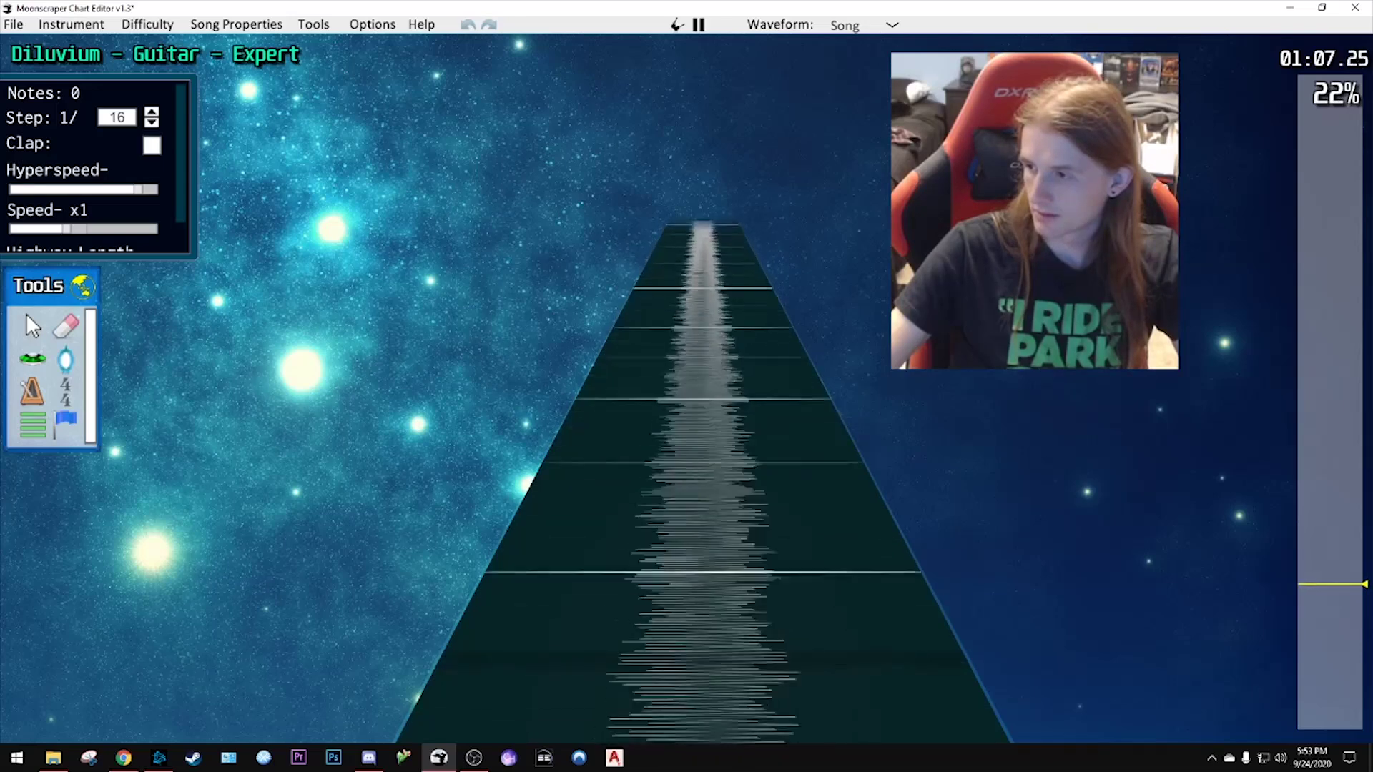
{"action": "key", "text": "space"}
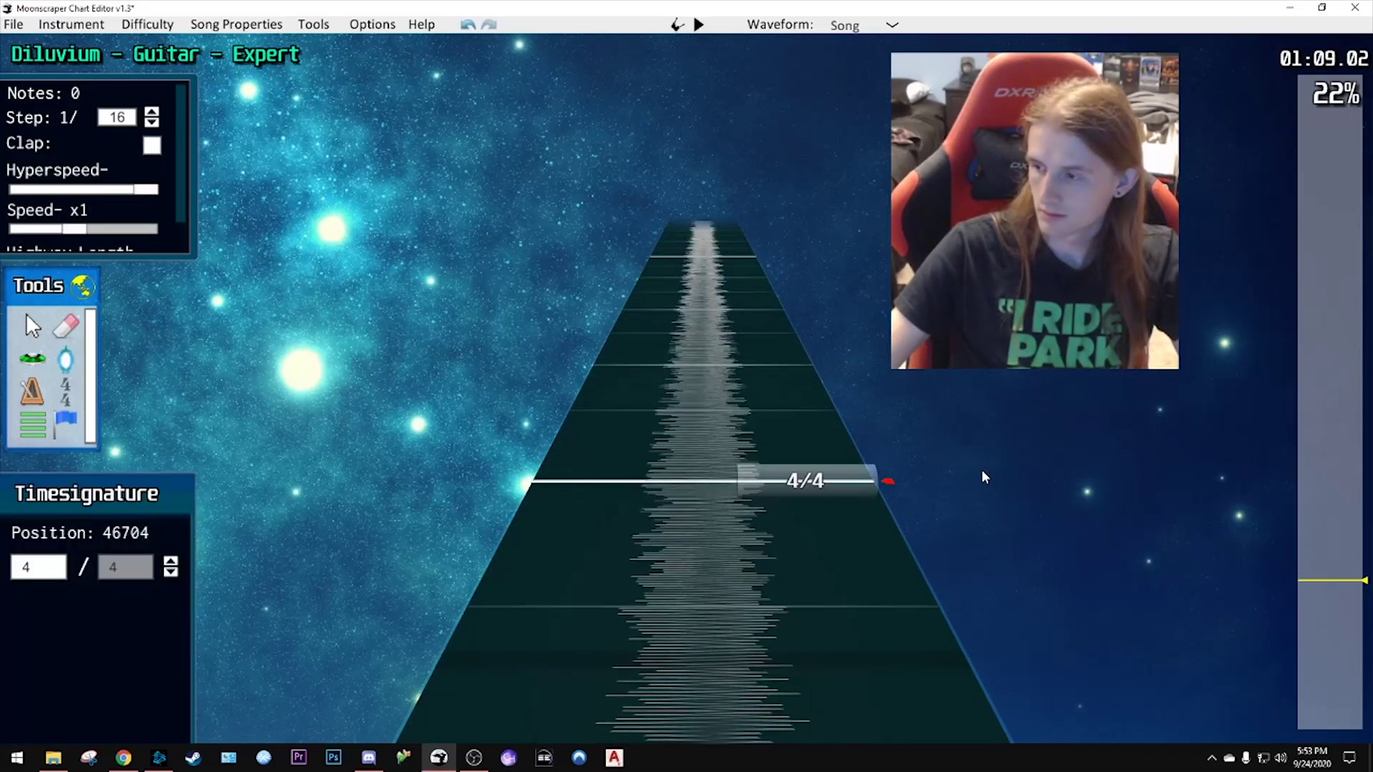
{"action": "left_click", "coordinate": [760, 485]}
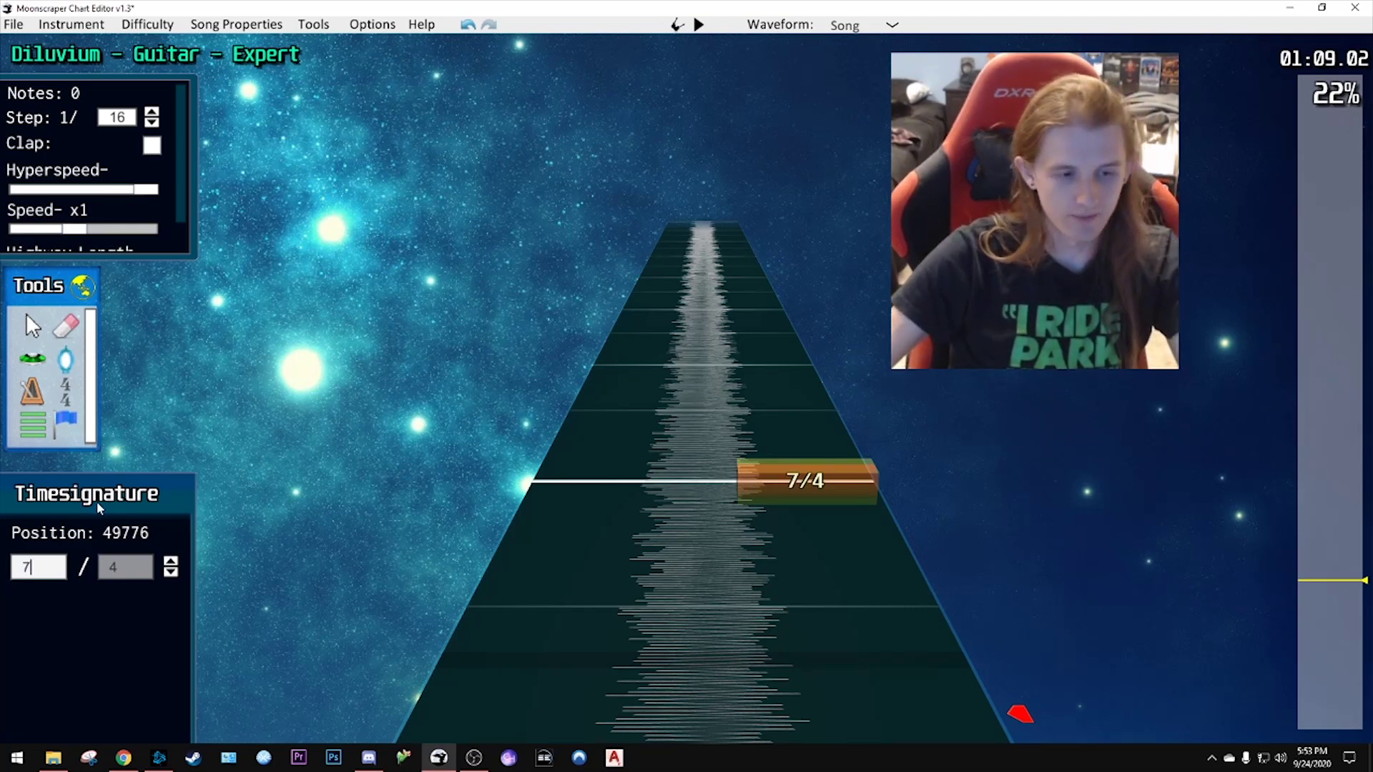
- Play on to about 1:10.9, place a 5/4 time signature at position 51120, and resume playback
{"action": "key", "text": "space"}
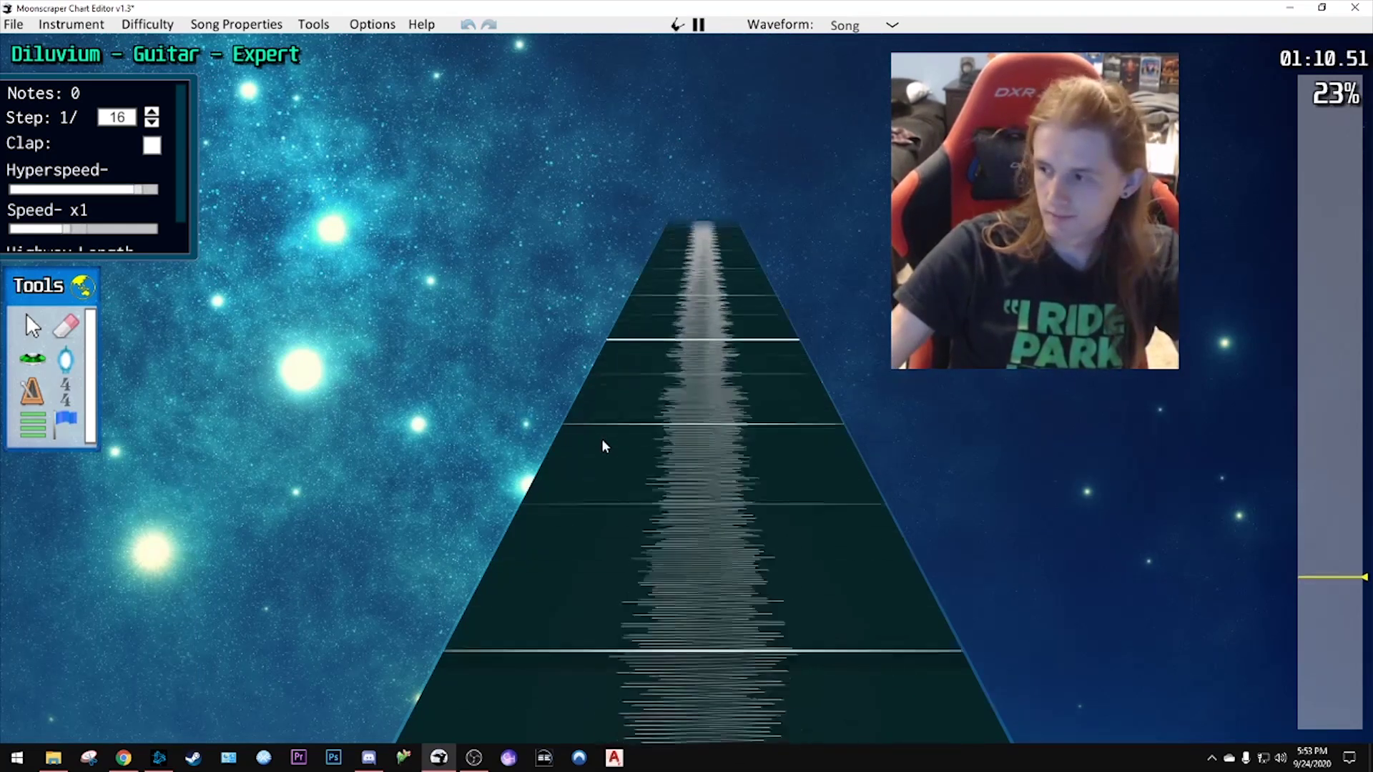
{"action": "key", "text": "space"}
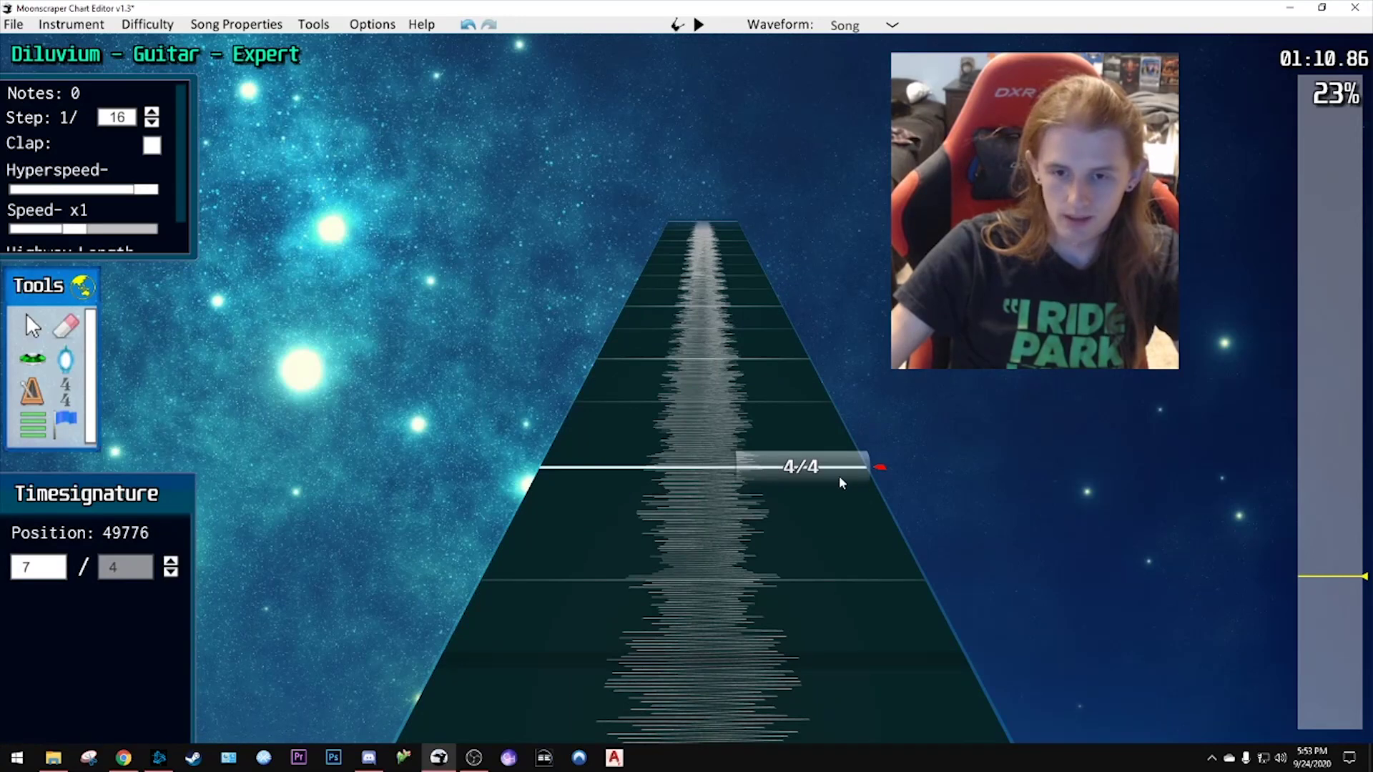
{"action": "key", "text": "space"}
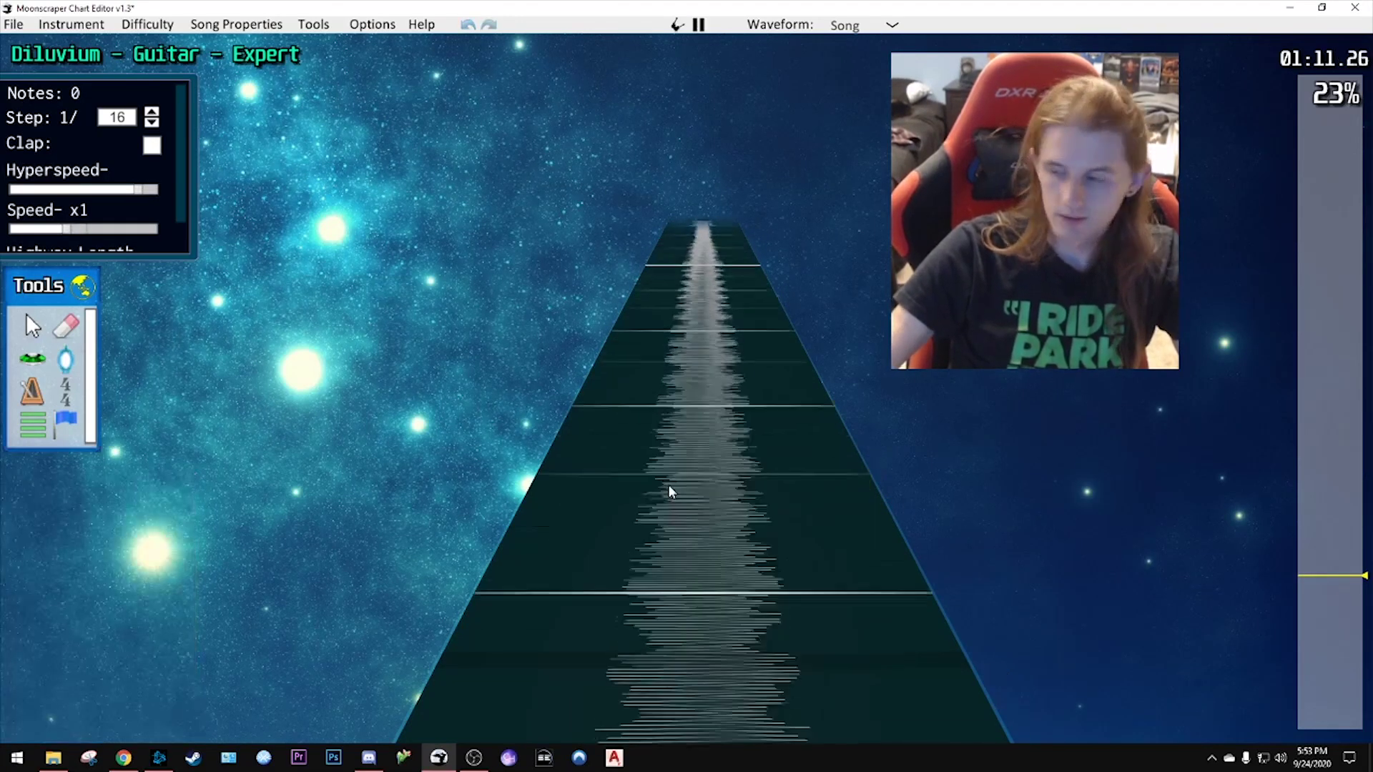
- Examine the 5/4 bar lines around 1:12.8, go back to an earlier point, and replay the section up to about 1:14.0
{"action": "key", "text": "space"}
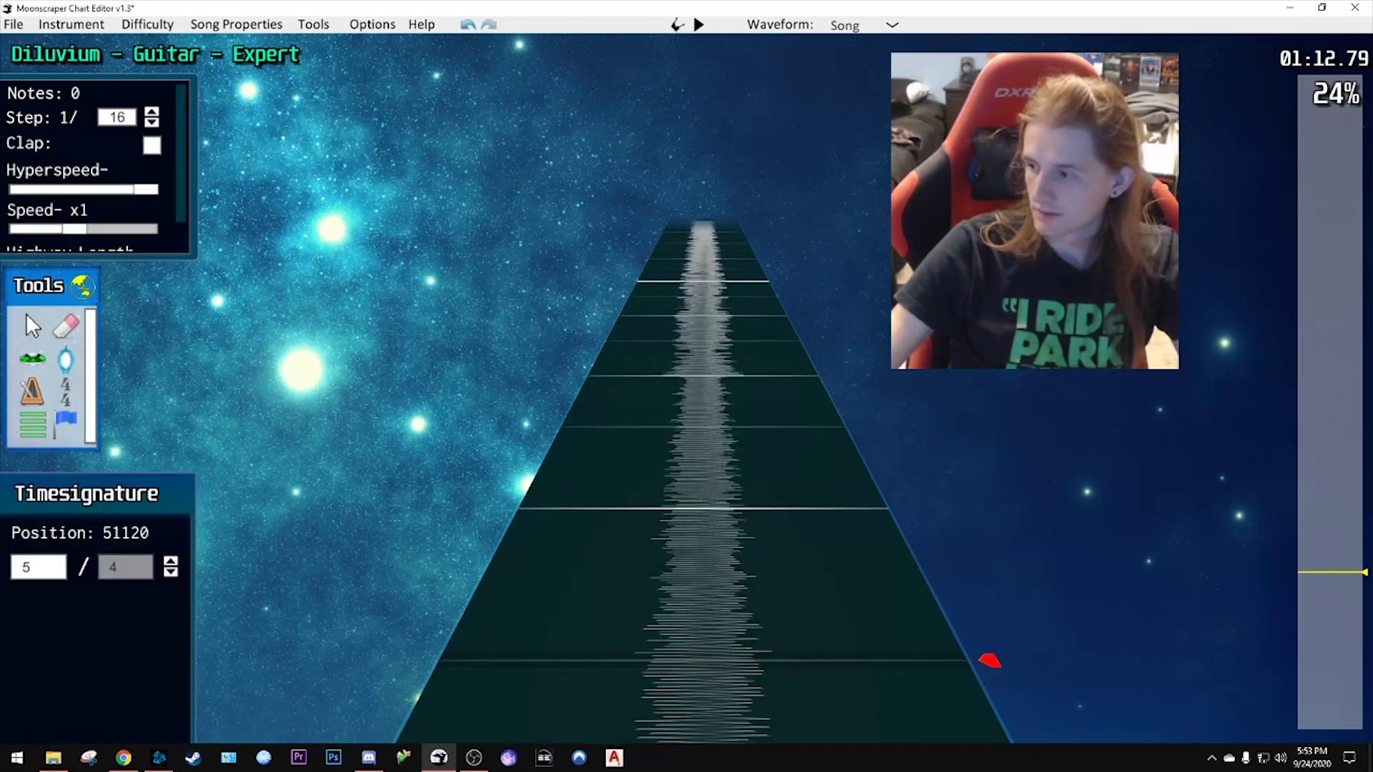
{"action": "scroll", "coordinate": [990, 659], "scroll_direction": "down", "scroll_amount": 1}
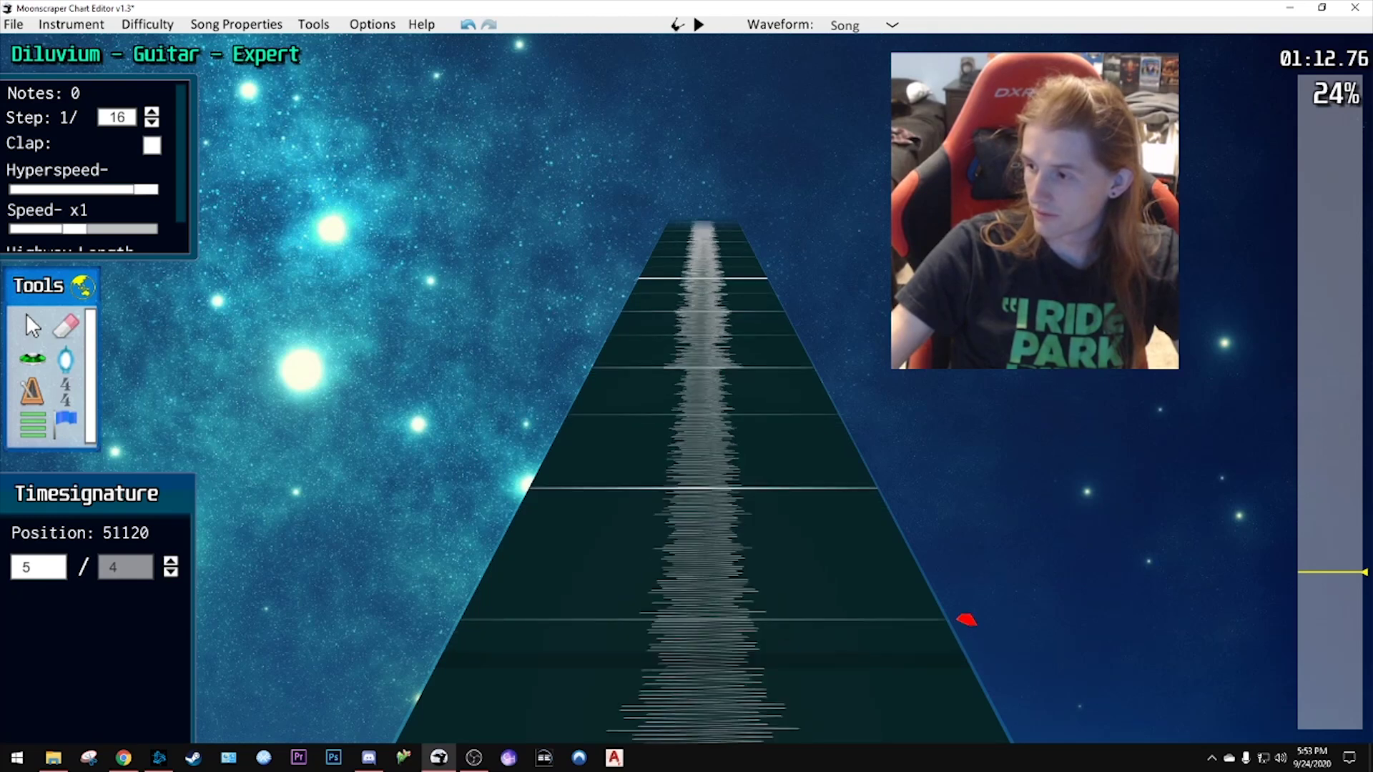
{"action": "scroll", "coordinate": [1020, 715], "scroll_direction": "down", "scroll_amount": 1}
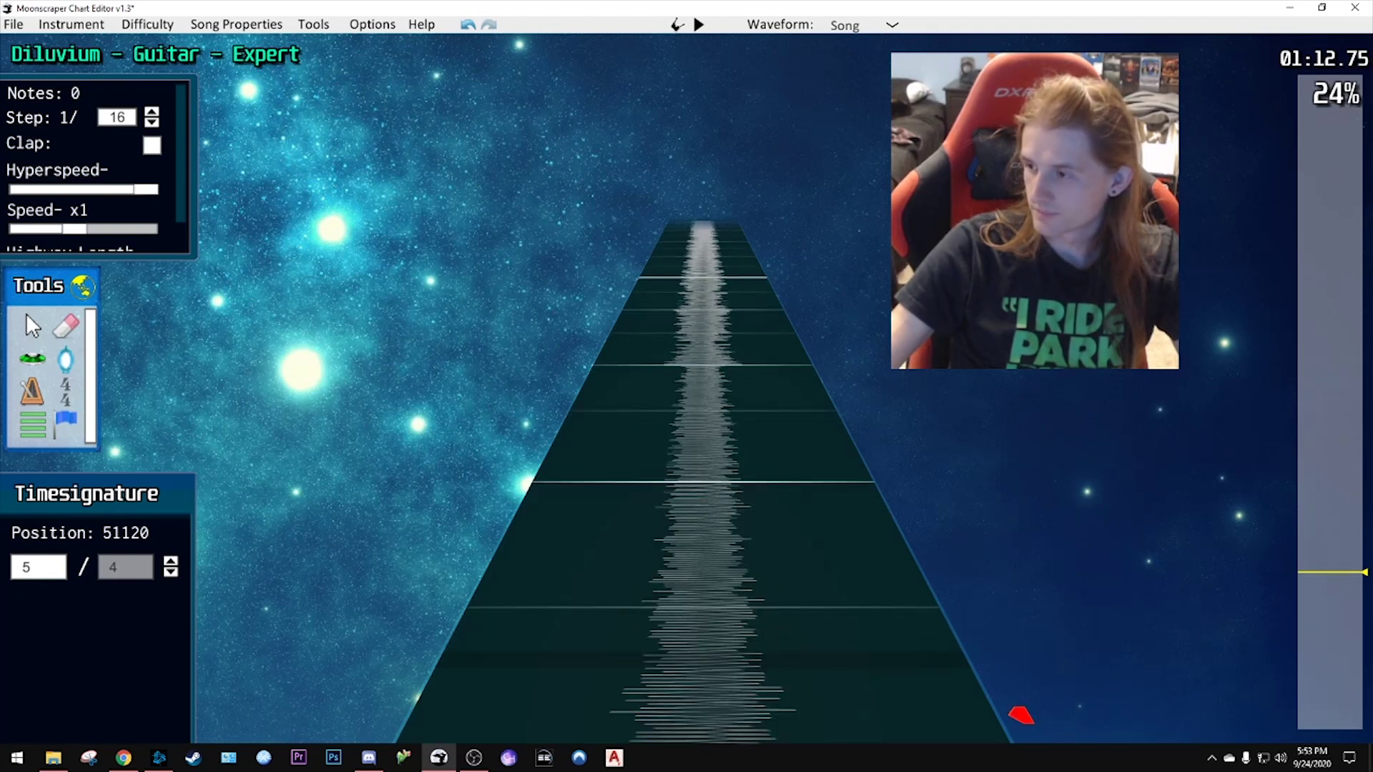
{"action": "left_click", "coordinate": [1011, 463]}
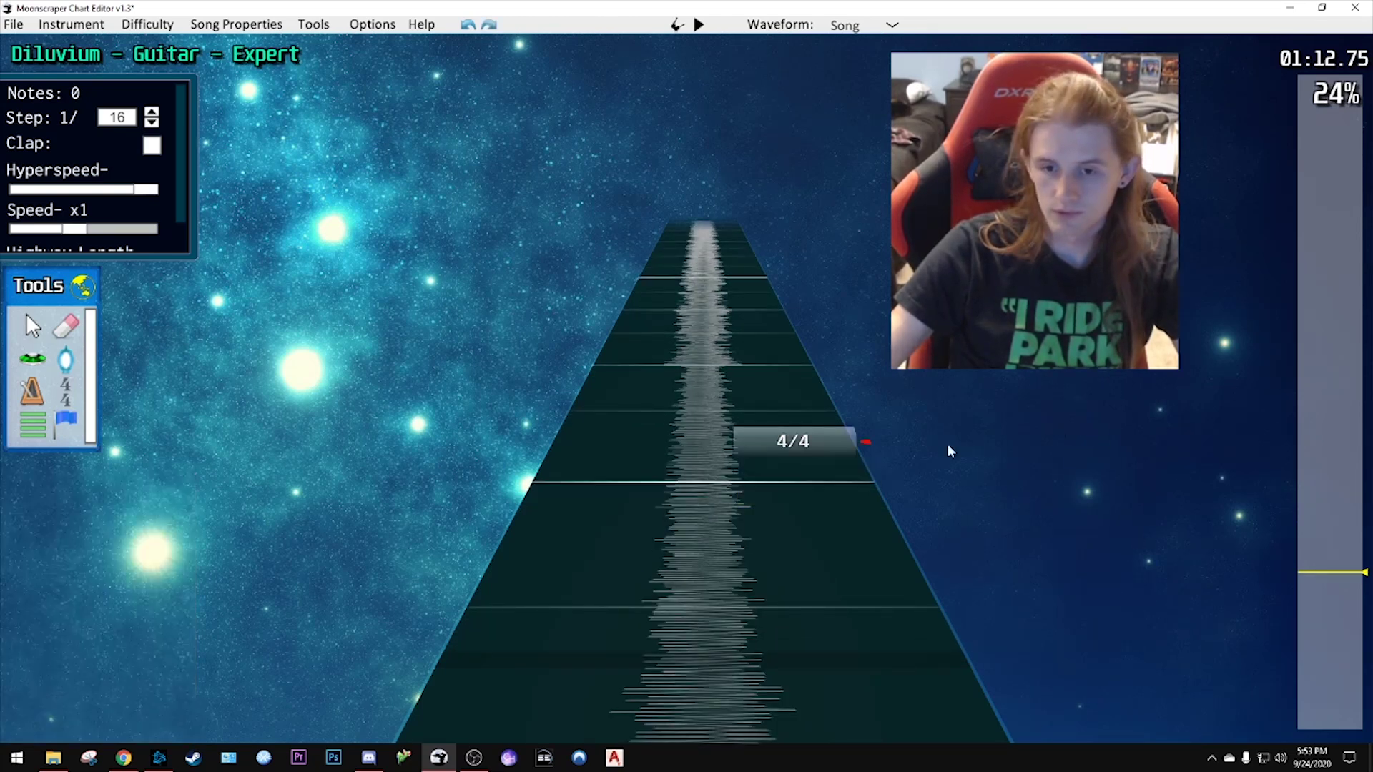
{"action": "scroll", "coordinate": [946, 443], "scroll_direction": "down", "scroll_amount": 5}
{"action": "scroll", "coordinate": [1015, 465], "scroll_direction": "down", "scroll_amount": 4}
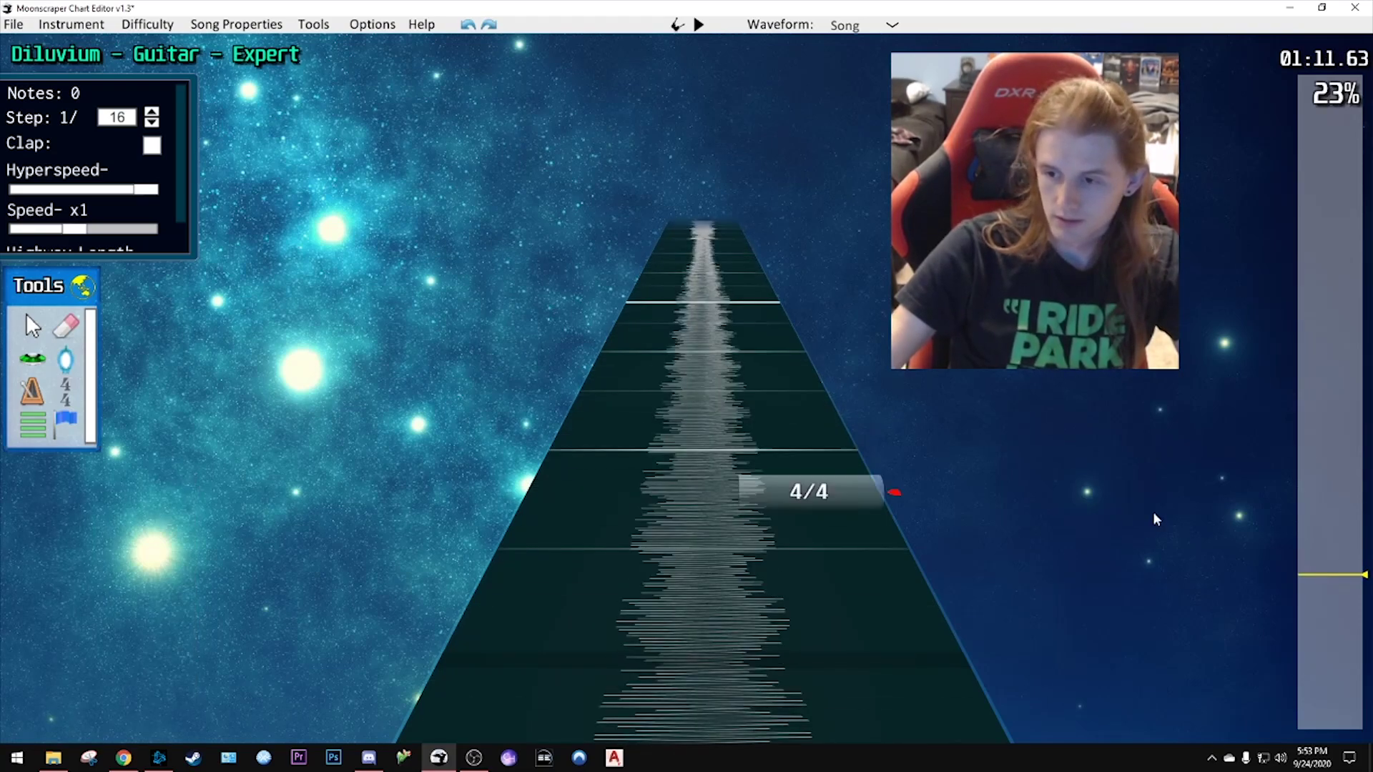
{"action": "left_click", "coordinate": [1316, 592]}
{"action": "key", "text": "space"}
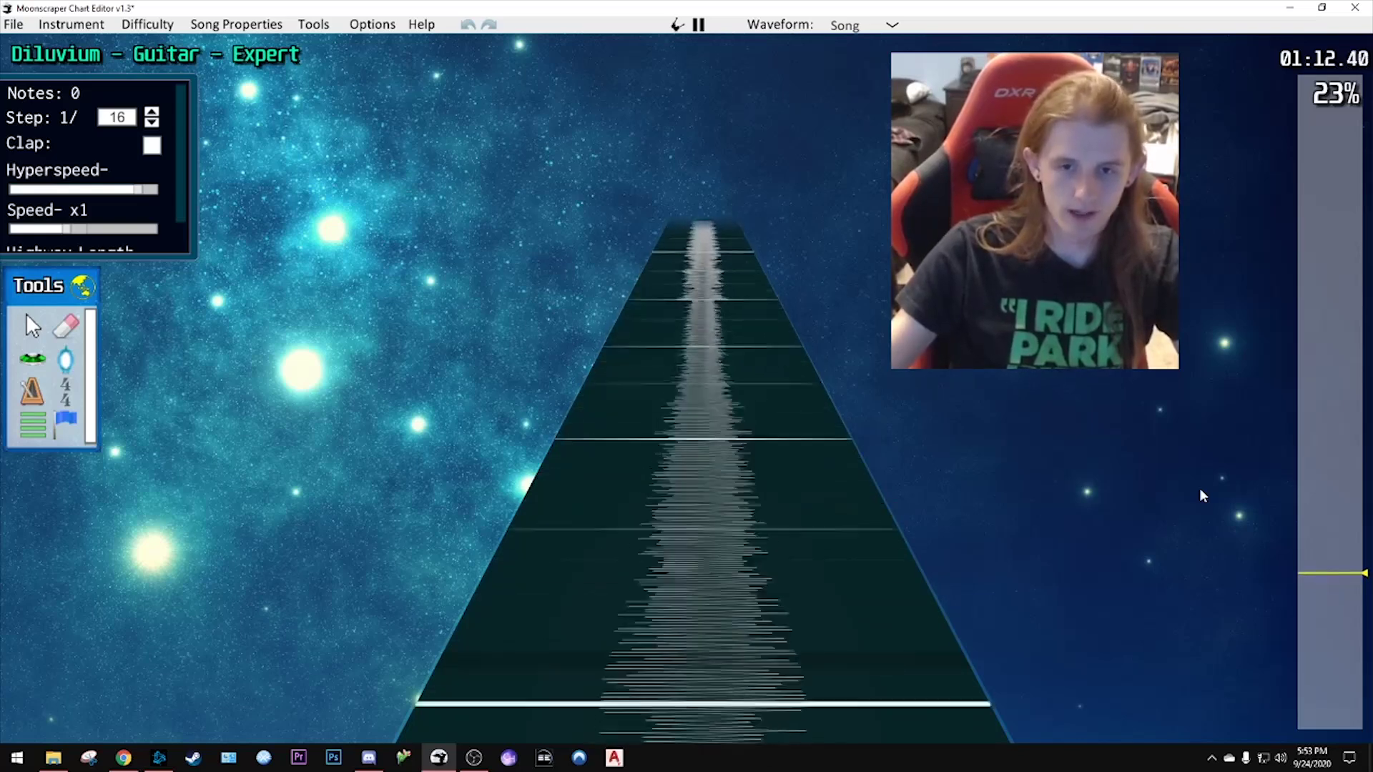
{"action": "key", "text": "space"}
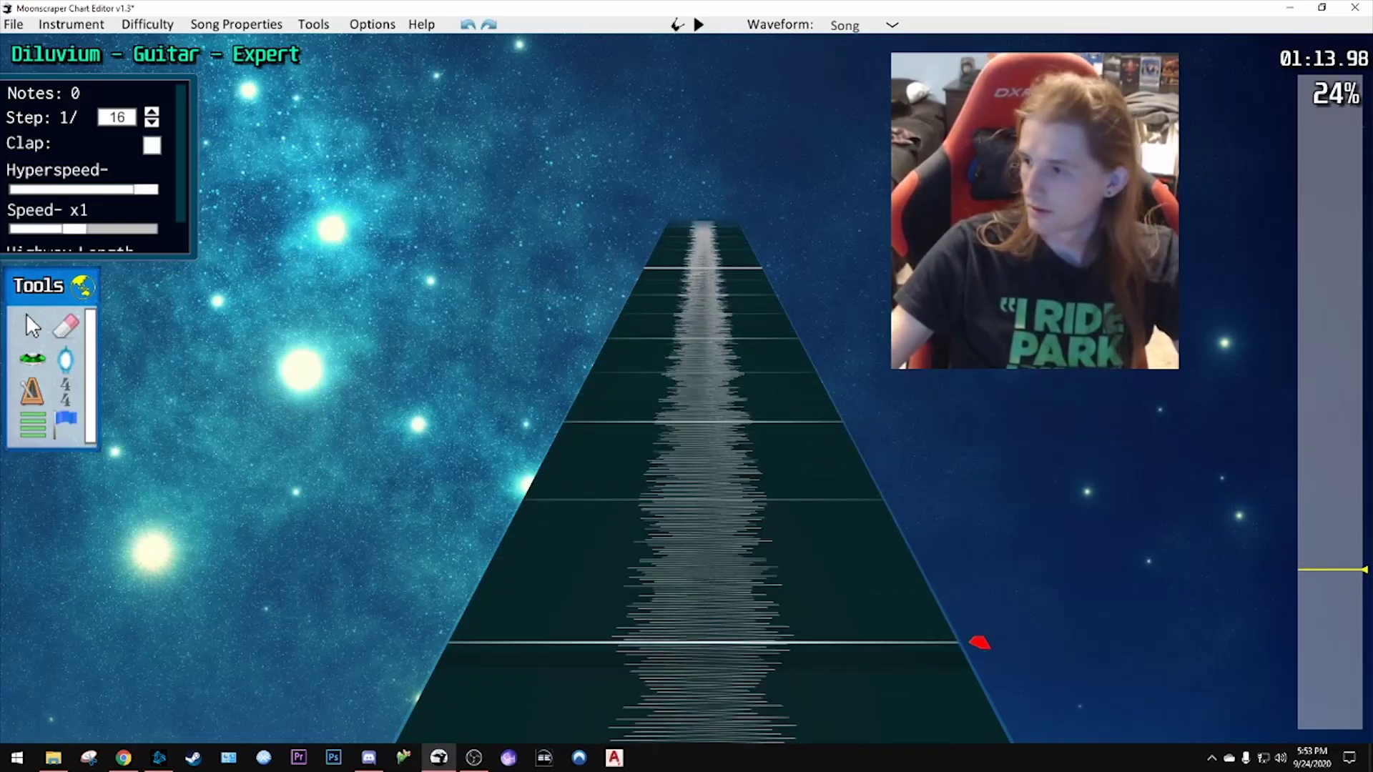
- Replay the section from about 1:09.6 to 1:15.1, go back and replay to about 1:13.6, and place an 8/4 time signature at position 53040
{"action": "scroll", "coordinate": [981, 462], "scroll_direction": "up", "scroll_amount": 3}
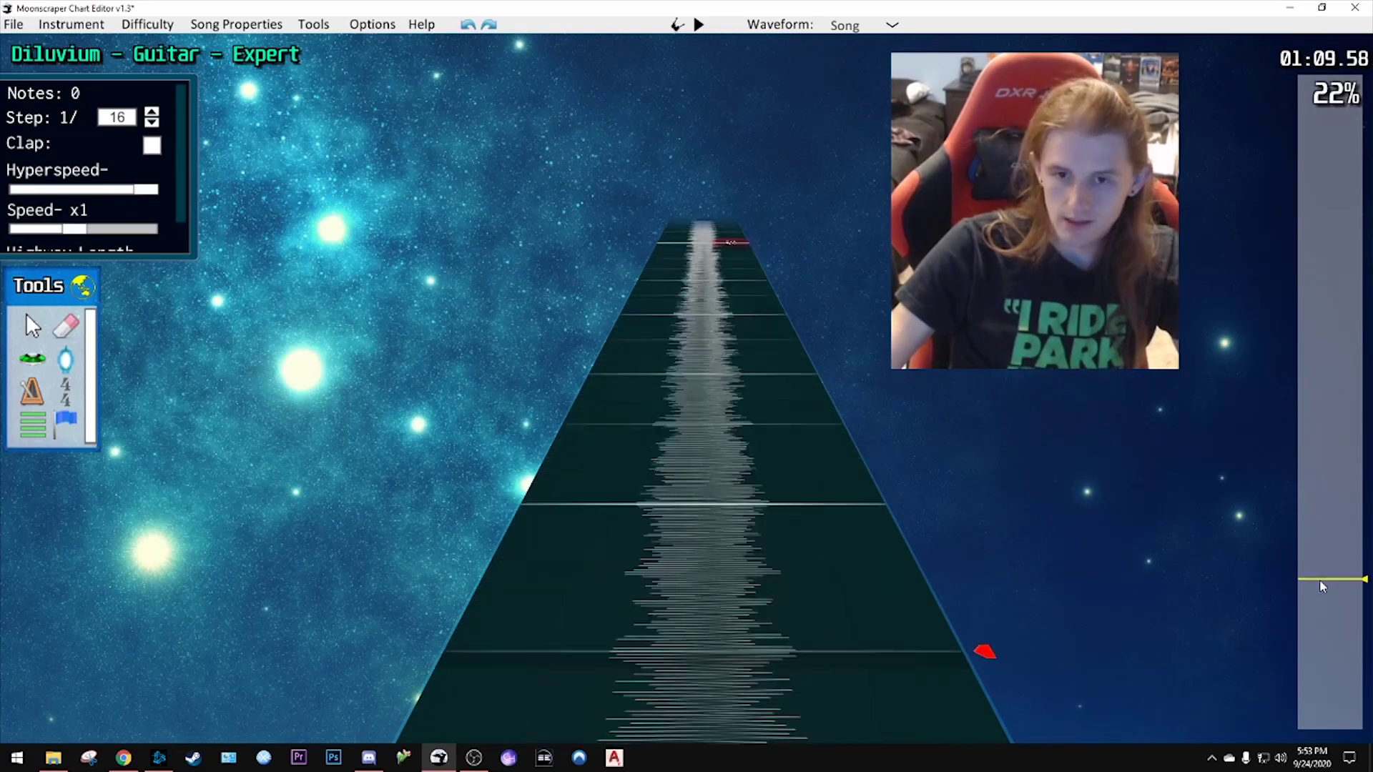
{"action": "key", "text": "space"}
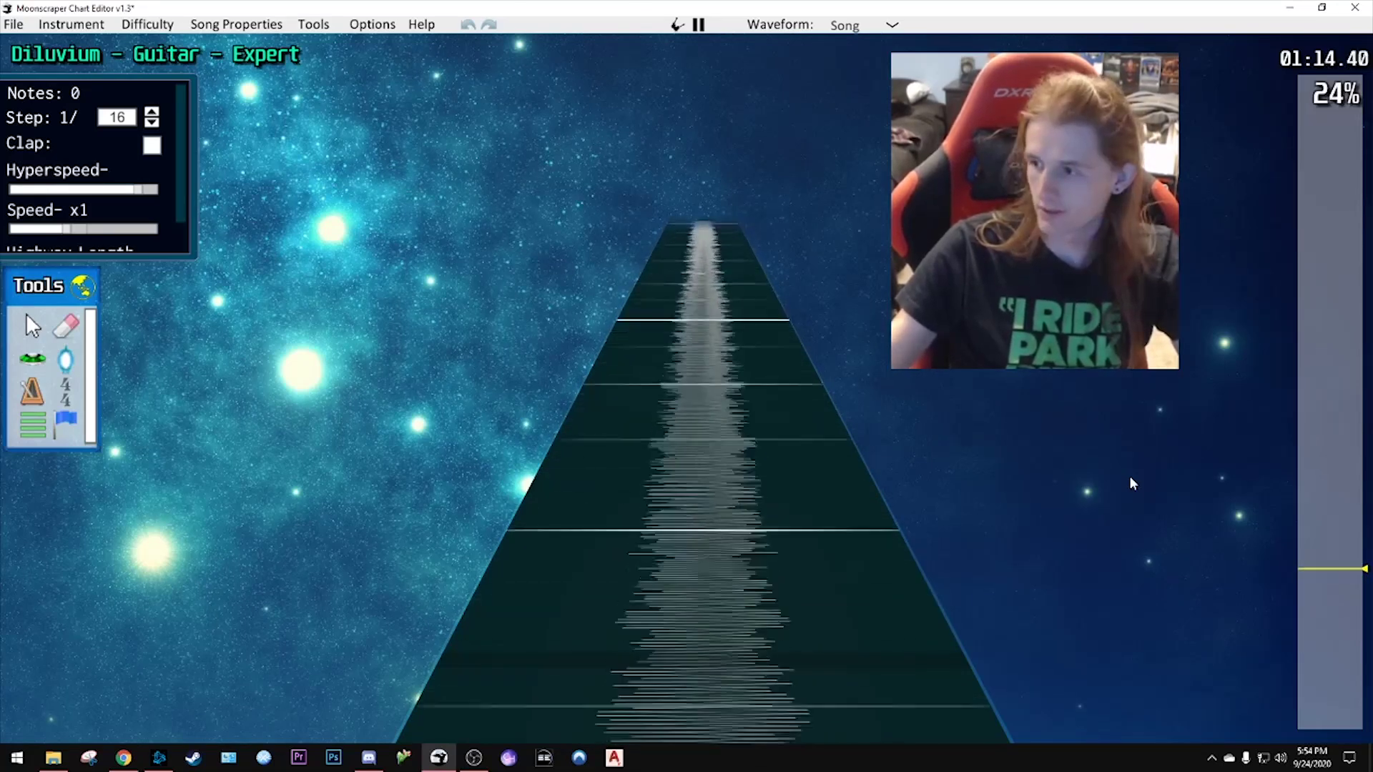
{"action": "key", "text": "space"}
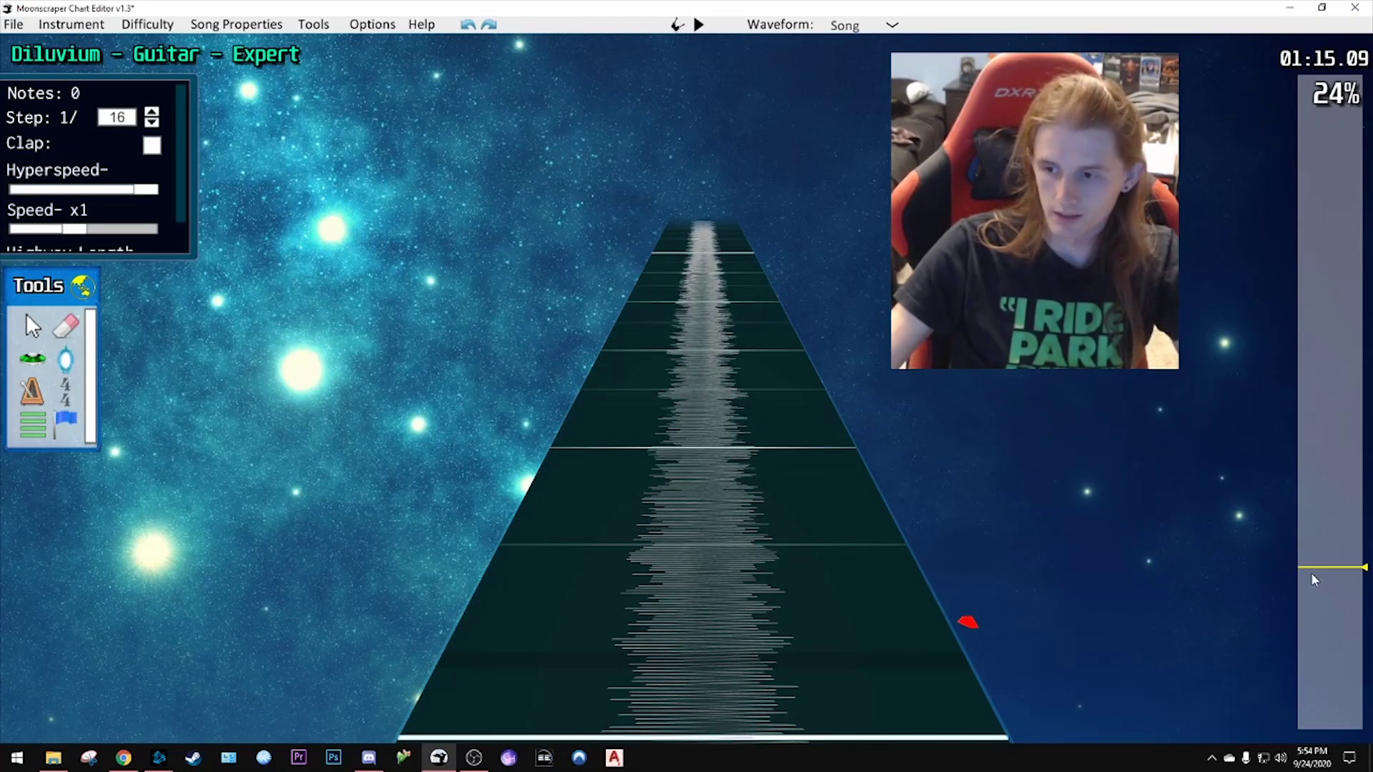
{"action": "left_click", "coordinate": [1311, 575]}
{"action": "key", "text": "space"}
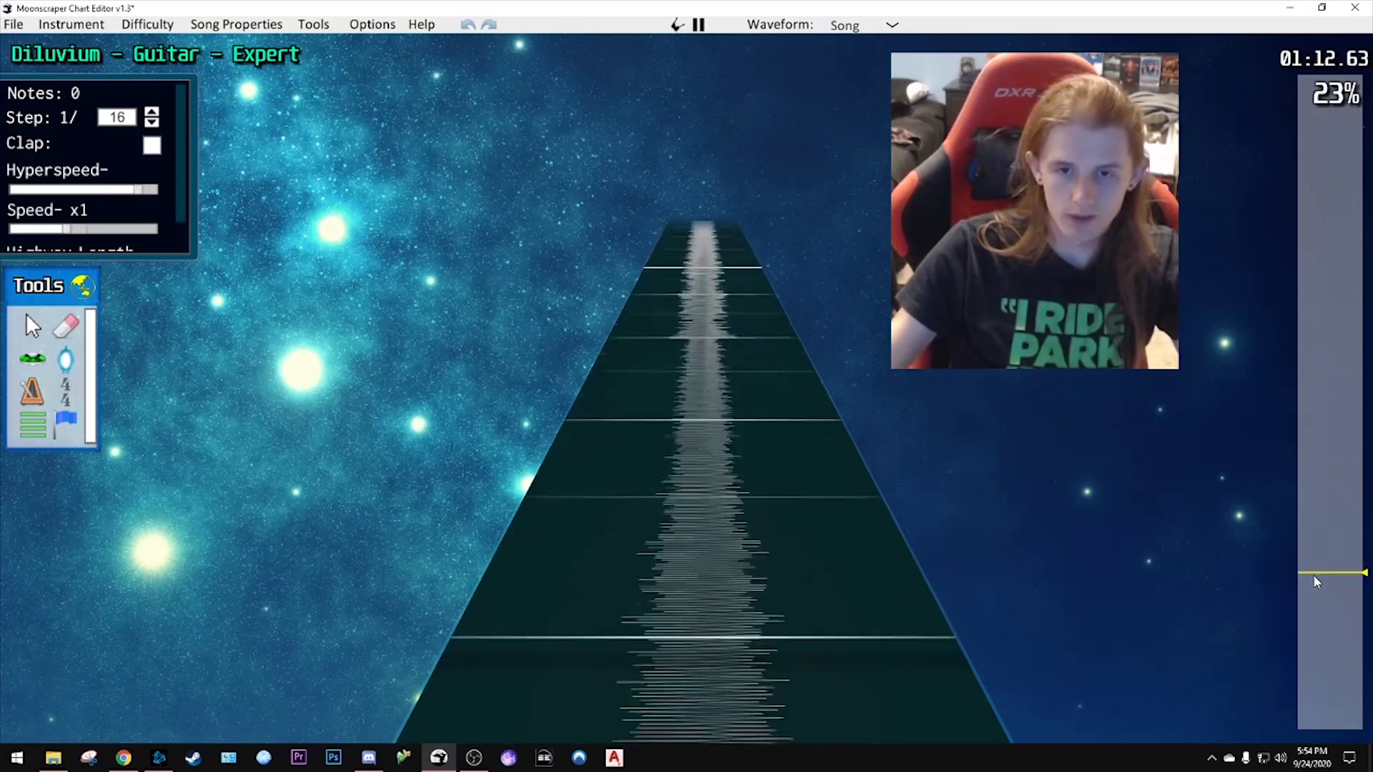
{"action": "key", "text": "space"}
{"action": "left_click", "coordinate": [931, 507]}
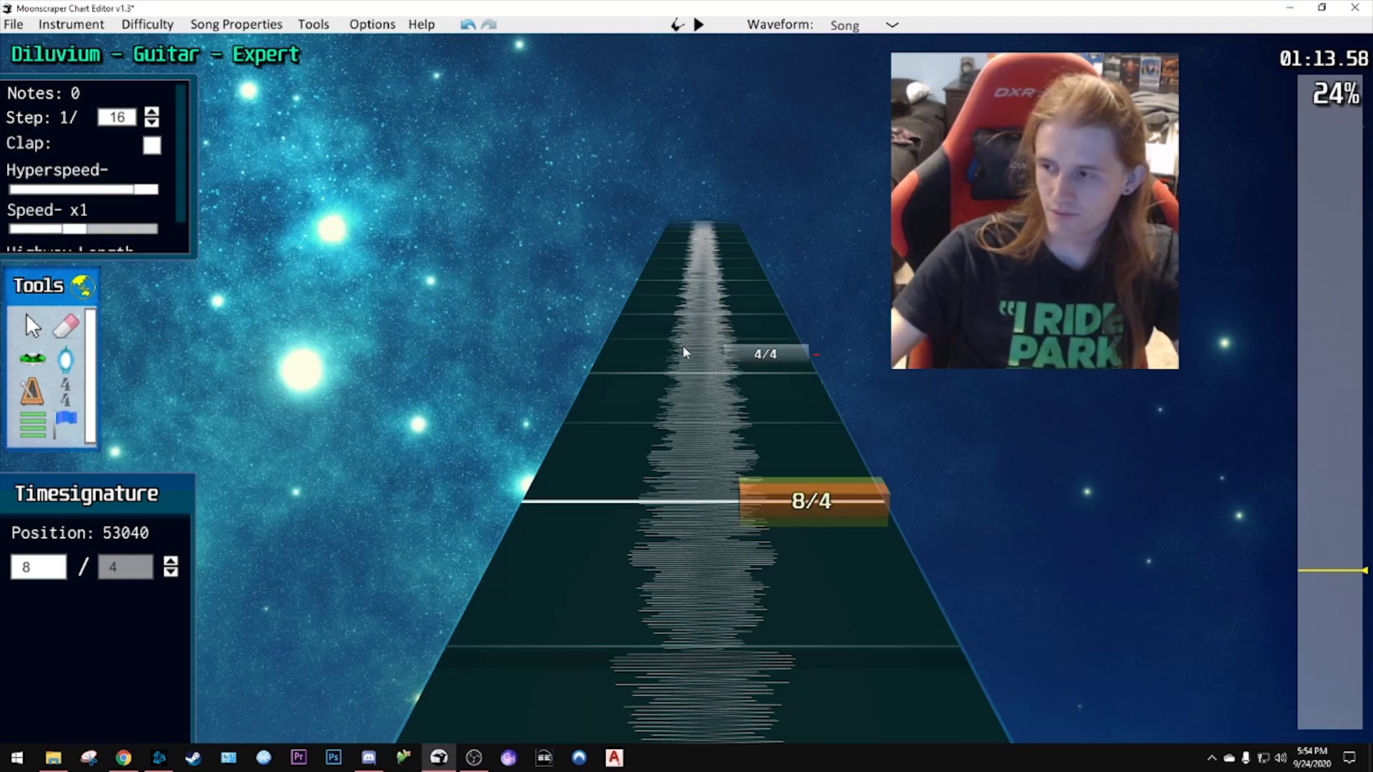
- Play the 8/4 section on to about 1:28.4 and place a 4/4 time signature on the bar line at position 63792
{"action": "key", "text": "space"}
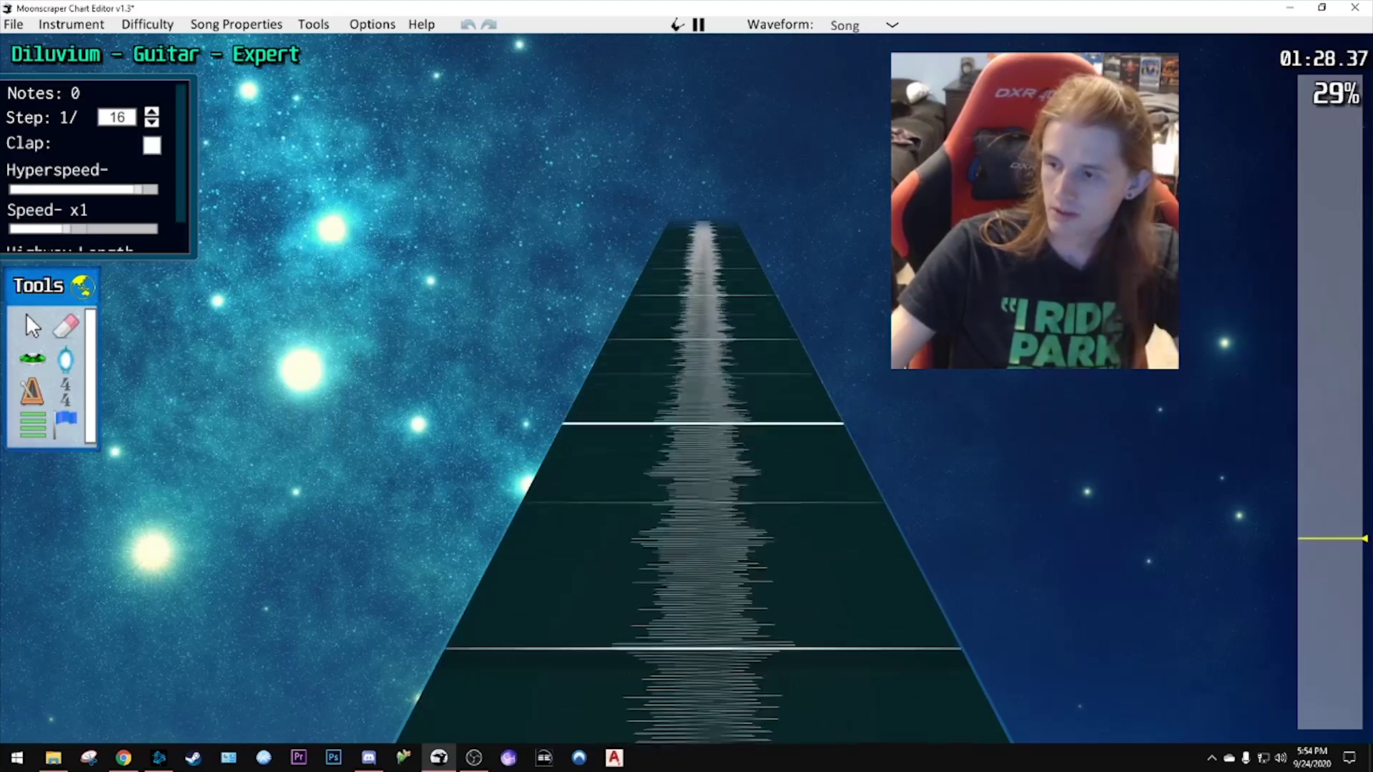
{"action": "key", "text": "space"}
{"action": "key", "text": "6"}
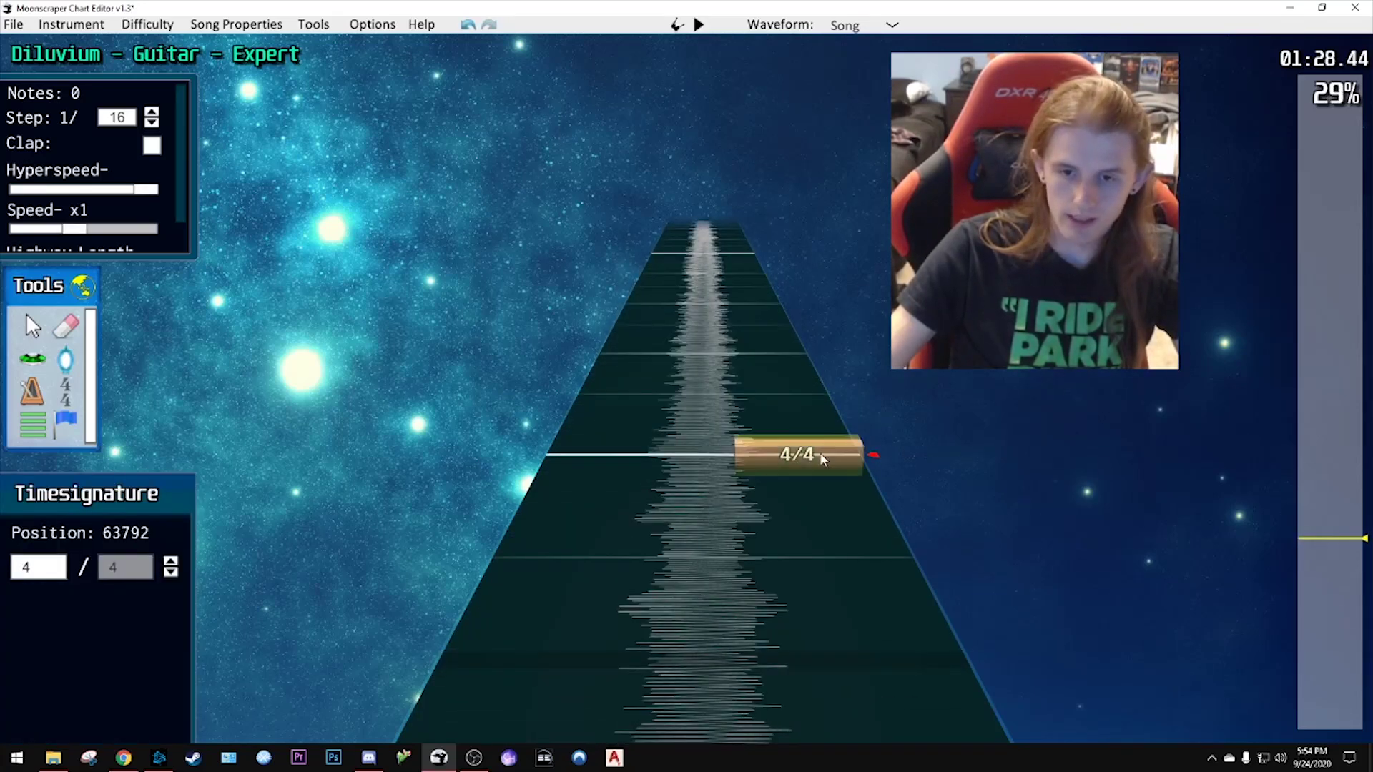
- Replay the bars from about 1:28.3 to 1:30.6, compare the bar lines with the audio, and return to the signature at position 63792
{"action": "scroll", "coordinate": [822, 460], "scroll_direction": "down", "scroll_amount": 1}
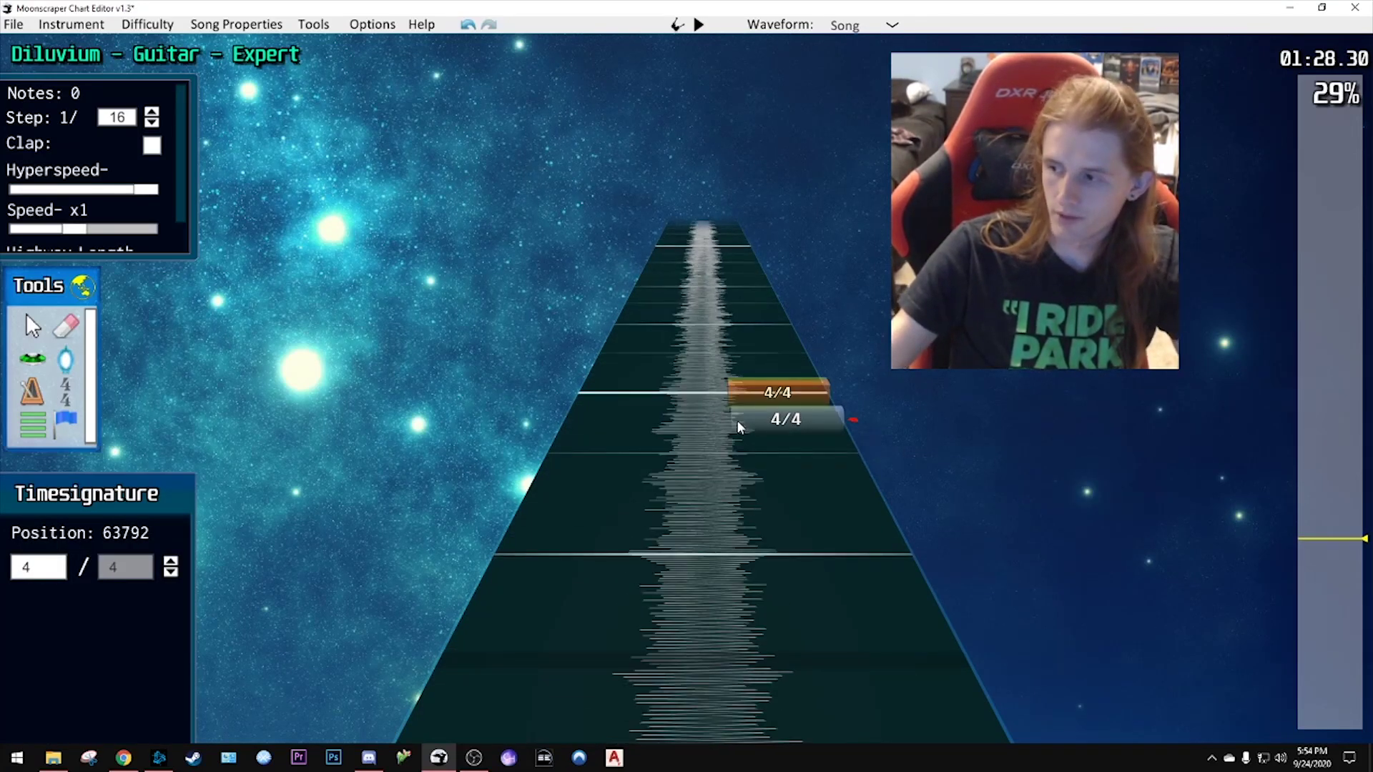
{"action": "key", "text": "space"}
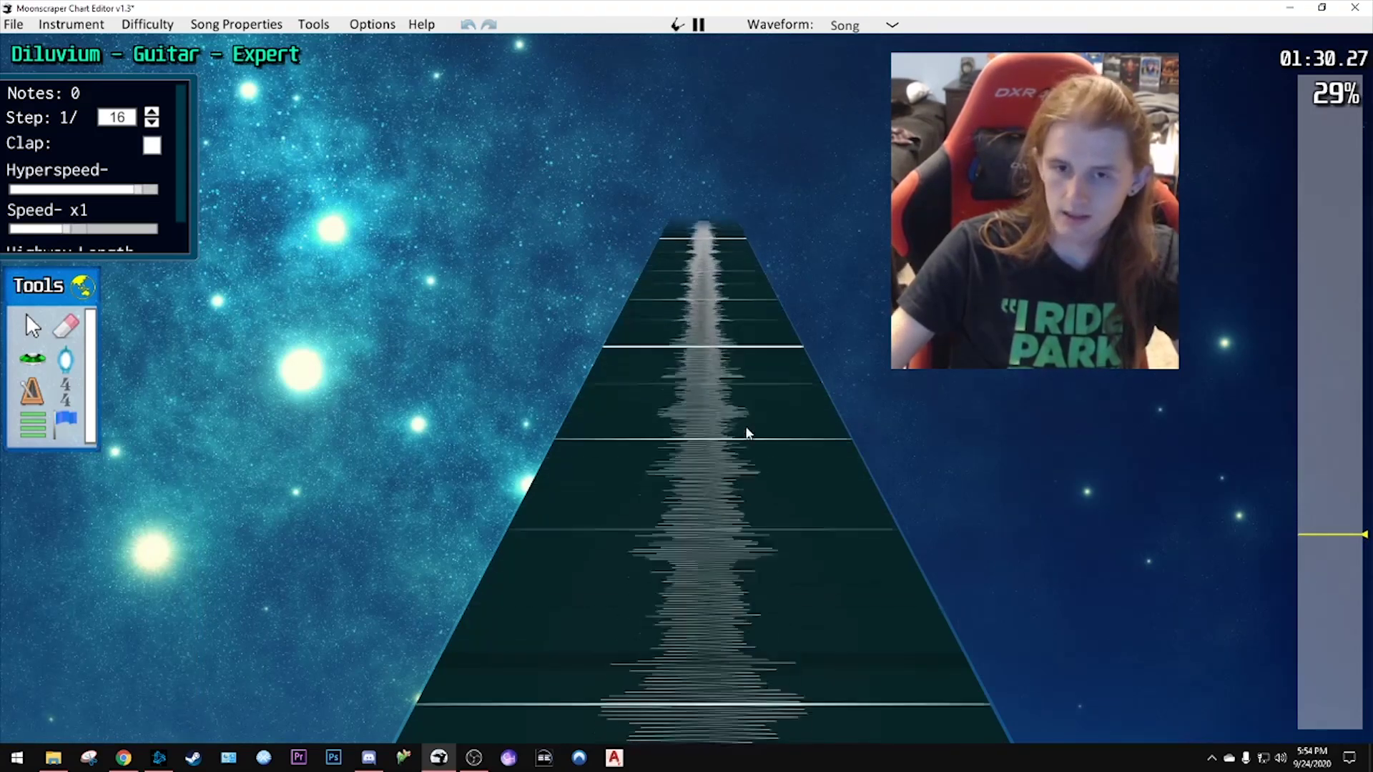
{"action": "key", "text": "space"}
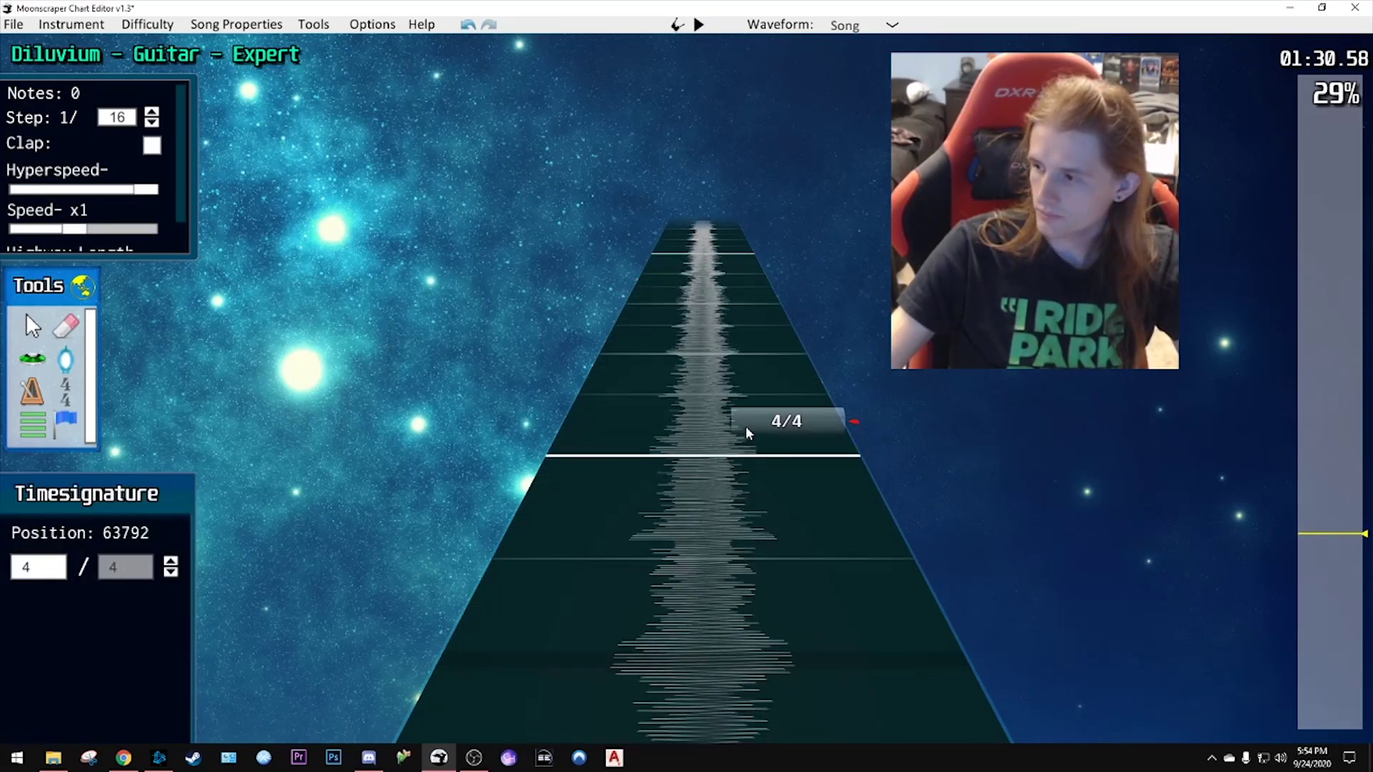
{"action": "scroll", "coordinate": [746, 429], "scroll_direction": "down", "scroll_amount": 1}
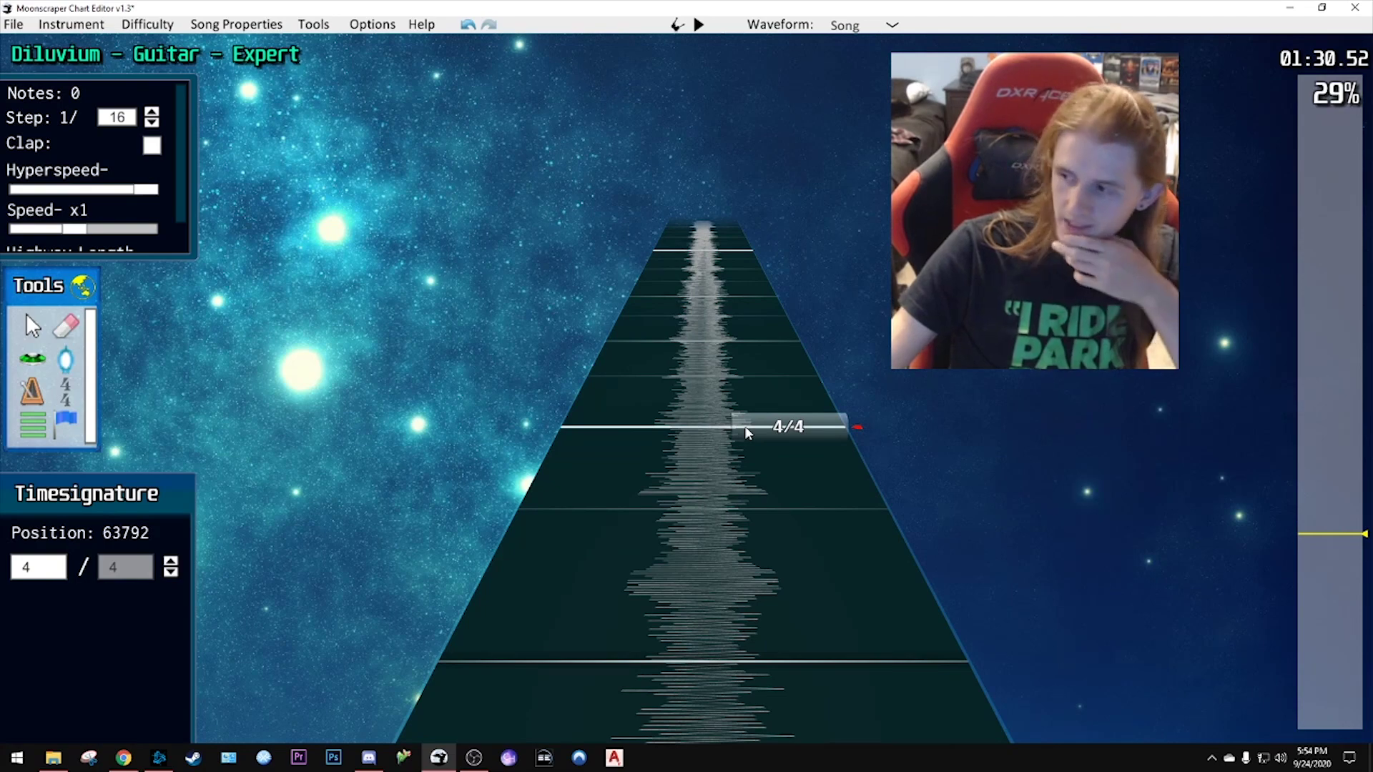
{"action": "scroll", "coordinate": [747, 428], "scroll_direction": "down", "scroll_amount": 15}
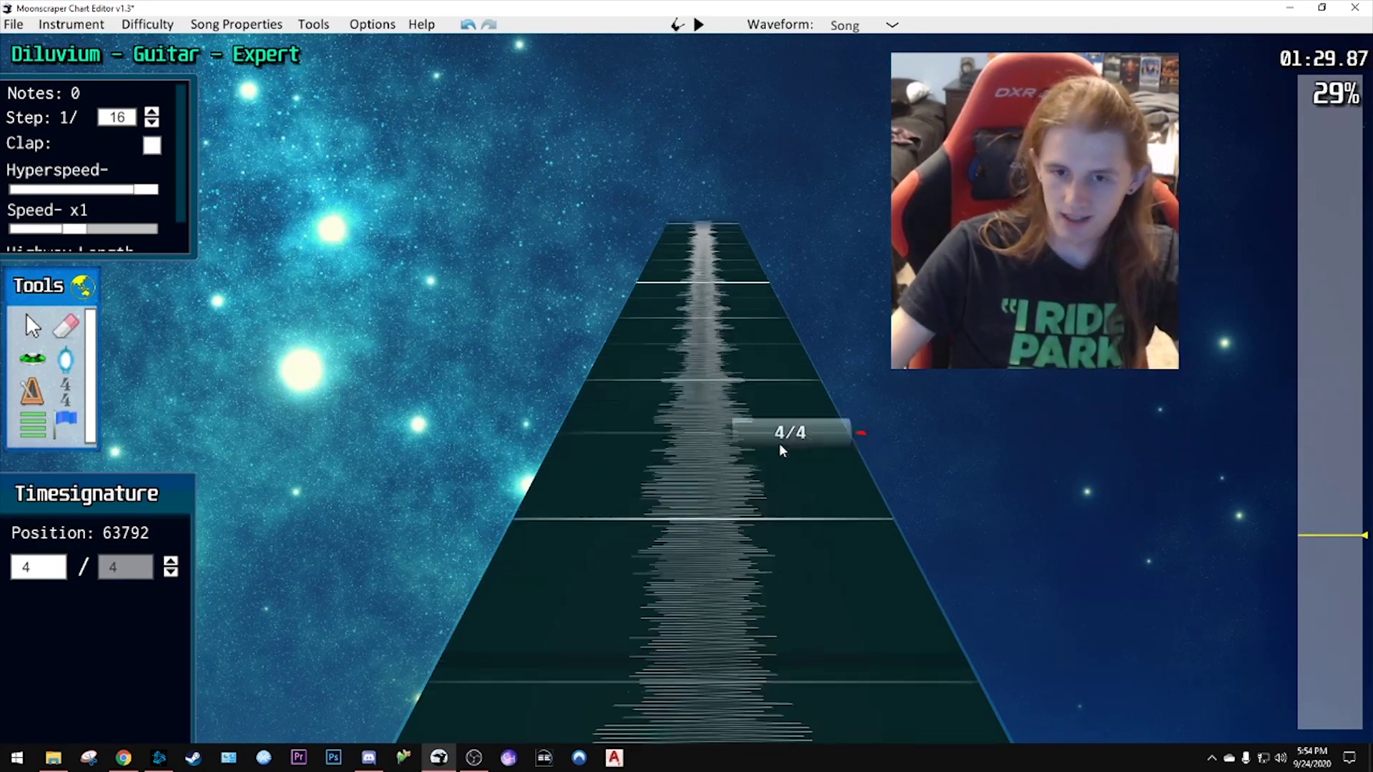
{"action": "key", "text": "space"}
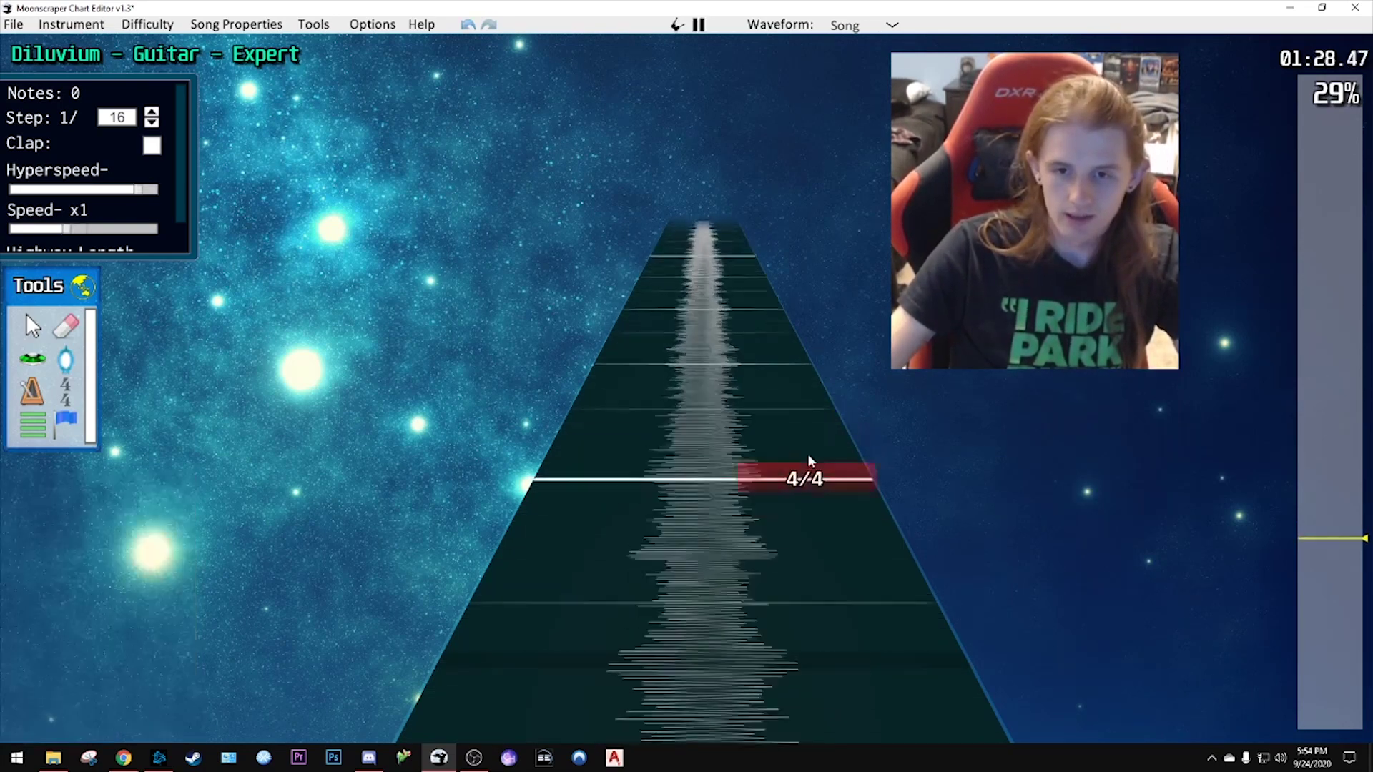
{"action": "key", "text": "space"}
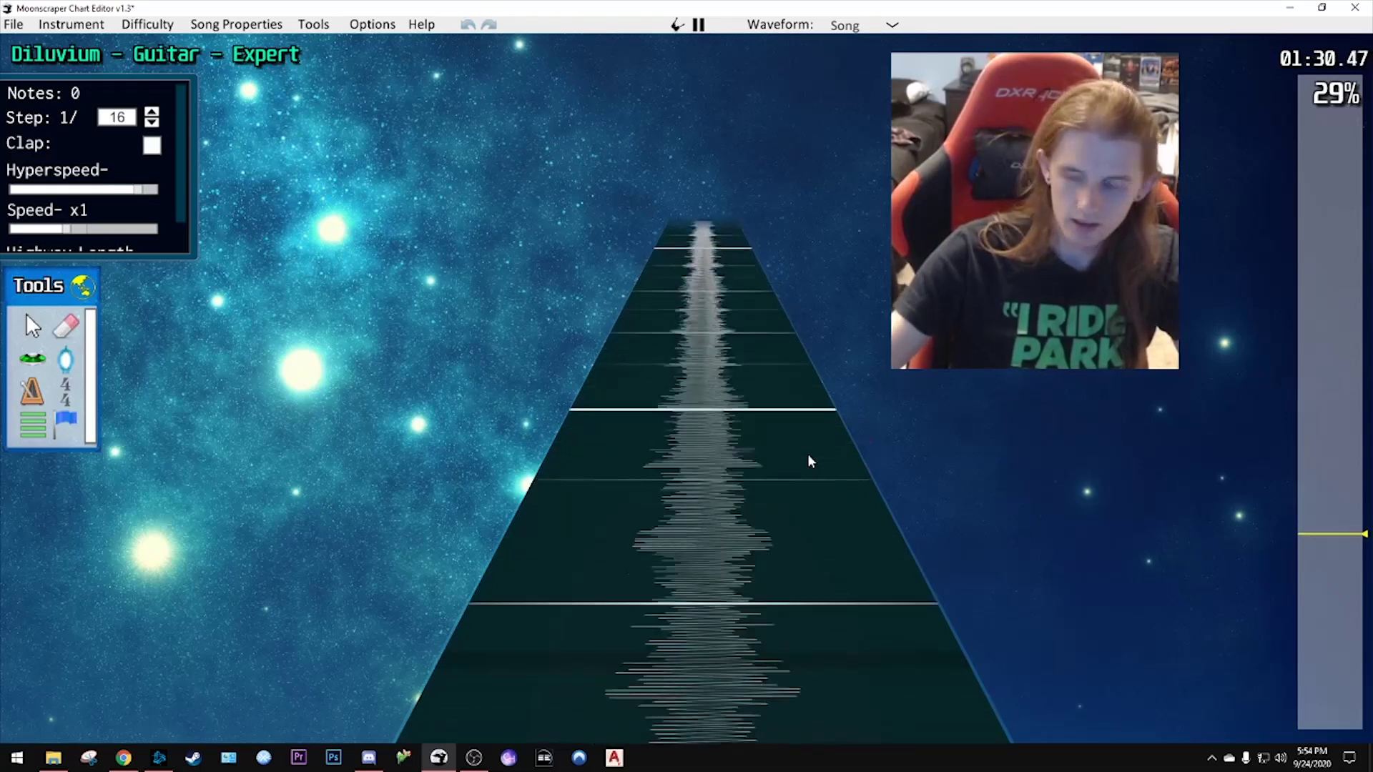
{"action": "left_click", "coordinate": [808, 453]}
{"action": "scroll", "coordinate": [801, 454], "scroll_direction": "down", "scroll_amount": 10}
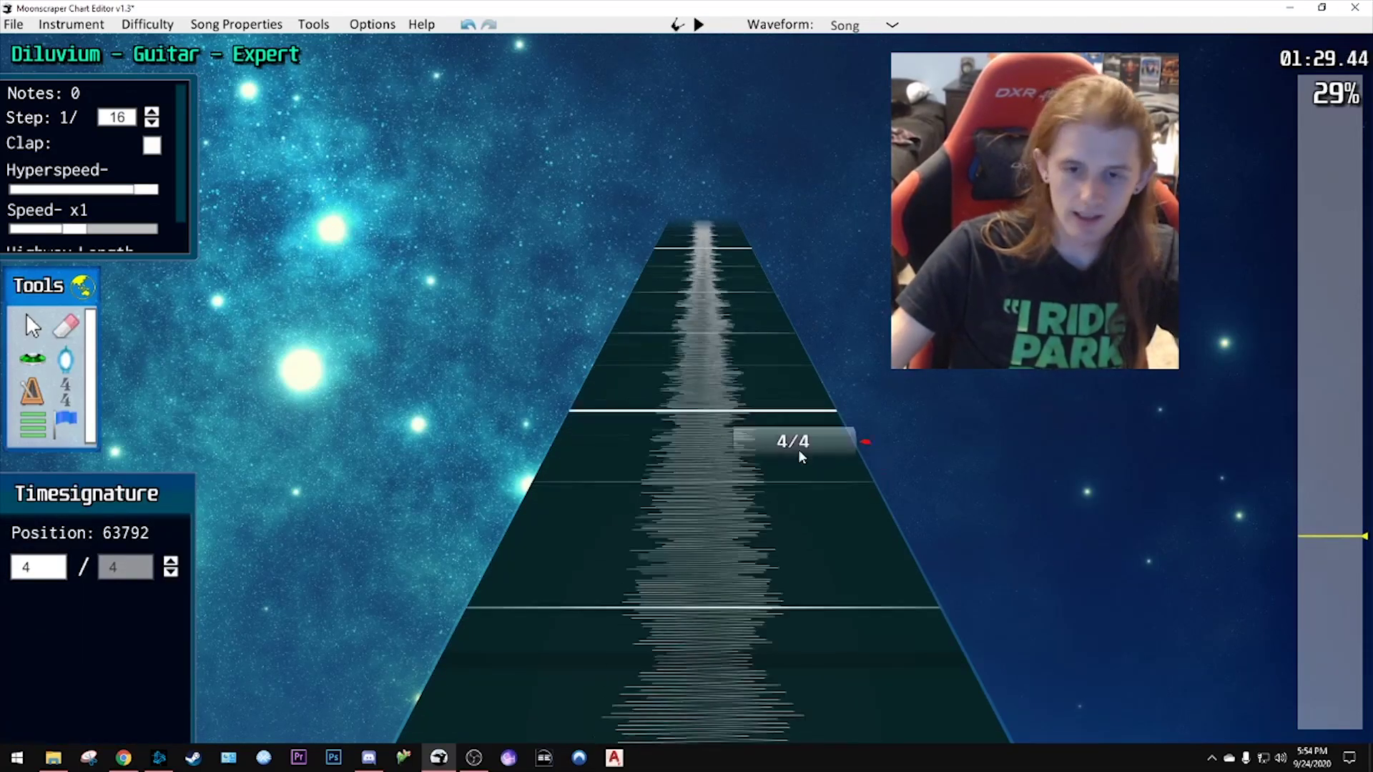
{"action": "scroll", "coordinate": [758, 455], "scroll_direction": "down", "scroll_amount": 3}
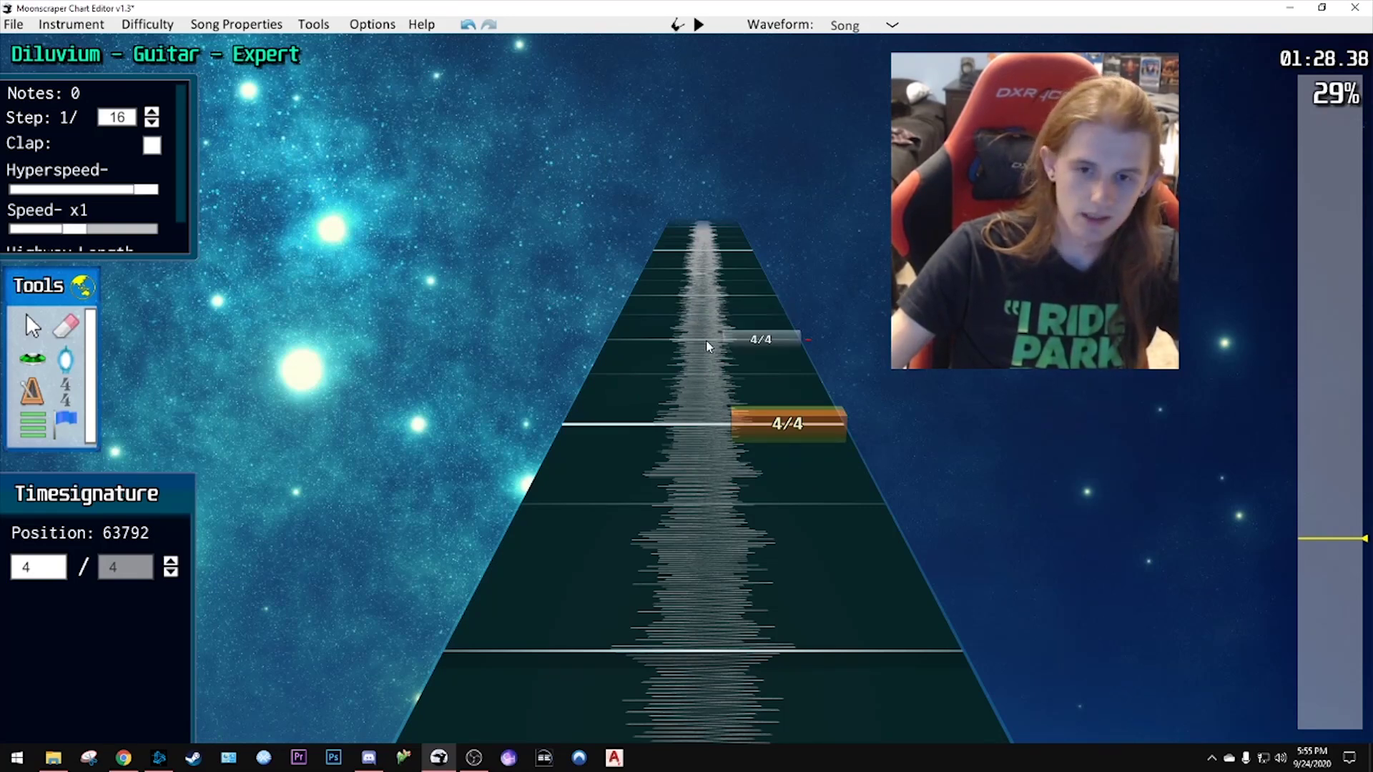
- Replay the 4/4 bars in two passes to about 1:30.7 and place a 7/4 time signature on the bar line at position 65328
{"action": "key", "text": "space"}
{"action": "key", "text": "space"}
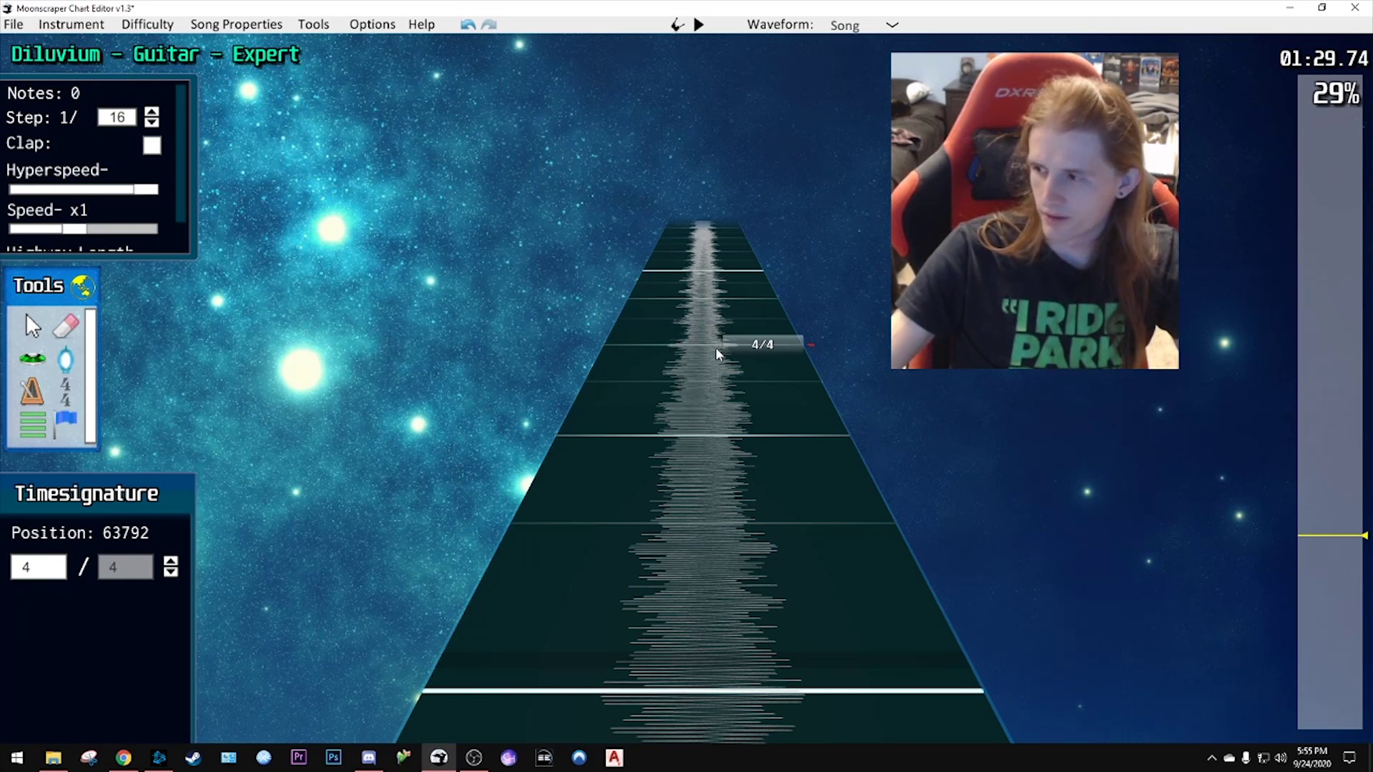
{"action": "scroll", "coordinate": [714, 342], "scroll_direction": "down", "scroll_amount": 2}
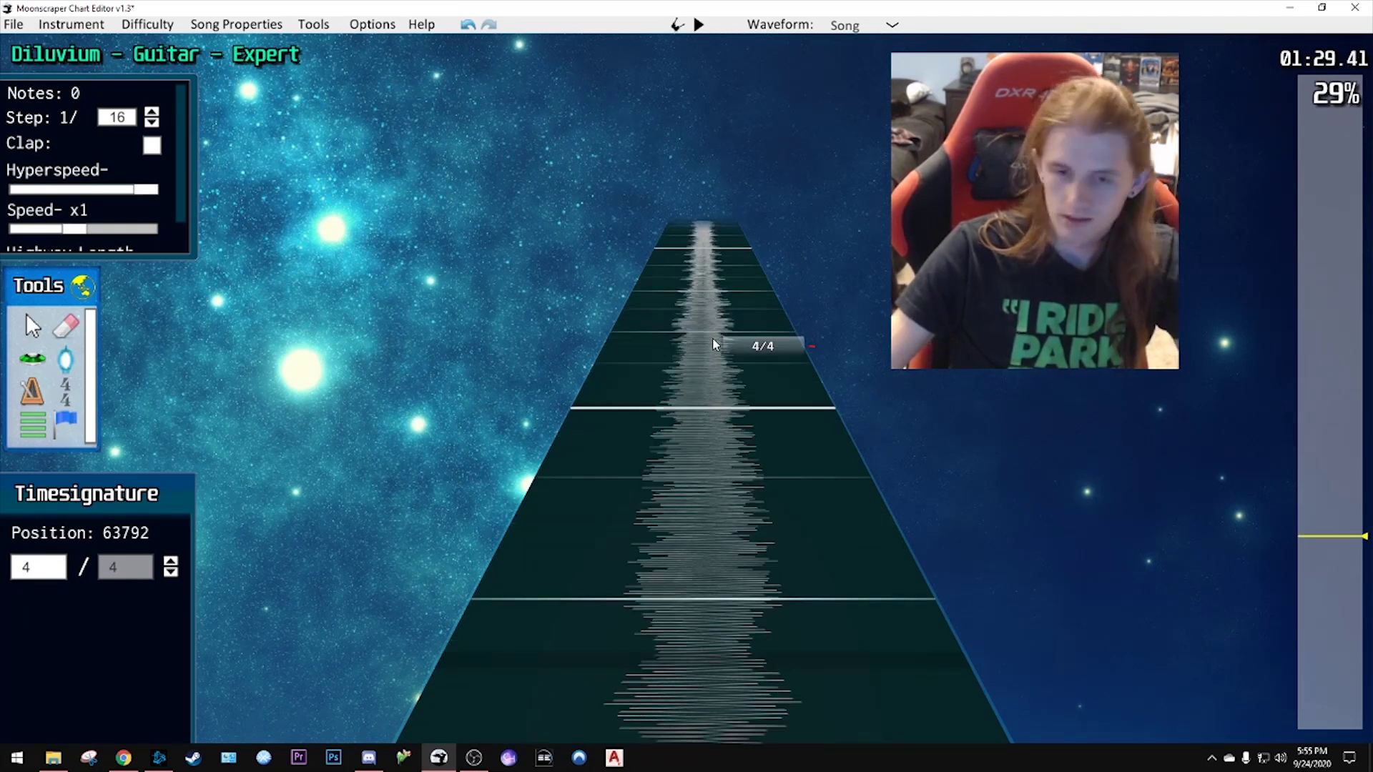
{"action": "key", "text": "space"}
{"action": "key", "text": "space"}
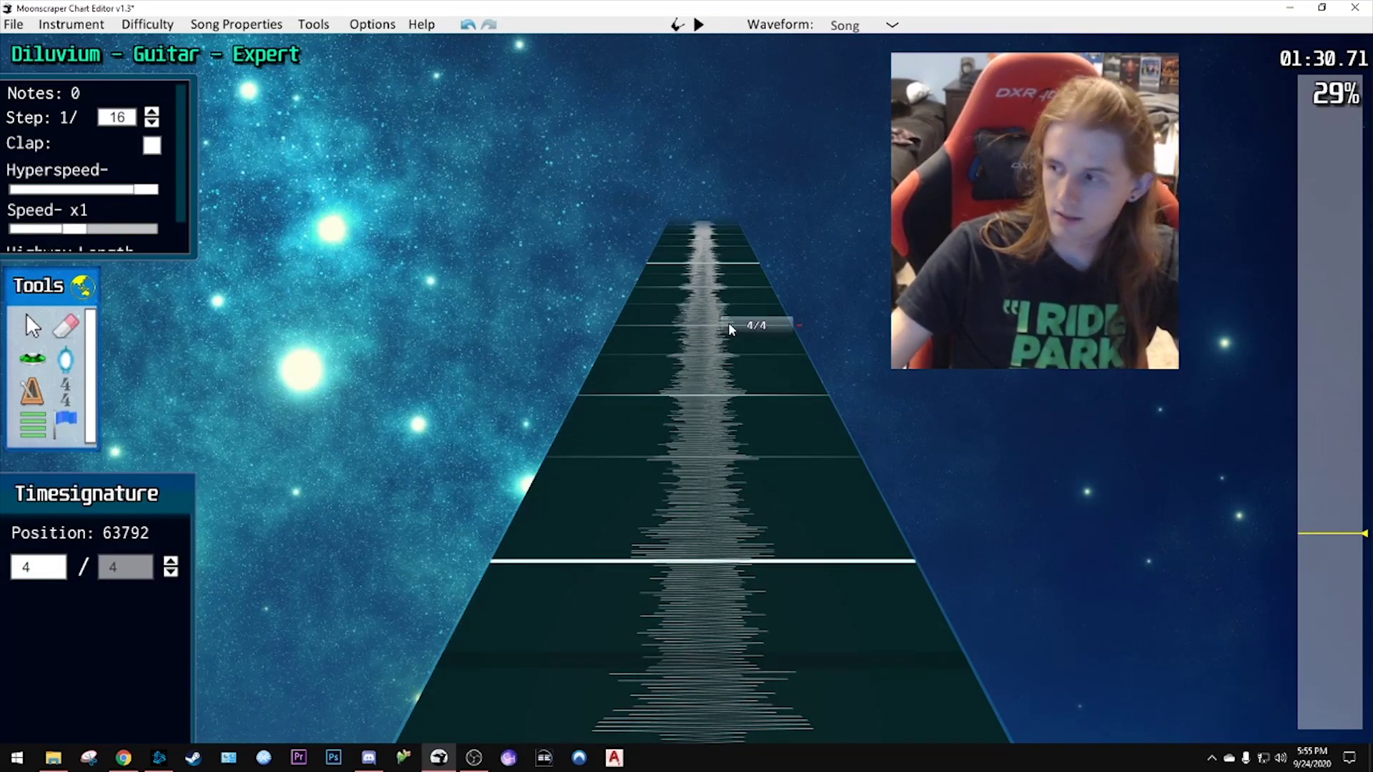
{"action": "scroll", "coordinate": [479, 442], "scroll_direction": "down", "scroll_amount": 1}
{"action": "scroll", "coordinate": [480, 444], "scroll_direction": "down", "scroll_amount": 3}
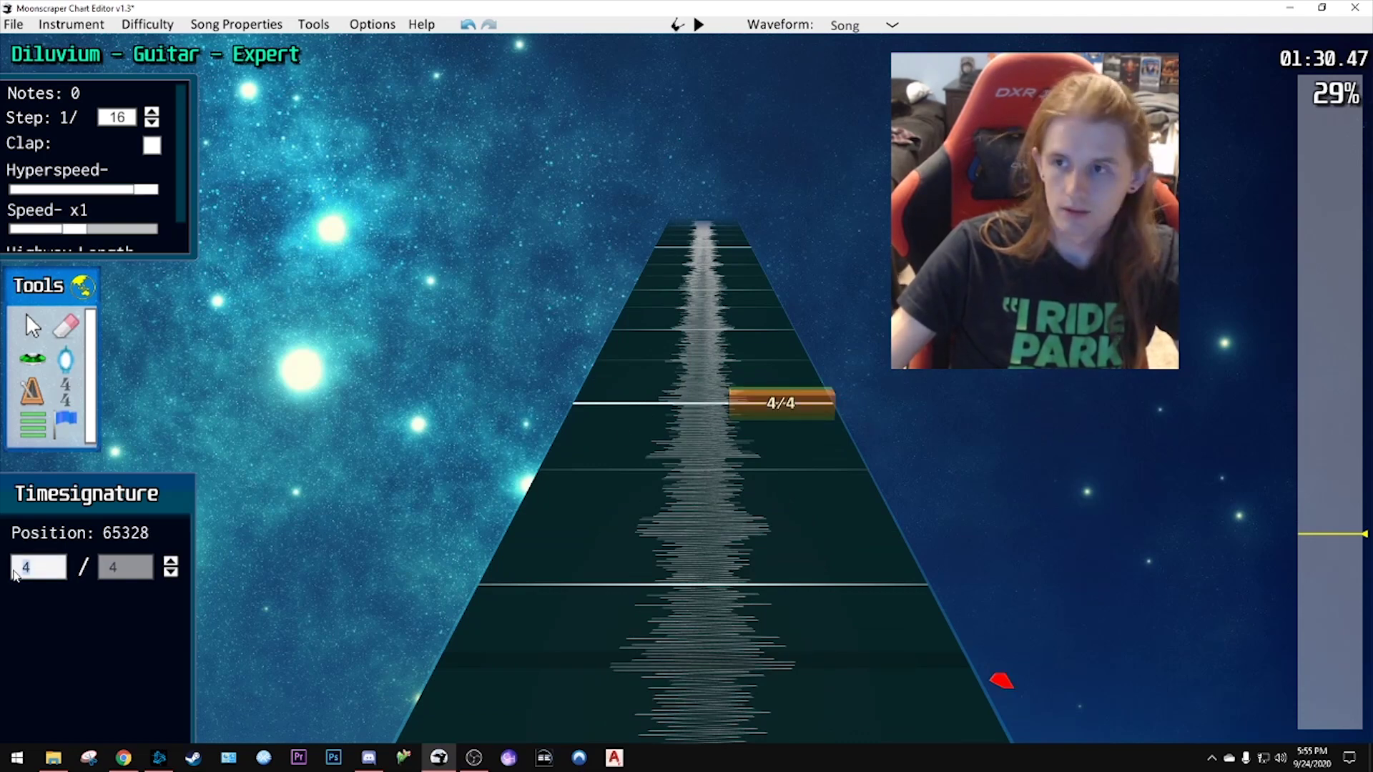
- Play the 7/4 bar on to about 1:32.7 and place a 6/4 time signature on the bar line at position 66672
{"action": "key", "text": "space"}
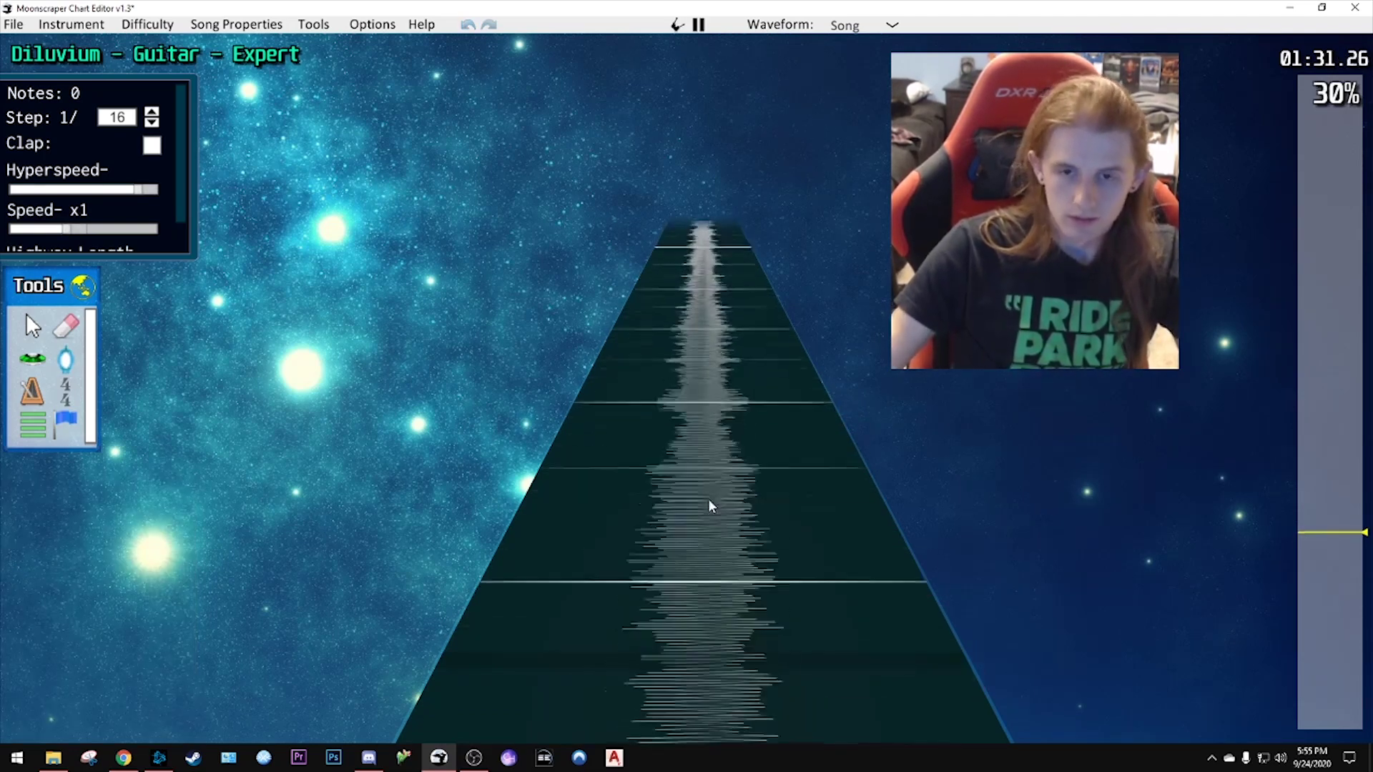
{"action": "key", "text": "space"}
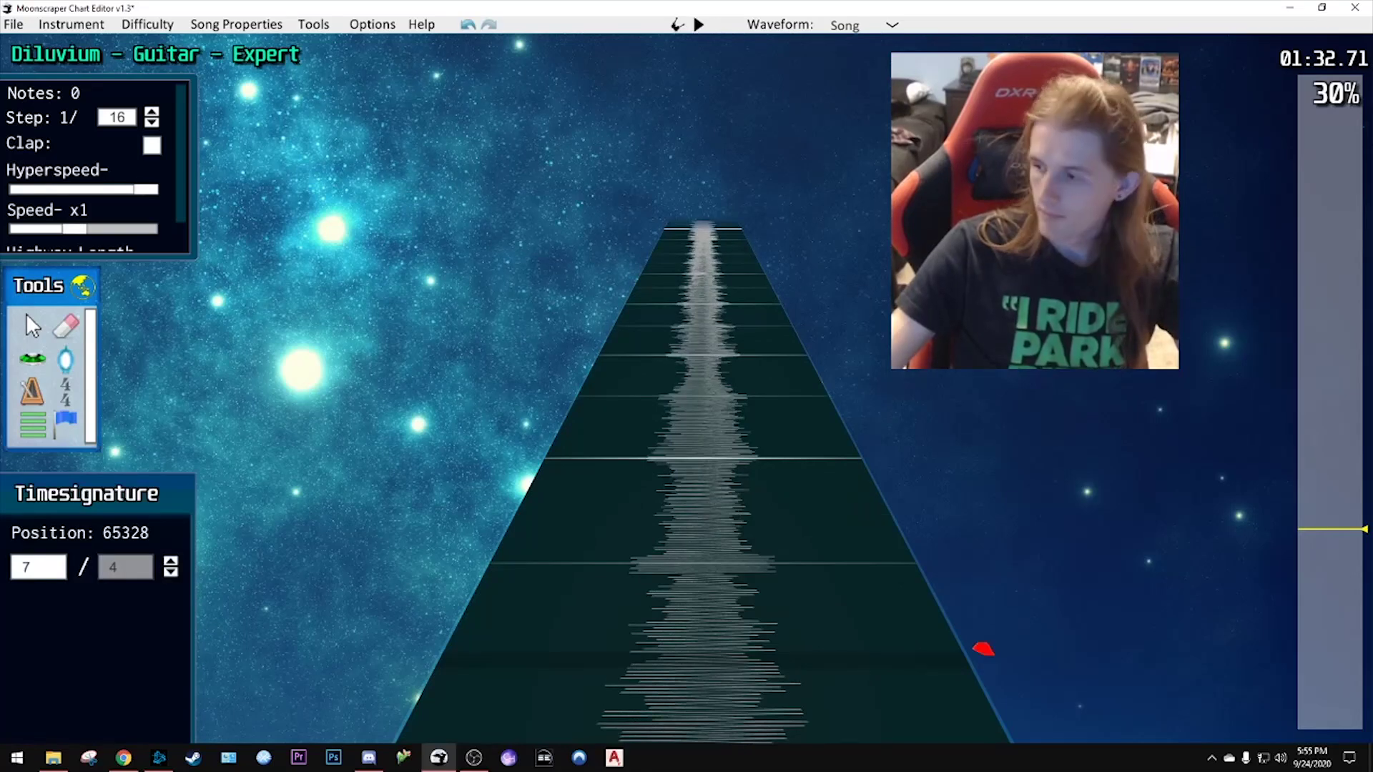
{"action": "scroll", "coordinate": [968, 622], "scroll_direction": "down", "scroll_amount": 1}
{"action": "scroll", "coordinate": [805, 564], "scroll_direction": "down", "scroll_amount": 1}
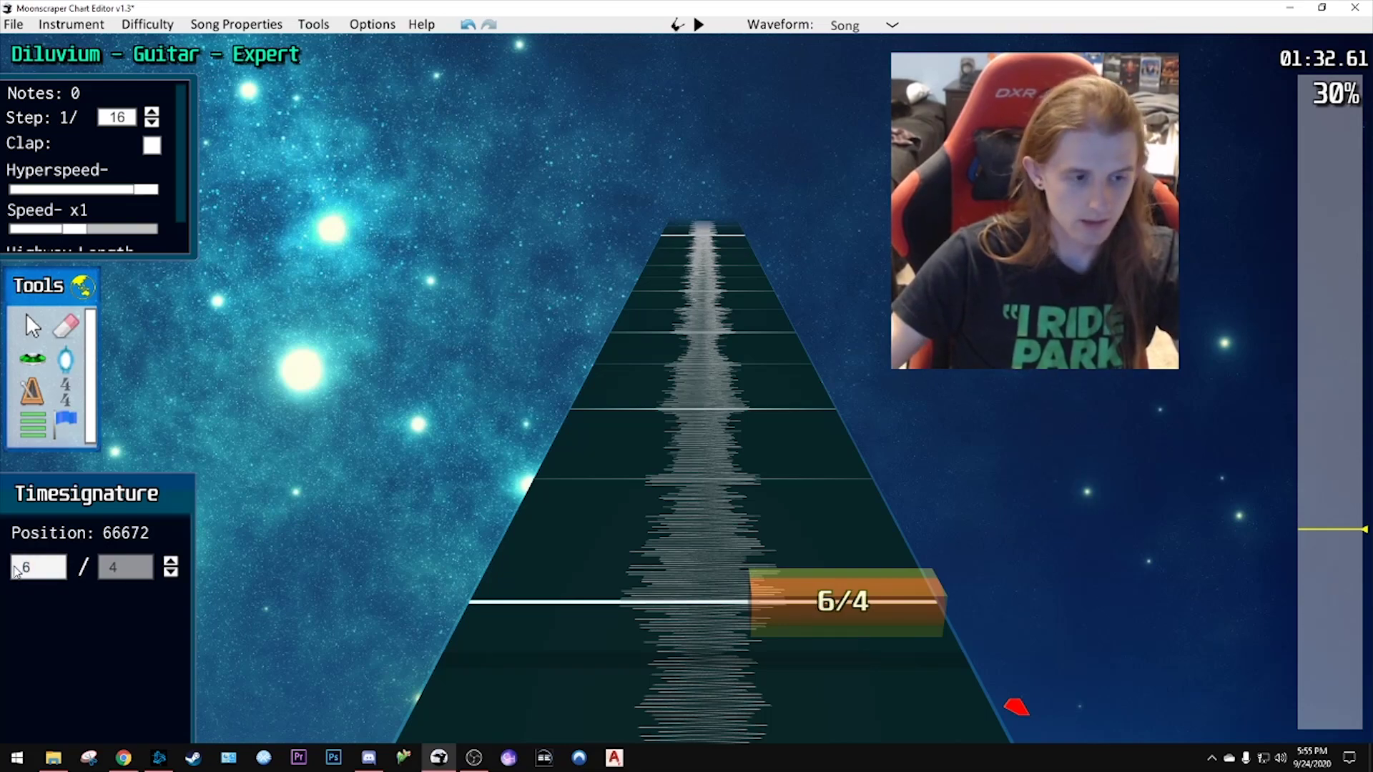
- Play the 6/4 section in stages to about 1:36.9 and place a 5/4 time signature at position 69744
{"action": "key", "text": "space"}
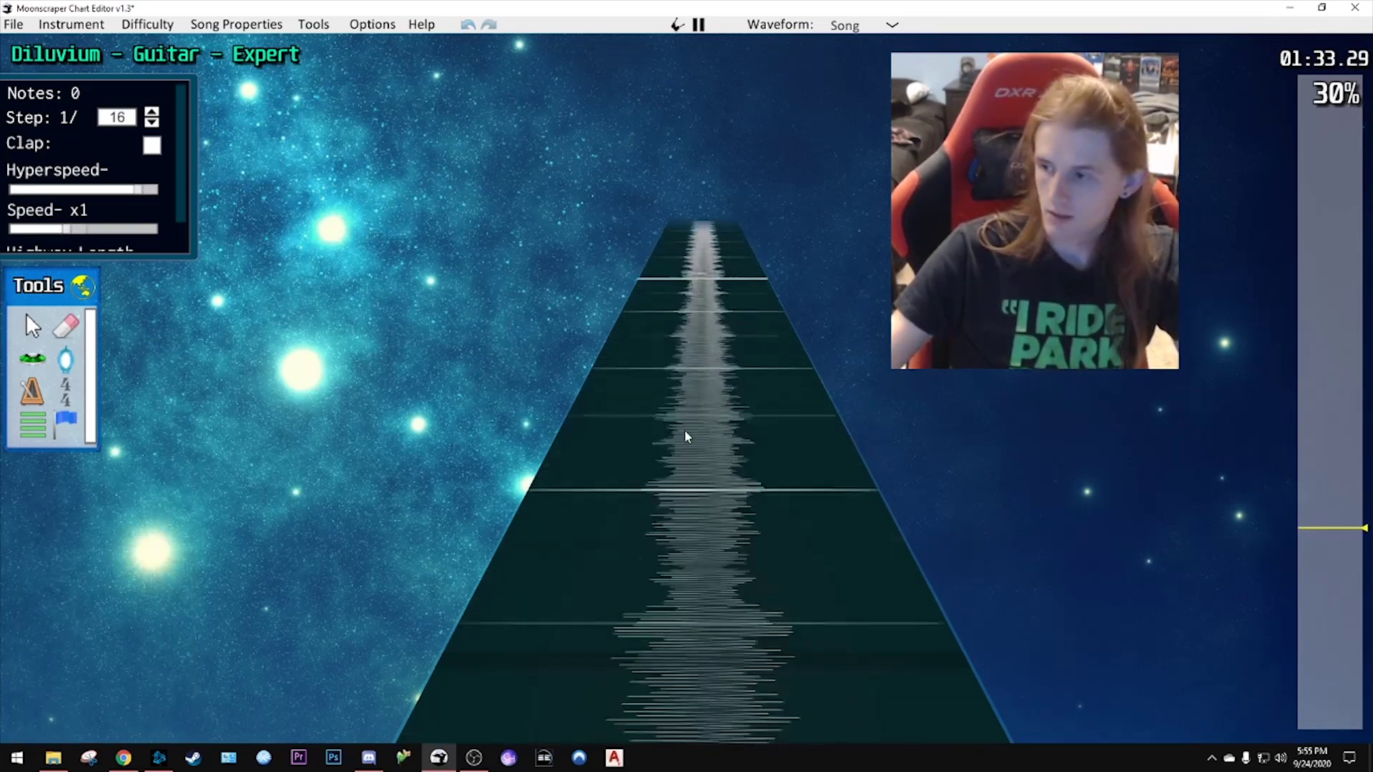
{"action": "key", "text": "space"}
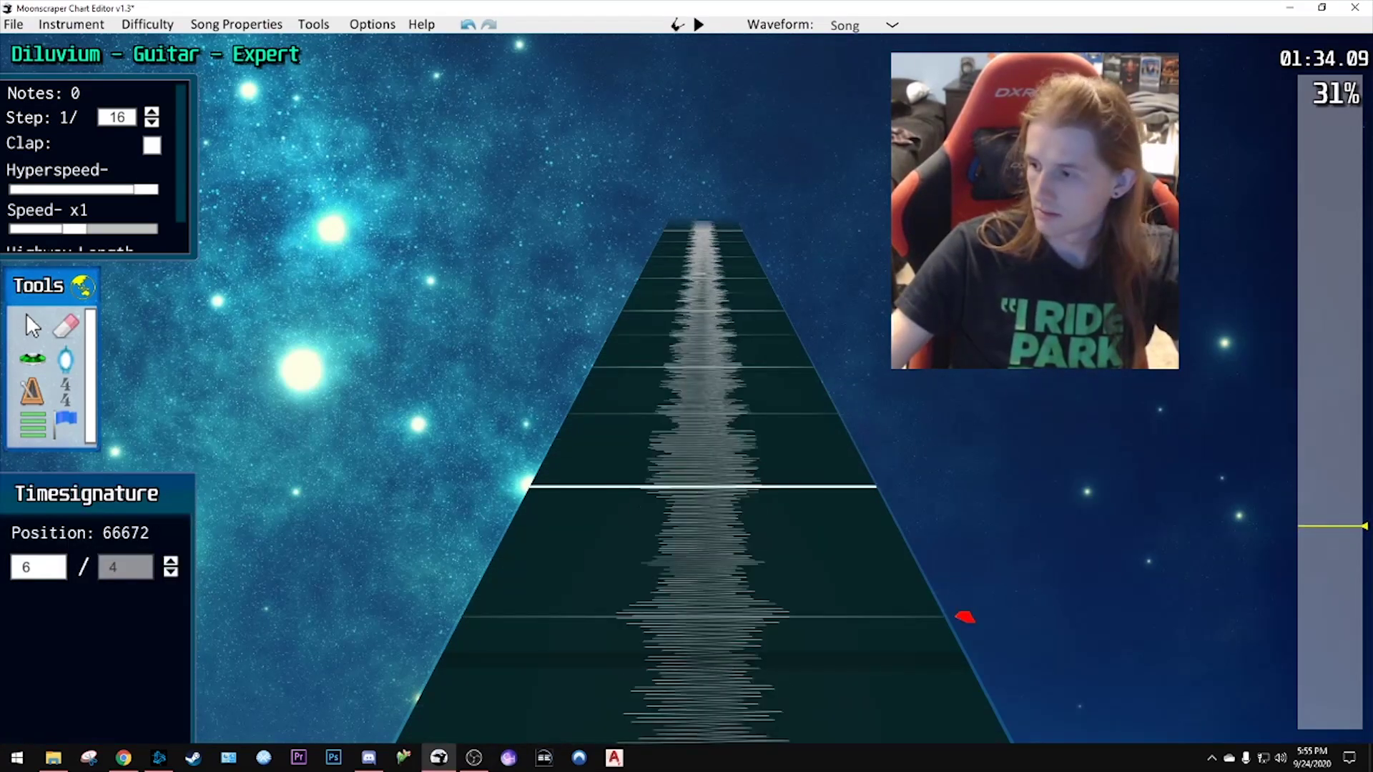
{"action": "scroll", "coordinate": [1009, 694], "scroll_direction": "down", "scroll_amount": 1}
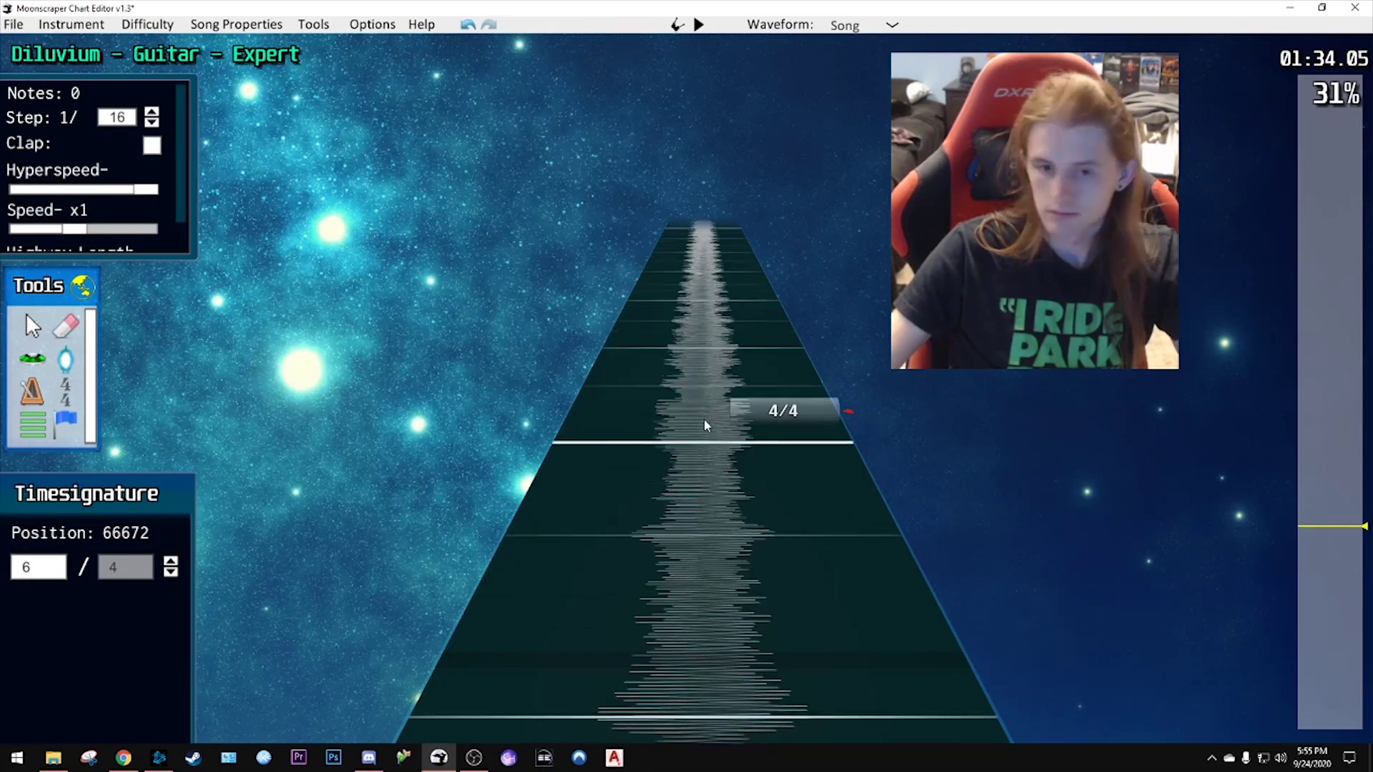
{"action": "key", "text": "space"}
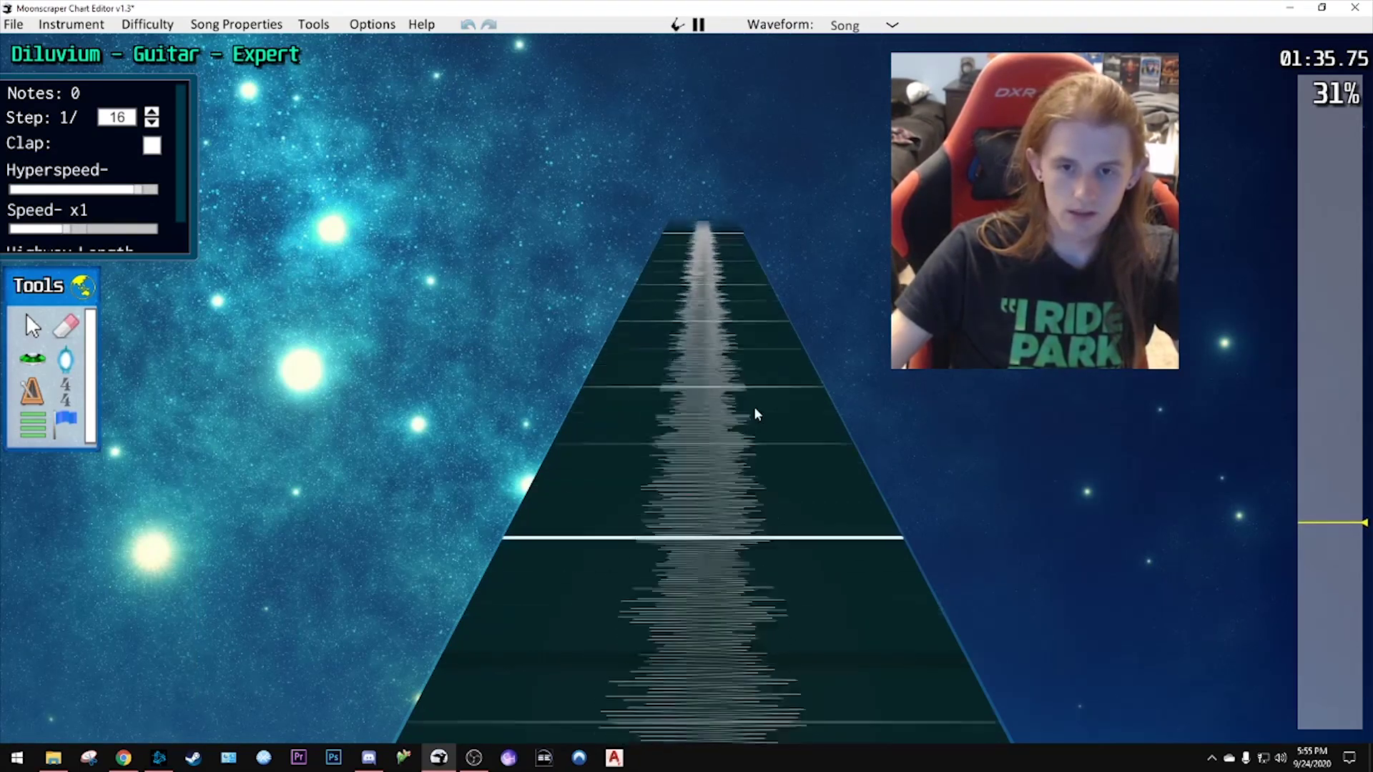
{"action": "key", "text": "space"}
{"action": "key", "text": "space"}
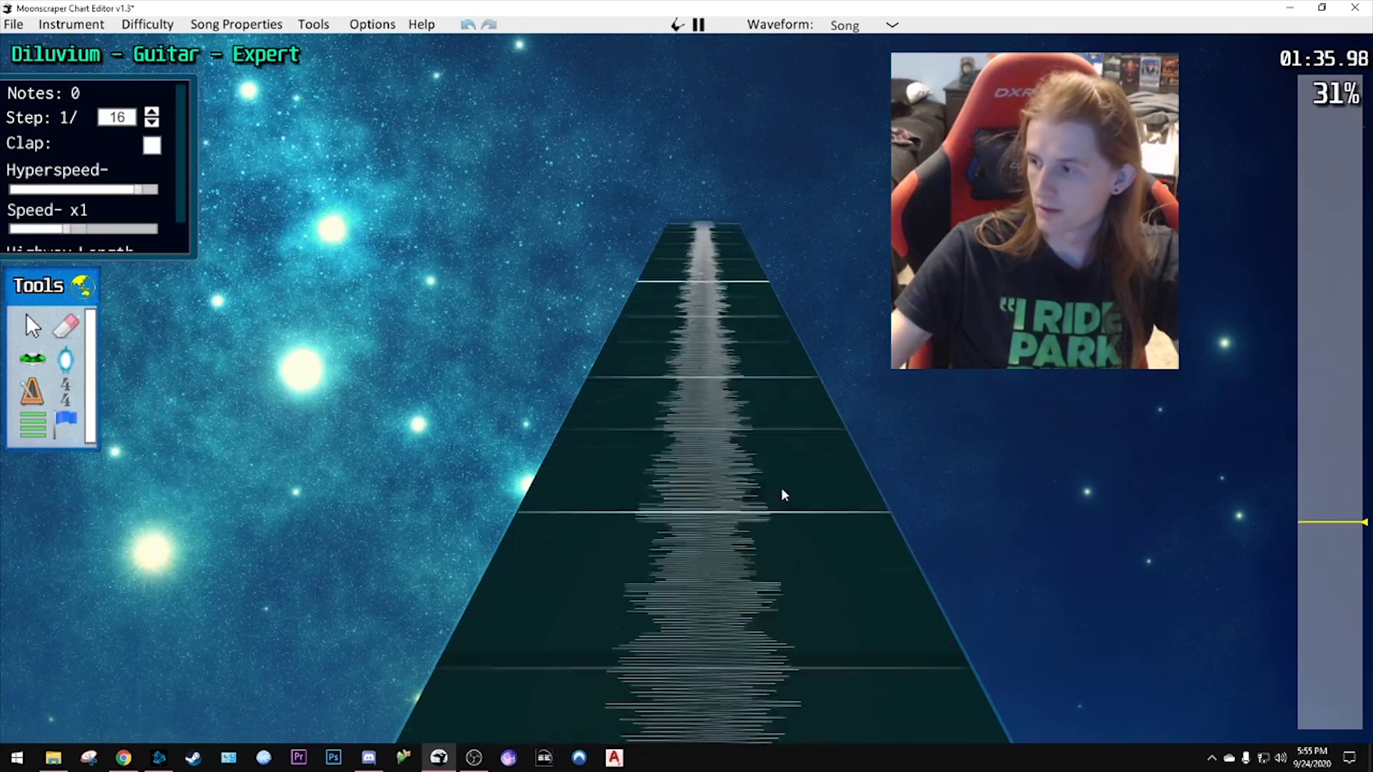
{"action": "key", "text": "space"}
{"action": "left_click_drag", "start_coordinate": [780, 487], "coordinate": [790, 616]}
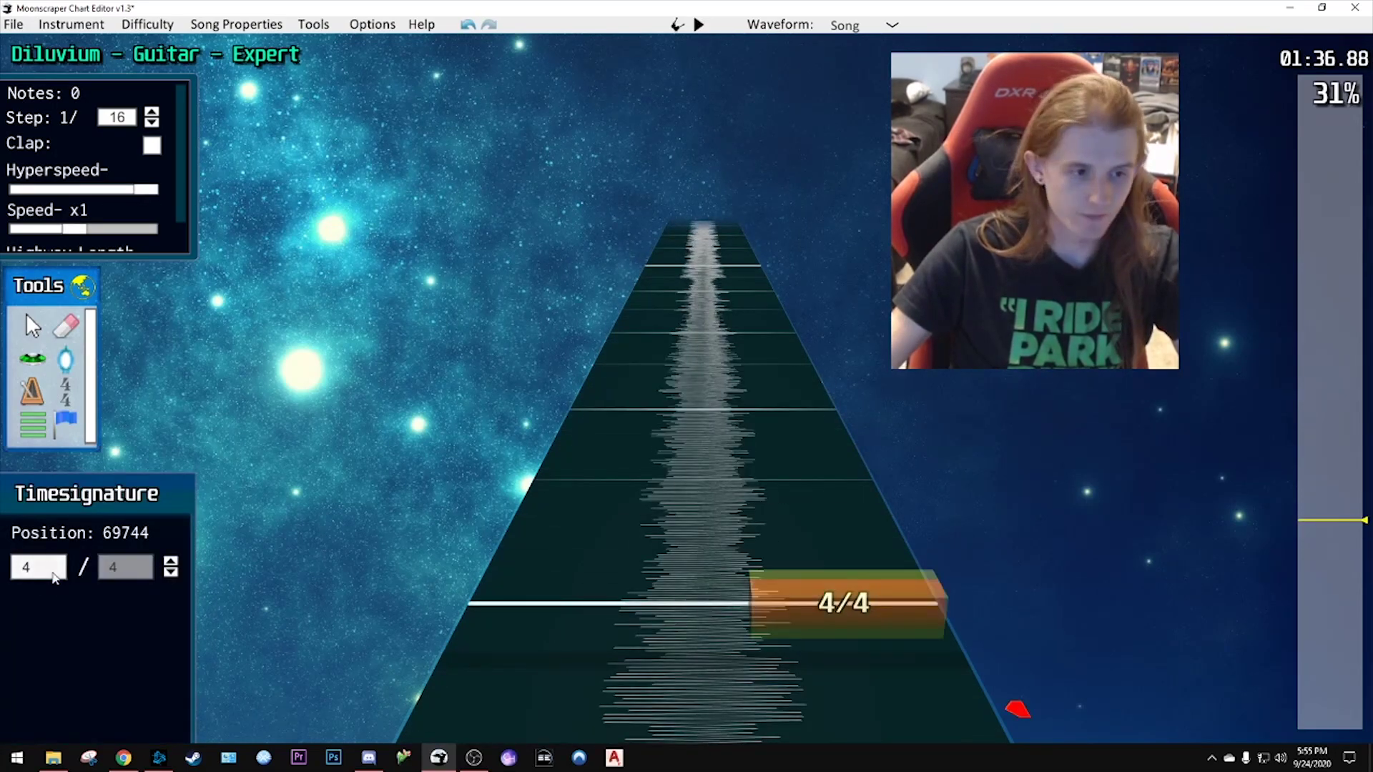
{"action": "type", "text": "5"}
- Play the 5/4 section to about 1:38.3, go back to 1:37.4, and replay it to compare the bar lines with the audio
{"action": "key", "text": "space"}
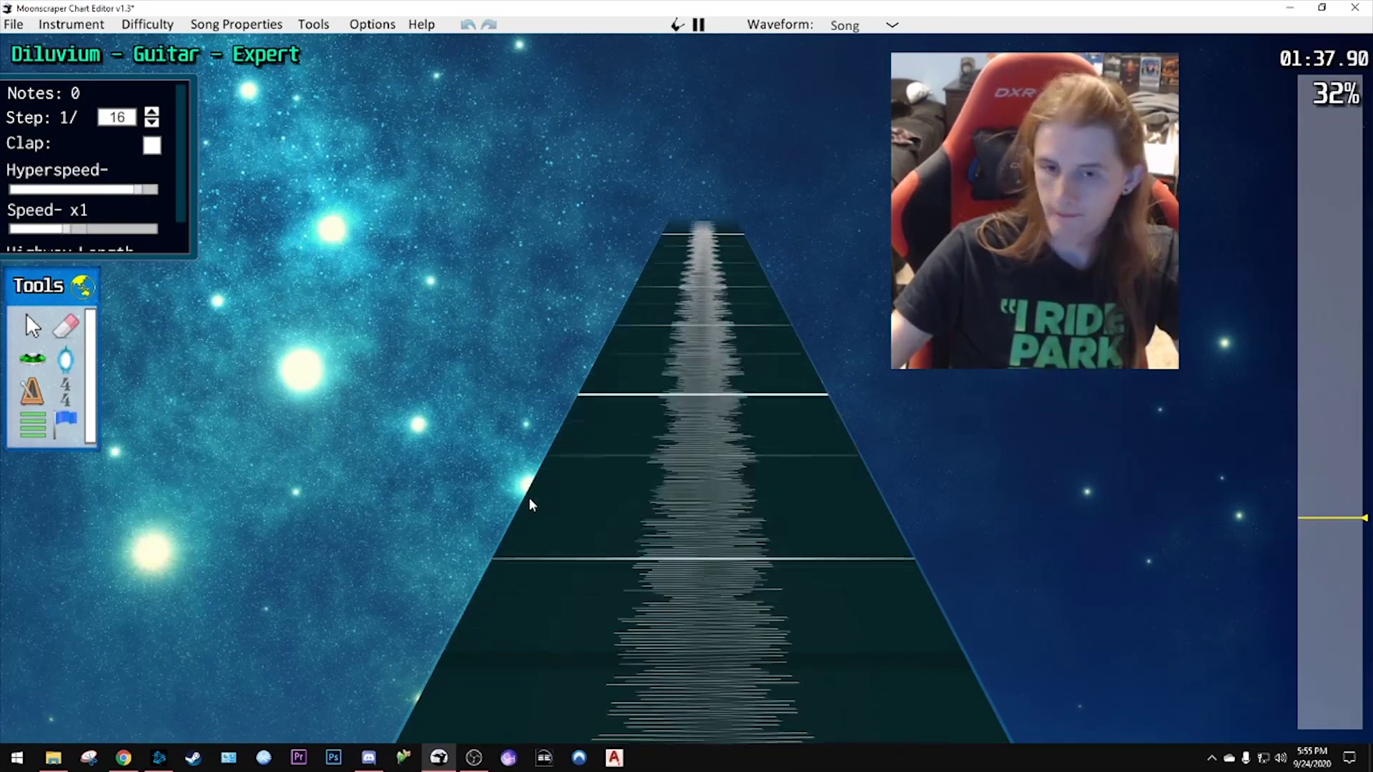
{"action": "key", "text": "space"}
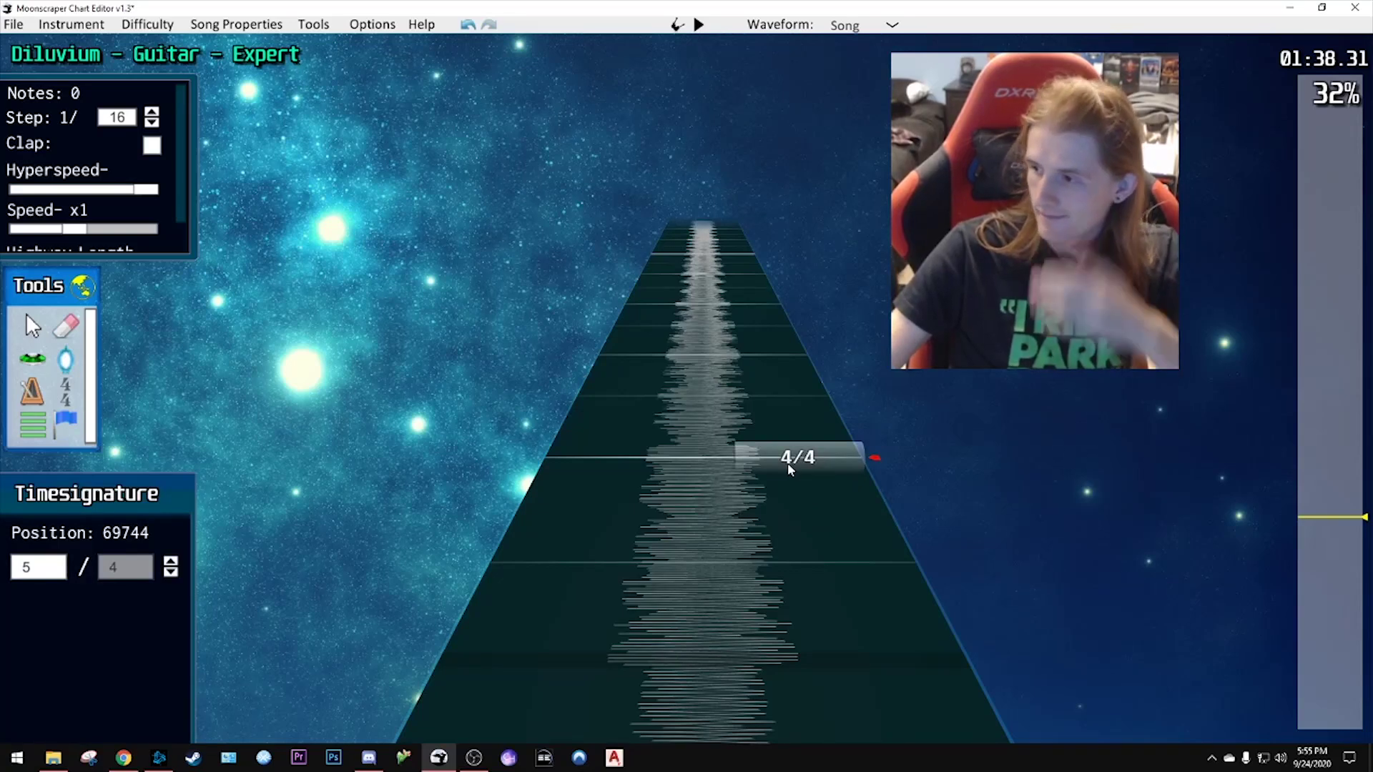
{"action": "scroll", "coordinate": [787, 462], "scroll_direction": "down", "scroll_amount": 1}
{"action": "scroll", "coordinate": [789, 469], "scroll_direction": "down", "scroll_amount": 4}
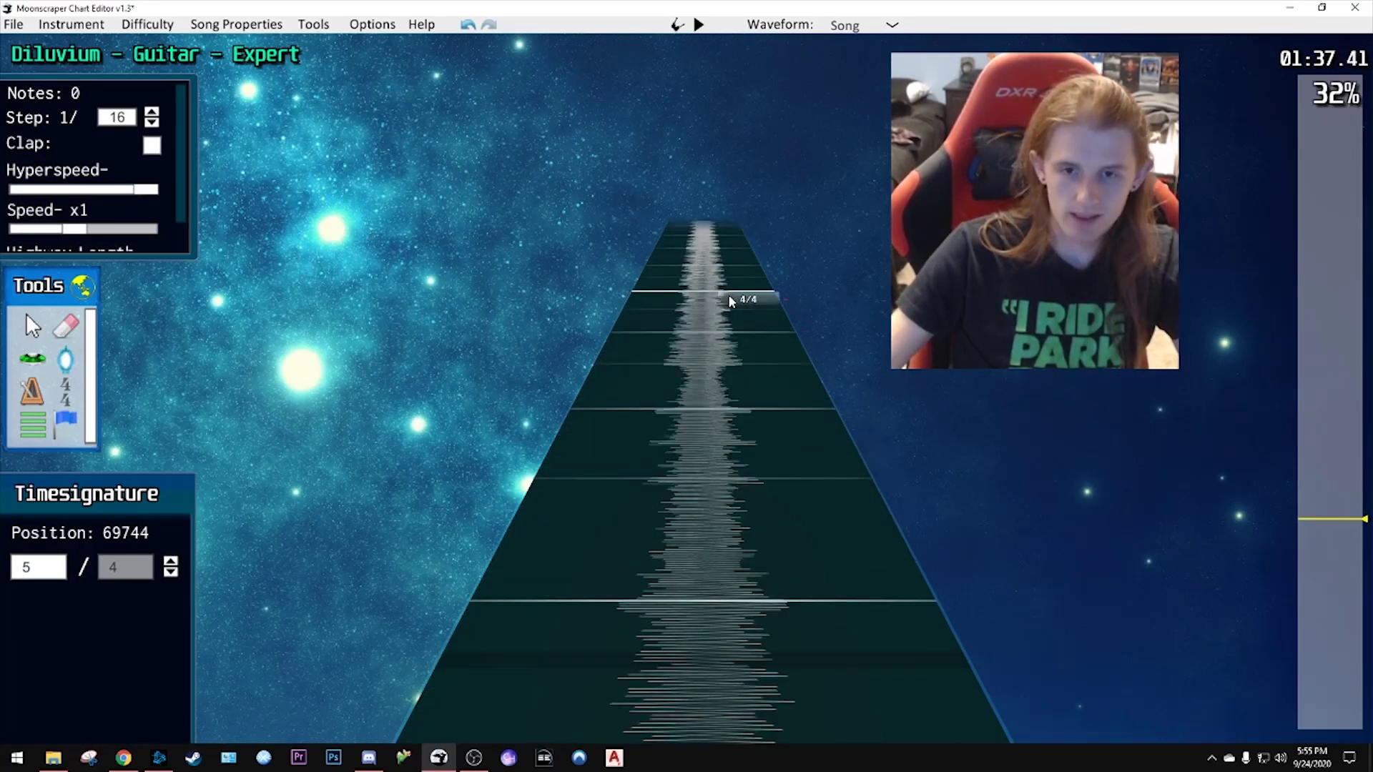
{"action": "key", "text": "space"}
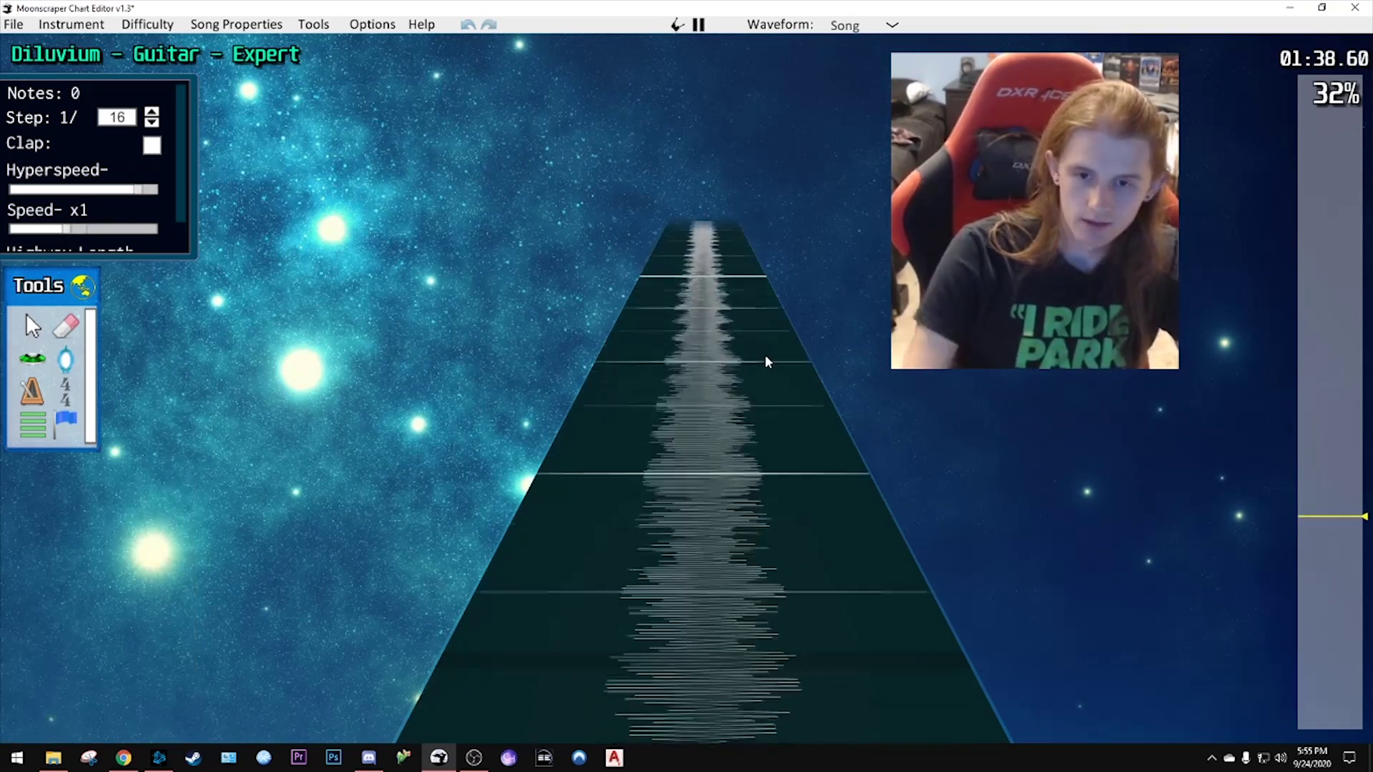
{"action": "key", "text": "space"}
{"action": "scroll", "coordinate": [786, 372], "scroll_direction": "down", "scroll_amount": 3}
{"action": "scroll", "coordinate": [74, 195], "scroll_direction": "down", "scroll_amount": 1}
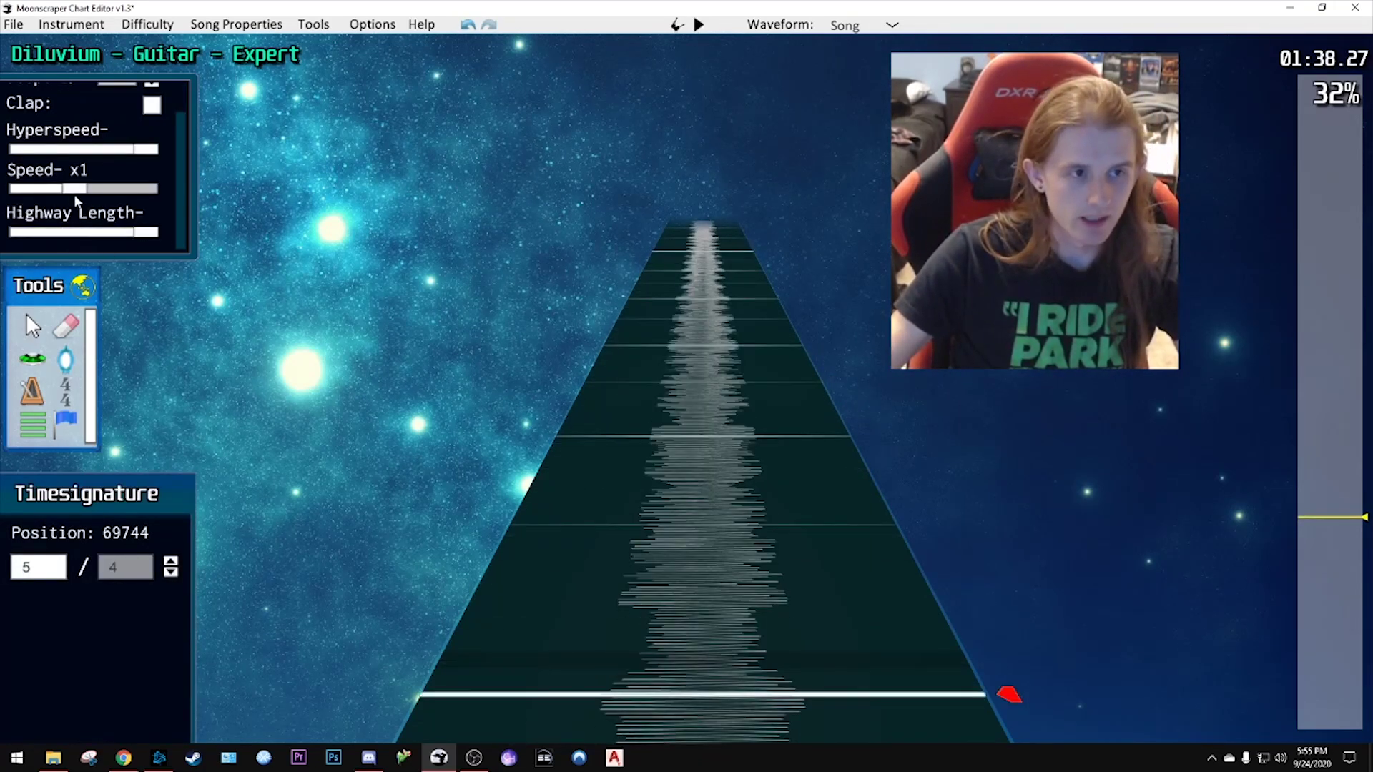
- Slow the playback speed to x0.8 and replay the section from about 1:37.8 to 1:39.4
{"action": "left_click_drag", "start_coordinate": [74, 190], "coordinate": [57, 193]}
{"action": "scroll", "coordinate": [757, 440], "scroll_direction": "down", "scroll_amount": 3}
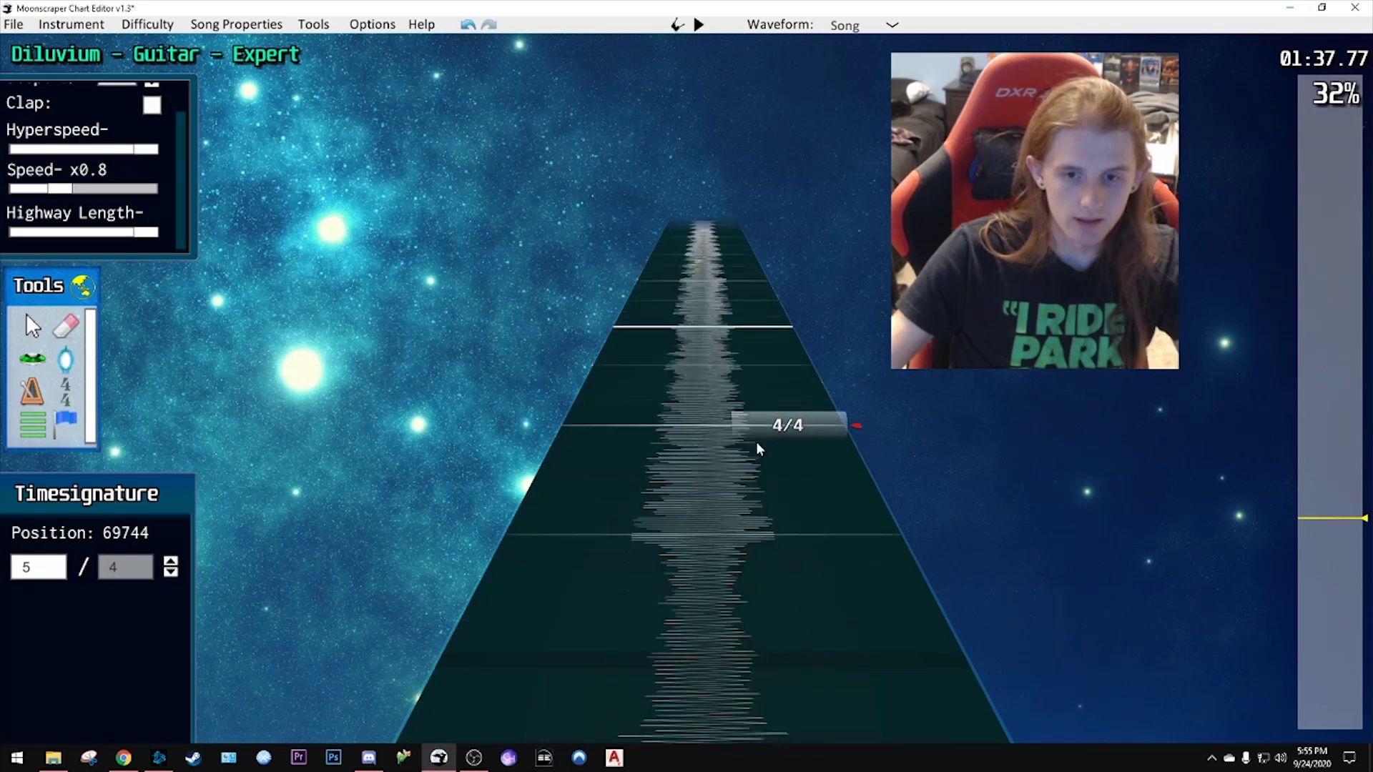
{"action": "key", "text": "space"}
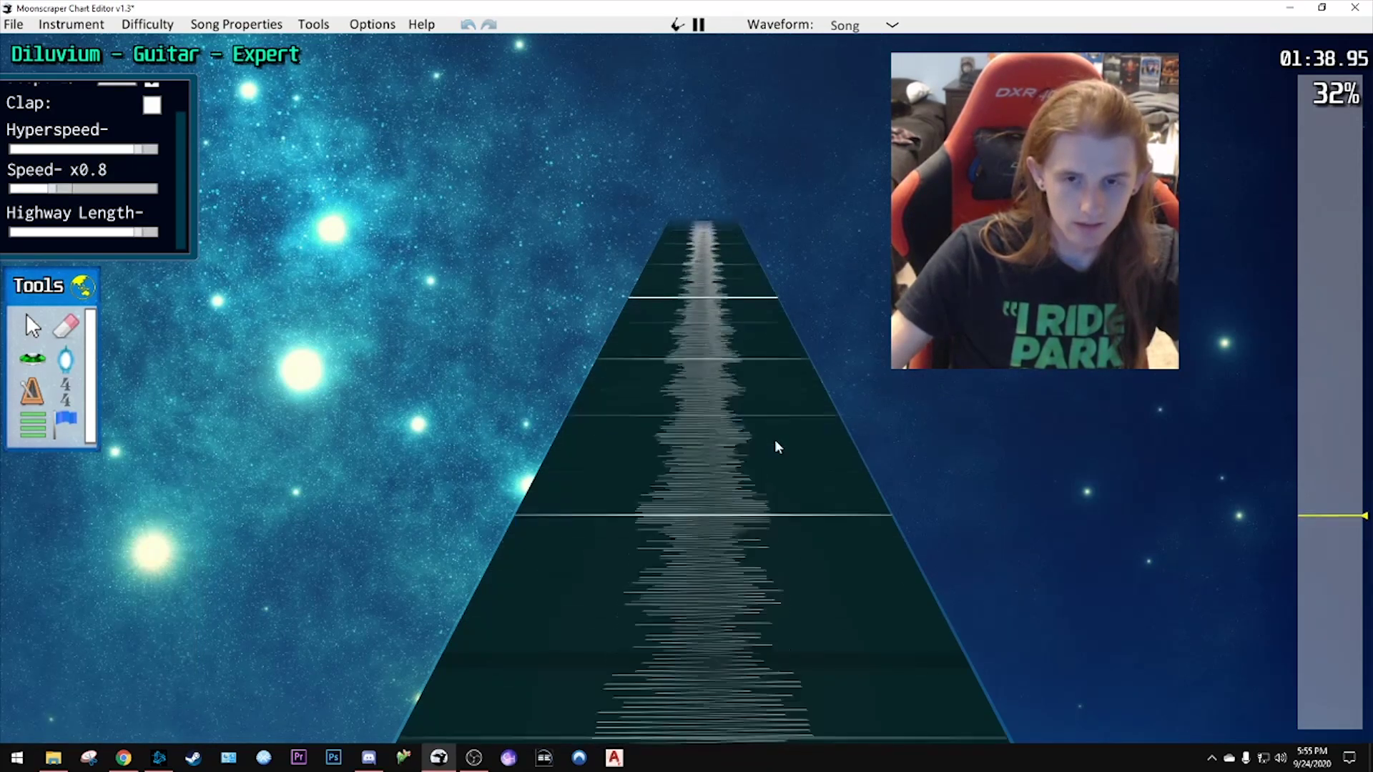
{"action": "key", "text": "space"}
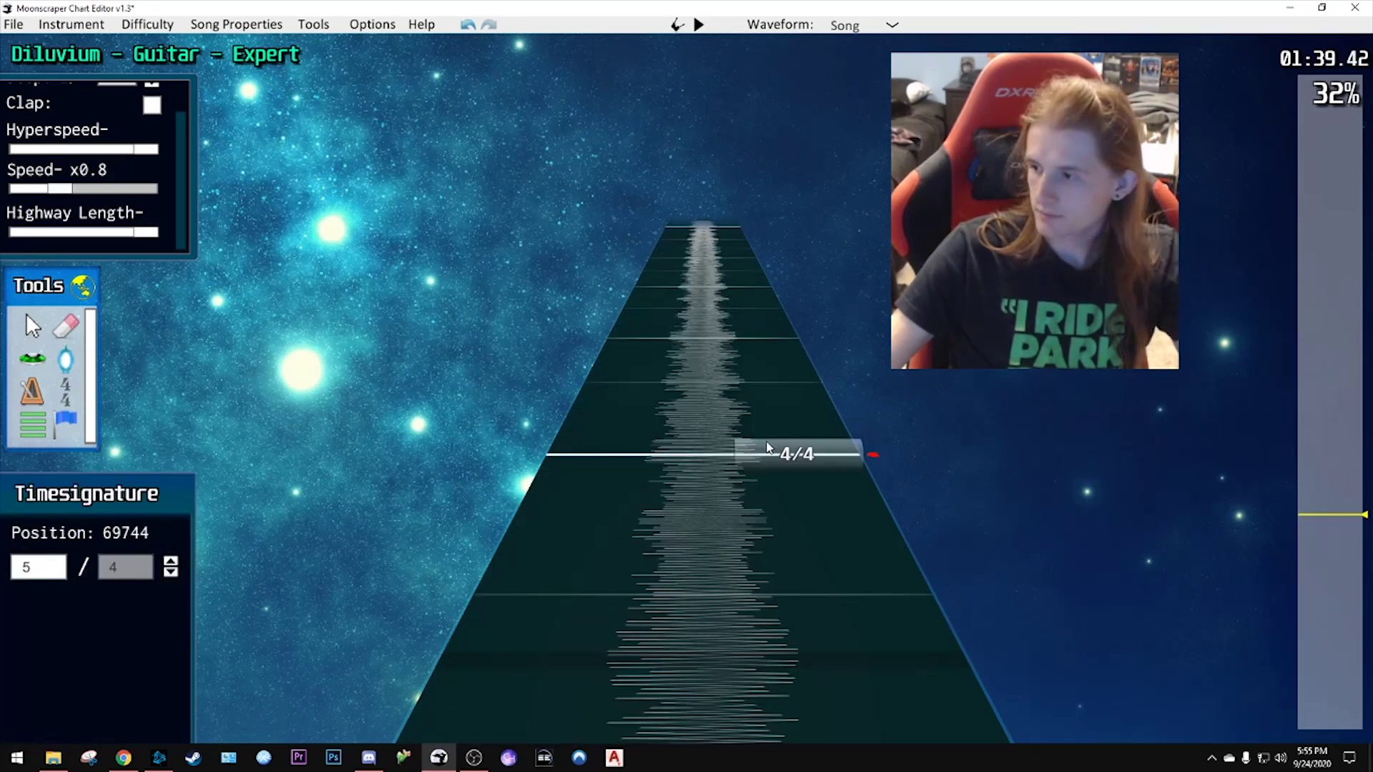
- Go back to before 1:37.2, replay to about 1:38.2, and place a 7/4 time signature at position 70704
{"action": "scroll", "coordinate": [759, 440], "scroll_direction": "down", "scroll_amount": 4}
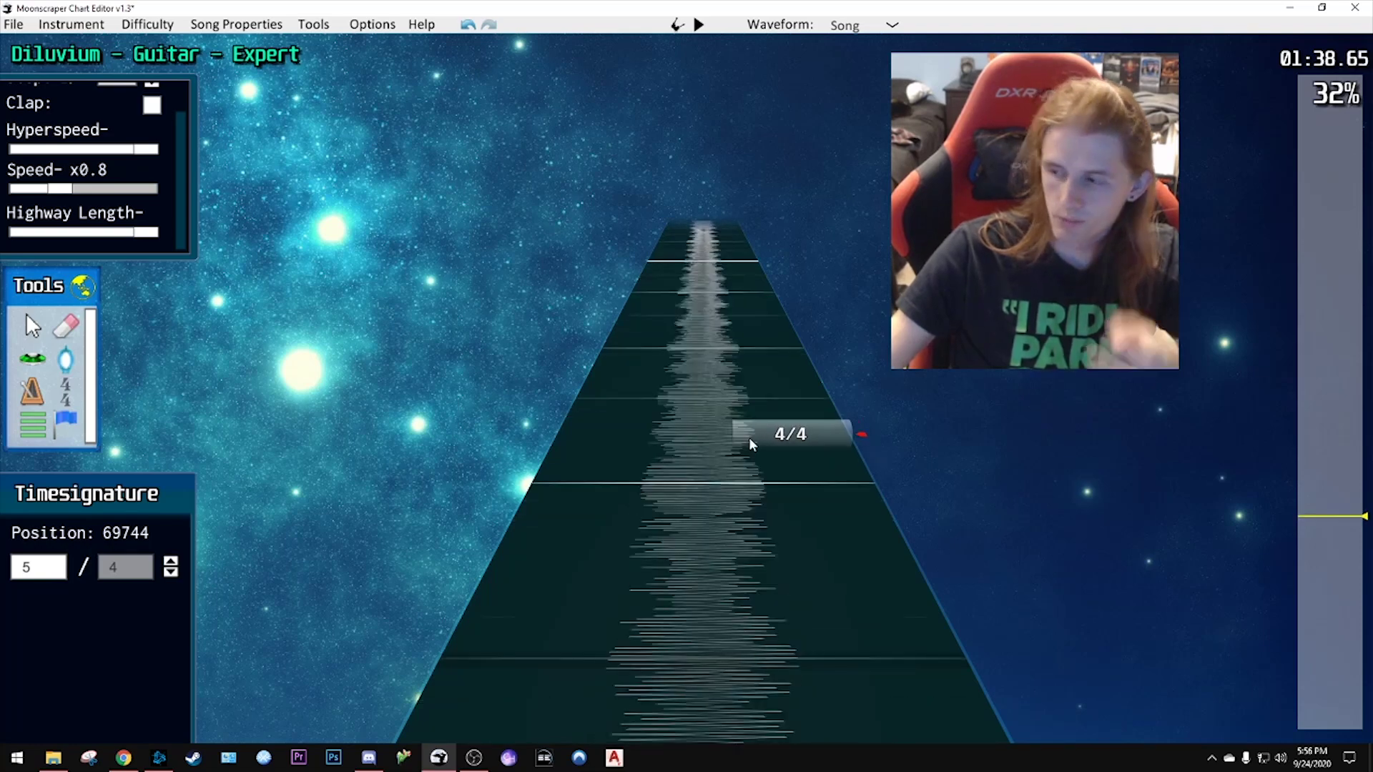
{"action": "scroll", "coordinate": [749, 436], "scroll_direction": "down", "scroll_amount": 3}
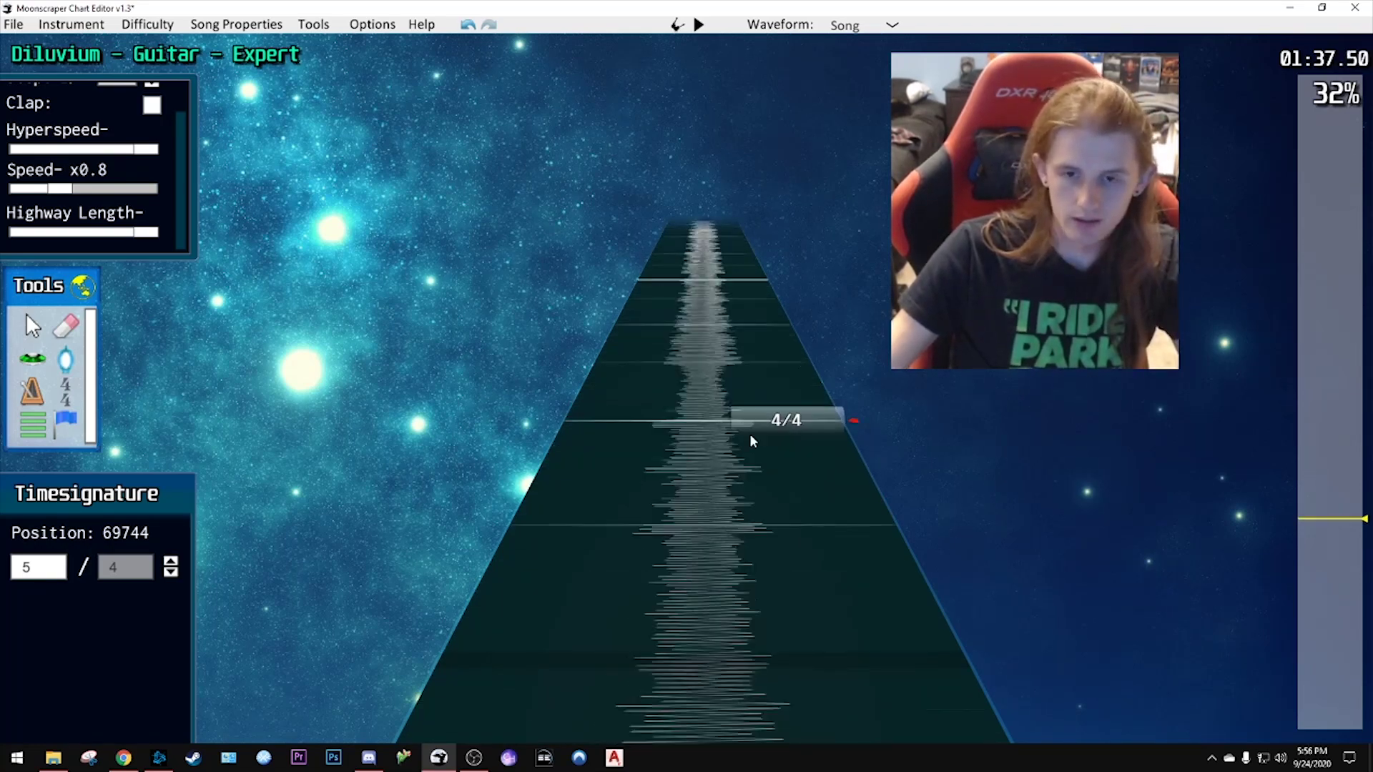
{"action": "scroll", "coordinate": [750, 439], "scroll_direction": "down", "scroll_amount": 2}
{"action": "key", "text": "space"}
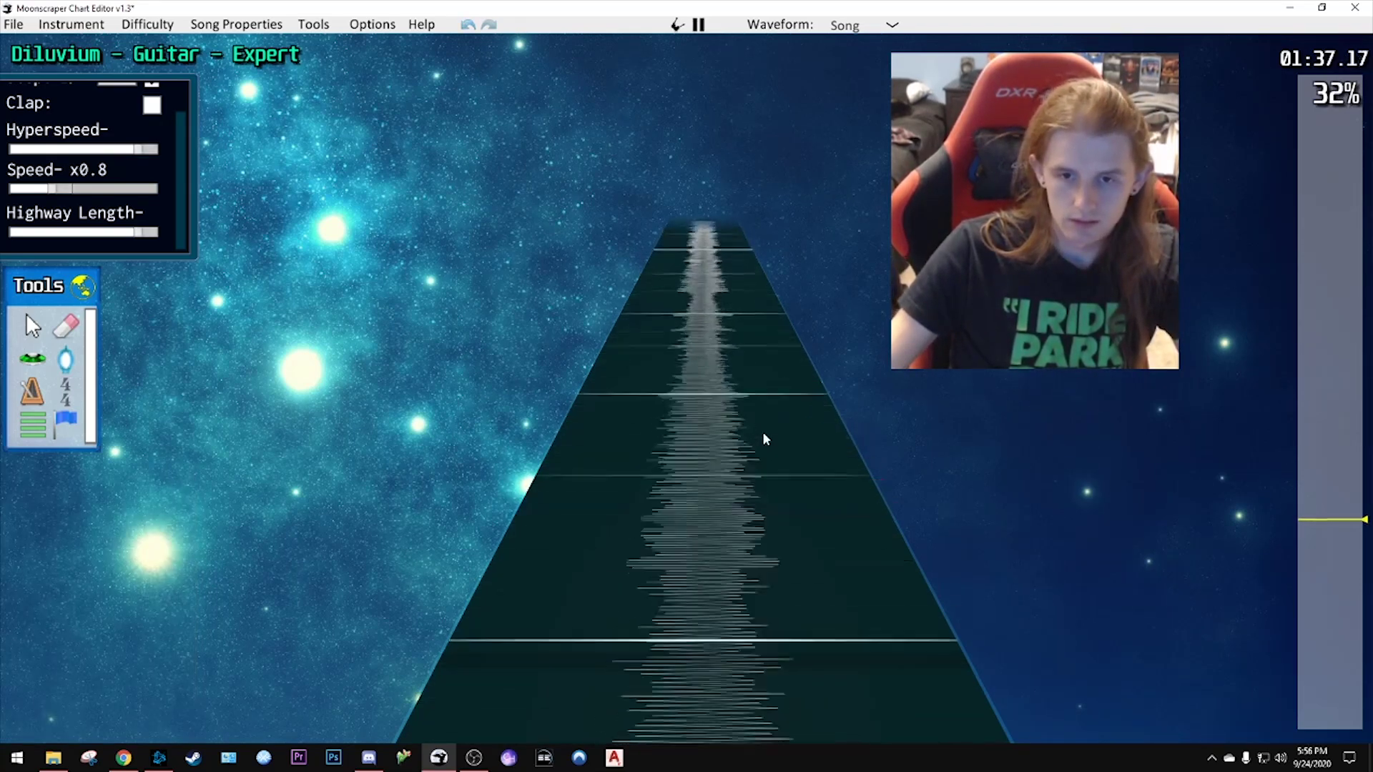
{"action": "key", "text": "space"}
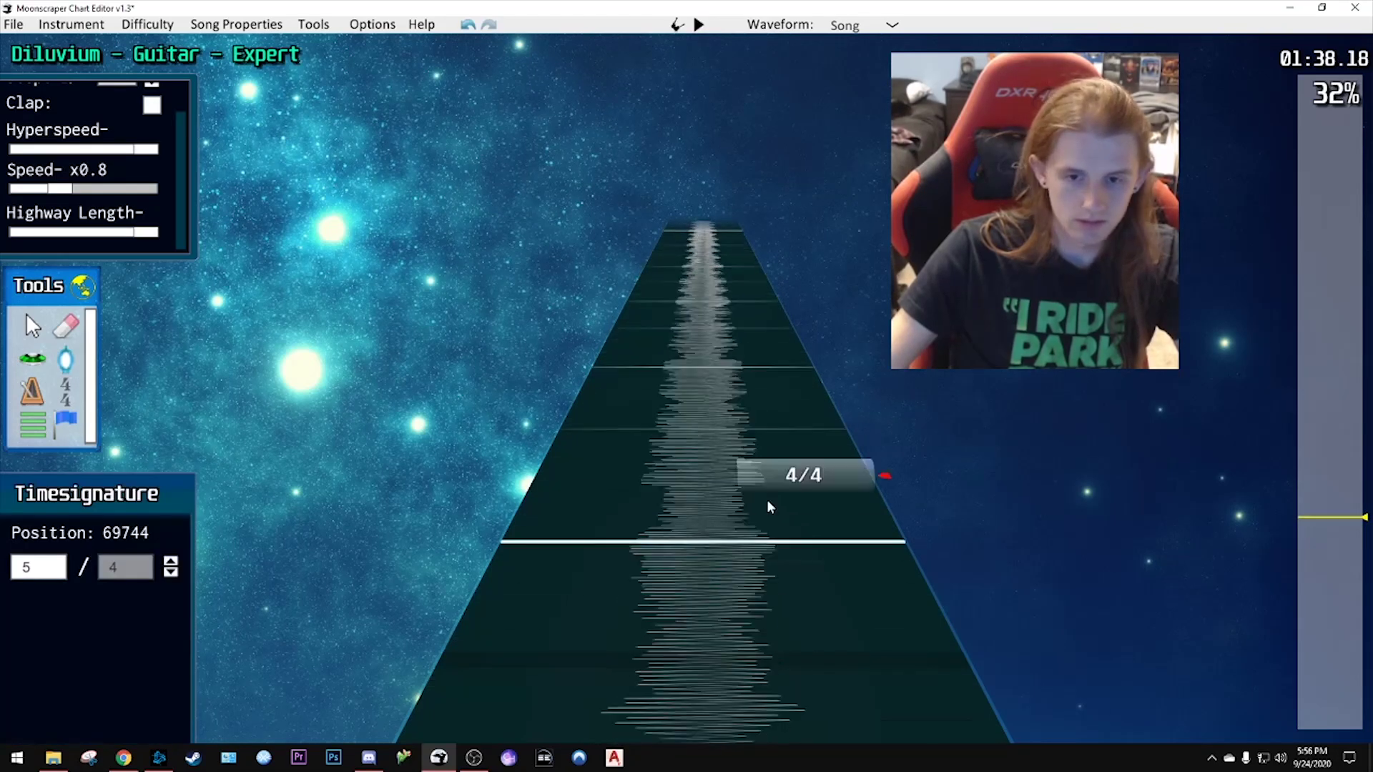
{"action": "left_click", "coordinate": [759, 557]}
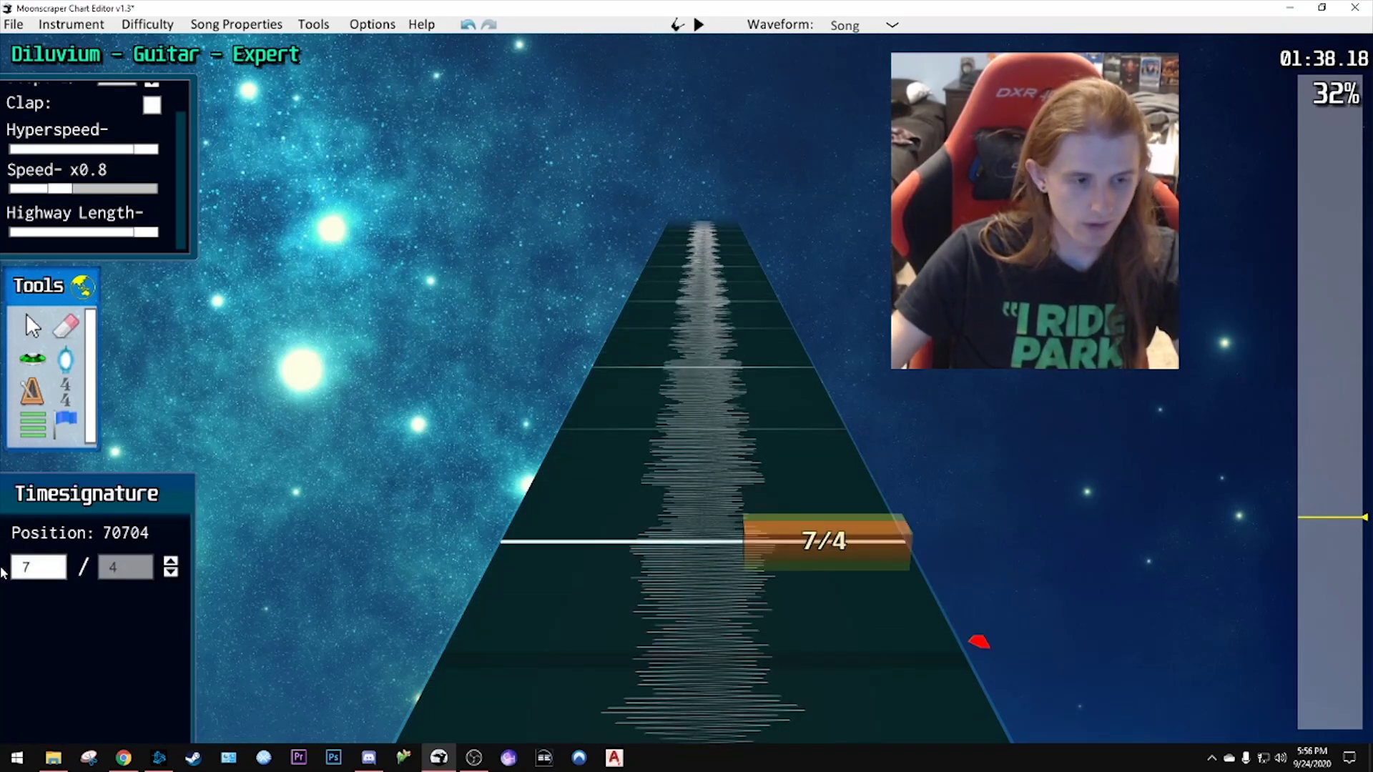
- Play the section following the 7/4 signature at position 70704 on to about 1:40.5 and go back to about 1:39.8
{"action": "key", "text": "space"}
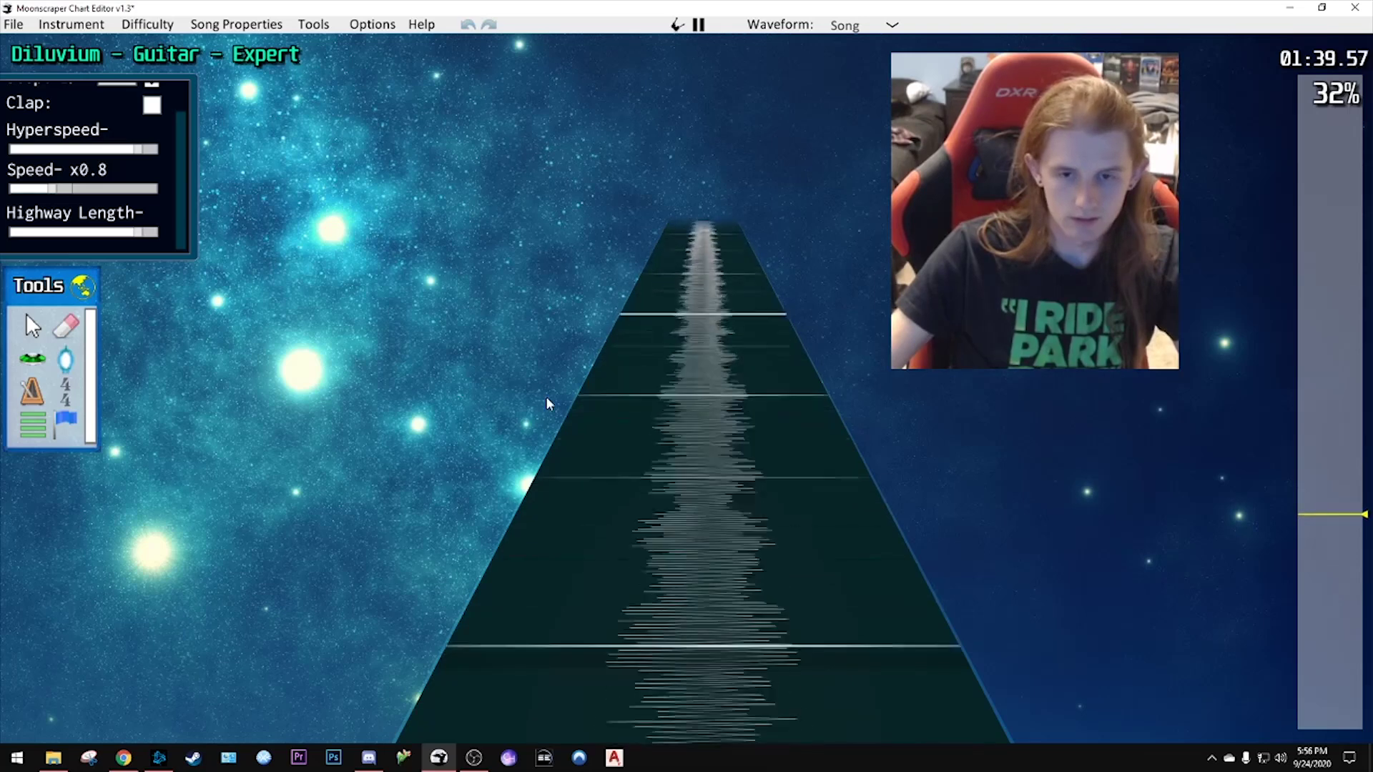
{"action": "key", "text": "space"}
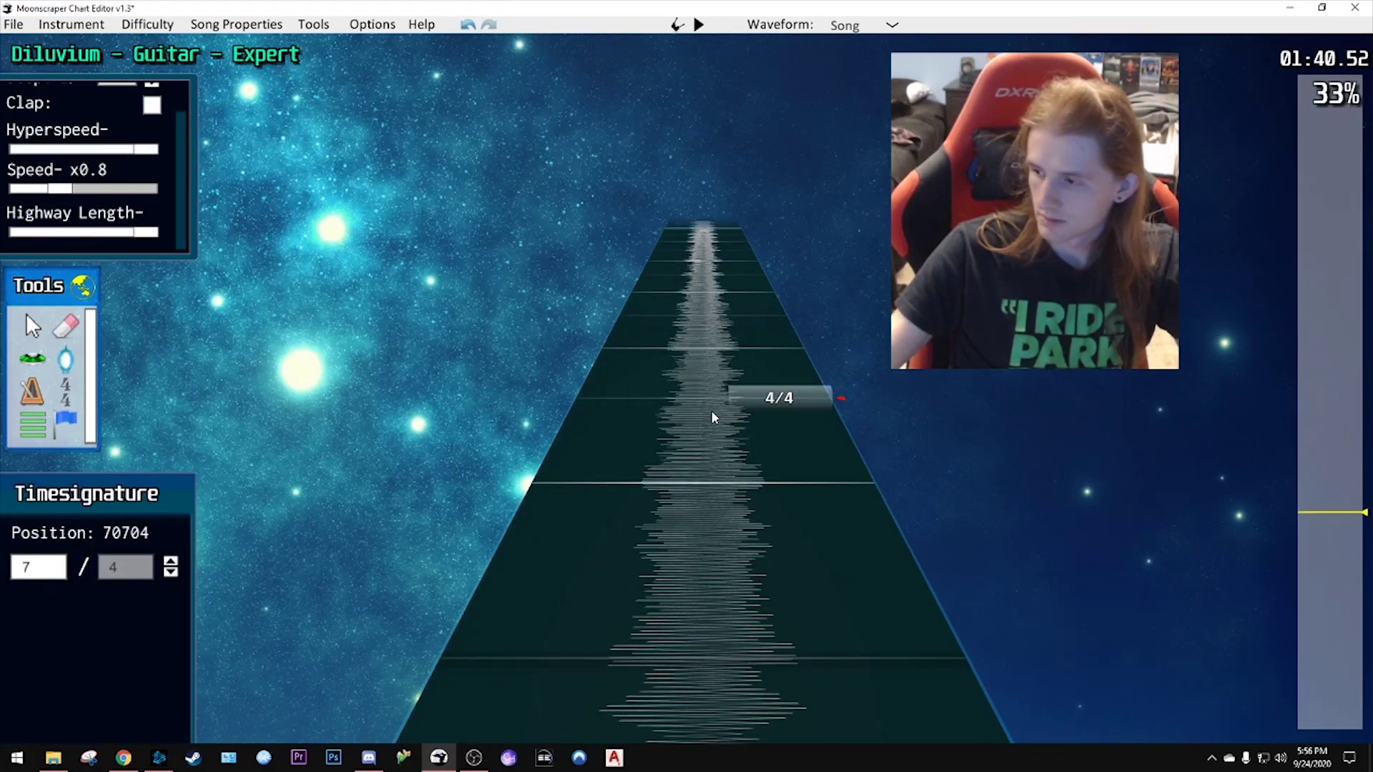
{"action": "scroll", "coordinate": [792, 404], "scroll_direction": "down", "scroll_amount": 1}
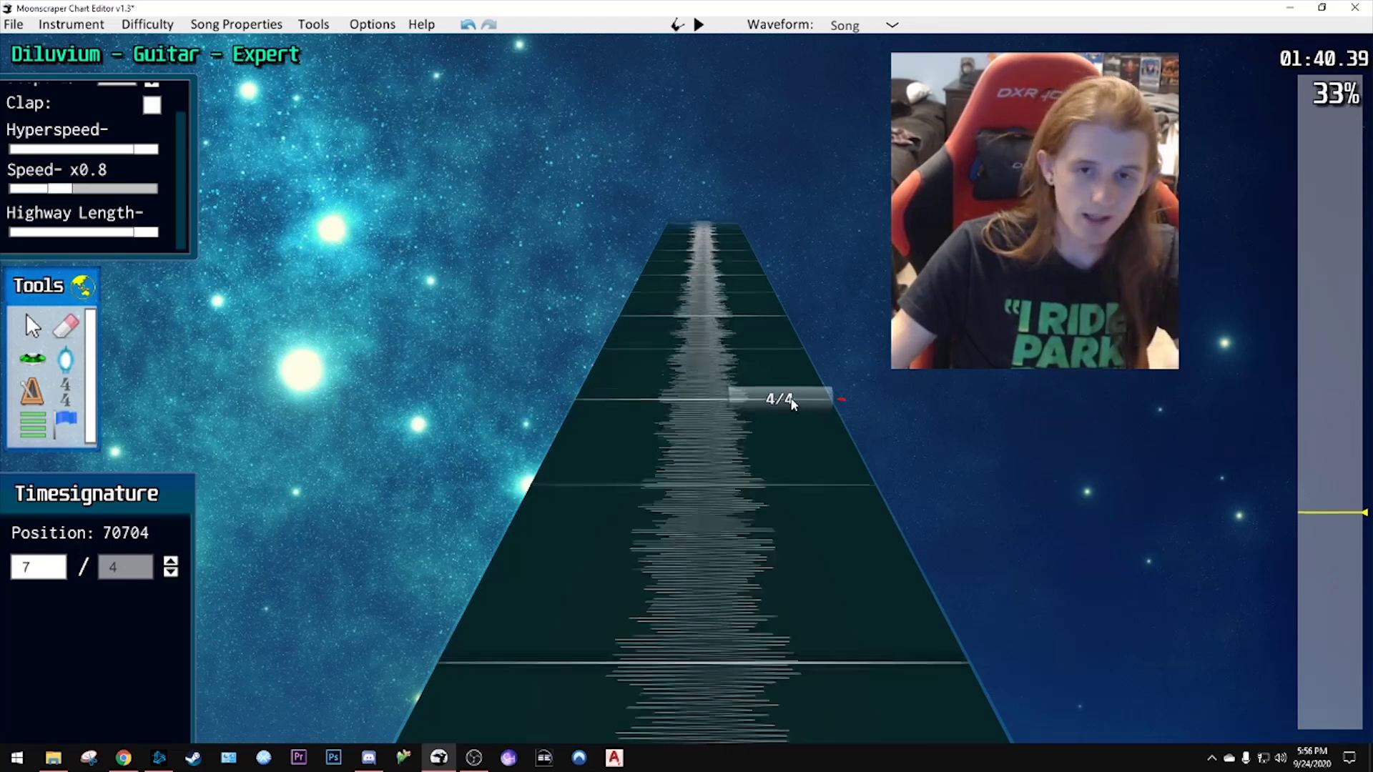
{"action": "scroll", "coordinate": [787, 399], "scroll_direction": "down", "scroll_amount": 4}
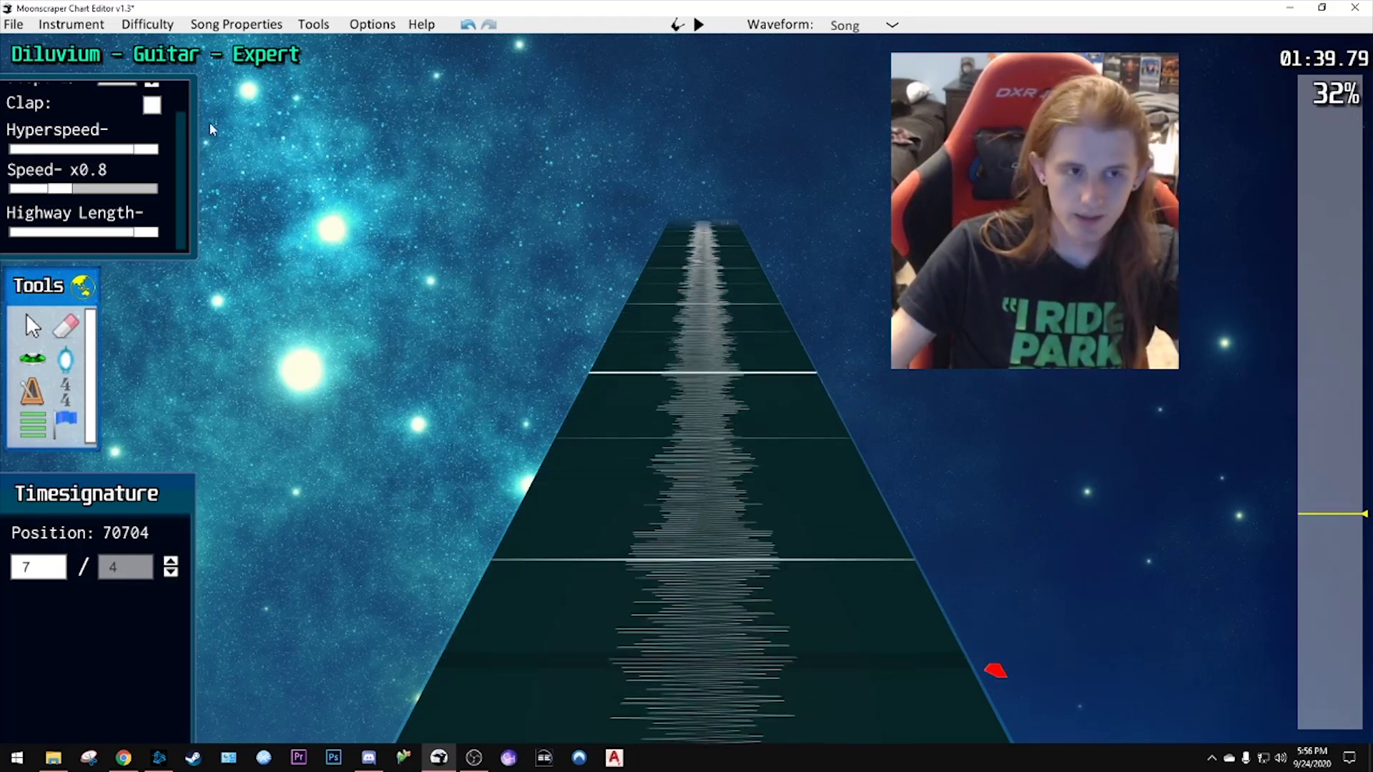
- Restore the playback speed to x1 and go back to about 1:37.5, ahead of the 7/4 signature
{"action": "left_click_drag", "start_coordinate": [60, 191], "coordinate": [83, 193]}
{"action": "scroll", "coordinate": [778, 393], "scroll_direction": "down", "scroll_amount": 5}
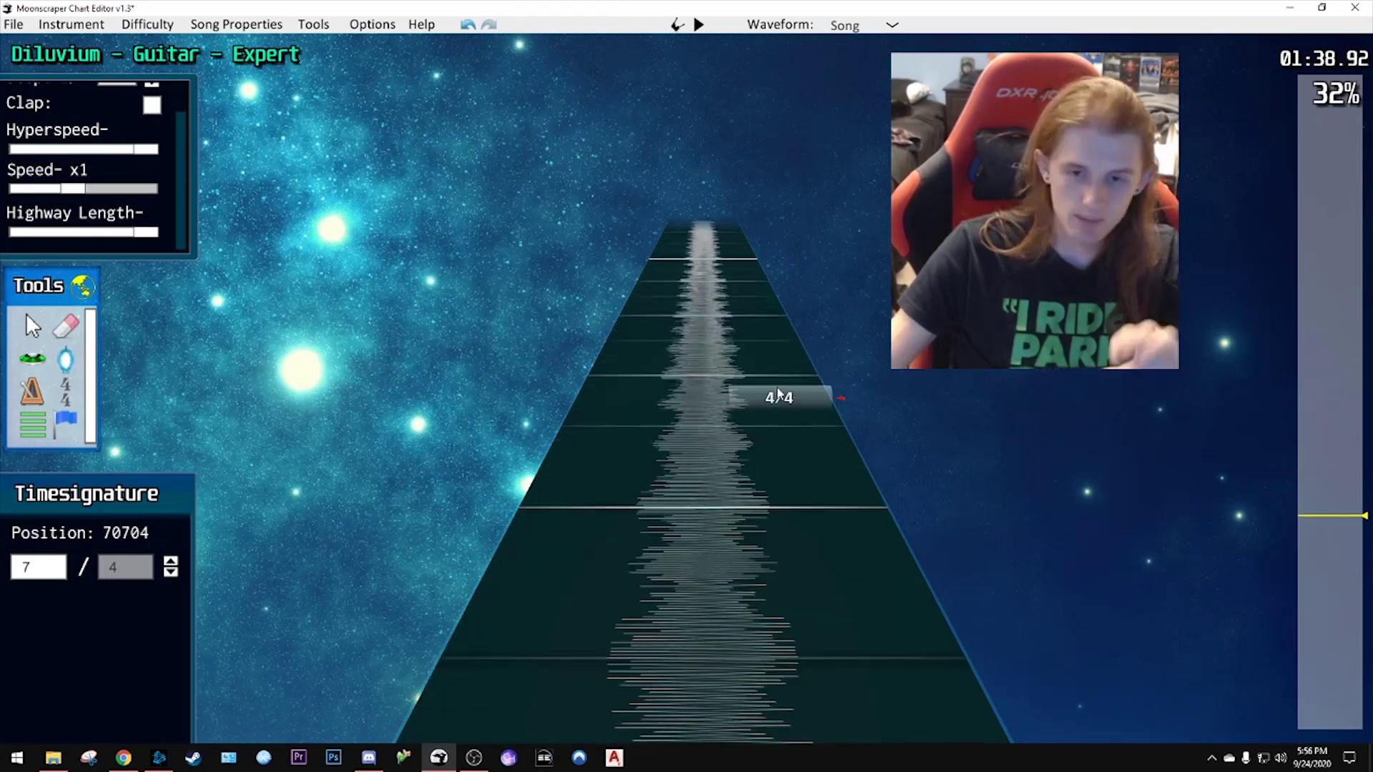
{"action": "scroll", "coordinate": [776, 396], "scroll_direction": "down", "scroll_amount": 6}
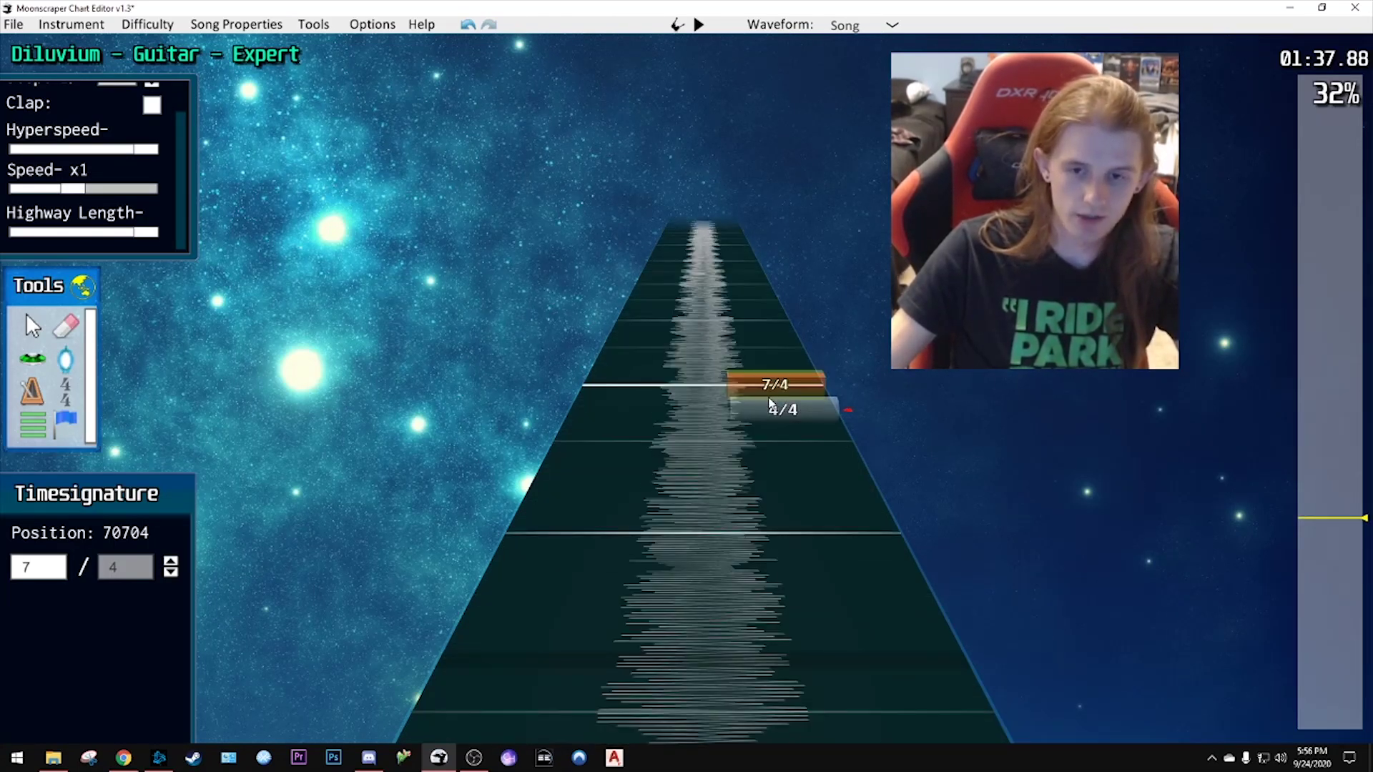
{"action": "scroll", "coordinate": [1020, 714], "scroll_direction": "down", "scroll_amount": 2}
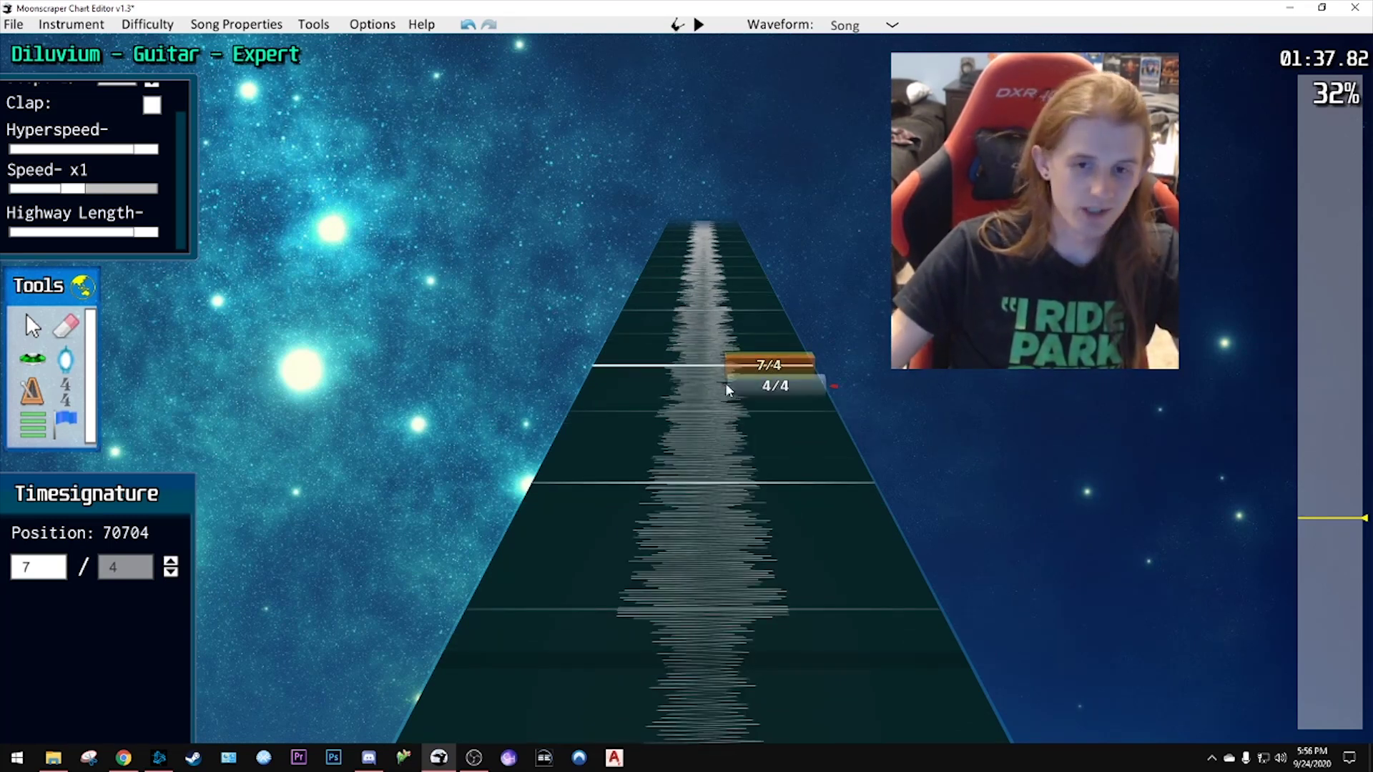
{"action": "scroll", "coordinate": [672, 321], "scroll_direction": "down", "scroll_amount": 2}
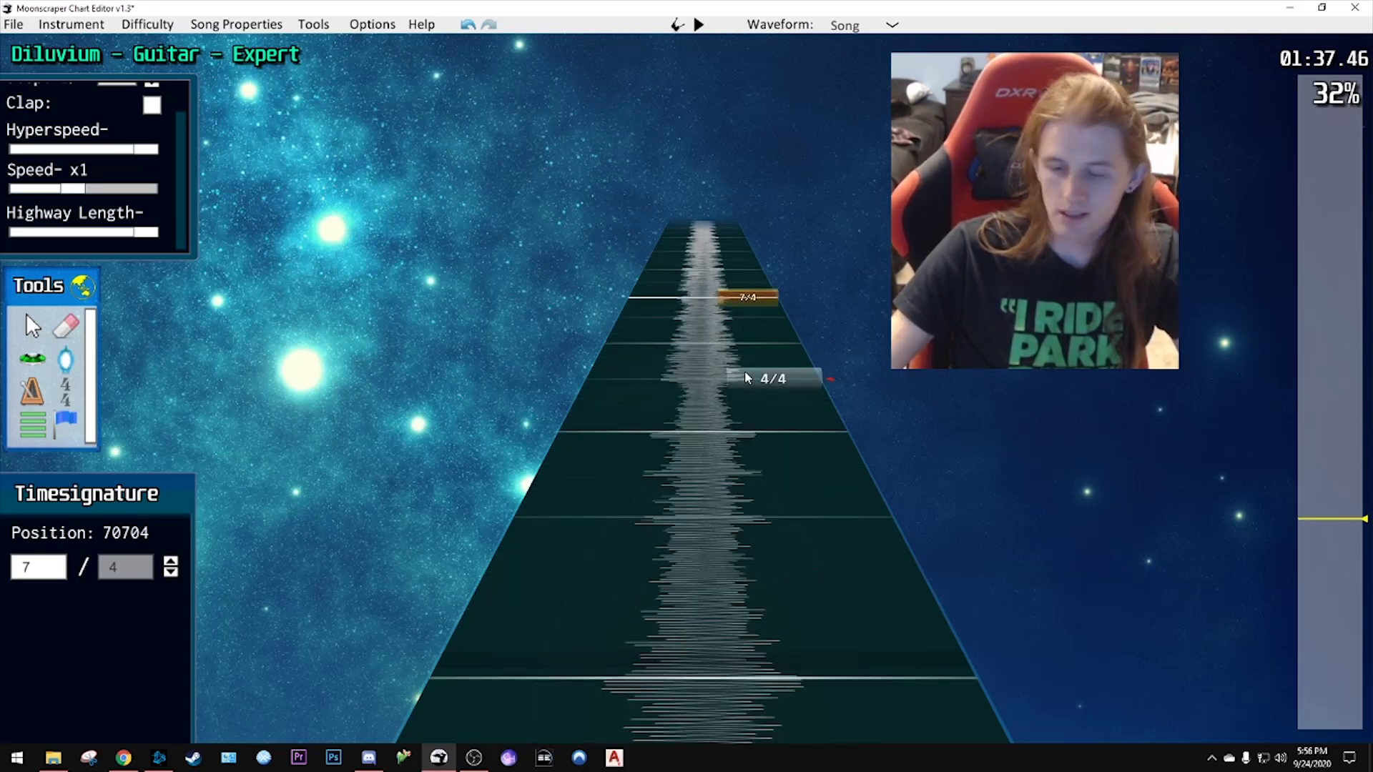
- Play the 7/4 section from about 1:37.5 to 1:41.6 and go back to about 1:40.8 to check the bar lines
{"action": "key", "text": "space"}
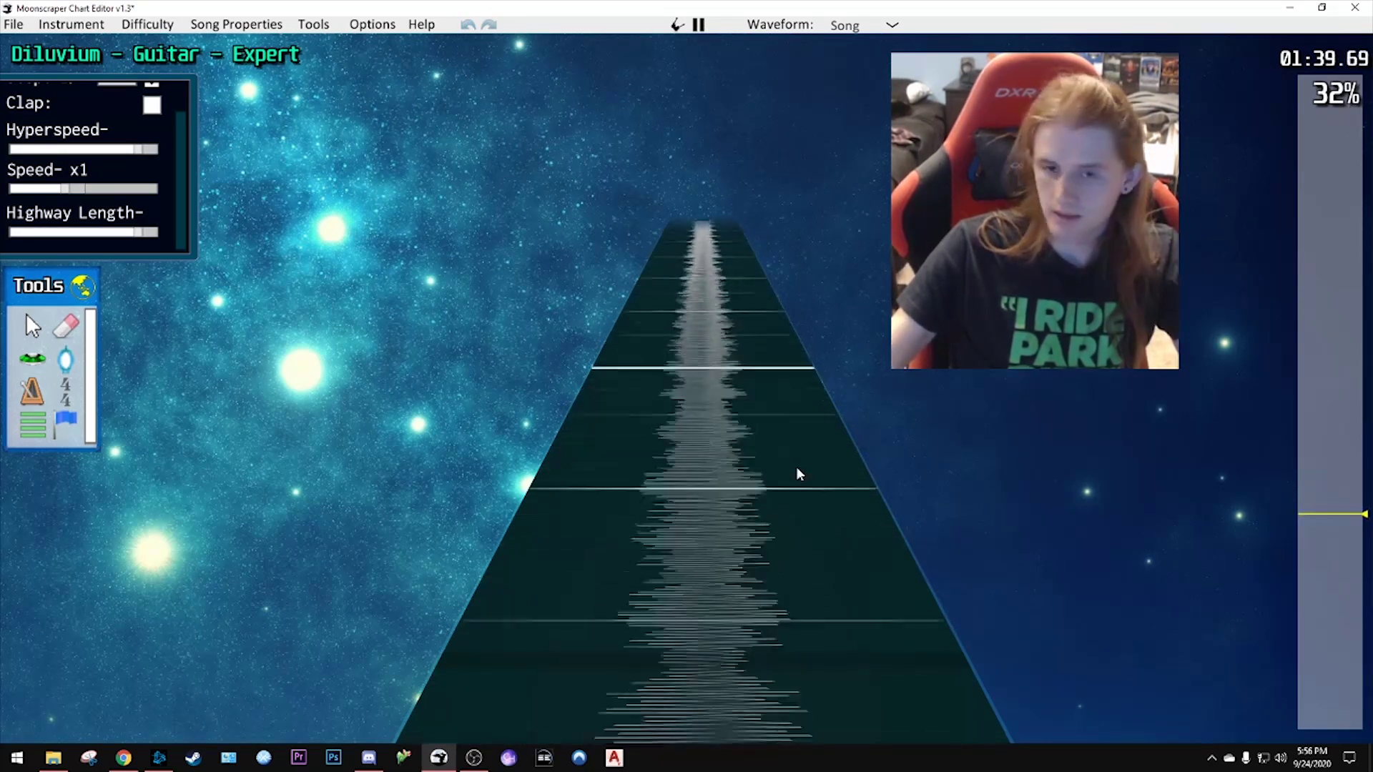
{"action": "key", "text": "space"}
{"action": "left_click", "coordinate": [788, 466]}
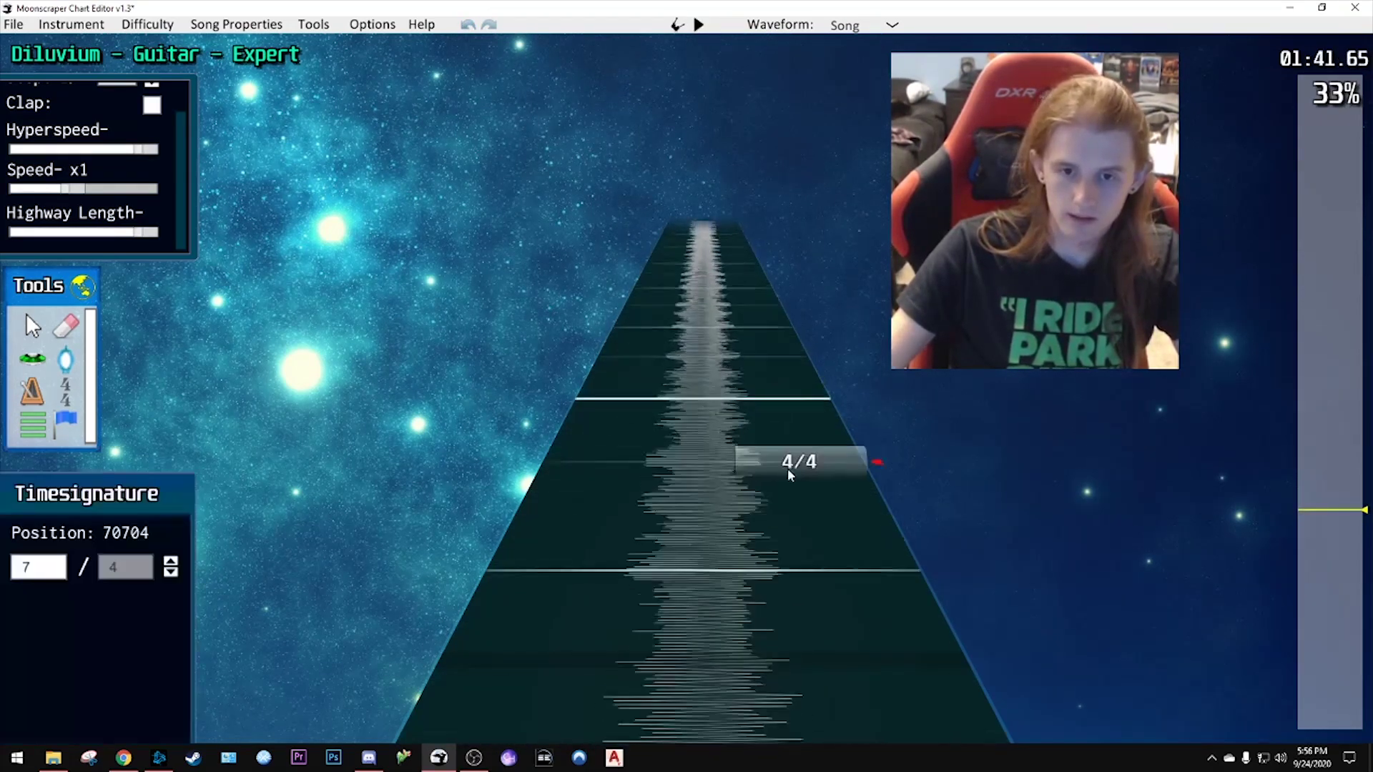
{"action": "scroll", "coordinate": [741, 499], "scroll_direction": "down", "scroll_amount": 3}
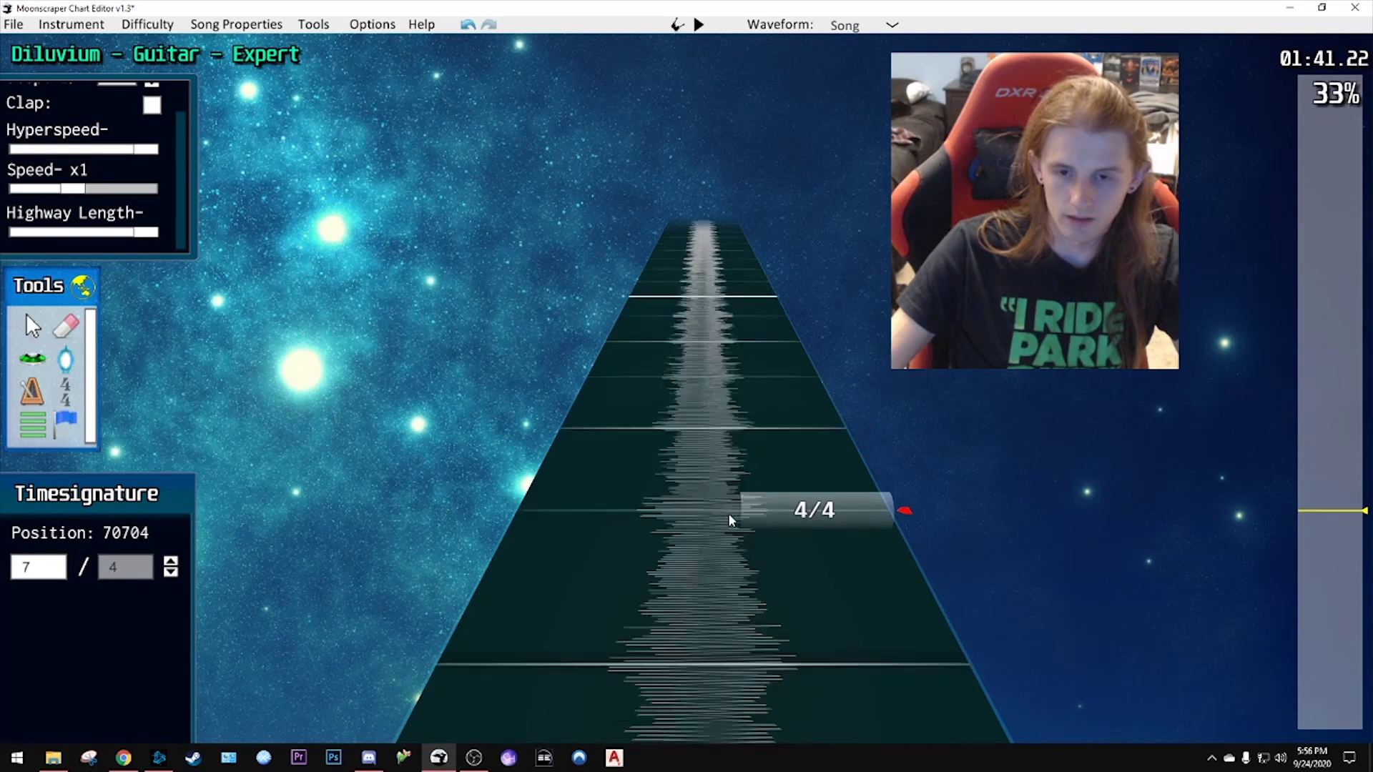
{"action": "scroll", "coordinate": [980, 644], "scroll_direction": "up", "scroll_amount": 1}
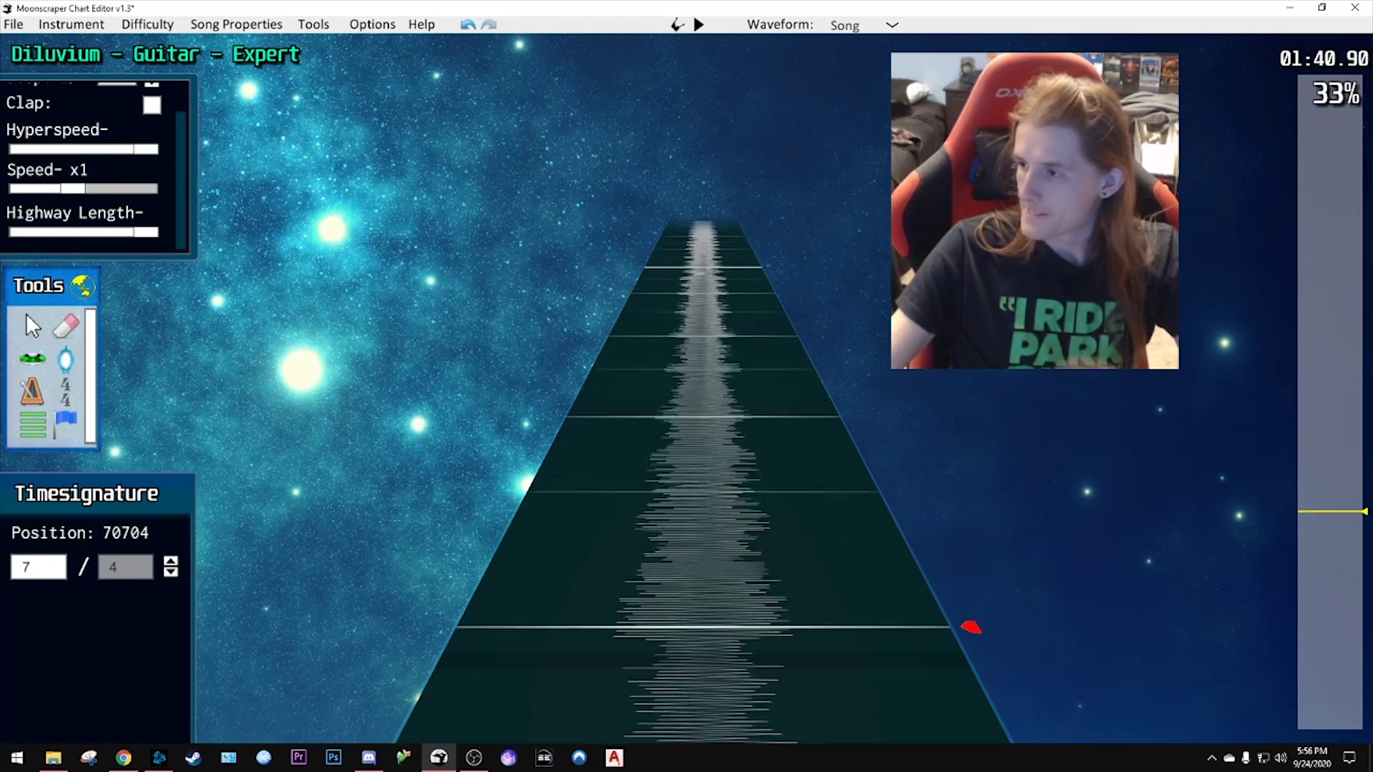
{"action": "scroll", "coordinate": [994, 669], "scroll_direction": "up", "scroll_amount": 1}
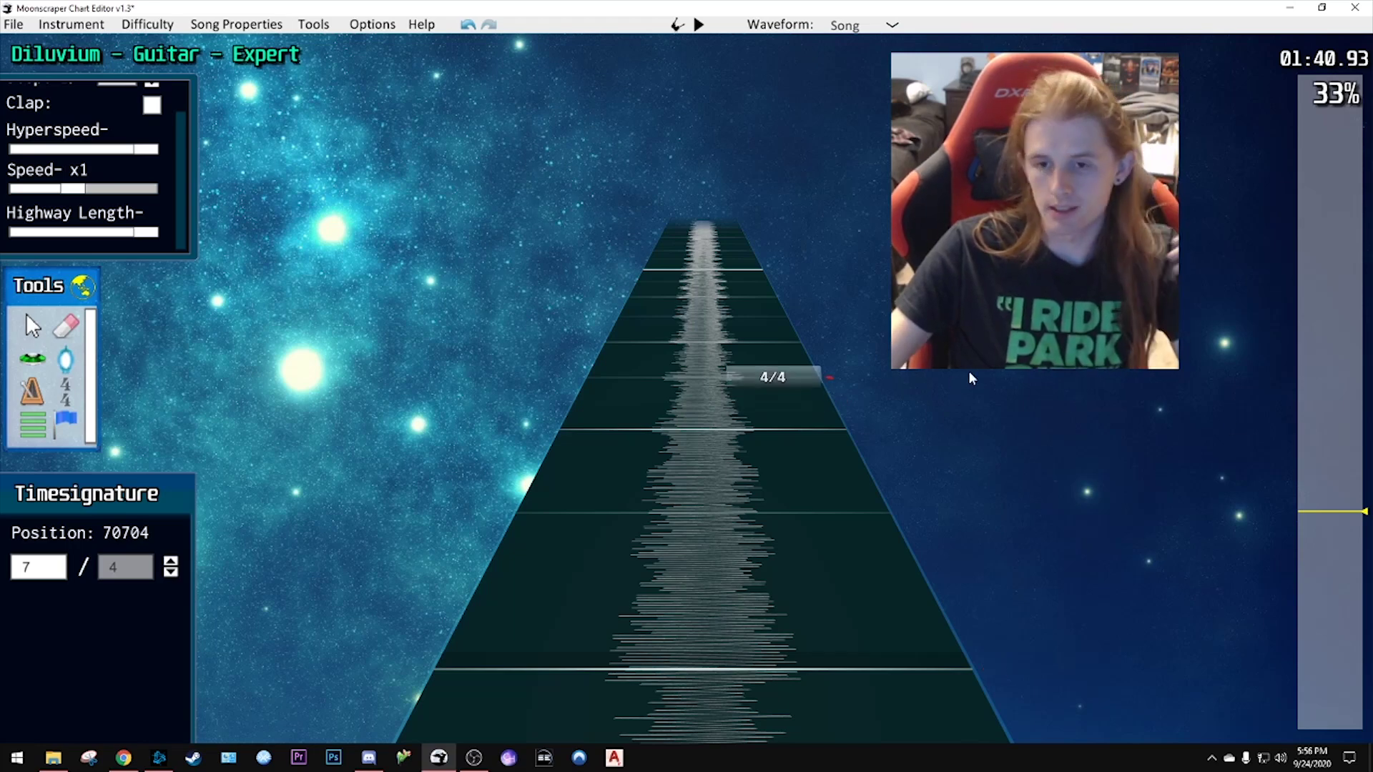
{"action": "scroll", "coordinate": [968, 371], "scroll_direction": "down", "scroll_amount": 1}
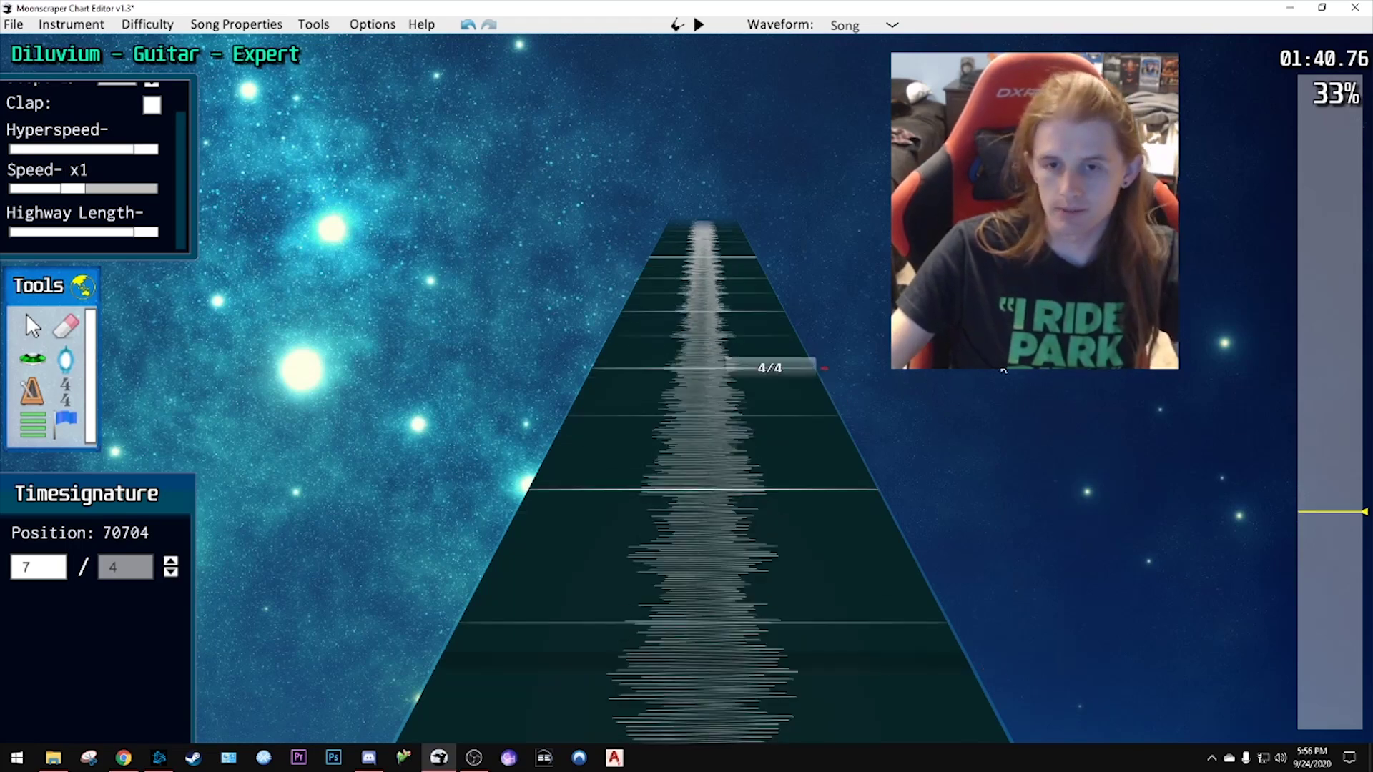
- Go back to before 1:39.9, replay to about 1:40.1, and place a 6/4 time signature at position 72048
{"action": "left_click_drag", "start_coordinate": [1289, 511], "coordinate": [1307, 522]}
{"action": "key", "text": "space"}
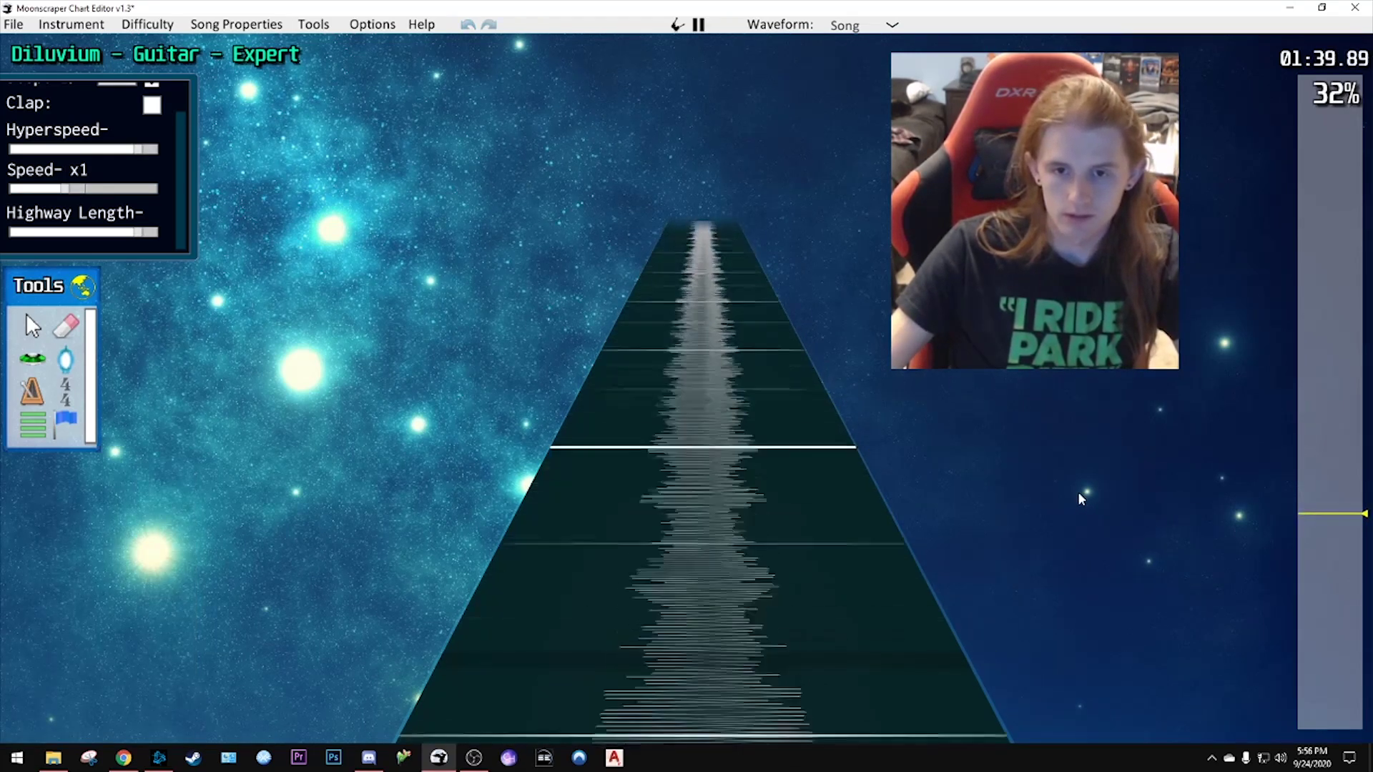
{"action": "key", "text": "space"}
{"action": "left_click", "coordinate": [806, 612]}
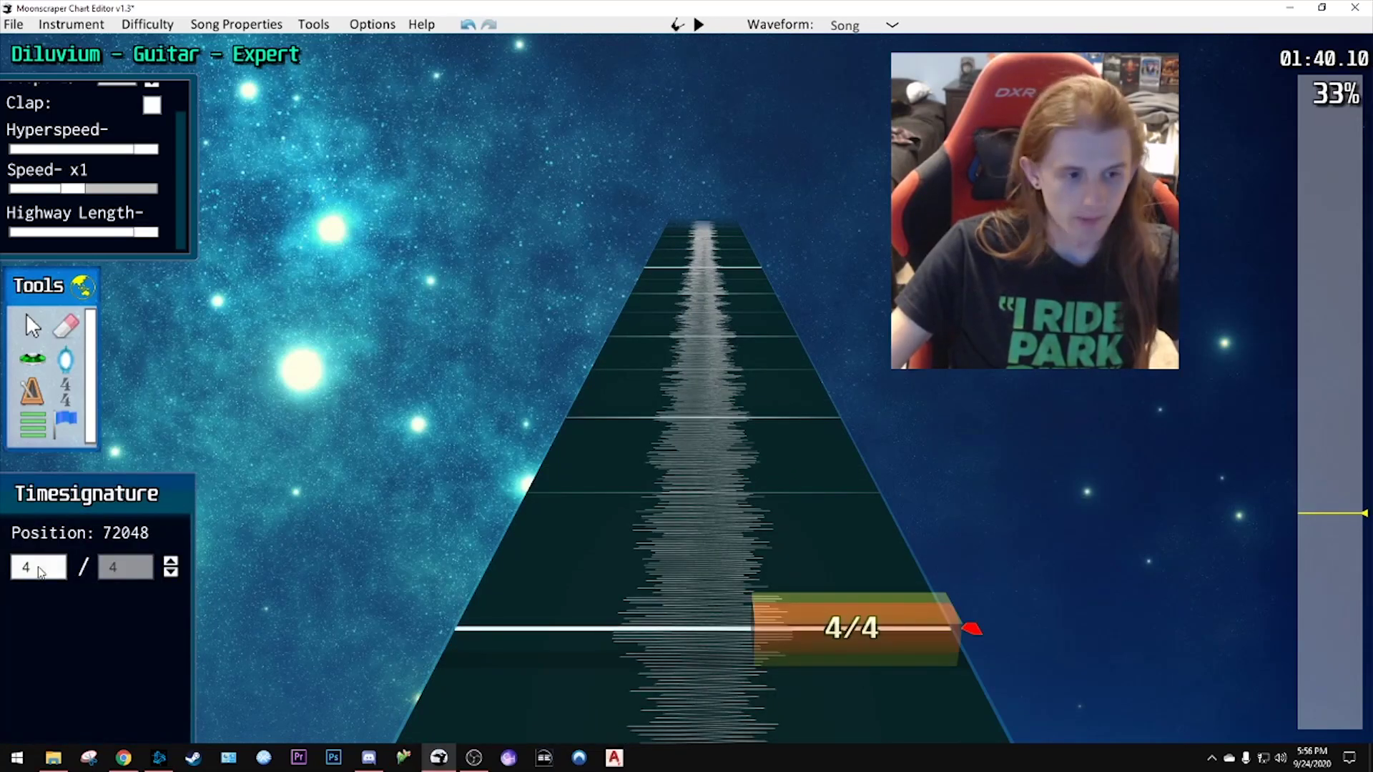
{"action": "type", "text": "6"}
- Play the section following the 6/4 signature at position 72048 to about 1:42.0 to compare the bar lines with the audio
{"action": "key", "text": "space"}
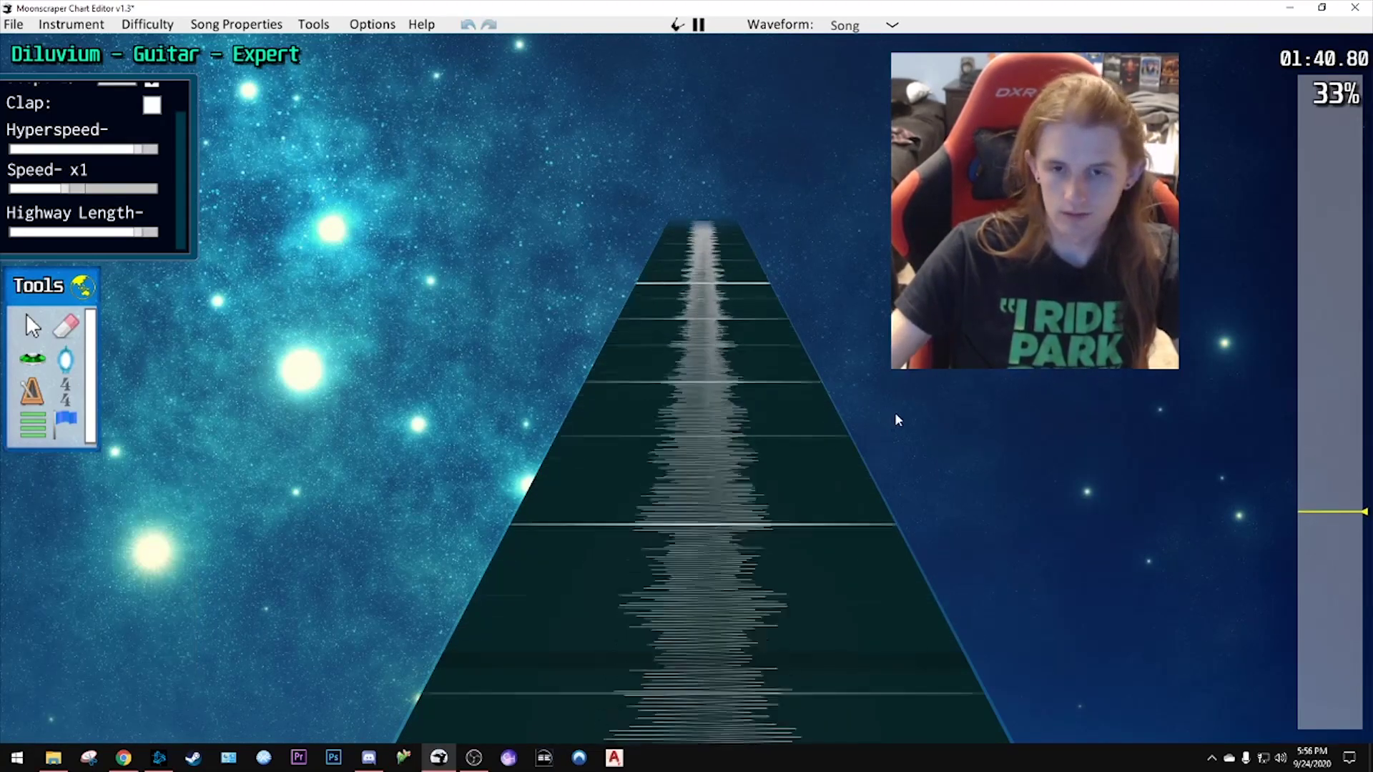
{"action": "key", "text": "space"}
{"action": "key", "text": "space"}
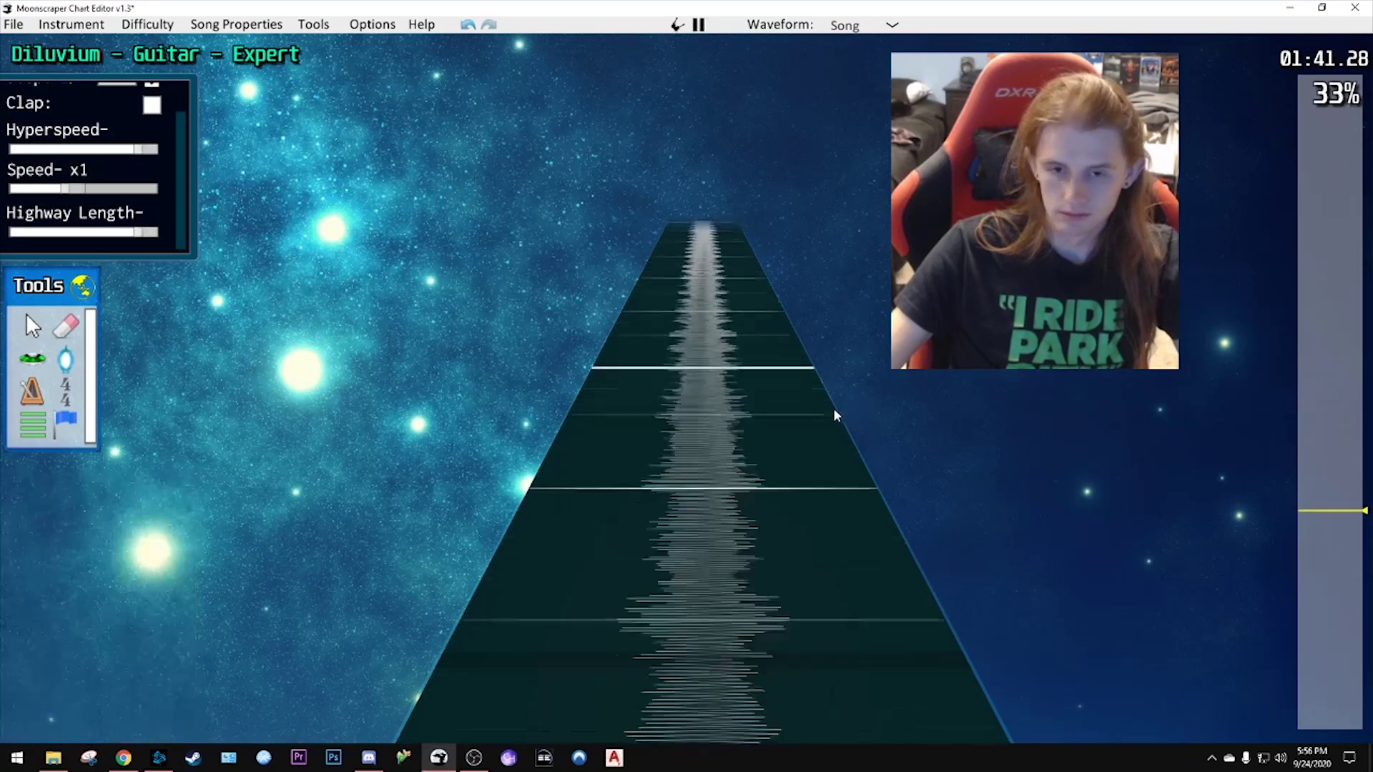
{"action": "key", "text": "space"}
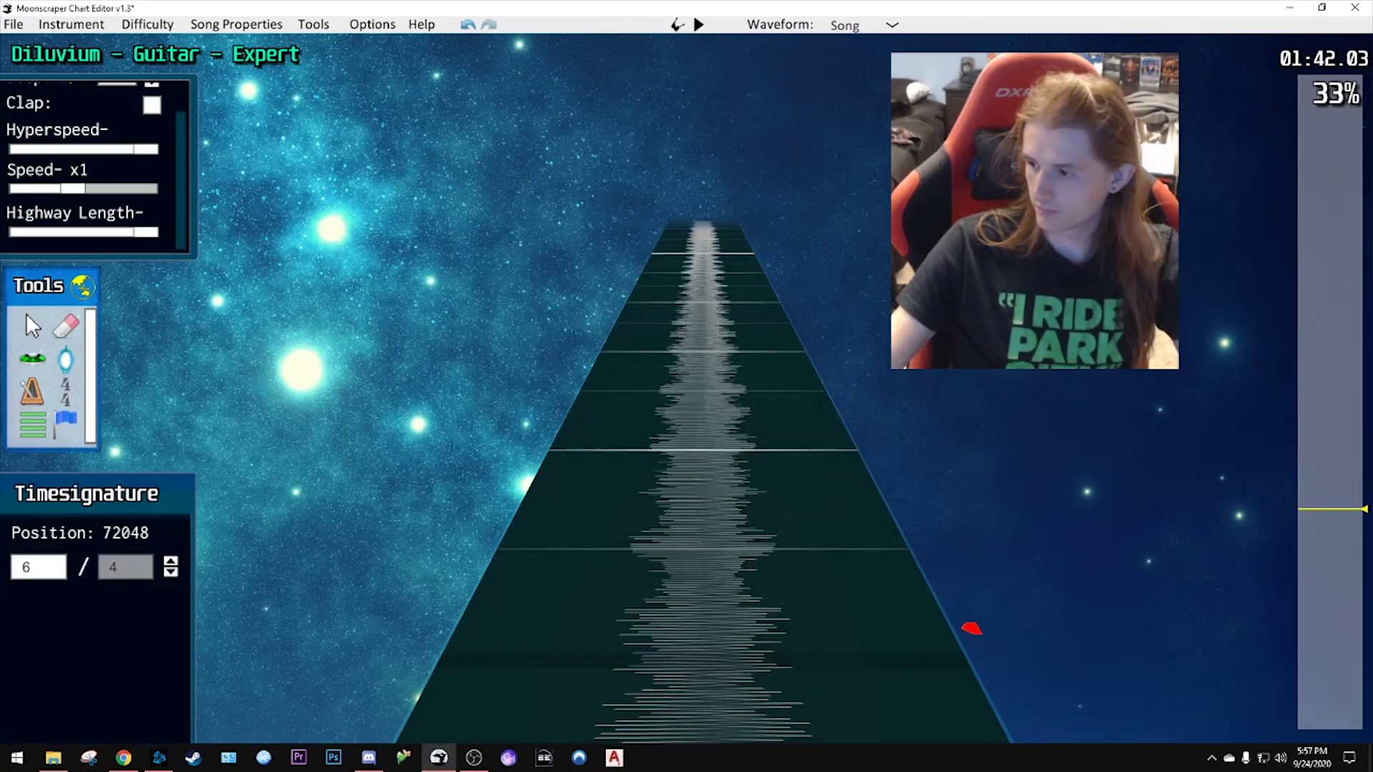
{"action": "scroll", "coordinate": [700, 501], "scroll_direction": "down", "scroll_amount": 2}
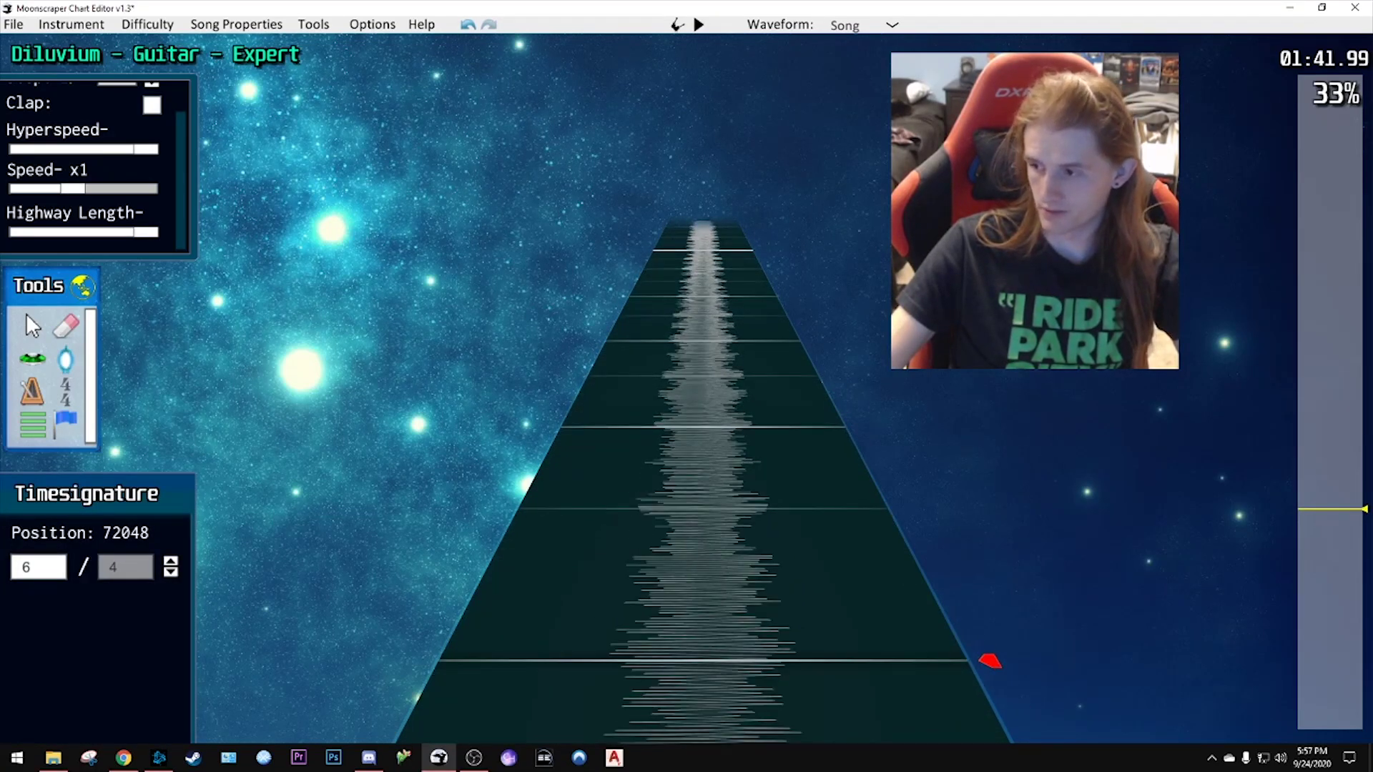
{"action": "scroll", "coordinate": [700, 500], "scroll_direction": "down", "scroll_amount": 1}
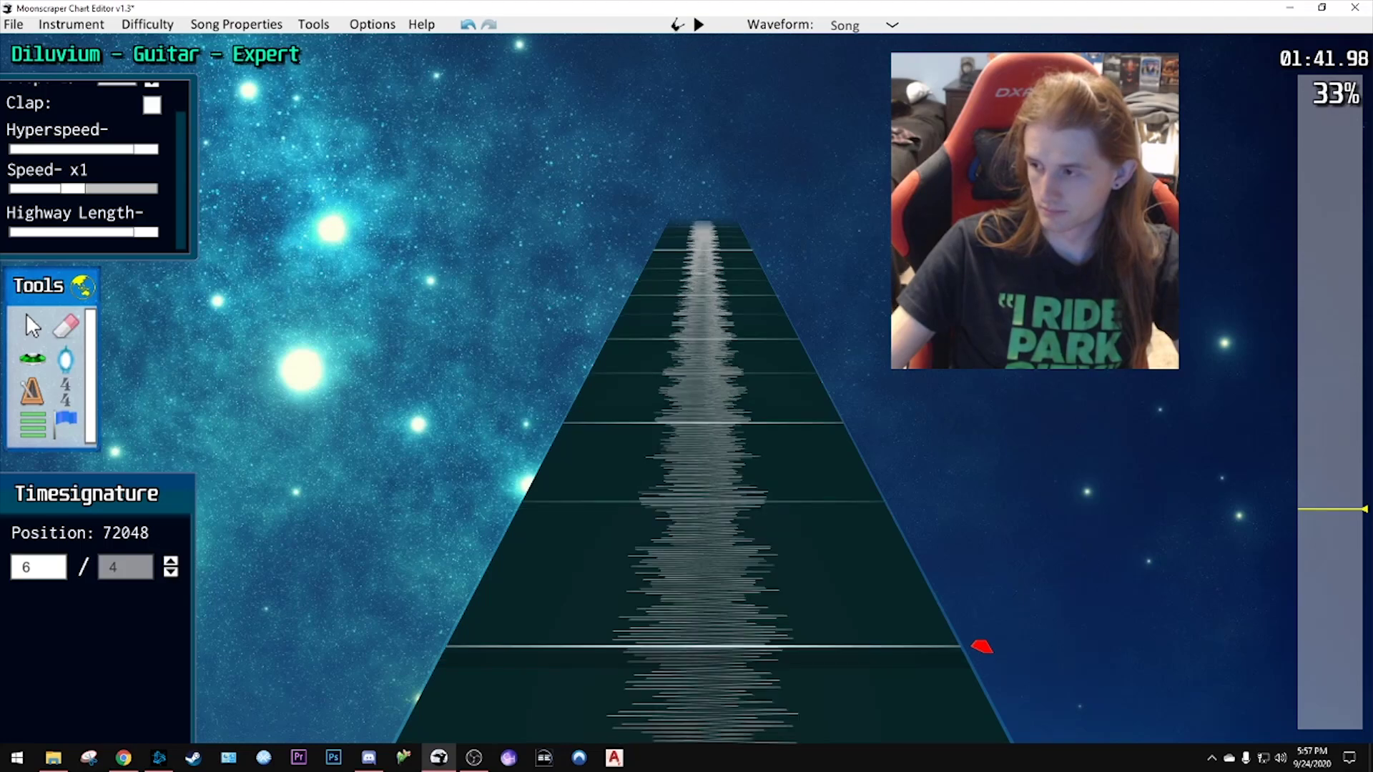
- Play on from about 1:42.0 to 1:50.5, pausing near 1:48.3, to check the 6/4 bars against the audio
{"action": "key", "text": "space"}
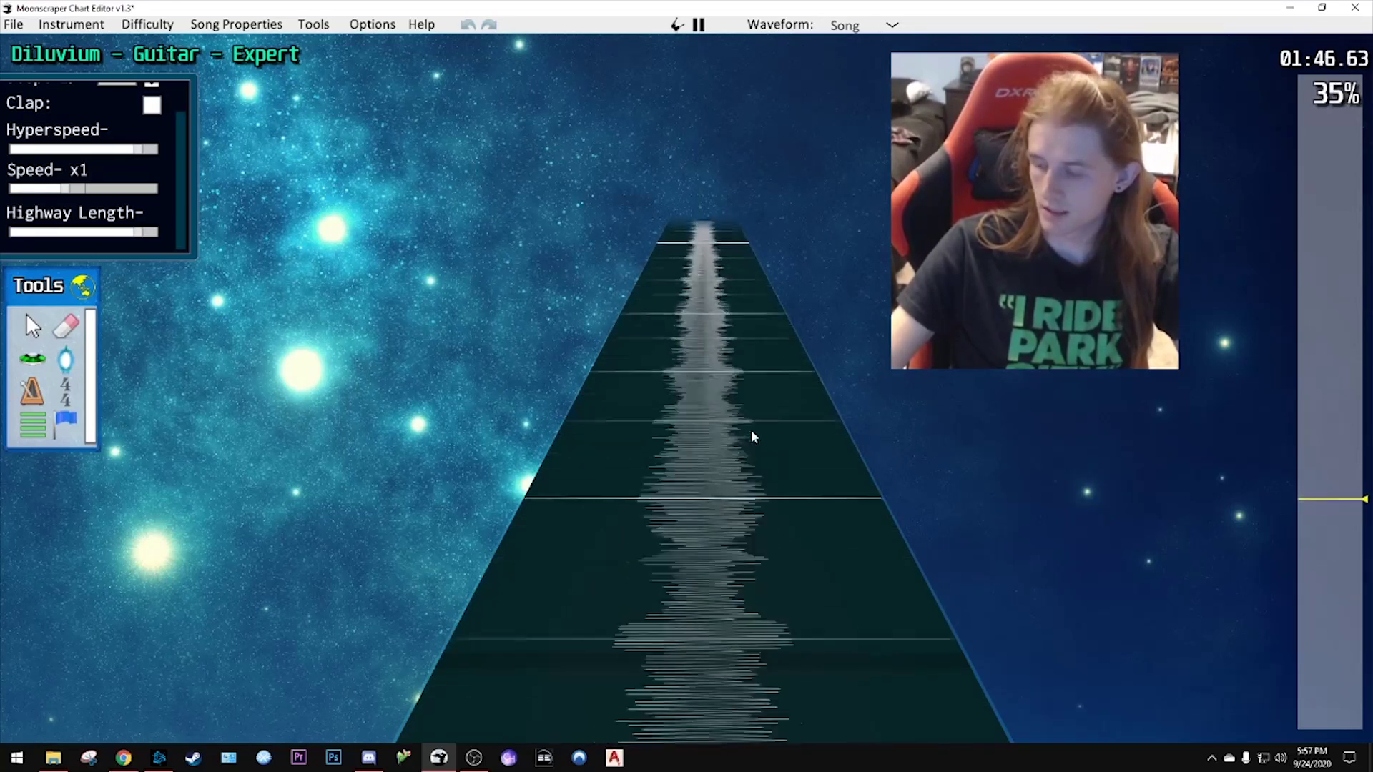
{"action": "key", "text": "space"}
{"action": "left_click", "coordinate": [751, 435]}
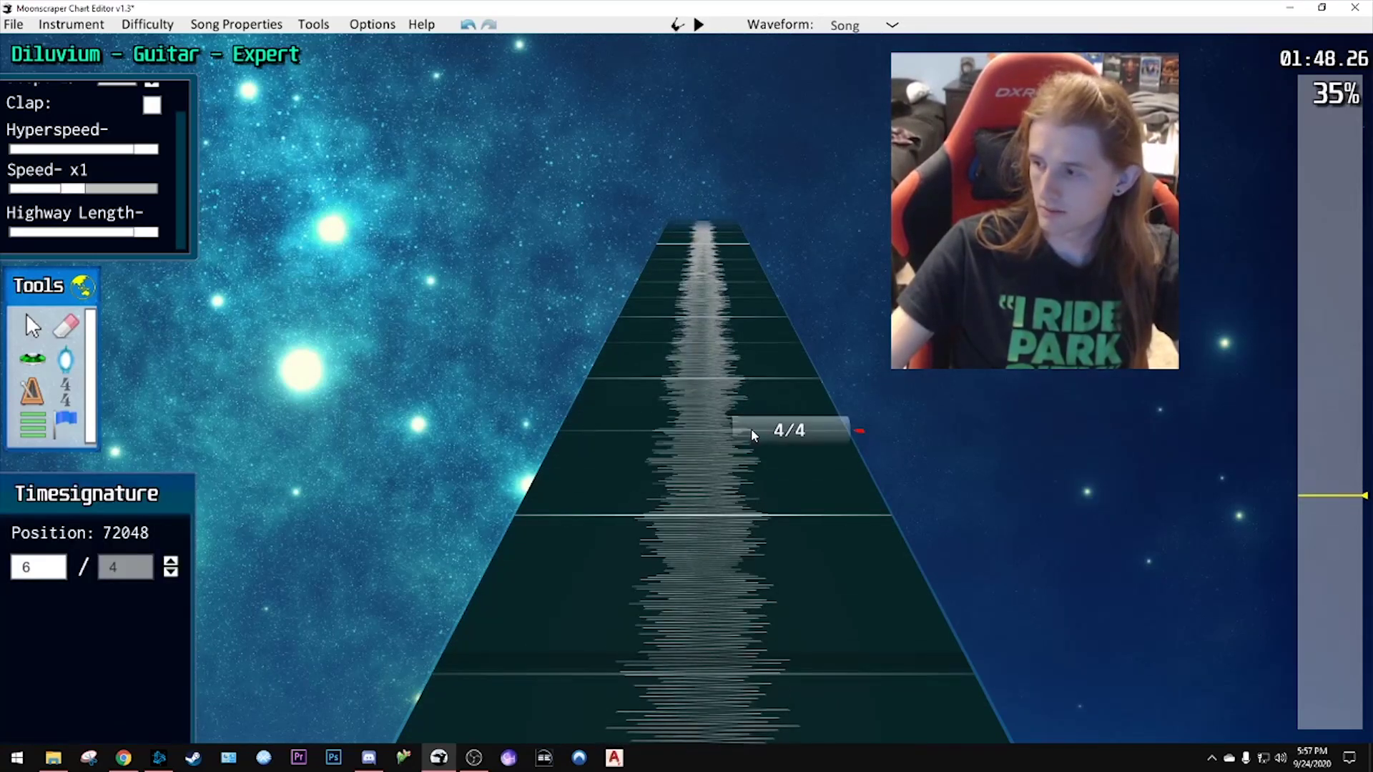
{"action": "key", "text": "space"}
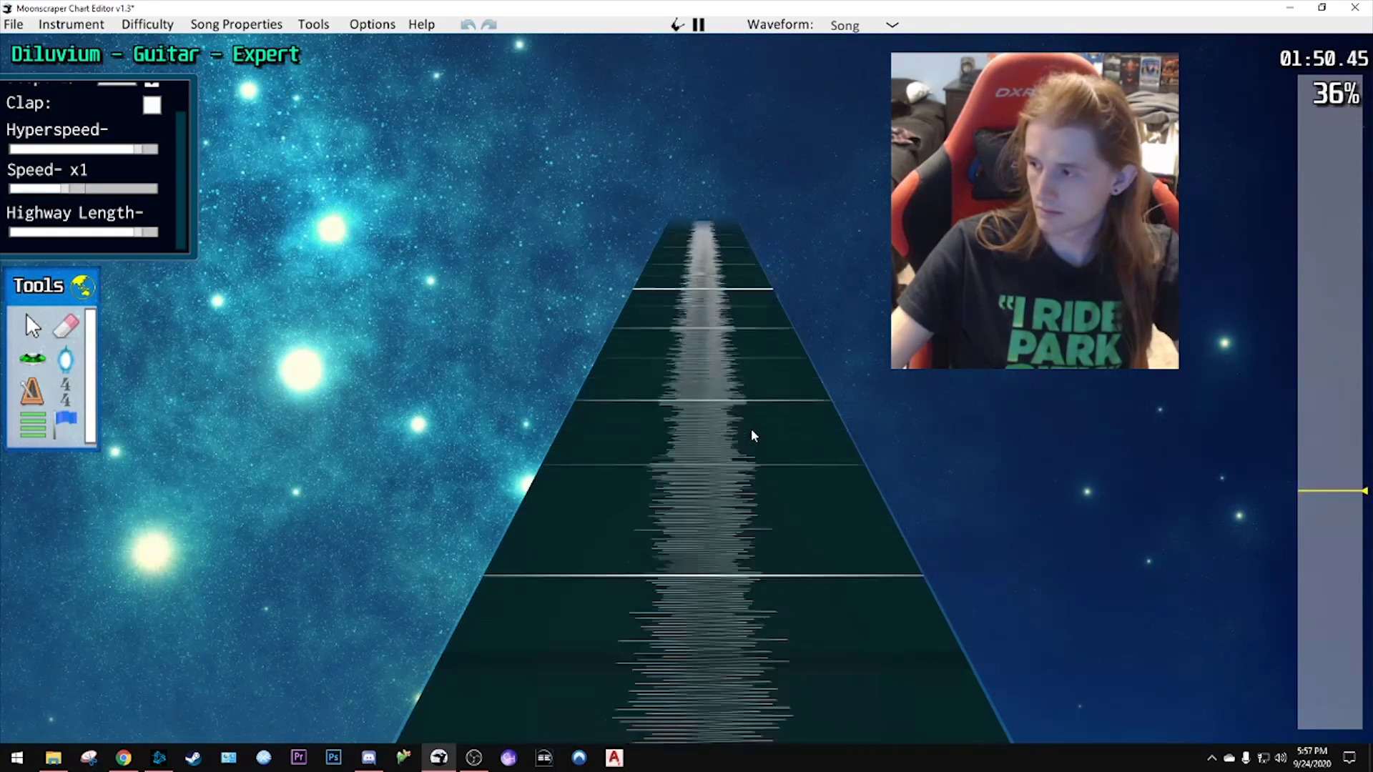
{"action": "key", "text": "space"}
{"action": "left_click", "coordinate": [752, 432]}
- Go back past the 5/4 signature near 1:36.7 and settle at about 1:39.7, just before the 6/4 signature
{"action": "scroll", "coordinate": [751, 427], "scroll_direction": "down", "scroll_amount": 5}
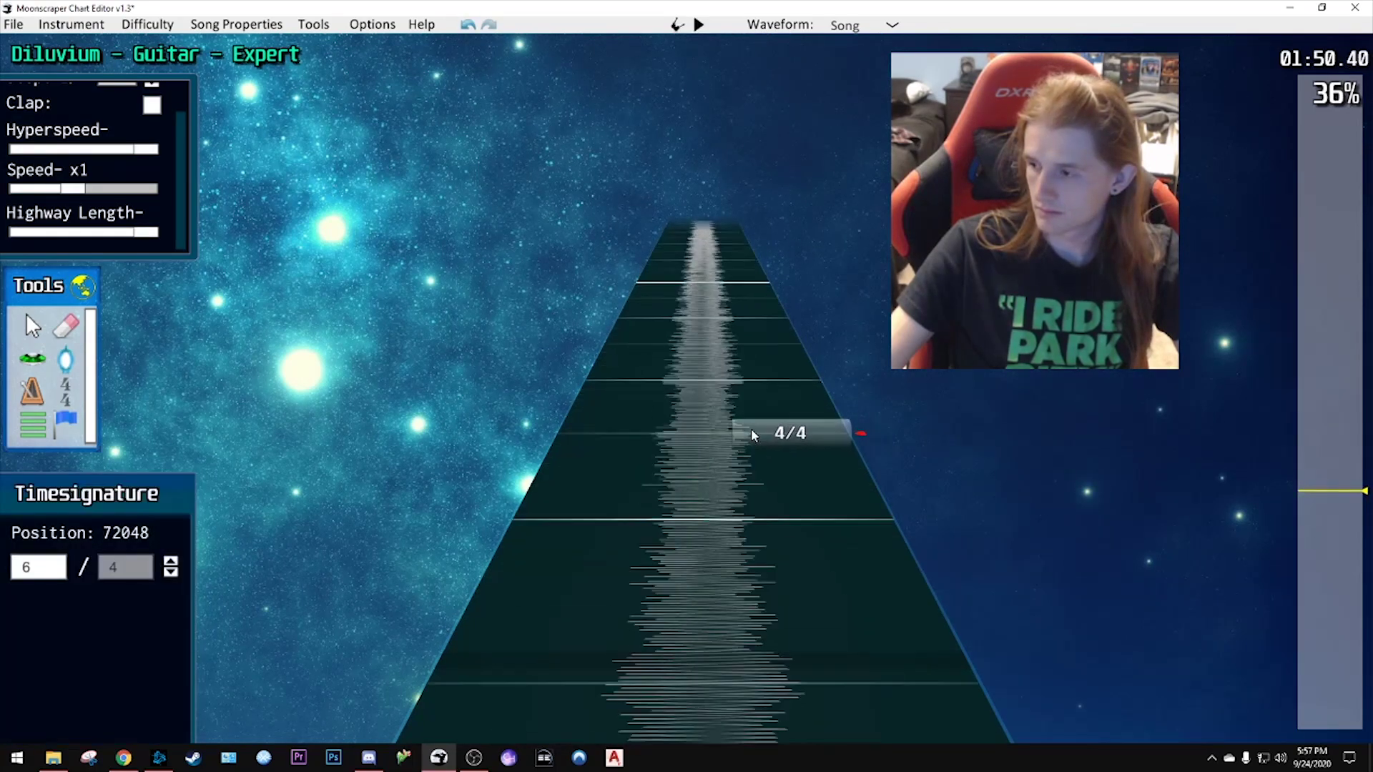
{"action": "left_click", "coordinate": [1312, 496]}
{"action": "scroll", "coordinate": [1314, 504], "scroll_direction": "down", "scroll_amount": 15}
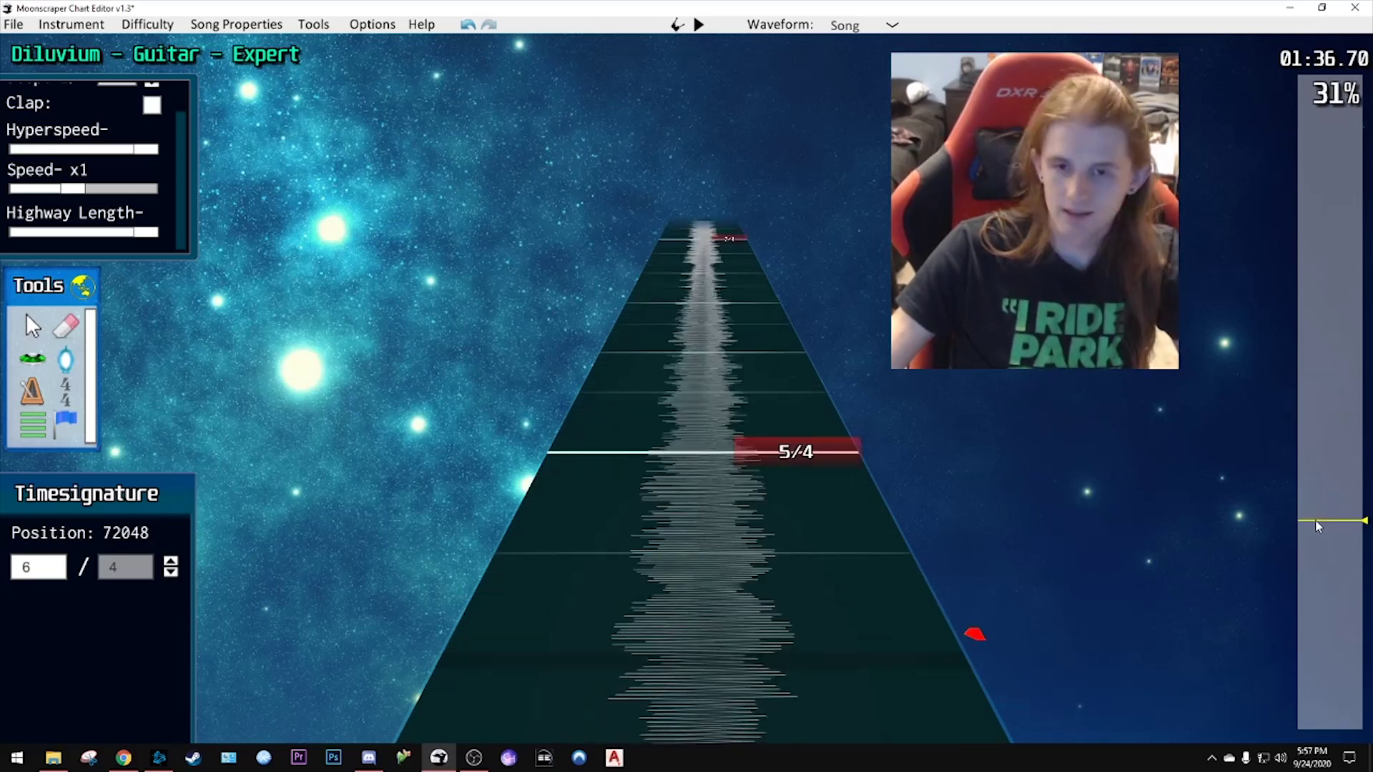
{"action": "left_click", "coordinate": [1319, 515]}
{"action": "left_click", "coordinate": [1316, 514]}
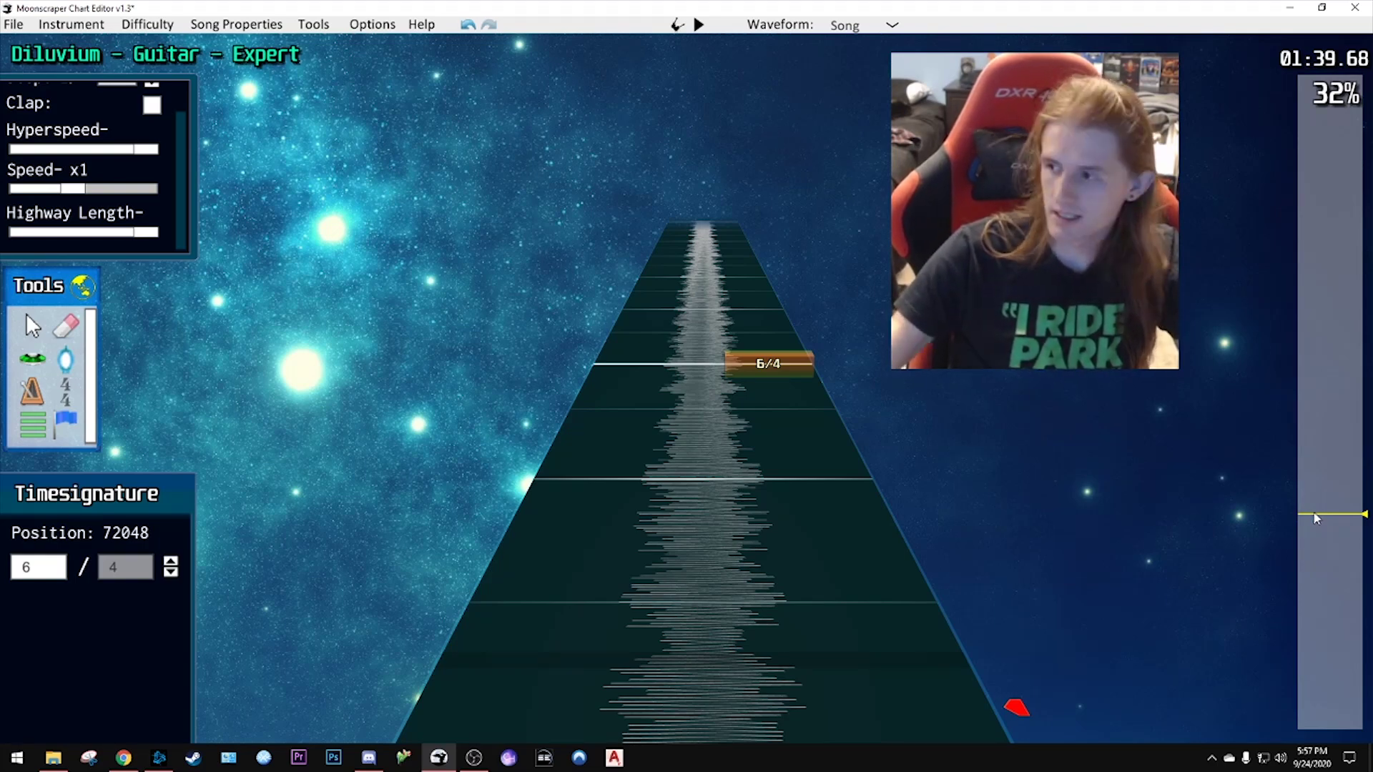
- Switch to the Songsterr tab of Diluvium in the browser and examine the time signatures and rhythms of measures 59 to 67
{"action": "key", "text": "alt+Tab"}
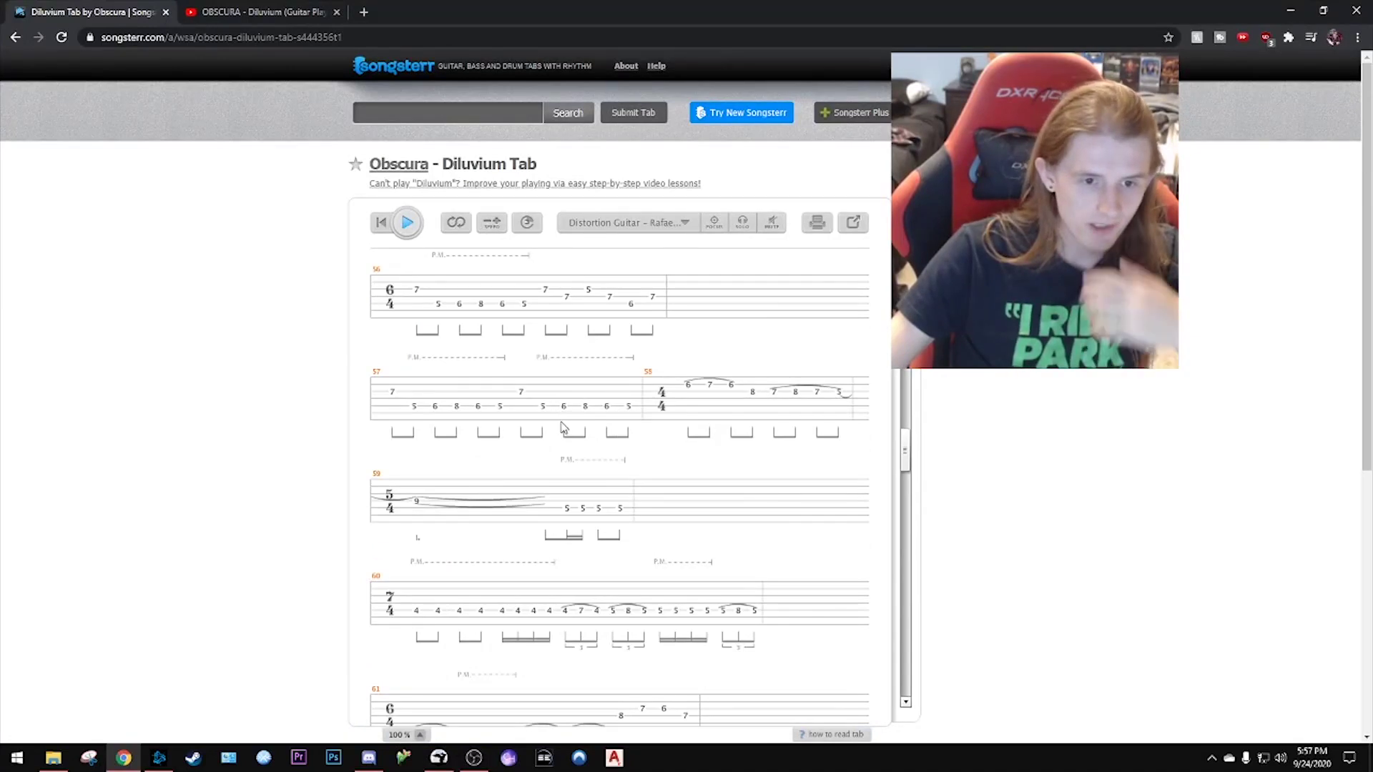
{"action": "scroll", "coordinate": [561, 428], "scroll_direction": "down", "scroll_amount": 2}
{"action": "scroll", "coordinate": [624, 364], "scroll_direction": "down", "scroll_amount": 1}
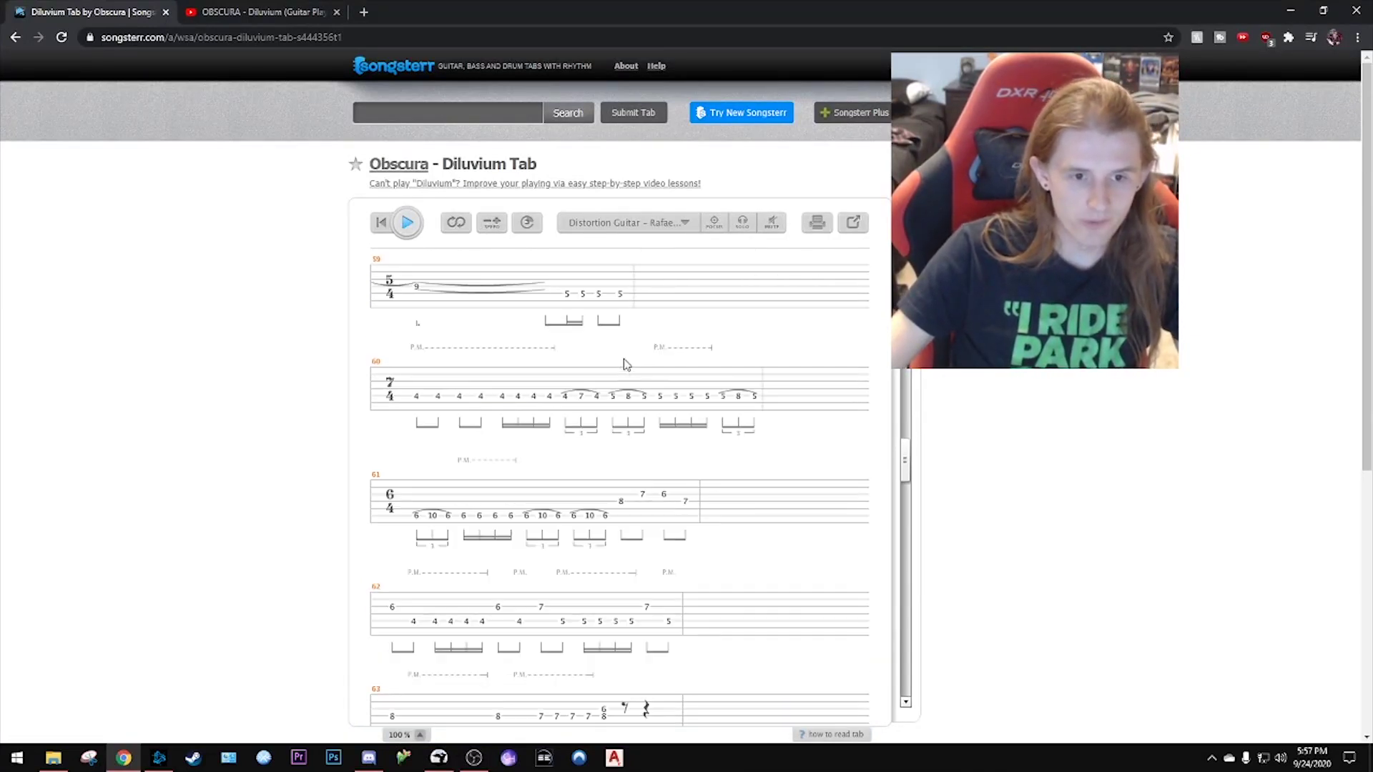
{"action": "scroll", "coordinate": [722, 410], "scroll_direction": "down", "scroll_amount": 1}
{"action": "scroll", "coordinate": [429, 437], "scroll_direction": "down", "scroll_amount": 1}
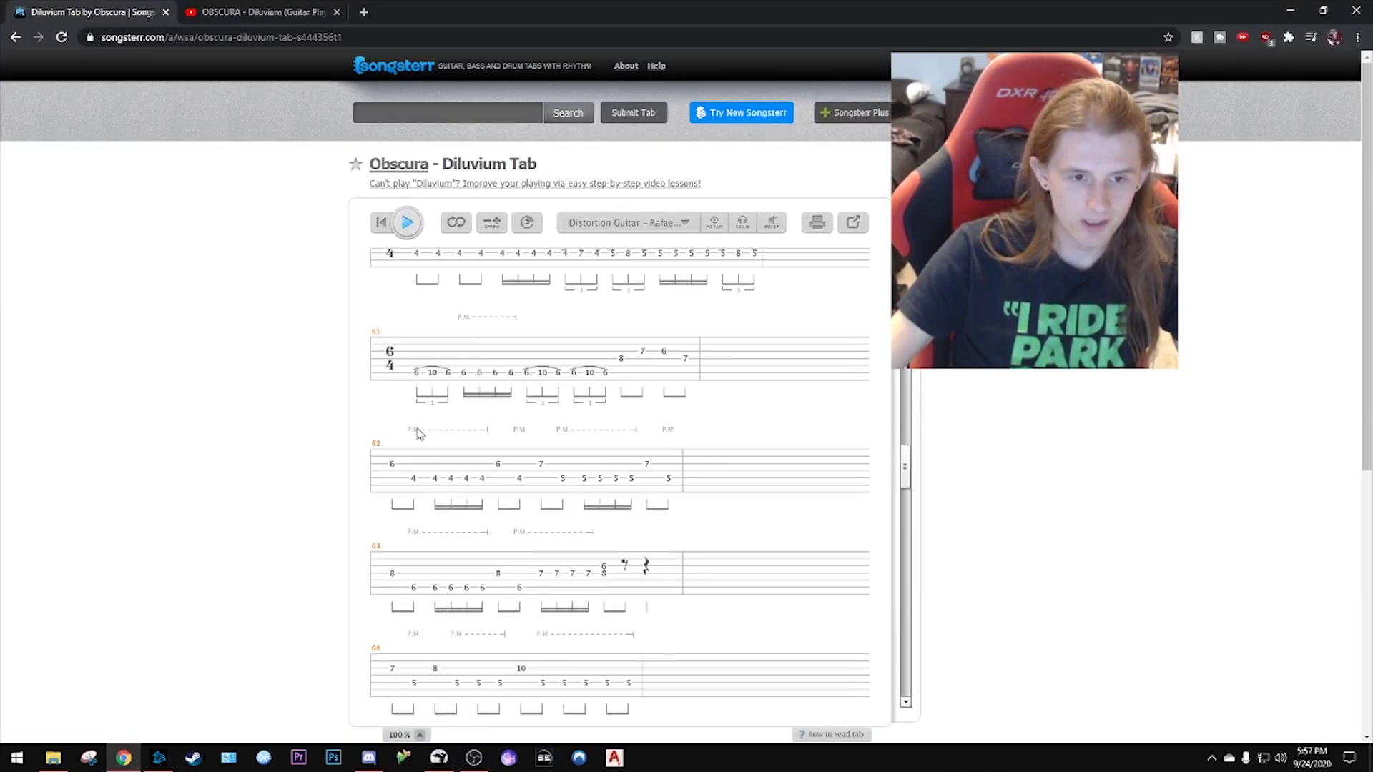
{"action": "scroll", "coordinate": [600, 377], "scroll_direction": "down", "scroll_amount": 2}
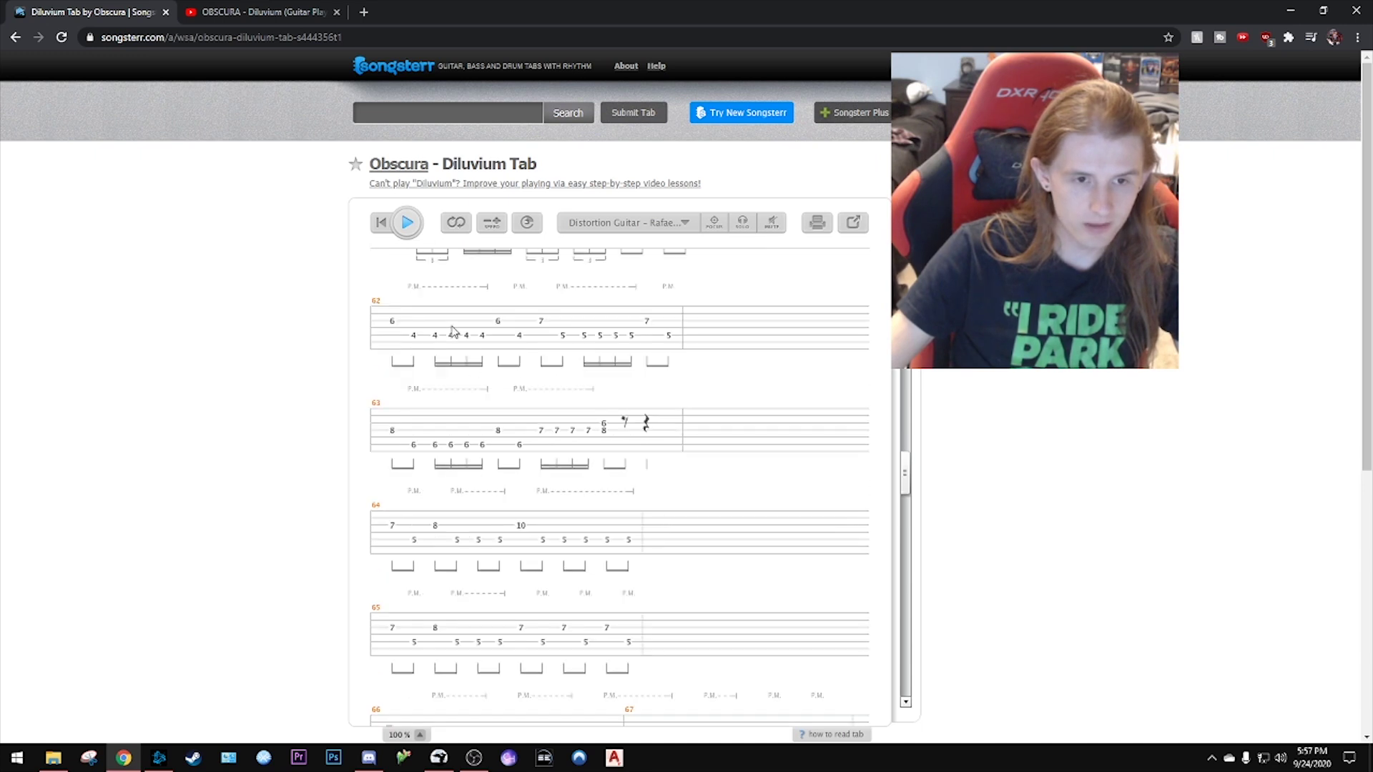
{"action": "scroll", "coordinate": [466, 625], "scroll_direction": "down", "scroll_amount": 1}
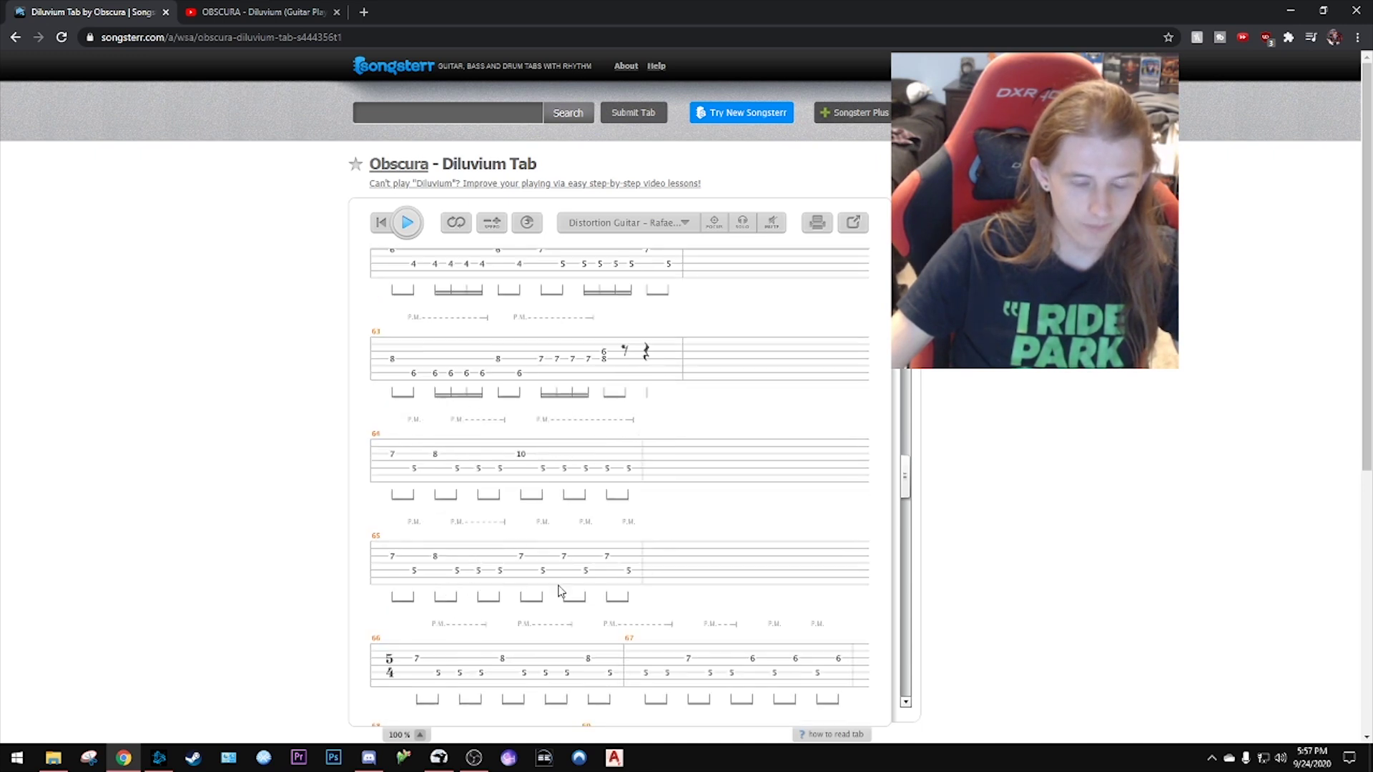
{"action": "scroll", "coordinate": [542, 580], "scroll_direction": "up", "scroll_amount": 3}
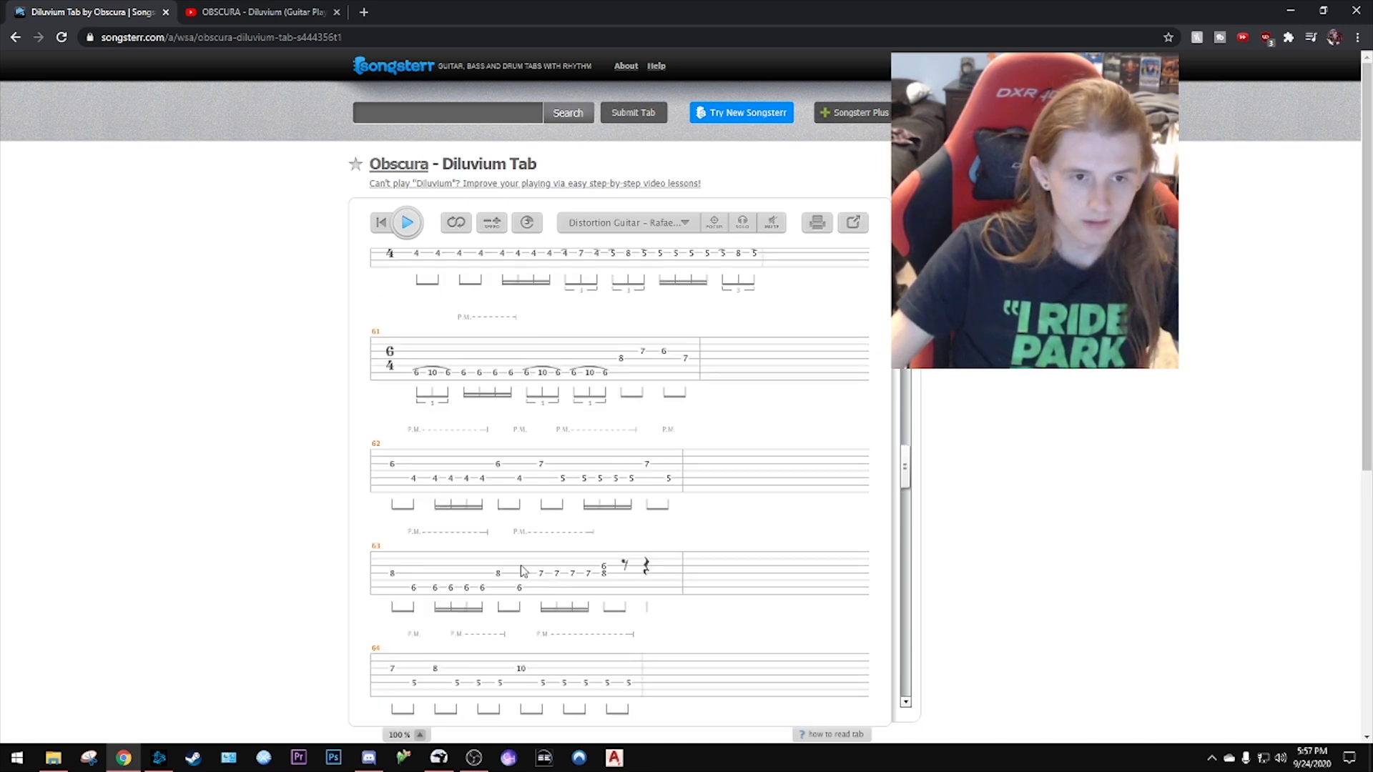
{"action": "scroll", "coordinate": [576, 378], "scroll_direction": "down", "scroll_amount": 3}
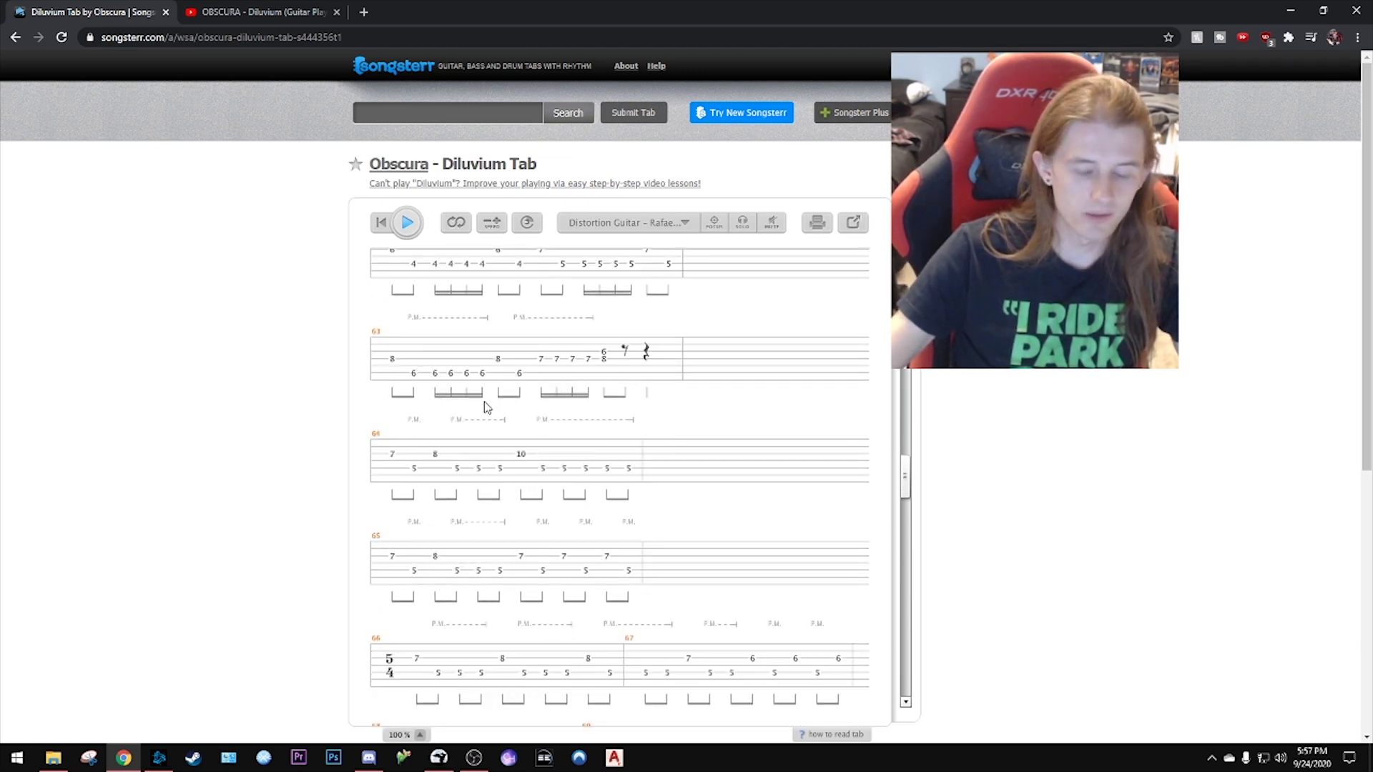
{"action": "scroll", "coordinate": [486, 407], "scroll_direction": "up", "scroll_amount": 4}
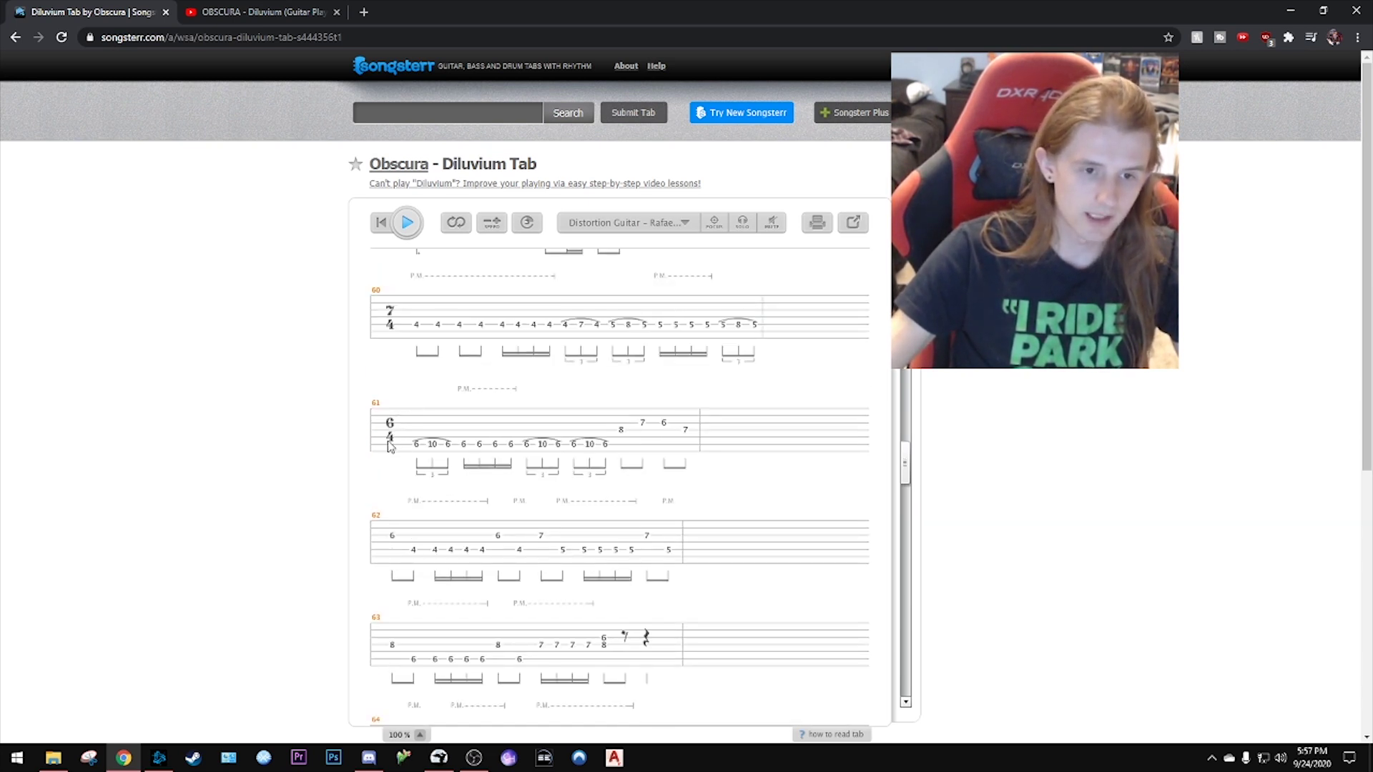
{"action": "scroll", "coordinate": [514, 447], "scroll_direction": "down", "scroll_amount": 2}
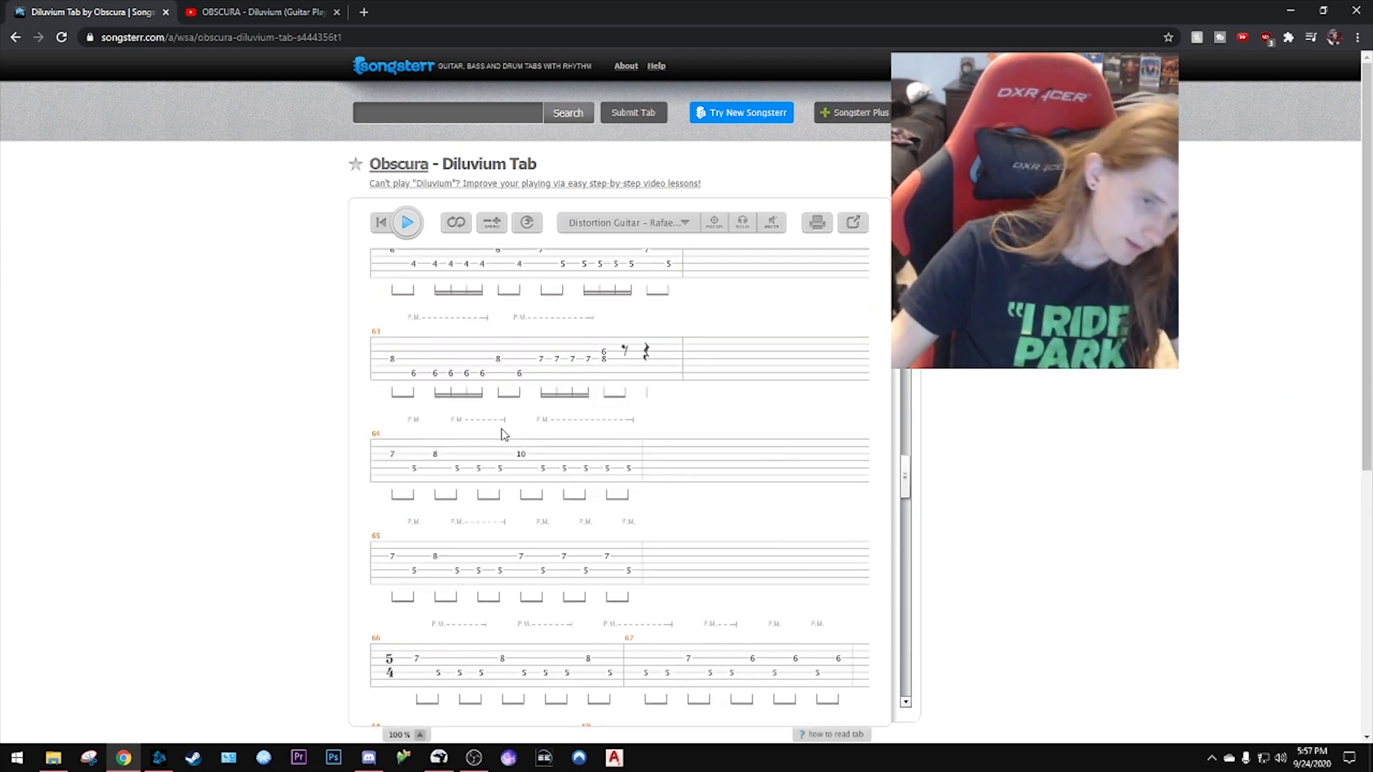
{"action": "scroll", "coordinate": [513, 429], "scroll_direction": "down", "scroll_amount": 1}
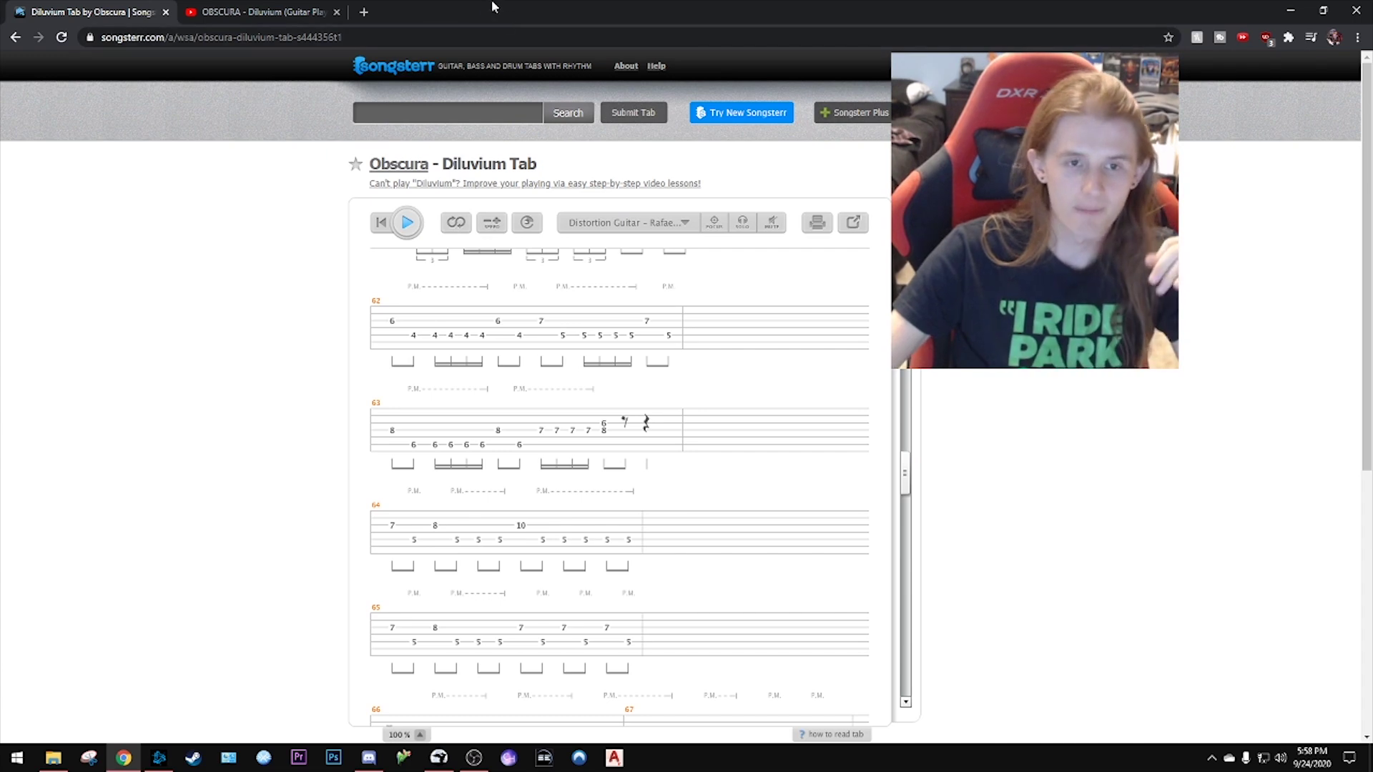
- Switch back to Moonscraper and move to about 1:39.95, at the 6/4 signature at position 72048
{"action": "key", "text": "alt+Tab"}
{"action": "scroll", "coordinate": [751, 443], "scroll_direction": "down", "scroll_amount": 1}
{"action": "scroll", "coordinate": [725, 418], "scroll_direction": "up", "scroll_amount": 5}
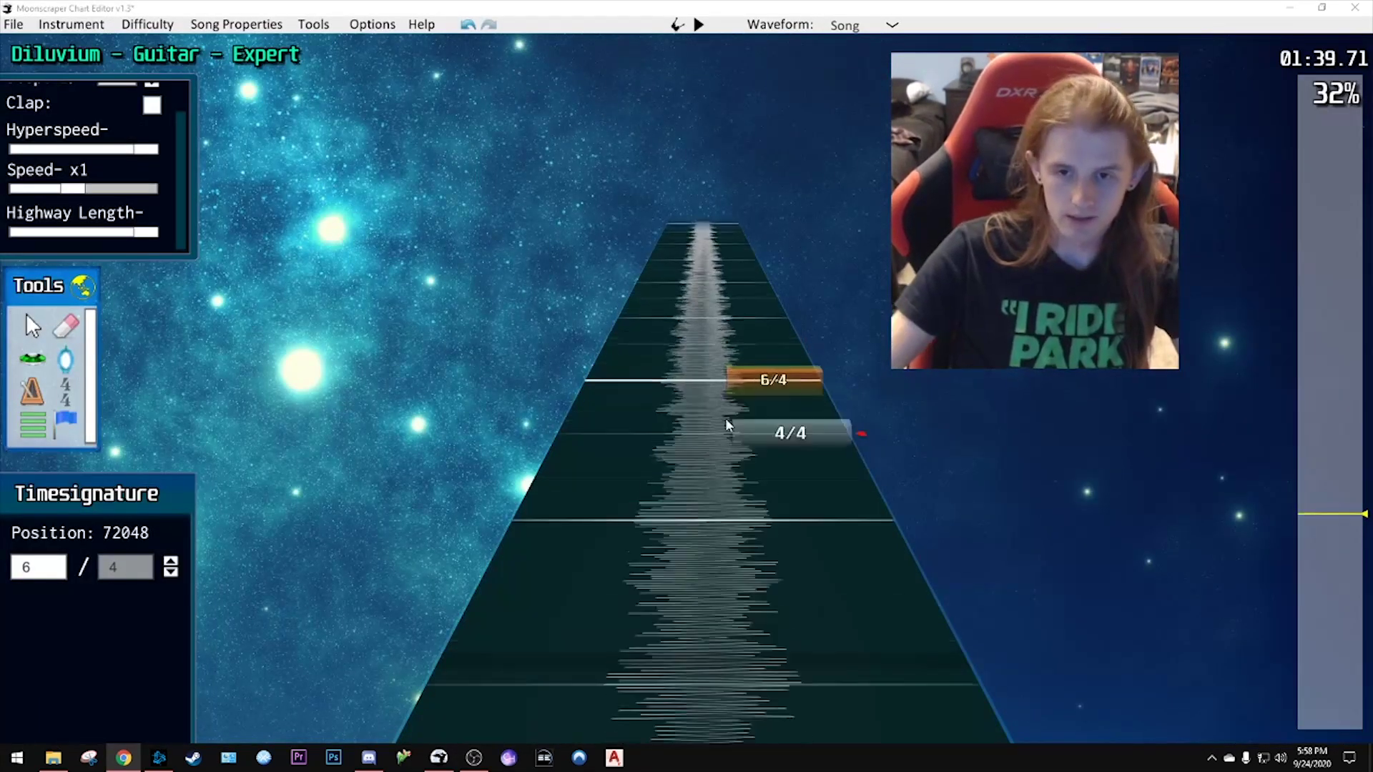
{"action": "scroll", "coordinate": [766, 501], "scroll_direction": "up", "scroll_amount": 2}
{"action": "scroll", "coordinate": [744, 527], "scroll_direction": "down", "scroll_amount": 3}
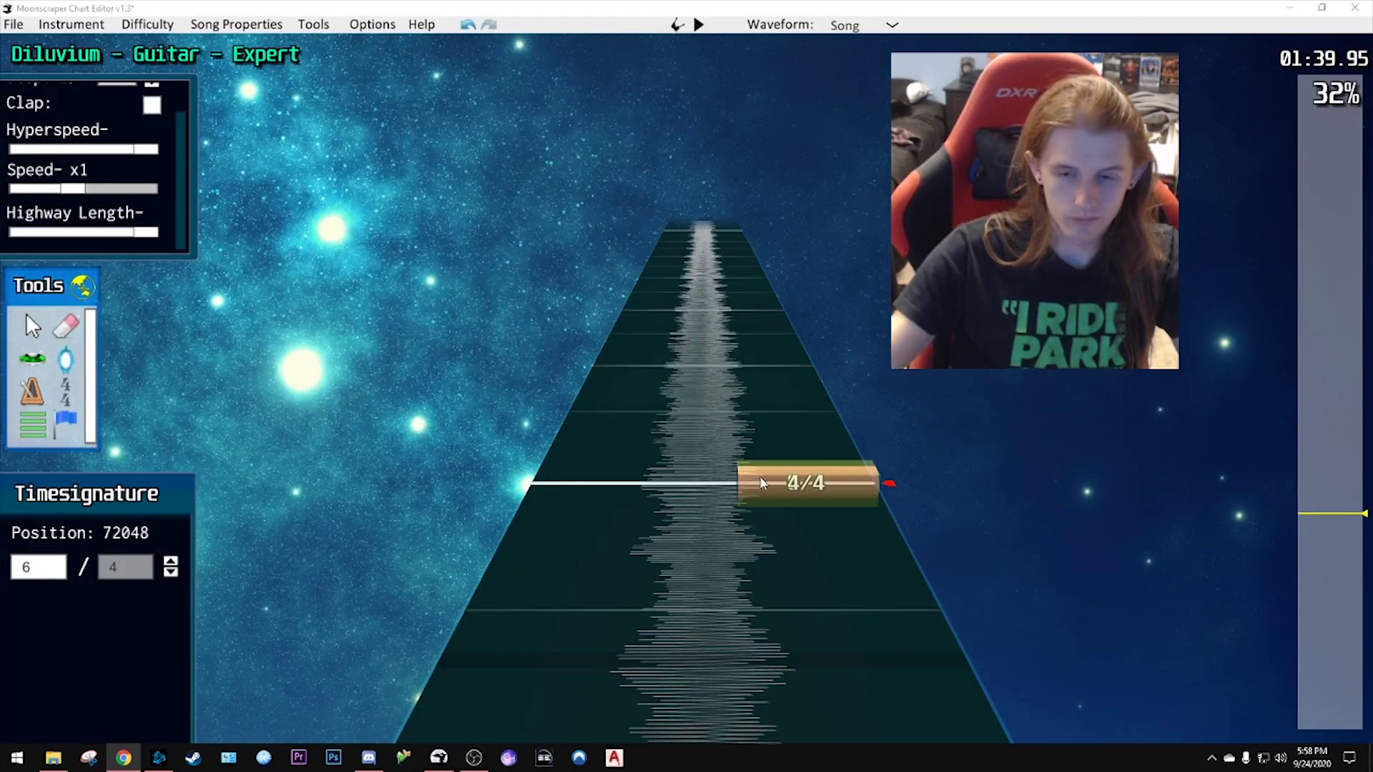
- Play on from 1:39.95 to about 1:47.9 and place a 5/4 time signature at position 77808
{"action": "key", "text": "space"}
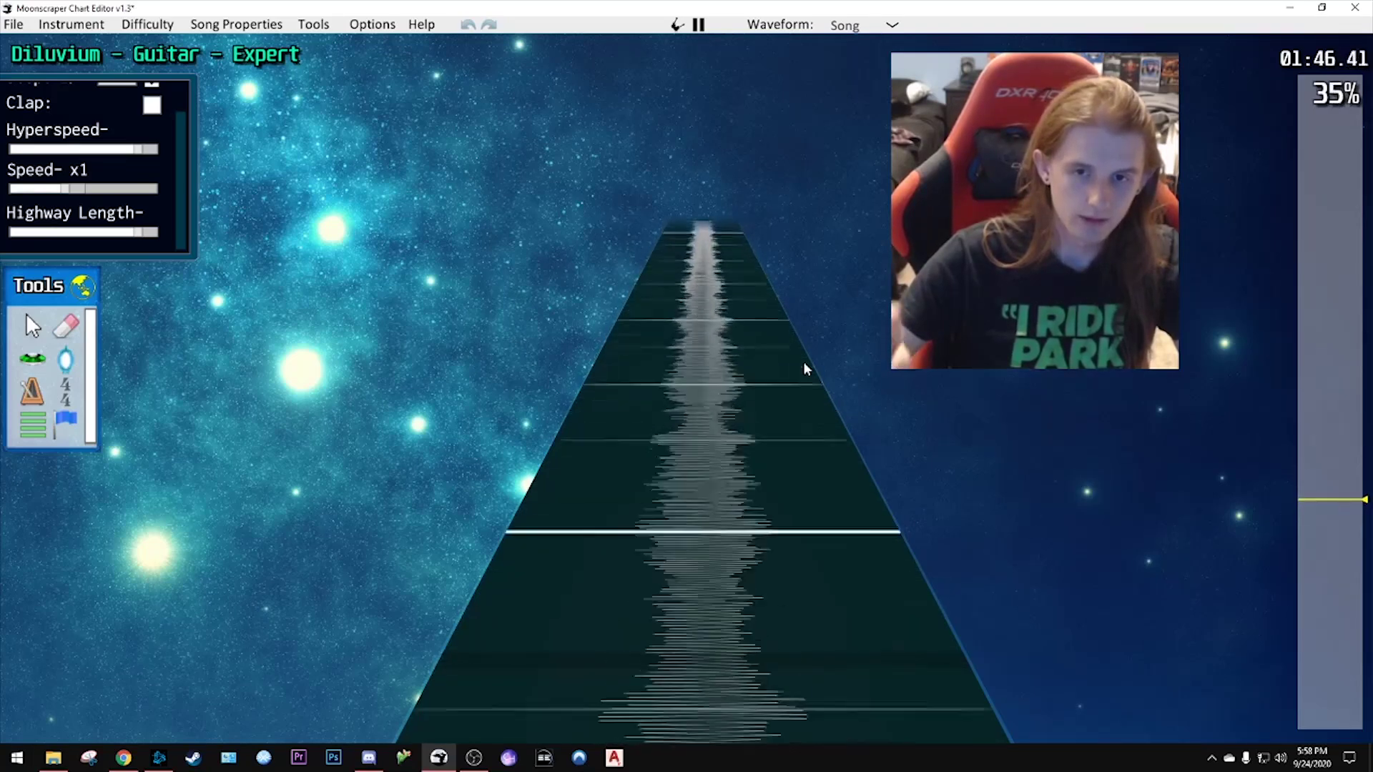
{"action": "key", "text": "space"}
{"action": "key", "text": "6"}
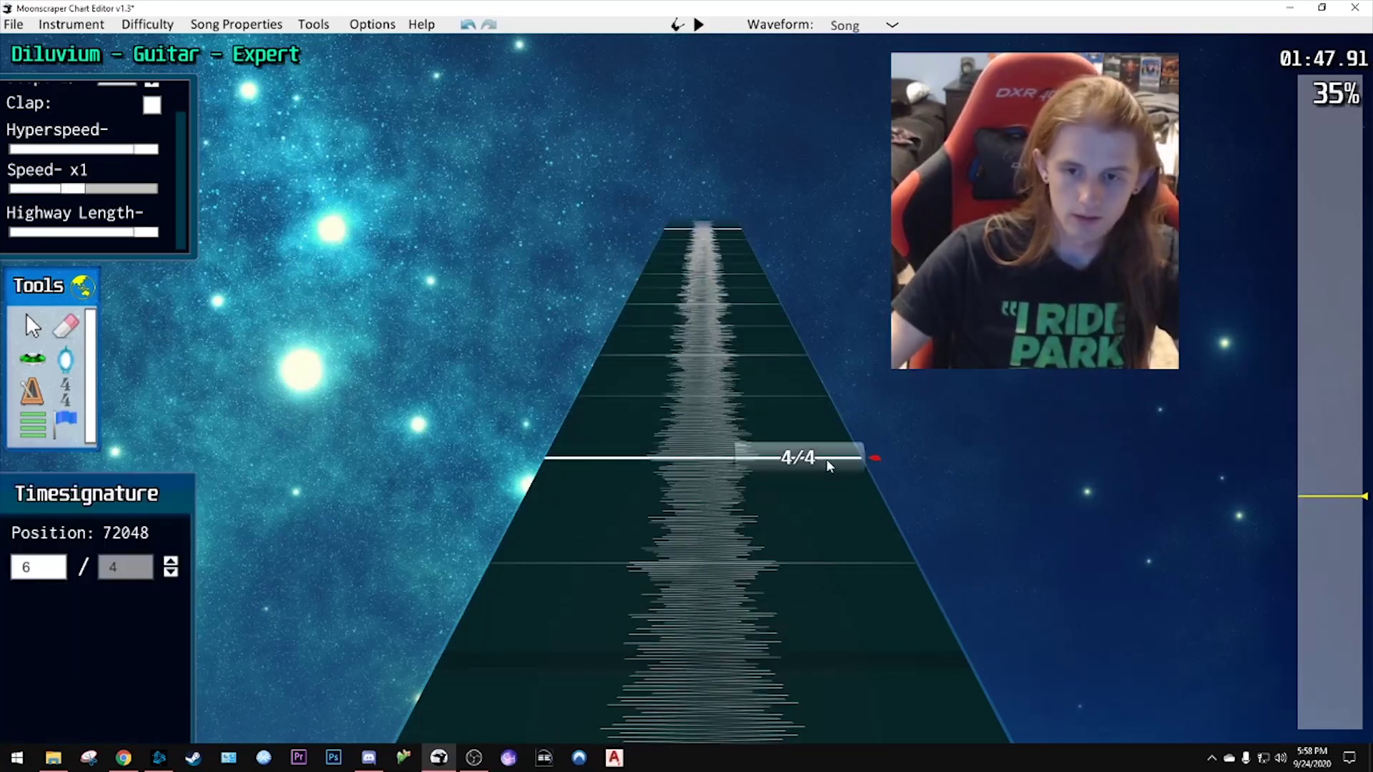
{"action": "left_click", "coordinate": [826, 459]}
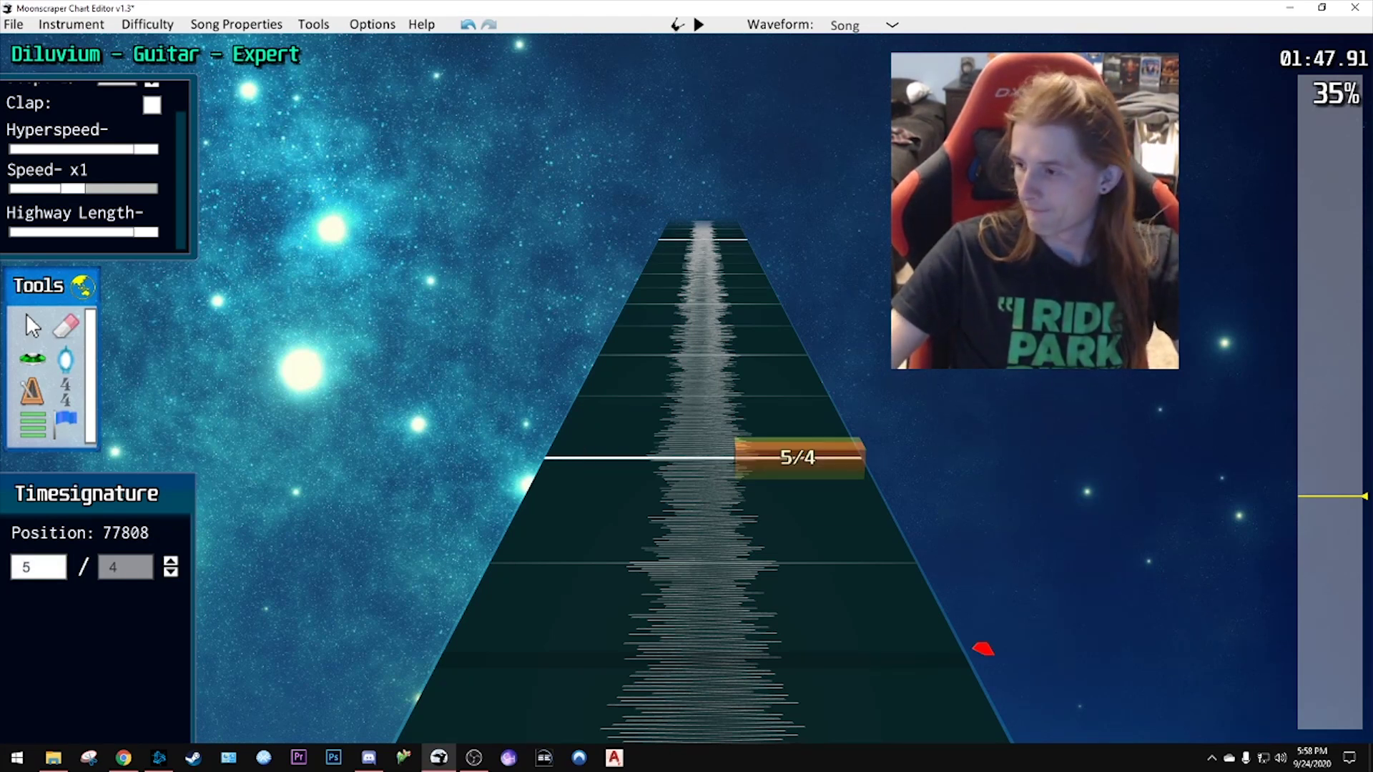
{"action": "scroll", "coordinate": [704, 501], "scroll_direction": "down", "scroll_amount": 1}
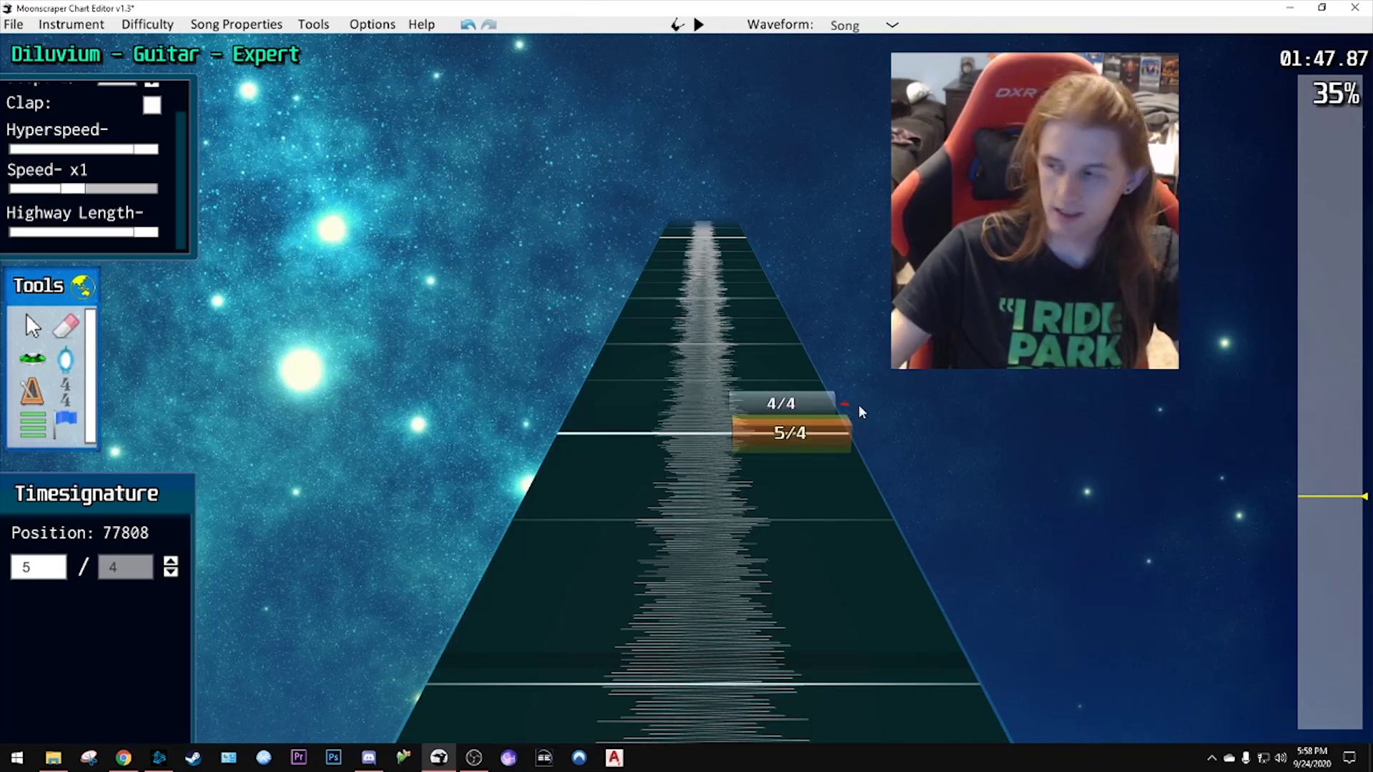
- Play on past 1:49.5 and place a 4/4 time signature at position 79728
{"action": "key", "text": "space"}
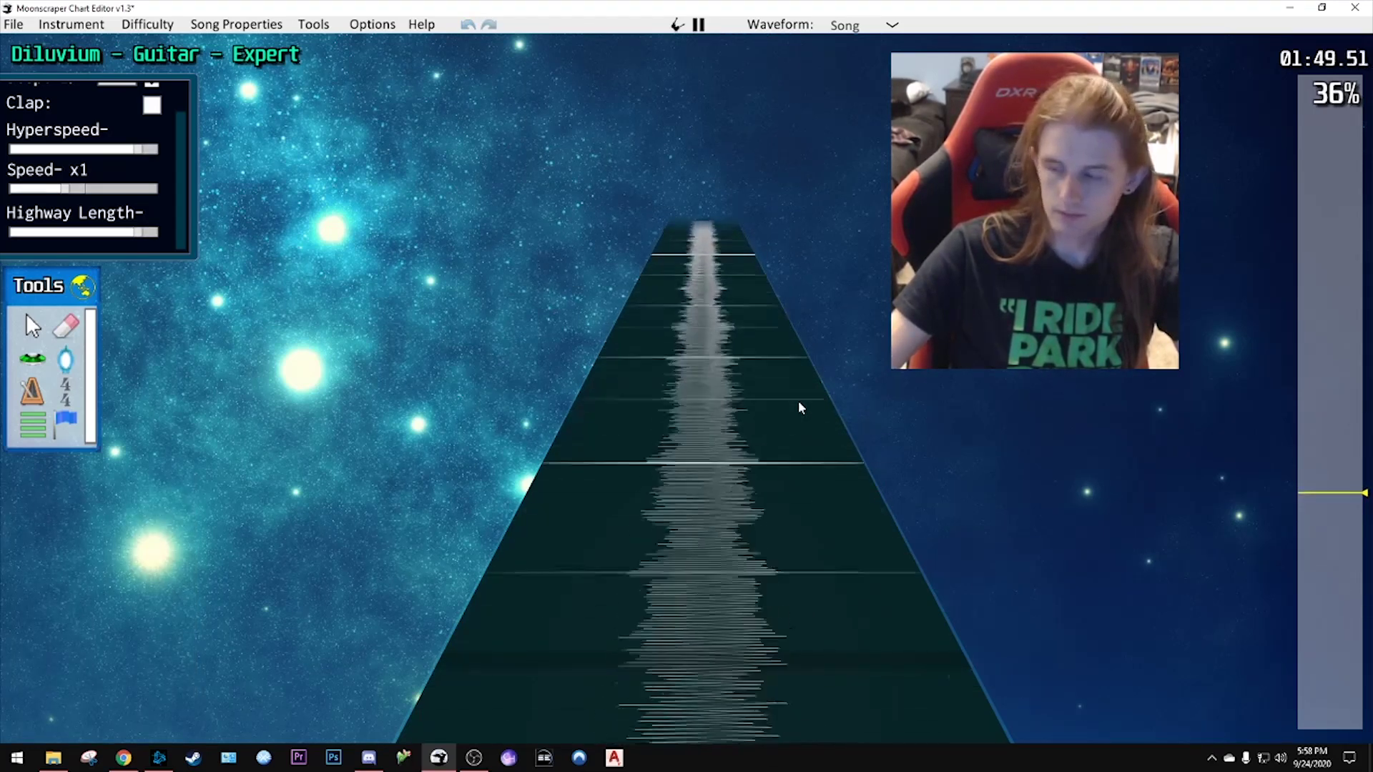
{"action": "key", "text": "space"}
{"action": "left_click", "coordinate": [803, 524]}
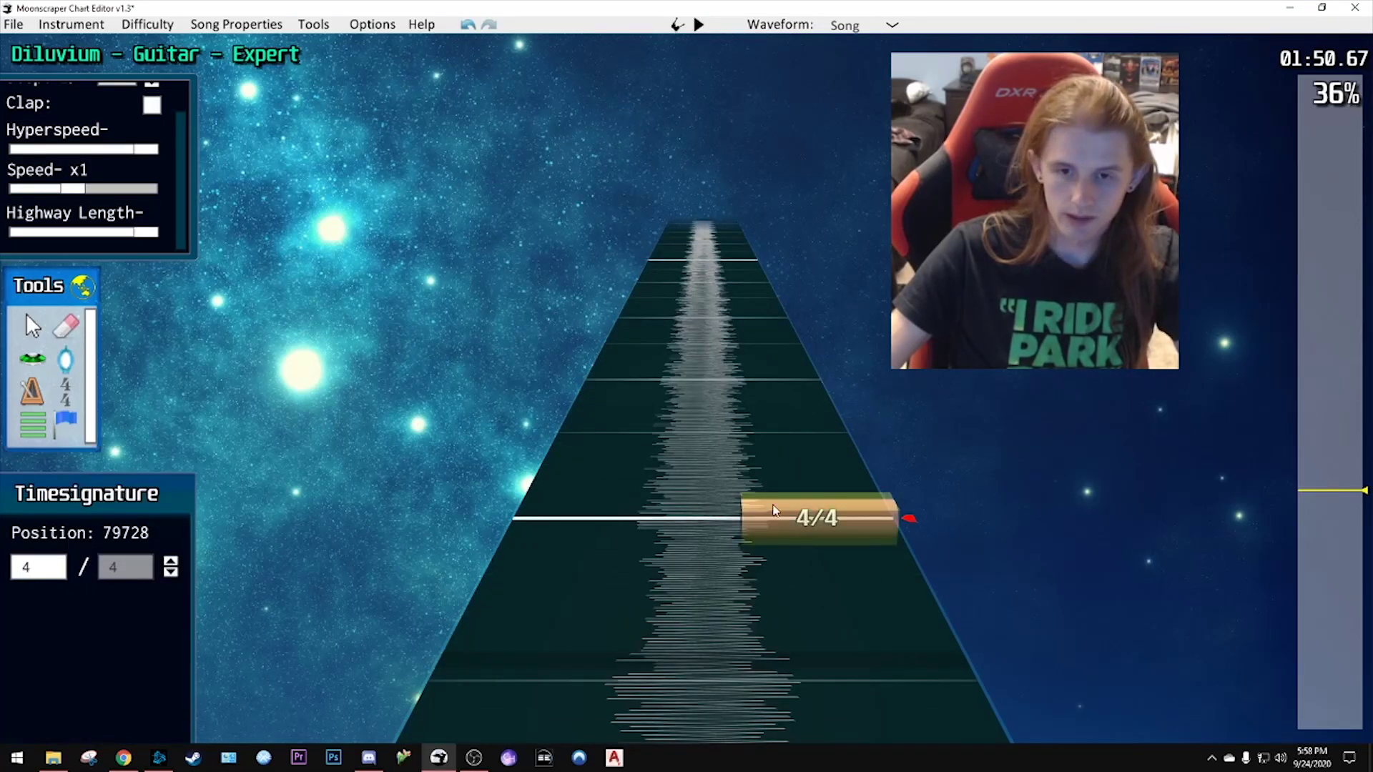
- Play on to about 1:55 and place a time signature at position 82800, setting it to 3/4
{"action": "key", "text": "space"}
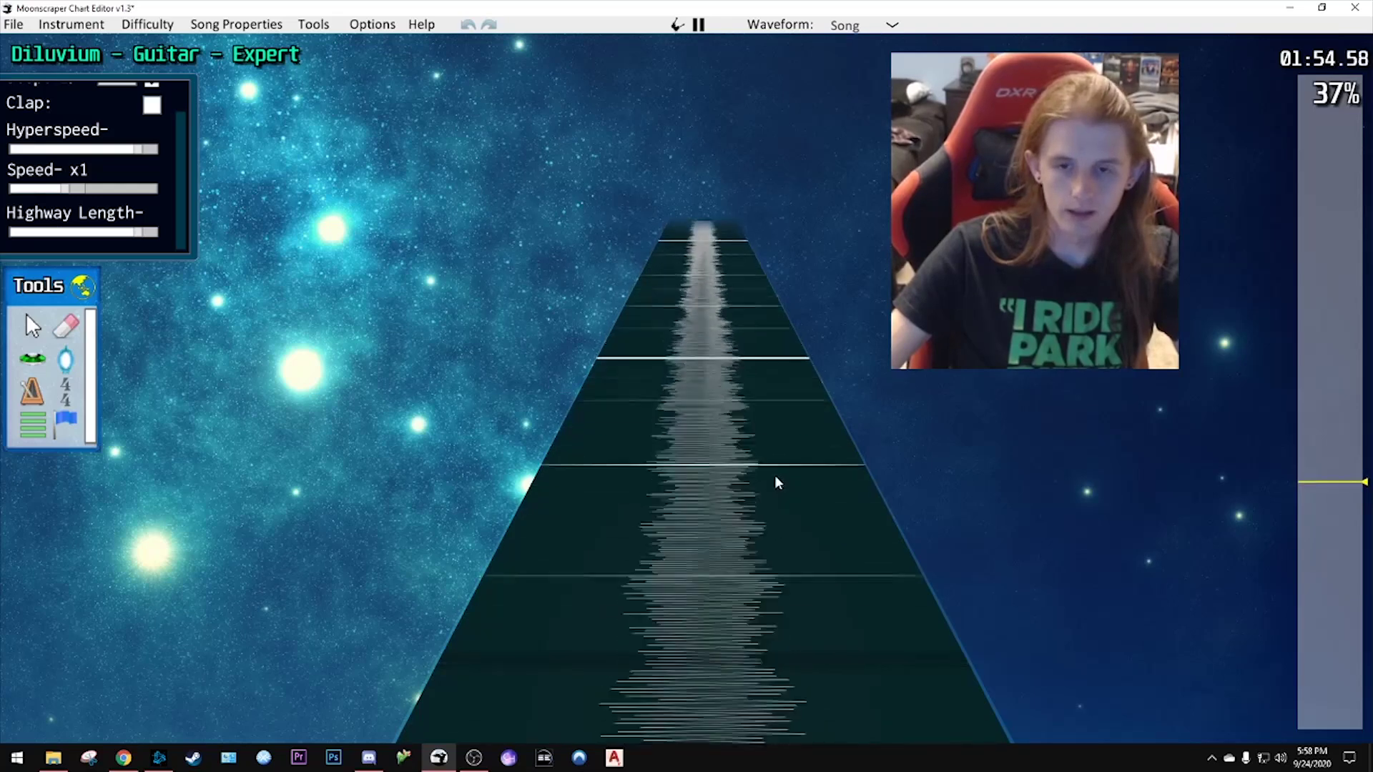
{"action": "key", "text": "space"}
{"action": "scroll", "coordinate": [776, 471], "scroll_direction": "down", "scroll_amount": 4}
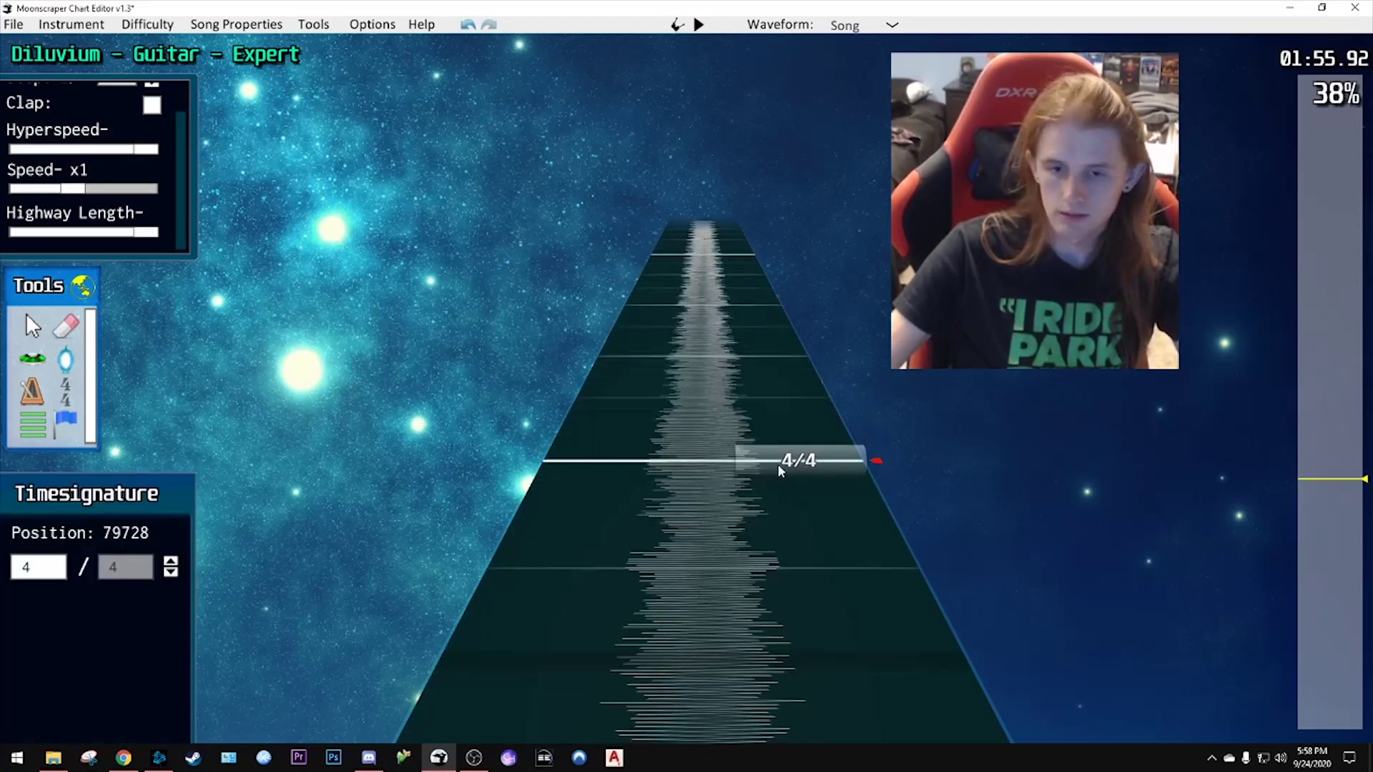
{"action": "left_click_drag", "start_coordinate": [797, 456], "coordinate": [826, 653]}
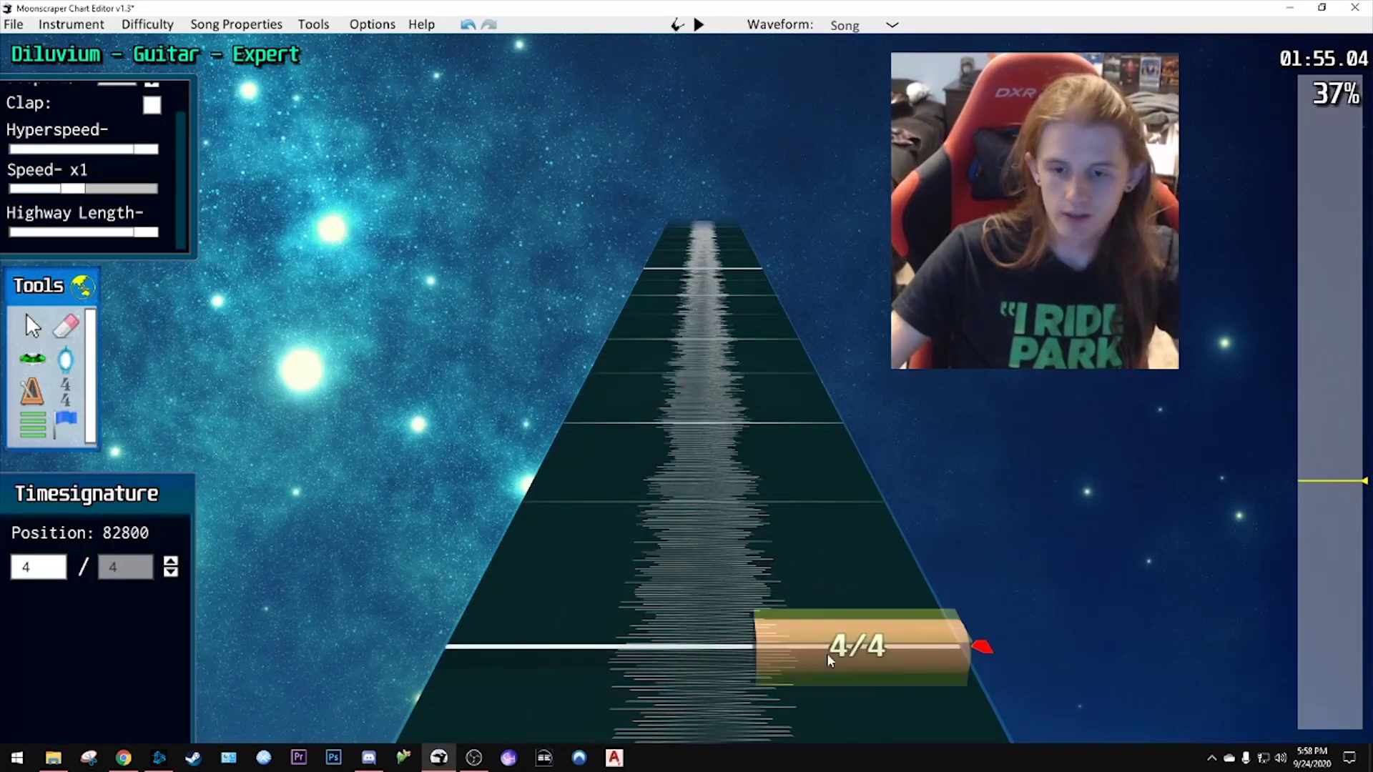
{"action": "left_click", "coordinate": [35, 567]}
{"action": "type", "text": "3"}
- Play the bars after position 82800 against the audio and undo the signature's change to 3/4
{"action": "key", "text": "space"}
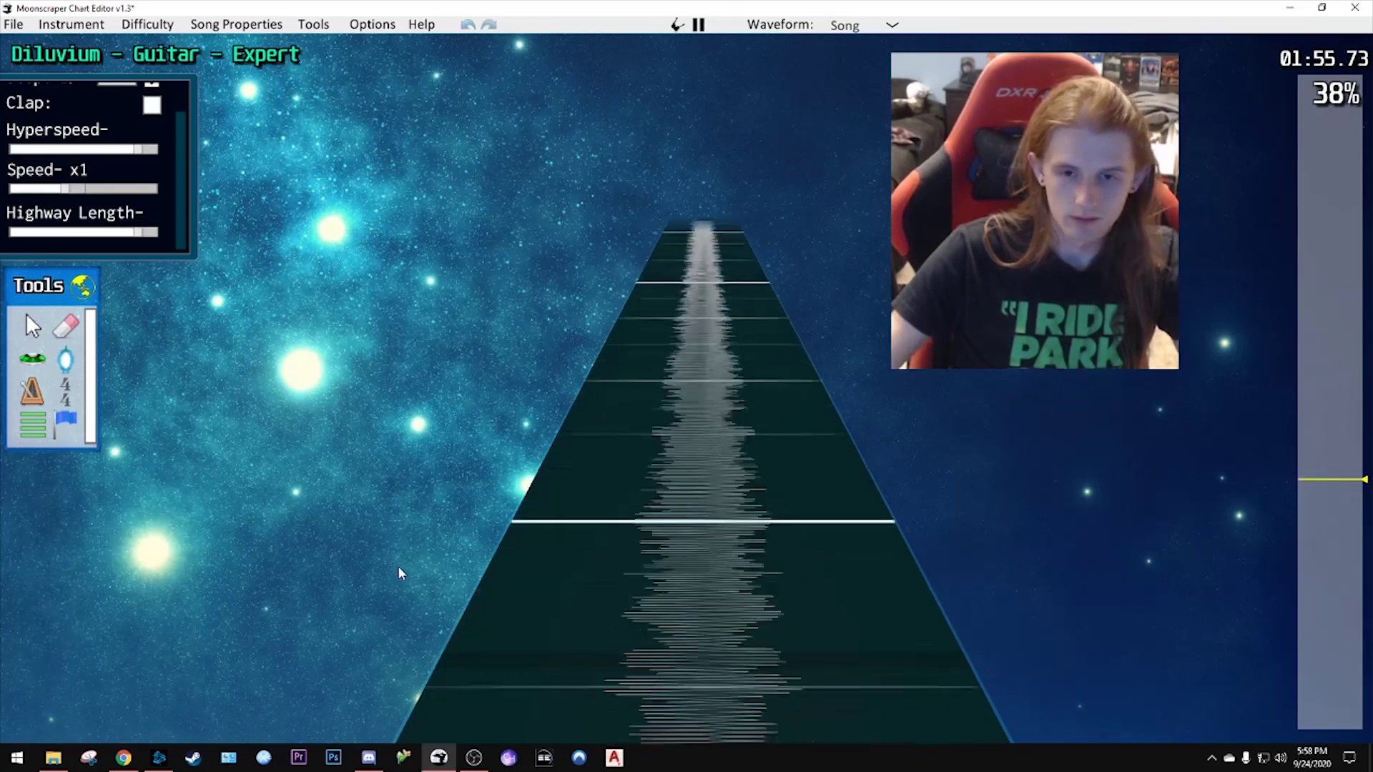
{"action": "key", "text": "space"}
{"action": "scroll", "coordinate": [783, 436], "scroll_direction": "down", "scroll_amount": 3}
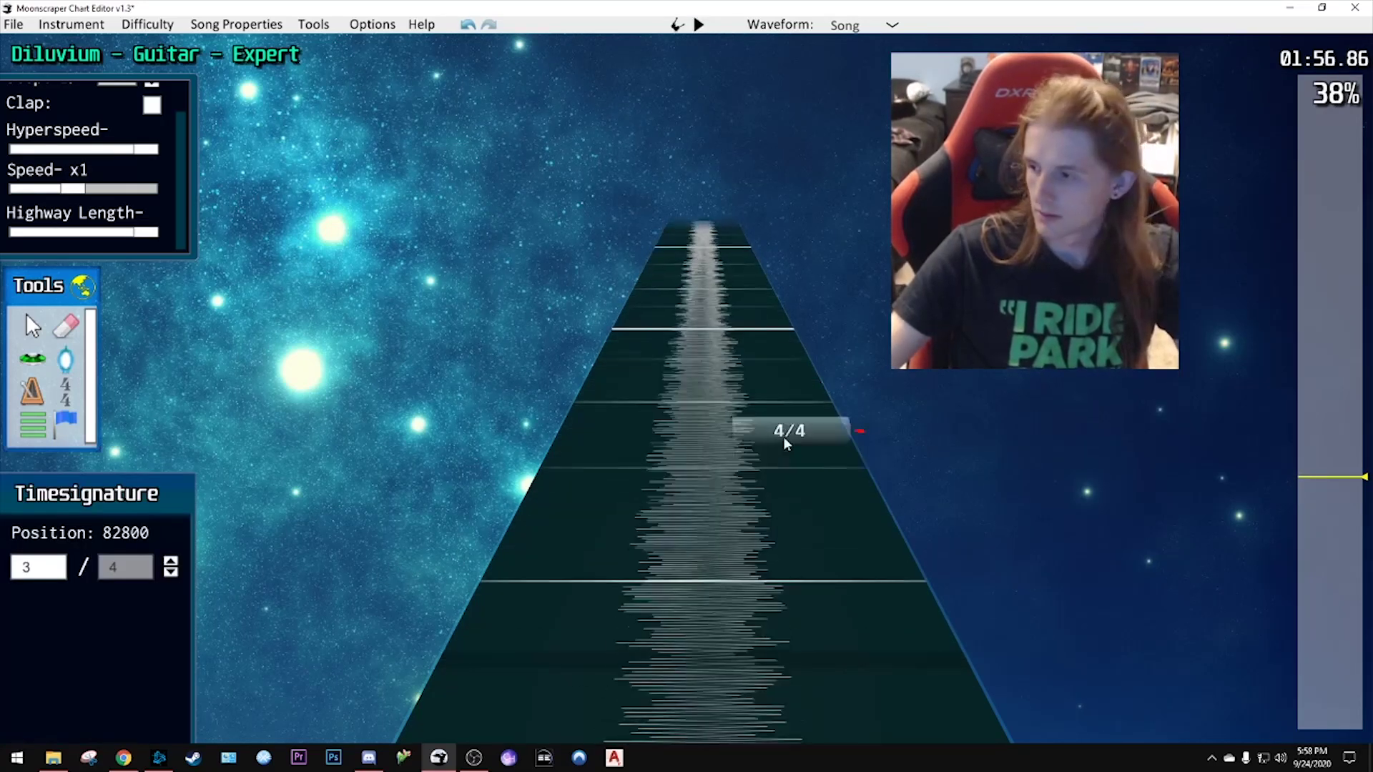
{"action": "scroll", "coordinate": [809, 432], "scroll_direction": "down", "scroll_amount": 5}
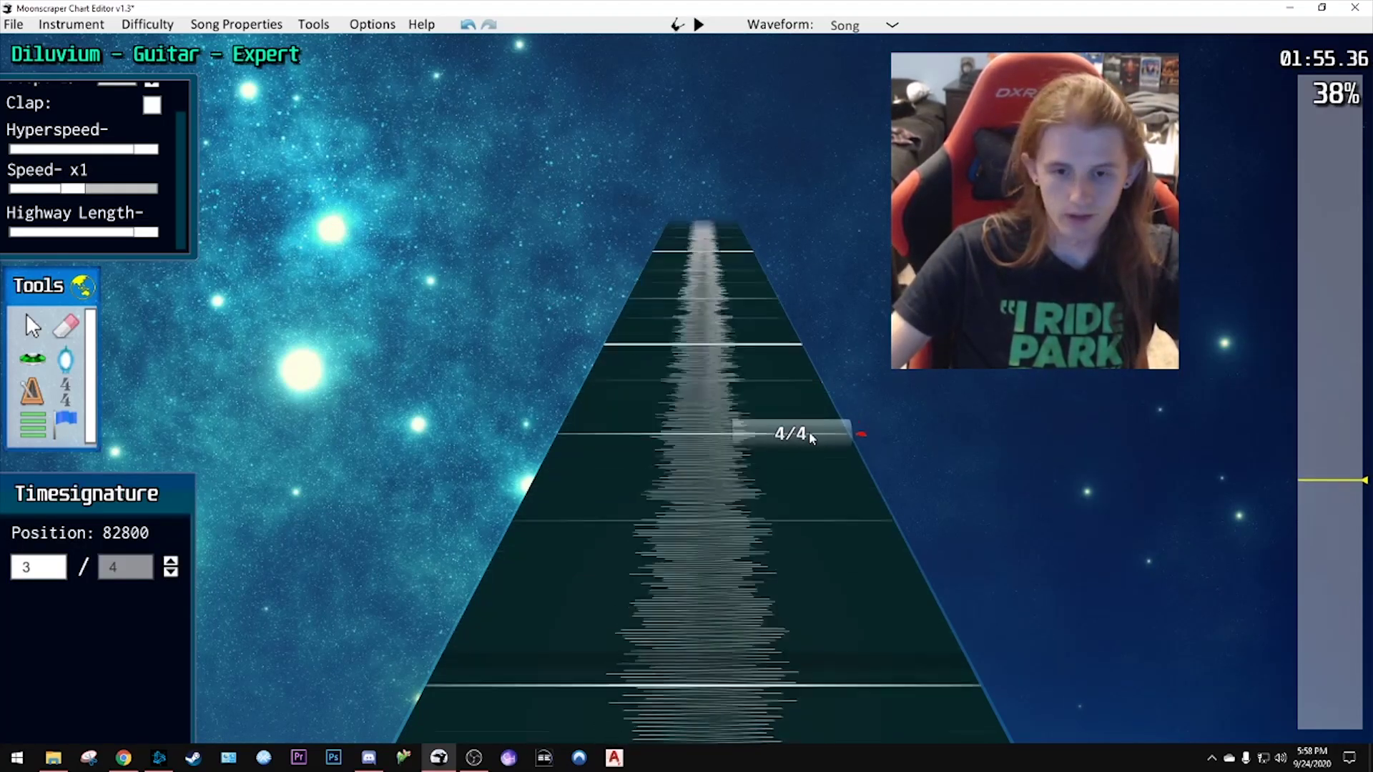
{"action": "key", "text": "ctrl+z"}
{"action": "scroll", "coordinate": [1023, 431], "scroll_direction": "down", "scroll_amount": 1}
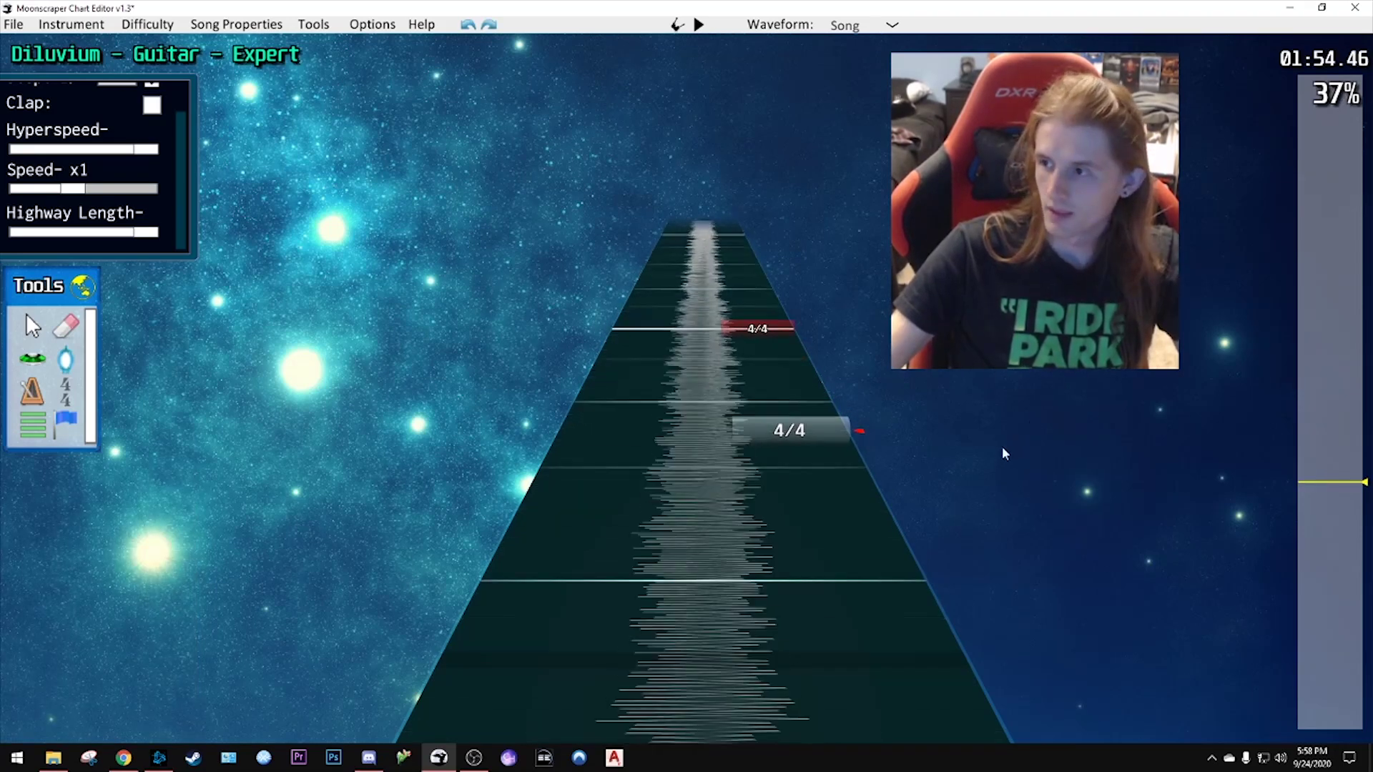
- Switch to the Songsterr tab of Diluvium in the browser and play measures 68 to 74 to examine their time signatures
{"action": "key", "text": "alt+Tab"}
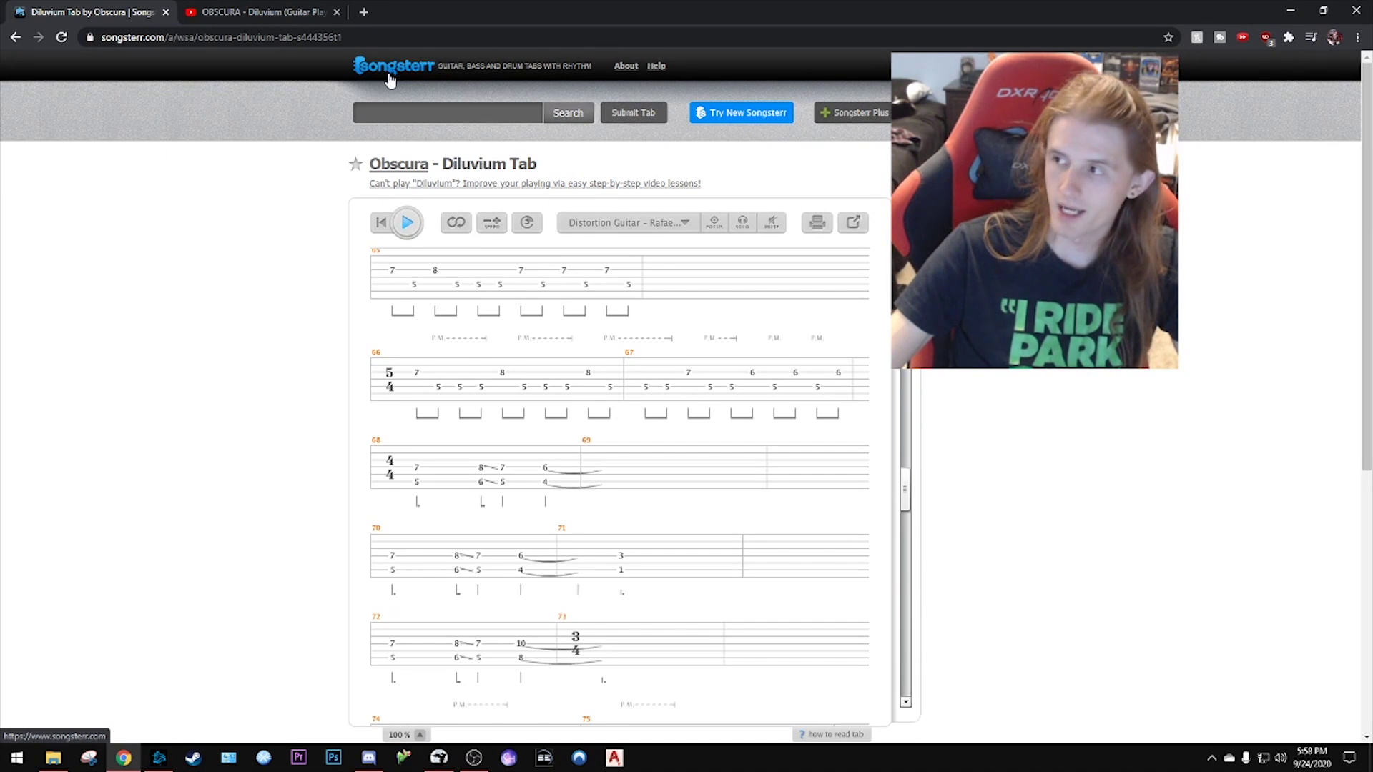
{"action": "scroll", "coordinate": [411, 431], "scroll_direction": "down", "scroll_amount": 2}
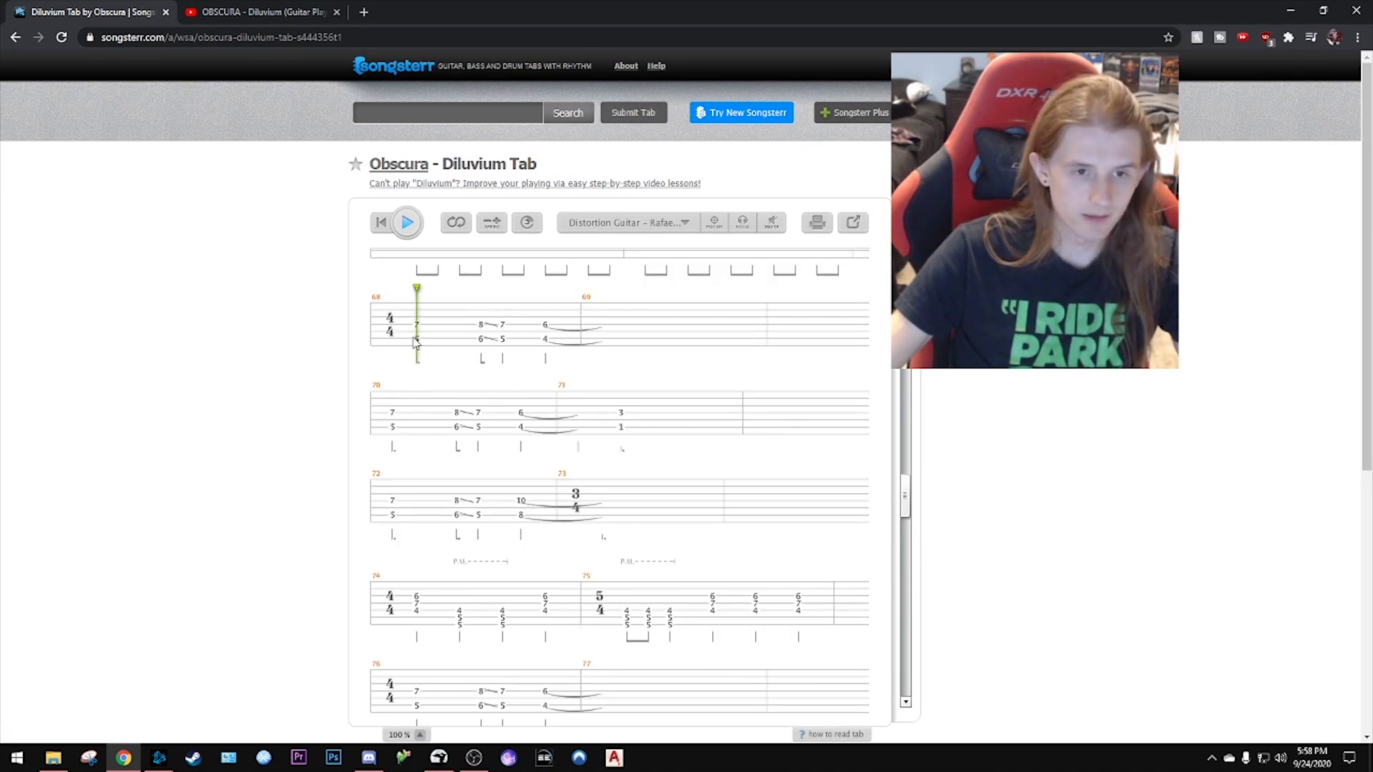
{"action": "left_click", "coordinate": [407, 225]}
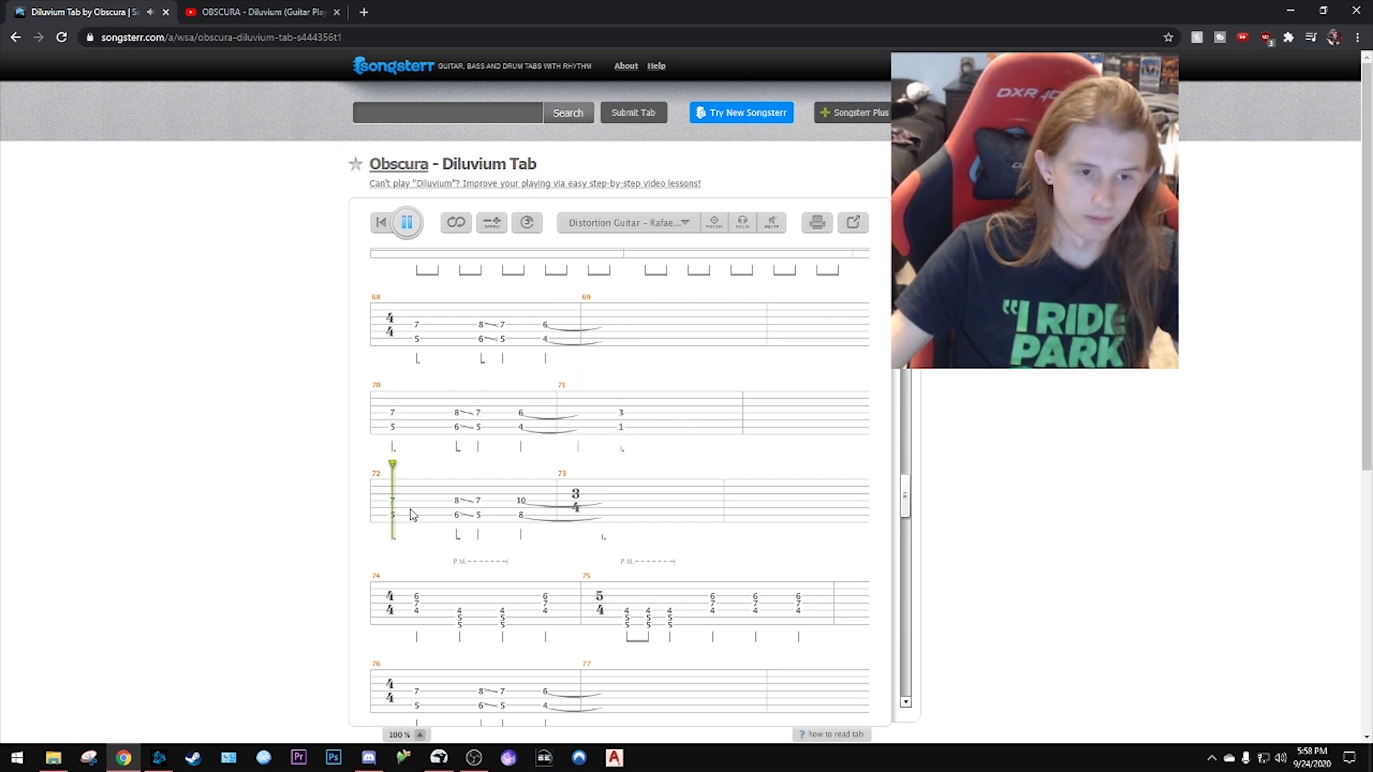
{"action": "left_click", "coordinate": [407, 222]}
{"action": "scroll", "coordinate": [539, 423], "scroll_direction": "up", "scroll_amount": 5}
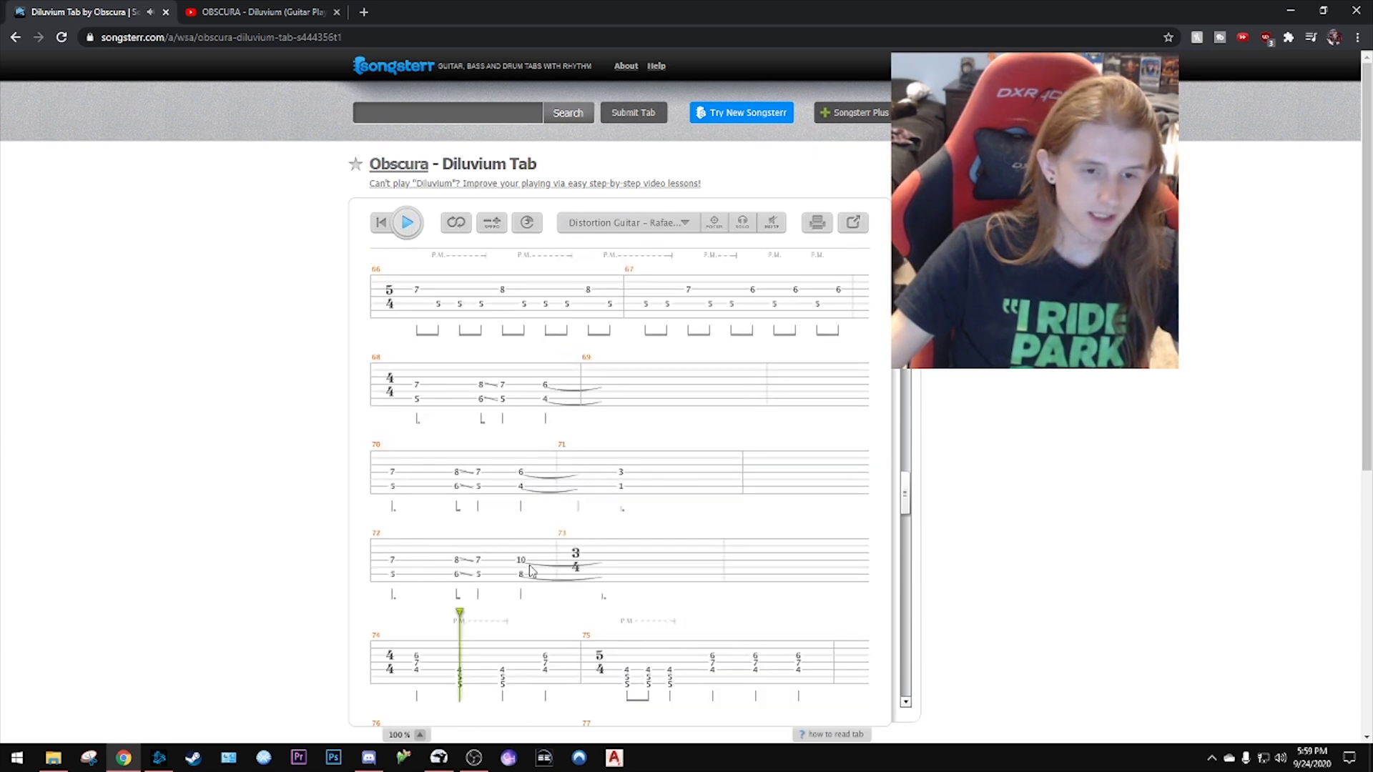
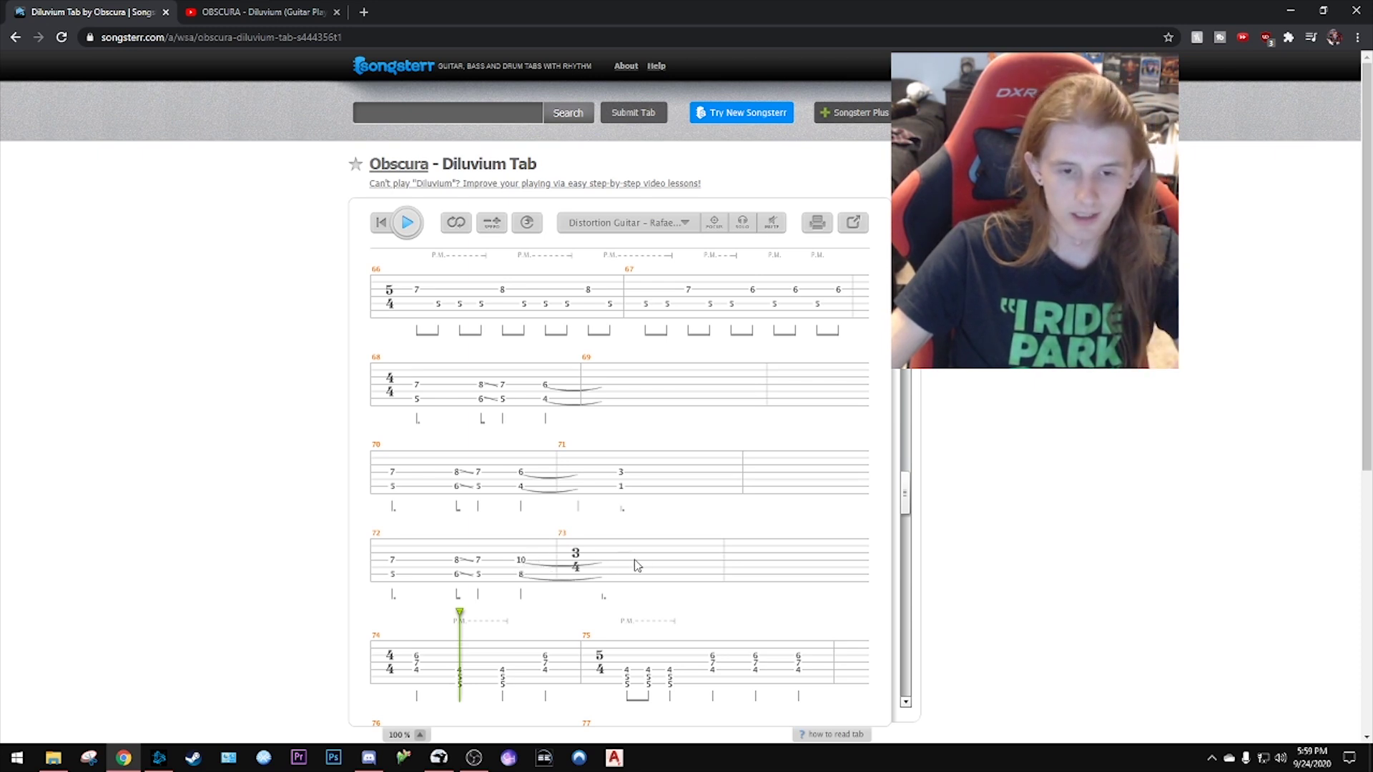
{"action": "scroll", "coordinate": [647, 562], "scroll_direction": "down", "scroll_amount": 1}
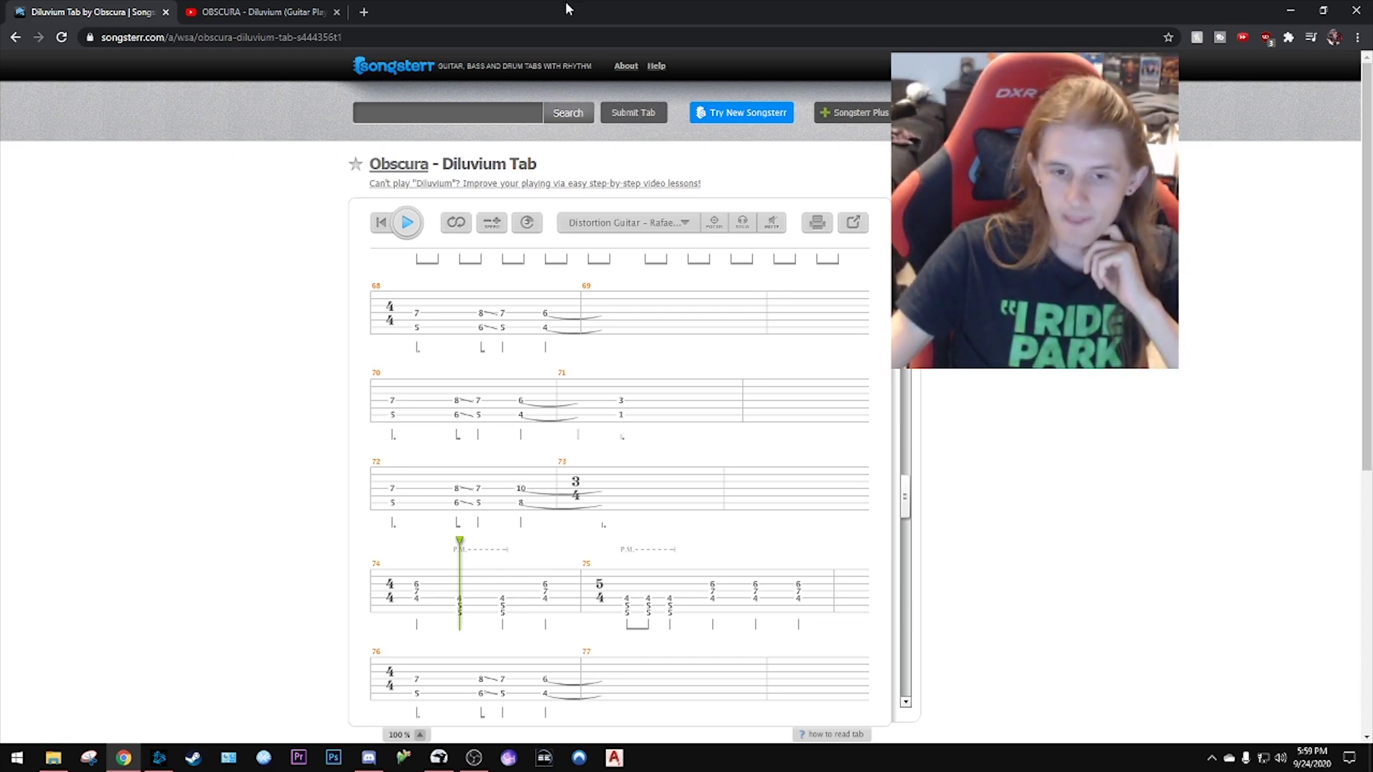
- Switch back to Moonscraper and replay the passage from about 1:54.5 to 1:57.5 to check the bars around the 4/4 signature
{"action": "key", "text": "alt+Tab"}
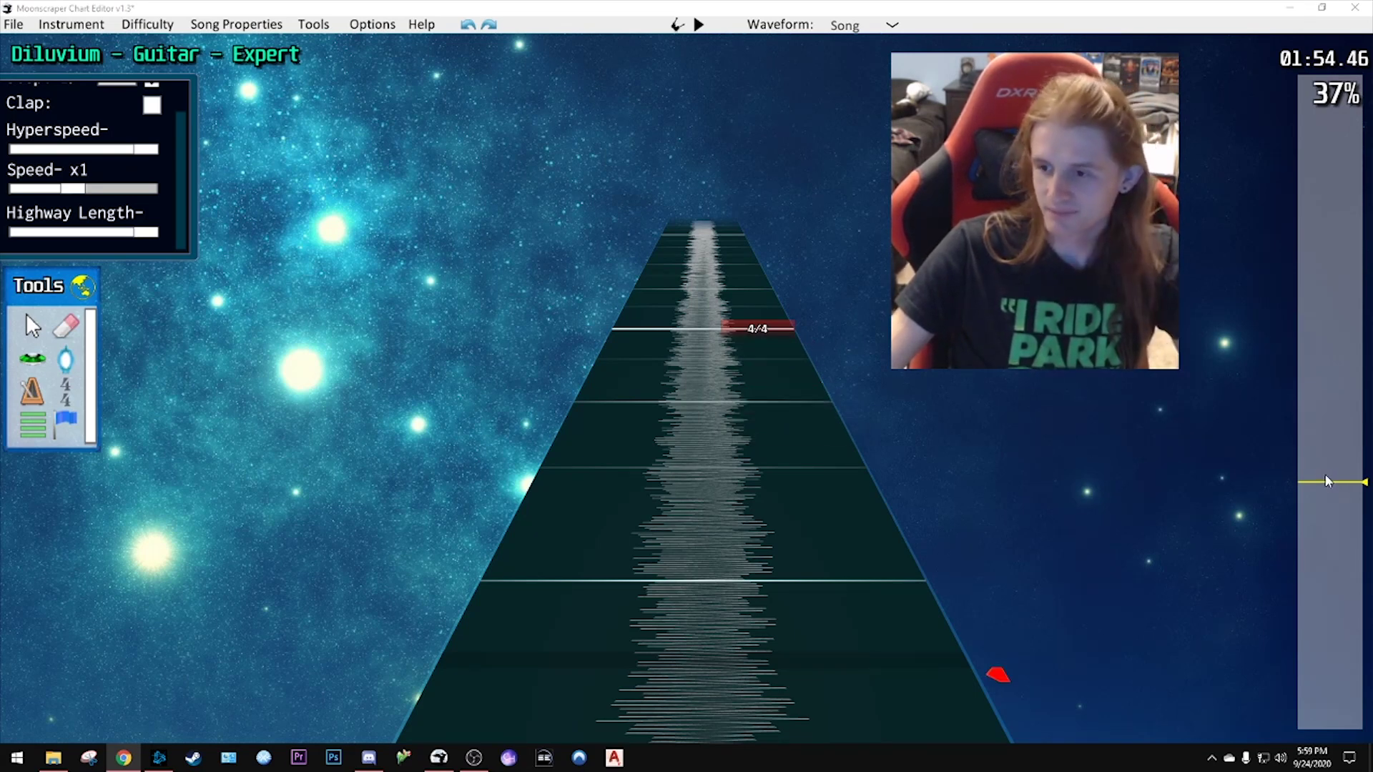
{"action": "key", "text": "space"}
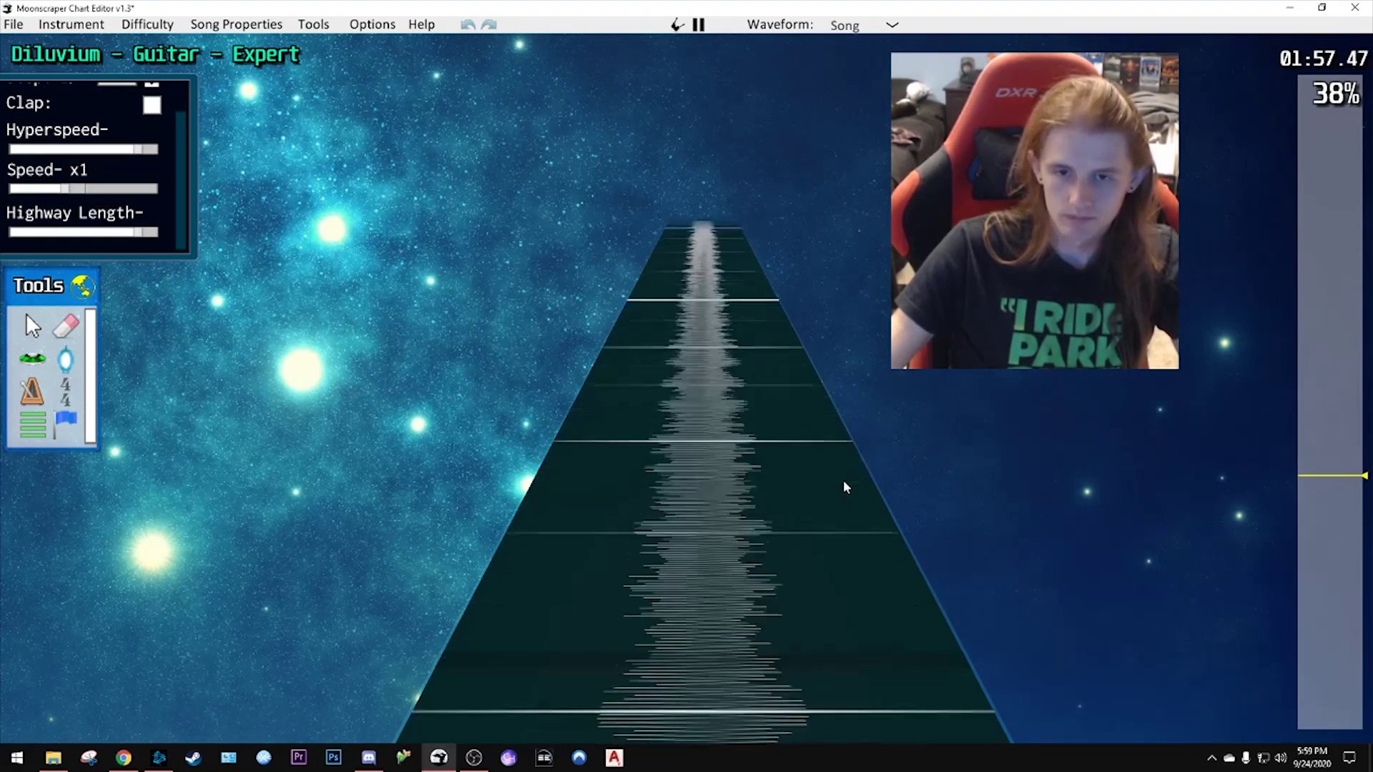
{"action": "key", "text": "space"}
{"action": "left_click", "coordinate": [1313, 494]}
{"action": "key", "text": "space"}
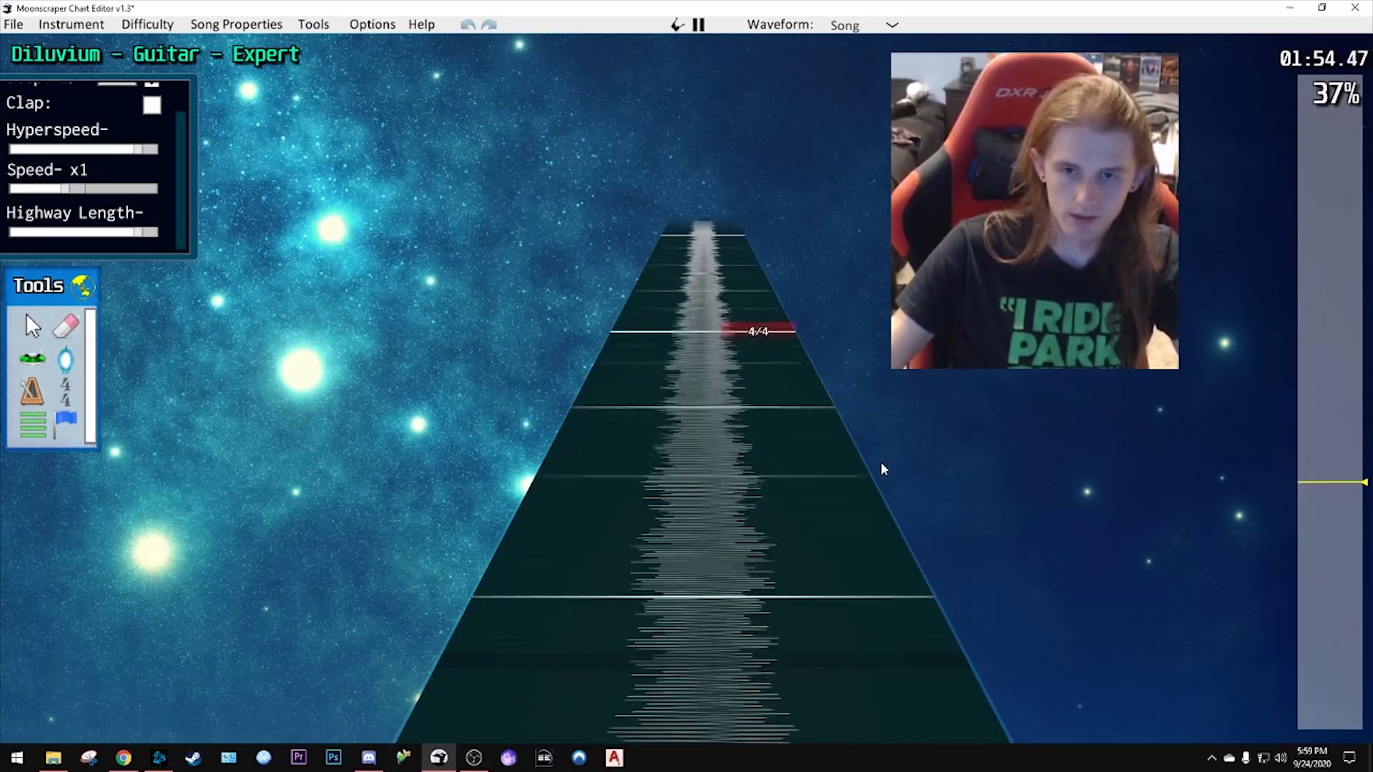
{"action": "key", "text": "space"}
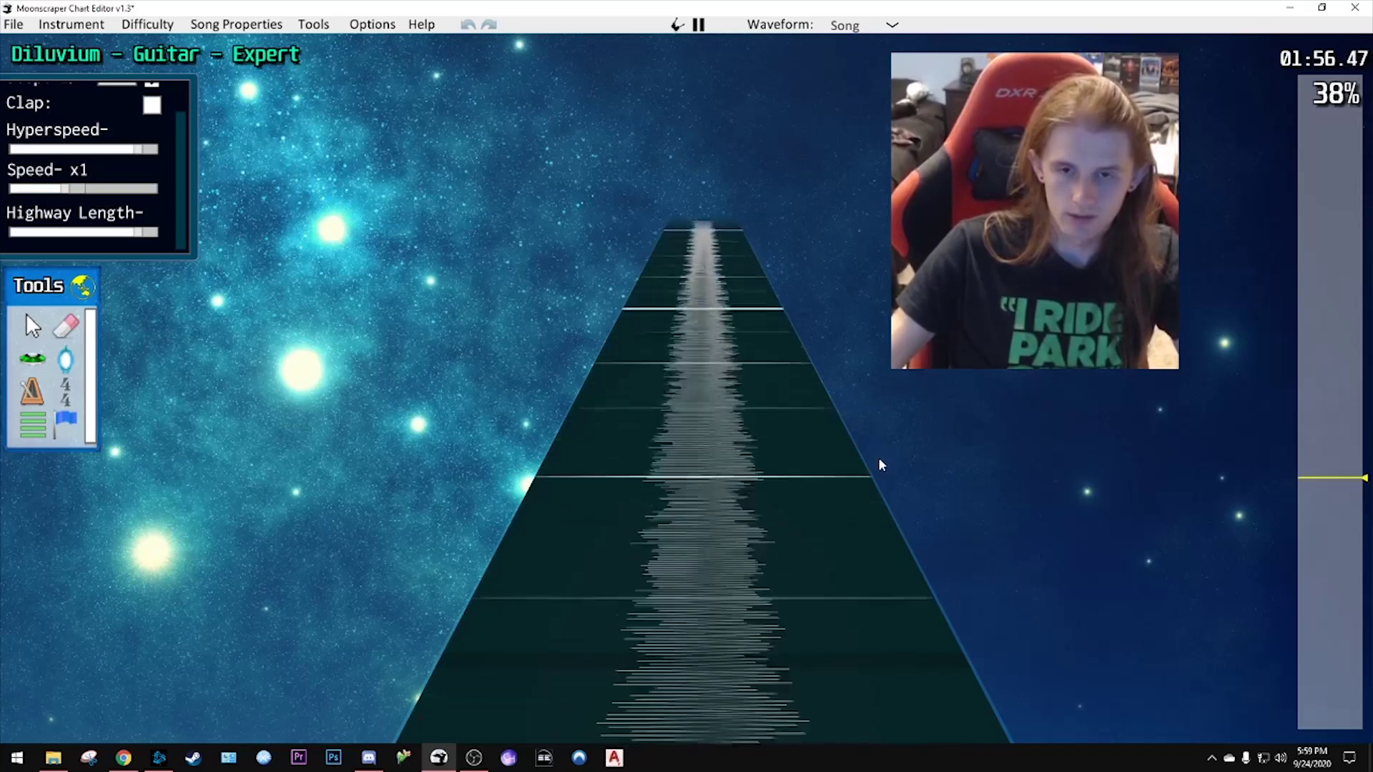
{"action": "scroll", "coordinate": [872, 451], "scroll_direction": "up", "scroll_amount": 2}
{"action": "scroll", "coordinate": [828, 498], "scroll_direction": "up", "scroll_amount": 2}
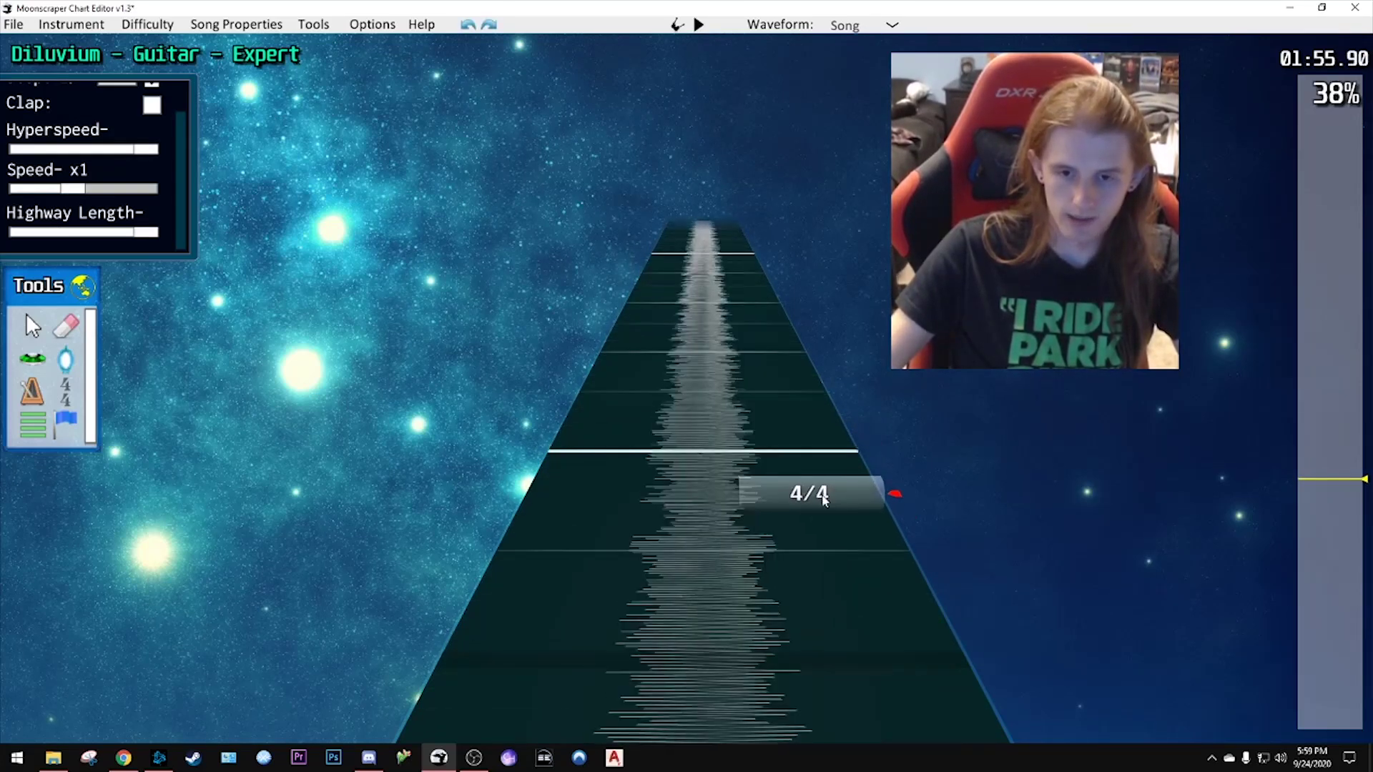
{"action": "key", "text": "space"}
{"action": "key", "text": "space"}
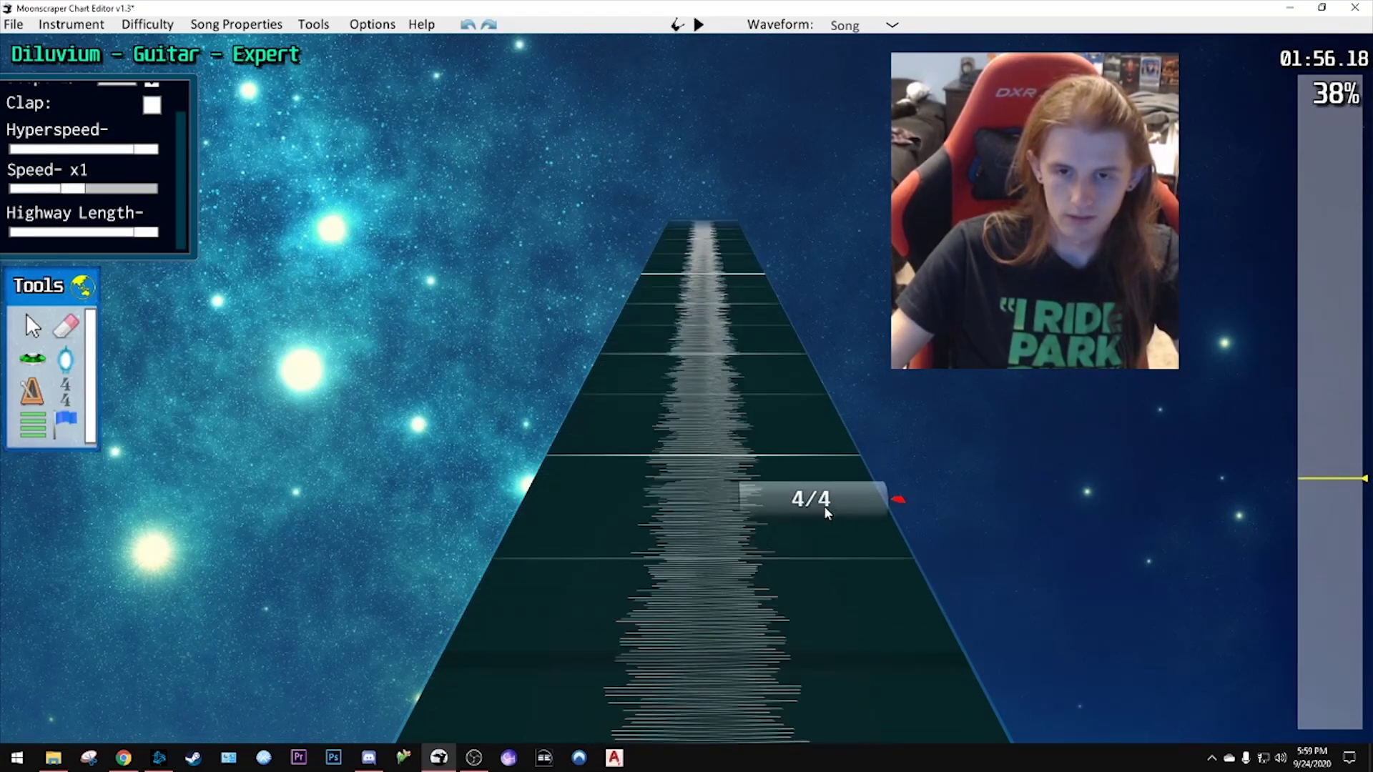
{"action": "scroll", "coordinate": [941, 526], "scroll_direction": "up", "scroll_amount": 4}
{"action": "scroll", "coordinate": [953, 534], "scroll_direction": "up", "scroll_amount": 1}
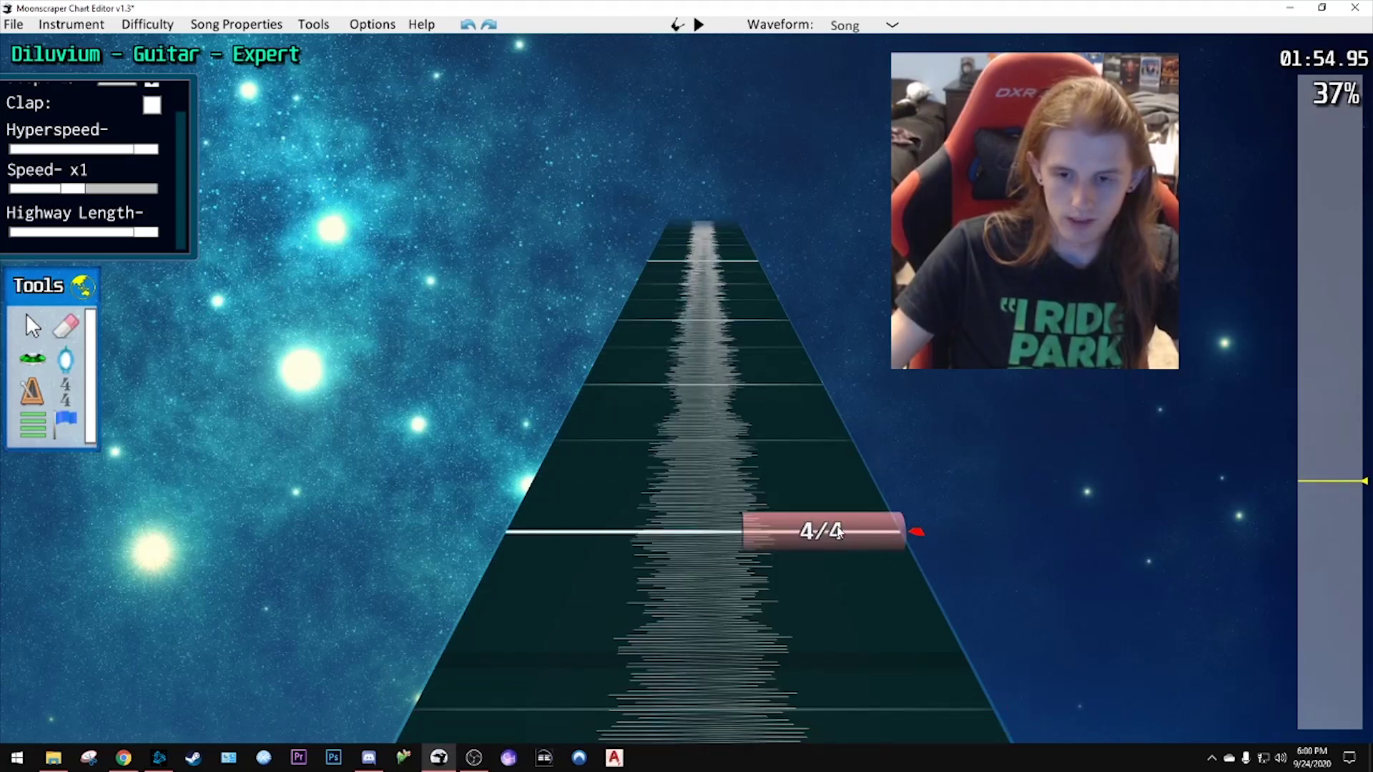
- Set the time signature at position 82800 to 3/4 and inspect the bars that follow against the audio
{"action": "left_click", "coordinate": [844, 531]}
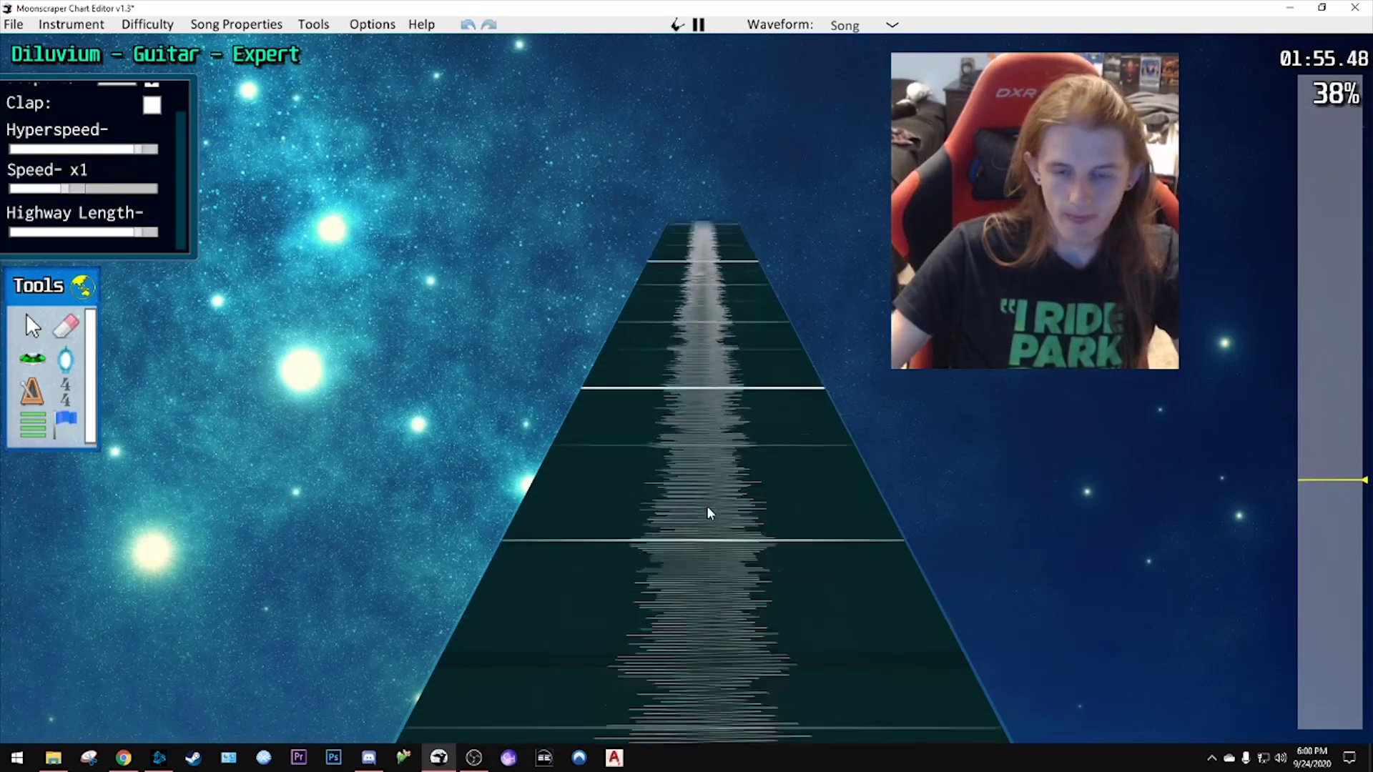
{"action": "key", "text": "space"}
{"action": "left_click", "coordinate": [734, 520]}
{"action": "scroll", "coordinate": [735, 520], "scroll_direction": "down", "scroll_amount": 2}
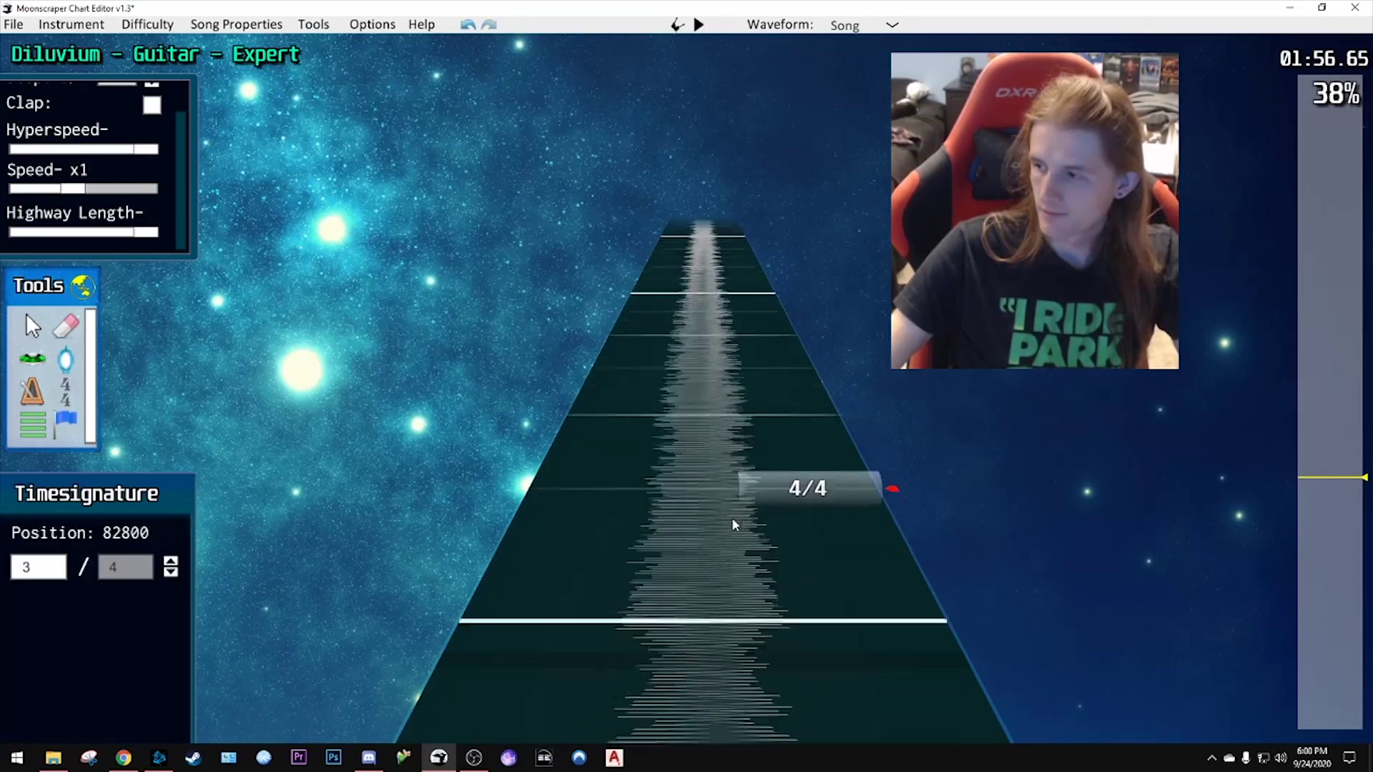
{"action": "scroll", "coordinate": [735, 521], "scroll_direction": "up", "scroll_amount": 2}
{"action": "scroll", "coordinate": [734, 520], "scroll_direction": "down", "scroll_amount": 1}
{"action": "scroll", "coordinate": [731, 516], "scroll_direction": "down", "scroll_amount": 3}
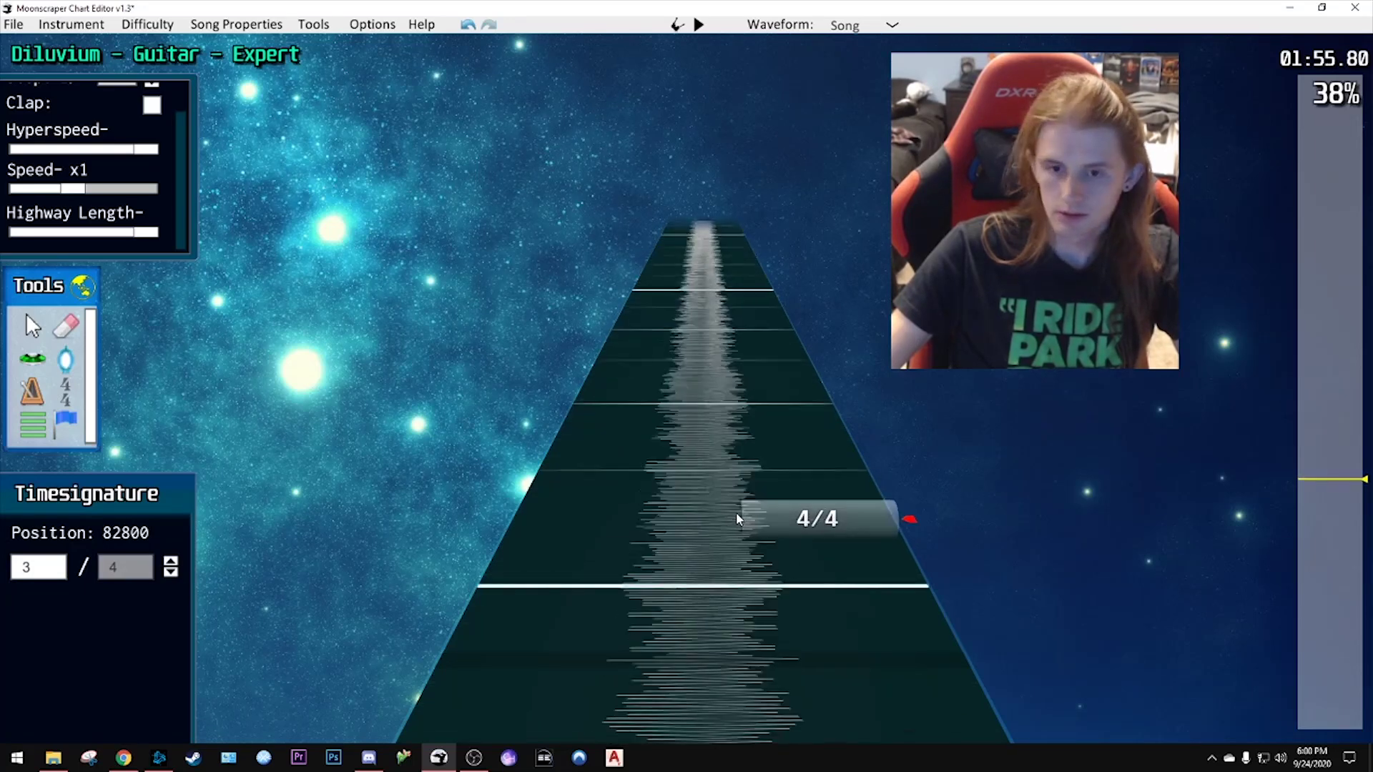
- Replay the passage around 1:55 to 1:56 and undo the 3/4 time signature at position 82800
{"action": "key", "text": "space"}
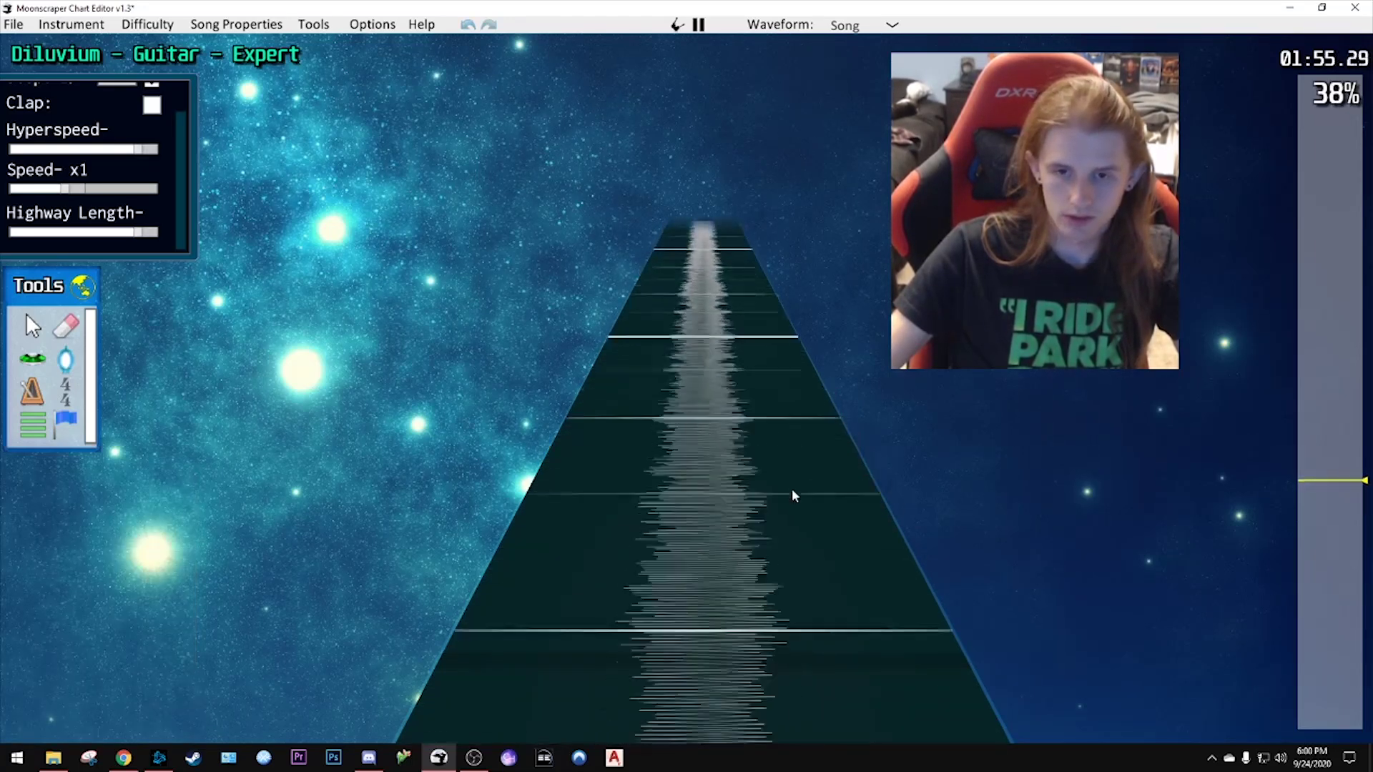
{"action": "key", "text": "space"}
{"action": "left_click", "coordinate": [792, 493]}
{"action": "scroll", "coordinate": [793, 492], "scroll_direction": "down", "scroll_amount": 3}
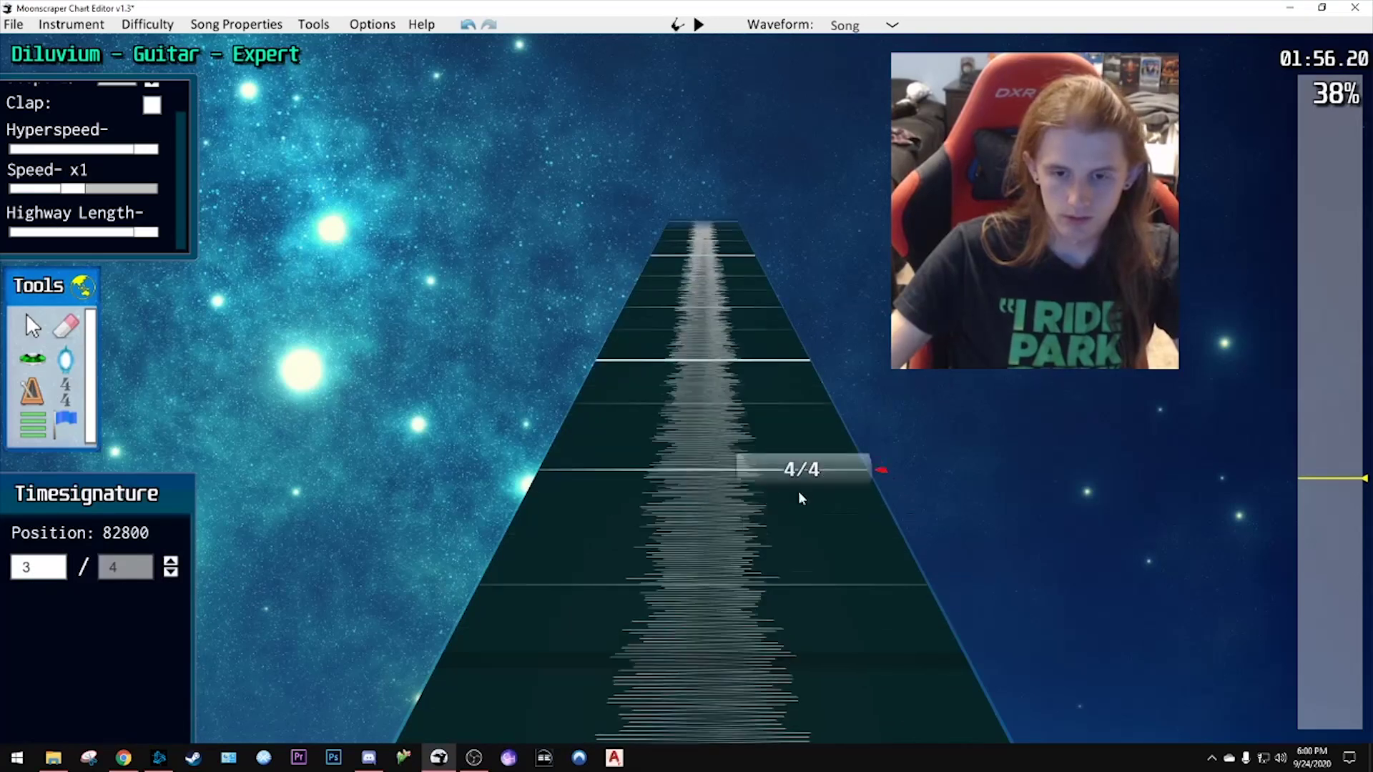
{"action": "scroll", "coordinate": [804, 489], "scroll_direction": "down", "scroll_amount": 1}
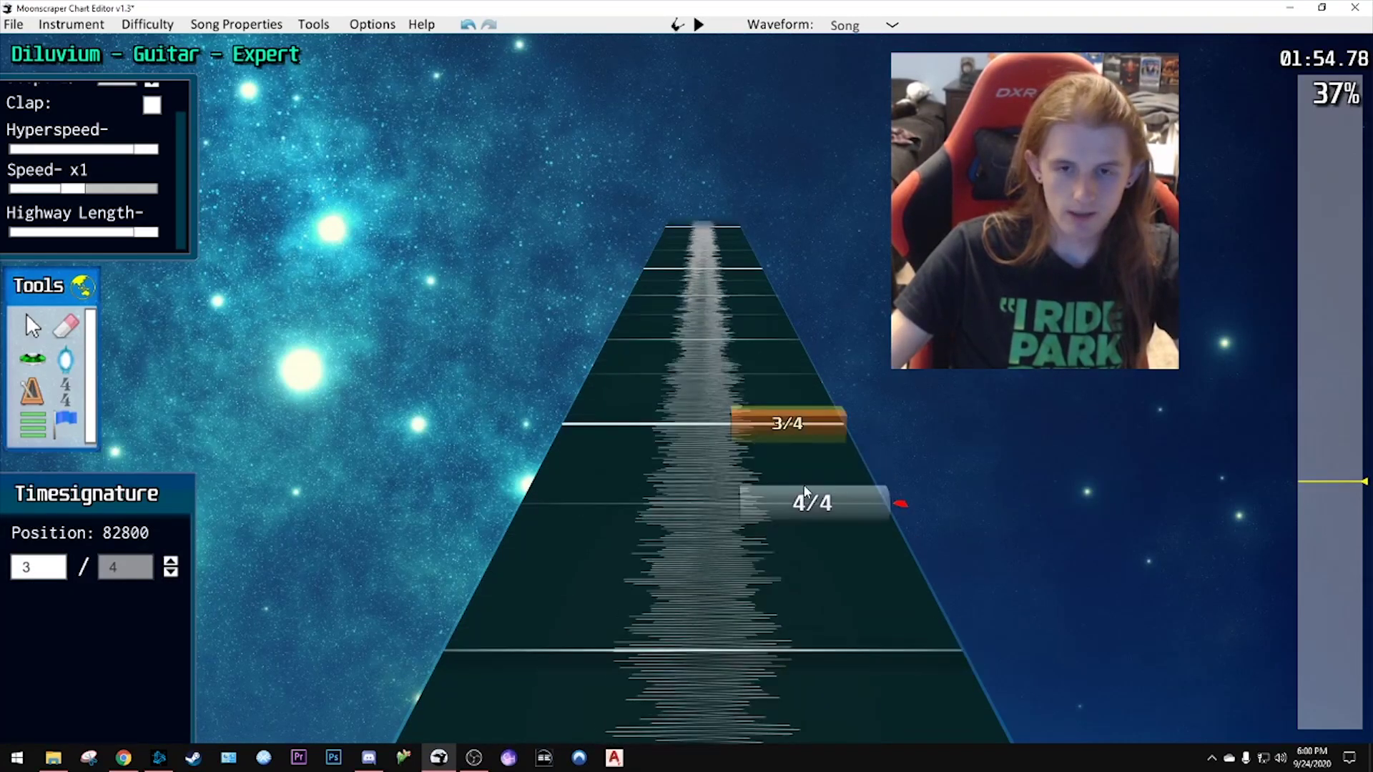
{"action": "key", "text": "ctrl+z"}
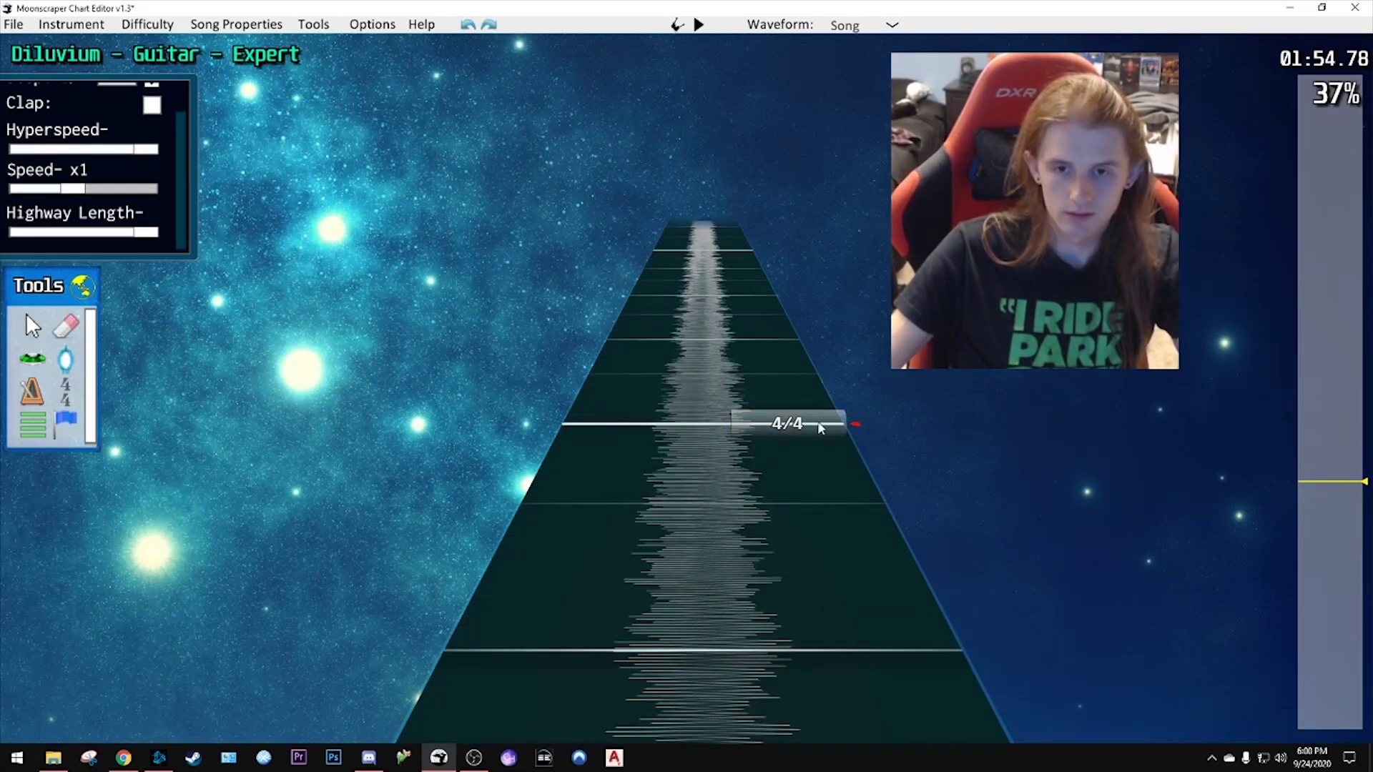
- Play on from about 1:54.8 to 1:55.9 to check the bar lines against the audio
{"action": "key", "text": "space"}
{"action": "key", "text": "space"}
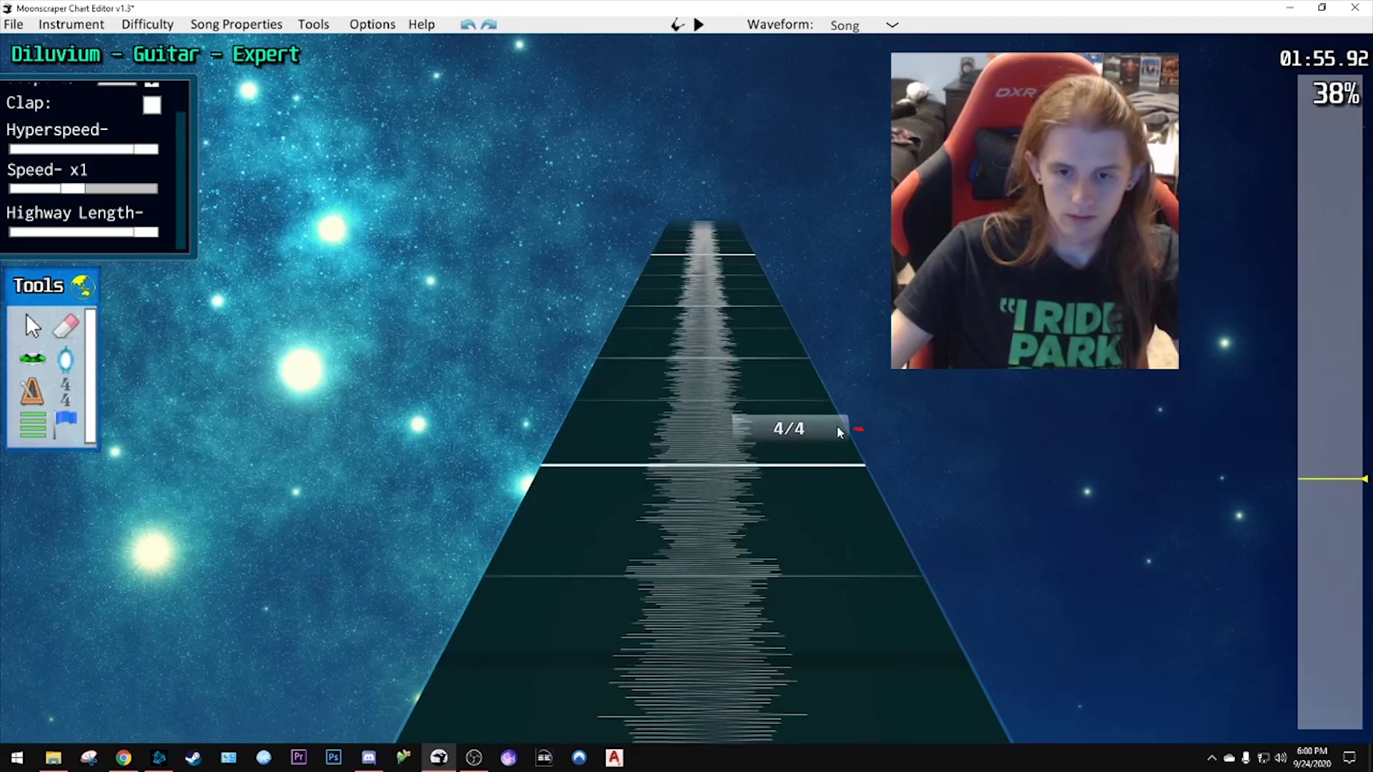
{"action": "scroll", "coordinate": [813, 475], "scroll_direction": "down", "scroll_amount": 2}
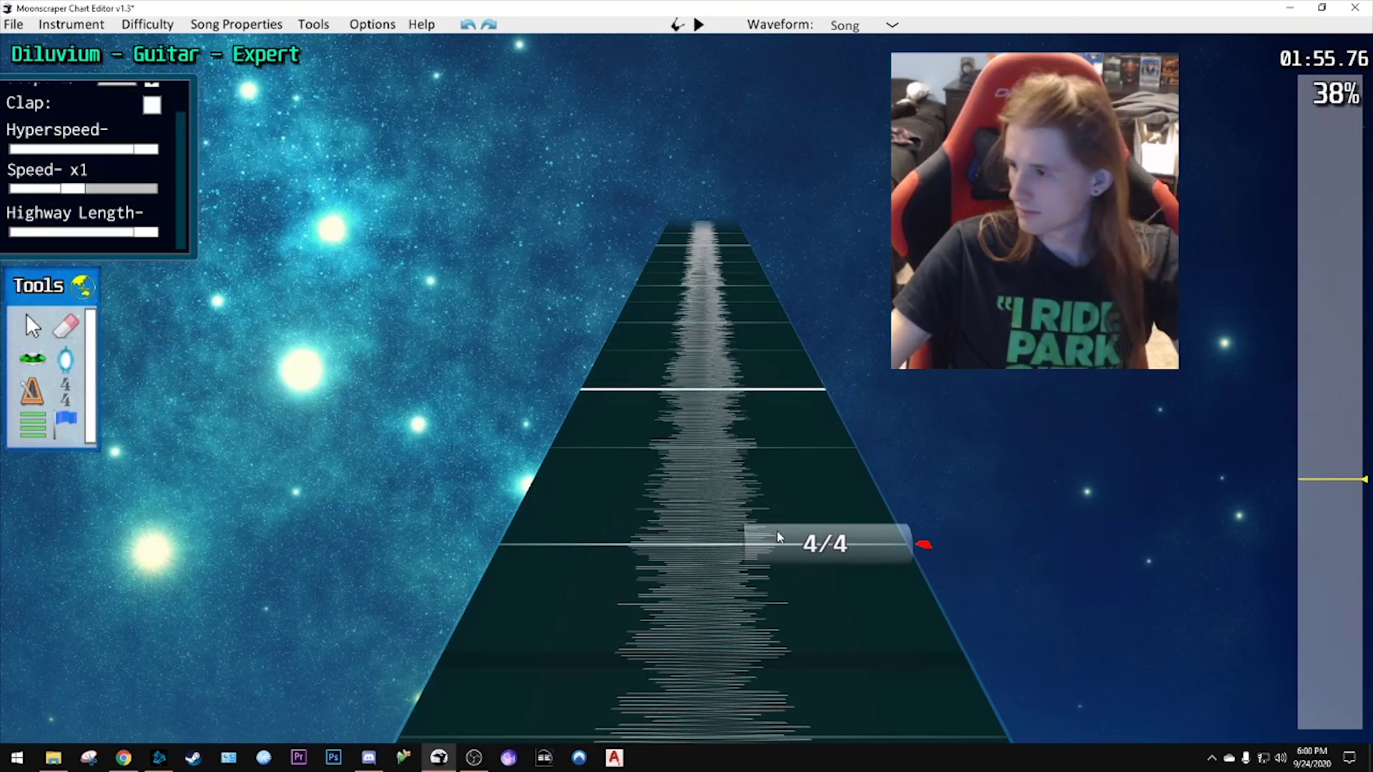
- Add a 3/4 time signature at position 83568 and inspect the surrounding bars between about 1:54.9 and 1:55.9 against the audio
{"action": "left_click", "coordinate": [772, 392]}
{"action": "left_click_drag", "start_coordinate": [57, 567], "coordinate": [3, 576]}
{"action": "type", "text": "3"}
{"action": "scroll", "coordinate": [365, 496], "scroll_direction": "down", "scroll_amount": 4}
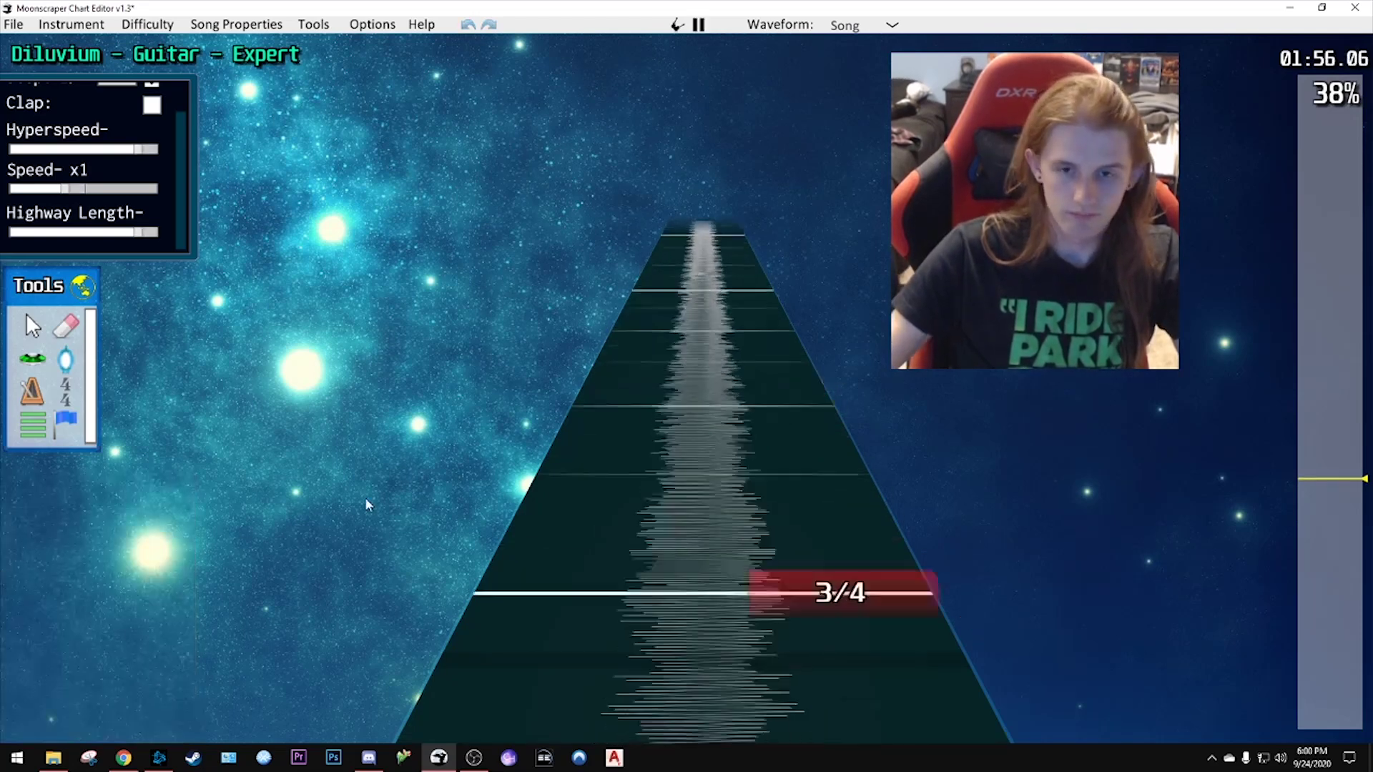
{"action": "scroll", "coordinate": [772, 504], "scroll_direction": "up", "scroll_amount": 5}
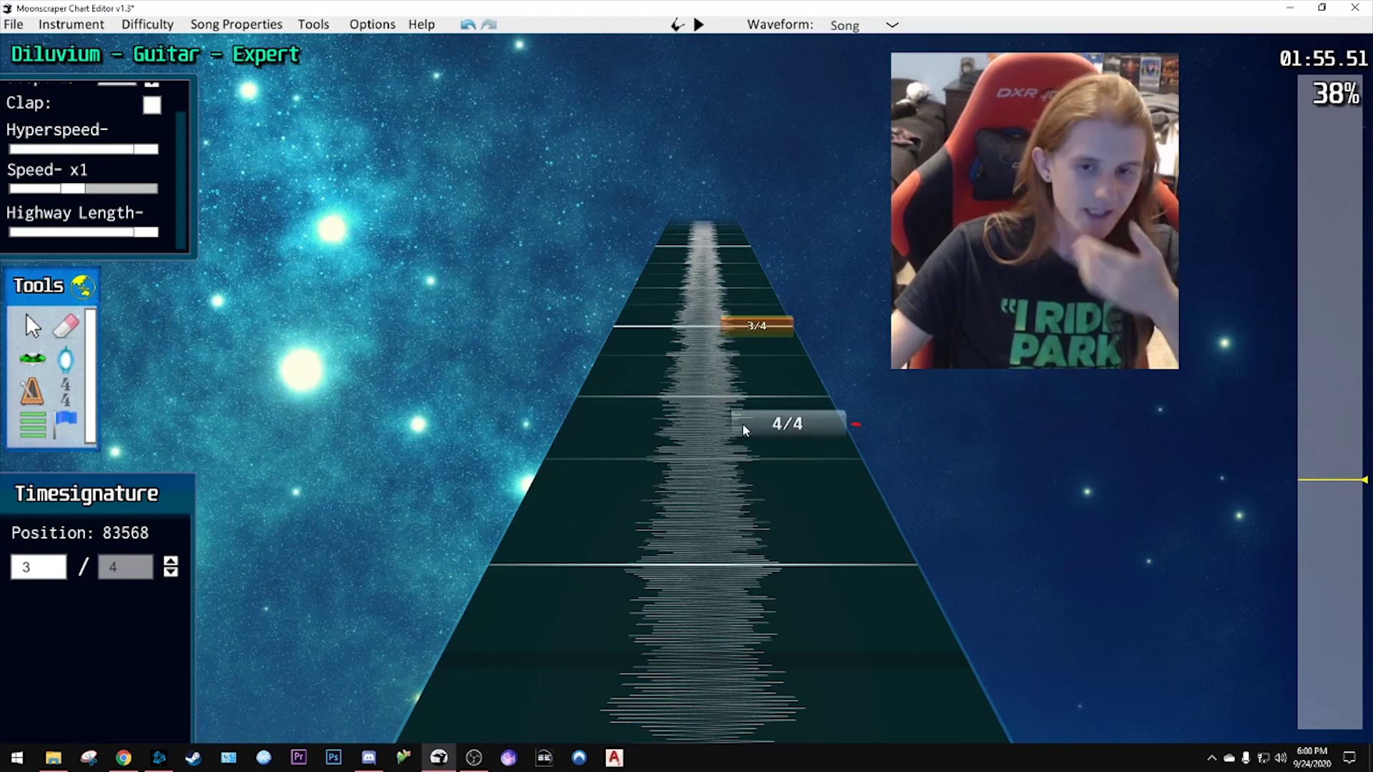
{"action": "scroll", "coordinate": [755, 415], "scroll_direction": "up", "scroll_amount": 2}
{"action": "scroll", "coordinate": [768, 445], "scroll_direction": "up", "scroll_amount": 1}
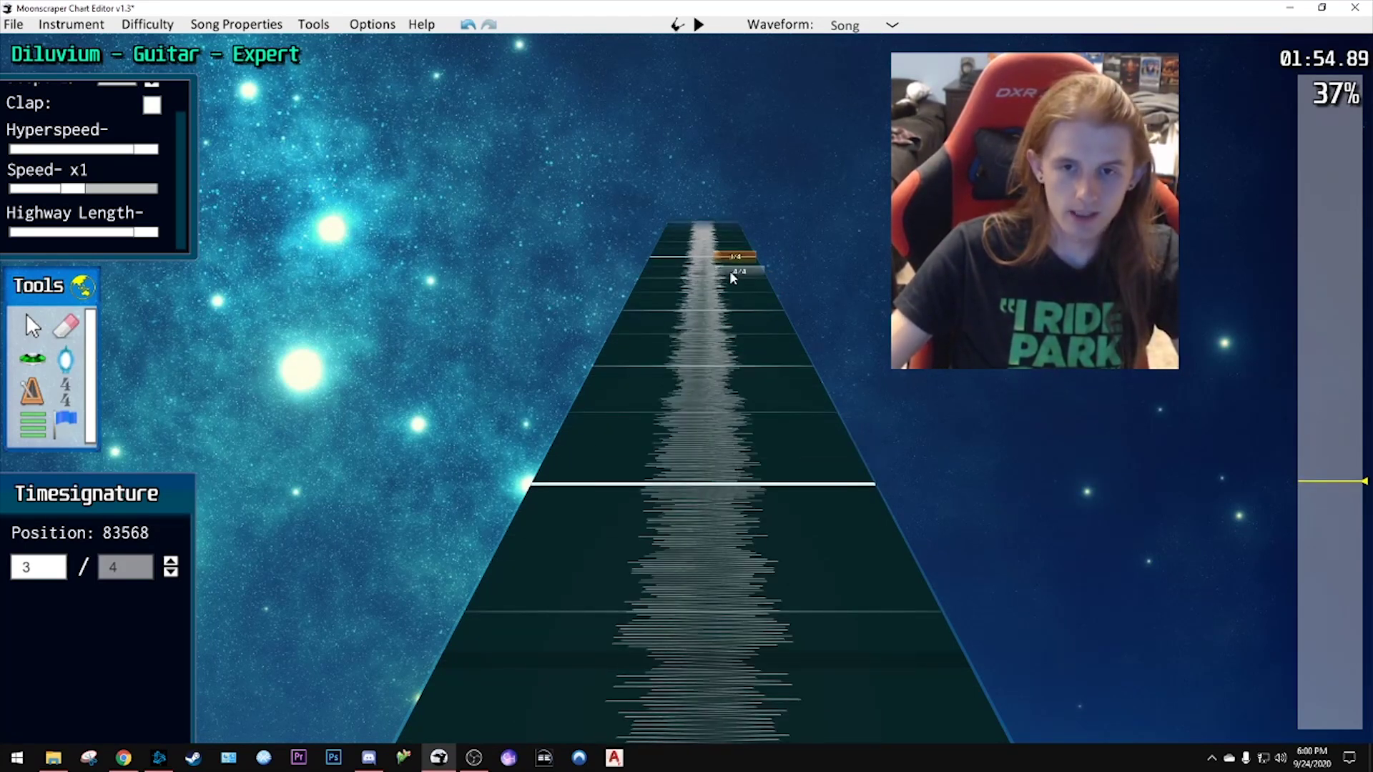
{"action": "scroll", "coordinate": [732, 276], "scroll_direction": "down", "scroll_amount": 4}
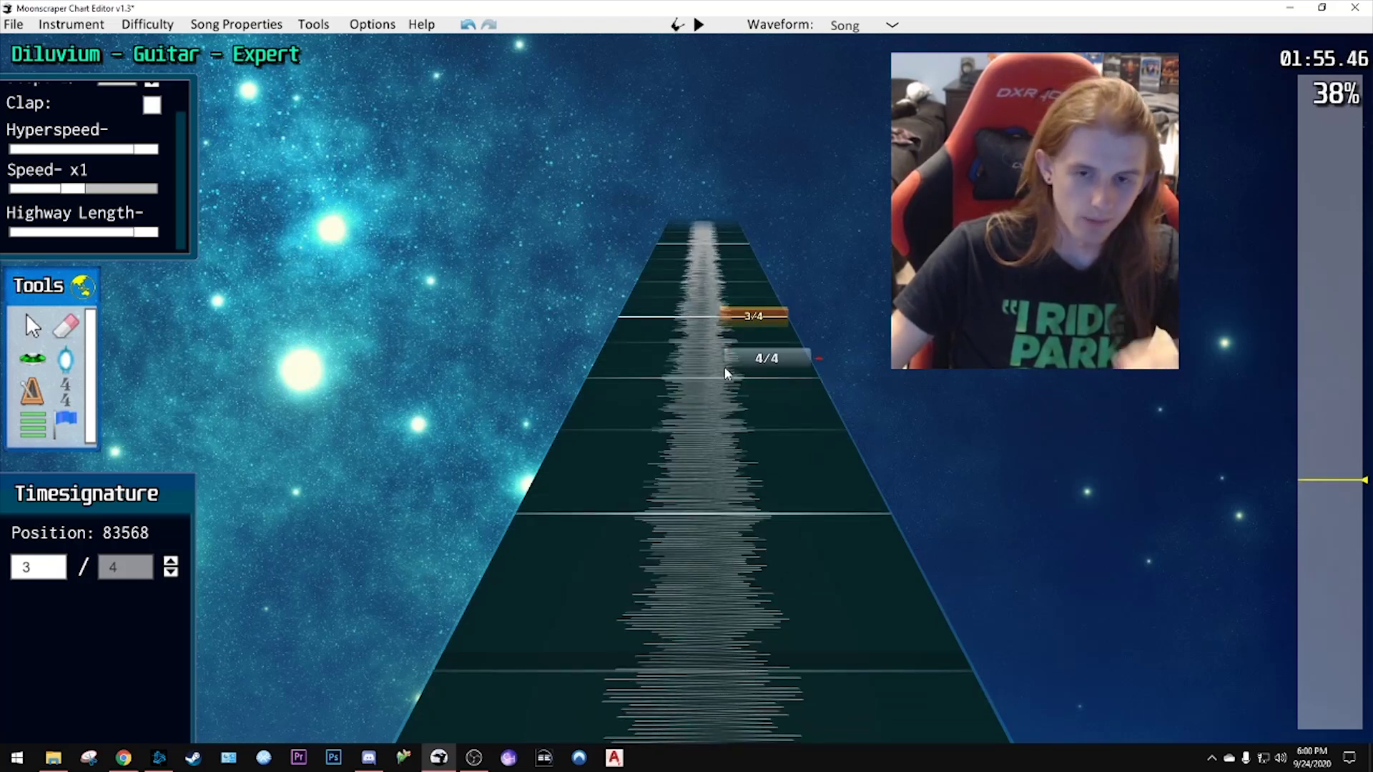
{"action": "scroll", "coordinate": [730, 379], "scroll_direction": "down", "scroll_amount": 1}
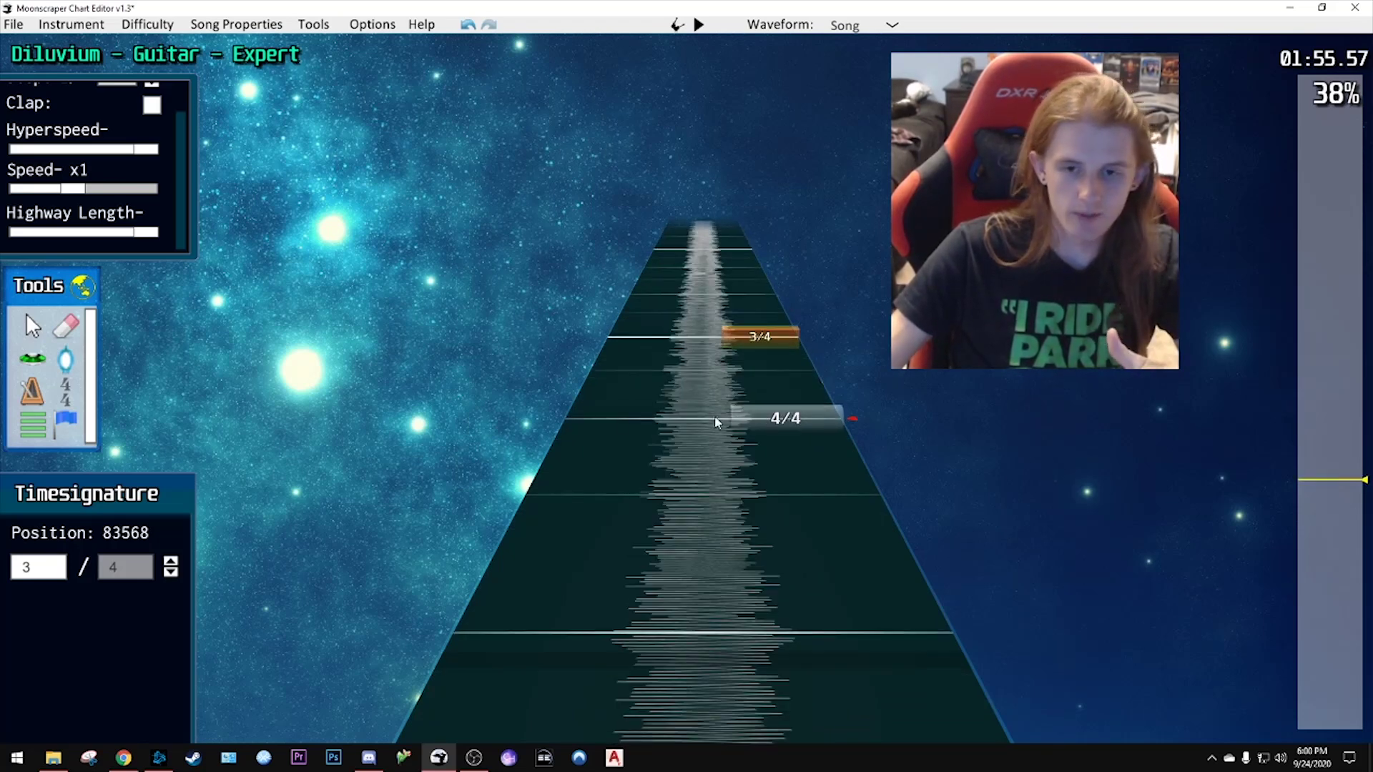
{"action": "scroll", "coordinate": [734, 334], "scroll_direction": "down", "scroll_amount": 2}
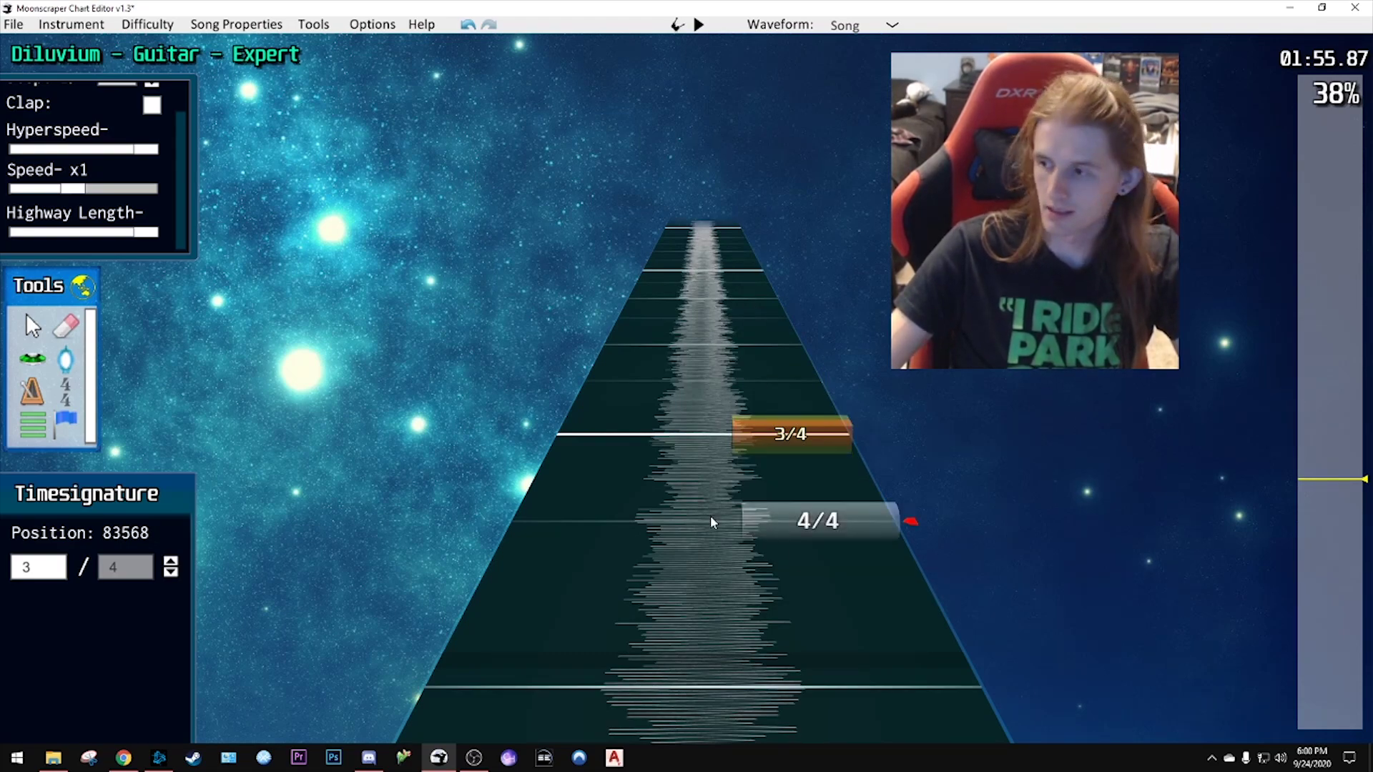
- Play on from about 1:55.9 and add a 4/4 time signature at position 84144, checking the bars that follow
{"action": "key", "text": "space"}
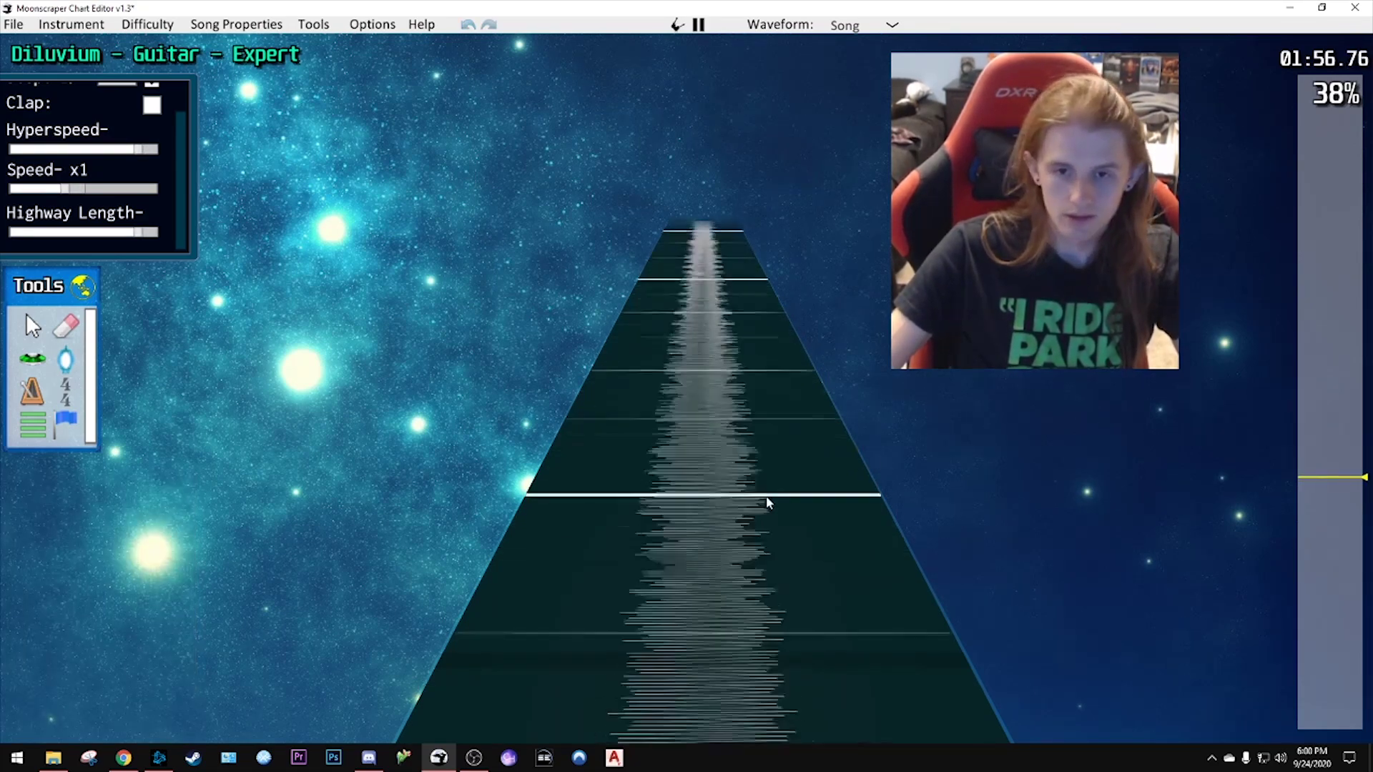
{"action": "key", "text": "space"}
{"action": "scroll", "coordinate": [758, 572], "scroll_direction": "down", "scroll_amount": 1}
{"action": "key", "text": "space"}
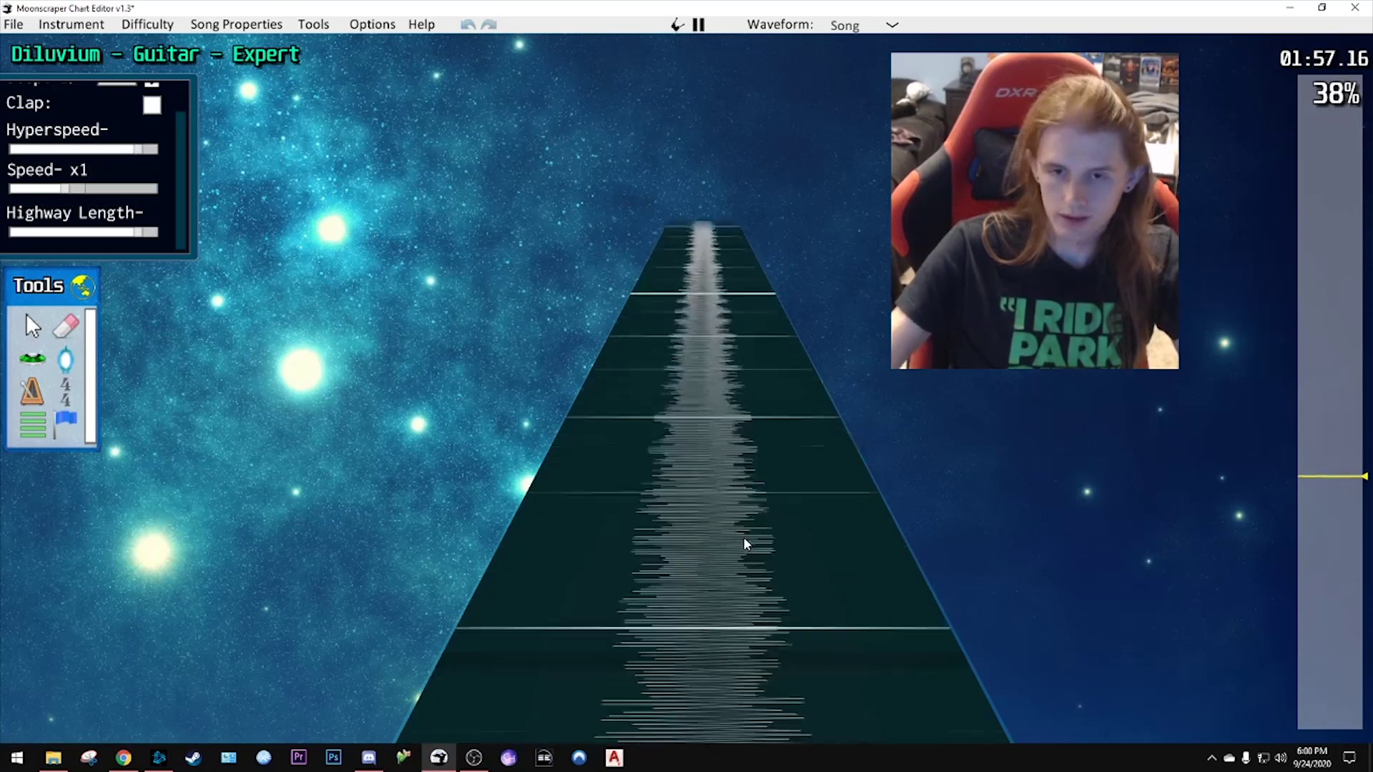
{"action": "key", "text": "space"}
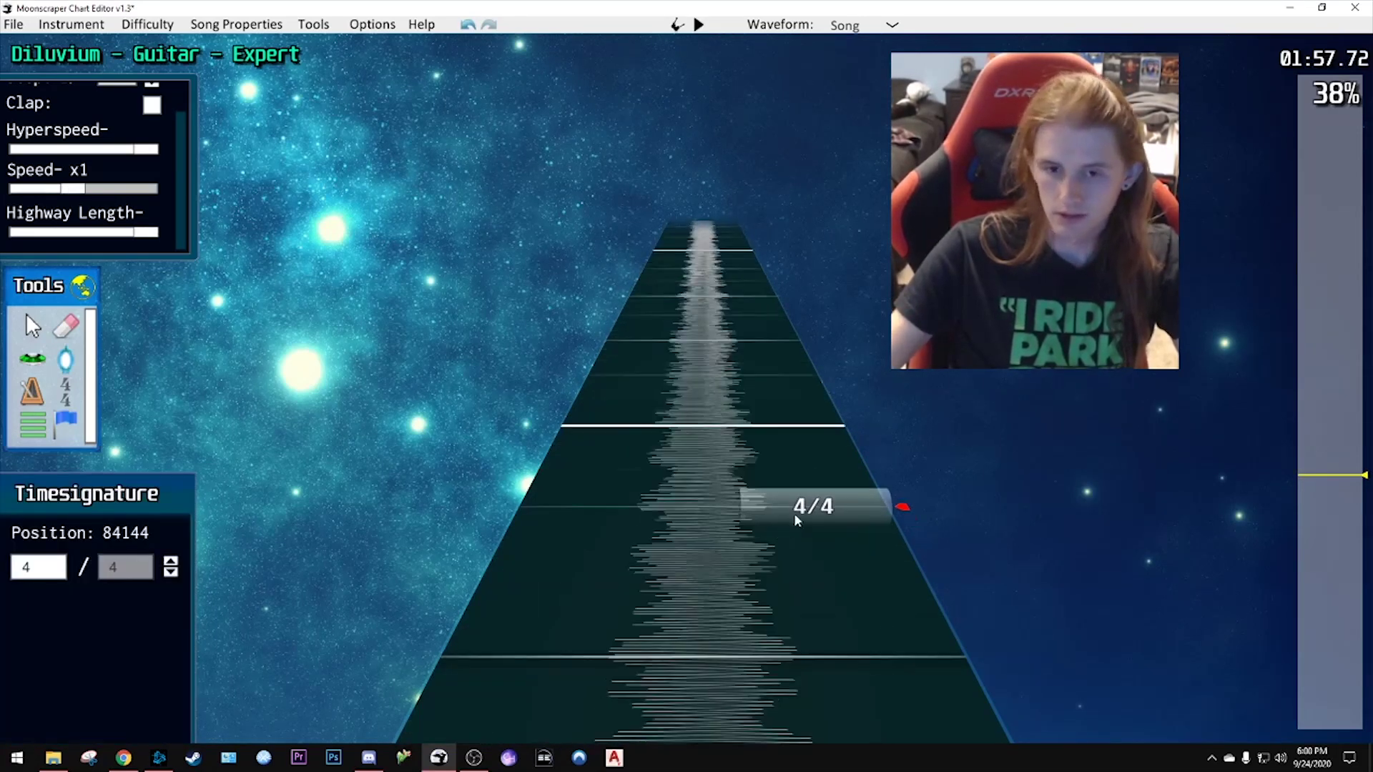
{"action": "scroll", "coordinate": [817, 530], "scroll_direction": "down", "scroll_amount": 2}
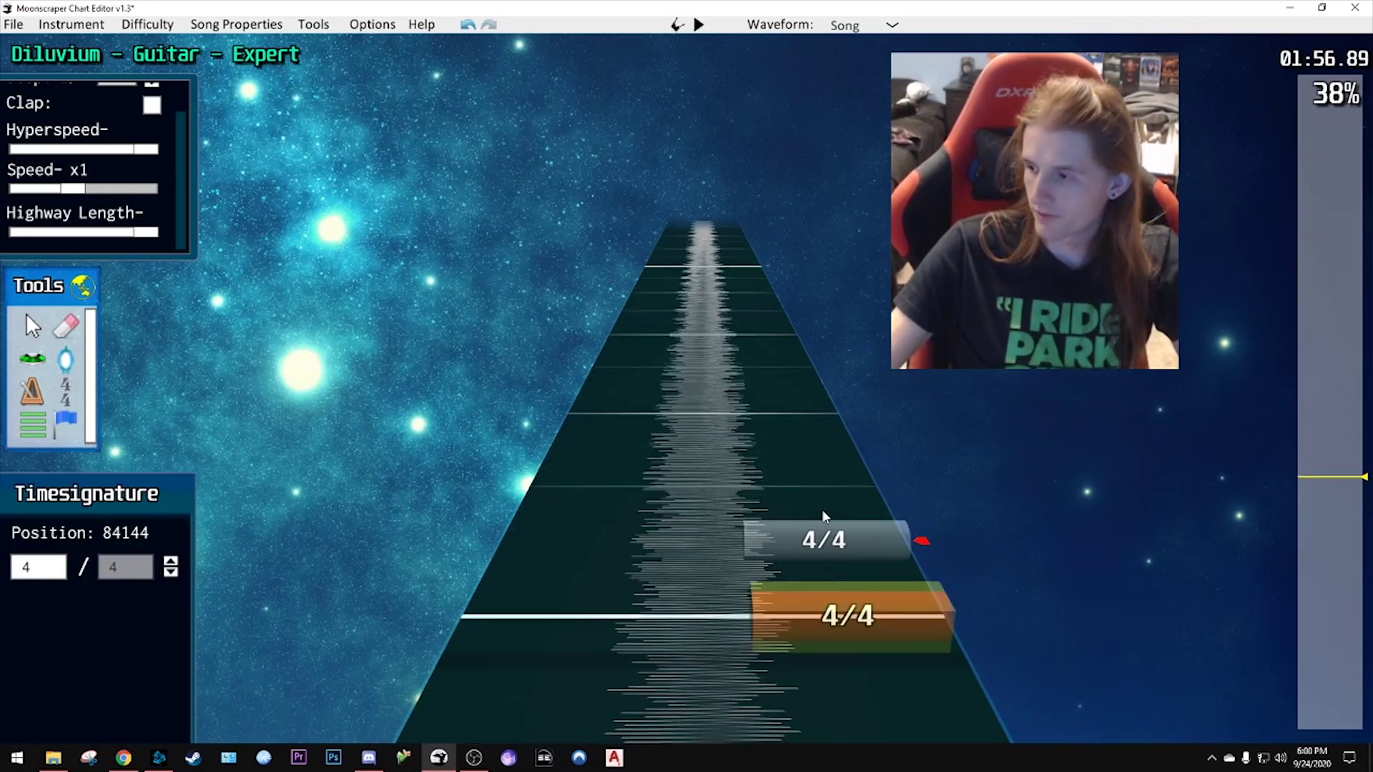
- Replay from about 1:56.9 and set a 5/4 time signature at position 84912
{"action": "key", "text": "space"}
{"action": "key", "text": "space"}
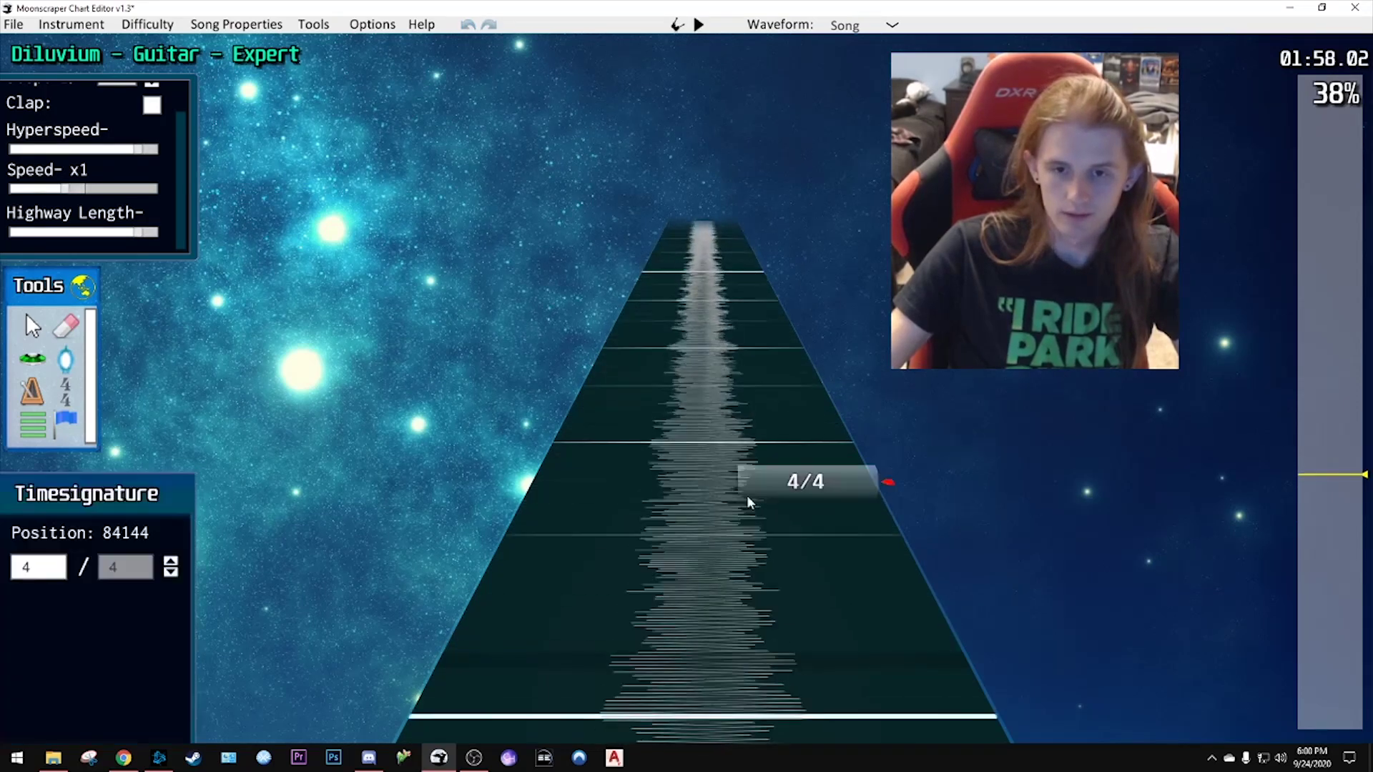
{"action": "scroll", "coordinate": [794, 547], "scroll_direction": "down", "scroll_amount": 1}
{"action": "left_click", "coordinate": [796, 554]}
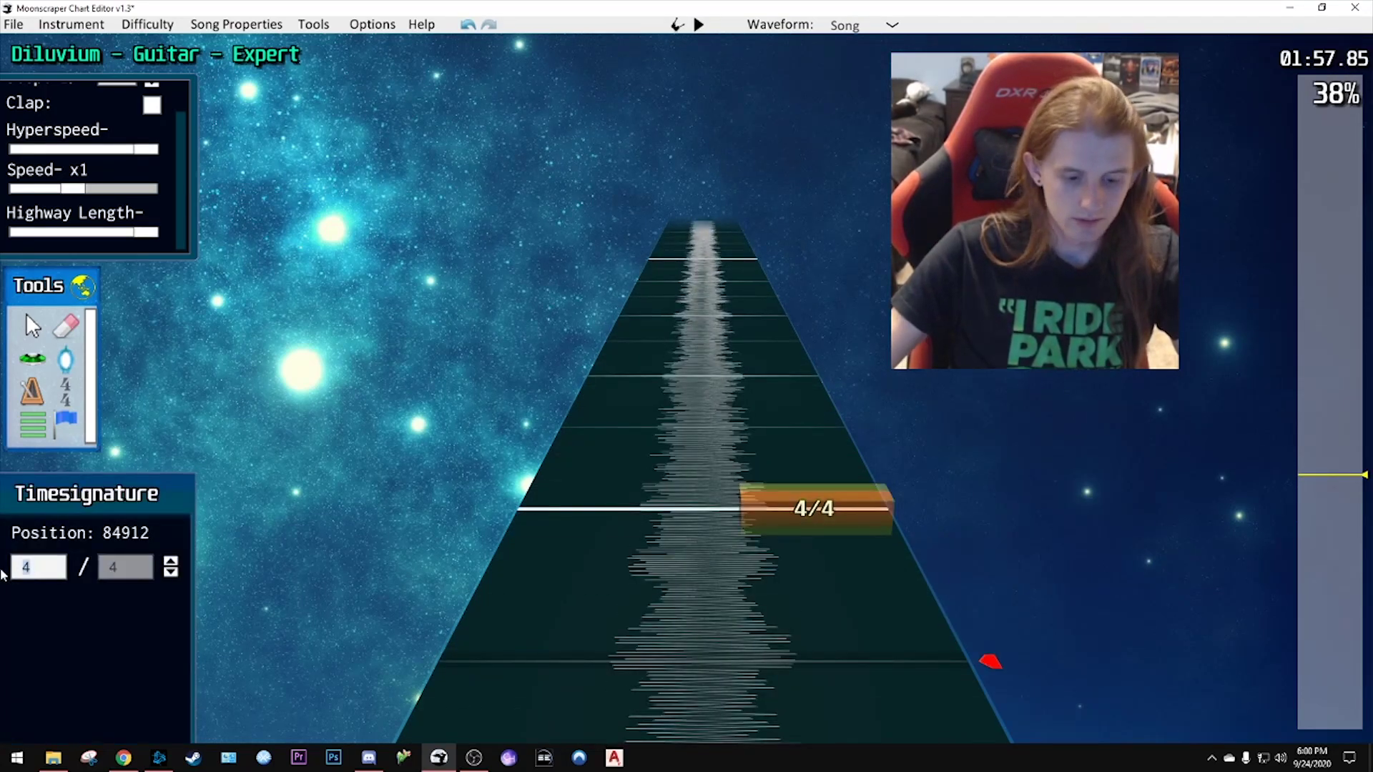
{"action": "type", "text": "5"}
- Play the 5/4 bar through and add a 4/4 time signature at position 85872
{"action": "key", "text": "space"}
{"action": "key", "text": "space"}
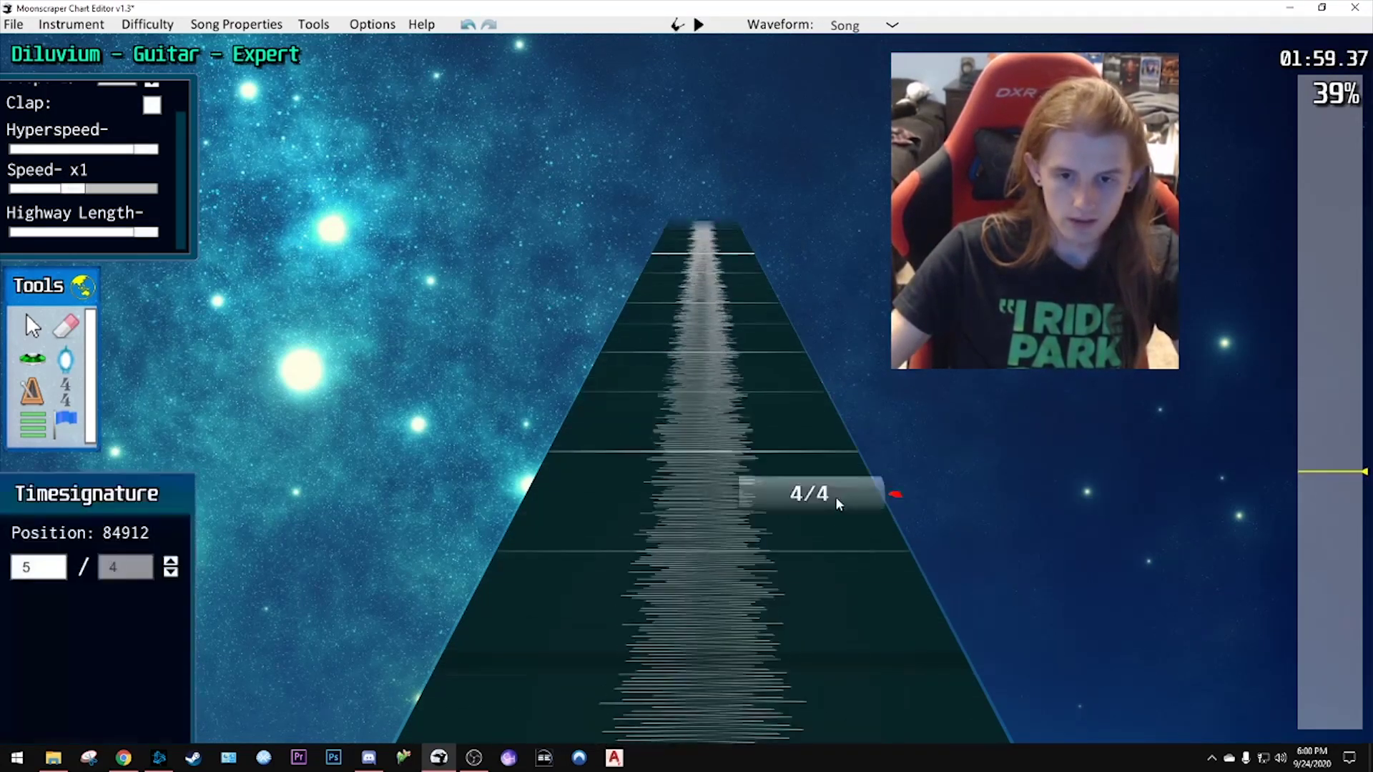
{"action": "scroll", "coordinate": [835, 503], "scroll_direction": "down", "scroll_amount": 1}
{"action": "left_click", "coordinate": [815, 509]}
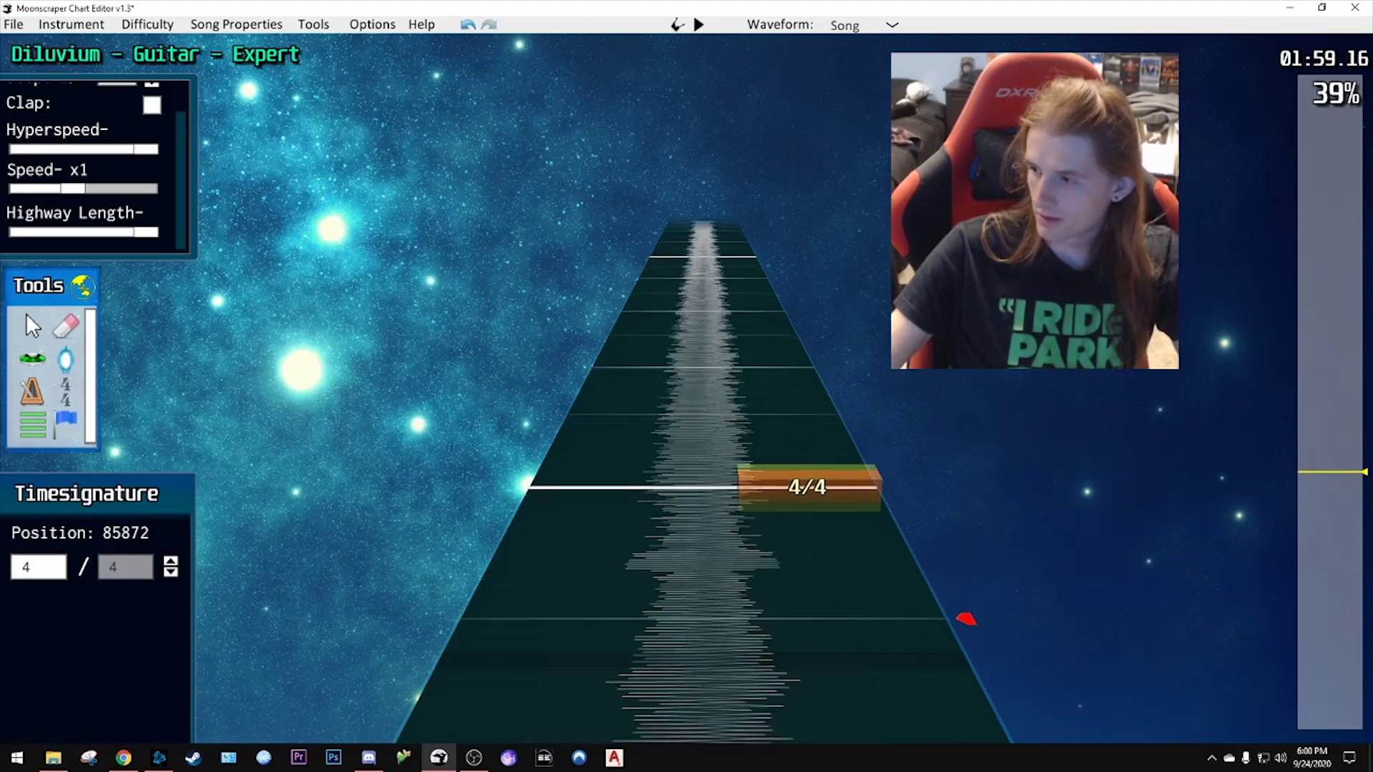
{"action": "scroll", "coordinate": [1010, 697], "scroll_direction": "down", "scroll_amount": 1}
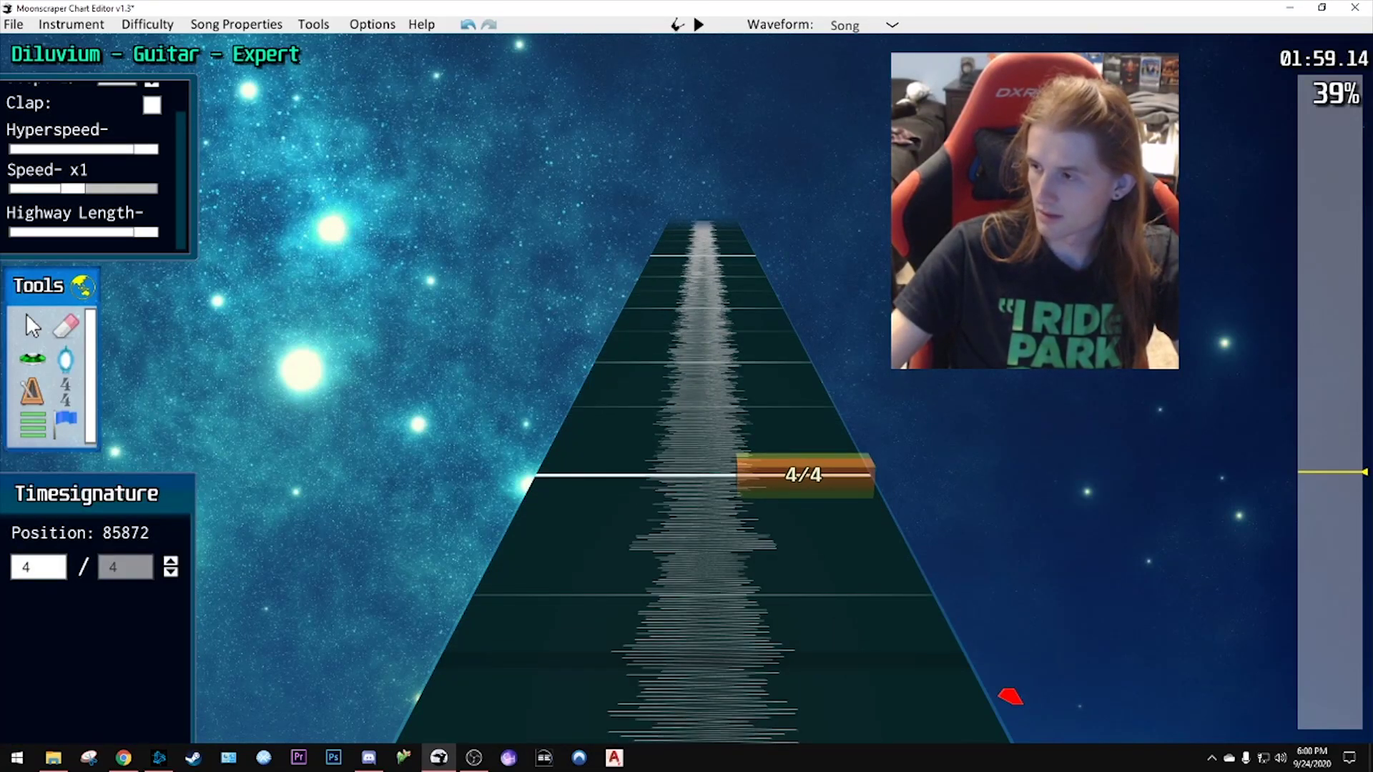
- Play on from about 1:59 and set a 7/4 time signature at position 88944
{"action": "key", "text": "space"}
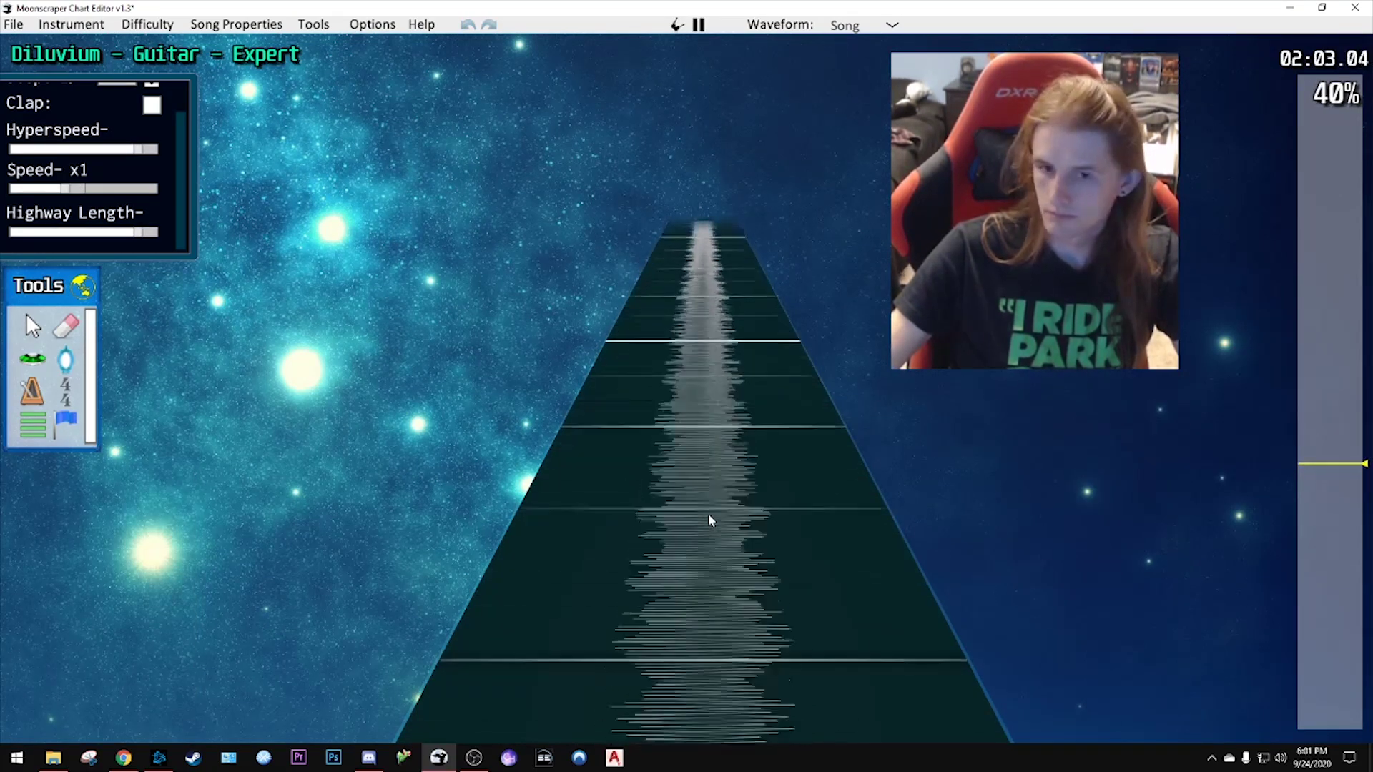
{"action": "key", "text": "space"}
{"action": "left_click_drag", "start_coordinate": [71, 578], "coordinate": [5, 571]}
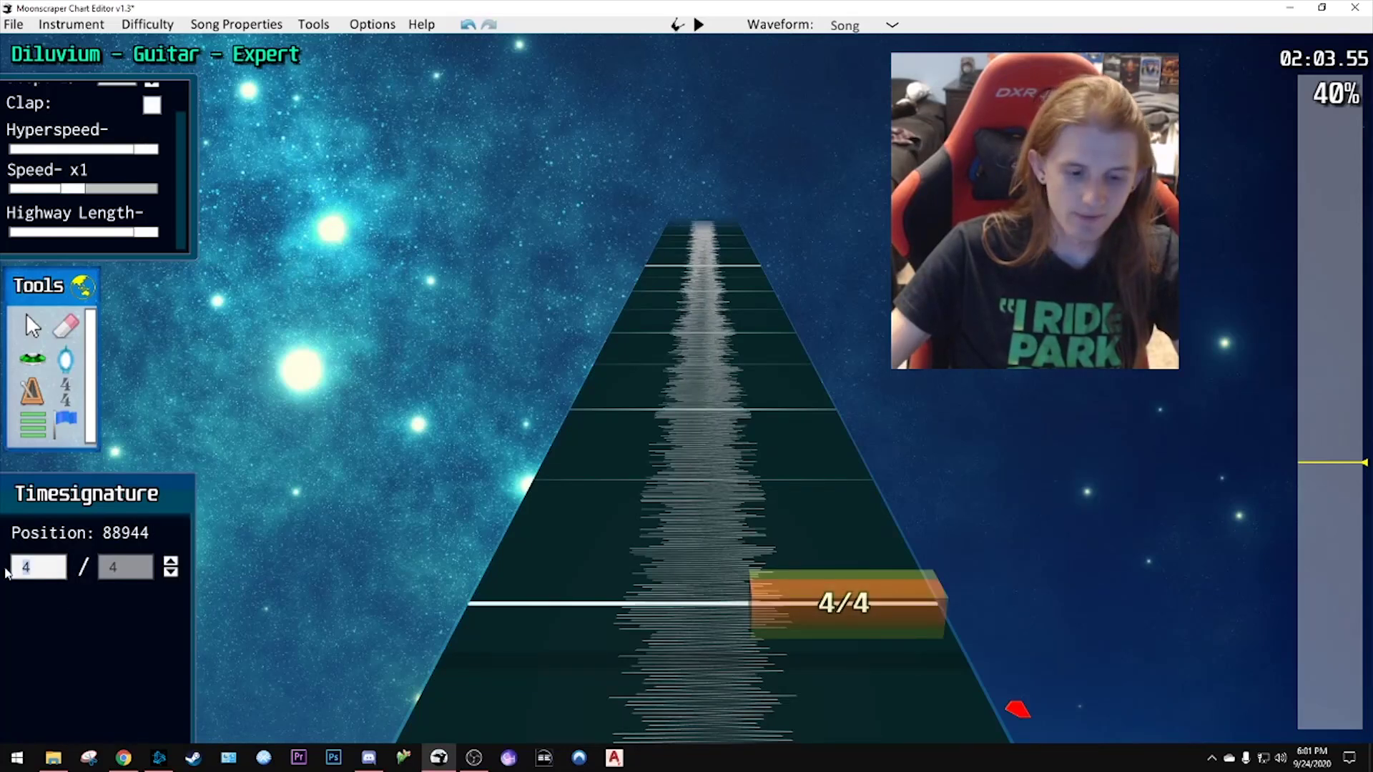
- Play the 7/4 bar through and set a 5/4 time signature at position 90288
{"action": "key", "text": "space"}
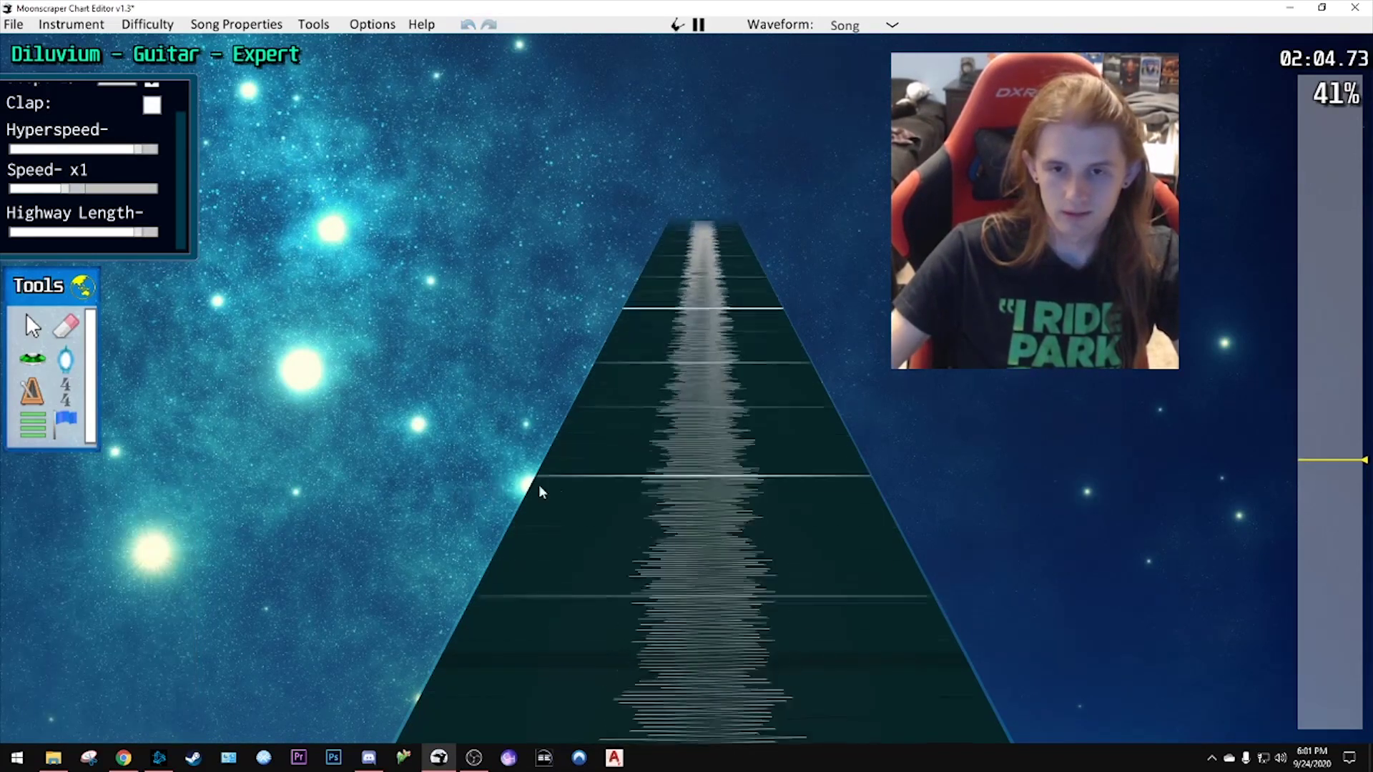
{"action": "key", "text": "space"}
{"action": "scroll", "coordinate": [673, 583], "scroll_direction": "up", "scroll_amount": 2}
{"action": "scroll", "coordinate": [696, 668], "scroll_direction": "down", "scroll_amount": 3}
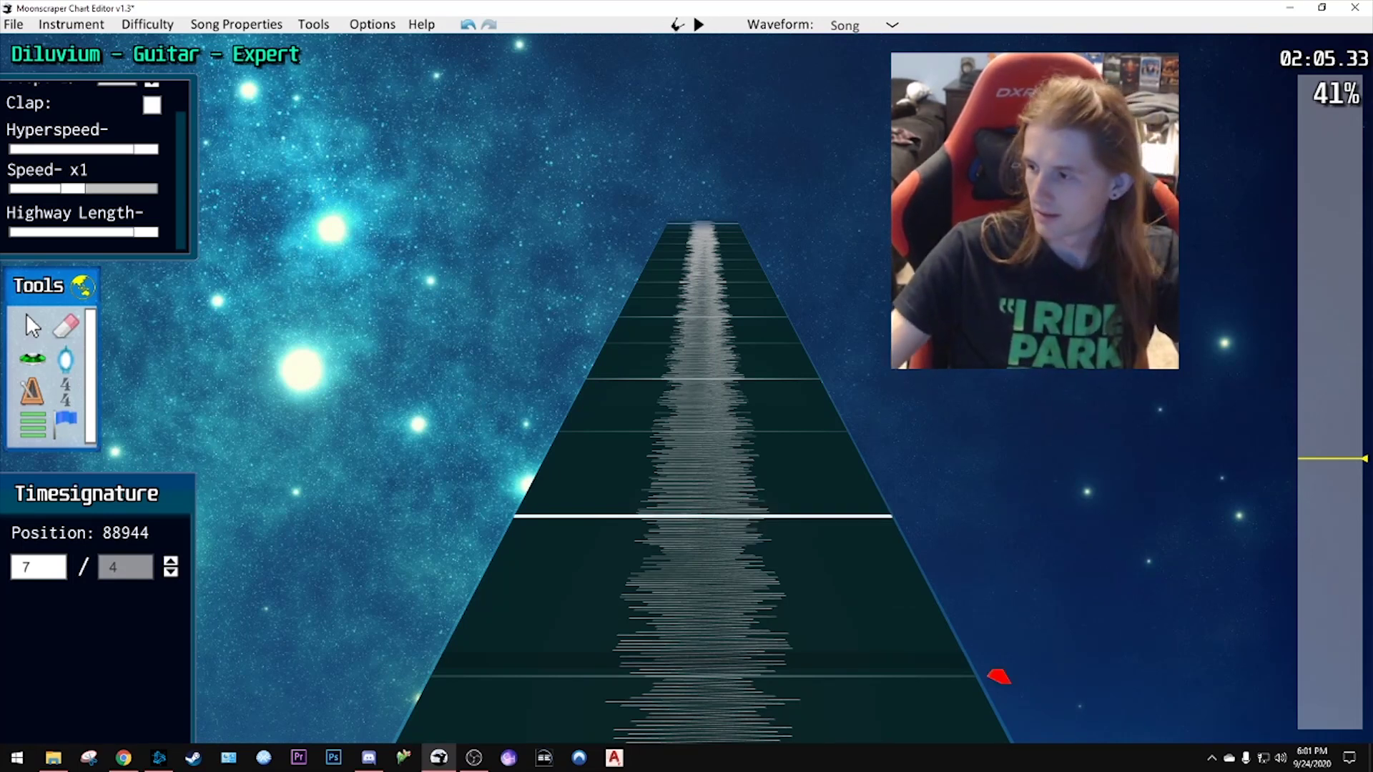
{"action": "scroll", "coordinate": [999, 676], "scroll_direction": "up", "scroll_amount": 1}
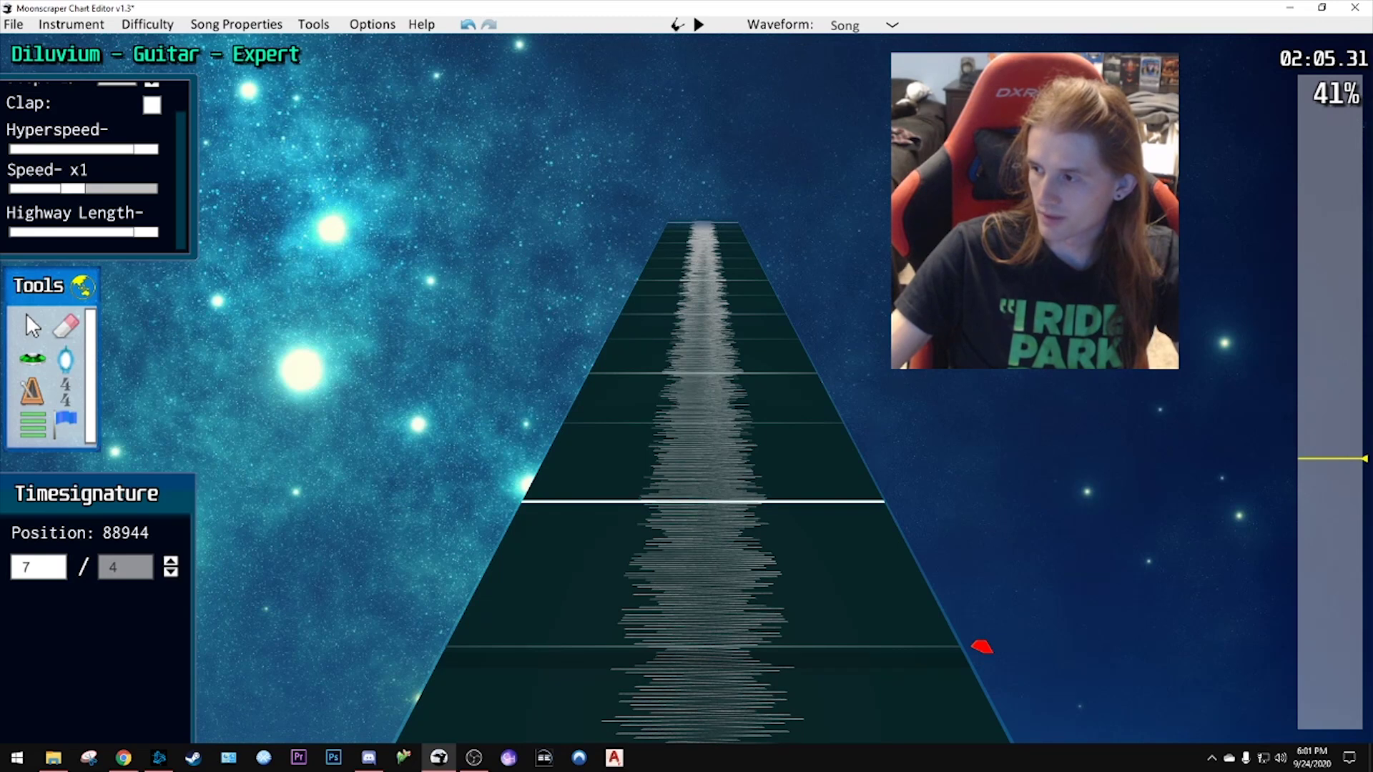
{"action": "scroll", "coordinate": [835, 569], "scroll_direction": "up", "scroll_amount": 1}
{"action": "left_click", "coordinate": [821, 497]}
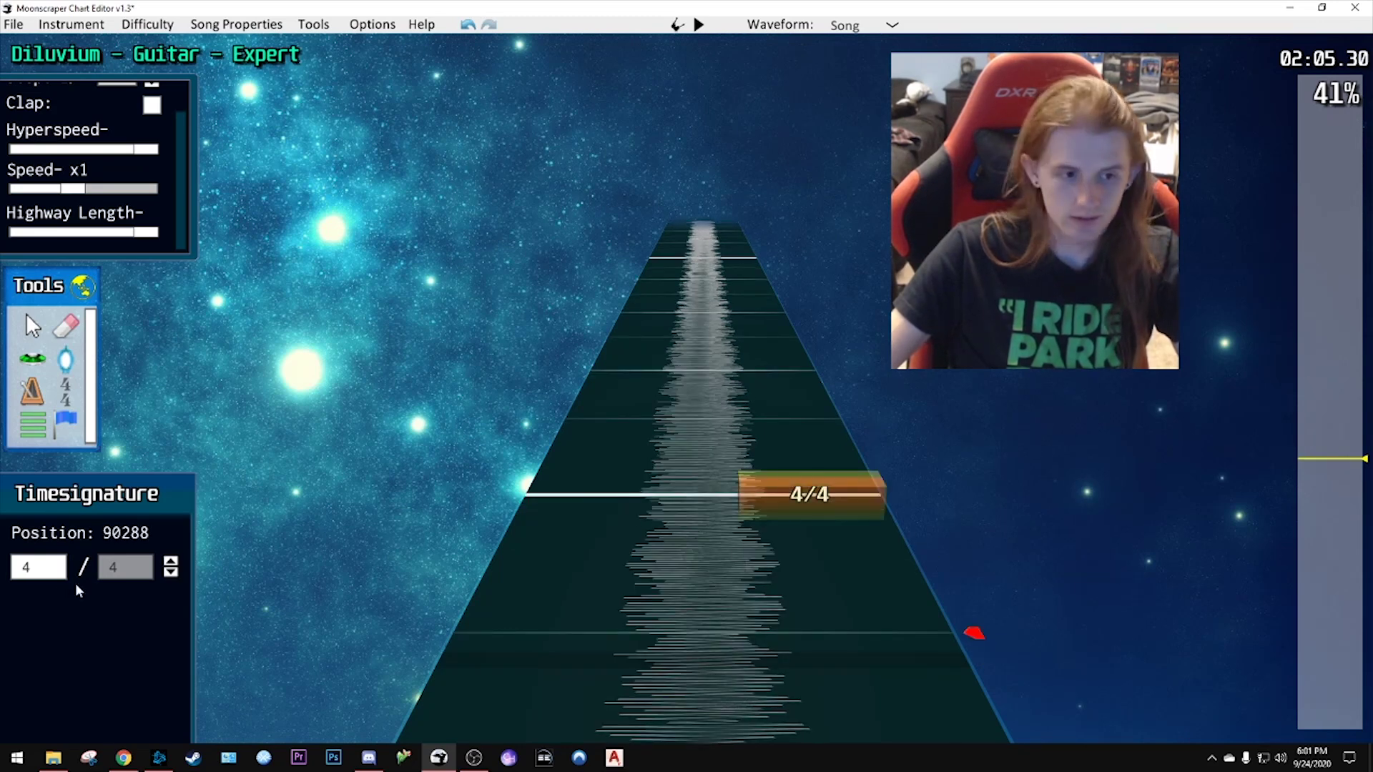
{"action": "left_click_drag", "start_coordinate": [32, 568], "coordinate": [2, 570]}
{"action": "type", "text": "5"}
- Play on from about 2:05 and set a 13/8 time signature at position 92208
{"action": "key", "text": "space"}
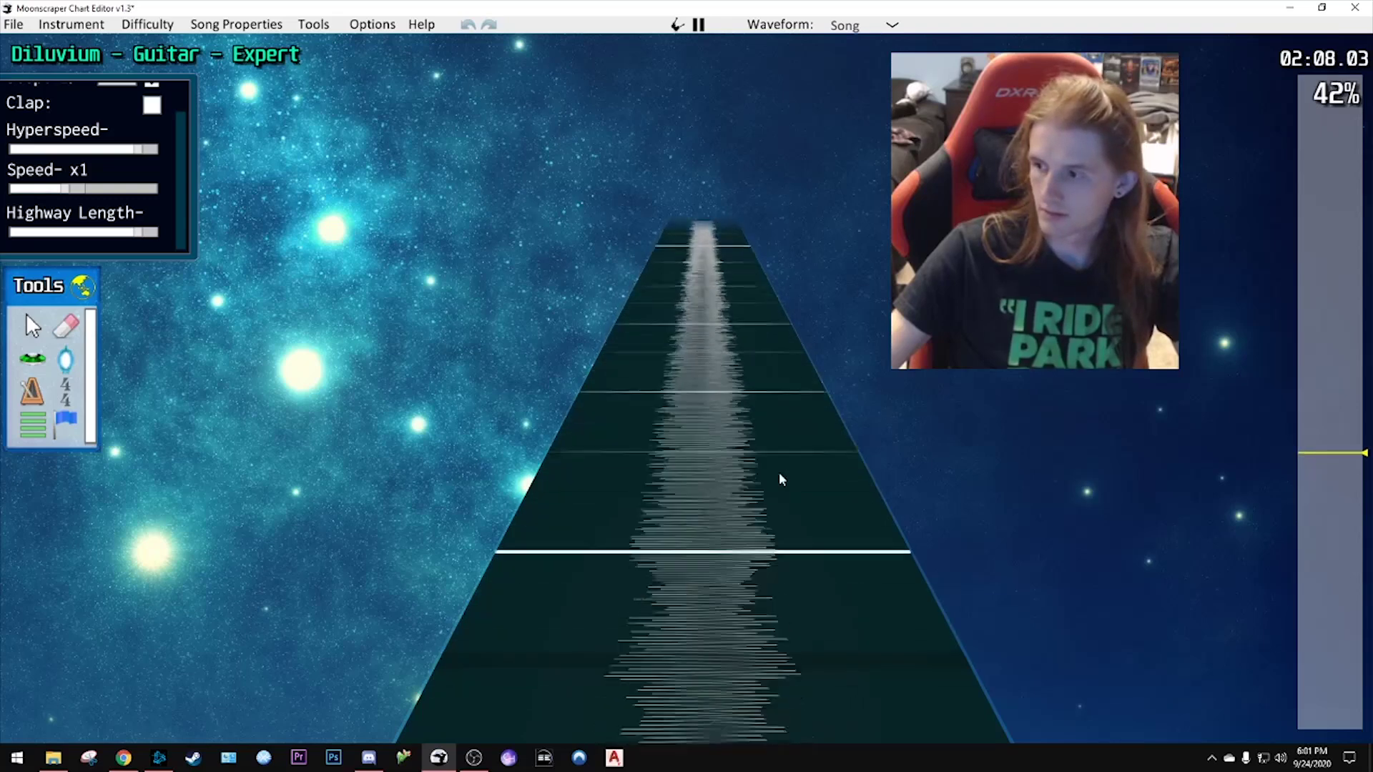
{"action": "key", "text": "space"}
{"action": "left_click", "coordinate": [786, 440]}
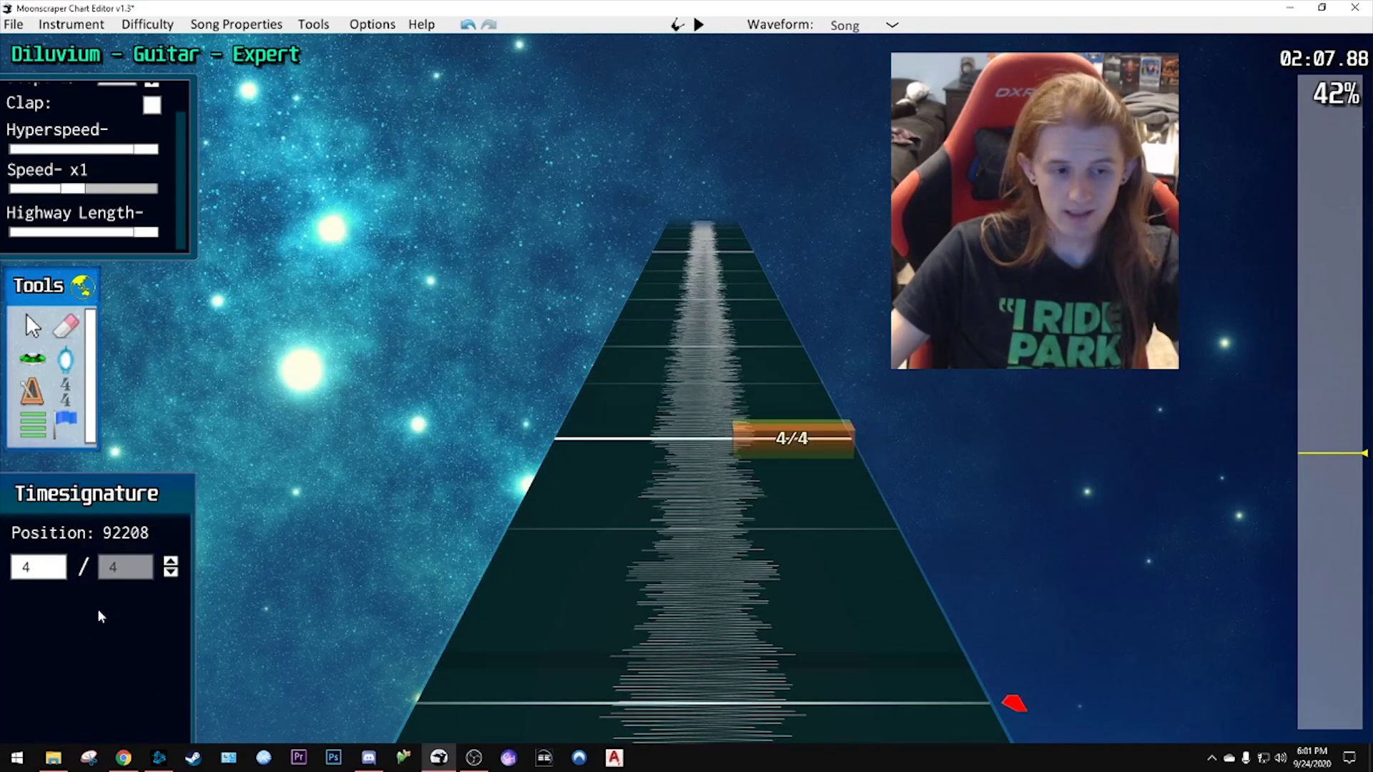
{"action": "left_click", "coordinate": [55, 572]}
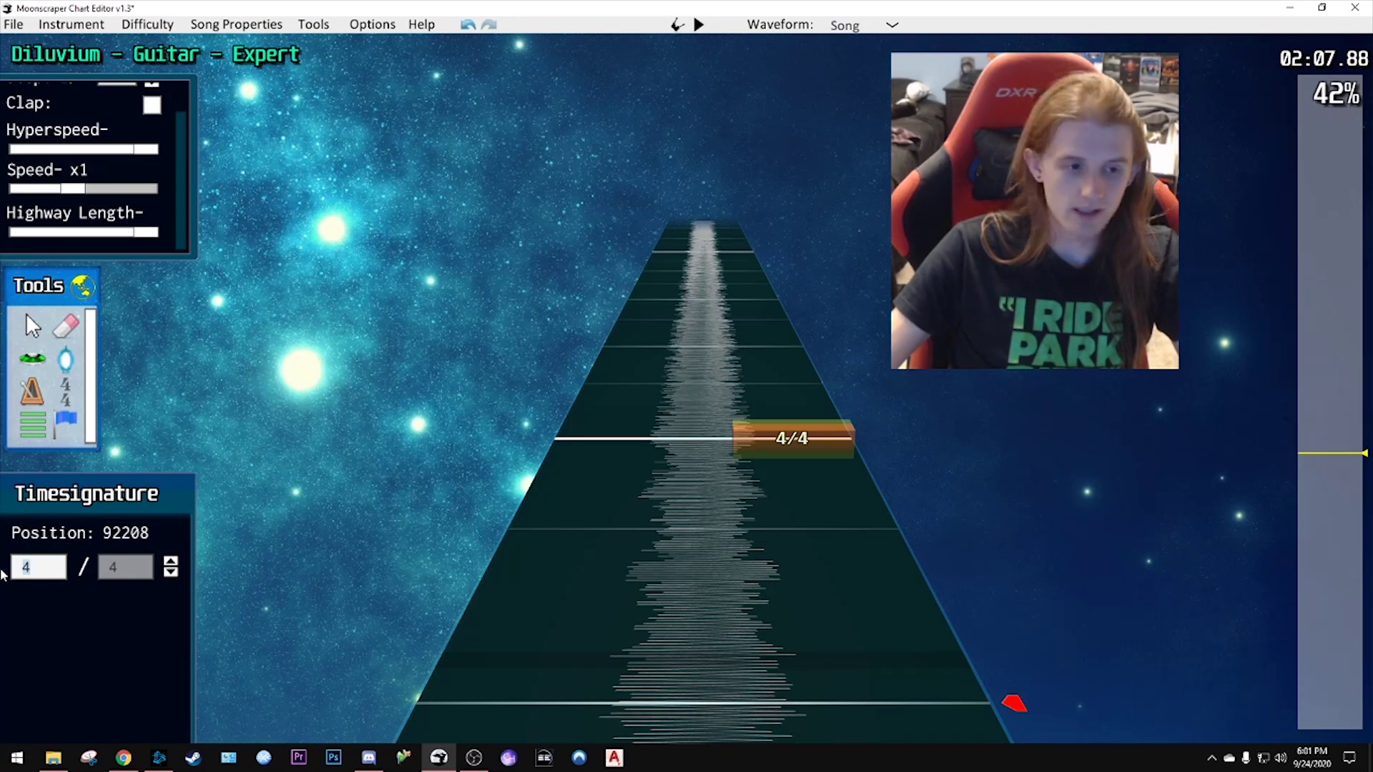
{"action": "type", "text": "13"}
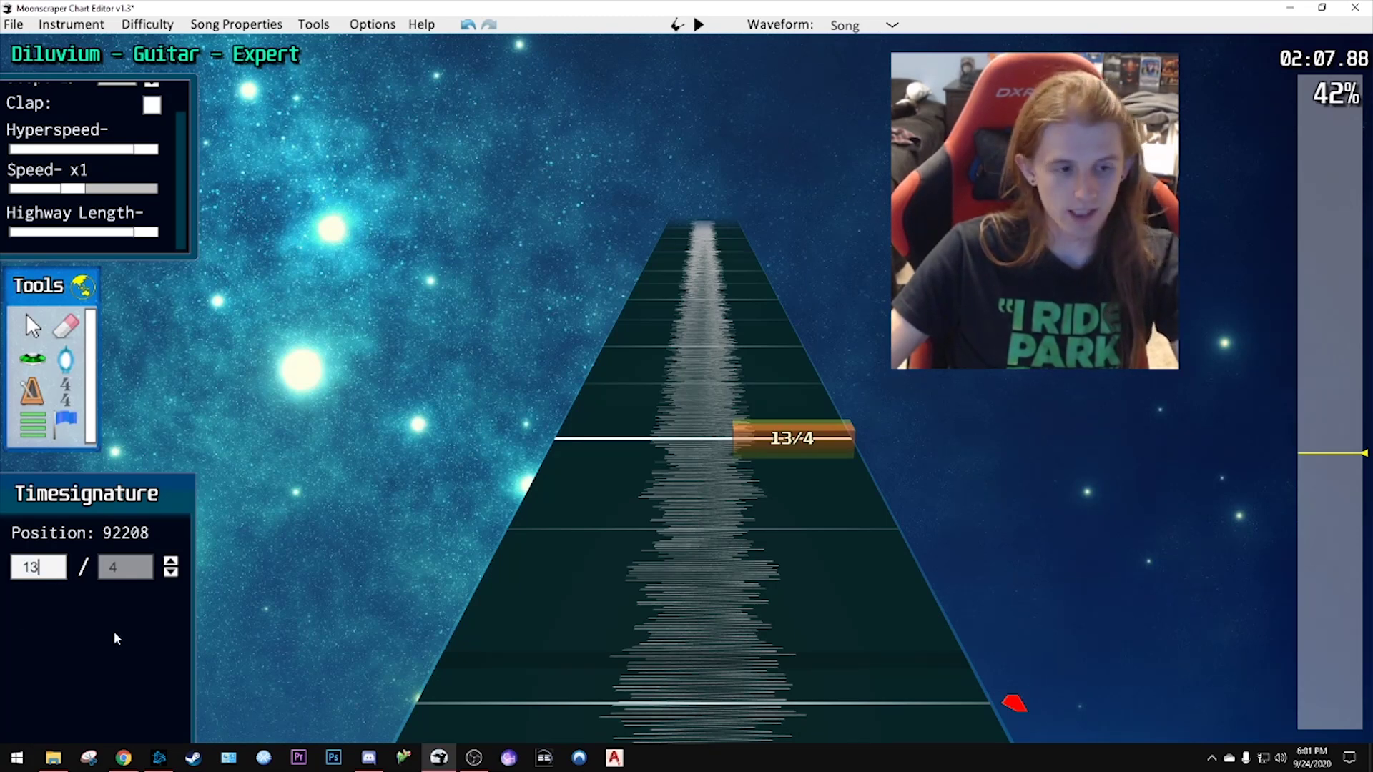
{"action": "left_click", "coordinate": [170, 563]}
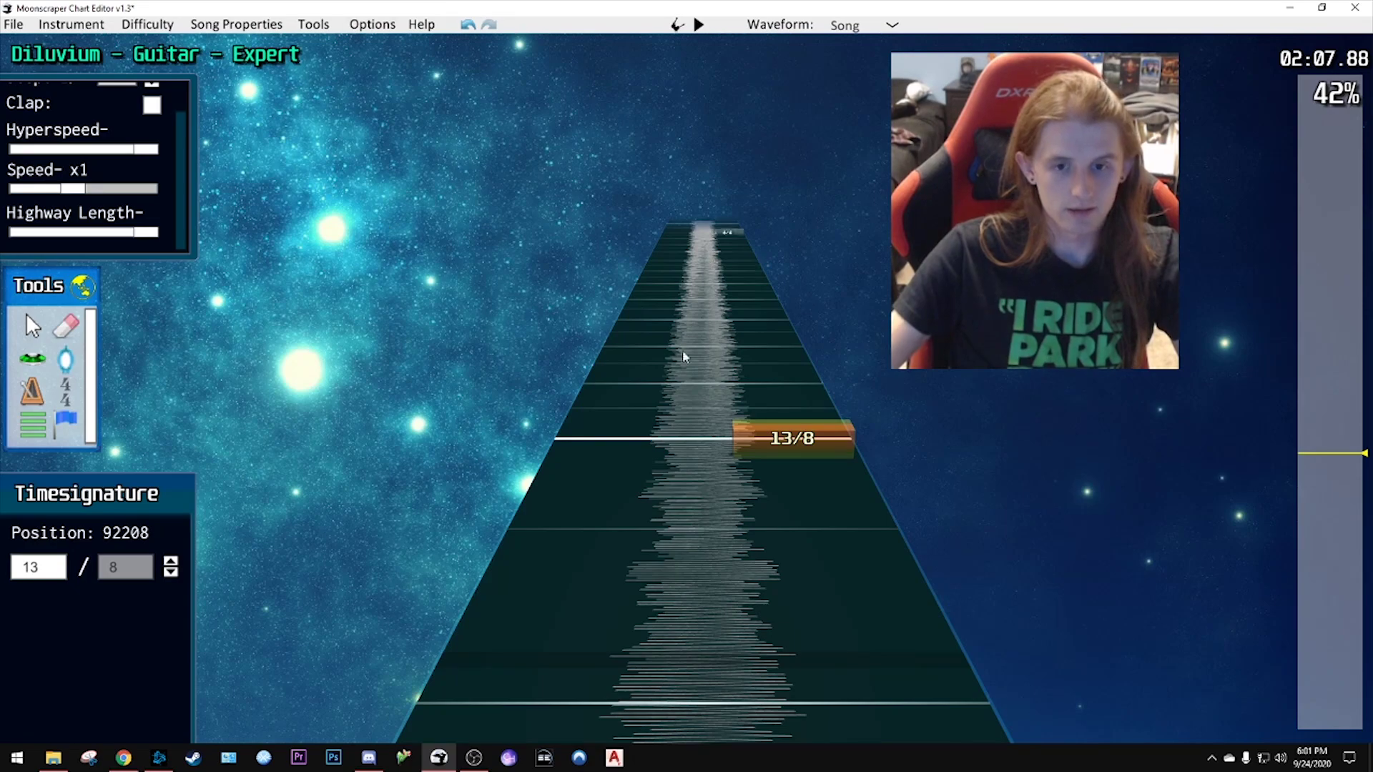
- Play through the 13/8 section to about 2:23.5 and set a 6/4 time signature back at position 102192
{"action": "key", "text": "space"}
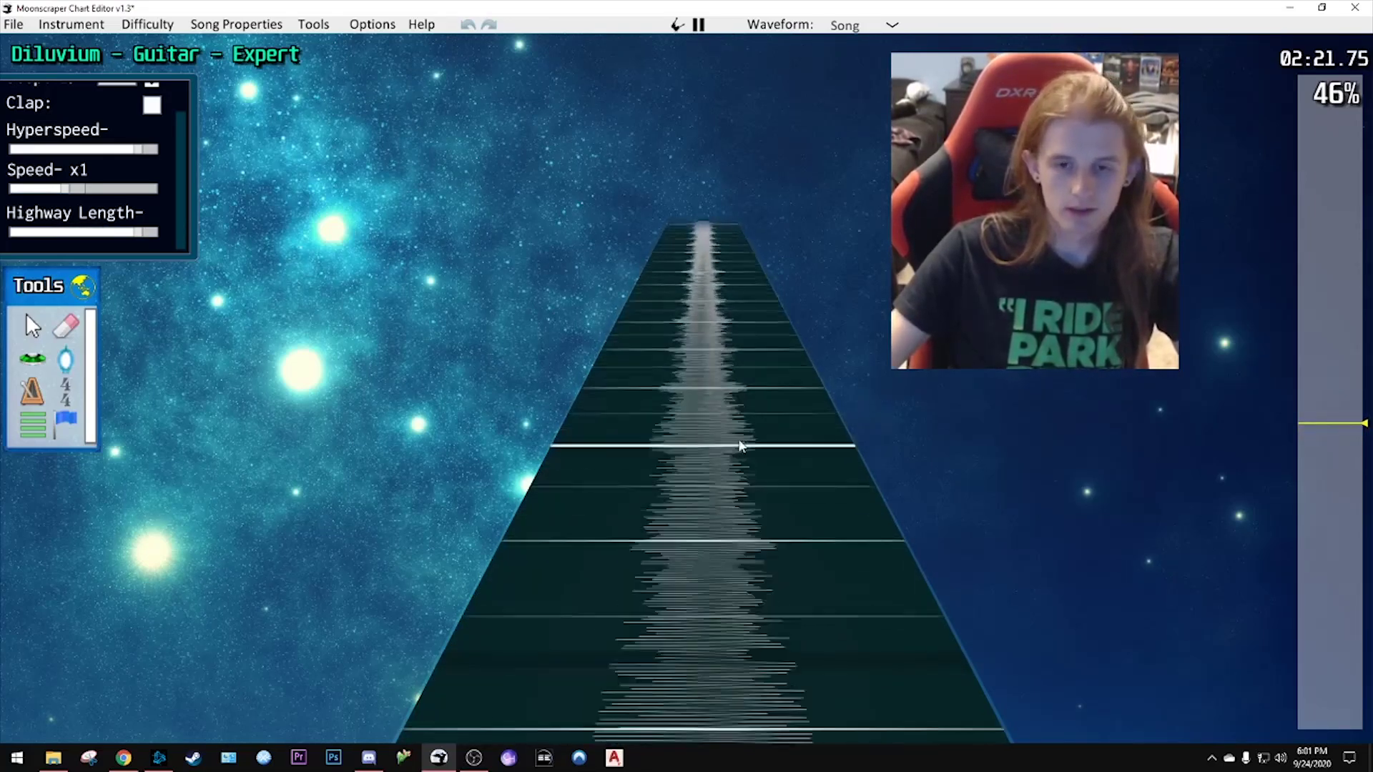
{"action": "key", "text": "space"}
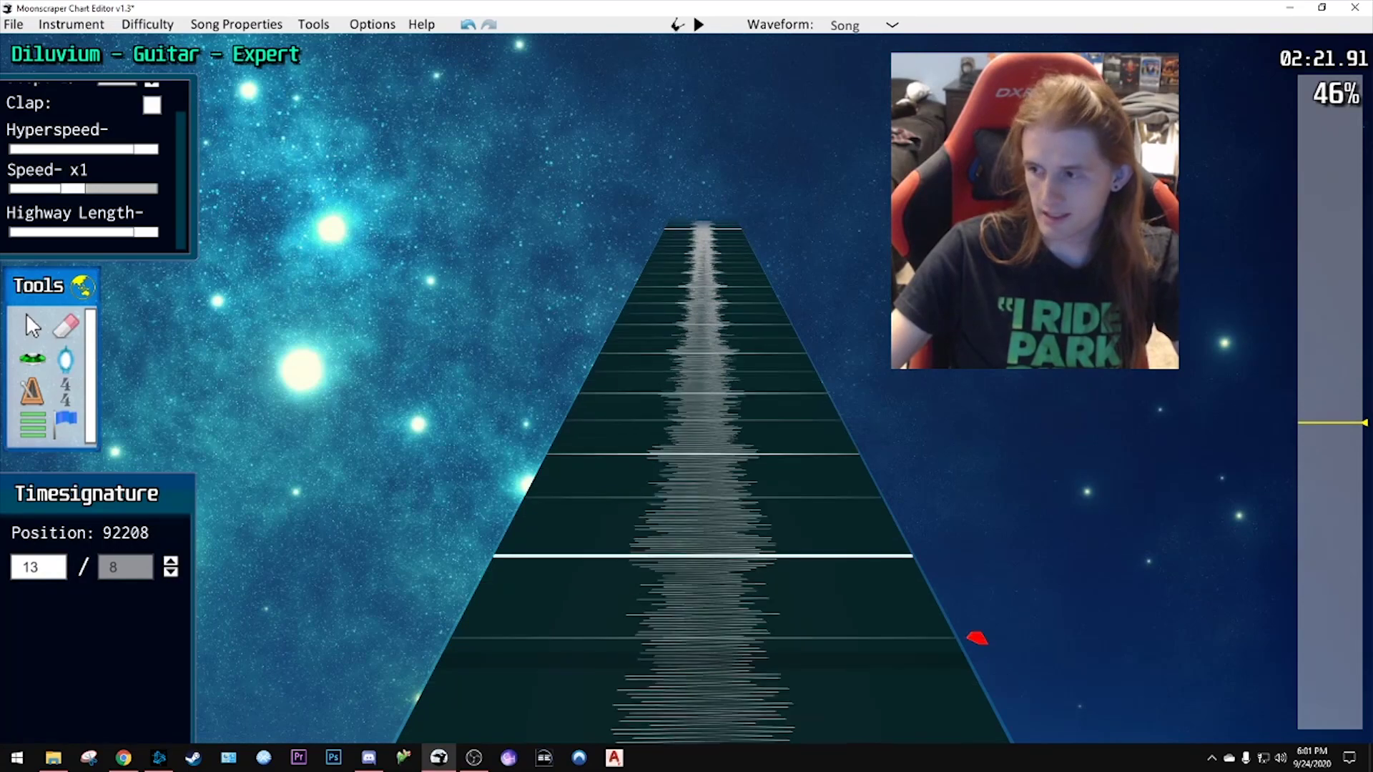
{"action": "key", "text": "space"}
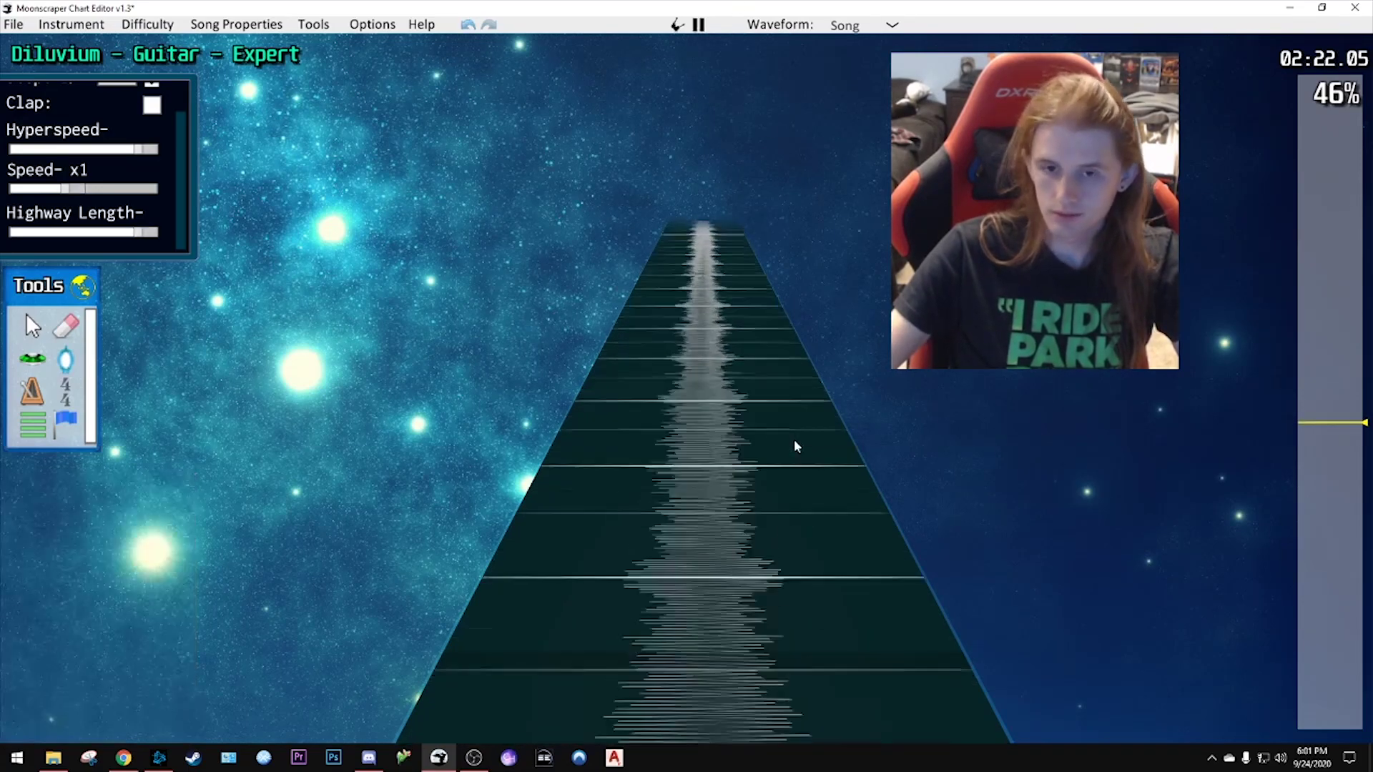
{"action": "key", "text": "space"}
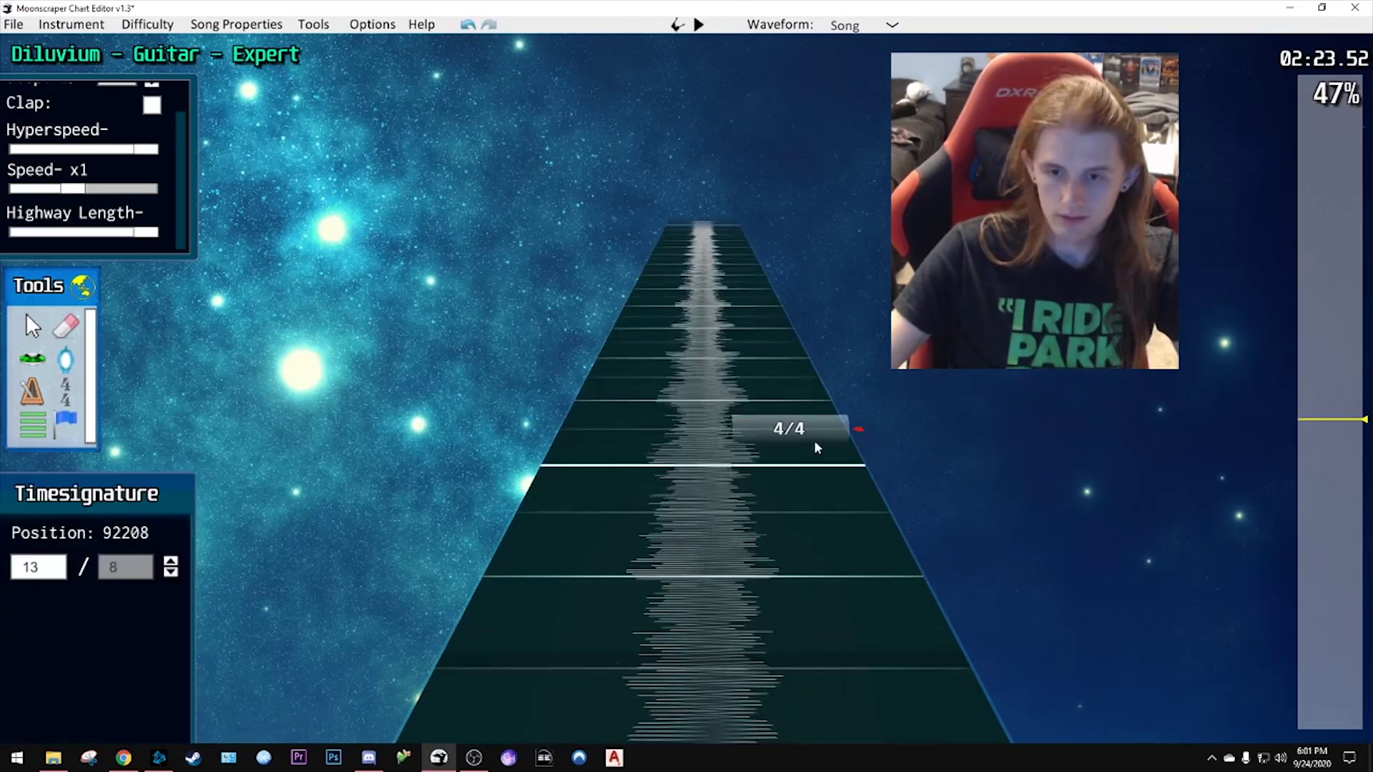
{"action": "scroll", "coordinate": [800, 424], "scroll_direction": "down", "scroll_amount": 8}
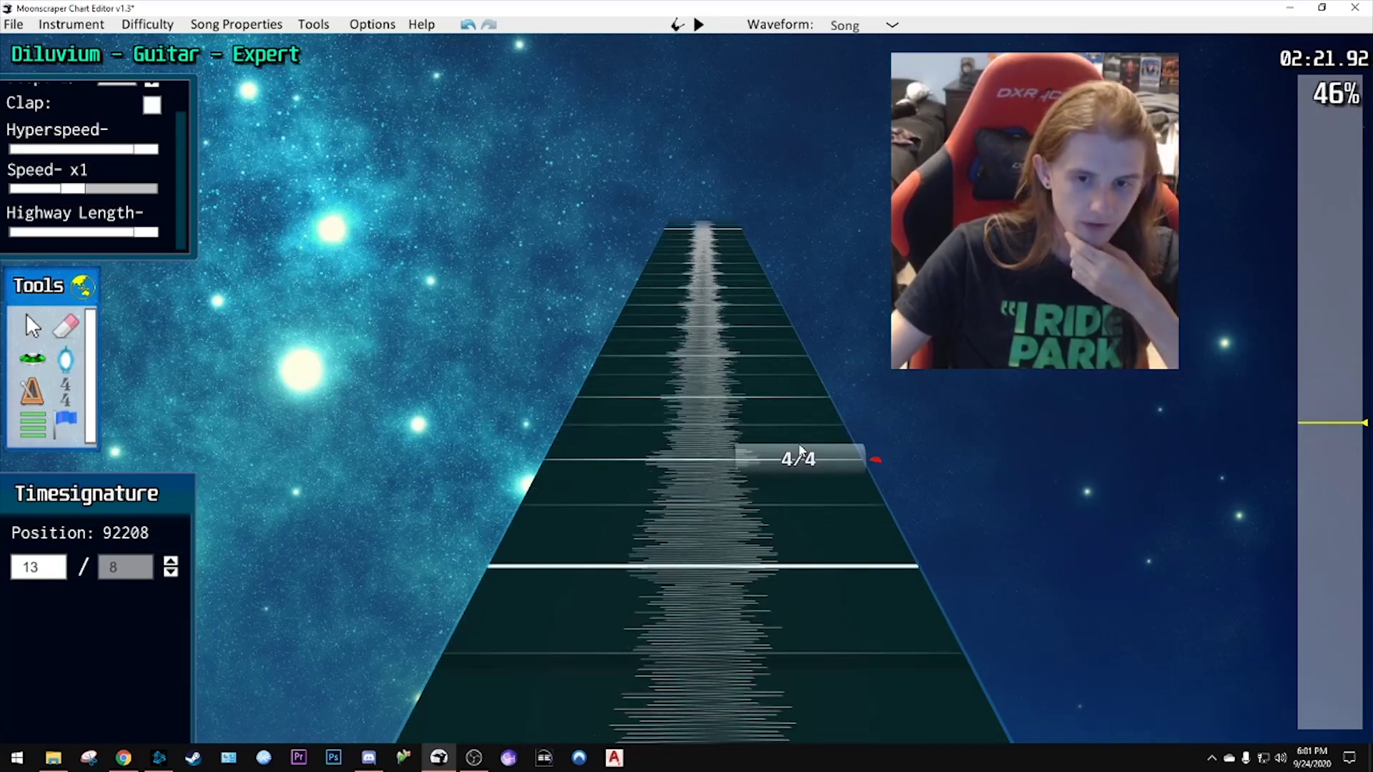
{"action": "scroll", "coordinate": [787, 436], "scroll_direction": "up", "scroll_amount": 2}
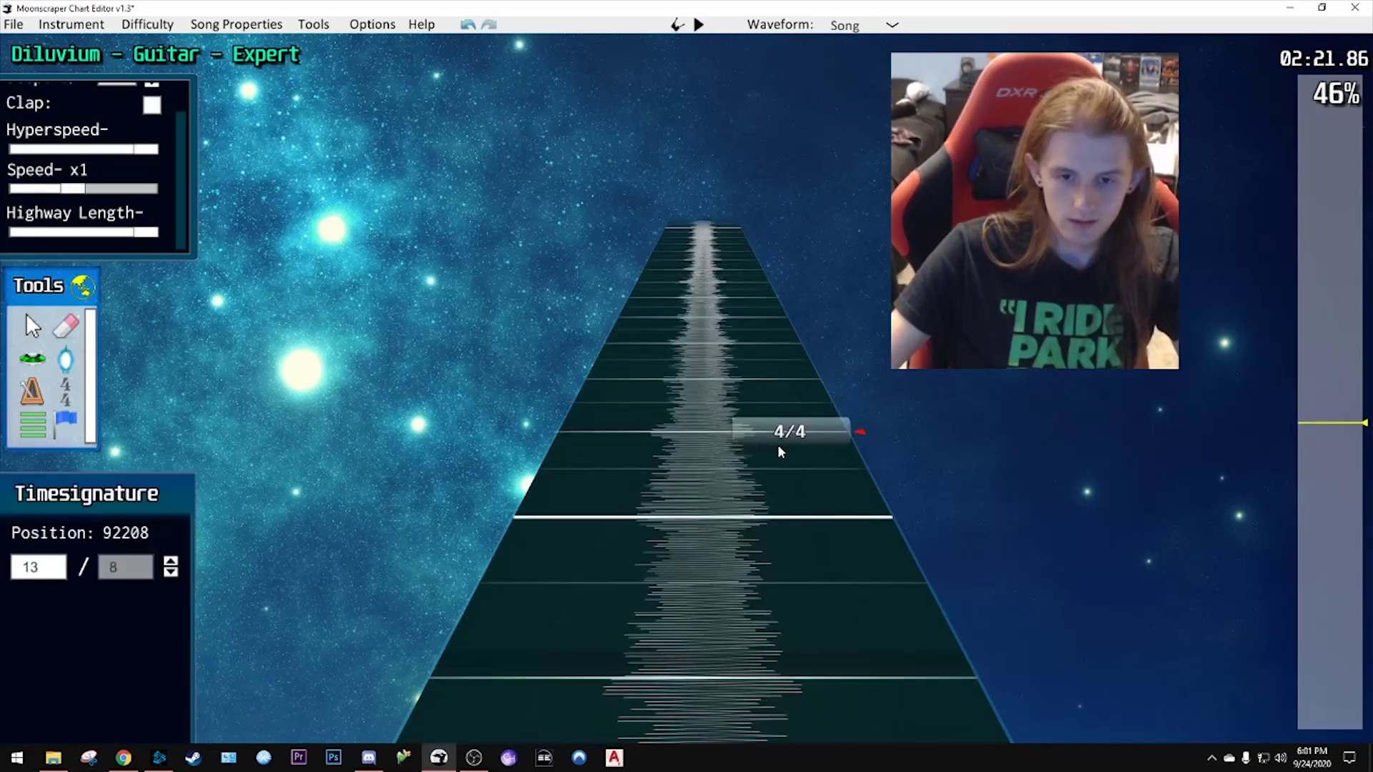
{"action": "left_click", "coordinate": [749, 476]}
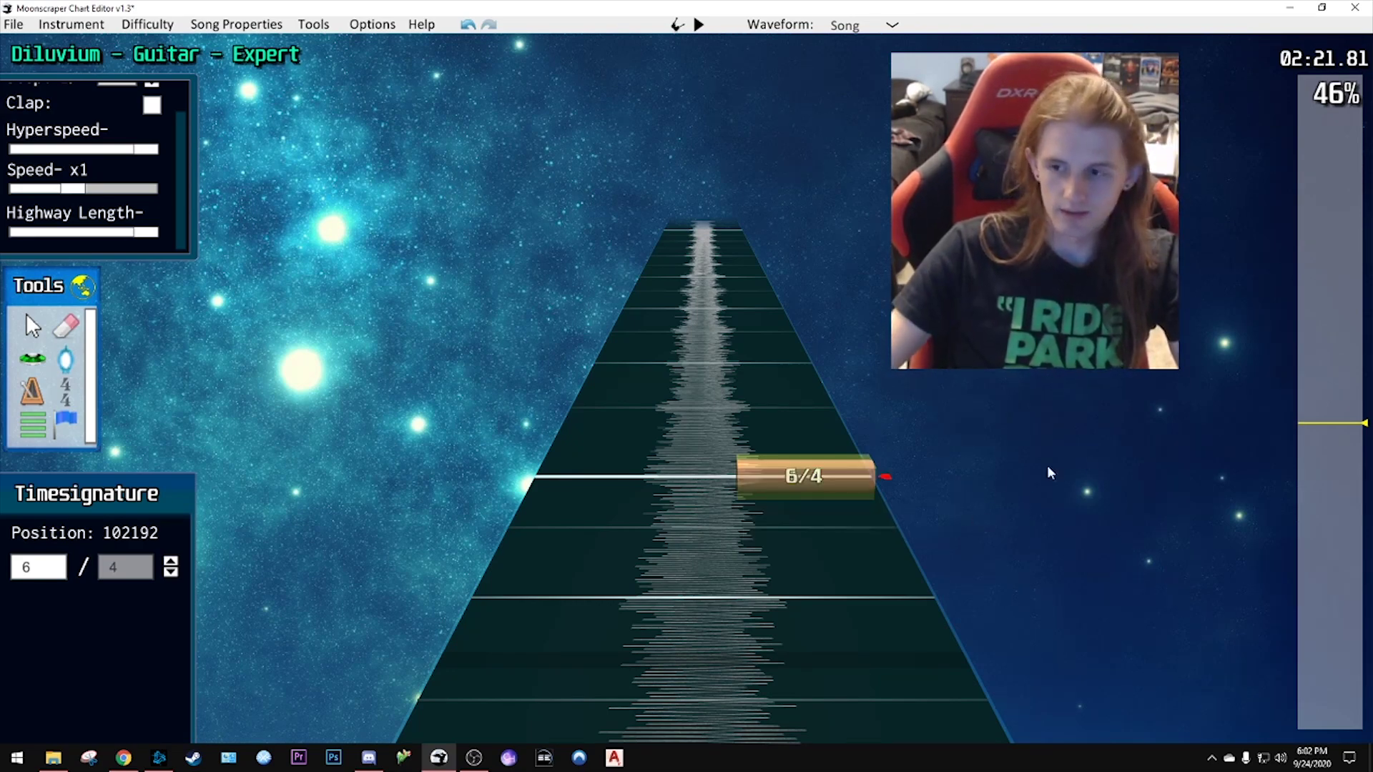
- Go back to the 13/8 time signature at about 2:08 and examine how the surrounding bar lines match the waveform
{"action": "left_click_drag", "start_coordinate": [1313, 427], "coordinate": [1323, 455]}
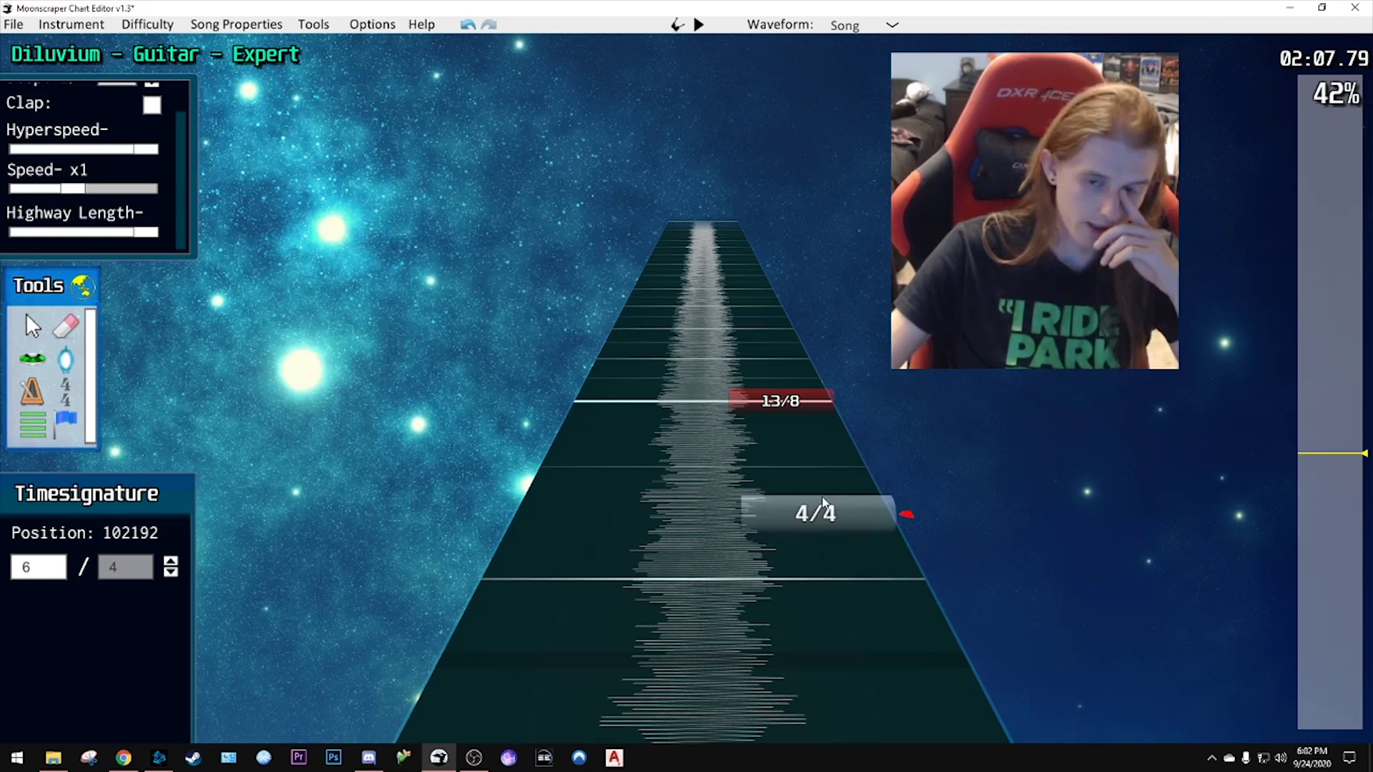
{"action": "scroll", "coordinate": [811, 491], "scroll_direction": "up", "scroll_amount": 1}
{"action": "scroll", "coordinate": [792, 490], "scroll_direction": "up", "scroll_amount": 1}
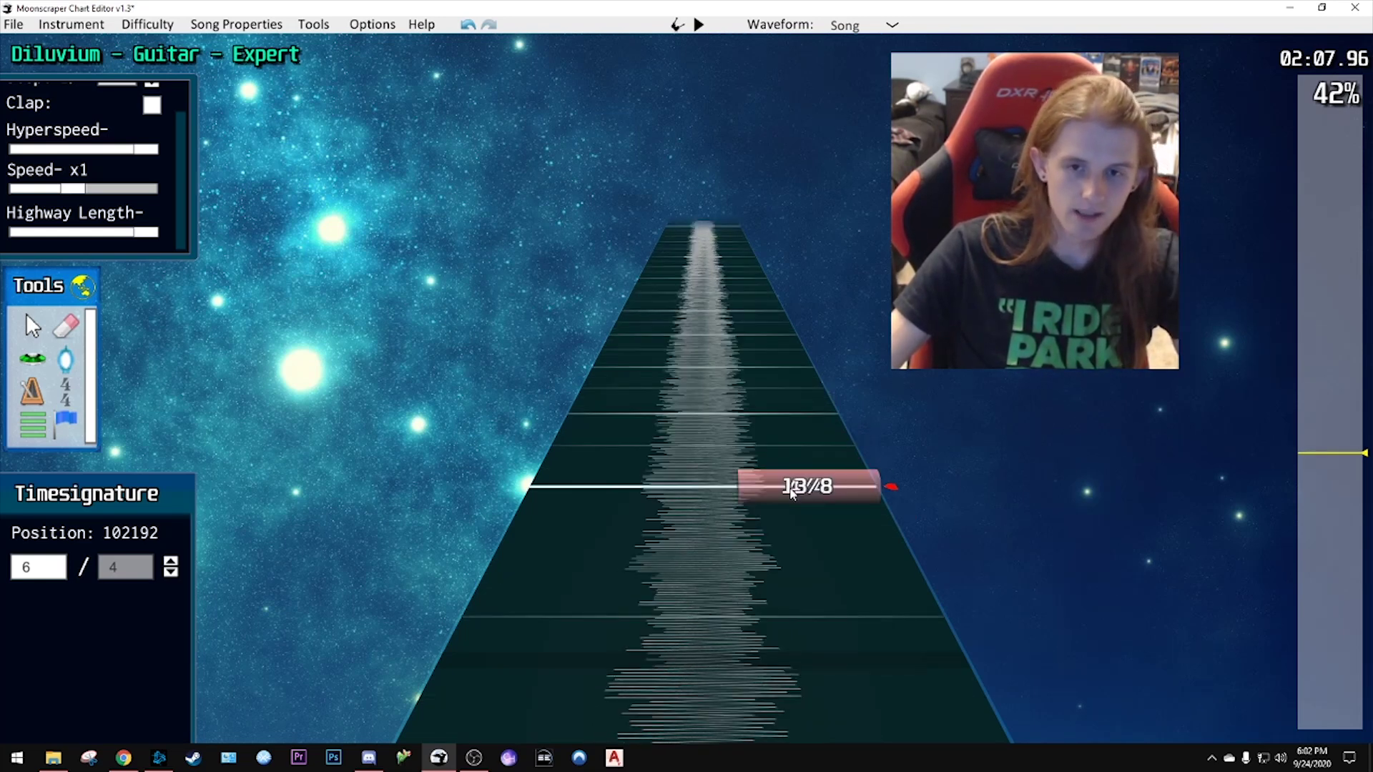
{"action": "scroll", "coordinate": [822, 580], "scroll_direction": "up", "scroll_amount": 1}
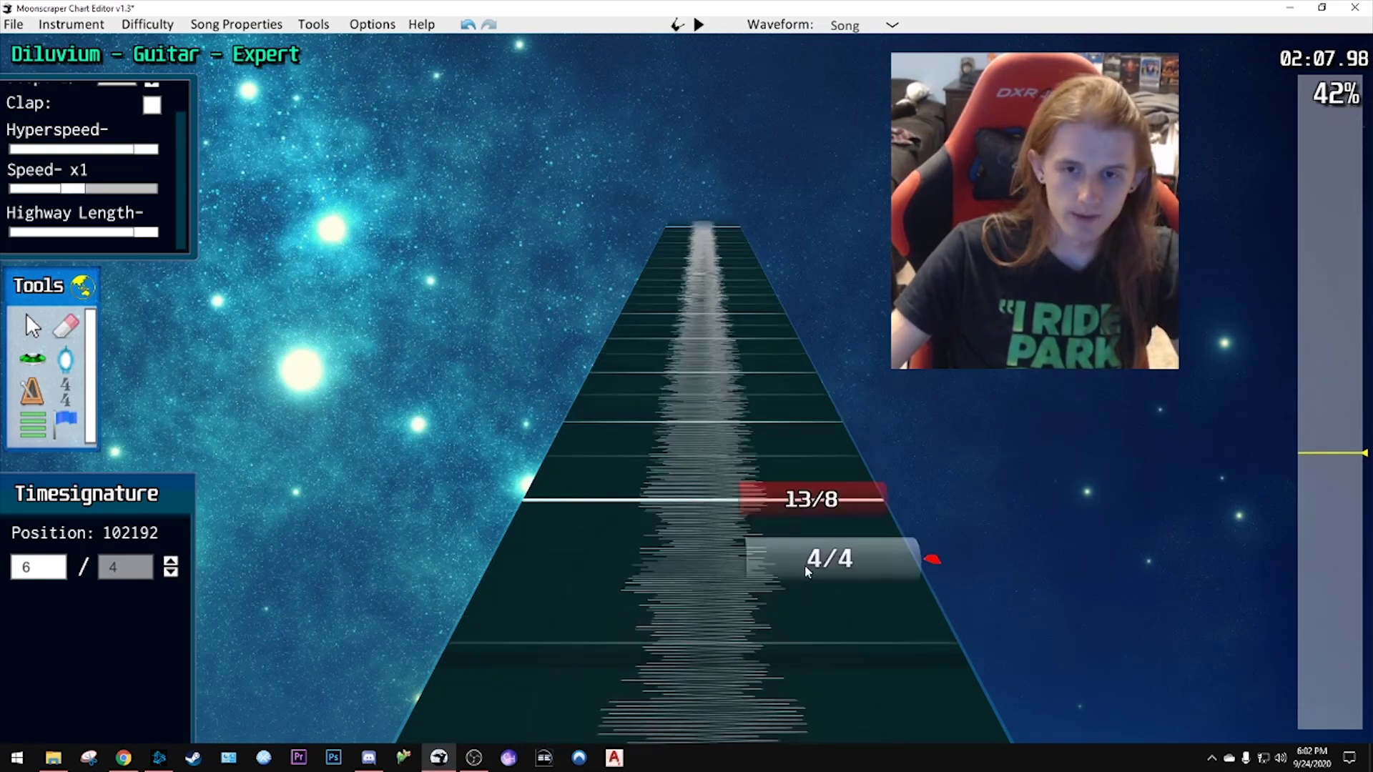
{"action": "scroll", "coordinate": [804, 565], "scroll_direction": "up", "scroll_amount": 1}
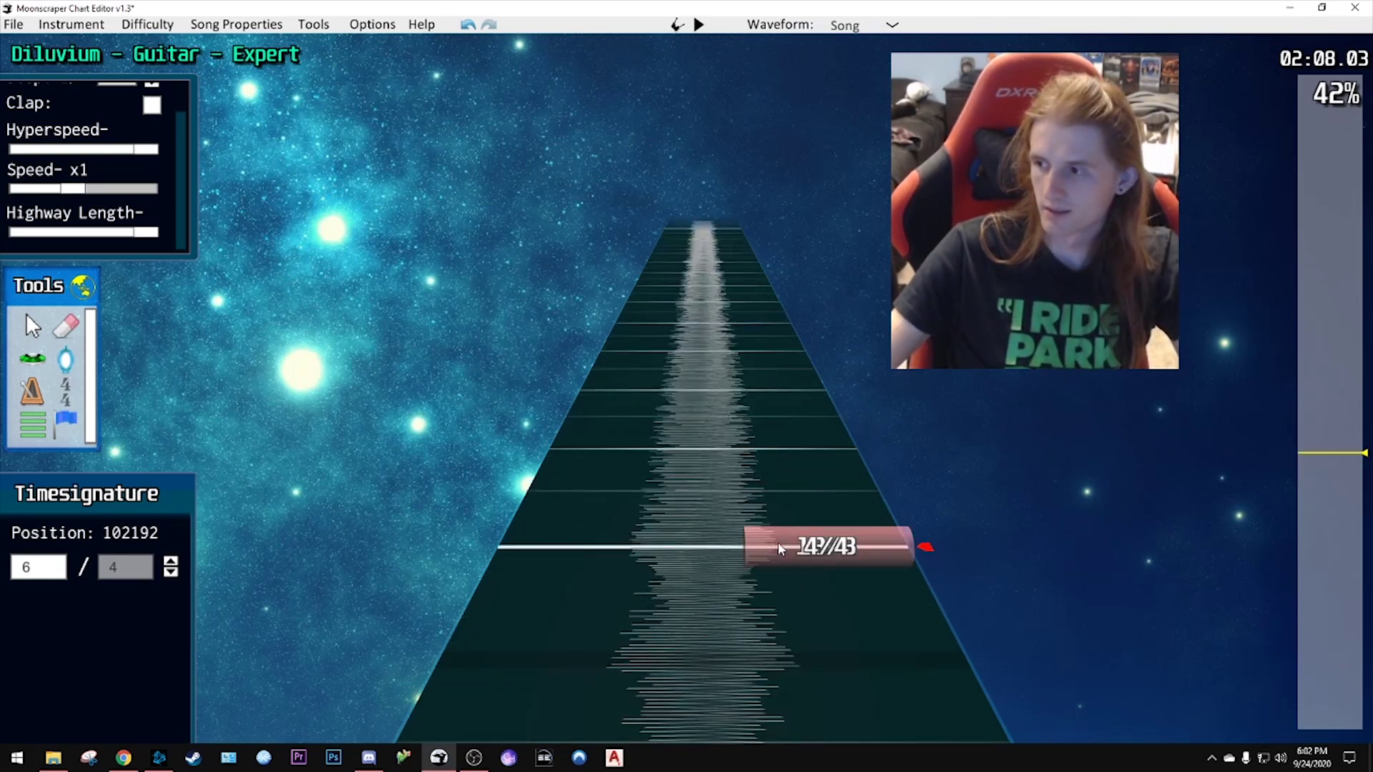
{"action": "scroll", "coordinate": [809, 559], "scroll_direction": "down", "scroll_amount": 5}
{"action": "key", "text": "space"}
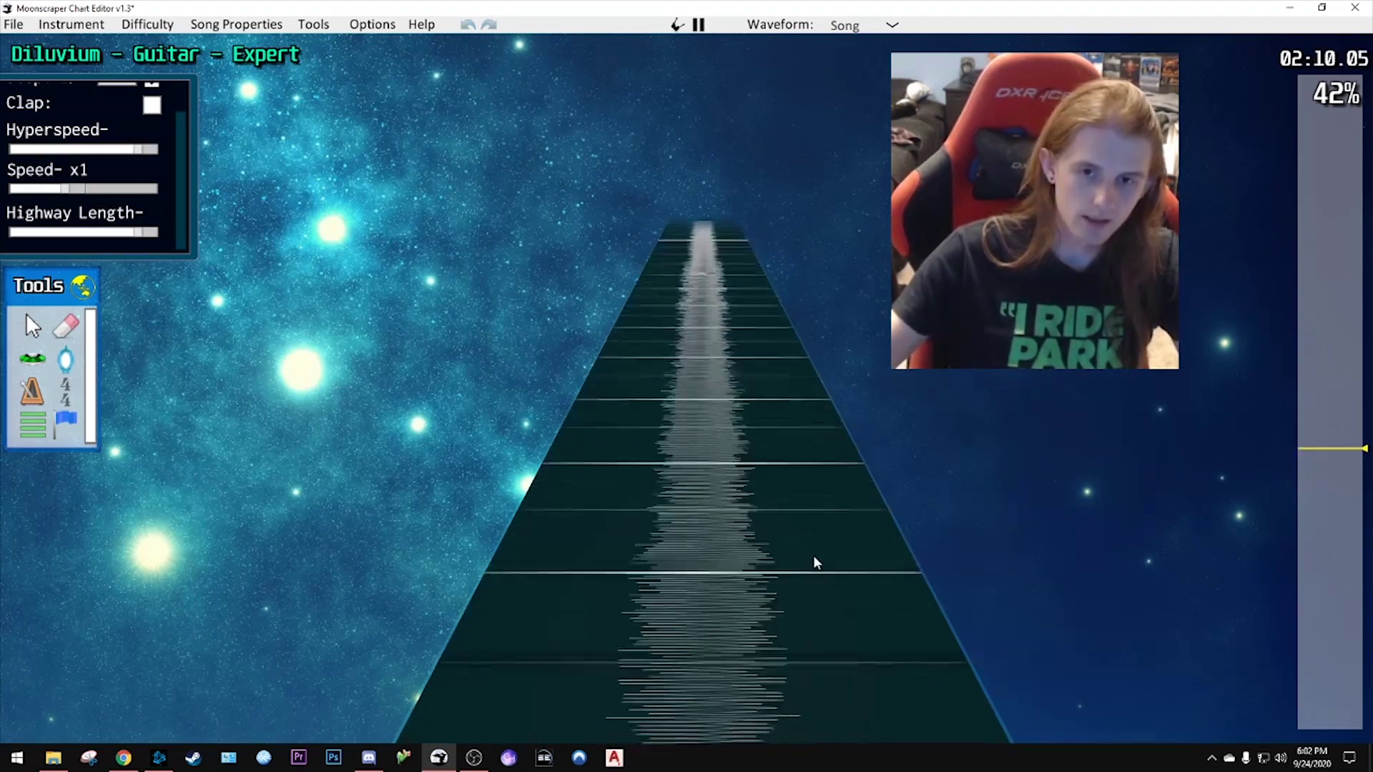
{"action": "key", "text": "space"}
{"action": "scroll", "coordinate": [811, 557], "scroll_direction": "down", "scroll_amount": 10}
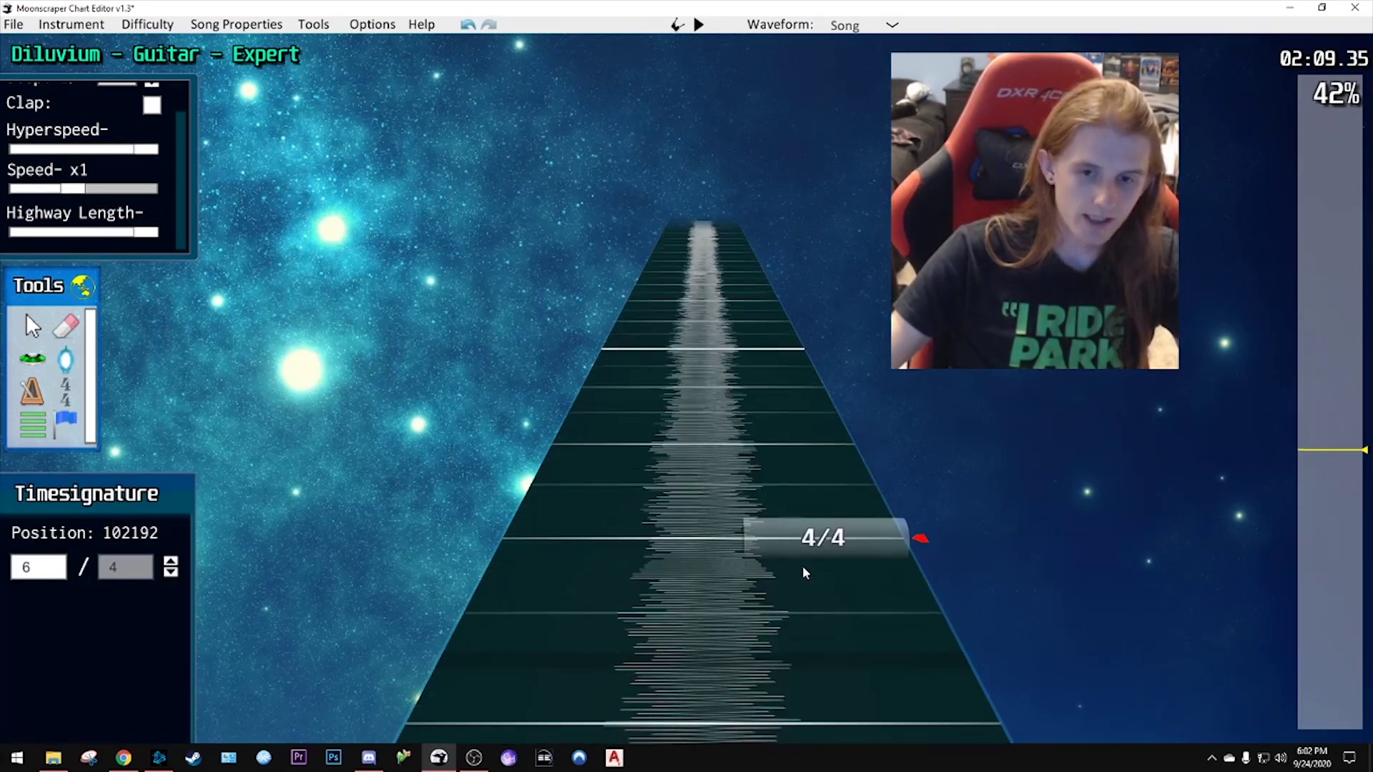
{"action": "scroll", "coordinate": [772, 572], "scroll_direction": "down", "scroll_amount": 10}
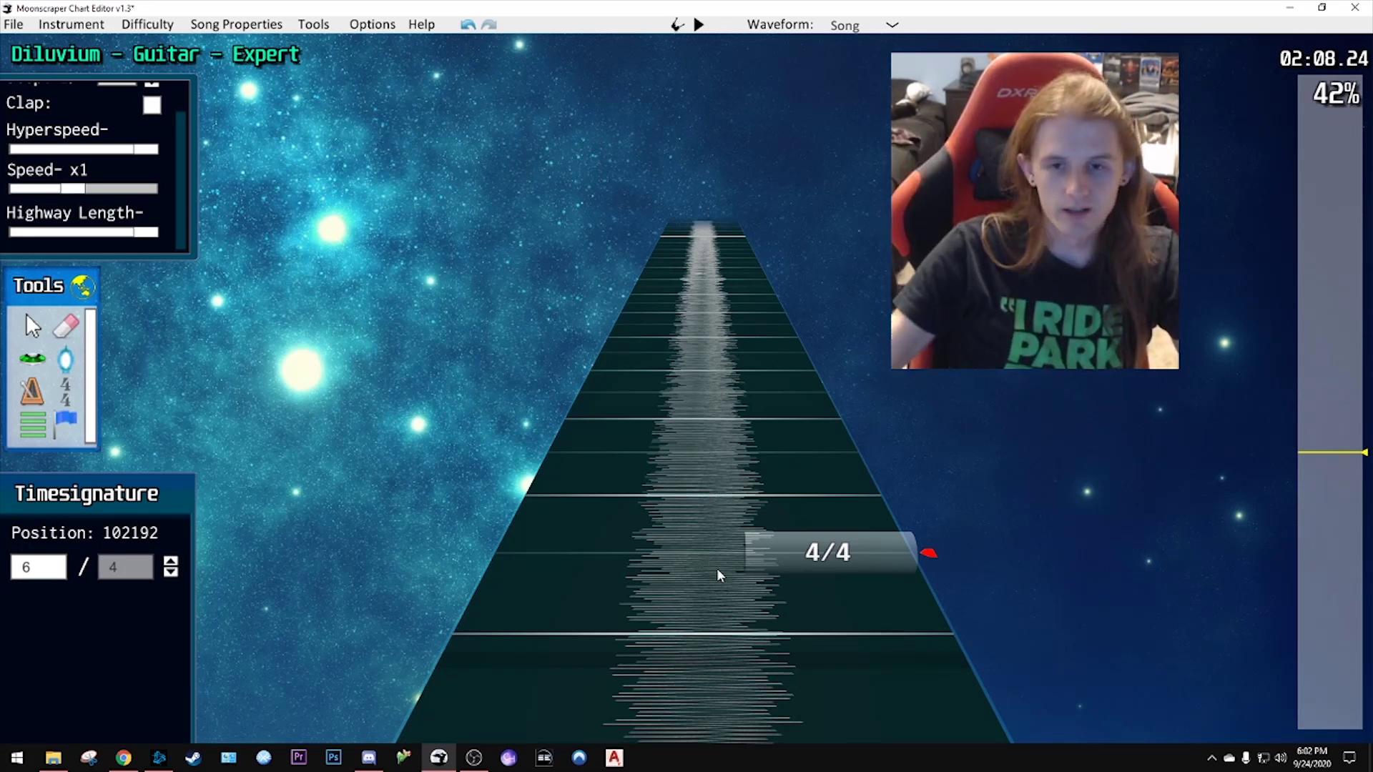
{"action": "scroll", "coordinate": [722, 574], "scroll_direction": "down", "scroll_amount": 2}
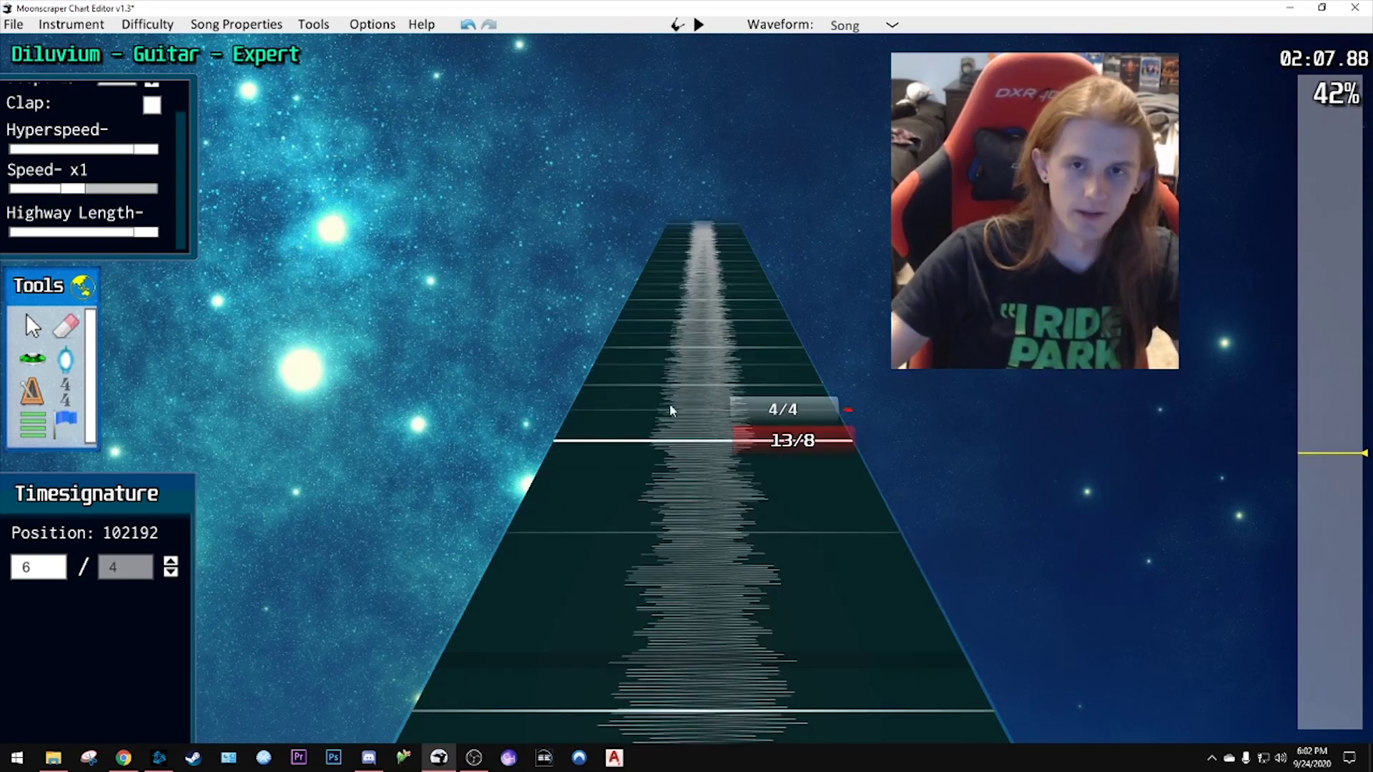
{"action": "scroll", "coordinate": [644, 397], "scroll_direction": "down", "scroll_amount": 1}
{"action": "scroll", "coordinate": [787, 465], "scroll_direction": "up", "scroll_amount": 1}
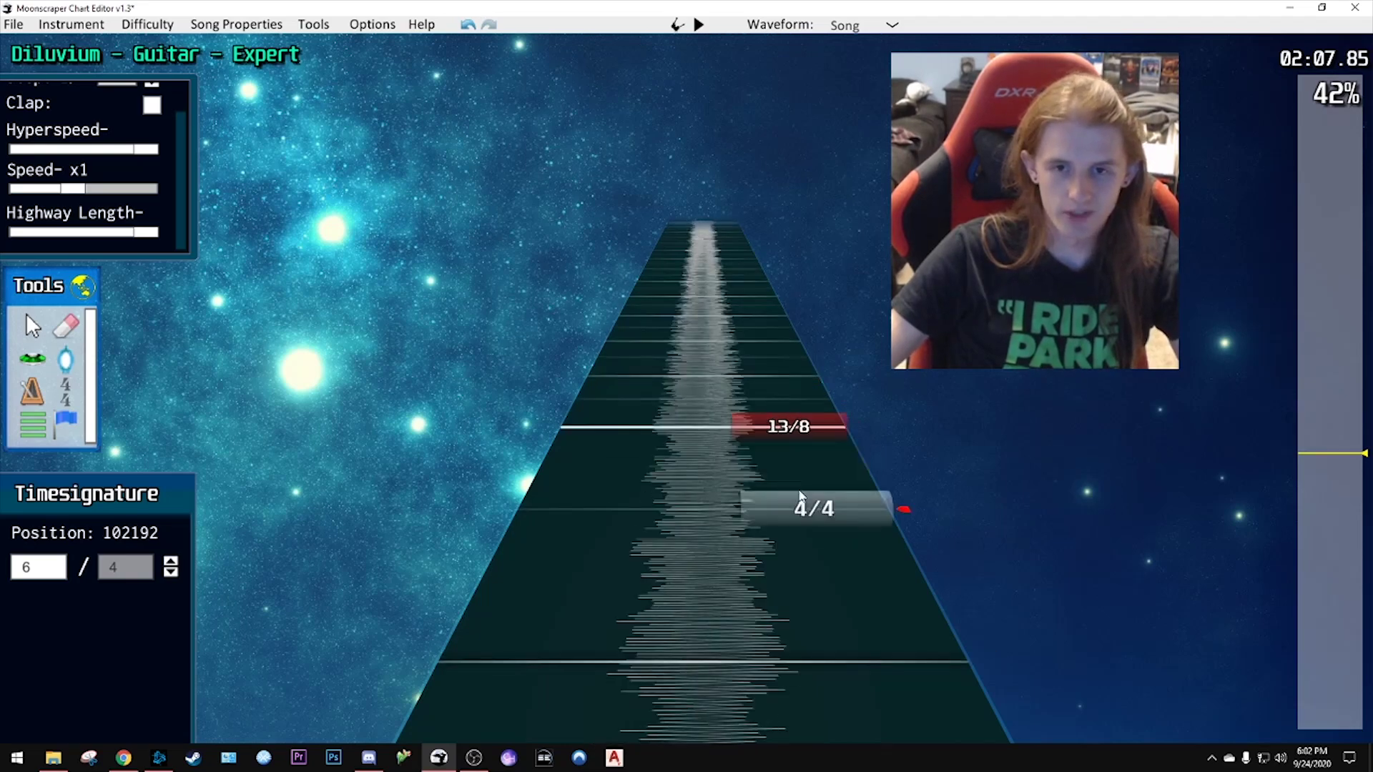
- Play the 13/8 section from its start to about 2:17 and inspect the bar lines there
{"action": "key", "text": "space"}
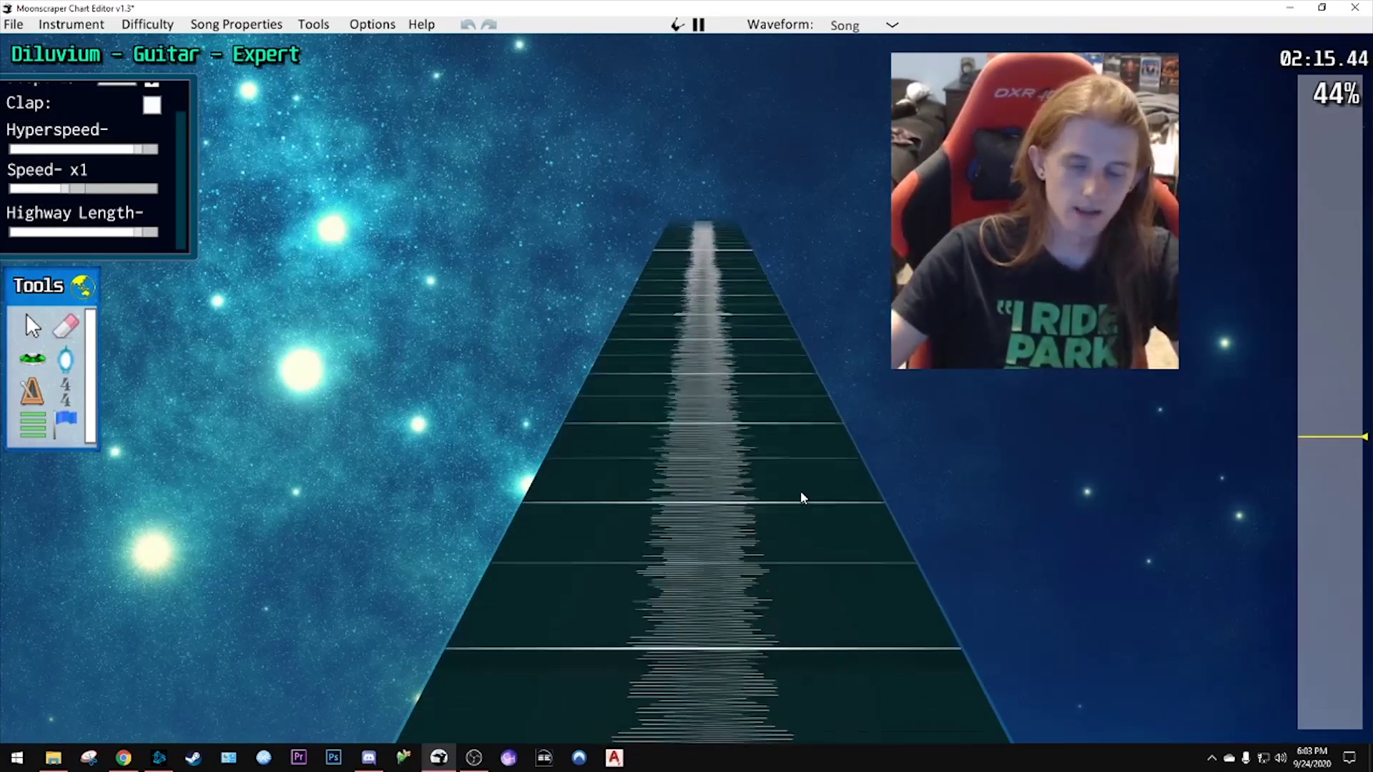
{"action": "key", "text": "space"}
{"action": "left_click", "coordinate": [801, 490]}
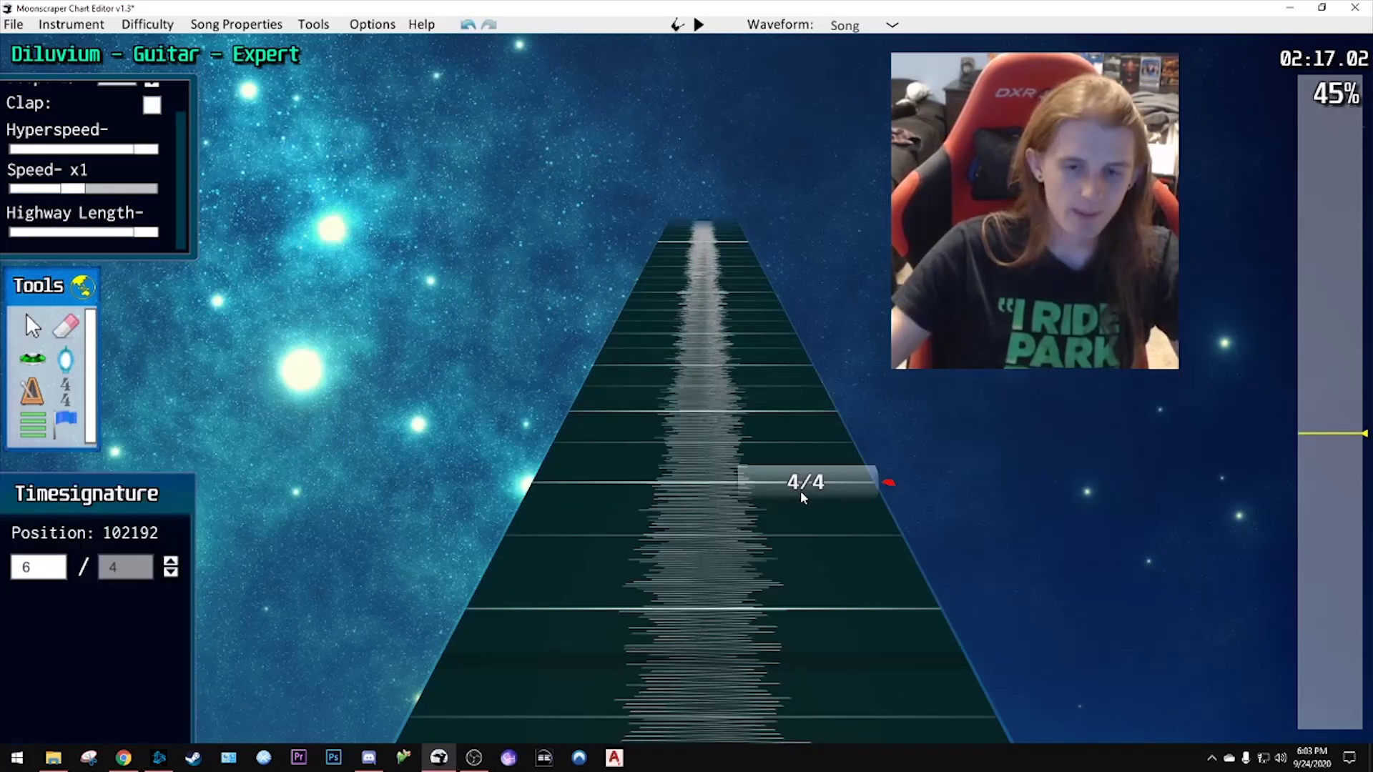
{"action": "scroll", "coordinate": [787, 508], "scroll_direction": "up", "scroll_amount": 5}
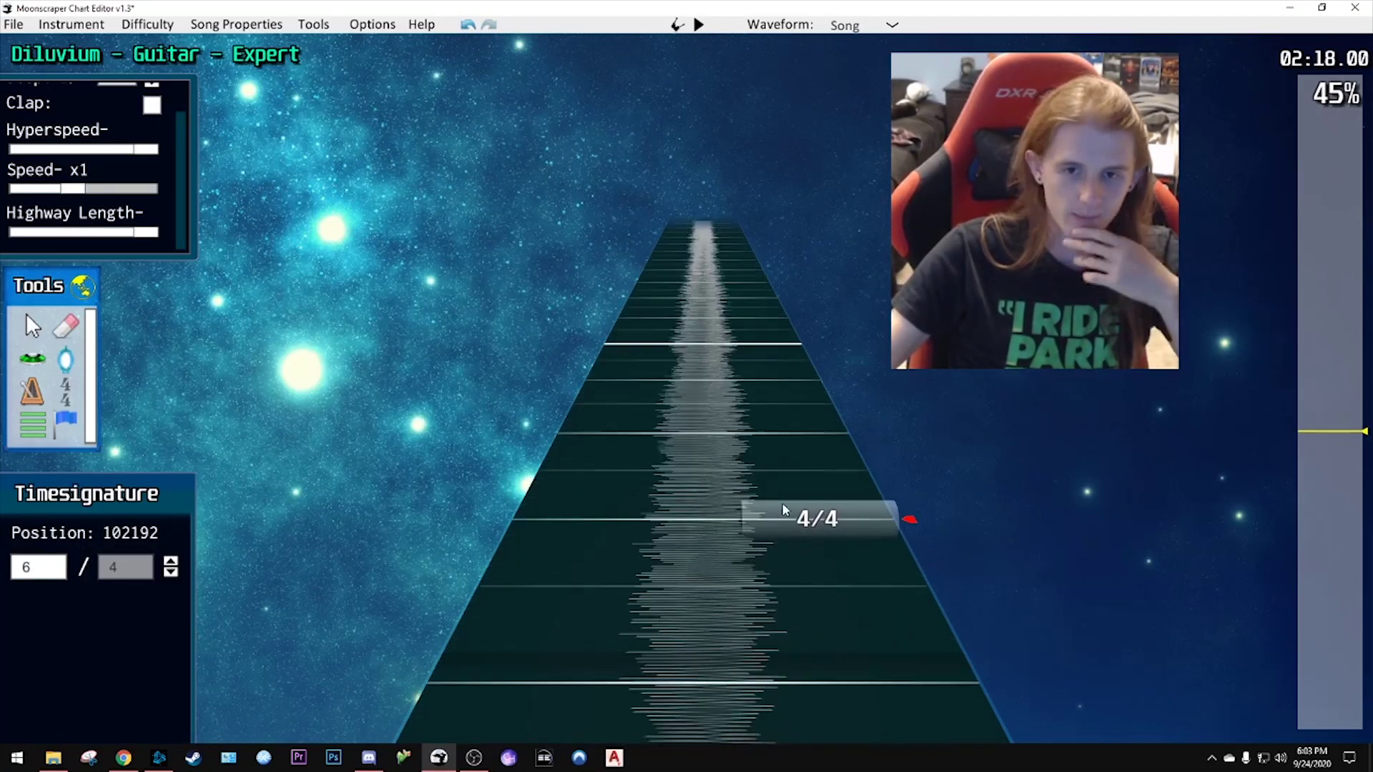
{"action": "scroll", "coordinate": [753, 496], "scroll_direction": "down", "scroll_amount": 4}
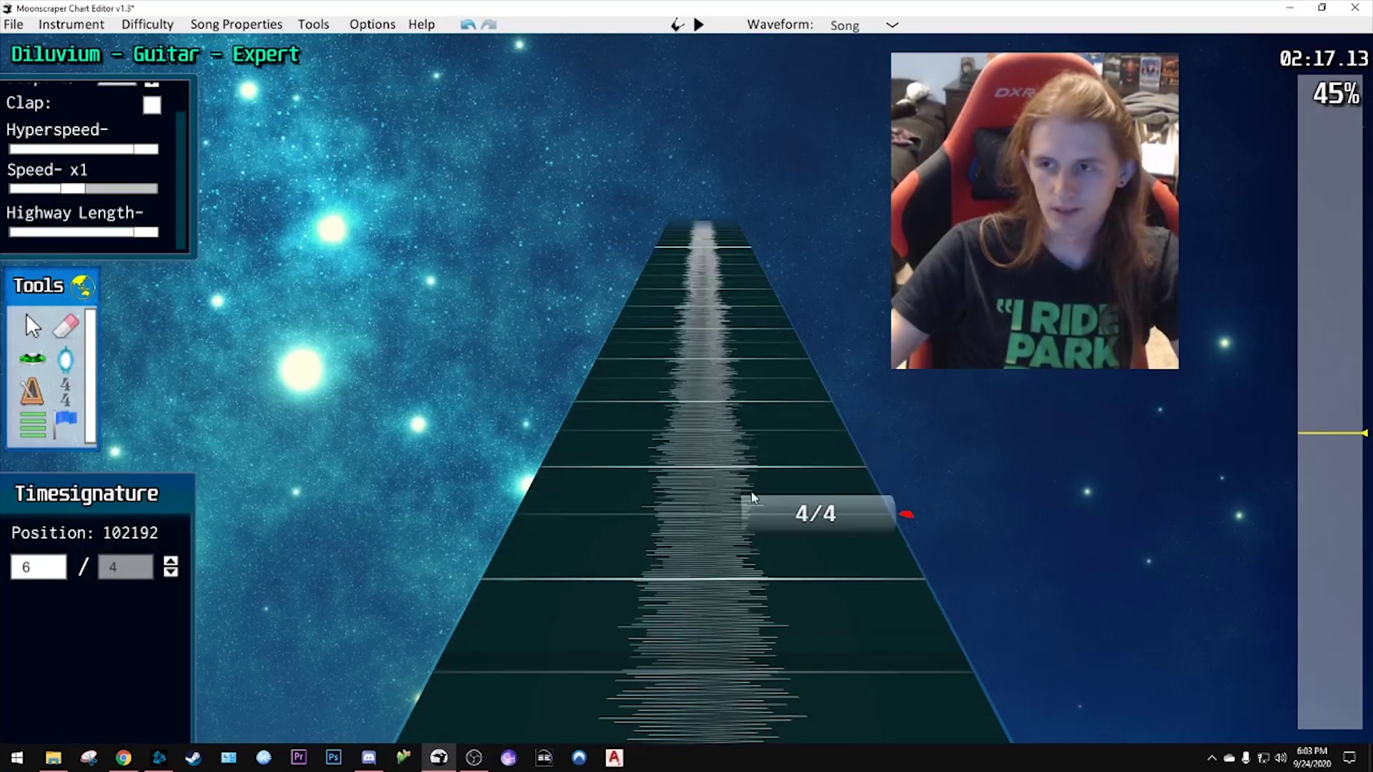
- Play on from about 2:17 to 2:26 and look for where the 6/4 bars end
{"action": "key", "text": "Delete"}
{"action": "key", "text": "space"}
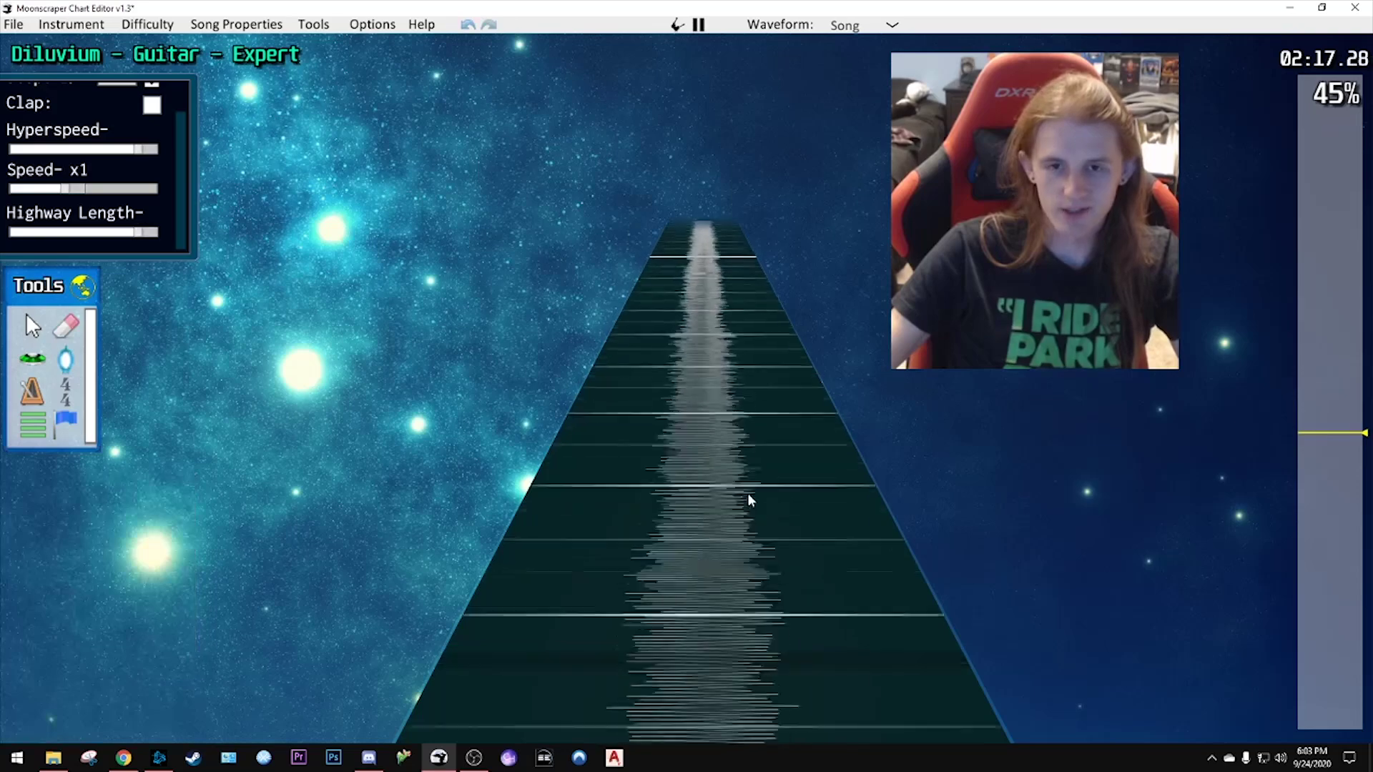
{"action": "key", "text": "space"}
{"action": "left_click", "coordinate": [818, 413]}
{"action": "type", "text": "6"}
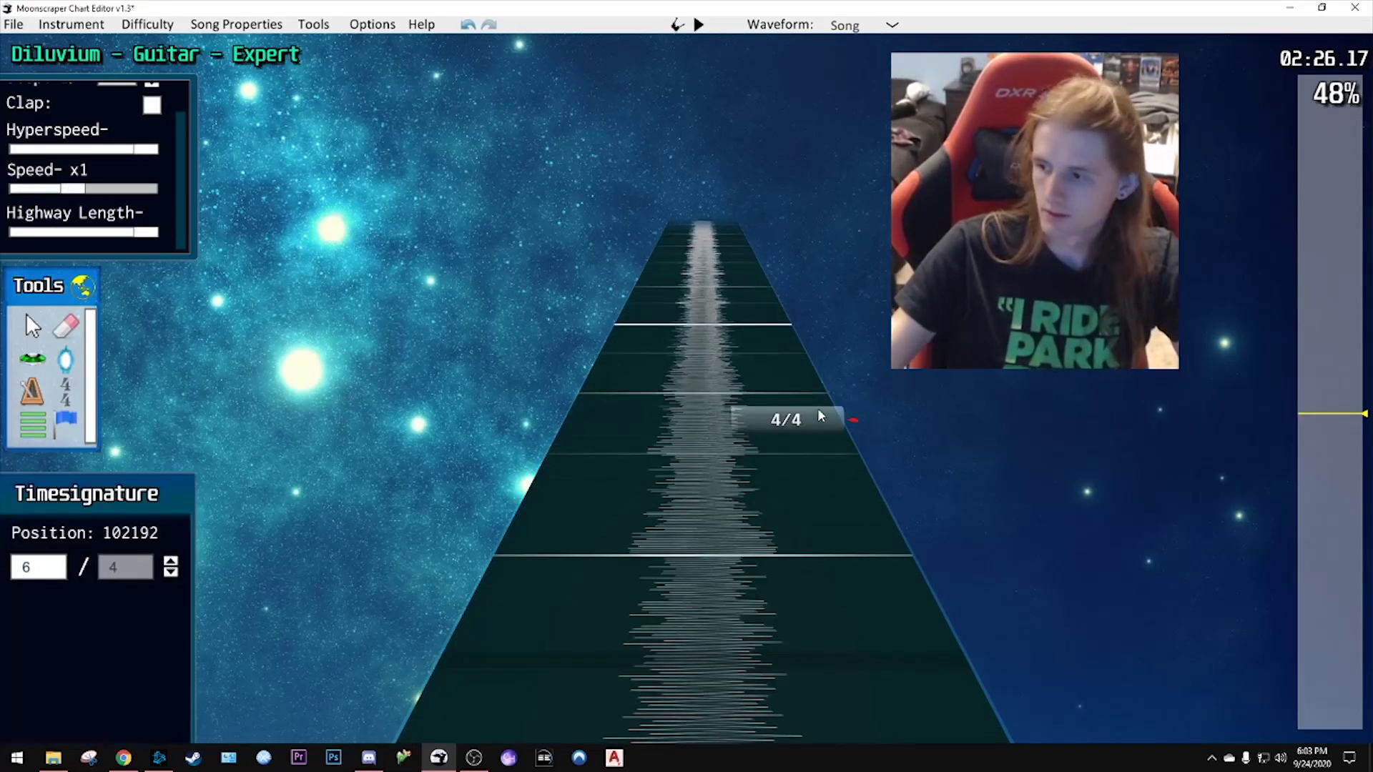
{"action": "scroll", "coordinate": [975, 636], "scroll_direction": "down", "scroll_amount": 3}
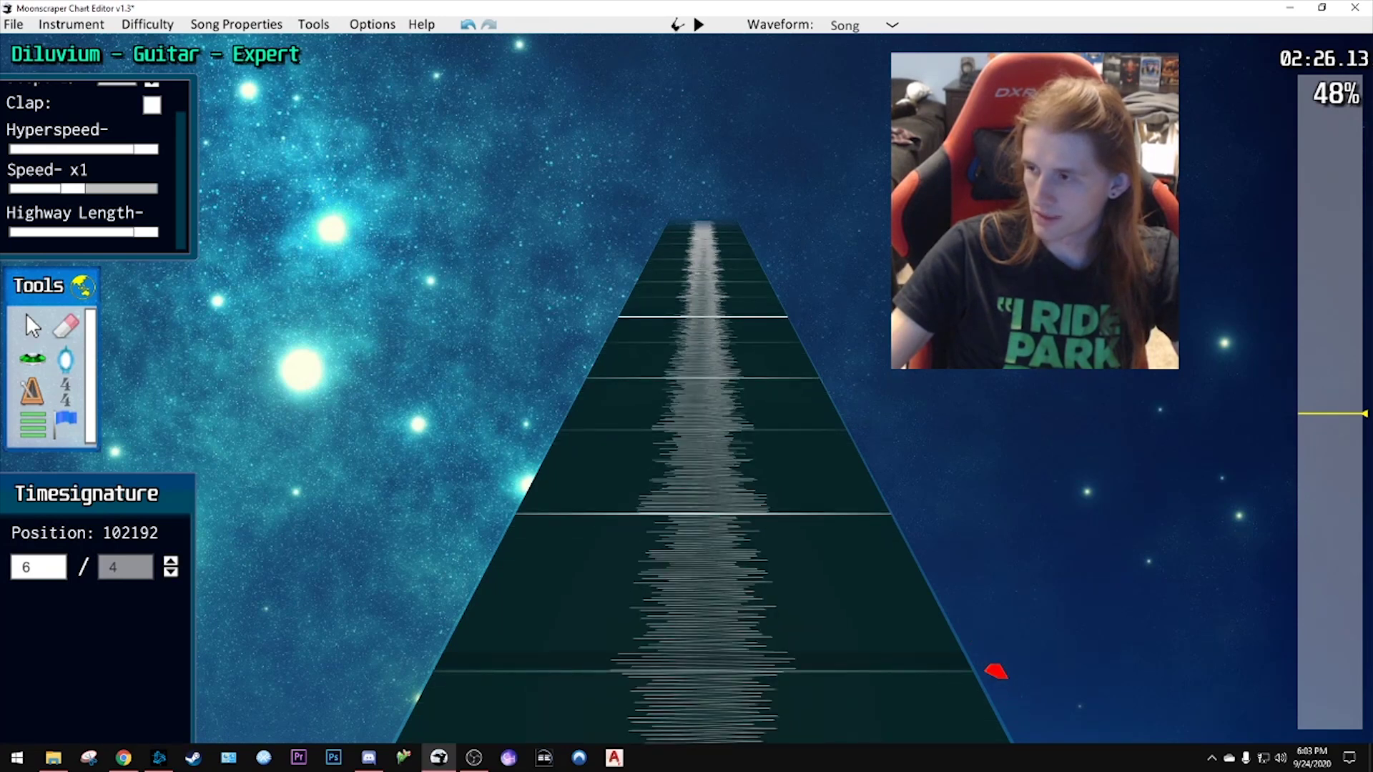
{"action": "scroll", "coordinate": [846, 476], "scroll_direction": "down", "scroll_amount": 5}
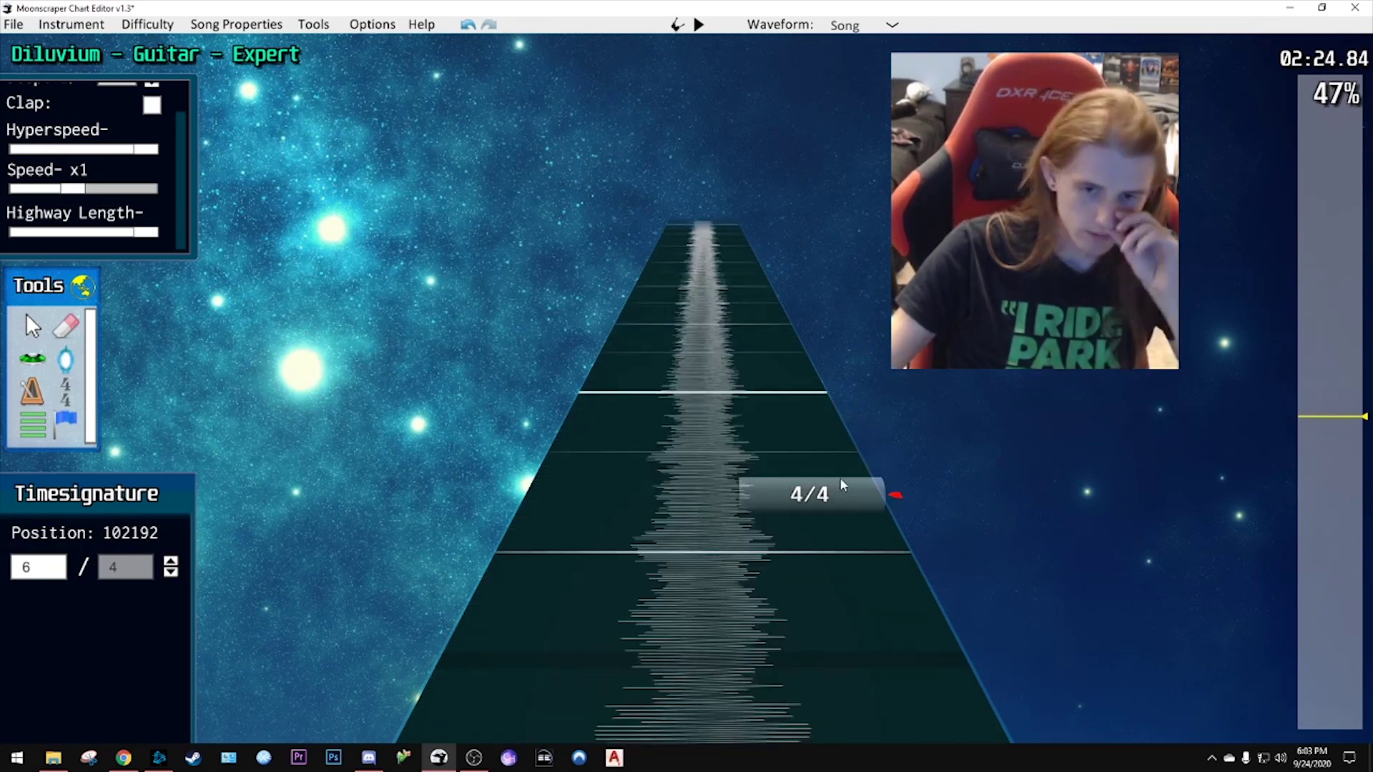
- Replay from about 2:23 and set an 8/4 time signature at position 104496
{"action": "left_click", "coordinate": [1320, 422]}
{"action": "key", "text": "space"}
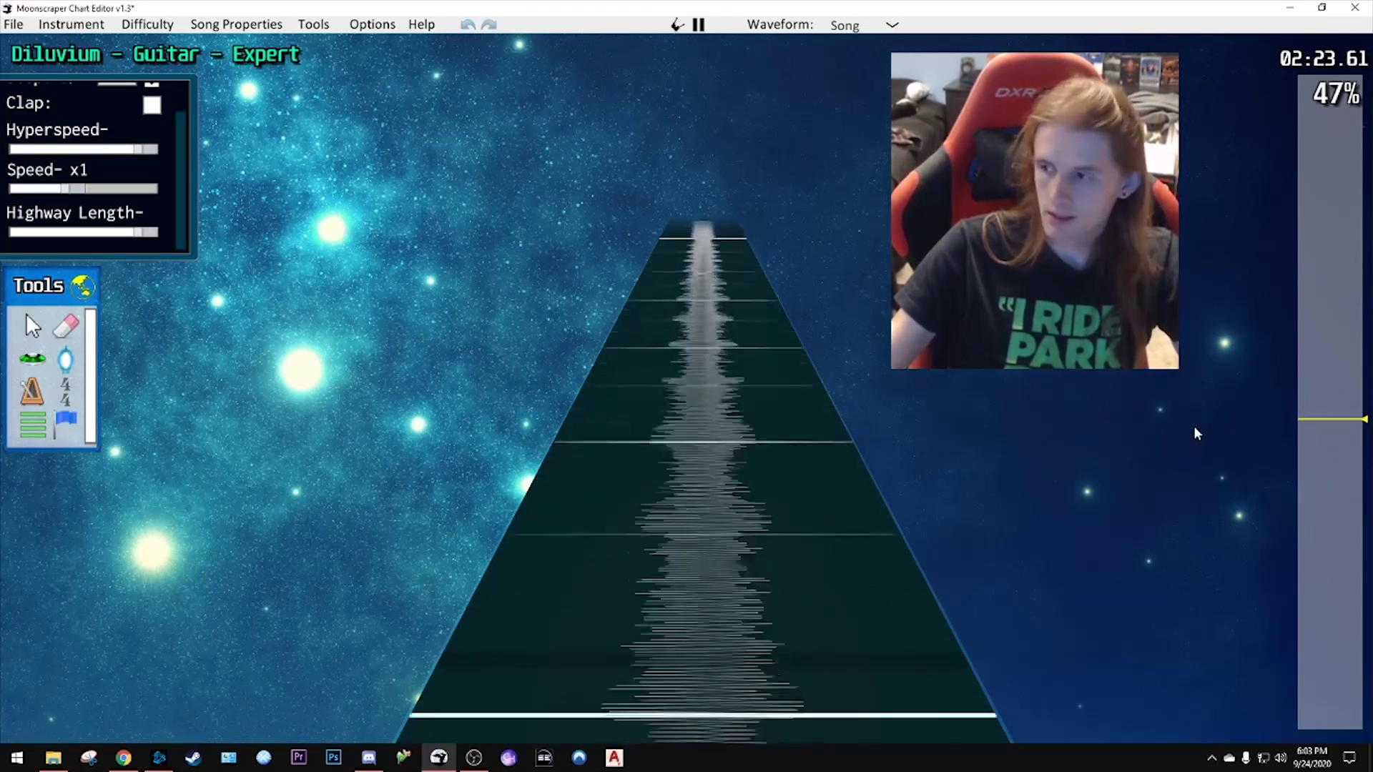
{"action": "key", "text": "space"}
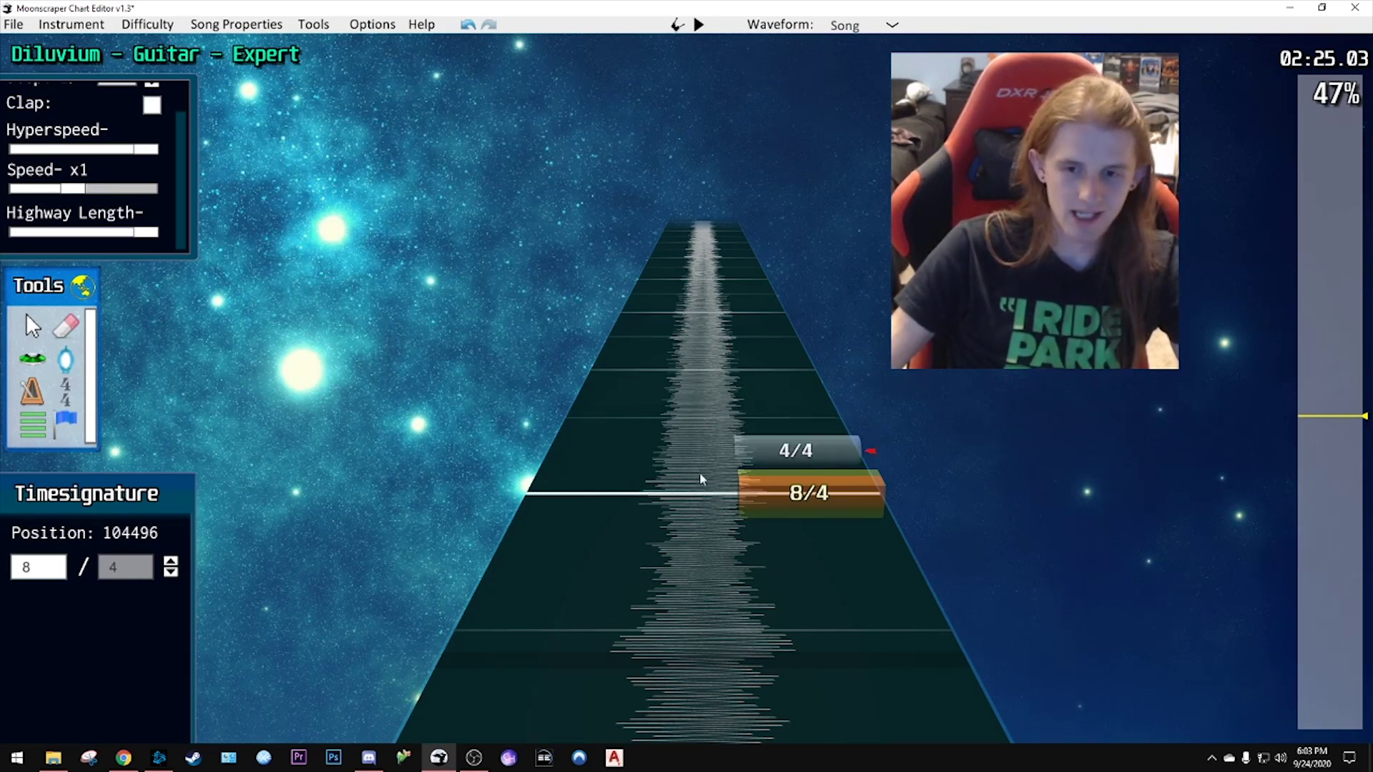
{"action": "scroll", "coordinate": [629, 522], "scroll_direction": "down", "scroll_amount": 1}
{"action": "scroll", "coordinate": [629, 530], "scroll_direction": "up", "scroll_amount": 1}
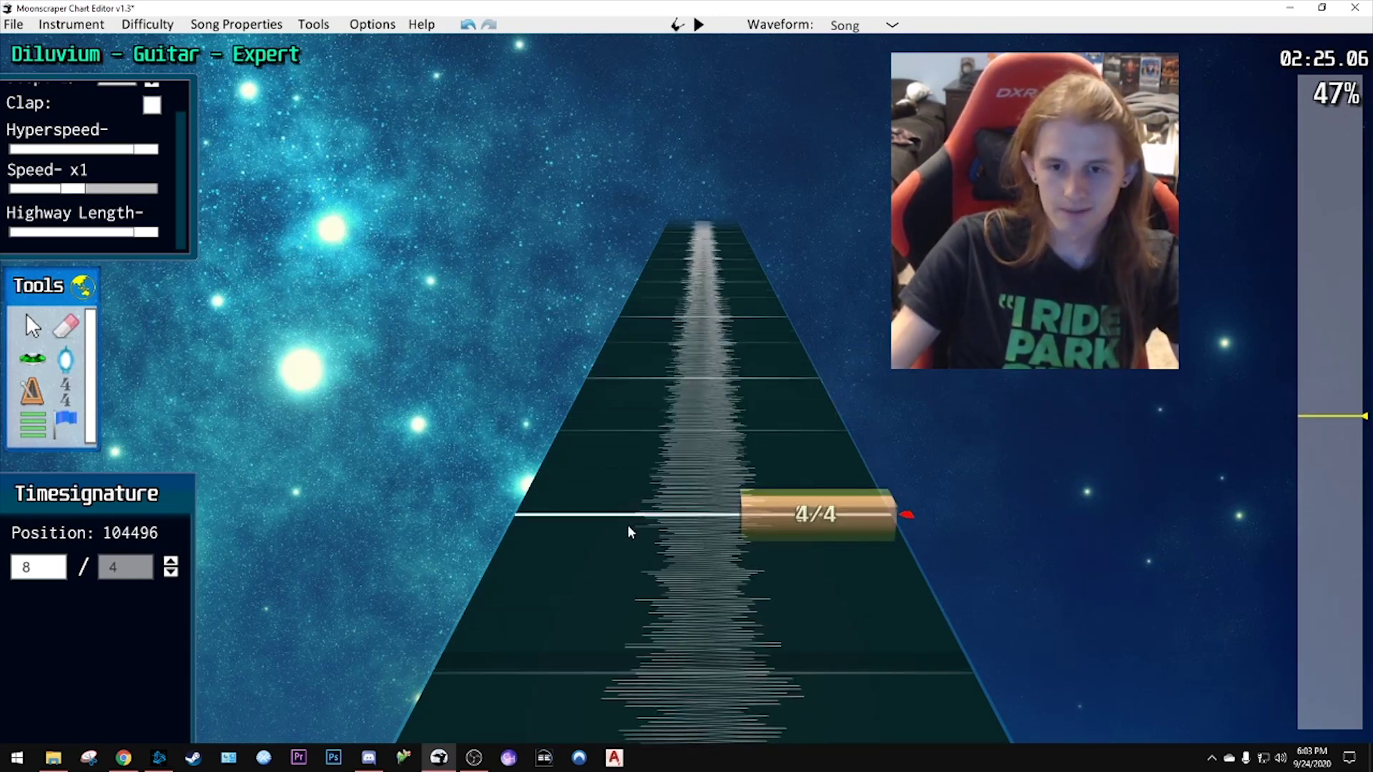
- Play the chart from the 8/4 signature to about 2:29 to check the bar timing
{"action": "scroll", "coordinate": [616, 528], "scroll_direction": "down", "scroll_amount": 2}
{"action": "key", "text": "space"}
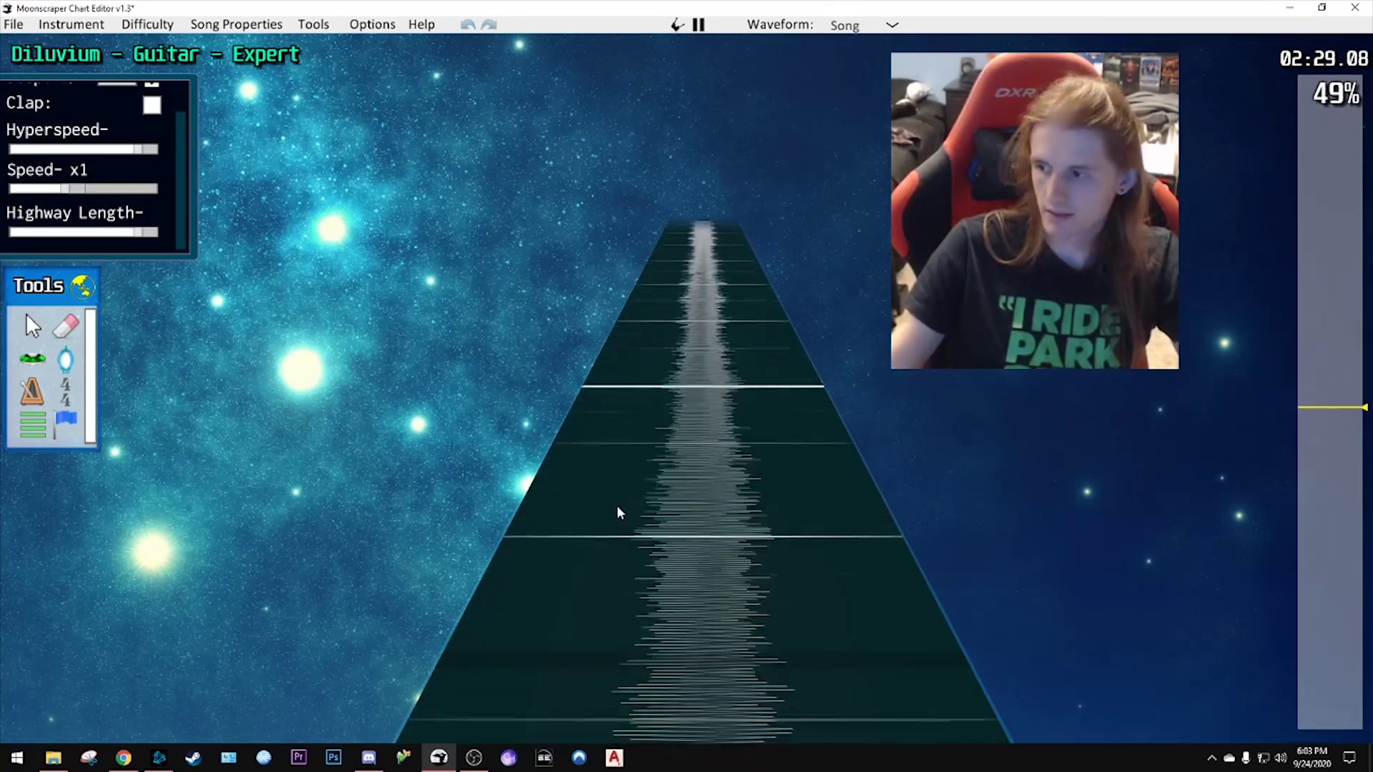
{"action": "key", "text": "space"}
{"action": "scroll", "coordinate": [612, 492], "scroll_direction": "down", "scroll_amount": 1}
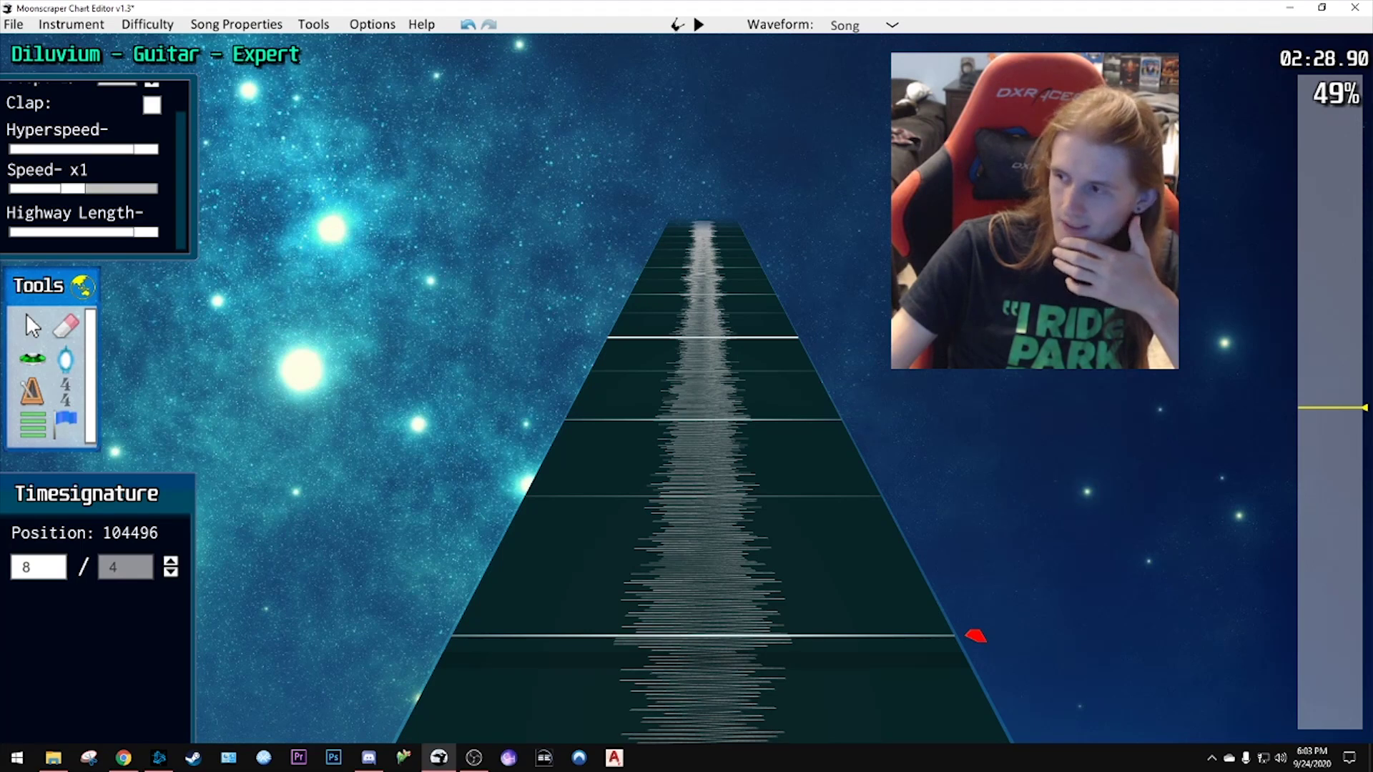
- Switch to the Songsterr tab in Chrome, stop its playback and examine the time signatures from bar 100 onward, then return to Moonscraper
{"action": "key", "text": "alt+Tab"}
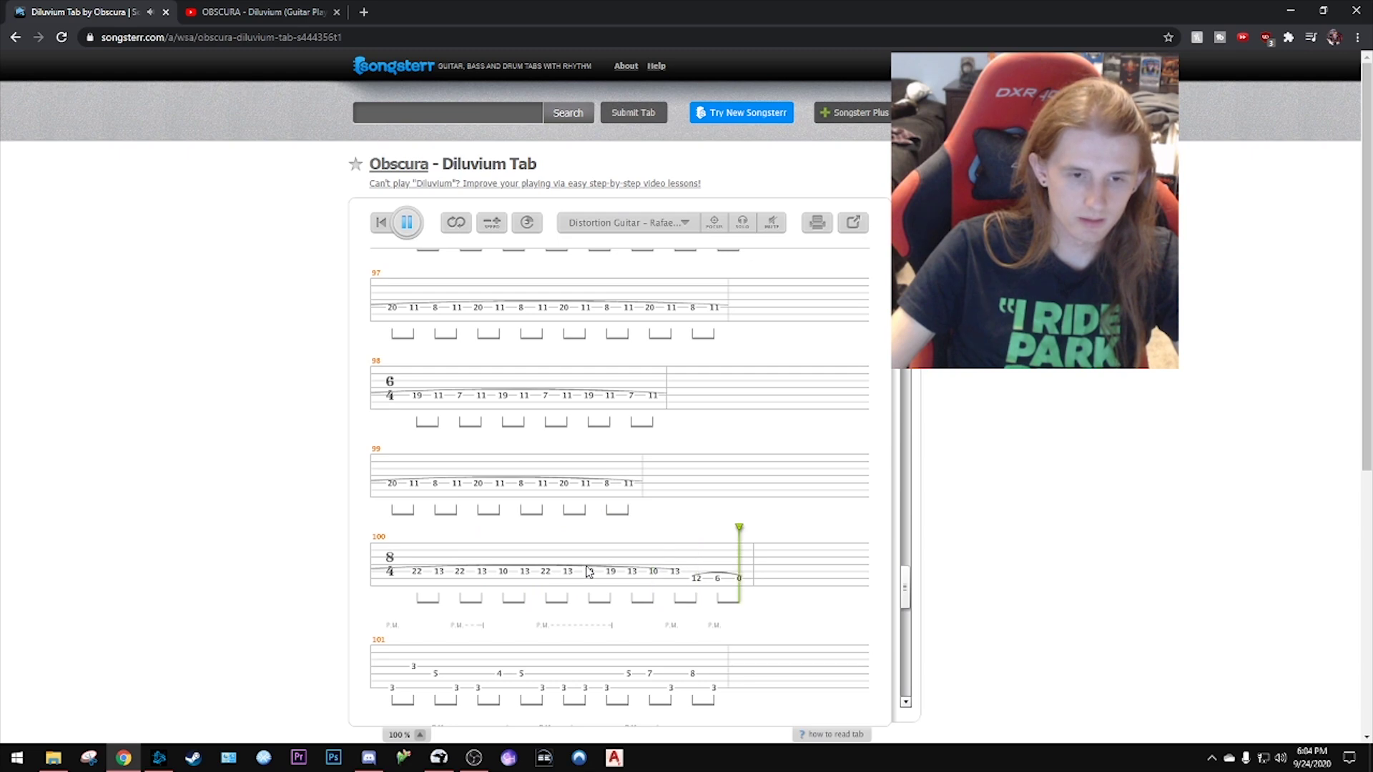
{"action": "key", "text": "space"}
{"action": "scroll", "coordinate": [591, 509], "scroll_direction": "up", "scroll_amount": 2}
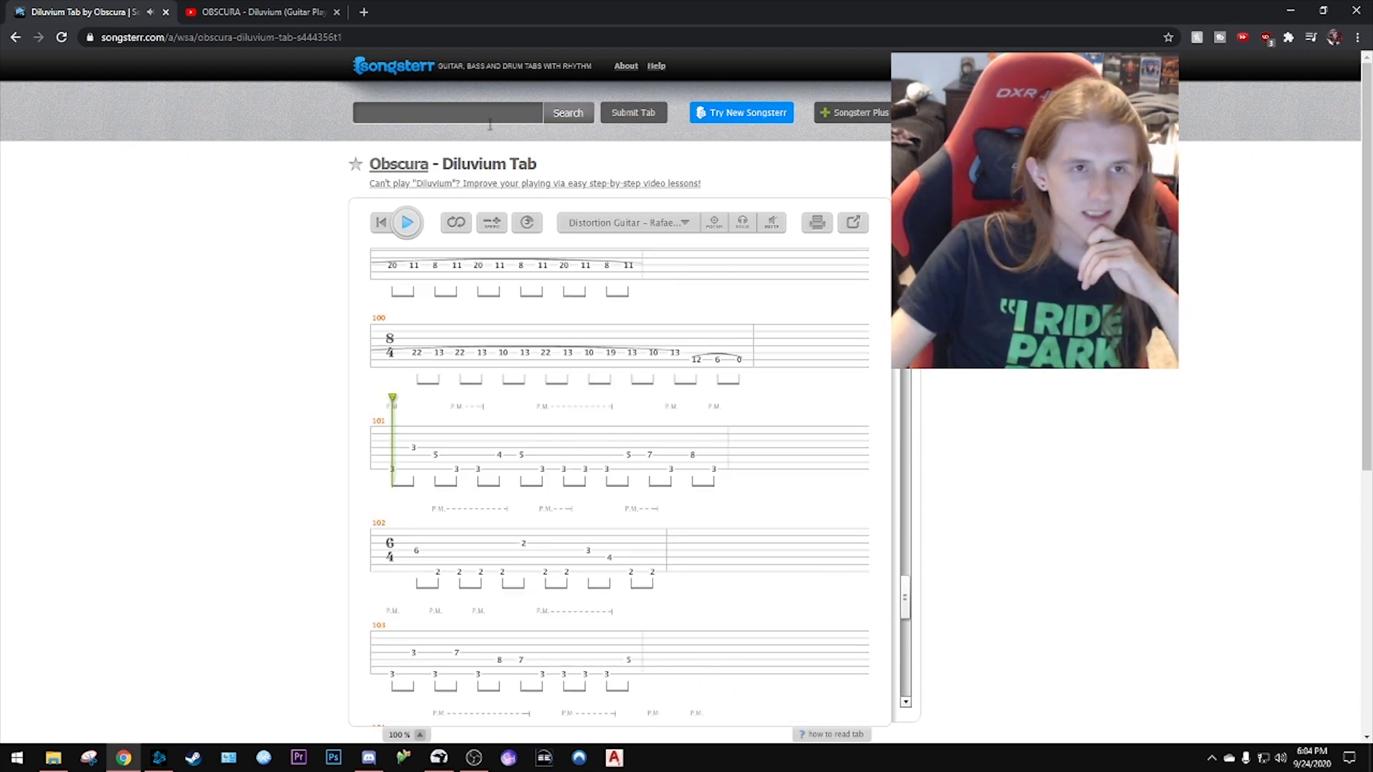
{"action": "key", "text": "alt+Tab"}
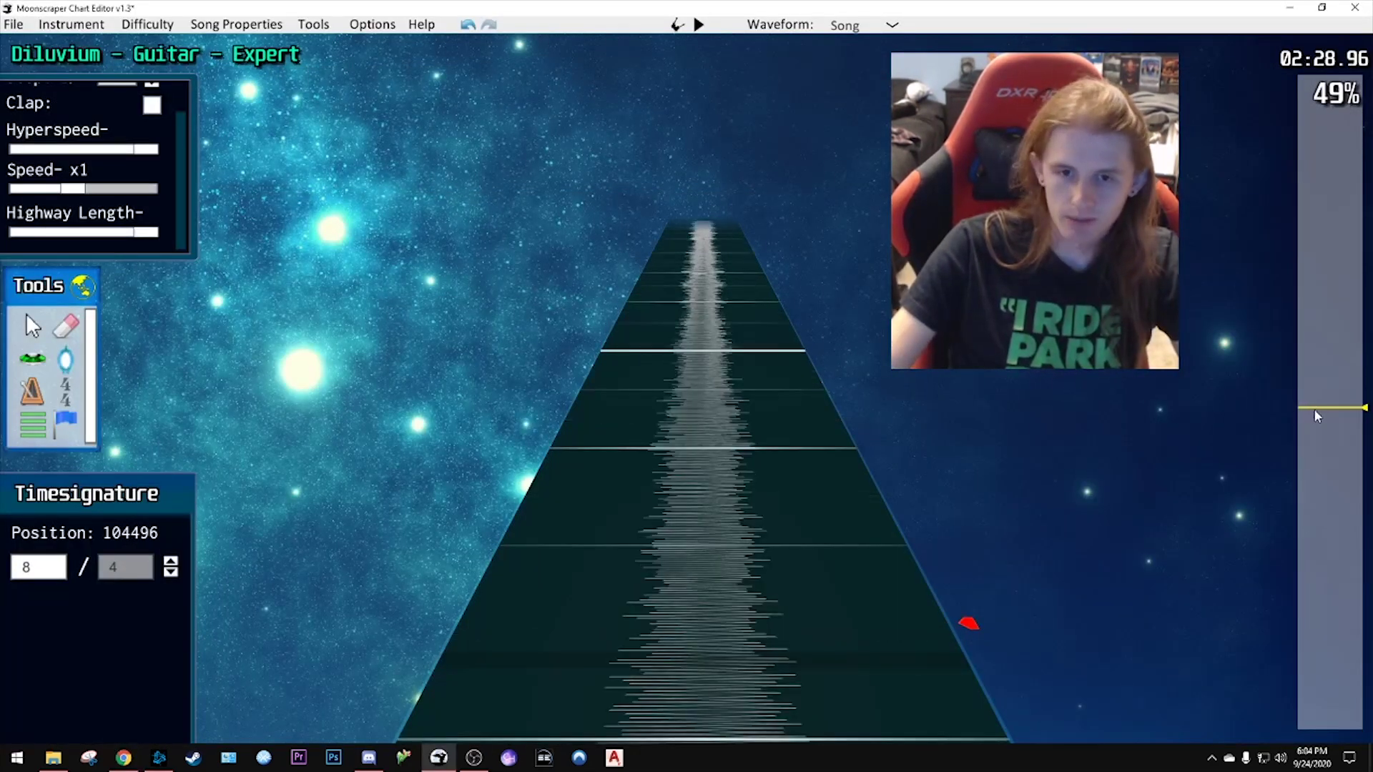
- Replay the chart from before 2:20 to about 2:29 and inspect the bar lines after the 8/4 signature
{"action": "mouse_move", "coordinate": [1316, 413]}
{"action": "left_mouse_down"}
{"action": "mouse_move", "coordinate": [1320, 433]}
{"action": "mouse_move", "coordinate": [1300, 425]}
{"action": "left_mouse_up"}
{"action": "key", "text": "space"}
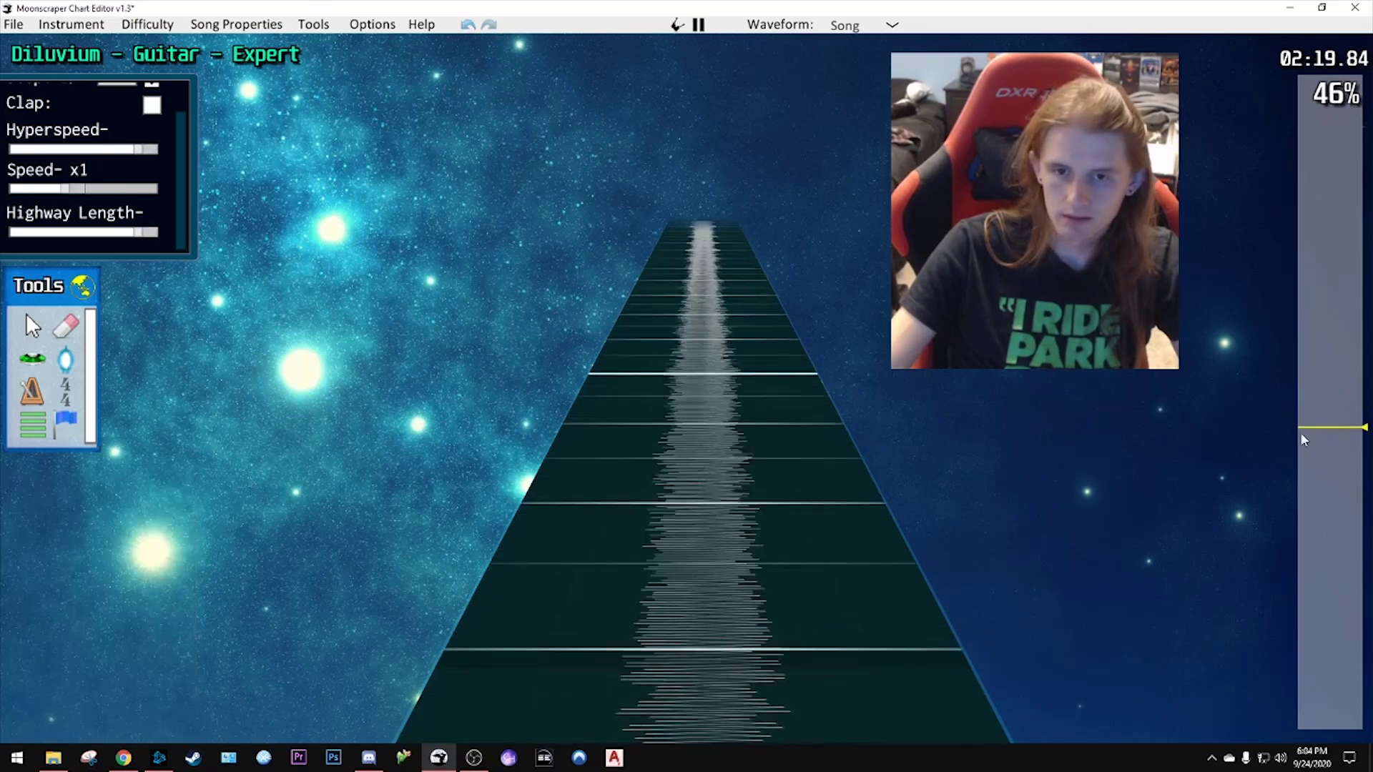
{"action": "key", "text": "space"}
{"action": "left_click", "coordinate": [796, 468]}
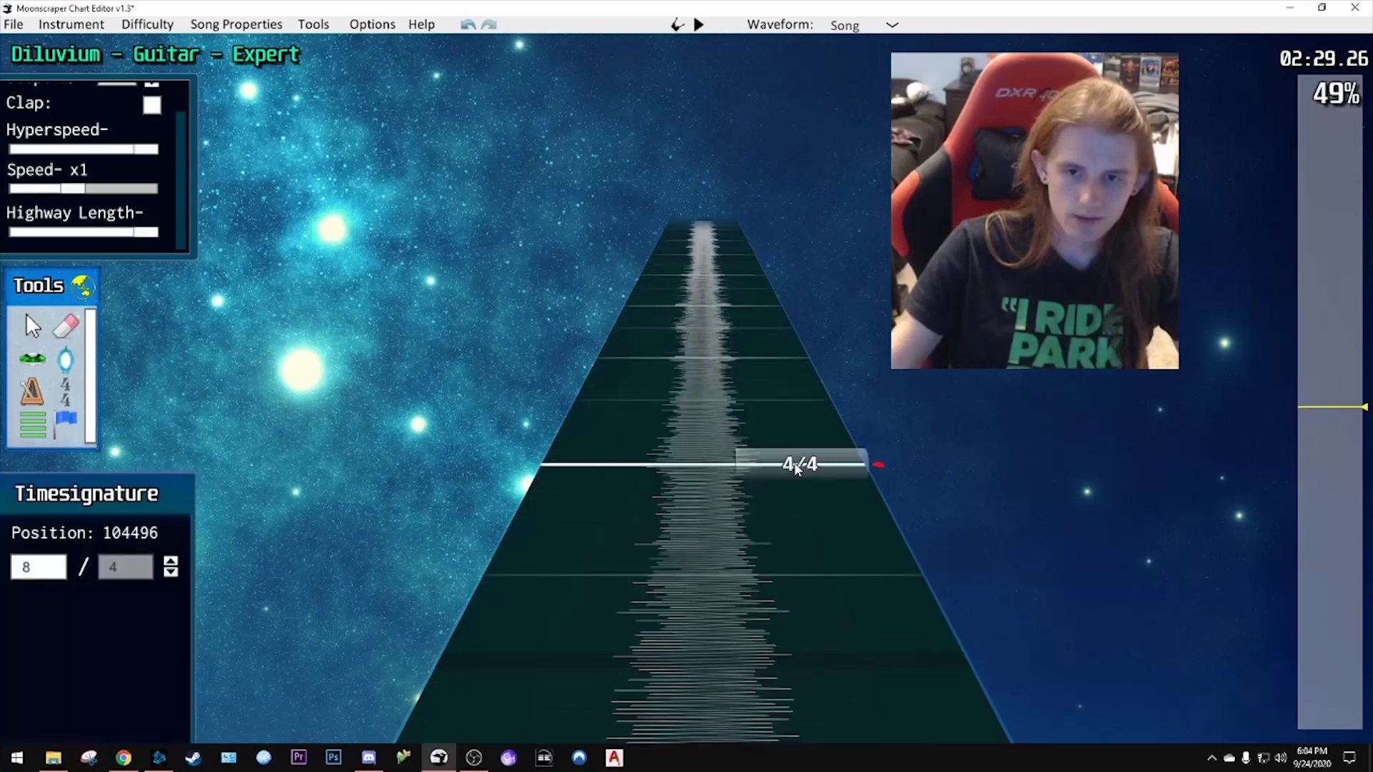
{"action": "scroll", "coordinate": [801, 475], "scroll_direction": "down", "scroll_amount": 4}
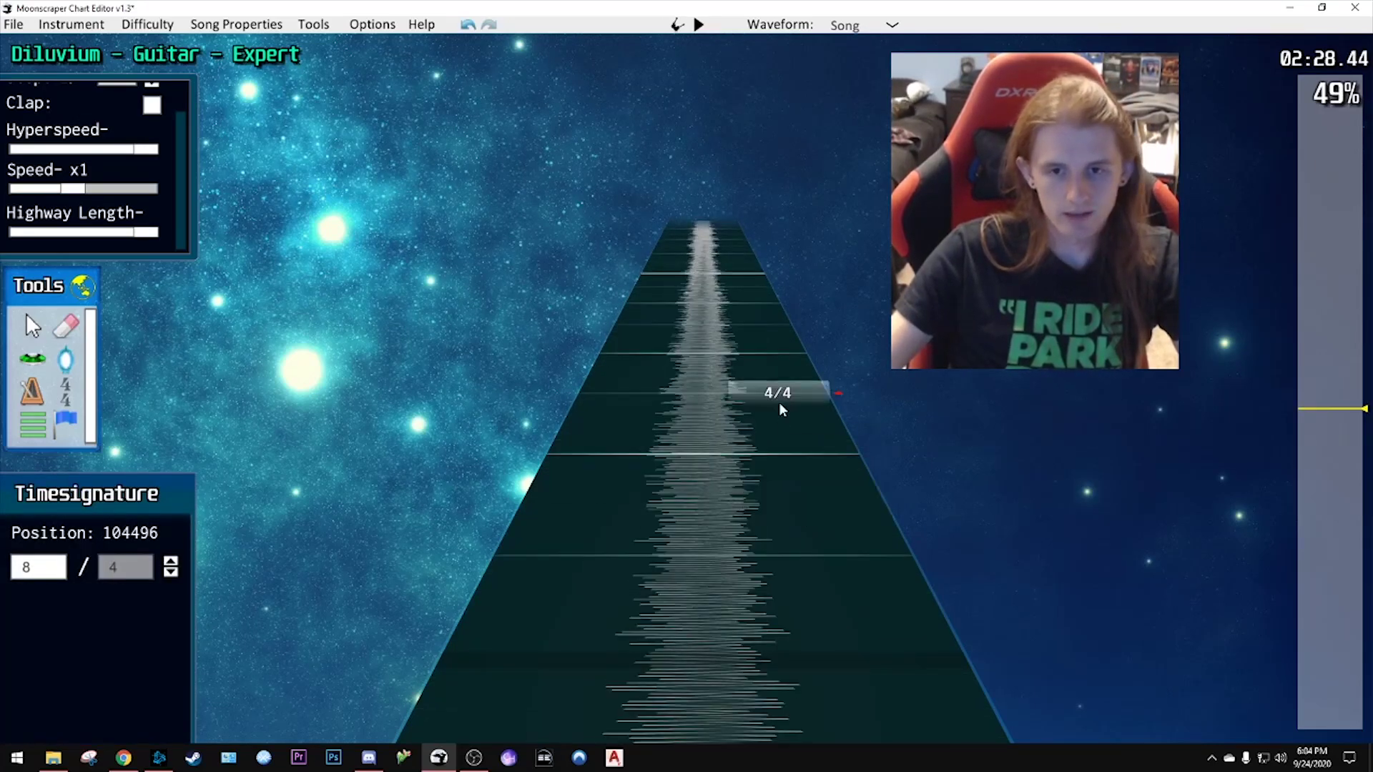
{"action": "scroll", "coordinate": [787, 472], "scroll_direction": "down", "scroll_amount": 2}
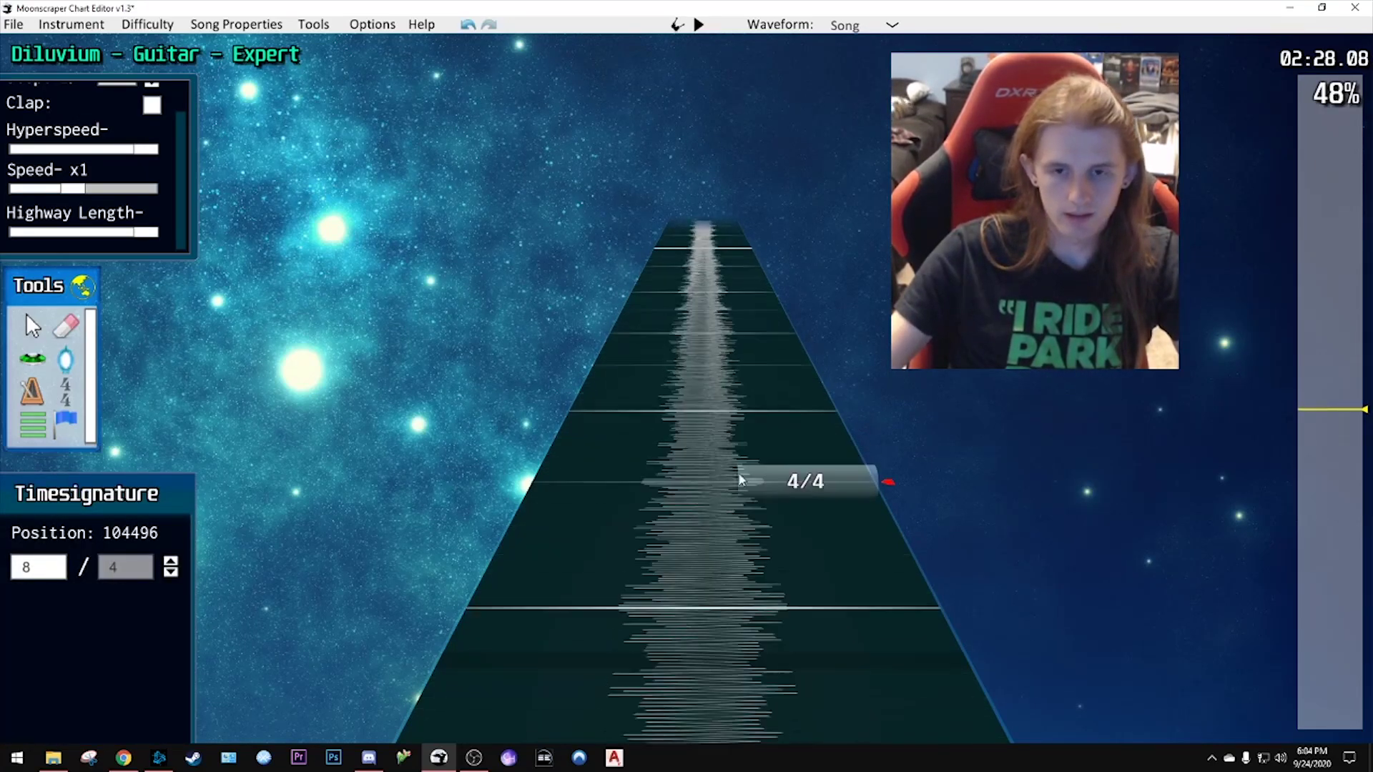
- Replay from about 2:25 and set a 6/4 time signature at position 106032
{"action": "left_click", "coordinate": [1312, 415]}
{"action": "key", "text": "space"}
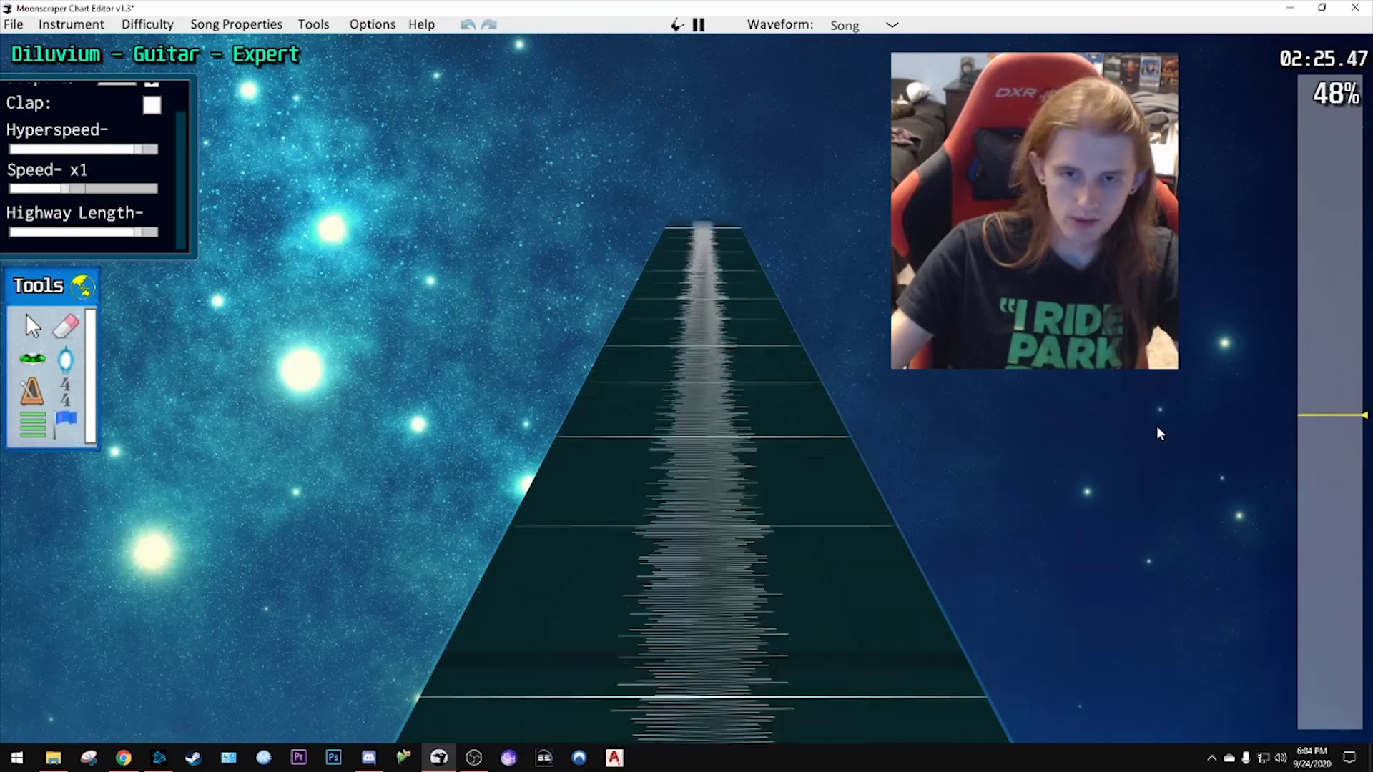
{"action": "key", "text": "space"}
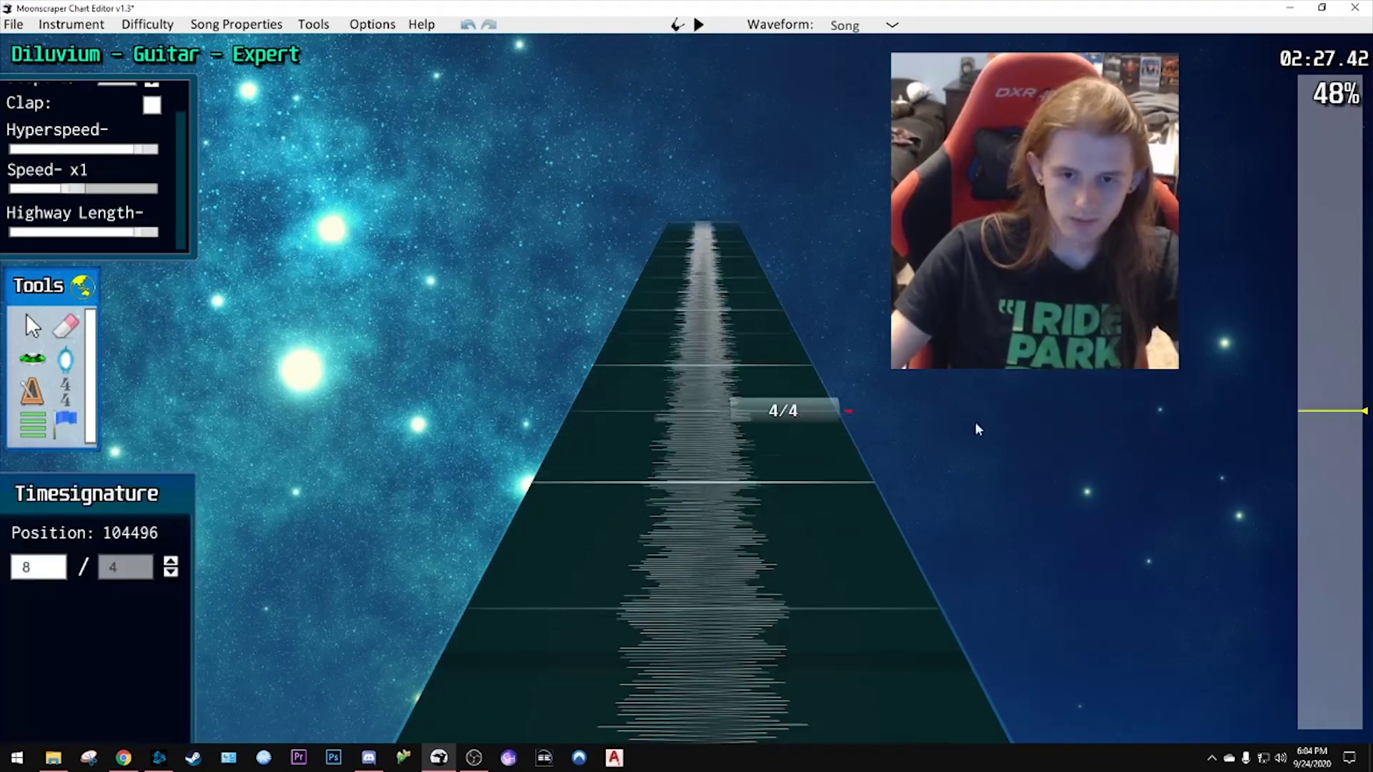
{"action": "scroll", "coordinate": [824, 503], "scroll_direction": "up", "scroll_amount": 1}
{"action": "left_click", "coordinate": [823, 500]}
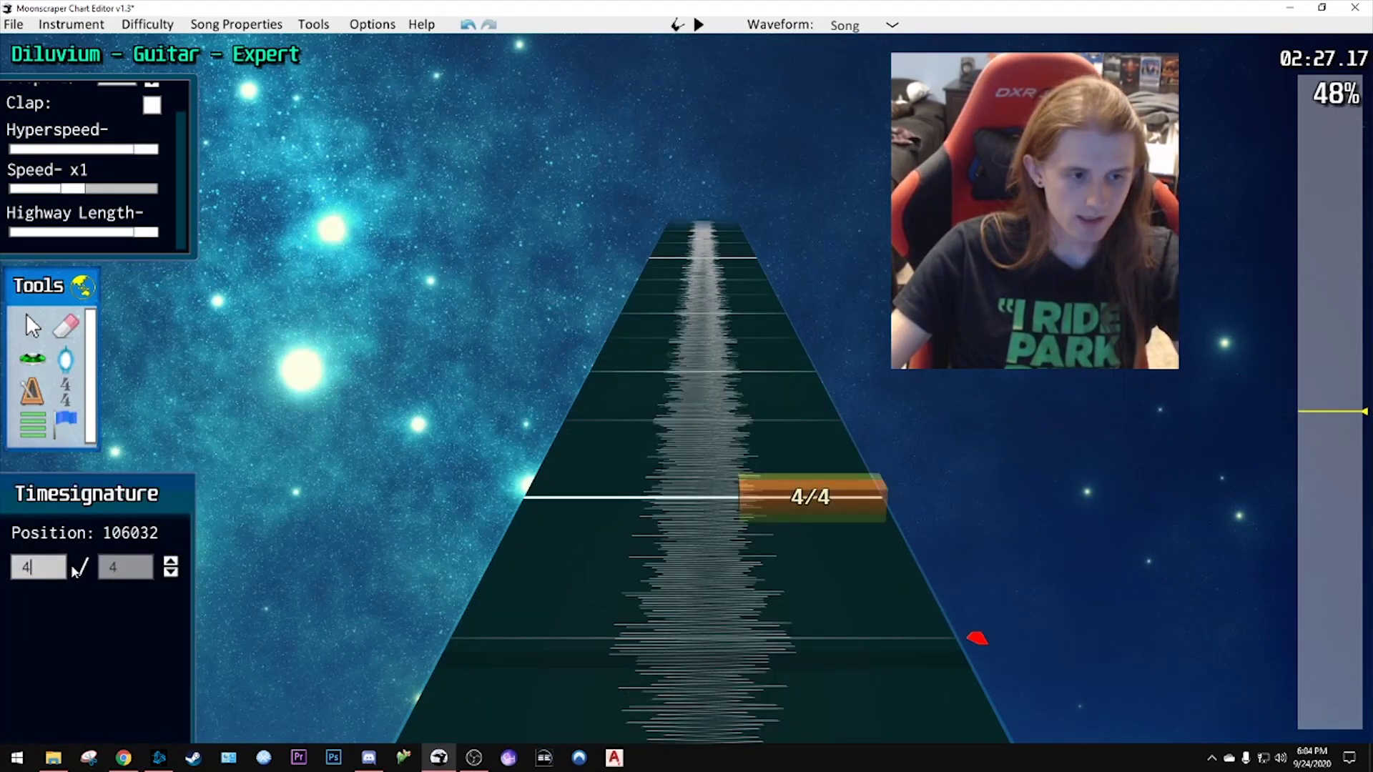
- Play the chart from the 6/4 signature at position 106032 to about 2:32 to check the bar timing
{"action": "key", "text": "space"}
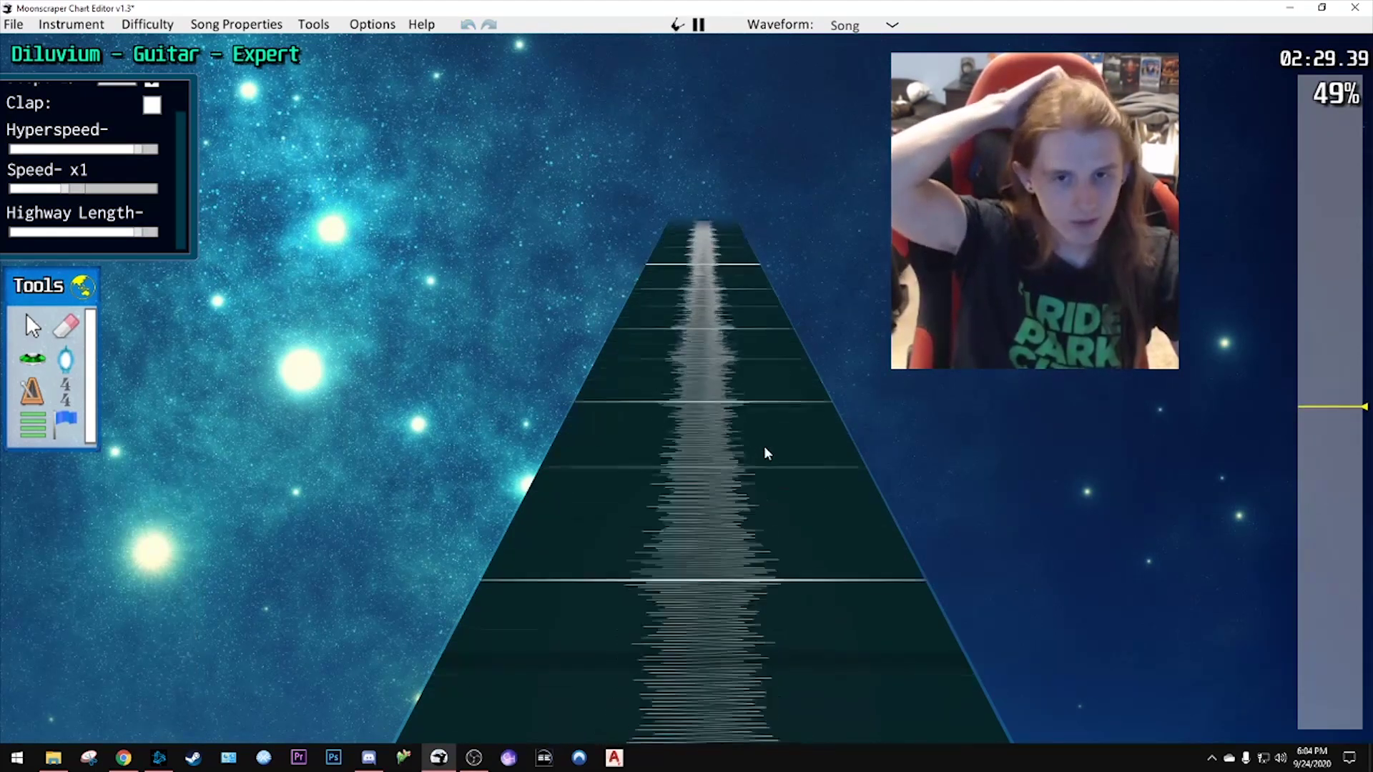
{"action": "key", "text": "space"}
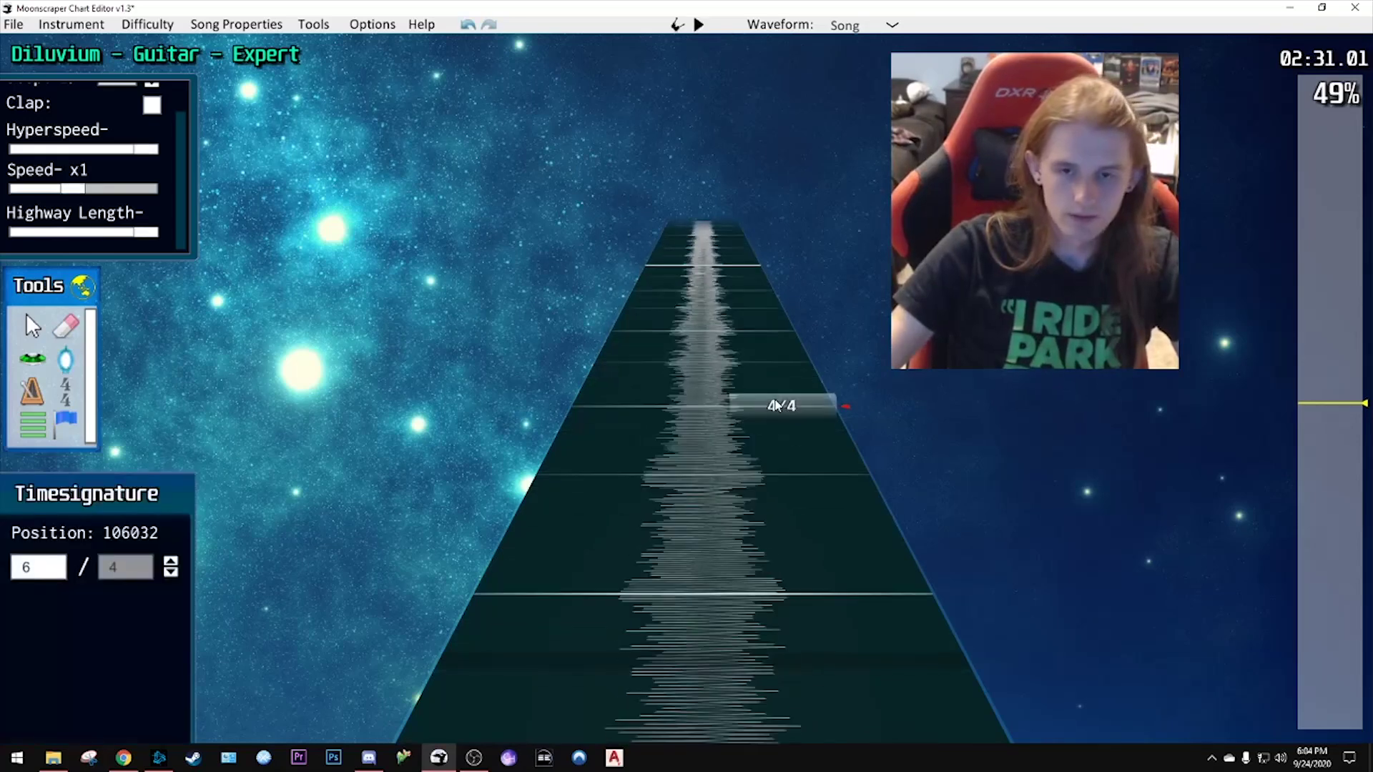
{"action": "scroll", "coordinate": [866, 478], "scroll_direction": "up", "scroll_amount": 4}
{"action": "key", "text": "space"}
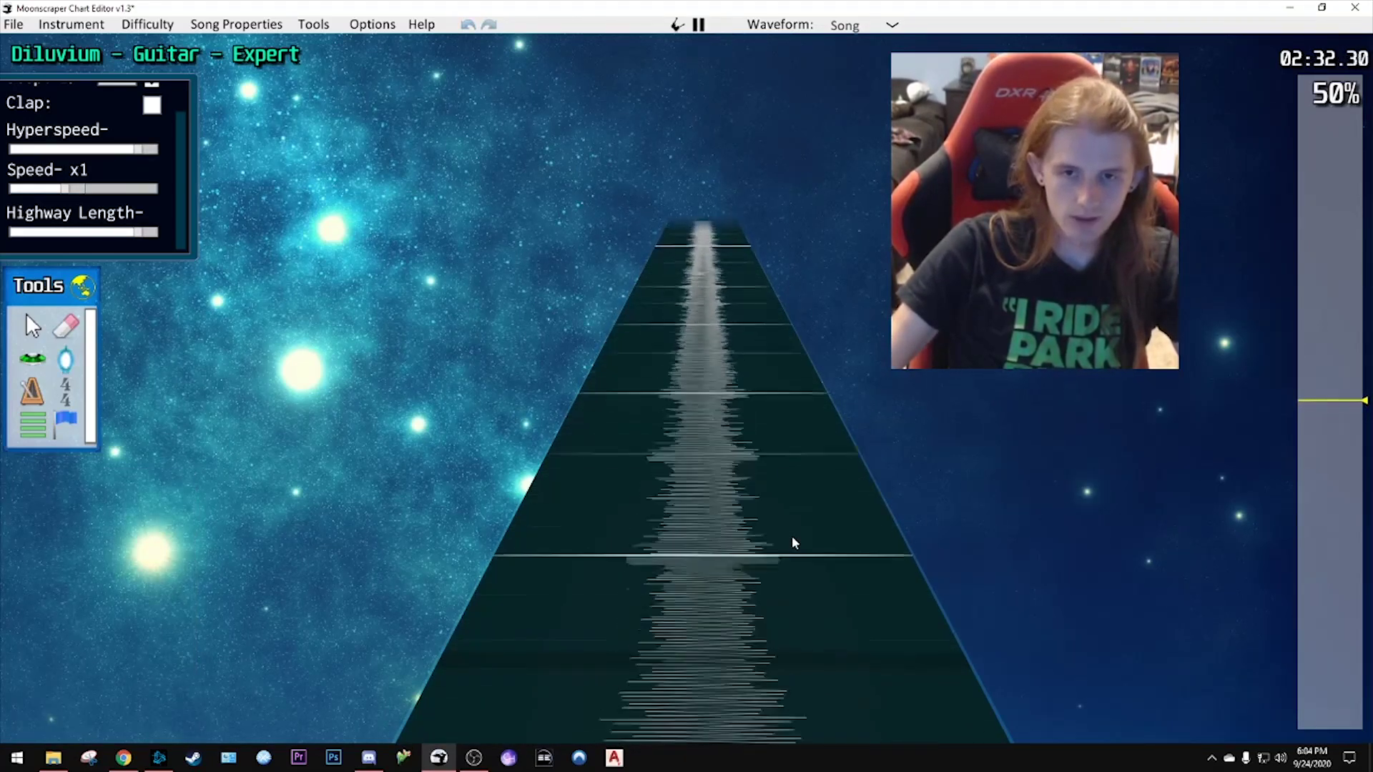
{"action": "key", "text": "space"}
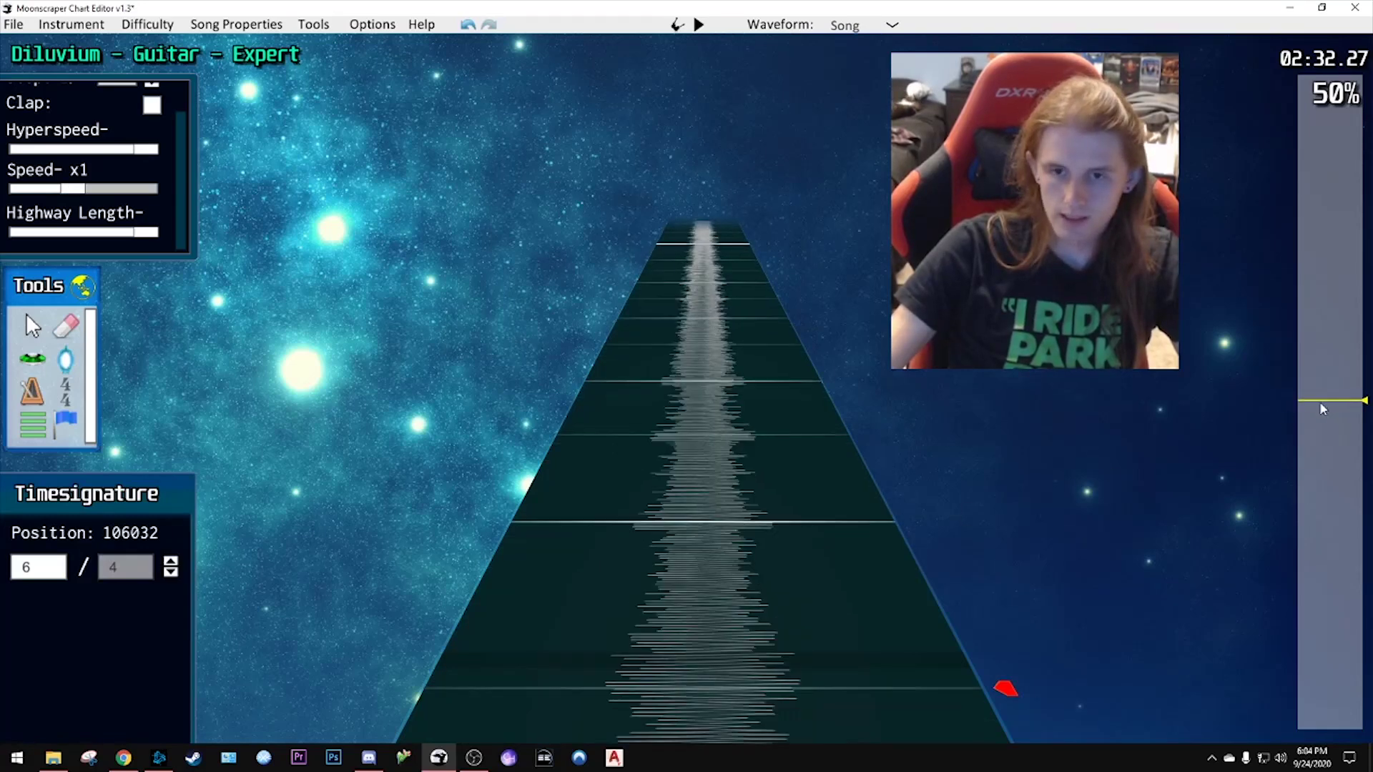
- Replay from about 2:28 and set an 8/4 time signature at position 108336
{"action": "left_click_drag", "start_coordinate": [1319, 401], "coordinate": [1320, 414]}
{"action": "key", "text": "space"}
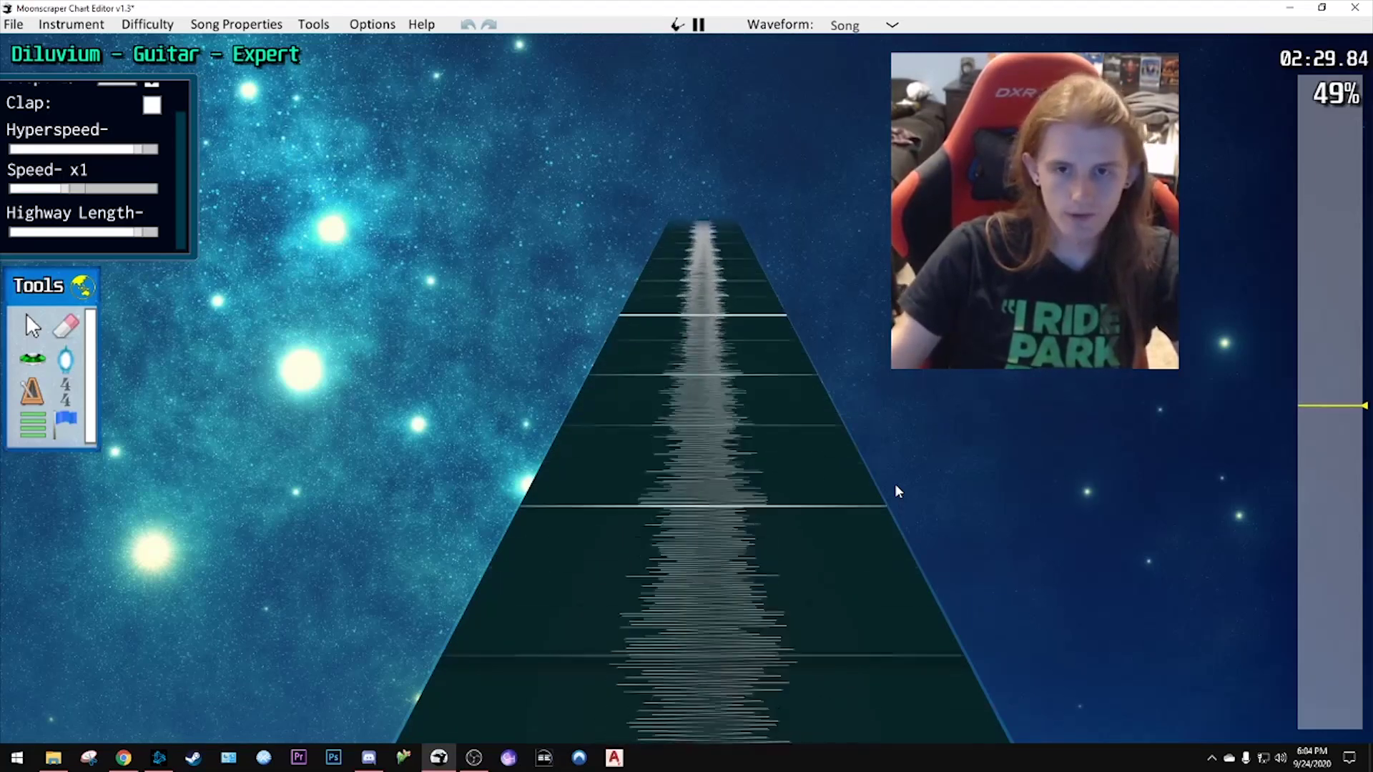
{"action": "key", "text": "space"}
{"action": "left_click", "coordinate": [822, 462]}
{"action": "scroll", "coordinate": [822, 501], "scroll_direction": "up", "scroll_amount": 1}
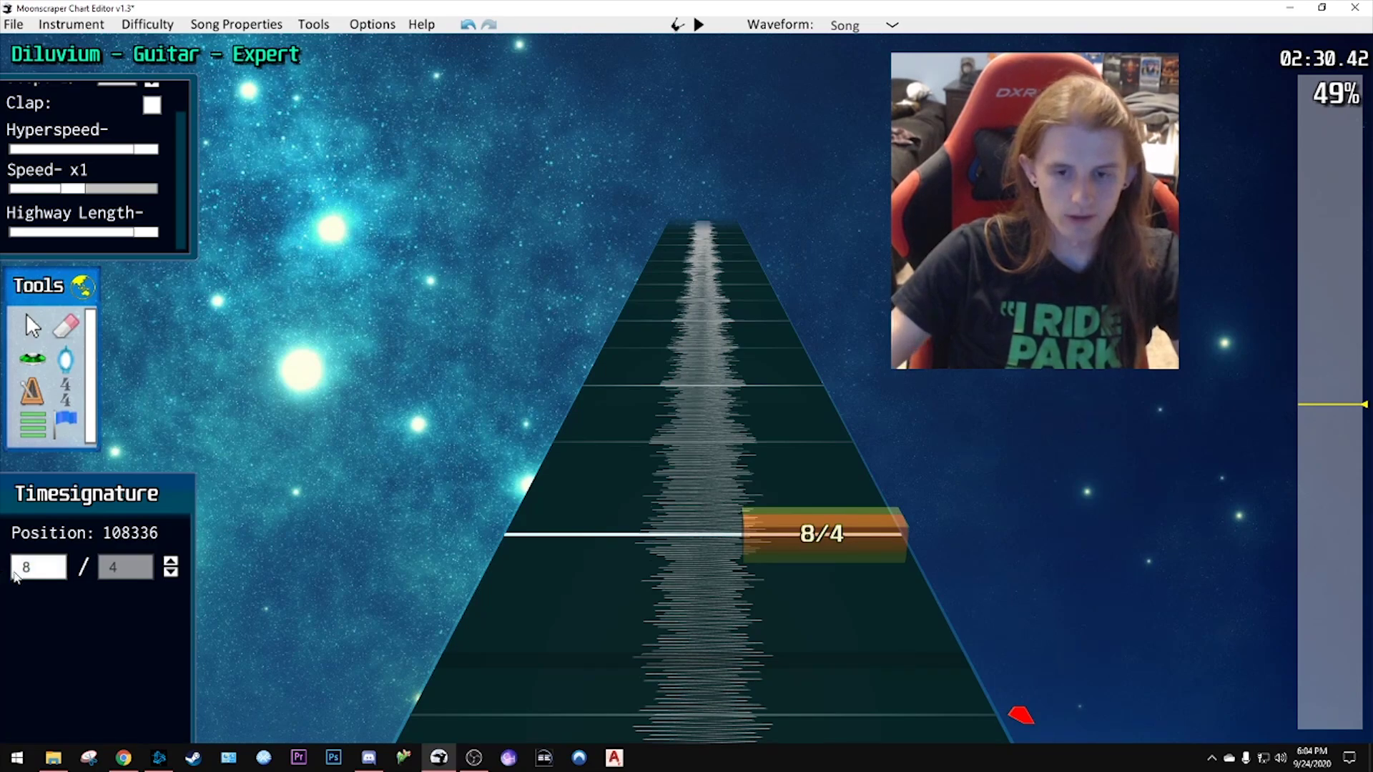
- Play on to about 2:36, go back slightly and set a 6/4 time signature at position 111408
{"action": "key", "text": "space"}
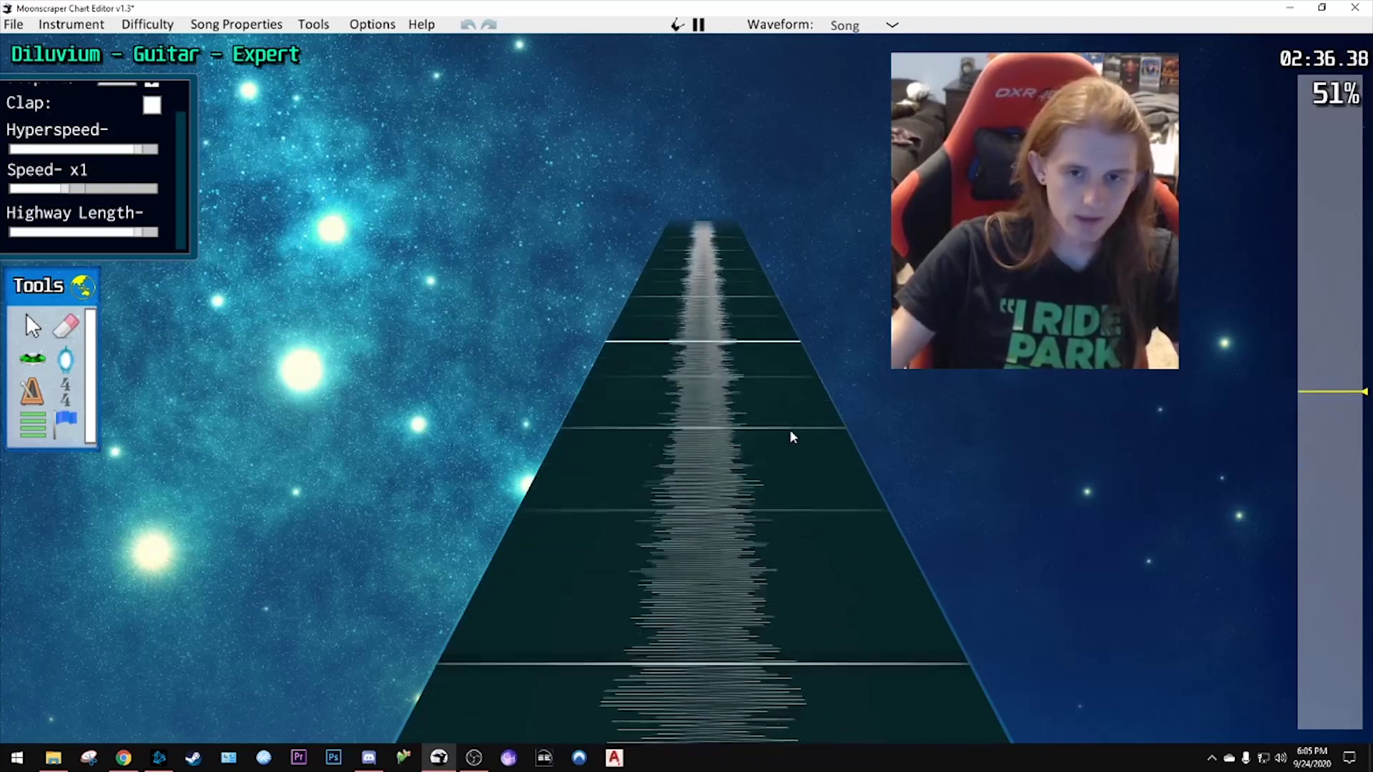
{"action": "key", "text": "space"}
{"action": "scroll", "coordinate": [840, 397], "scroll_direction": "up", "scroll_amount": 3}
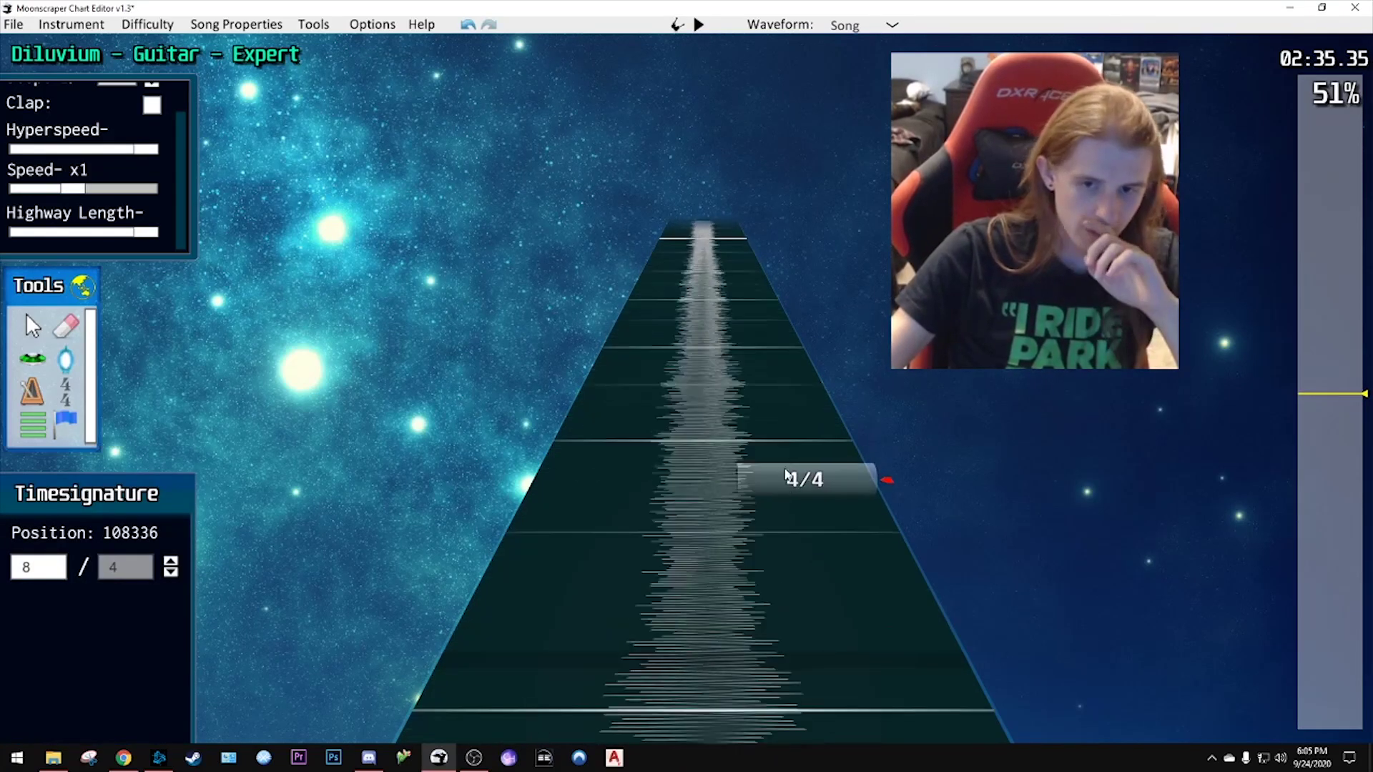
{"action": "scroll", "coordinate": [787, 476], "scroll_direction": "up", "scroll_amount": 3}
{"action": "left_click", "coordinate": [786, 432]}
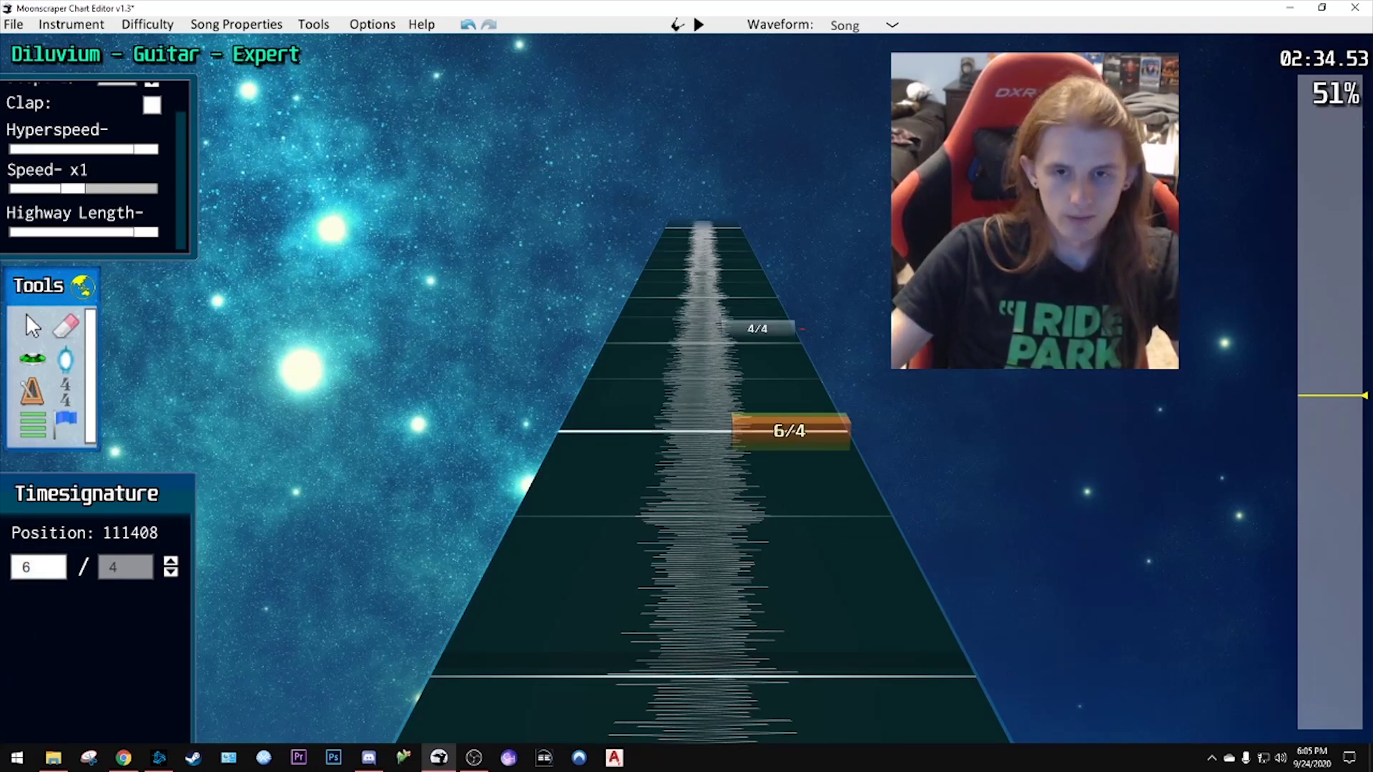
- Play the chart from the 6/4 signature at position 111408 to about 2:39 and check where its bars fall
{"action": "key", "text": "space"}
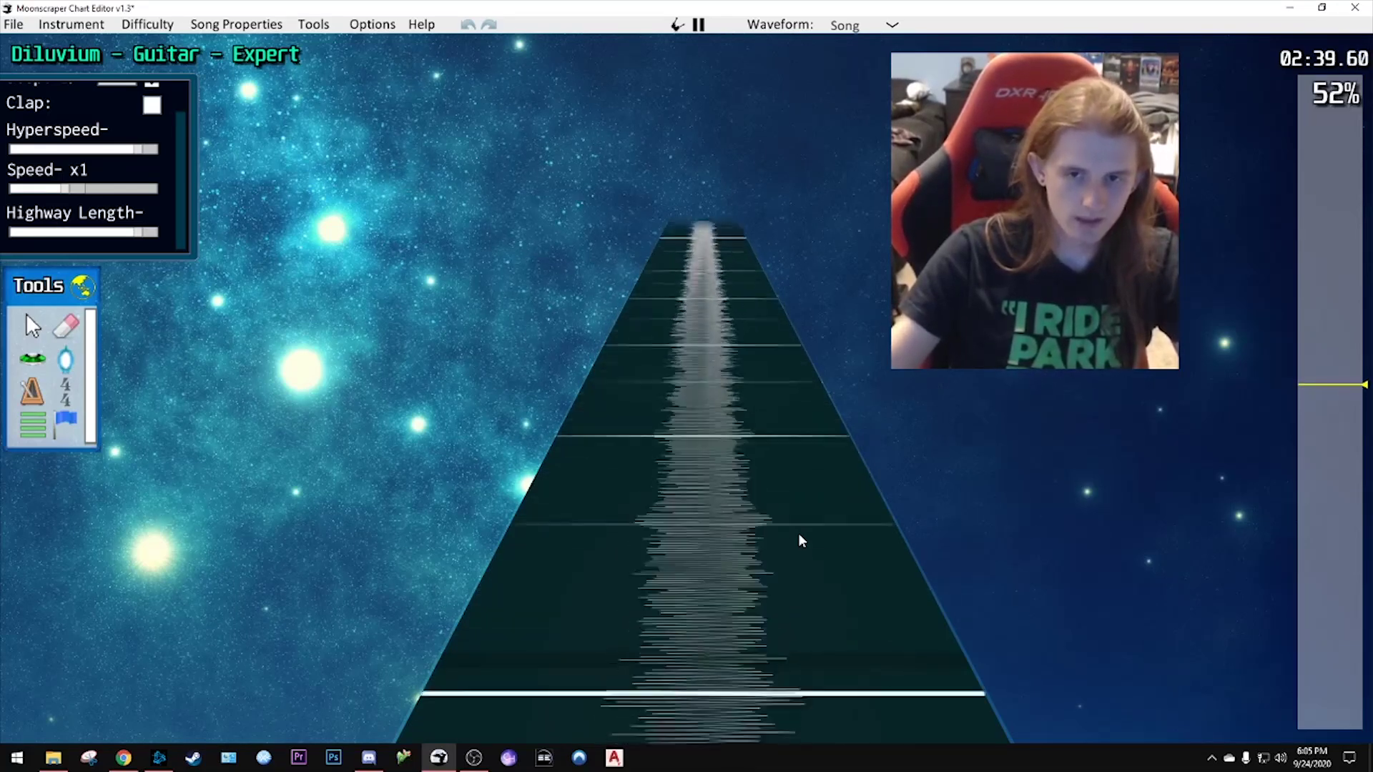
{"action": "key", "text": "space"}
{"action": "scroll", "coordinate": [796, 531], "scroll_direction": "up", "scroll_amount": 3}
{"action": "key", "text": "space"}
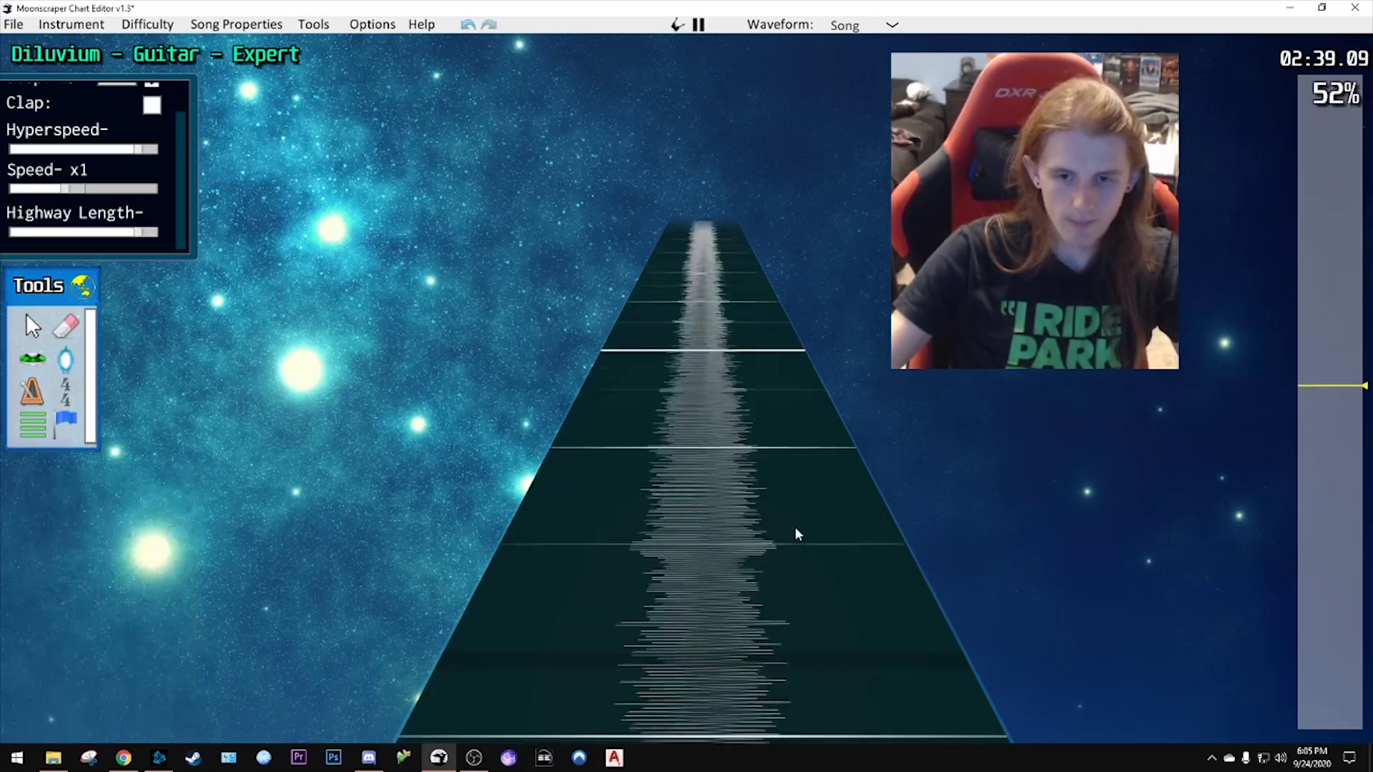
{"action": "key", "text": "space"}
{"action": "type", "text": "6"}
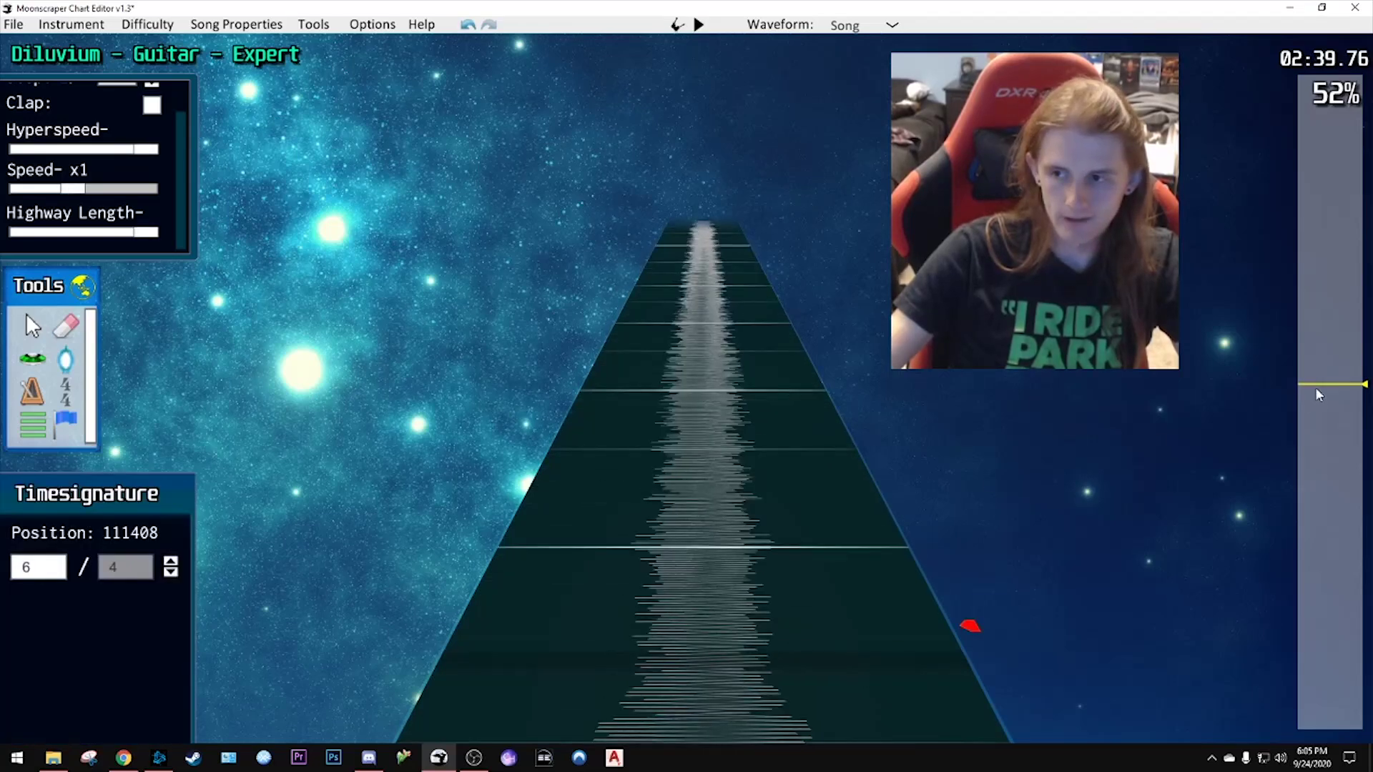
- Replay from just before 2:38 and set an 8/4 time signature at position 113712
{"action": "left_click_drag", "start_coordinate": [1315, 388], "coordinate": [1314, 392]}
{"action": "key", "text": "space"}
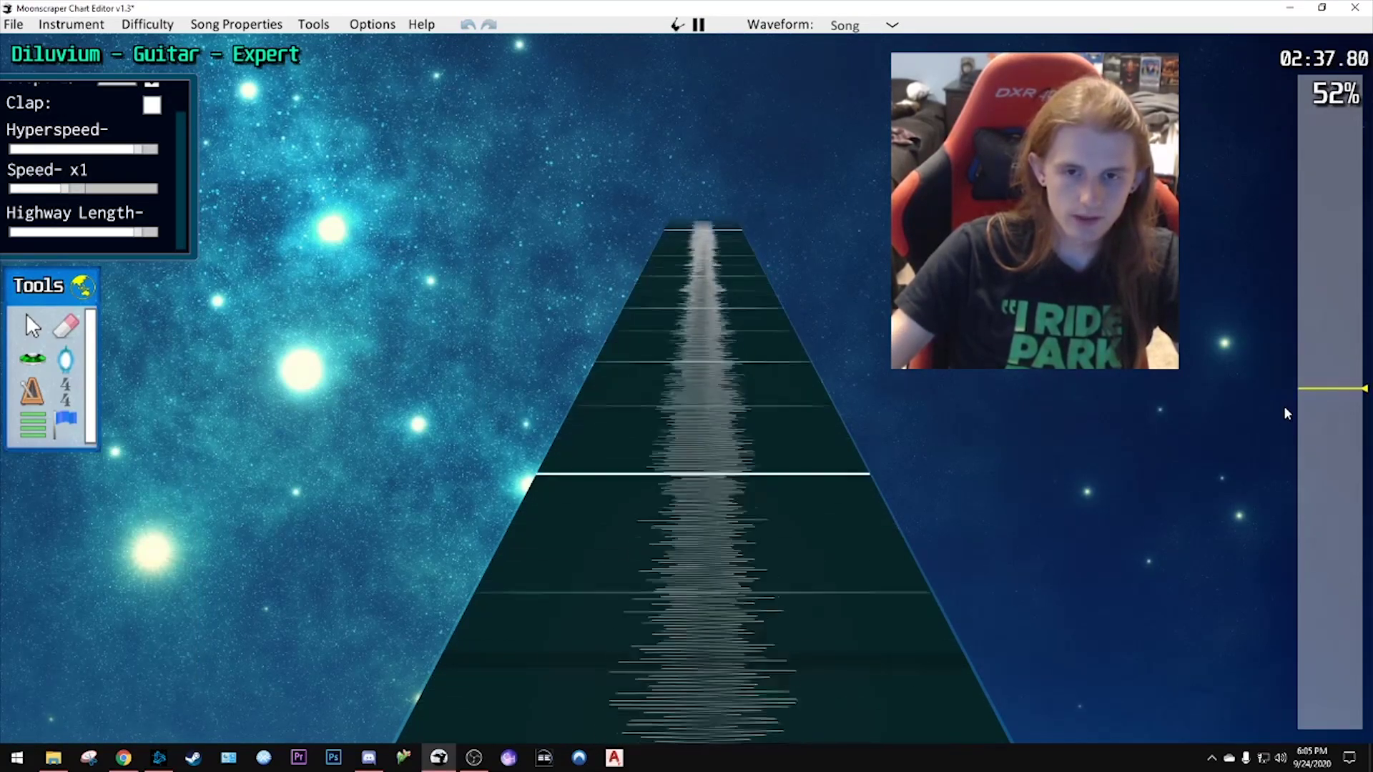
{"action": "key", "text": "space"}
{"action": "left_click", "coordinate": [744, 538]}
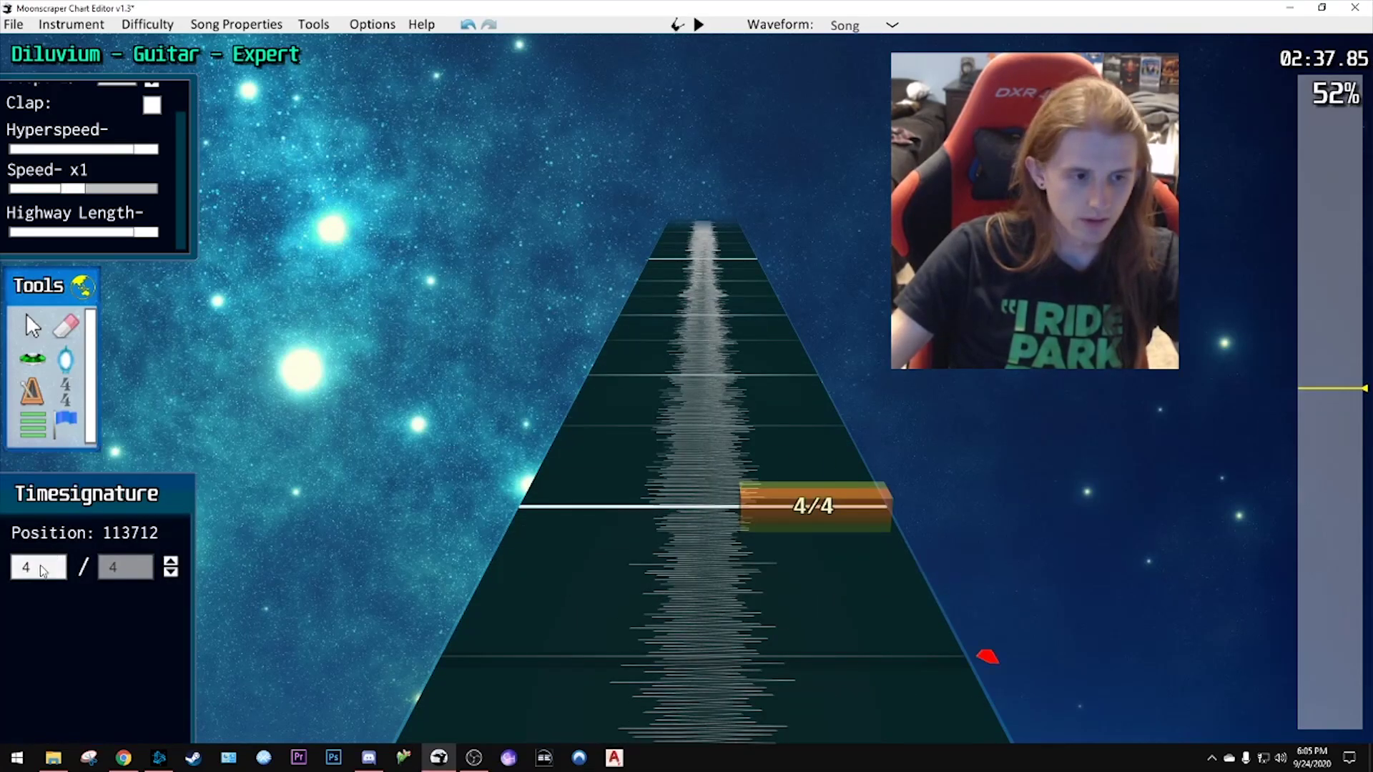
- Play from the 8/4 signature at position 113712 to about 2:46 to check the bars, and return to that signature
{"action": "key", "text": "space"}
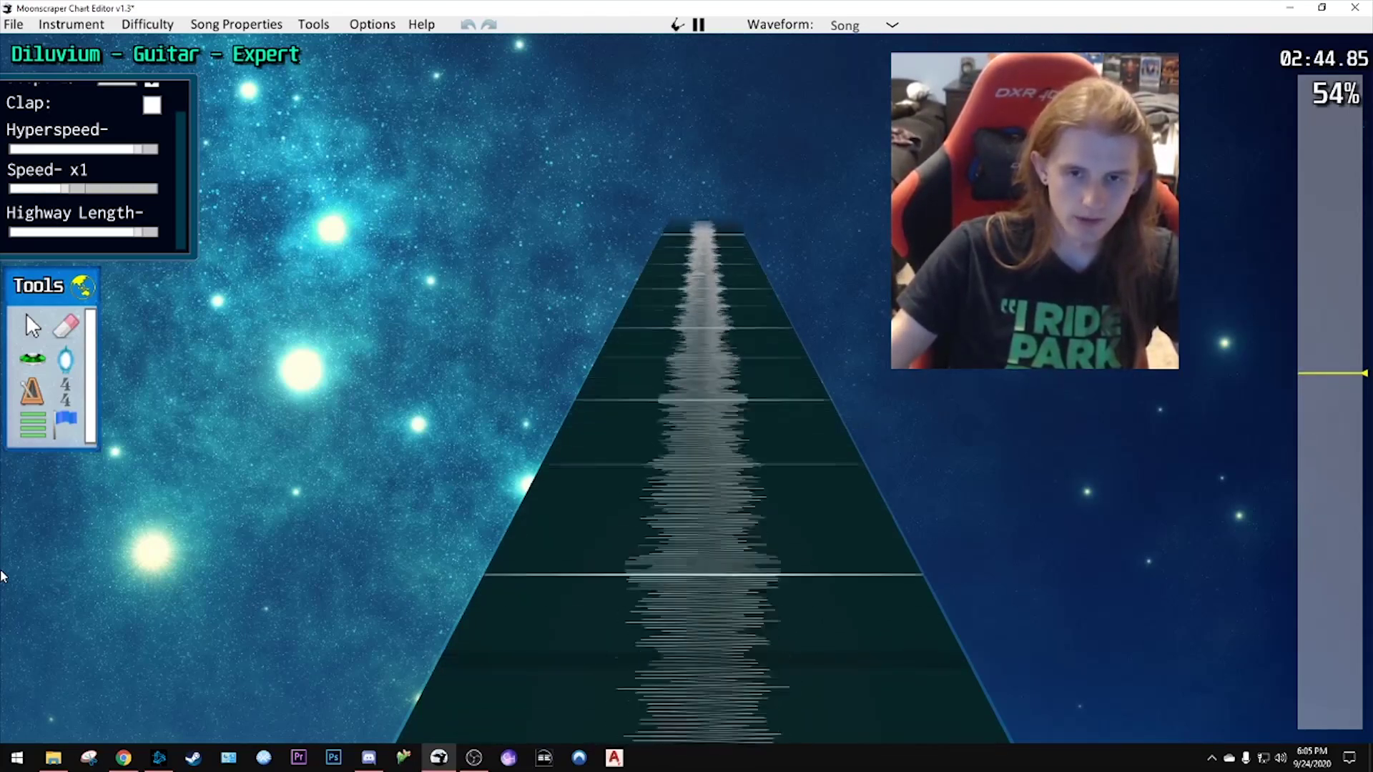
{"action": "key", "text": "space"}
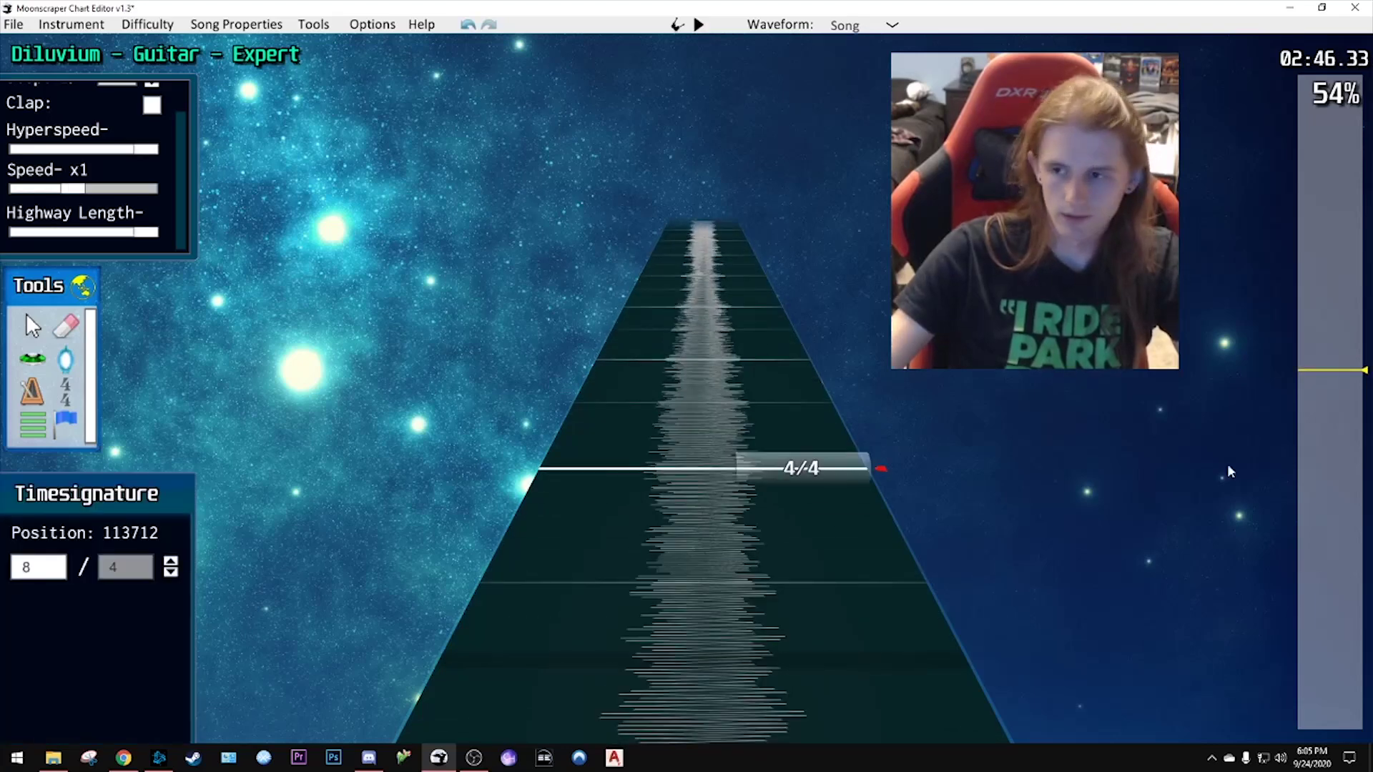
{"action": "scroll", "coordinate": [990, 661], "scroll_direction": "down", "scroll_amount": 1}
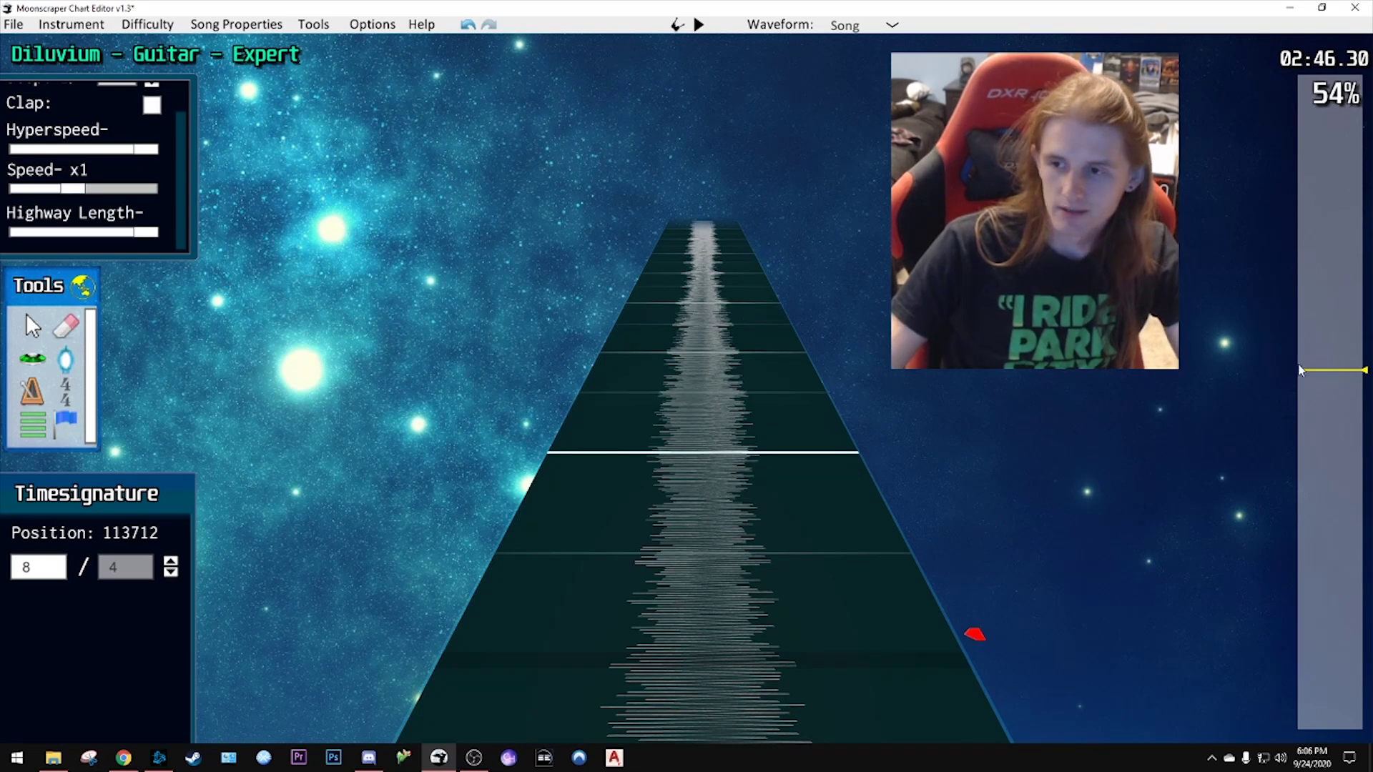
{"action": "left_click_drag", "start_coordinate": [1302, 370], "coordinate": [1302, 387]}
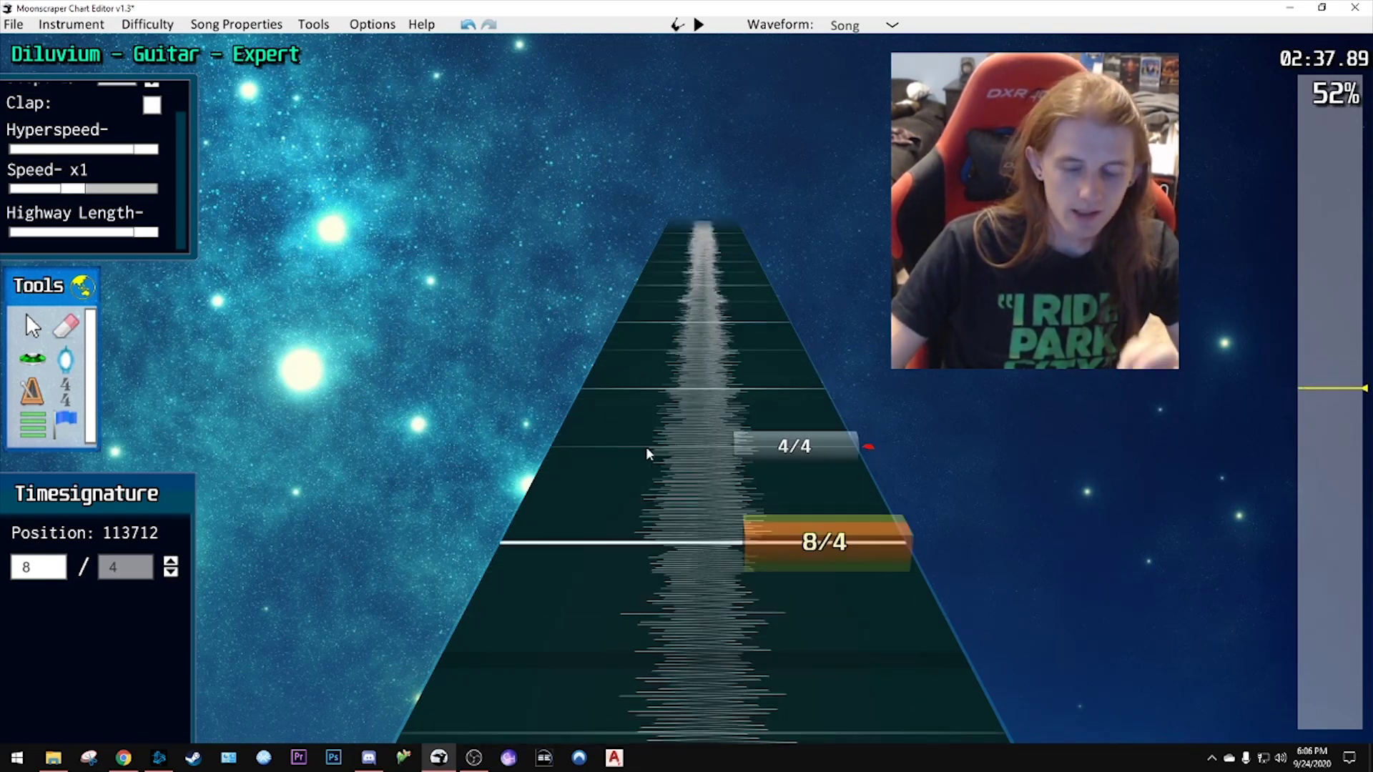
{"action": "scroll", "coordinate": [640, 479], "scroll_direction": "down", "scroll_amount": 1}
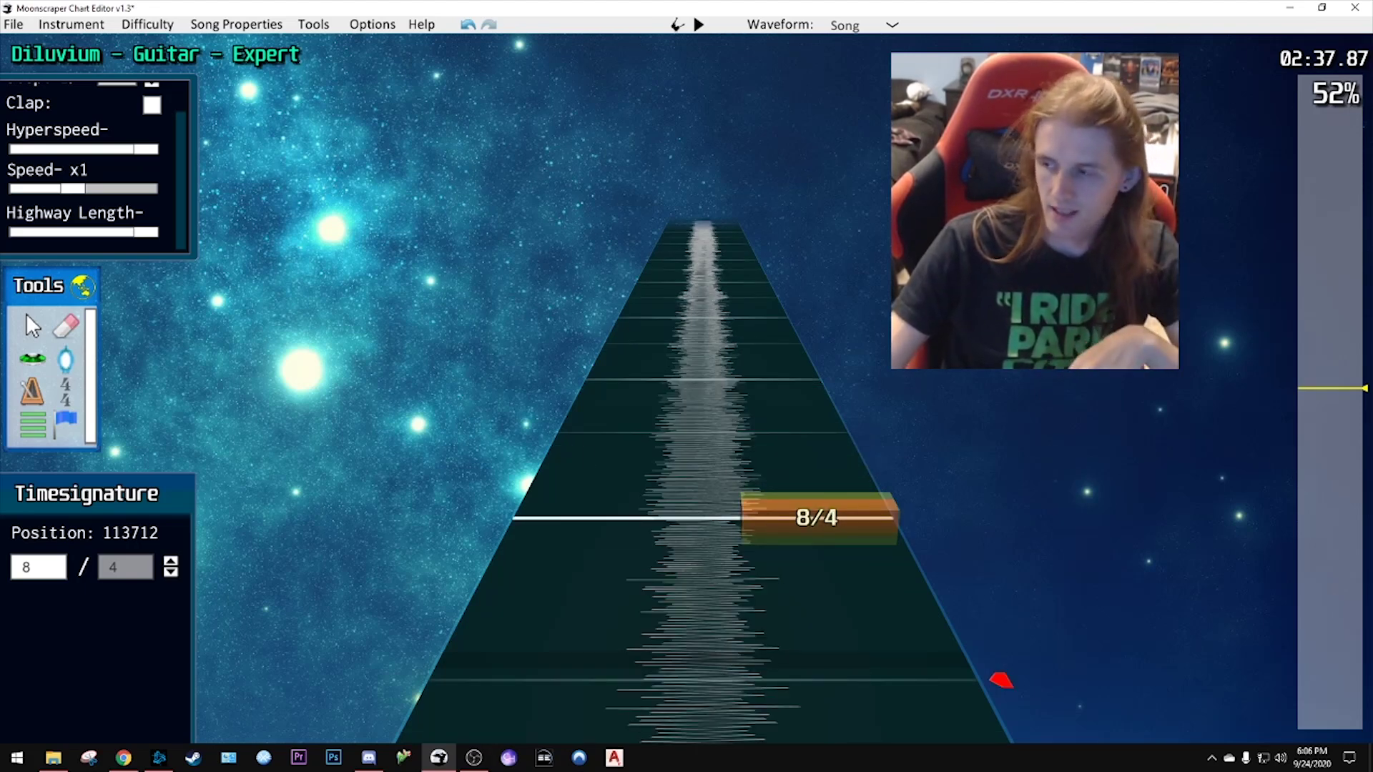
{"action": "scroll", "coordinate": [1000, 678], "scroll_direction": "down", "scroll_amount": 2}
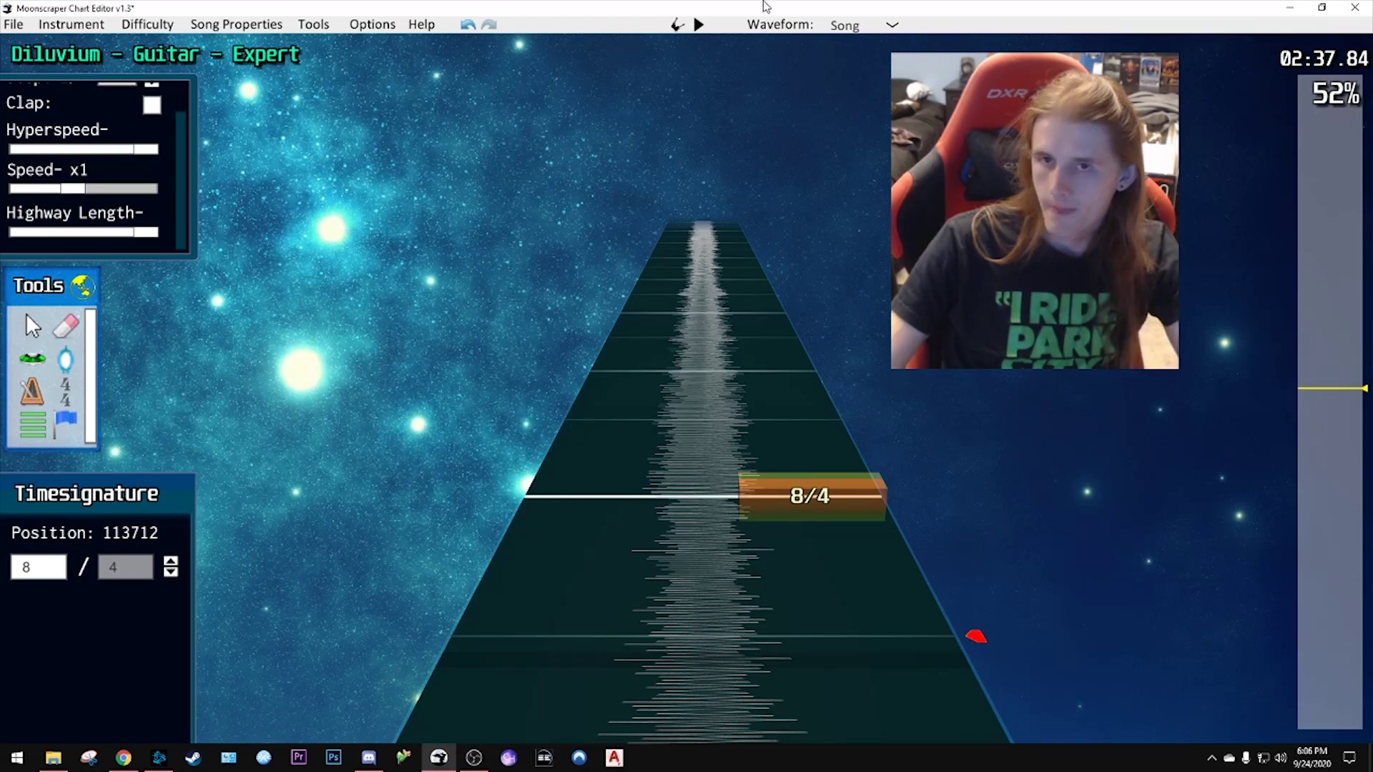
- Replay to about 2:43 and set a 6/4 time signature at position 116784
{"action": "key", "text": "space"}
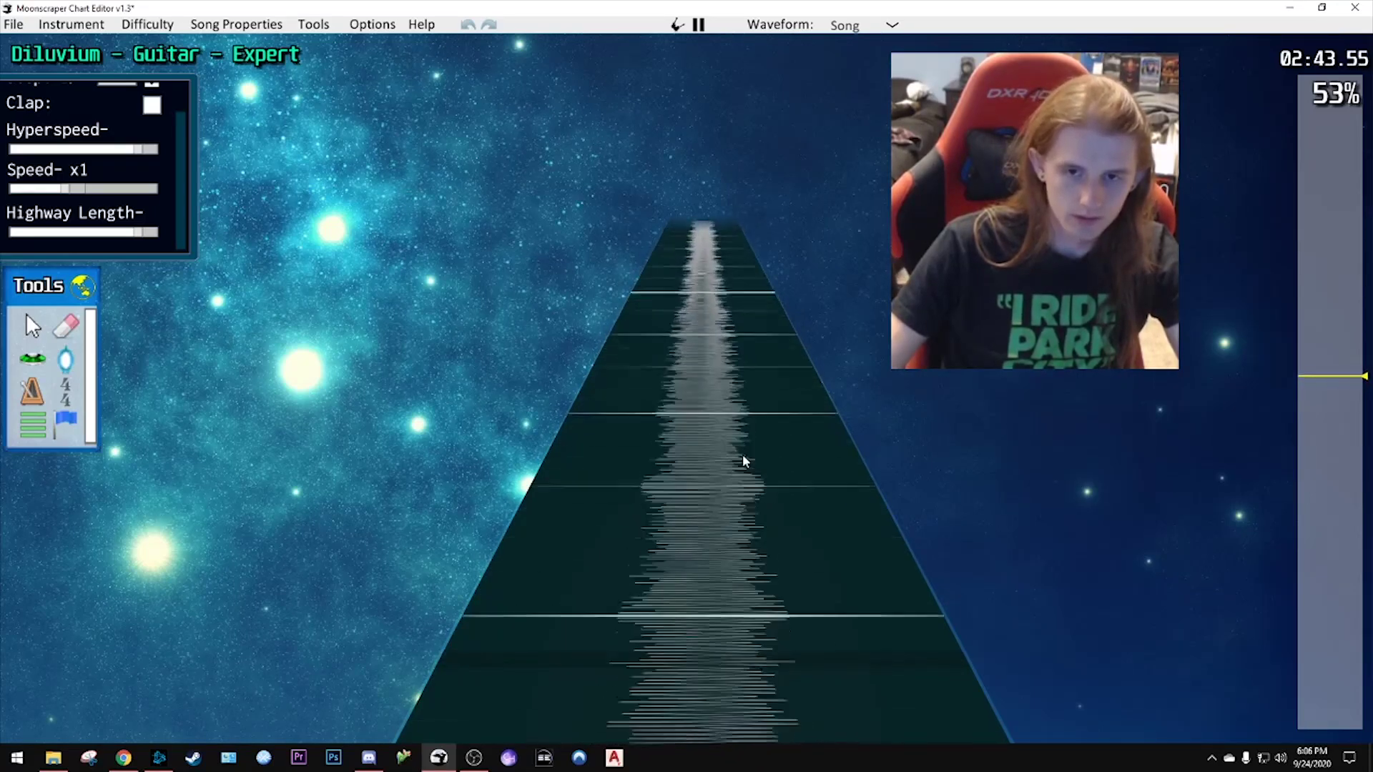
{"action": "key", "text": "space"}
{"action": "scroll", "coordinate": [753, 465], "scroll_direction": "up", "scroll_amount": 2}
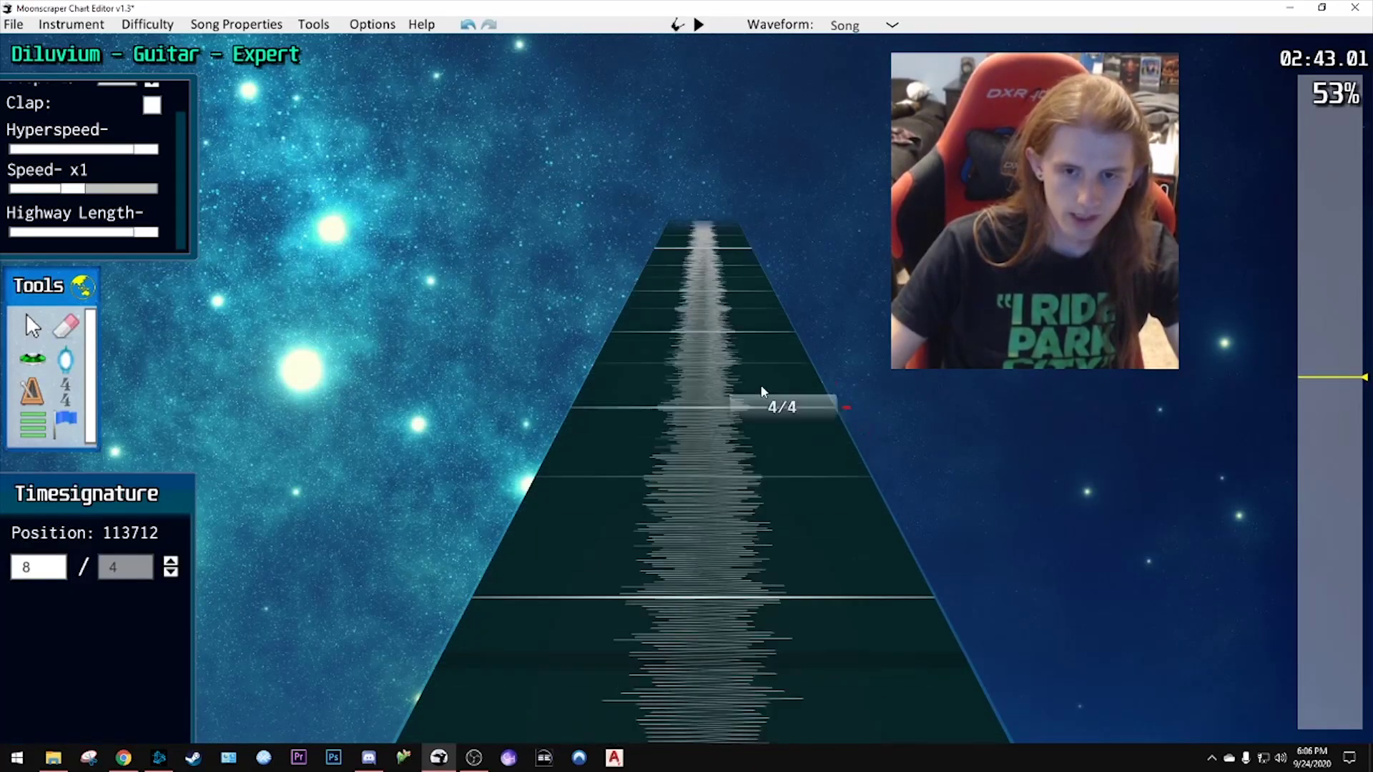
{"action": "scroll", "coordinate": [761, 388], "scroll_direction": "down", "scroll_amount": 5}
{"action": "left_click", "coordinate": [748, 453]}
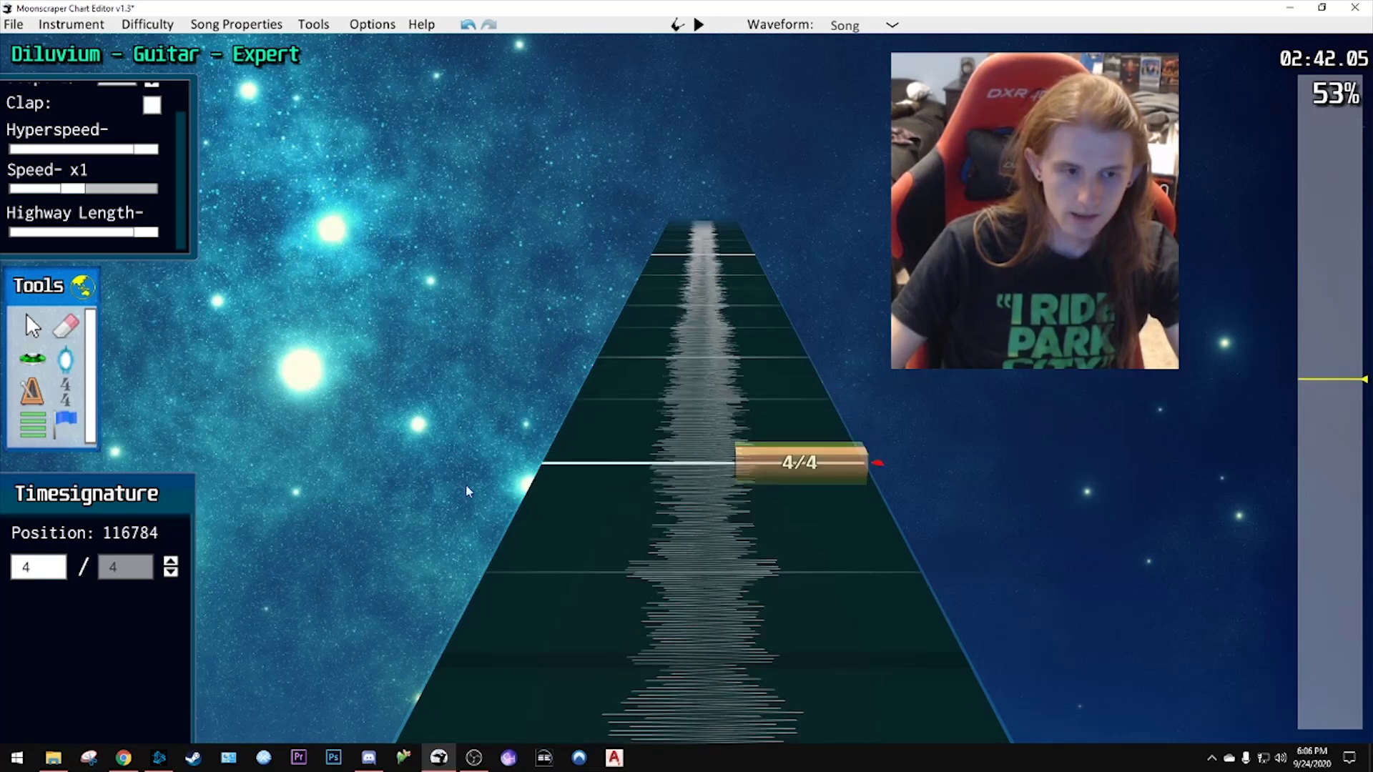
{"action": "left_click_drag", "start_coordinate": [45, 569], "coordinate": [1, 573]}
{"action": "type", "text": "6"}
- Play from the 6/4 signature at position 116784 to about 2:48, inspecting the bar lines against the audio
{"action": "key", "text": "space"}
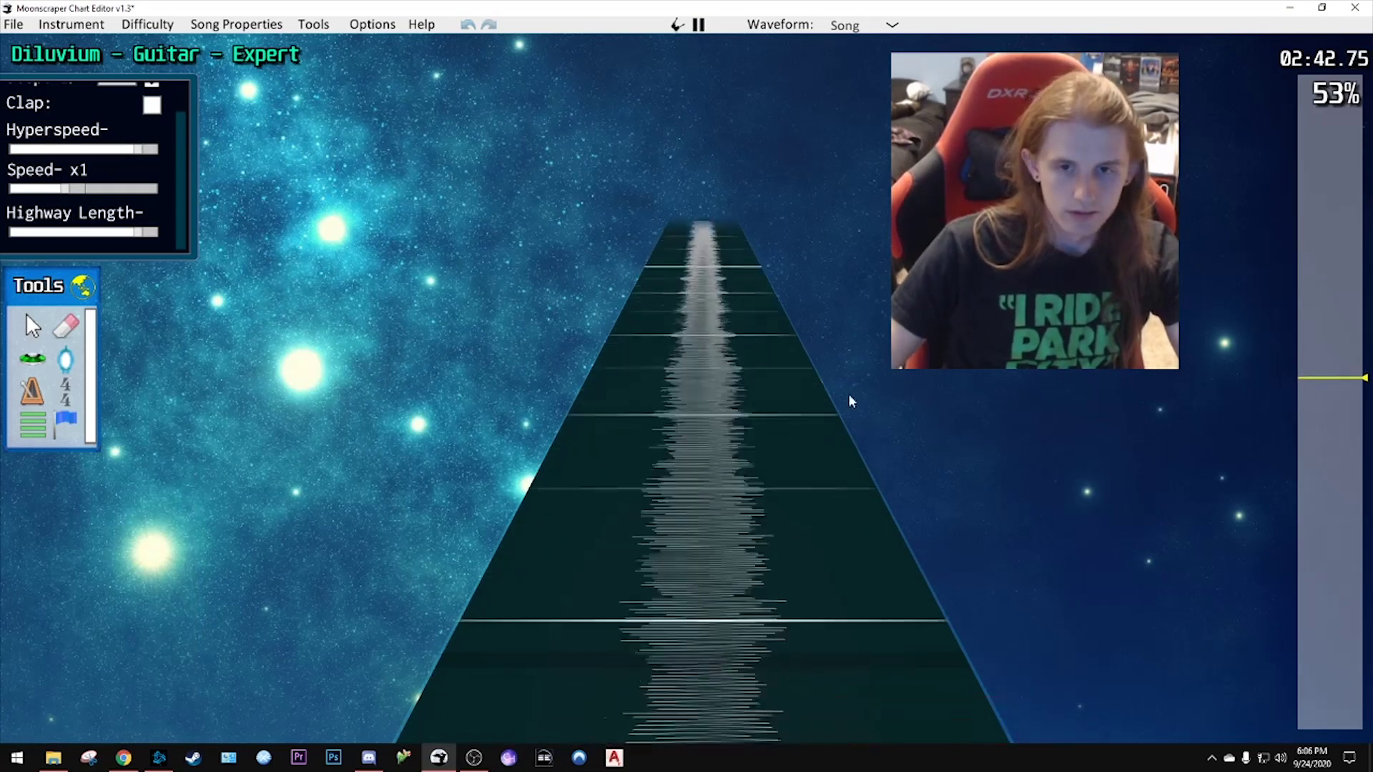
{"action": "key", "text": "space"}
{"action": "scroll", "coordinate": [749, 470], "scroll_direction": "down", "scroll_amount": 1}
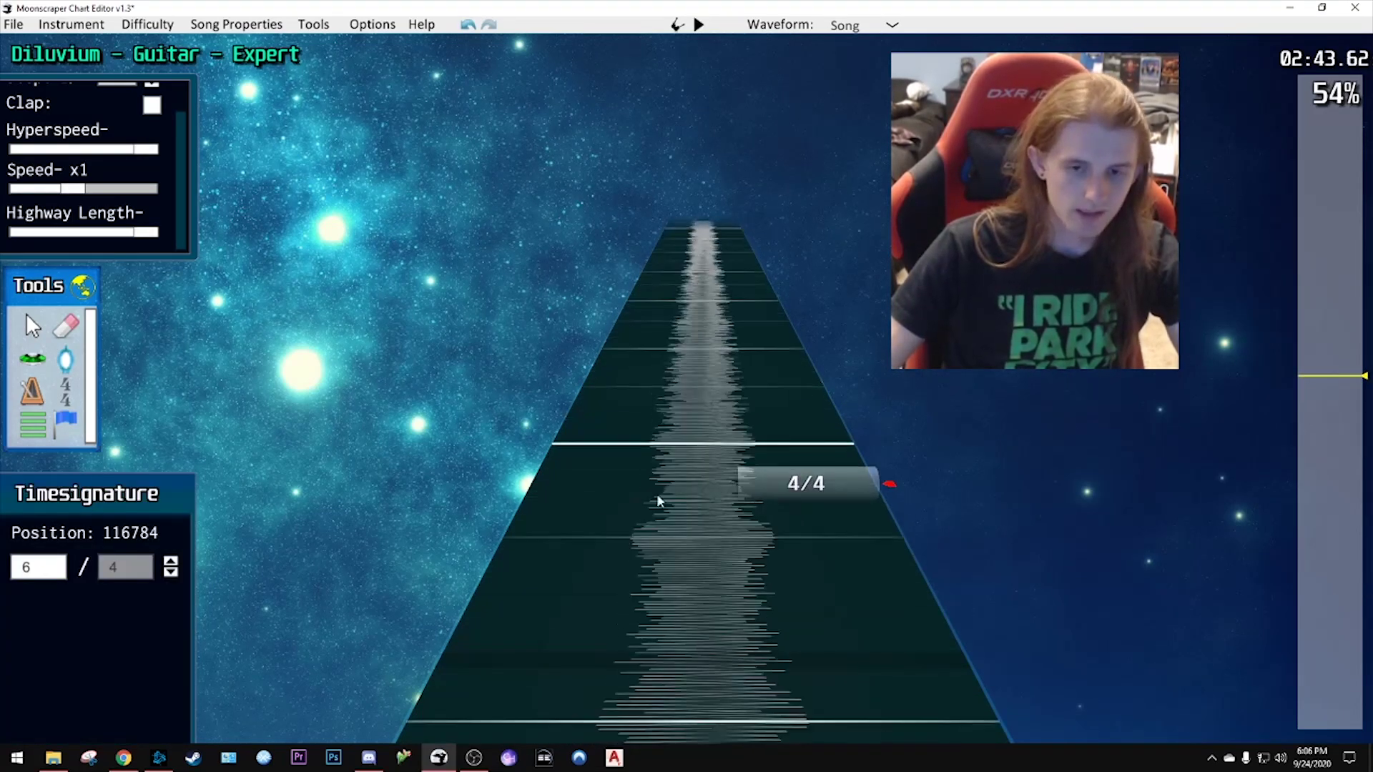
{"action": "scroll", "coordinate": [753, 450], "scroll_direction": "up", "scroll_amount": 2}
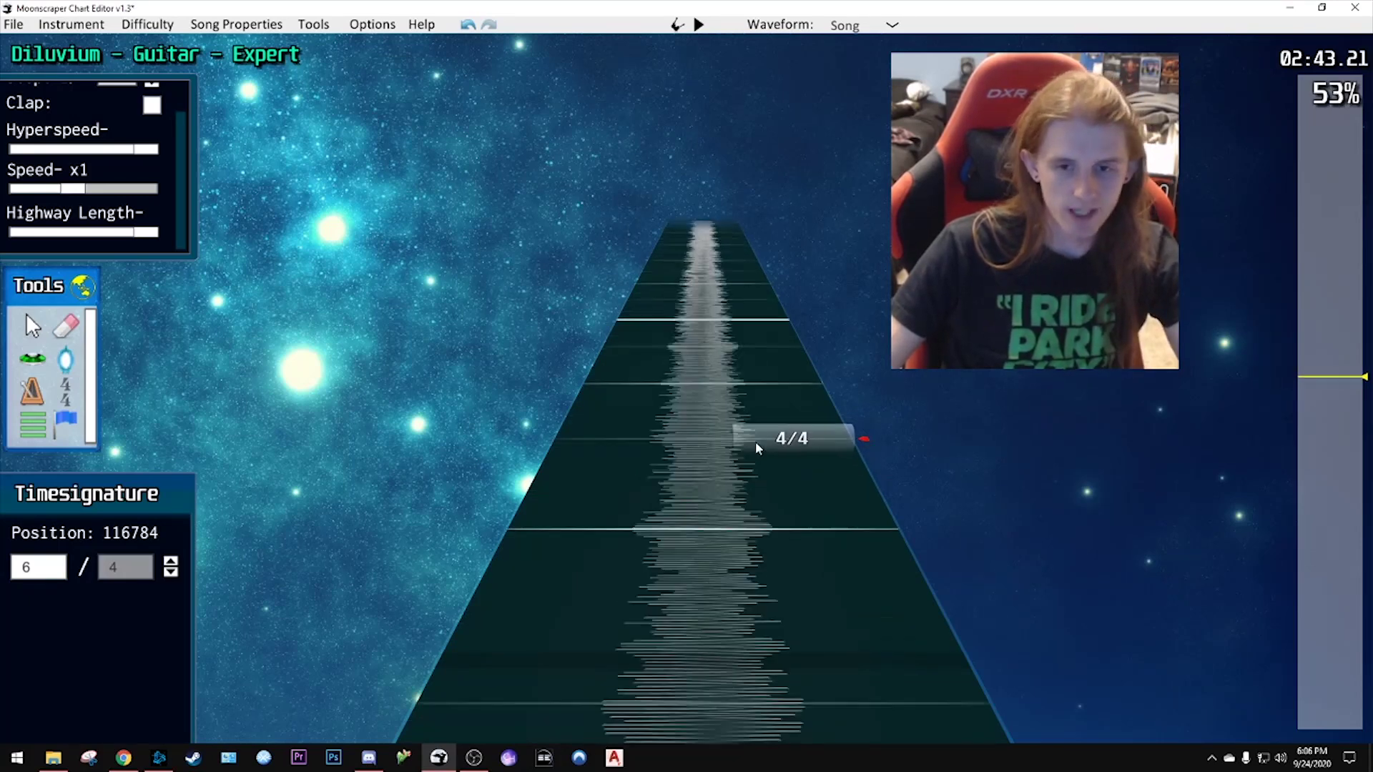
{"action": "key", "text": "space"}
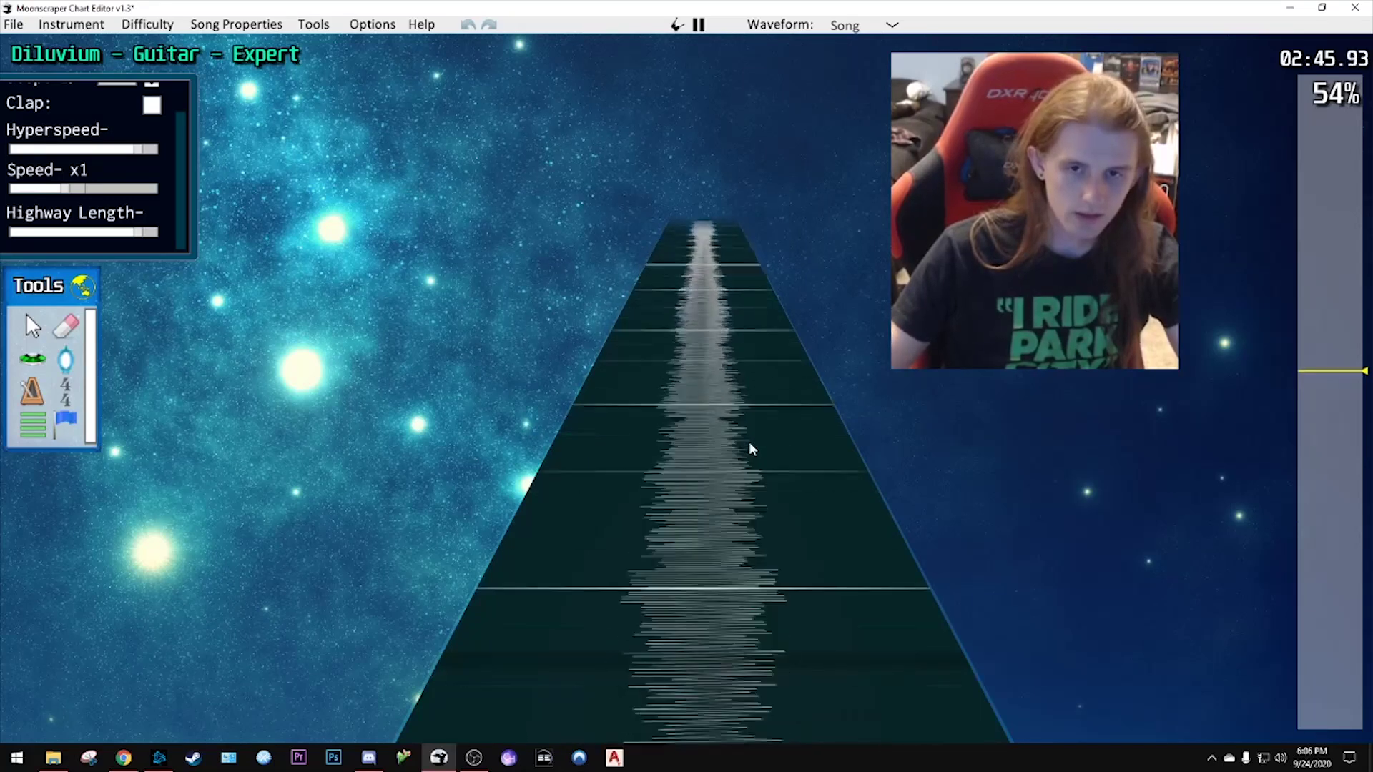
{"action": "key", "text": "space"}
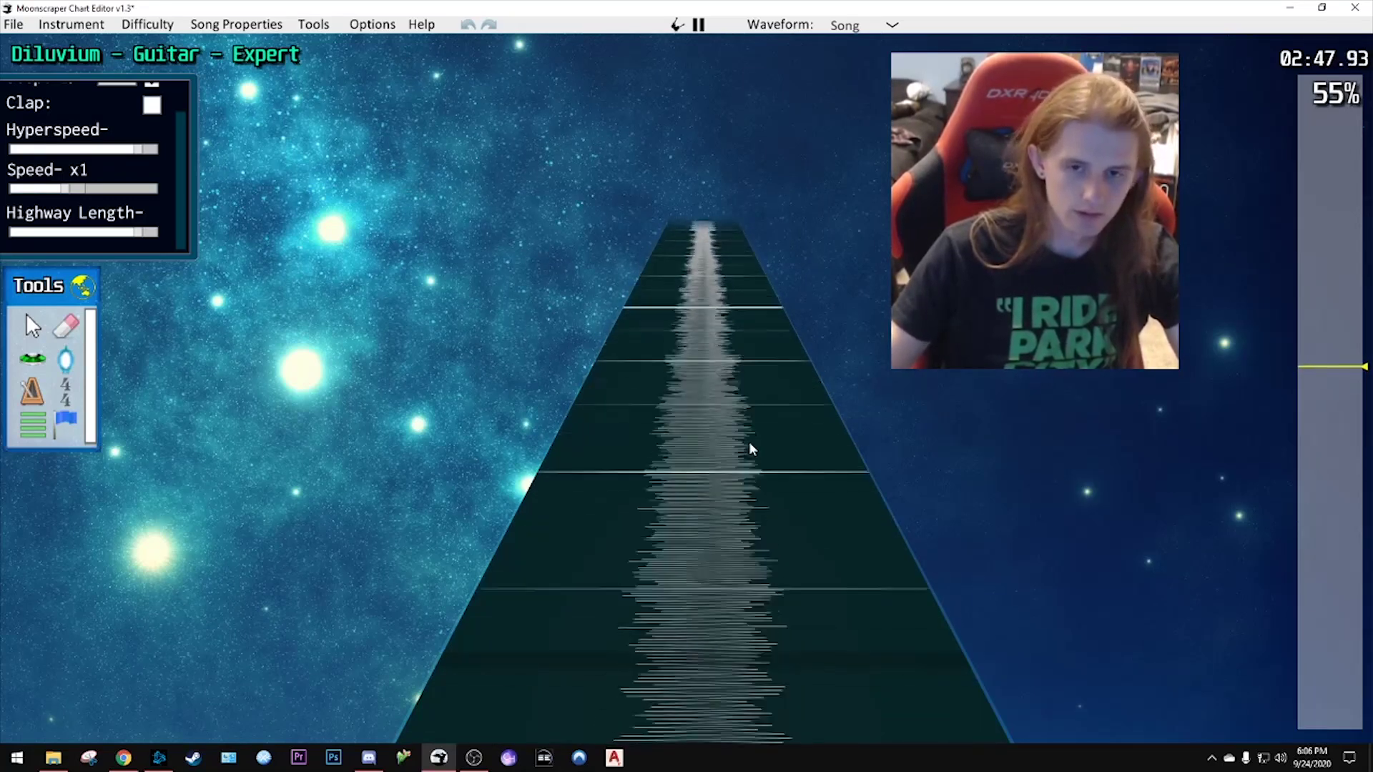
- Go back to about 2:45 and set an 8/4 time signature at position 119088
{"action": "scroll", "coordinate": [829, 384], "scroll_direction": "down", "scroll_amount": 5}
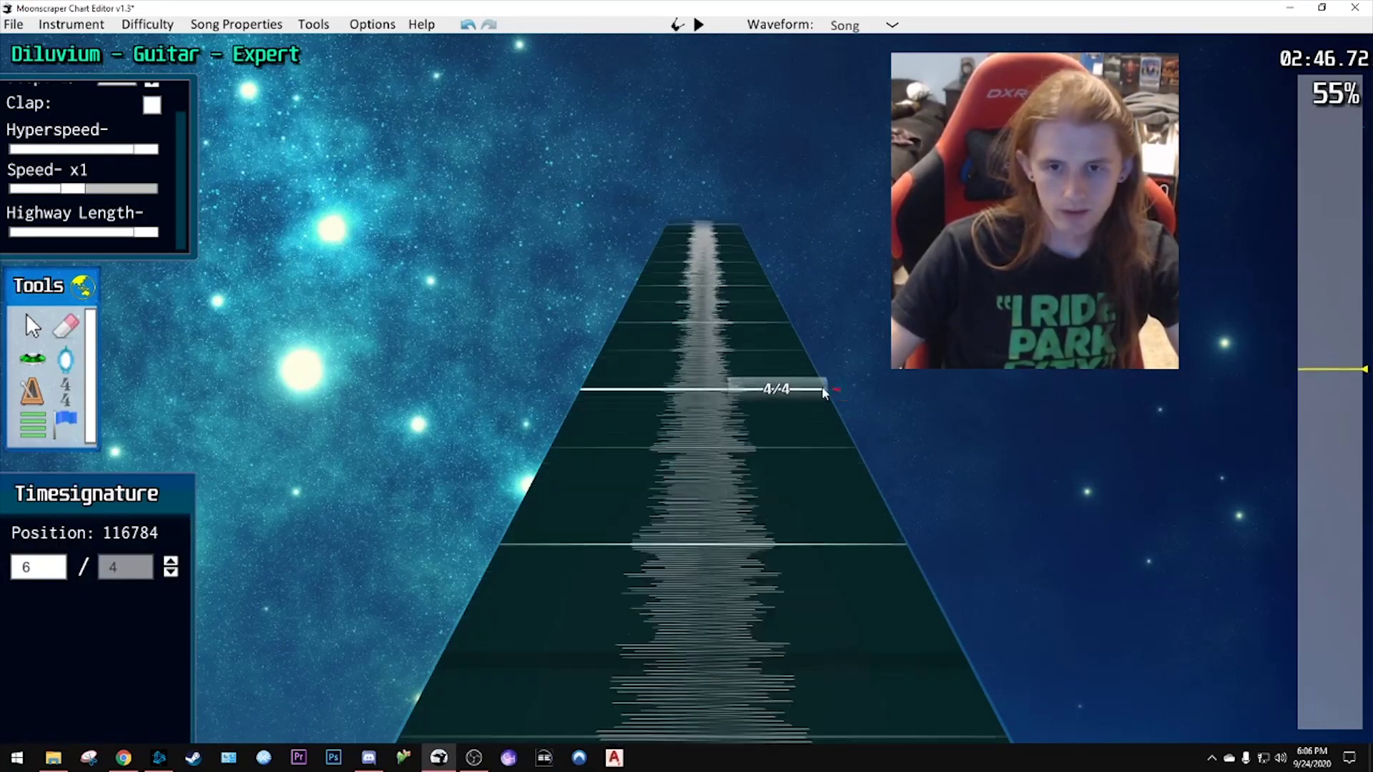
{"action": "scroll", "coordinate": [792, 387], "scroll_direction": "down", "scroll_amount": 2}
{"action": "left_click", "coordinate": [787, 602]}
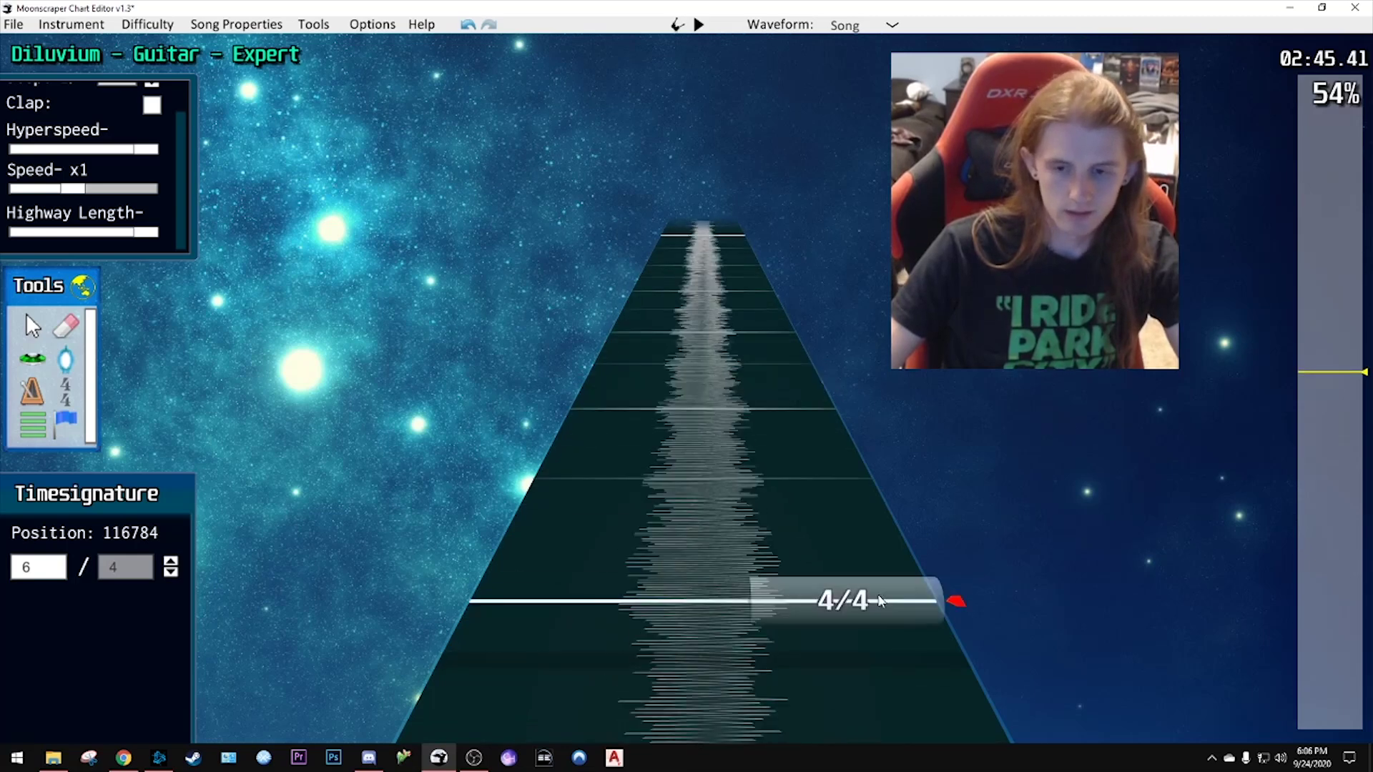
- Play the chart from the 8/4 signature at position 119088 to about 2:57 and examine the bar lines against the waveform there
{"action": "key", "text": "space"}
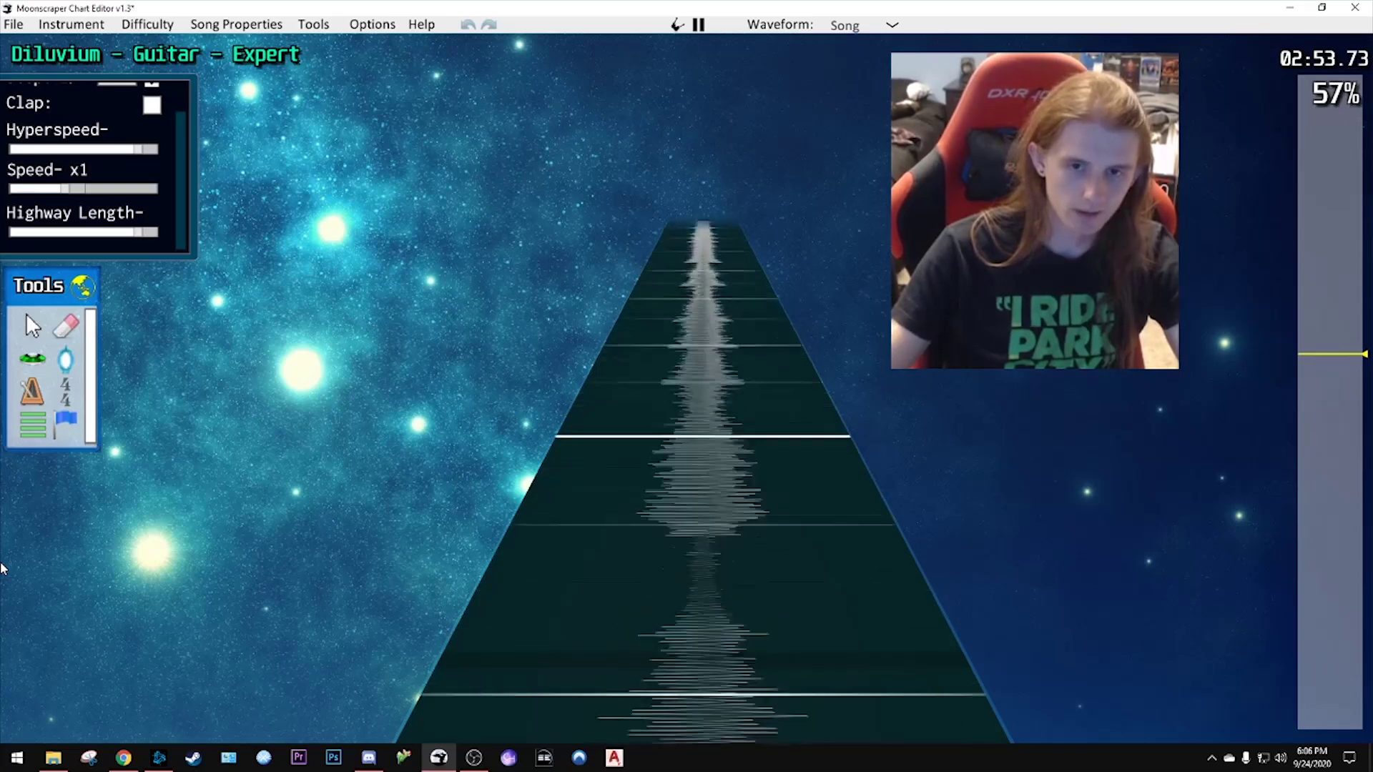
{"action": "key", "text": "space"}
{"action": "left_click", "coordinate": [637, 405]}
{"action": "scroll", "coordinate": [930, 543], "scroll_direction": "down", "scroll_amount": 1}
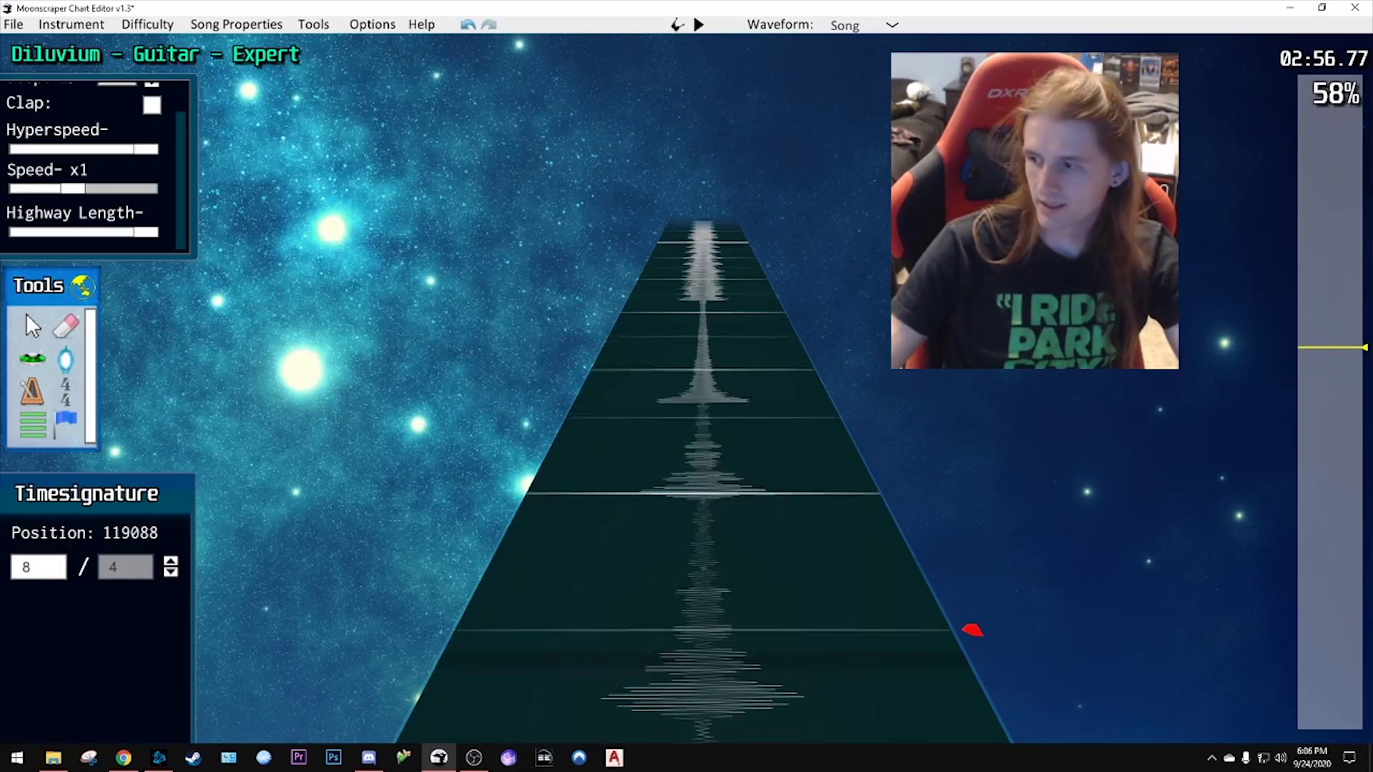
{"action": "scroll", "coordinate": [1019, 712], "scroll_direction": "down", "scroll_amount": 2}
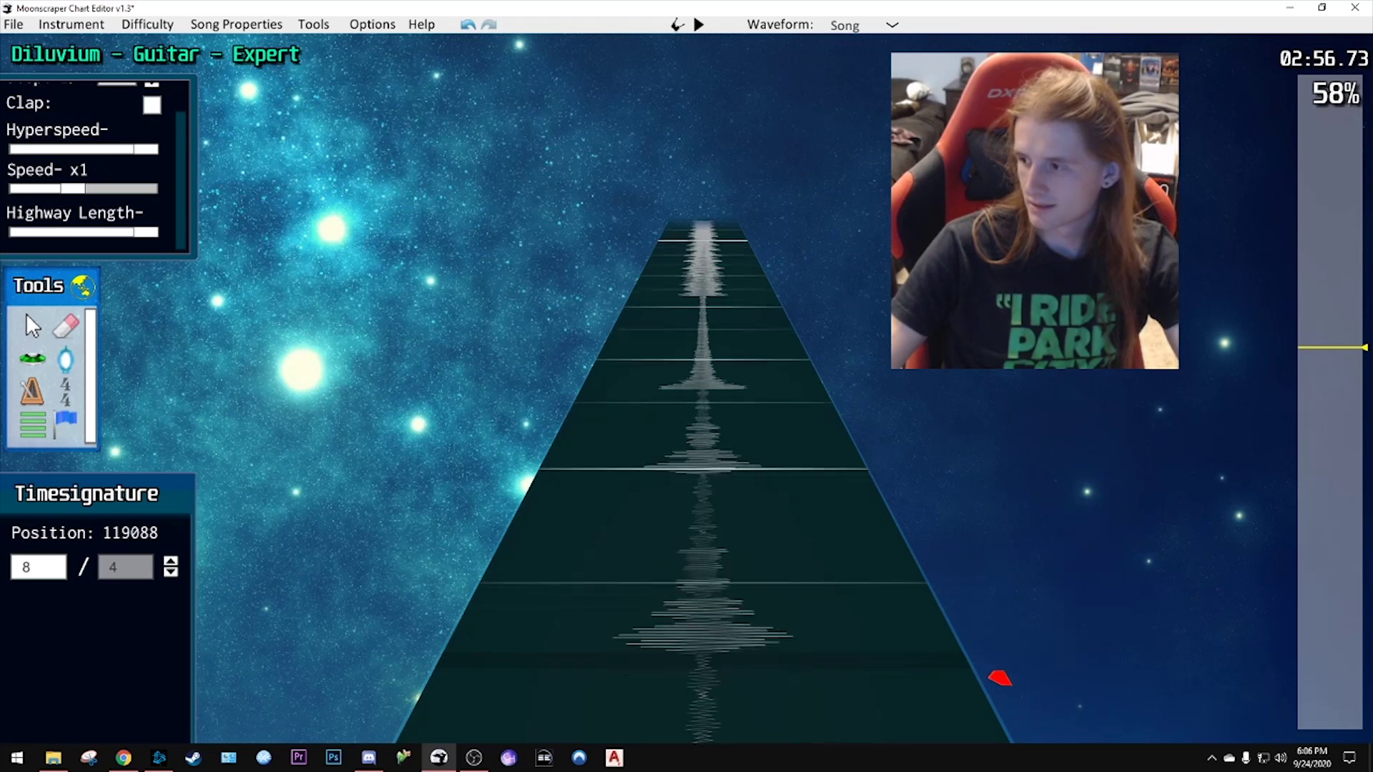
{"action": "scroll", "coordinate": [994, 665], "scroll_direction": "down", "scroll_amount": 1}
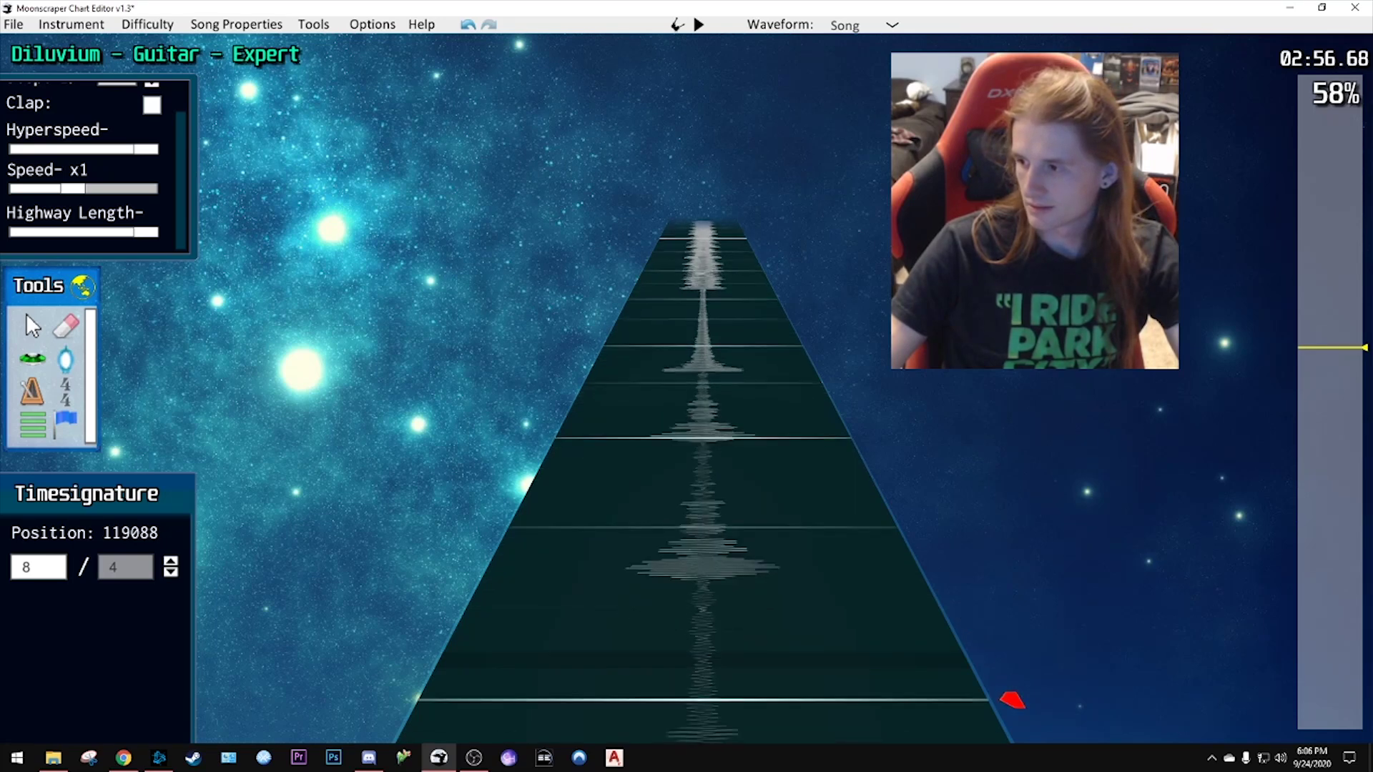
{"action": "scroll", "coordinate": [1001, 682], "scroll_direction": "down", "scroll_amount": 1}
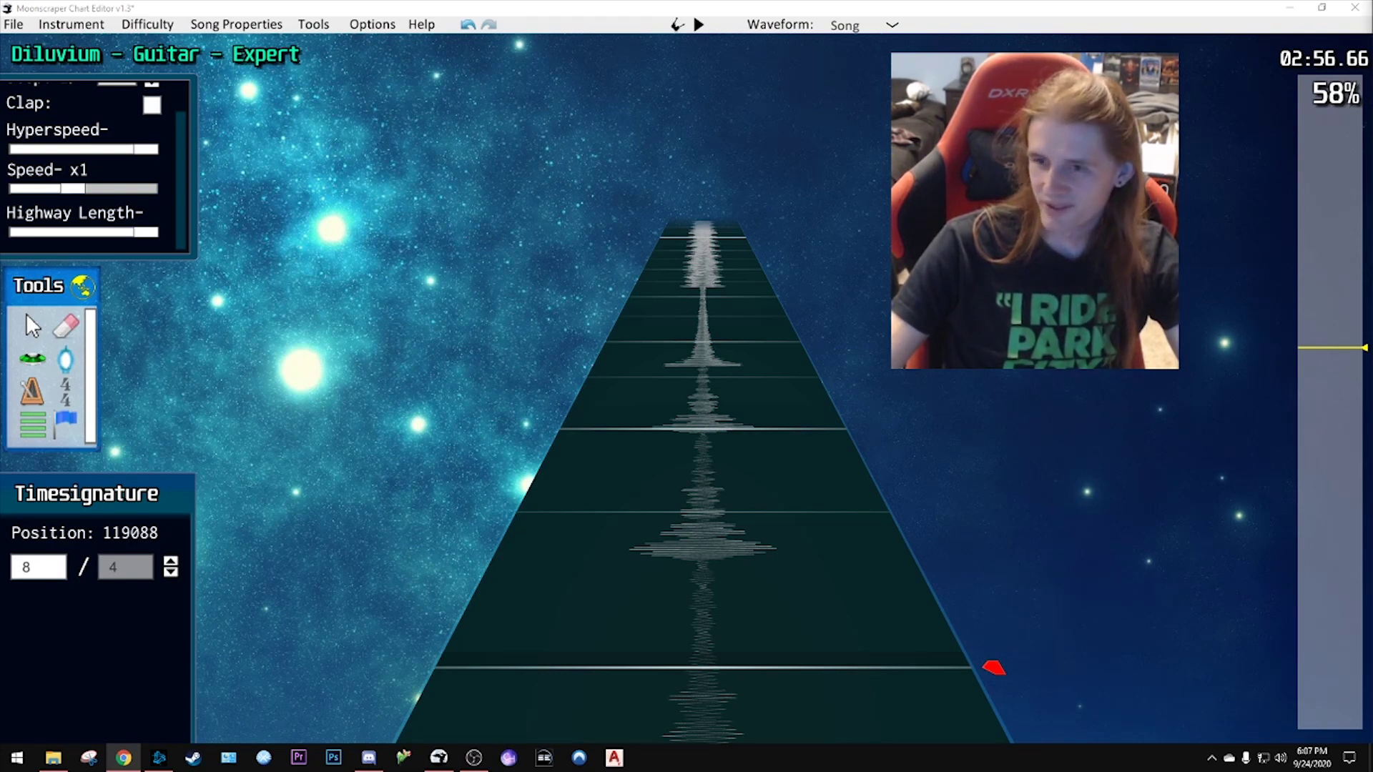
- Switch to the Songsterr tab of Diluvium and examine the time signatures and tempo markings from measure 111 to the end
{"action": "key", "text": "alt+Tab"}
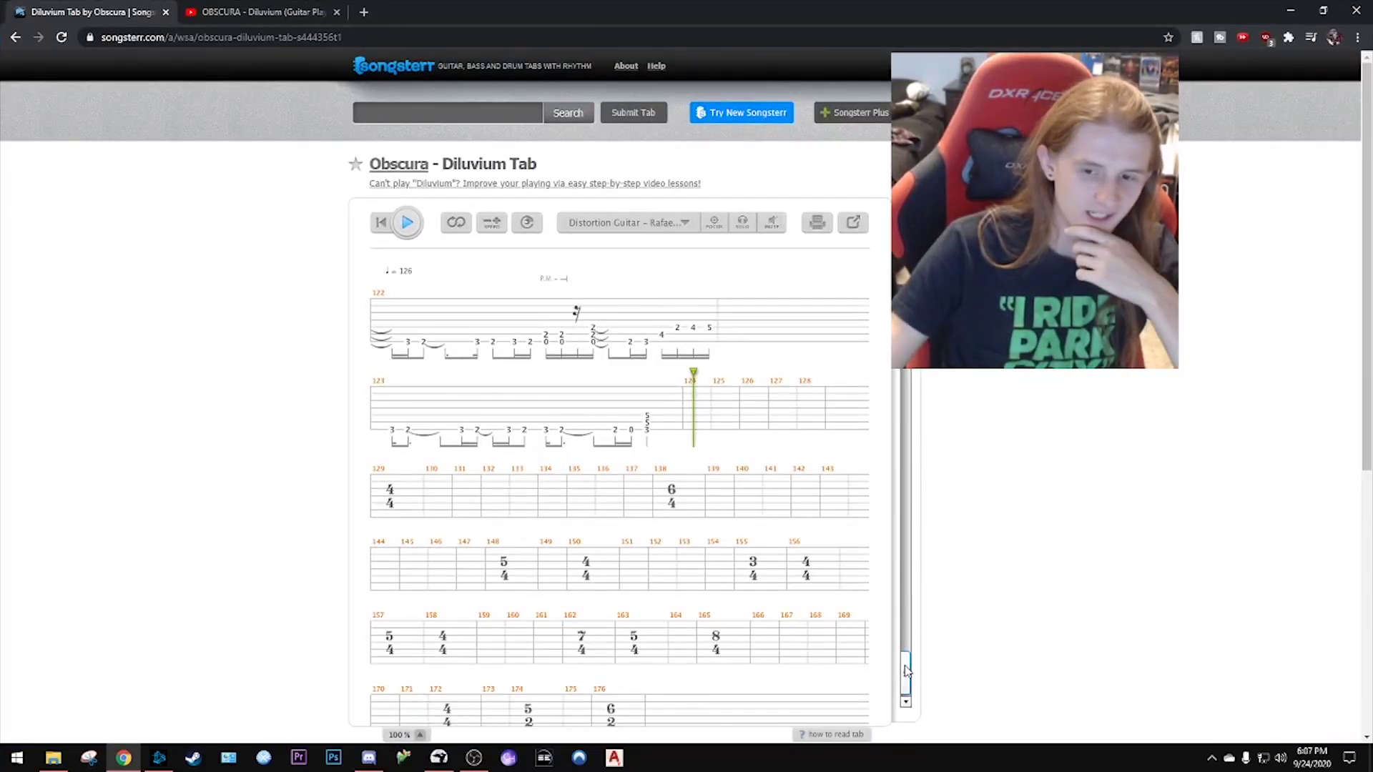
{"action": "mouse_move", "coordinate": [910, 676]}
{"action": "left_mouse_down"}
{"action": "mouse_move", "coordinate": [905, 583]}
{"action": "mouse_move", "coordinate": [905, 683]}
{"action": "mouse_move", "coordinate": [905, 661]}
{"action": "left_mouse_up"}
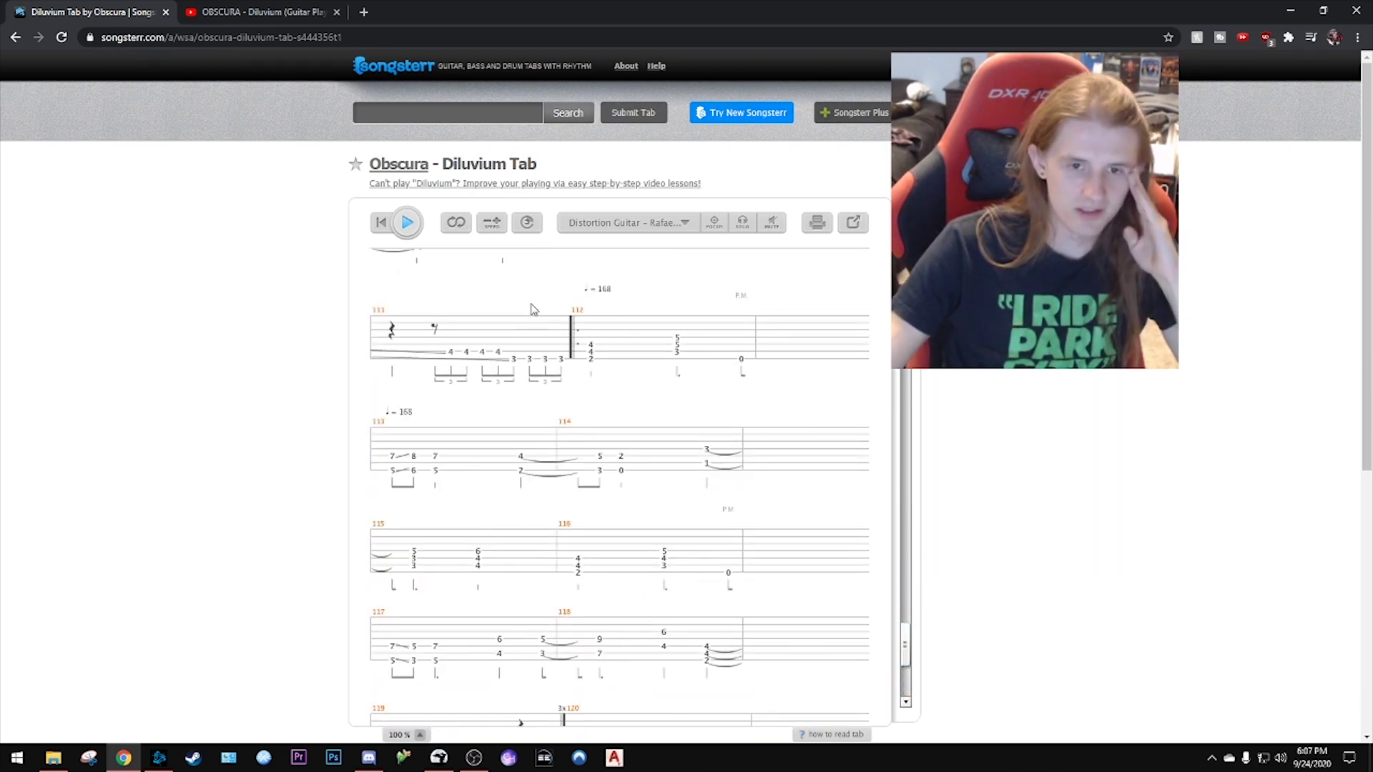
{"action": "scroll", "coordinate": [622, 358], "scroll_direction": "down", "scroll_amount": 3}
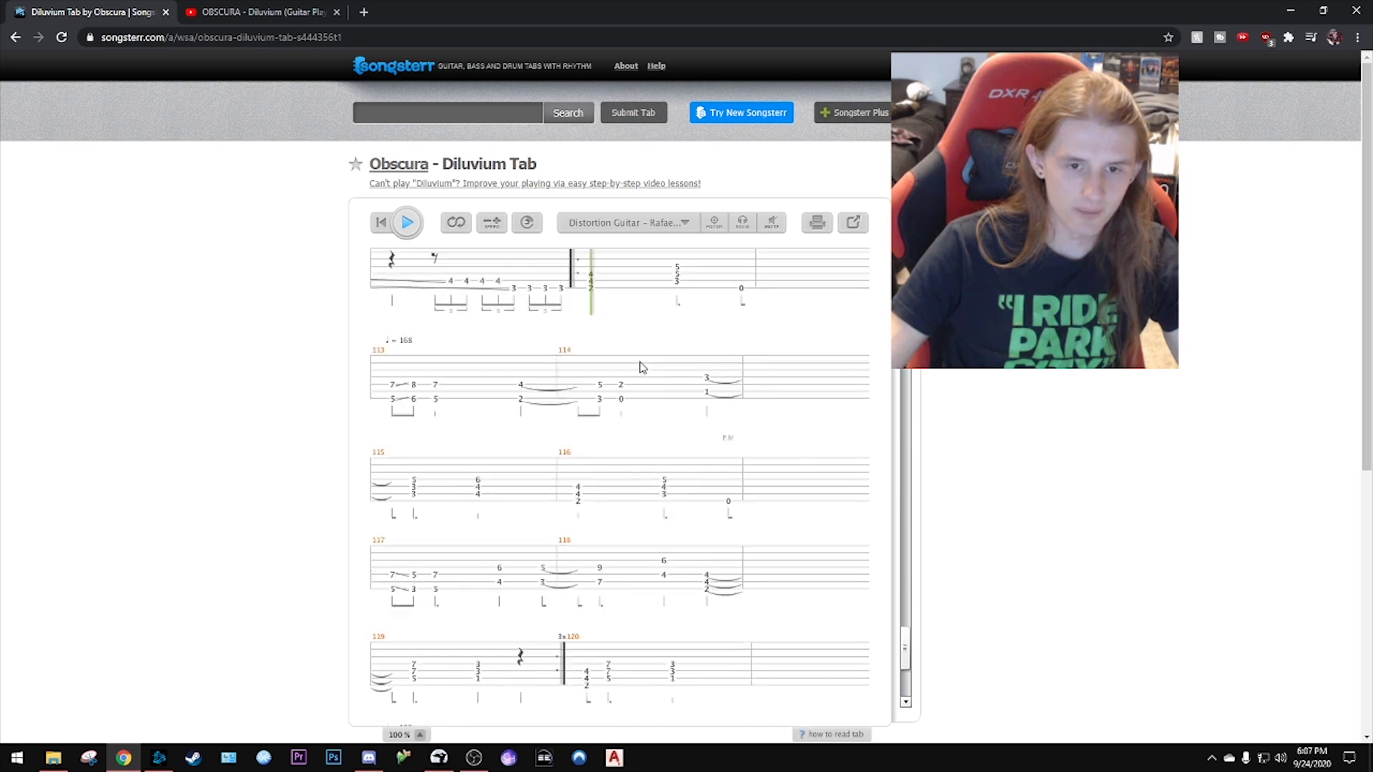
{"action": "scroll", "coordinate": [531, 296], "scroll_direction": "down", "scroll_amount": 3}
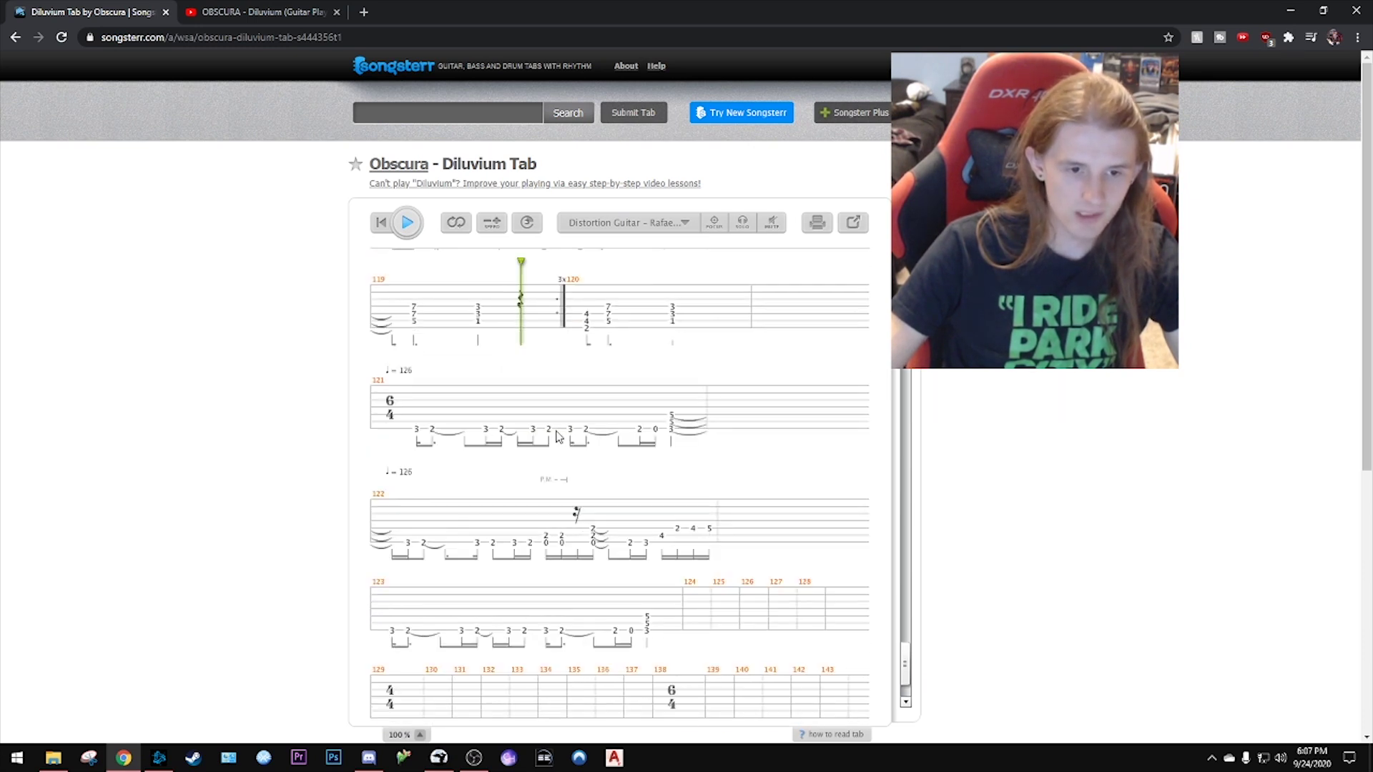
{"action": "scroll", "coordinate": [707, 470], "scroll_direction": "down", "scroll_amount": 3}
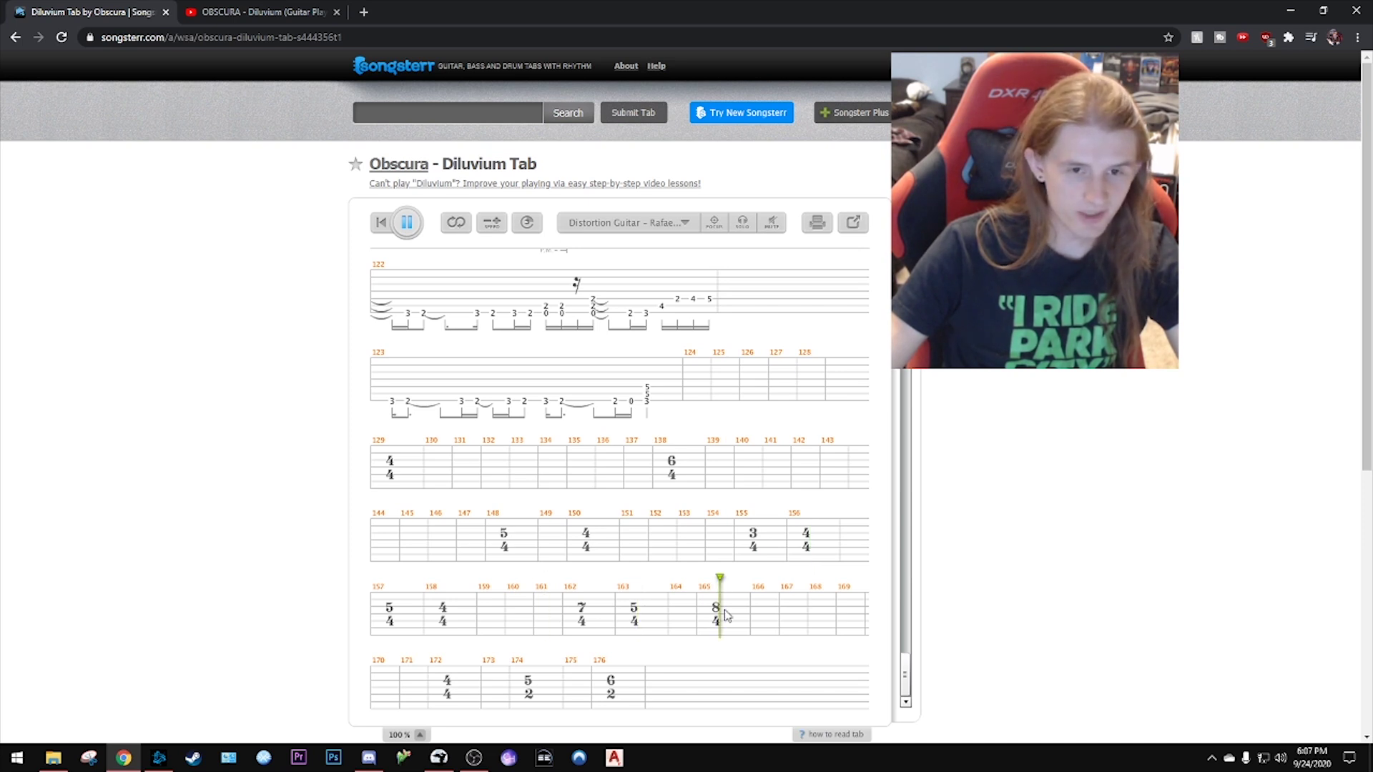
{"action": "scroll", "coordinate": [636, 574], "scroll_direction": "up", "scroll_amount": 2}
{"action": "scroll", "coordinate": [637, 575], "scroll_direction": "down", "scroll_amount": 2}
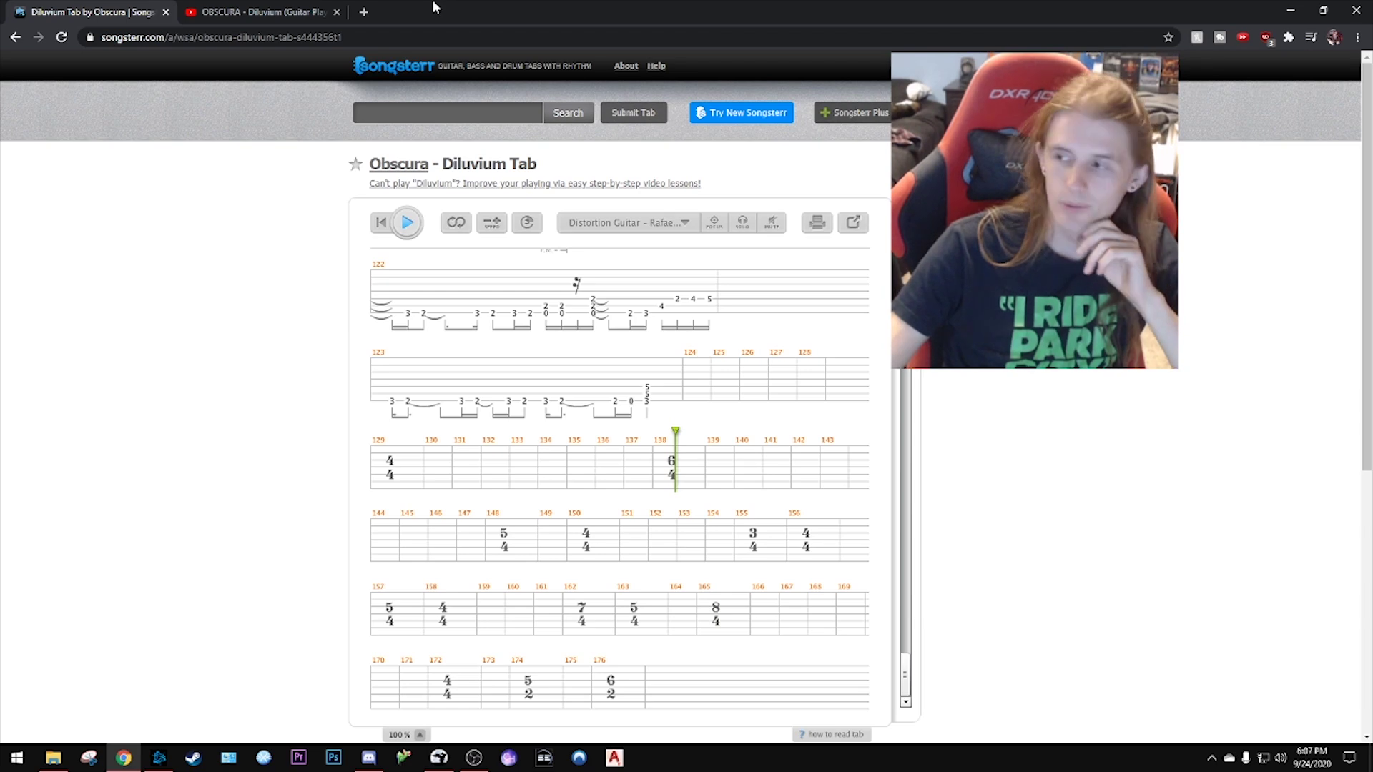
- Switch to Moonscraper and play the Diluvium chart from about 2:44 to hear the meter changes following the existing 8/4 marker
{"action": "left_click_drag", "start_coordinate": [434, 7], "coordinate": [930, 286]}
{"action": "left_click", "coordinate": [994, 667]}
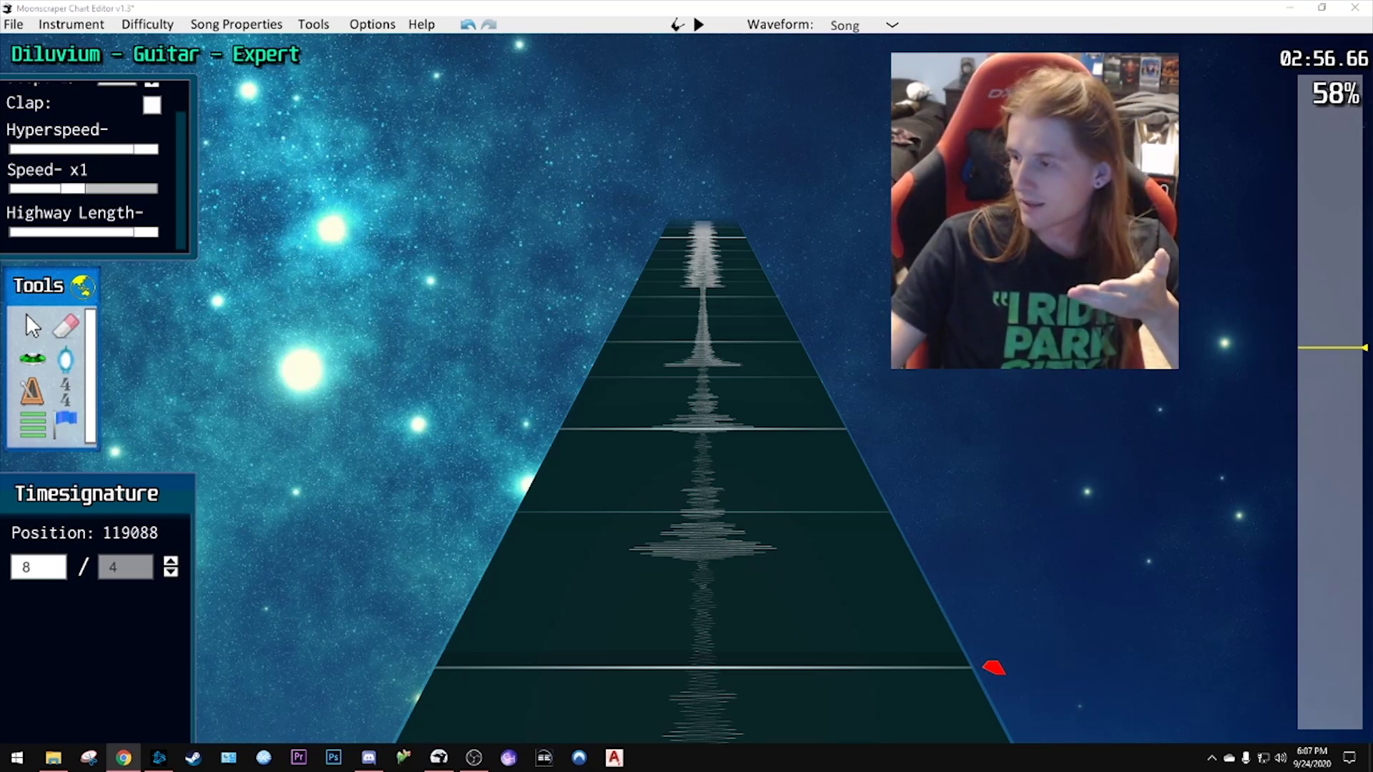
{"action": "mouse_move", "coordinate": [1308, 380]}
{"action": "left_mouse_down"}
{"action": "mouse_move", "coordinate": [1317, 351]}
{"action": "mouse_move", "coordinate": [1320, 374]}
{"action": "left_mouse_up"}
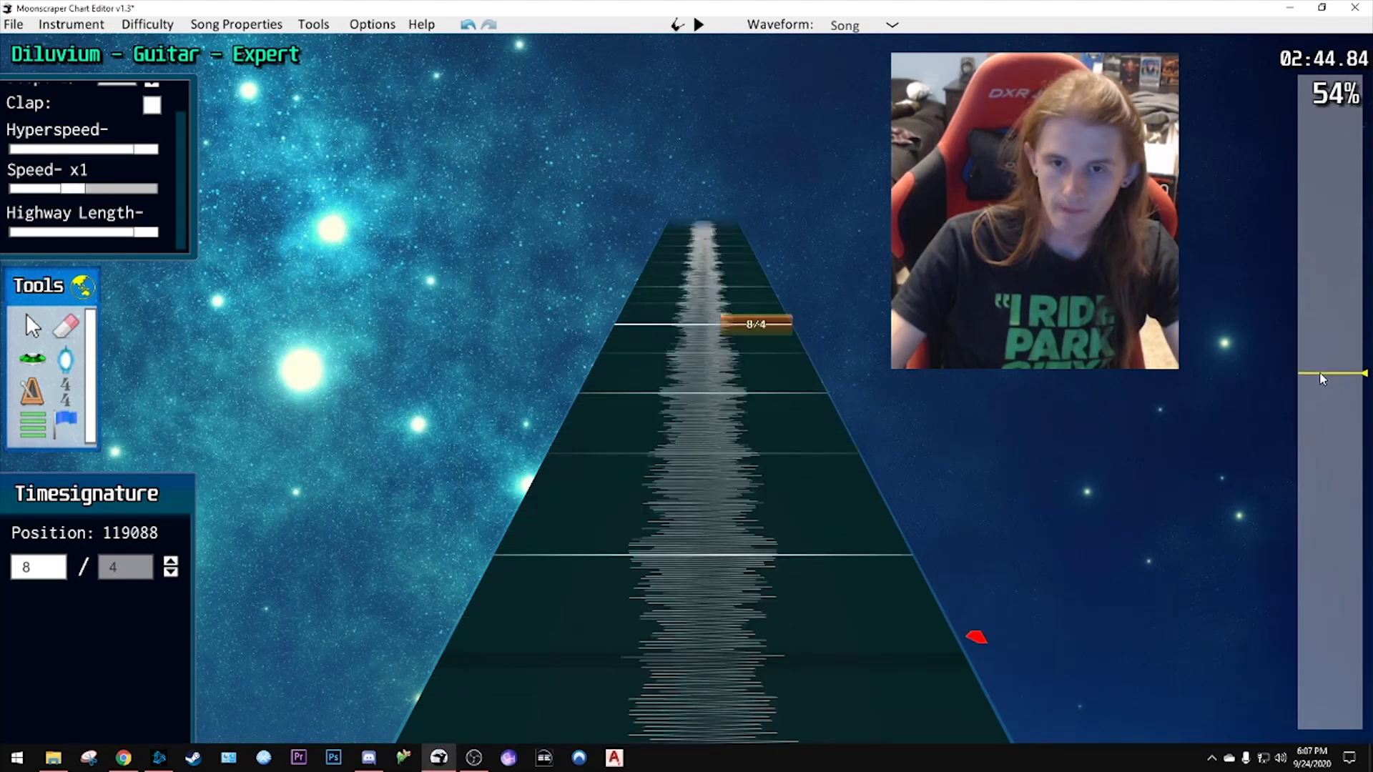
{"action": "key", "text": "space"}
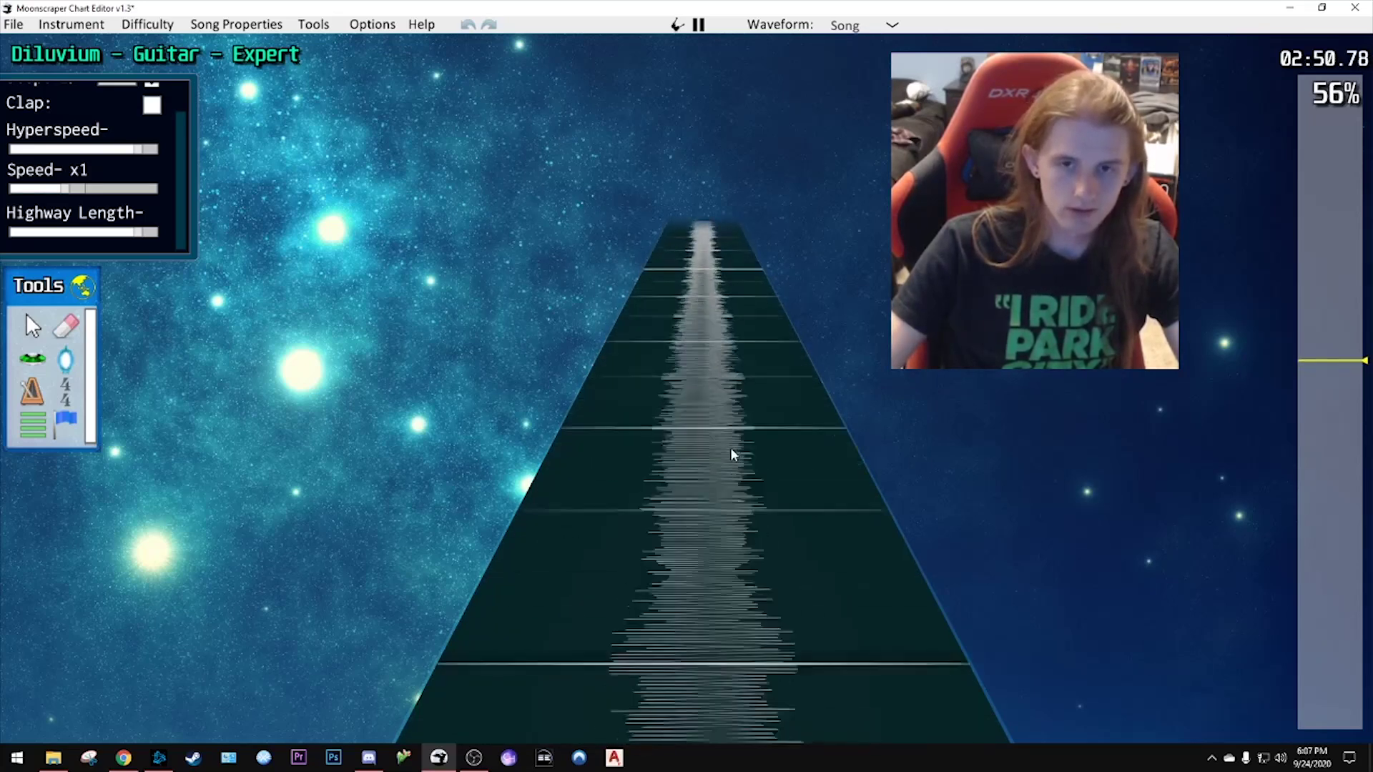
{"action": "key", "text": "space"}
{"action": "left_click", "coordinate": [751, 450]}
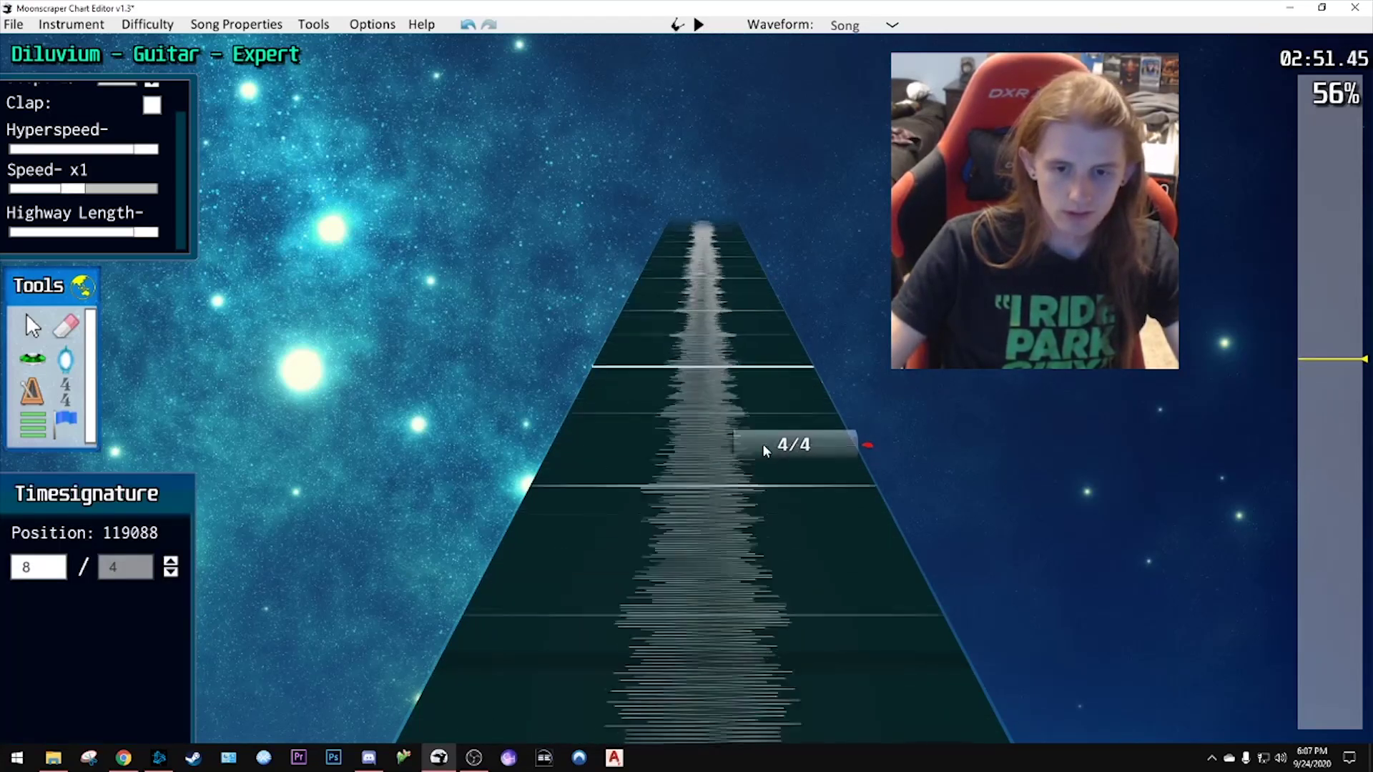
{"action": "key", "text": "Delete"}
{"action": "key", "text": "space"}
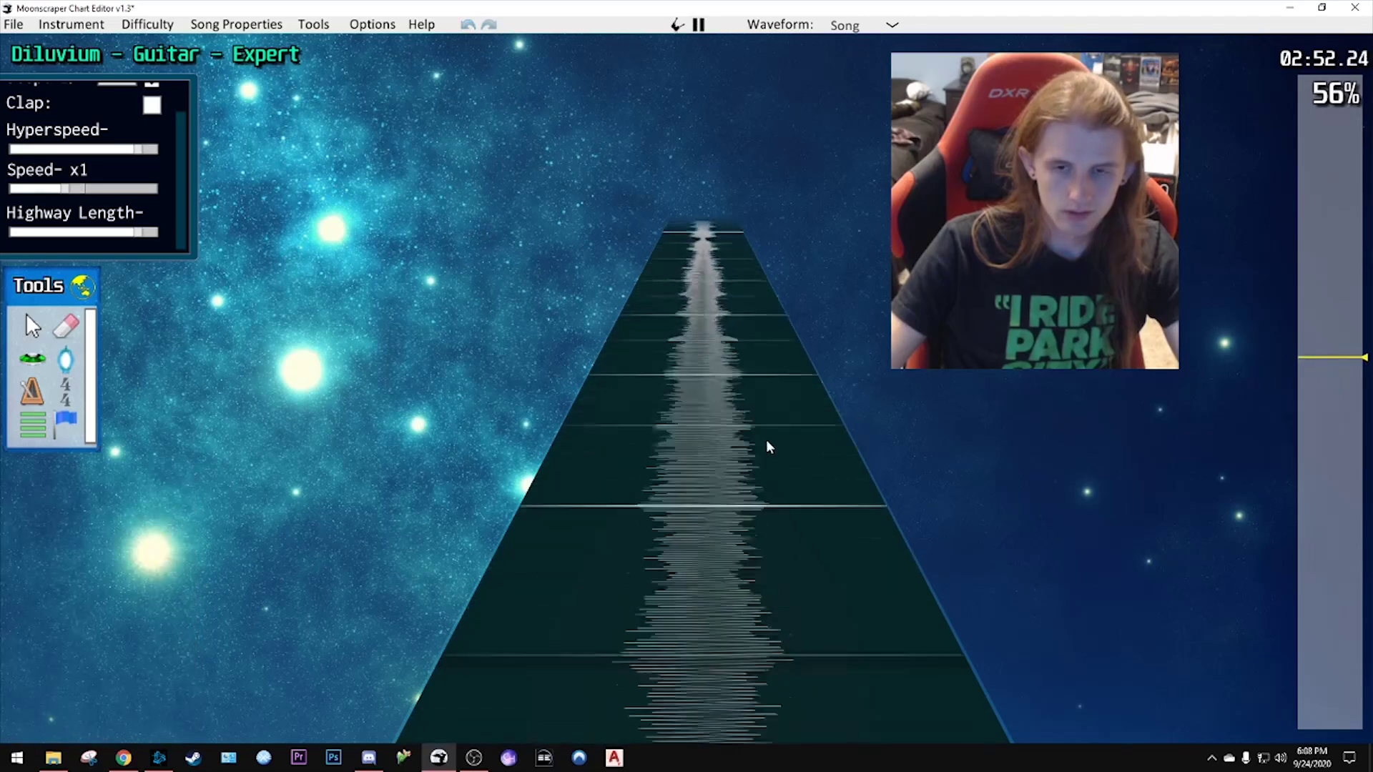
{"action": "key", "text": "space"}
- Replay the passage between about 2:46 and 2:52 and compare its beats with the measure lines on the waveform
{"action": "left_click", "coordinate": [766, 440]}
{"action": "scroll", "coordinate": [766, 440], "scroll_direction": "down", "scroll_amount": 5}
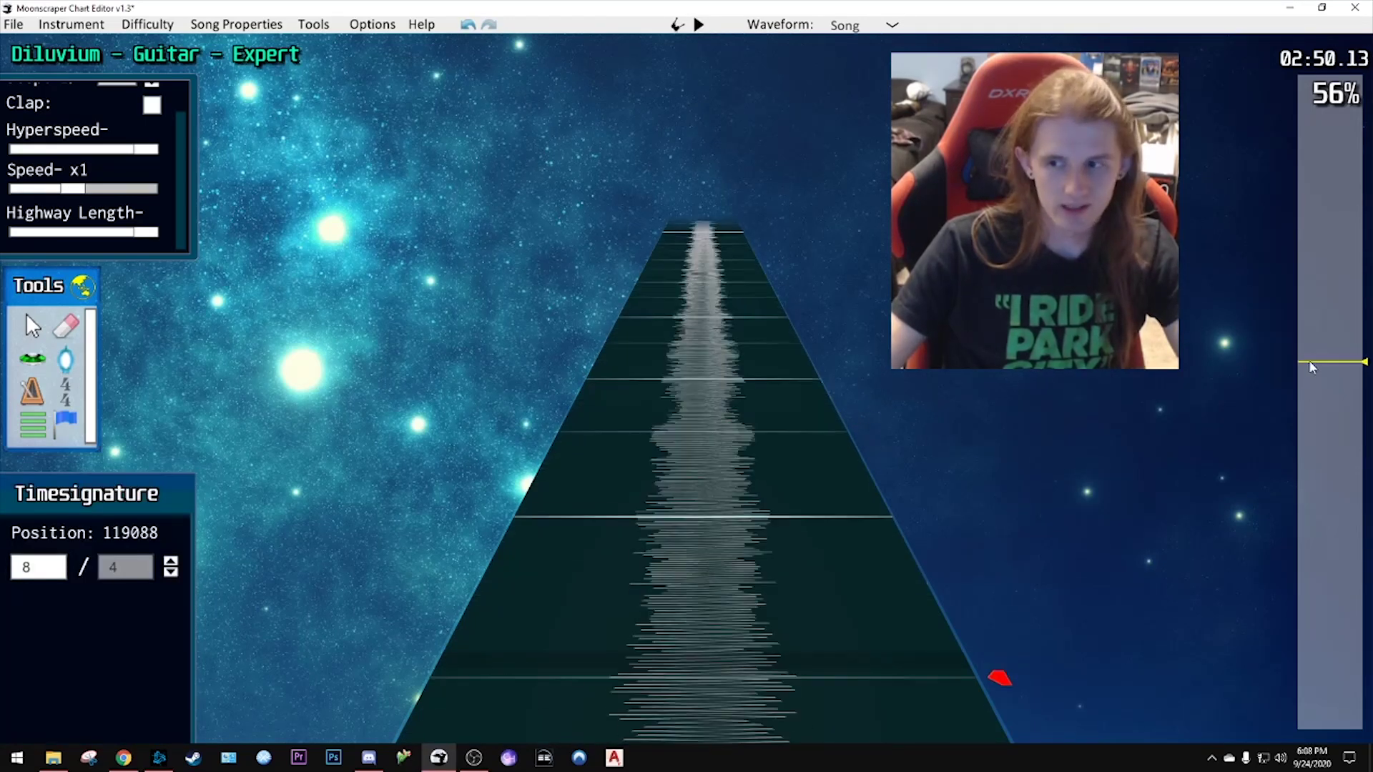
{"action": "scroll", "coordinate": [990, 662], "scroll_direction": "up", "scroll_amount": 1}
{"action": "scroll", "coordinate": [987, 652], "scroll_direction": "up", "scroll_amount": 1}
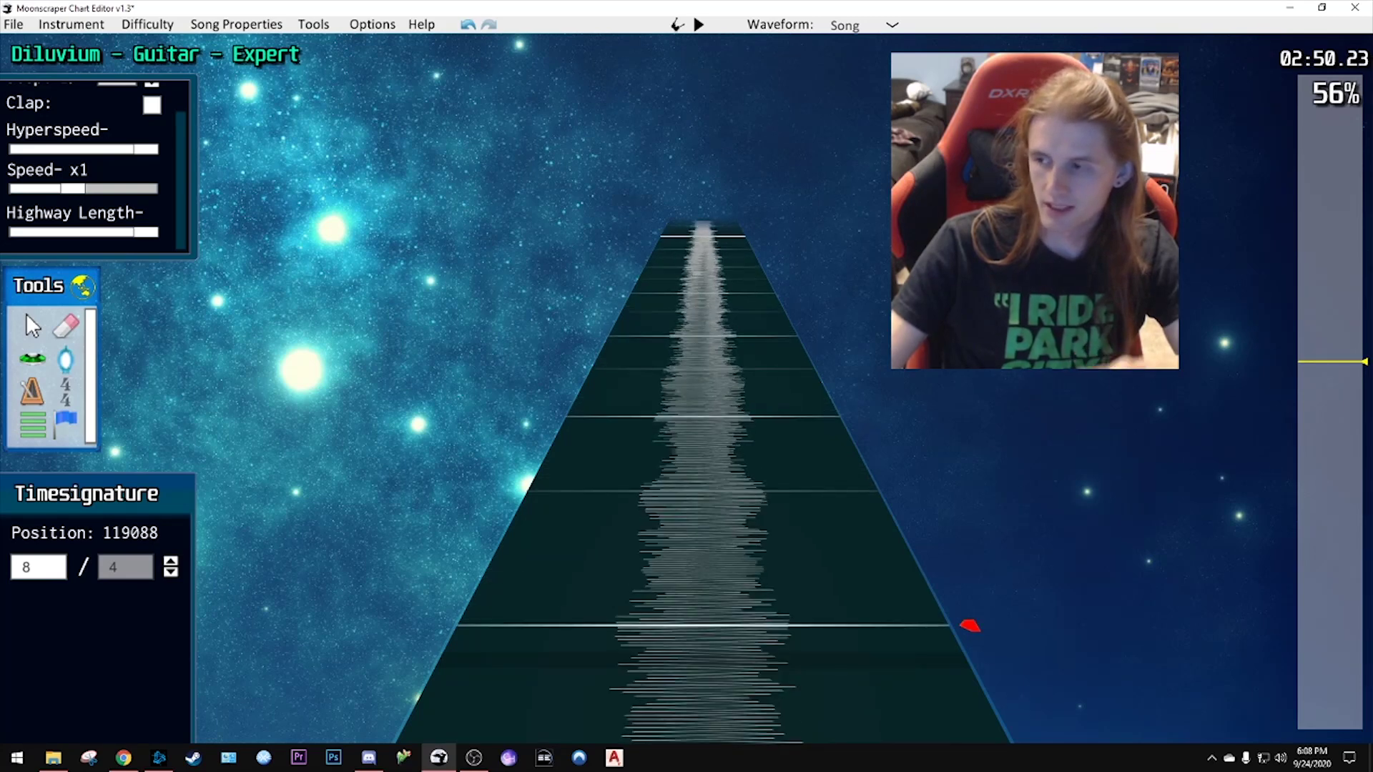
{"action": "scroll", "coordinate": [1005, 689], "scroll_direction": "down", "scroll_amount": 1}
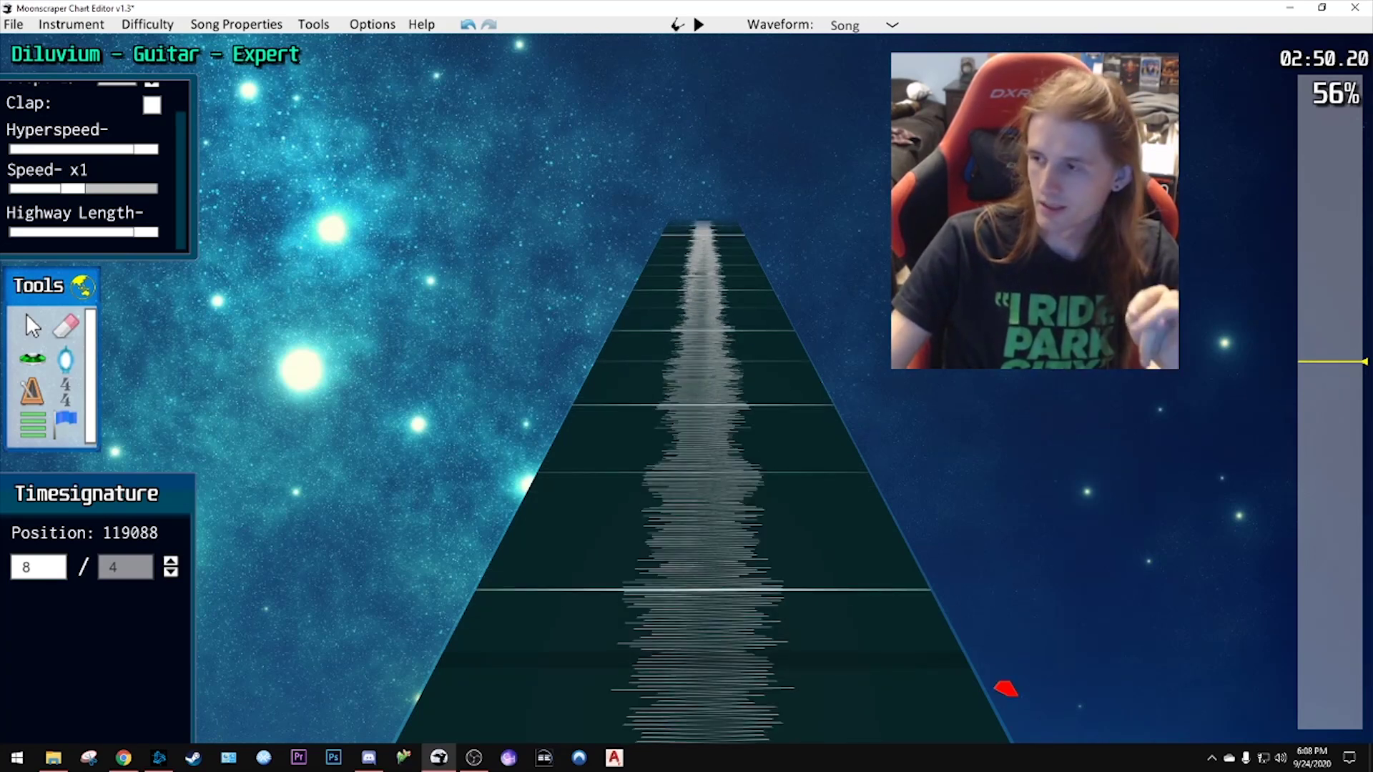
{"action": "key", "text": "alt+Tab"}
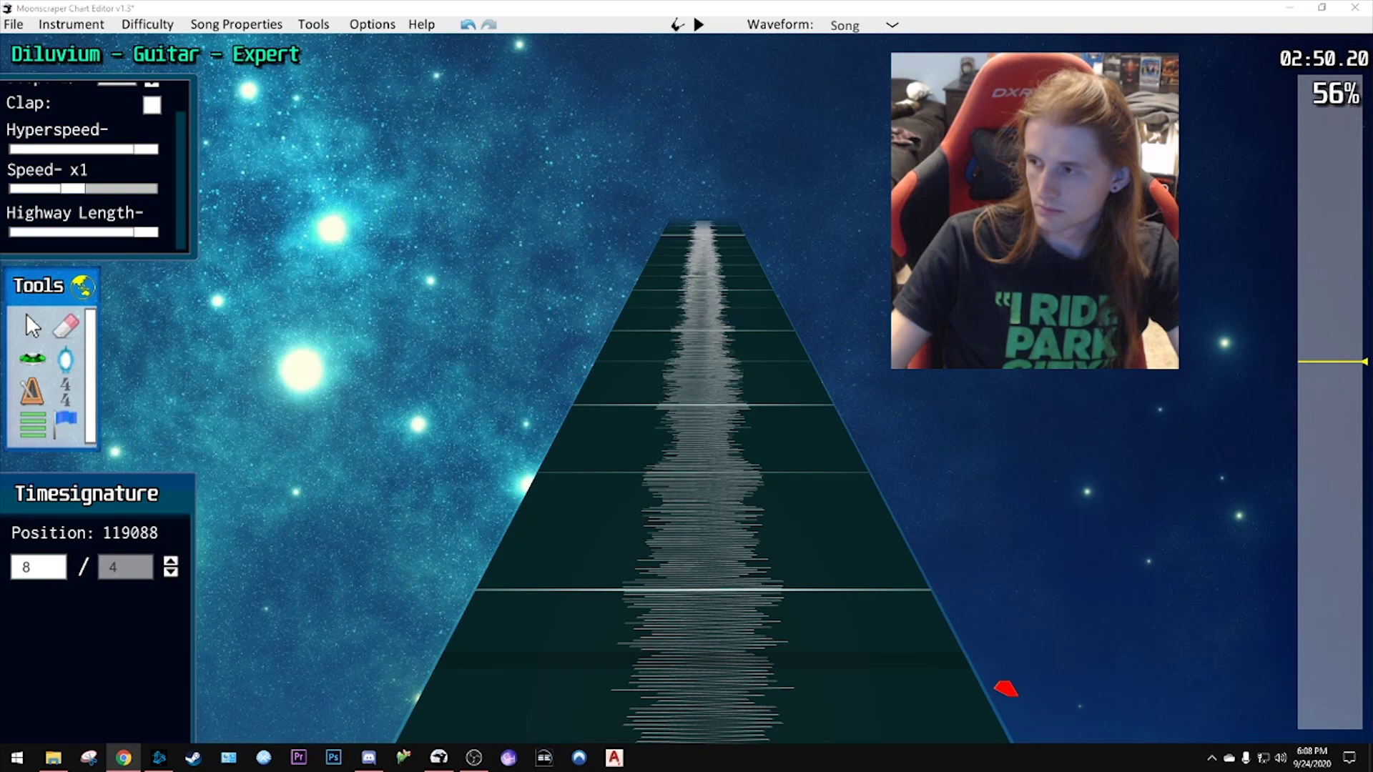
{"action": "left_click", "coordinate": [1320, 363]}
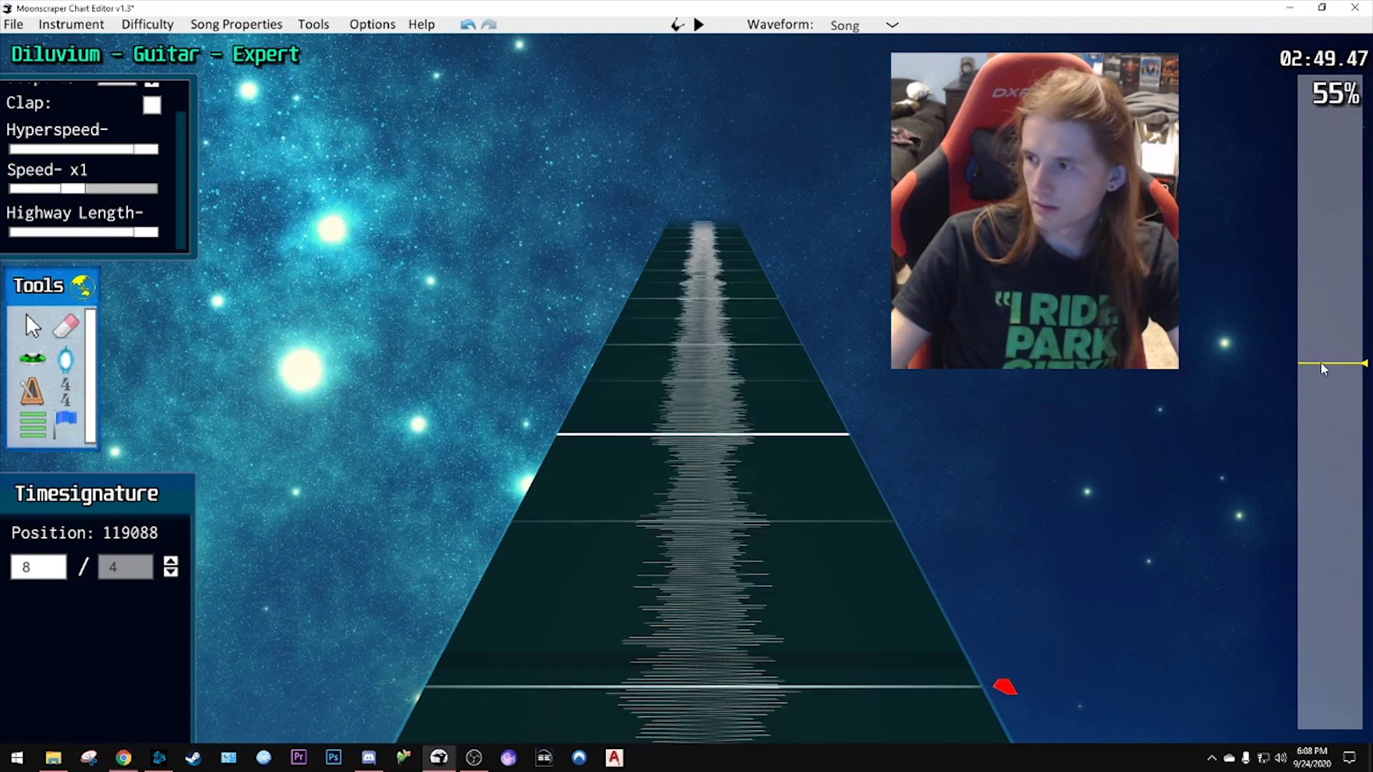
{"action": "key", "text": "space"}
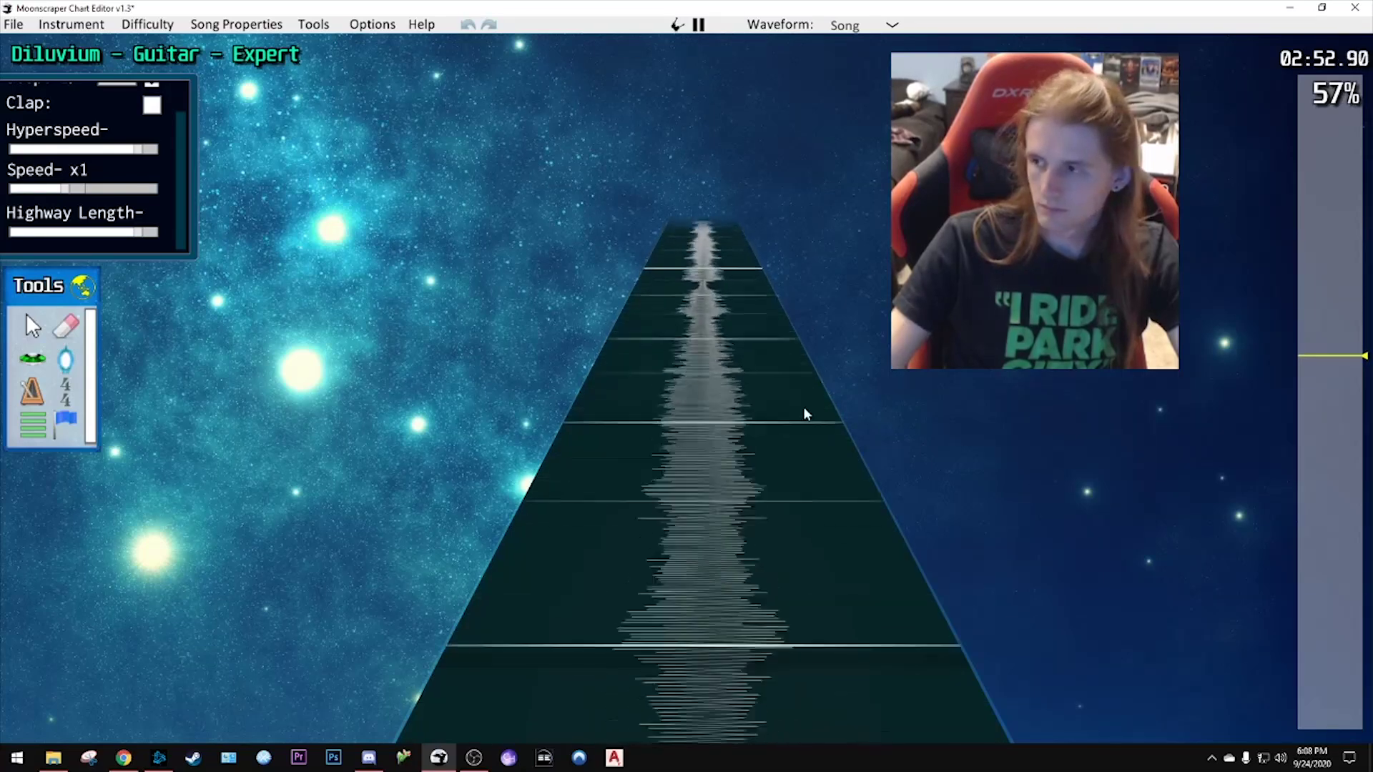
{"action": "key", "text": "space"}
{"action": "left_click_drag", "start_coordinate": [1319, 358], "coordinate": [1328, 370]}
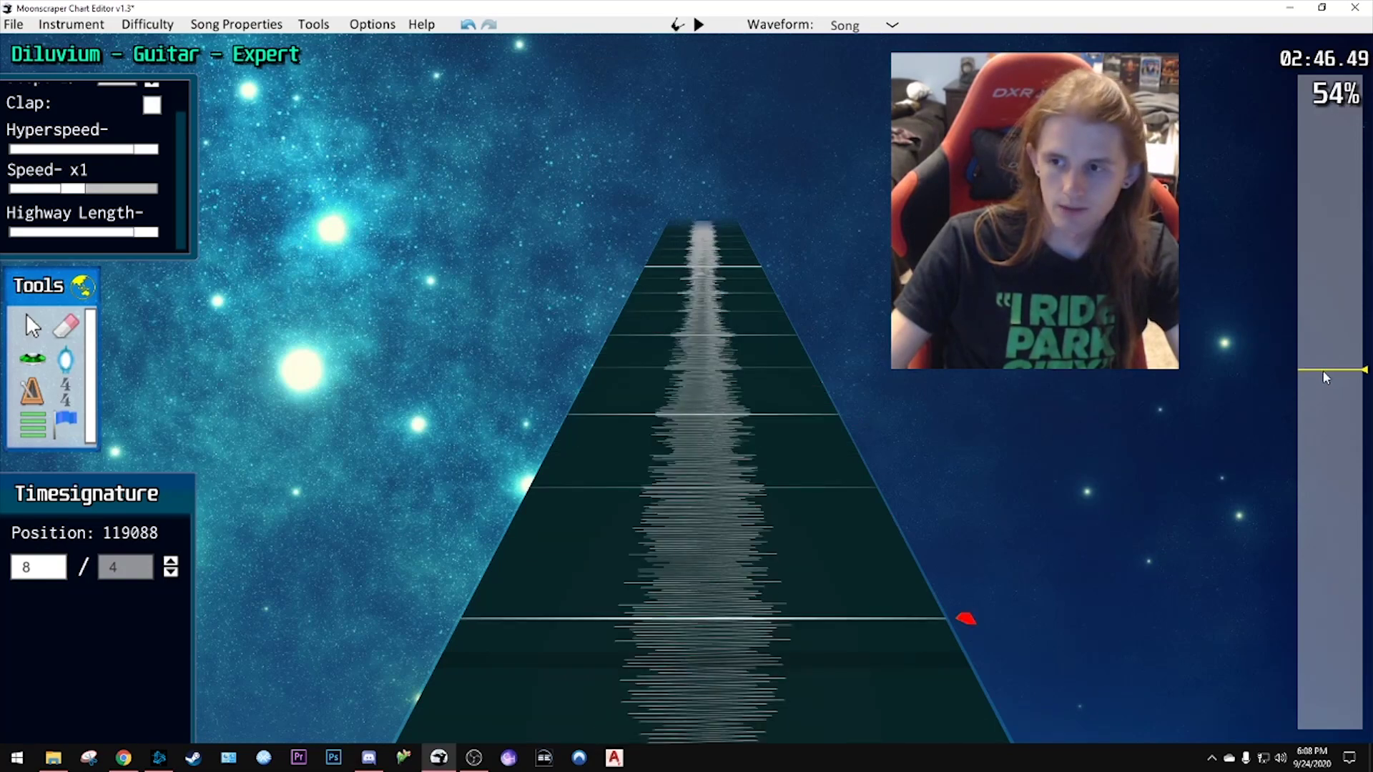
{"action": "key", "text": "space"}
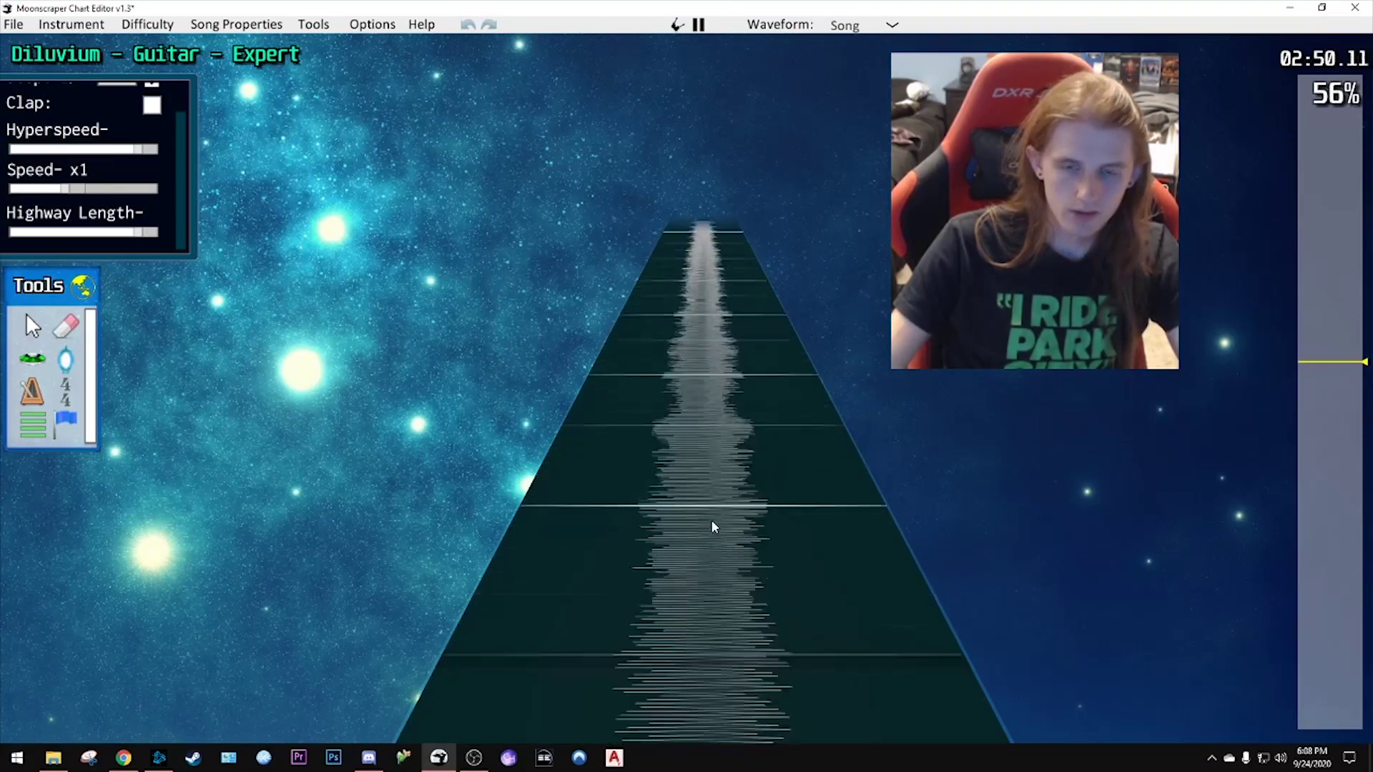
{"action": "key", "text": "space"}
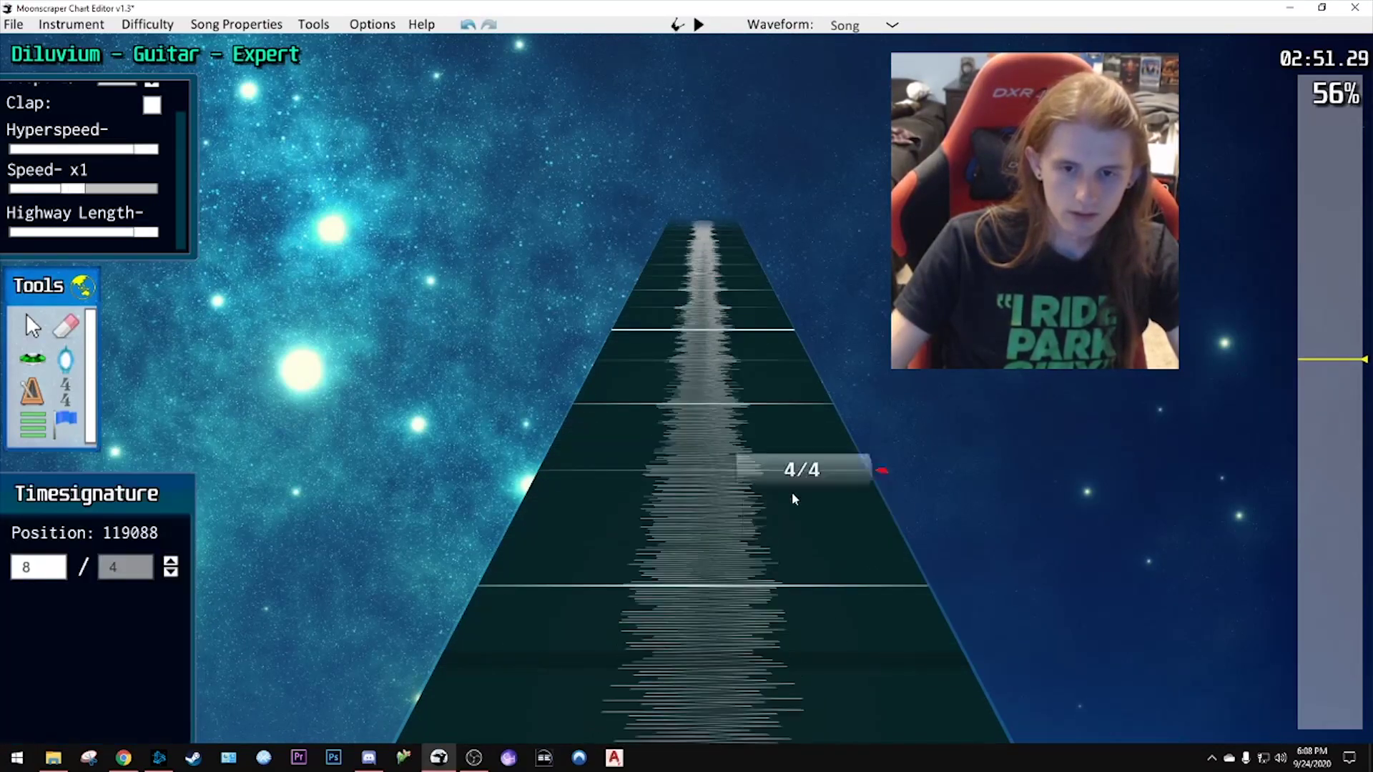
- Add a time signature marker at position 122160 and set it to 6/4
{"action": "scroll", "coordinate": [794, 498], "scroll_direction": "down", "scroll_amount": 4}
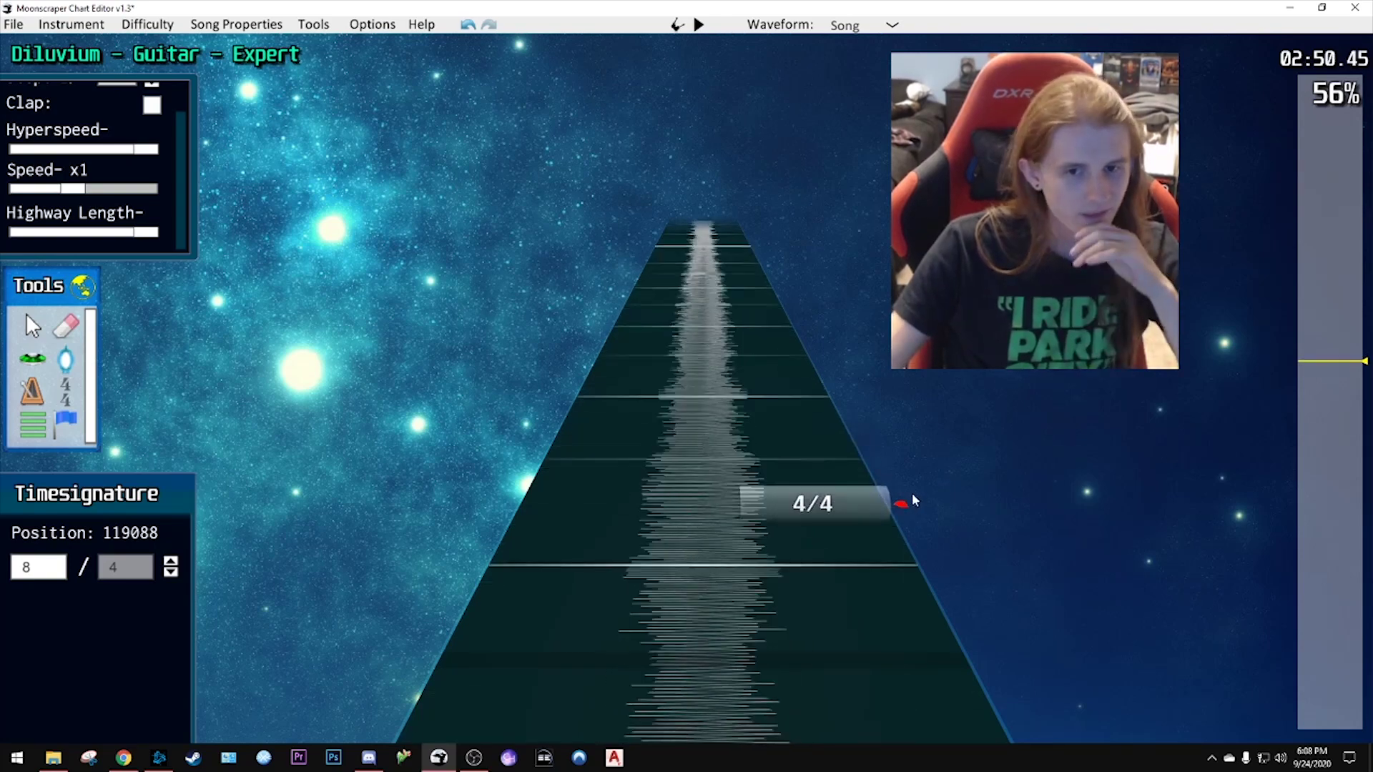
{"action": "scroll", "coordinate": [848, 494], "scroll_direction": "down", "scroll_amount": 3}
{"action": "left_click", "coordinate": [848, 491]}
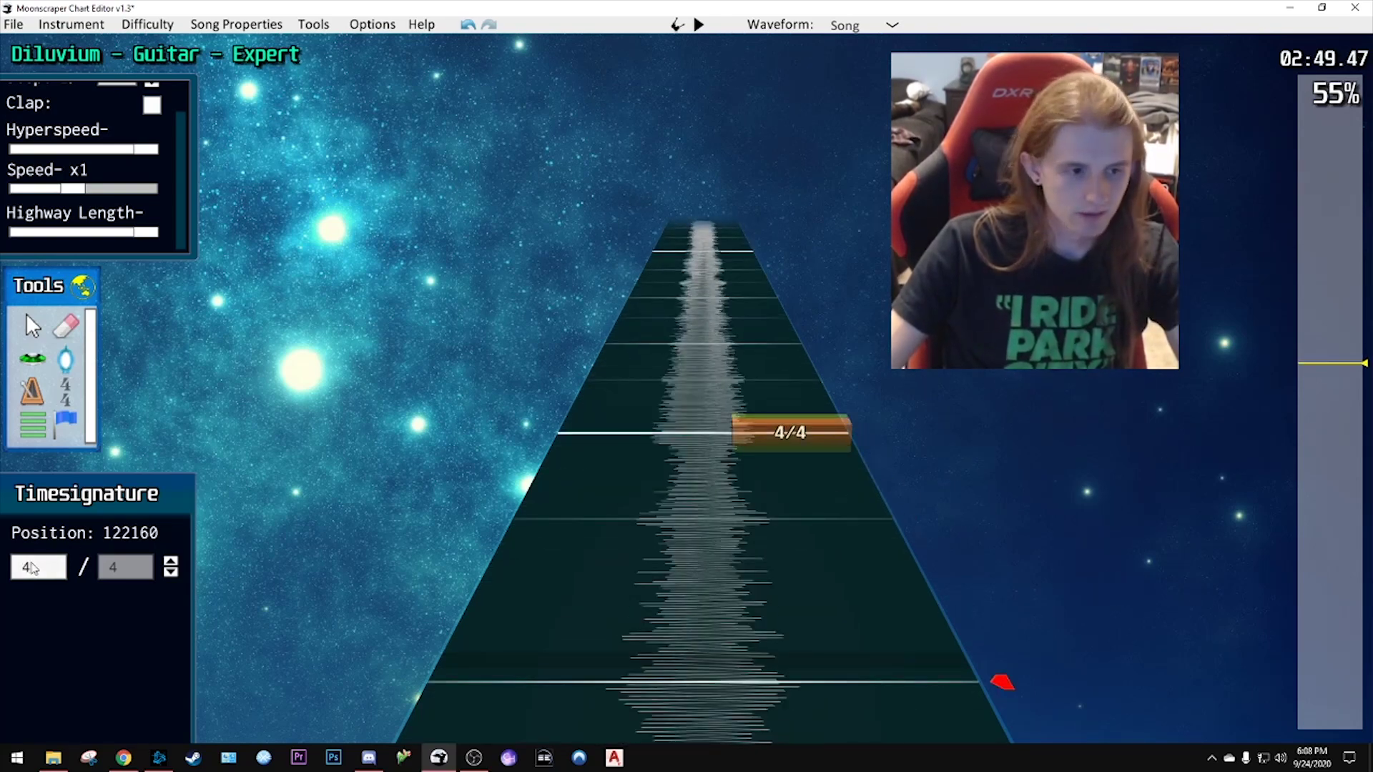
{"action": "type", "text": "6"}
- Play the song onward from the 6/4 marker and recheck the measure lines around 2:51 for the next meter change
{"action": "key", "text": "space"}
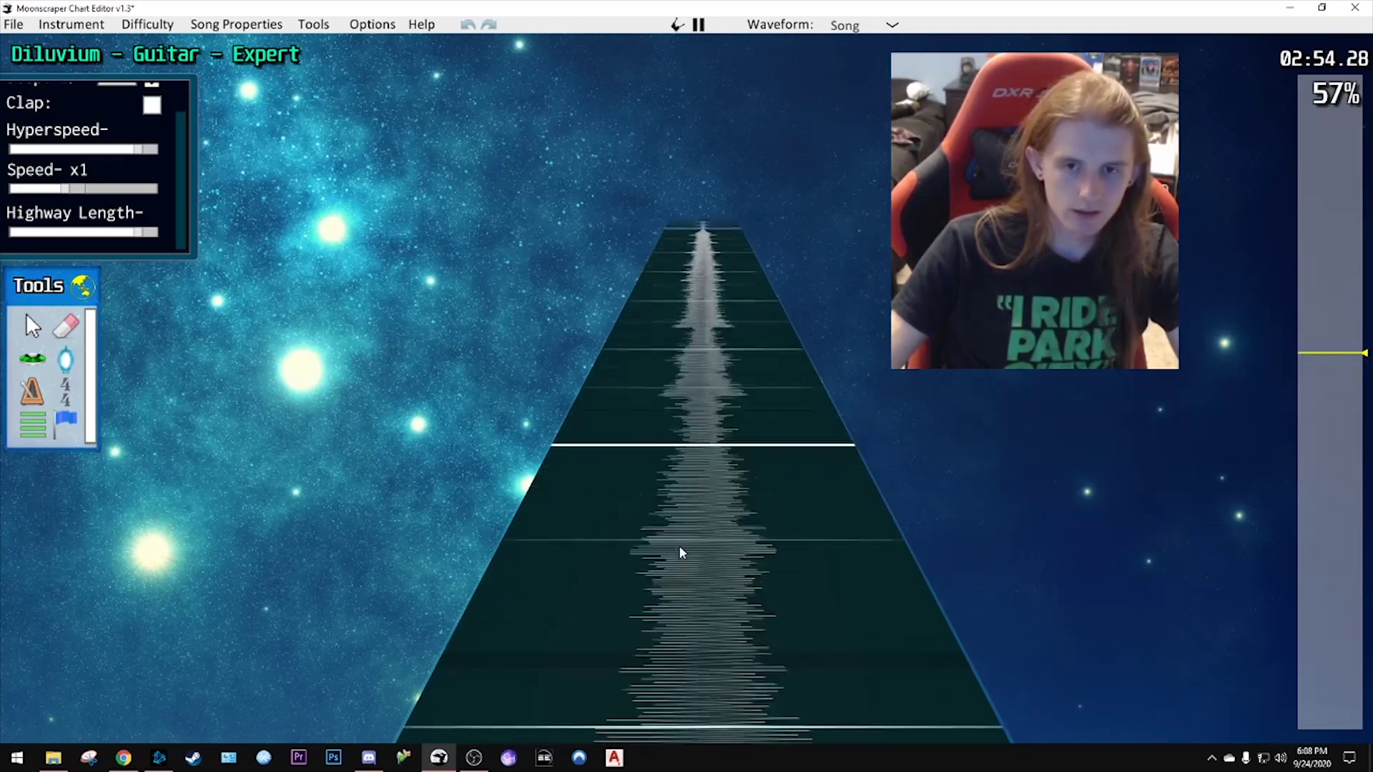
{"action": "key", "text": "space"}
{"action": "left_click", "coordinate": [722, 538]}
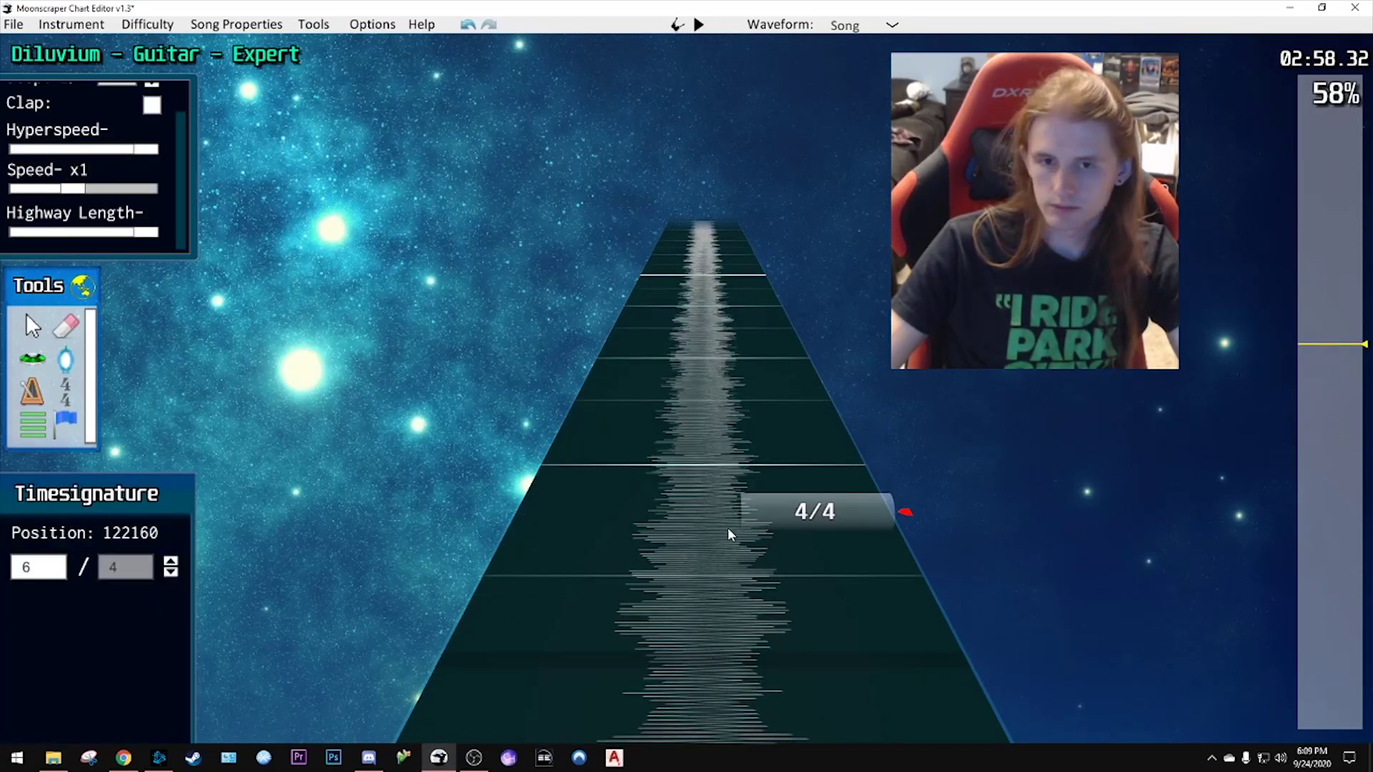
{"action": "scroll", "coordinate": [727, 526], "scroll_direction": "down", "scroll_amount": 3}
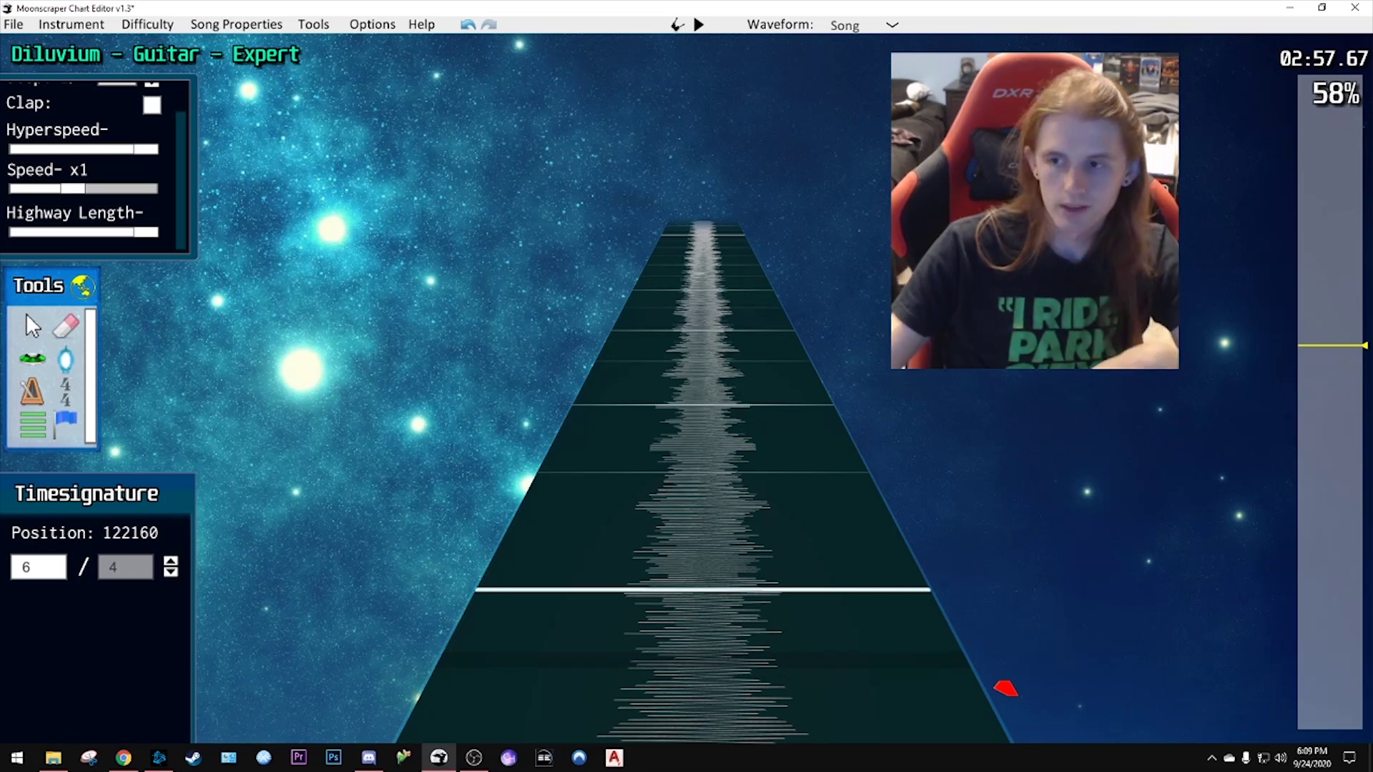
{"action": "left_click_drag", "start_coordinate": [1316, 346], "coordinate": [1317, 364]}
{"action": "key", "text": "space"}
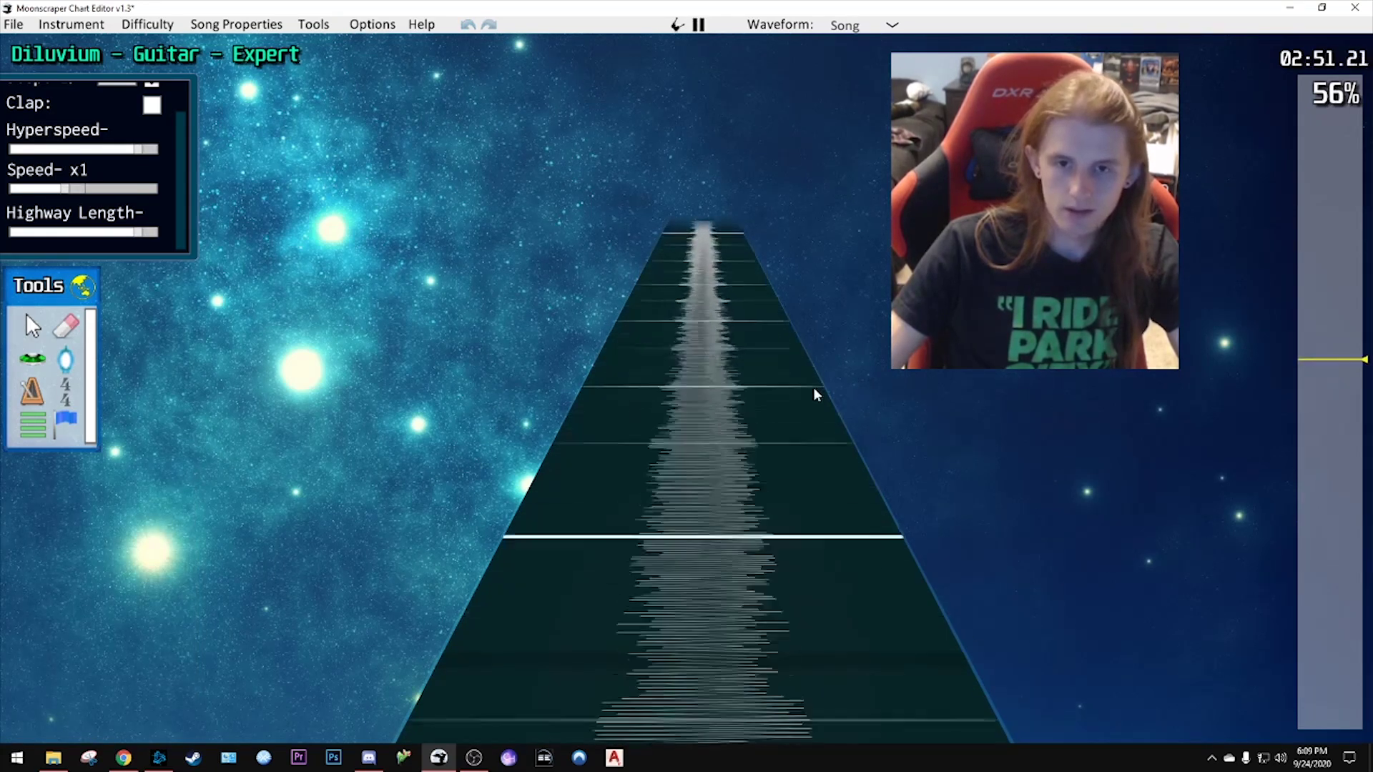
{"action": "key", "text": "space"}
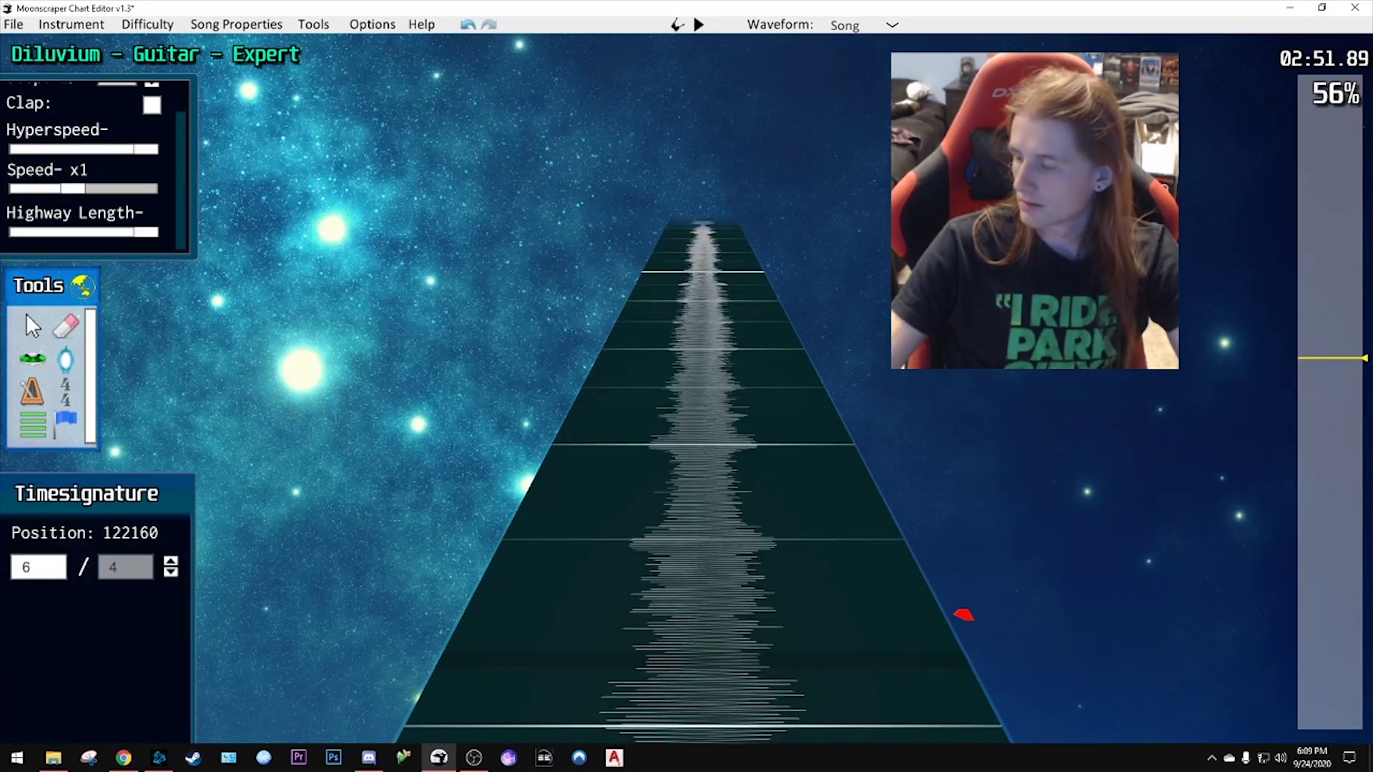
{"action": "scroll", "coordinate": [971, 628], "scroll_direction": "up", "scroll_amount": 1}
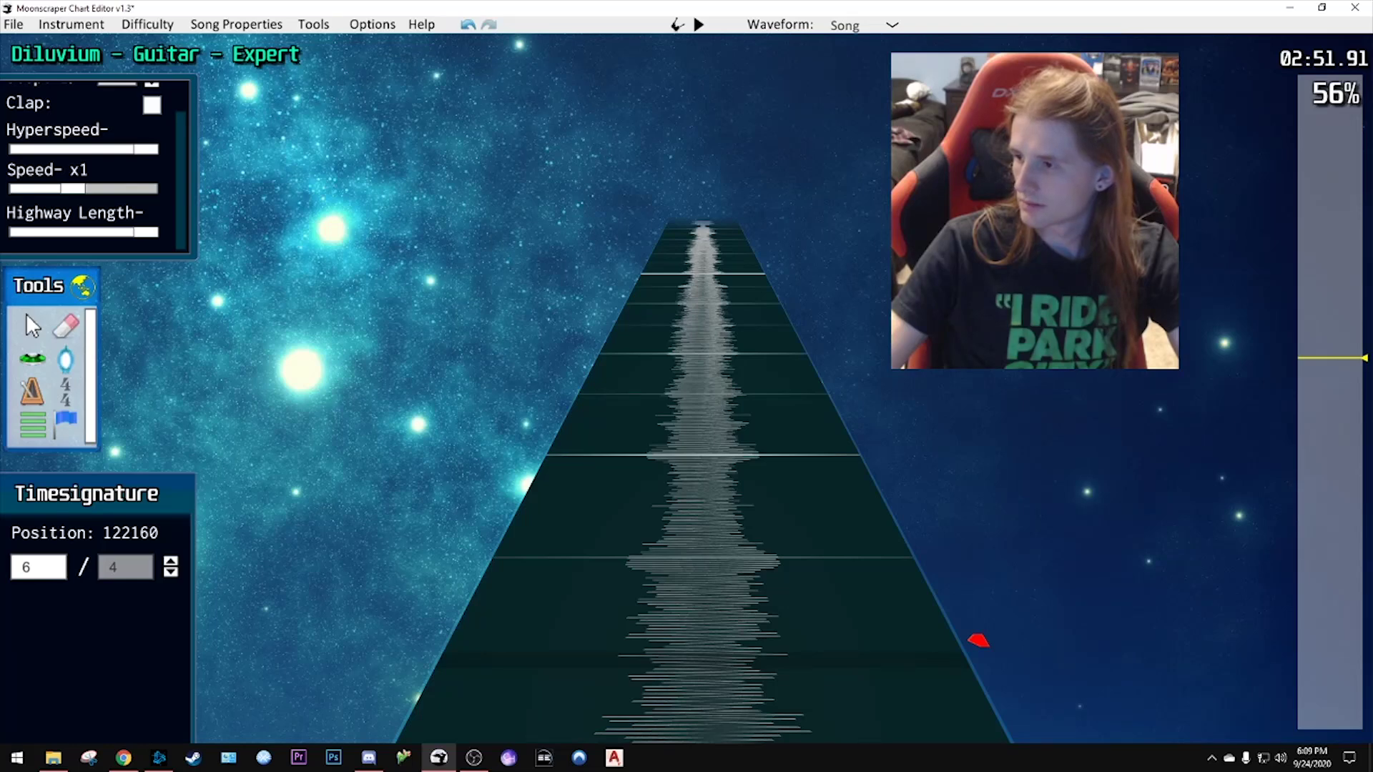
{"action": "scroll", "coordinate": [635, 491], "scroll_direction": "down", "scroll_amount": 5}
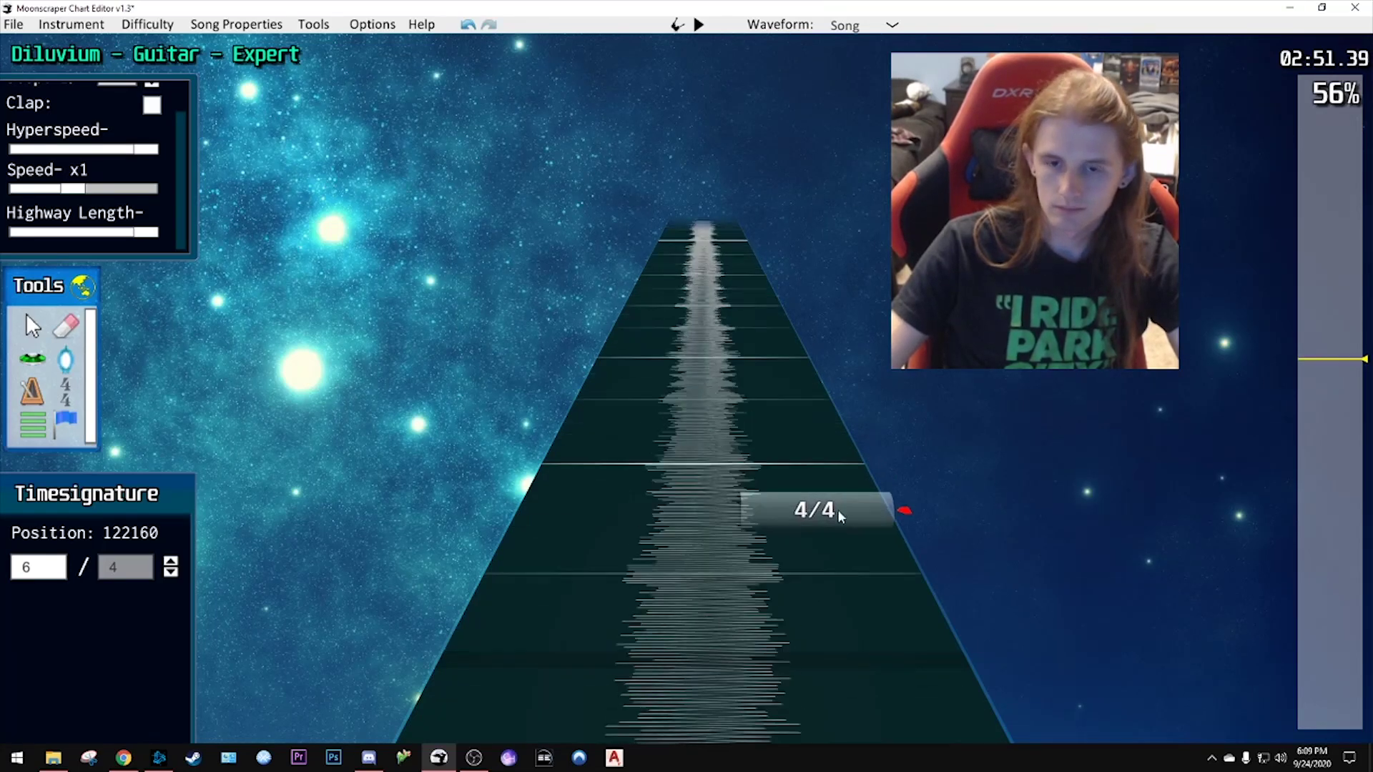
{"action": "scroll", "coordinate": [841, 524], "scroll_direction": "down", "scroll_amount": 8}
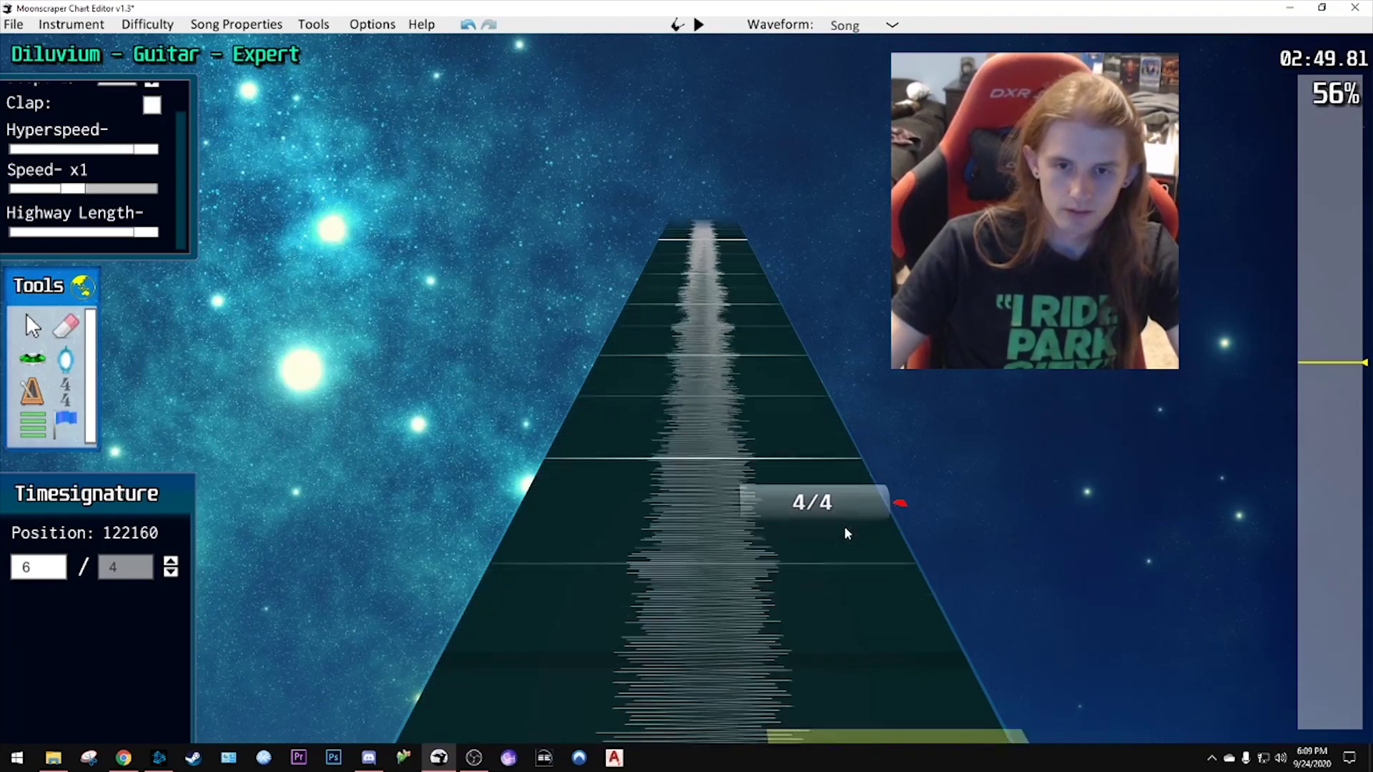
- Add a time signature marker at position 124464 and set it to 8/4
{"action": "key", "text": "space"}
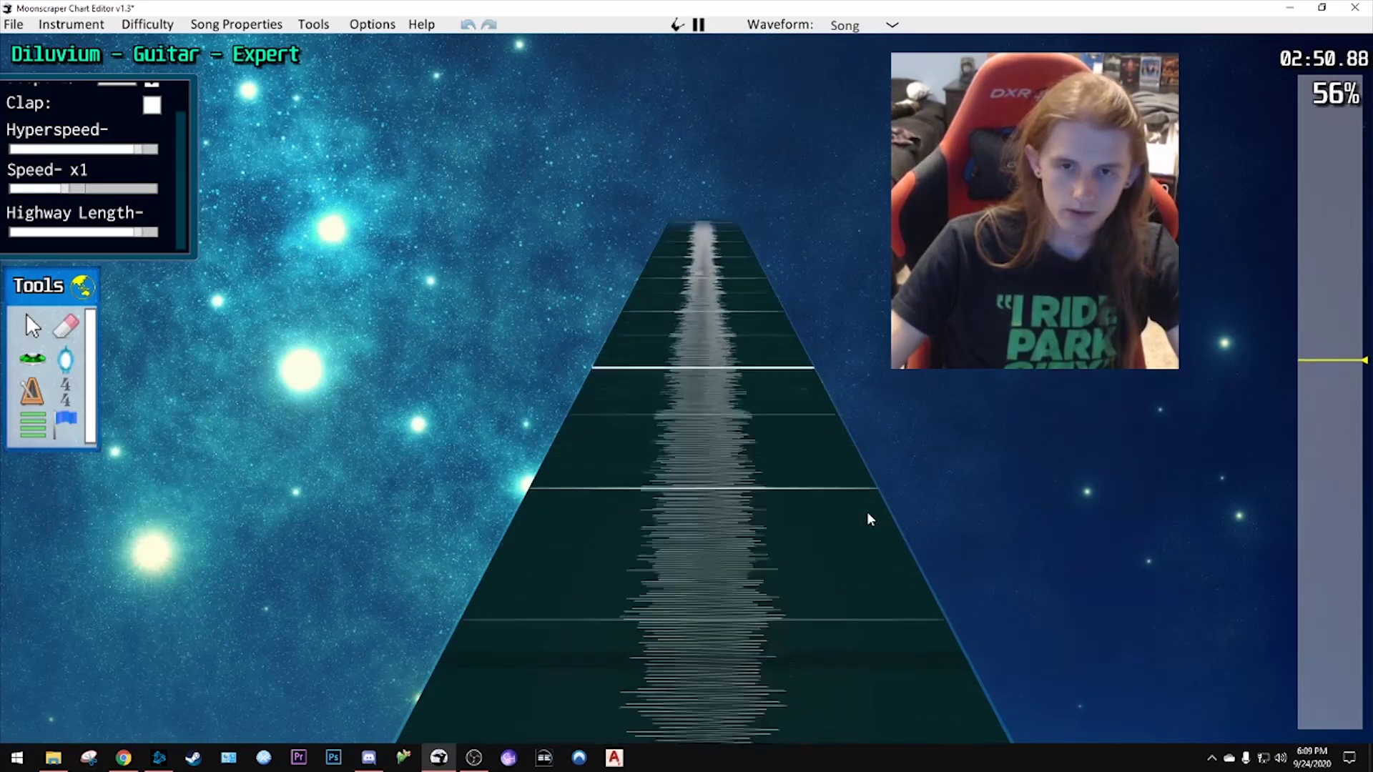
{"action": "key", "text": "space"}
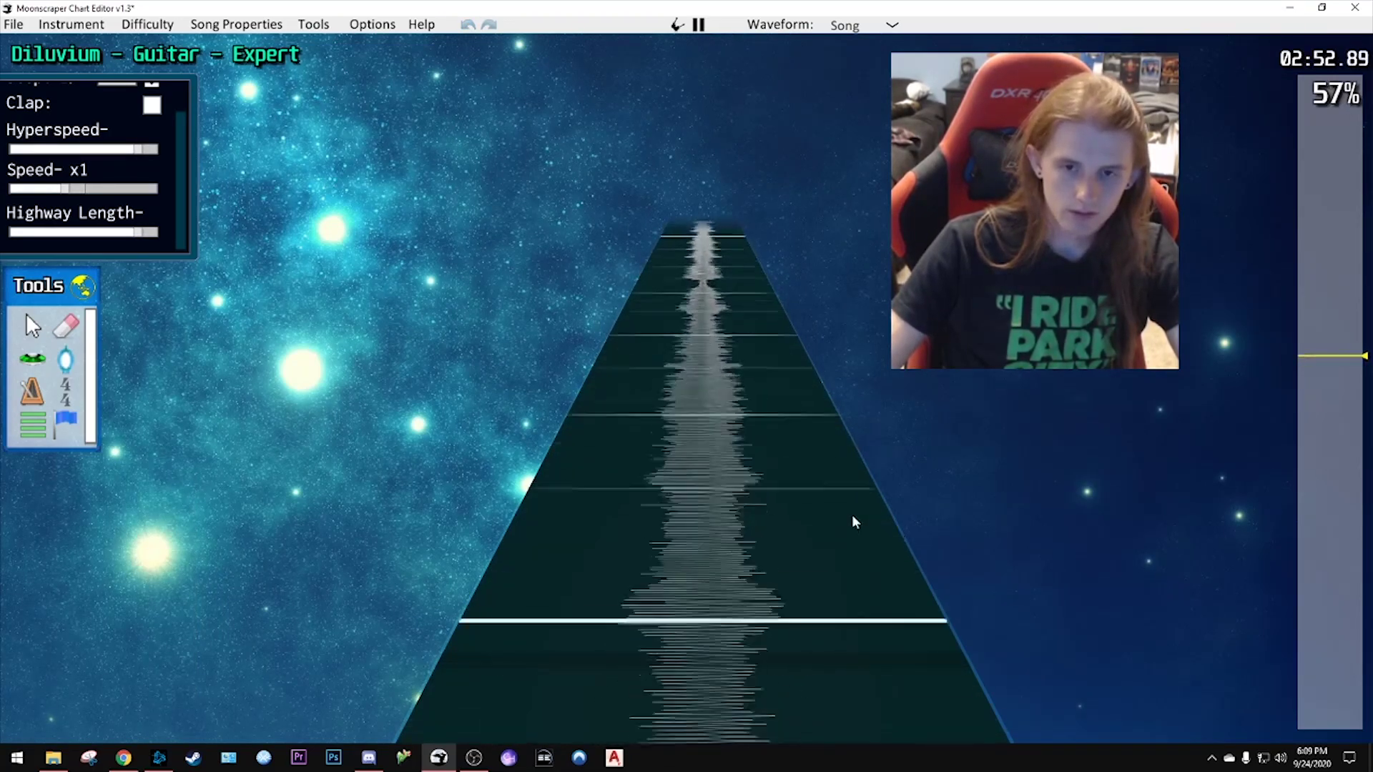
{"action": "left_click", "coordinate": [808, 530]}
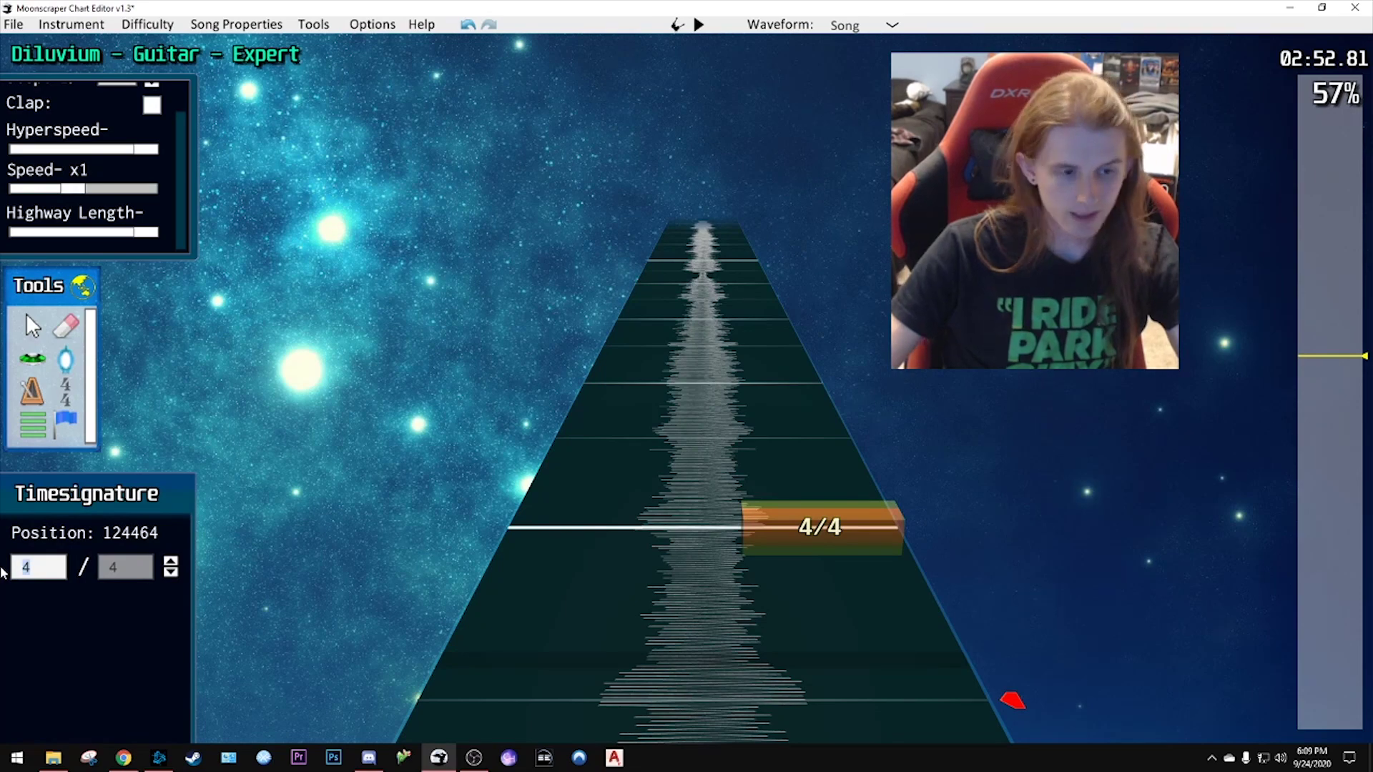
- Play the section following the 124464 marker up to about 2:57 and examine how the waveform aligns with the measure lines
{"action": "key", "text": "space"}
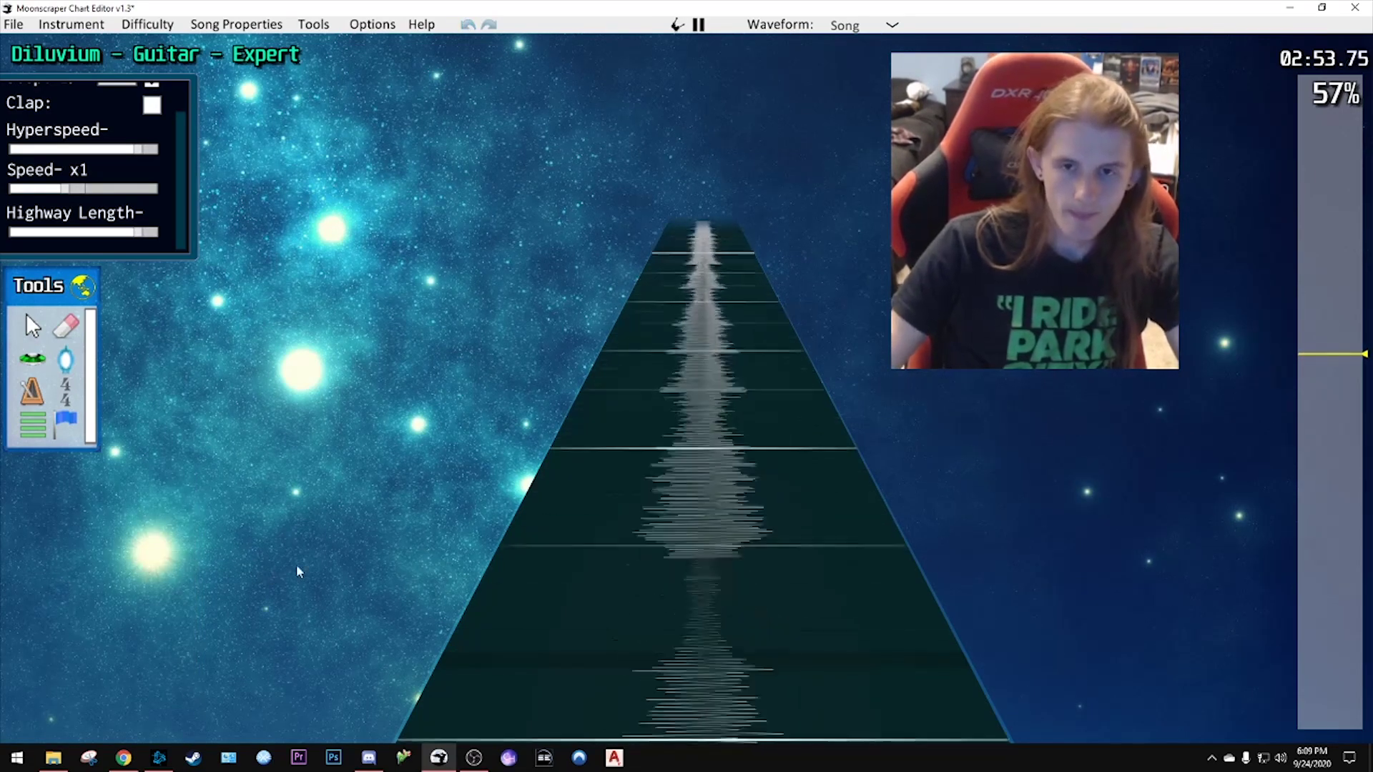
{"action": "key", "text": "space"}
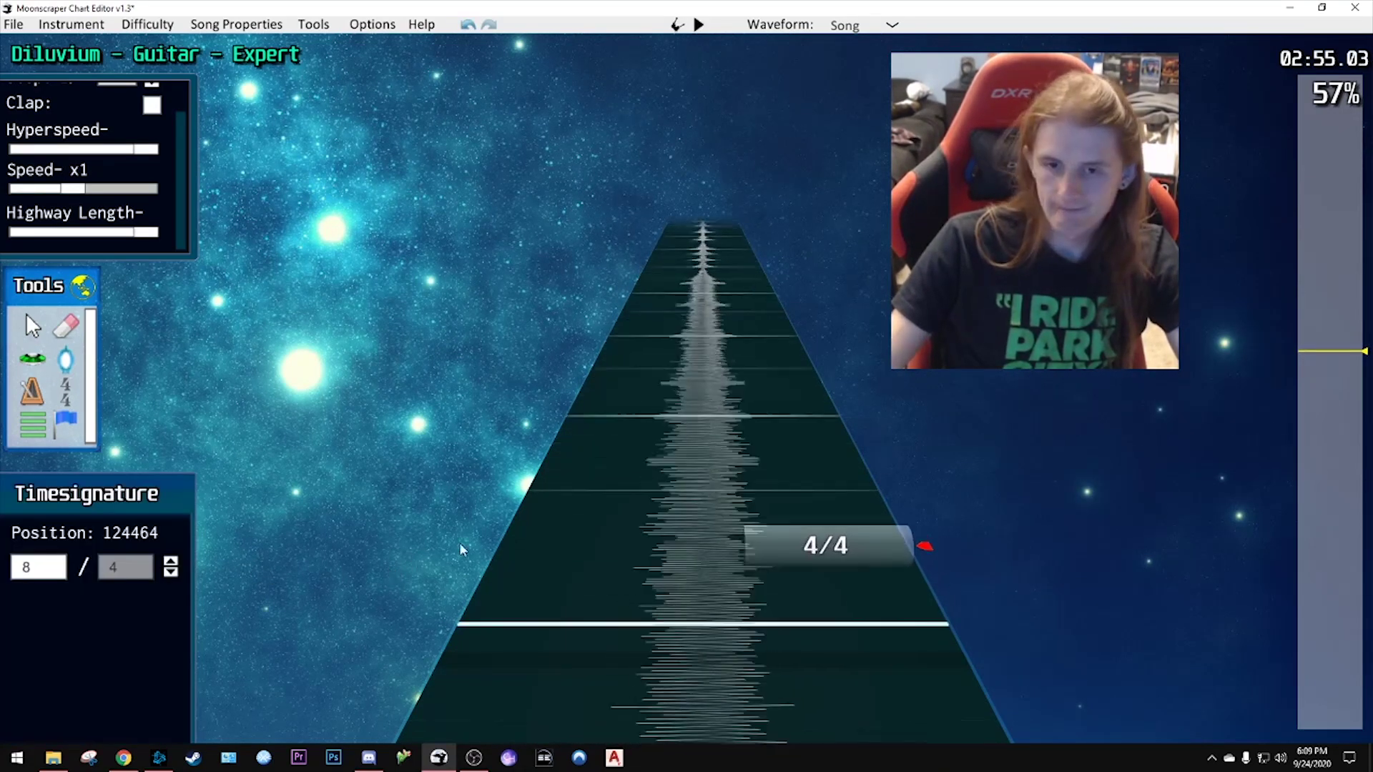
{"action": "key", "text": "space"}
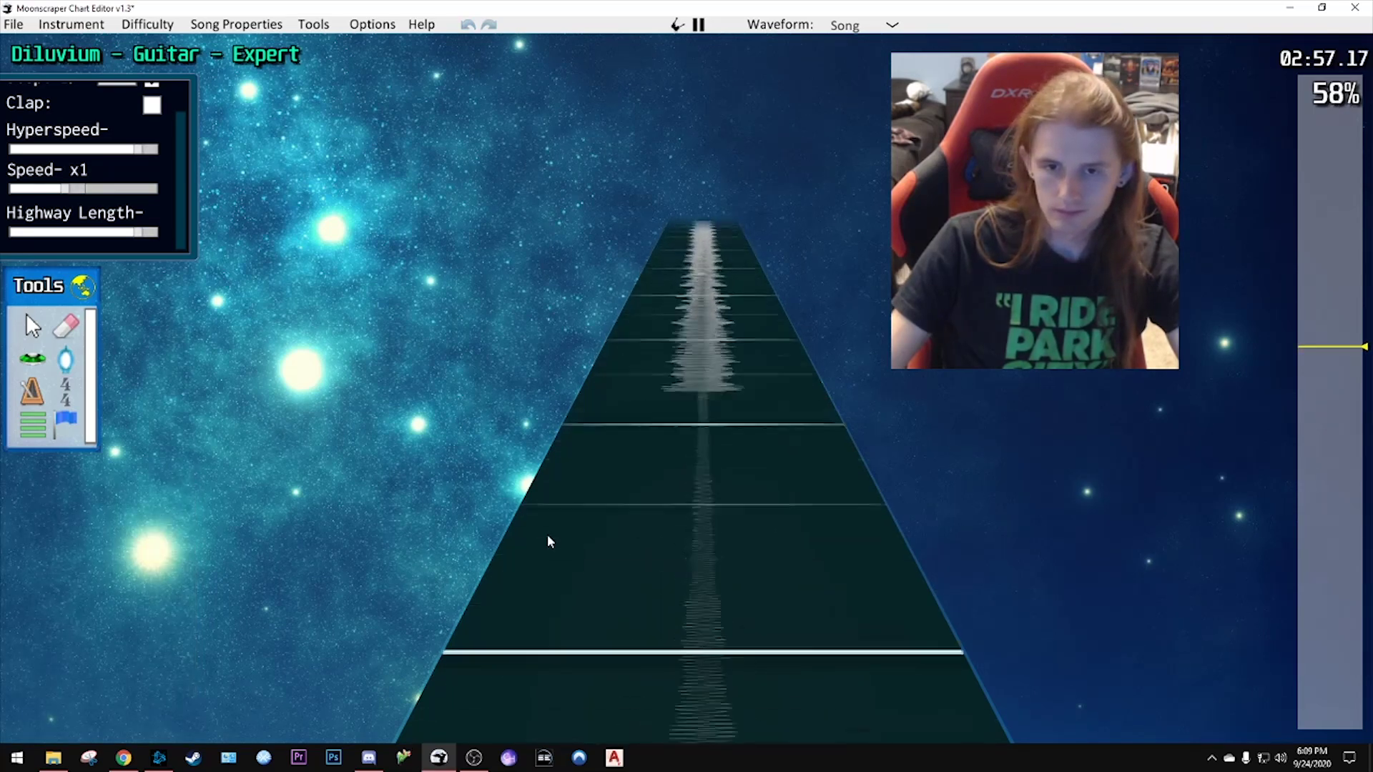
{"action": "key", "text": "space"}
{"action": "scroll", "coordinate": [560, 540], "scroll_direction": "down", "scroll_amount": 2}
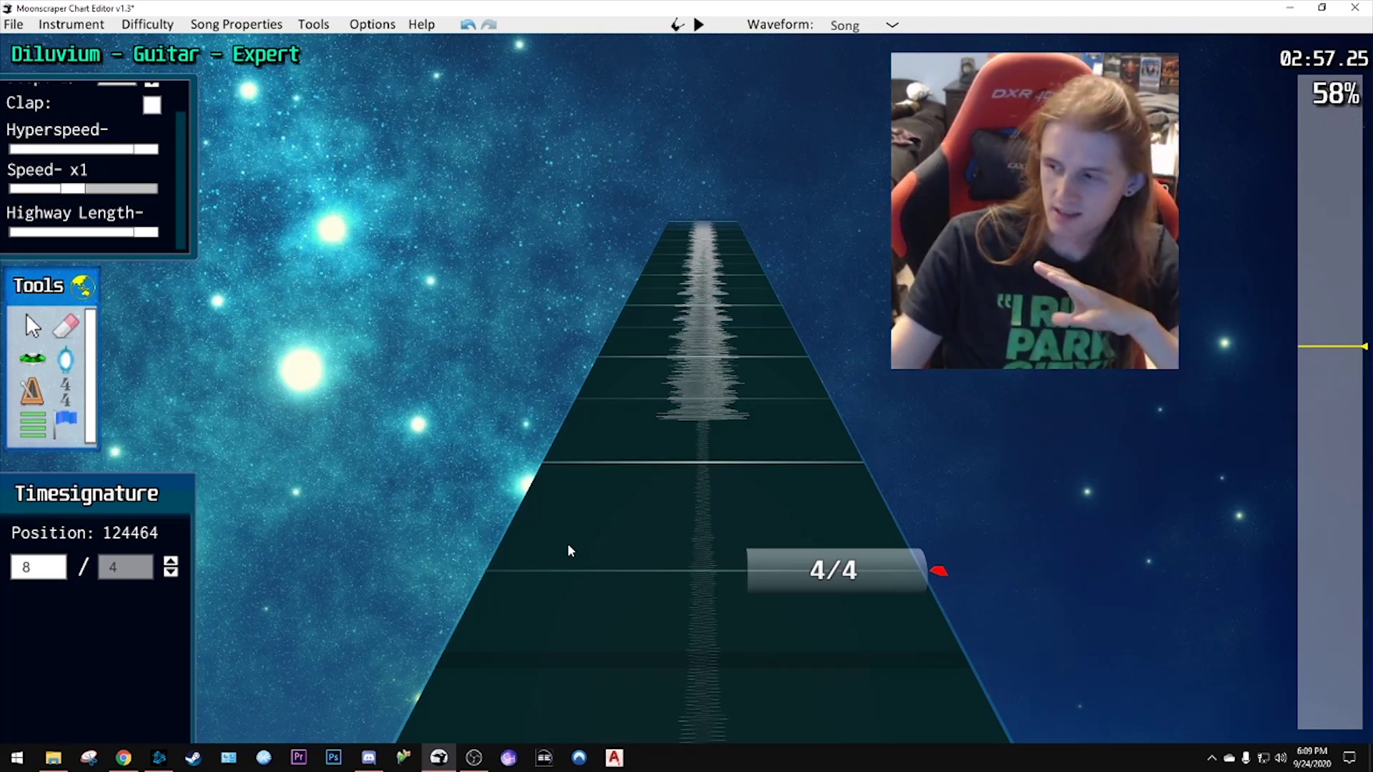
{"action": "scroll", "coordinate": [568, 543], "scroll_direction": "down", "scroll_amount": 5}
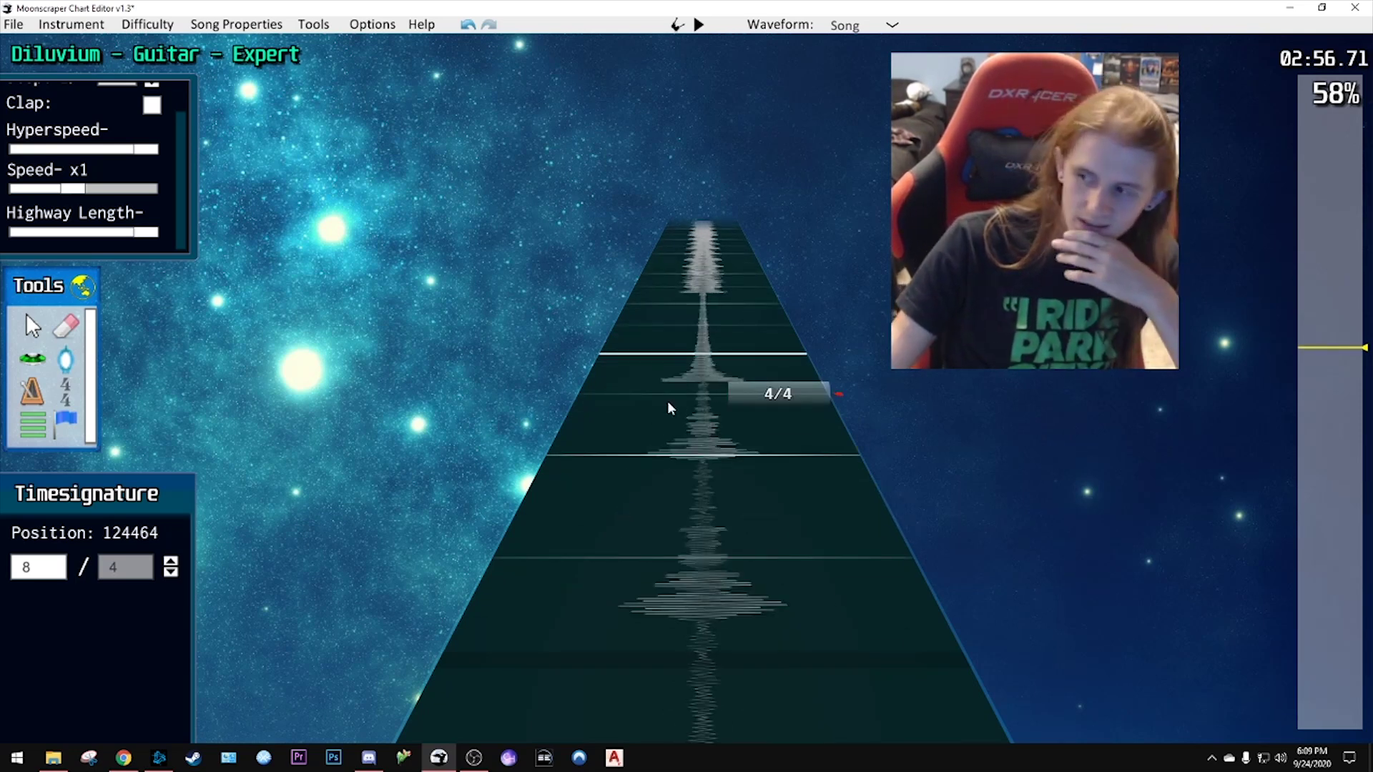
{"action": "scroll", "coordinate": [667, 405], "scroll_direction": "down", "scroll_amount": 1}
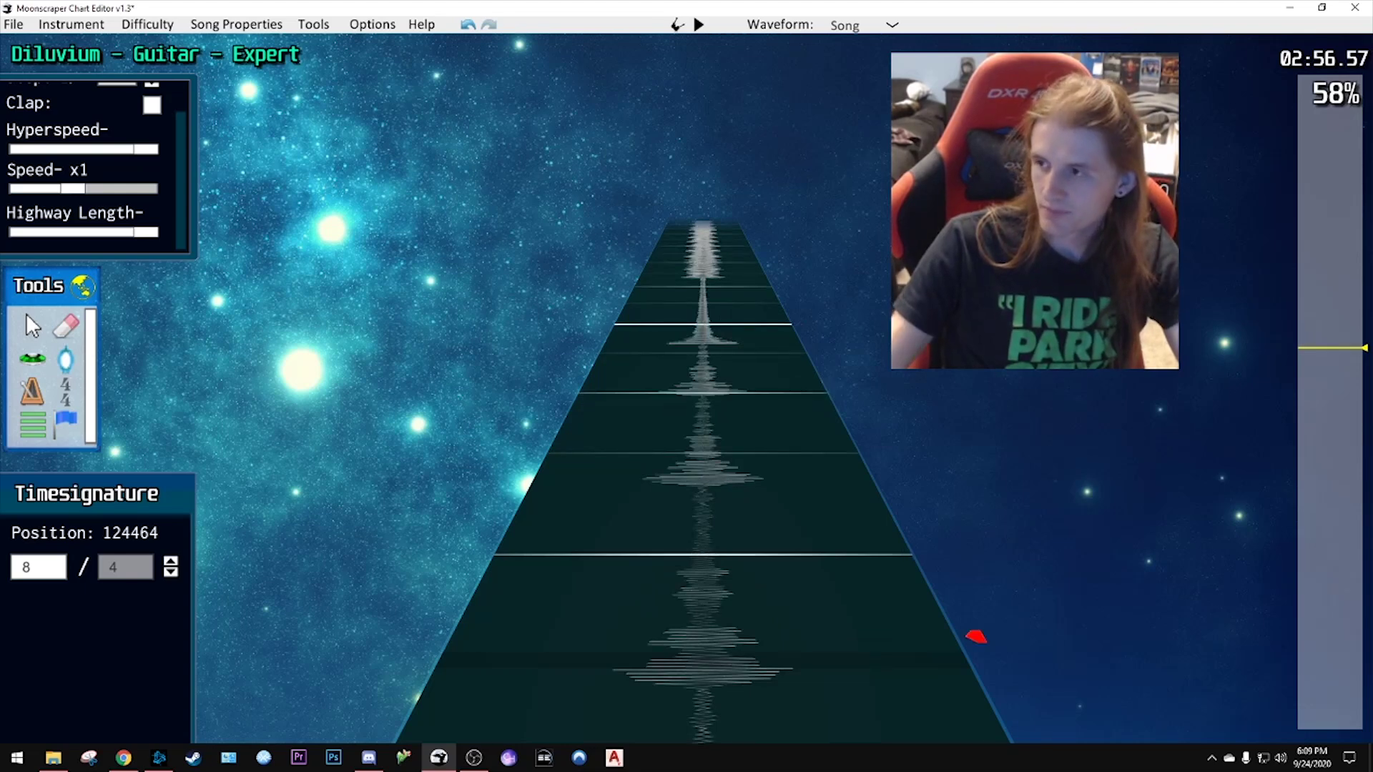
- Switch to the Songsterr tab and examine the meter and tempo markings in measures 108 to 114
{"action": "key", "text": "alt+Tab"}
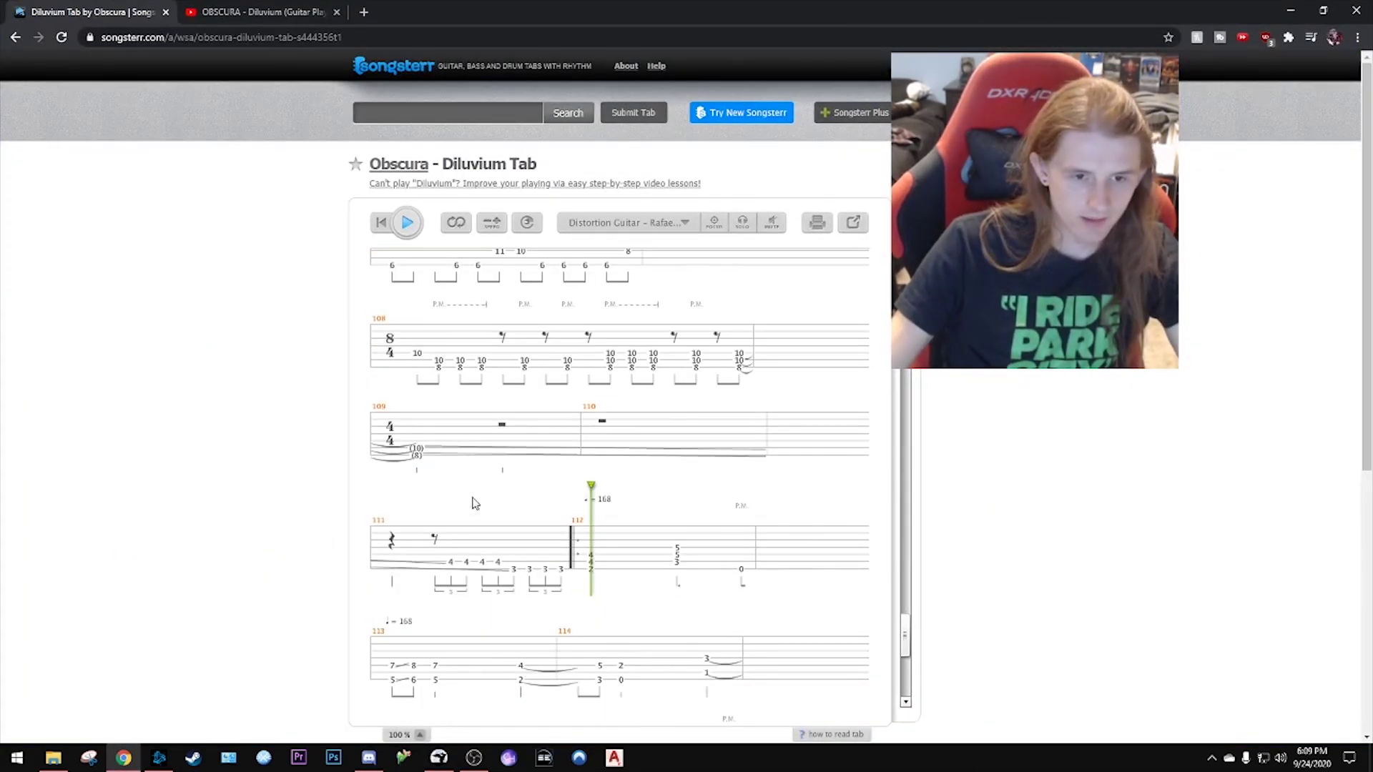
{"action": "scroll", "coordinate": [479, 507], "scroll_direction": "down", "scroll_amount": 1}
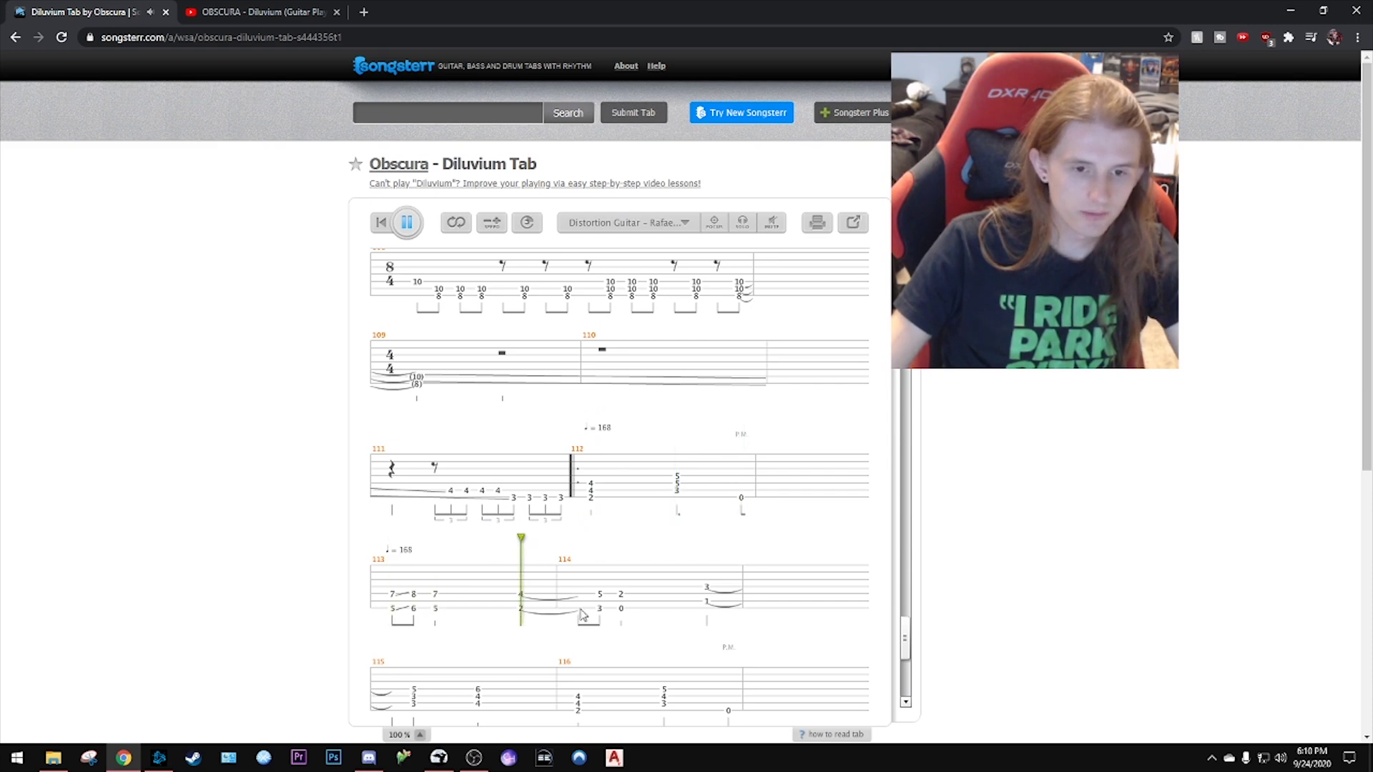
{"action": "key", "text": "alt+Tab"}
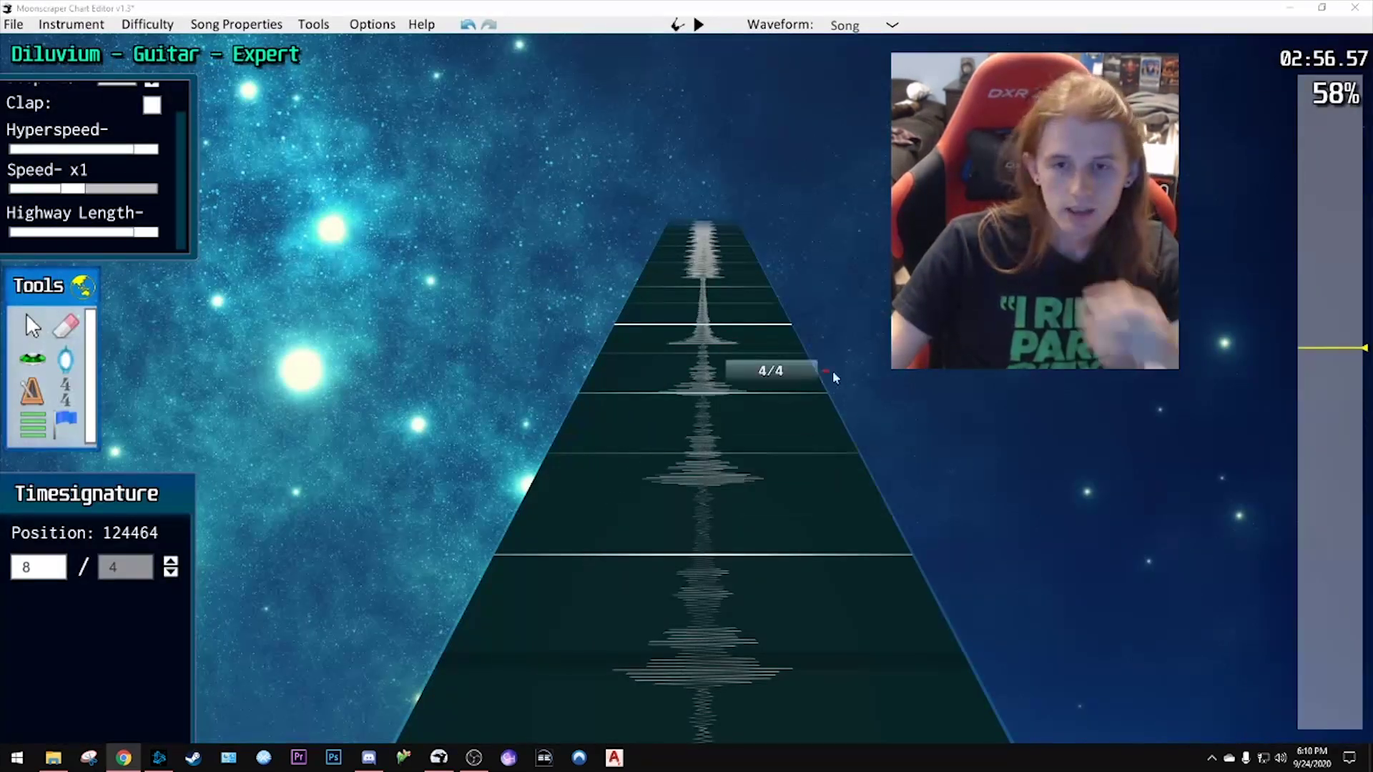
- Replay the 8/4 section from about 2:52 to 2:58 and examine where the following measures fall on the waveform
{"action": "scroll", "coordinate": [832, 371], "scroll_direction": "down", "scroll_amount": 5}
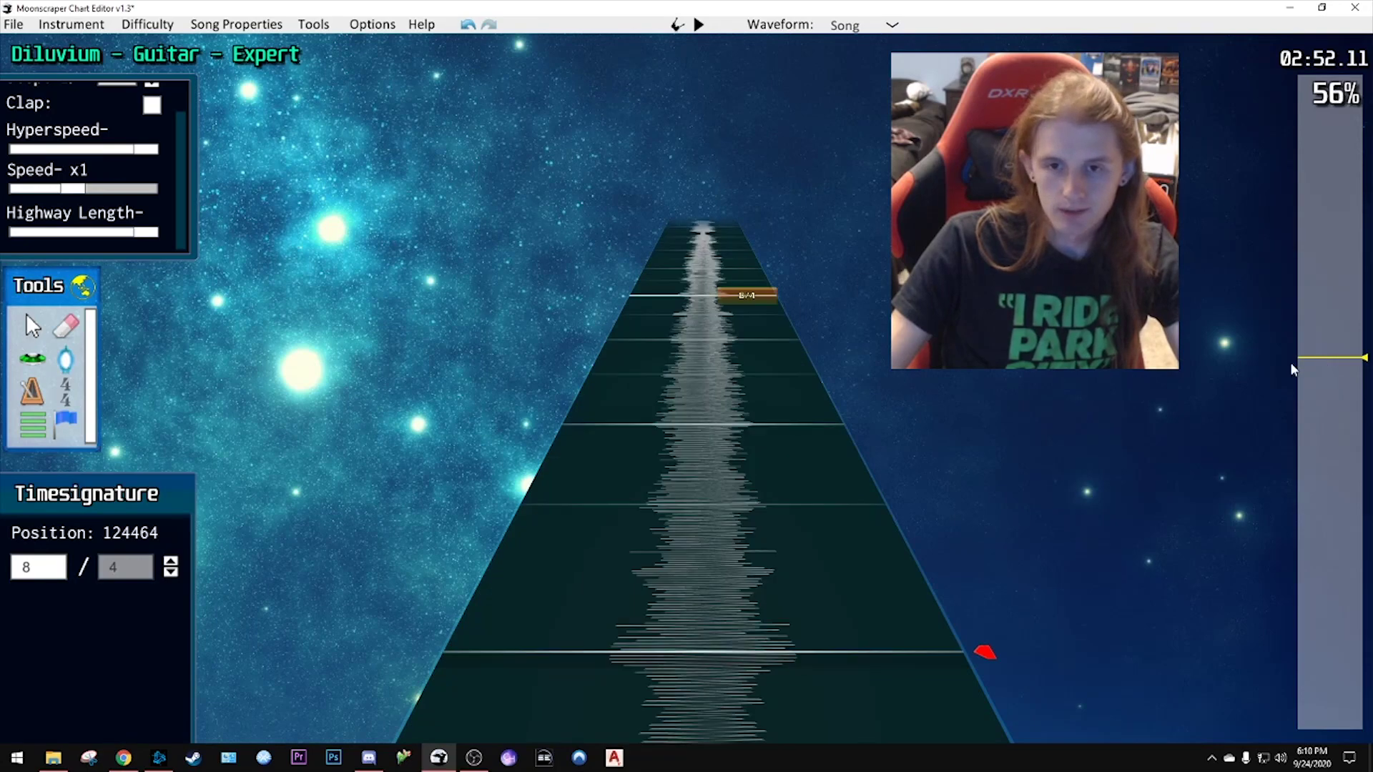
{"action": "left_click", "coordinate": [712, 394]}
{"action": "key", "text": "space"}
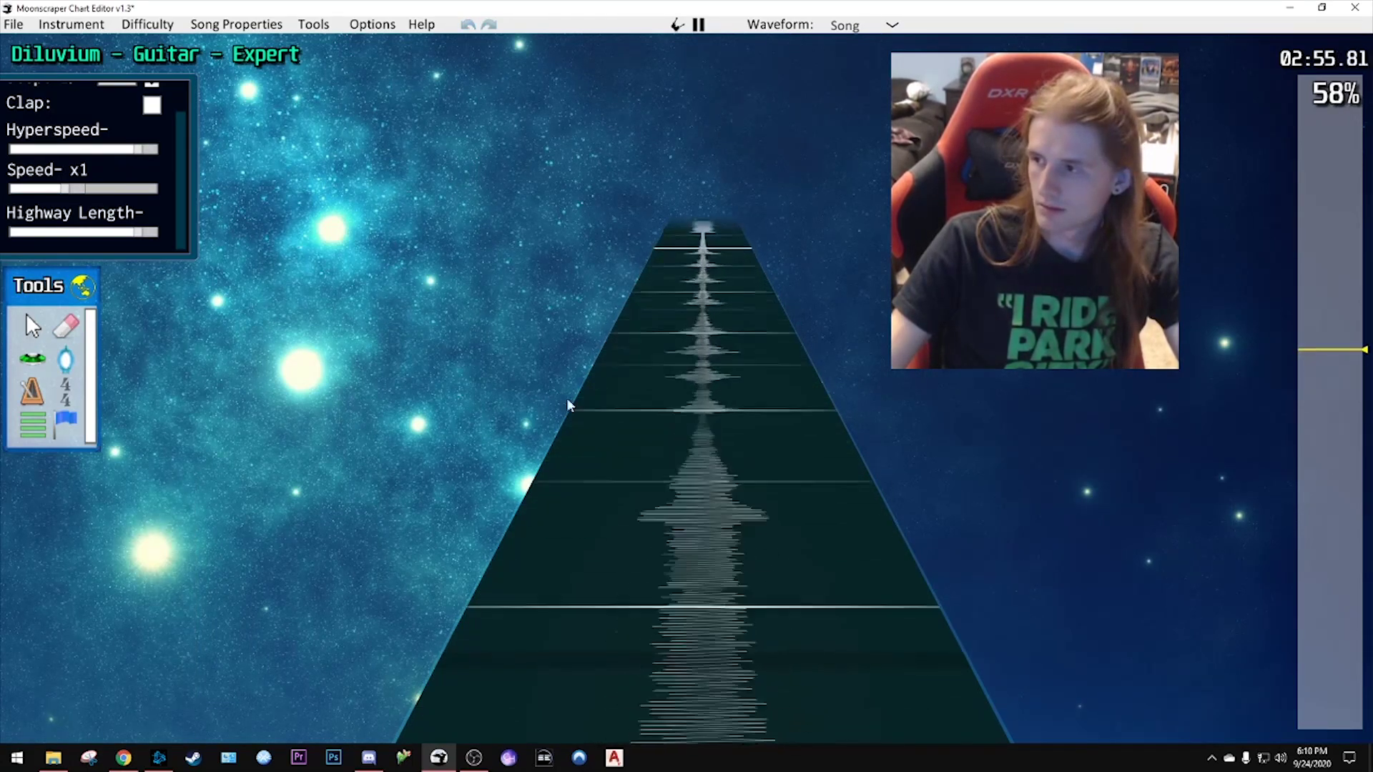
{"action": "key", "text": "space"}
{"action": "left_click", "coordinate": [652, 411]}
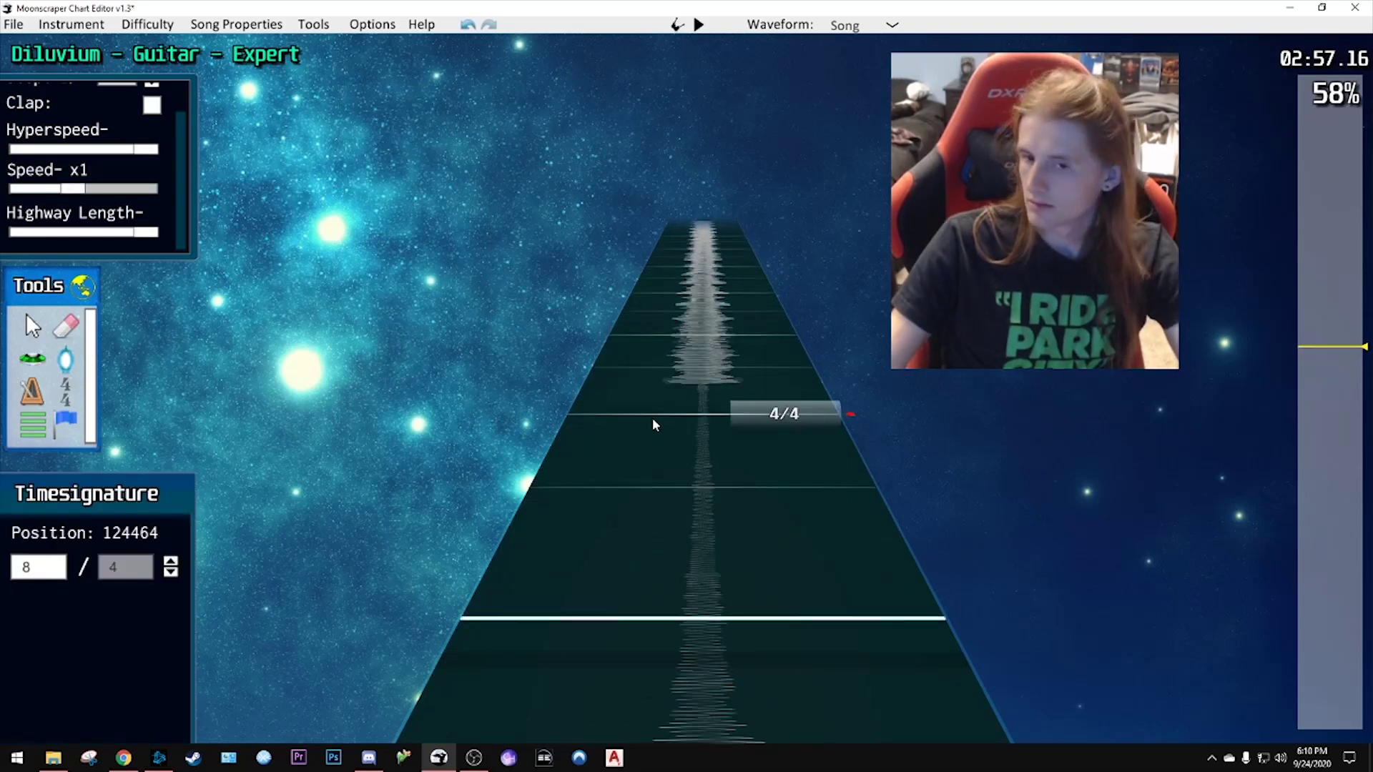
{"action": "scroll", "coordinate": [658, 418], "scroll_direction": "down", "scroll_amount": 3}
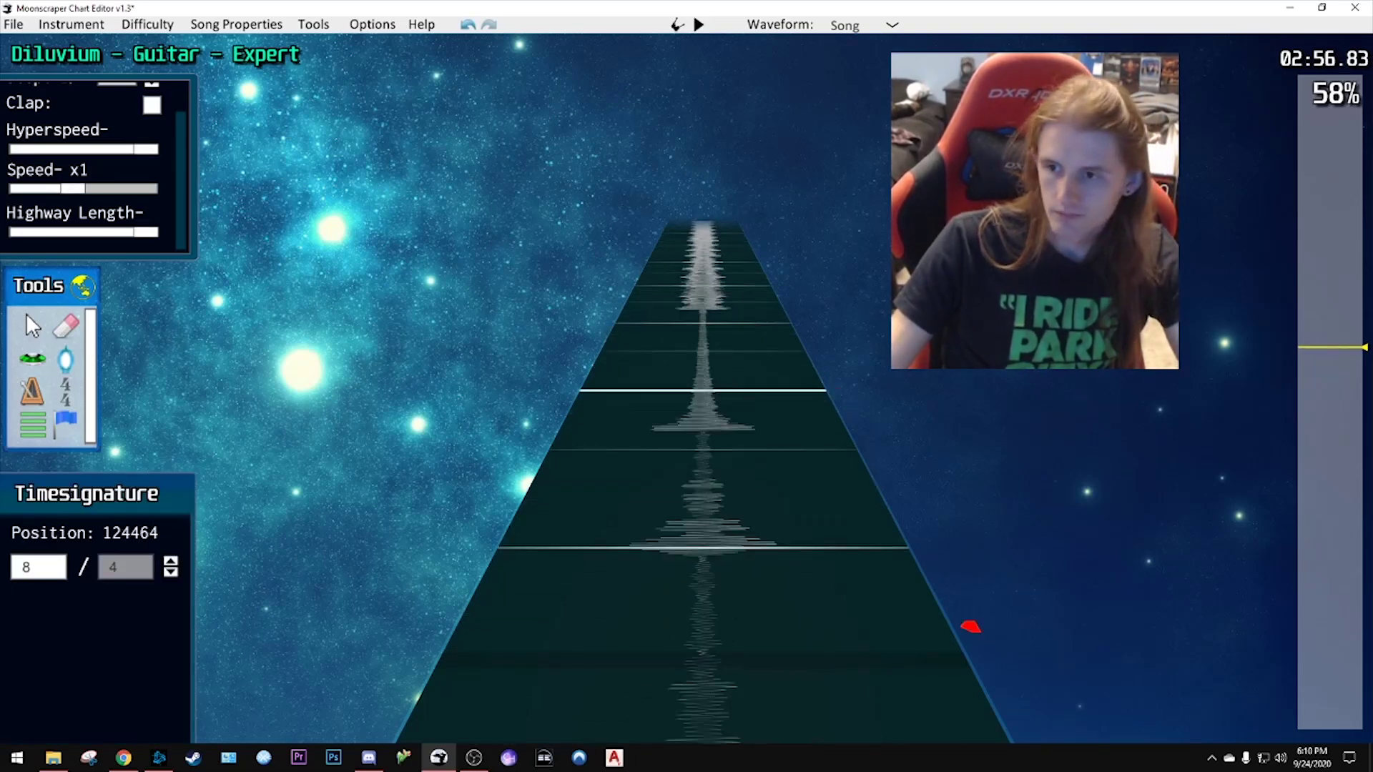
{"action": "left_click_drag", "start_coordinate": [1329, 353], "coordinate": [1332, 359]}
{"action": "key", "text": "space"}
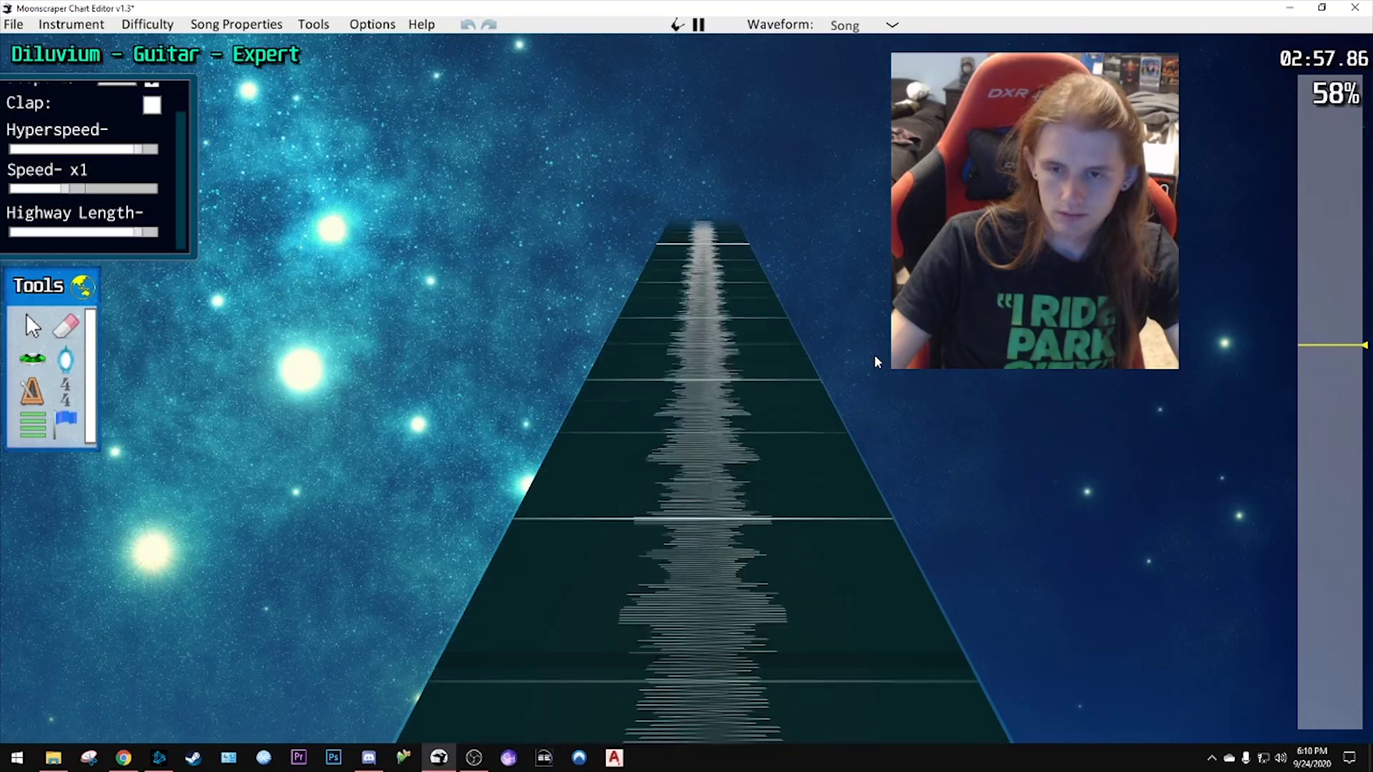
{"action": "key", "text": "space"}
{"action": "scroll", "coordinate": [676, 363], "scroll_direction": "up", "scroll_amount": 5}
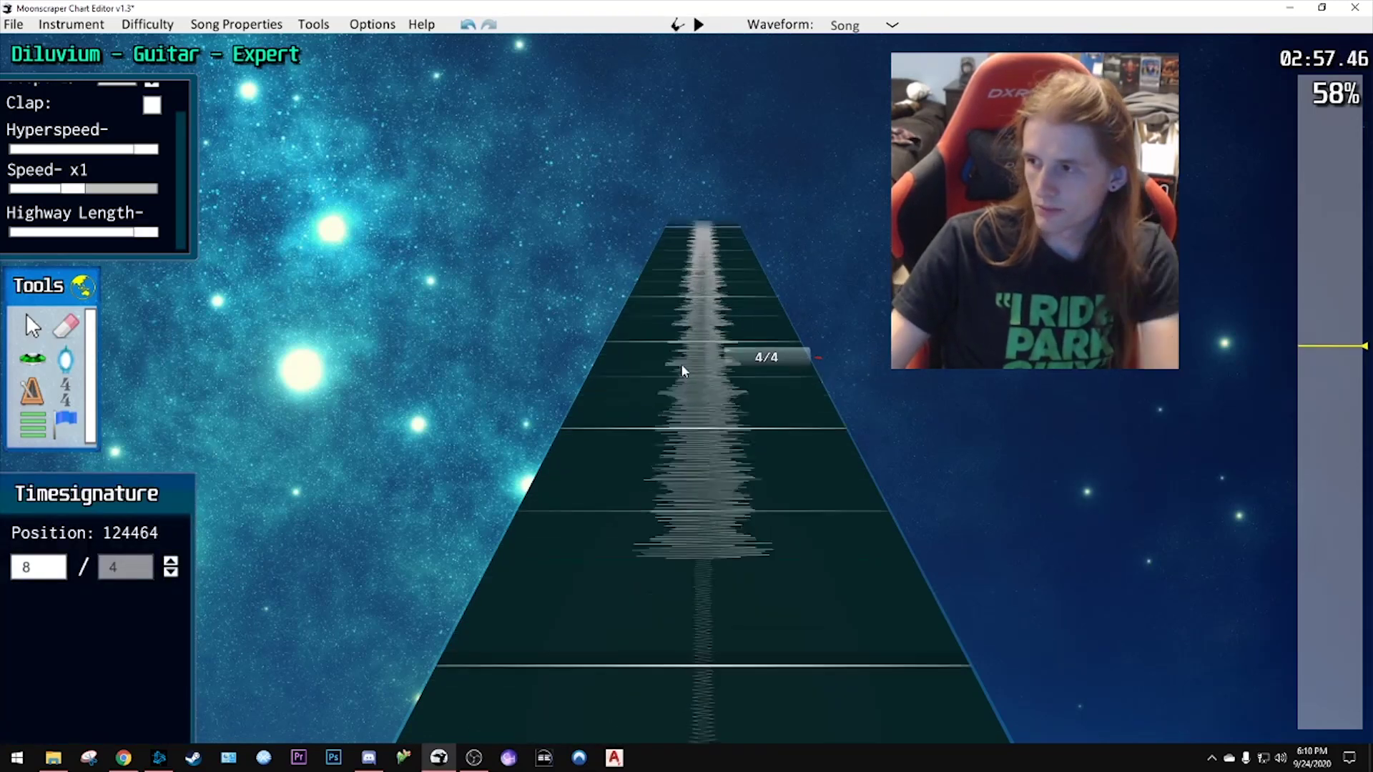
- Replay the end of the 8/4 measure and add a 4/4 time signature marker at position 126000
{"action": "left_click_drag", "start_coordinate": [1312, 350], "coordinate": [1314, 359]}
{"action": "key", "text": "space"}
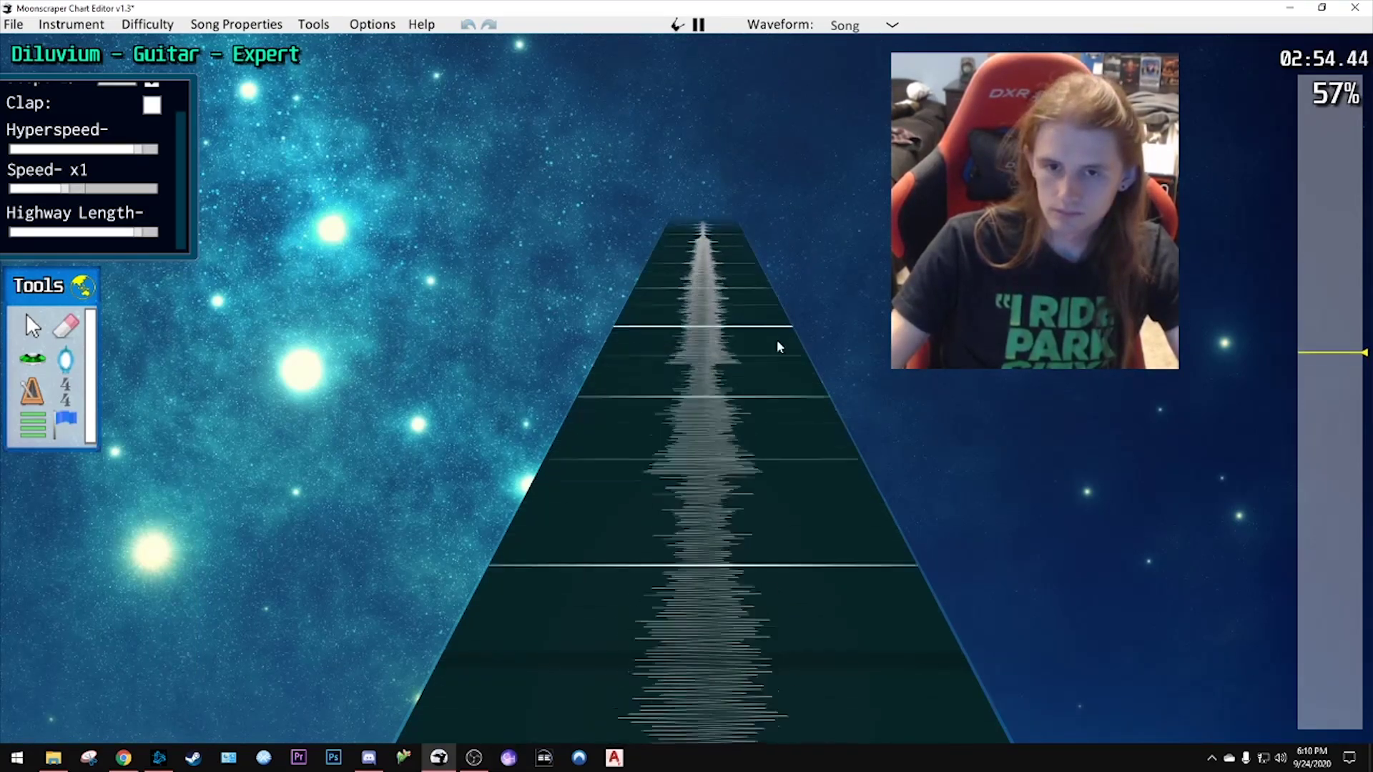
{"action": "key", "text": "space"}
{"action": "mouse_move", "coordinate": [820, 368]}
{"action": "left_mouse_down"}
{"action": "mouse_move", "coordinate": [783, 400]}
{"action": "mouse_move", "coordinate": [793, 445]}
{"action": "left_mouse_up"}
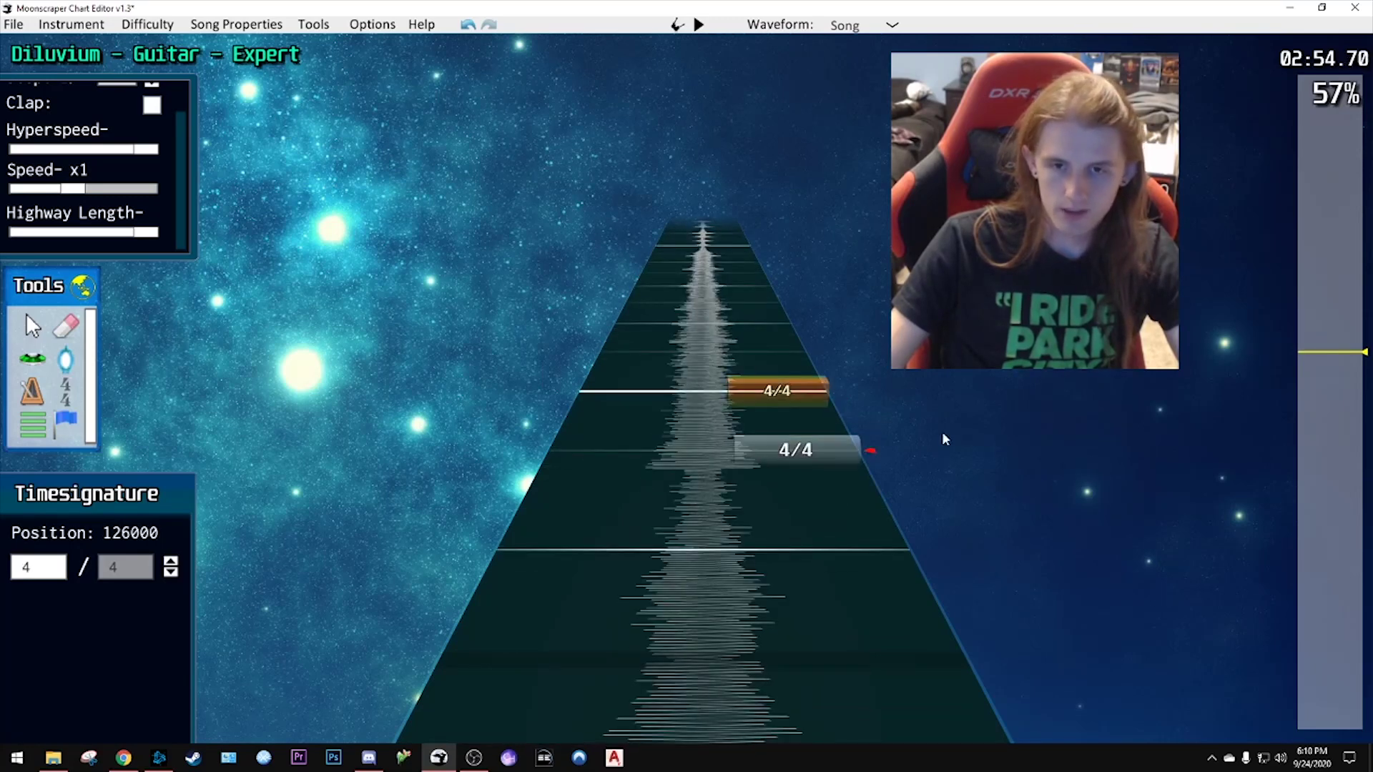
- Play onward to about 2:58 and add a 4/4 time signature marker at position 128304
{"action": "key", "text": "space"}
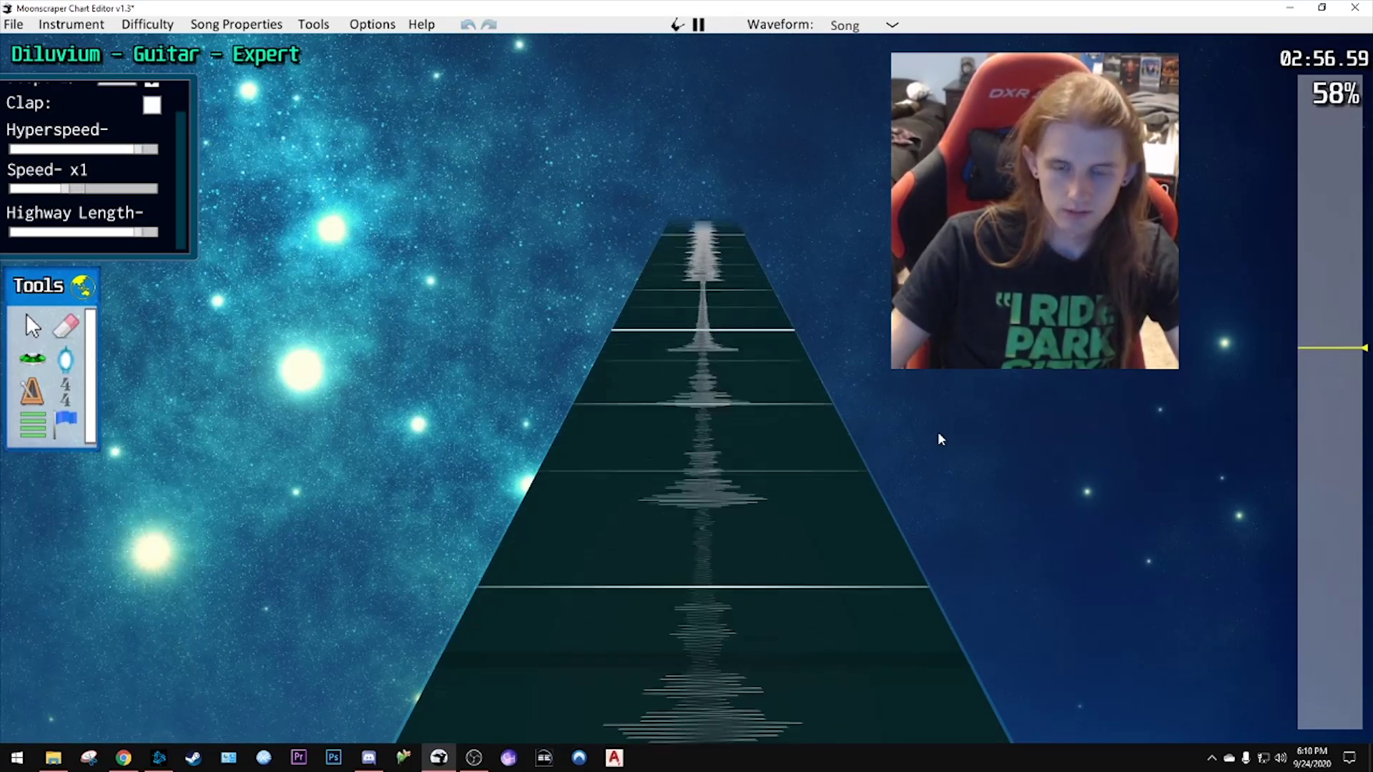
{"action": "key", "text": "space"}
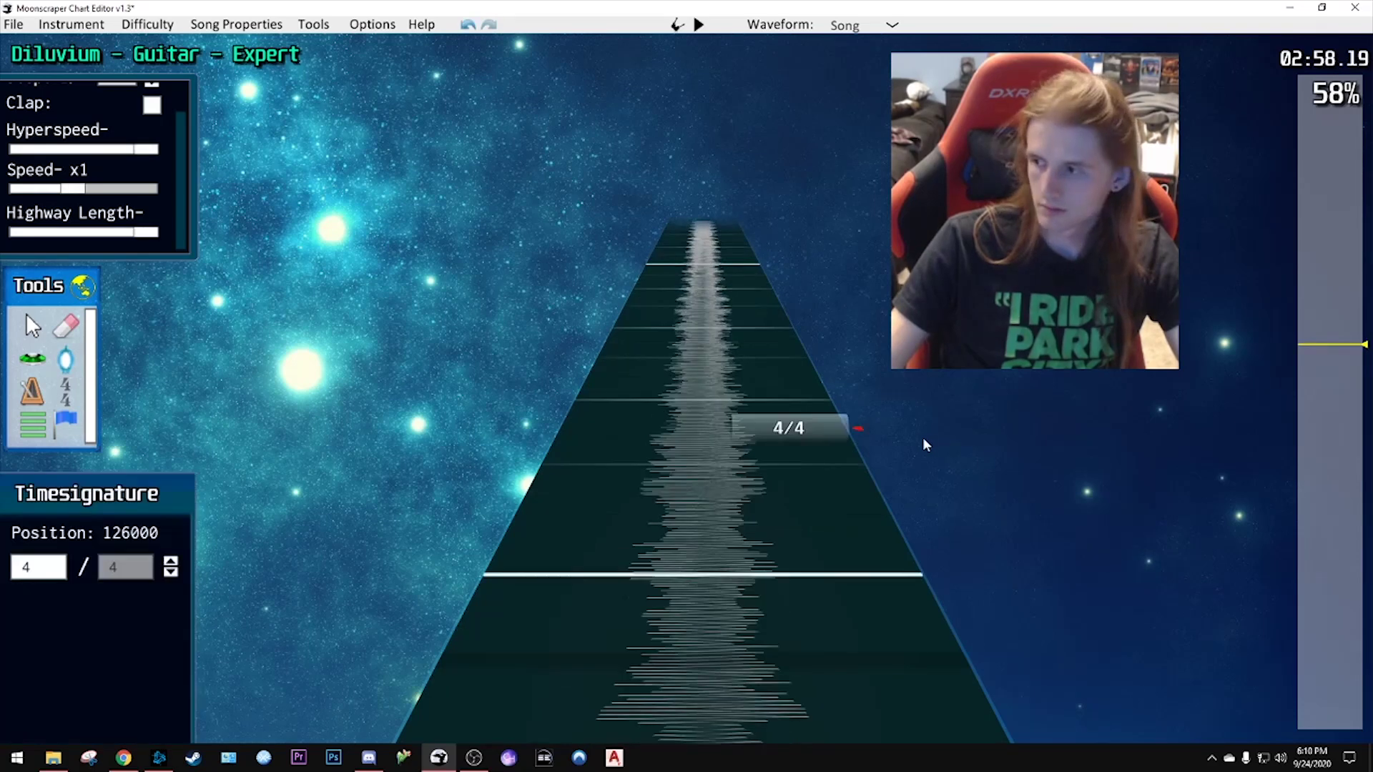
{"action": "left_click_drag", "start_coordinate": [790, 428], "coordinate": [859, 585]}
{"action": "scroll", "coordinate": [861, 585], "scroll_direction": "down", "scroll_amount": 2}
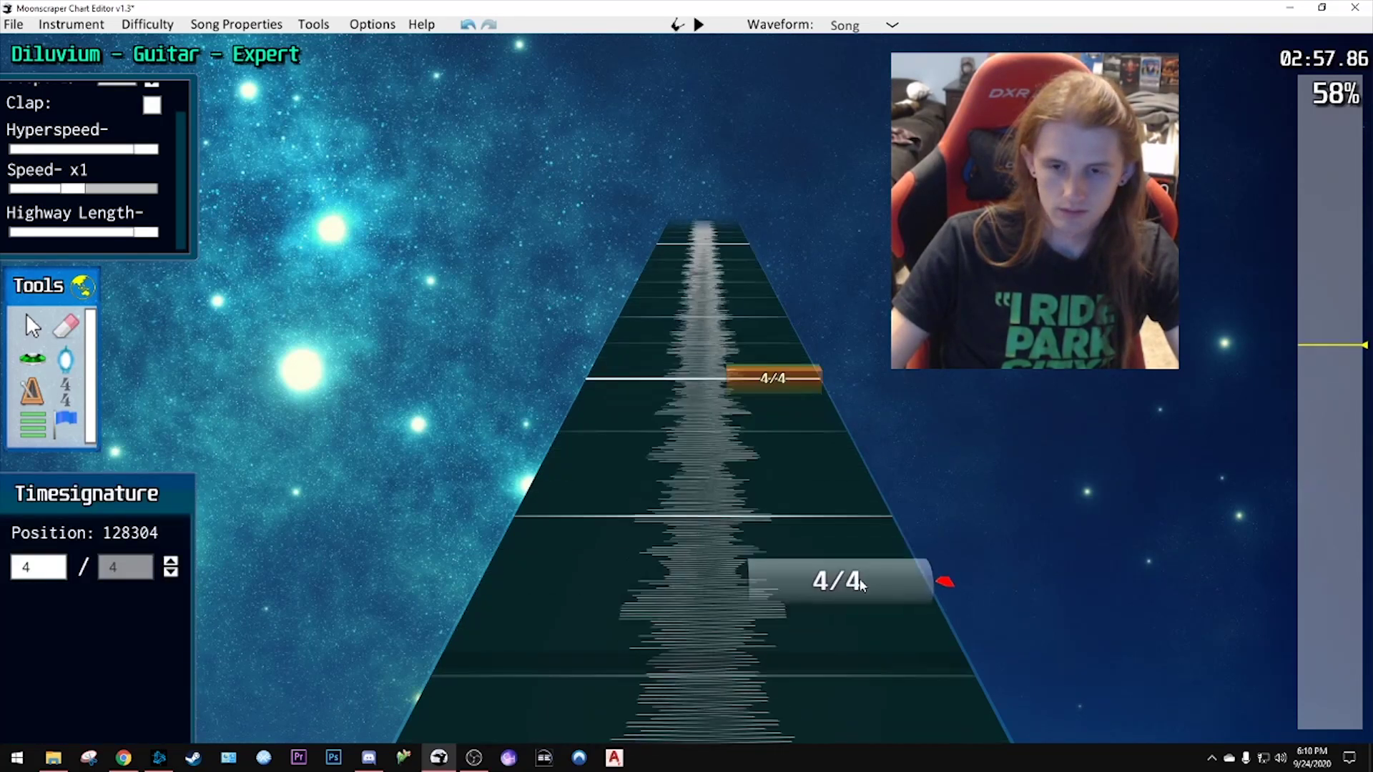
- Add a BPM marker at position 128304 and set it to 168
{"action": "key", "text": "space"}
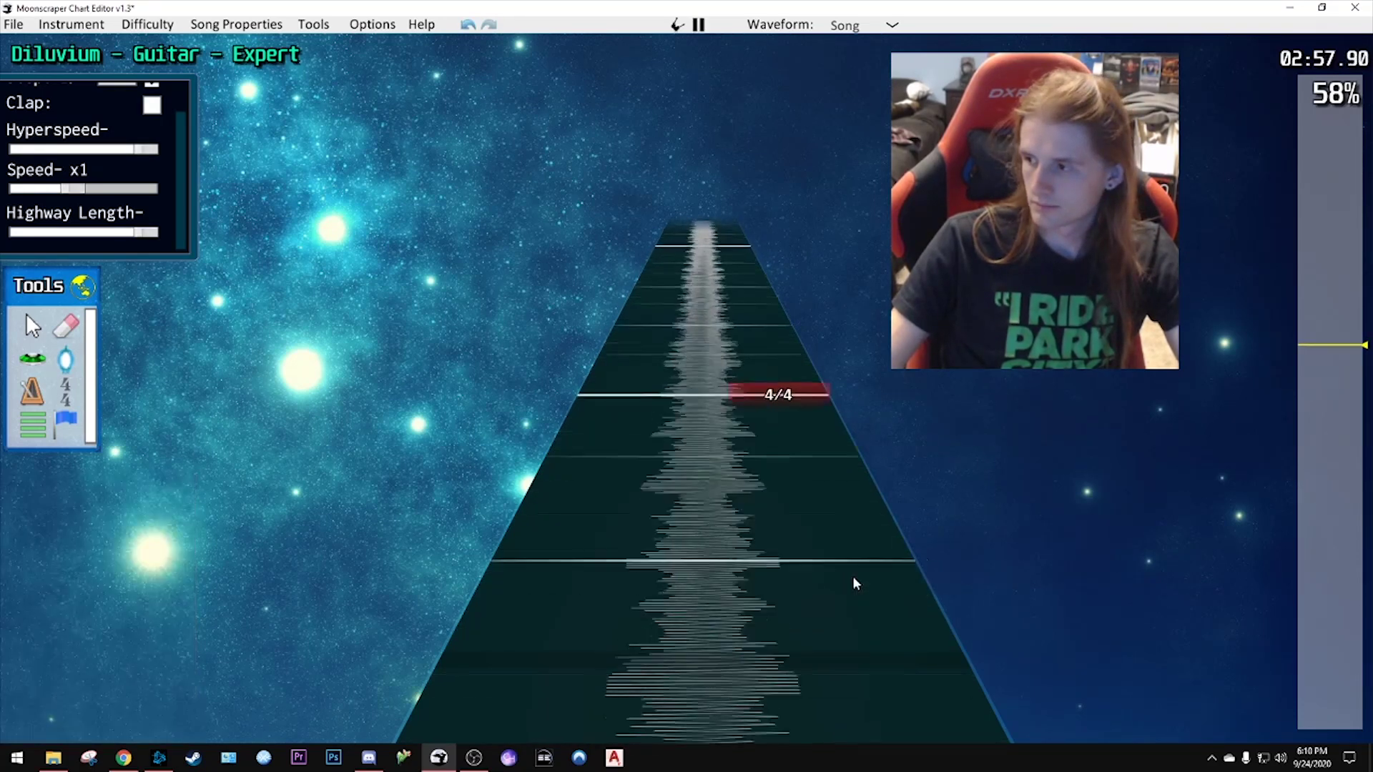
{"action": "key", "text": "space"}
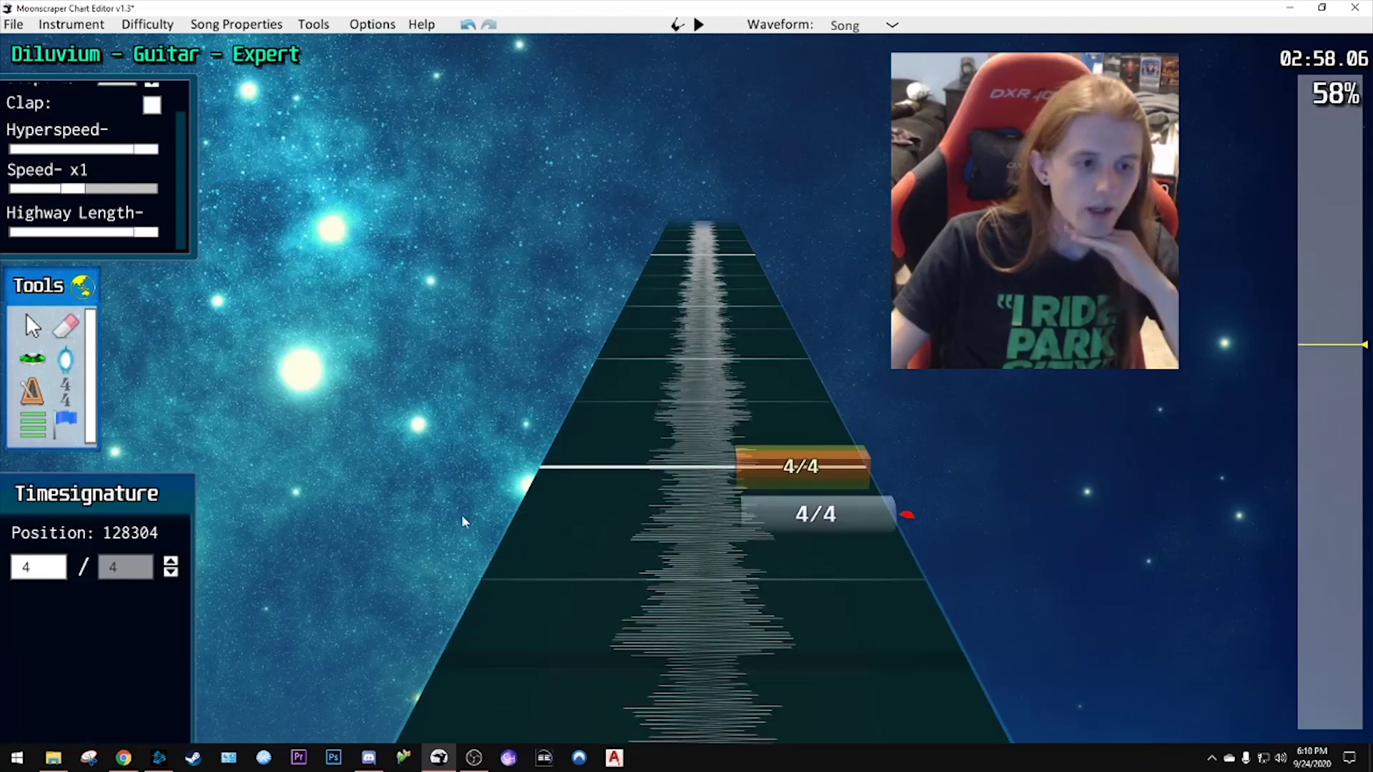
{"action": "left_click", "coordinate": [32, 394]}
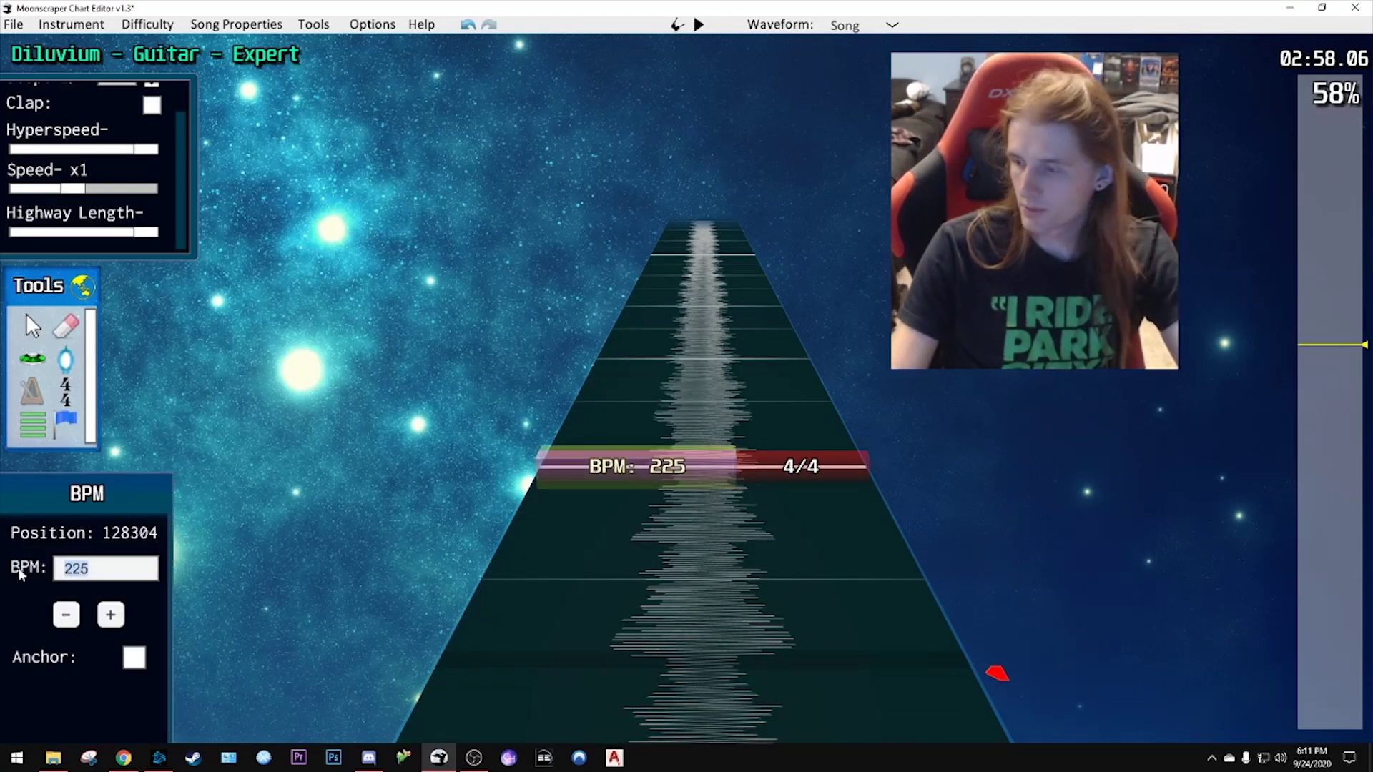
- Play the song from the 168 BPM marker to about 3:21 and check the measure lines against the waveform
{"action": "key", "text": "space"}
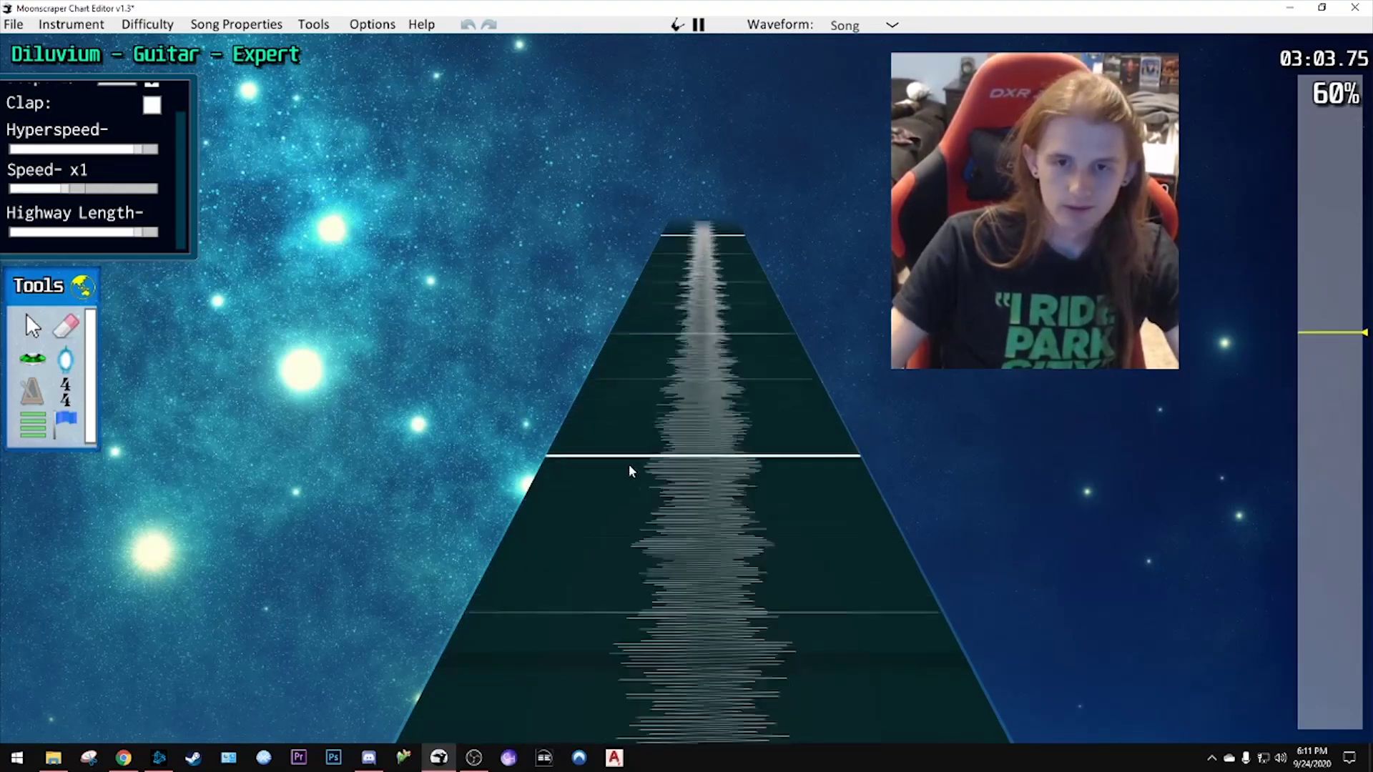
{"action": "key", "text": "space"}
{"action": "left_click", "coordinate": [683, 462]}
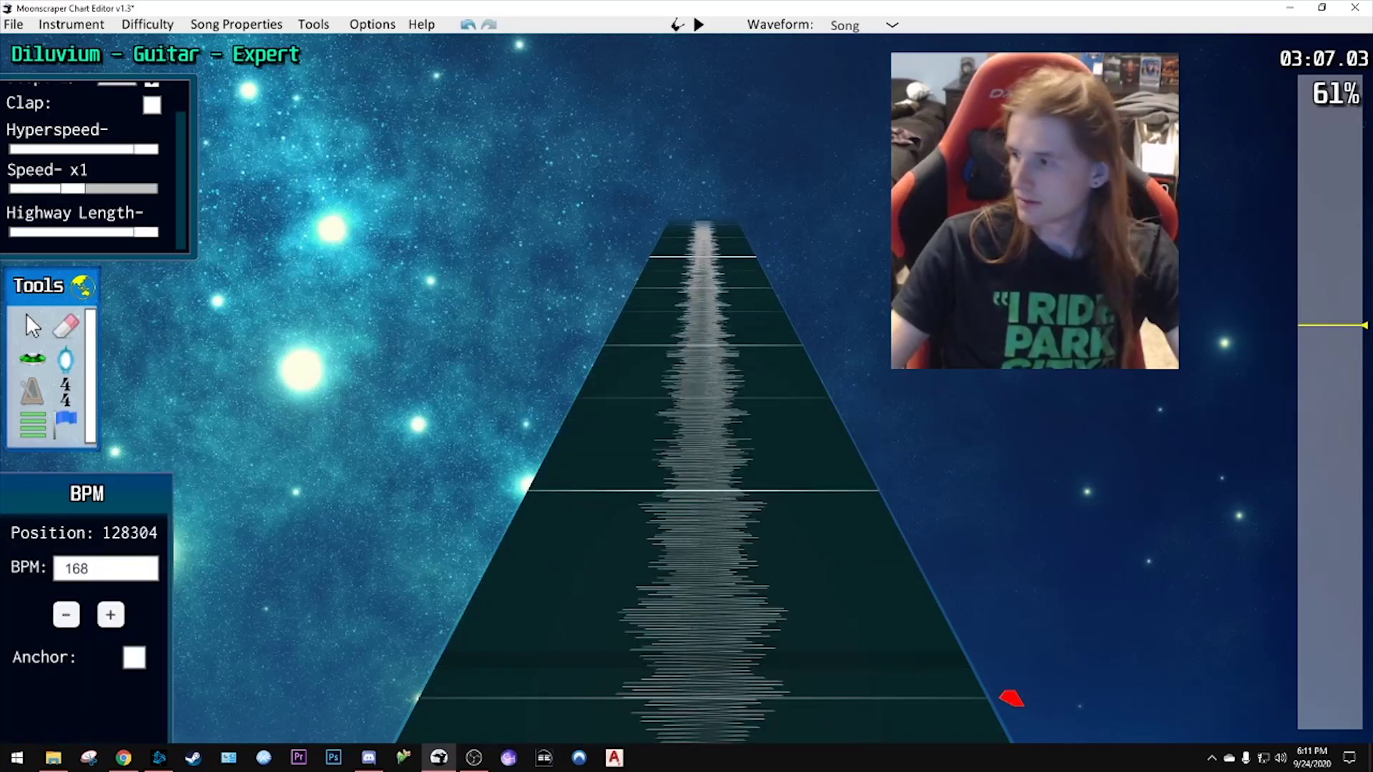
{"action": "scroll", "coordinate": [682, 466], "scroll_direction": "down", "scroll_amount": 4}
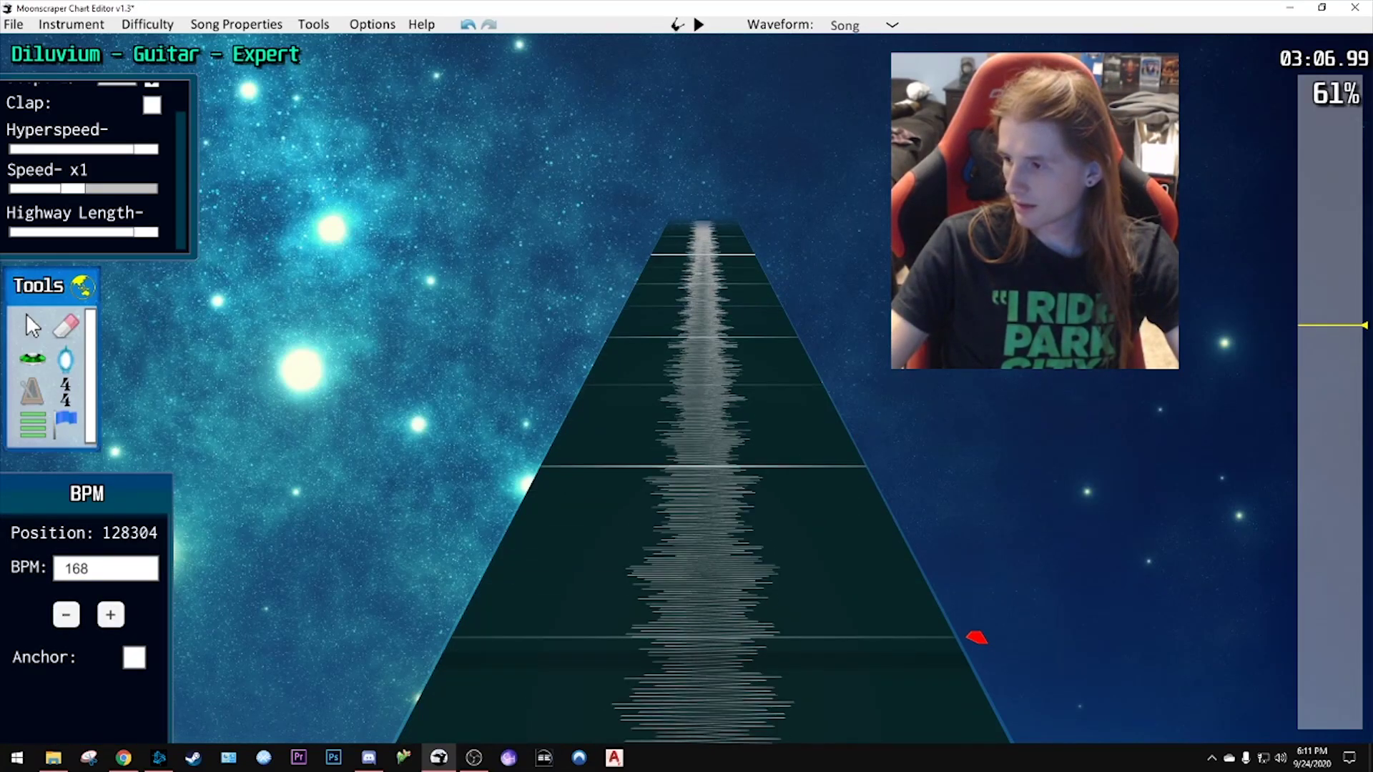
{"action": "scroll", "coordinate": [682, 466], "scroll_direction": "down", "scroll_amount": 1}
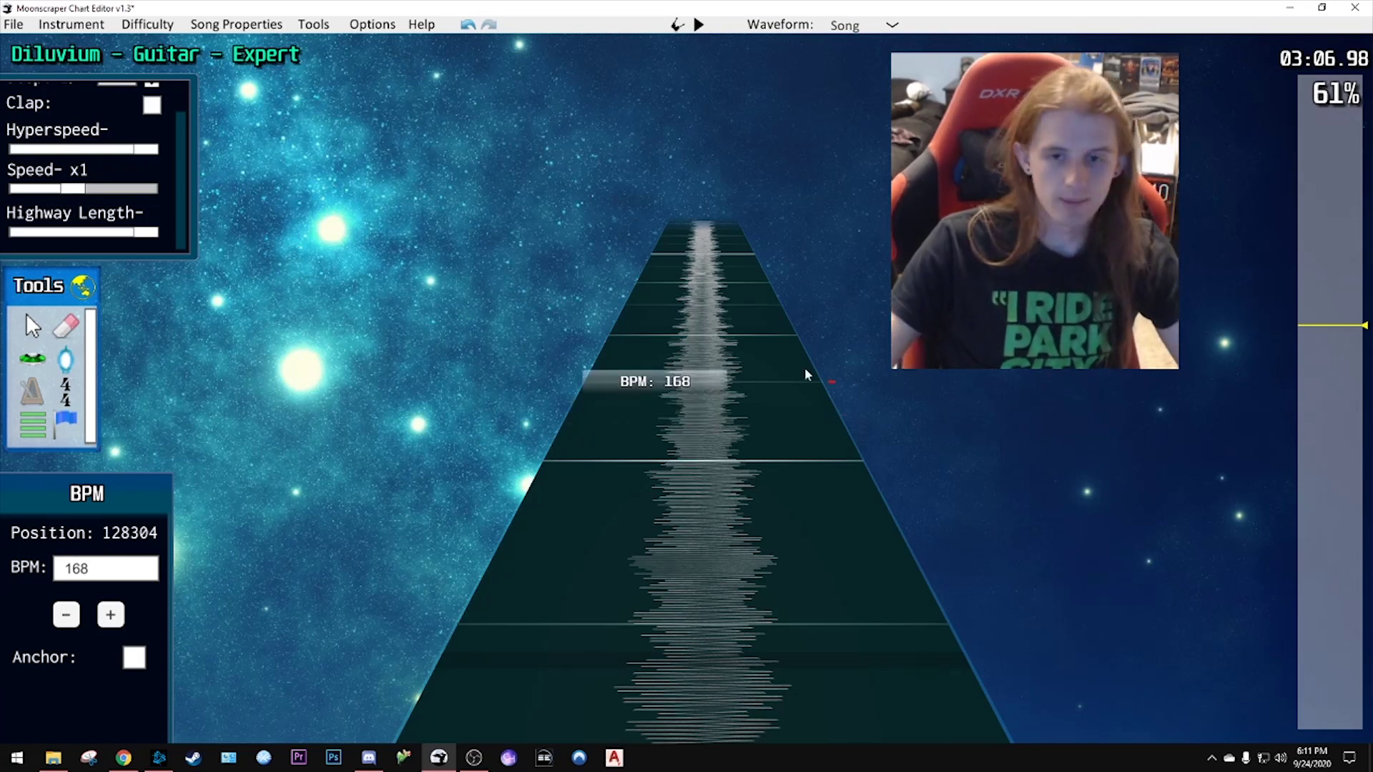
{"action": "key", "text": "space"}
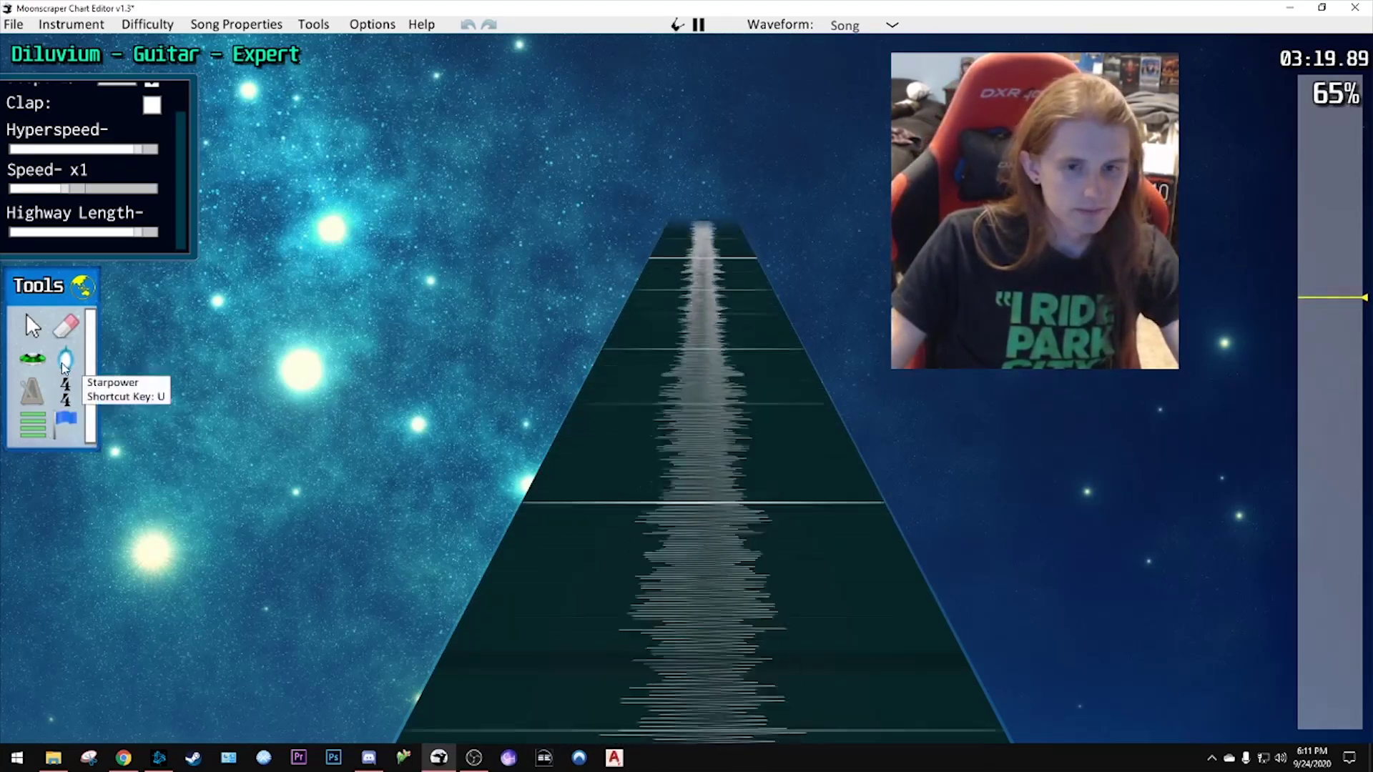
{"action": "key", "text": "space"}
{"action": "mouse_move", "coordinate": [703, 510]}
{"action": "left_mouse_down"}
{"action": "mouse_move", "coordinate": [704, 400]}
{"action": "mouse_move", "coordinate": [763, 578]}
{"action": "left_mouse_up"}
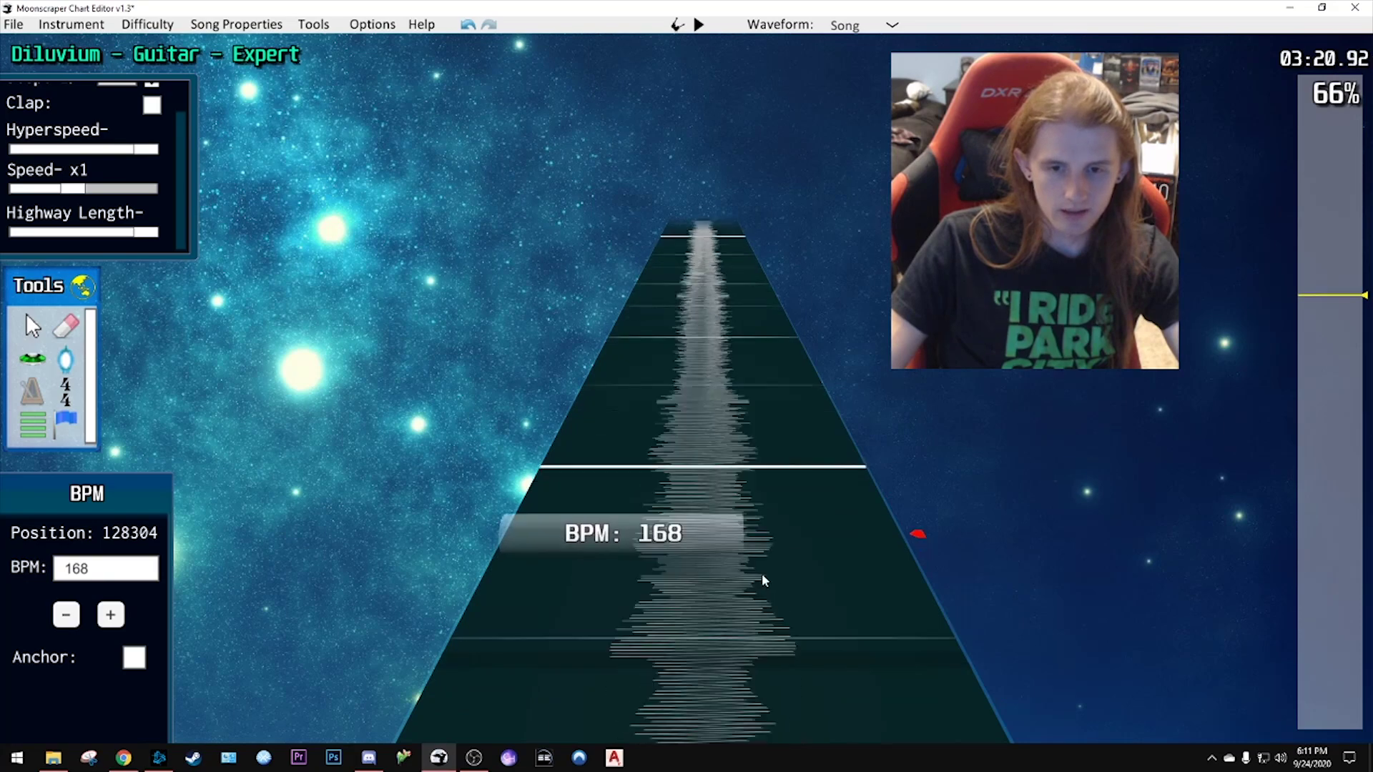
{"action": "key", "text": "space"}
{"action": "key", "text": "space"}
{"action": "scroll", "coordinate": [762, 569], "scroll_direction": "down", "scroll_amount": 2}
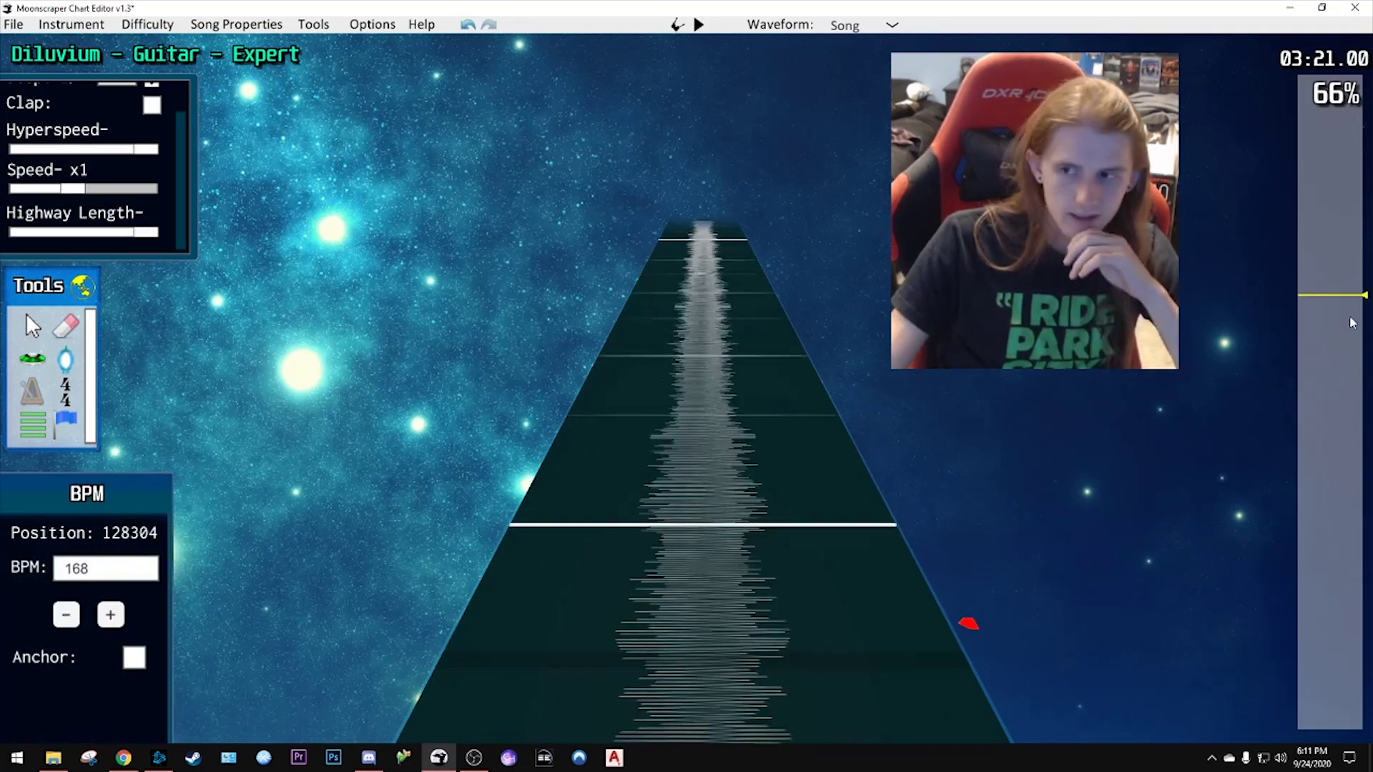
- Replay the passage from about 2:57 and recheck how well the 168 BPM tempo holds up to about 3:21
{"action": "left_click_drag", "start_coordinate": [1323, 296], "coordinate": [1330, 345]}
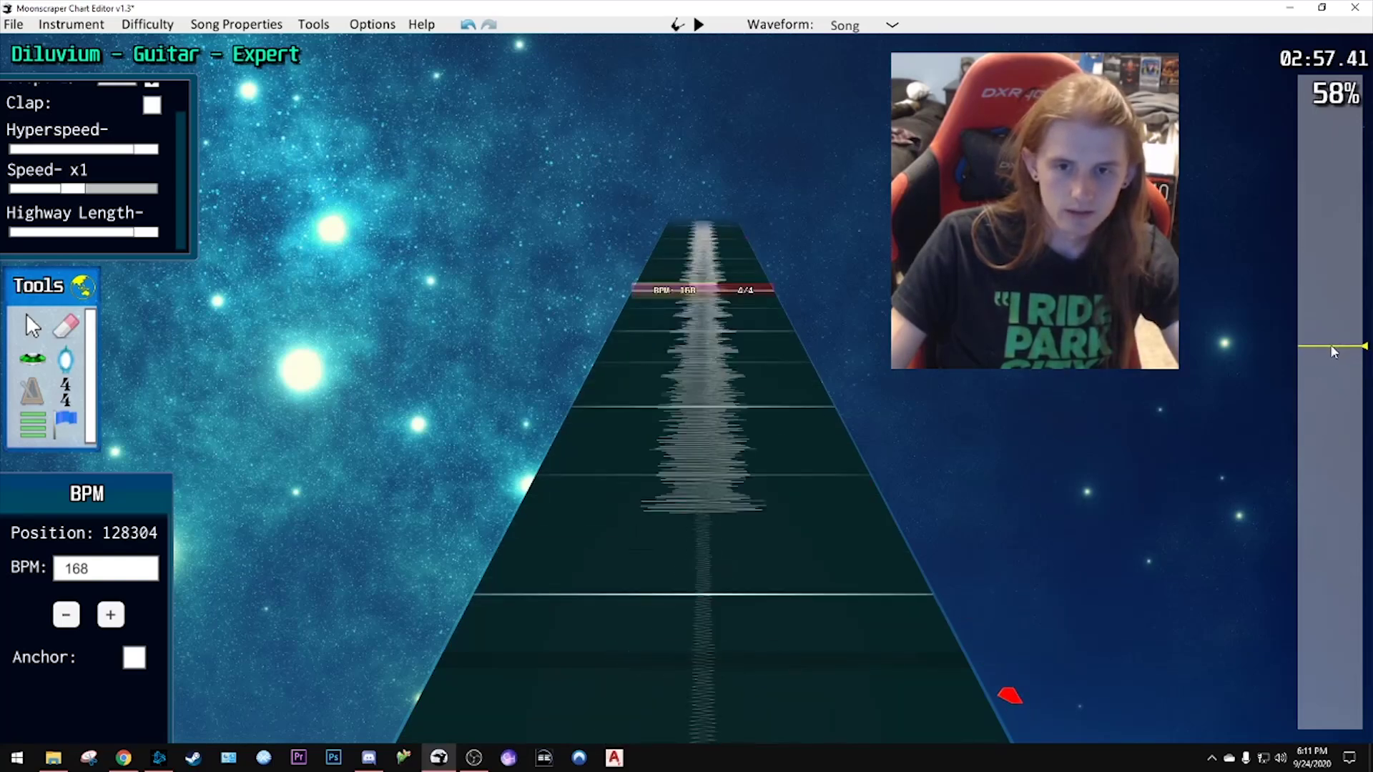
{"action": "key", "text": "space"}
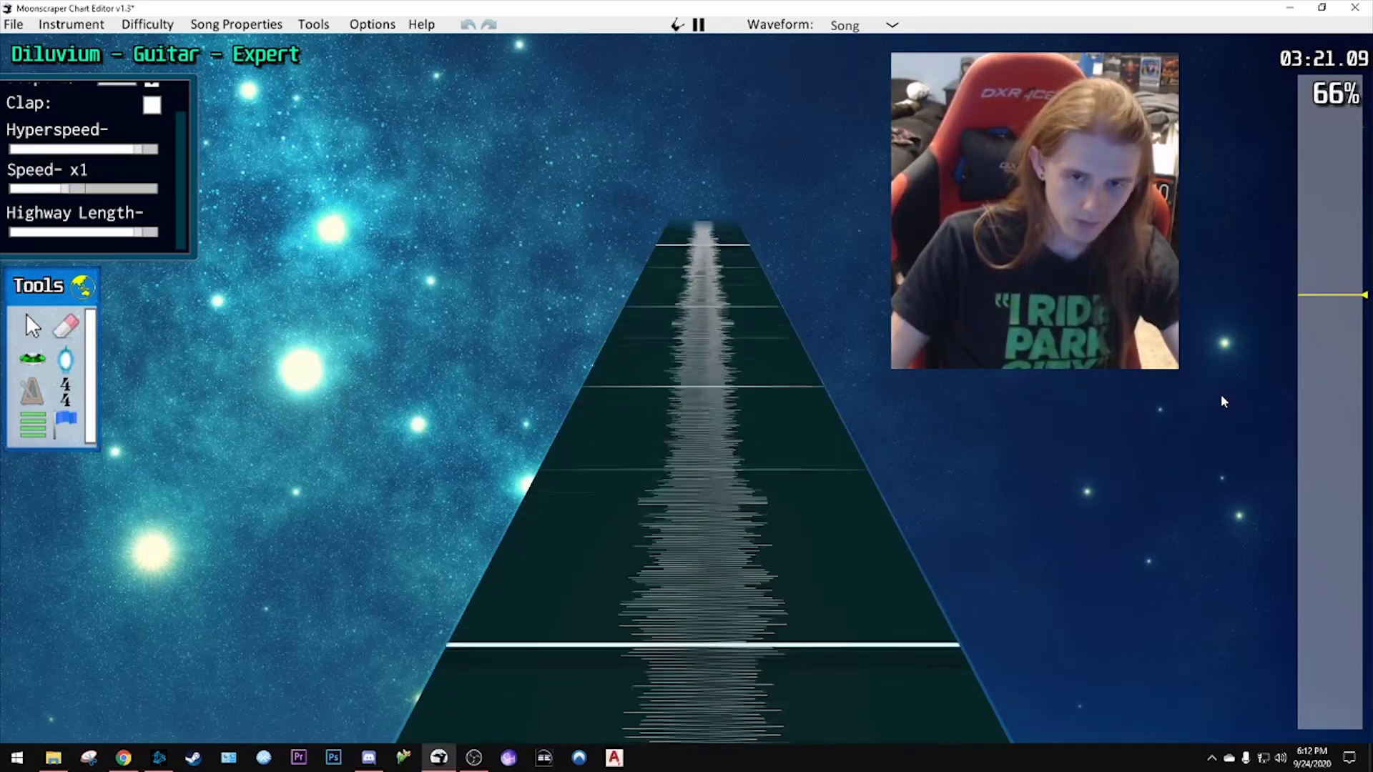
{"action": "key", "text": "space"}
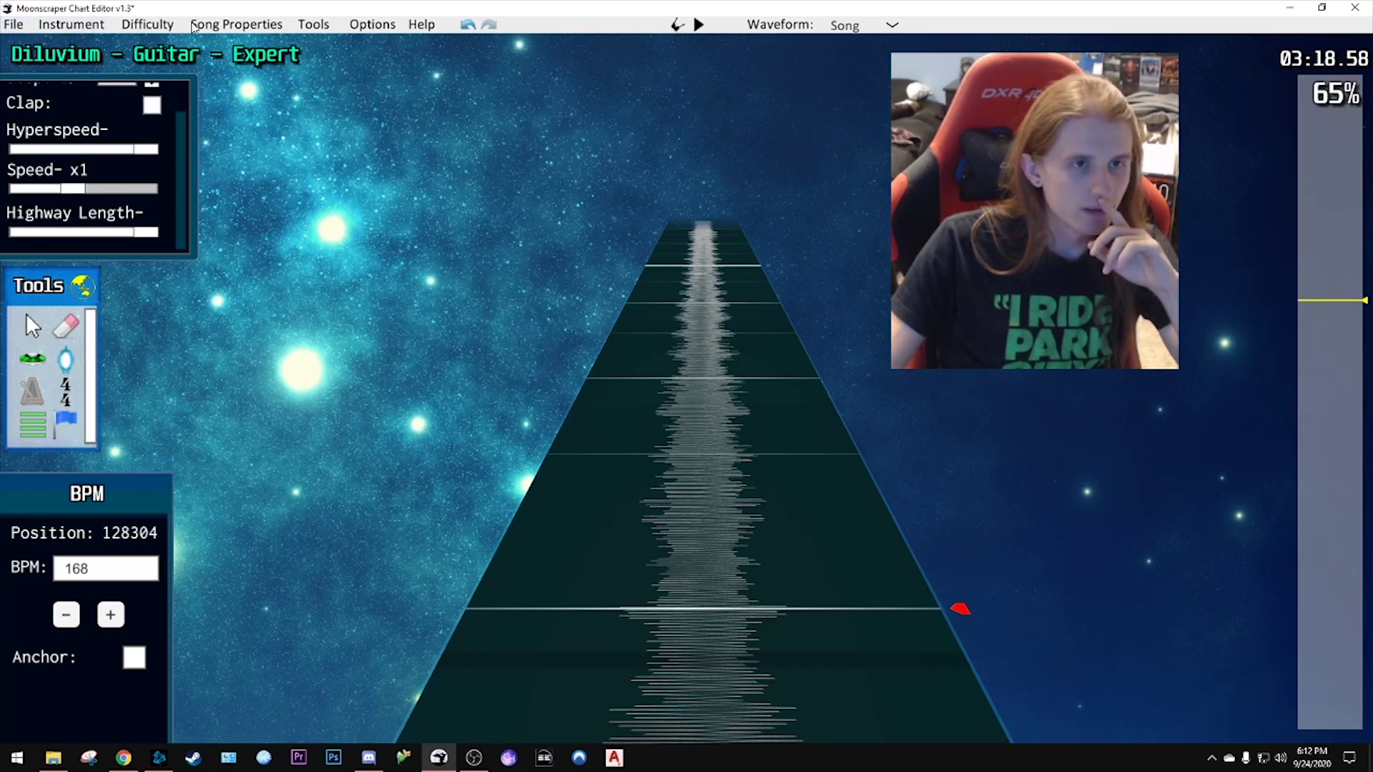
{"action": "left_click", "coordinate": [312, 27]}
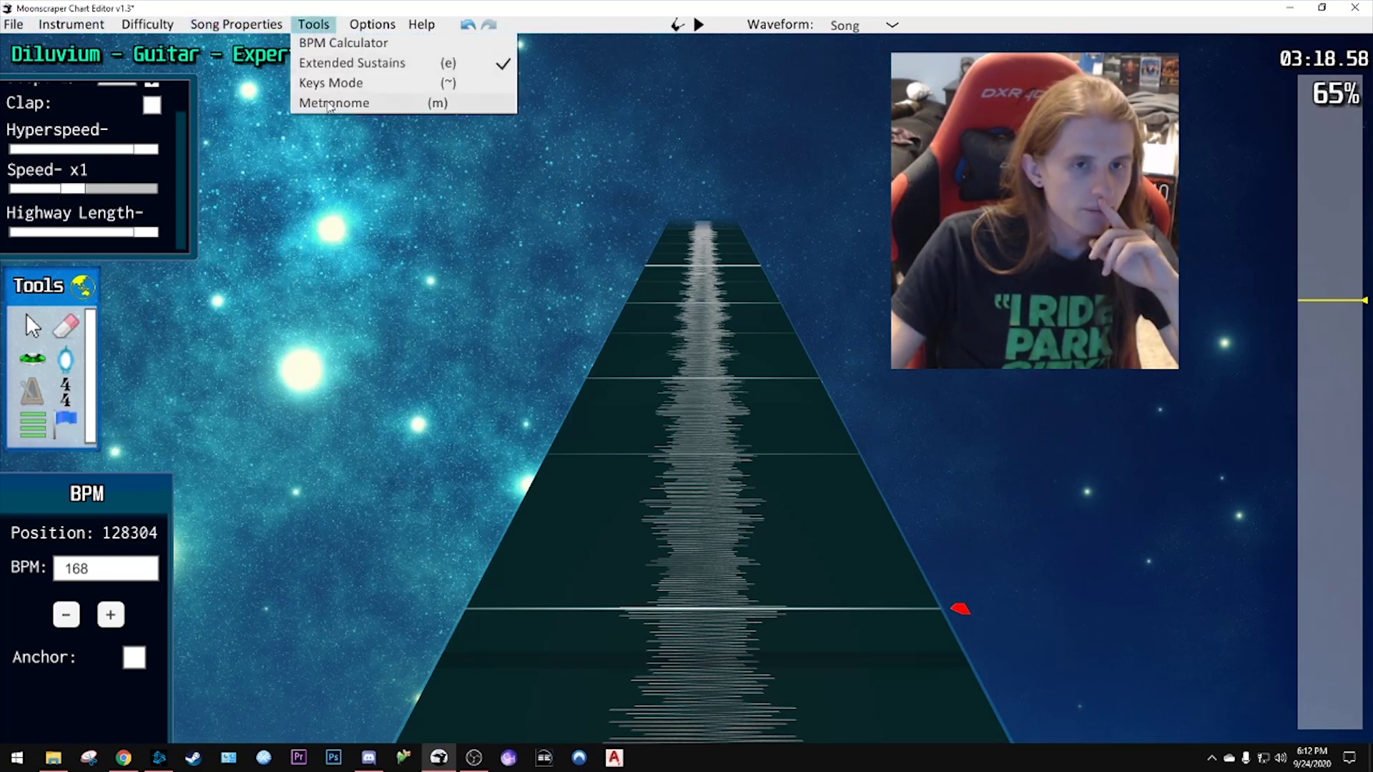
{"action": "left_click_drag", "start_coordinate": [1317, 311], "coordinate": [1319, 324]}
{"action": "key", "text": "space"}
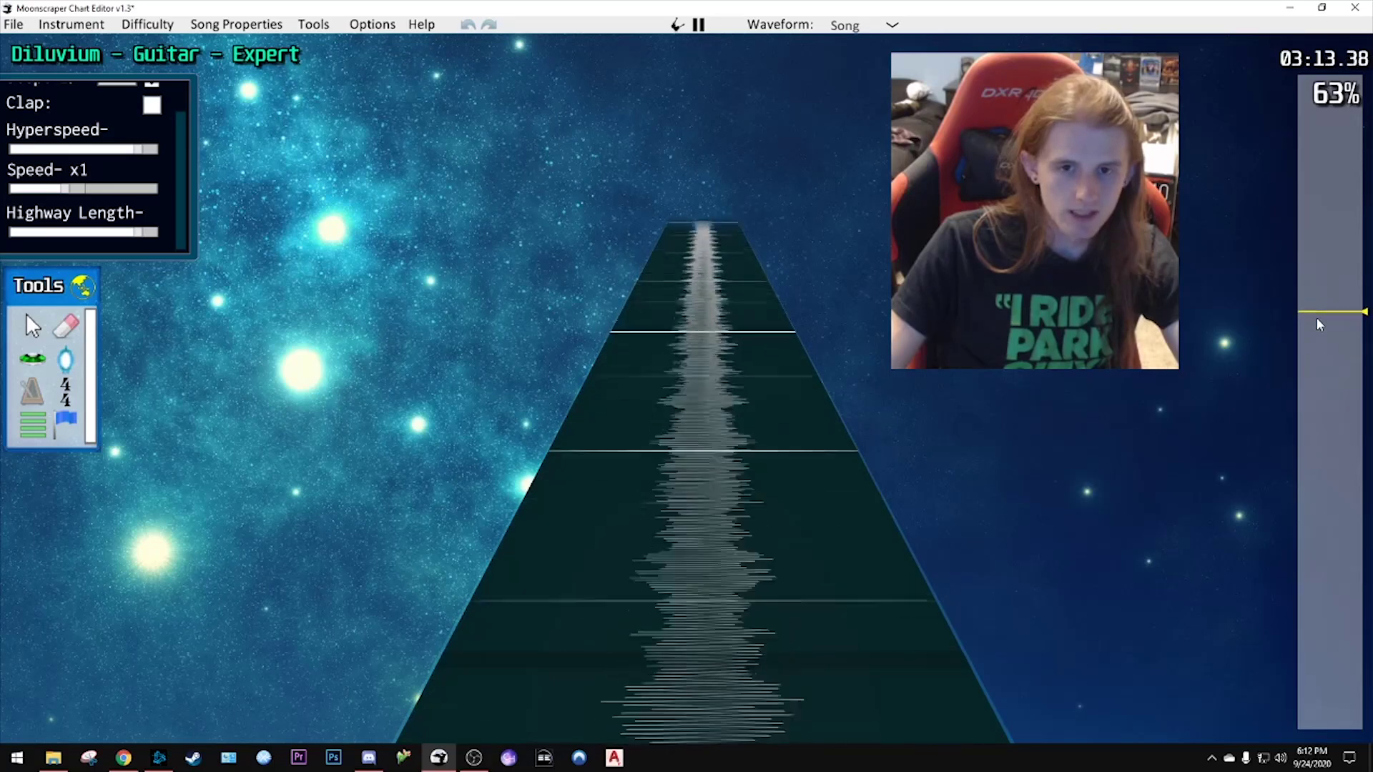
{"action": "left_click_drag", "start_coordinate": [1316, 316], "coordinate": [1335, 353]}
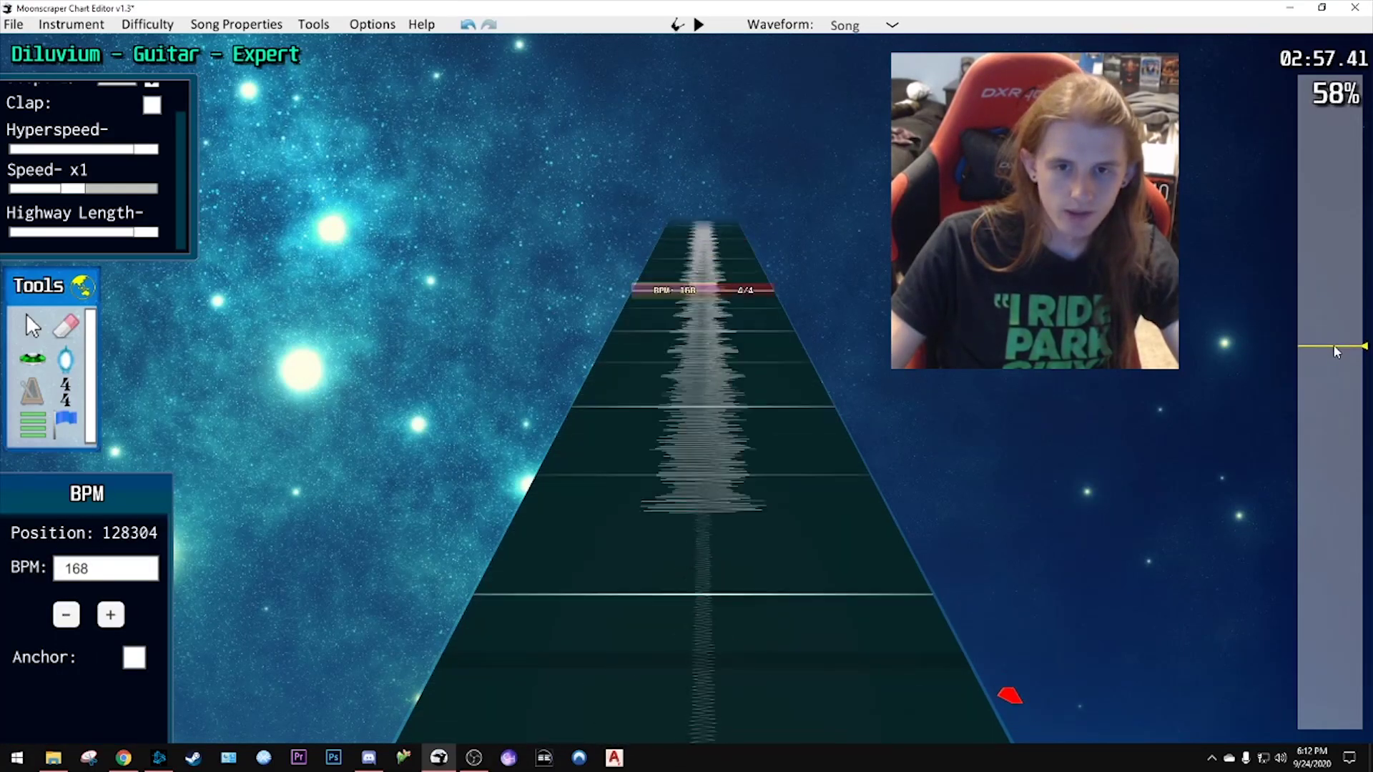
{"action": "key", "text": "space"}
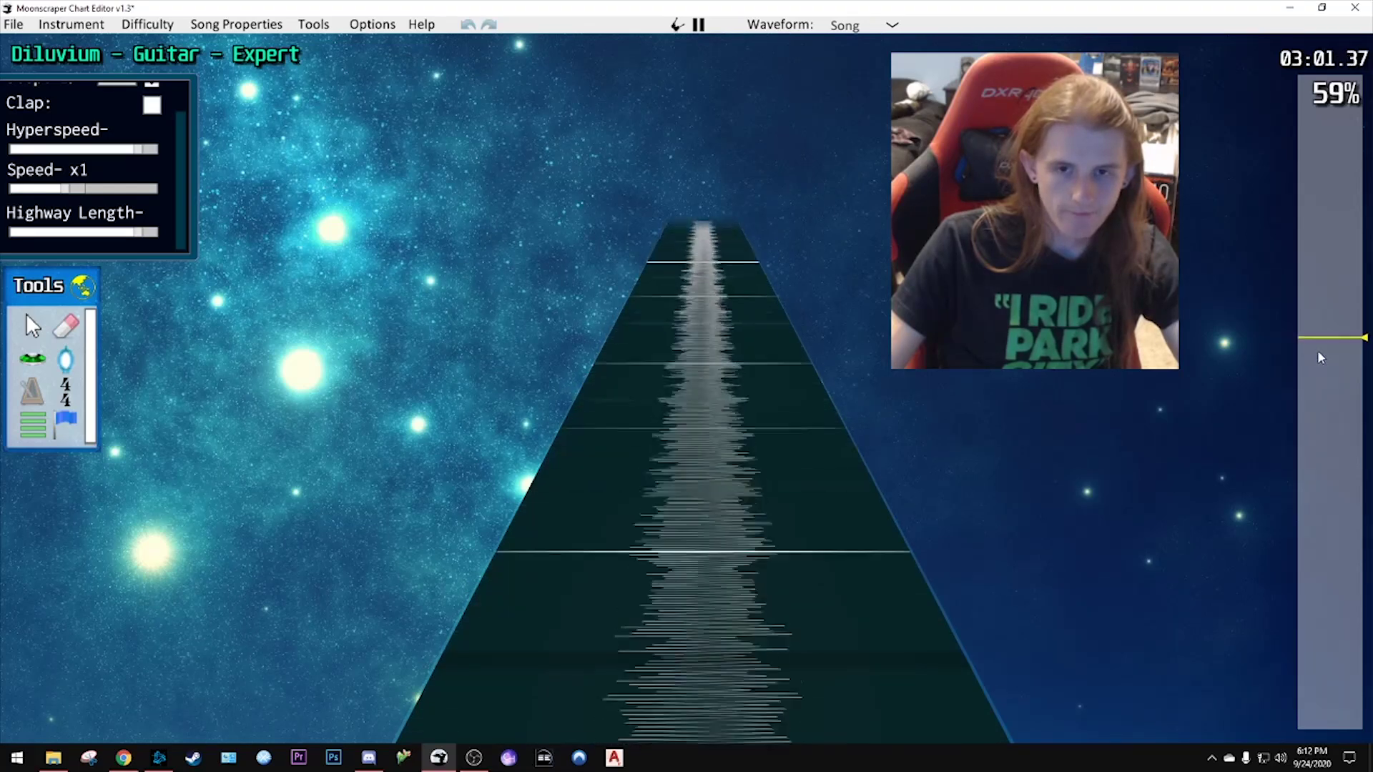
{"action": "key", "text": "space"}
{"action": "key", "text": "space"}
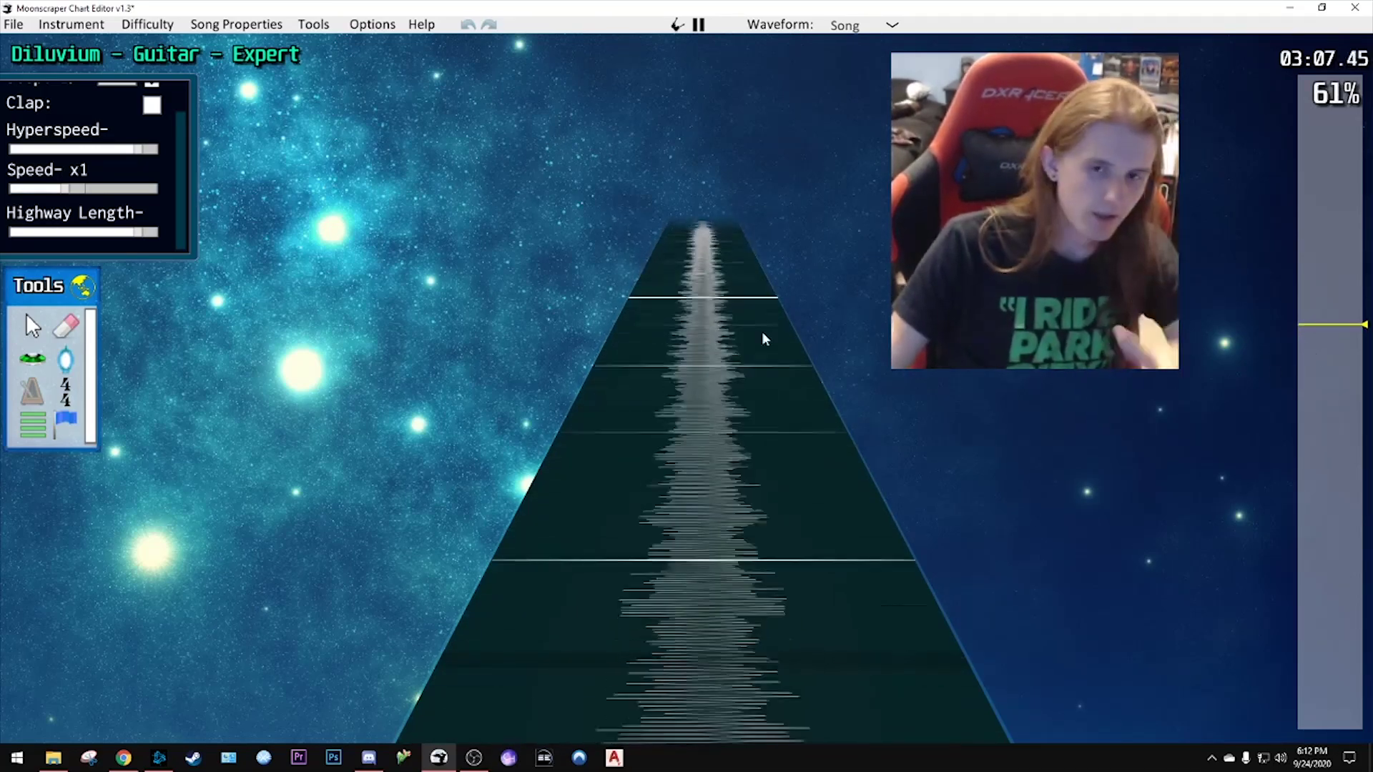
{"action": "key", "text": "space"}
{"action": "left_click", "coordinate": [1316, 327]}
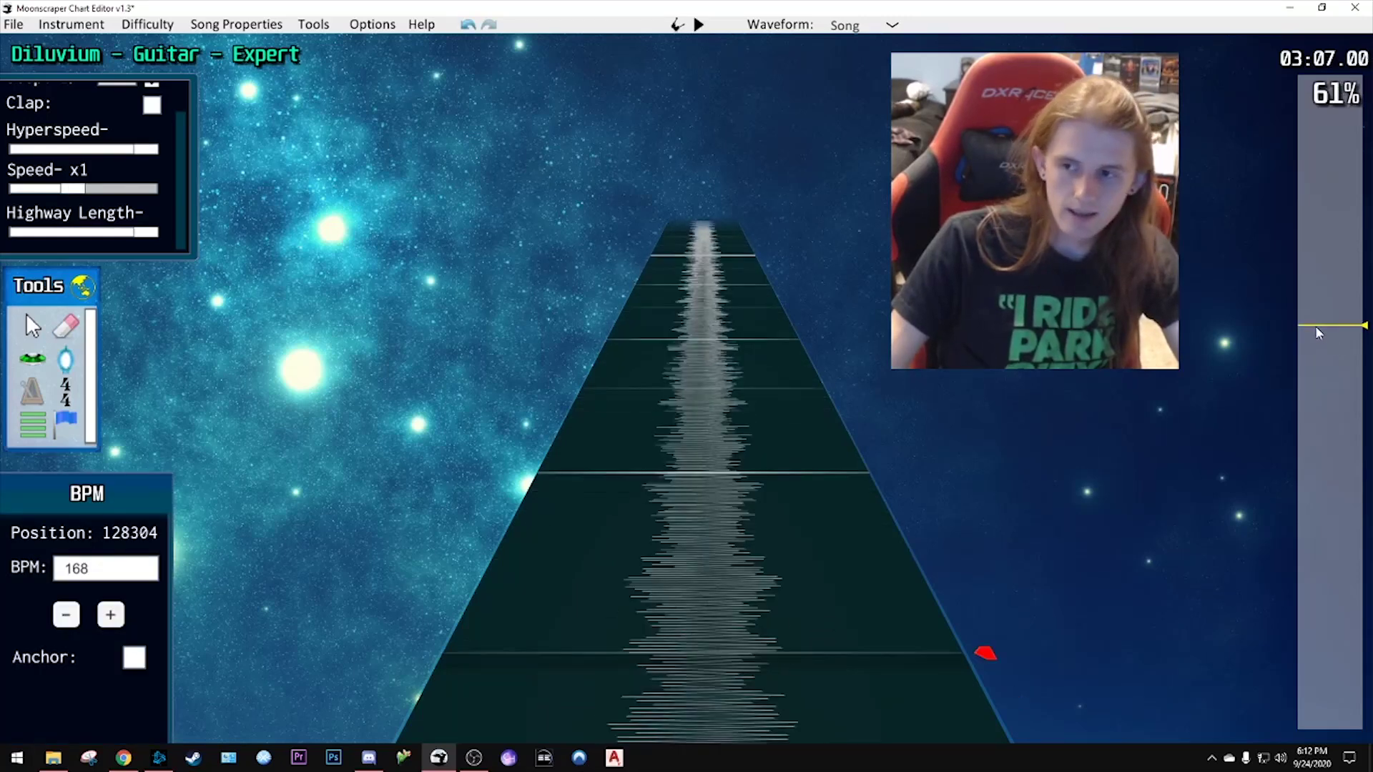
- Set the BPM marker at position 128304 to 170 and play the passage from about 2:58 to 3:11
{"action": "left_click_drag", "start_coordinate": [1315, 326], "coordinate": [1319, 343]}
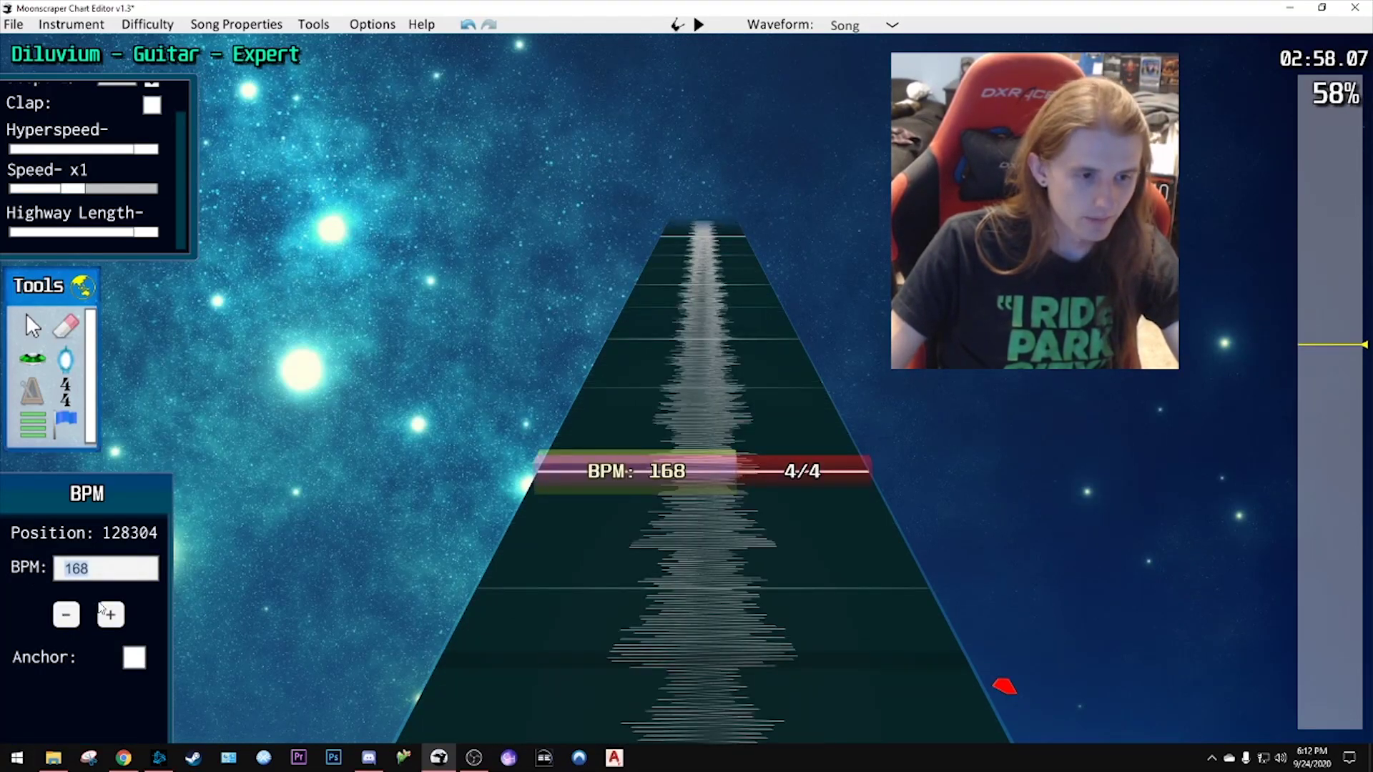
{"action": "scroll", "coordinate": [740, 458], "scroll_direction": "down", "scroll_amount": 2}
{"action": "key", "text": "space"}
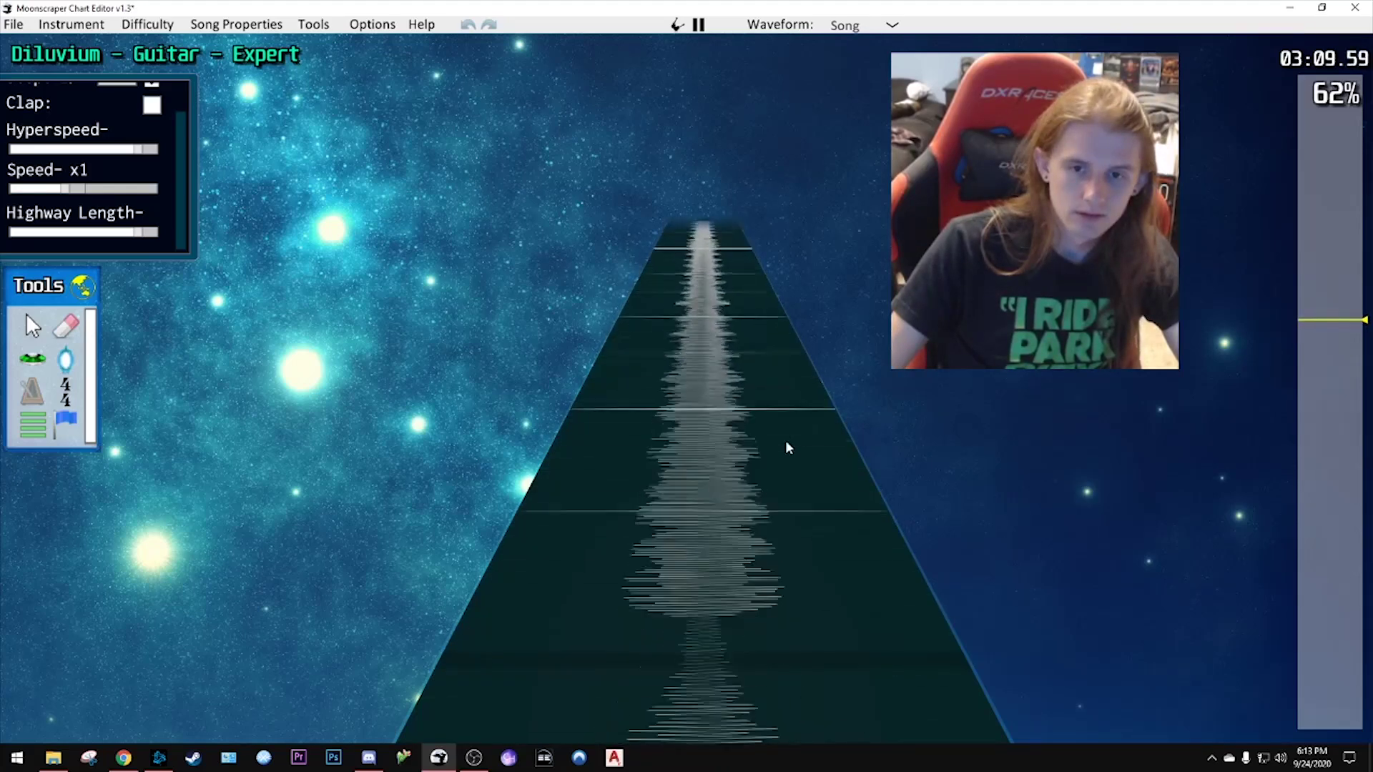
{"action": "left_click", "coordinate": [775, 444]}
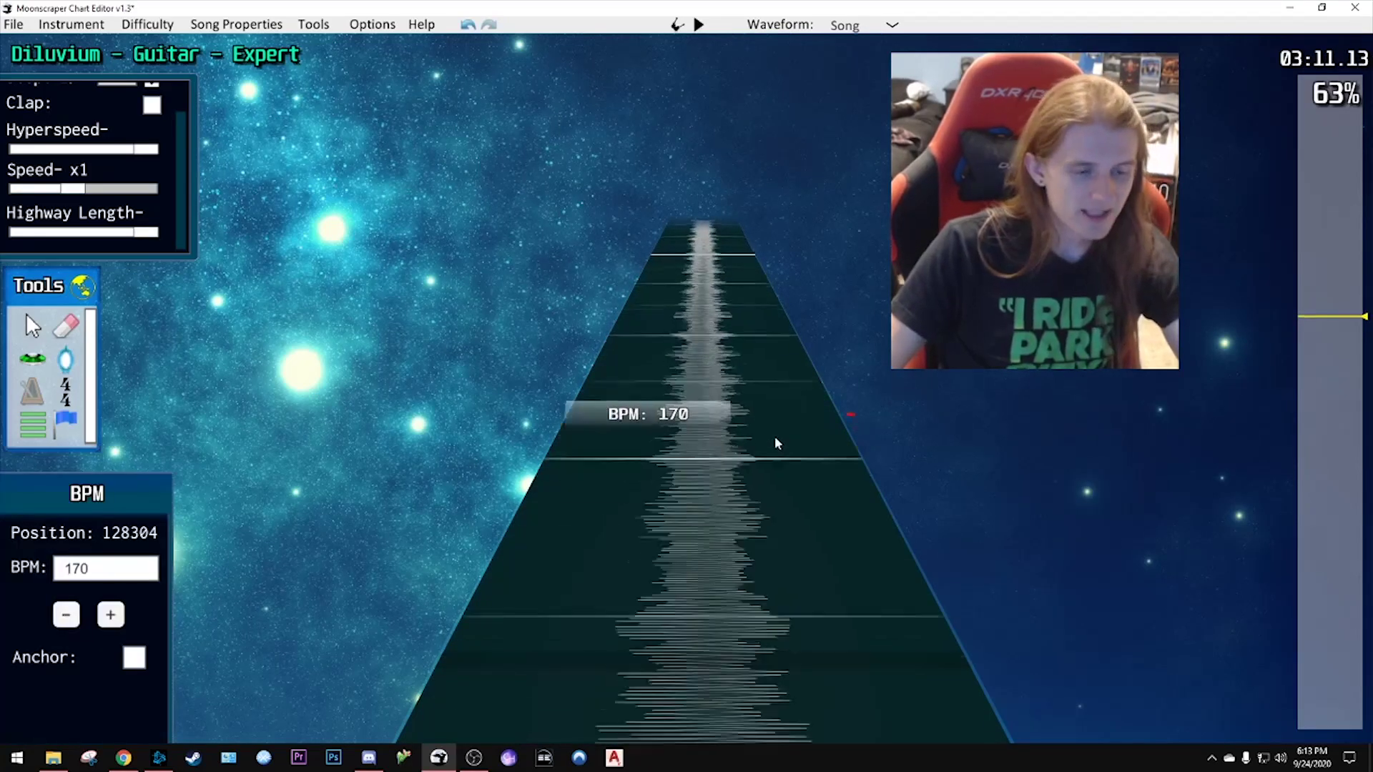
{"action": "key", "text": "space"}
- Set the BPM marker at position 128304 to 169 and replay the passage to about 3:21 against the waveform
{"action": "left_click", "coordinate": [67, 614]}
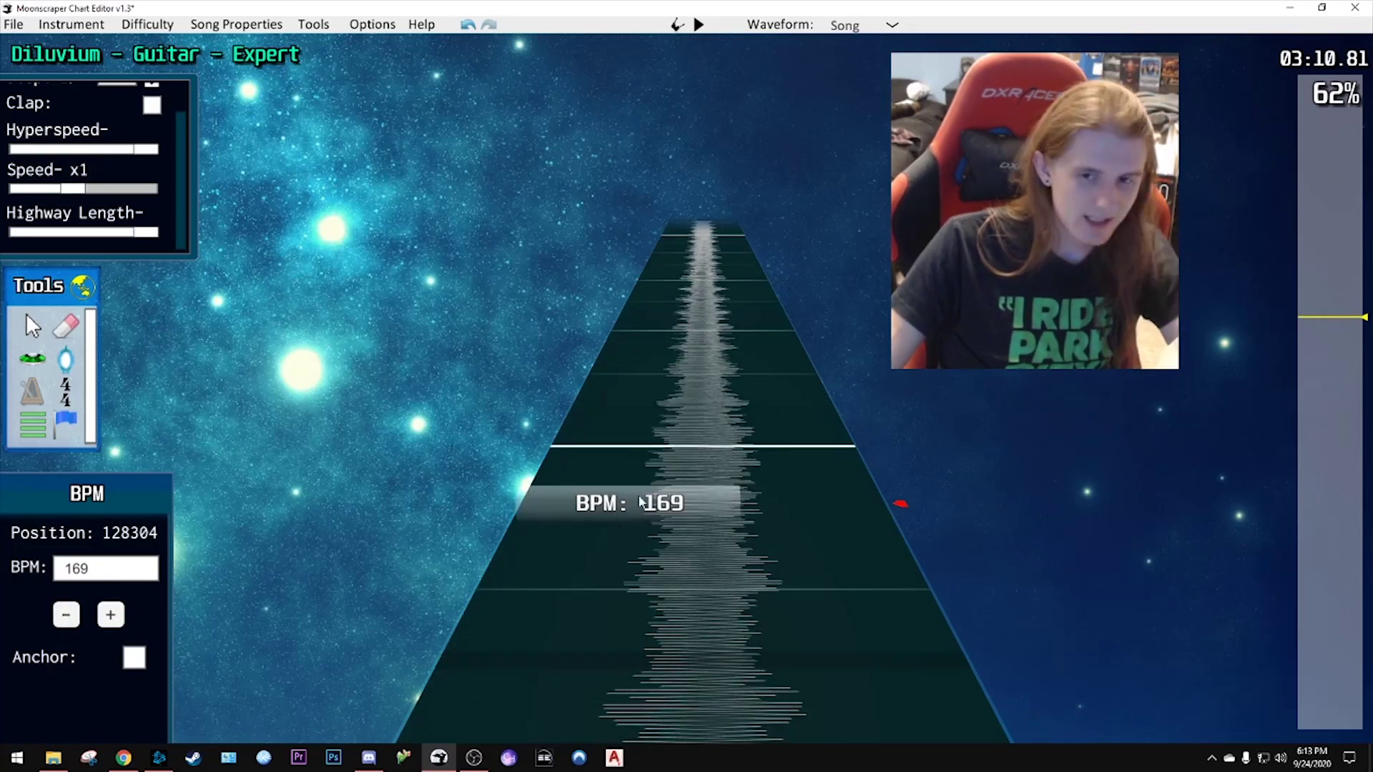
{"action": "left_click_drag", "start_coordinate": [1324, 319], "coordinate": [1333, 349]}
{"action": "key", "text": "space"}
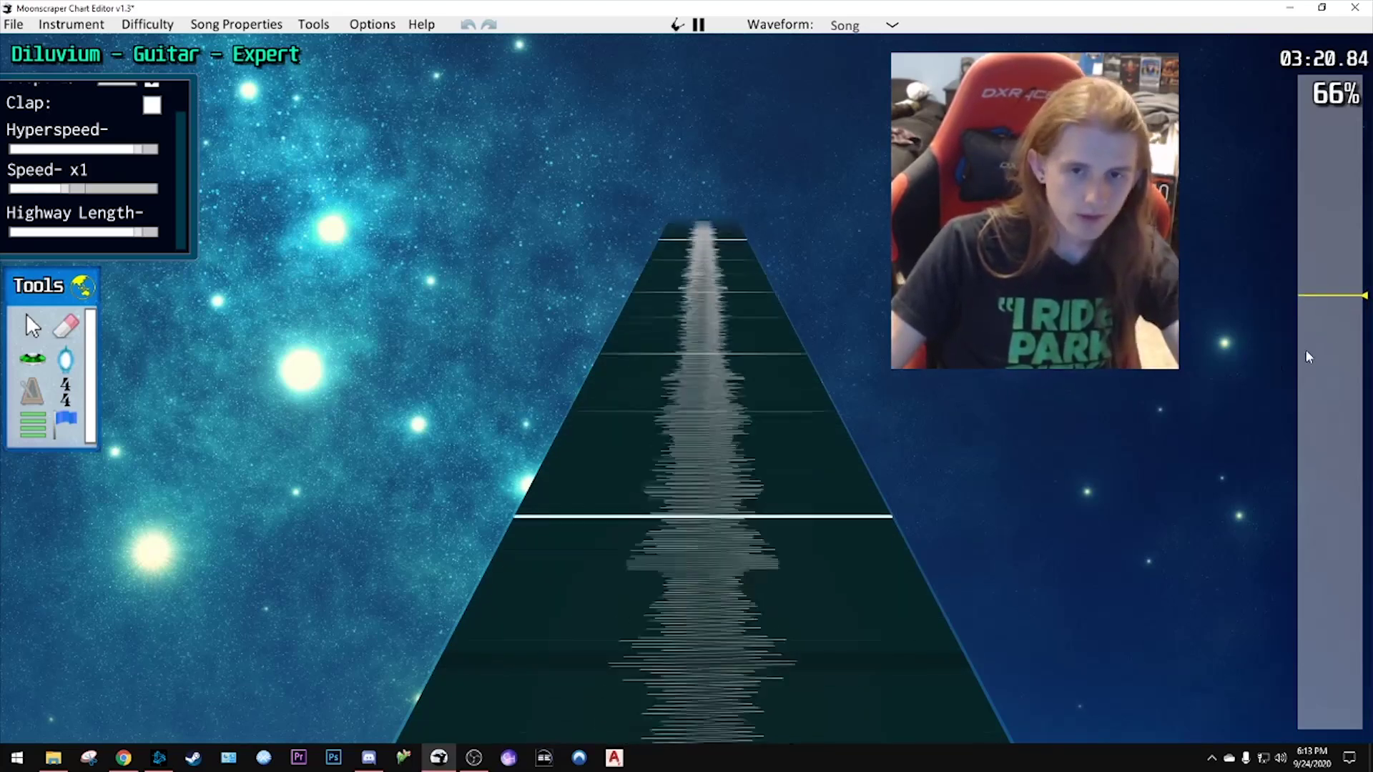
{"action": "key", "text": "space"}
{"action": "left_click", "coordinate": [879, 484]}
{"action": "left_click_drag", "start_coordinate": [651, 469], "coordinate": [787, 449]}
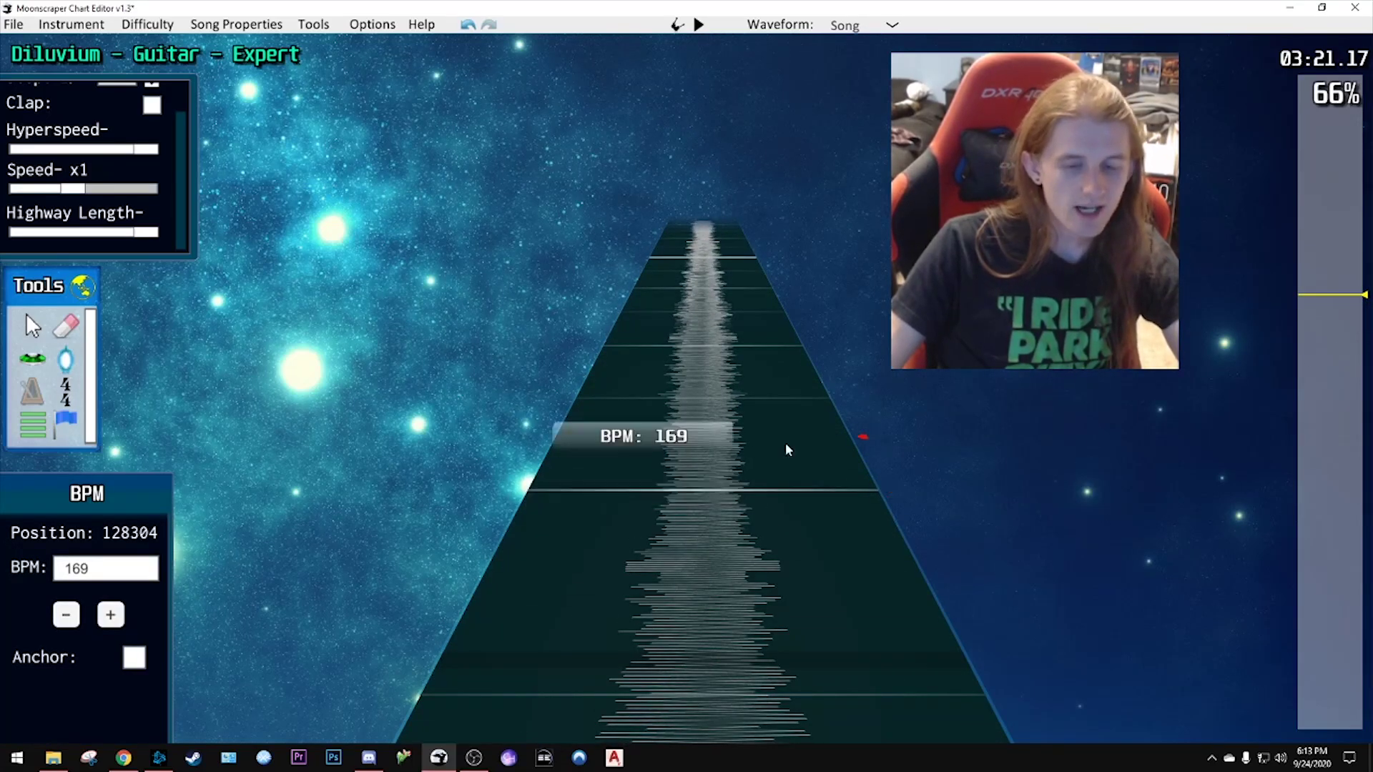
{"action": "scroll", "coordinate": [748, 440], "scroll_direction": "down", "scroll_amount": 2}
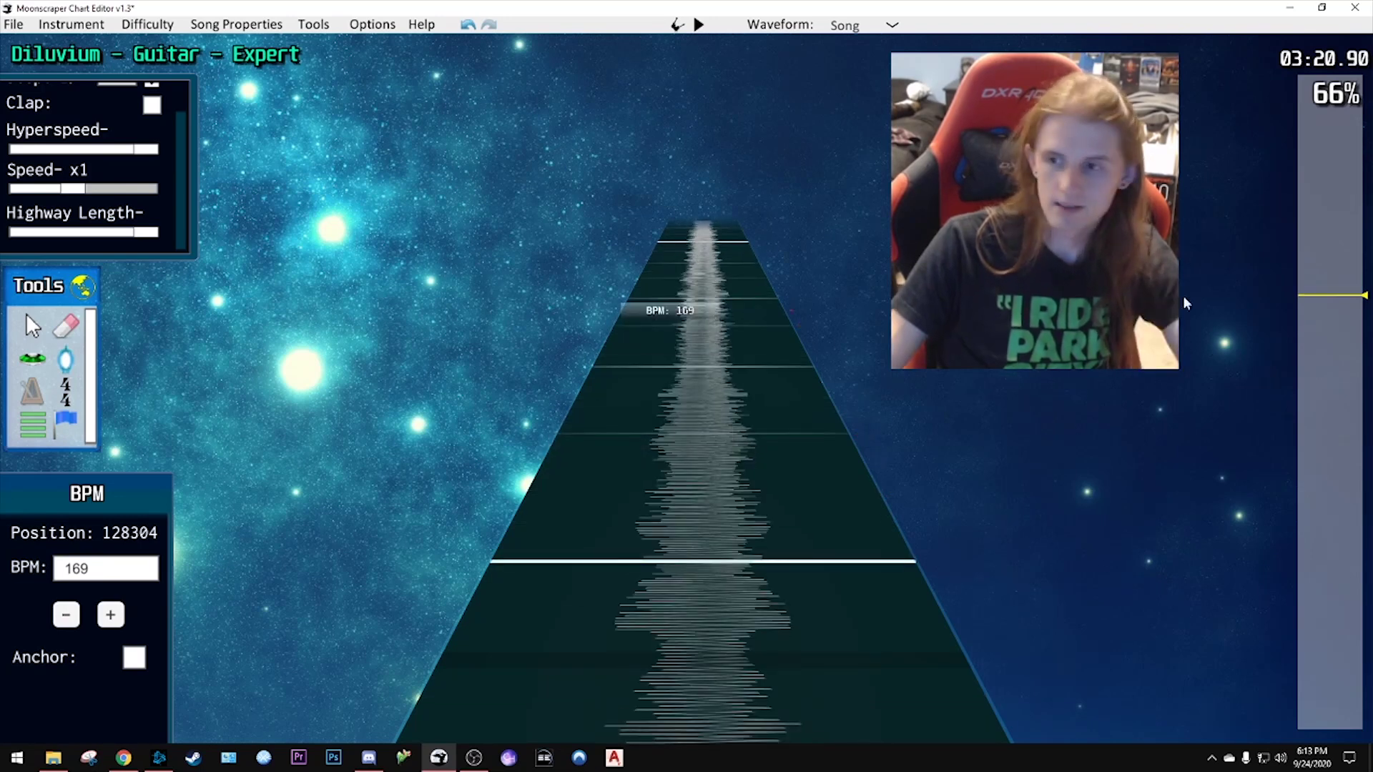
- Consult the tab in the browser, replay the lead-in to about 3:20, and add a 126 BPM marker at position 140592
{"action": "key", "text": "alt+Tab"}
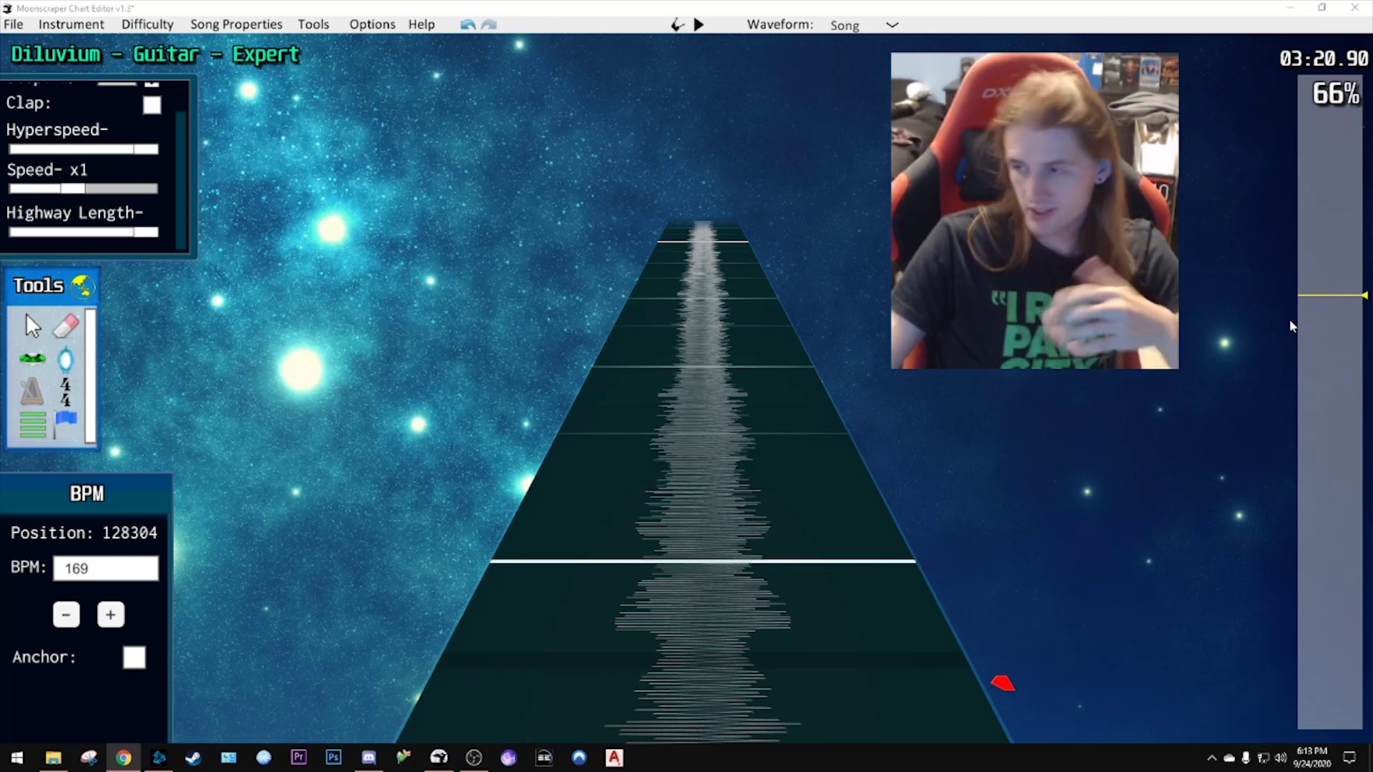
{"action": "scroll", "coordinate": [1044, 351], "scroll_direction": "down", "scroll_amount": 2}
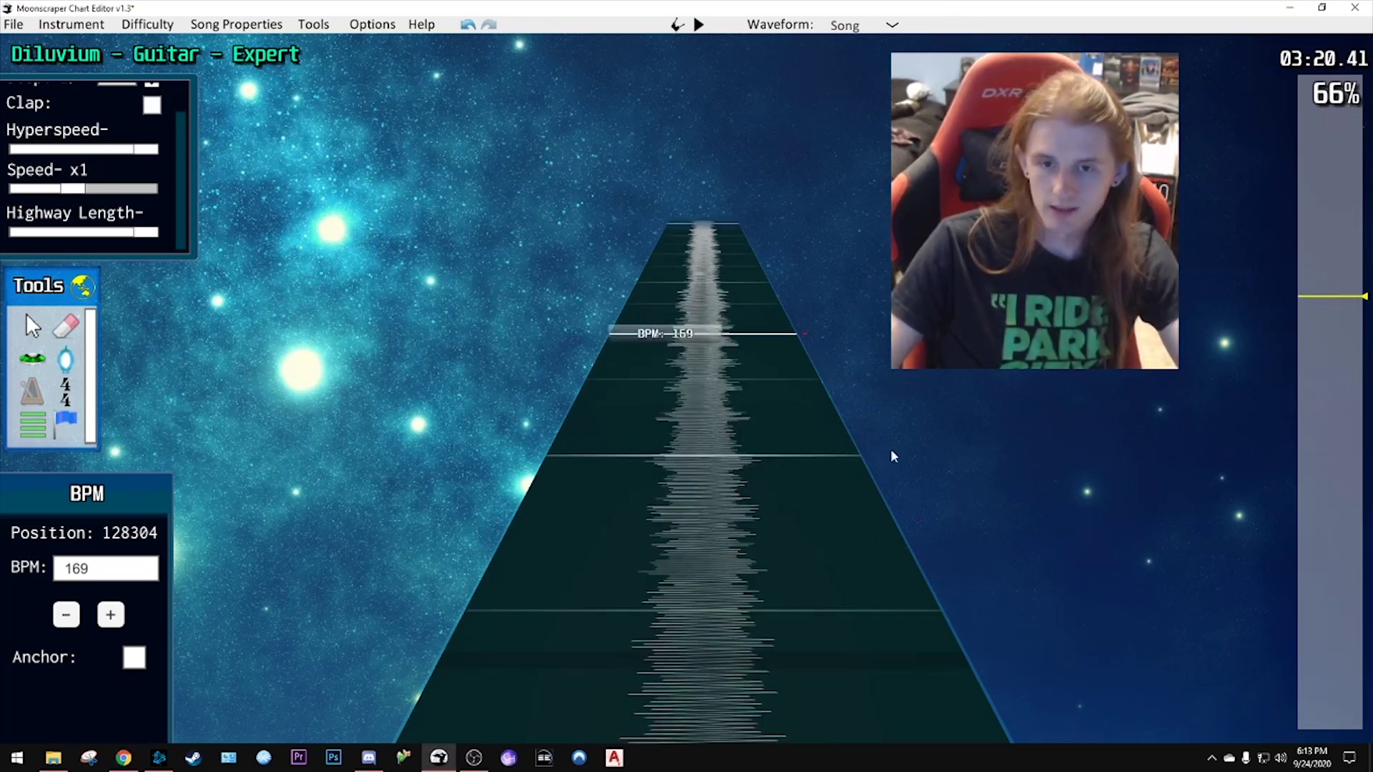
{"action": "left_click_drag", "start_coordinate": [1333, 295], "coordinate": [1333, 307]}
{"action": "key", "text": "space"}
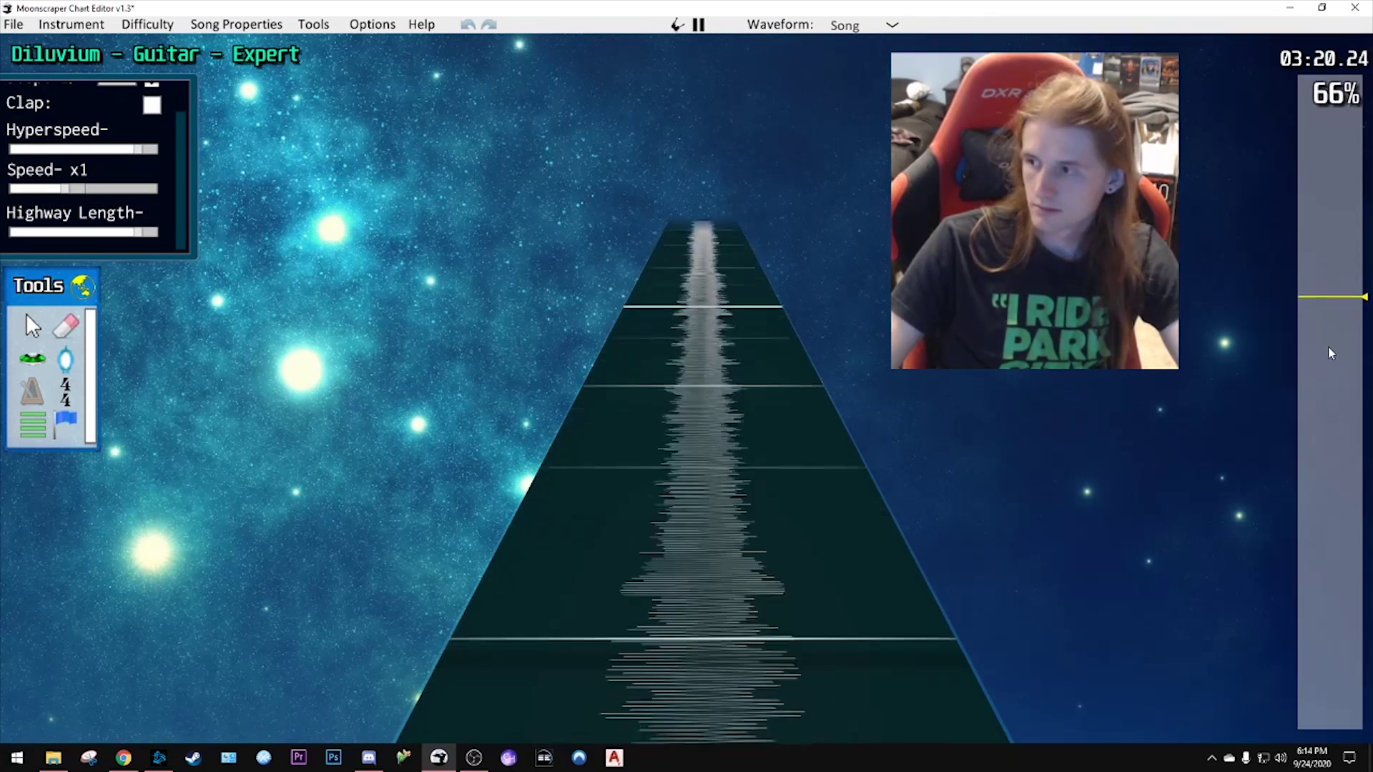
{"action": "key", "text": "space"}
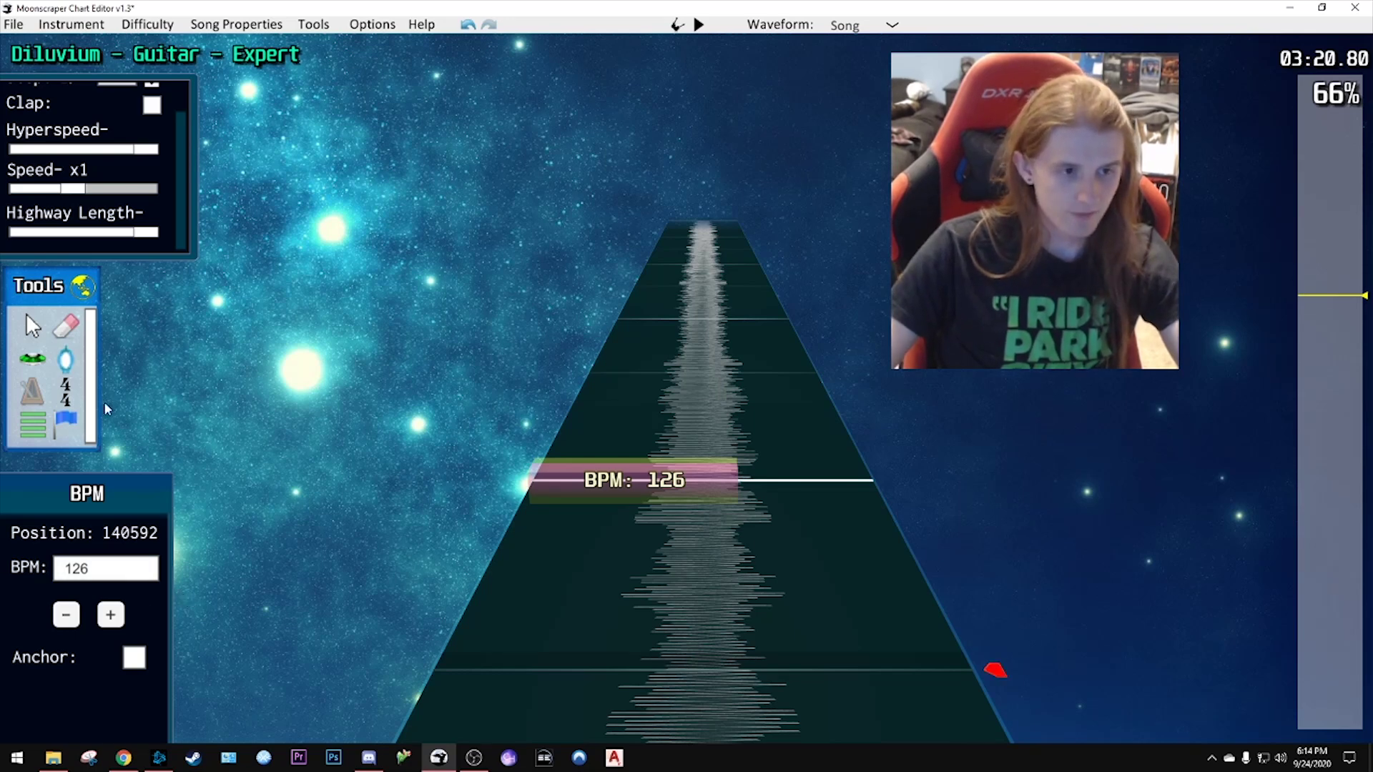
- Add a time signature marker at position 140592, set it to 6/4, and play the section to about 3:38
{"action": "left_click", "coordinate": [74, 394]}
{"action": "left_click", "coordinate": [789, 500]}
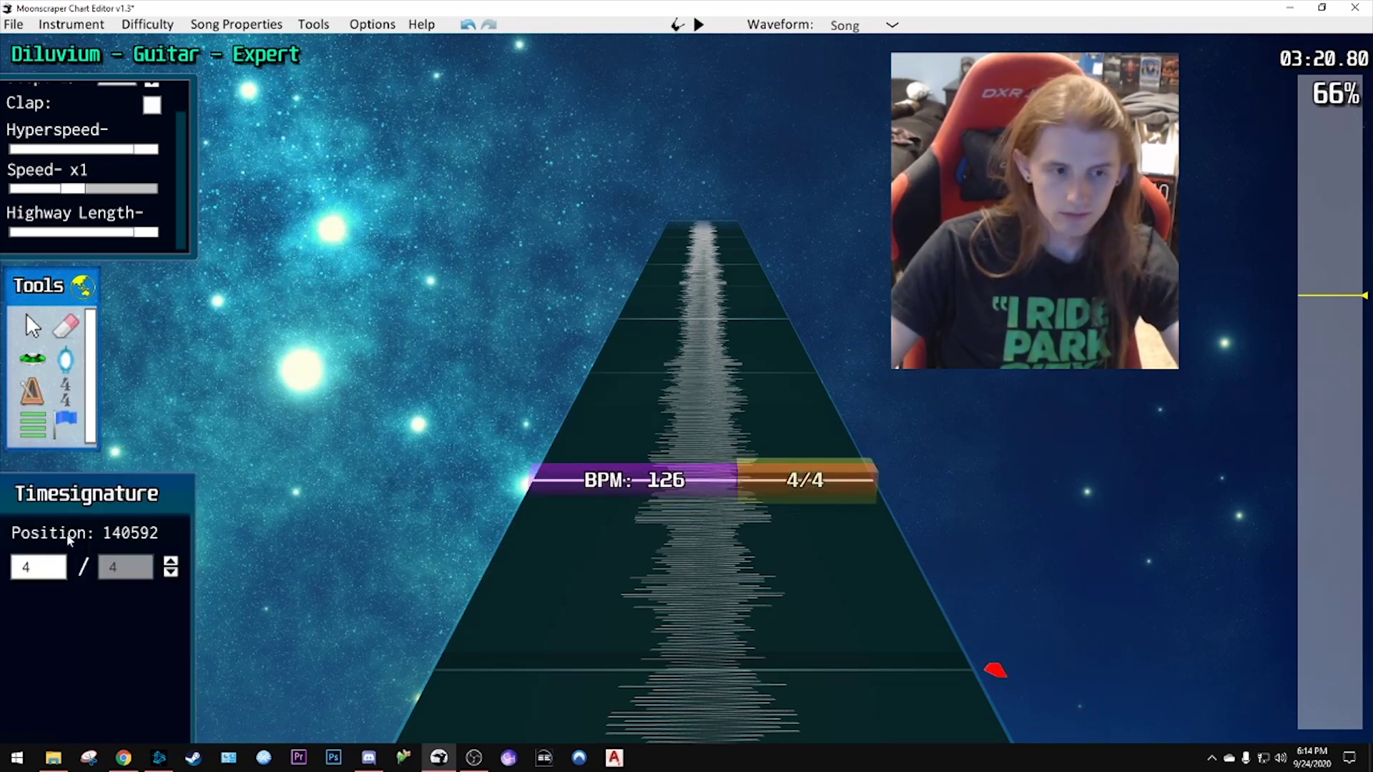
{"action": "key", "text": "space"}
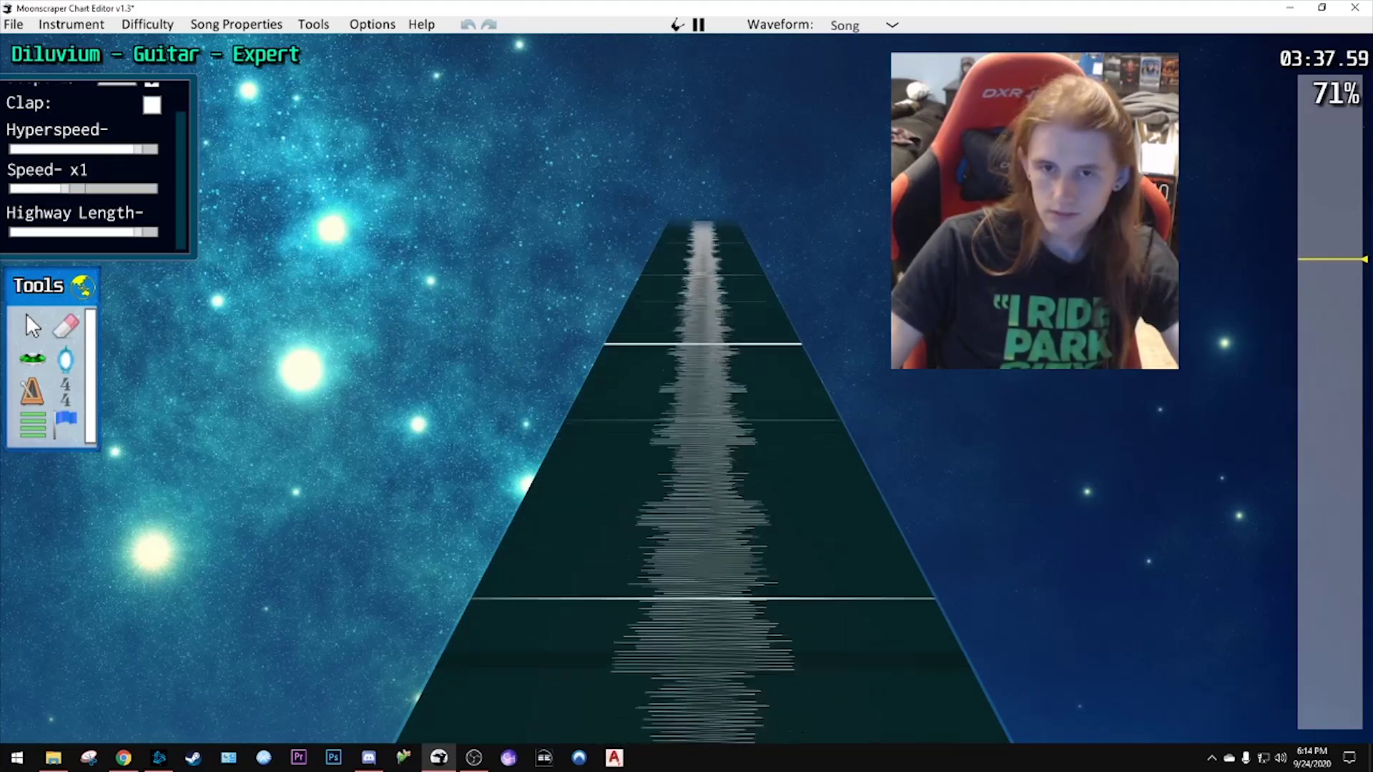
{"action": "key", "text": "space"}
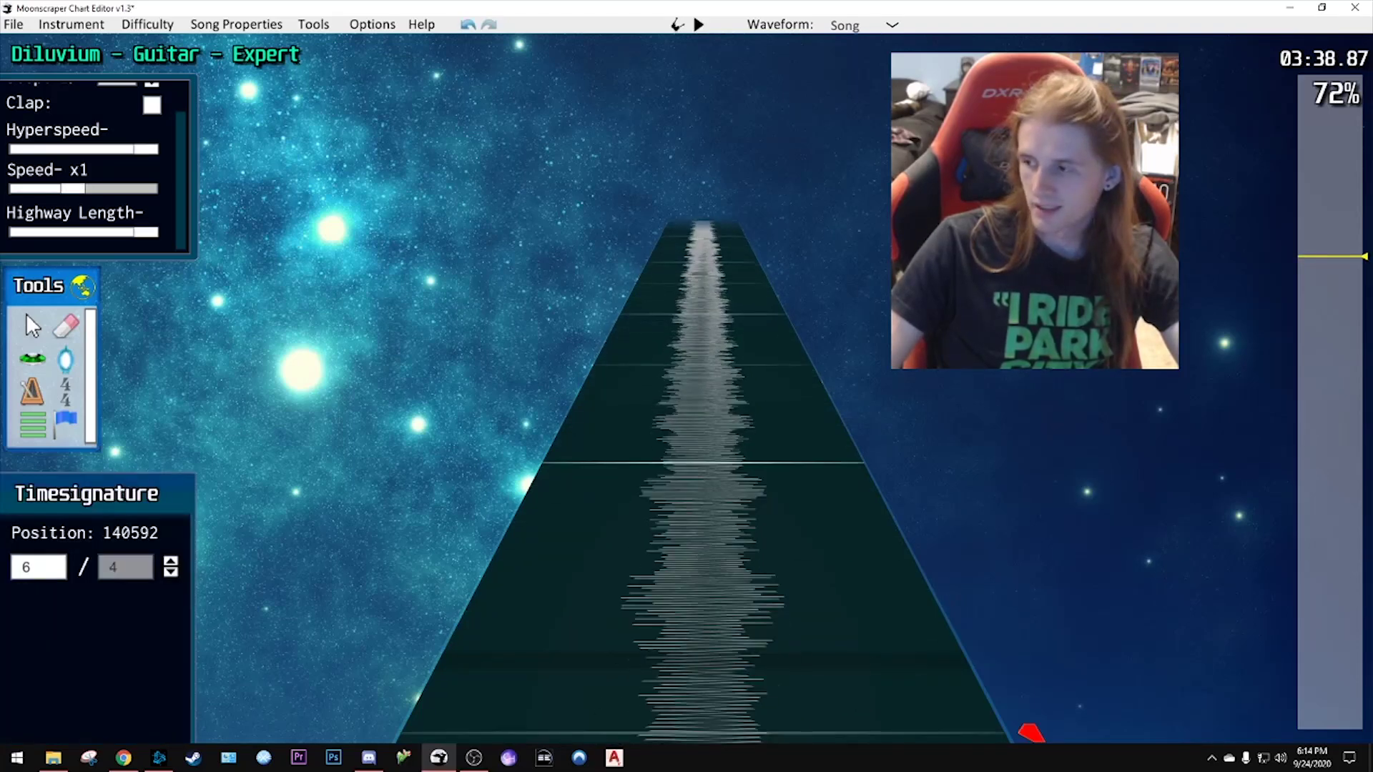
{"action": "scroll", "coordinate": [1016, 708], "scroll_direction": "down", "scroll_amount": 1}
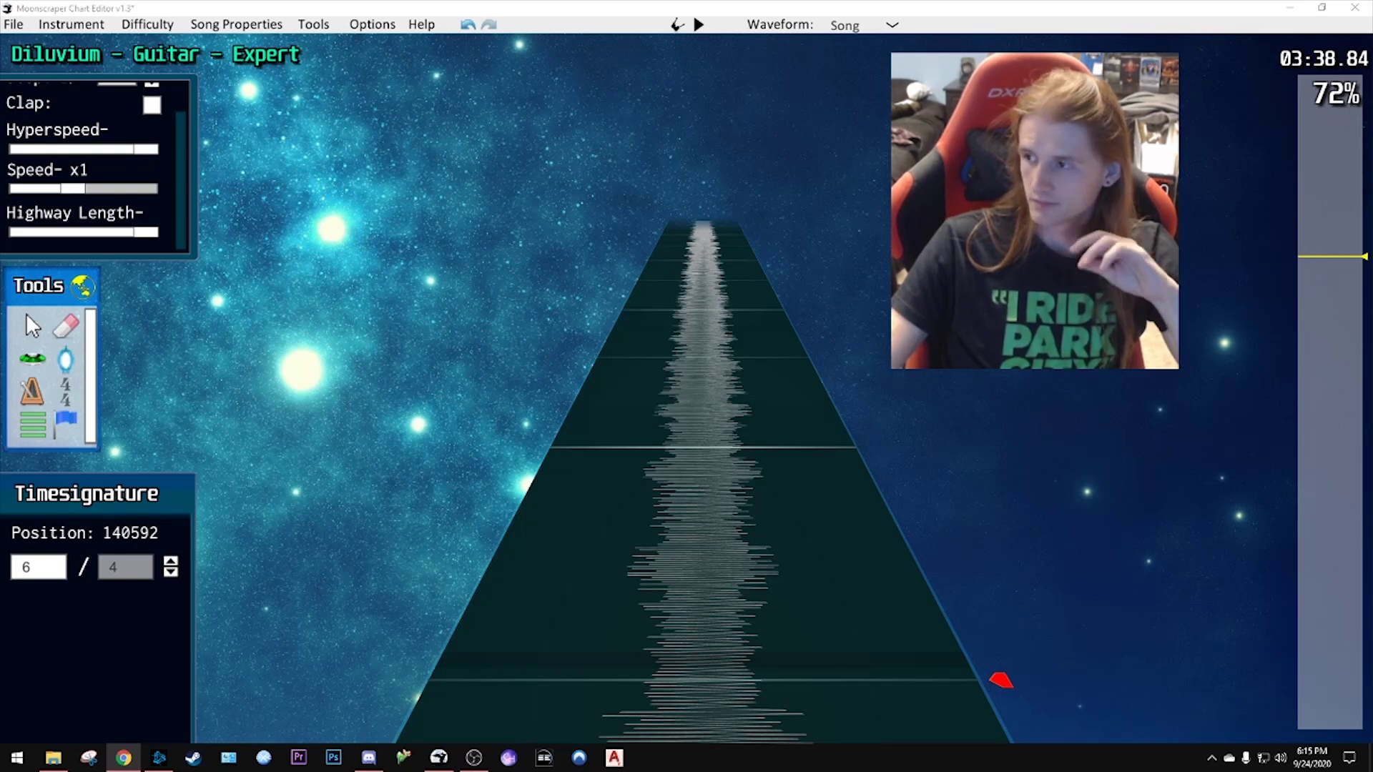
- Replay the 6/4 section from about 3:21 to 3:32 and compare its measure lines with the waveform
{"action": "left_click_drag", "start_coordinate": [1344, 266], "coordinate": [1327, 295]}
{"action": "key", "text": "space"}
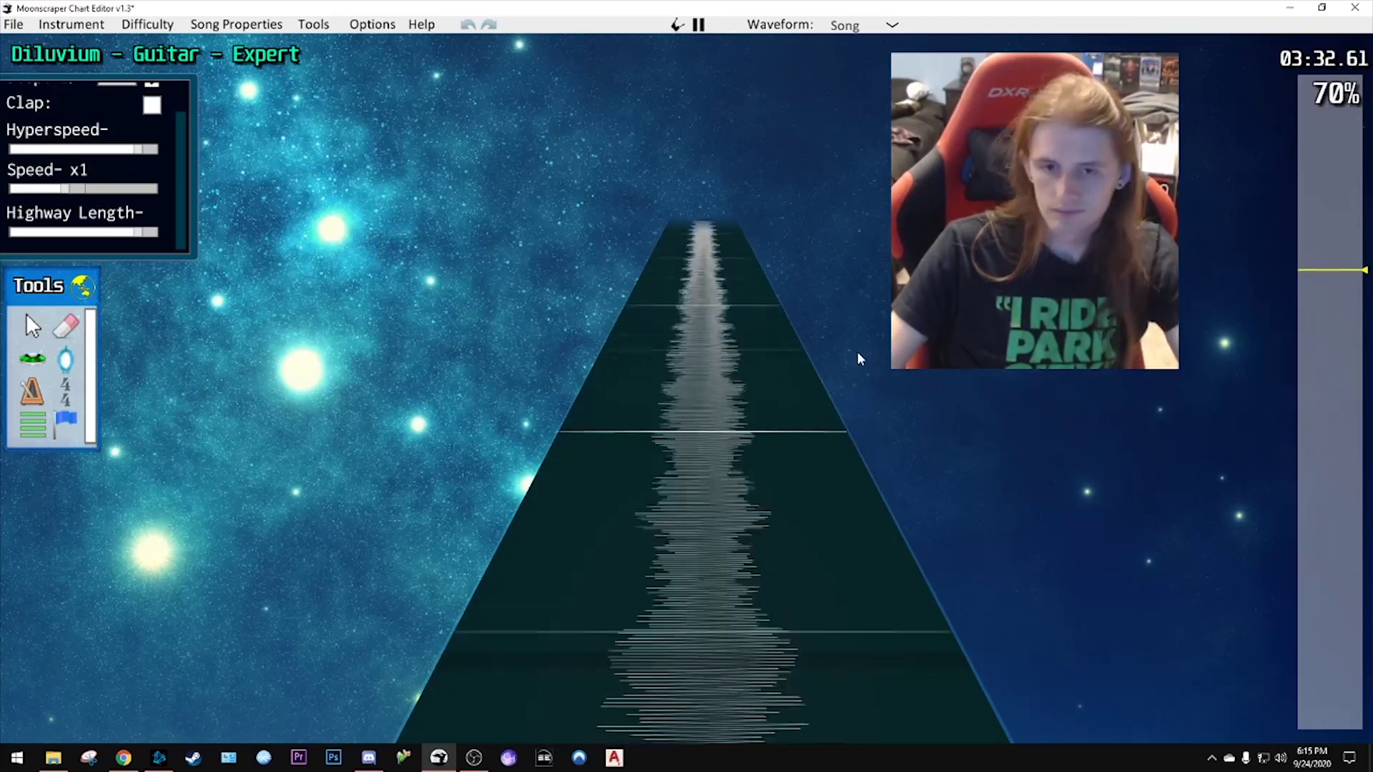
{"action": "key", "text": "space"}
- Try 4/4 for the time signature at position 140592, play to about 3:34, and restore it to 6/4
{"action": "left_click_drag", "start_coordinate": [1307, 270], "coordinate": [1310, 305]}
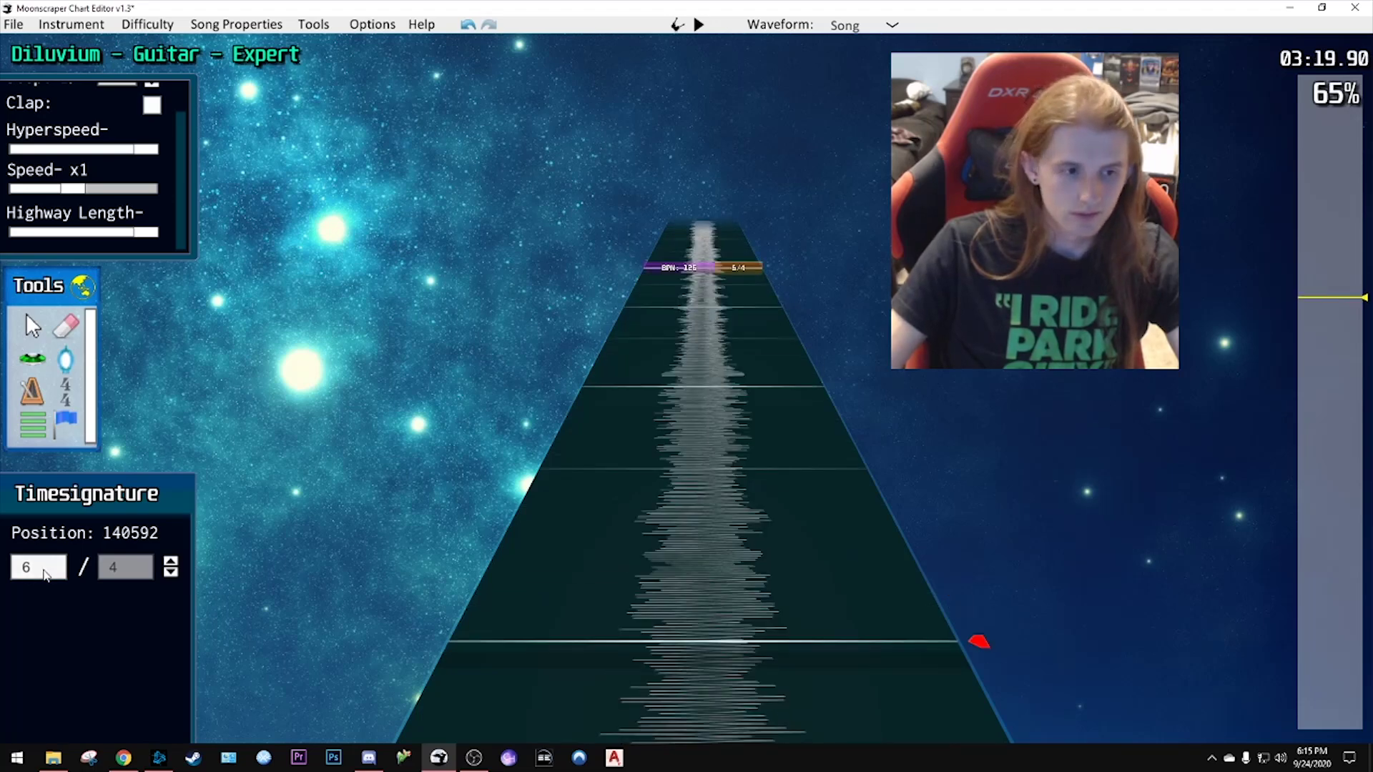
{"action": "key", "text": "space"}
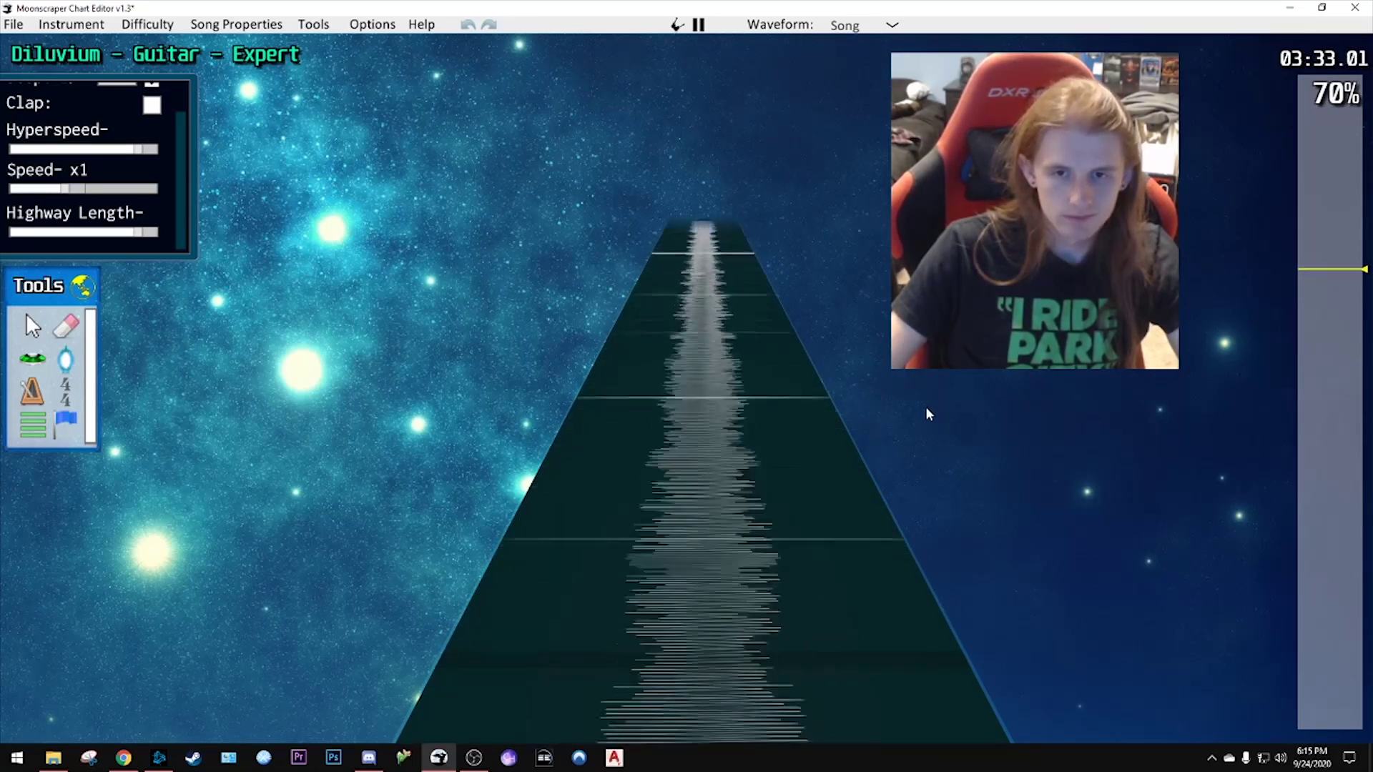
{"action": "key", "text": "space"}
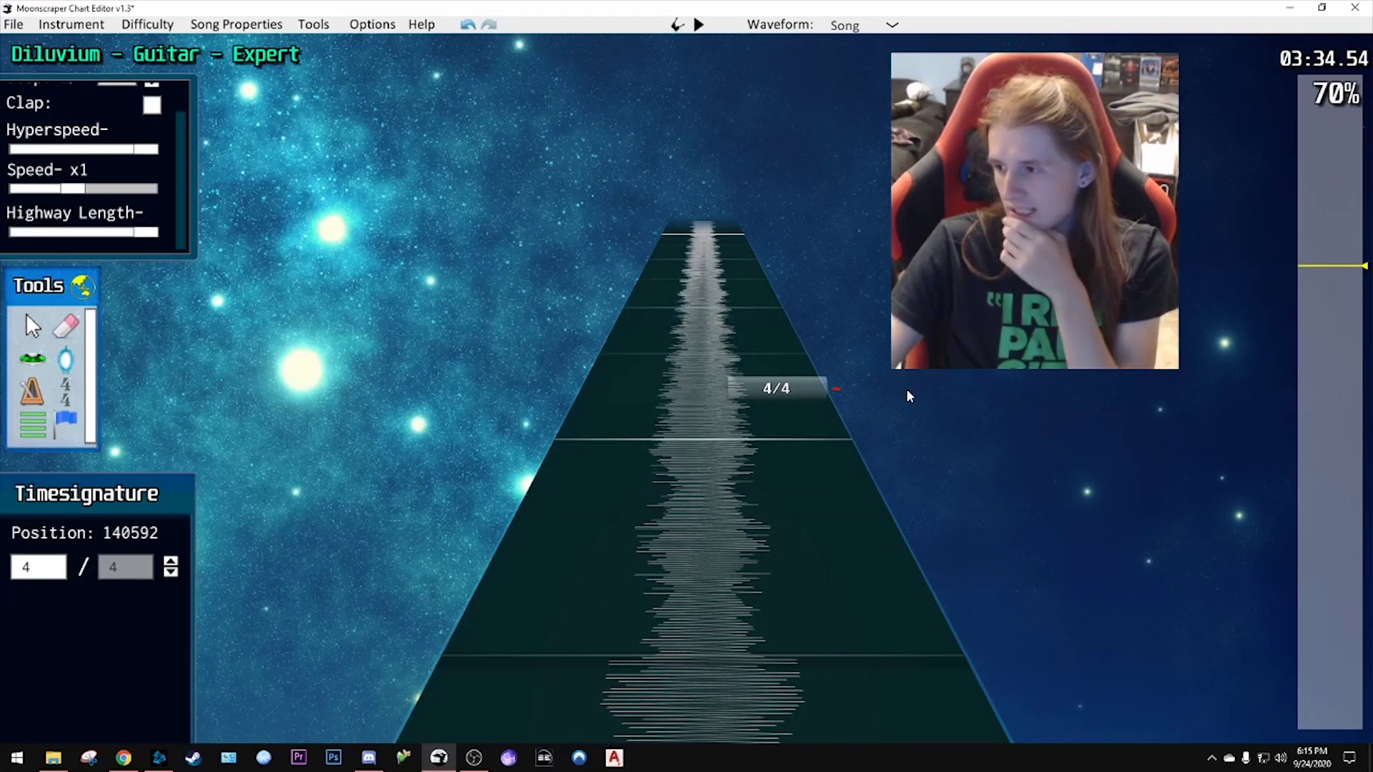
{"action": "scroll", "coordinate": [904, 390], "scroll_direction": "up", "scroll_amount": 1}
{"action": "left_click", "coordinate": [1330, 272]}
{"action": "left_click_drag", "start_coordinate": [1330, 272], "coordinate": [1328, 294]}
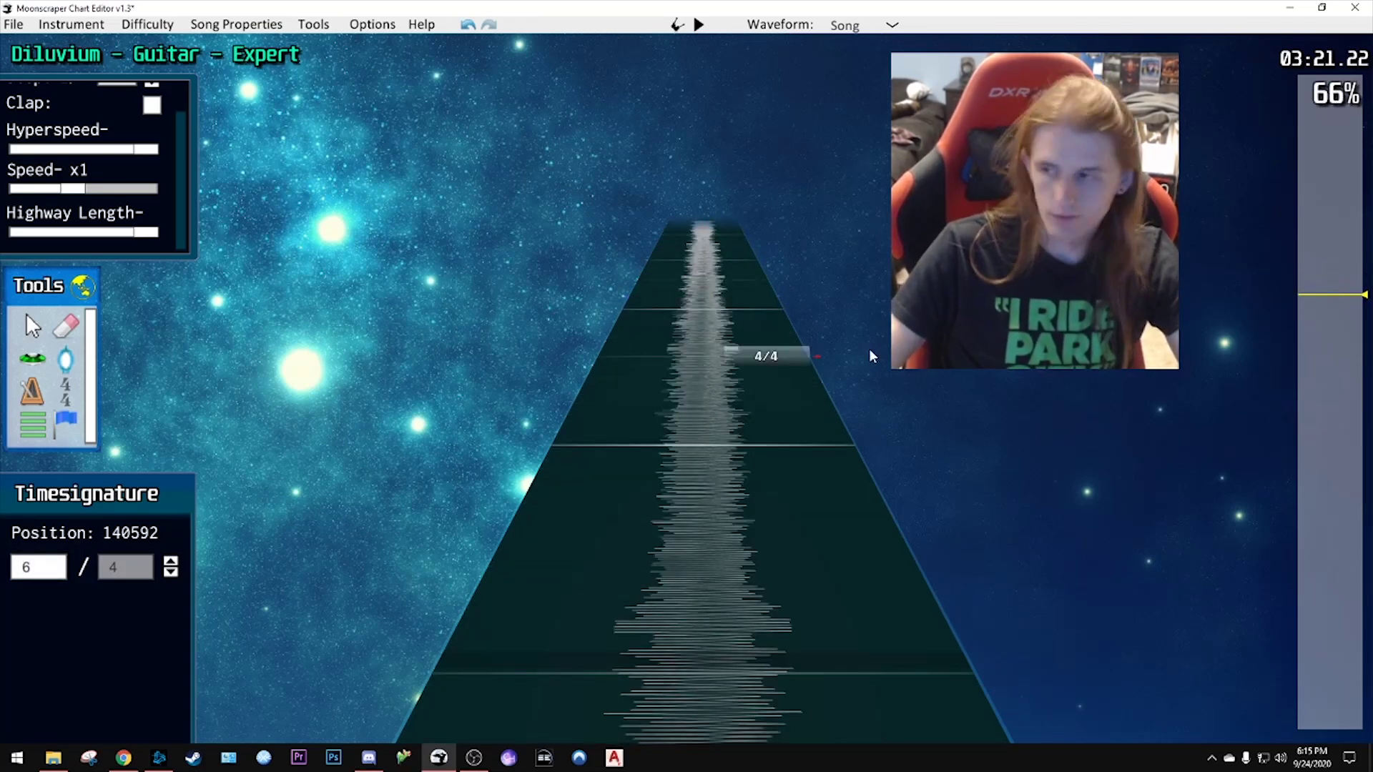
- Play from about 3:21 to 3:29 and try a 4/4 time signature marker on the measure line there
{"action": "key", "text": "space"}
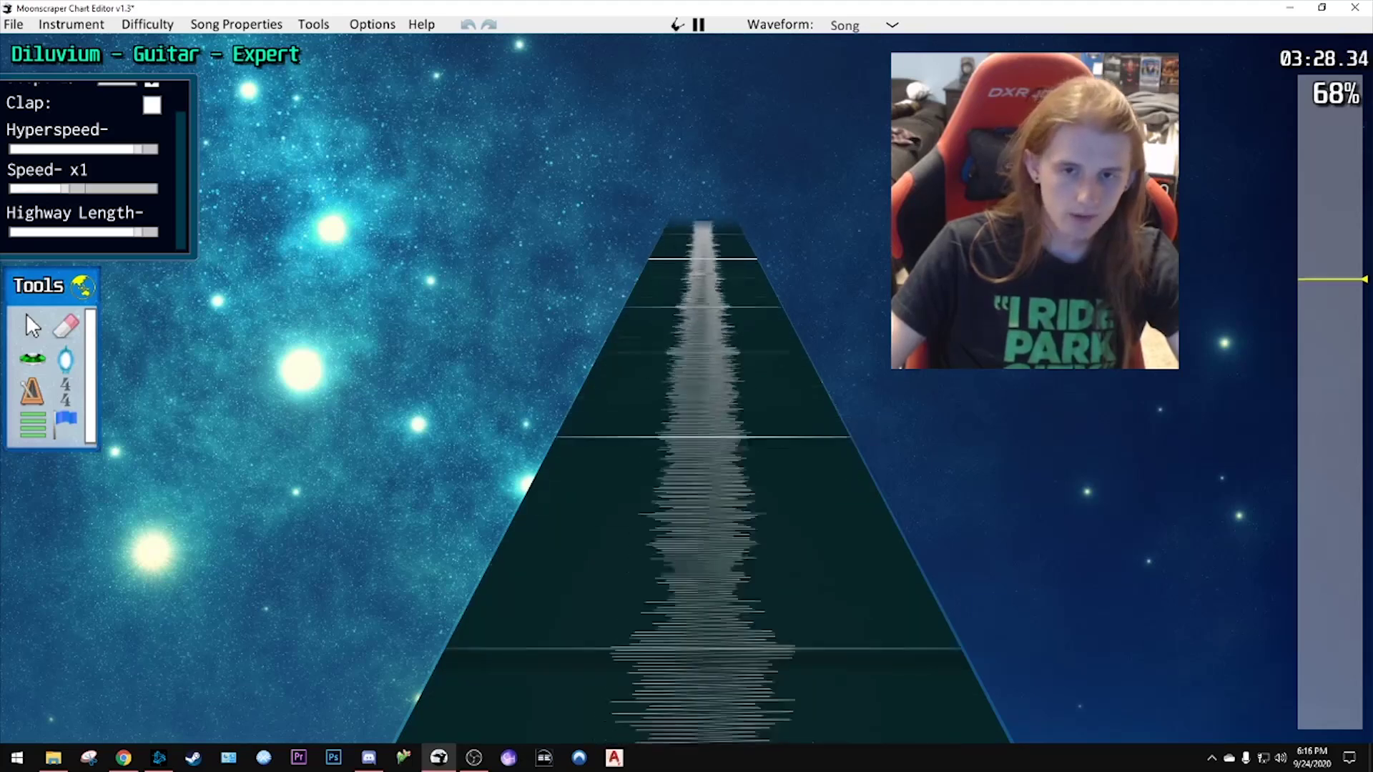
{"action": "key", "text": "space"}
{"action": "left_click", "coordinate": [849, 366]}
{"action": "scroll", "coordinate": [763, 567], "scroll_direction": "up", "scroll_amount": 2}
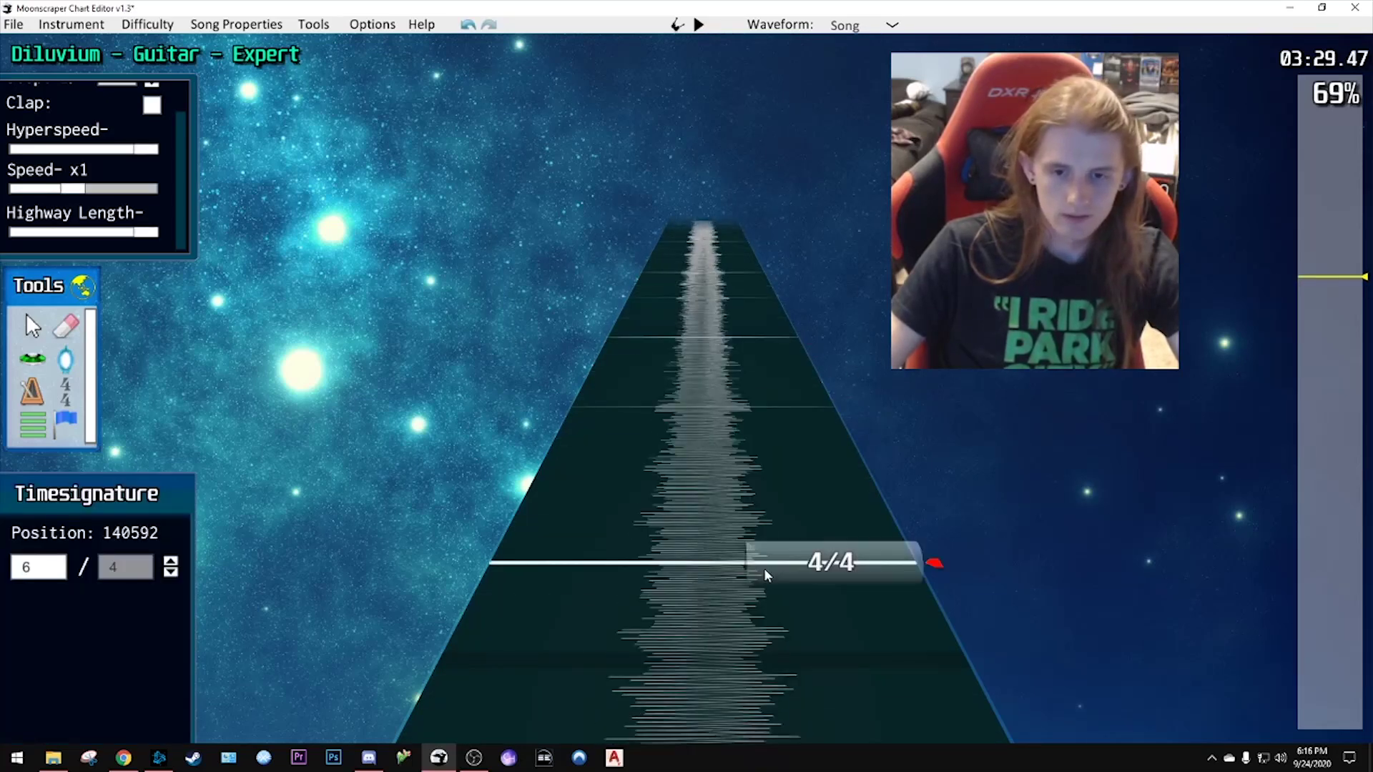
{"action": "left_click", "coordinate": [764, 569]}
{"action": "key", "text": "space"}
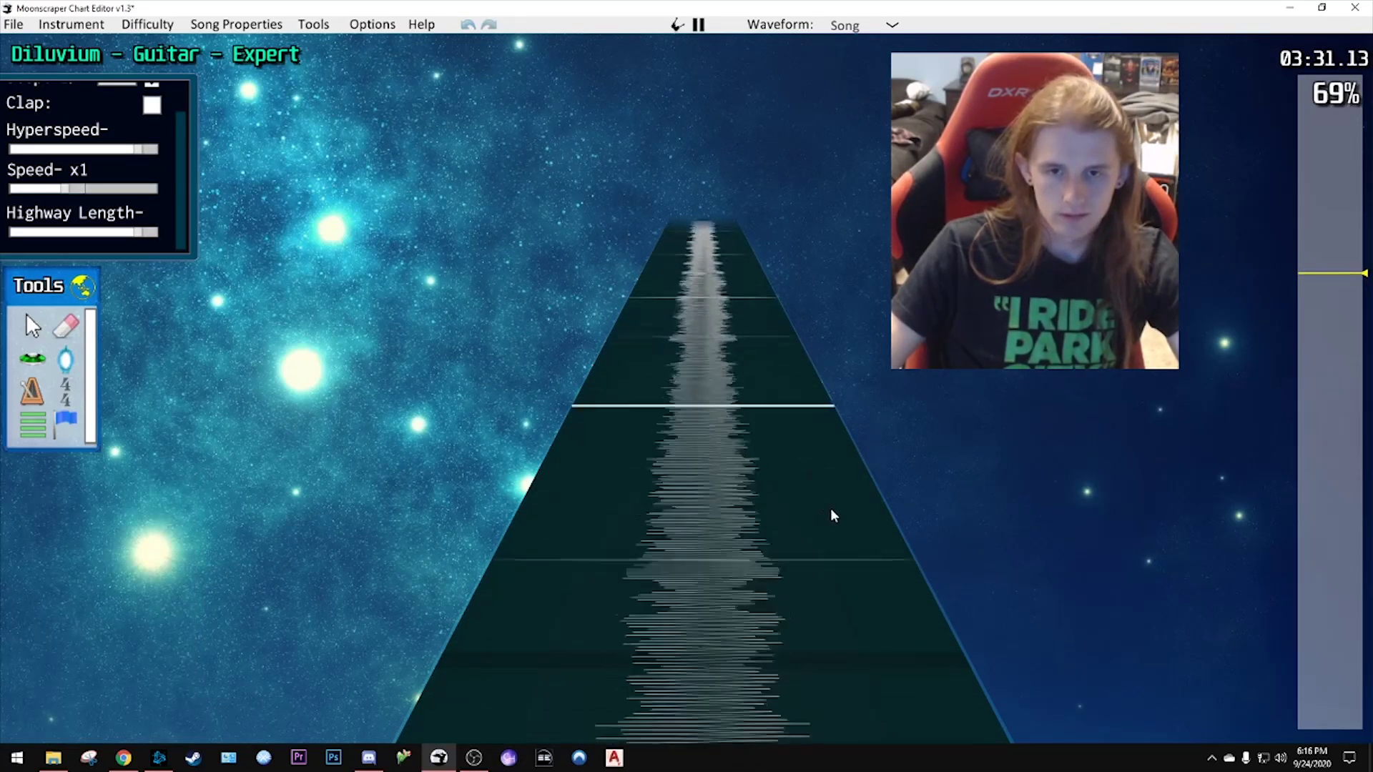
- Test the 4/4 time signature at position 144048 by playing to about 3:32, and undo that marker
{"action": "key", "text": "space"}
{"action": "left_click_drag", "start_coordinate": [827, 504], "coordinate": [842, 436]}
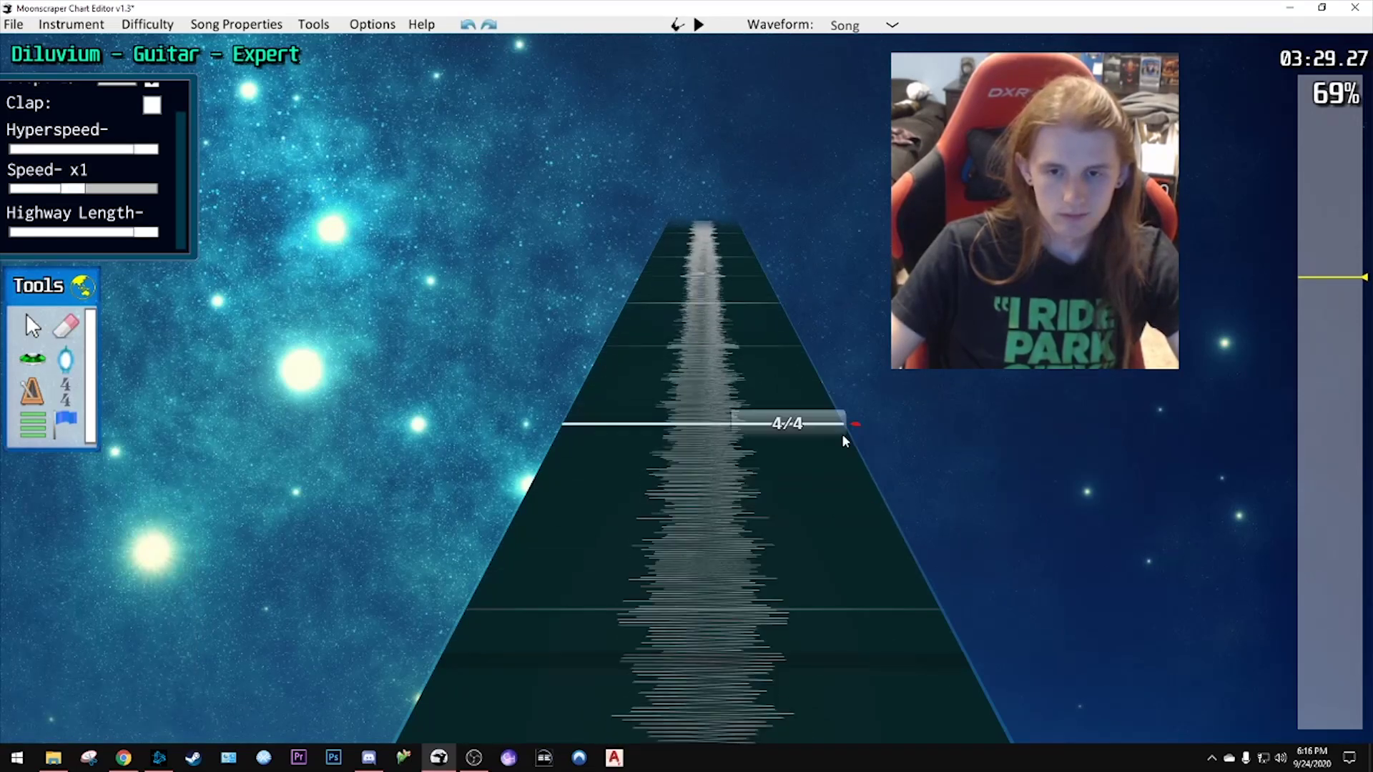
{"action": "key", "text": "space"}
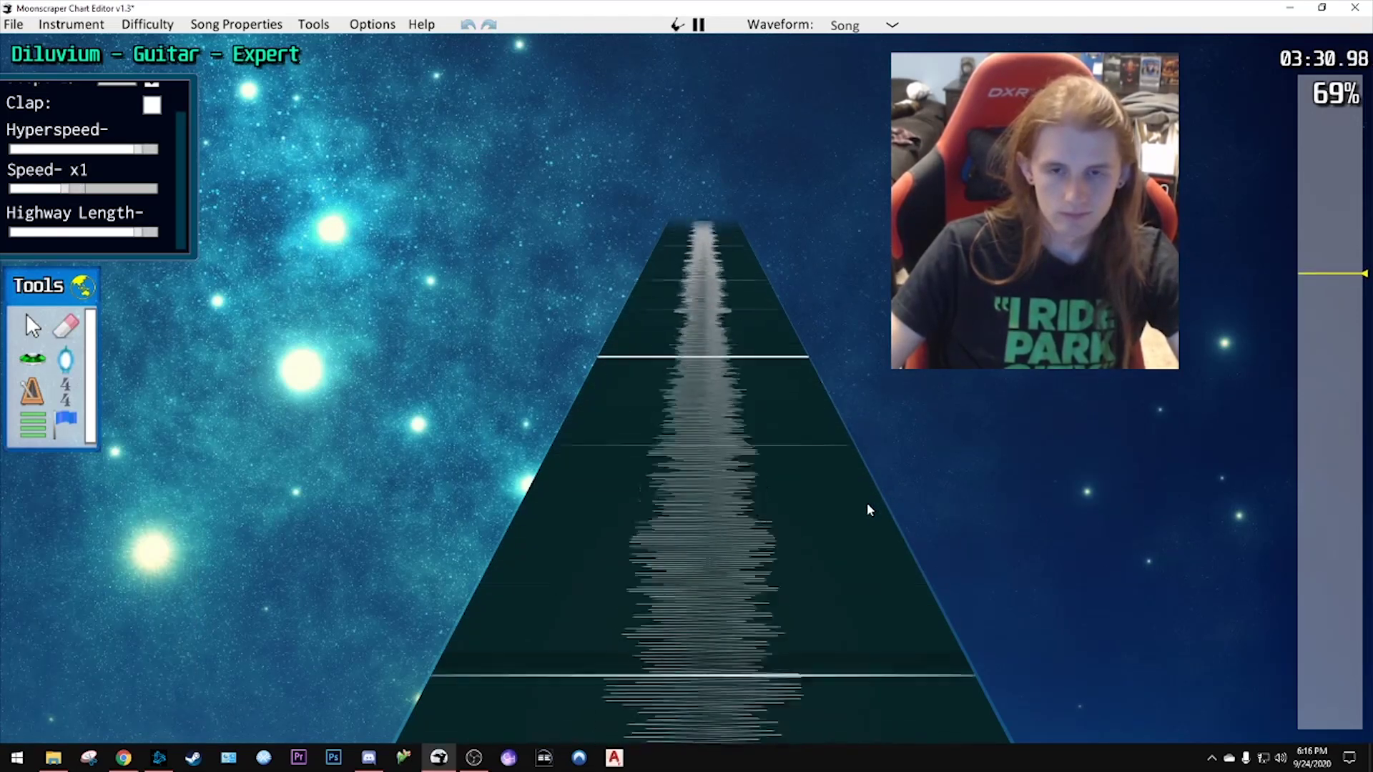
{"action": "key", "text": "space"}
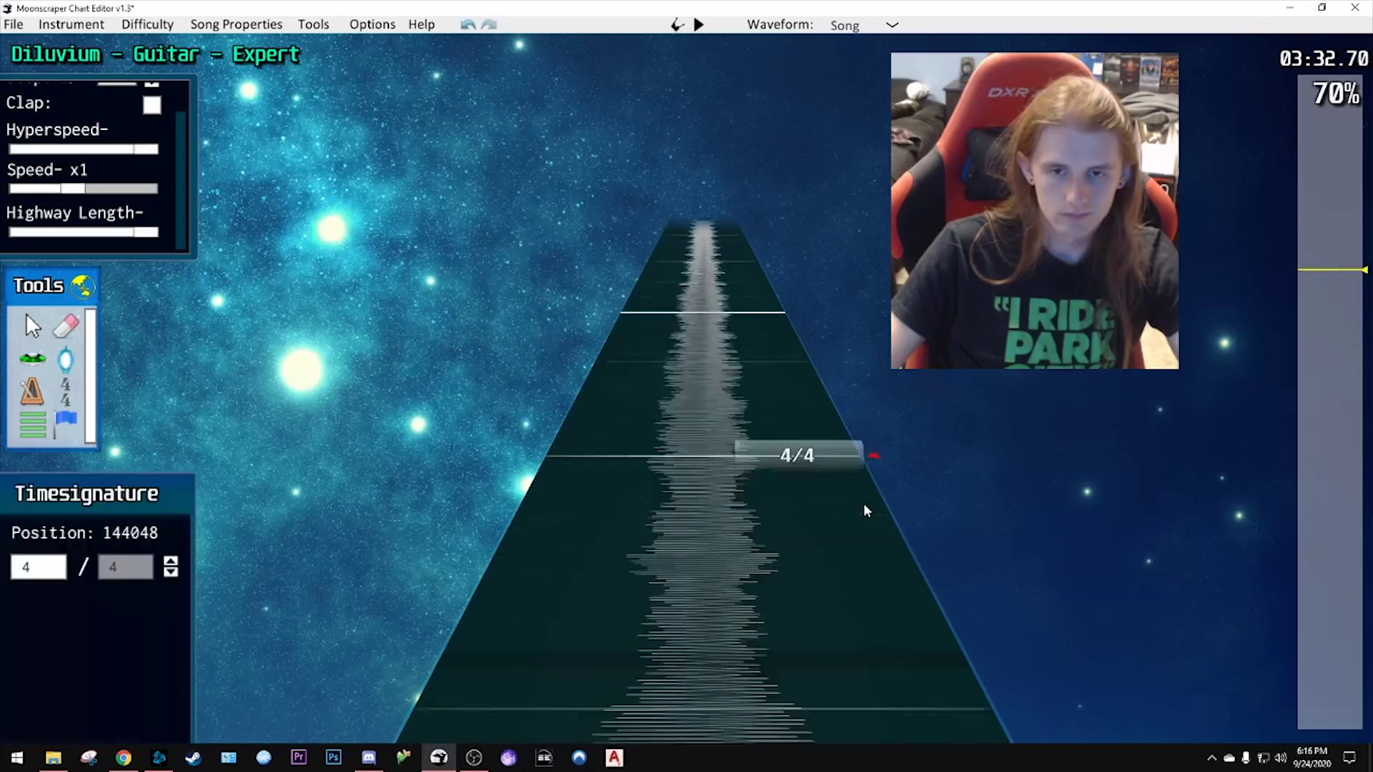
{"action": "scroll", "coordinate": [864, 505], "scroll_direction": "down", "scroll_amount": 2}
{"action": "key", "text": "ctrl+z"}
{"action": "scroll", "coordinate": [871, 494], "scroll_direction": "down", "scroll_amount": 3}
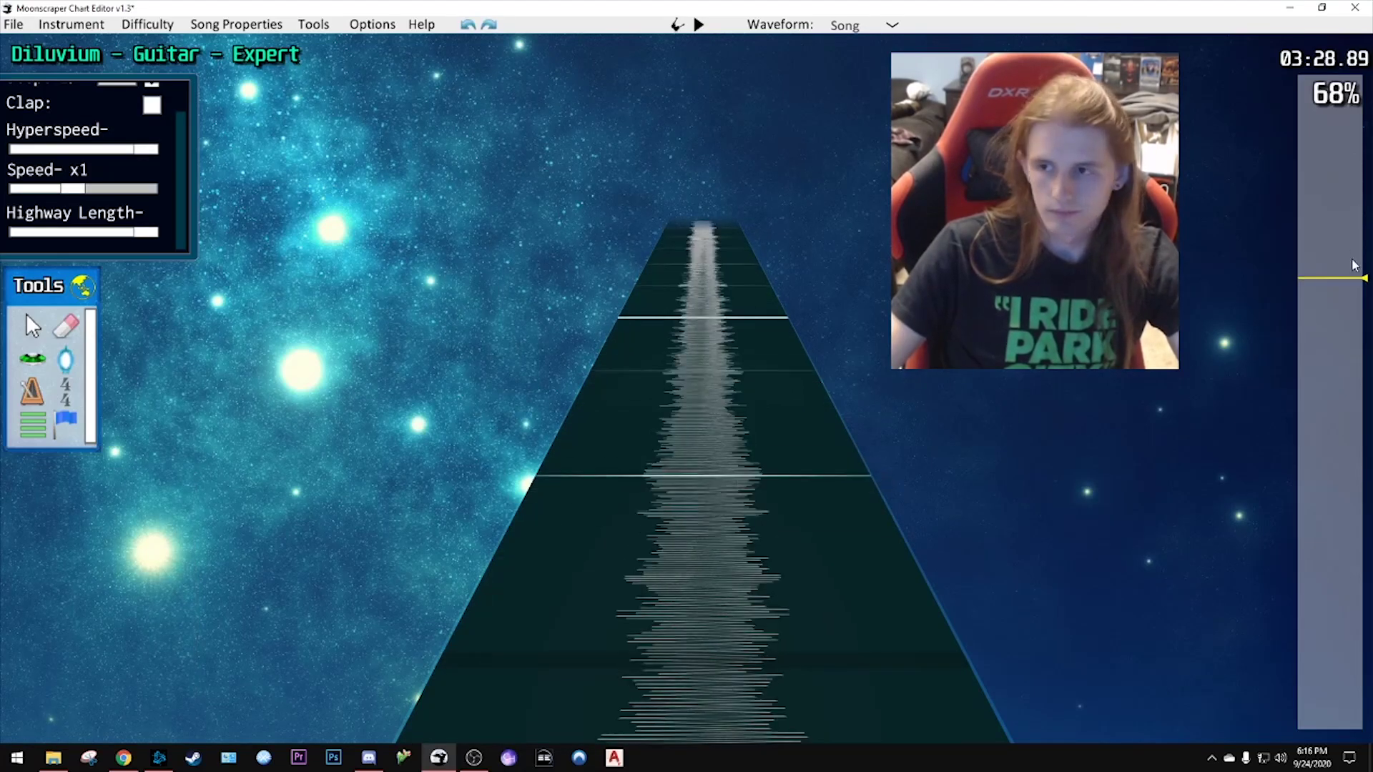
- Replay the section from about 3:20 to 3:38 and check how the 126 BPM tempo and 6/4 measures line up
{"action": "left_click_drag", "start_coordinate": [1353, 266], "coordinate": [1318, 294]}
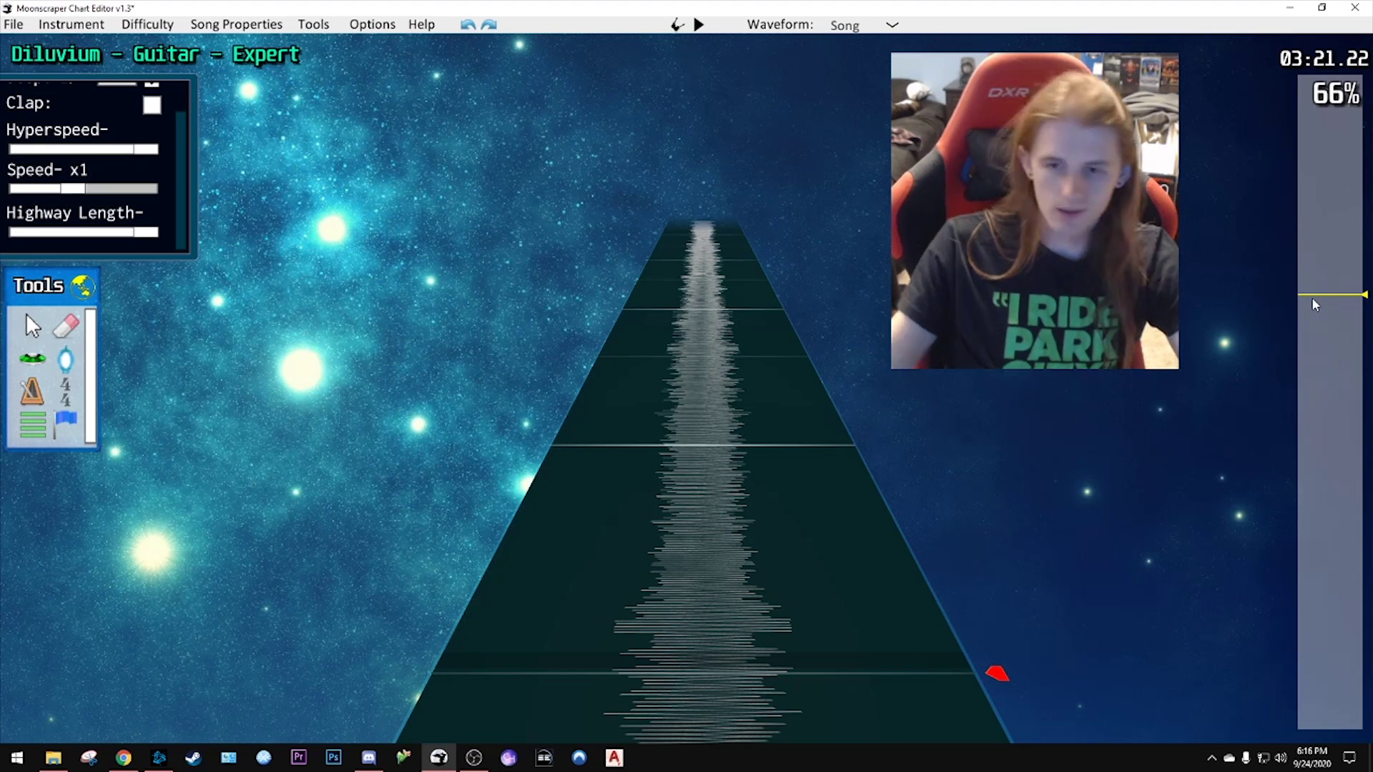
{"action": "mouse_move", "coordinate": [1326, 298]}
{"action": "left_mouse_down"}
{"action": "mouse_move", "coordinate": [1332, 354]}
{"action": "mouse_move", "coordinate": [1336, 304]}
{"action": "left_mouse_up"}
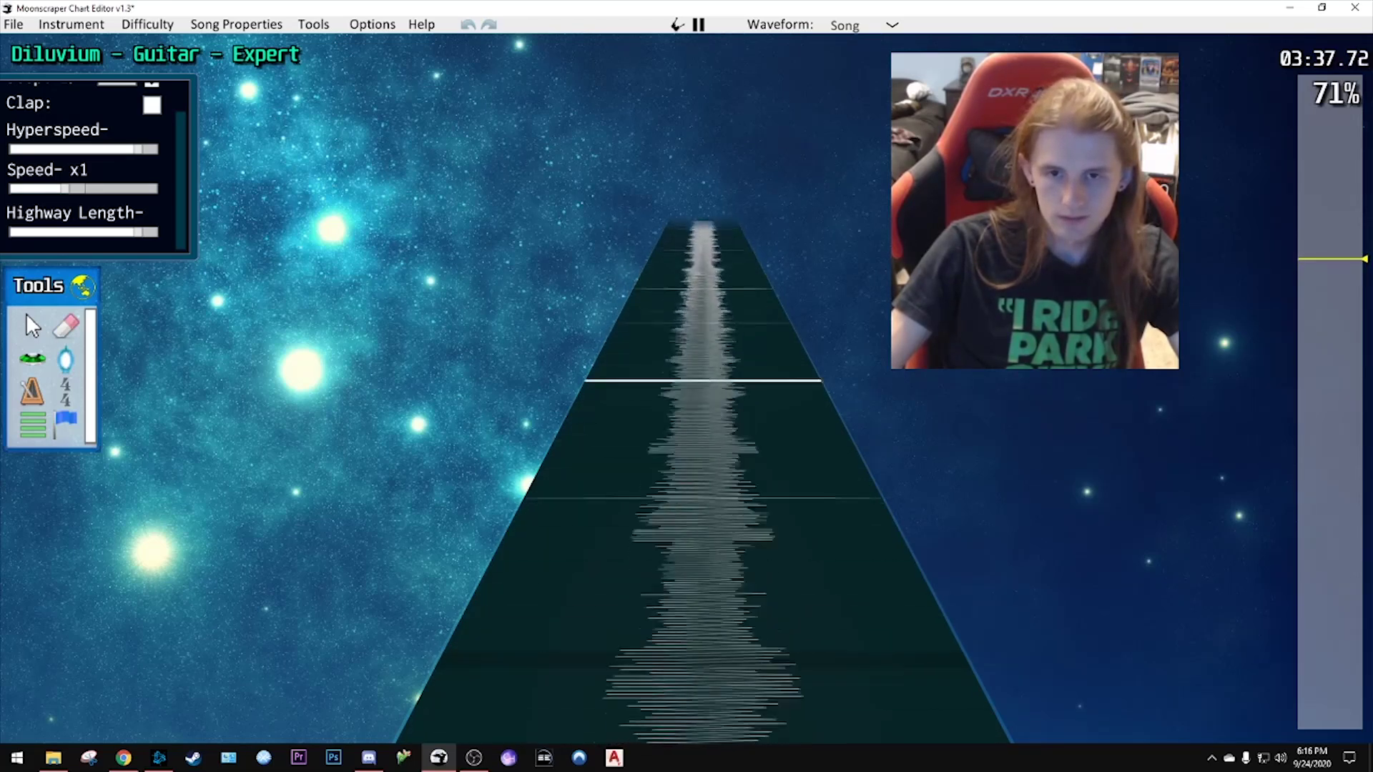
{"action": "key", "text": "space"}
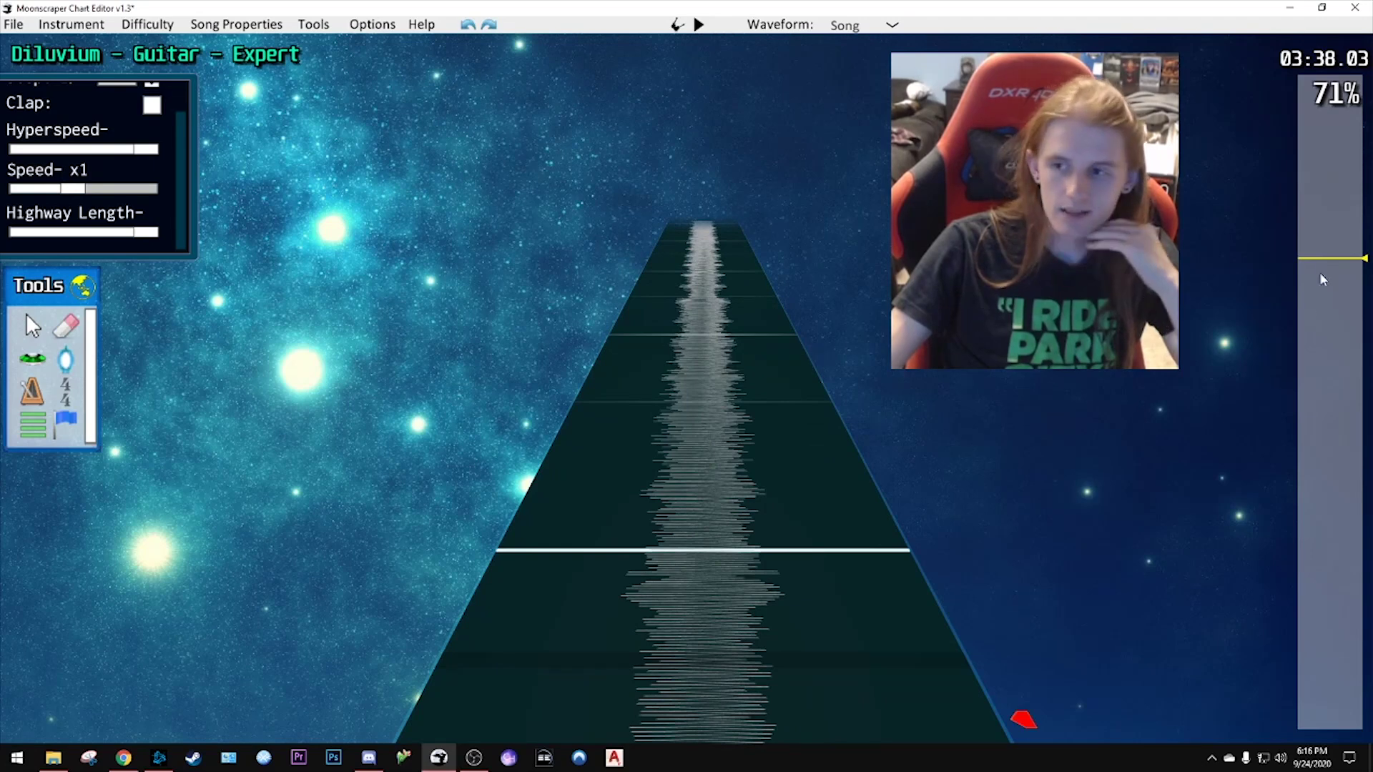
- Set the BPM marker at position 140592 to 127 and replay the section to about 3:35
{"action": "scroll", "coordinate": [1324, 280], "scroll_direction": "down", "scroll_amount": 10}
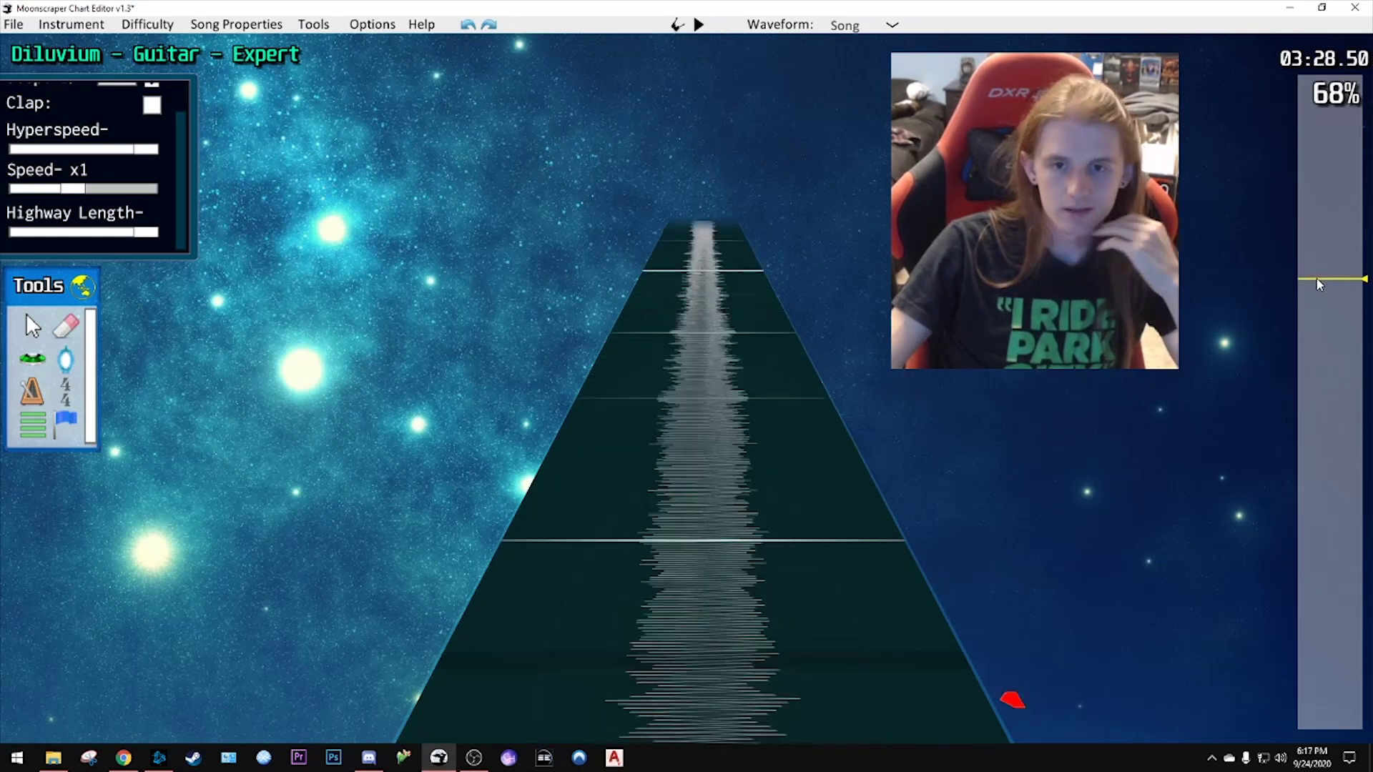
{"action": "left_click_drag", "start_coordinate": [1319, 284], "coordinate": [1320, 299]}
{"action": "scroll", "coordinate": [715, 365], "scroll_direction": "up", "scroll_amount": 2}
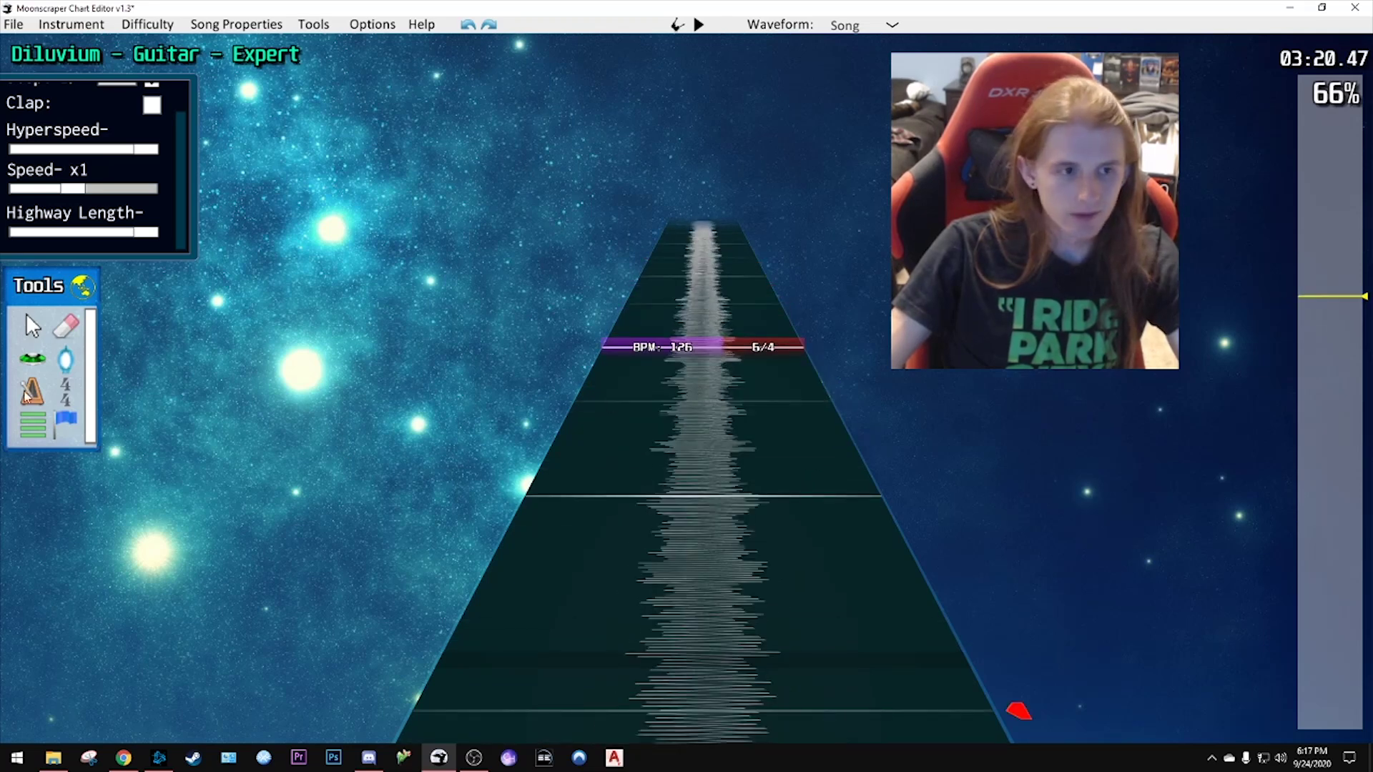
{"action": "left_click", "coordinate": [692, 347]}
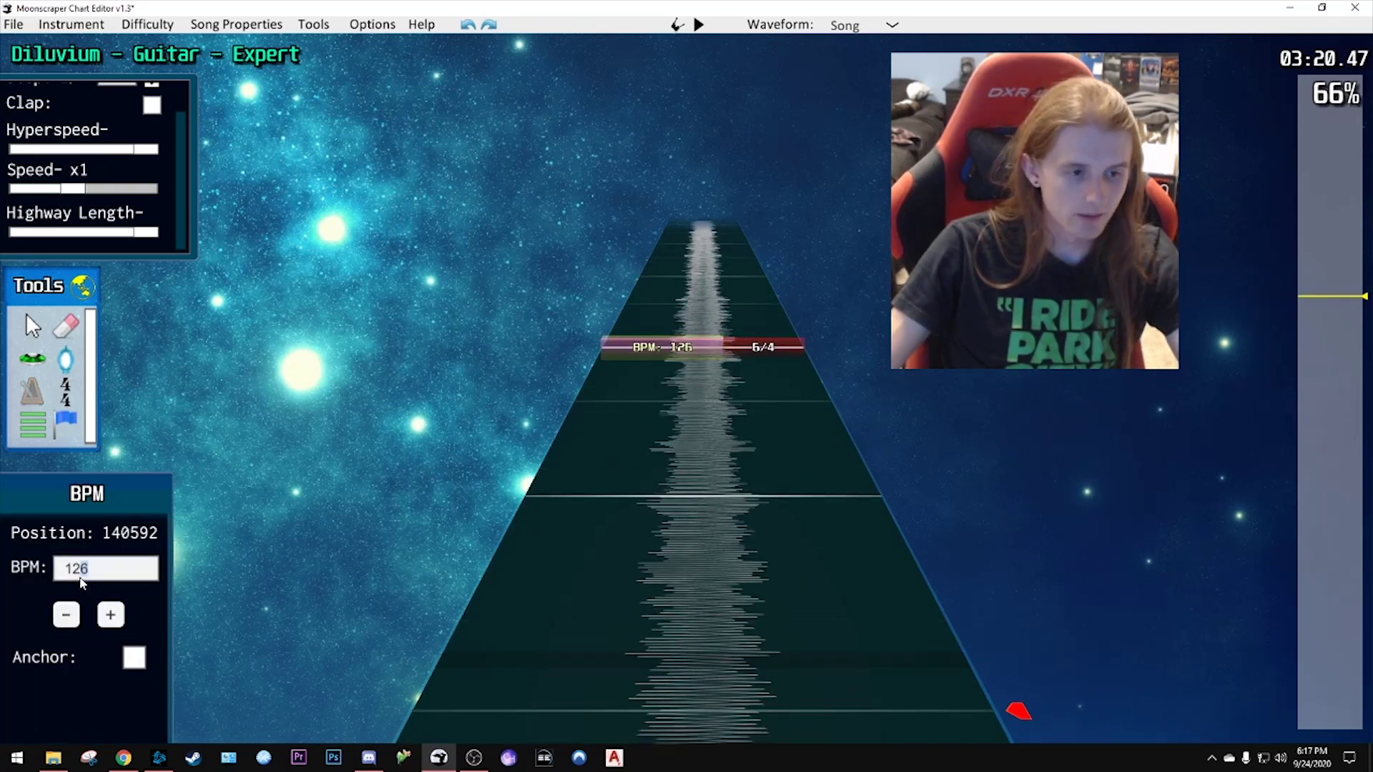
{"action": "key", "text": "space"}
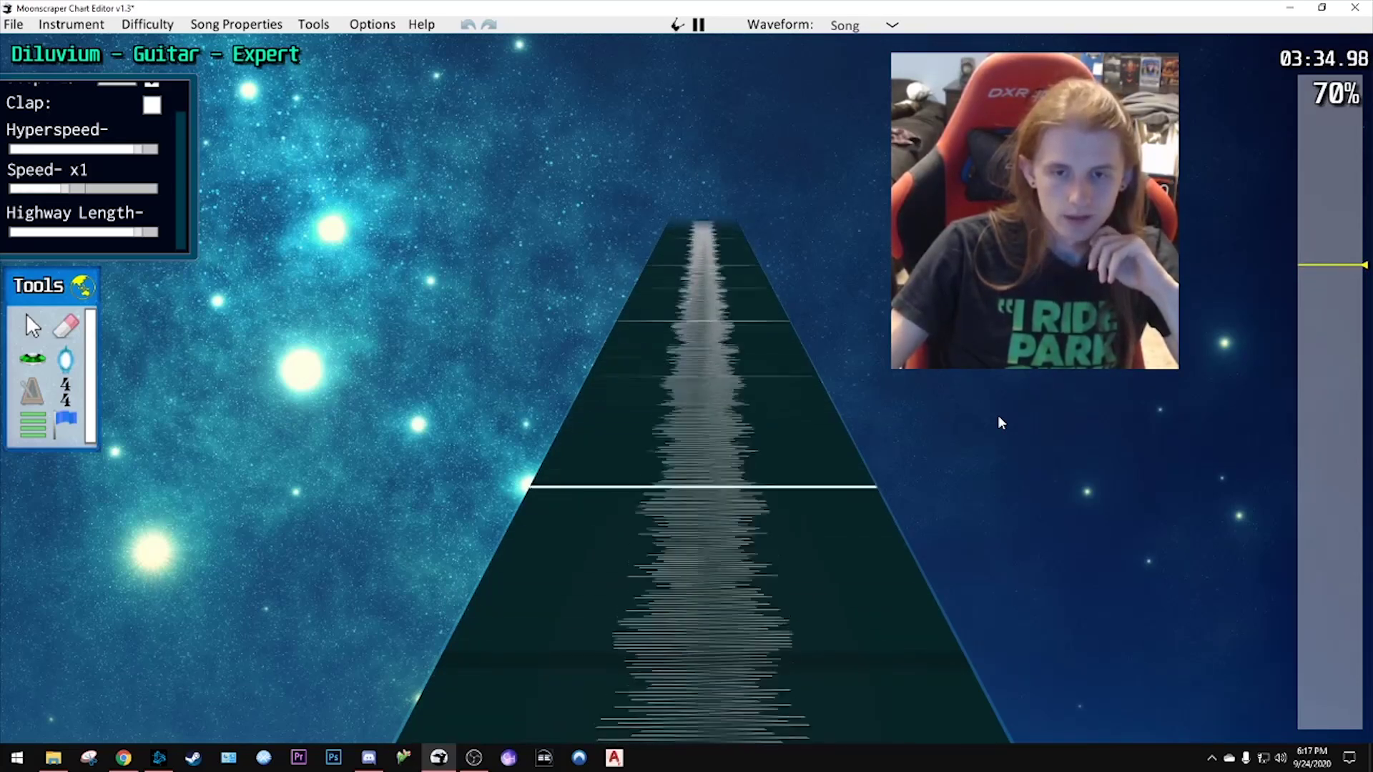
{"action": "key", "text": "space"}
{"action": "scroll", "coordinate": [1330, 275], "scroll_direction": "down", "scroll_amount": 5}
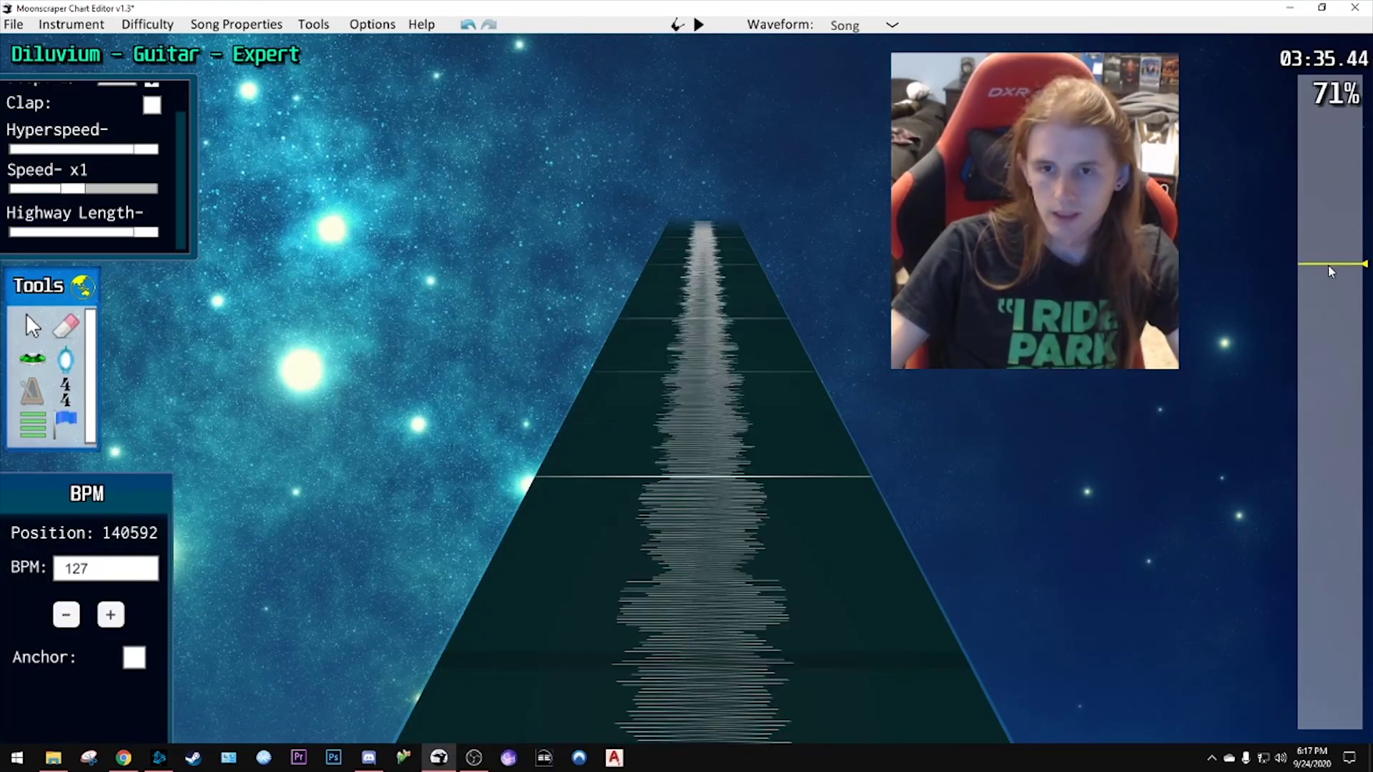
- Replay the section from about 3:33 to 3:35 to check how the measure lines match the song at 127 BPM
{"action": "key", "text": "space"}
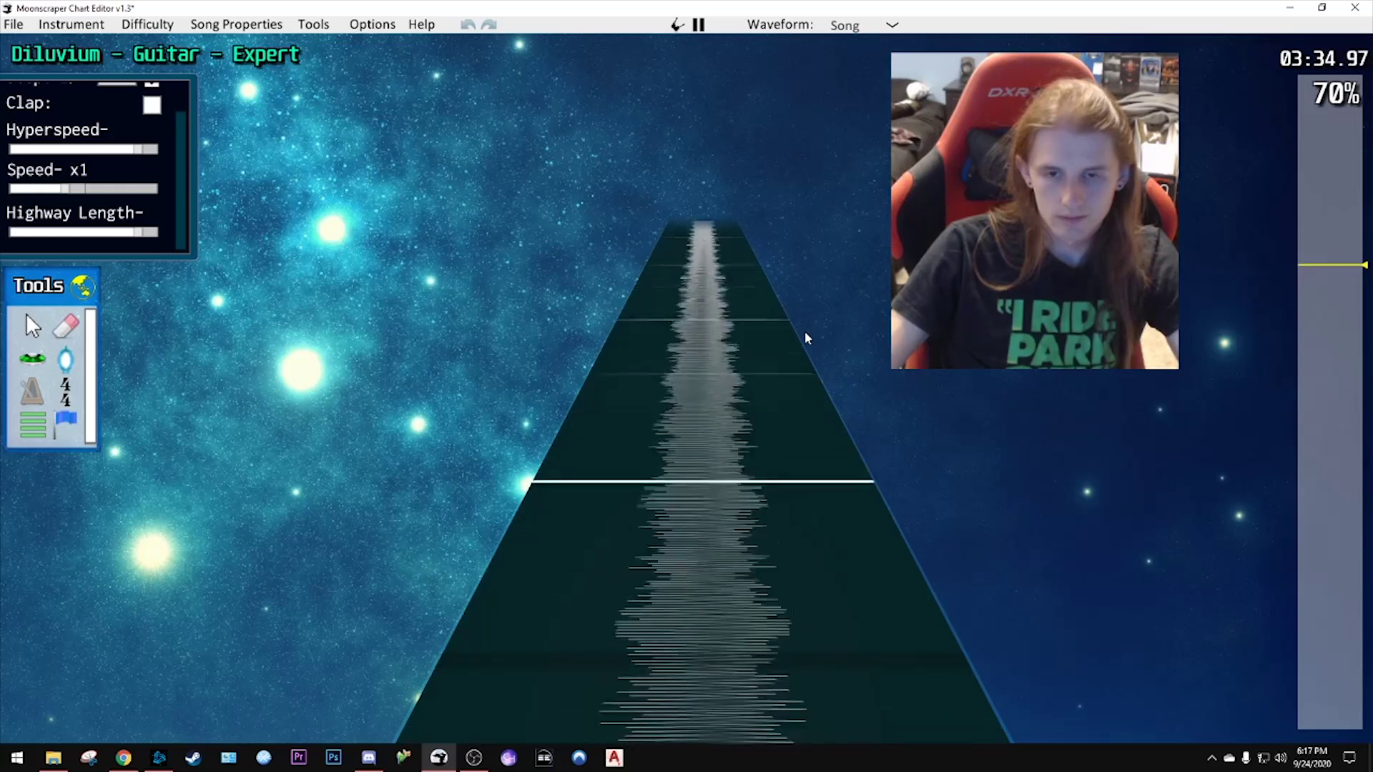
{"action": "key", "text": "space"}
{"action": "scroll", "coordinate": [800, 329], "scroll_direction": "down", "scroll_amount": 5}
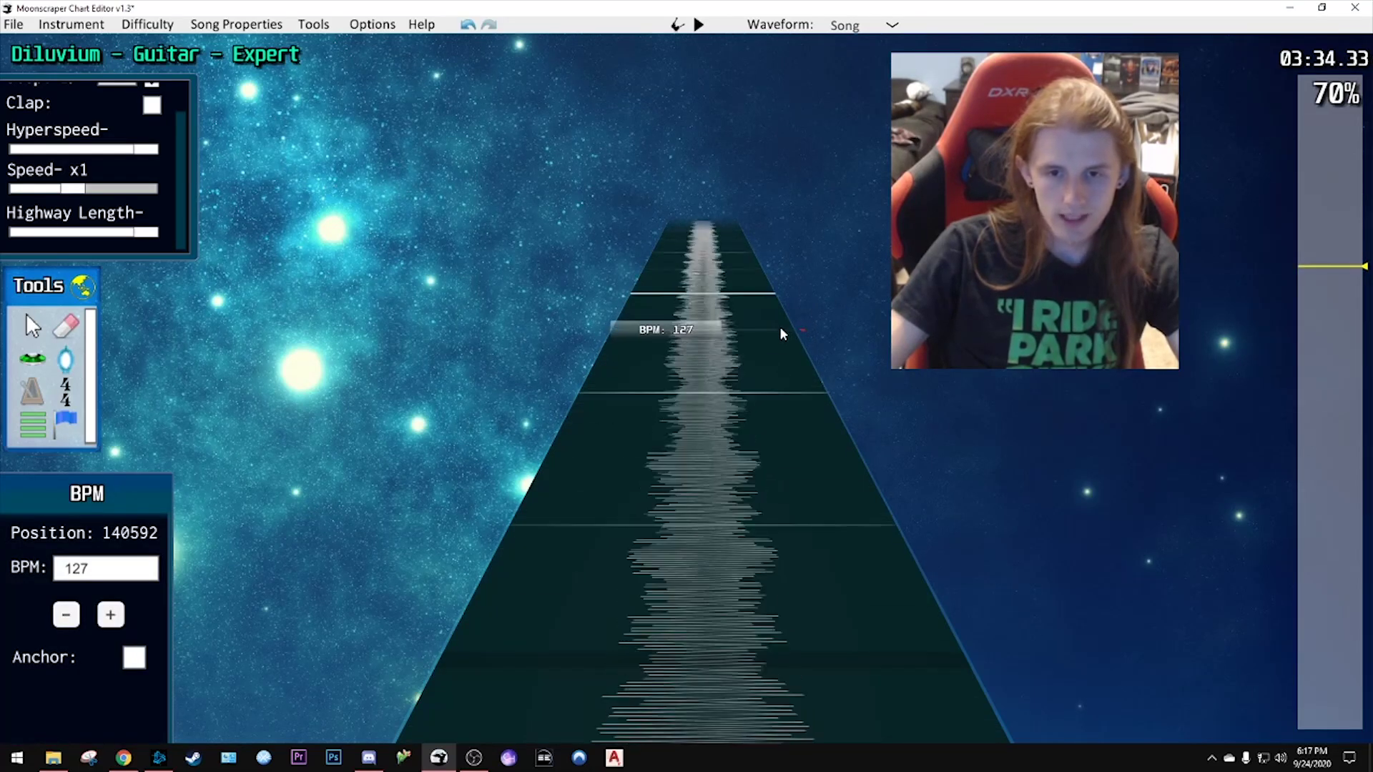
{"action": "key", "text": "space"}
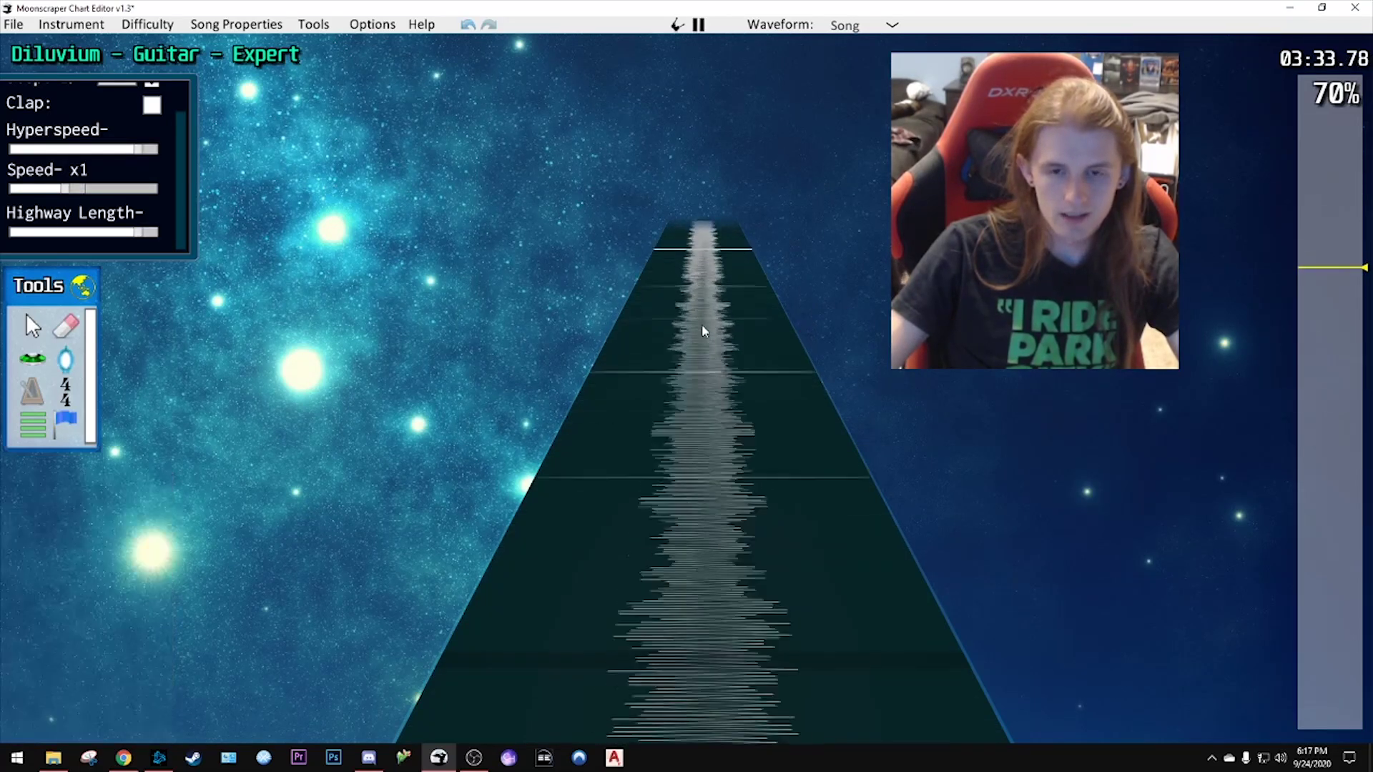
{"action": "key", "text": "space"}
{"action": "scroll", "coordinate": [728, 332], "scroll_direction": "down", "scroll_amount": 4}
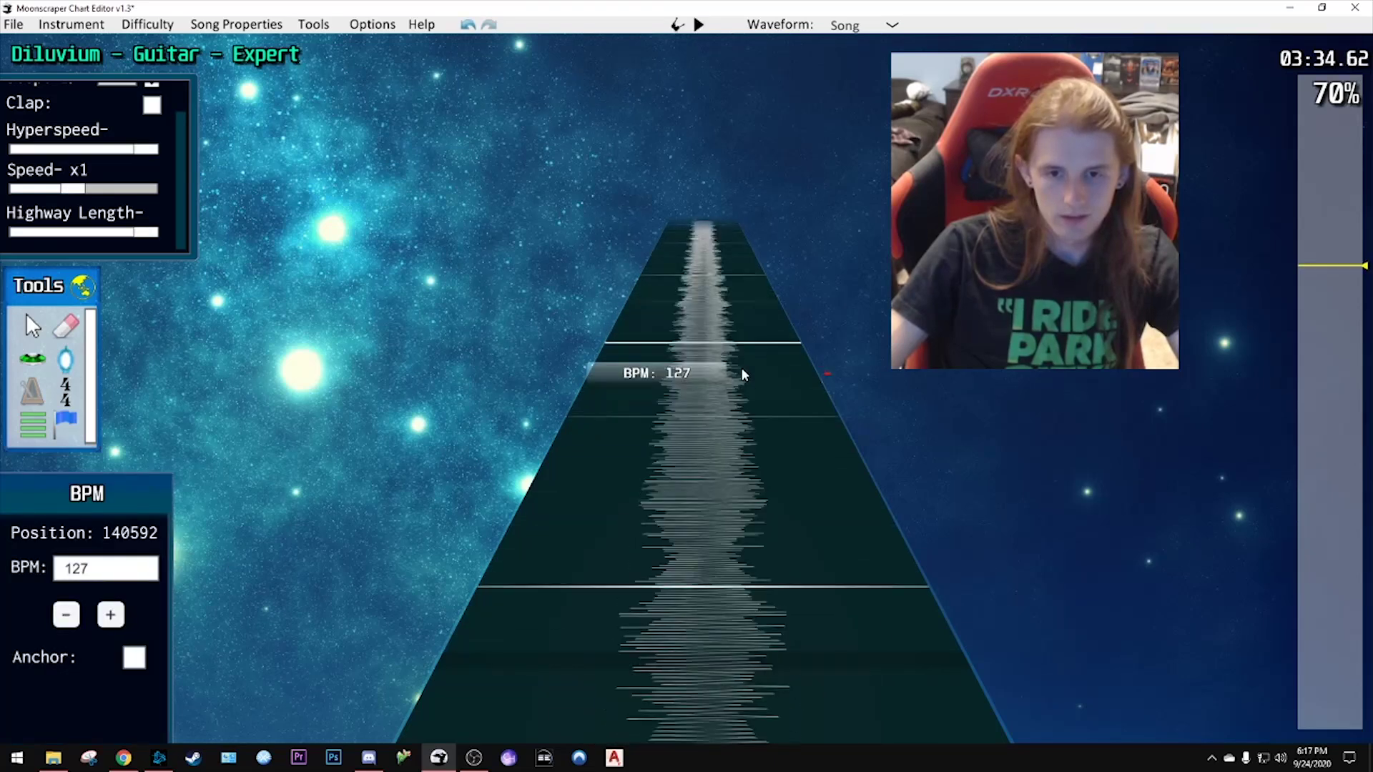
{"action": "scroll", "coordinate": [717, 373], "scroll_direction": "down", "scroll_amount": 4}
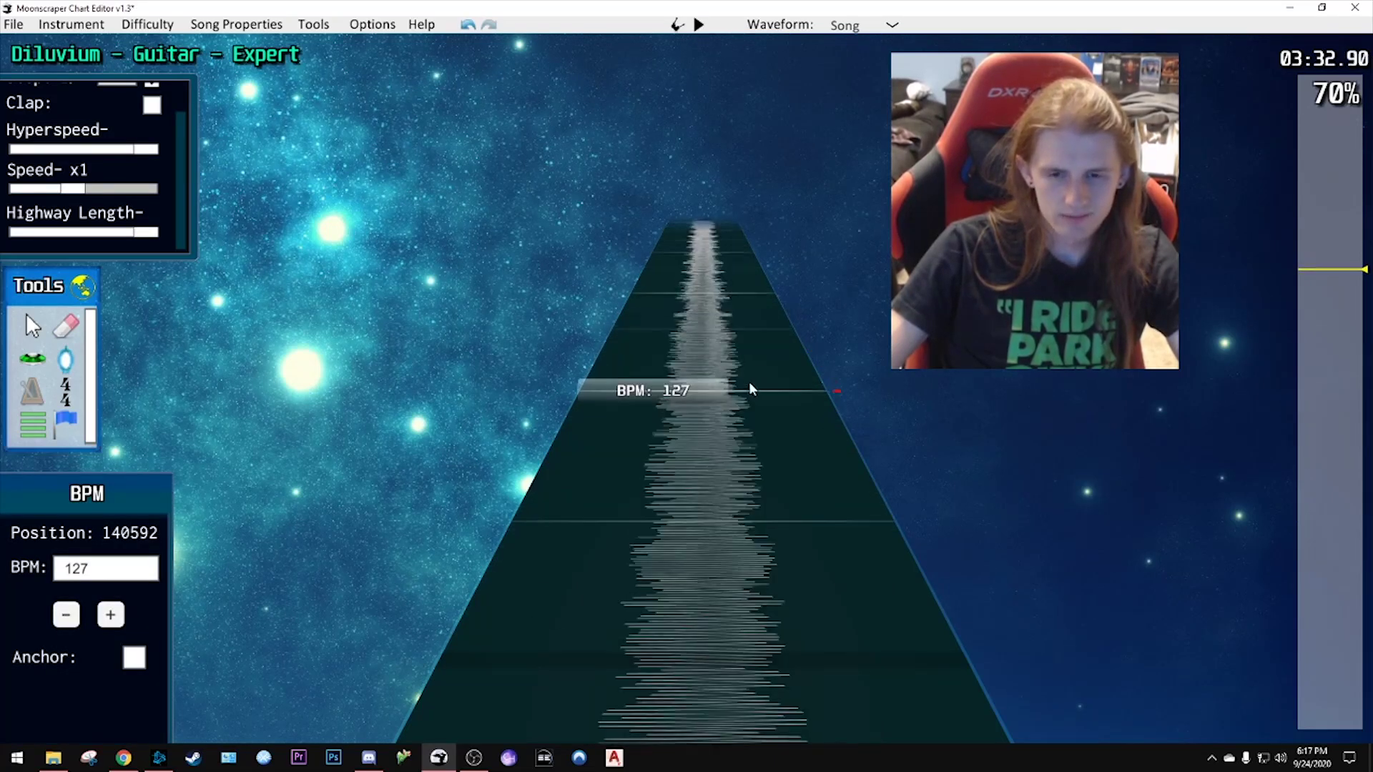
- Place a time signature marker at position 145200, set it to 5/4, and play to about 3:36
{"action": "left_click", "coordinate": [66, 392]}
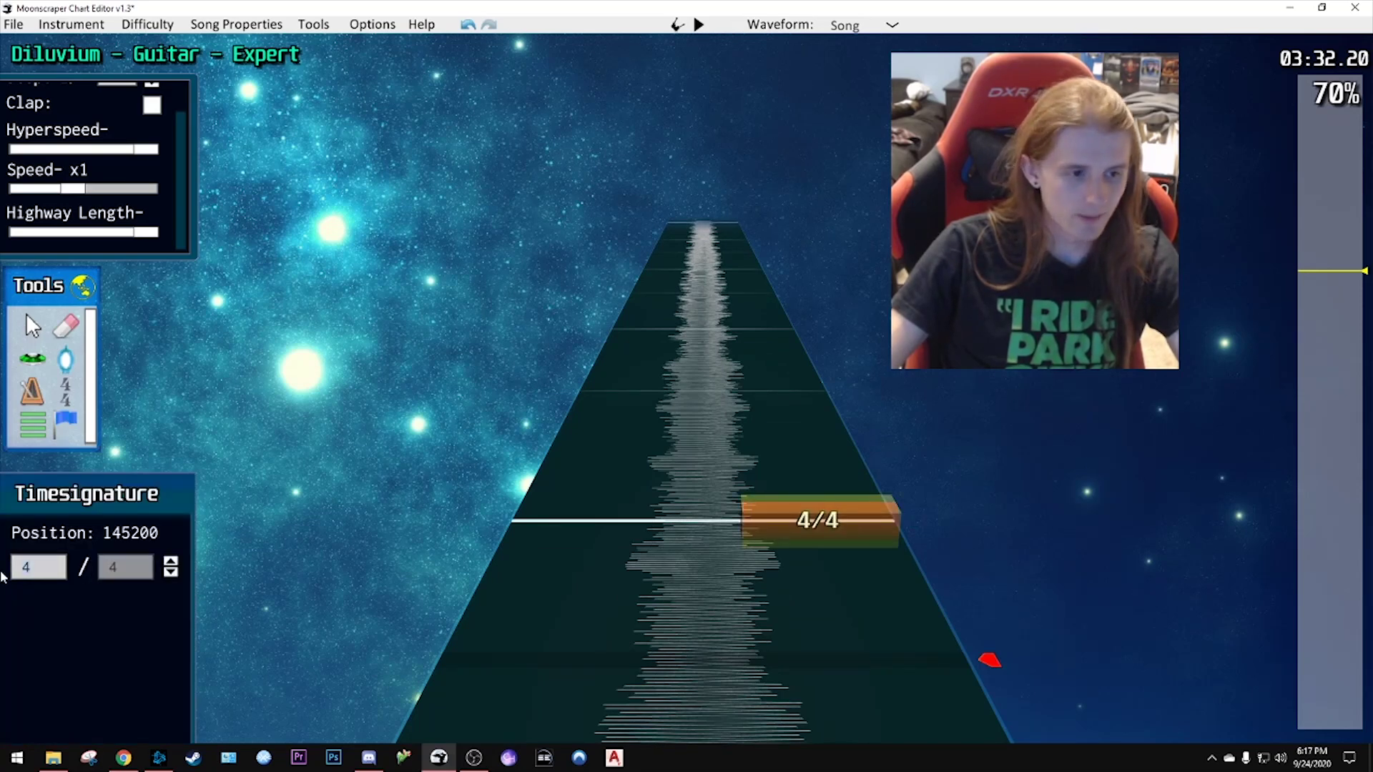
{"action": "key", "text": "space"}
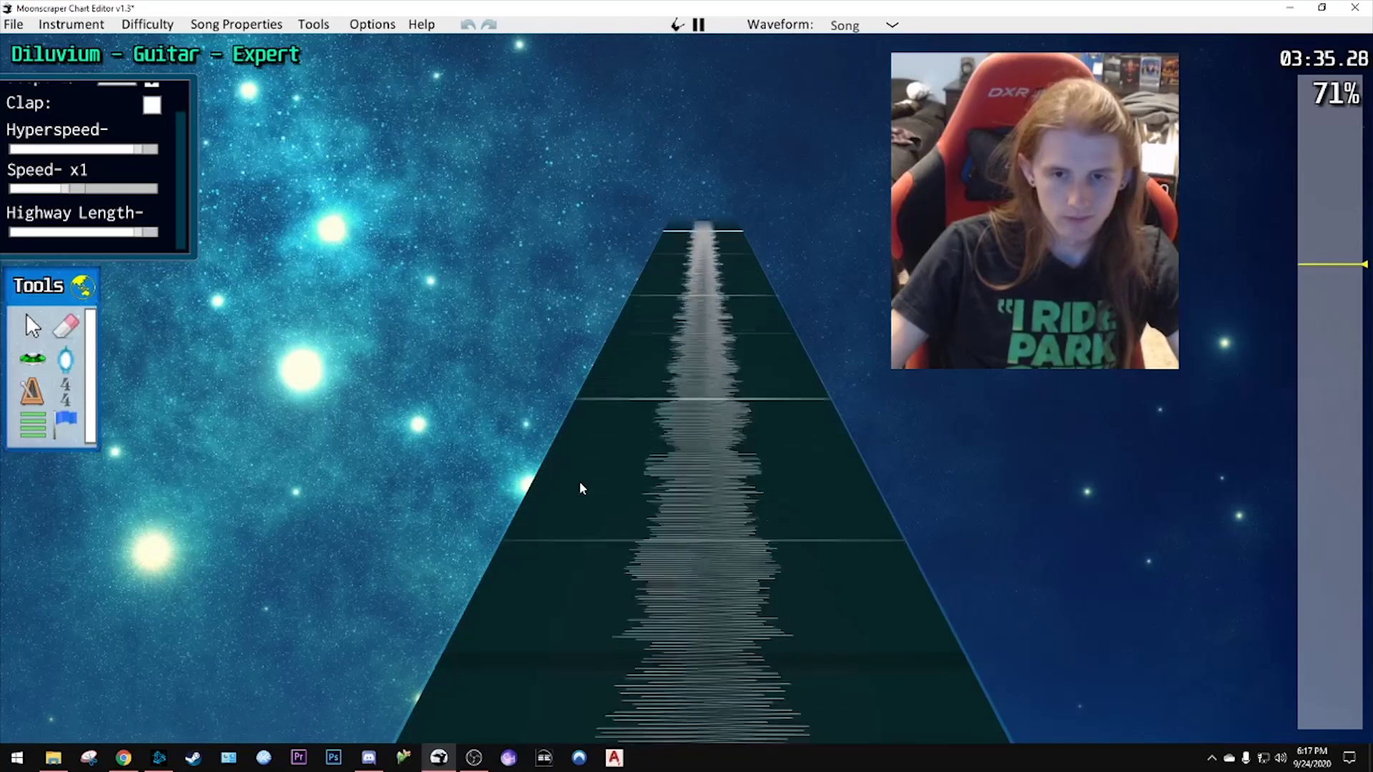
{"action": "key", "text": "space"}
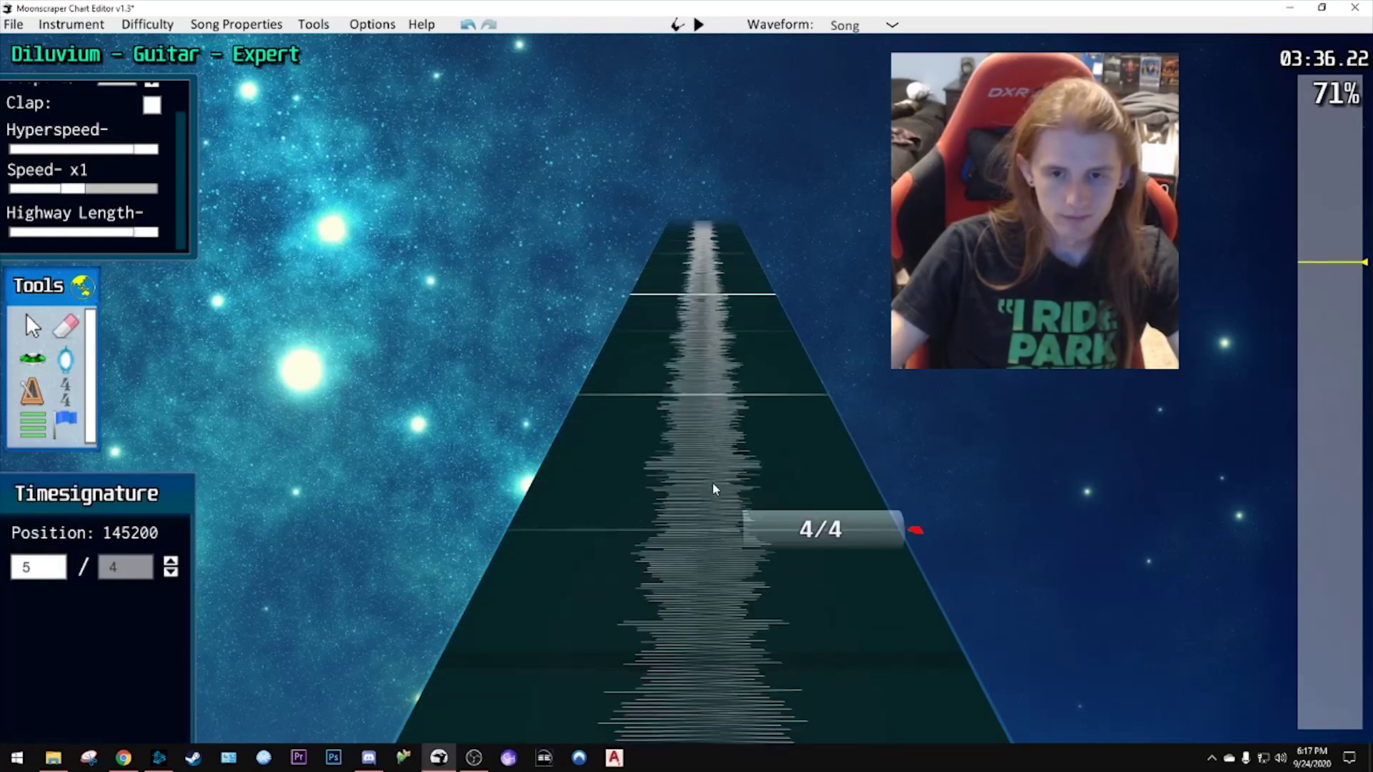
- Add a 4/4 time signature marker at position 146160 on the following measure line and play to about 3:44
{"action": "scroll", "coordinate": [747, 455], "scroll_direction": "down", "scroll_amount": 5}
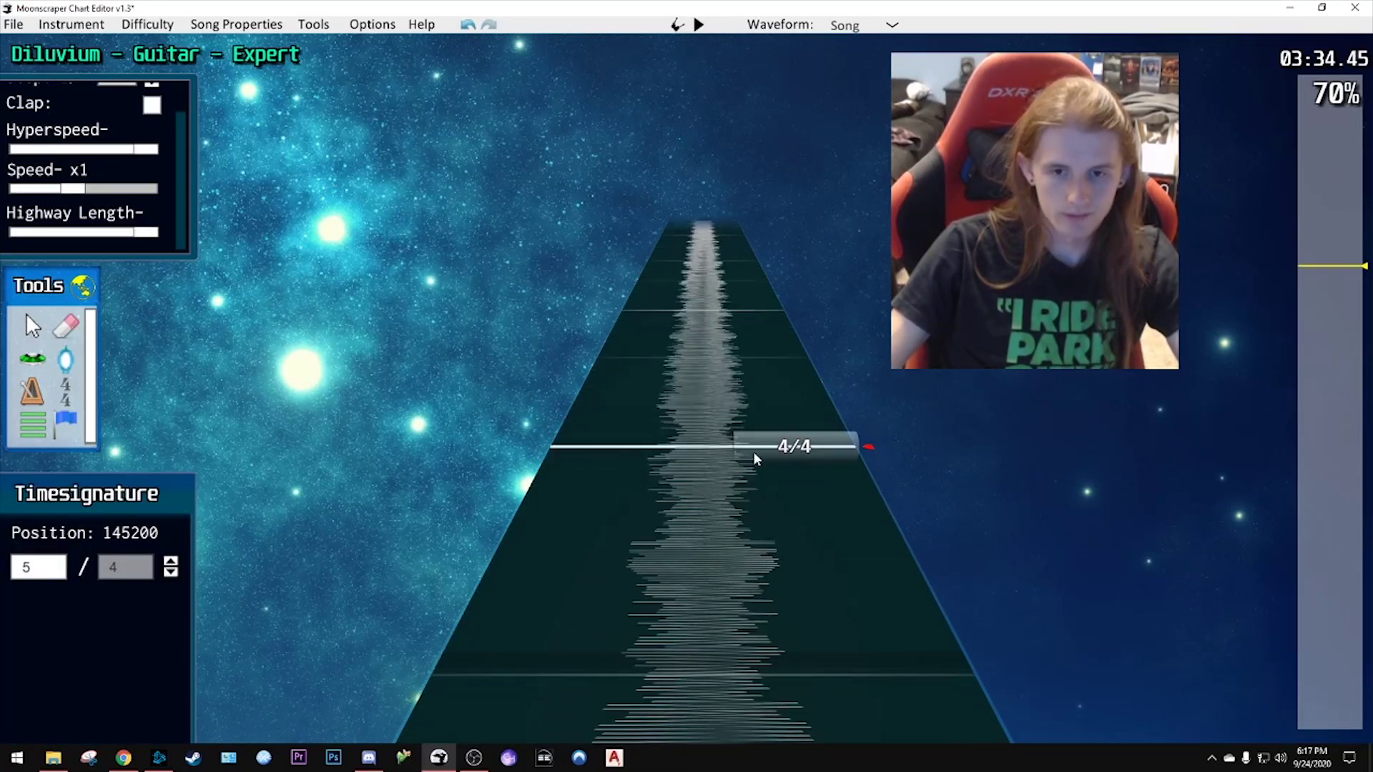
{"action": "key", "text": "space"}
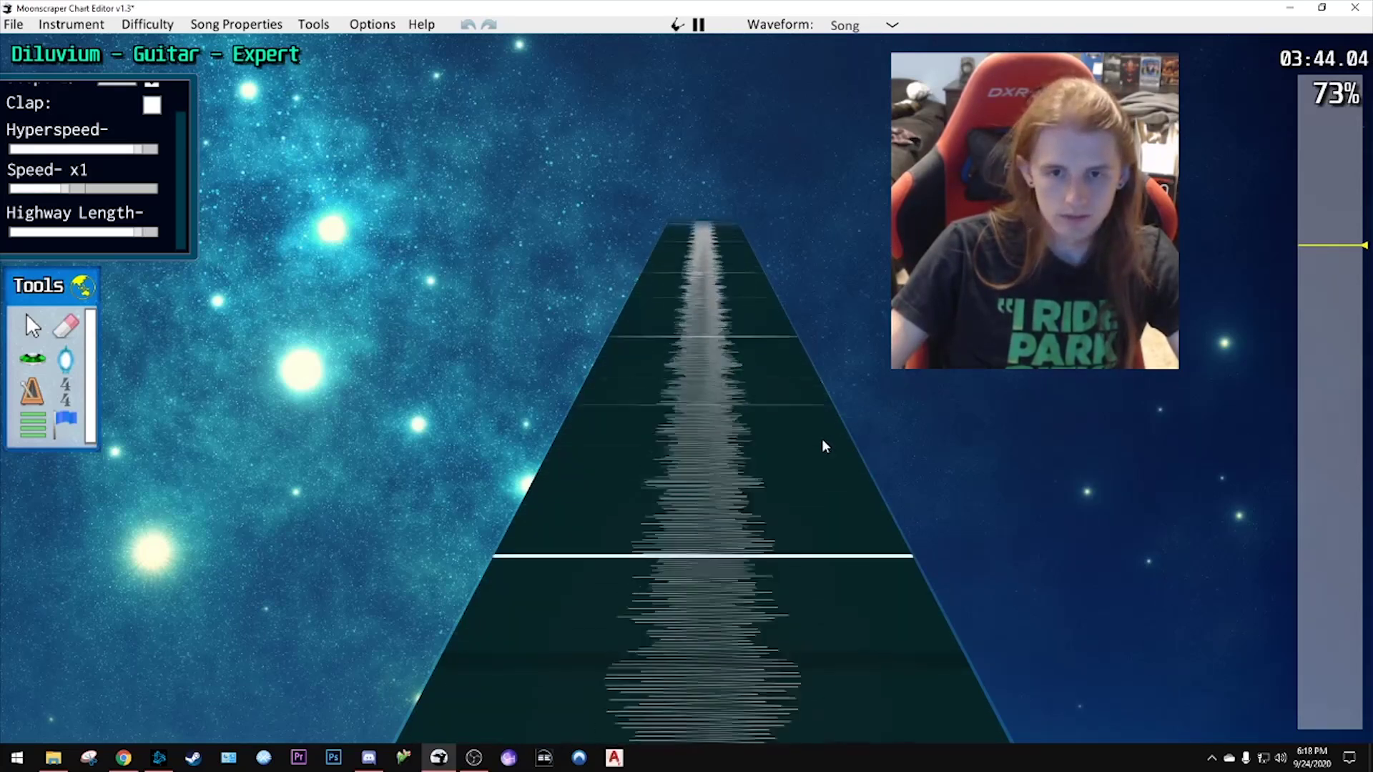
{"action": "key", "text": "space"}
{"action": "left_click", "coordinate": [804, 463]}
{"action": "left_click_drag", "start_coordinate": [803, 457], "coordinate": [768, 413]}
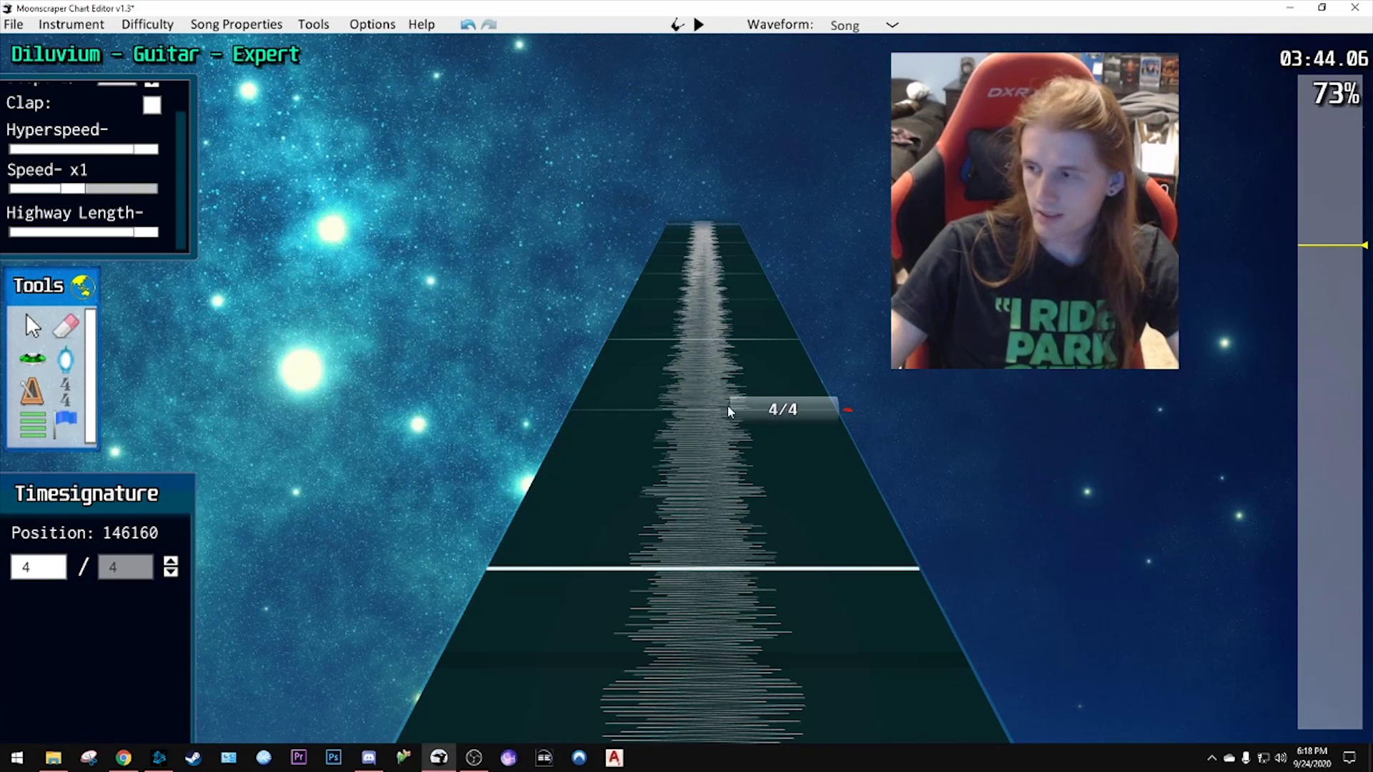
- Go back to about 3:34 and replay to about 3:38 to check the measures around the 4/4 marker at position 146160
{"action": "scroll", "coordinate": [731, 406], "scroll_direction": "down", "scroll_amount": 3}
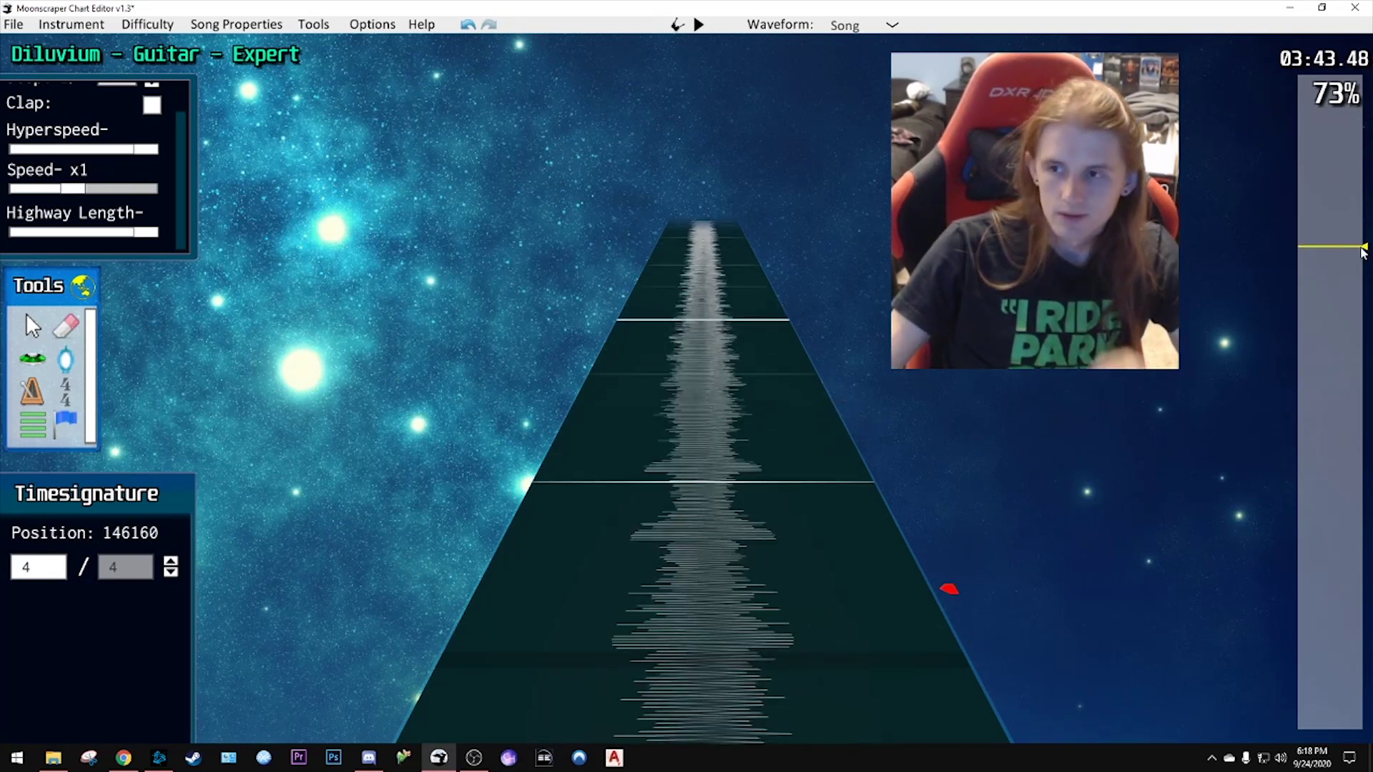
{"action": "left_click_drag", "start_coordinate": [1324, 247], "coordinate": [1321, 256]}
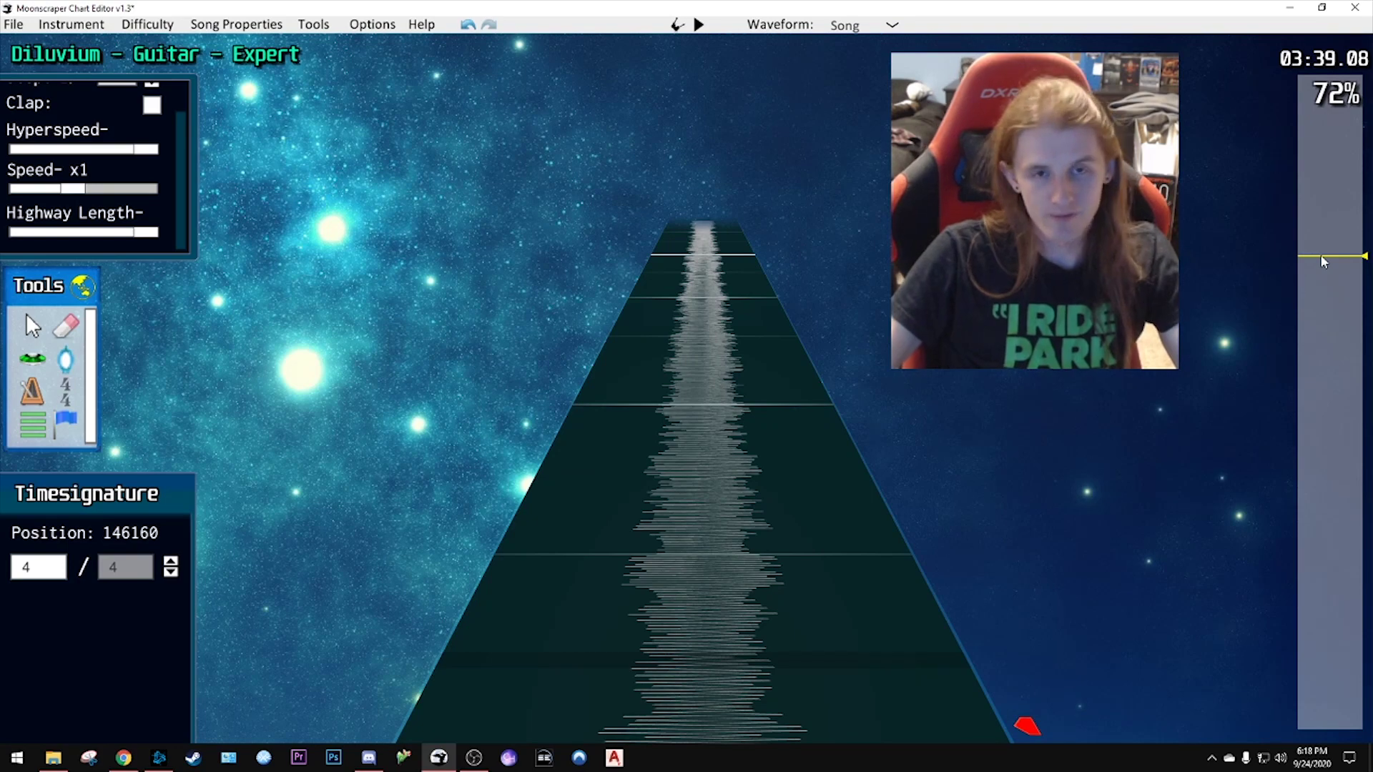
{"action": "left_click_drag", "start_coordinate": [1337, 263], "coordinate": [1332, 273]}
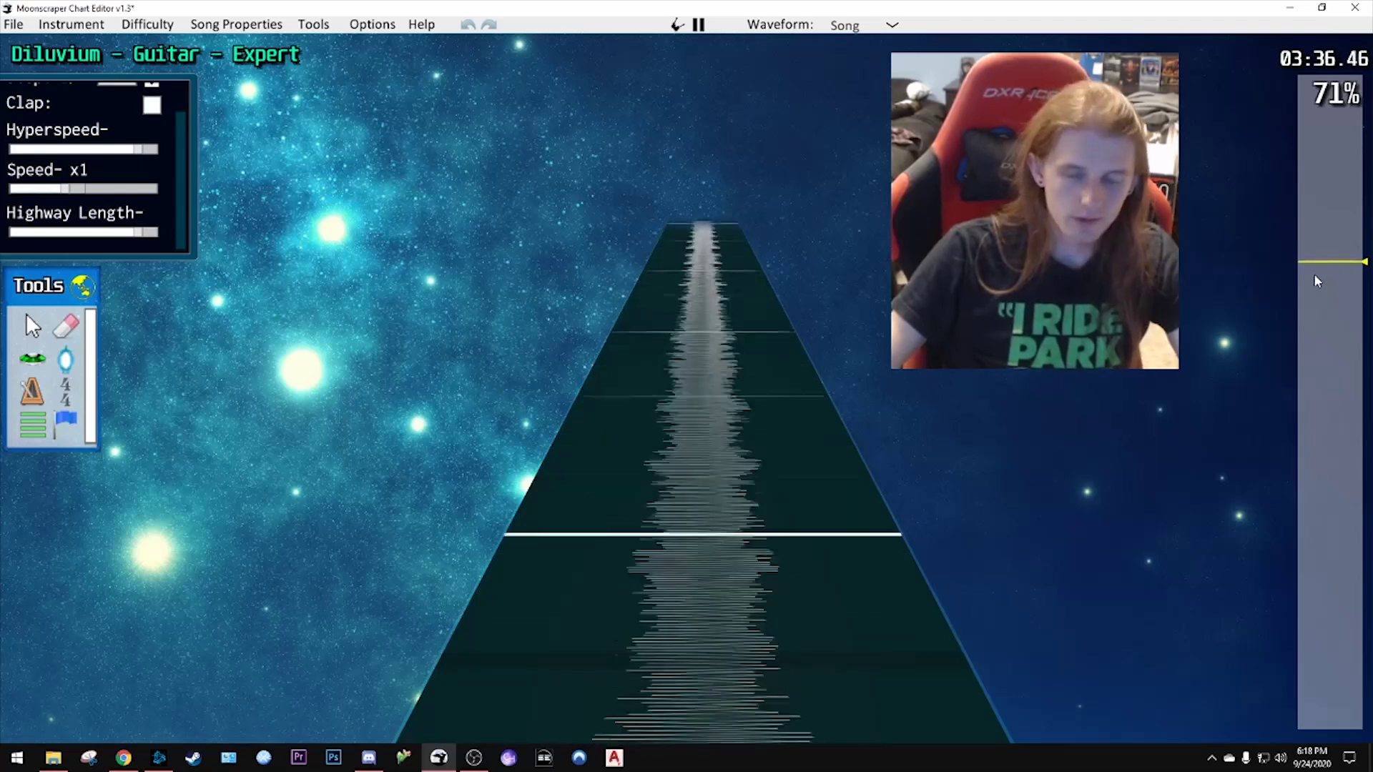
{"action": "key", "text": "space"}
{"action": "left_click", "coordinate": [796, 451]}
{"action": "scroll", "coordinate": [788, 462], "scroll_direction": "up", "scroll_amount": 2}
{"action": "left_click_drag", "start_coordinate": [1306, 258], "coordinate": [1306, 265]}
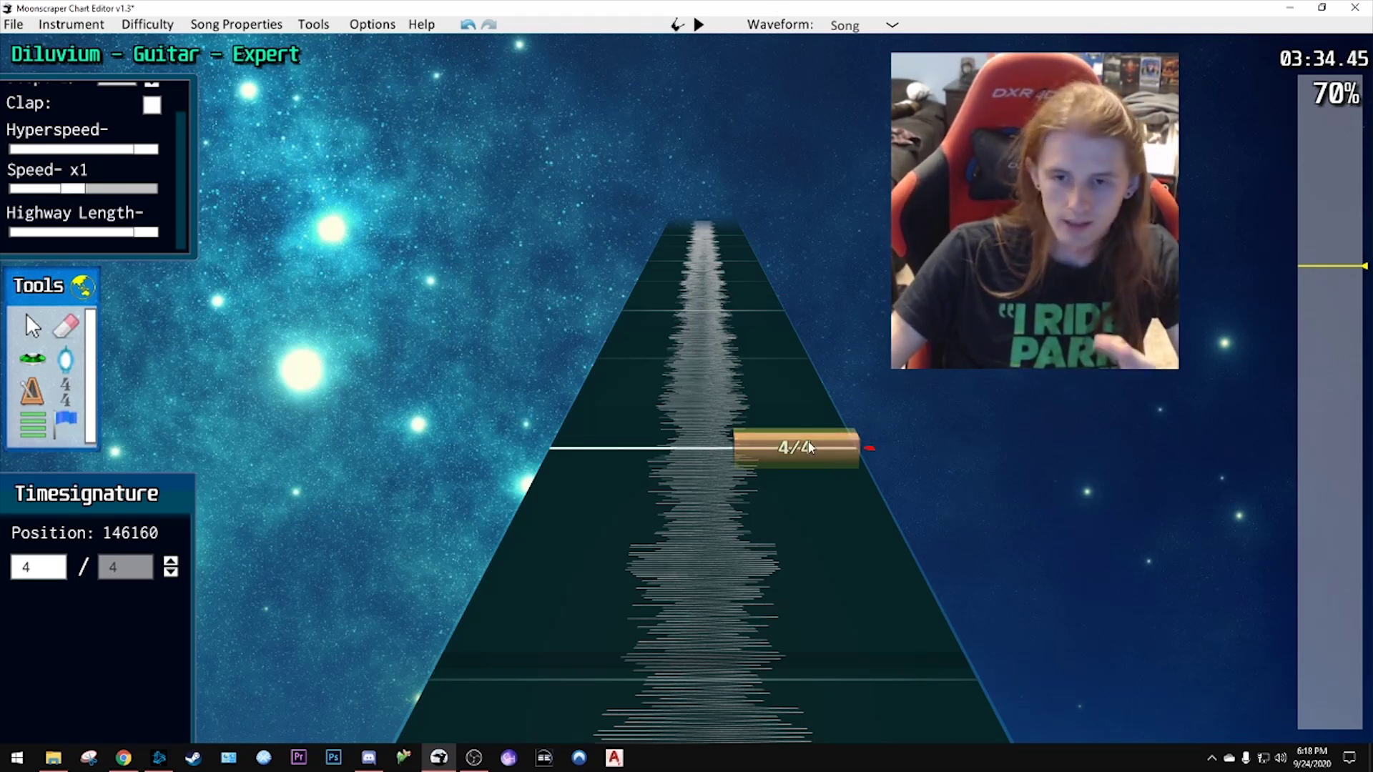
{"action": "scroll", "coordinate": [801, 455], "scroll_direction": "down", "scroll_amount": 2}
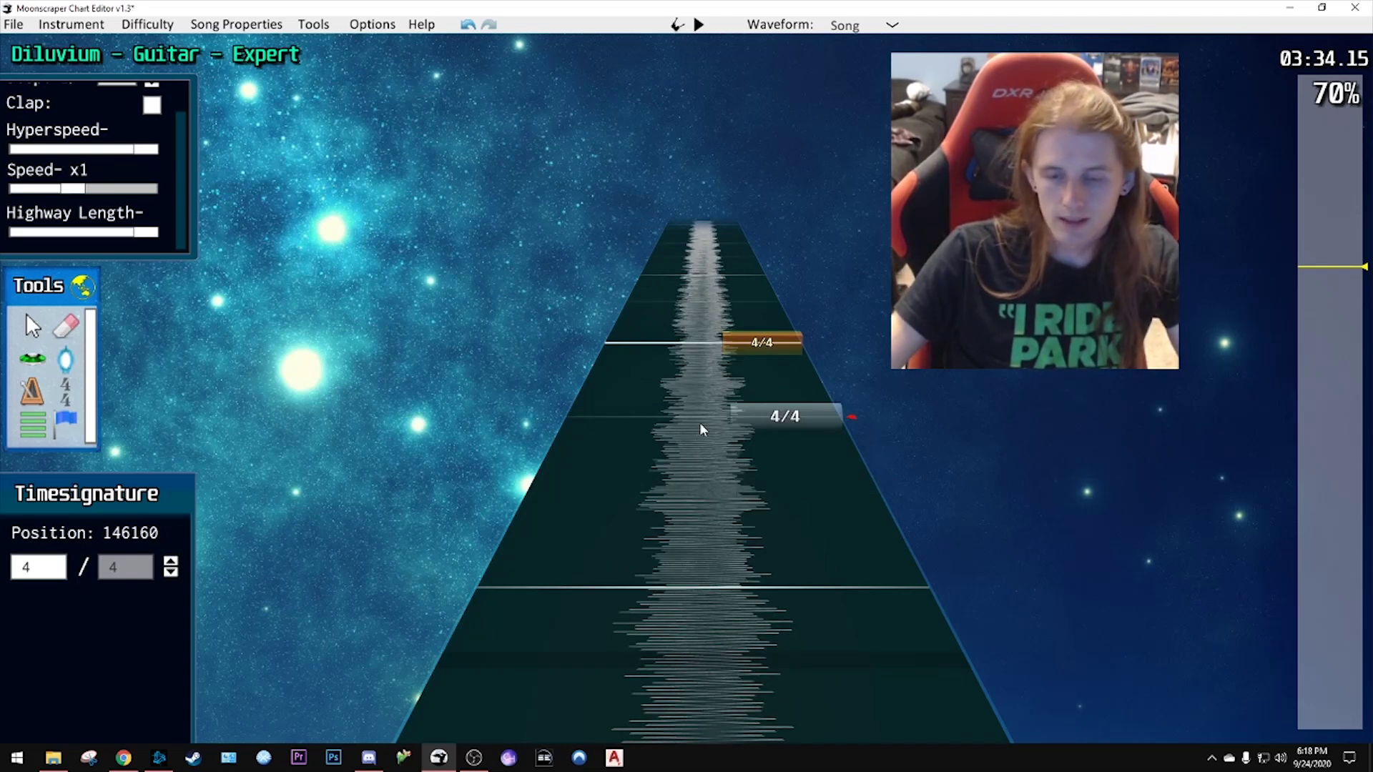
{"action": "key", "text": "space"}
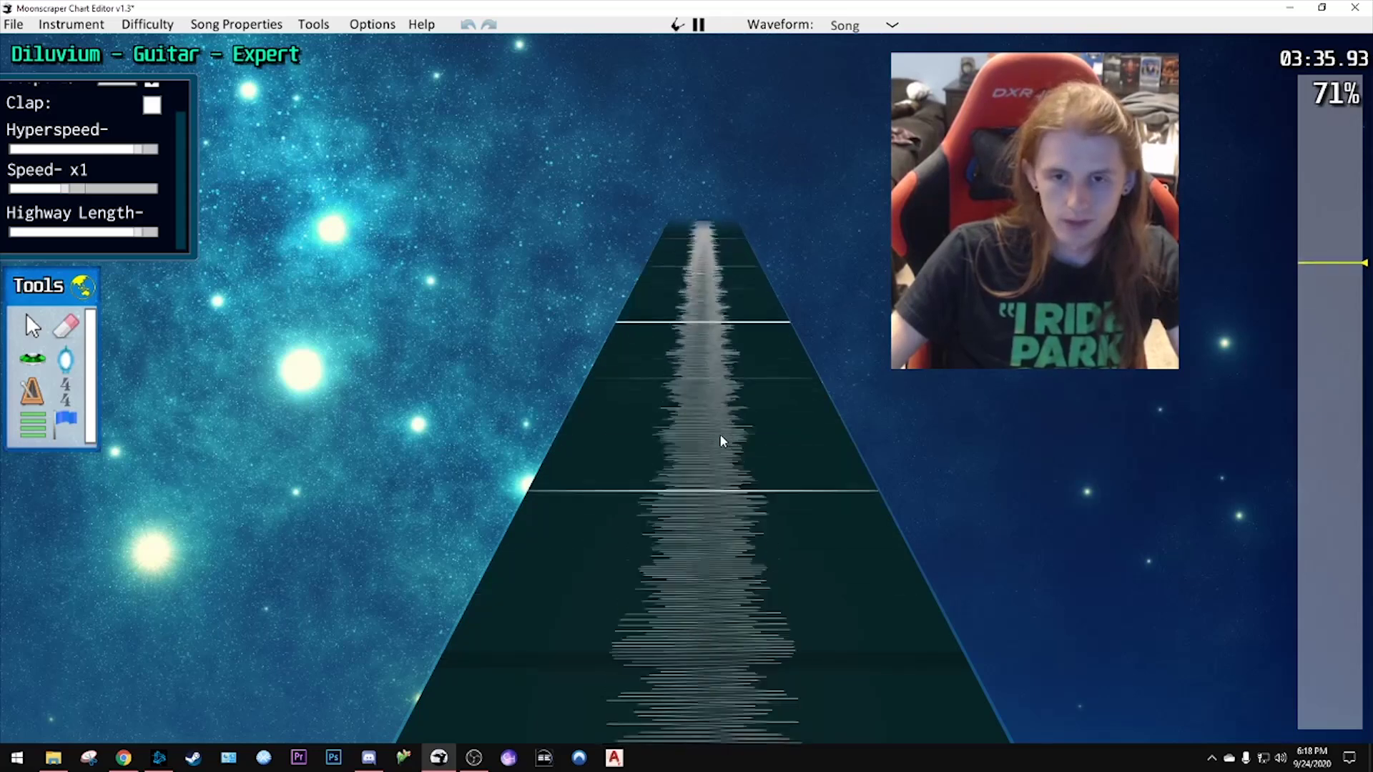
{"action": "key", "text": "space"}
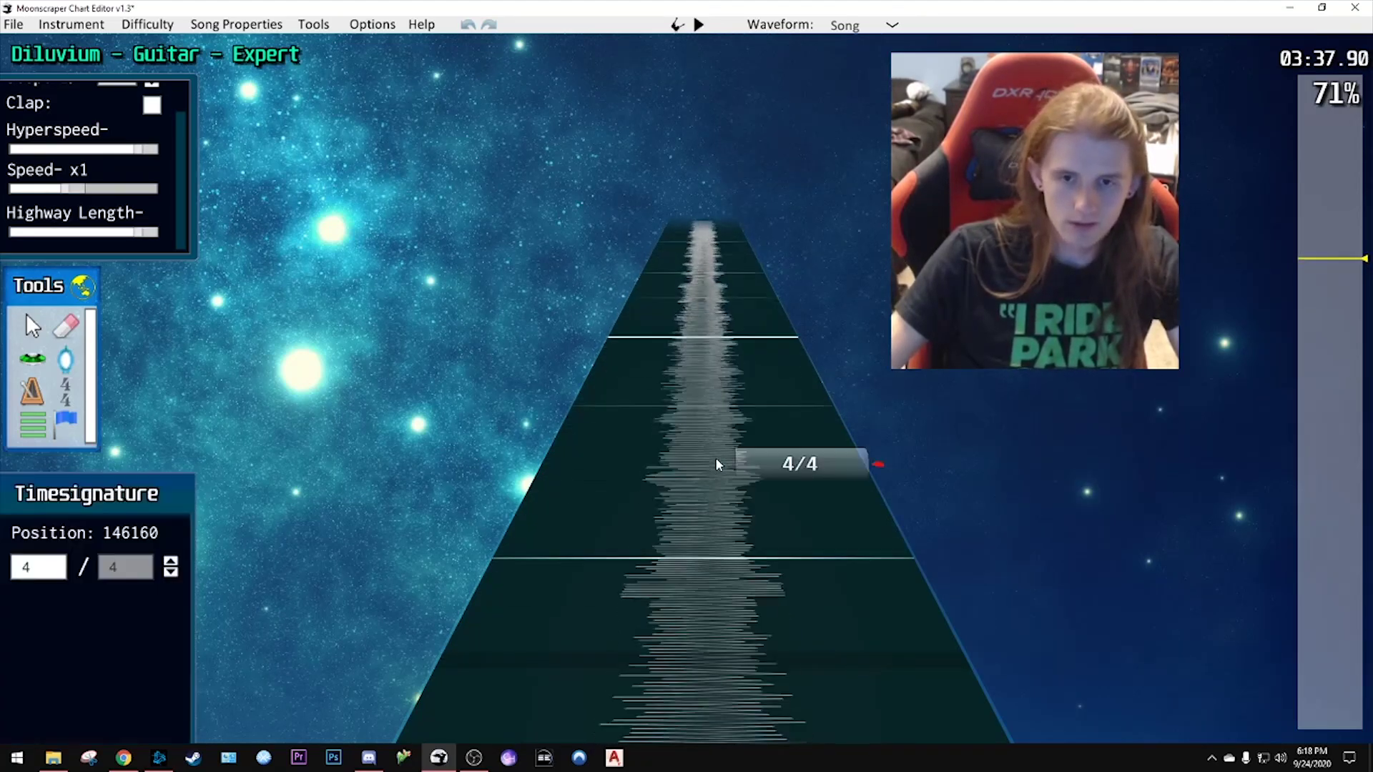
{"action": "scroll", "coordinate": [715, 463], "scroll_direction": "down", "scroll_amount": 2}
{"action": "scroll", "coordinate": [713, 477], "scroll_direction": "down", "scroll_amount": 4}
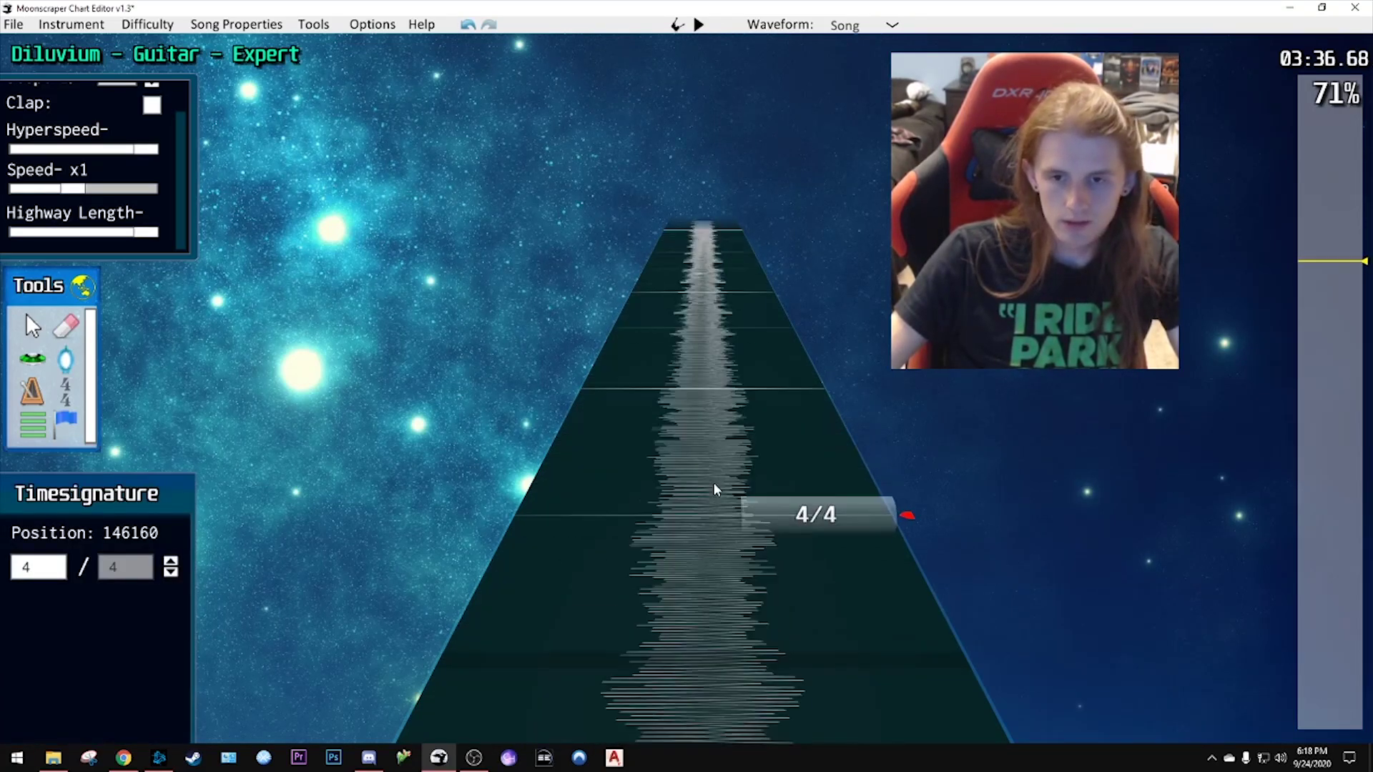
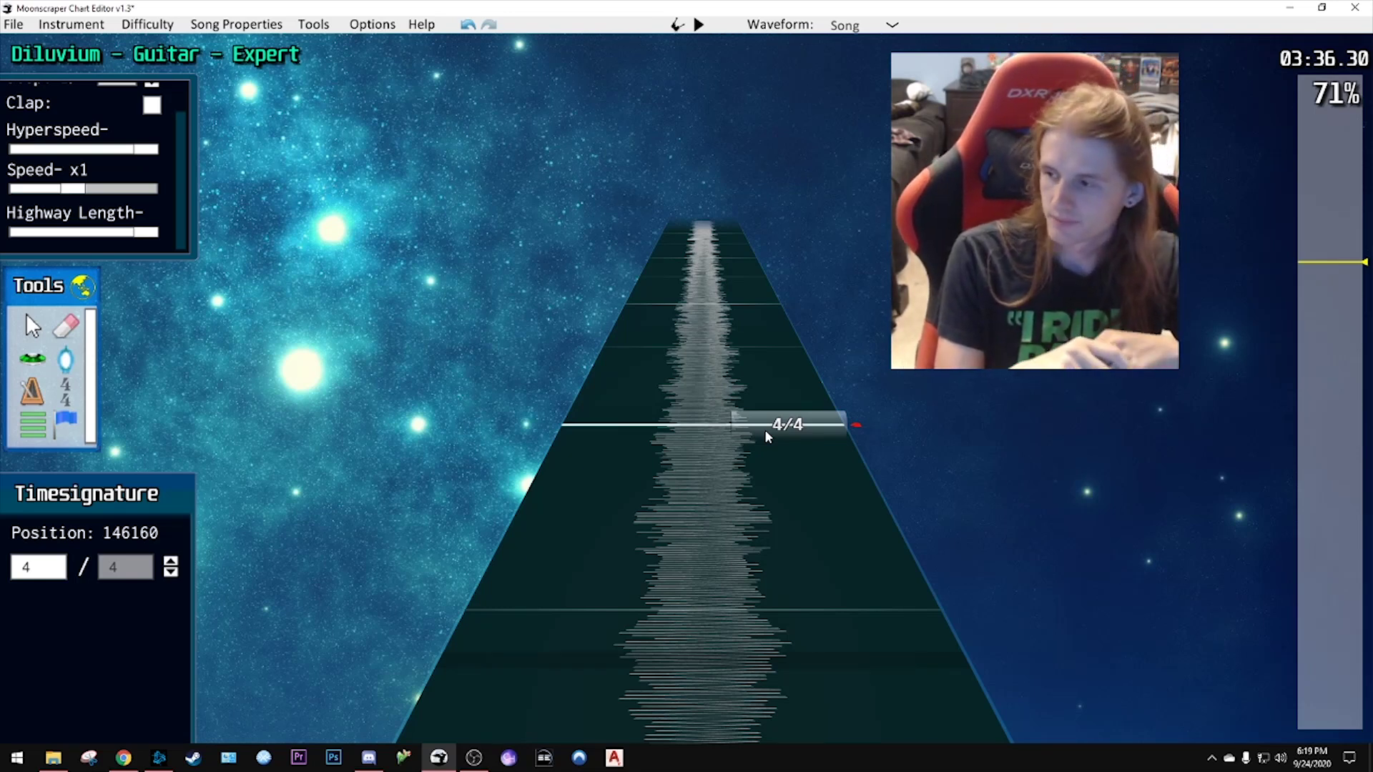
- Play the 4/4 measures from about 3:36 to 3:44 to find where the meter changes again
{"action": "left_click_drag", "start_coordinate": [766, 432], "coordinate": [743, 486]}
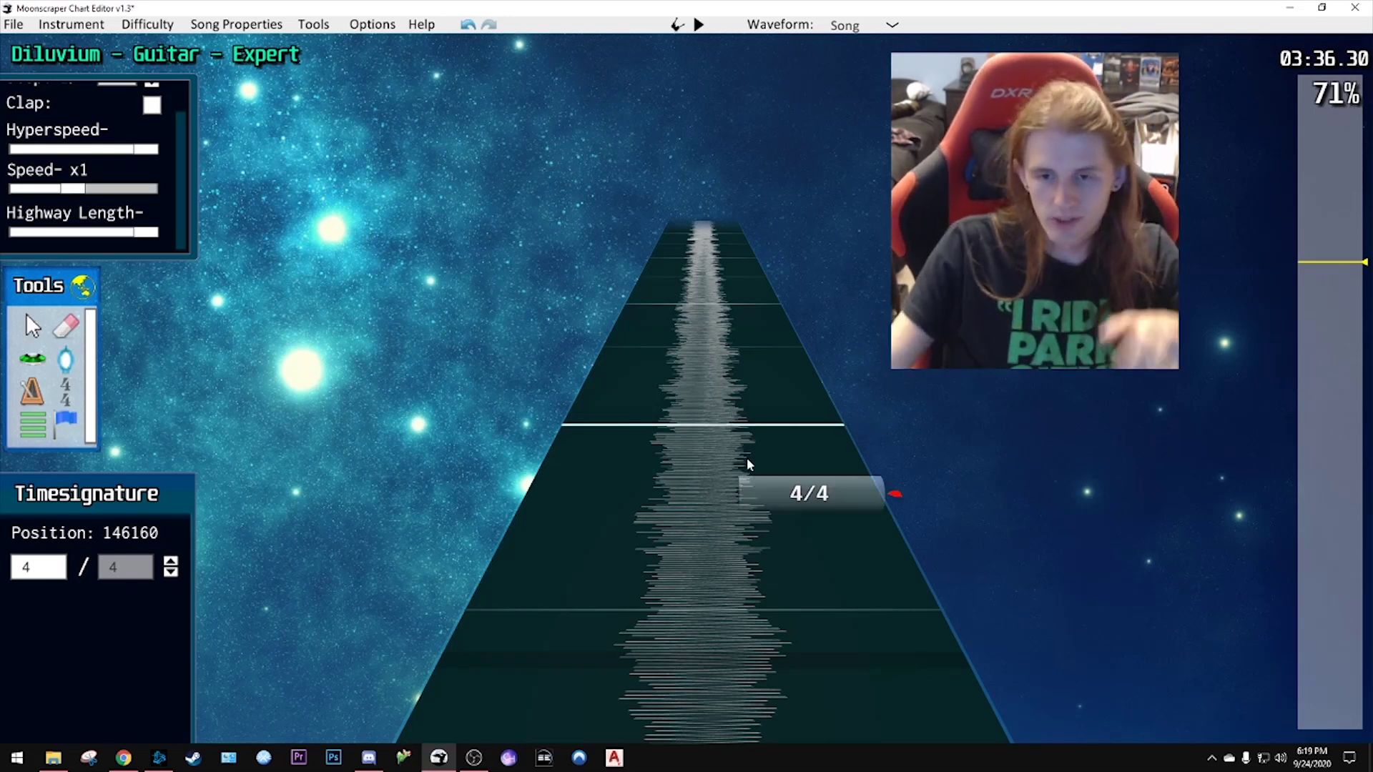
{"action": "scroll", "coordinate": [633, 461], "scroll_direction": "down", "scroll_amount": 2}
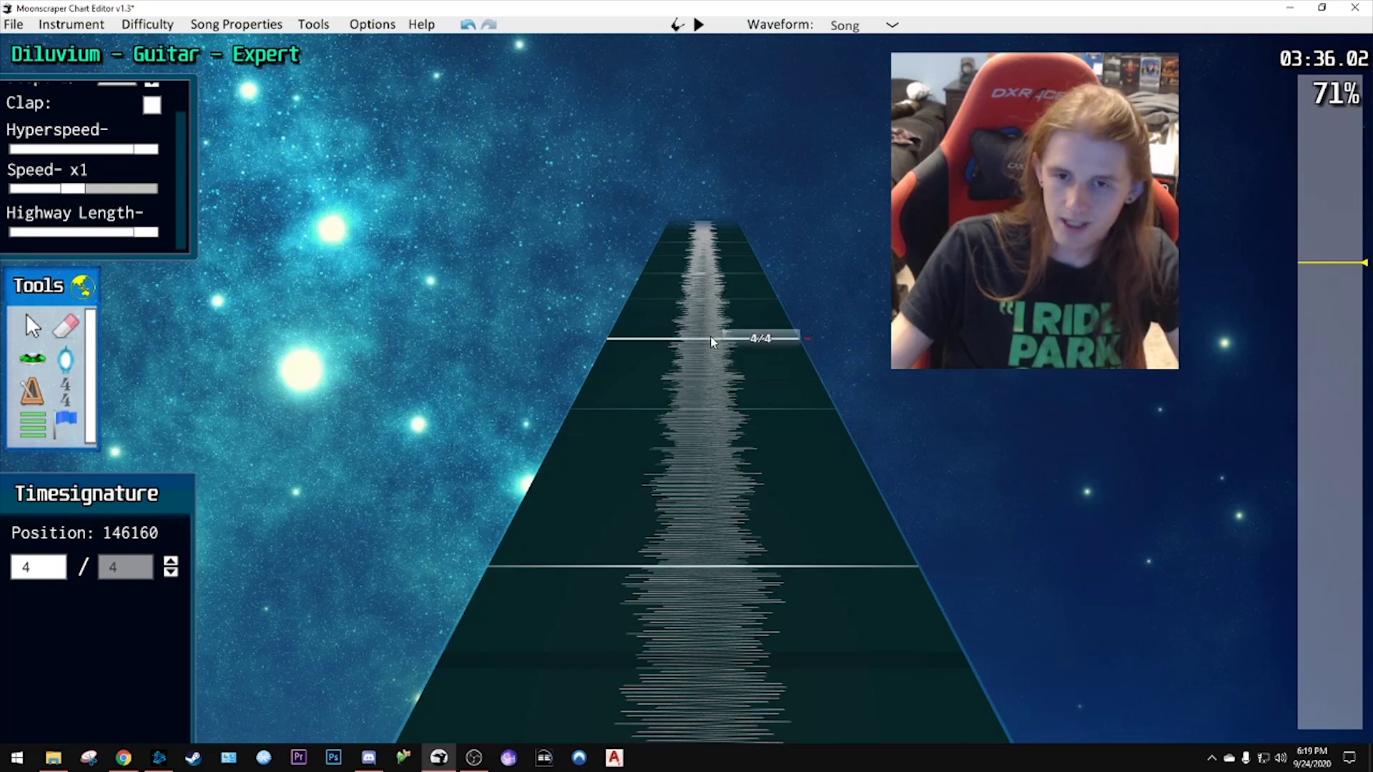
{"action": "key", "text": "space"}
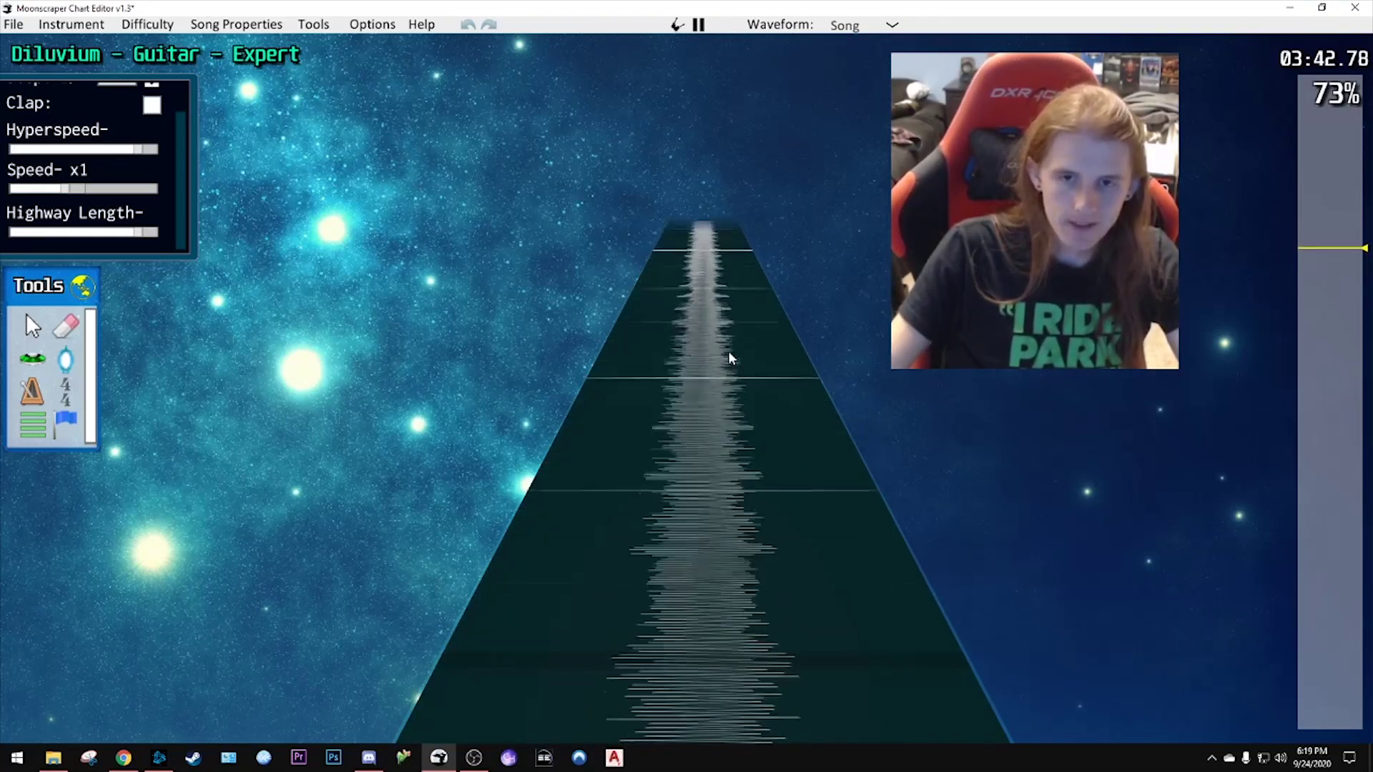
{"action": "key", "text": "space"}
{"action": "left_click", "coordinate": [769, 350]}
{"action": "scroll", "coordinate": [770, 350], "scroll_direction": "down", "scroll_amount": 3}
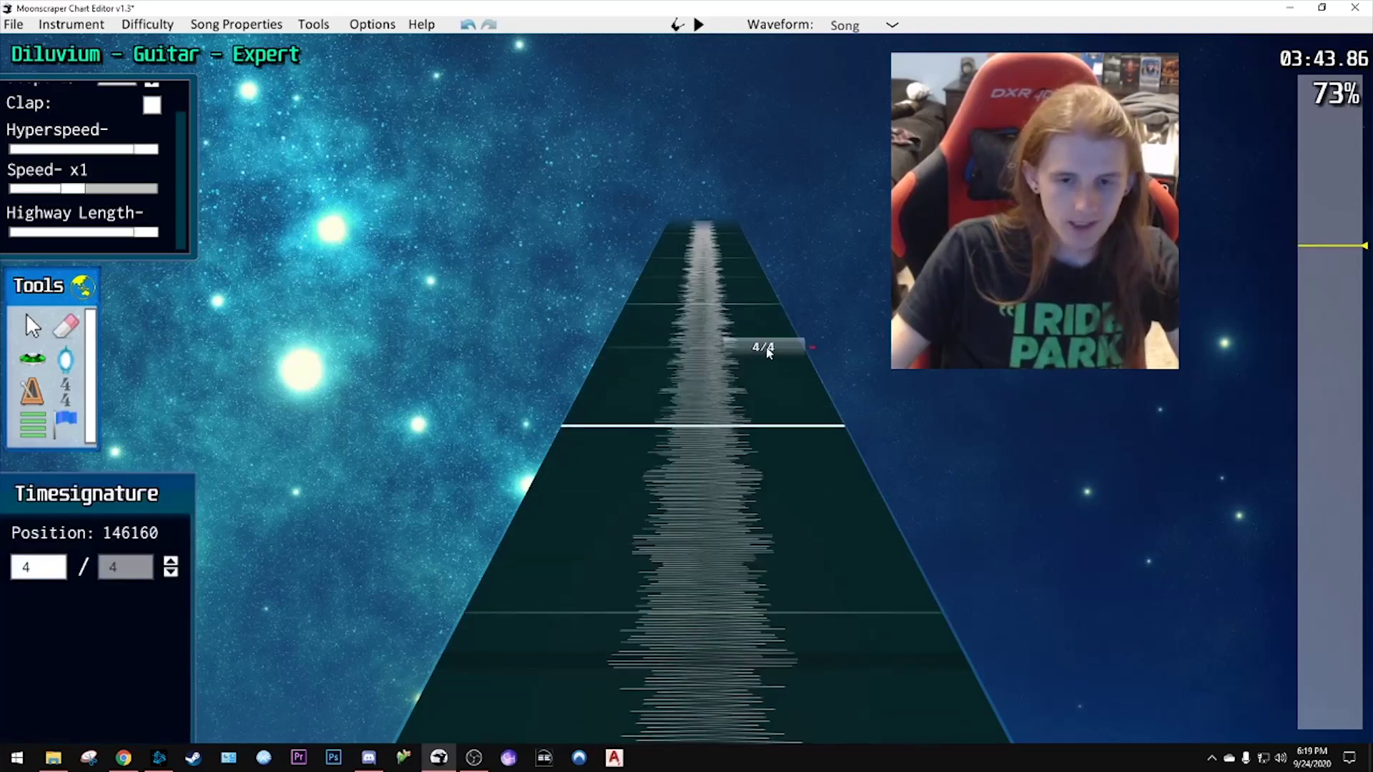
- Place a time signature marker at position 149232, set it to 3/4, and play to about 3:45
{"action": "scroll", "coordinate": [739, 297], "scroll_direction": "down", "scroll_amount": 3}
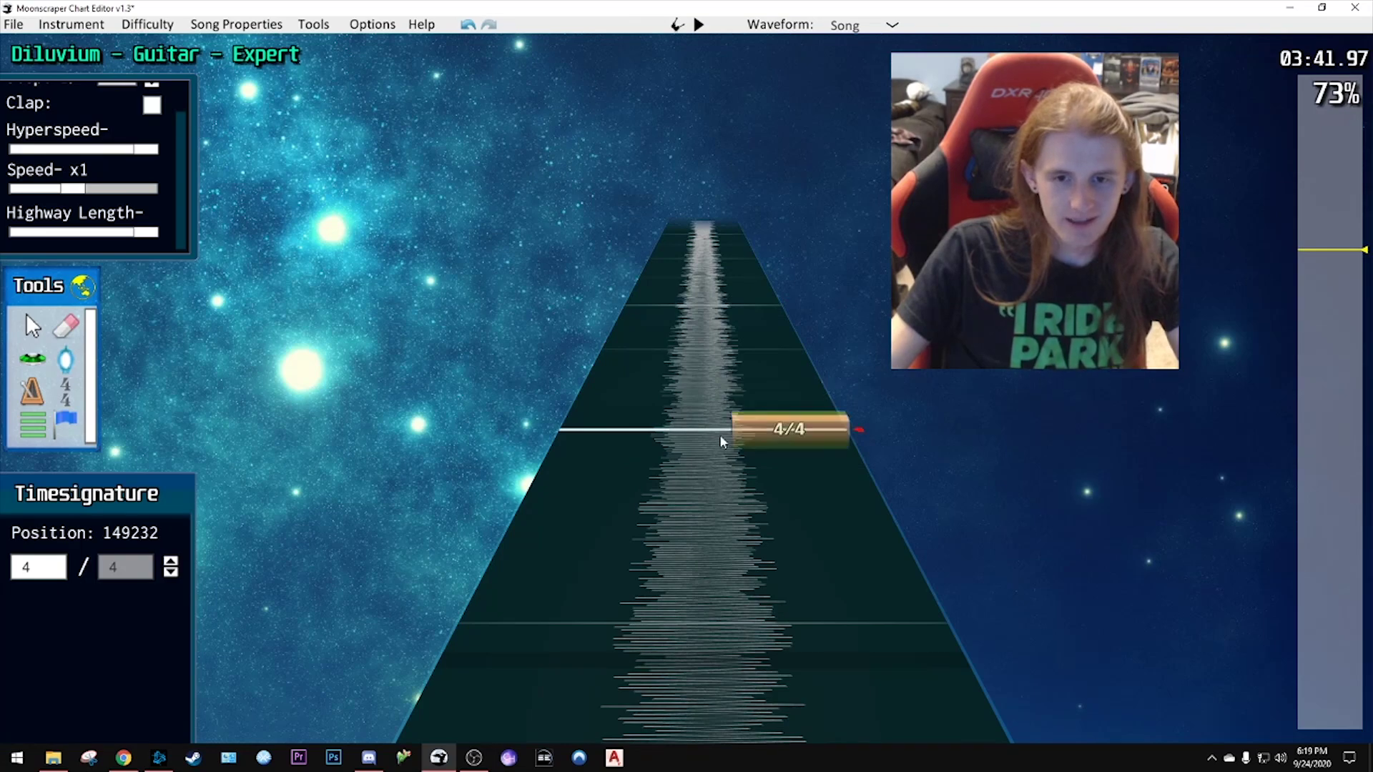
{"action": "key", "text": "space"}
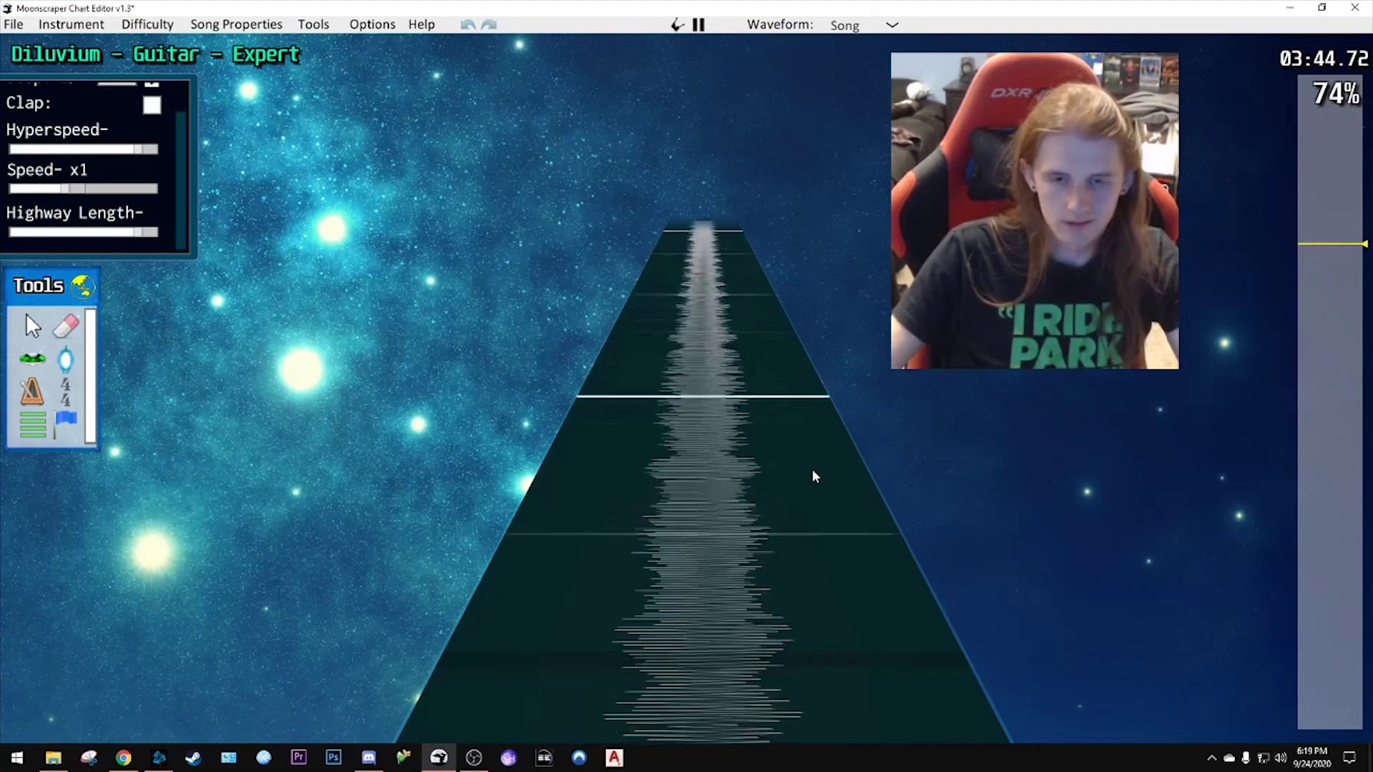
{"action": "key", "text": "space"}
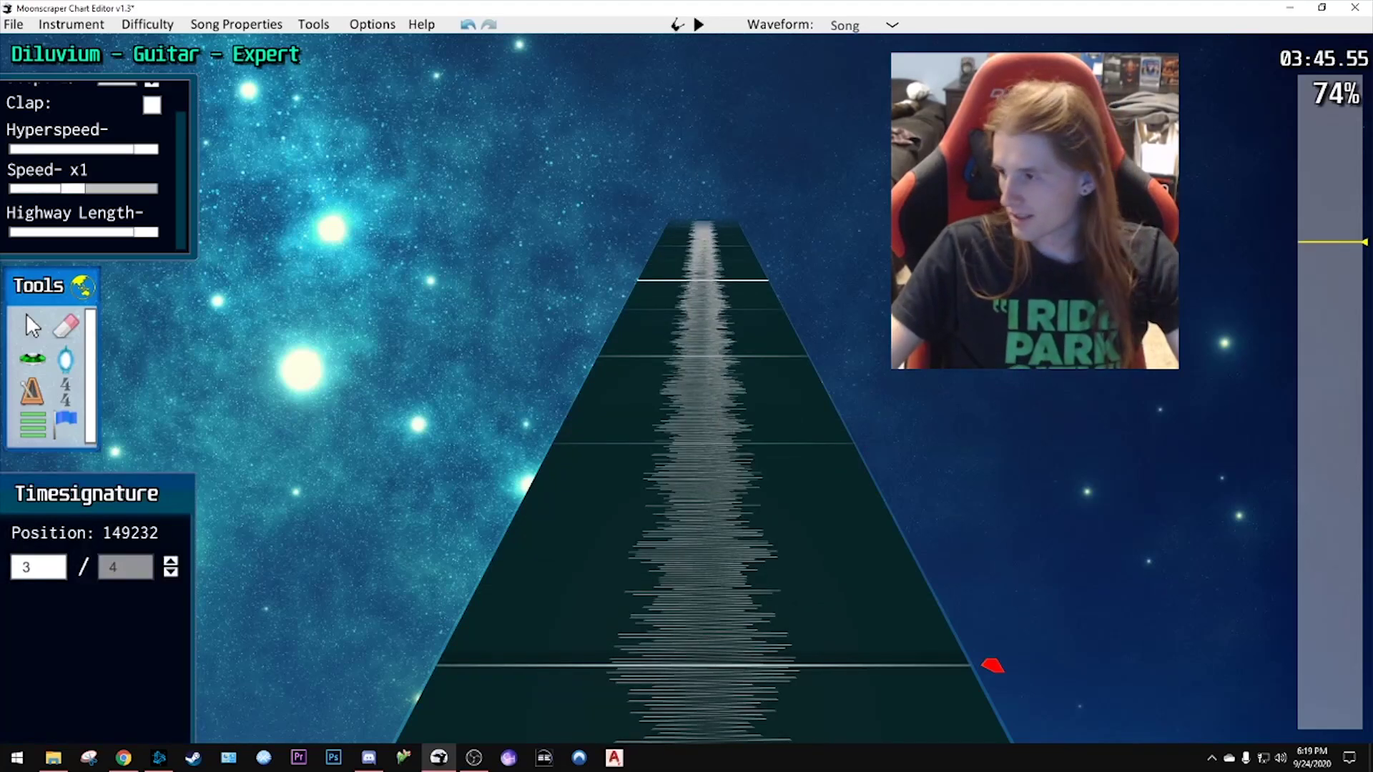
- Replay the section leading up to about 3:44 to check the 3/4 measure at position 149232
{"action": "scroll", "coordinate": [1239, 252], "scroll_direction": "down", "scroll_amount": 2}
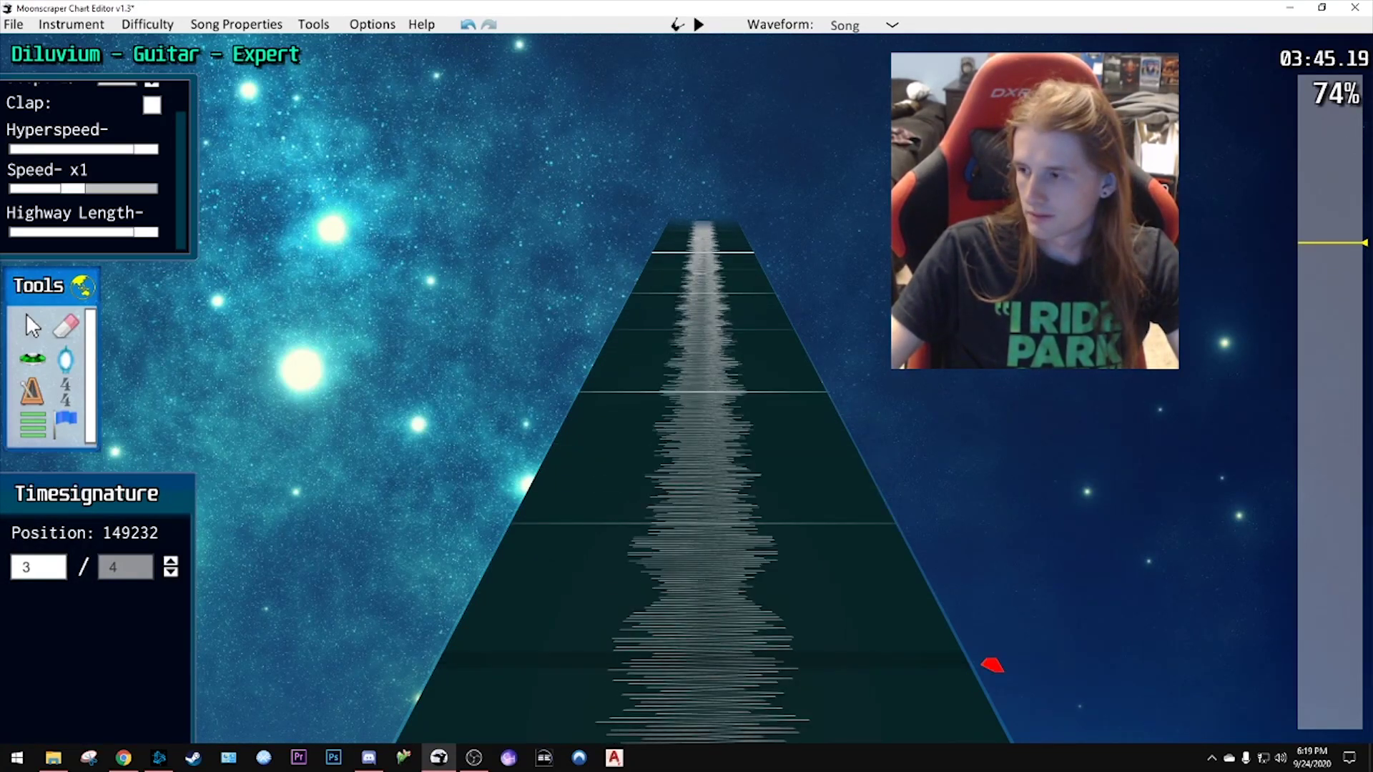
{"action": "scroll", "coordinate": [704, 486], "scroll_direction": "up", "scroll_amount": 3}
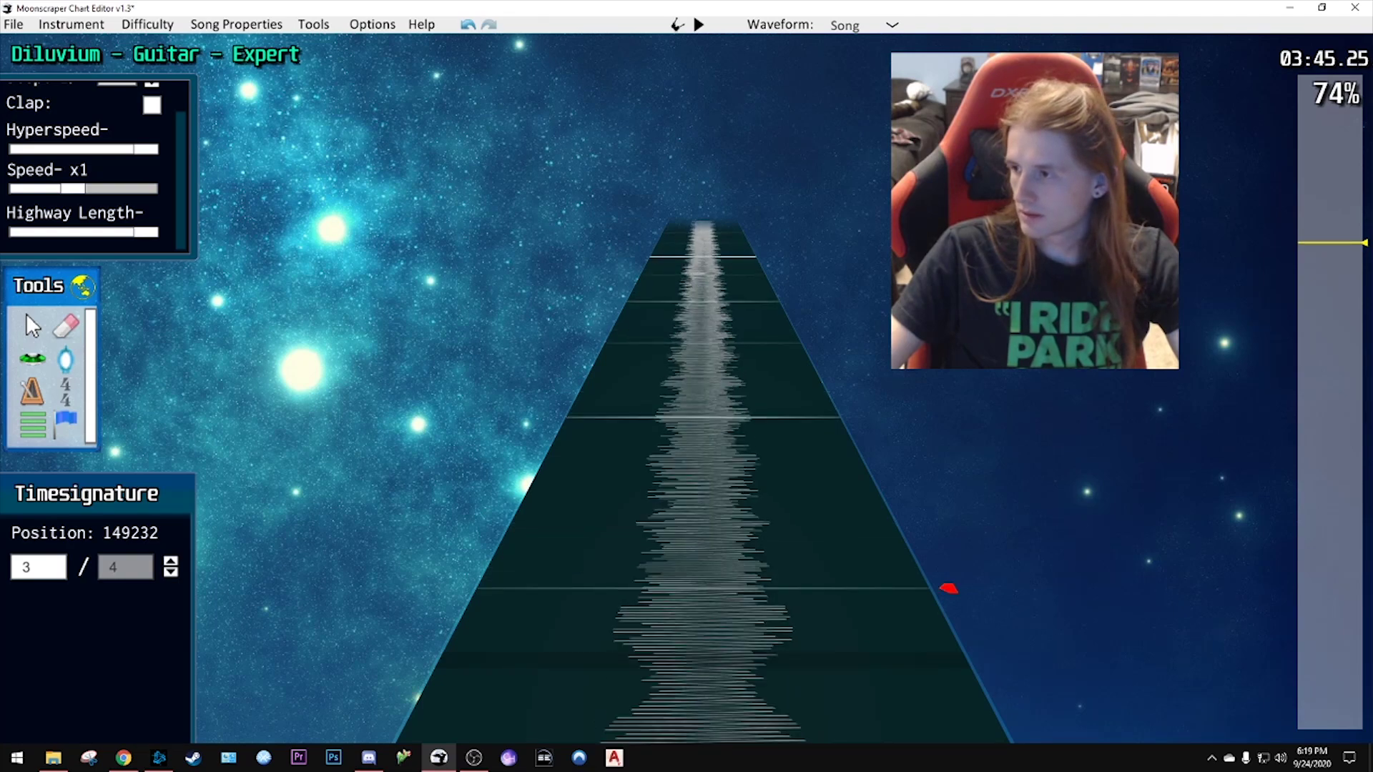
{"action": "left_click_drag", "start_coordinate": [1330, 243], "coordinate": [1326, 263]}
{"action": "key", "text": "space"}
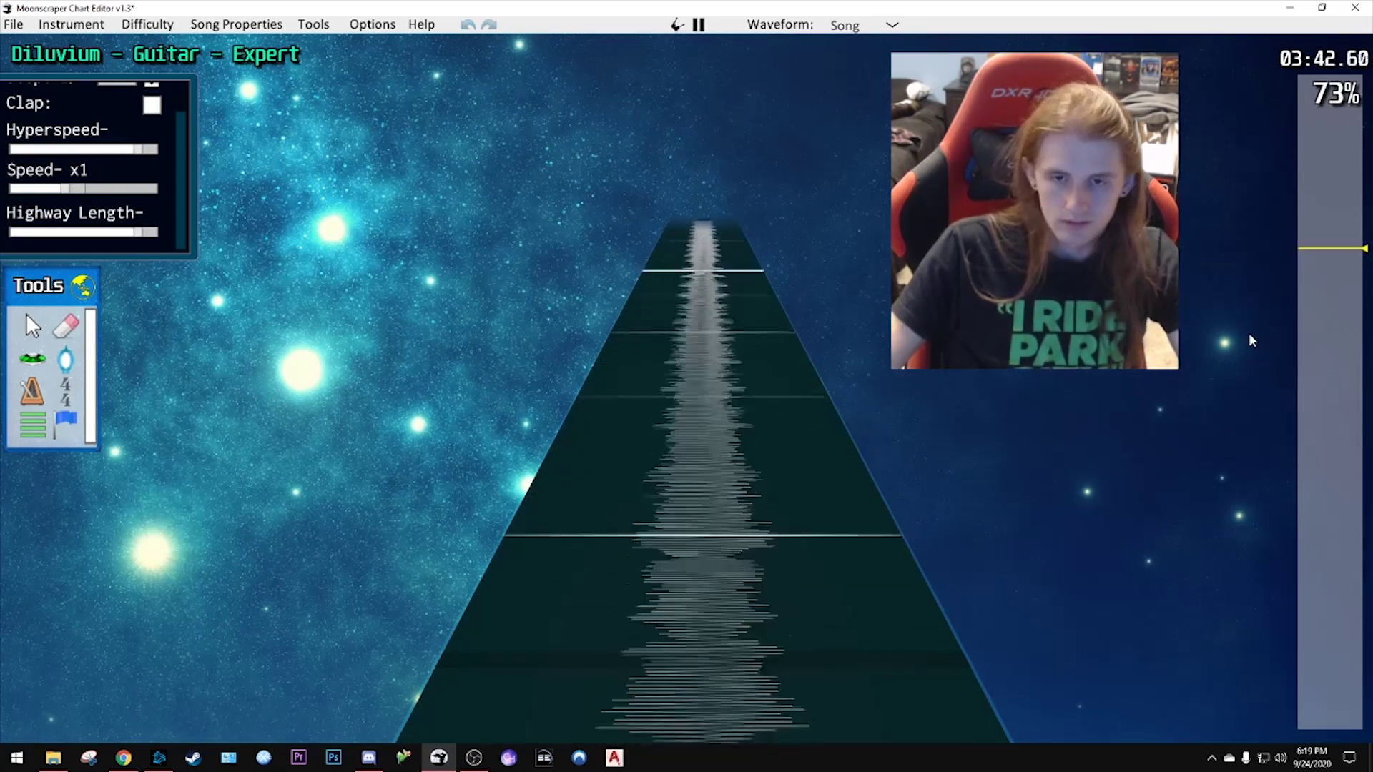
{"action": "key", "text": "space"}
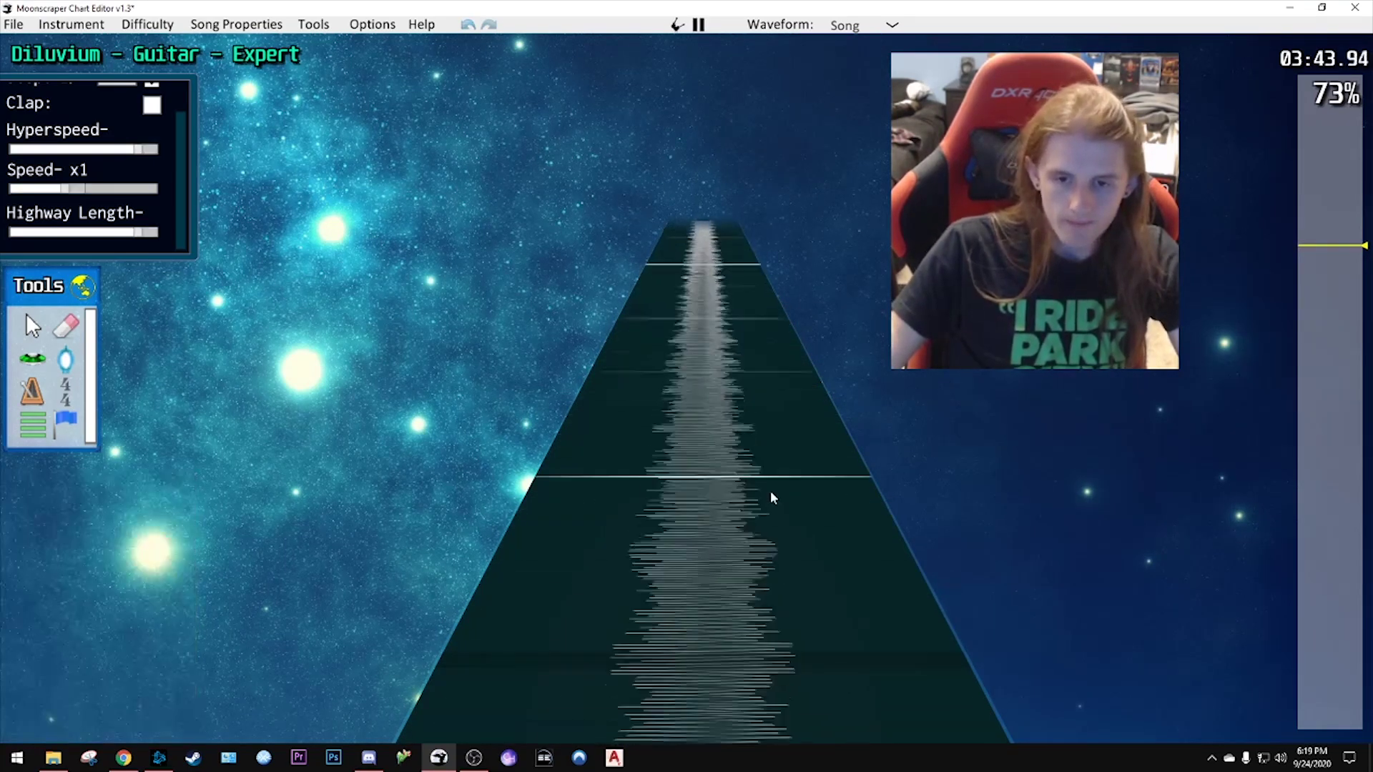
{"action": "scroll", "coordinate": [778, 485], "scroll_direction": "up", "scroll_amount": 1}
{"action": "key", "text": "space"}
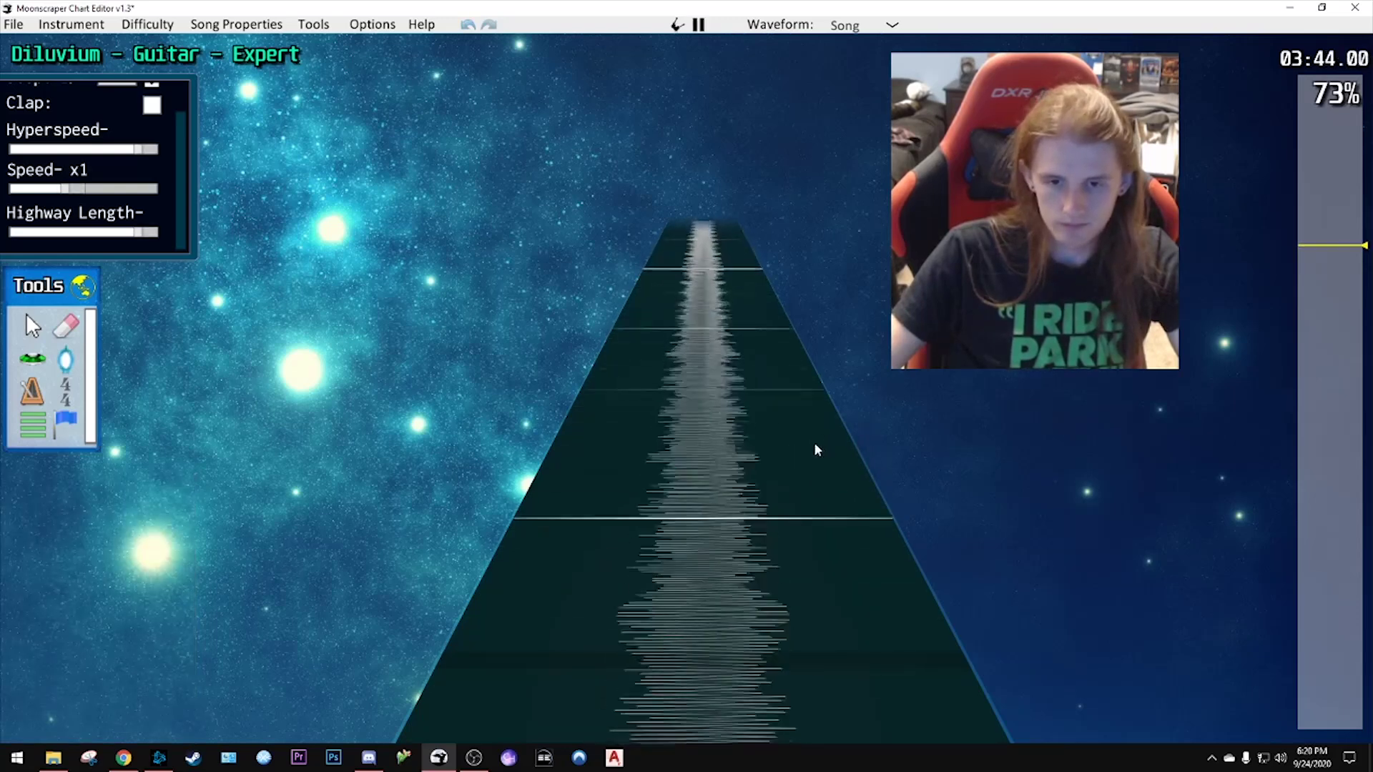
- Add a 4/4 time signature marker and a BPM marker at position 149808, and play to about 3:47
{"action": "key", "text": "space"}
{"action": "scroll", "coordinate": [809, 459], "scroll_direction": "down", "scroll_amount": 3}
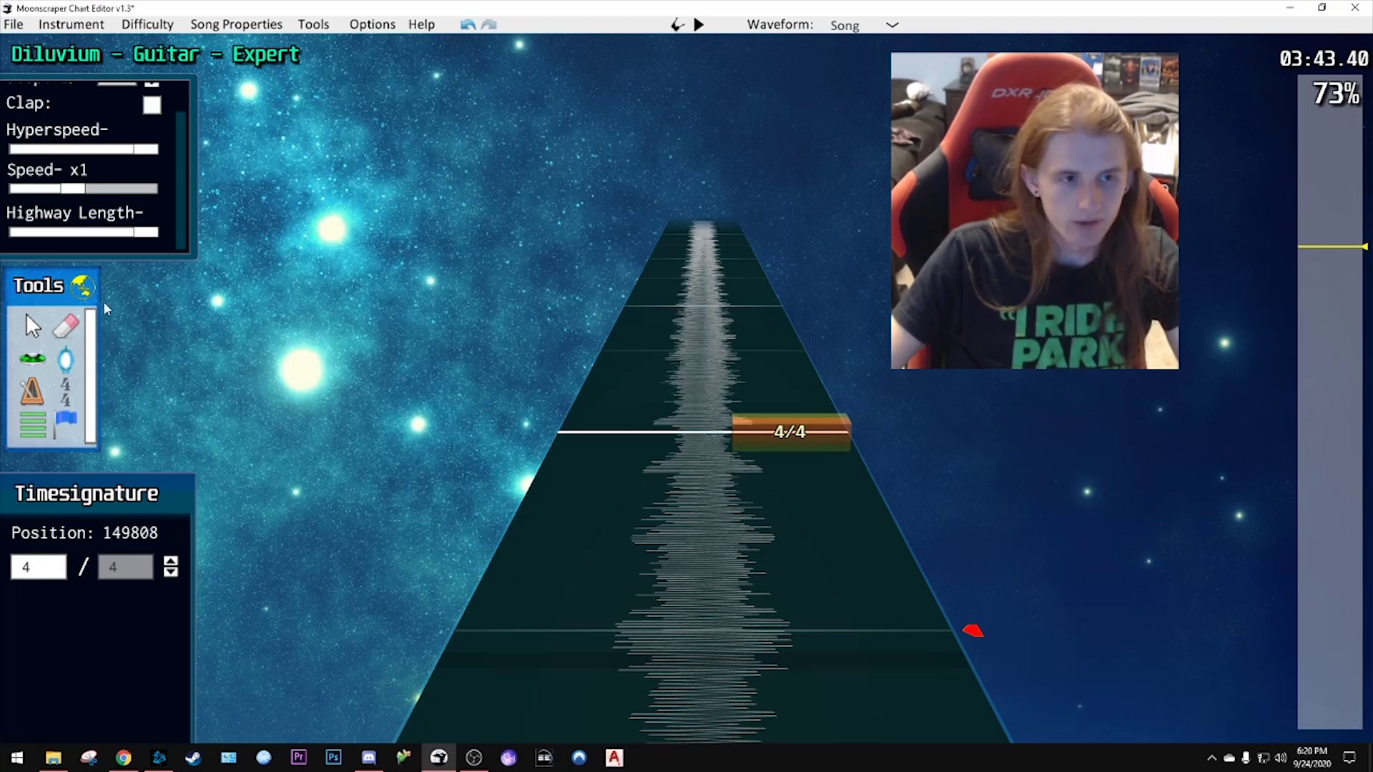
{"action": "left_click", "coordinate": [43, 402]}
{"action": "left_click", "coordinate": [535, 422]}
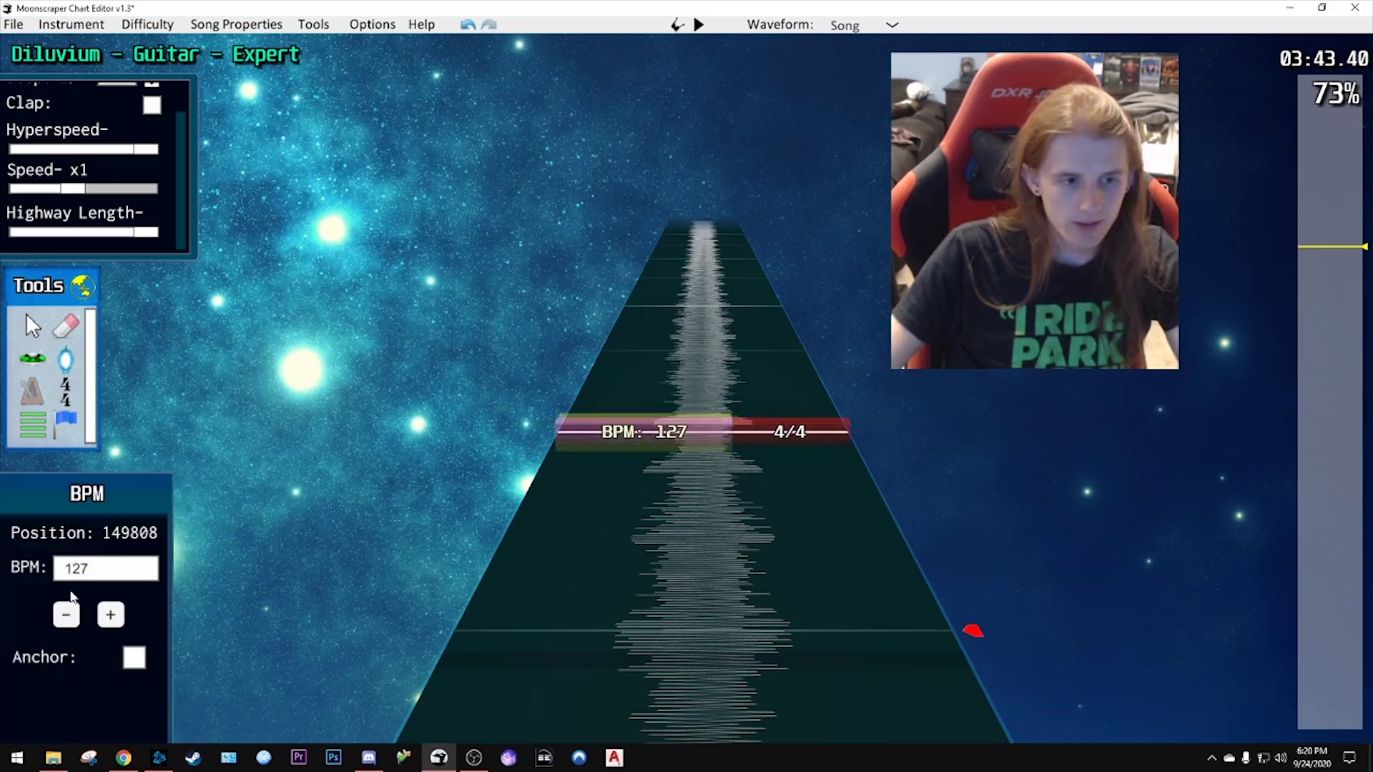
{"action": "key", "text": "space"}
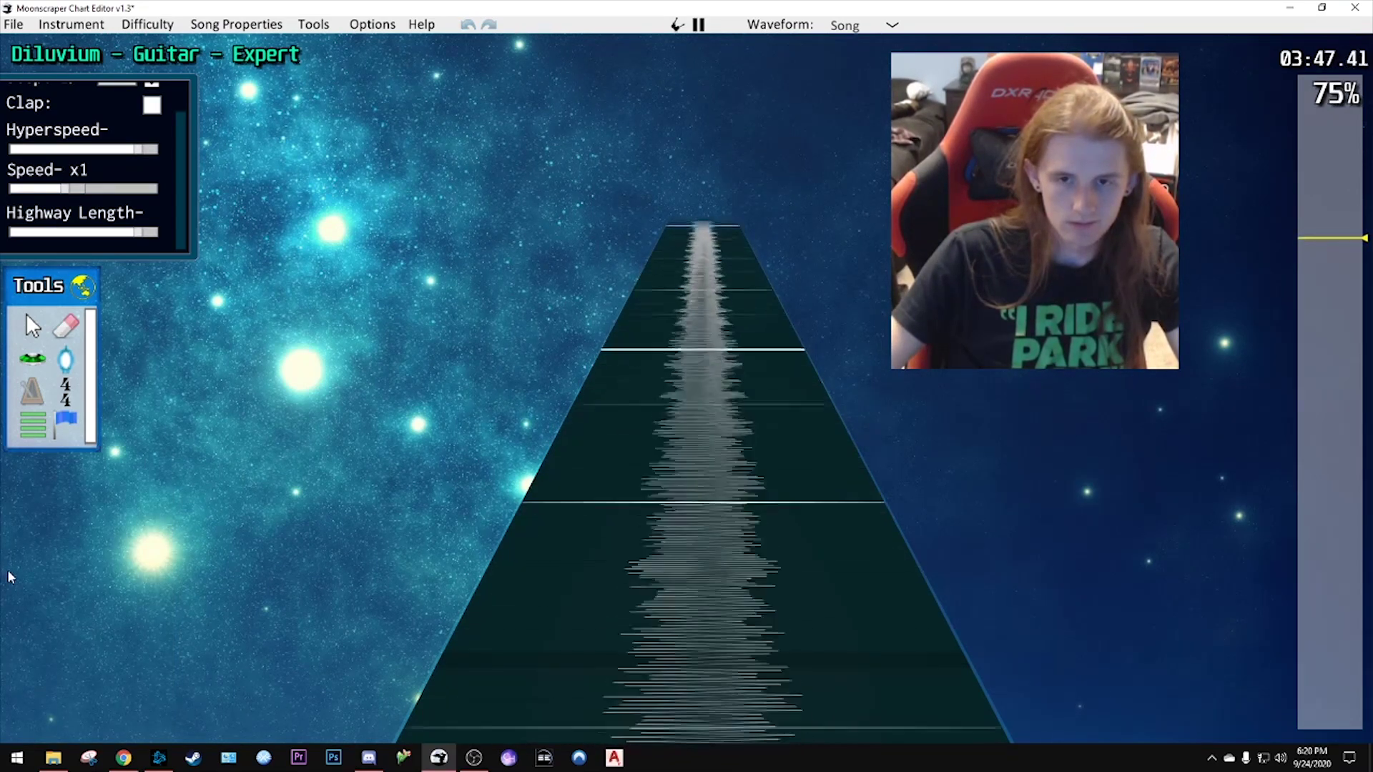
- Replay the 4/4 measures from about 3:35 to 3:41 to check the timing leading into the 3/4 measure
{"action": "key", "text": "space"}
{"action": "left_click_drag", "start_coordinate": [1323, 235], "coordinate": [1322, 252]}
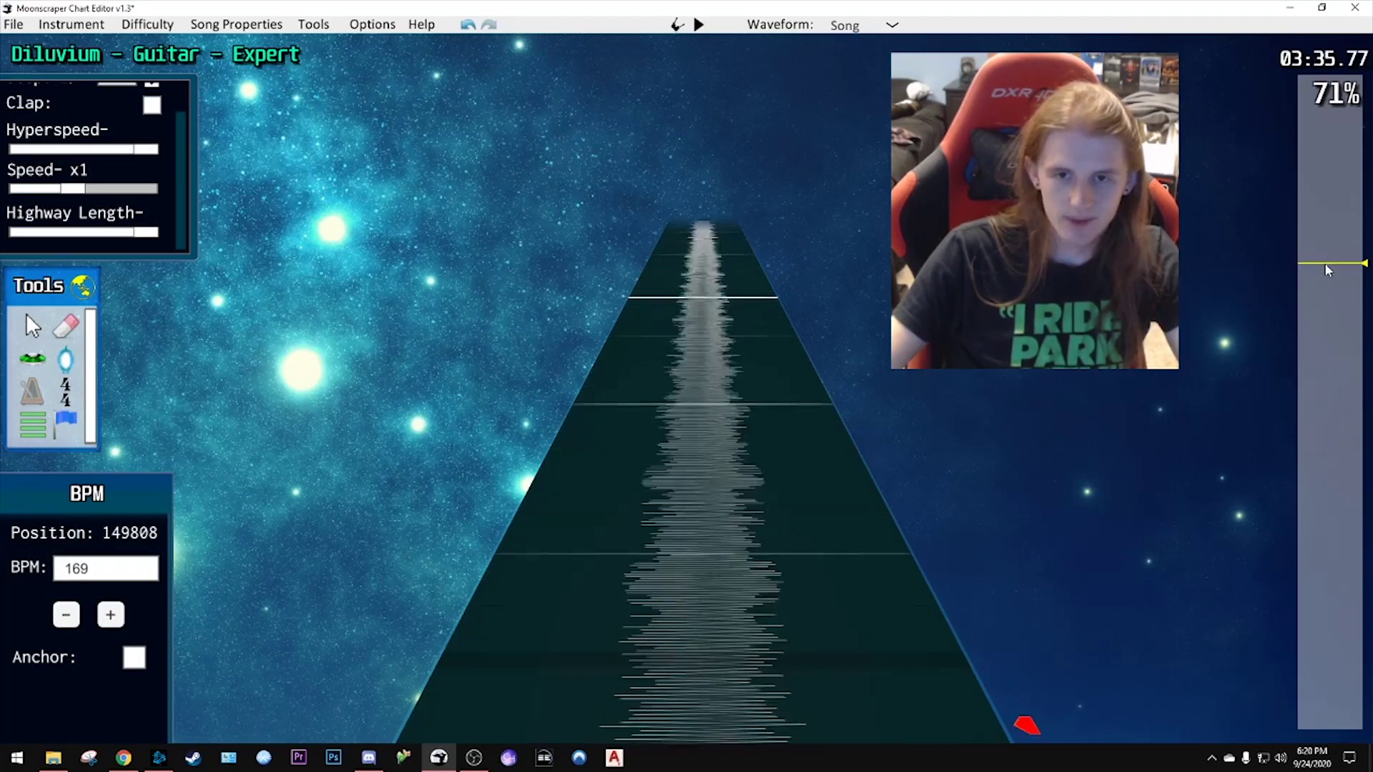
{"action": "key", "text": "space"}
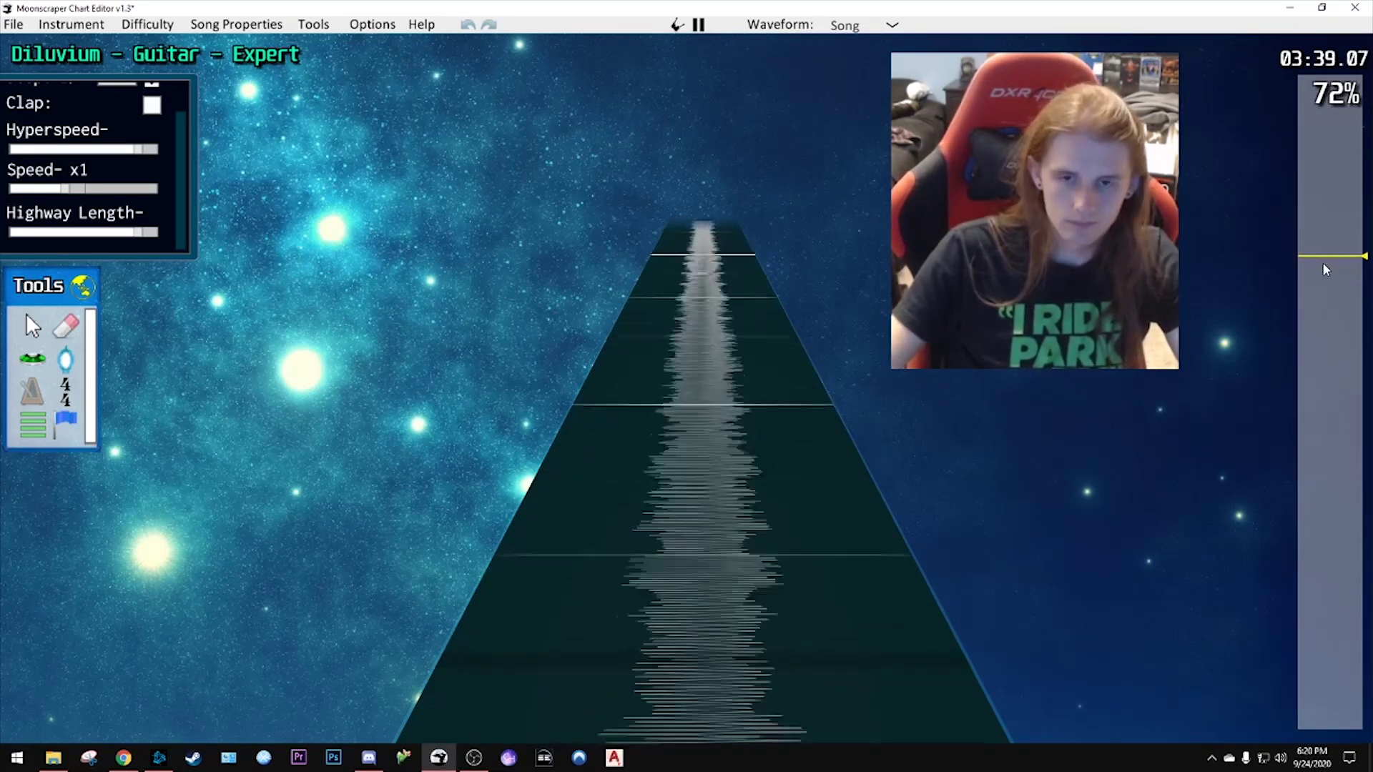
{"action": "key", "text": "space"}
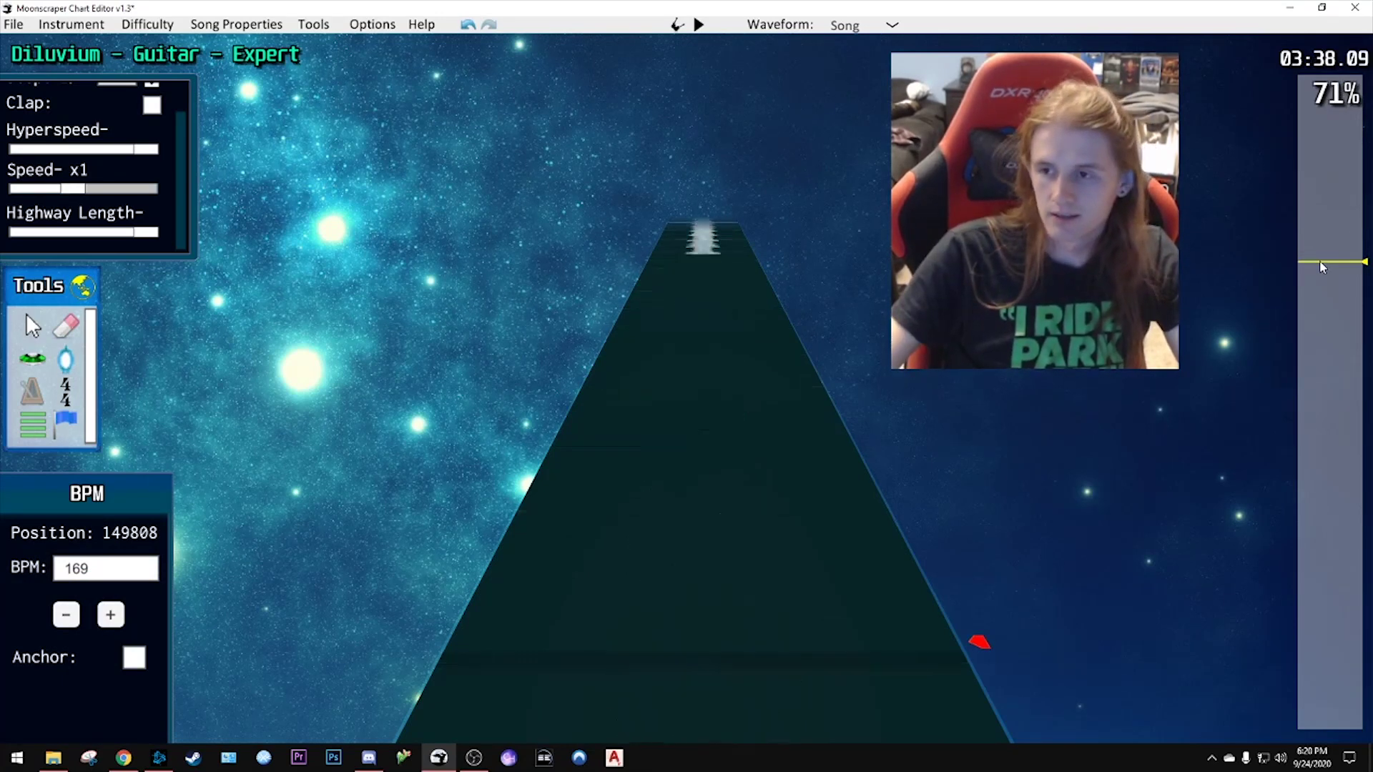
{"action": "key", "text": "space"}
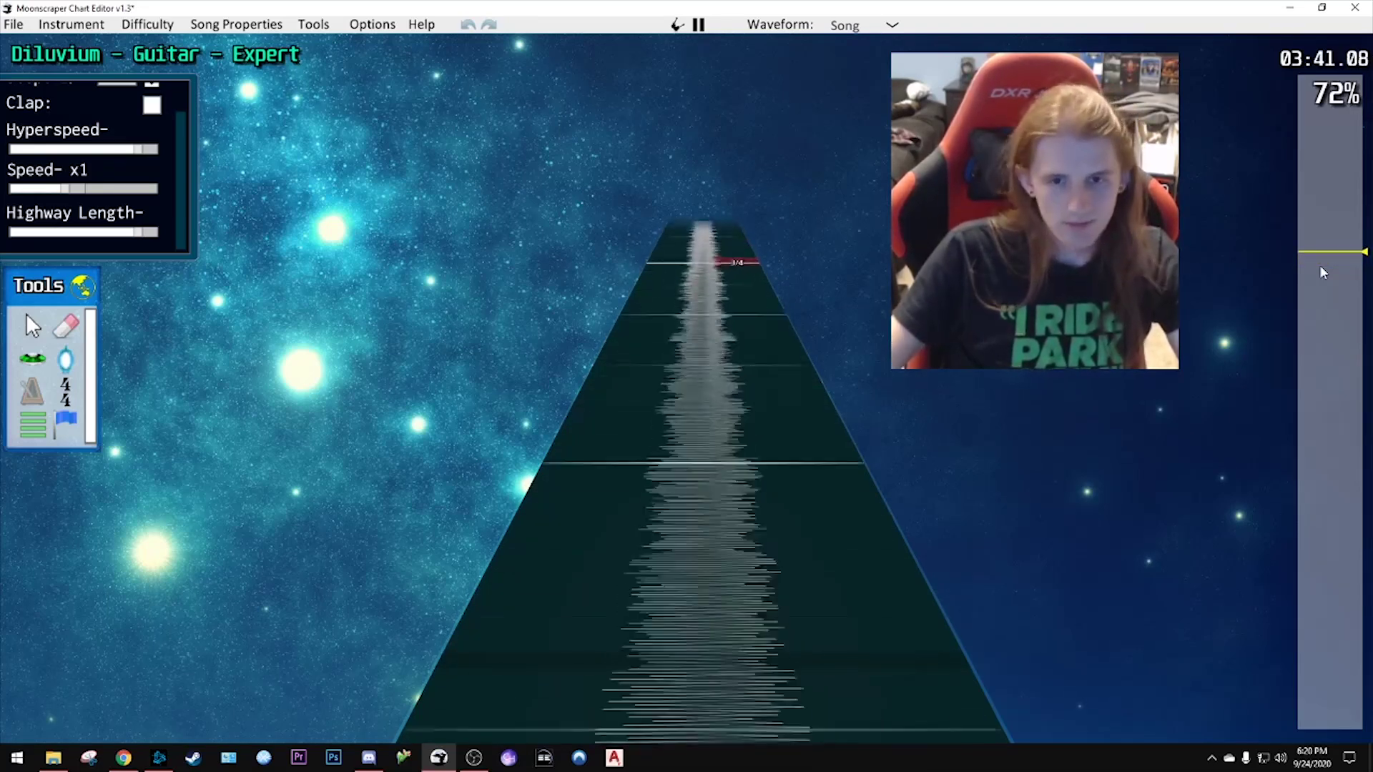
{"action": "key", "text": "space"}
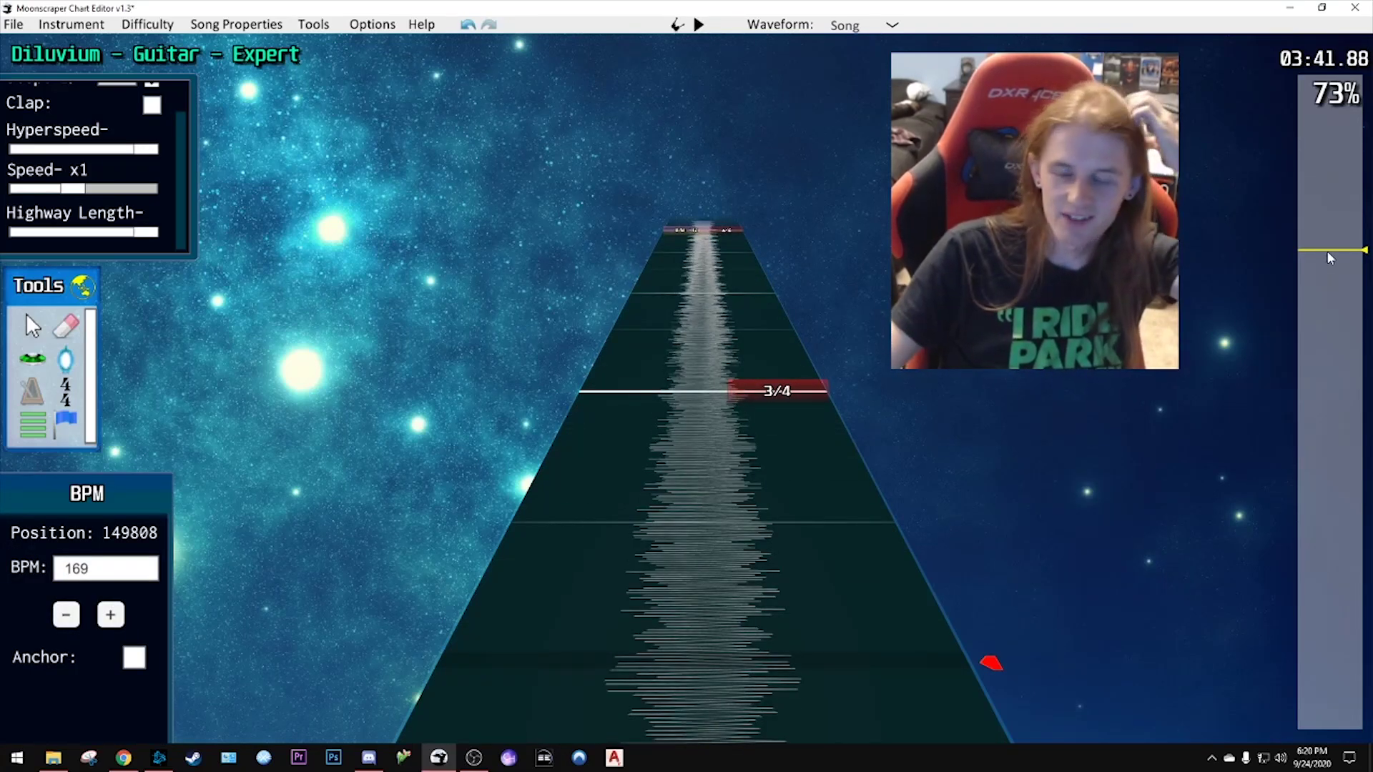
- Replay the transition from about 3:40 to 3:46 and examine the 4/4 and BPM markers at position 149808
{"action": "left_click", "coordinate": [1320, 253]}
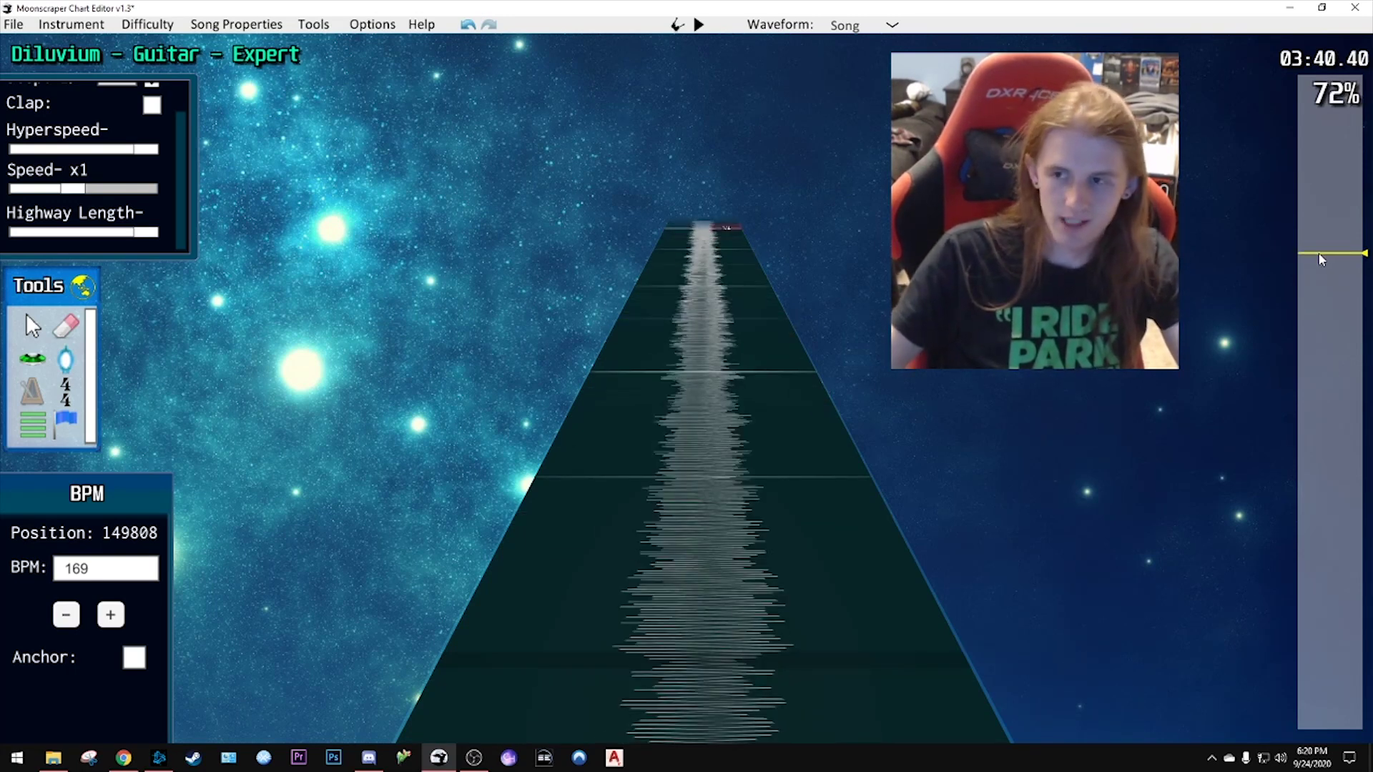
{"action": "key", "text": "space"}
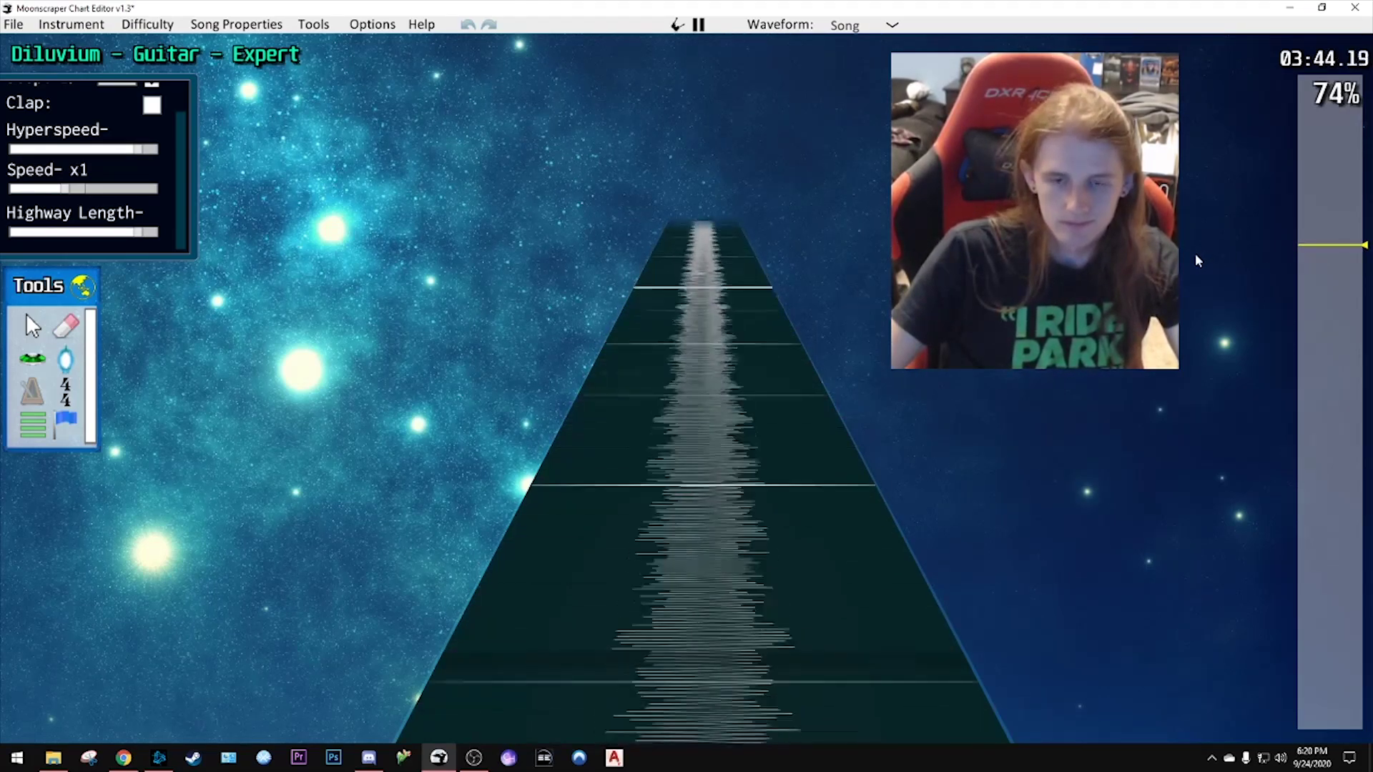
{"action": "key", "text": "space"}
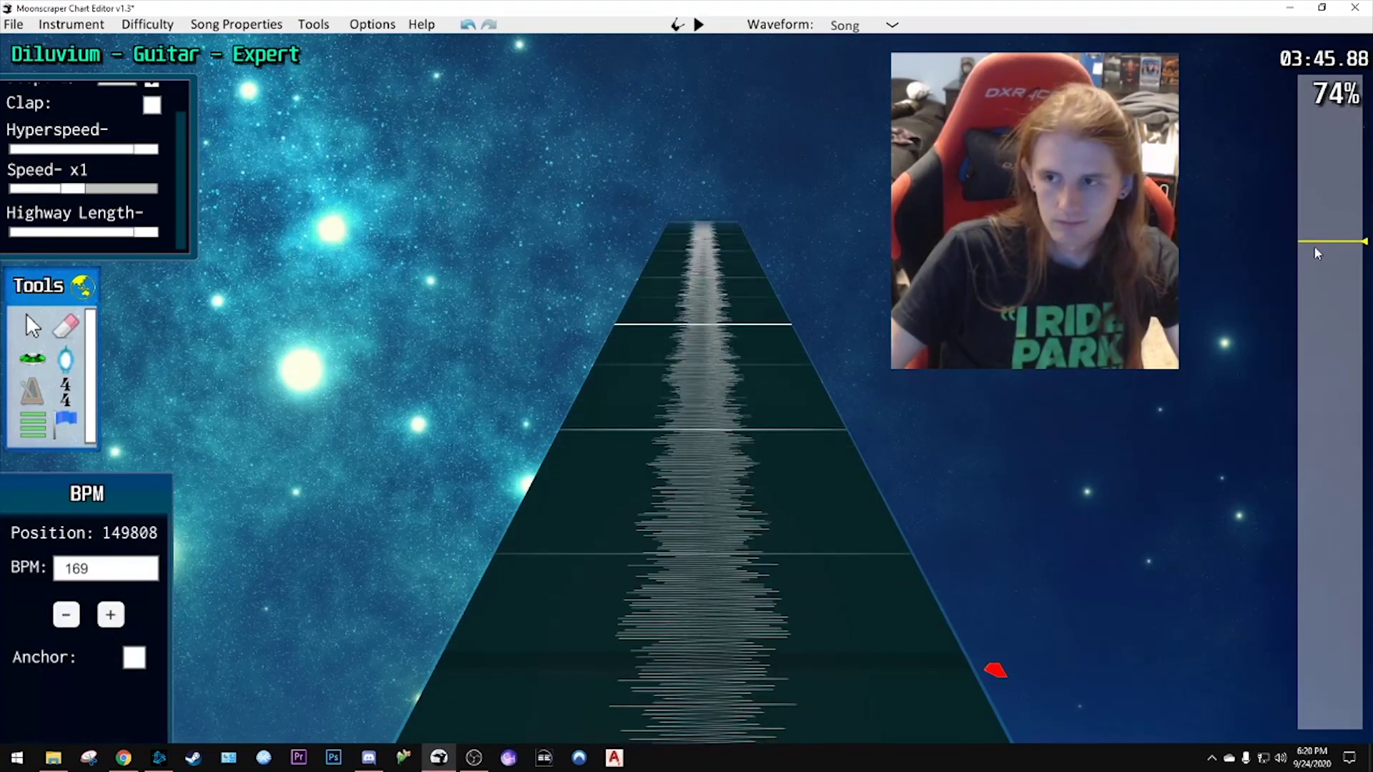
{"action": "left_click_drag", "start_coordinate": [1315, 247], "coordinate": [1319, 249]}
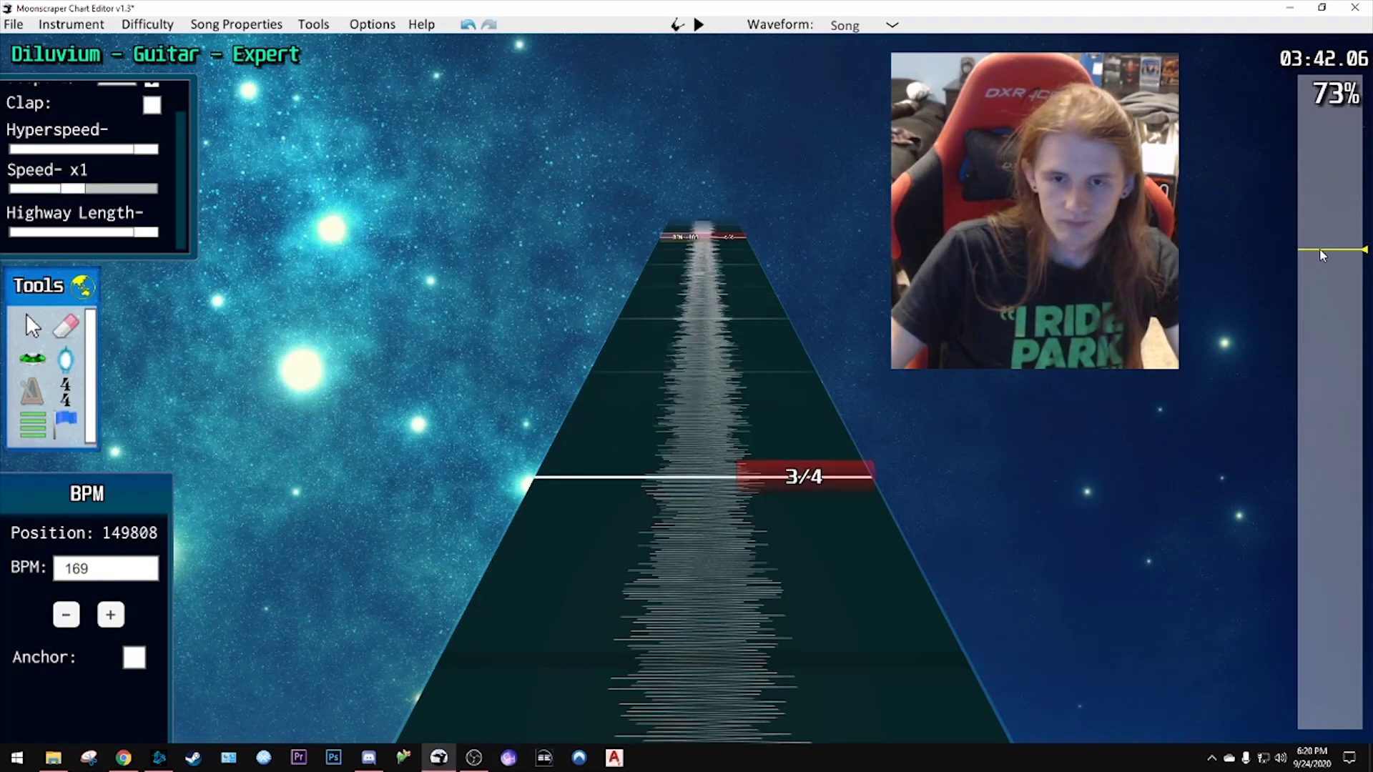
{"action": "key", "text": "space"}
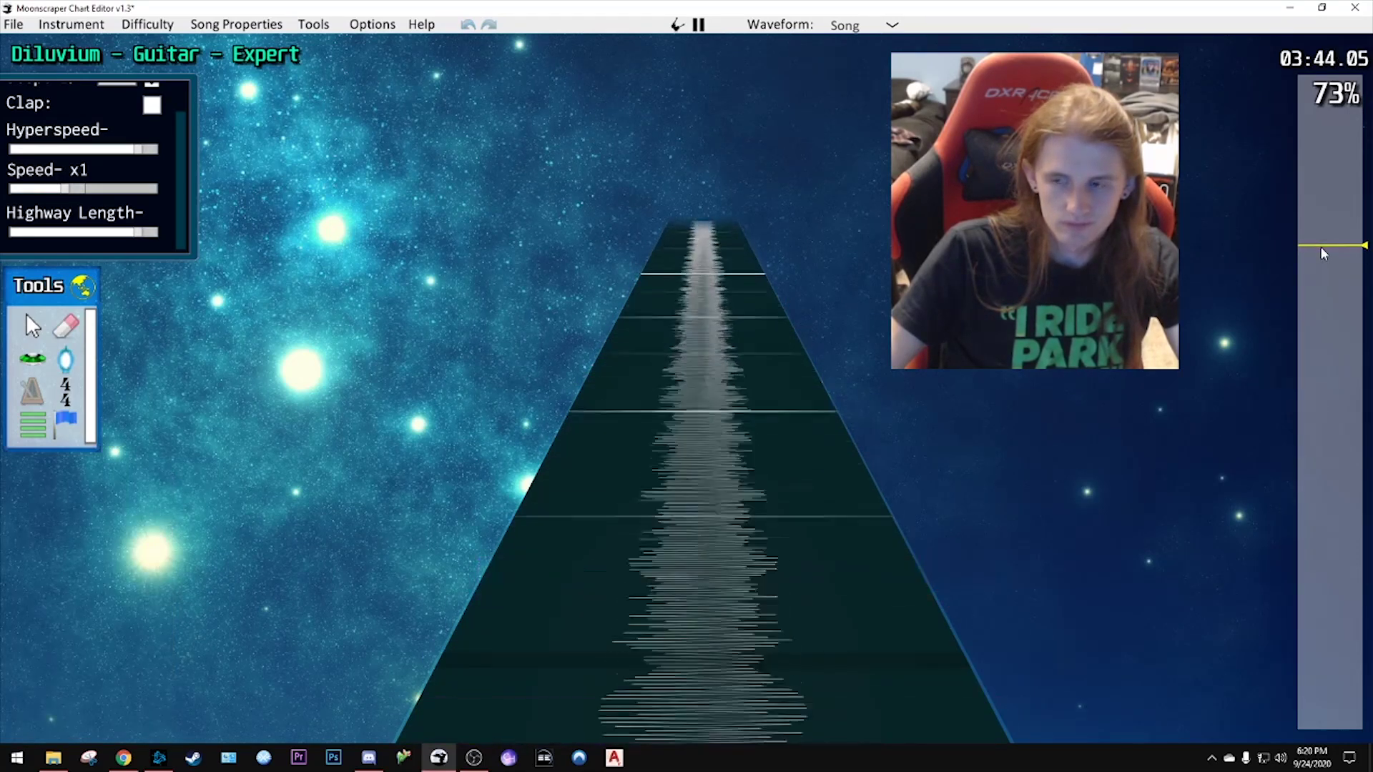
{"action": "key", "text": "space"}
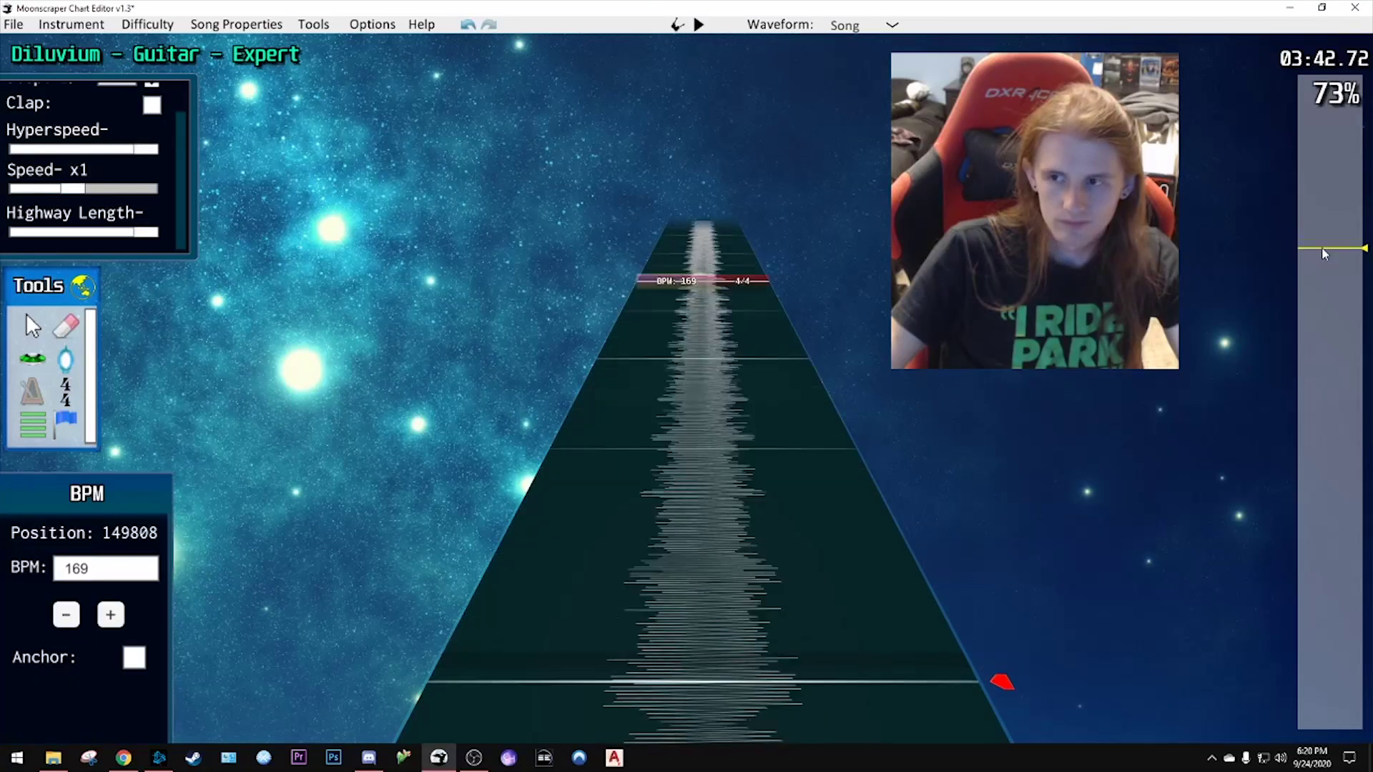
{"action": "scroll", "coordinate": [732, 297], "scroll_direction": "up", "scroll_amount": 2}
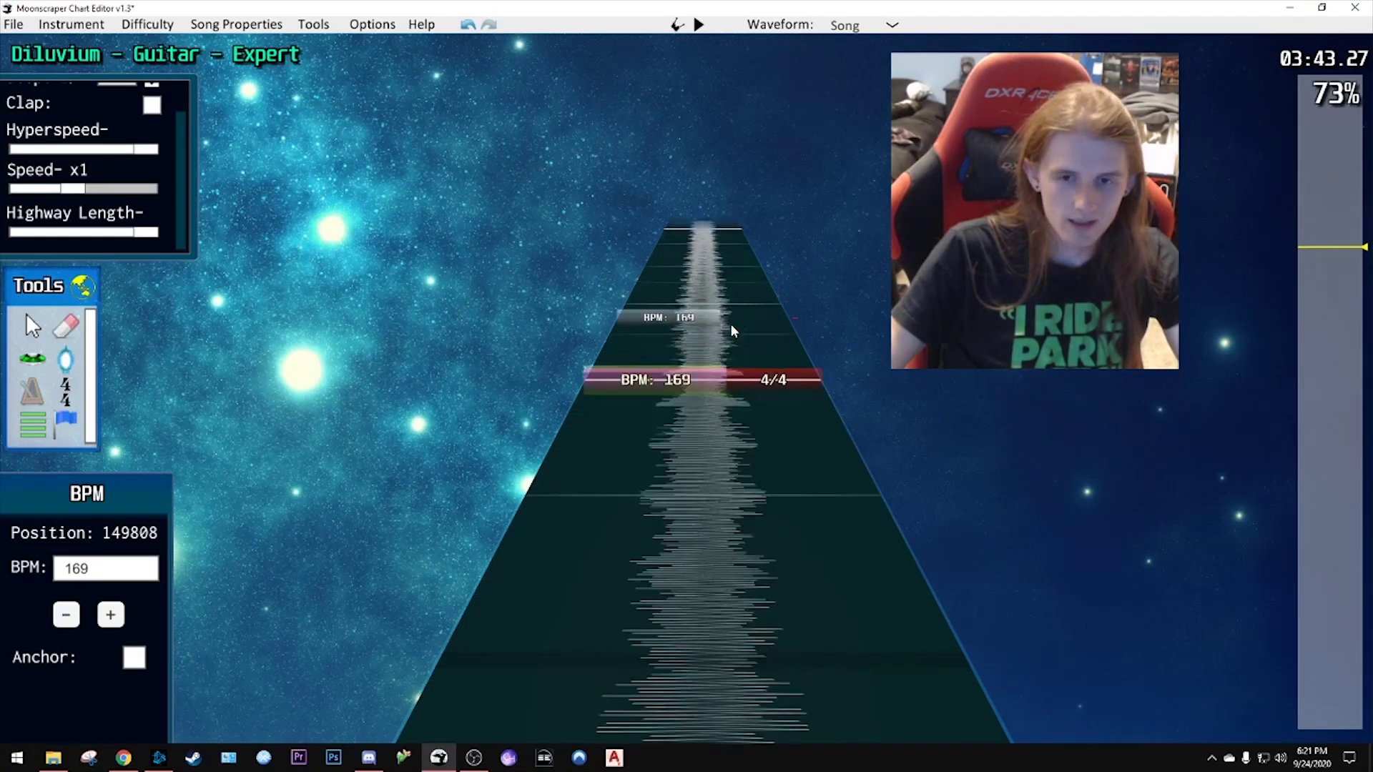
{"action": "scroll", "coordinate": [731, 329], "scroll_direction": "up", "scroll_amount": 1}
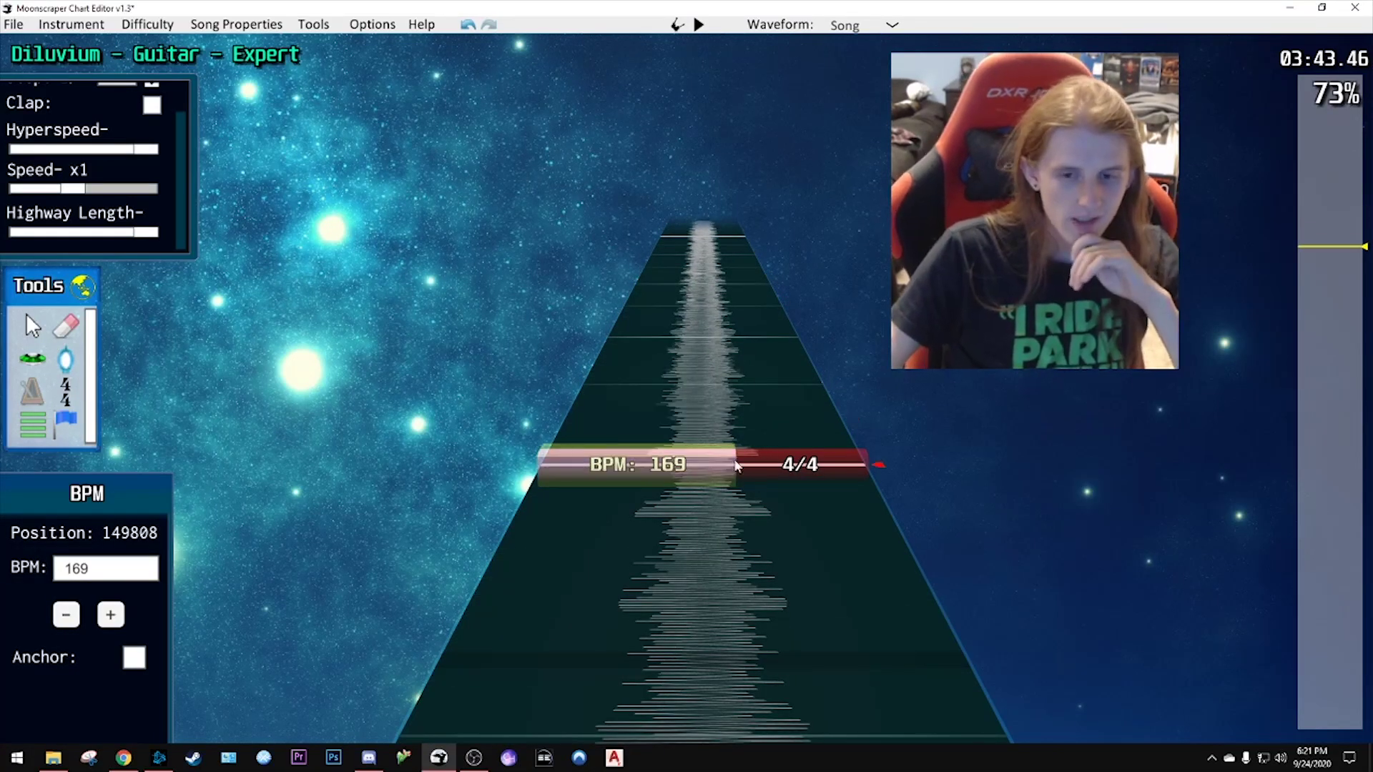
{"action": "left_click", "coordinate": [1312, 250]}
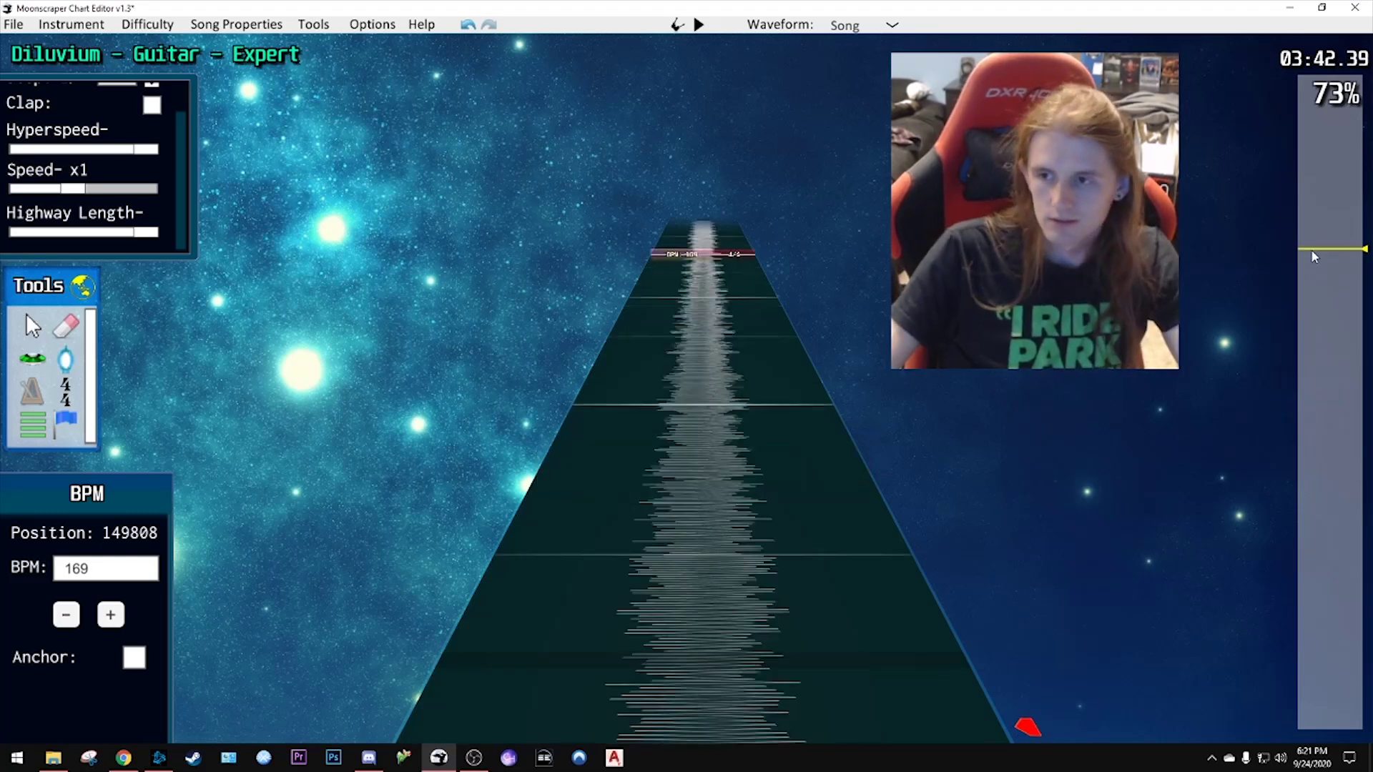
- Play the earlier measures up to about 3:36 to check how well they stay in sync
{"action": "left_click_drag", "start_coordinate": [1313, 255], "coordinate": [1324, 276]}
{"action": "key", "text": "space"}
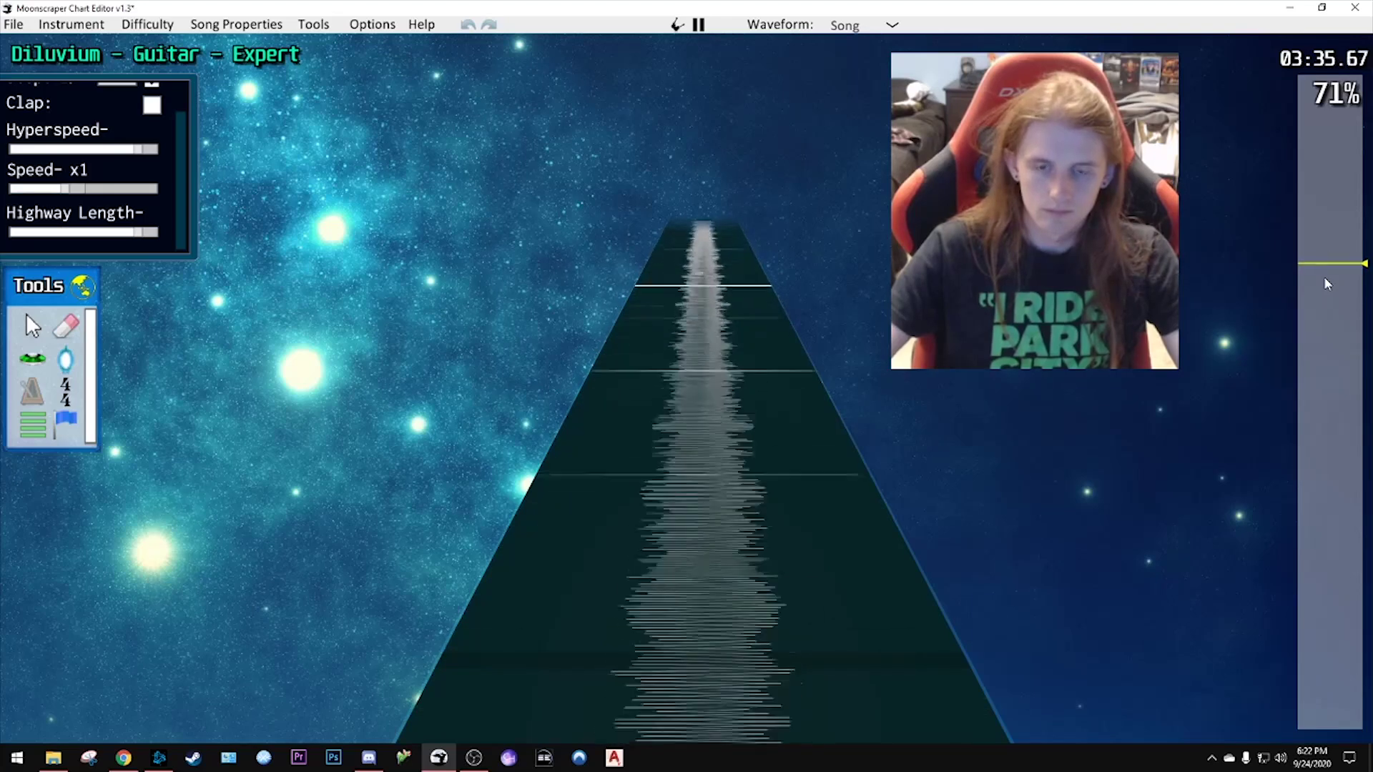
{"action": "key", "text": "space"}
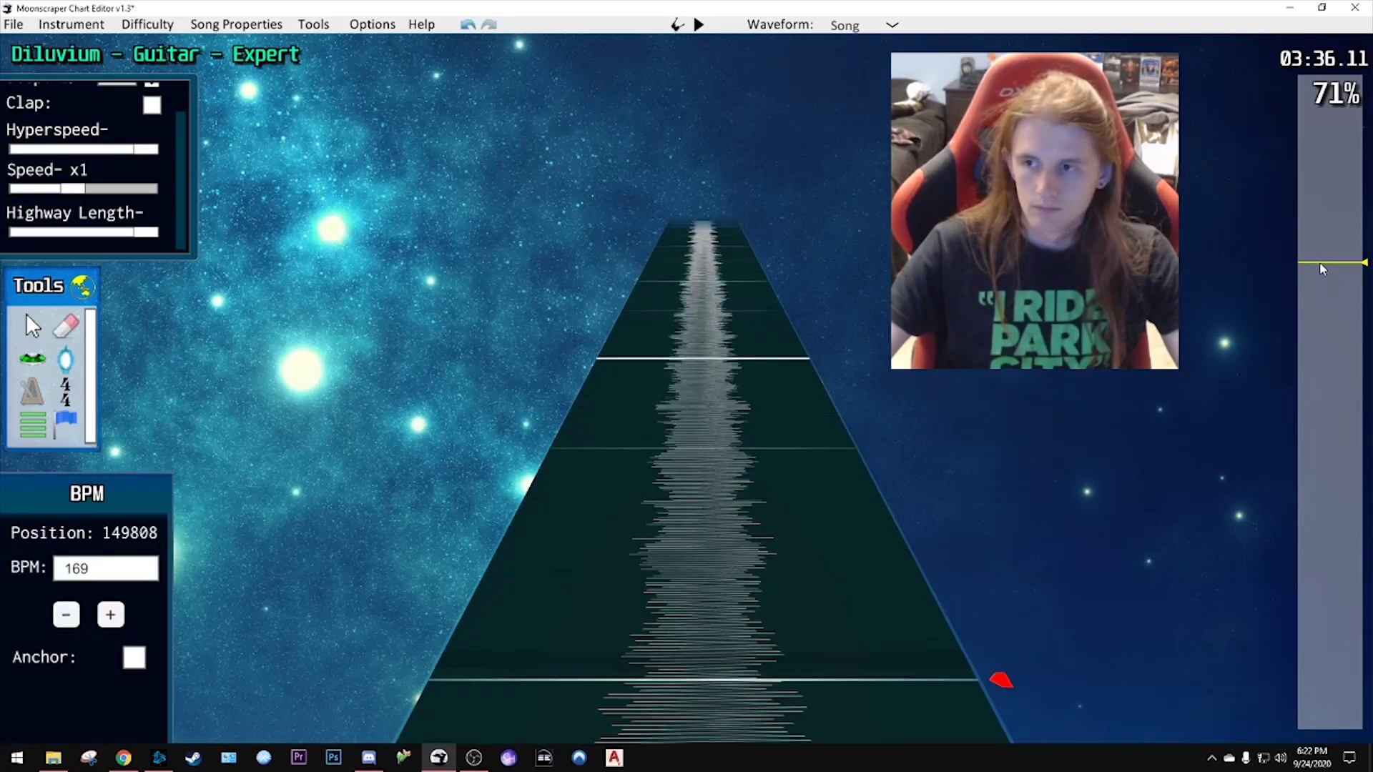
- Set the BPM marker at the 6/4 measure at position 140592 to 126 and play on from it
{"action": "left_click_drag", "start_coordinate": [1320, 263], "coordinate": [1324, 293]}
{"action": "left_click", "coordinate": [622, 552]}
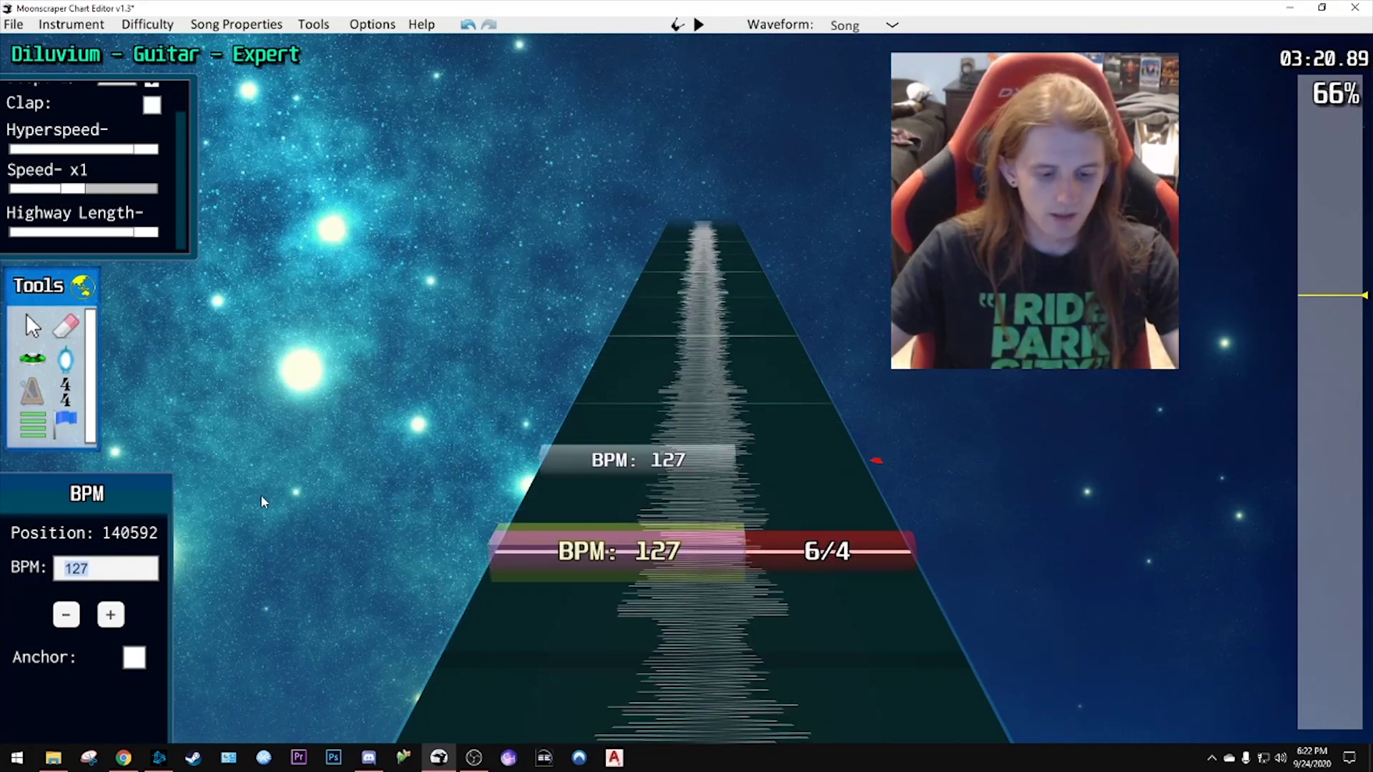
{"action": "type", "text": "16"}
{"action": "key", "text": "BackSpace"}
{"action": "type", "text": "26"}
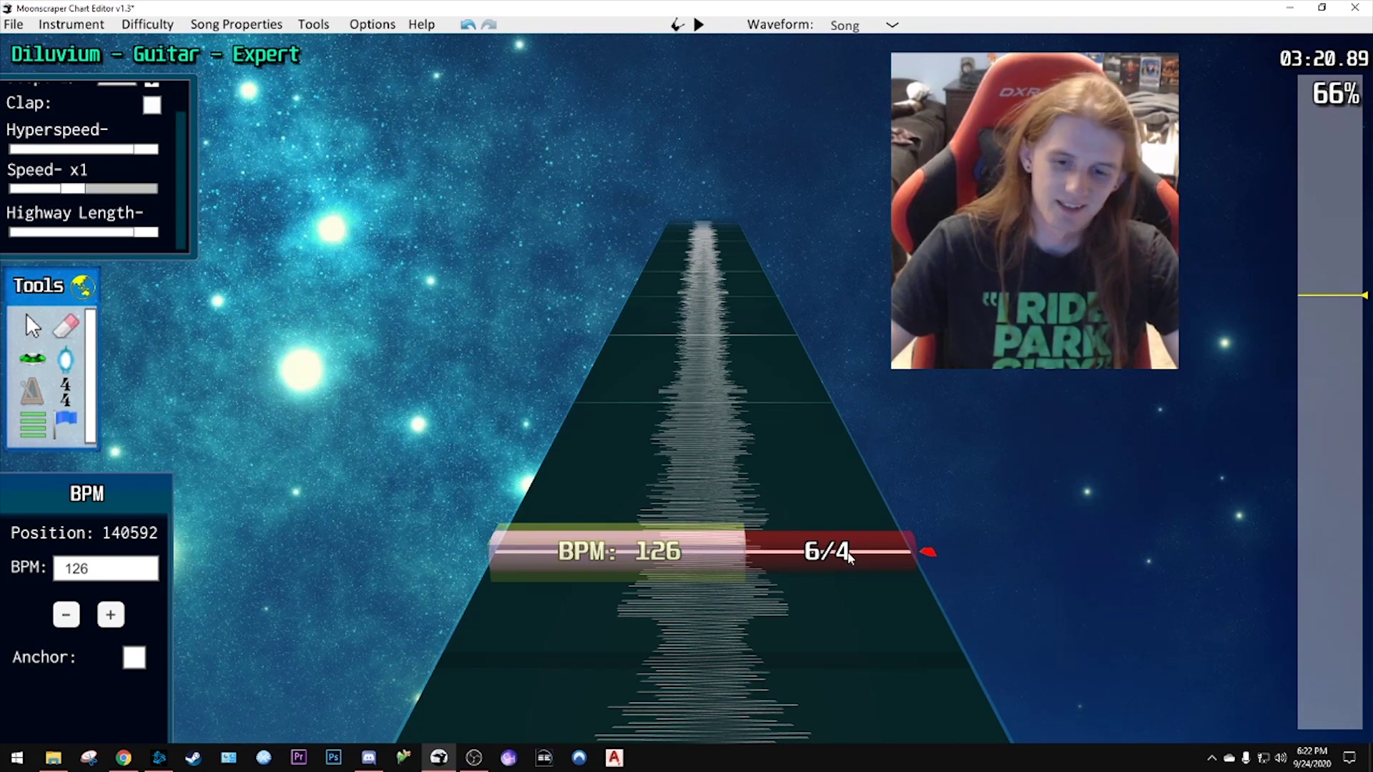
{"action": "key", "text": "space"}
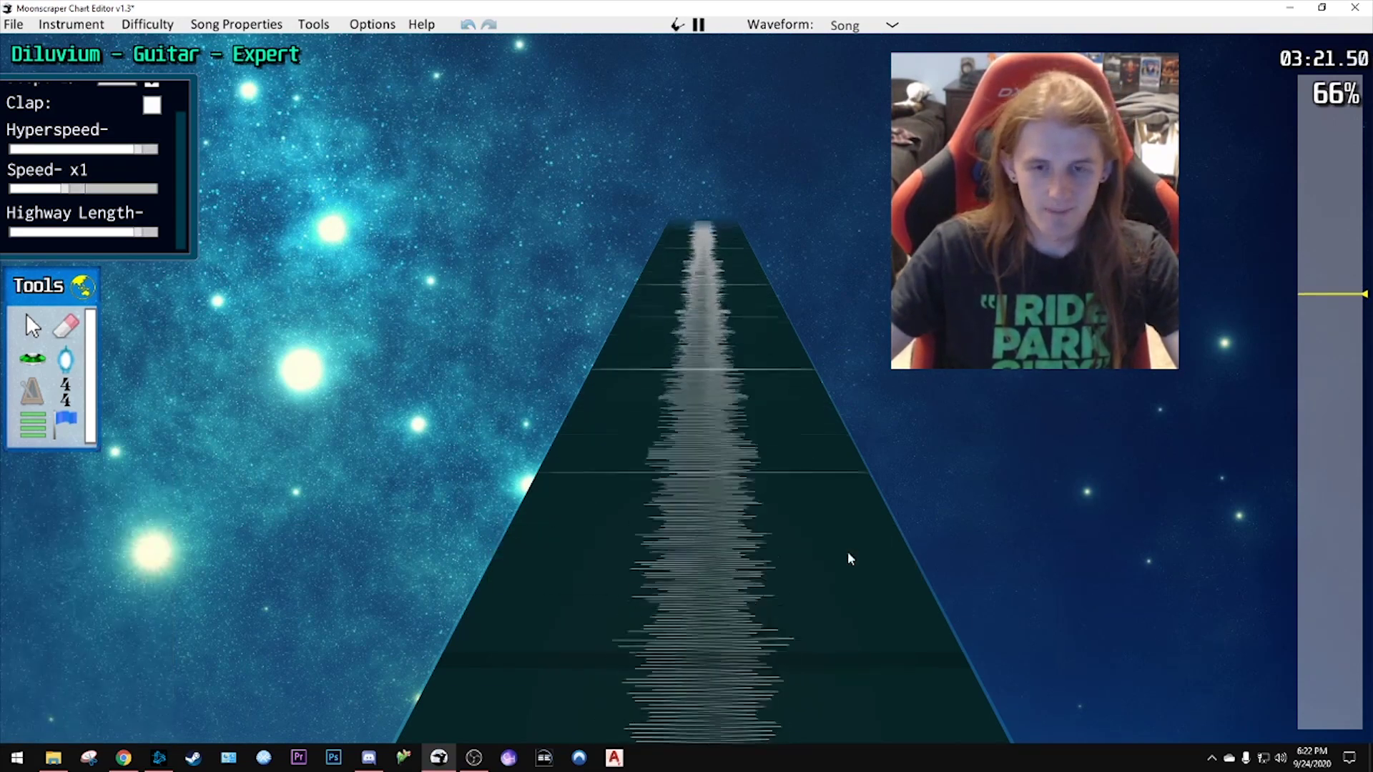
{"action": "key", "text": "space"}
- Place a BPM marker at the 5/4 measure at position 145200 and set it to 127
{"action": "left_click", "coordinate": [873, 522]}
{"action": "scroll", "coordinate": [1312, 272], "scroll_direction": "down", "scroll_amount": 10}
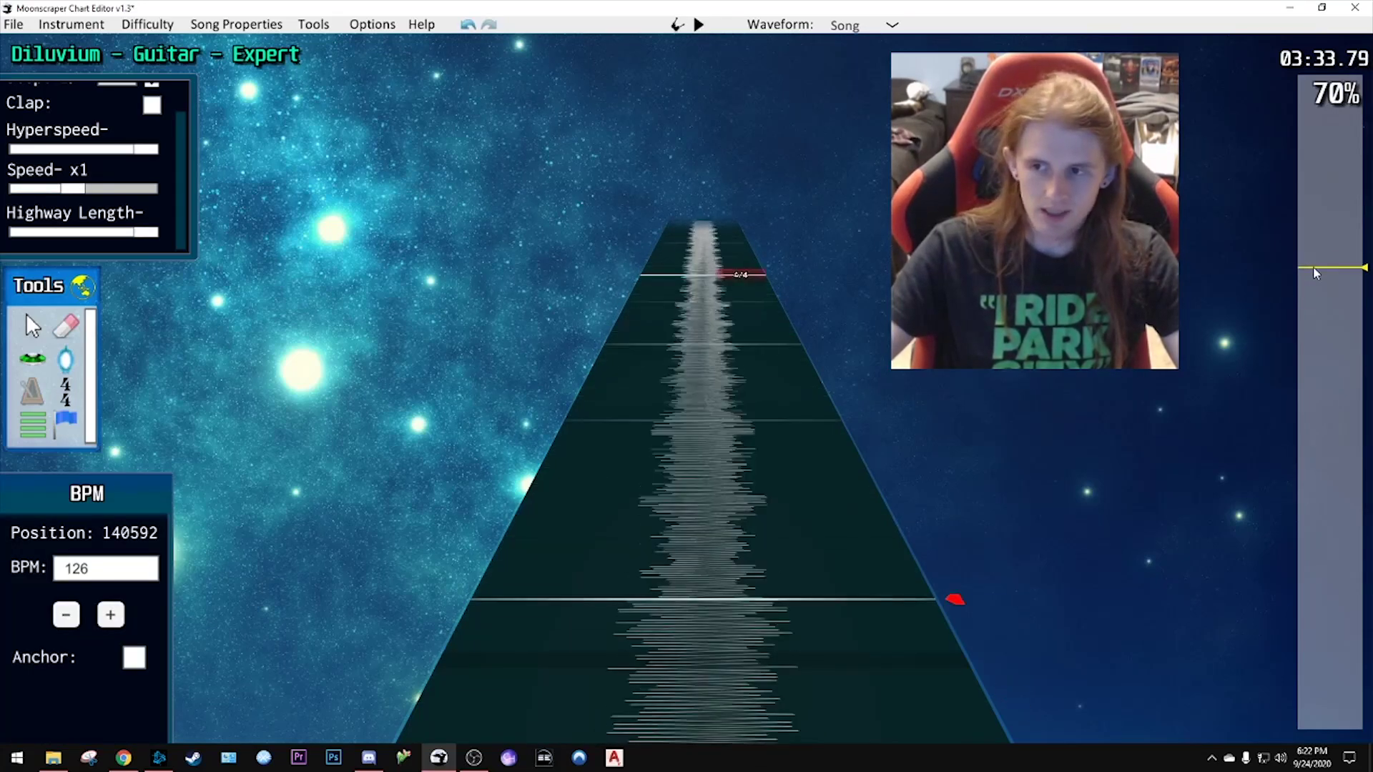
{"action": "key", "text": "space"}
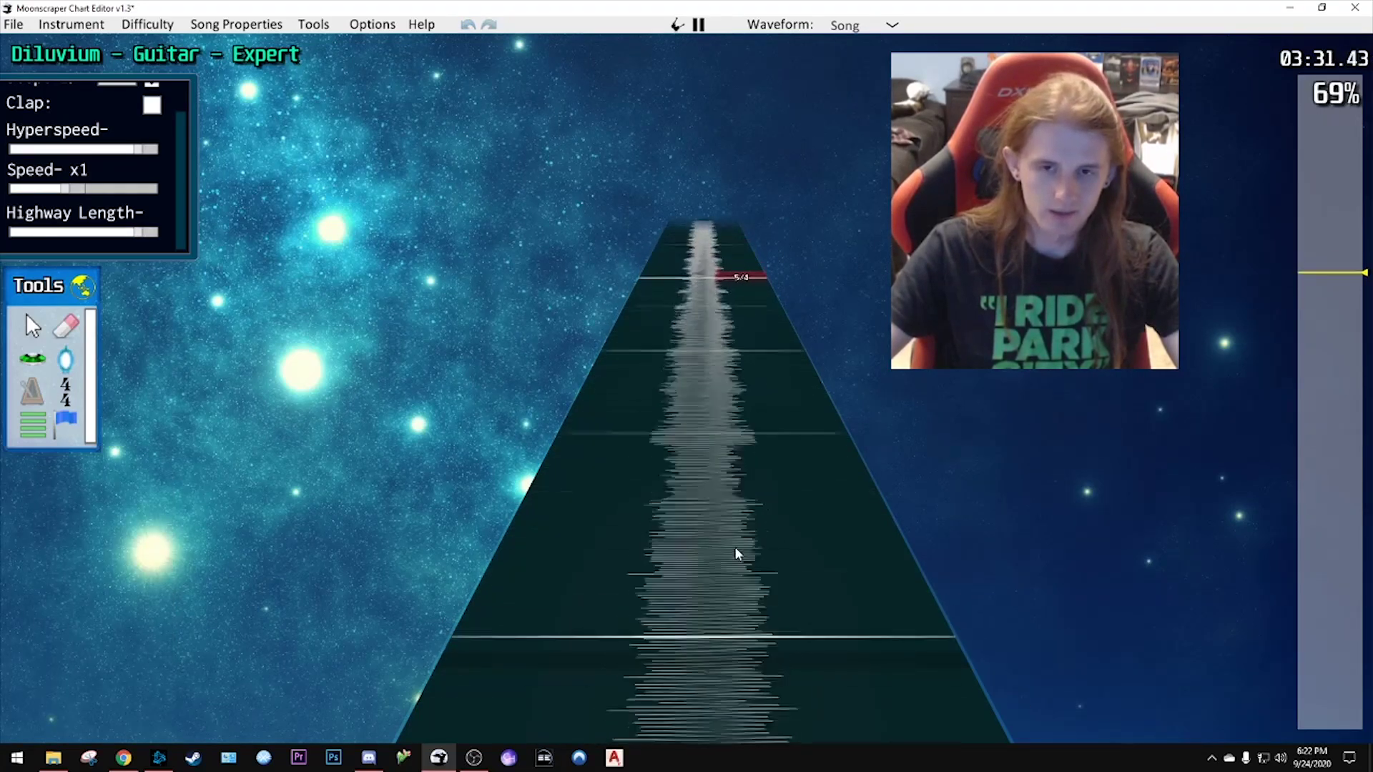
{"action": "key", "text": "space"}
{"action": "left_click_drag", "start_coordinate": [731, 544], "coordinate": [649, 564]}
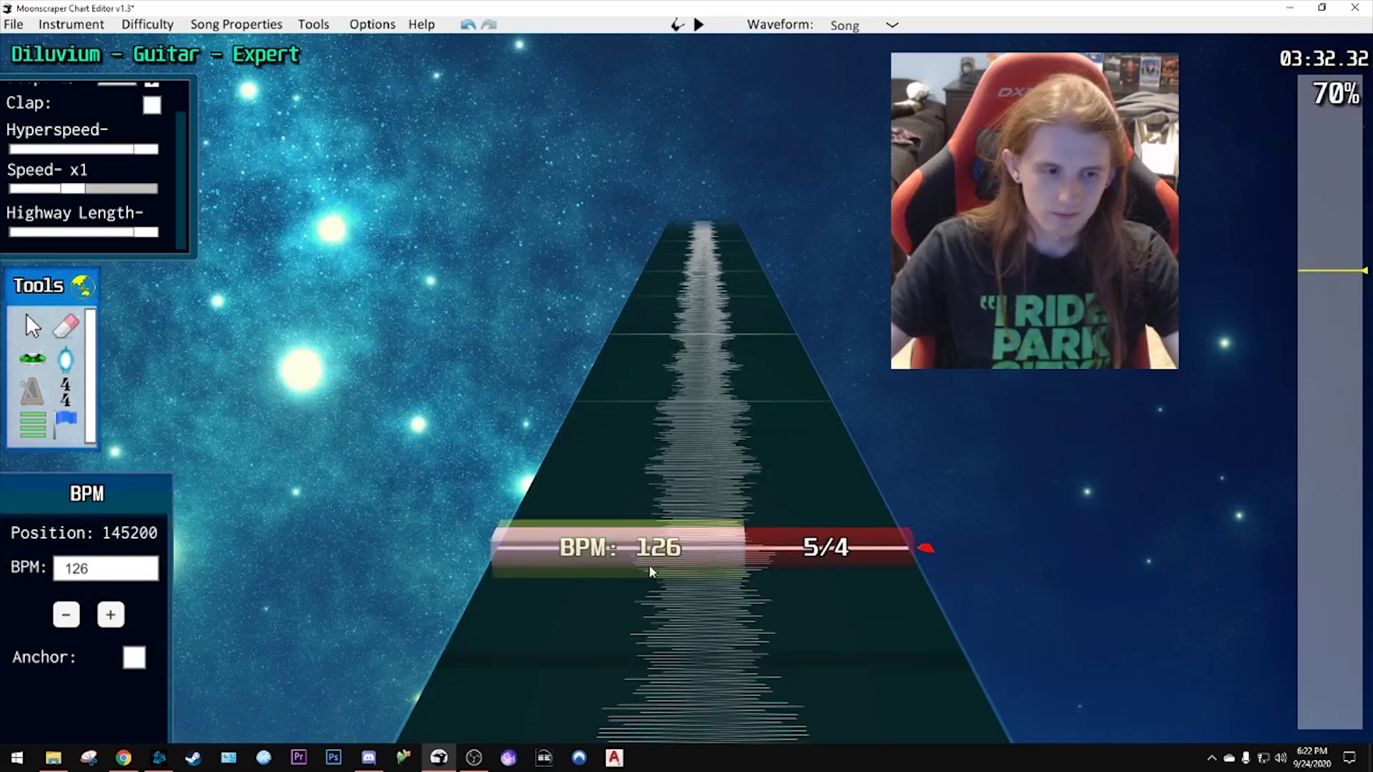
- Play through to about 3:56, then replay from 3:48 to find the measure where the timing changes again
{"action": "key", "text": "space"}
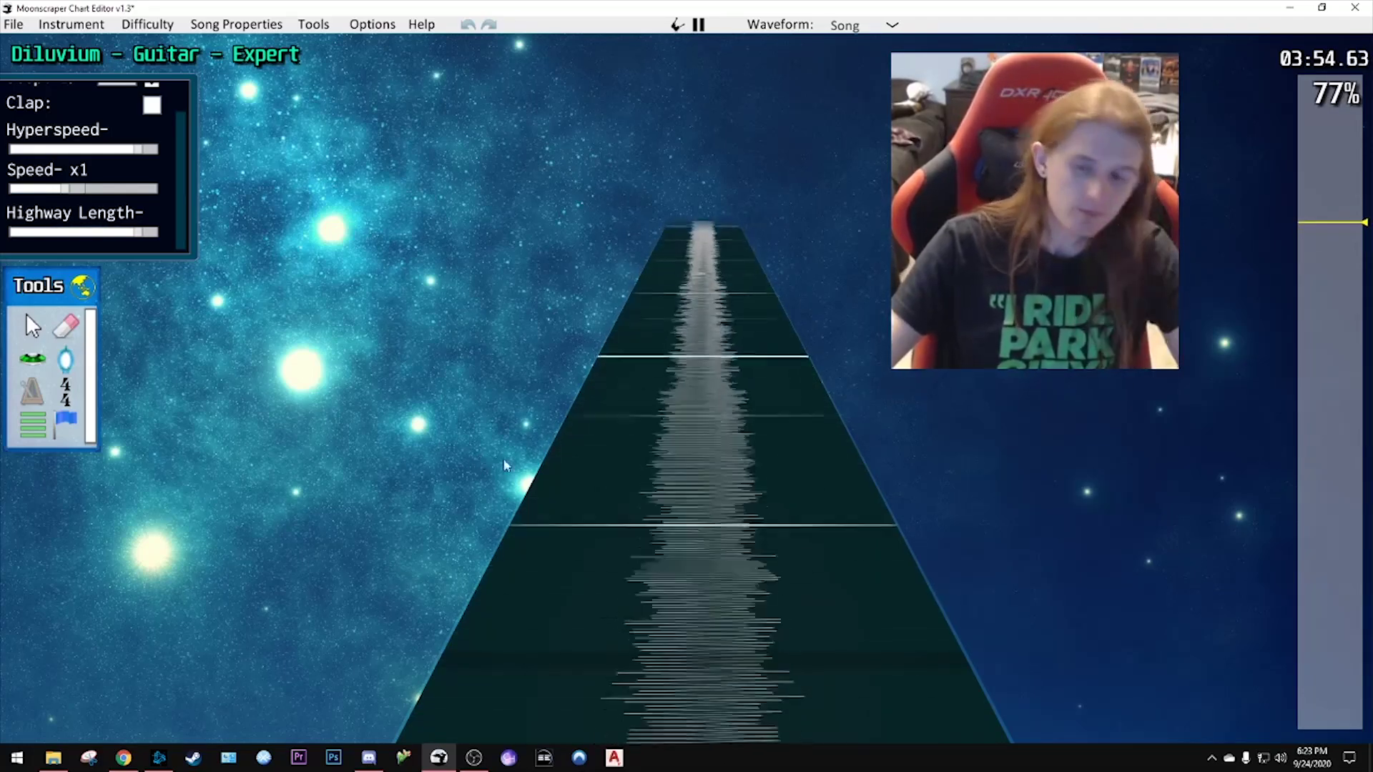
{"action": "key", "text": "space"}
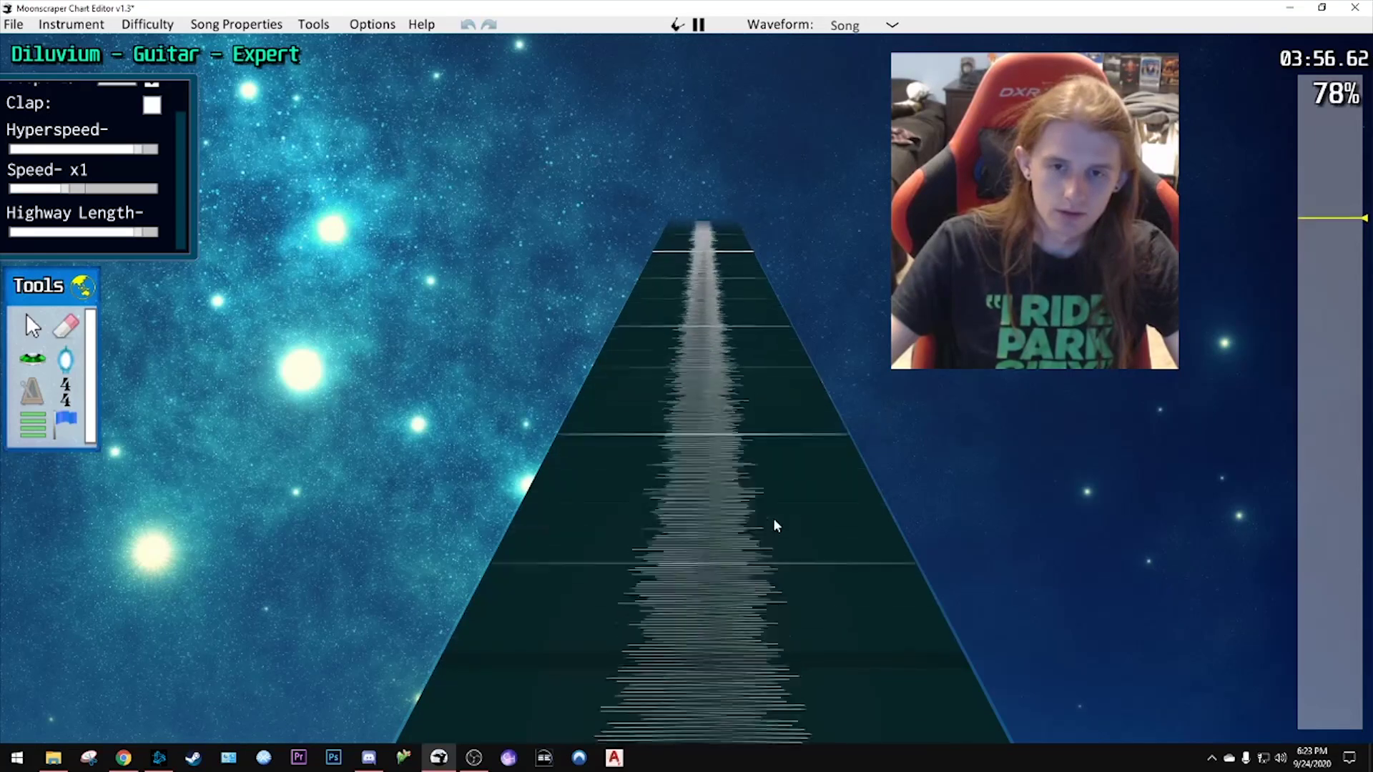
{"action": "left_click", "coordinate": [790, 501]}
{"action": "scroll", "coordinate": [1326, 211], "scroll_direction": "down", "scroll_amount": 1}
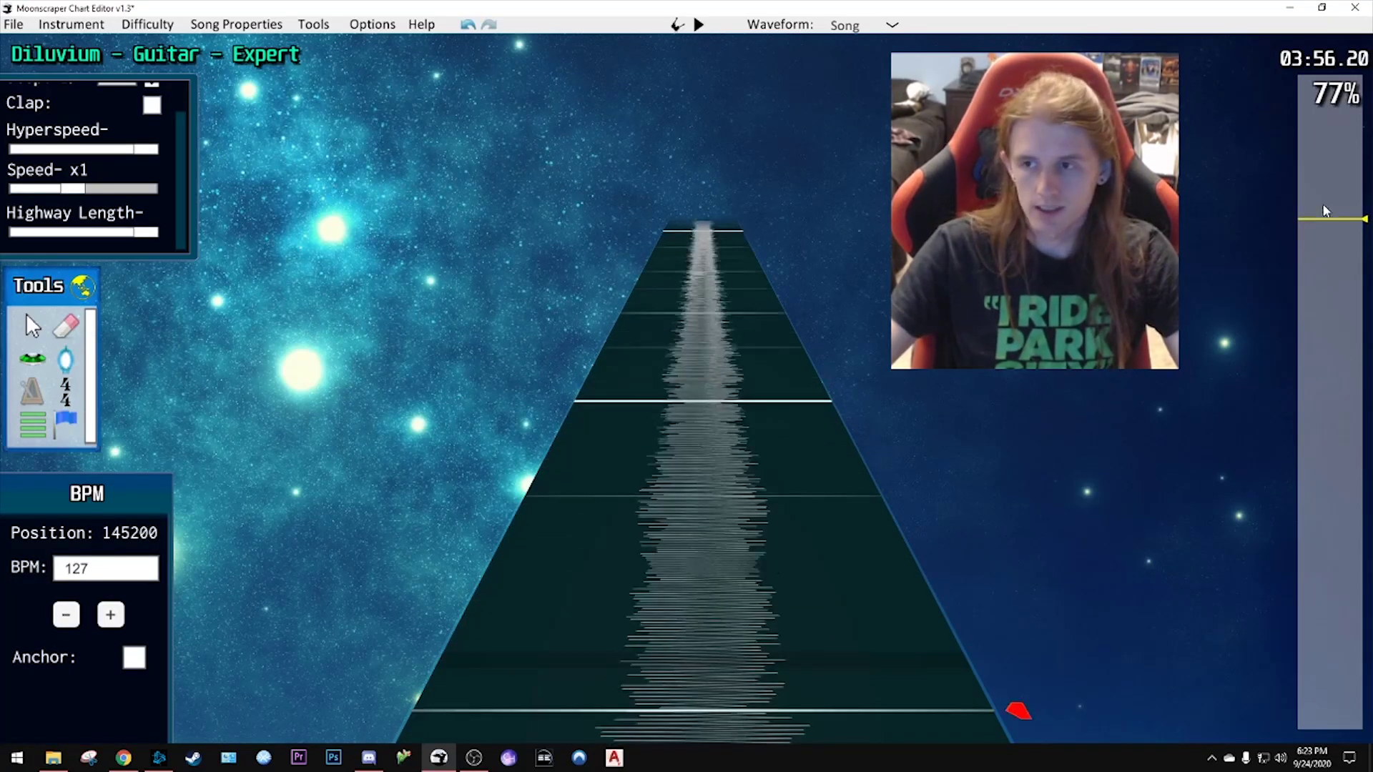
{"action": "left_click_drag", "start_coordinate": [1319, 226], "coordinate": [1323, 236]}
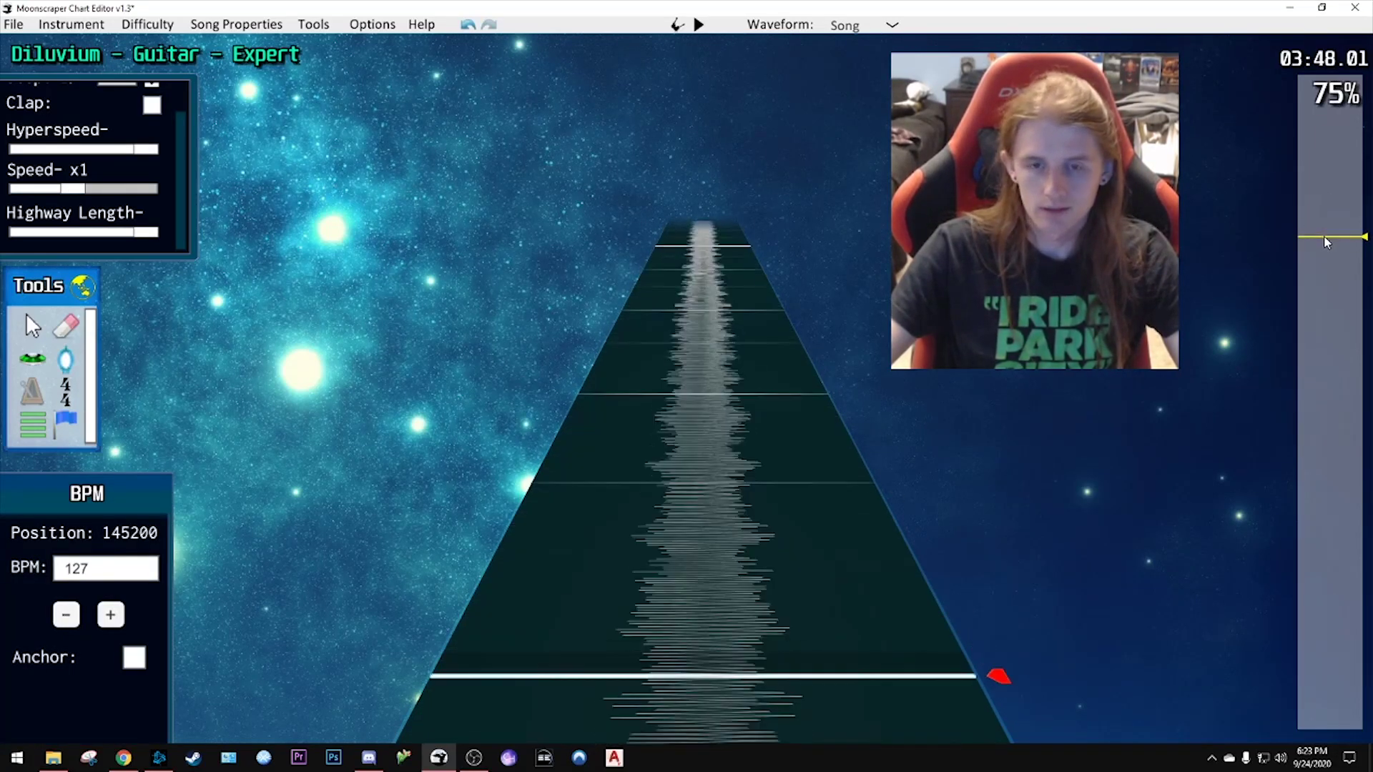
{"action": "key", "text": "space"}
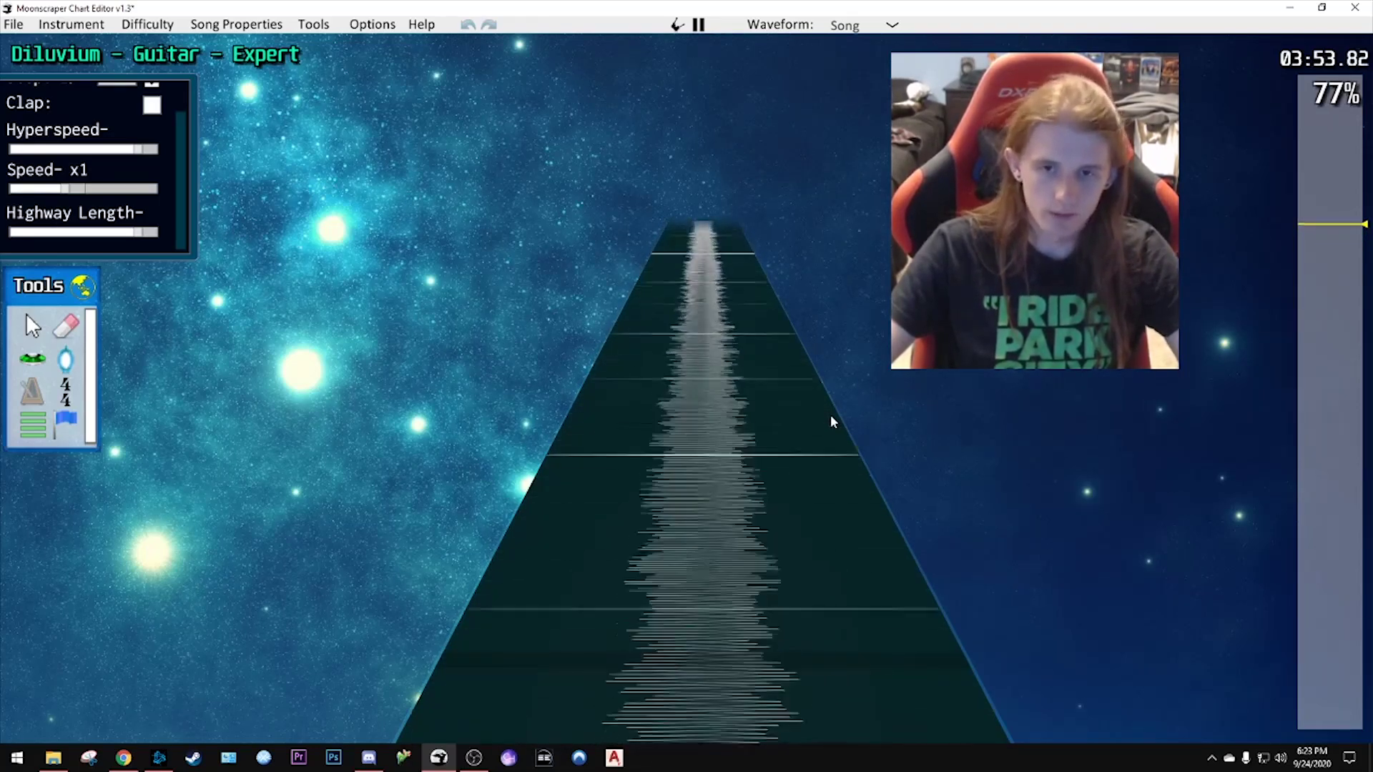
{"action": "key", "text": "space"}
- Place a BPM marker of 169 at position 155952 and play past it to about 3:55
{"action": "left_click", "coordinate": [819, 415]}
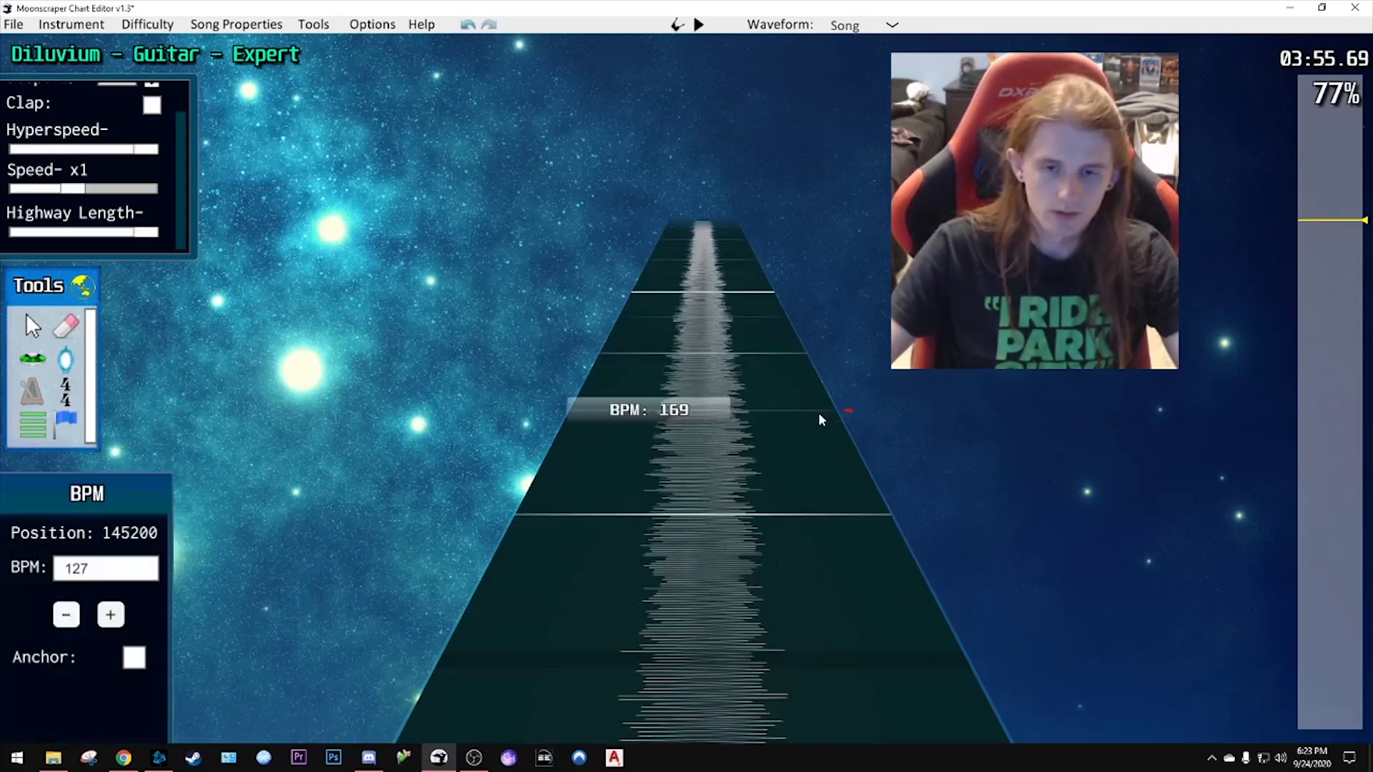
{"action": "scroll", "coordinate": [975, 634], "scroll_direction": "down", "scroll_amount": 8}
{"action": "key", "text": "space"}
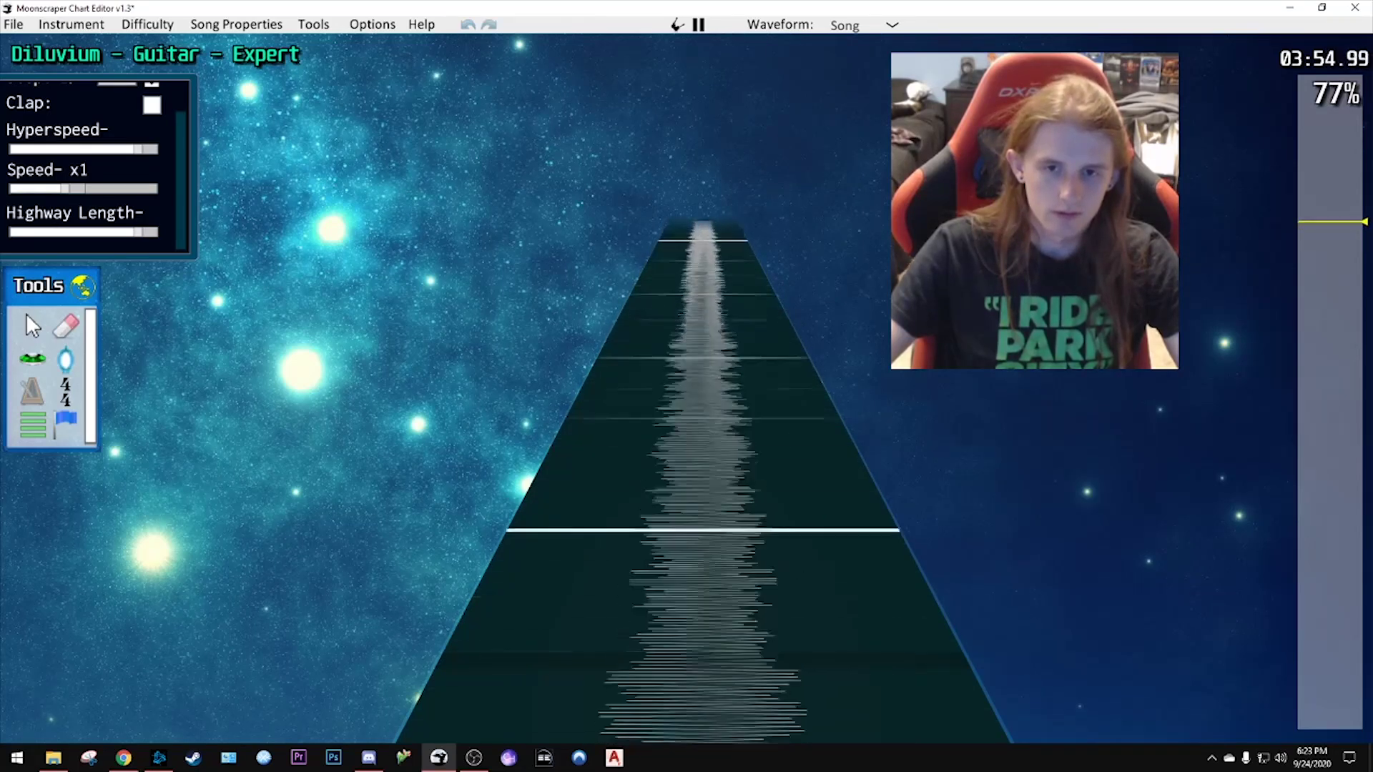
{"action": "key", "text": "space"}
{"action": "scroll", "coordinate": [853, 381], "scroll_direction": "down", "scroll_amount": 1}
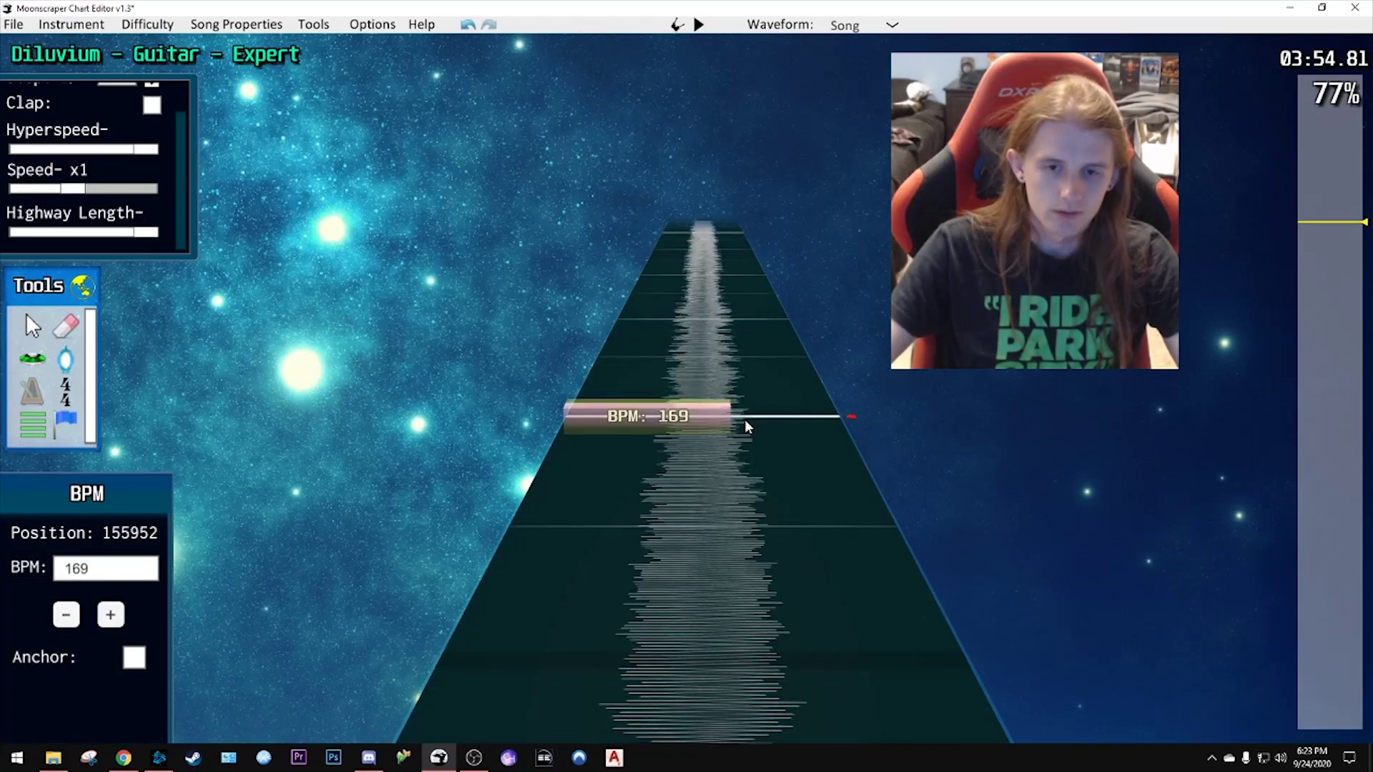
{"action": "key", "text": "space"}
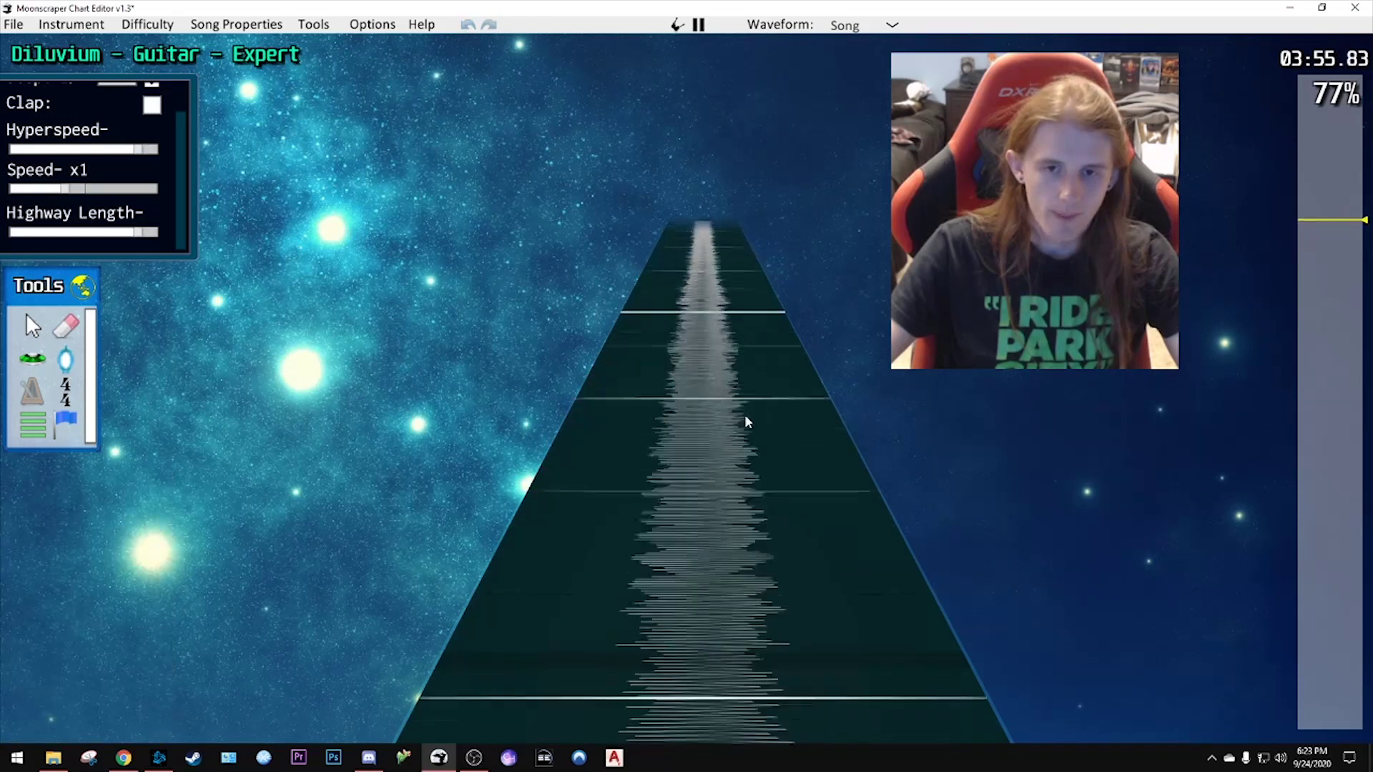
- Undo the BPM marker placed at position 155952 and go back through the beats to about 3:54
{"action": "key", "text": "space"}
{"action": "scroll", "coordinate": [744, 414], "scroll_direction": "down", "scroll_amount": 3}
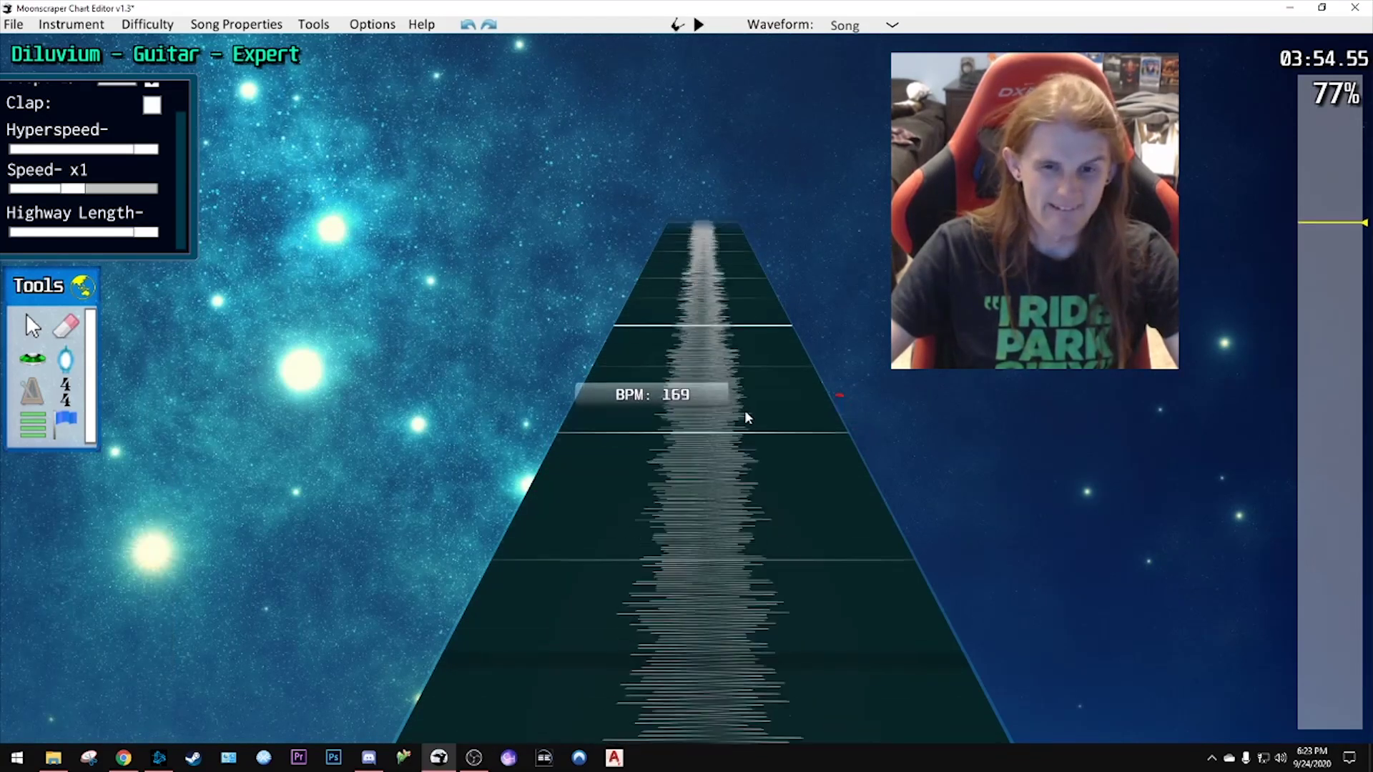
{"action": "scroll", "coordinate": [744, 410], "scroll_direction": "up", "scroll_amount": 1}
{"action": "scroll", "coordinate": [744, 409], "scroll_direction": "down", "scroll_amount": 2}
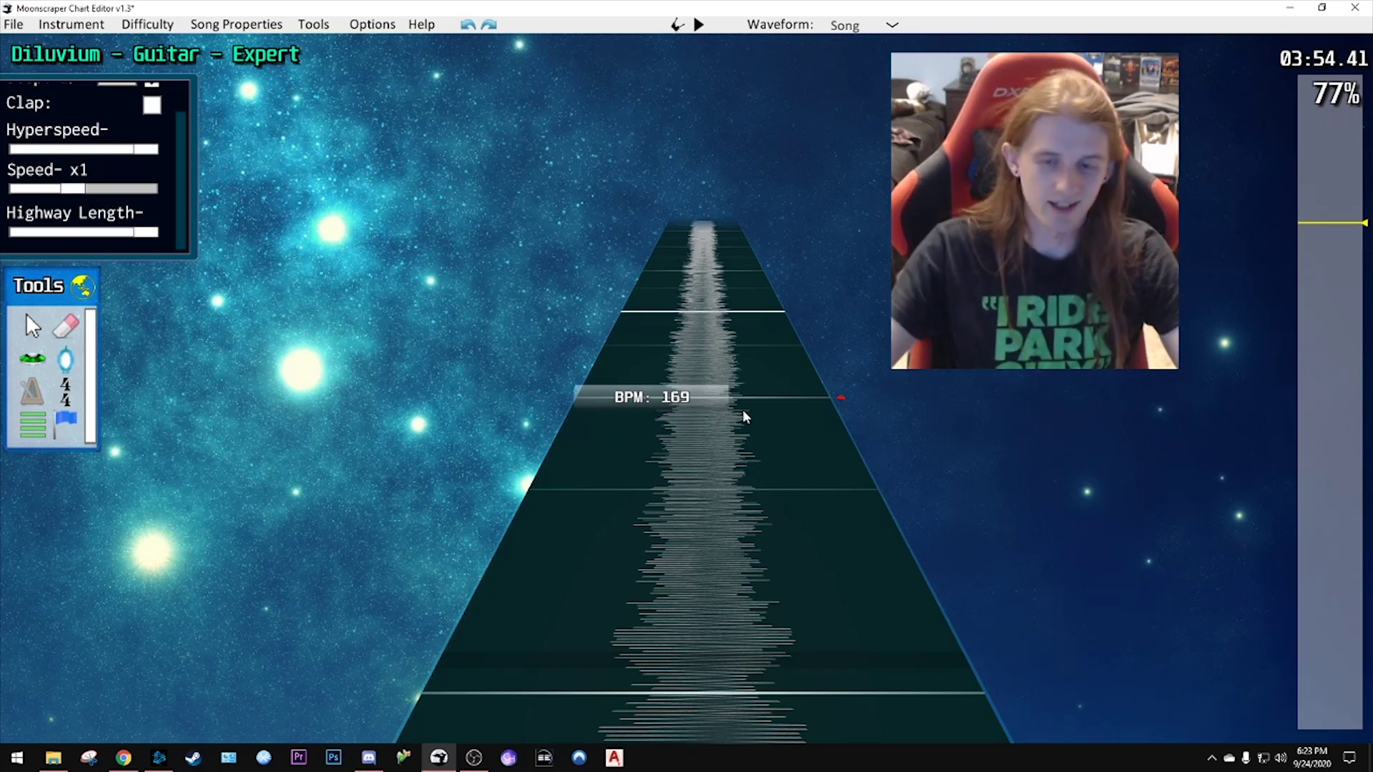
{"action": "scroll", "coordinate": [715, 392], "scroll_direction": "down", "scroll_amount": 3}
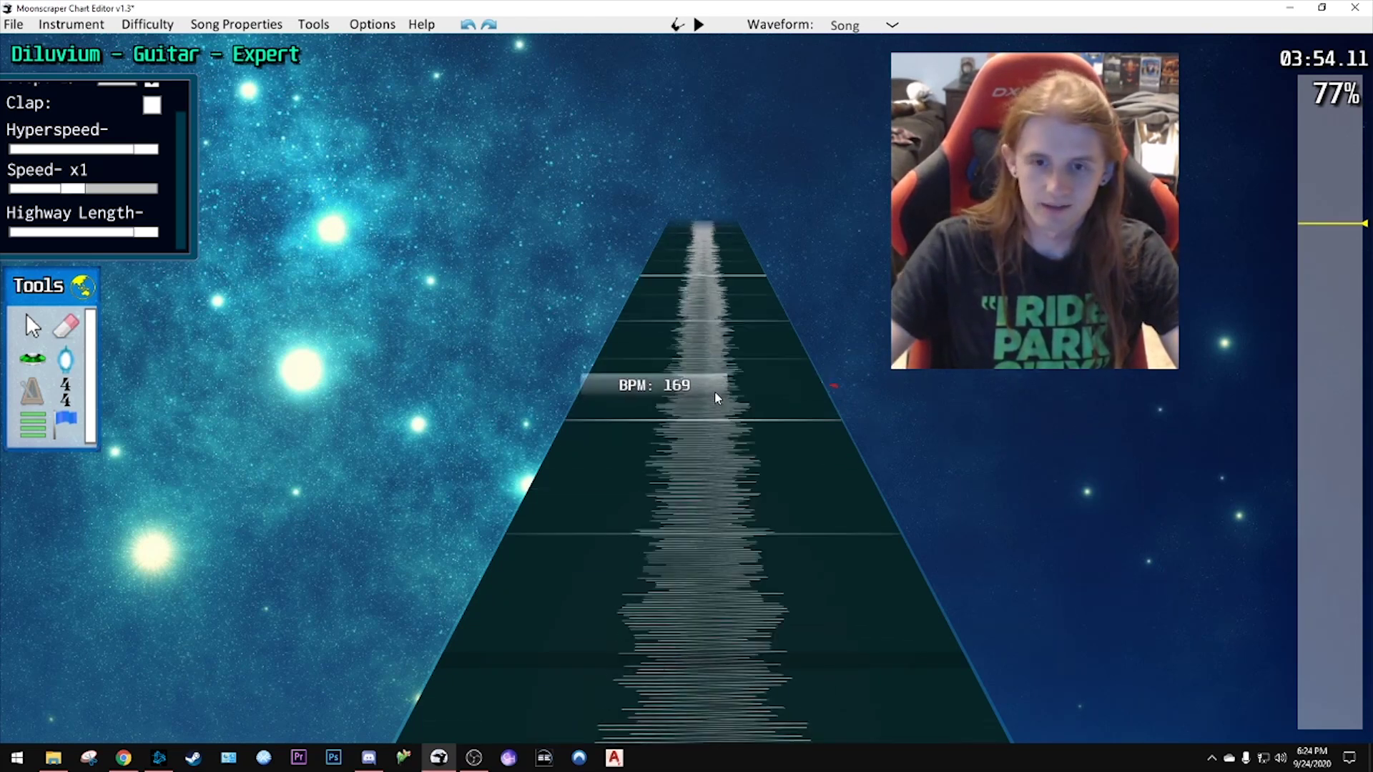
{"action": "scroll", "coordinate": [731, 314], "scroll_direction": "down", "scroll_amount": 1}
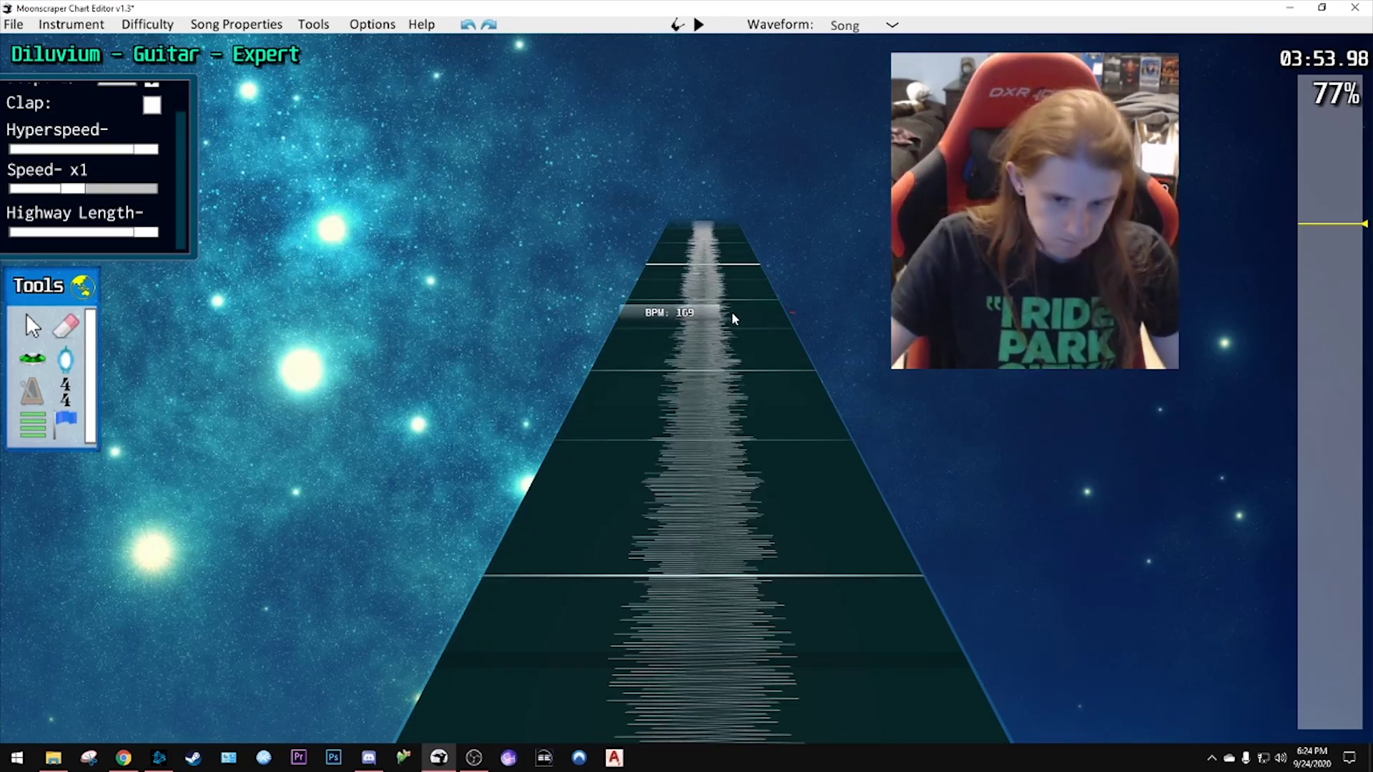
- Replay the passage from about 3:49 to 3:54 to find the measure where the timing changes
{"action": "key", "text": "space"}
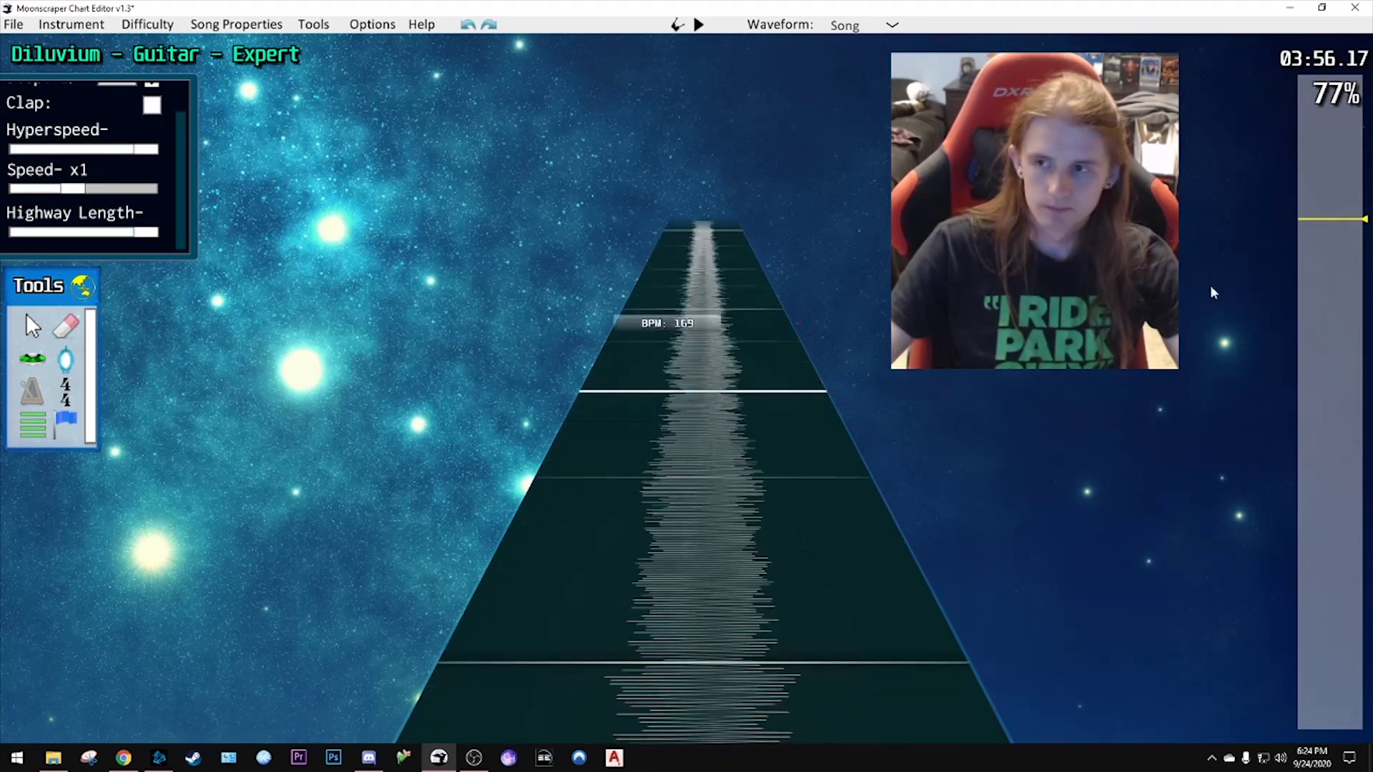
{"action": "left_click", "coordinate": [1336, 229]}
{"action": "left_click", "coordinate": [1335, 231]}
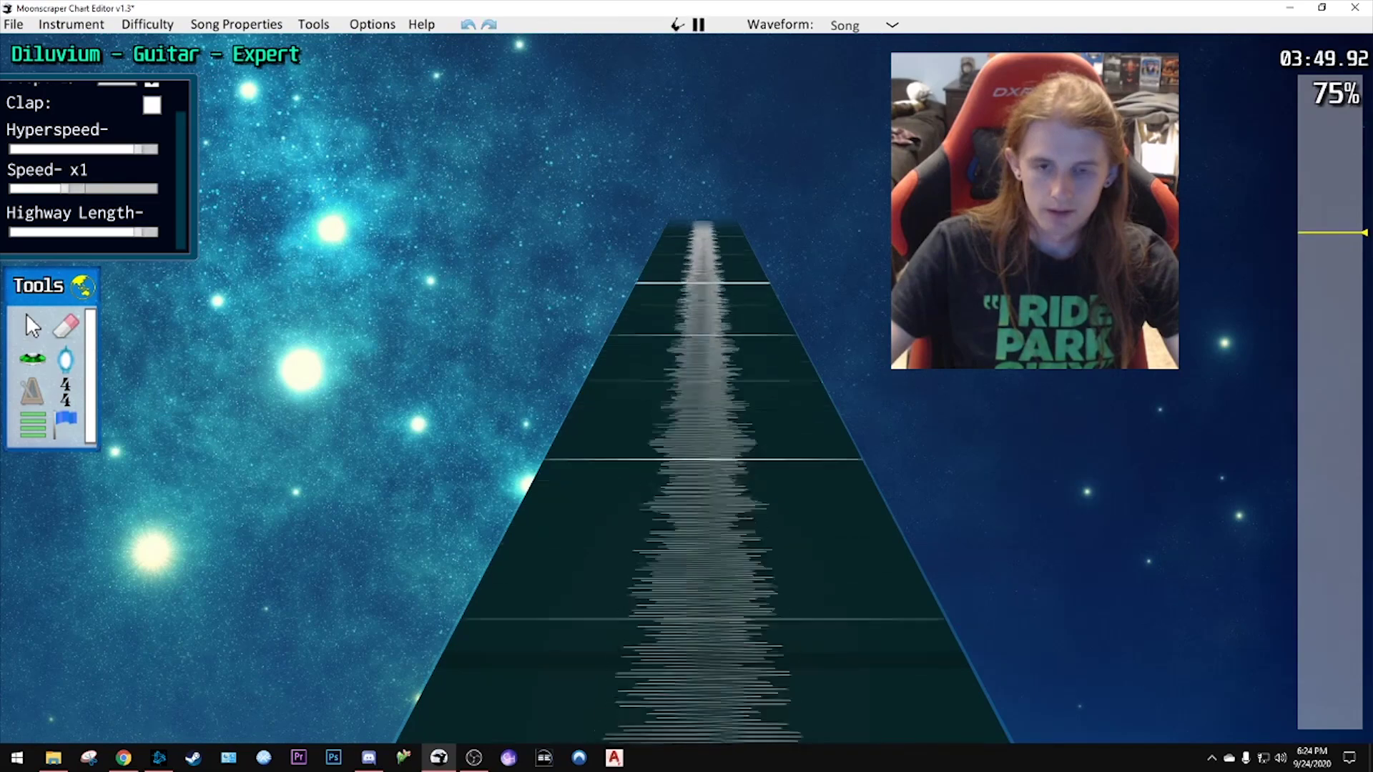
{"action": "key", "text": "space"}
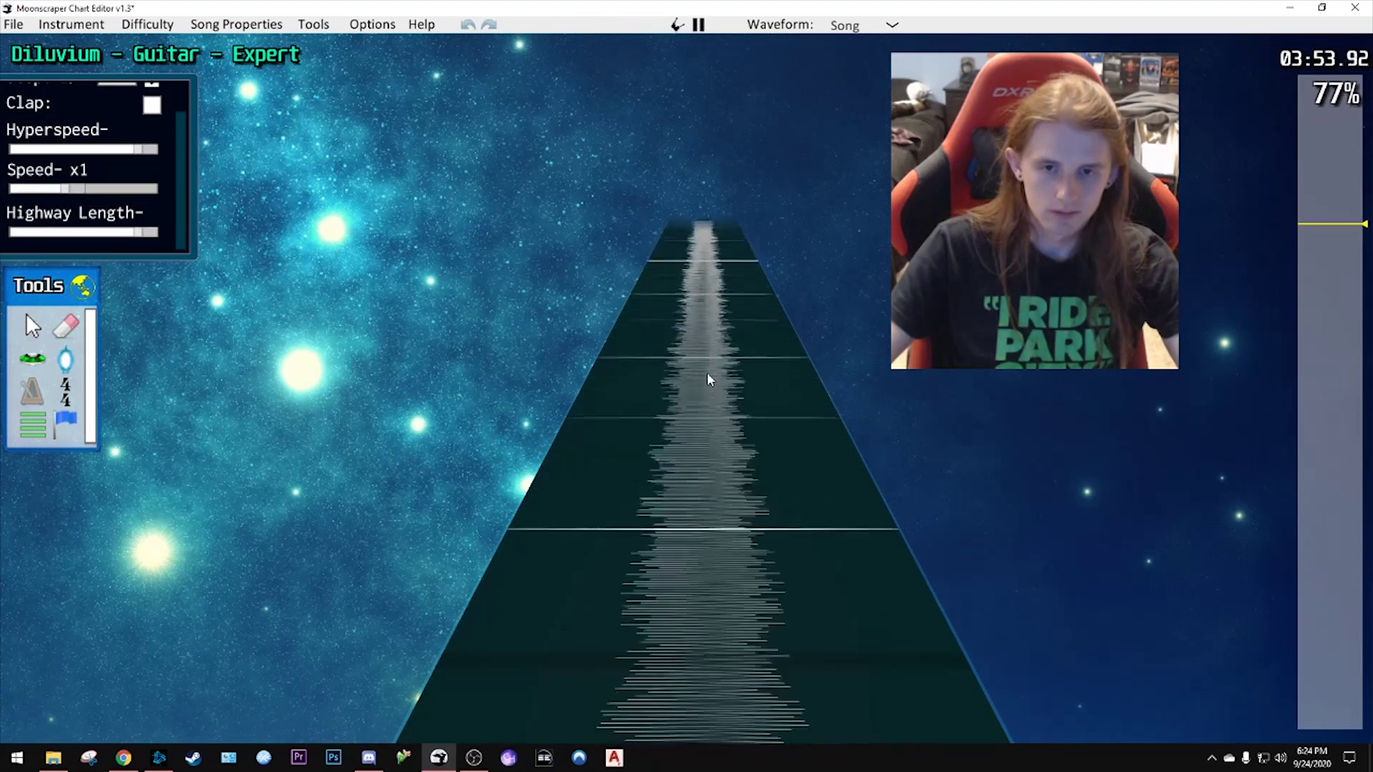
{"action": "key", "text": "space"}
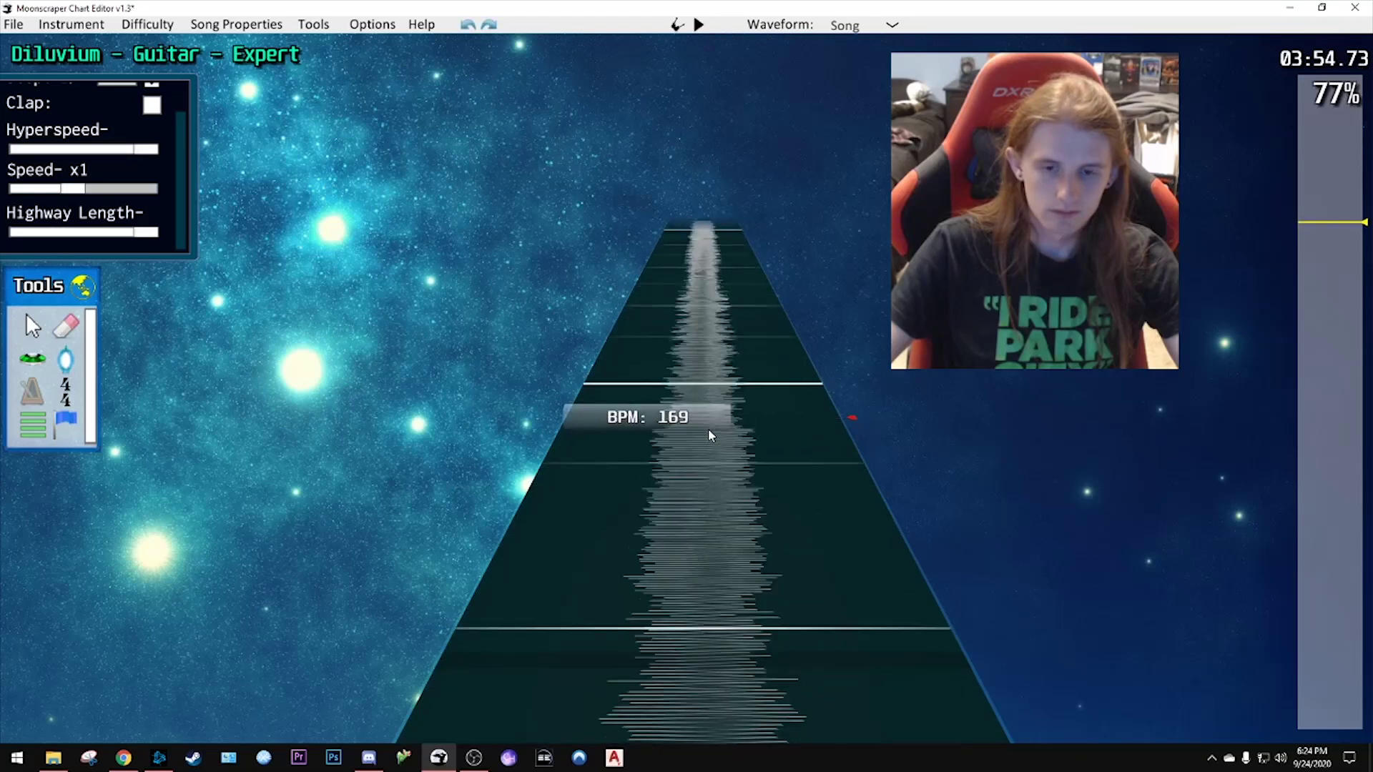
{"action": "scroll", "coordinate": [709, 439], "scroll_direction": "up", "scroll_amount": 2}
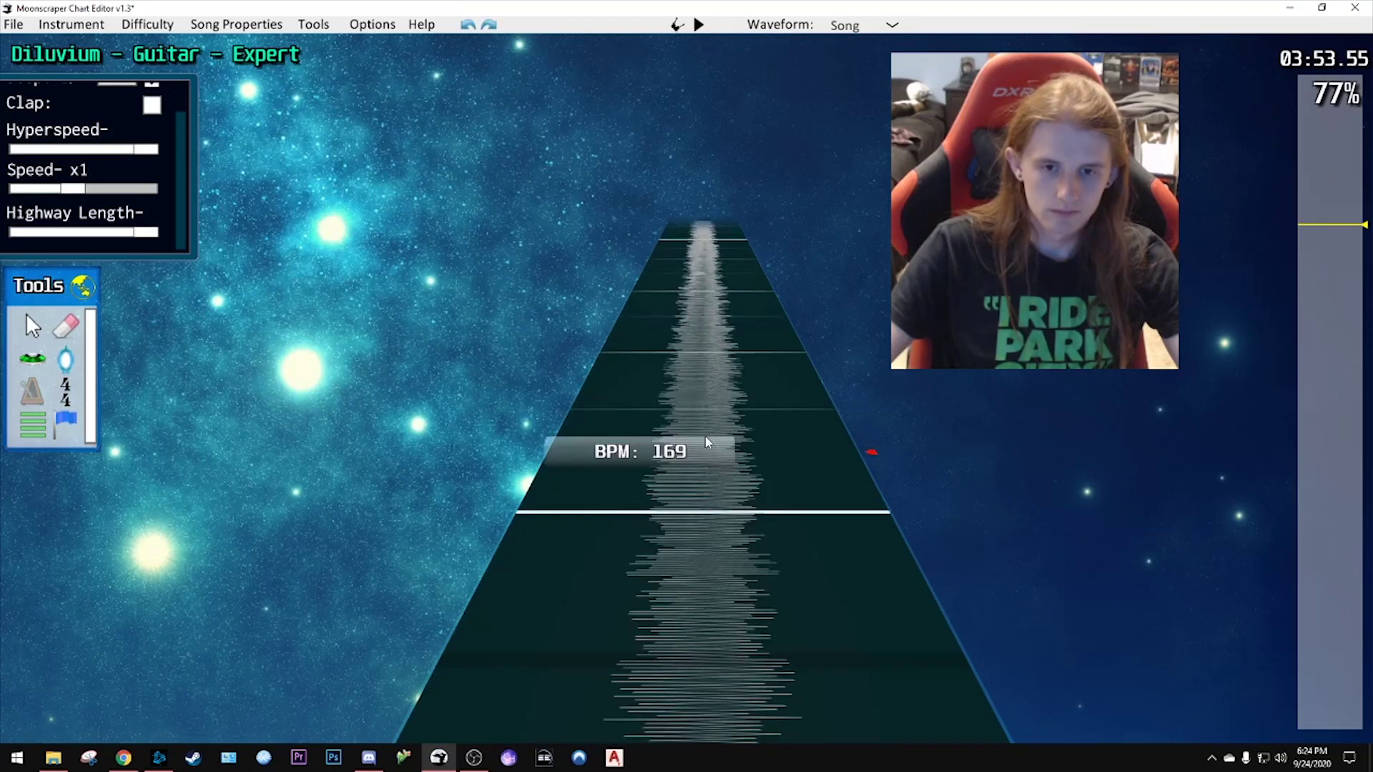
- Place a 4/4 time signature marker at position 155184 and play past it
{"action": "left_click", "coordinate": [68, 401]}
{"action": "left_click", "coordinate": [787, 509]}
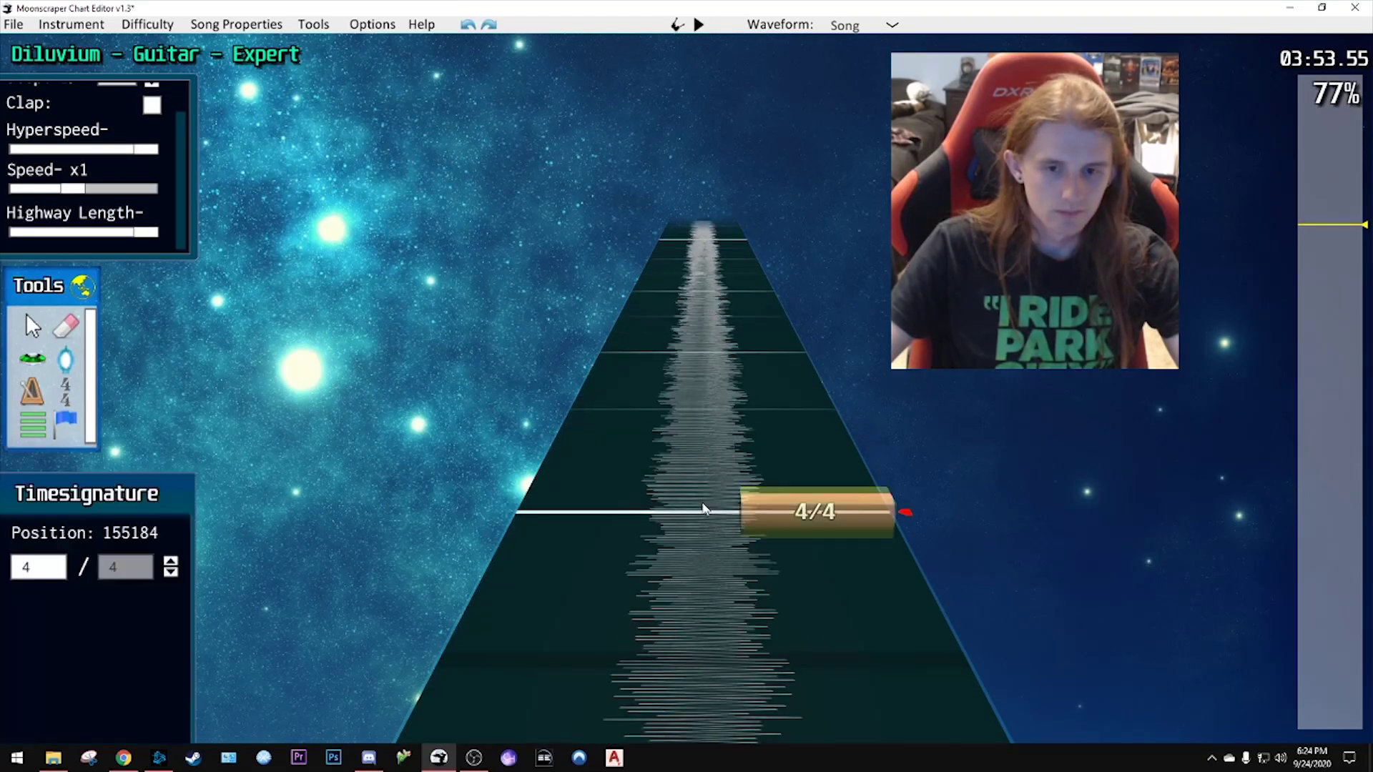
{"action": "key", "text": "space"}
{"action": "key", "text": "space"}
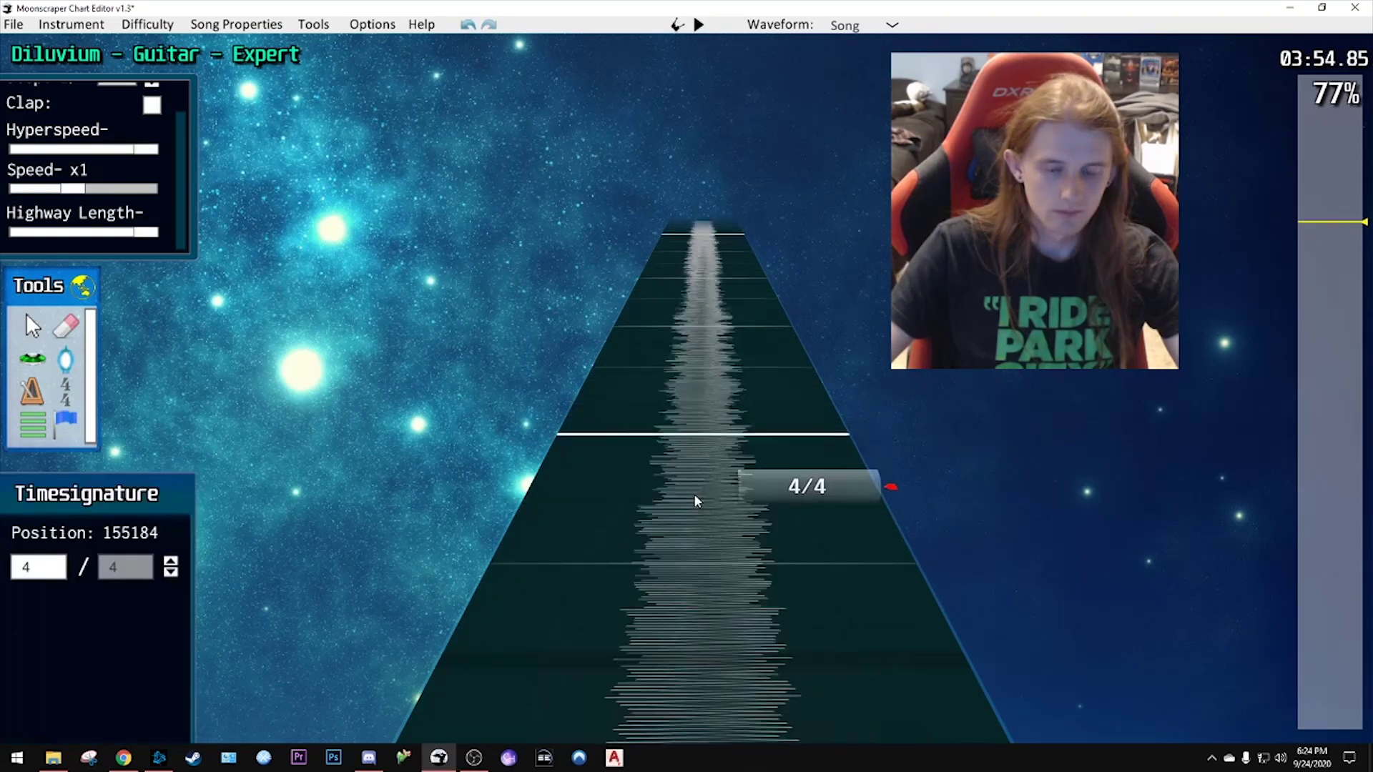
{"action": "scroll", "coordinate": [695, 495], "scroll_direction": "up", "scroll_amount": 1}
{"action": "scroll", "coordinate": [696, 491], "scroll_direction": "down", "scroll_amount": 2}
{"action": "key", "text": "space"}
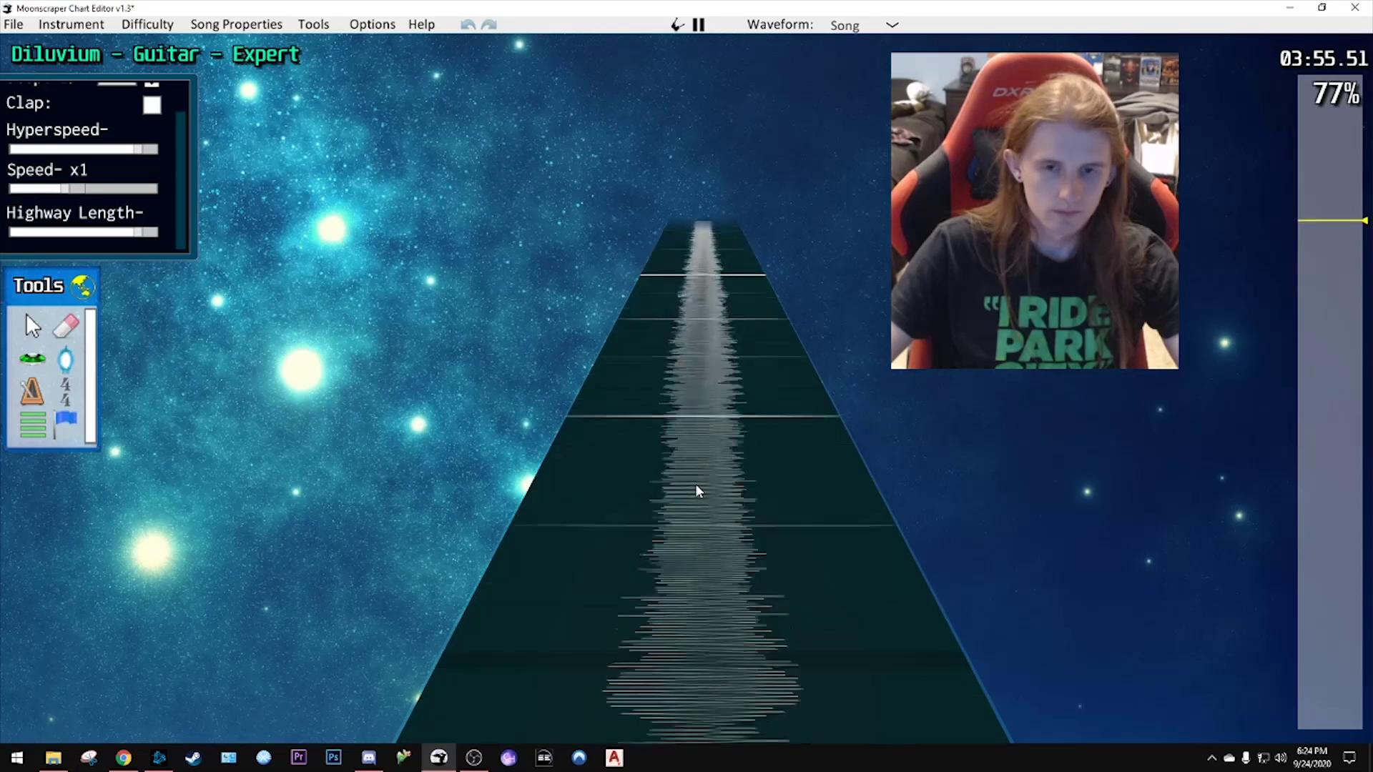
{"action": "key", "text": "space"}
- Set the time signature at position 155184 to 5/4 and play through to about 3:56
{"action": "left_click", "coordinate": [695, 483]}
{"action": "scroll", "coordinate": [719, 475], "scroll_direction": "up", "scroll_amount": 2}
{"action": "scroll", "coordinate": [715, 455], "scroll_direction": "down", "scroll_amount": 2}
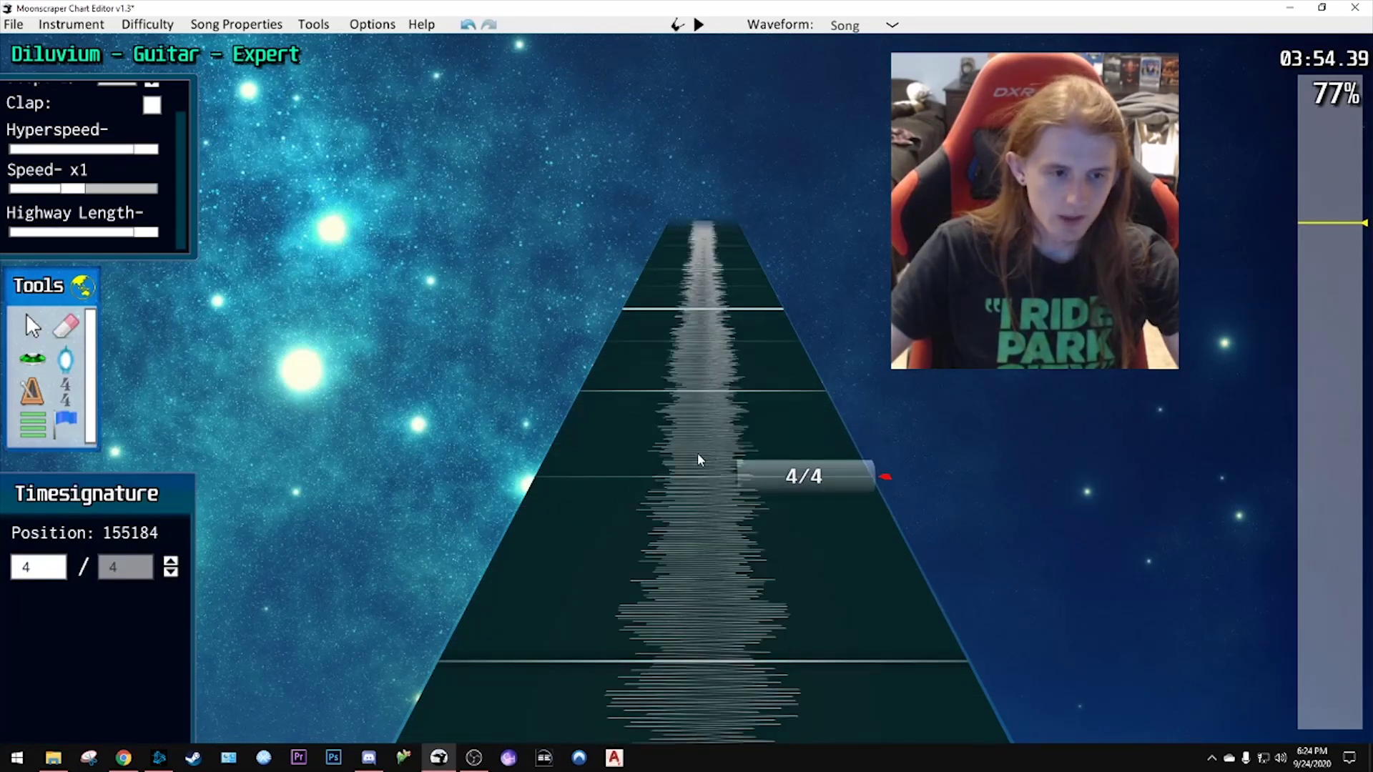
{"action": "key", "text": "space"}
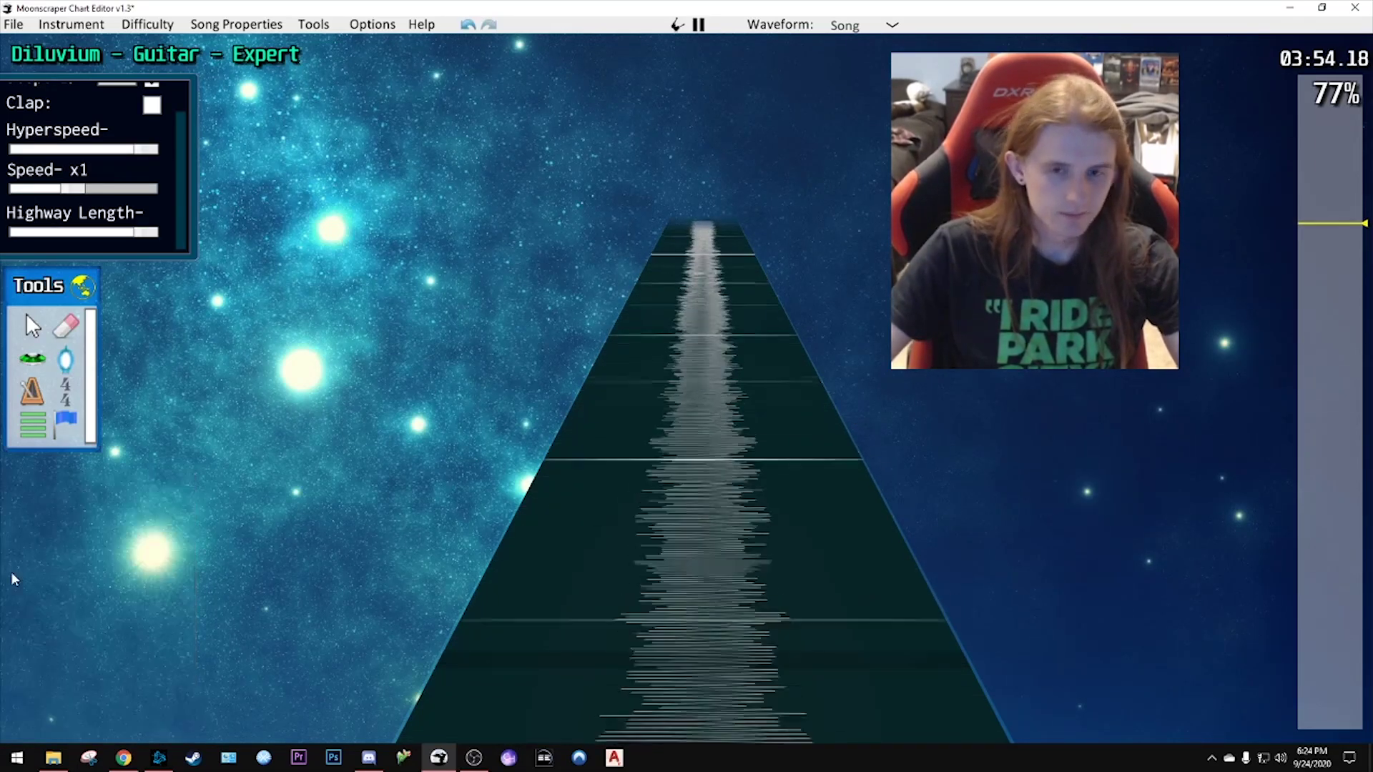
{"action": "key", "text": "space"}
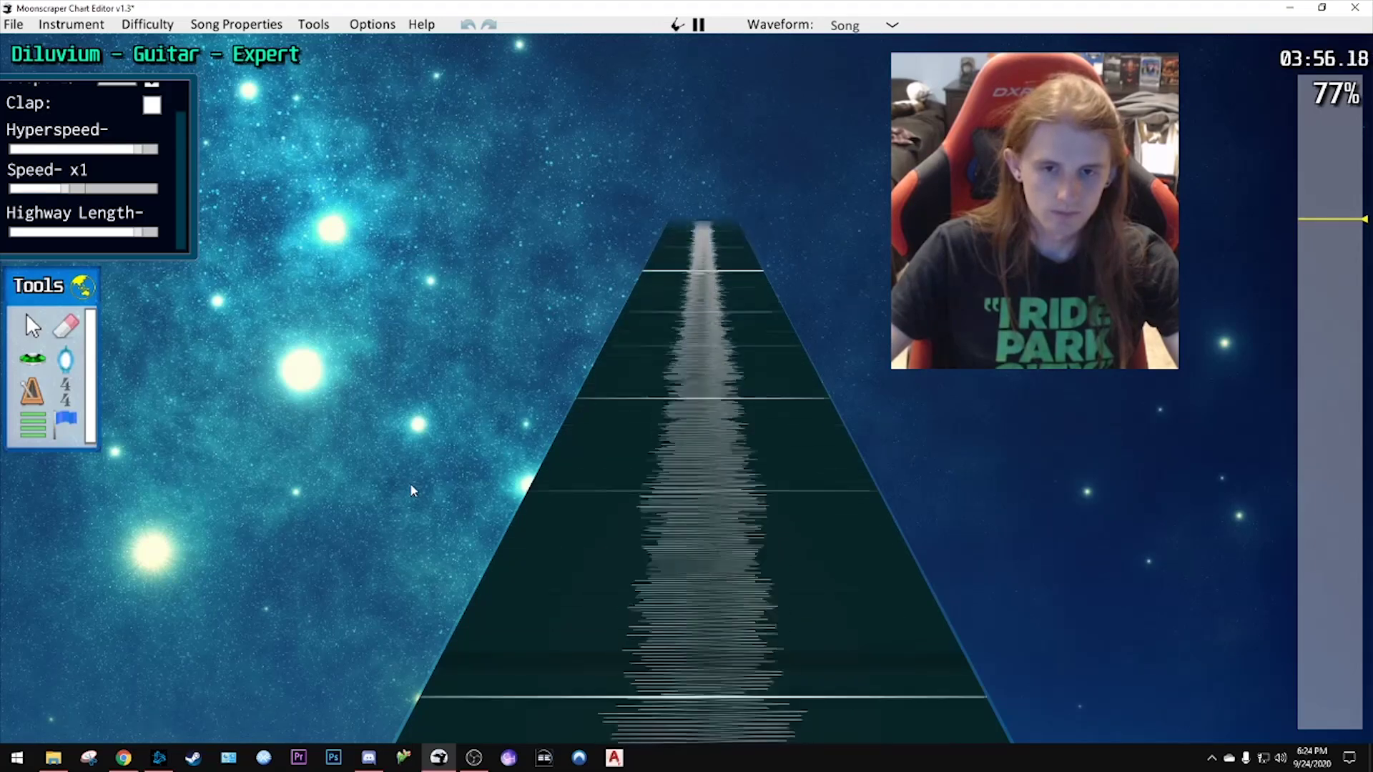
{"action": "left_click", "coordinate": [597, 450]}
- Place a 4/4 time signature marker at position 156144, play past it, and go back to it
{"action": "scroll", "coordinate": [758, 465], "scroll_direction": "down", "scroll_amount": 2}
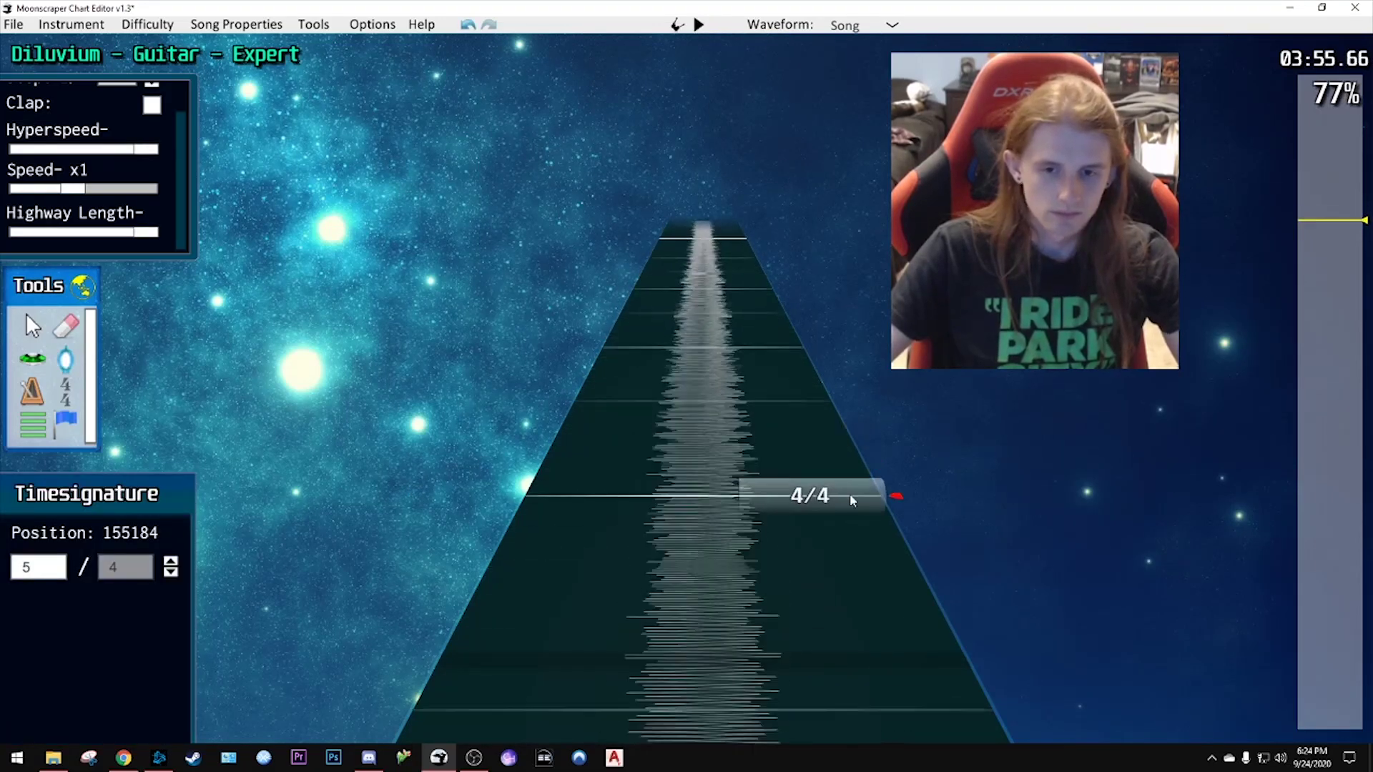
{"action": "left_click", "coordinate": [836, 481]}
{"action": "key", "text": "Delete"}
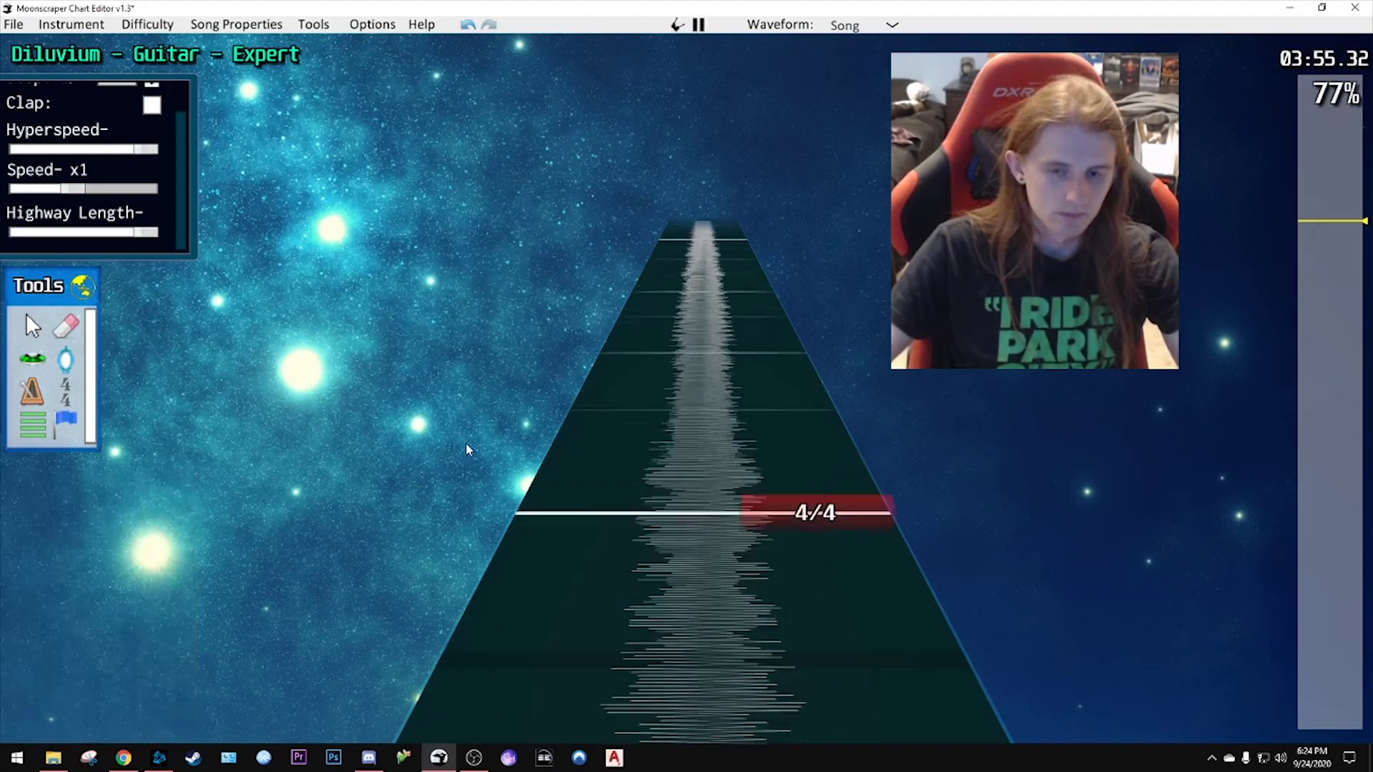
{"action": "scroll", "coordinate": [466, 443], "scroll_direction": "up", "scroll_amount": 3}
{"action": "left_click", "coordinate": [467, 443]}
{"action": "scroll", "coordinate": [468, 443], "scroll_direction": "down", "scroll_amount": 3}
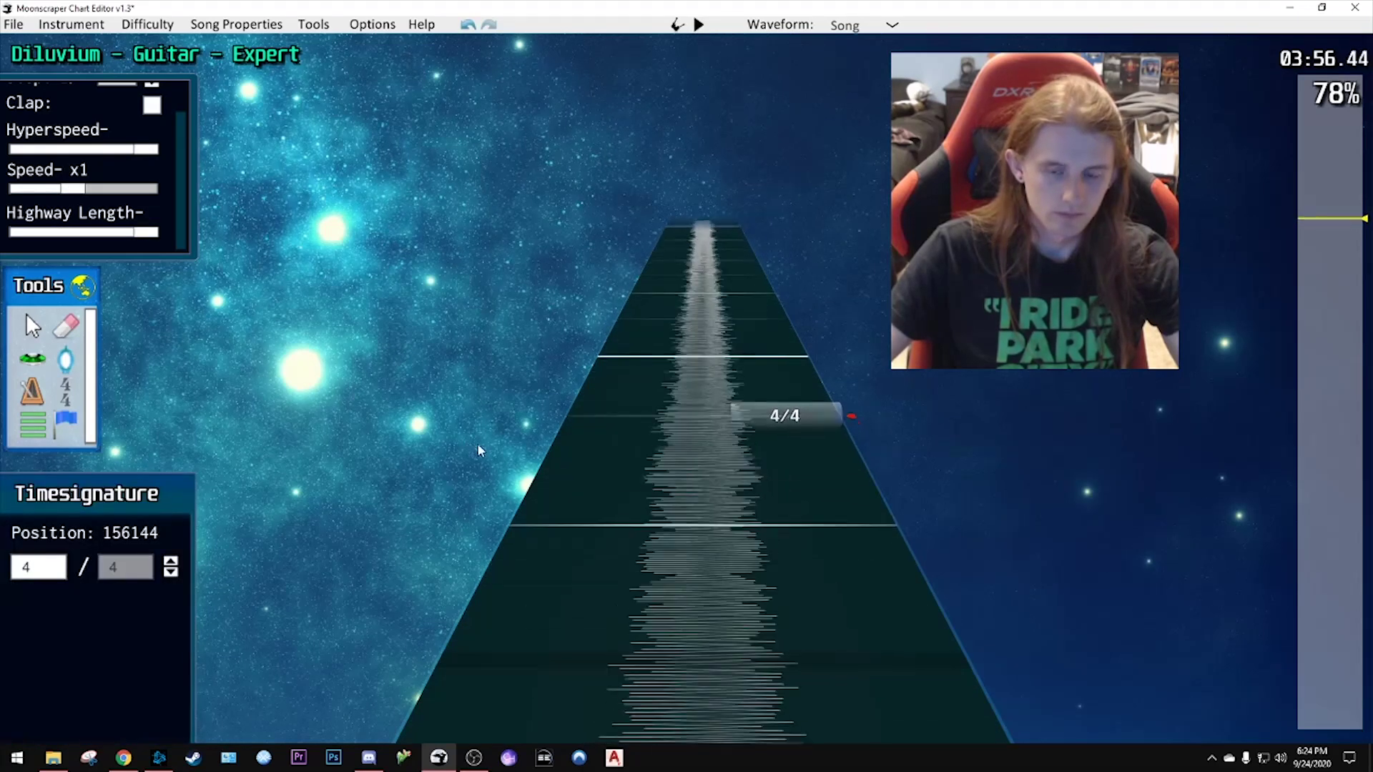
{"action": "scroll", "coordinate": [429, 466], "scroll_direction": "down", "scroll_amount": 1}
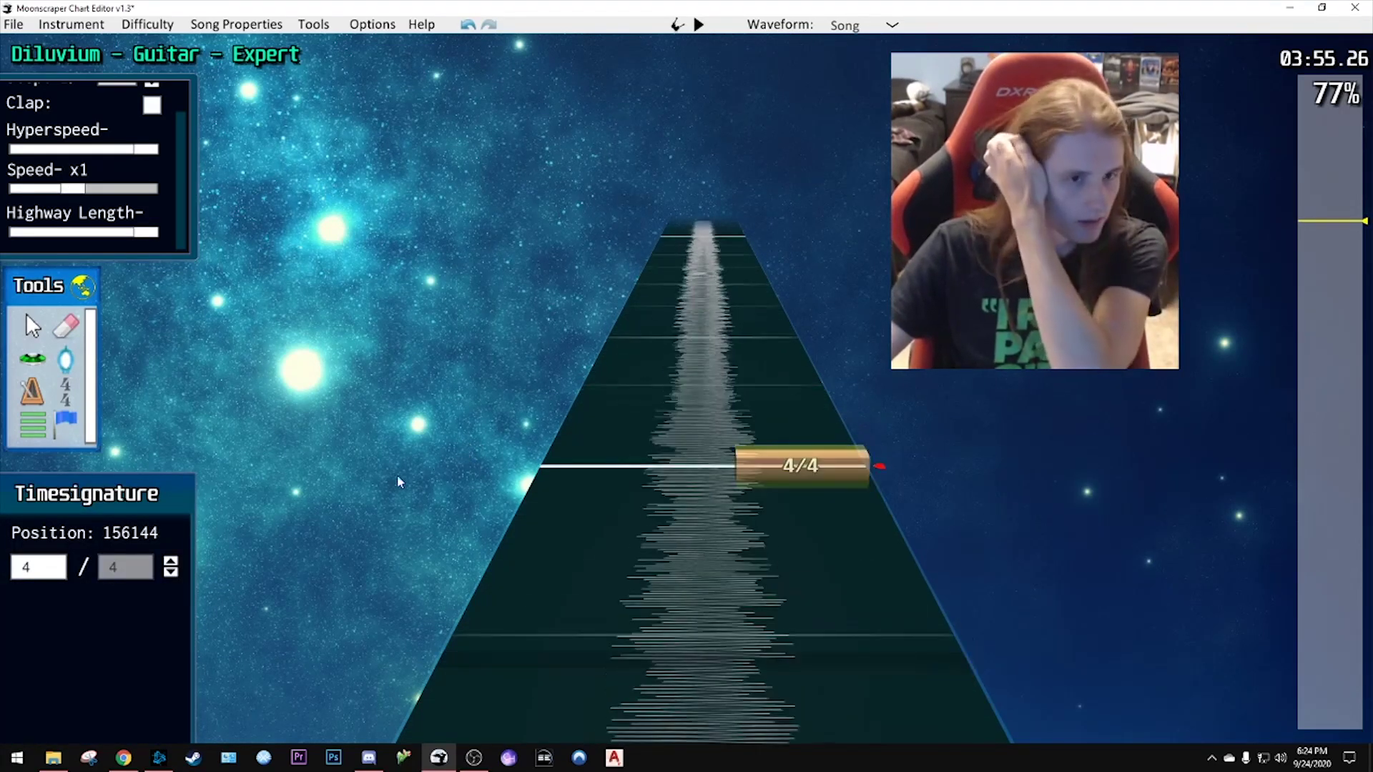
- Place a BPM marker at position 156144, set it to 225, and play through to about 4:08
{"action": "left_click", "coordinate": [32, 394]}
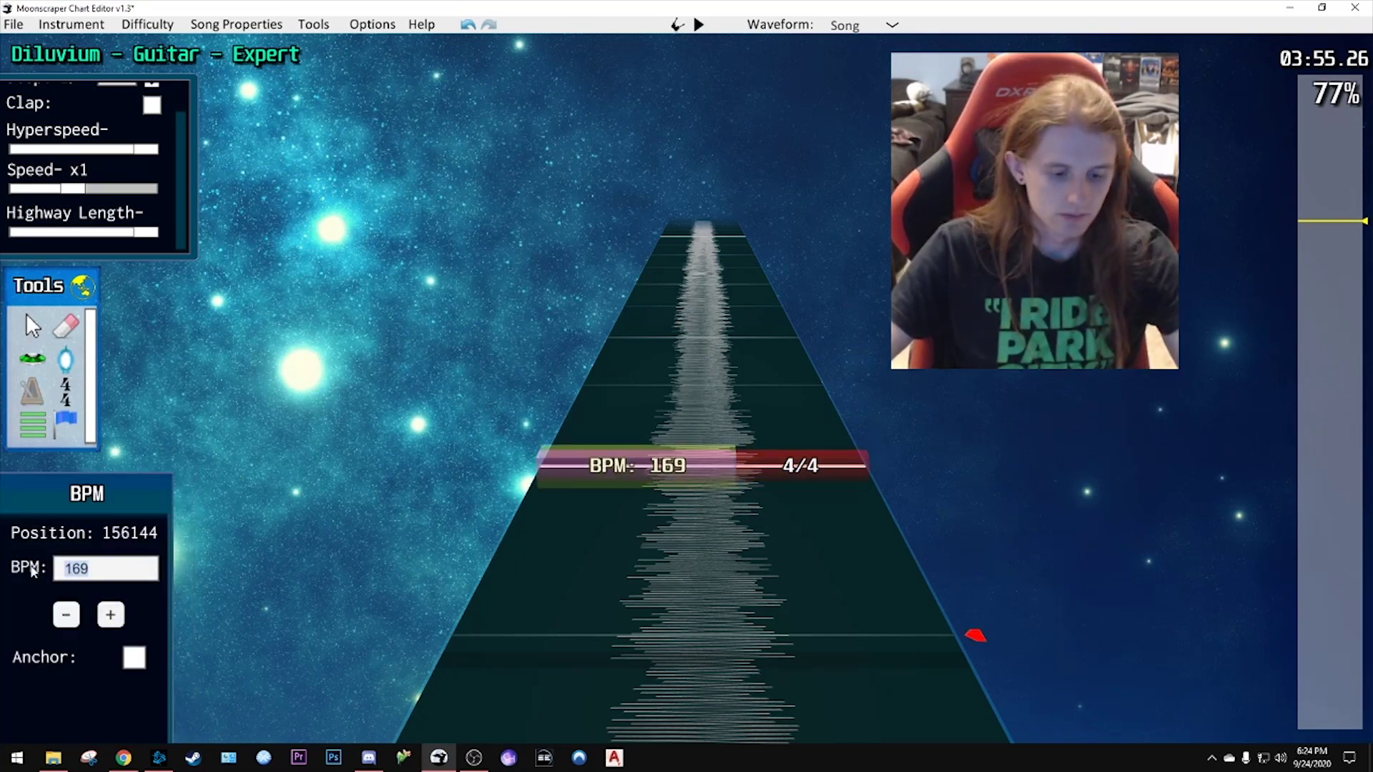
{"action": "key", "text": "space"}
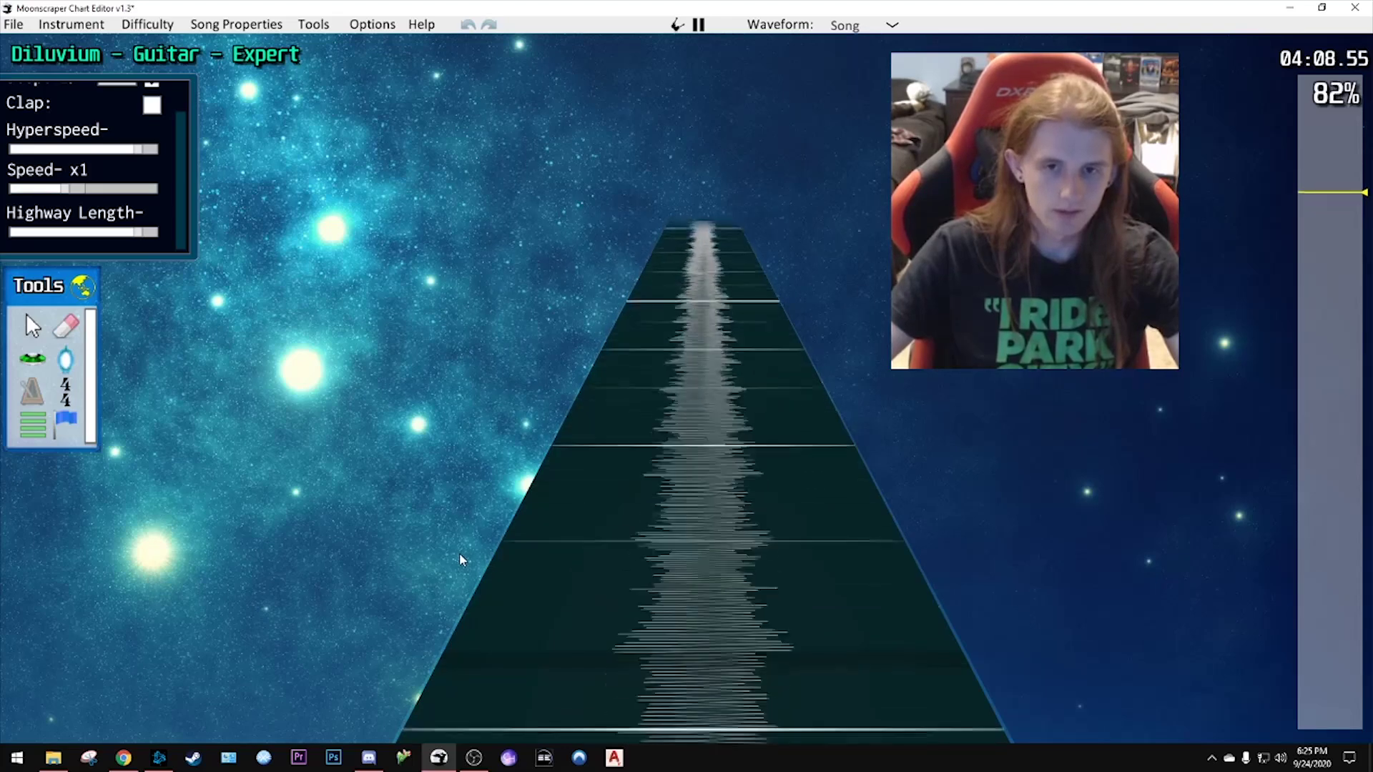
{"action": "key", "text": "space"}
{"action": "left_click_drag", "start_coordinate": [758, 565], "coordinate": [751, 516]}
{"action": "scroll", "coordinate": [750, 512], "scroll_direction": "down", "scroll_amount": 5}
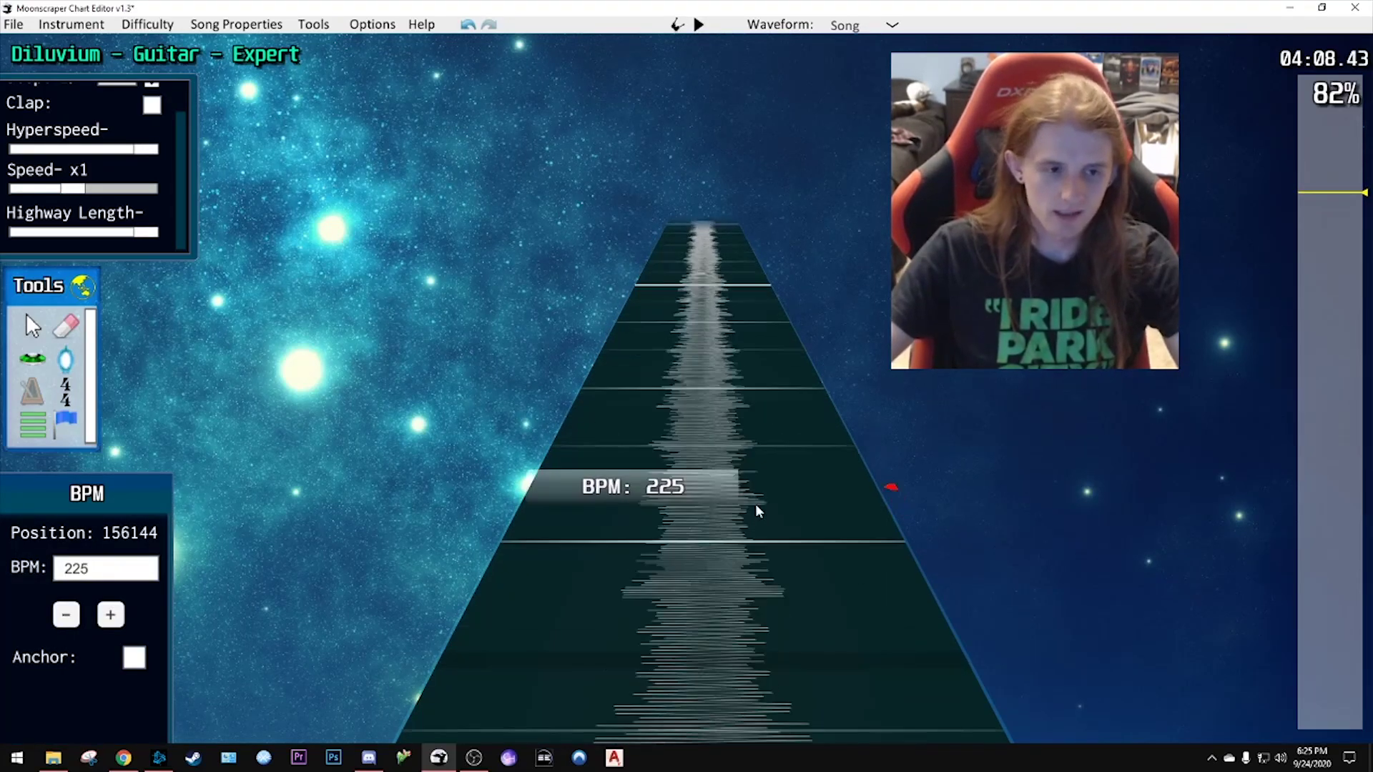
- Place a 4/4 time signature marker at position 166128, play to about 4:14, and return to about 4:09
{"action": "key", "text": "Delete"}
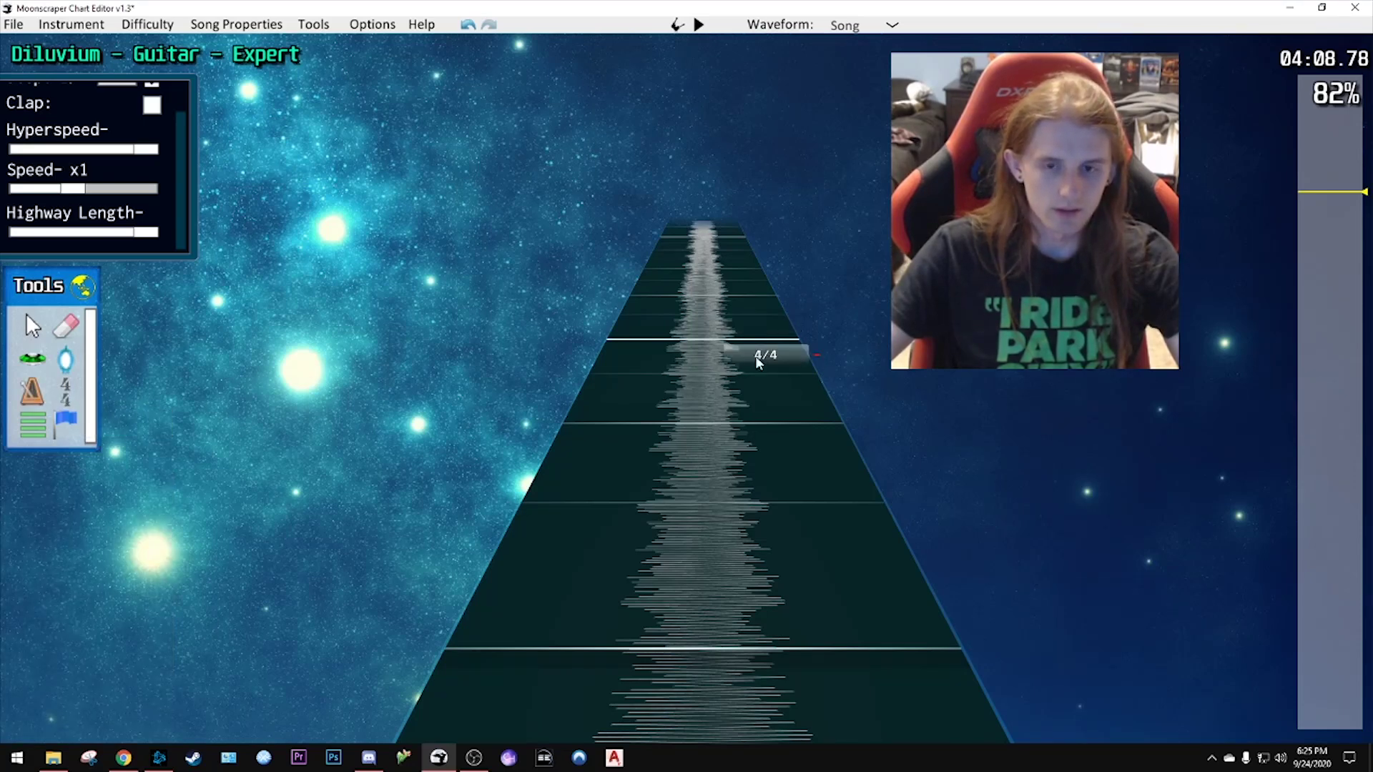
{"action": "scroll", "coordinate": [751, 382], "scroll_direction": "up", "scroll_amount": 3}
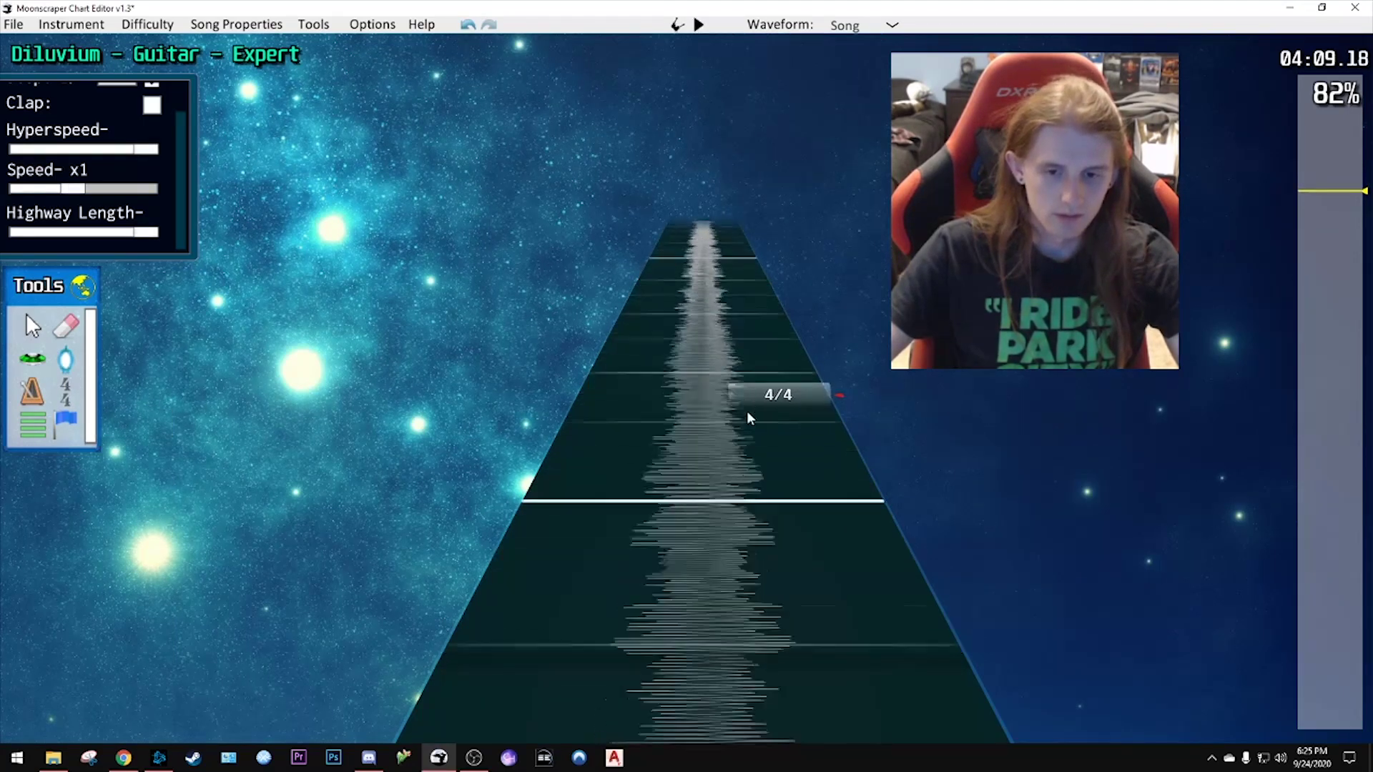
{"action": "scroll", "coordinate": [751, 421], "scroll_direction": "down", "scroll_amount": 1}
{"action": "left_click", "coordinate": [777, 489]}
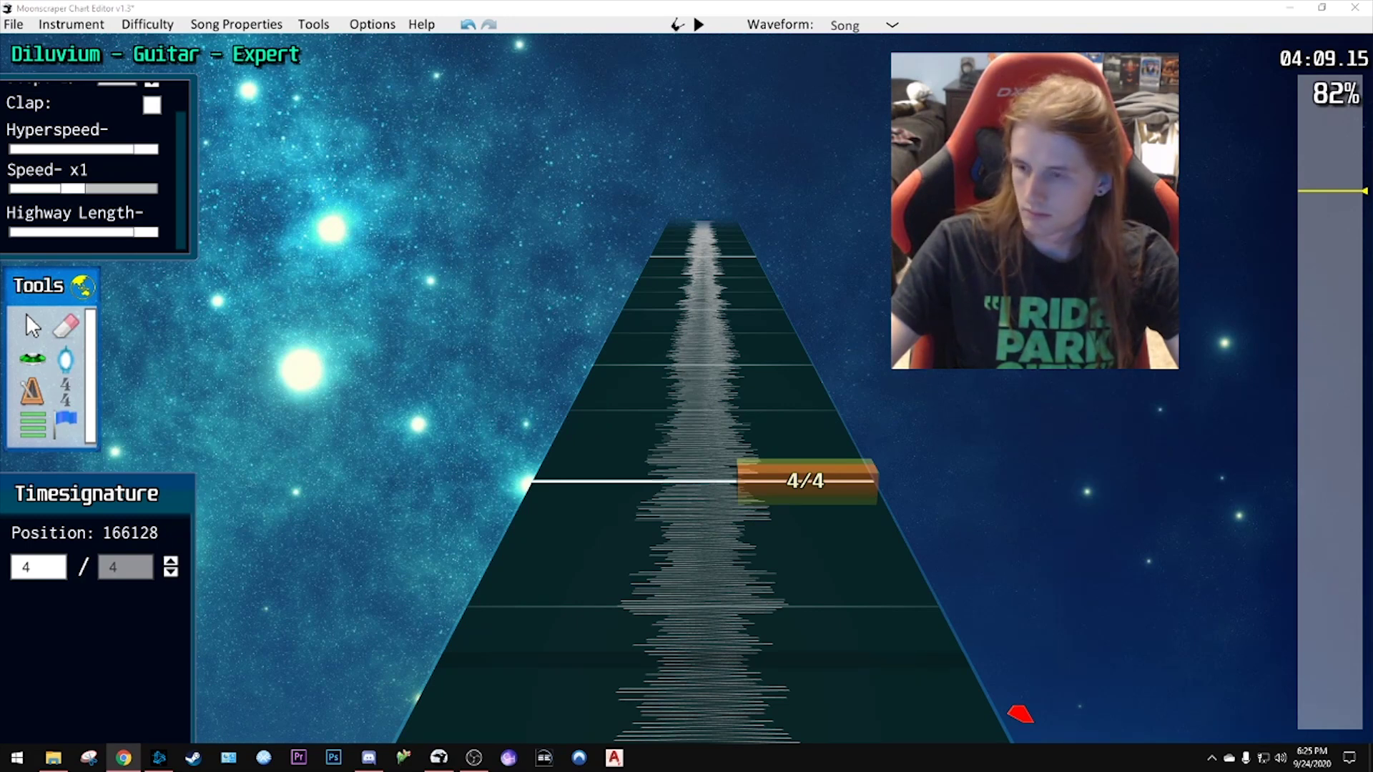
{"action": "key", "text": "space"}
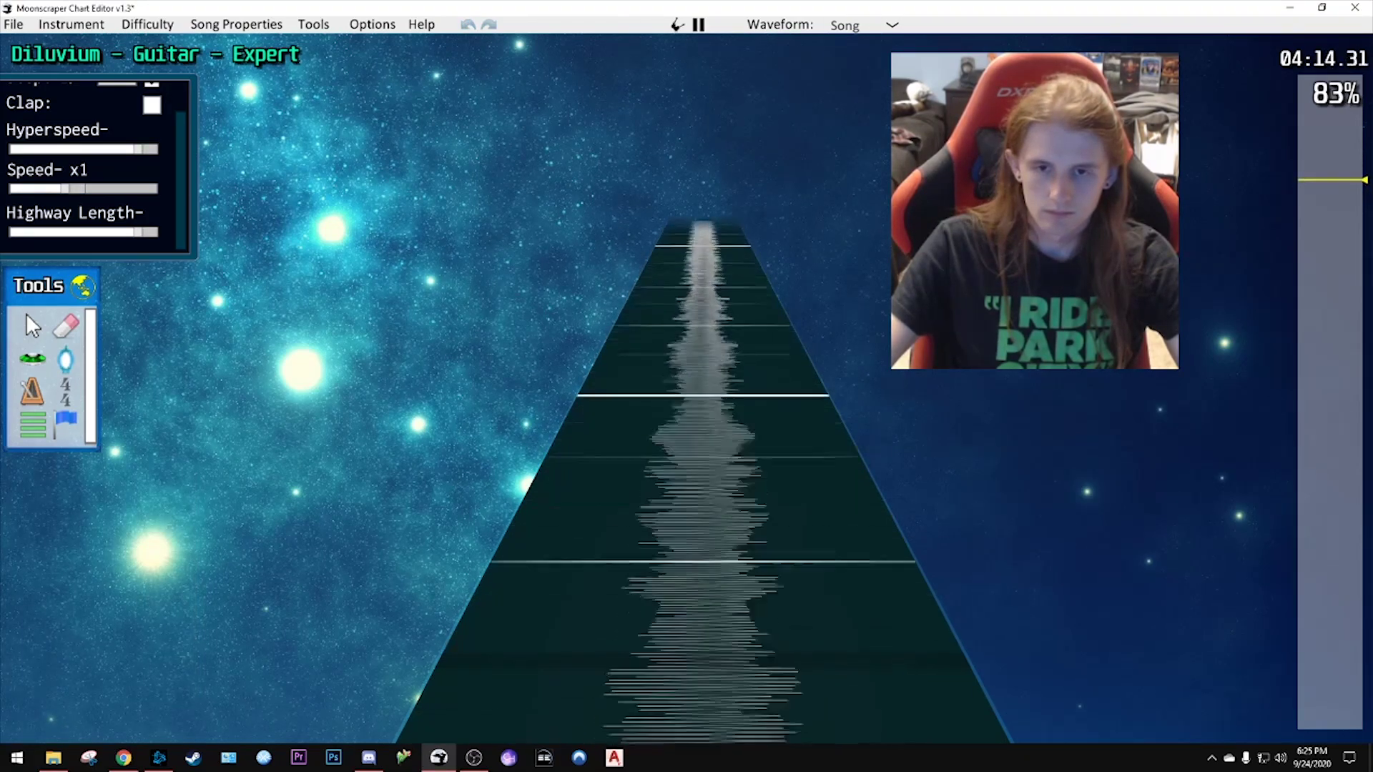
{"action": "key", "text": "space"}
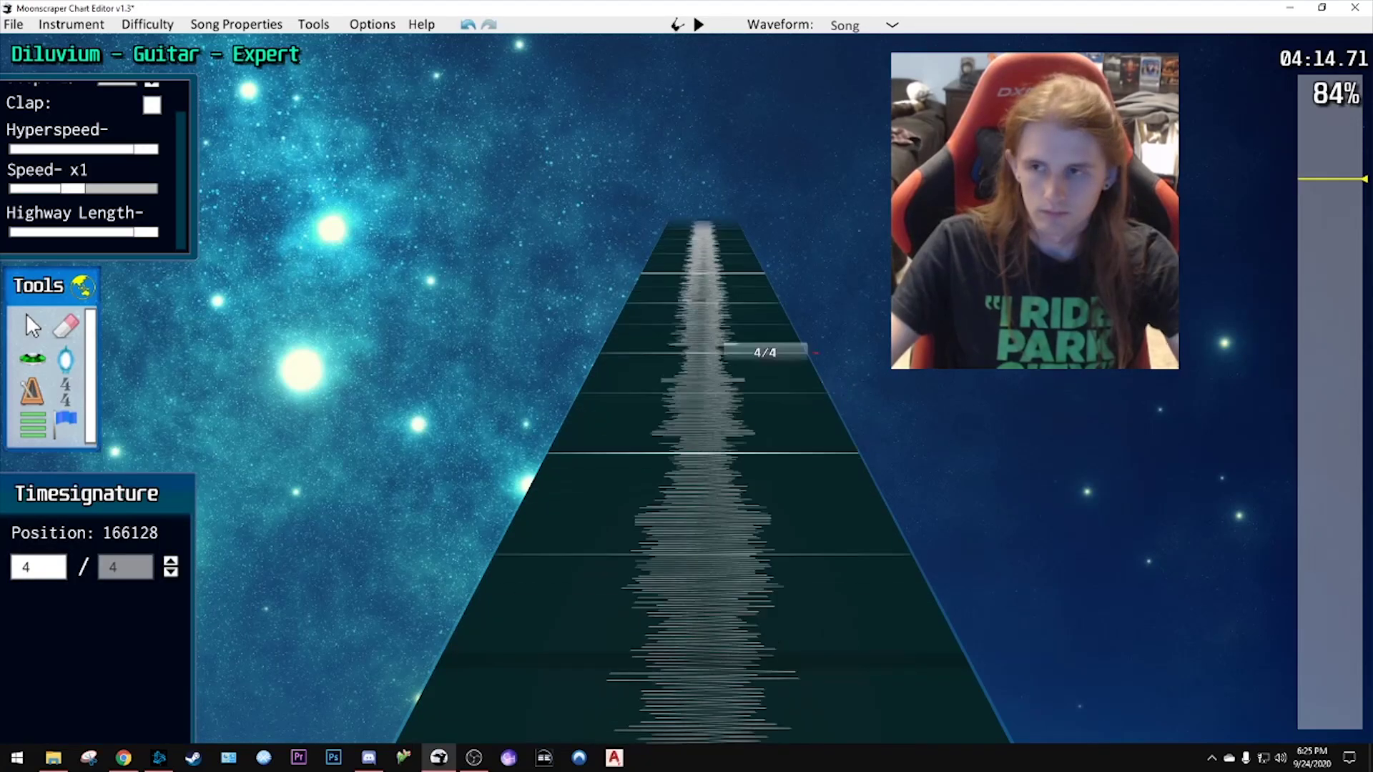
{"action": "left_click_drag", "start_coordinate": [1322, 191], "coordinate": [1325, 196]}
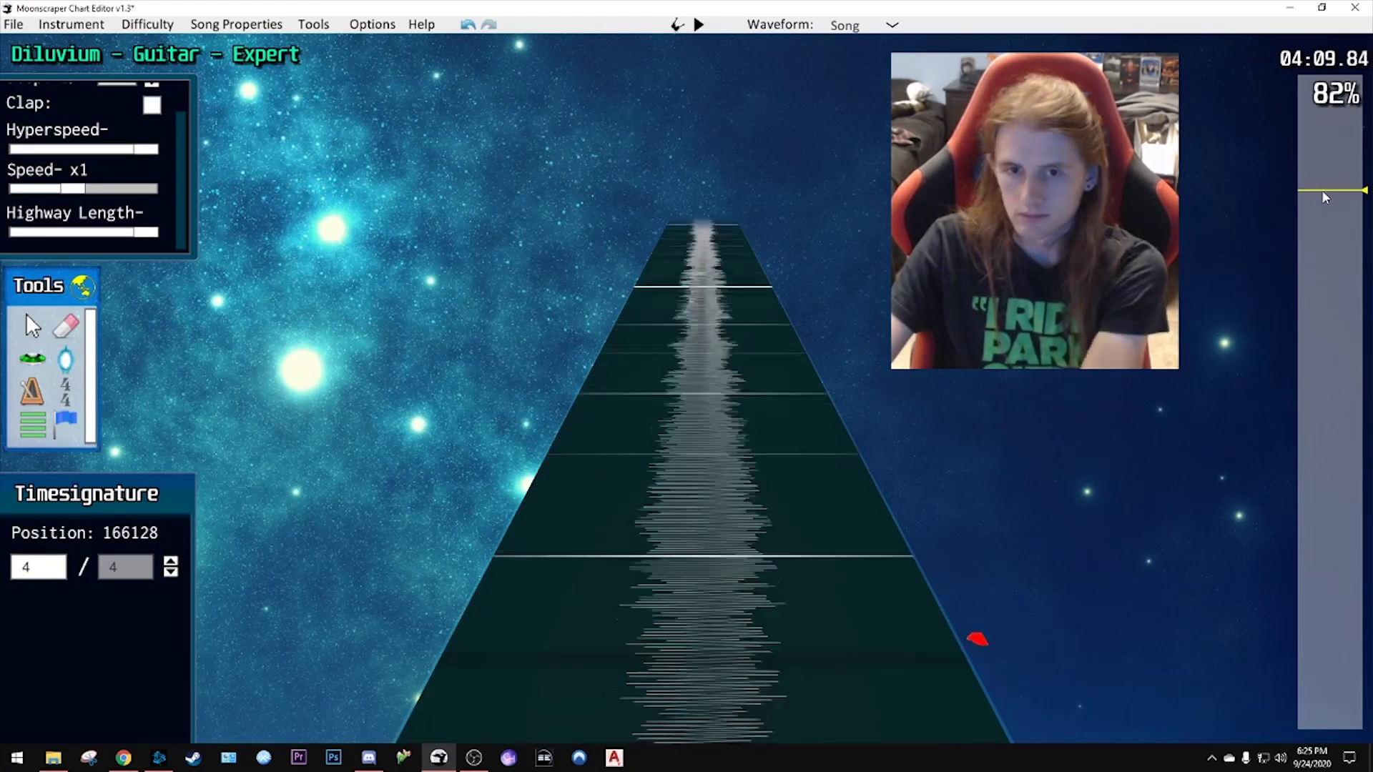
- Set the time signature at position 166128 to 6/4 and play through to about 4:15
{"action": "scroll", "coordinate": [1324, 196], "scroll_direction": "down", "scroll_amount": 5}
{"action": "scroll", "coordinate": [804, 397], "scroll_direction": "up", "scroll_amount": 4}
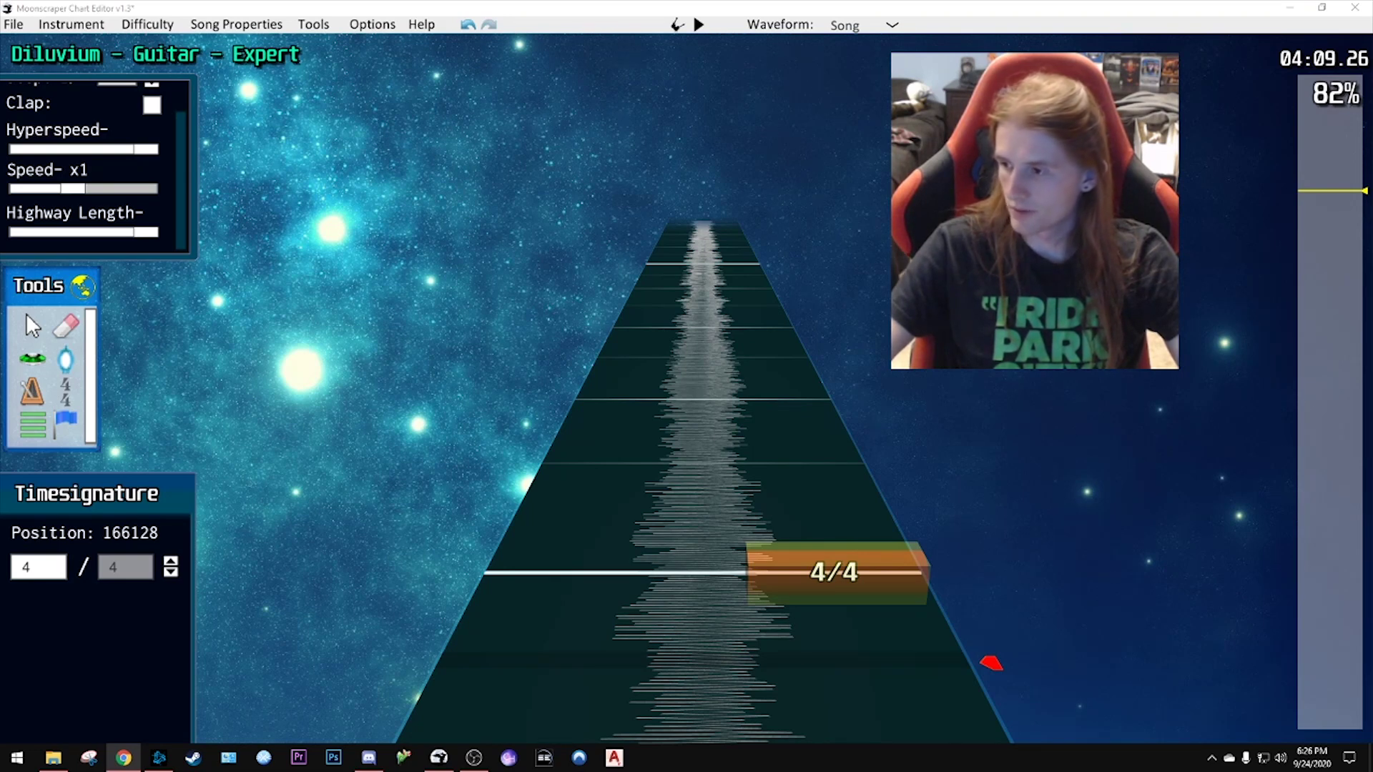
{"action": "left_click", "coordinate": [16, 568]}
{"action": "type", "text": "6"}
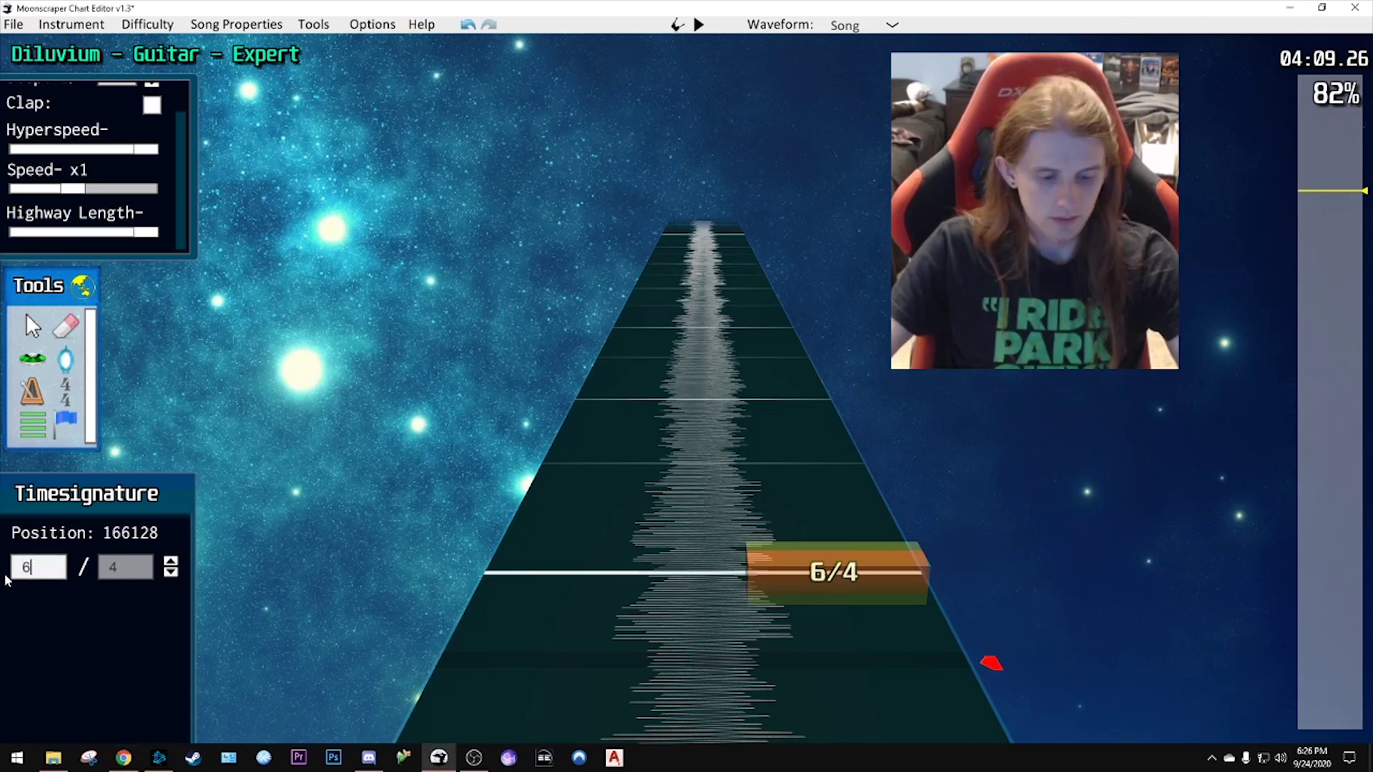
{"action": "key", "text": "space"}
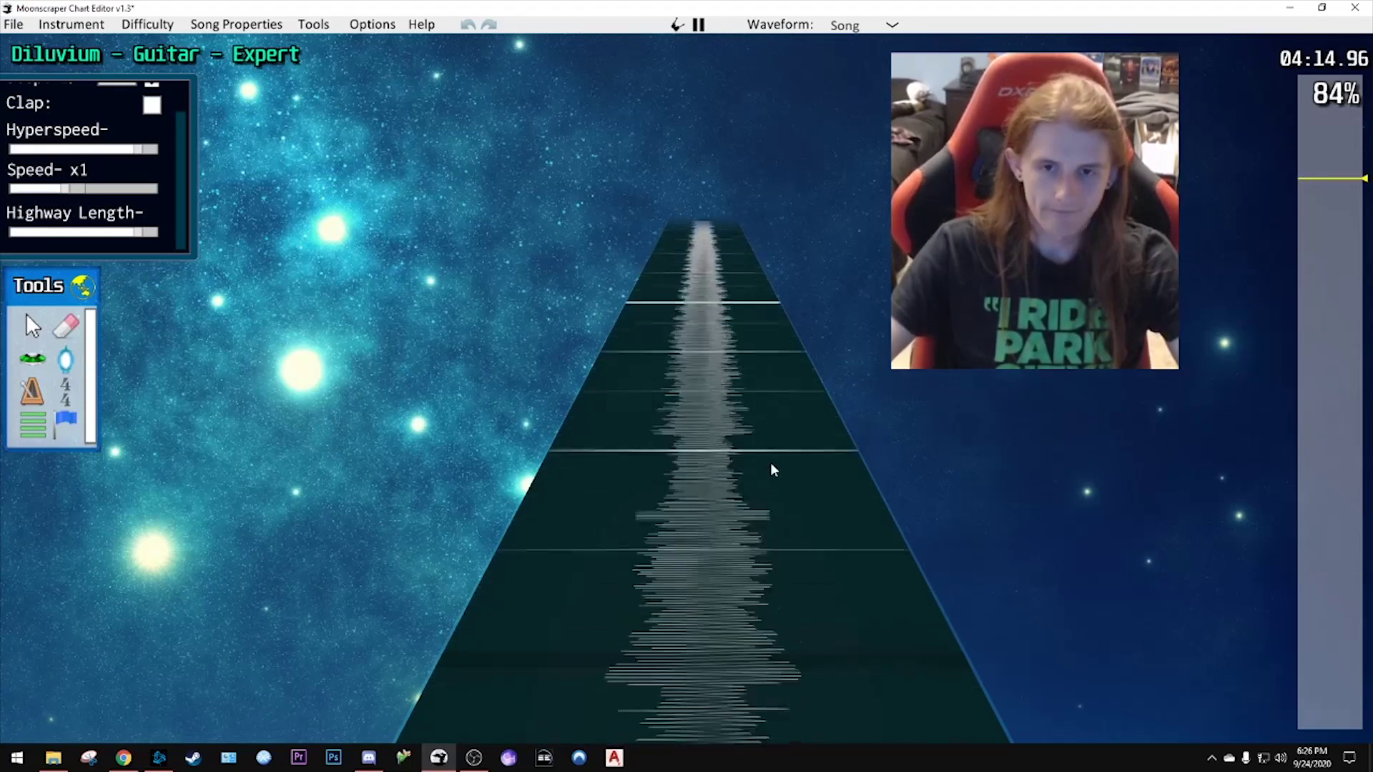
{"action": "key", "text": "space"}
- Place a 4/4 time signature marker at position 169584 and play through to about 4:20
{"action": "scroll", "coordinate": [766, 443], "scroll_direction": "down", "scroll_amount": 4}
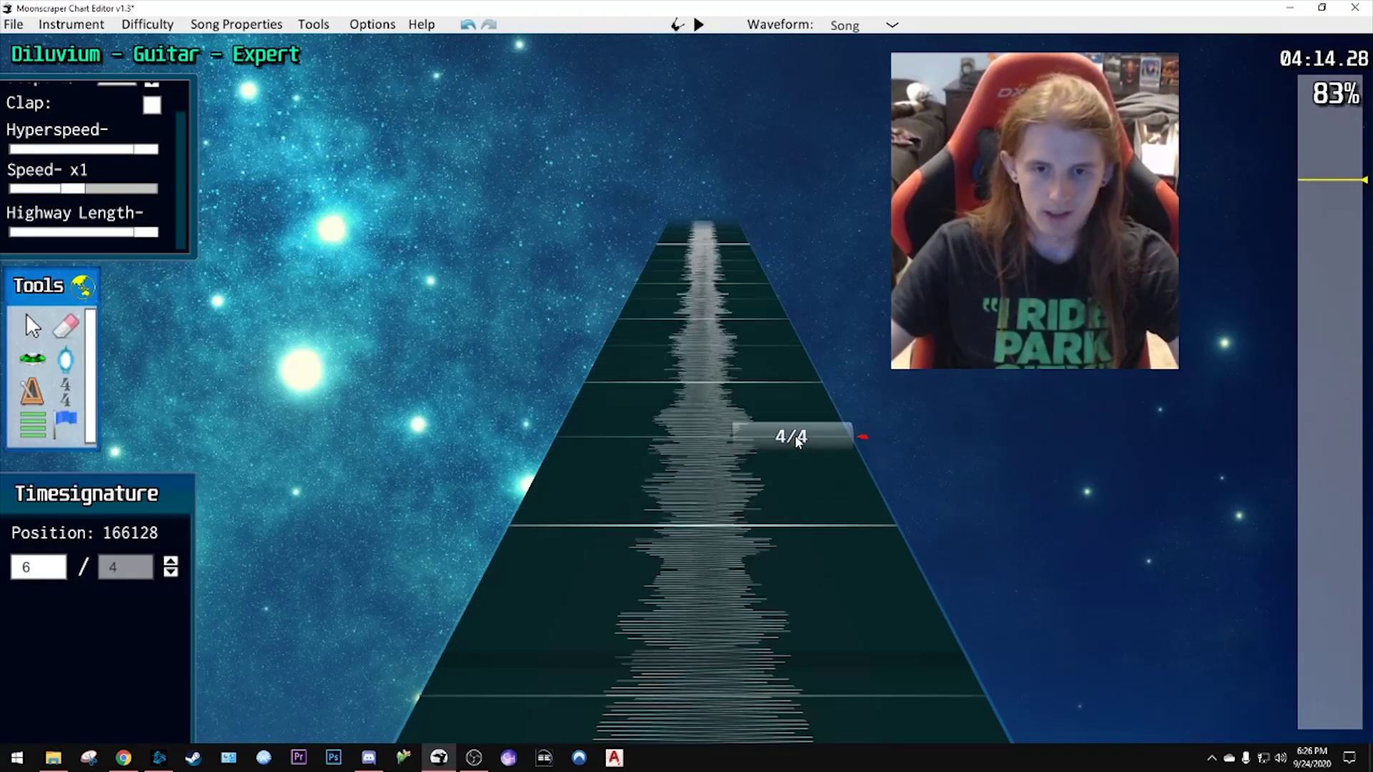
{"action": "scroll", "coordinate": [799, 437], "scroll_direction": "down", "scroll_amount": 3}
{"action": "left_click", "coordinate": [814, 384]}
{"action": "key", "text": "space"}
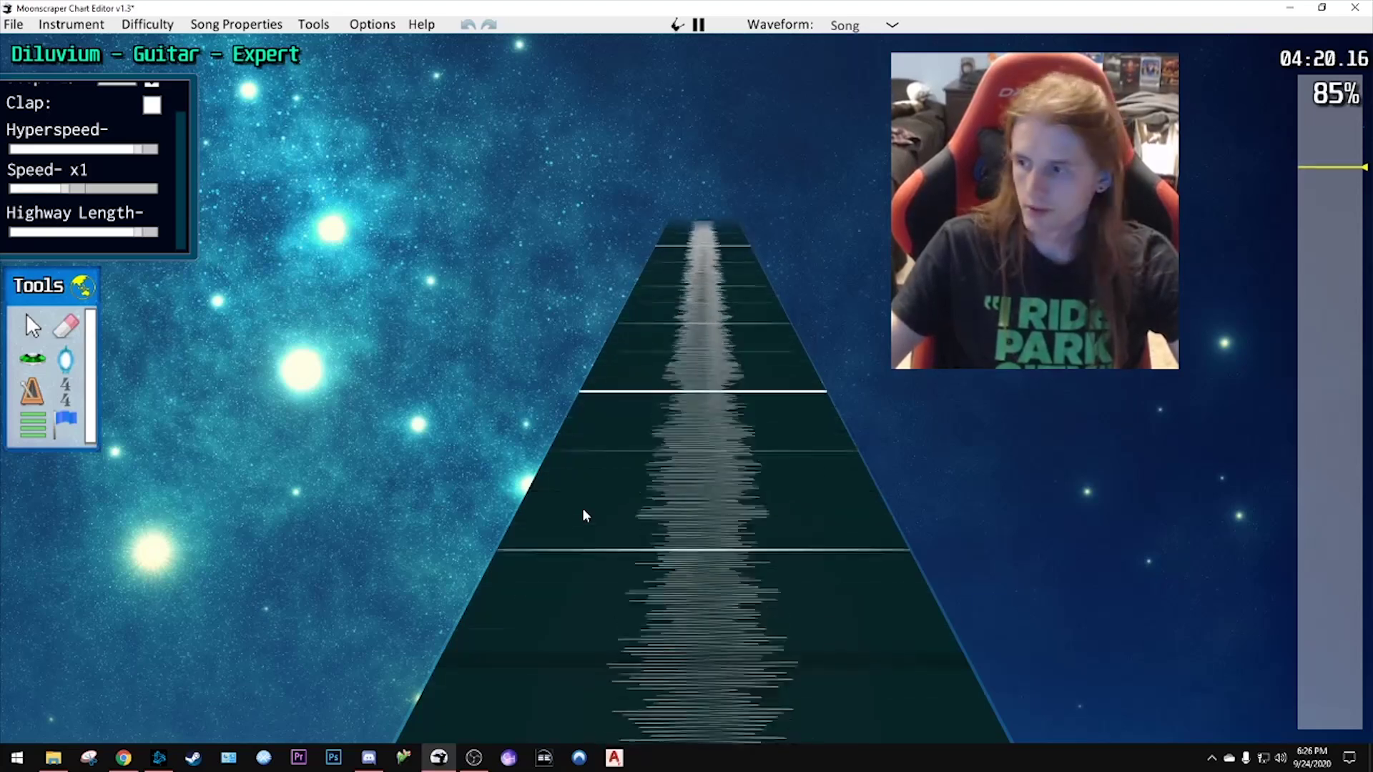
{"action": "key", "text": "space"}
{"action": "left_click", "coordinate": [620, 450]}
- Place a time signature marker at position 174192, set it to 7/4, and play past it to about 4:22
{"action": "scroll", "coordinate": [758, 486], "scroll_direction": "down", "scroll_amount": 1}
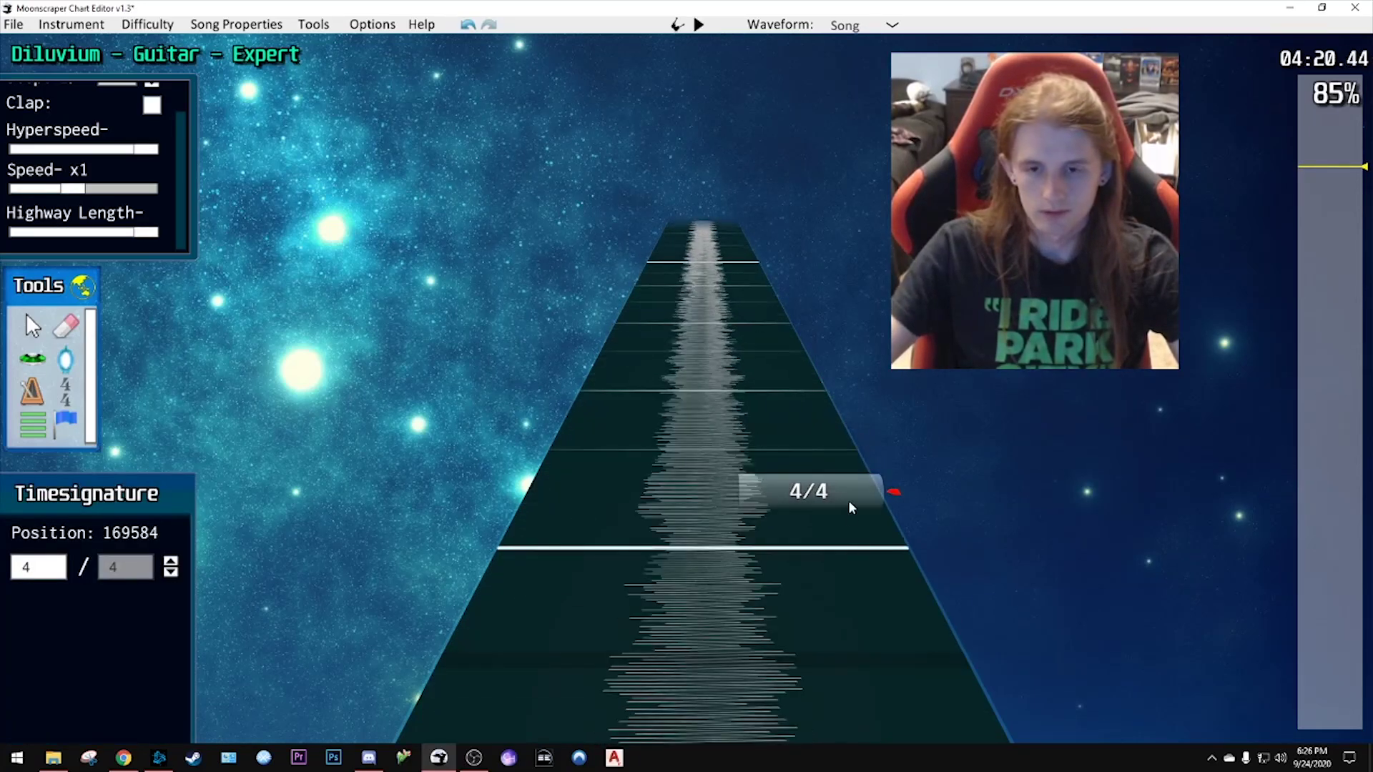
{"action": "left_click", "coordinate": [829, 548]}
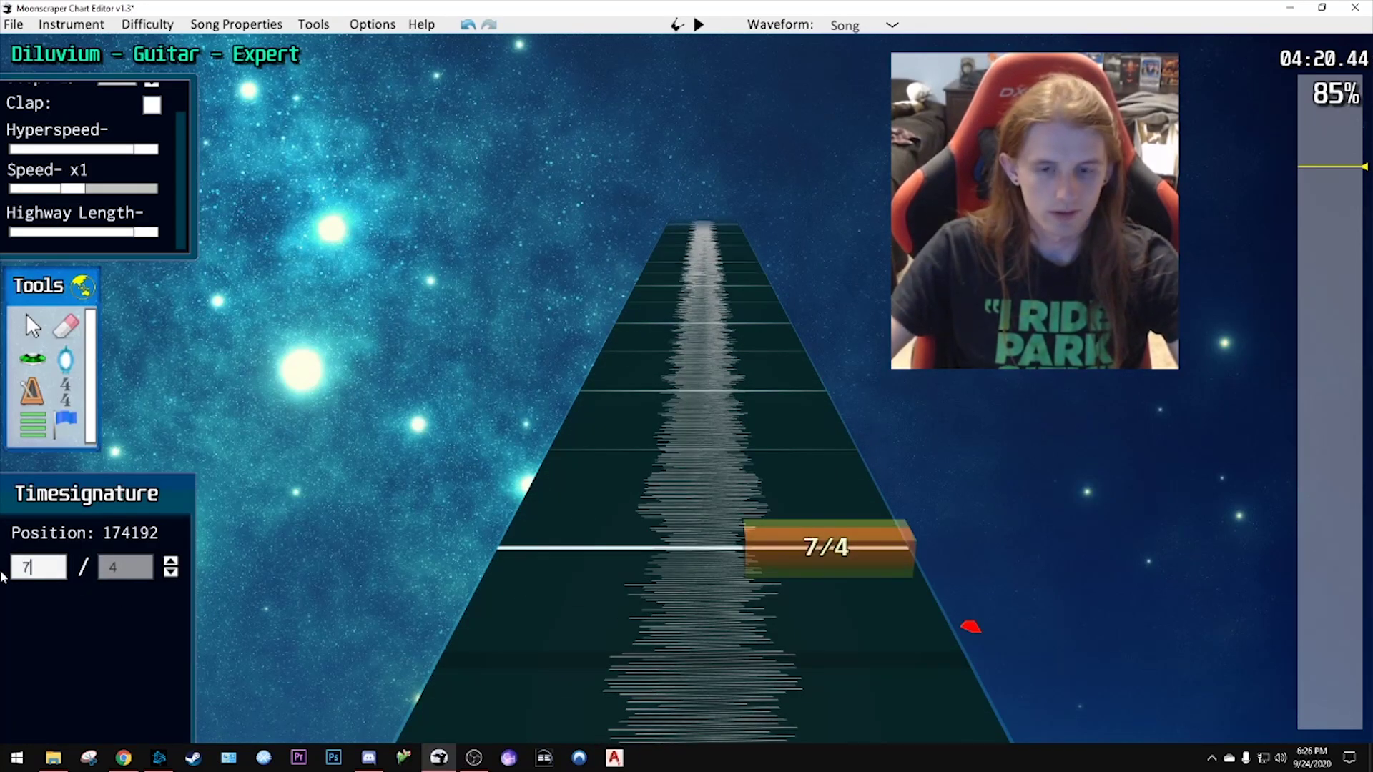
{"action": "type", "text": "7"}
{"action": "key", "text": "space"}
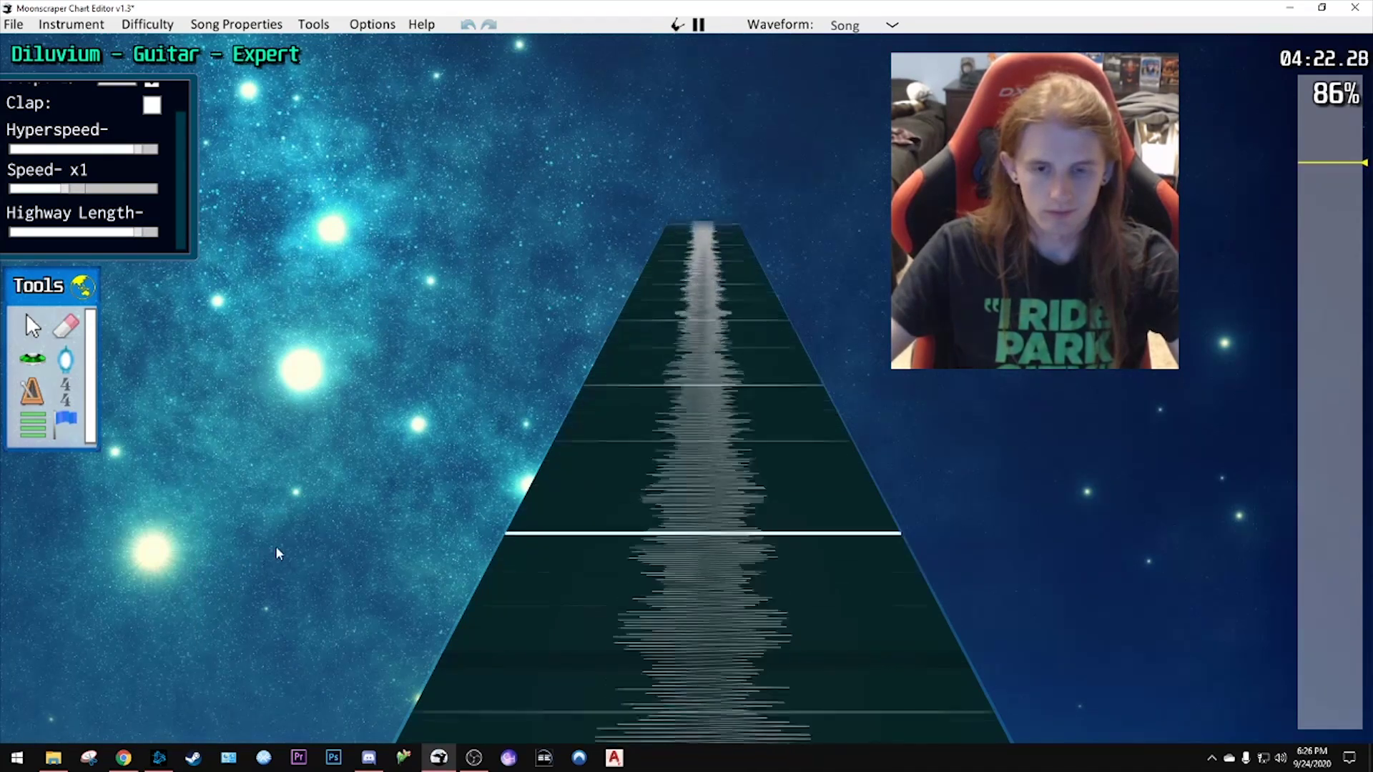
{"action": "key", "text": "space"}
- Return the time signature at position 174192 to 4/4 and move on to the following measure near 4:21
{"action": "scroll", "coordinate": [753, 443], "scroll_direction": "down", "scroll_amount": 2}
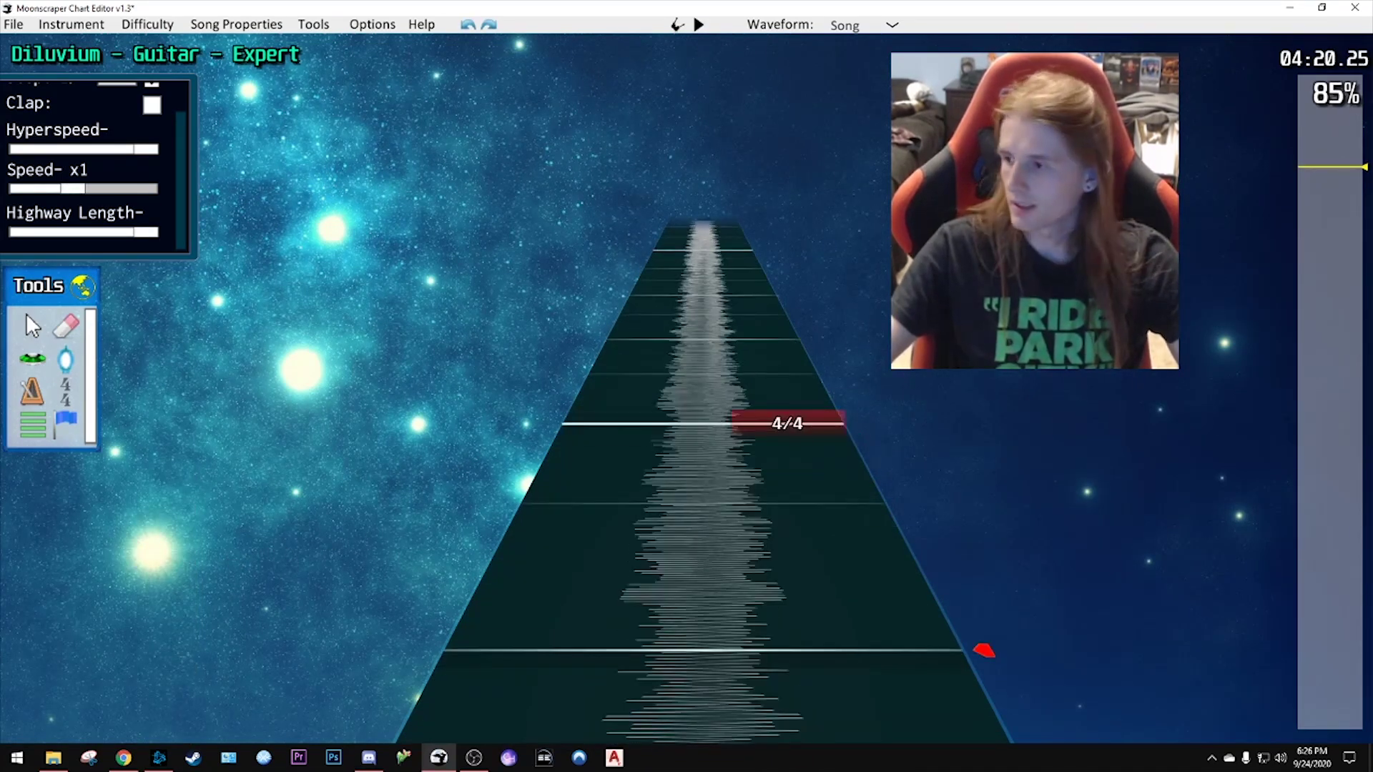
{"action": "scroll", "coordinate": [980, 643], "scroll_direction": "down", "scroll_amount": 1}
{"action": "scroll", "coordinate": [968, 623], "scroll_direction": "down", "scroll_amount": 3}
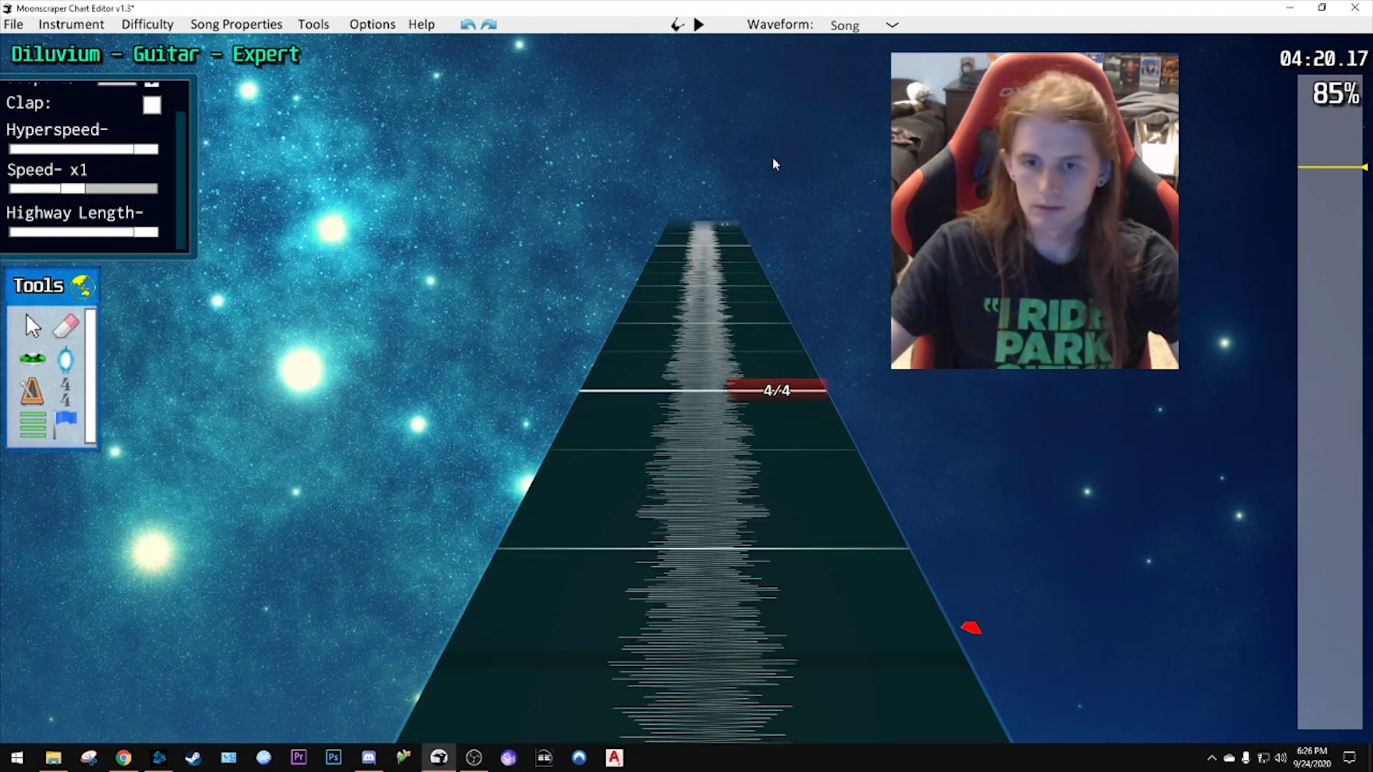
{"action": "scroll", "coordinate": [945, 457], "scroll_direction": "up", "scroll_amount": 8}
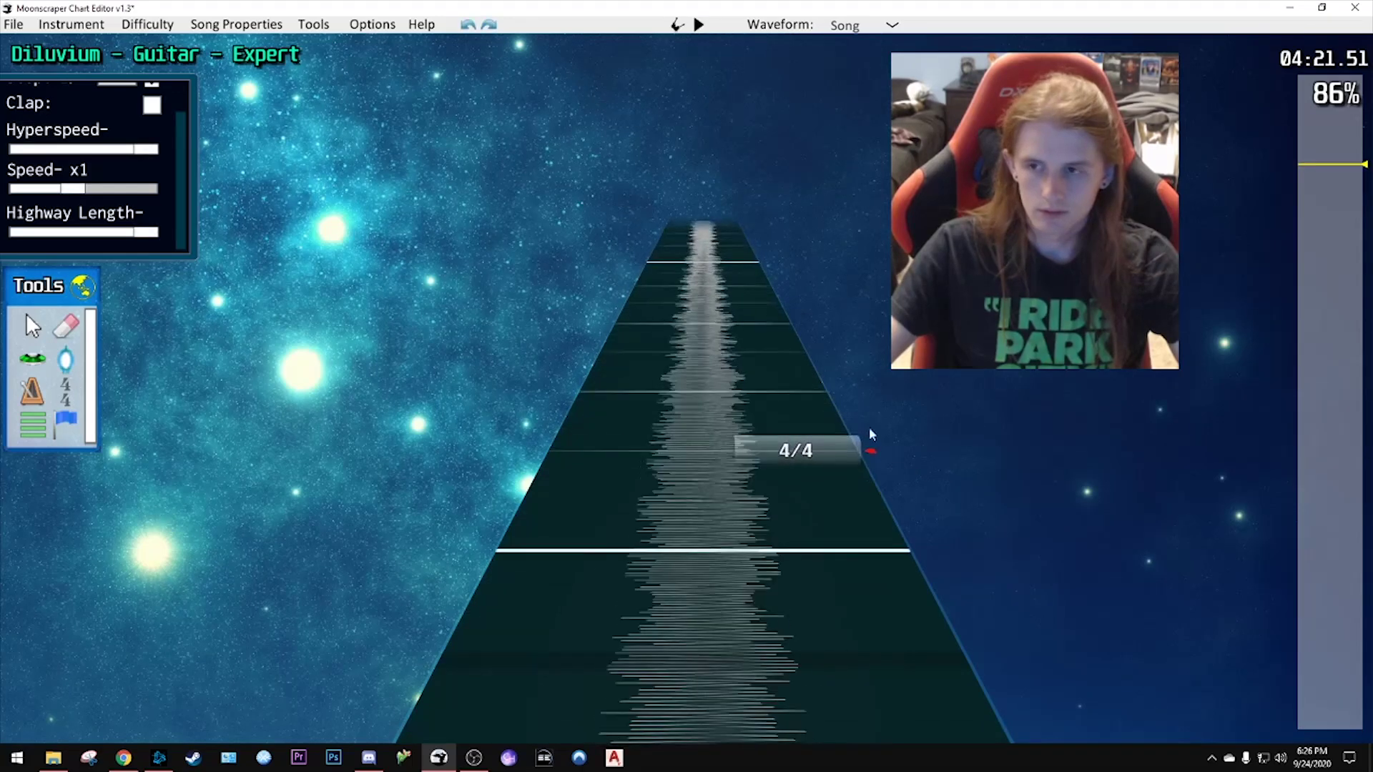
- Set the time signature at position 174192 to 3/4
{"action": "scroll", "coordinate": [870, 434], "scroll_direction": "down", "scroll_amount": 6}
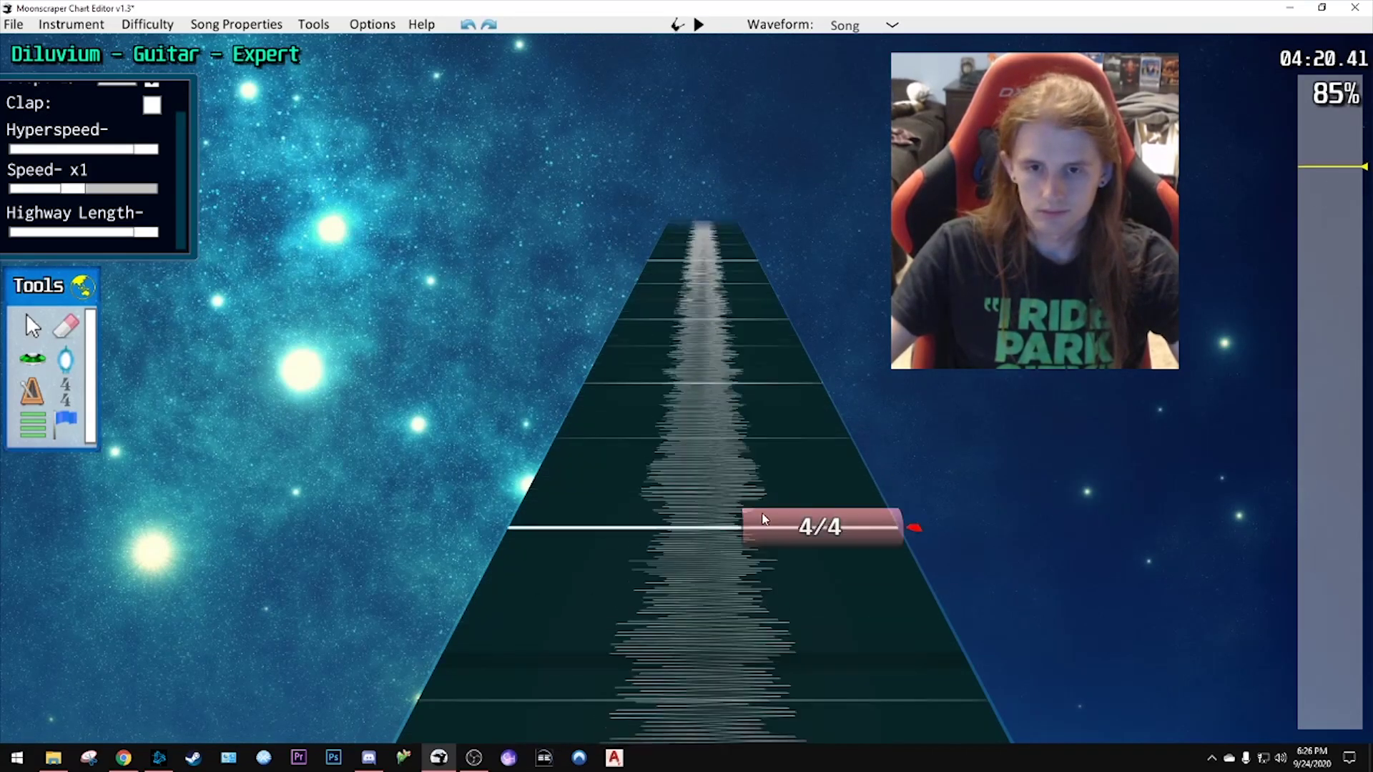
{"action": "scroll", "coordinate": [764, 520], "scroll_direction": "down", "scroll_amount": 1}
{"action": "left_click", "coordinate": [811, 504]}
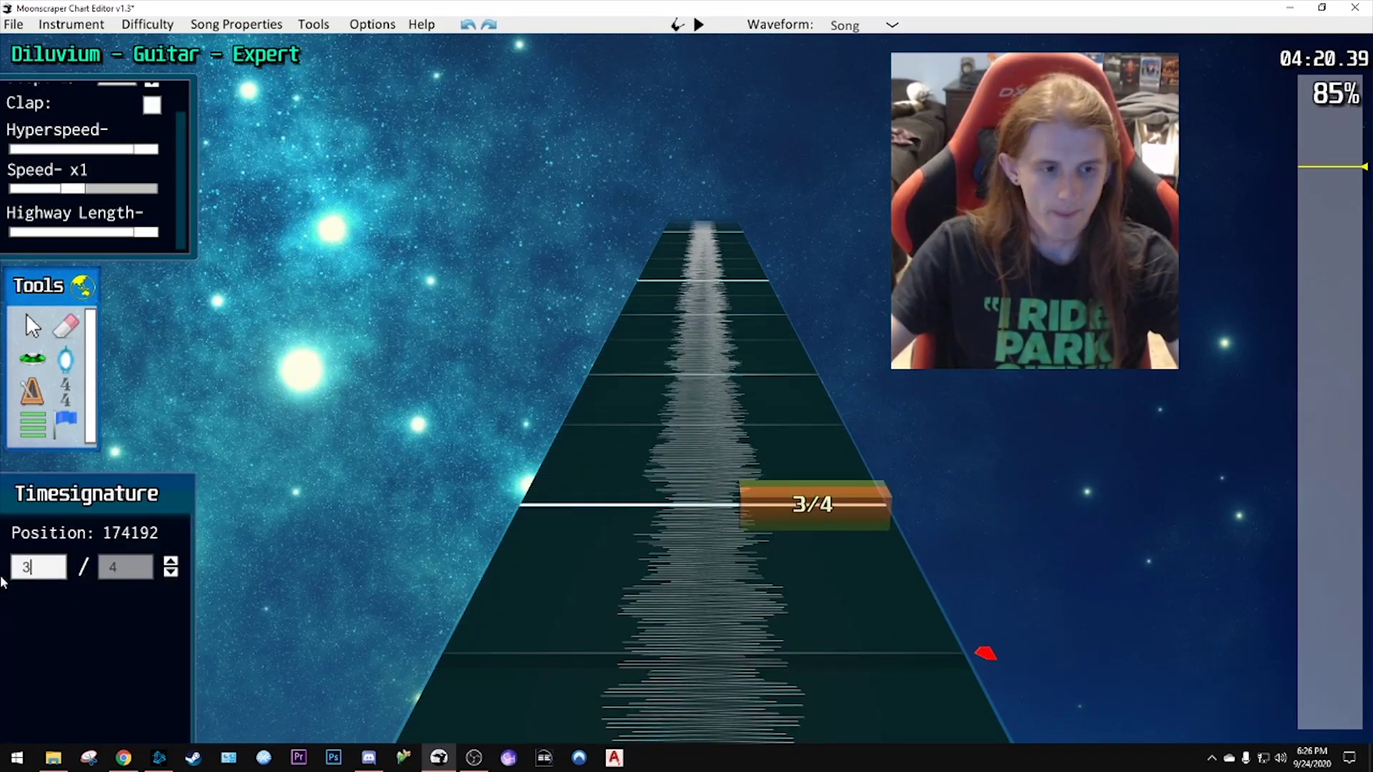
- Place a 4/4 time signature marker at position 174768 and play through to about 4:23
{"action": "scroll", "coordinate": [107, 565], "scroll_direction": "up", "scroll_amount": 4}
{"action": "left_click", "coordinate": [776, 483]}
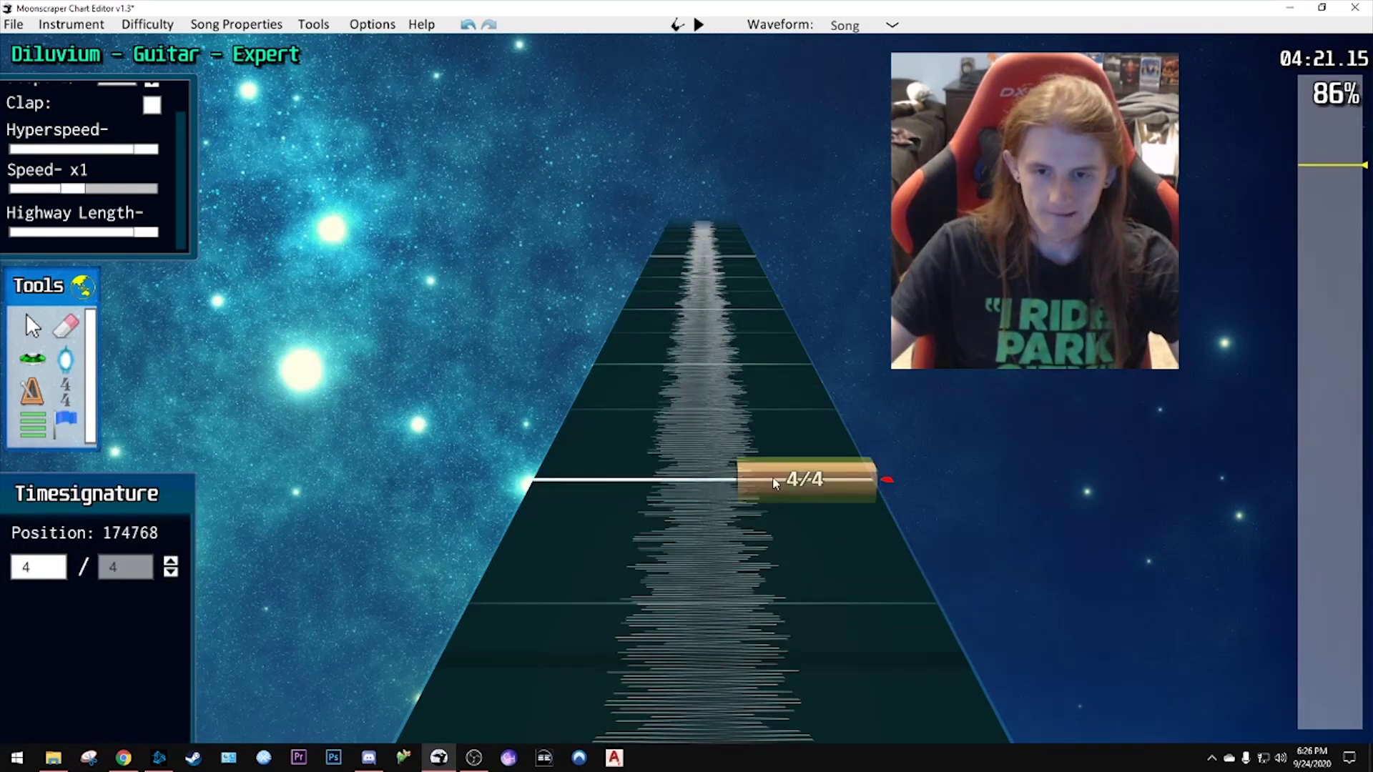
{"action": "key", "text": "space"}
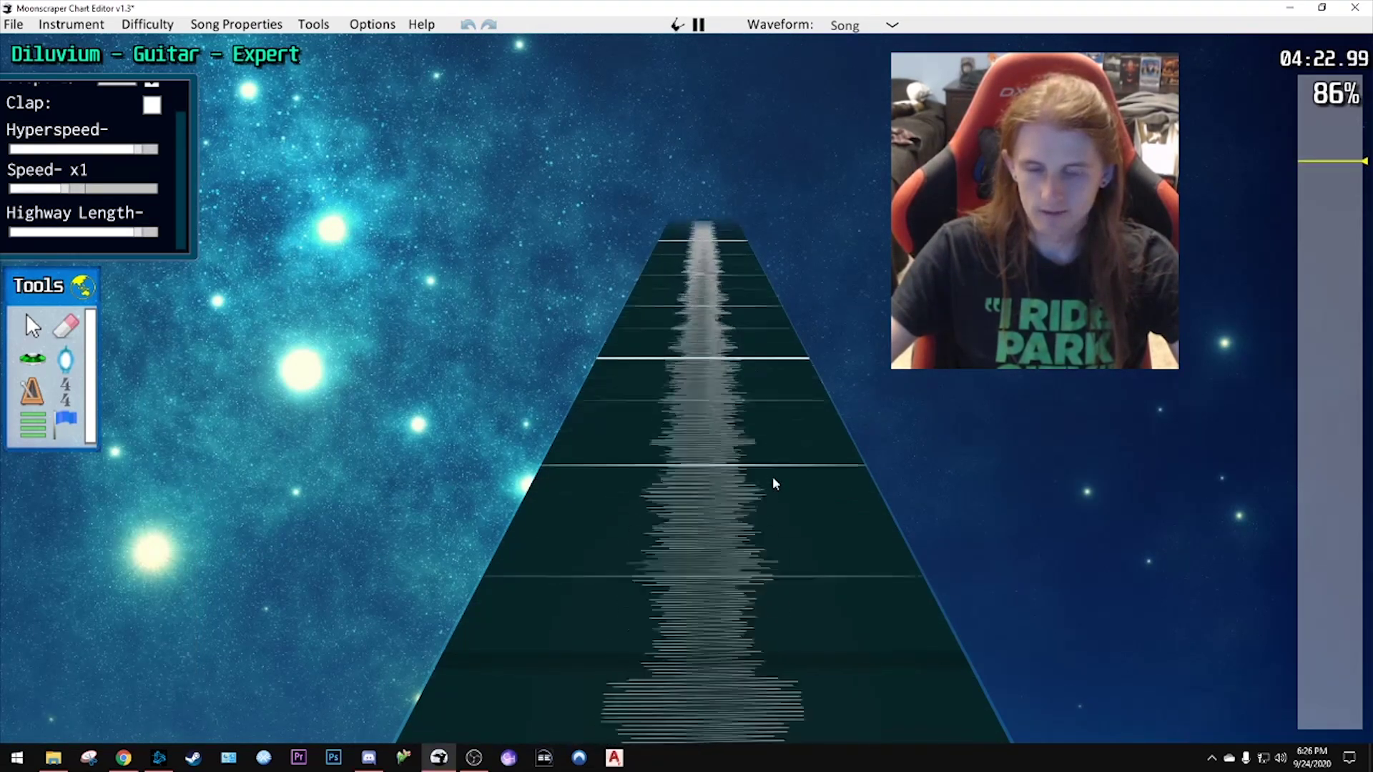
{"action": "key", "text": "space"}
- Place a time signature marker at position 175536, set it to 5/4, and play past it to about 4:24
{"action": "scroll", "coordinate": [801, 458], "scroll_direction": "down", "scroll_amount": 2}
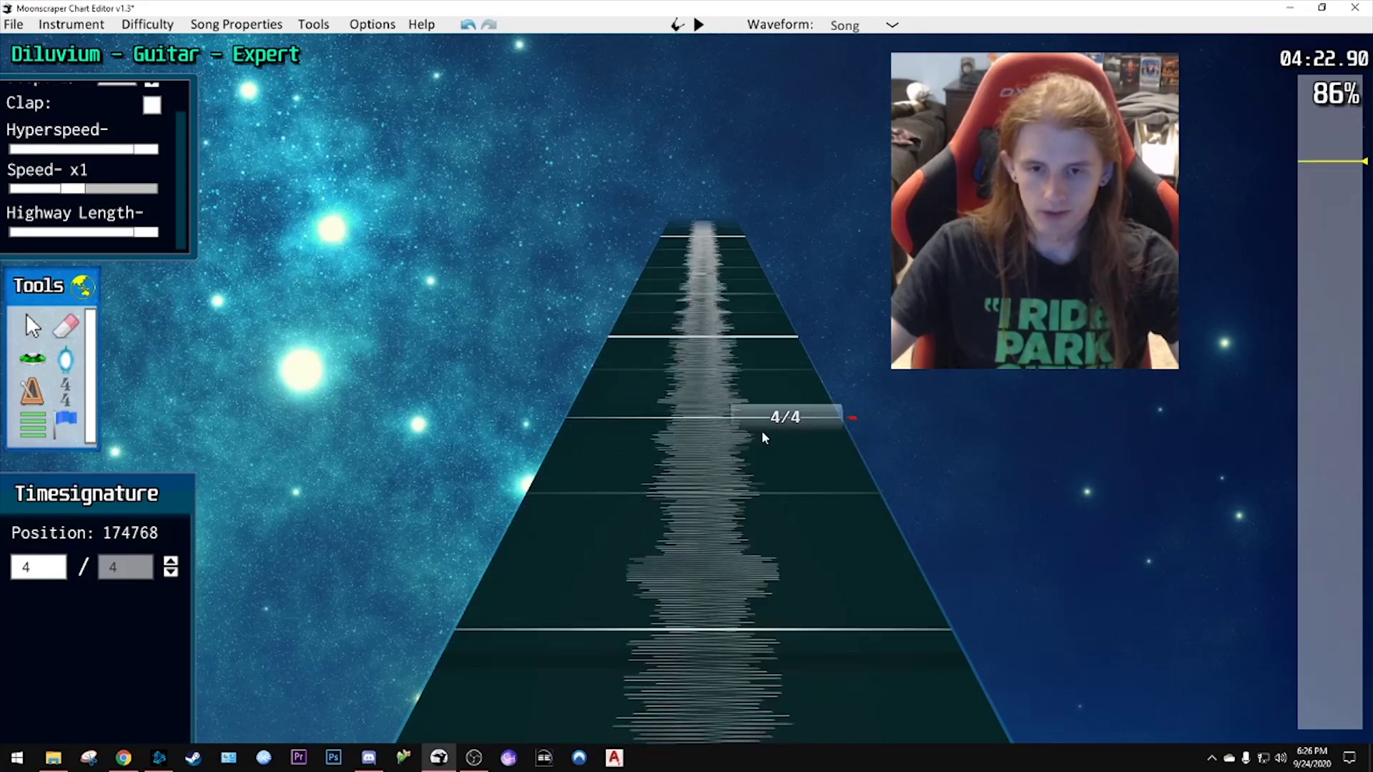
{"action": "left_click", "coordinate": [786, 697]}
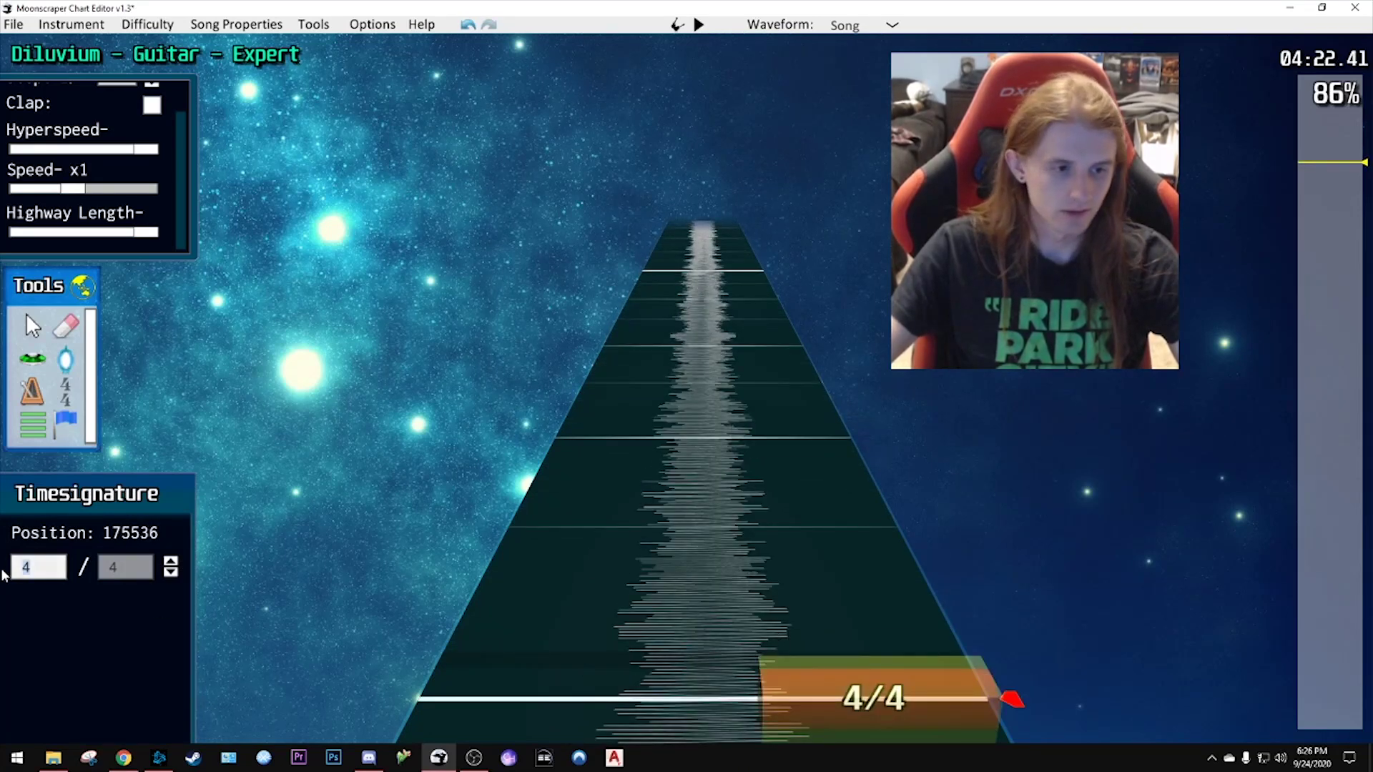
{"action": "key", "text": "space"}
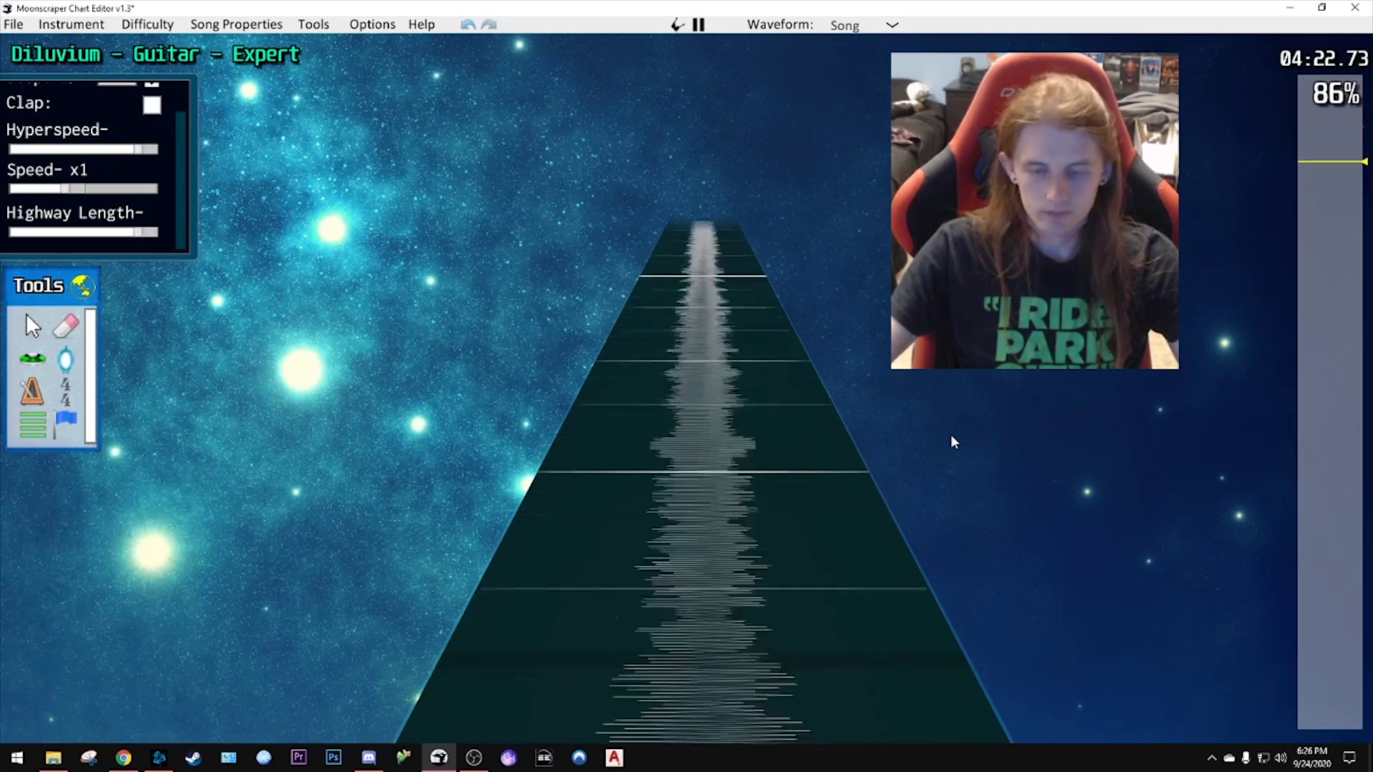
{"action": "key", "text": "space"}
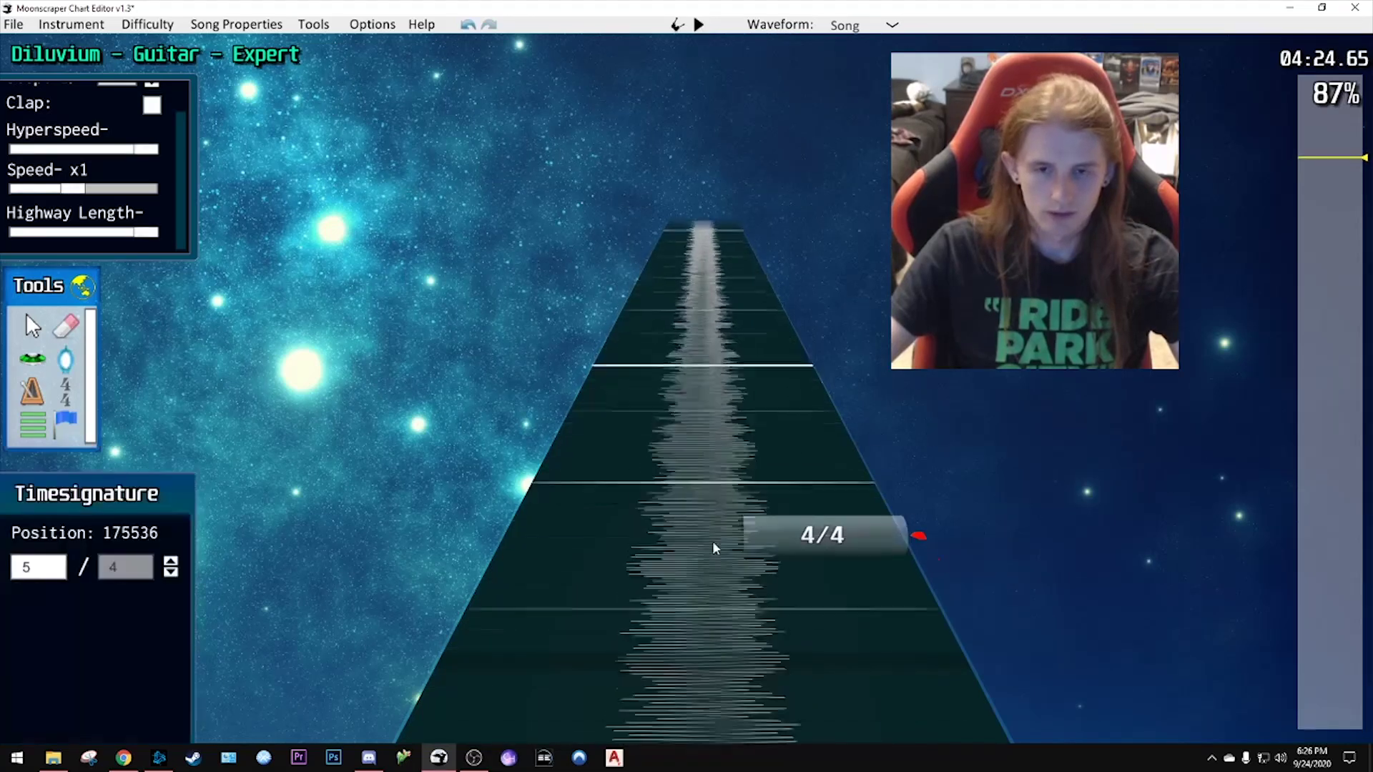
{"action": "type", "text": "5"}
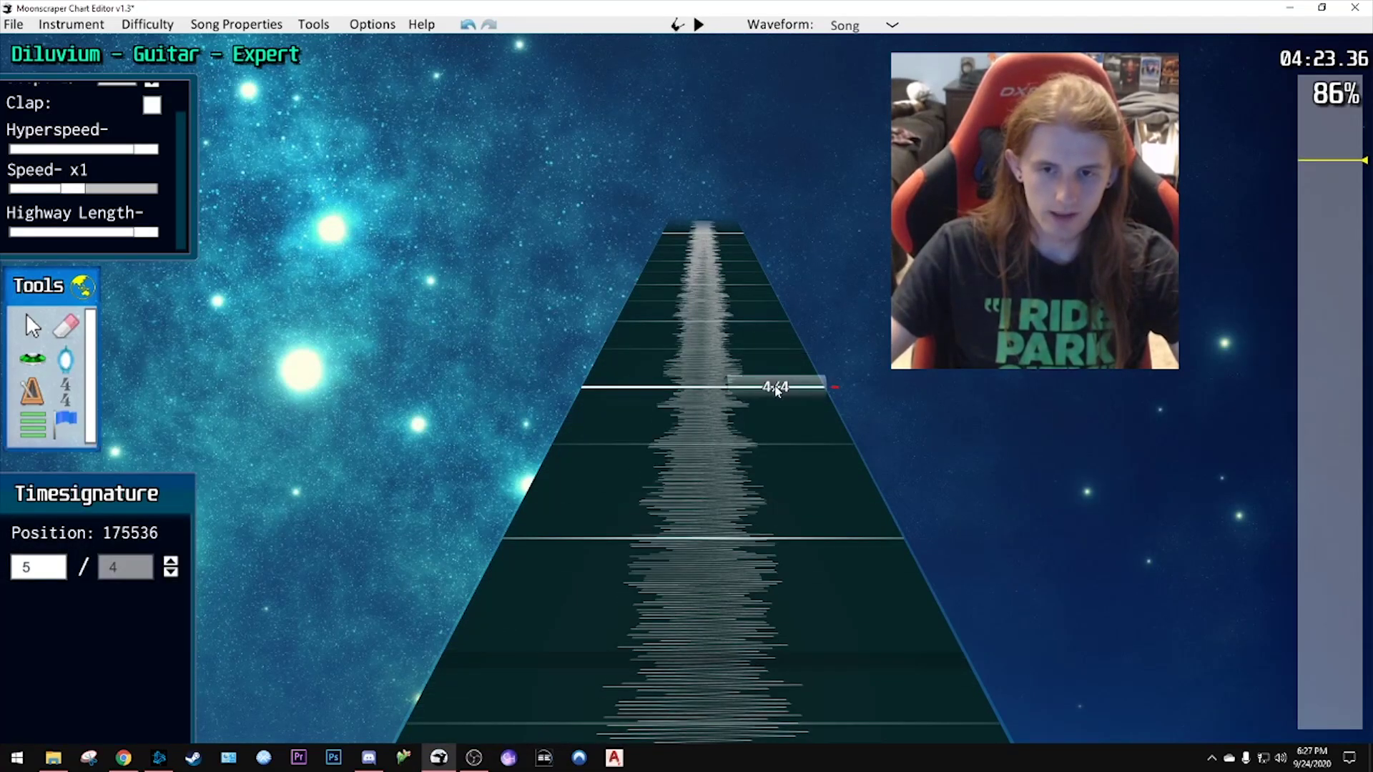
- Place a 4/4 time signature marker at position 176496 and play through to about 4:29
{"action": "key", "text": "space"}
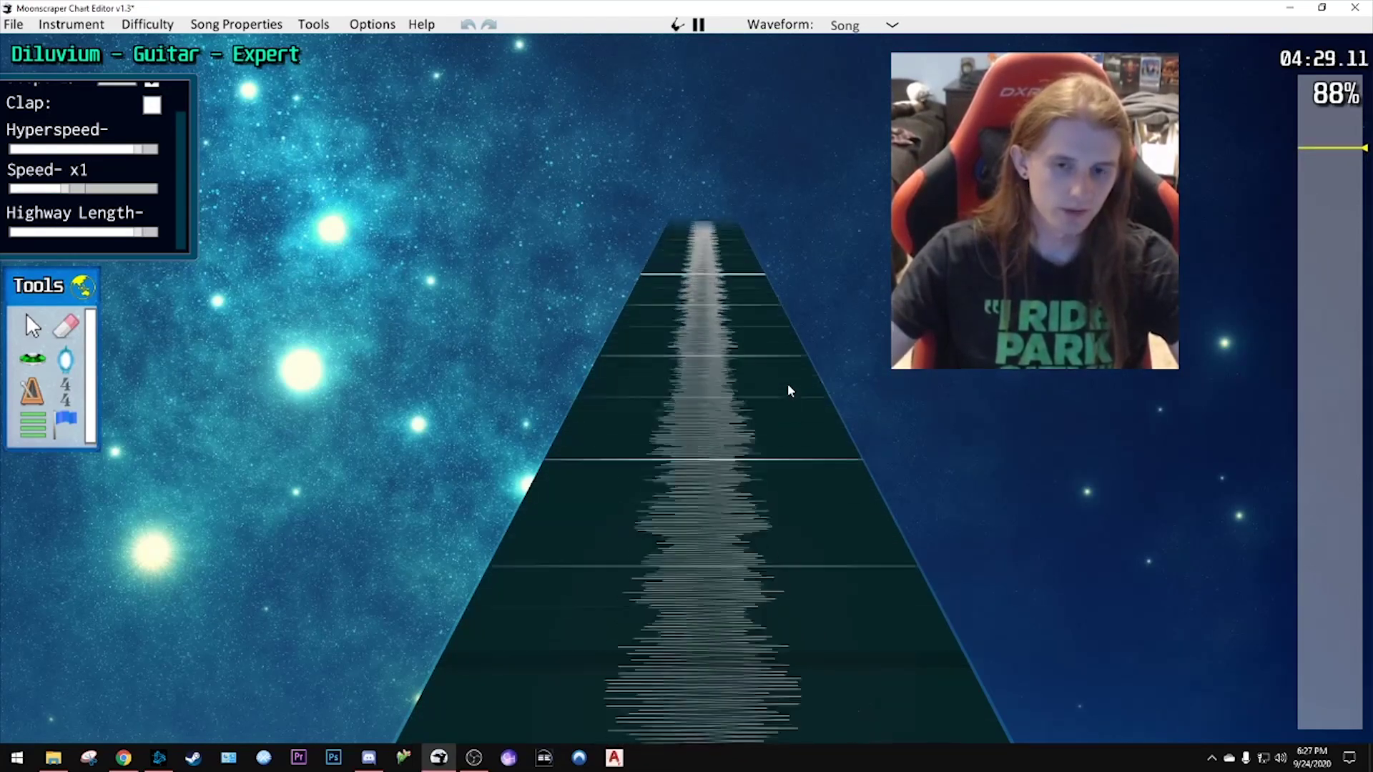
{"action": "key", "text": "space"}
- Place a time signature marker at position 180336, set it to 3/4, and play on to about 4:30
{"action": "scroll", "coordinate": [776, 429], "scroll_direction": "down", "scroll_amount": 4}
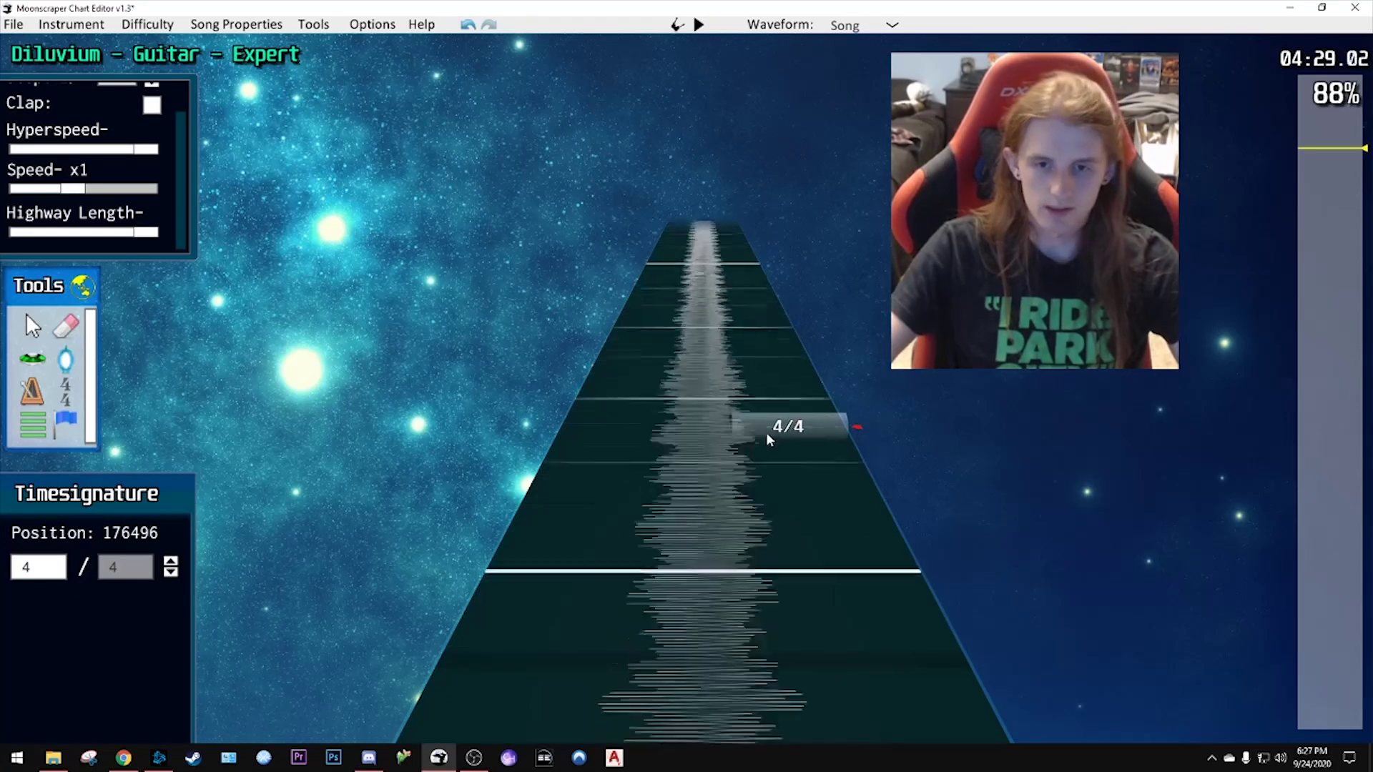
{"action": "left_click", "coordinate": [779, 420]}
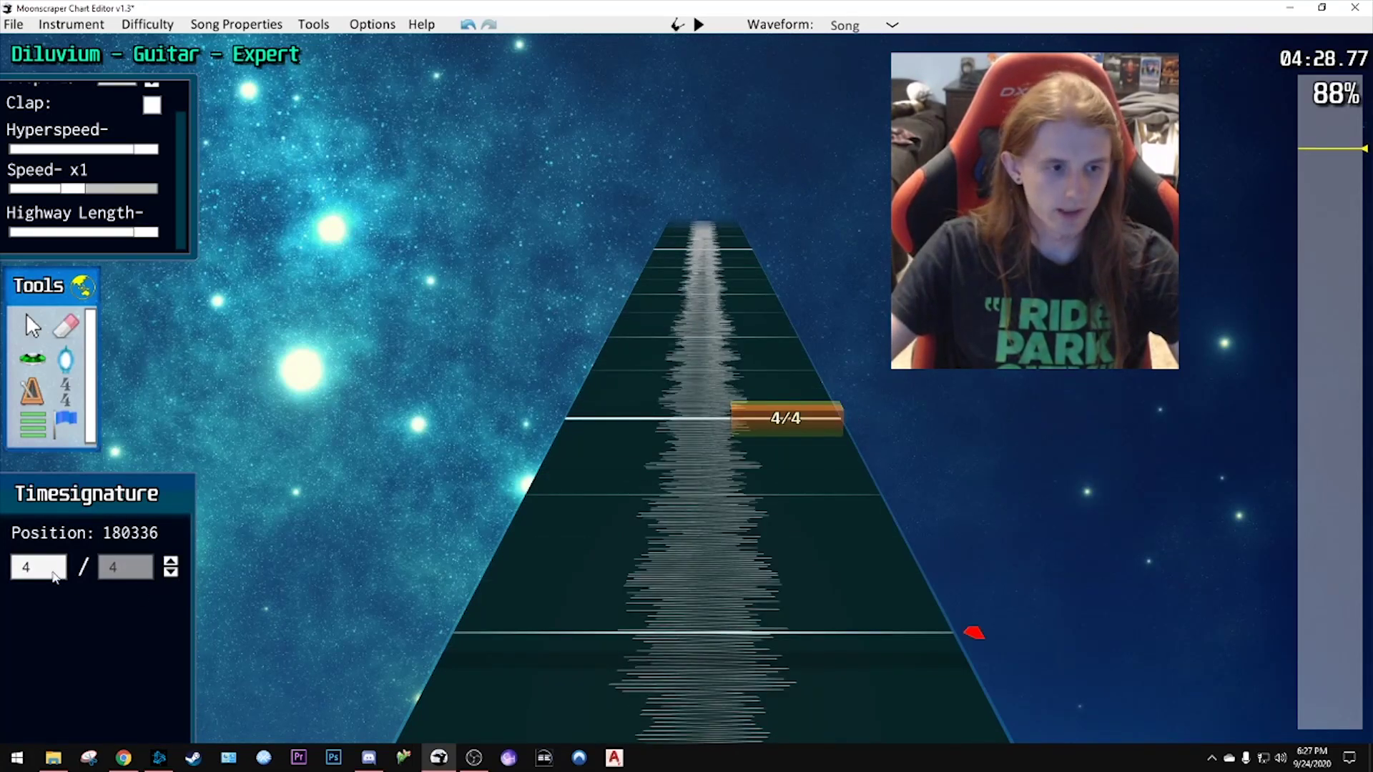
{"action": "type", "text": "3"}
{"action": "key", "text": "space"}
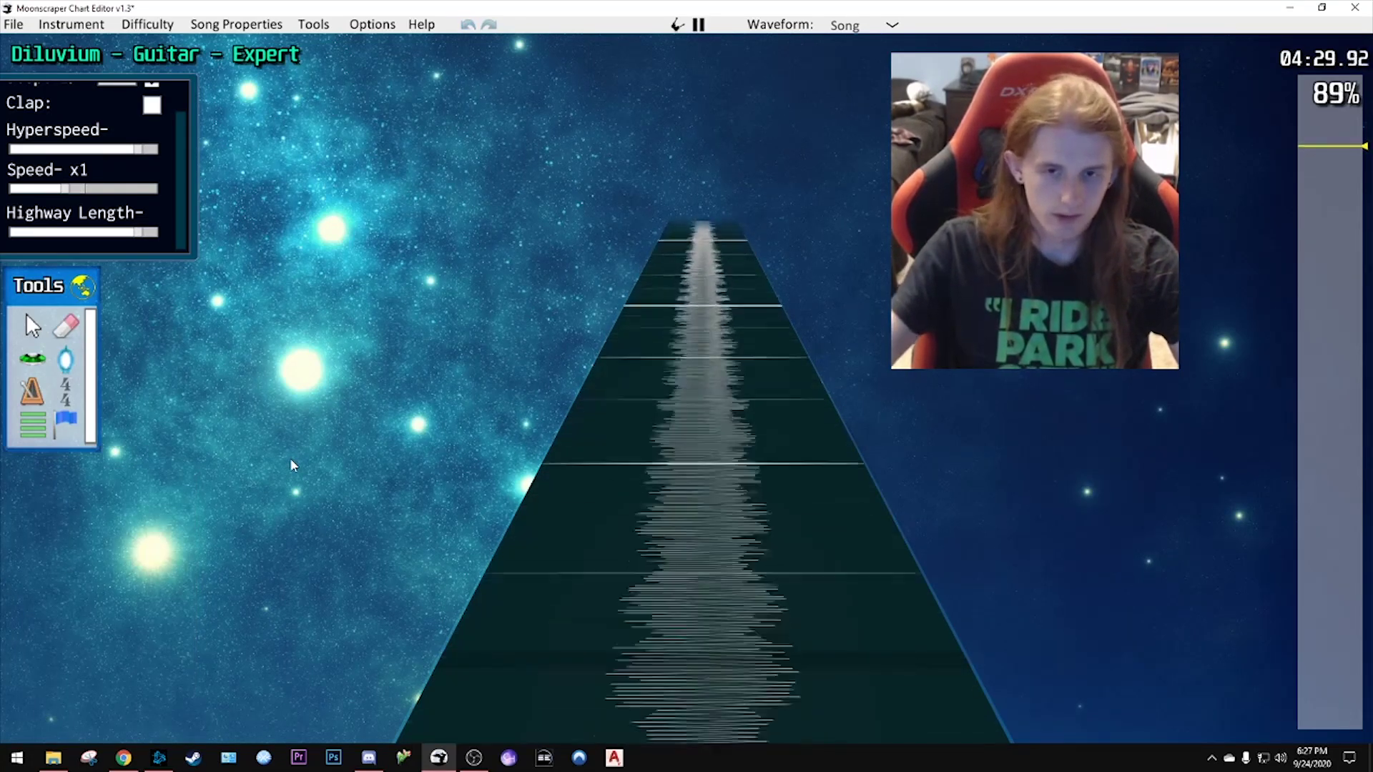
{"action": "key", "text": "space"}
- Place a 4/4 time signature marker at position 180912 and play through the measure to about 4:31
{"action": "left_click", "coordinate": [792, 582]}
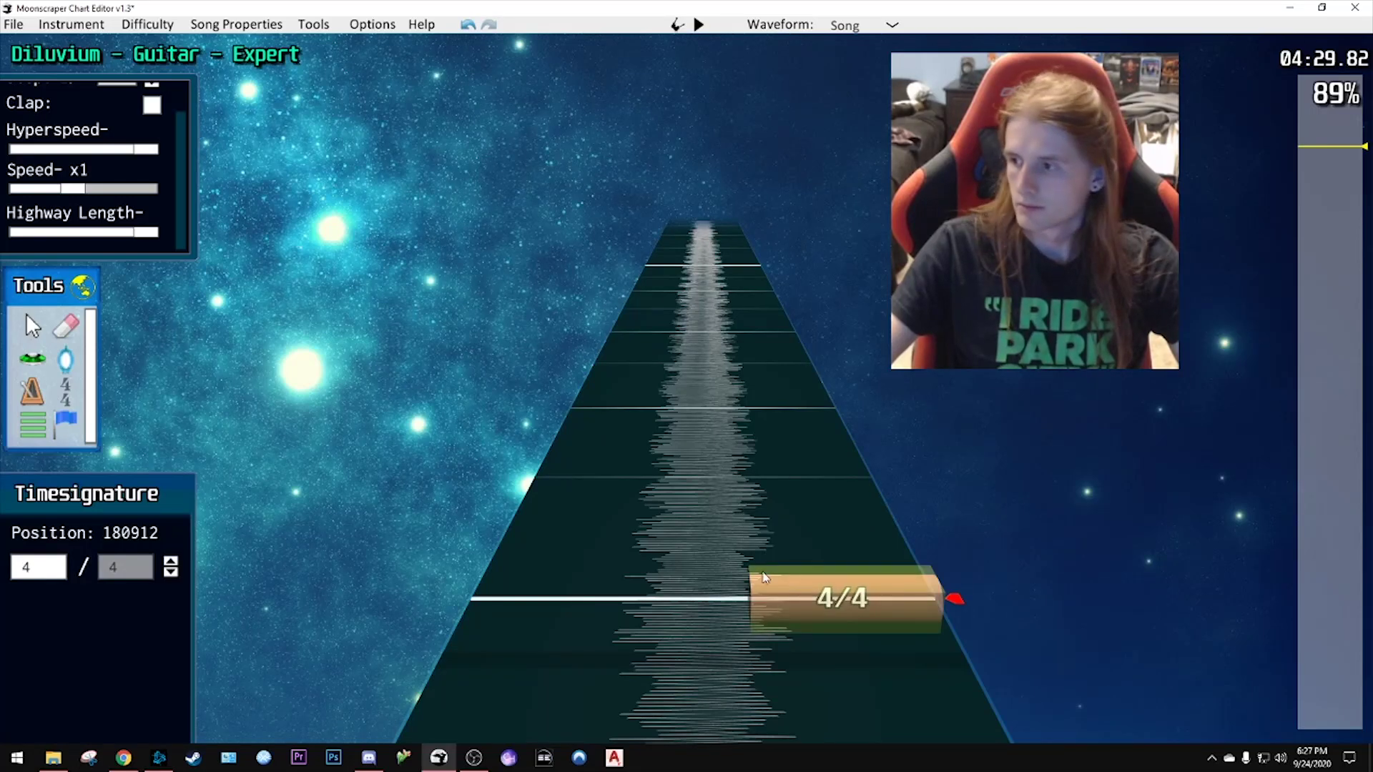
{"action": "key", "text": "space"}
{"action": "key", "text": "space"}
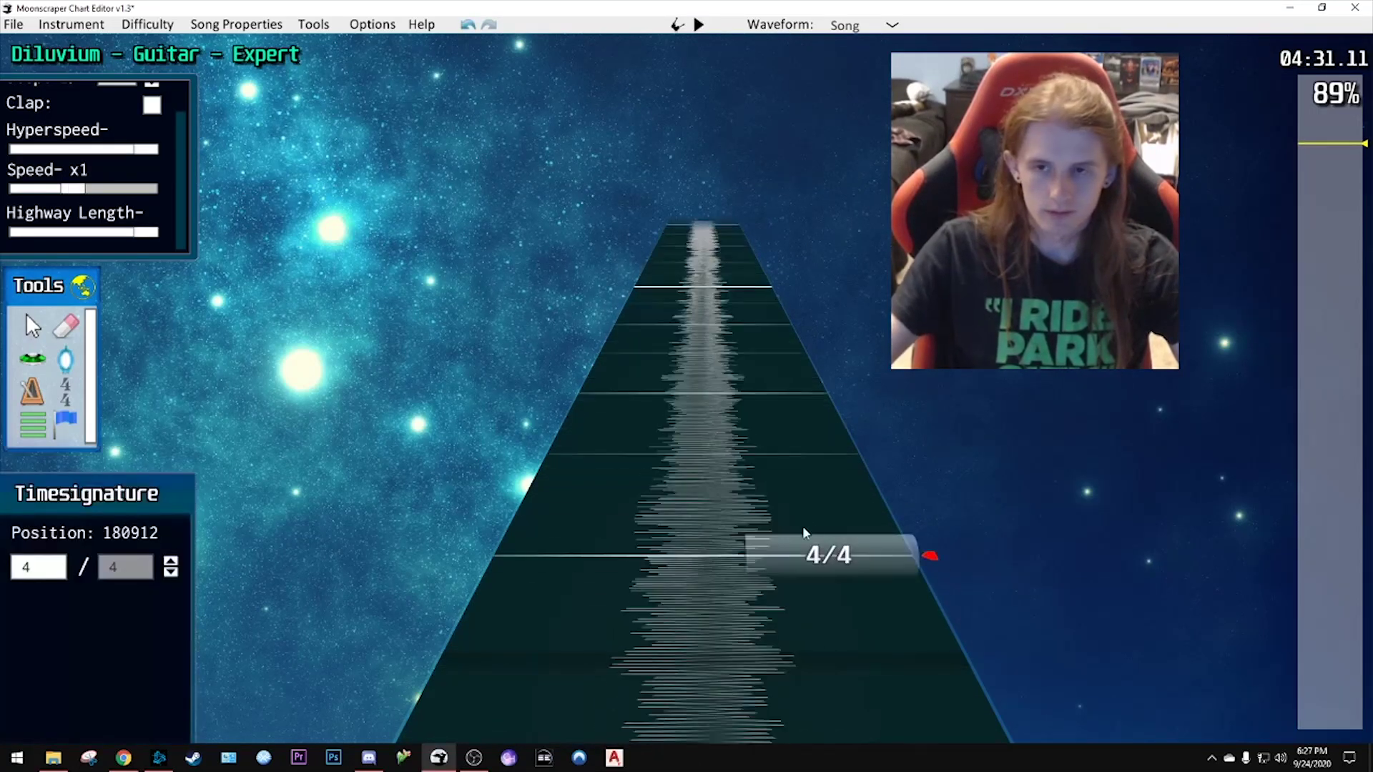
{"action": "scroll", "coordinate": [802, 525], "scroll_direction": "down", "scroll_amount": 1}
{"action": "scroll", "coordinate": [805, 495], "scroll_direction": "up", "scroll_amount": 1}
{"action": "left_click", "coordinate": [780, 484]}
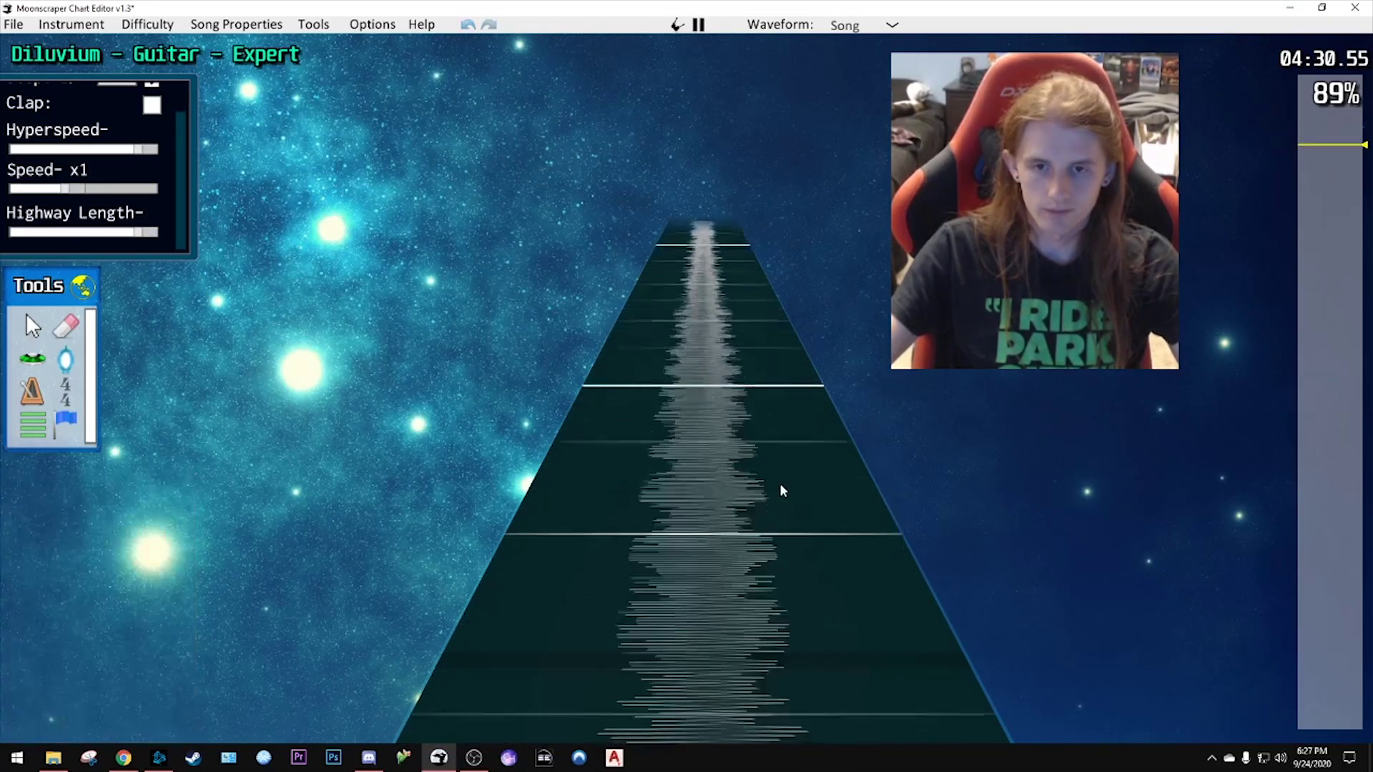
- Set the time signature at position 180912 to 5/4 and play through to about 4:32
{"action": "scroll", "coordinate": [779, 482], "scroll_direction": "down", "scroll_amount": 5}
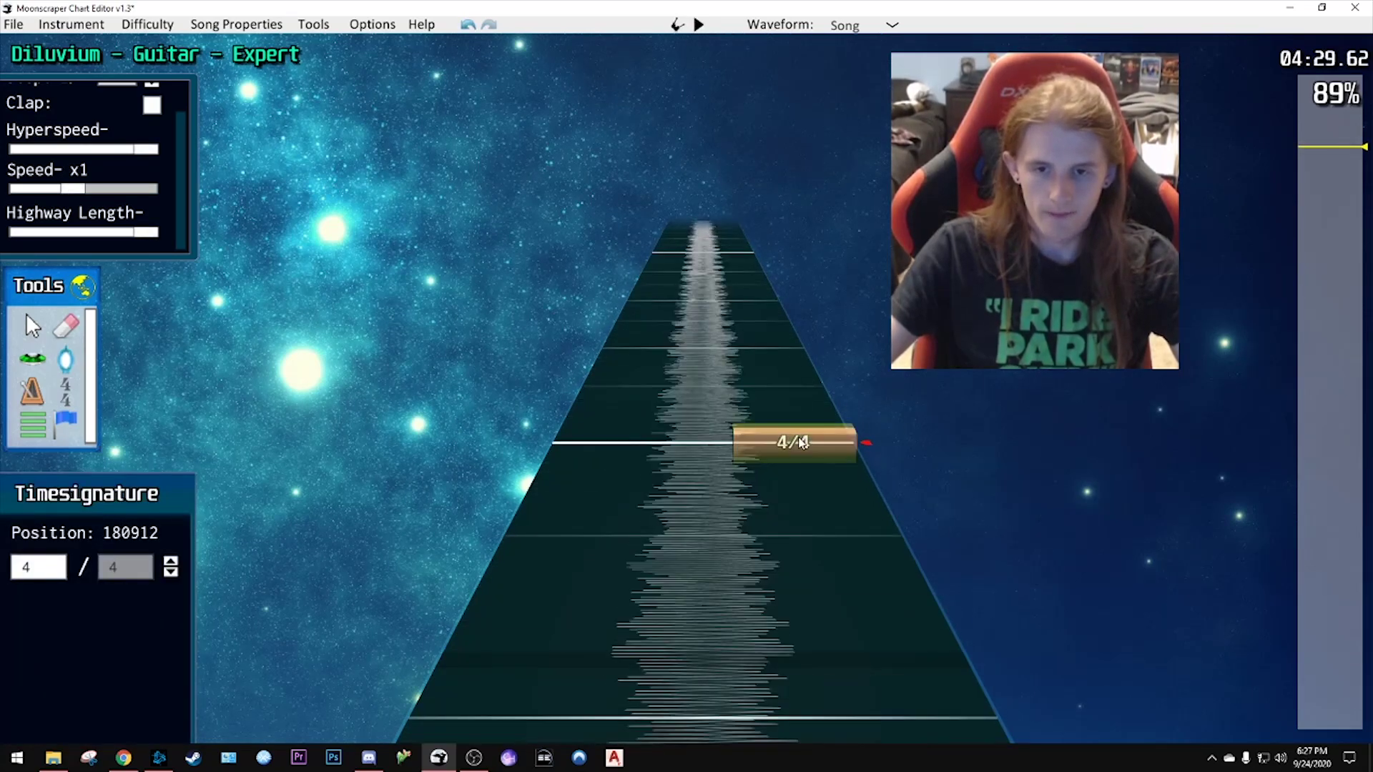
{"action": "left_click", "coordinate": [24, 575]}
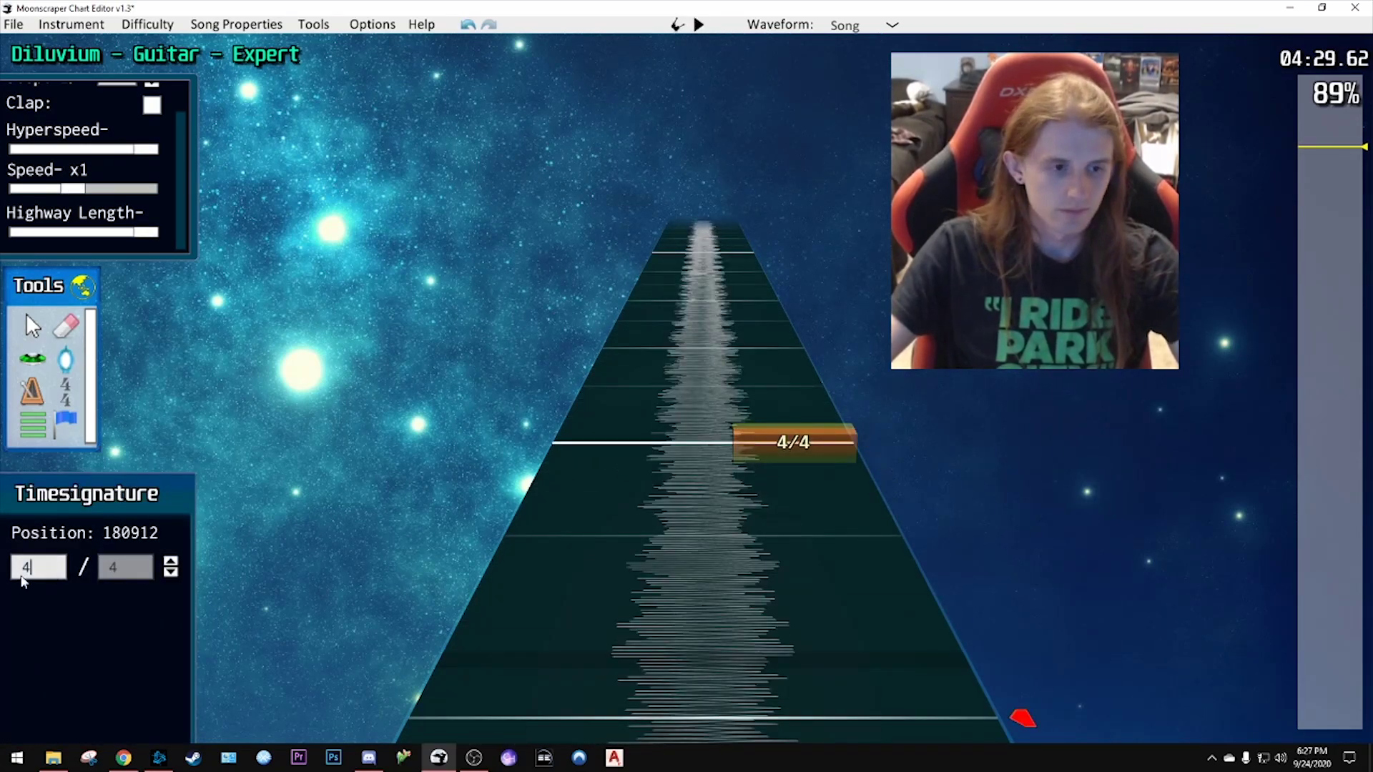
{"action": "key", "text": "space"}
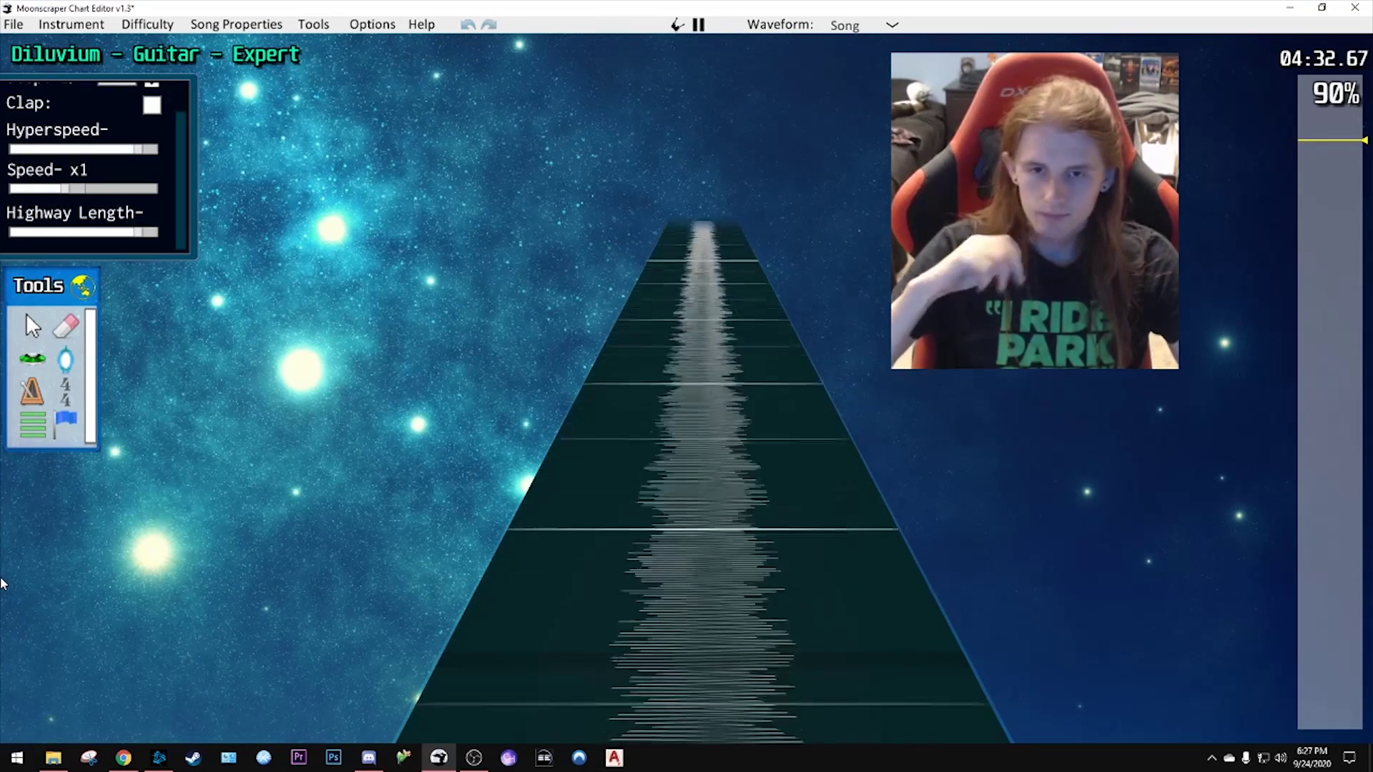
{"action": "key", "text": "space"}
- Place a 4/4 time signature marker at position 182832 and play through to about 4:52
{"action": "scroll", "coordinate": [664, 466], "scroll_direction": "down", "scroll_amount": 6}
{"action": "left_click", "coordinate": [714, 470]}
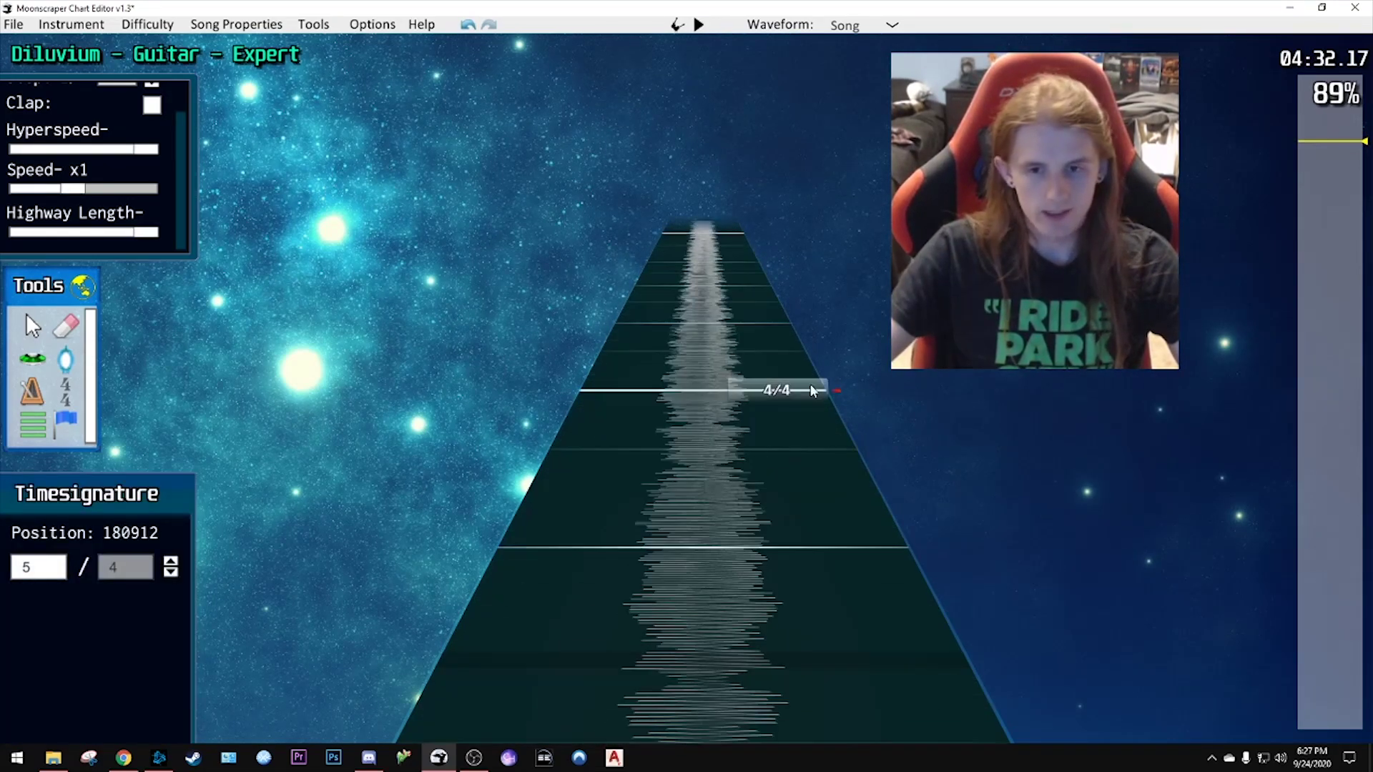
{"action": "scroll", "coordinate": [737, 526], "scroll_direction": "down", "scroll_amount": 2}
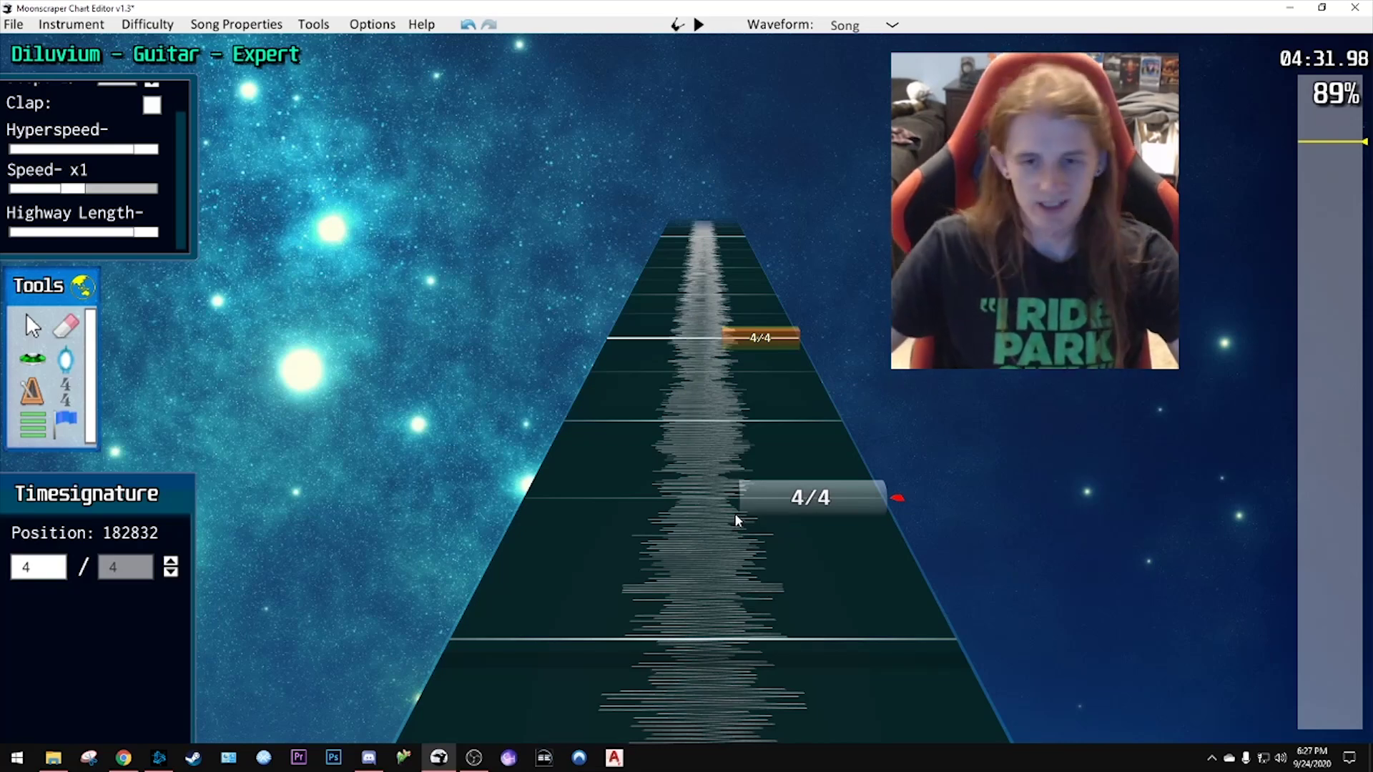
{"action": "key", "text": "space"}
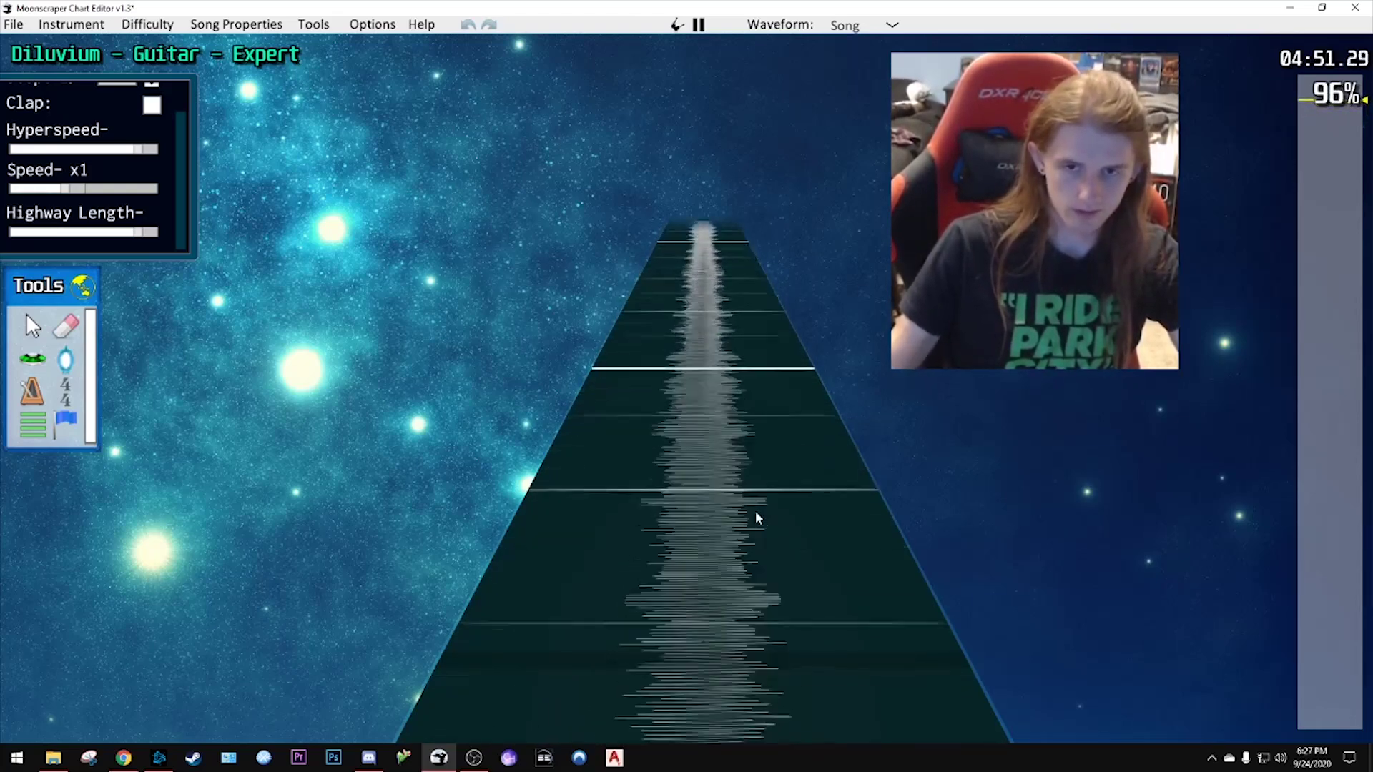
{"action": "key", "text": "space"}
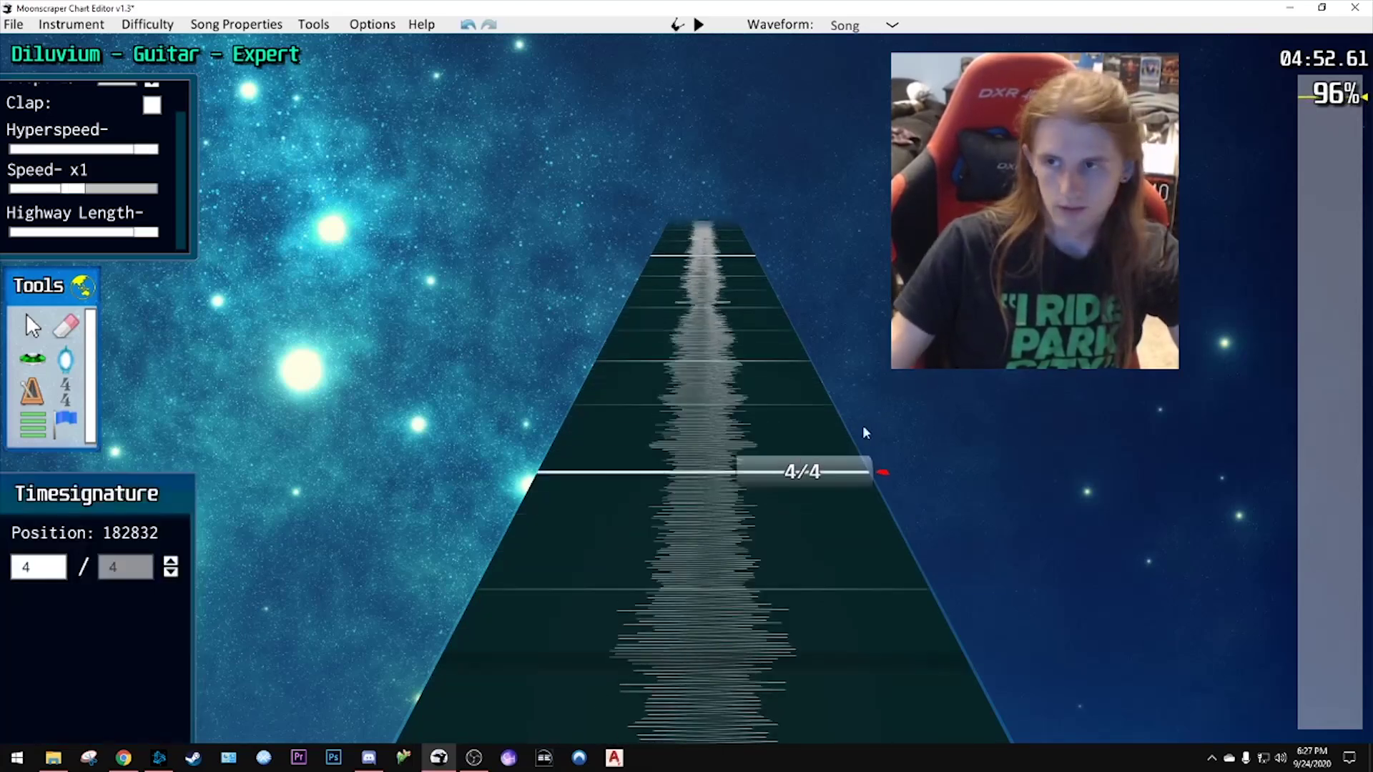
- Go back in the song and replay the section around 4:47 to 4:50 to check where the measures drift
{"action": "left_click_drag", "start_coordinate": [1313, 101], "coordinate": [1315, 106]}
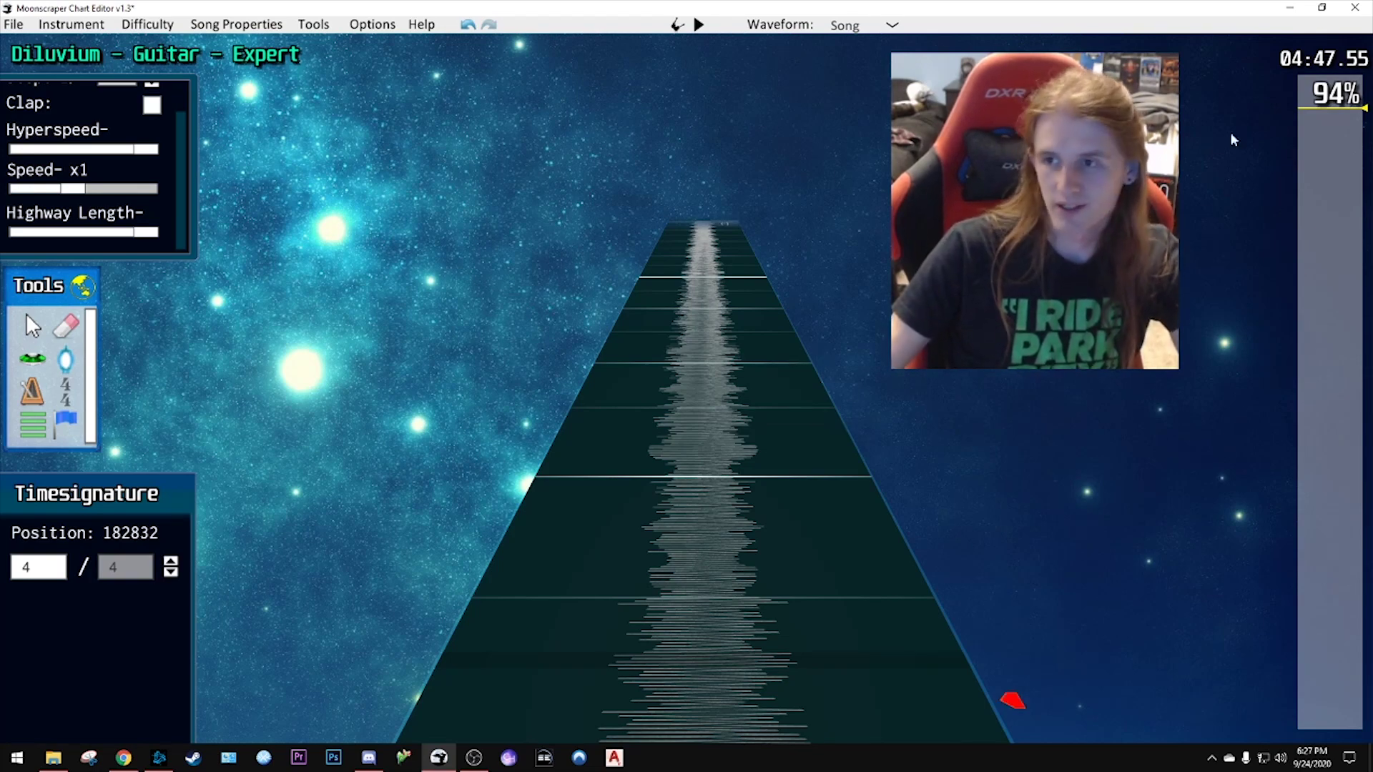
{"action": "left_click_drag", "start_coordinate": [1311, 109], "coordinate": [1315, 118]}
{"action": "key", "text": "space"}
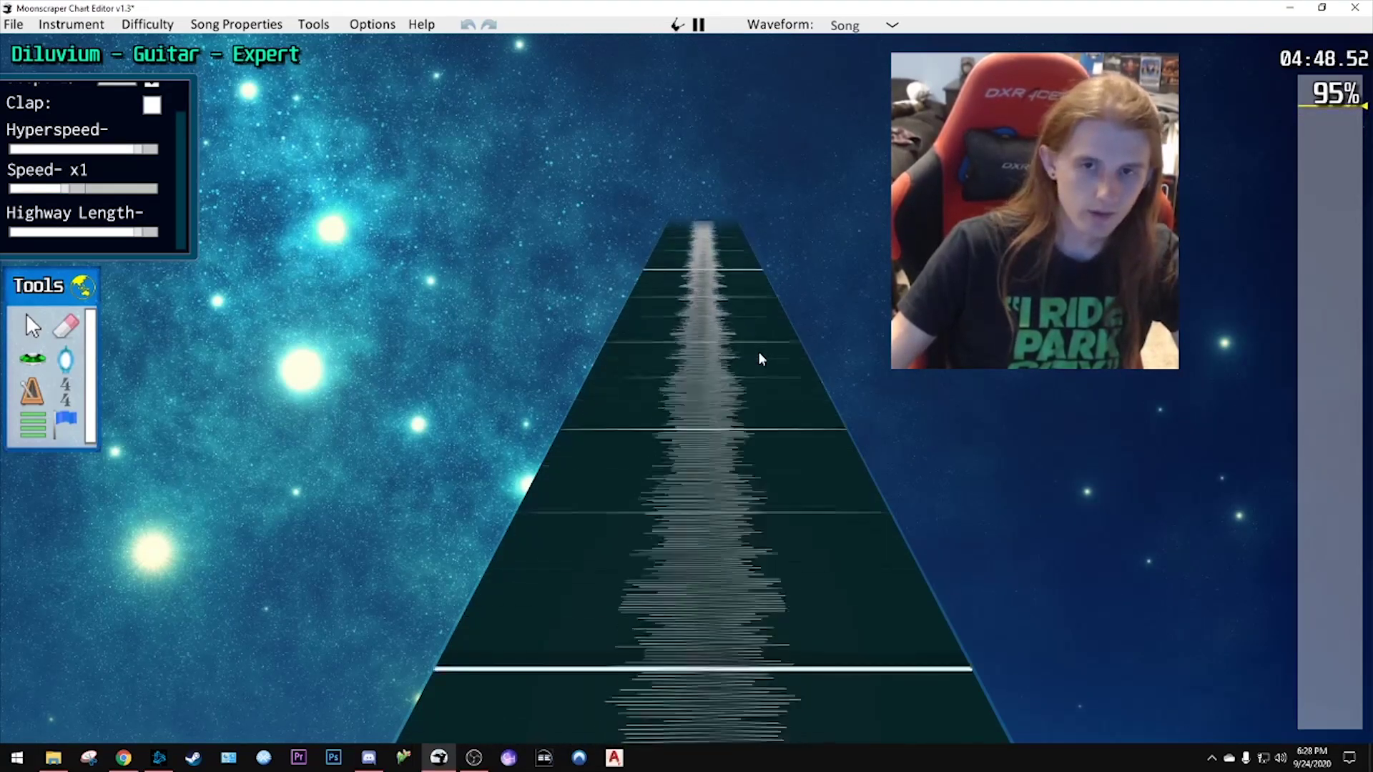
{"action": "key", "text": "space"}
{"action": "scroll", "coordinate": [697, 393], "scroll_direction": "down", "scroll_amount": 3}
{"action": "key", "text": "space"}
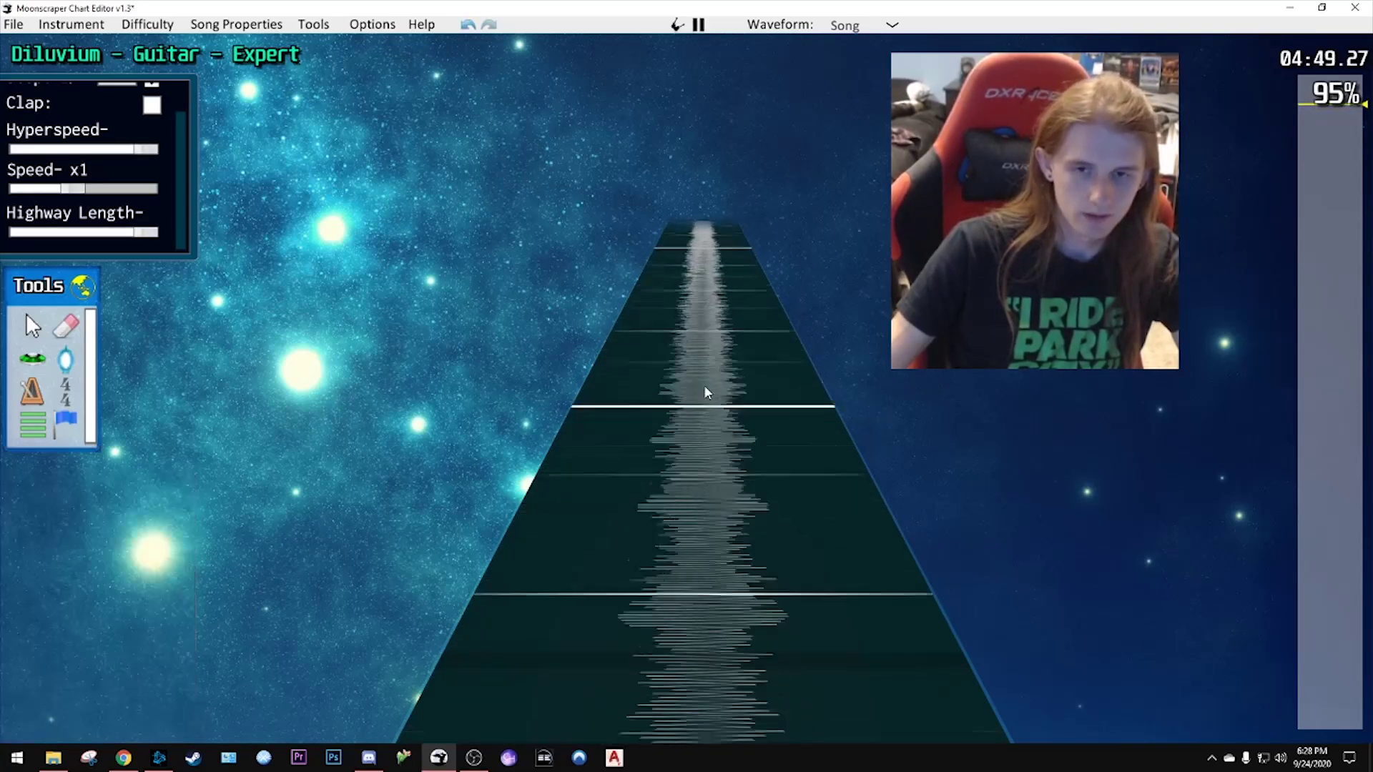
{"action": "key", "text": "space"}
{"action": "scroll", "coordinate": [741, 404], "scroll_direction": "down", "scroll_amount": 3}
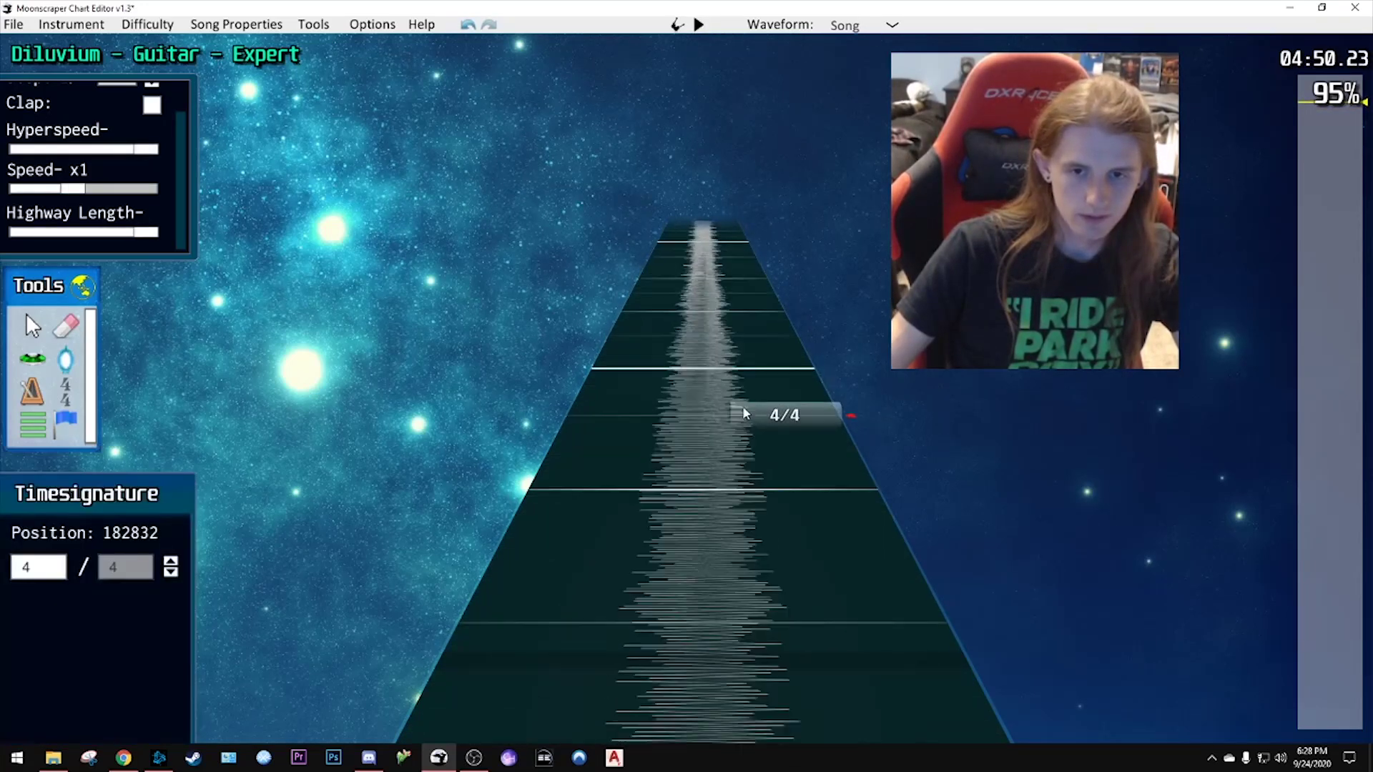
- Place a time signature marker at position 195120, set it to 5/4, and replay the measure up to about 4:51
{"action": "left_click_drag", "start_coordinate": [740, 402], "coordinate": [769, 668]}
{"action": "left_click", "coordinate": [15, 569]}
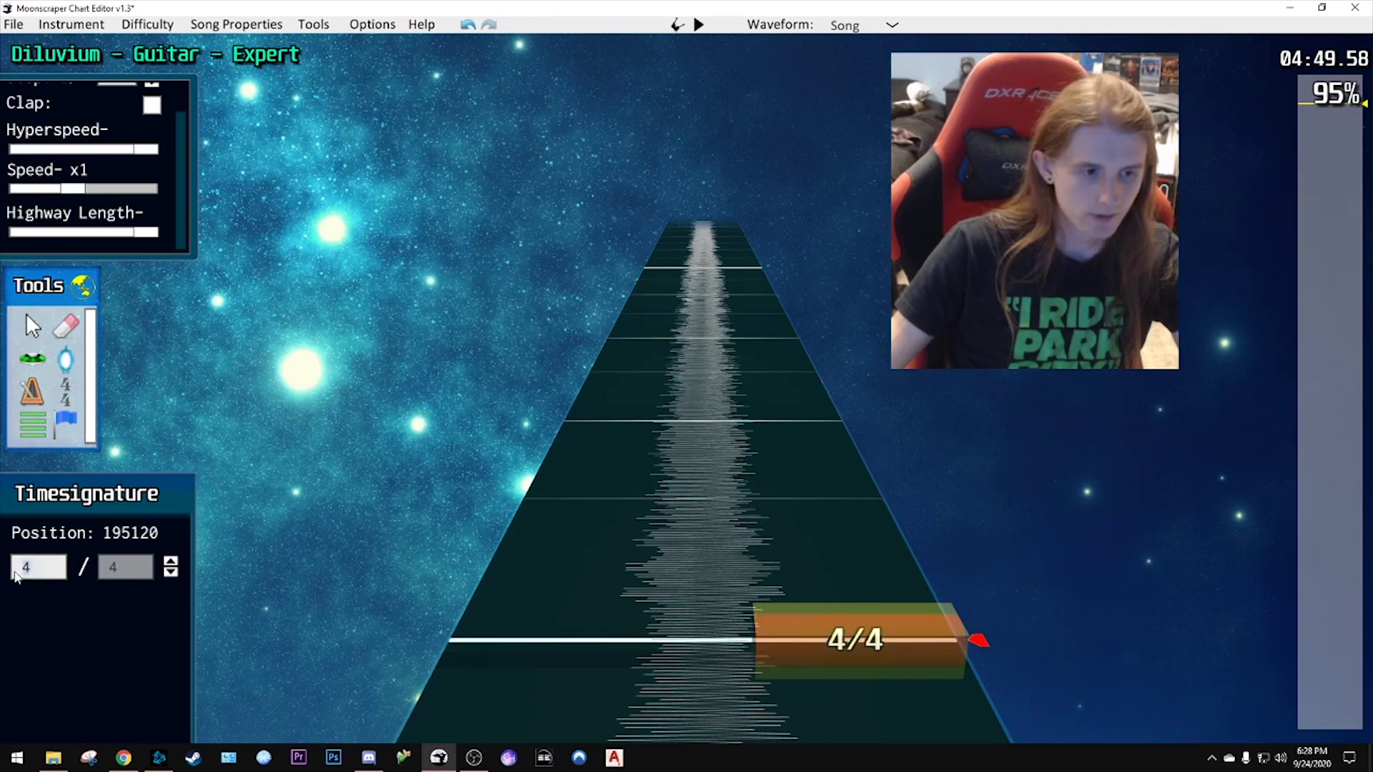
{"action": "type", "text": "5"}
{"action": "key", "text": "space"}
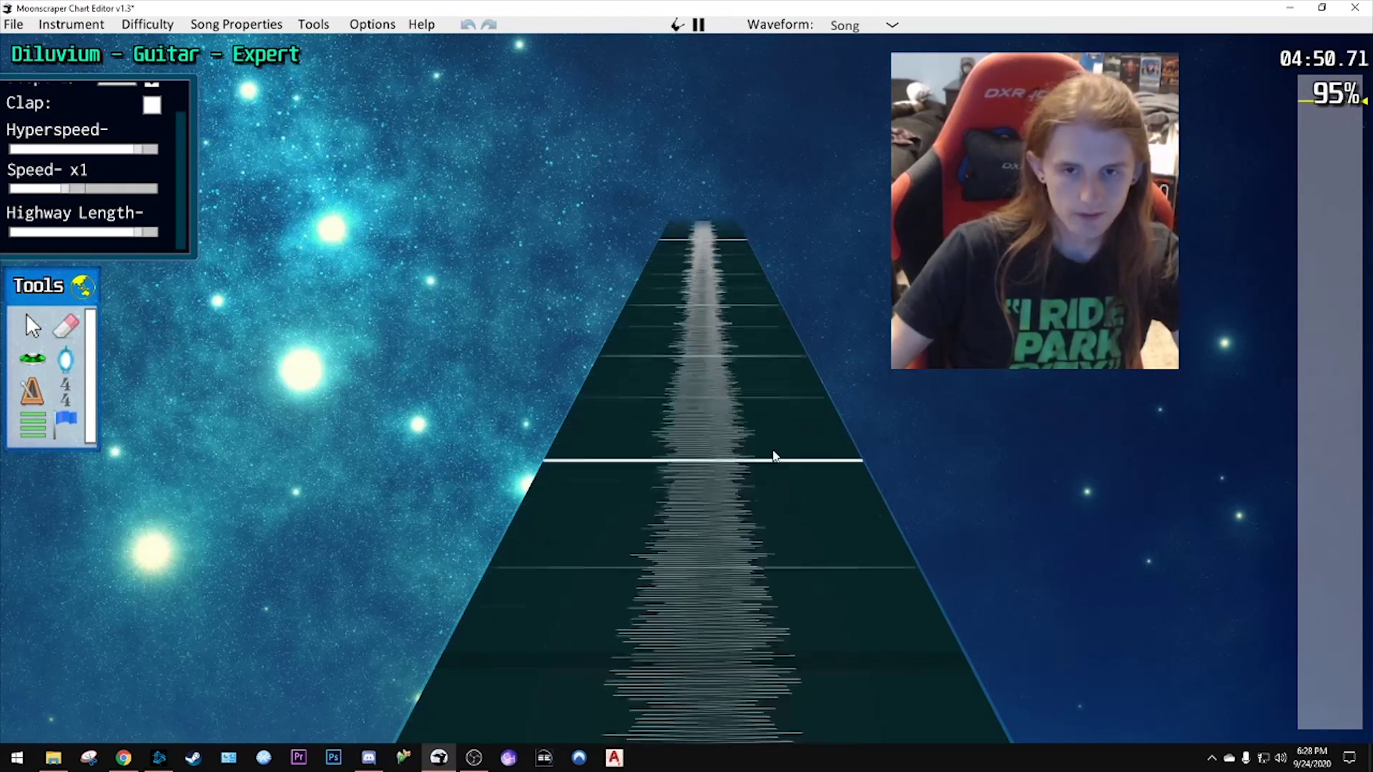
{"action": "key", "text": "space"}
{"action": "scroll", "coordinate": [776, 449], "scroll_direction": "down", "scroll_amount": 4}
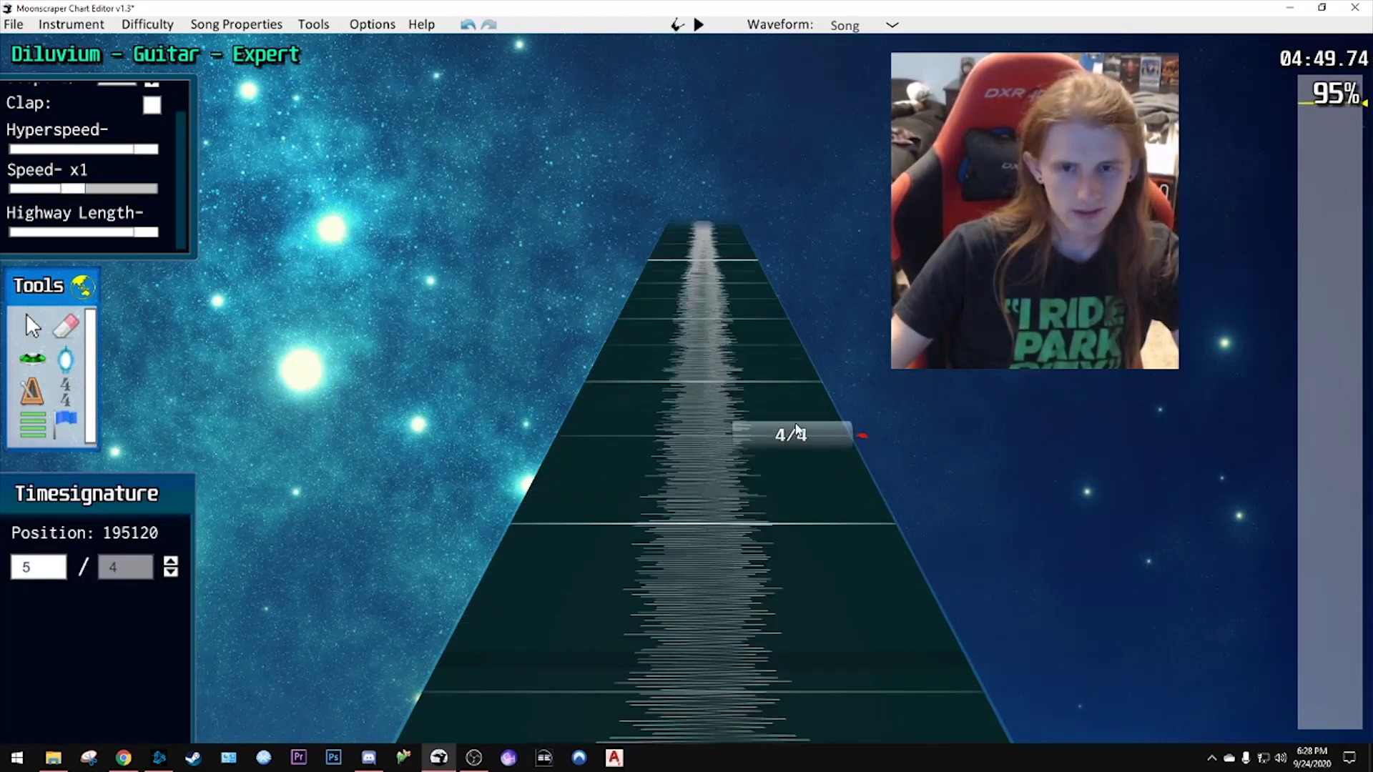
{"action": "key", "text": "space"}
{"action": "key", "text": "space"}
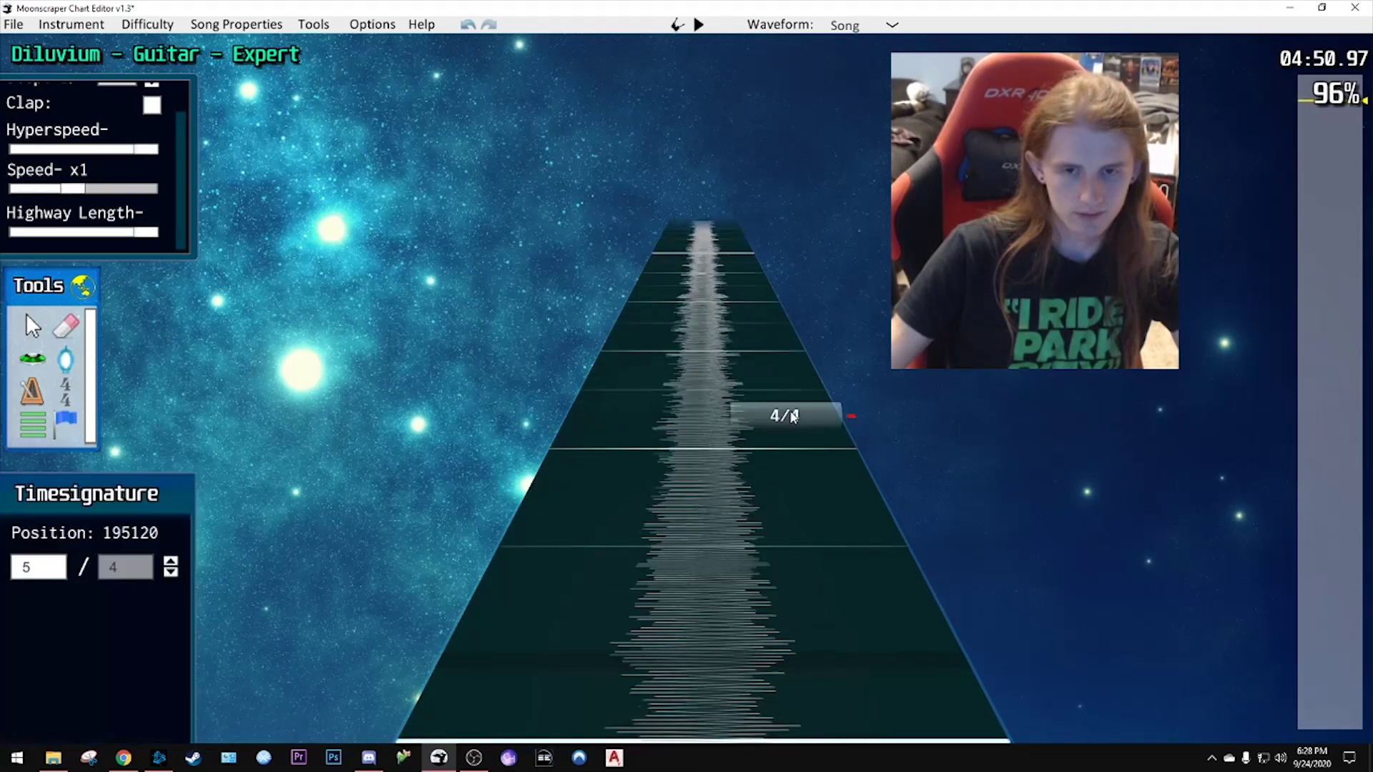
{"action": "scroll", "coordinate": [790, 418], "scroll_direction": "down", "scroll_amount": 3}
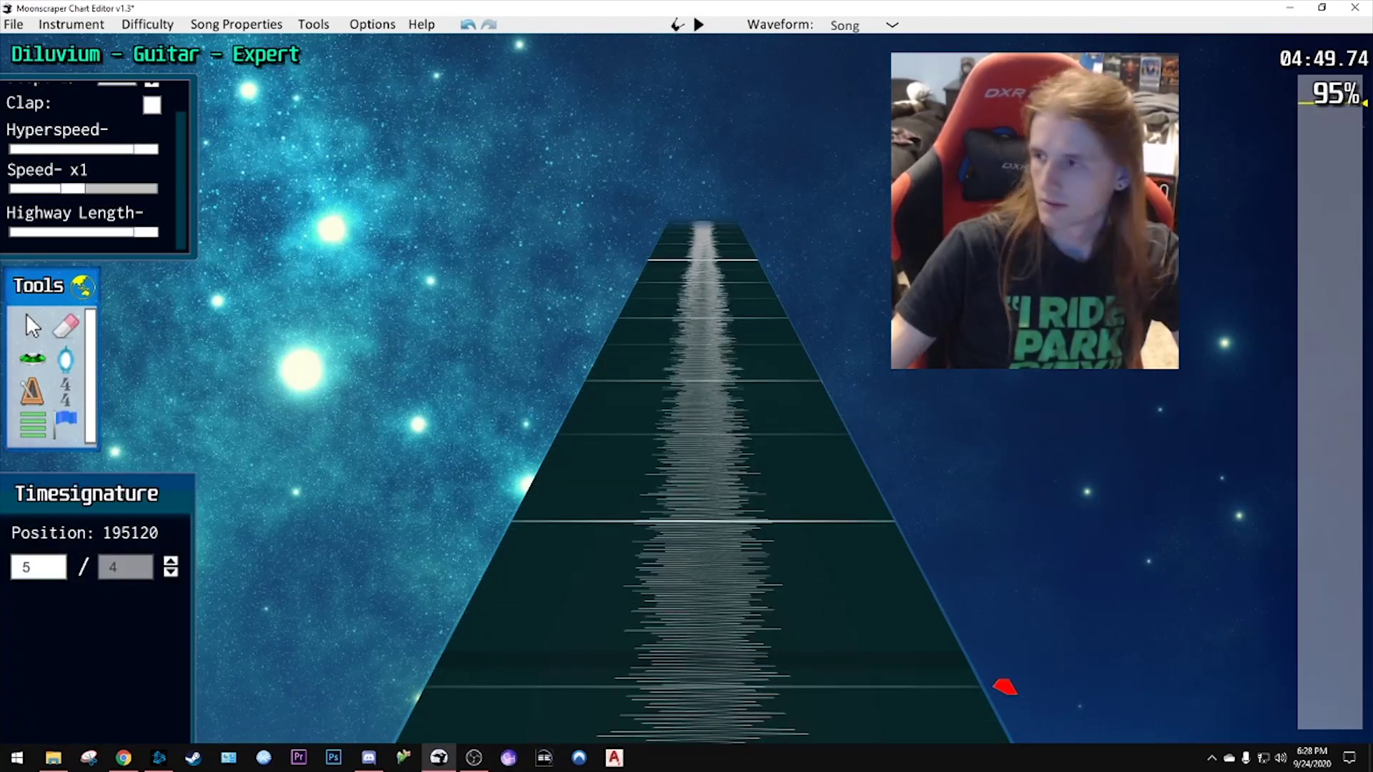
- Change the time signature at position 195120 to 5/2 and play through to about 4:54
{"action": "key", "text": "alt+Tab"}
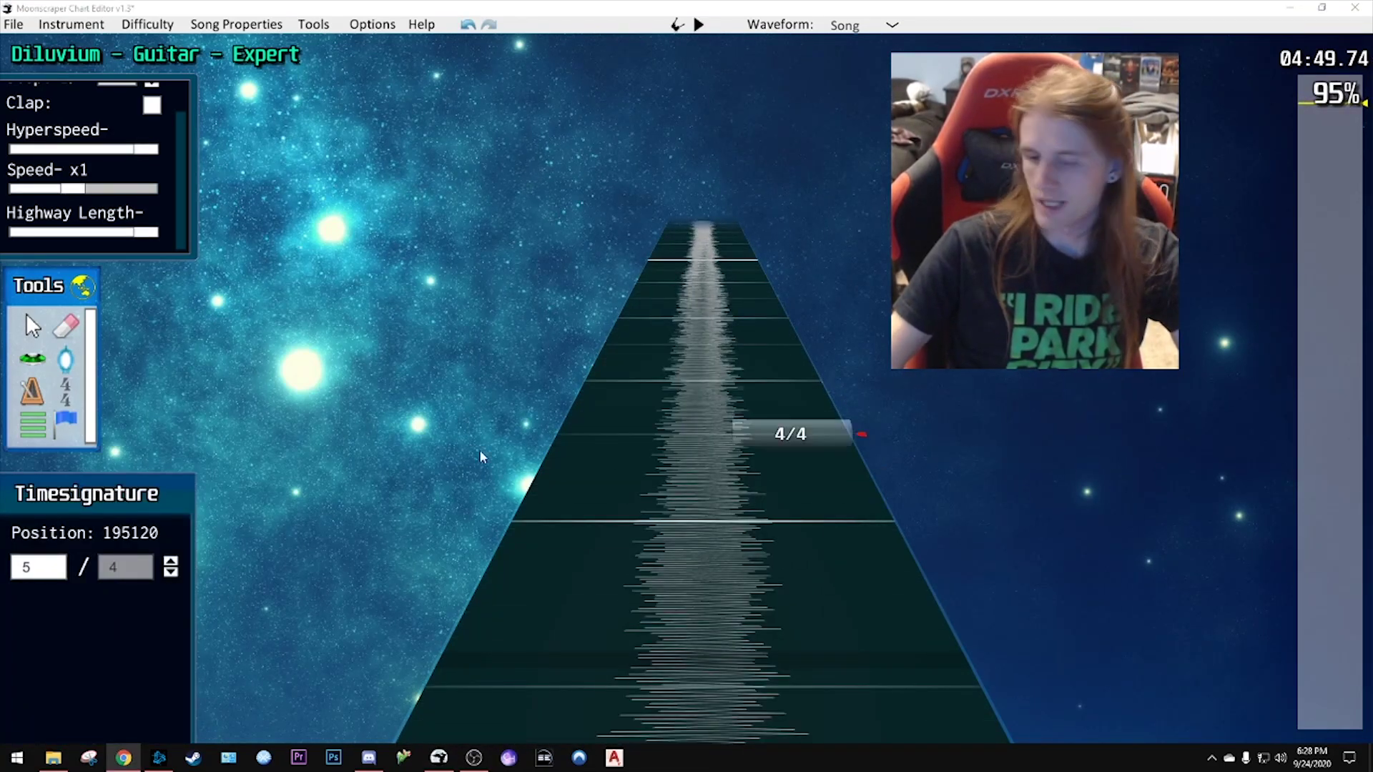
{"action": "scroll", "coordinate": [598, 431], "scroll_direction": "down", "scroll_amount": 2}
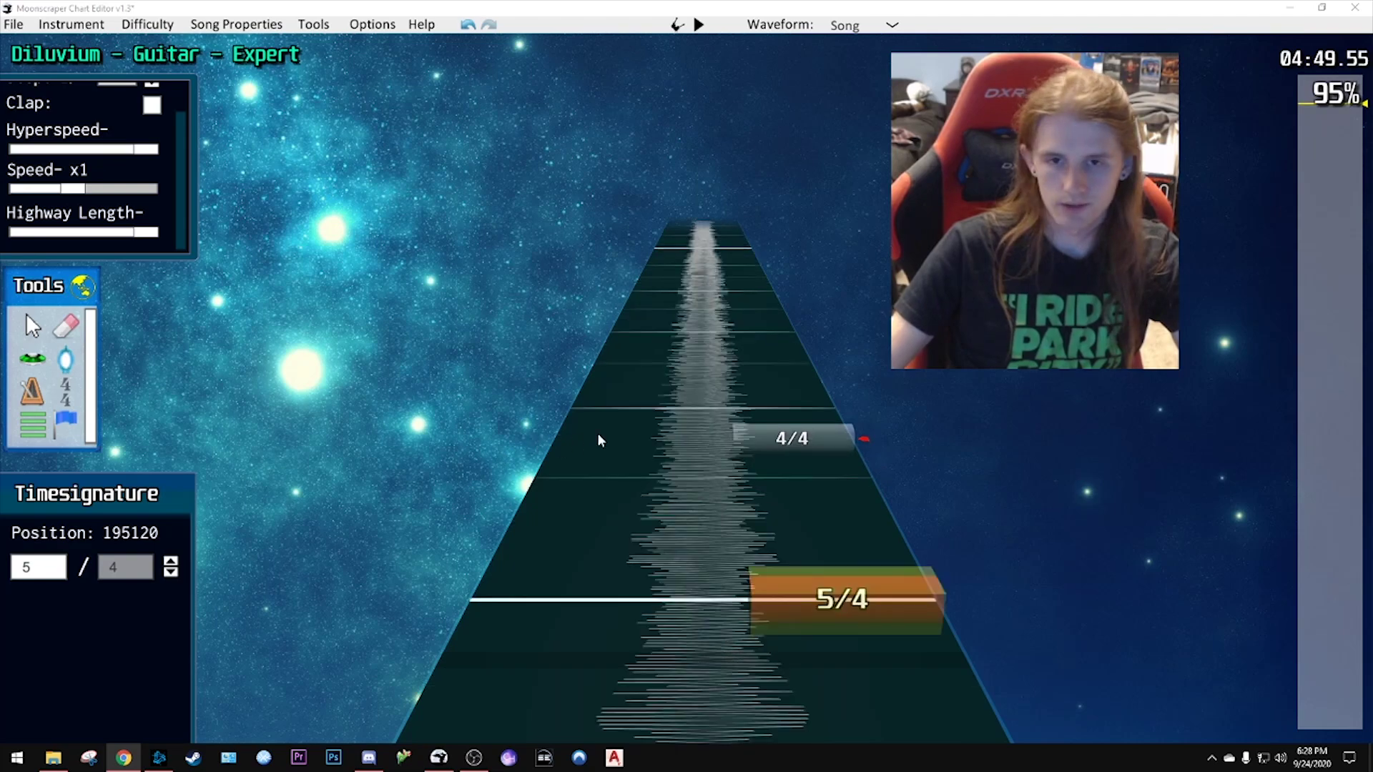
{"action": "left_click", "coordinate": [172, 573]}
{"action": "left_click", "coordinate": [725, 404]}
{"action": "key", "text": "space"}
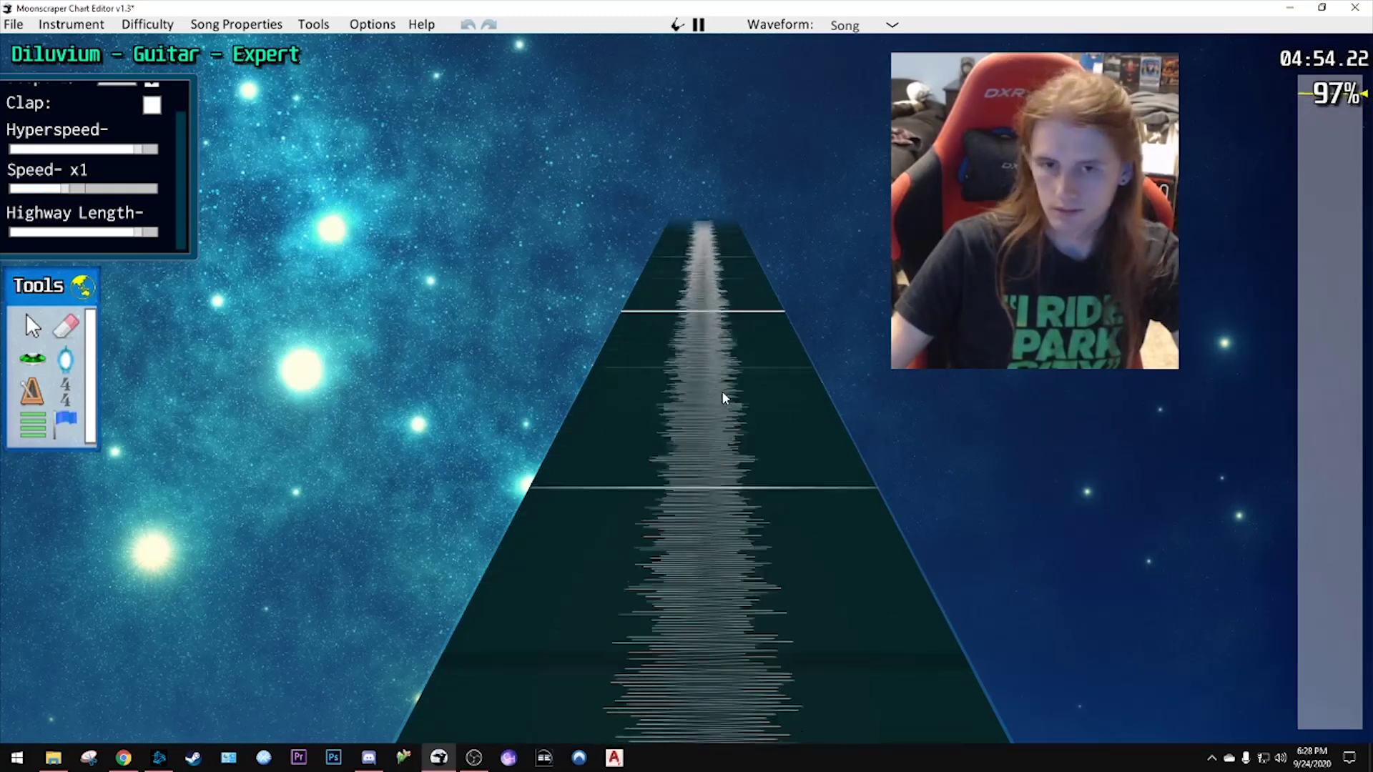
{"action": "key", "text": "space"}
- Place a time signature marker at position 198960, set it to 6/2, and play through to about 4:58
{"action": "left_click", "coordinate": [722, 391]}
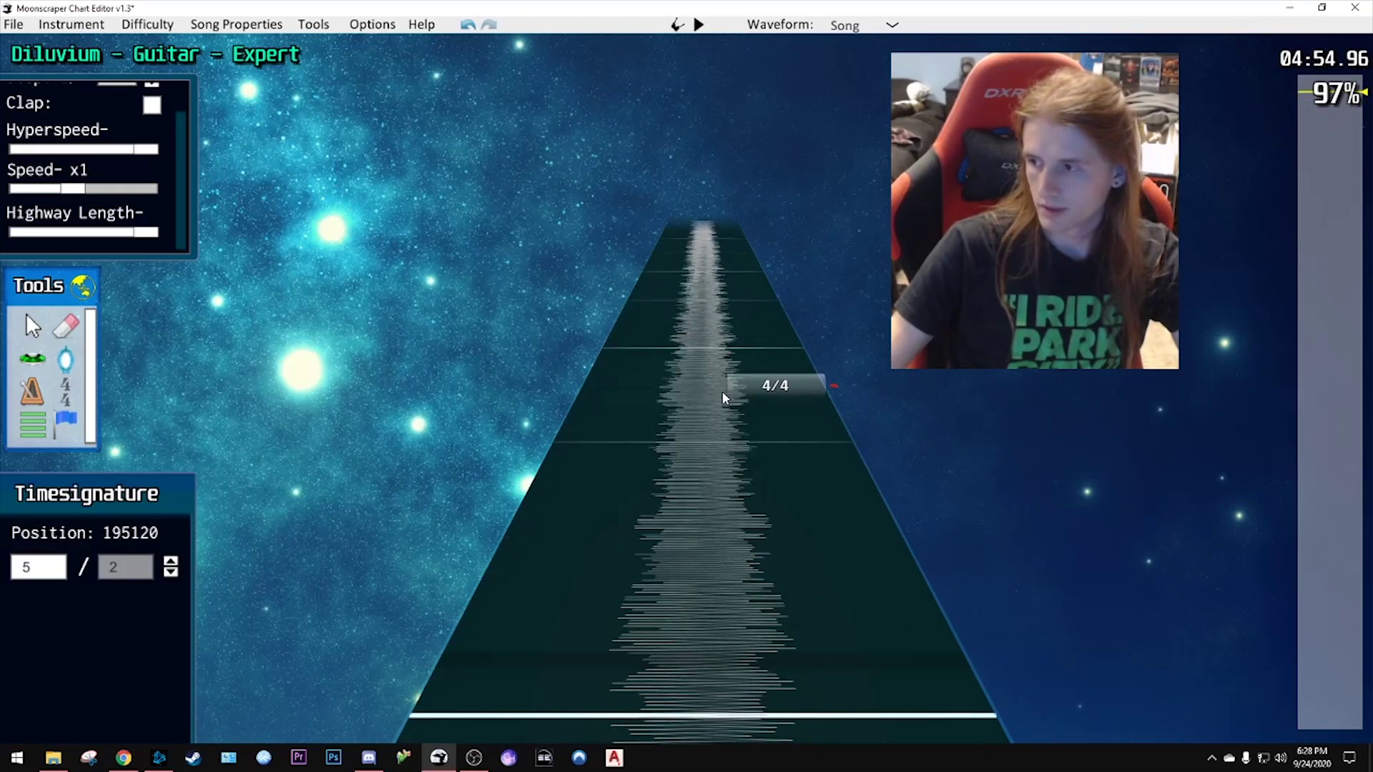
{"action": "mouse_move", "coordinate": [722, 391]}
{"action": "left_mouse_down"}
{"action": "mouse_move", "coordinate": [729, 478]}
{"action": "mouse_move", "coordinate": [715, 511]}
{"action": "left_mouse_up"}
{"action": "left_click", "coordinate": [39, 567]}
{"action": "type", "text": "6"}
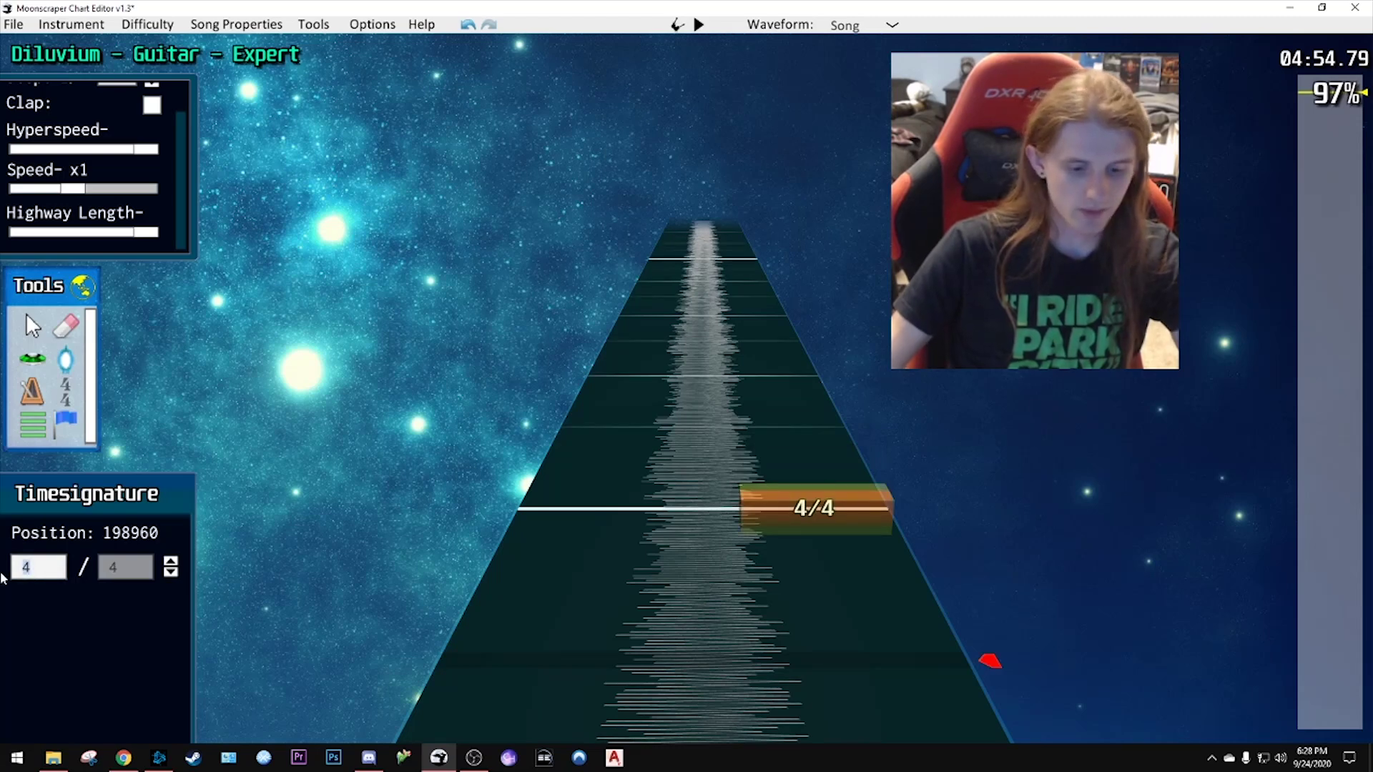
{"action": "key", "text": "space"}
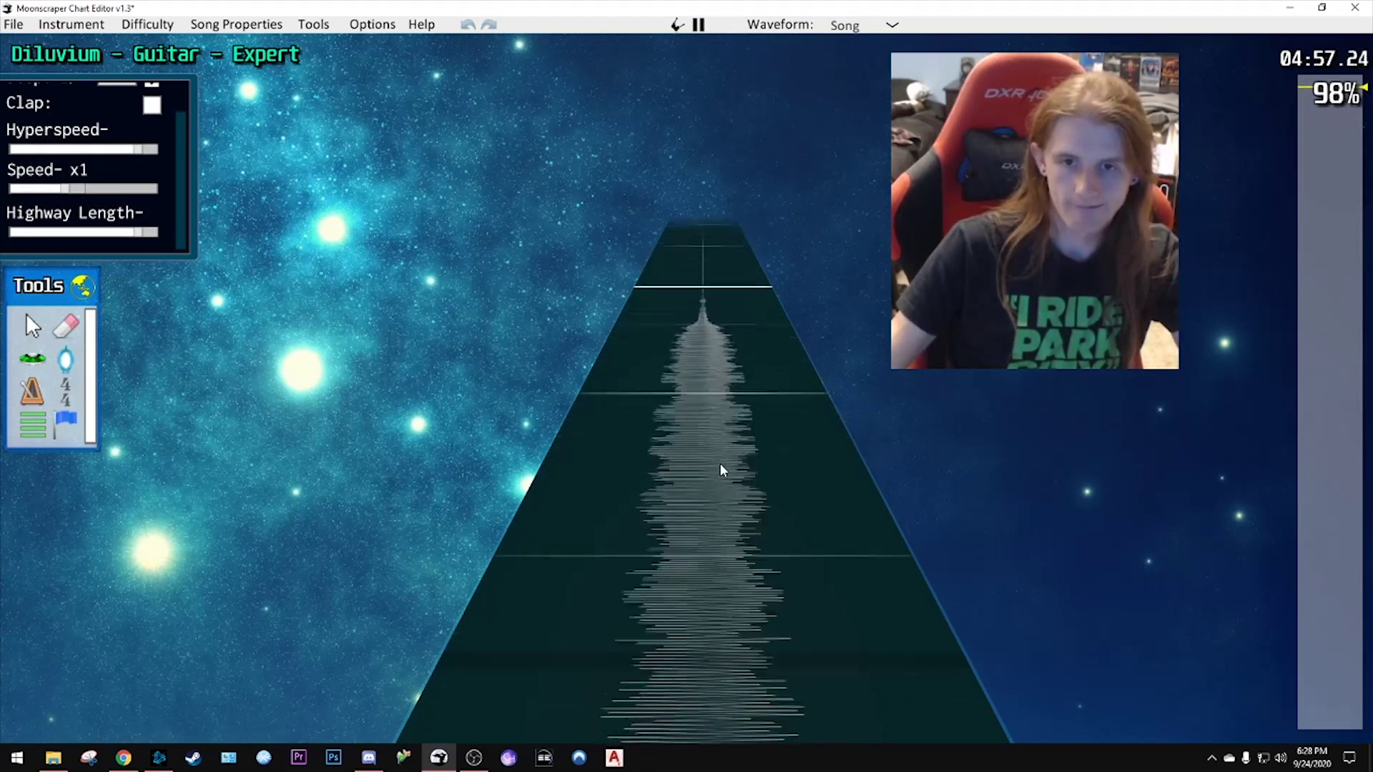
{"action": "key", "text": "space"}
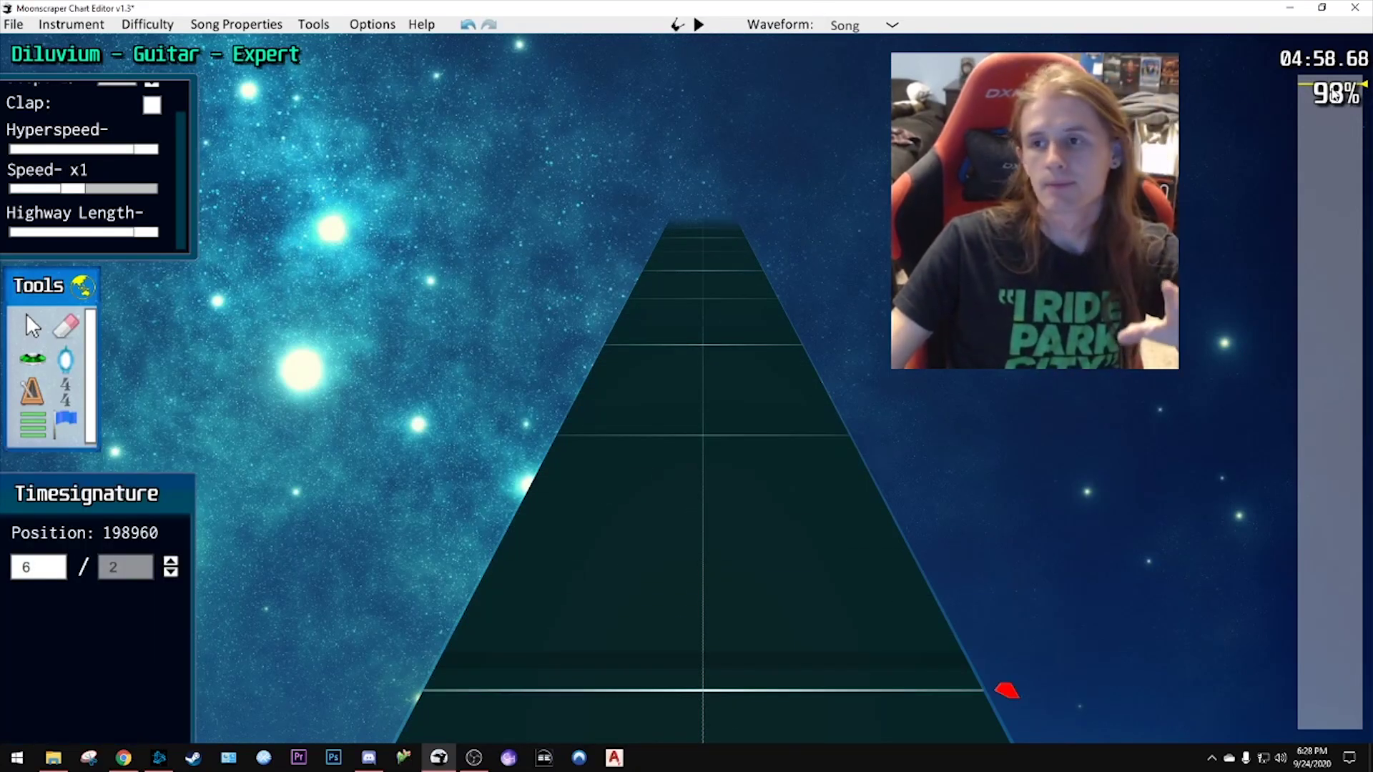
- Return to the start of the song and play the mapped chart through to about 4:03 to check the measures
{"action": "left_click_drag", "start_coordinate": [1330, 89], "coordinate": [1336, 735]}
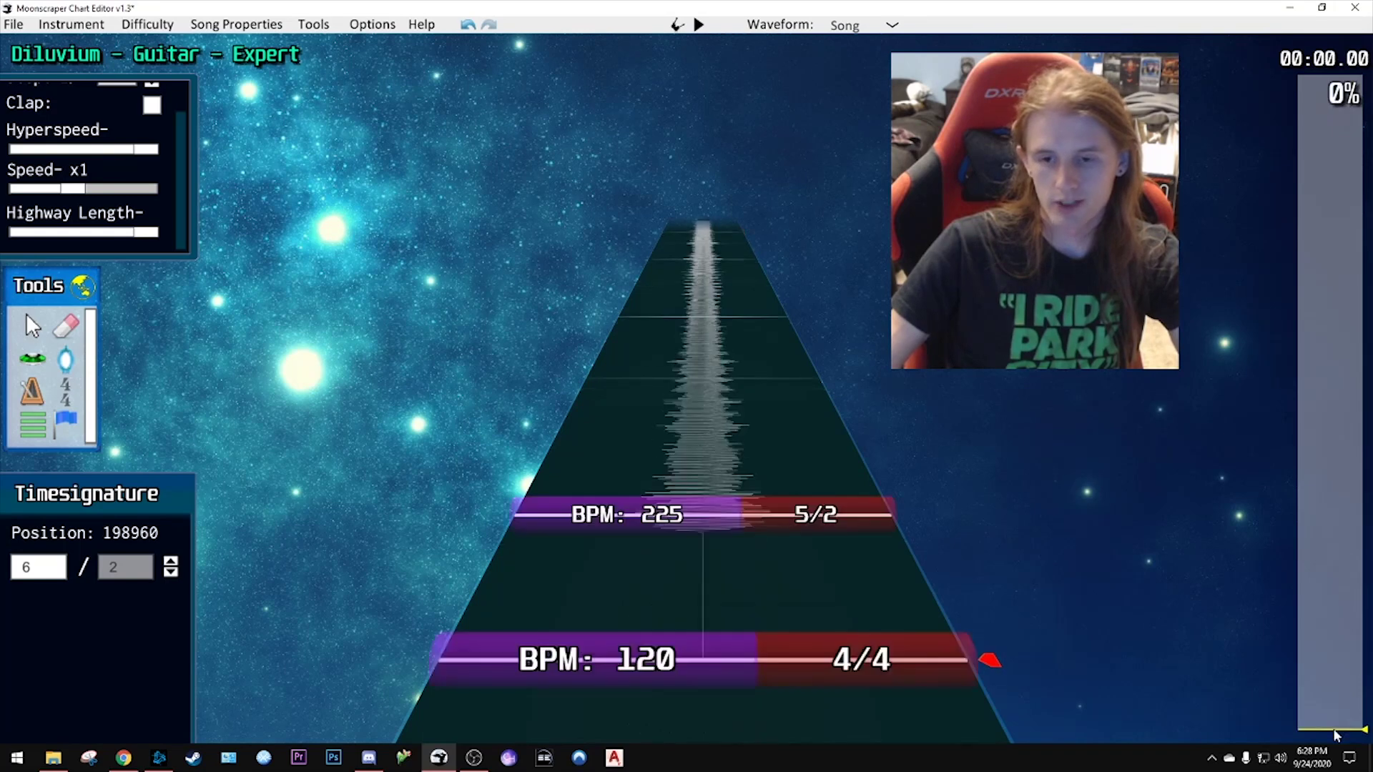
{"action": "left_click", "coordinate": [565, 513]}
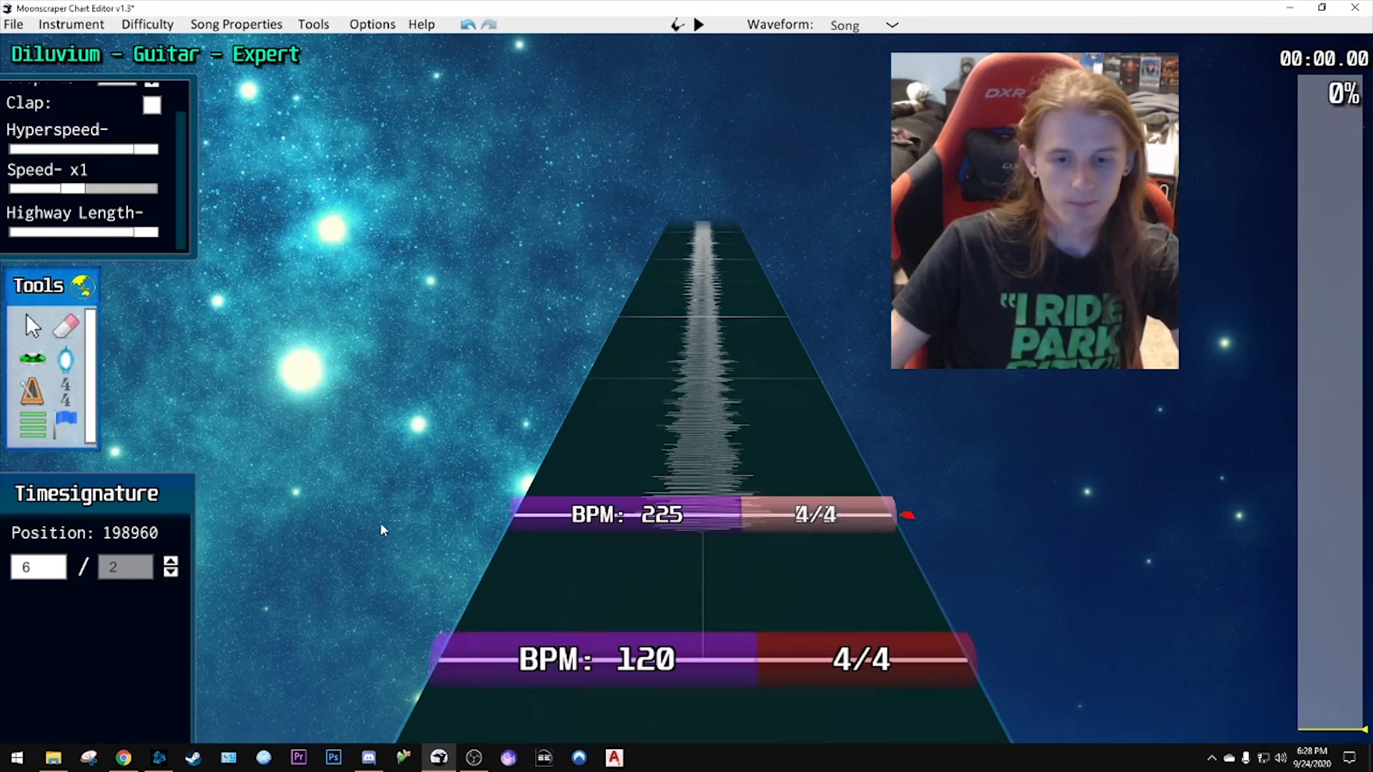
{"action": "key", "text": "ctrl+z"}
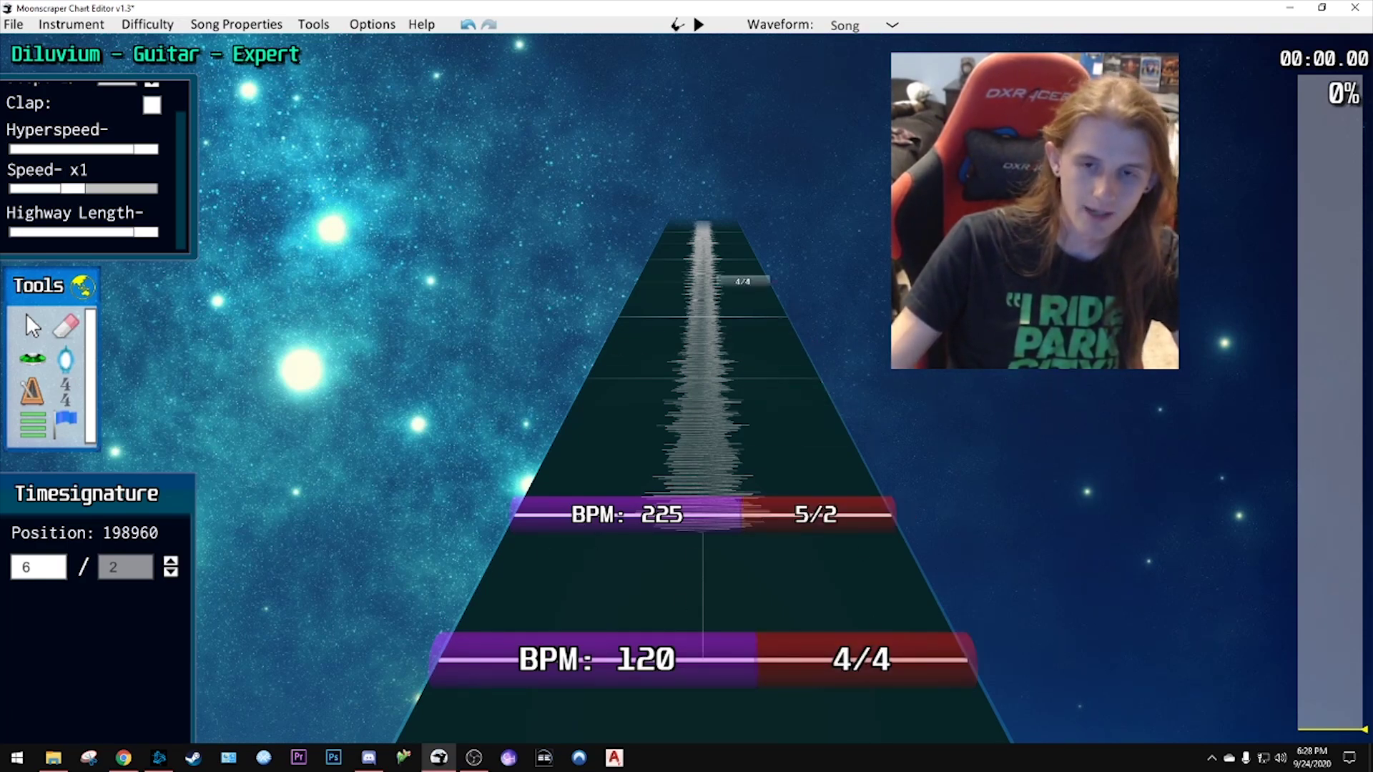
{"action": "key", "text": "space"}
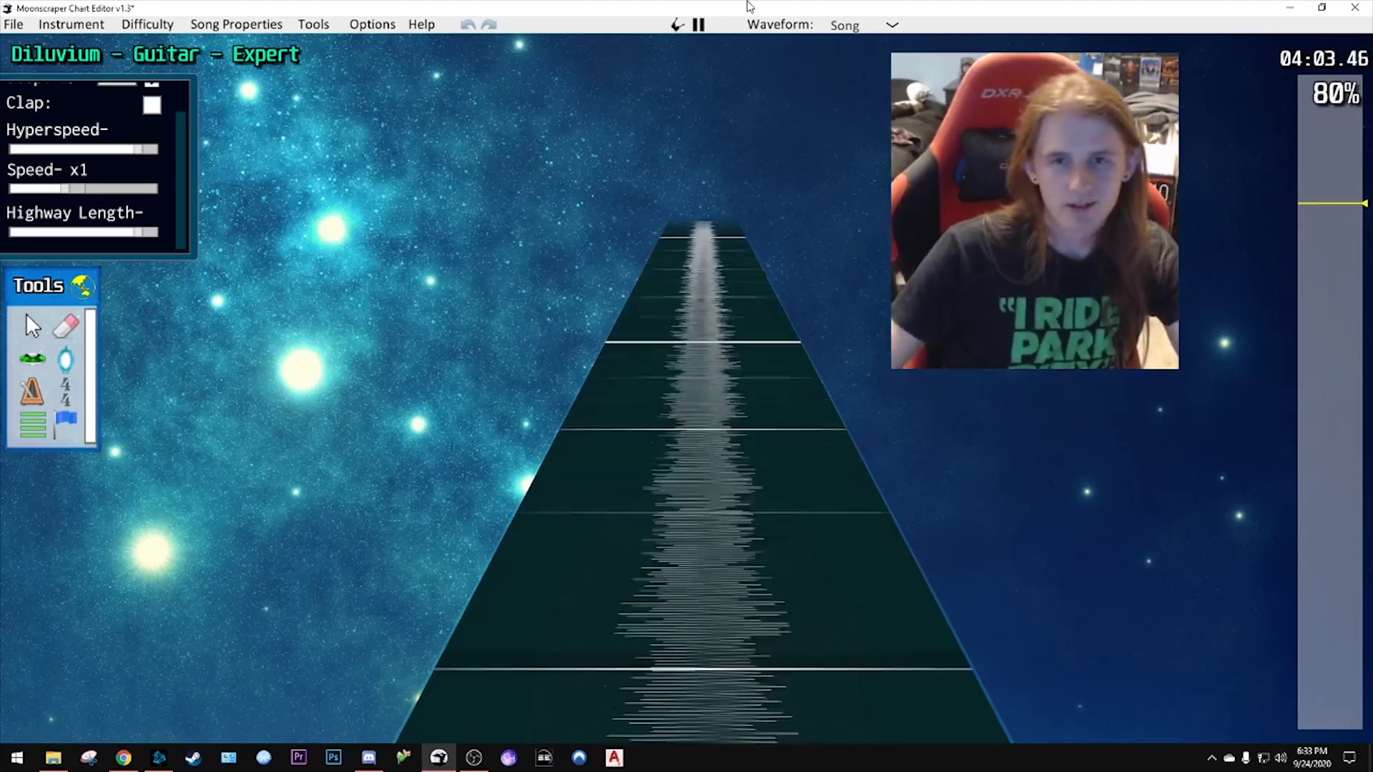
{"action": "key", "text": "space"}
- Go back to about 3:55, place a 6/4 time signature marker at position 156912, and play through to about 4:58
{"action": "left_click", "coordinate": [1016, 707]}
{"action": "left_click_drag", "start_coordinate": [1314, 205], "coordinate": [1302, 230]}
{"action": "key", "text": "space"}
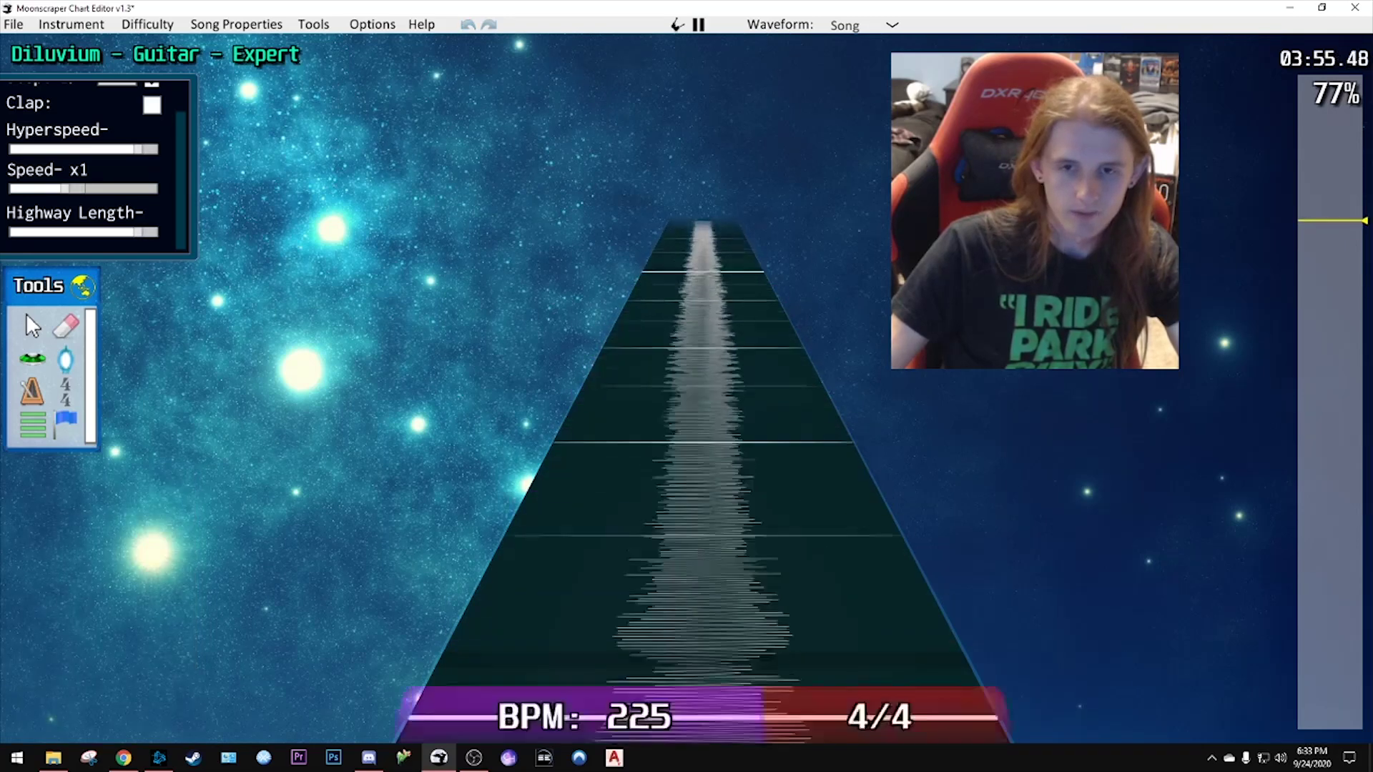
{"action": "key", "text": "space"}
{"action": "left_click", "coordinate": [844, 594]}
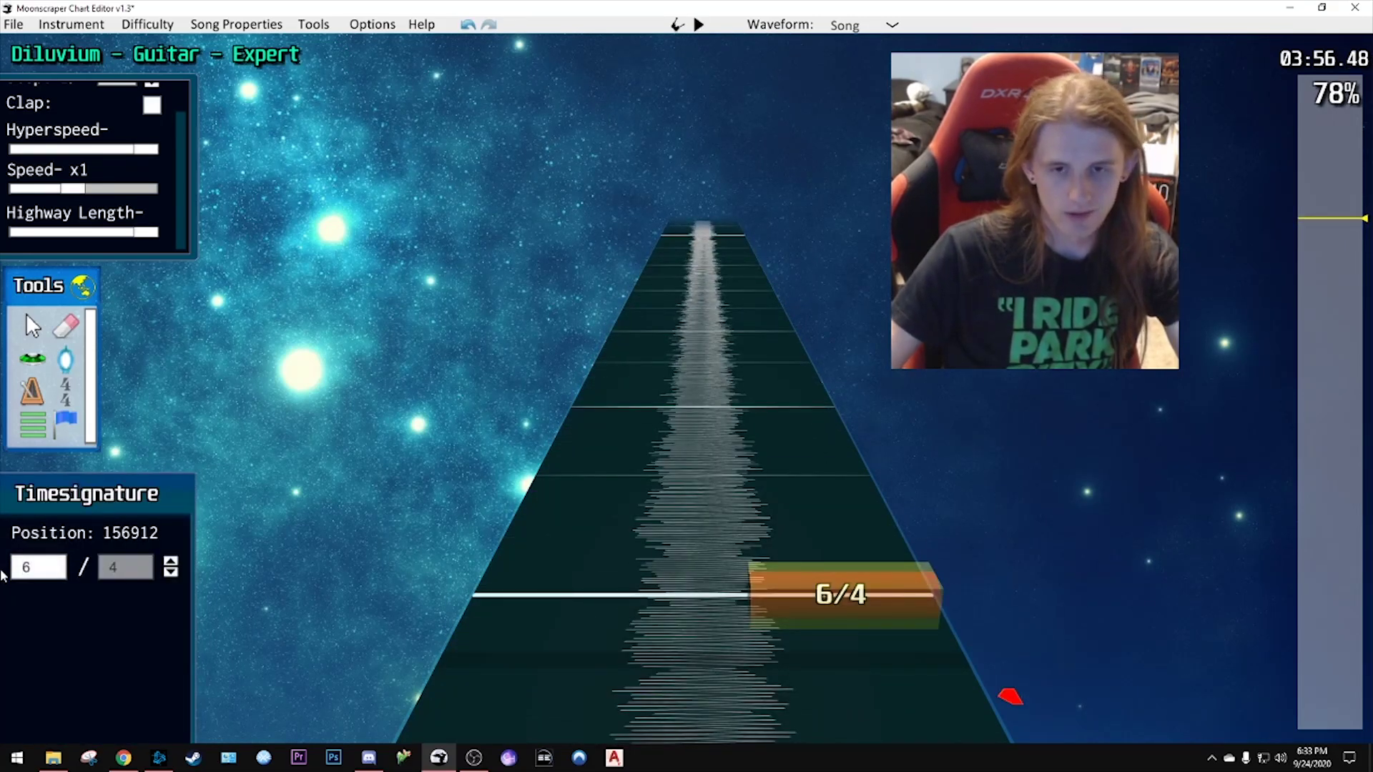
{"action": "key", "text": "space"}
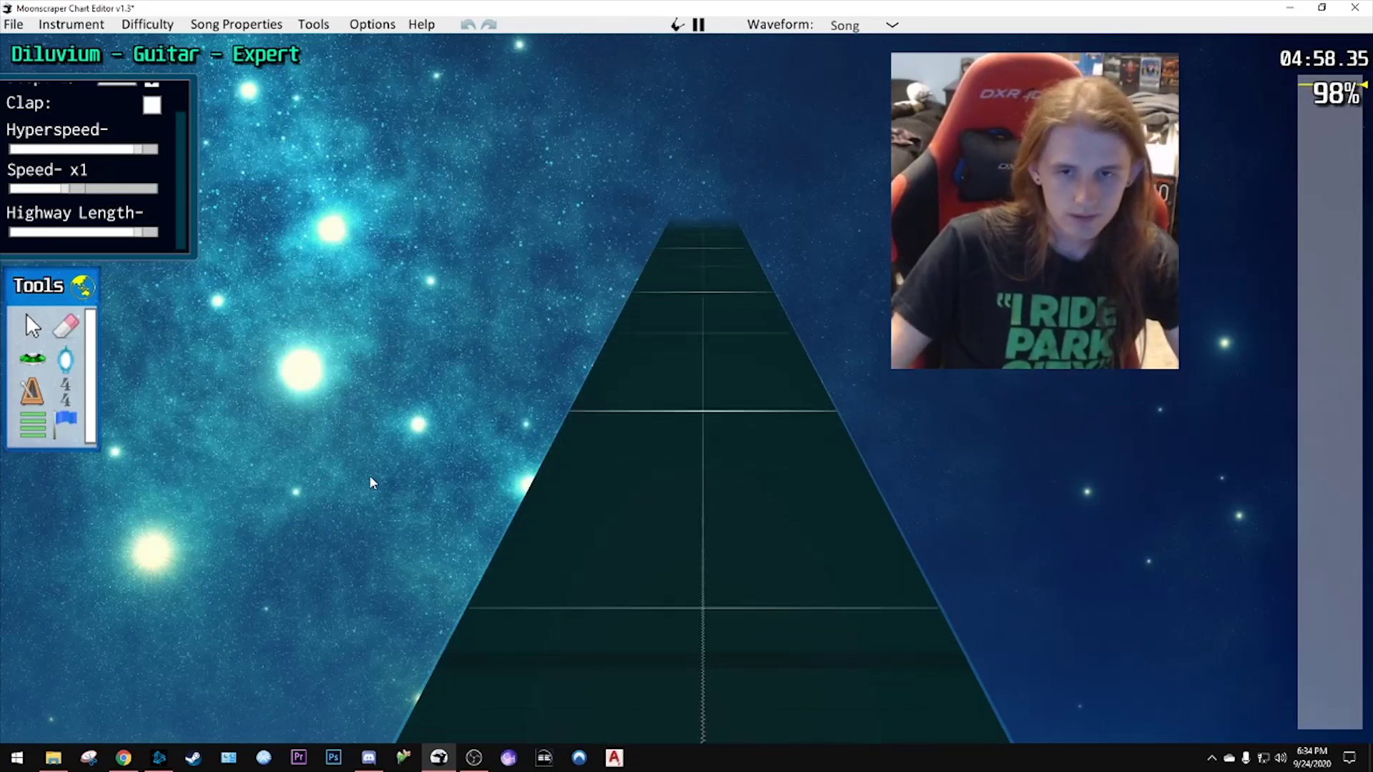
{"action": "key", "text": "space"}
- Return to the start of the song and switch to placing notes on the local chart view
{"action": "left_click_drag", "start_coordinate": [1336, 84], "coordinate": [1339, 733]}
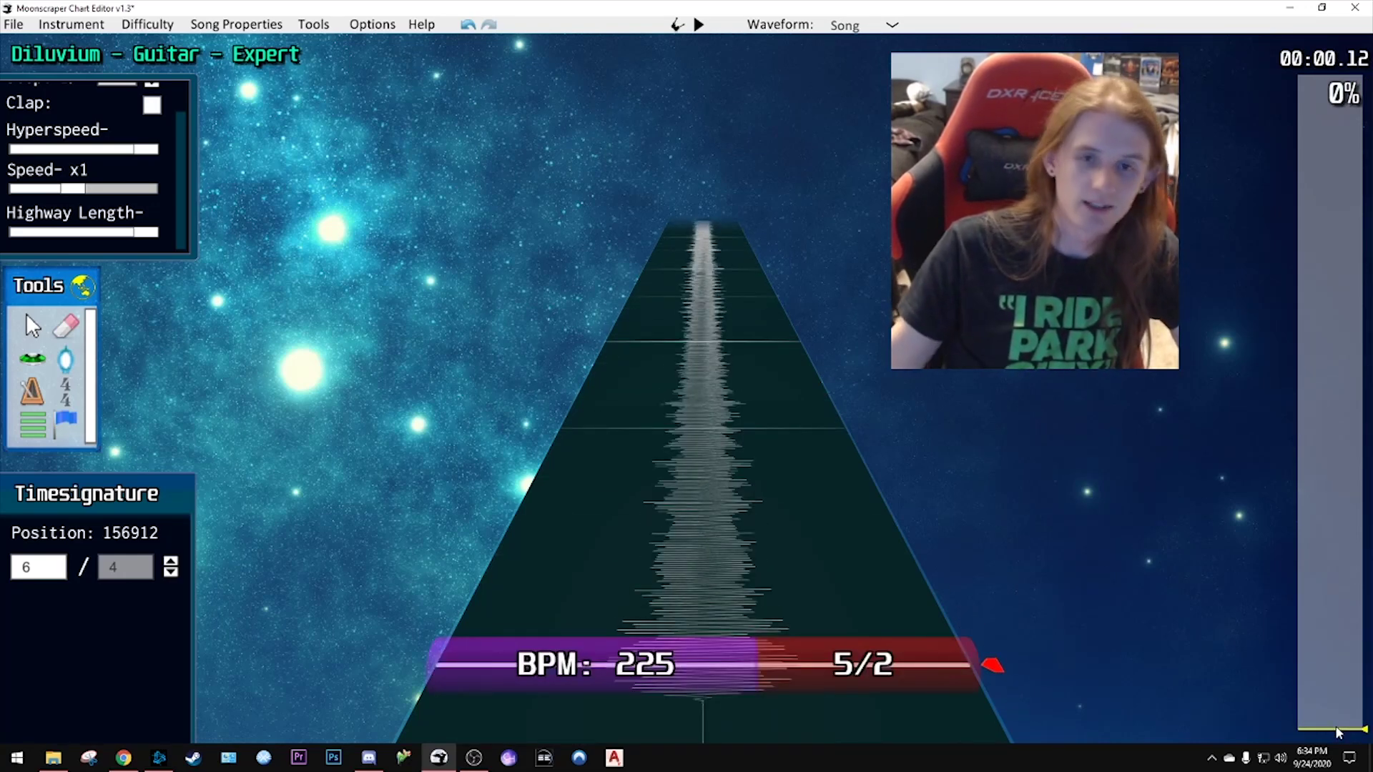
{"action": "scroll", "coordinate": [1144, 503], "scroll_direction": "down", "scroll_amount": 1}
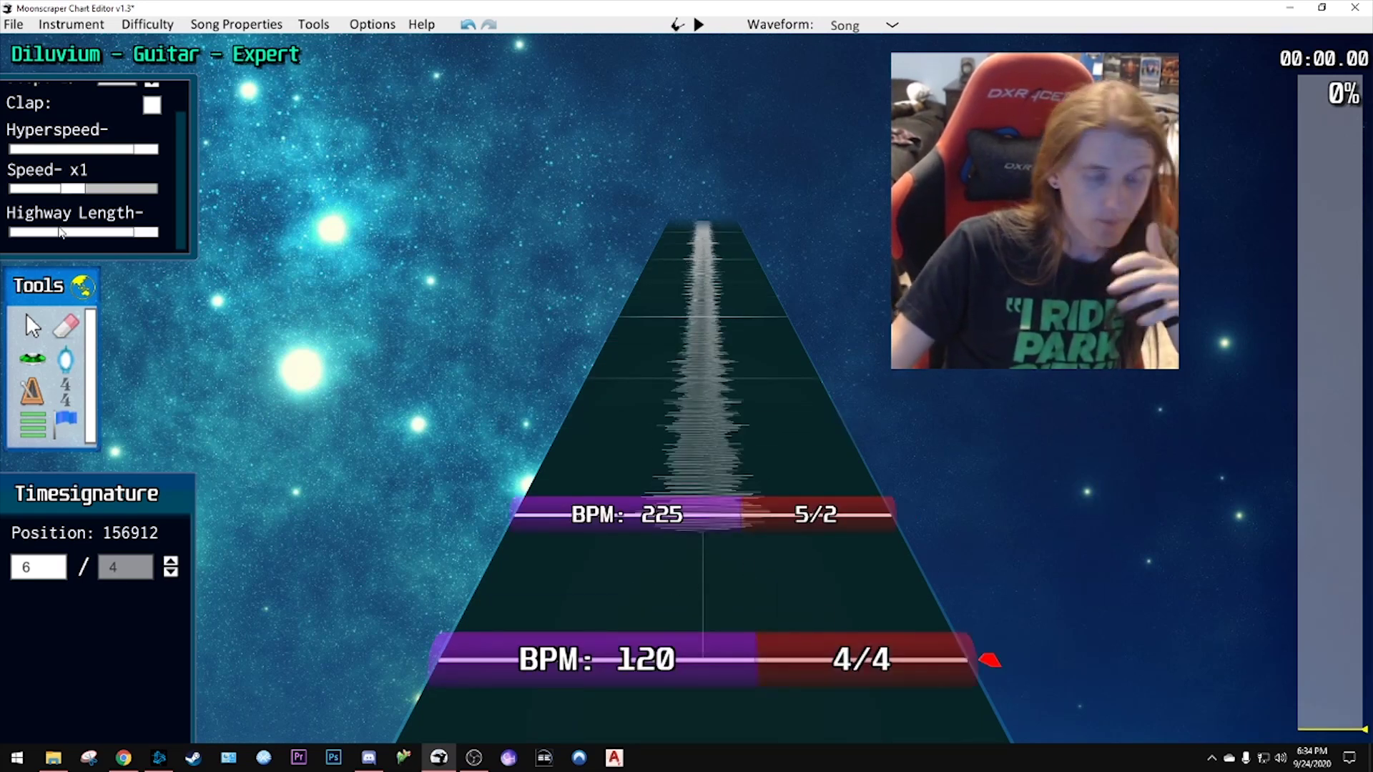
{"action": "left_click", "coordinate": [33, 359]}
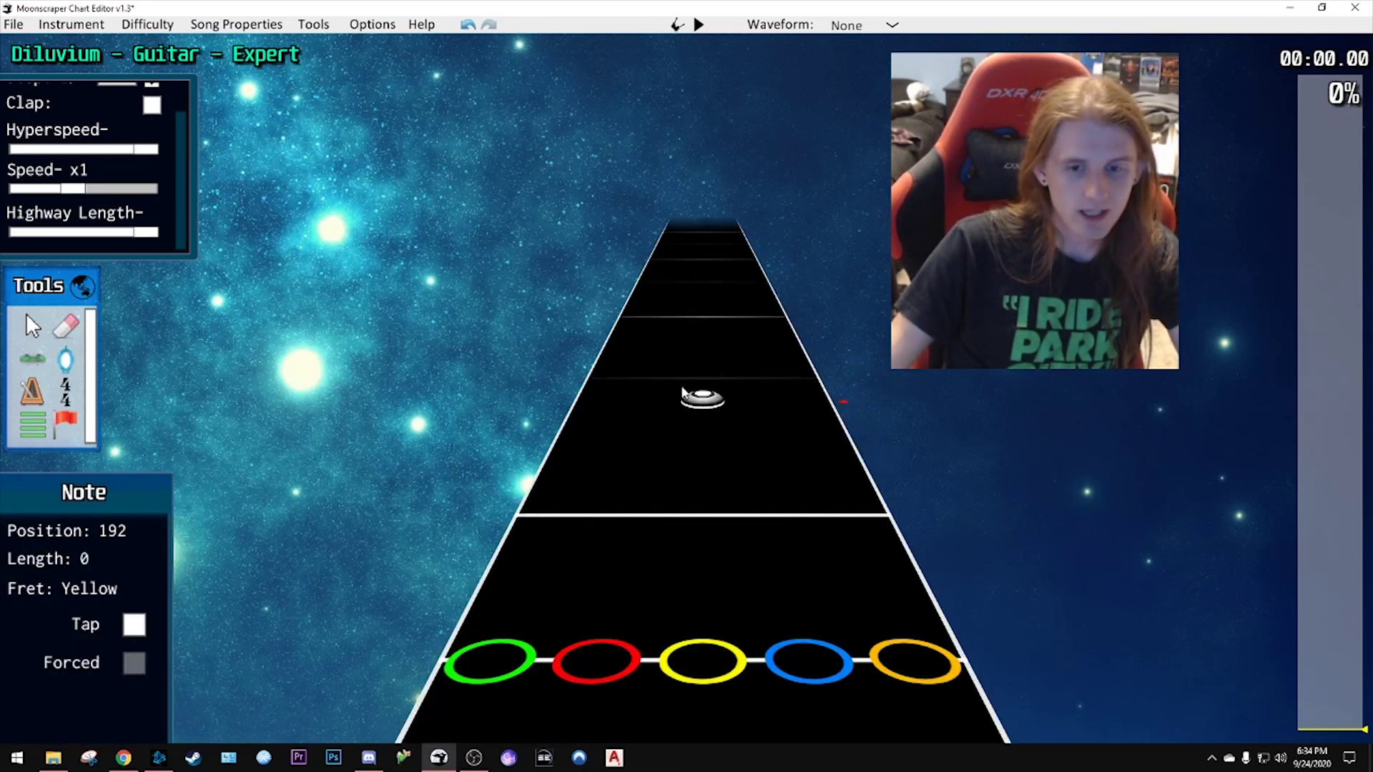
{"action": "scroll", "coordinate": [105, 131], "scroll_direction": "up", "scroll_amount": 2}
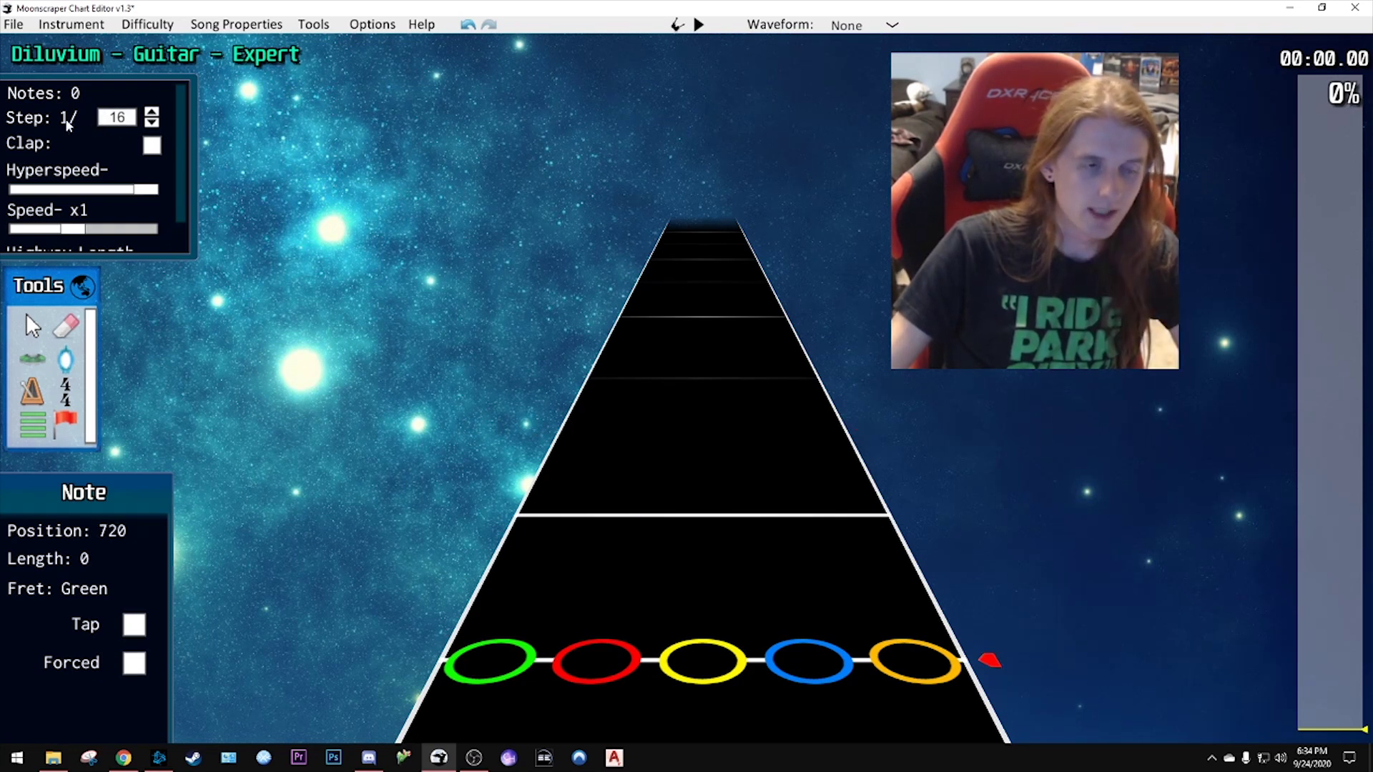
- Paint a continuous run of red notes from position 48 to 816 at 1/16 step, check the spacing, and delete them all
{"action": "mouse_move", "coordinate": [600, 516]}
{"action": "left_mouse_down"}
{"action": "mouse_move", "coordinate": [650, 398]}
{"action": "mouse_move", "coordinate": [679, 263]}
{"action": "left_mouse_up"}
{"action": "scroll", "coordinate": [692, 389], "scroll_direction": "up", "scroll_amount": 1}
{"action": "scroll", "coordinate": [693, 371], "scroll_direction": "up", "scroll_amount": 4}
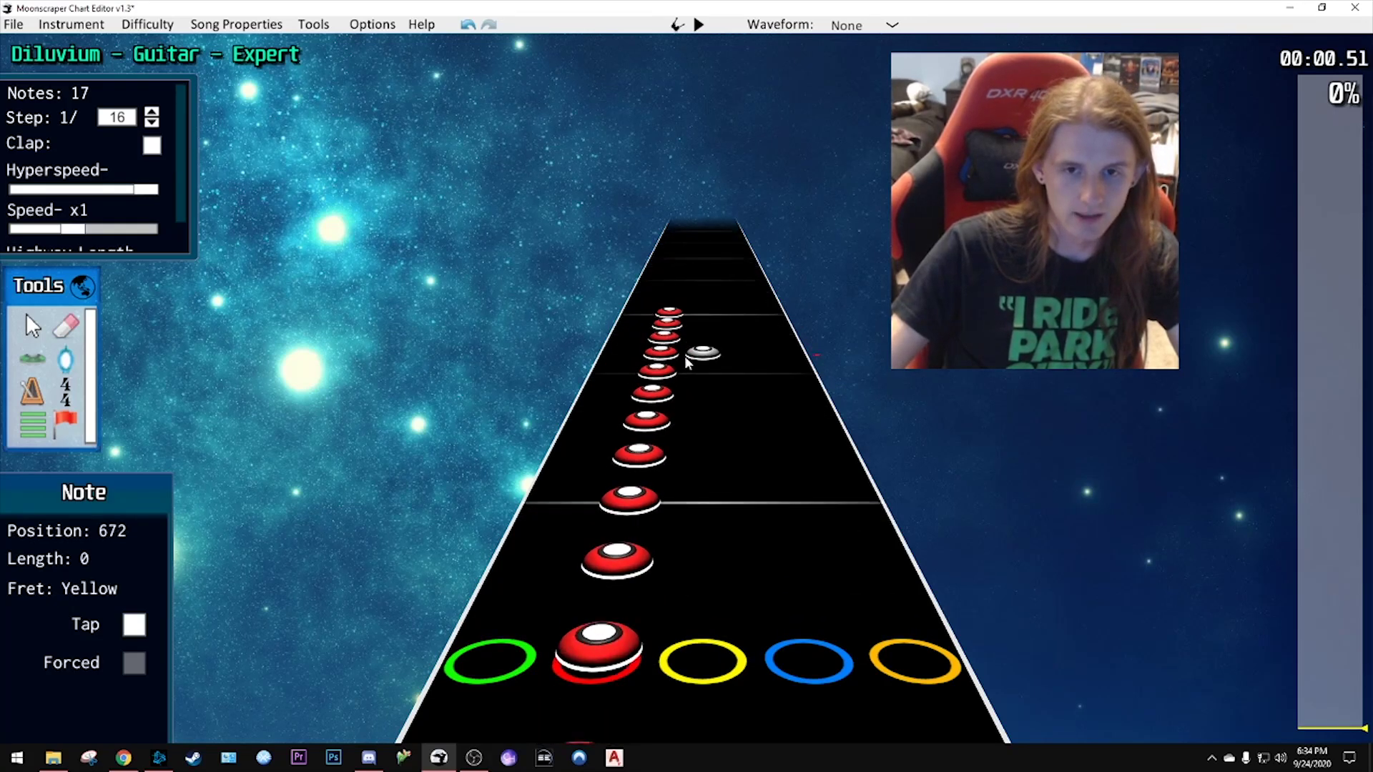
{"action": "scroll", "coordinate": [701, 356], "scroll_direction": "down", "scroll_amount": 3}
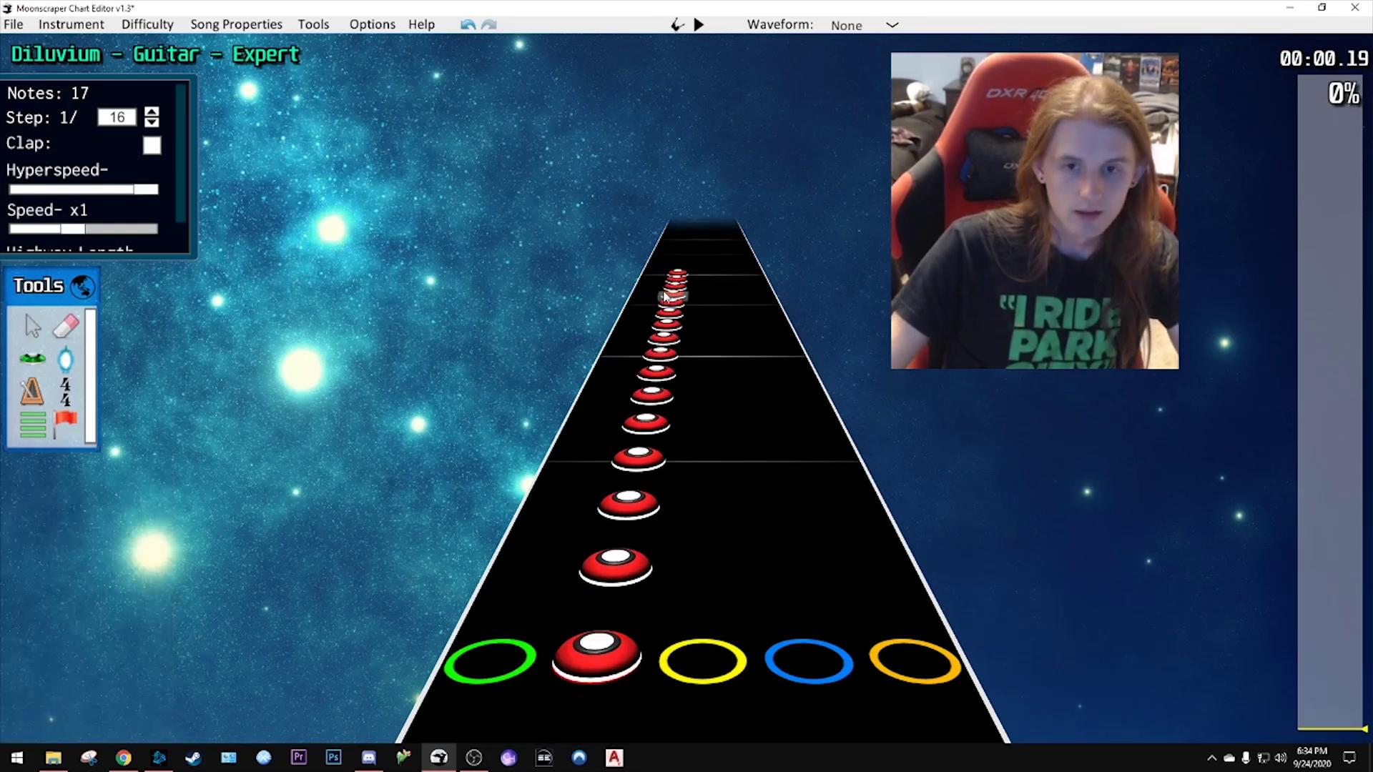
{"action": "scroll", "coordinate": [683, 272], "scroll_direction": "down", "scroll_amount": 1}
{"action": "left_click", "coordinate": [683, 271]}
{"action": "scroll", "coordinate": [693, 294], "scroll_direction": "down", "scroll_amount": 2}
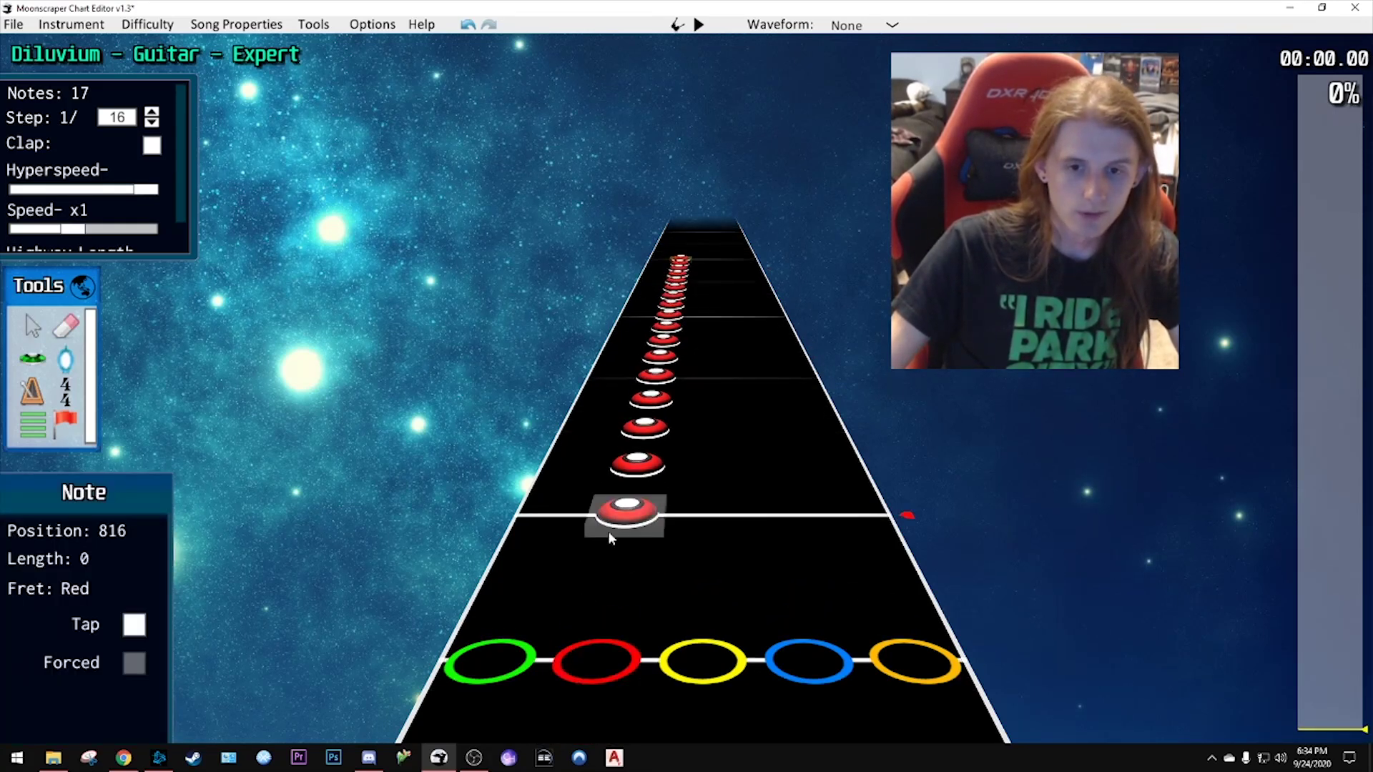
{"action": "key", "text": "ctrl+a"}
{"action": "key", "text": "Delete"}
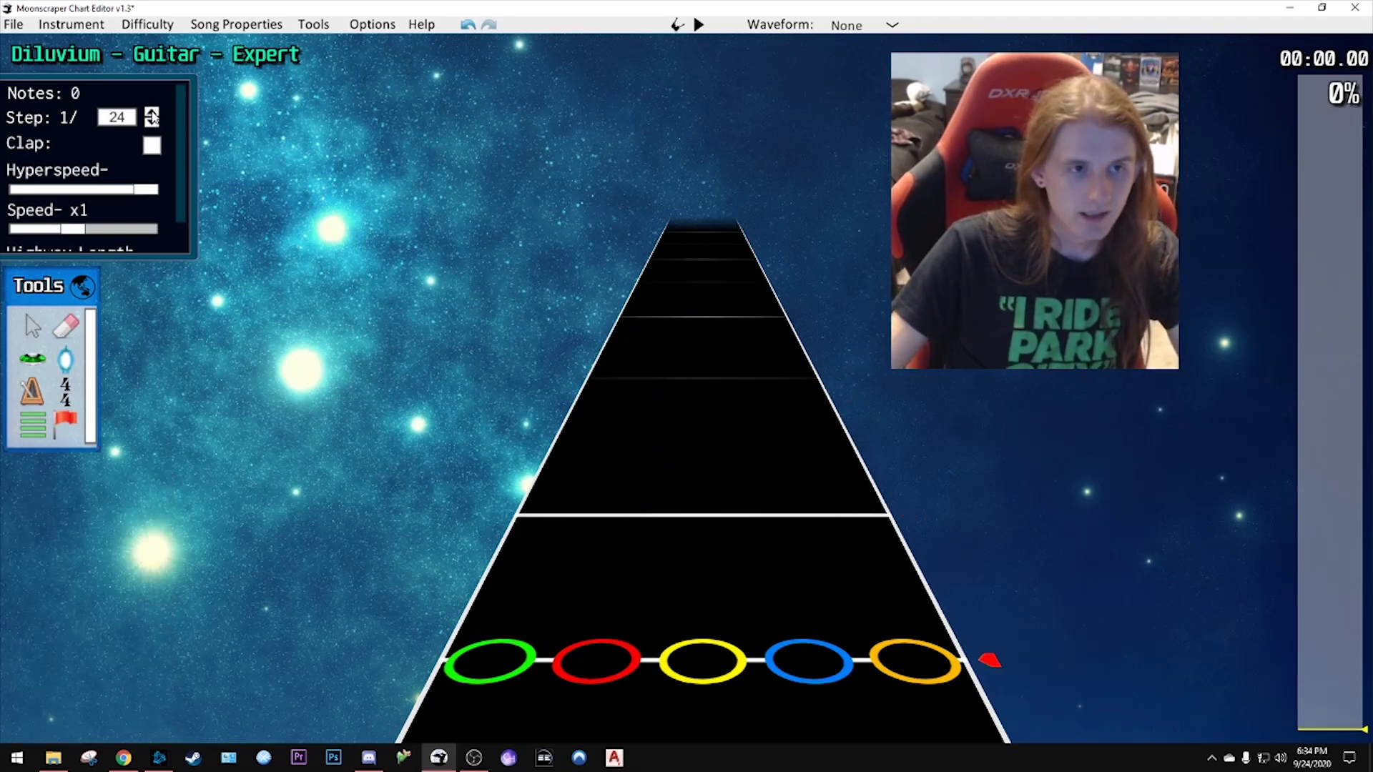
- Paint a run of notes from the first measure at 1/24 step and delete them all
{"action": "left_click", "coordinate": [39, 360]}
{"action": "mouse_move", "coordinate": [615, 572]}
{"action": "left_mouse_down"}
{"action": "mouse_move", "coordinate": [670, 313]}
{"action": "mouse_move", "coordinate": [705, 303]}
{"action": "left_mouse_up"}
{"action": "key", "text": "ctrl+a"}
{"action": "key", "text": "Delete"}
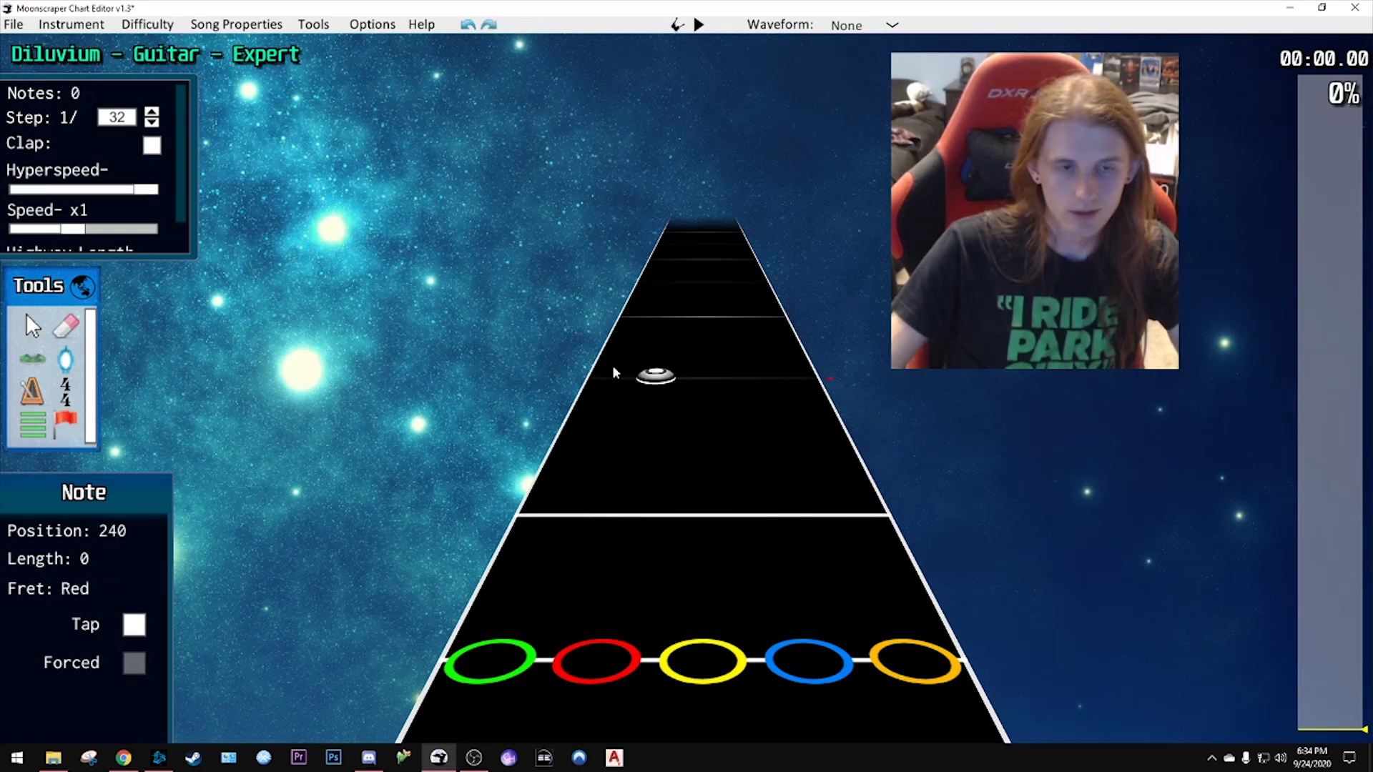
- Set the note step to 1/4 and check how note placement snaps along the opening measures
{"action": "left_click", "coordinate": [153, 122]}
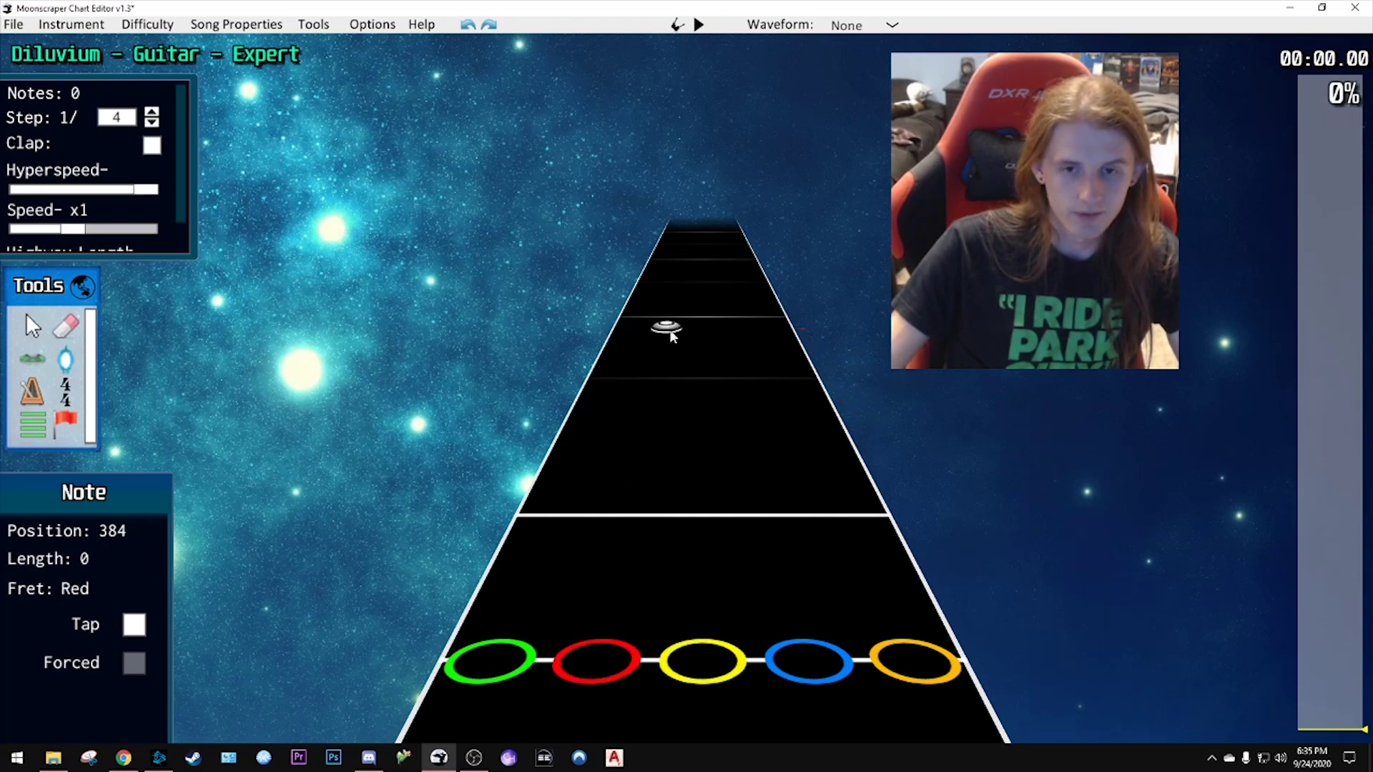
{"action": "scroll", "coordinate": [699, 365], "scroll_direction": "up", "scroll_amount": 1}
{"action": "scroll", "coordinate": [693, 394], "scroll_direction": "up", "scroll_amount": 1}
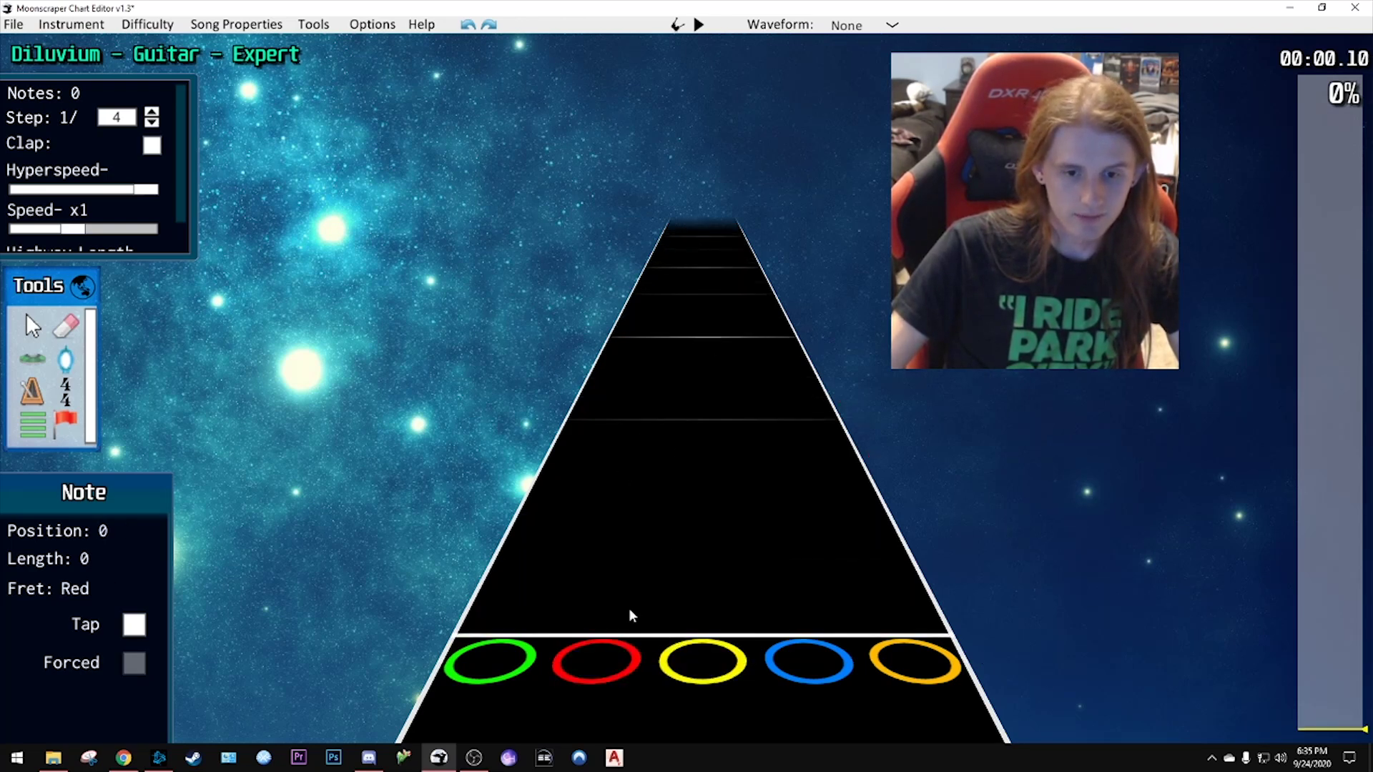
{"action": "scroll", "coordinate": [628, 436], "scroll_direction": "up", "scroll_amount": 1}
{"action": "scroll", "coordinate": [633, 447], "scroll_direction": "down", "scroll_amount": 3}
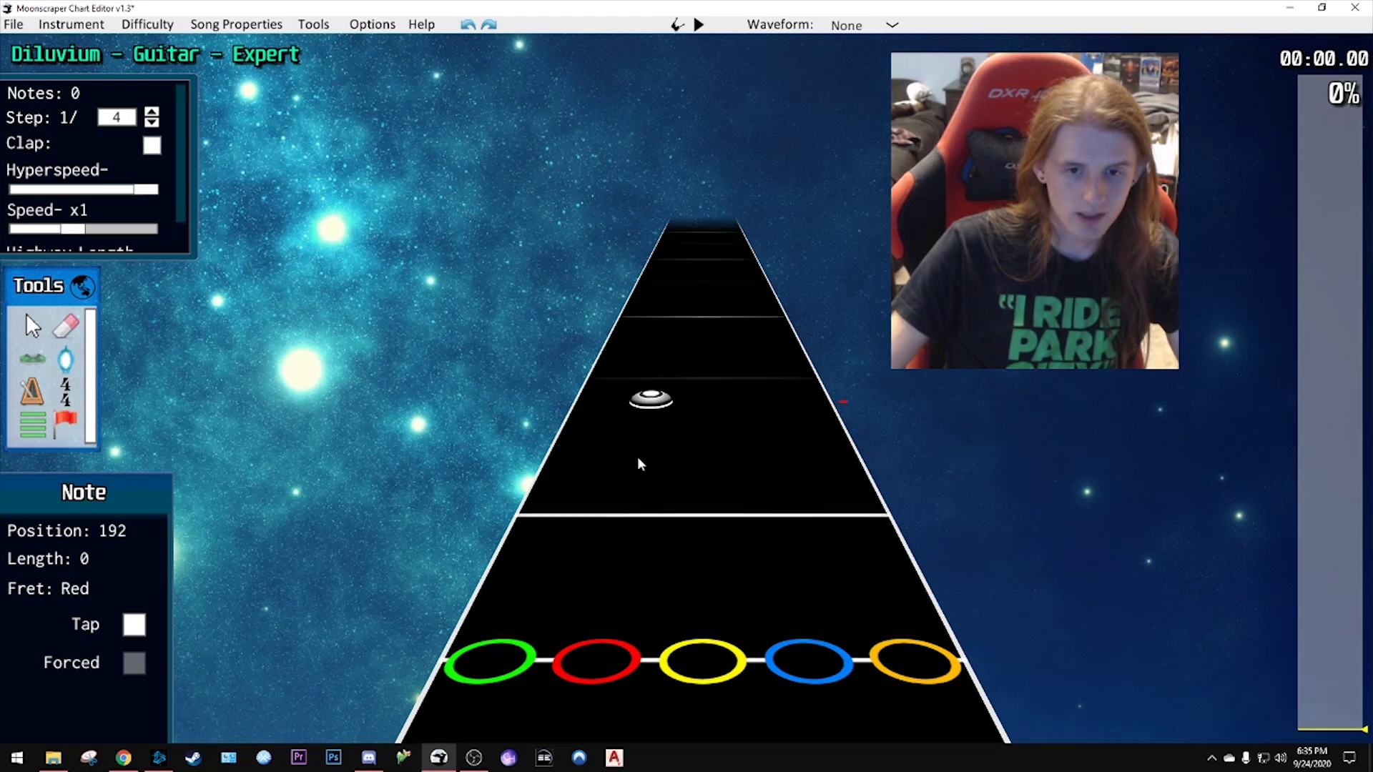
- Set the note step to 1/16 and check its snapping near the start of the song
{"action": "left_click", "coordinate": [152, 113]}
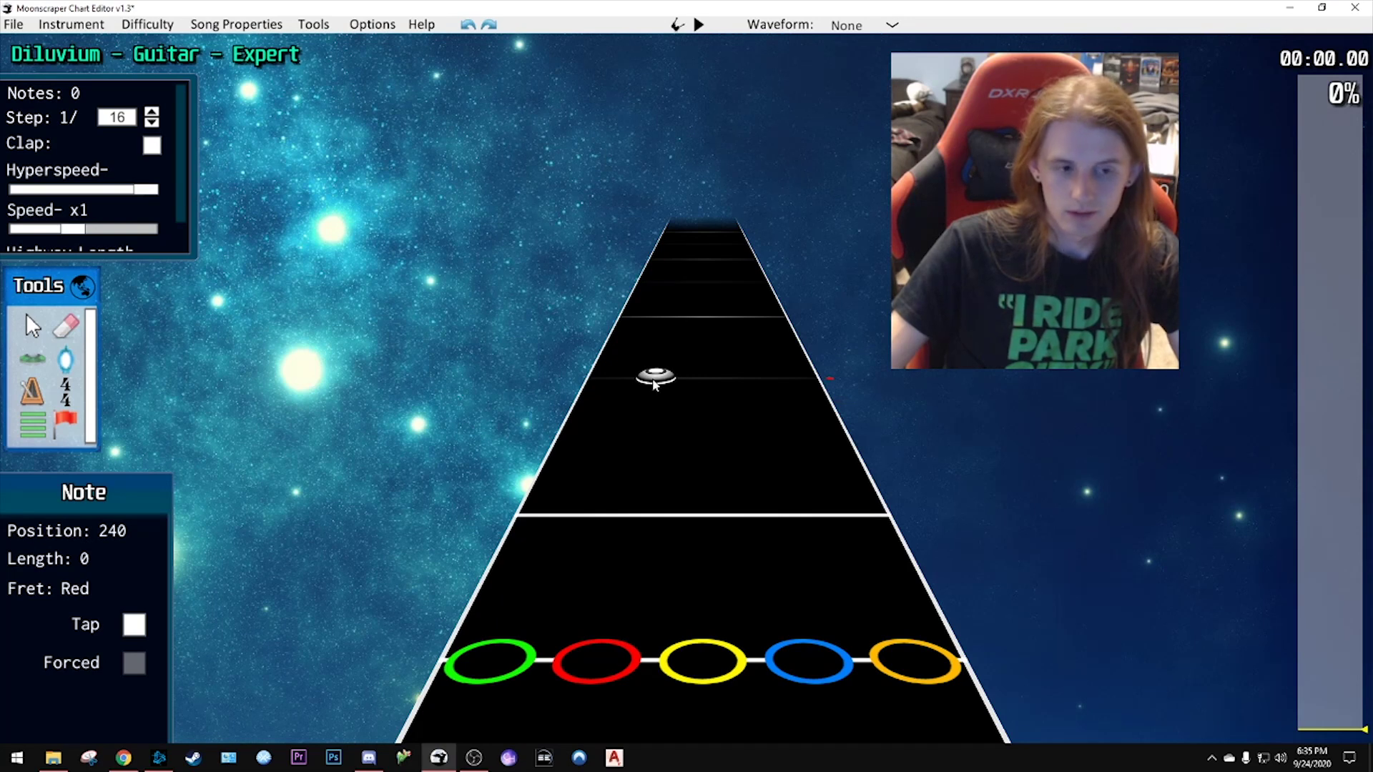
{"action": "scroll", "coordinate": [677, 473], "scroll_direction": "up", "scroll_amount": 1}
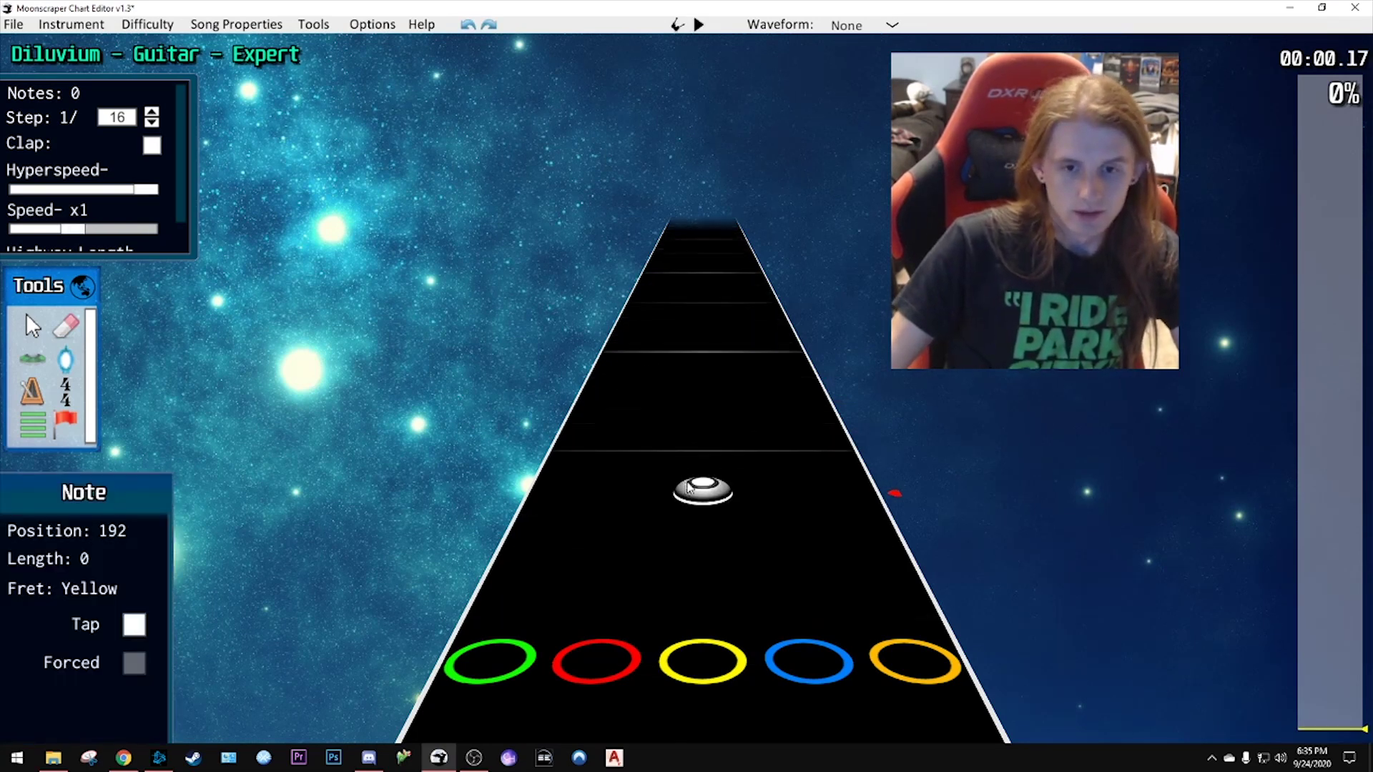
{"action": "scroll", "coordinate": [686, 485], "scroll_direction": "down", "scroll_amount": 1}
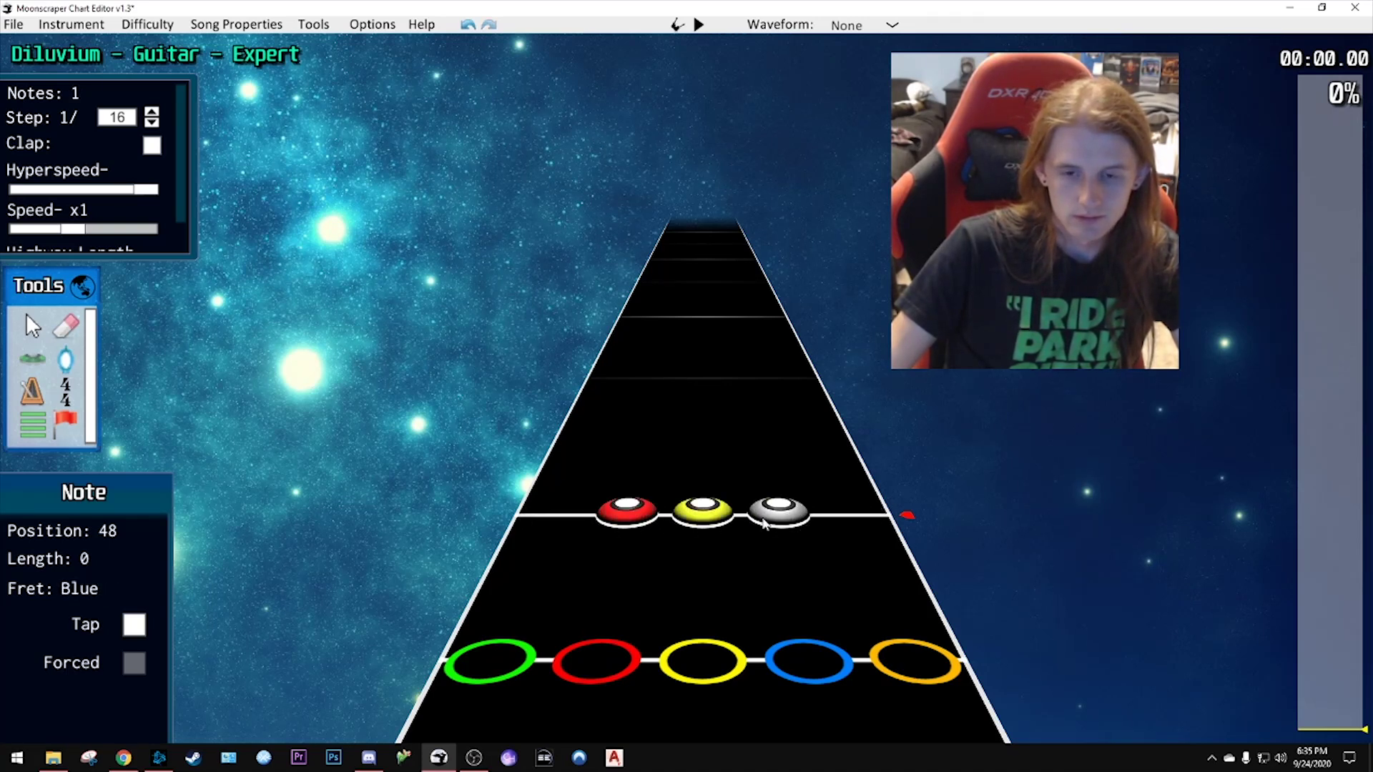
- Undo the trial red and yellow notes and place a green, yellow and blue chord at position 48
{"action": "key", "text": "ctrl+z"}
{"action": "left_click", "coordinate": [780, 512]}
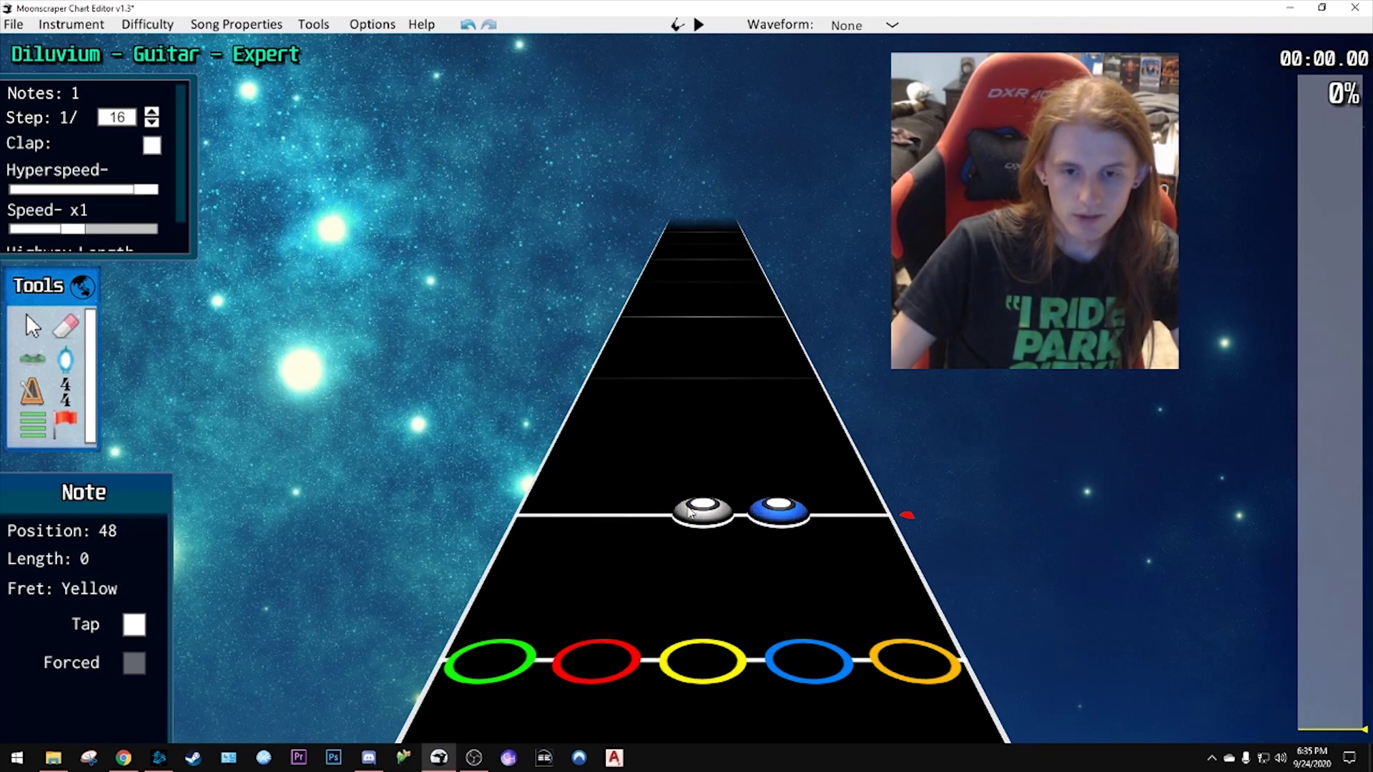
{"action": "left_click", "coordinate": [703, 510]}
{"action": "left_click", "coordinate": [551, 510]}
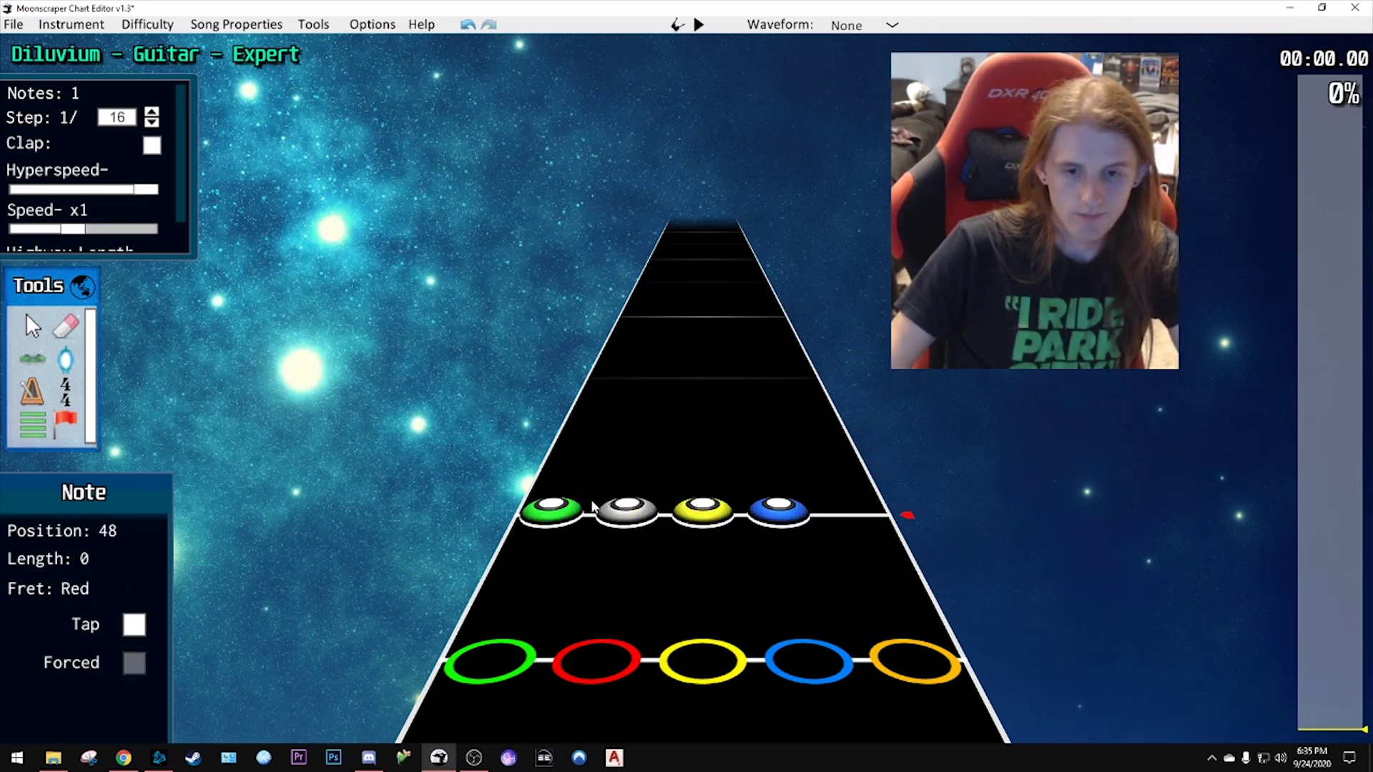
- Select all the notes of the chord at position 48 and extend their sustains together to about position 192
{"action": "left_click_drag", "start_coordinate": [551, 510], "coordinate": [710, 525]}
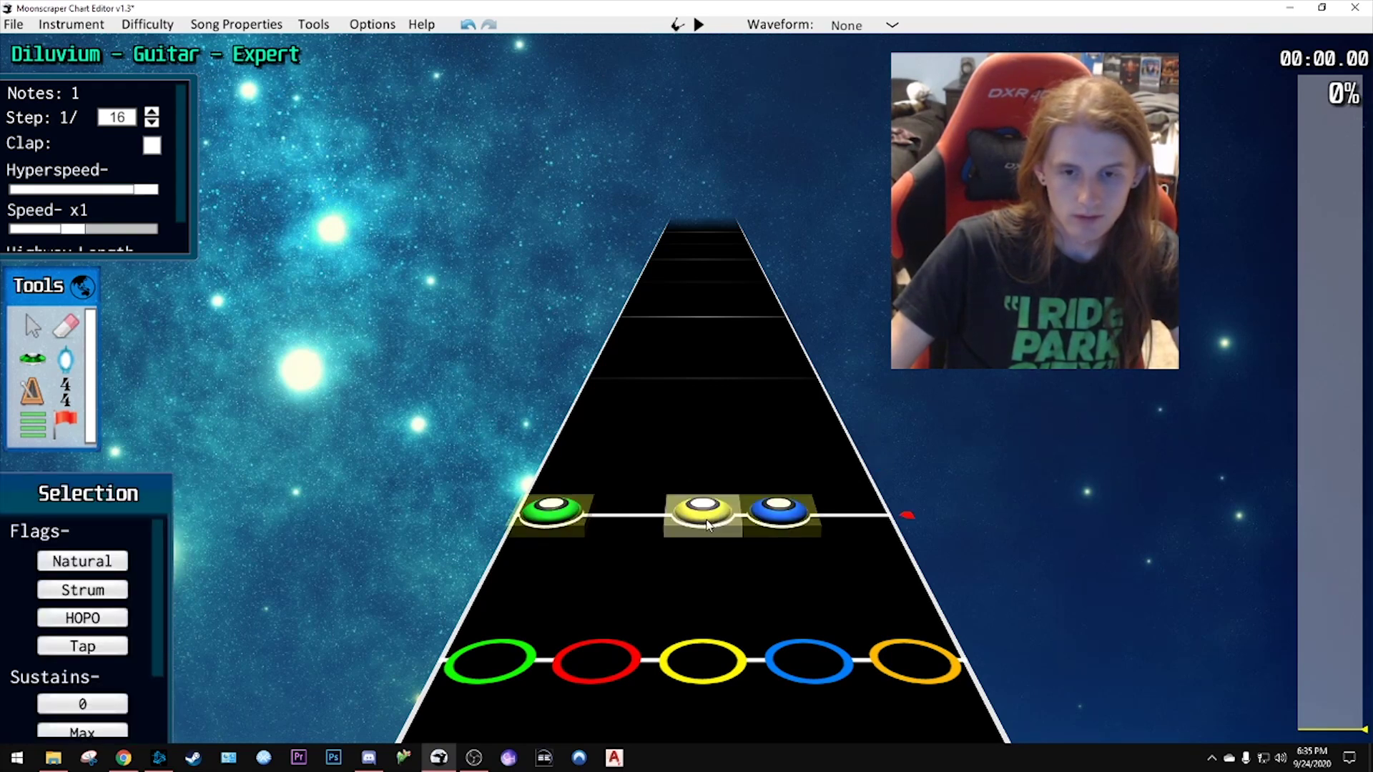
{"action": "left_click", "coordinate": [703, 520]}
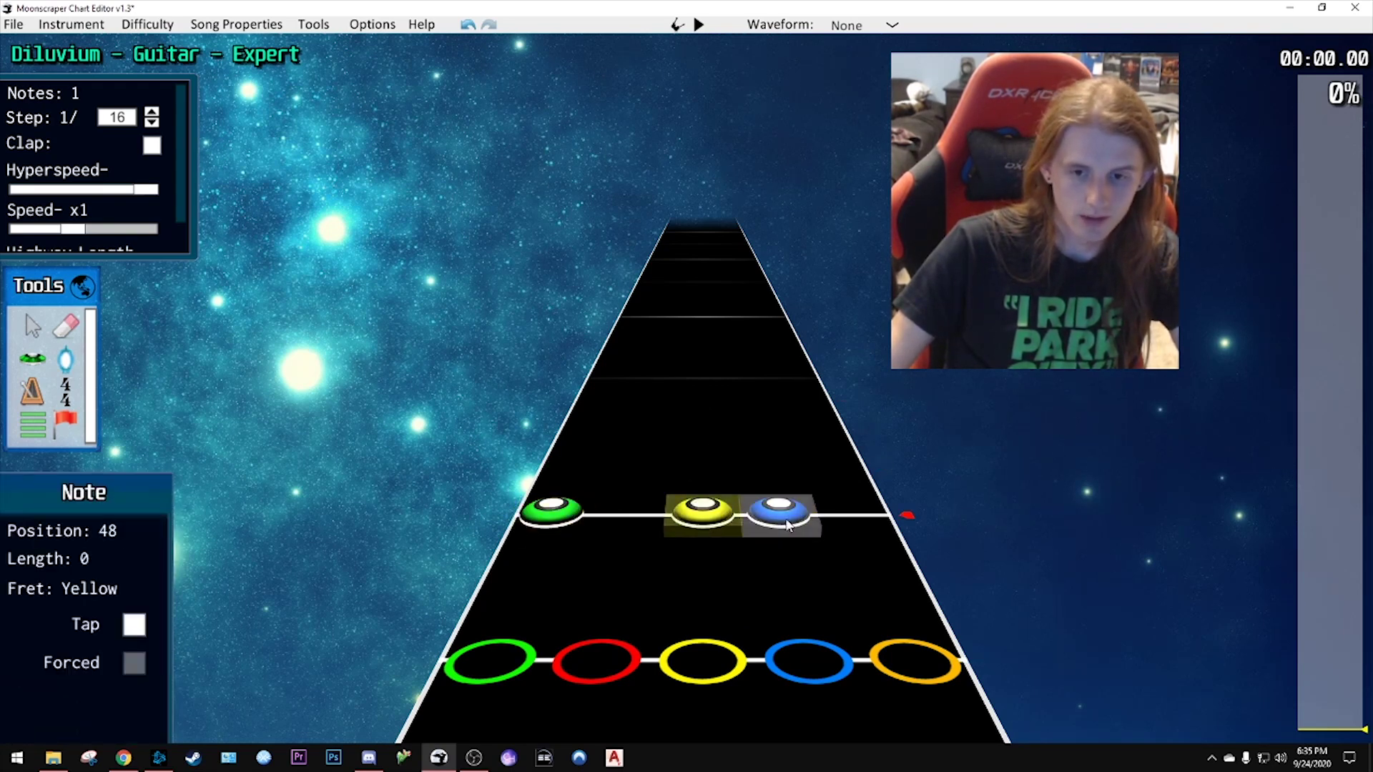
{"action": "key", "text": "ctrl+a"}
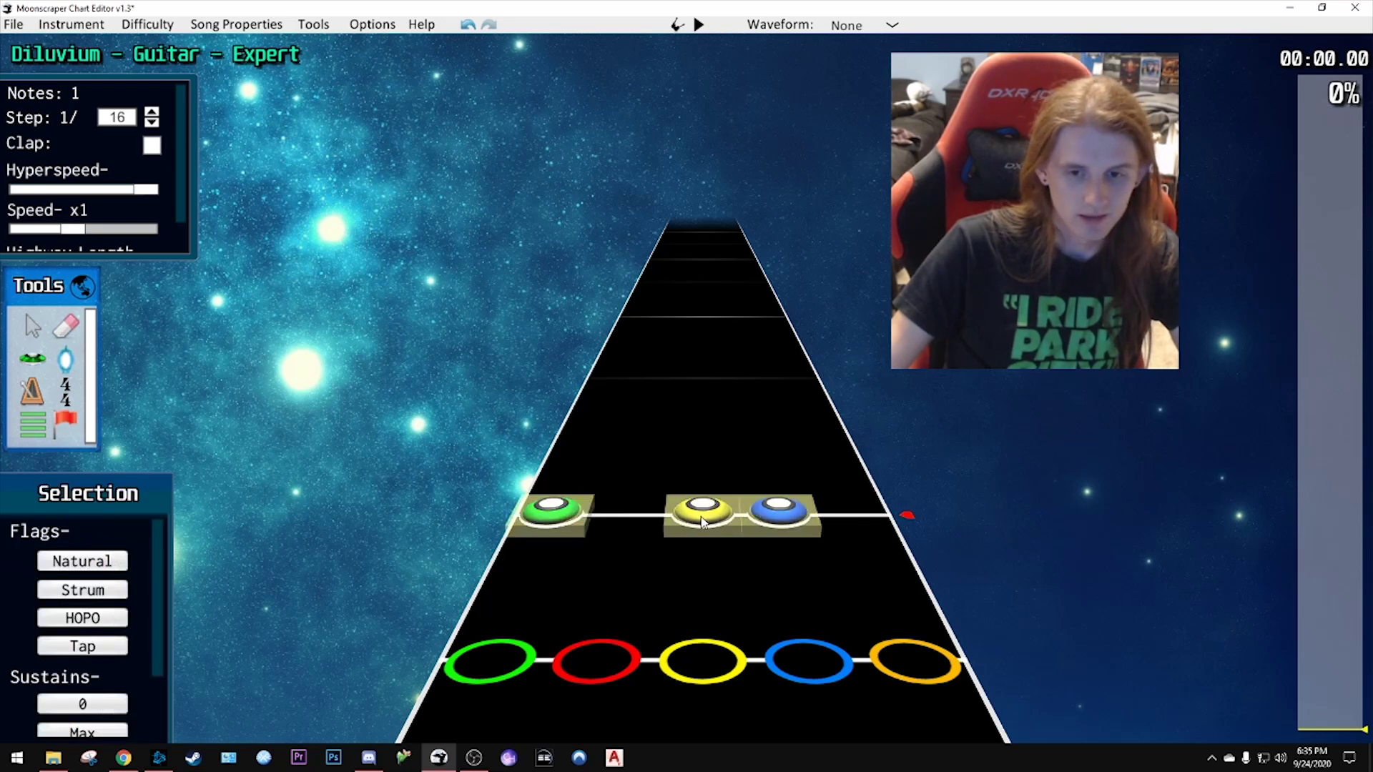
{"action": "left_click_drag", "start_coordinate": [704, 518], "coordinate": [695, 466]}
{"action": "left_click_drag", "start_coordinate": [719, 518], "coordinate": [750, 401]}
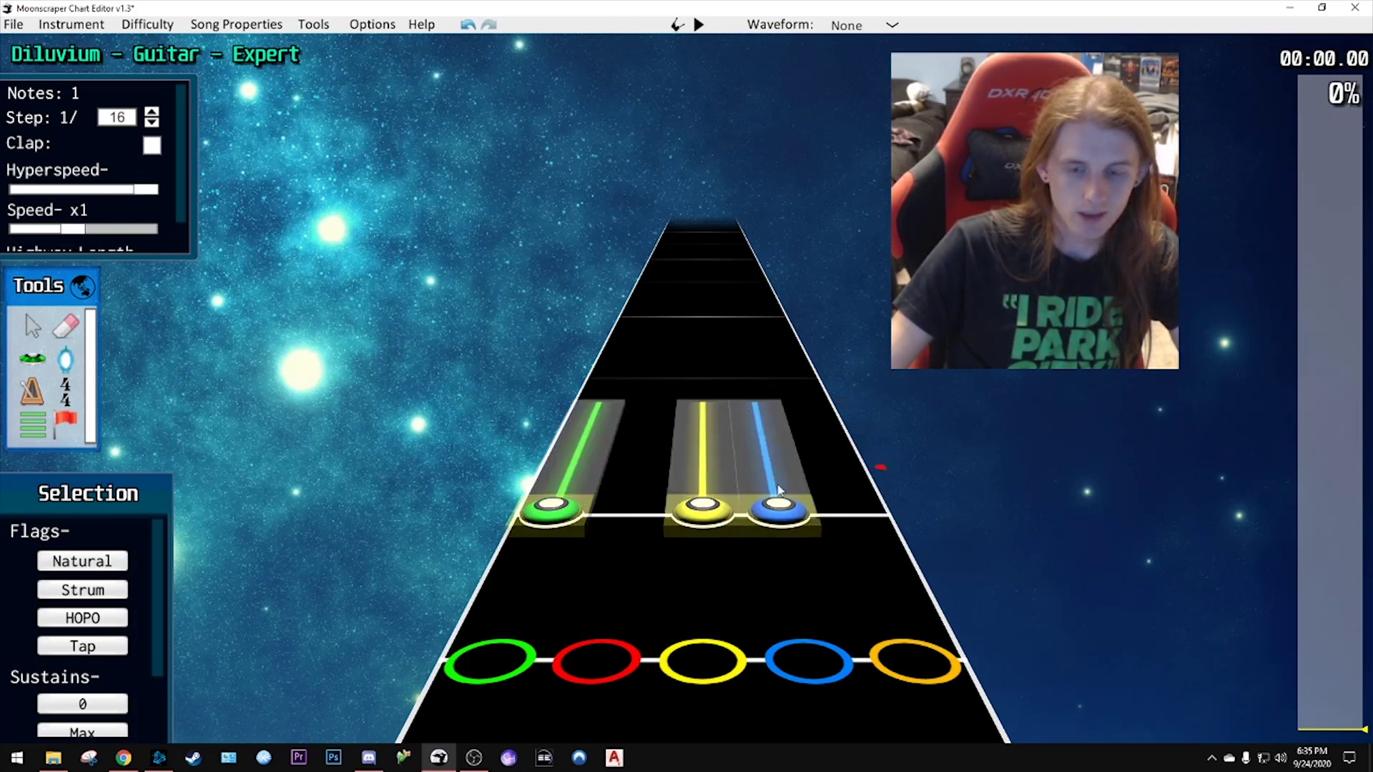
- Extend the sustains of the green, yellow and blue chord at position 48 to position 816, playing the song back to check
{"action": "left_click_drag", "start_coordinate": [786, 522], "coordinate": [715, 375]}
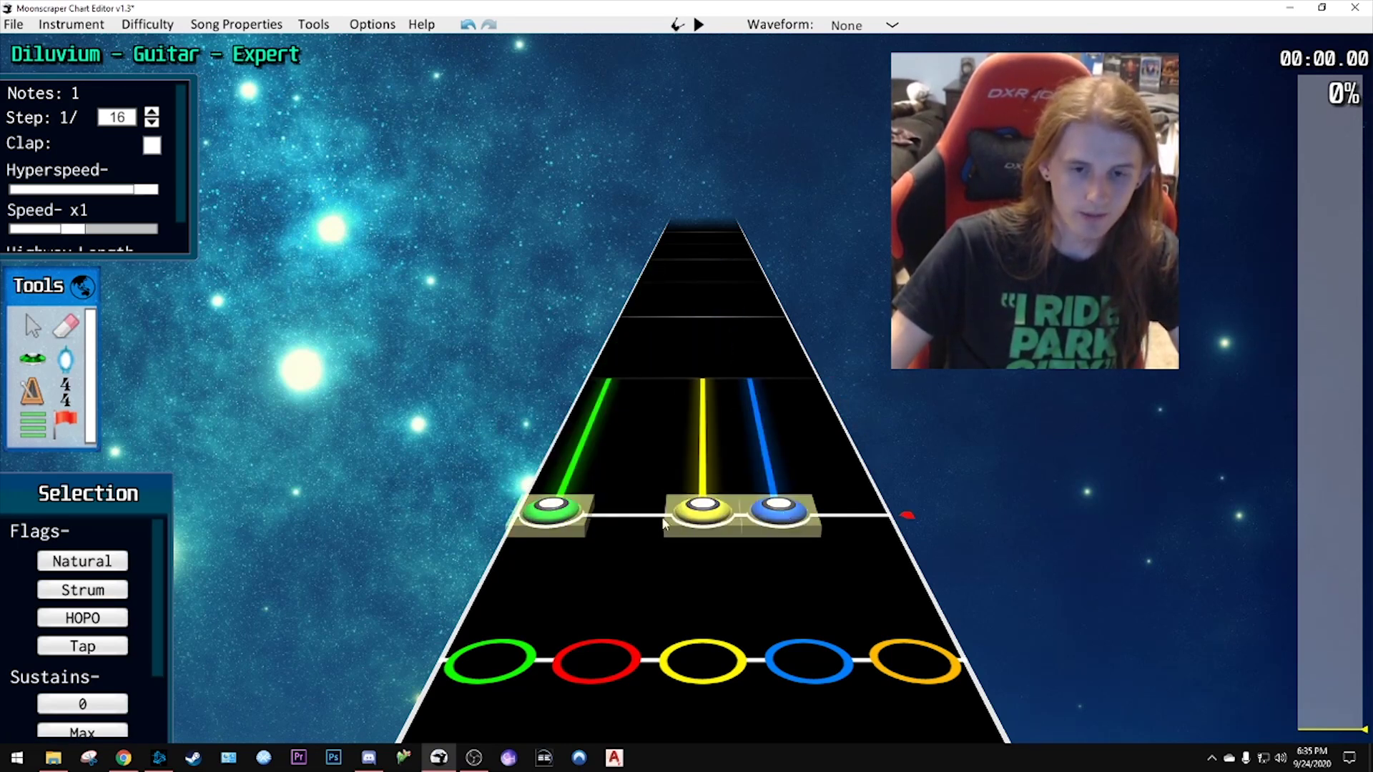
{"action": "left_click_drag", "start_coordinate": [778, 474], "coordinate": [747, 310]}
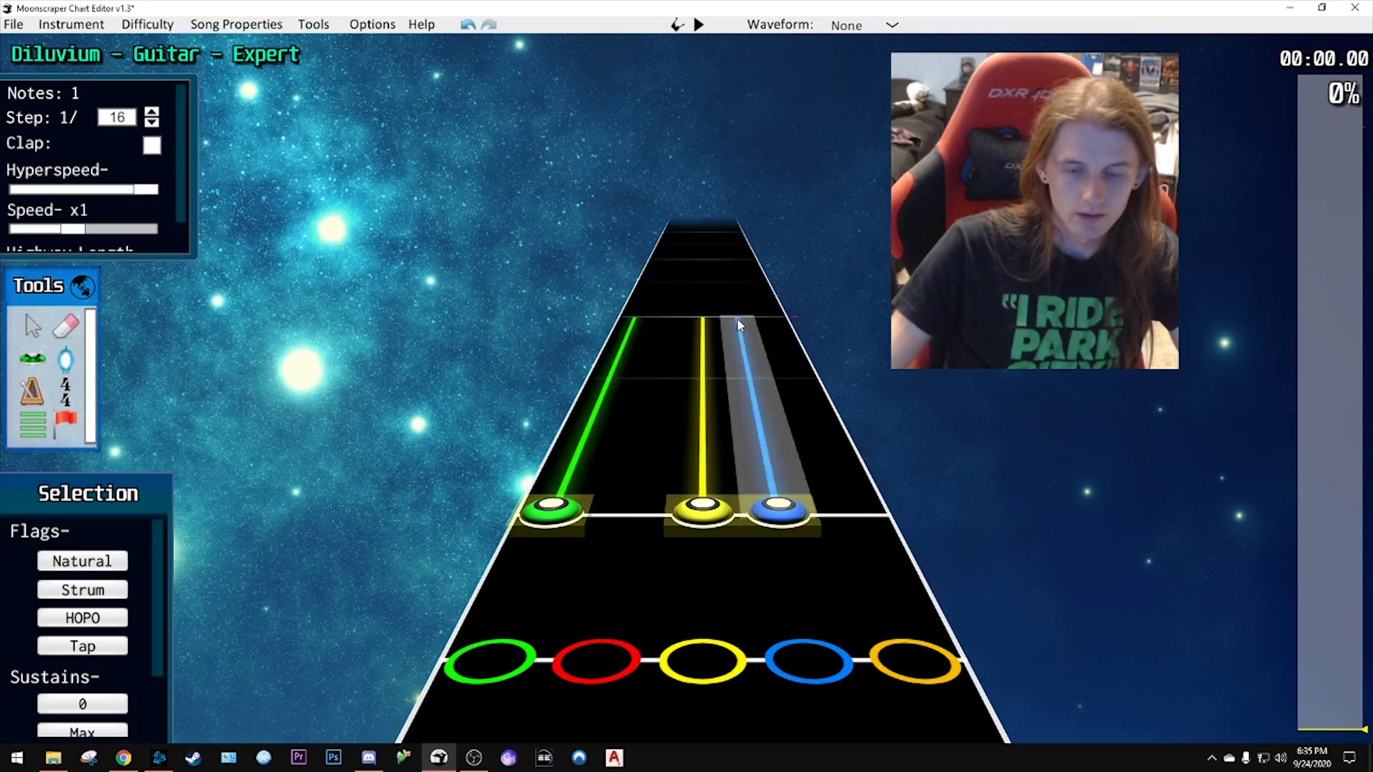
{"action": "key", "text": "space"}
{"action": "key", "text": "space"}
{"action": "scroll", "coordinate": [743, 411], "scroll_direction": "down", "scroll_amount": 5}
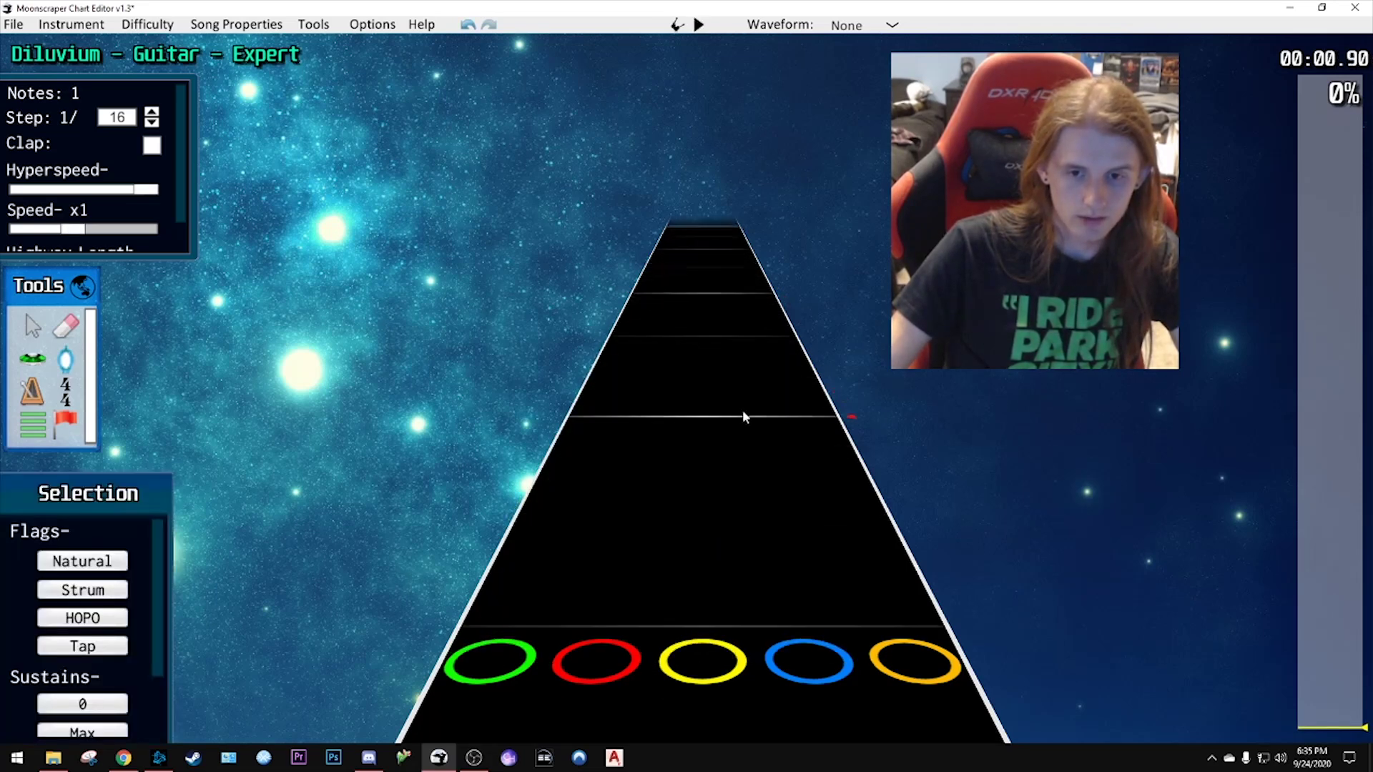
{"action": "left_click_drag", "start_coordinate": [797, 579], "coordinate": [740, 324]}
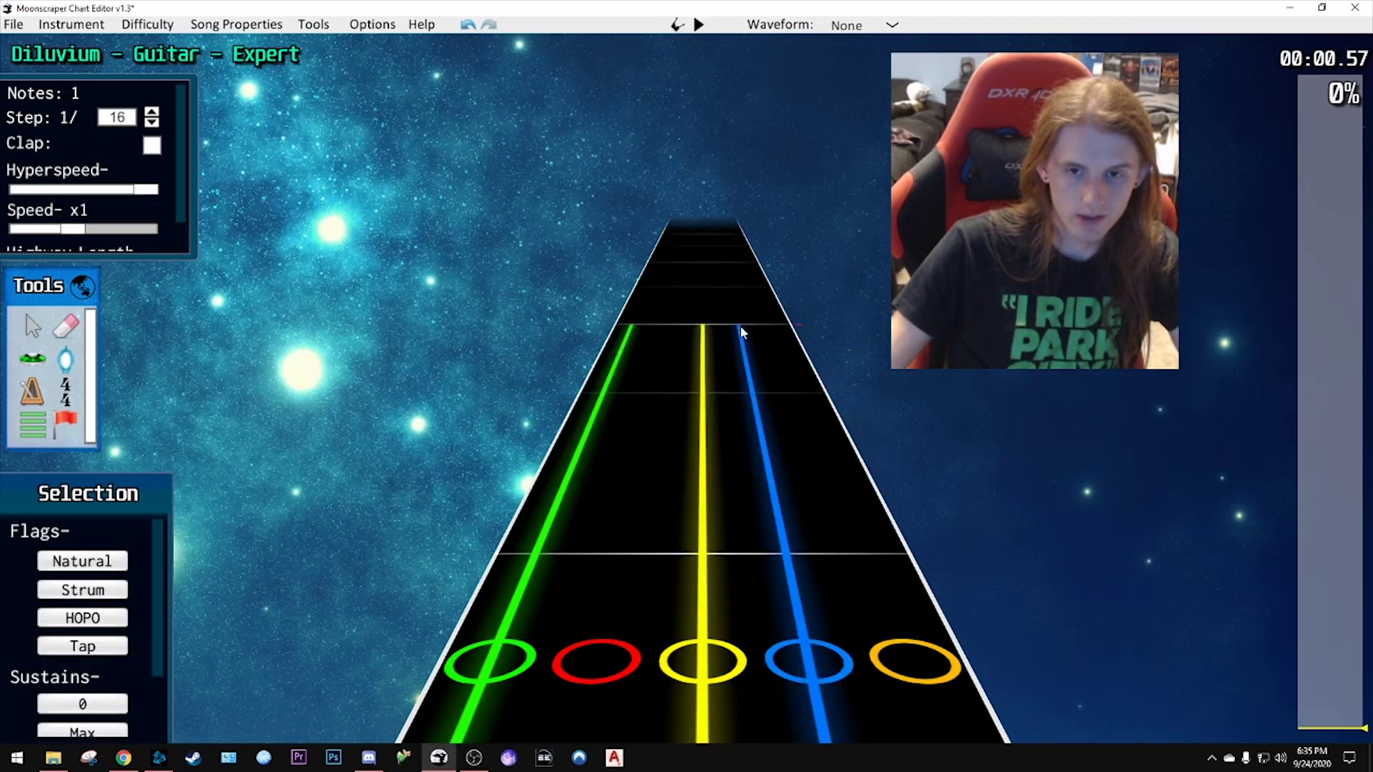
{"action": "key", "text": "space"}
{"action": "key", "text": "space"}
{"action": "scroll", "coordinate": [755, 456], "scroll_direction": "down", "scroll_amount": 3}
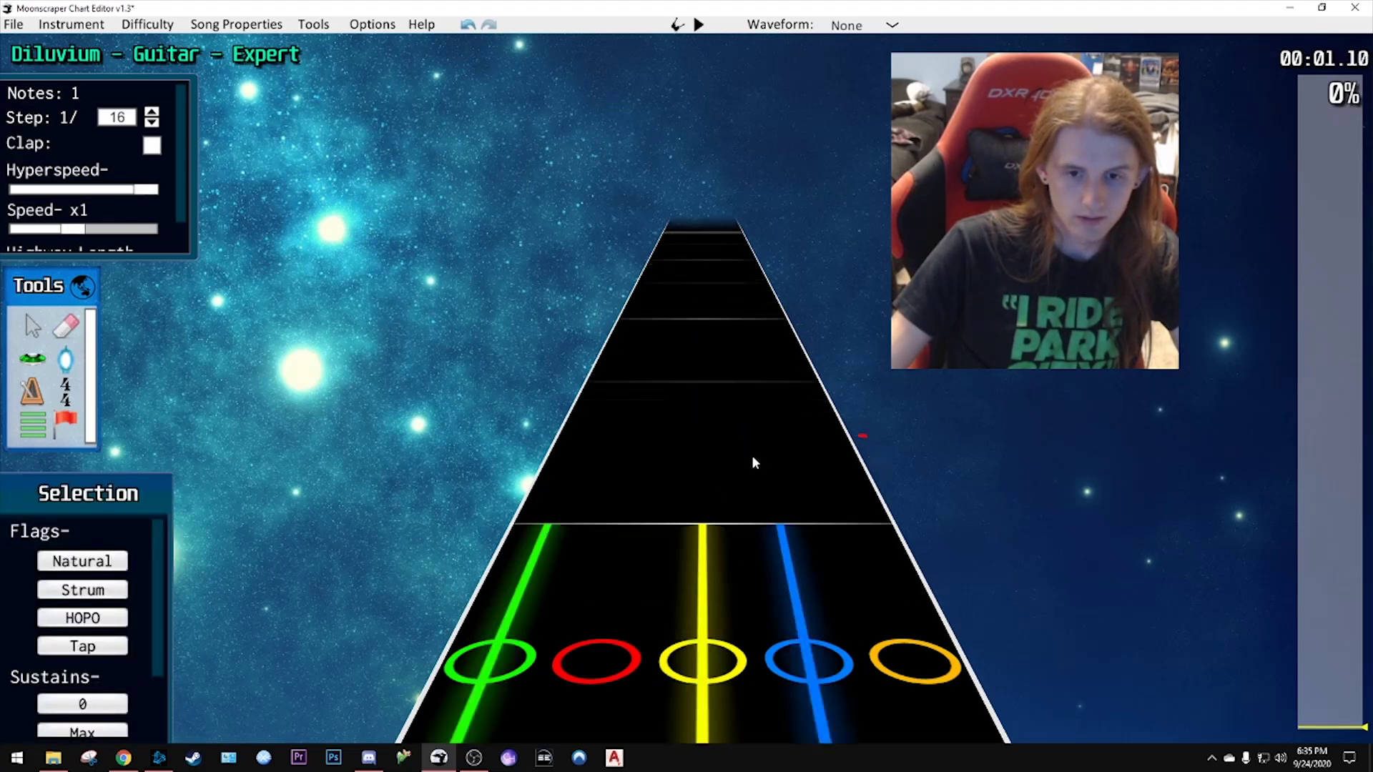
- Place a second green, yellow and blue chord at position 816, where the first chord's sustains end
{"action": "left_click", "coordinate": [689, 524]}
{"action": "scroll", "coordinate": [674, 437], "scroll_direction": "down", "scroll_amount": 2}
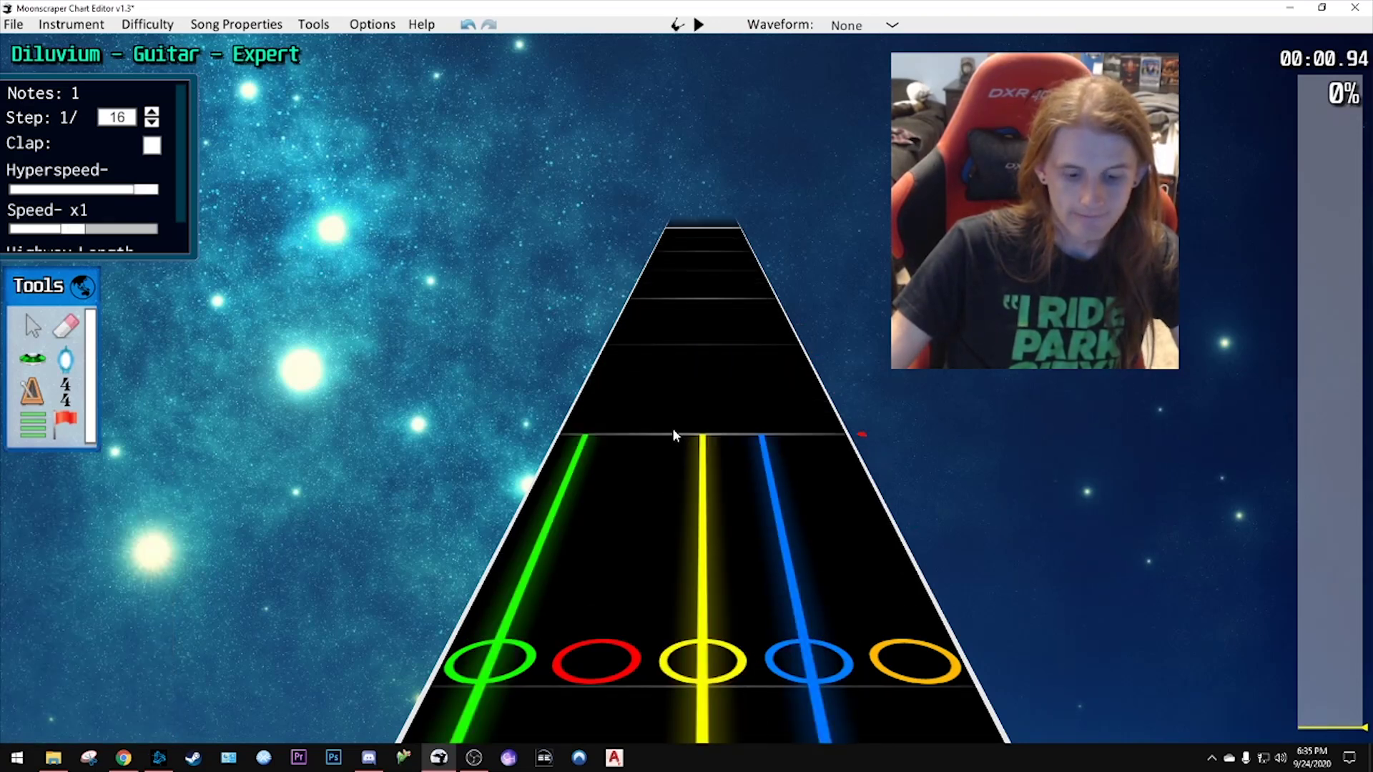
{"action": "left_click_drag", "start_coordinate": [672, 432], "coordinate": [693, 438]}
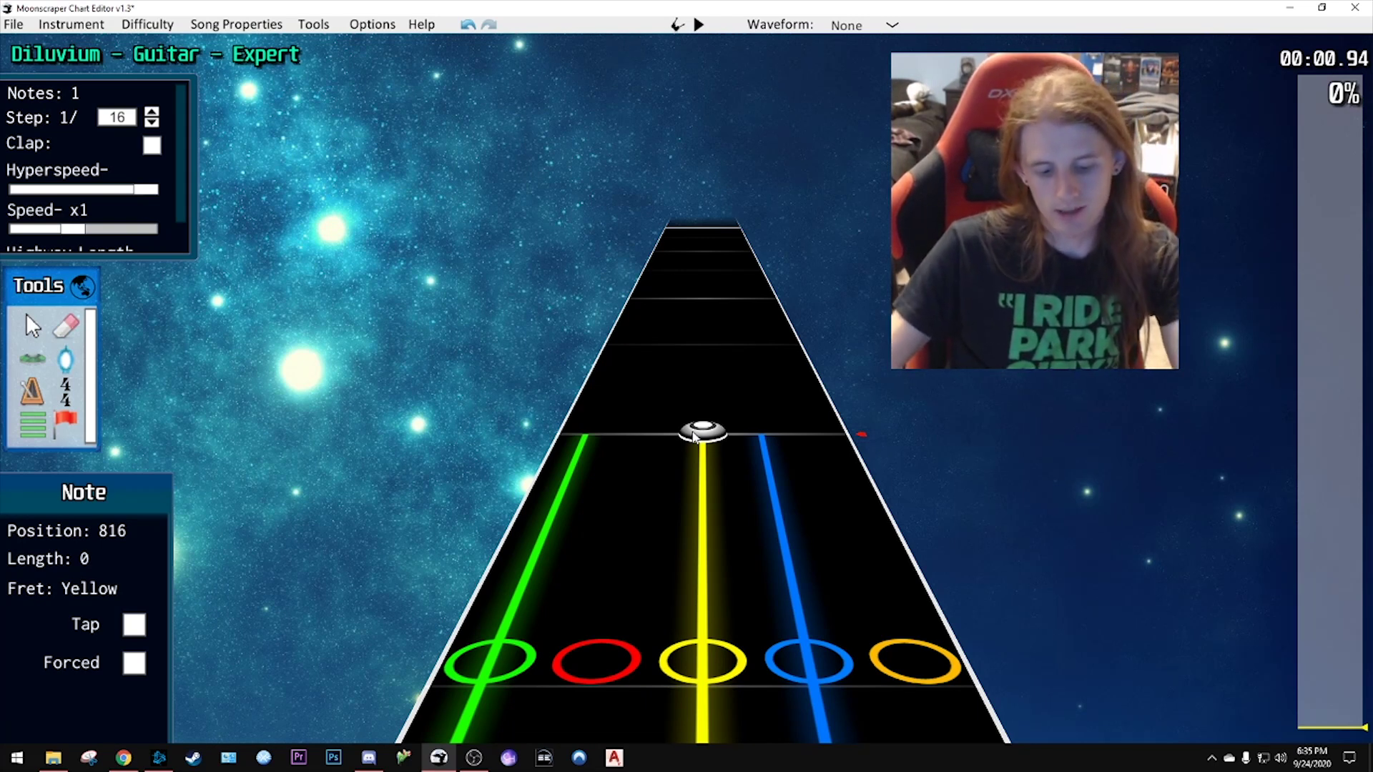
{"action": "left_click_drag", "start_coordinate": [694, 436], "coordinate": [665, 432]}
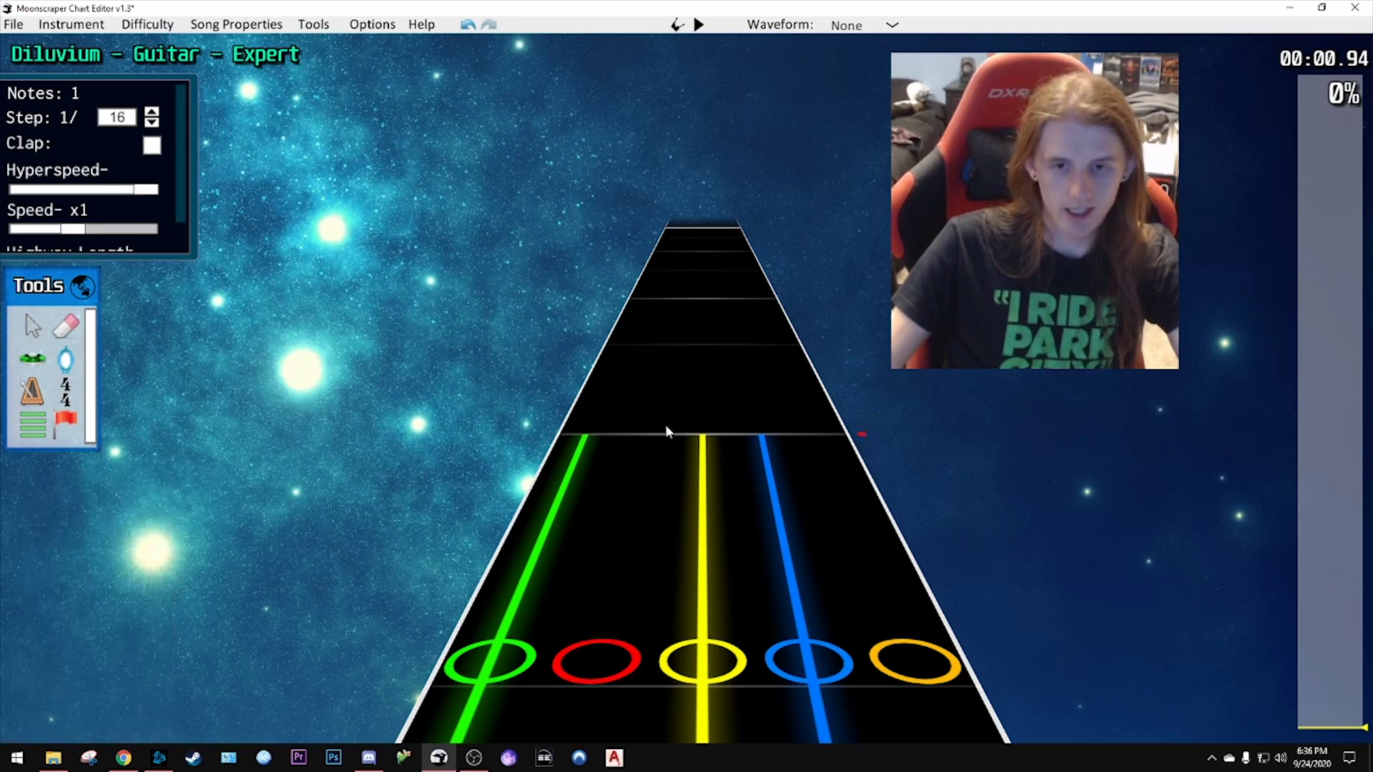
{"action": "scroll", "coordinate": [718, 426], "scroll_direction": "down", "scroll_amount": 2}
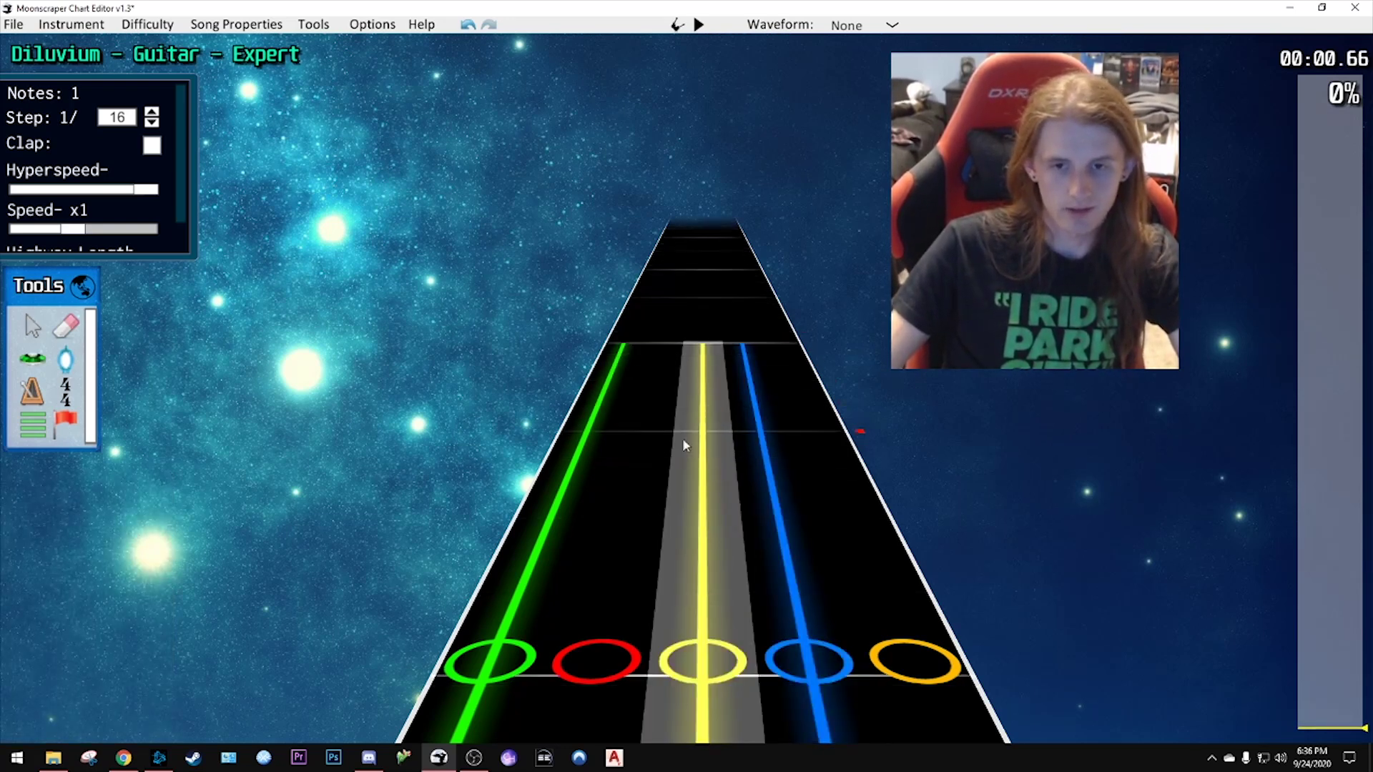
{"action": "scroll", "coordinate": [665, 440], "scroll_direction": "up", "scroll_amount": 3}
{"action": "left_click", "coordinate": [636, 472]}
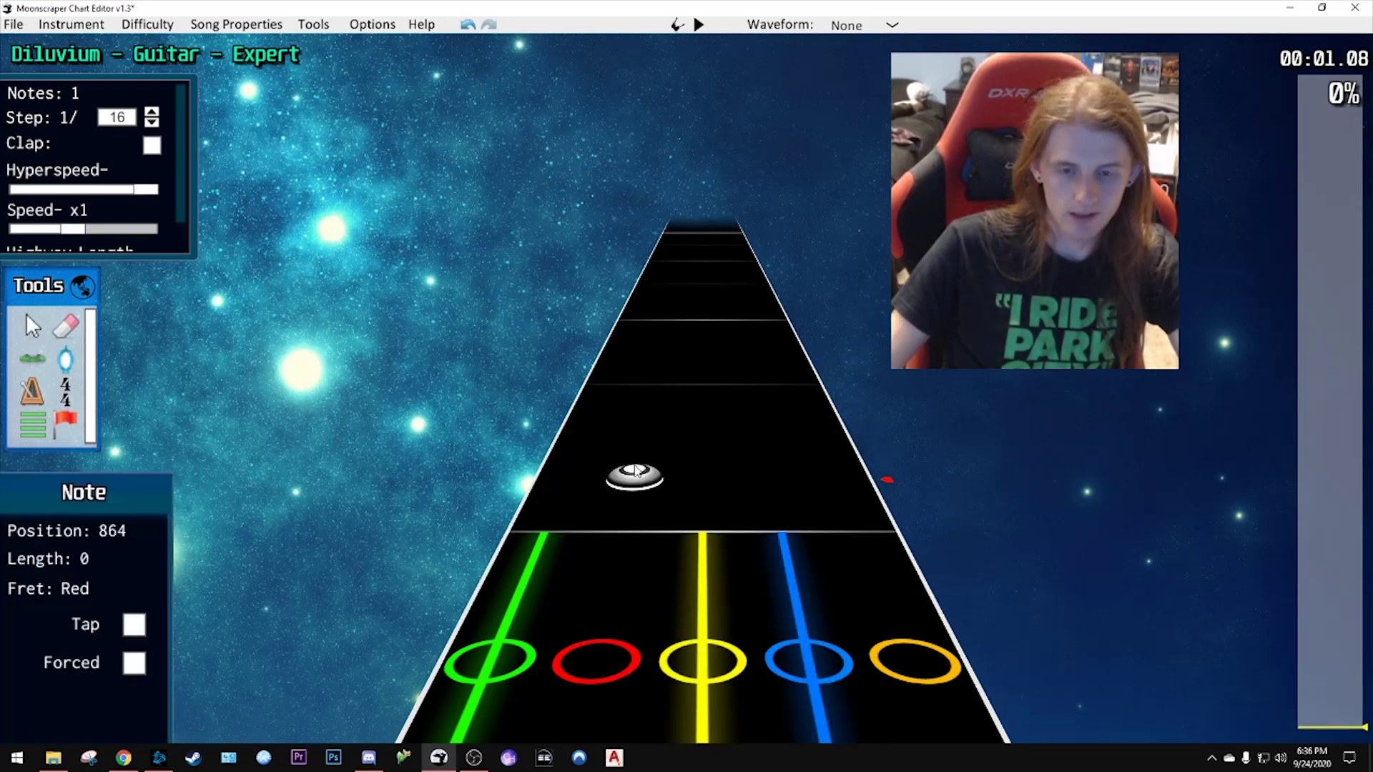
{"action": "left_click_drag", "start_coordinate": [636, 472], "coordinate": [701, 527]}
{"action": "left_click", "coordinate": [782, 527]}
{"action": "left_click", "coordinate": [544, 527]}
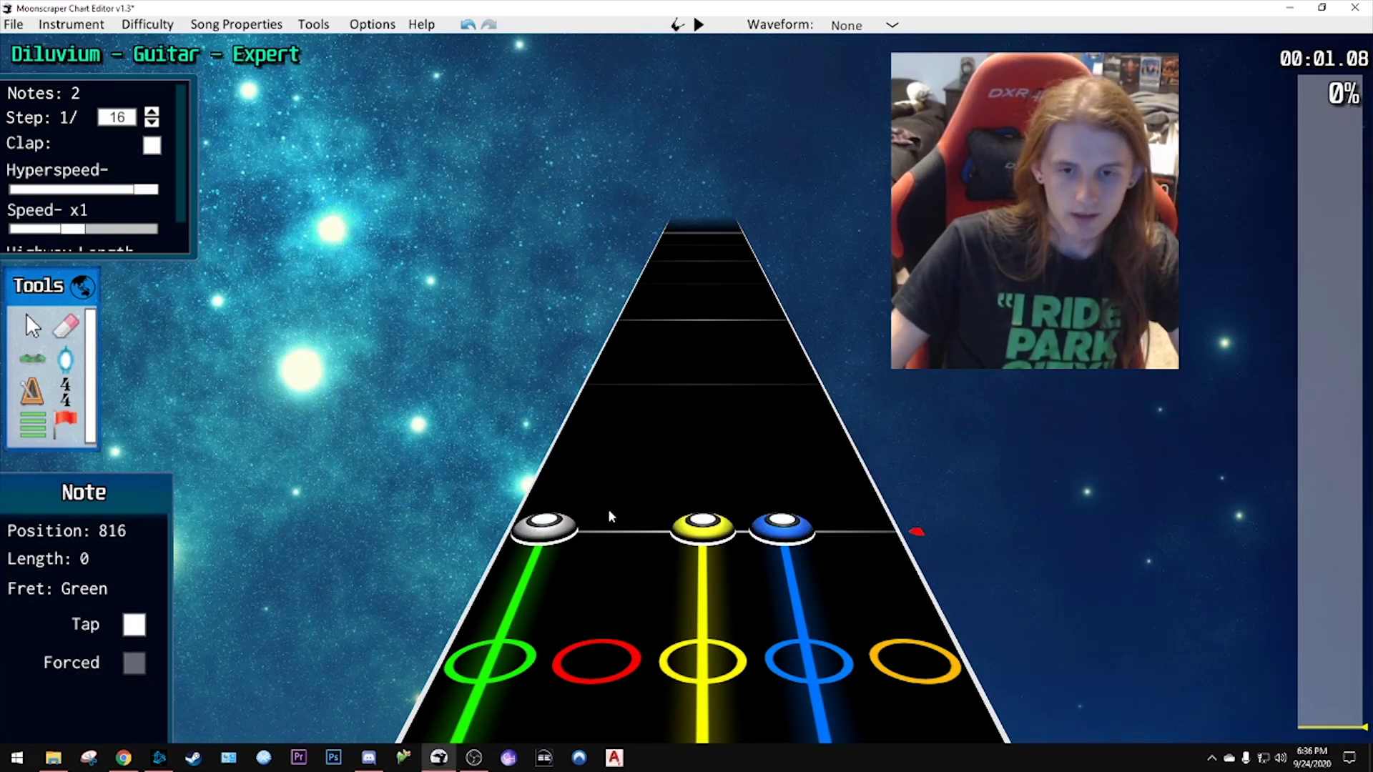
- Play the song past the second chord and place a red, blue and orange chord at position 1008
{"action": "key", "text": "space"}
{"action": "key", "text": "space"}
{"action": "scroll", "coordinate": [636, 516], "scroll_direction": "down", "scroll_amount": 3}
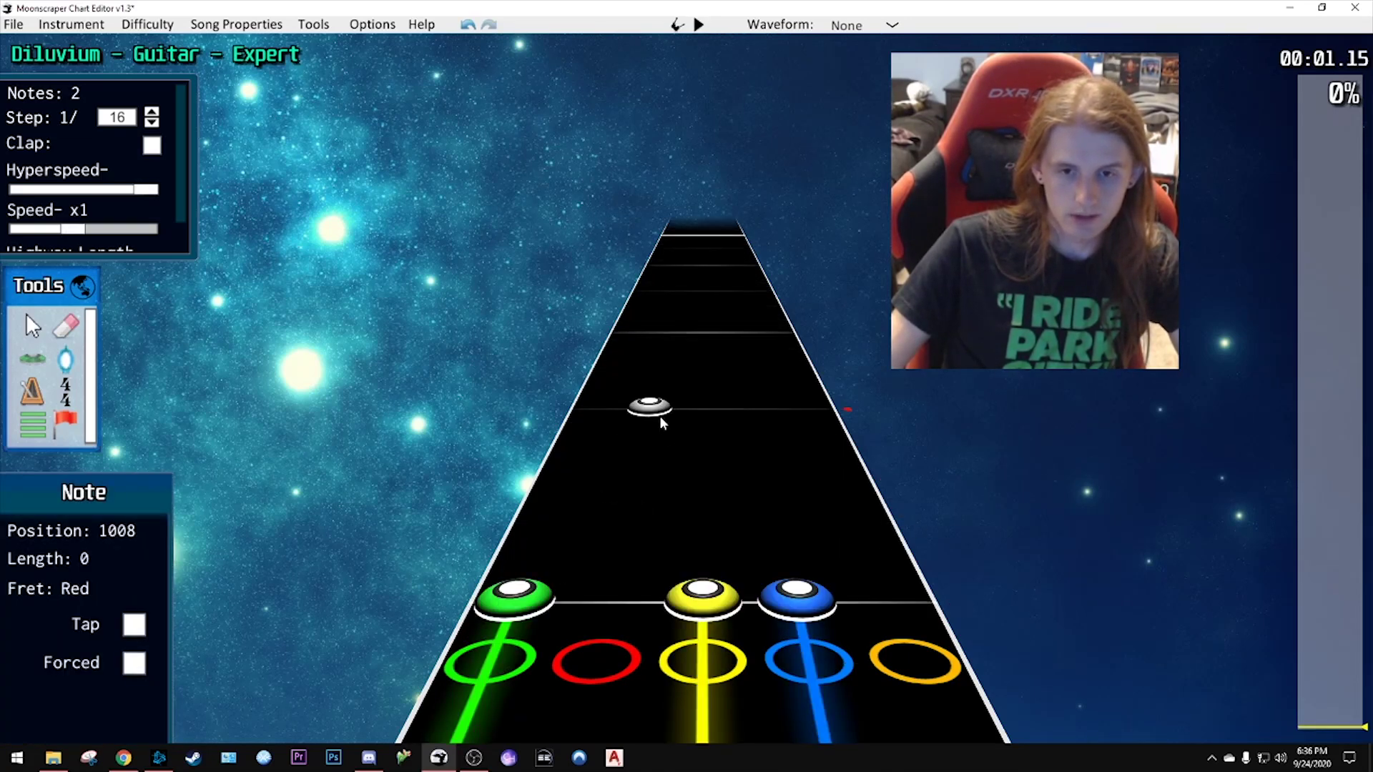
{"action": "left_click", "coordinate": [659, 419]}
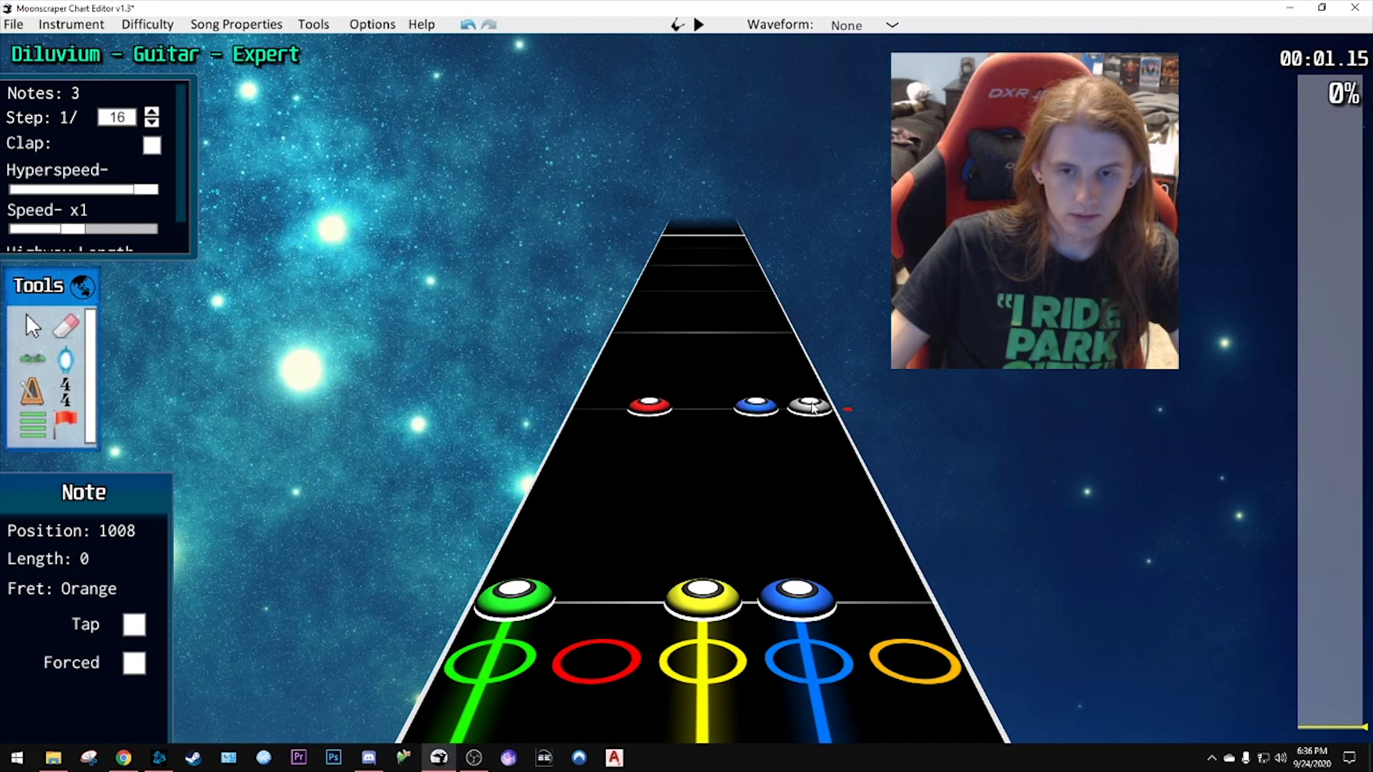
{"action": "left_click", "coordinate": [812, 407]}
{"action": "scroll", "coordinate": [688, 428], "scroll_direction": "up", "scroll_amount": 3}
{"action": "scroll", "coordinate": [699, 450], "scroll_direction": "down", "scroll_amount": 2}
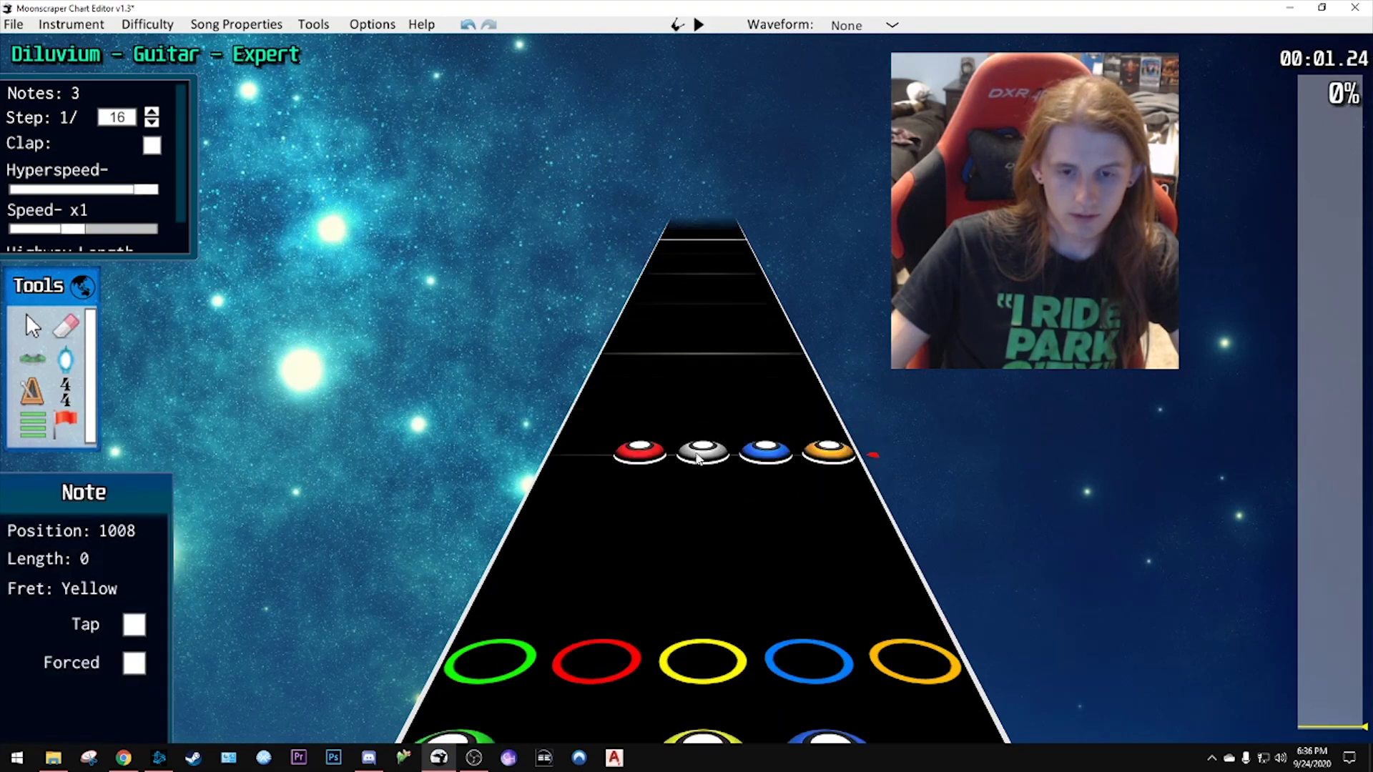
- Select the red, blue and orange chord at position 1008 and extend all its sustains to position 1968, checking against playback
{"action": "key", "text": "j"}
{"action": "scroll", "coordinate": [687, 443], "scroll_direction": "up", "scroll_amount": 1}
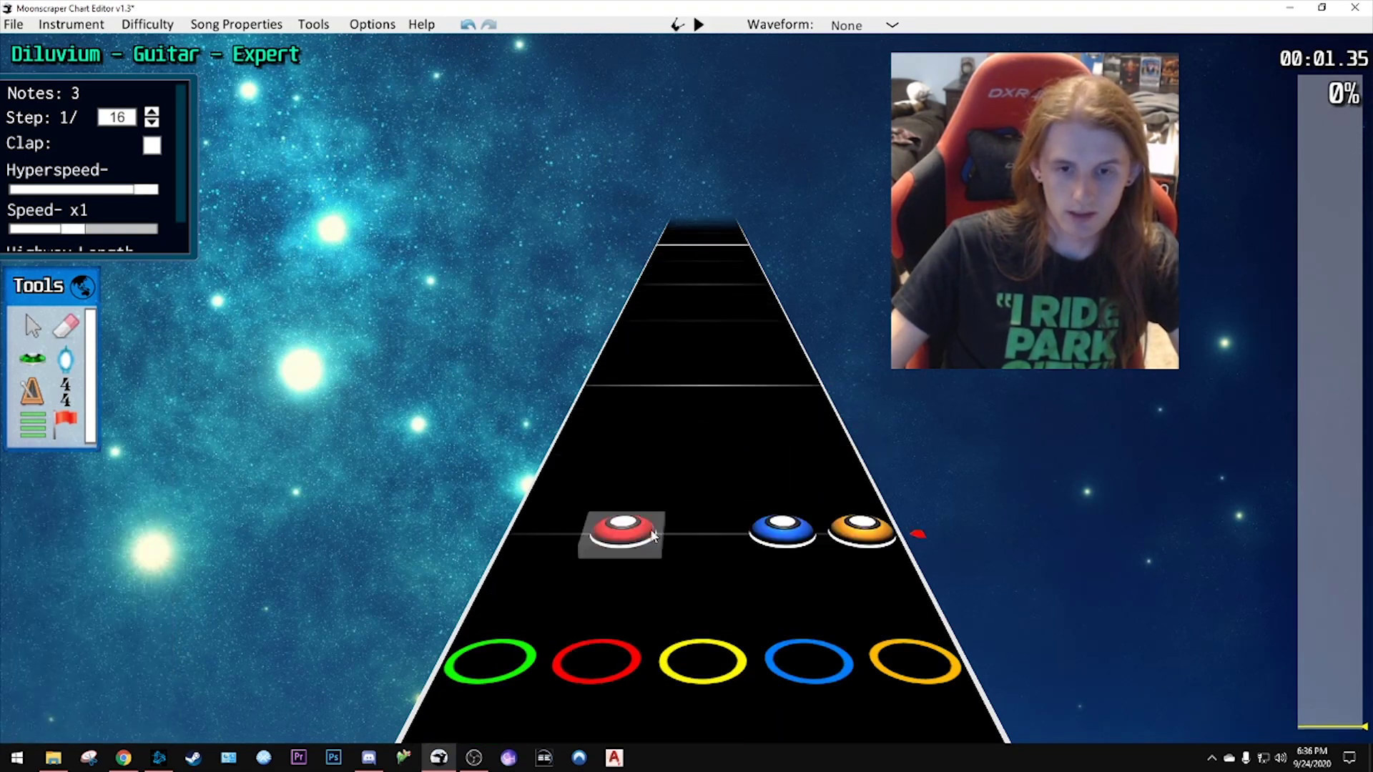
{"action": "left_click", "coordinate": [624, 535]}
{"action": "left_click", "coordinate": [795, 542], "text": "shift"}
{"action": "left_click_drag", "start_coordinate": [797, 552], "coordinate": [743, 278]}
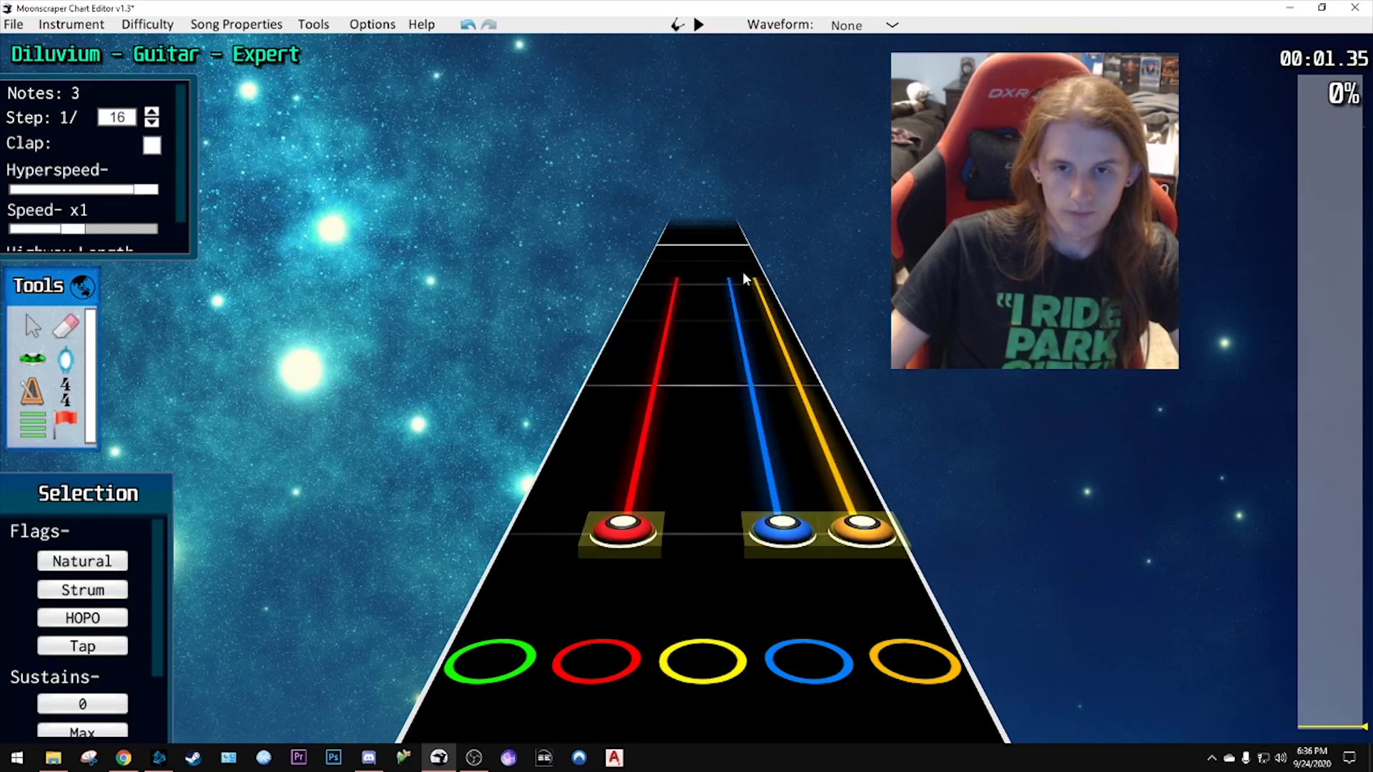
{"action": "key", "text": "space"}
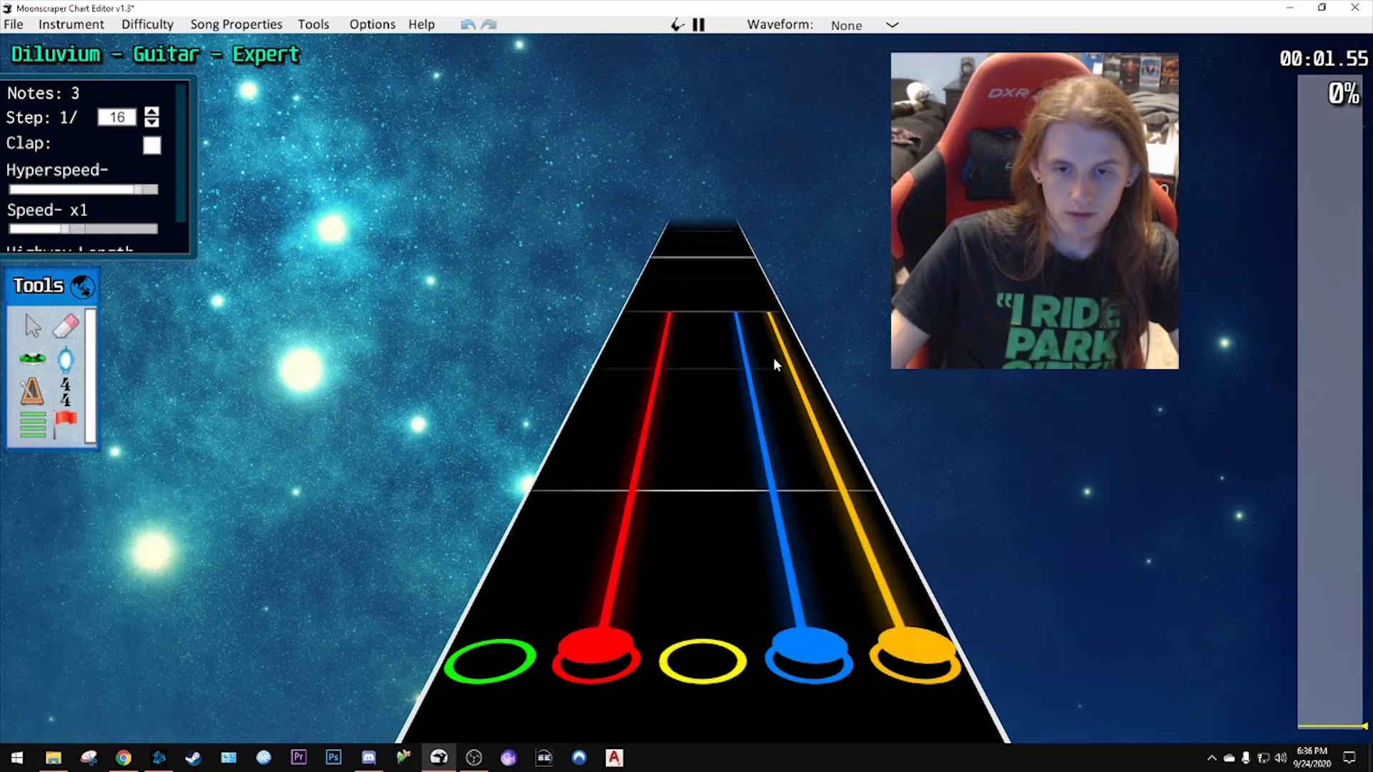
{"action": "key", "text": "space"}
{"action": "scroll", "coordinate": [802, 482], "scroll_direction": "down", "scroll_amount": 3}
{"action": "left_click_drag", "start_coordinate": [802, 488], "coordinate": [749, 314]}
{"action": "key", "text": "space"}
{"action": "key", "text": "space"}
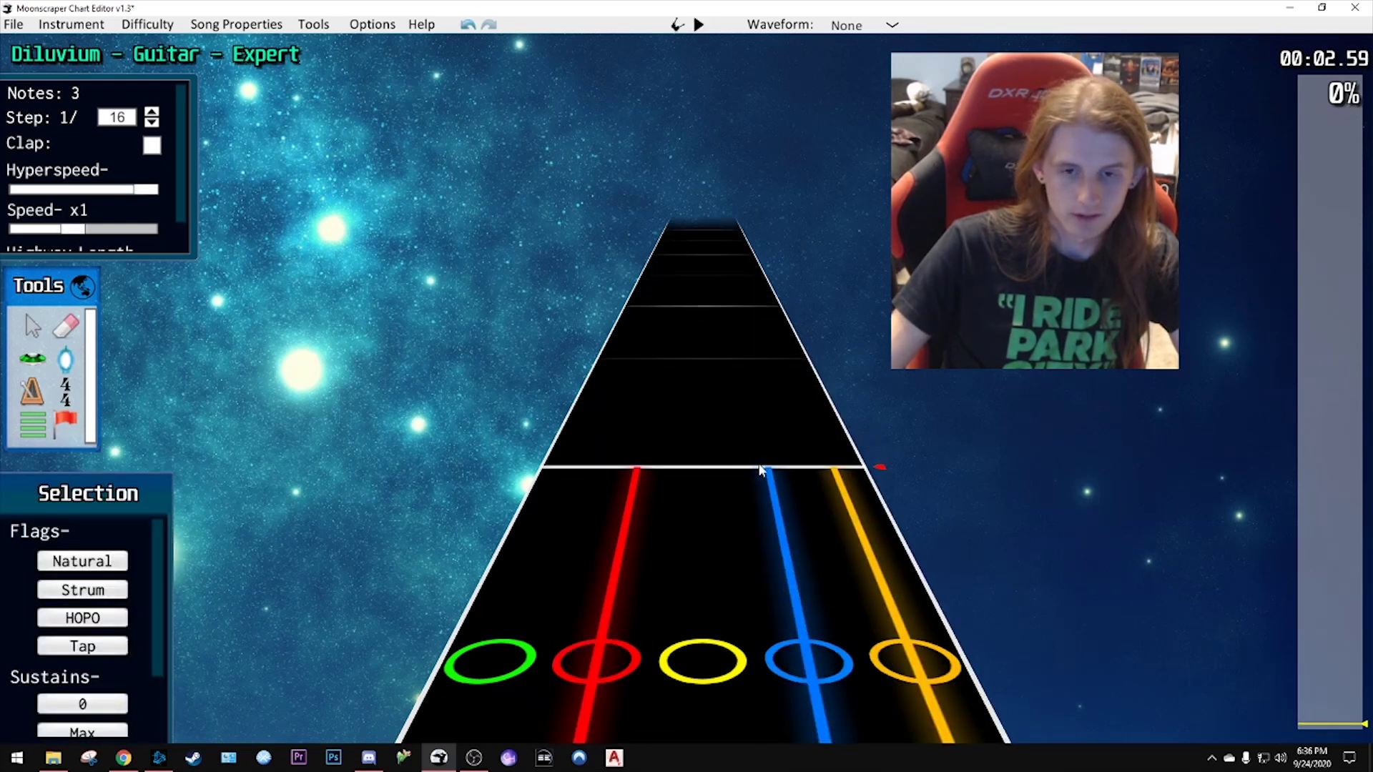
- Clear the selection, place a red, yellow and orange chord at position 1968 and check it in playback
{"action": "left_click", "coordinate": [682, 429]}
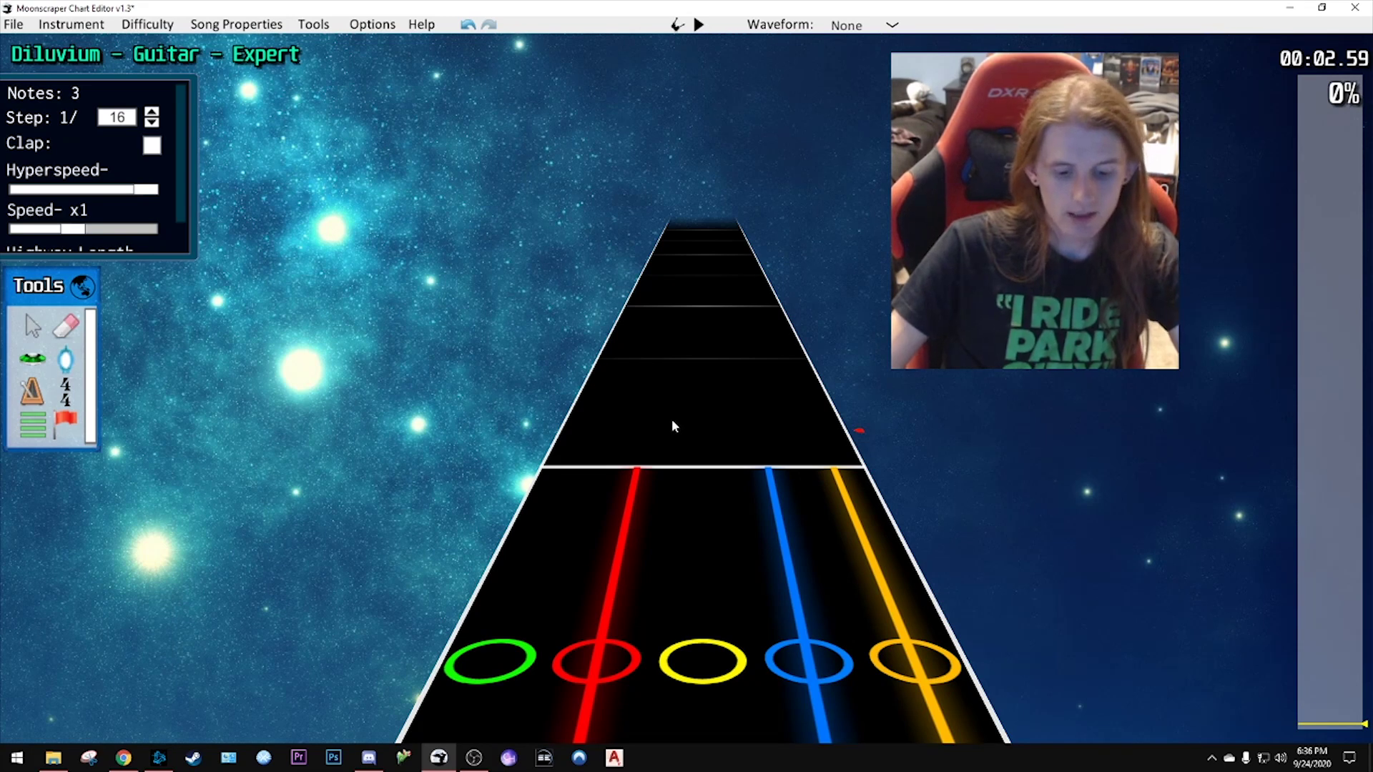
{"action": "key", "text": "2"}
{"action": "key", "text": "3"}
{"action": "key", "text": "5"}
{"action": "key", "text": "space"}
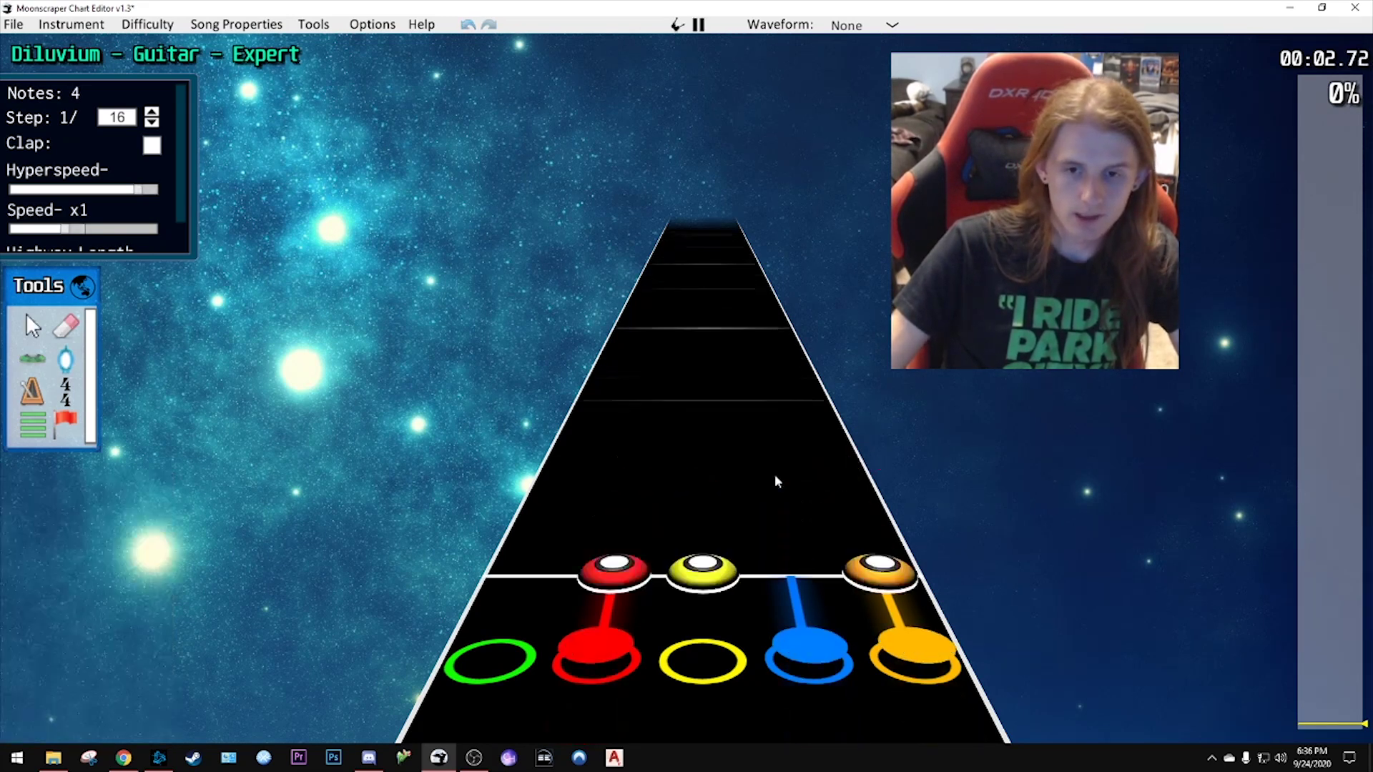
{"action": "key", "text": "space"}
{"action": "scroll", "coordinate": [774, 474], "scroll_direction": "down", "scroll_amount": 3}
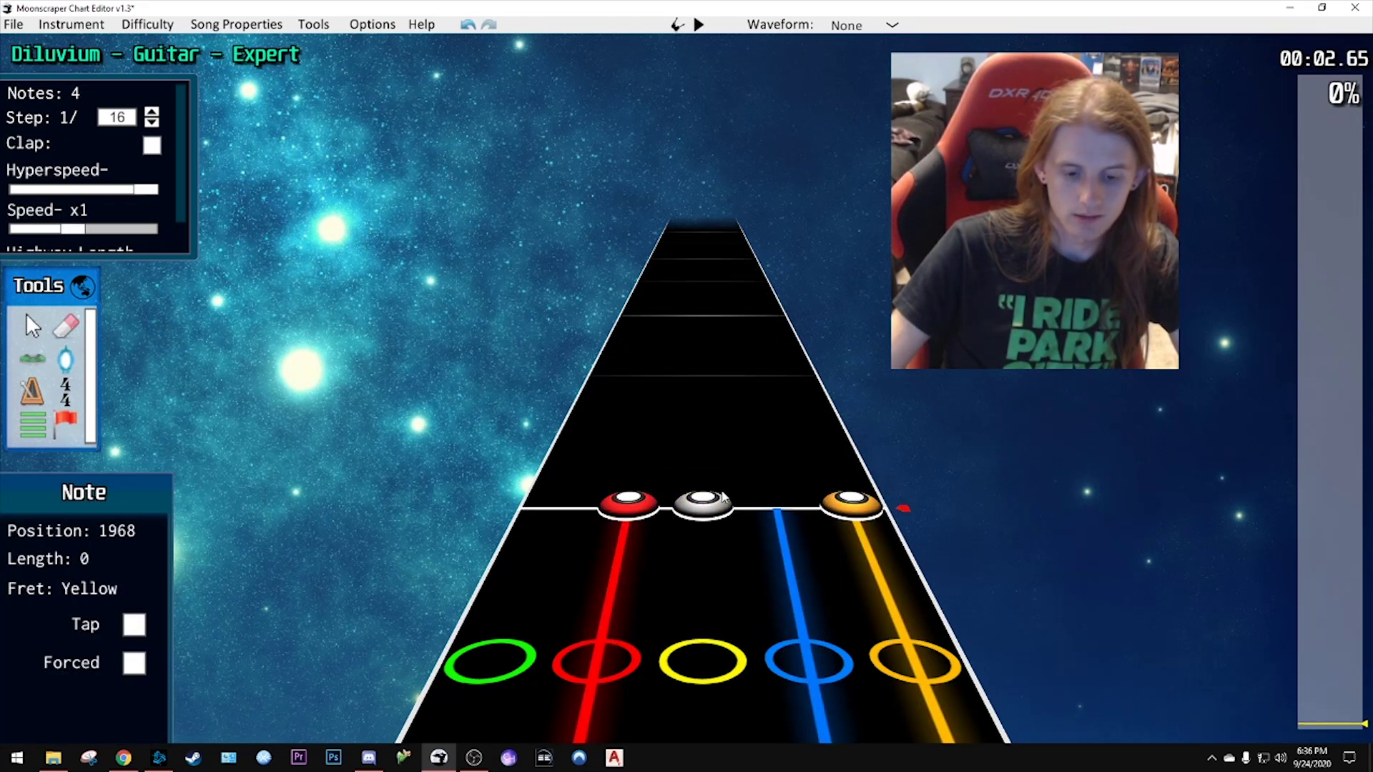
- Extend the sustains of the red, yellow and orange chord at position 1968 together until the chord rings out, checking with playback
{"action": "left_click_drag", "start_coordinate": [702, 502], "coordinate": [718, 303]}
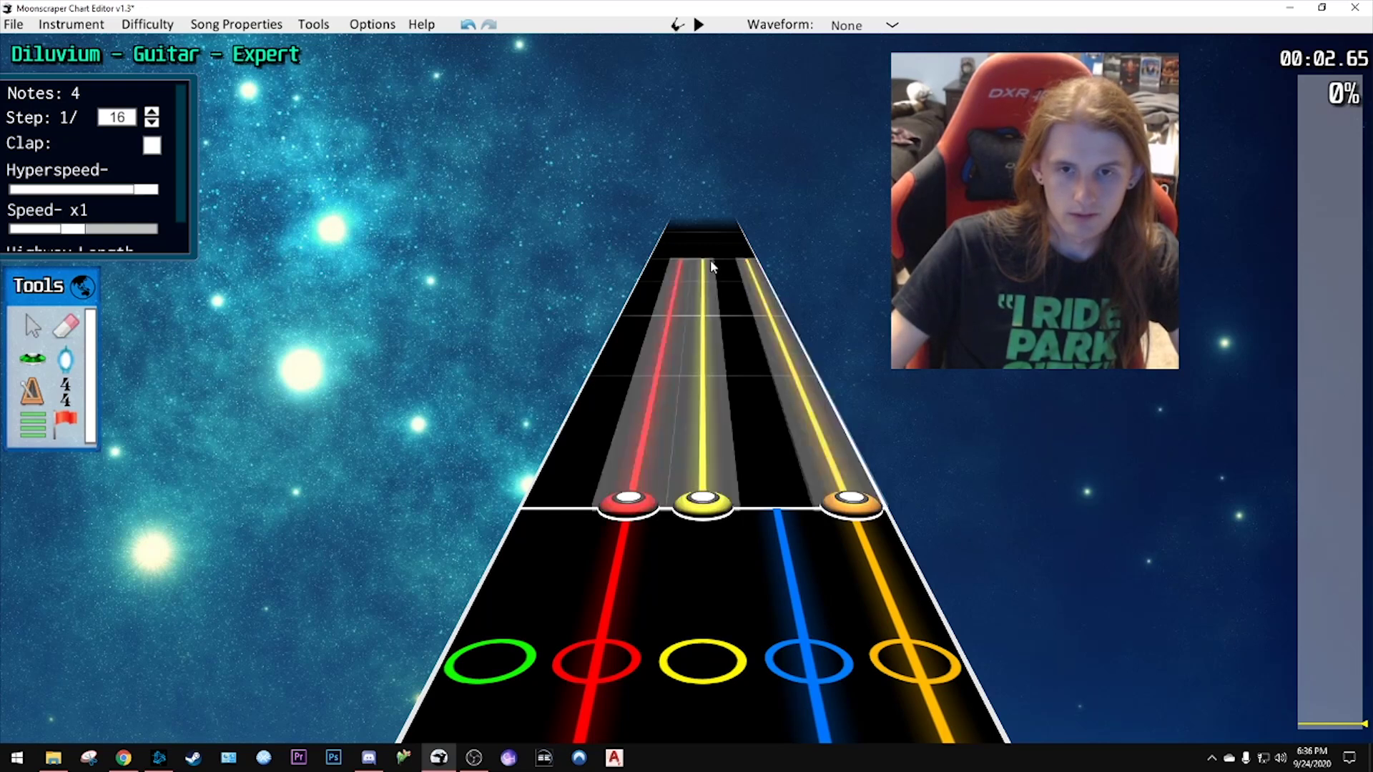
{"action": "key", "text": "space"}
{"action": "key", "text": "space"}
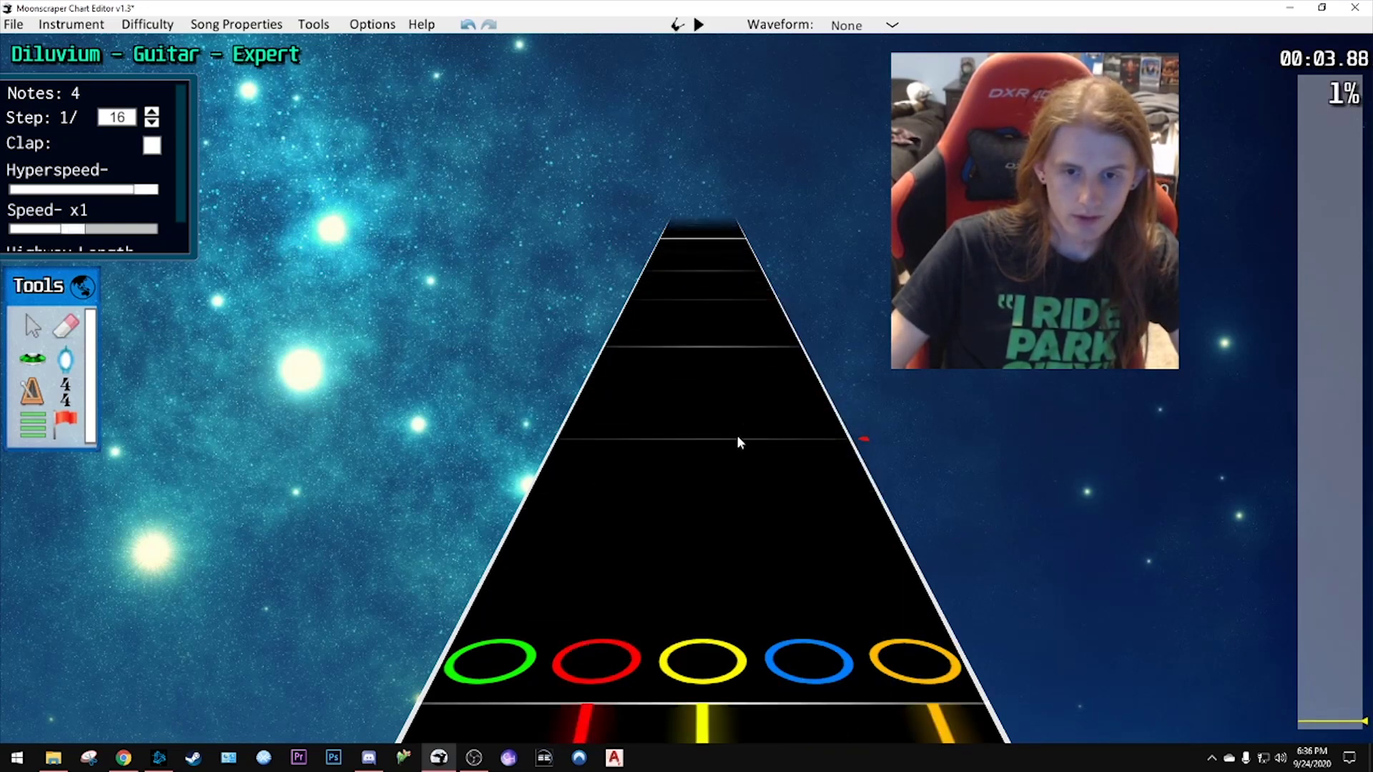
{"action": "left_click_drag", "start_coordinate": [736, 435], "coordinate": [703, 379]}
{"action": "key", "text": "space"}
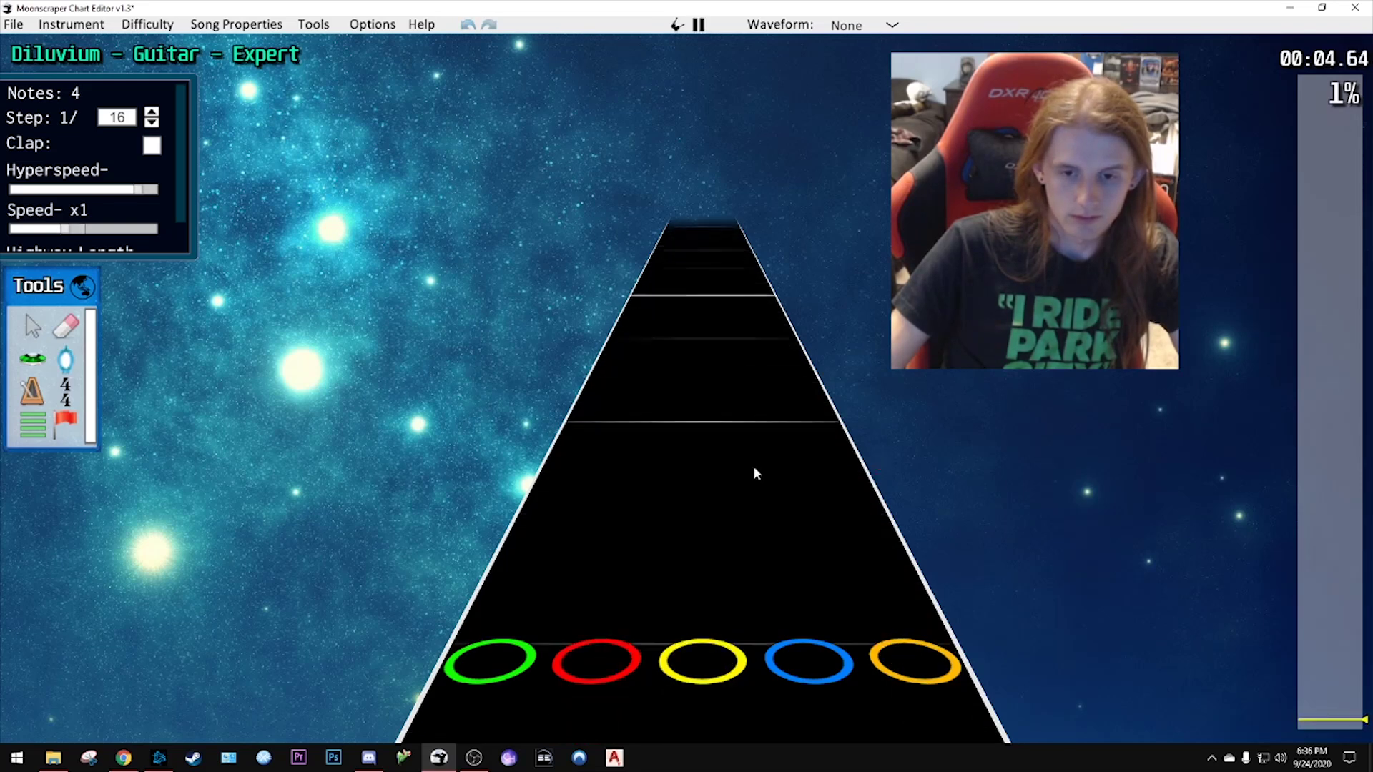
{"action": "key", "text": "space"}
- Replay the passage around the red, yellow and orange chord and examine whether its sustains end in time with the audio
{"action": "scroll", "coordinate": [755, 457], "scroll_direction": "down", "scroll_amount": 4}
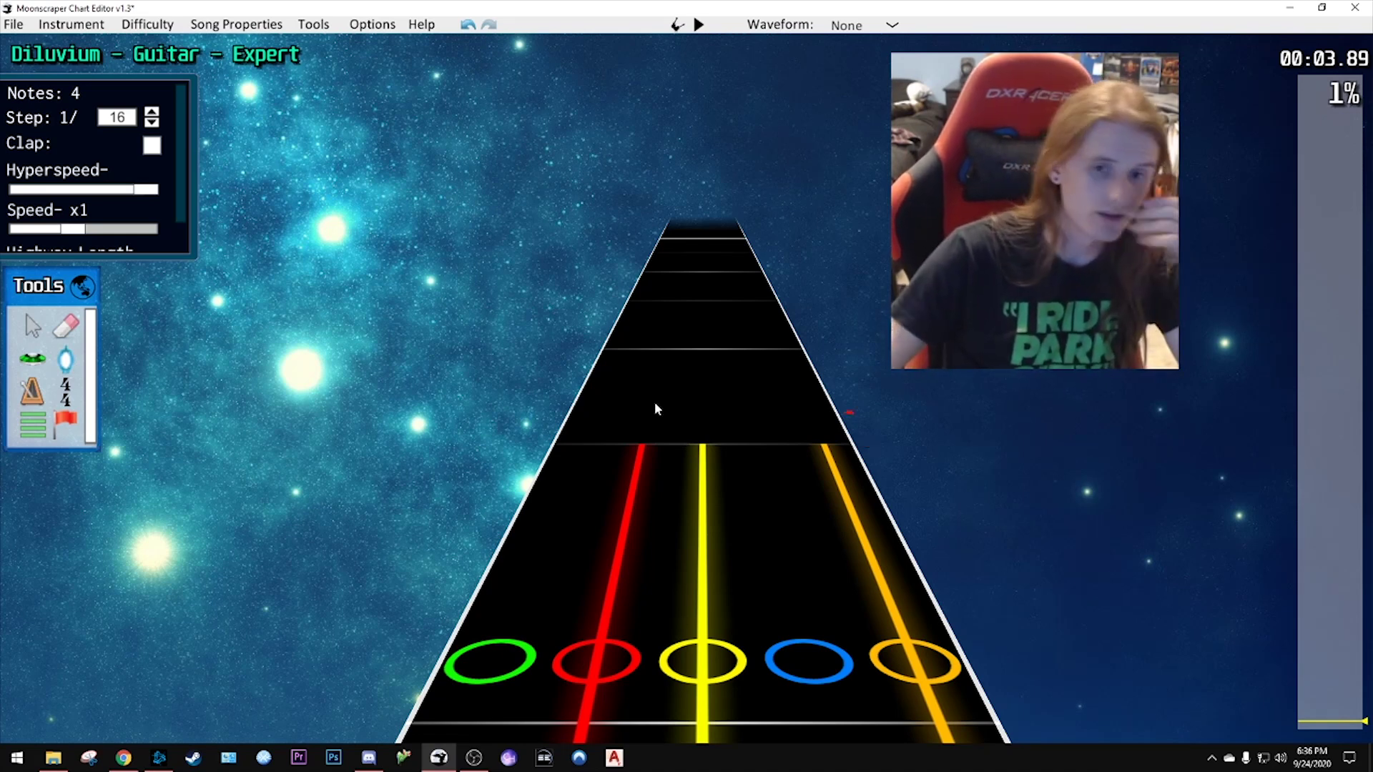
{"action": "scroll", "coordinate": [654, 402], "scroll_direction": "down", "scroll_amount": 3}
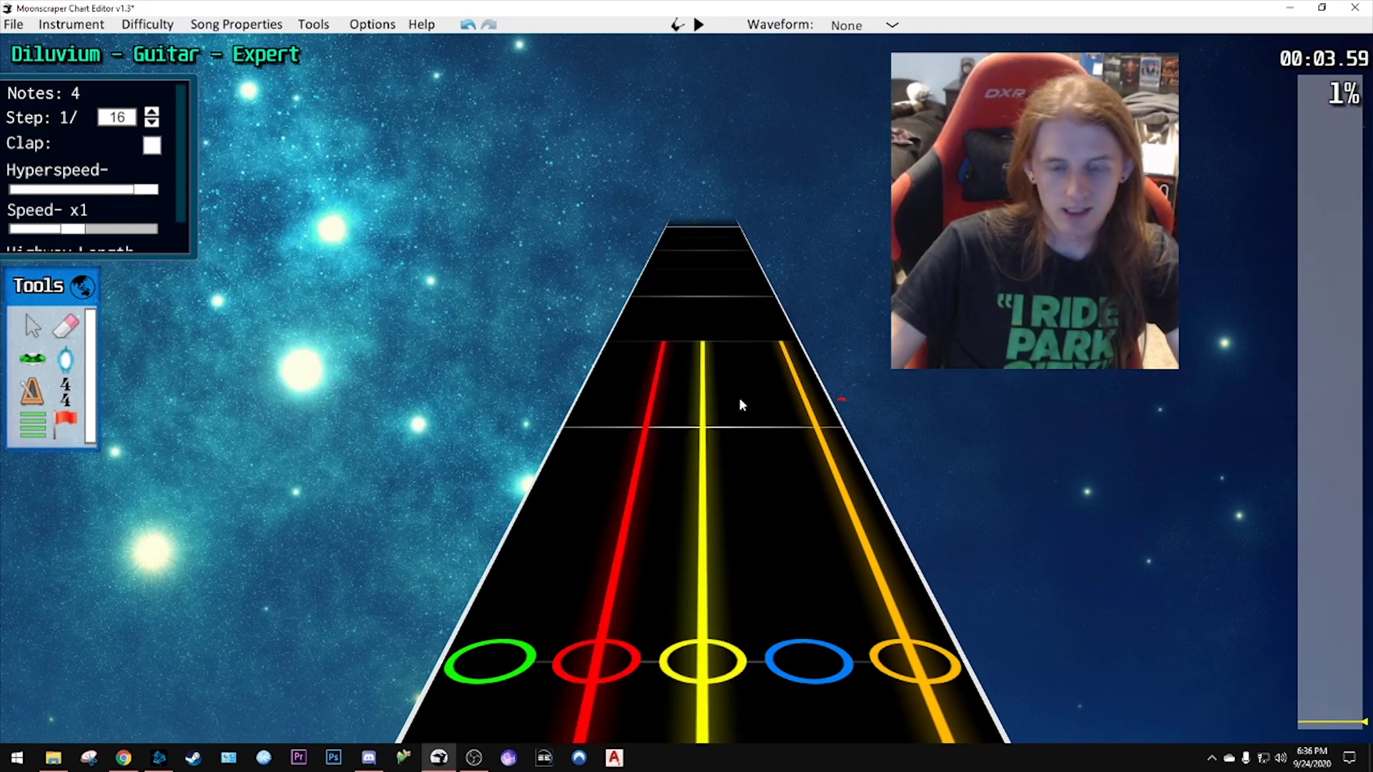
{"action": "scroll", "coordinate": [739, 405], "scroll_direction": "down", "scroll_amount": 3}
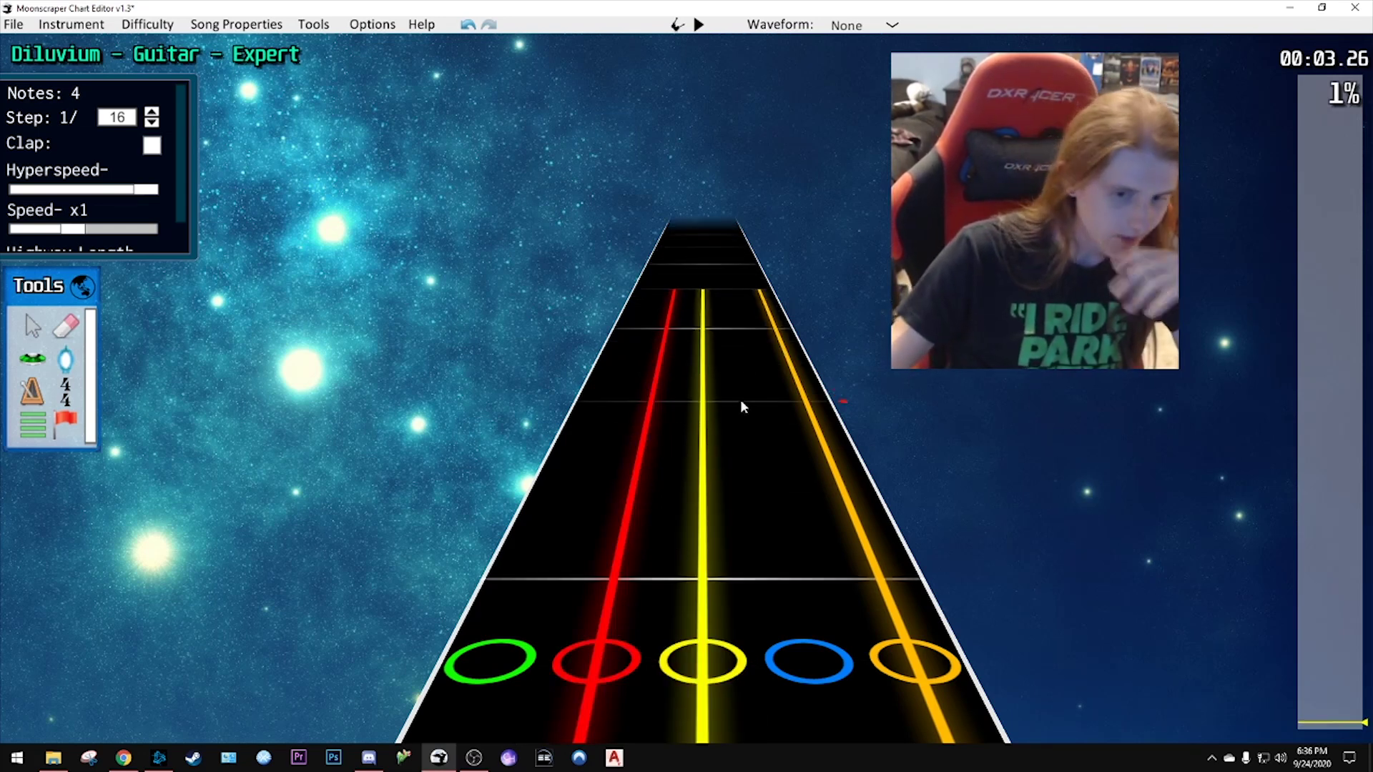
{"action": "scroll", "coordinate": [747, 386], "scroll_direction": "down", "scroll_amount": 6}
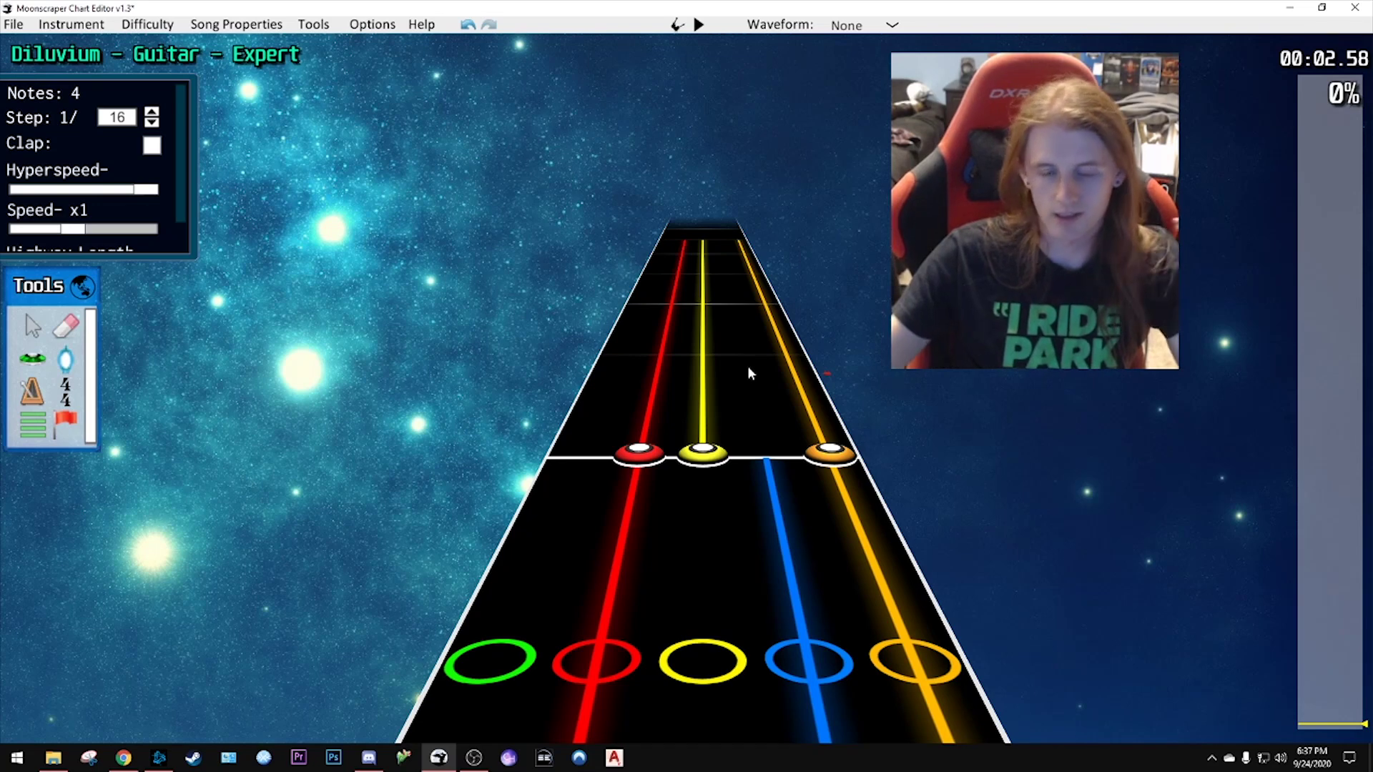
{"action": "key", "text": "space"}
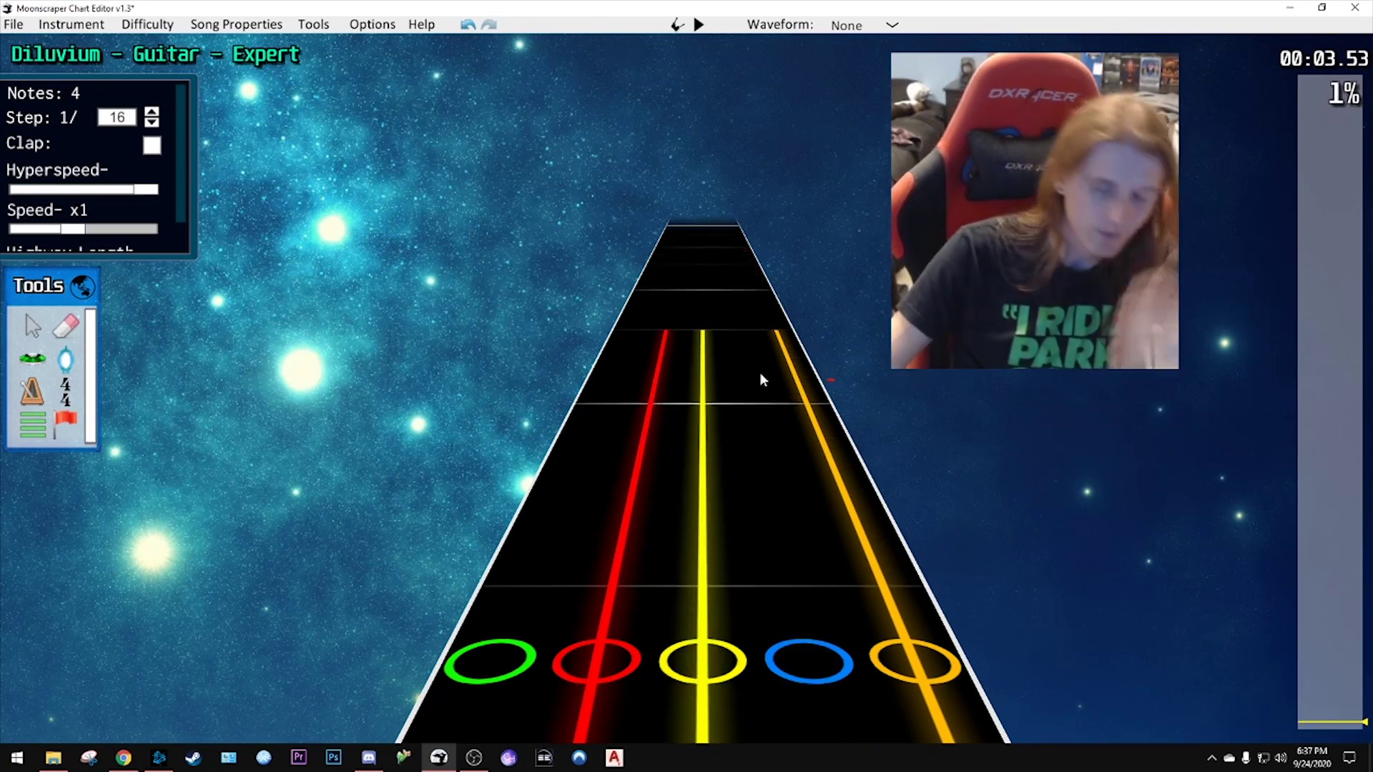
{"action": "scroll", "coordinate": [754, 368], "scroll_direction": "down", "scroll_amount": 6}
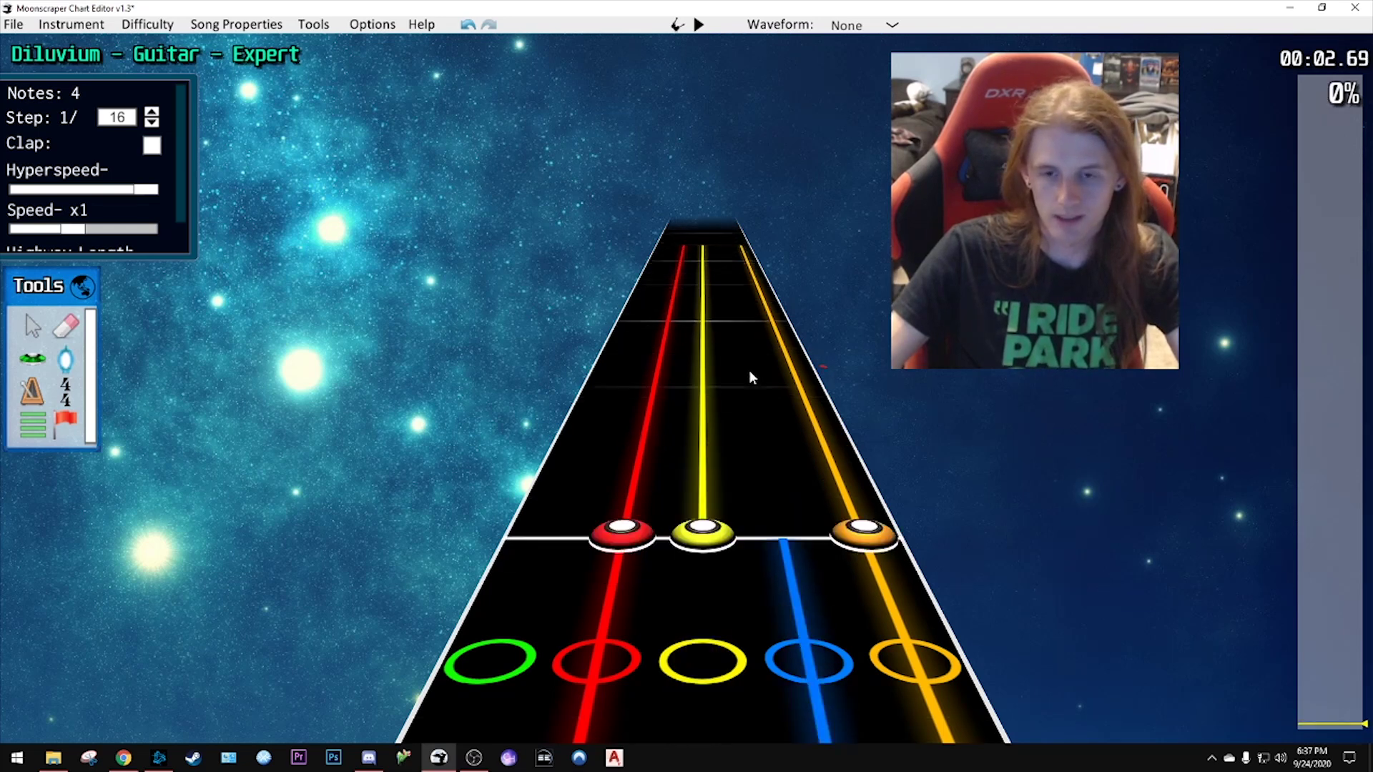
{"action": "key", "text": "space"}
{"action": "key", "text": "space"}
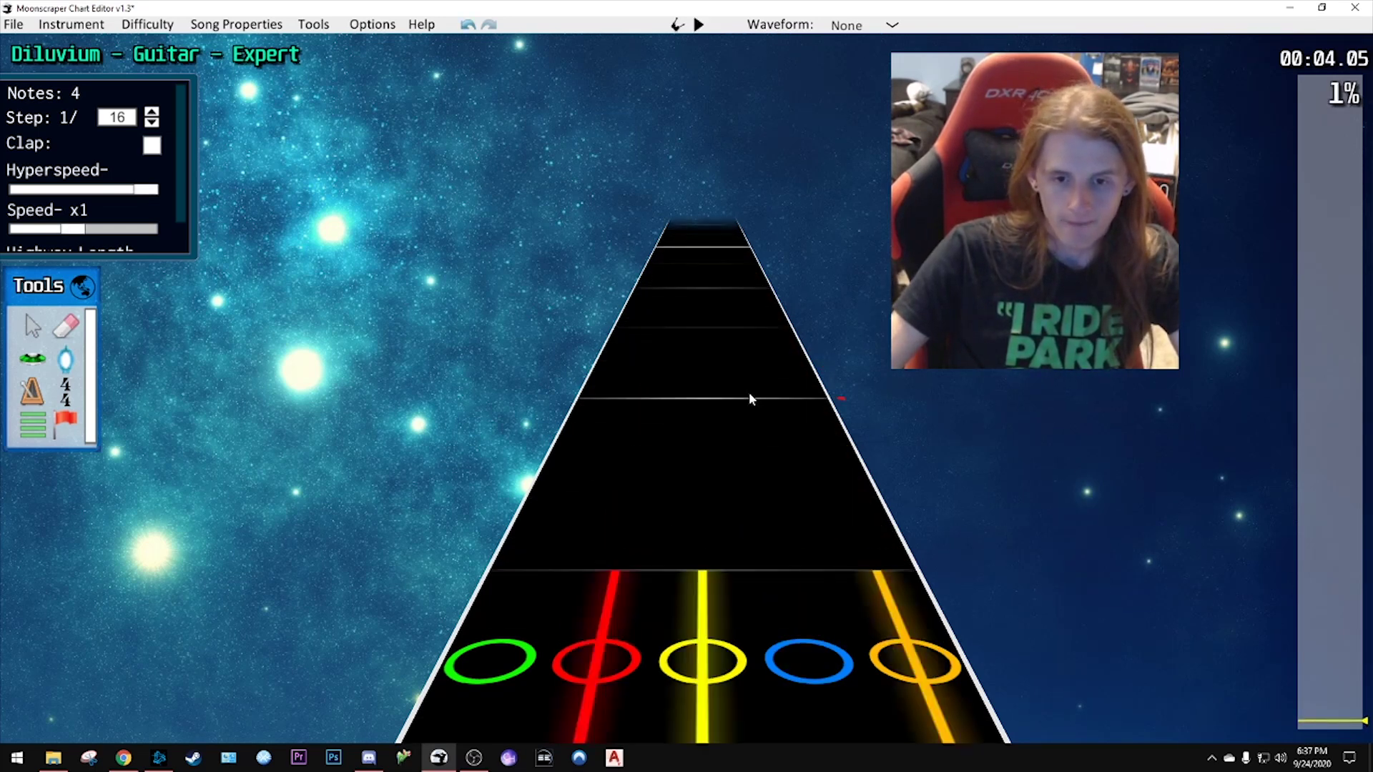
{"action": "scroll", "coordinate": [748, 392], "scroll_direction": "down", "scroll_amount": 3}
{"action": "scroll", "coordinate": [733, 397], "scroll_direction": "up", "scroll_amount": 4}
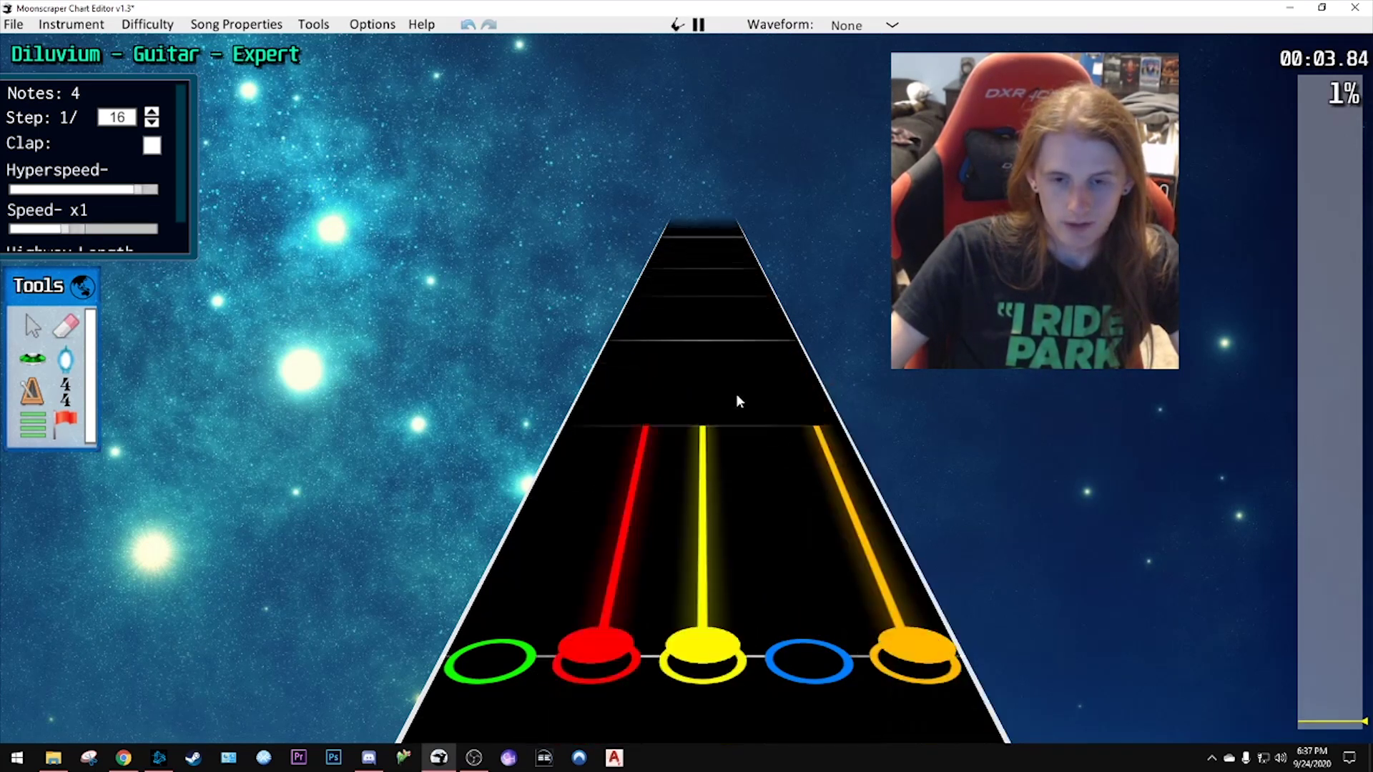
{"action": "scroll", "coordinate": [728, 408], "scroll_direction": "down", "scroll_amount": 3}
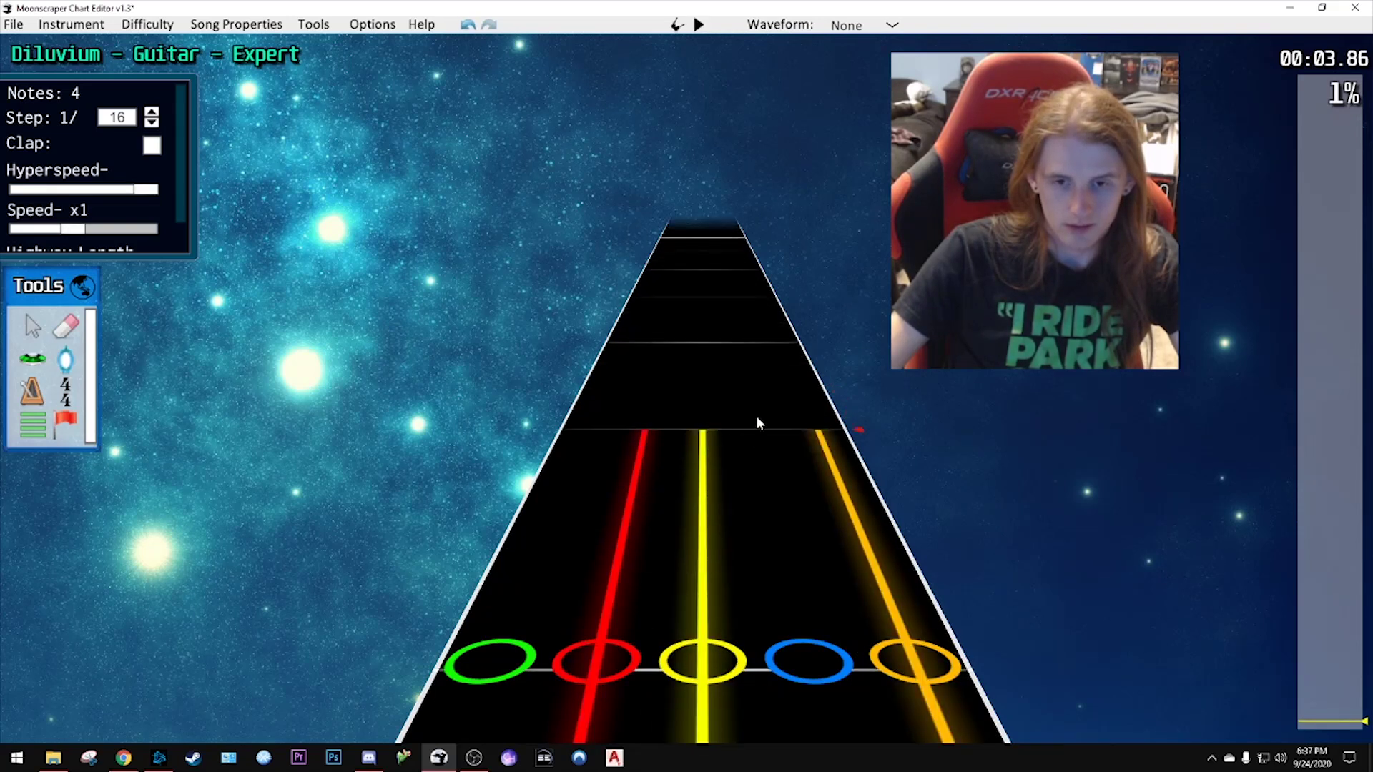
{"action": "scroll", "coordinate": [757, 422], "scroll_direction": "up", "scroll_amount": 4}
{"action": "scroll", "coordinate": [752, 422], "scroll_direction": "down", "scroll_amount": 3}
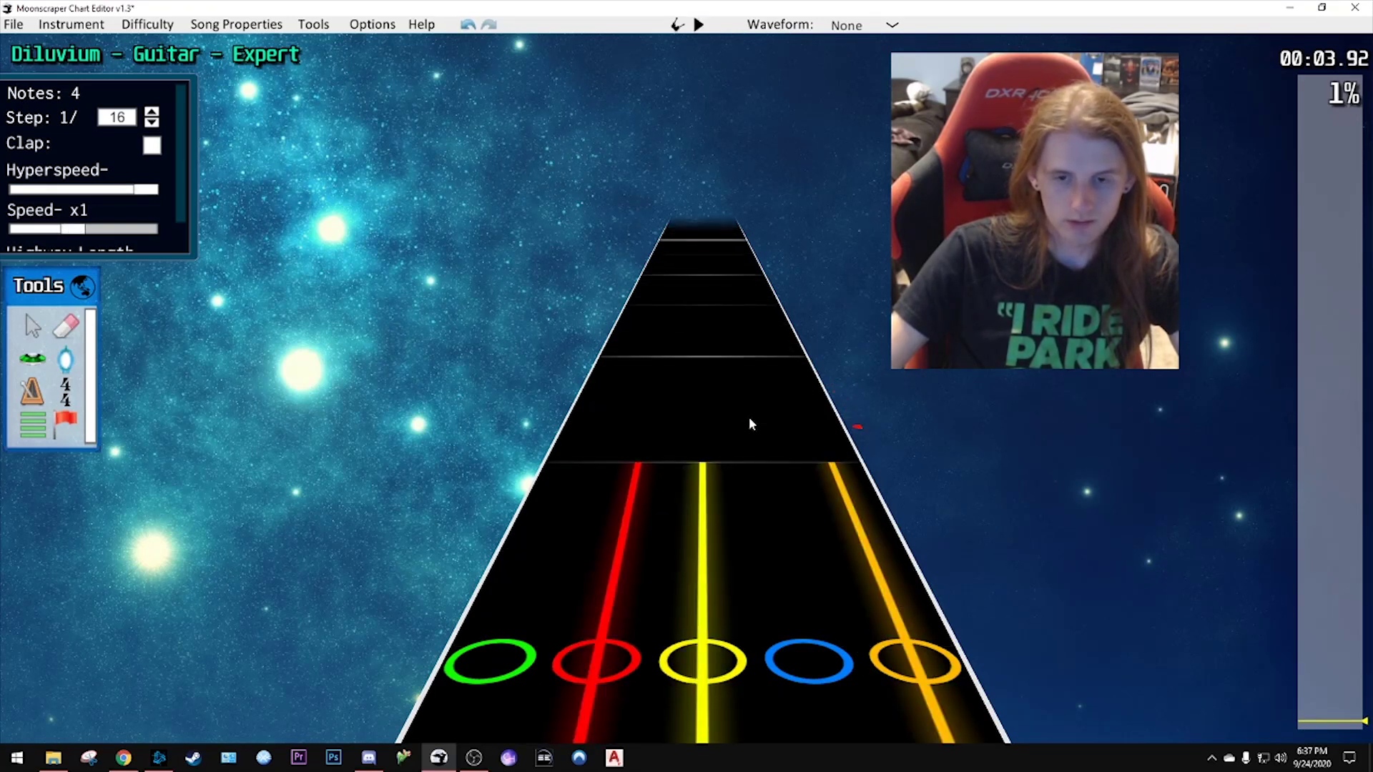
{"action": "scroll", "coordinate": [745, 426], "scroll_direction": "down", "scroll_amount": 3}
{"action": "scroll", "coordinate": [729, 432], "scroll_direction": "up", "scroll_amount": 1}
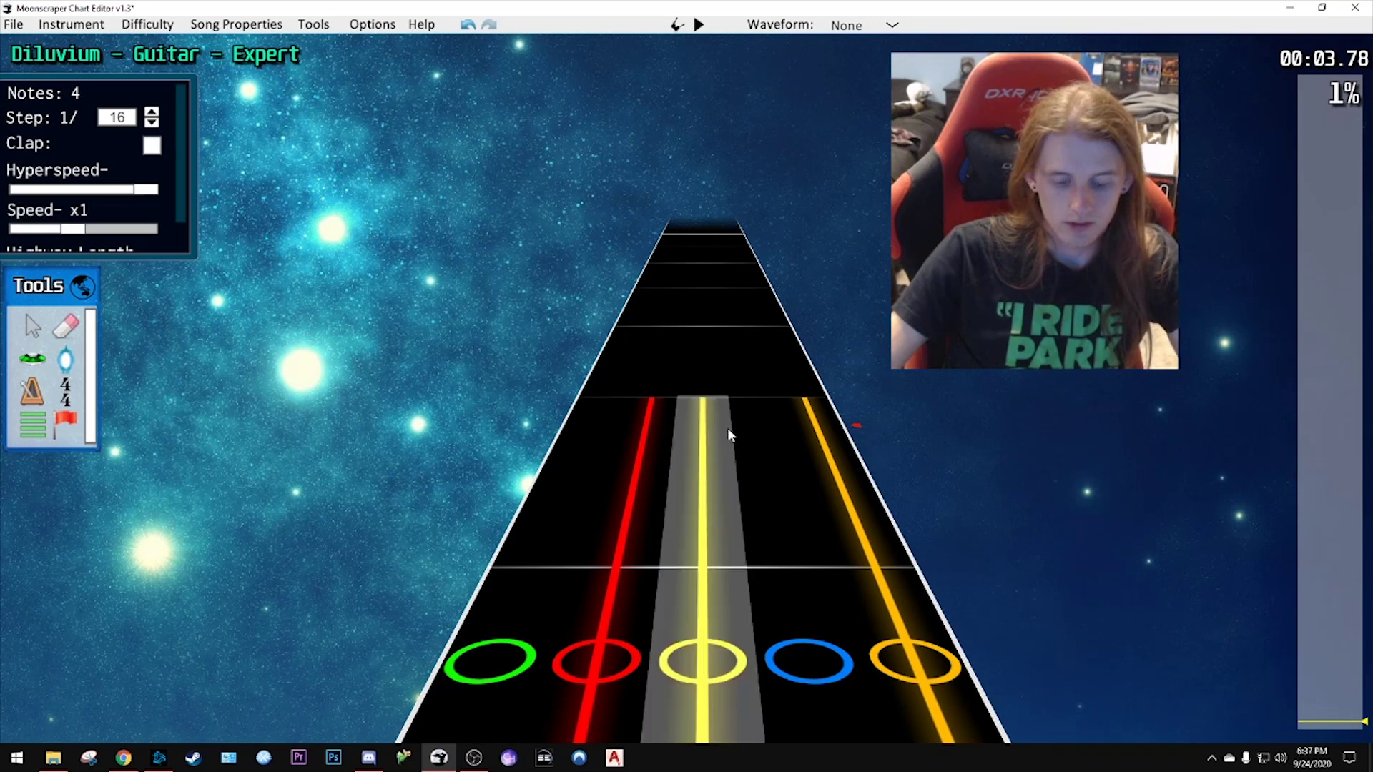
- Place a red, yellow and blue chord at position 2928 and a green, yellow and blue chord at position 3120
{"action": "left_click", "coordinate": [652, 394]}
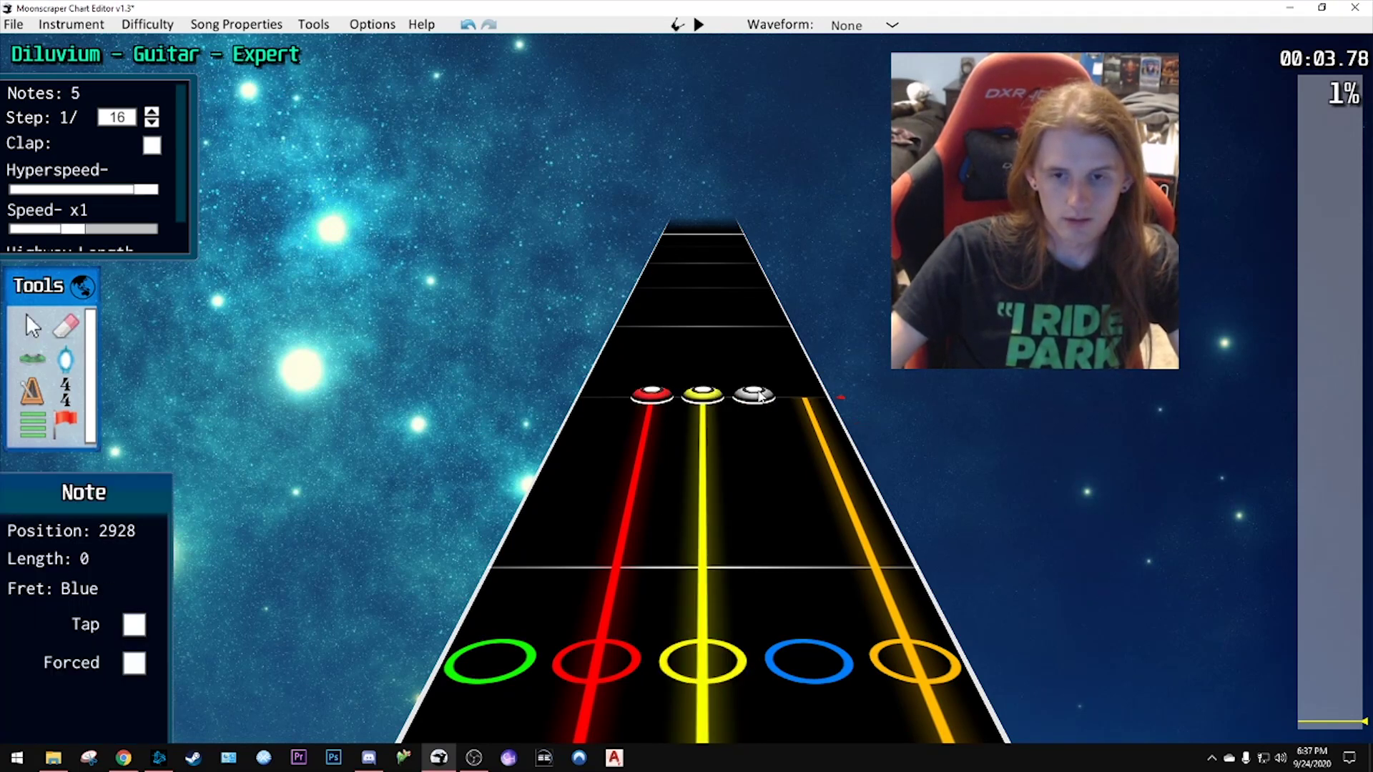
{"action": "scroll", "coordinate": [754, 395], "scroll_direction": "up", "scroll_amount": 7}
{"action": "scroll", "coordinate": [742, 400], "scroll_direction": "down", "scroll_amount": 3}
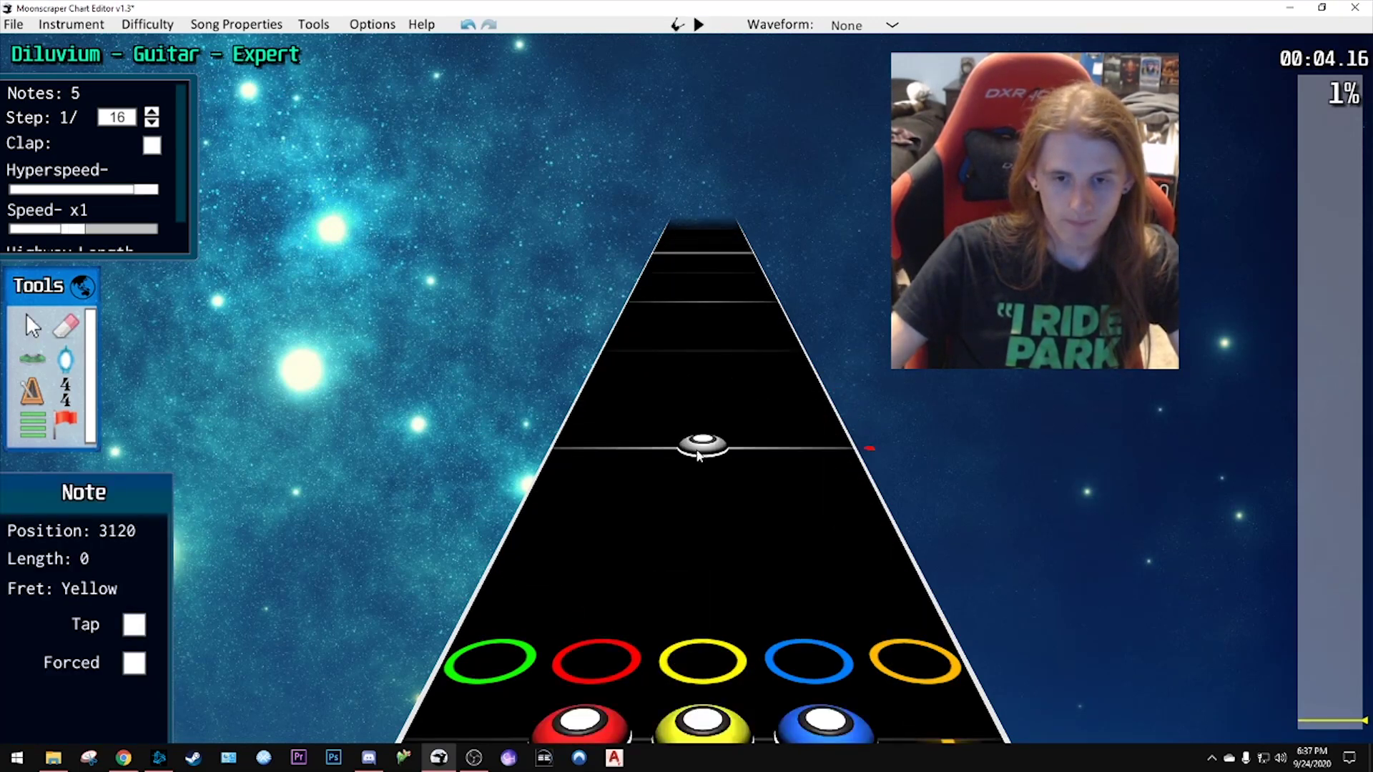
{"action": "left_click", "coordinate": [701, 450]}
{"action": "scroll", "coordinate": [751, 451], "scroll_direction": "up", "scroll_amount": 4}
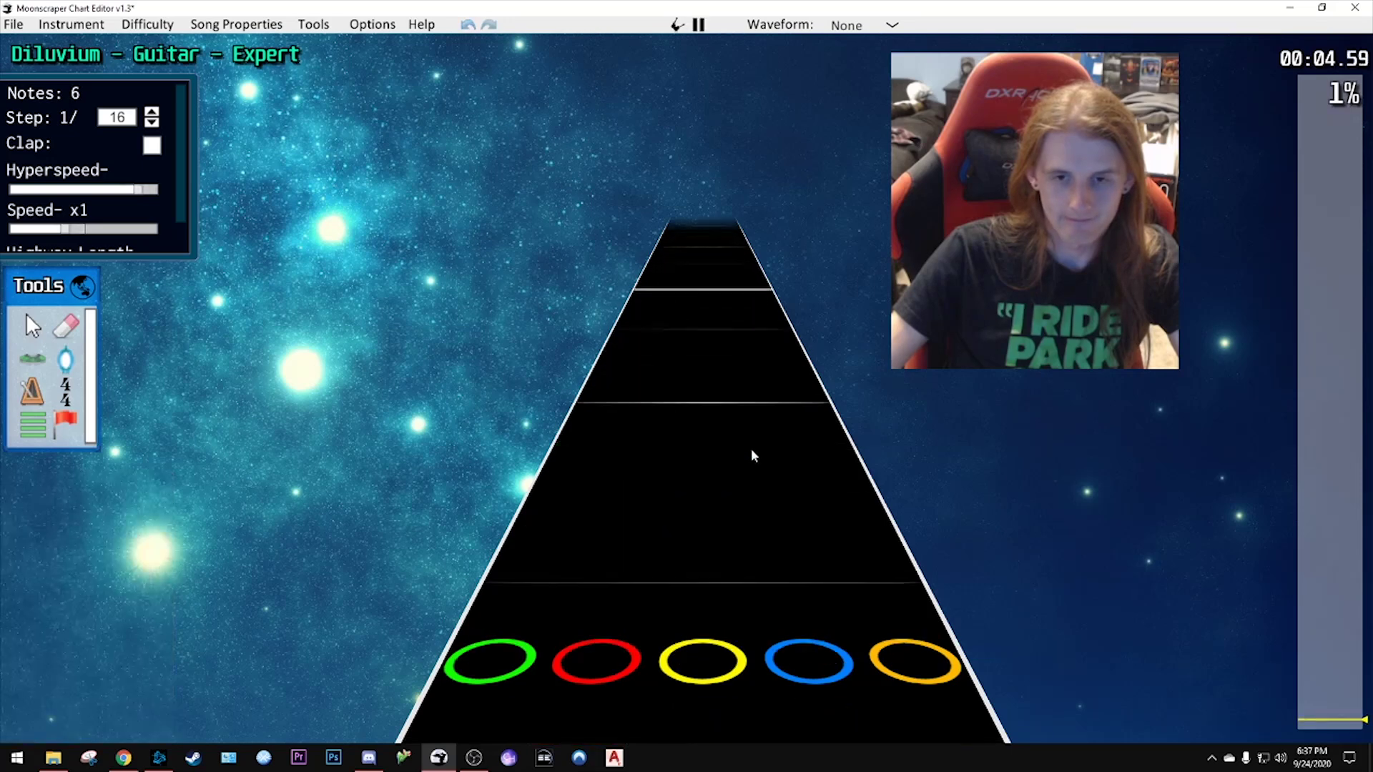
{"action": "scroll", "coordinate": [748, 457], "scroll_direction": "down", "scroll_amount": 4}
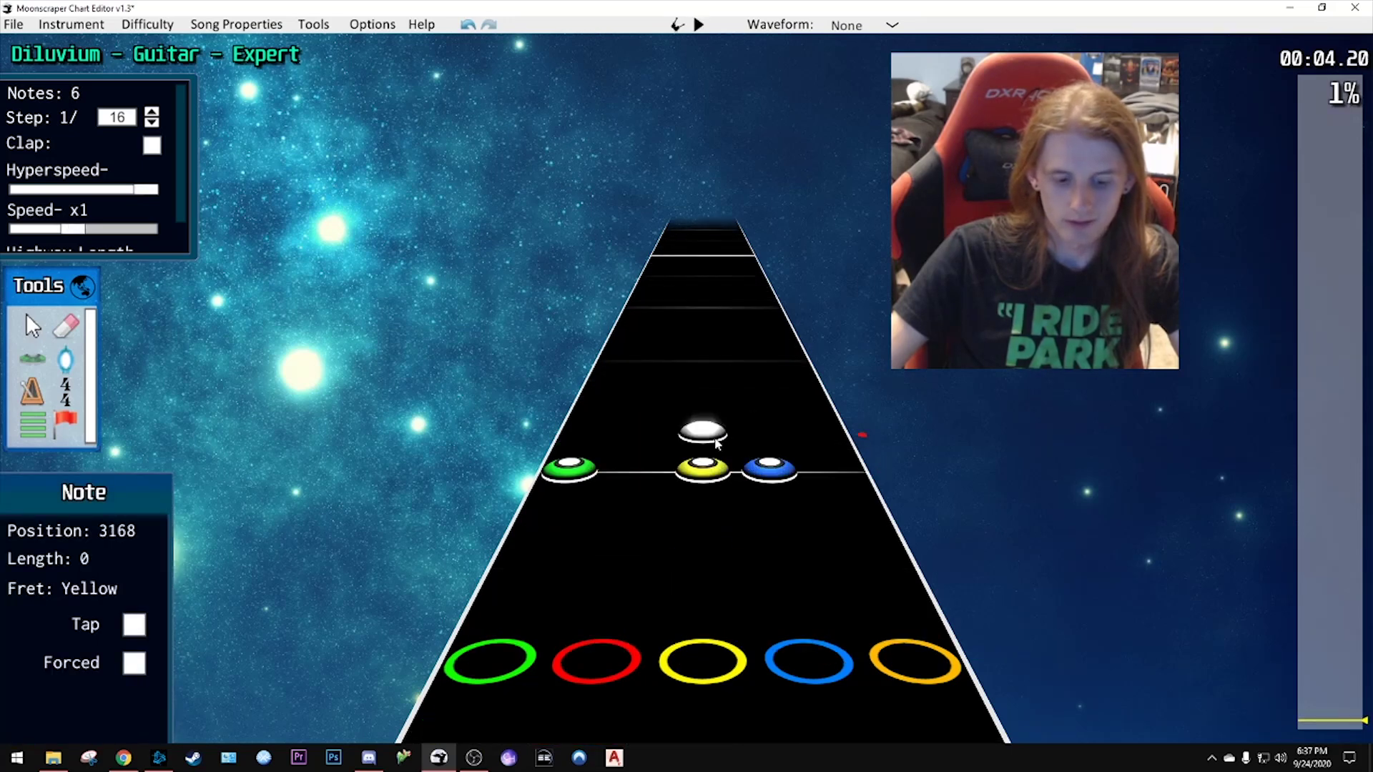
- Extend the sustains of the green, yellow and blue chord at position 3120 to position 3888, checking against playback
{"action": "key", "text": "space"}
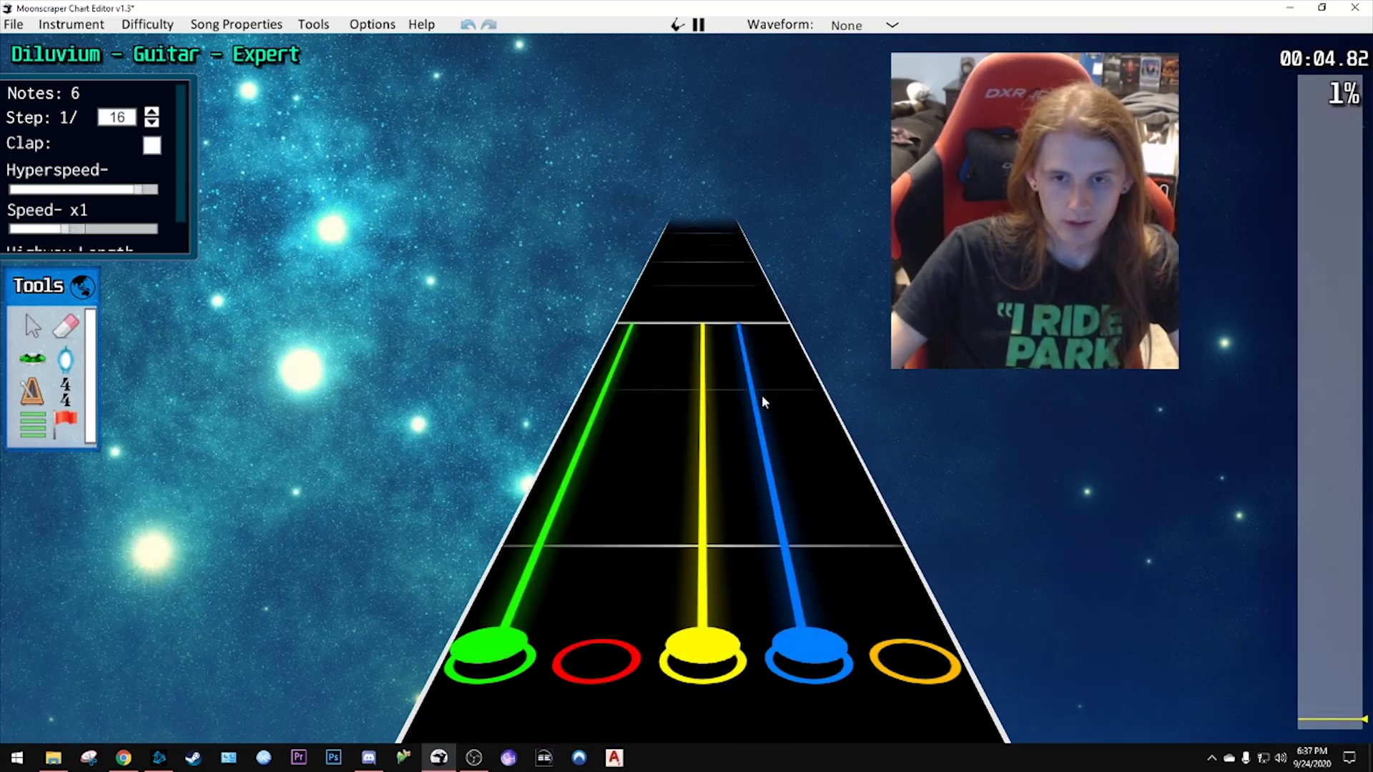
{"action": "key", "text": "space"}
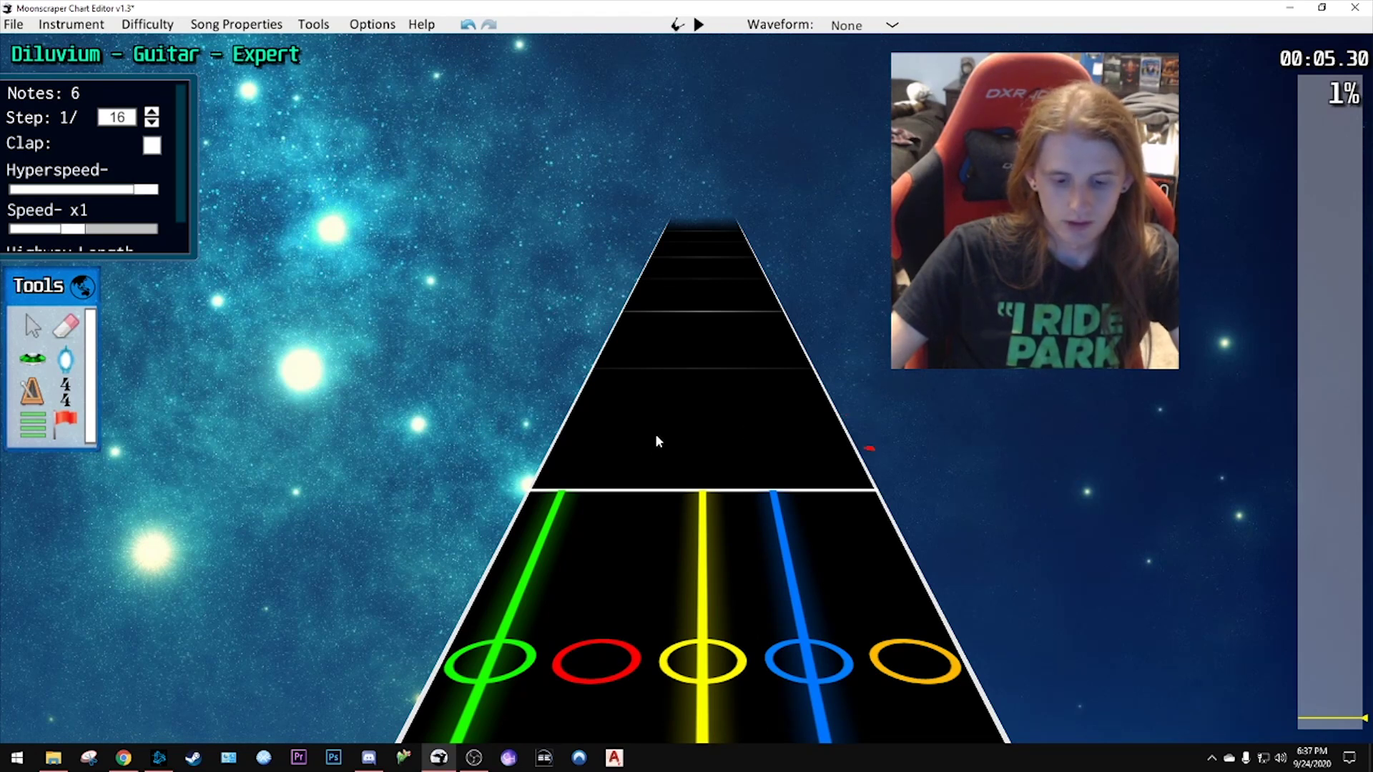
{"action": "scroll", "coordinate": [761, 429], "scroll_direction": "up", "scroll_amount": 2}
{"action": "left_click_drag", "start_coordinate": [654, 432], "coordinate": [722, 416]}
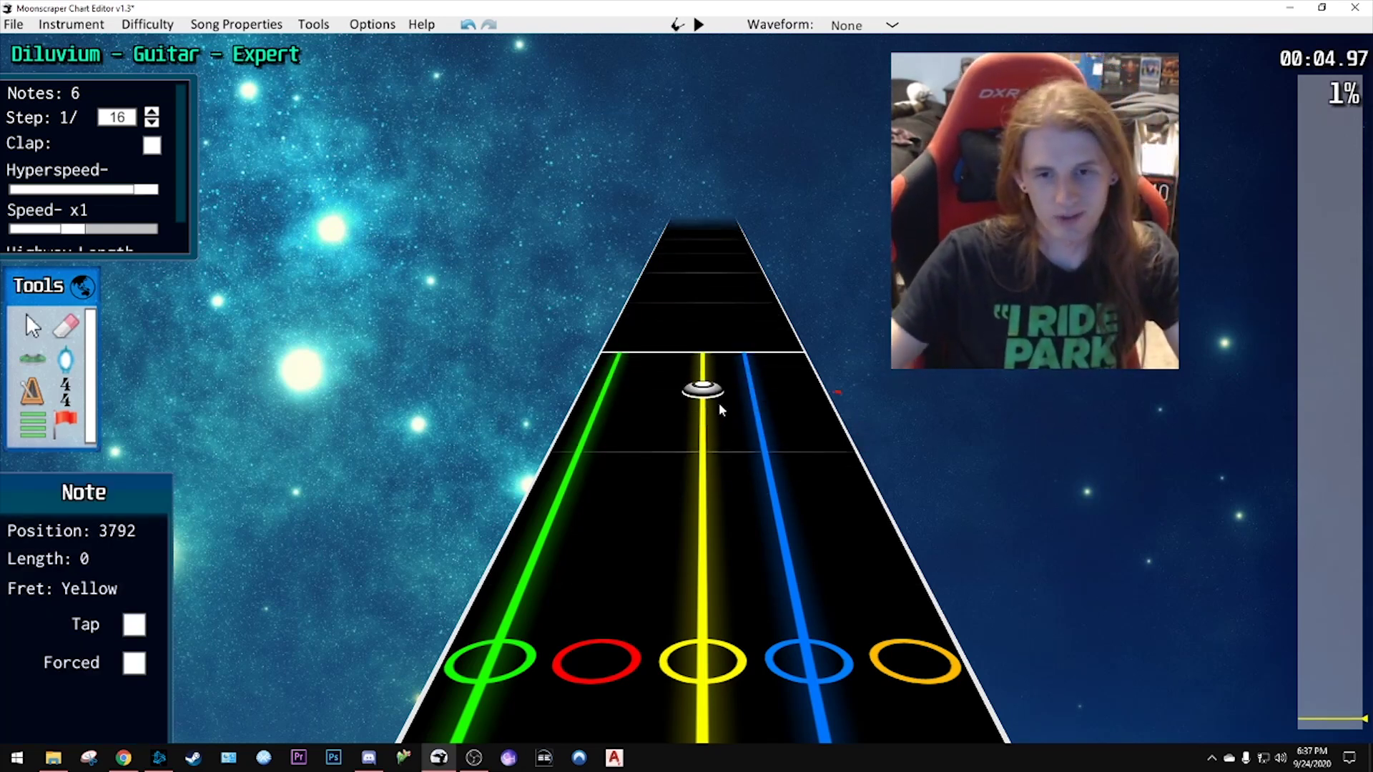
- Return to the chord at position 1008 and replay the charted passage, comparing its chords and sustains with the audio
{"action": "left_click_drag", "start_coordinate": [719, 402], "coordinate": [1250, 277]}
{"action": "scroll", "coordinate": [1250, 277], "scroll_direction": "up", "scroll_amount": 1}
{"action": "left_click", "coordinate": [1318, 723]}
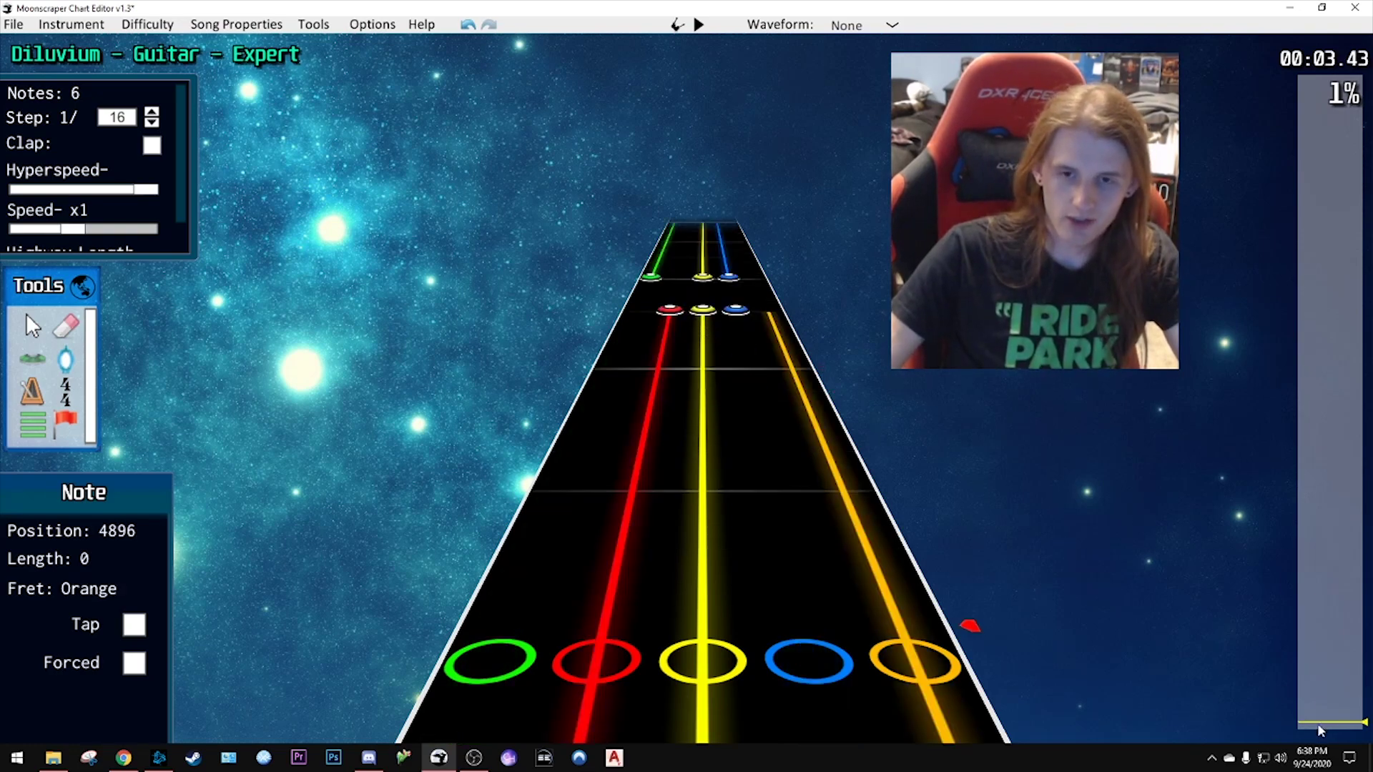
{"action": "left_click_drag", "start_coordinate": [1318, 724], "coordinate": [1316, 727]}
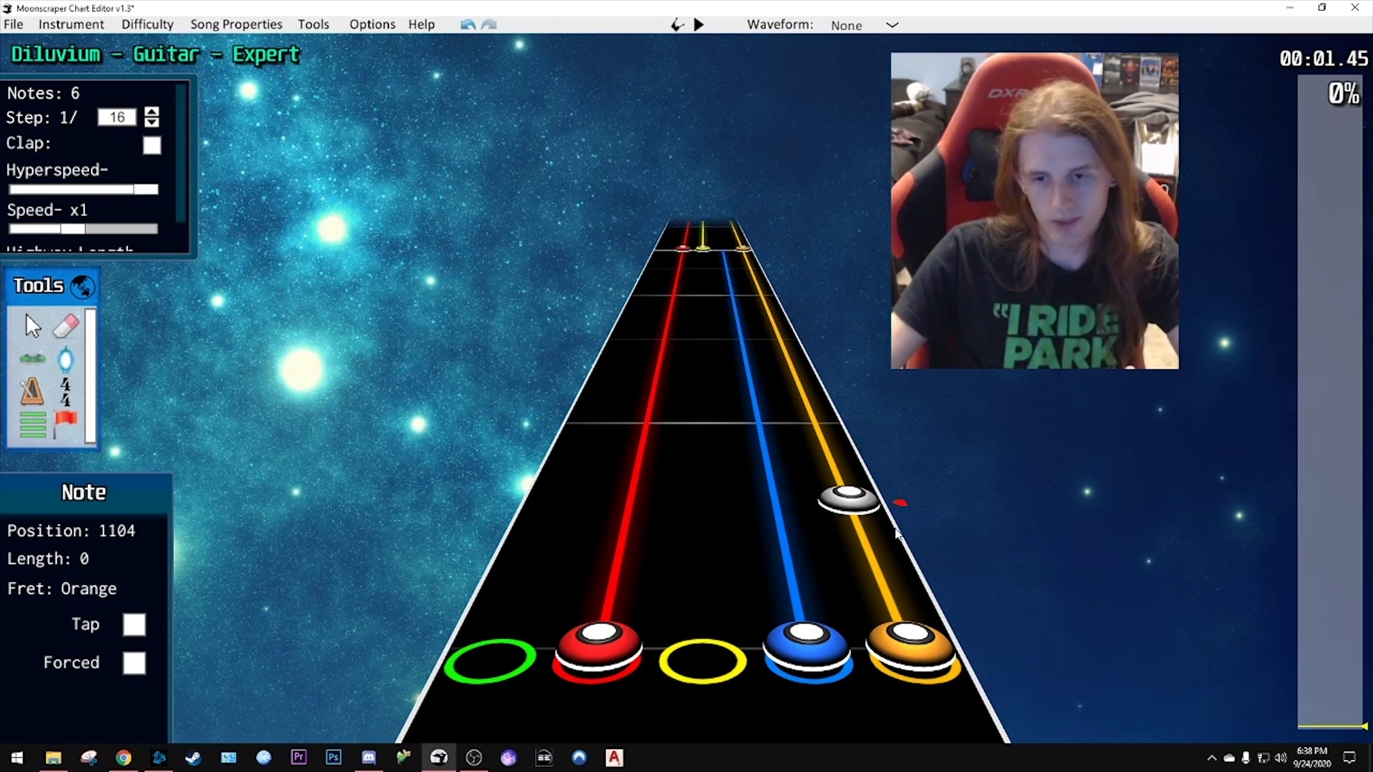
{"action": "scroll", "coordinate": [723, 527], "scroll_direction": "down", "scroll_amount": 2}
{"action": "key", "text": "space"}
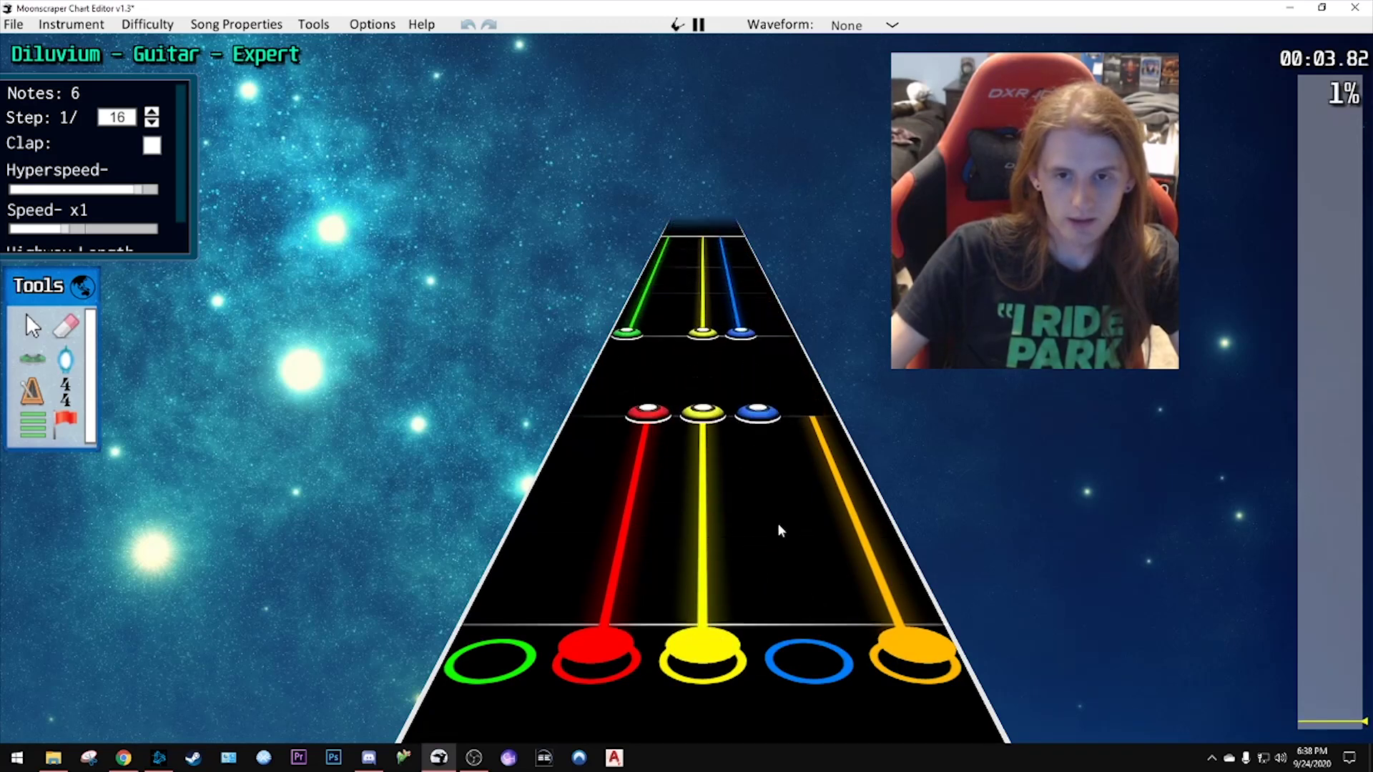
{"action": "key", "text": "space"}
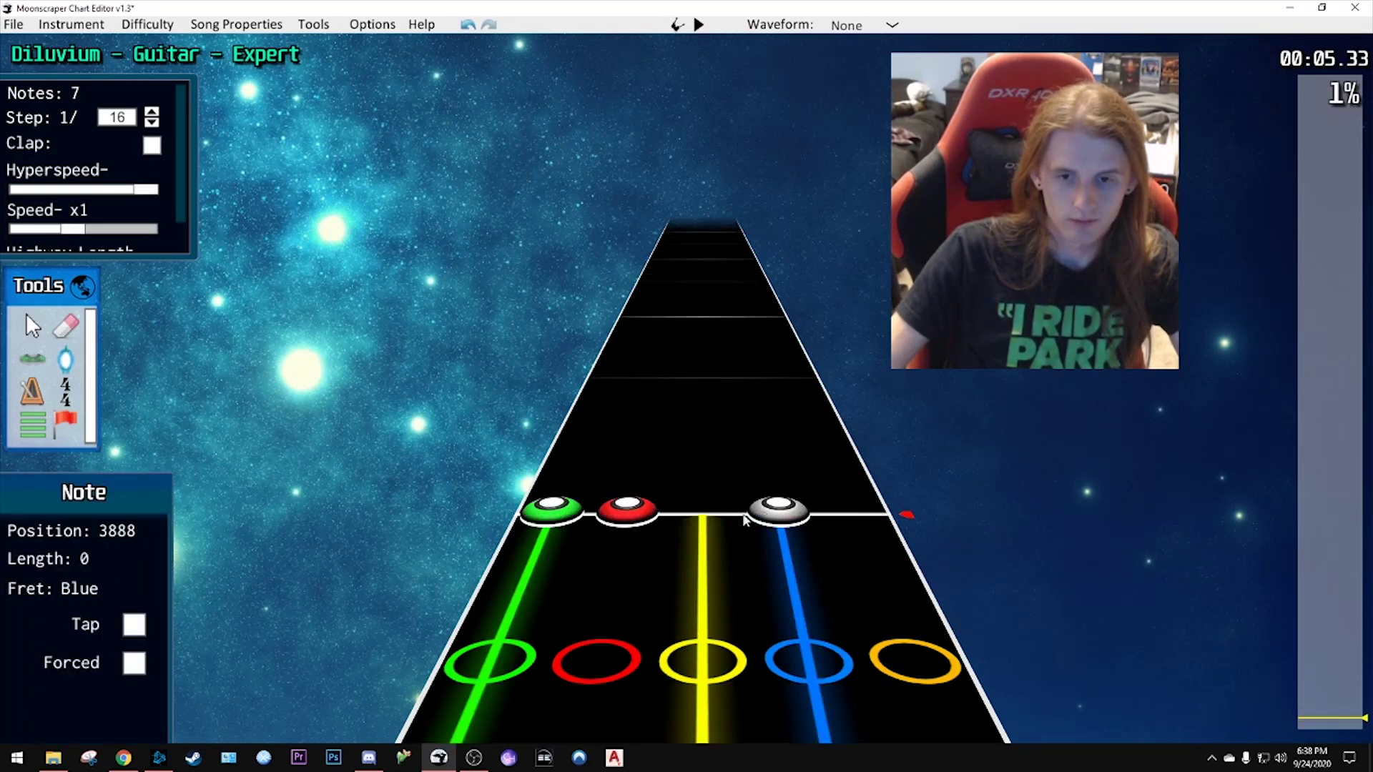
- Place a green, red and blue chord at position 3888 and extend its sustains to position 4272
{"action": "left_click", "coordinate": [633, 502]}
{"action": "key", "text": "space"}
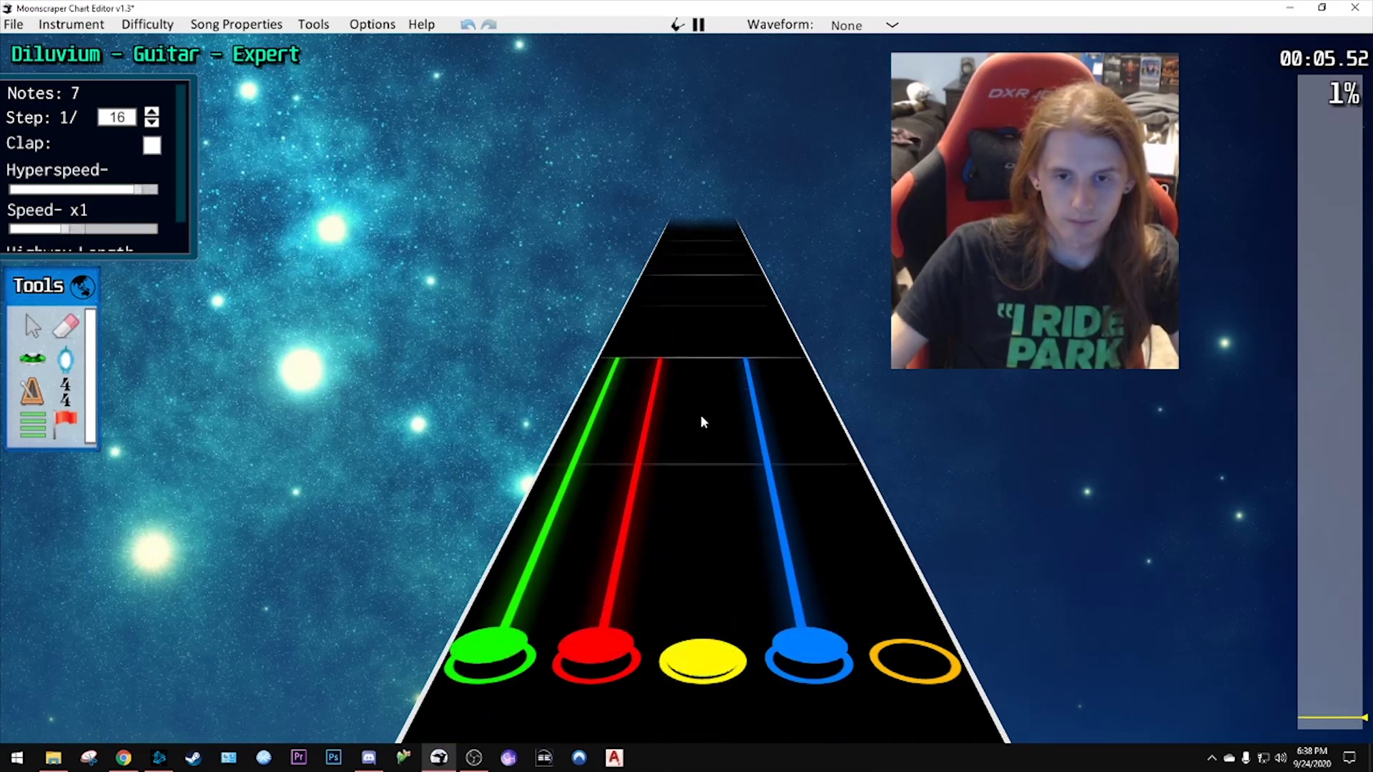
{"action": "key", "text": "space"}
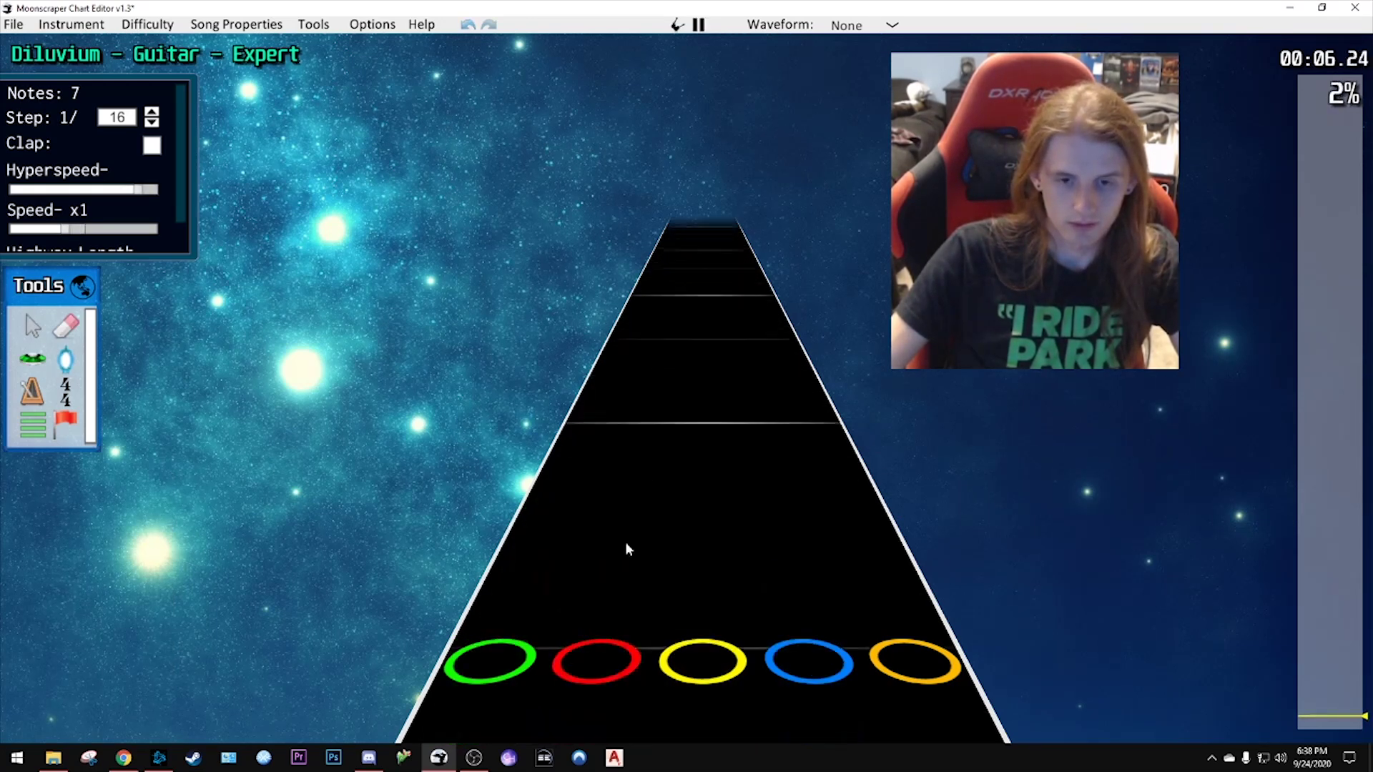
- Replay the green, red and blue chord at position 3888 and examine its sustain end and the notes that follow in the audio
{"action": "key", "text": "space"}
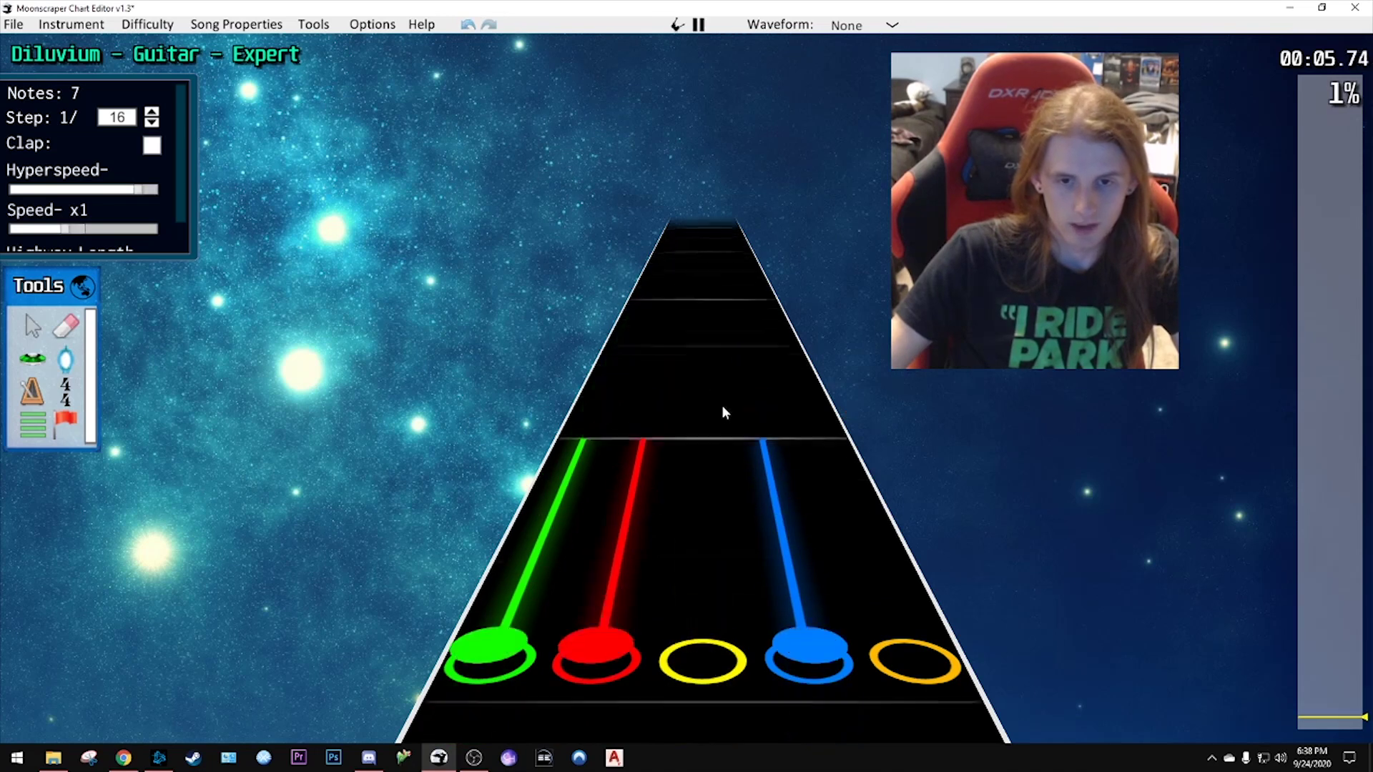
{"action": "key", "text": "space"}
{"action": "scroll", "coordinate": [725, 418], "scroll_direction": "down", "scroll_amount": 6}
{"action": "key", "text": "space"}
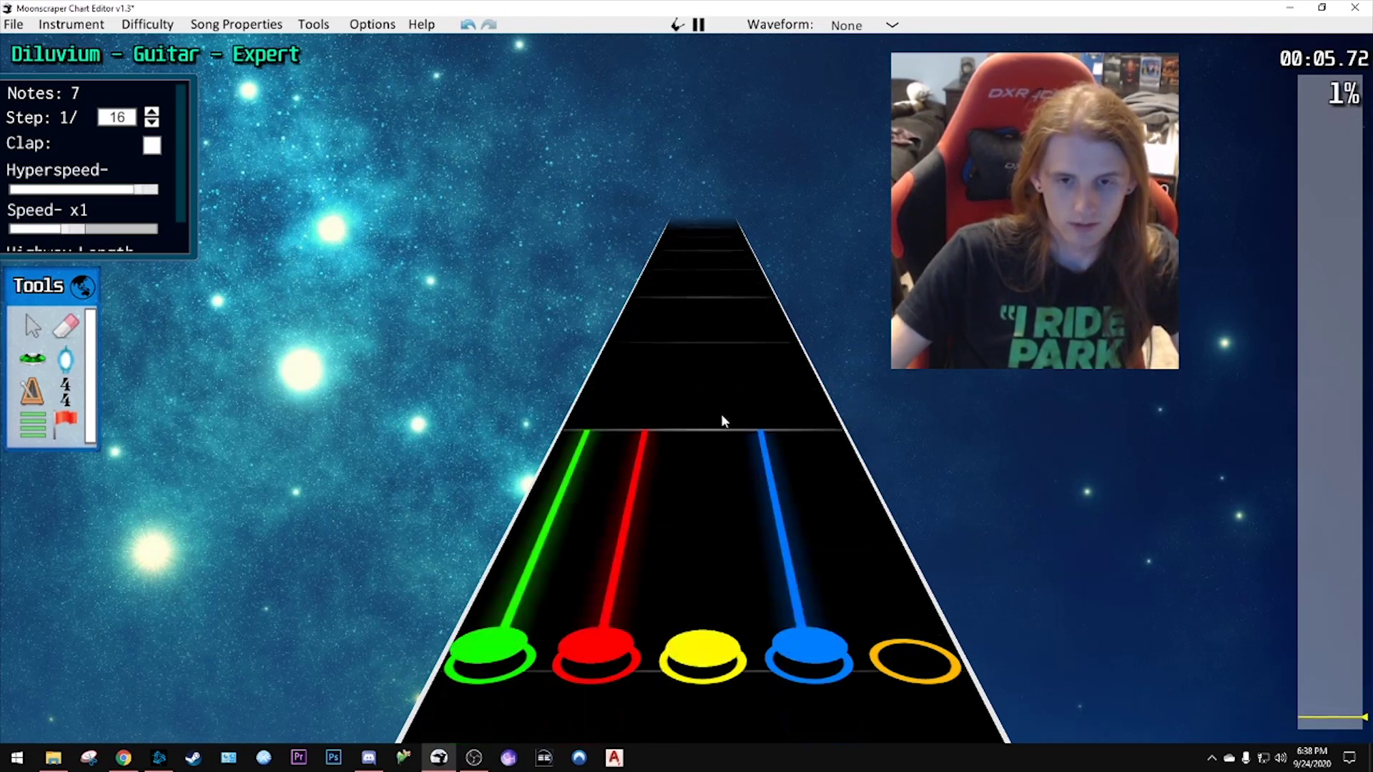
{"action": "key", "text": "space"}
{"action": "scroll", "coordinate": [719, 416], "scroll_direction": "down", "scroll_amount": 6}
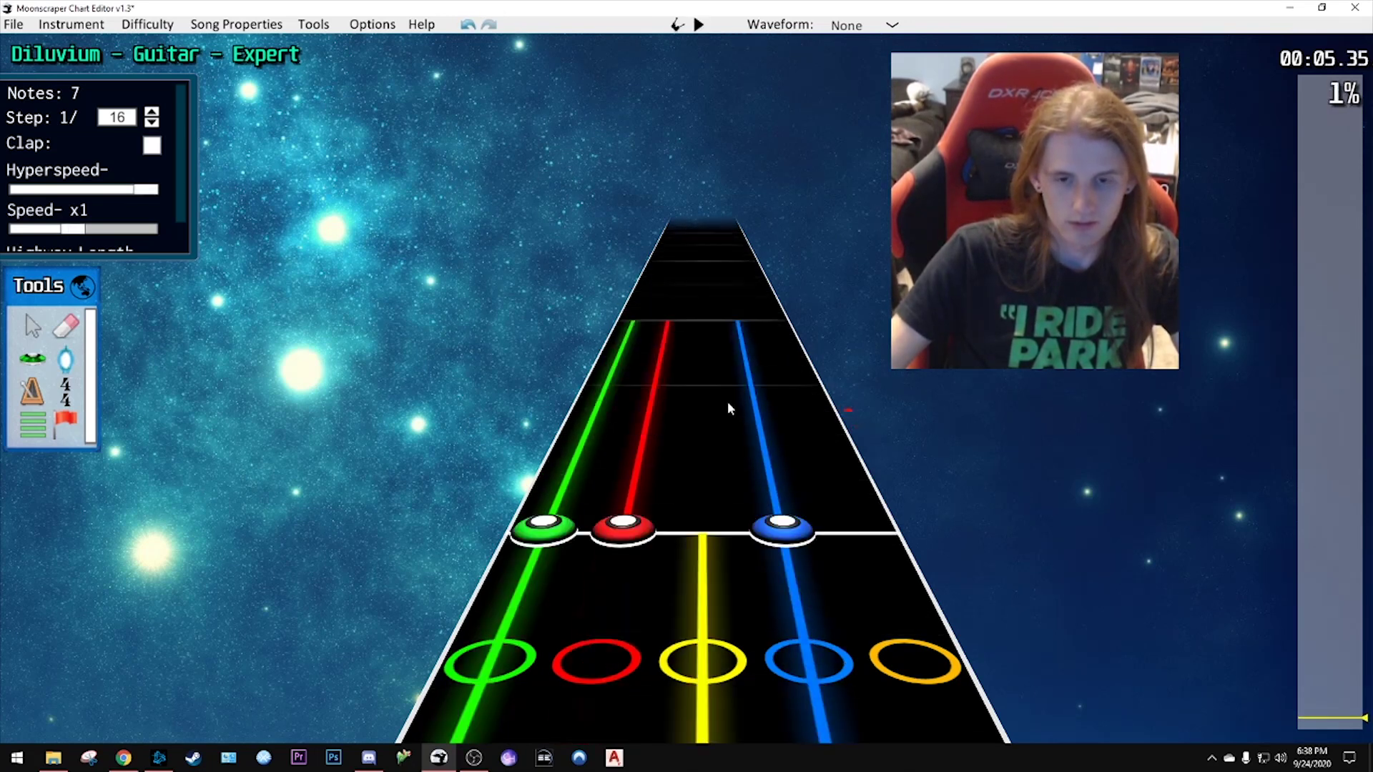
{"action": "key", "text": "space"}
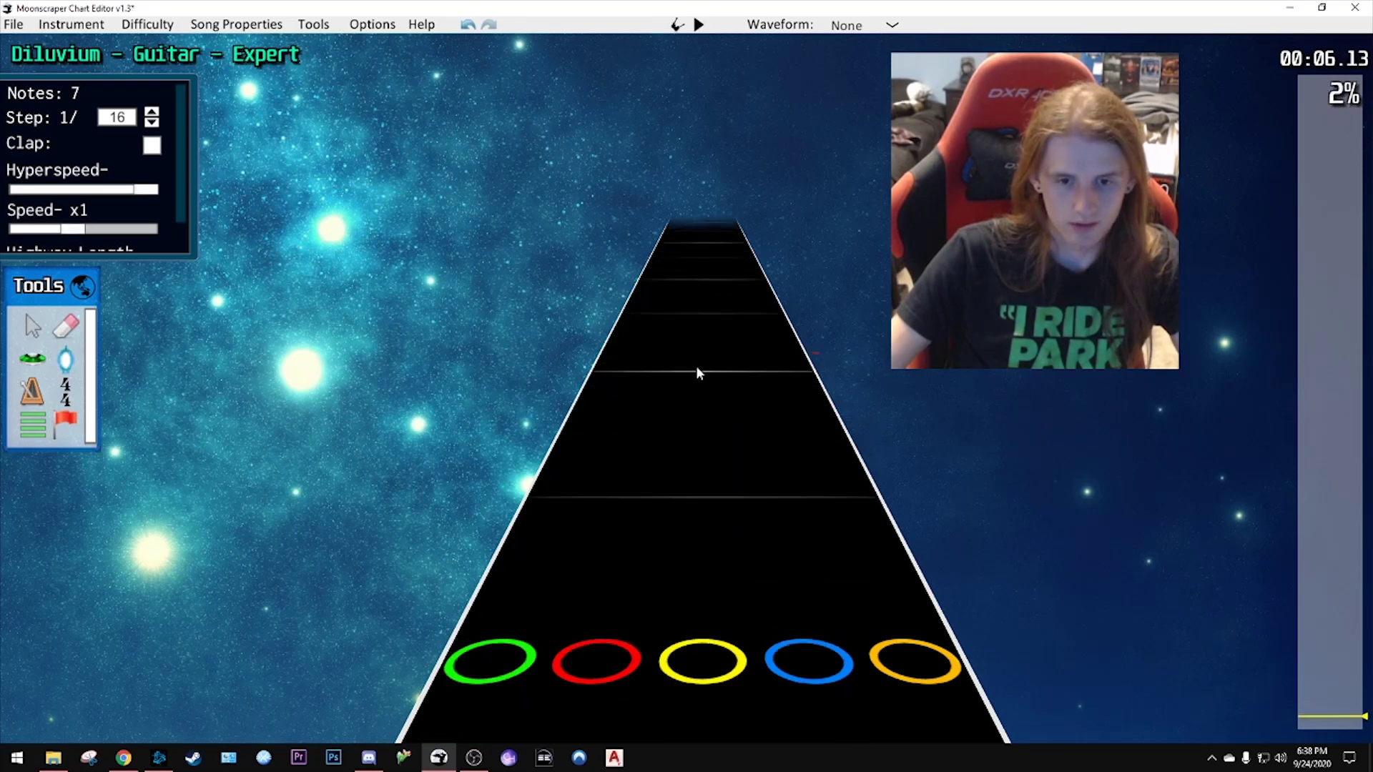
{"action": "key", "text": "space"}
{"action": "scroll", "coordinate": [698, 373], "scroll_direction": "down", "scroll_amount": 2}
{"action": "scroll", "coordinate": [698, 379], "scroll_direction": "down", "scroll_amount": 1}
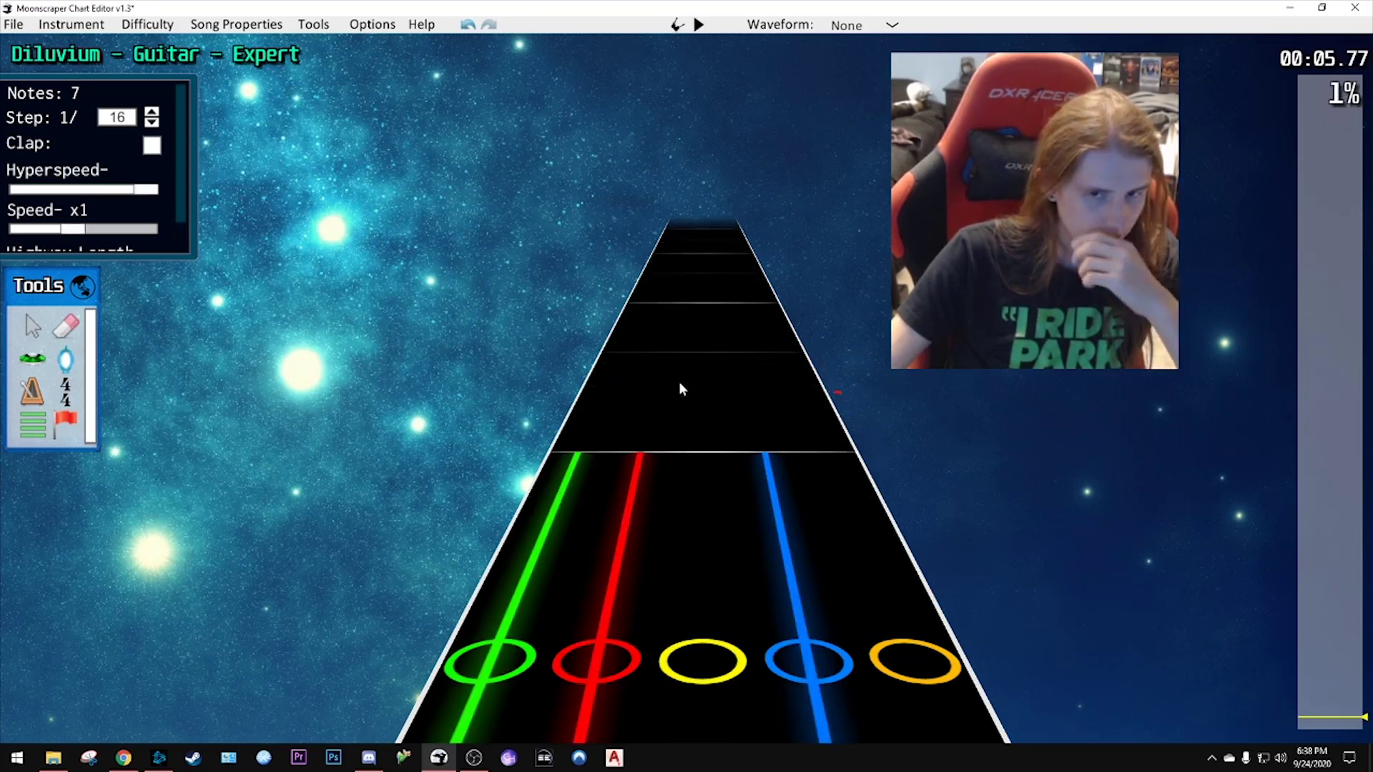
- Place a yellow and blue chord at position 4272, where the green, red and blue sustains end
{"action": "left_click", "coordinate": [766, 449]}
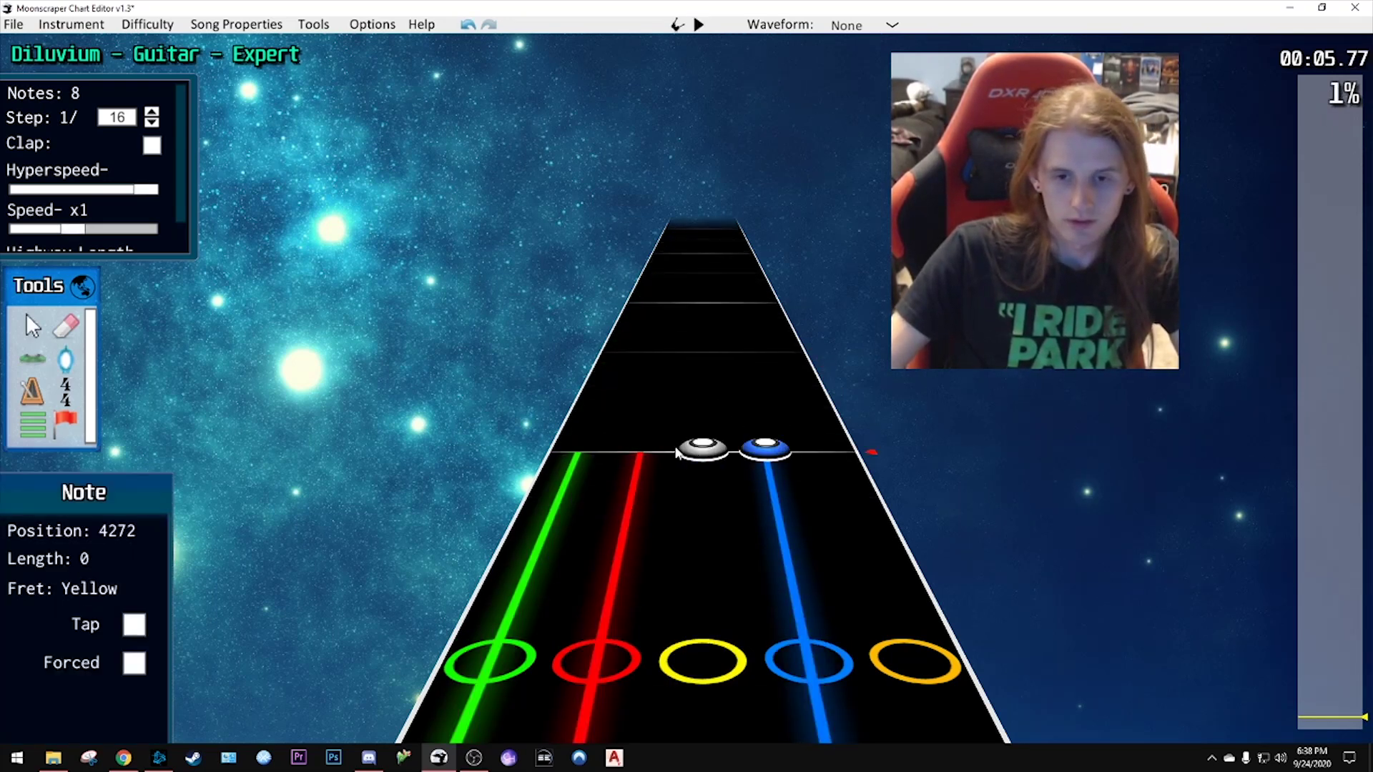
{"action": "left_click", "coordinate": [677, 452]}
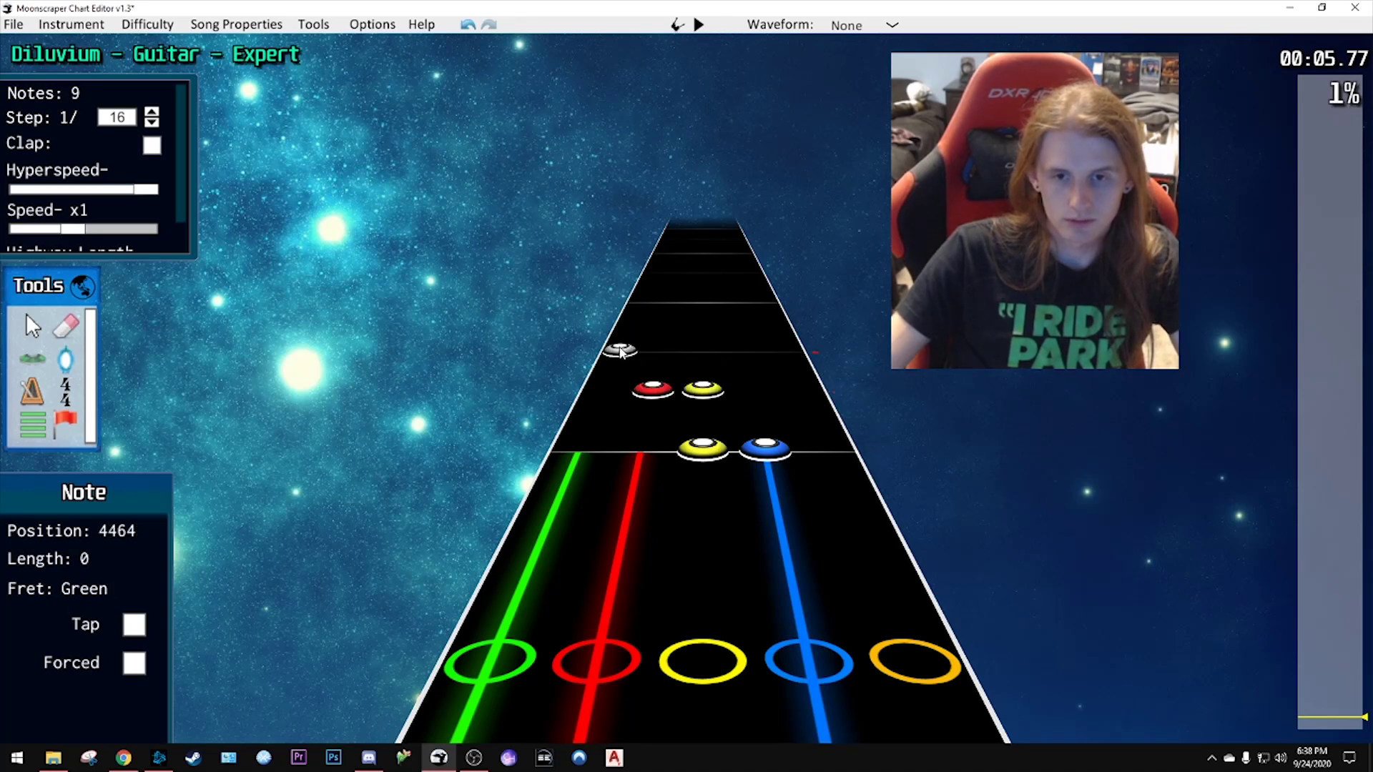
{"action": "scroll", "coordinate": [701, 366], "scroll_direction": "up", "scroll_amount": 4}
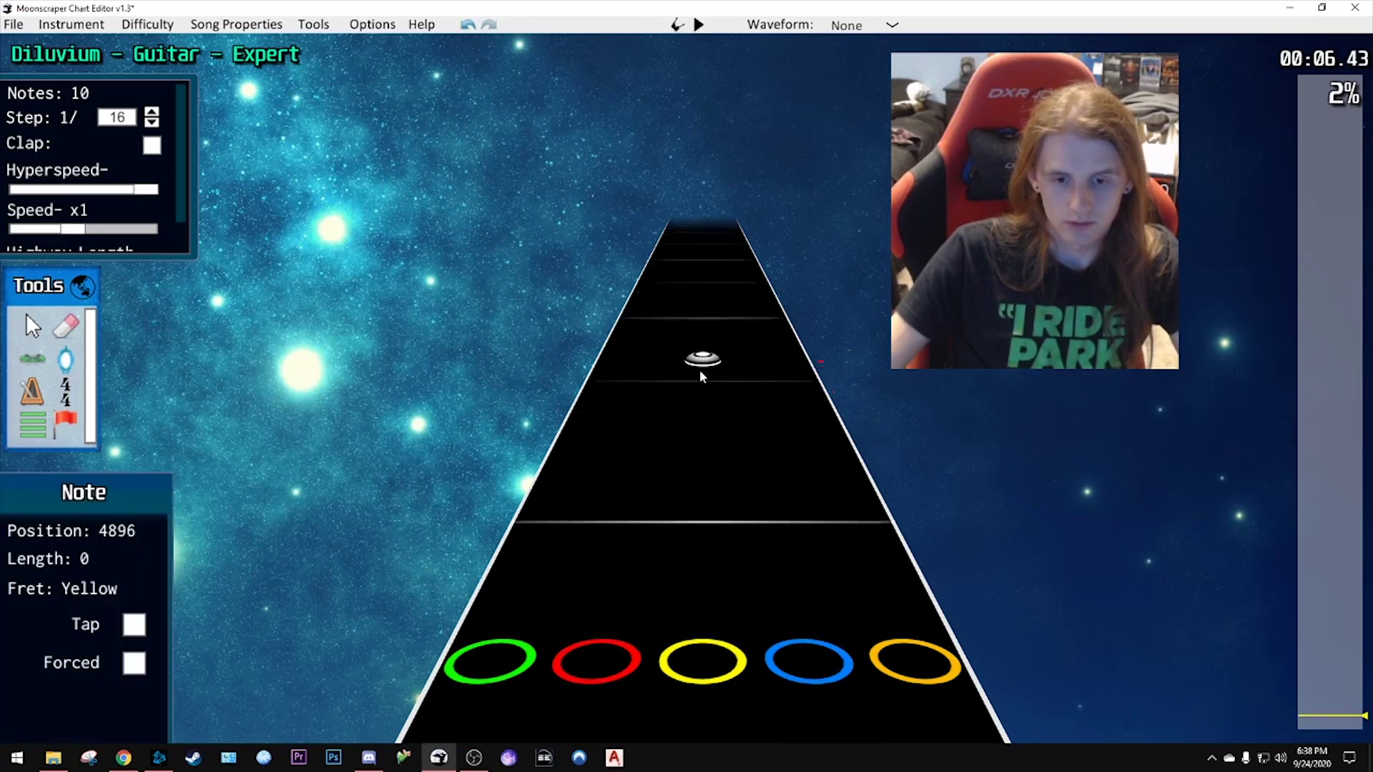
{"action": "scroll", "coordinate": [699, 370], "scroll_direction": "down", "scroll_amount": 4}
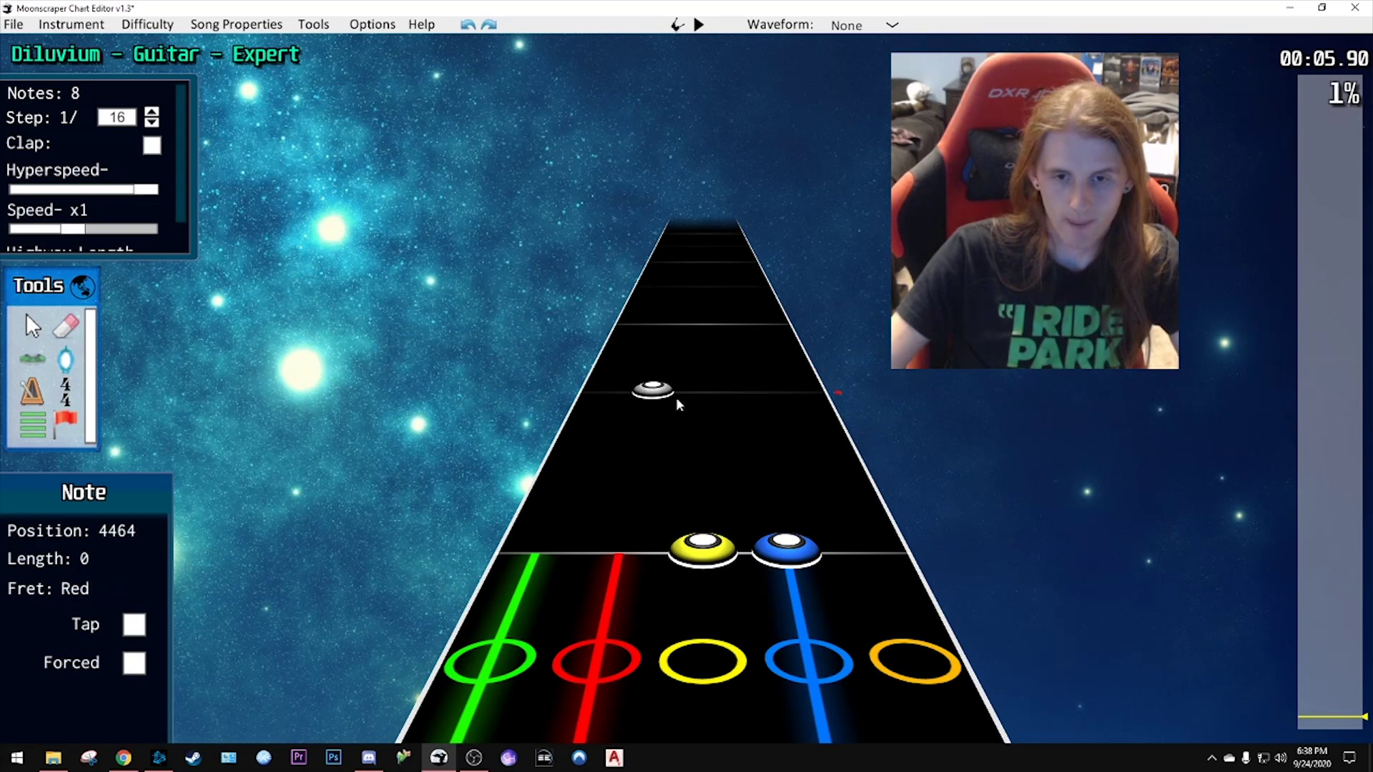
- Place a red and yellow chord at position 4464 and check it in playback
{"action": "key", "text": "space"}
{"action": "key", "text": "space"}
{"action": "scroll", "coordinate": [679, 396], "scroll_direction": "down", "scroll_amount": 5}
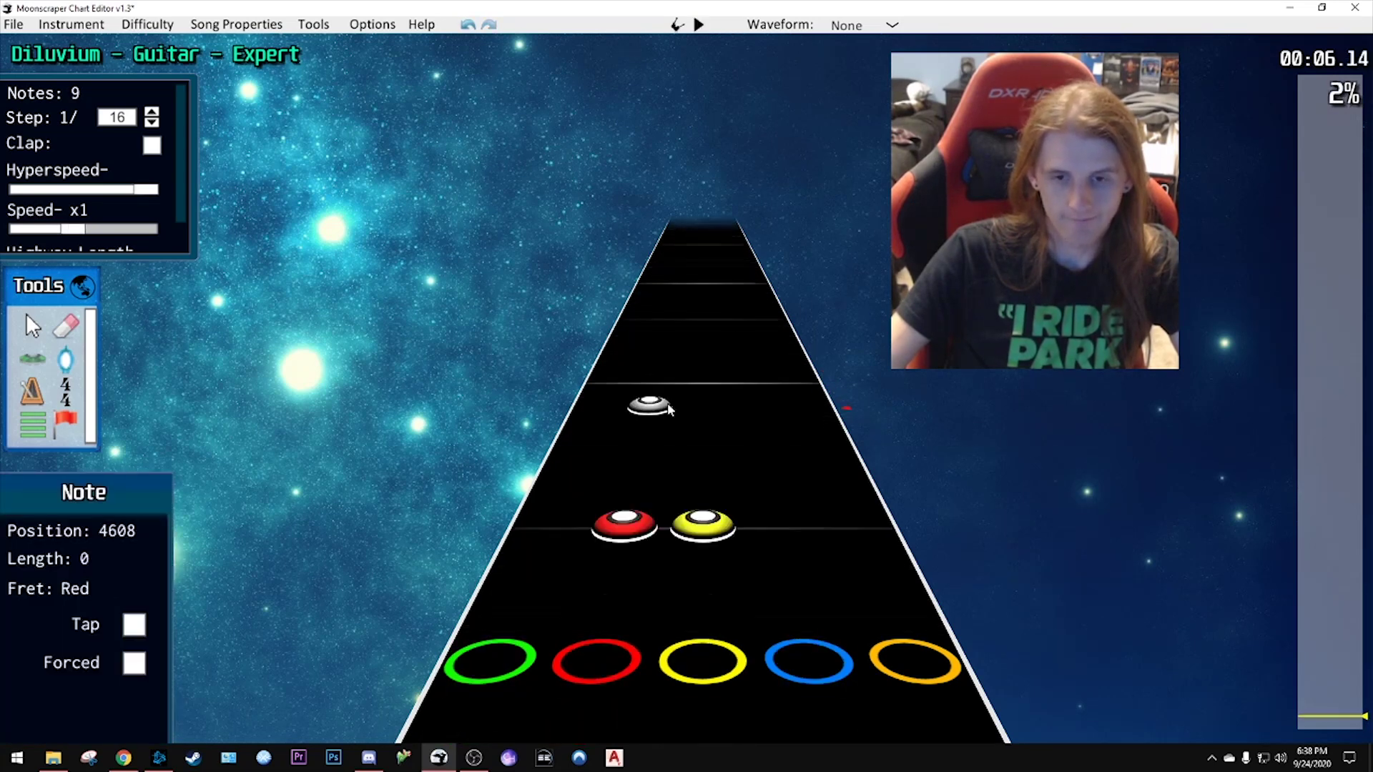
{"action": "key", "text": "space"}
{"action": "key", "text": "space"}
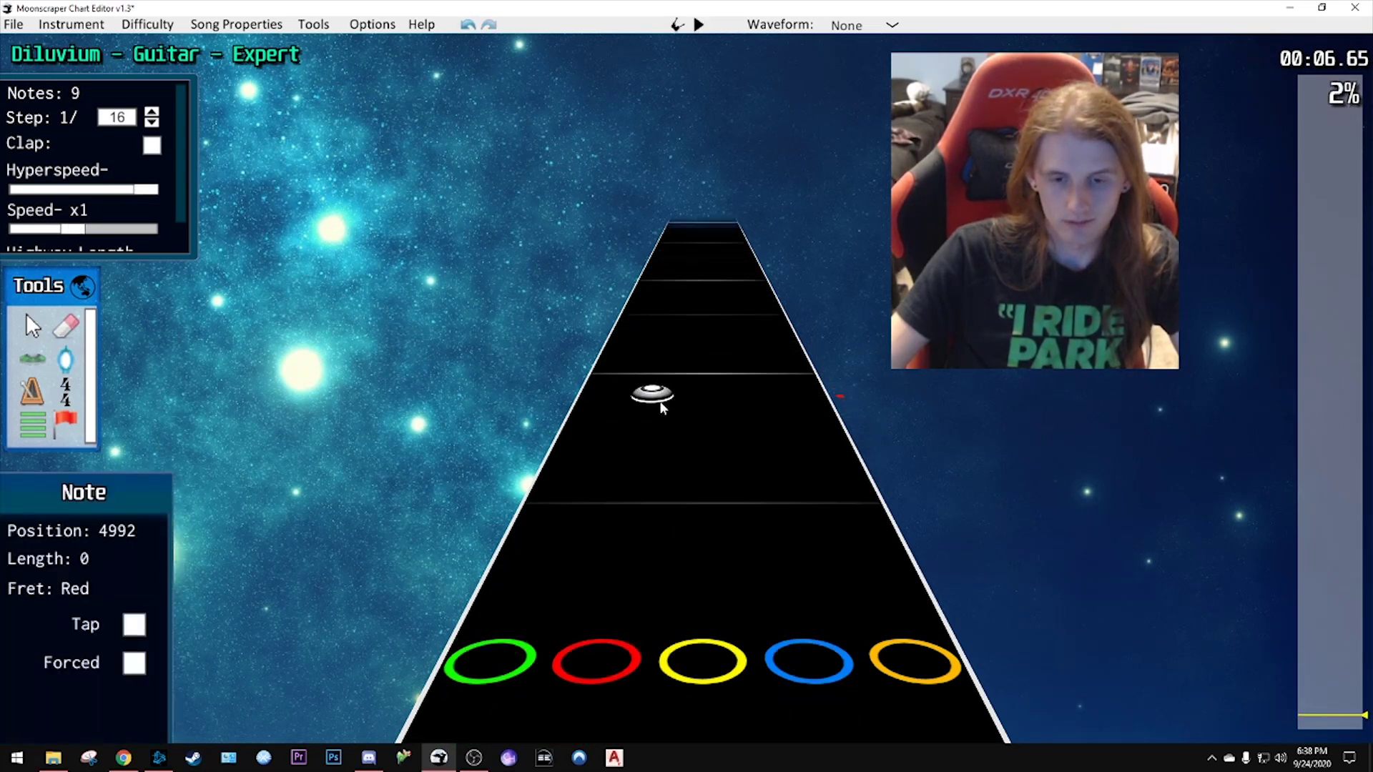
- Place a green, red and yellow chord at position 4656 and check it in playback
{"action": "scroll", "coordinate": [659, 405], "scroll_direction": "down", "scroll_amount": 3}
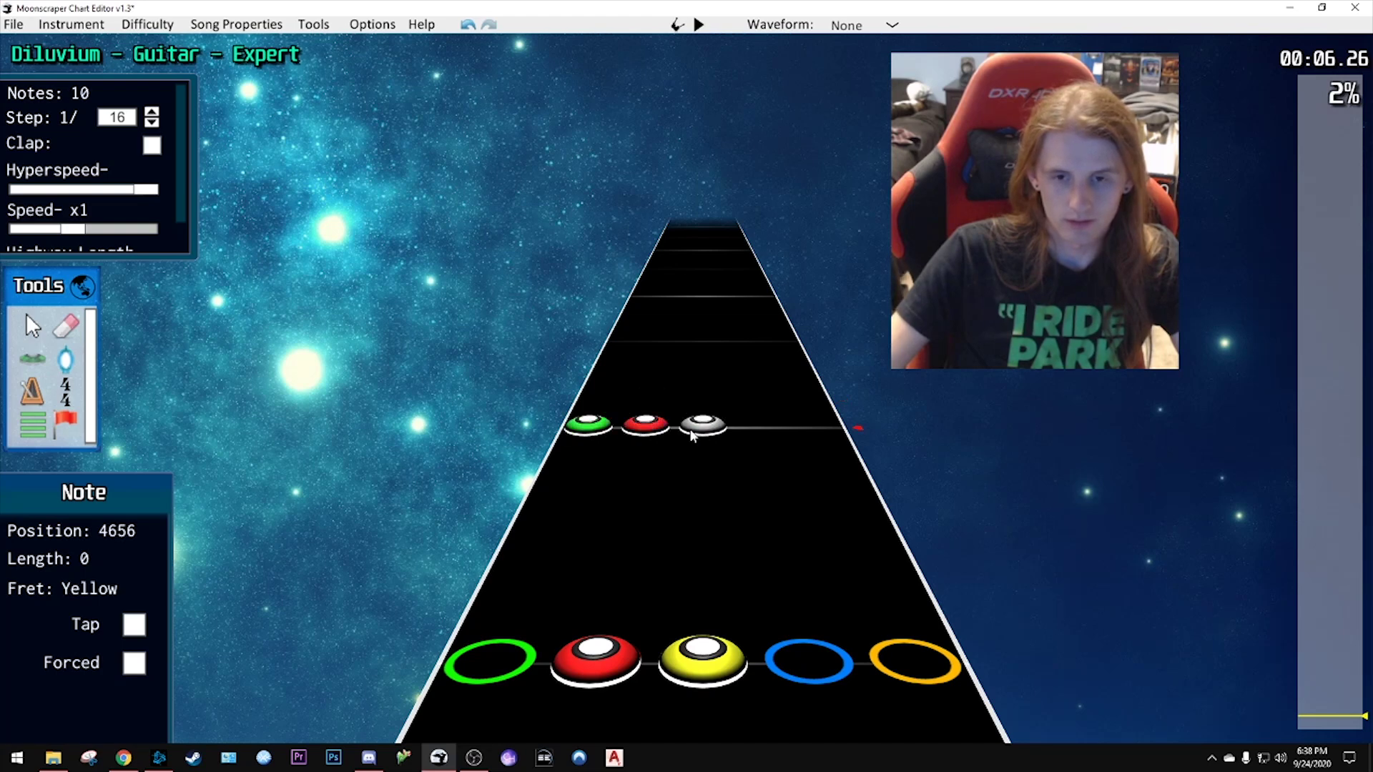
{"action": "scroll", "coordinate": [691, 436], "scroll_direction": "down", "scroll_amount": 4}
{"action": "key", "text": "space"}
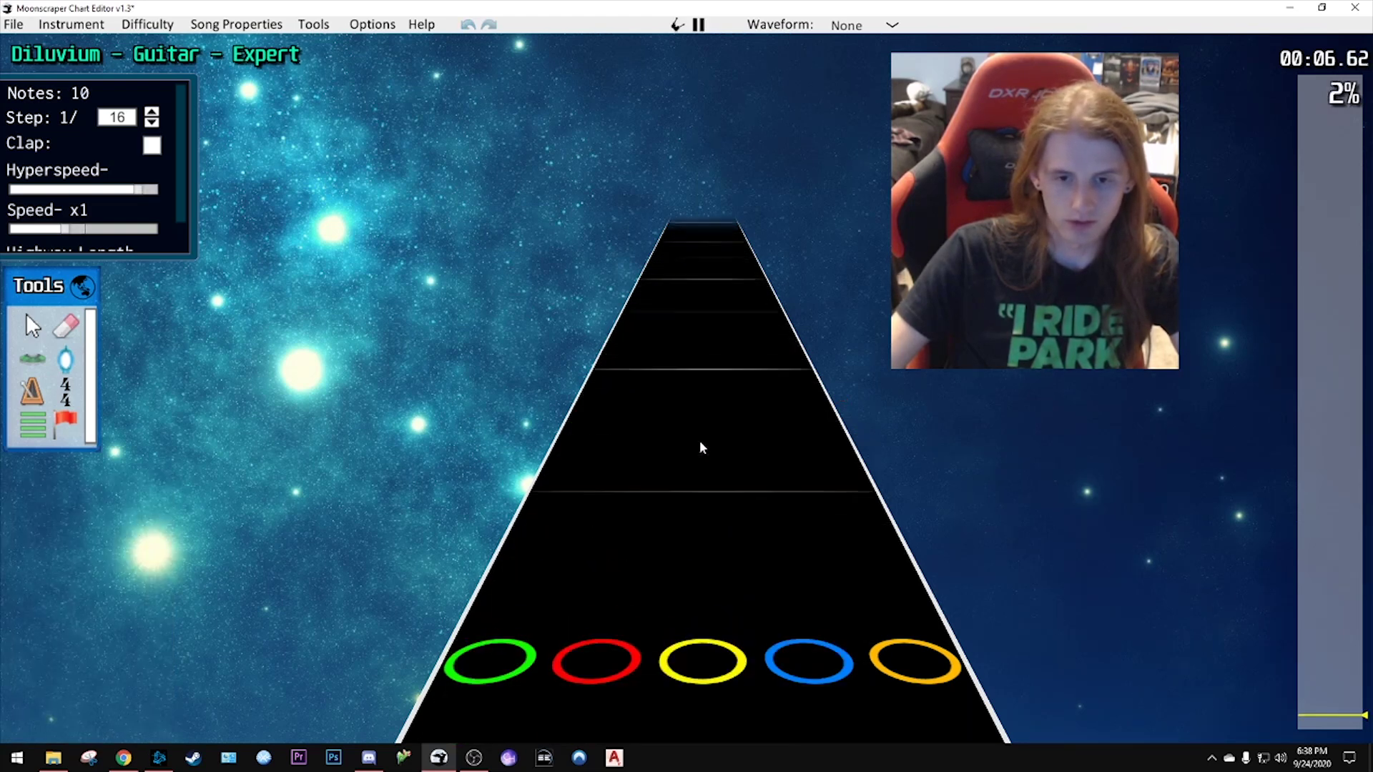
{"action": "key", "text": "space"}
- Replay the passage from before position 4272 and examine whether the three short chords up to position 4656 match the audio
{"action": "scroll", "coordinate": [697, 444], "scroll_direction": "down", "scroll_amount": 17}
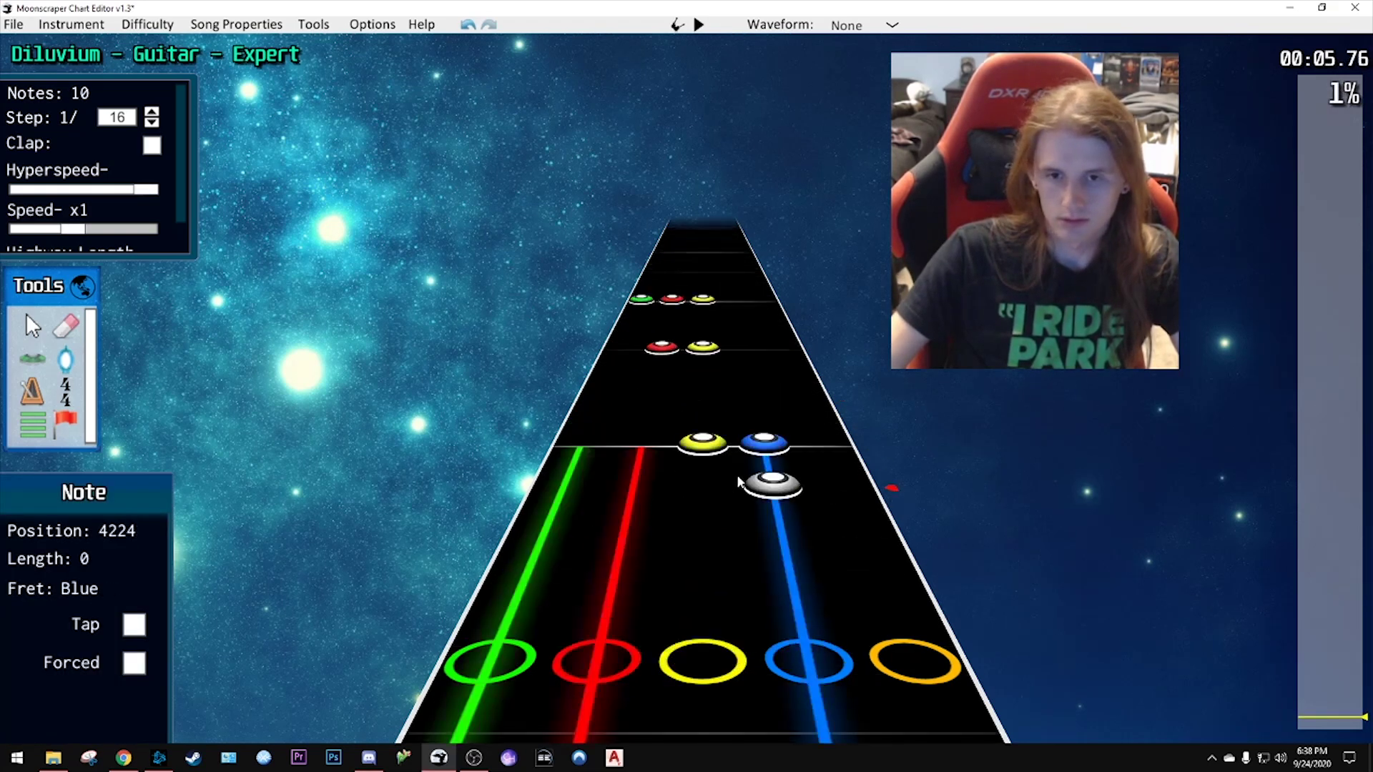
{"action": "scroll", "coordinate": [738, 482], "scroll_direction": "down", "scroll_amount": 6}
{"action": "key", "text": "space"}
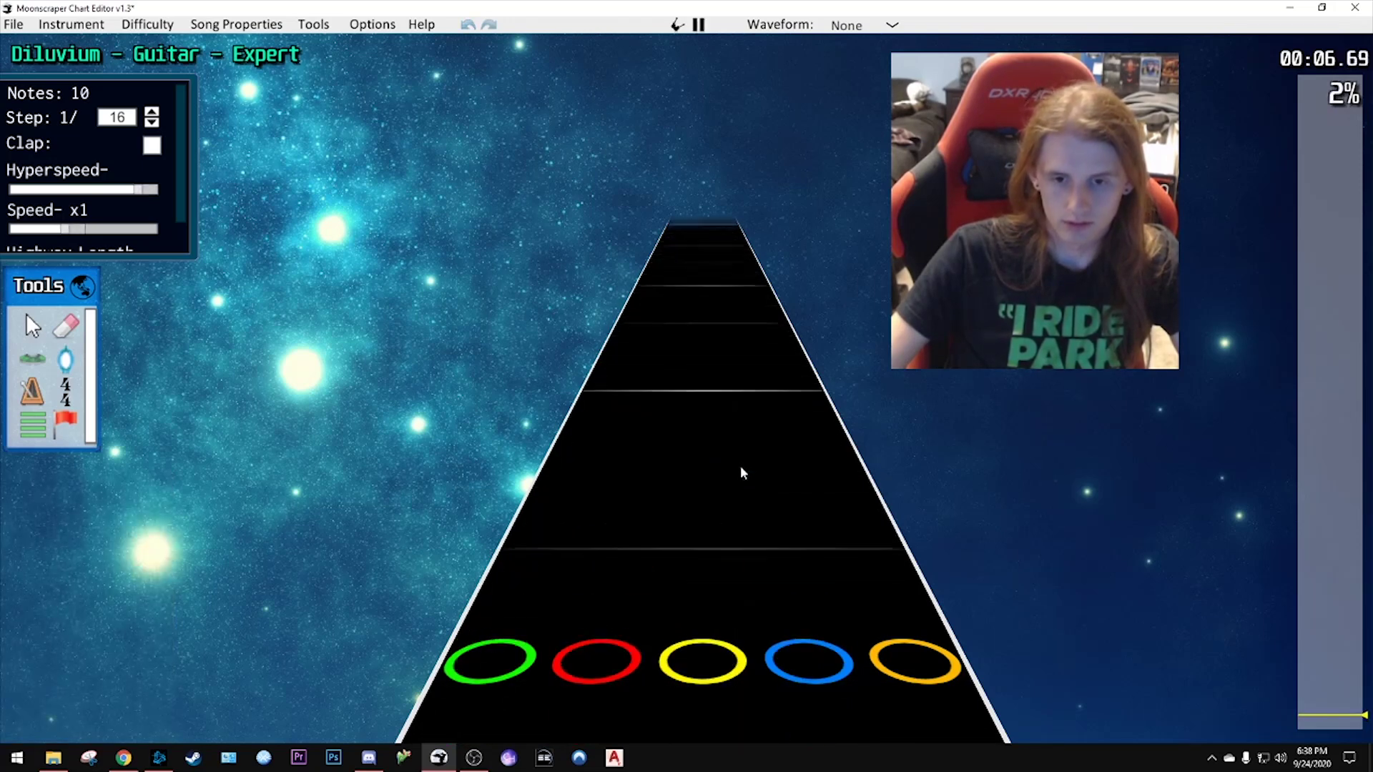
{"action": "key", "text": "space"}
{"action": "scroll", "coordinate": [738, 468], "scroll_direction": "down", "scroll_amount": 13}
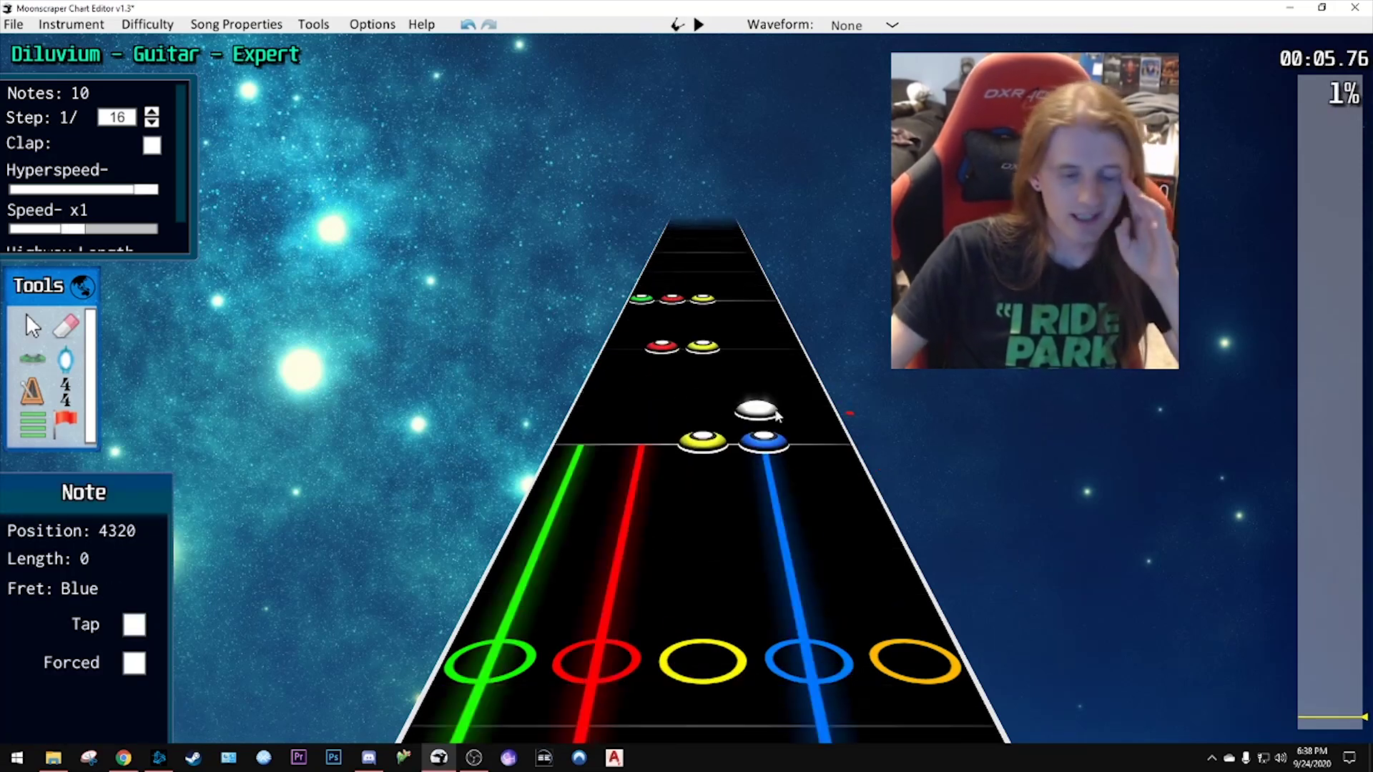
{"action": "scroll", "coordinate": [778, 415], "scroll_direction": "down", "scroll_amount": 7}
{"action": "key", "text": "space"}
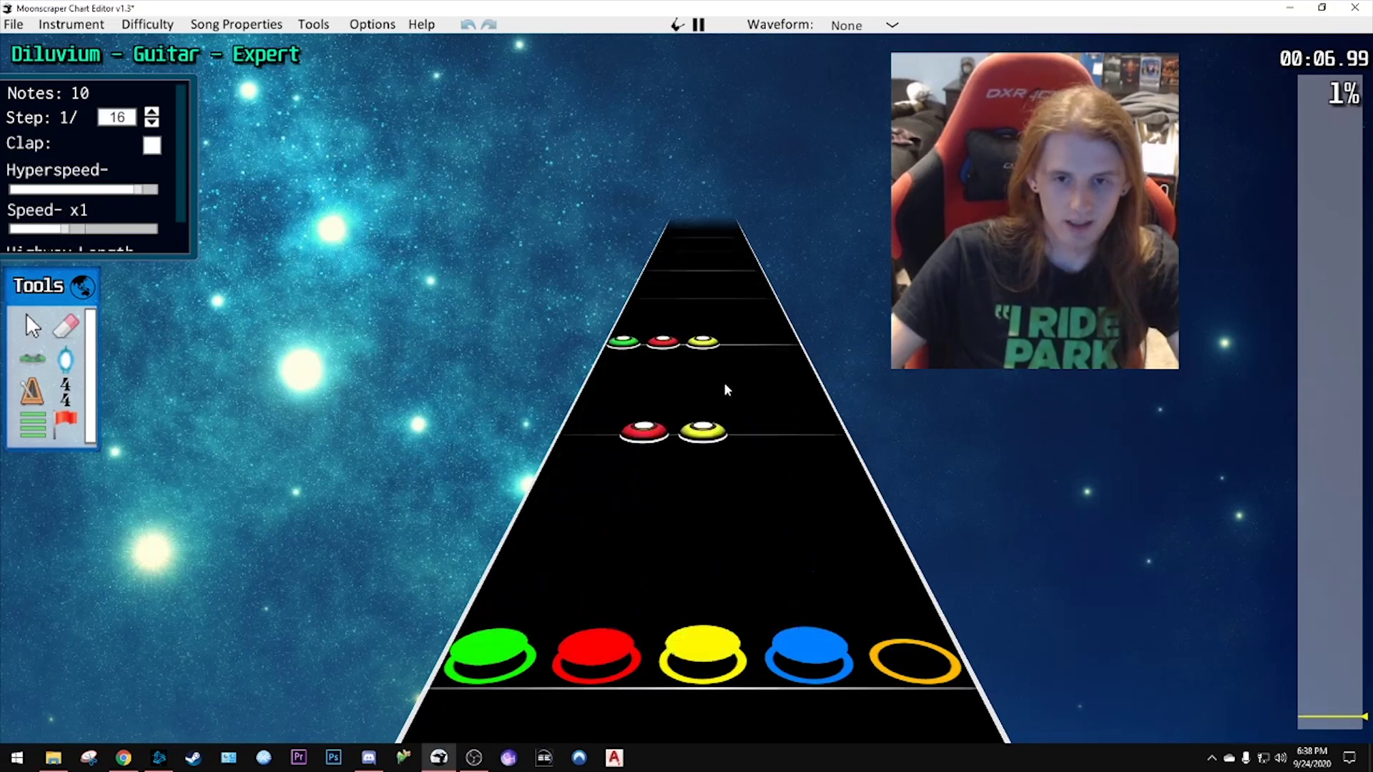
{"action": "key", "text": "space"}
{"action": "scroll", "coordinate": [726, 392], "scroll_direction": "down", "scroll_amount": 9}
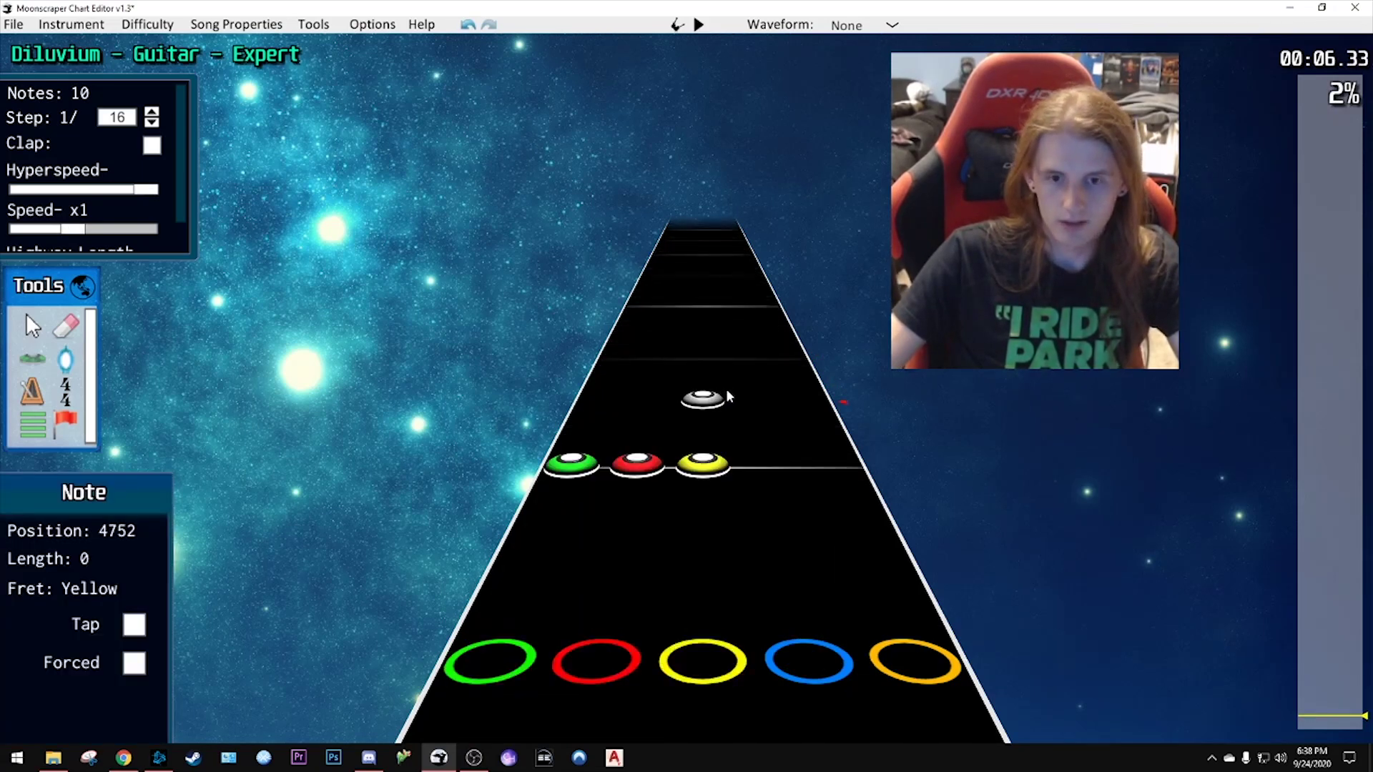
- Listen to the audio following the chord at position 4656, and replay from the yellow and blue chord at position 4272
{"action": "key", "text": "space"}
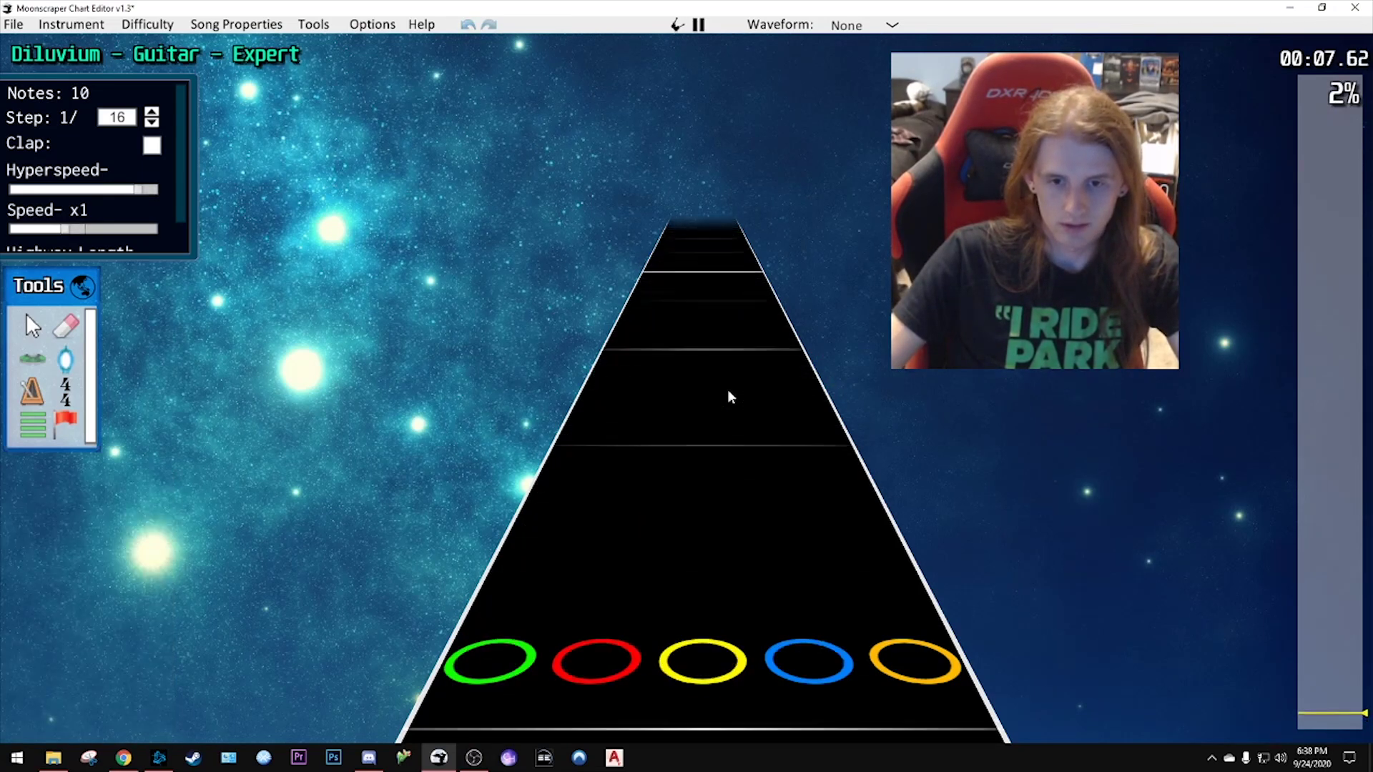
{"action": "key", "text": "space"}
{"action": "scroll", "coordinate": [768, 473], "scroll_direction": "down", "scroll_amount": 18}
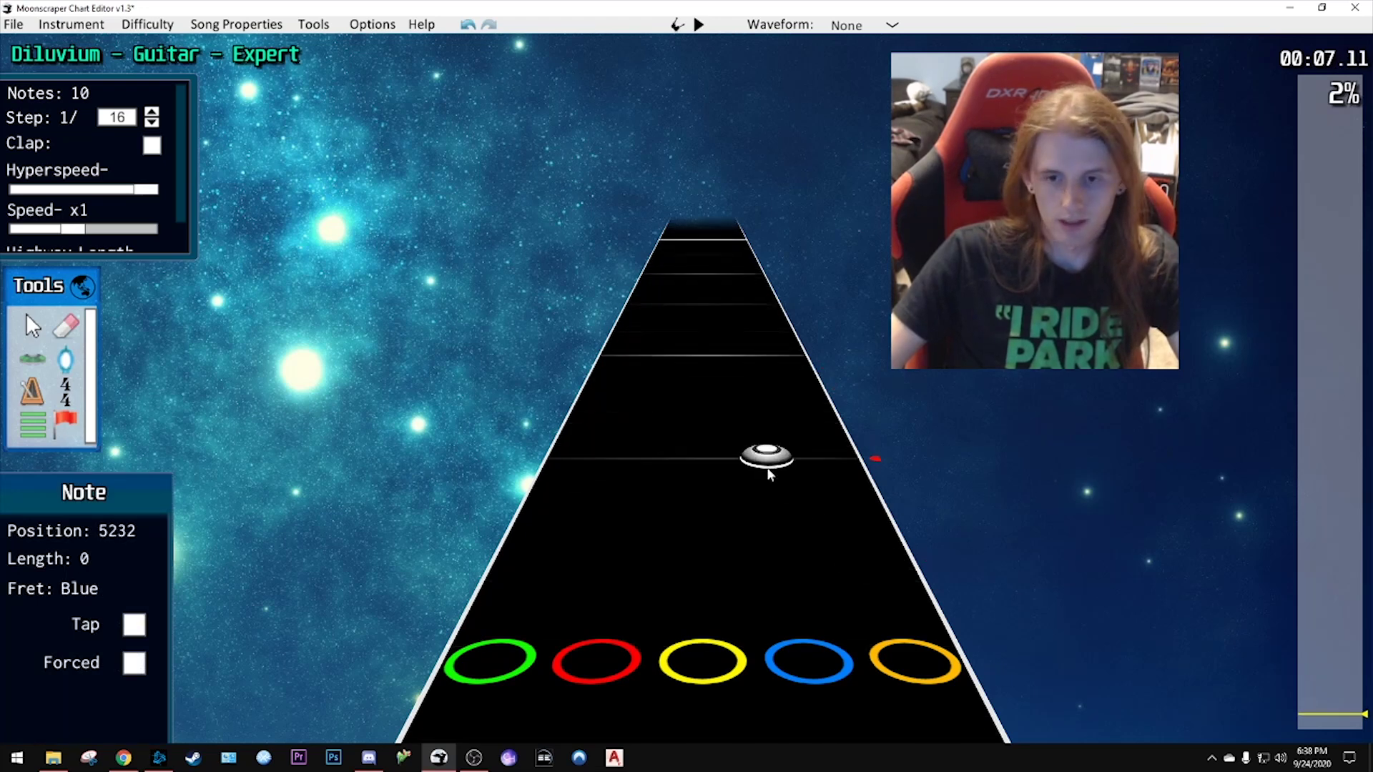
{"action": "scroll", "coordinate": [768, 473], "scroll_direction": "down", "scroll_amount": 20}
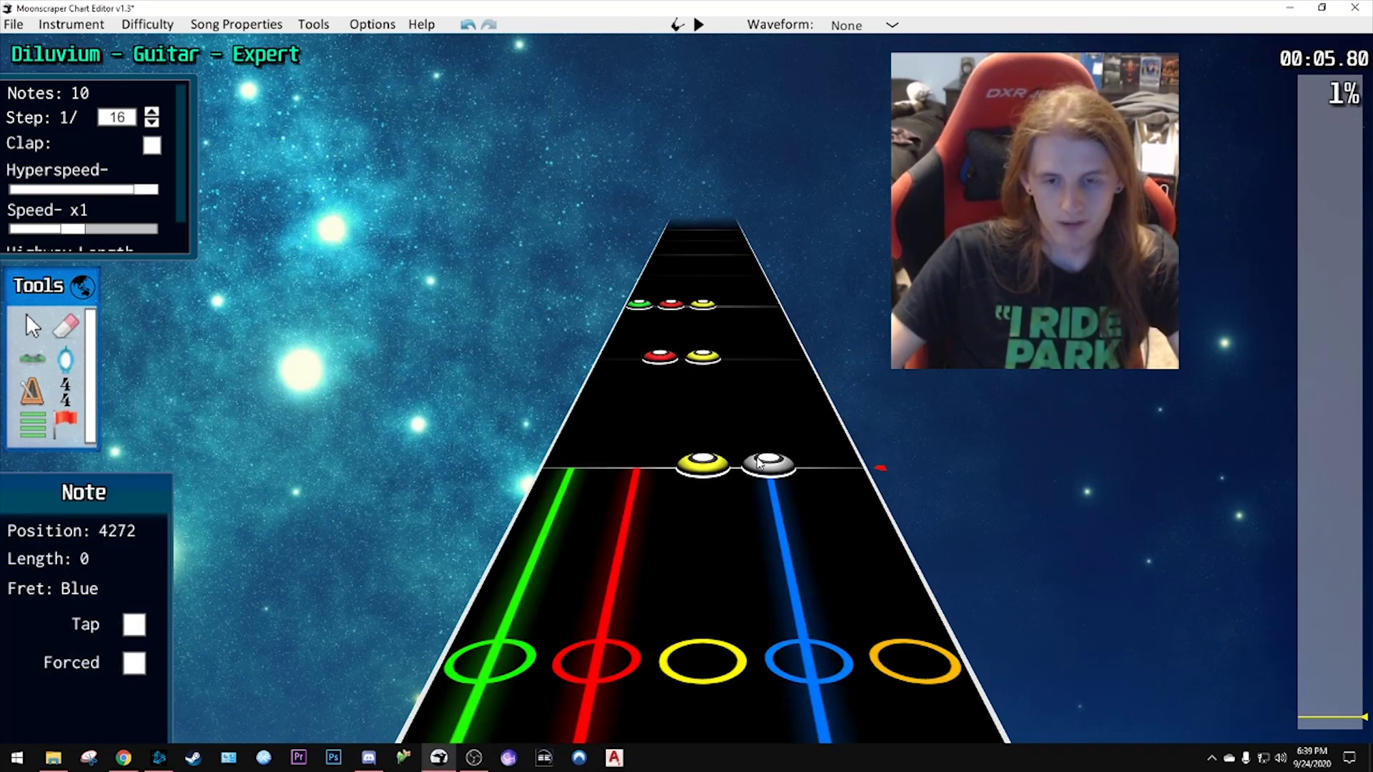
{"action": "key", "text": "space"}
{"action": "key", "text": "space"}
{"action": "scroll", "coordinate": [748, 457], "scroll_direction": "down", "scroll_amount": 6}
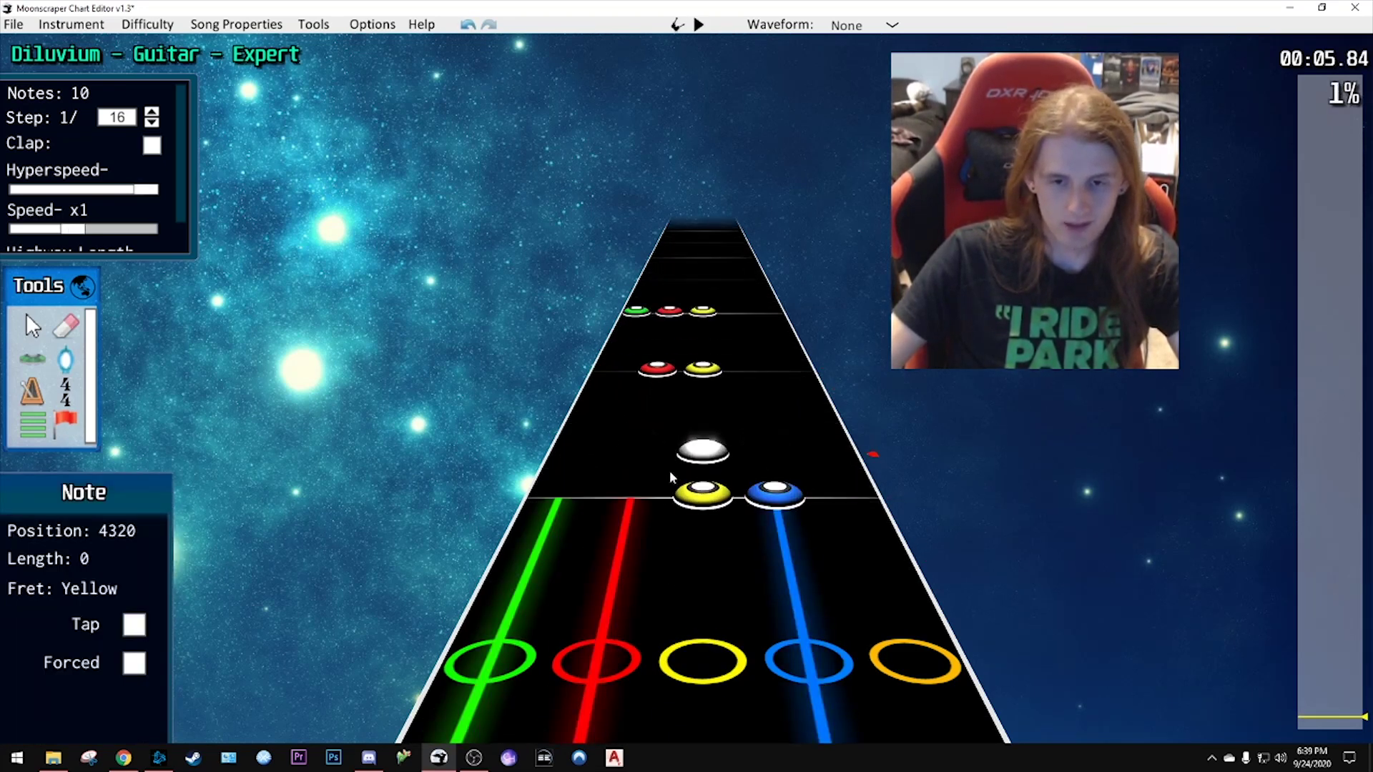
- Move the yellow and blue chord one 1/16 step later to position 4320 and start checking it in playback
{"action": "key", "text": "y"}
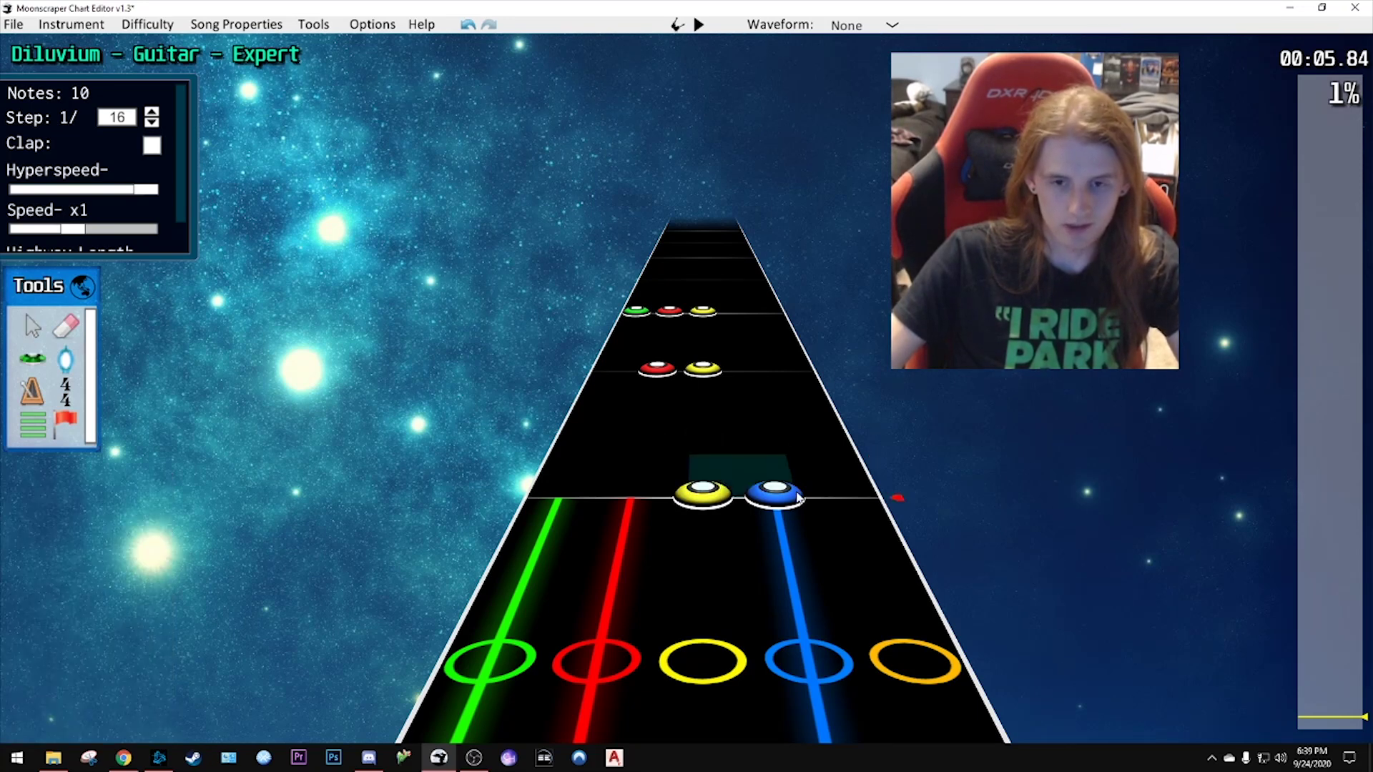
{"action": "key", "text": "ctrl+z"}
{"action": "key", "text": "ctrl+z"}
{"action": "key", "text": "ctrl+y"}
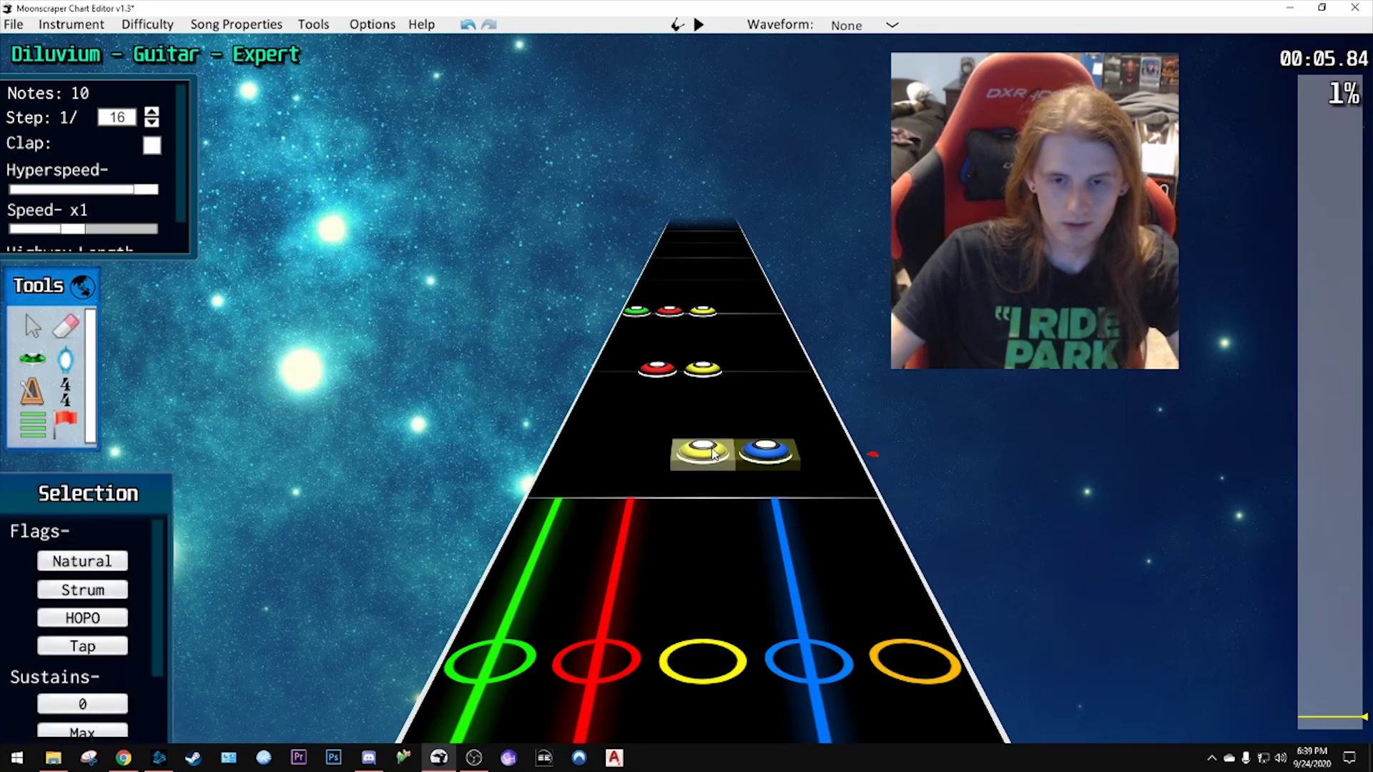
{"action": "key", "text": "space"}
{"action": "key", "text": "space"}
- Slow the playback speed to x0.4 and listen to how the three short chords up to position 4656 line up with the audio
{"action": "left_click_drag", "start_coordinate": [63, 229], "coordinate": [34, 240]}
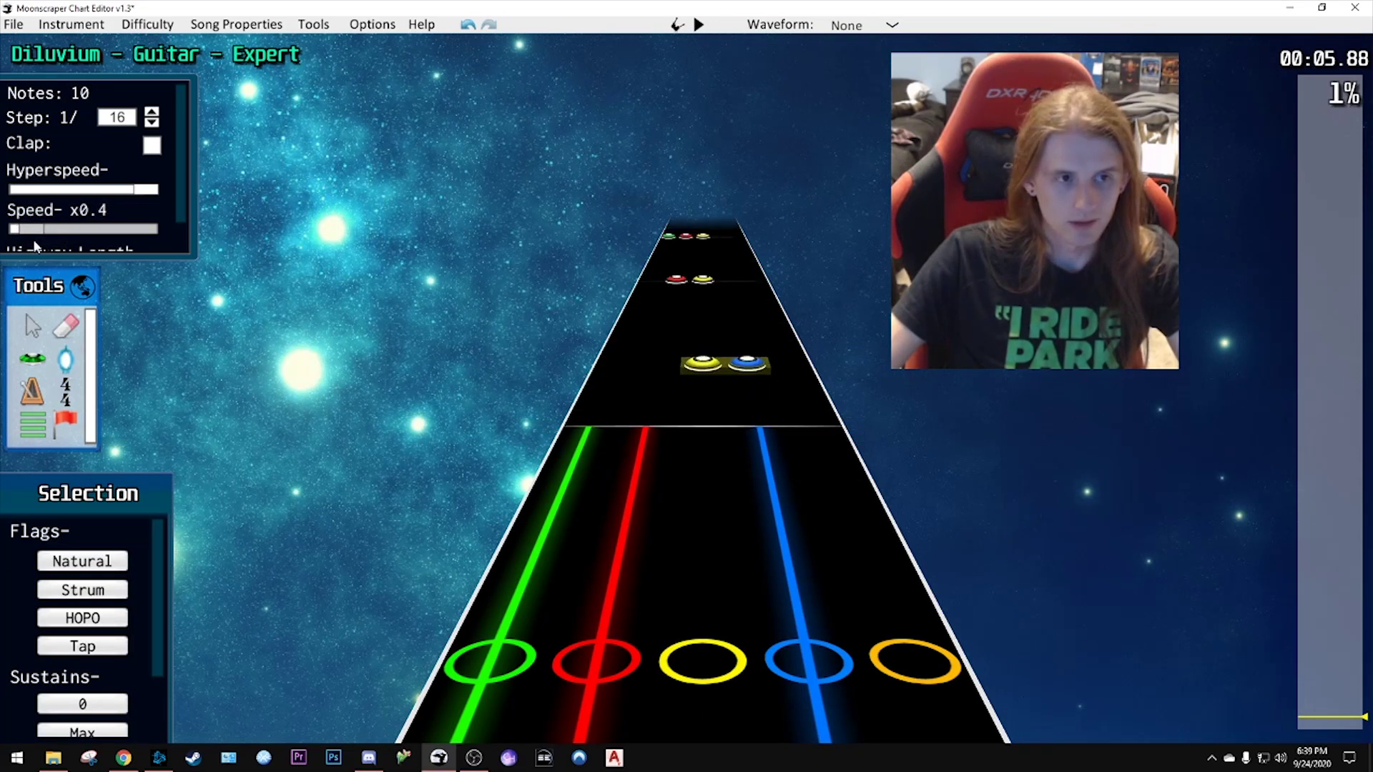
{"action": "key", "text": "space"}
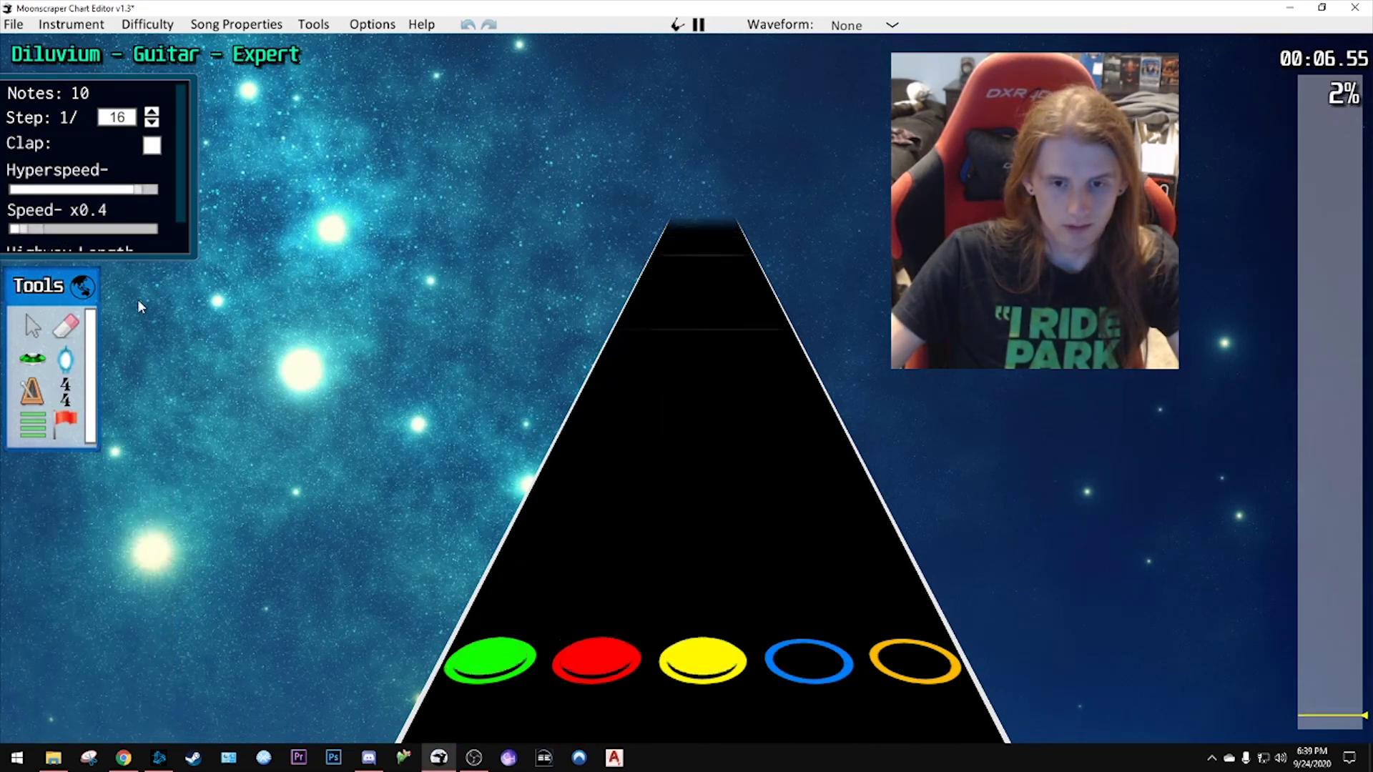
{"action": "key", "text": "space"}
{"action": "scroll", "coordinate": [656, 422], "scroll_direction": "down", "scroll_amount": 8}
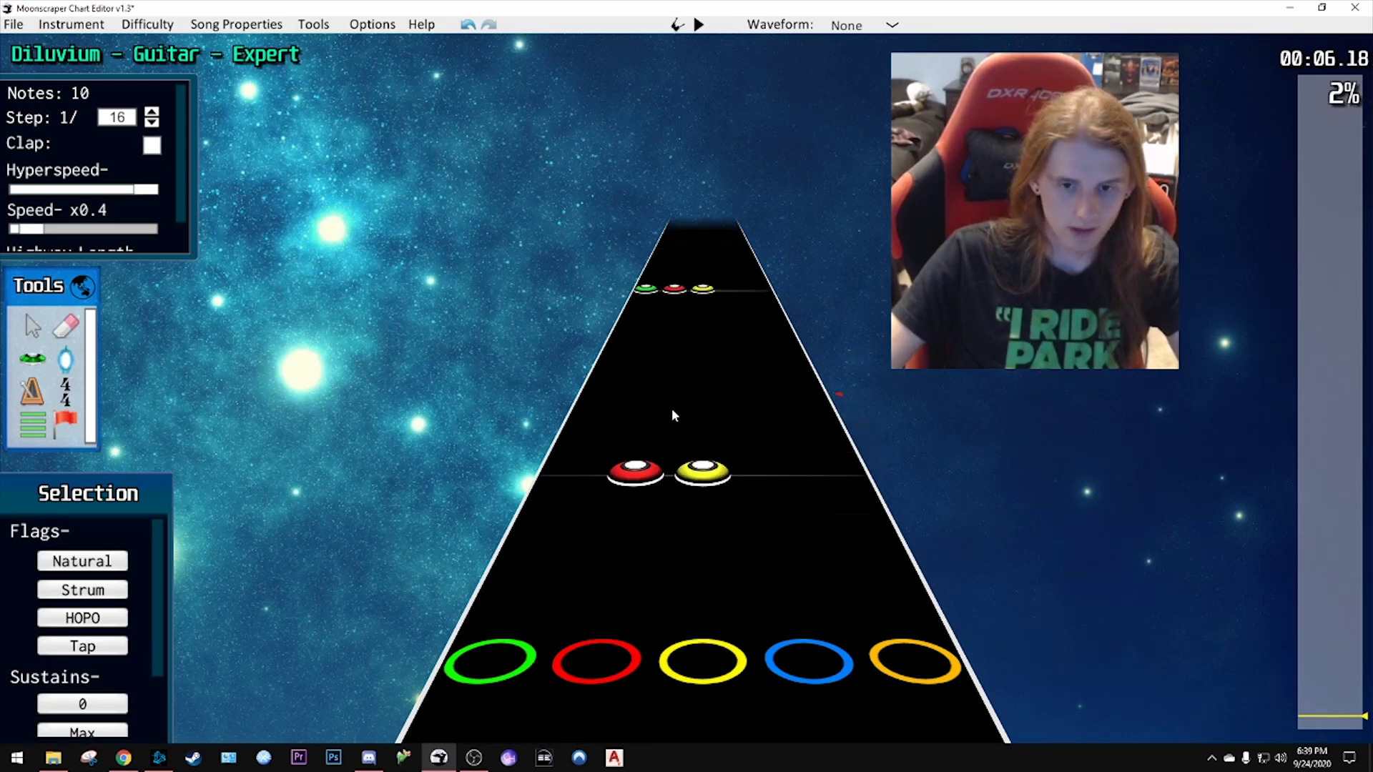
{"action": "key", "text": "space"}
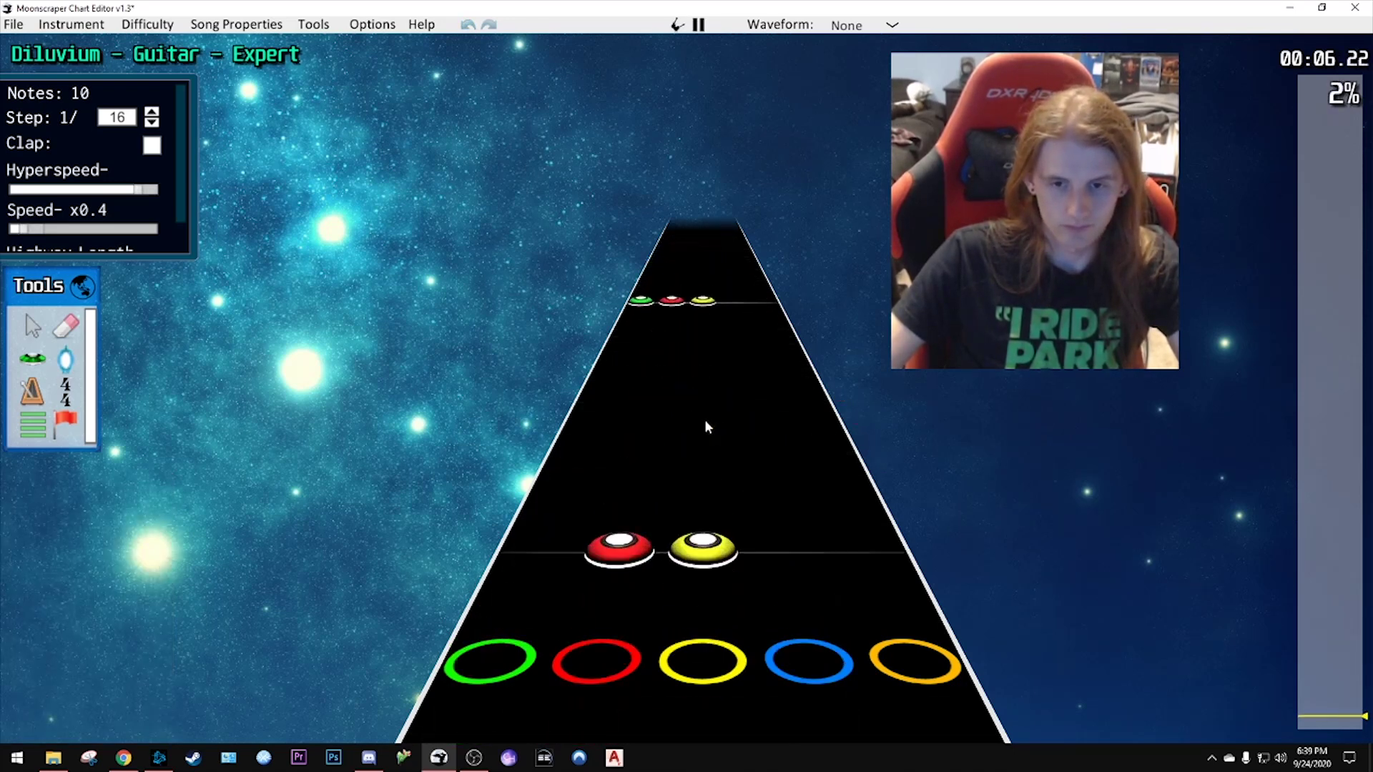
{"action": "key", "text": "space"}
{"action": "key", "text": "space"}
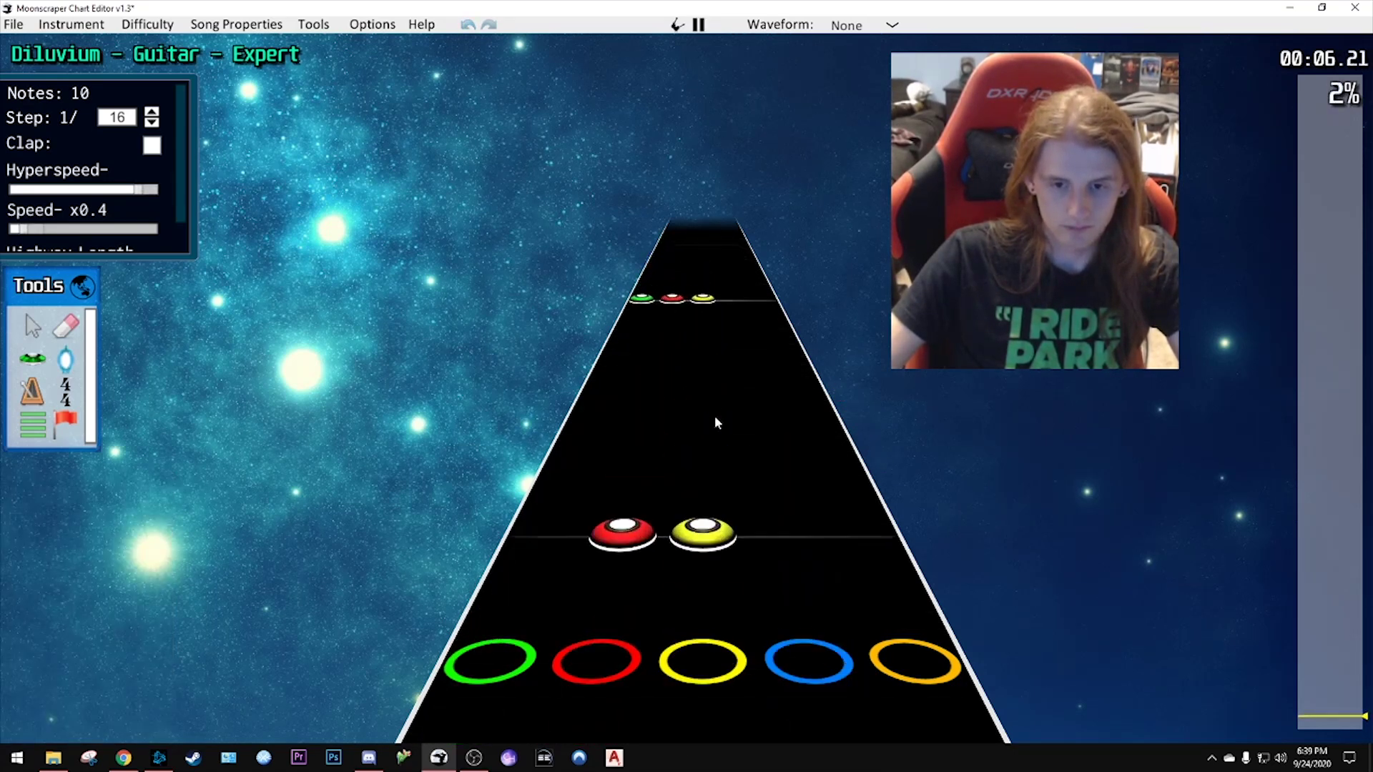
{"action": "key", "text": "space"}
{"action": "scroll", "coordinate": [711, 415], "scroll_direction": "down", "scroll_amount": 3}
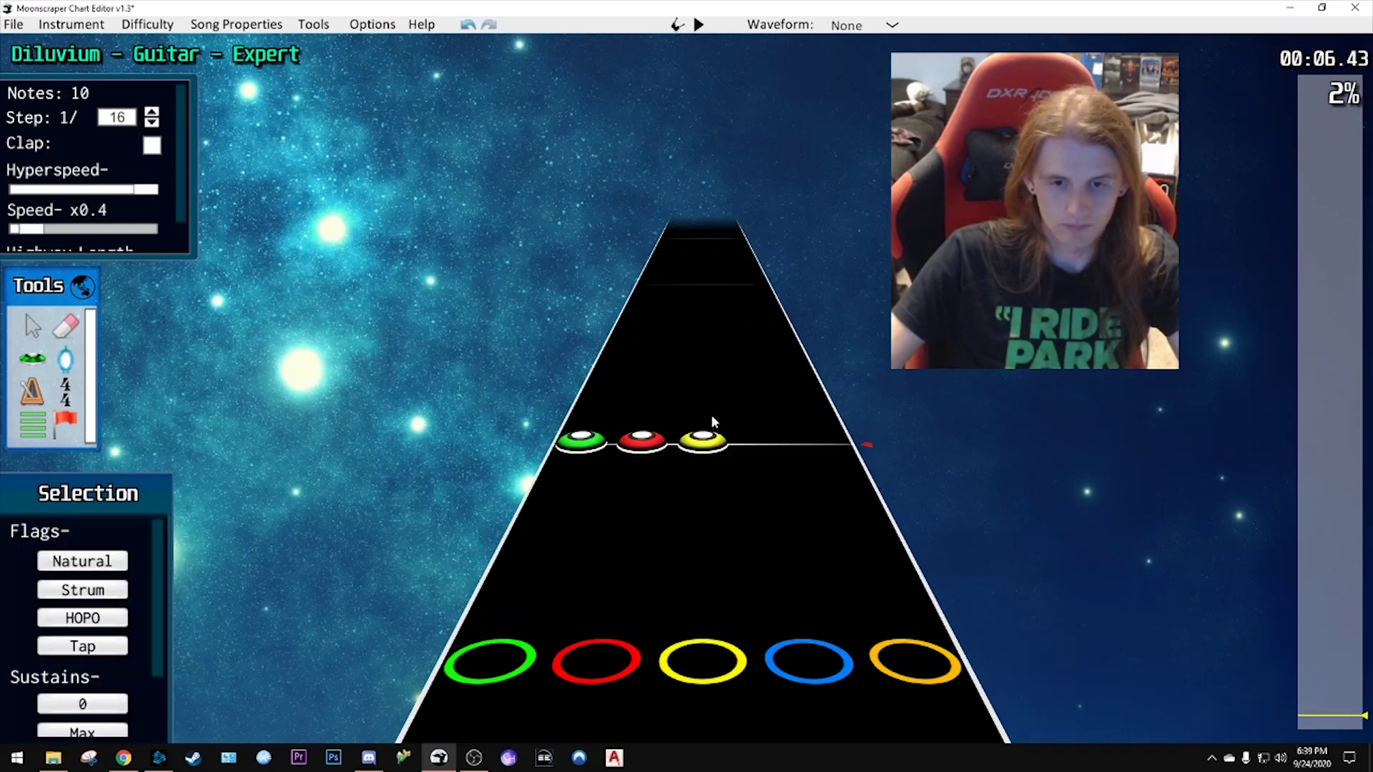
{"action": "left_click_drag", "start_coordinate": [708, 409], "coordinate": [713, 377]}
{"action": "key", "text": "ctrl+z"}
{"action": "key", "text": "ctrl+z"}
- Replay the passage at x0.4 from before the yellow and blue chord through the green, red and yellow chord to examine the timing
{"action": "scroll", "coordinate": [757, 422], "scroll_direction": "down", "scroll_amount": 4}
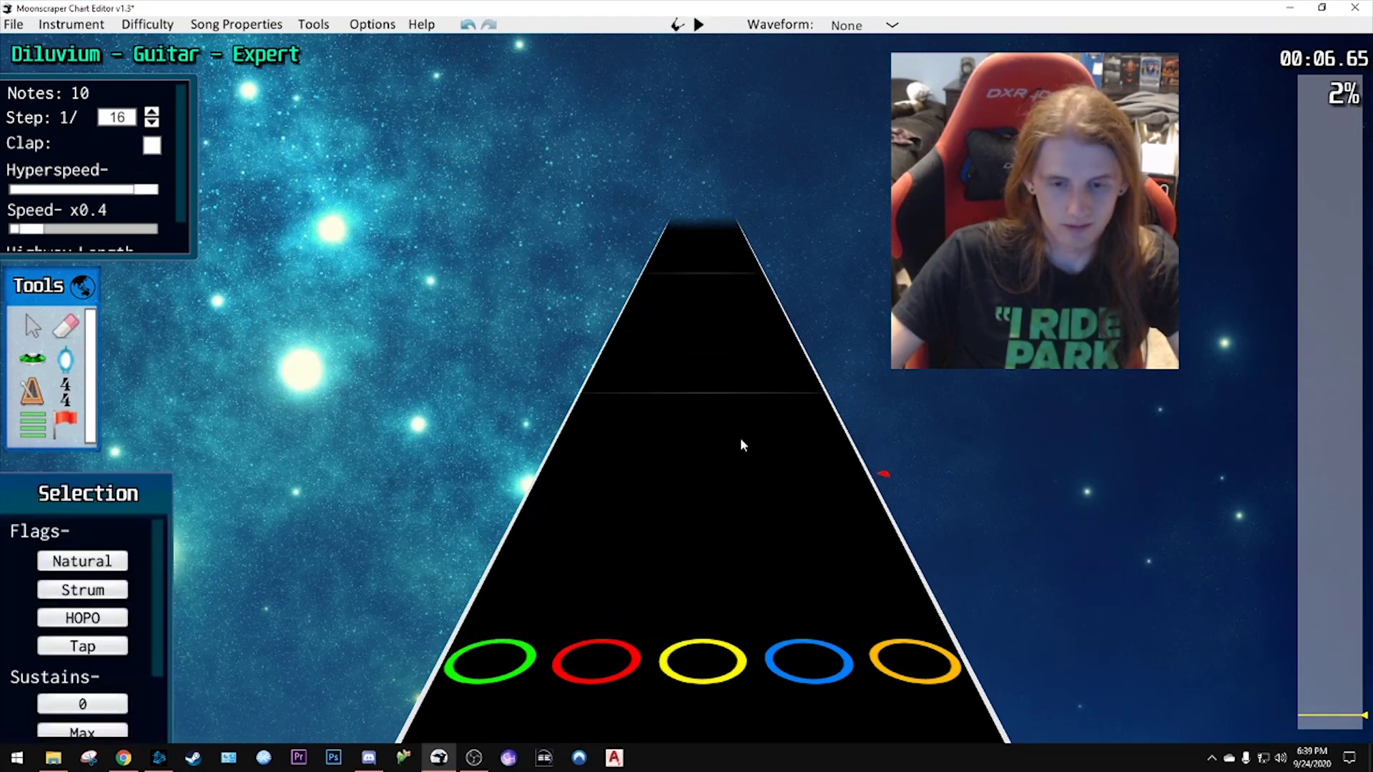
{"action": "scroll", "coordinate": [747, 422], "scroll_direction": "up", "scroll_amount": 2}
{"action": "scroll", "coordinate": [800, 443], "scroll_direction": "up", "scroll_amount": 6}
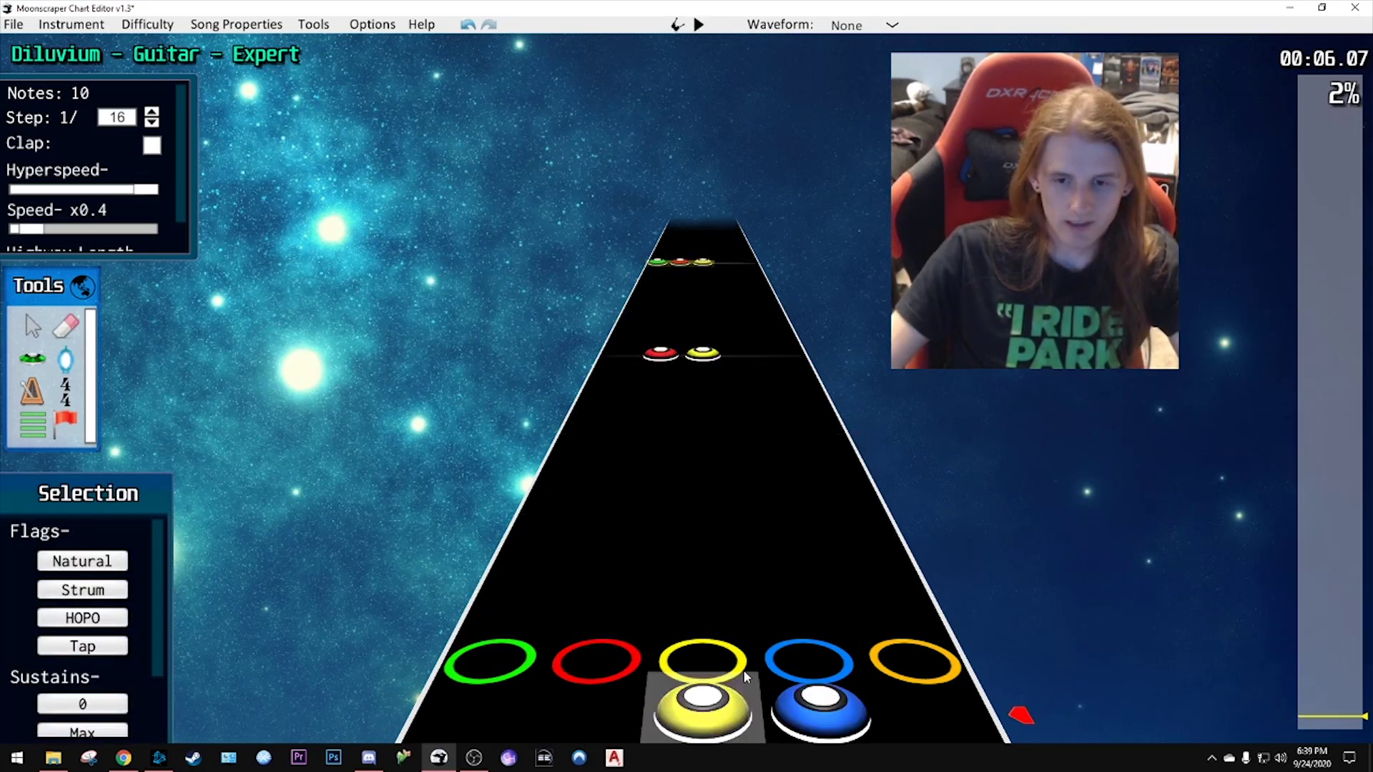
{"action": "scroll", "coordinate": [698, 375], "scroll_direction": "up", "scroll_amount": 2}
{"action": "key", "text": "space"}
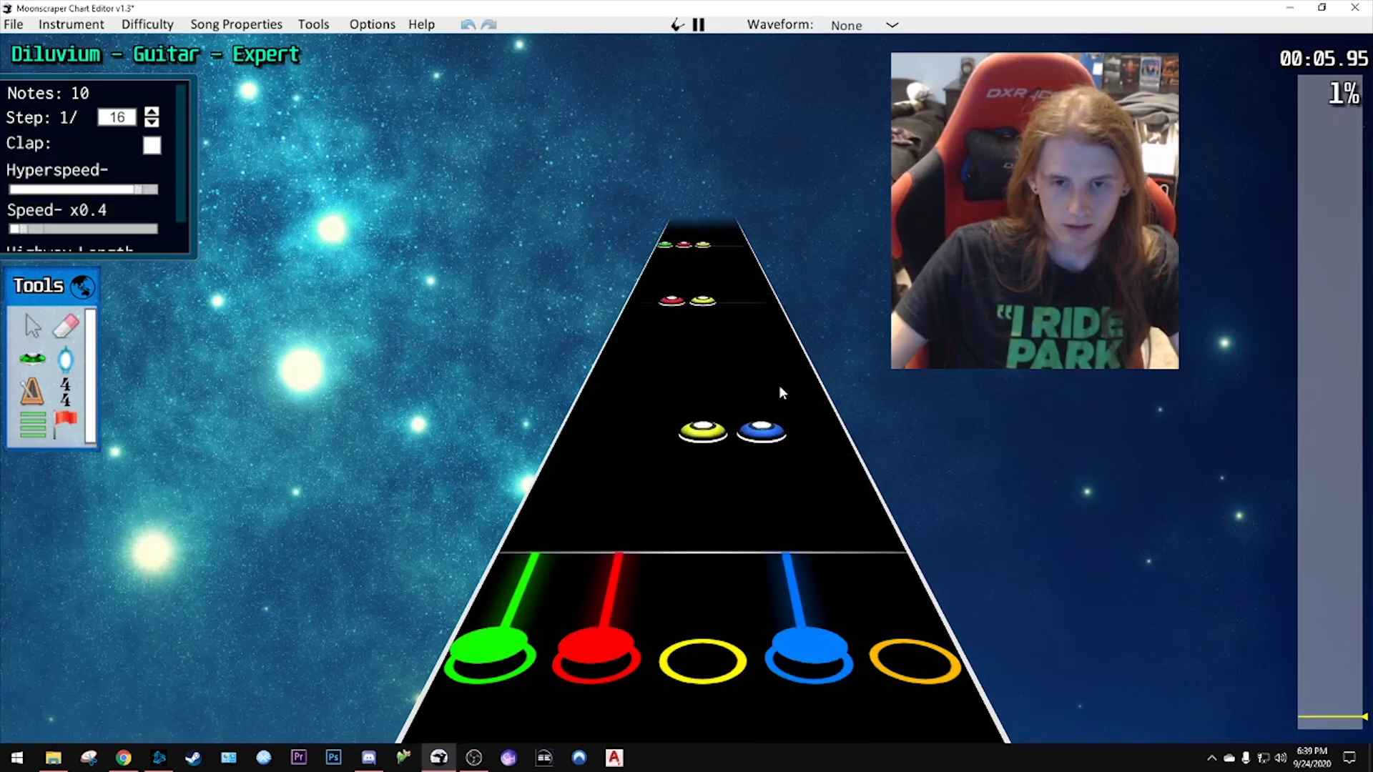
{"action": "key", "text": "space"}
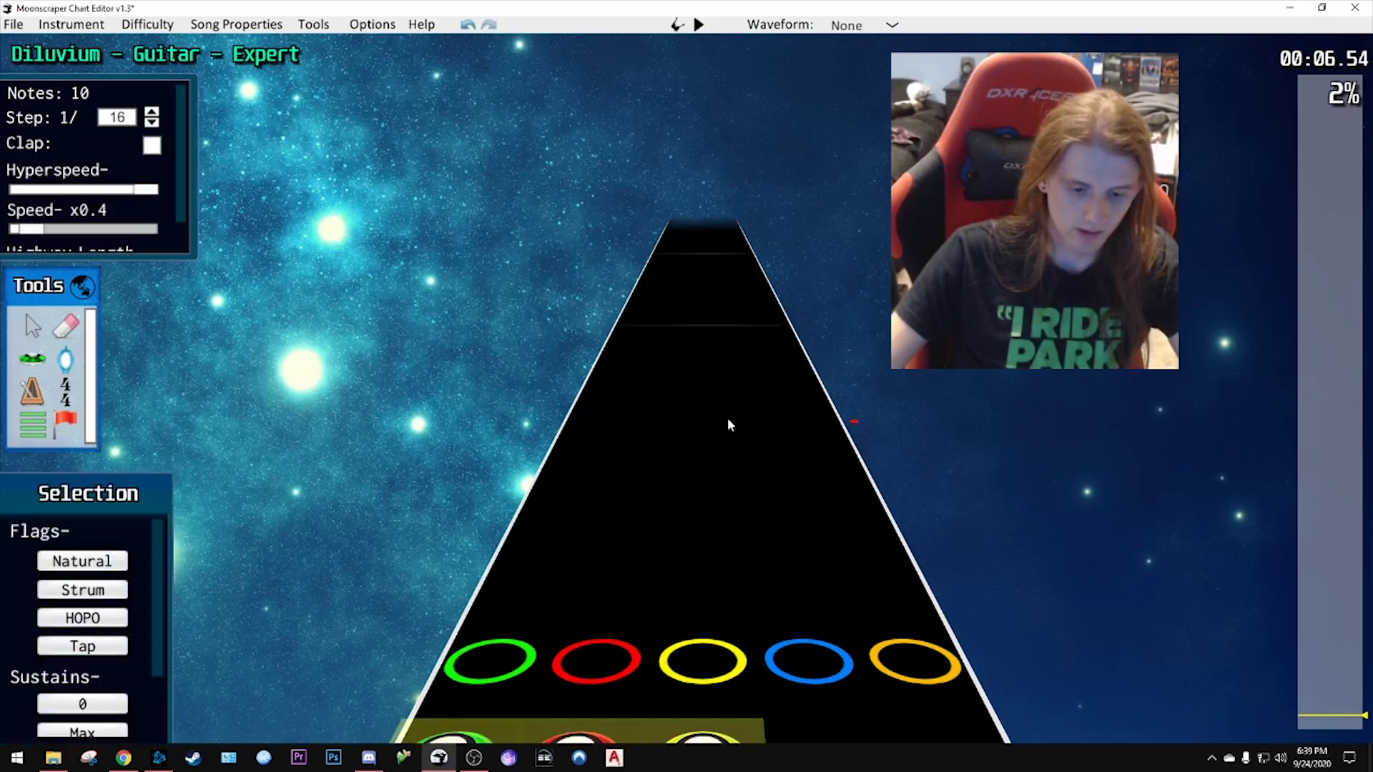
- Restore the playback speed to x1 and extend the sustain of the green, red and yellow chord at position 4656 to two beats
{"action": "scroll", "coordinate": [727, 418], "scroll_direction": "up", "scroll_amount": 1}
{"action": "left_click_drag", "start_coordinate": [61, 230], "coordinate": [73, 230]}
{"action": "scroll", "coordinate": [722, 357], "scroll_direction": "up", "scroll_amount": 3}
{"action": "scroll", "coordinate": [744, 322], "scroll_direction": "down", "scroll_amount": 4}
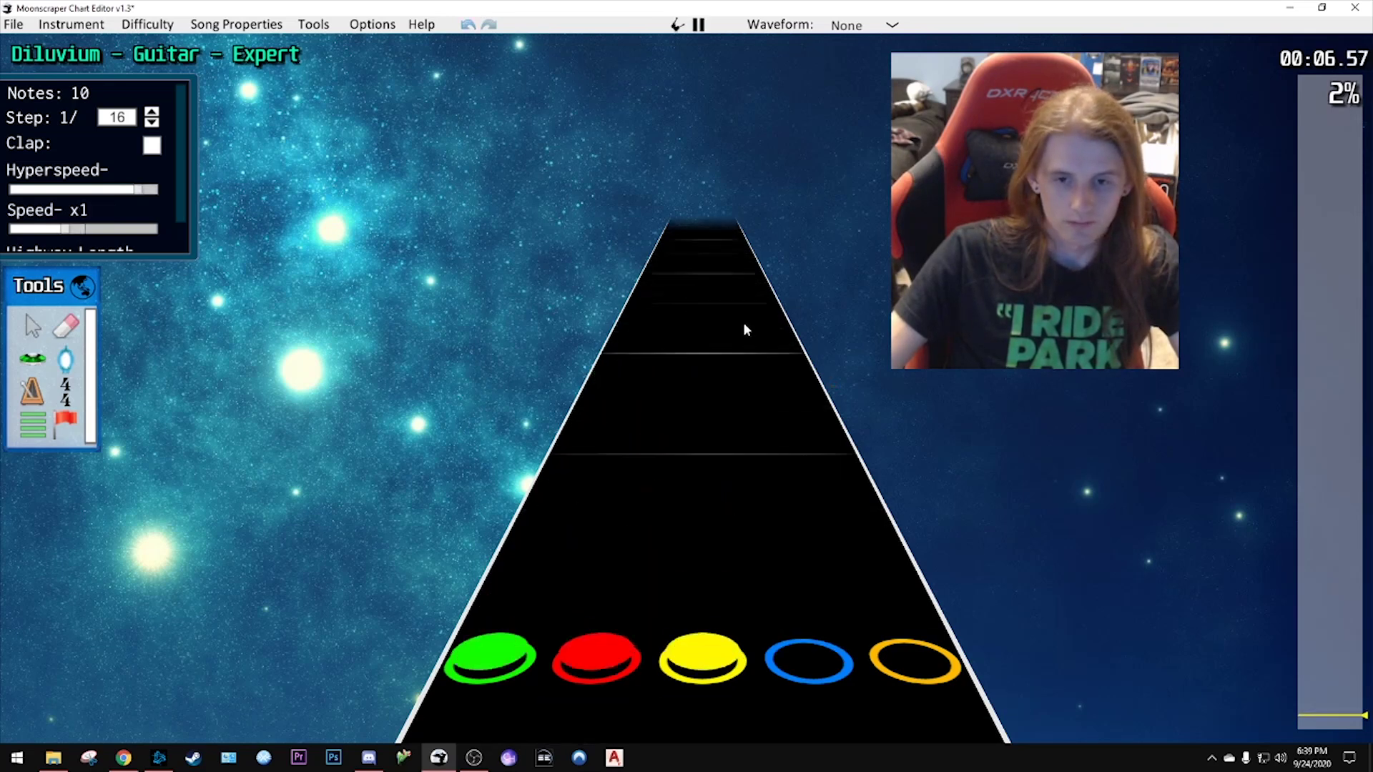
{"action": "scroll", "coordinate": [703, 418], "scroll_direction": "up", "scroll_amount": 2}
{"action": "left_click_drag", "start_coordinate": [705, 422], "coordinate": [695, 374]}
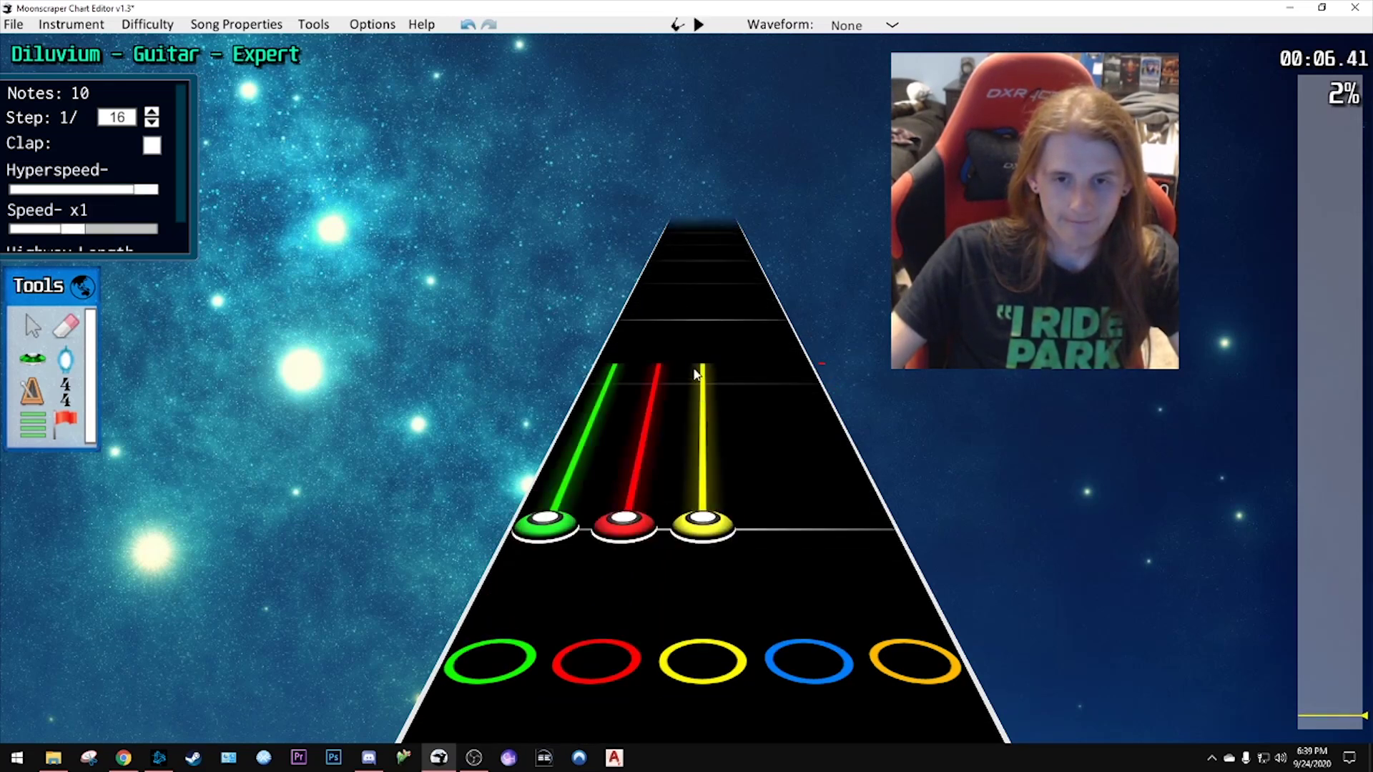
- Play on from the sustained green, red and yellow chord to work out the rhythm of the notes that follow
{"action": "key", "text": "space"}
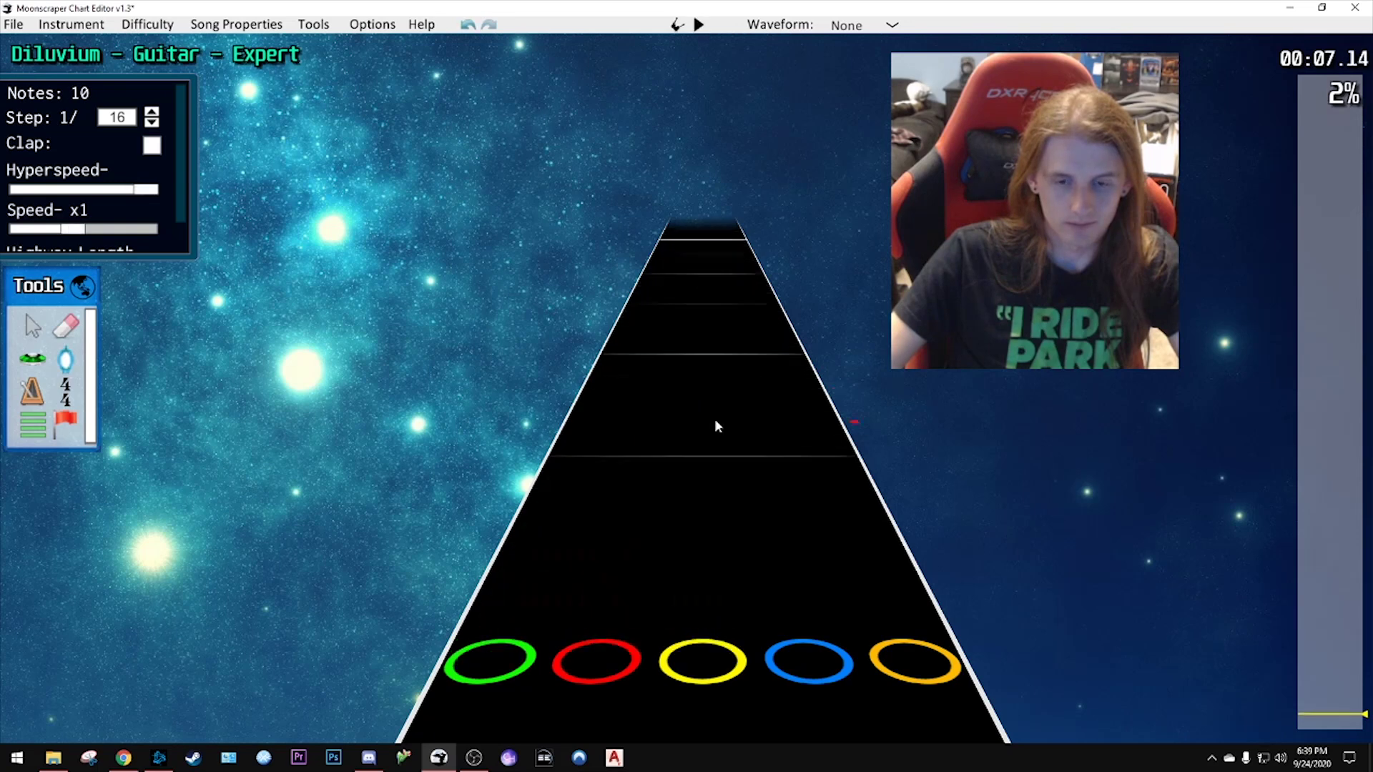
{"action": "key", "text": "space"}
{"action": "key", "text": "space"}
{"action": "key", "text": "space"}
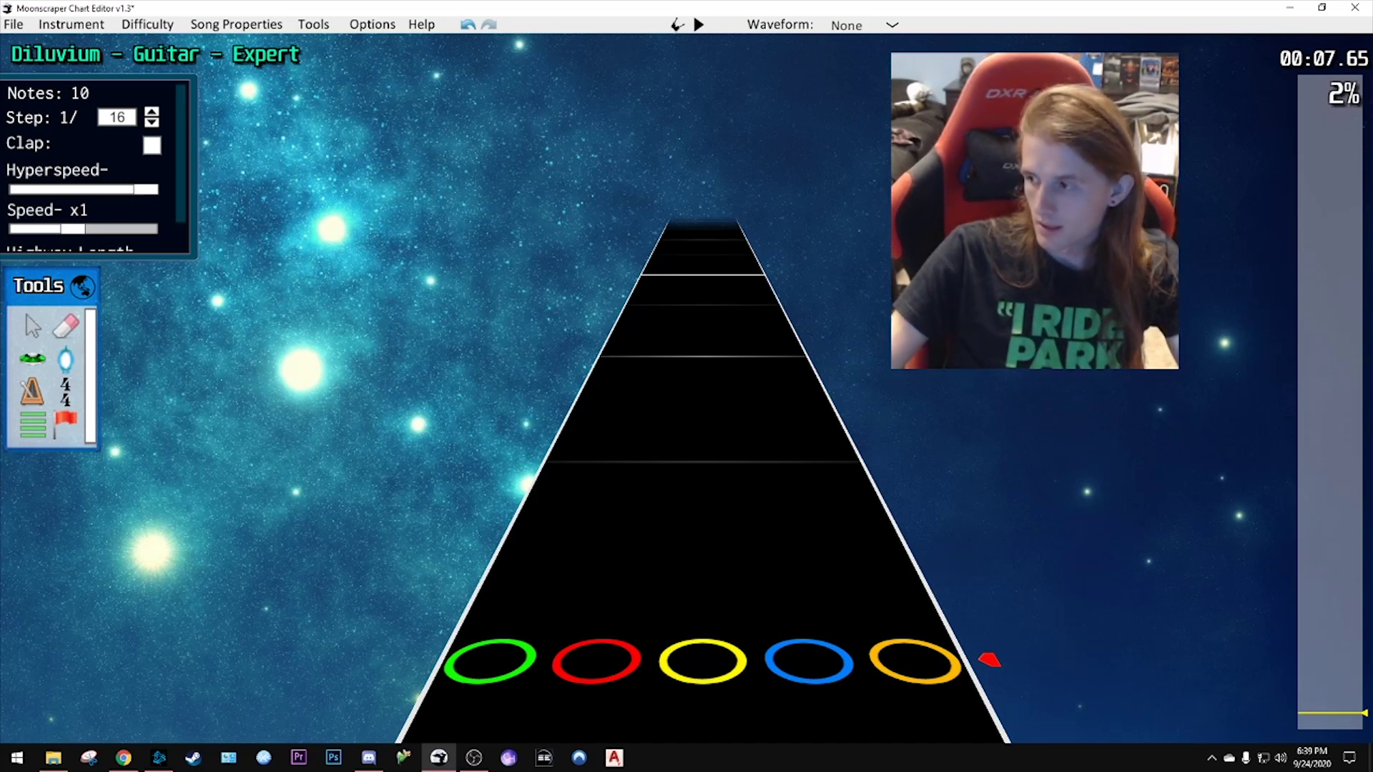
{"action": "scroll", "coordinate": [989, 659], "scroll_direction": "down", "scroll_amount": 1}
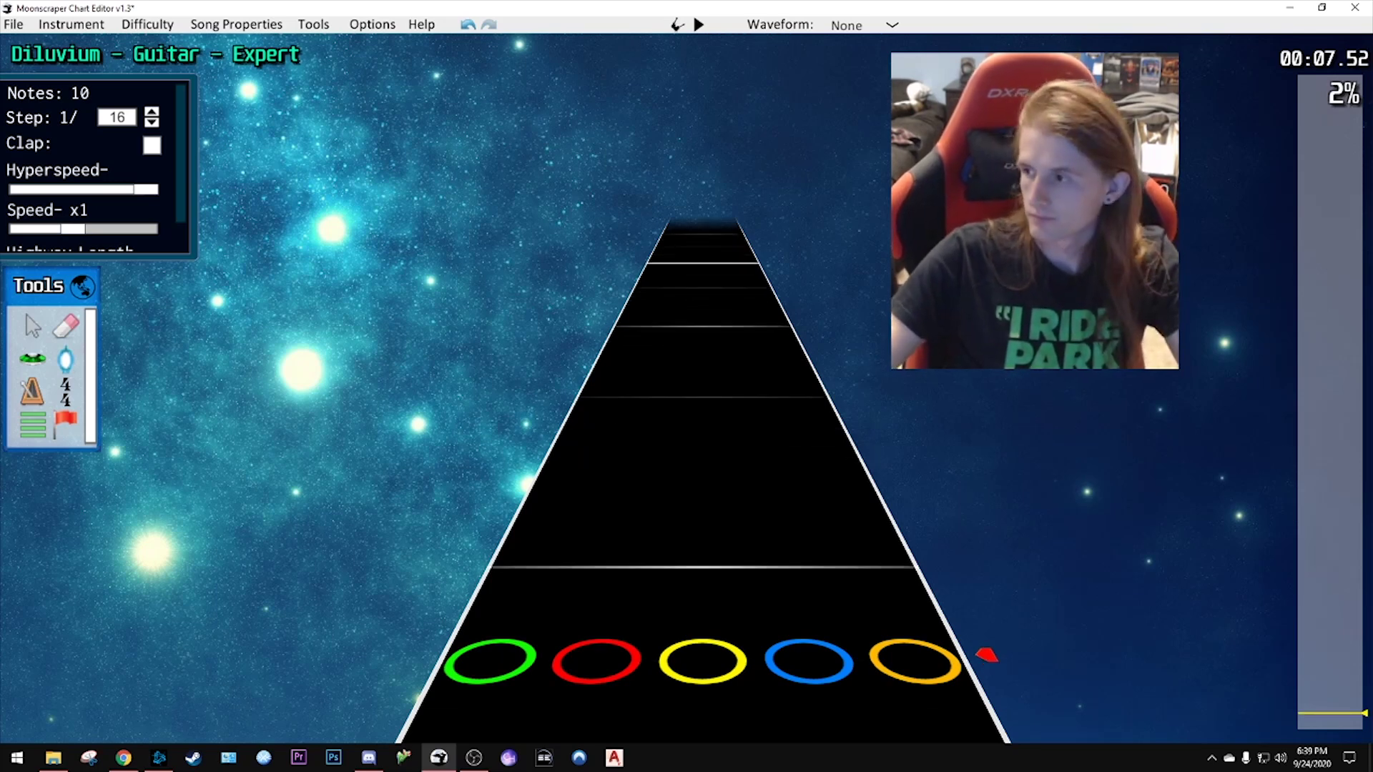
{"action": "scroll", "coordinate": [987, 655], "scroll_direction": "up", "scroll_amount": 2}
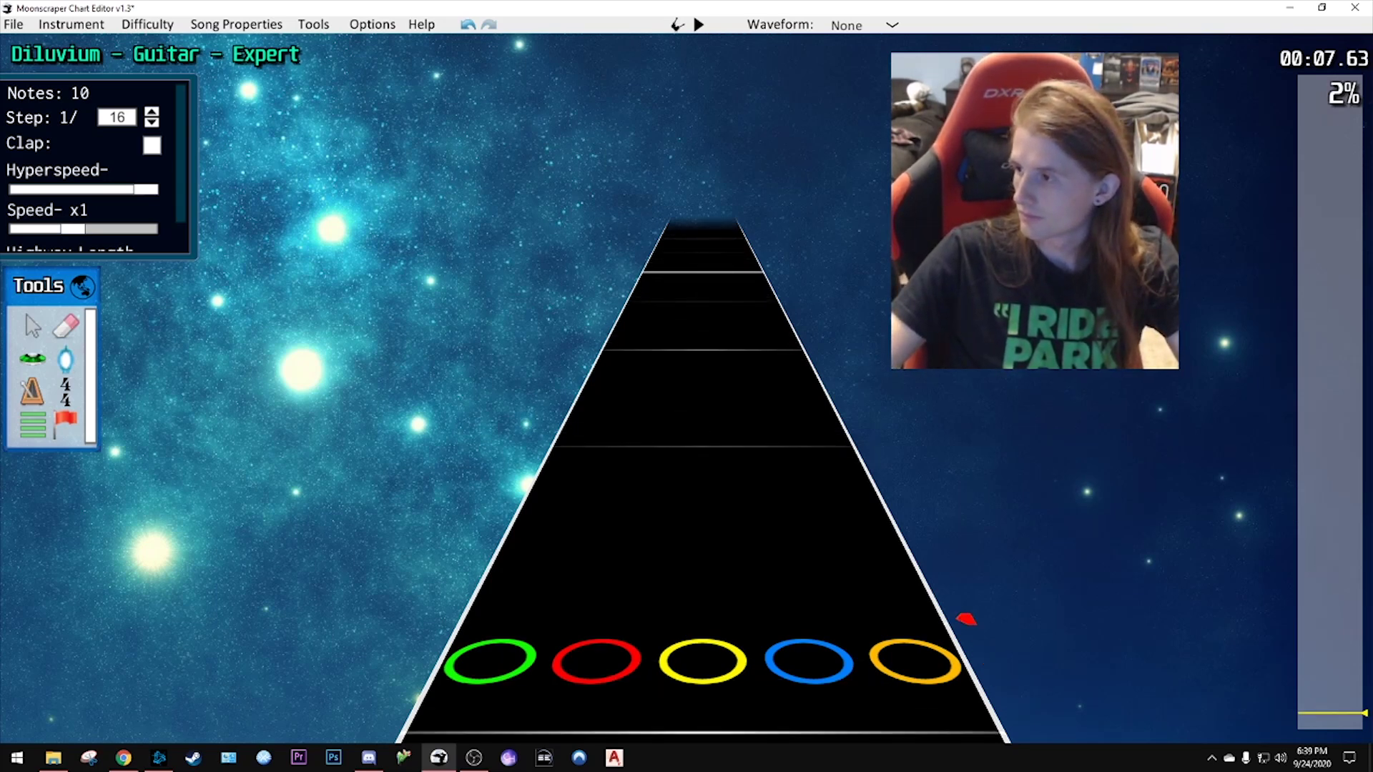
{"action": "scroll", "coordinate": [812, 362], "scroll_direction": "down", "scroll_amount": 8}
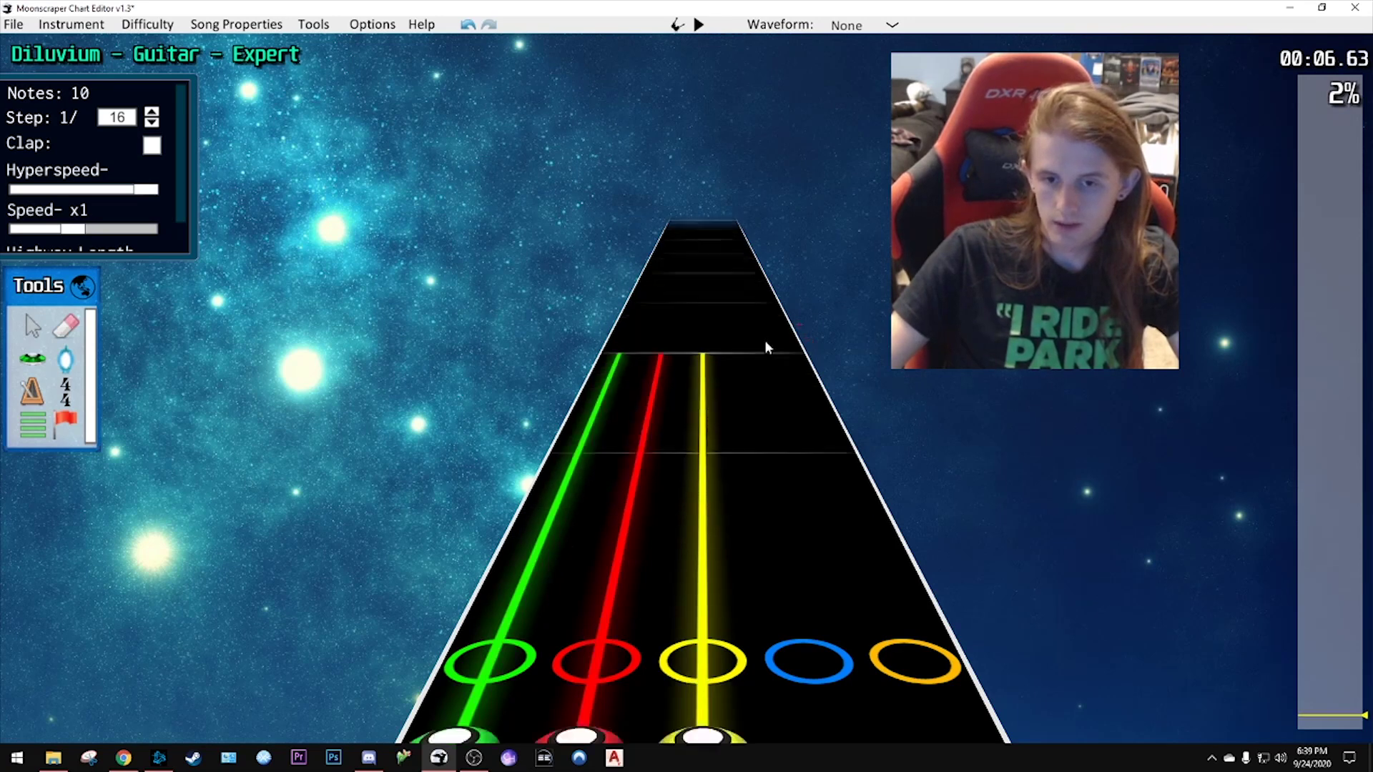
- Place five consecutive red notes at 1/16 steps from the end of the sustained chord, up to position 5232
{"action": "scroll", "coordinate": [746, 358], "scroll_direction": "up", "scroll_amount": 2}
{"action": "left_click", "coordinate": [641, 423]}
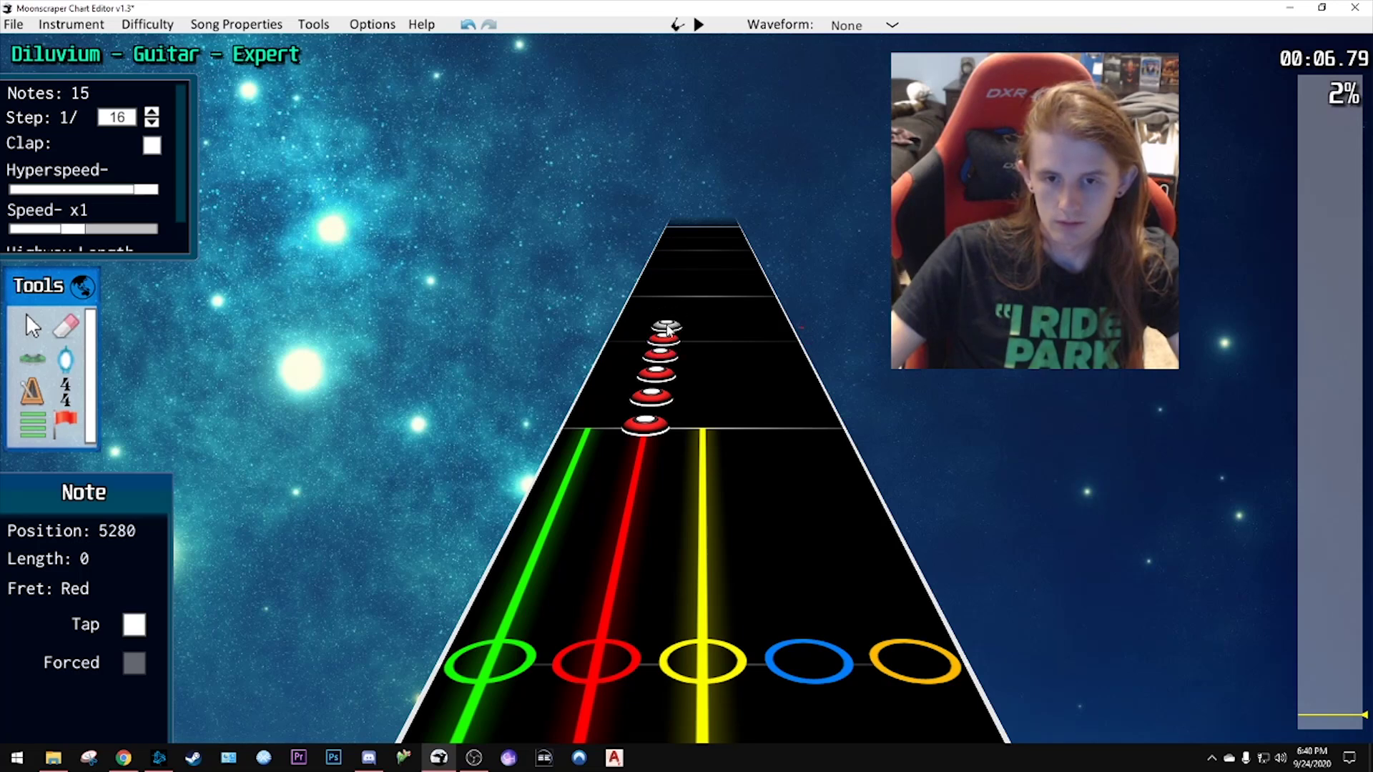
{"action": "left_click", "coordinate": [807, 371]}
{"action": "scroll", "coordinate": [806, 372], "scroll_direction": "up", "scroll_amount": 6}
{"action": "scroll", "coordinate": [675, 431], "scroll_direction": "down", "scroll_amount": 4}
{"action": "left_click", "coordinate": [641, 452]}
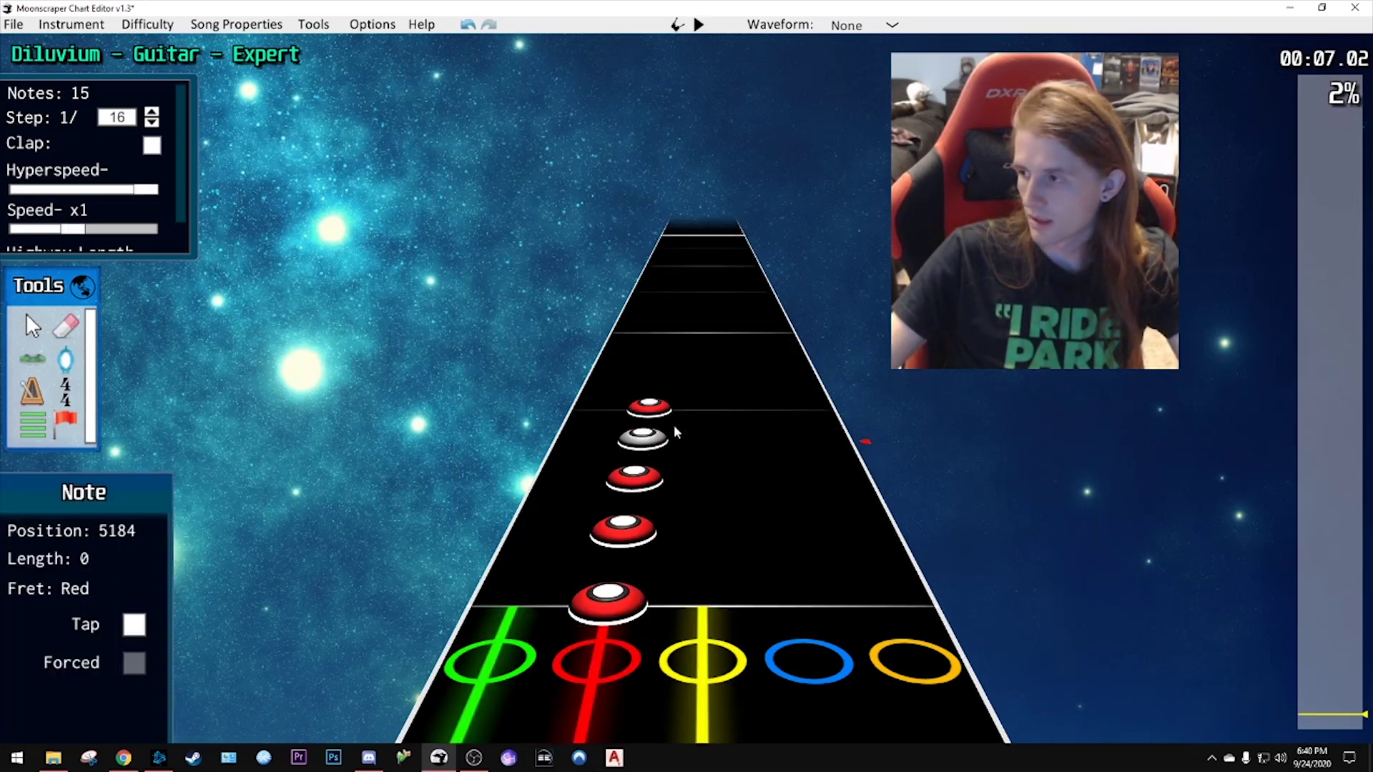
{"action": "left_click", "coordinate": [659, 477]}
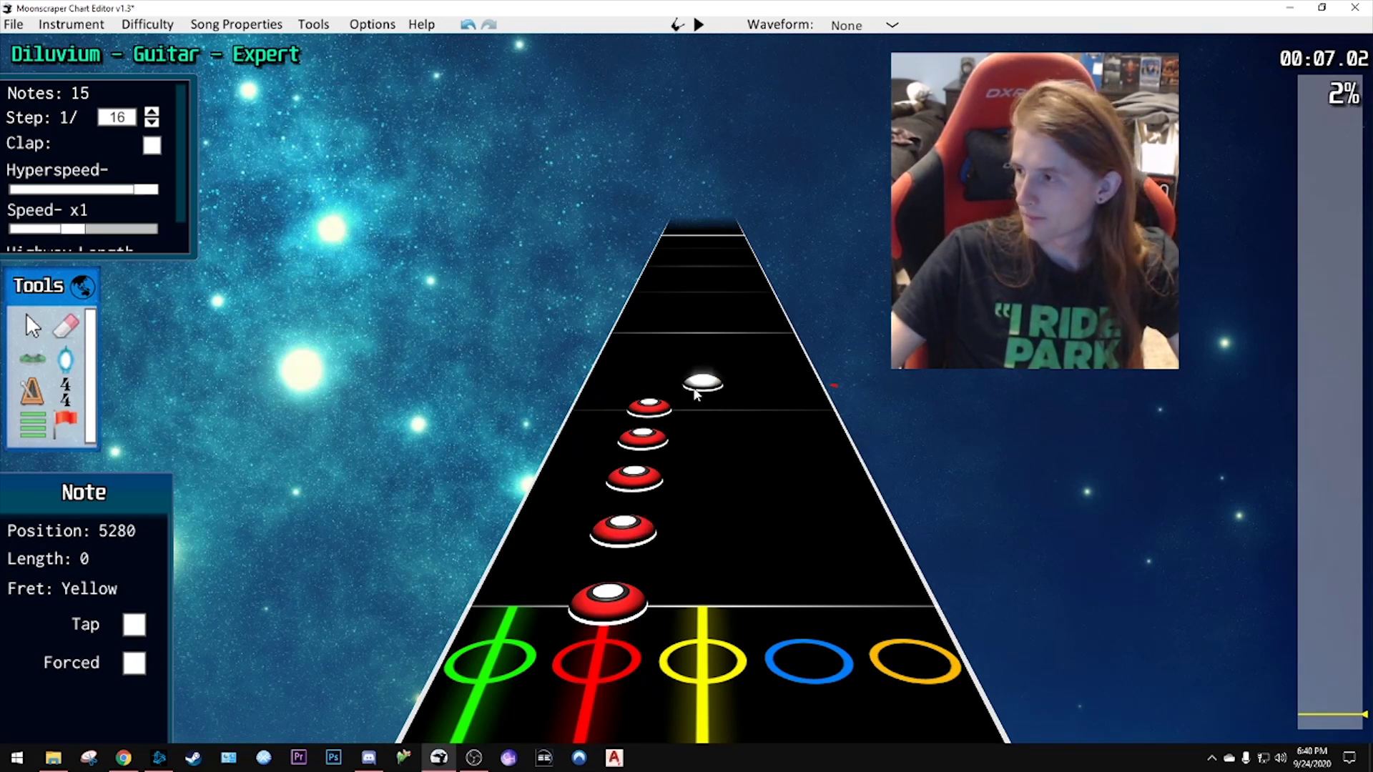
- Place a yellow and blue chord at position 5280 after the red notes and check it in playback
{"action": "scroll", "coordinate": [693, 387], "scroll_direction": "up", "scroll_amount": 2}
{"action": "left_click_drag", "start_coordinate": [696, 395], "coordinate": [688, 414]}
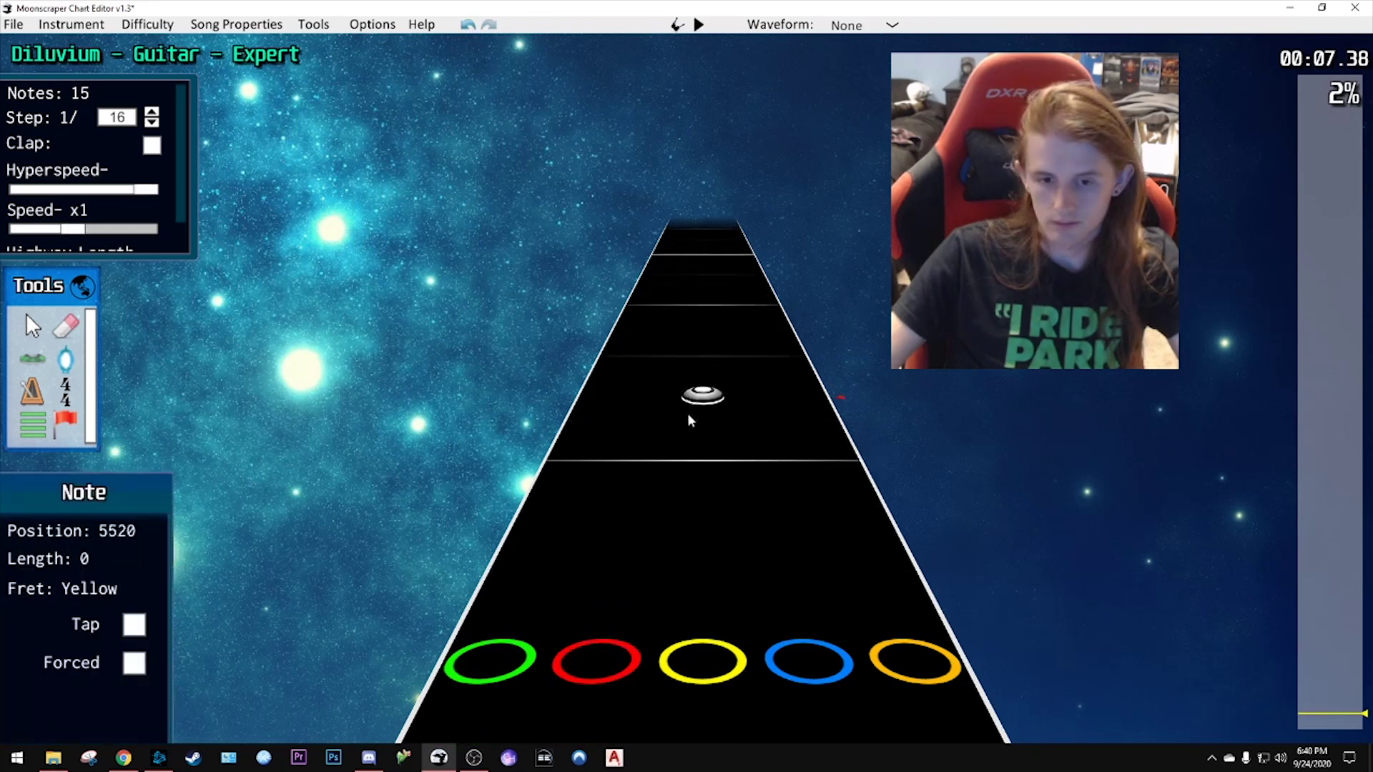
{"action": "scroll", "coordinate": [701, 417], "scroll_direction": "down", "scroll_amount": 1}
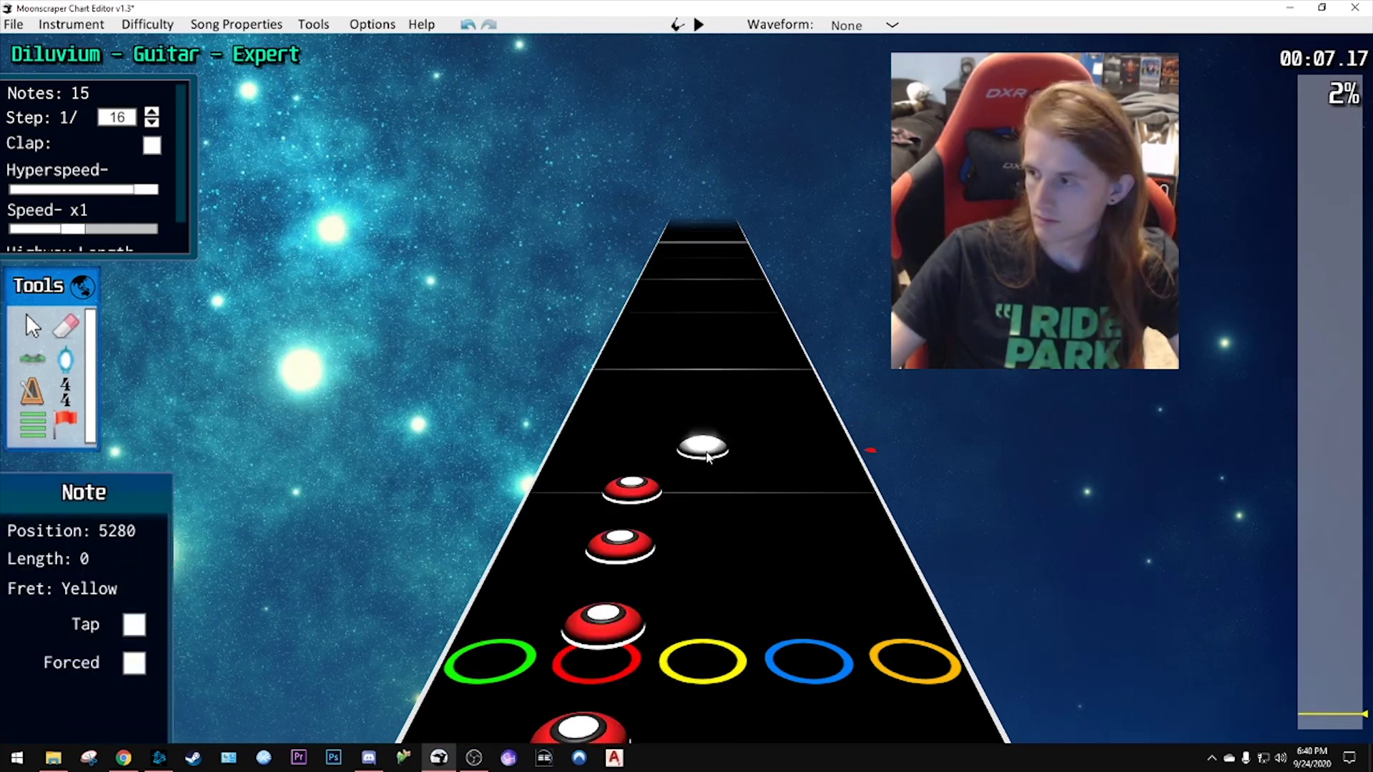
{"action": "scroll", "coordinate": [725, 542], "scroll_direction": "up", "scroll_amount": 3}
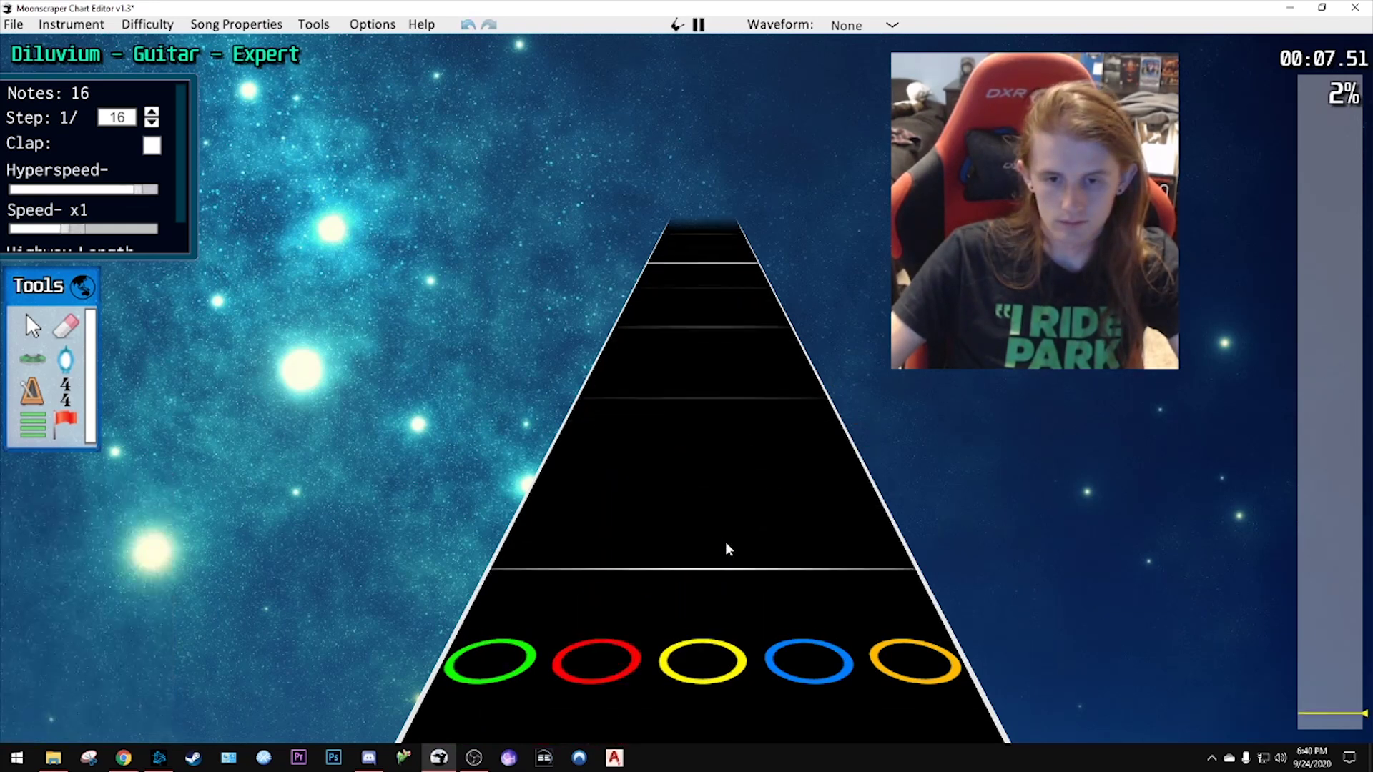
{"action": "left_click", "coordinate": [697, 512]}
{"action": "scroll", "coordinate": [697, 511], "scroll_direction": "down", "scroll_amount": 4}
{"action": "key", "text": "space"}
{"action": "key", "text": "space"}
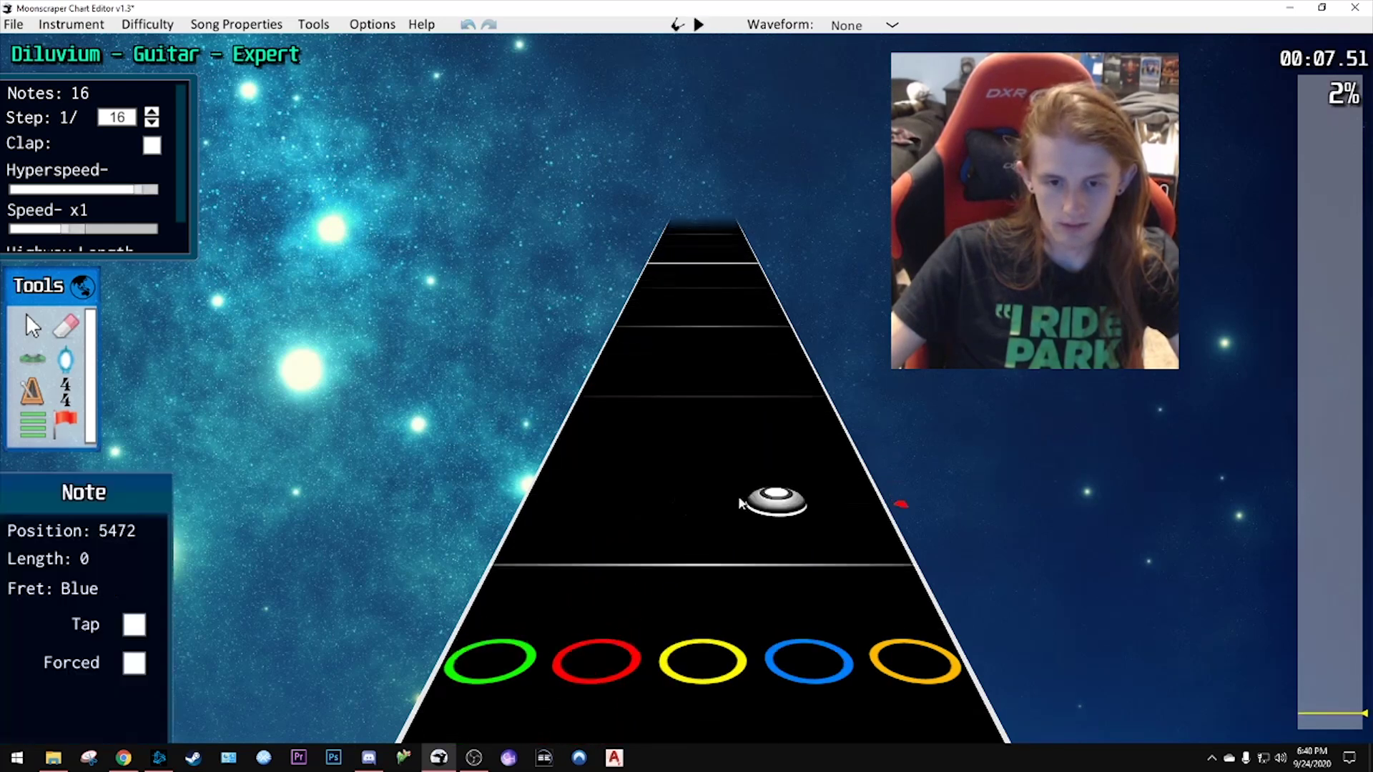
- Replay the passage with the five red notes repeatedly and examine whether the yellow and blue chord after them matches the audio
{"action": "scroll", "coordinate": [715, 497], "scroll_direction": "down", "scroll_amount": 4}
{"action": "key", "text": "space"}
{"action": "key", "text": "space"}
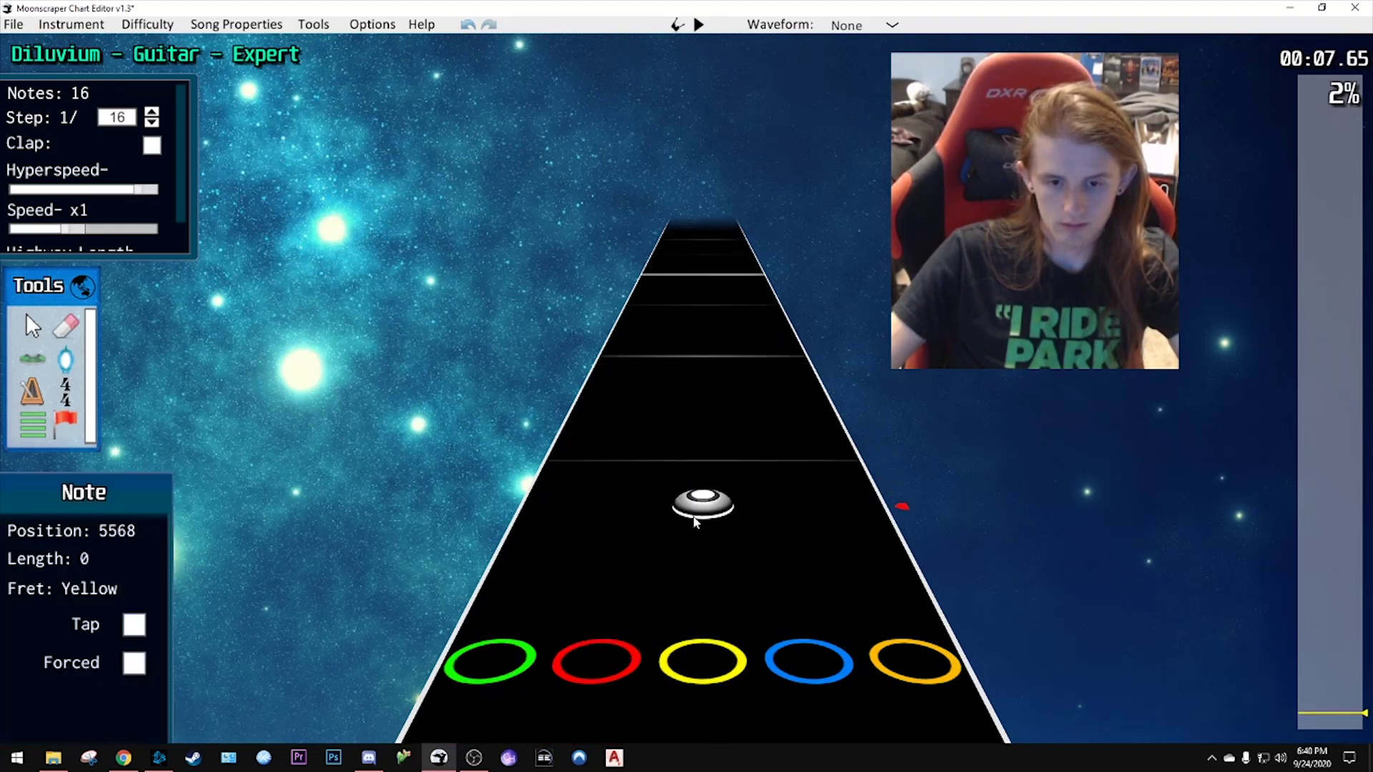
{"action": "scroll", "coordinate": [793, 504], "scroll_direction": "down", "scroll_amount": 4}
{"action": "left_click", "coordinate": [787, 512]}
{"action": "key", "text": "space"}
{"action": "key", "text": "space"}
{"action": "scroll", "coordinate": [675, 505], "scroll_direction": "down", "scroll_amount": 4}
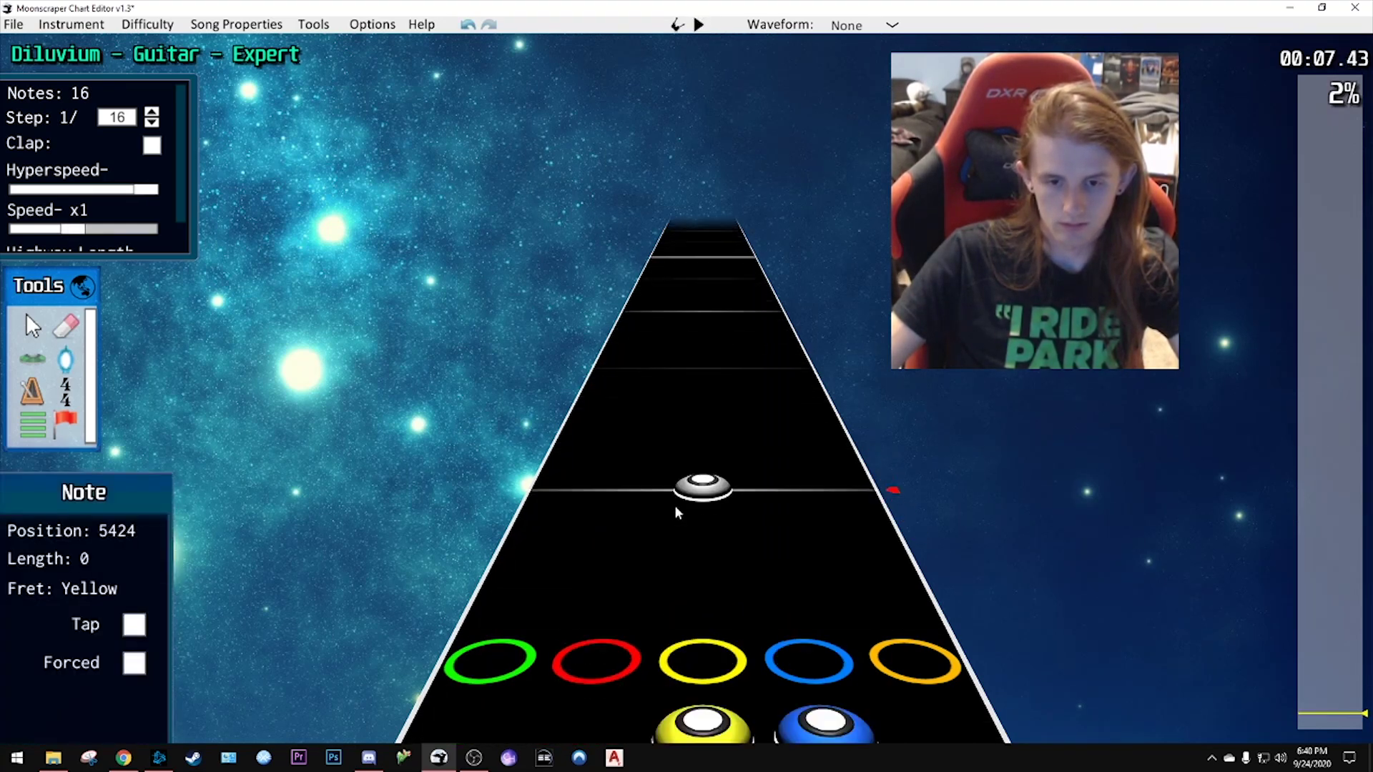
- Move the yellow and blue chord after the red notes to the beat at position 5424, replaying the passage to find its timing
{"action": "scroll", "coordinate": [703, 467], "scroll_direction": "up", "scroll_amount": 1}
{"action": "left_click_drag", "start_coordinate": [703, 465], "coordinate": [768, 377]}
{"action": "key", "text": "space"}
{"action": "key", "text": "space"}
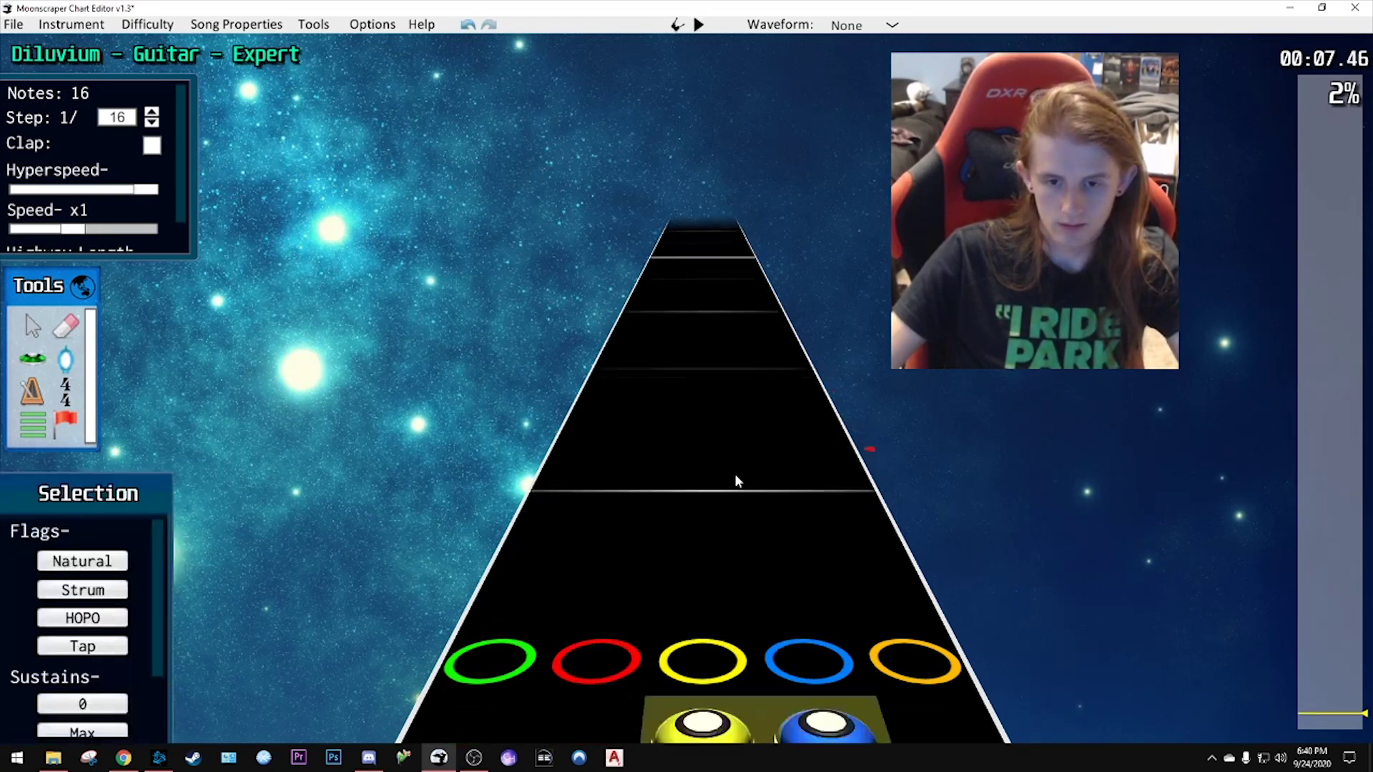
{"action": "scroll", "coordinate": [715, 464], "scroll_direction": "down", "scroll_amount": 4}
{"action": "scroll", "coordinate": [710, 458], "scroll_direction": "down", "scroll_amount": 1}
{"action": "key", "text": "space"}
{"action": "key", "text": "space"}
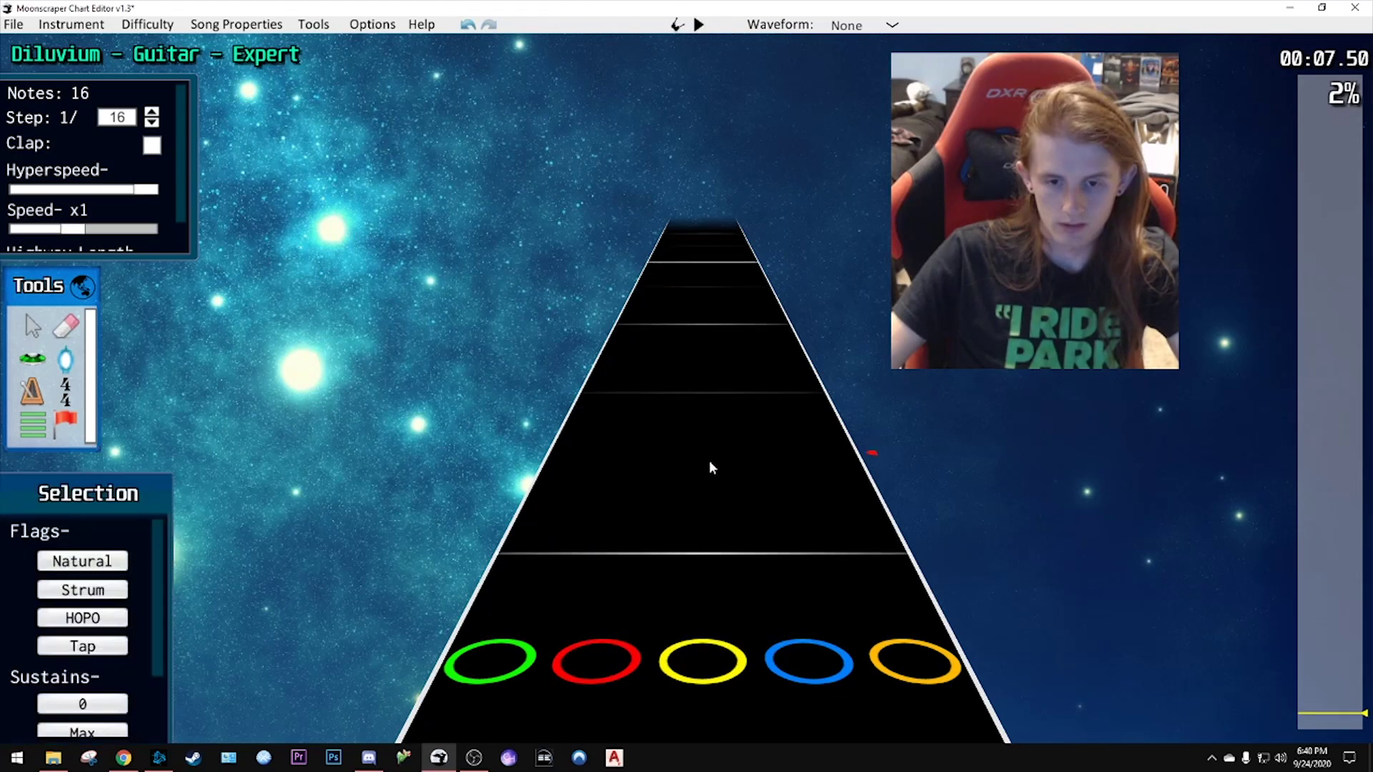
{"action": "scroll", "coordinate": [710, 460], "scroll_direction": "down", "scroll_amount": 1}
{"action": "left_click_drag", "start_coordinate": [730, 550], "coordinate": [733, 424]}
{"action": "scroll", "coordinate": [737, 493], "scroll_direction": "down", "scroll_amount": 3}
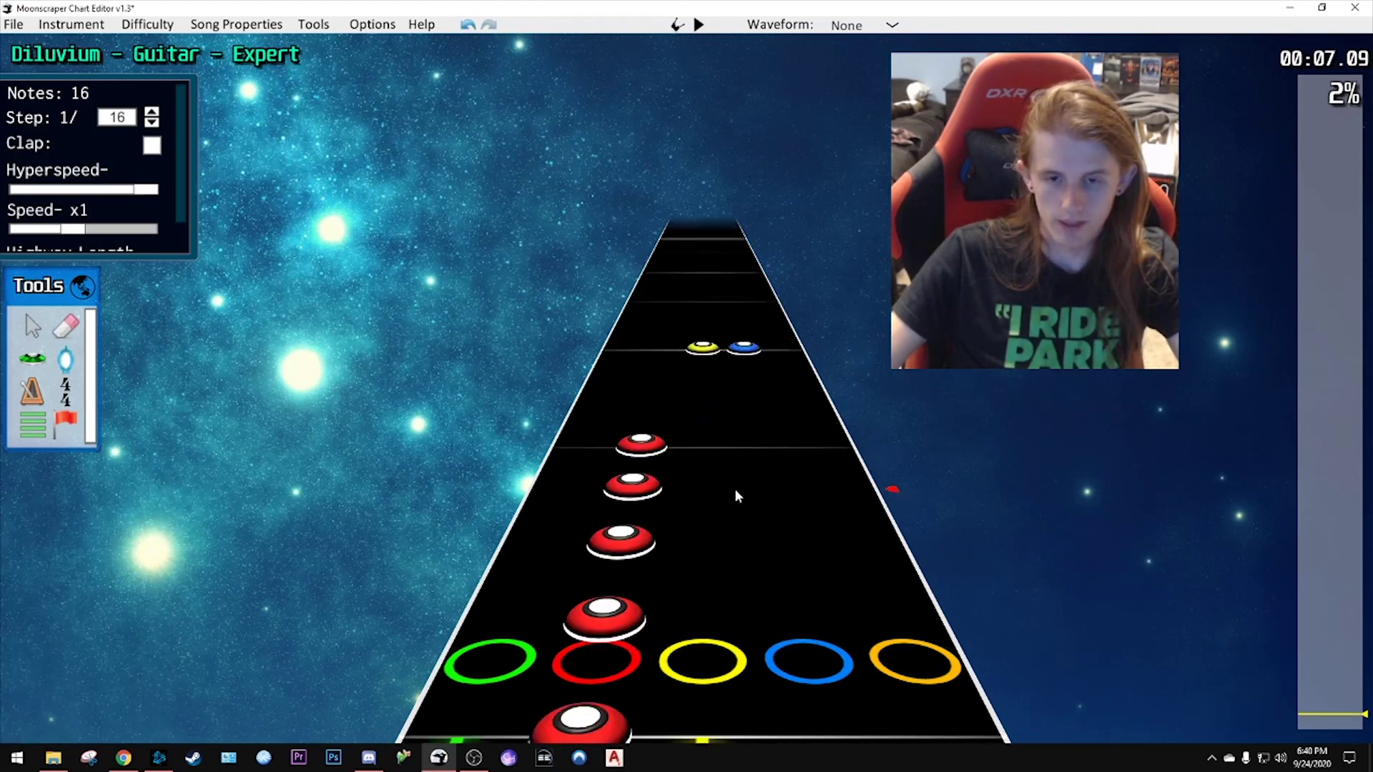
- Move the fifth red note to position 5328 and the fourth red note to position 5232
{"action": "left_click_drag", "start_coordinate": [670, 339], "coordinate": [670, 339]}
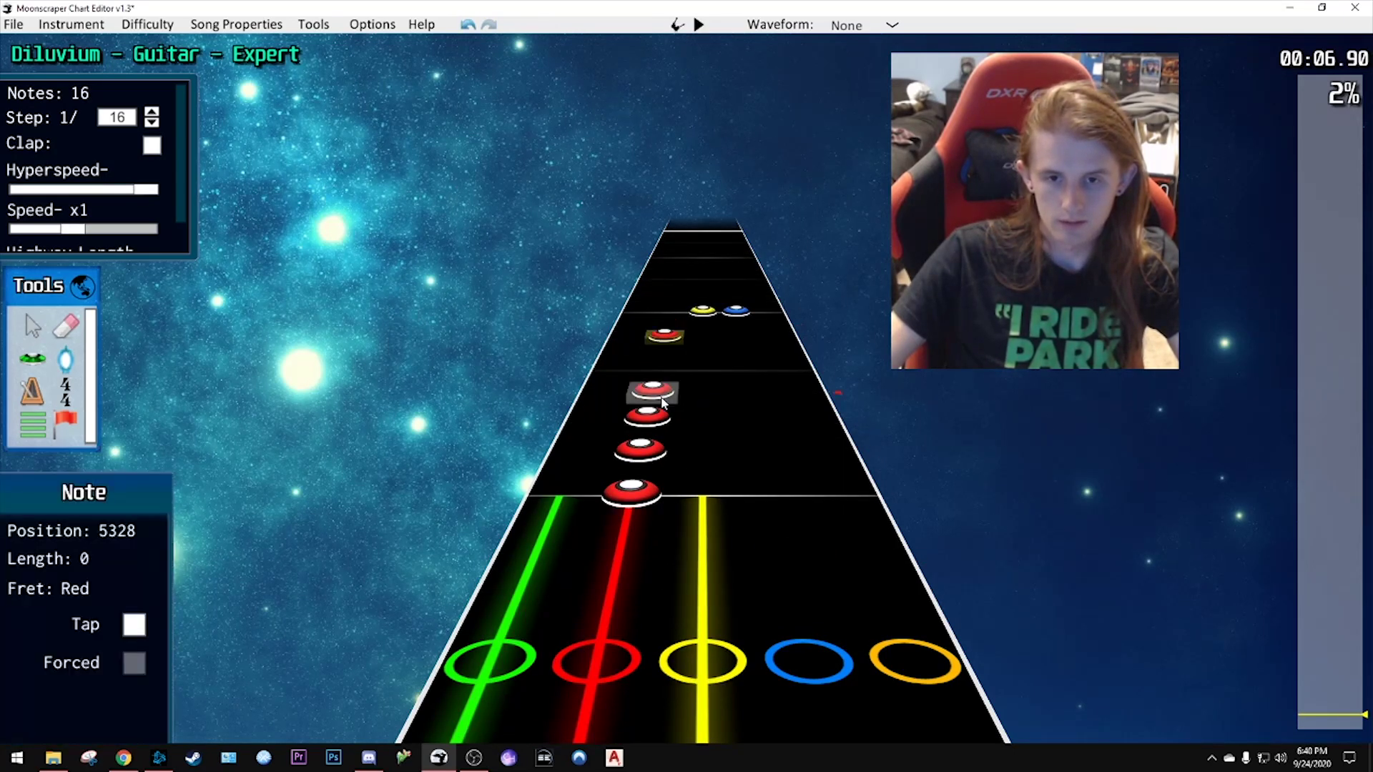
{"action": "left_click_drag", "start_coordinate": [659, 396], "coordinate": [664, 373]}
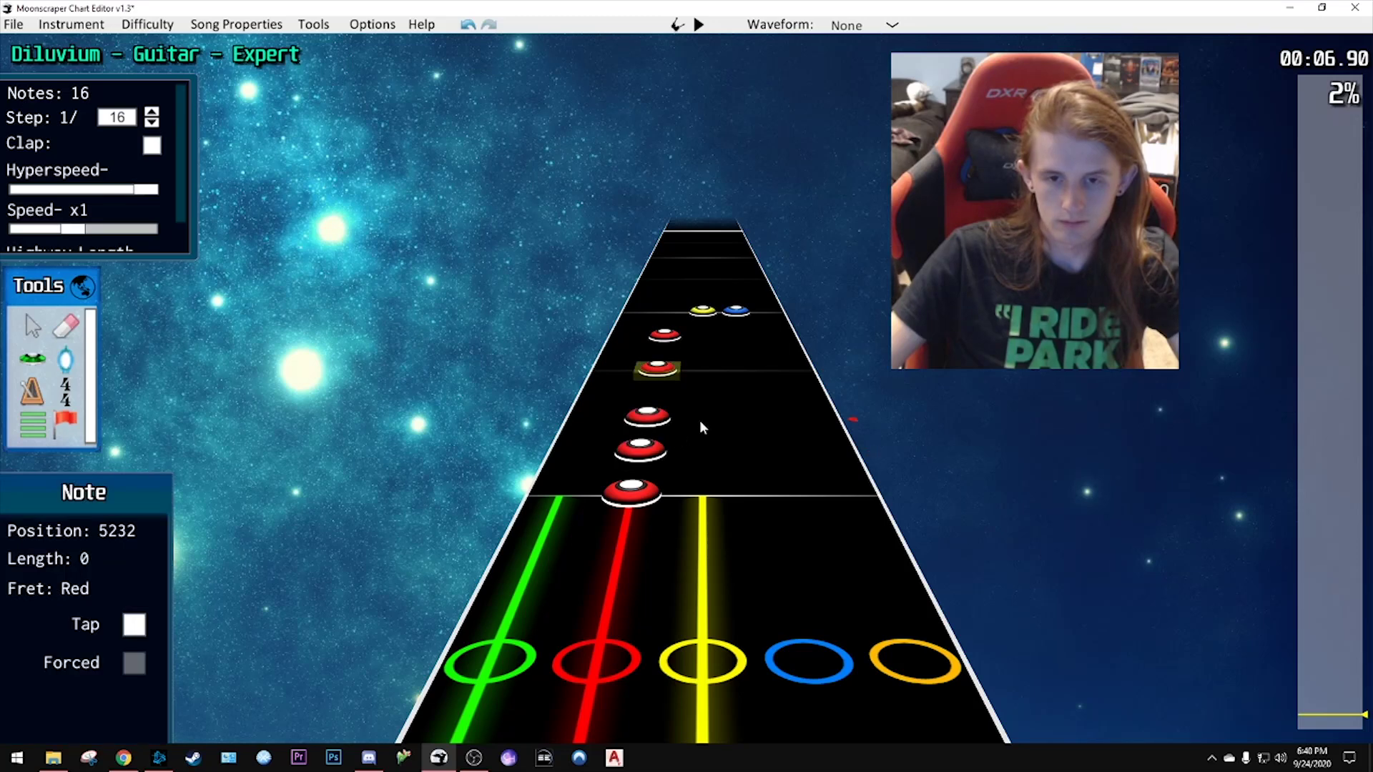
- Set the step to 1/24 and delete the four red notes between the first red note and the yellow-blue chord
{"action": "left_click", "coordinate": [750, 428]}
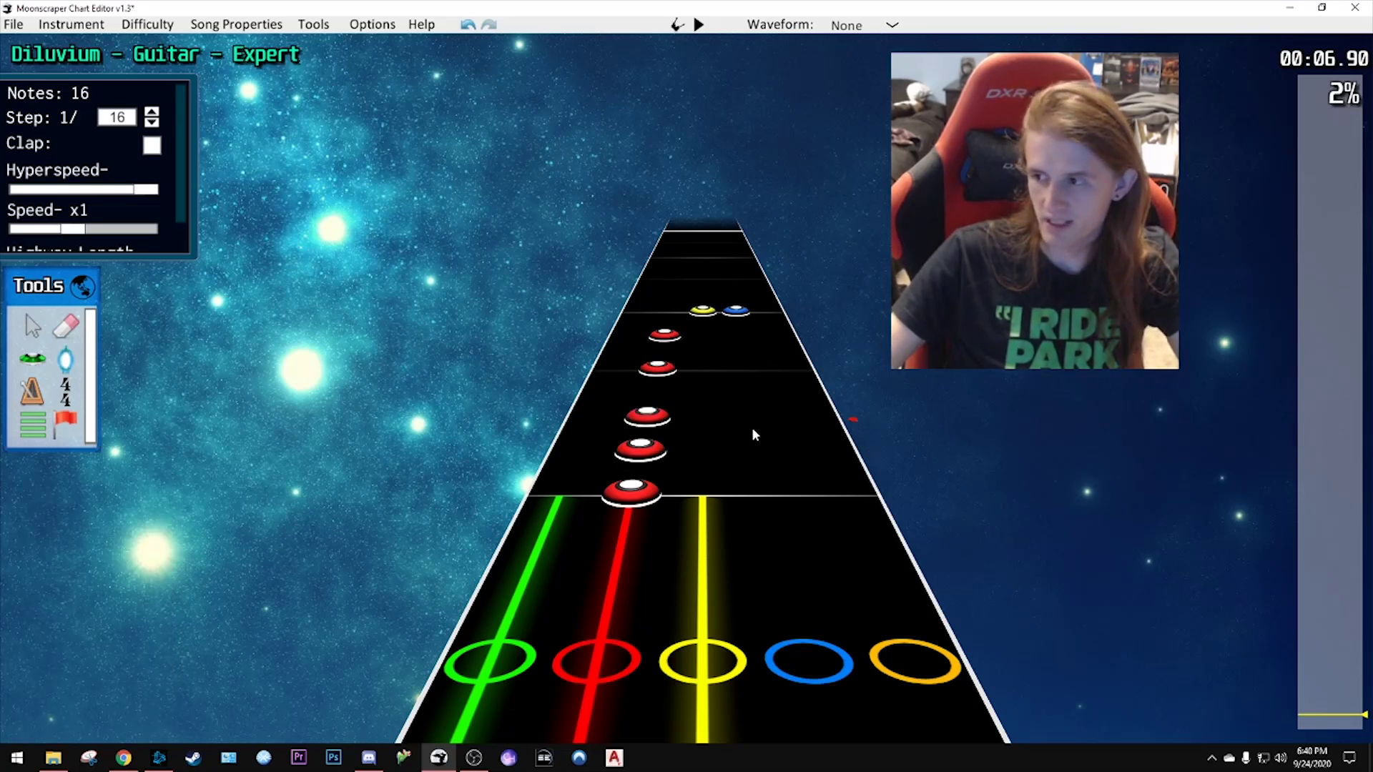
{"action": "scroll", "coordinate": [745, 429], "scroll_direction": "up", "scroll_amount": 2}
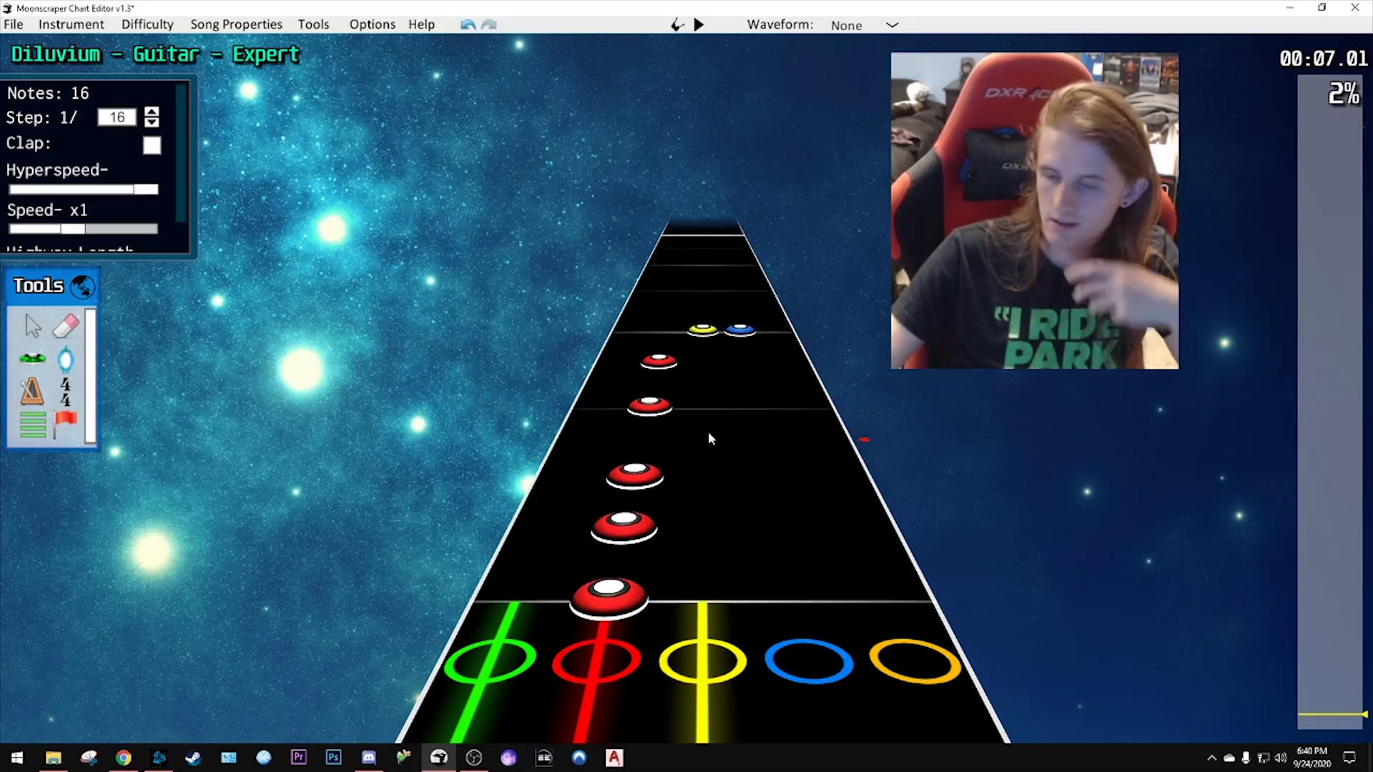
{"action": "left_click", "coordinate": [659, 359]}
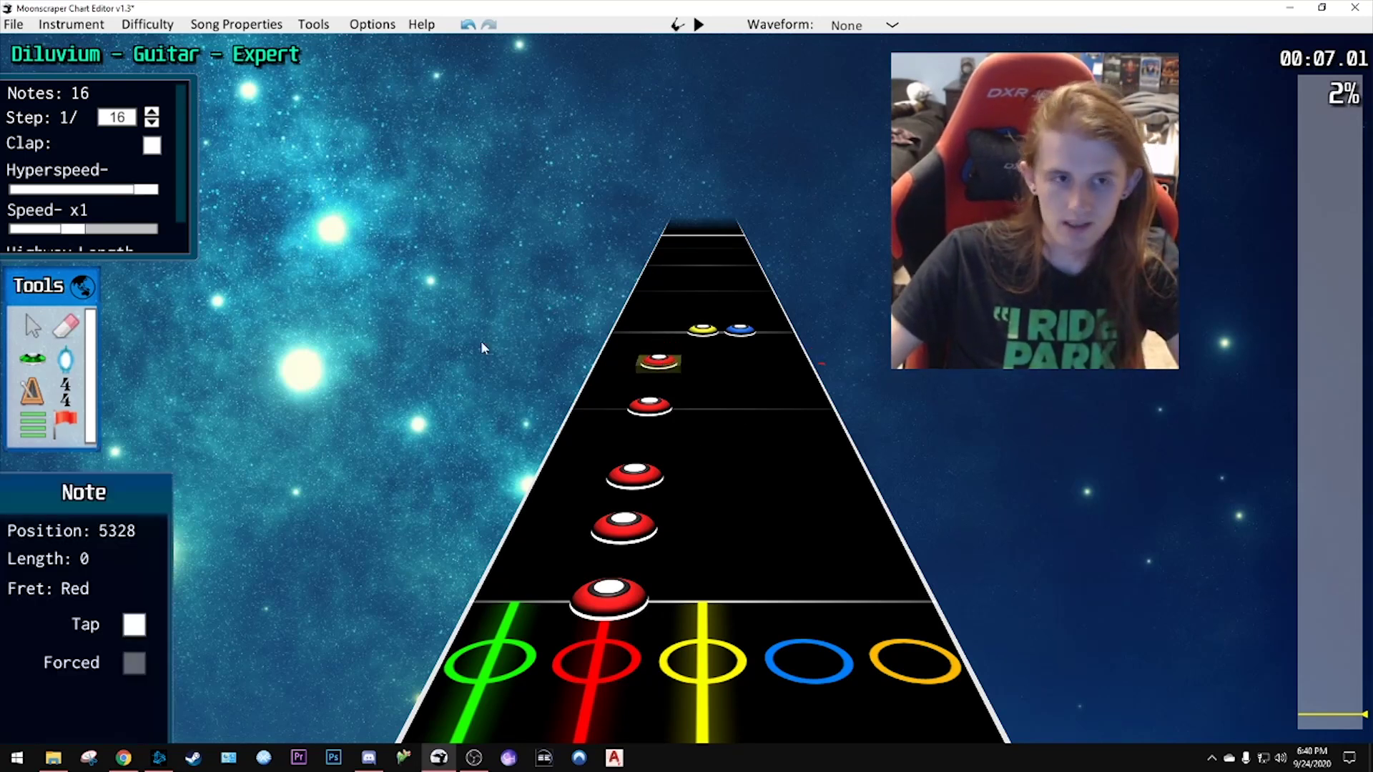
{"action": "key", "text": "w"}
{"action": "left_click", "coordinate": [697, 368]}
{"action": "left_click_drag", "start_coordinate": [615, 334], "coordinate": [652, 529]}
{"action": "key", "text": "Delete"}
{"action": "scroll", "coordinate": [624, 483], "scroll_direction": "down", "scroll_amount": 2}
{"action": "scroll", "coordinate": [592, 427], "scroll_direction": "up", "scroll_amount": 1}
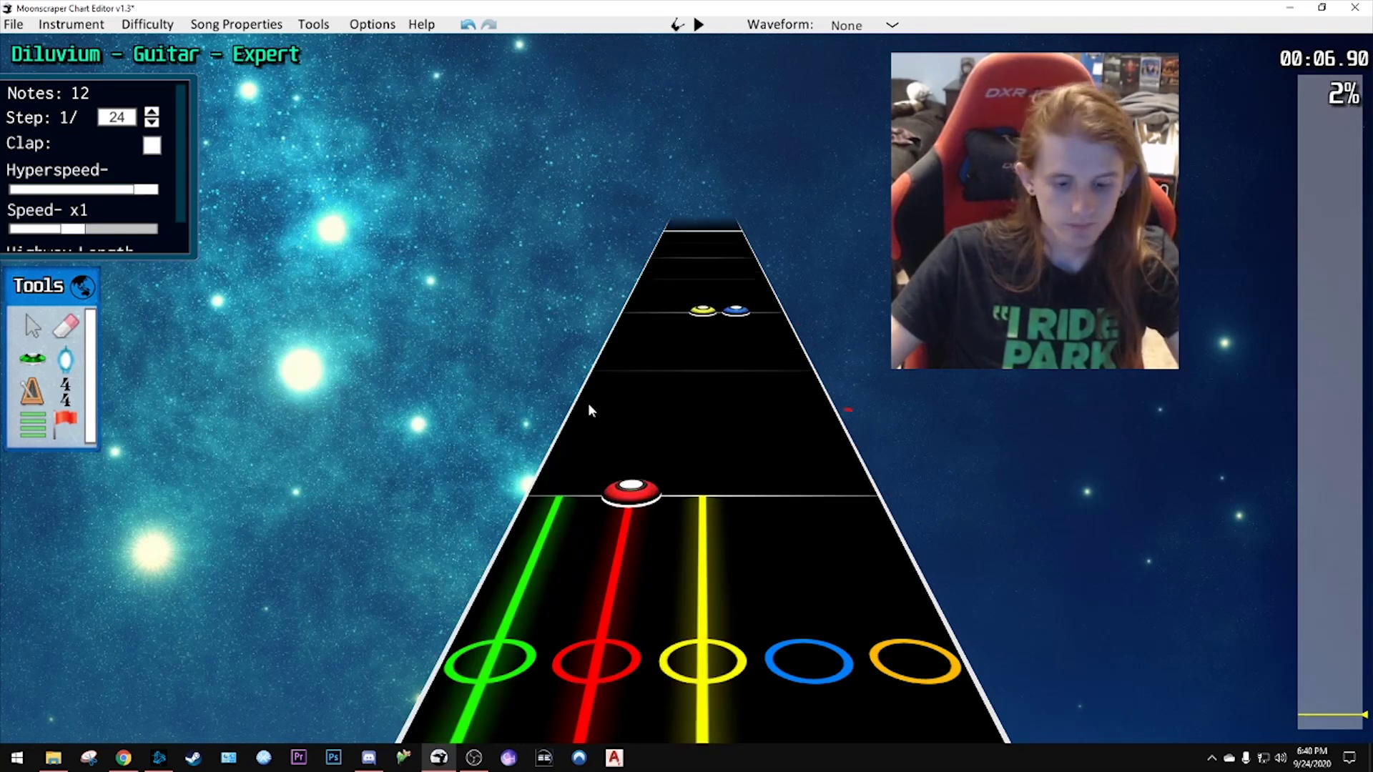
- Place three red notes on the 1/24 grid between the remaining red note and the yellow-blue chord
{"action": "key", "text": "y"}
{"action": "left_click", "coordinate": [704, 449]}
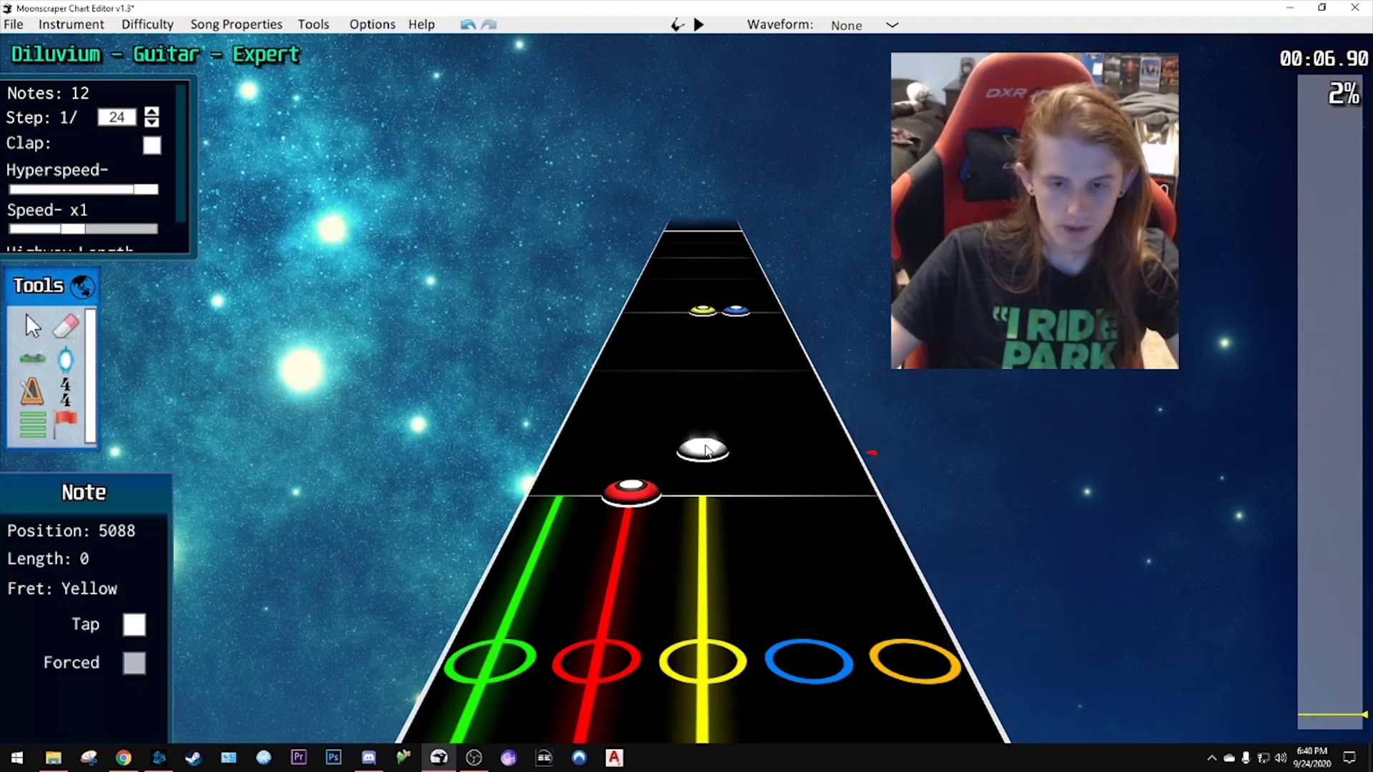
{"action": "left_click_drag", "start_coordinate": [705, 449], "coordinate": [628, 431]}
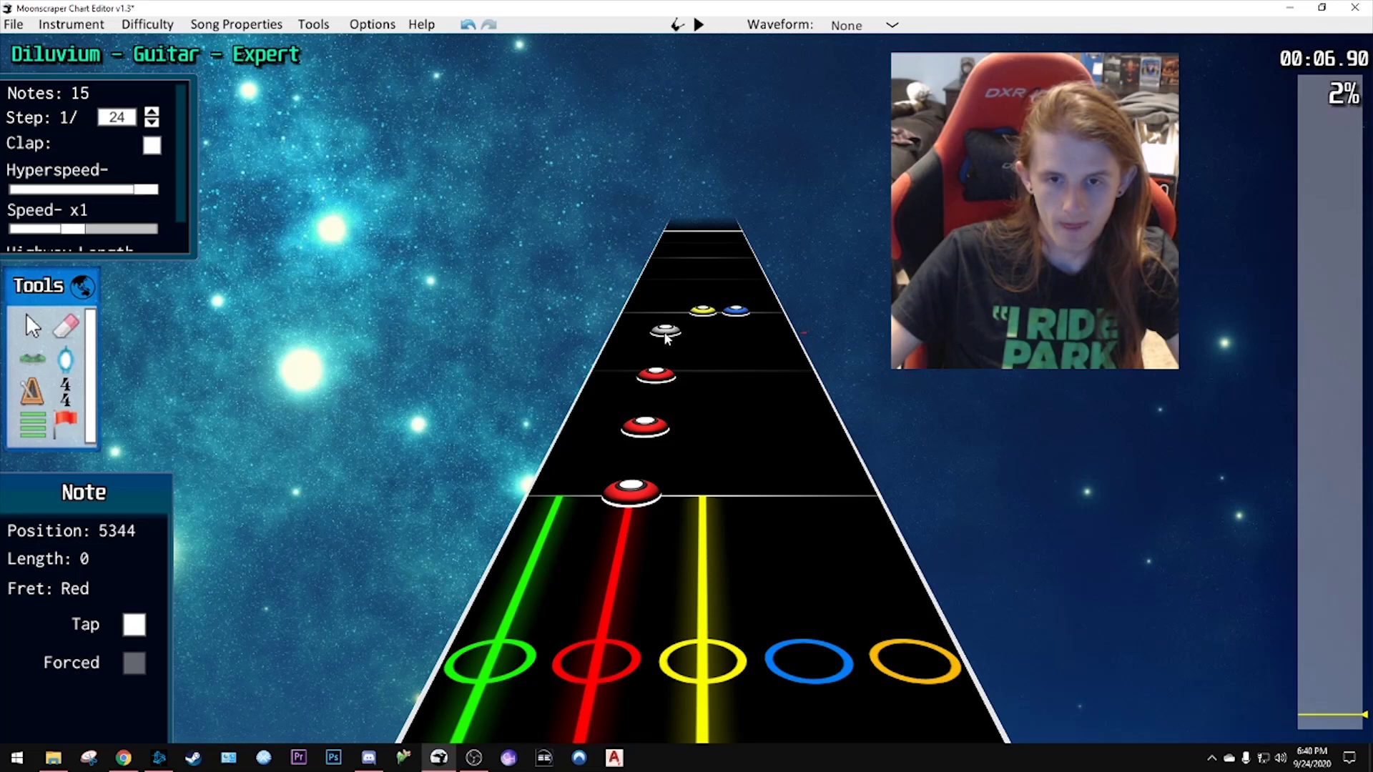
{"action": "scroll", "coordinate": [730, 384], "scroll_direction": "up", "scroll_amount": 3}
{"action": "scroll", "coordinate": [720, 395], "scroll_direction": "down", "scroll_amount": 1}
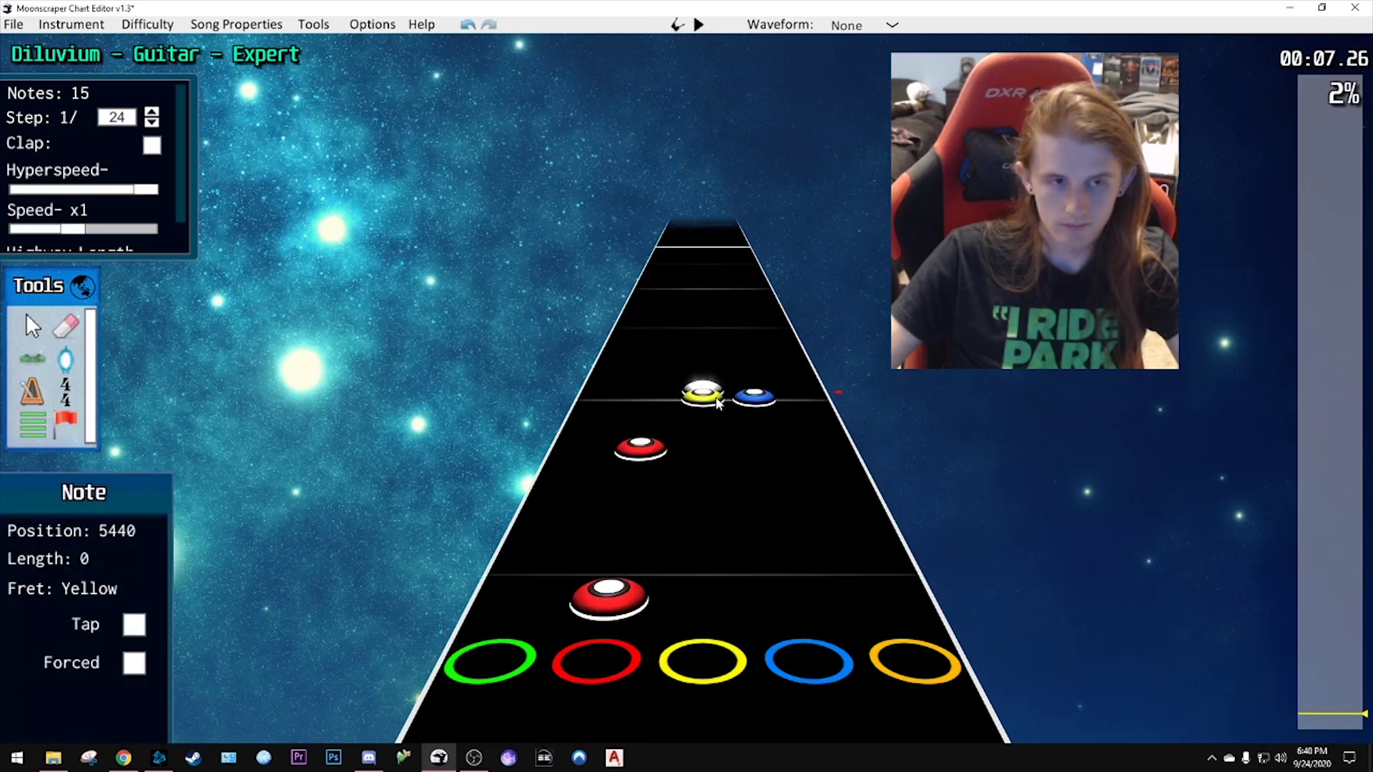
- Undo the last placed red note and place a red note at position 5312 instead
{"action": "scroll", "coordinate": [718, 402], "scroll_direction": "down", "scroll_amount": 5}
{"action": "scroll", "coordinate": [686, 426], "scroll_direction": "up", "scroll_amount": 4}
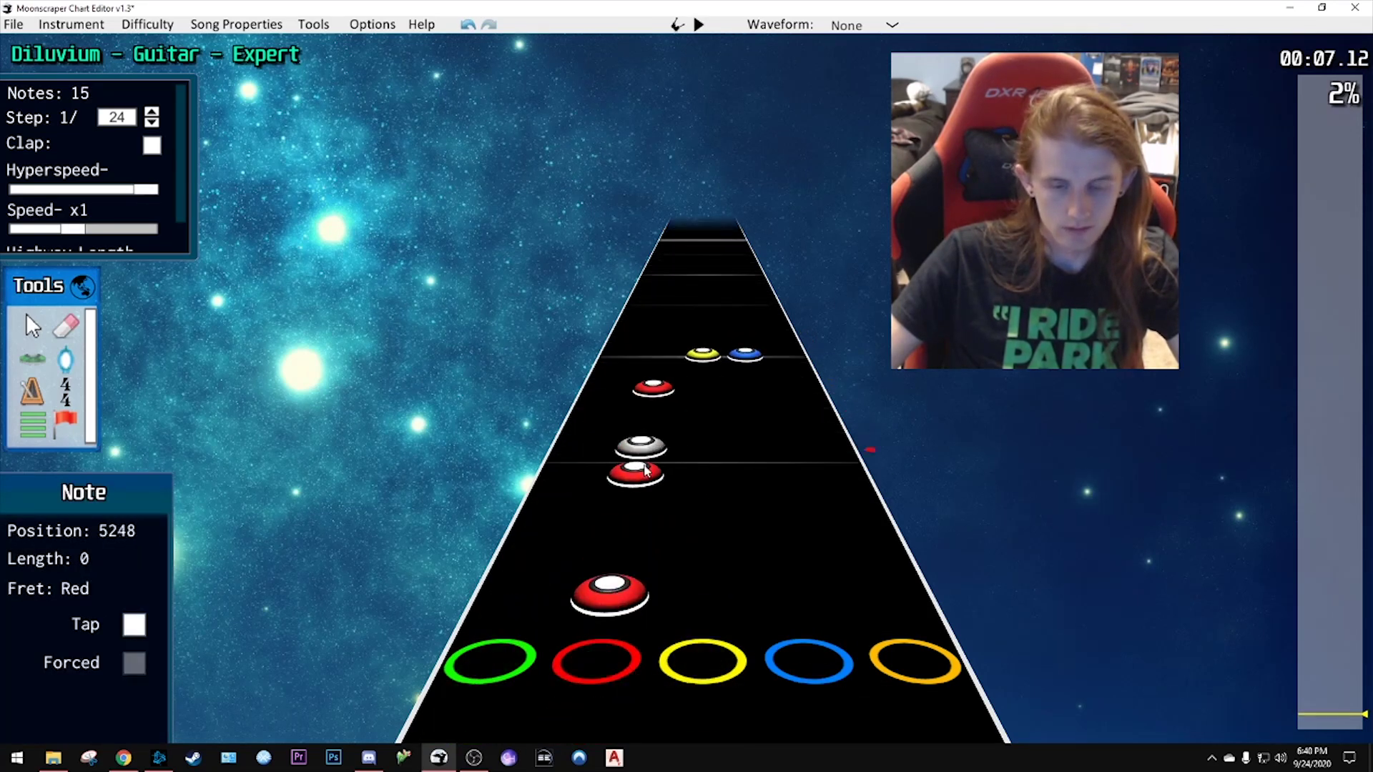
{"action": "key", "text": "ctrl+z"}
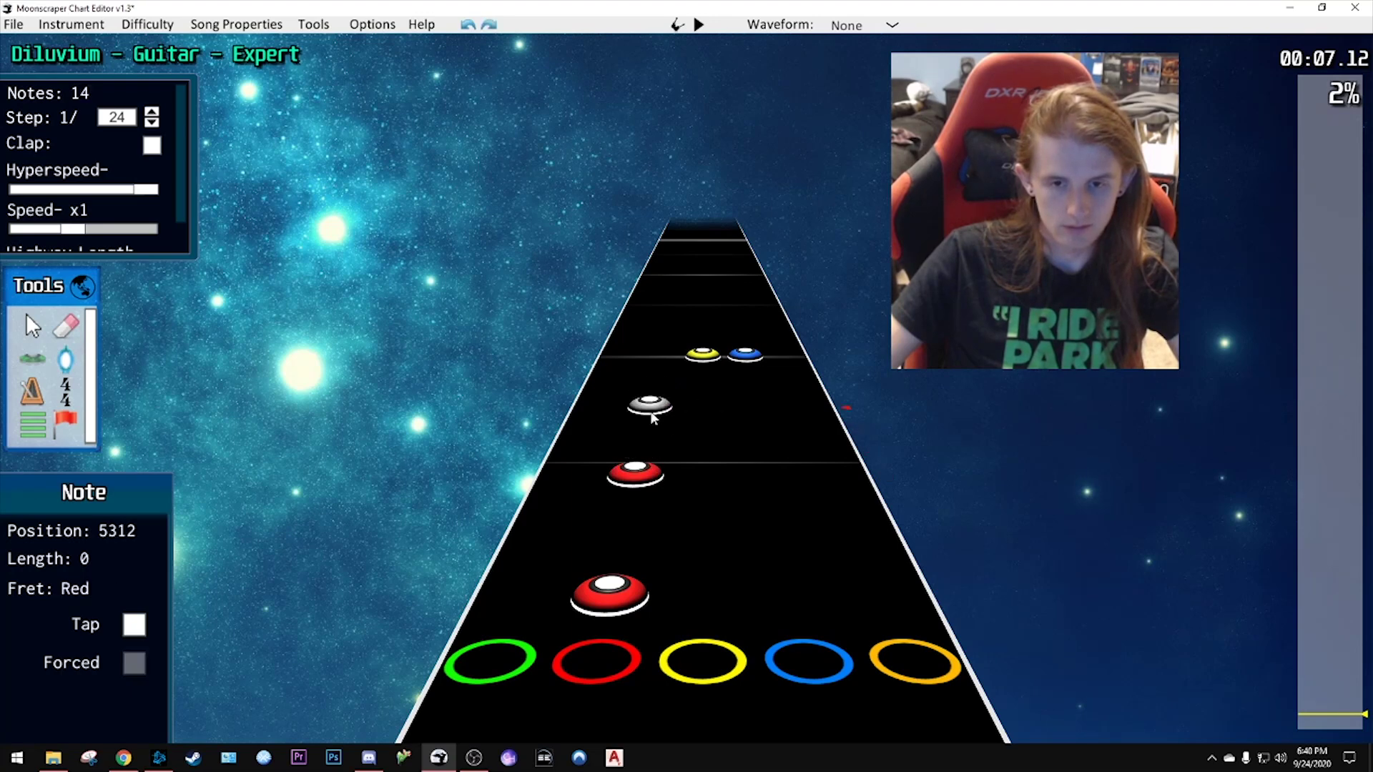
{"action": "scroll", "coordinate": [658, 418], "scroll_direction": "down", "scroll_amount": 1}
{"action": "scroll", "coordinate": [813, 455], "scroll_direction": "up", "scroll_amount": 4}
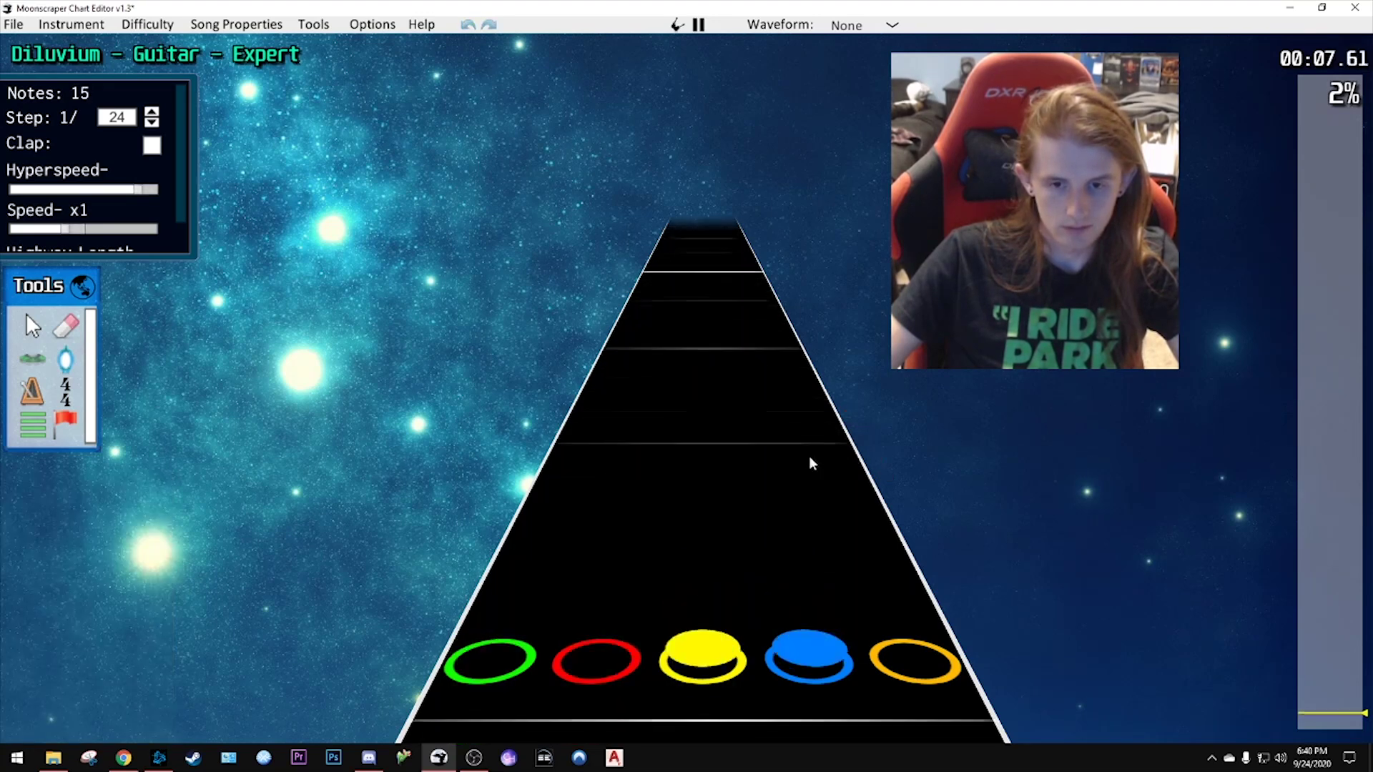
- Slow the playback speed to x0.7 and replay the red-note run from before its first note
{"action": "scroll", "coordinate": [650, 443], "scroll_direction": "down", "scroll_amount": 2}
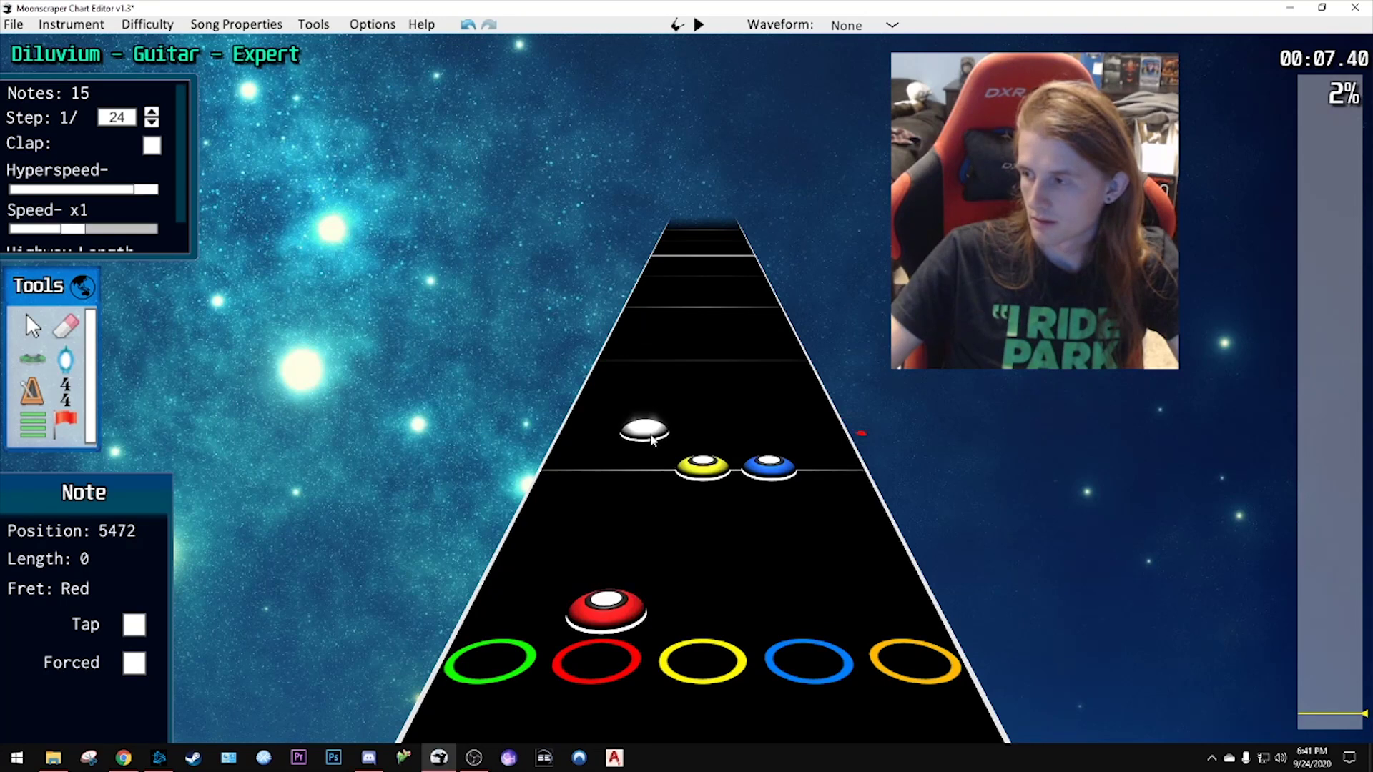
{"action": "scroll", "coordinate": [651, 438], "scroll_direction": "down", "scroll_amount": 4}
{"action": "scroll", "coordinate": [651, 437], "scroll_direction": "up", "scroll_amount": 2}
{"action": "scroll", "coordinate": [651, 437], "scroll_direction": "down", "scroll_amount": 4}
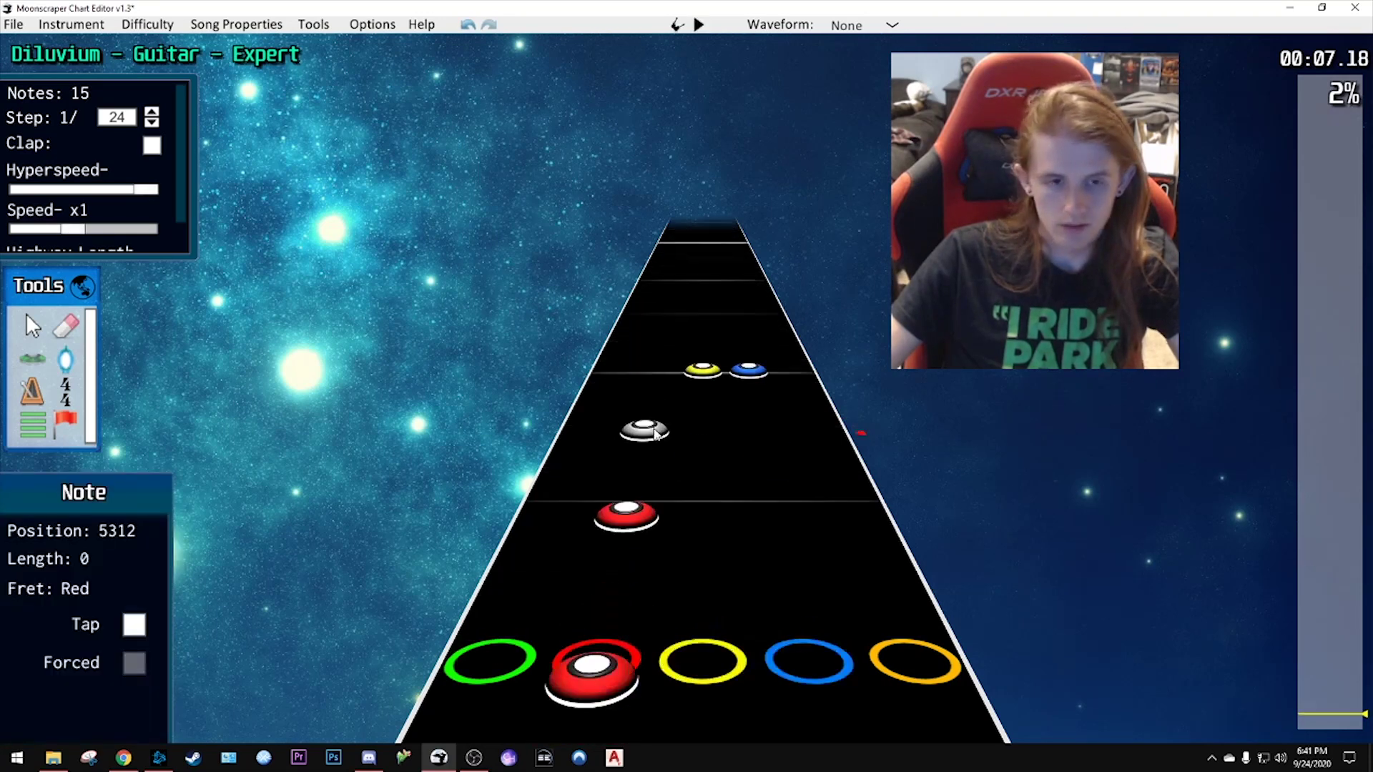
{"action": "left_click_drag", "start_coordinate": [72, 229], "coordinate": [54, 239]}
{"action": "key", "text": "space"}
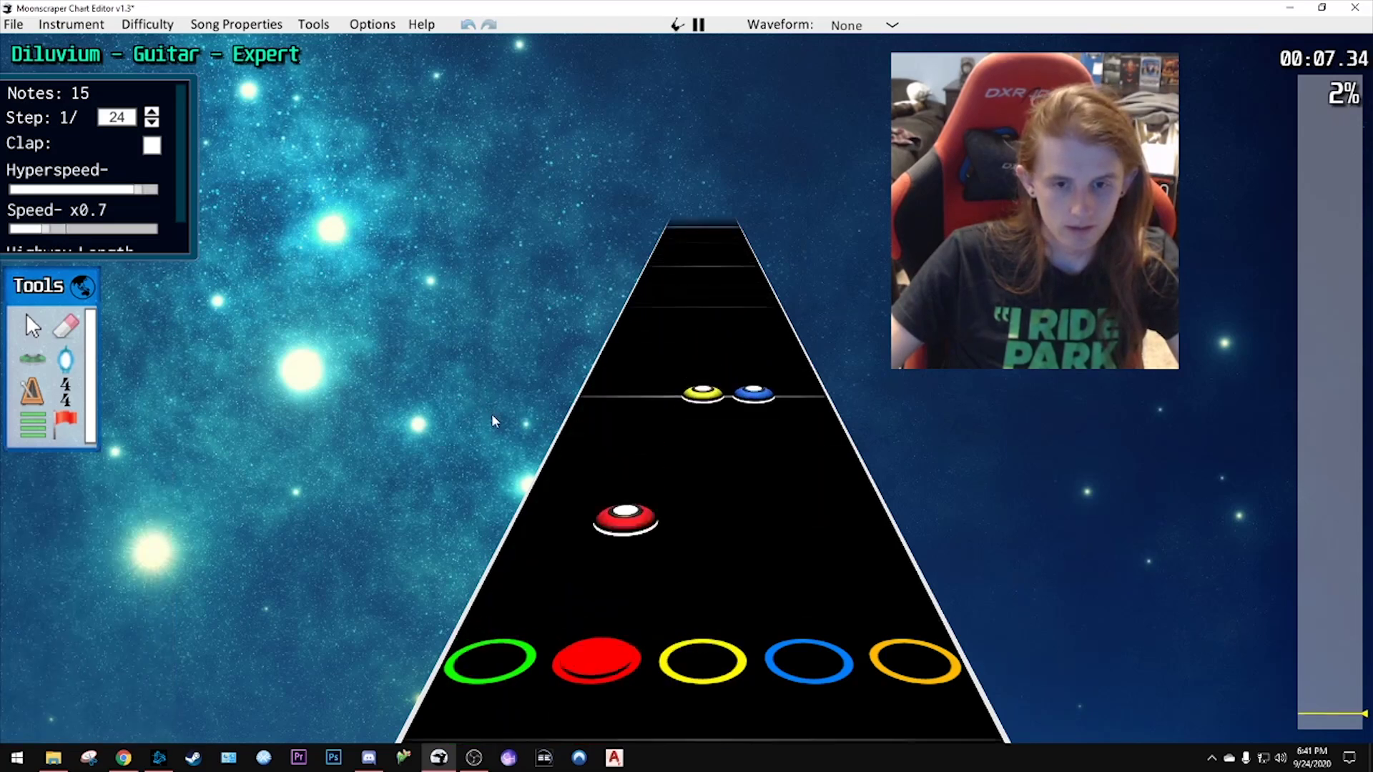
{"action": "key", "text": "space"}
{"action": "scroll", "coordinate": [492, 414], "scroll_direction": "down", "scroll_amount": 6}
{"action": "key", "text": "space"}
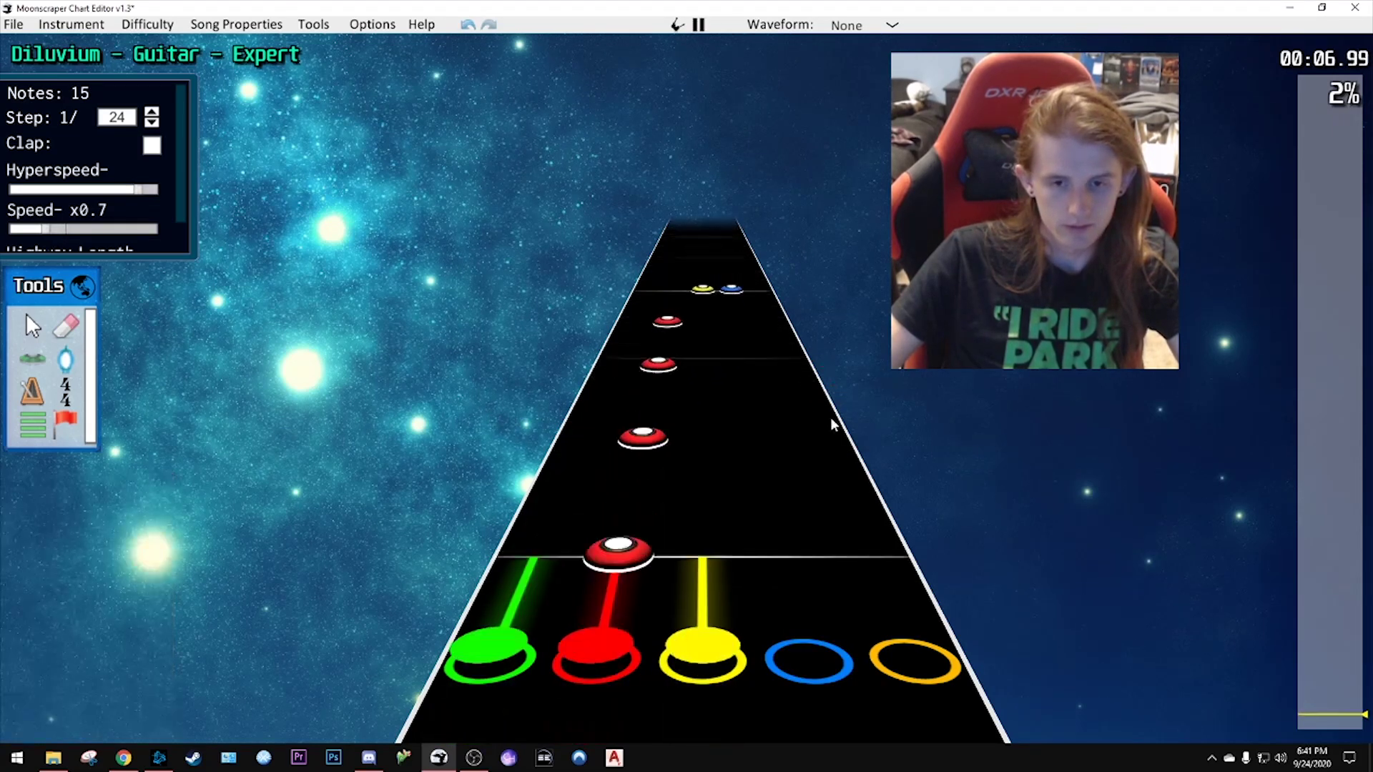
{"action": "key", "text": "space"}
{"action": "scroll", "coordinate": [678, 420], "scroll_direction": "down", "scroll_amount": 4}
{"action": "scroll", "coordinate": [647, 314], "scroll_direction": "down", "scroll_amount": 1}
{"action": "left_click_drag", "start_coordinate": [679, 419], "coordinate": [768, 458]}
{"action": "scroll", "coordinate": [765, 444], "scroll_direction": "up", "scroll_amount": 2}
{"action": "scroll", "coordinate": [775, 450], "scroll_direction": "up", "scroll_amount": 2}
{"action": "scroll", "coordinate": [715, 448], "scroll_direction": "up", "scroll_amount": 1}
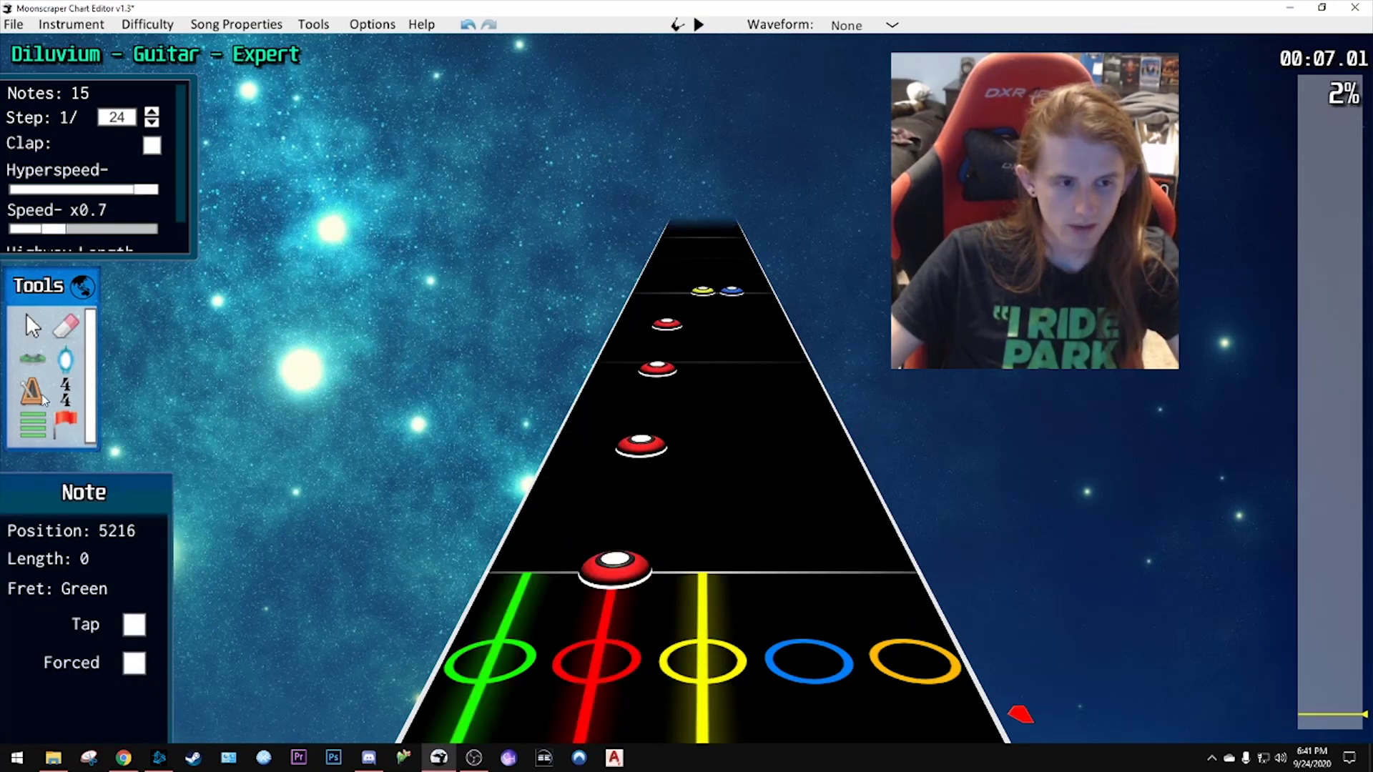
- Switch to the global view and examine how the red notes line up with the song waveform
{"action": "key", "text": "g"}
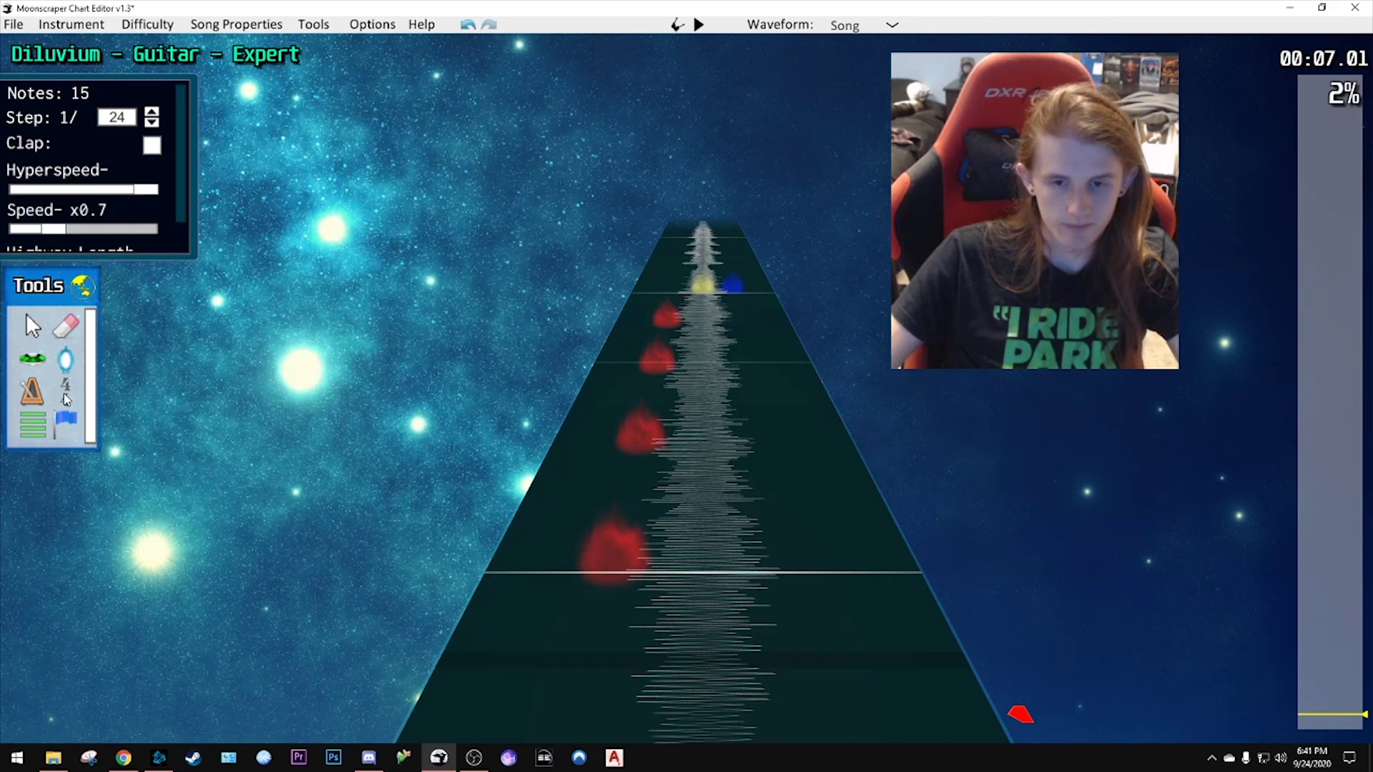
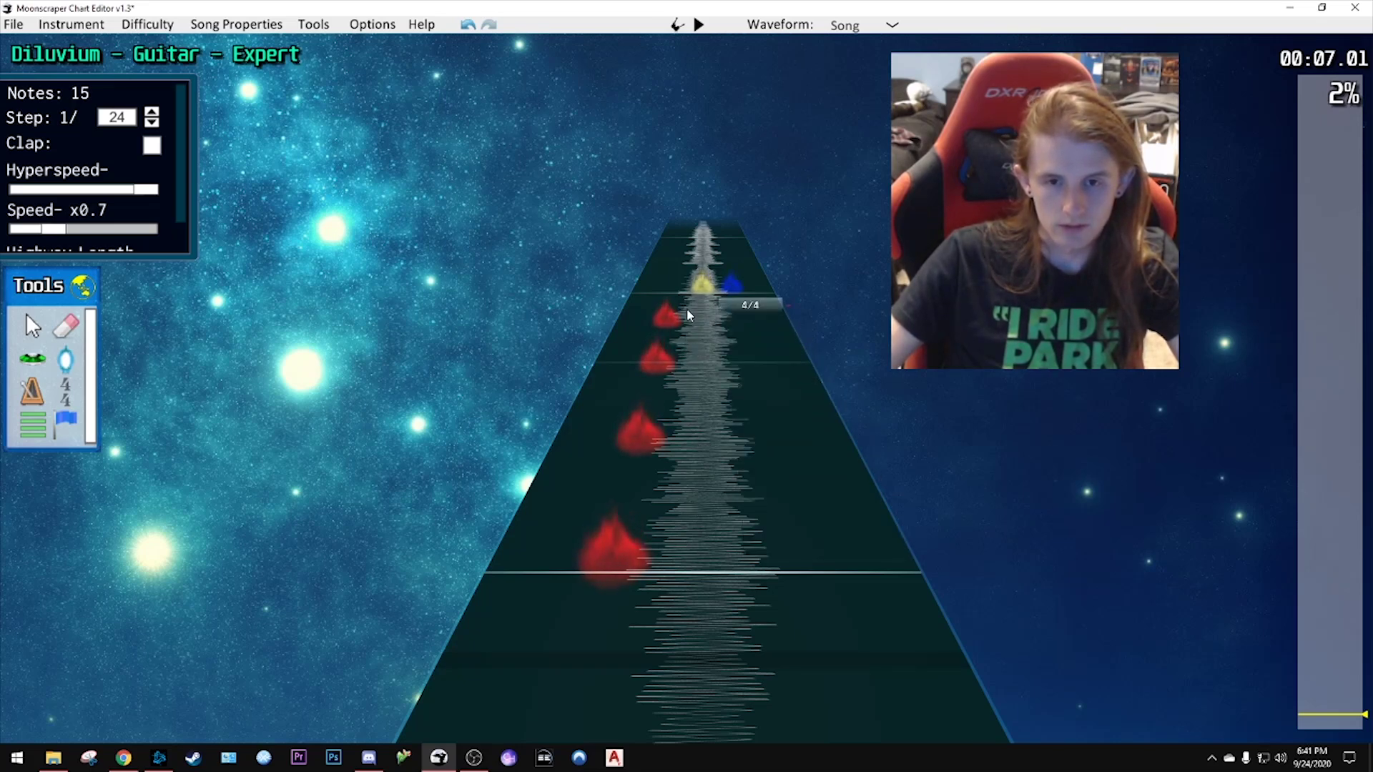
{"action": "scroll", "coordinate": [713, 367], "scroll_direction": "up", "scroll_amount": 2}
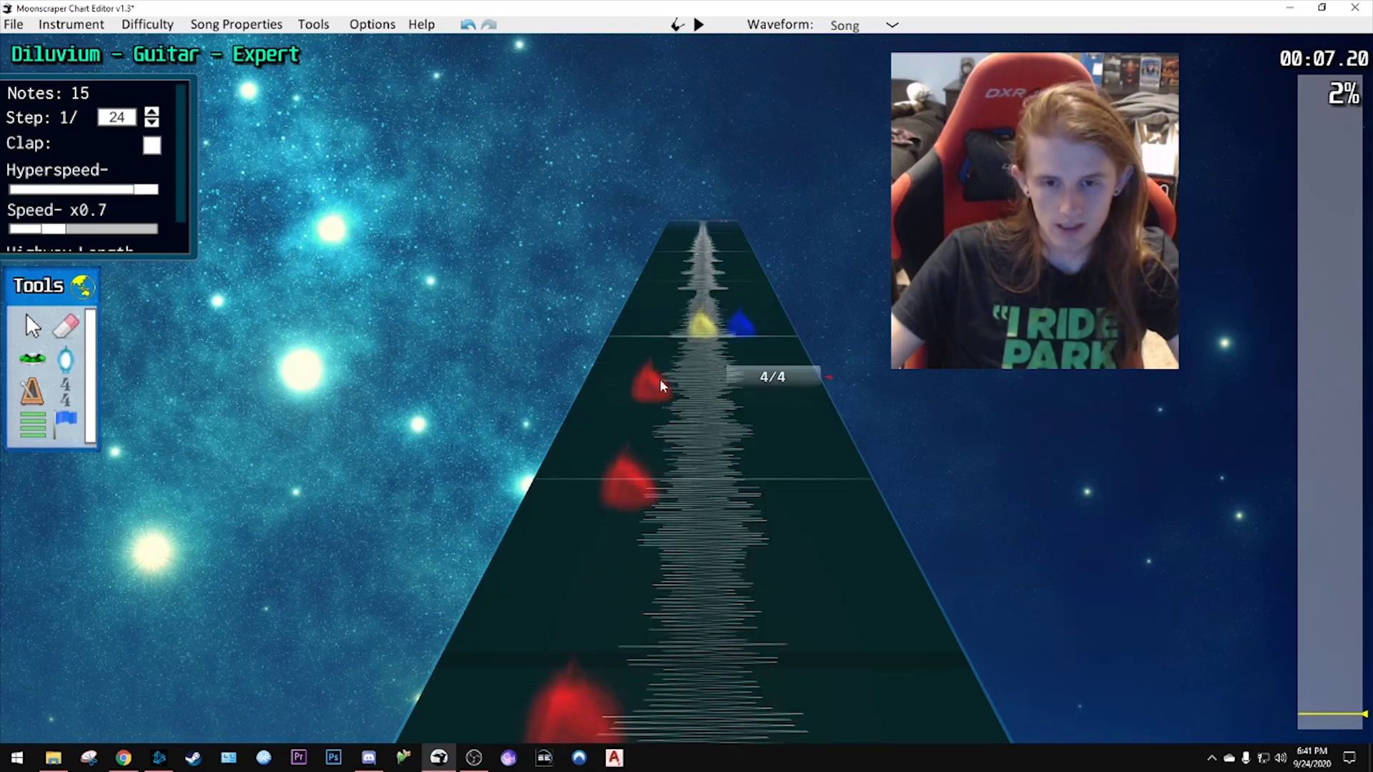
{"action": "scroll", "coordinate": [672, 376], "scroll_direction": "down", "scroll_amount": 1}
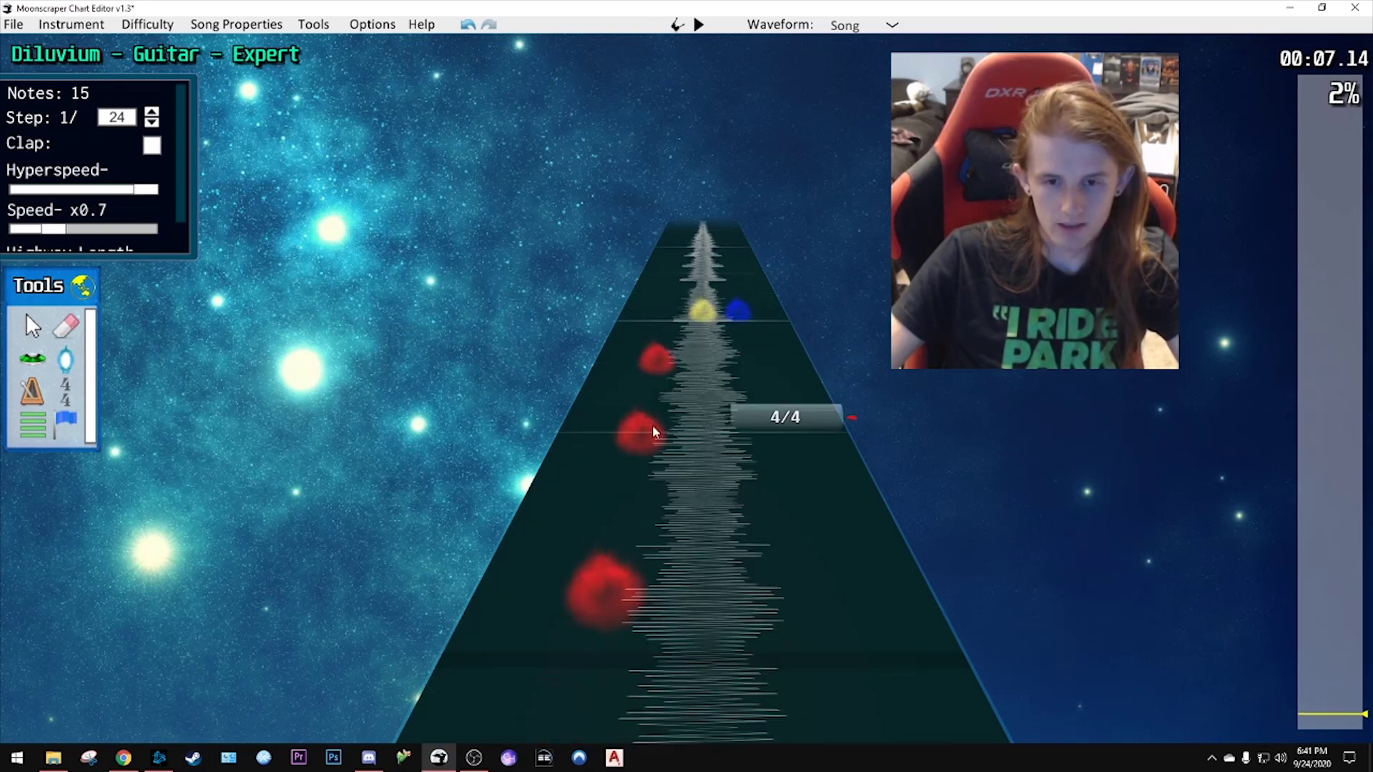
{"action": "scroll", "coordinate": [655, 401], "scroll_direction": "down", "scroll_amount": 2}
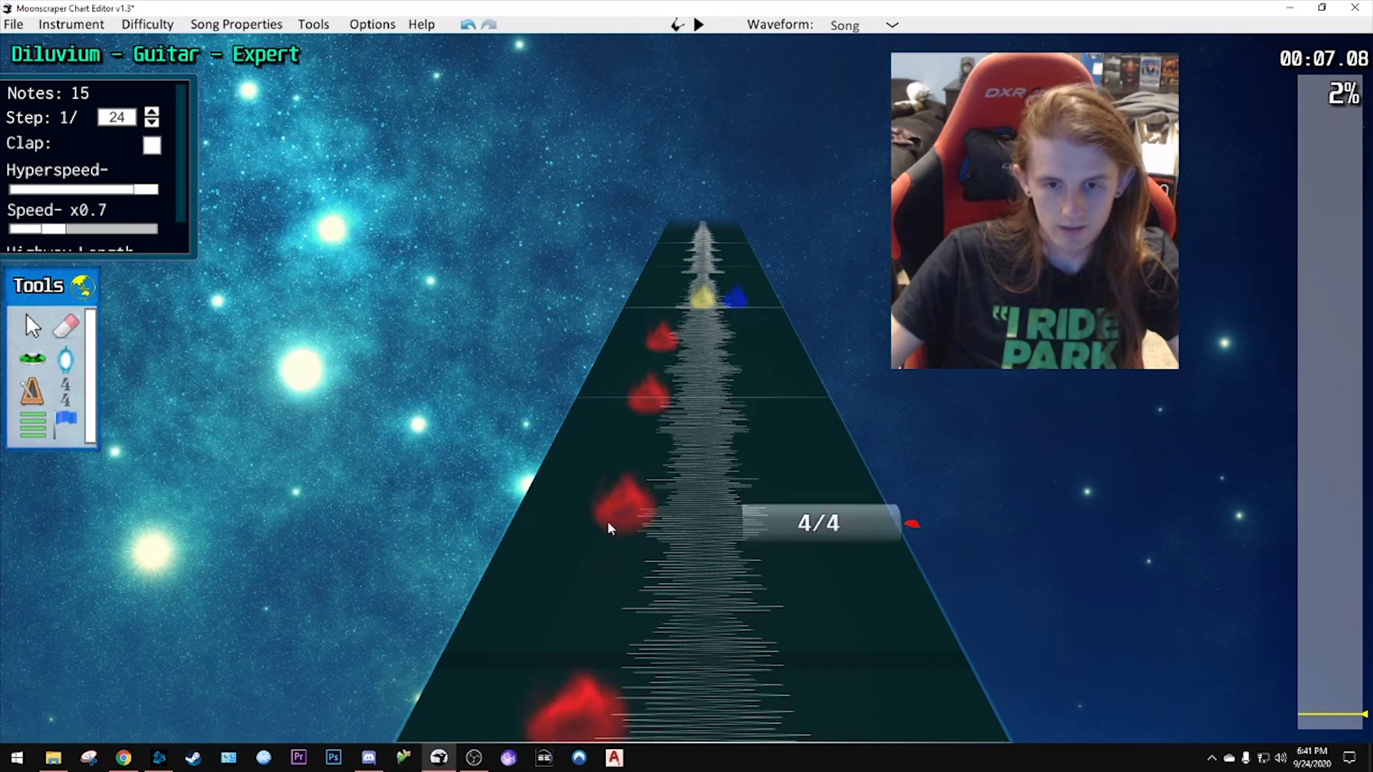
{"action": "scroll", "coordinate": [622, 522], "scroll_direction": "up", "scroll_amount": 2}
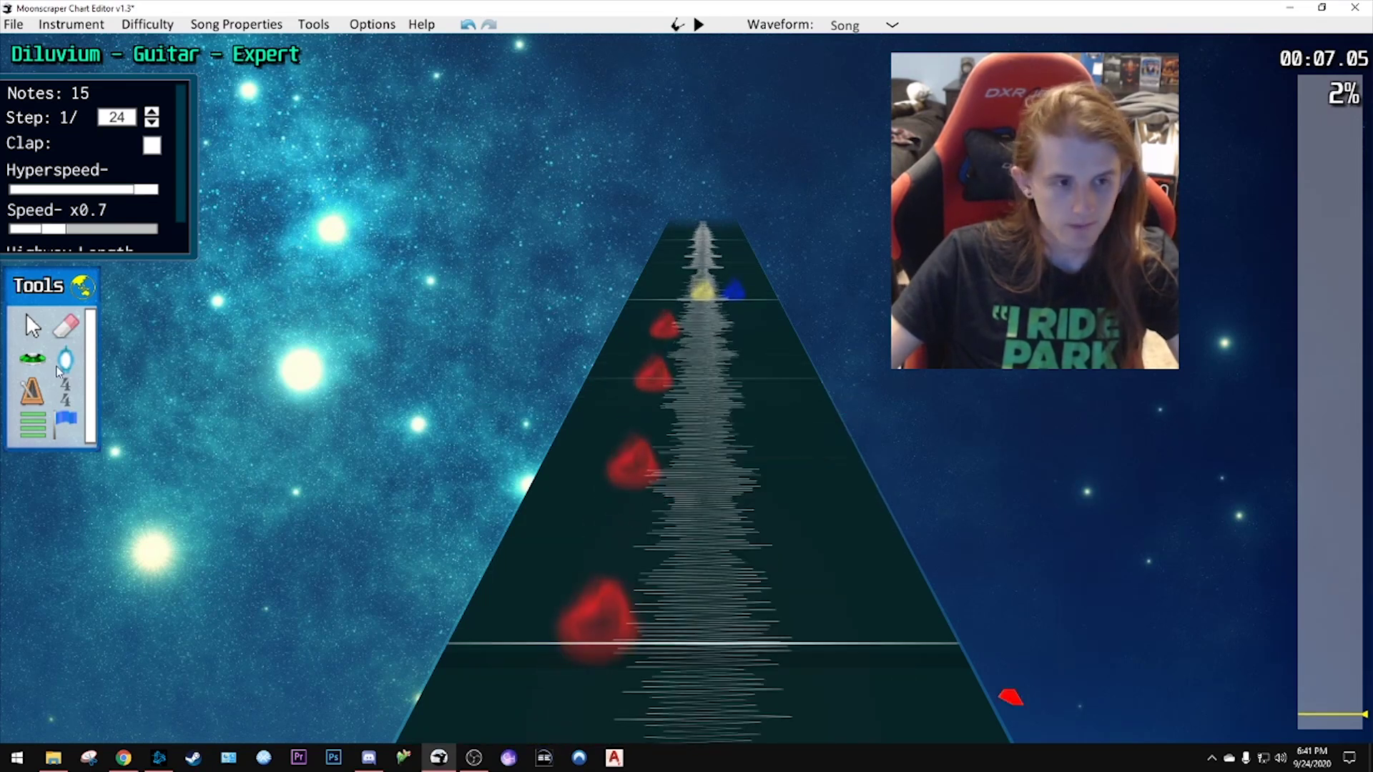
- Return to note editing, add a red note at position 5280, and move the last red note one step closer to the yellow-blue chord
{"action": "left_click", "coordinate": [32, 359]}
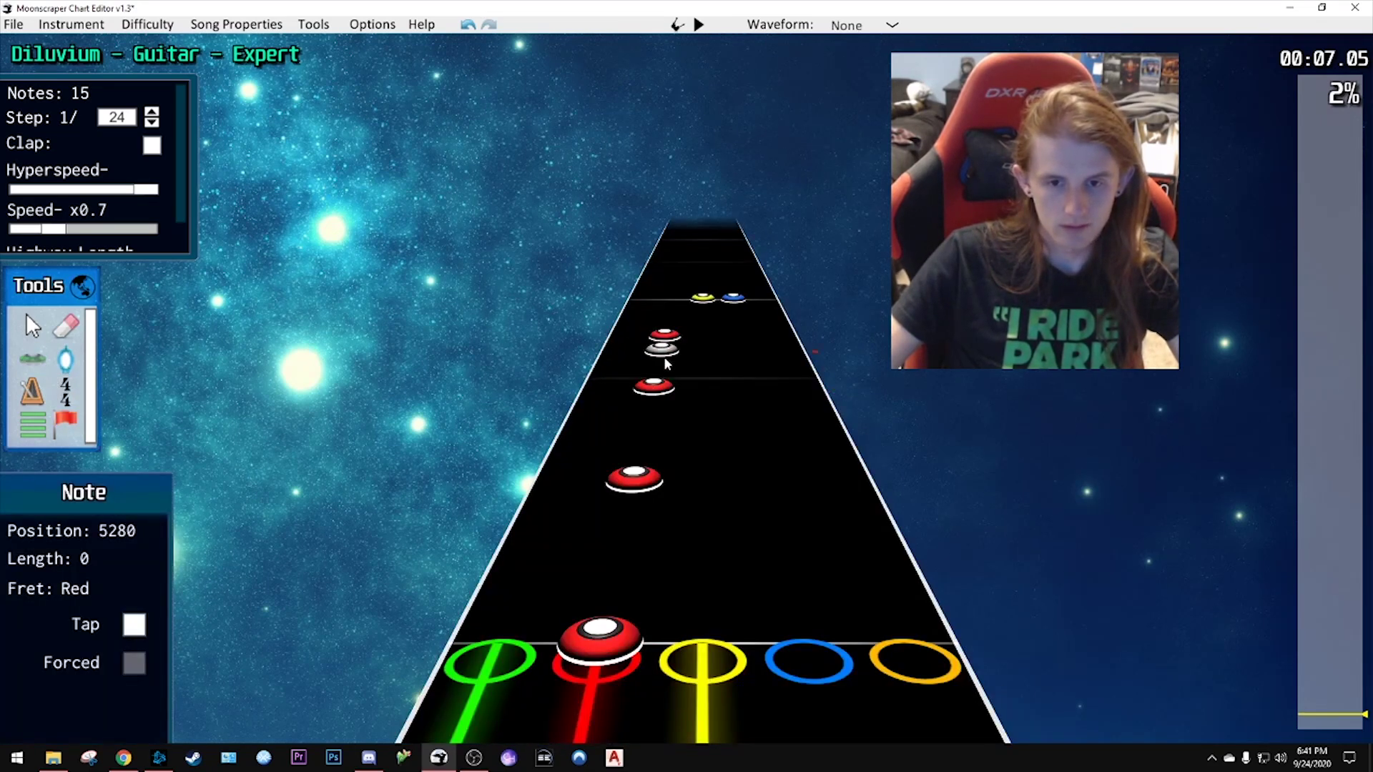
{"action": "left_click", "coordinate": [665, 365]}
{"action": "scroll", "coordinate": [665, 365], "scroll_direction": "up", "scroll_amount": 3}
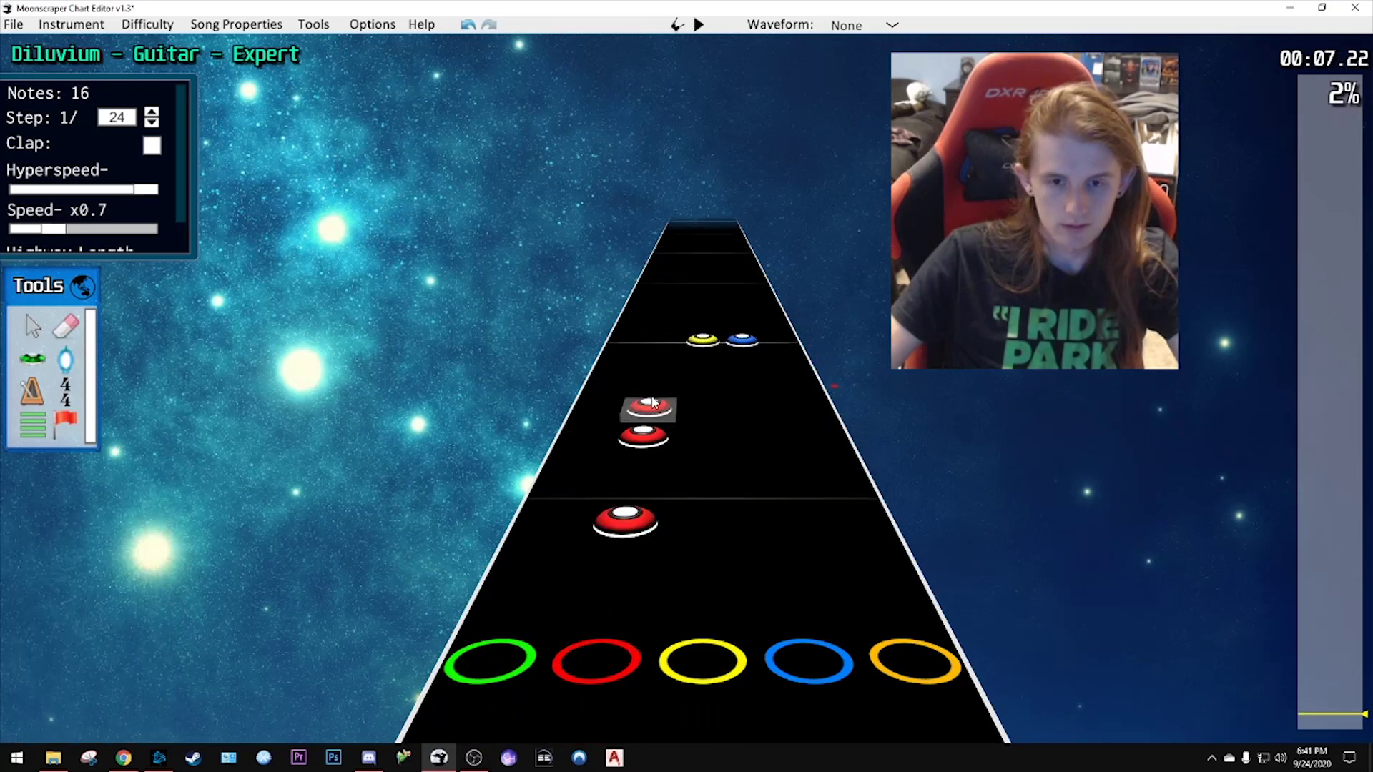
{"action": "right_click", "coordinate": [648, 417]}
{"action": "left_click", "coordinate": [654, 386]}
- Move the second red note one step toward the third, and shift the first red note just past the measure line
{"action": "scroll", "coordinate": [693, 447], "scroll_direction": "down", "scroll_amount": 2}
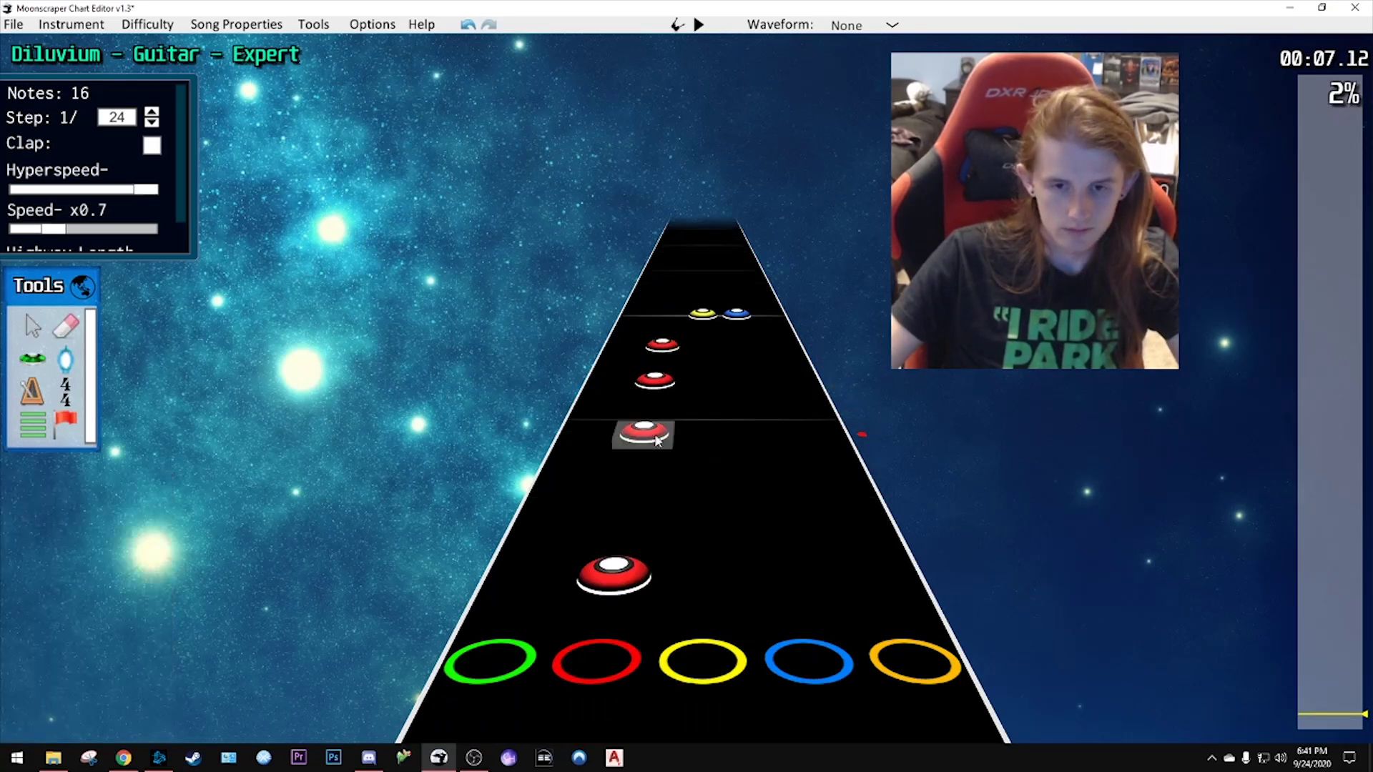
{"action": "left_click_drag", "start_coordinate": [653, 450], "coordinate": [658, 452]}
{"action": "scroll", "coordinate": [645, 479], "scroll_direction": "down", "scroll_amount": 1}
{"action": "left_click", "coordinate": [652, 463]}
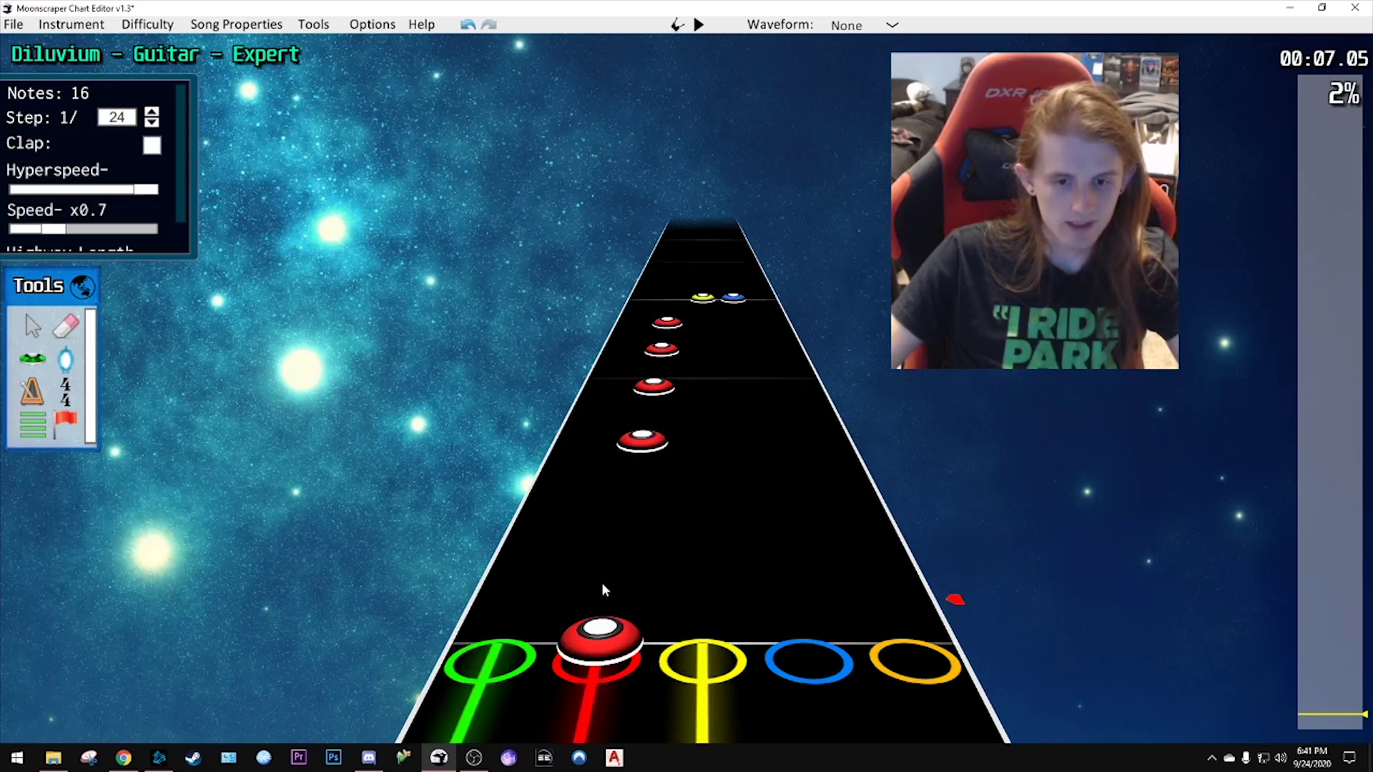
{"action": "left_click_drag", "start_coordinate": [604, 588], "coordinate": [610, 576]}
{"action": "scroll", "coordinate": [744, 505], "scroll_direction": "down", "scroll_amount": 2}
- Play back the run and move the second, third and fourth red notes one step earlier
{"action": "key", "text": "space"}
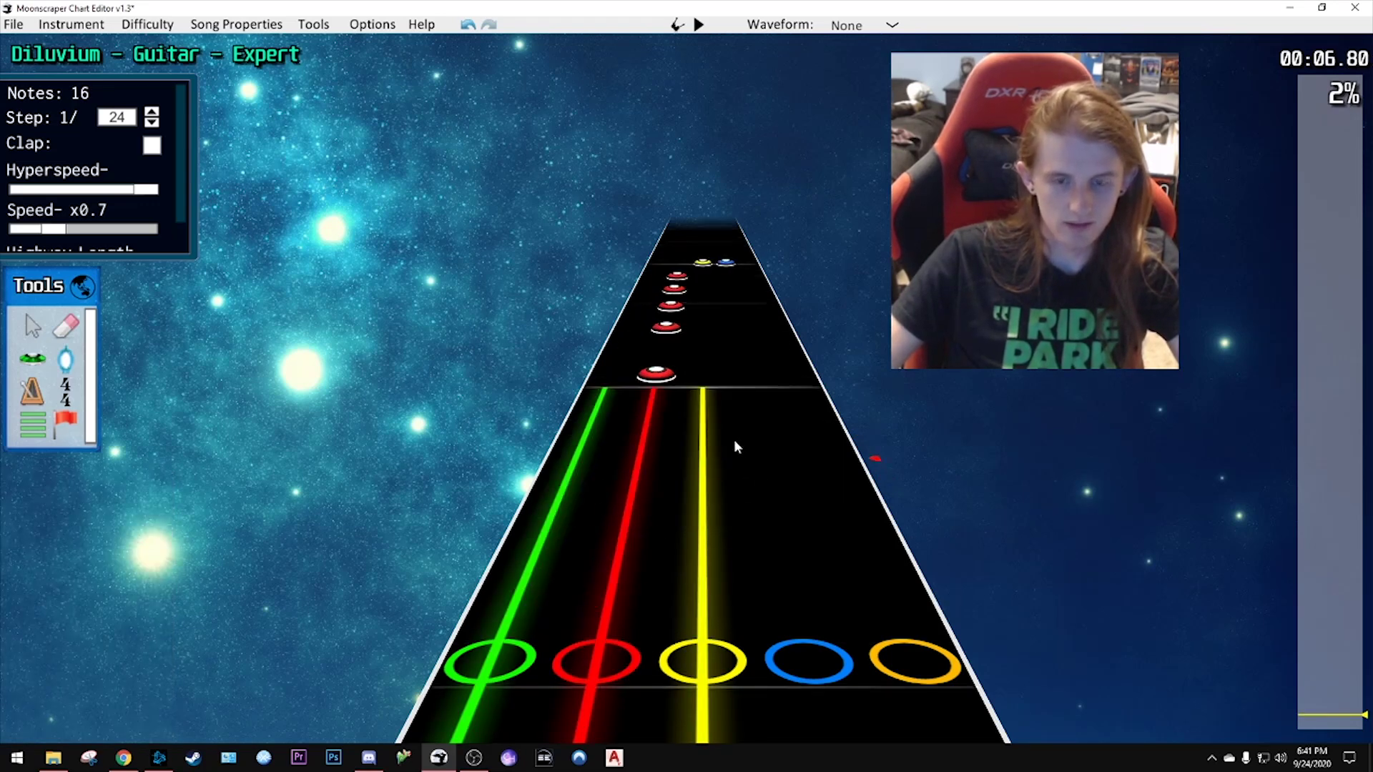
{"action": "scroll", "coordinate": [715, 436], "scroll_direction": "down", "scroll_amount": 8}
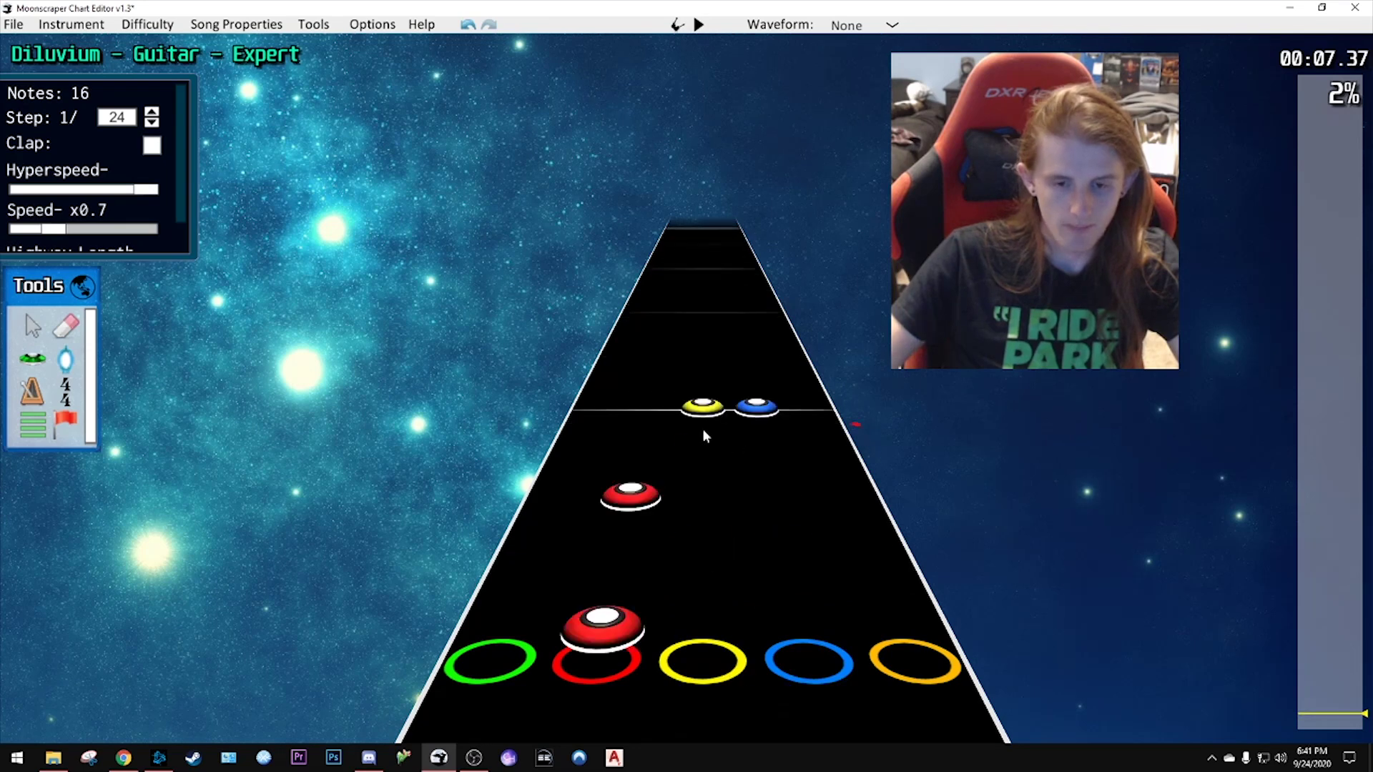
{"action": "key", "text": "space"}
{"action": "scroll", "coordinate": [714, 430], "scroll_direction": "down", "scroll_amount": 5}
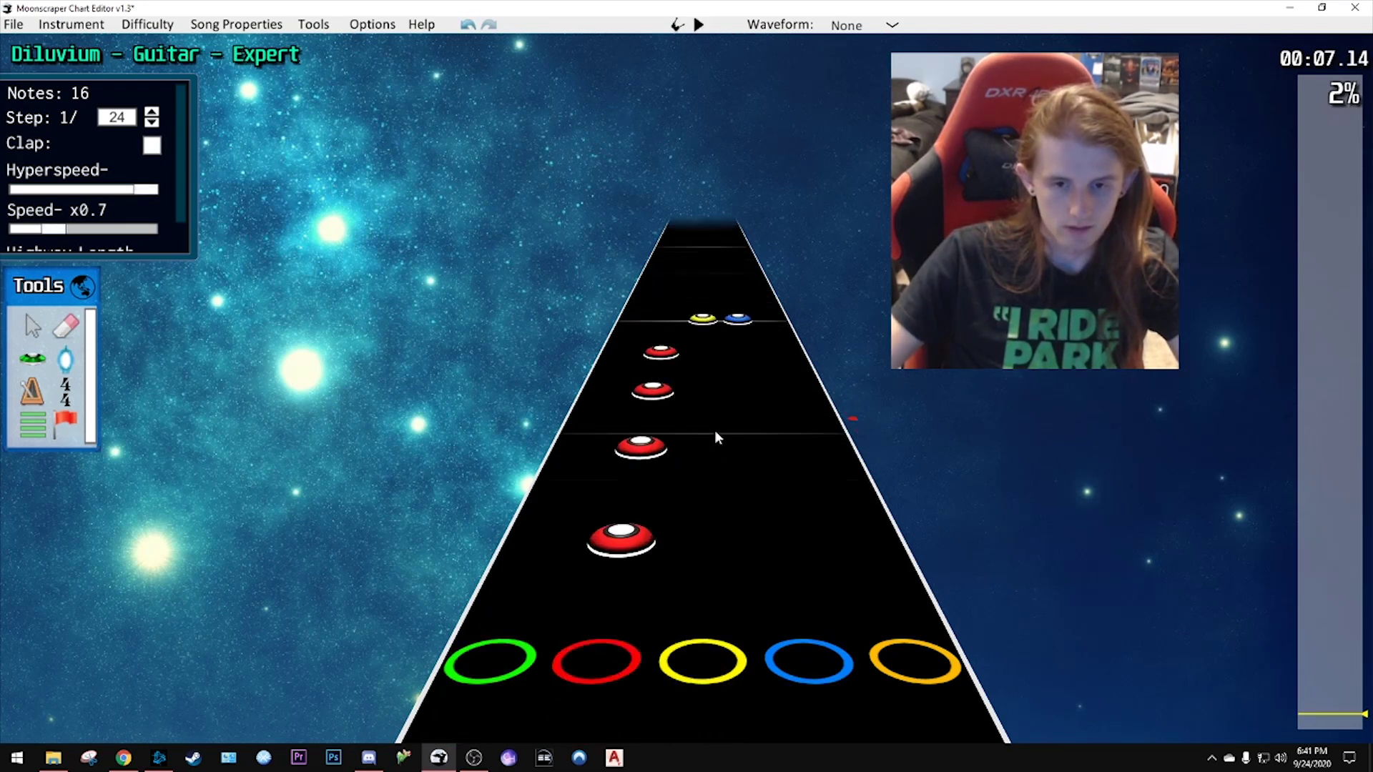
{"action": "left_click_drag", "start_coordinate": [652, 380], "coordinate": [650, 401]}
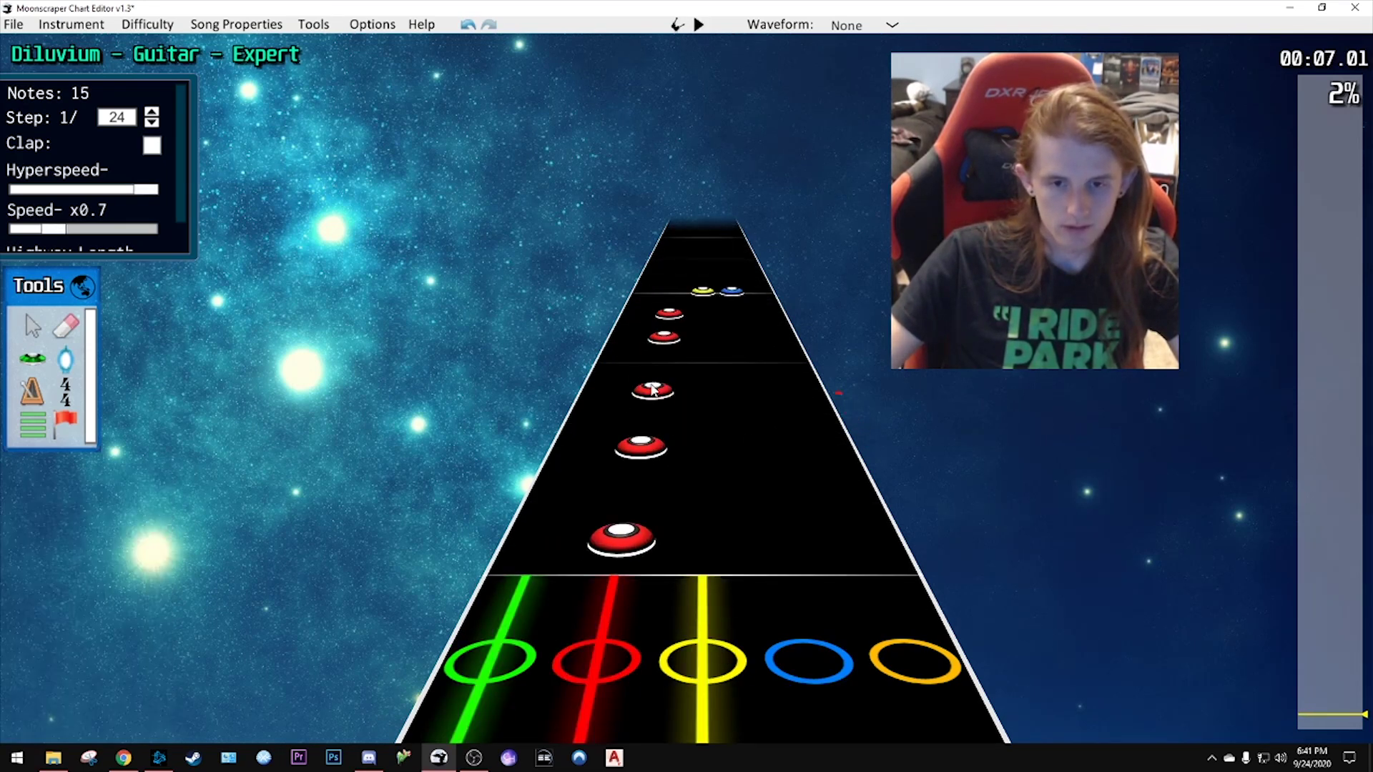
{"action": "left_click_drag", "start_coordinate": [664, 337], "coordinate": [661, 353]}
- Replay the five-note red run at slow speed to check its timing against the song
{"action": "key", "text": "space"}
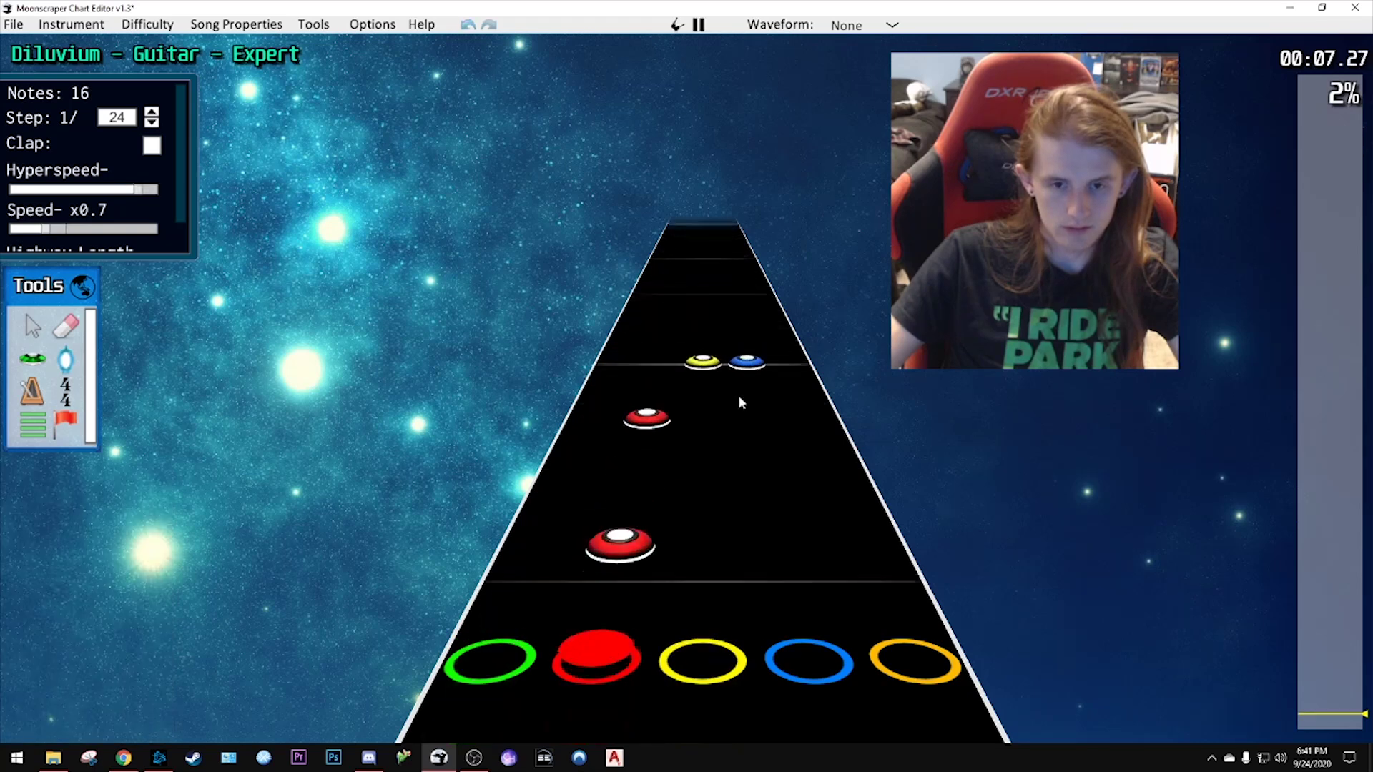
{"action": "key", "text": "space"}
{"action": "scroll", "coordinate": [727, 423], "scroll_direction": "down", "scroll_amount": 4}
{"action": "scroll", "coordinate": [735, 422], "scroll_direction": "down", "scroll_amount": 4}
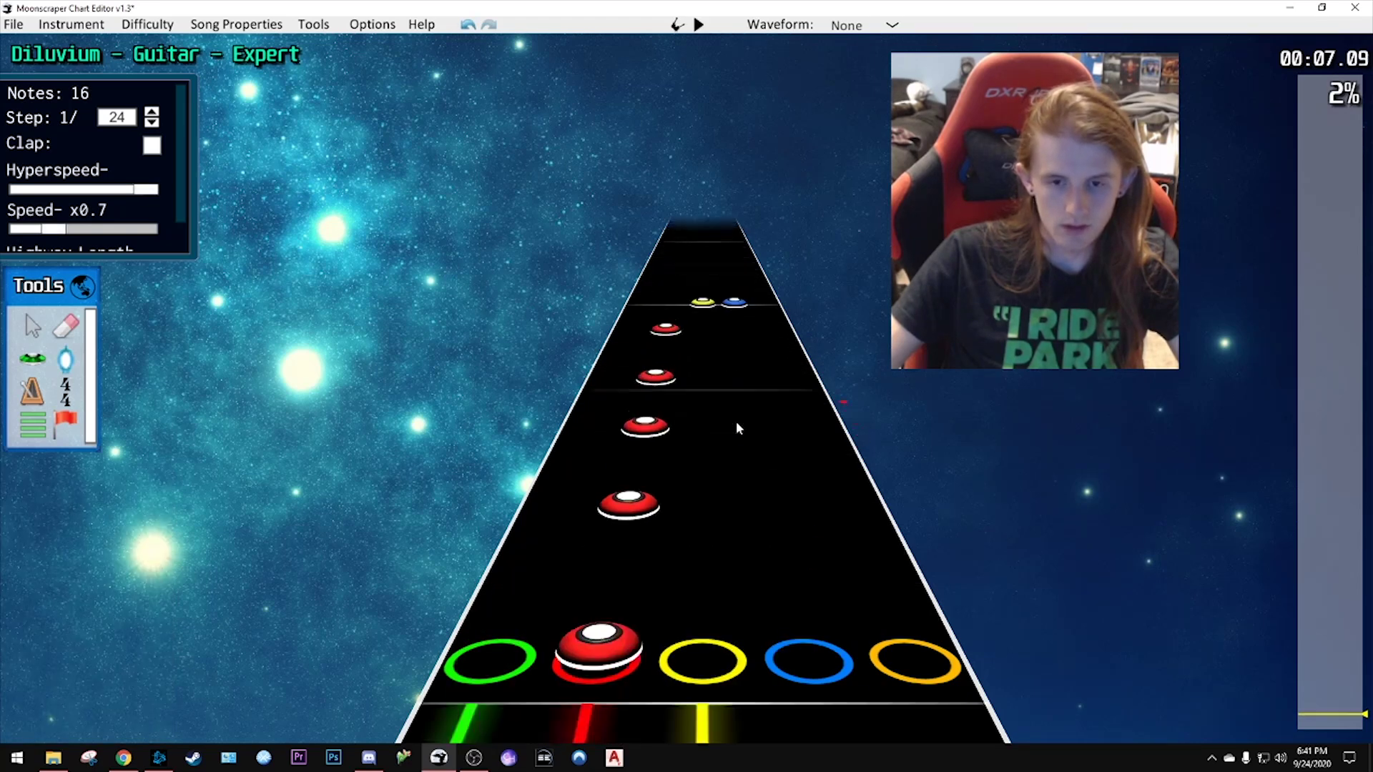
{"action": "key", "text": "space"}
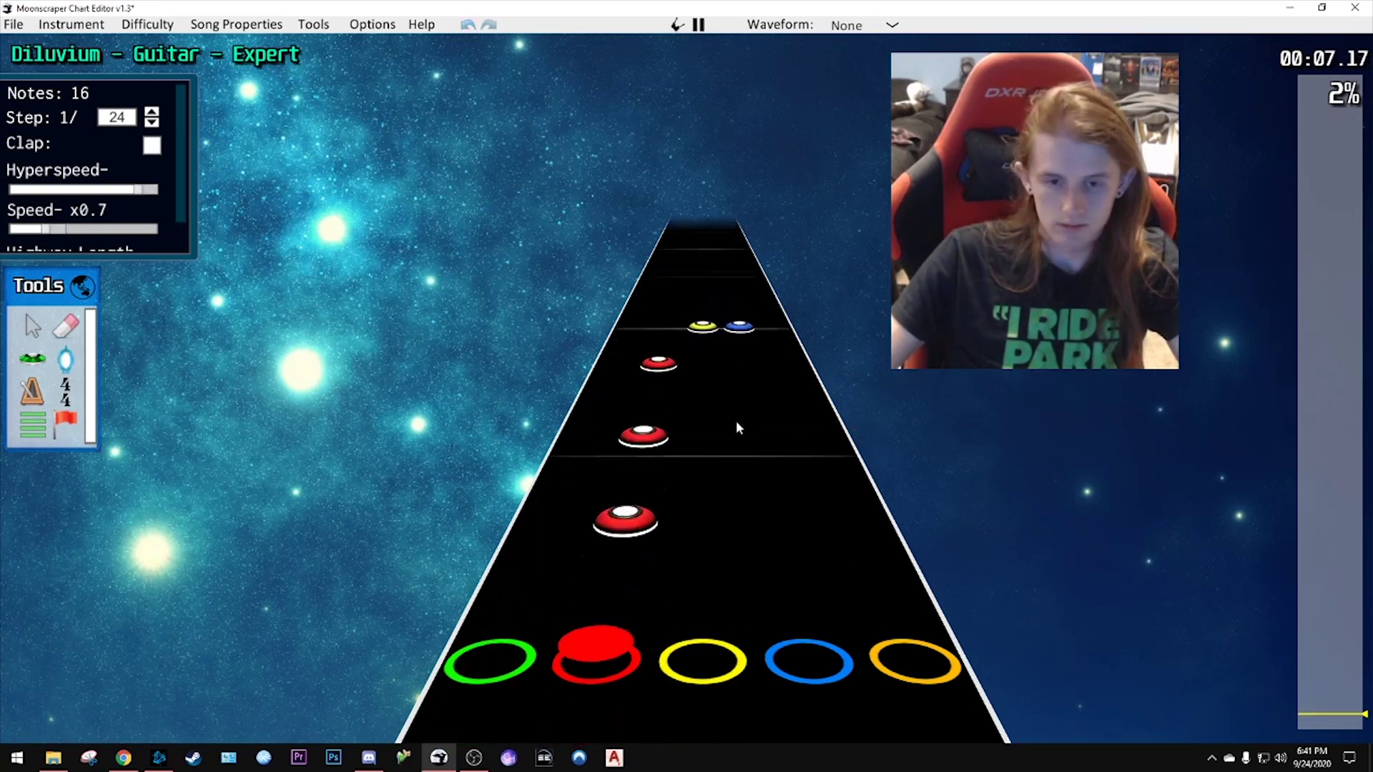
{"action": "key", "text": "space"}
{"action": "scroll", "coordinate": [669, 417], "scroll_direction": "down", "scroll_amount": 3}
{"action": "scroll", "coordinate": [708, 389], "scroll_direction": "down", "scroll_amount": 2}
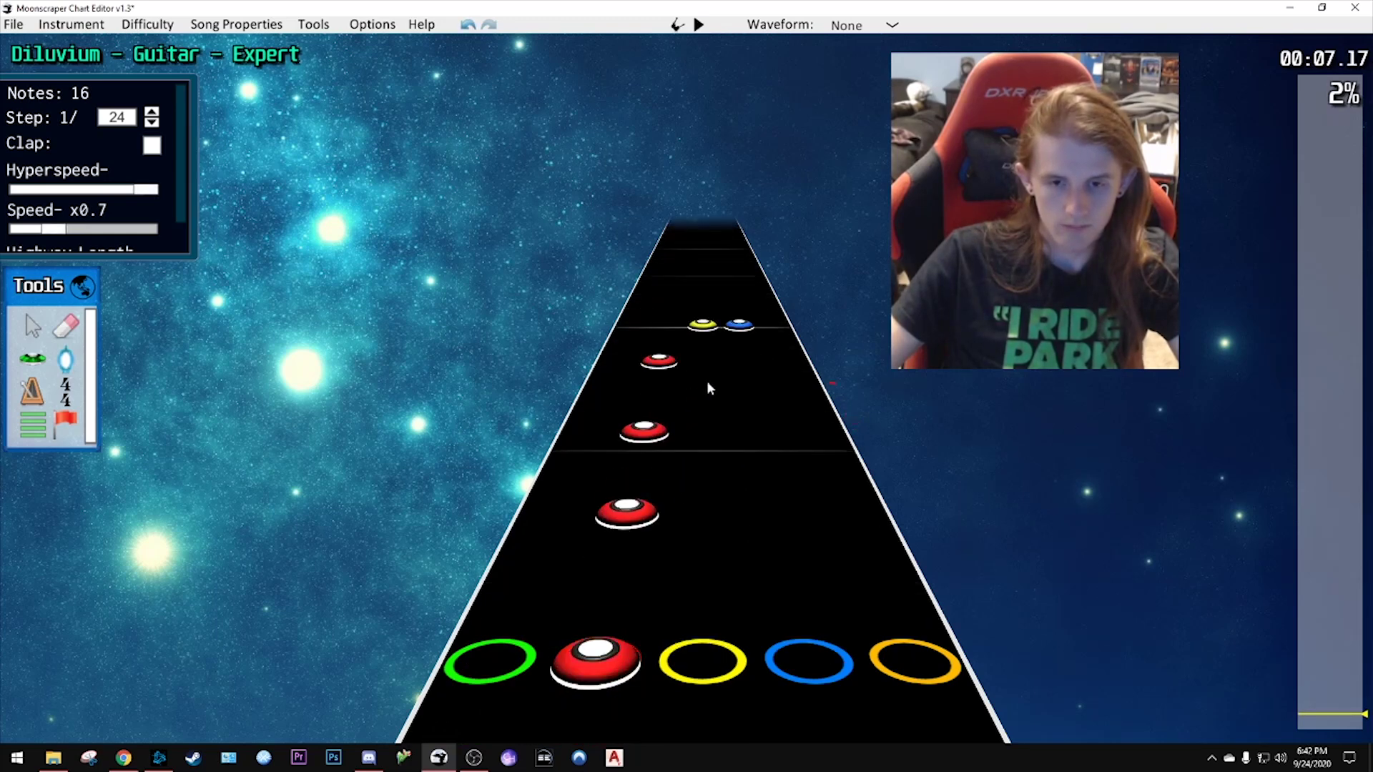
- Move the last red note one step earlier so the run is evenly spaced, and play it back
{"action": "left_click", "coordinate": [658, 390]}
{"action": "key", "text": "space"}
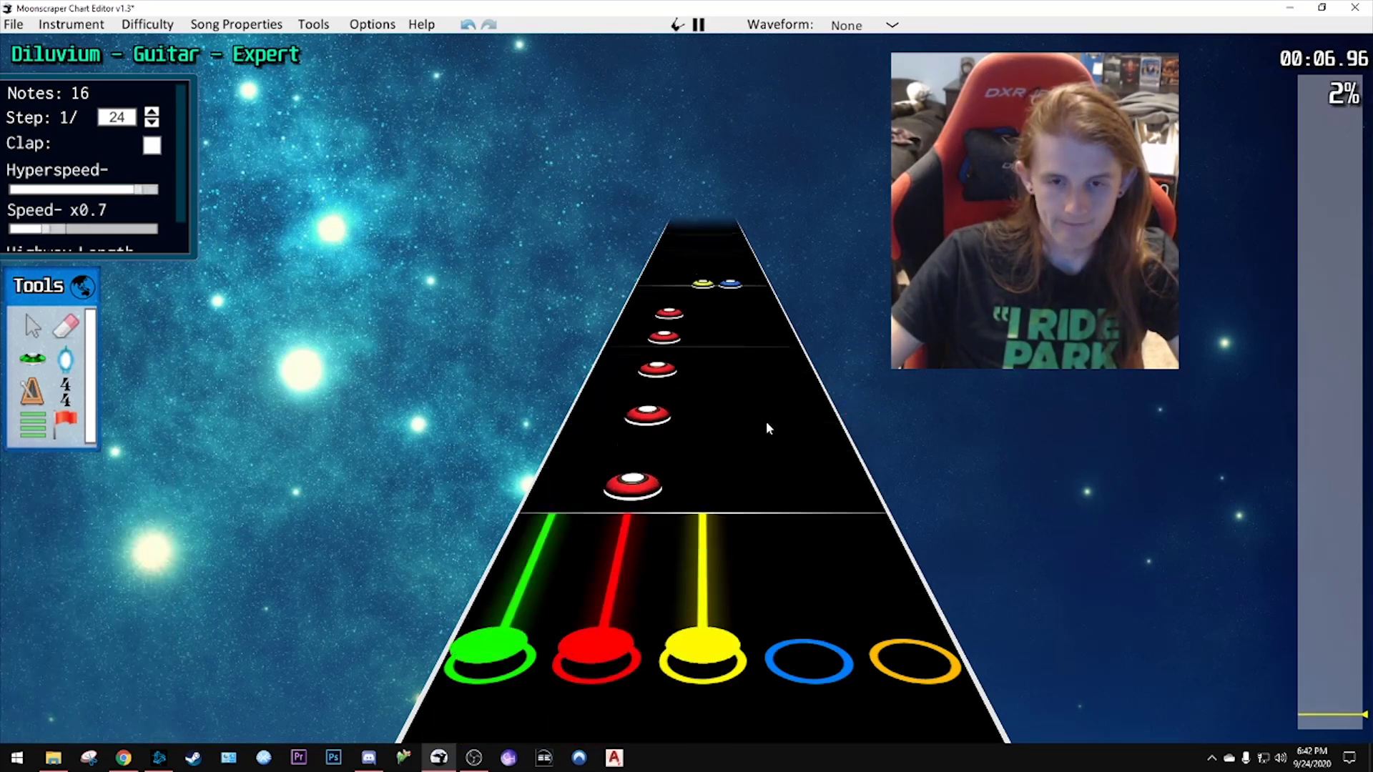
{"action": "key", "text": "space"}
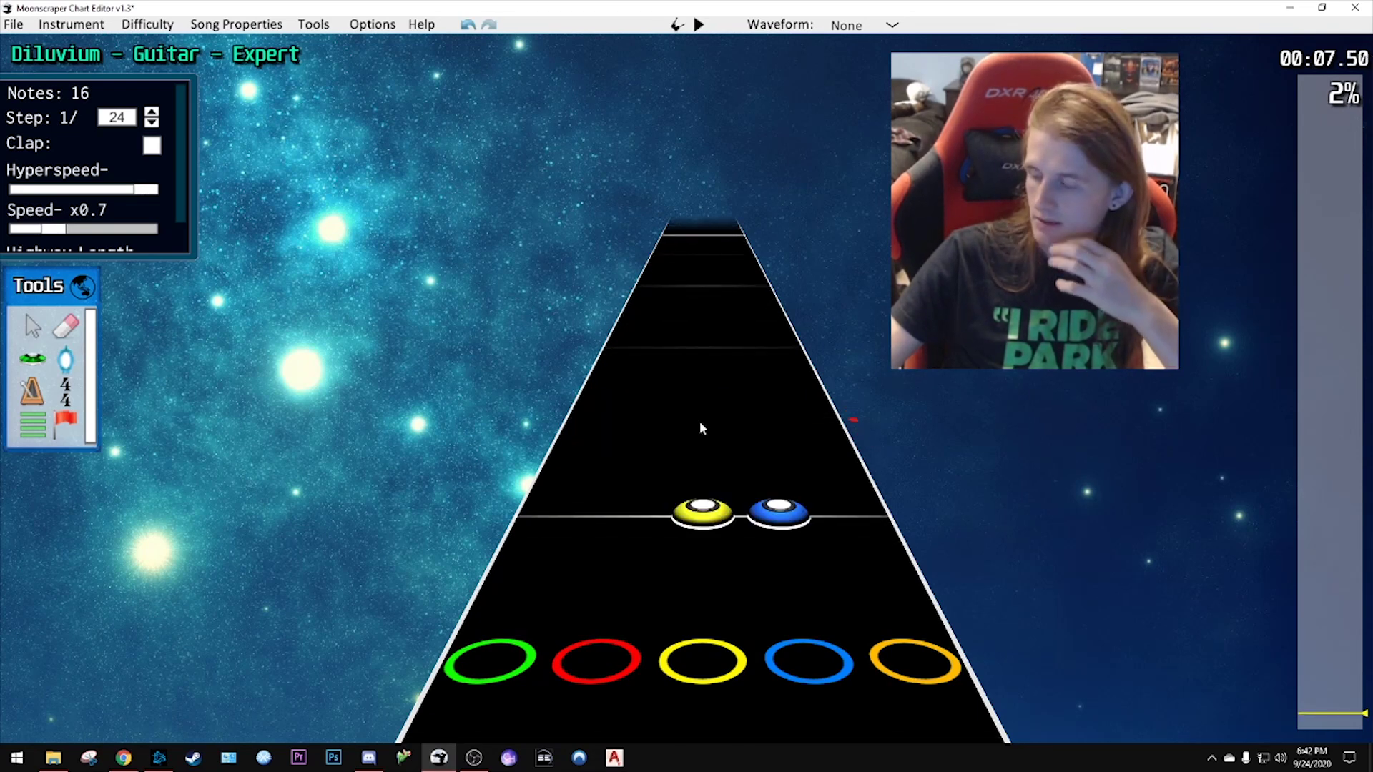
- Show the song waveform on the highway and compare the five red notes with its peaks
{"action": "scroll", "coordinate": [700, 423], "scroll_direction": "down", "scroll_amount": 3}
{"action": "scroll", "coordinate": [699, 422], "scroll_direction": "down", "scroll_amount": 2}
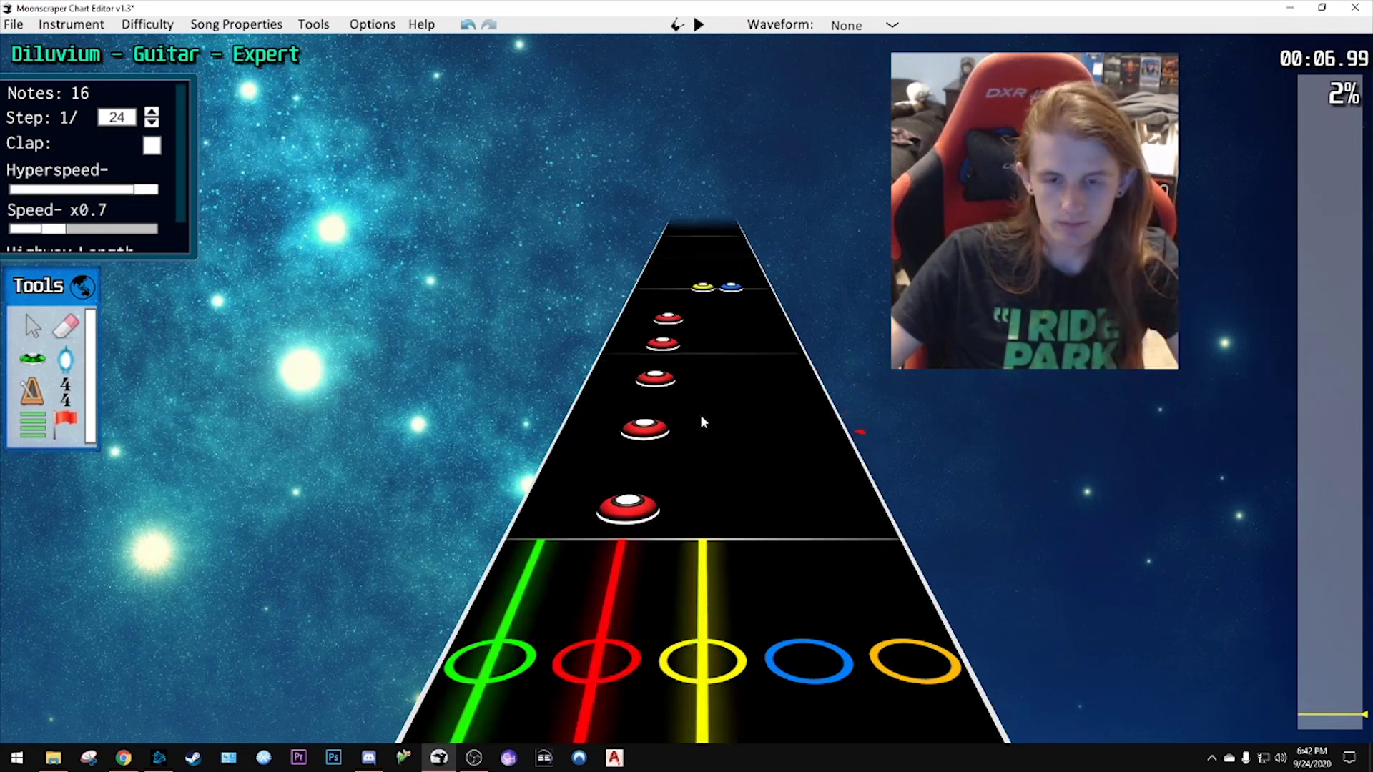
{"action": "left_click", "coordinate": [664, 330]}
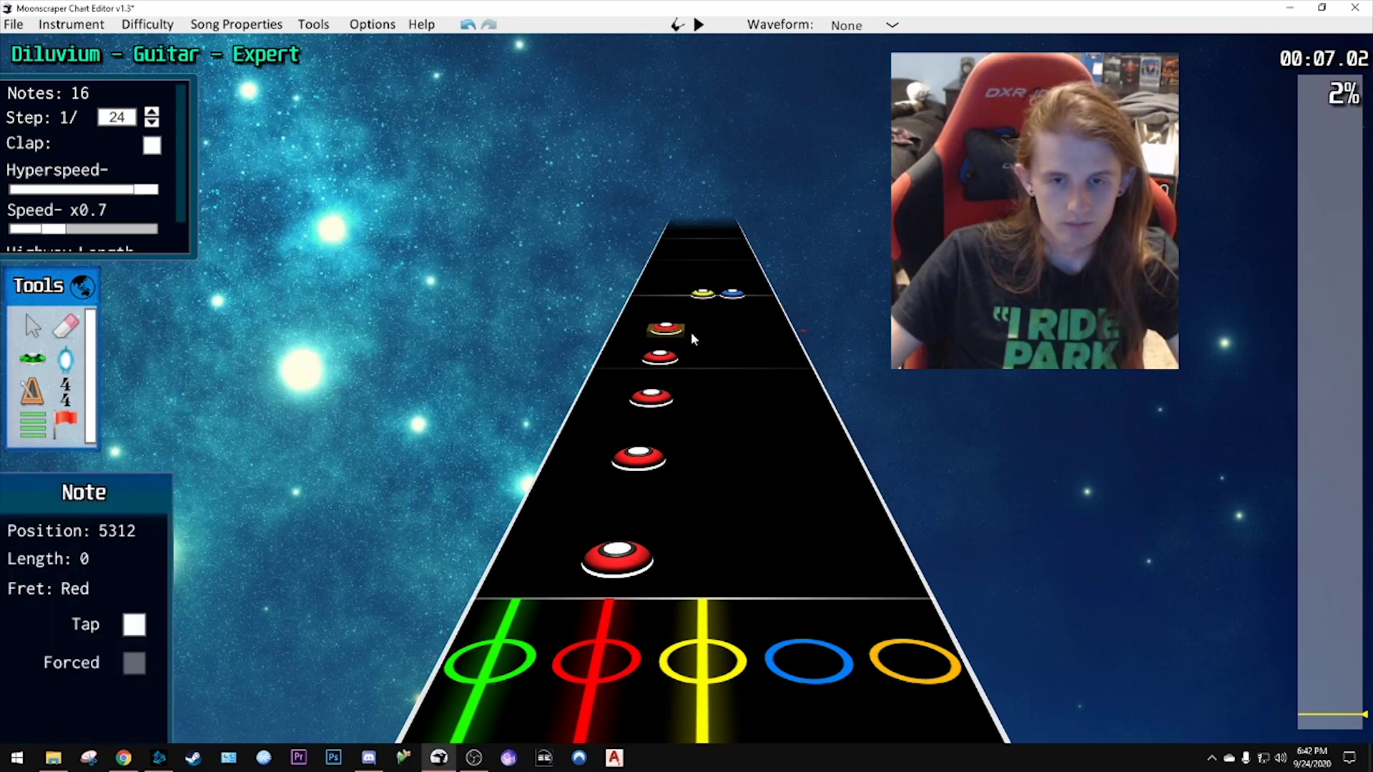
{"action": "scroll", "coordinate": [693, 341], "scroll_direction": "up", "scroll_amount": 1}
{"action": "left_click", "coordinate": [71, 386]}
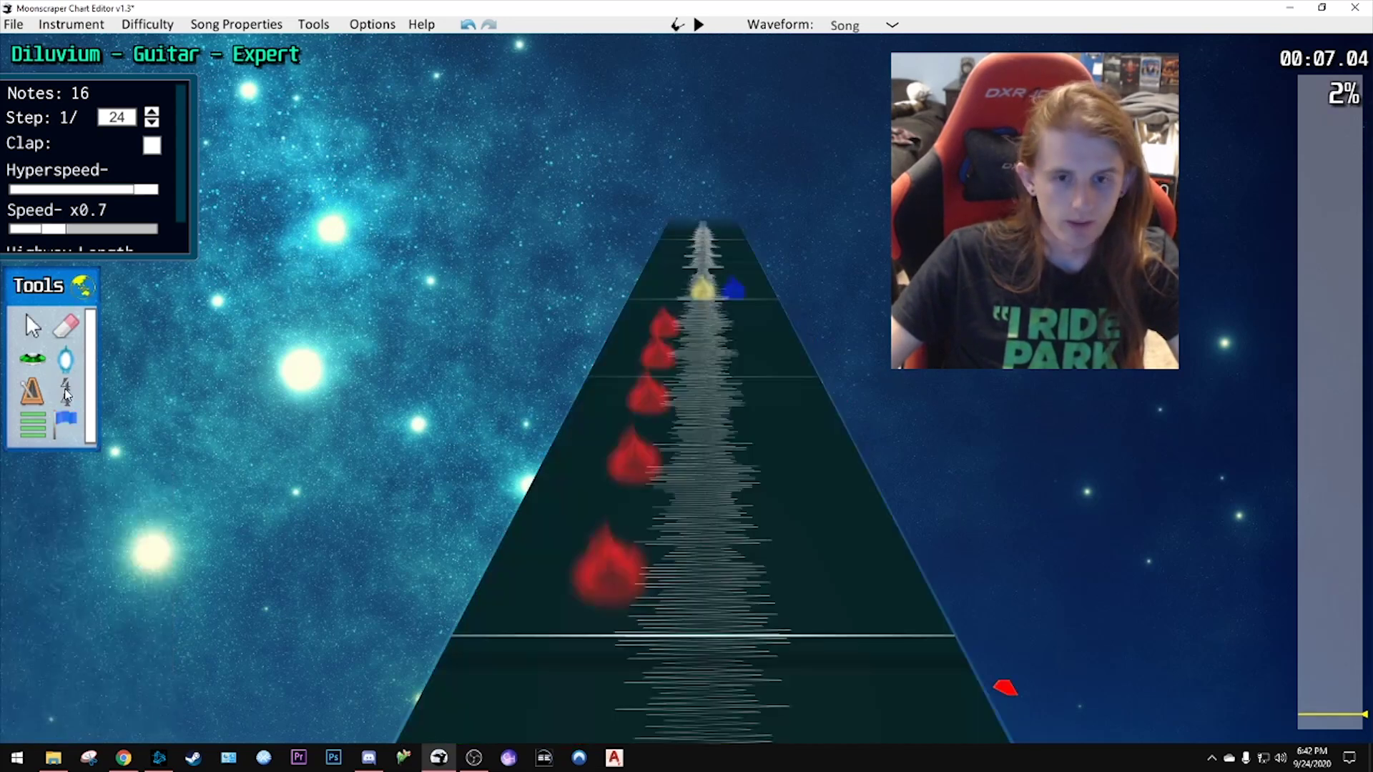
{"action": "scroll", "coordinate": [751, 361], "scroll_direction": "up", "scroll_amount": 4}
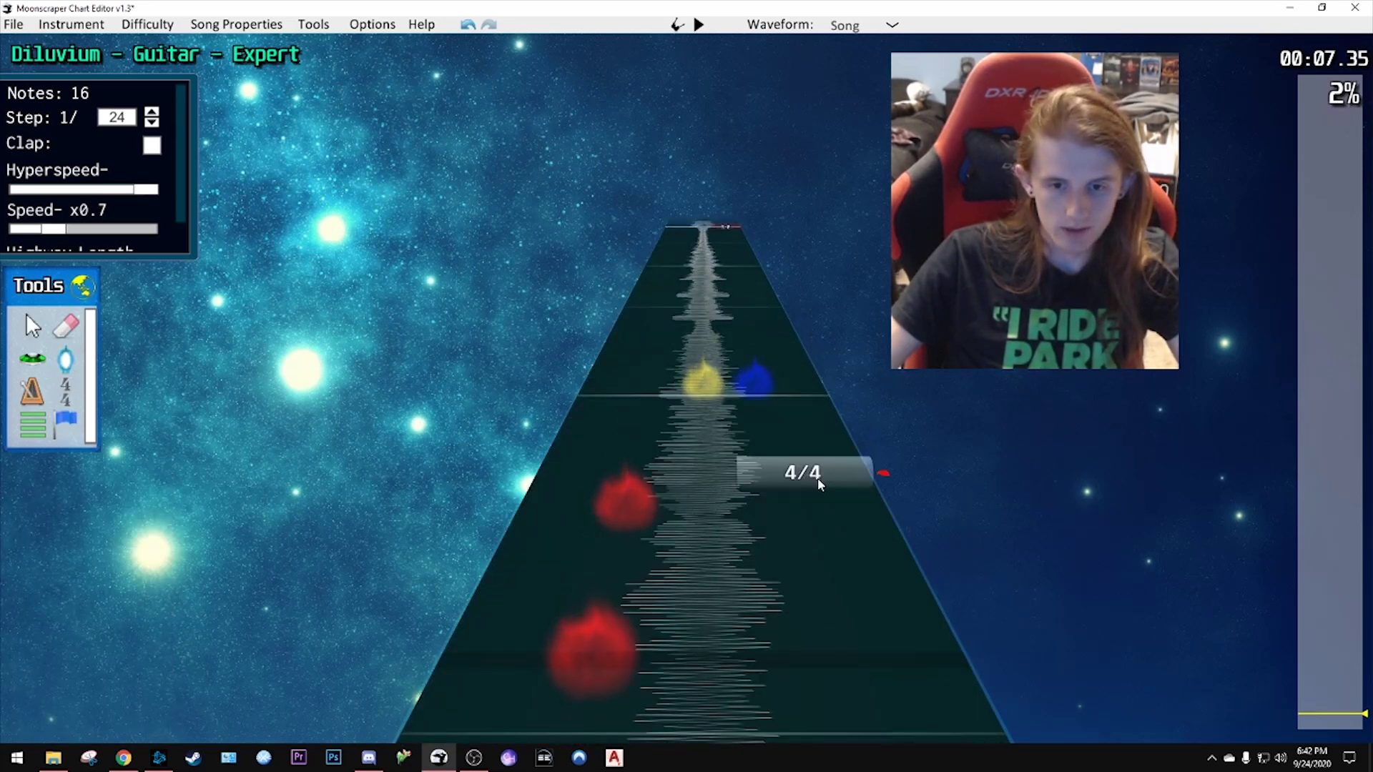
{"action": "scroll", "coordinate": [818, 478], "scroll_direction": "down", "scroll_amount": 2}
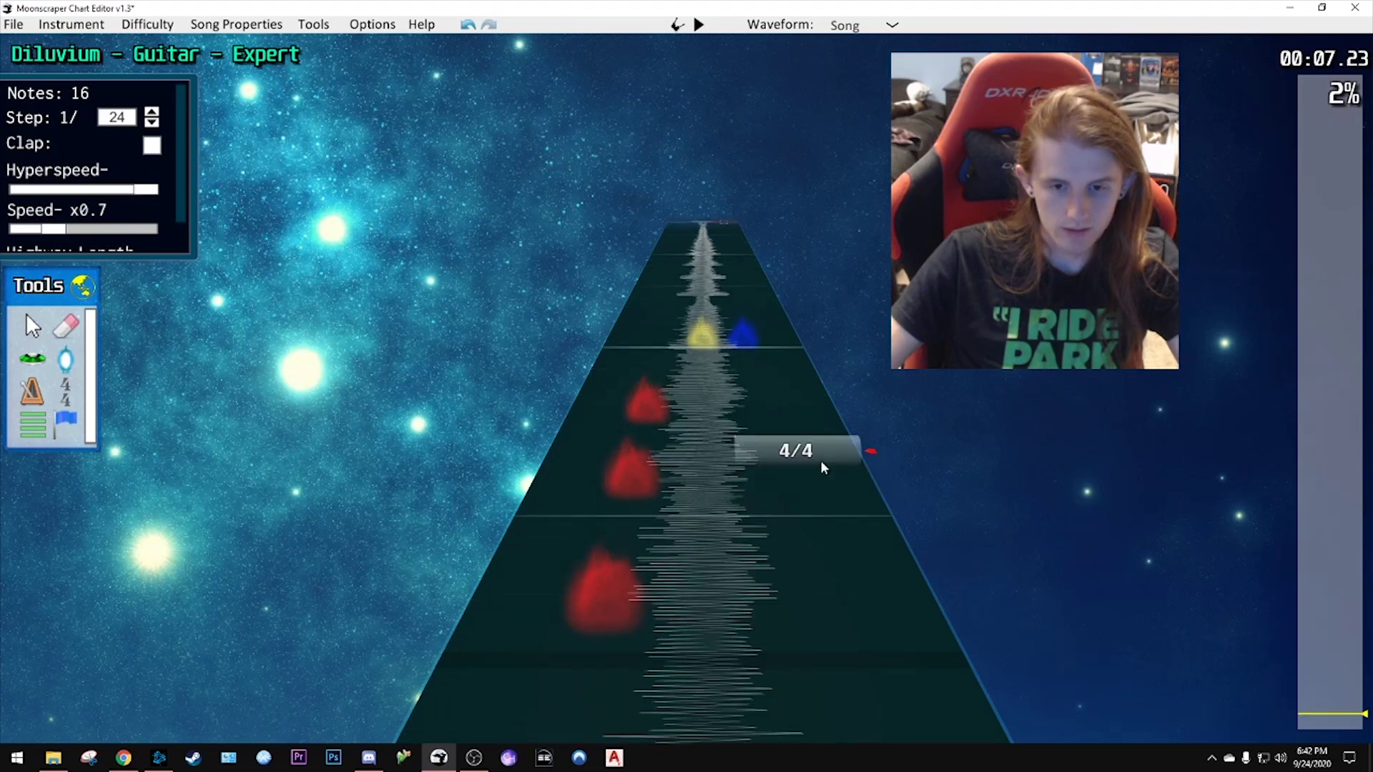
{"action": "scroll", "coordinate": [658, 422], "scroll_direction": "down", "scroll_amount": 3}
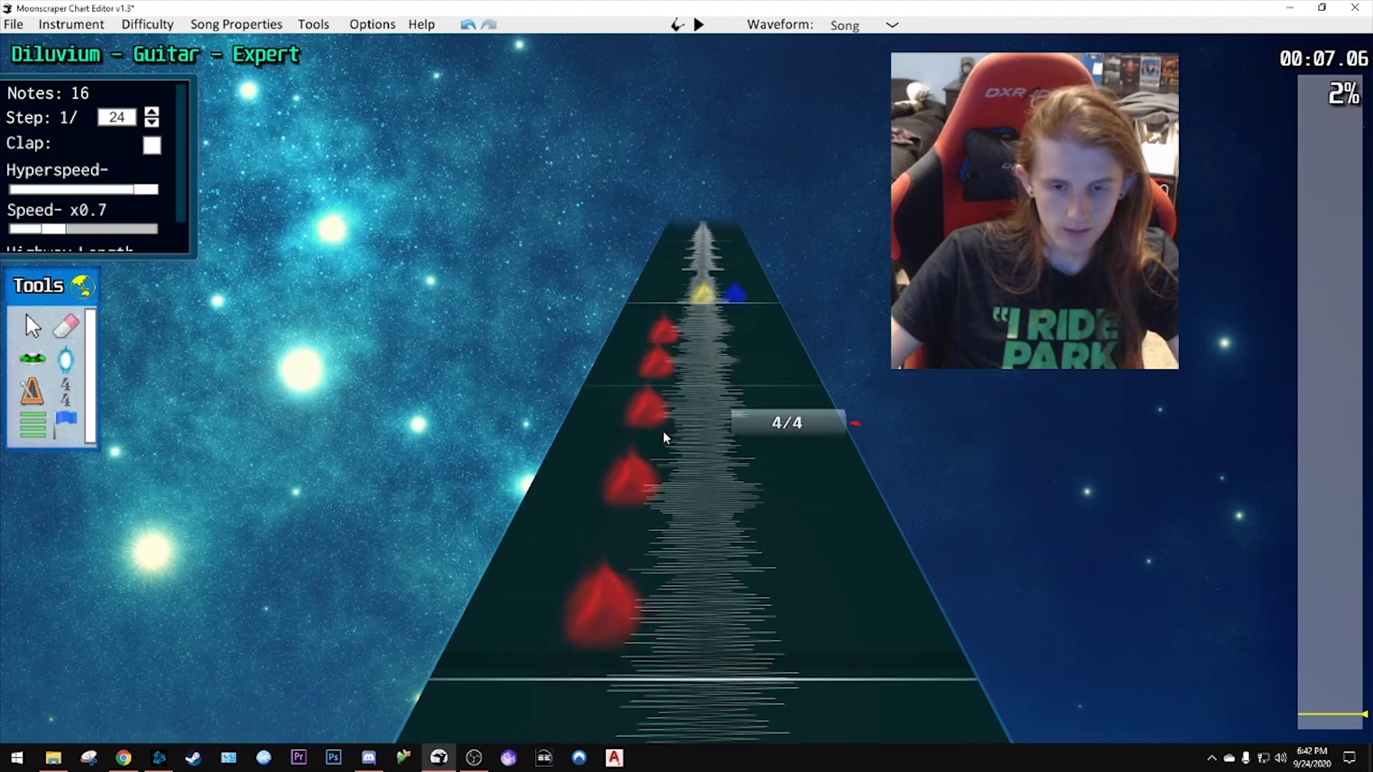
{"action": "scroll", "coordinate": [663, 434], "scroll_direction": "down", "scroll_amount": 1}
{"action": "scroll", "coordinate": [722, 452], "scroll_direction": "up", "scroll_amount": 1}
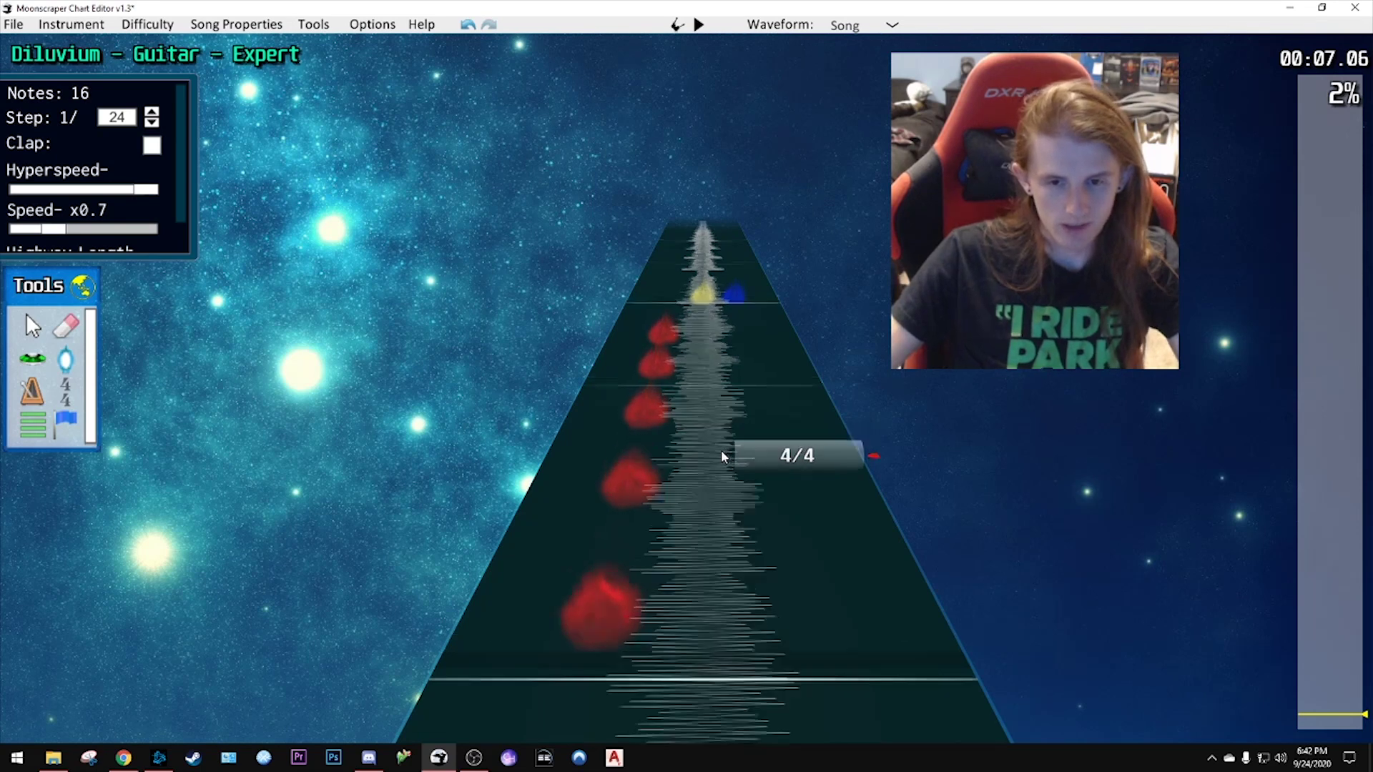
{"action": "scroll", "coordinate": [720, 449], "scroll_direction": "up", "scroll_amount": 2}
{"action": "scroll", "coordinate": [712, 448], "scroll_direction": "down", "scroll_amount": 4}
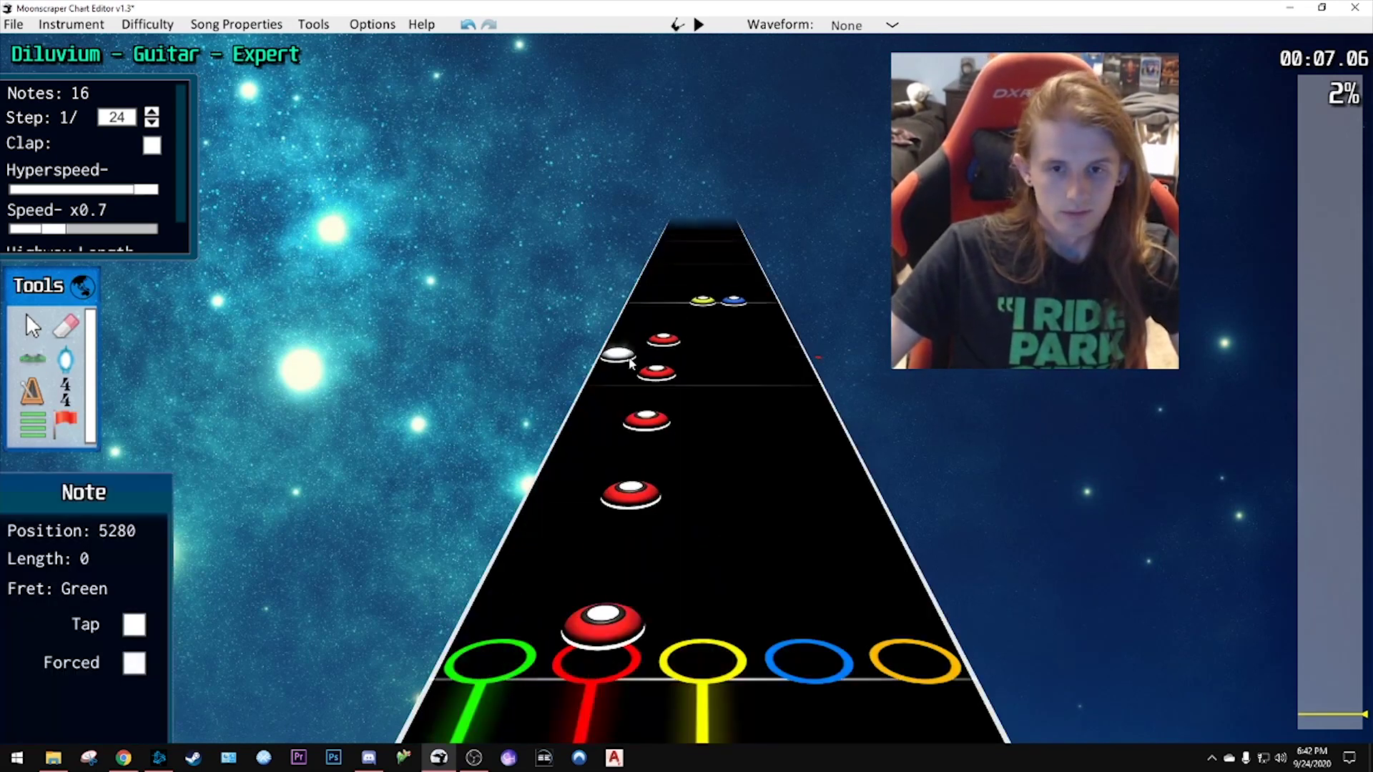
- Move the fourth and fifth red notes one step later, toward the yellow-blue chord
{"action": "scroll", "coordinate": [663, 425], "scroll_direction": "up", "scroll_amount": 1}
{"action": "left_click", "coordinate": [663, 425]}
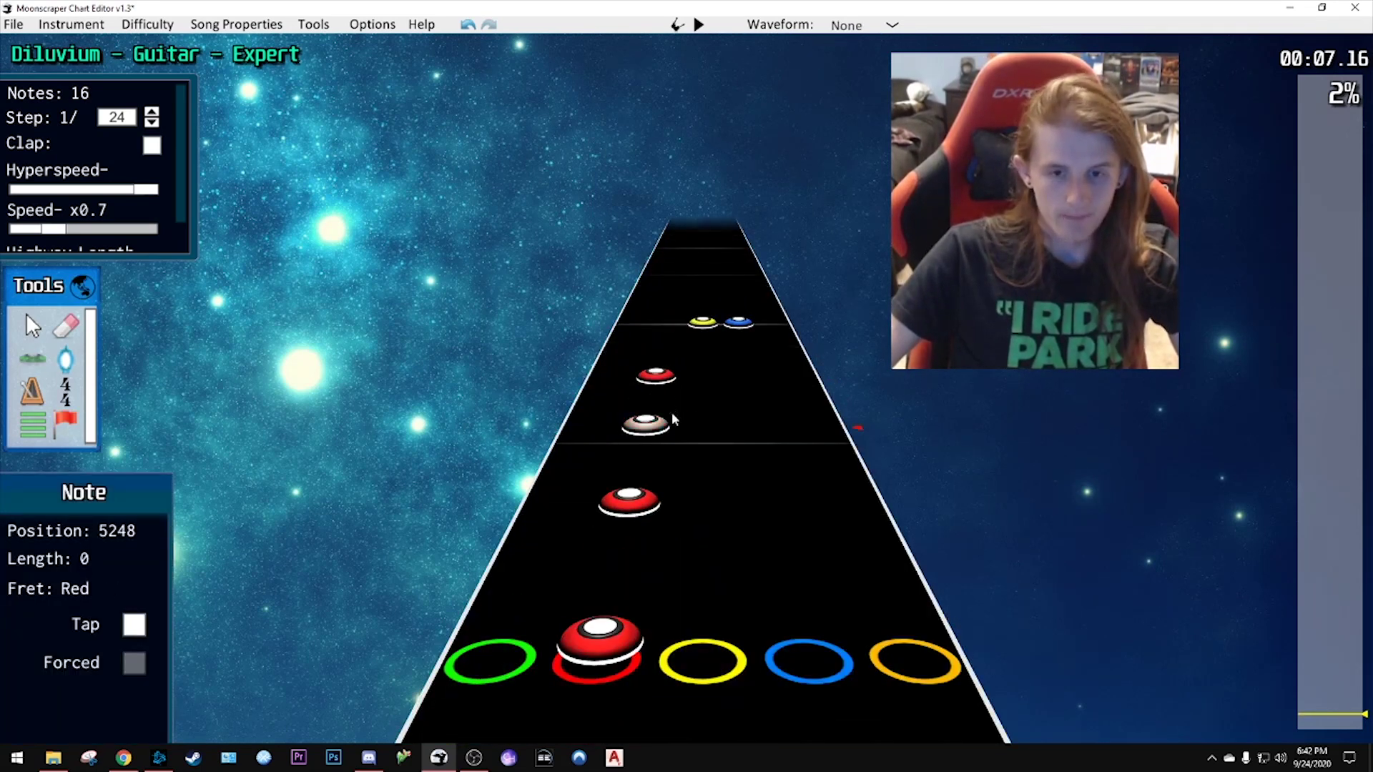
{"action": "left_click", "coordinate": [671, 412]}
{"action": "left_click_drag", "start_coordinate": [611, 329], "coordinate": [651, 393]}
{"action": "left_click", "coordinate": [726, 449]}
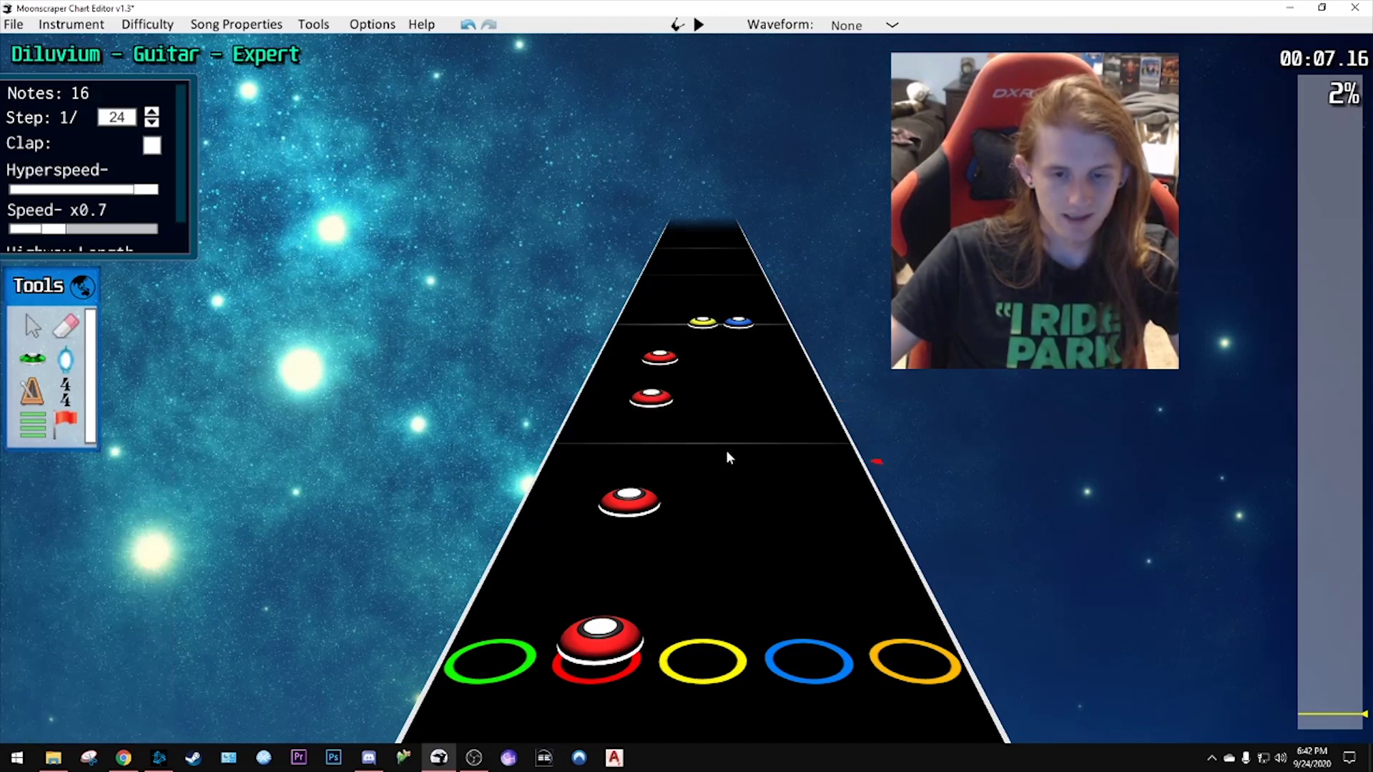
- Set the step to 1/32 and shift the third red note close to the beat line on that grid
{"action": "scroll", "coordinate": [727, 449], "scroll_direction": "down", "scroll_amount": 1}
{"action": "left_click", "coordinate": [653, 399]}
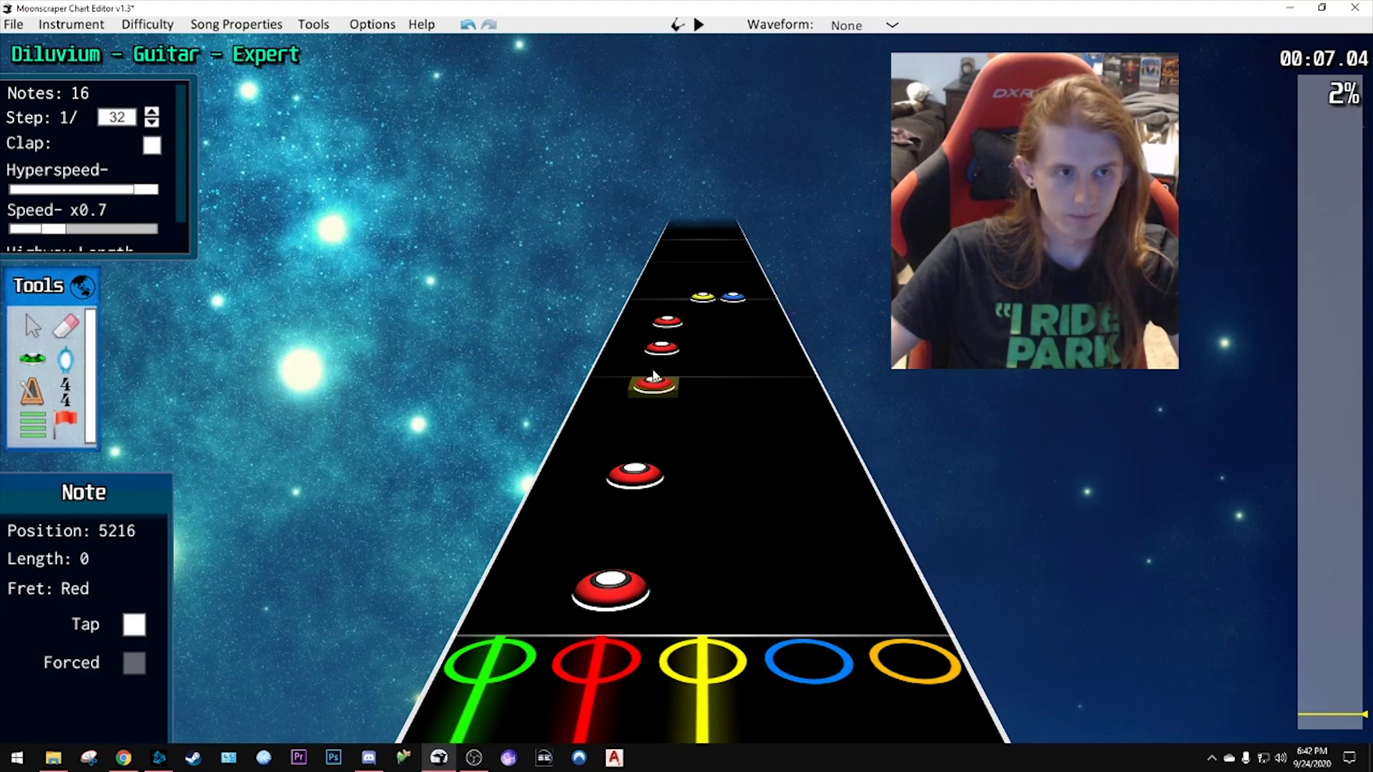
{"action": "left_click_drag", "start_coordinate": [667, 389], "coordinate": [698, 386]}
{"action": "scroll", "coordinate": [696, 378], "scroll_direction": "up", "scroll_amount": 2}
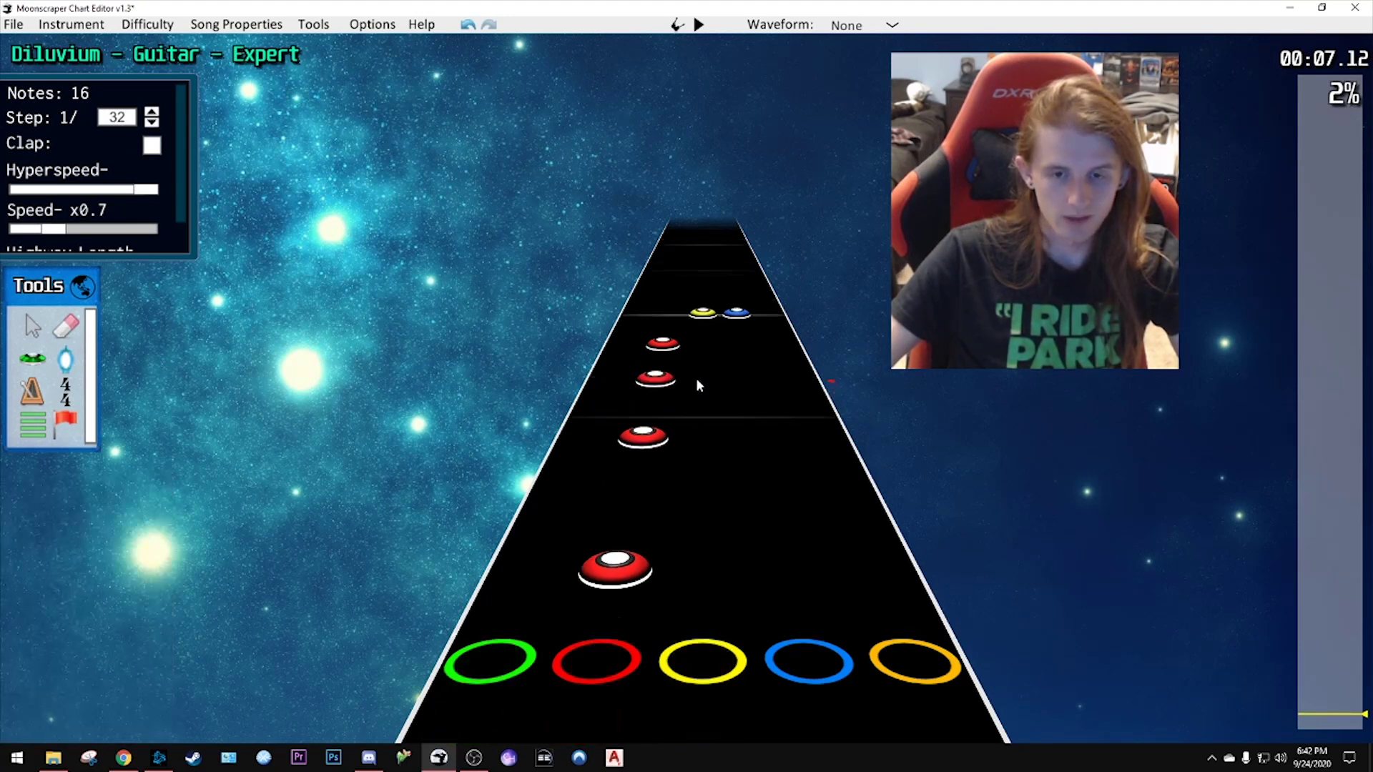
- Shift the remaining off-grid red notes onto the 1/32 grid to even out the run, and play it back
{"action": "left_click_drag", "start_coordinate": [662, 453], "coordinate": [669, 381]}
{"action": "left_click", "coordinate": [752, 439]}
{"action": "scroll", "coordinate": [752, 439], "scroll_direction": "down", "scroll_amount": 1}
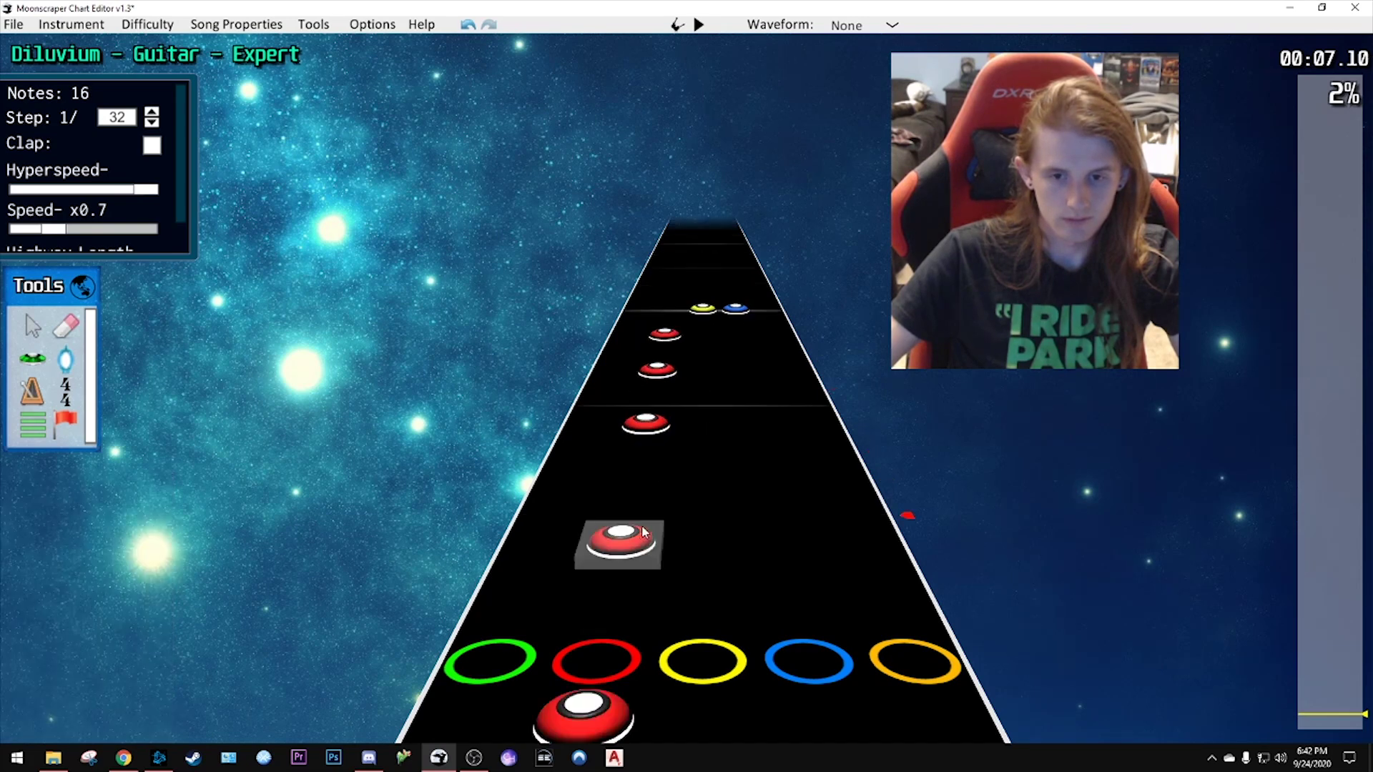
{"action": "left_click_drag", "start_coordinate": [645, 532], "coordinate": [638, 501]}
{"action": "scroll", "coordinate": [748, 486], "scroll_direction": "down", "scroll_amount": 1}
{"action": "left_click", "coordinate": [747, 486]}
{"action": "scroll", "coordinate": [624, 515], "scroll_direction": "up", "scroll_amount": 1}
{"action": "key", "text": "space"}
{"action": "key", "text": "space"}
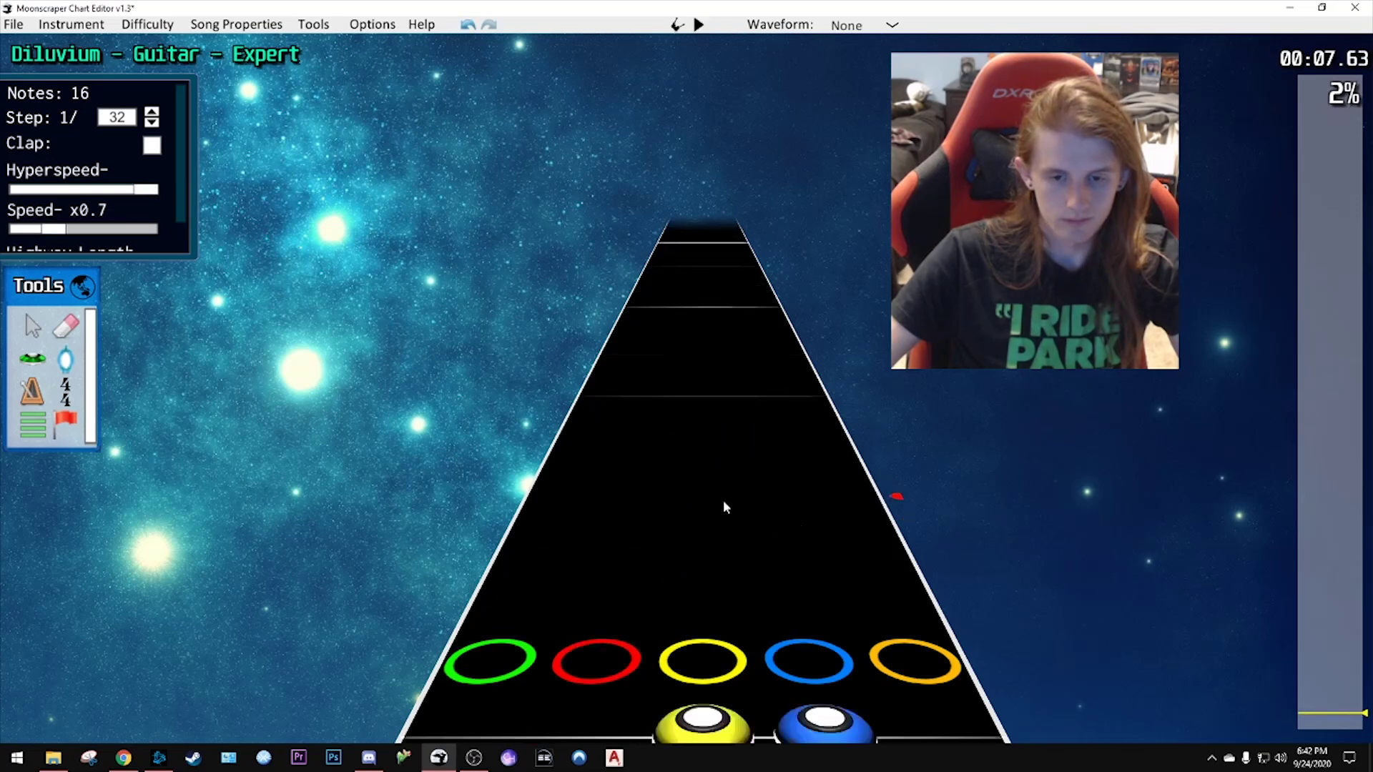
- Replay the red run and the section past the yellow-blue chord to hear where the next chords fall
{"action": "key", "text": "space"}
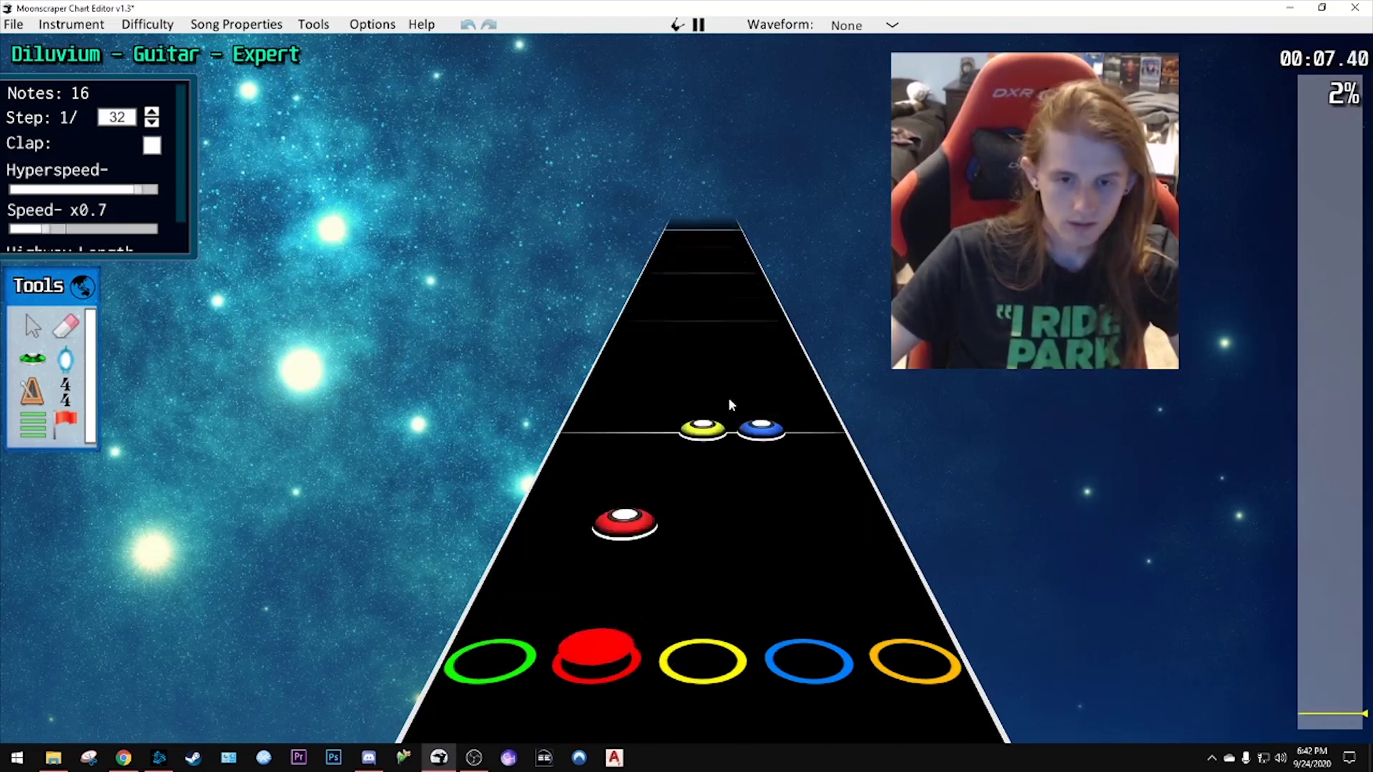
{"action": "key", "text": "space"}
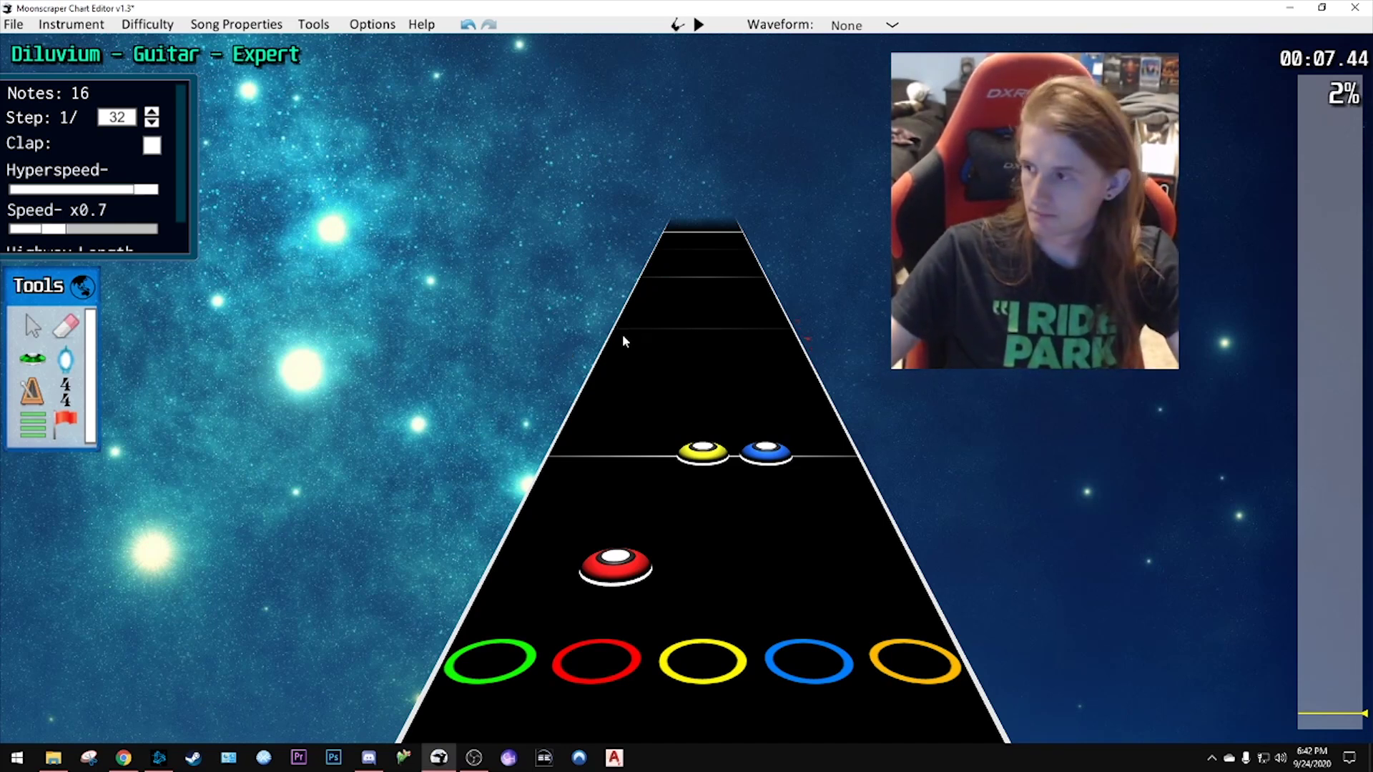
{"action": "key", "text": "y"}
{"action": "key", "text": "space"}
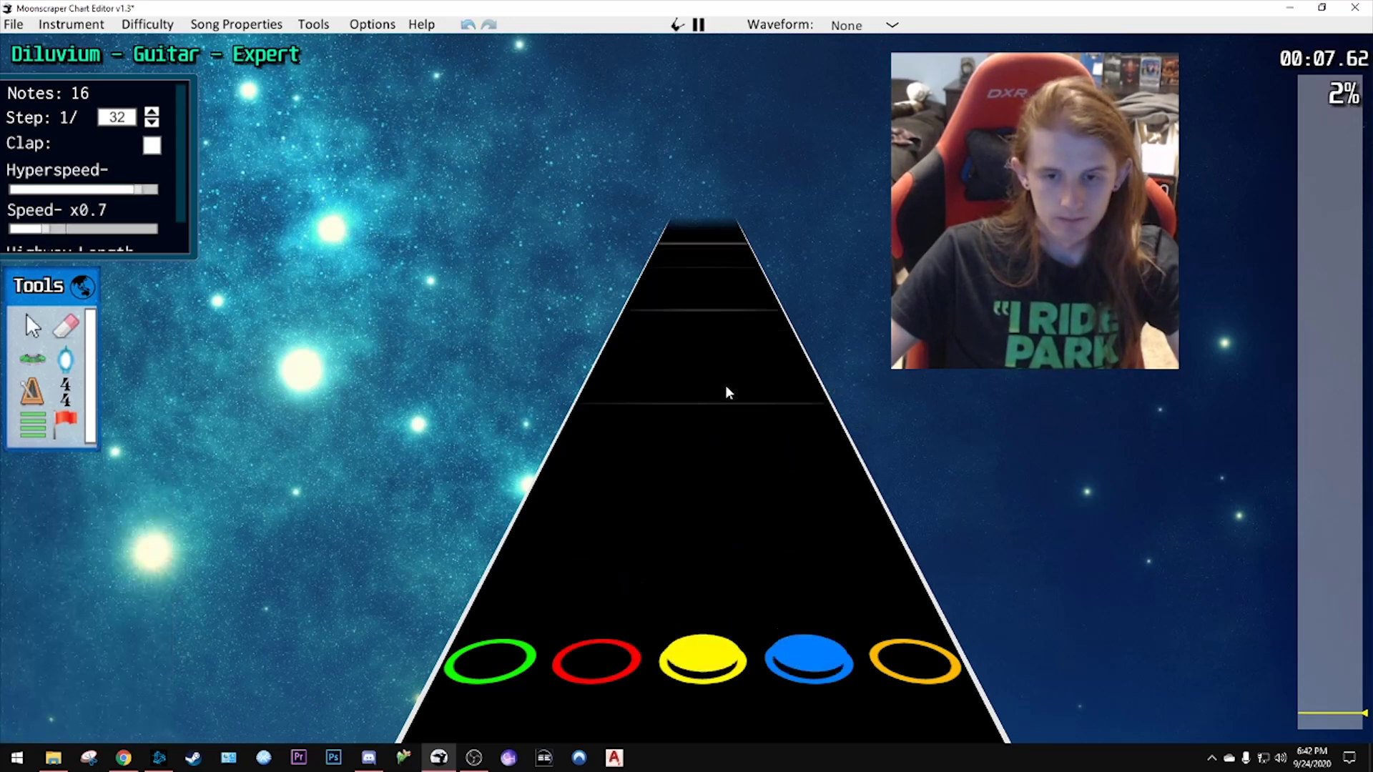
{"action": "key", "text": "space"}
{"action": "scroll", "coordinate": [700, 456], "scroll_direction": "down", "scroll_amount": 2}
{"action": "scroll", "coordinate": [699, 461], "scroll_direction": "down", "scroll_amount": 2}
{"action": "key", "text": "space"}
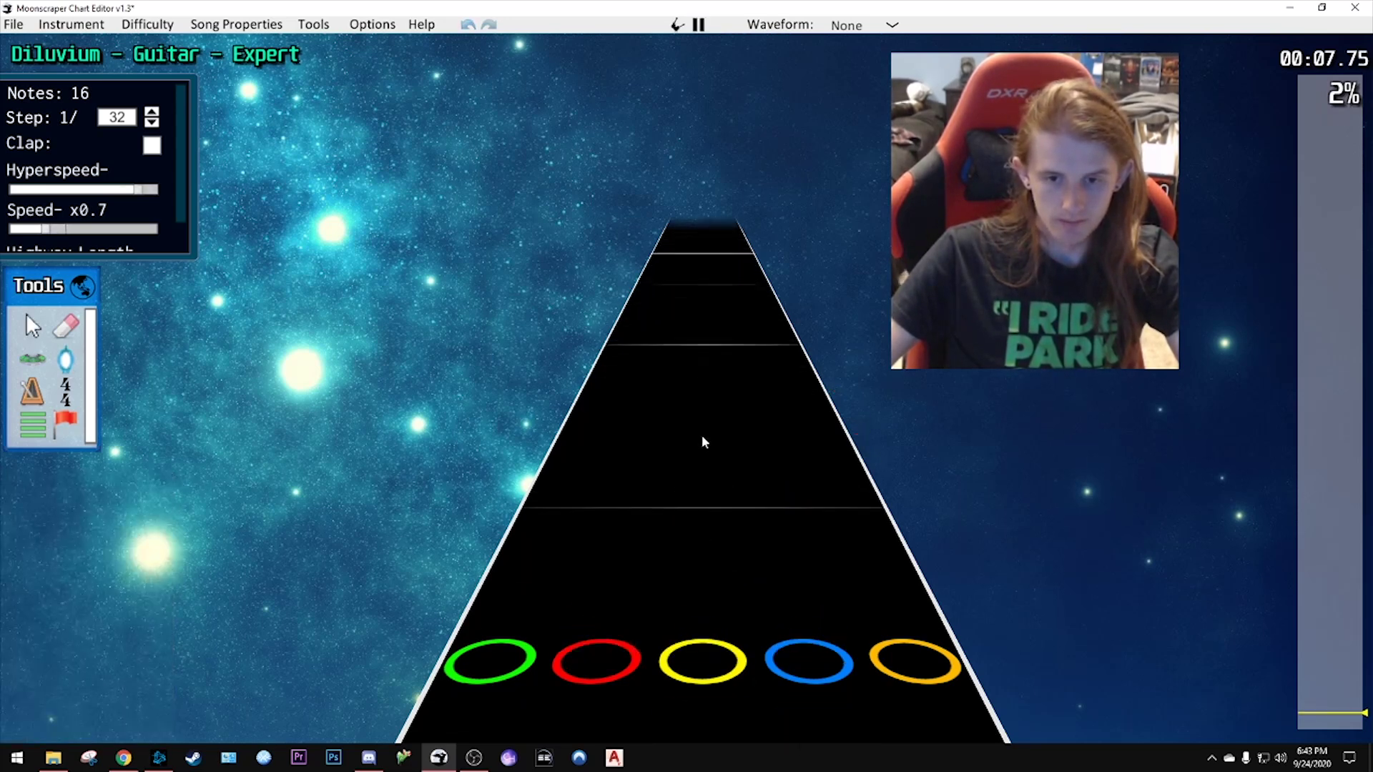
{"action": "key", "text": "space"}
{"action": "scroll", "coordinate": [704, 451], "scroll_direction": "down", "scroll_amount": 2}
{"action": "key", "text": "space"}
{"action": "key", "text": "space"}
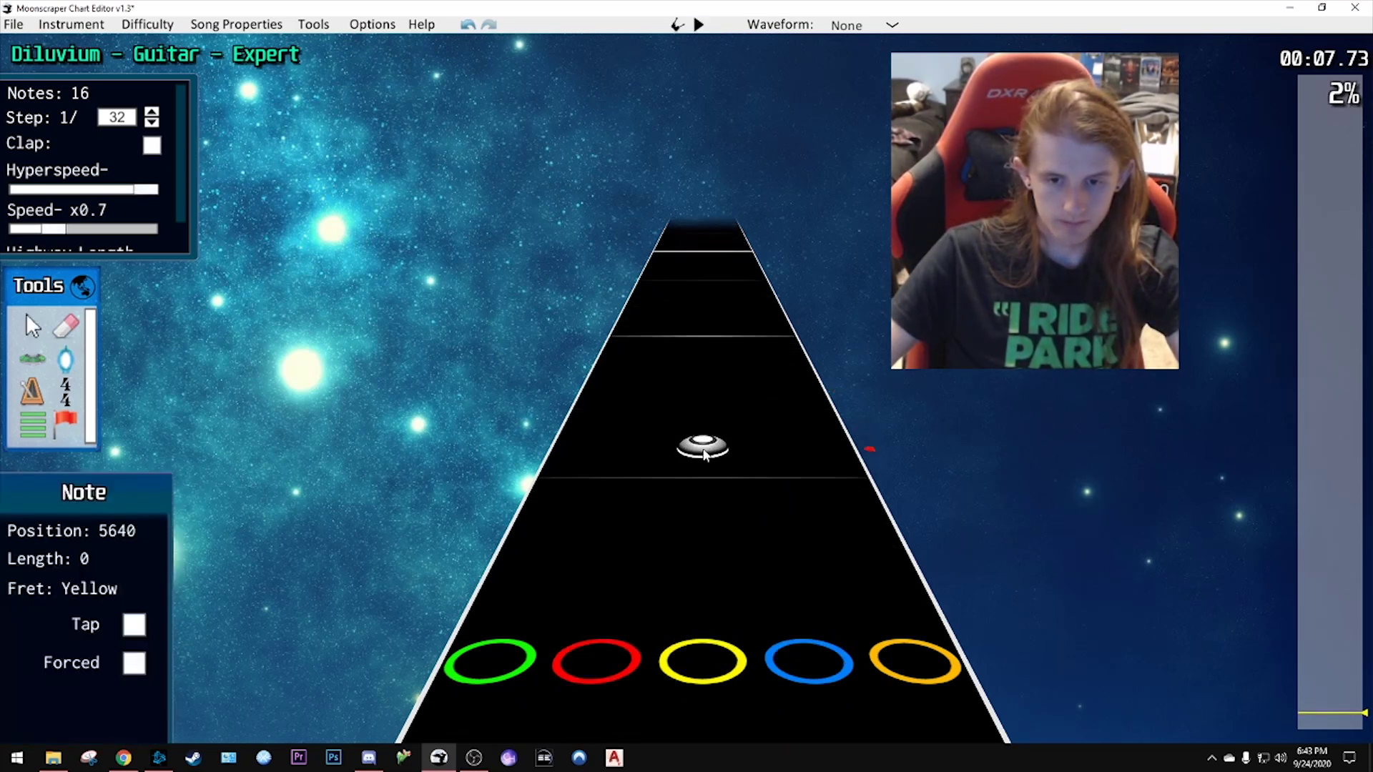
- Place two more yellow-blue chords between the existing yellow-blue chord and the area just around the next beat line
{"action": "scroll", "coordinate": [729, 490], "scroll_direction": "down", "scroll_amount": 1}
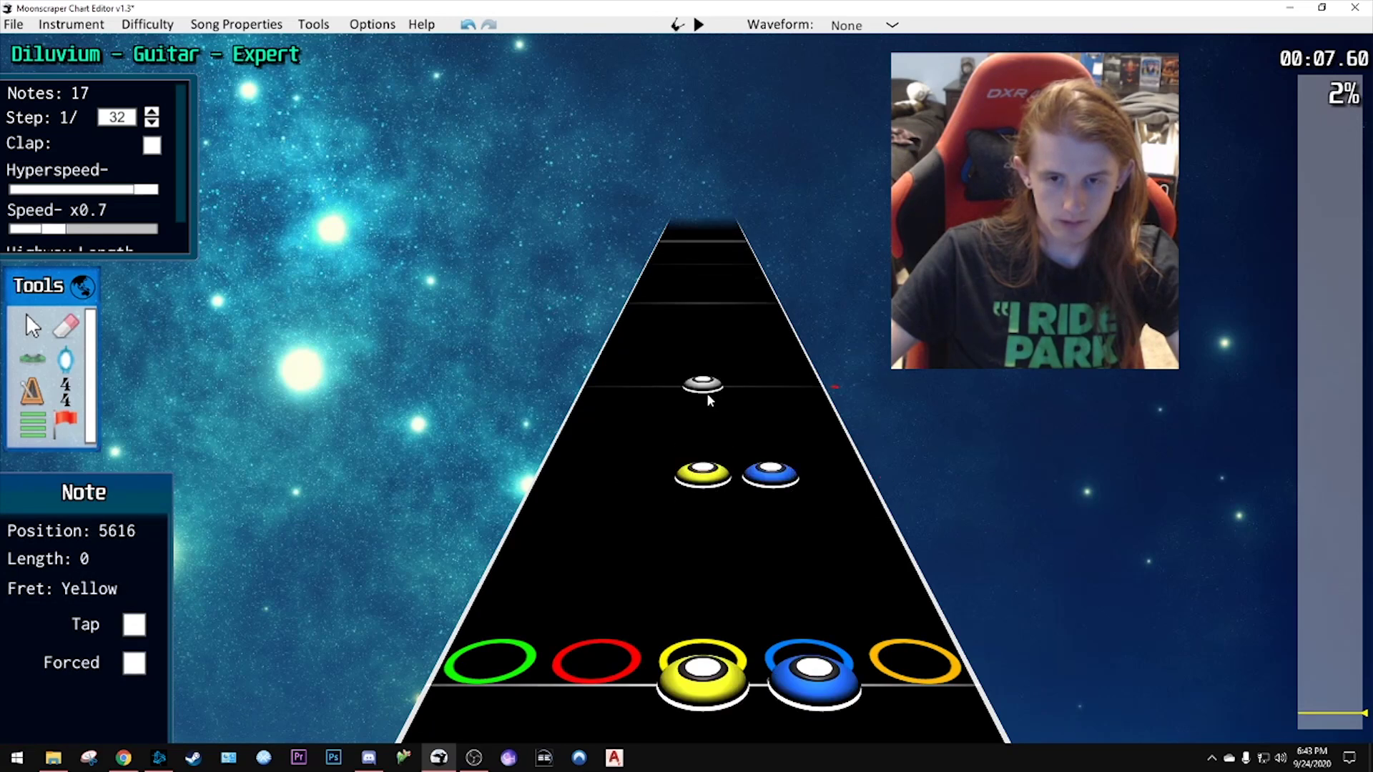
{"action": "left_click", "coordinate": [705, 398]}
{"action": "left_click", "coordinate": [778, 399]}
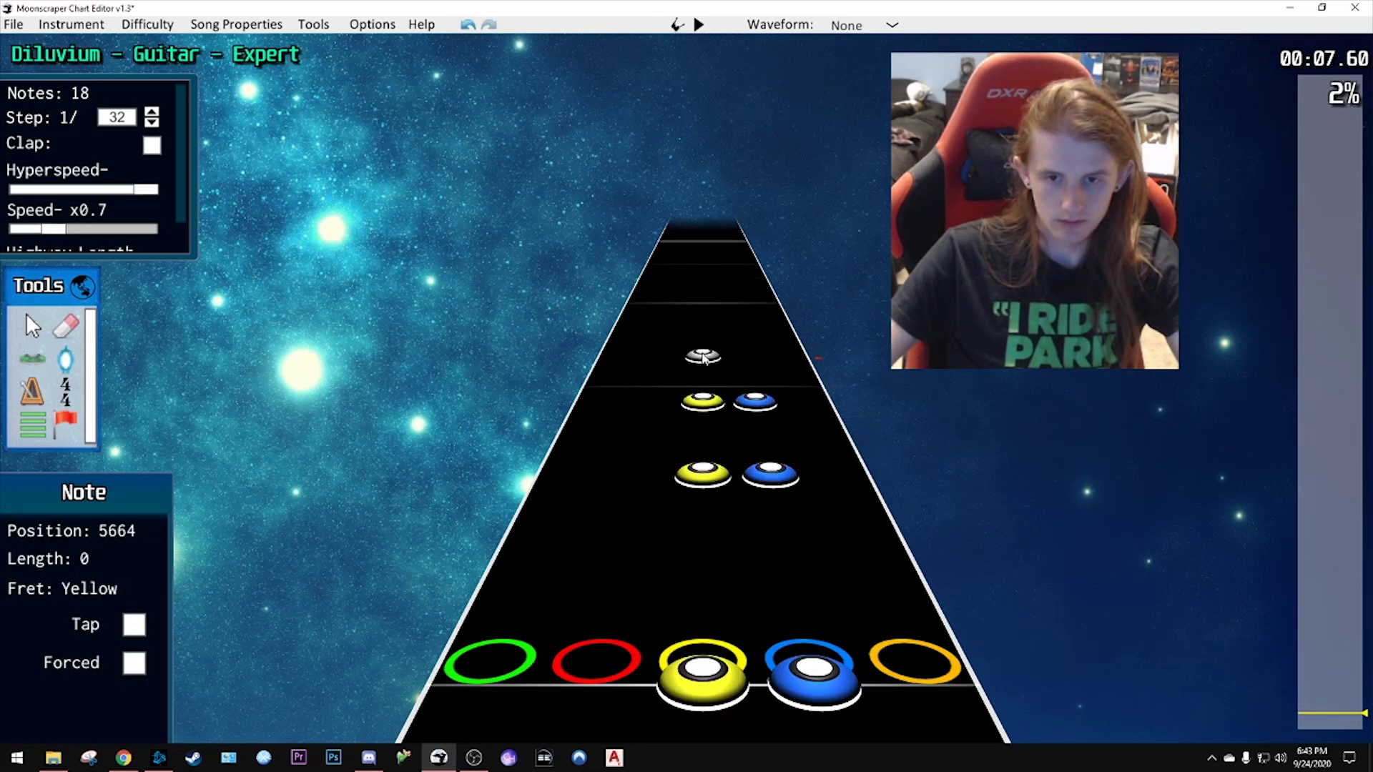
- Add a third new yellow-blue chord and end the group with a yellow-orange chord on the following beat line
{"action": "key", "text": "space"}
{"action": "key", "text": "space"}
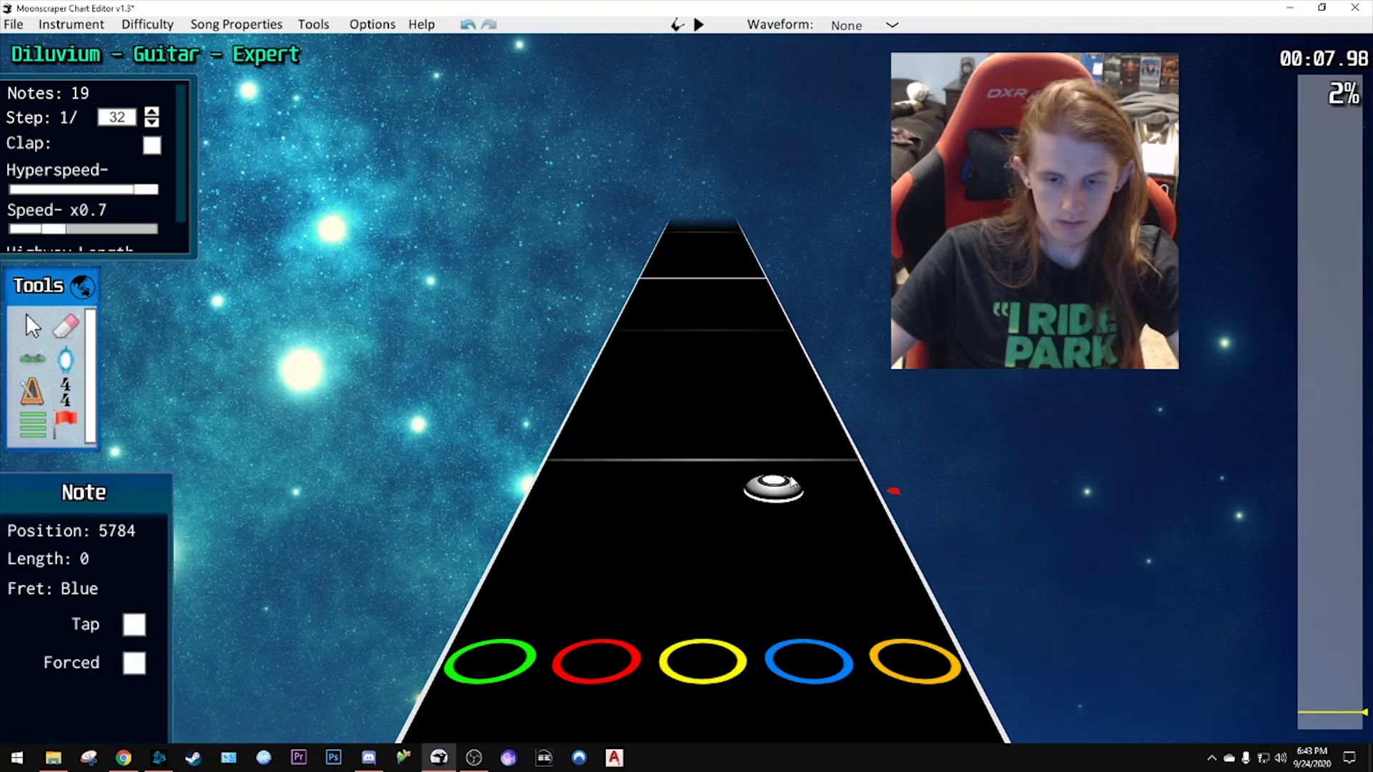
{"action": "scroll", "coordinate": [815, 467], "scroll_direction": "down", "scroll_amount": 2}
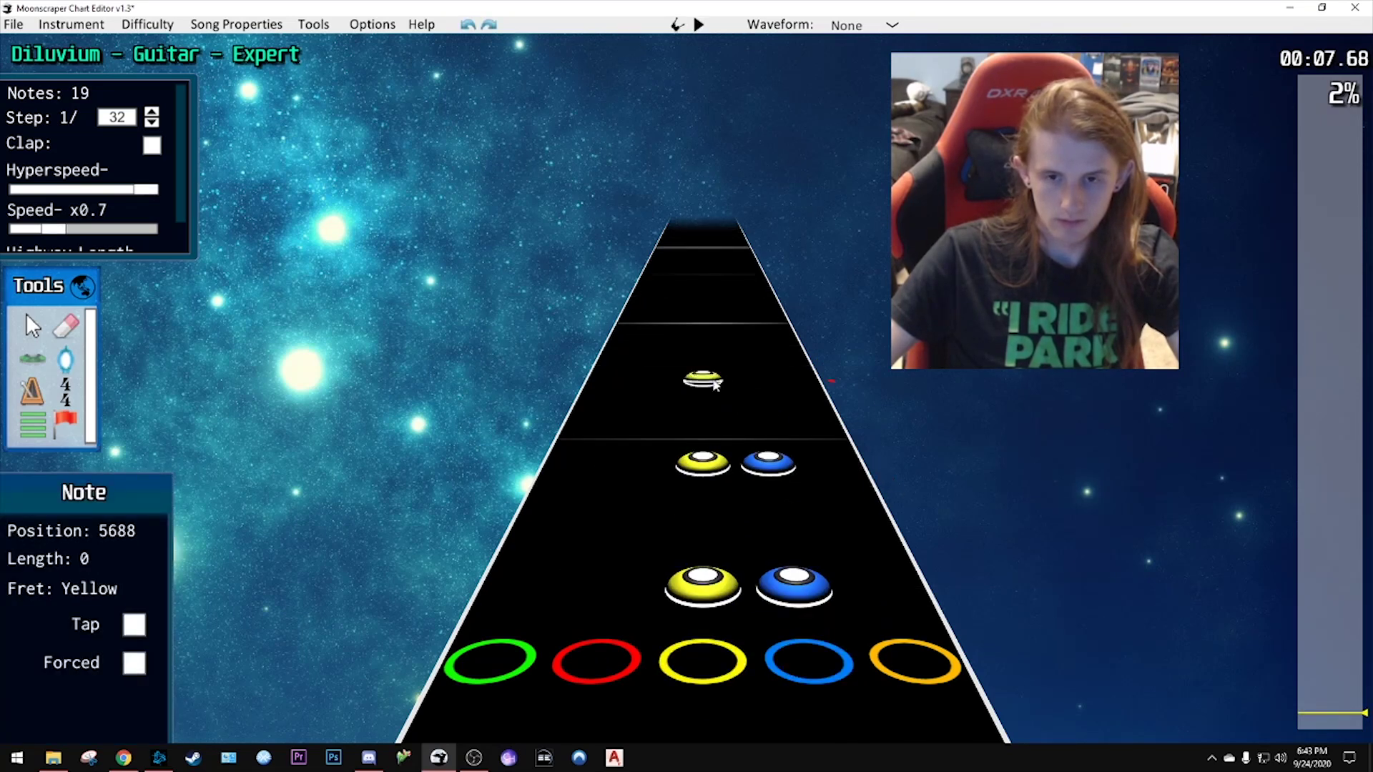
{"action": "scroll", "coordinate": [809, 414], "scroll_direction": "up", "scroll_amount": 10}
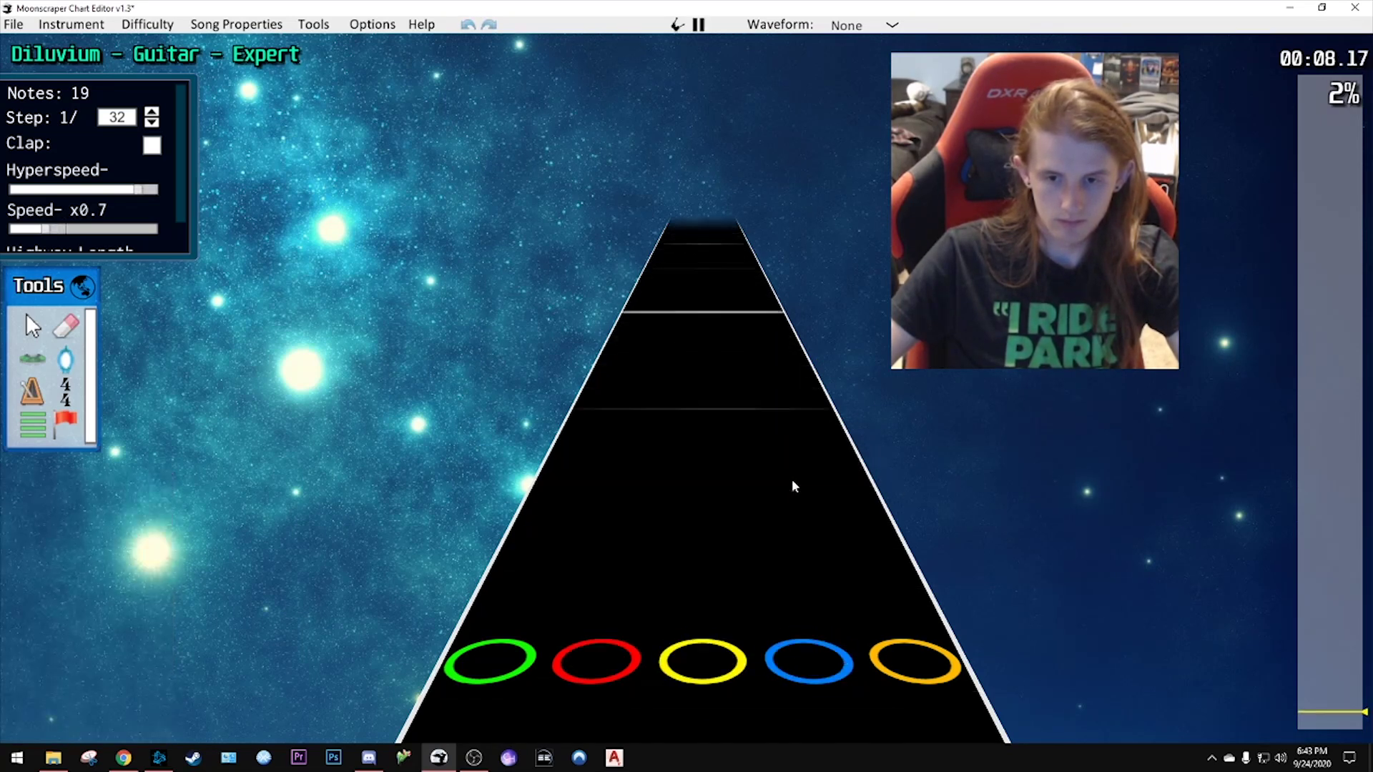
{"action": "scroll", "coordinate": [787, 489], "scroll_direction": "down", "scroll_amount": 3}
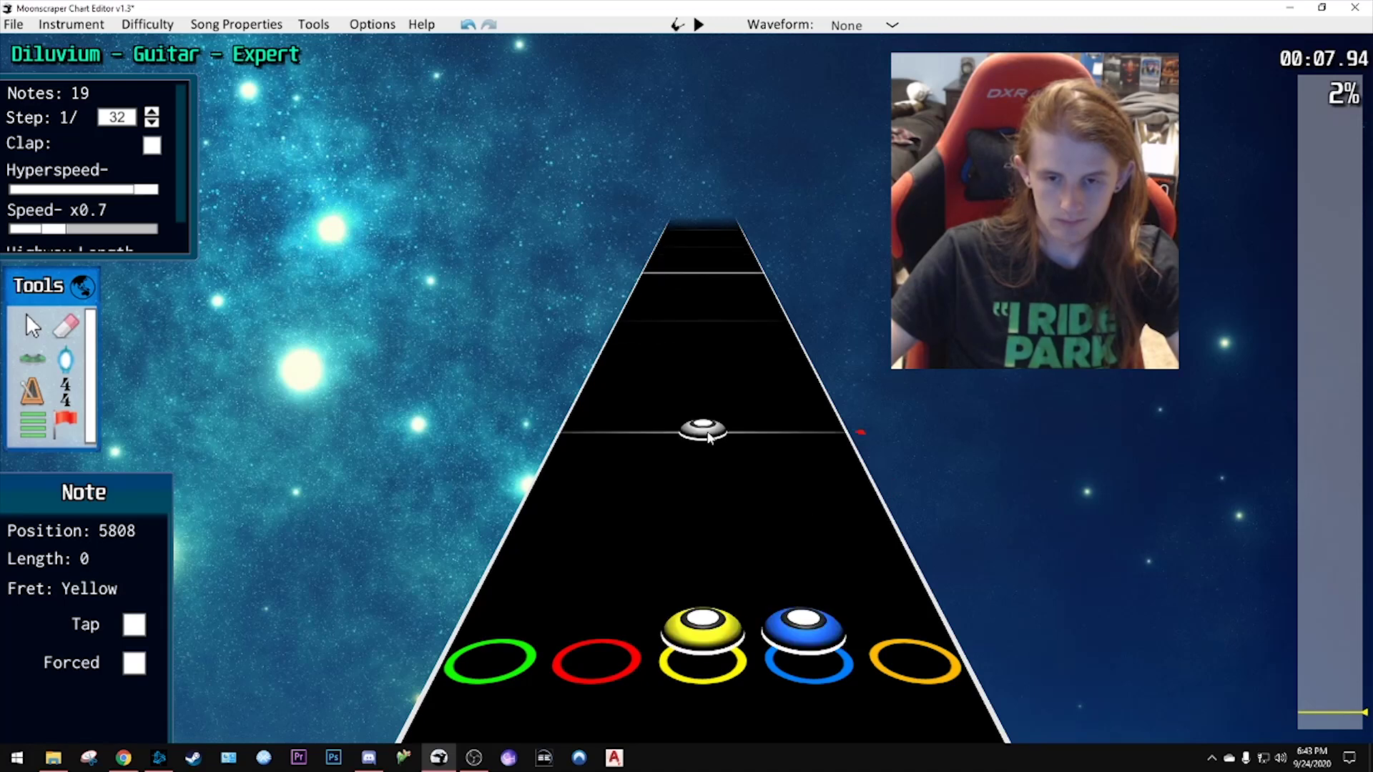
{"action": "scroll", "coordinate": [786, 457], "scroll_direction": "down", "scroll_amount": 4}
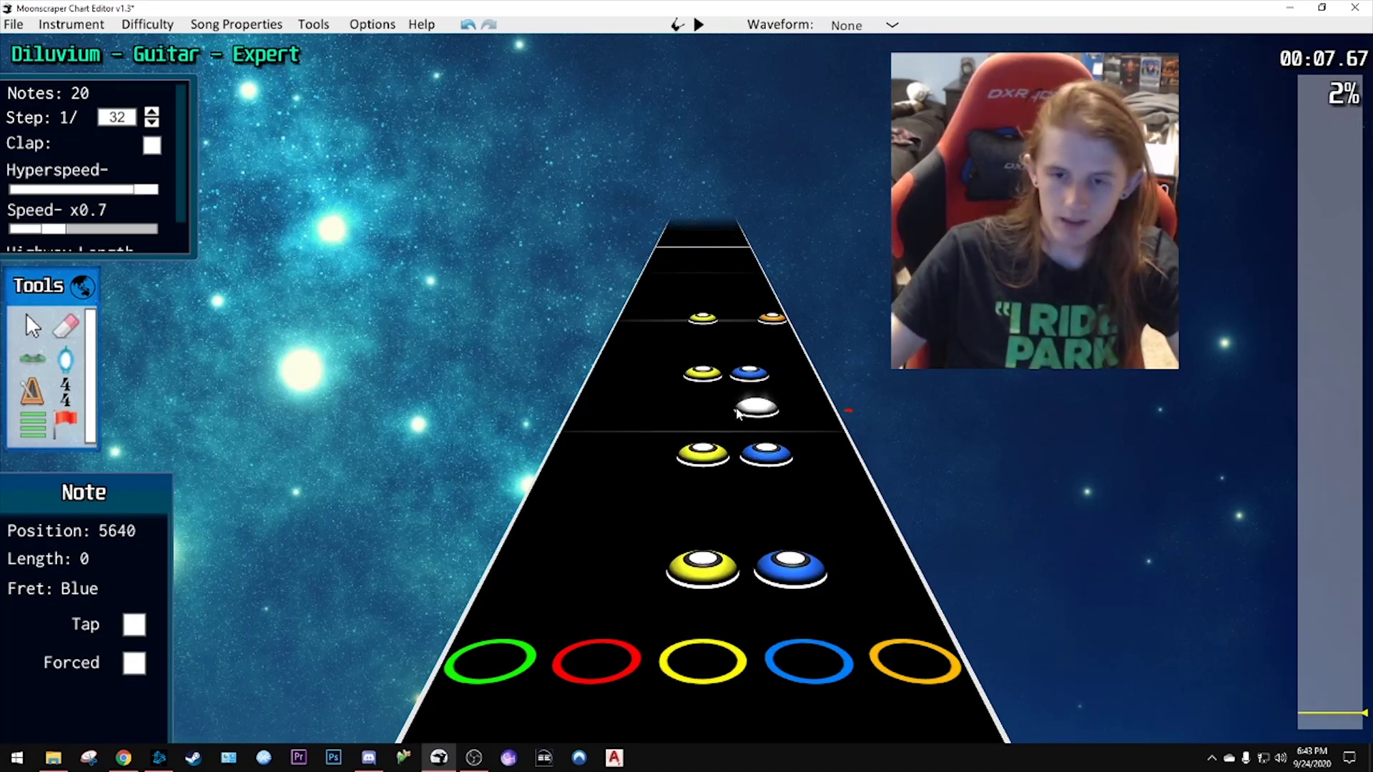
- Play back the red run and the new chords to check their timing against the song
{"action": "key", "text": "space"}
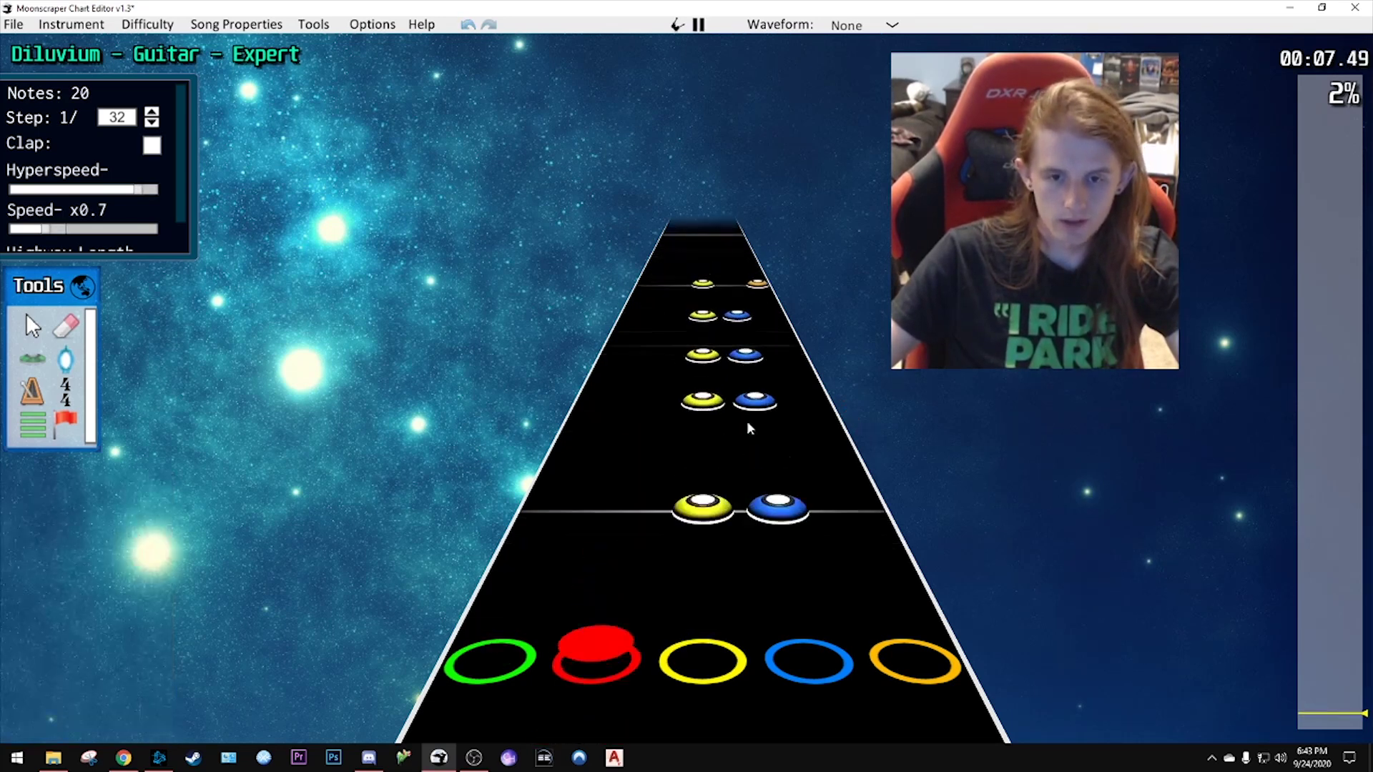
{"action": "key", "text": "space"}
{"action": "scroll", "coordinate": [736, 443], "scroll_direction": "down", "scroll_amount": 7}
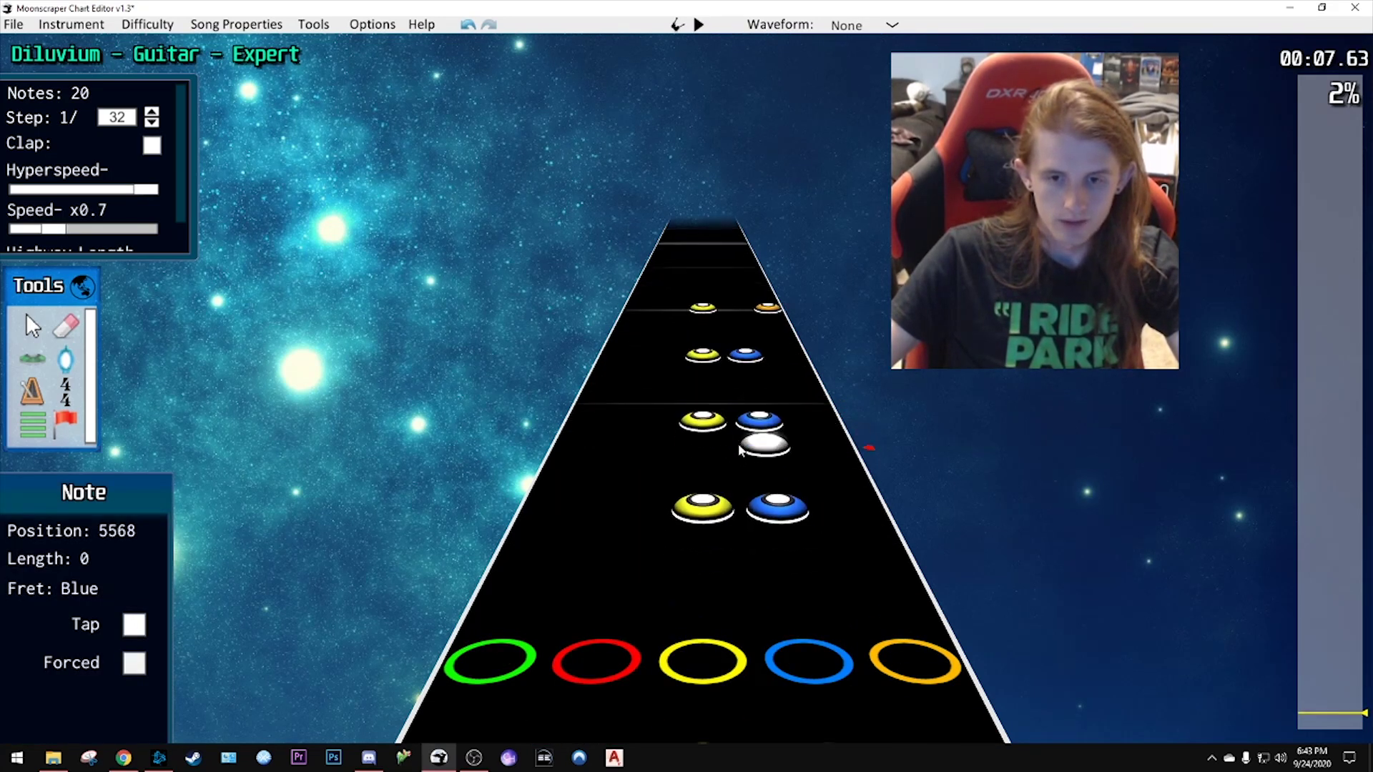
{"action": "scroll", "coordinate": [787, 454], "scroll_direction": "down", "scroll_amount": 3}
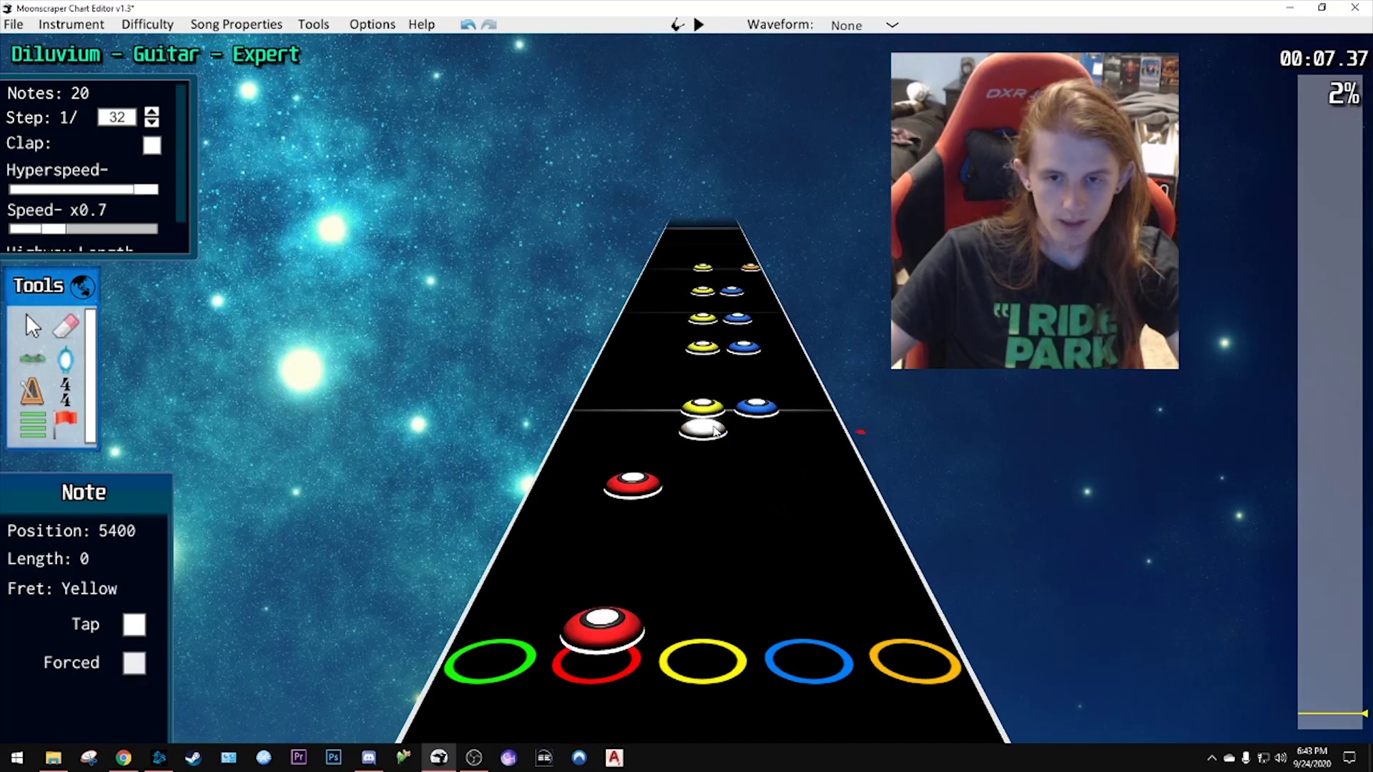
{"action": "scroll", "coordinate": [737, 436], "scroll_direction": "up", "scroll_amount": 3}
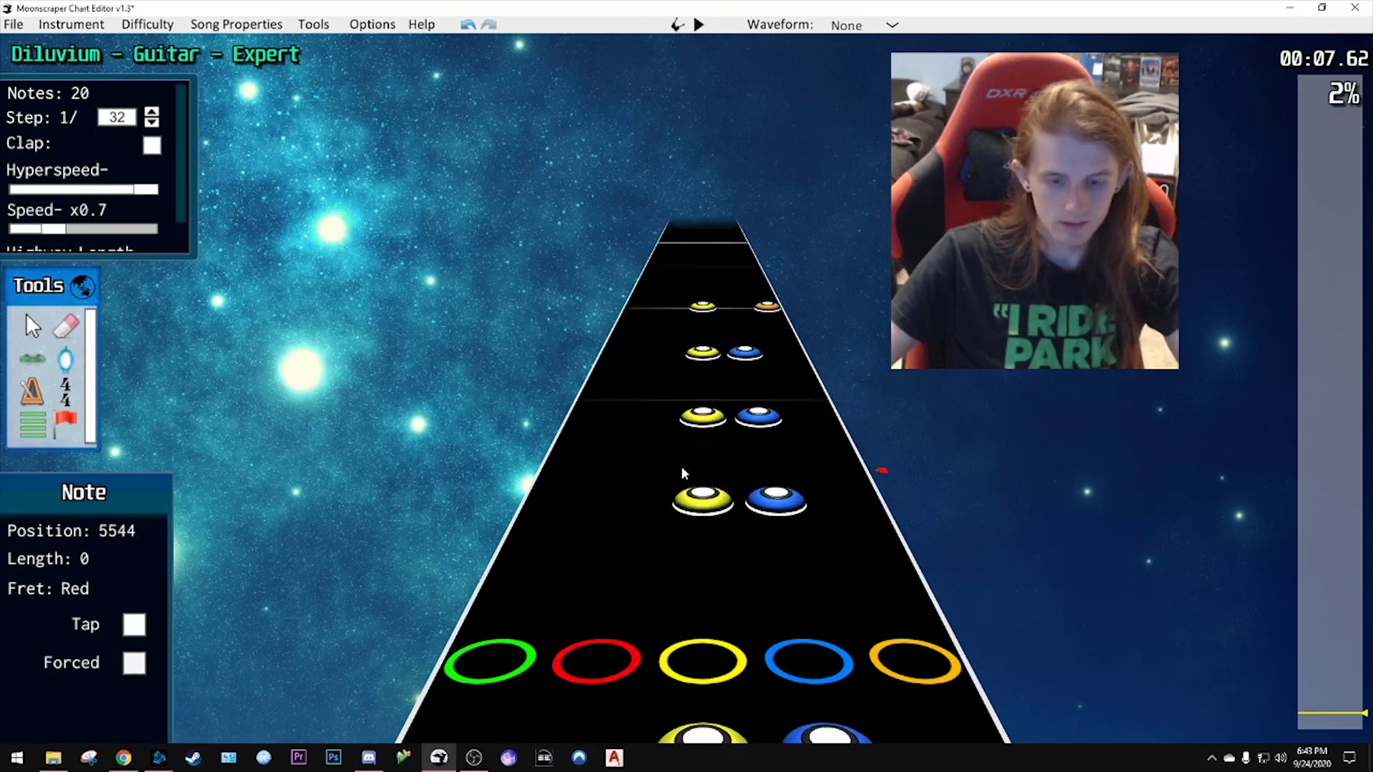
- Move the first two added yellow-blue chords slightly later and play back the chord section
{"action": "key", "text": "j"}
{"action": "left_click_drag", "start_coordinate": [662, 400], "coordinate": [814, 522]}
{"action": "left_click_drag", "start_coordinate": [779, 508], "coordinate": [770, 485]}
{"action": "scroll", "coordinate": [828, 505], "scroll_direction": "up", "scroll_amount": 12}
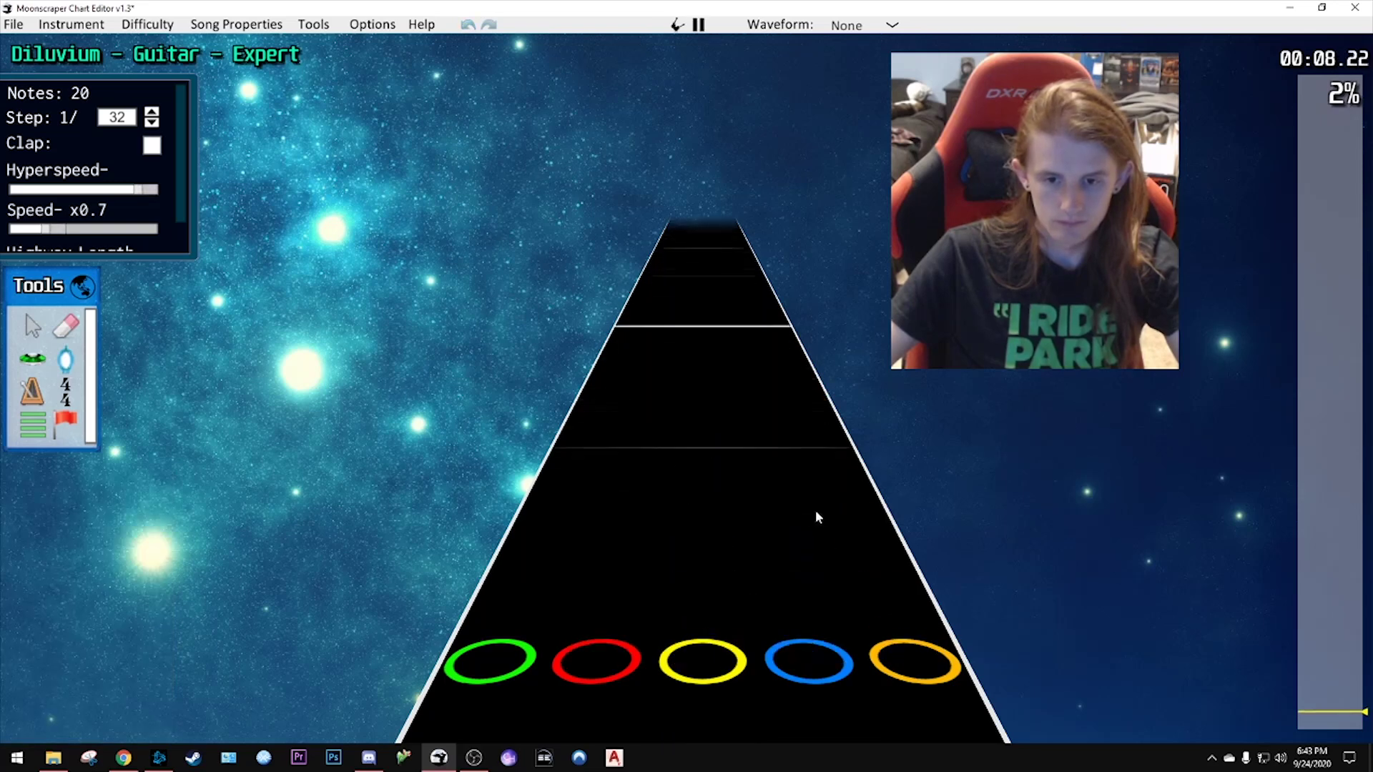
{"action": "scroll", "coordinate": [761, 523], "scroll_direction": "down", "scroll_amount": 15}
{"action": "key", "text": "space"}
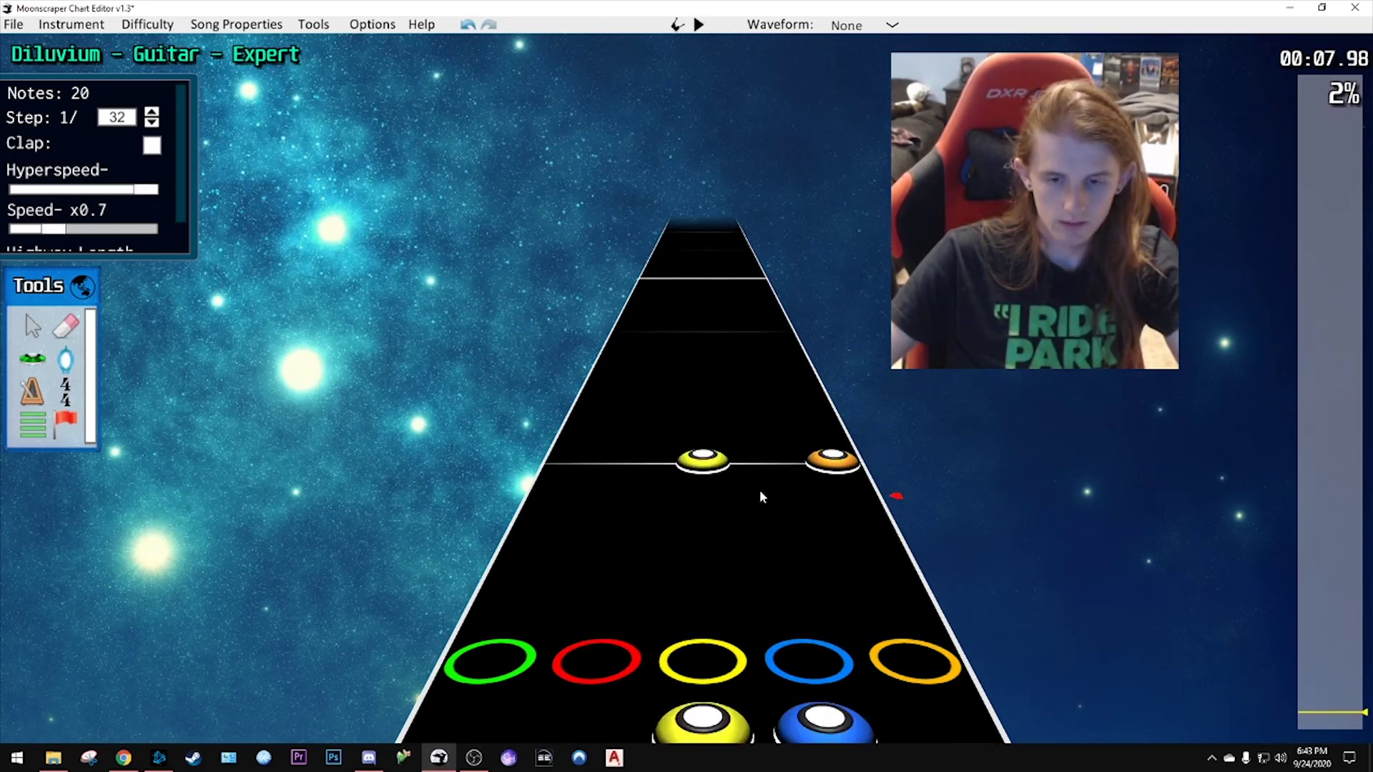
{"action": "key", "text": "space"}
- Adjust the three added yellow-blue chords slightly later toward the yellow-orange chord, and replay the section
{"action": "left_click_drag", "start_coordinate": [659, 361], "coordinate": [784, 524]}
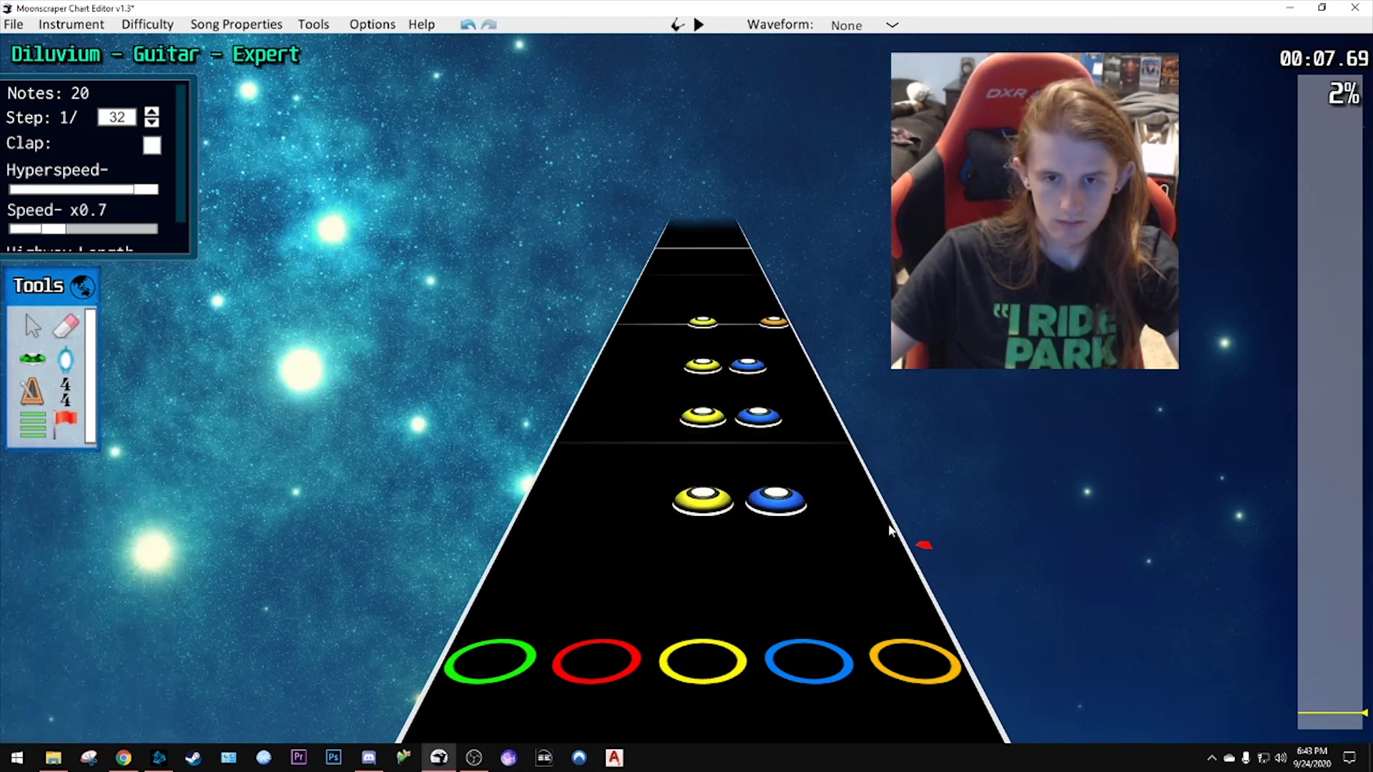
{"action": "scroll", "coordinate": [784, 526], "scroll_direction": "up", "scroll_amount": 8}
{"action": "scroll", "coordinate": [758, 527], "scroll_direction": "down", "scroll_amount": 8}
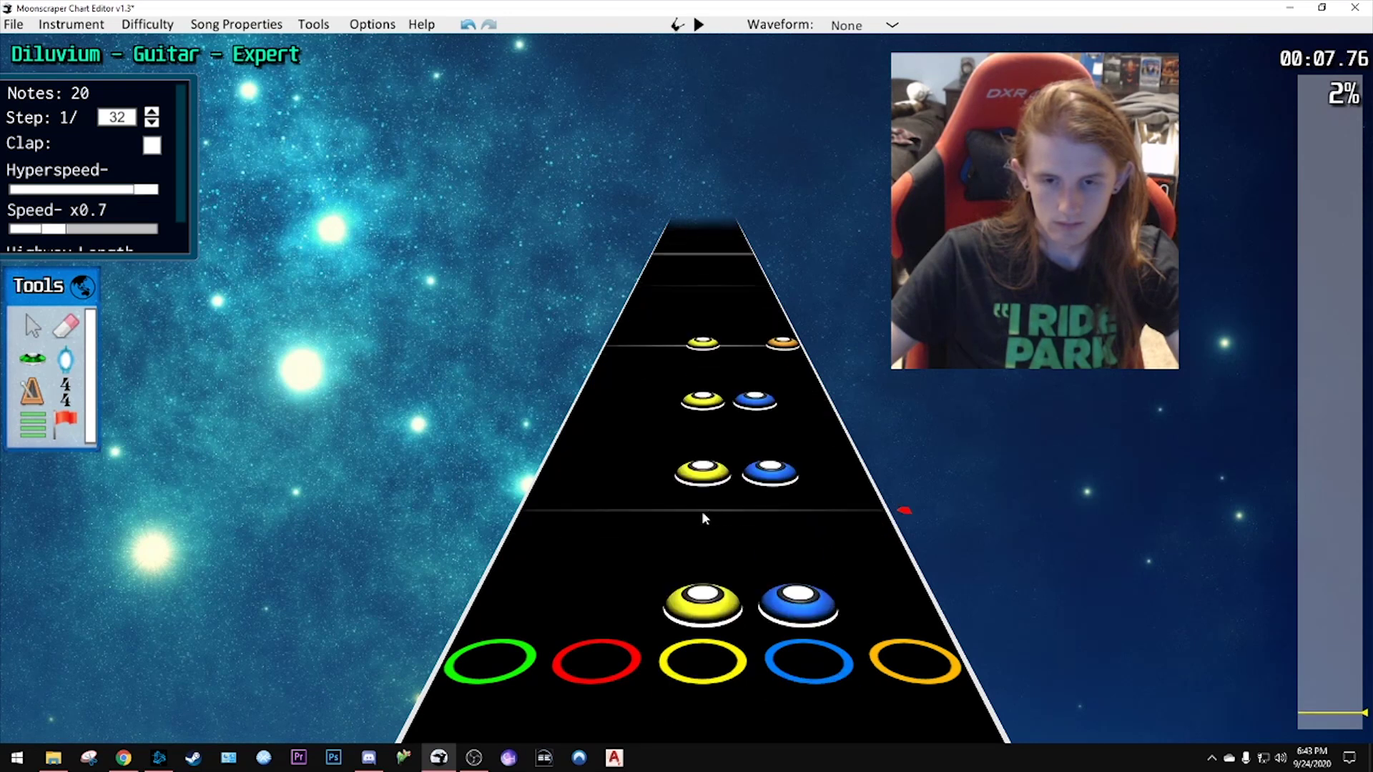
{"action": "key", "text": "space"}
{"action": "key", "text": "space"}
{"action": "scroll", "coordinate": [812, 523], "scroll_direction": "down", "scroll_amount": 7}
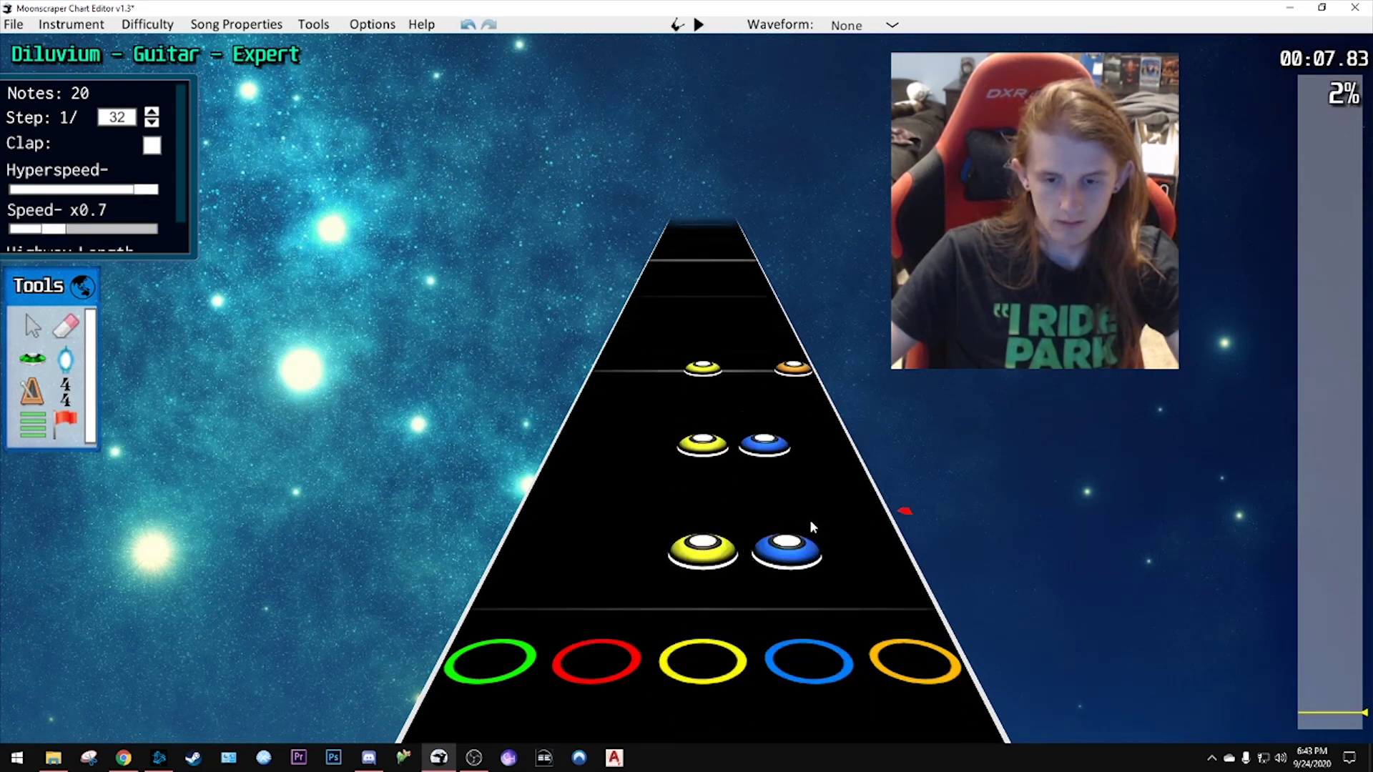
- Move the yellow-orange chord slightly earlier, just ahead of its beat line, and replay the chord section to check it
{"action": "key", "text": "space"}
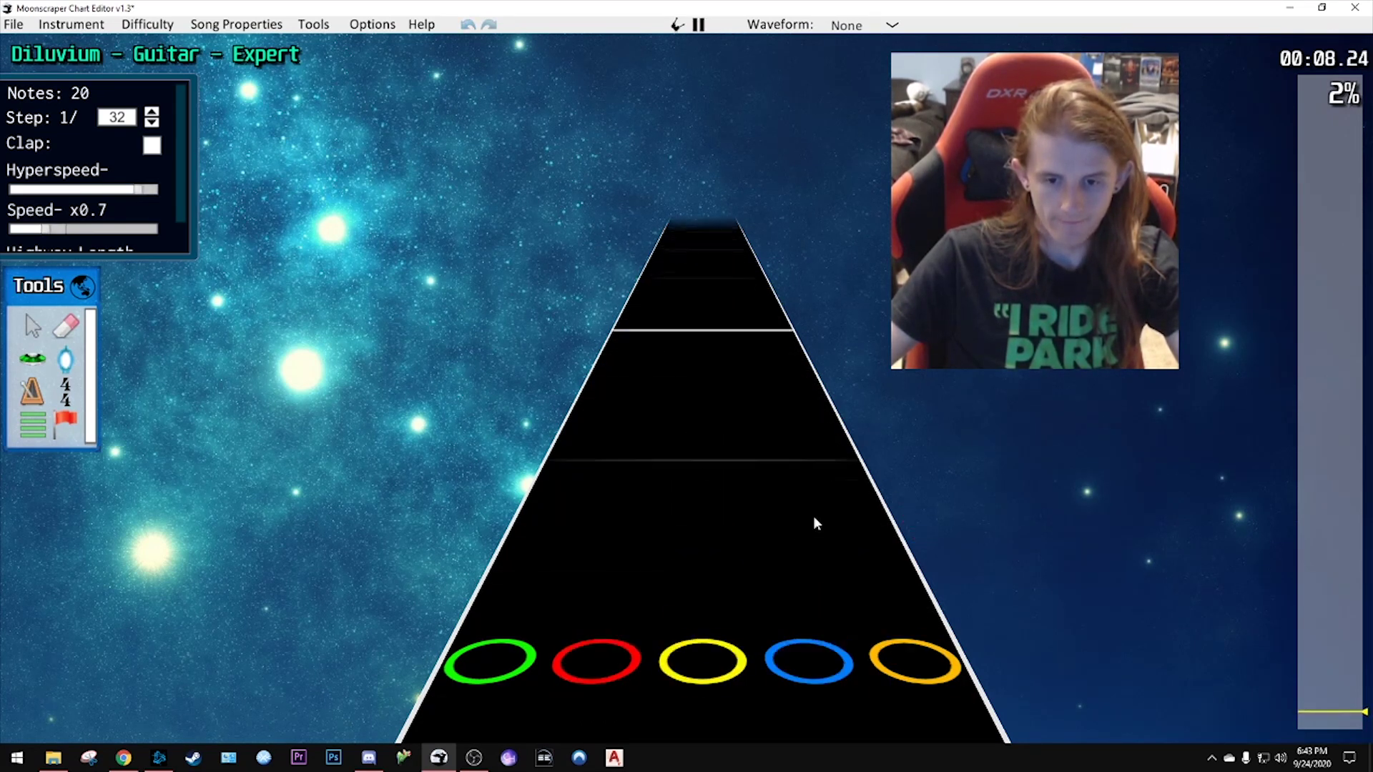
{"action": "key", "text": "space"}
{"action": "scroll", "coordinate": [775, 520], "scroll_direction": "down", "scroll_amount": 3}
{"action": "scroll", "coordinate": [774, 522], "scroll_direction": "down", "scroll_amount": 1}
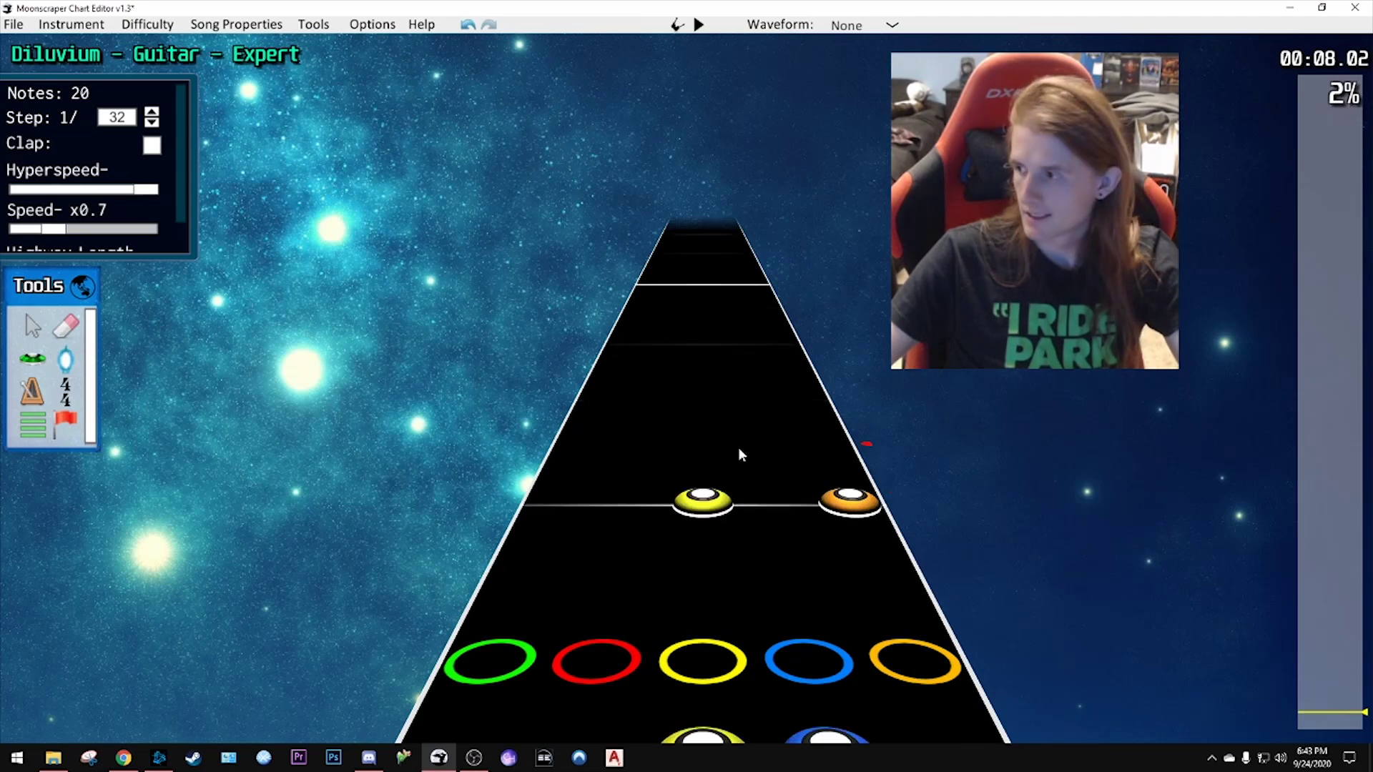
{"action": "scroll", "coordinate": [738, 455], "scroll_direction": "down", "scroll_amount": 2}
{"action": "left_click_drag", "start_coordinate": [650, 426], "coordinate": [835, 475]}
{"action": "left_click", "coordinate": [769, 404]}
{"action": "scroll", "coordinate": [777, 394], "scroll_direction": "down", "scroll_amount": 9}
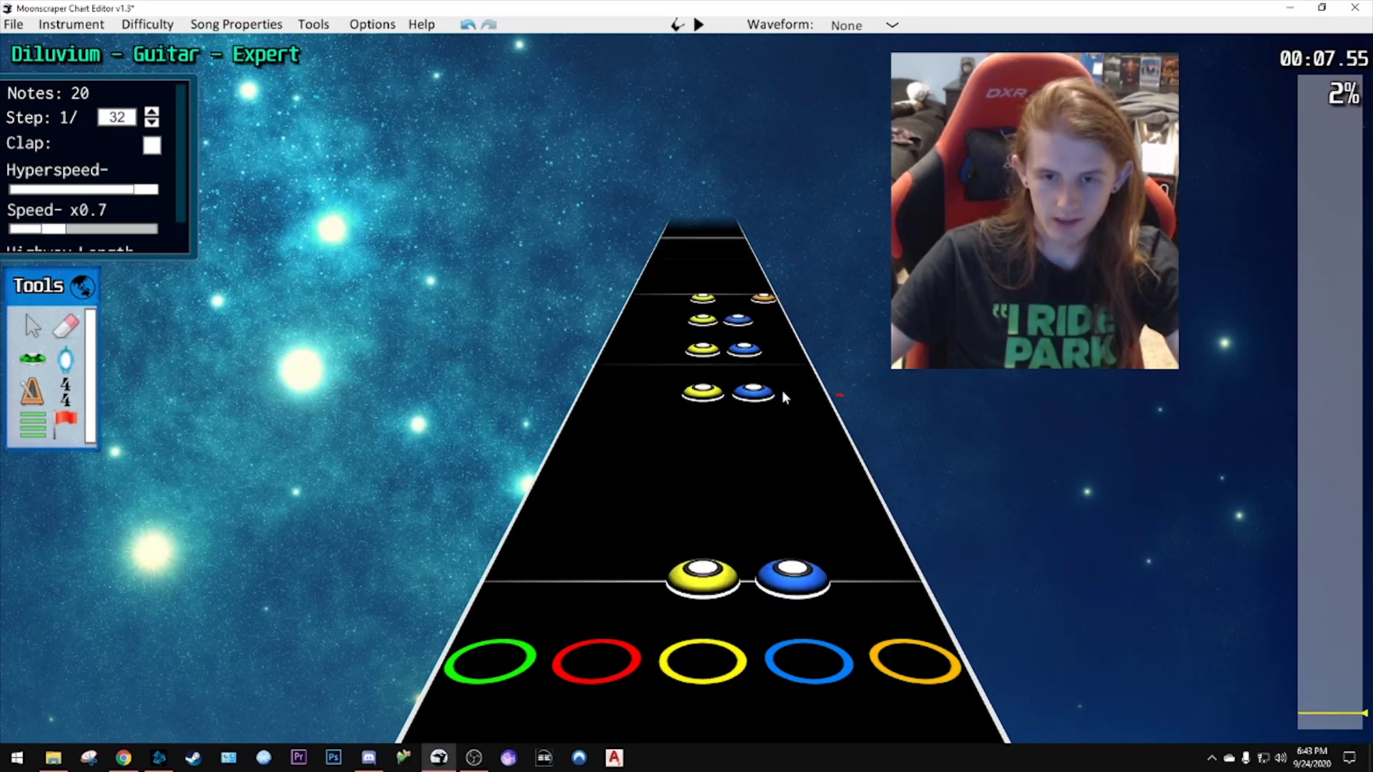
{"action": "key", "text": "space"}
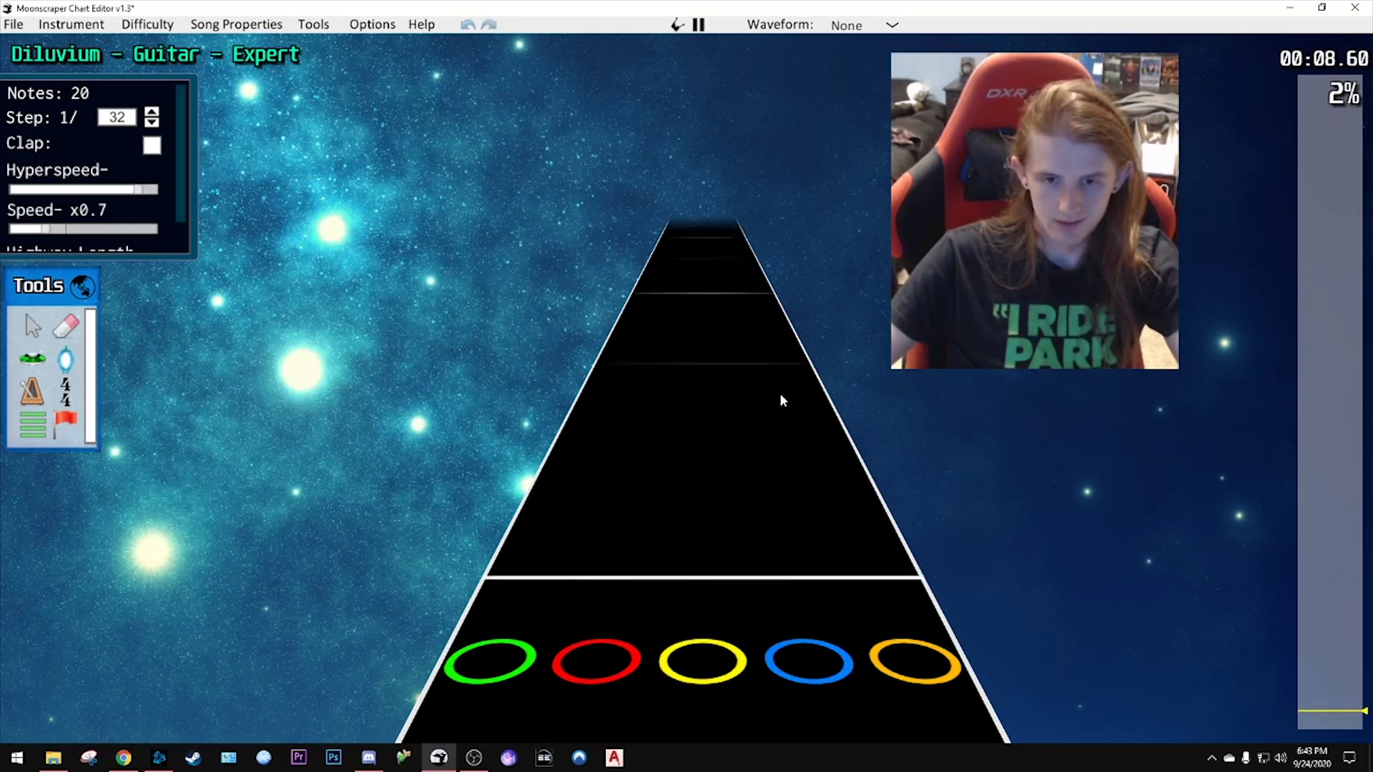
{"action": "key", "text": "space"}
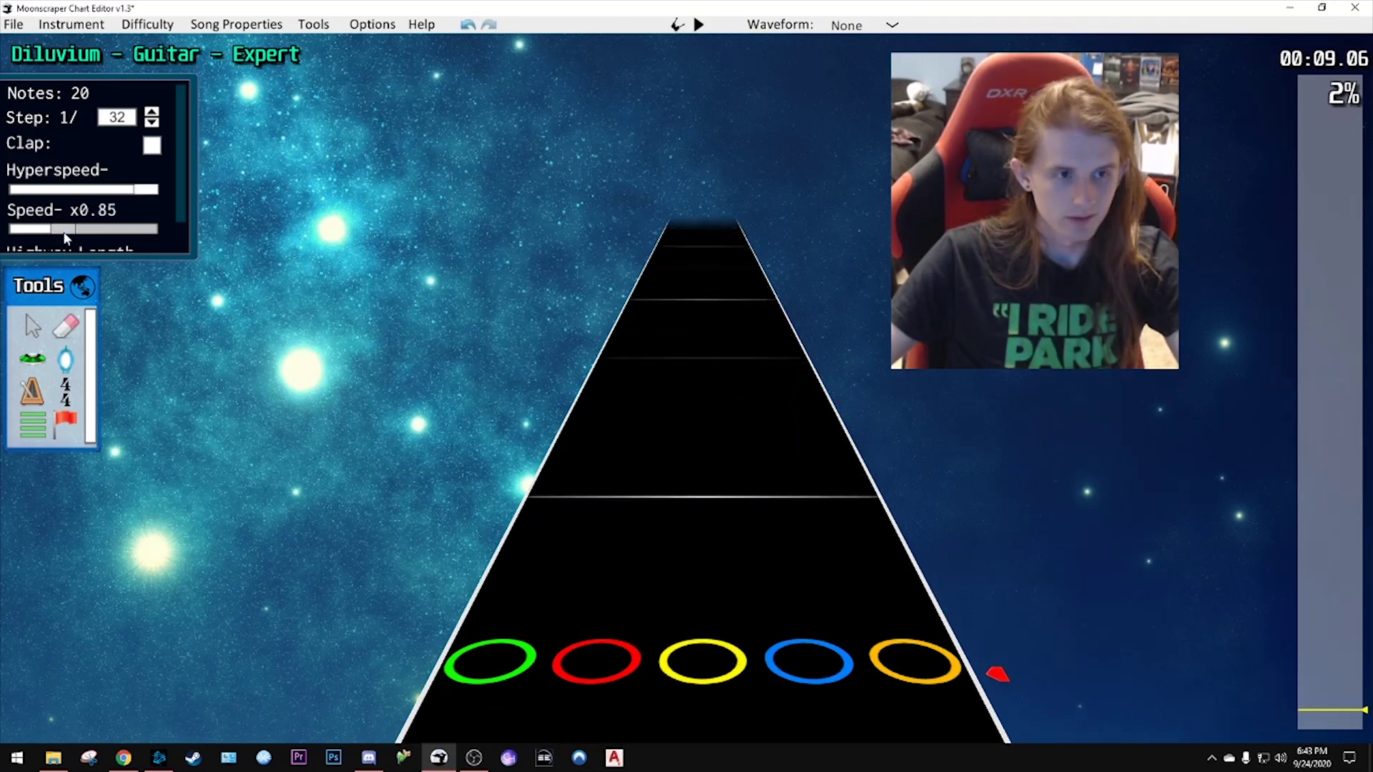
- Set the playback speed to x1 and play back the charted intro from before the red run
{"action": "left_click_drag", "start_coordinate": [72, 238], "coordinate": [78, 234]}
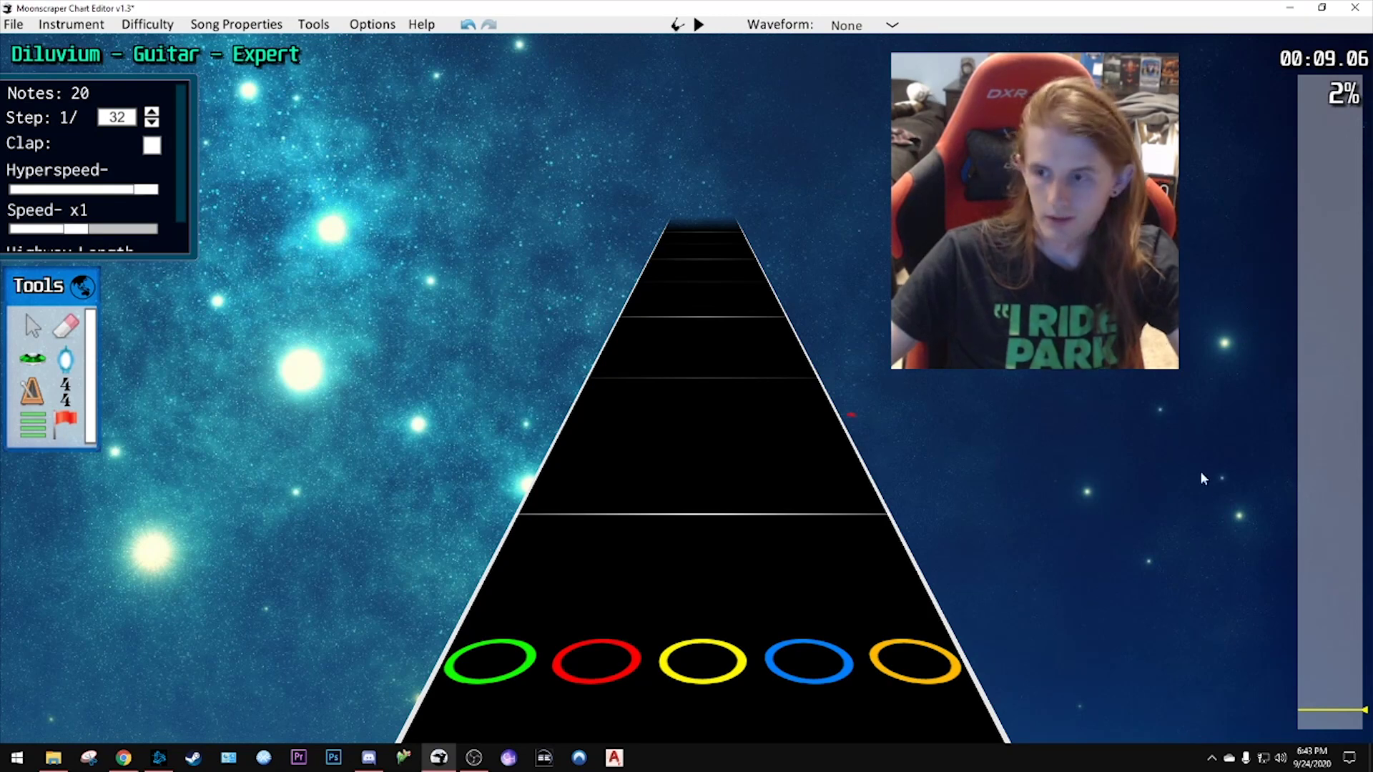
{"action": "scroll", "coordinate": [789, 452], "scroll_direction": "down", "scroll_amount": 8}
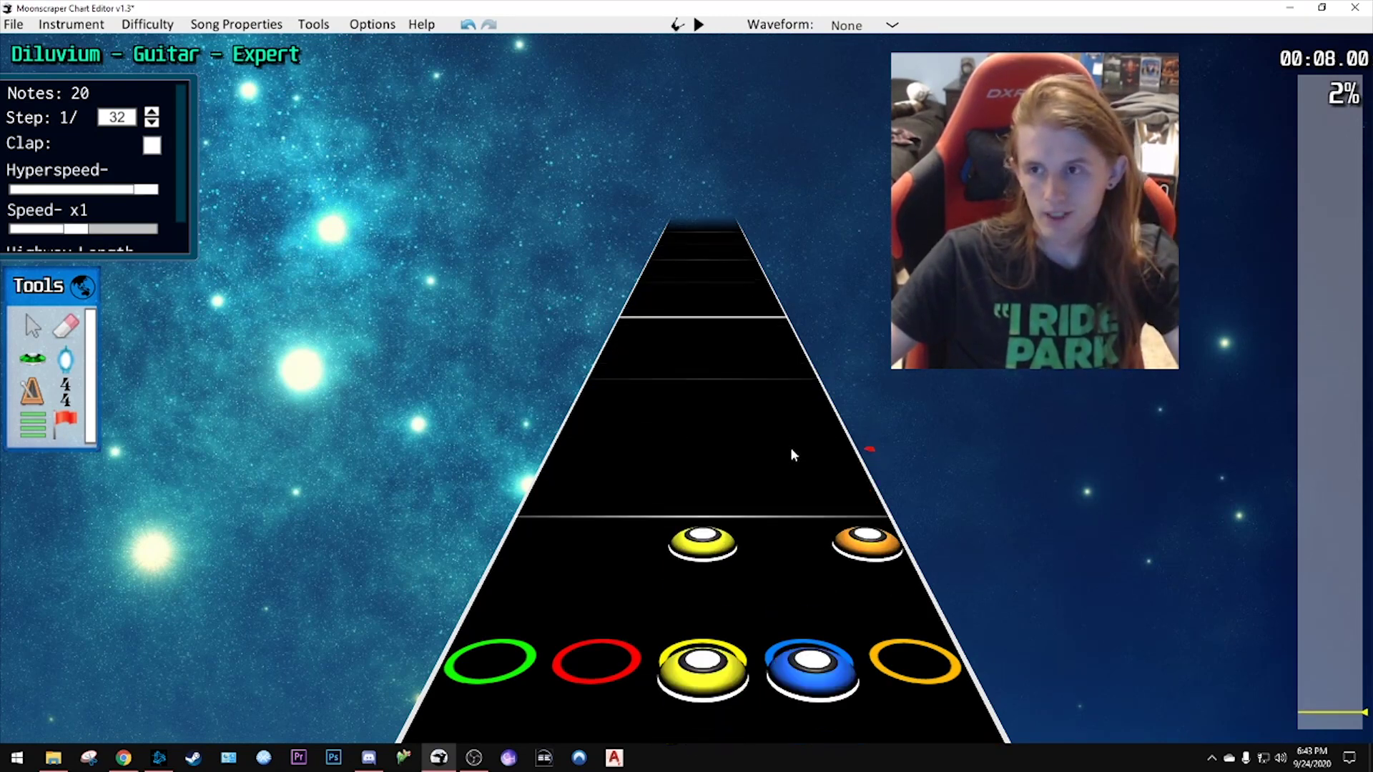
{"action": "scroll", "coordinate": [790, 449], "scroll_direction": "down", "scroll_amount": 9}
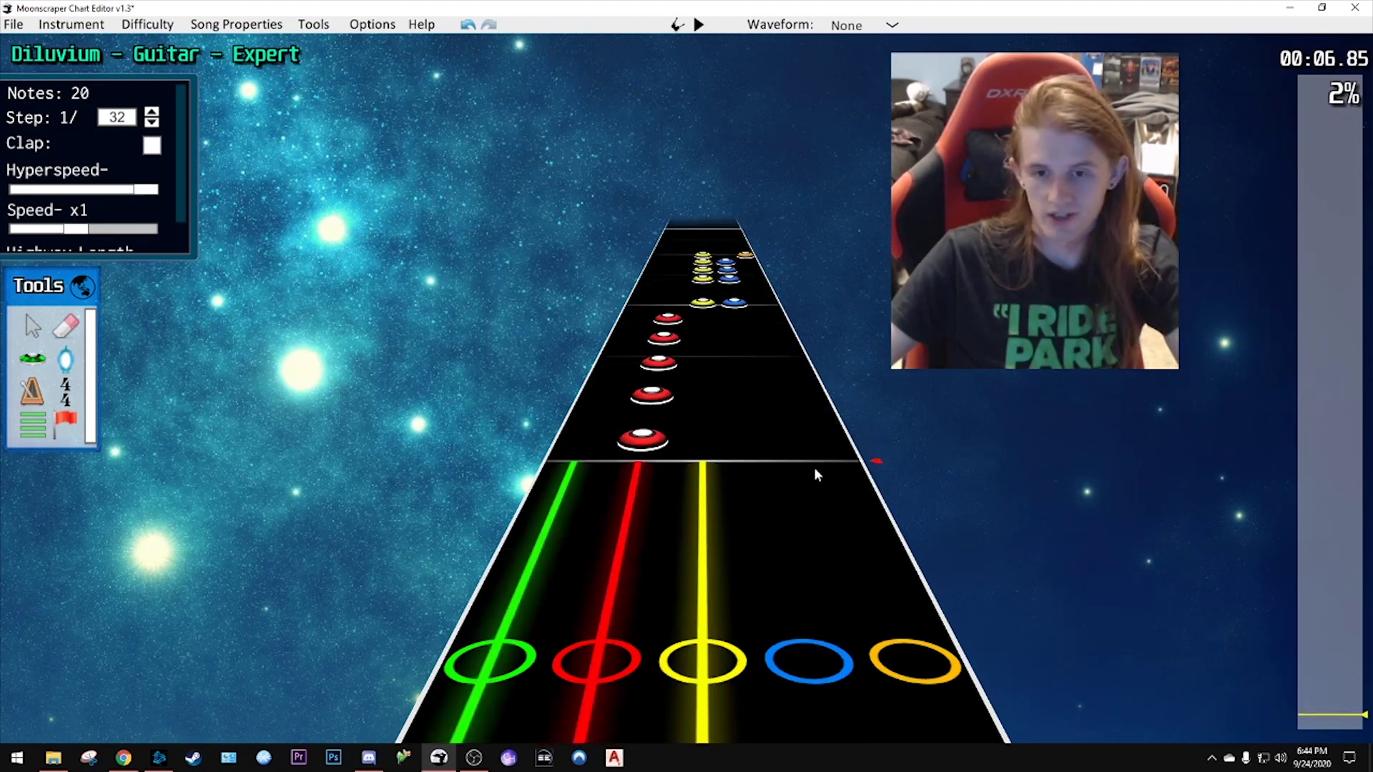
{"action": "scroll", "coordinate": [817, 474], "scroll_direction": "down", "scroll_amount": 2}
{"action": "scroll", "coordinate": [1322, 729], "scroll_direction": "down", "scroll_amount": 20}
{"action": "key", "text": "space"}
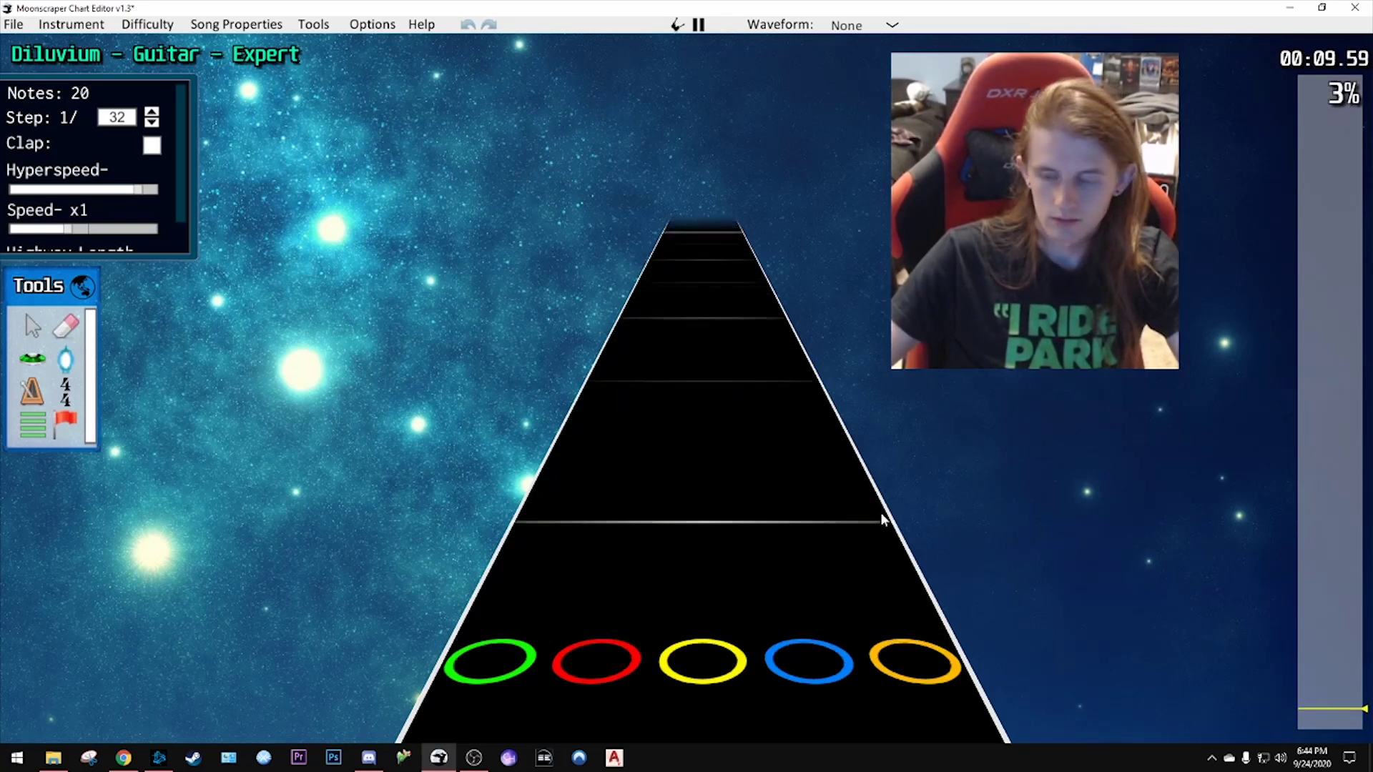
{"action": "key", "text": "space"}
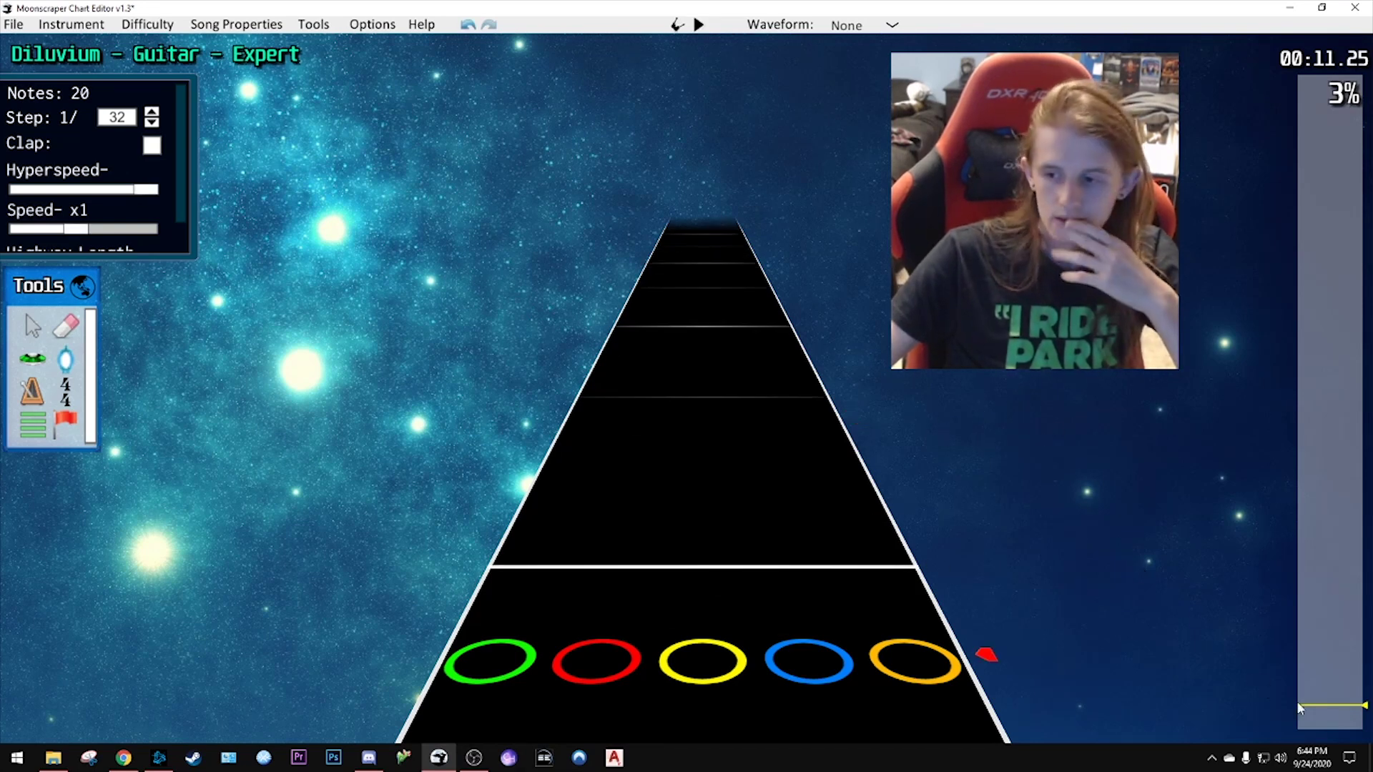
- Jump back to an earlier point in the song, replay through the chords, and return to the empty measure after them
{"action": "mouse_move", "coordinate": [1320, 717]}
{"action": "left_mouse_down"}
{"action": "mouse_move", "coordinate": [1314, 737]}
{"action": "mouse_move", "coordinate": [1321, 712]}
{"action": "mouse_move", "coordinate": [1325, 727]}
{"action": "left_mouse_up"}
{"action": "key", "text": "space"}
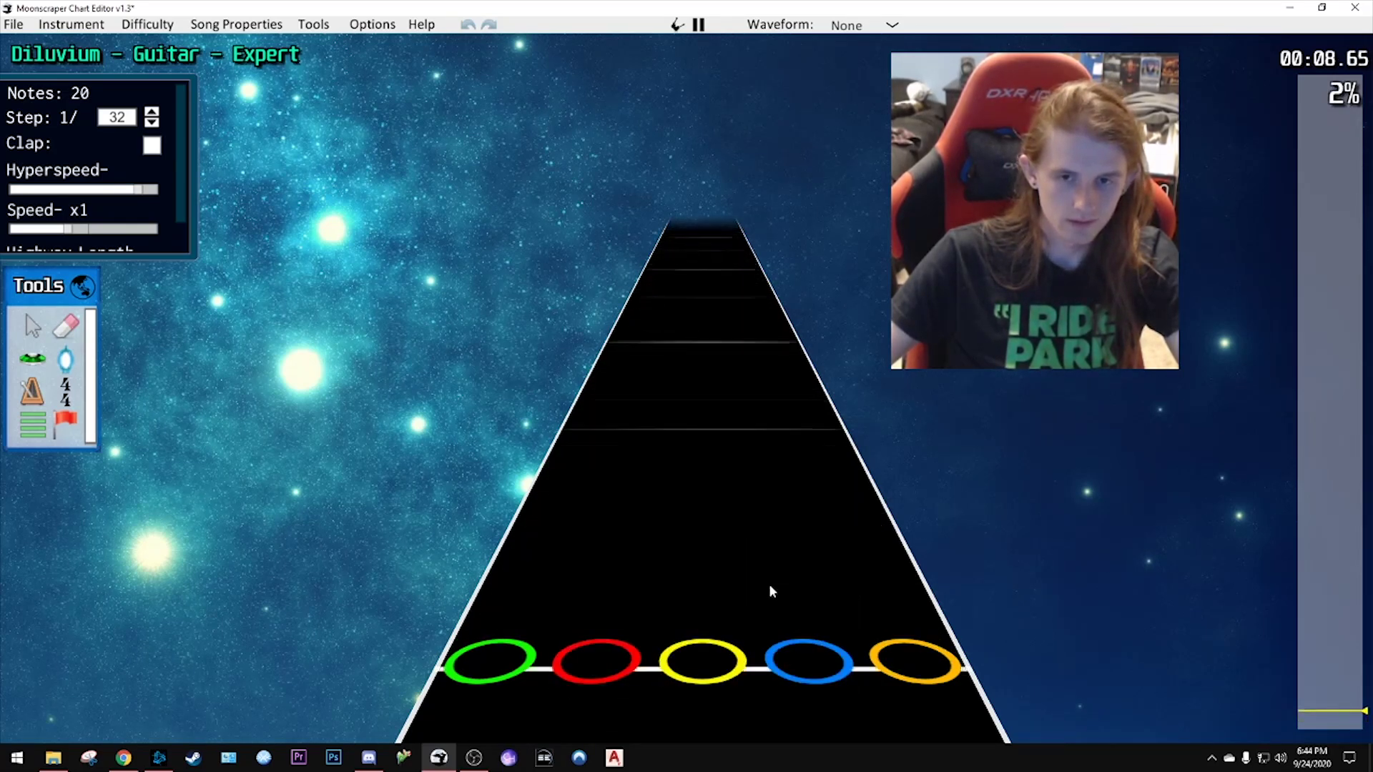
{"action": "key", "text": "space"}
{"action": "scroll", "coordinate": [717, 570], "scroll_direction": "down", "scroll_amount": 5}
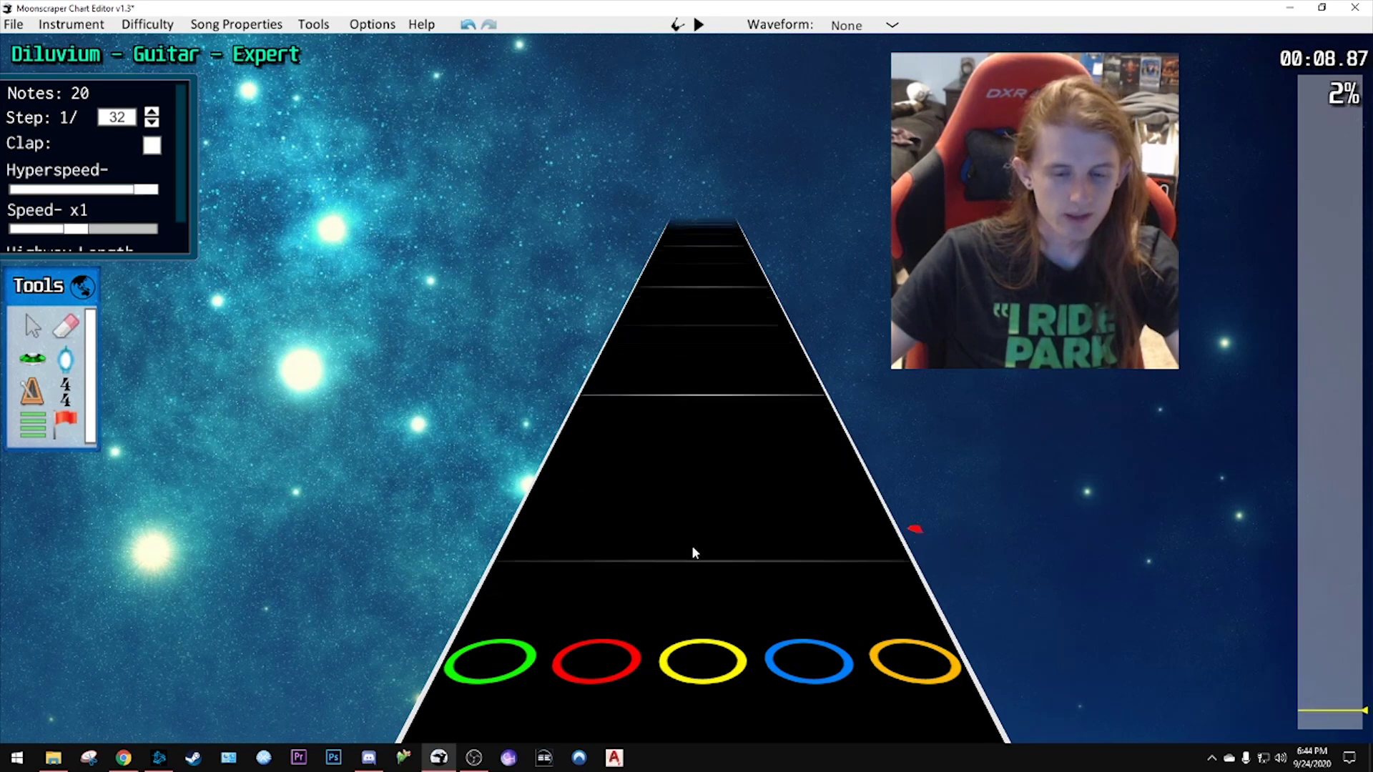
- Switch to the Songsterr tab of Diluvium in the browser, maximize the window, and locate the first note group of measure 4
{"action": "key", "text": "alt+Tab"}
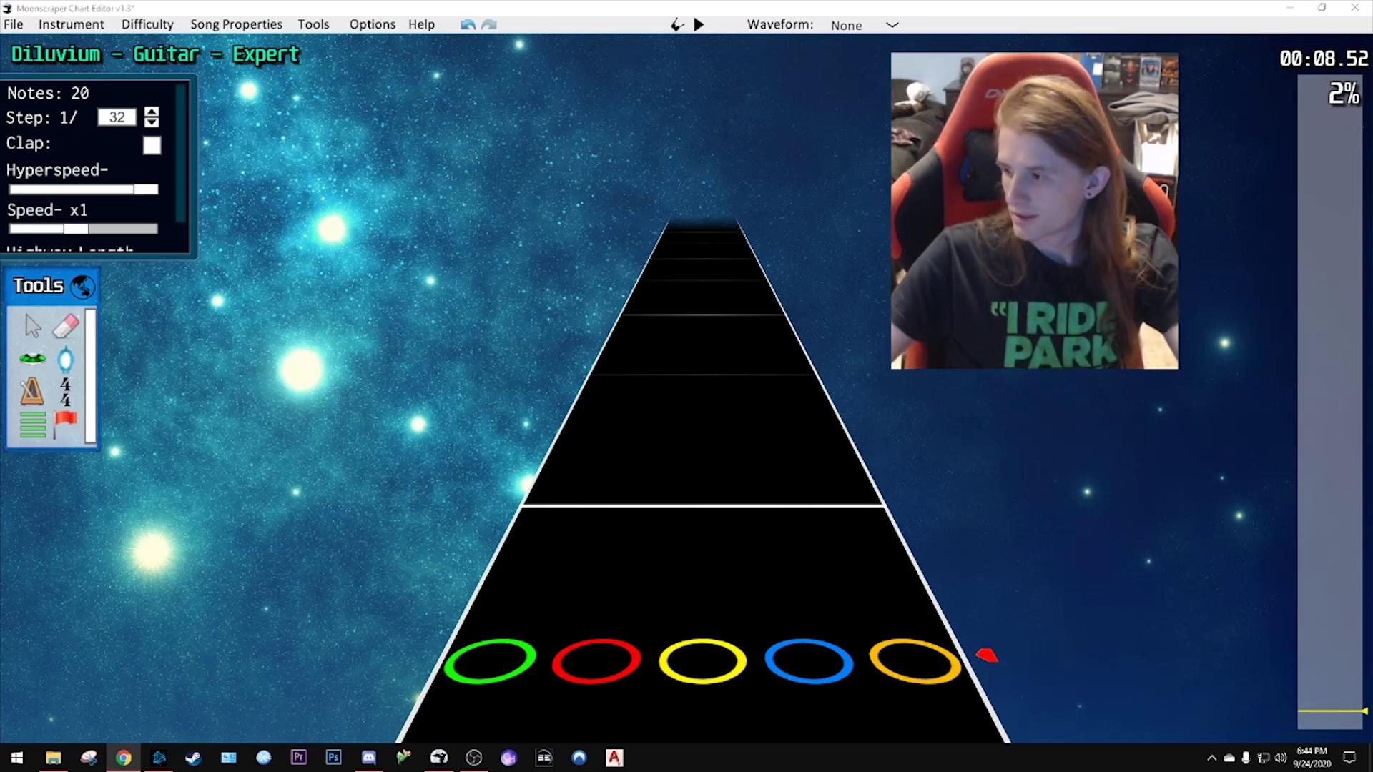
{"action": "key", "text": "alt+Tab"}
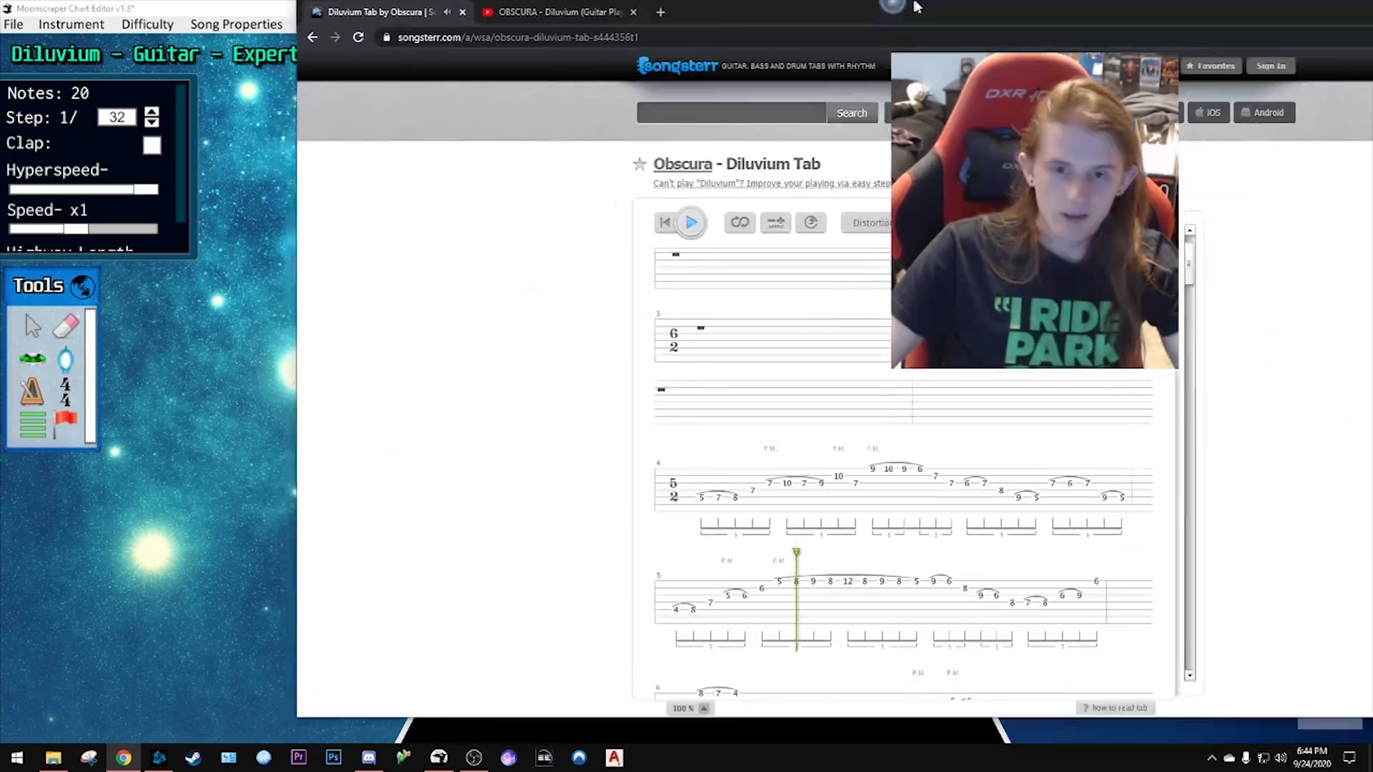
{"action": "double_click", "coordinate": [916, 7]}
{"action": "left_click", "coordinate": [450, 529]}
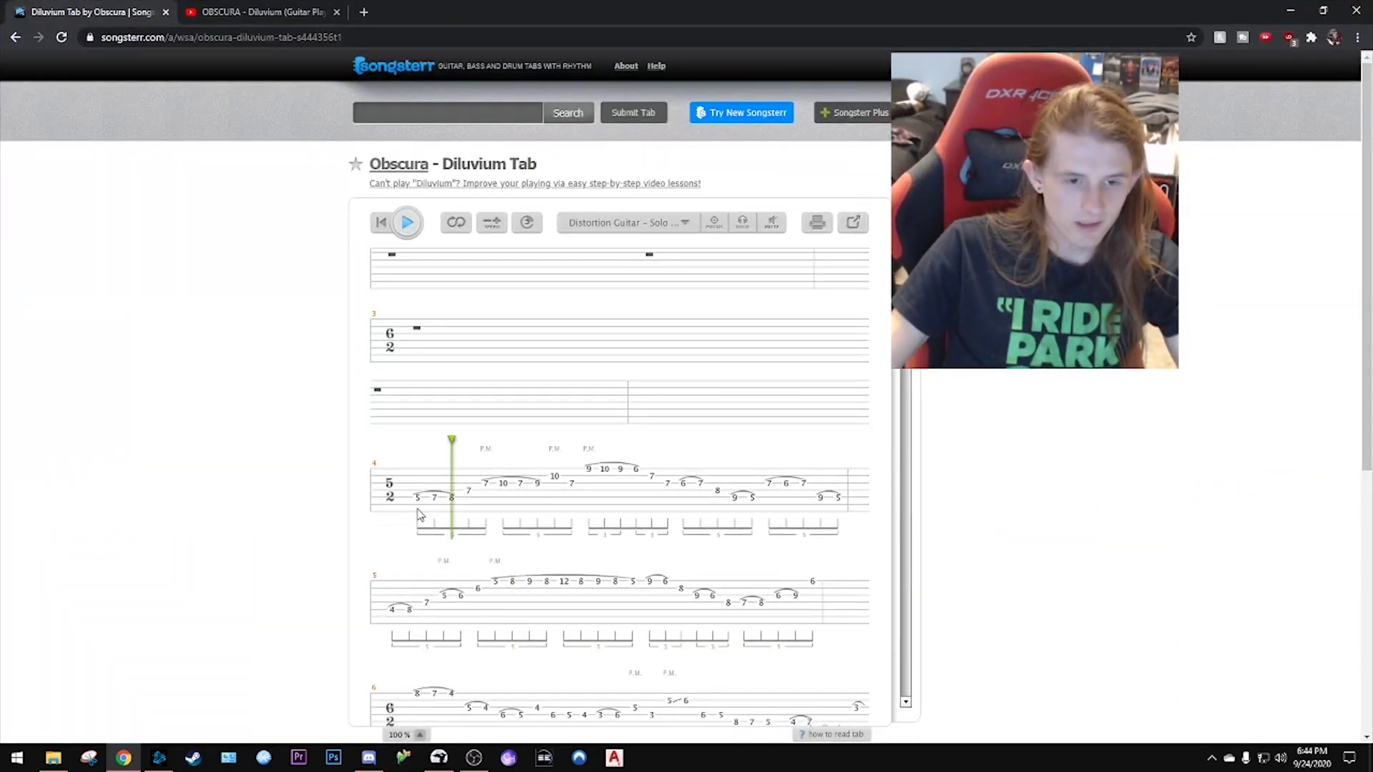
- Go through the individual notes of measure 4 in the Songsterr tab to study the pitches and note groupings of the solo guitar run
{"action": "left_click", "coordinate": [419, 514]}
{"action": "left_click", "coordinate": [674, 509]}
{"action": "left_click", "coordinate": [736, 516]}
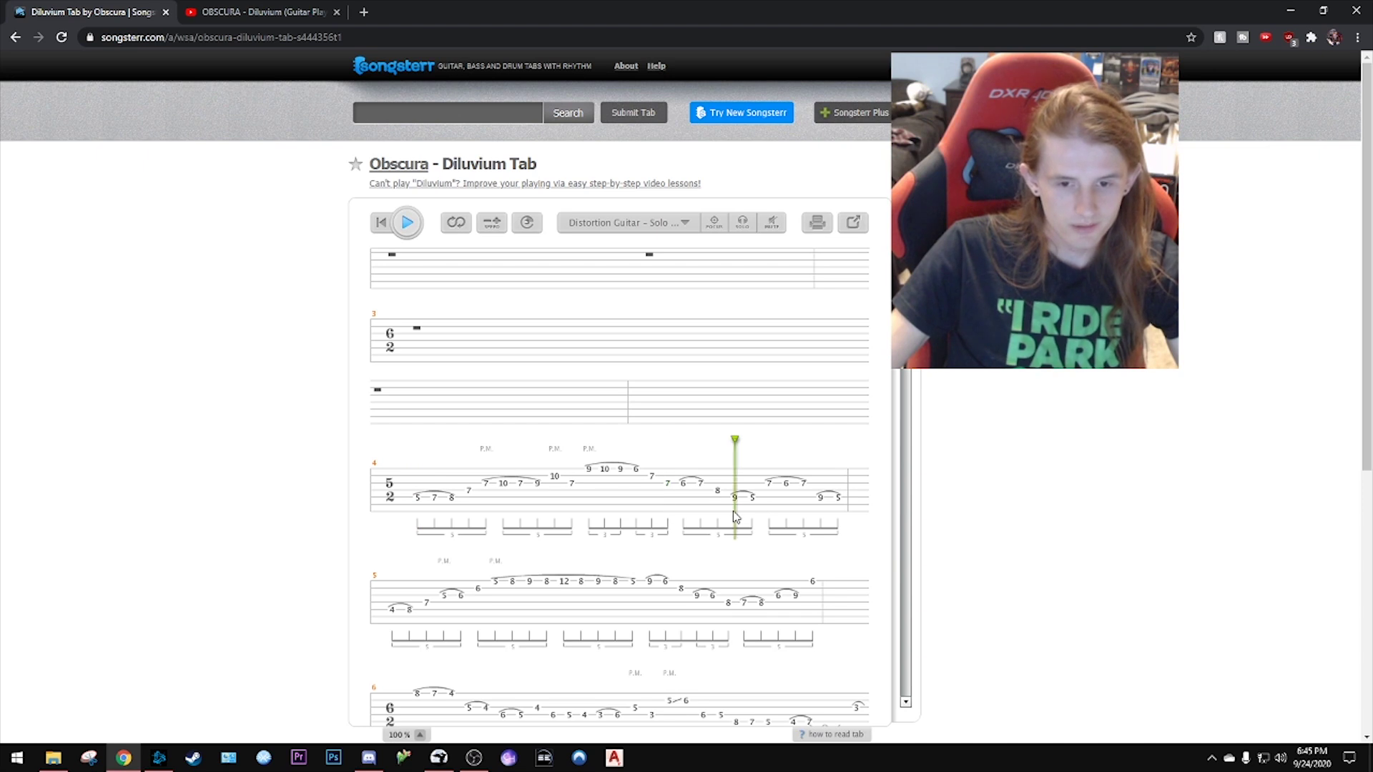
{"action": "left_click", "coordinate": [784, 512]}
{"action": "left_click", "coordinate": [805, 512]}
{"action": "left_click", "coordinate": [521, 514]}
{"action": "left_click", "coordinate": [468, 512]}
{"action": "left_click", "coordinate": [642, 510]}
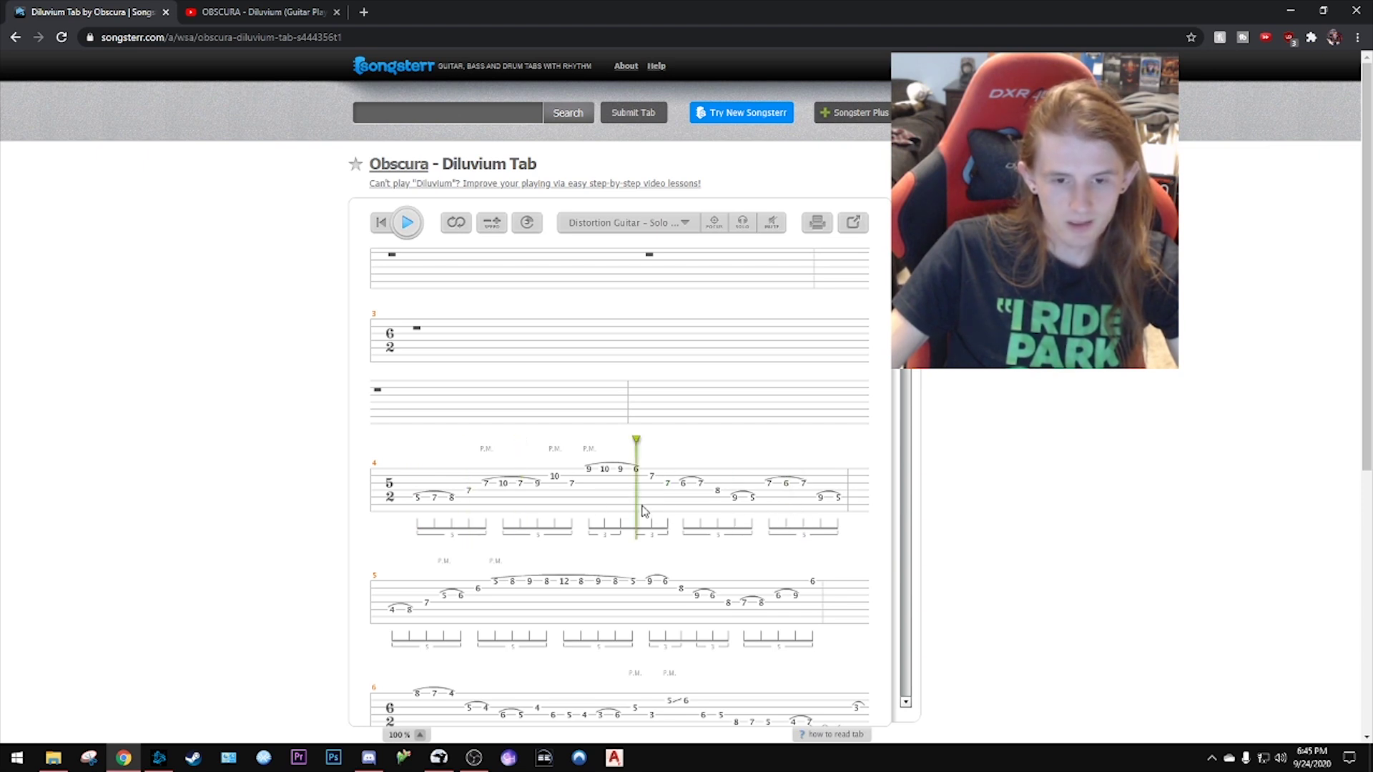
{"action": "left_click", "coordinate": [668, 502]}
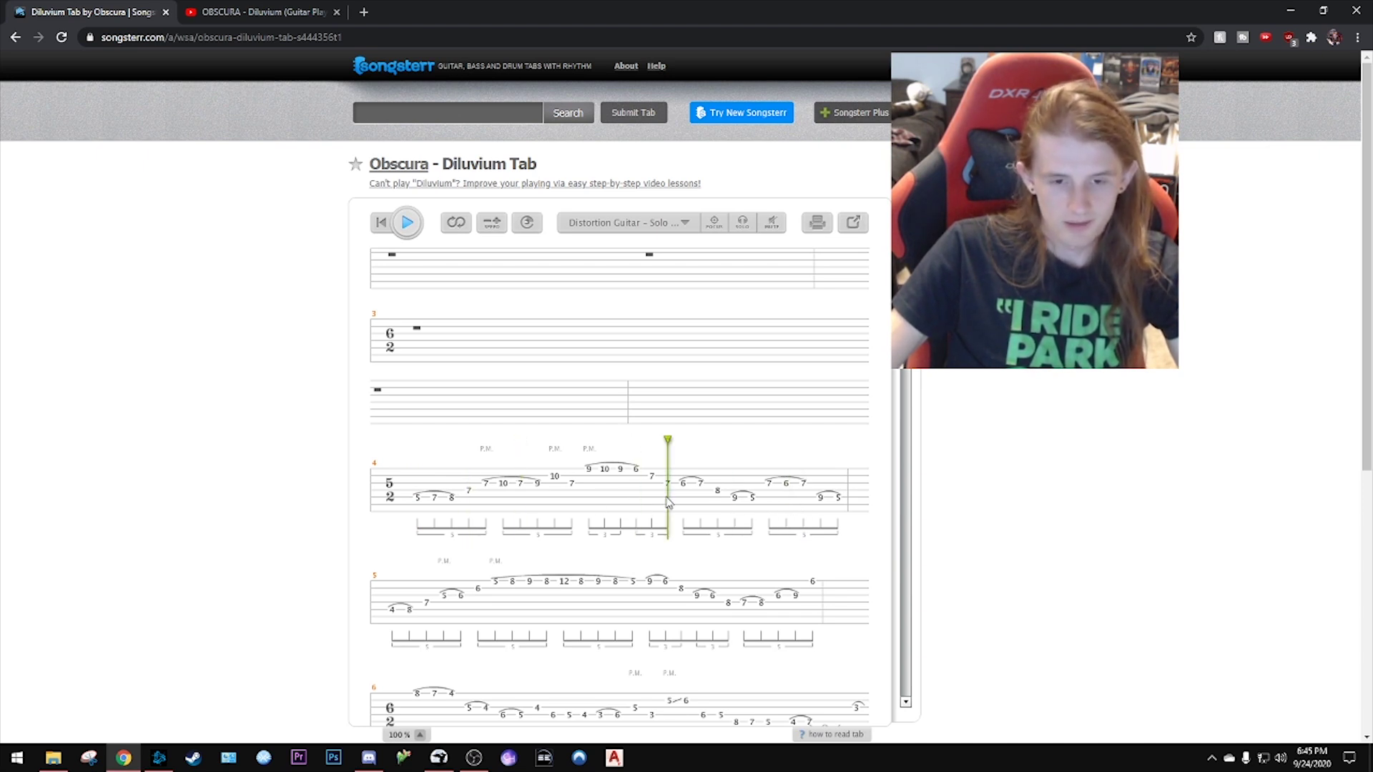
{"action": "left_click", "coordinate": [544, 494]}
{"action": "left_click", "coordinate": [576, 474]}
{"action": "left_click", "coordinate": [561, 482]}
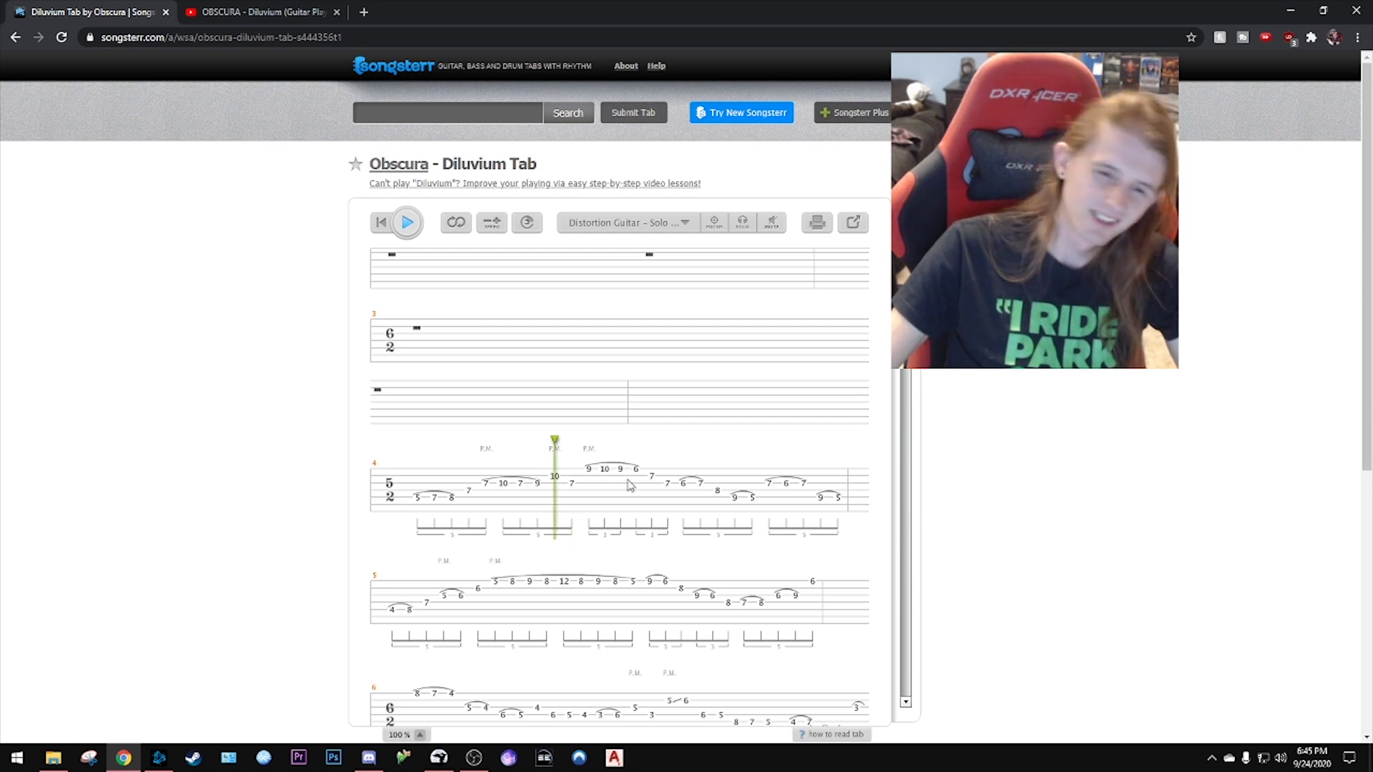
{"action": "left_click", "coordinate": [622, 488]}
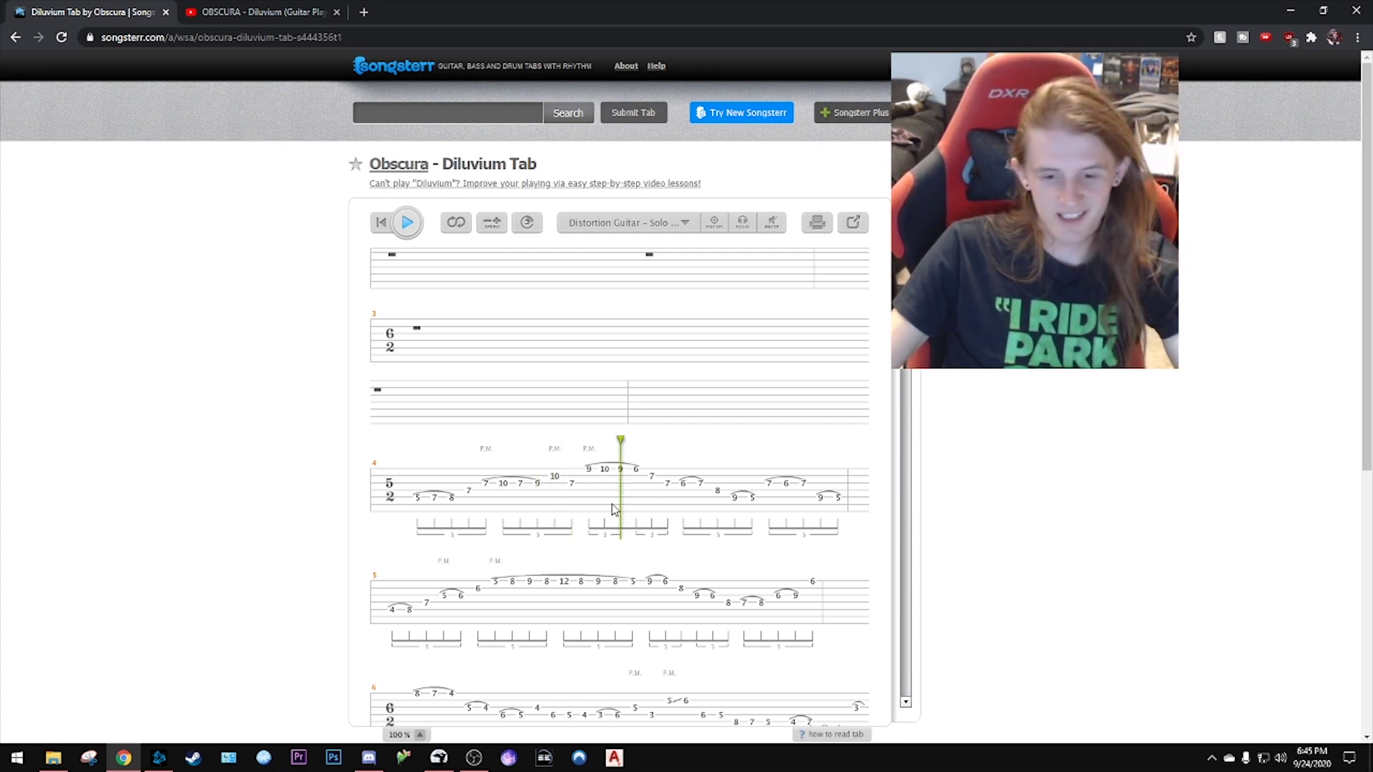
{"action": "left_click", "coordinate": [770, 491]}
{"action": "left_click", "coordinate": [818, 499]}
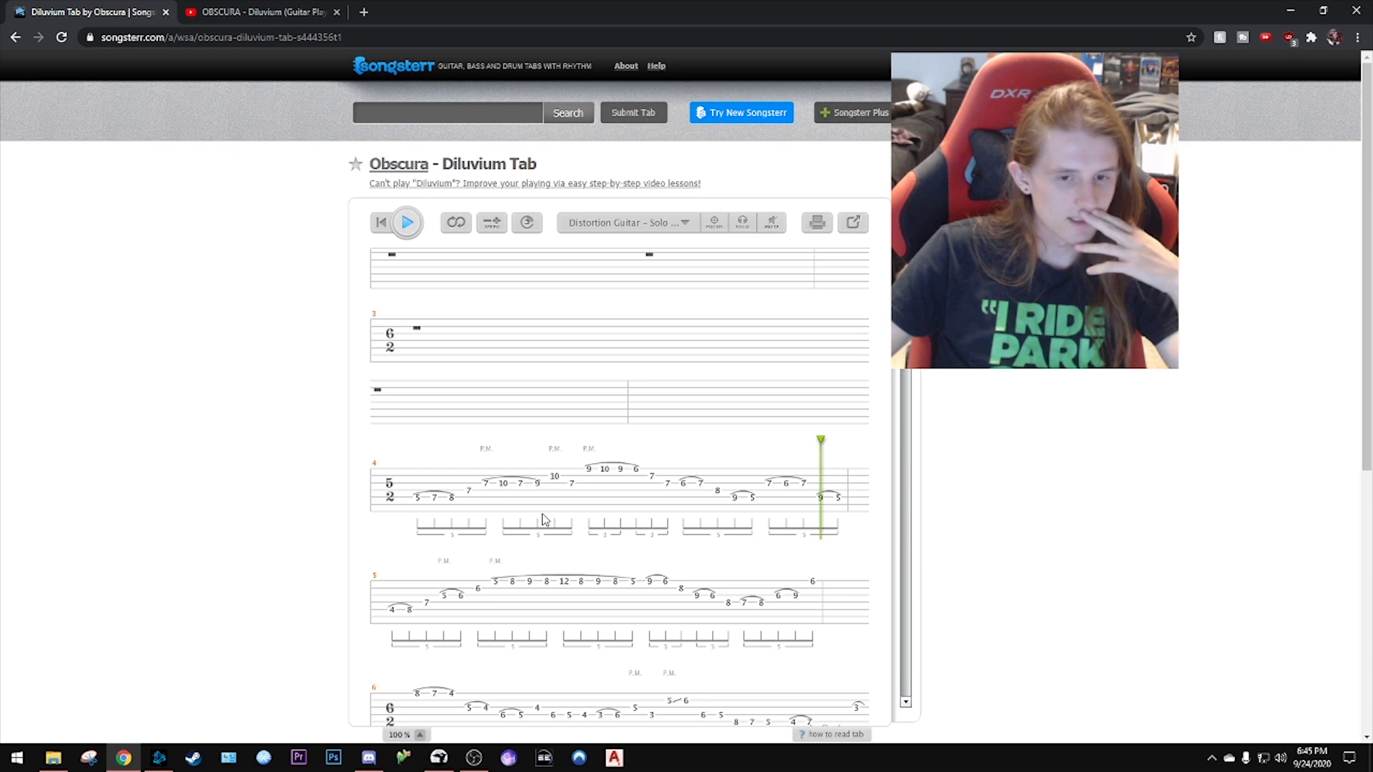
- Switch back to Moonscraper and play back the chord section to find where the solo run begins
{"action": "key", "text": "alt+Tab"}
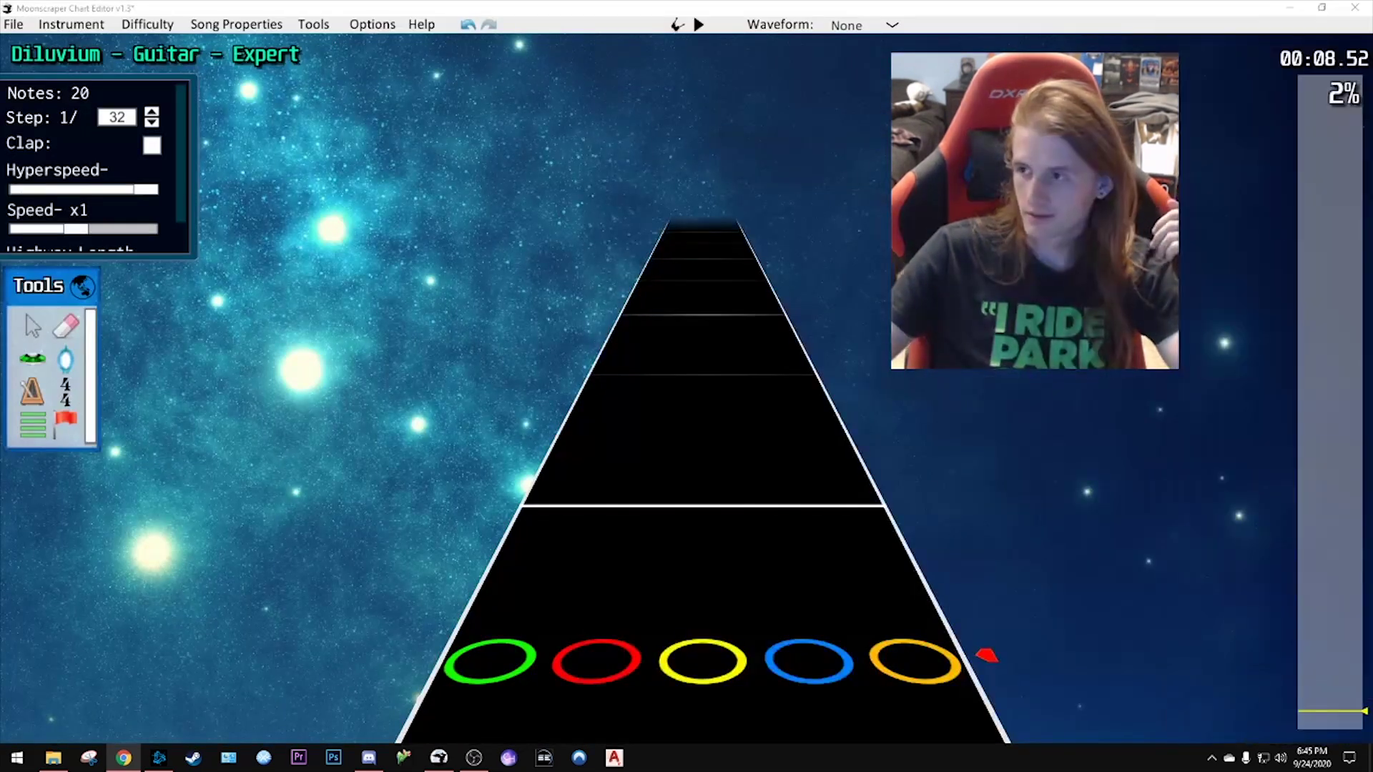
{"action": "scroll", "coordinate": [860, 509], "scroll_direction": "down", "scroll_amount": 6}
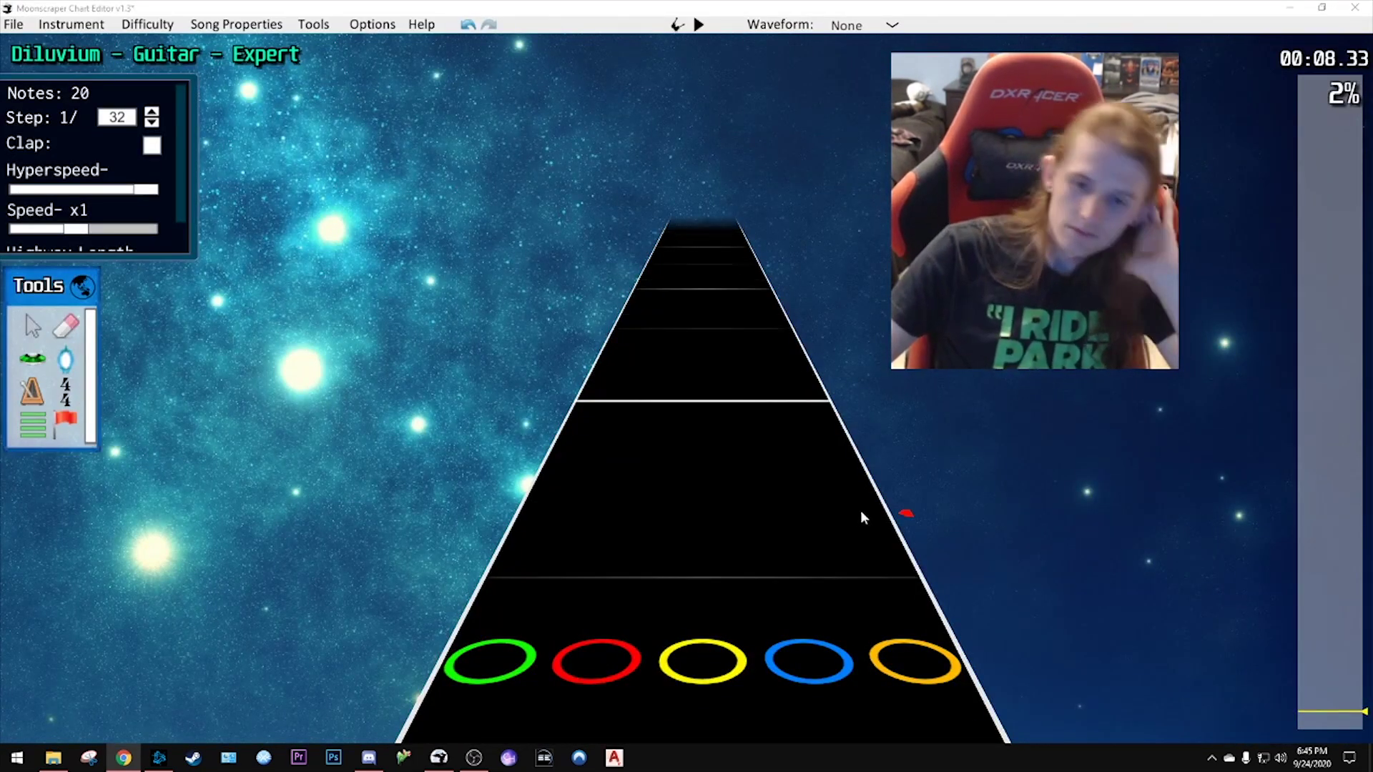
{"action": "key", "text": "space"}
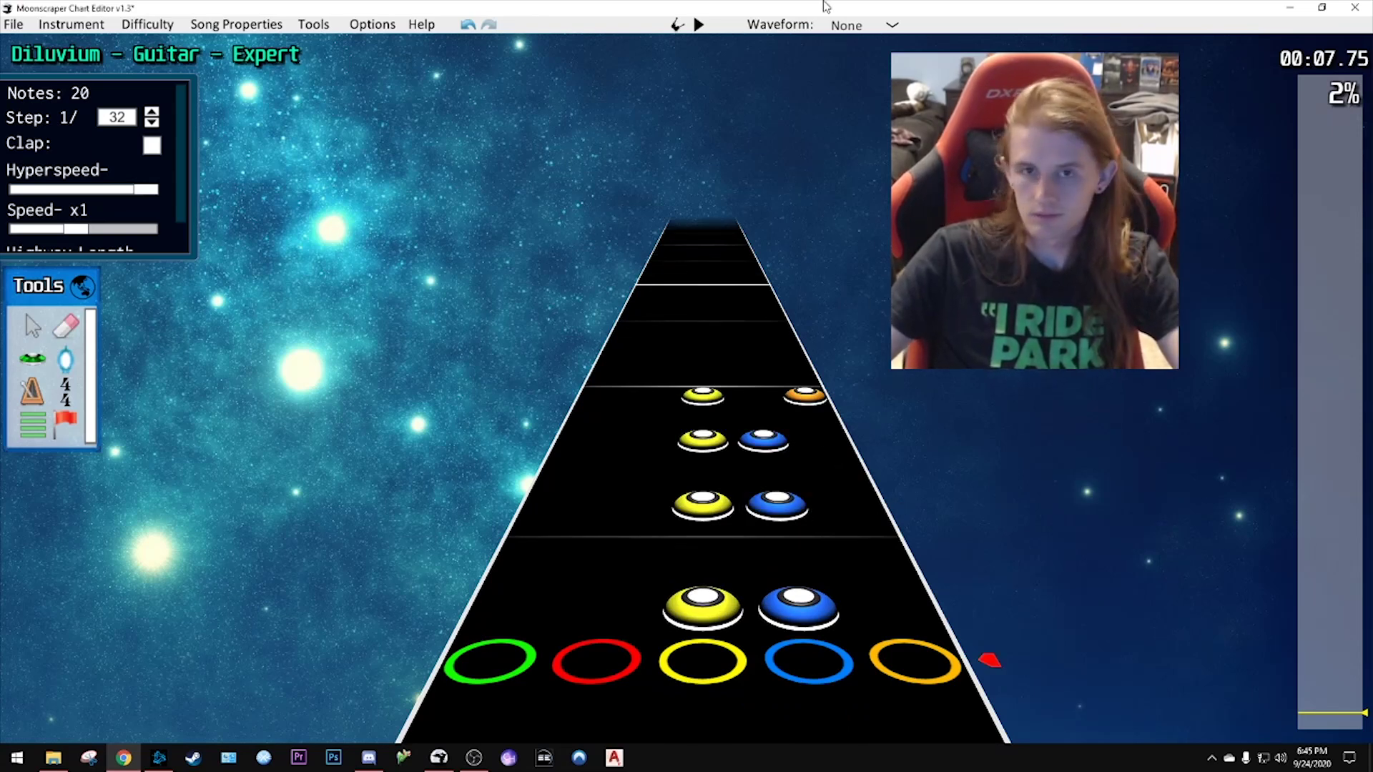
{"action": "key", "text": "space"}
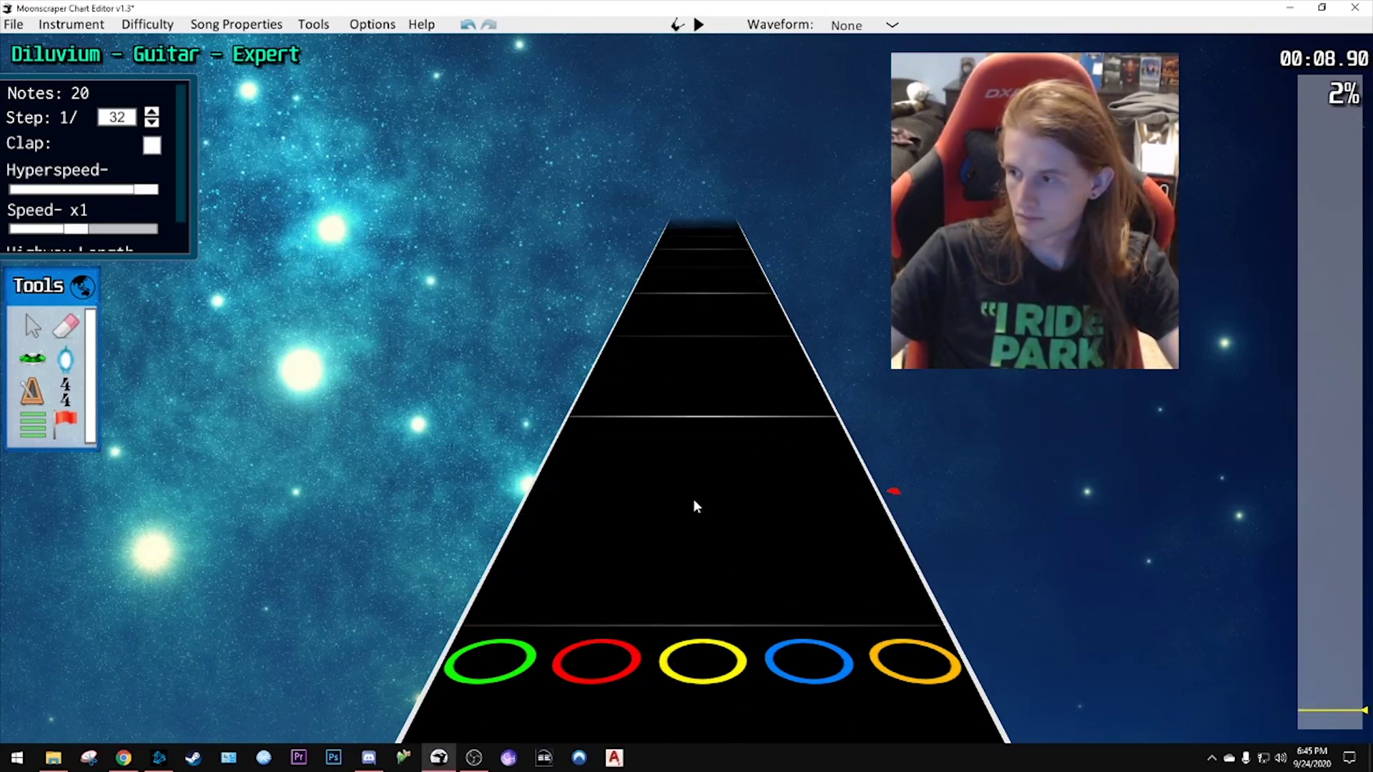
{"action": "scroll", "coordinate": [693, 499], "scroll_direction": "down", "scroll_amount": 2}
{"action": "scroll", "coordinate": [688, 472], "scroll_direction": "up", "scroll_amount": 1}
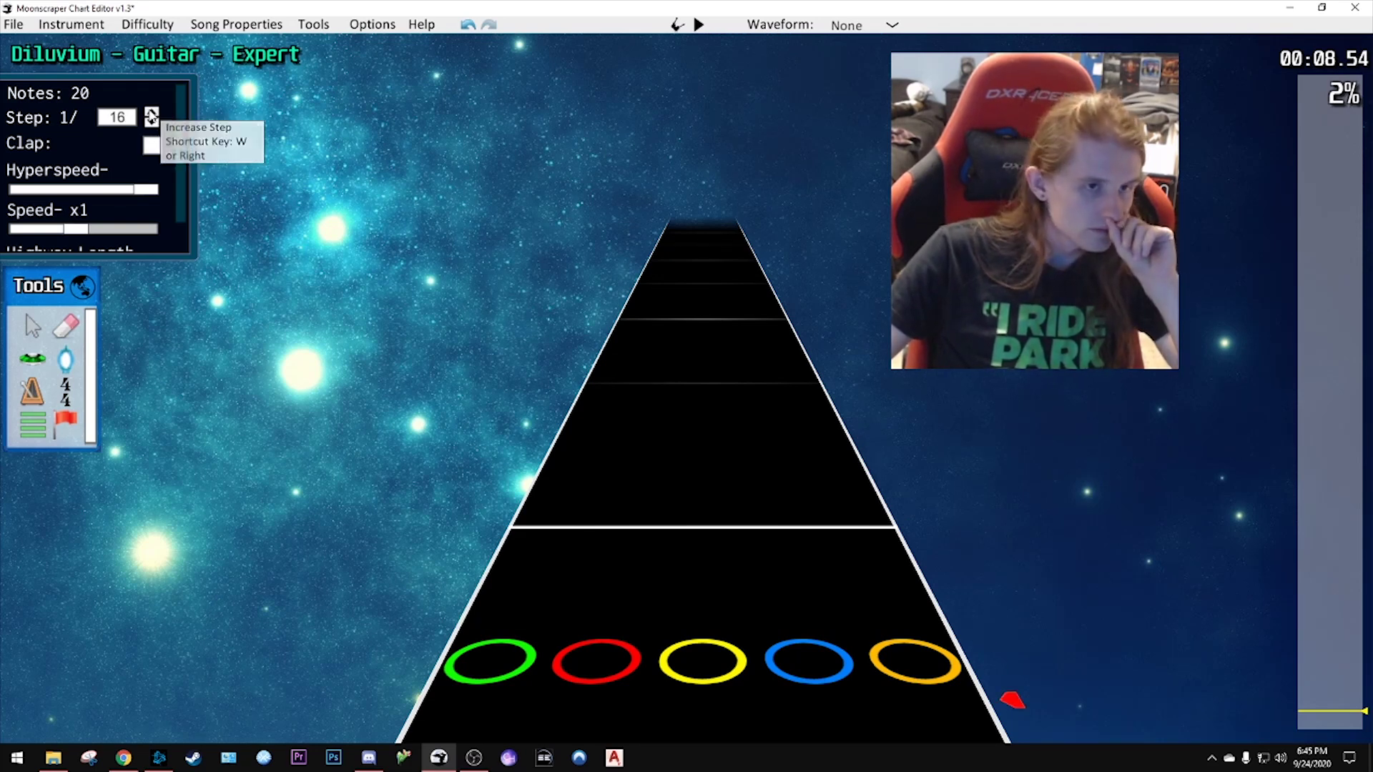
- Set the step to 1/16 and place a green note on the first measure line after the yellow-orange chord
{"action": "left_click", "coordinate": [152, 123]}
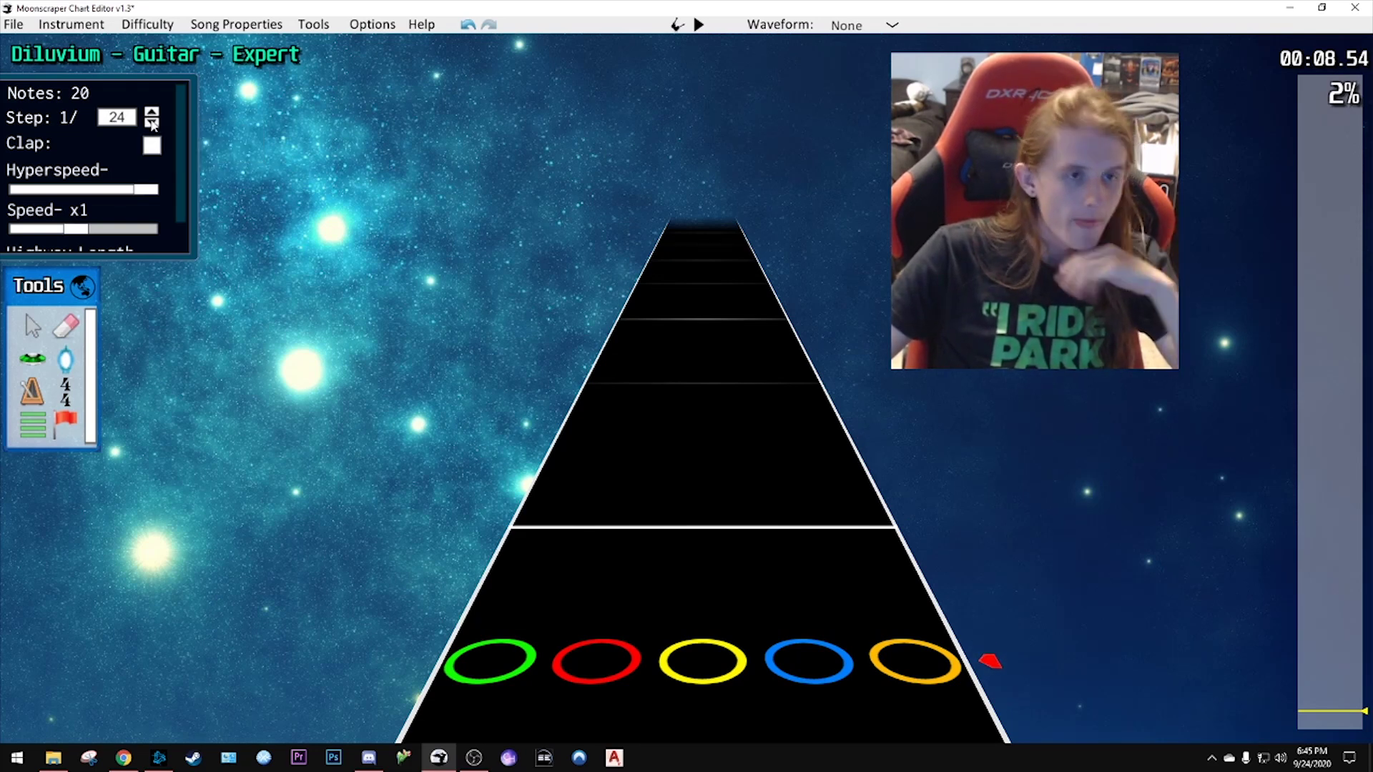
{"action": "left_click", "coordinate": [732, 412]}
{"action": "key", "text": "y"}
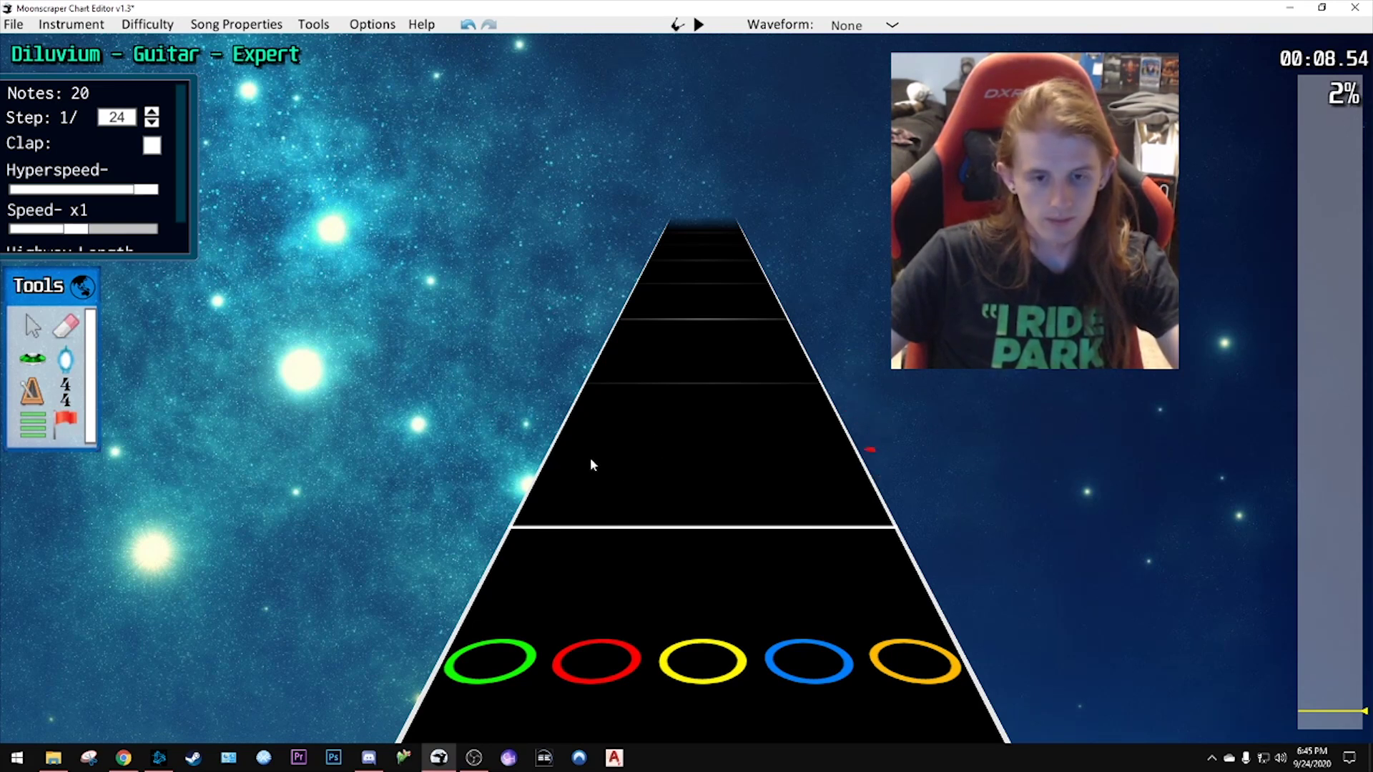
{"action": "left_click_drag", "start_coordinate": [697, 477], "coordinate": [558, 509]}
{"action": "scroll", "coordinate": [559, 509], "scroll_direction": "up", "scroll_amount": 7}
{"action": "scroll", "coordinate": [555, 504], "scroll_direction": "down", "scroll_amount": 5}
{"action": "left_click", "coordinate": [152, 122]}
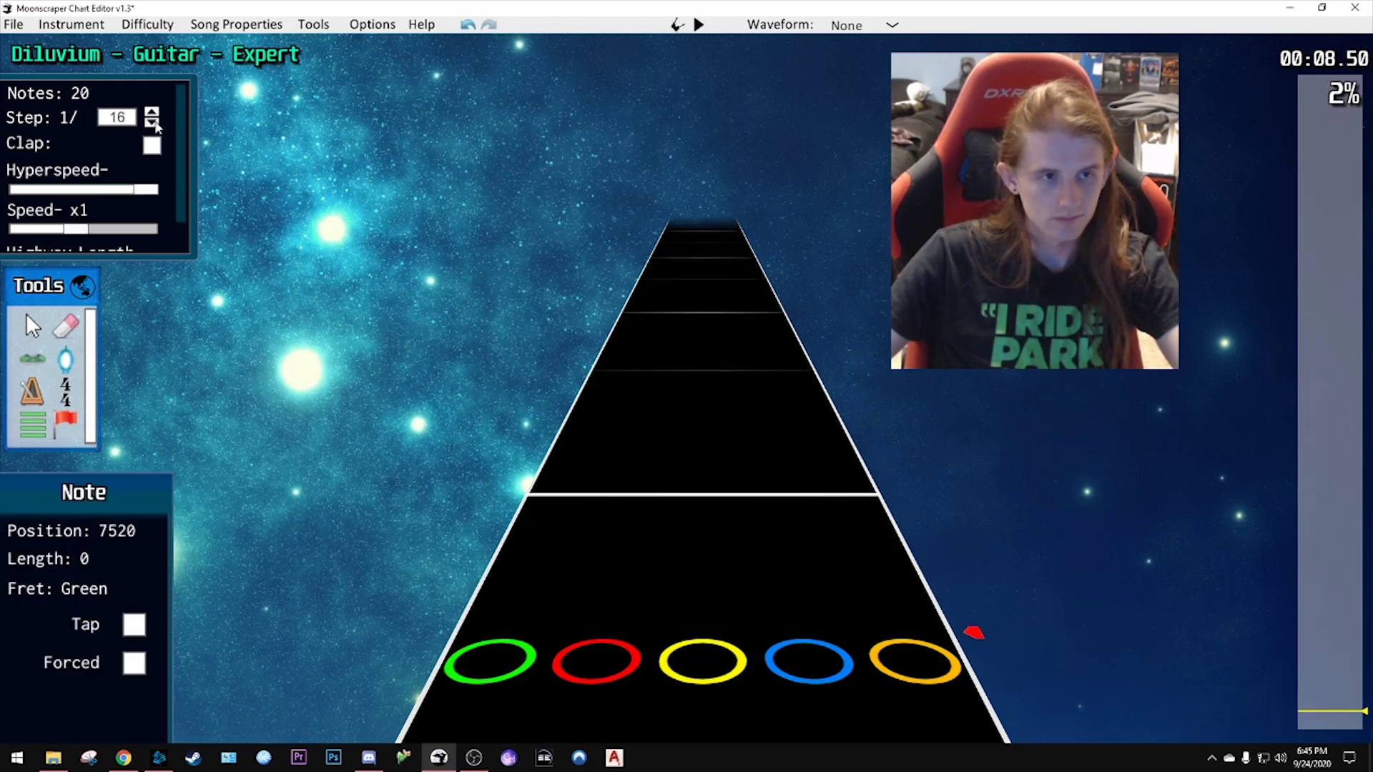
{"action": "left_click", "coordinate": [567, 498]}
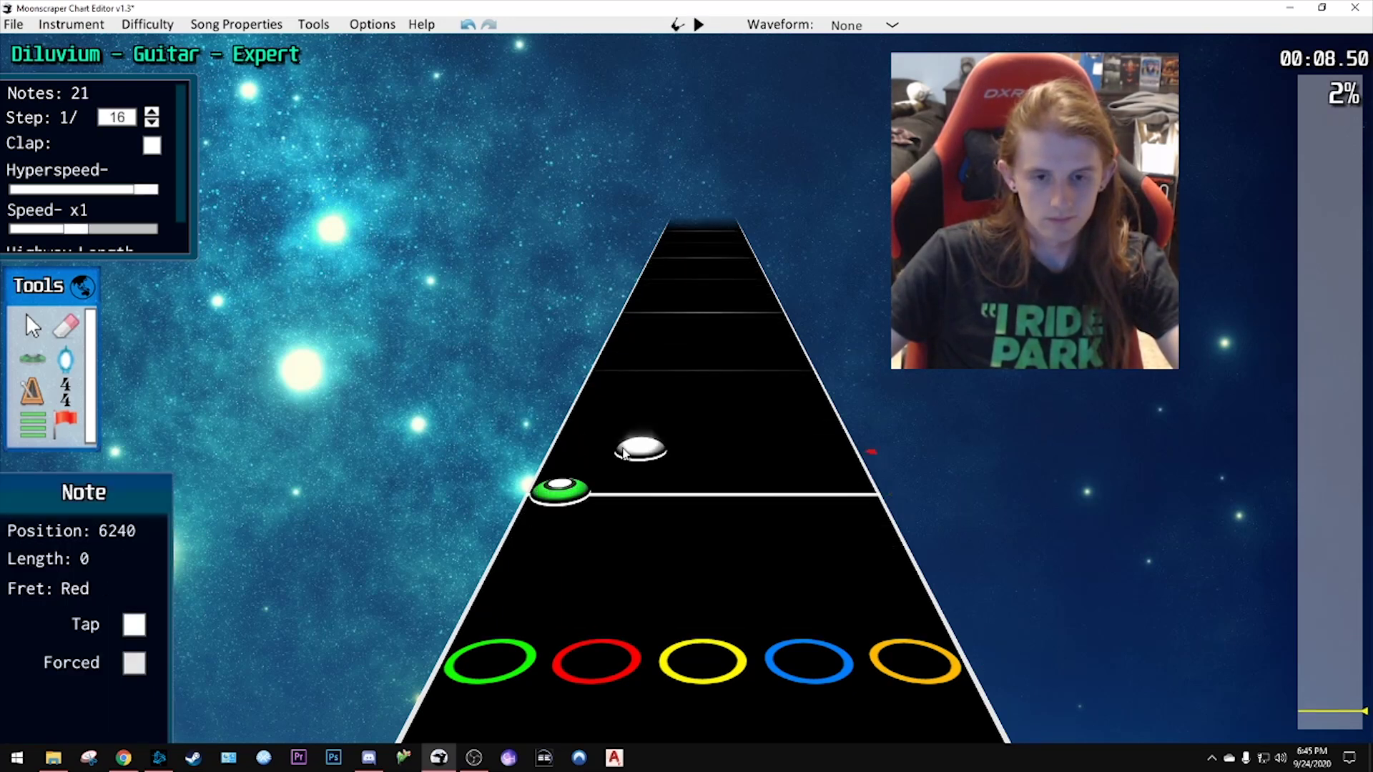
- Play back the passage following the green note to judge where the next solo notes fall
{"action": "scroll", "coordinate": [621, 480], "scroll_direction": "up", "scroll_amount": 5}
{"action": "scroll", "coordinate": [621, 480], "scroll_direction": "down", "scroll_amount": 6}
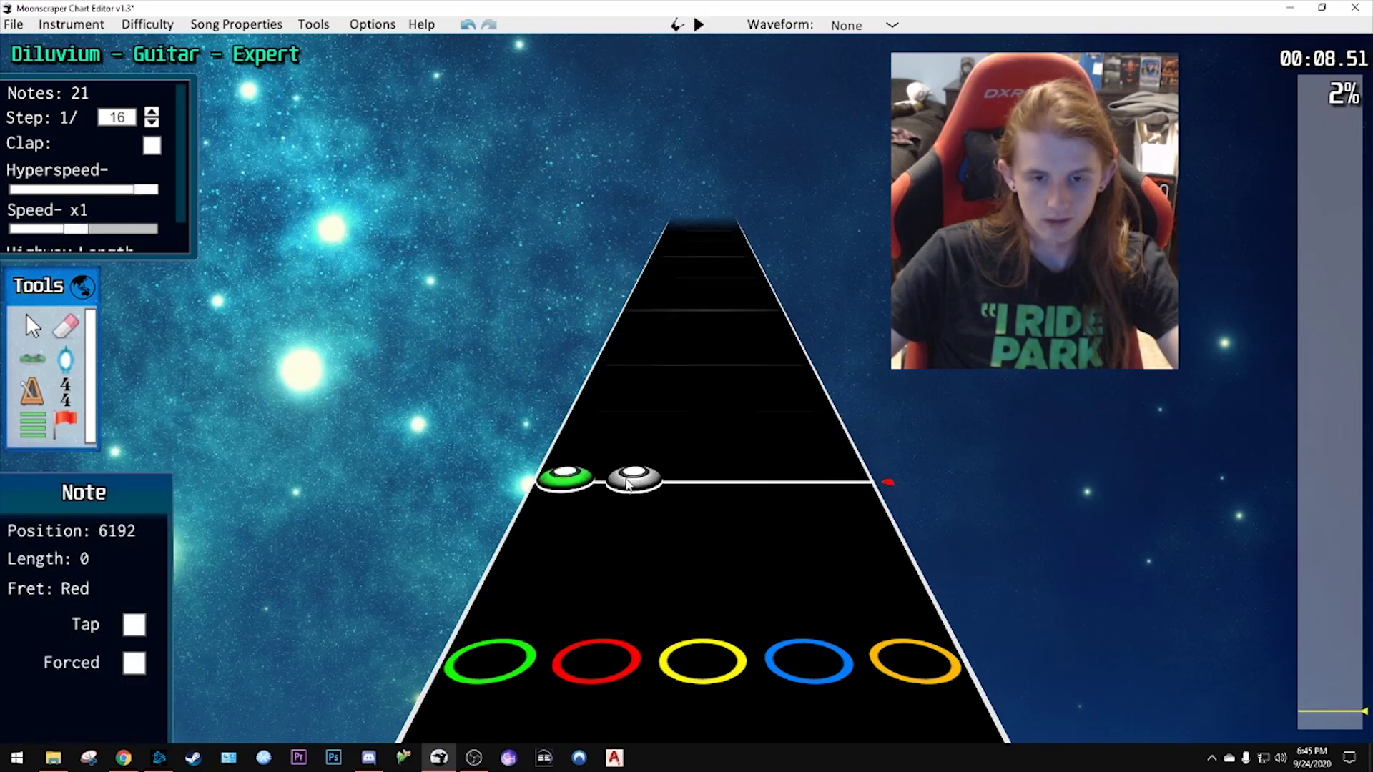
{"action": "scroll", "coordinate": [625, 493], "scroll_direction": "up", "scroll_amount": 11}
{"action": "scroll", "coordinate": [642, 513], "scroll_direction": "down", "scroll_amount": 8}
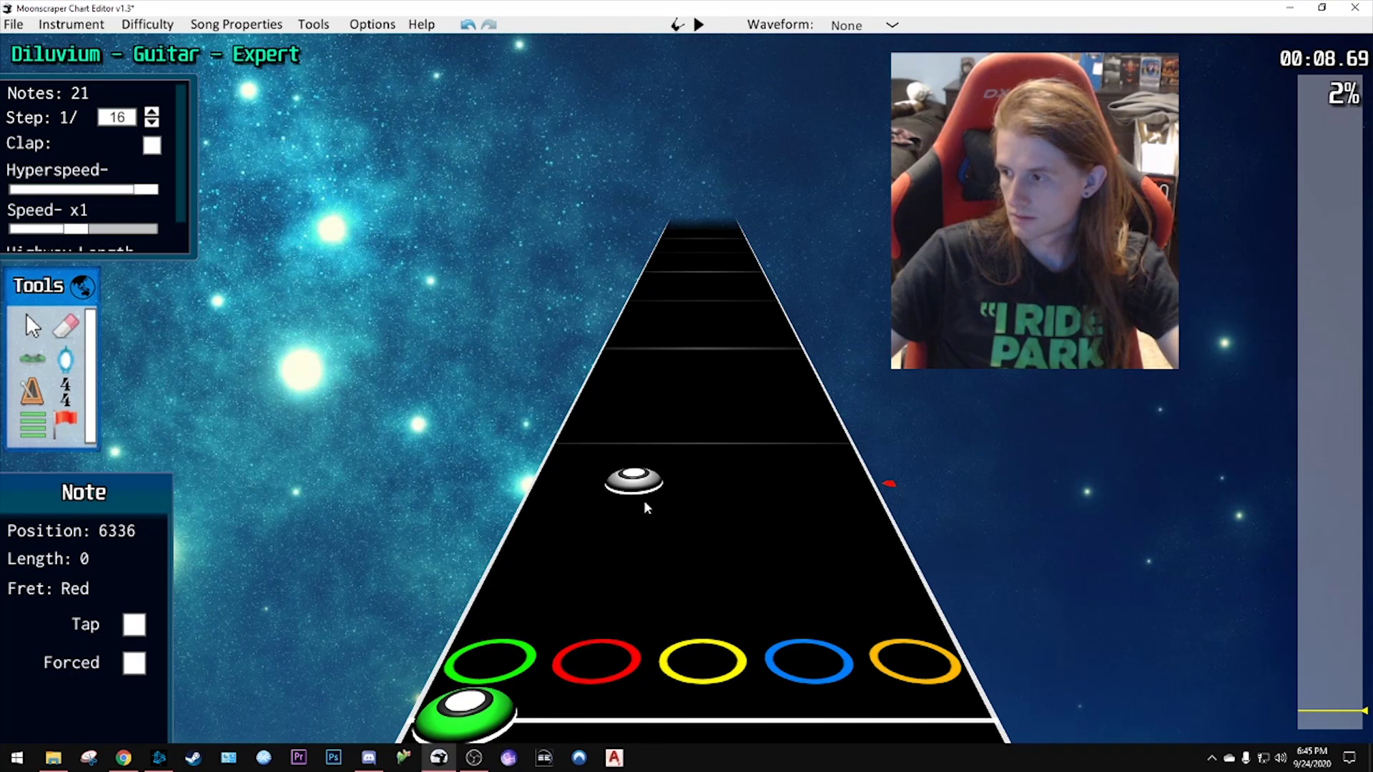
{"action": "scroll", "coordinate": [646, 508], "scroll_direction": "down", "scroll_amount": 5}
{"action": "key", "text": "space"}
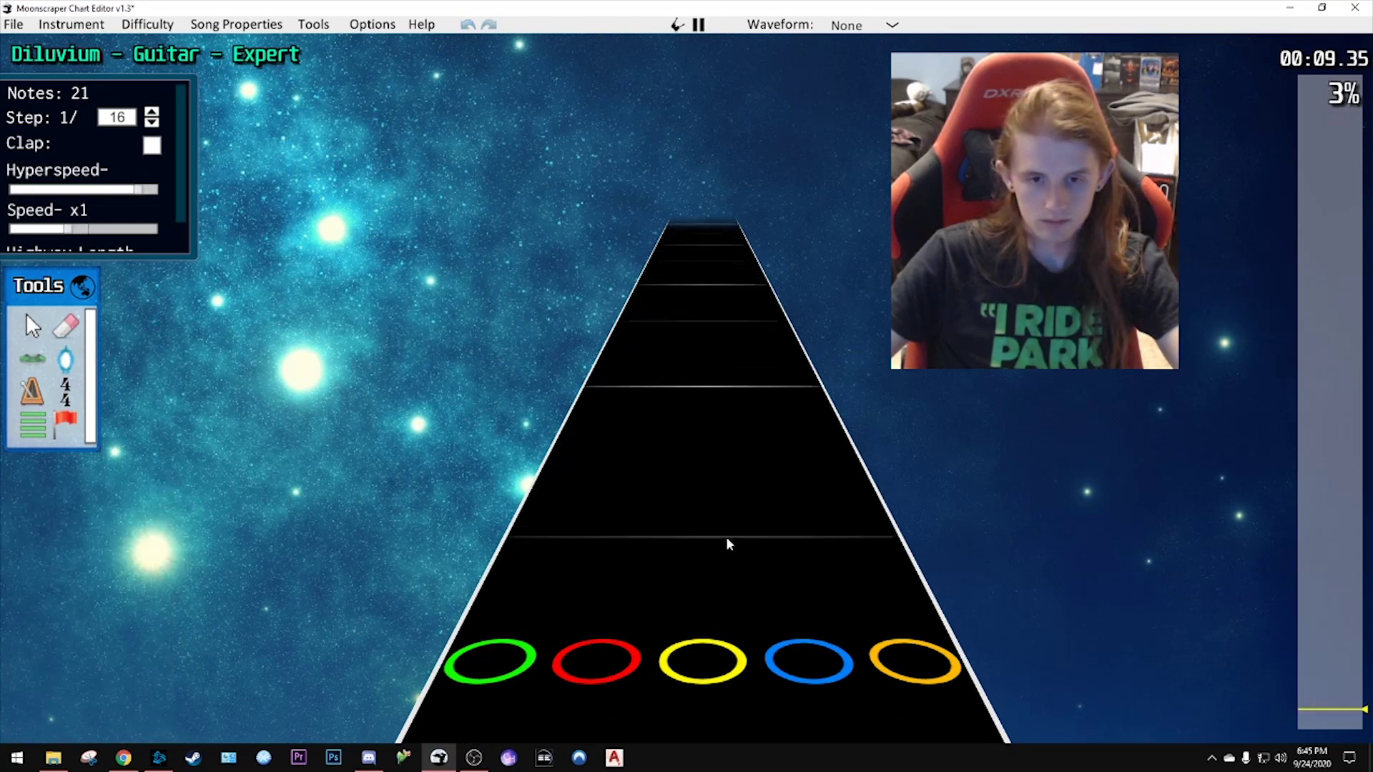
{"action": "key", "text": "space"}
{"action": "scroll", "coordinate": [643, 486], "scroll_direction": "down", "scroll_amount": 10}
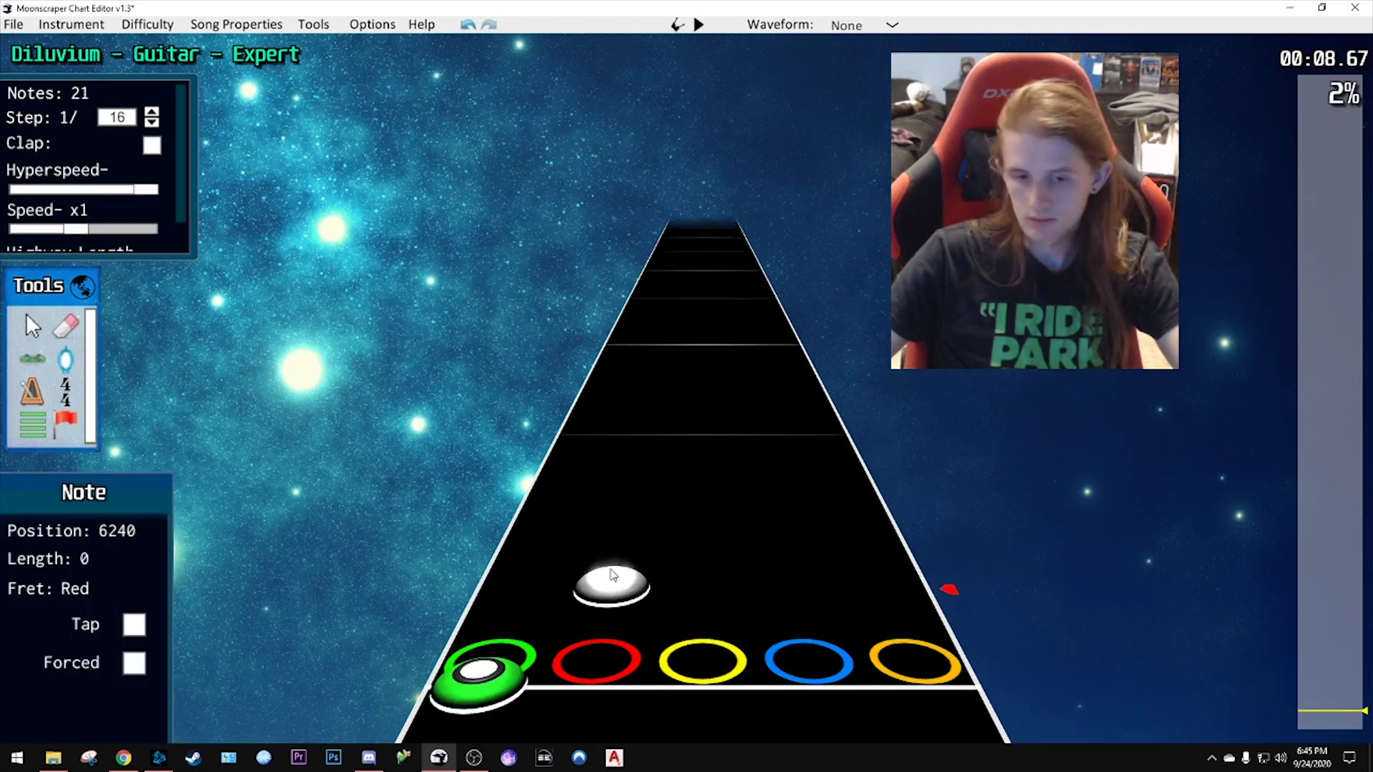
- Place a red note one 1/16 step after the green note and a yellow note one step further
{"action": "scroll", "coordinate": [595, 579], "scroll_direction": "down", "scroll_amount": 3}
{"action": "left_click_drag", "start_coordinate": [595, 579], "coordinate": [609, 431]}
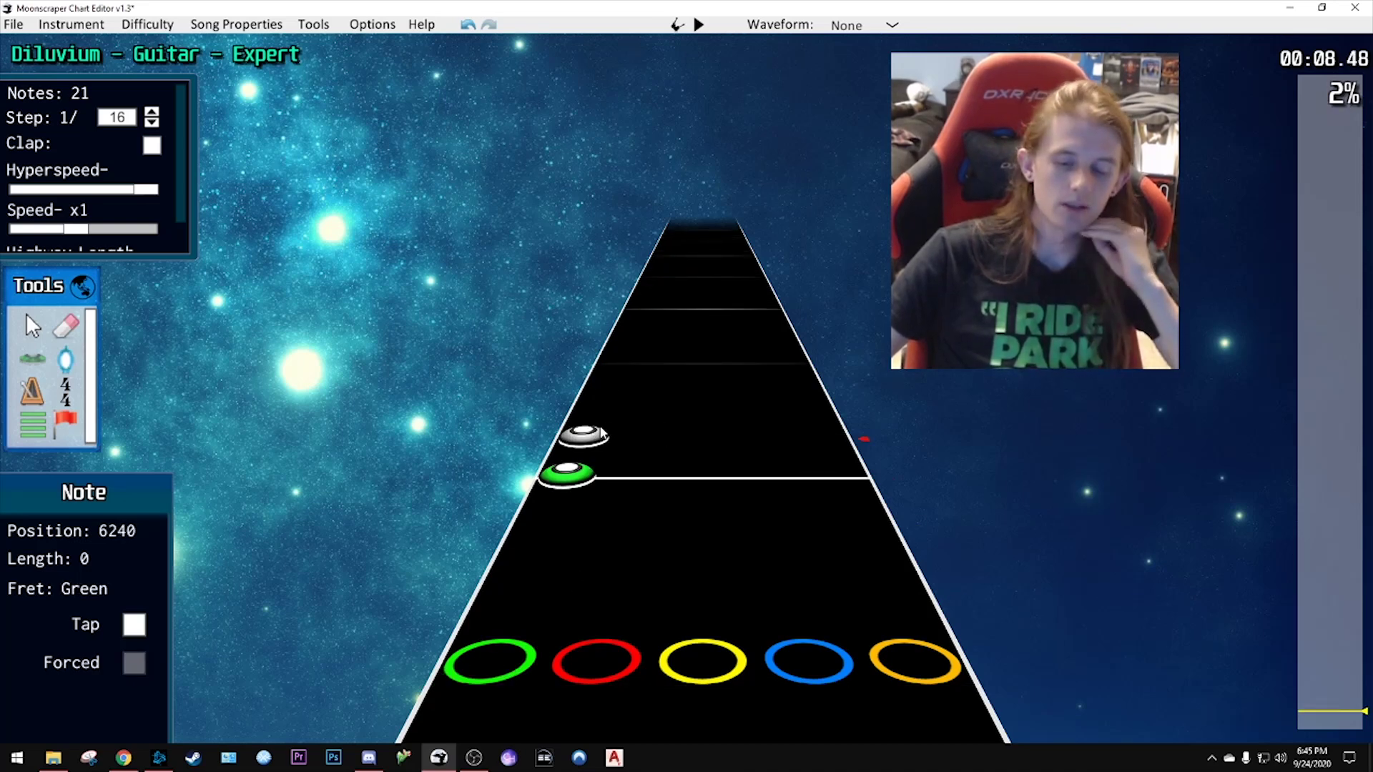
{"action": "left_click", "coordinate": [644, 435]}
{"action": "left_click", "coordinate": [702, 405]}
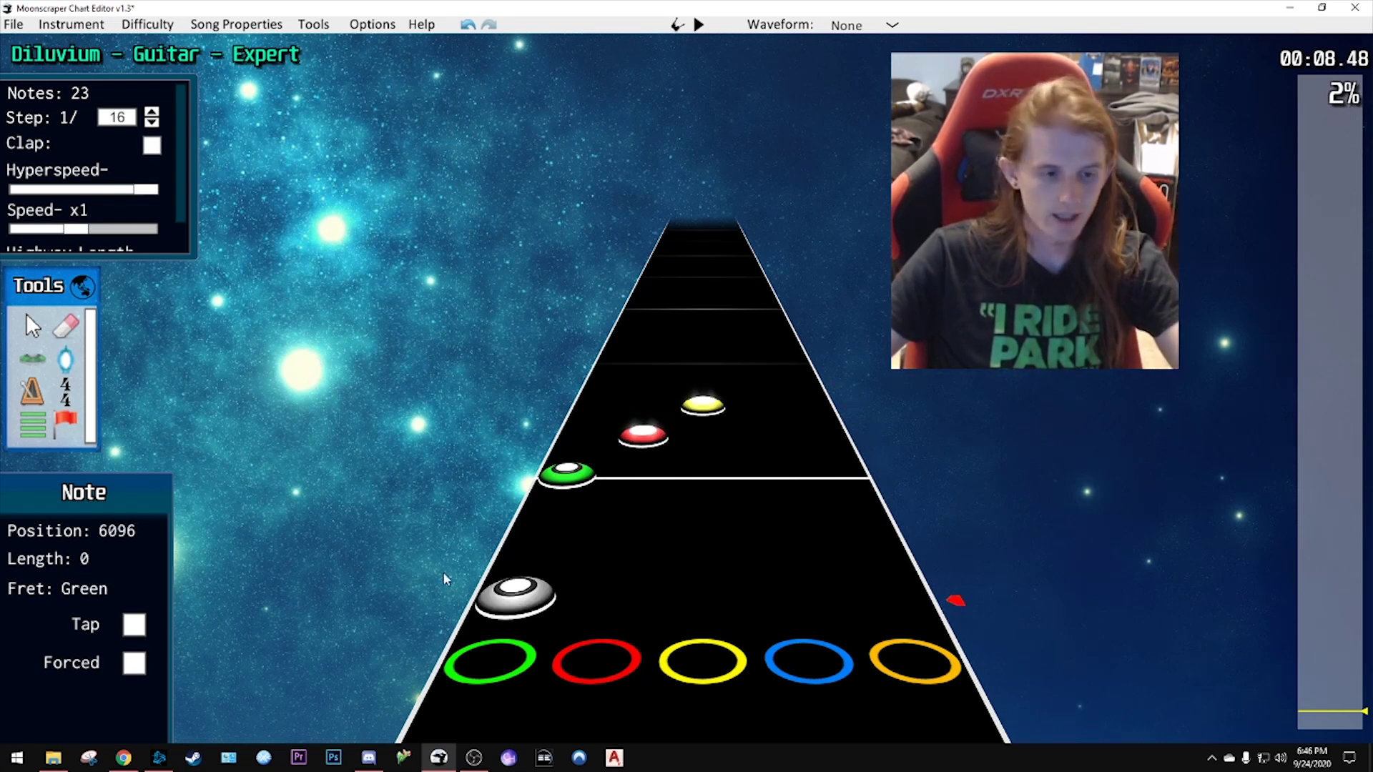
- Select the new red note and try its Forced and Tap settings on and off
{"action": "key", "text": "j"}
{"action": "left_click", "coordinate": [654, 436]}
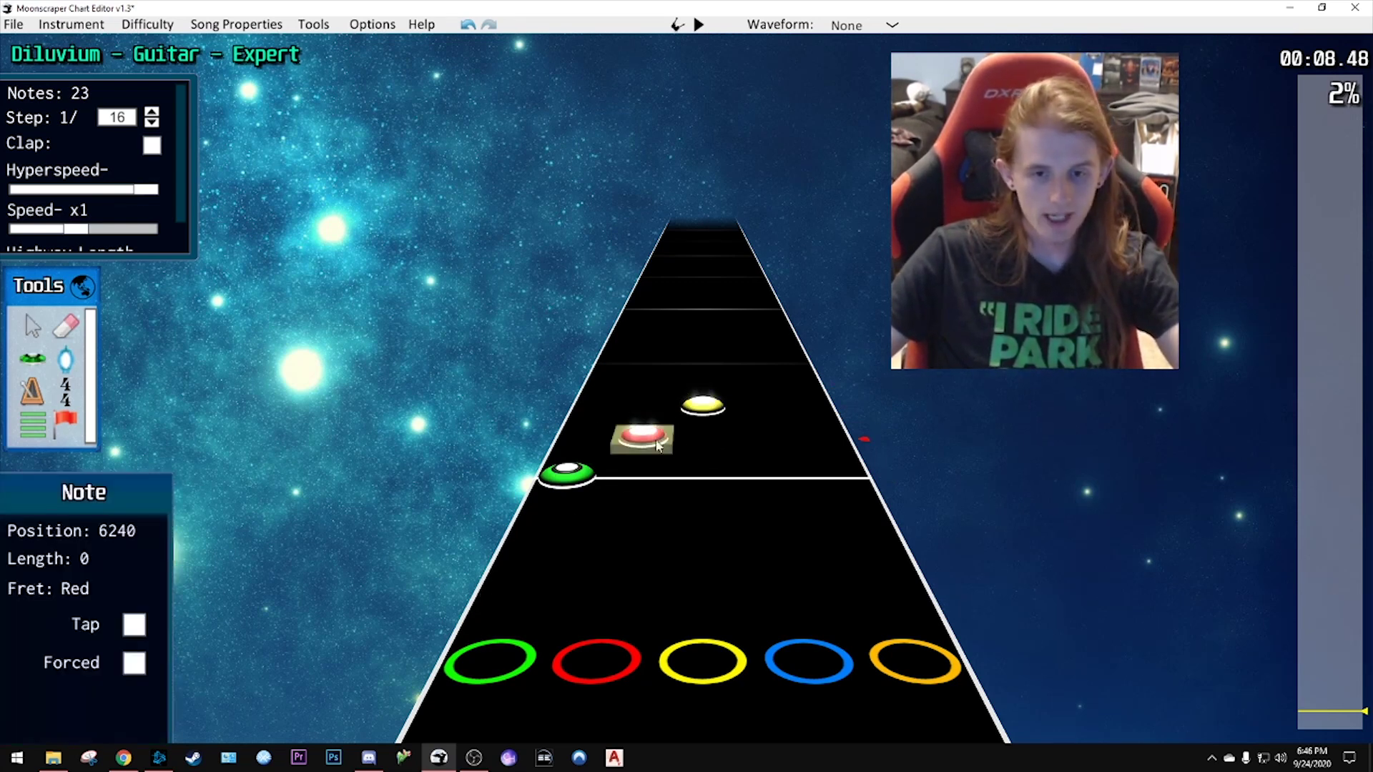
{"action": "left_click", "coordinate": [139, 671]}
{"action": "left_click", "coordinate": [137, 666]}
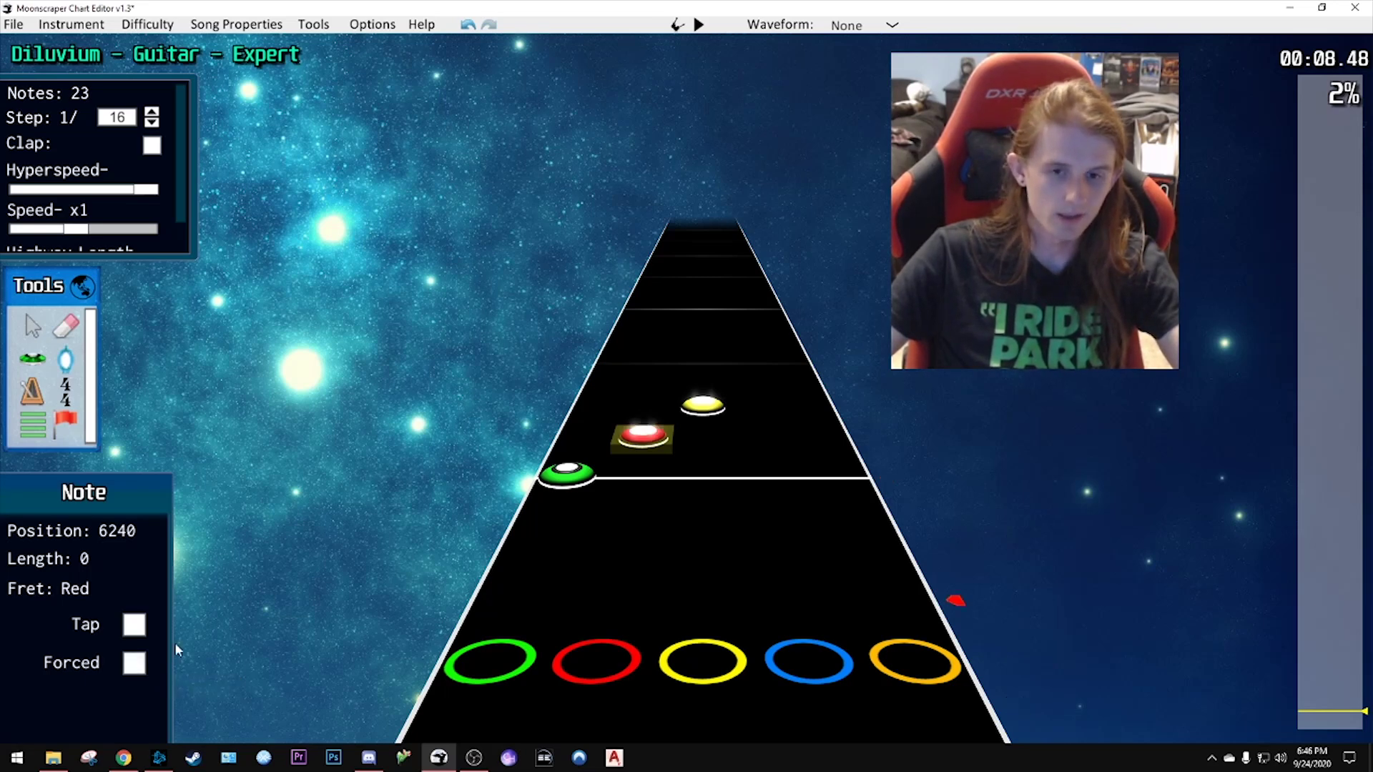
{"action": "left_click", "coordinate": [146, 627]}
{"action": "left_click", "coordinate": [138, 627]}
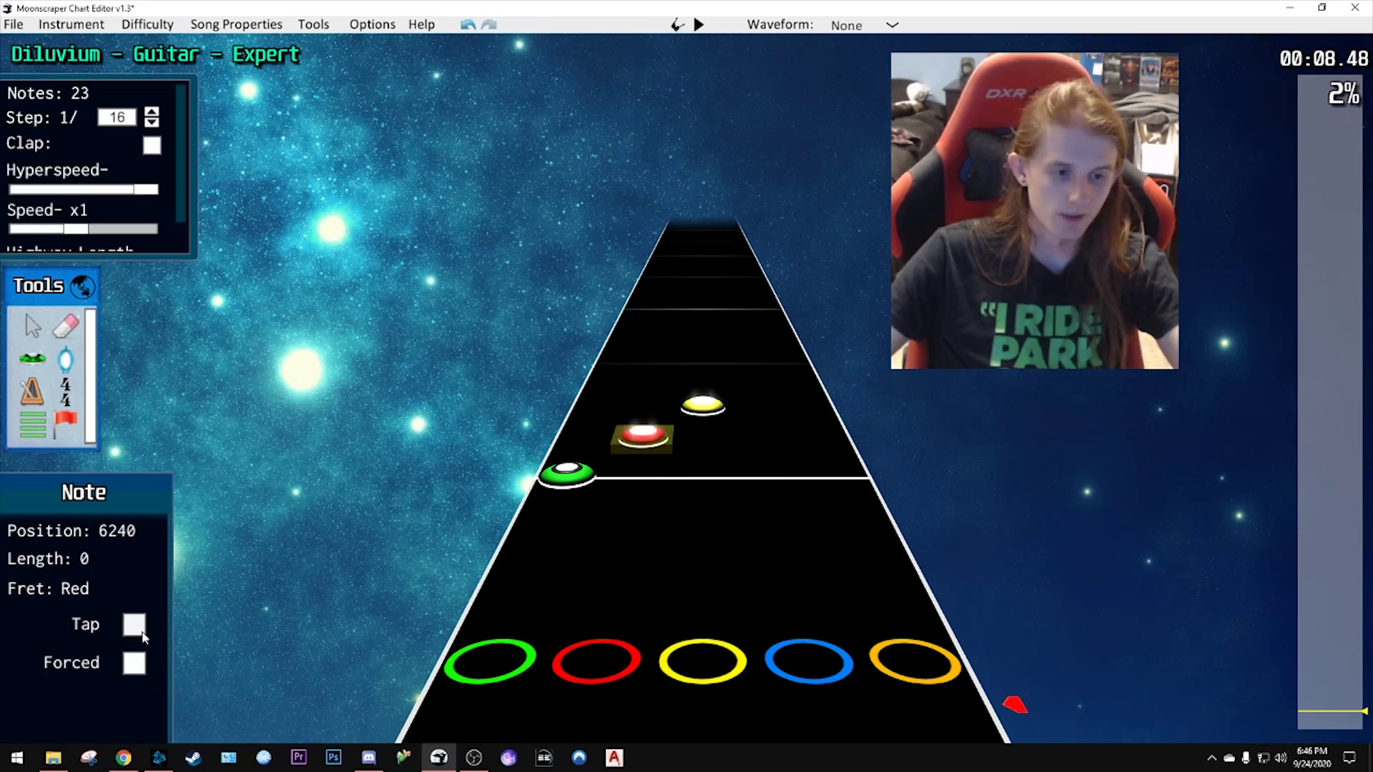
- Select the green, red and yellow notes together, try the Tap, Strum and HOPO flags, and reset them to Natural
{"action": "left_click_drag", "start_coordinate": [774, 354], "coordinate": [379, 602]}
{"action": "left_click_drag", "start_coordinate": [576, 524], "coordinate": [820, 543]}
{"action": "left_click", "coordinate": [102, 647]}
{"action": "left_click", "coordinate": [102, 647]}
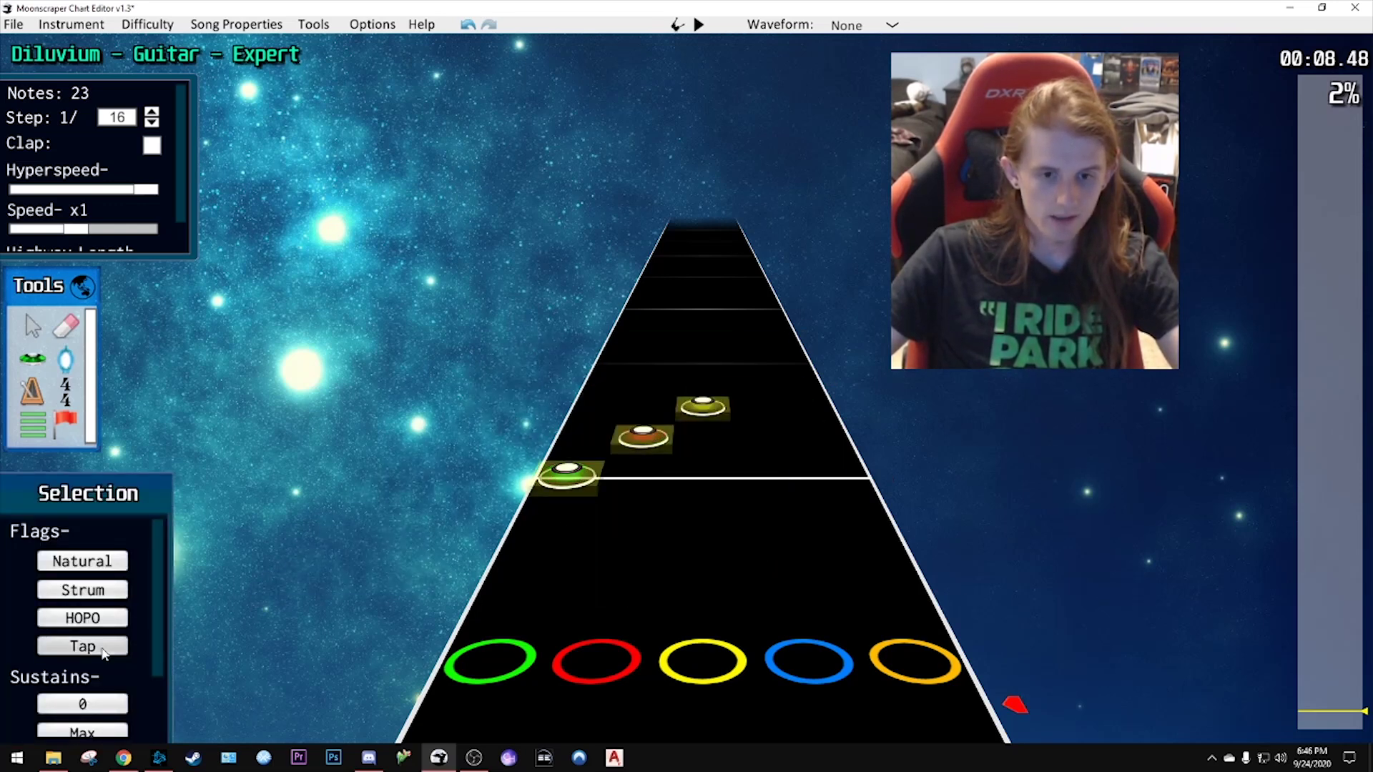
{"action": "left_click", "coordinate": [100, 563]}
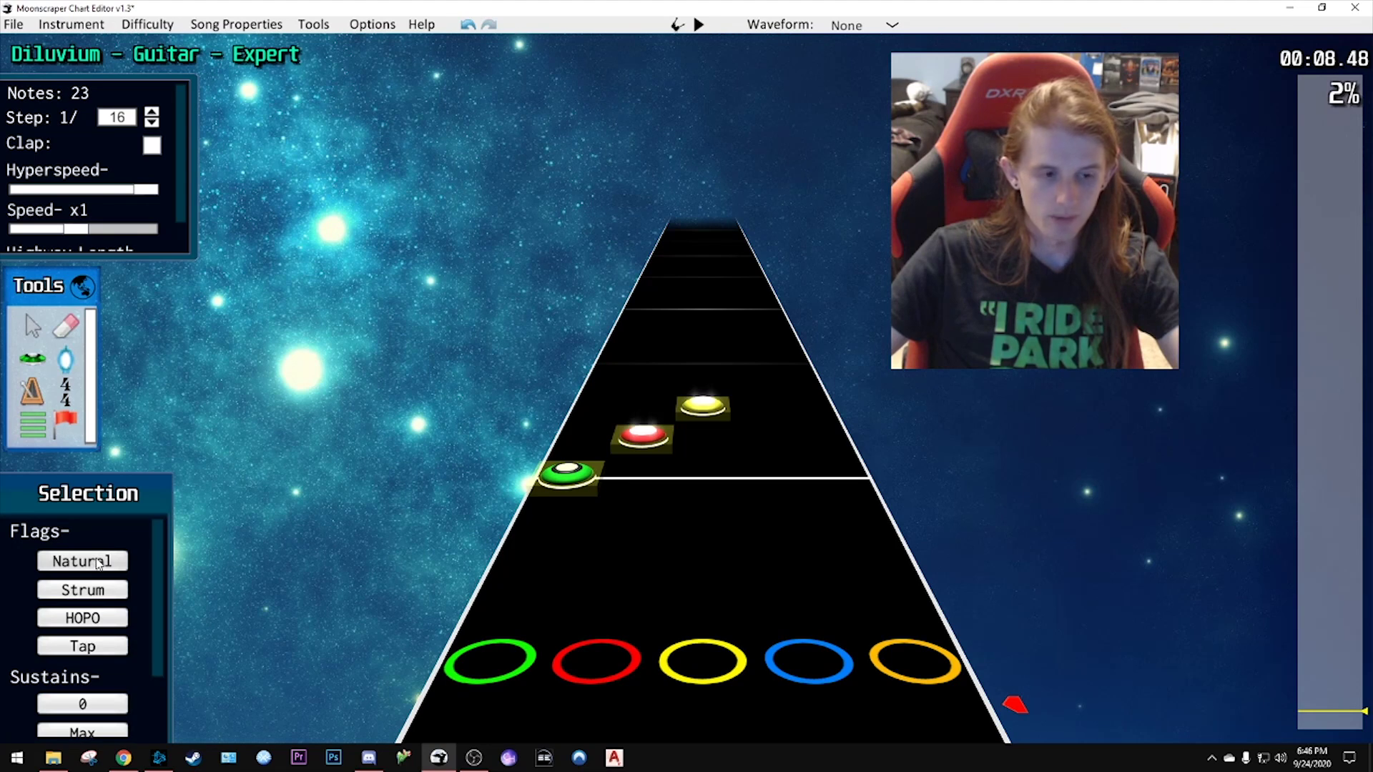
{"action": "left_click", "coordinate": [111, 591]}
{"action": "left_click", "coordinate": [101, 621]}
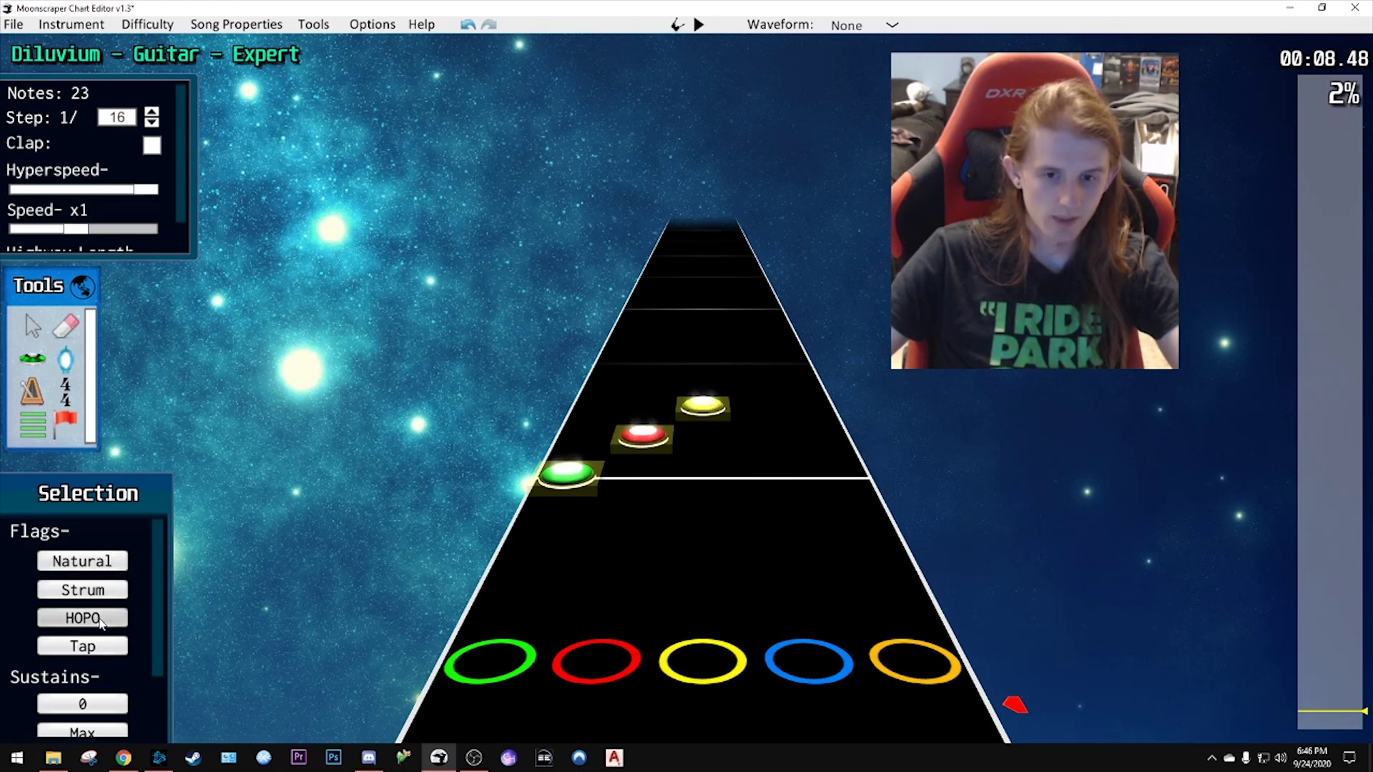
{"action": "left_click", "coordinate": [82, 561]}
{"action": "left_click", "coordinate": [829, 527]}
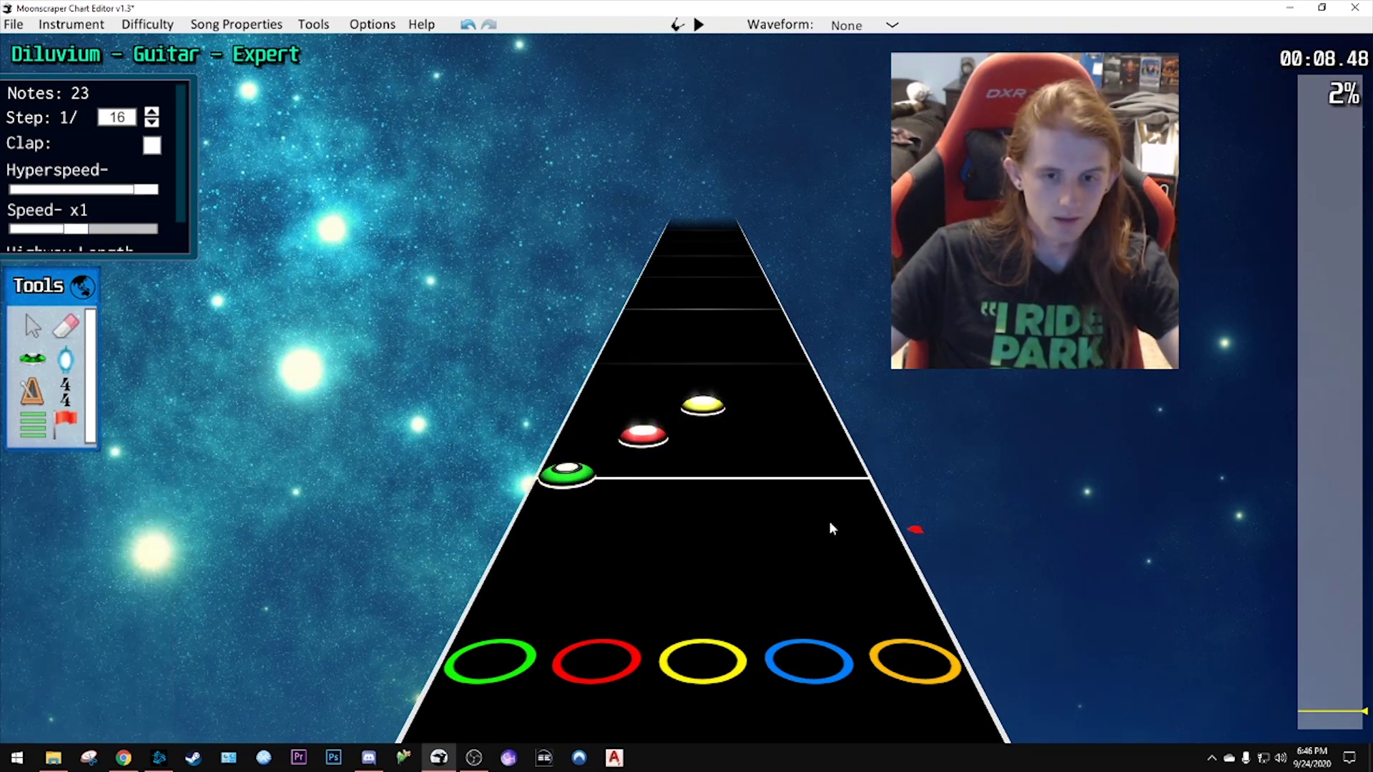
- Try the Forced setting on the green note and on the red note individually, clearing it again on both
{"action": "left_click", "coordinate": [568, 476]}
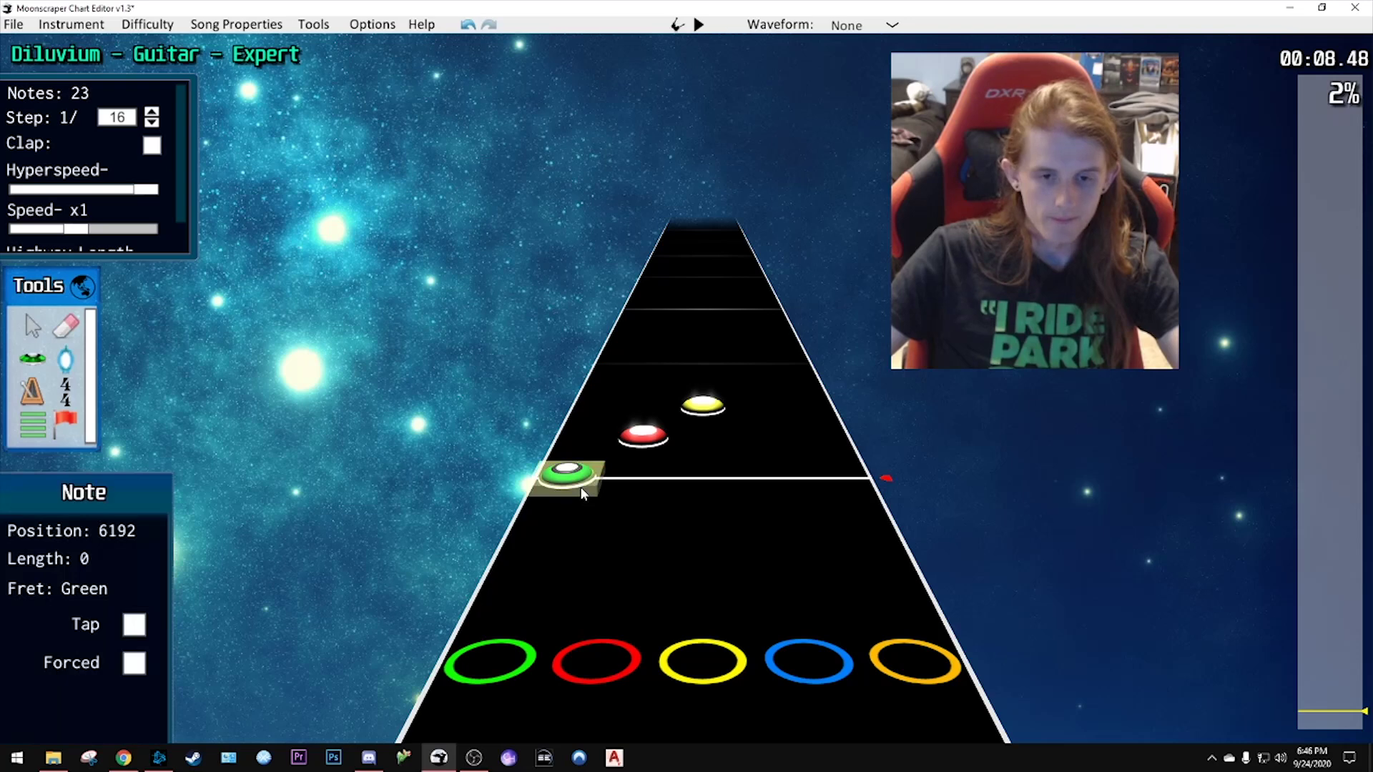
{"action": "left_click", "coordinate": [135, 664]}
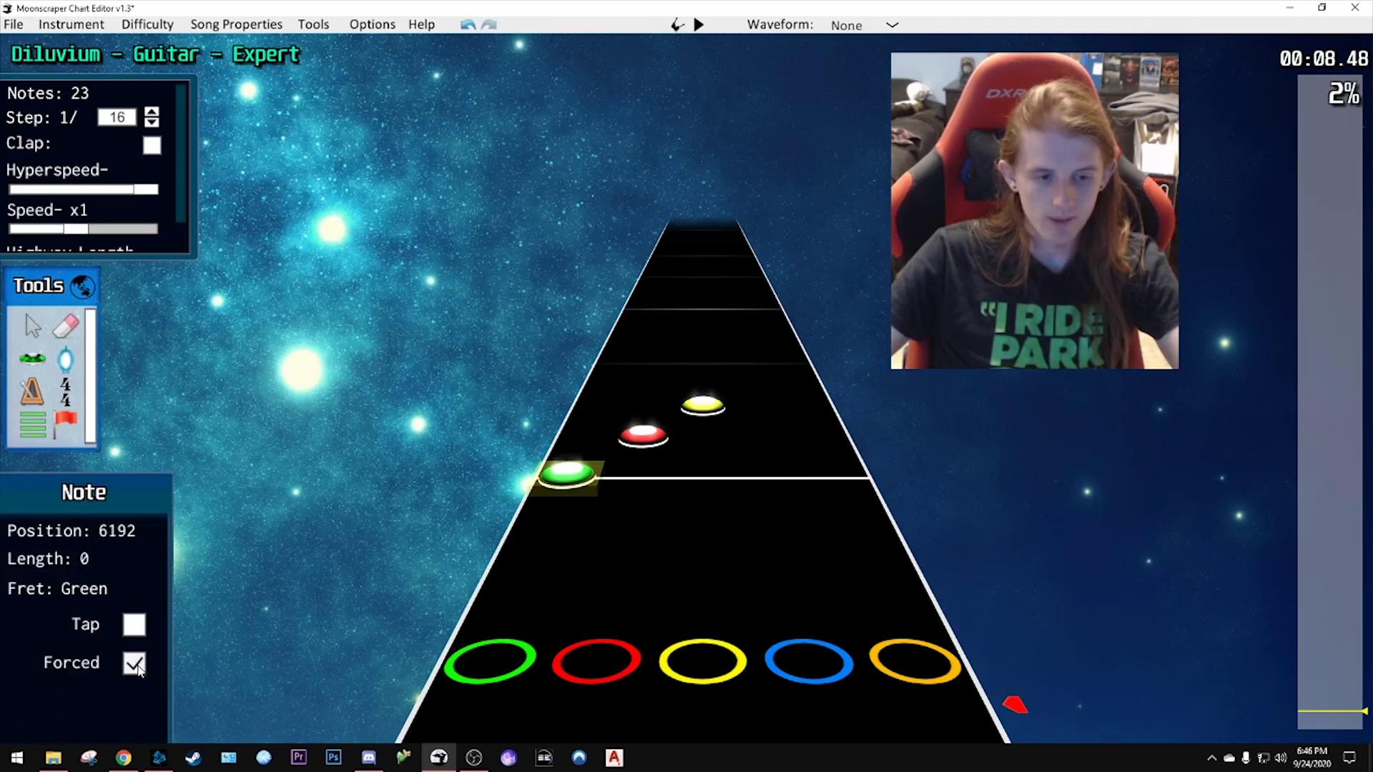
{"action": "left_click", "coordinate": [612, 443]}
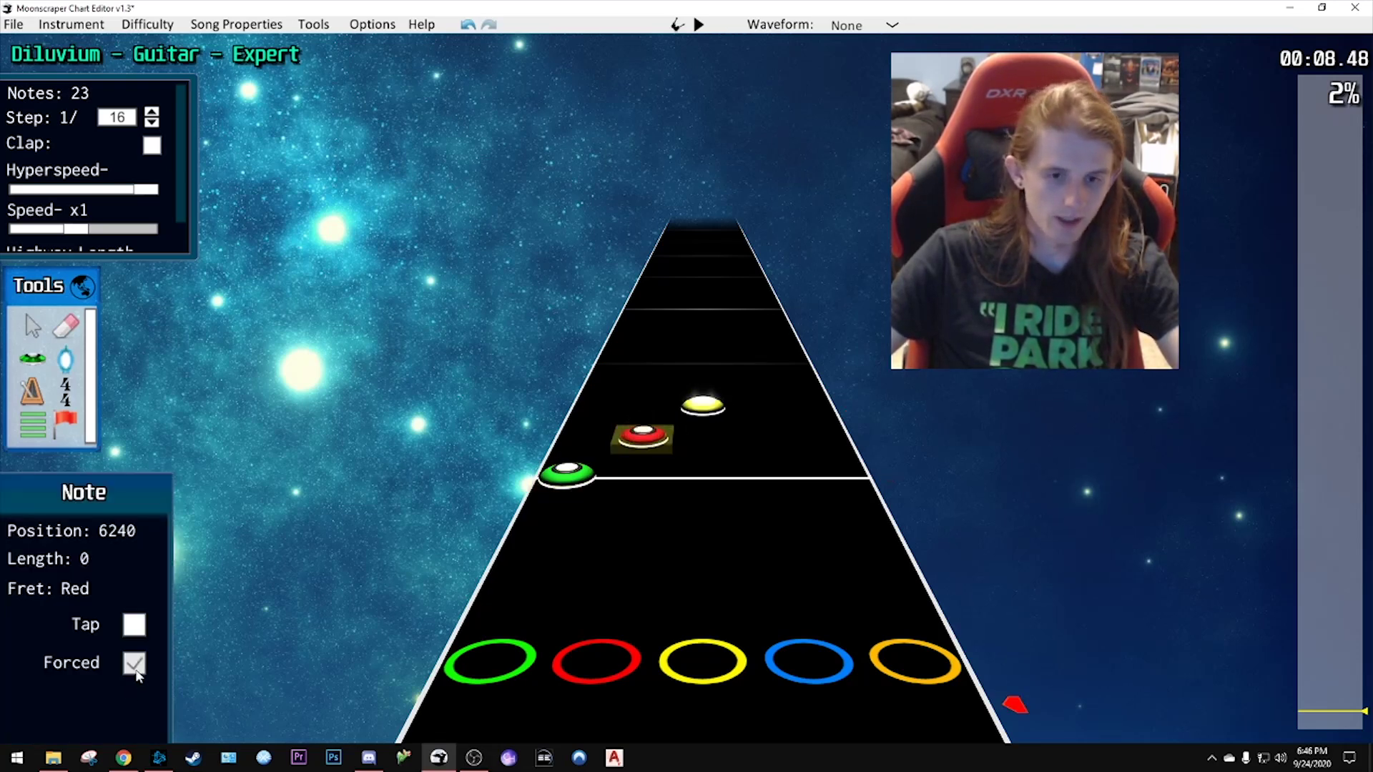
{"action": "left_click", "coordinate": [134, 664]}
{"action": "left_click", "coordinate": [774, 517]}
- Slow the playback speed to x0.6 and listen to the start of the solo run
{"action": "key", "text": "space"}
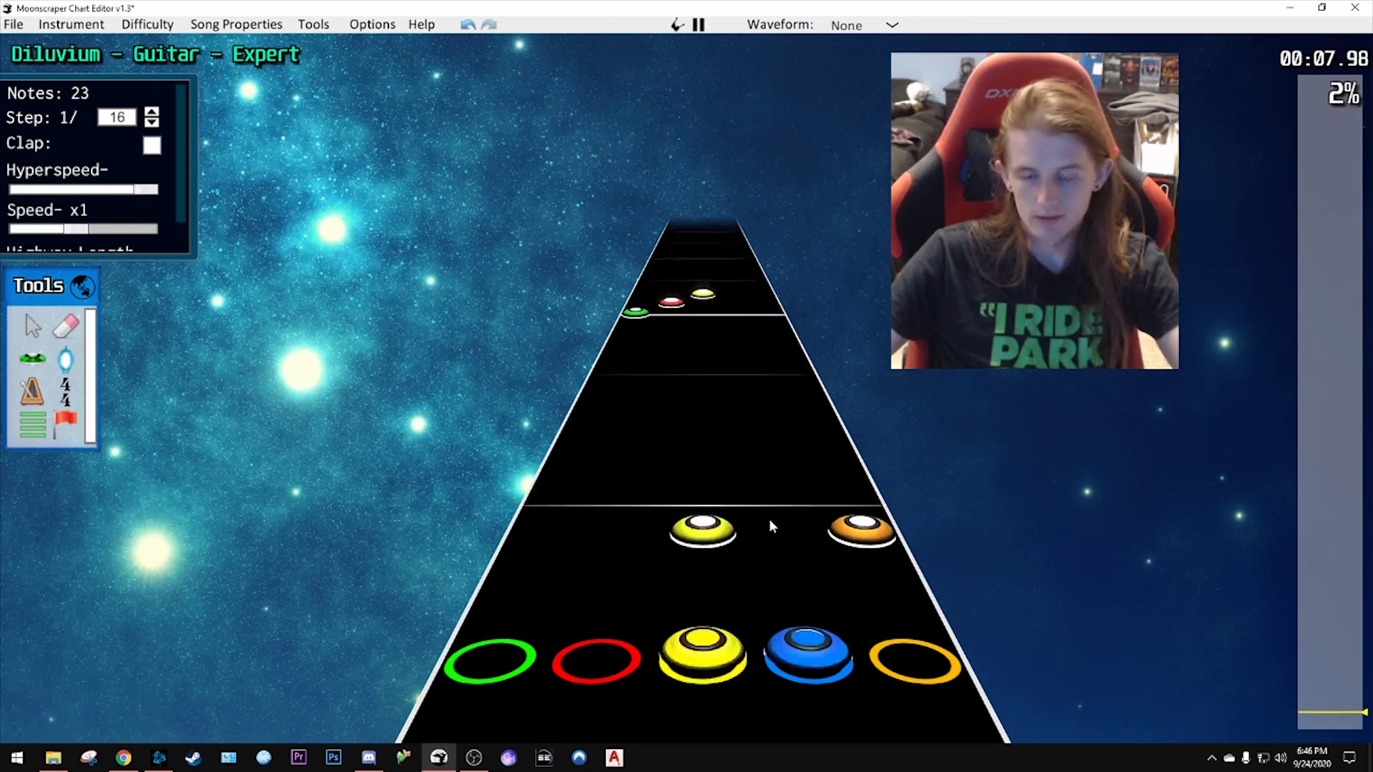
{"action": "key", "text": "space"}
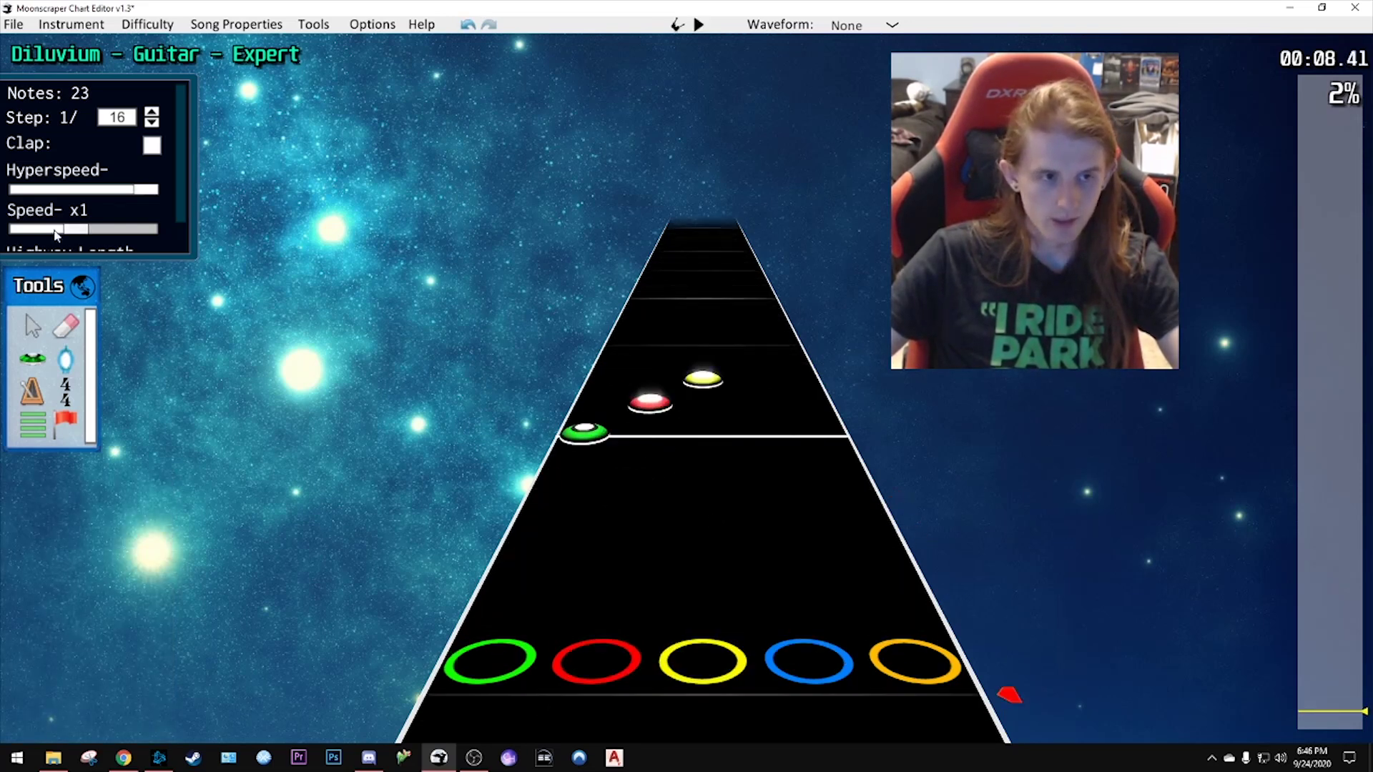
{"action": "left_click_drag", "start_coordinate": [56, 234], "coordinate": [39, 234]}
{"action": "key", "text": "space"}
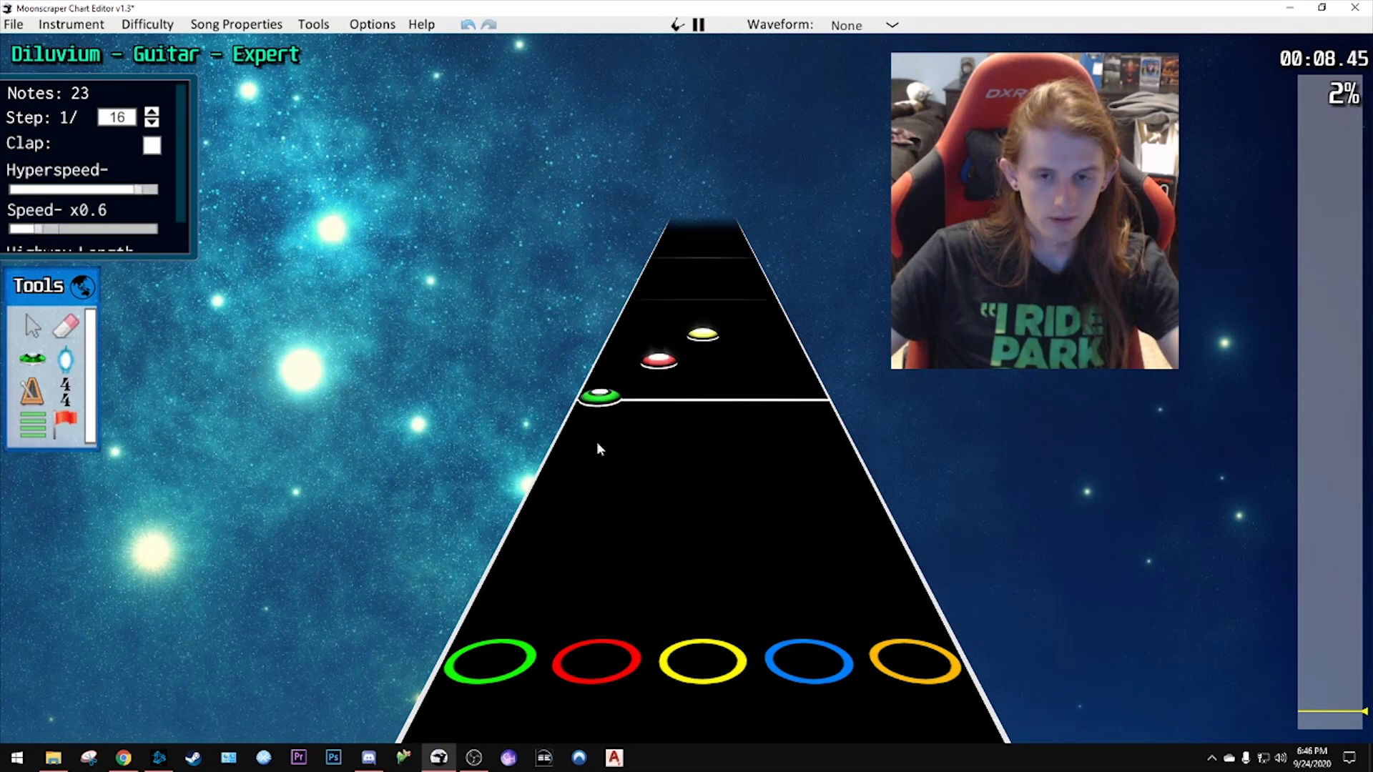
{"action": "key", "text": "space"}
{"action": "scroll", "coordinate": [720, 531], "scroll_direction": "down", "scroll_amount": 2}
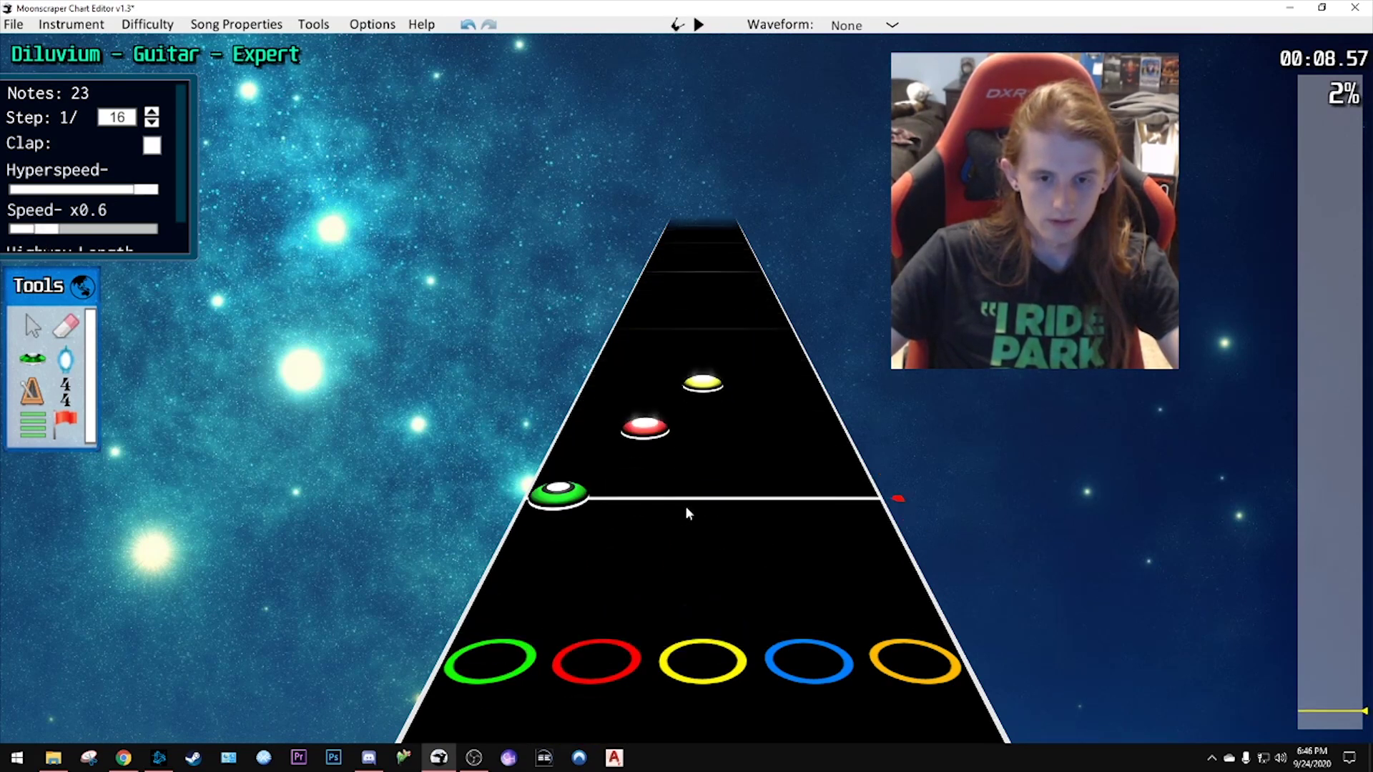
- Try placing the yellow note on the next beat line and shifting the red note between neighbouring 1/16 steps
{"action": "left_click_drag", "start_coordinate": [644, 427], "coordinate": [702, 347]}
{"action": "scroll", "coordinate": [753, 374], "scroll_direction": "up", "scroll_amount": 3}
{"action": "scroll", "coordinate": [743, 542], "scroll_direction": "down", "scroll_amount": 2}
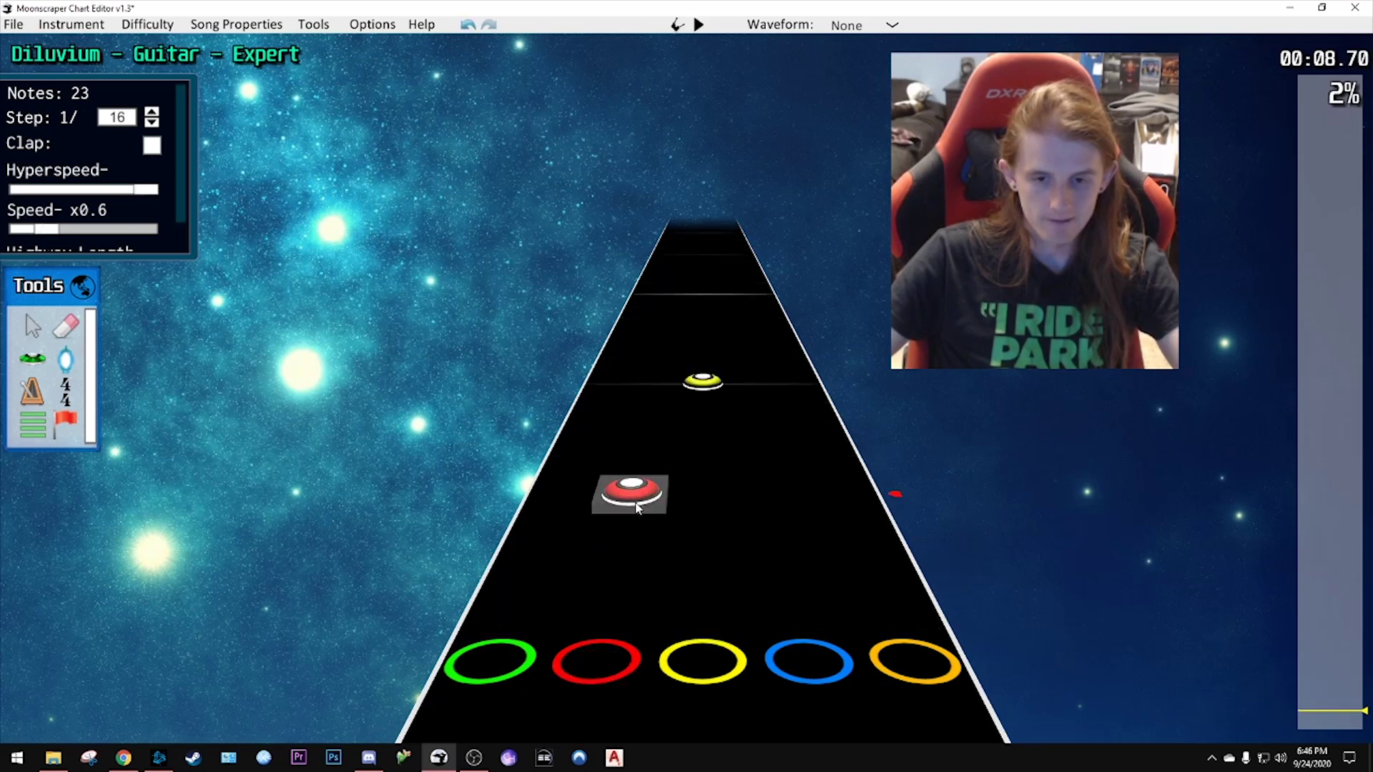
{"action": "left_click_drag", "start_coordinate": [636, 504], "coordinate": [632, 573]}
{"action": "left_click", "coordinate": [721, 466]}
{"action": "scroll", "coordinate": [715, 464], "scroll_direction": "down", "scroll_amount": 1}
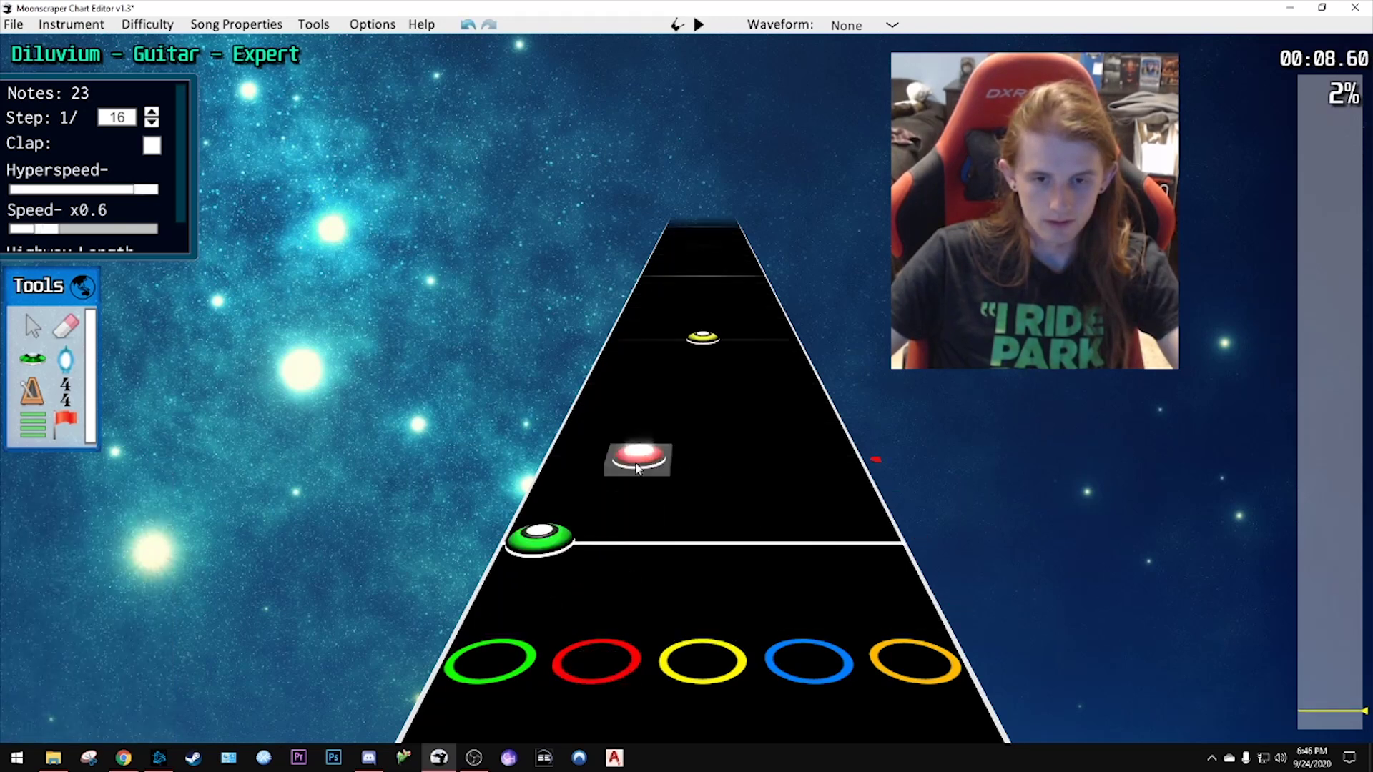
- Move the red note to position 6288 and the yellow note to position 6336
{"action": "left_click", "coordinate": [638, 468]}
{"action": "left_click_drag", "start_coordinate": [639, 466], "coordinate": [652, 427]}
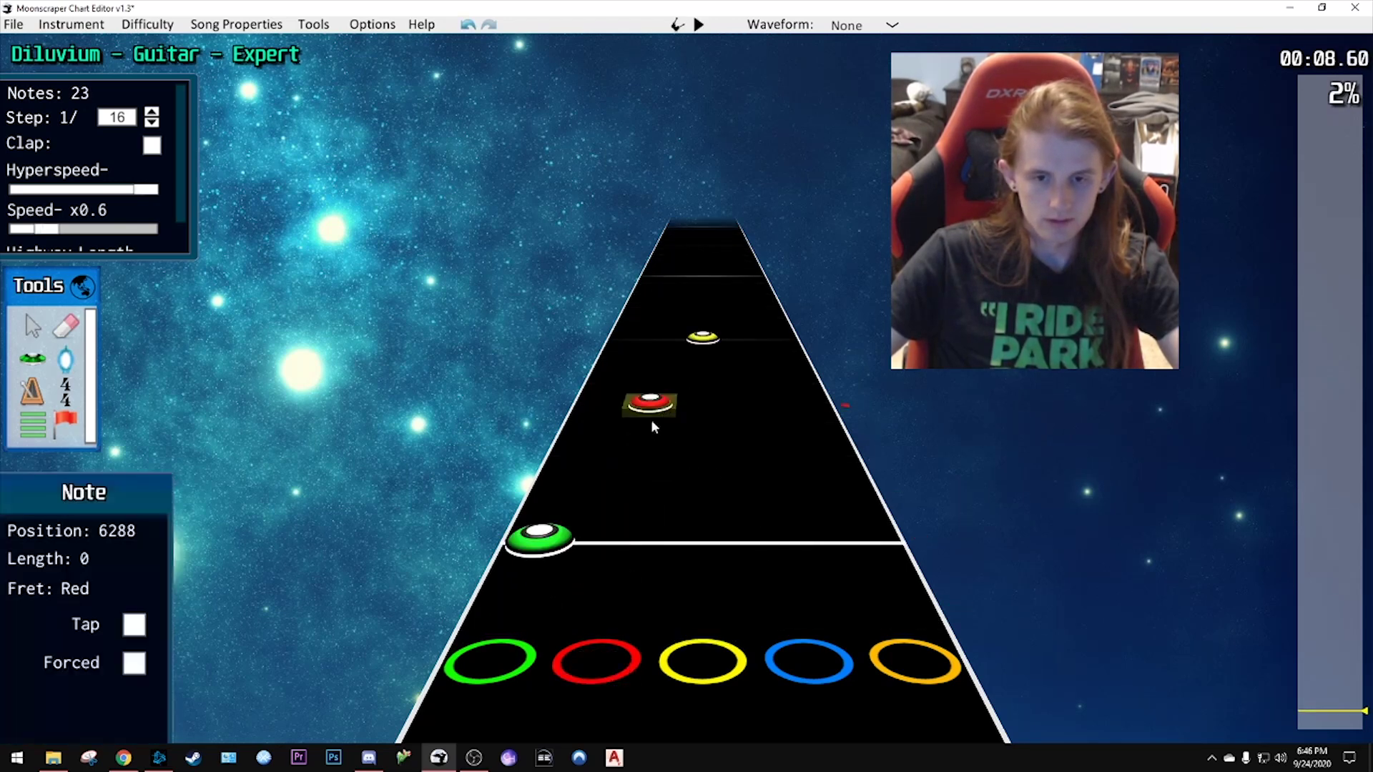
{"action": "left_click_drag", "start_coordinate": [703, 338], "coordinate": [708, 376]}
- Play back the solo run and the empty measures after it at reduced speed to check the note timing
{"action": "scroll", "coordinate": [729, 426], "scroll_direction": "down", "scroll_amount": 4}
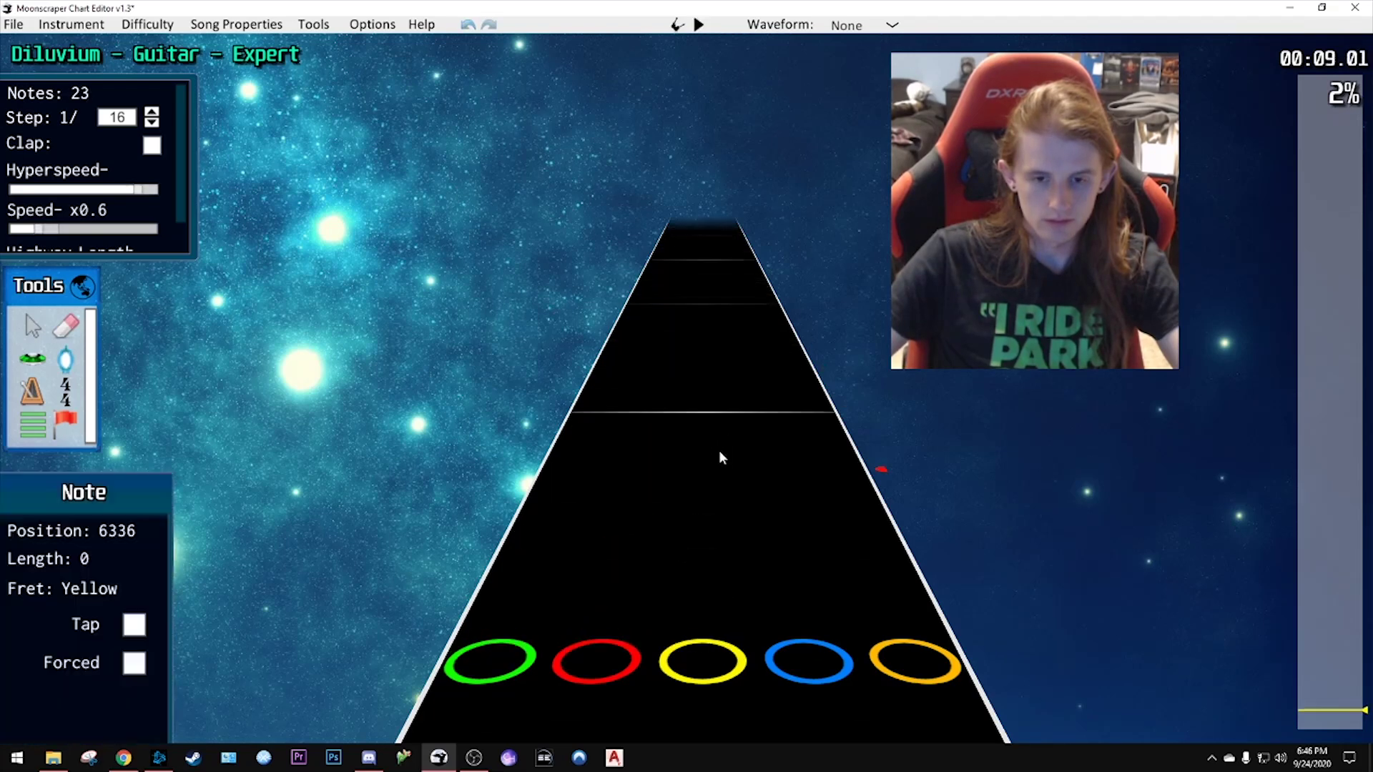
{"action": "scroll", "coordinate": [729, 493], "scroll_direction": "down", "scroll_amount": 3}
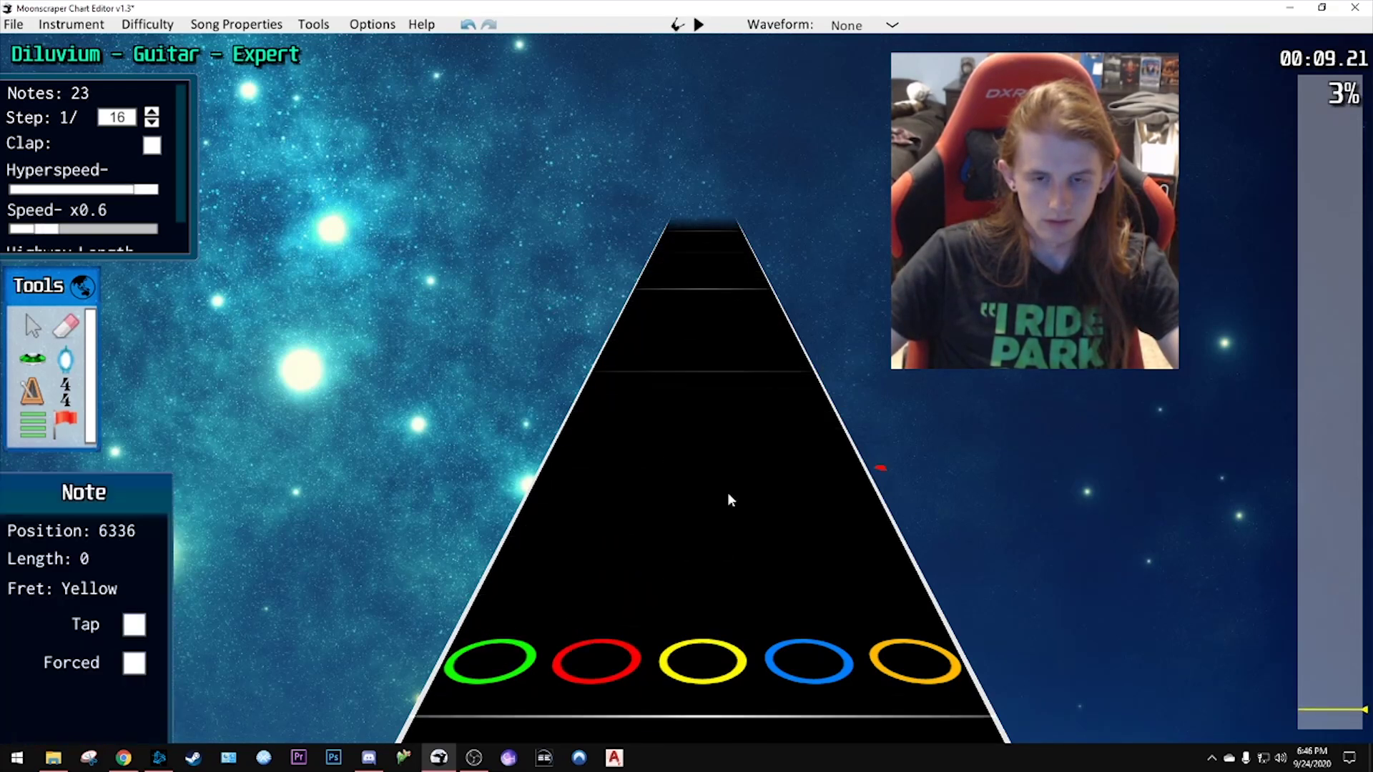
{"action": "key", "text": "space"}
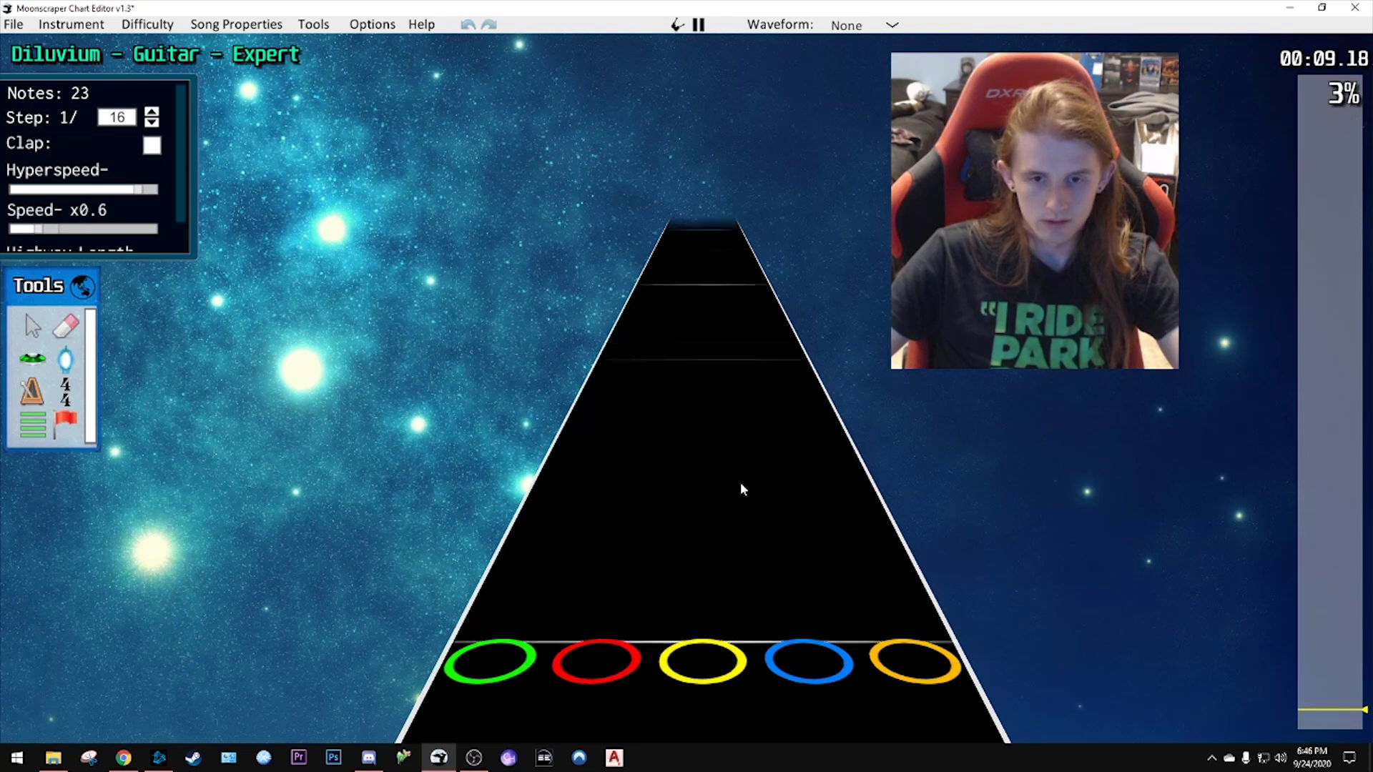
{"action": "key", "text": "space"}
{"action": "scroll", "coordinate": [837, 472], "scroll_direction": "up", "scroll_amount": 5}
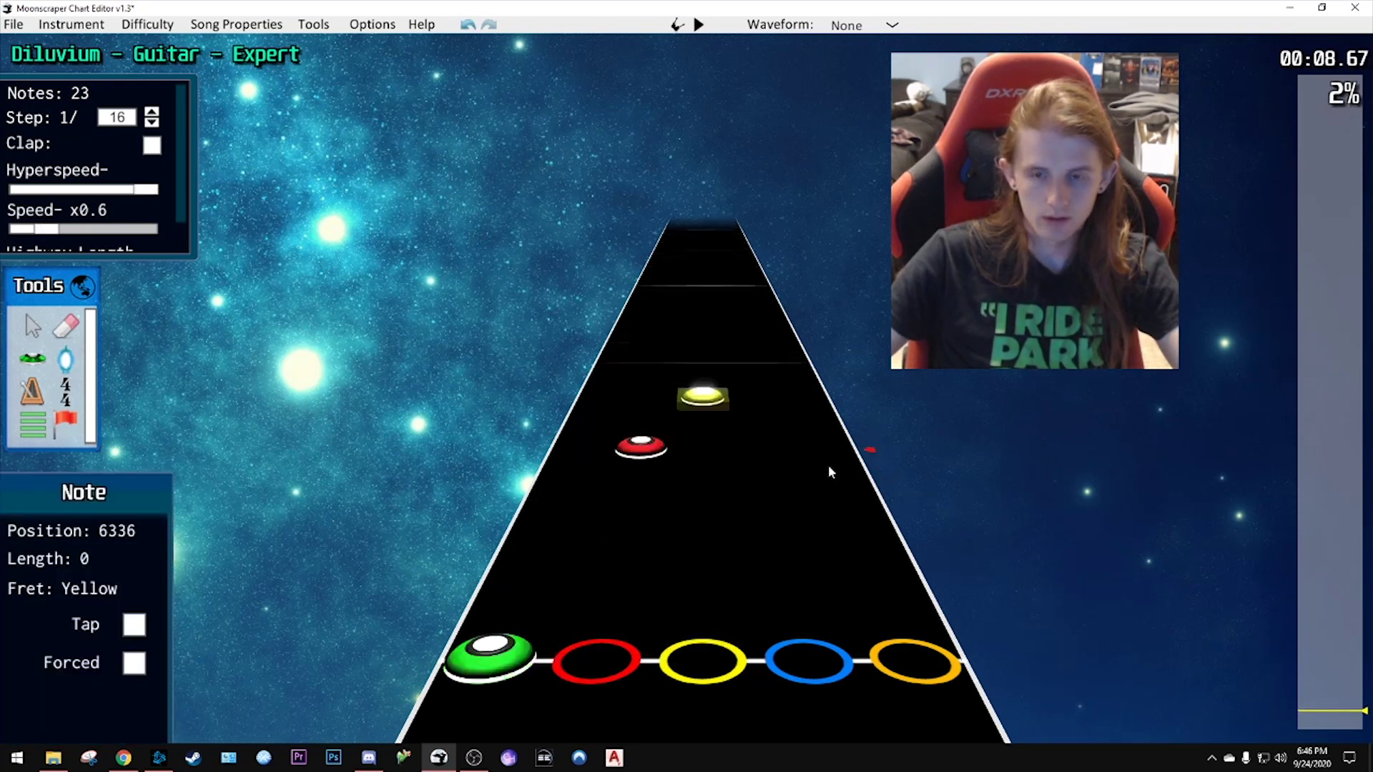
{"action": "scroll", "coordinate": [828, 464], "scroll_direction": "up", "scroll_amount": 1}
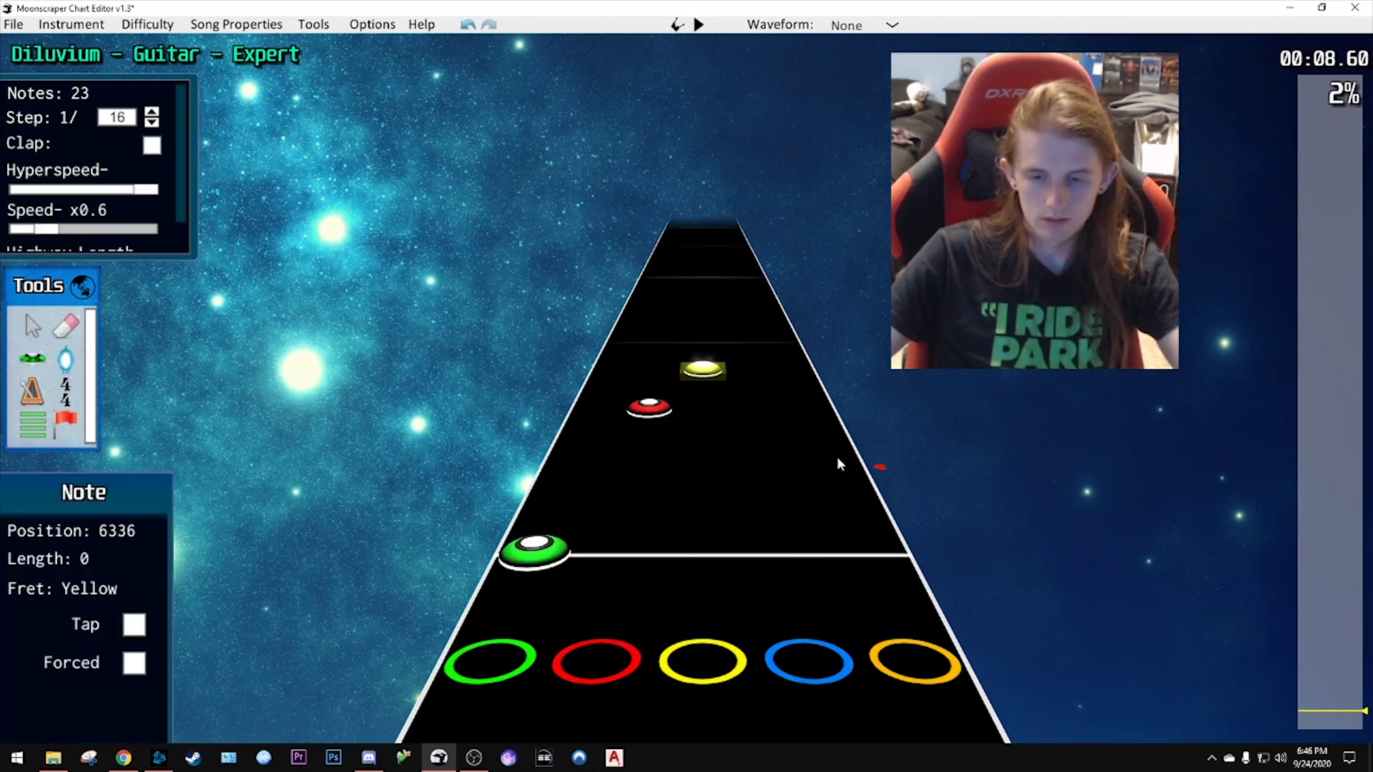
{"action": "key", "text": "space"}
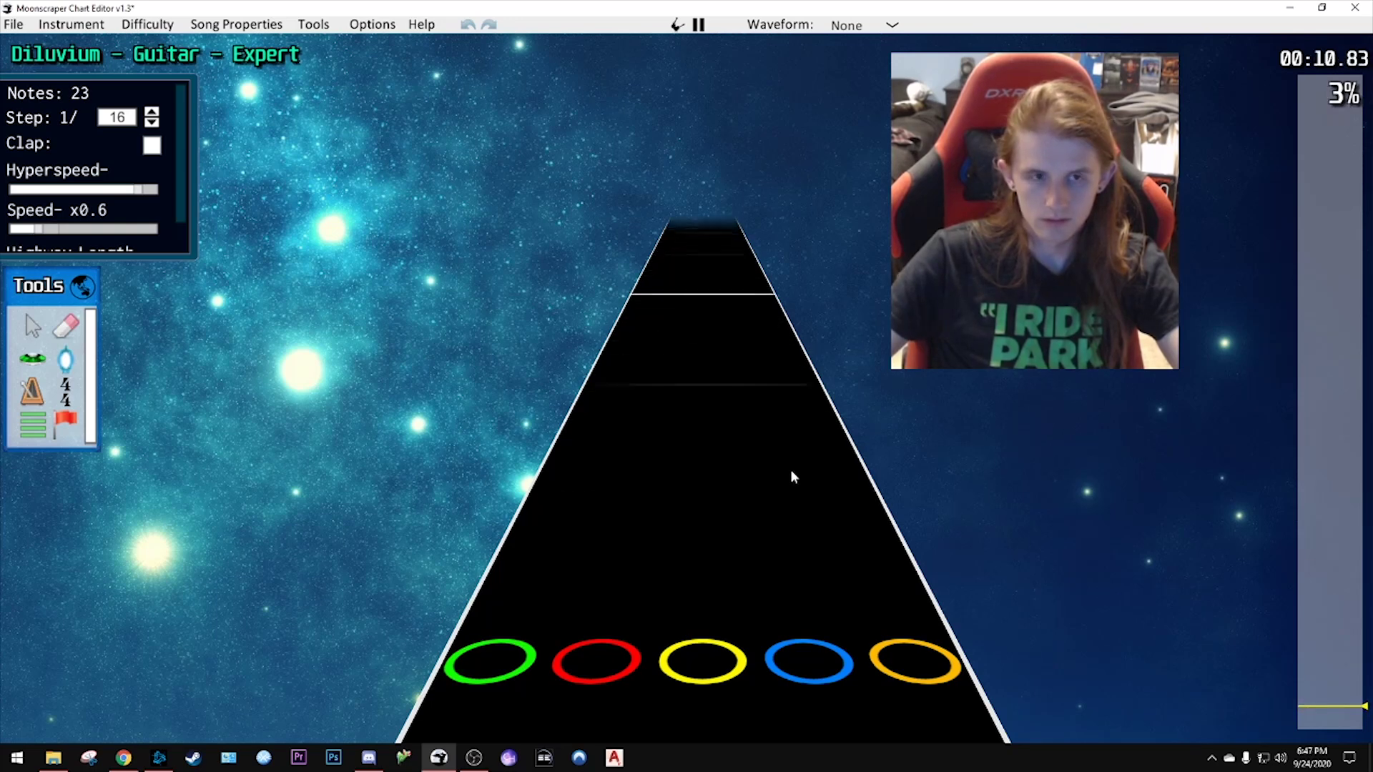
{"action": "key", "text": "space"}
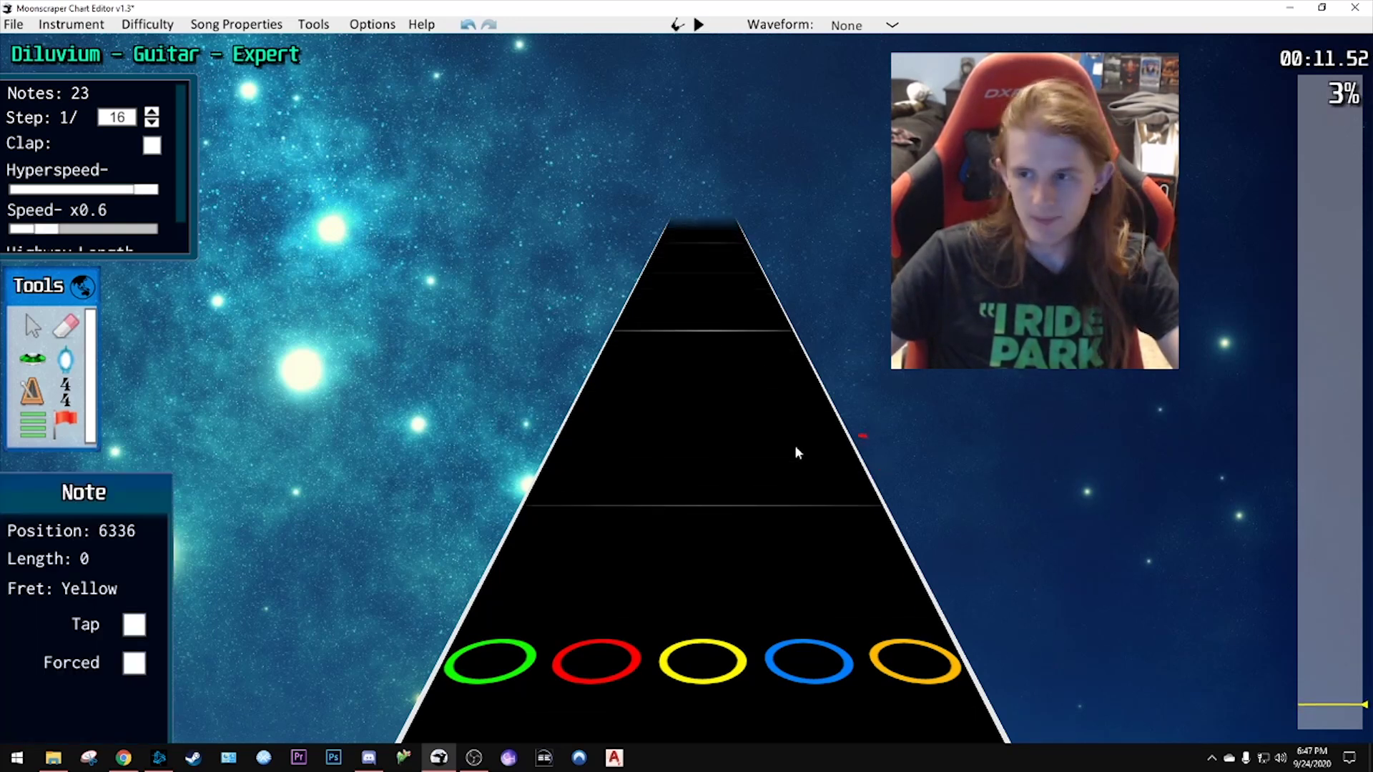
{"action": "scroll", "coordinate": [795, 450], "scroll_direction": "down", "scroll_amount": 8}
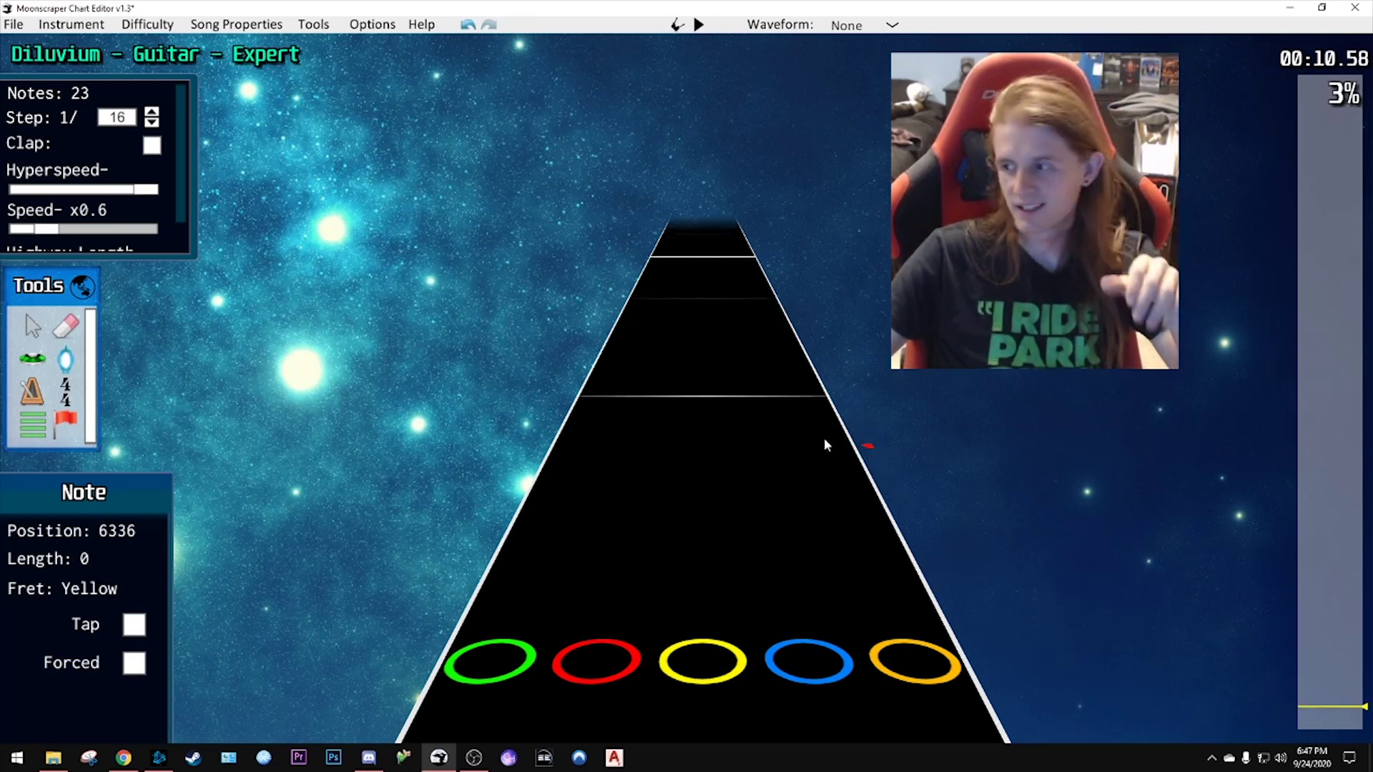
{"action": "scroll", "coordinate": [808, 422], "scroll_direction": "down", "scroll_amount": 8}
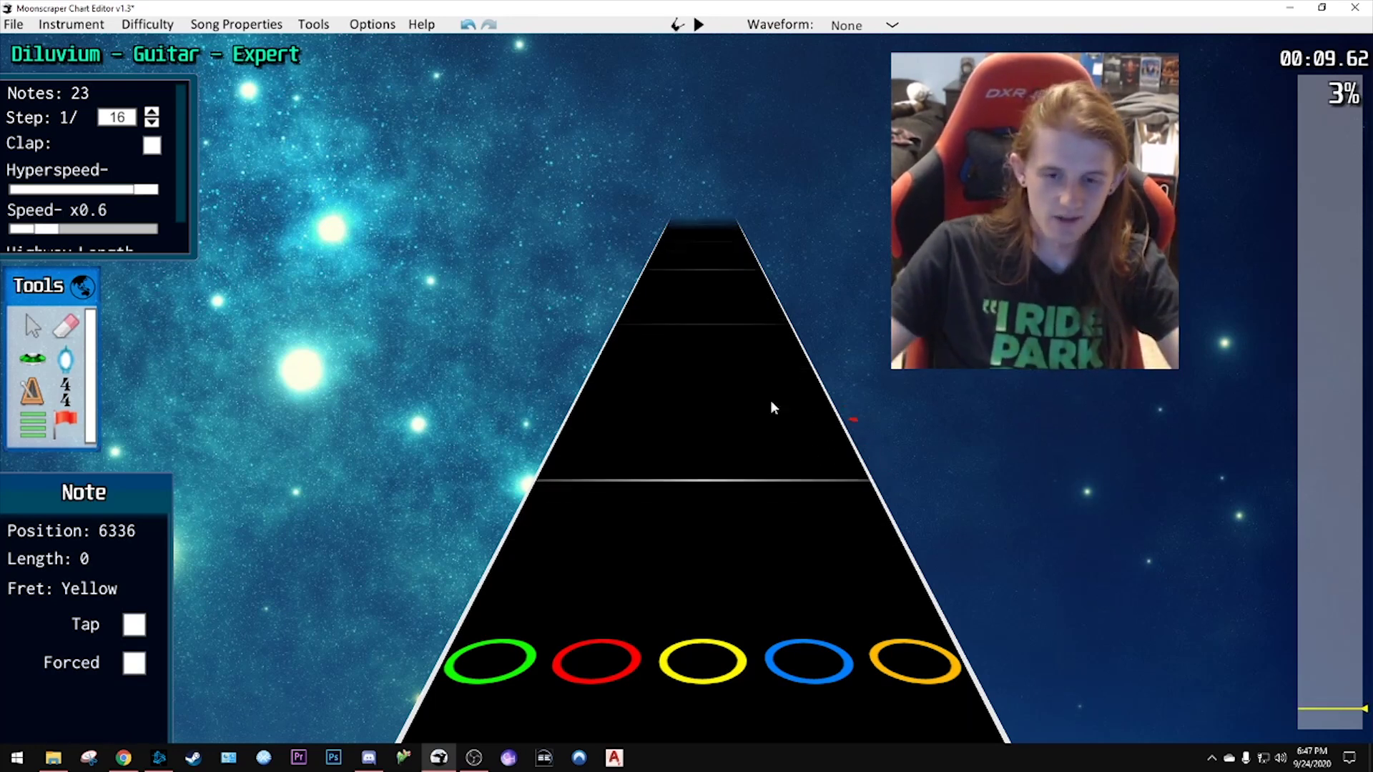
{"action": "scroll", "coordinate": [772, 429], "scroll_direction": "down", "scroll_amount": 8}
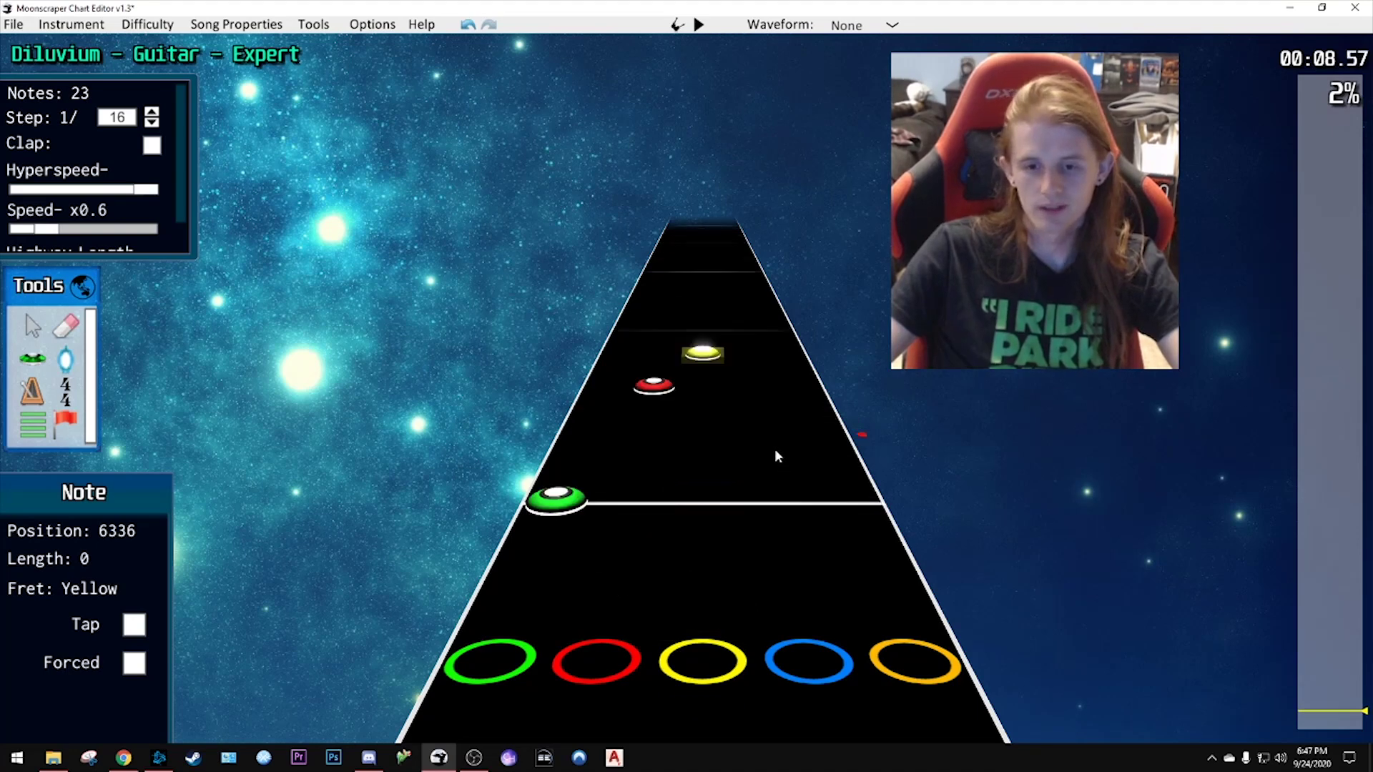
- Set the step to 1/32 and move the red note to position 6240, checking its timing with a short playback
{"action": "left_click", "coordinate": [774, 448]}
{"action": "scroll", "coordinate": [712, 409], "scroll_direction": "up", "scroll_amount": 1}
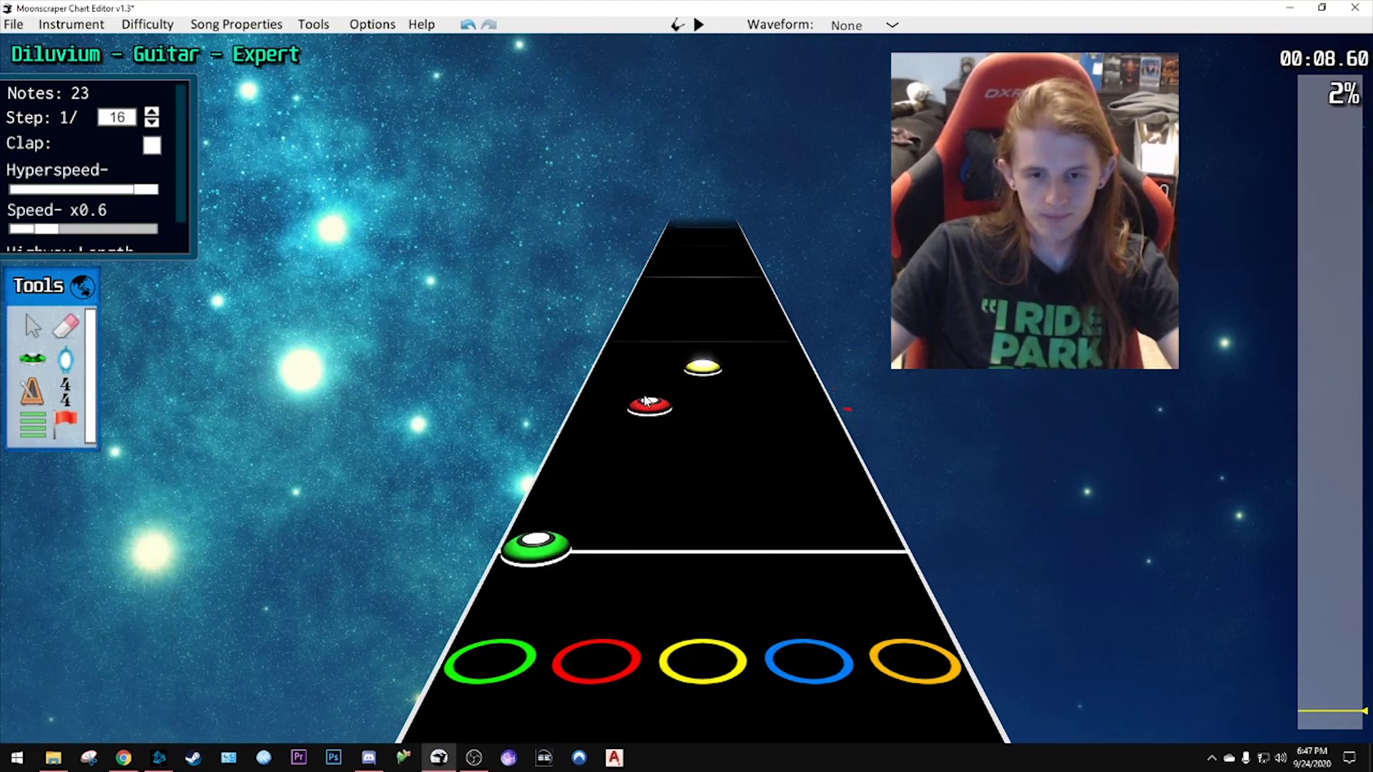
{"action": "left_click", "coordinate": [152, 120]}
{"action": "left_click_drag", "start_coordinate": [649, 406], "coordinate": [659, 489]}
{"action": "key", "text": "space"}
{"action": "key", "text": "space"}
{"action": "scroll", "coordinate": [687, 474], "scroll_direction": "down", "scroll_amount": 3}
{"action": "left_click", "coordinate": [808, 489]}
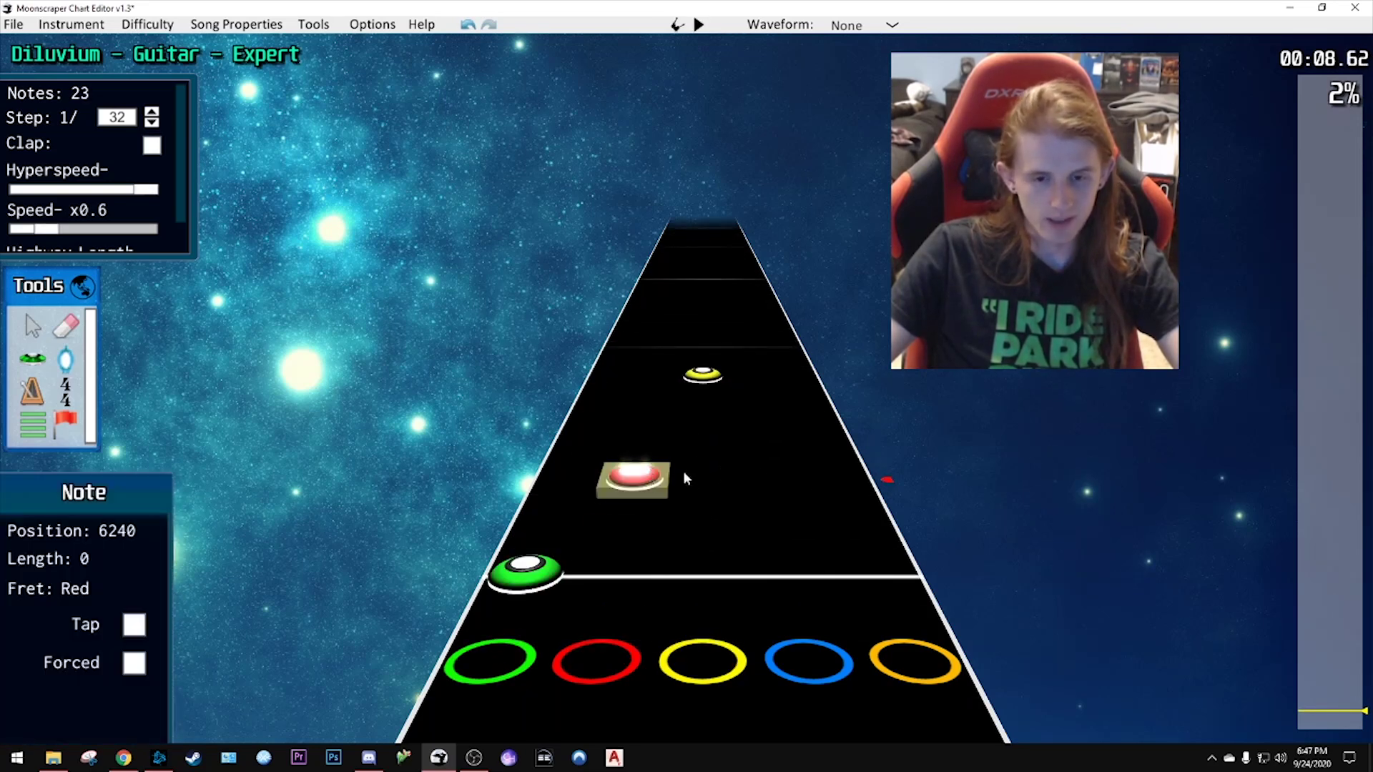
- Reduce the playback speed to x0.5 and play back the green, red and yellow notes of the solo run
{"action": "left_click", "coordinate": [697, 436]}
{"action": "scroll", "coordinate": [845, 475], "scroll_direction": "up", "scroll_amount": 3}
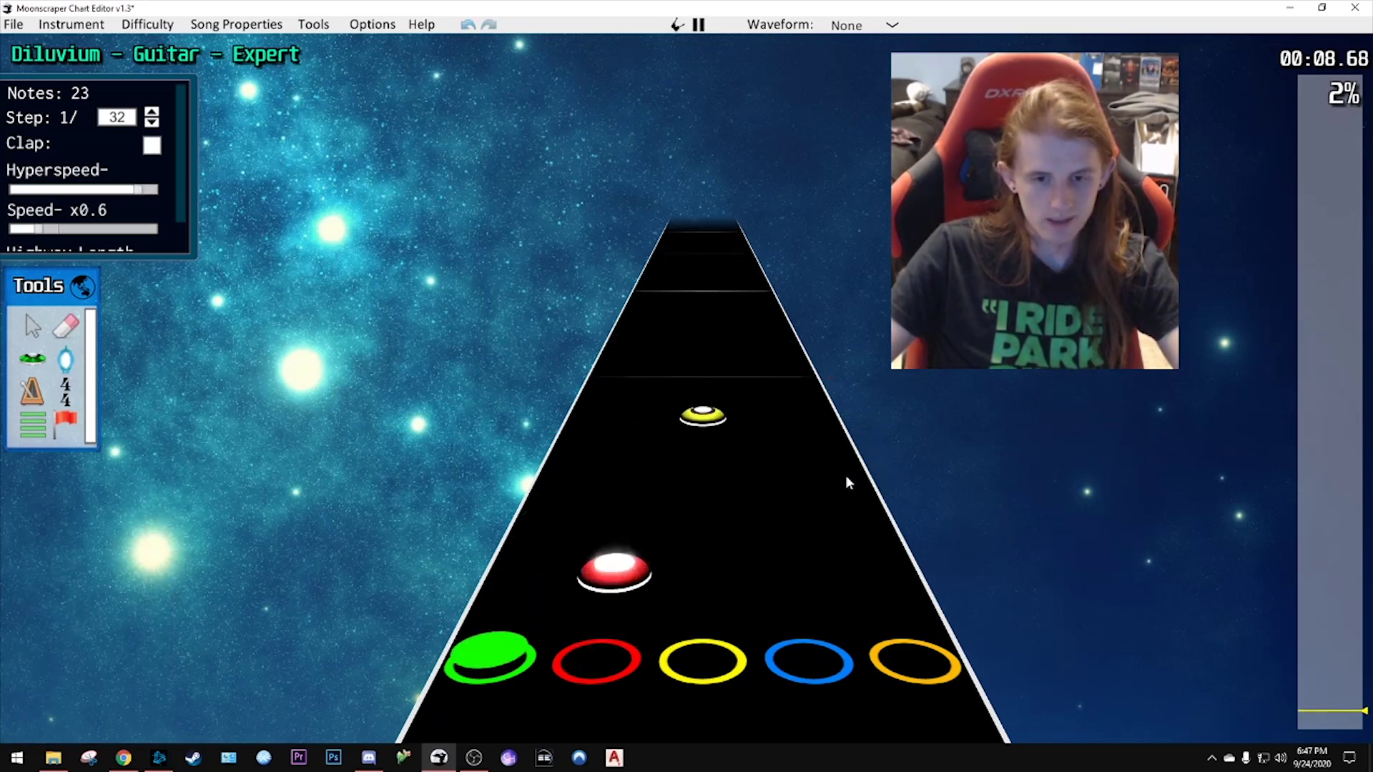
{"action": "left_click_drag", "start_coordinate": [46, 228], "coordinate": [37, 230]}
{"action": "key", "text": "space"}
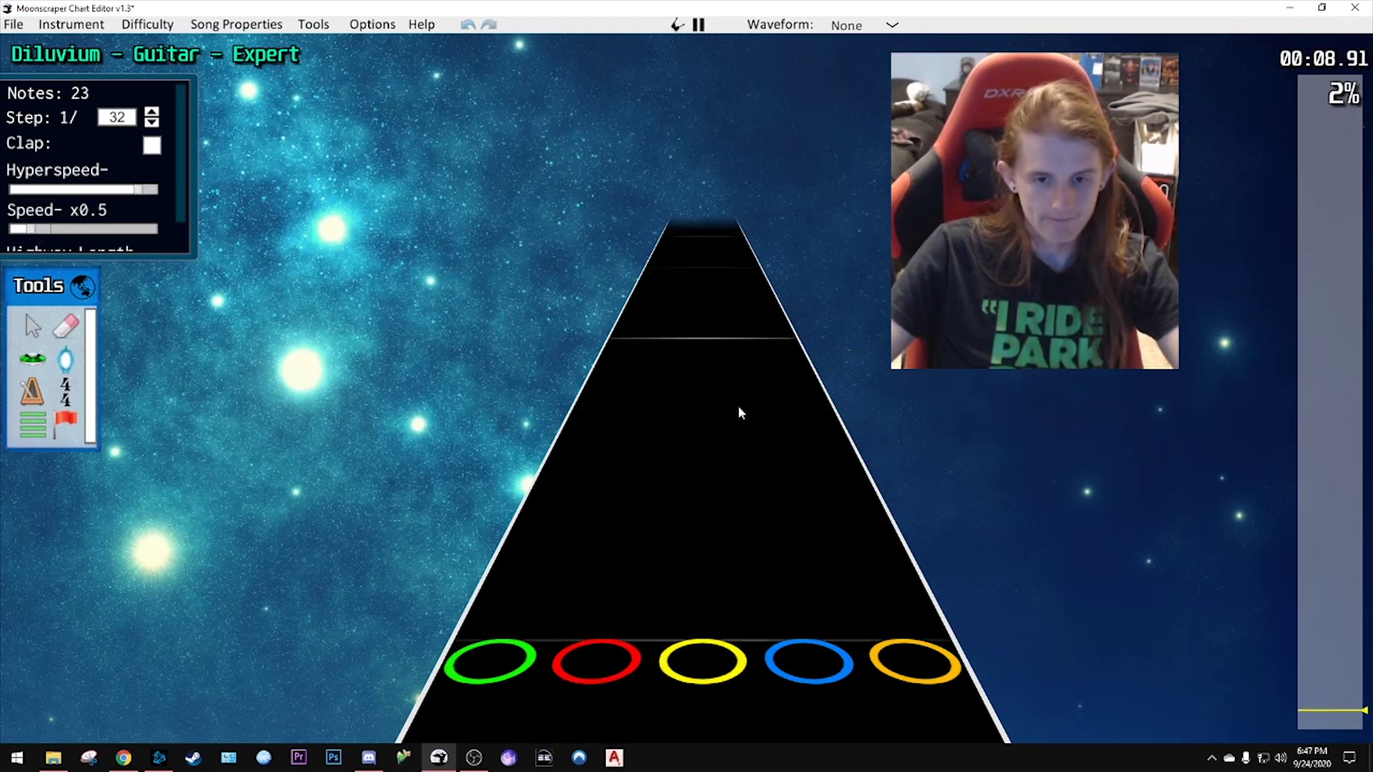
- Try the yellow note on an earlier 1/32 step and check its timing with several short playbacks
{"action": "key", "text": "space"}
{"action": "left_click_drag", "start_coordinate": [735, 392], "coordinate": [736, 455]}
{"action": "key", "text": "space"}
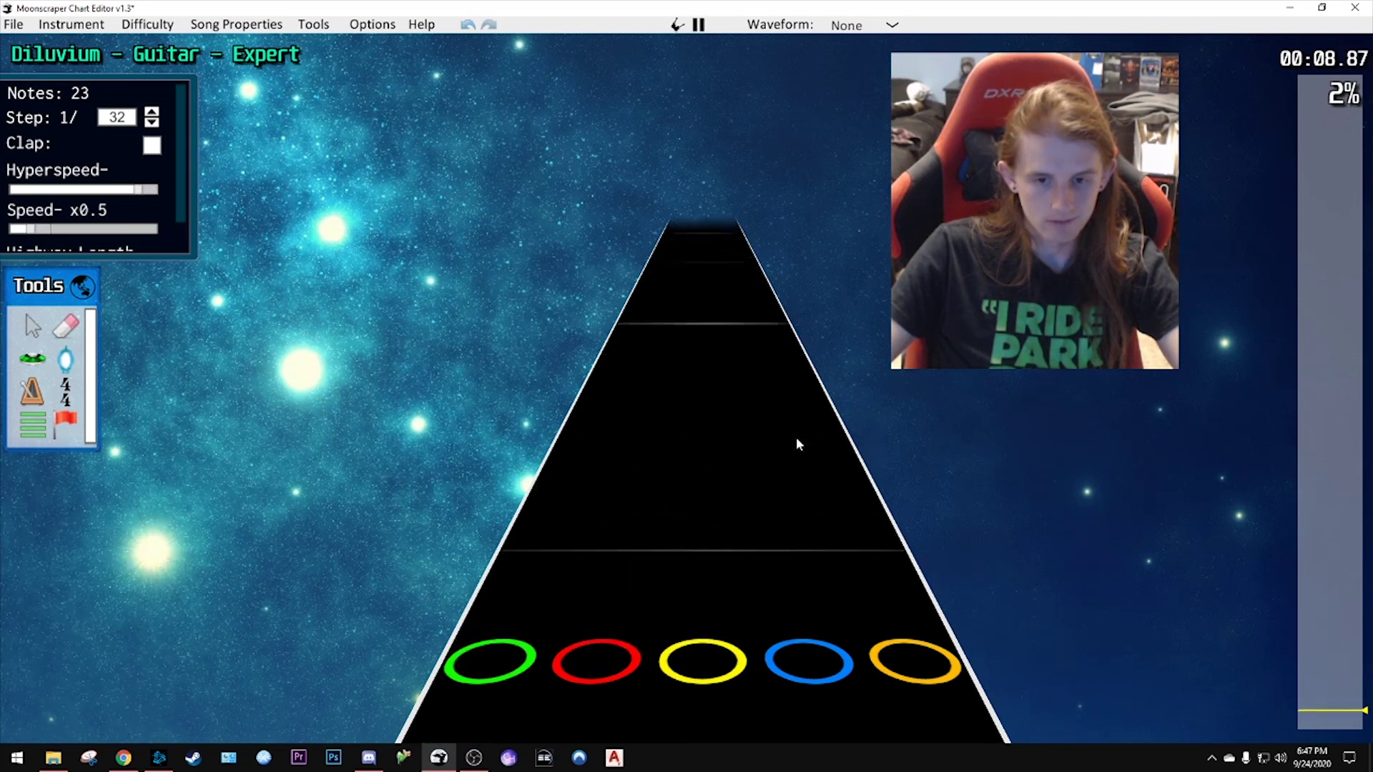
{"action": "key", "text": "space"}
{"action": "key", "text": "space"}
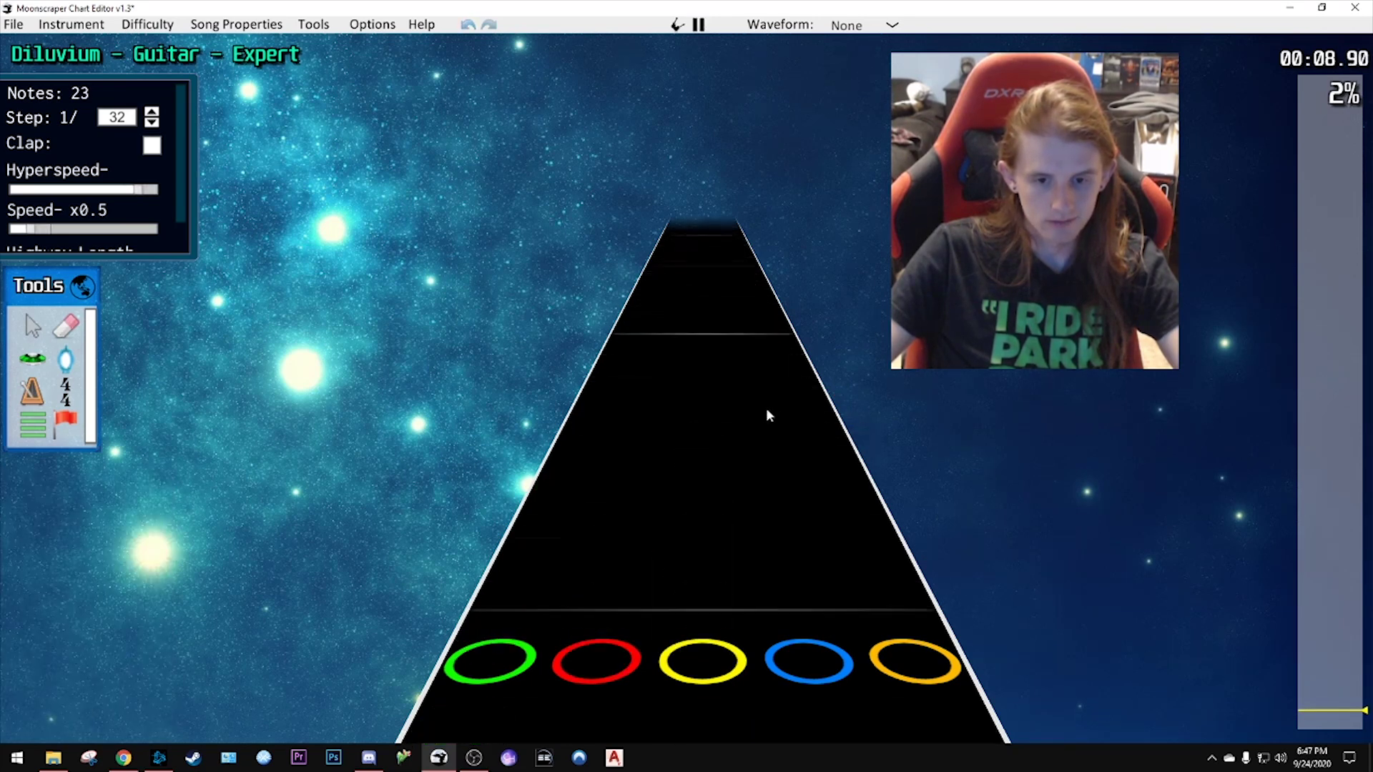
{"action": "key", "text": "space"}
{"action": "scroll", "coordinate": [759, 420], "scroll_direction": "down", "scroll_amount": 5}
{"action": "key", "text": "space"}
{"action": "key", "text": "space"}
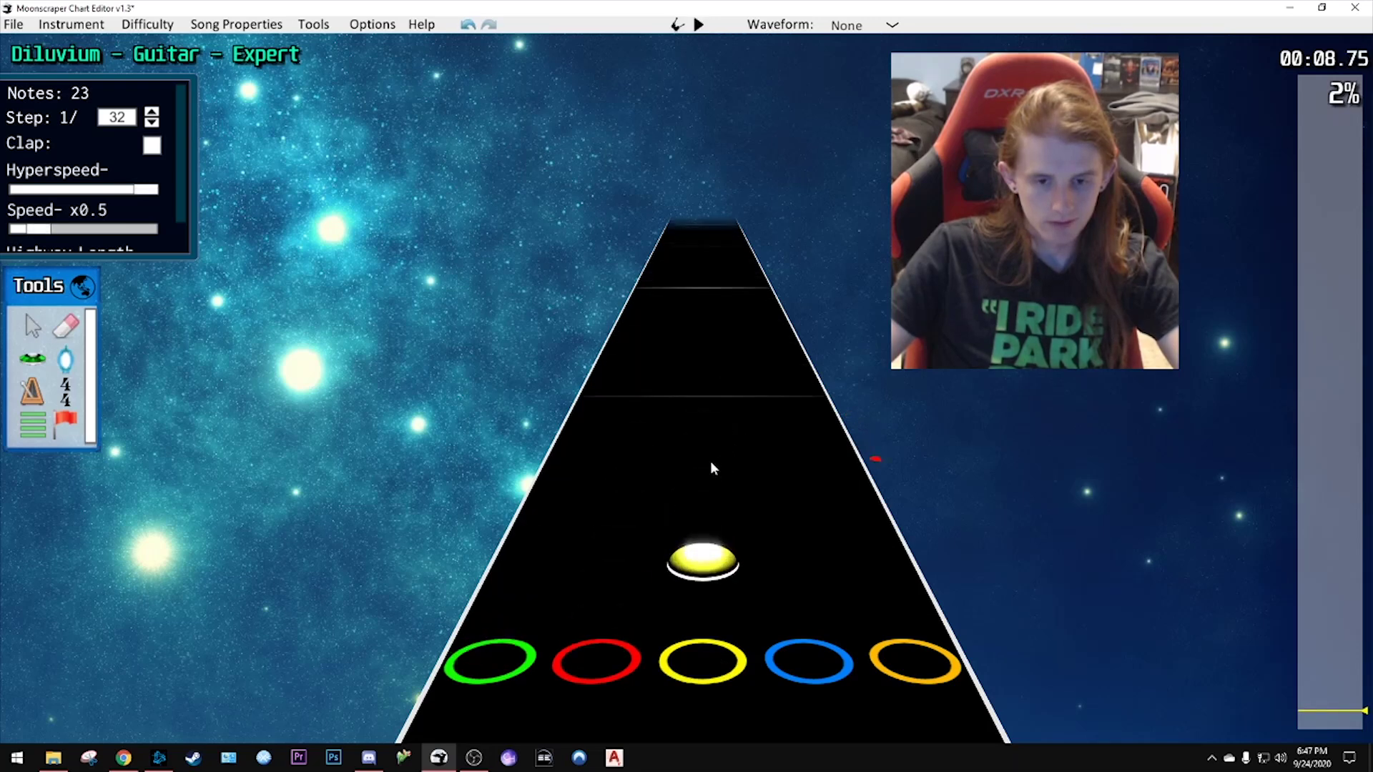
- Move the red note one 1/32 step later and the yellow note to position 6336, checking with a short playback
{"action": "scroll", "coordinate": [686, 486], "scroll_direction": "down", "scroll_amount": 1}
{"action": "left_click_drag", "start_coordinate": [641, 524], "coordinate": [708, 402]}
{"action": "key", "text": "space"}
{"action": "key", "text": "space"}
{"action": "scroll", "coordinate": [740, 475], "scroll_direction": "down", "scroll_amount": 3}
{"action": "scroll", "coordinate": [804, 422], "scroll_direction": "down", "scroll_amount": 2}
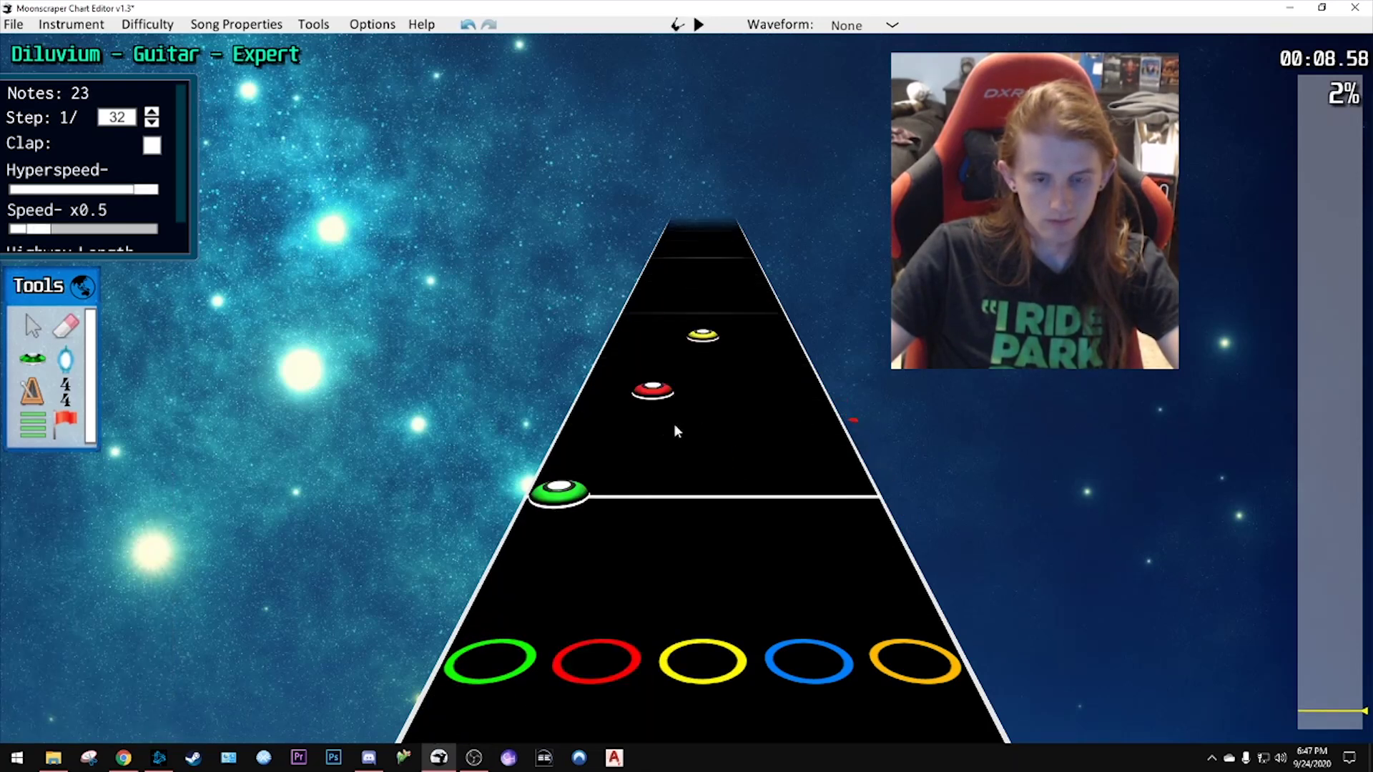
- Force the red and yellow notes into HOPOs and play back the run
{"action": "left_click", "coordinate": [652, 391]}
{"action": "left_click", "coordinate": [705, 346]}
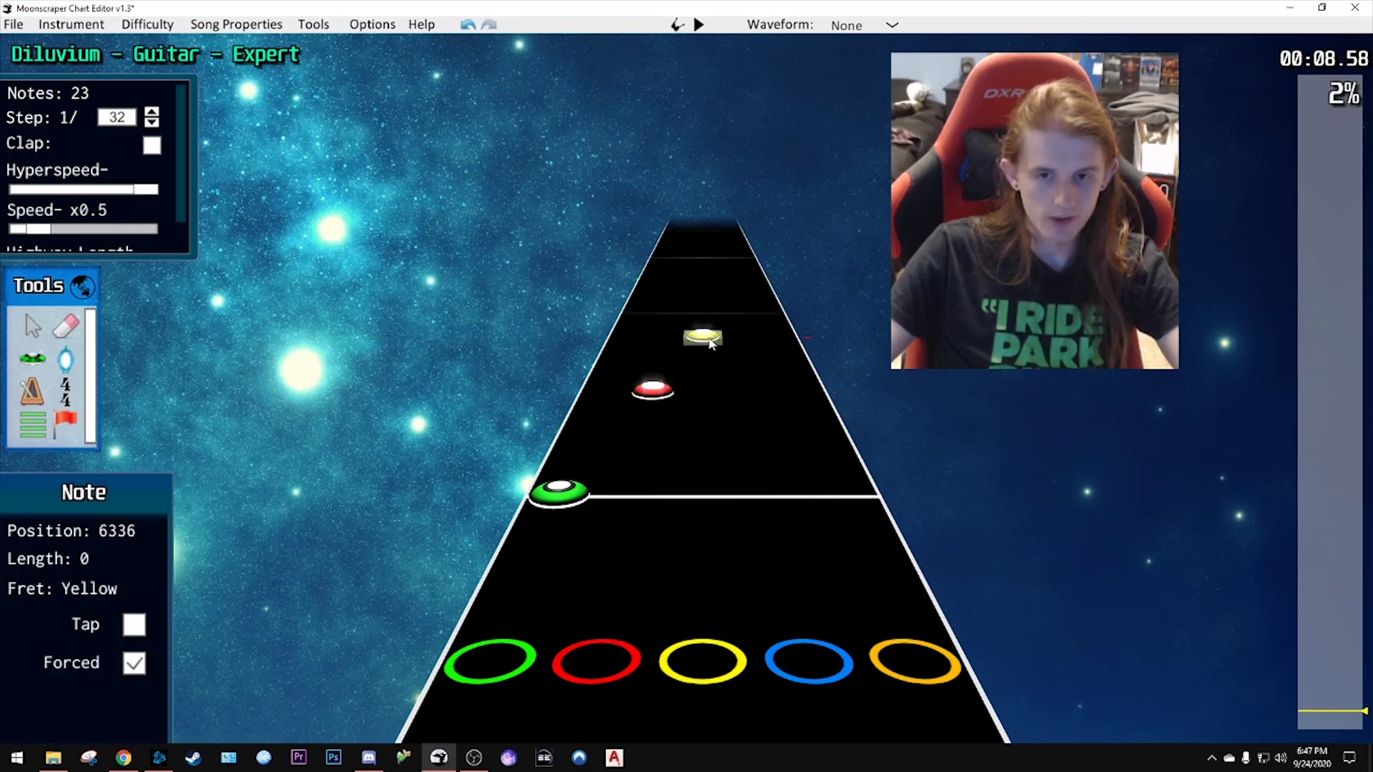
{"action": "left_click", "coordinate": [805, 402]}
{"action": "key", "text": "space"}
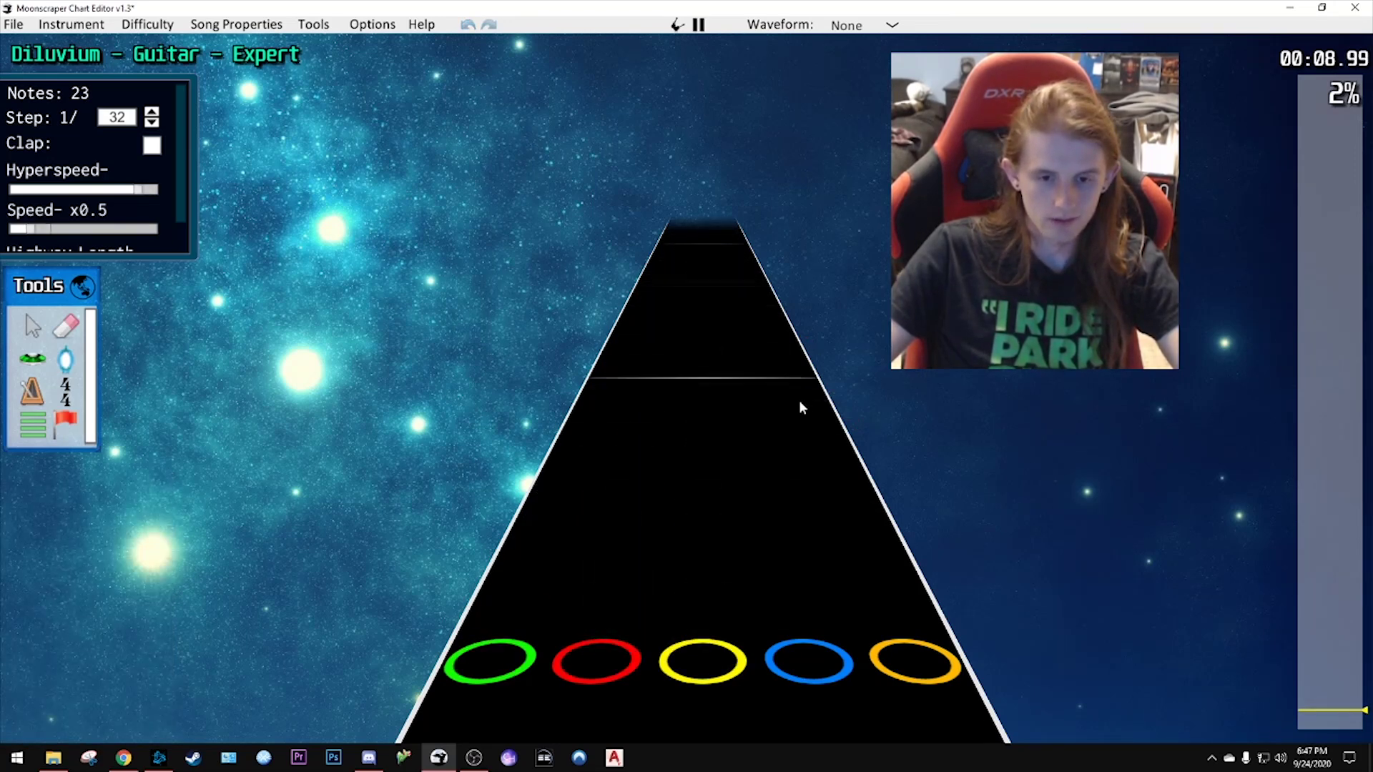
{"action": "key", "text": "space"}
{"action": "scroll", "coordinate": [741, 386], "scroll_direction": "down", "scroll_amount": 2}
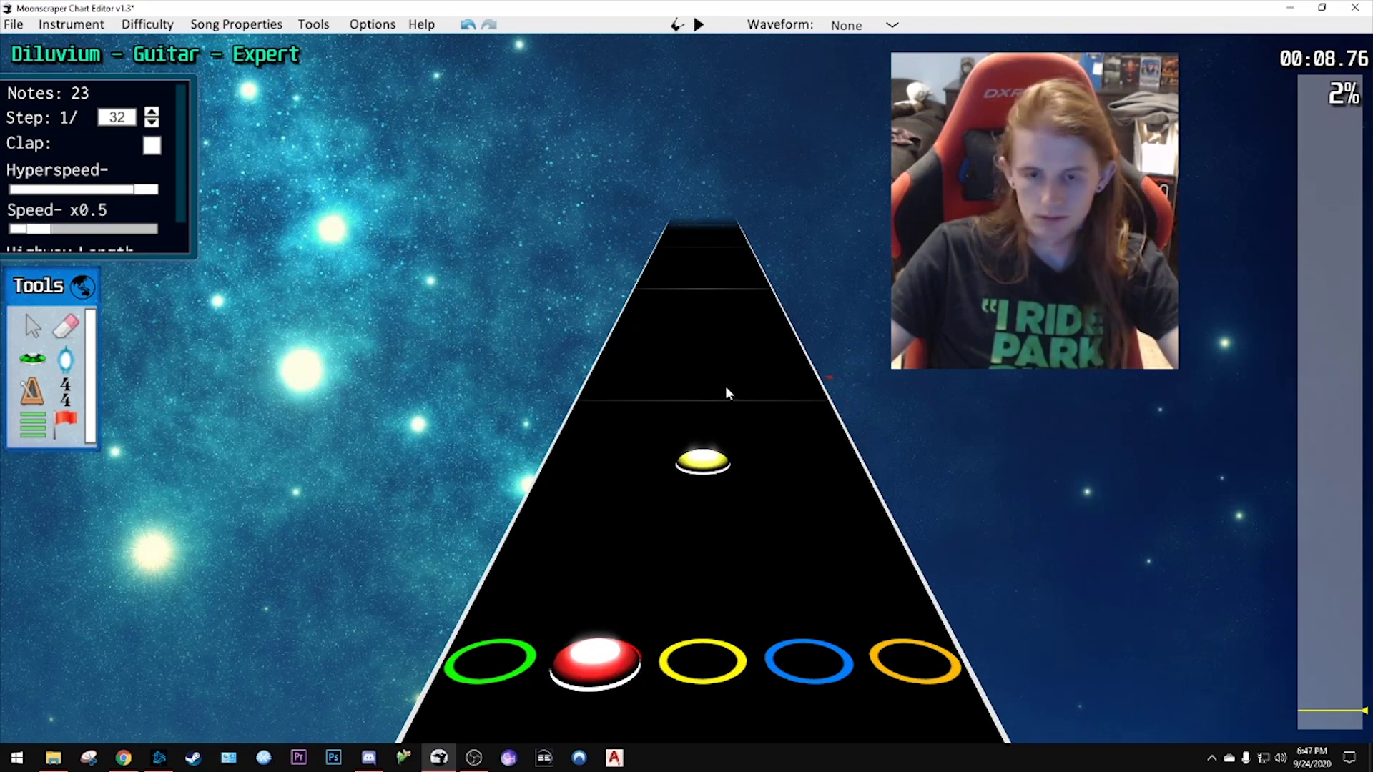
- Place a red note on the beat line at position 6384 and check it with a short playback
{"action": "key", "text": "y"}
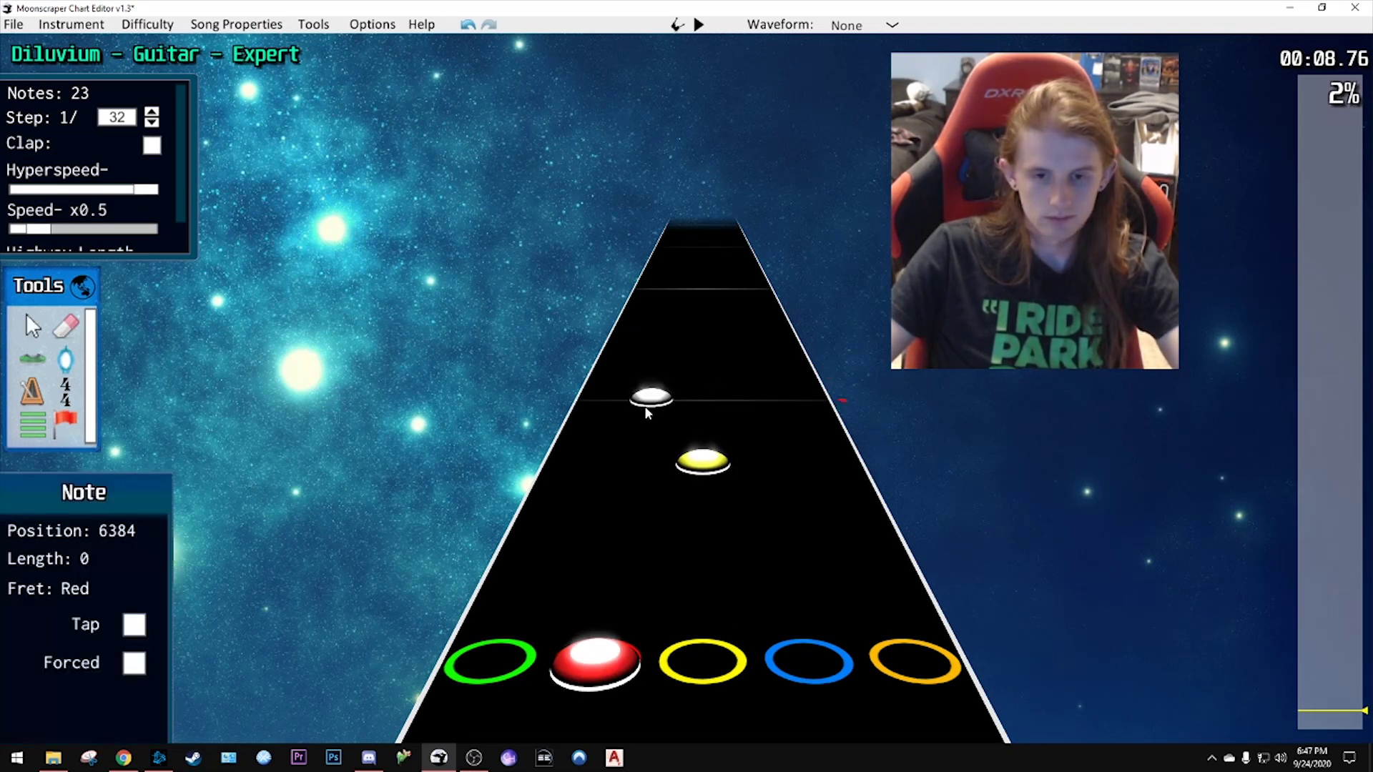
{"action": "left_click", "coordinate": [651, 394]}
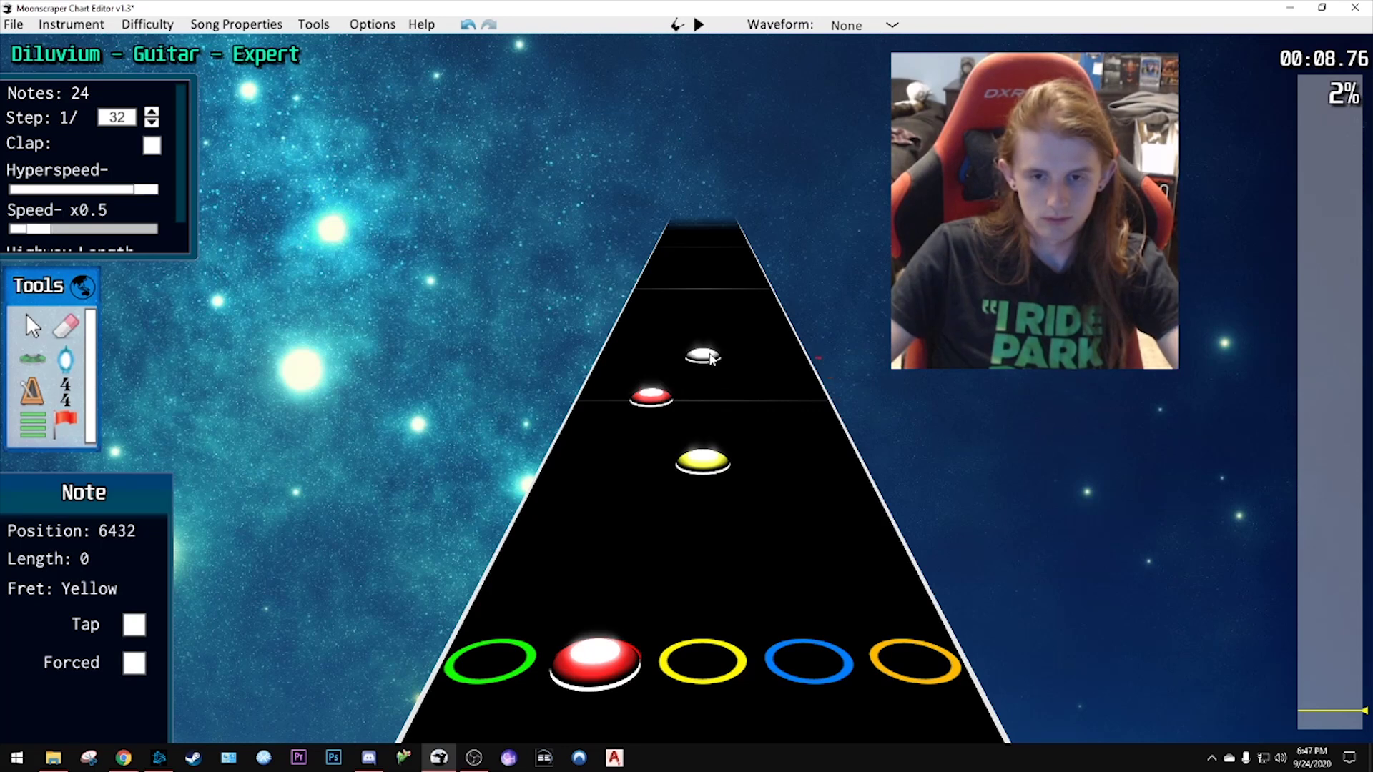
{"action": "left_click", "coordinate": [711, 355]}
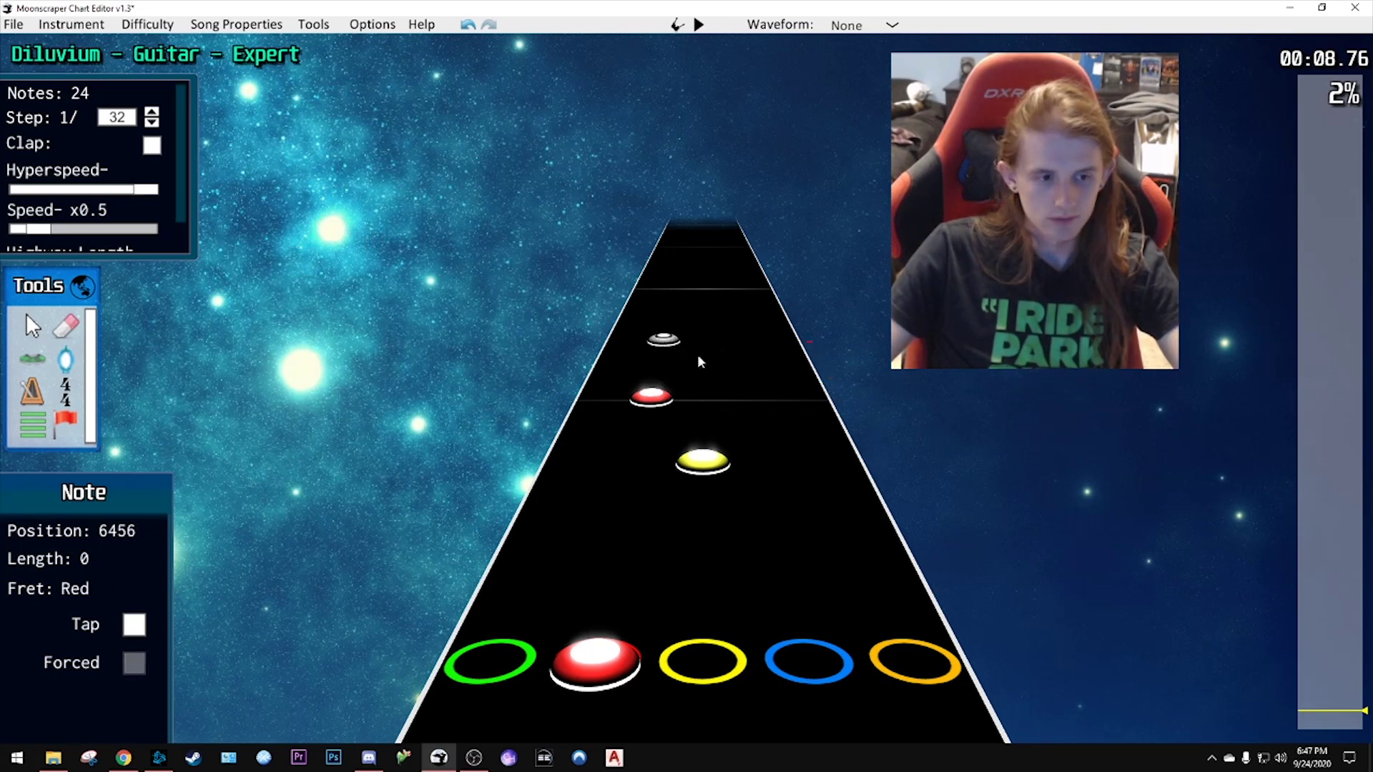
{"action": "left_click_drag", "start_coordinate": [641, 349], "coordinate": [690, 357]}
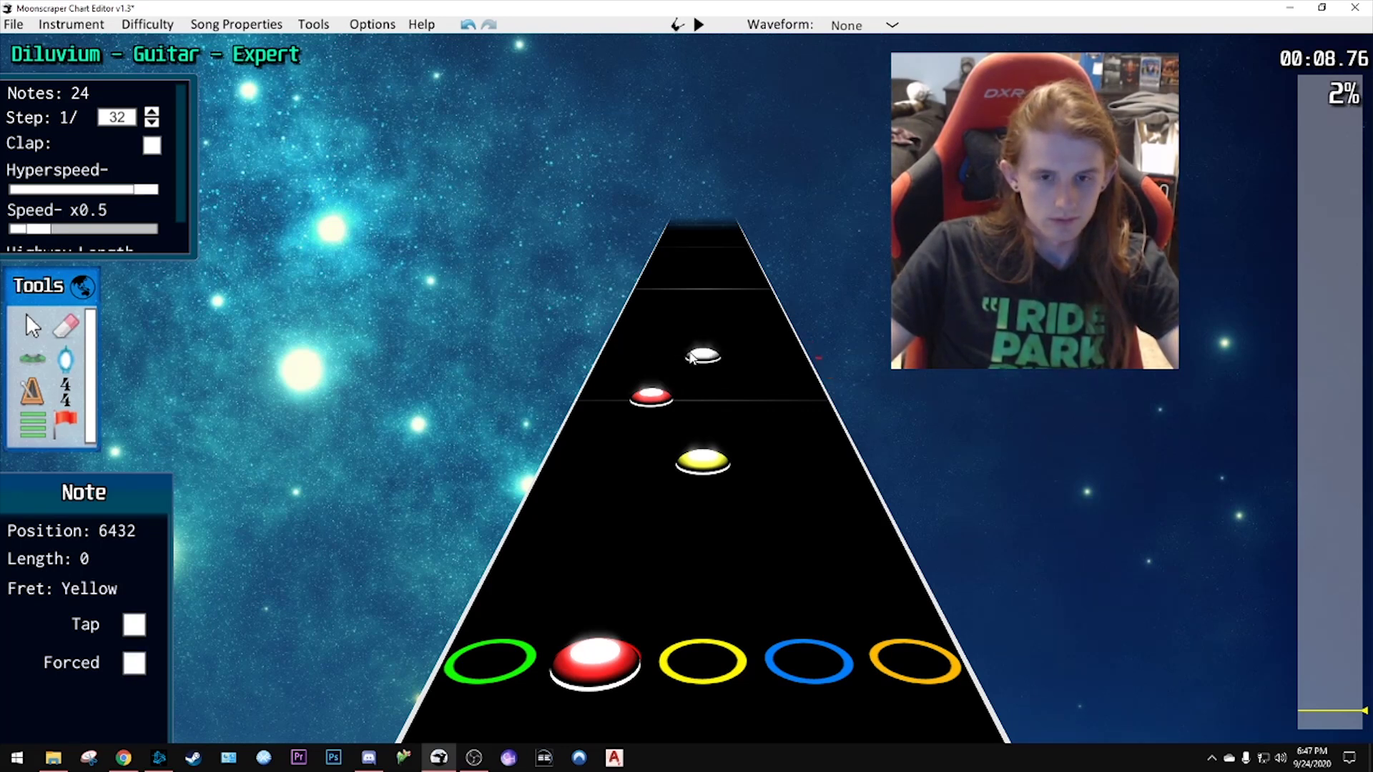
{"action": "key", "text": "space"}
{"action": "key", "text": "space"}
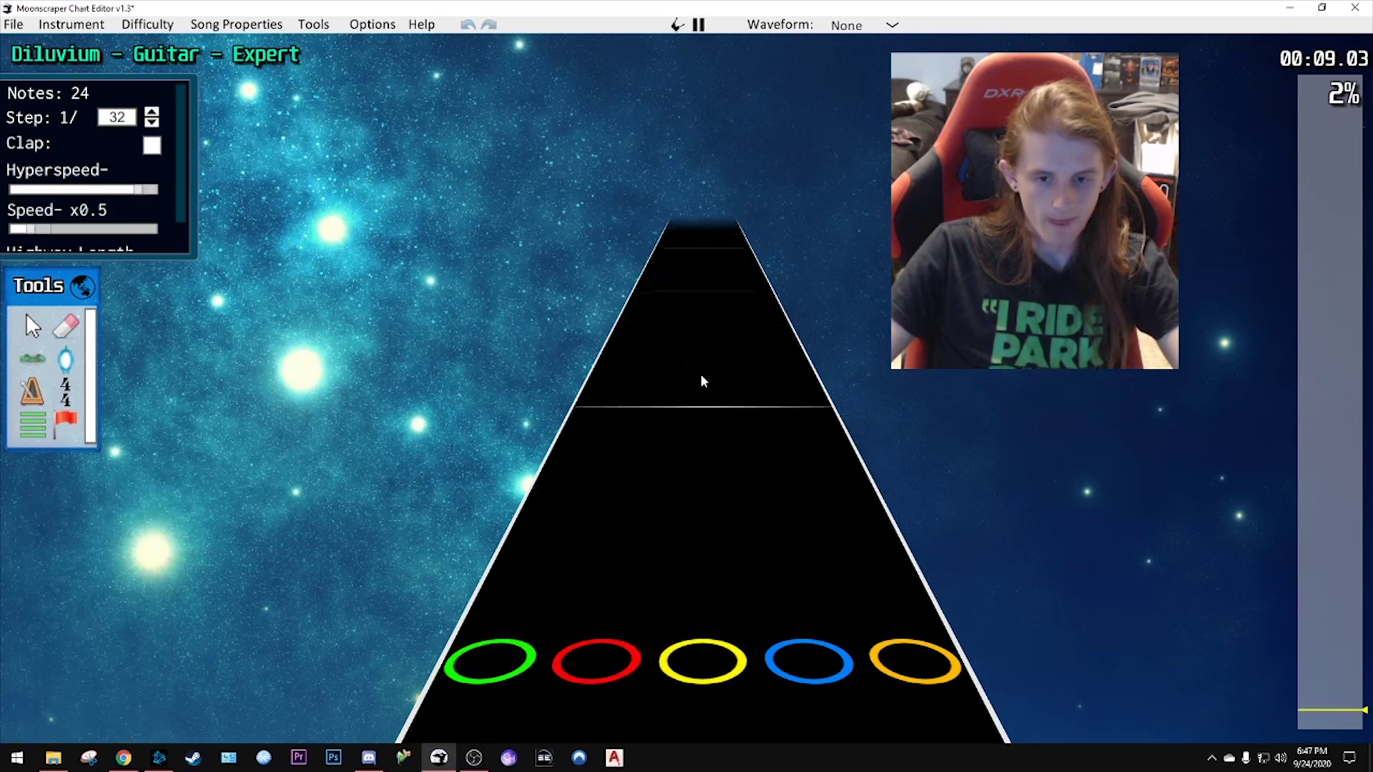
- Move the new red note one 1/32 step later and add a yellow note after it, checking their timing against the audio
{"action": "scroll", "coordinate": [687, 418], "scroll_direction": "down", "scroll_amount": 1}
{"action": "left_click_drag", "start_coordinate": [621, 498], "coordinate": [701, 328]}
{"action": "scroll", "coordinate": [671, 492], "scroll_direction": "up", "scroll_amount": 2}
{"action": "scroll", "coordinate": [704, 499], "scroll_direction": "down", "scroll_amount": 2}
{"action": "scroll", "coordinate": [753, 484], "scroll_direction": "up", "scroll_amount": 3}
{"action": "scroll", "coordinate": [744, 490], "scroll_direction": "down", "scroll_amount": 3}
{"action": "scroll", "coordinate": [713, 349], "scroll_direction": "down", "scroll_amount": 3}
{"action": "scroll", "coordinate": [735, 356], "scroll_direction": "up", "scroll_amount": 10}
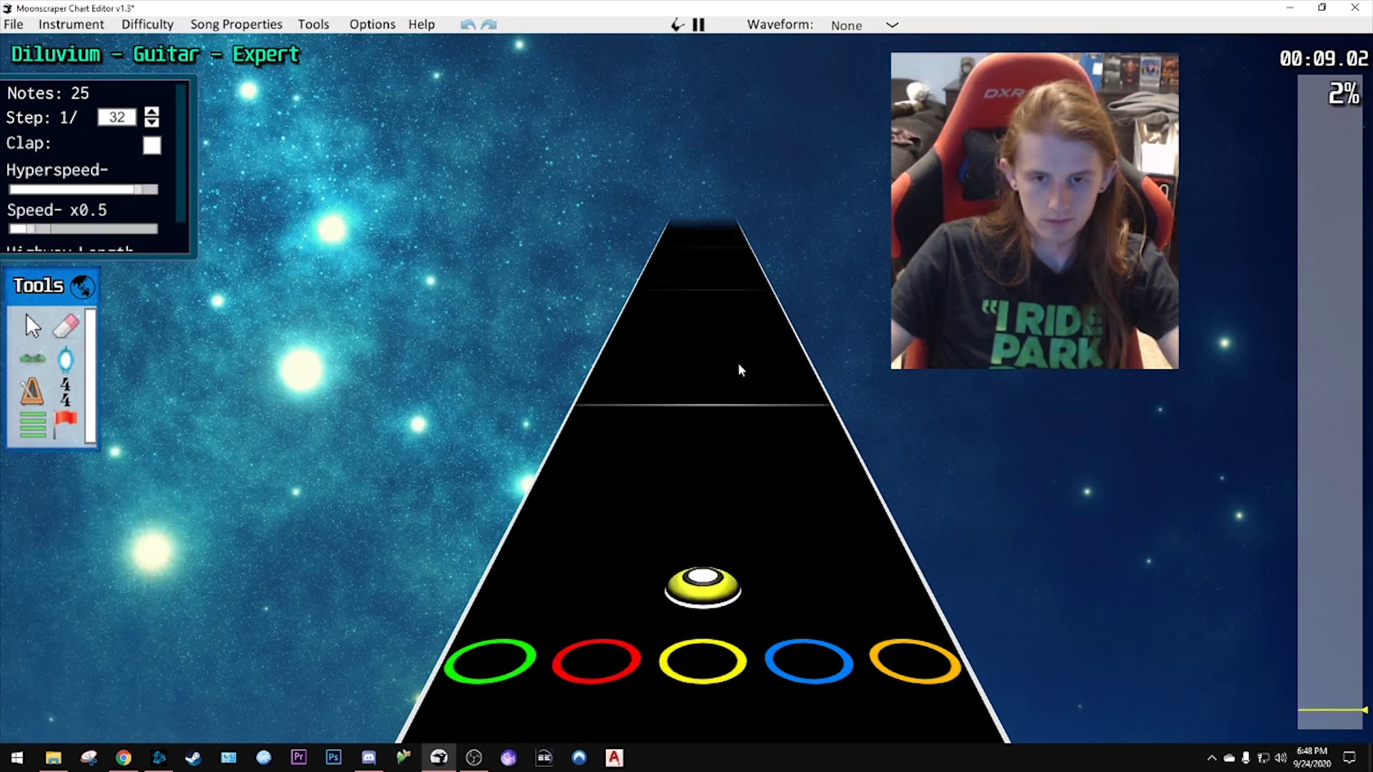
- Add an orange note after the new yellow note, one 1/32 step before the next beat line, and check its timing
{"action": "left_click_drag", "start_coordinate": [755, 512], "coordinate": [780, 348]}
{"action": "scroll", "coordinate": [819, 578], "scroll_direction": "down", "scroll_amount": 3}
{"action": "scroll", "coordinate": [787, 543], "scroll_direction": "down", "scroll_amount": 3}
{"action": "scroll", "coordinate": [766, 486], "scroll_direction": "up", "scroll_amount": 5}
{"action": "left_click_drag", "start_coordinate": [766, 486], "coordinate": [631, 501]}
{"action": "scroll", "coordinate": [704, 515], "scroll_direction": "down", "scroll_amount": 5}
{"action": "scroll", "coordinate": [705, 491], "scroll_direction": "down", "scroll_amount": 3}
{"action": "scroll", "coordinate": [704, 491], "scroll_direction": "up", "scroll_amount": 4}
- Turn the latest red, yellow and orange notes into HOPOs together and play back the run
{"action": "left_click_drag", "start_coordinate": [518, 306], "coordinate": [863, 534]}
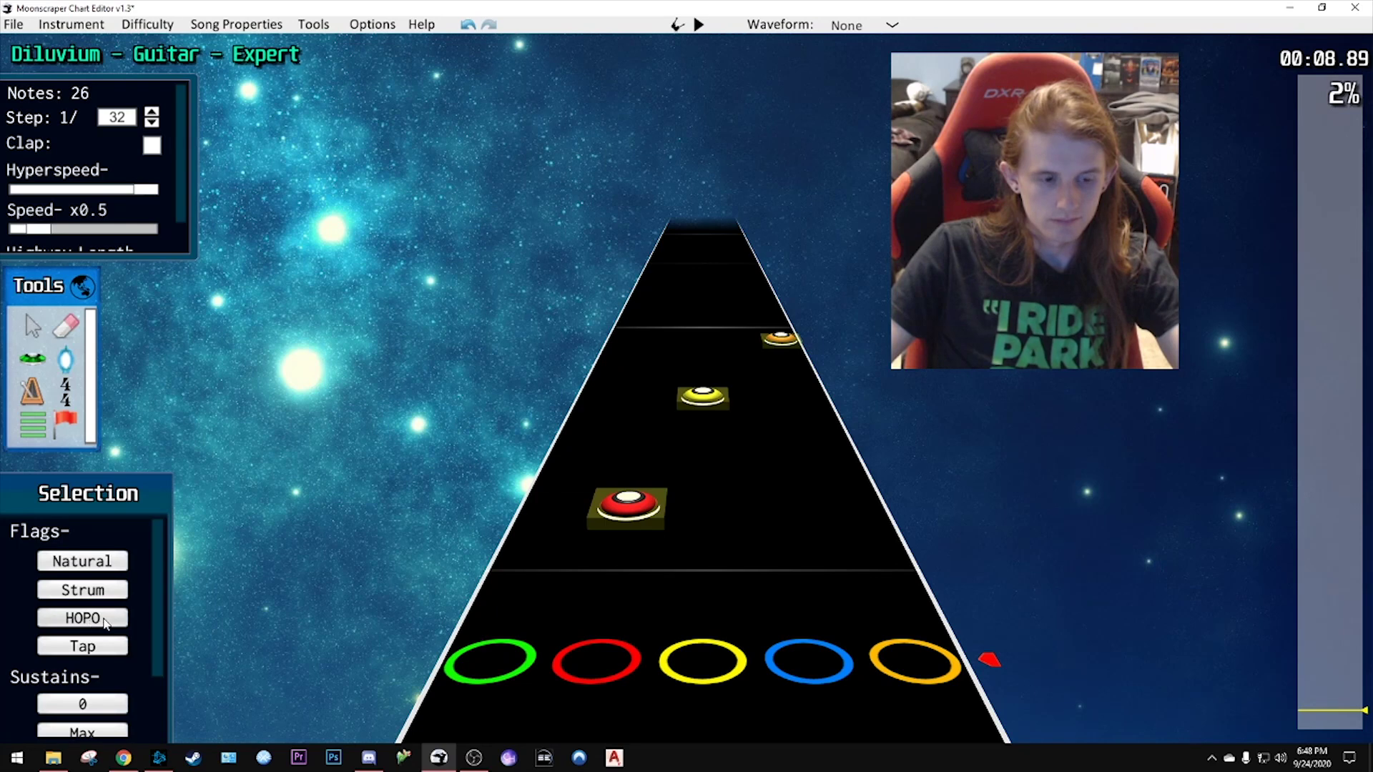
{"action": "key", "text": "space"}
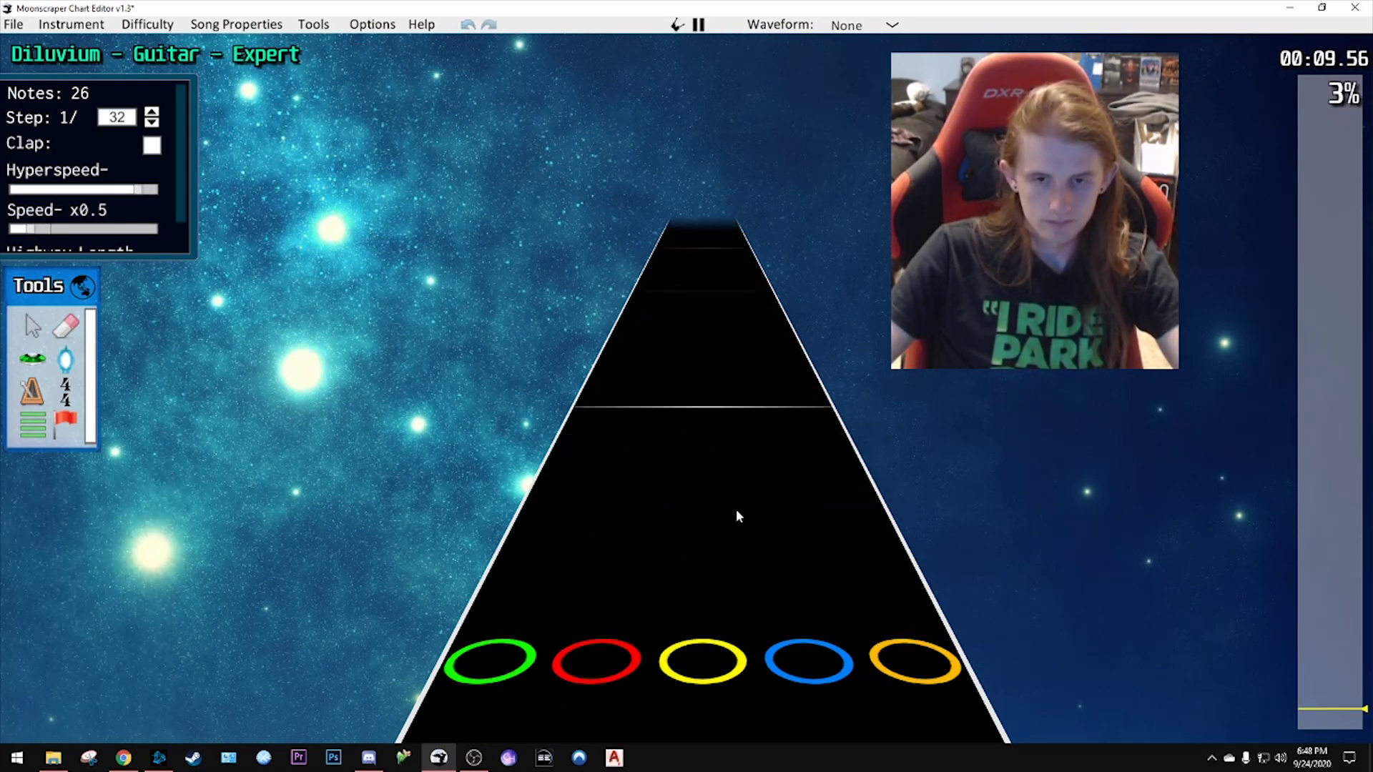
{"action": "key", "text": "space"}
{"action": "scroll", "coordinate": [727, 512], "scroll_direction": "down", "scroll_amount": 10}
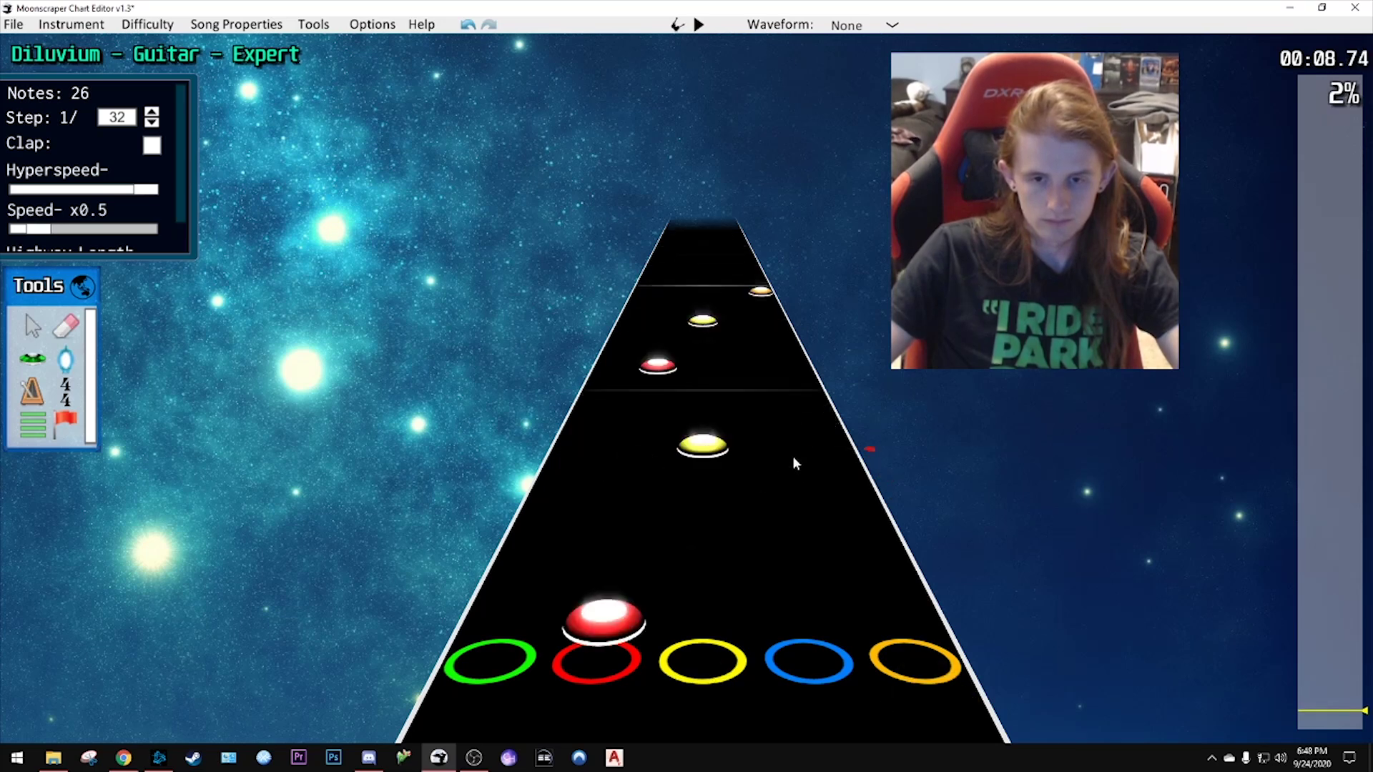
{"action": "key", "text": "space"}
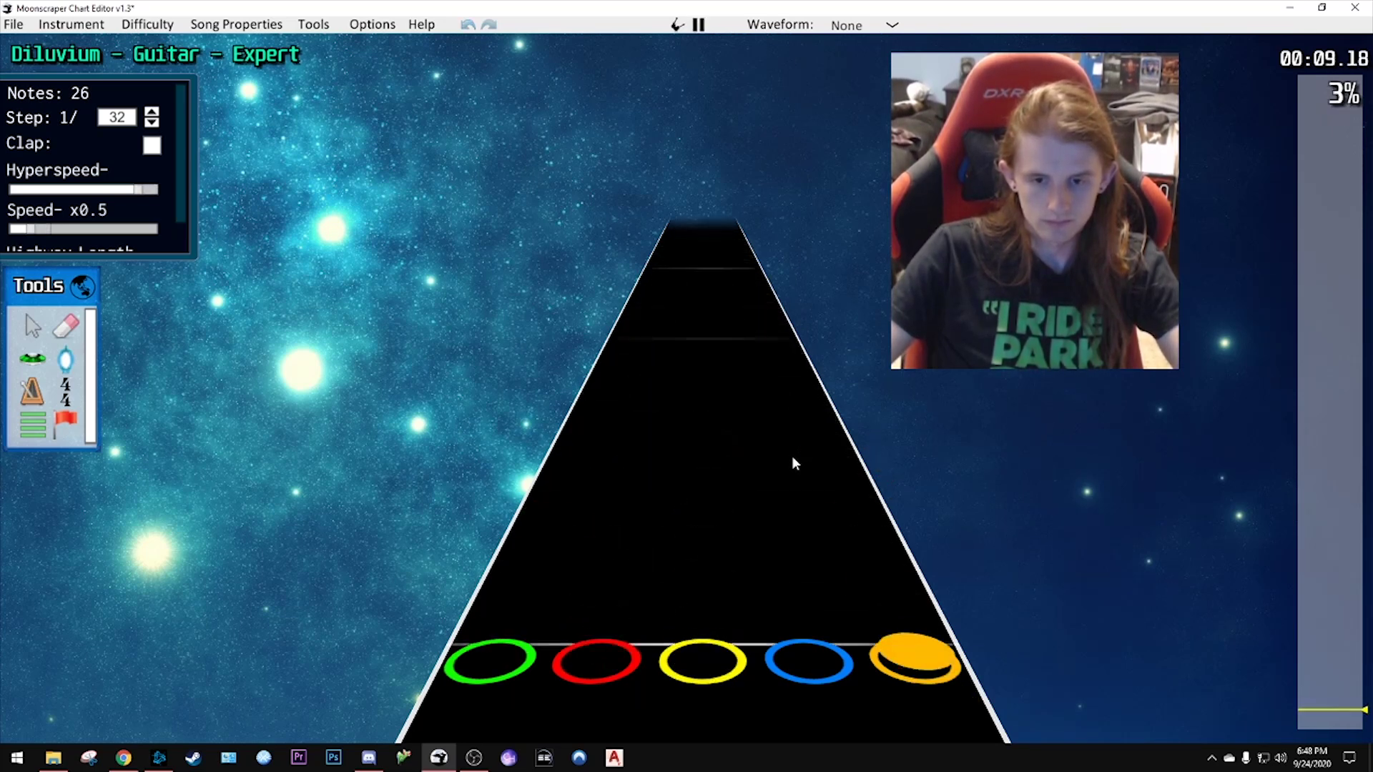
{"action": "key", "text": "space"}
{"action": "scroll", "coordinate": [720, 445], "scroll_direction": "down", "scroll_amount": 4}
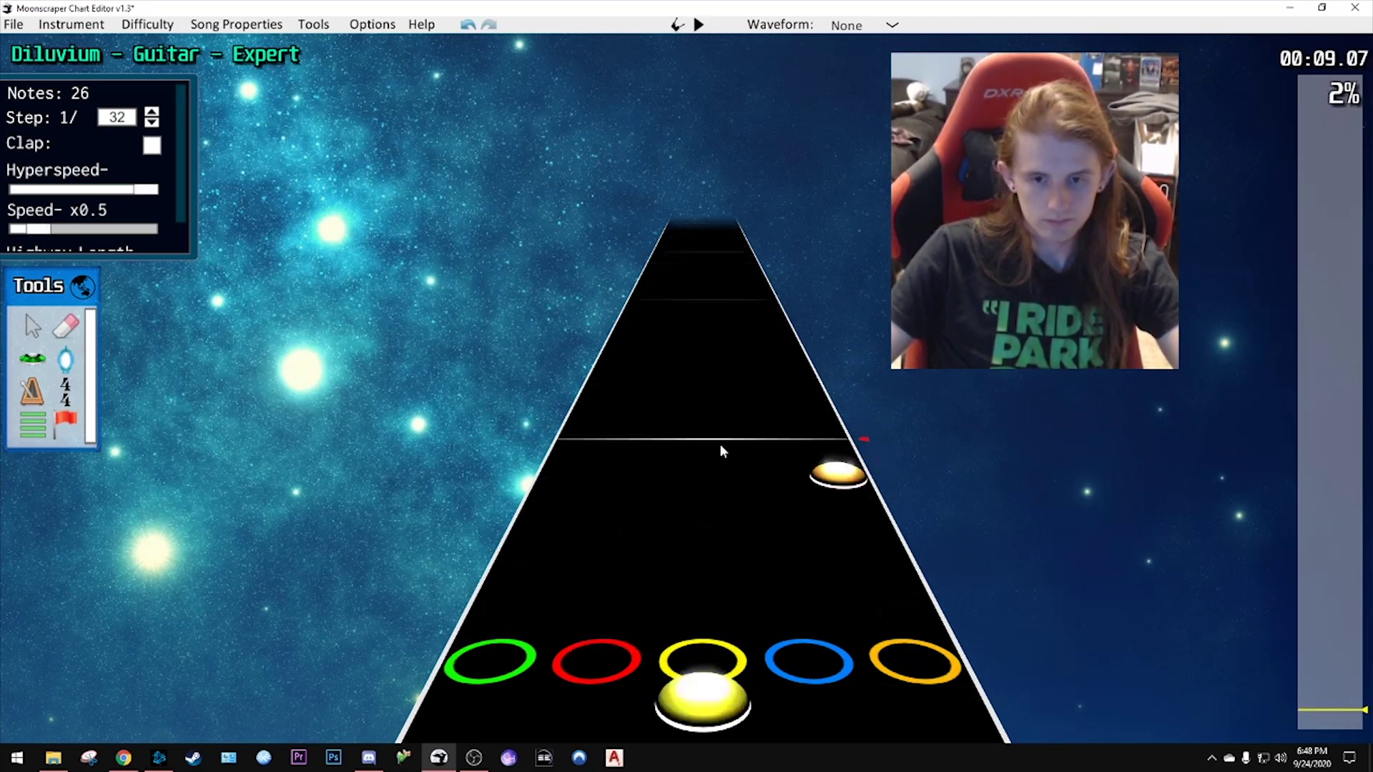
- Place a green note just after the next beat line, a red note at position 6672 and an orange note at position 6744
{"action": "key", "text": "y"}
{"action": "left_click", "coordinate": [591, 394]}
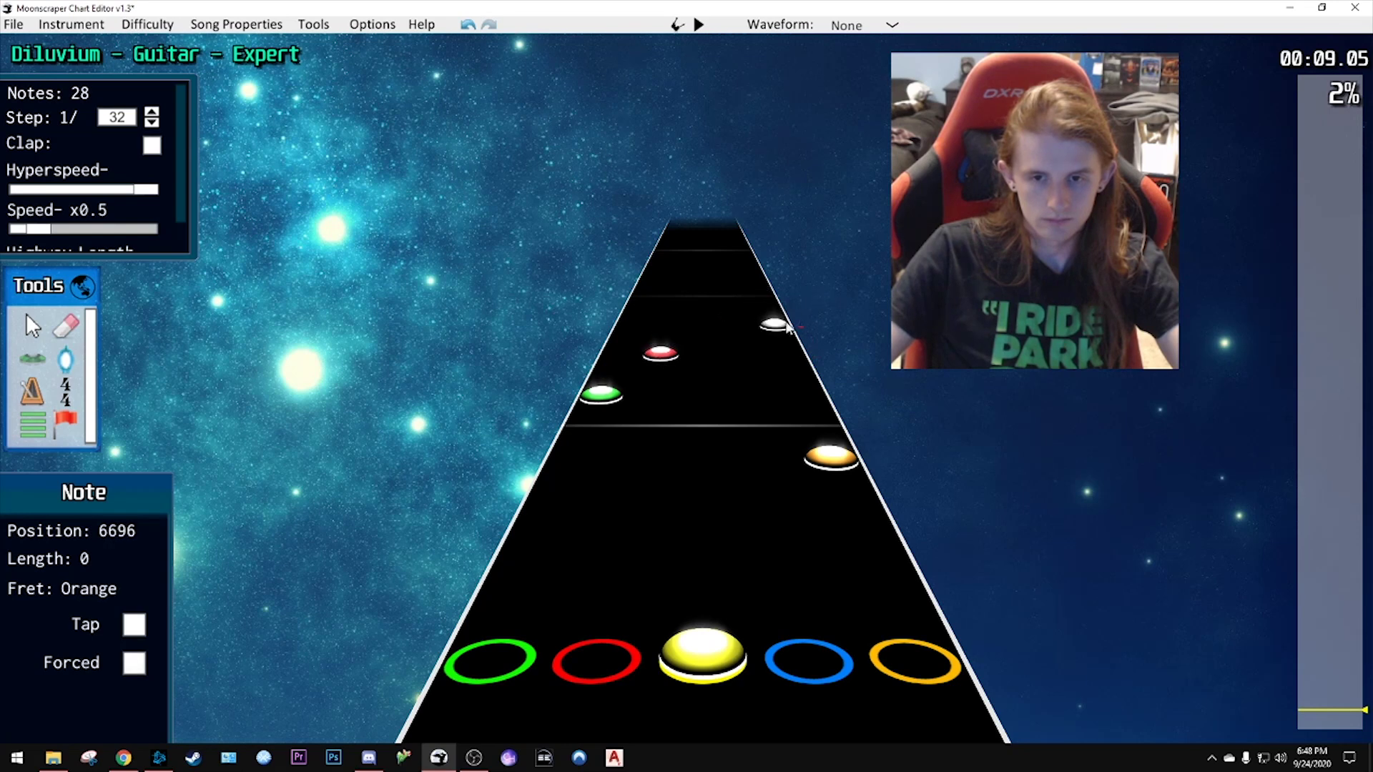
{"action": "left_click", "coordinate": [659, 353]}
{"action": "scroll", "coordinate": [670, 379], "scroll_direction": "up", "scroll_amount": 1}
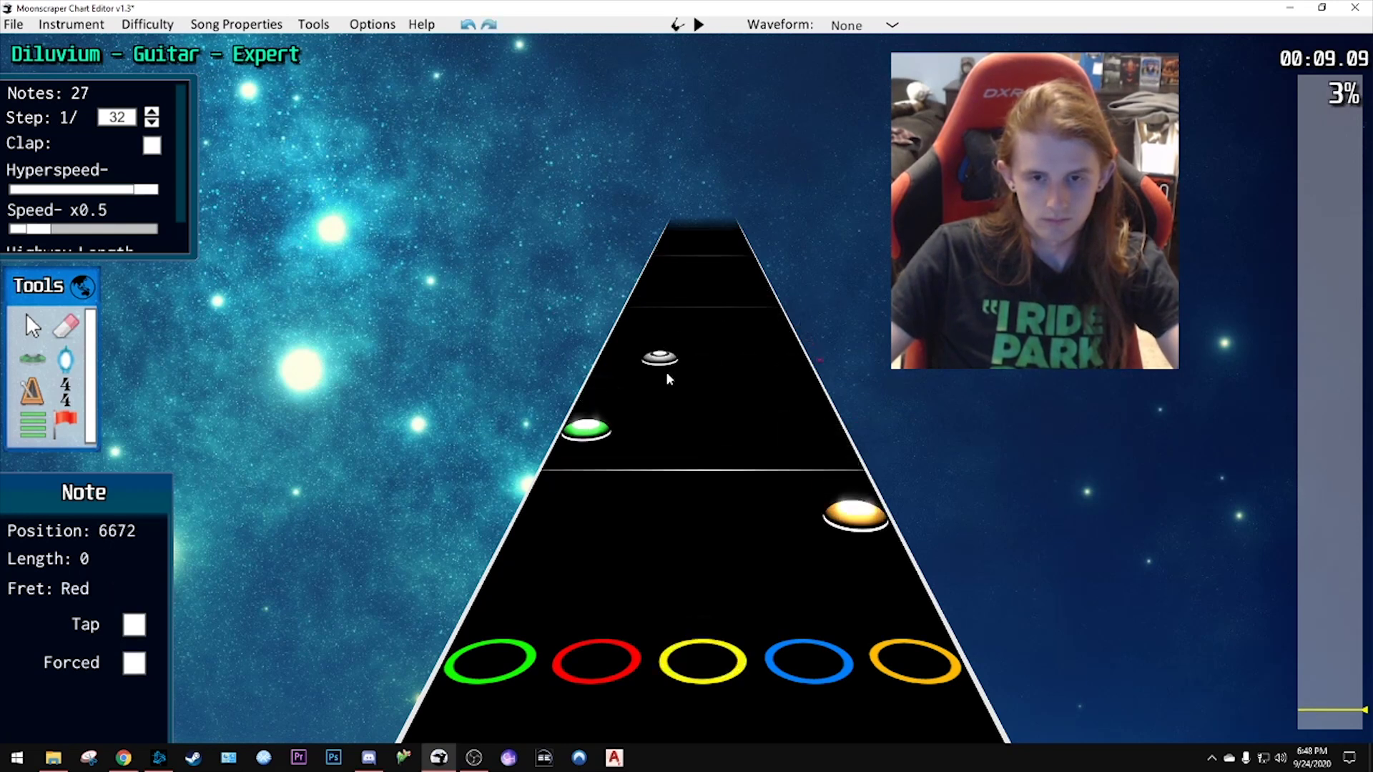
{"action": "scroll", "coordinate": [715, 354], "scroll_direction": "up", "scroll_amount": 1}
{"action": "left_click", "coordinate": [783, 339]}
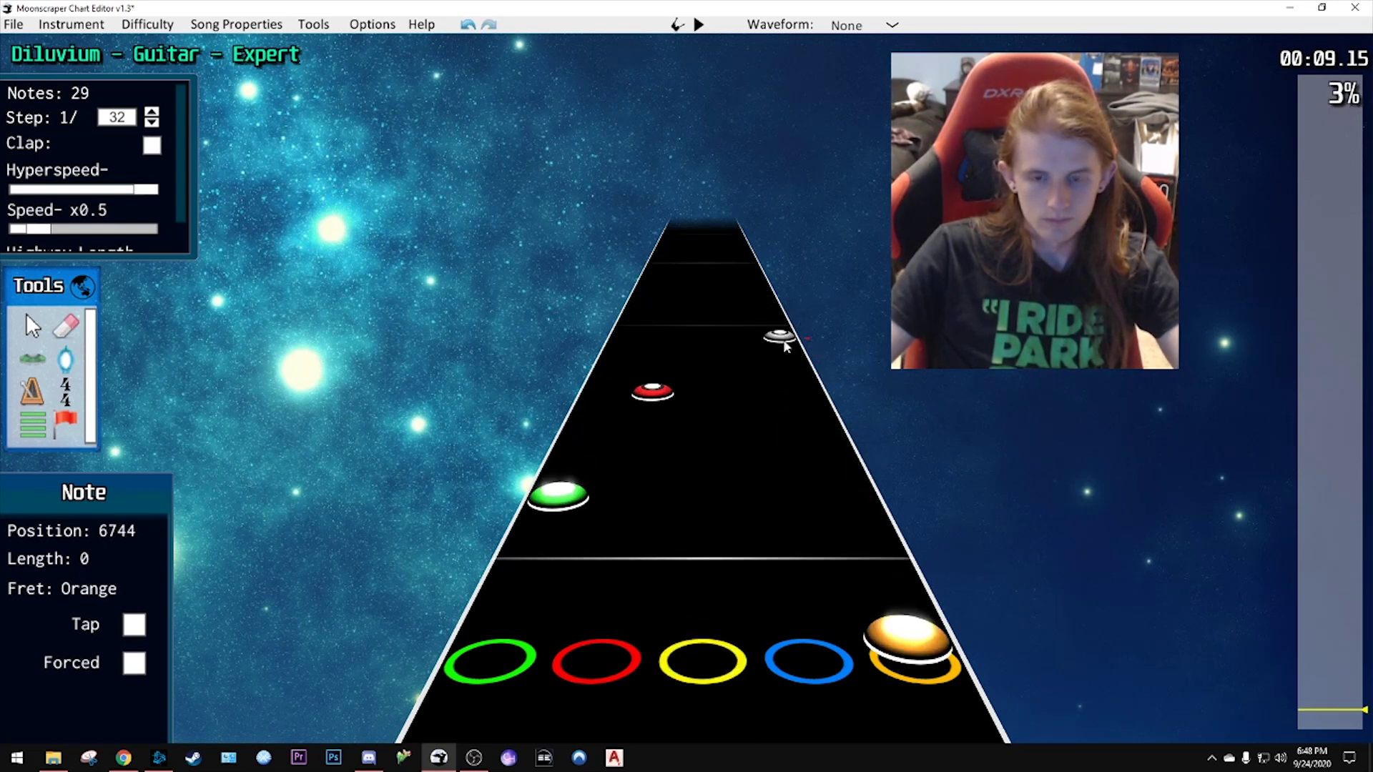
- Play back the newly placed green, red and orange notes to check their timing
{"action": "key", "text": "space"}
{"action": "key", "text": "space"}
{"action": "scroll", "coordinate": [722, 483], "scroll_direction": "down", "scroll_amount": 10}
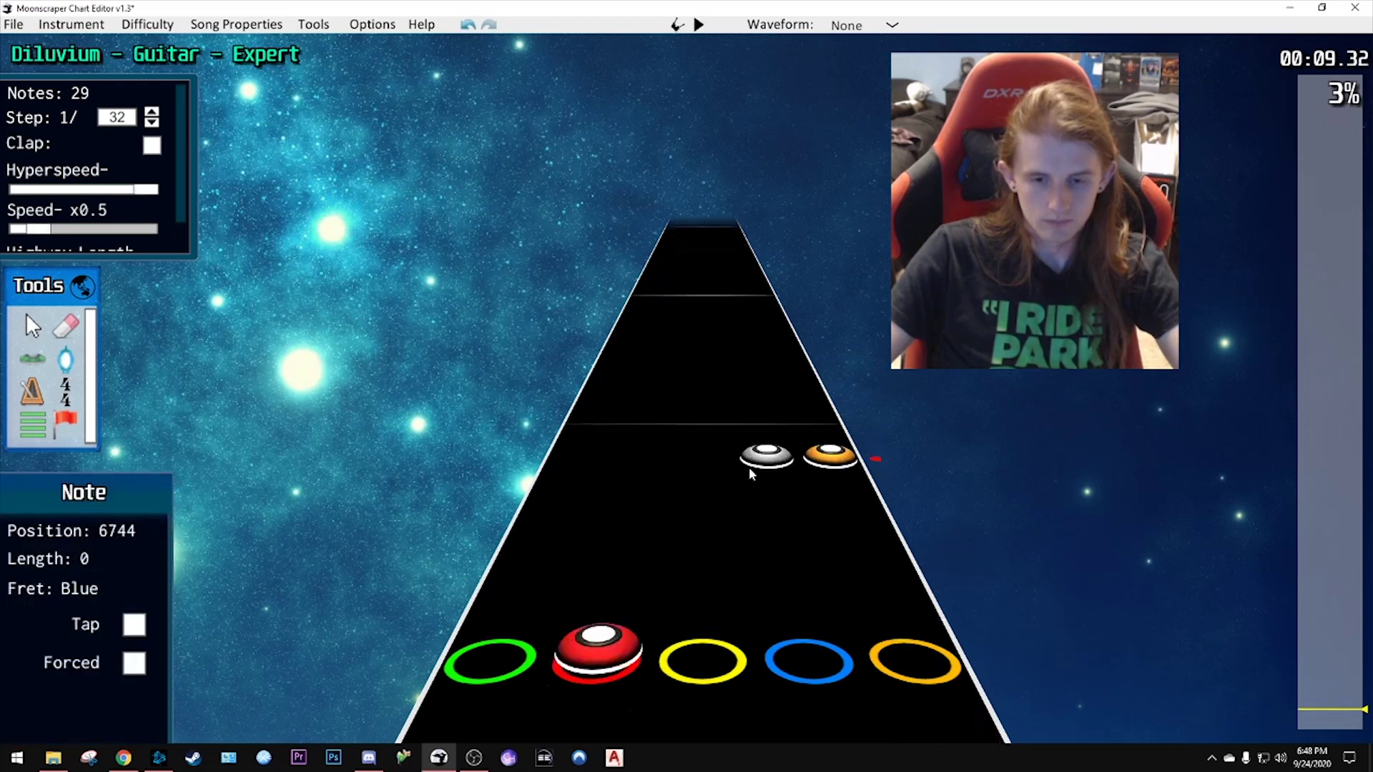
{"action": "key", "text": "space"}
{"action": "key", "text": "space"}
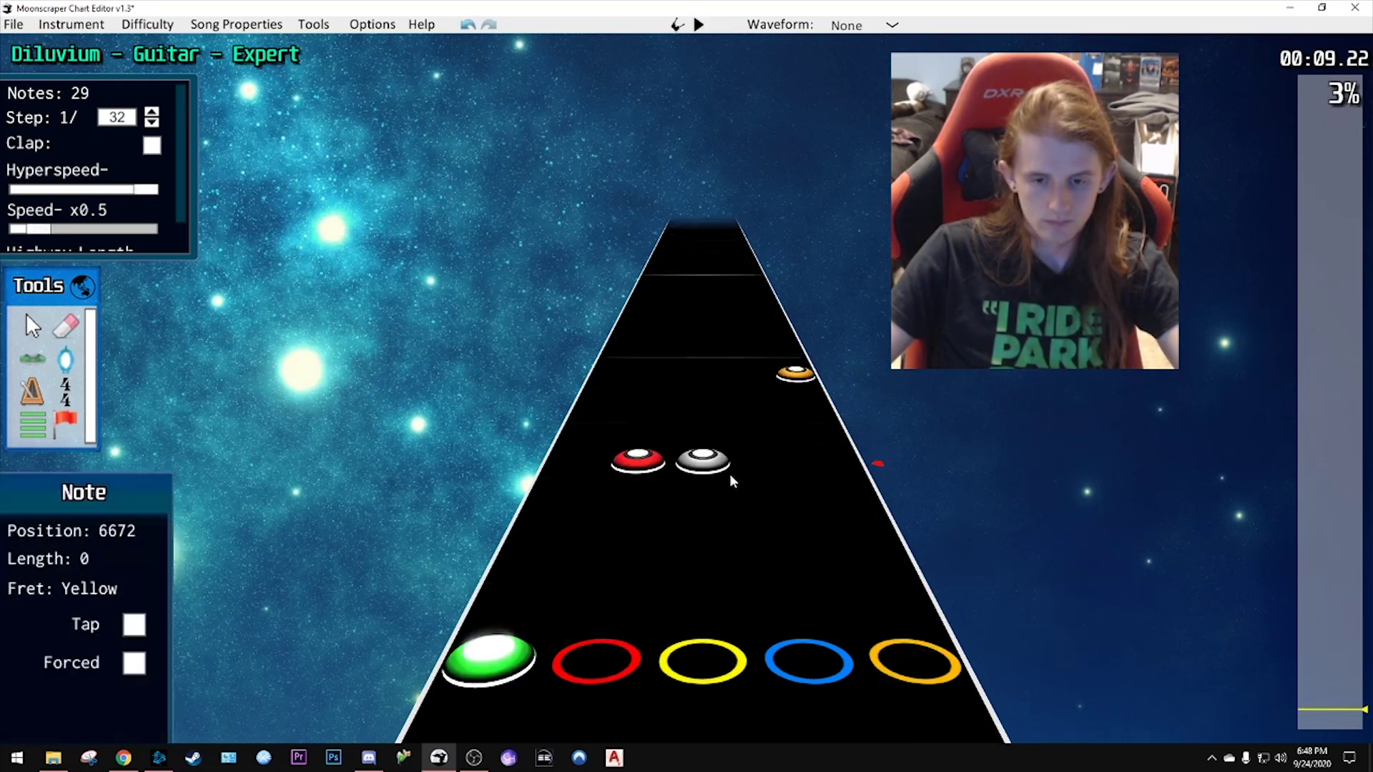
{"action": "scroll", "coordinate": [730, 468], "scroll_direction": "down", "scroll_amount": 3}
- Shift the latest green, red and orange notes one 1/32 step later each, checking their timing with short playbacks
{"action": "left_click_drag", "start_coordinate": [578, 449], "coordinate": [591, 418]}
{"action": "key", "text": "space"}
{"action": "key", "text": "space"}
{"action": "scroll", "coordinate": [699, 510], "scroll_direction": "down", "scroll_amount": 1}
{"action": "left_click_drag", "start_coordinate": [699, 510], "coordinate": [647, 429]}
{"action": "key", "text": "space"}
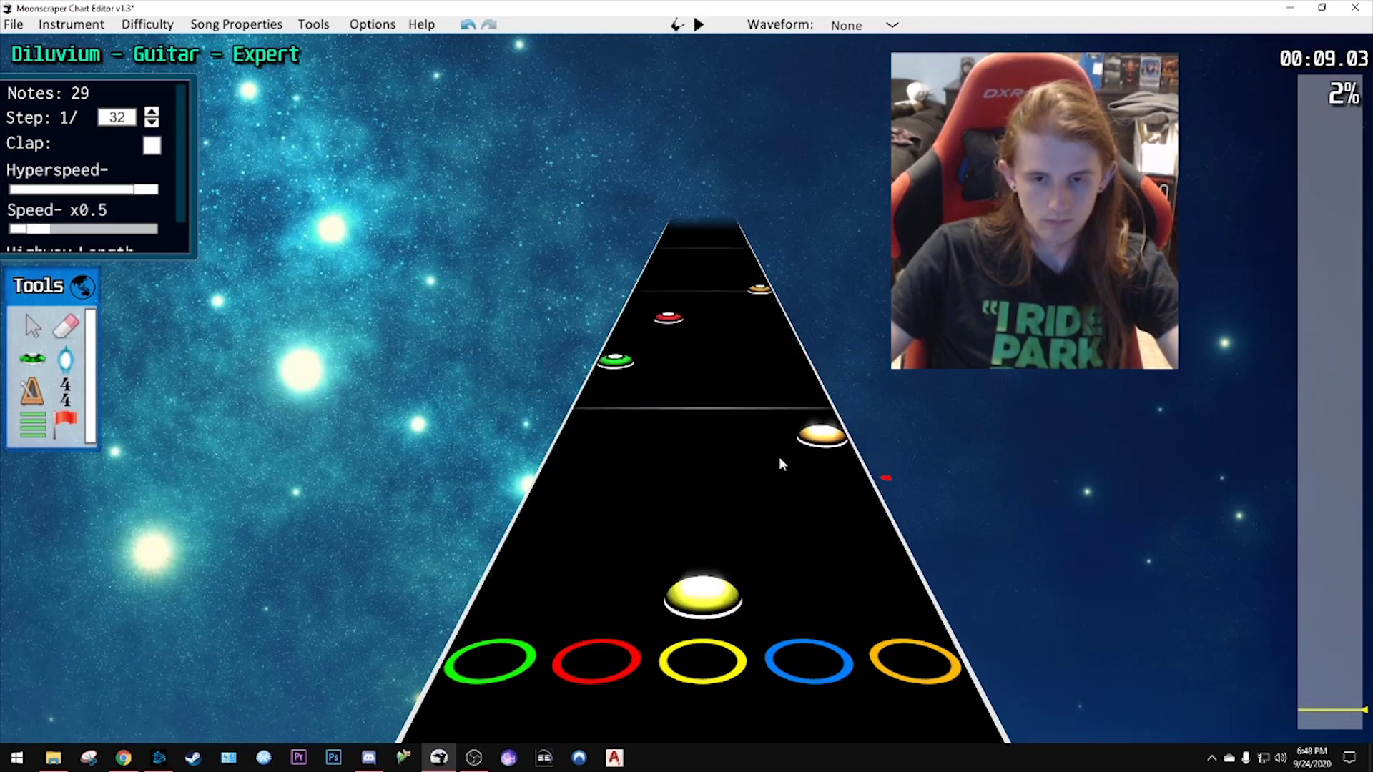
{"action": "key", "text": "space"}
{"action": "scroll", "coordinate": [748, 472], "scroll_direction": "down", "scroll_amount": 3}
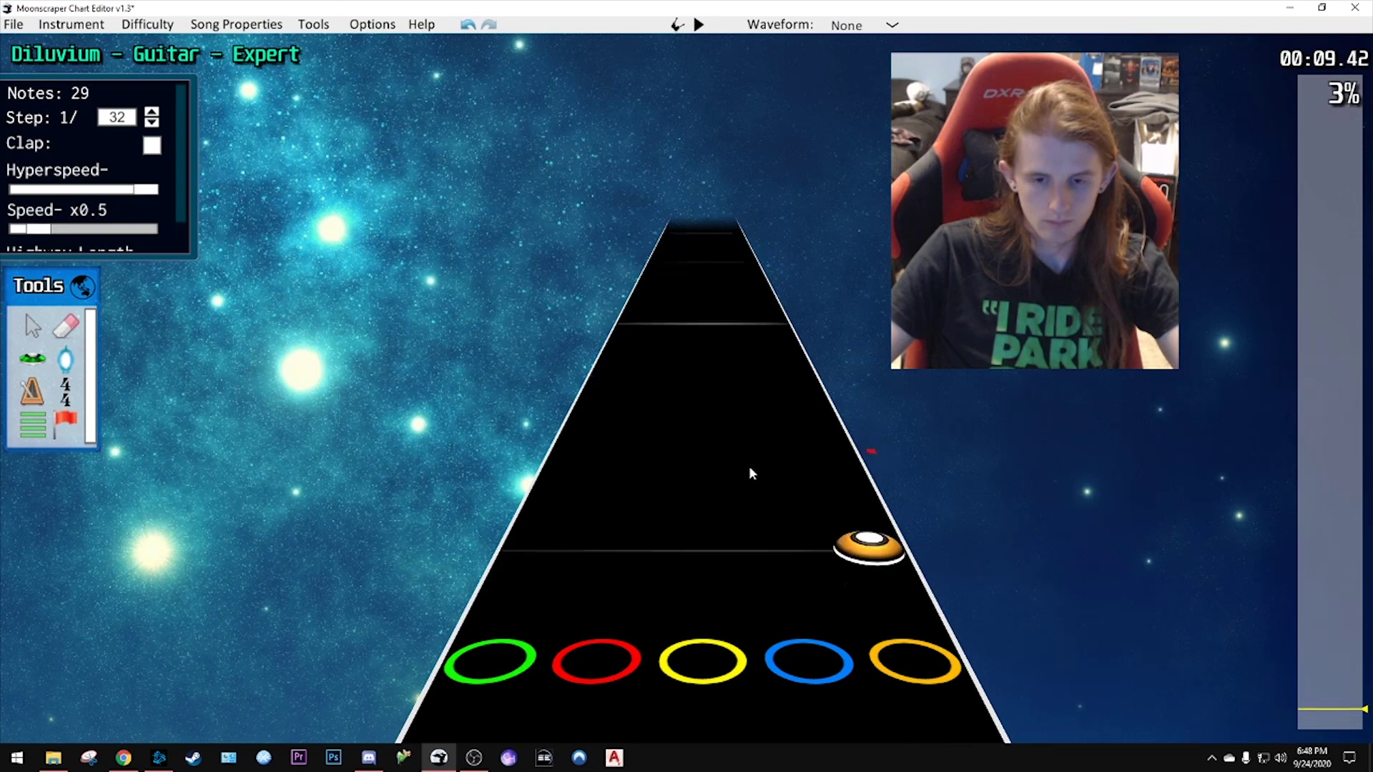
- Place a blue note at position 6840 after the last orange note and check it with a short playback
{"action": "key", "text": "space"}
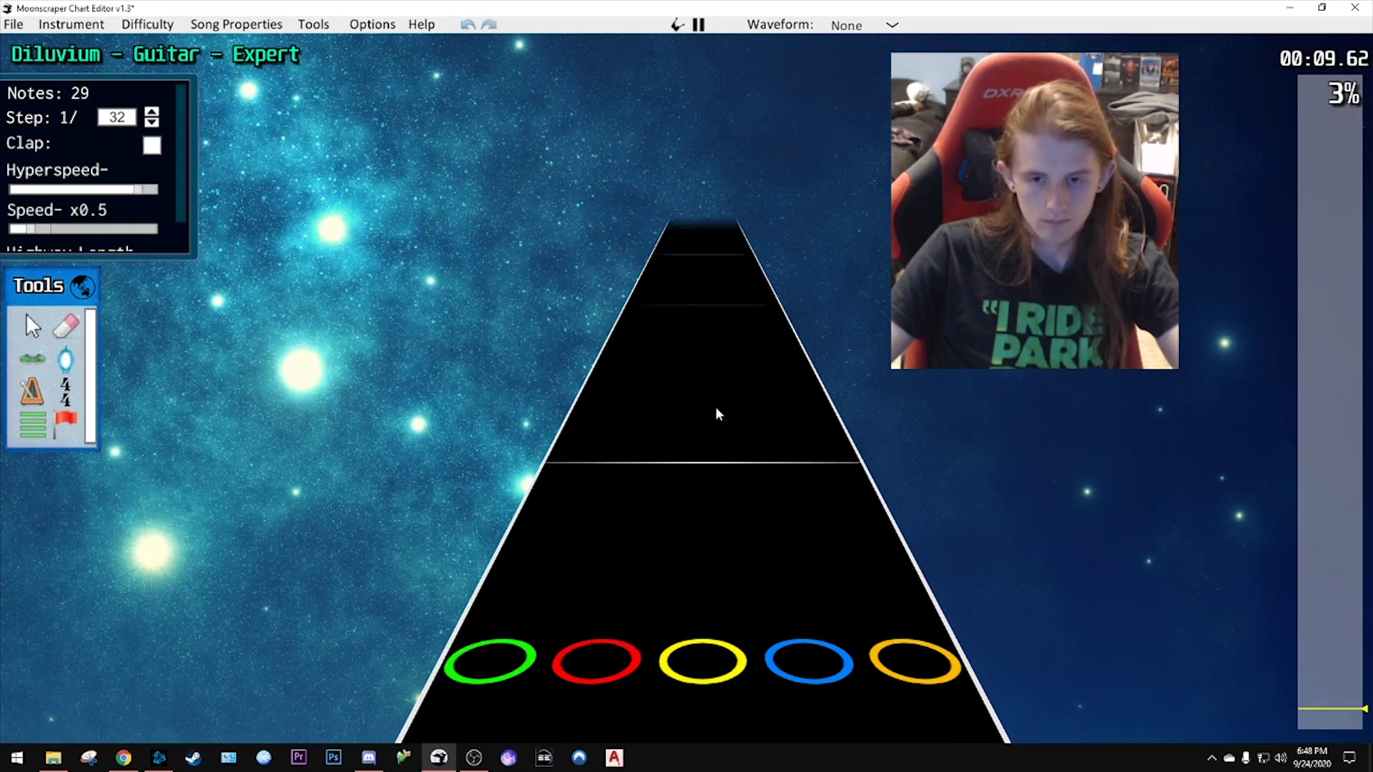
{"action": "key", "text": "space"}
{"action": "left_click_drag", "start_coordinate": [714, 414], "coordinate": [745, 306]}
{"action": "scroll", "coordinate": [766, 457], "scroll_direction": "down", "scroll_amount": 4}
{"action": "key", "text": "space"}
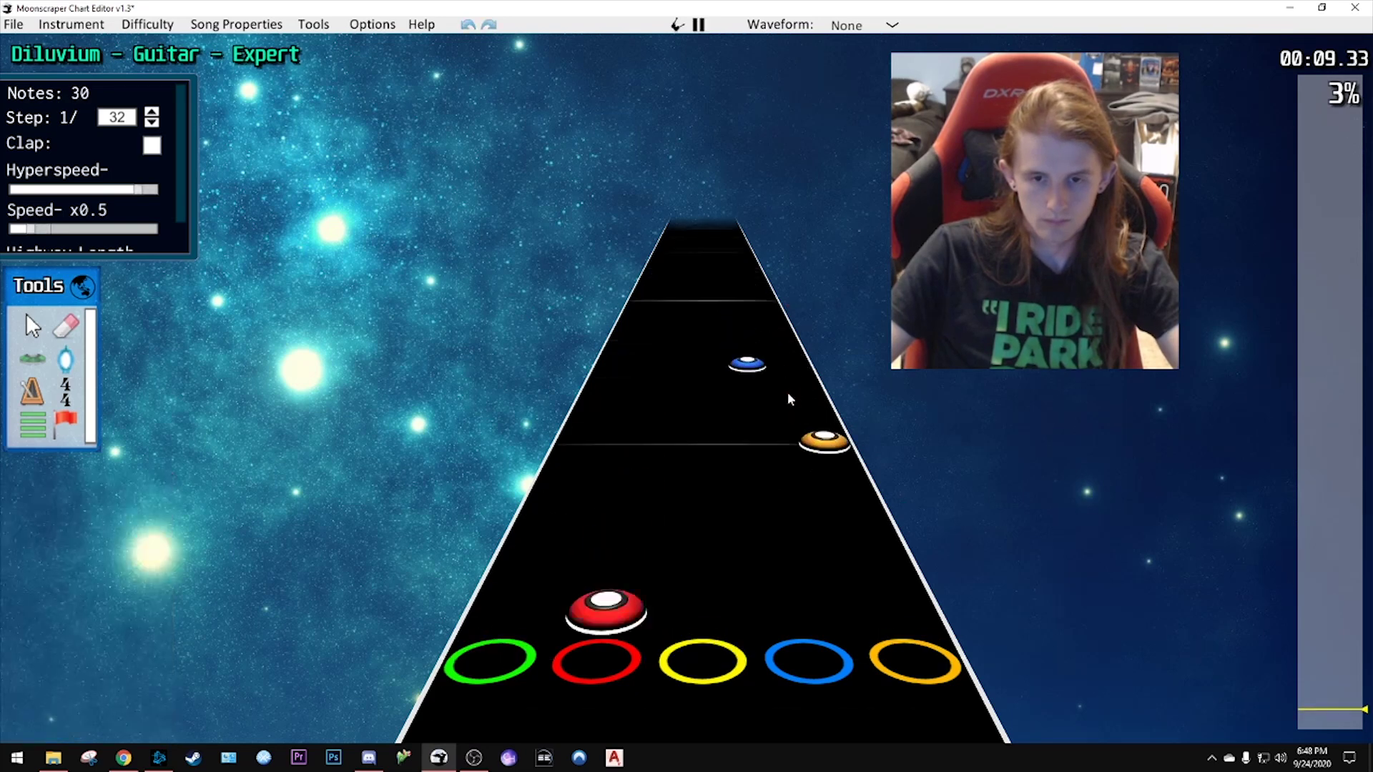
{"action": "key", "text": "space"}
- Place a blue note one 1/32 step later, check it with short playbacks, and delete the blue note at position 6840
{"action": "left_click_drag", "start_coordinate": [745, 519], "coordinate": [751, 429]}
{"action": "key", "text": "space"}
{"action": "key", "text": "space"}
{"action": "scroll", "coordinate": [711, 458], "scroll_direction": "down", "scroll_amount": 3}
{"action": "scroll", "coordinate": [717, 449], "scroll_direction": "down", "scroll_amount": 2}
{"action": "key", "text": "space"}
{"action": "key", "text": "space"}
{"action": "scroll", "coordinate": [703, 448], "scroll_direction": "down", "scroll_amount": 3}
{"action": "scroll", "coordinate": [793, 390], "scroll_direction": "down", "scroll_amount": 1}
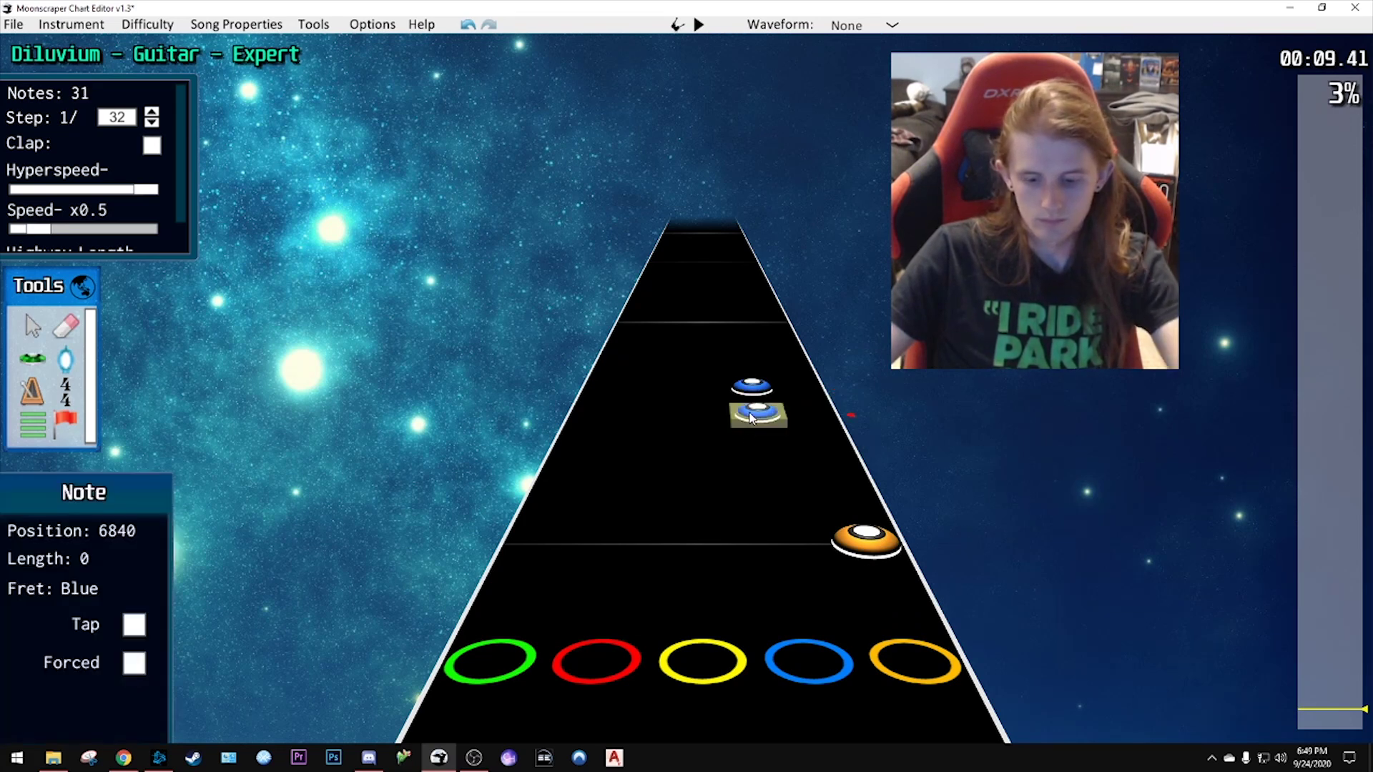
{"action": "key", "text": "Delete"}
- Play back the latest notes and the empty section after the blue note to check the timing
{"action": "scroll", "coordinate": [776, 445], "scroll_direction": "down", "scroll_amount": 2}
{"action": "scroll", "coordinate": [715, 435], "scroll_direction": "down", "scroll_amount": 10}
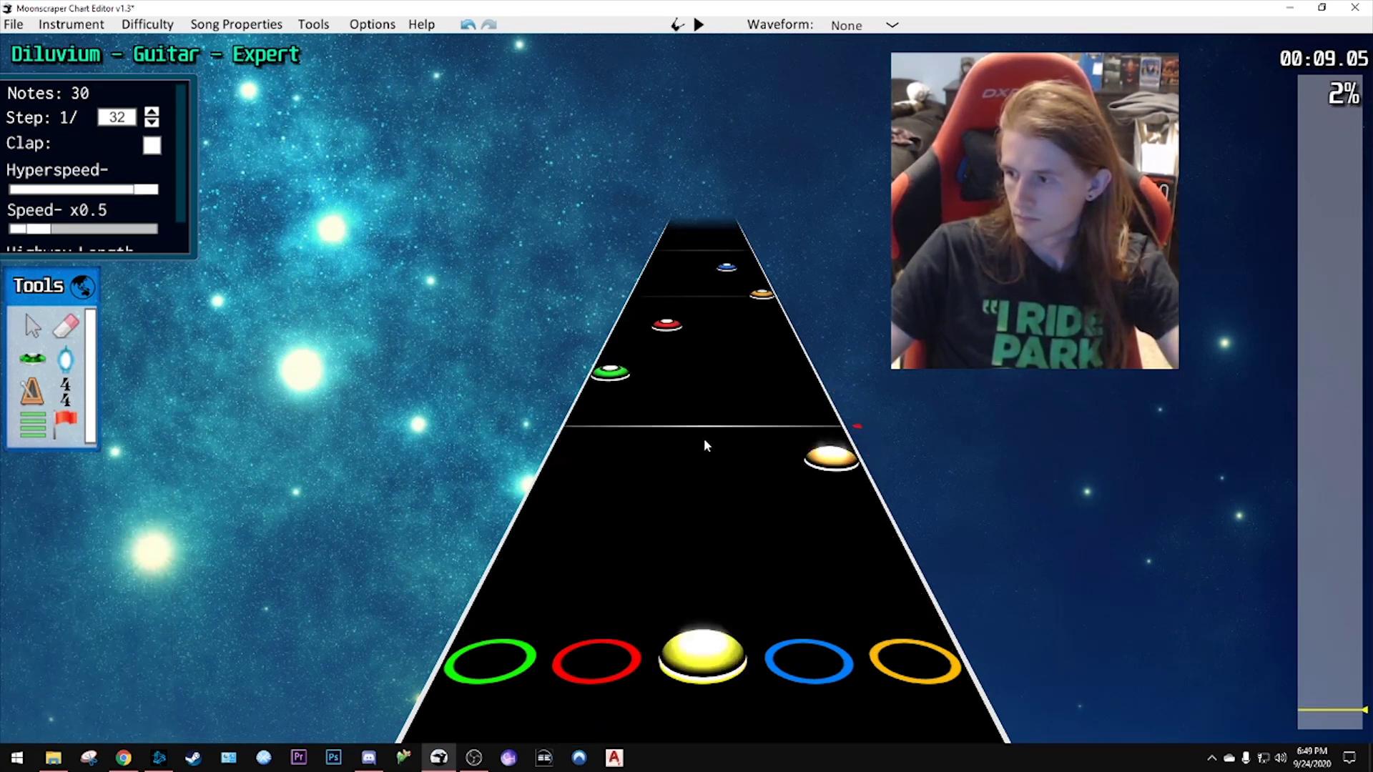
{"action": "key", "text": "space"}
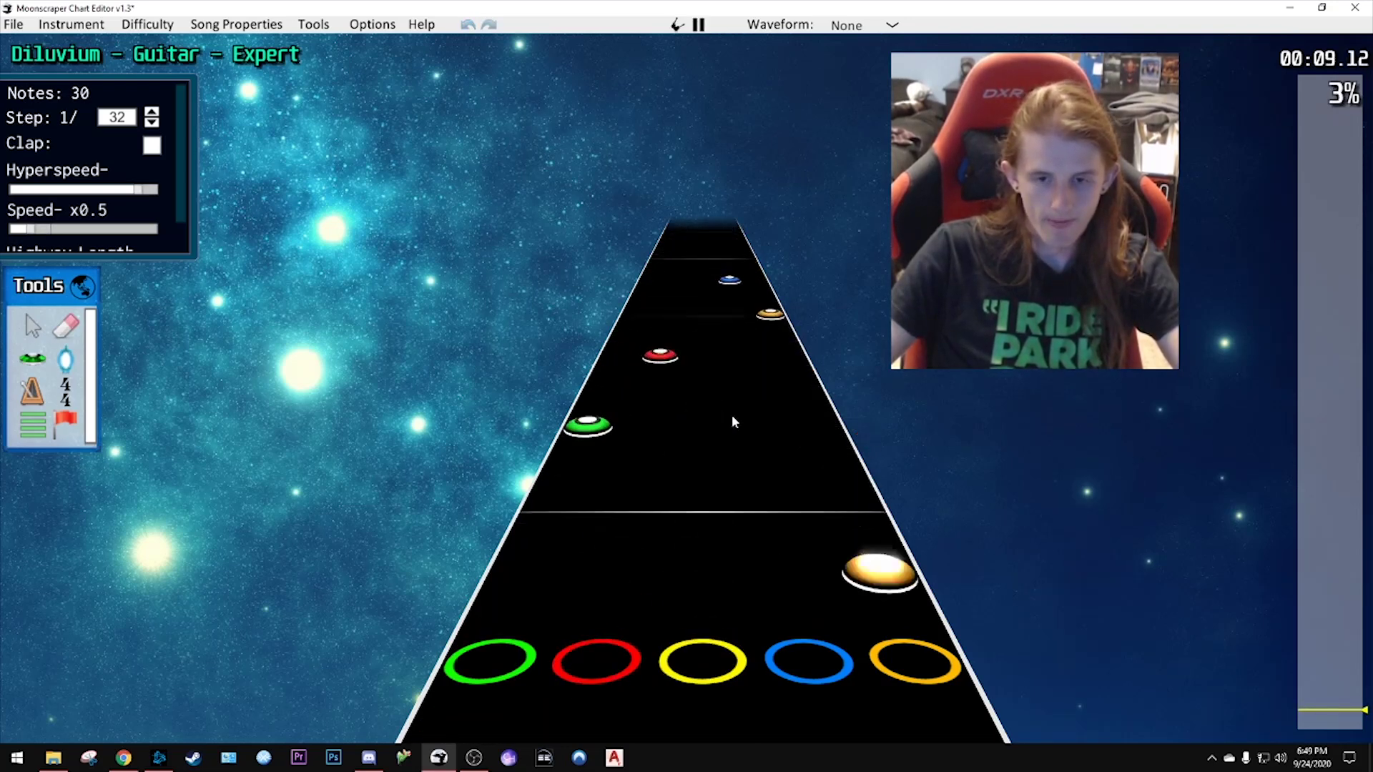
{"action": "scroll", "coordinate": [732, 445], "scroll_direction": "down", "scroll_amount": 3}
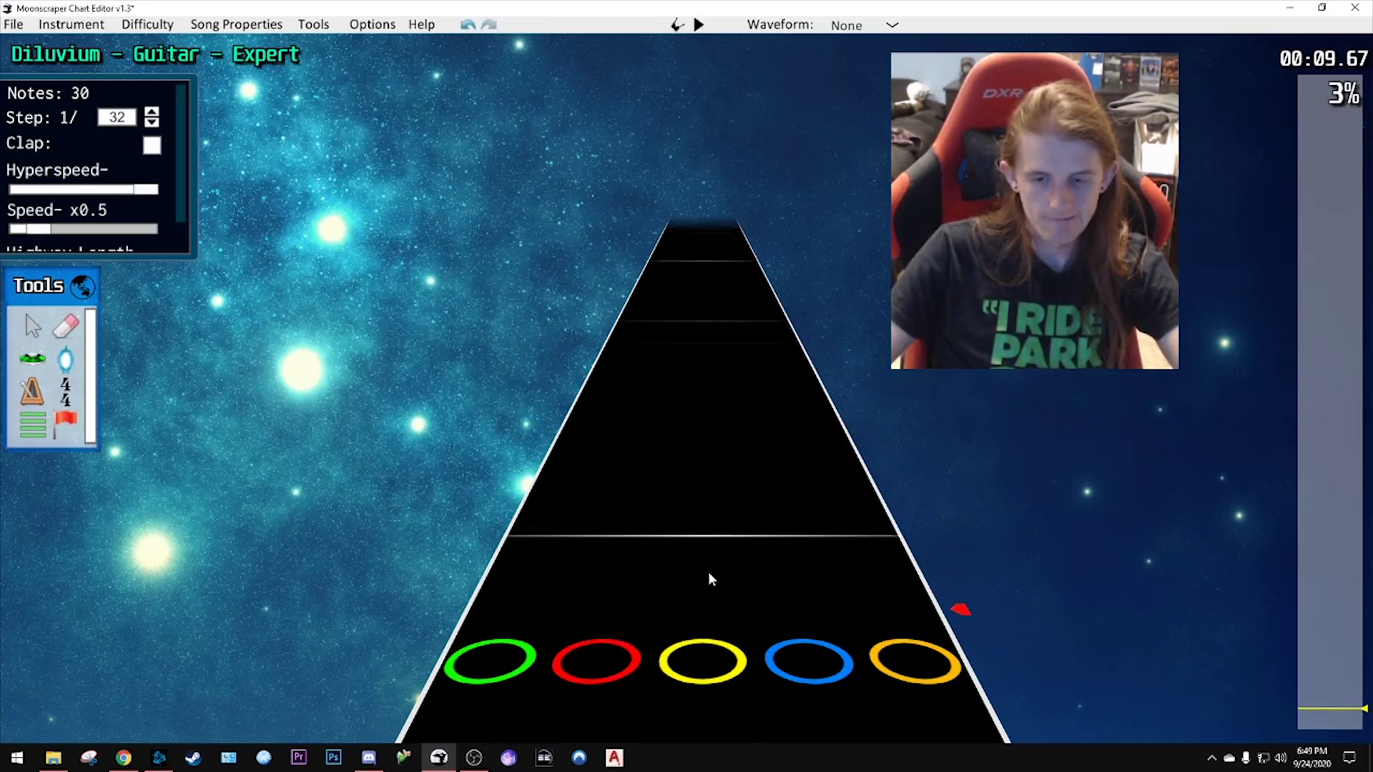
{"action": "key", "text": "space"}
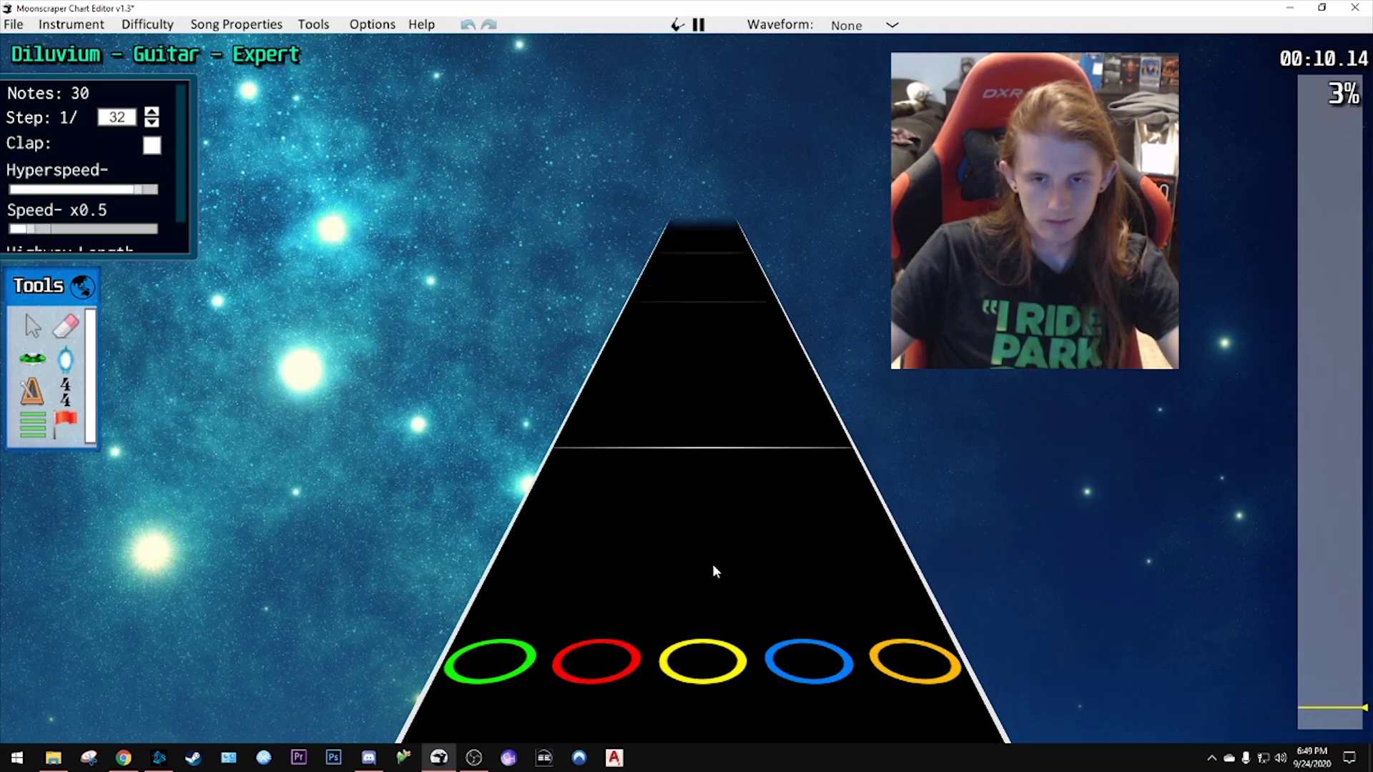
{"action": "scroll", "coordinate": [711, 570], "scroll_direction": "down", "scroll_amount": 8}
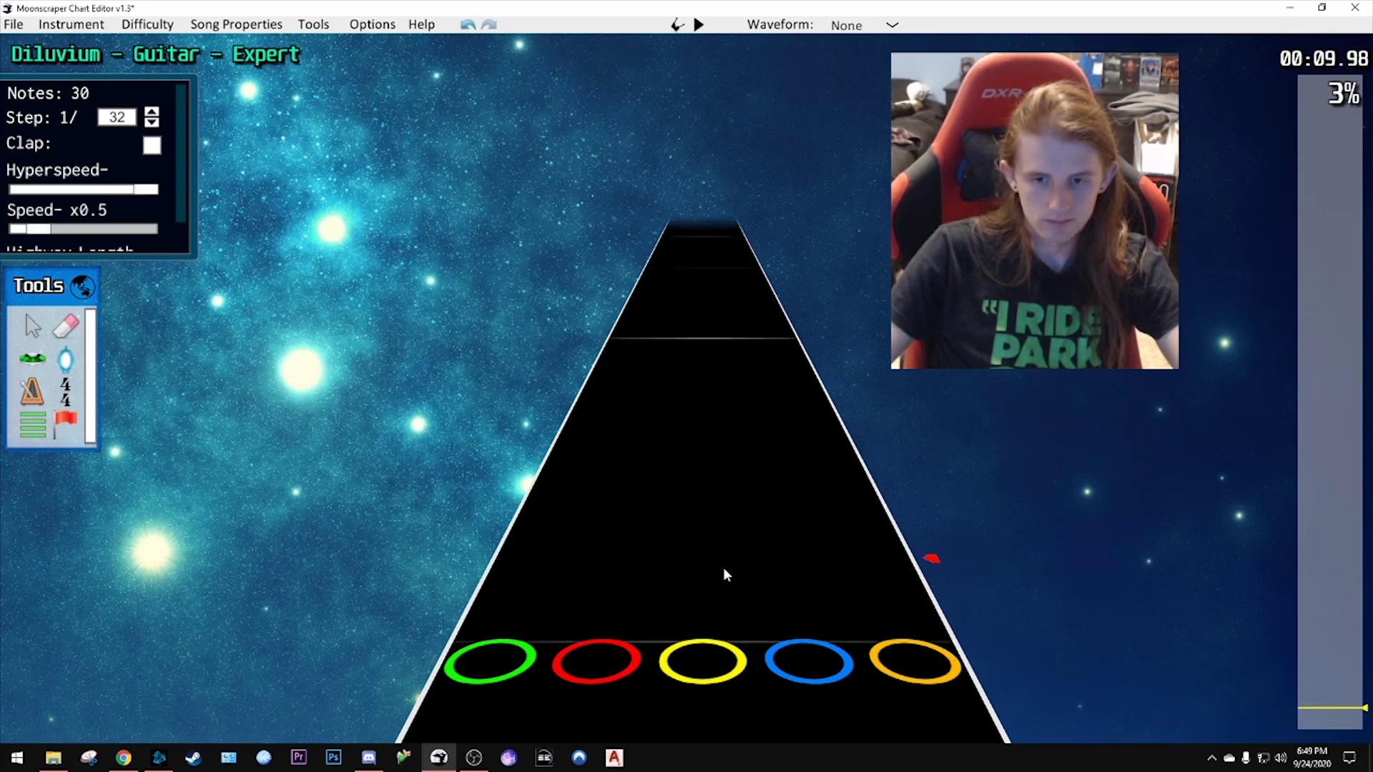
- Change the blue note after the last orange note to yellow and check it with short playbacks
{"action": "scroll", "coordinate": [718, 574], "scroll_direction": "down", "scroll_amount": 2}
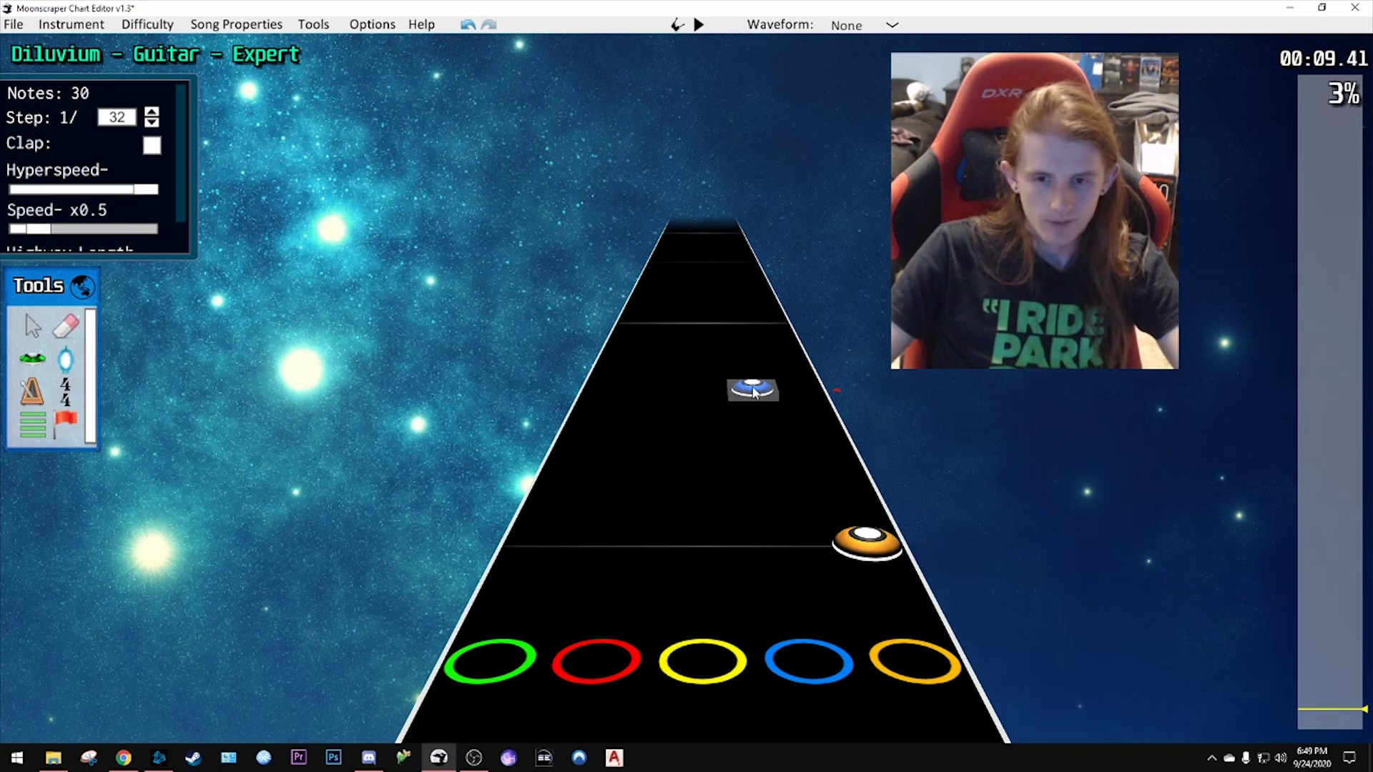
{"action": "left_click", "coordinate": [721, 394]}
{"action": "key", "text": "space"}
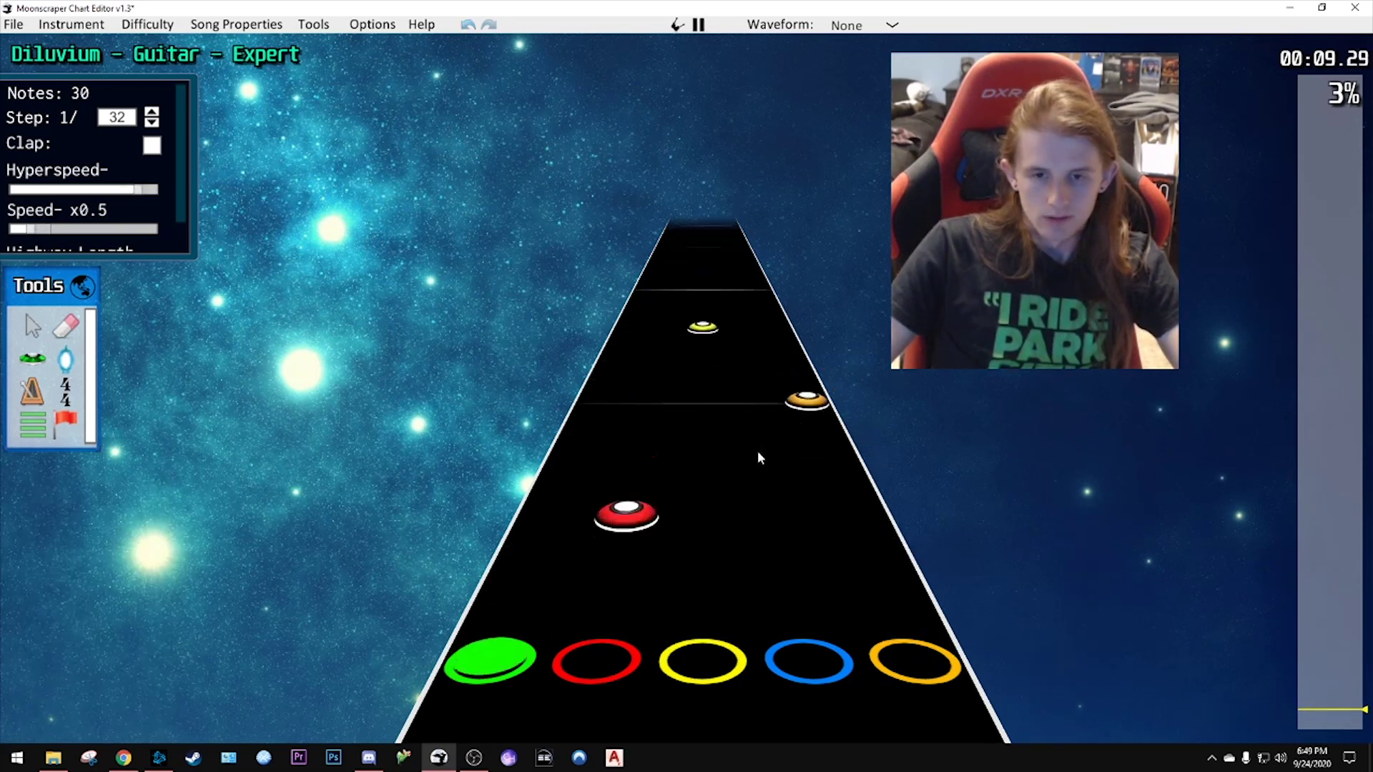
{"action": "key", "text": "space"}
{"action": "scroll", "coordinate": [765, 500], "scroll_direction": "down", "scroll_amount": 6}
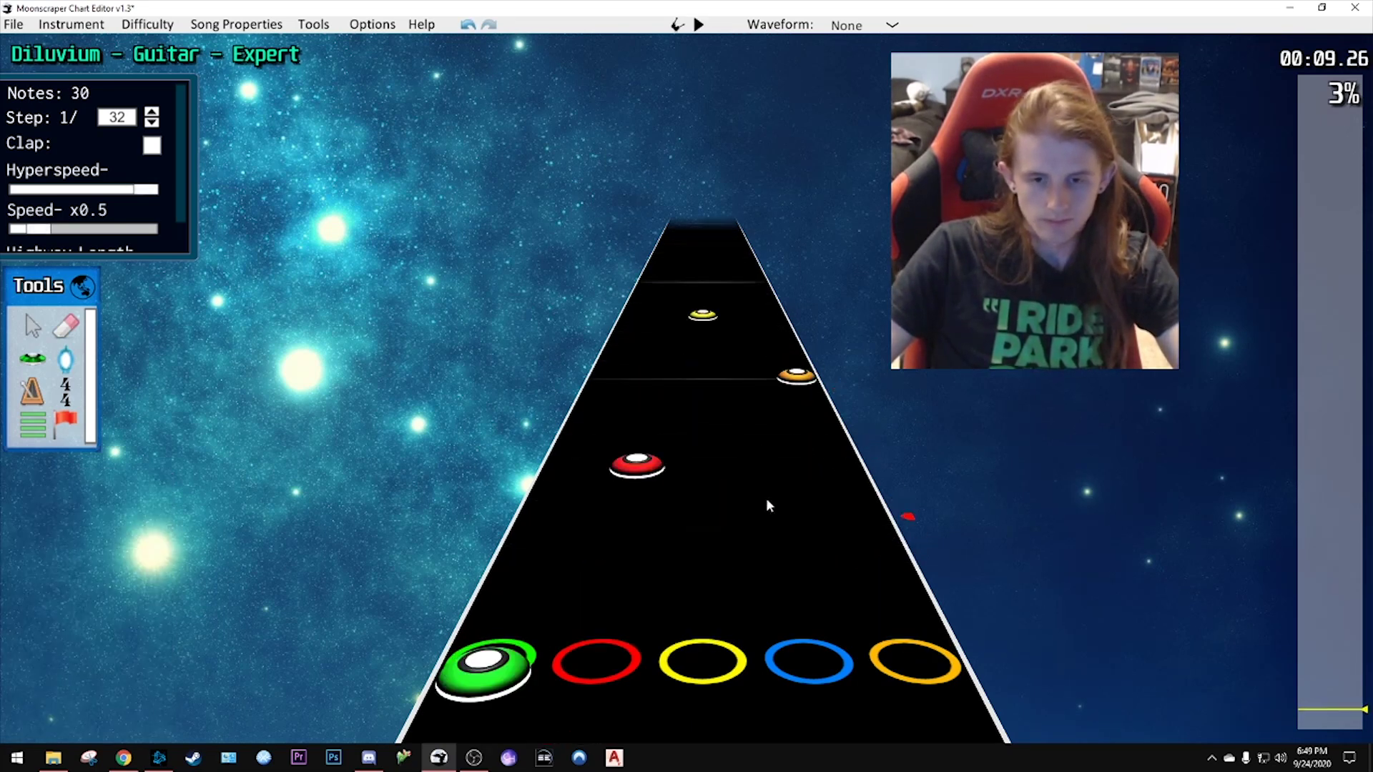
{"action": "scroll", "coordinate": [768, 499], "scroll_direction": "down", "scroll_amount": 4}
{"action": "key", "text": "space"}
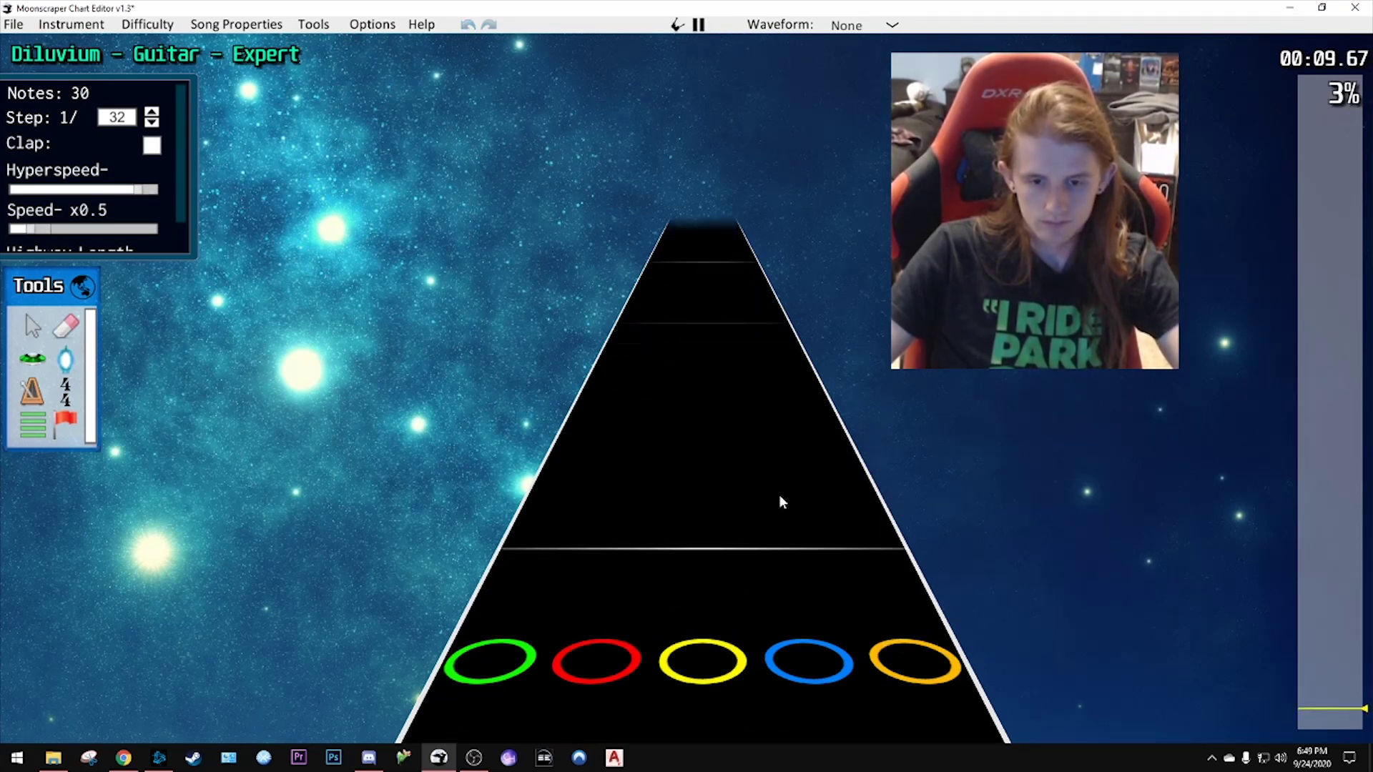
{"action": "key", "text": "space"}
{"action": "scroll", "coordinate": [798, 514], "scroll_direction": "down", "scroll_amount": 2}
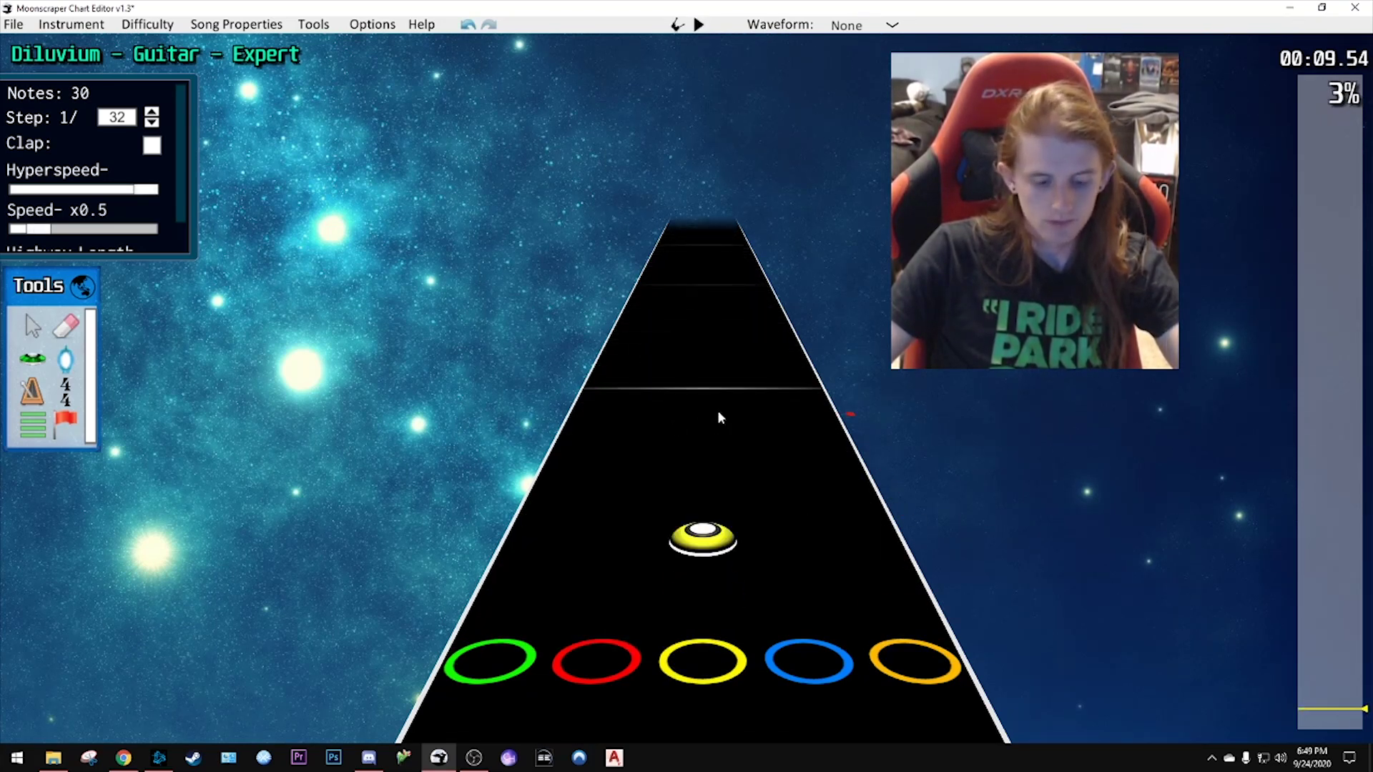
- Place a blue note on the beat line after the yellow note and an orange note shortly after it
{"action": "scroll", "coordinate": [718, 413], "scroll_direction": "down", "scroll_amount": 3}
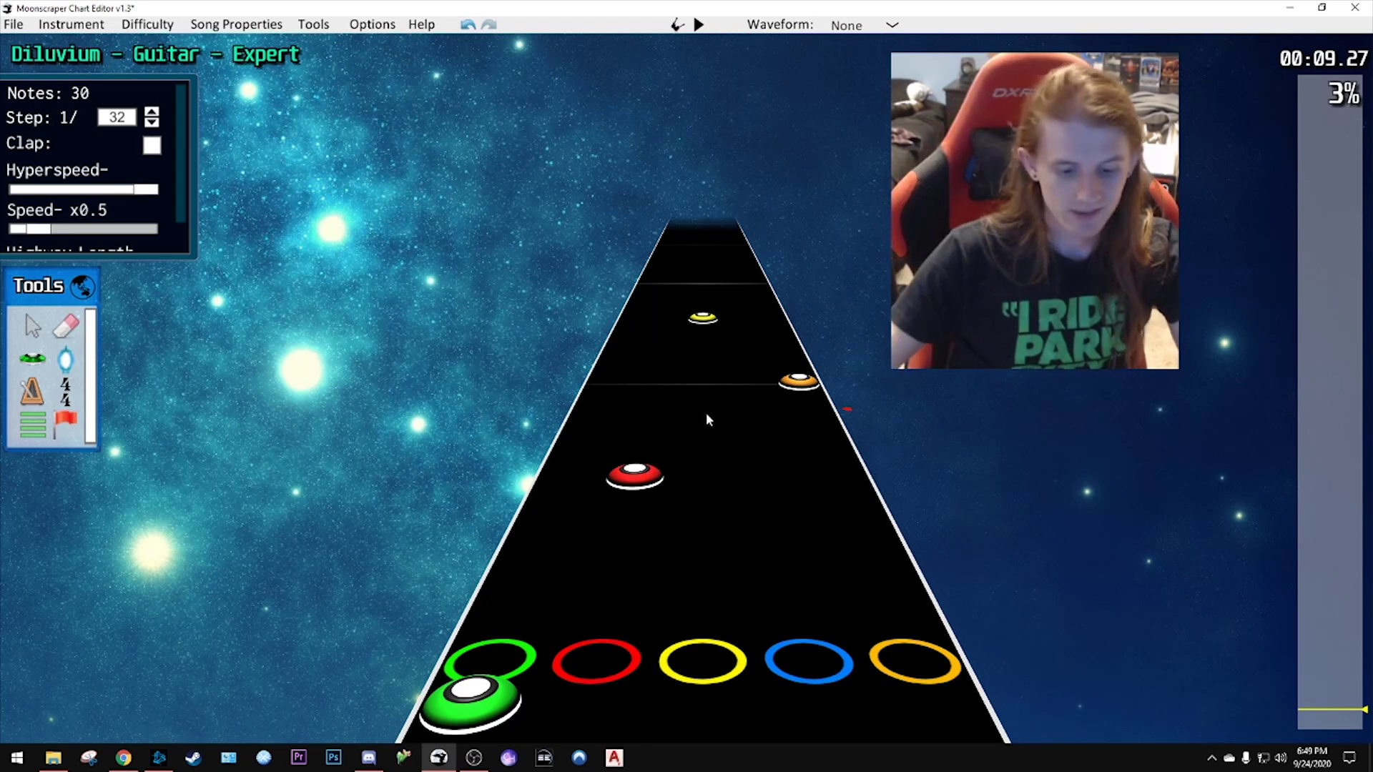
{"action": "left_click", "coordinate": [700, 415]}
{"action": "scroll", "coordinate": [706, 414], "scroll_direction": "up", "scroll_amount": 4}
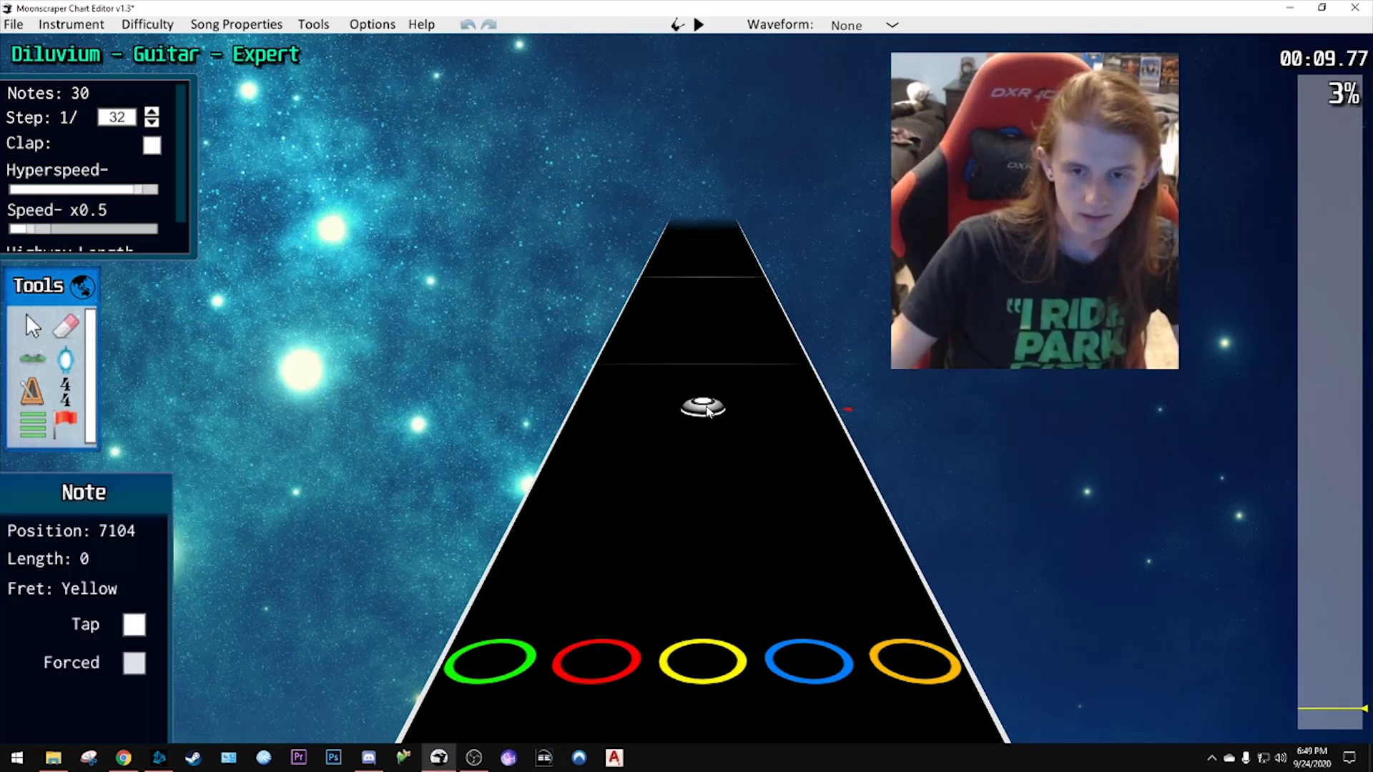
{"action": "left_click", "coordinate": [791, 548]}
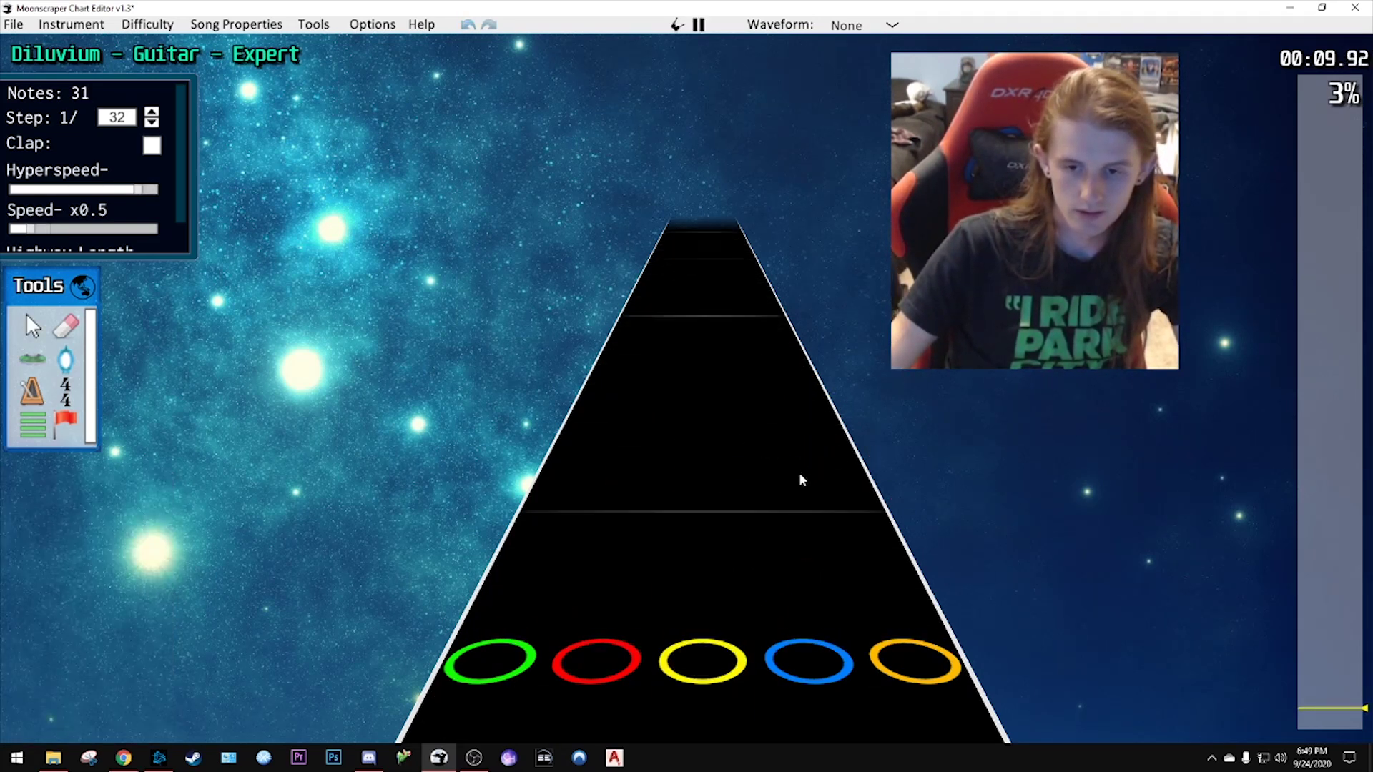
{"action": "left_click", "coordinate": [844, 466]}
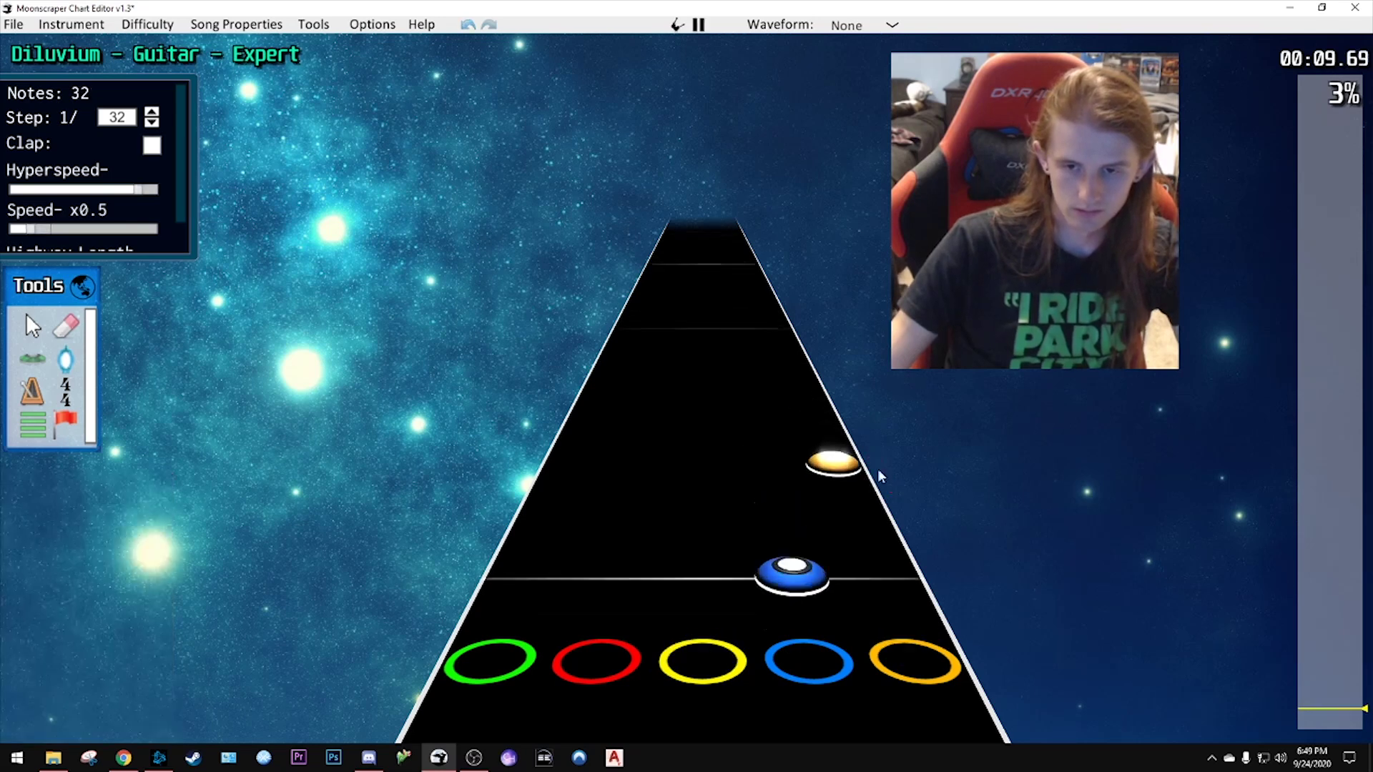
- Try the last orange note at position 7032 and at position 7056, checking its timing with short playbacks
{"action": "scroll", "coordinate": [877, 469], "scroll_direction": "up", "scroll_amount": 2}
{"action": "scroll", "coordinate": [851, 543], "scroll_direction": "down", "scroll_amount": 2}
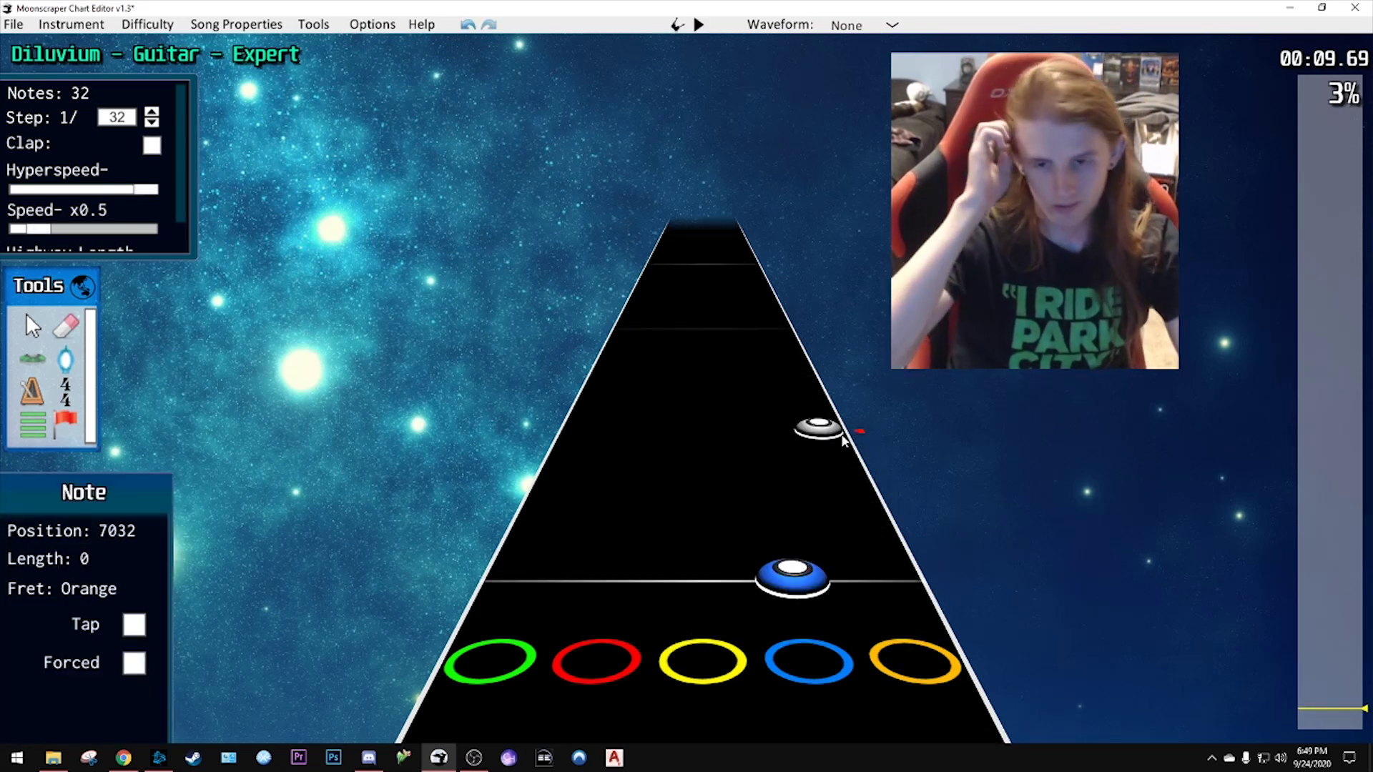
{"action": "scroll", "coordinate": [840, 239], "scroll_direction": "down", "scroll_amount": 1}
{"action": "scroll", "coordinate": [841, 239], "scroll_direction": "down", "scroll_amount": 1}
{"action": "scroll", "coordinate": [836, 243], "scroll_direction": "up", "scroll_amount": 4}
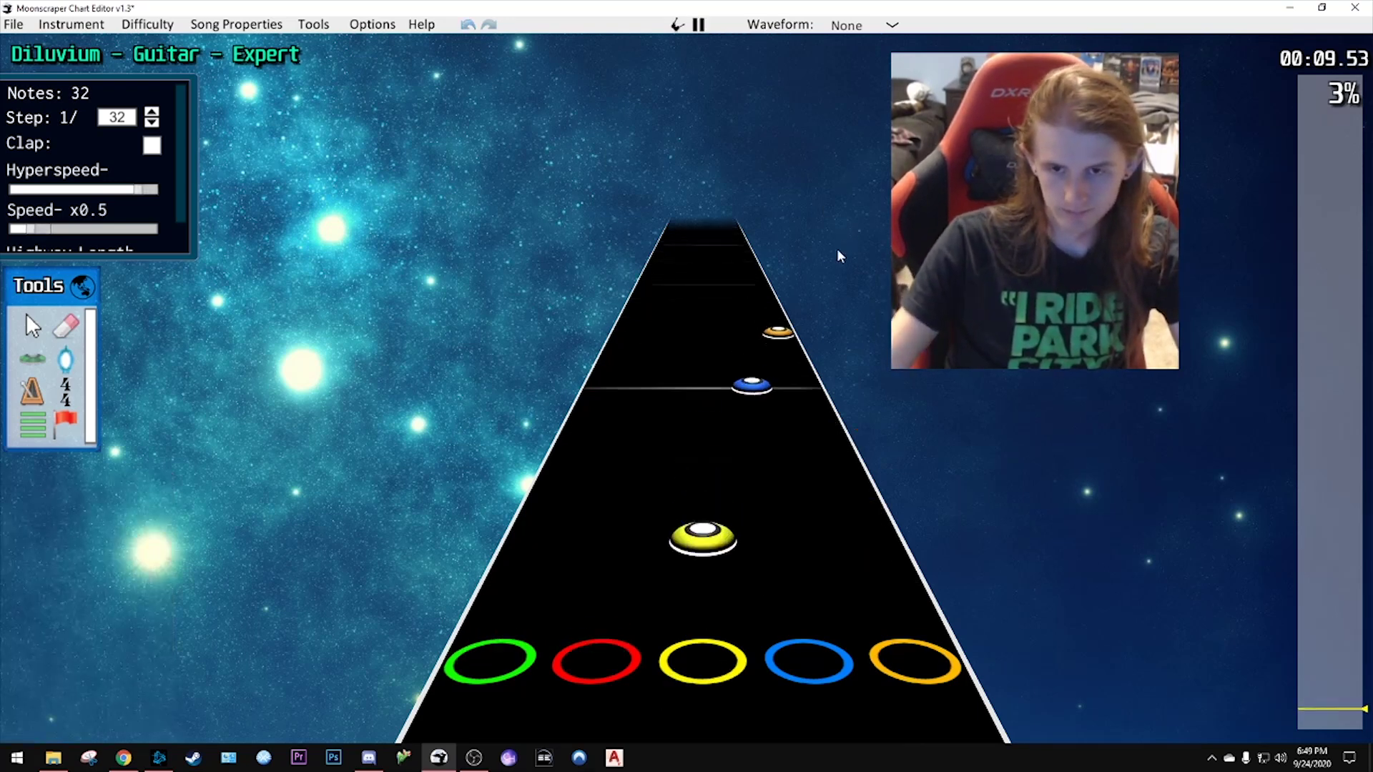
{"action": "scroll", "coordinate": [786, 465], "scroll_direction": "down", "scroll_amount": 2}
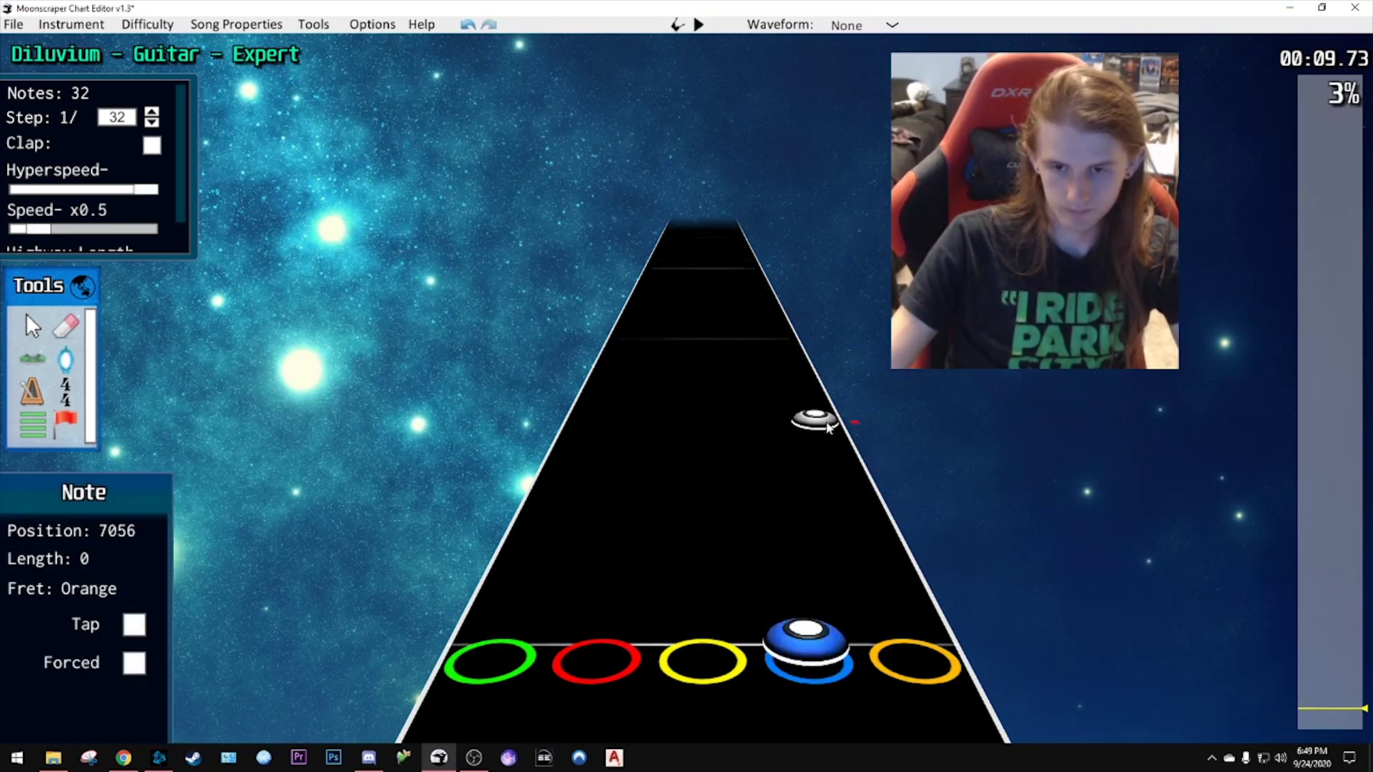
{"action": "key", "text": "space"}
{"action": "key", "text": "space"}
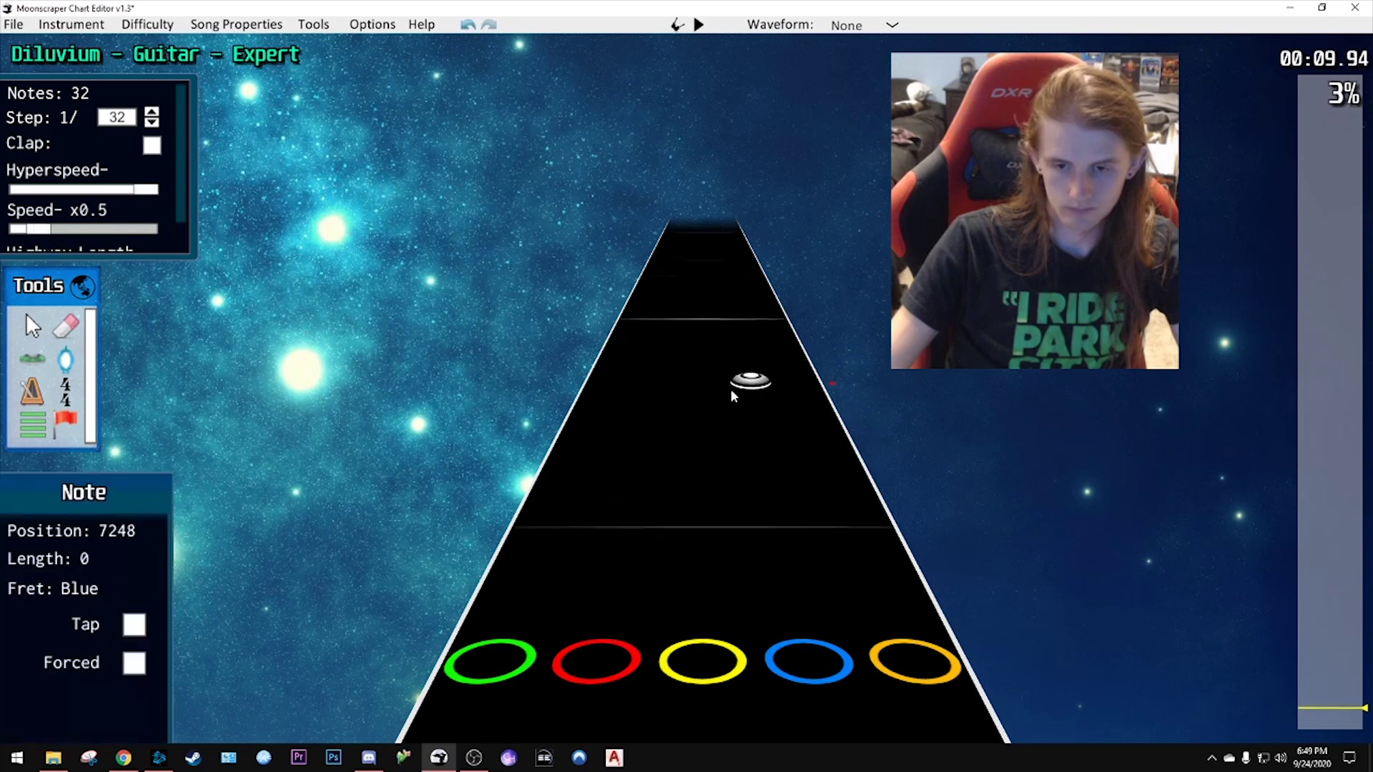
- Review the earlier notes of the run and play back the latest notes to examine their timing
{"action": "scroll", "coordinate": [731, 389], "scroll_direction": "down", "scroll_amount": 3}
{"action": "scroll", "coordinate": [755, 458], "scroll_direction": "down", "scroll_amount": 10}
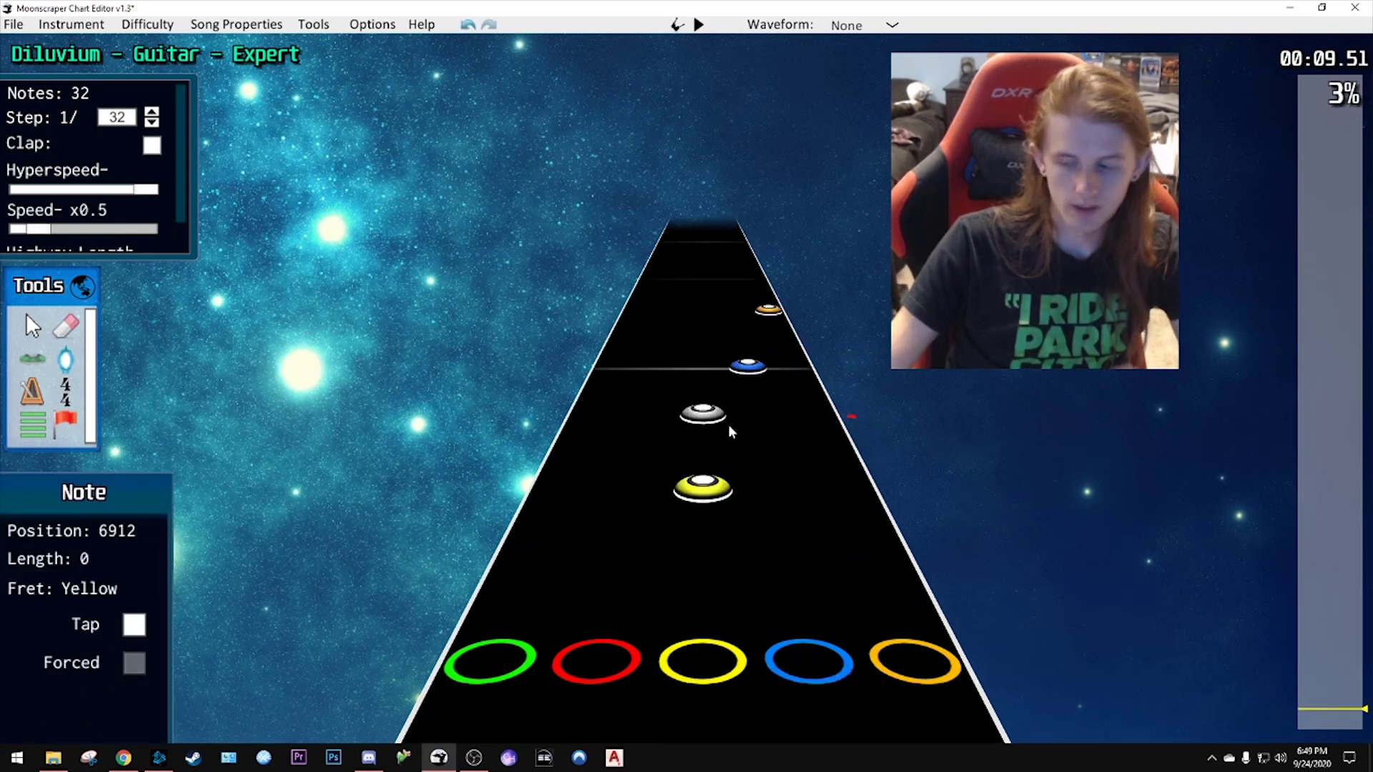
{"action": "scroll", "coordinate": [731, 419], "scroll_direction": "down", "scroll_amount": 3}
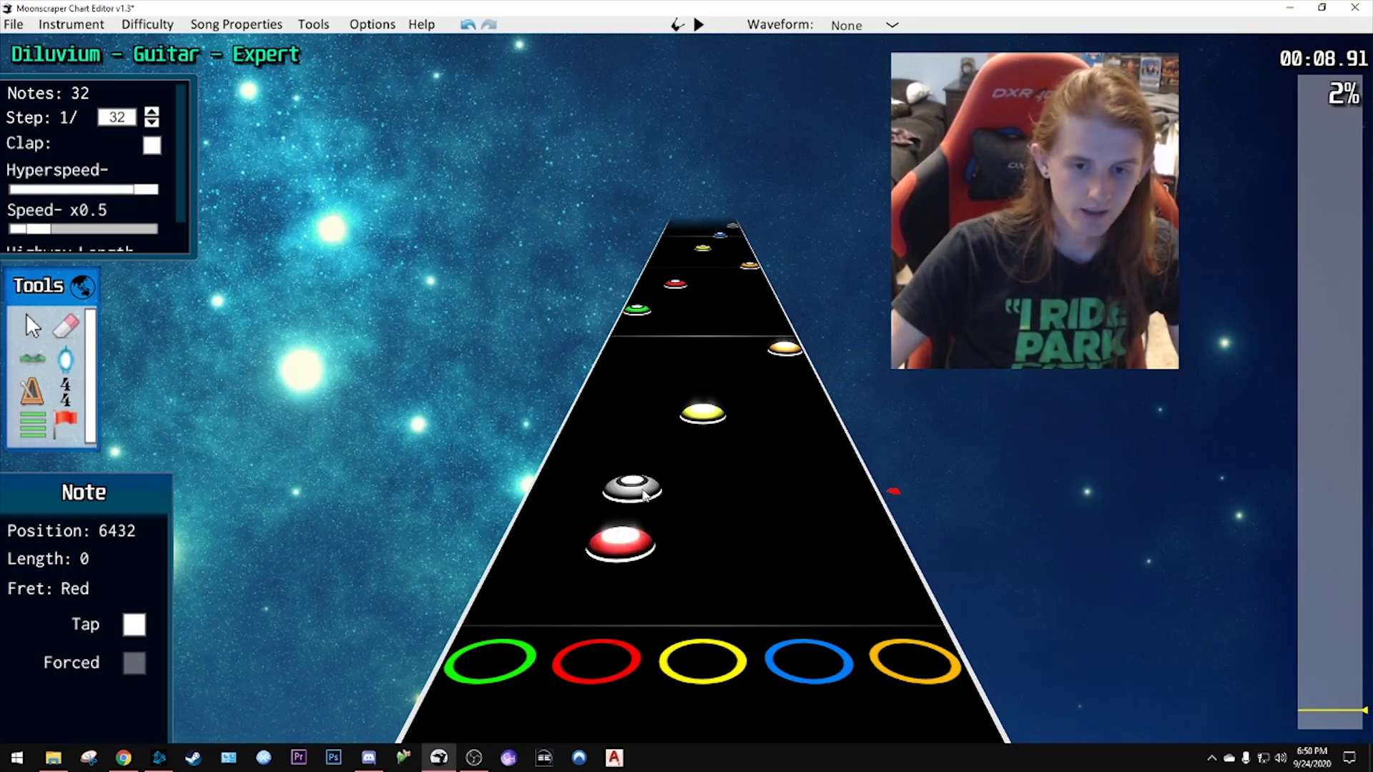
{"action": "scroll", "coordinate": [704, 392], "scroll_direction": "up", "scroll_amount": 9}
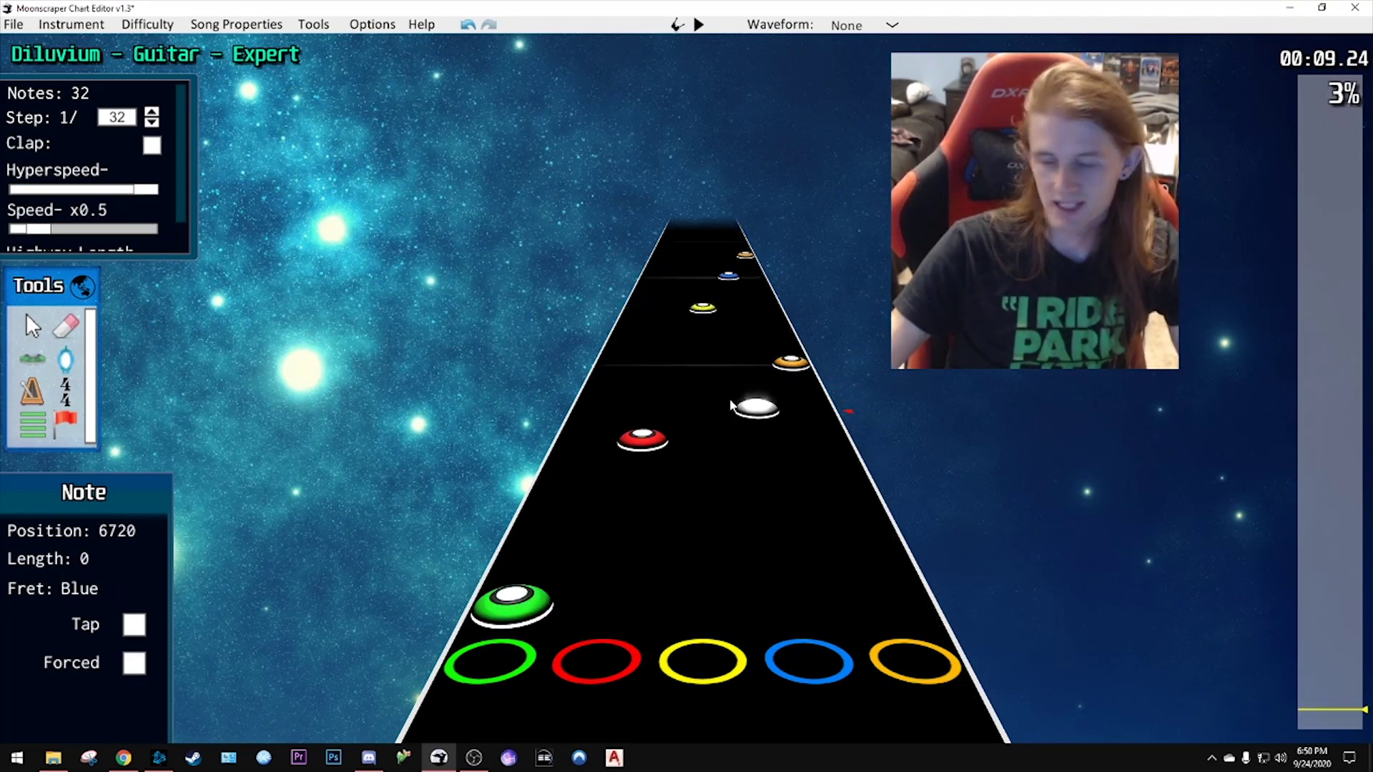
{"action": "scroll", "coordinate": [731, 405], "scroll_direction": "down", "scroll_amount": 5}
{"action": "key", "text": "space"}
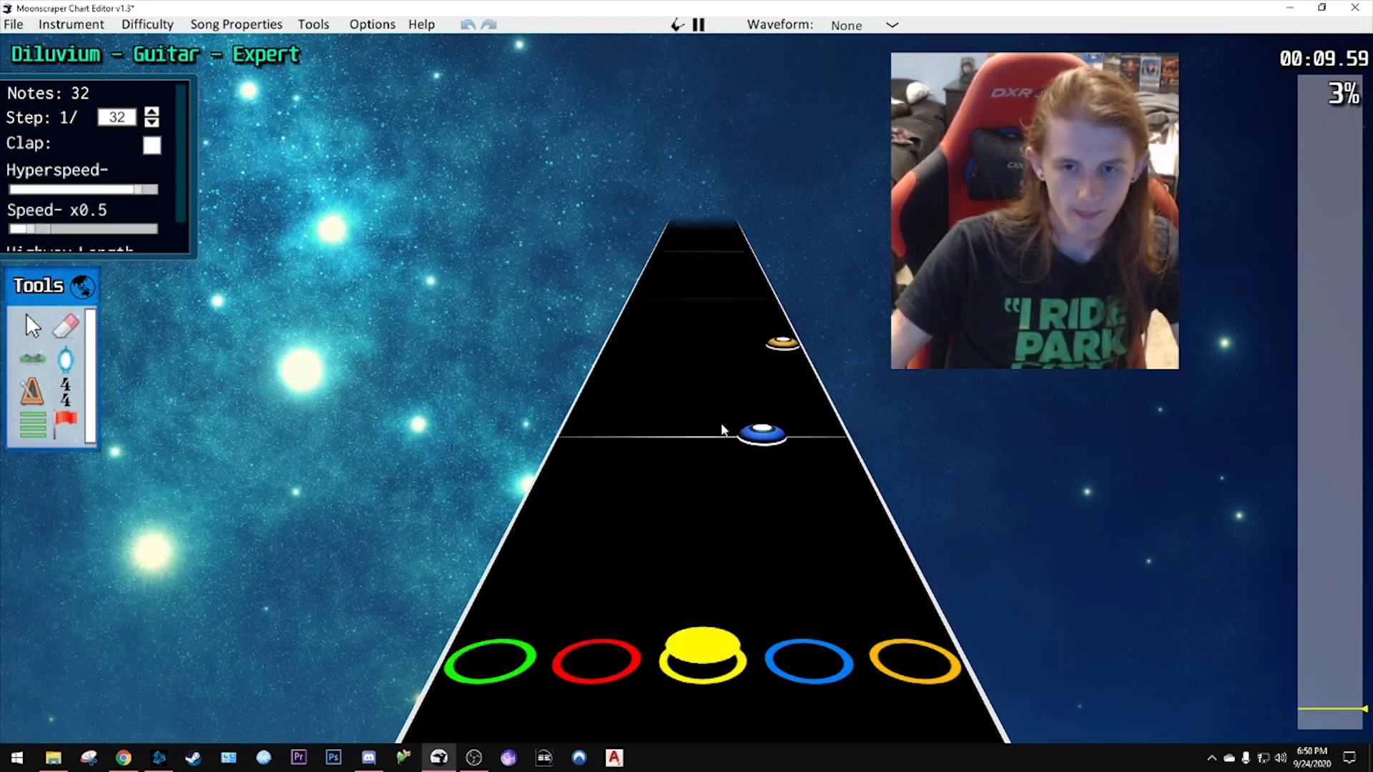
{"action": "key", "text": "space"}
- Place a blue note after the last orange note and check it with a short playback
{"action": "left_click", "coordinate": [722, 429]}
{"action": "scroll", "coordinate": [720, 433], "scroll_direction": "down", "scroll_amount": 2}
{"action": "scroll", "coordinate": [721, 438], "scroll_direction": "down", "scroll_amount": 2}
{"action": "left_click_drag", "start_coordinate": [721, 438], "coordinate": [759, 409]}
{"action": "scroll", "coordinate": [770, 416], "scroll_direction": "up", "scroll_amount": 4}
{"action": "scroll", "coordinate": [751, 398], "scroll_direction": "down", "scroll_amount": 5}
{"action": "left_click", "coordinate": [760, 387]}
{"action": "key", "text": "space"}
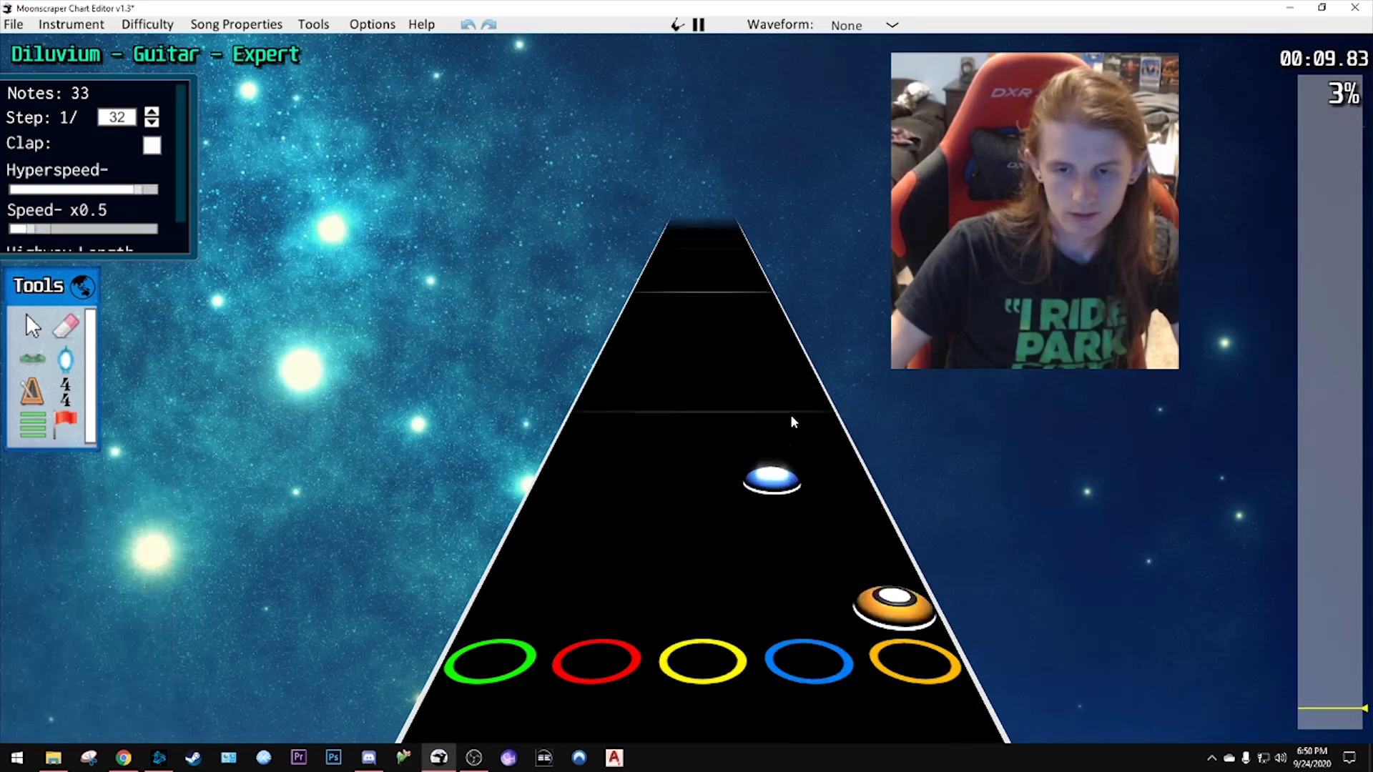
{"action": "key", "text": "space"}
{"action": "scroll", "coordinate": [768, 463], "scroll_direction": "down", "scroll_amount": 5}
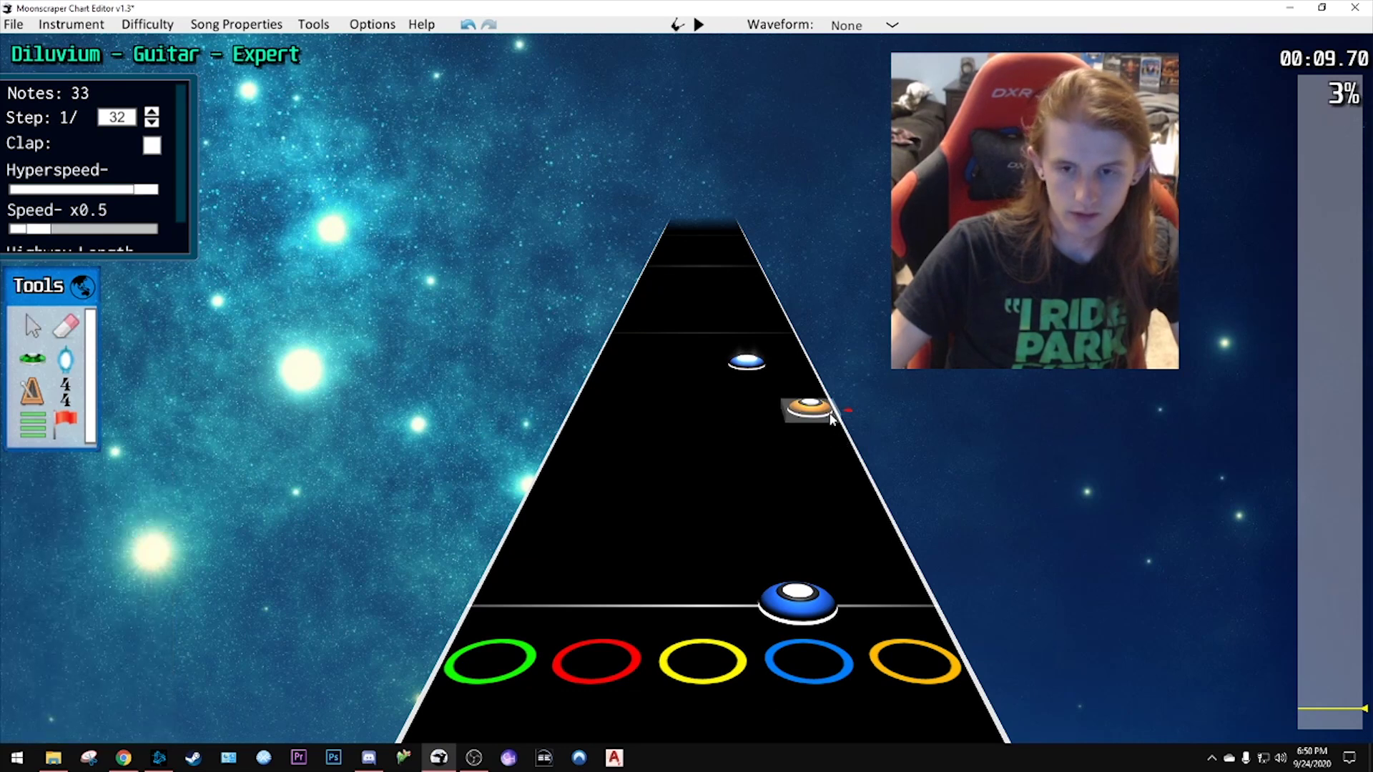
- Shift the last orange note and the blue note after it one 1/32 step earlier each, checking with short playbacks
{"action": "key", "text": "space"}
{"action": "key", "text": "space"}
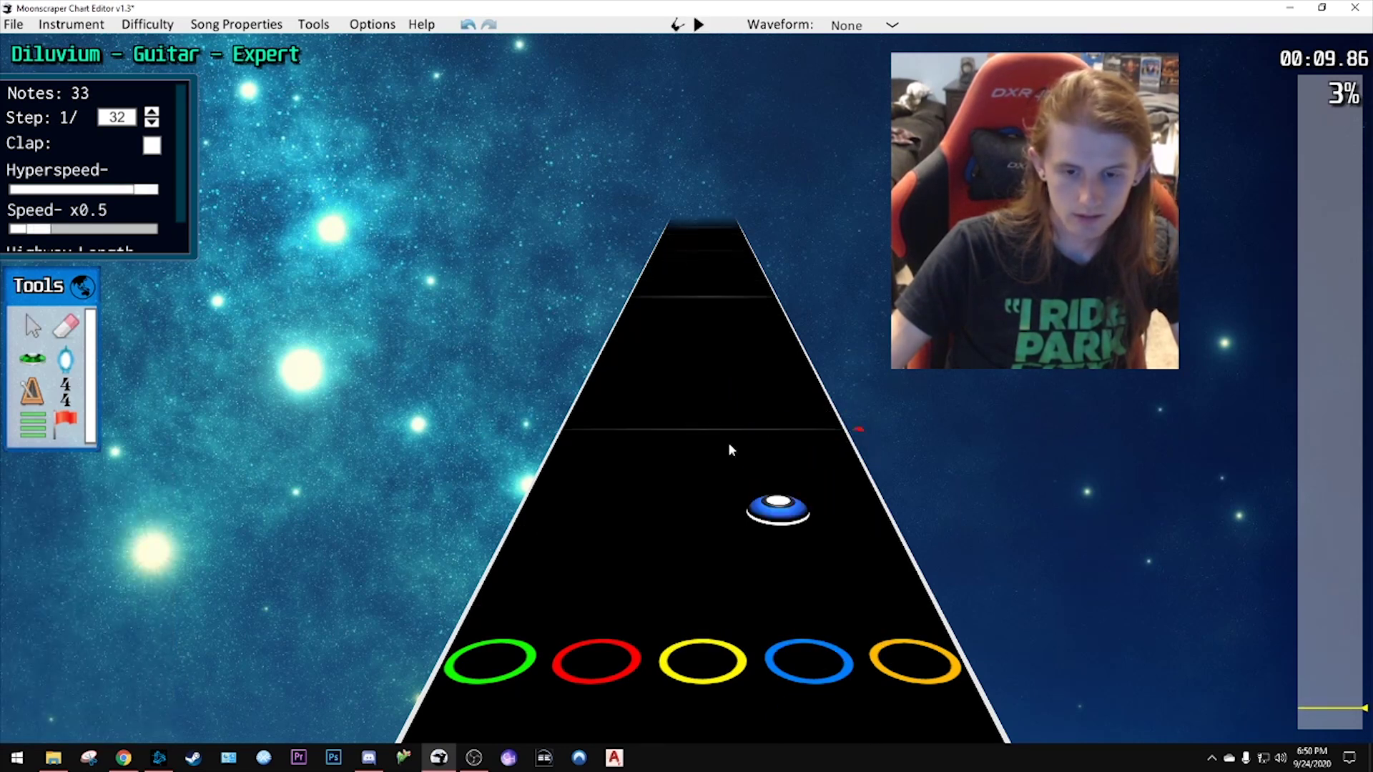
{"action": "key", "text": "space"}
{"action": "key", "text": "space"}
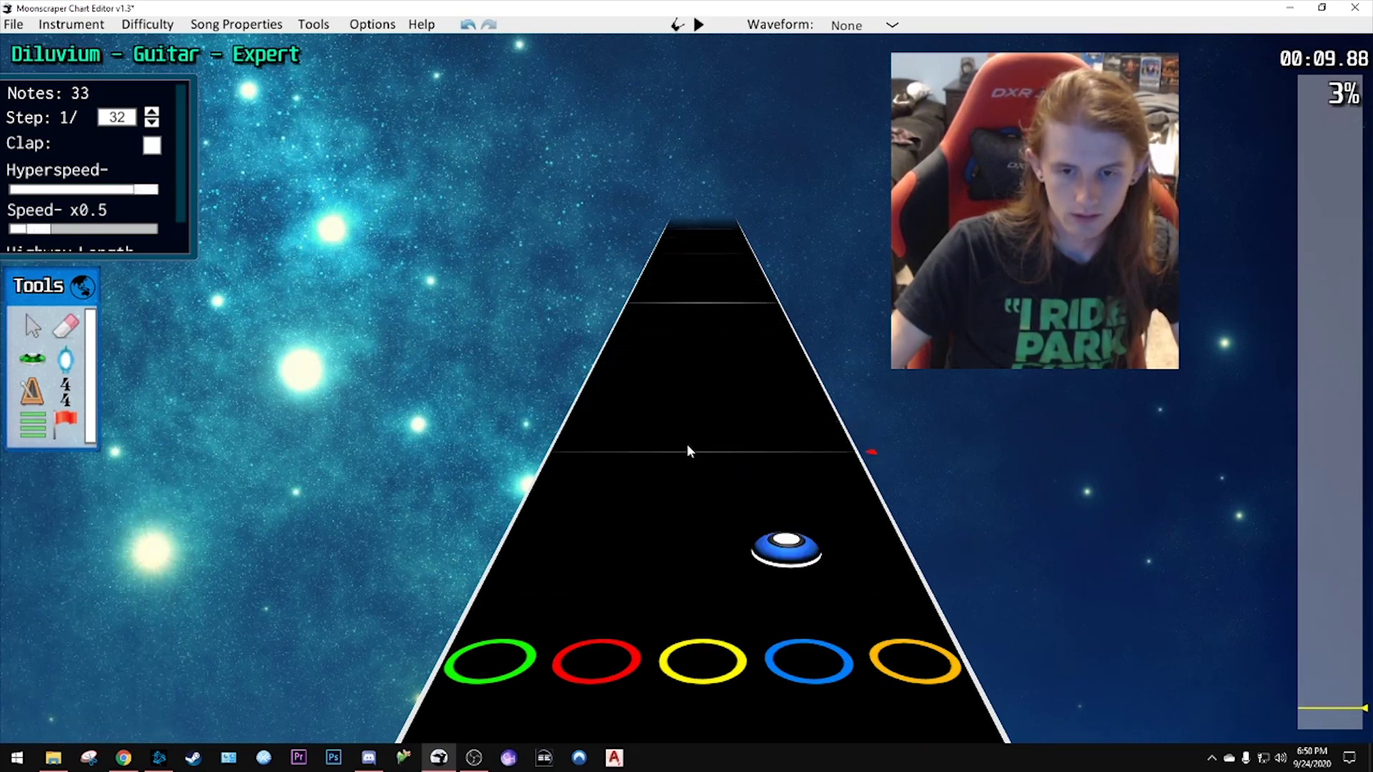
{"action": "scroll", "coordinate": [701, 442], "scroll_direction": "up", "scroll_amount": 5}
{"action": "left_click_drag", "start_coordinate": [763, 410], "coordinate": [768, 440]}
{"action": "key", "text": "space"}
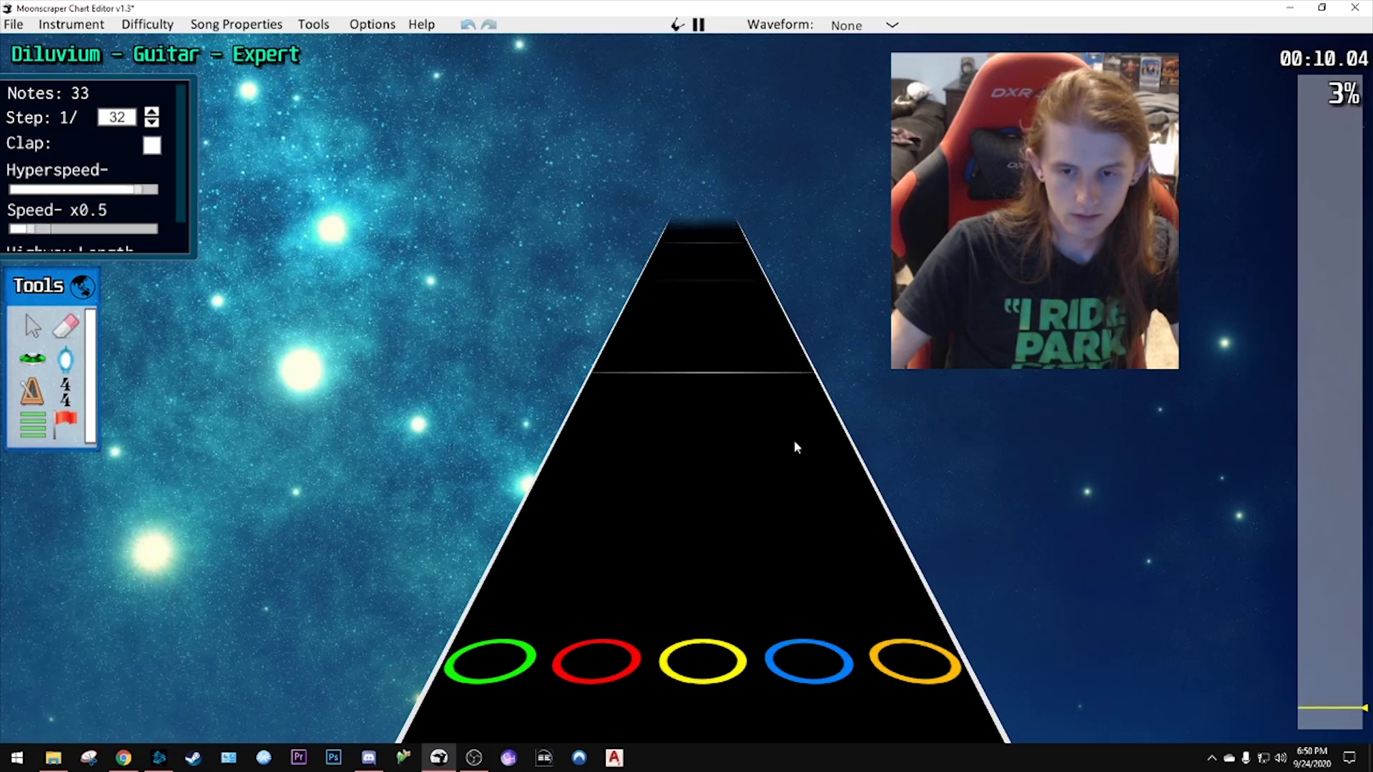
{"action": "key", "text": "space"}
{"action": "scroll", "coordinate": [732, 441], "scroll_direction": "up", "scroll_amount": 4}
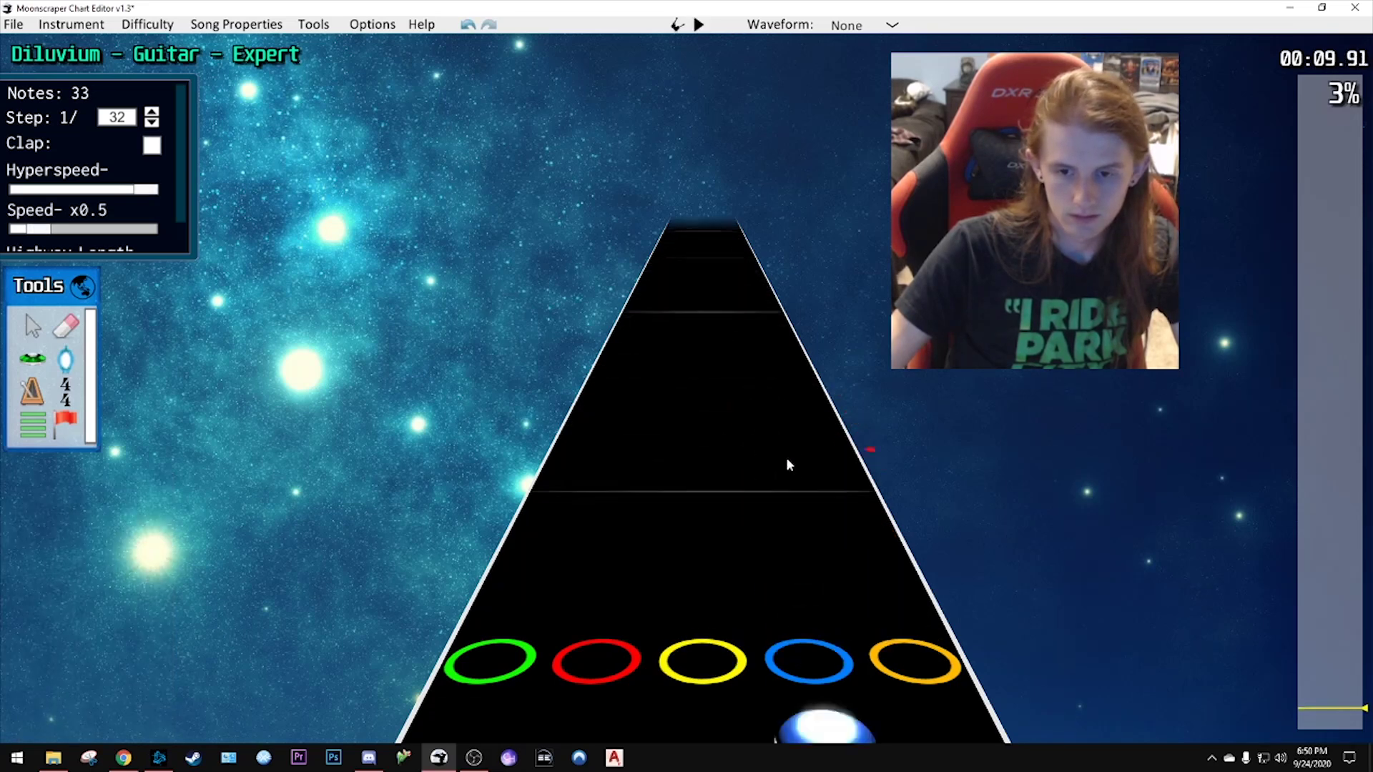
- Shift the last orange and blue notes another 1/32 step earlier each and play them back
{"action": "key", "text": "space"}
{"action": "left_click_drag", "start_coordinate": [846, 469], "coordinate": [850, 502]}
{"action": "scroll", "coordinate": [830, 448], "scroll_direction": "up", "scroll_amount": 3}
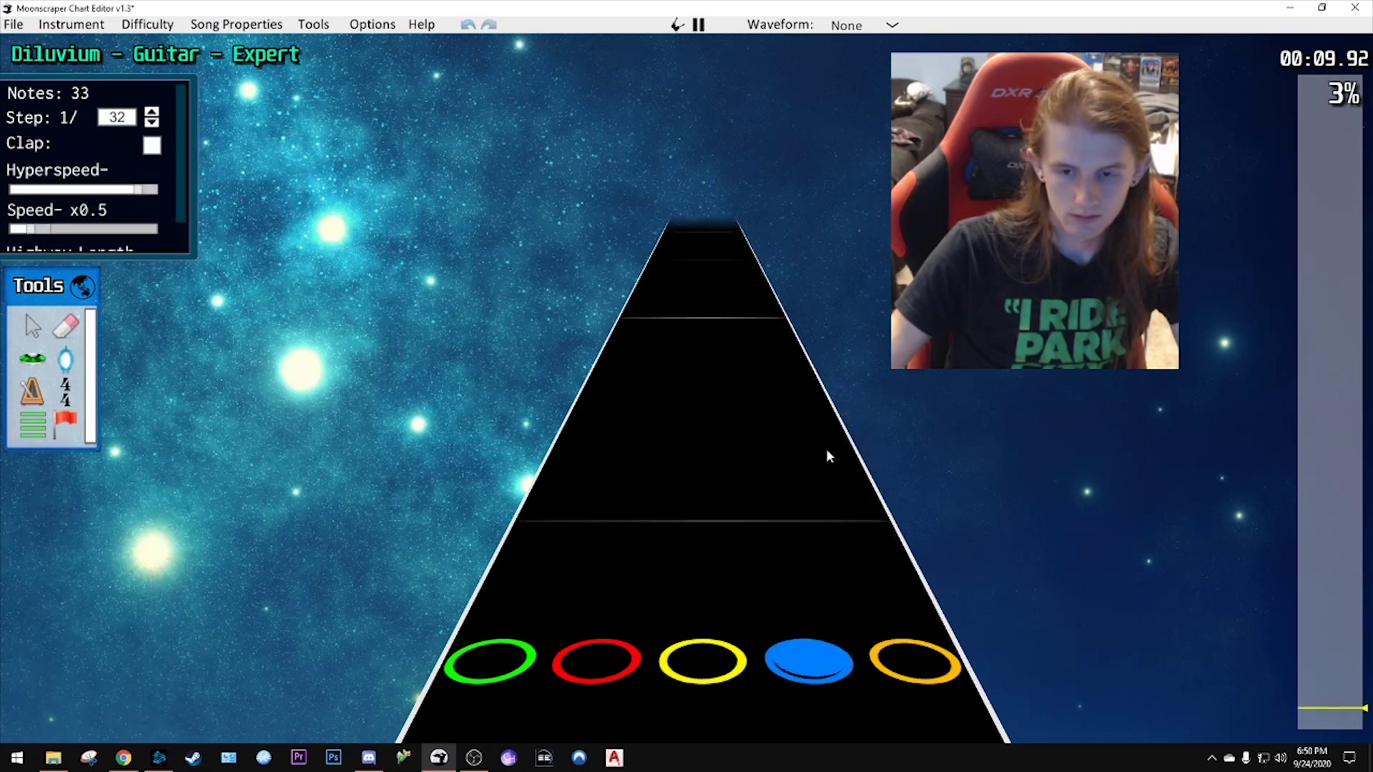
{"action": "left_click", "coordinate": [787, 556]}
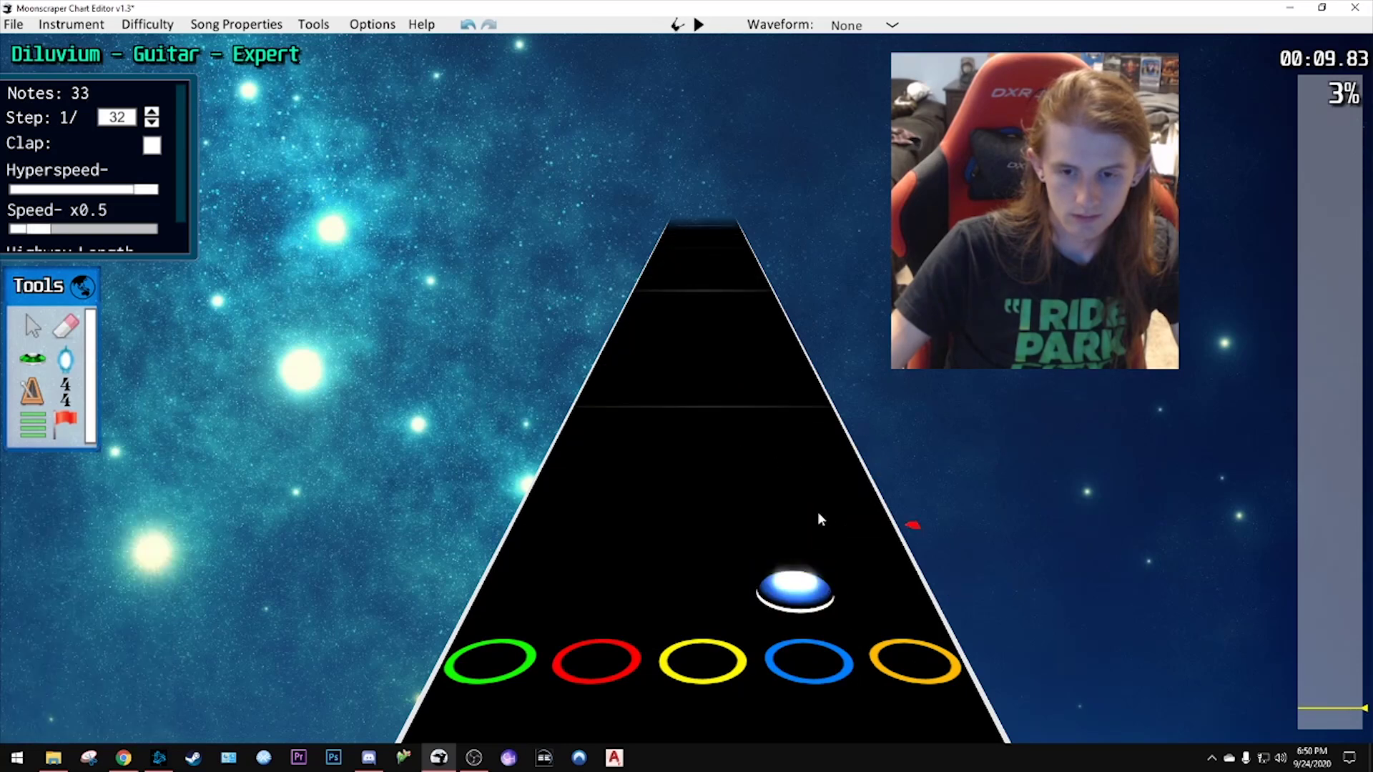
{"action": "key", "text": "space"}
{"action": "key", "text": "space"}
- Place a yellow note on the beat line after the last blue note and check the run with short playbacks
{"action": "scroll", "coordinate": [689, 433], "scroll_direction": "down", "scroll_amount": 8}
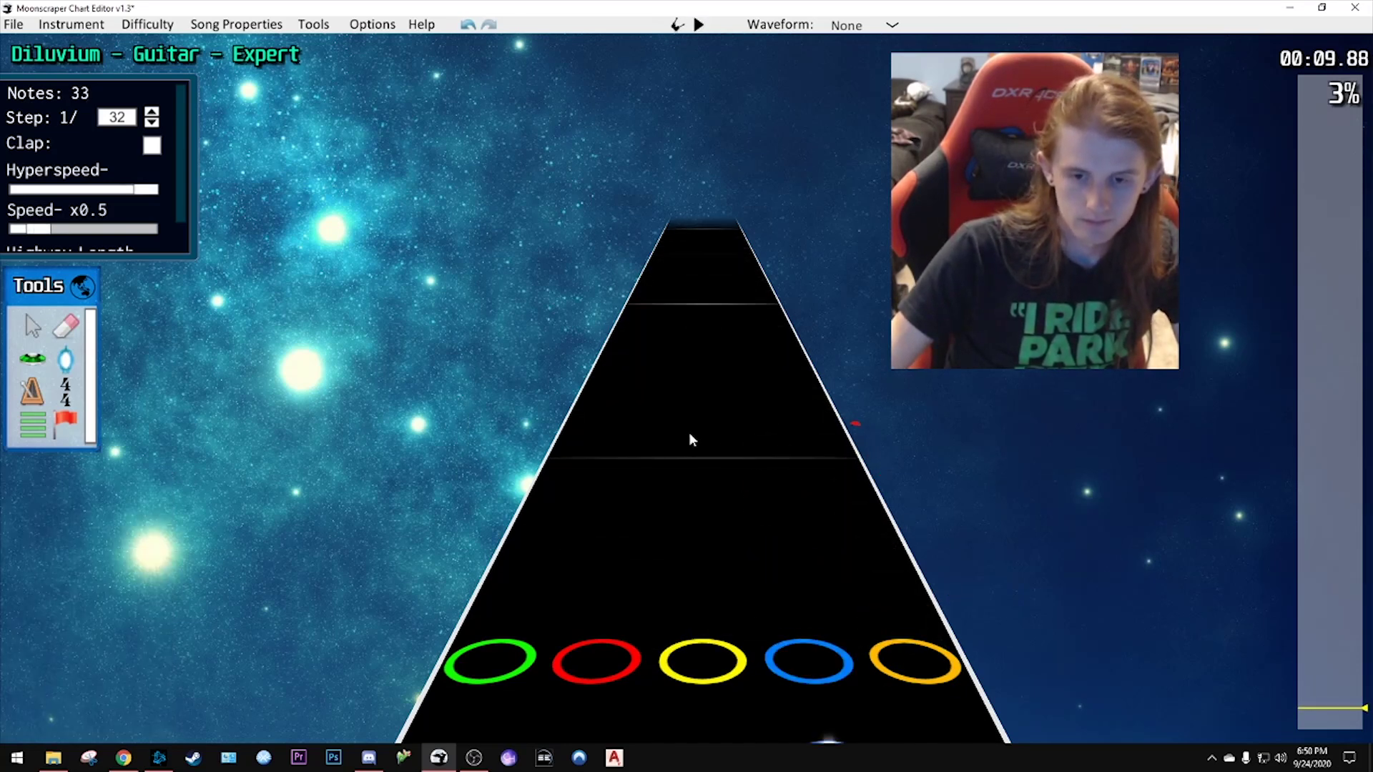
{"action": "key", "text": "space"}
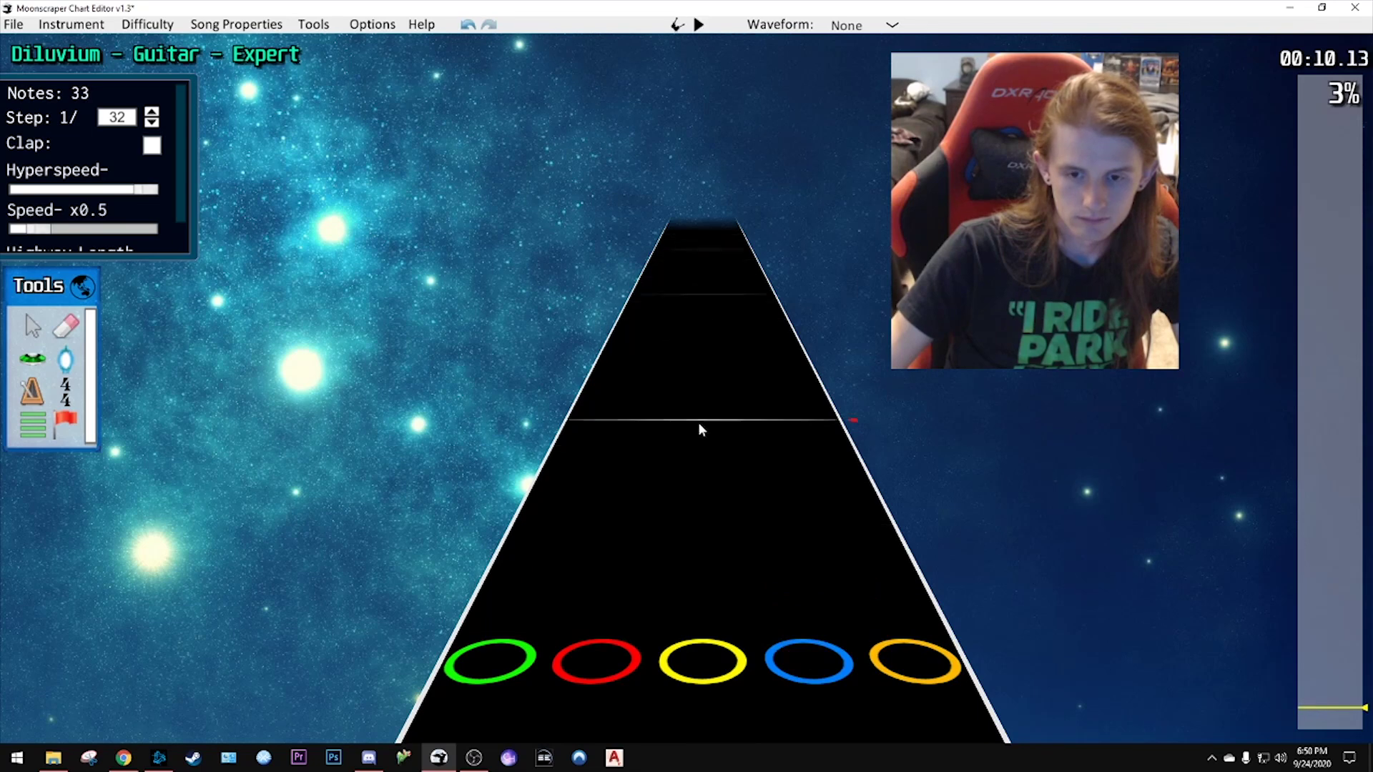
{"action": "key", "text": "space"}
{"action": "scroll", "coordinate": [699, 425], "scroll_direction": "down", "scroll_amount": 8}
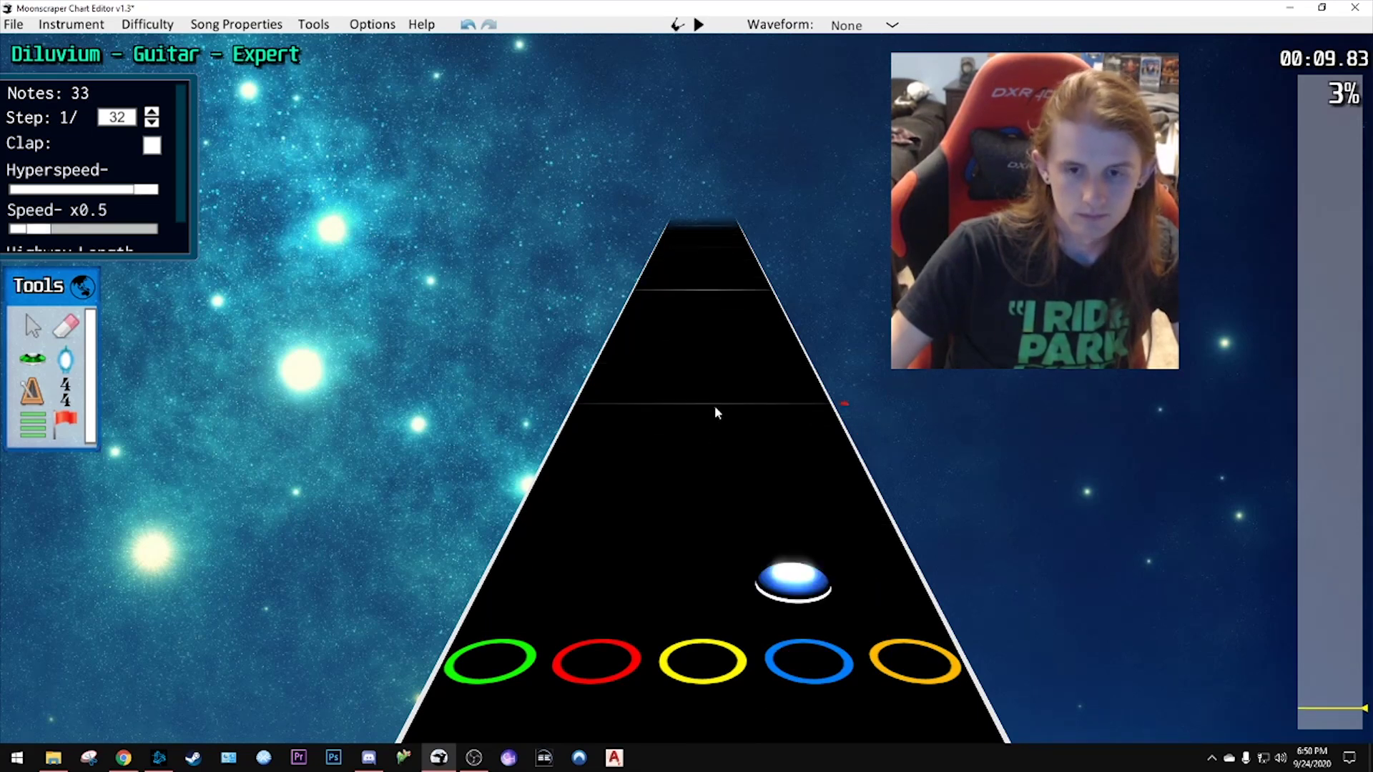
{"action": "left_click", "coordinate": [714, 405]}
{"action": "key", "text": "space"}
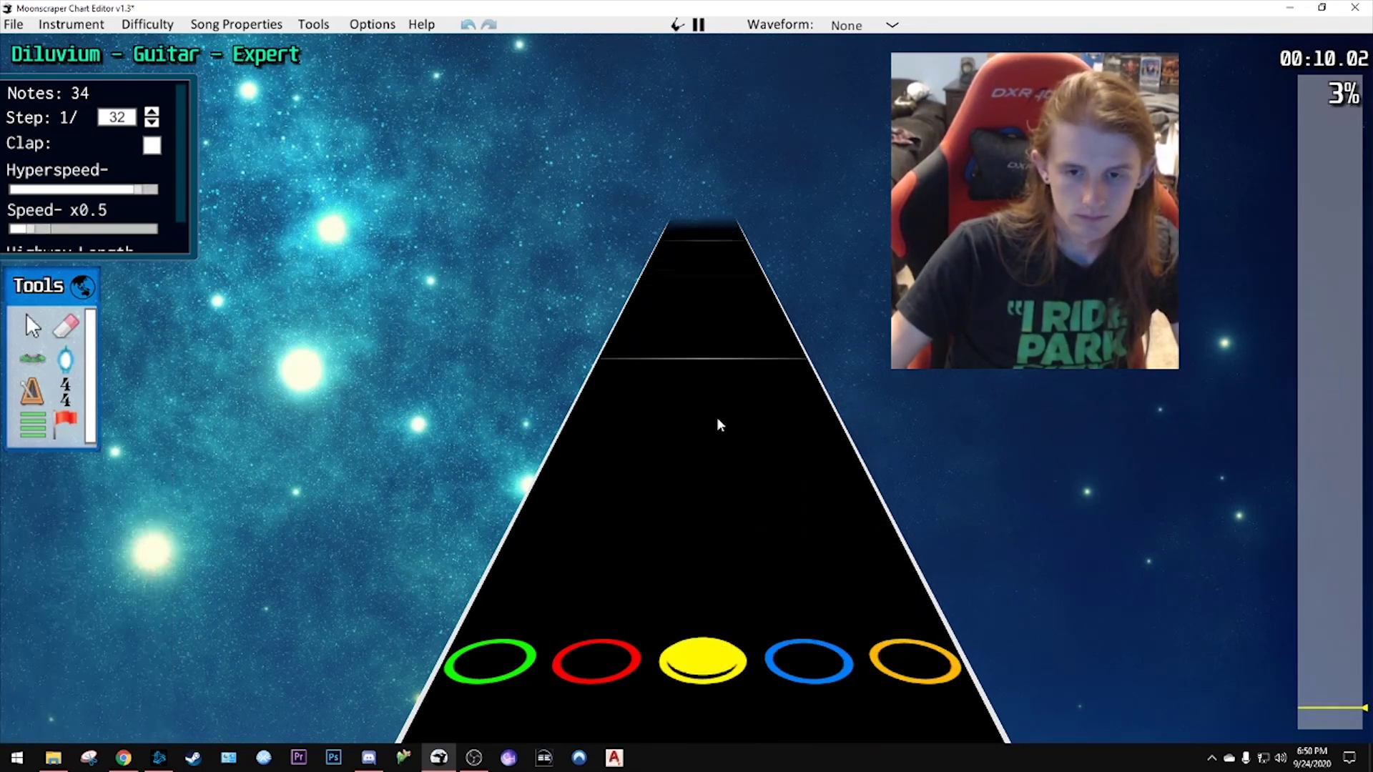
{"action": "key", "text": "space"}
{"action": "scroll", "coordinate": [679, 439], "scroll_direction": "down", "scroll_amount": 12}
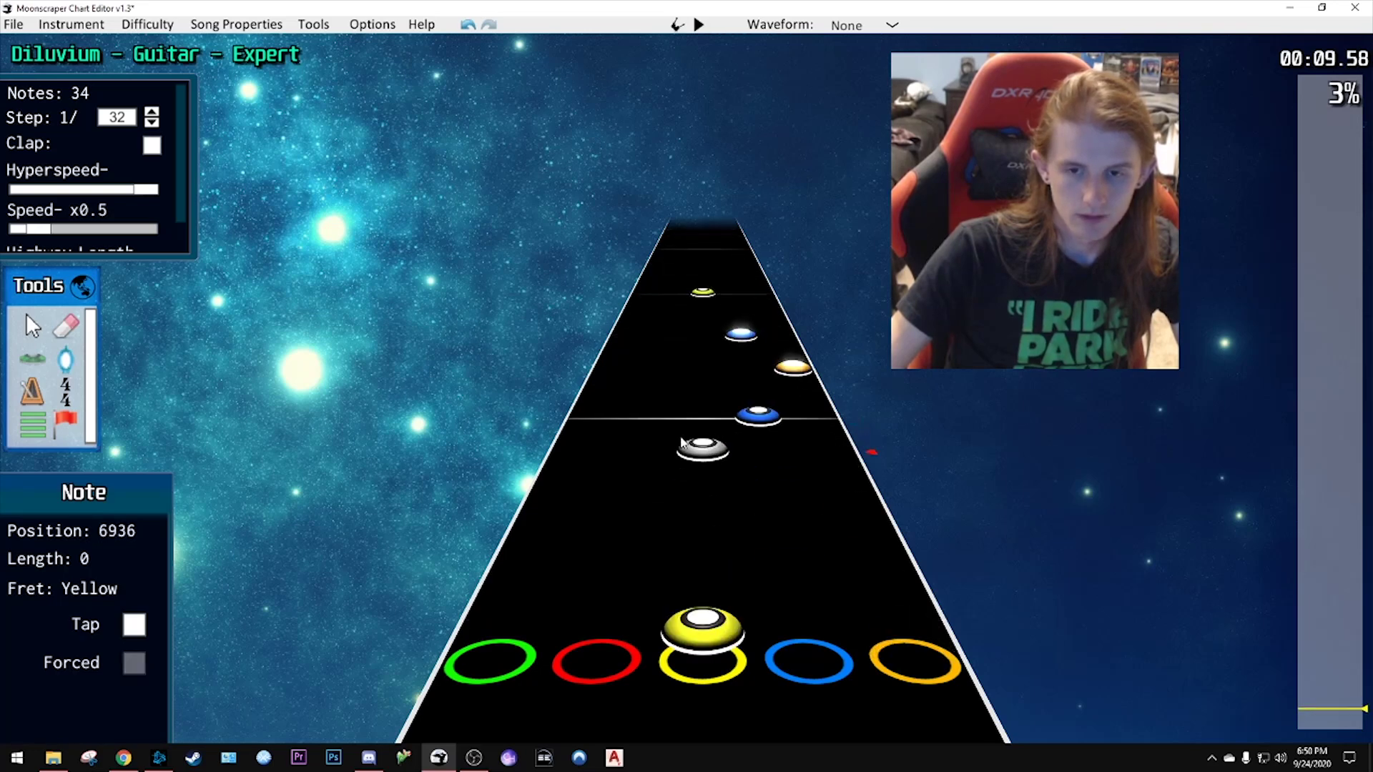
{"action": "key", "text": "space"}
{"action": "key", "text": "space"}
- Try a red and a green note after the last yellow note, play them back and undo both placements
{"action": "scroll", "coordinate": [658, 439], "scroll_direction": "down", "scroll_amount": 5}
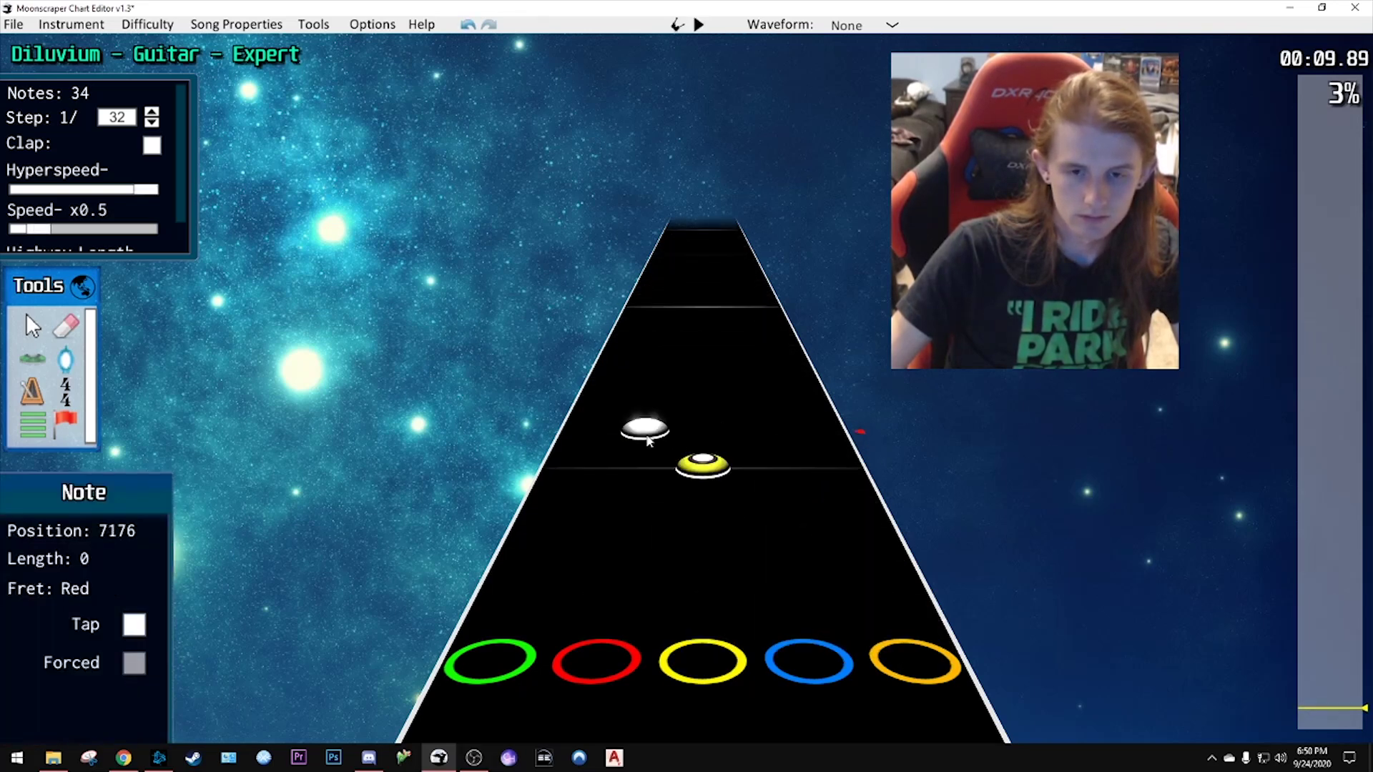
{"action": "left_click", "coordinate": [648, 408]}
{"action": "left_click", "coordinate": [619, 368]}
{"action": "key", "text": "space"}
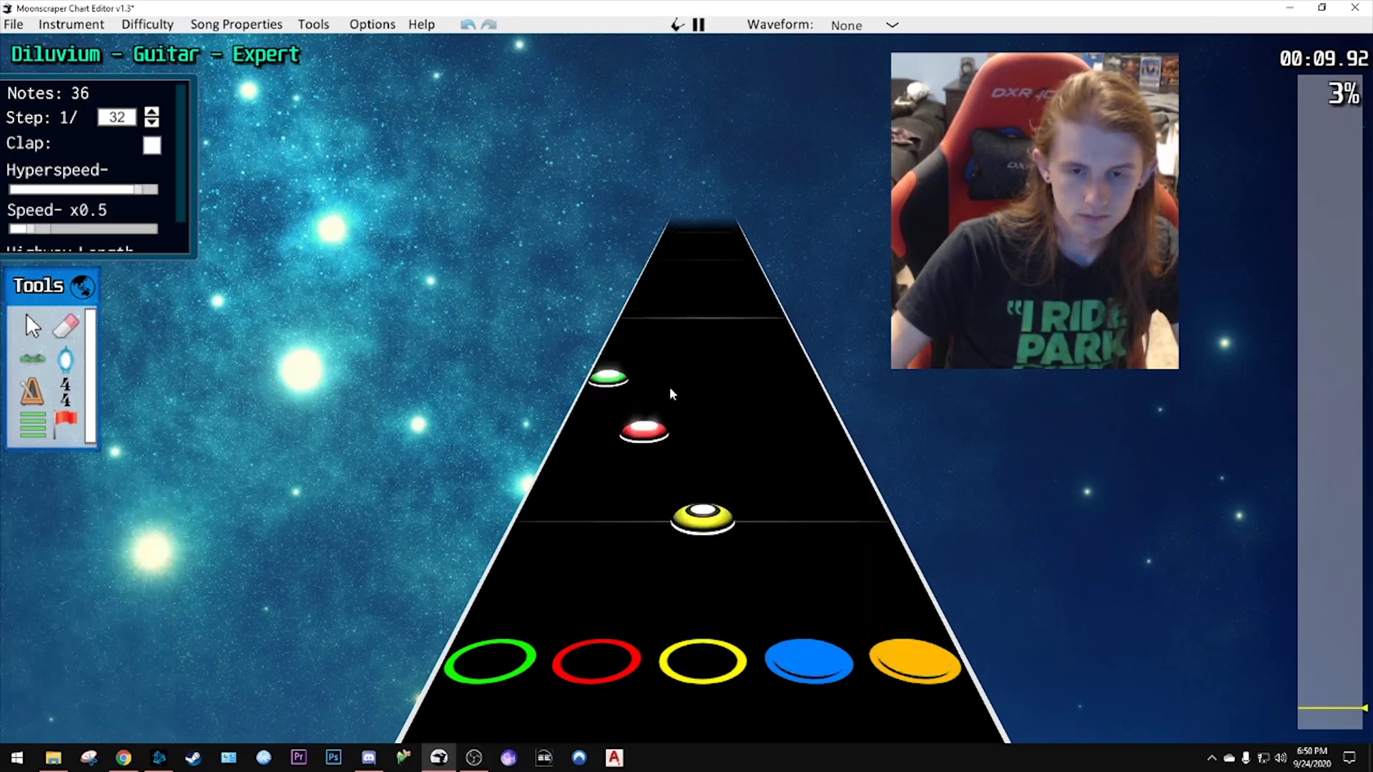
{"action": "key", "text": "space"}
{"action": "scroll", "coordinate": [662, 399], "scroll_direction": "down", "scroll_amount": 4}
{"action": "key", "text": "ctrl+z"}
{"action": "key", "text": "ctrl+z"}
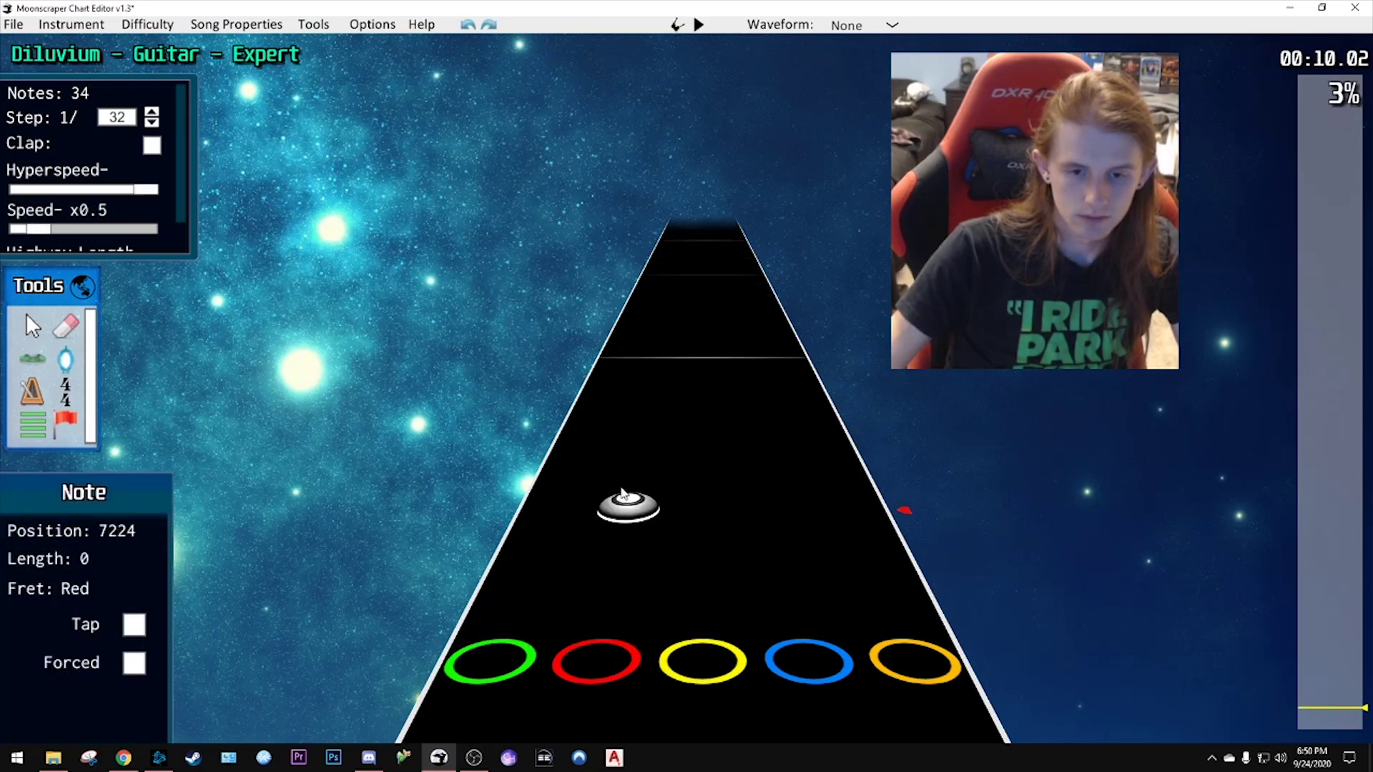
- Place a red note at position 7224 and a green note after it, and check them with a short playback
{"action": "scroll", "coordinate": [637, 407], "scroll_direction": "down", "scroll_amount": 3}
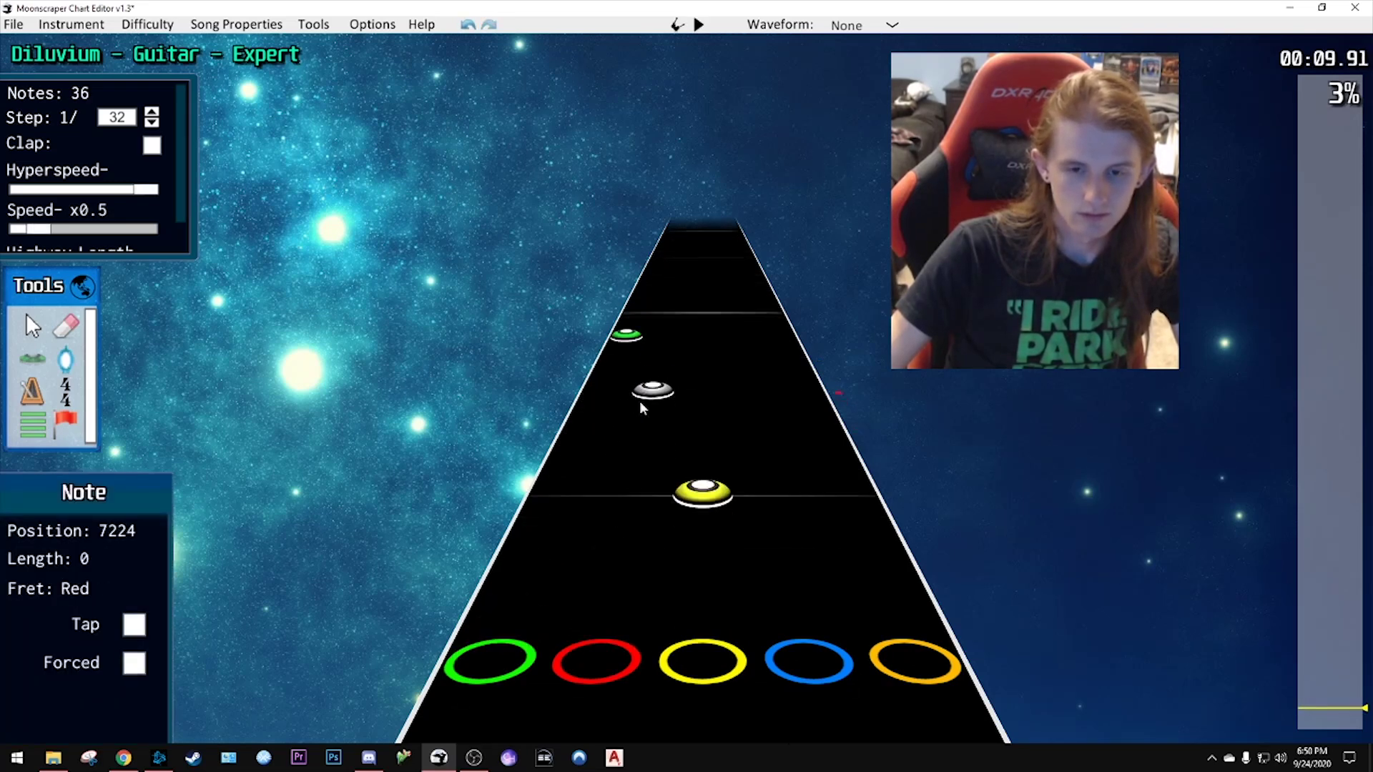
{"action": "key", "text": "space"}
{"action": "key", "text": "space"}
{"action": "scroll", "coordinate": [638, 411], "scroll_direction": "down", "scroll_amount": 1}
{"action": "scroll", "coordinate": [639, 409], "scroll_direction": "down", "scroll_amount": 12}
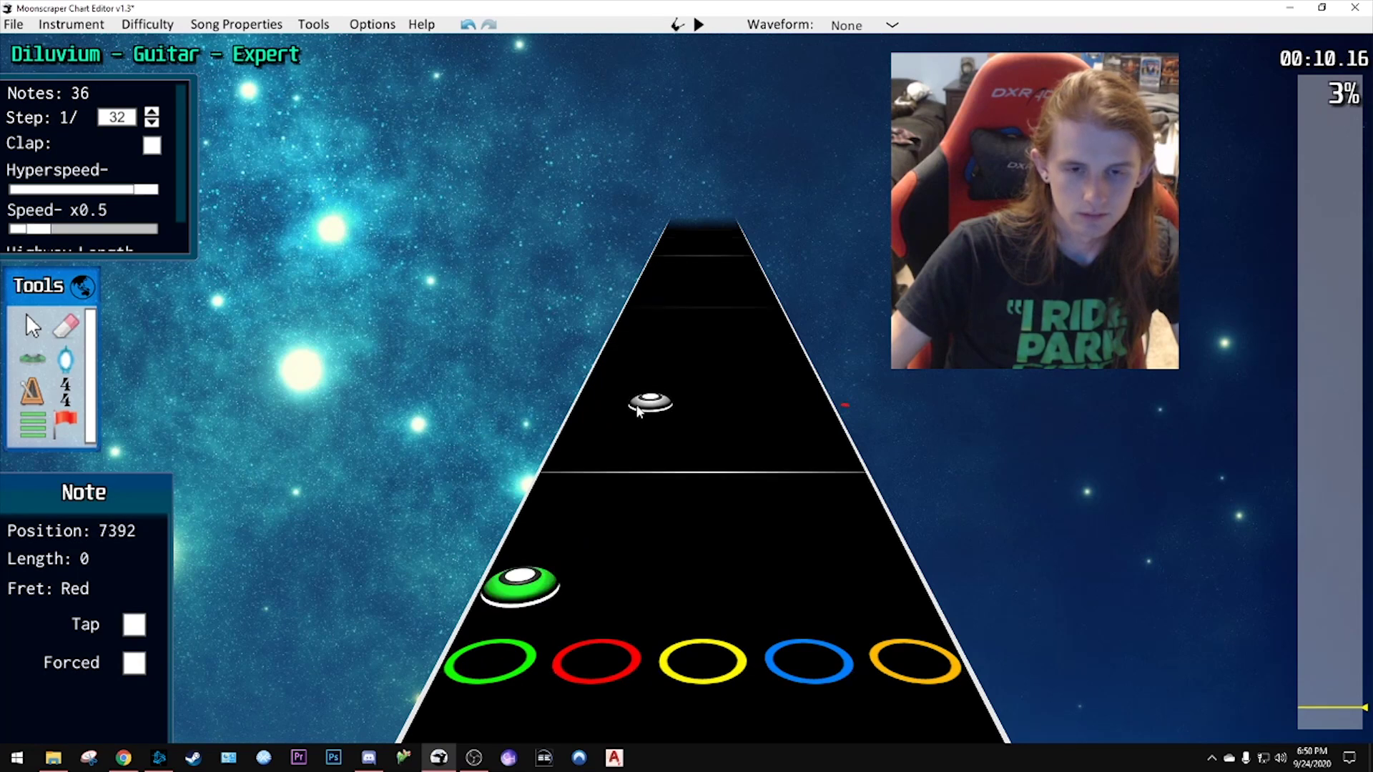
- Replay the end of the run up to the last green note to judge its frets and timing
{"action": "scroll", "coordinate": [638, 409], "scroll_direction": "down", "scroll_amount": 1}
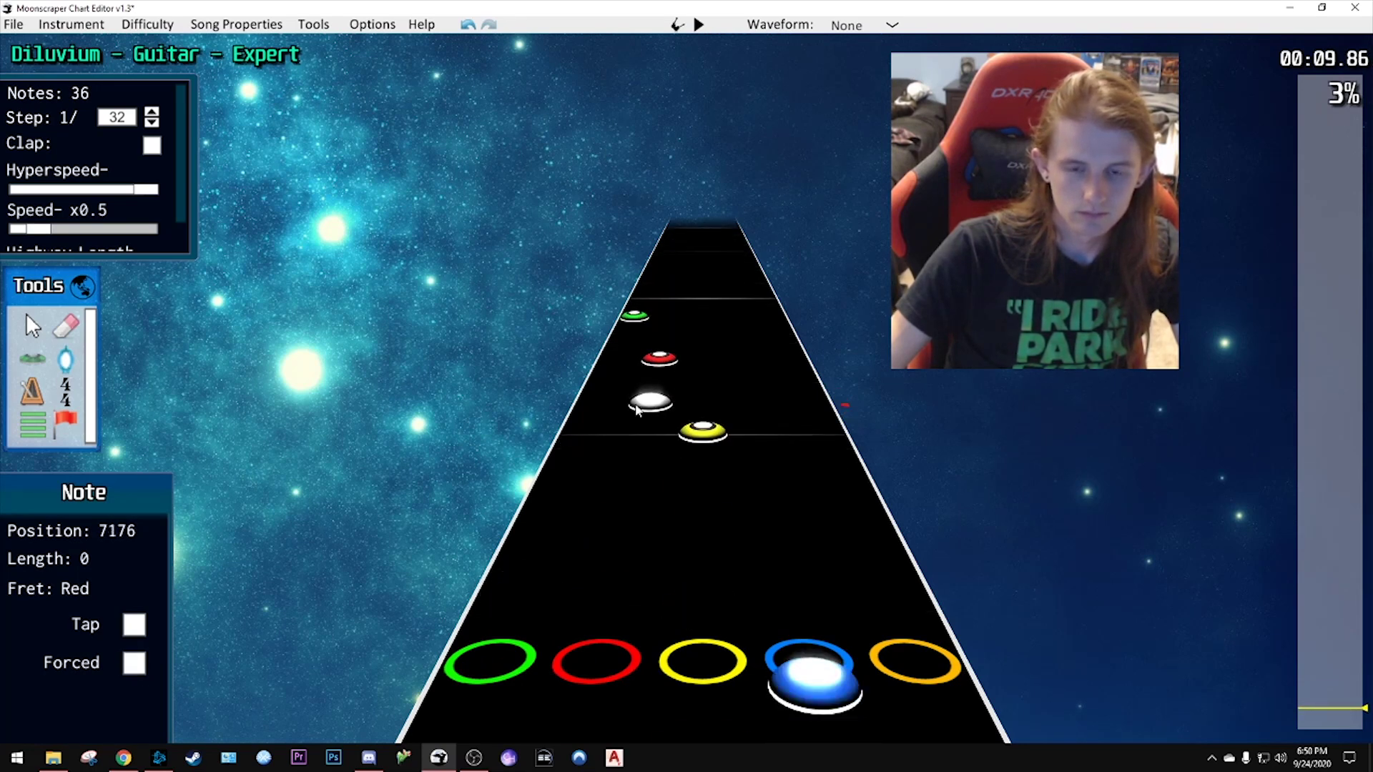
{"action": "scroll", "coordinate": [636, 408], "scroll_direction": "up", "scroll_amount": 5}
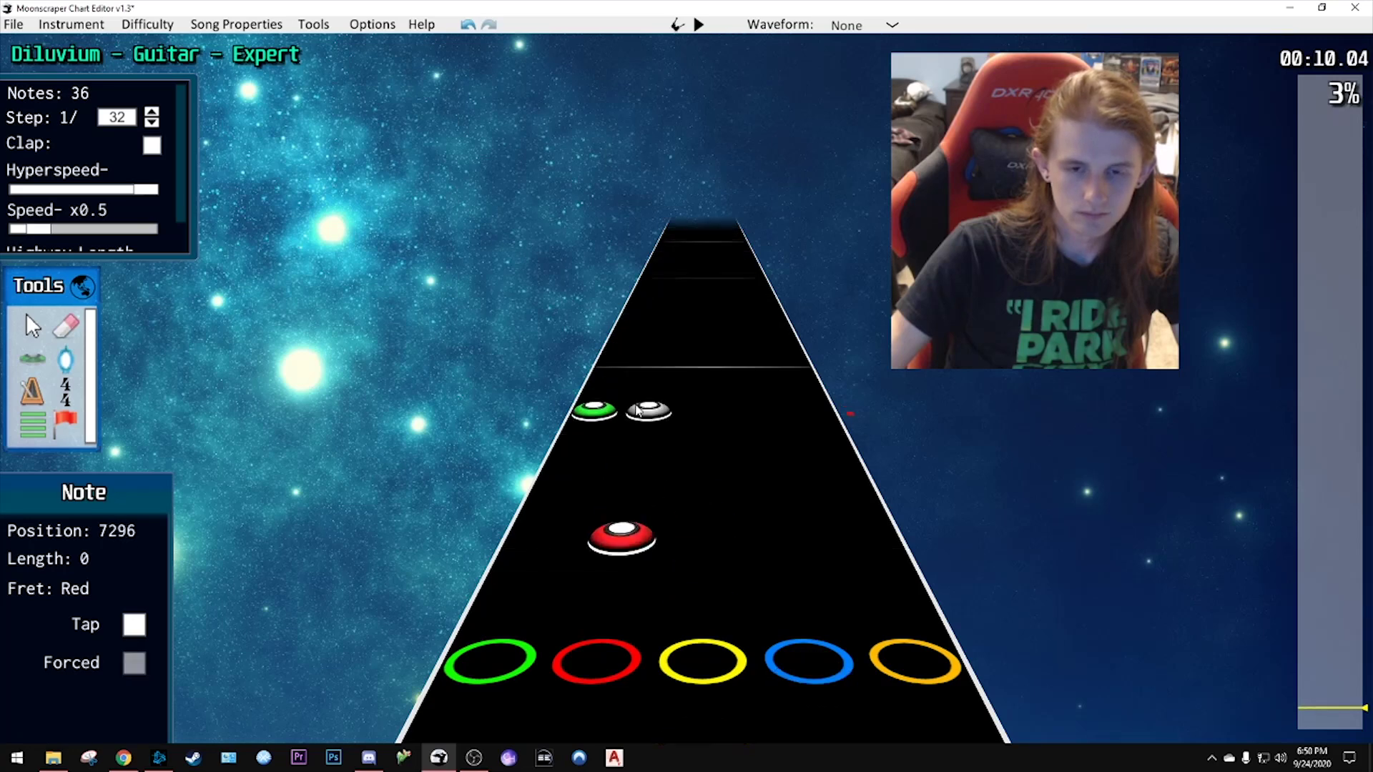
{"action": "key", "text": "space"}
{"action": "key", "text": "space"}
{"action": "scroll", "coordinate": [637, 409], "scroll_direction": "down", "scroll_amount": 5}
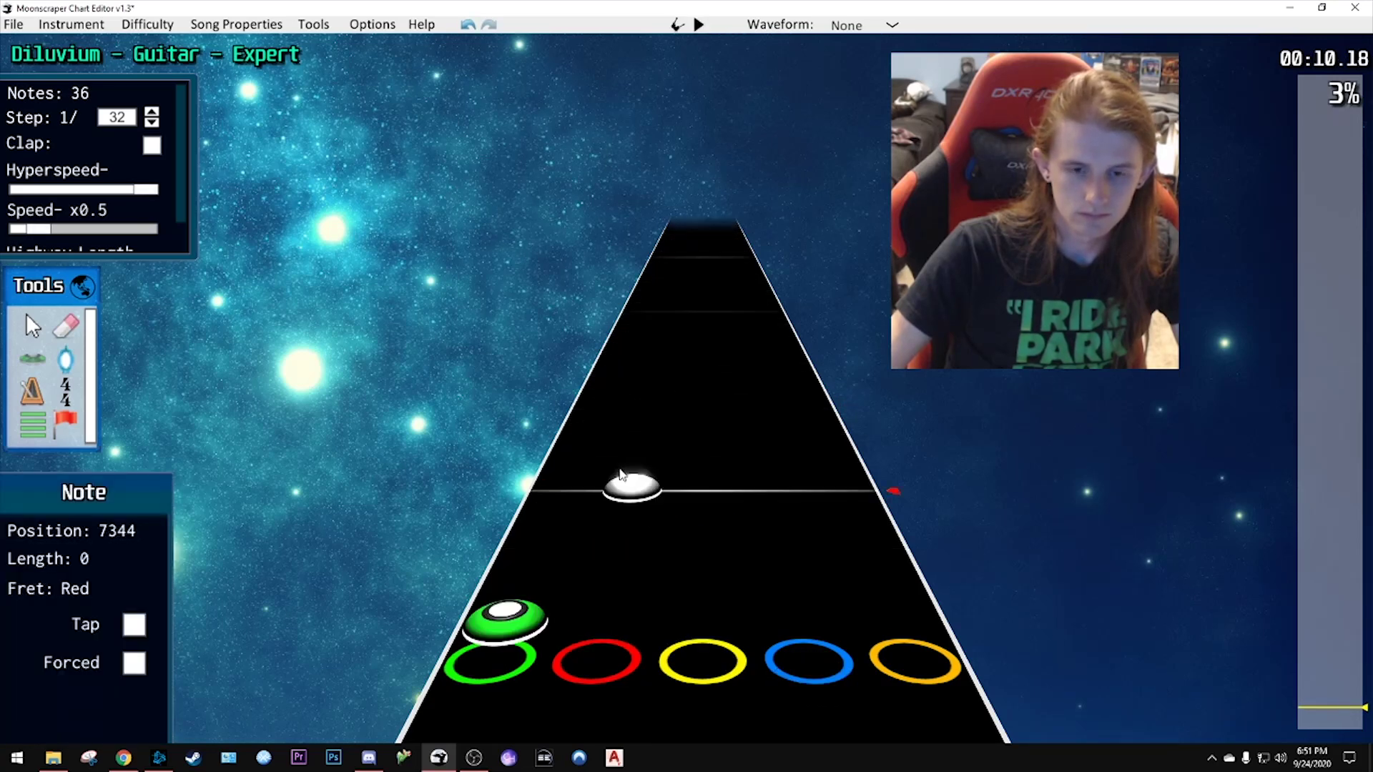
{"action": "scroll", "coordinate": [617, 494], "scroll_direction": "down", "scroll_amount": 11}
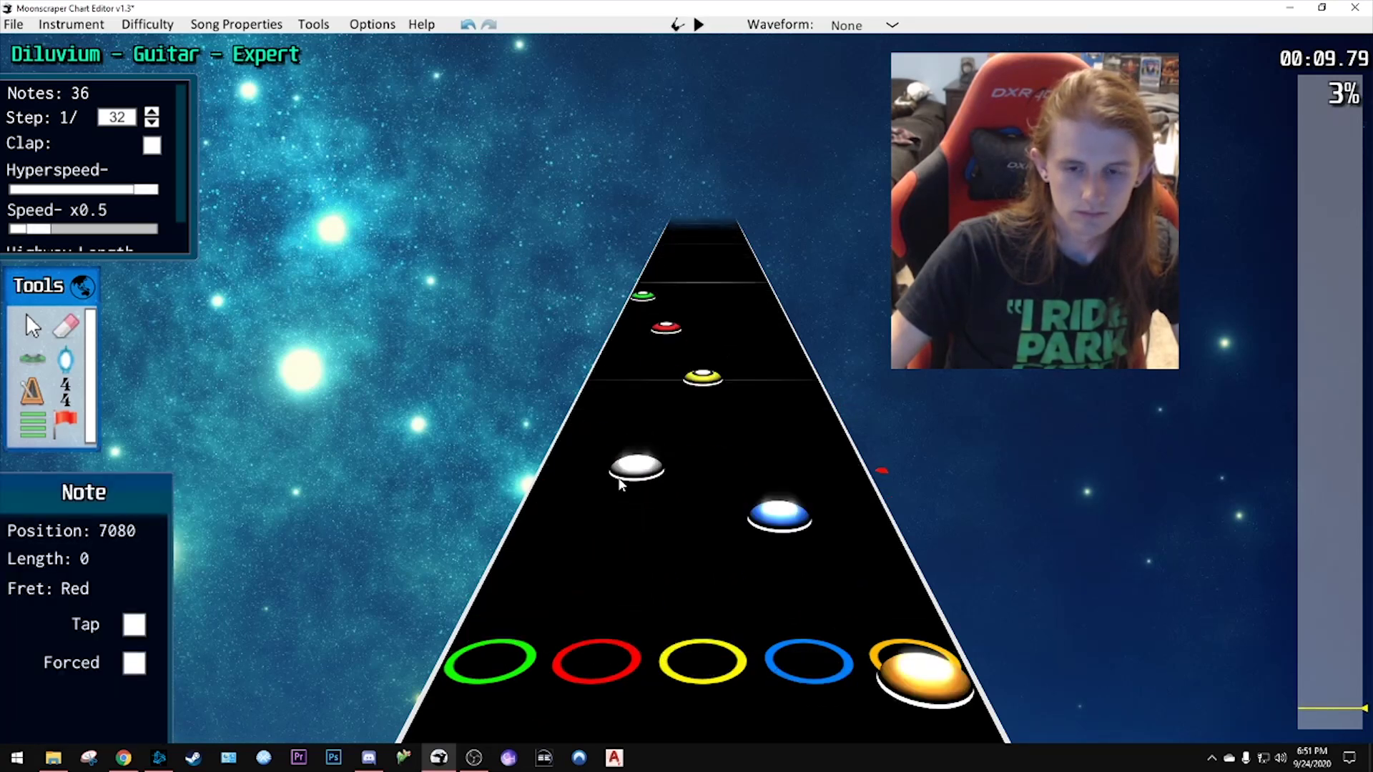
- Move the run's last yellow, red and green notes up two frets to orange, blue and yellow, and play them back
{"action": "scroll", "coordinate": [618, 485], "scroll_direction": "up", "scroll_amount": 3}
{"action": "key", "text": "j"}
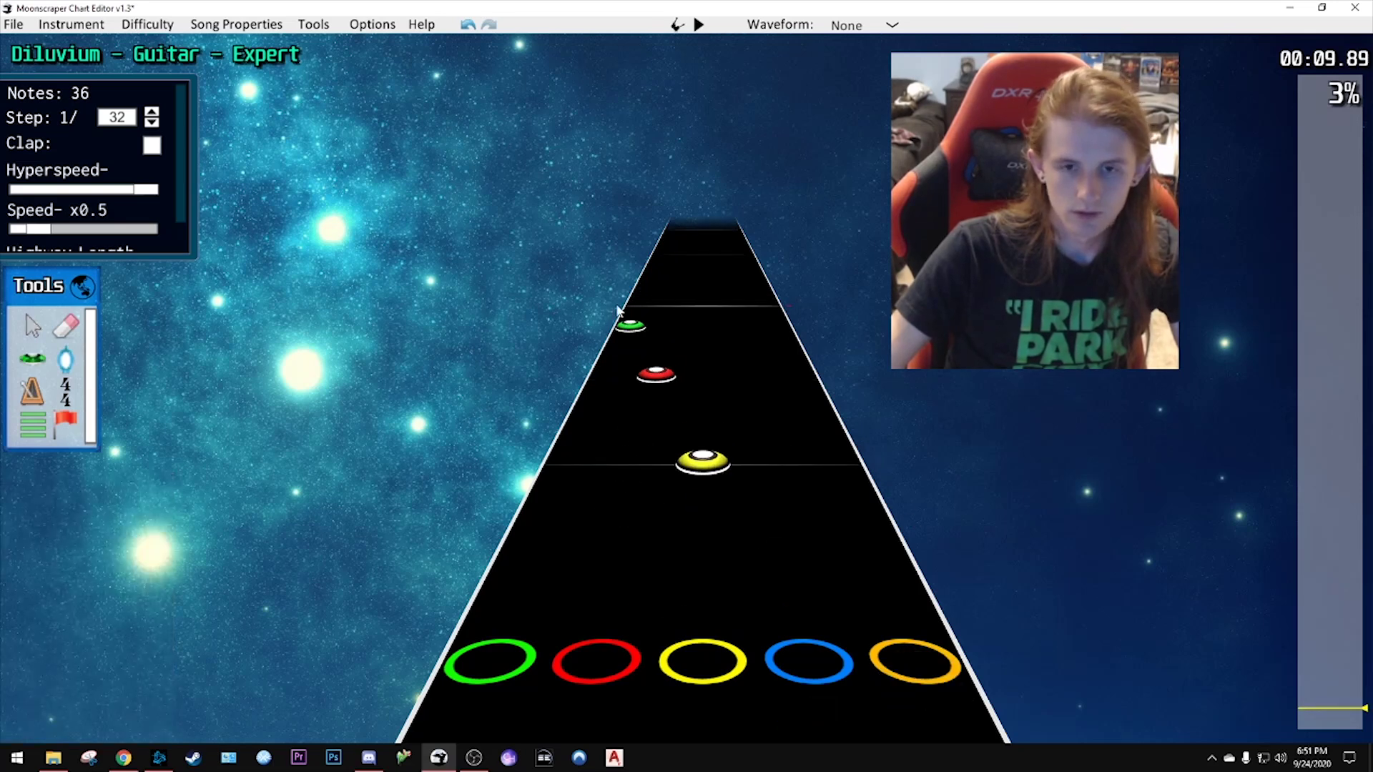
{"action": "left_click_drag", "start_coordinate": [618, 306], "coordinate": [833, 479]}
{"action": "scroll", "coordinate": [709, 499], "scroll_direction": "up", "scroll_amount": 2}
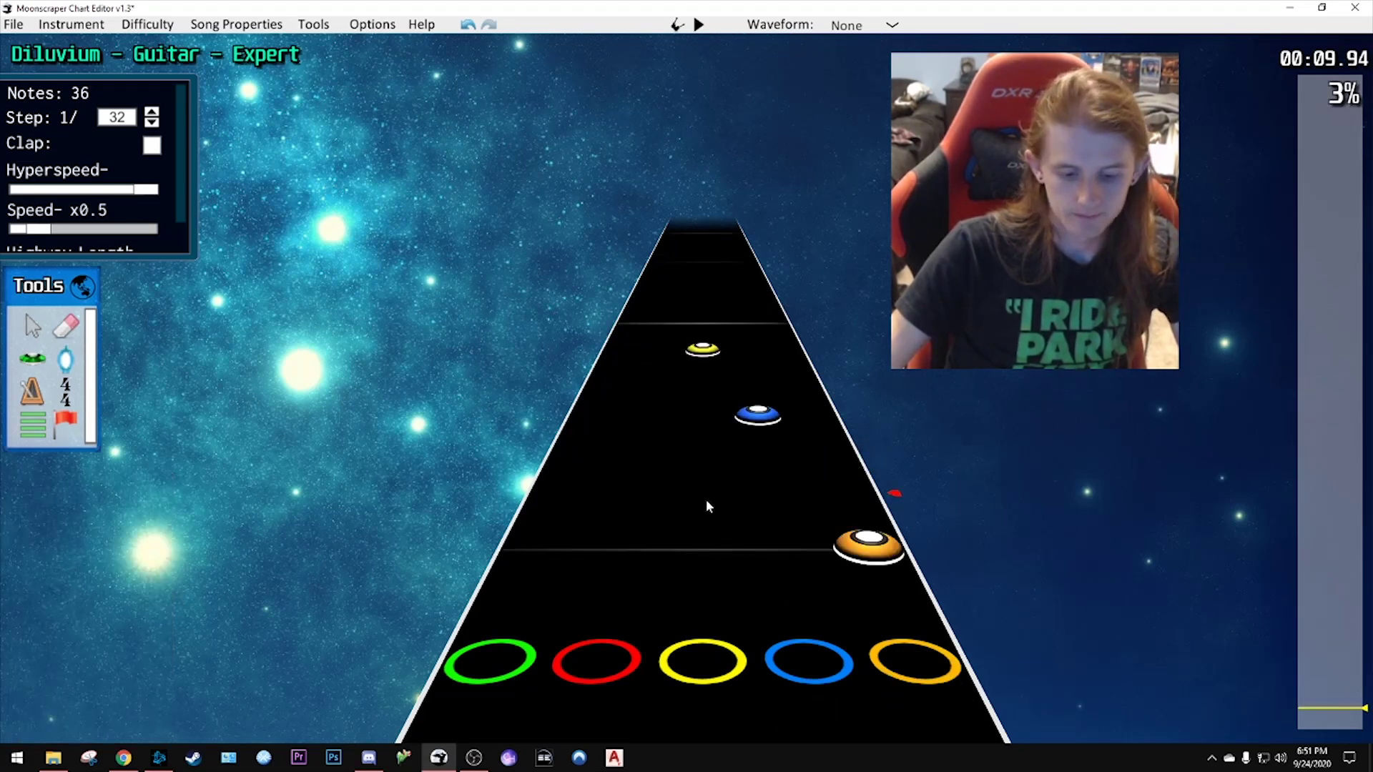
{"action": "key", "text": "y"}
{"action": "key", "text": "space"}
{"action": "key", "text": "space"}
- Place a red note on the beat line at position 7344, then yellow and orange notes after it, and check them with a short playback
{"action": "left_click", "coordinate": [622, 464]}
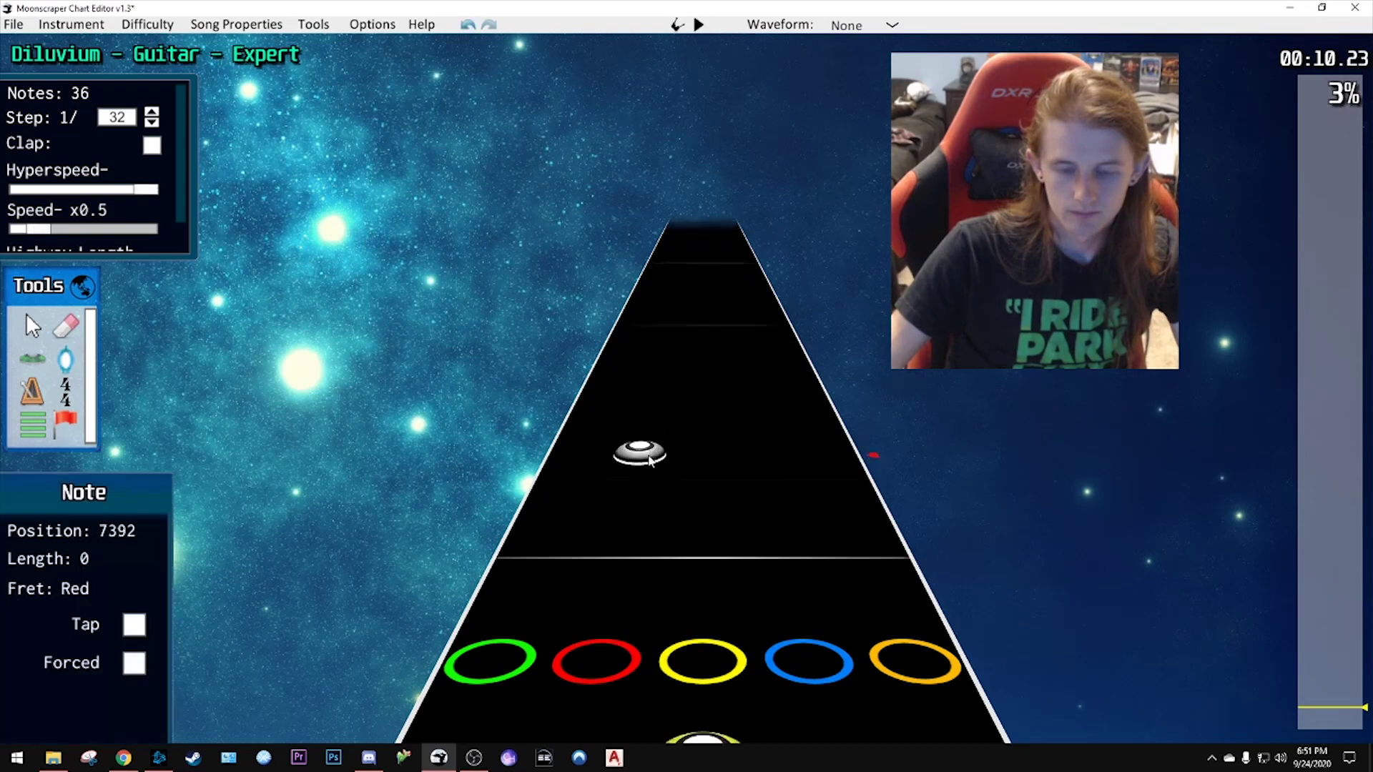
{"action": "scroll", "coordinate": [643, 458], "scroll_direction": "up", "scroll_amount": 2}
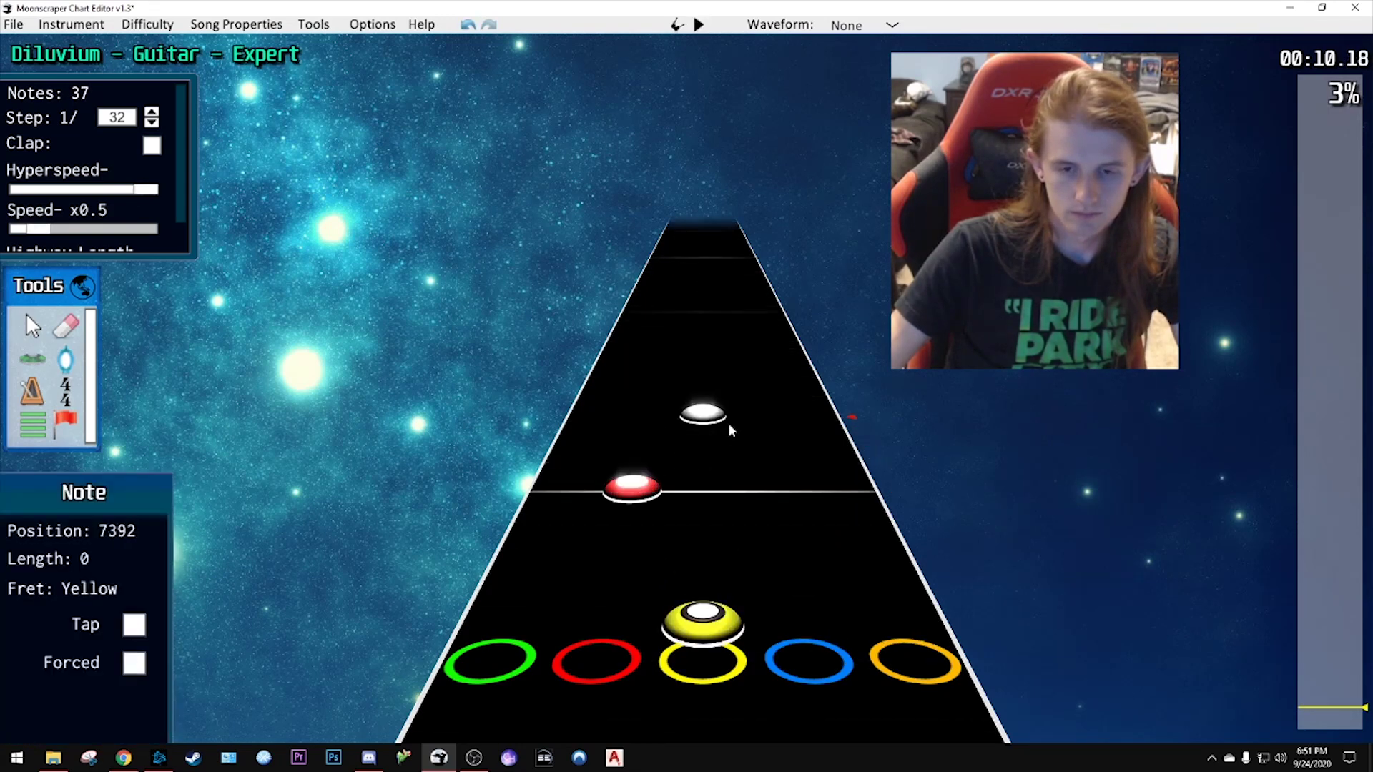
{"action": "left_click", "coordinate": [779, 376]}
{"action": "scroll", "coordinate": [774, 393], "scroll_direction": "down", "scroll_amount": 3}
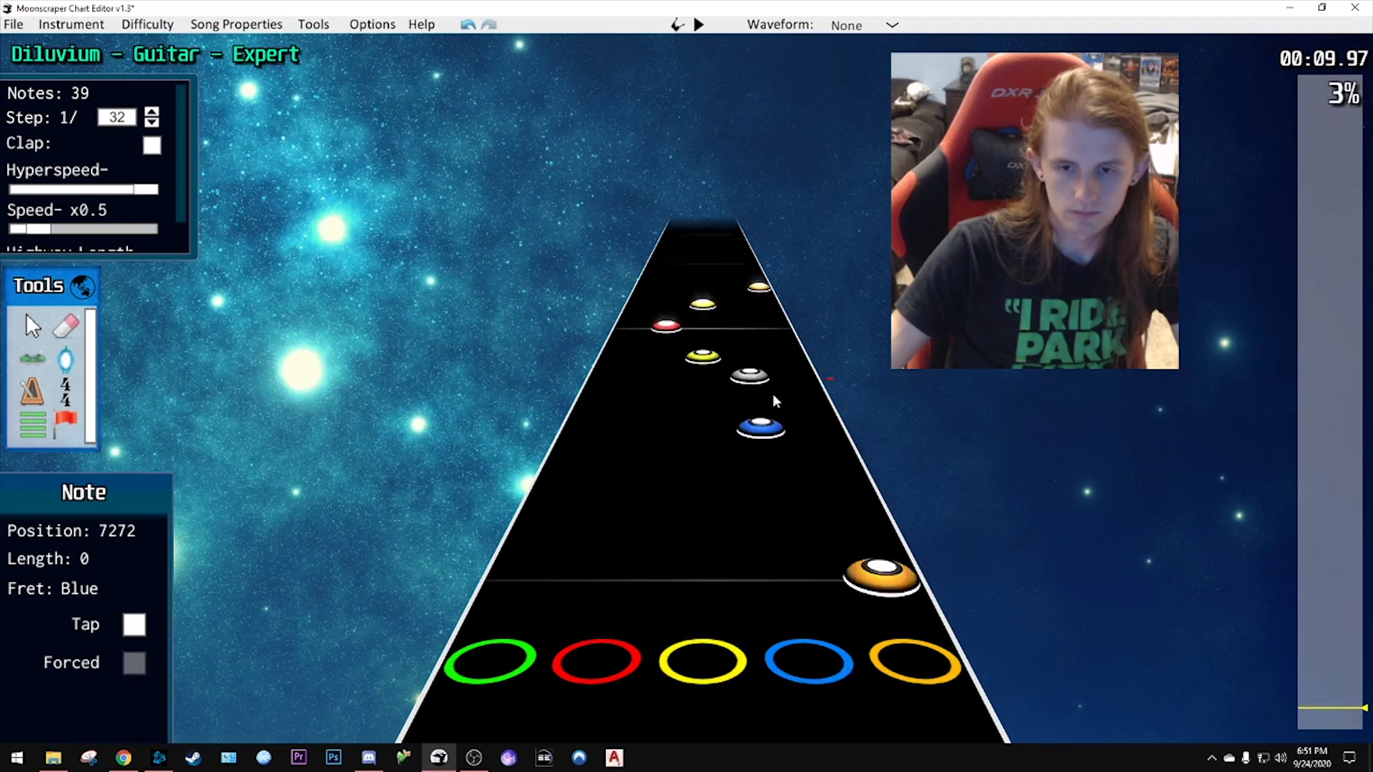
{"action": "key", "text": "space"}
{"action": "key", "text": "space"}
- Re-place the yellow note at position 7416 and the orange note at position 7488, and play them back
{"action": "left_click", "coordinate": [697, 479]}
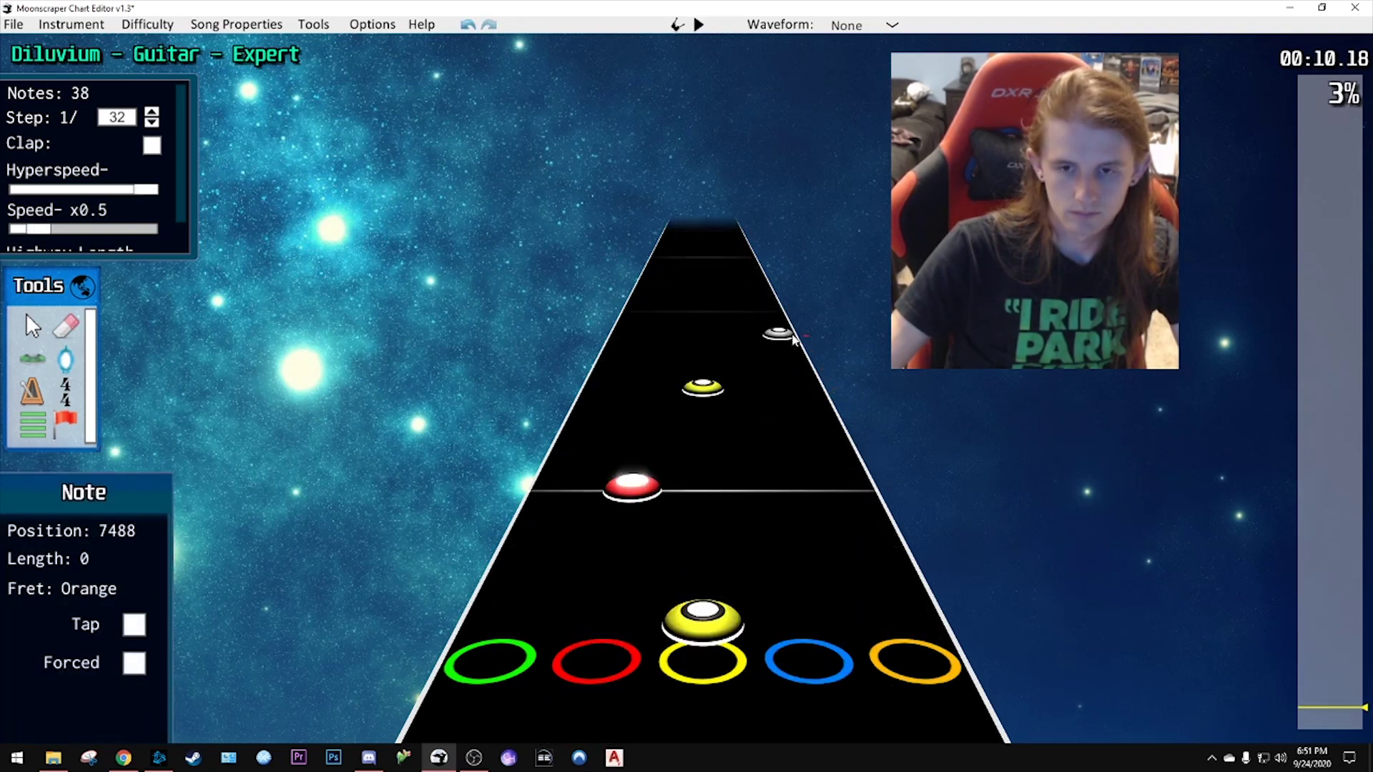
{"action": "scroll", "coordinate": [785, 365], "scroll_direction": "down", "scroll_amount": 3}
{"action": "left_click", "coordinate": [779, 526]}
{"action": "key", "text": "space"}
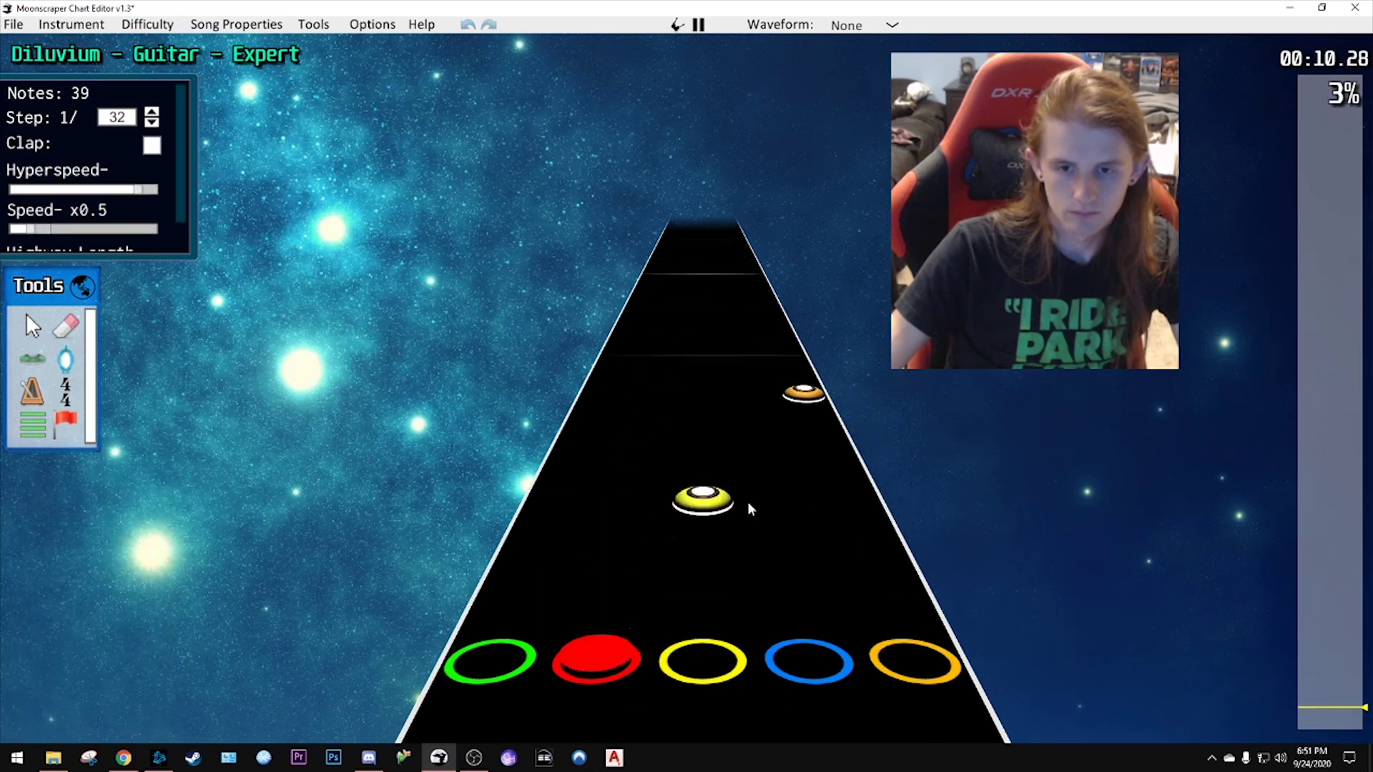
{"action": "key", "text": "space"}
{"action": "left_click", "coordinate": [649, 506]}
- Play the run from its earlier notes several times to check the red, yellow and orange notes at its end
{"action": "scroll", "coordinate": [775, 484], "scroll_direction": "down", "scroll_amount": 10}
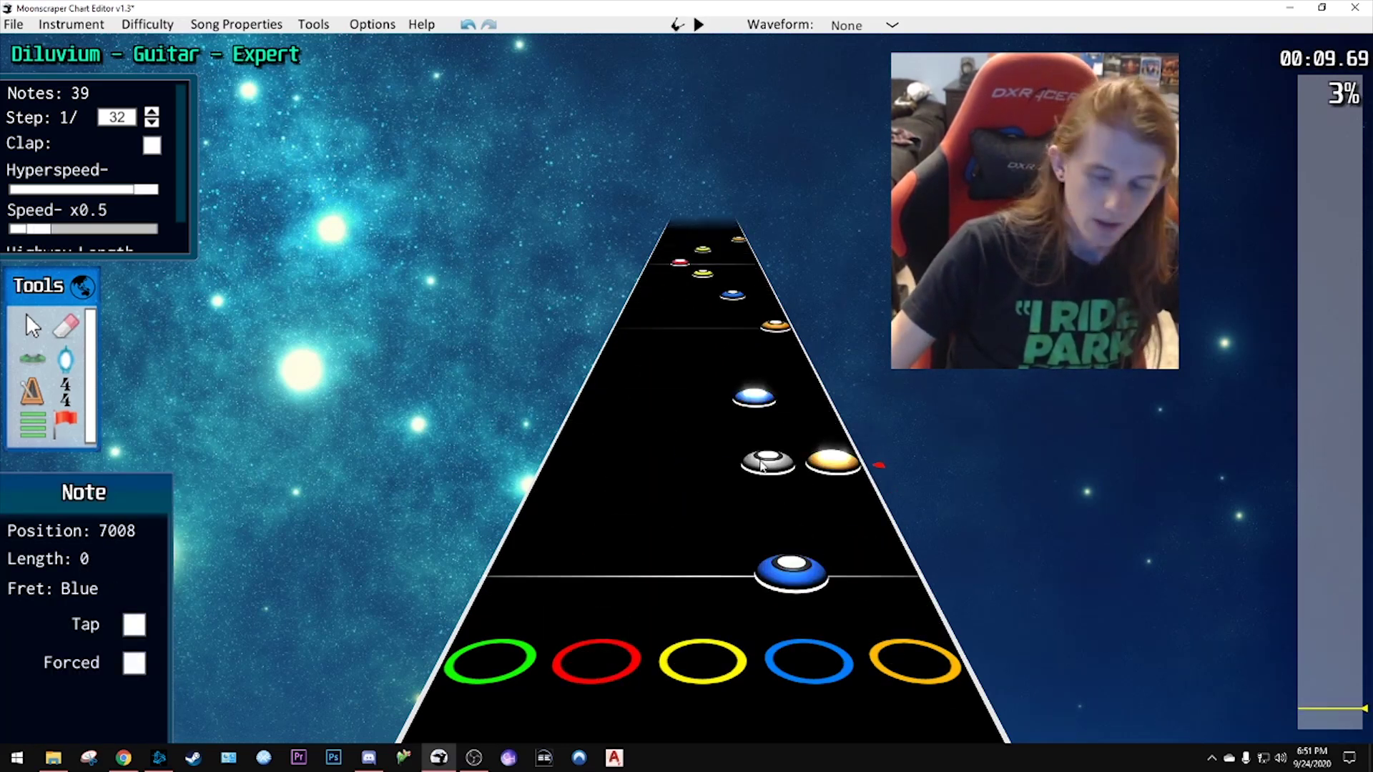
{"action": "scroll", "coordinate": [744, 472], "scroll_direction": "down", "scroll_amount": 3}
{"action": "key", "text": "space"}
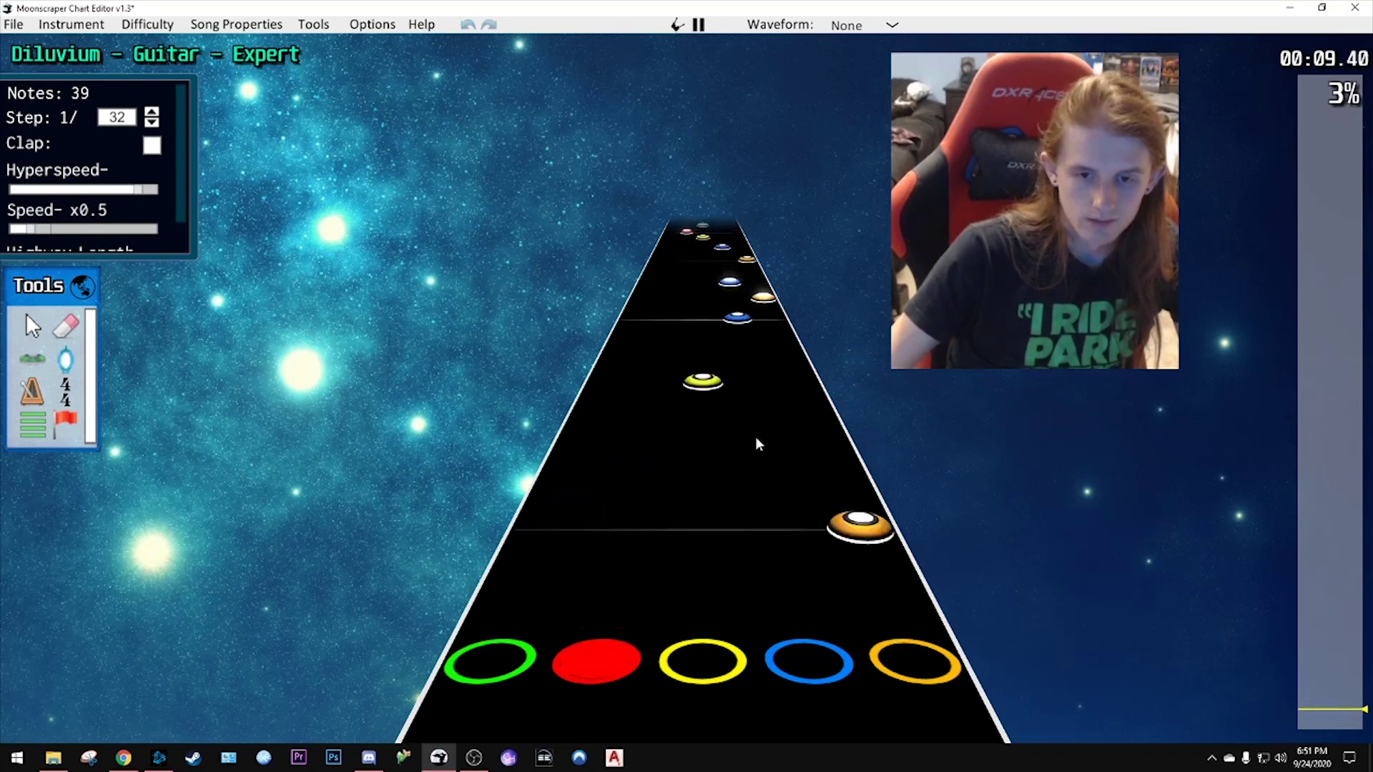
{"action": "key", "text": "space"}
{"action": "left_click", "coordinate": [724, 503]}
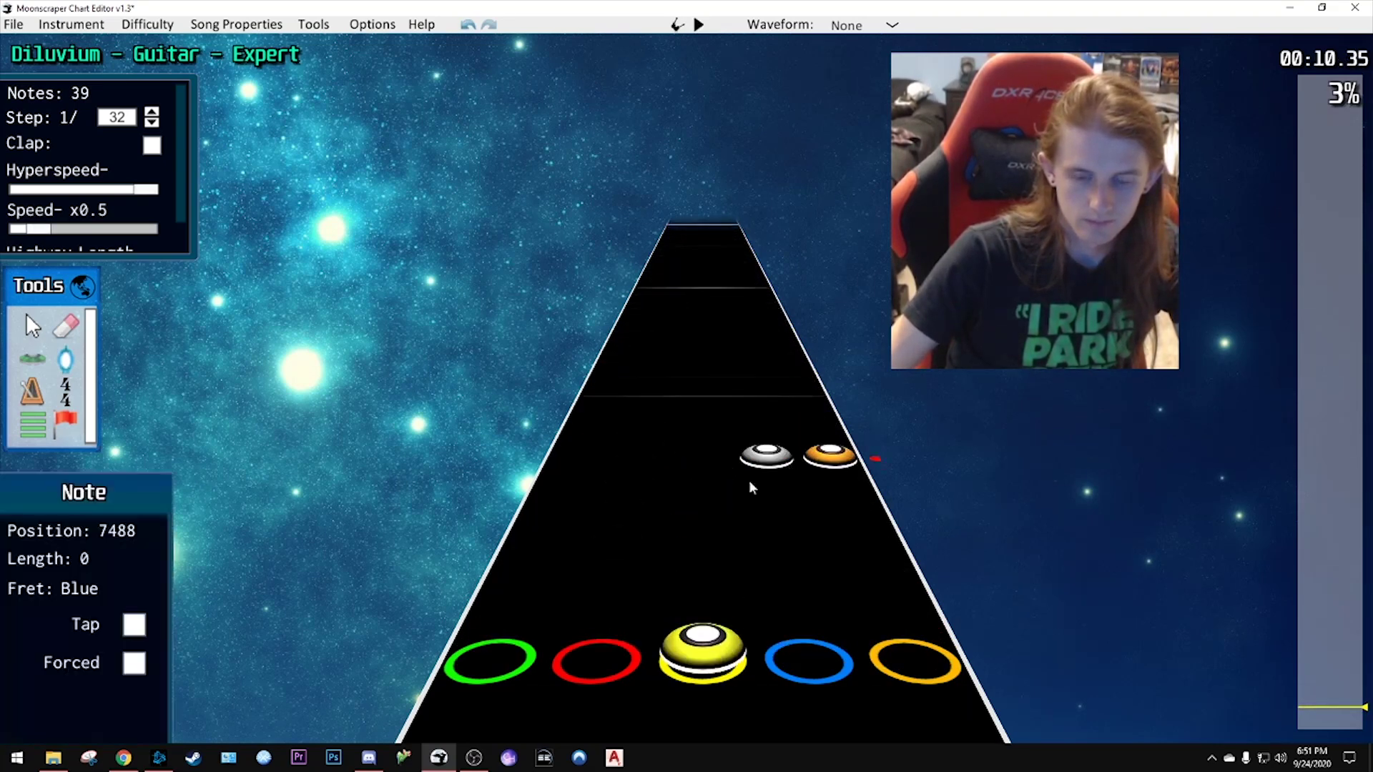
{"action": "scroll", "coordinate": [729, 501], "scroll_direction": "down", "scroll_amount": 4}
{"action": "key", "text": "space"}
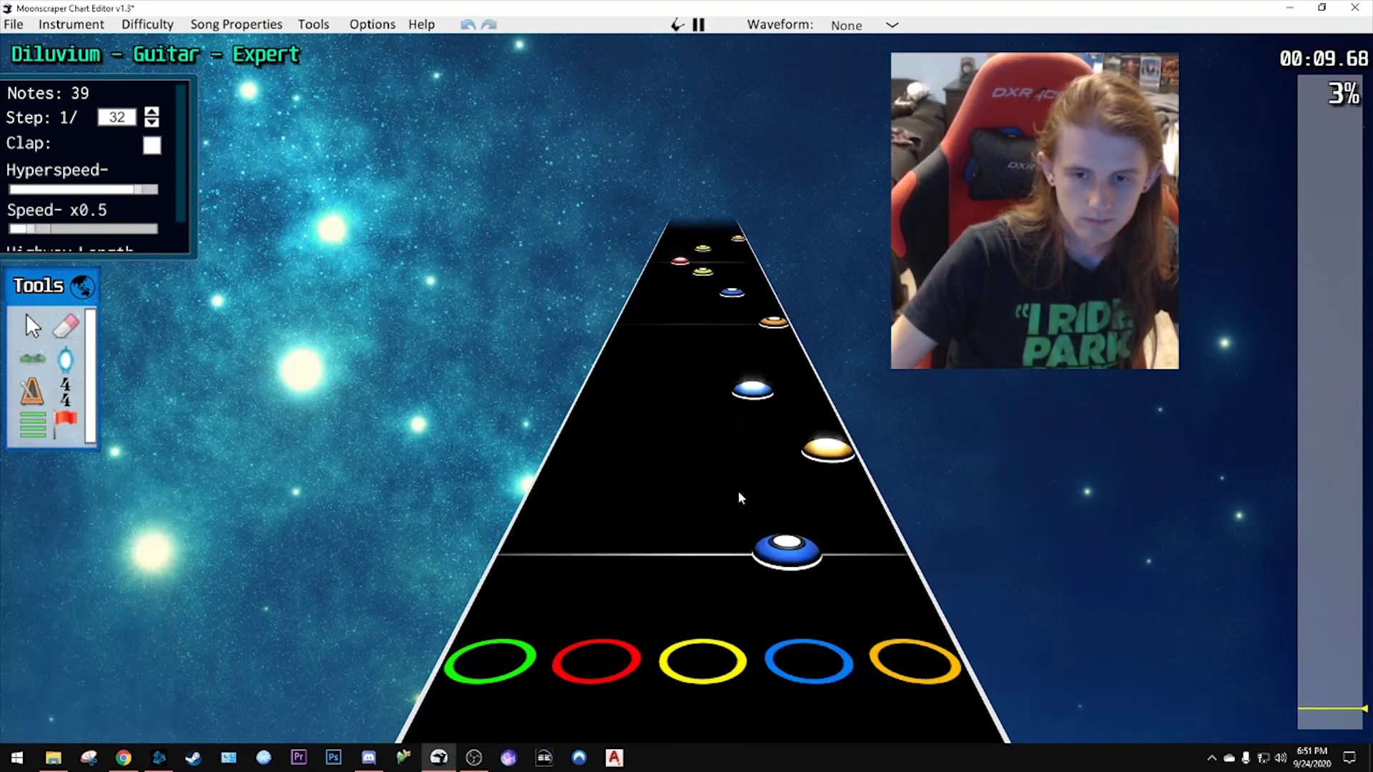
{"action": "key", "text": "space"}
{"action": "left_click", "coordinate": [739, 499]}
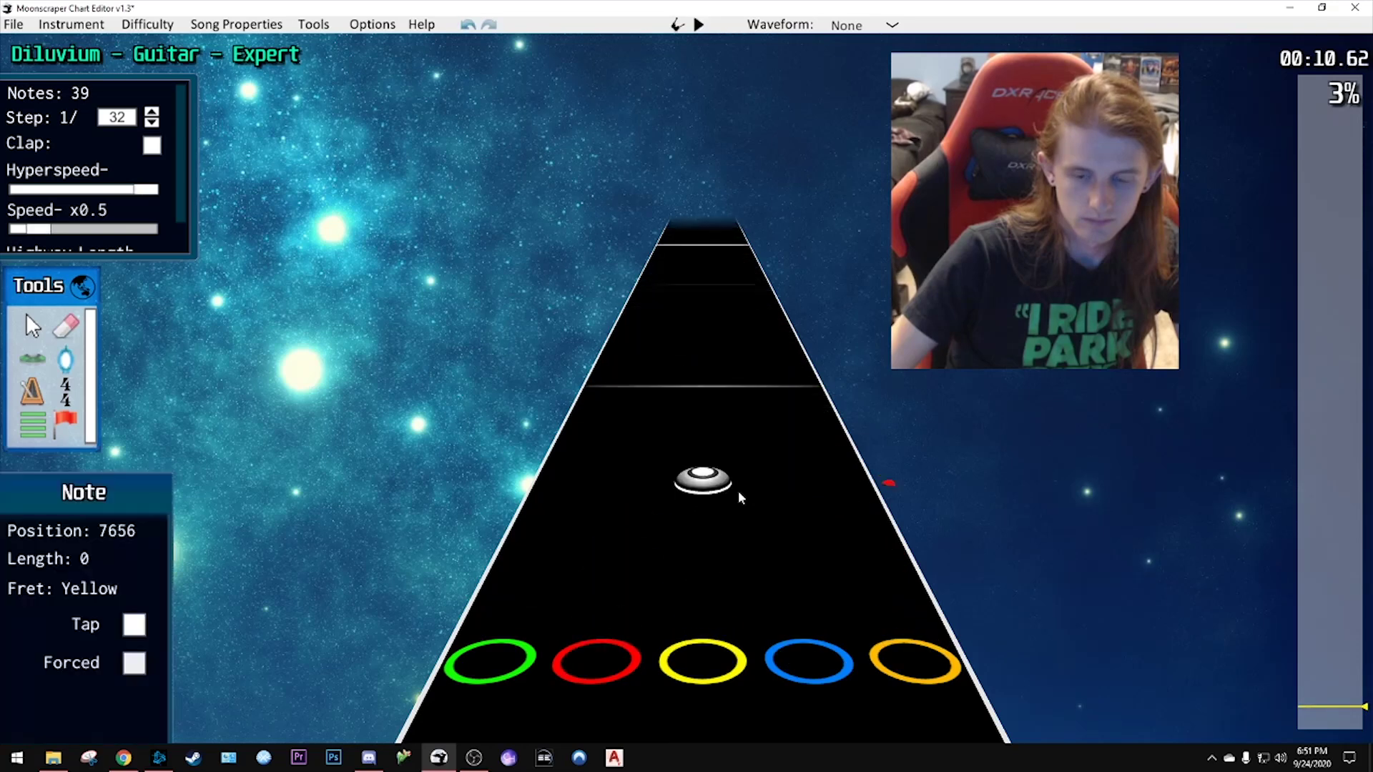
- Replace the last orange note with a blue note at position 7488 and check the ending with short playbacks
{"action": "scroll", "coordinate": [739, 498], "scroll_direction": "down", "scroll_amount": 2}
{"action": "left_click", "coordinate": [739, 498]}
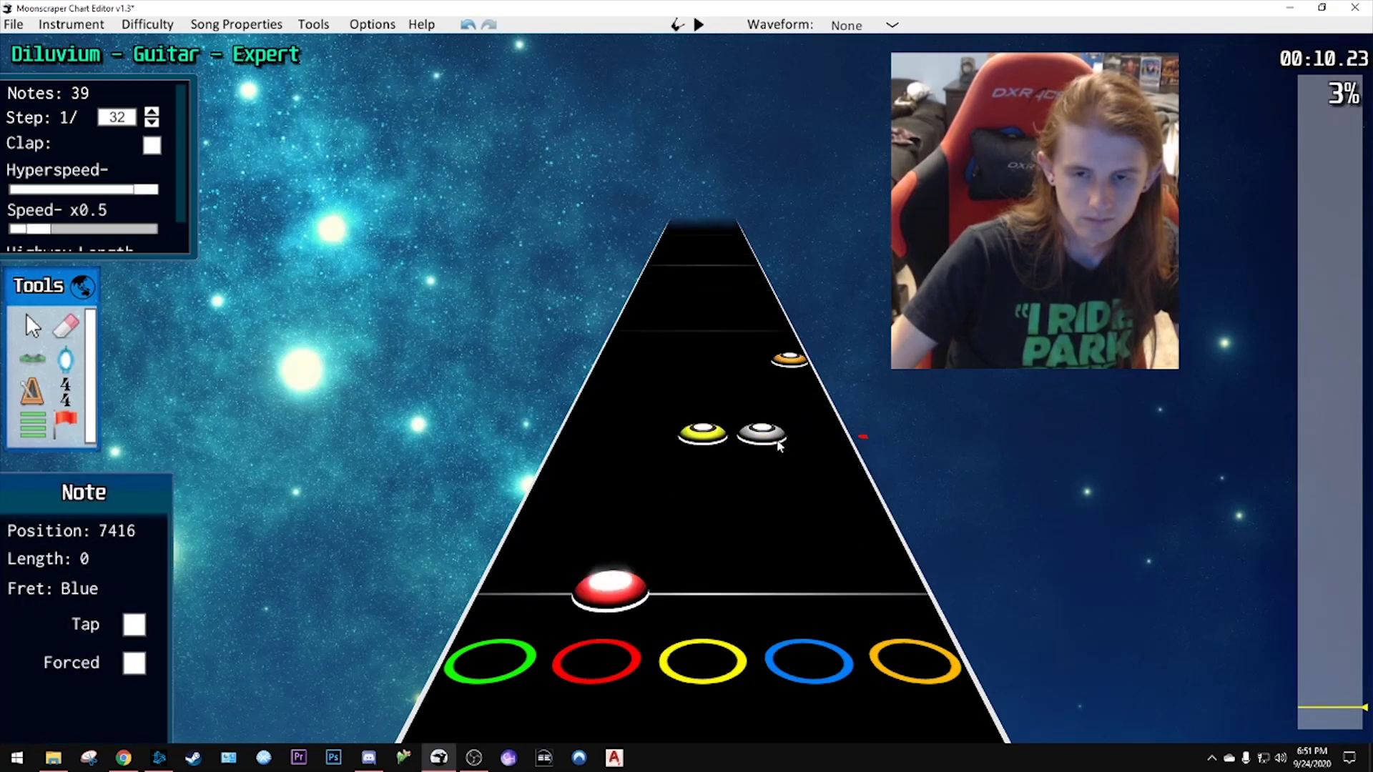
{"action": "scroll", "coordinate": [779, 446], "scroll_direction": "down", "scroll_amount": 1}
{"action": "scroll", "coordinate": [780, 437], "scroll_direction": "up", "scroll_amount": 1}
{"action": "scroll", "coordinate": [778, 390], "scroll_direction": "up", "scroll_amount": 1}
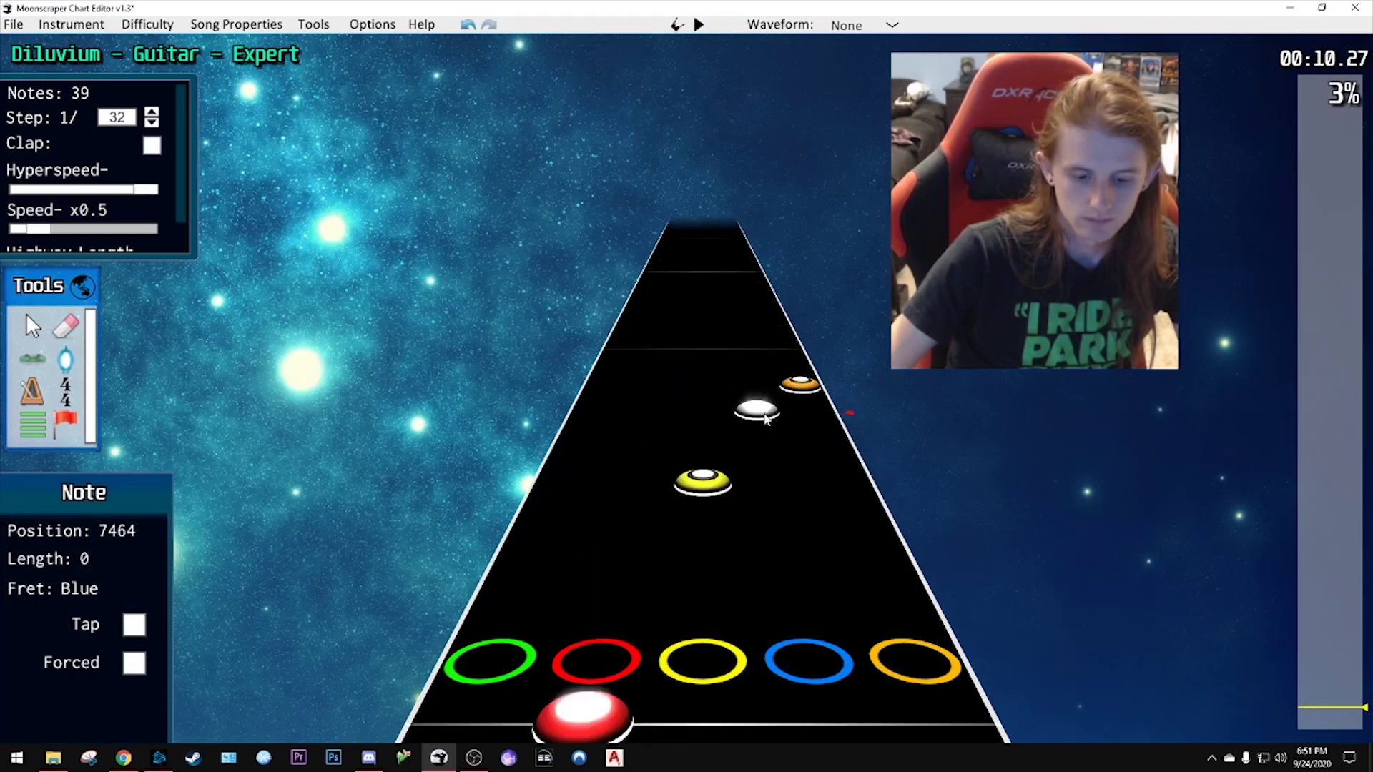
{"action": "key", "text": "y"}
{"action": "left_click", "coordinate": [768, 388]}
{"action": "scroll", "coordinate": [757, 459], "scroll_direction": "up", "scroll_amount": 5}
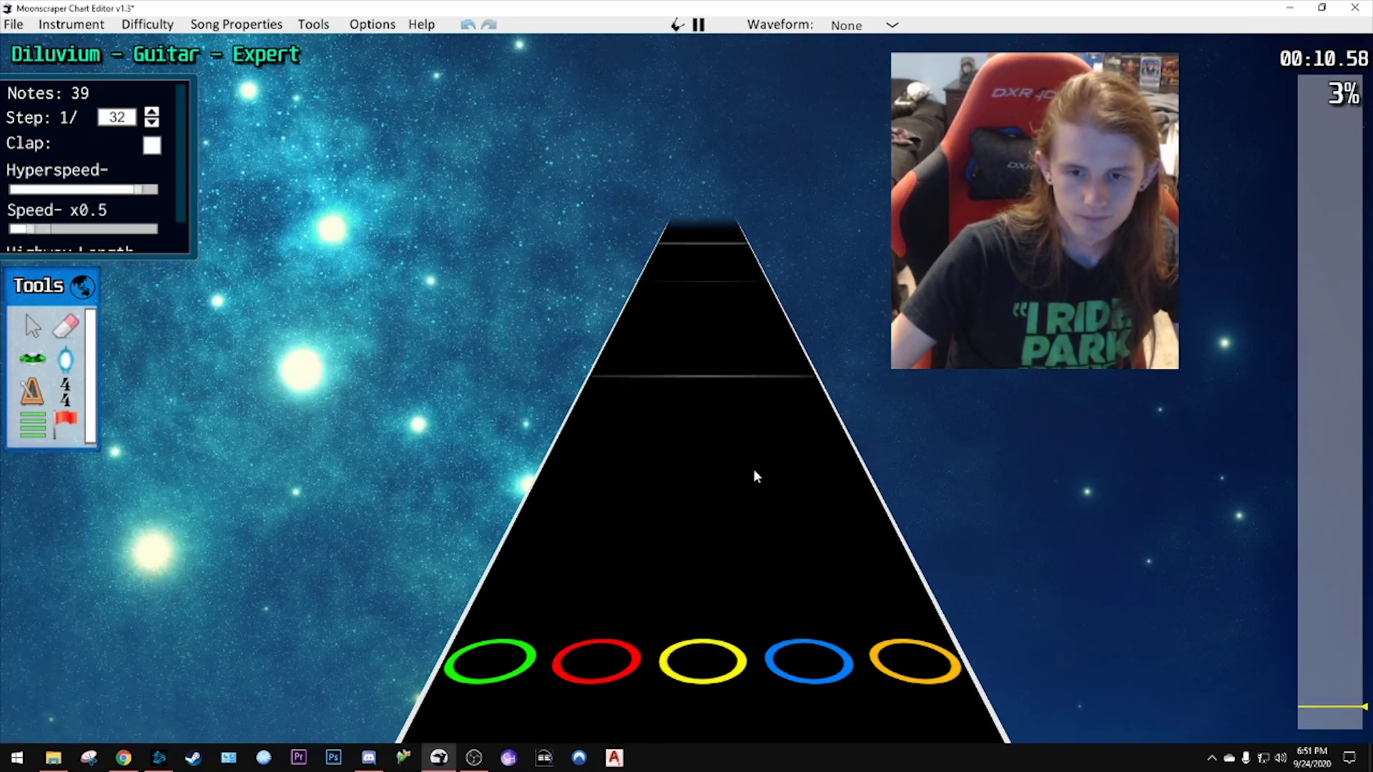
{"action": "key", "text": "space"}
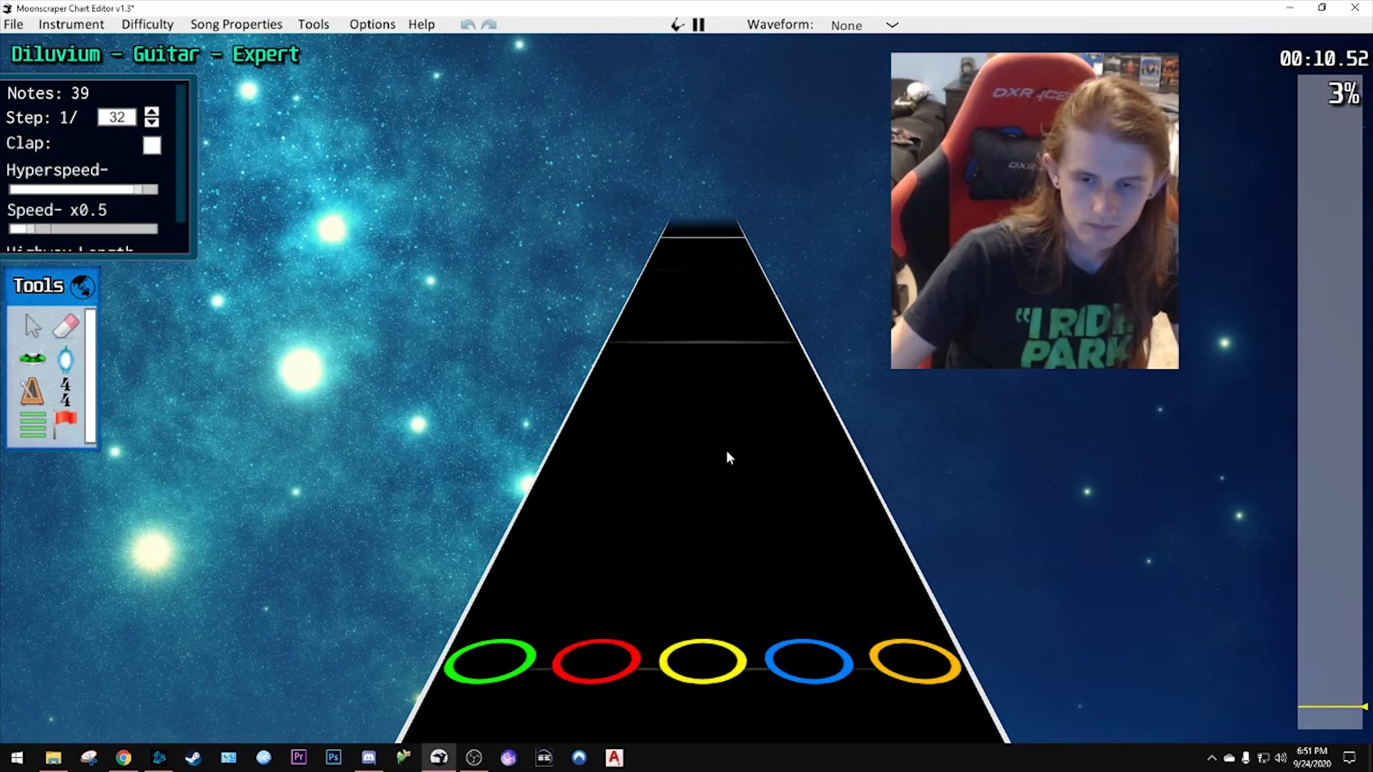
{"action": "key", "text": "space"}
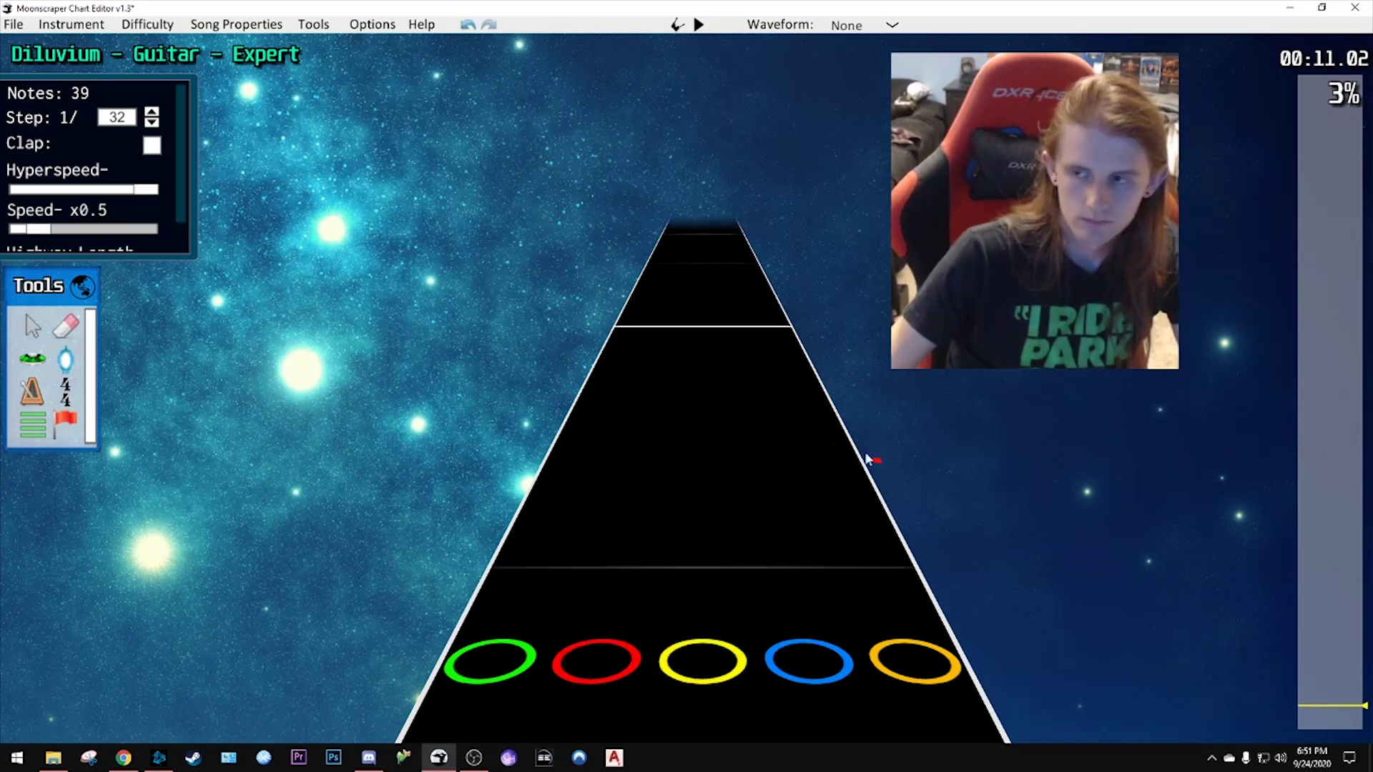
- Listen to the song past the end of the run, then return to the run's start and replay it
{"action": "scroll", "coordinate": [817, 451], "scroll_direction": "up", "scroll_amount": 6}
{"action": "scroll", "coordinate": [813, 443], "scroll_direction": "up", "scroll_amount": 8}
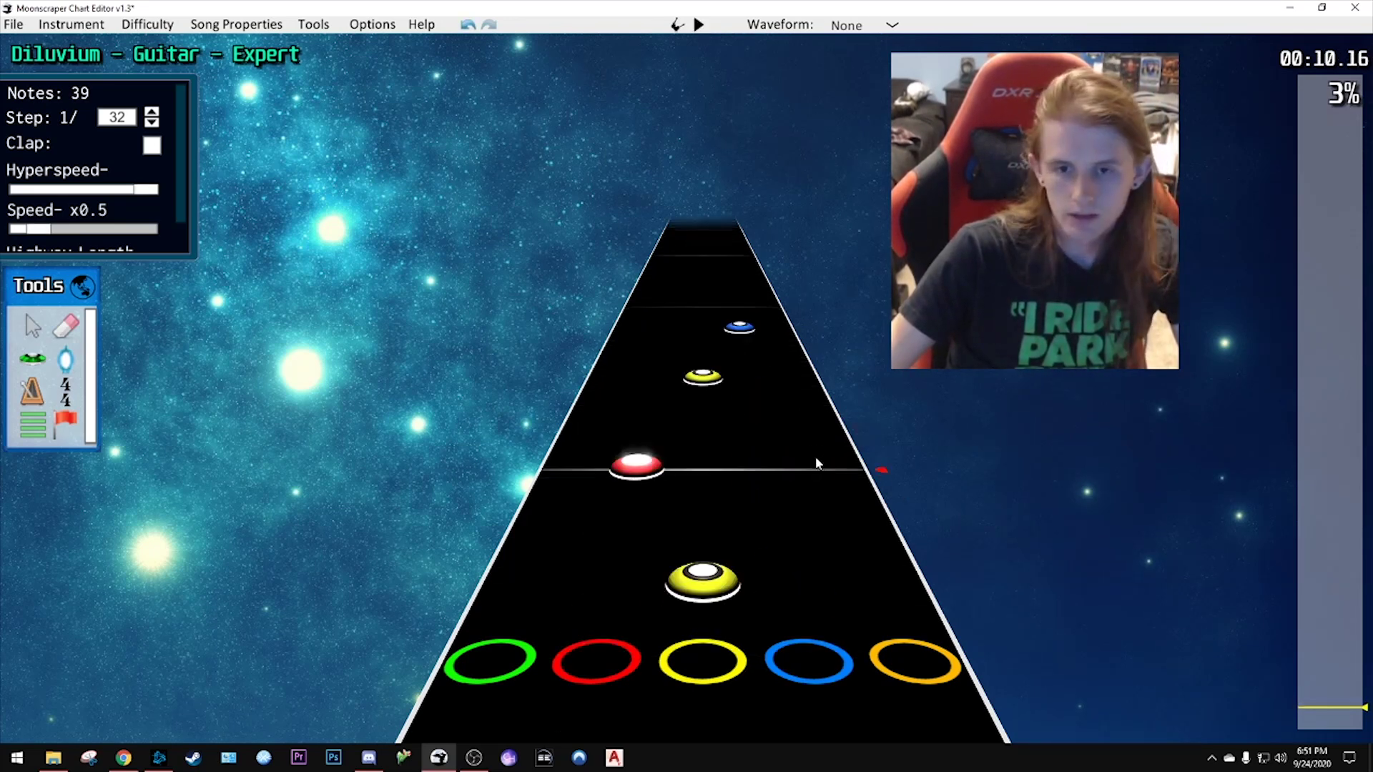
{"action": "key", "text": "space"}
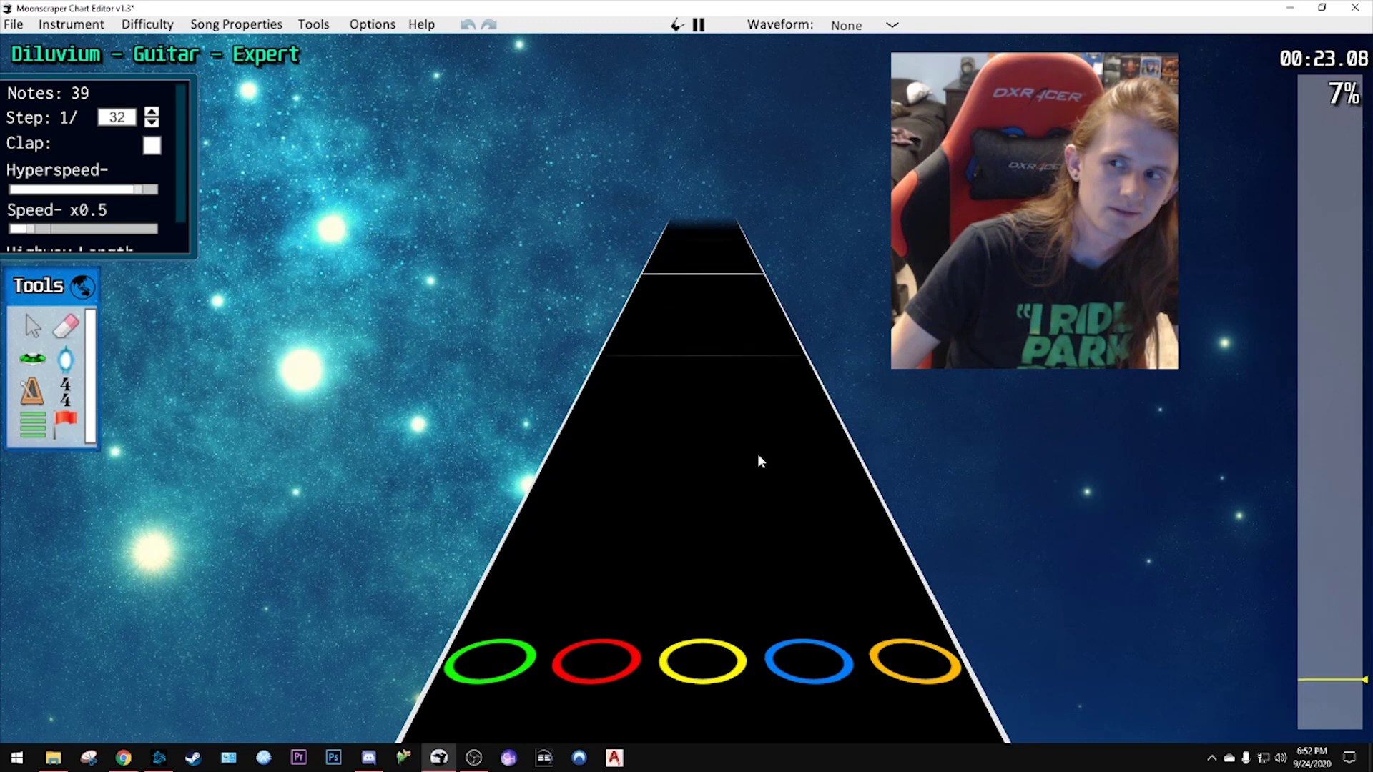
{"action": "key", "text": "space"}
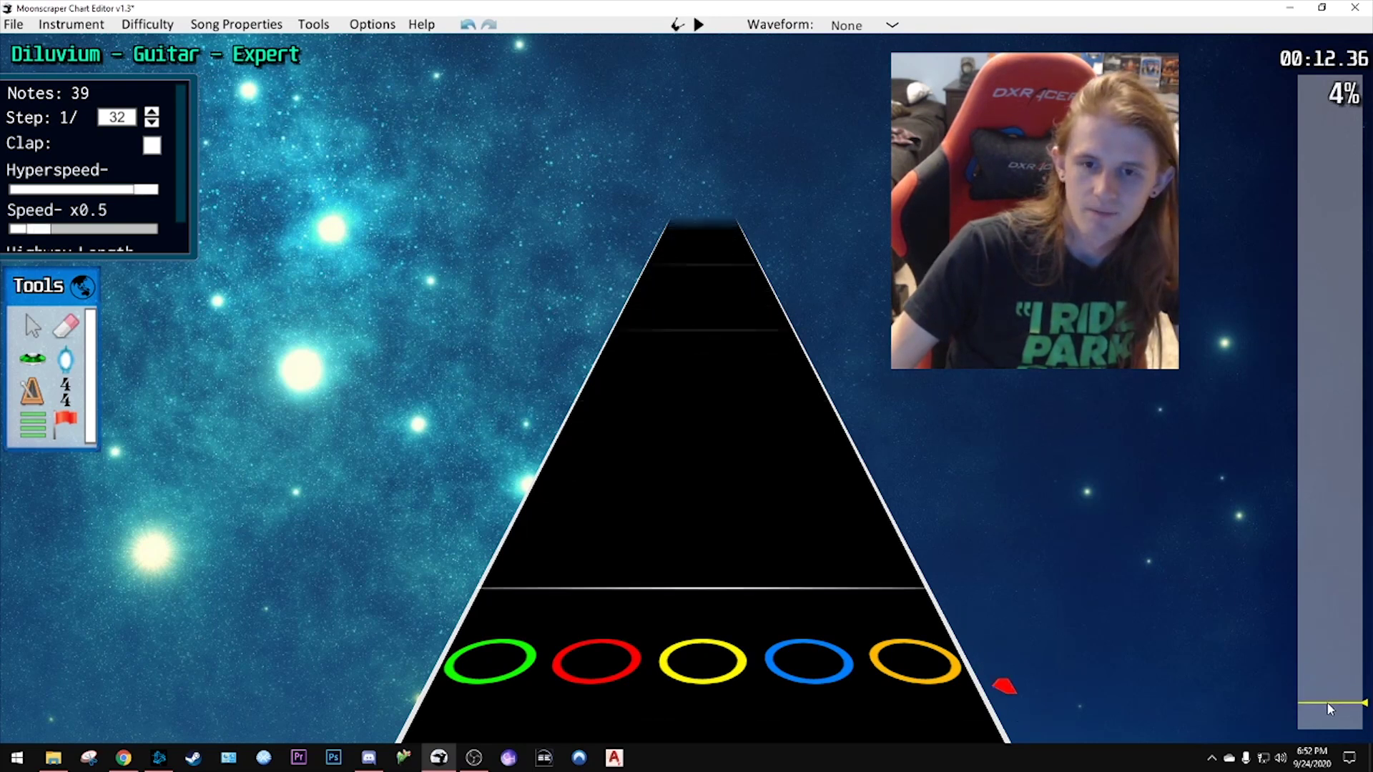
{"action": "left_click", "coordinate": [1327, 709]}
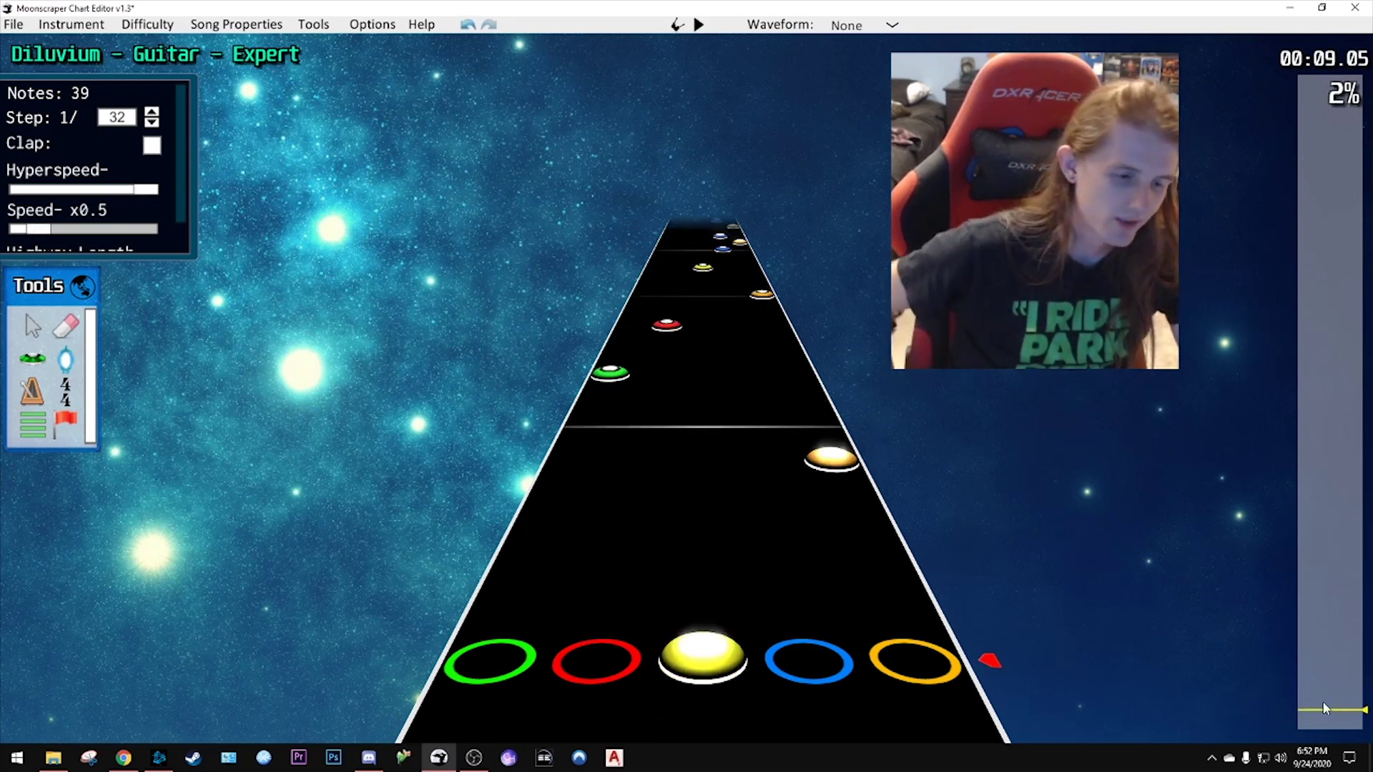
{"action": "key", "text": "space"}
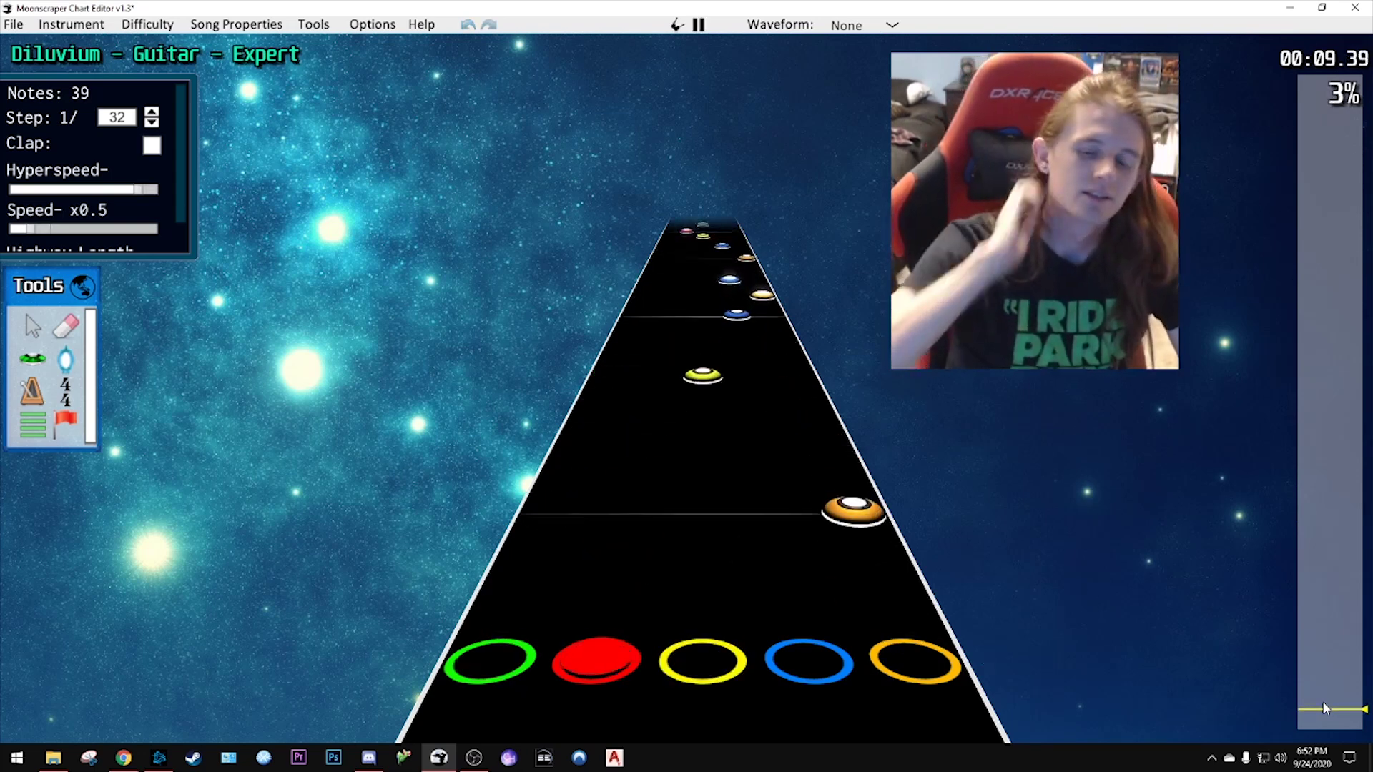
{"action": "key", "text": "space"}
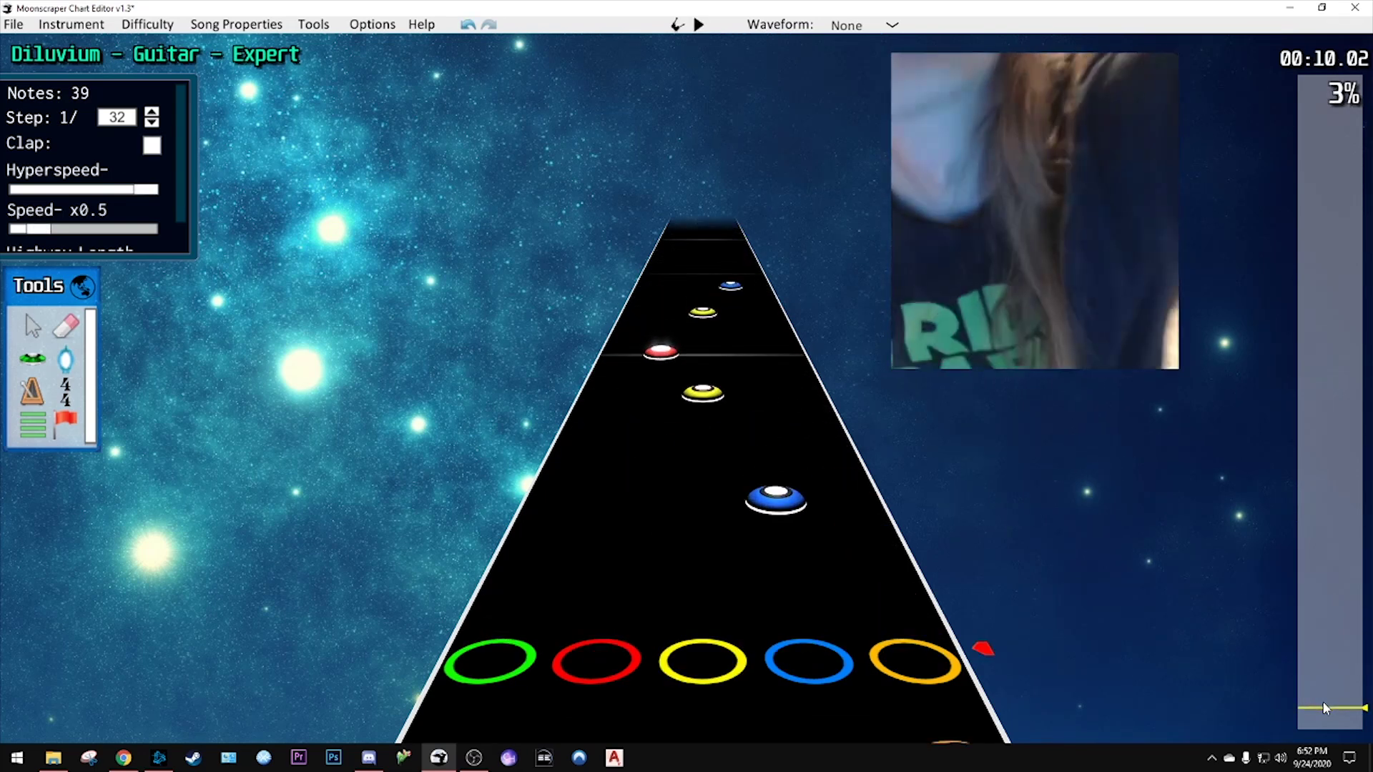
{"action": "key", "text": "space"}
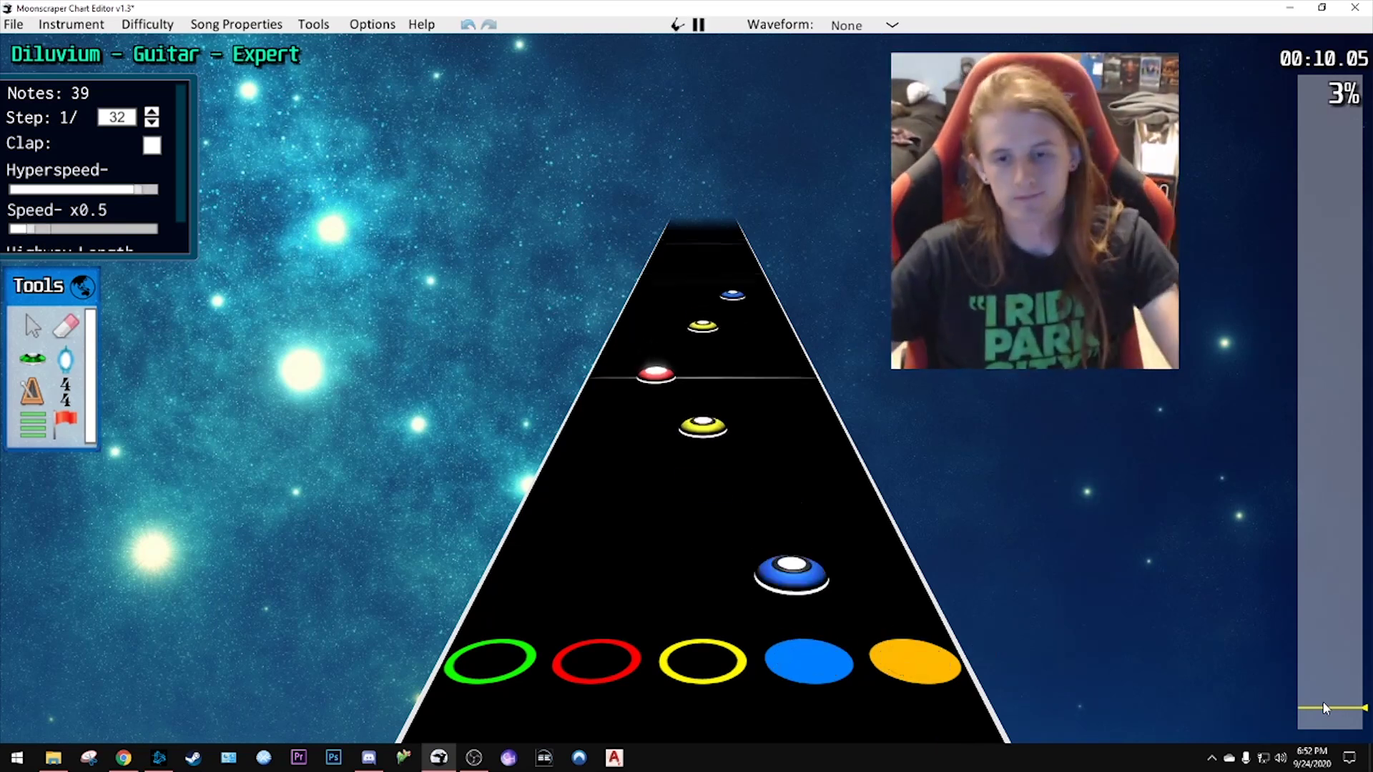
{"action": "scroll", "coordinate": [719, 508], "scroll_direction": "down", "scroll_amount": 10}
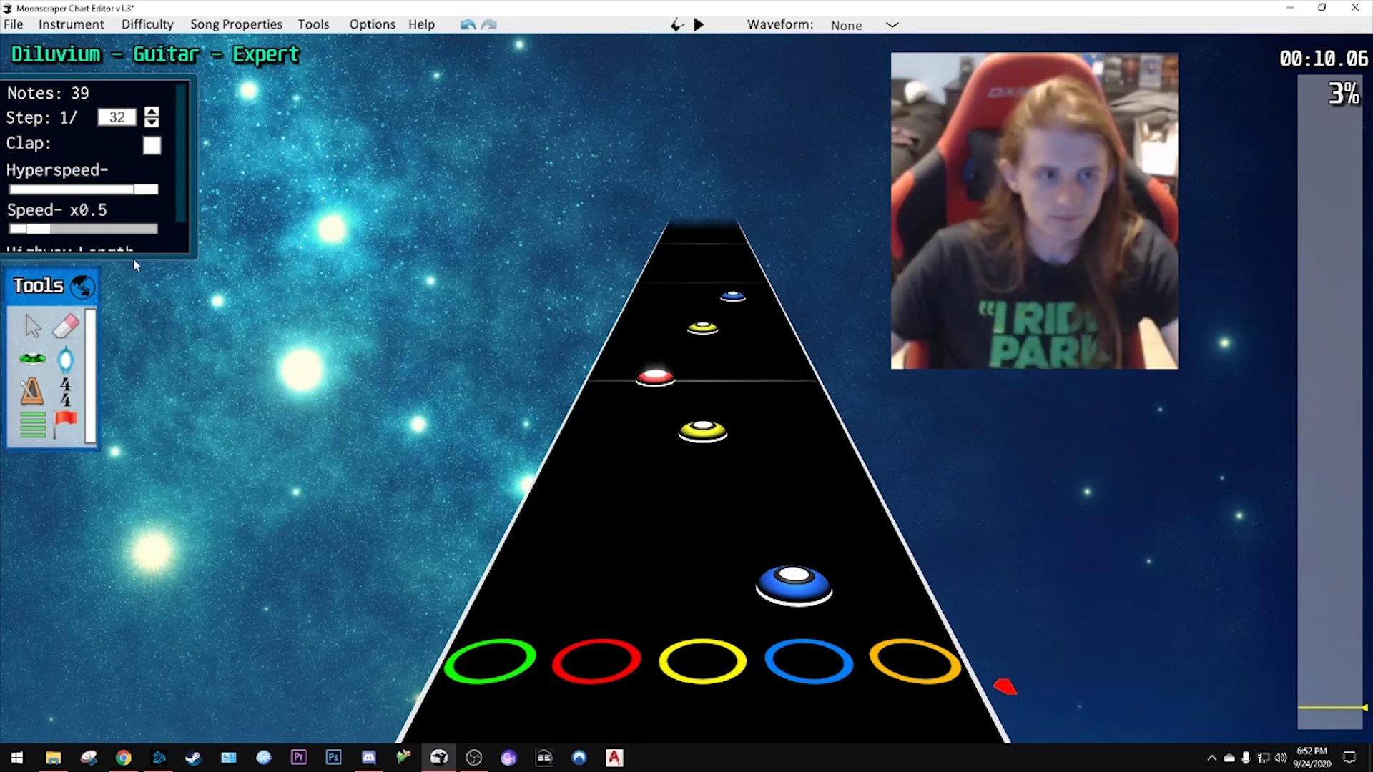
- Set the playback speed to x1, select the run's notes from the first green to the last blue, and make them HOPOs
{"action": "left_click_drag", "start_coordinate": [43, 239], "coordinate": [77, 233]}
{"action": "scroll", "coordinate": [715, 358], "scroll_direction": "down", "scroll_amount": 3}
{"action": "left_click_drag", "start_coordinate": [754, 326], "coordinate": [712, 419]}
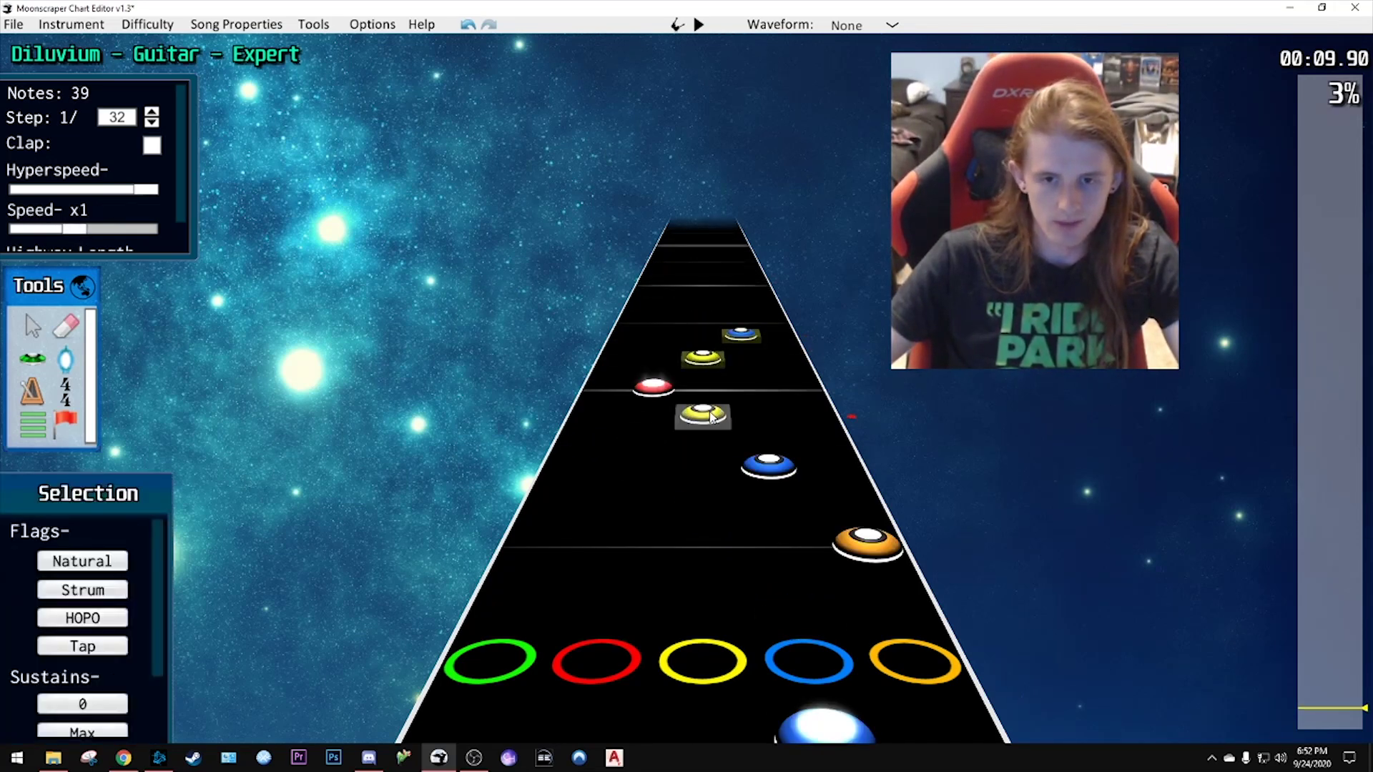
{"action": "left_click_drag", "start_coordinate": [756, 323], "coordinate": [716, 364]}
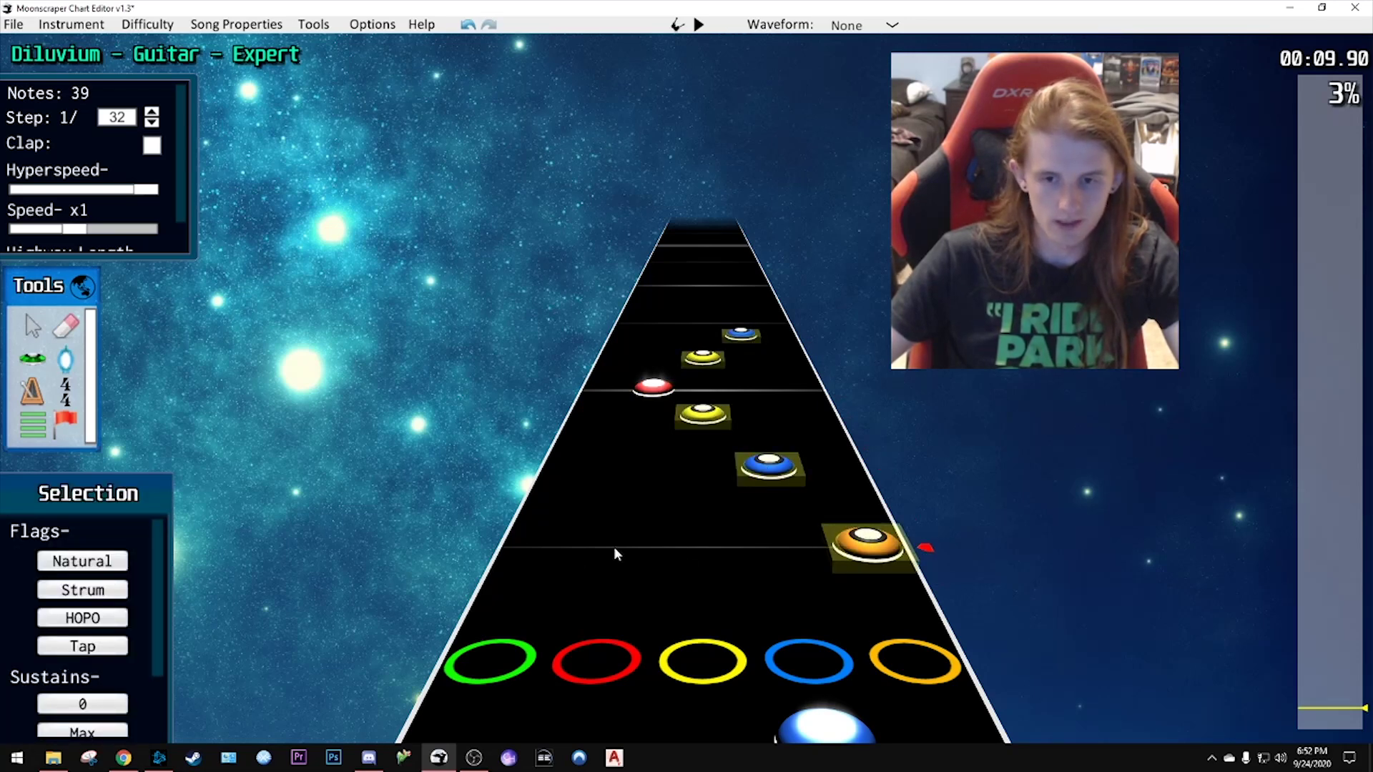
{"action": "left_click", "coordinate": [474, 541]}
{"action": "scroll", "coordinate": [572, 490], "scroll_direction": "down", "scroll_amount": 10}
{"action": "left_click", "coordinate": [745, 359]}
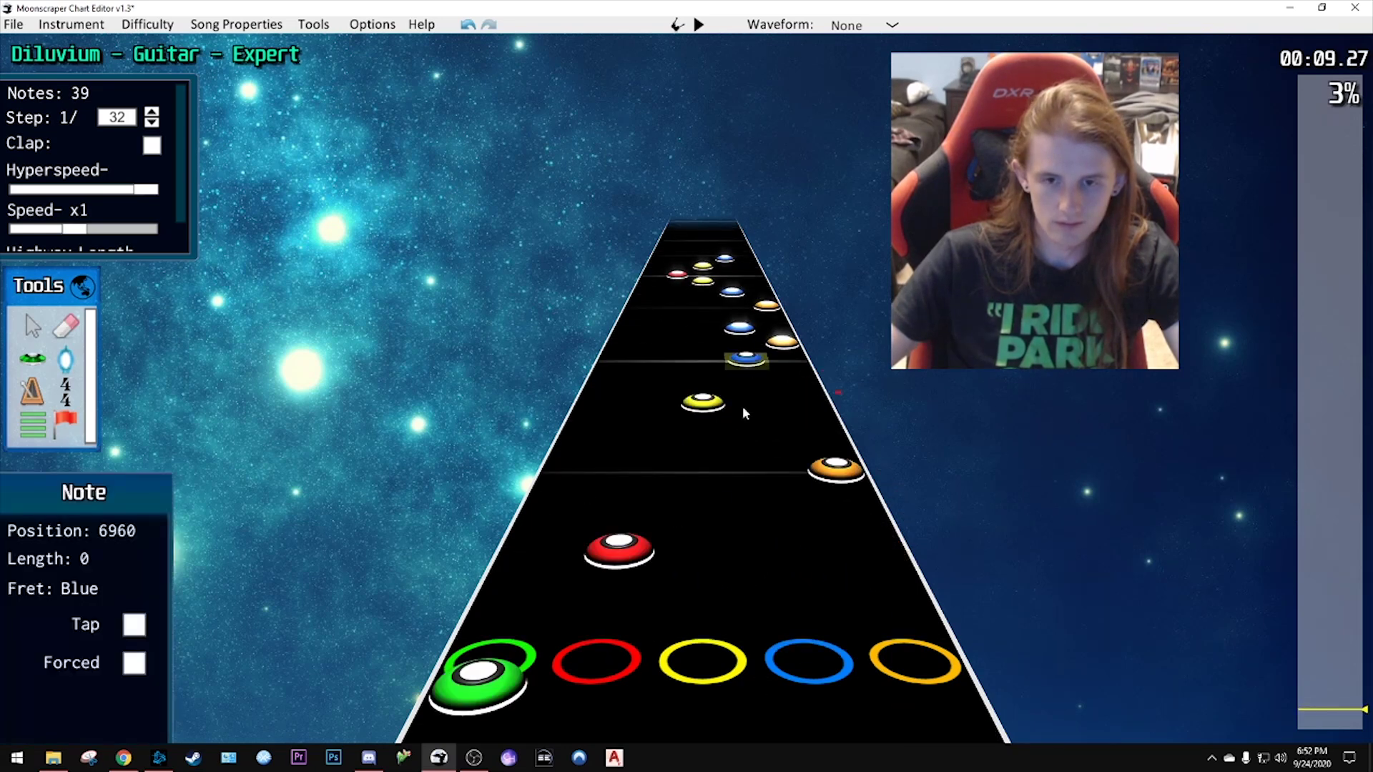
{"action": "scroll", "coordinate": [744, 412], "scroll_direction": "down", "scroll_amount": 3}
{"action": "left_click", "coordinate": [520, 523], "text": "shift"}
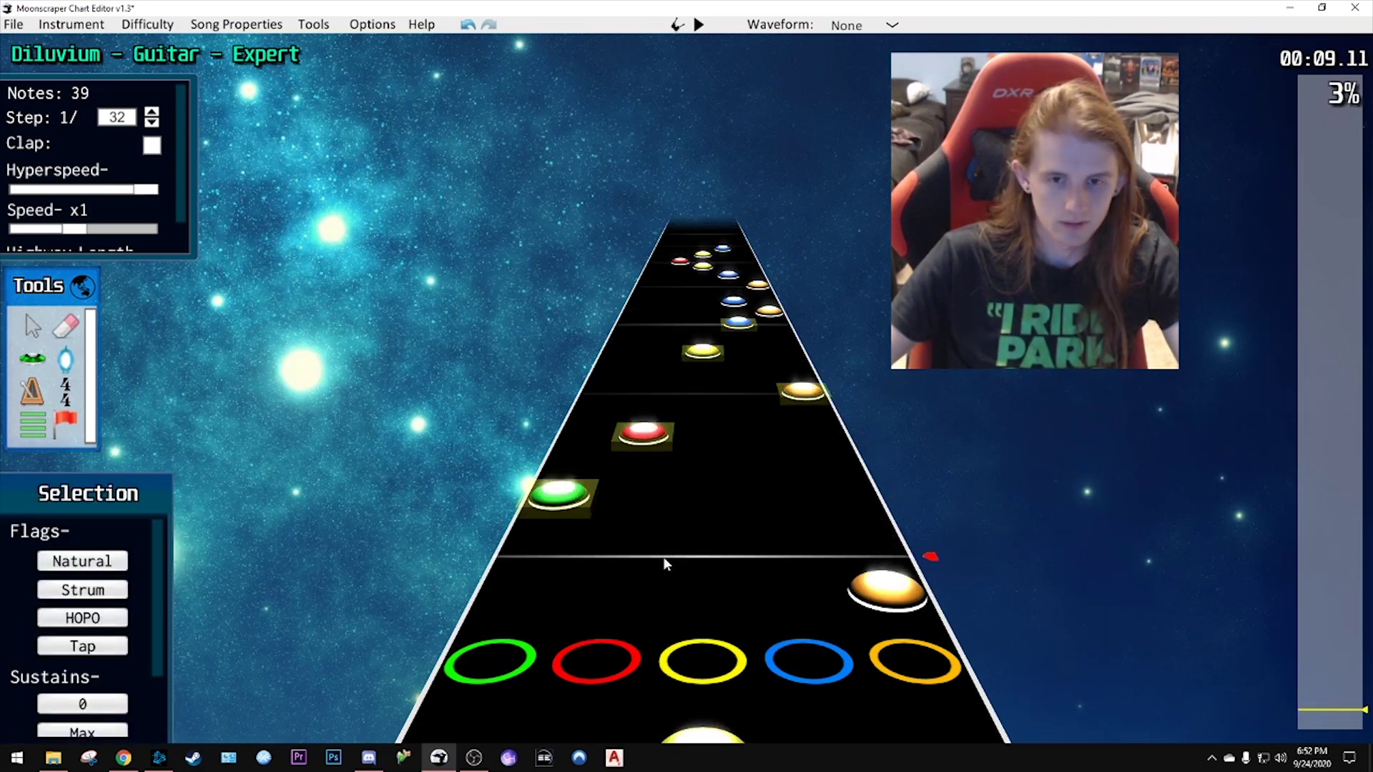
- Play back the HOPO run at full speed through to its last blue note
{"action": "key", "text": "space"}
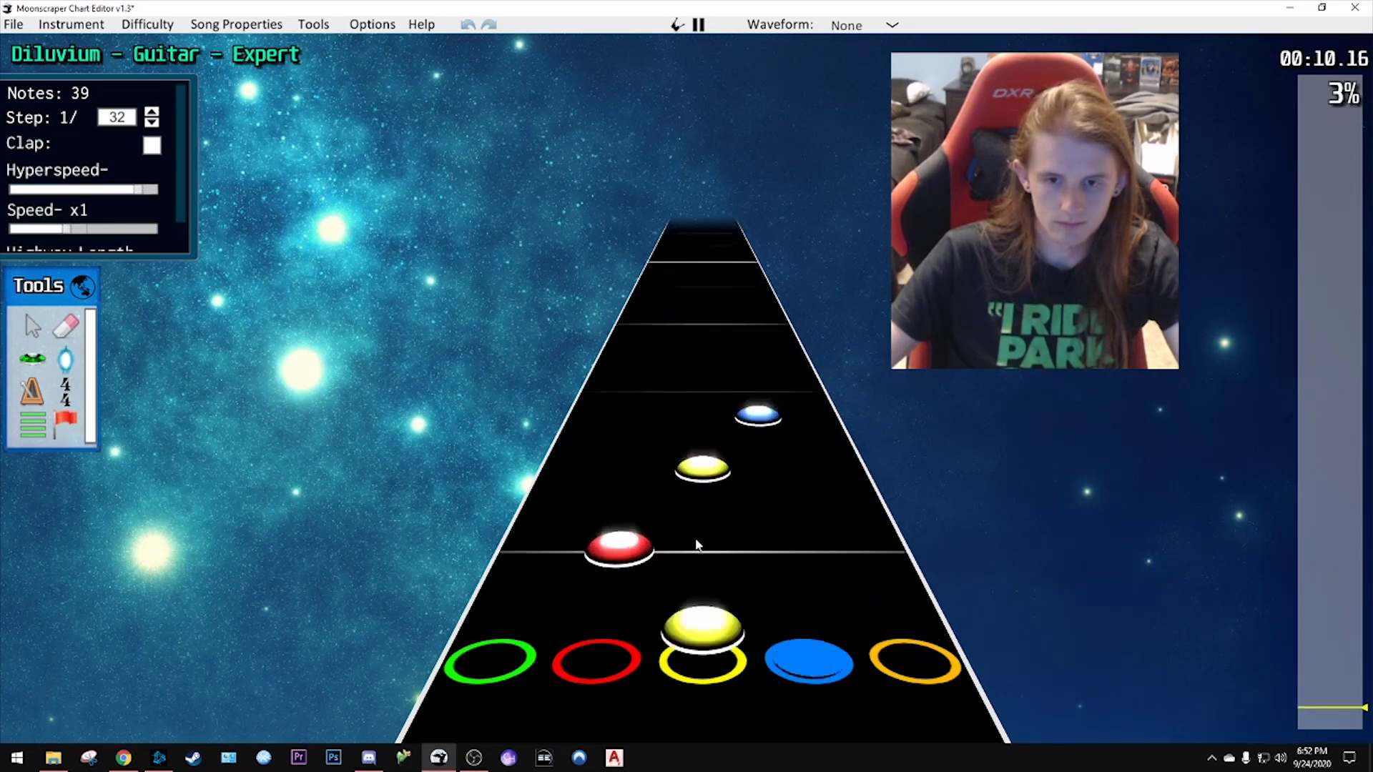
{"action": "key", "text": "space"}
{"action": "scroll", "coordinate": [930, 561], "scroll_direction": "up", "scroll_amount": 4}
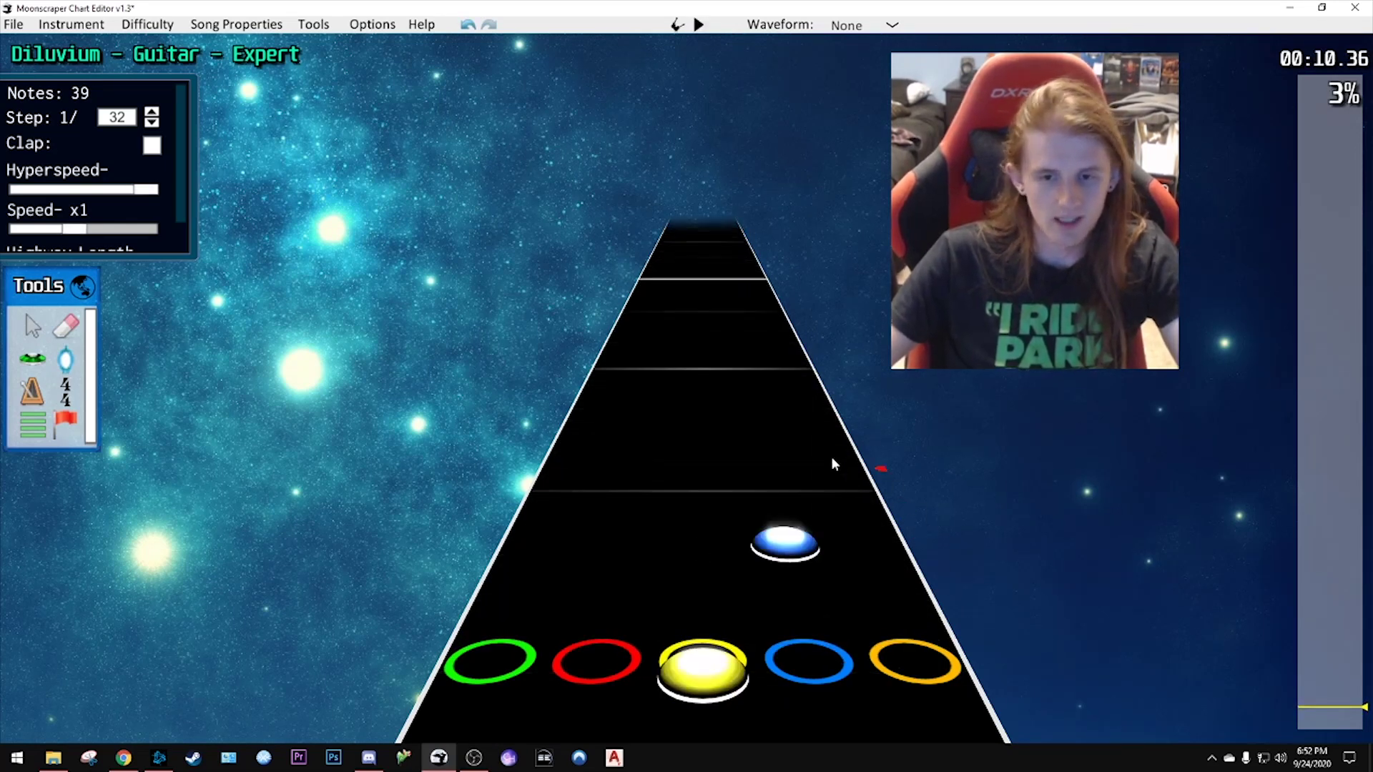
- Replay the end of the HOPO run at full speed, listening past its last blue note
{"action": "scroll", "coordinate": [831, 456], "scroll_direction": "up", "scroll_amount": 12}
{"action": "key", "text": "space"}
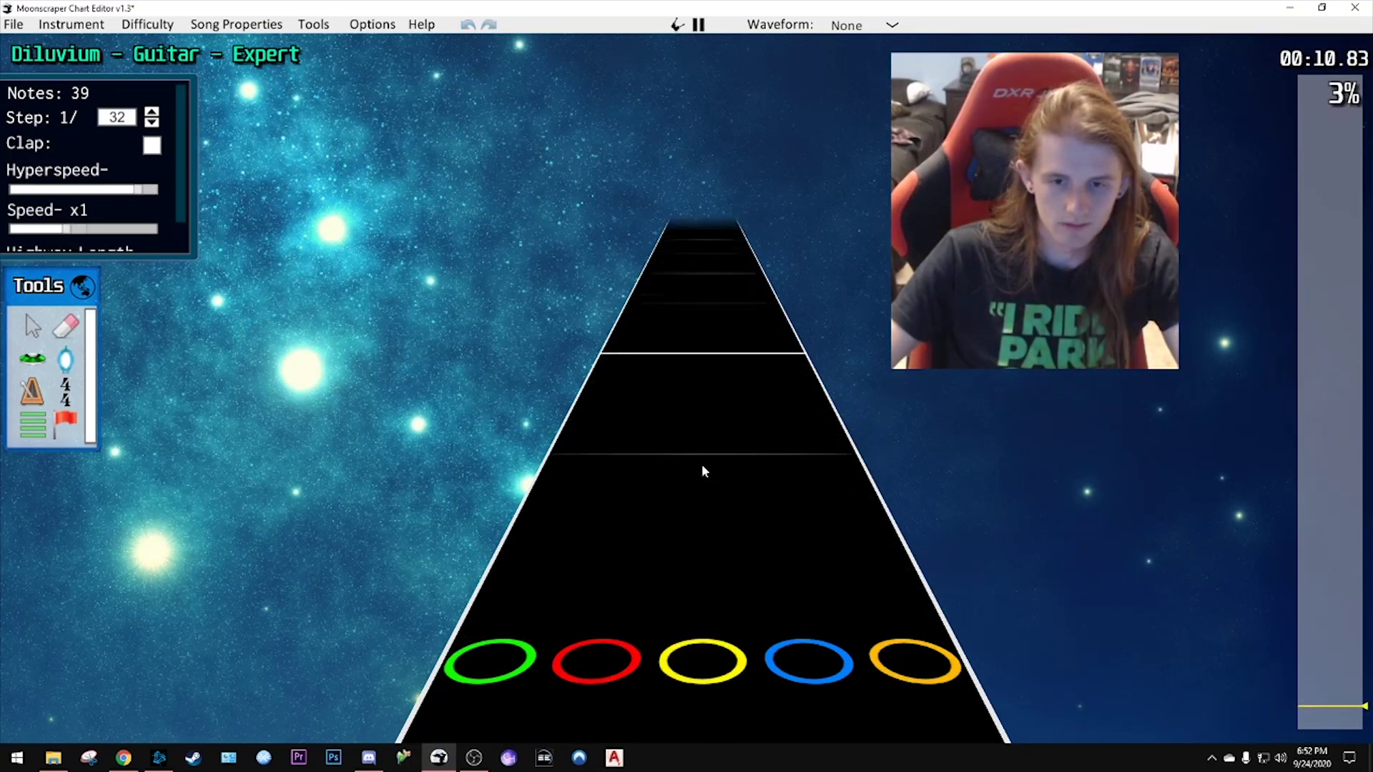
{"action": "key", "text": "space"}
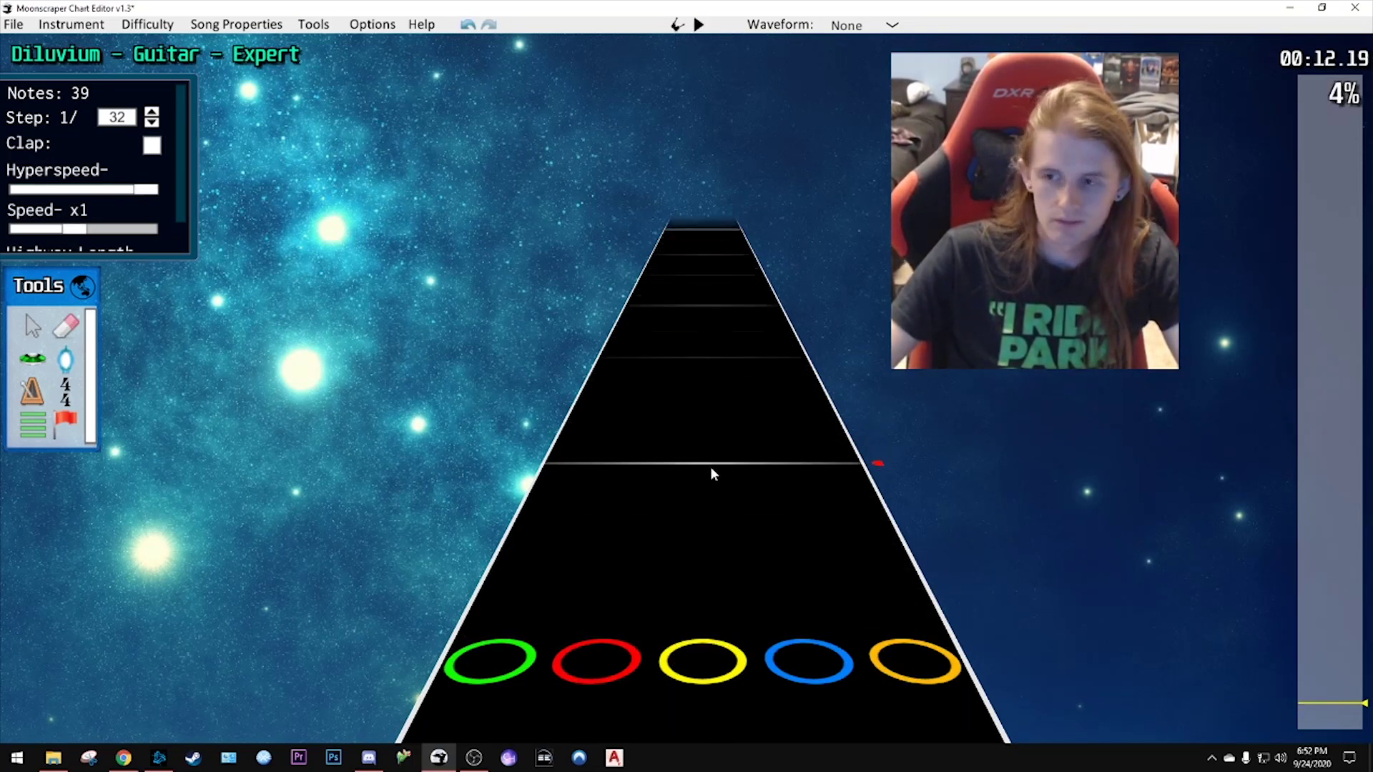
{"action": "scroll", "coordinate": [828, 599], "scroll_direction": "up", "scroll_amount": 10}
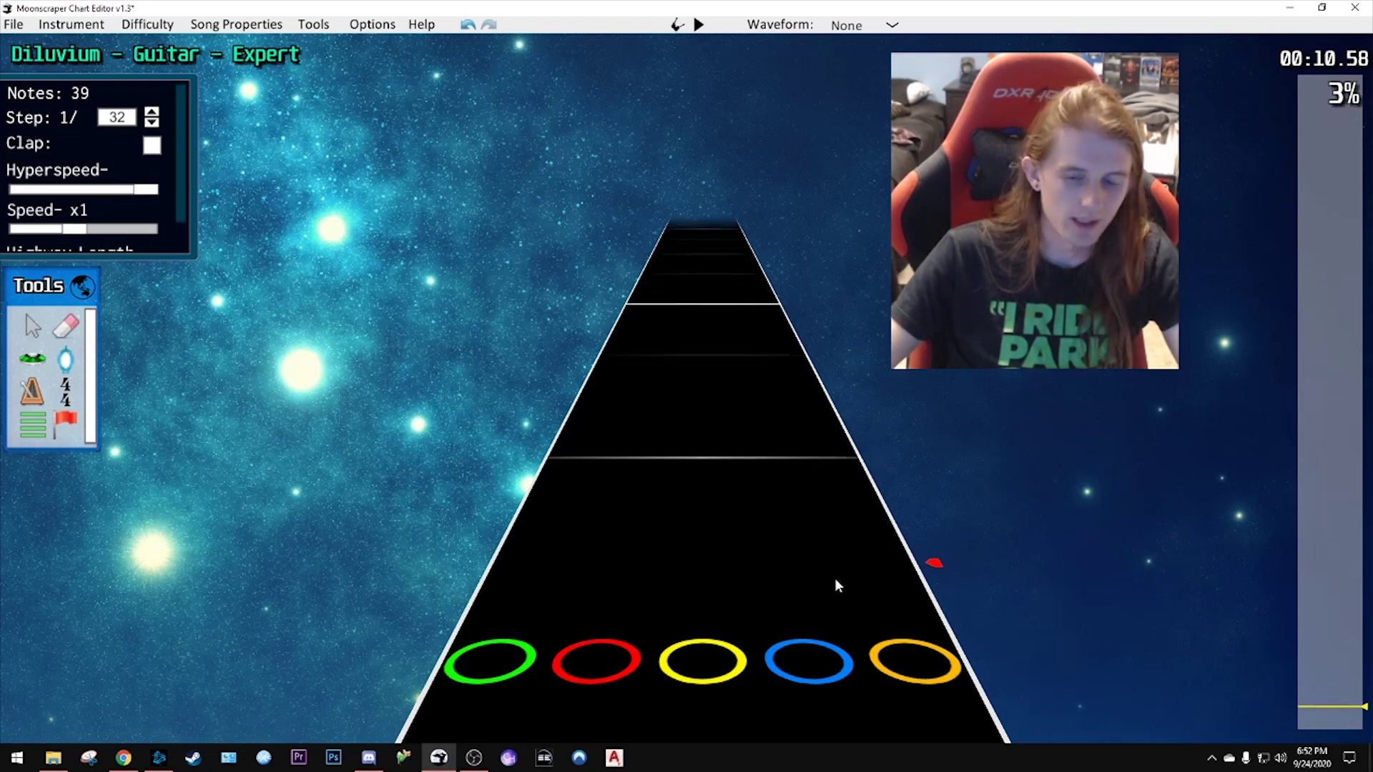
{"action": "key", "text": "space"}
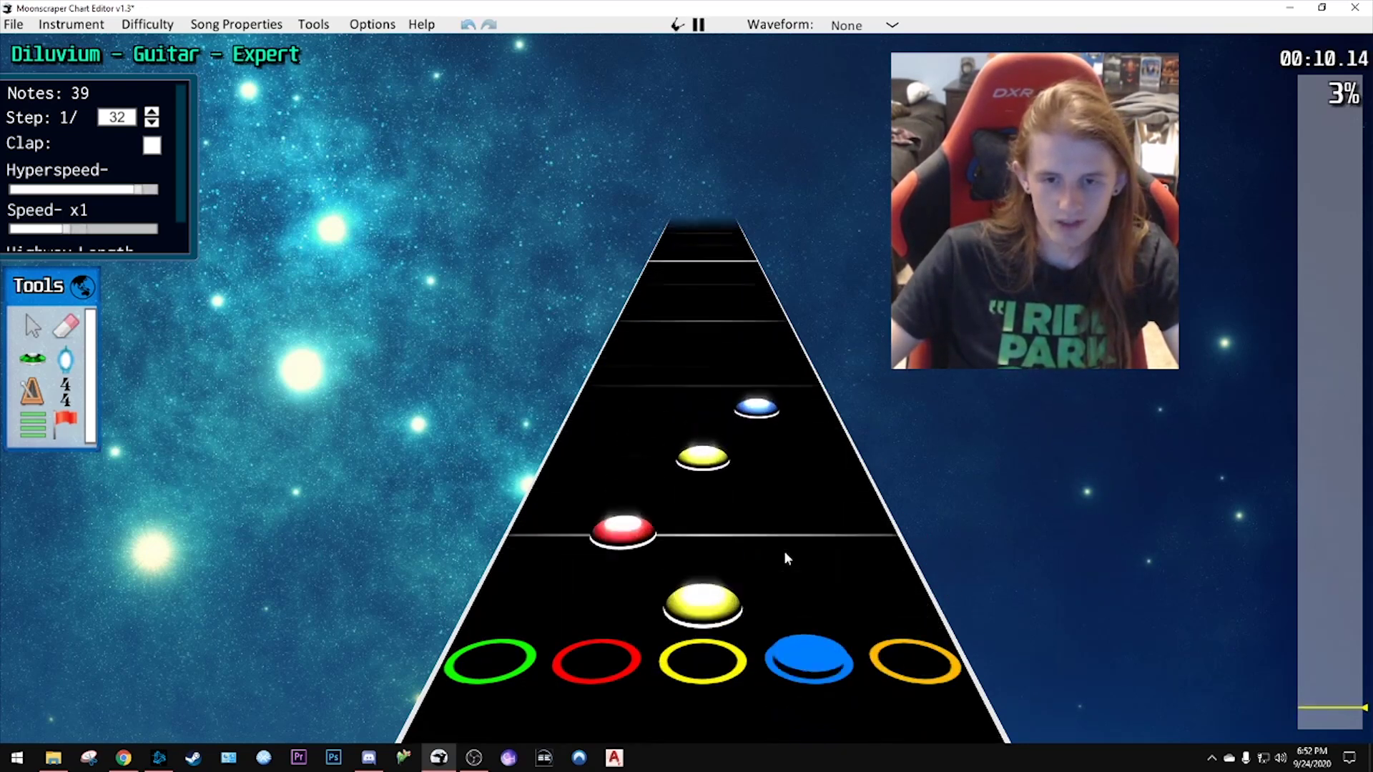
{"action": "key", "text": "space"}
- Set the playback speed to x0.5 and replay the last notes of the run
{"action": "left_click", "coordinate": [54, 231]}
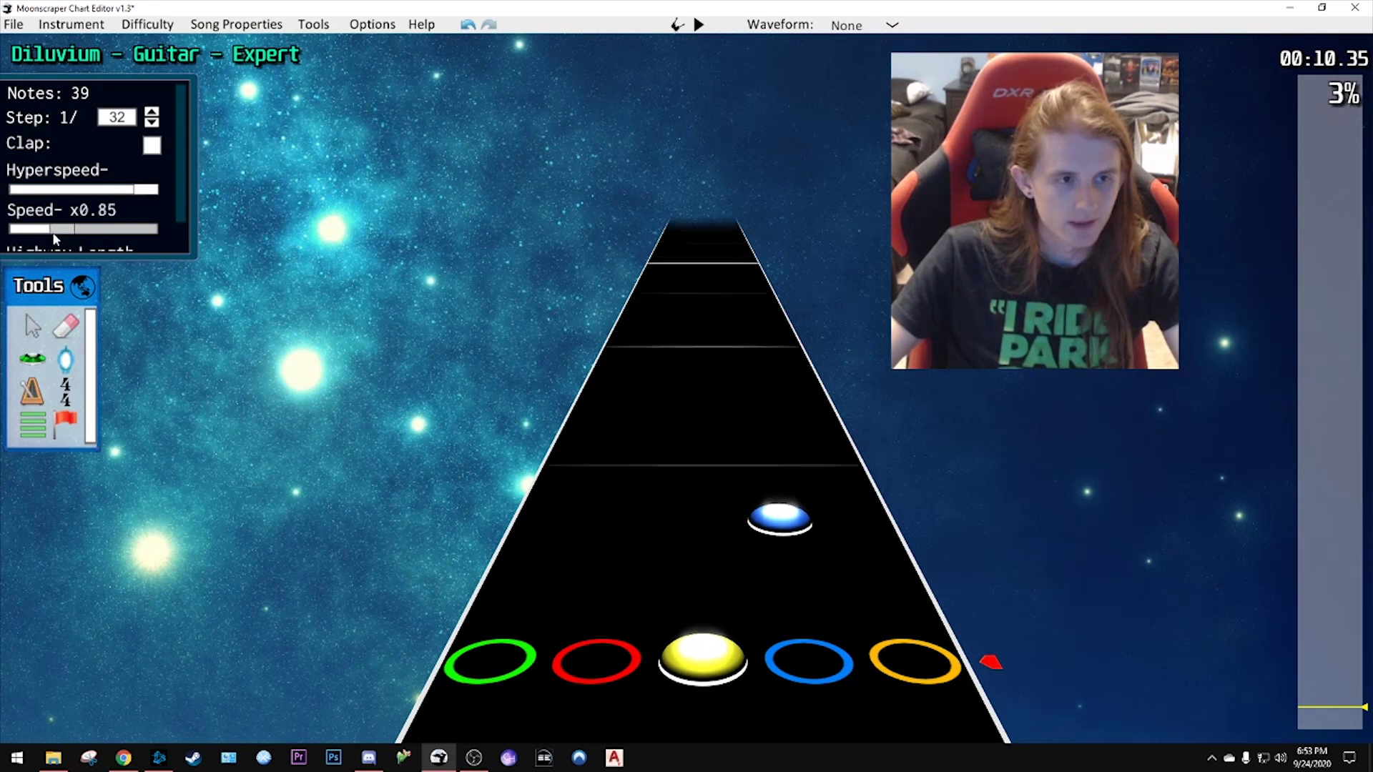
{"action": "left_click_drag", "start_coordinate": [53, 230], "coordinate": [42, 230]}
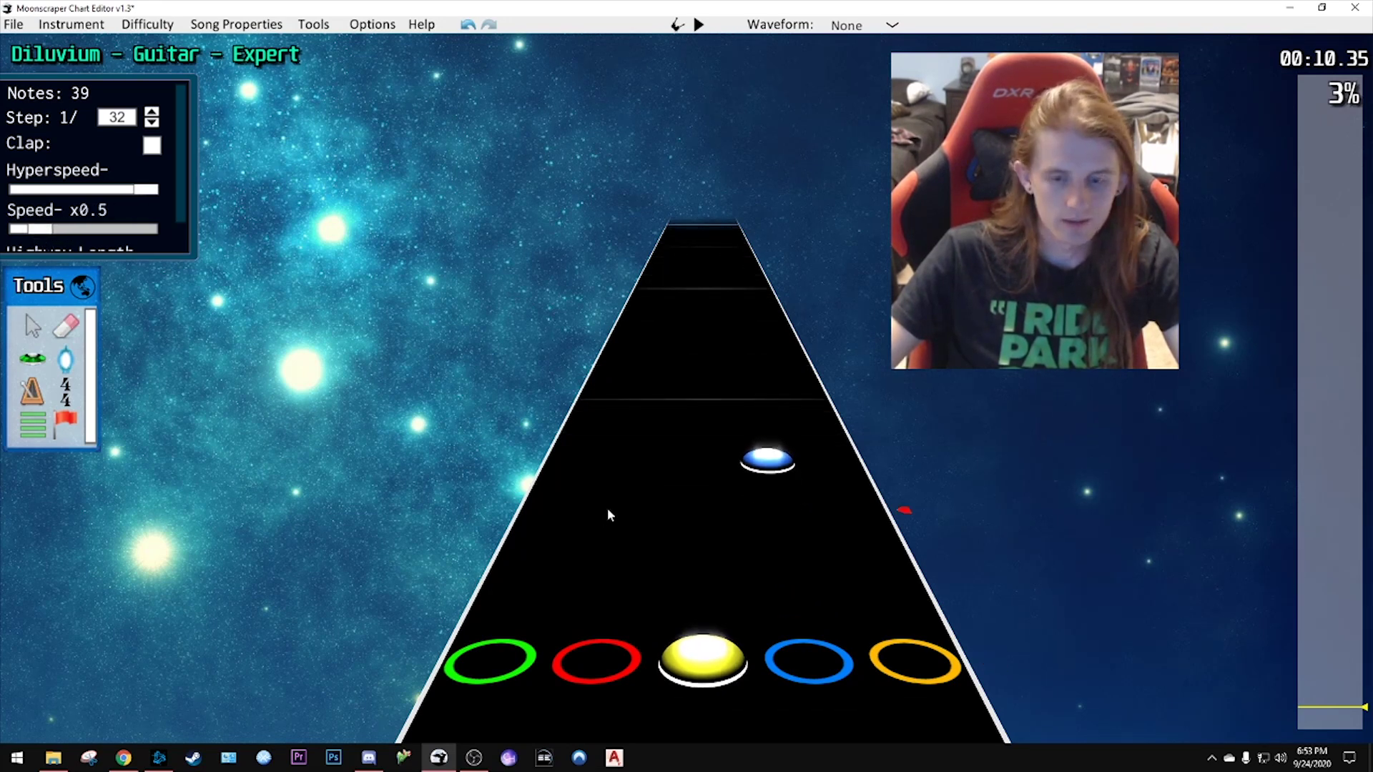
{"action": "key", "text": "space"}
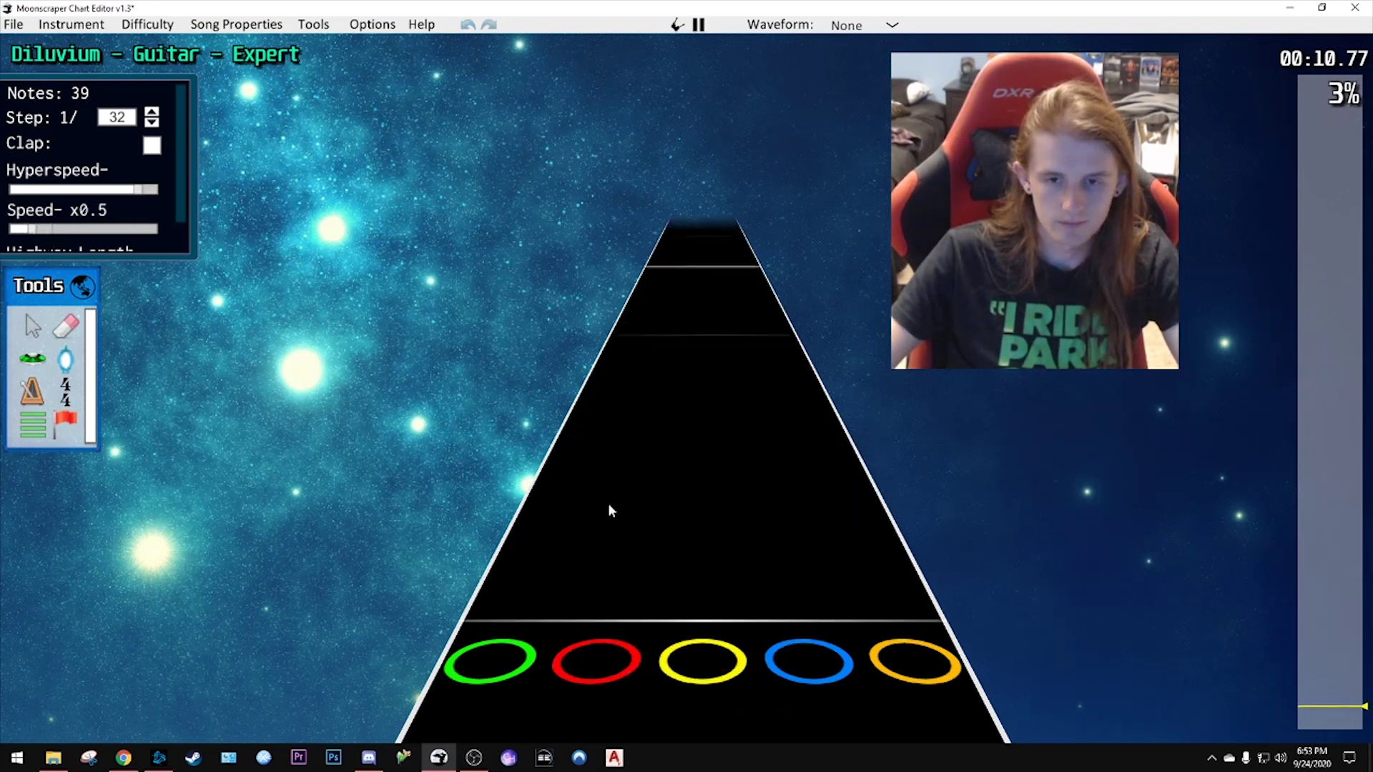
{"action": "key", "text": "space"}
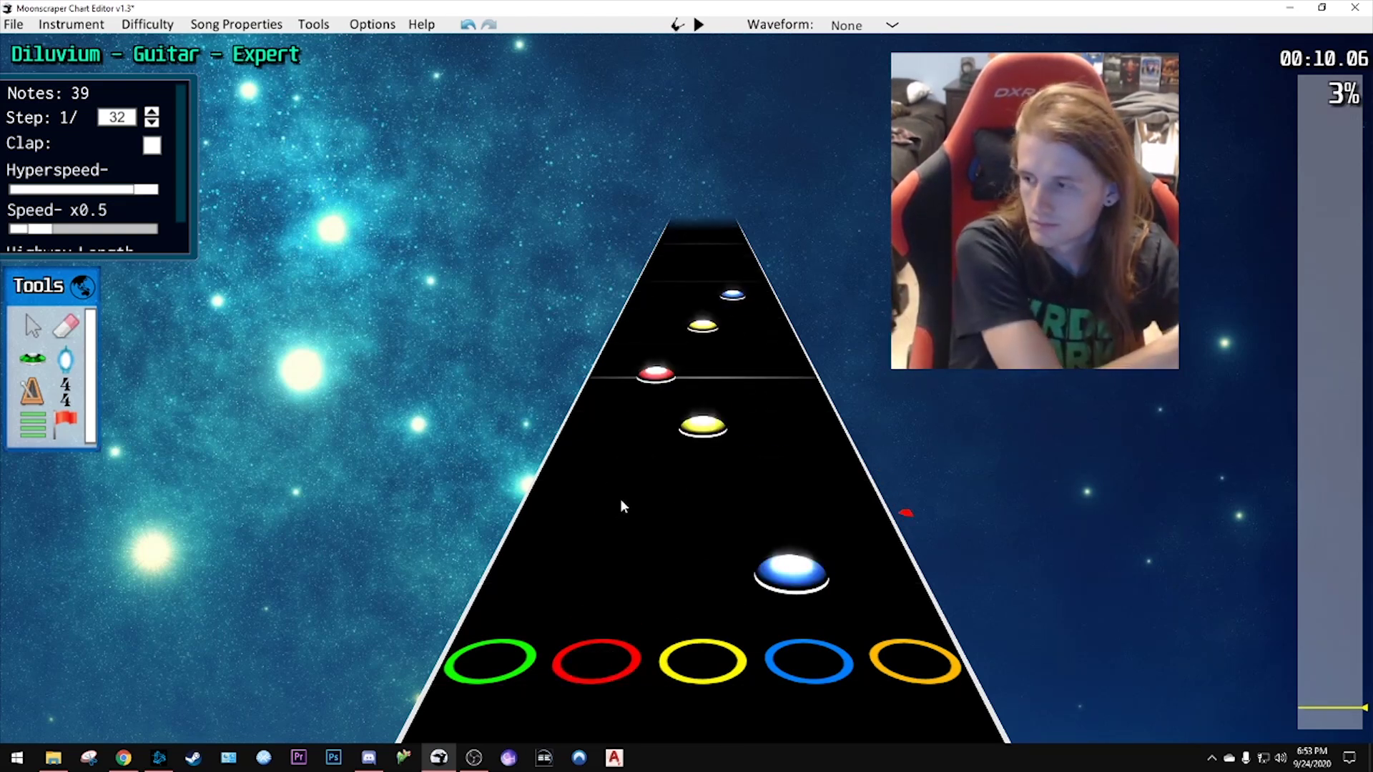
{"action": "key", "text": "space"}
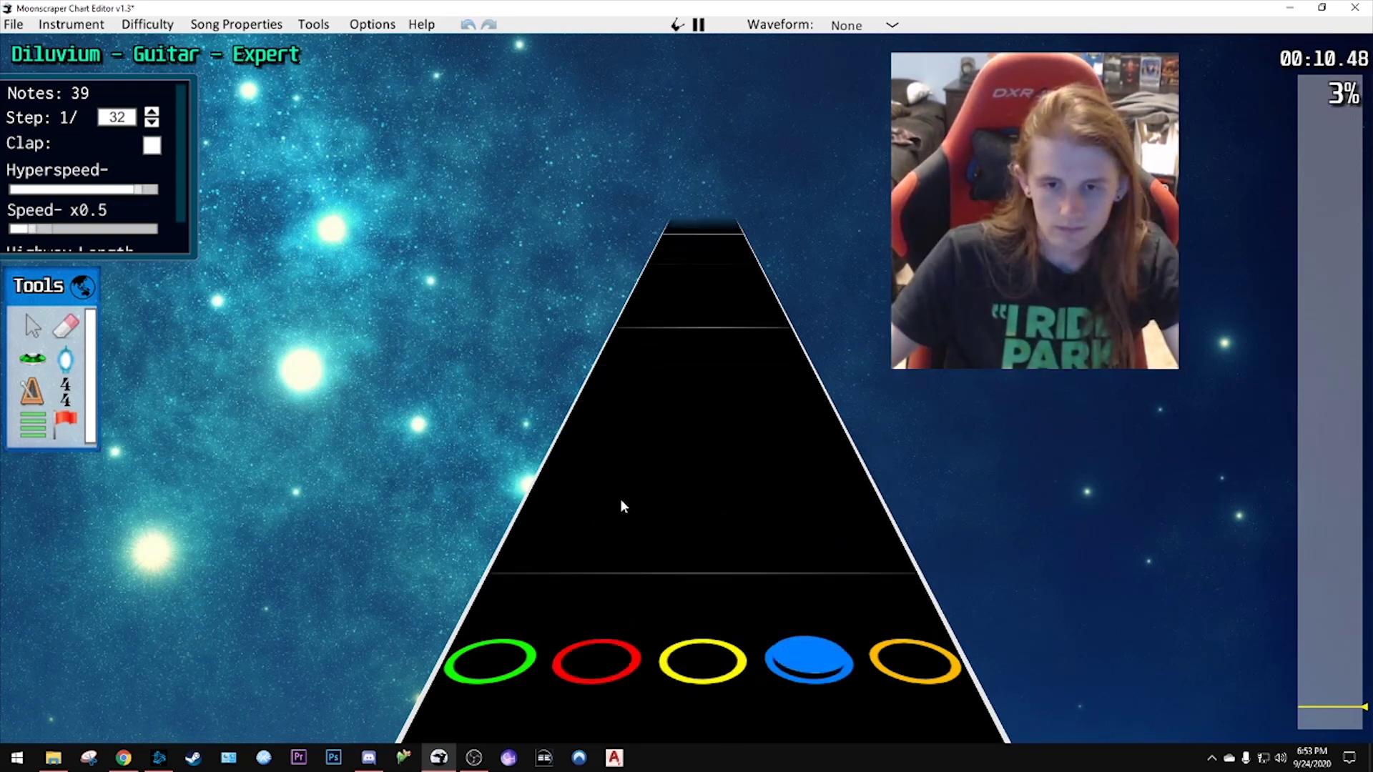
{"action": "scroll", "coordinate": [697, 507], "scroll_direction": "down", "scroll_amount": 1}
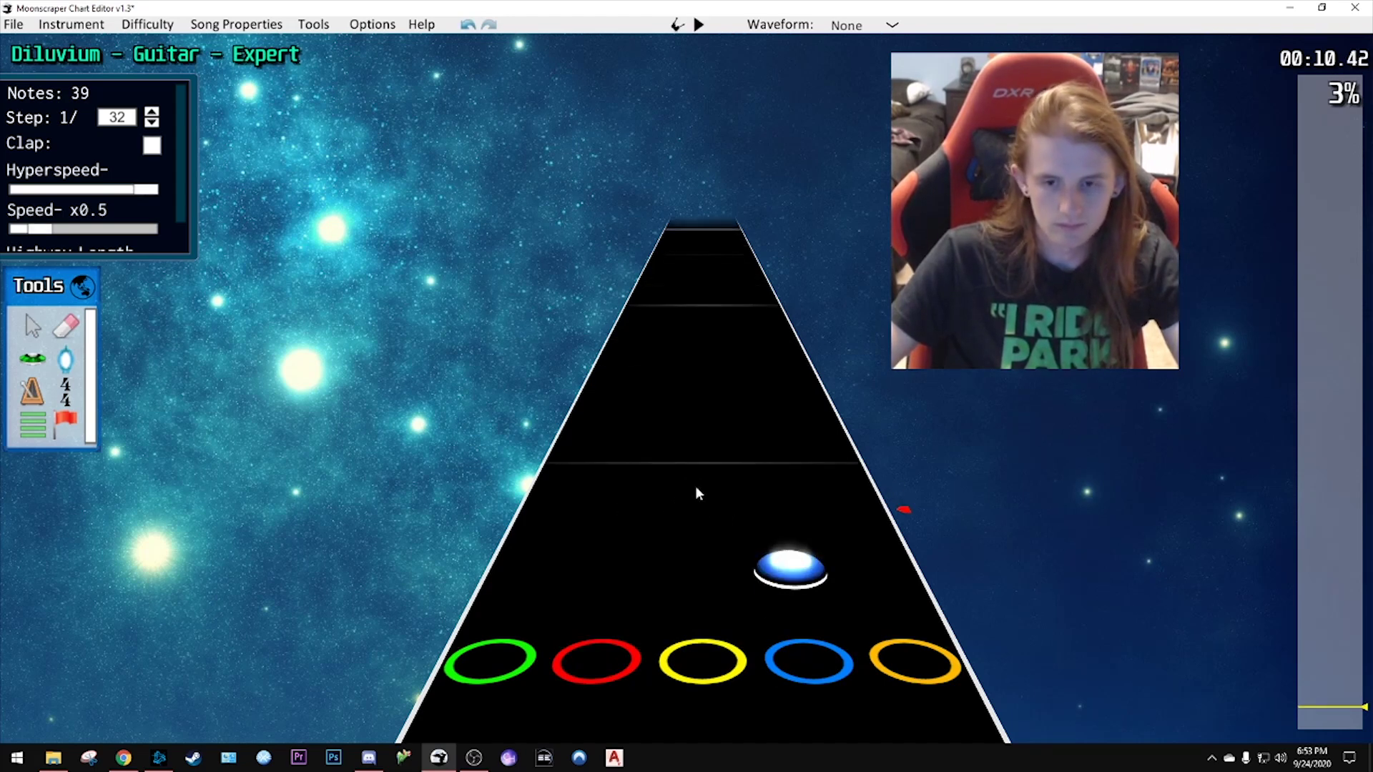
- Add an orange, a blue and a red note after the run's last blue note, with the red at position 7704, and check by playback
{"action": "left_click", "coordinate": [789, 462]}
{"action": "key", "text": "space"}
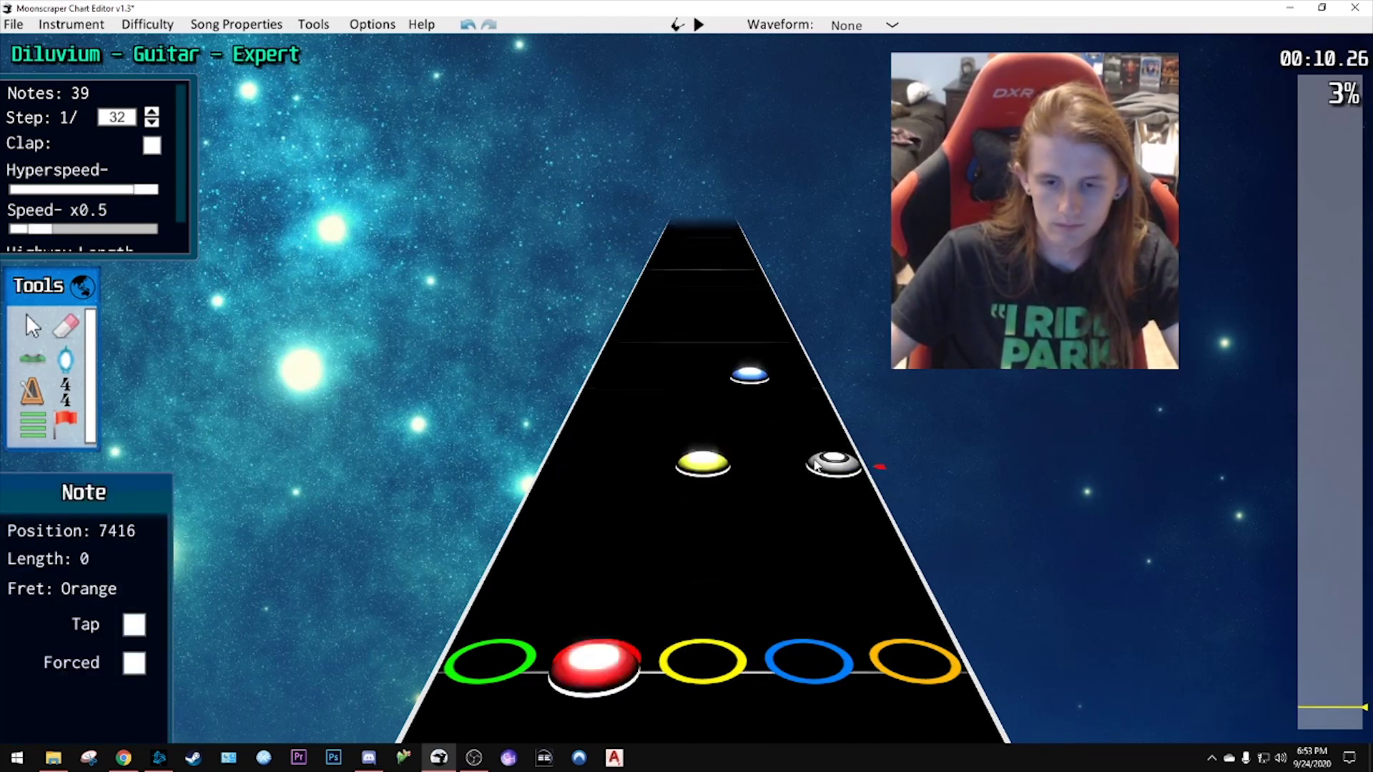
{"action": "key", "text": "space"}
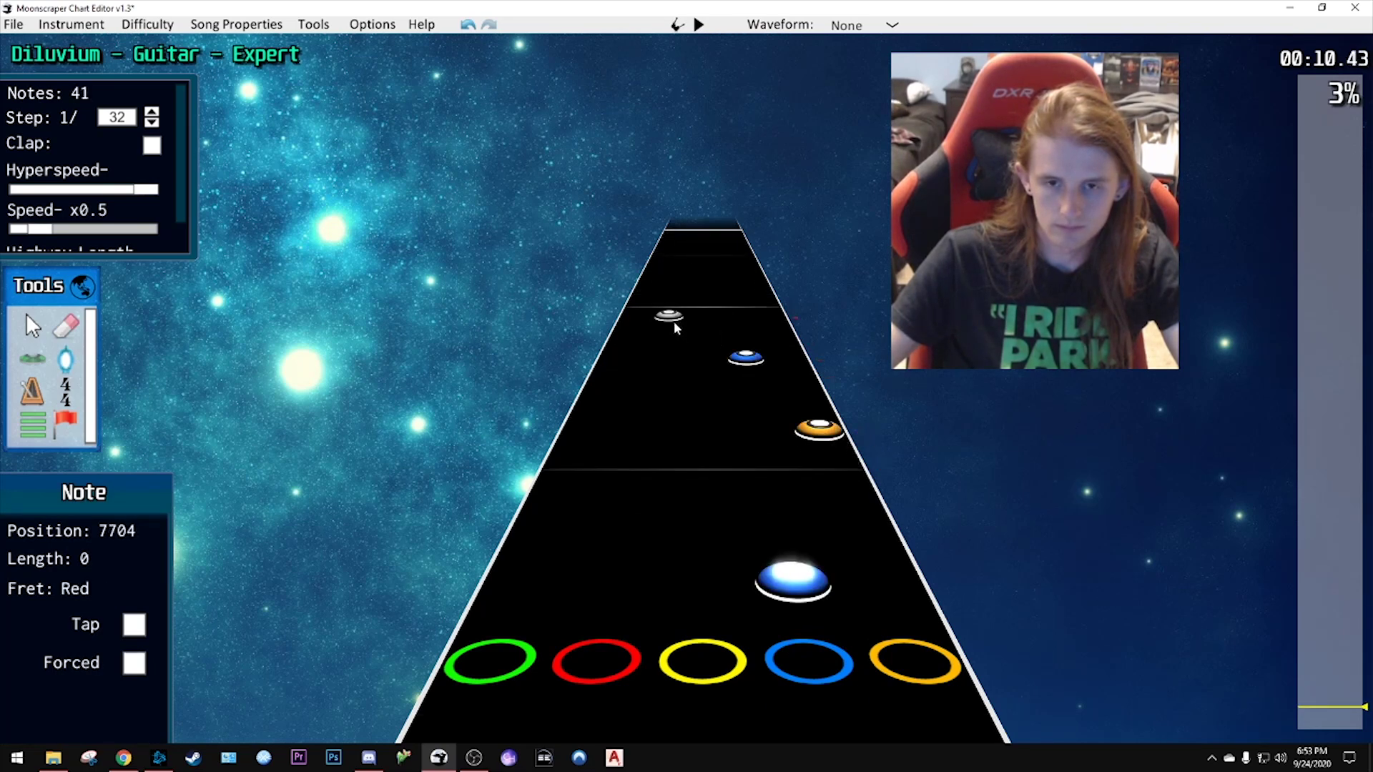
{"action": "left_click", "coordinate": [675, 328]}
{"action": "key", "text": "space"}
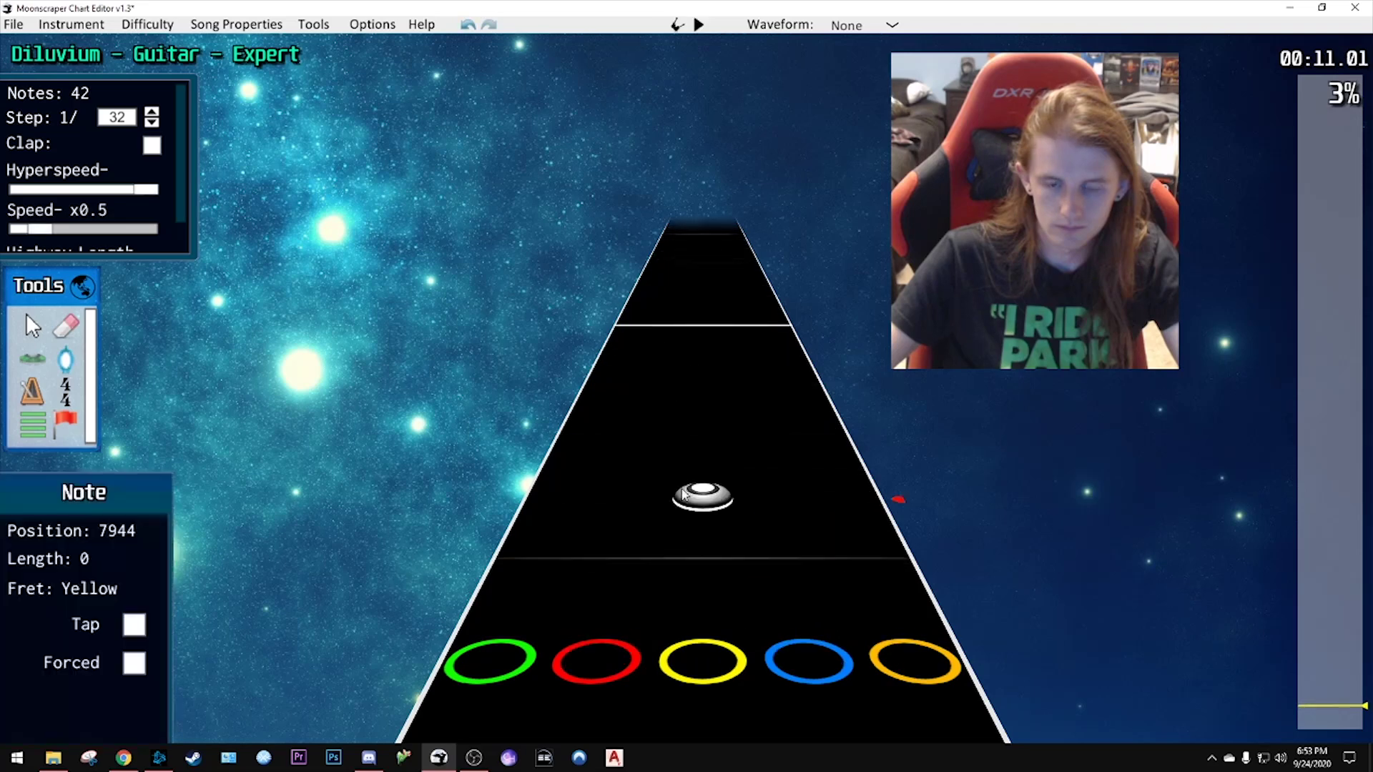
- Extend the run with a green note at 7776, a red note at 7848 and a blue note, and replay the new notes
{"action": "scroll", "coordinate": [684, 493], "scroll_direction": "down", "scroll_amount": 4}
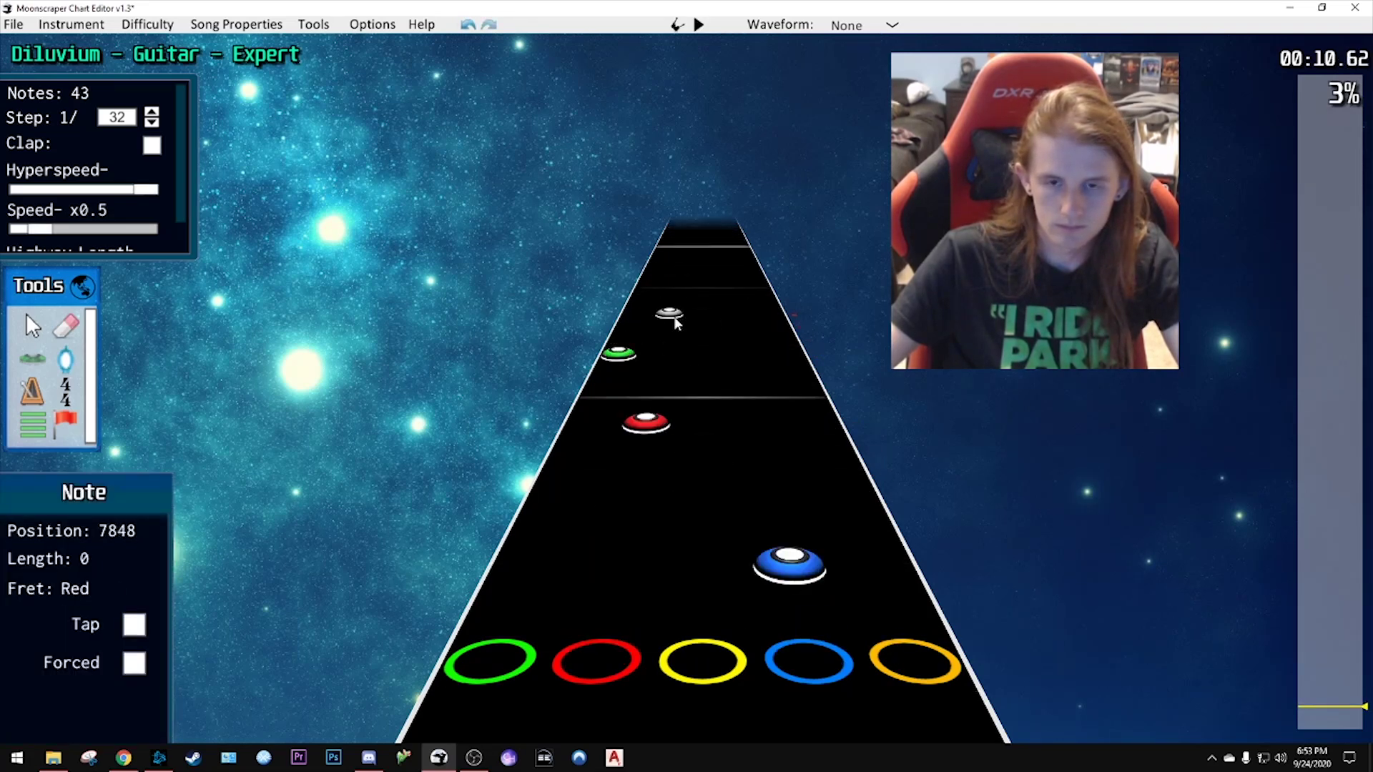
{"action": "left_click", "coordinate": [733, 289]}
{"action": "key", "text": "space"}
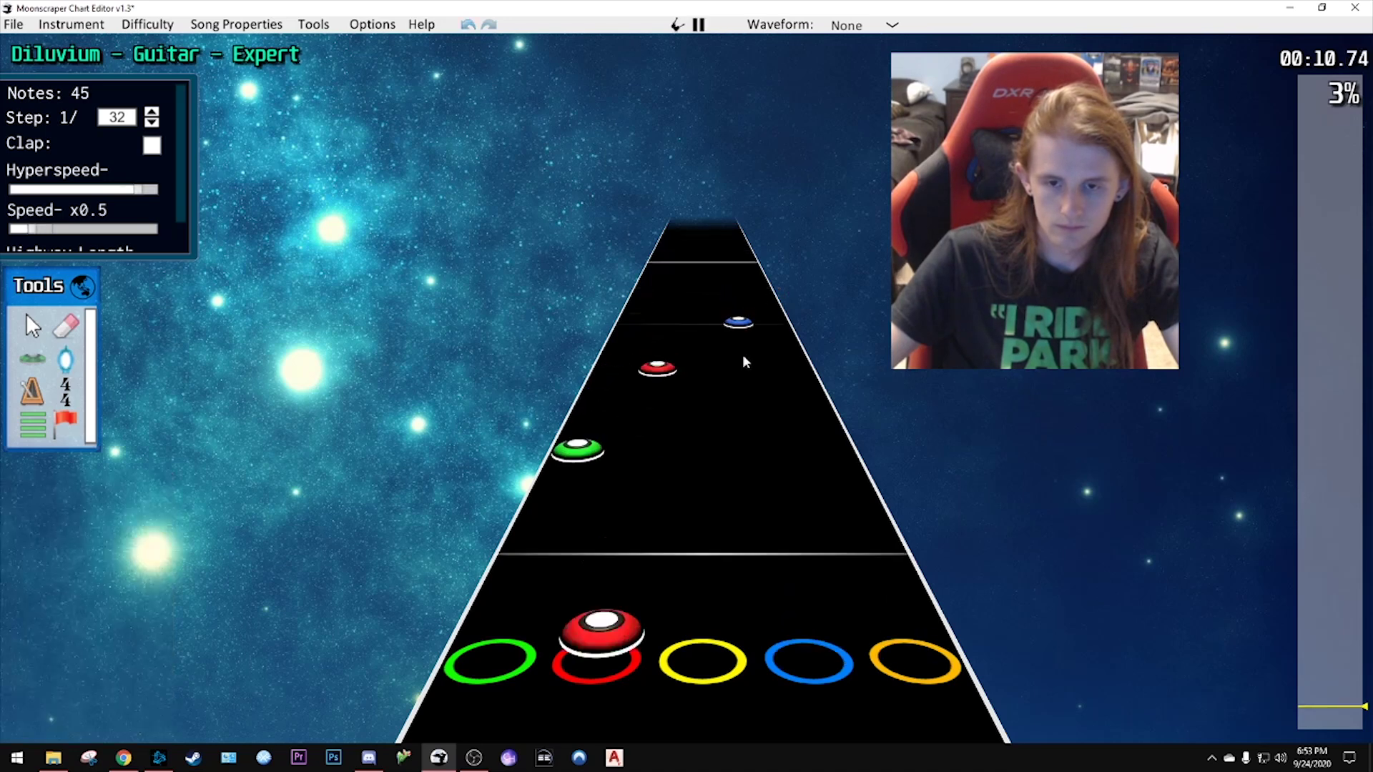
{"action": "scroll", "coordinate": [726, 475], "scroll_direction": "down", "scroll_amount": 2}
{"action": "scroll", "coordinate": [740, 508], "scroll_direction": "down", "scroll_amount": 6}
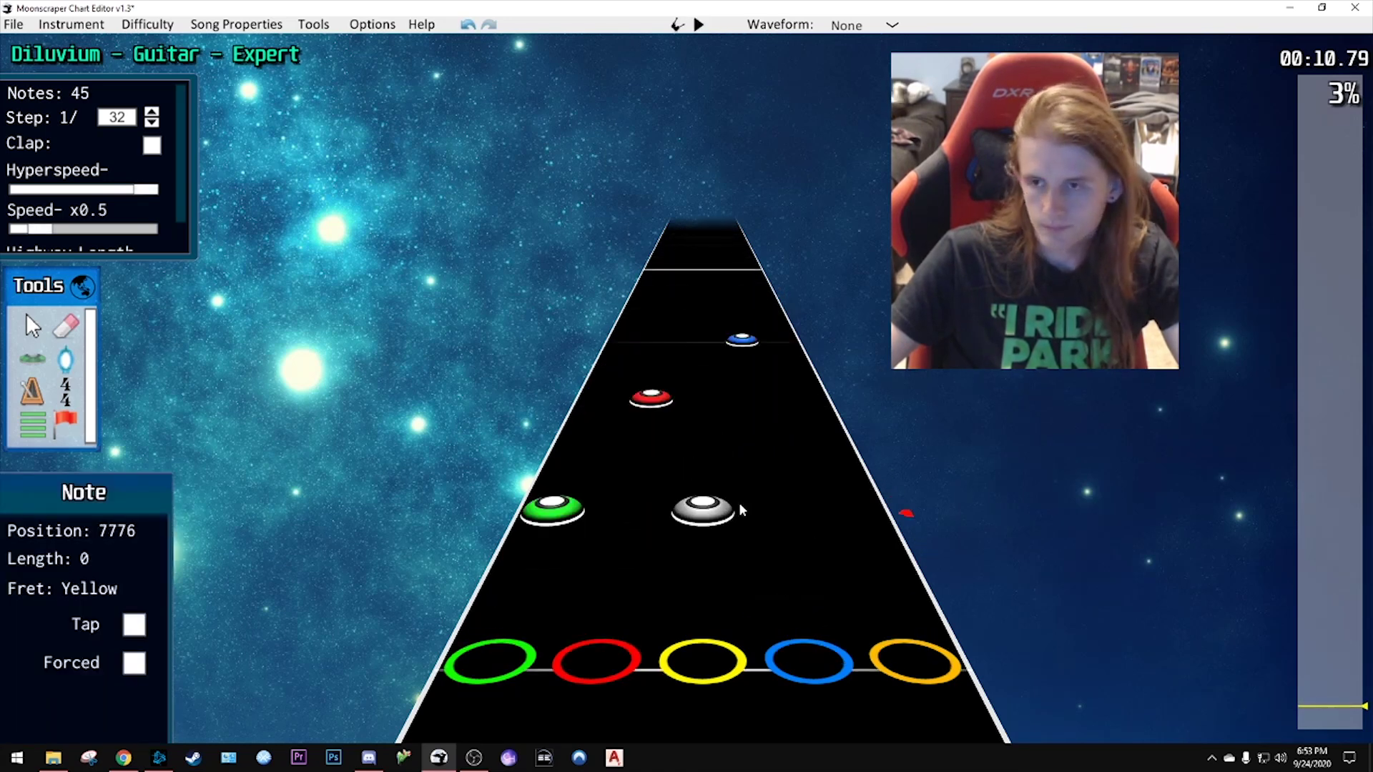
{"action": "key", "text": "space"}
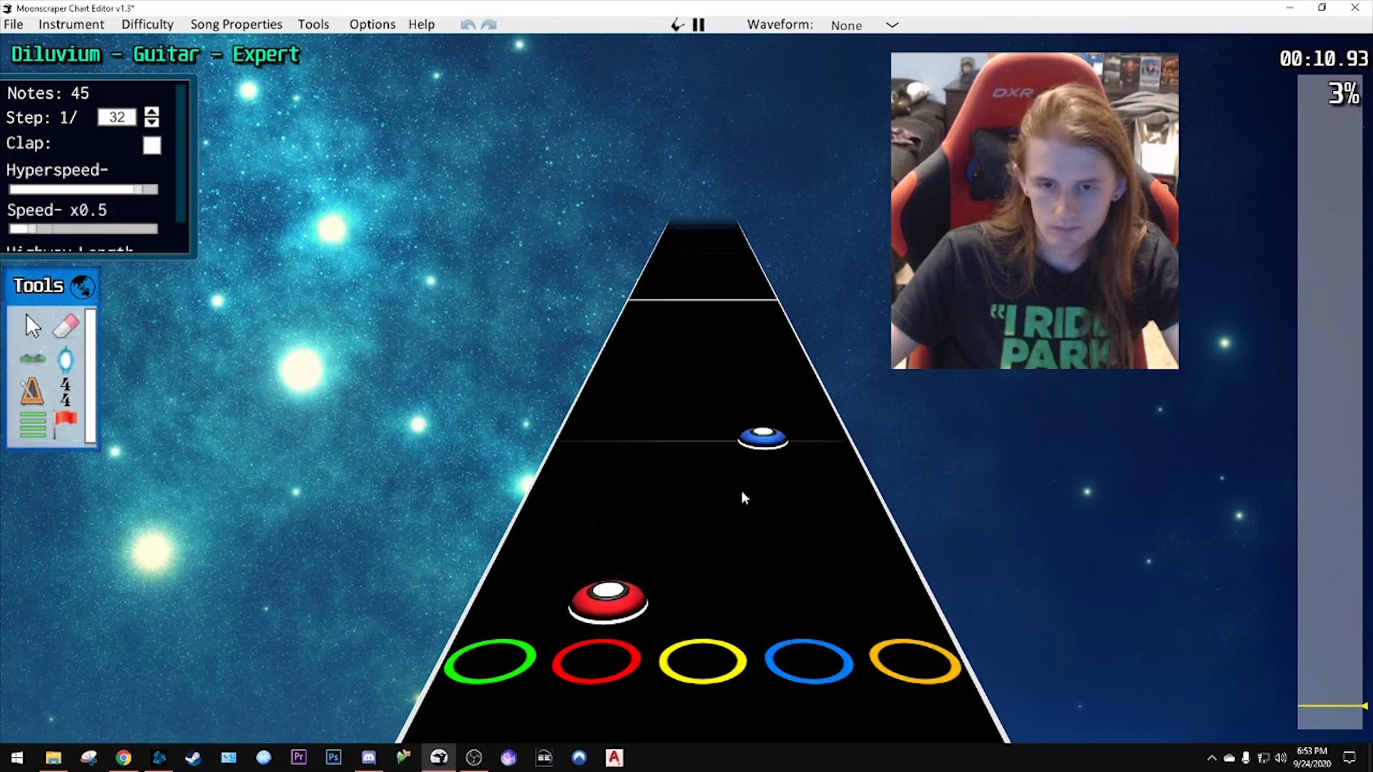
{"action": "key", "text": "space"}
{"action": "scroll", "coordinate": [744, 501], "scroll_direction": "down", "scroll_amount": 2}
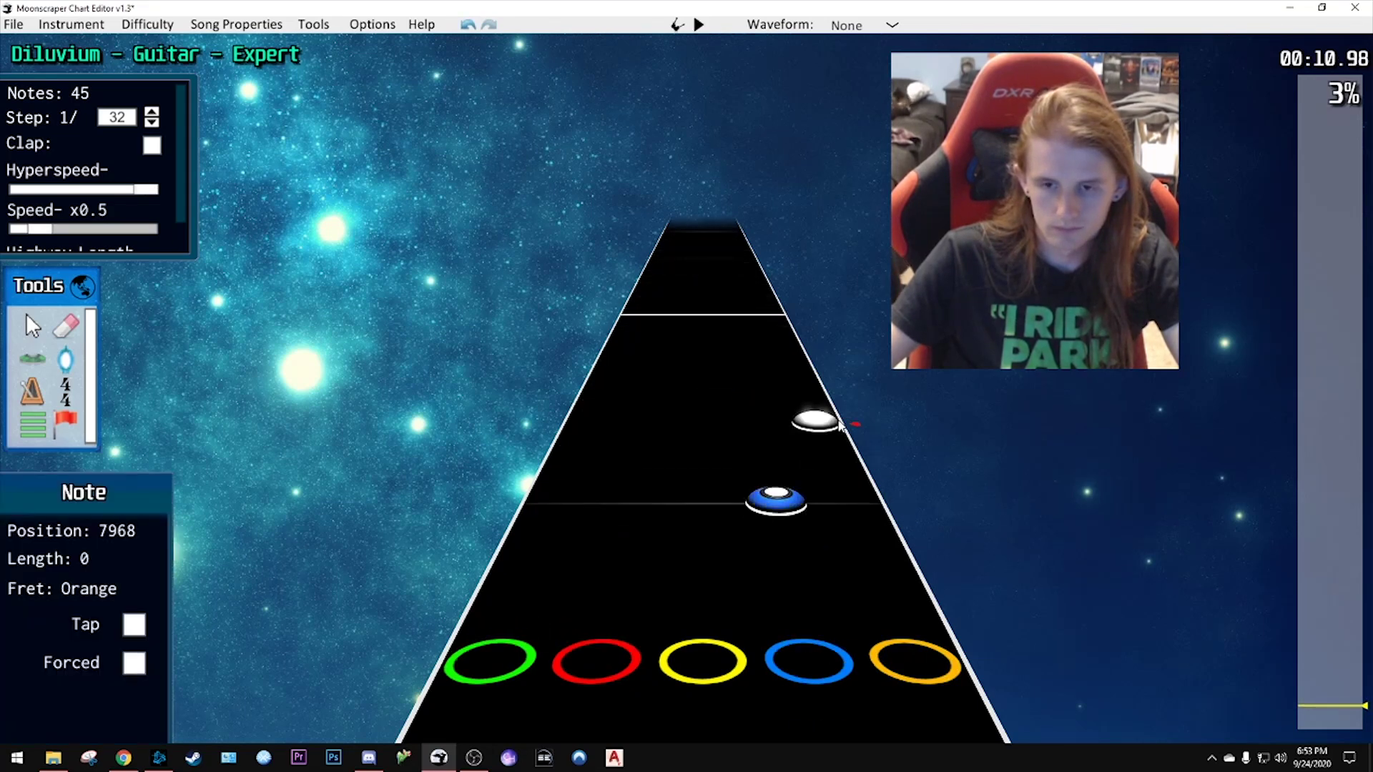
- Add an orange note and a closing yellow note to the run, and listen to the passage that follows
{"action": "left_click", "coordinate": [822, 411]}
{"action": "key", "text": "space"}
{"action": "key", "text": "space"}
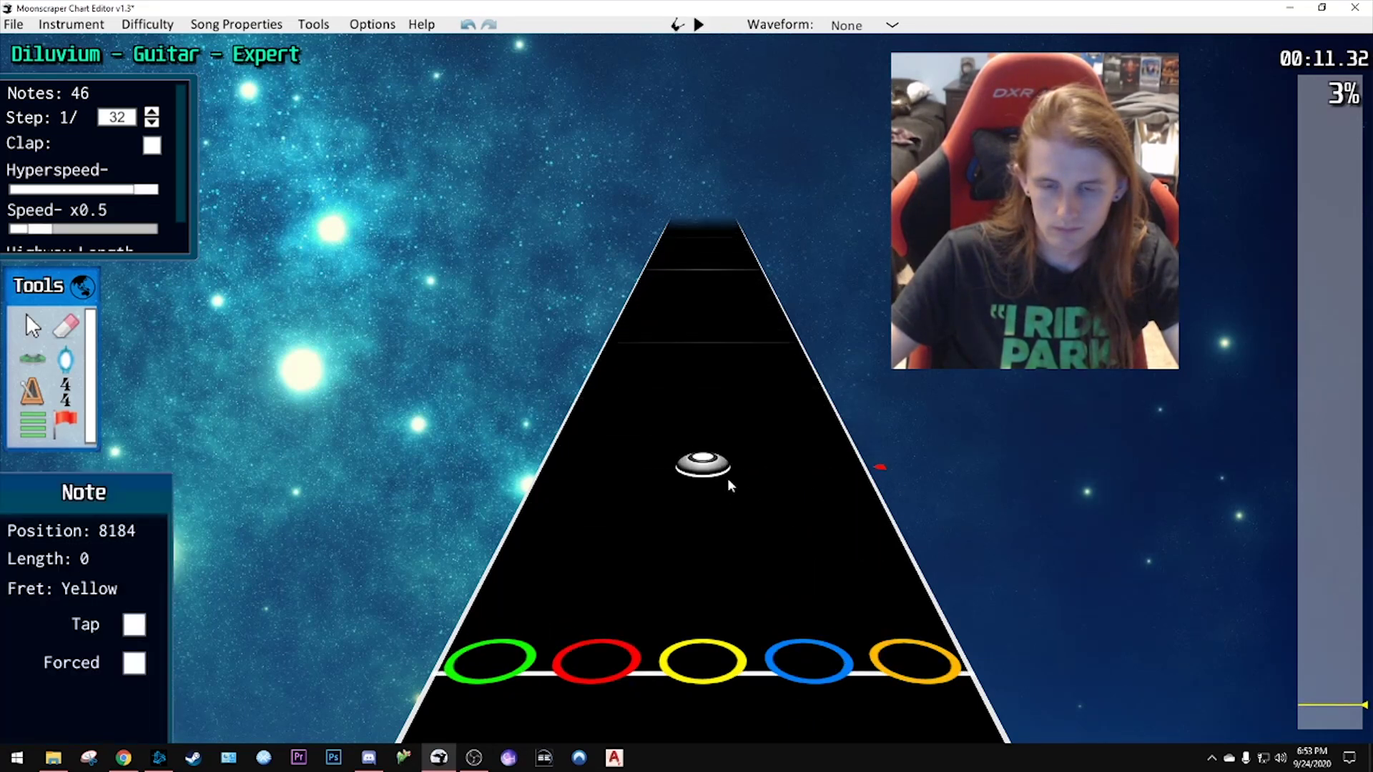
{"action": "scroll", "coordinate": [741, 478], "scroll_direction": "down", "scroll_amount": 2}
{"action": "left_click", "coordinate": [718, 441]}
{"action": "key", "text": "space"}
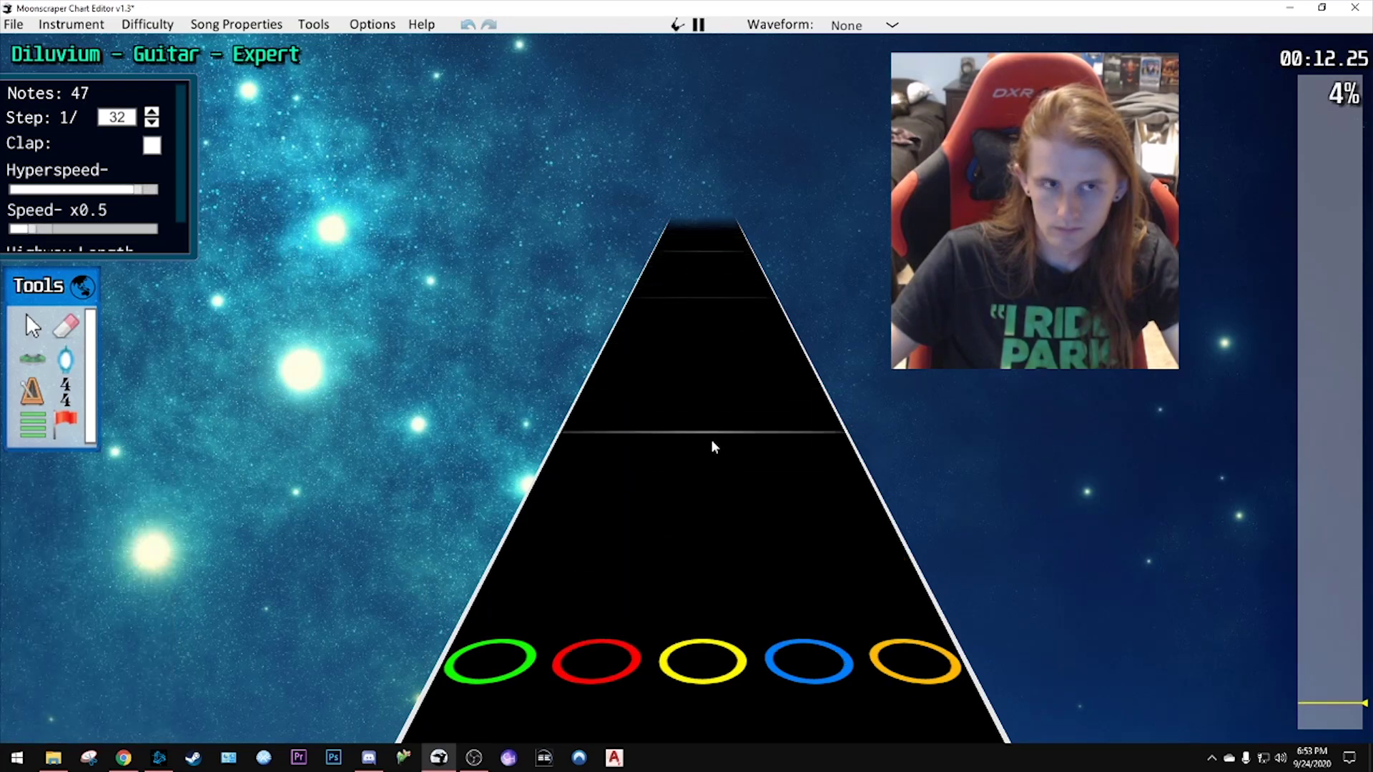
{"action": "key", "text": "space"}
{"action": "scroll", "coordinate": [713, 446], "scroll_direction": "down", "scroll_amount": 2}
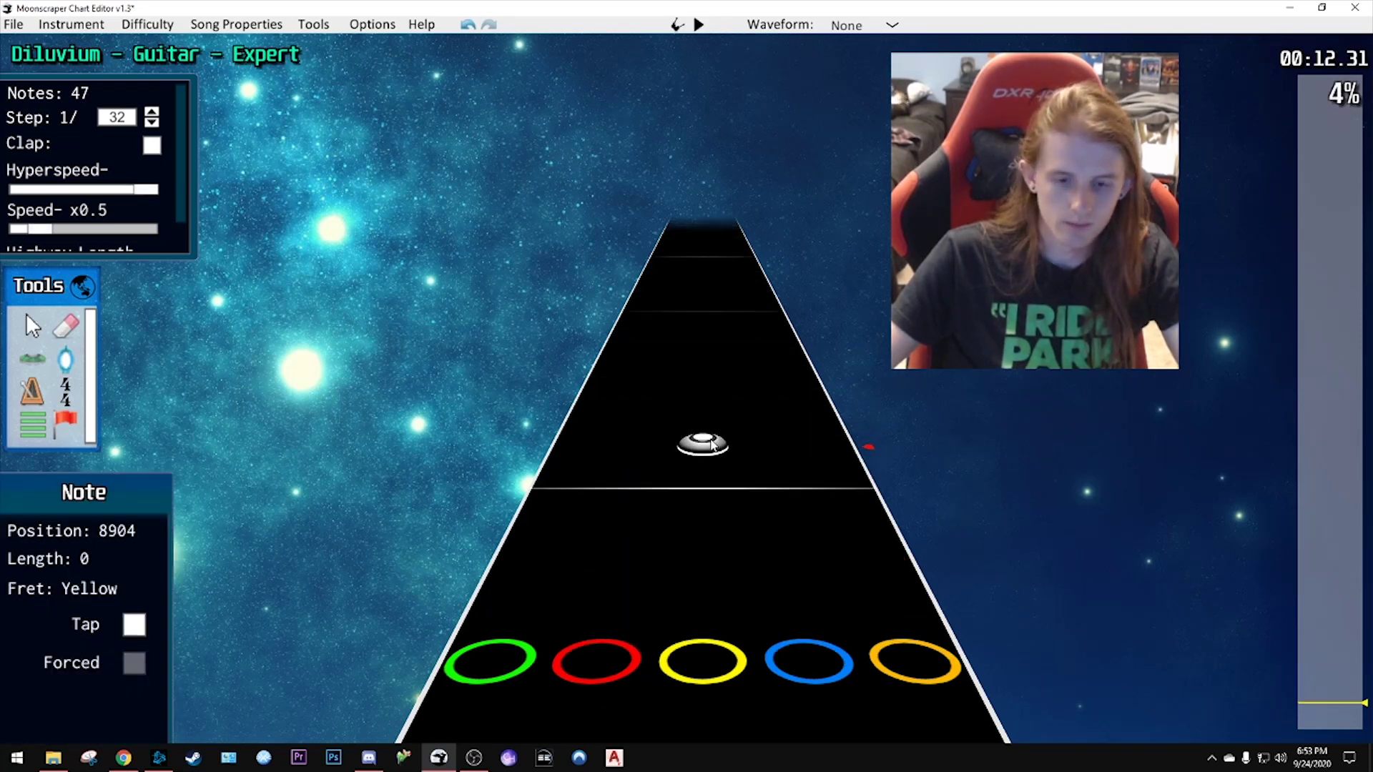
- Return to the start of the solo run and copy all its notes through the closing yellow one
{"action": "key", "text": "3"}
{"action": "scroll", "coordinate": [727, 424], "scroll_direction": "down", "scroll_amount": 1}
{"action": "left_click_drag", "start_coordinate": [1292, 708], "coordinate": [1315, 712]}
{"action": "scroll", "coordinate": [692, 444], "scroll_direction": "up", "scroll_amount": 5}
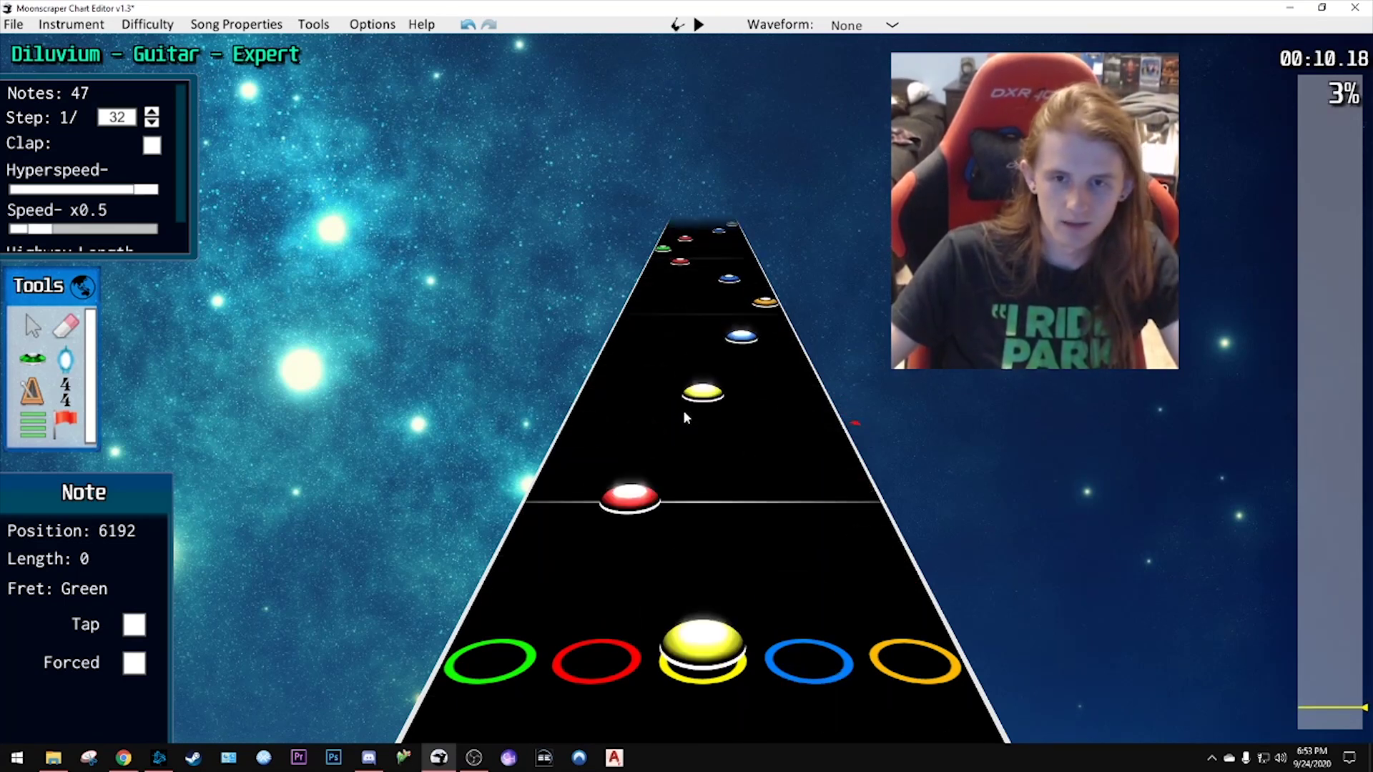
{"action": "key", "text": "ctrl+a"}
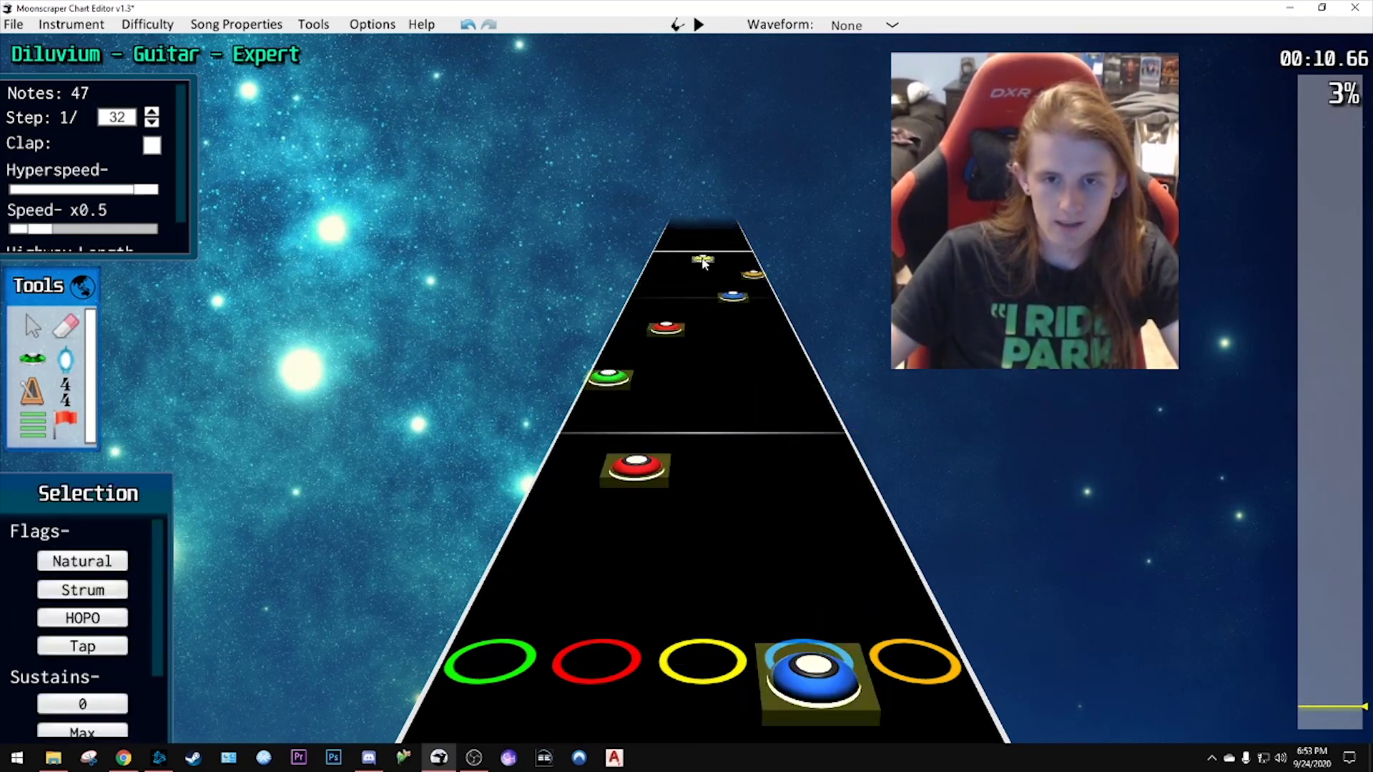
{"action": "scroll", "coordinate": [704, 361], "scroll_direction": "up", "scroll_amount": 4}
{"action": "scroll", "coordinate": [702, 361], "scroll_direction": "up", "scroll_amount": 6}
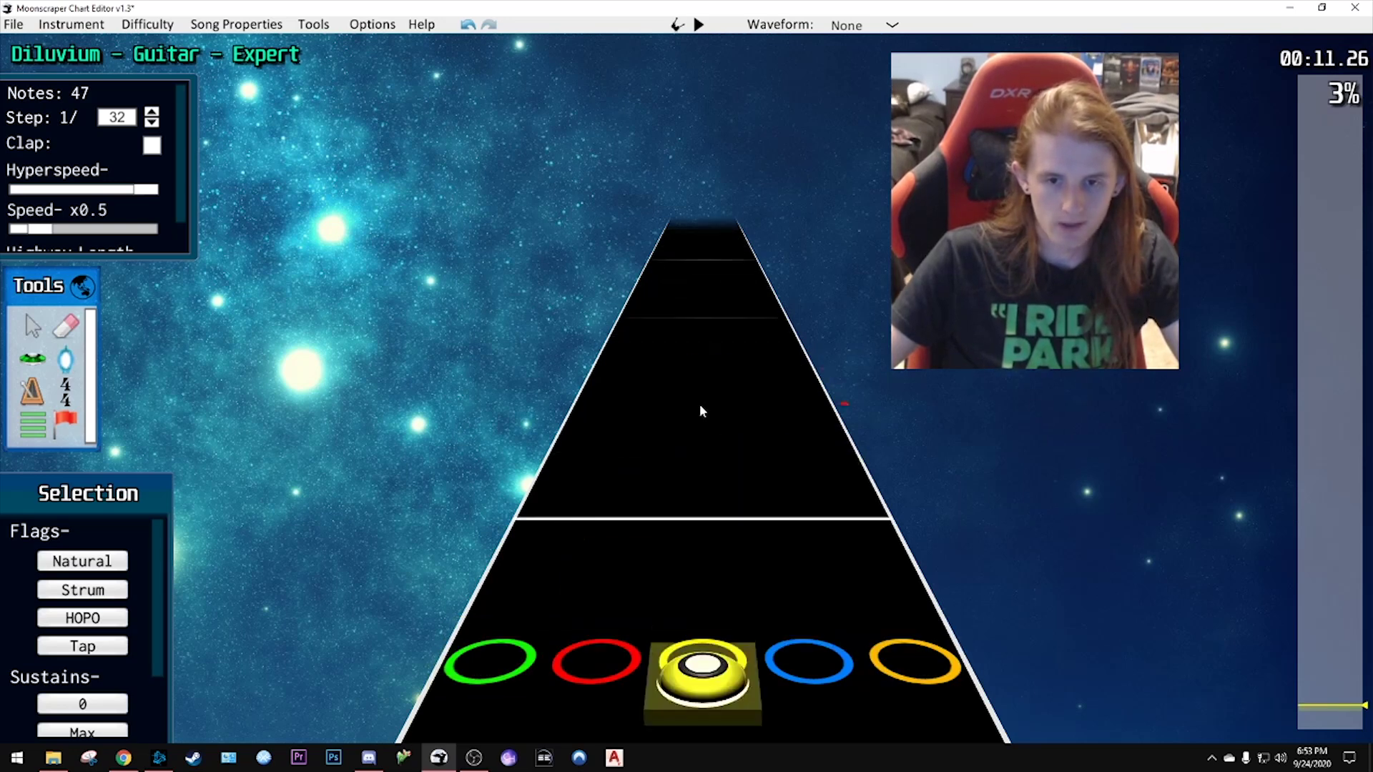
- Paste the copied run at the measure line after the closing yellow note and play it through
{"action": "left_click", "coordinate": [719, 449]}
{"action": "scroll", "coordinate": [729, 498], "scroll_direction": "up", "scroll_amount": 1}
{"action": "scroll", "coordinate": [719, 579], "scroll_direction": "down", "scroll_amount": 1}
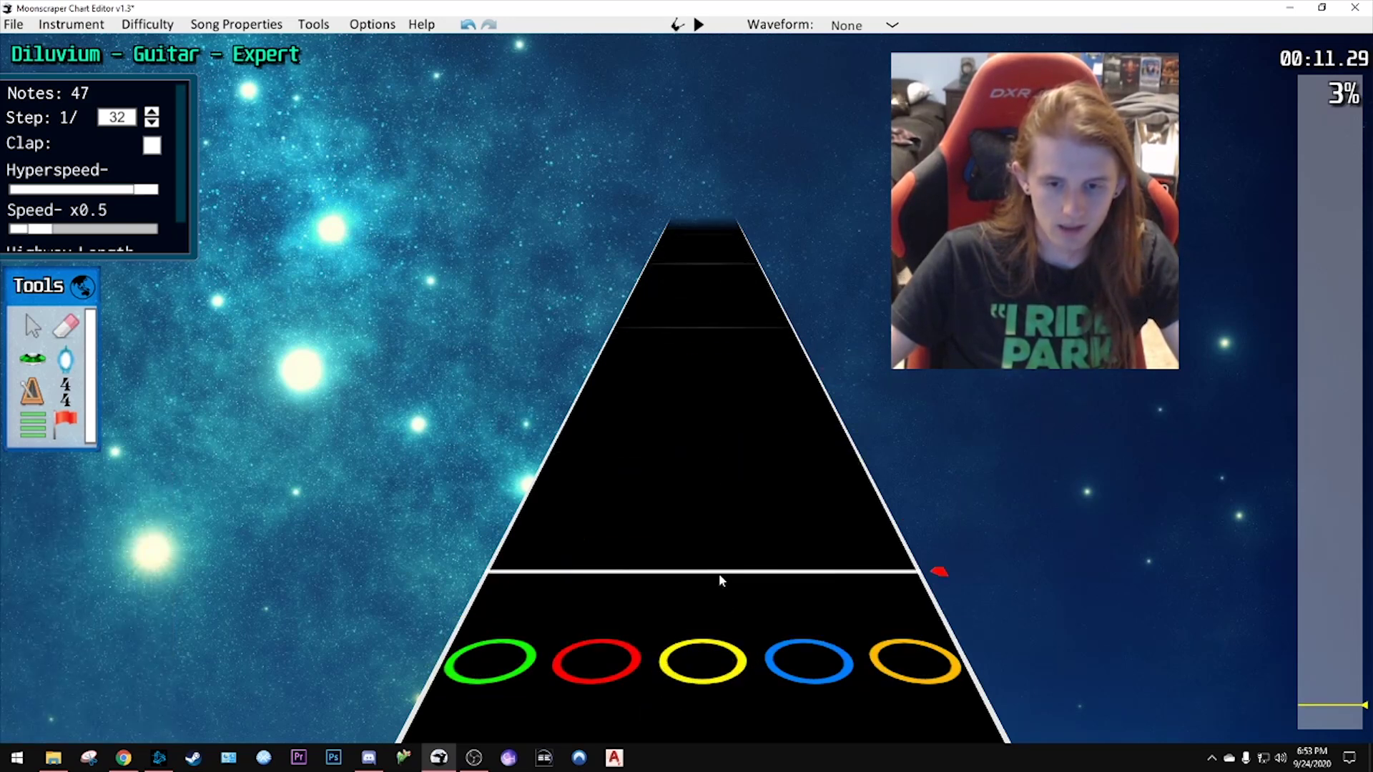
{"action": "key", "text": "ctrl+v"}
{"action": "key", "text": "space"}
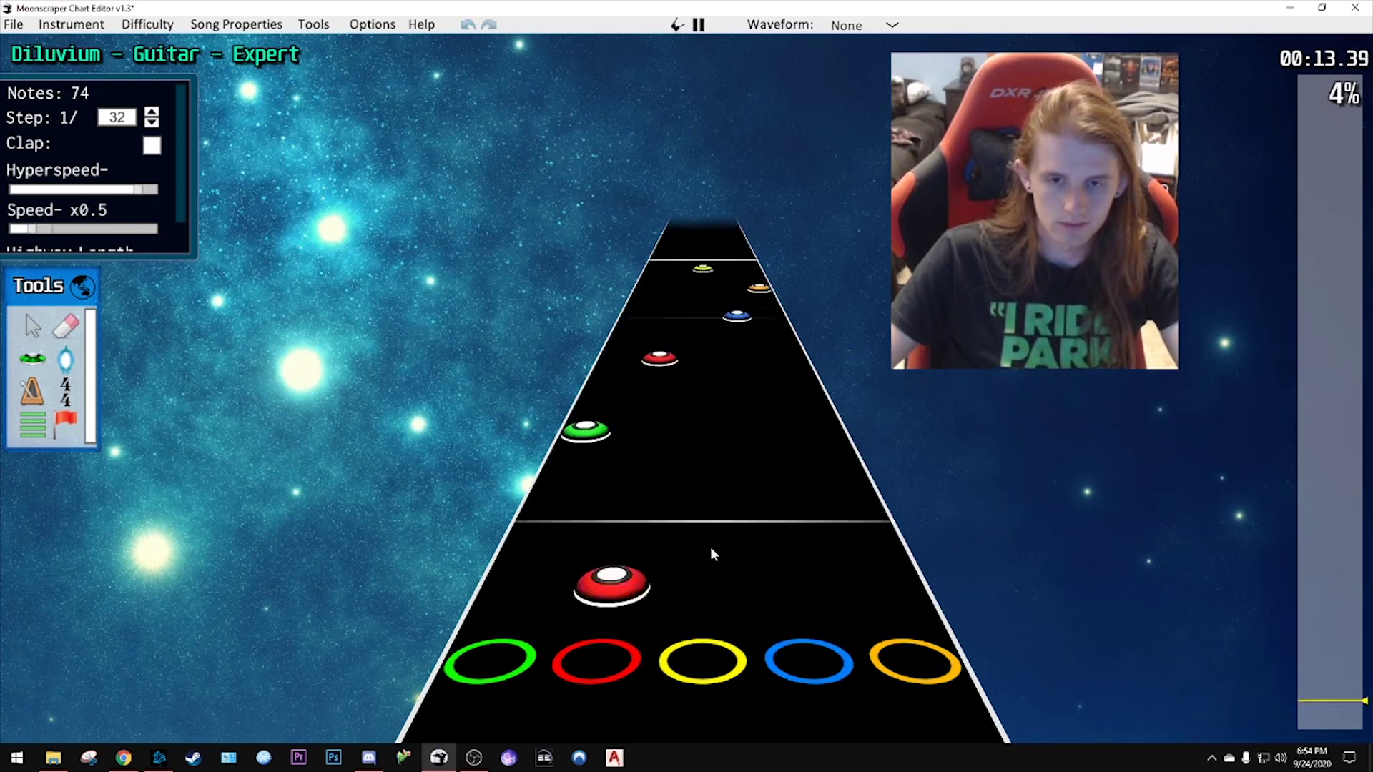
{"action": "key", "text": "space"}
{"action": "scroll", "coordinate": [708, 537], "scroll_direction": "down", "scroll_amount": 3}
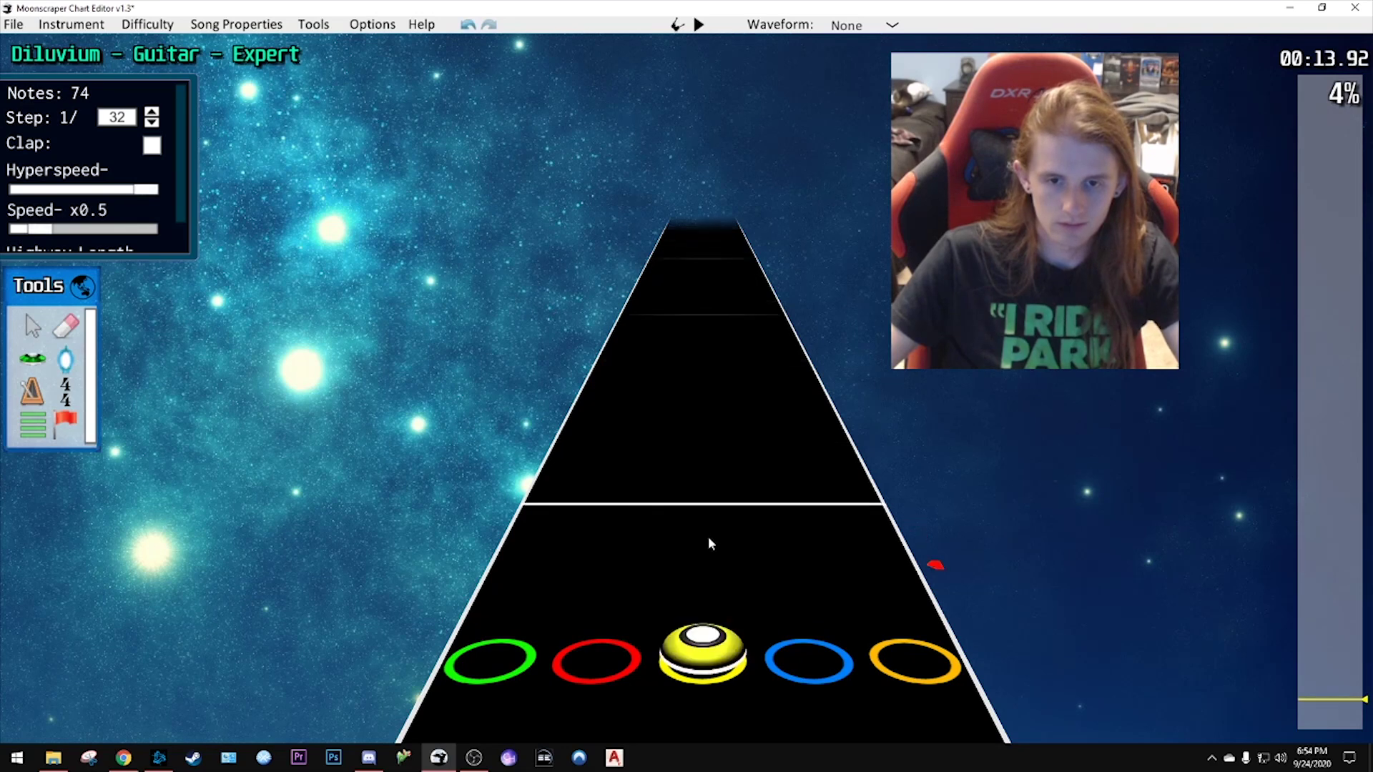
- Paste the run once more after the first pasted copy and listen through to its end
{"action": "key", "text": "ctrl+v"}
{"action": "scroll", "coordinate": [671, 409], "scroll_direction": "up", "scroll_amount": 4}
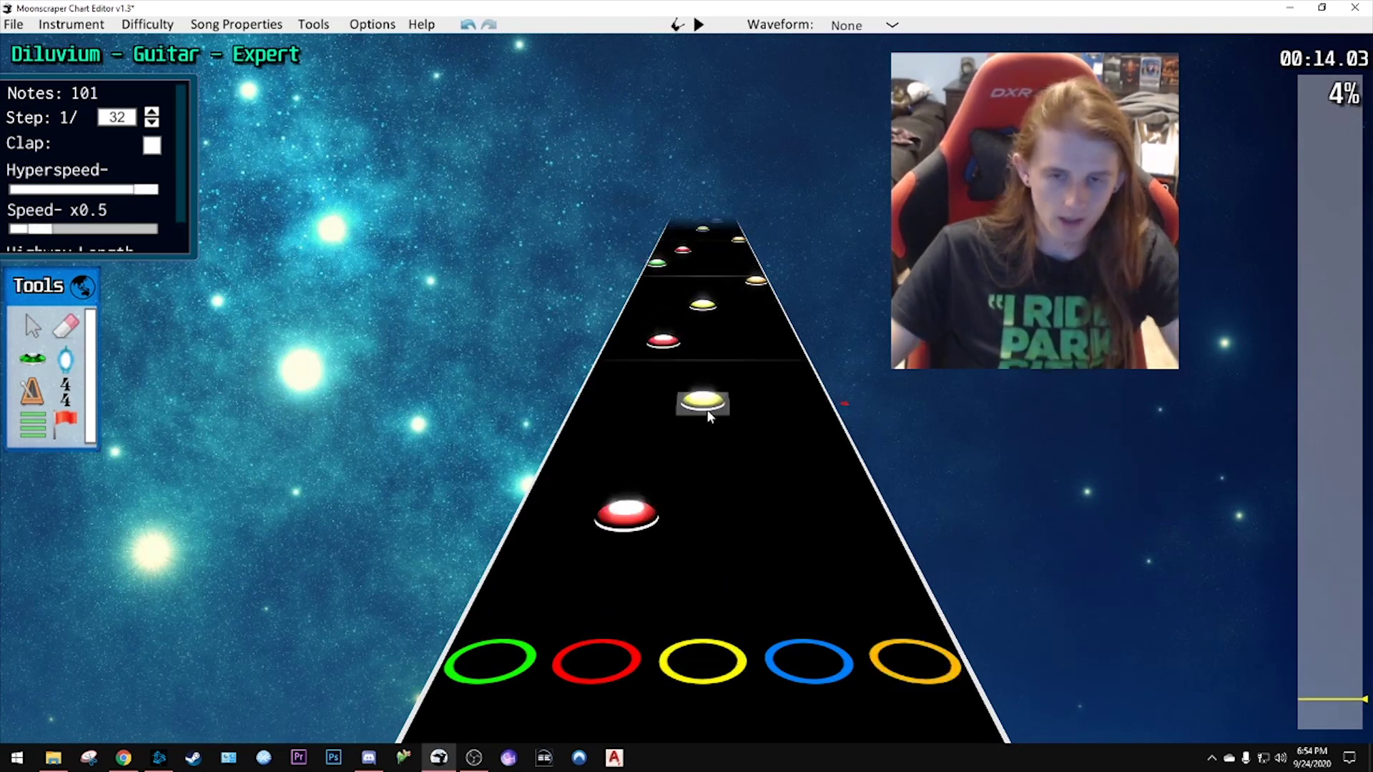
{"action": "key", "text": "space"}
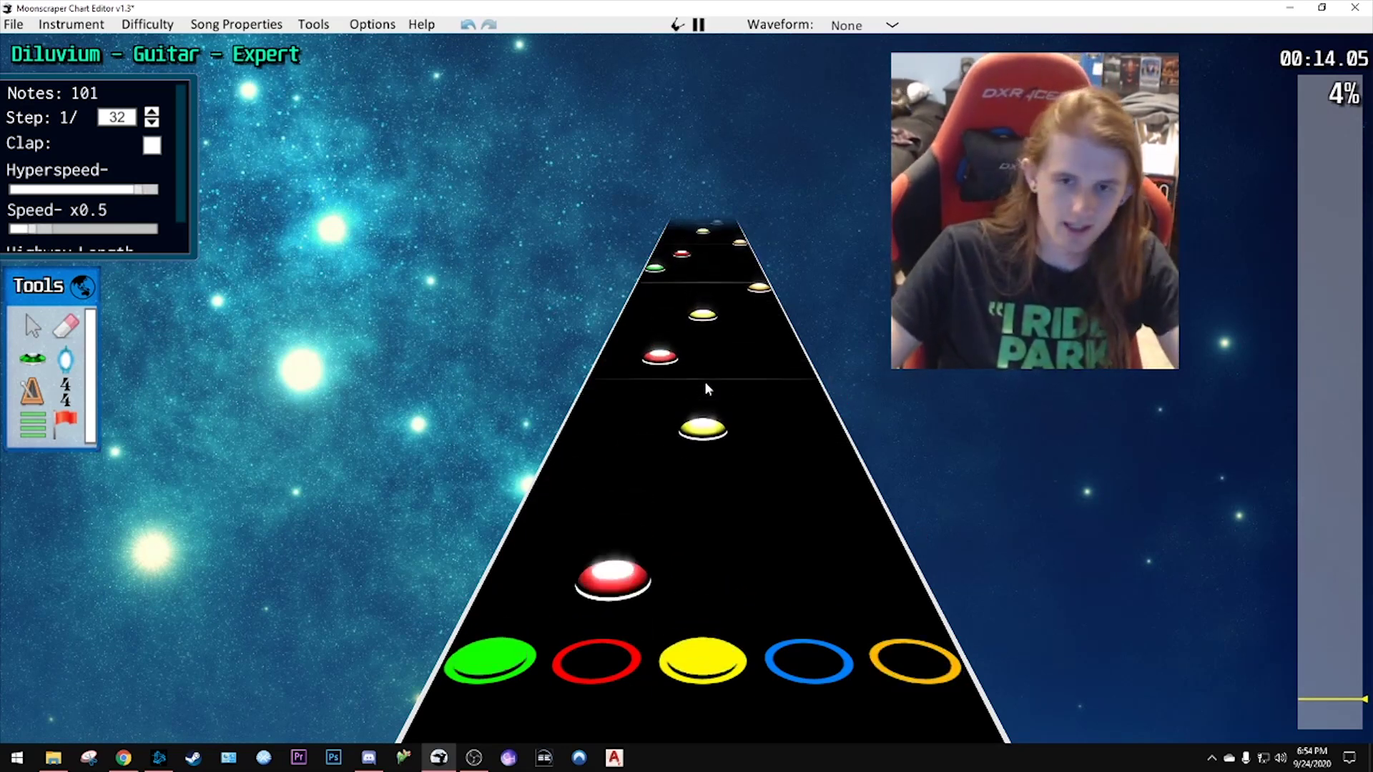
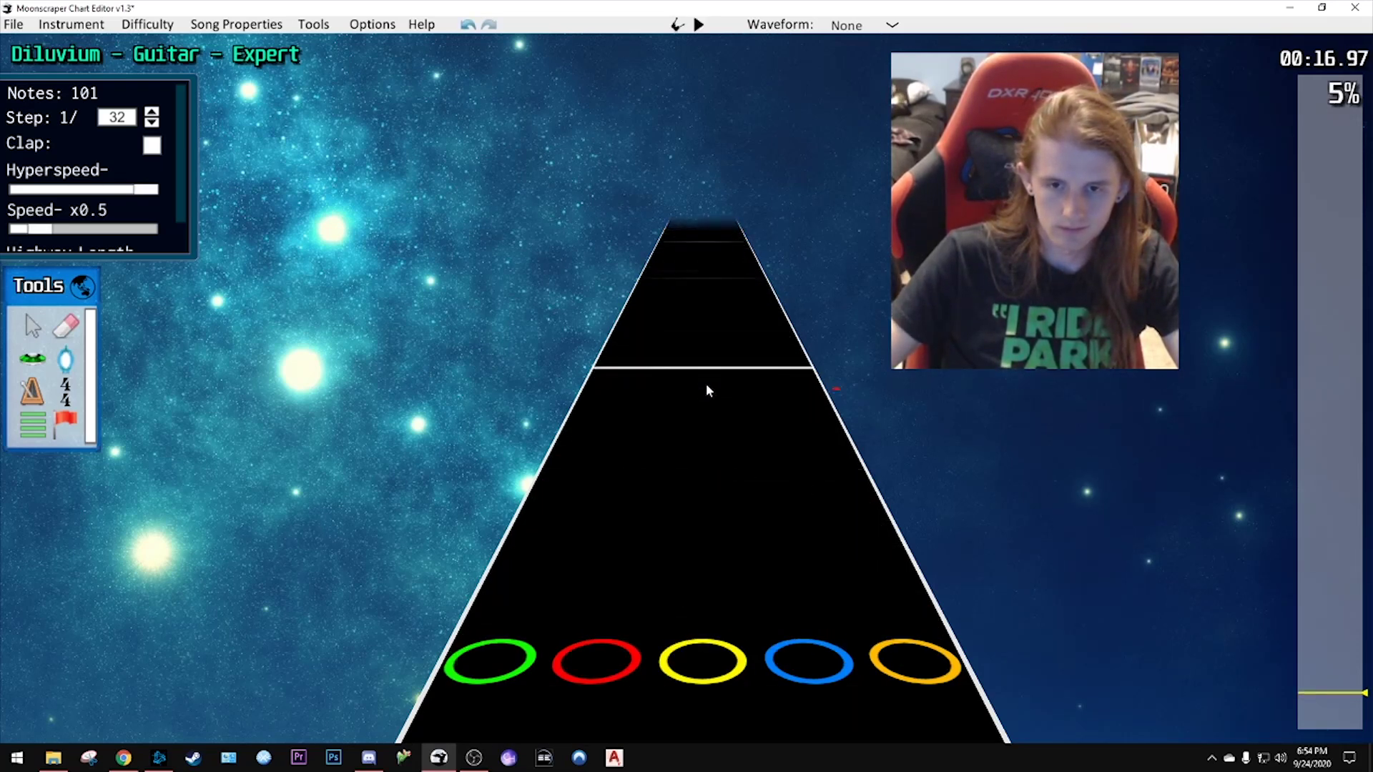
{"action": "key", "text": "space"}
- Go back to the original run, select its ending notes from the added orange to the closing yellow, and make them HOPOs
{"action": "left_click_drag", "start_coordinate": [1313, 693], "coordinate": [1313, 708]}
{"action": "key", "text": "space"}
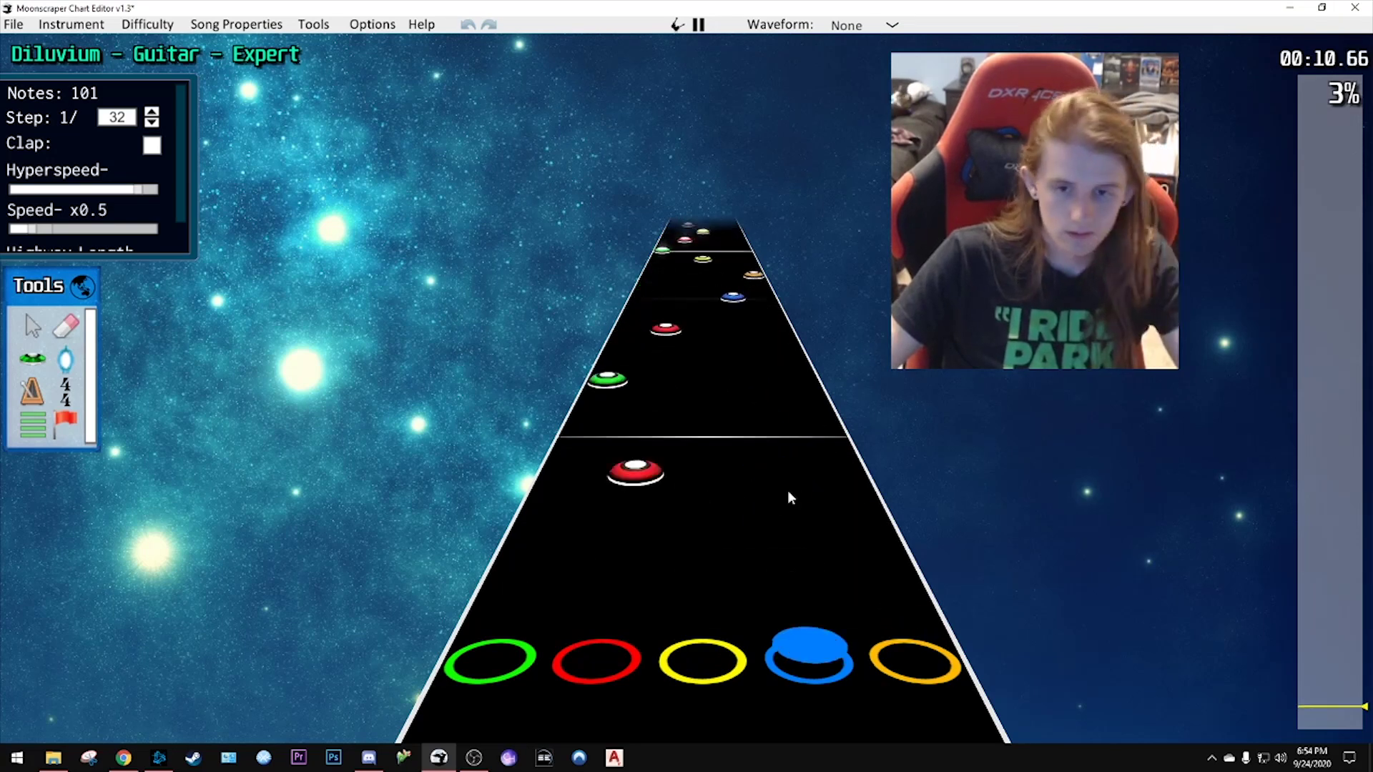
{"action": "key", "text": "space"}
{"action": "scroll", "coordinate": [751, 456], "scroll_direction": "down", "scroll_amount": 5}
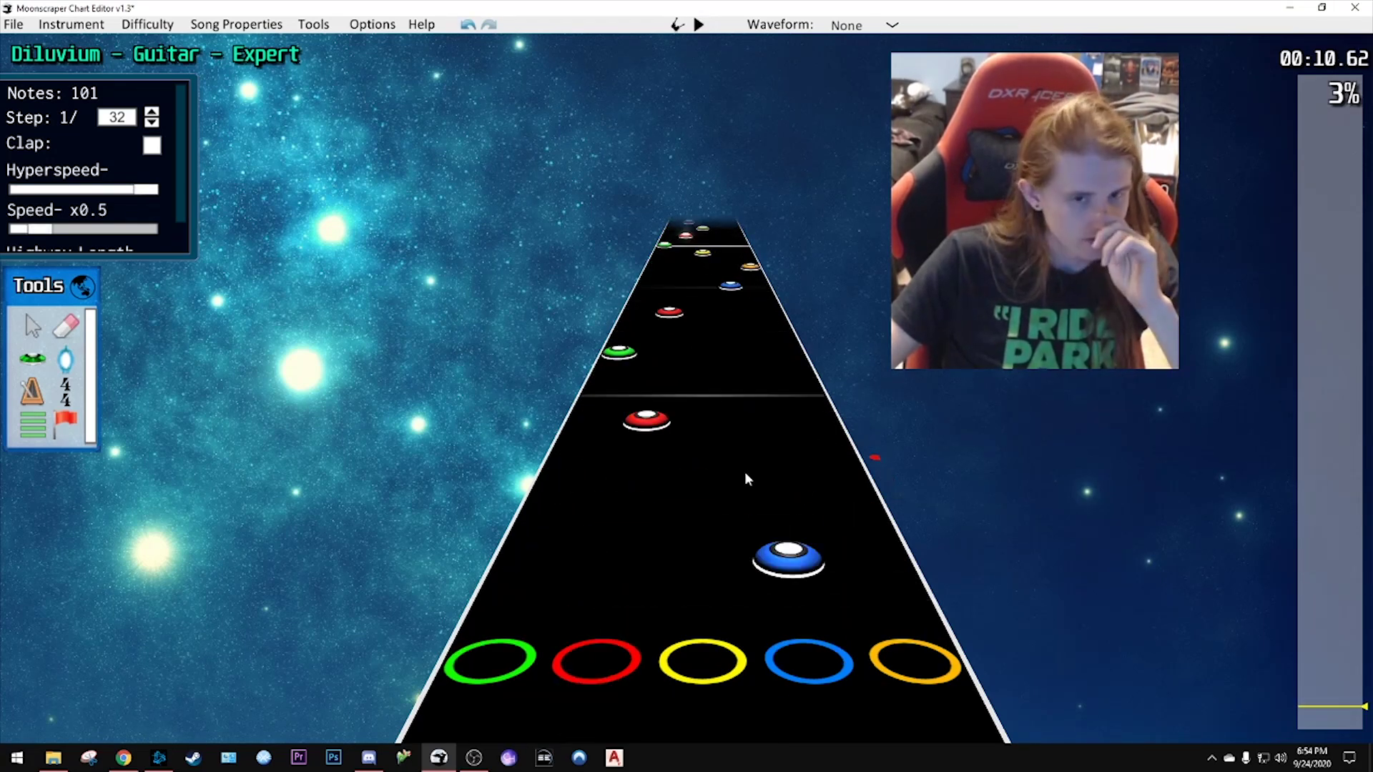
{"action": "left_click", "coordinate": [855, 516]}
{"action": "left_click", "coordinate": [703, 241], "text": "shift"}
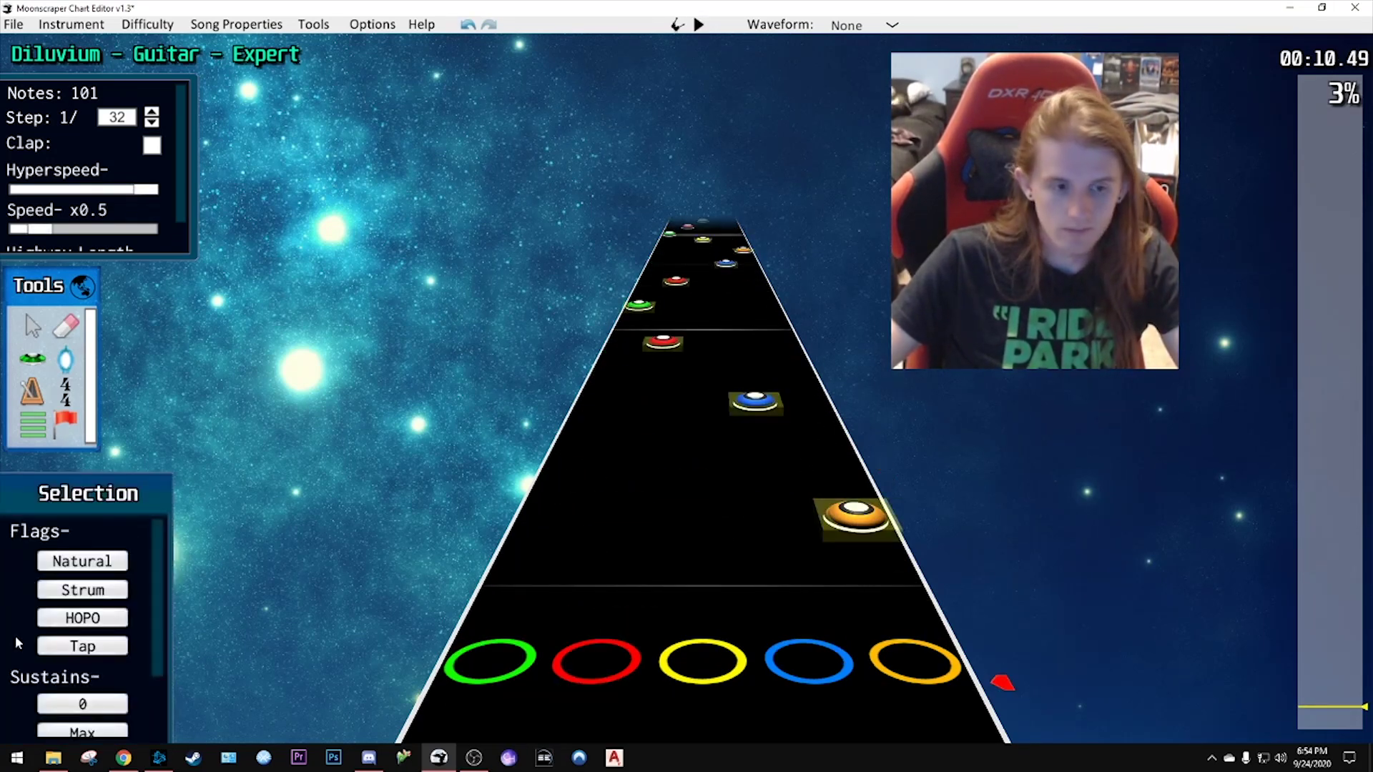
{"action": "left_click", "coordinate": [93, 625]}
{"action": "left_click", "coordinate": [740, 482]}
- Play back from the original run's HOPO ending into the first pasted copy
{"action": "key", "text": "space"}
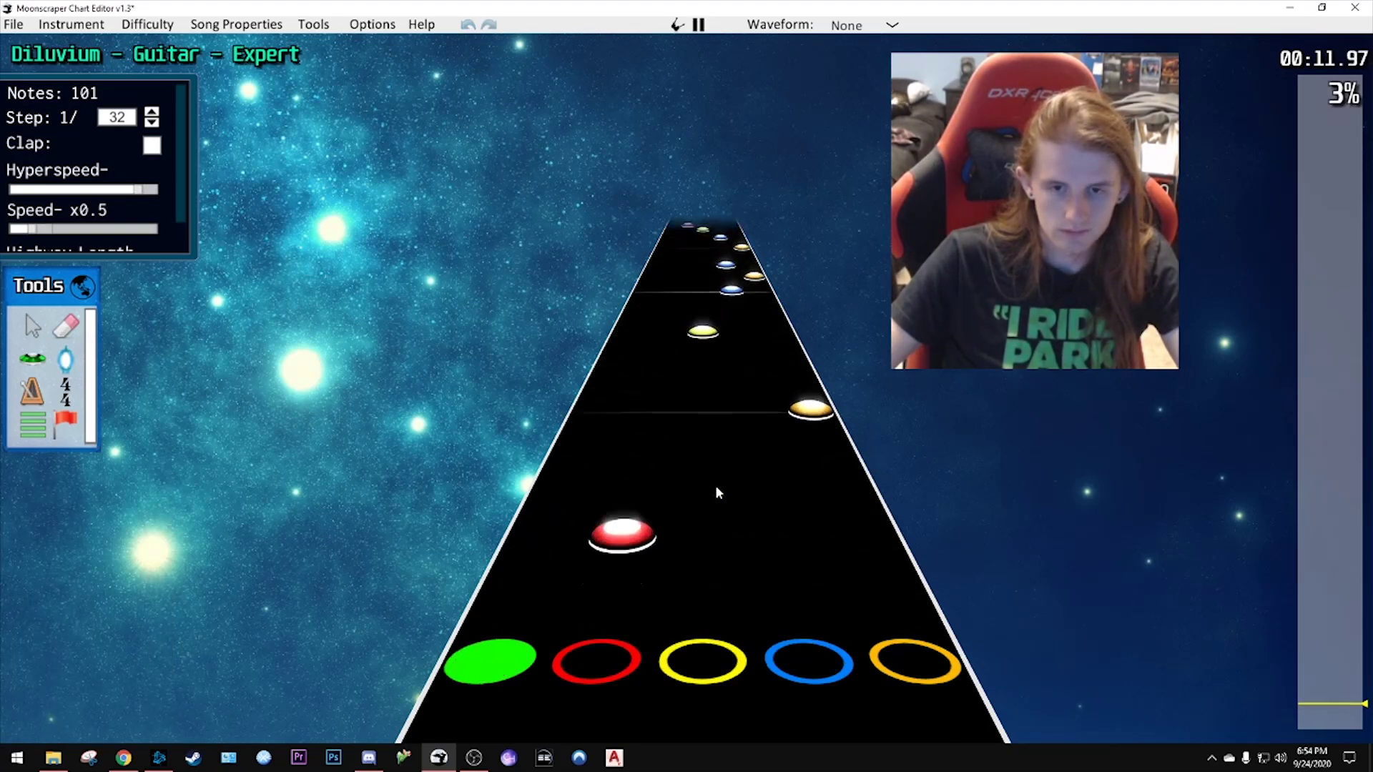
{"action": "key", "text": "space"}
{"action": "scroll", "coordinate": [718, 493], "scroll_direction": "down", "scroll_amount": 2}
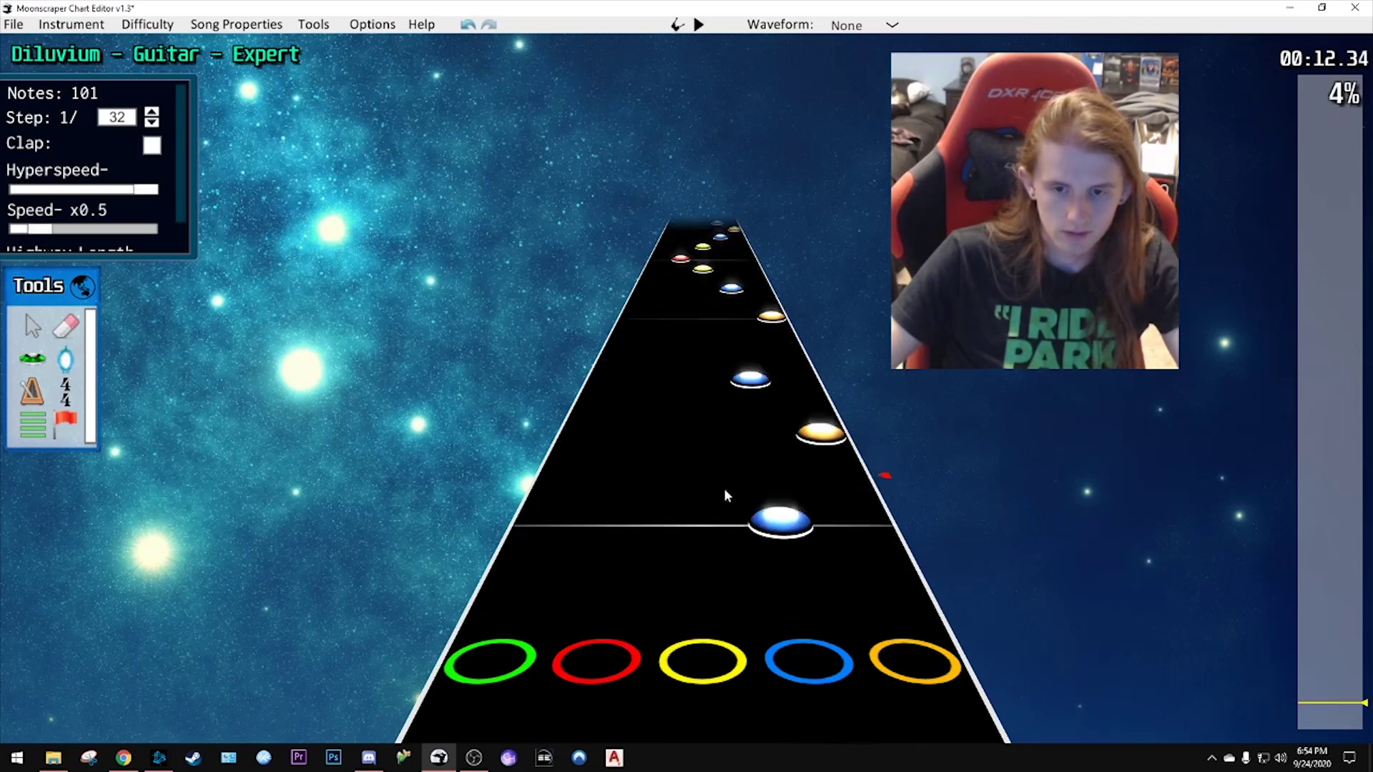
- Move the blue note on the beat line to orange and the orange note after it to yellow
{"action": "left_click_drag", "start_coordinate": [855, 521], "coordinate": [708, 437]}
{"action": "left_click", "coordinate": [707, 436]}
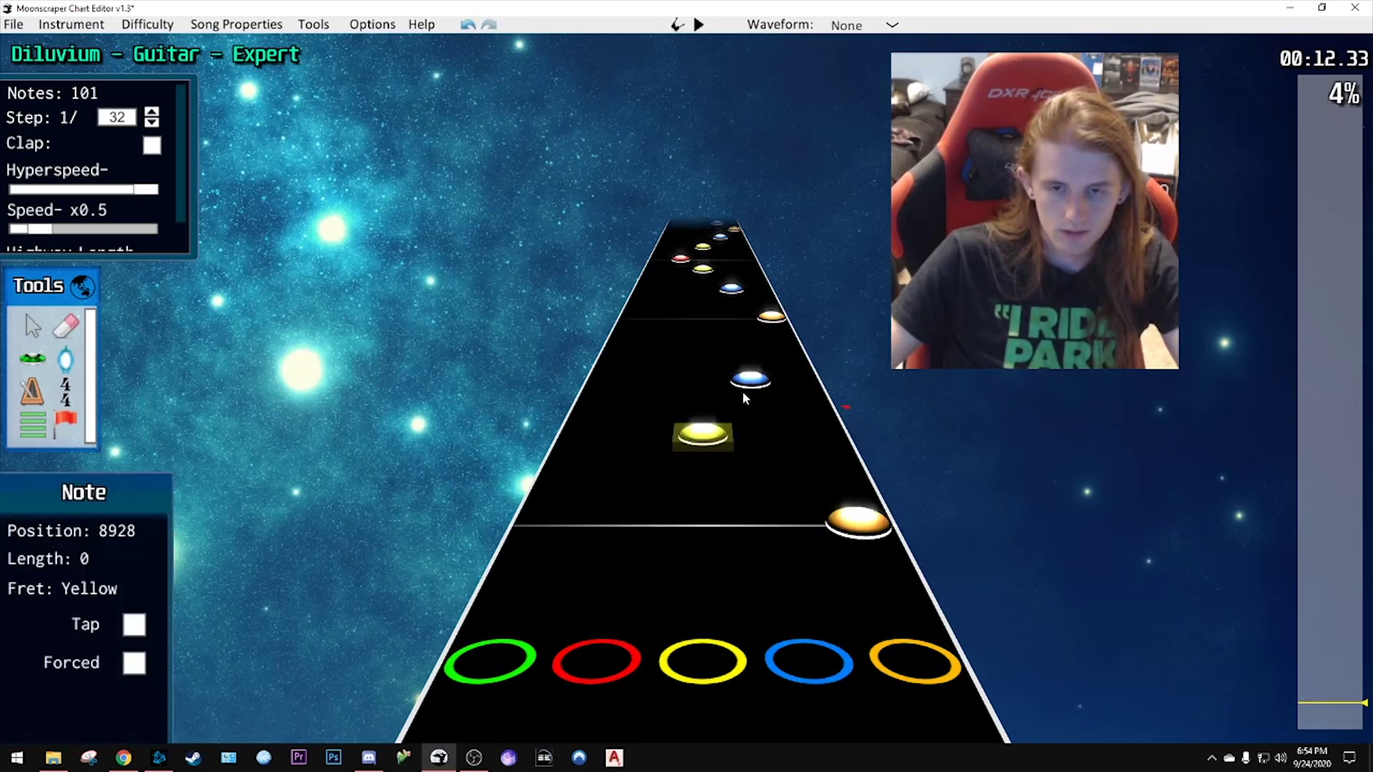
{"action": "scroll", "coordinate": [726, 543], "scroll_direction": "up", "scroll_amount": 3}
{"action": "scroll", "coordinate": [819, 464], "scroll_direction": "down", "scroll_amount": 1}
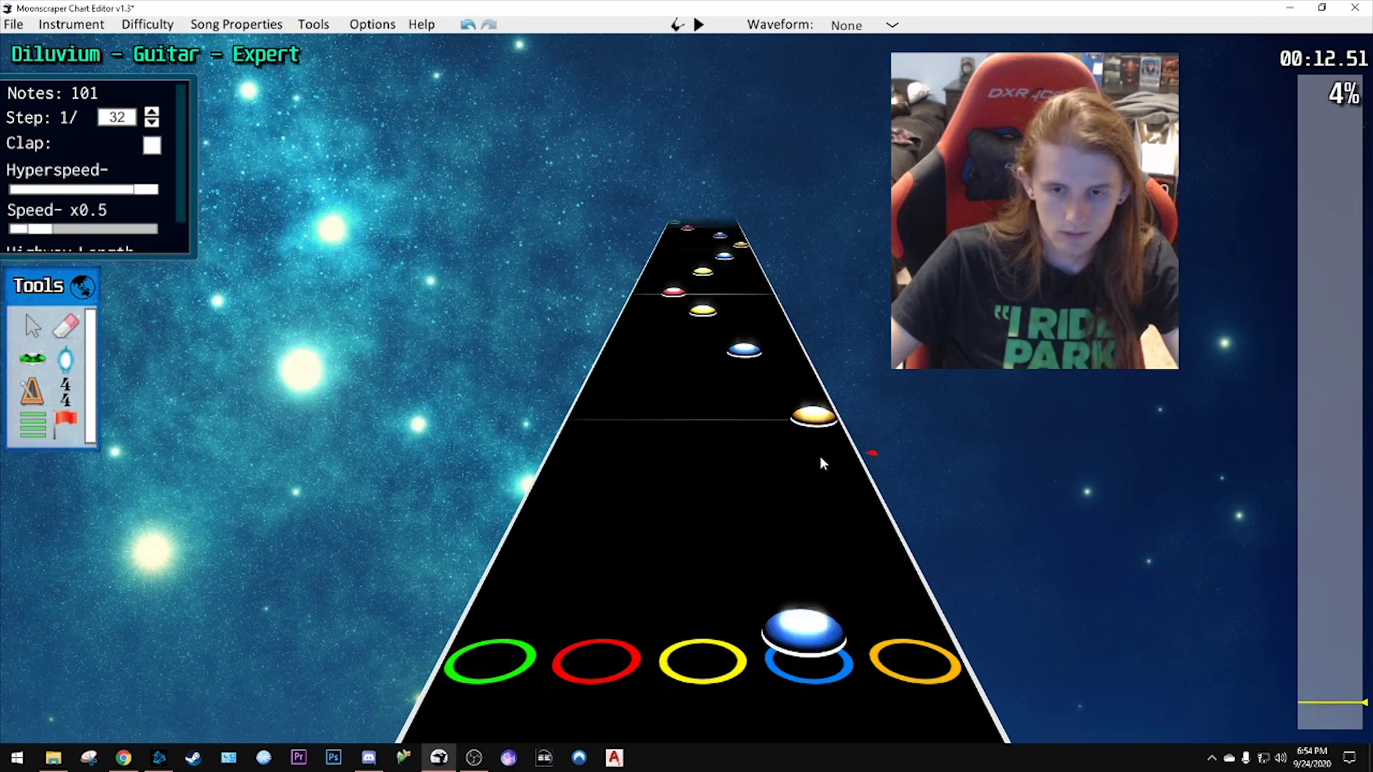
- Re-lane the notes from the orange beat note onward, turning the following blue to red and the yellow after it to green
{"action": "left_click_drag", "start_coordinate": [688, 420], "coordinate": [729, 423]}
{"action": "scroll", "coordinate": [802, 470], "scroll_direction": "up", "scroll_amount": 2}
{"action": "key", "text": "space"}
{"action": "key", "text": "space"}
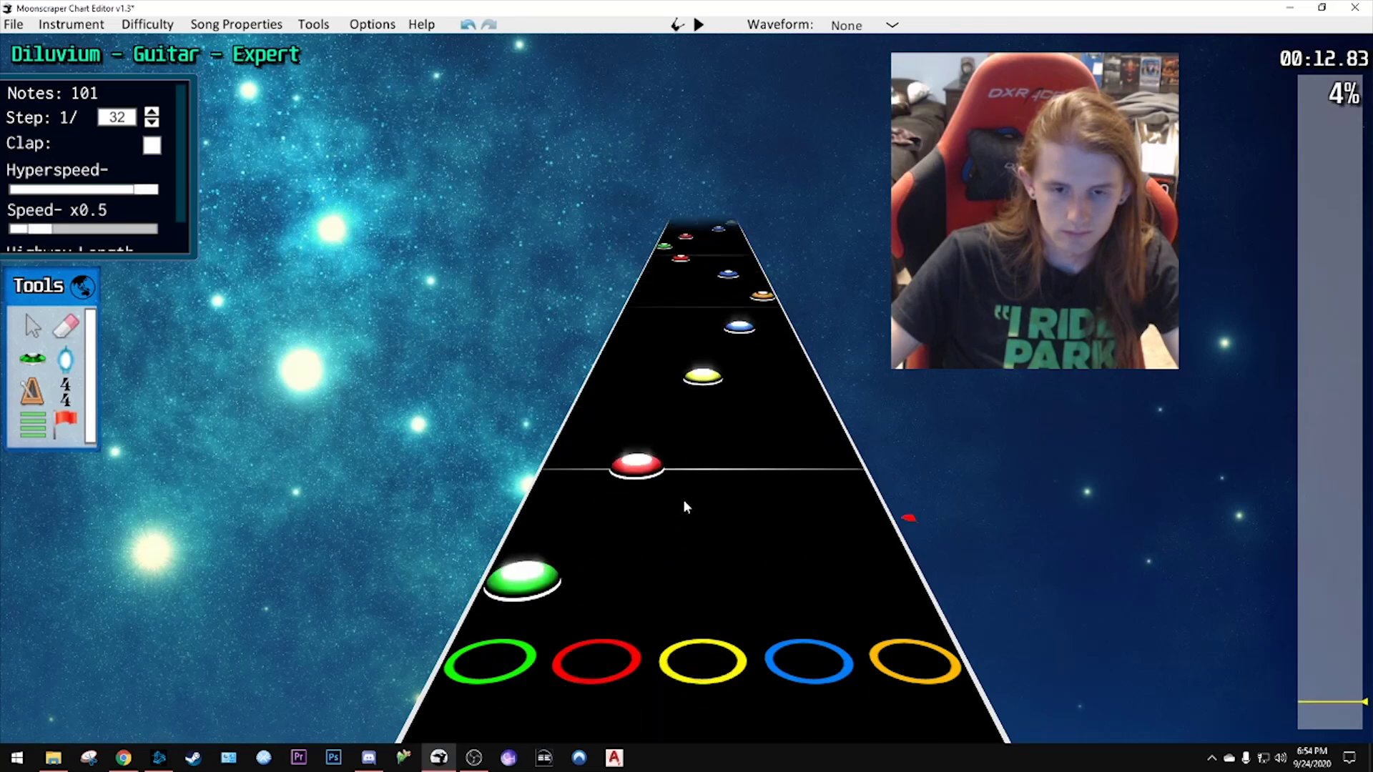
{"action": "scroll", "coordinate": [740, 482], "scroll_direction": "up", "scroll_amount": 6}
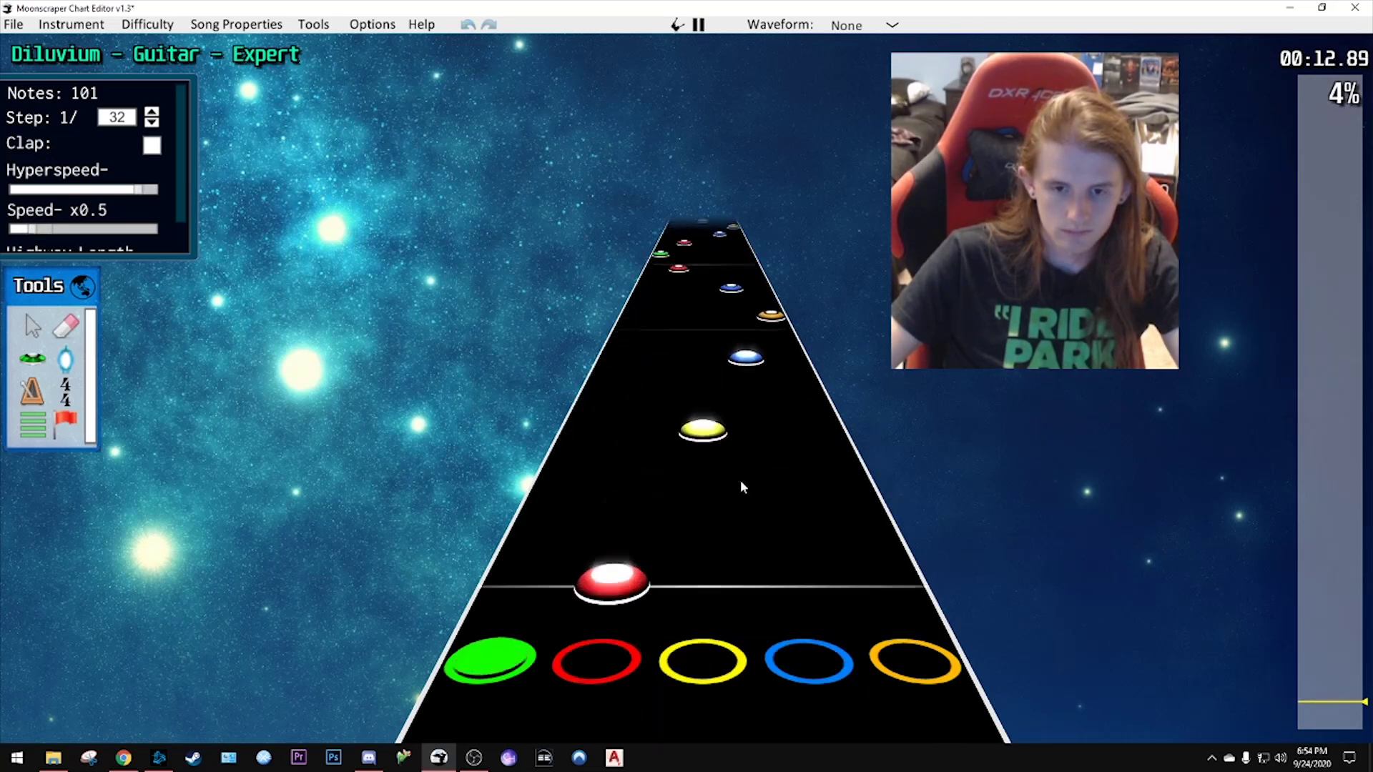
- Move the green note just before the red beat note to orange and listen to the passage
{"action": "scroll", "coordinate": [704, 491], "scroll_direction": "down", "scroll_amount": 15}
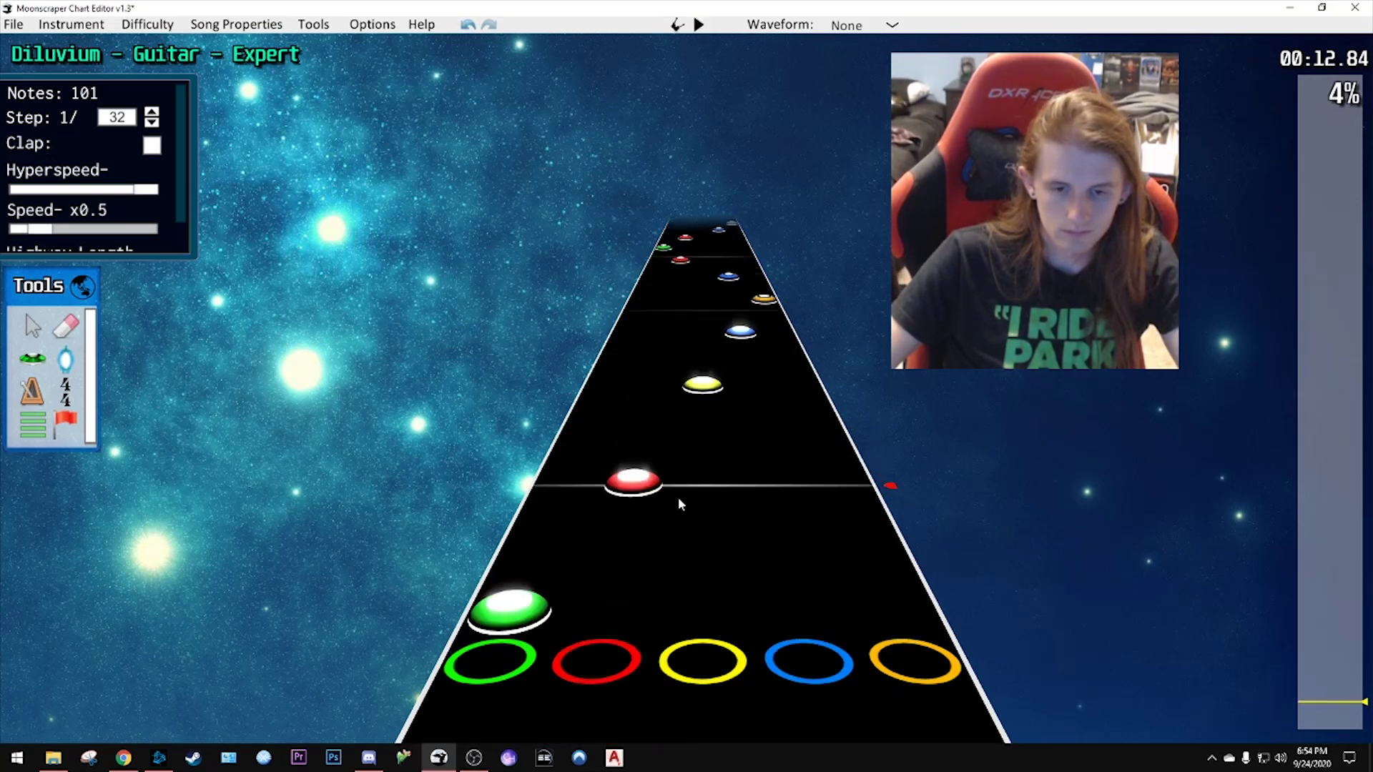
{"action": "scroll", "coordinate": [678, 496], "scroll_direction": "up", "scroll_amount": 15}
{"action": "left_click", "coordinate": [804, 465]}
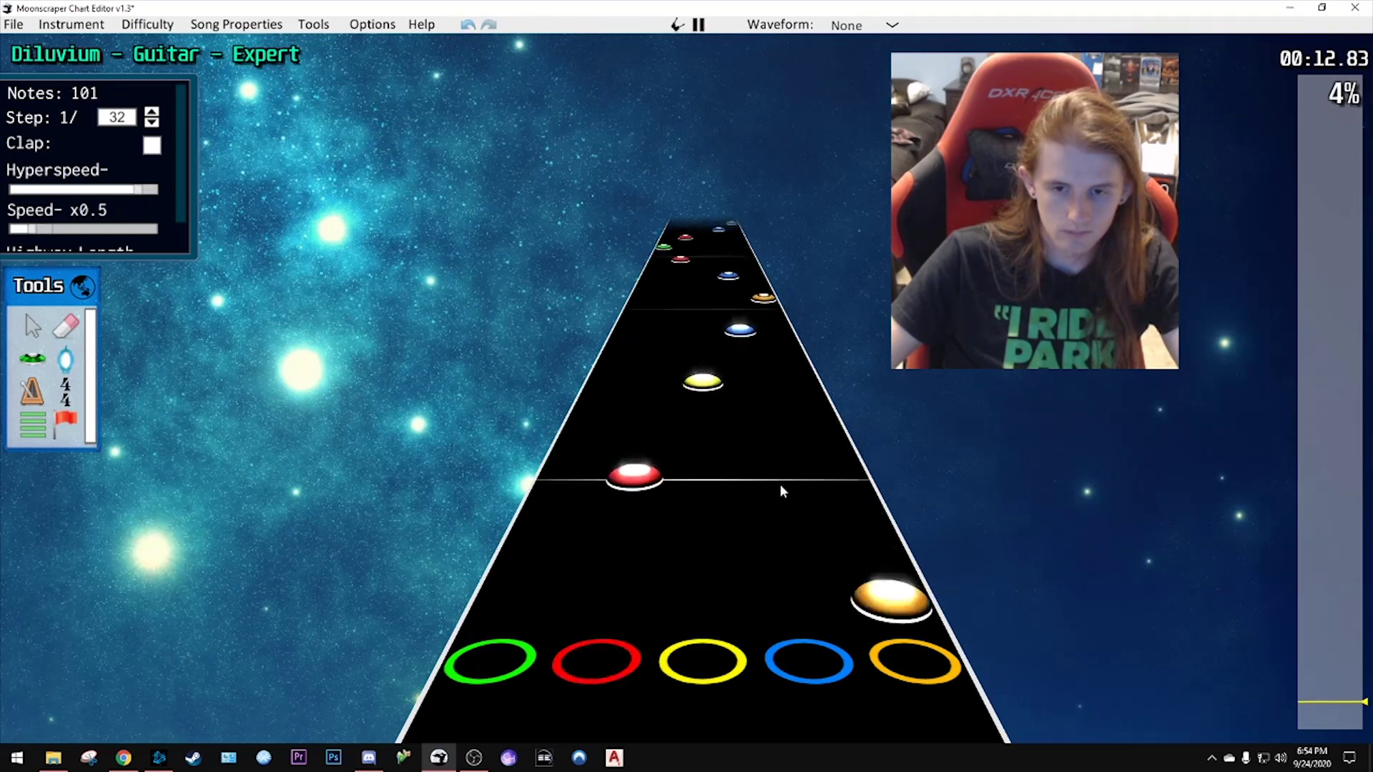
{"action": "key", "text": "space"}
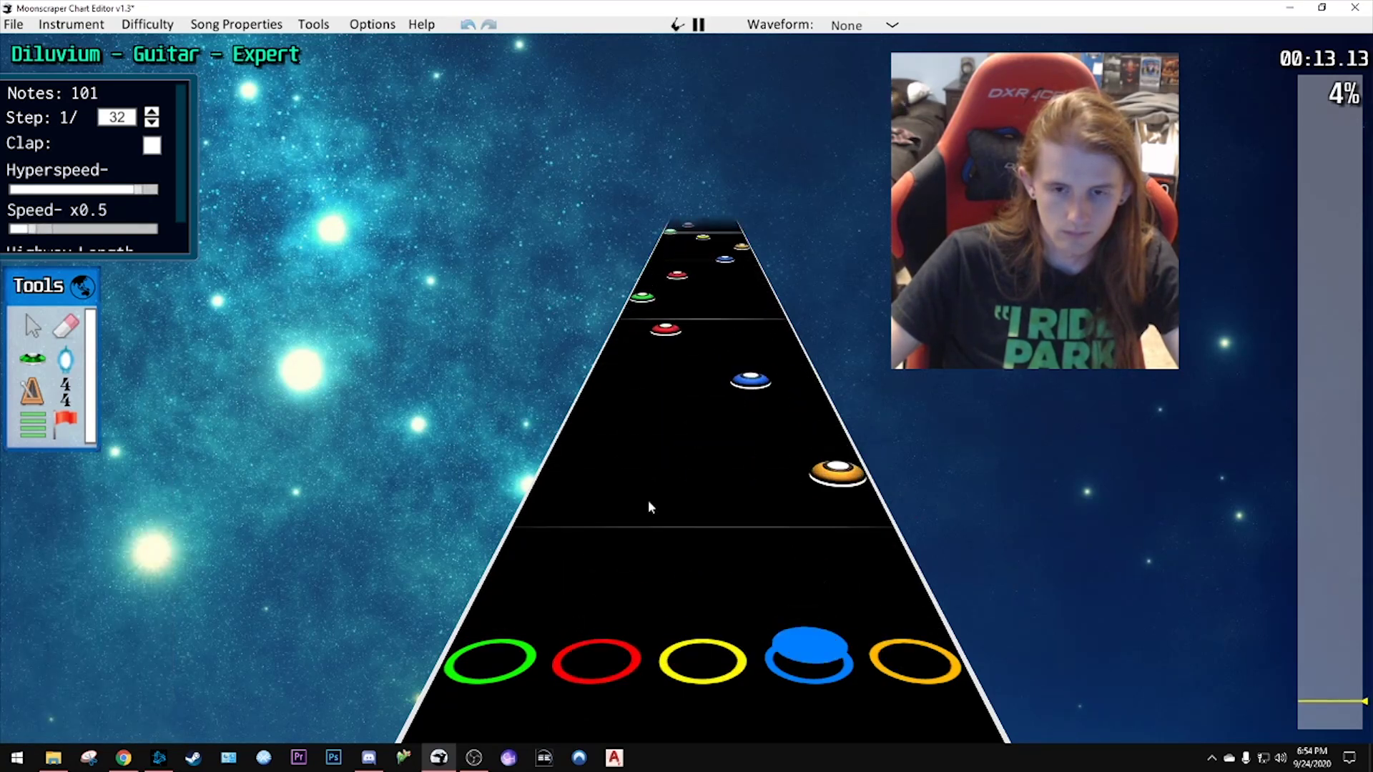
- Move the red beat note at position 9264 to yellow and the yellow note after it to red, then listen
{"action": "key", "text": "space"}
{"action": "scroll", "coordinate": [652, 483], "scroll_direction": "down", "scroll_amount": 7}
{"action": "left_click", "coordinate": [702, 353]}
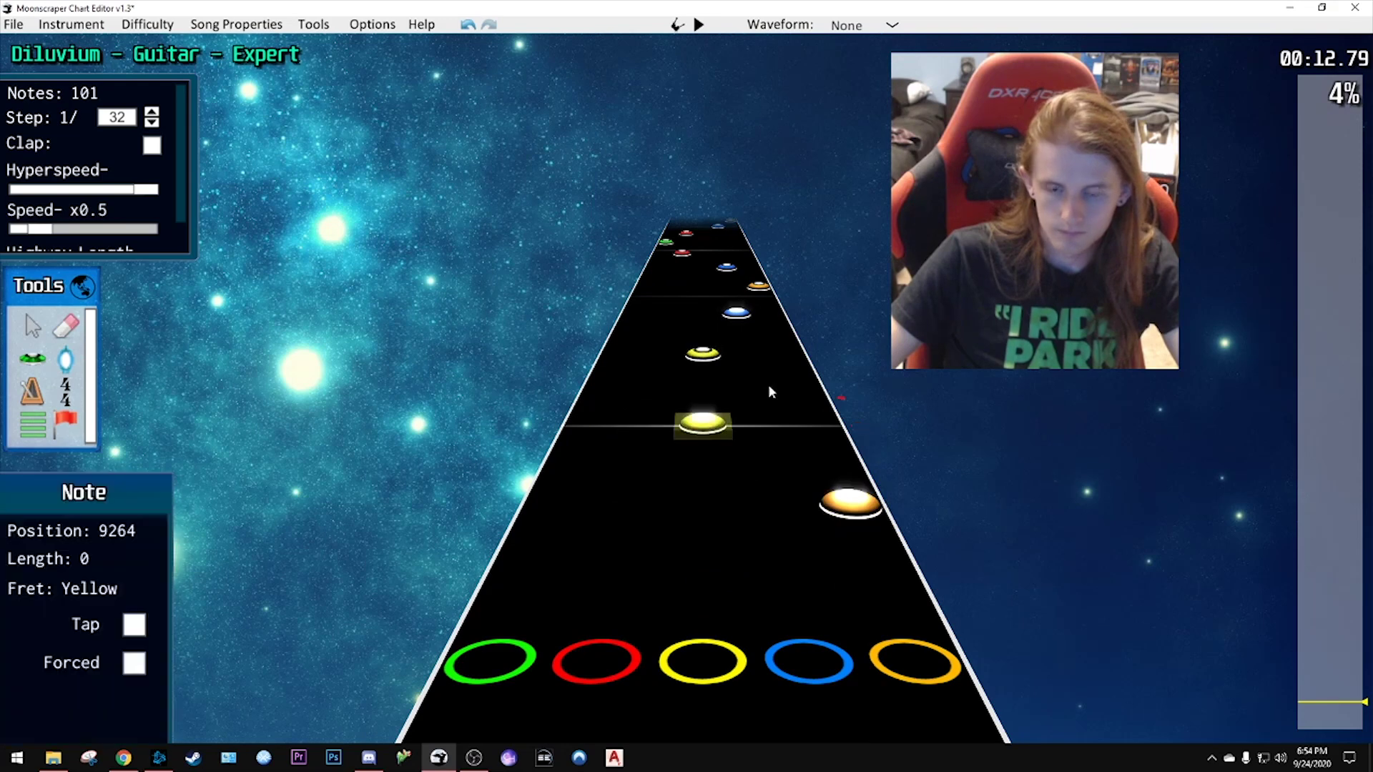
{"action": "left_click", "coordinate": [703, 425]}
{"action": "left_click", "coordinate": [669, 354]}
{"action": "key", "text": "space"}
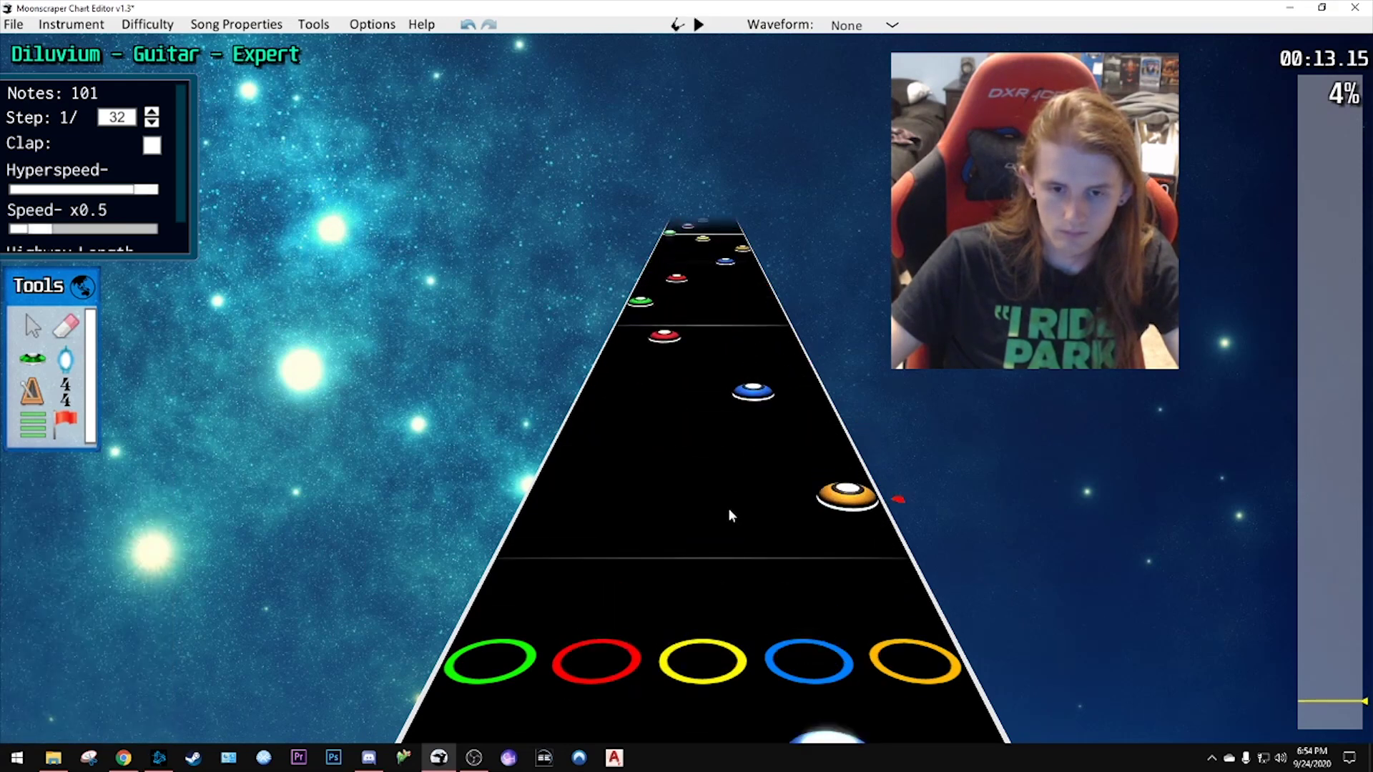
- Try the orange note following the next blue as a red note and listen to it
{"action": "key", "text": "space"}
{"action": "scroll", "coordinate": [772, 502], "scroll_direction": "down", "scroll_amount": 1}
{"action": "left_click_drag", "start_coordinate": [689, 392], "coordinate": [671, 392]}
{"action": "key", "text": "space"}
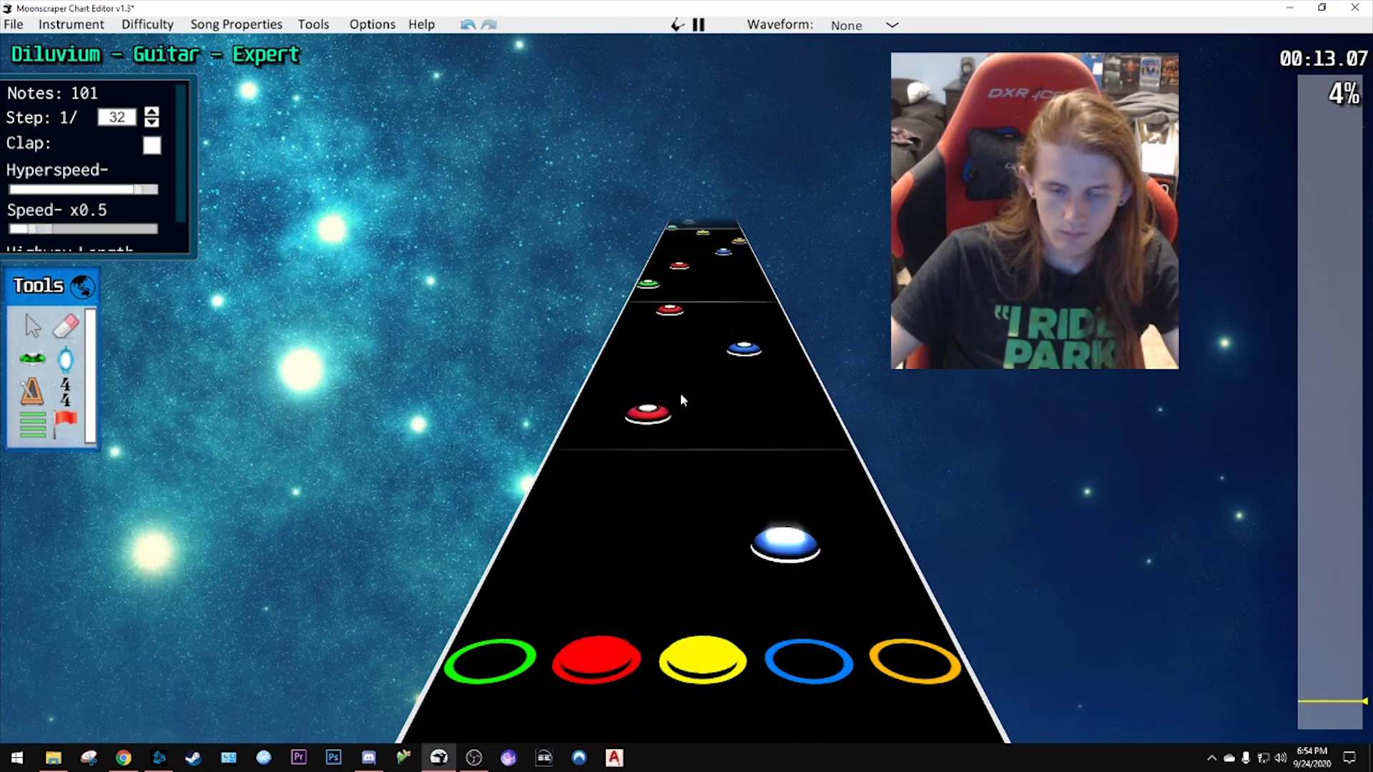
- Try the blue note before the changed red as a yellow note and play the passage back
{"action": "key", "text": "space"}
{"action": "scroll", "coordinate": [716, 493], "scroll_direction": "down", "scroll_amount": 4}
{"action": "scroll", "coordinate": [716, 492], "scroll_direction": "down", "scroll_amount": 3}
{"action": "left_click", "coordinate": [719, 466]}
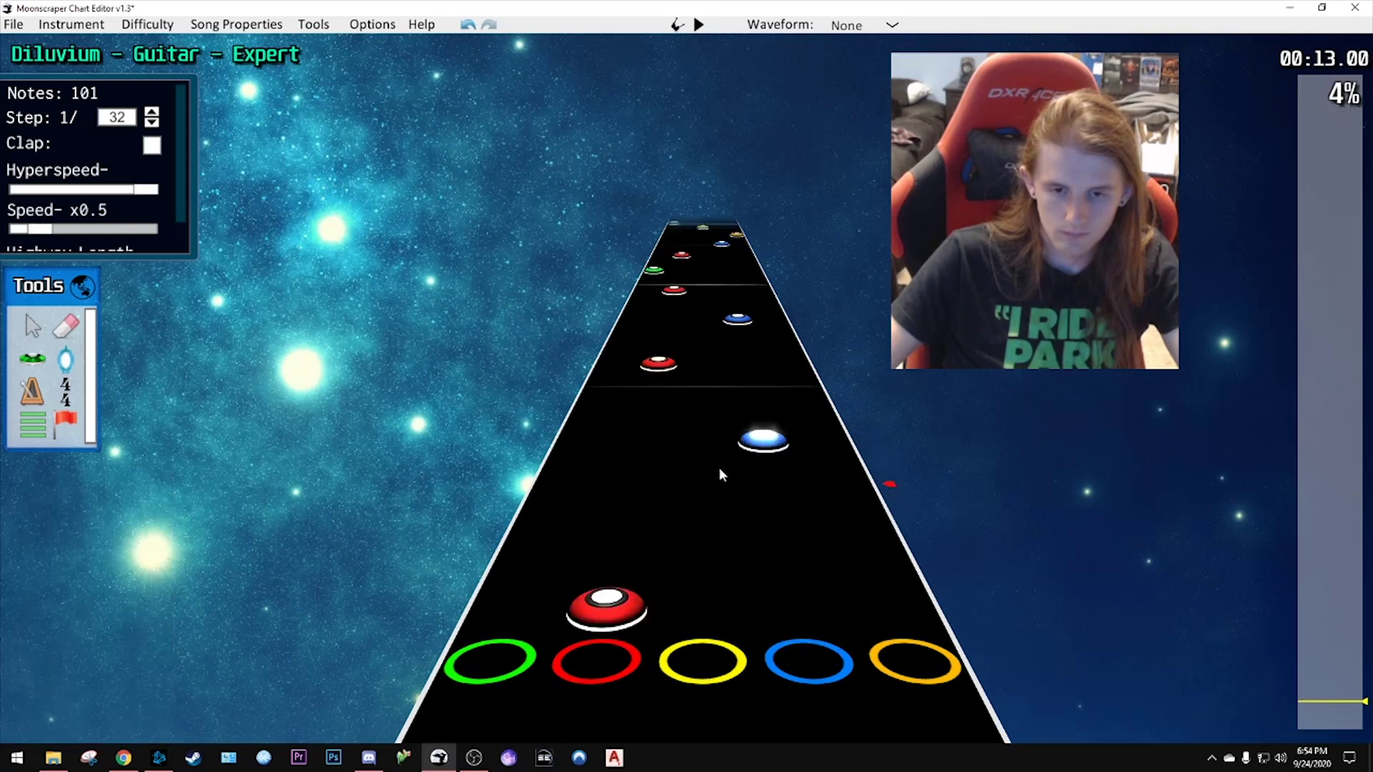
{"action": "scroll", "coordinate": [706, 473], "scroll_direction": "up", "scroll_amount": 1}
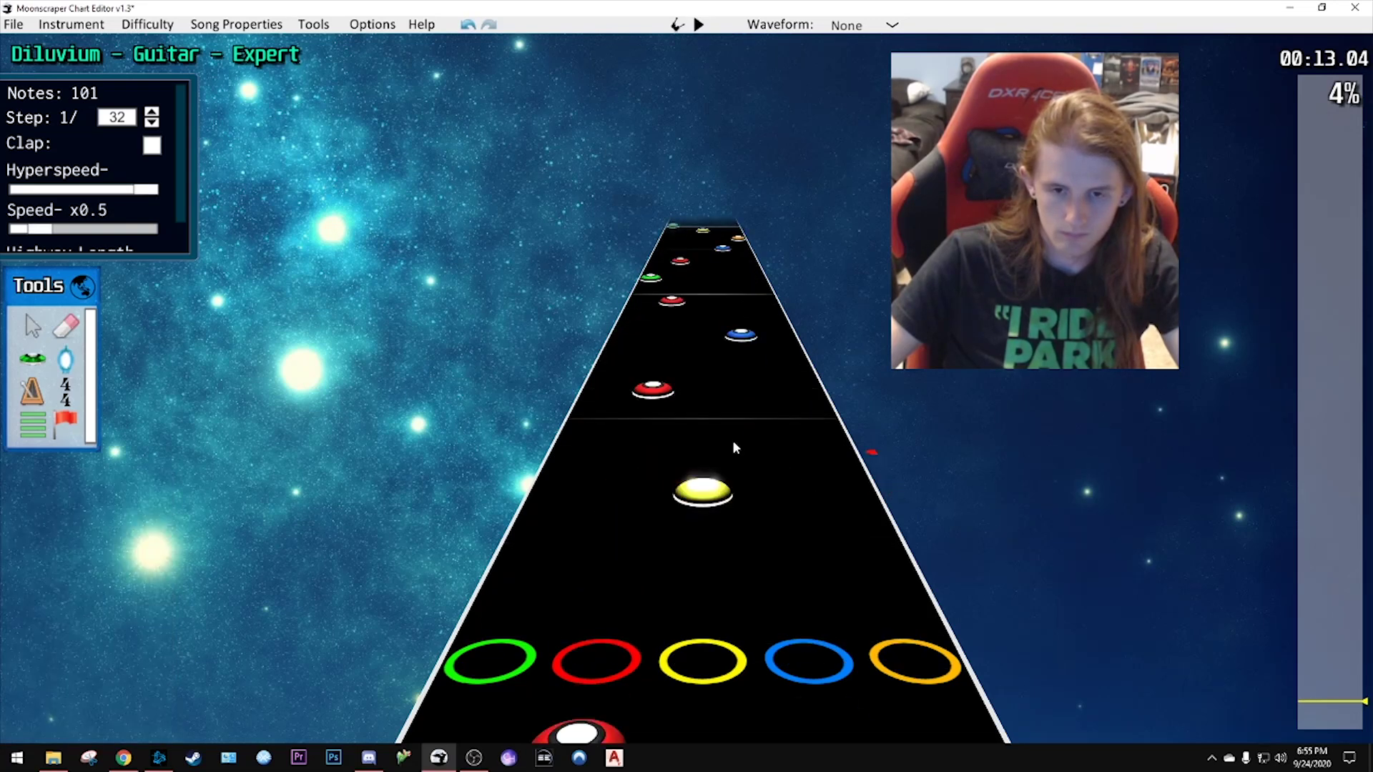
{"action": "key", "text": "space"}
{"action": "key", "text": "space"}
{"action": "scroll", "coordinate": [770, 496], "scroll_direction": "down", "scroll_amount": 1}
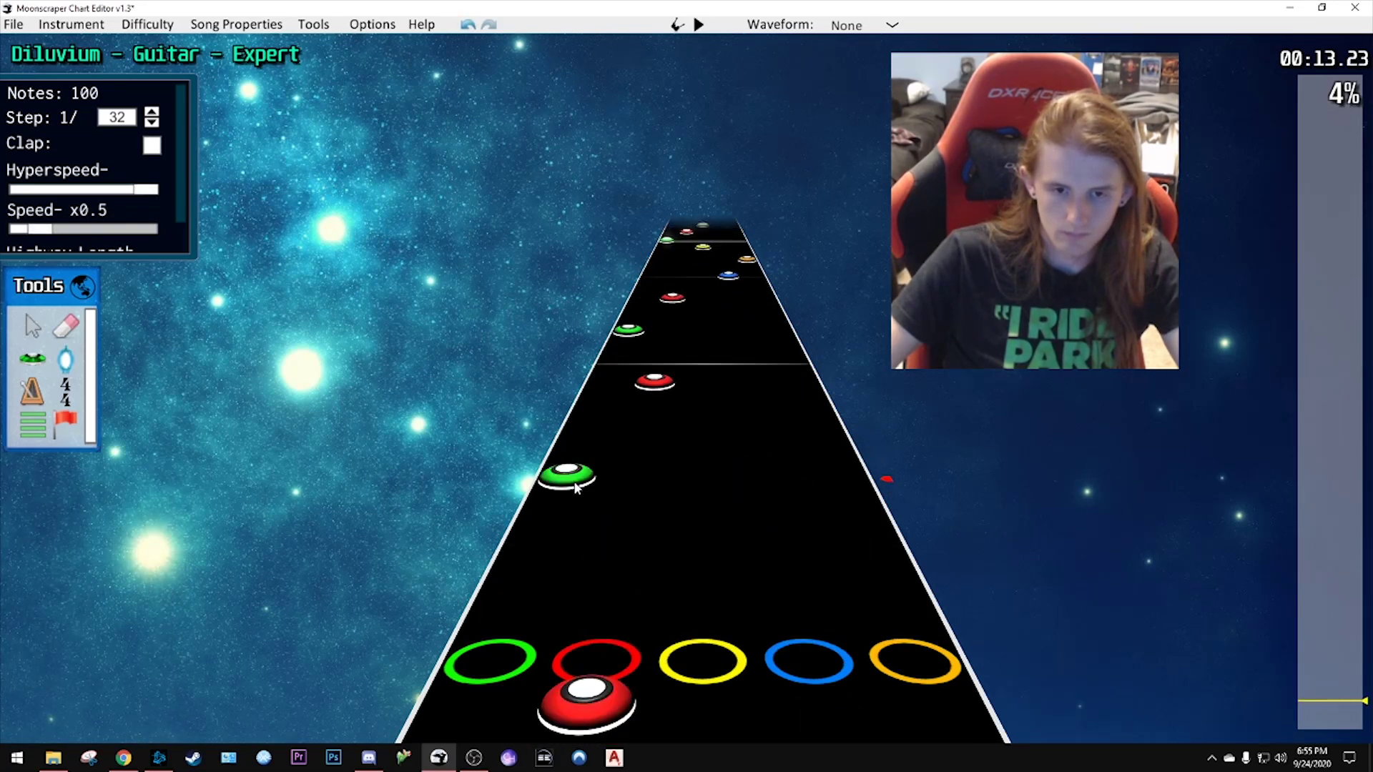
- Try a green note at position 9552 in place of the blue and replay the reworked run
{"action": "left_click", "coordinate": [576, 489]}
{"action": "key", "text": "space"}
{"action": "key", "text": "space"}
{"action": "scroll", "coordinate": [710, 475], "scroll_direction": "down", "scroll_amount": 2}
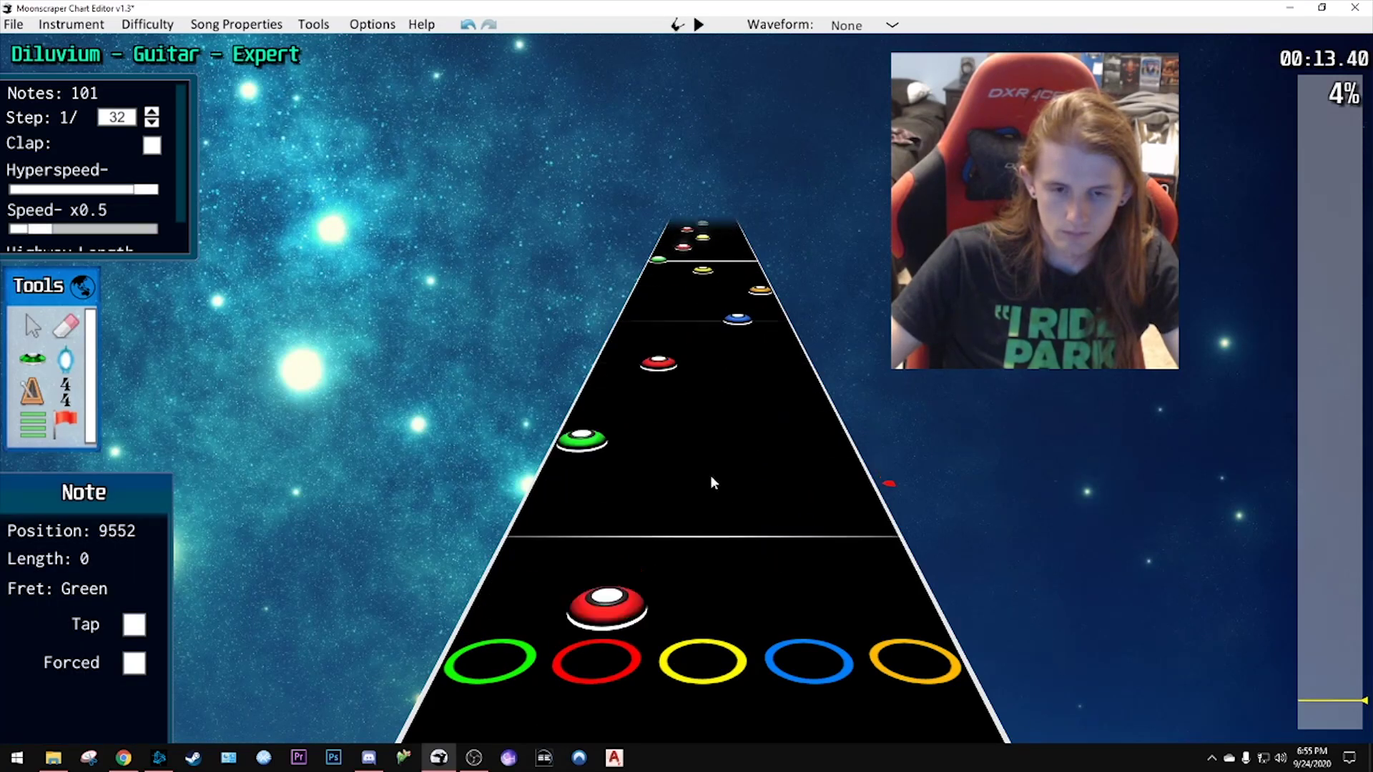
{"action": "scroll", "coordinate": [710, 475], "scroll_direction": "down", "scroll_amount": 7}
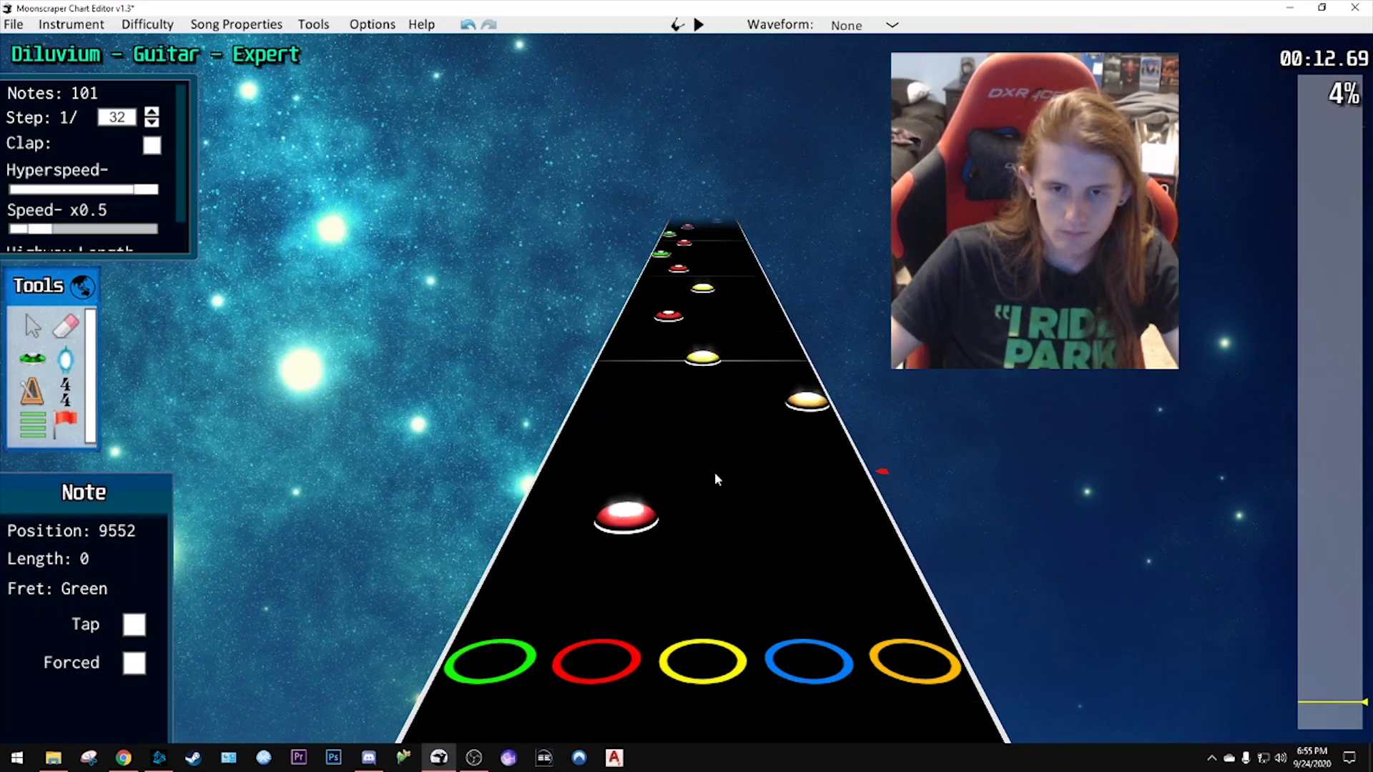
{"action": "key", "text": "space"}
{"action": "key", "text": "space"}
{"action": "scroll", "coordinate": [716, 471], "scroll_direction": "down", "scroll_amount": 2}
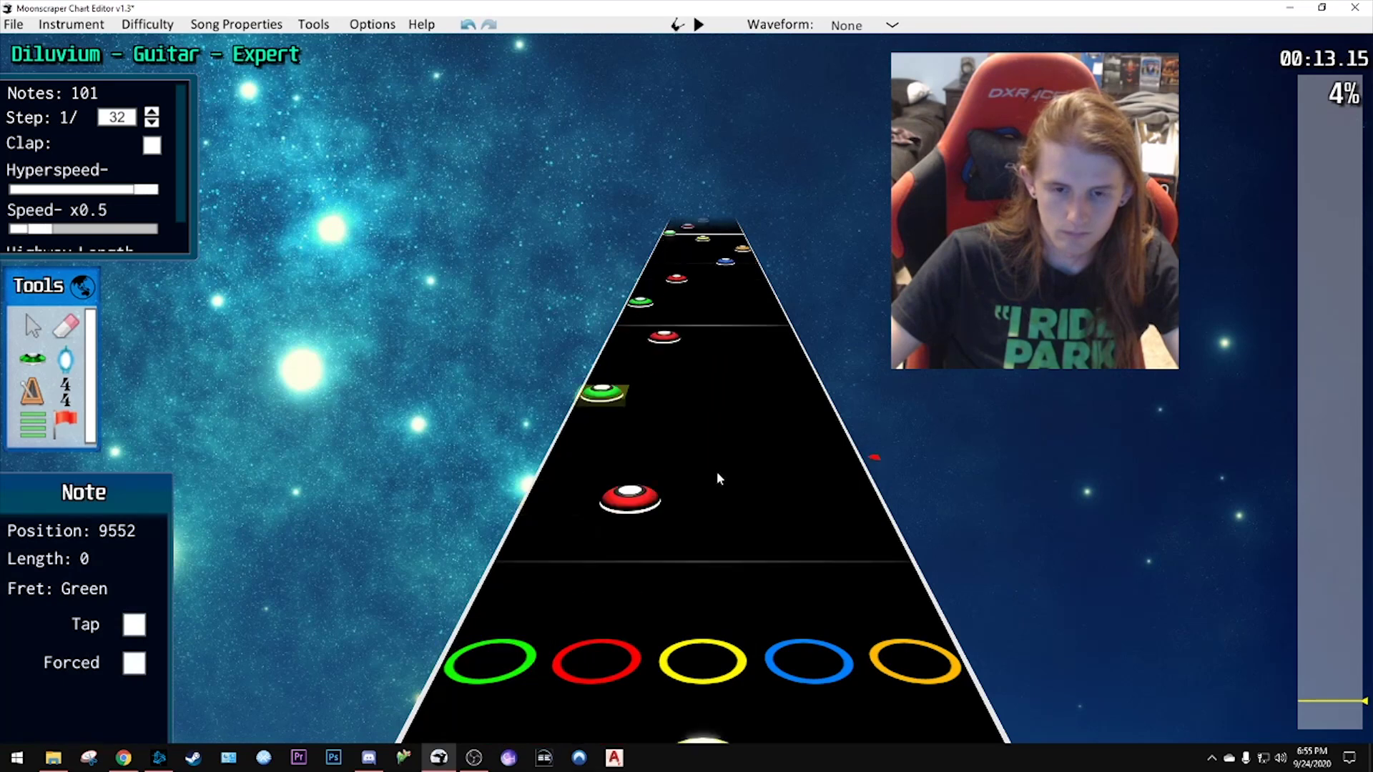
- Change the yellow, red and green notes ending at position 9552 to blue, yellow and red, and listen to them
{"action": "scroll", "coordinate": [716, 470], "scroll_direction": "down", "scroll_amount": 1}
{"action": "key", "text": "Delete"}
{"action": "left_click", "coordinate": [772, 486]}
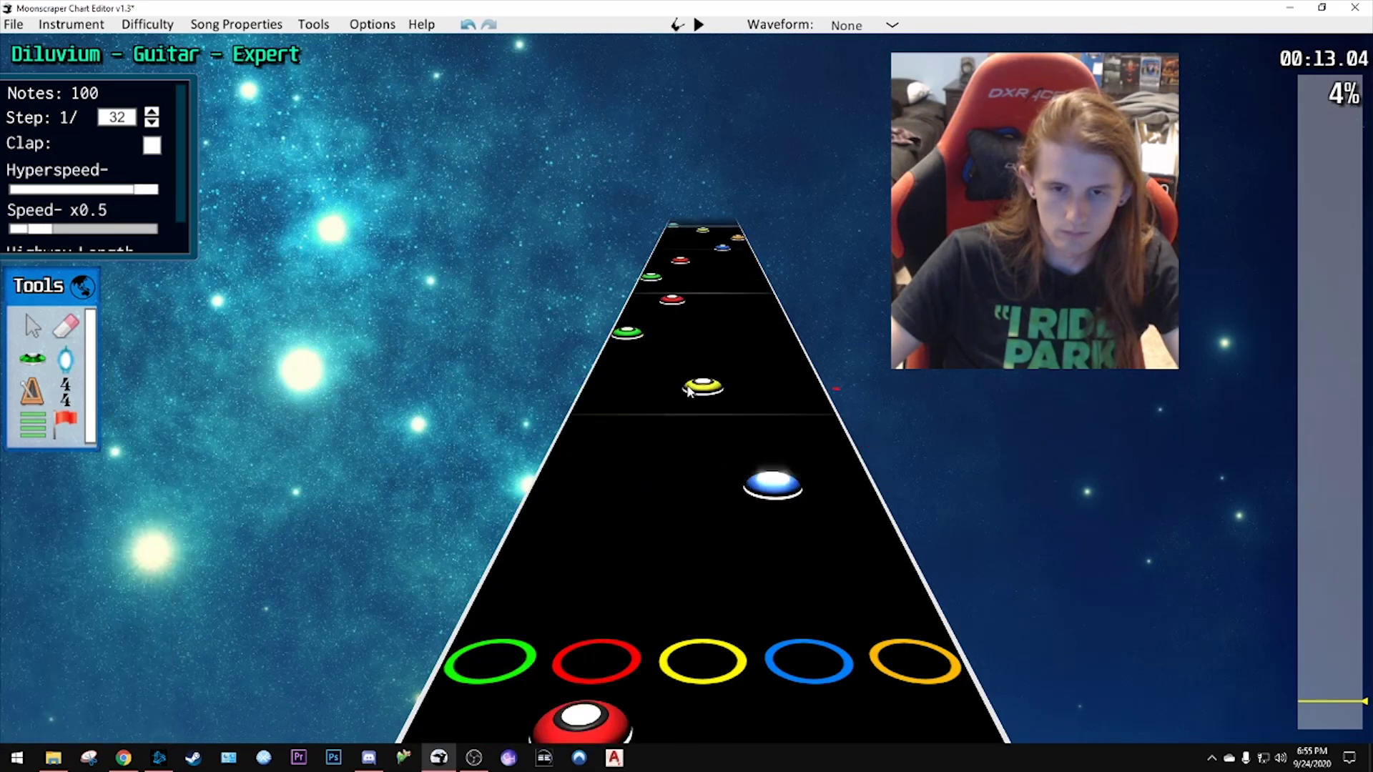
{"action": "left_click", "coordinate": [689, 390]}
{"action": "left_click", "coordinate": [703, 386]}
{"action": "left_click", "coordinate": [703, 386]}
{"action": "key", "text": "space"}
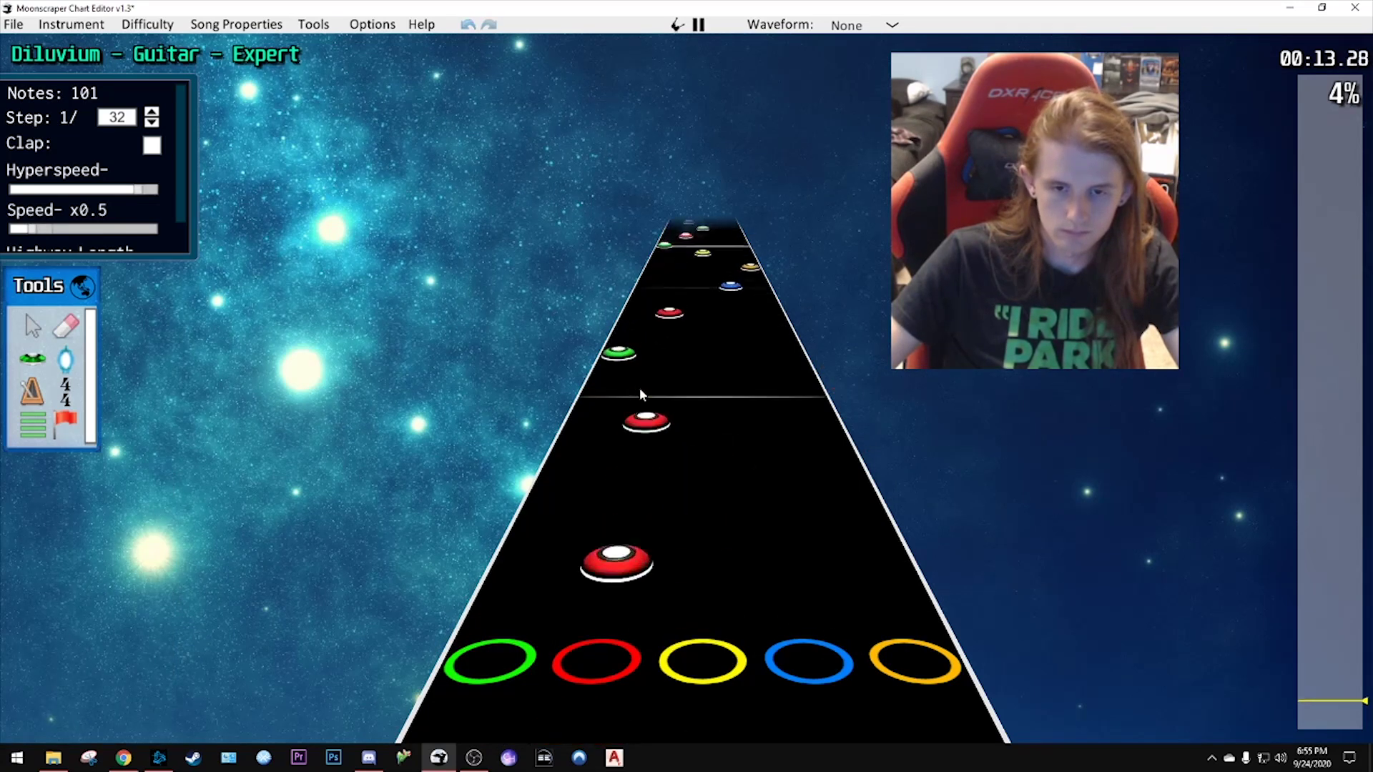
- Move the second red note, at position 9624, to green and listen on from it
{"action": "key", "text": "space"}
{"action": "left_click", "coordinate": [586, 472]}
{"action": "key", "text": "space"}
{"action": "key", "text": "space"}
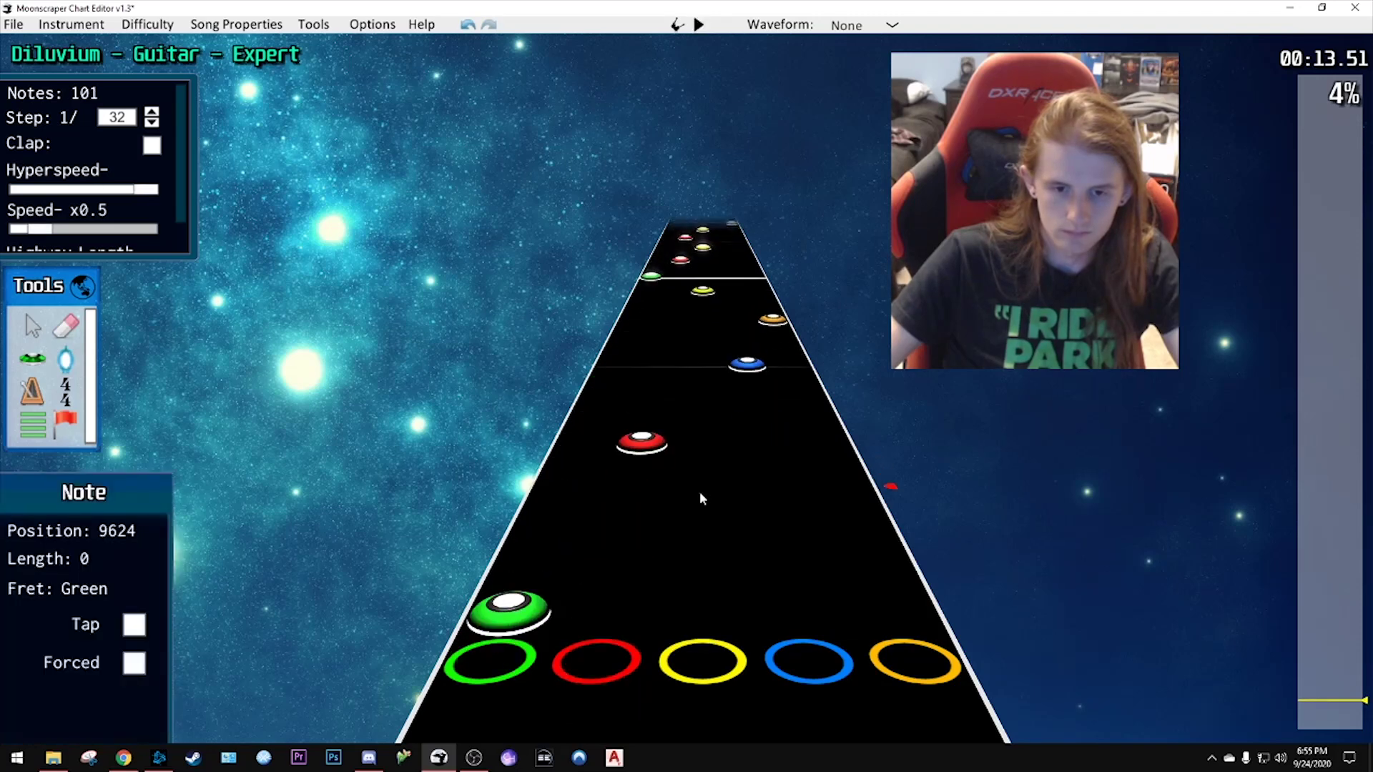
- Move the green note at position 9696 to red and the red note after it to yellow, checking by playback
{"action": "scroll", "coordinate": [700, 491], "scroll_direction": "down", "scroll_amount": 1}
{"action": "key", "text": "space"}
{"action": "key", "text": "space"}
{"action": "scroll", "coordinate": [722, 486], "scroll_direction": "down", "scroll_amount": 2}
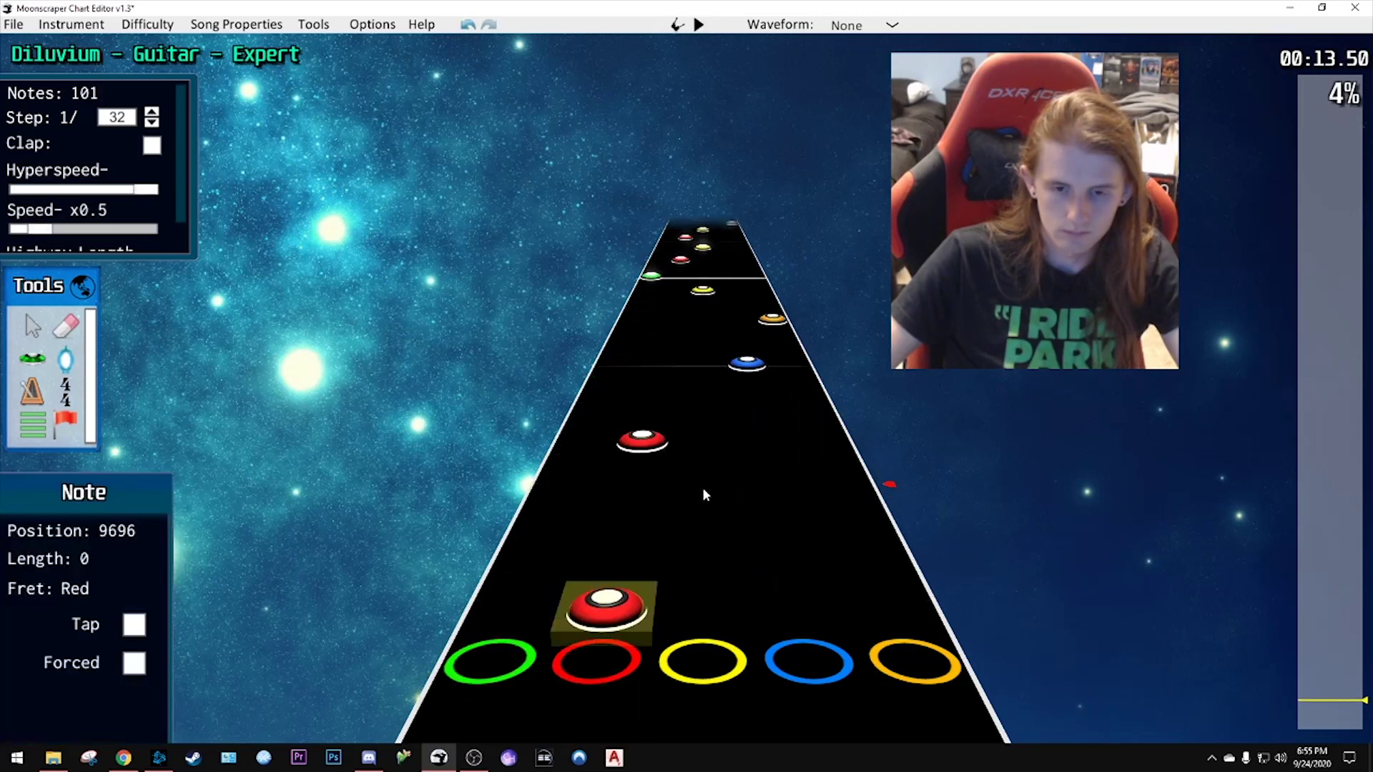
{"action": "left_click_drag", "start_coordinate": [638, 439], "coordinate": [709, 447]}
{"action": "key", "text": "space"}
{"action": "key", "text": "space"}
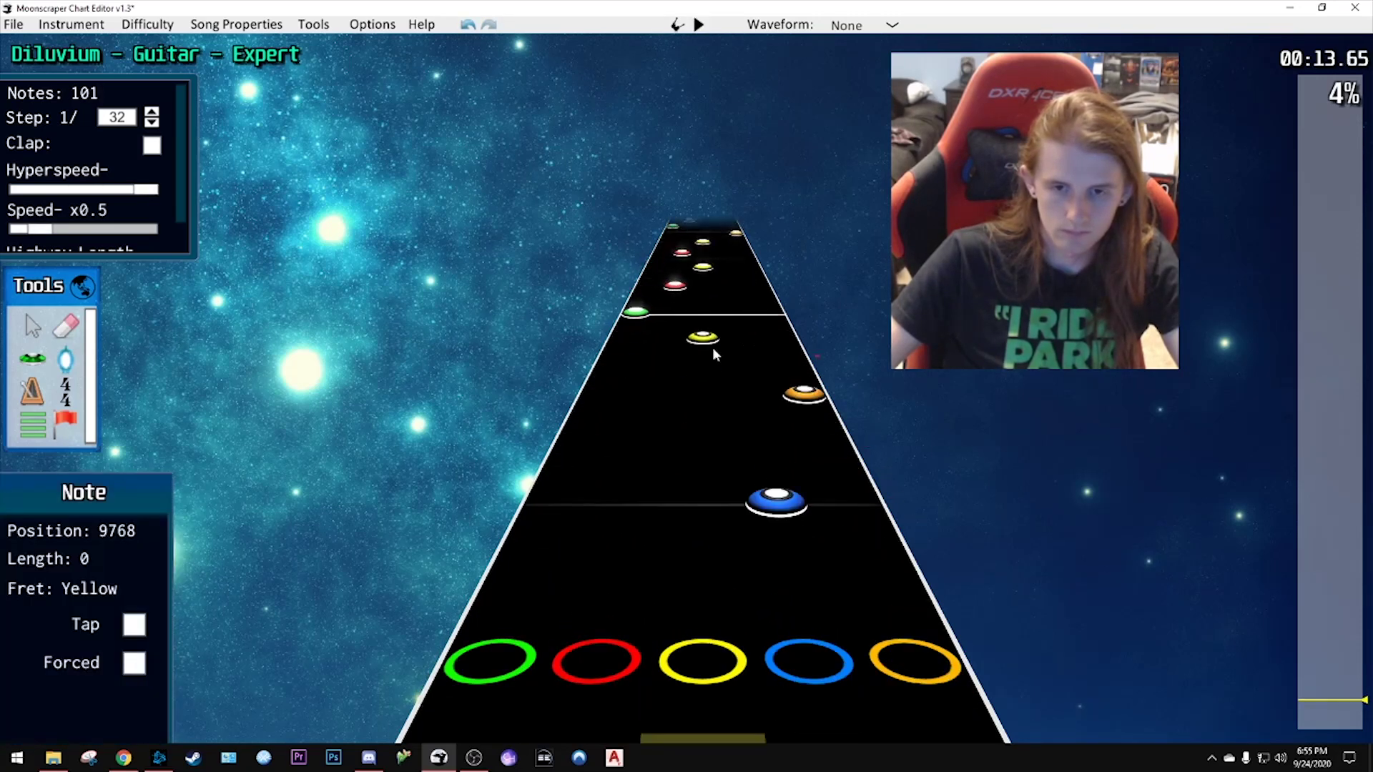
- Select the notes from the green at position 9624 to the yellow after the orange and make them HOPOs
{"action": "left_click", "coordinate": [712, 346]}
{"action": "scroll", "coordinate": [711, 564], "scroll_direction": "down", "scroll_amount": 3}
{"action": "key", "text": "ctrl+a"}
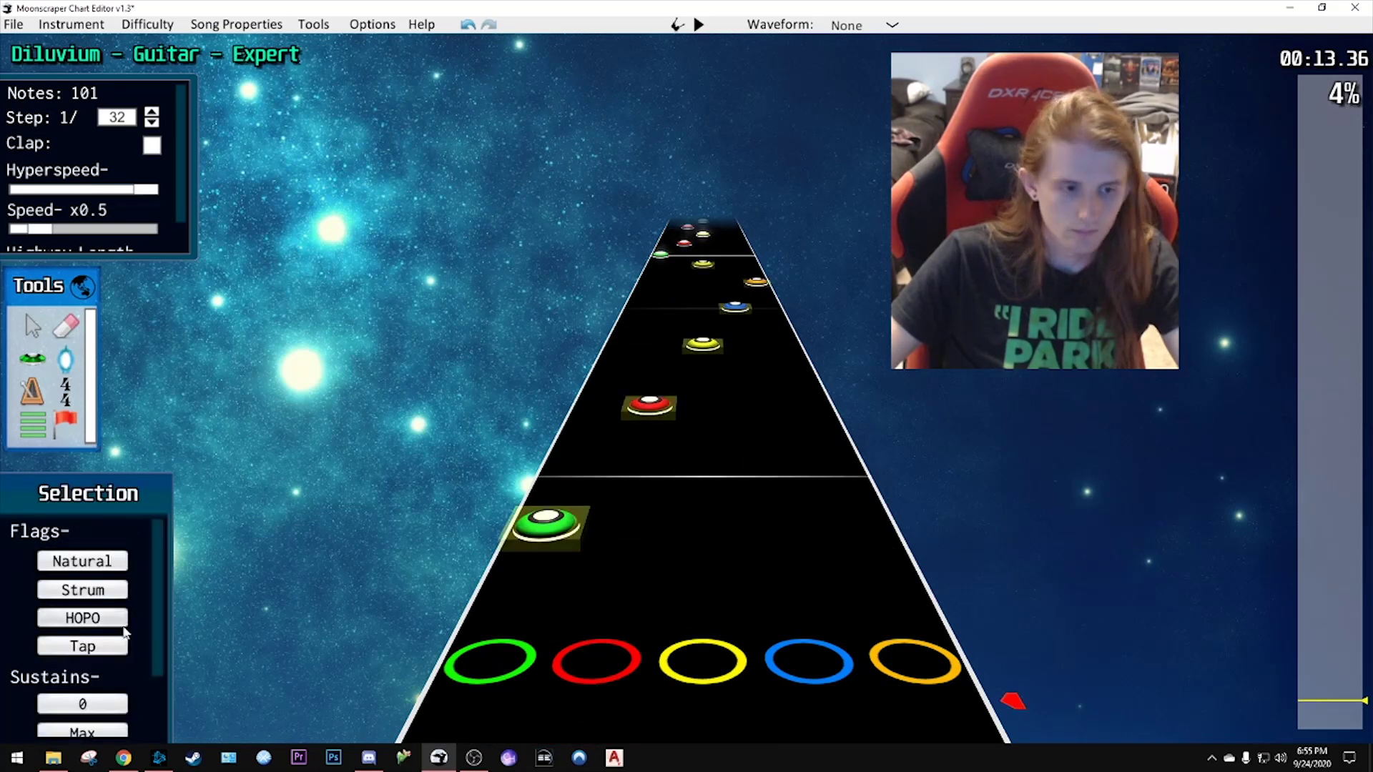
{"action": "left_click", "coordinate": [83, 617]}
{"action": "left_click", "coordinate": [752, 501]}
{"action": "scroll", "coordinate": [755, 493], "scroll_direction": "down", "scroll_amount": 2}
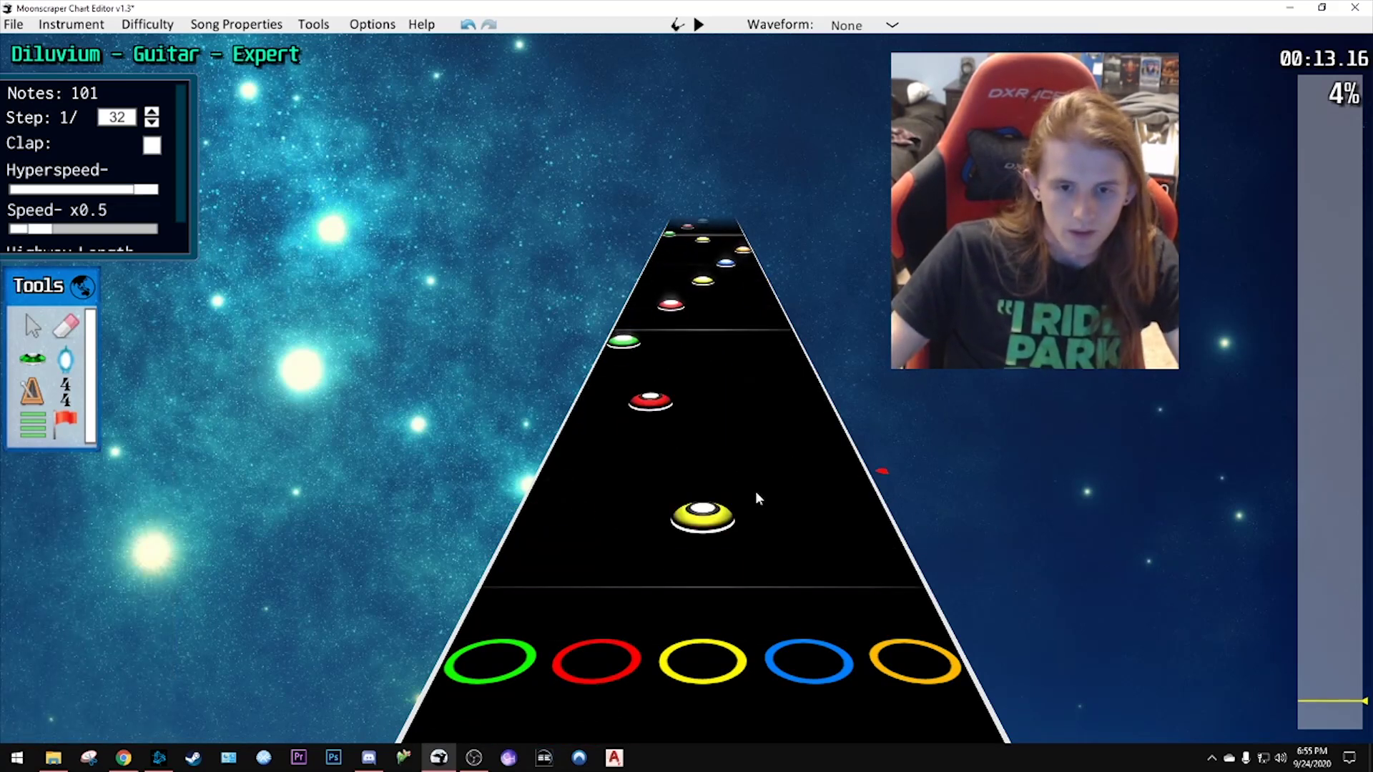
- Make the preceding yellow and red notes and the red at position 9336 HOPOs, then play the run back
{"action": "left_click", "coordinate": [637, 410]}
{"action": "scroll", "coordinate": [782, 437], "scroll_direction": "down", "scroll_amount": 1}
{"action": "left_click", "coordinate": [719, 421], "text": "ctrl"}
{"action": "left_click", "coordinate": [694, 444]}
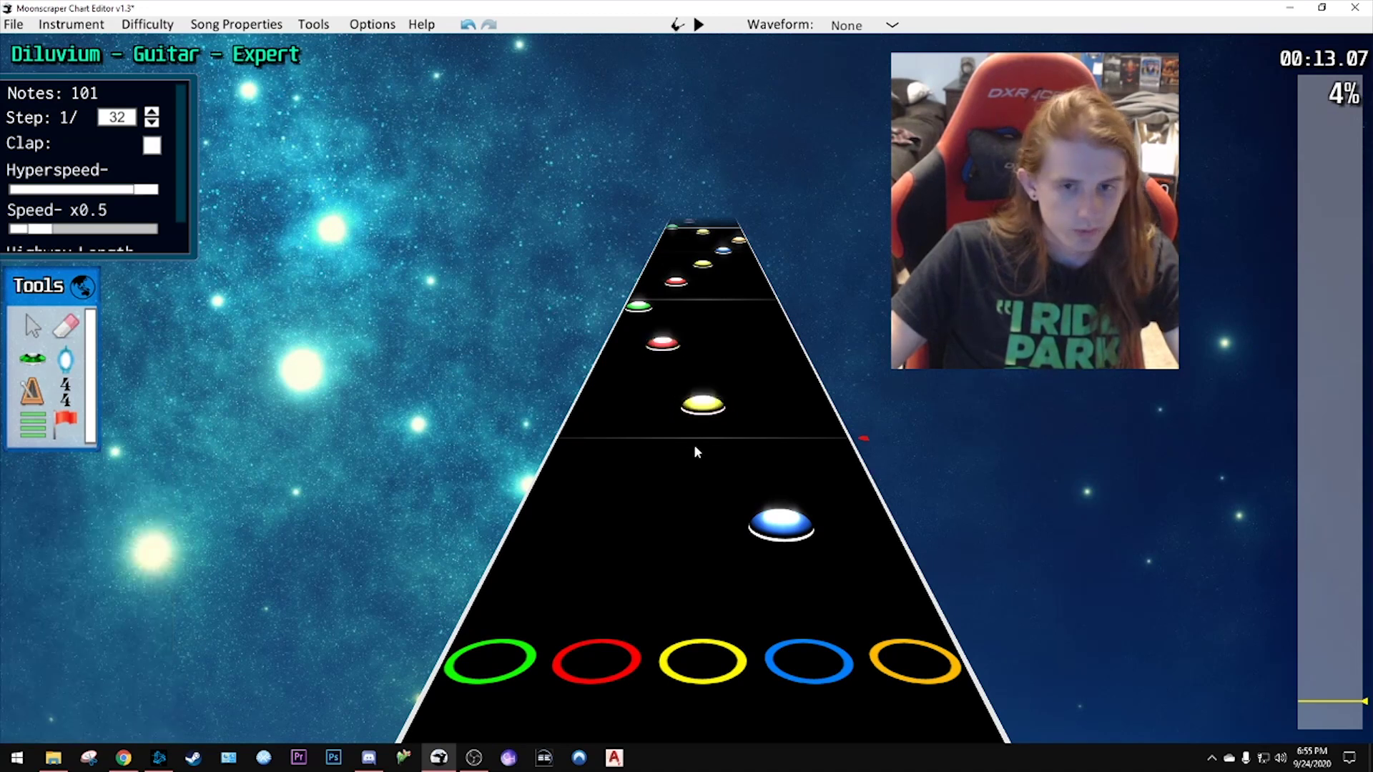
{"action": "scroll", "coordinate": [697, 439], "scroll_direction": "down", "scroll_amount": 3}
{"action": "left_click", "coordinate": [663, 349]}
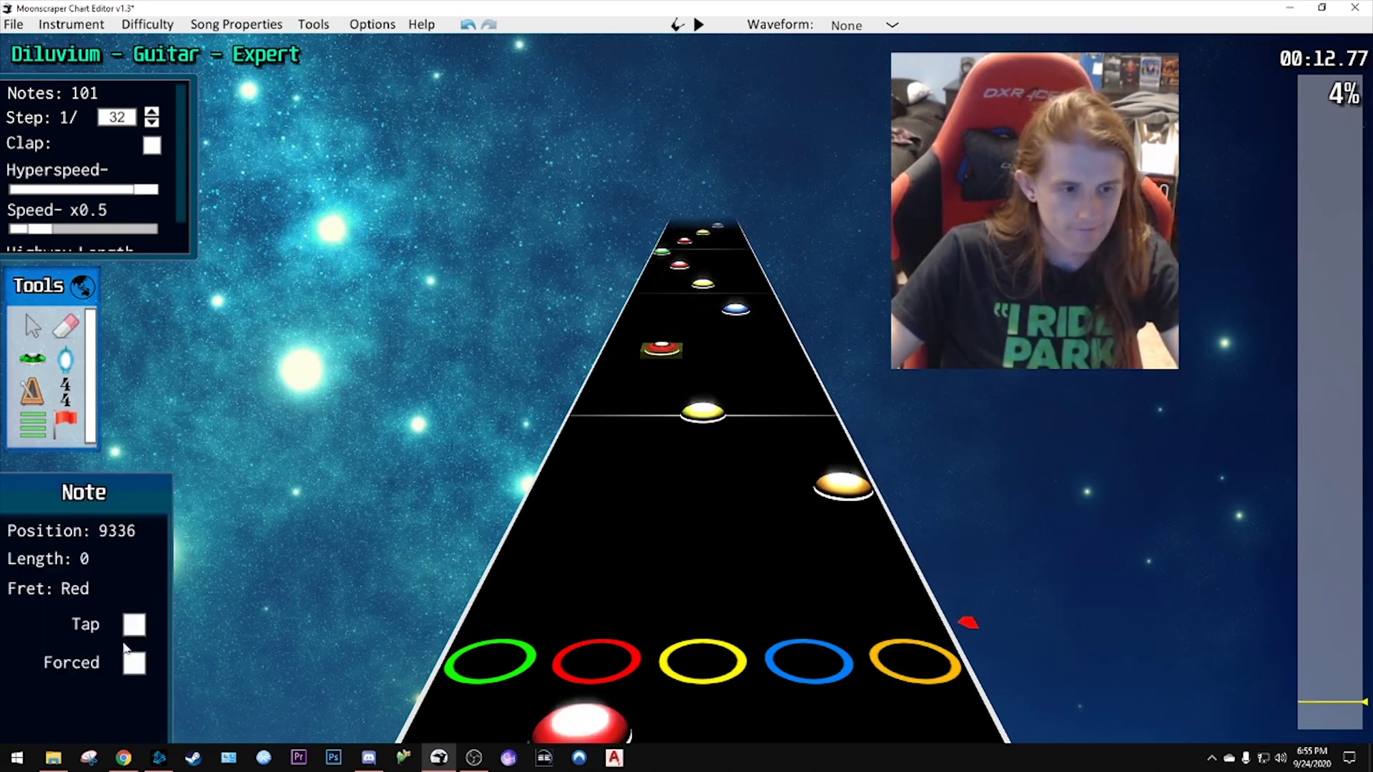
{"action": "key", "text": "space"}
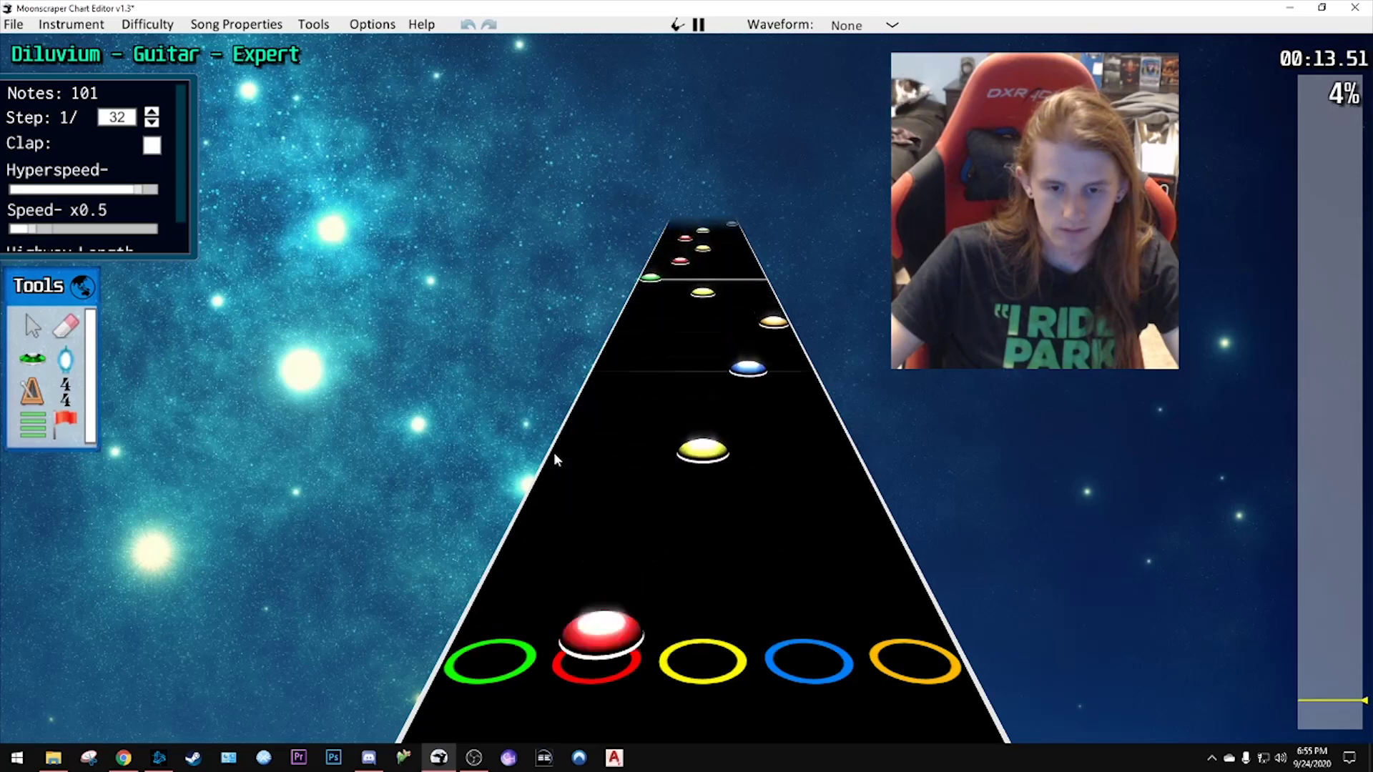
{"action": "key", "text": "space"}
- Replay the blue, orange and yellow notes leading up to the measure line and the notes just past it
{"action": "scroll", "coordinate": [680, 471], "scroll_direction": "down", "scroll_amount": 5}
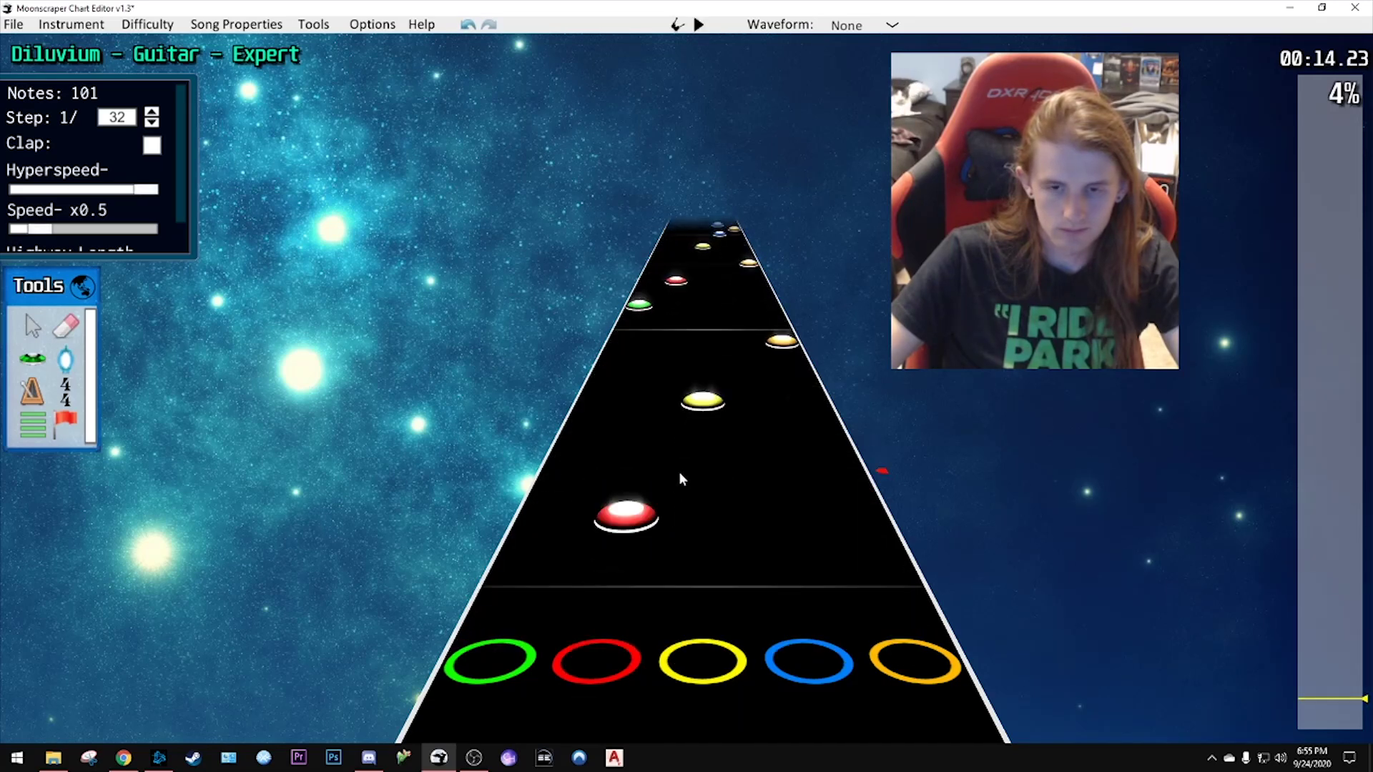
{"action": "scroll", "coordinate": [727, 423], "scroll_direction": "down", "scroll_amount": 2}
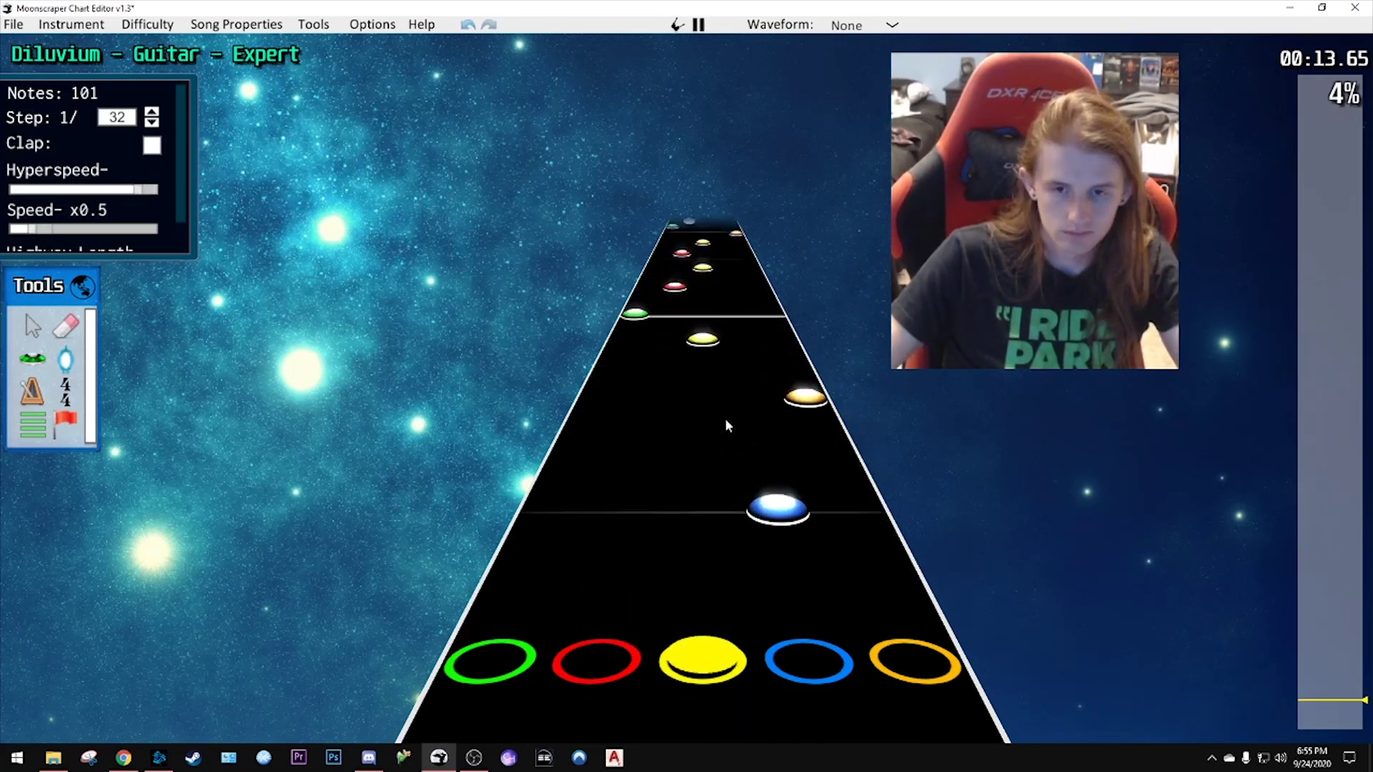
{"action": "scroll", "coordinate": [725, 419], "scroll_direction": "up", "scroll_amount": 4}
{"action": "scroll", "coordinate": [726, 433], "scroll_direction": "down", "scroll_amount": 6}
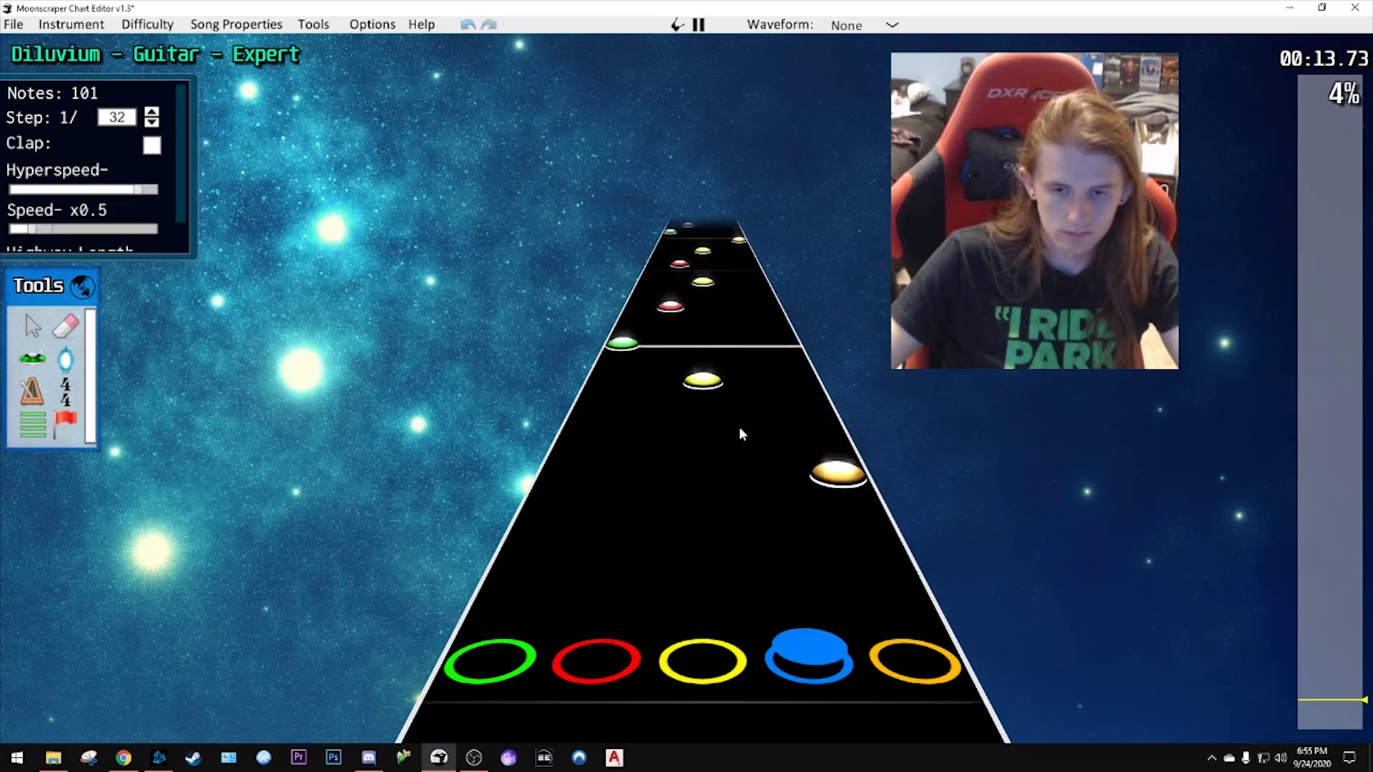
{"action": "scroll", "coordinate": [739, 426], "scroll_direction": "up", "scroll_amount": 5}
{"action": "scroll", "coordinate": [739, 426], "scroll_direction": "down", "scroll_amount": 4}
{"action": "scroll", "coordinate": [749, 456], "scroll_direction": "down", "scroll_amount": 3}
{"action": "scroll", "coordinate": [752, 452], "scroll_direction": "up", "scroll_amount": 6}
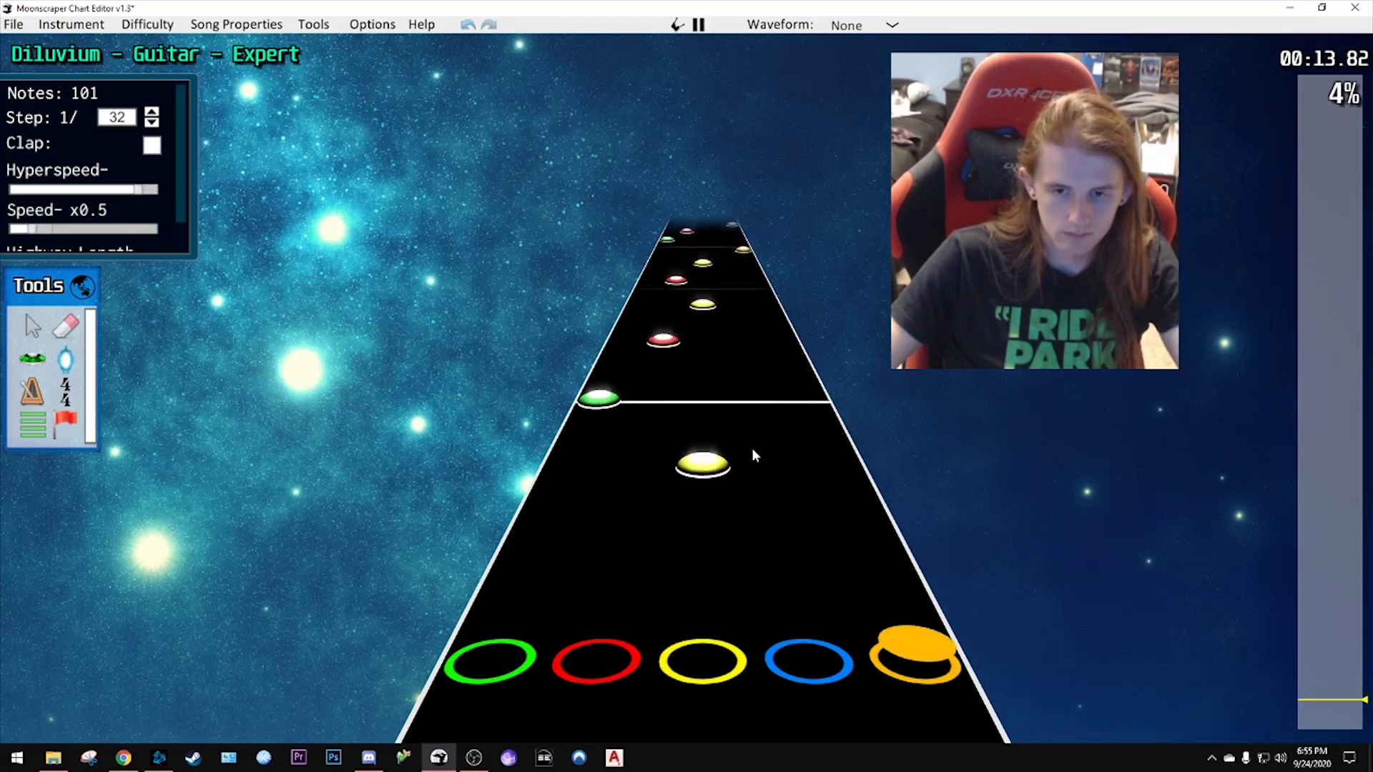
{"action": "scroll", "coordinate": [743, 462], "scroll_direction": "down", "scroll_amount": 3}
{"action": "scroll", "coordinate": [720, 442], "scroll_direction": "up", "scroll_amount": 4}
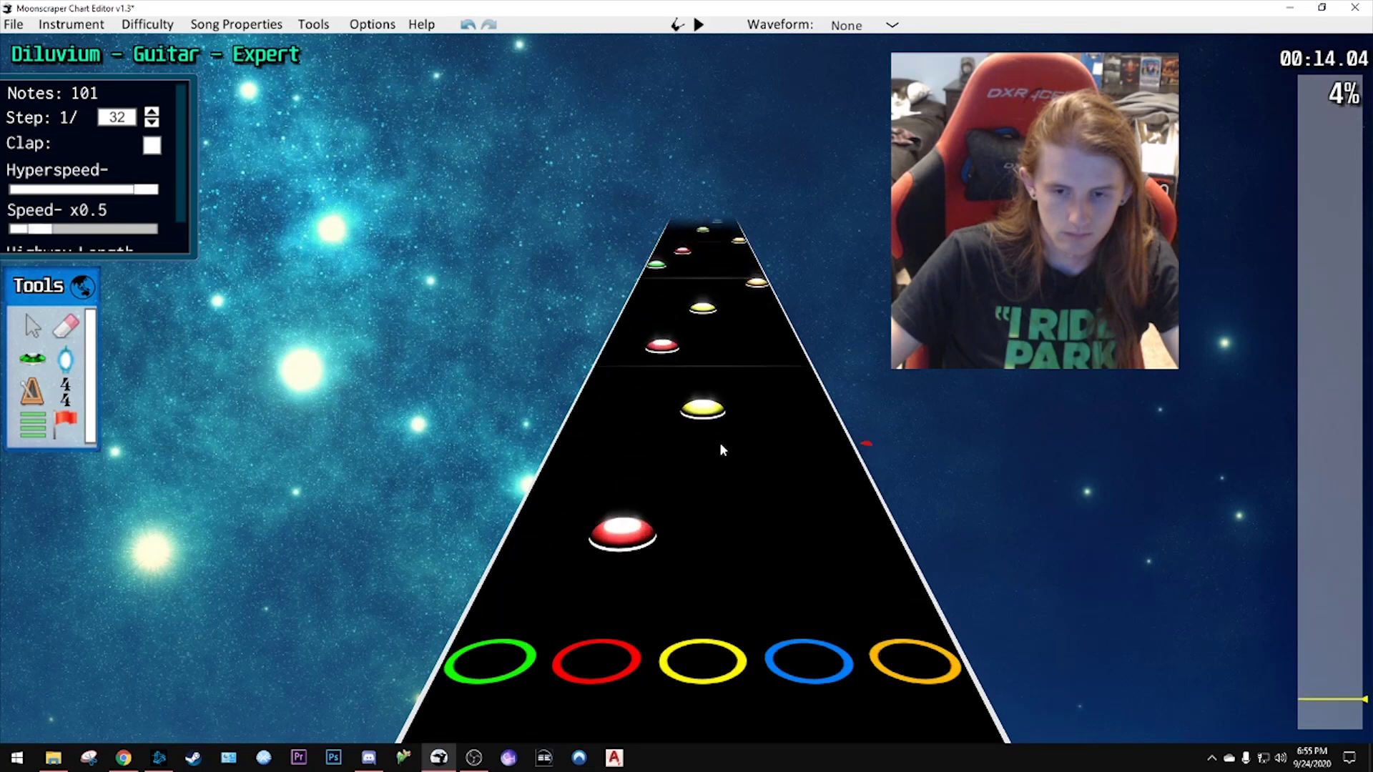
- Change the yellow note before the measure line to blue, the green on it to yellow and the following red to green, checking by playback
{"action": "scroll", "coordinate": [719, 442], "scroll_direction": "down", "scroll_amount": 3}
{"action": "left_click_drag", "start_coordinate": [728, 485], "coordinate": [775, 492]}
{"action": "left_click_drag", "start_coordinate": [591, 418], "coordinate": [703, 417]}
{"action": "left_click_drag", "start_coordinate": [650, 357], "coordinate": [620, 354]}
{"action": "scroll", "coordinate": [755, 363], "scroll_direction": "up", "scroll_amount": 5}
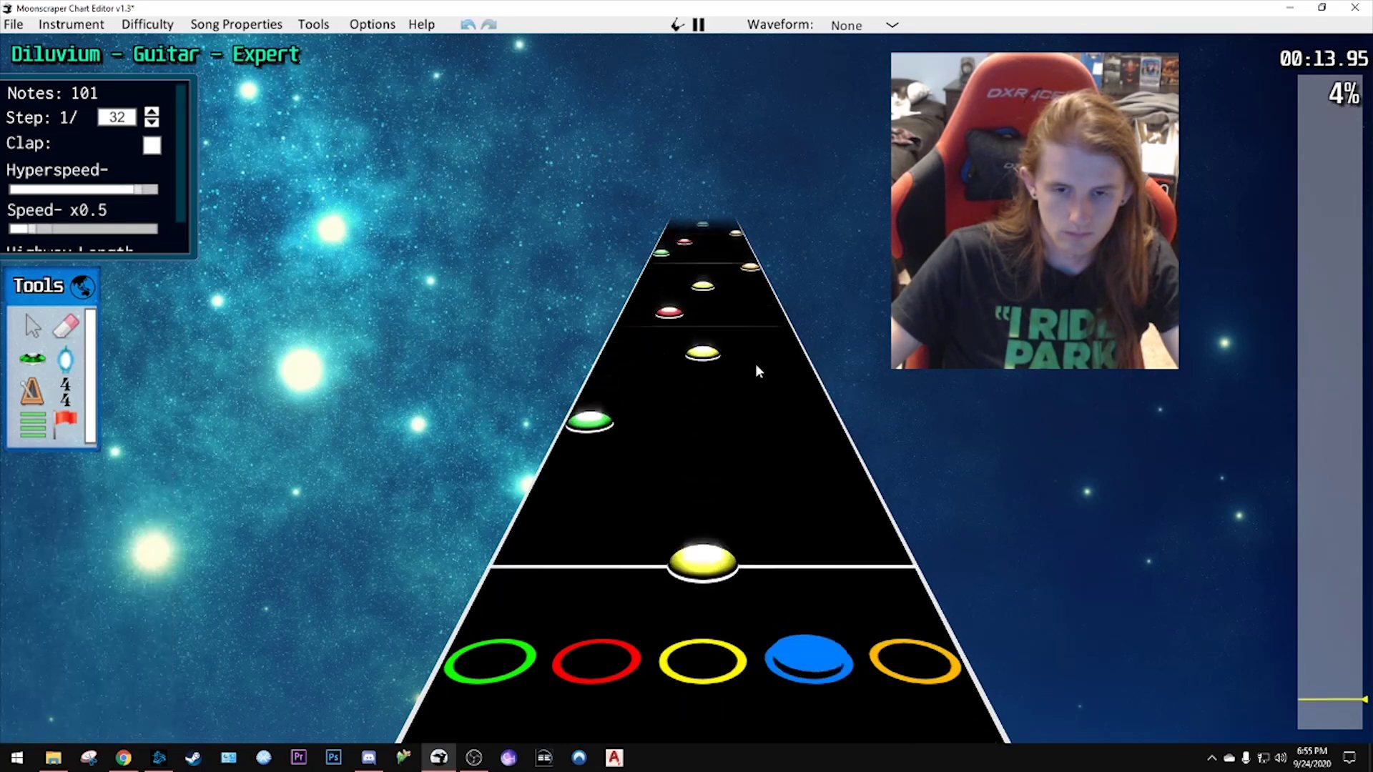
{"action": "scroll", "coordinate": [742, 377], "scroll_direction": "down", "scroll_amount": 1}
{"action": "scroll", "coordinate": [685, 479], "scroll_direction": "down", "scroll_amount": 3}
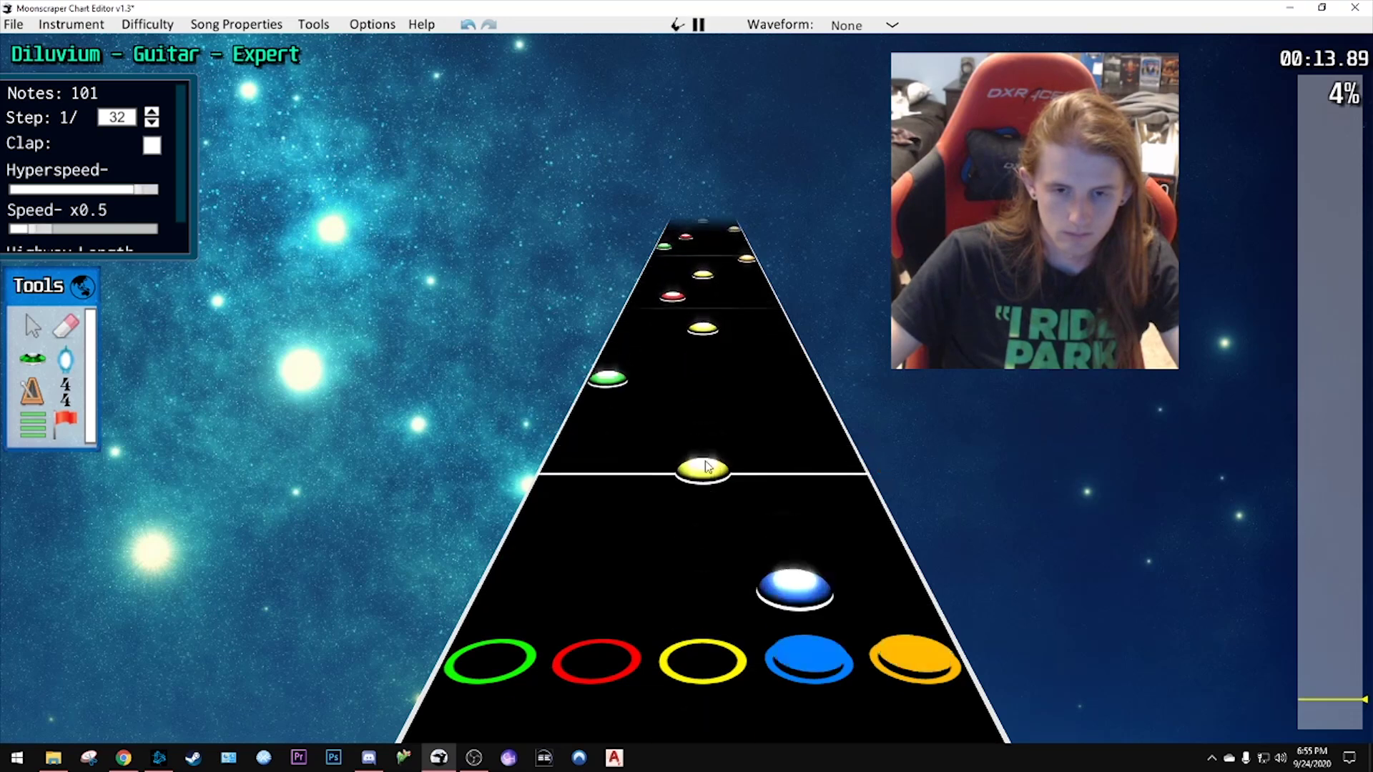
{"action": "scroll", "coordinate": [697, 468], "scroll_direction": "up", "scroll_amount": 4}
{"action": "key", "text": "space"}
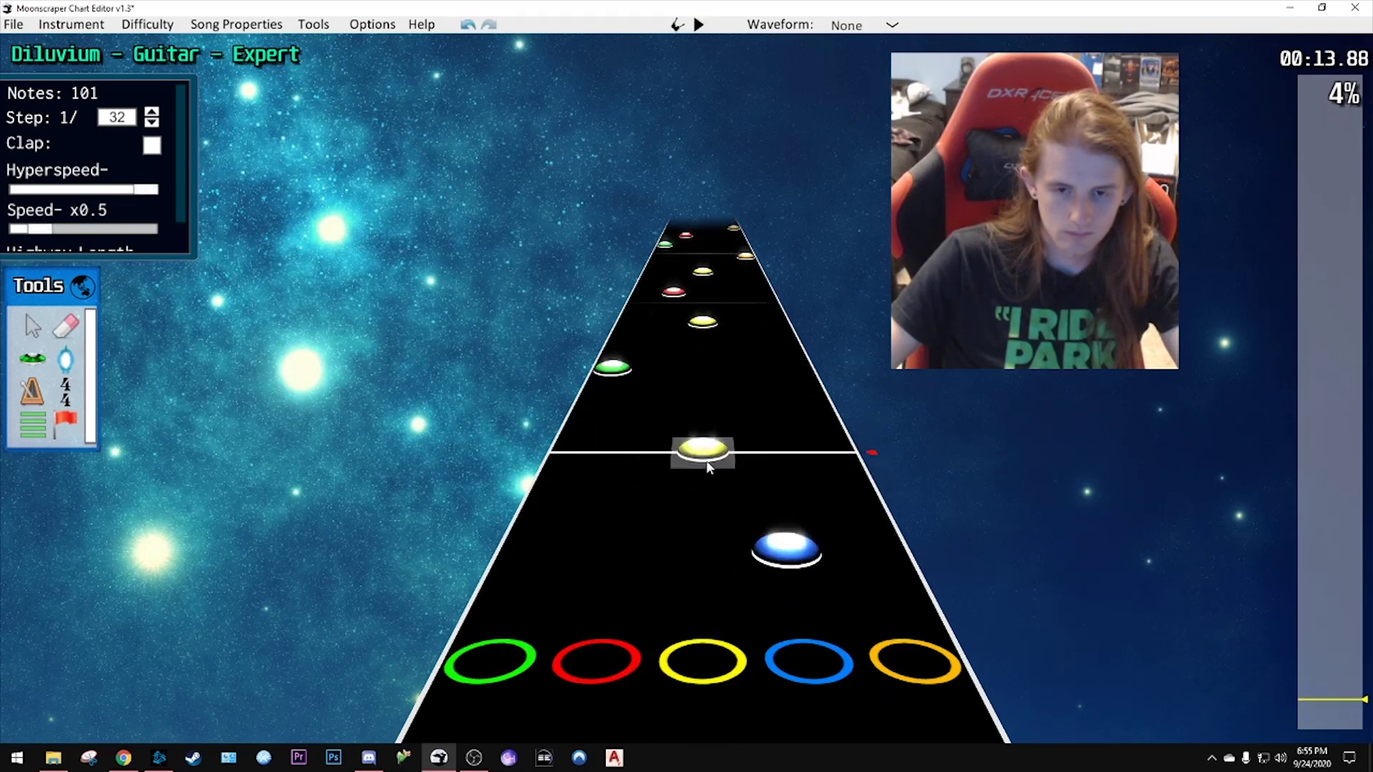
{"action": "key", "text": "space"}
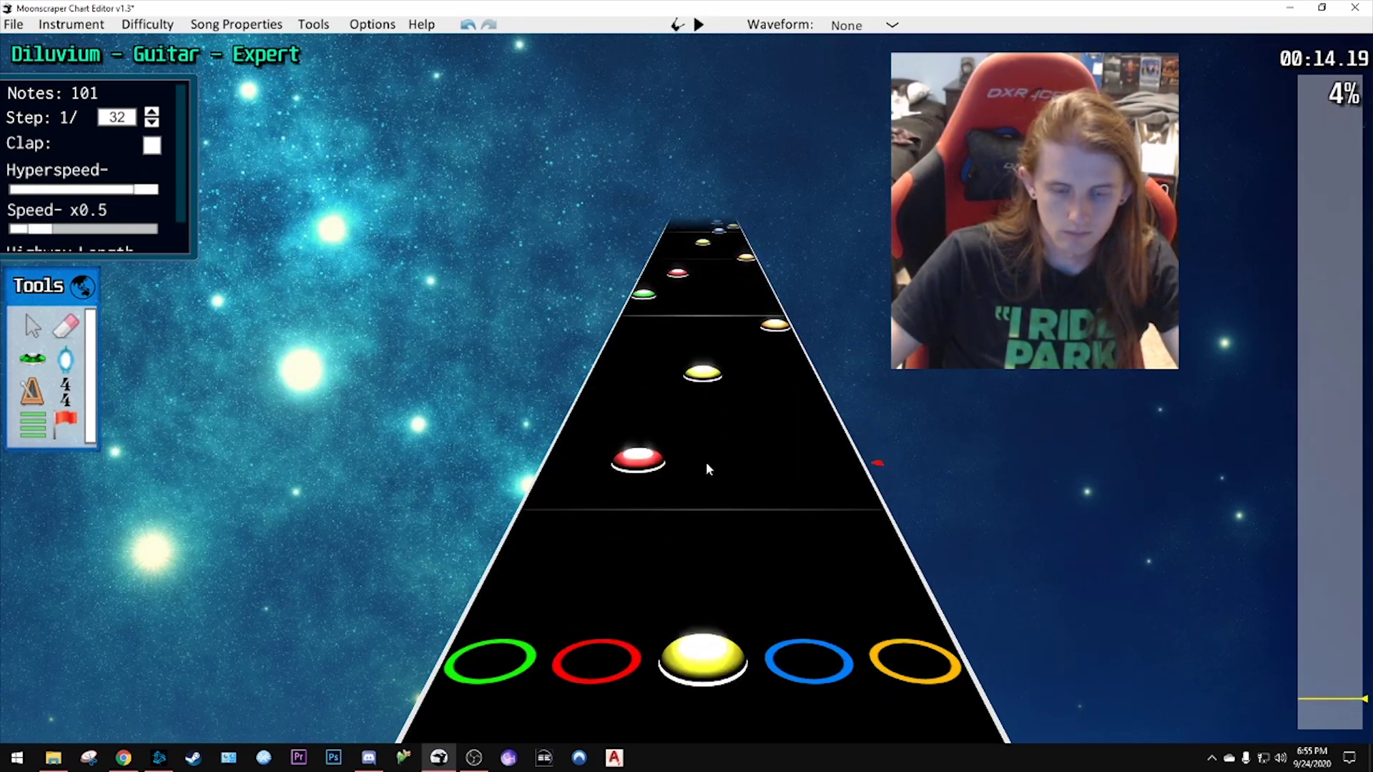
- Replay the run from the green note through the red, yellow, blue and orange notes leading up to the measure line
{"action": "scroll", "coordinate": [708, 461], "scroll_direction": "down", "scroll_amount": 5}
{"action": "scroll", "coordinate": [708, 459], "scroll_direction": "down", "scroll_amount": 1}
{"action": "scroll", "coordinate": [708, 457], "scroll_direction": "up", "scroll_amount": 3}
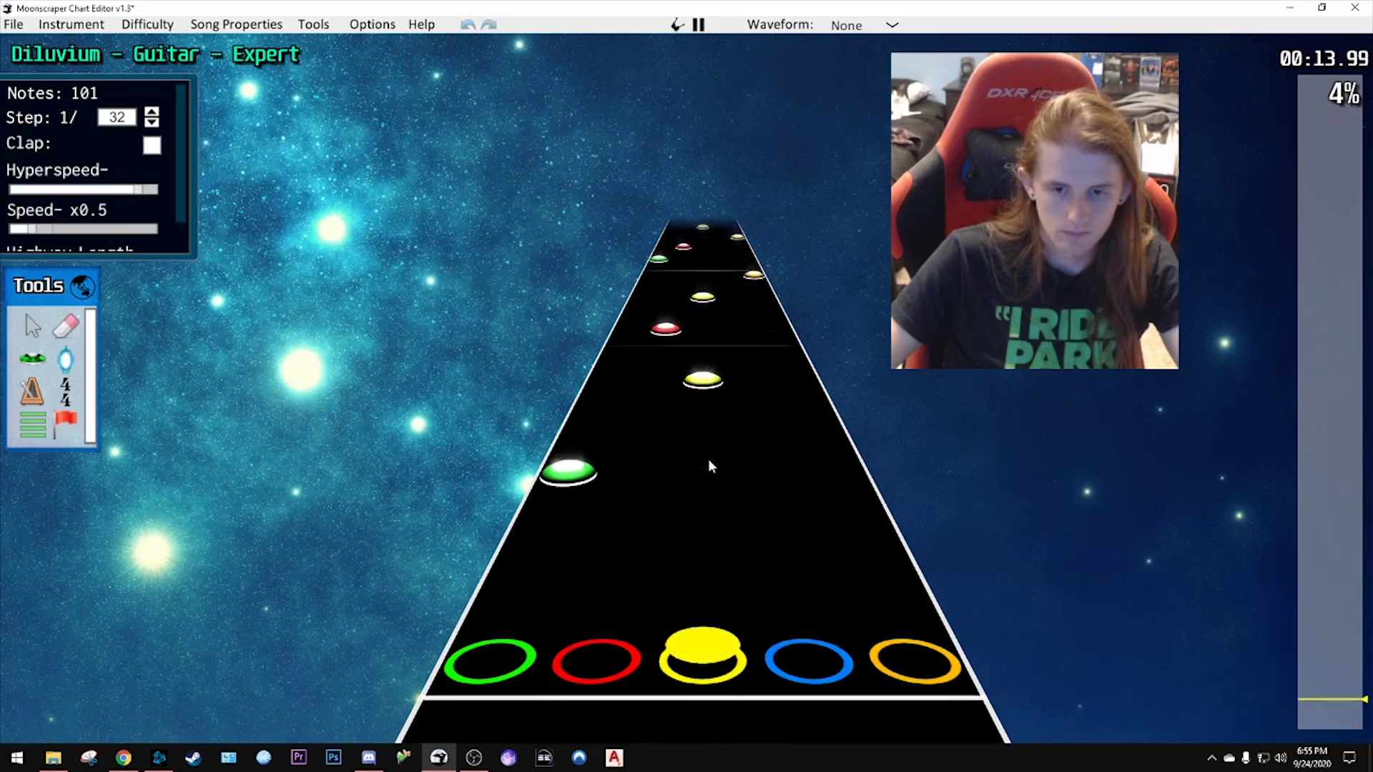
{"action": "scroll", "coordinate": [708, 458], "scroll_direction": "down", "scroll_amount": 3}
{"action": "scroll", "coordinate": [868, 418], "scroll_direction": "down", "scroll_amount": 4}
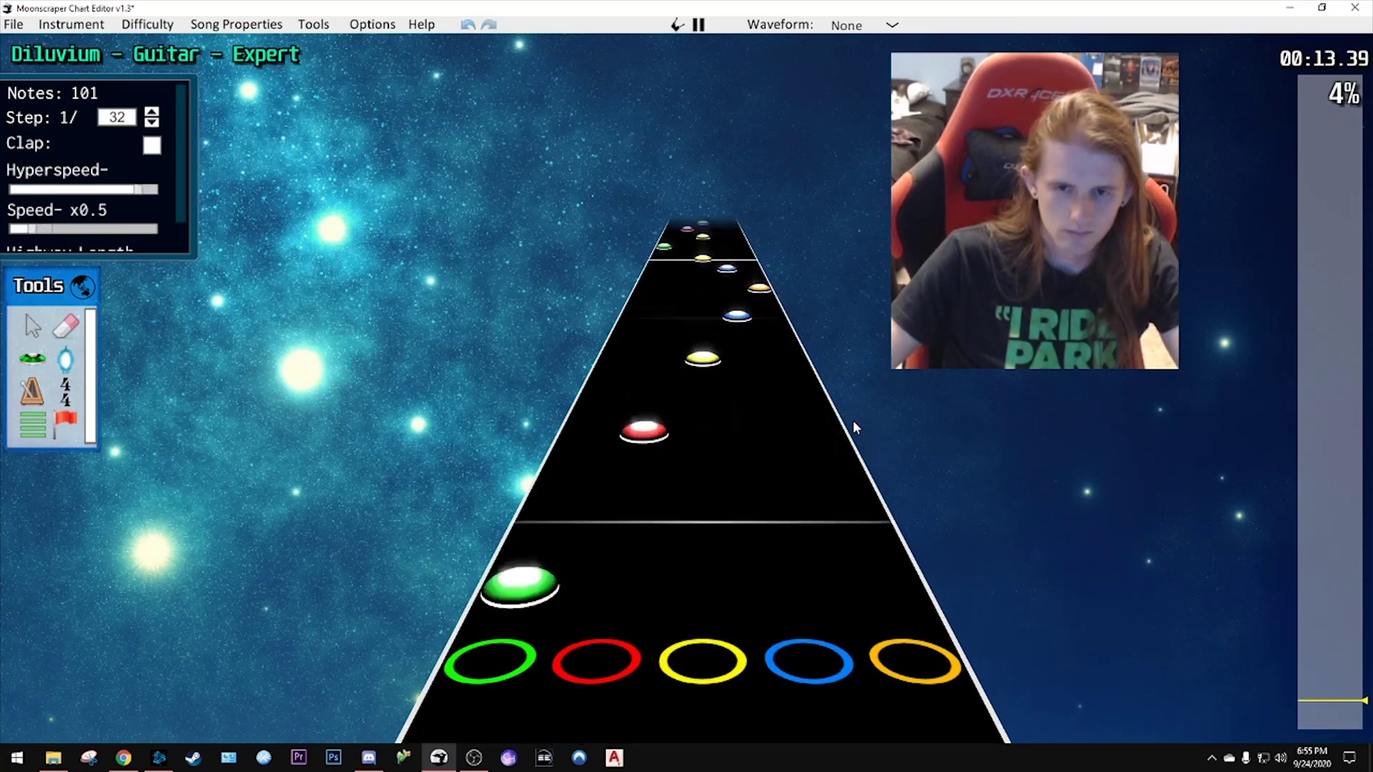
{"action": "key", "text": "space"}
{"action": "key", "text": "space"}
{"action": "key", "text": "space"}
{"action": "key", "text": "space"}
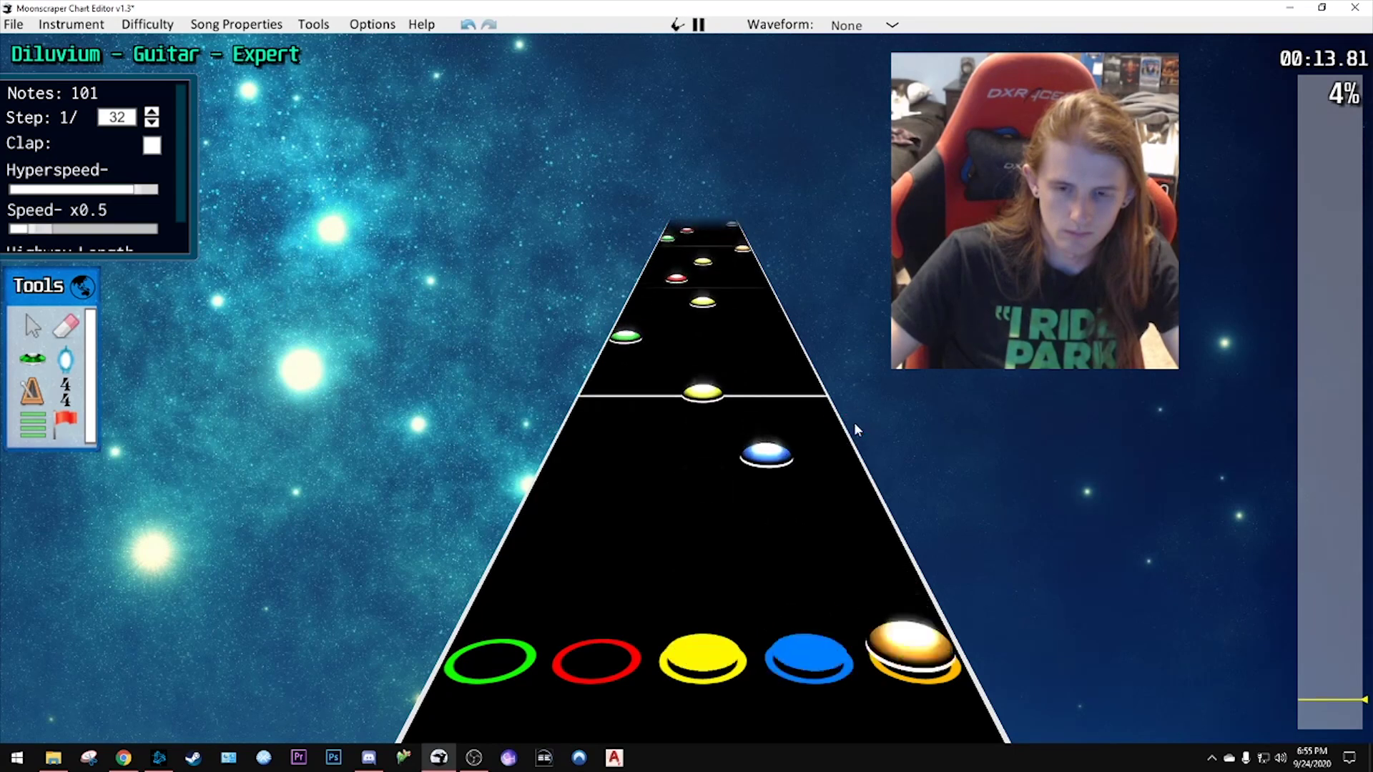
- Delete the blue note at position 9984, just before the measure line
{"action": "left_click", "coordinate": [766, 463]}
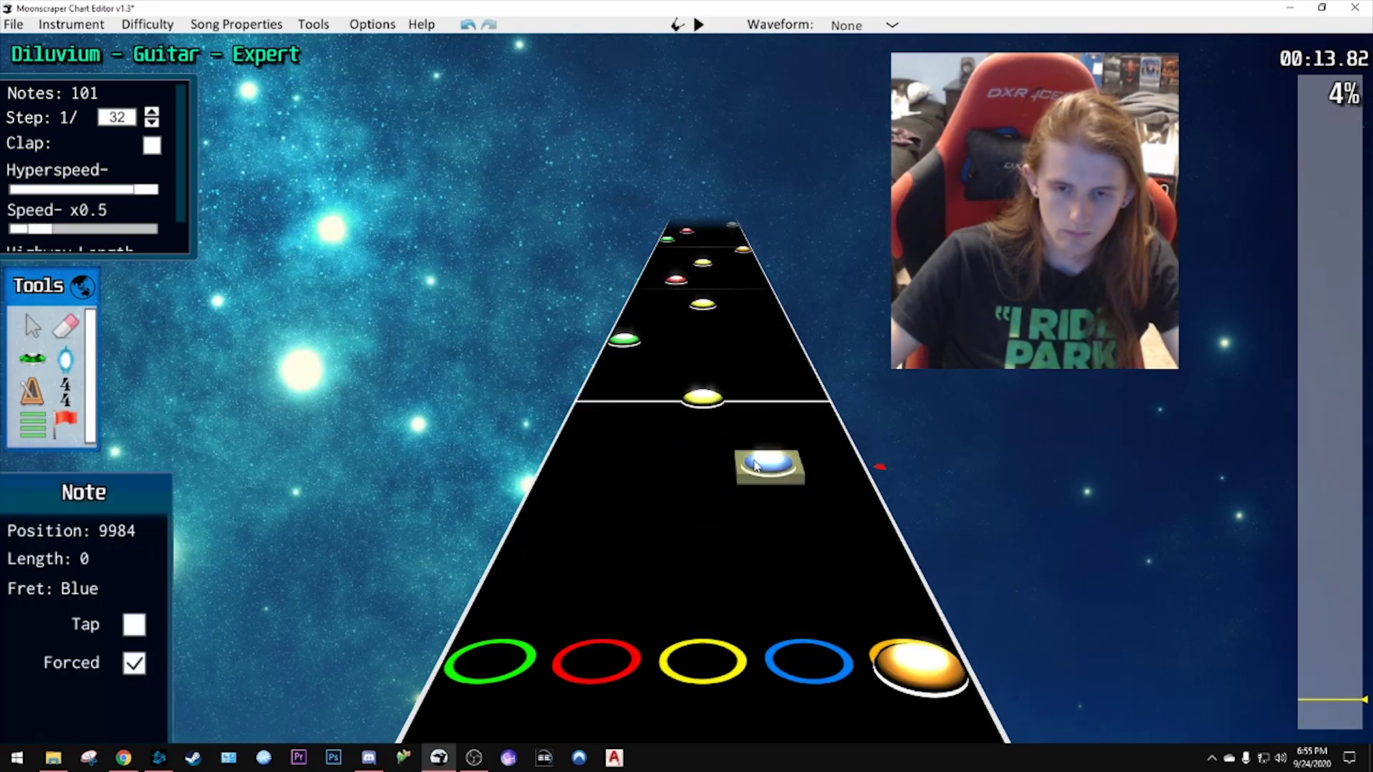
{"action": "scroll", "coordinate": [754, 459], "scroll_direction": "down", "scroll_amount": 1}
{"action": "key", "text": "Delete"}
{"action": "scroll", "coordinate": [769, 457], "scroll_direction": "down", "scroll_amount": 2}
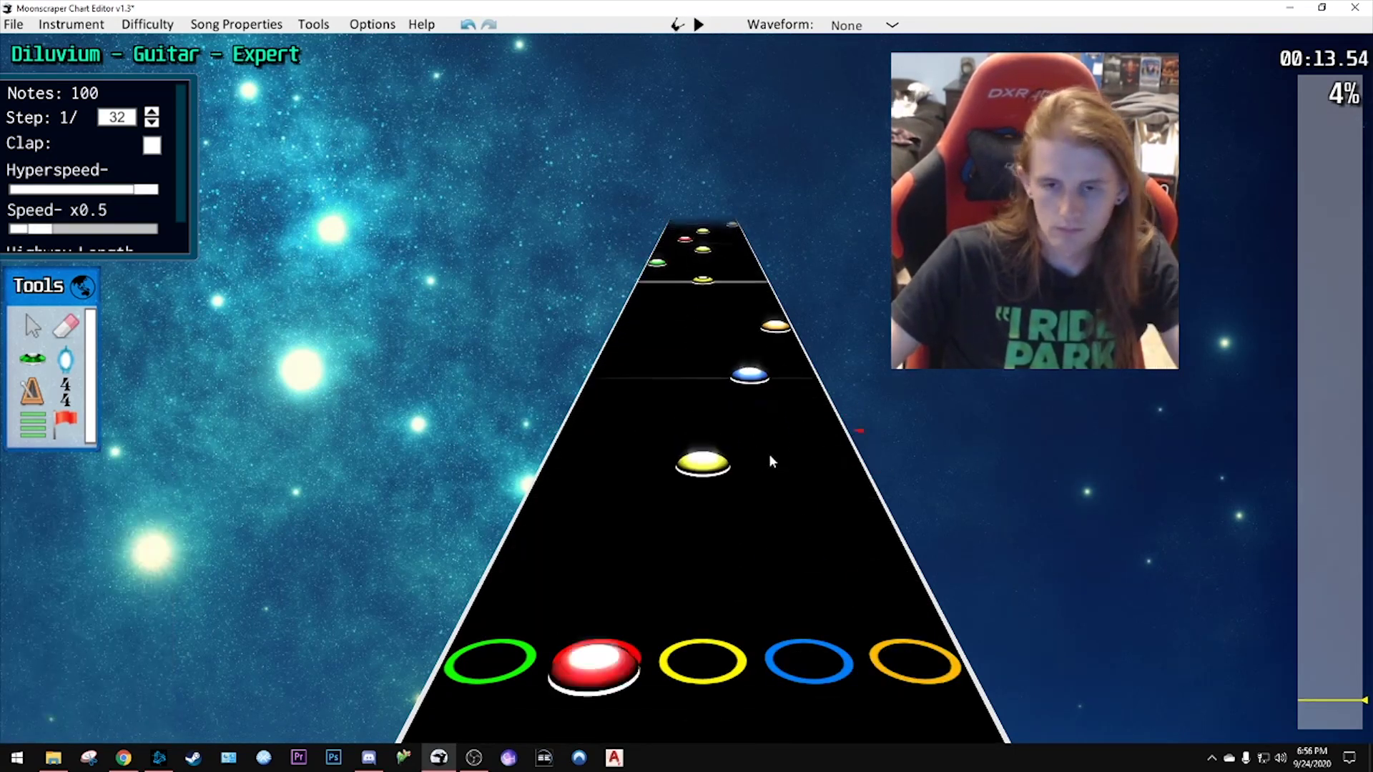
- Move the orange note before the measure line to position 9936 and replay the passage
{"action": "scroll", "coordinate": [769, 458], "scroll_direction": "up", "scroll_amount": 4}
{"action": "scroll", "coordinate": [769, 456], "scroll_direction": "down", "scroll_amount": 2}
{"action": "left_click_drag", "start_coordinate": [868, 545], "coordinate": [848, 495]}
{"action": "scroll", "coordinate": [699, 493], "scroll_direction": "down", "scroll_amount": 1}
{"action": "key", "text": "space"}
{"action": "key", "text": "space"}
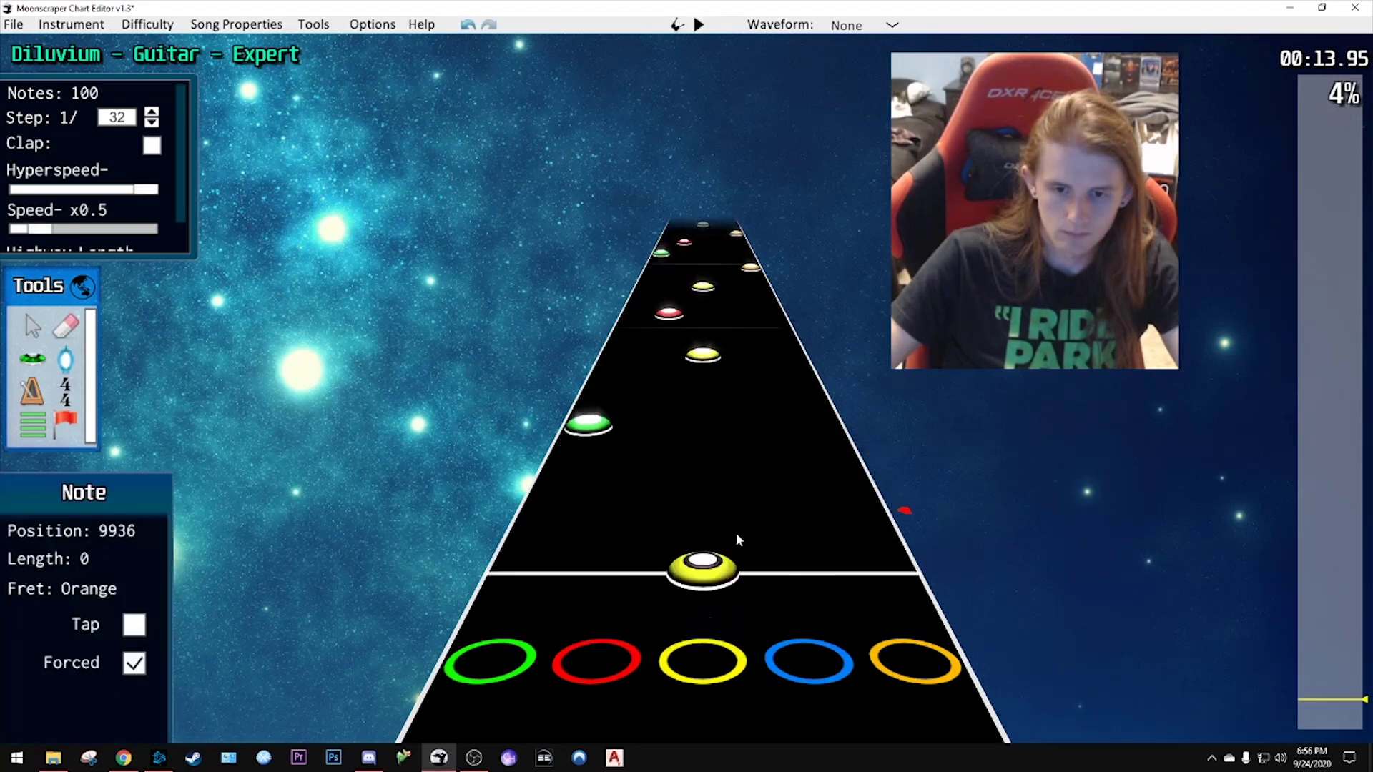
- Change the yellow note on the measure line to blue, the green after it to yellow and the next yellow to red, checking by playback
{"action": "left_click_drag", "start_coordinate": [736, 533], "coordinate": [771, 476]}
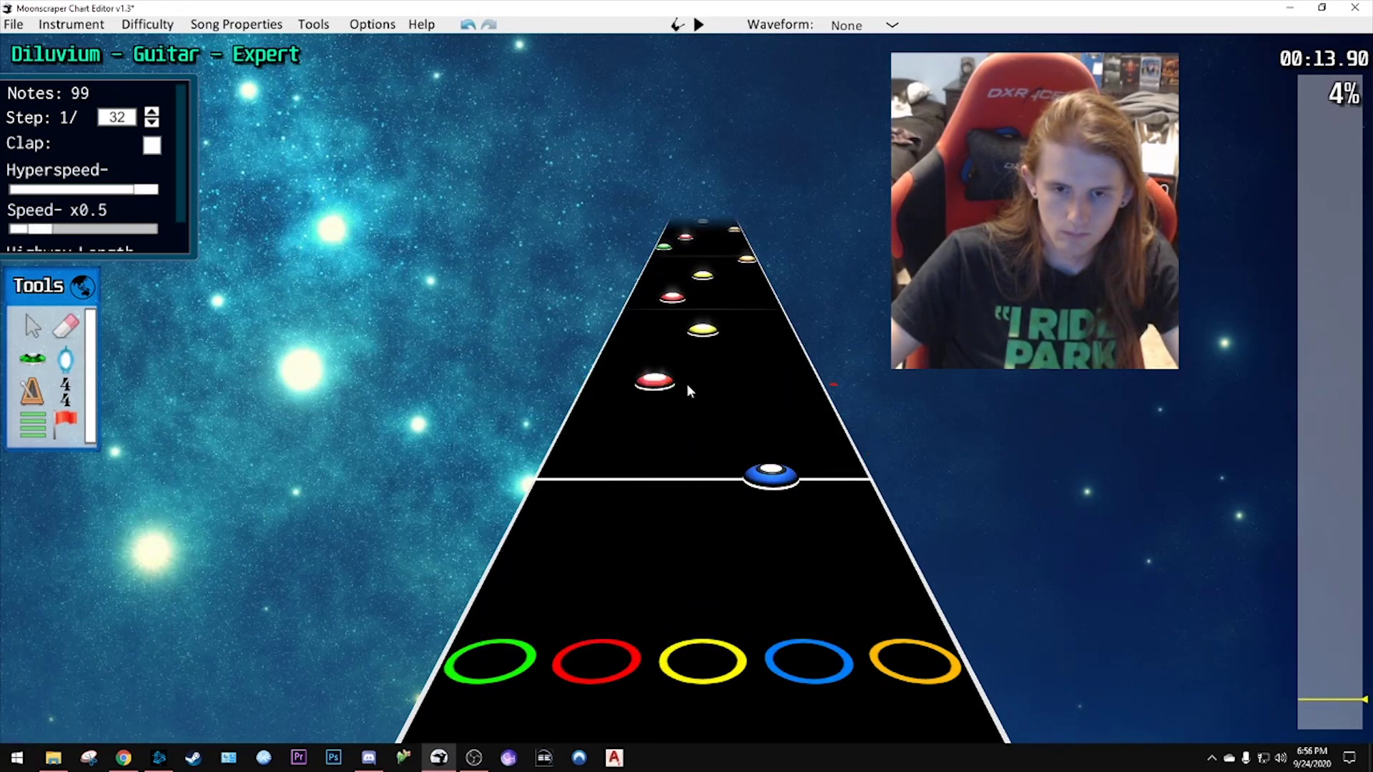
{"action": "left_click_drag", "start_coordinate": [688, 385], "coordinate": [682, 391]}
{"action": "left_click", "coordinate": [695, 357]}
{"action": "left_click_drag", "start_coordinate": [705, 331], "coordinate": [666, 331]}
{"action": "key", "text": "space"}
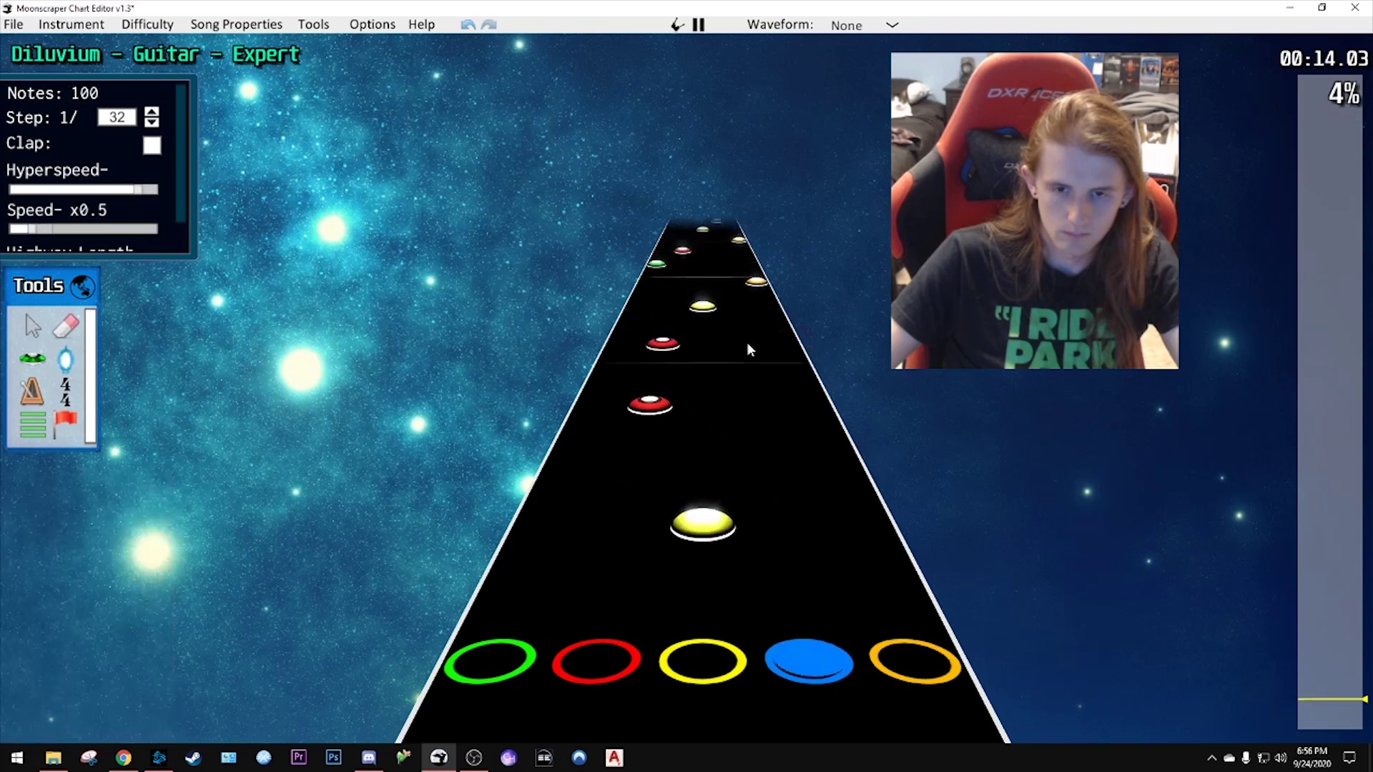
{"action": "key", "text": "space"}
- Change the second of the two consecutive reds to yellow, the yellow after it to red and the orange at position 10392 to green
{"action": "left_click_drag", "start_coordinate": [650, 405], "coordinate": [704, 407]}
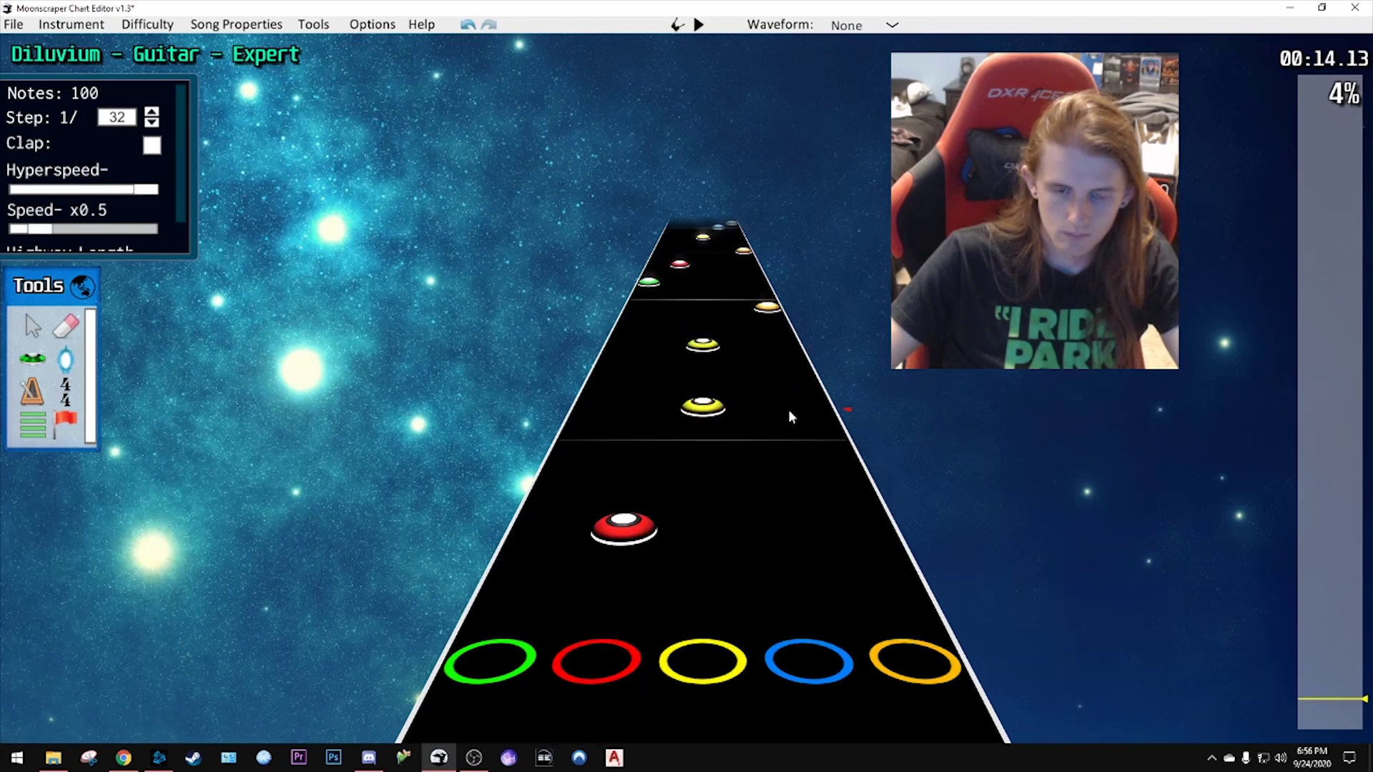
{"action": "left_click_drag", "start_coordinate": [665, 349], "coordinate": [665, 348]}
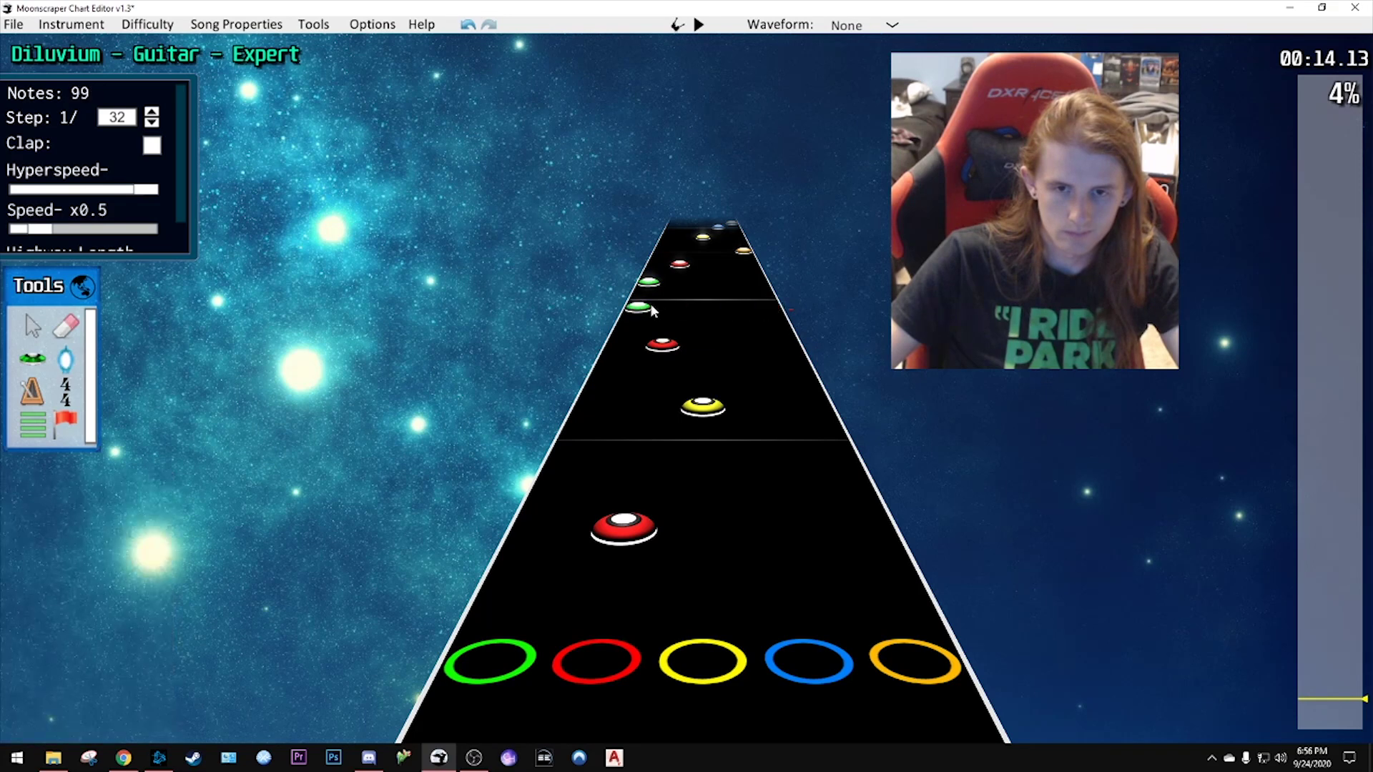
{"action": "left_click", "coordinate": [649, 303]}
- Change the orange note at position 10608 to blue and play the run on past the next measure line
{"action": "scroll", "coordinate": [736, 356], "scroll_direction": "up", "scroll_amount": 5}
{"action": "scroll", "coordinate": [697, 465], "scroll_direction": "down", "scroll_amount": 2}
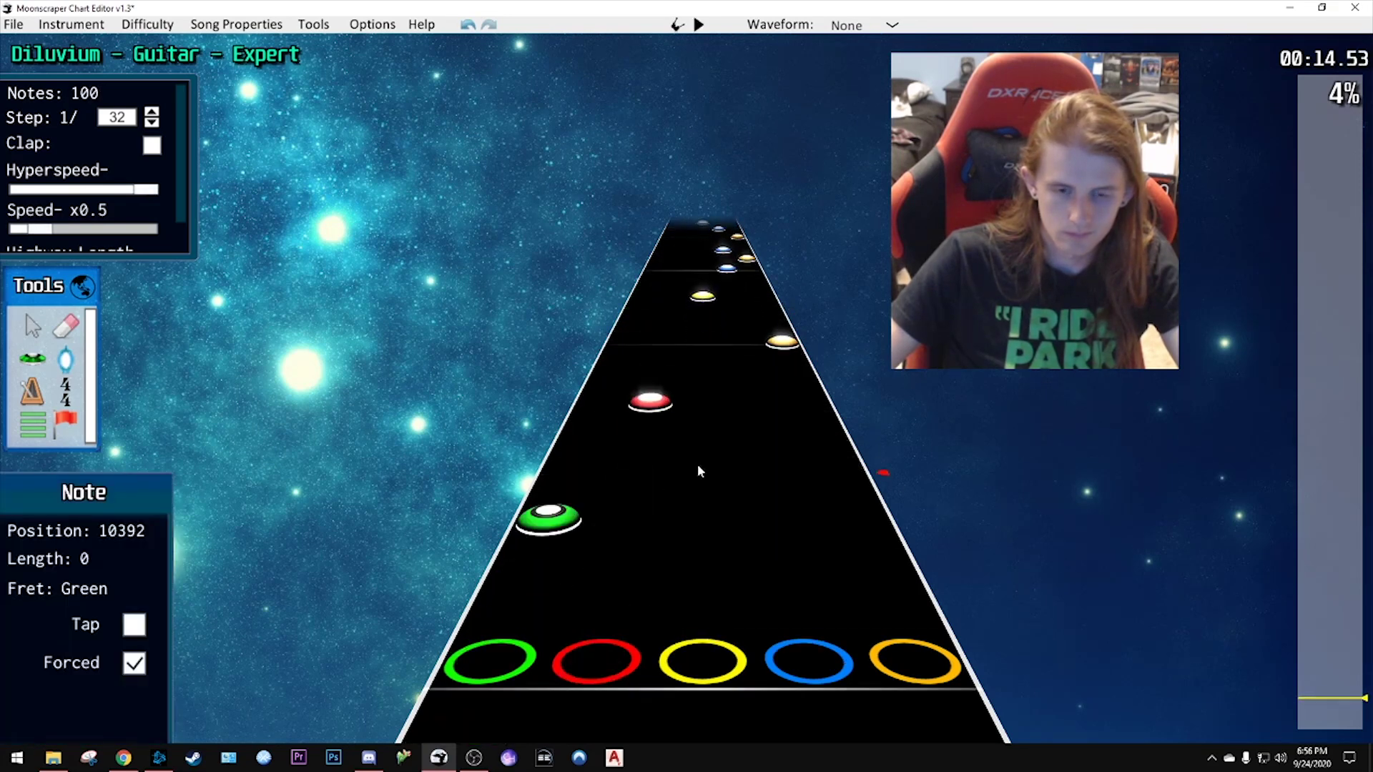
{"action": "scroll", "coordinate": [697, 465], "scroll_direction": "up", "scroll_amount": 3}
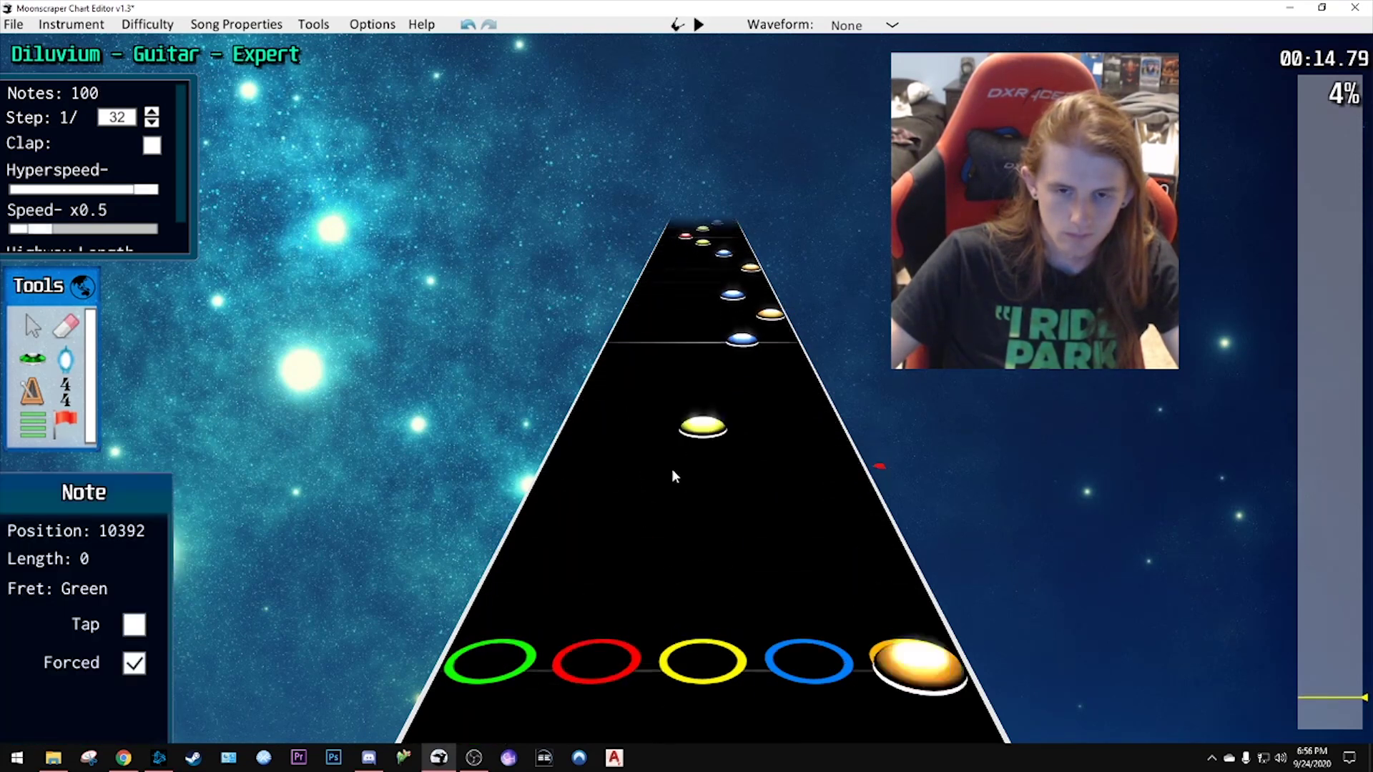
{"action": "scroll", "coordinate": [677, 468], "scroll_direction": "down", "scroll_amount": 1}
{"action": "scroll", "coordinate": [677, 465], "scroll_direction": "up", "scroll_amount": 3}
{"action": "scroll", "coordinate": [672, 468], "scroll_direction": "down", "scroll_amount": 2}
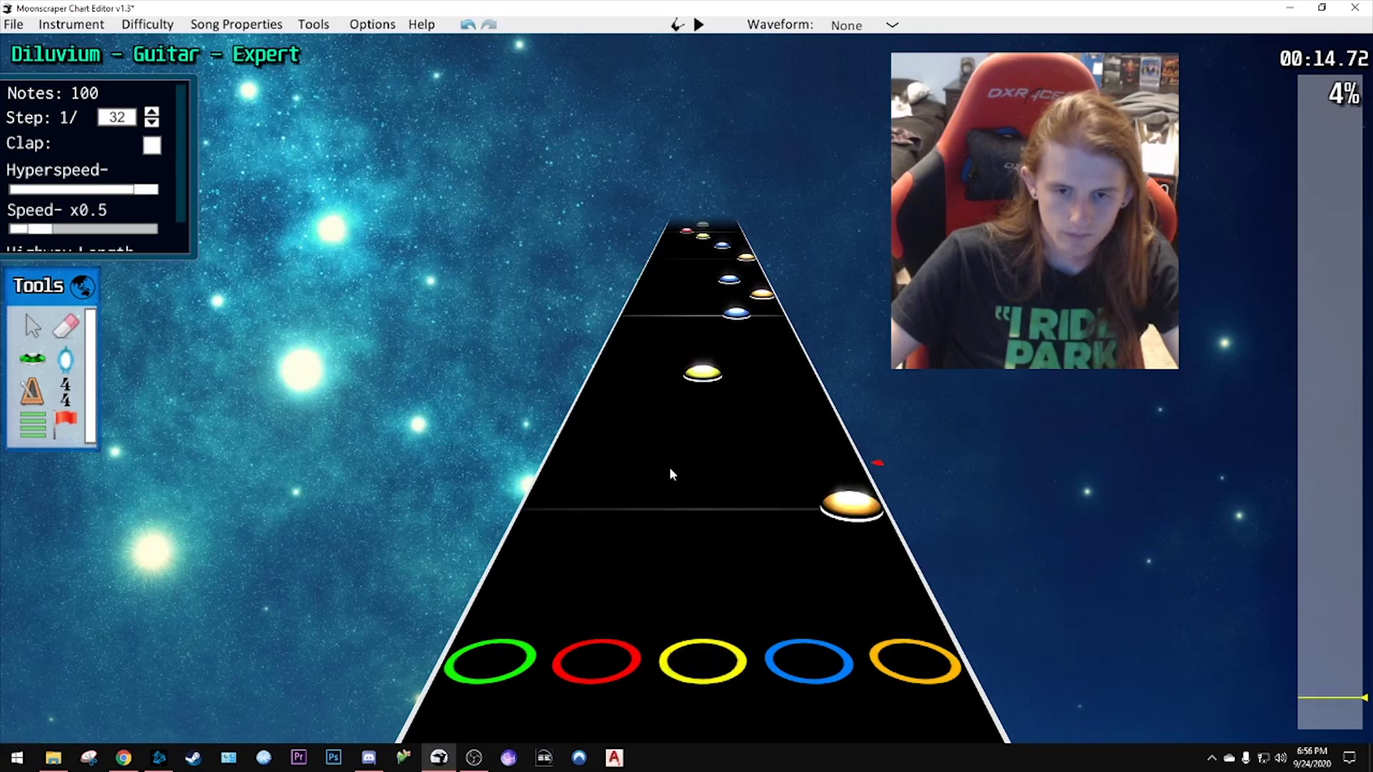
{"action": "scroll", "coordinate": [676, 466], "scroll_direction": "down", "scroll_amount": 1}
{"action": "left_click", "coordinate": [753, 405]}
{"action": "scroll", "coordinate": [689, 455], "scroll_direction": "up", "scroll_amount": 4}
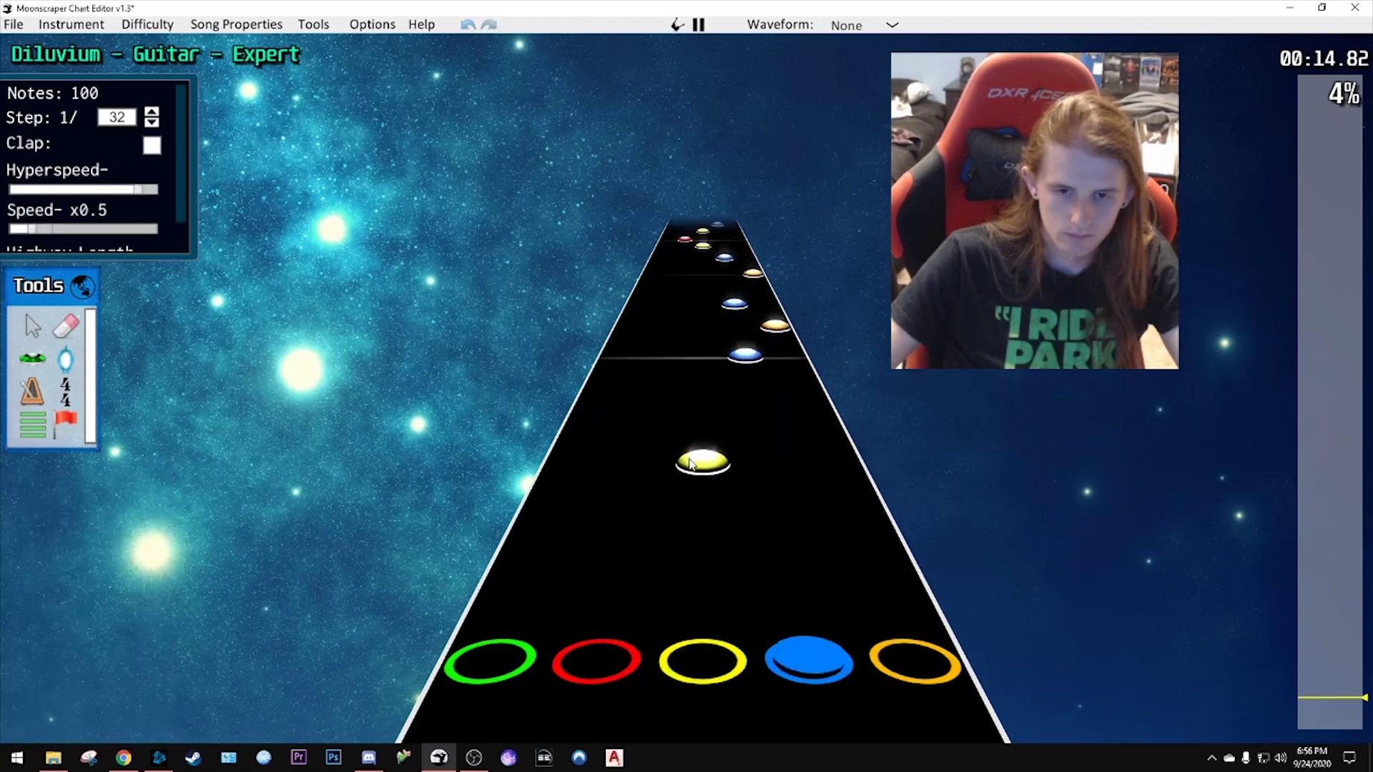
{"action": "scroll", "coordinate": [650, 477], "scroll_direction": "down", "scroll_amount": 2}
{"action": "key", "text": "space"}
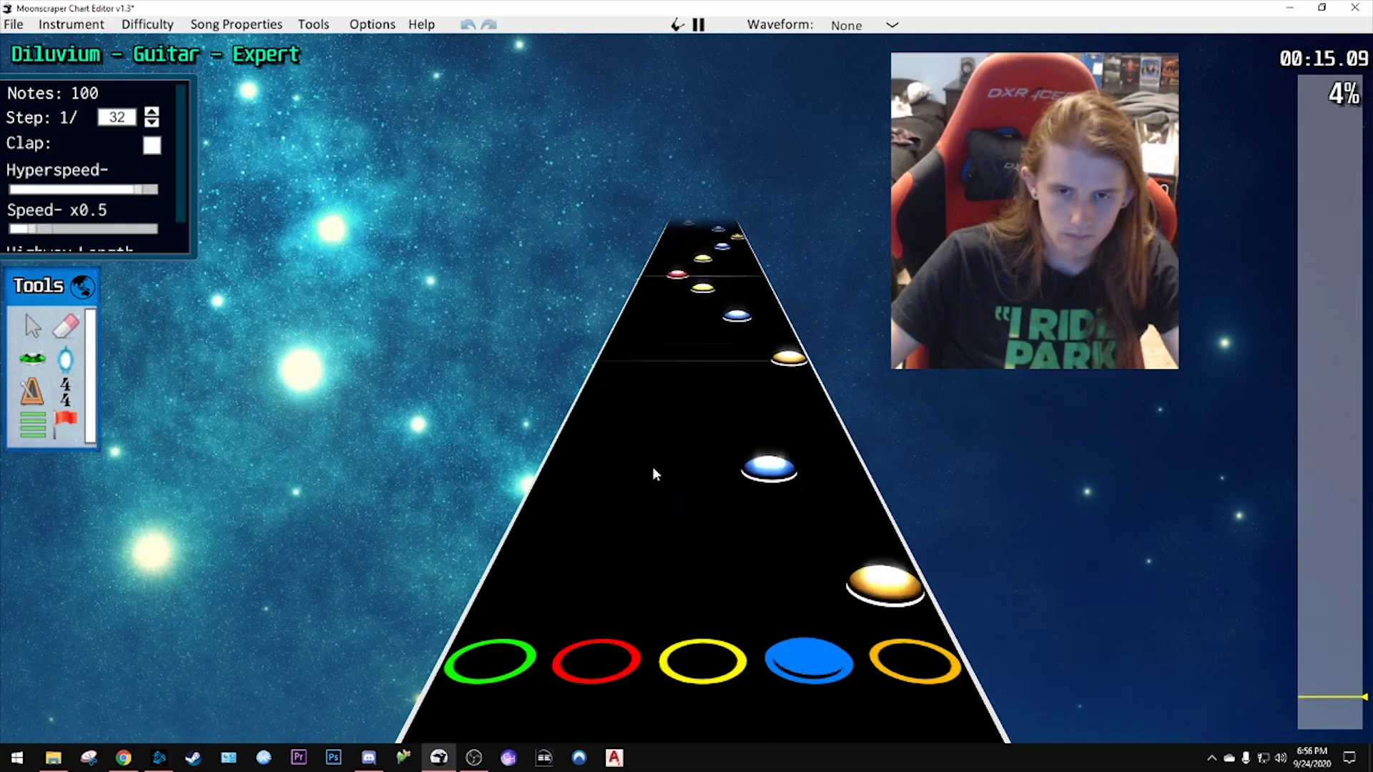
{"action": "key", "text": "space"}
- Insert a yellow note between the blue at position 10608 and the yellow at 10704, change the latter to red, and replay the passage
{"action": "scroll", "coordinate": [662, 461], "scroll_direction": "down", "scroll_amount": 6}
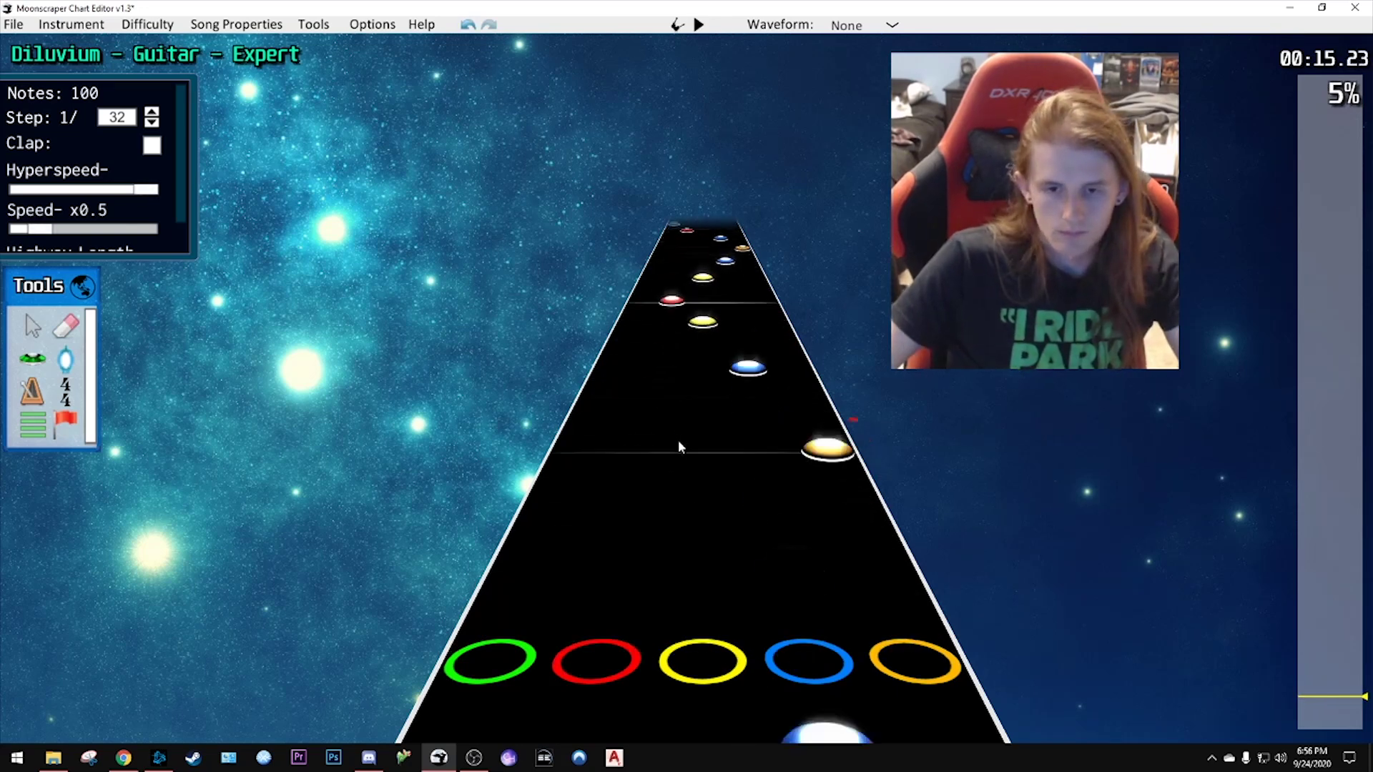
{"action": "left_click", "coordinate": [652, 436]}
{"action": "scroll", "coordinate": [652, 437], "scroll_direction": "down", "scroll_amount": 6}
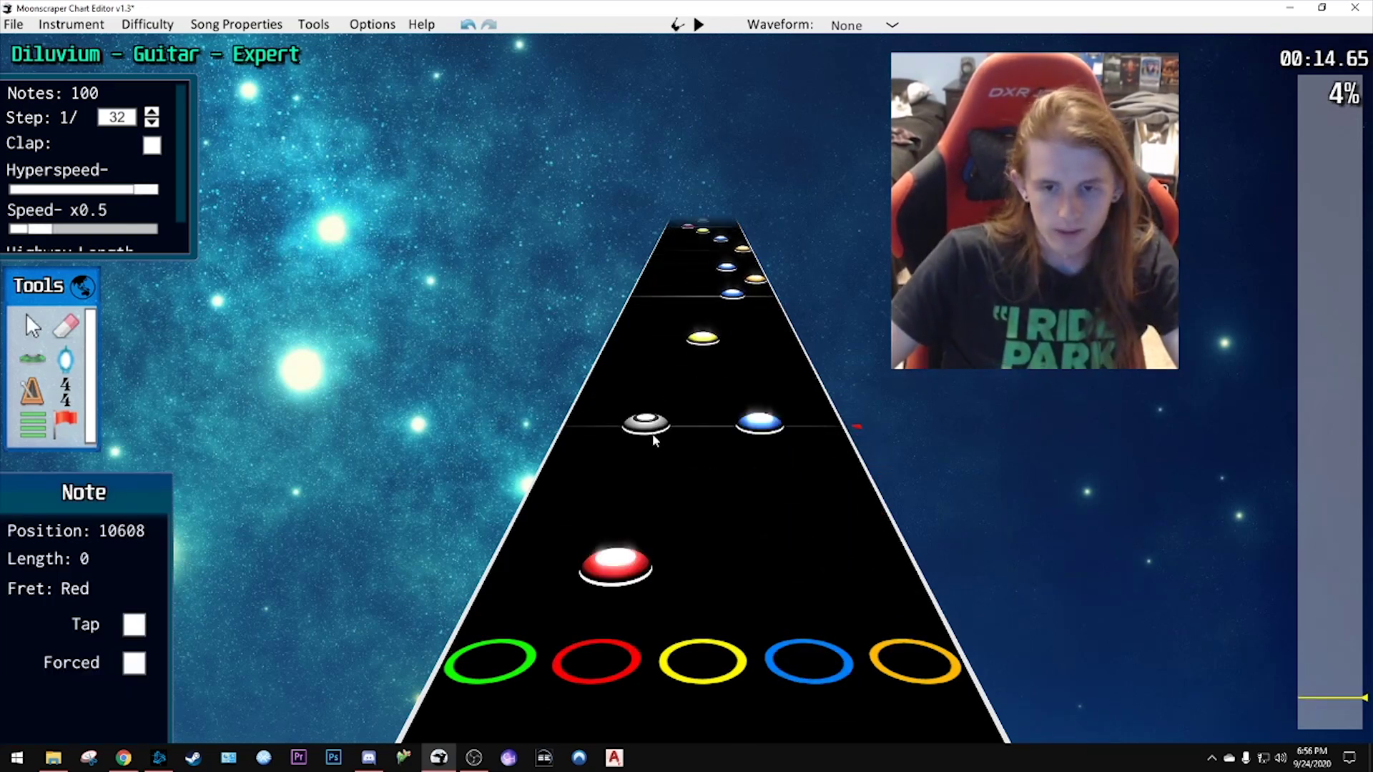
{"action": "key", "text": "space"}
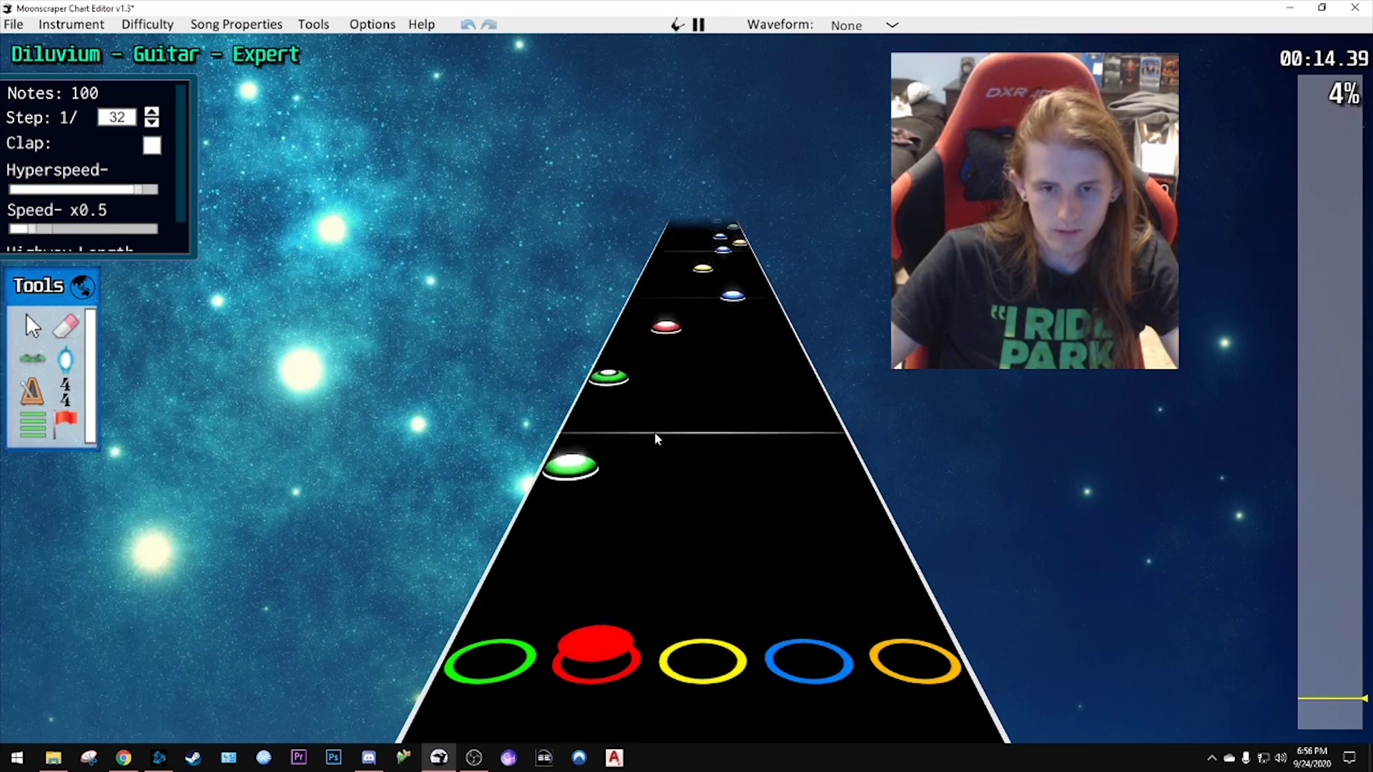
{"action": "key", "text": "space"}
{"action": "scroll", "coordinate": [686, 465], "scroll_direction": "down", "scroll_amount": 1}
{"action": "left_click", "coordinate": [724, 502]}
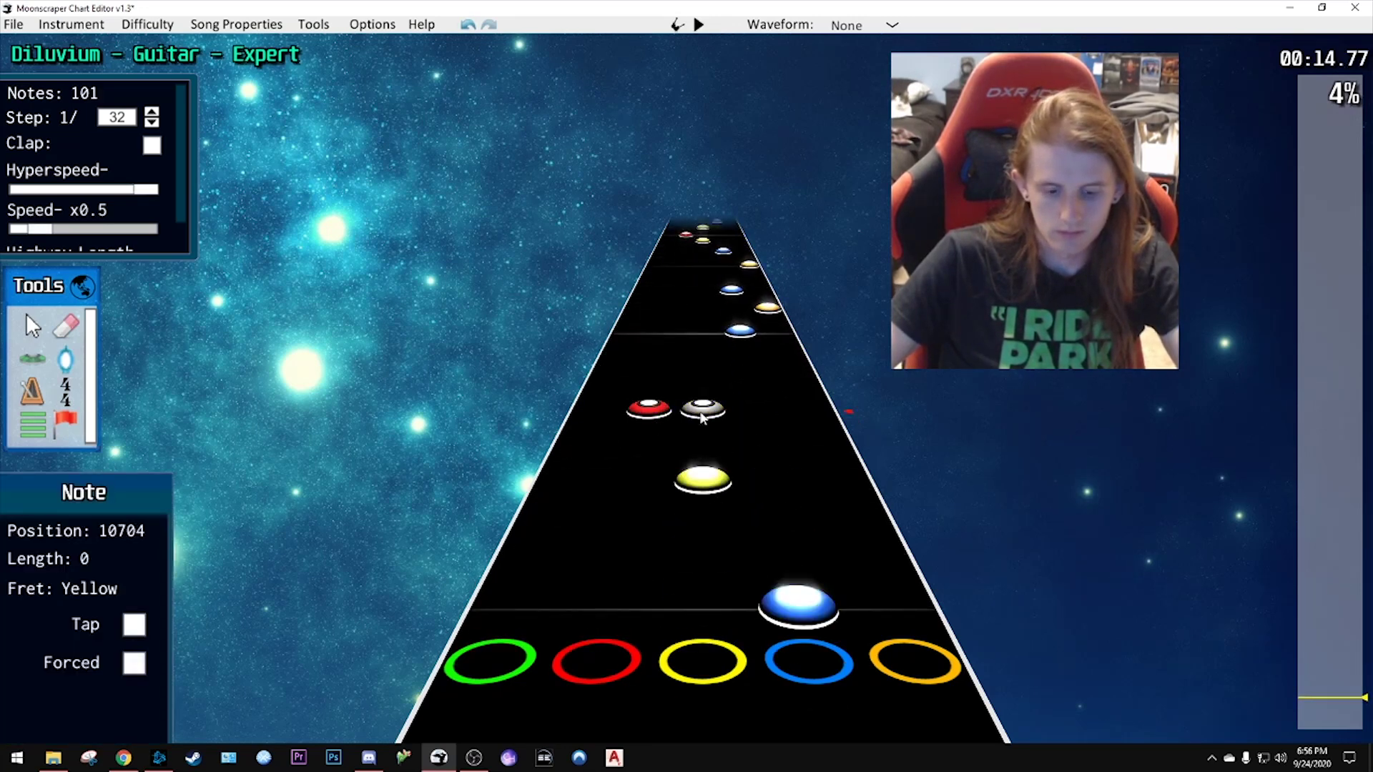
{"action": "key", "text": "space"}
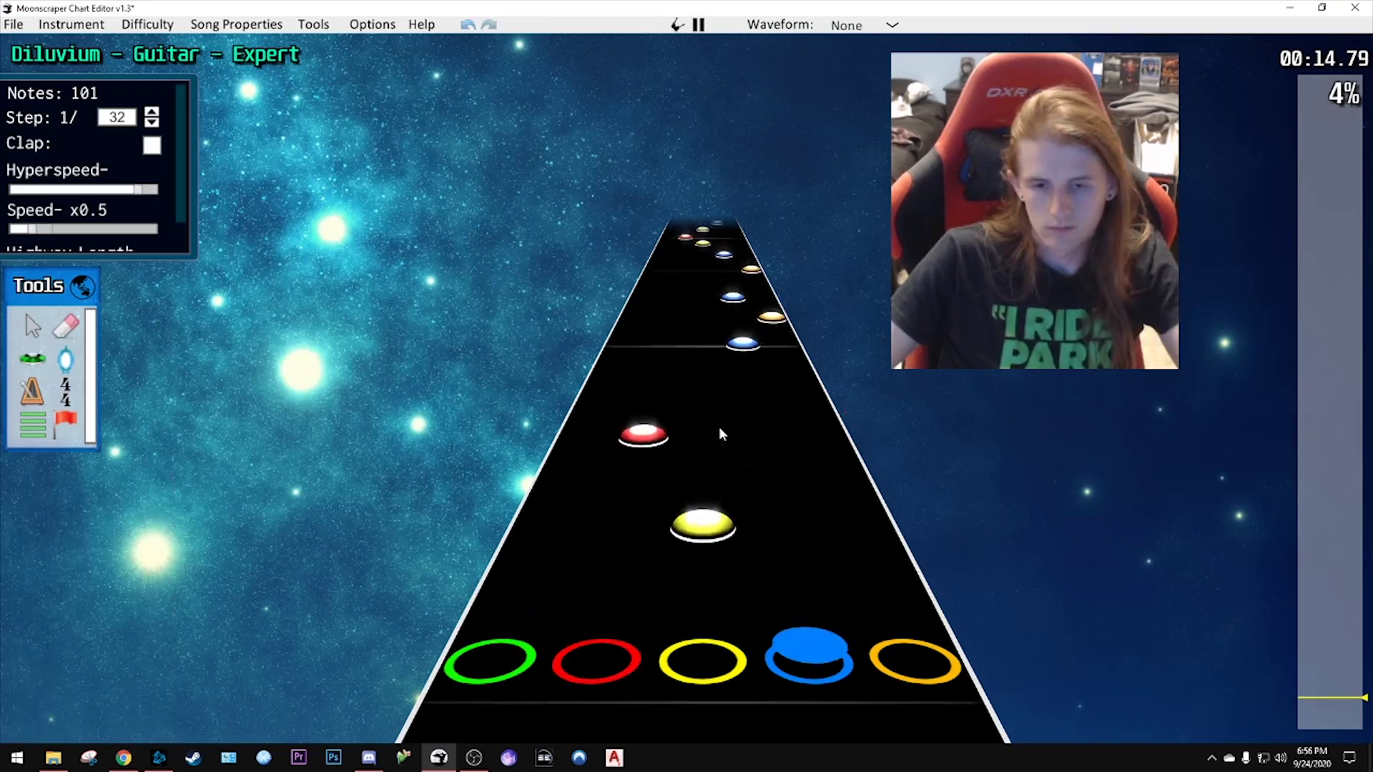
{"action": "key", "text": "space"}
- Add a green note on the next measure line beside the blue one and play the passage back
{"action": "scroll", "coordinate": [715, 433], "scroll_direction": "down", "scroll_amount": 1}
{"action": "left_click_drag", "start_coordinate": [646, 426], "coordinate": [554, 489]}
{"action": "scroll", "coordinate": [583, 458], "scroll_direction": "up", "scroll_amount": 2}
{"action": "scroll", "coordinate": [613, 447], "scroll_direction": "down", "scroll_amount": 1}
{"action": "left_click", "coordinate": [552, 489]}
{"action": "key", "text": "space"}
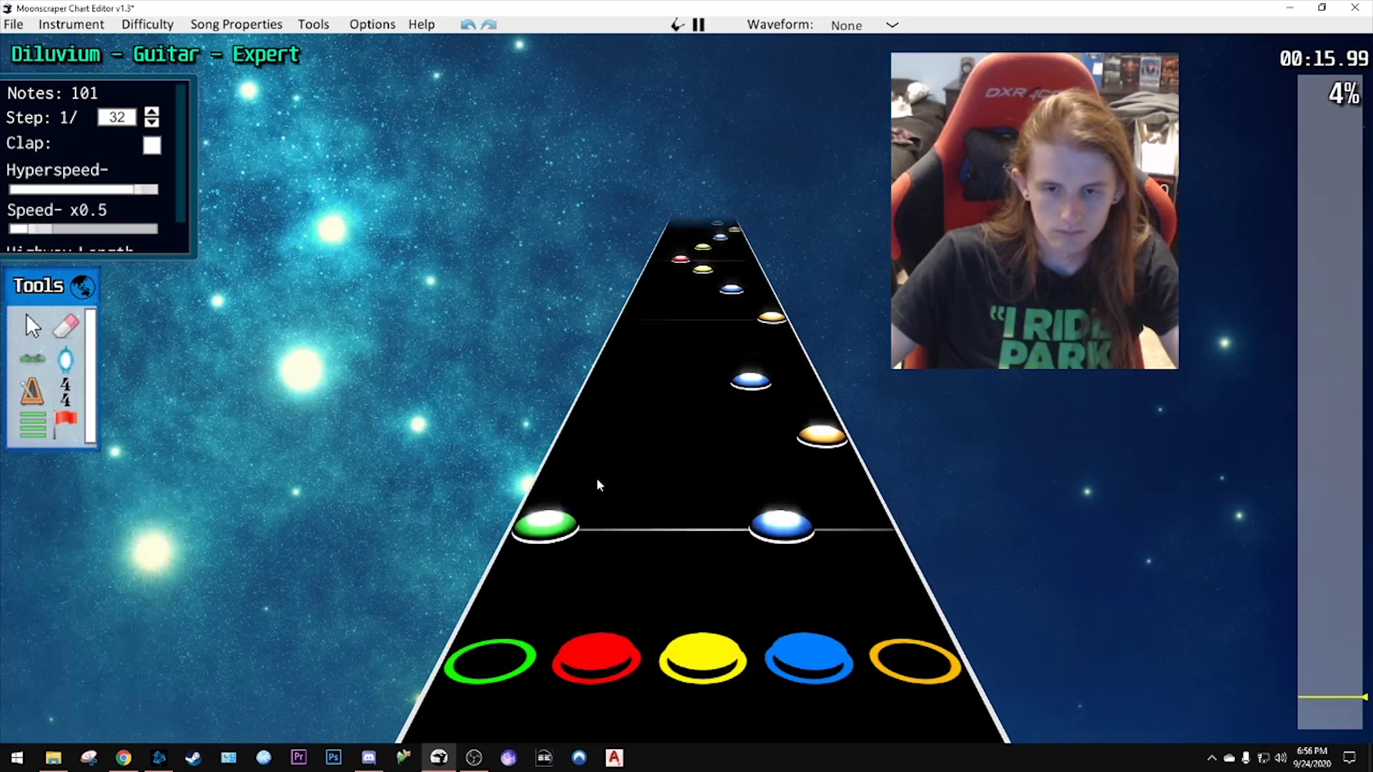
{"action": "key", "text": "space"}
- Remove the blue note from the measure line, keeping the green, and change the orange right after it to red
{"action": "scroll", "coordinate": [608, 477], "scroll_direction": "down", "scroll_amount": 2}
{"action": "scroll", "coordinate": [627, 474], "scroll_direction": "down", "scroll_amount": 2}
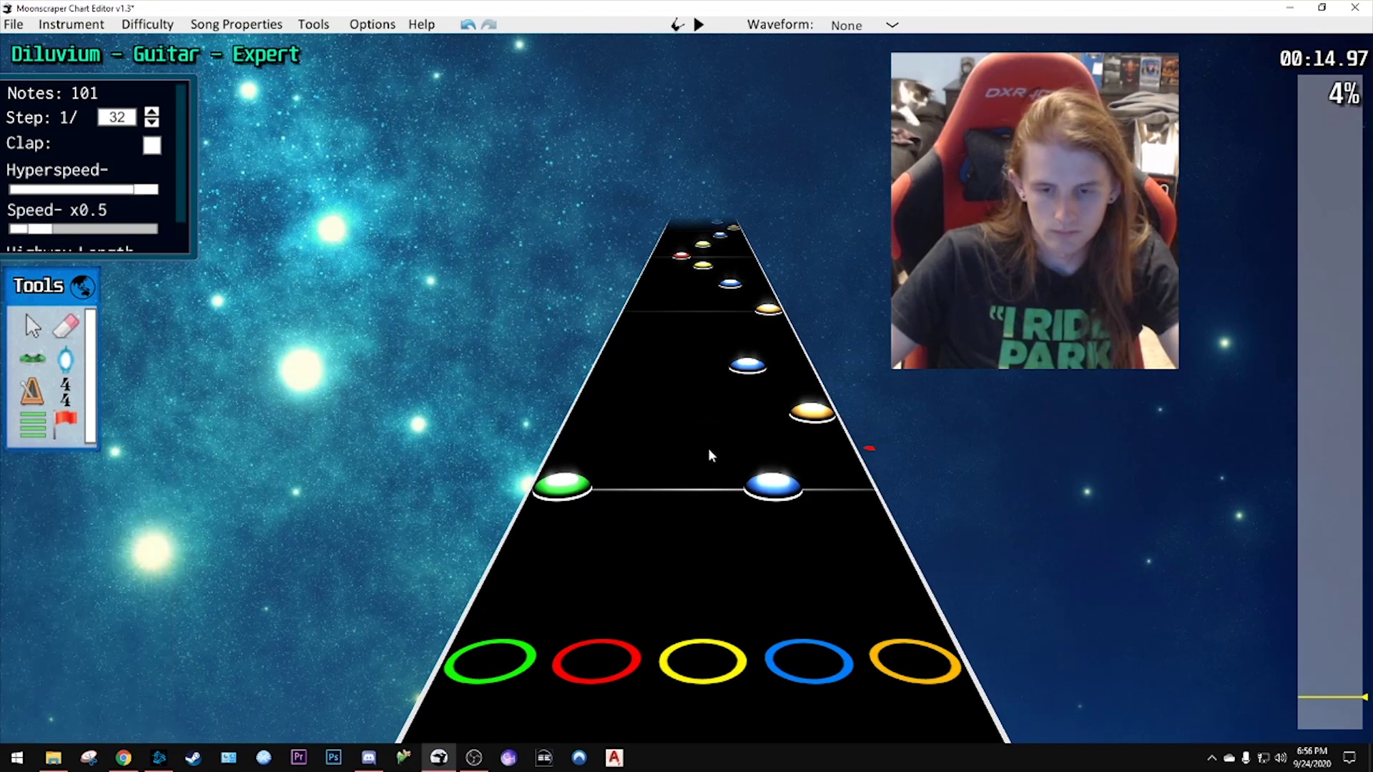
{"action": "left_click_drag", "start_coordinate": [772, 486], "coordinate": [793, 427]}
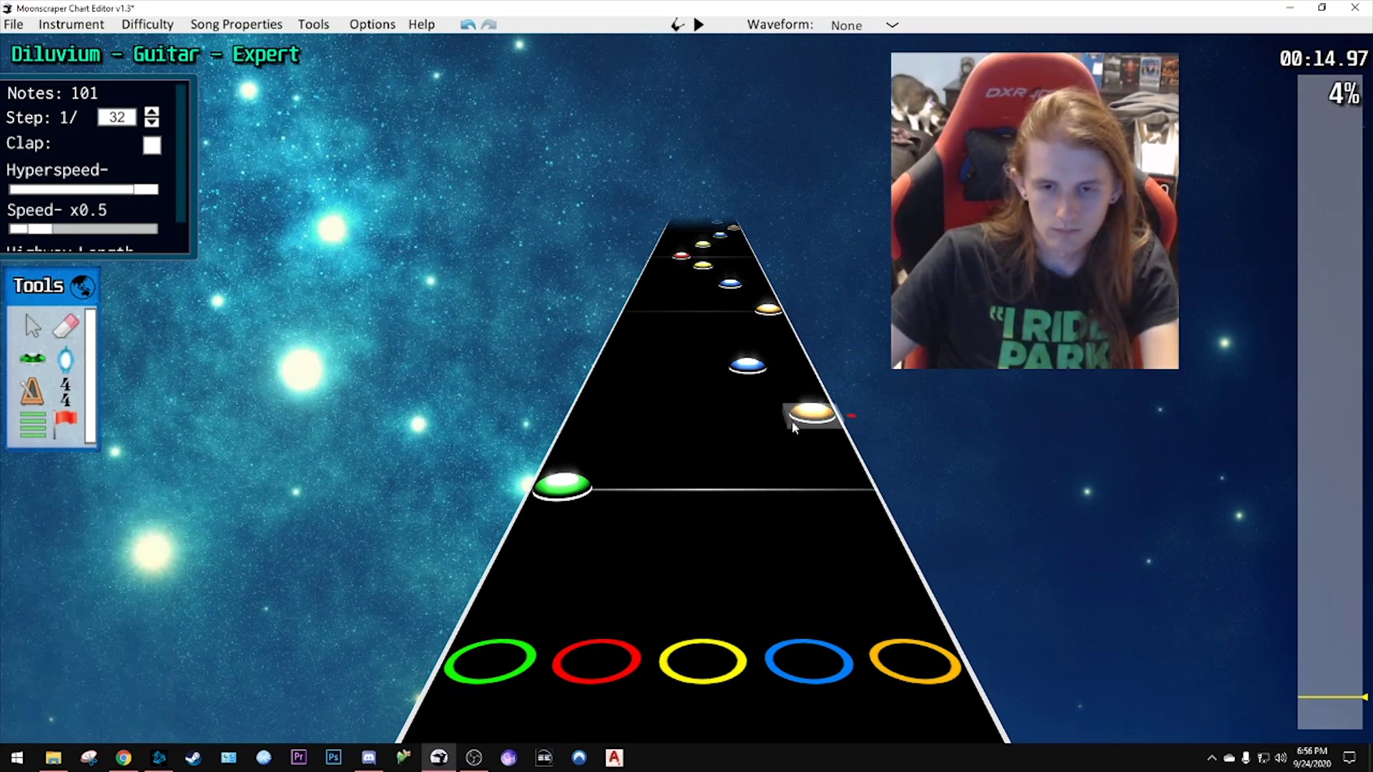
{"action": "left_click", "coordinate": [661, 412]}
{"action": "scroll", "coordinate": [739, 399], "scroll_direction": "up", "scroll_amount": 5}
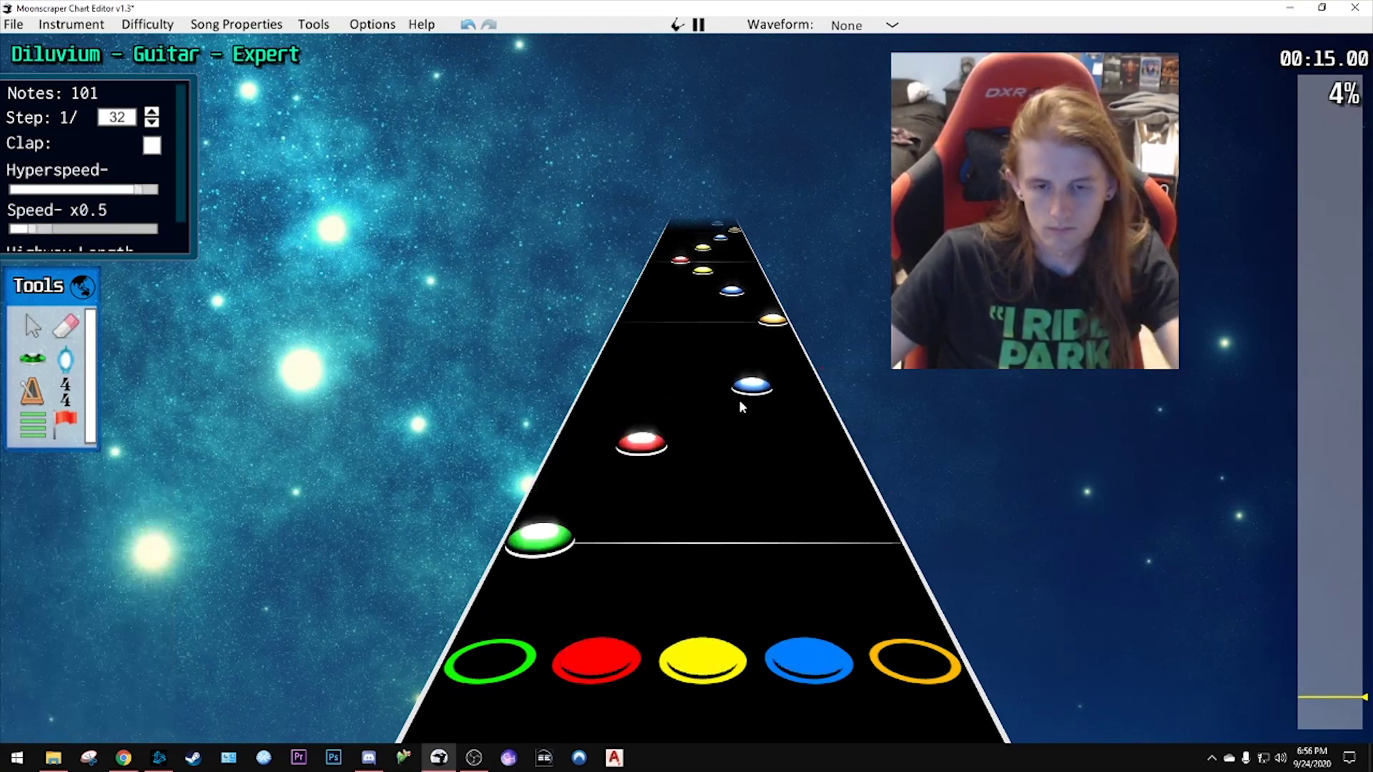
- Move the red note after the measure line one 1/32 step later and the following blue note two steps later, checking by playback
{"action": "scroll", "coordinate": [740, 477], "scroll_direction": "down", "scroll_amount": 3}
{"action": "scroll", "coordinate": [651, 551], "scroll_direction": "down", "scroll_amount": 1}
{"action": "left_click_drag", "start_coordinate": [627, 502], "coordinate": [643, 464]}
{"action": "left_click_drag", "start_coordinate": [761, 422], "coordinate": [755, 375]}
{"action": "scroll", "coordinate": [817, 445], "scroll_direction": "up", "scroll_amount": 5}
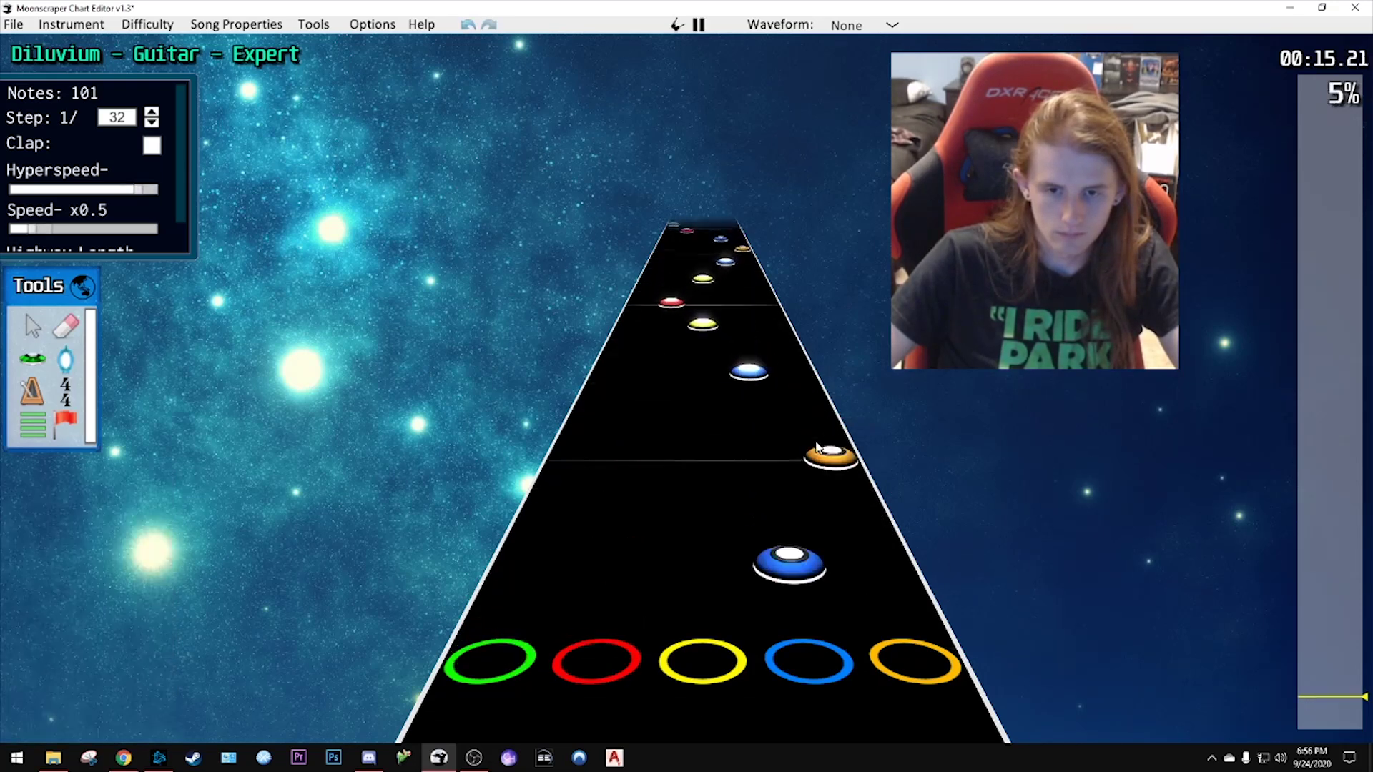
- Move the orange note on the beat line one 1/32 step later and replay the passage
{"action": "scroll", "coordinate": [715, 494], "scroll_direction": "down", "scroll_amount": 3}
{"action": "left_click", "coordinate": [820, 422]}
{"action": "scroll", "coordinate": [852, 501], "scroll_direction": "up", "scroll_amount": 7}
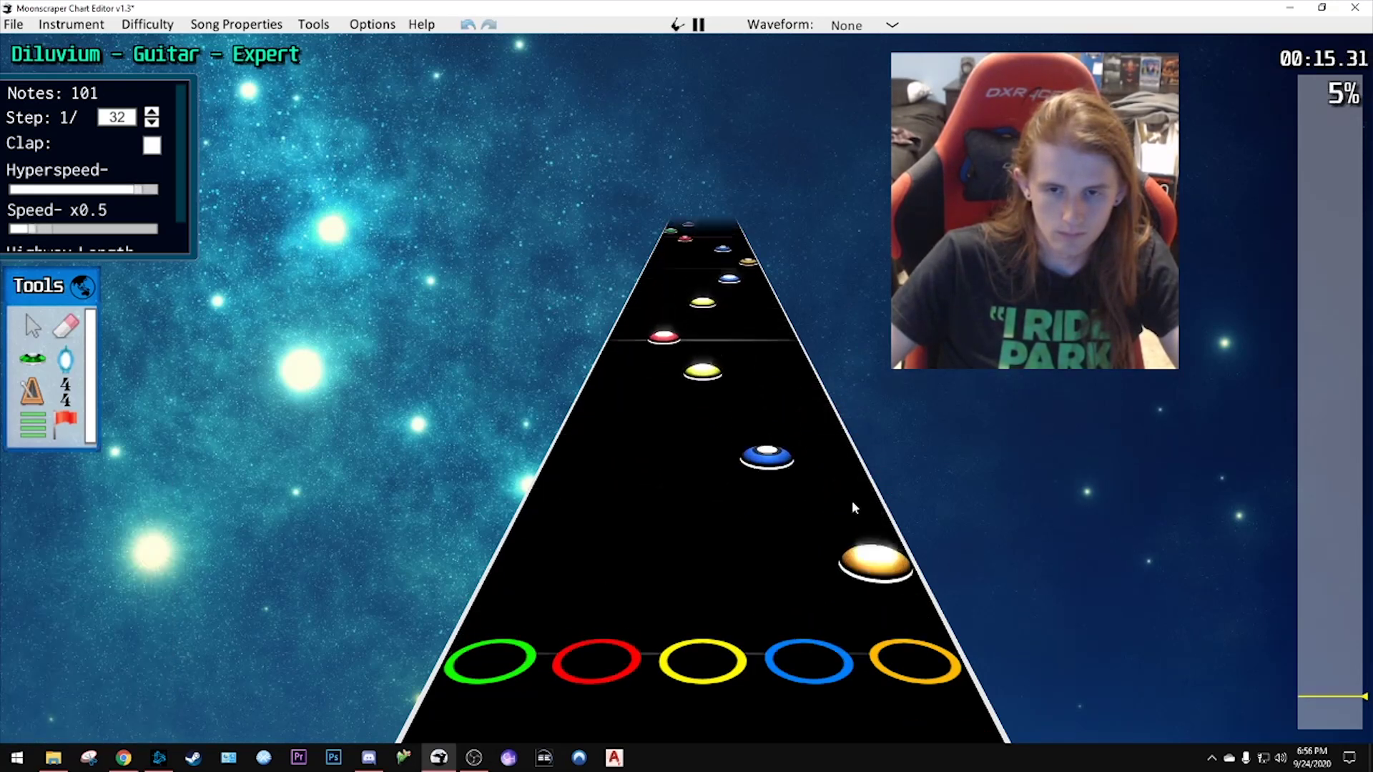
{"action": "scroll", "coordinate": [868, 518], "scroll_direction": "down", "scroll_amount": 1}
{"action": "scroll", "coordinate": [852, 530], "scroll_direction": "down", "scroll_amount": 5}
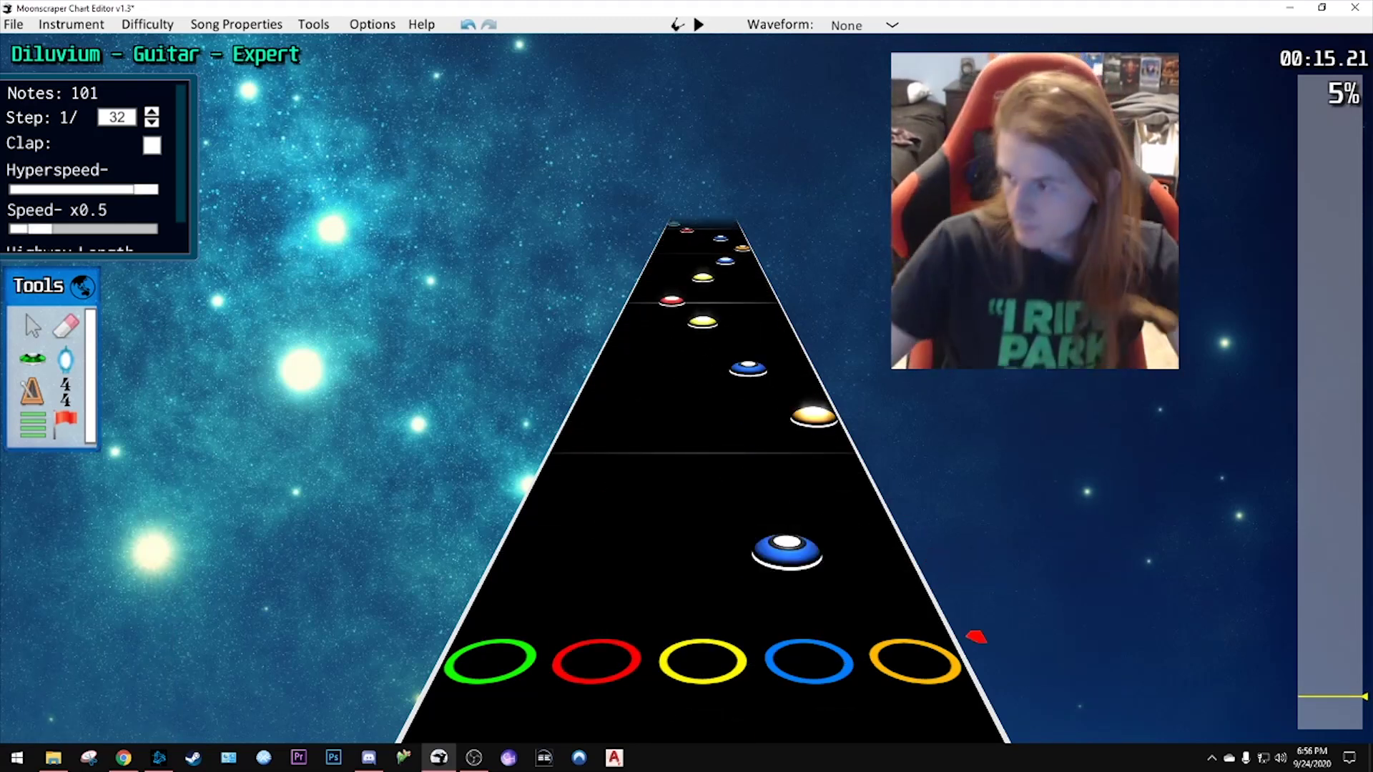
{"action": "scroll", "coordinate": [976, 637], "scroll_direction": "down", "scroll_amount": 2}
{"action": "scroll", "coordinate": [1001, 680], "scroll_direction": "up", "scroll_amount": 1}
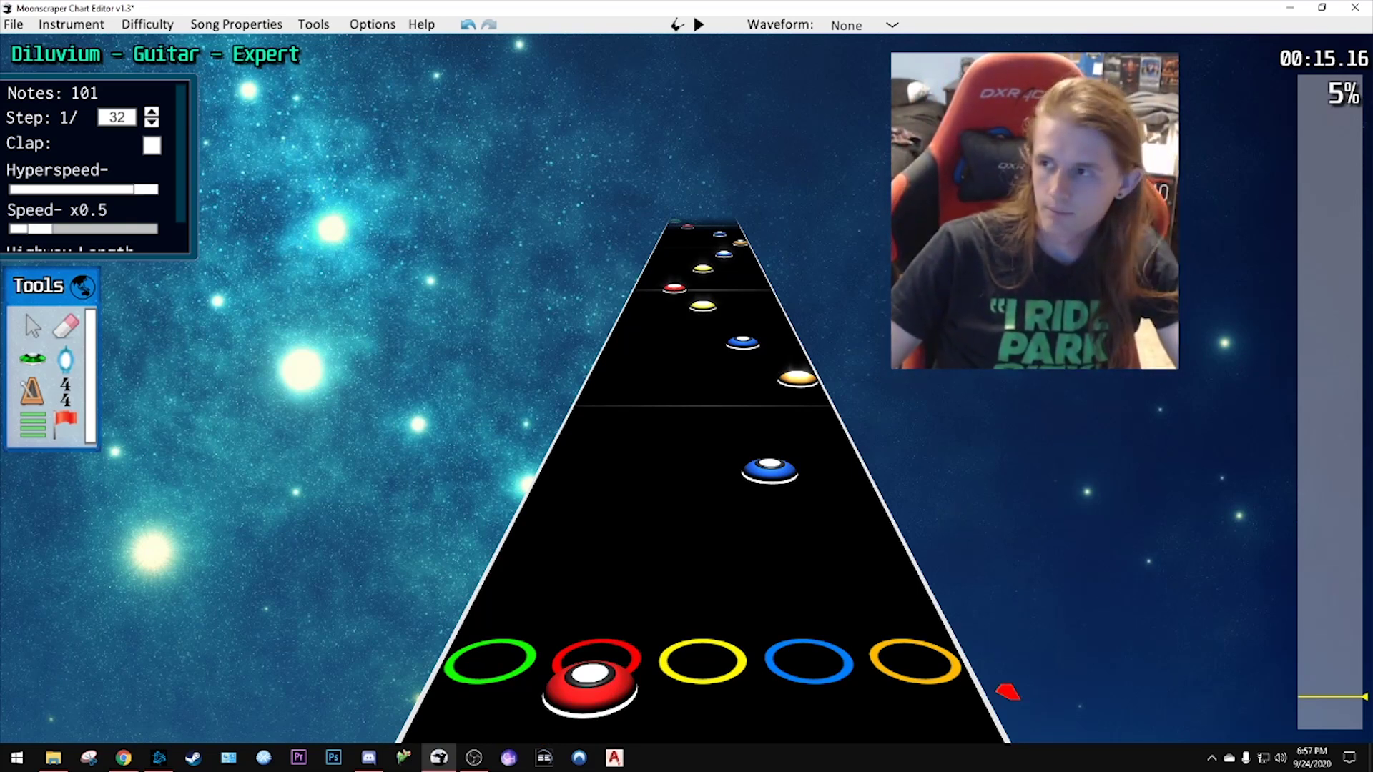
- Switch to Chrome and watch the Obscura Diluvium guitar playthrough video up to 0:36, pausing at 0:17
{"action": "key", "text": "alt+Tab"}
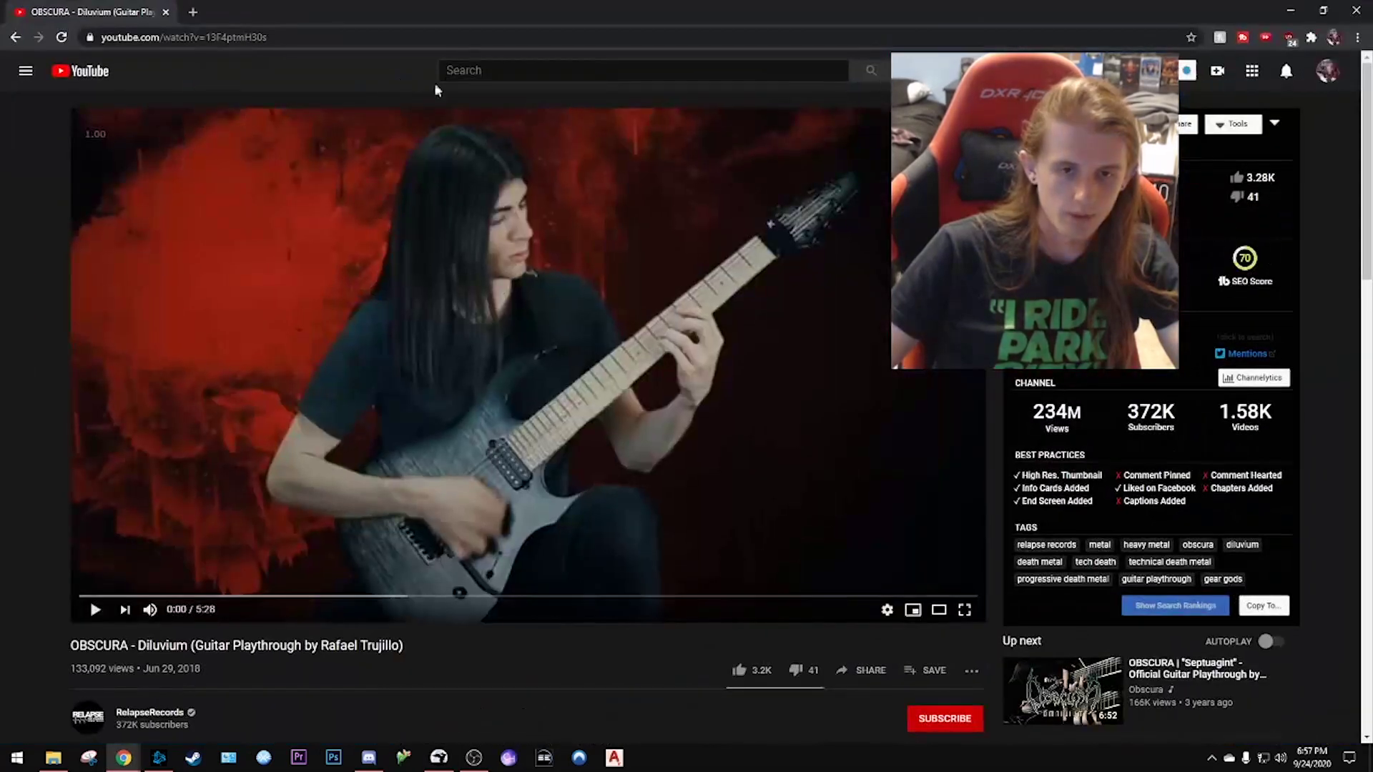
{"action": "left_click", "coordinate": [369, 400]}
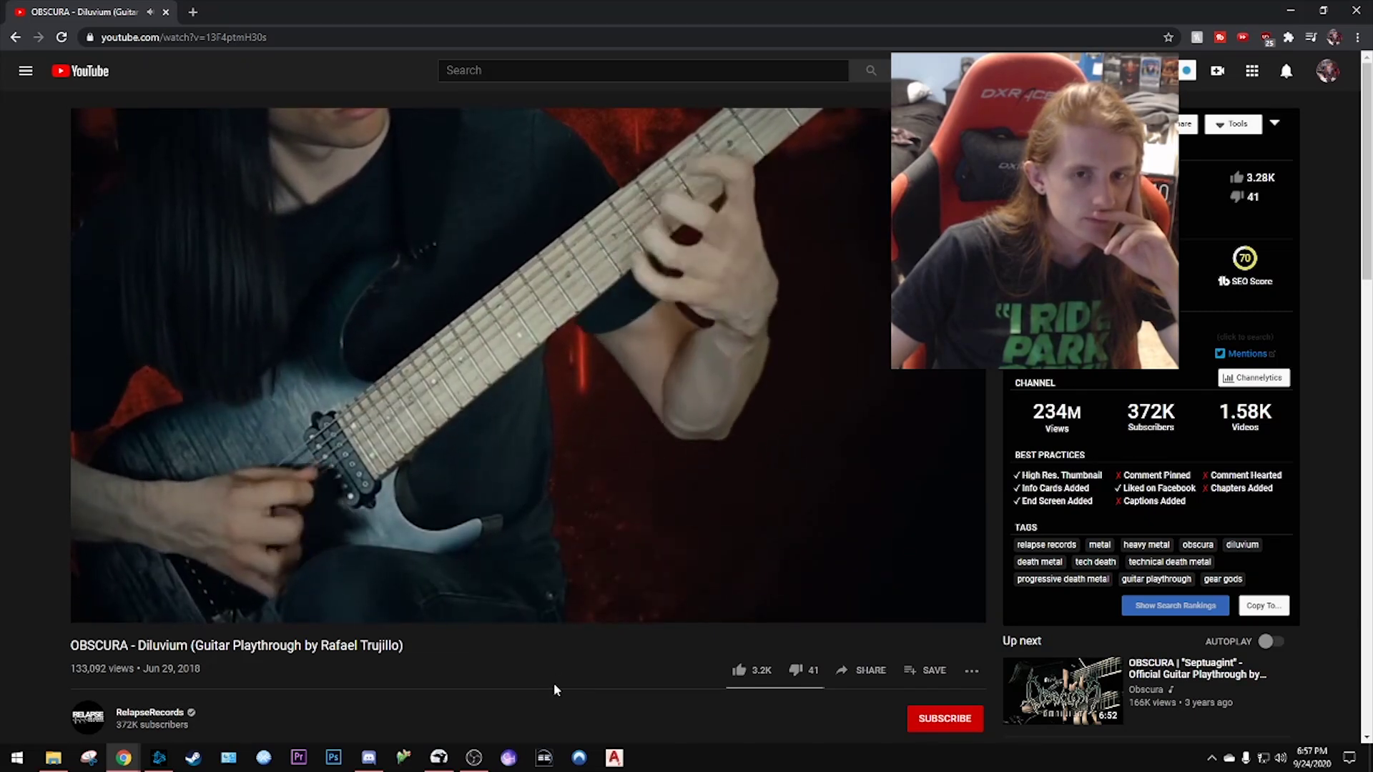
{"action": "left_click", "coordinate": [618, 538]}
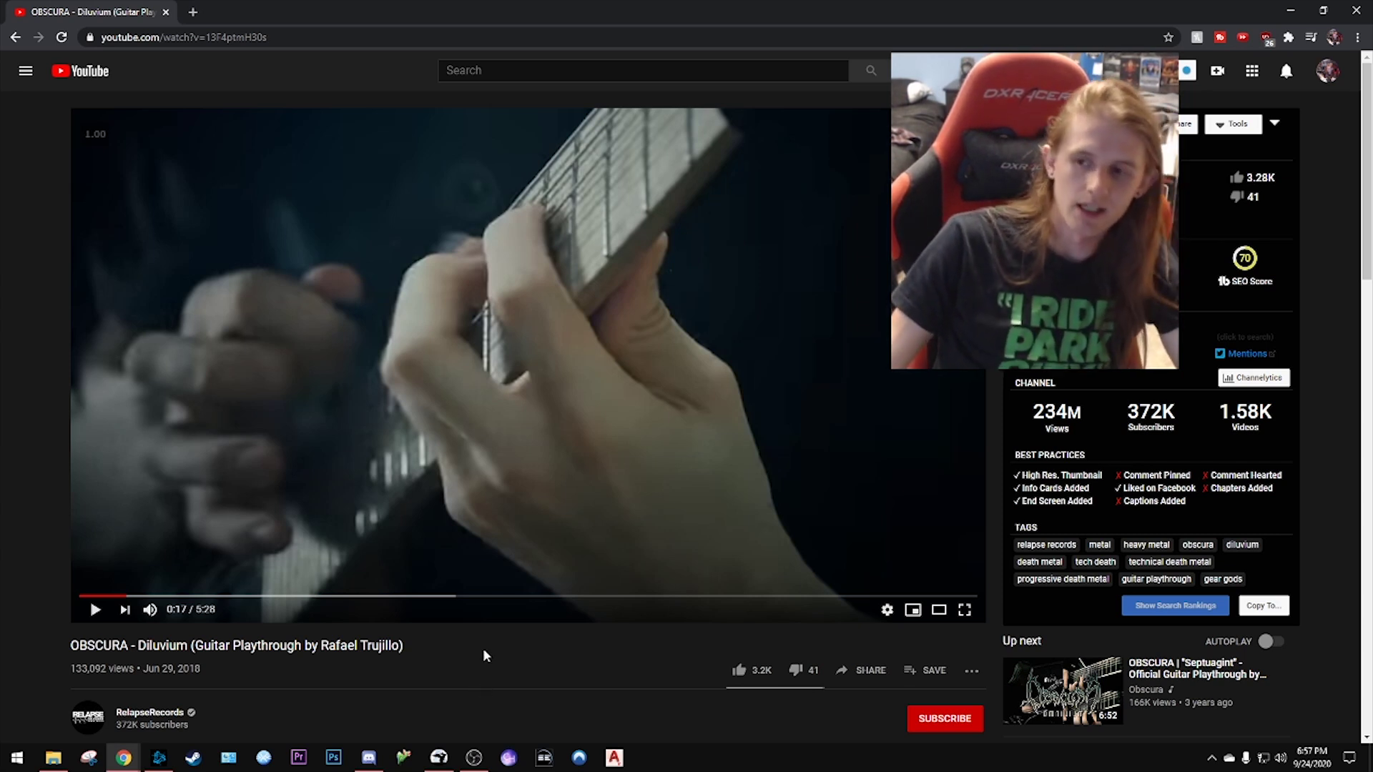
{"action": "left_click", "coordinate": [467, 490]}
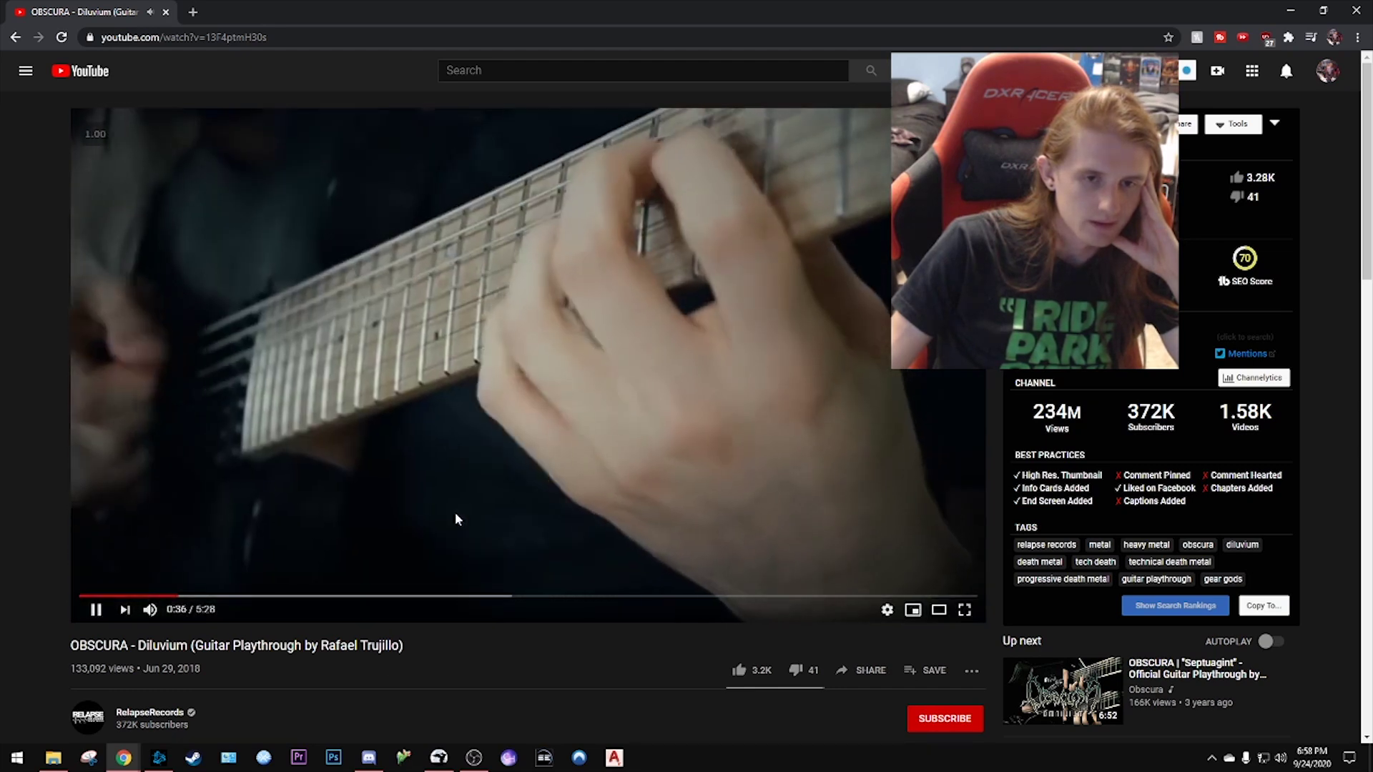
{"action": "left_click", "coordinate": [455, 511]}
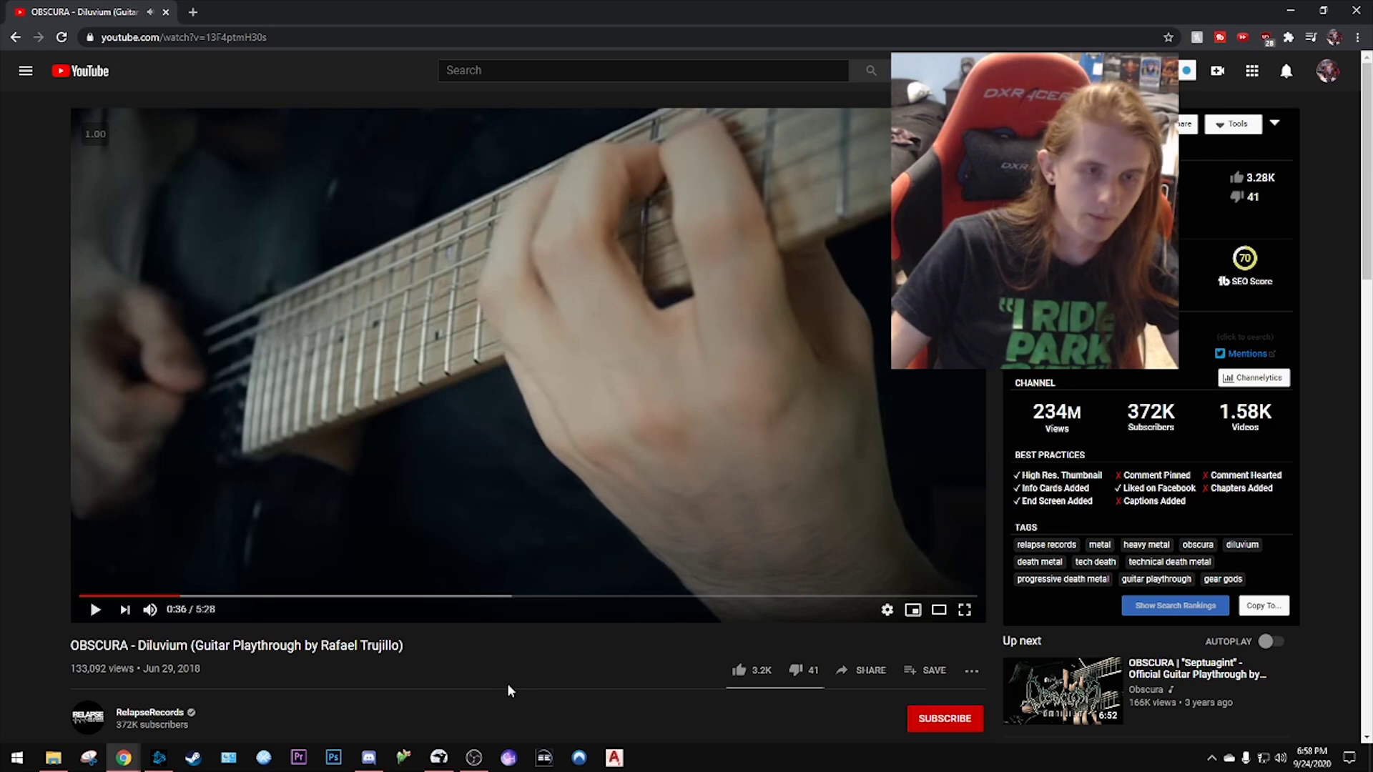
- Switch back to Moonscraper Chart Editor and replay the charted solo run from about 13 to 15 seconds
{"action": "key", "text": "alt+Tab"}
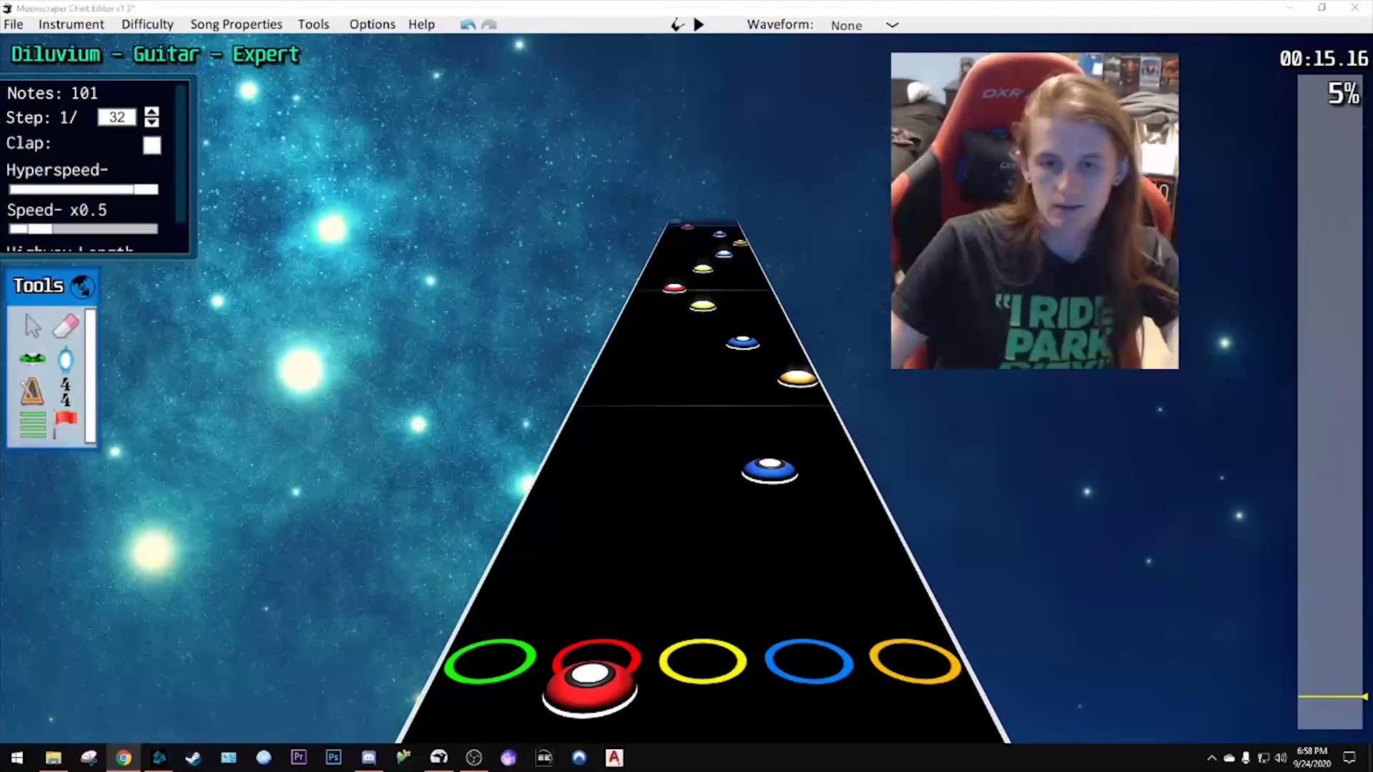
{"action": "key", "text": "space"}
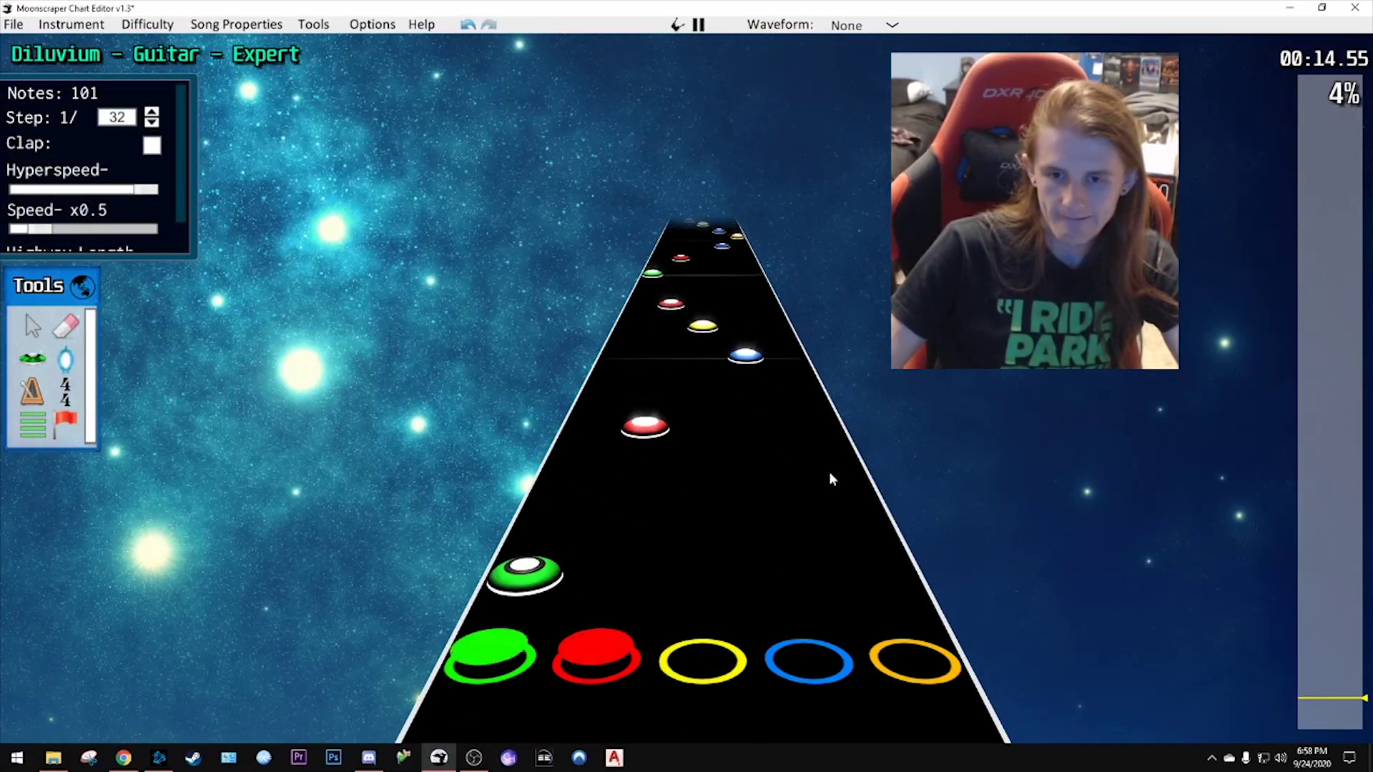
{"action": "key", "text": "space"}
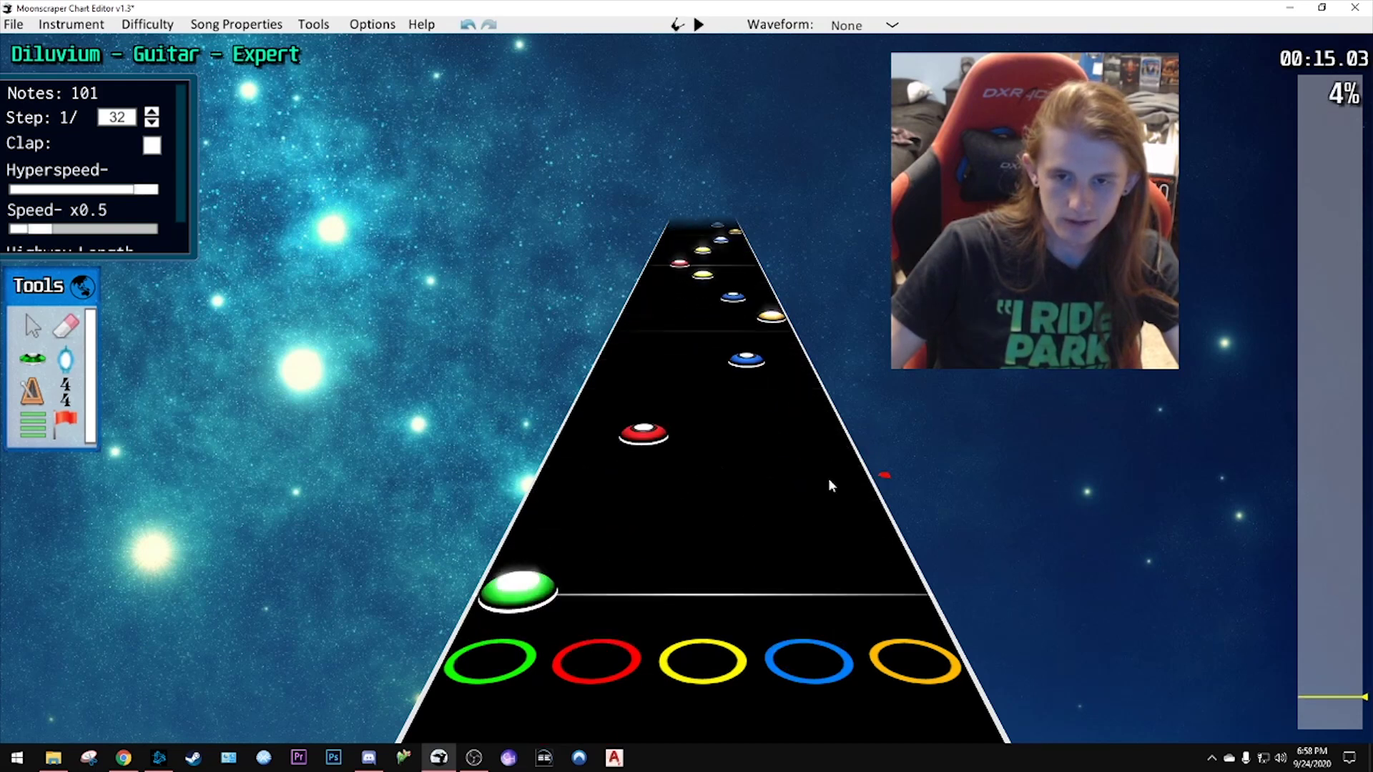
{"action": "scroll", "coordinate": [1314, 705], "scroll_direction": "down", "scroll_amount": 10}
{"action": "key", "text": "space"}
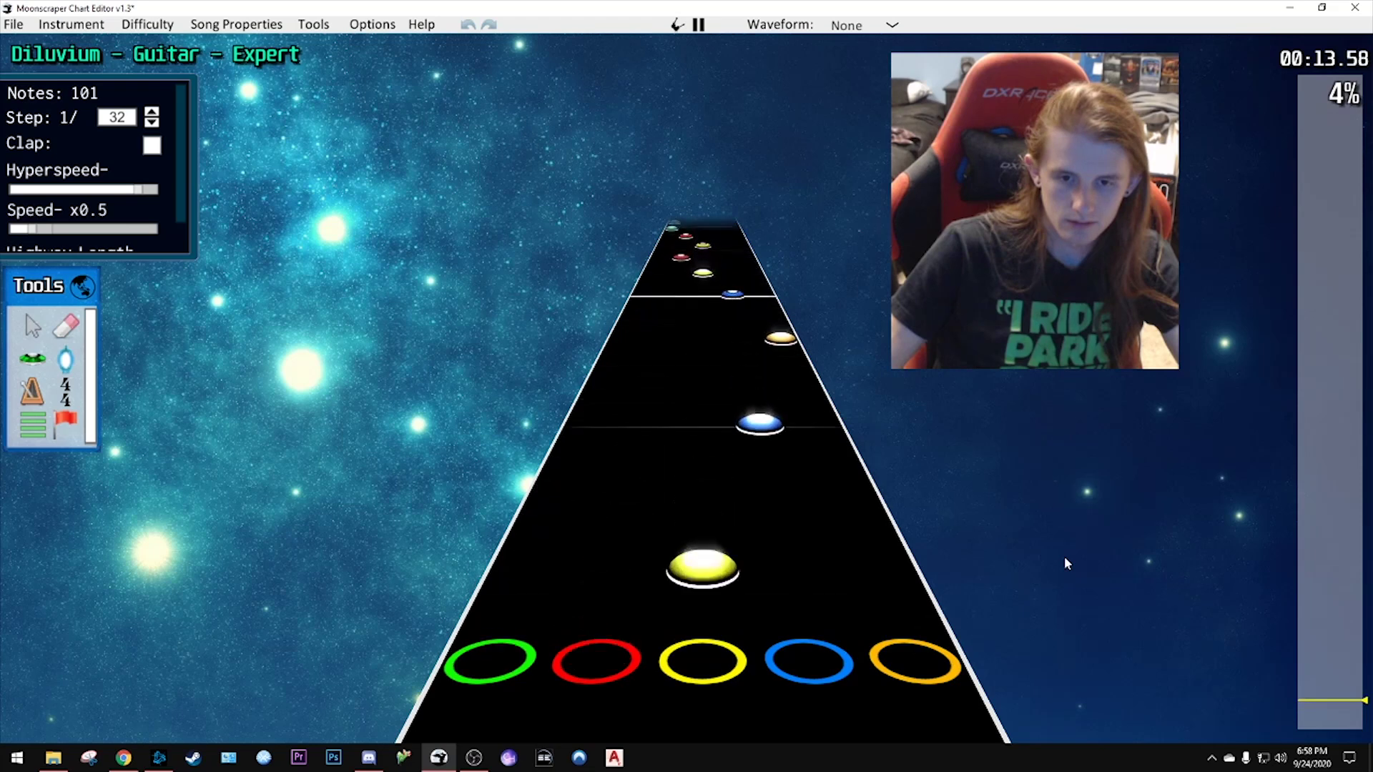
{"action": "key", "text": "space"}
{"action": "scroll", "coordinate": [779, 491], "scroll_direction": "down", "scroll_amount": 1}
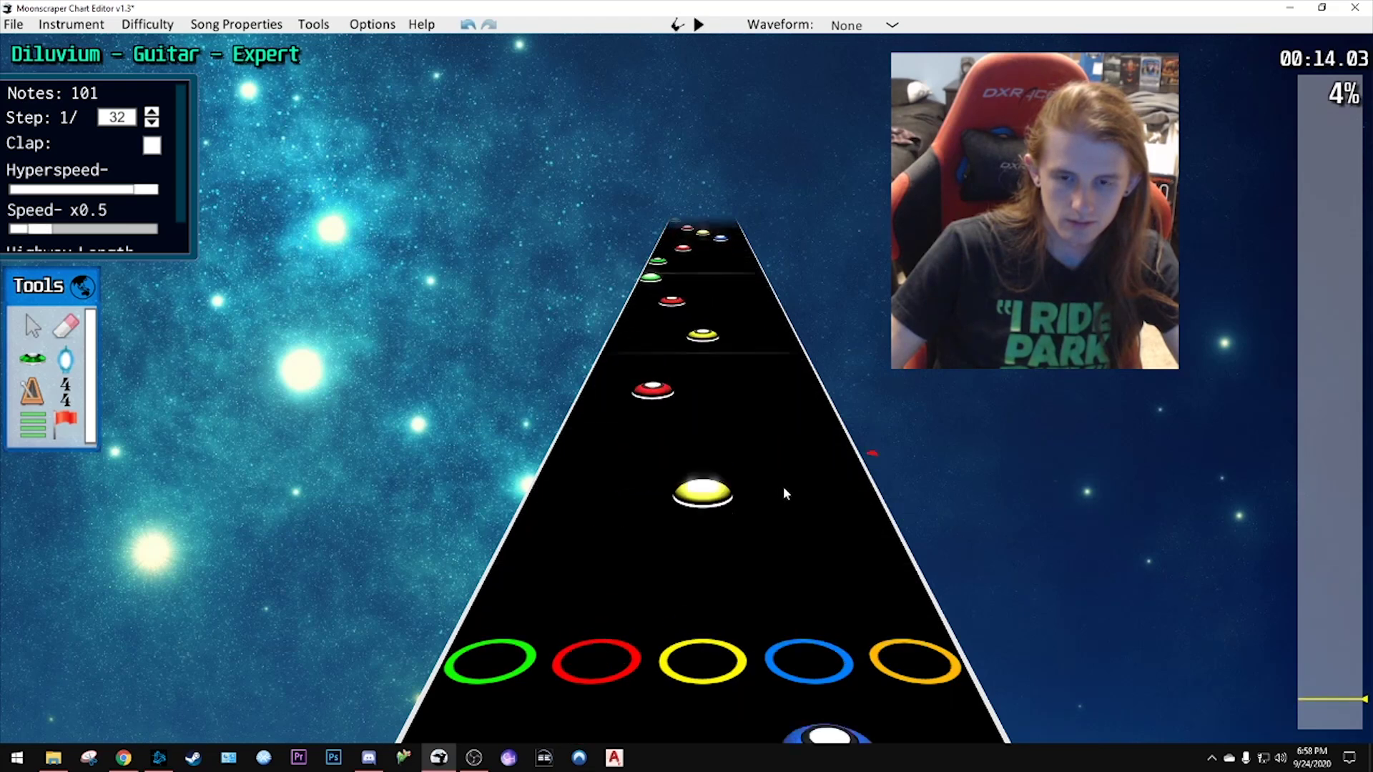
{"action": "scroll", "coordinate": [784, 485], "scroll_direction": "up", "scroll_amount": 2}
{"action": "key", "text": "space"}
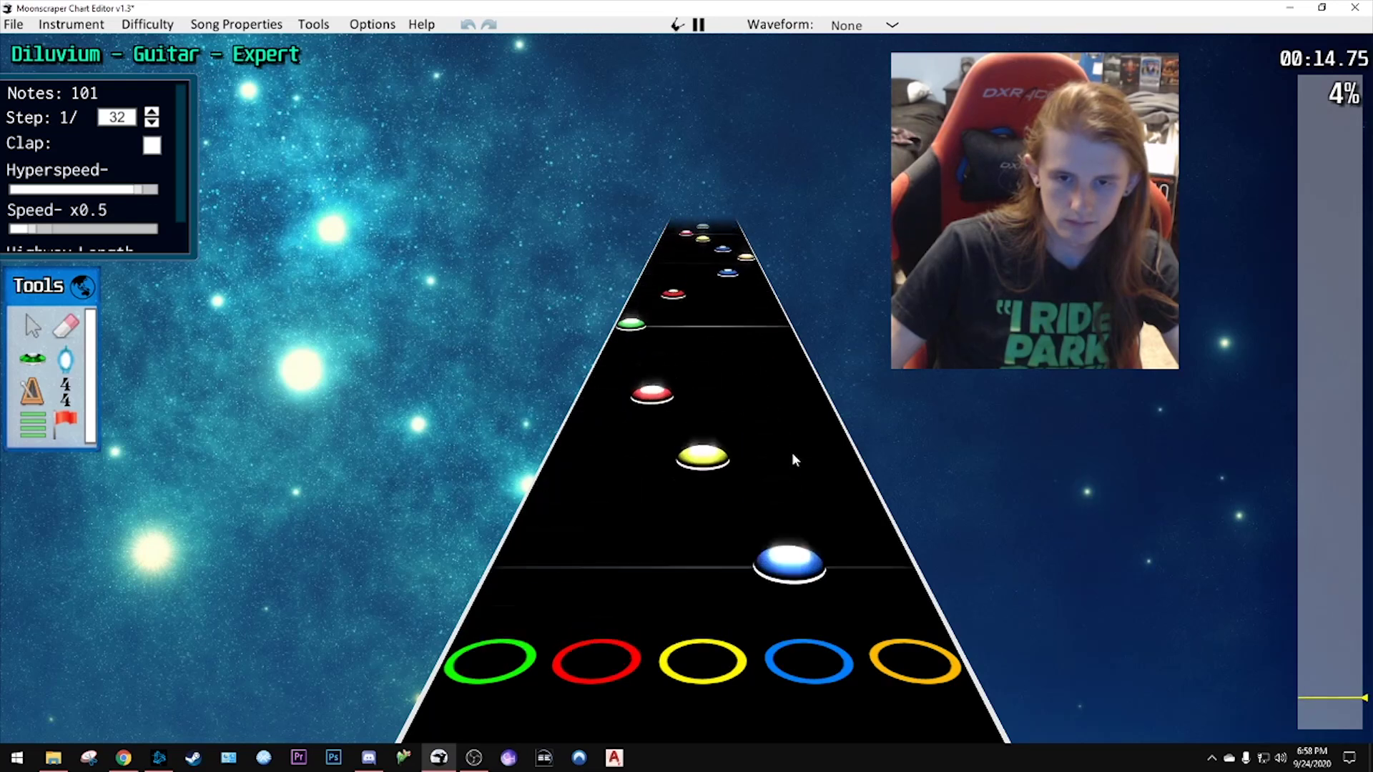
{"action": "key", "text": "space"}
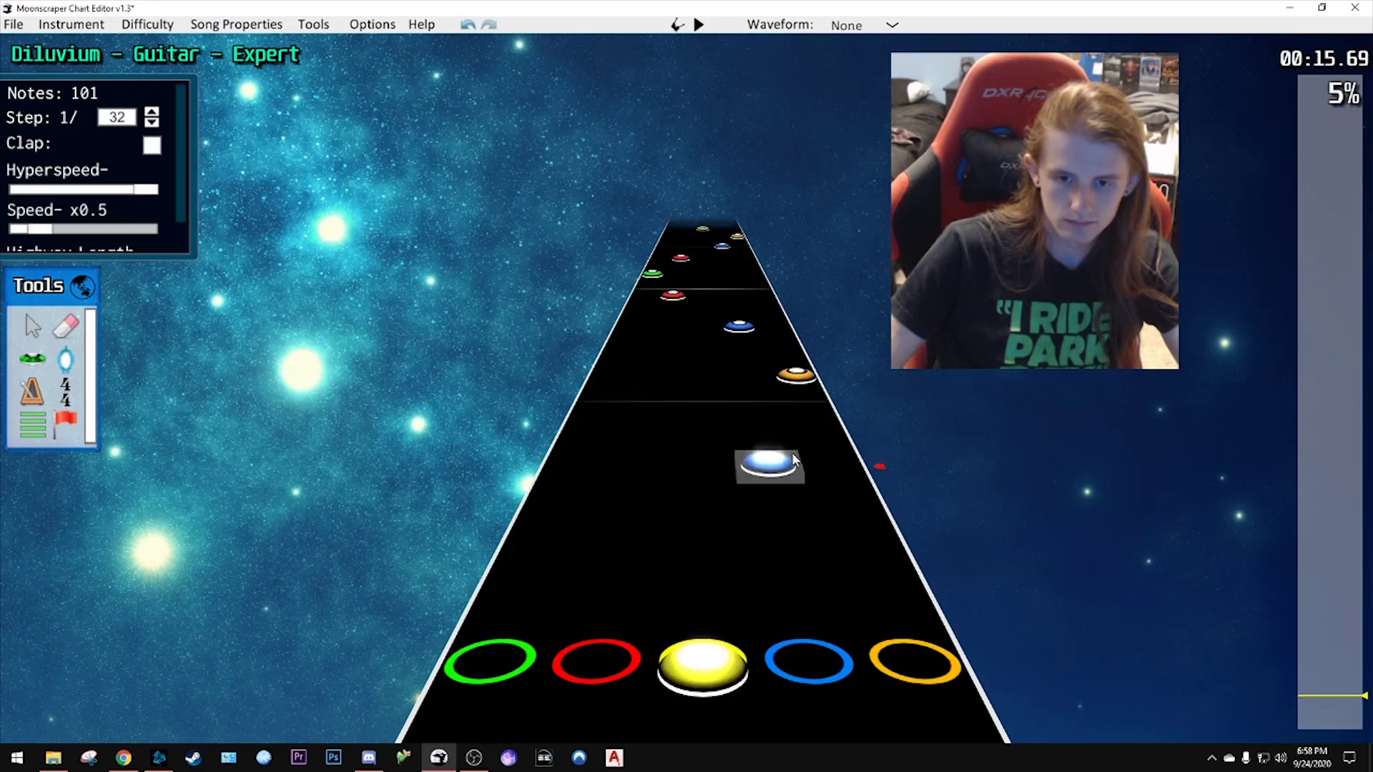
- Move the red note on the measure line one 1/32 step later, to position 11208, and play the passage
{"action": "scroll", "coordinate": [794, 460], "scroll_direction": "up", "scroll_amount": 4}
{"action": "scroll", "coordinate": [798, 450], "scroll_direction": "down", "scroll_amount": 2}
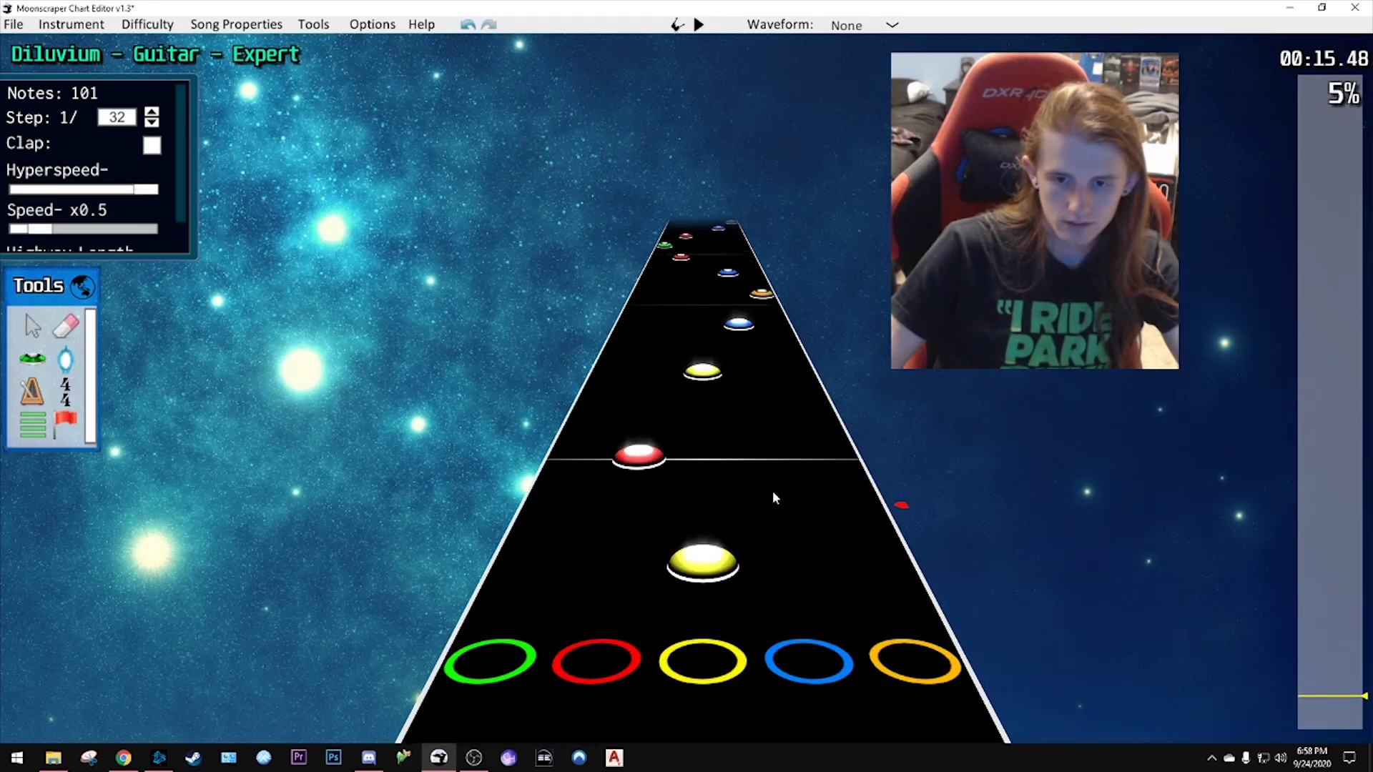
{"action": "scroll", "coordinate": [786, 544], "scroll_direction": "up", "scroll_amount": 1}
{"action": "scroll", "coordinate": [786, 429], "scroll_direction": "down", "scroll_amount": 2}
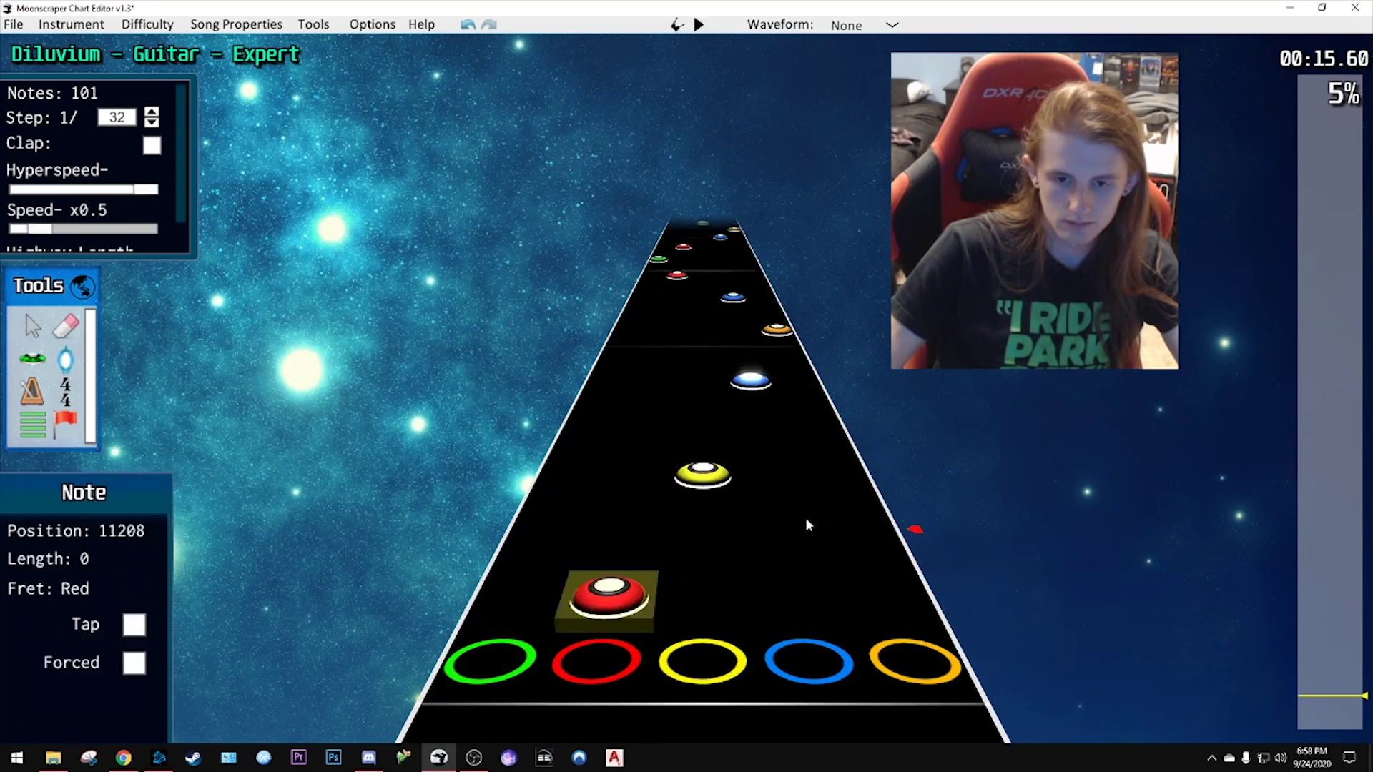
{"action": "scroll", "coordinate": [808, 512], "scroll_direction": "up", "scroll_amount": 4}
{"action": "scroll", "coordinate": [622, 443], "scroll_direction": "down", "scroll_amount": 5}
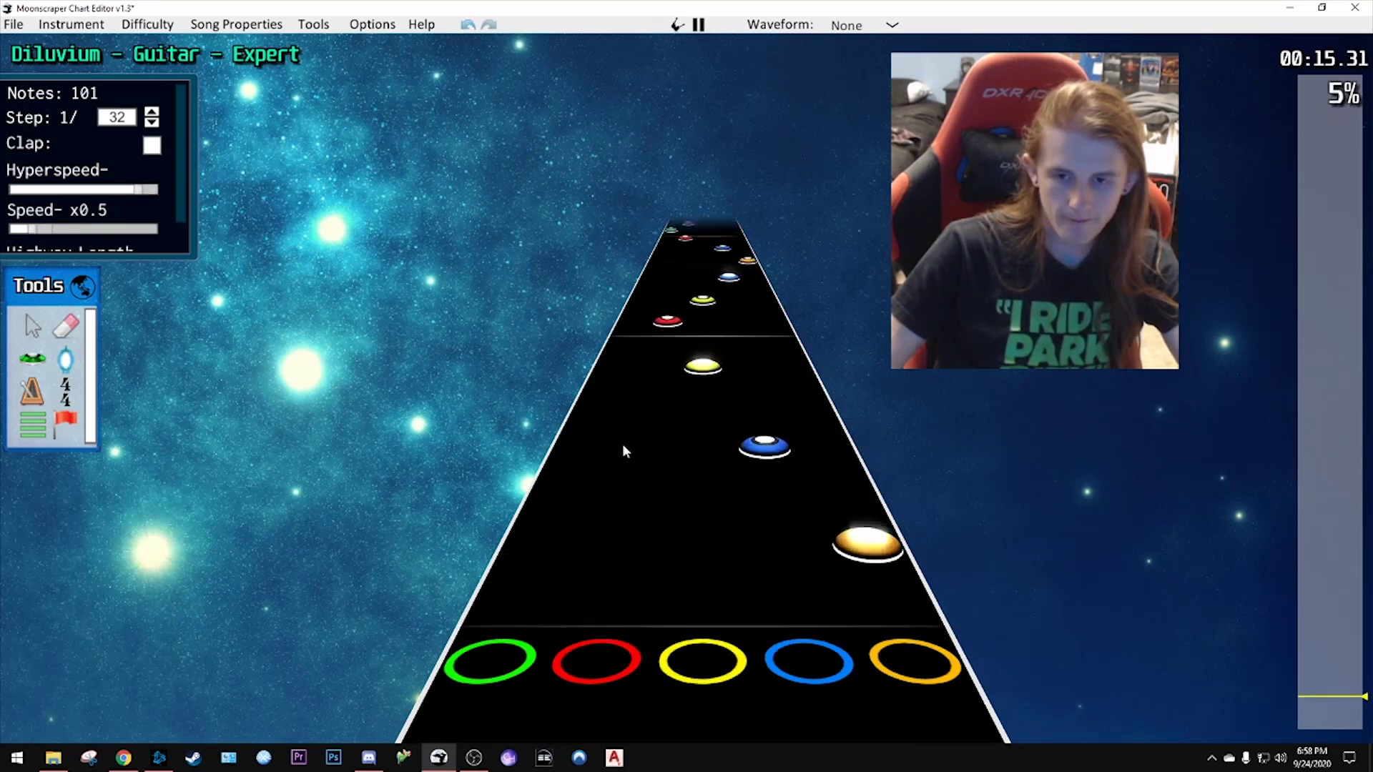
- Move the blue and yellow notes just before the measure line one 1/32 step later each, checking by playback
{"action": "scroll", "coordinate": [698, 496], "scroll_direction": "up", "scroll_amount": 2}
{"action": "left_click", "coordinate": [802, 508]}
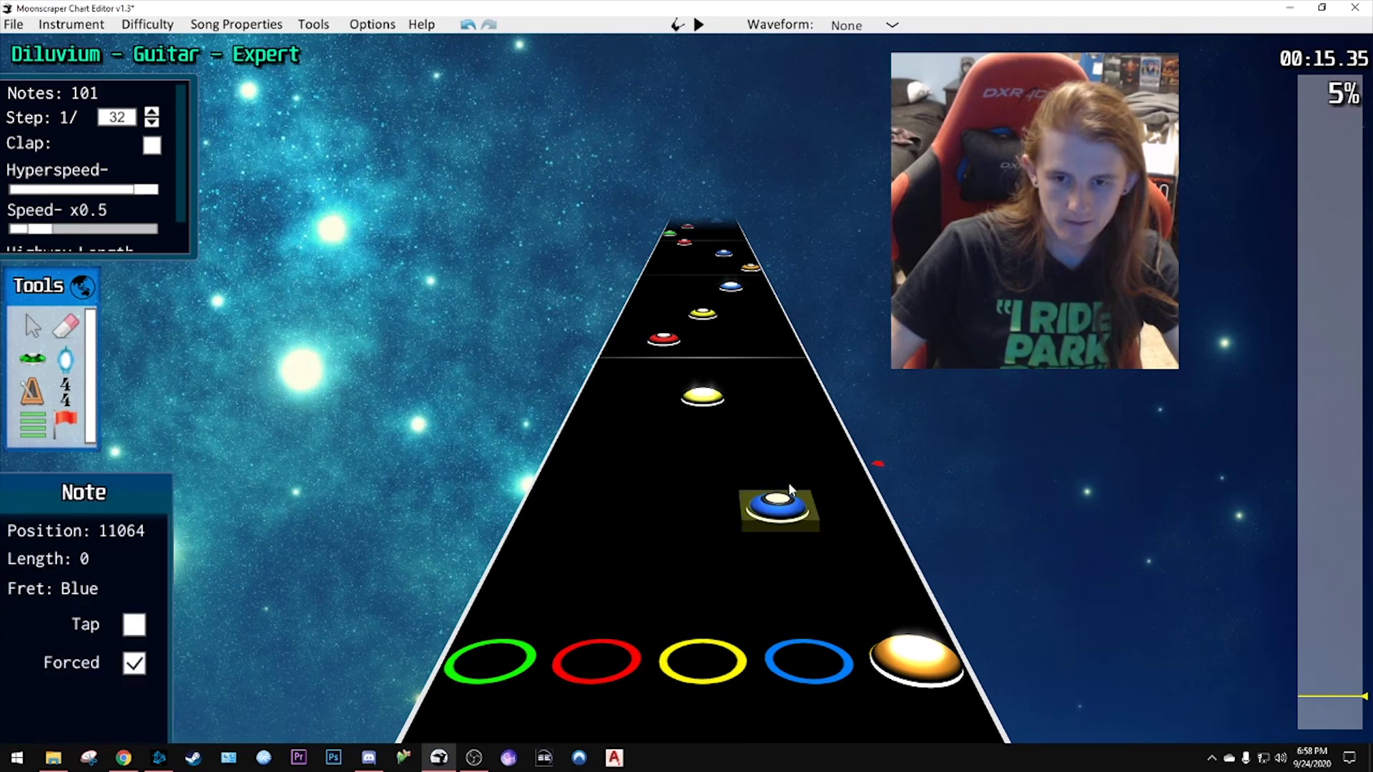
{"action": "left_click_drag", "start_coordinate": [801, 509], "coordinate": [778, 473]}
{"action": "key", "text": "space"}
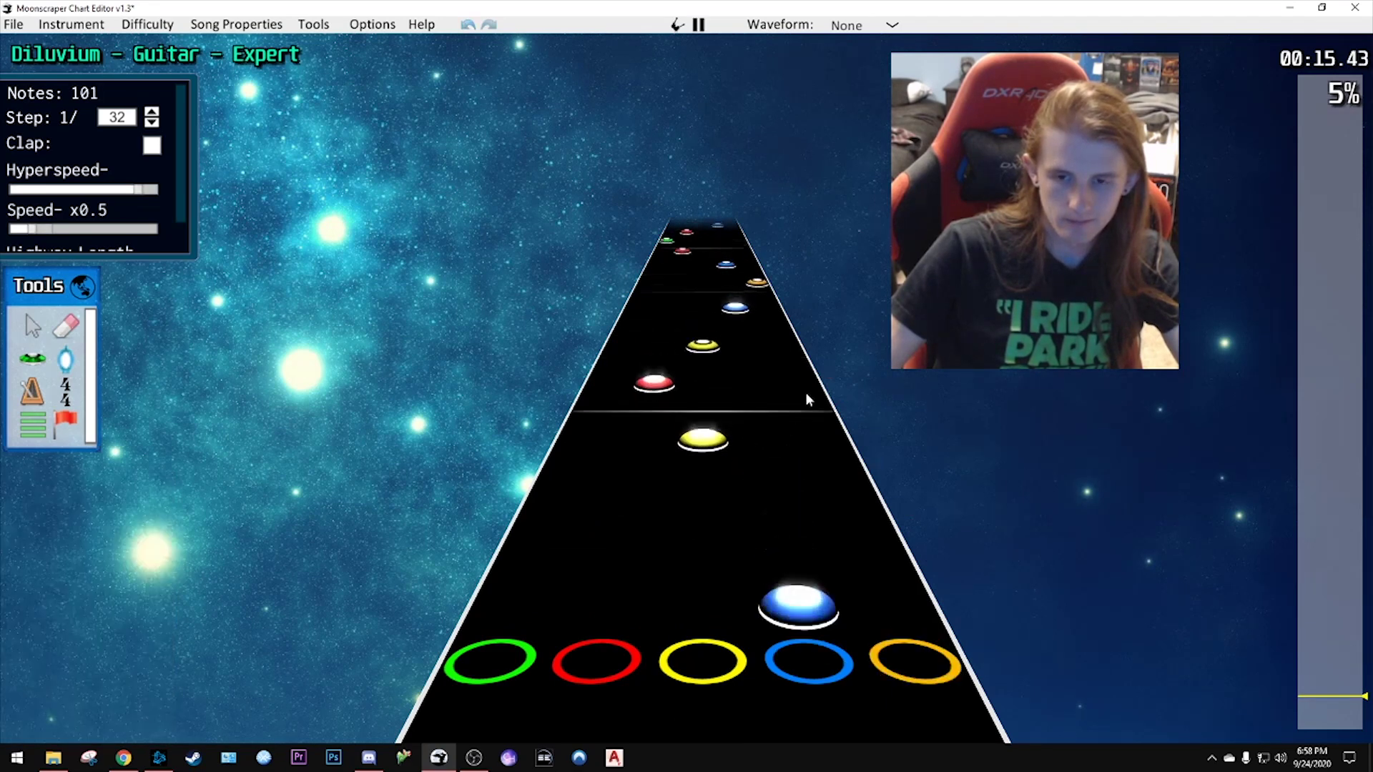
{"action": "key", "text": "space"}
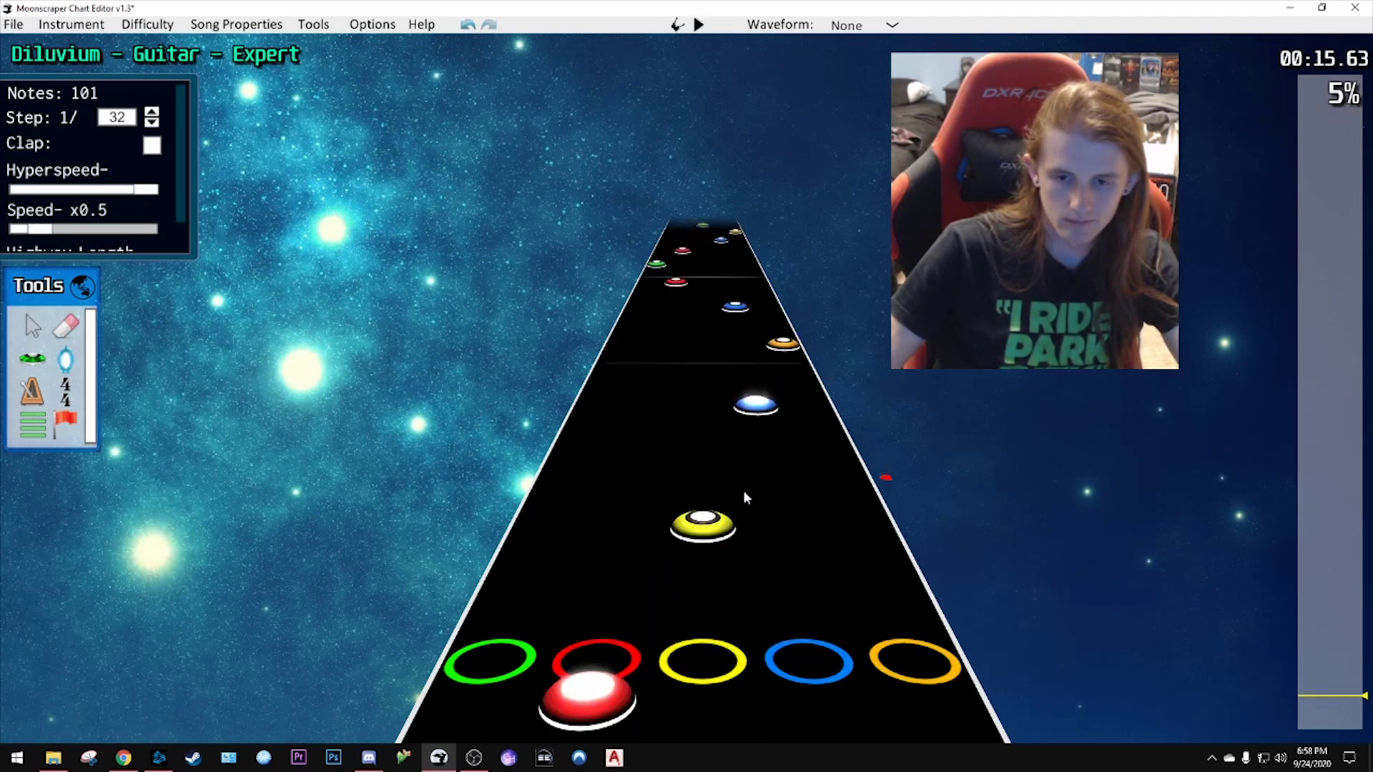
- Change the yellow note just before the measure line to orange and the red note just after it to blue
{"action": "scroll", "coordinate": [745, 494], "scroll_direction": "up", "scroll_amount": 5}
{"action": "left_click_drag", "start_coordinate": [706, 448], "coordinate": [815, 453]}
{"action": "key", "text": "space"}
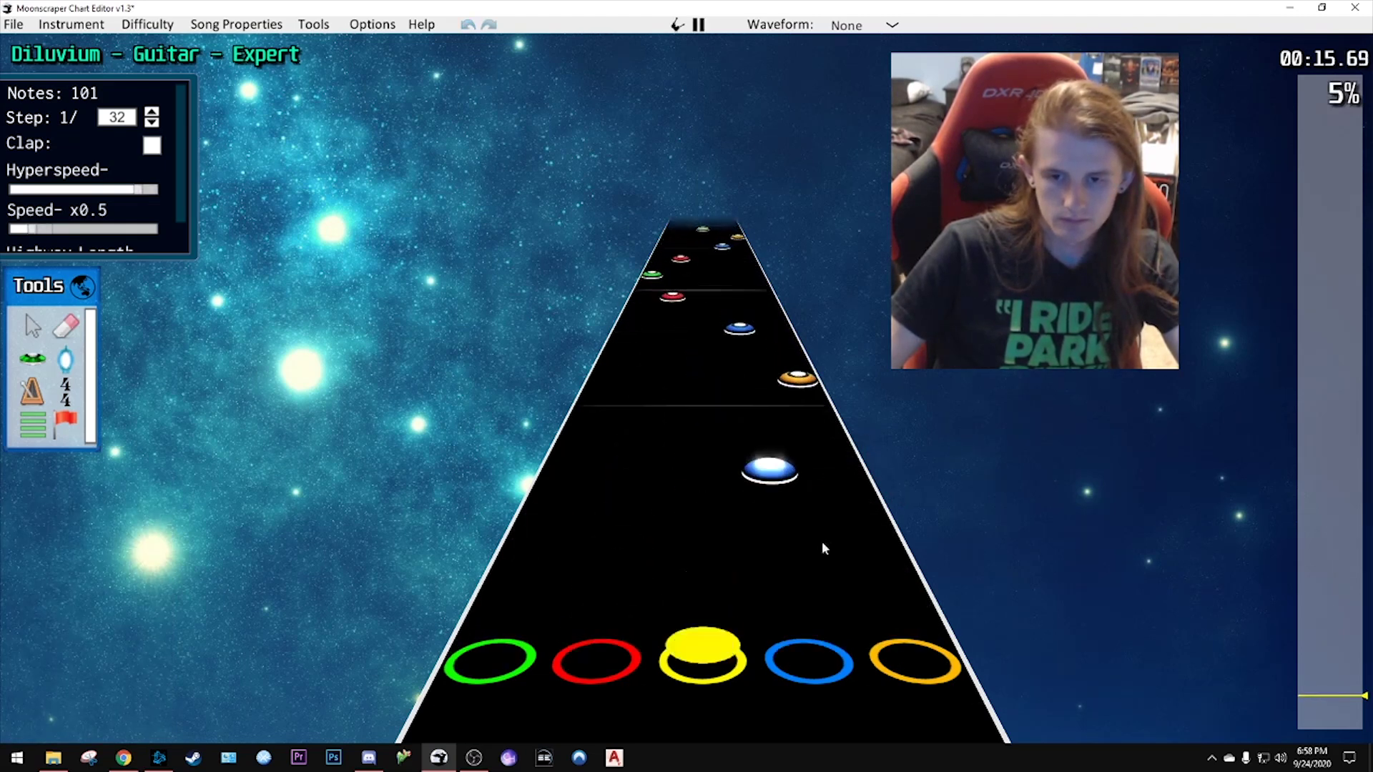
{"action": "key", "text": "space"}
{"action": "scroll", "coordinate": [710, 504], "scroll_direction": "down", "scroll_amount": 8}
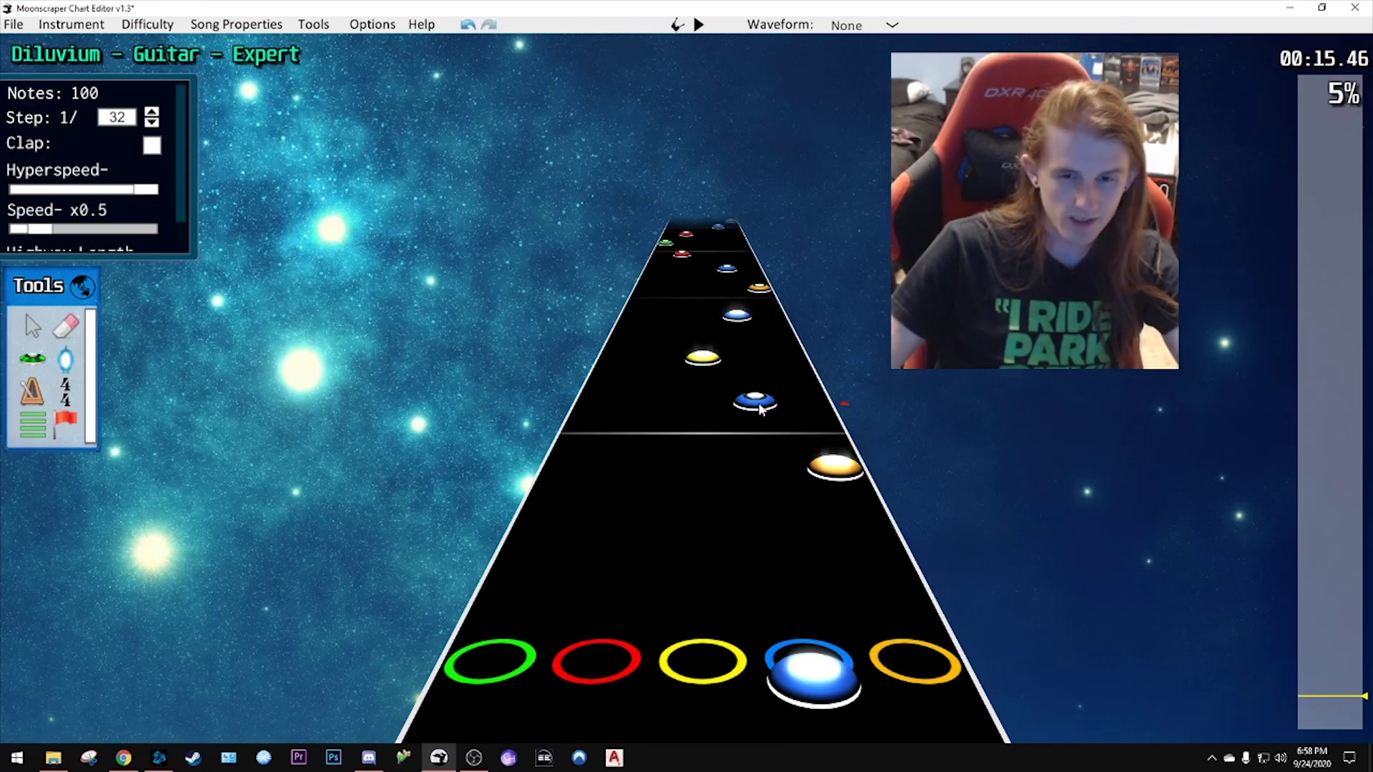
{"action": "left_click", "coordinate": [760, 408]}
{"action": "scroll", "coordinate": [704, 448], "scroll_direction": "up", "scroll_amount": 1}
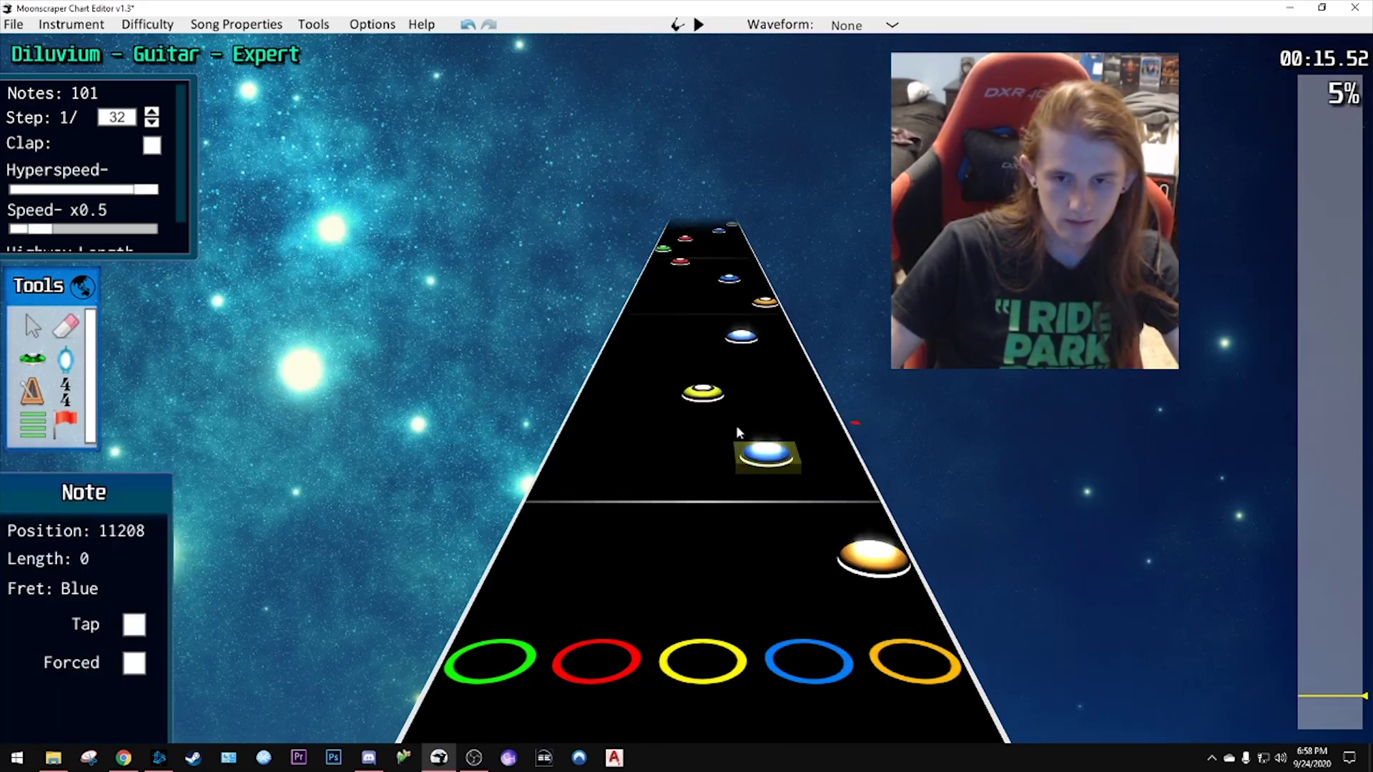
- Move the blue note after the measure line one 1/32 step later and replay the passage
{"action": "left_click", "coordinate": [754, 431]}
{"action": "left_click", "coordinate": [722, 401]}
{"action": "left_click", "coordinate": [711, 399]}
{"action": "left_click", "coordinate": [715, 458]}
{"action": "key", "text": "space"}
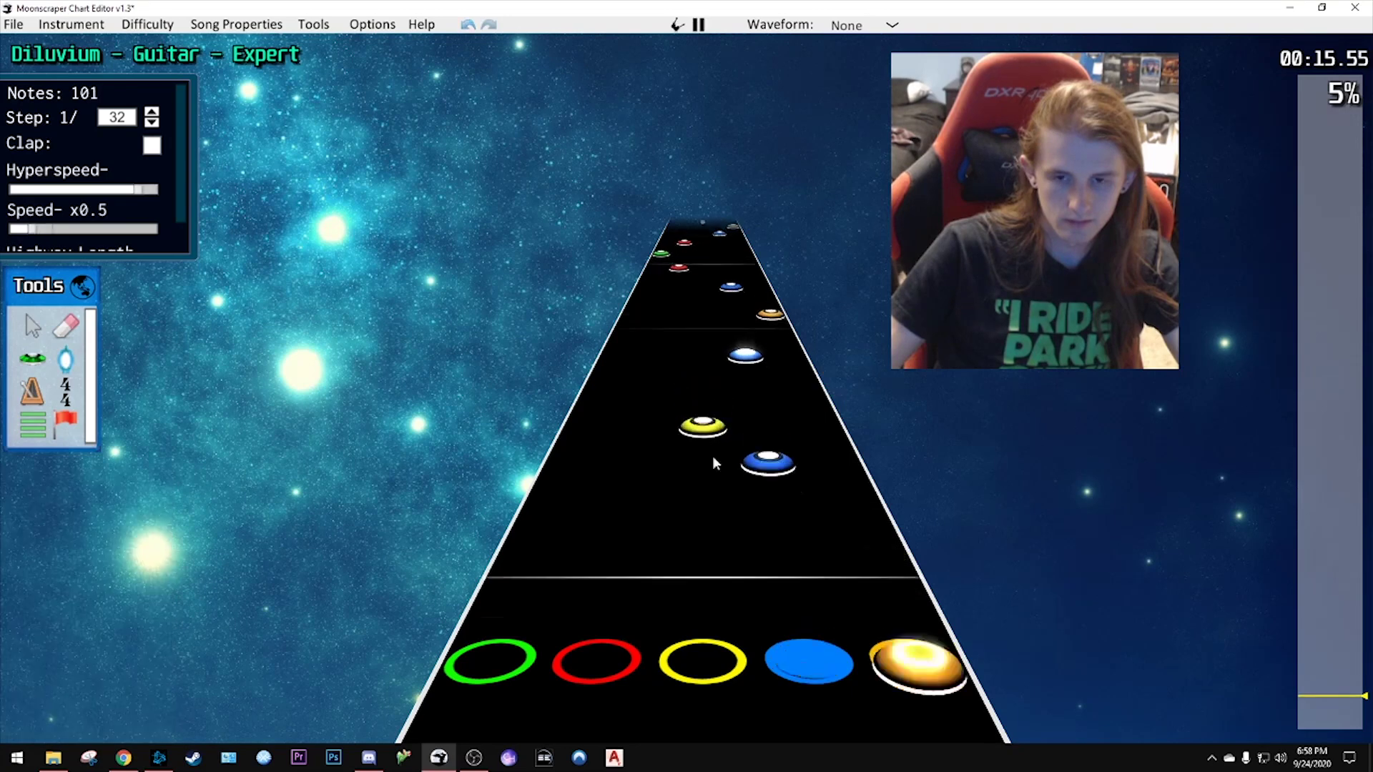
{"action": "key", "text": "space"}
{"action": "key", "text": "space"}
{"action": "key", "text": "space"}
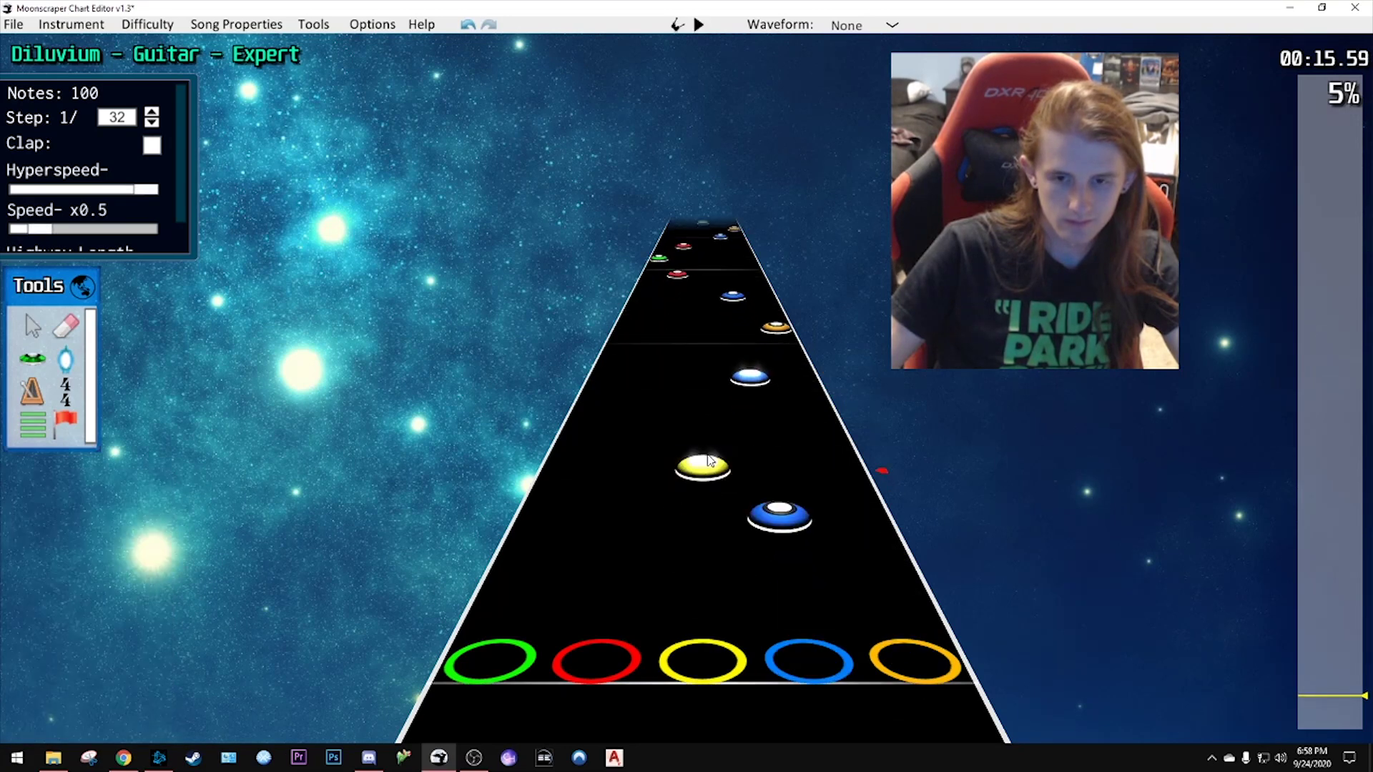
- Move the yellow note following that blue one 1/32 step later and listen to the result
{"action": "left_click", "coordinate": [710, 459]}
{"action": "left_click_drag", "start_coordinate": [703, 467], "coordinate": [702, 429]}
{"action": "key", "text": "space"}
{"action": "key", "text": "space"}
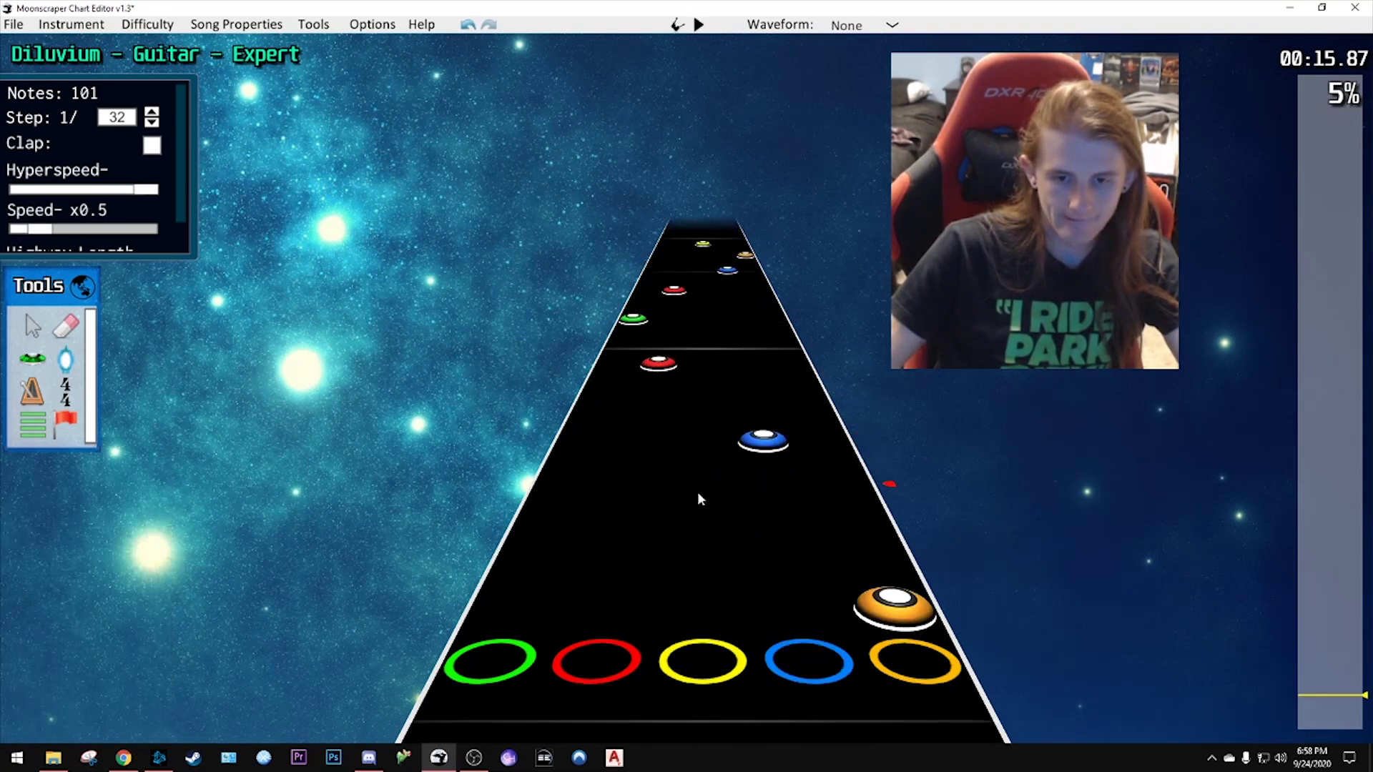
- Change the blue note before the beat line to red, and turn the orange after it into a green on the beat line
{"action": "scroll", "coordinate": [715, 486], "scroll_direction": "down", "scroll_amount": 2}
{"action": "left_click", "coordinate": [759, 442]}
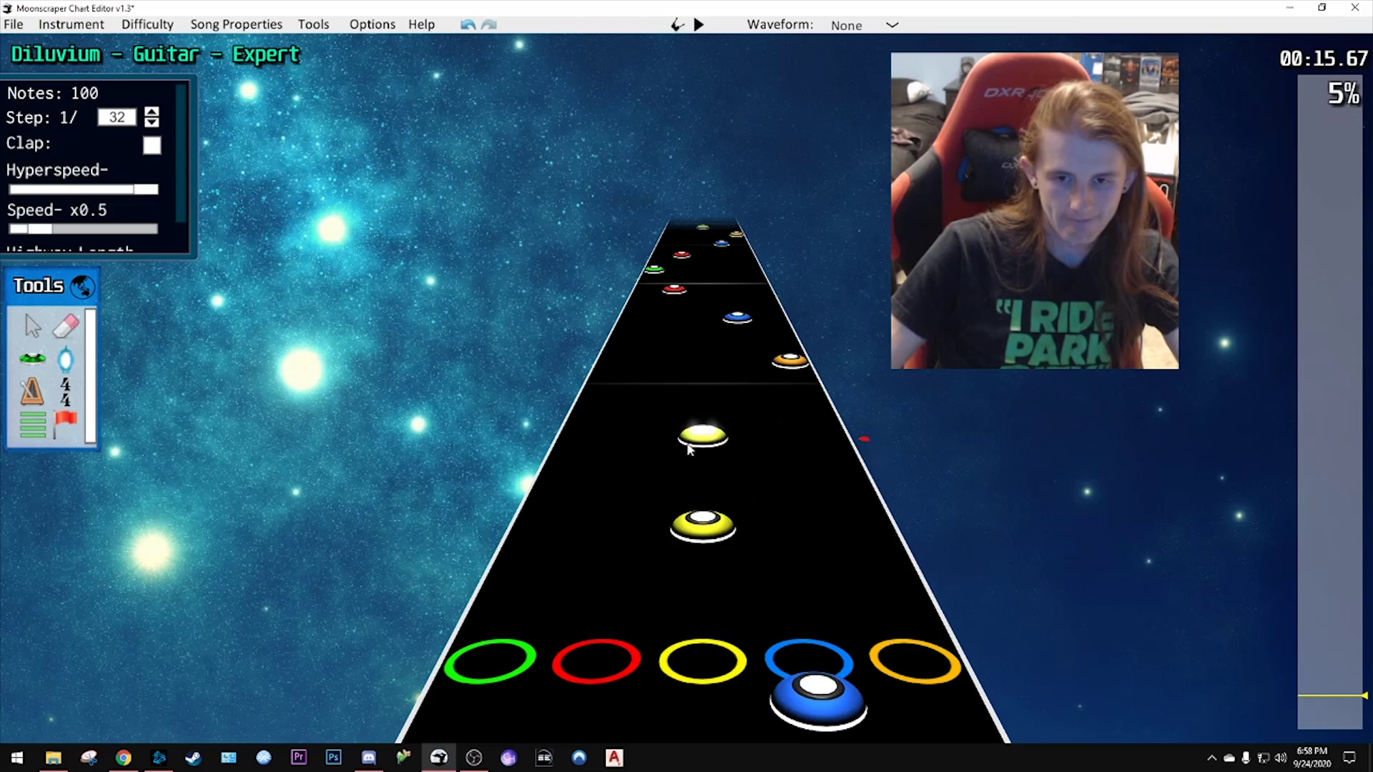
{"action": "left_click", "coordinate": [611, 383]}
{"action": "key", "text": "space"}
{"action": "key", "text": "space"}
{"action": "scroll", "coordinate": [672, 507], "scroll_direction": "down", "scroll_amount": 3}
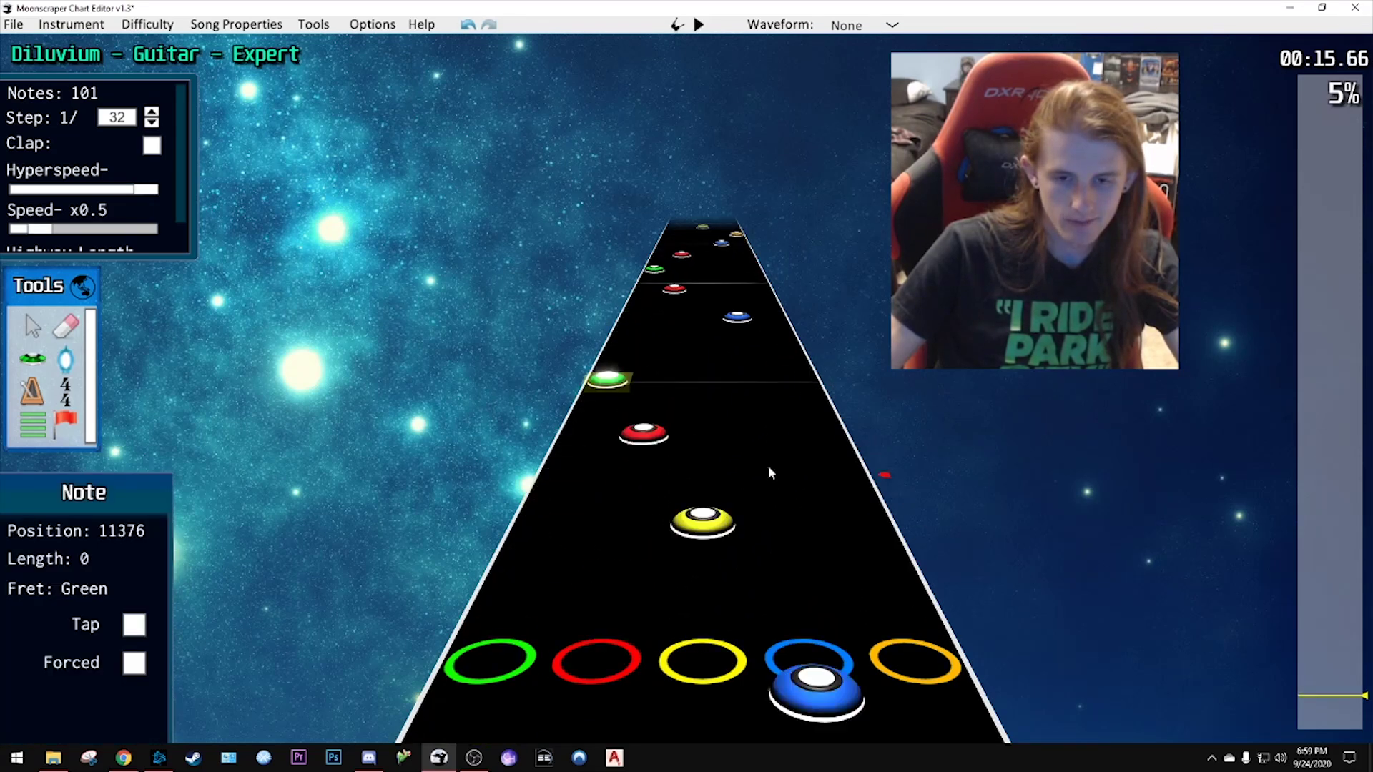
{"action": "scroll", "coordinate": [787, 444], "scroll_direction": "up", "scroll_amount": 3}
{"action": "key", "text": "space"}
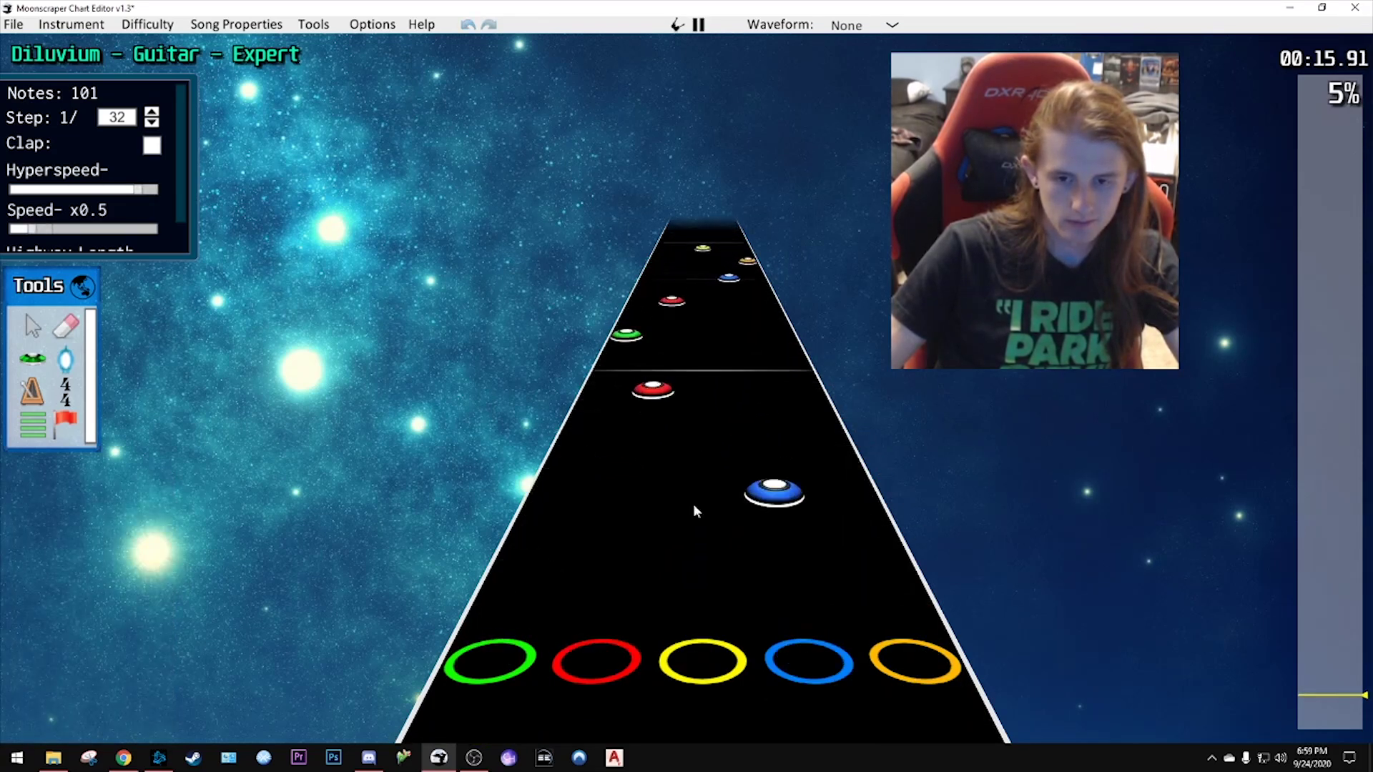
- Move the yellow, red and green notes around the beat line one 1/32 step later each and replay the passage
{"action": "key", "text": "space"}
{"action": "left_click_drag", "start_coordinate": [699, 491], "coordinate": [629, 354]}
{"action": "key", "text": "space"}
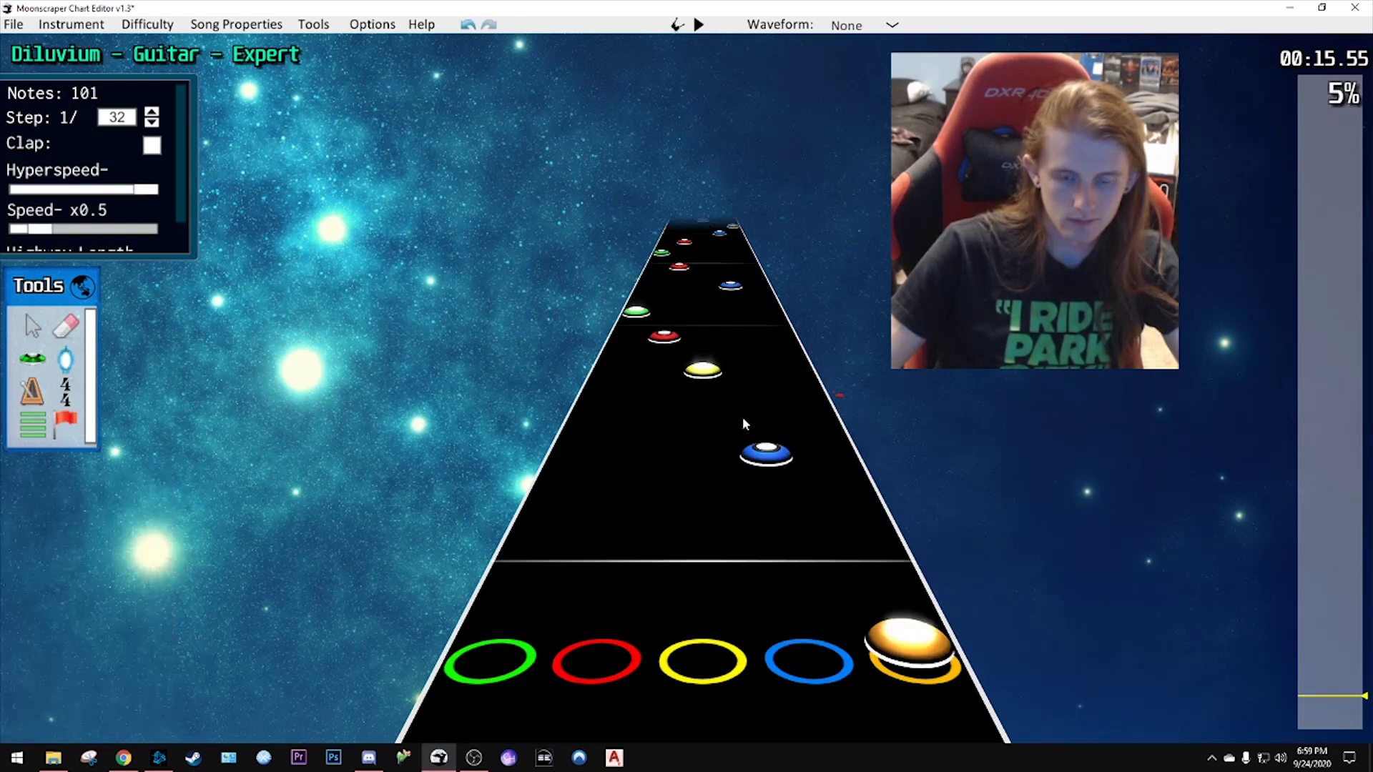
{"action": "key", "text": "space"}
{"action": "key", "text": "space"}
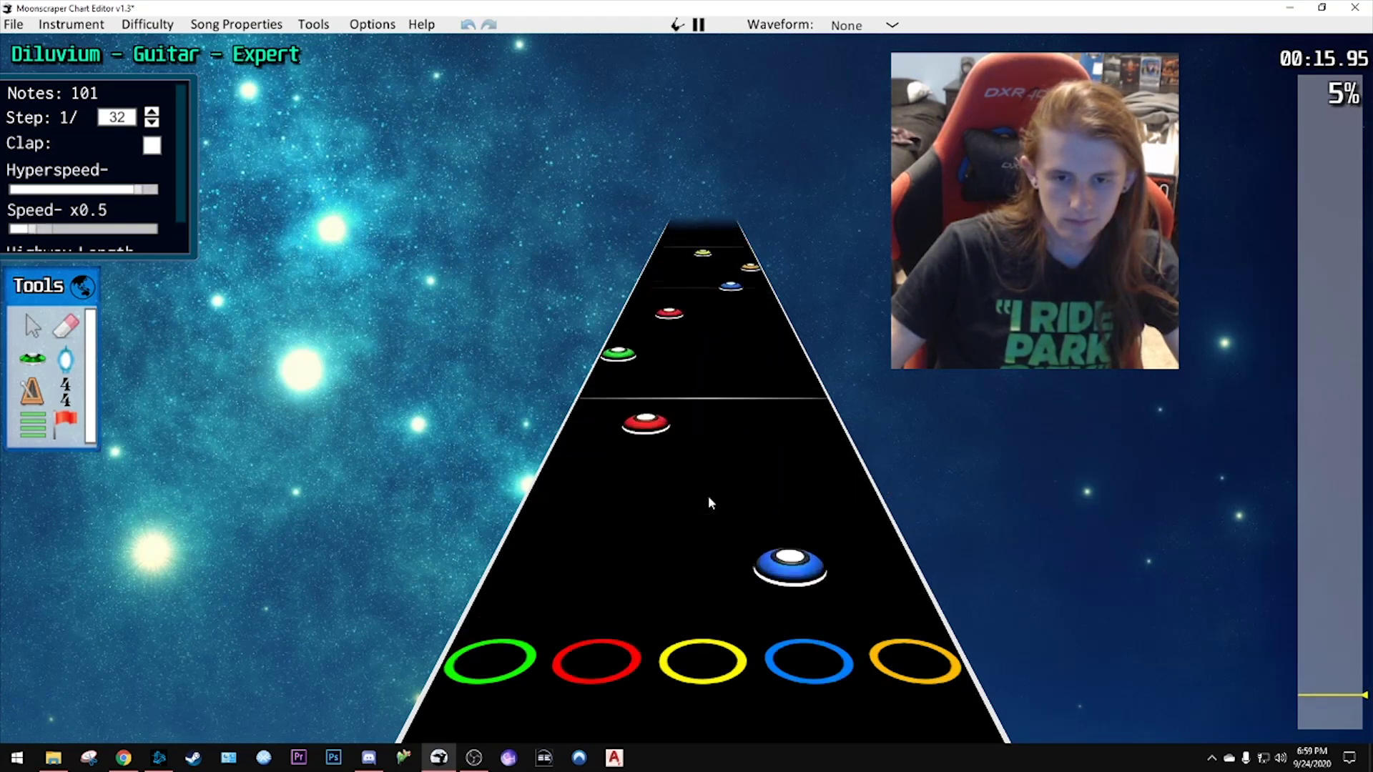
{"action": "key", "text": "space"}
- Change the blue note after the beat line to red, one 1/32 step earlier at position 11448, and replay
{"action": "scroll", "coordinate": [710, 492], "scroll_direction": "down", "scroll_amount": 3}
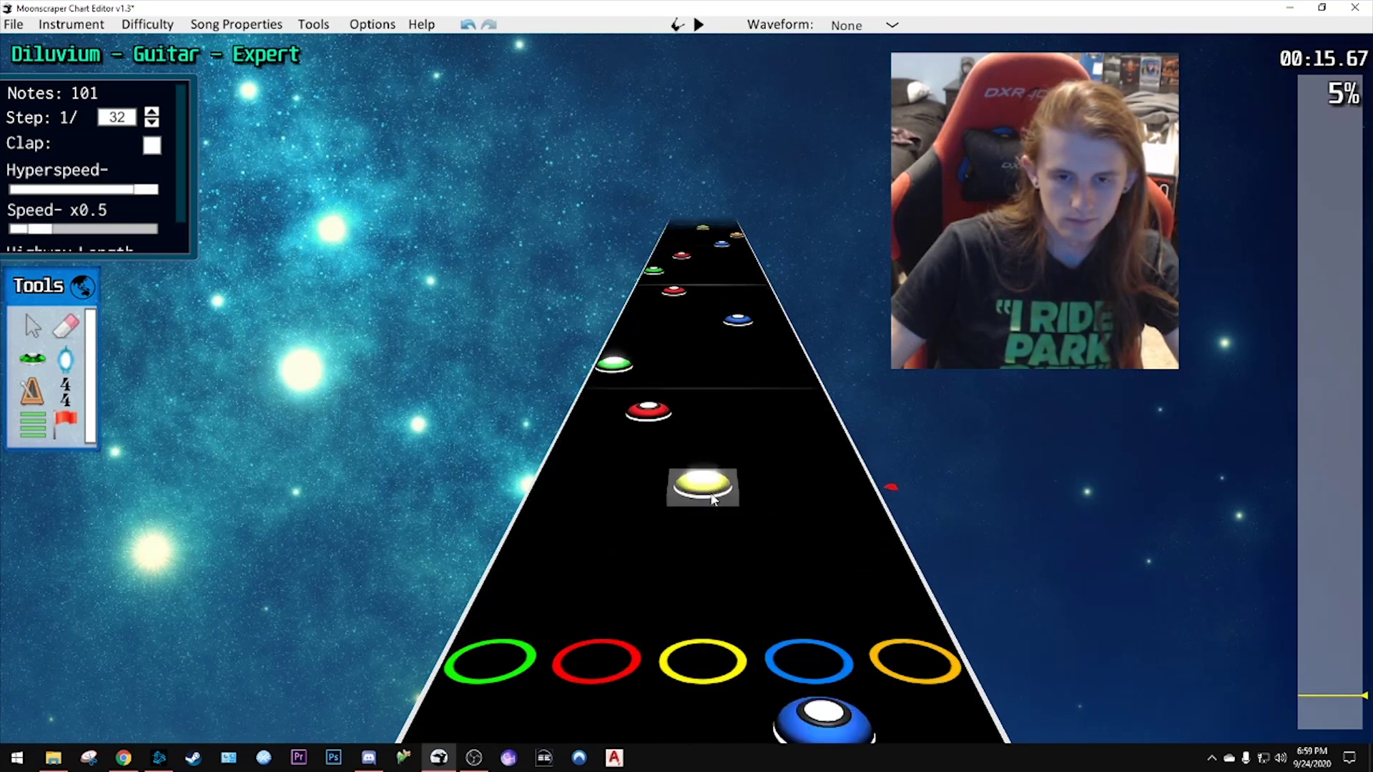
{"action": "scroll", "coordinate": [707, 483], "scroll_direction": "up", "scroll_amount": 2}
{"action": "left_click_drag", "start_coordinate": [757, 410], "coordinate": [629, 432]}
{"action": "key", "text": "space"}
{"action": "key", "text": "space"}
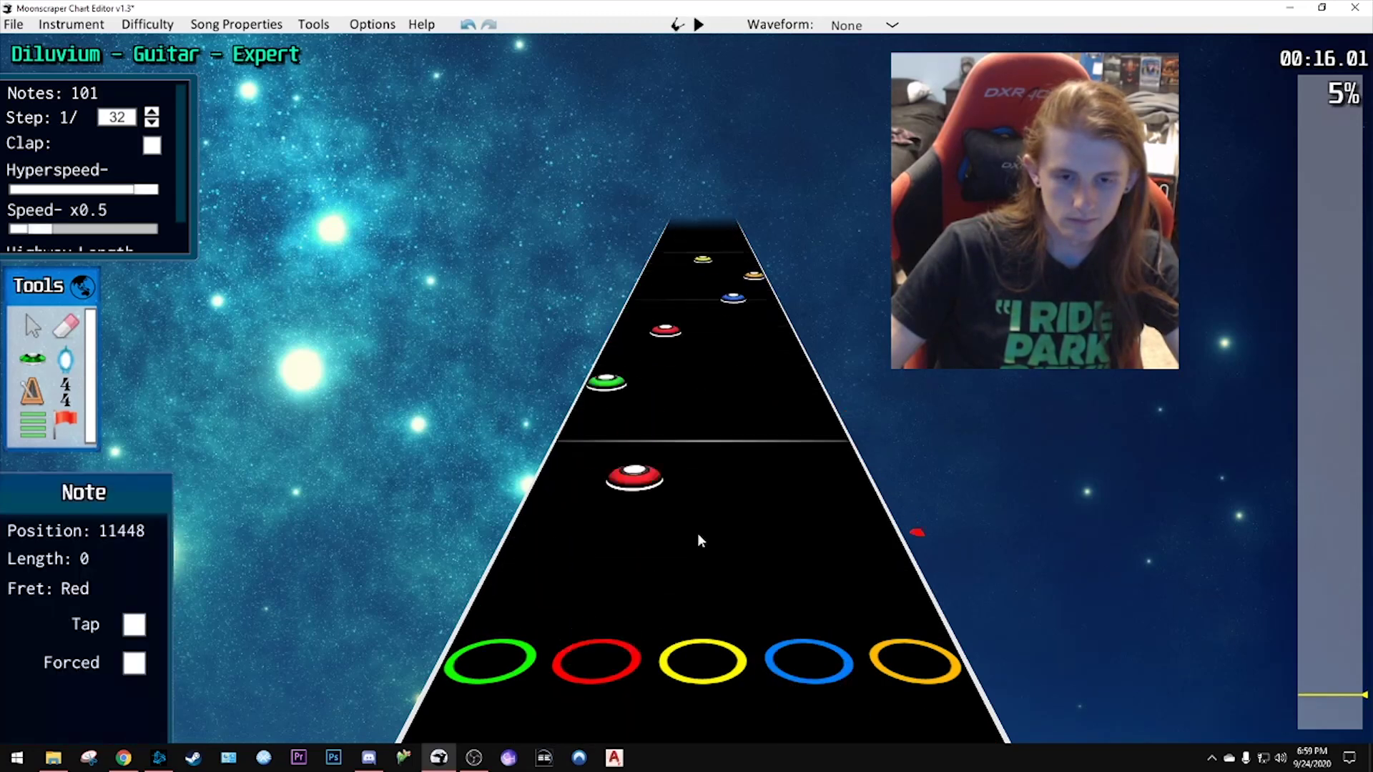
- Replace the red note just before the next measure line with a yellow two 1/32 steps after the preceding red
{"action": "scroll", "coordinate": [697, 533], "scroll_direction": "down", "scroll_amount": 1}
{"action": "left_click_drag", "start_coordinate": [744, 379], "coordinate": [745, 579]}
{"action": "scroll", "coordinate": [745, 579], "scroll_direction": "down", "scroll_amount": 1}
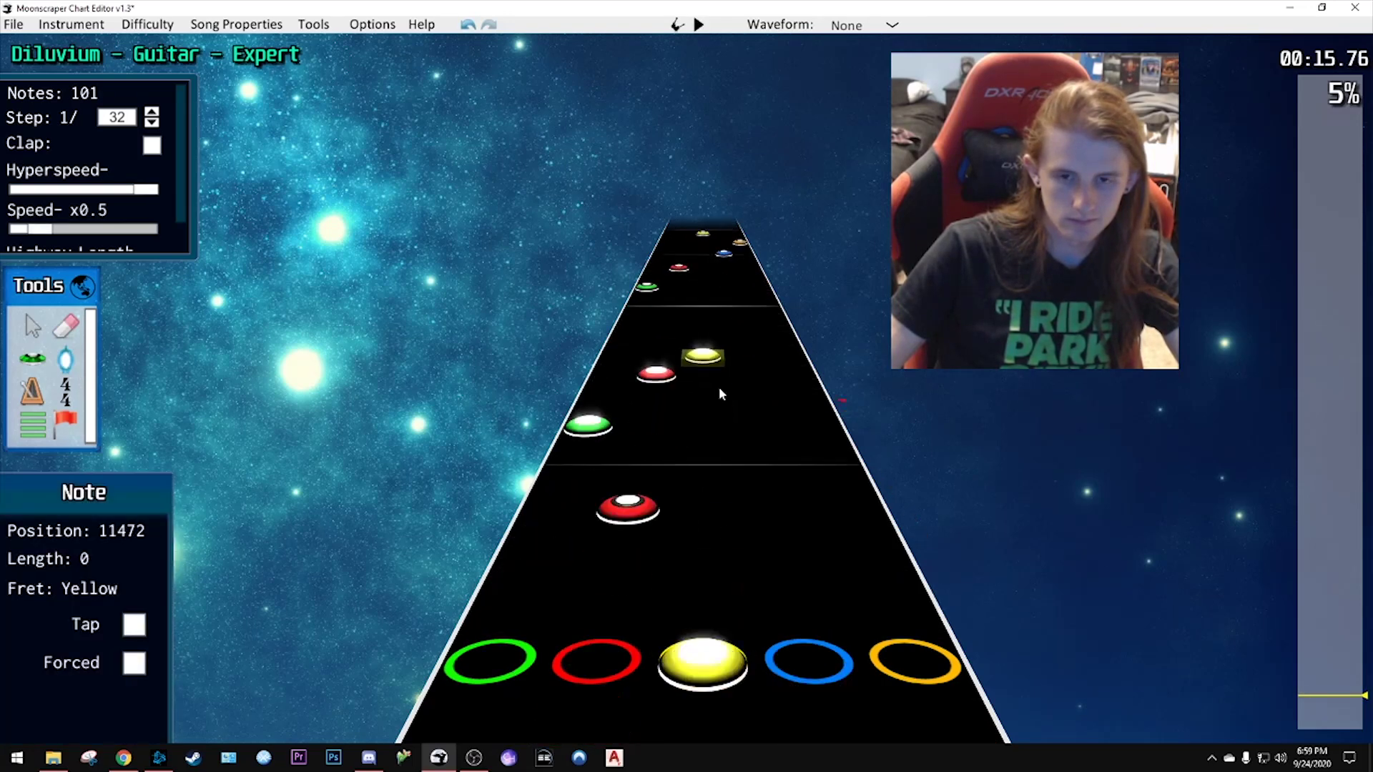
{"action": "left_click", "coordinate": [709, 346]}
- Adjust the strum/HOPO flag of the red and blue notes following the green on the measure line near 15 seconds
{"action": "scroll", "coordinate": [829, 515], "scroll_direction": "down", "scroll_amount": 1}
{"action": "scroll", "coordinate": [719, 299], "scroll_direction": "down", "scroll_amount": 6}
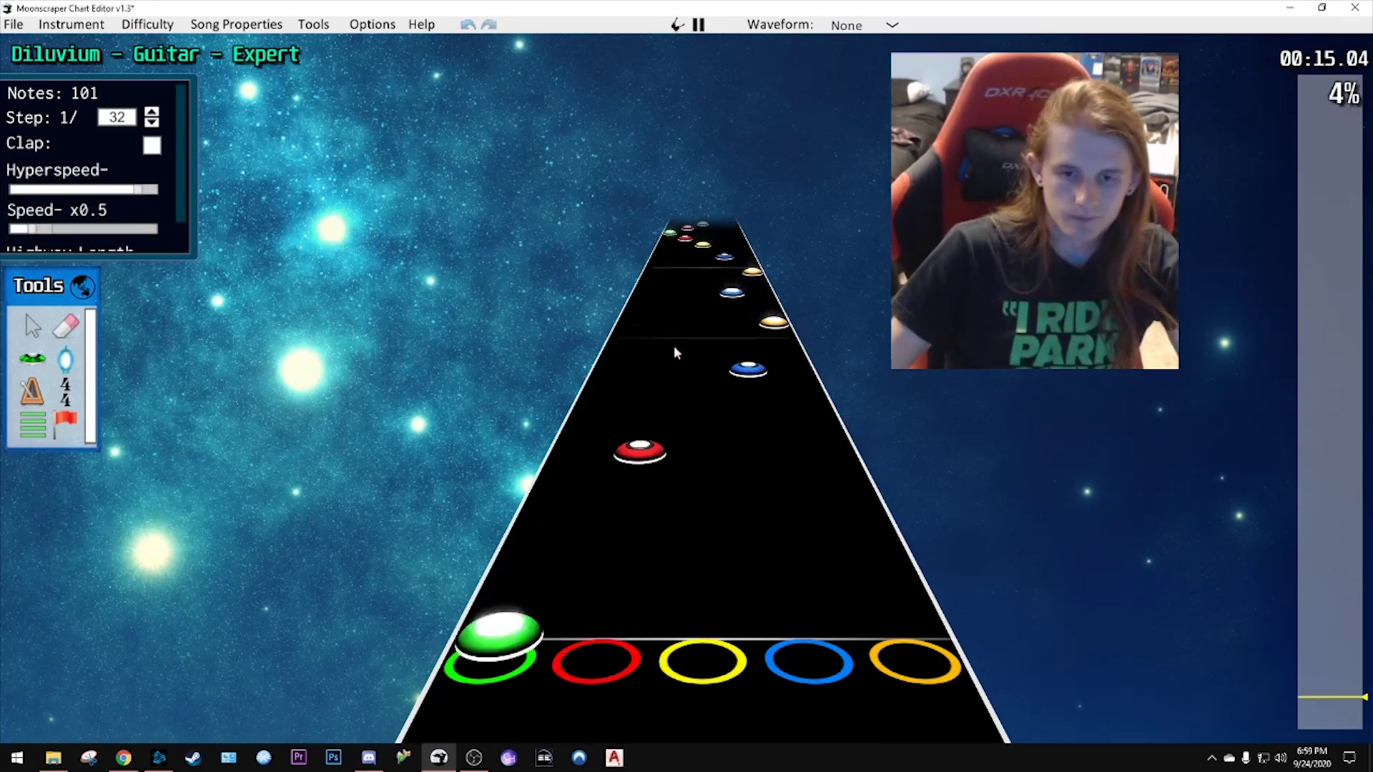
{"action": "scroll", "coordinate": [673, 346], "scroll_direction": "up", "scroll_amount": 1}
{"action": "scroll", "coordinate": [667, 340], "scroll_direction": "down", "scroll_amount": 1}
{"action": "left_click_drag", "start_coordinate": [751, 336], "coordinate": [620, 438]}
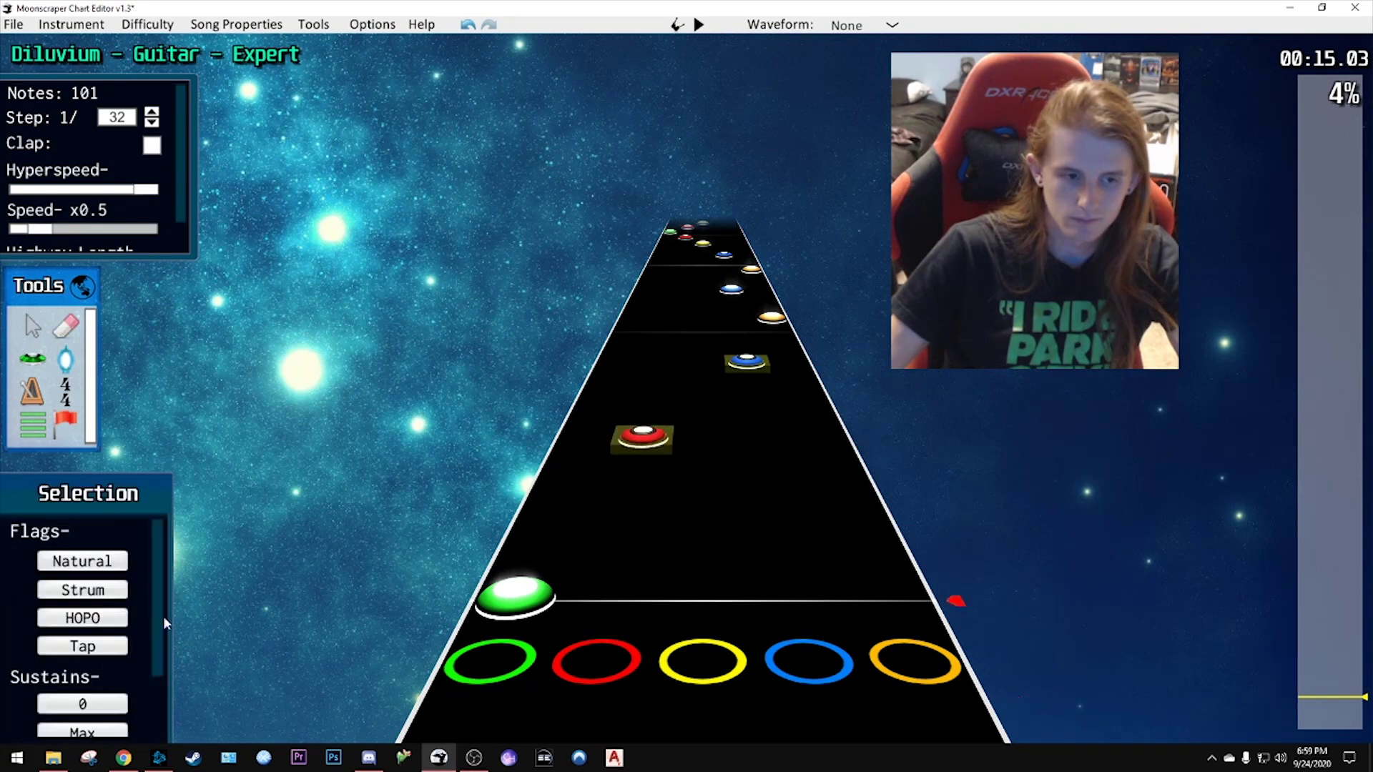
{"action": "left_click", "coordinate": [104, 601]}
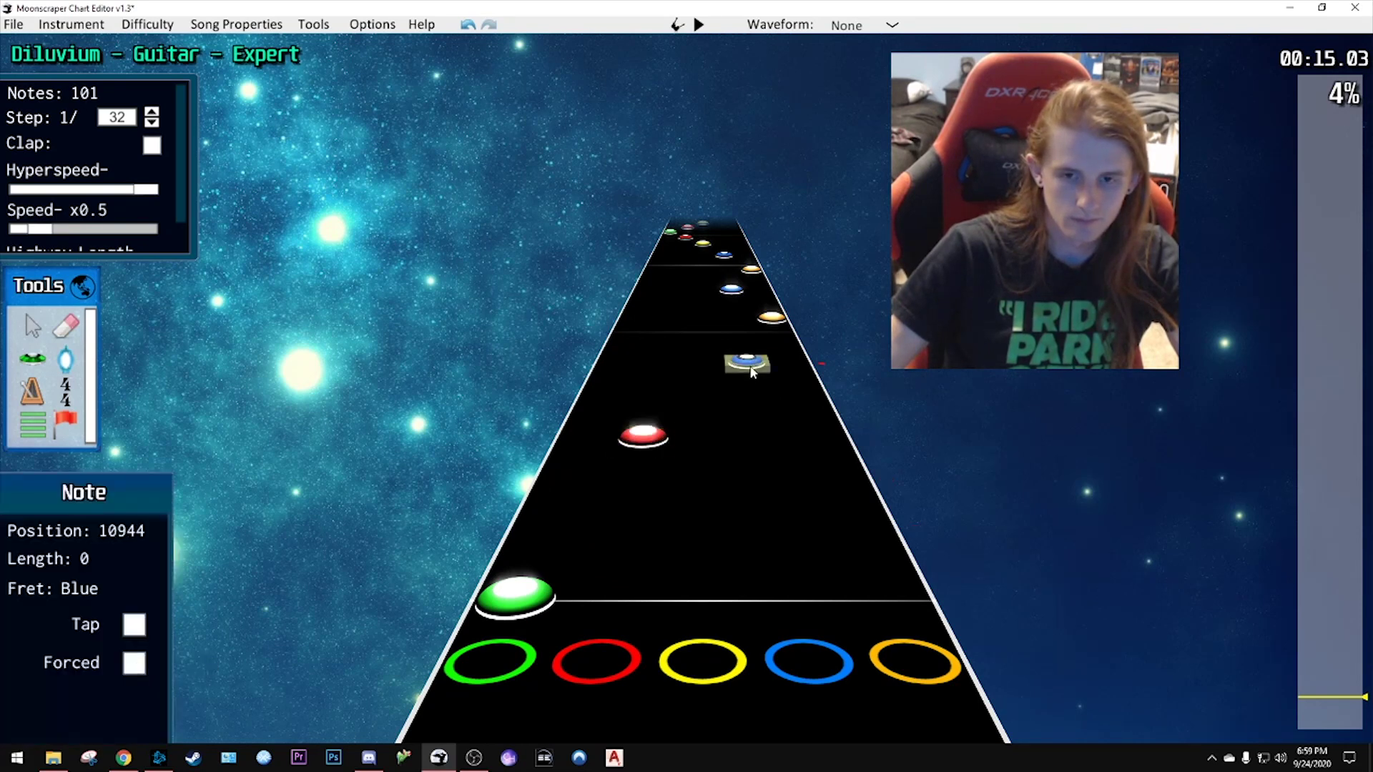
- Play the passage, turn off Forced on the red note just before the beat line at position 11352, and replay
{"action": "key", "text": "space"}
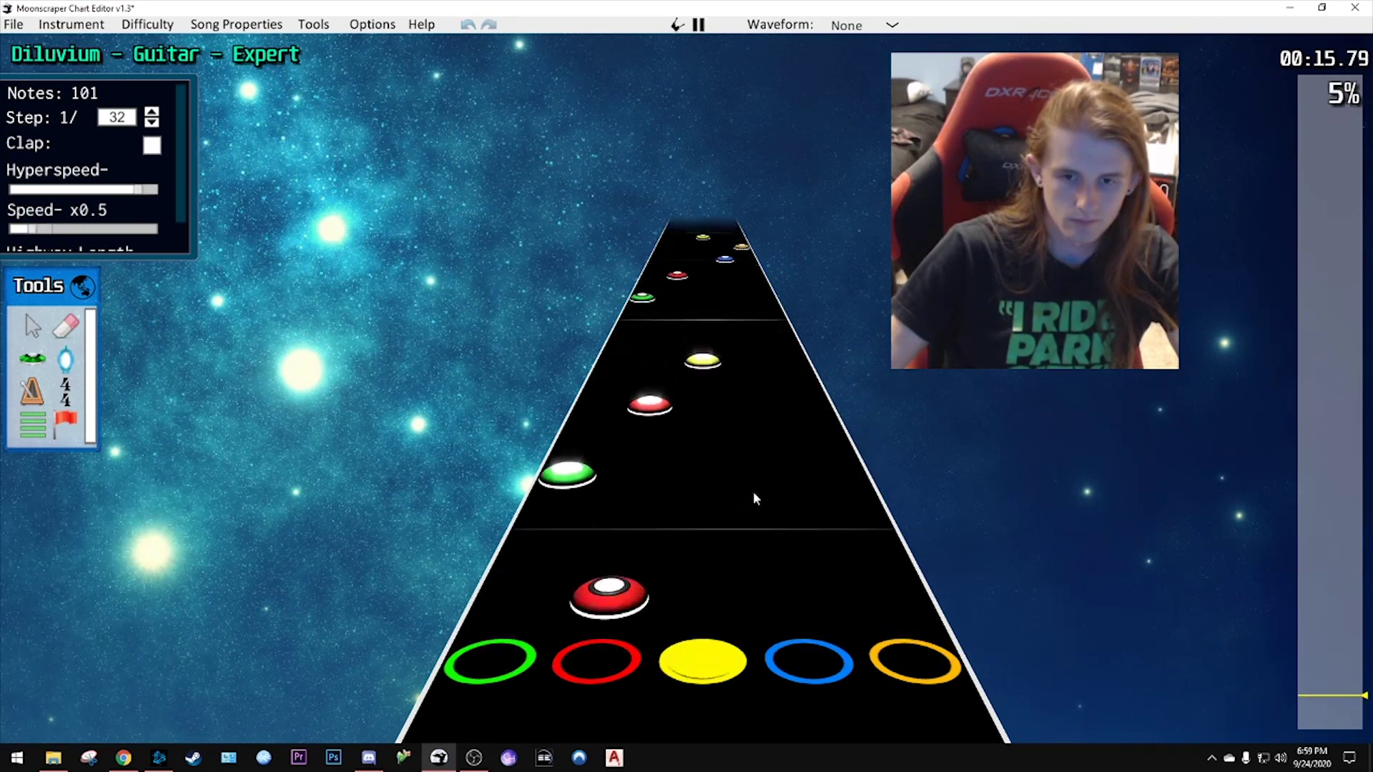
{"action": "key", "text": "space"}
{"action": "scroll", "coordinate": [765, 487], "scroll_direction": "down", "scroll_amount": 2}
{"action": "left_click", "coordinate": [649, 427]}
{"action": "scroll", "coordinate": [745, 479], "scroll_direction": "down", "scroll_amount": 1}
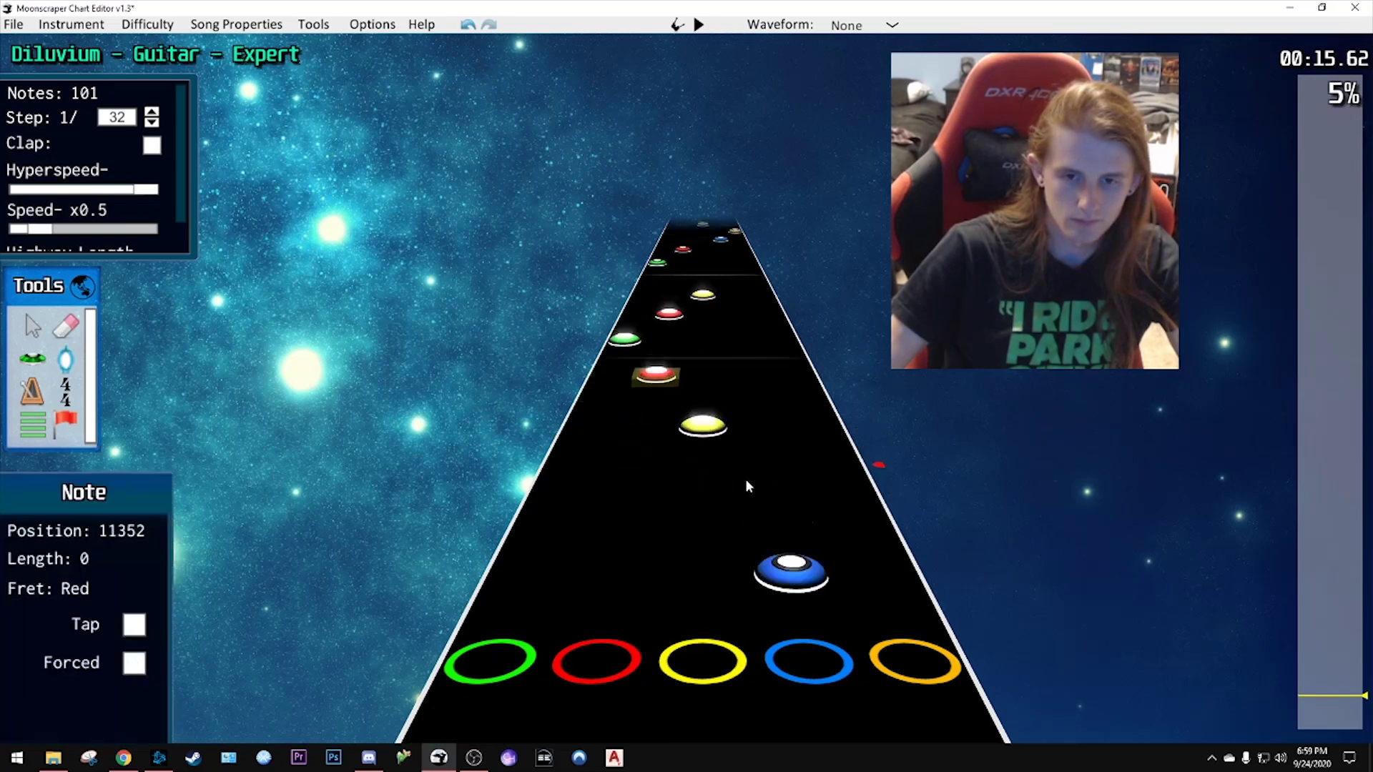
{"action": "key", "text": "space"}
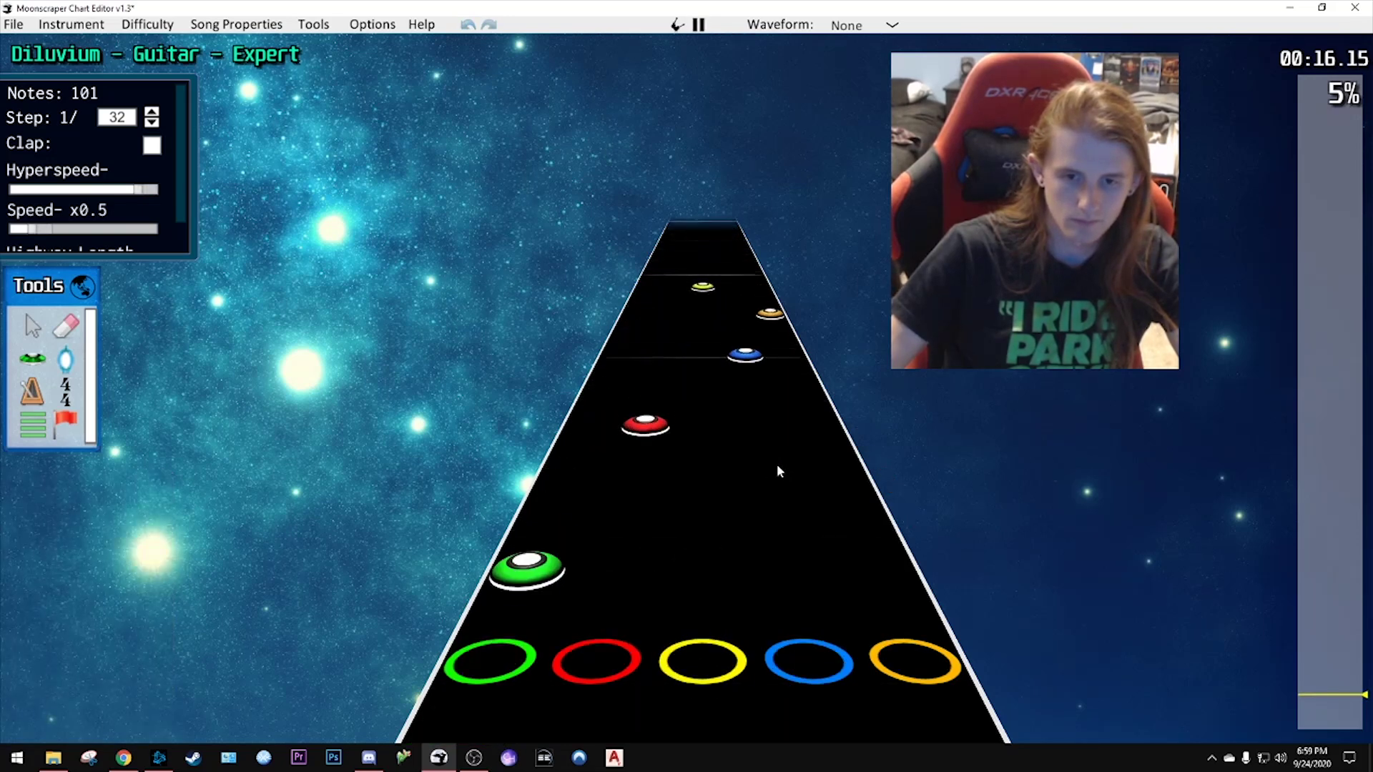
- Move the consecutive yellow, red and green notes just after 15.57 s to the orange, blue and yellow lanes respectively
{"action": "key", "text": "space"}
{"action": "key", "text": "space"}
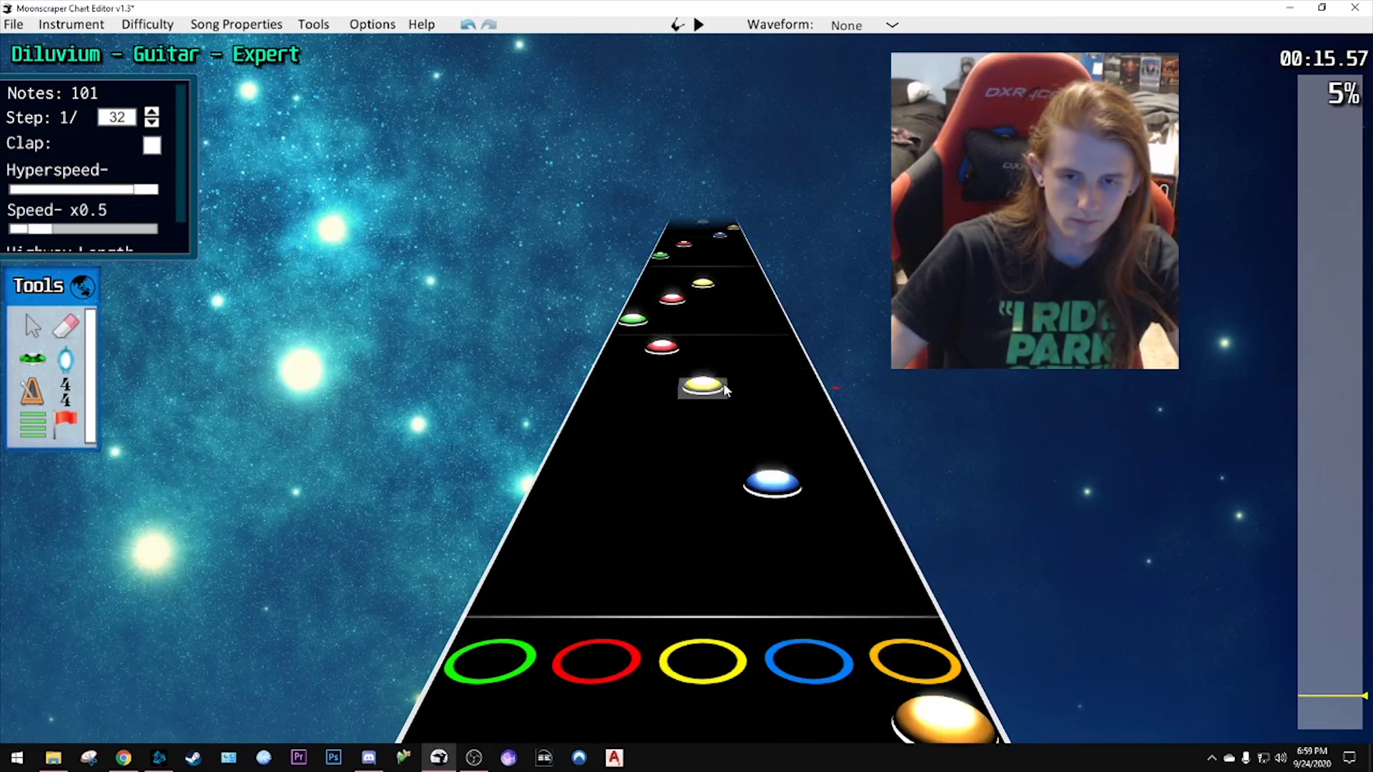
{"action": "key", "text": "space"}
{"action": "left_click", "coordinate": [706, 416]}
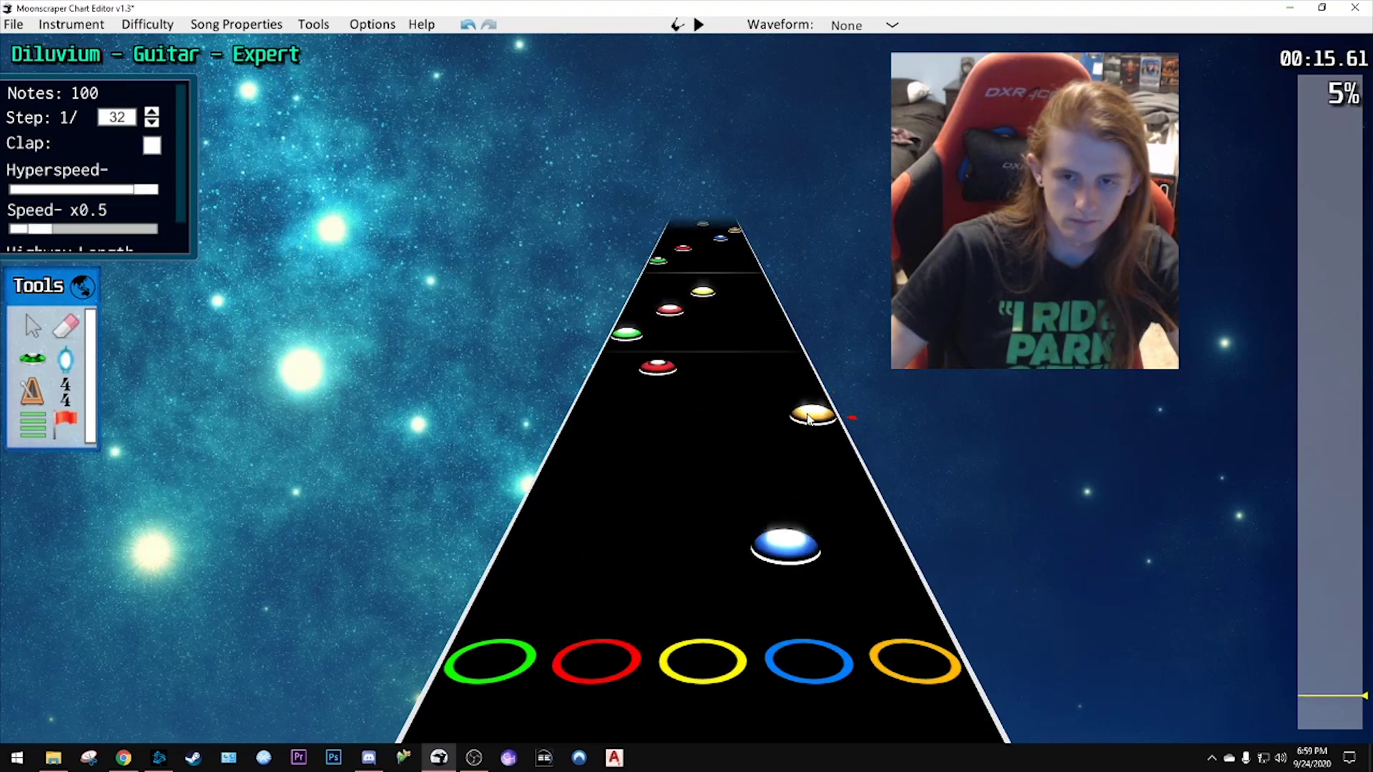
{"action": "left_click", "coordinate": [688, 342]}
{"action": "key", "text": "space"}
{"action": "key", "text": "space"}
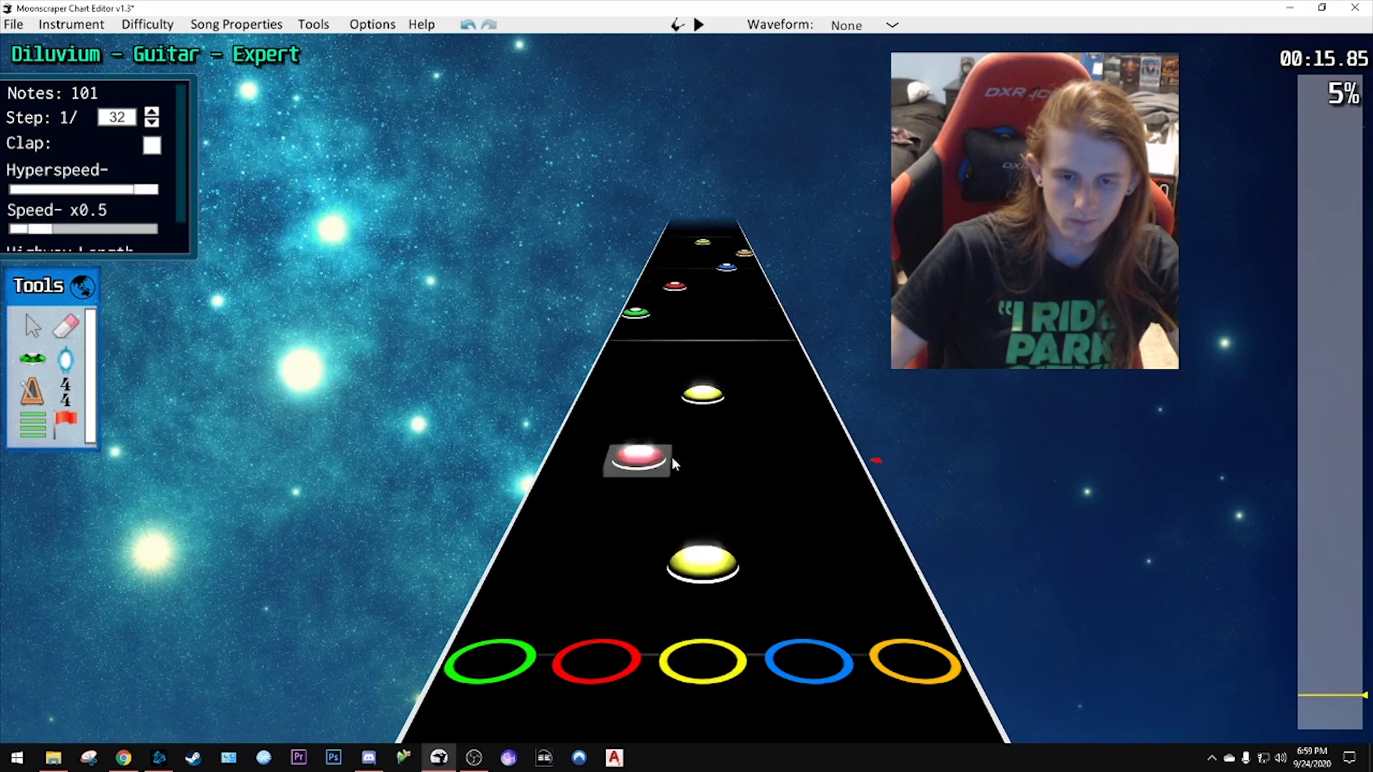
- Move the yellow note after the red one to the blue lane, shift the next green note earlier into the yellow lane, and play the result
{"action": "key", "text": "space"}
{"action": "key", "text": "space"}
{"action": "scroll", "coordinate": [634, 437], "scroll_direction": "down", "scroll_amount": 3}
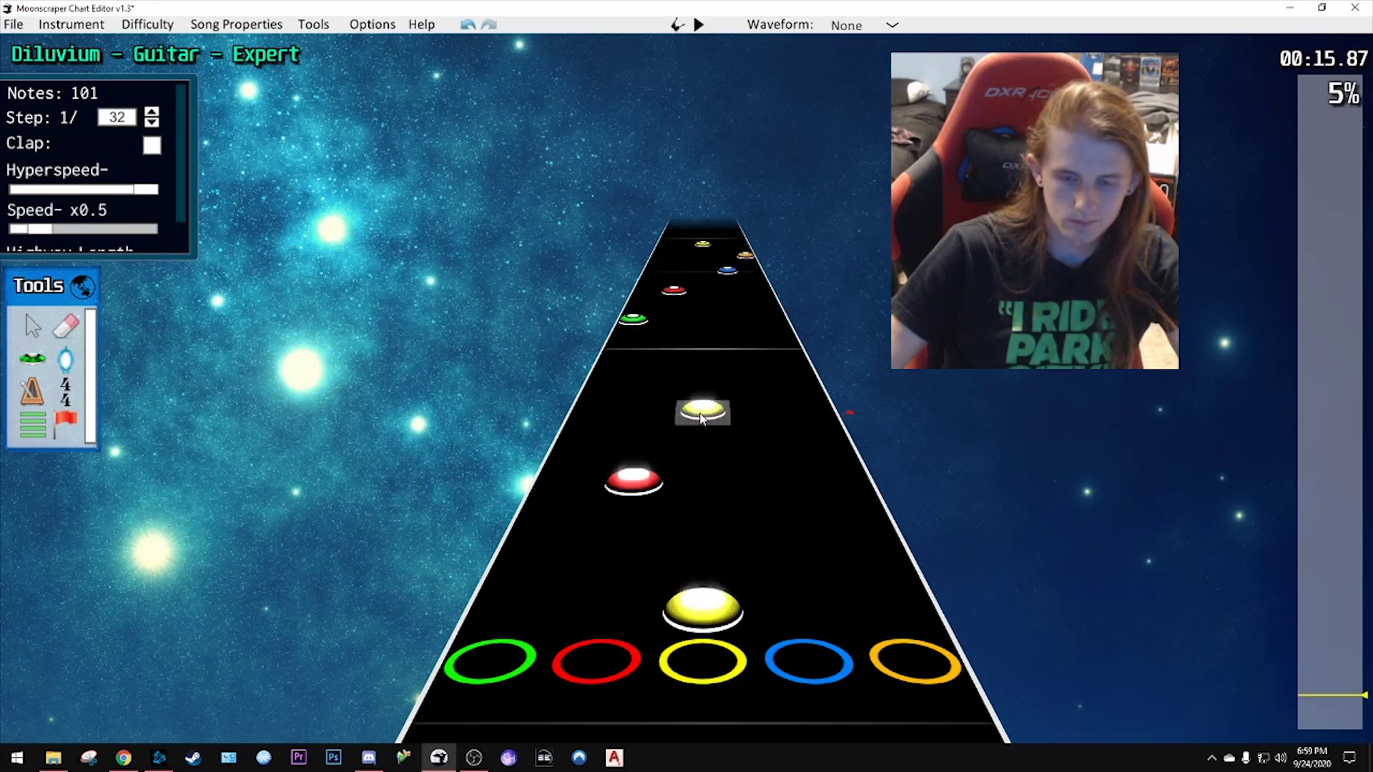
{"action": "left_click", "coordinate": [756, 410]}
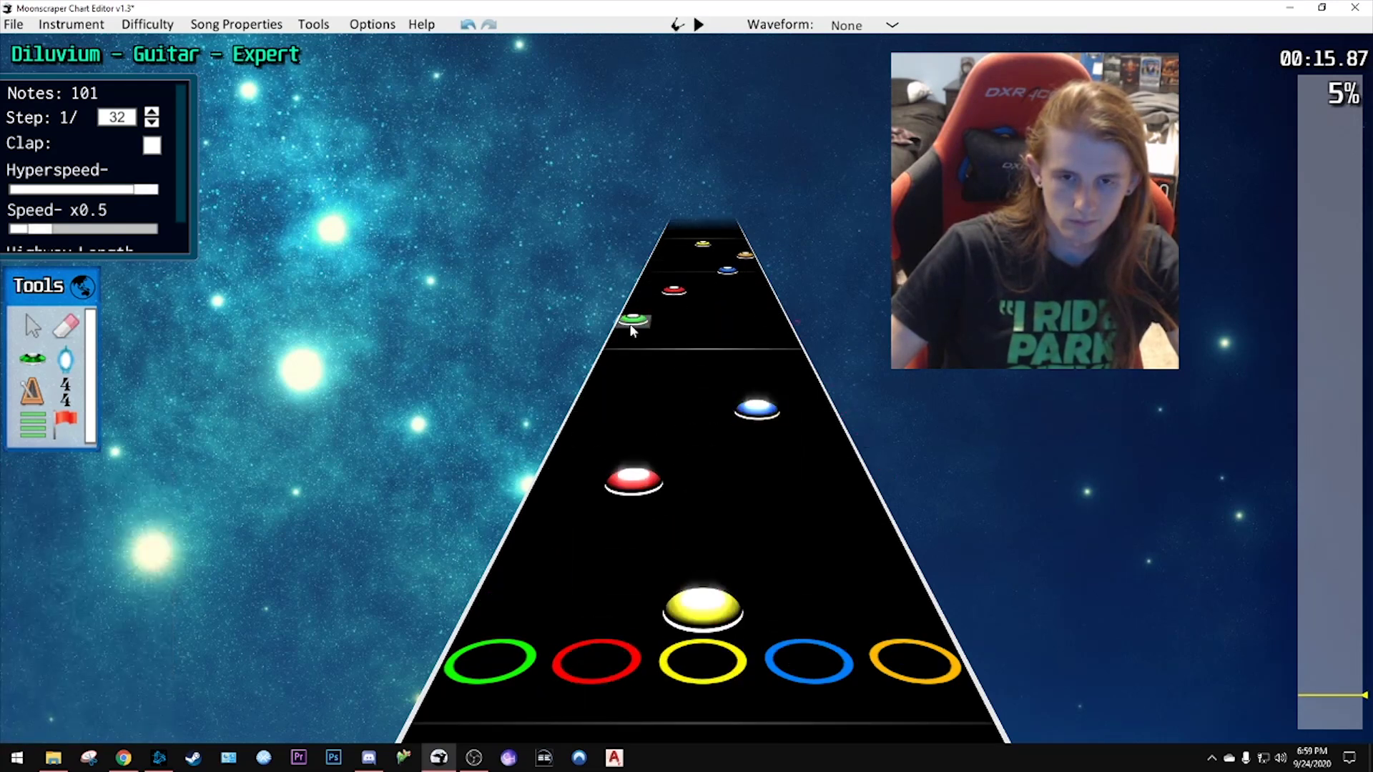
{"action": "left_click_drag", "start_coordinate": [634, 319], "coordinate": [701, 371]}
{"action": "key", "text": "space"}
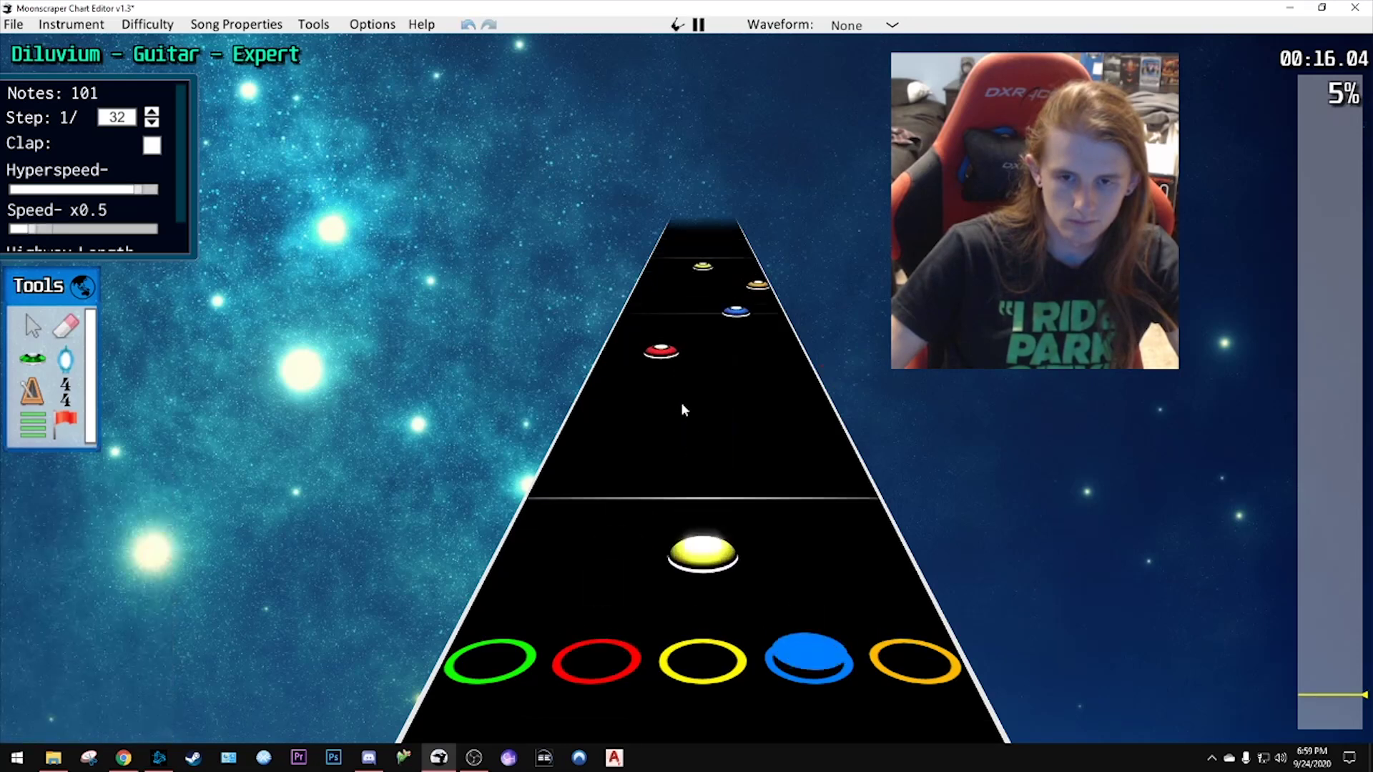
{"action": "key", "text": "space"}
{"action": "scroll", "coordinate": [641, 430], "scroll_direction": "down", "scroll_amount": 5}
{"action": "key", "text": "space"}
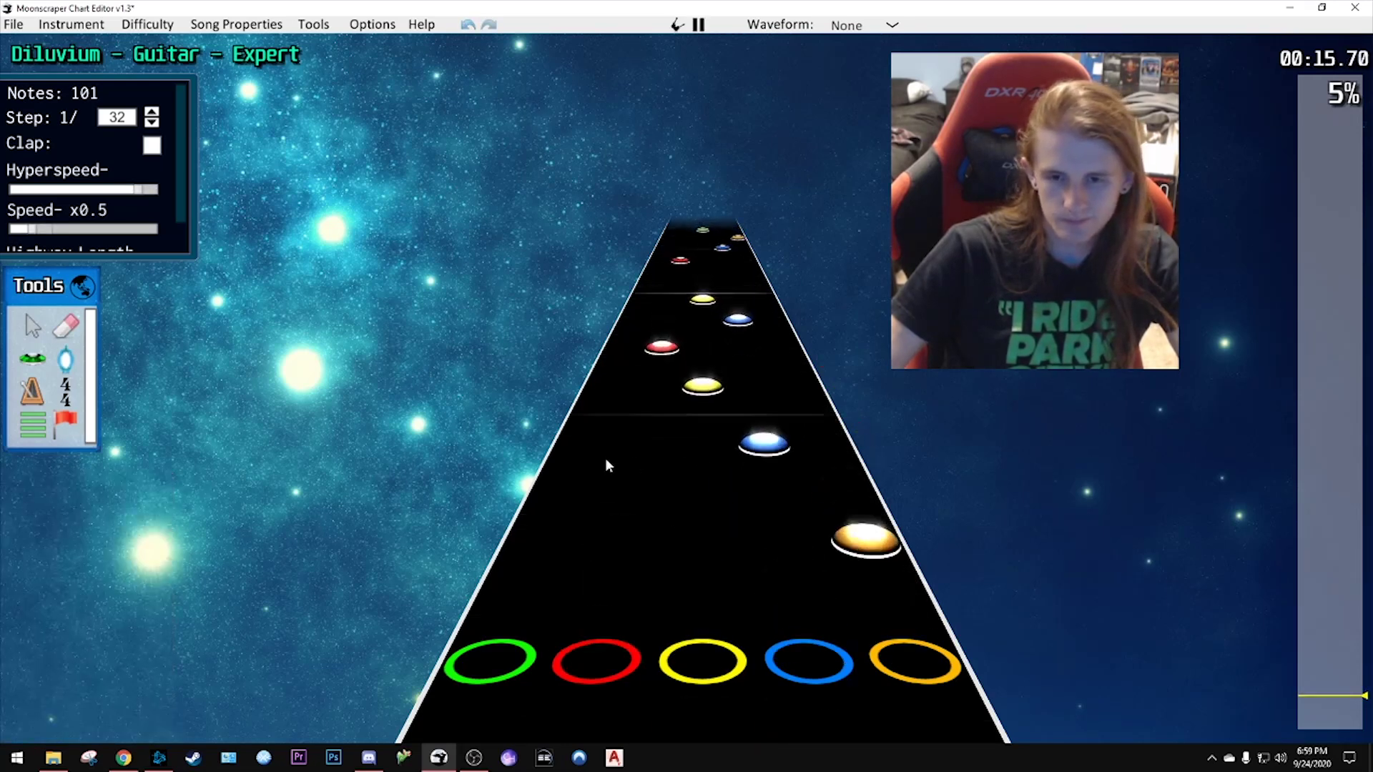
{"action": "key", "text": "space"}
- Move the blue note after the red one back to the yellow lane and the following yellow note to the green lane
{"action": "scroll", "coordinate": [600, 455], "scroll_direction": "down", "scroll_amount": 4}
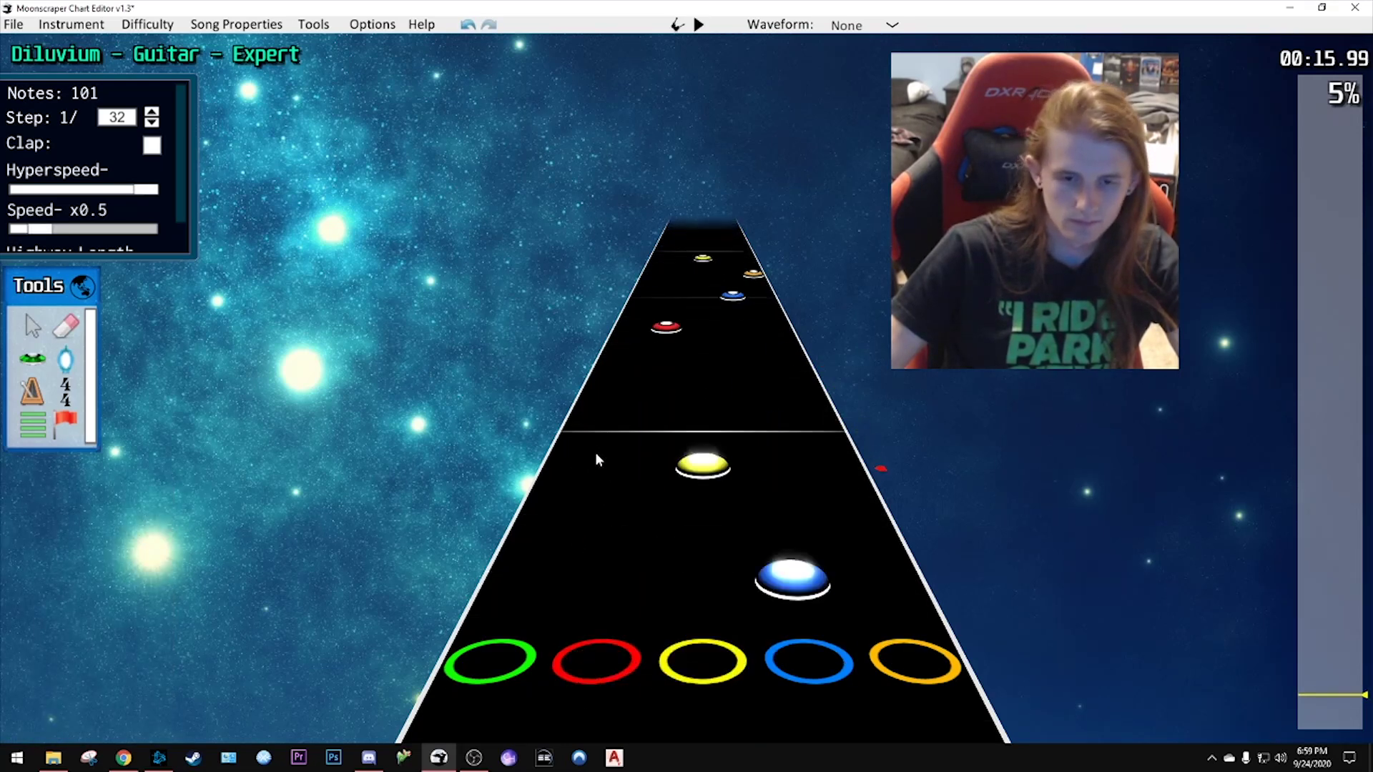
{"action": "left_click_drag", "start_coordinate": [757, 416], "coordinate": [616, 381]}
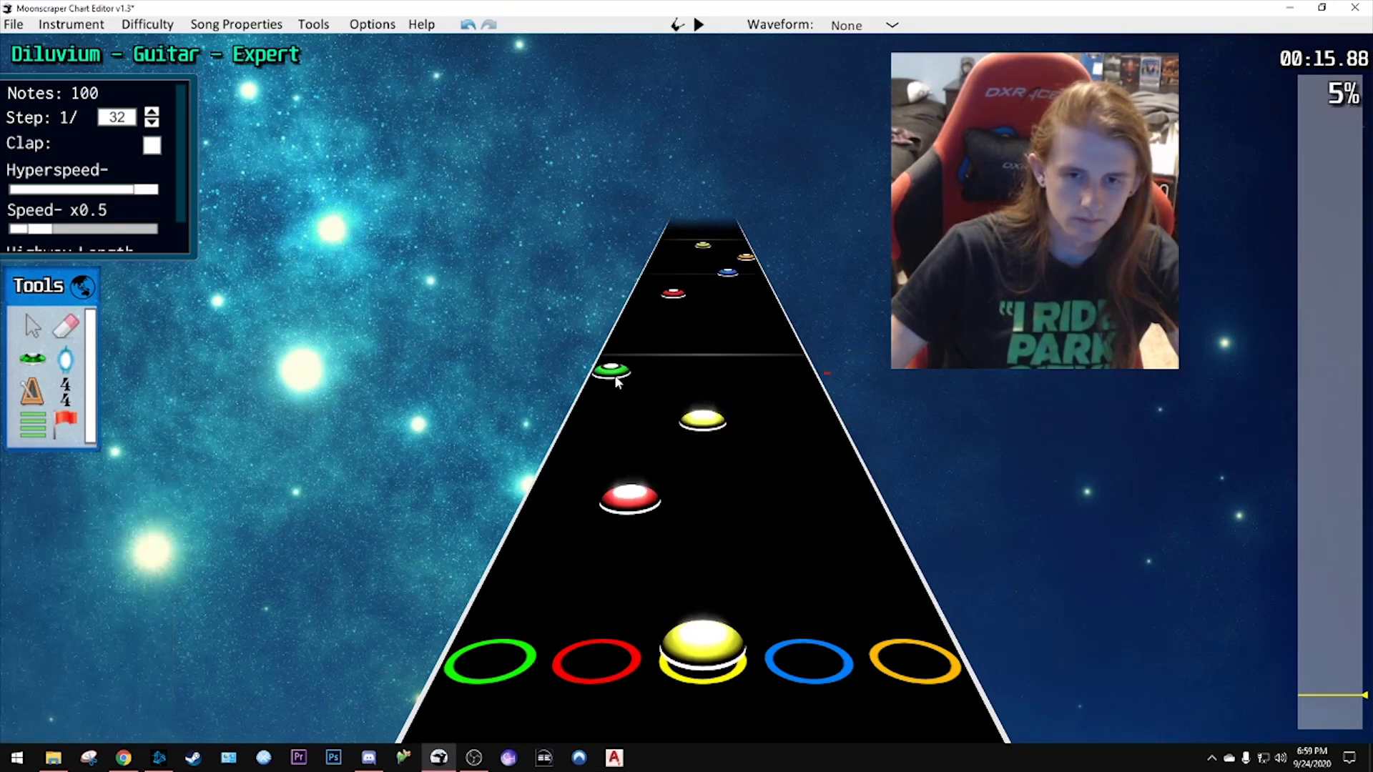
{"action": "key", "text": "space"}
{"action": "key", "text": "space"}
{"action": "scroll", "coordinate": [643, 423], "scroll_direction": "down", "scroll_amount": 4}
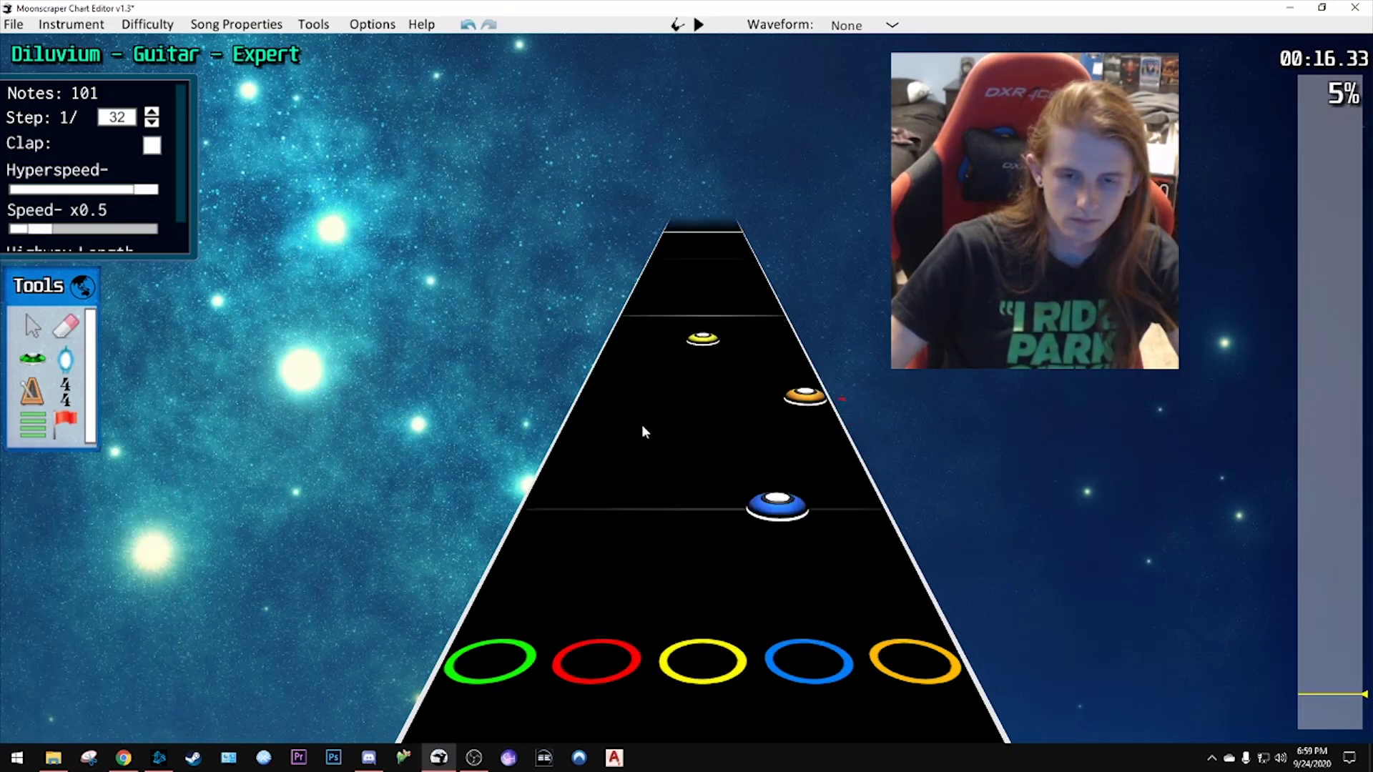
- Move the red note that follows the green note earlier, to position 11616, and check it in playback
{"action": "scroll", "coordinate": [648, 425], "scroll_direction": "down", "scroll_amount": 2}
{"action": "left_click_drag", "start_coordinate": [663, 328], "coordinate": [660, 400]}
{"action": "key", "text": "space"}
{"action": "key", "text": "space"}
{"action": "scroll", "coordinate": [654, 423], "scroll_direction": "down", "scroll_amount": 3}
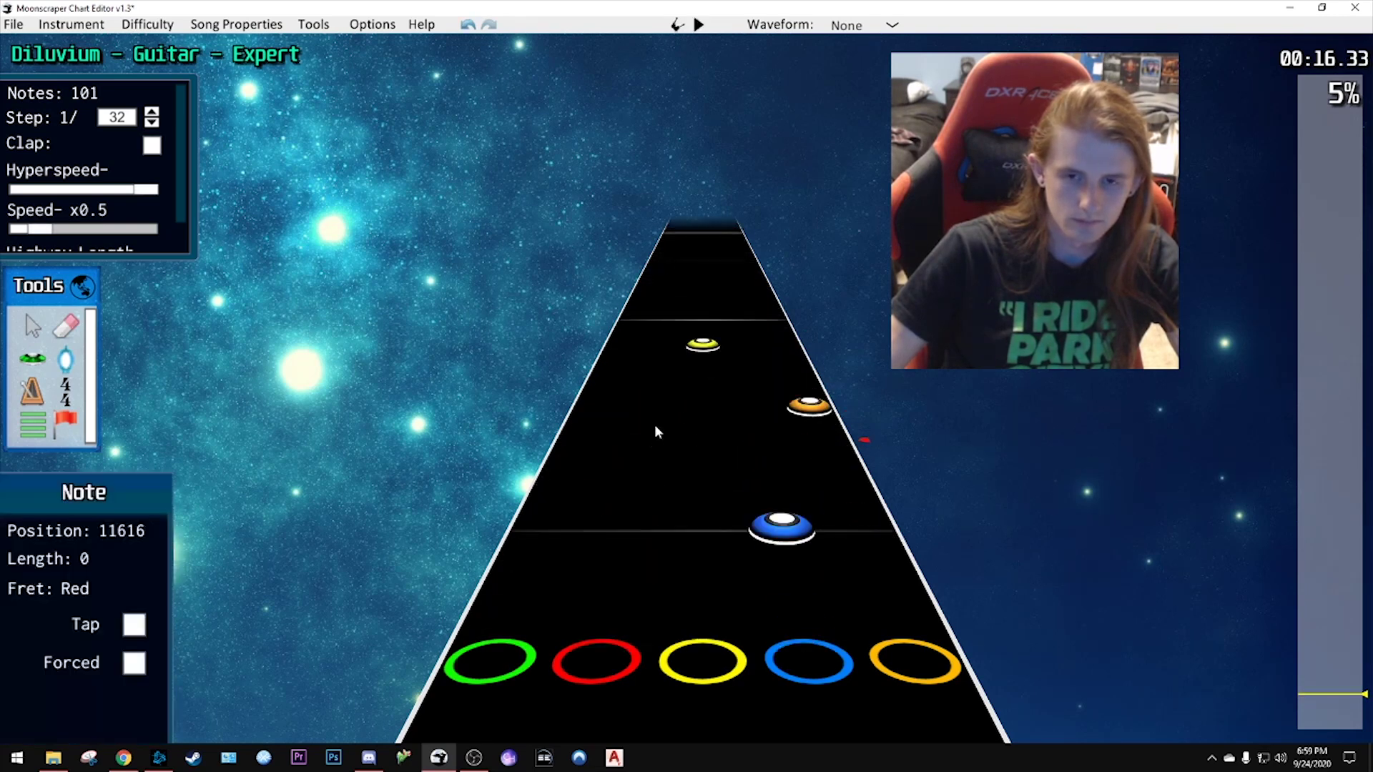
- Try the red note one step earlier, at position 11592, check it in playback and nudge it back later
{"action": "left_click", "coordinate": [647, 392]}
{"action": "scroll", "coordinate": [647, 397], "scroll_direction": "down", "scroll_amount": 3}
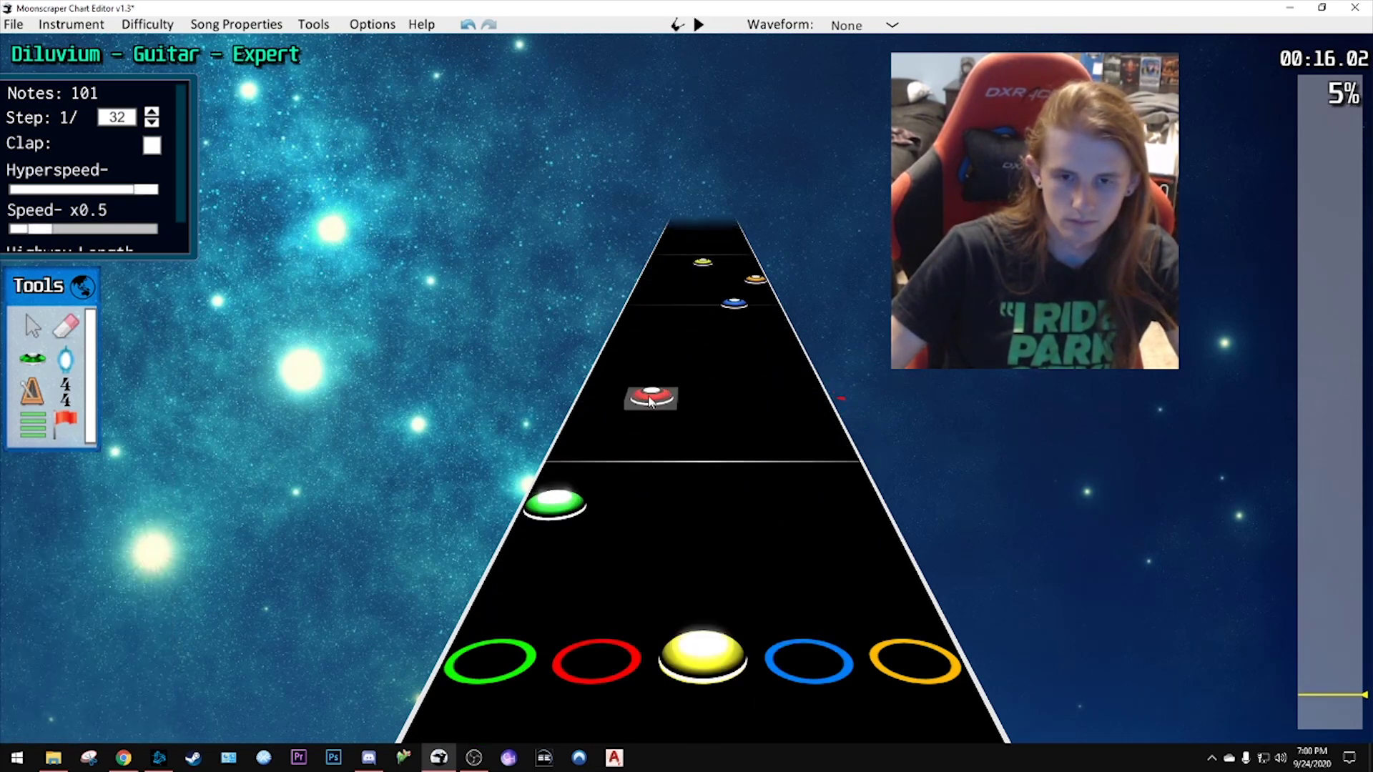
{"action": "left_click_drag", "start_coordinate": [646, 418], "coordinate": [646, 418]}
{"action": "key", "text": "space"}
{"action": "key", "text": "space"}
{"action": "scroll", "coordinate": [625, 409], "scroll_direction": "down", "scroll_amount": 4}
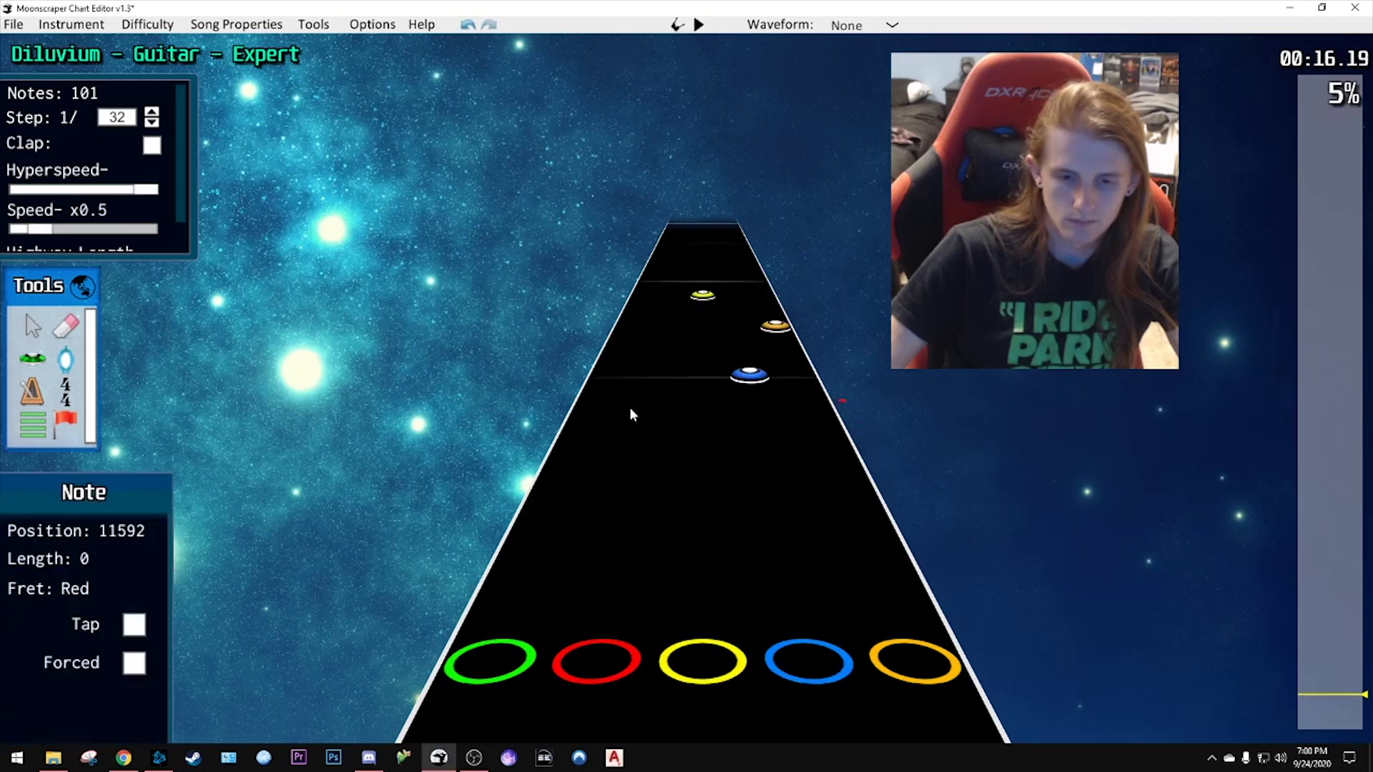
{"action": "left_click_drag", "start_coordinate": [624, 516], "coordinate": [634, 468]}
- Move the blue note after the red one earlier into the yellow lane and the following orange note earlier into the blue lane
{"action": "scroll", "coordinate": [718, 472], "scroll_direction": "up", "scroll_amount": 3}
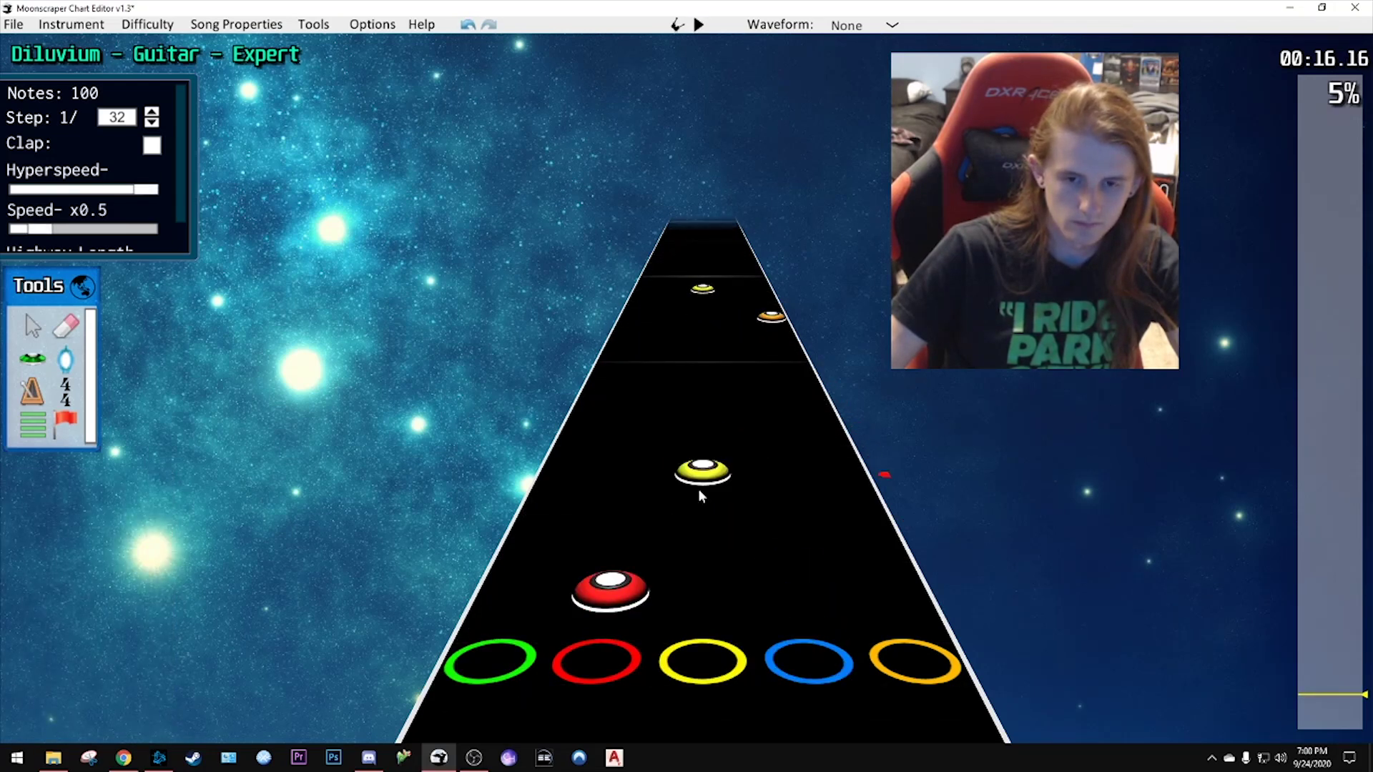
{"action": "left_click", "coordinate": [779, 405]}
{"action": "scroll", "coordinate": [769, 422], "scroll_direction": "up", "scroll_amount": 2}
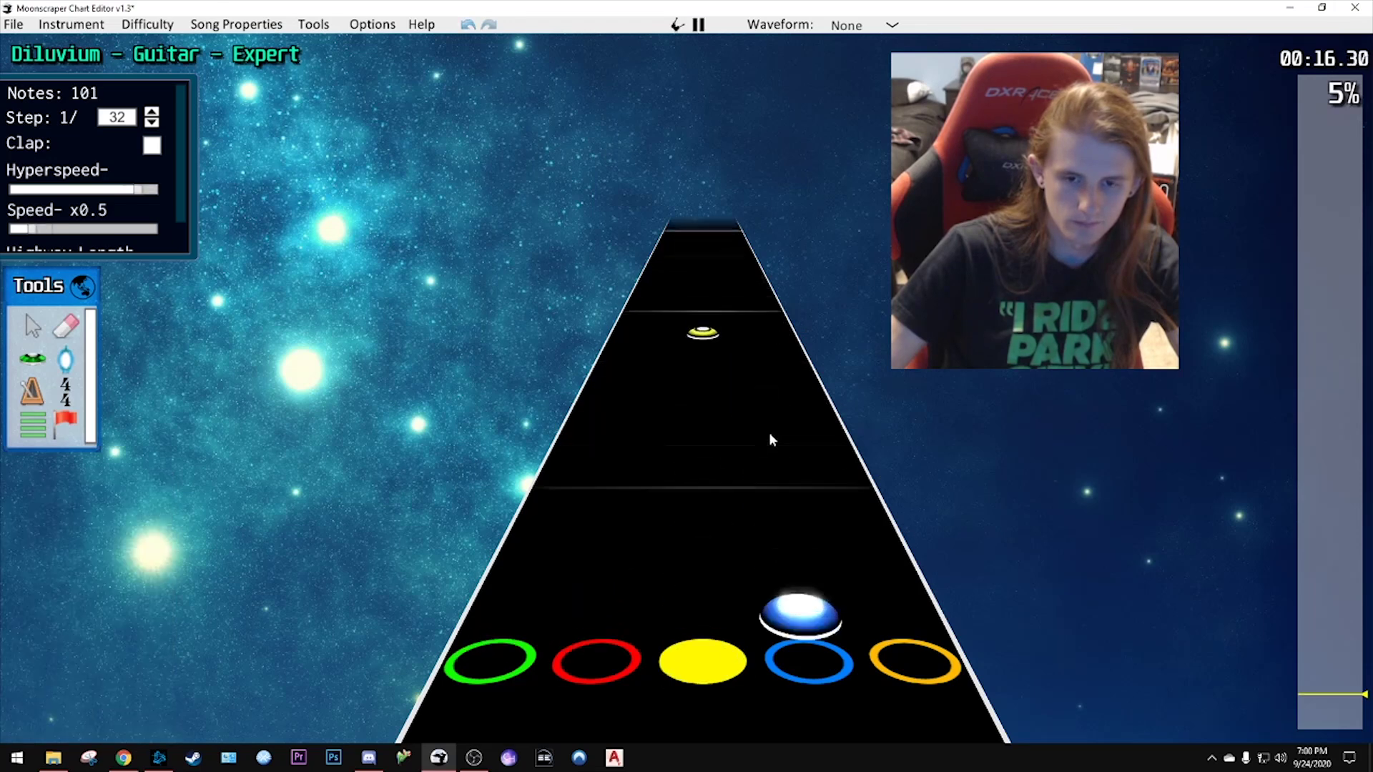
- Nudge the yellow and blue notes after the red note slightly later, placing the blue one on the beat line, and check them in playback
{"action": "scroll", "coordinate": [758, 433], "scroll_direction": "down", "scroll_amount": 3}
{"action": "left_click_drag", "start_coordinate": [756, 404], "coordinate": [757, 391]}
{"action": "scroll", "coordinate": [765, 414], "scroll_direction": "up", "scroll_amount": 2}
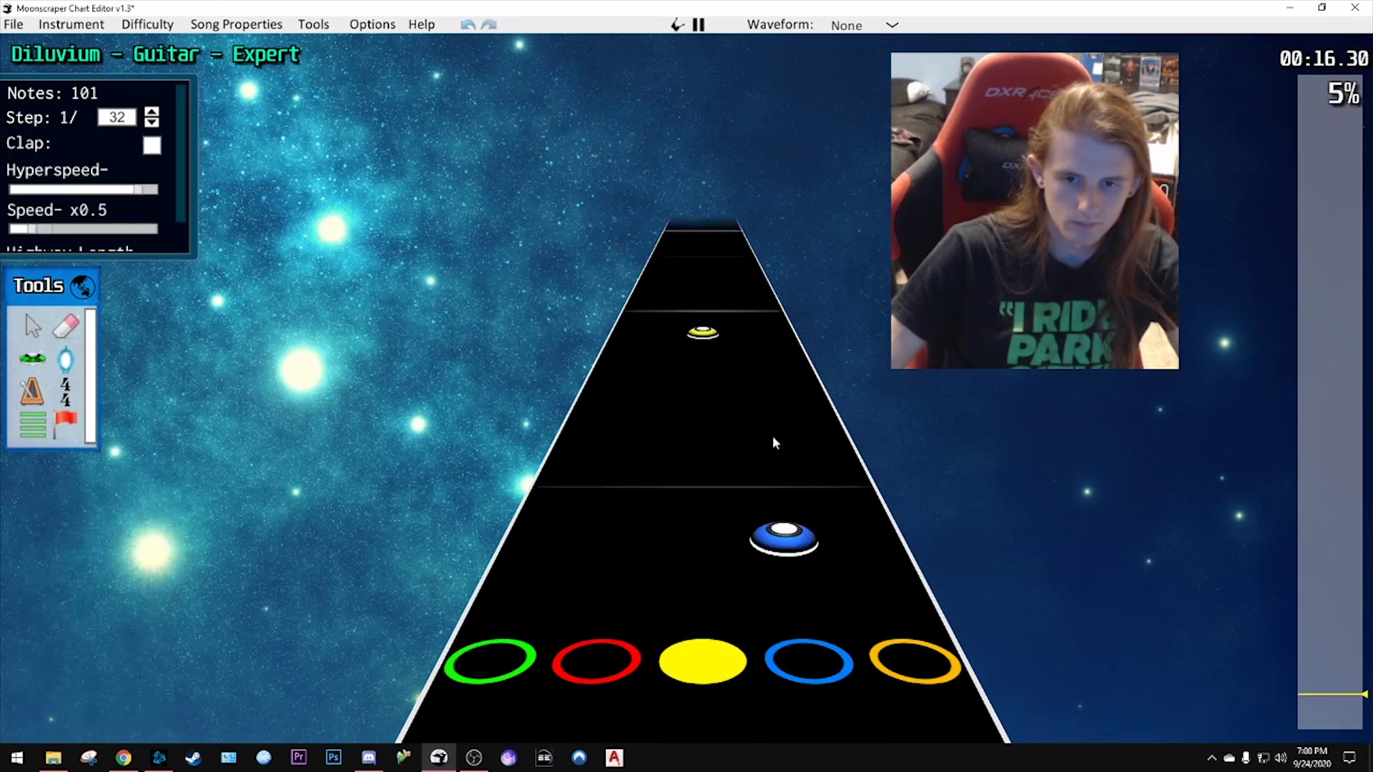
{"action": "scroll", "coordinate": [715, 450], "scroll_direction": "down", "scroll_amount": 3}
{"action": "left_click_drag", "start_coordinate": [707, 452], "coordinate": [718, 432]}
{"action": "scroll", "coordinate": [751, 436], "scroll_direction": "up", "scroll_amount": 3}
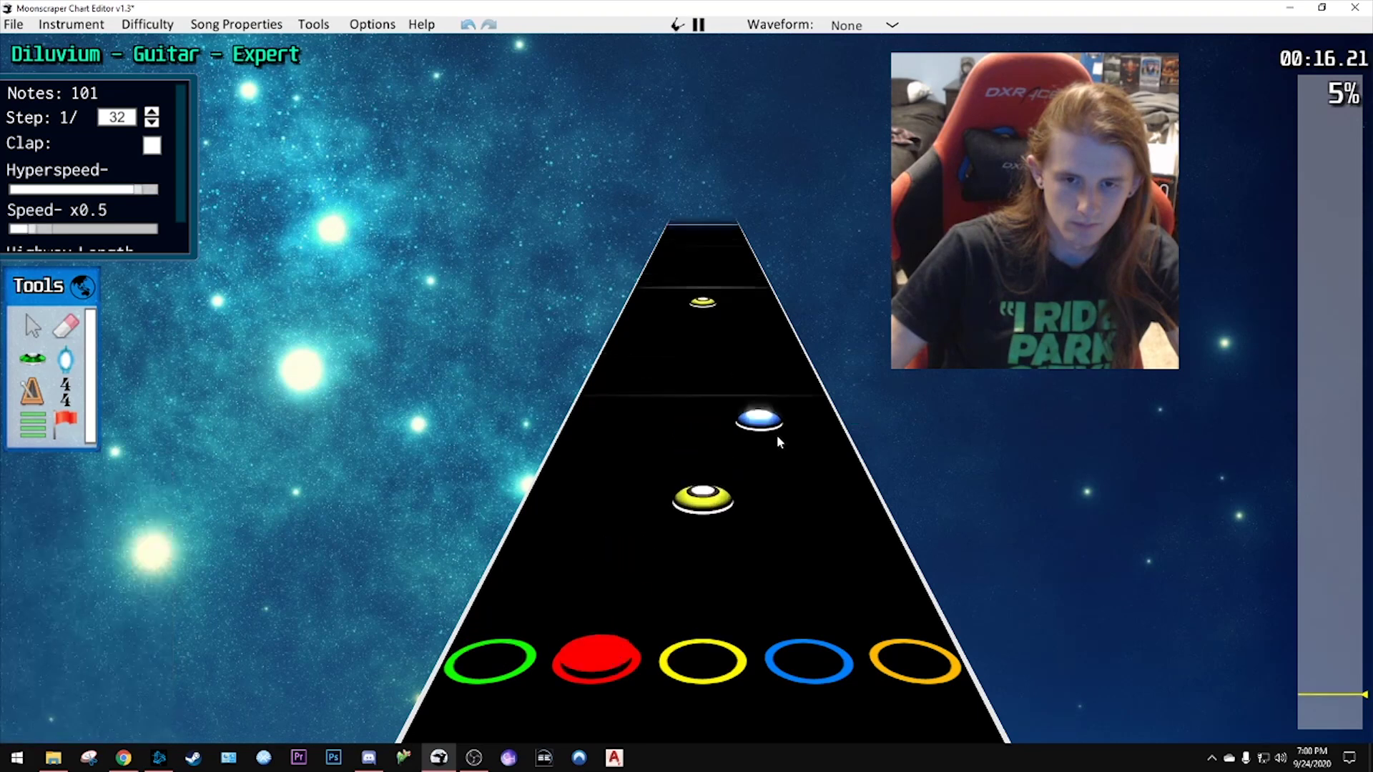
{"action": "scroll", "coordinate": [743, 440], "scroll_direction": "down", "scroll_amount": 2}
{"action": "left_click_drag", "start_coordinate": [750, 386], "coordinate": [751, 388]}
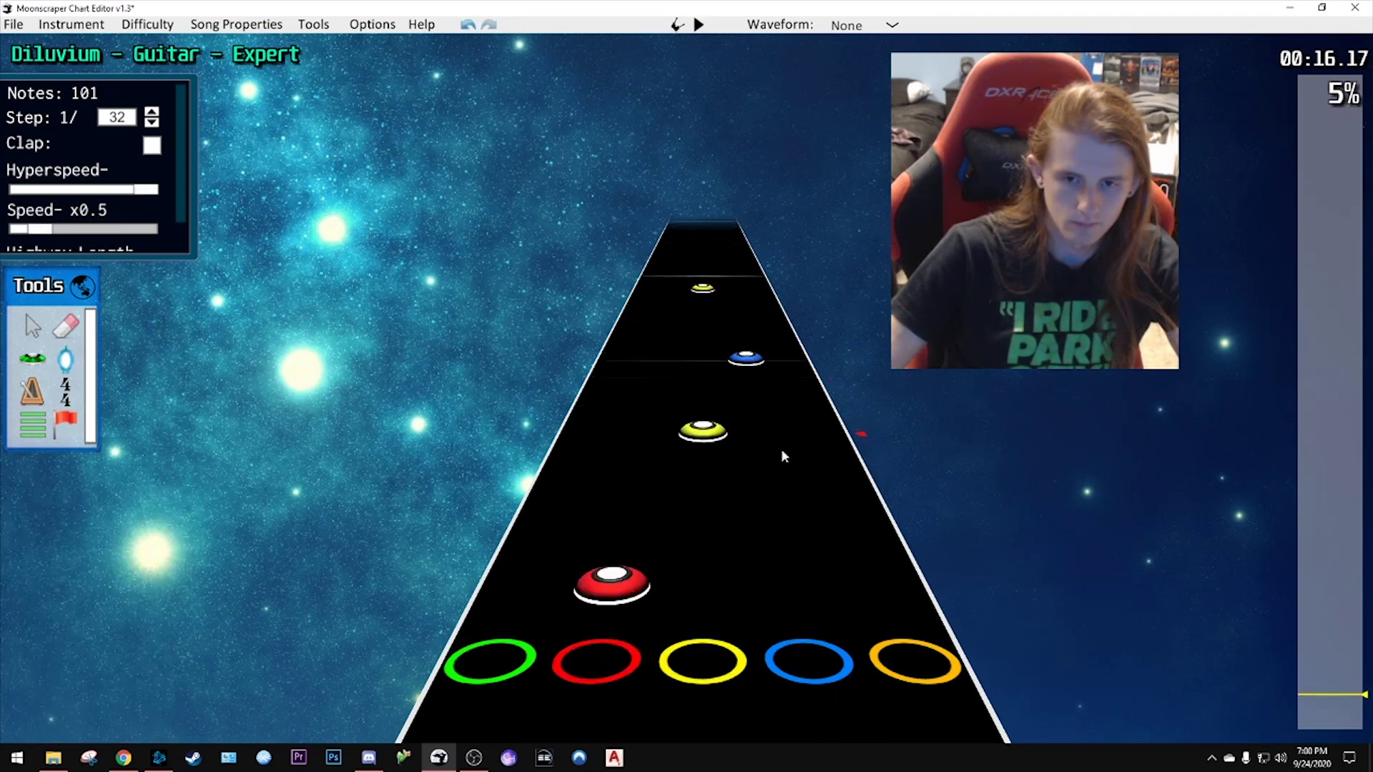
{"action": "key", "text": "space"}
{"action": "key", "text": "space"}
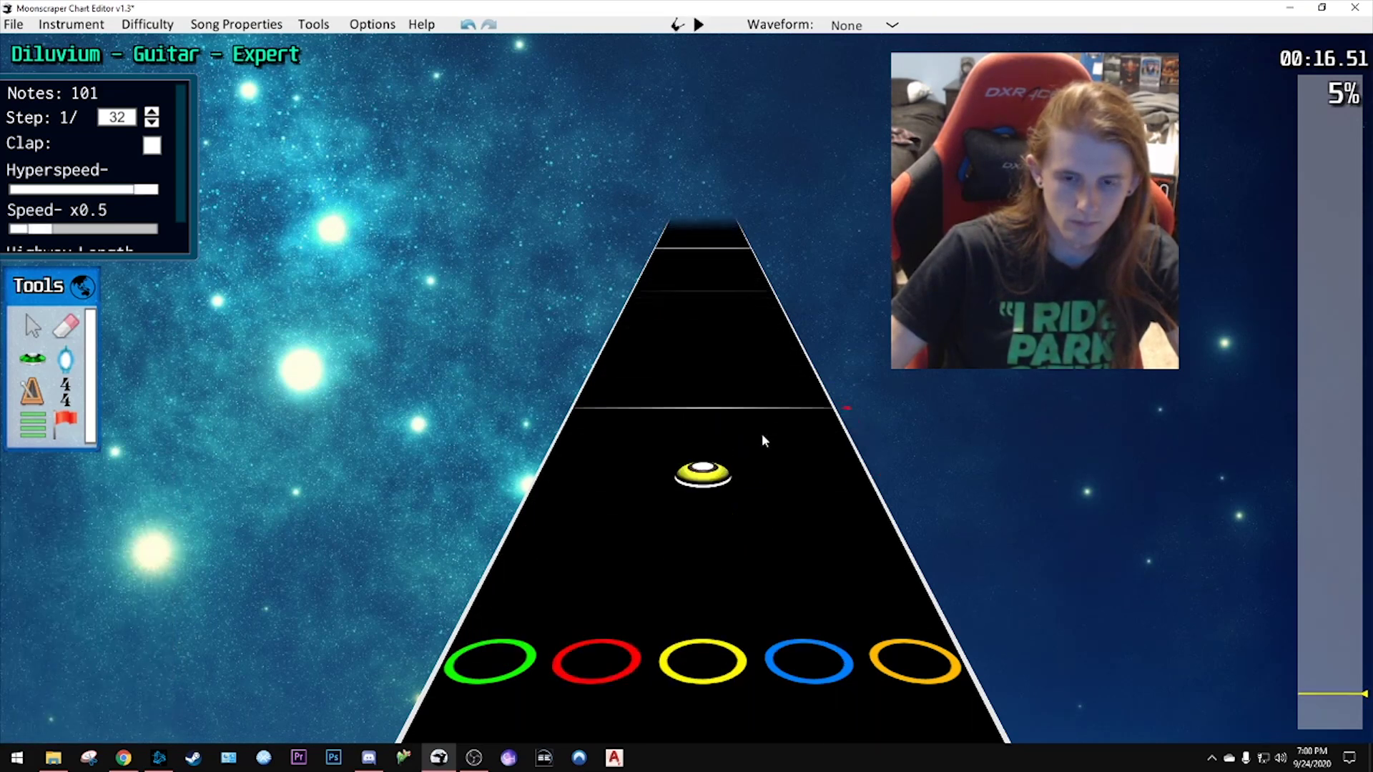
- Move the last yellow note earlier to position 11832 and add a blue note and an orange note after it, the orange on the beat line
{"action": "scroll", "coordinate": [743, 401], "scroll_direction": "down", "scroll_amount": 3}
{"action": "left_click_drag", "start_coordinate": [727, 363], "coordinate": [733, 403]}
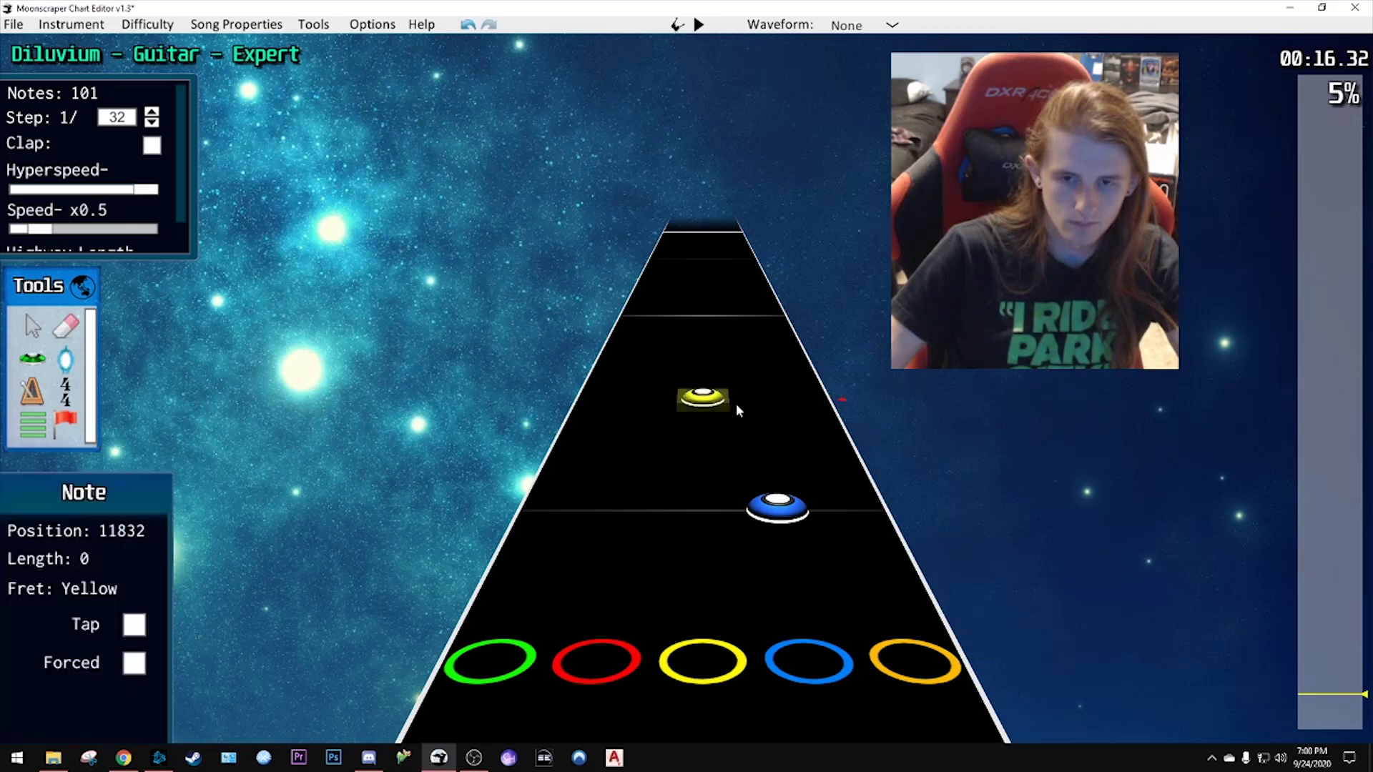
{"action": "scroll", "coordinate": [736, 403], "scroll_direction": "up", "scroll_amount": 4}
{"action": "scroll", "coordinate": [751, 415], "scroll_direction": "down", "scroll_amount": 2}
{"action": "left_click", "coordinate": [772, 469]}
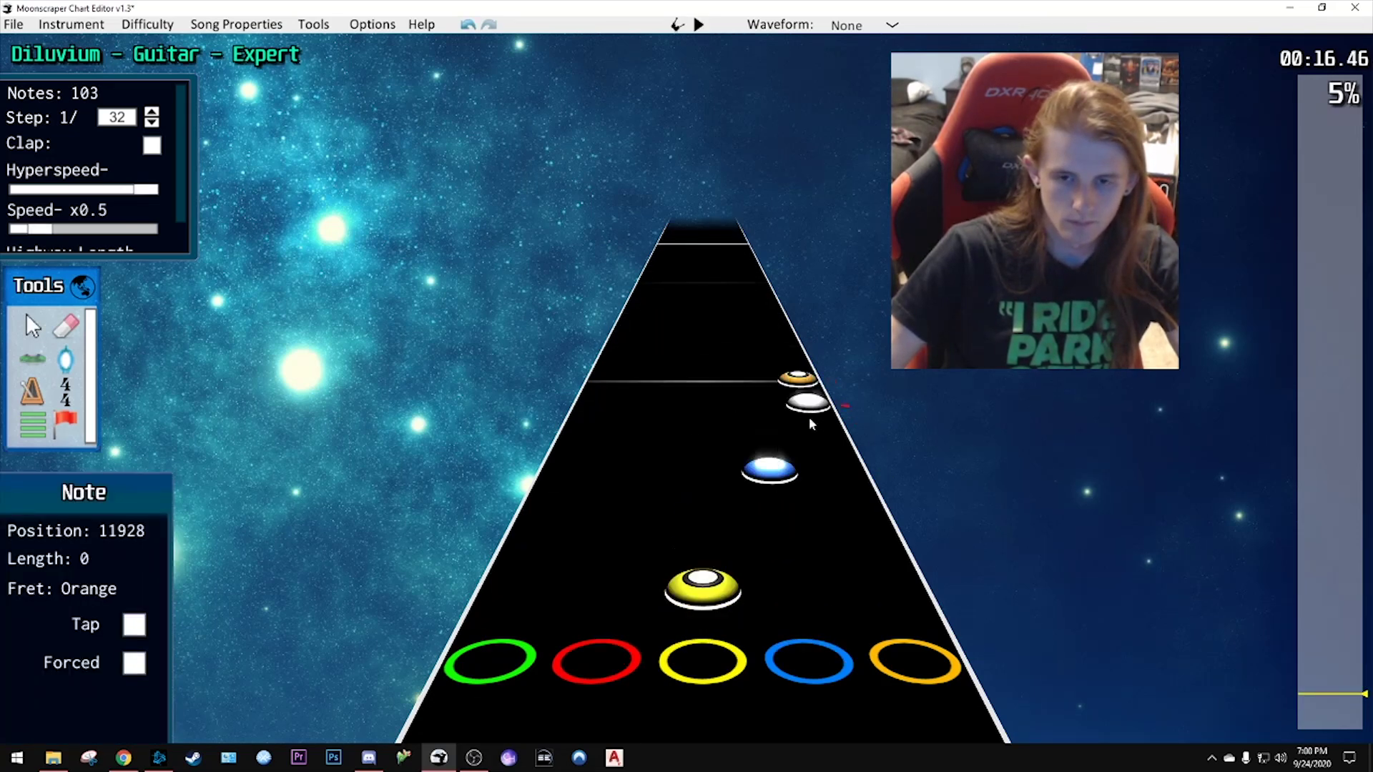
{"action": "scroll", "coordinate": [816, 429], "scroll_direction": "down", "scroll_amount": 3}
{"action": "left_click_drag", "start_coordinate": [811, 424], "coordinate": [767, 422]}
{"action": "key", "text": "space"}
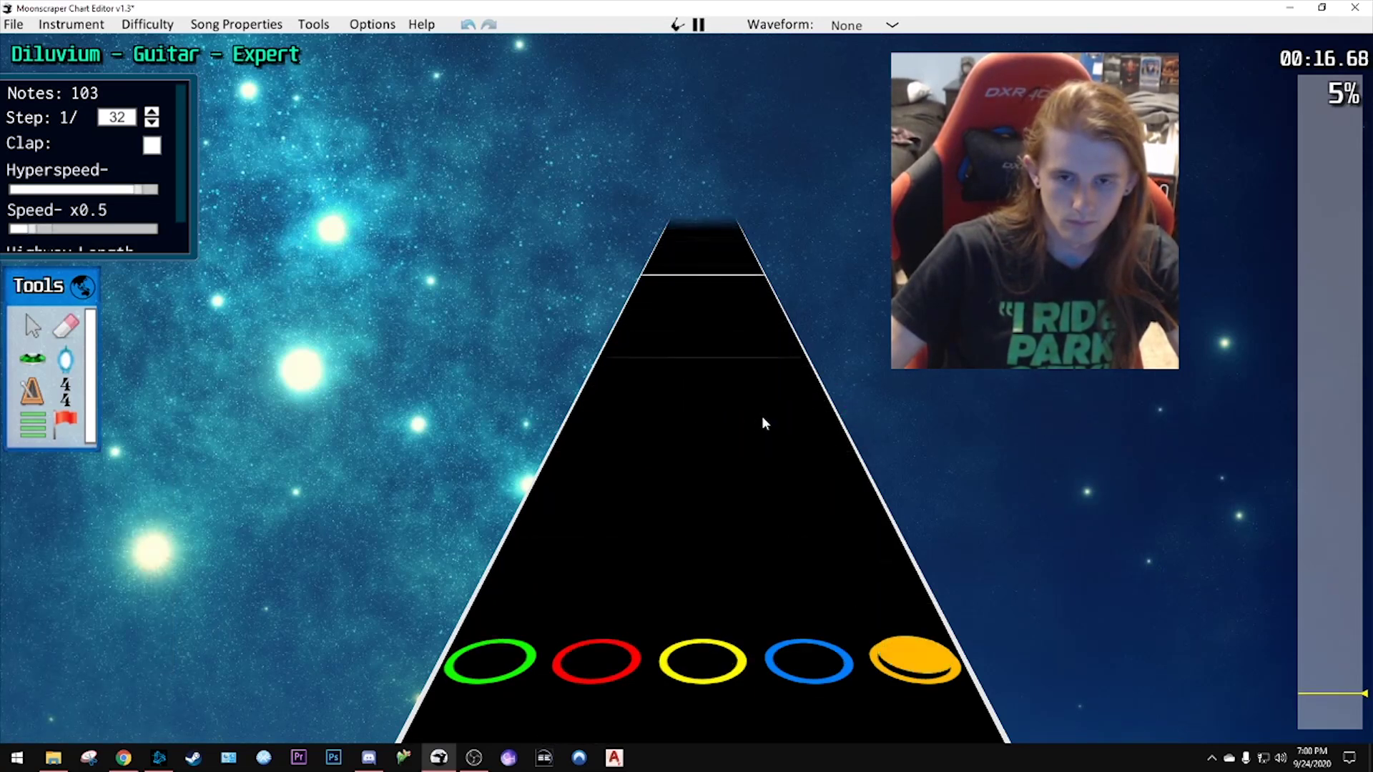
{"action": "key", "text": "space"}
- Add a yellow note beside the final orange note at position 11952, extend both as sustains and play the ending
{"action": "scroll", "coordinate": [706, 405], "scroll_direction": "down", "scroll_amount": 3}
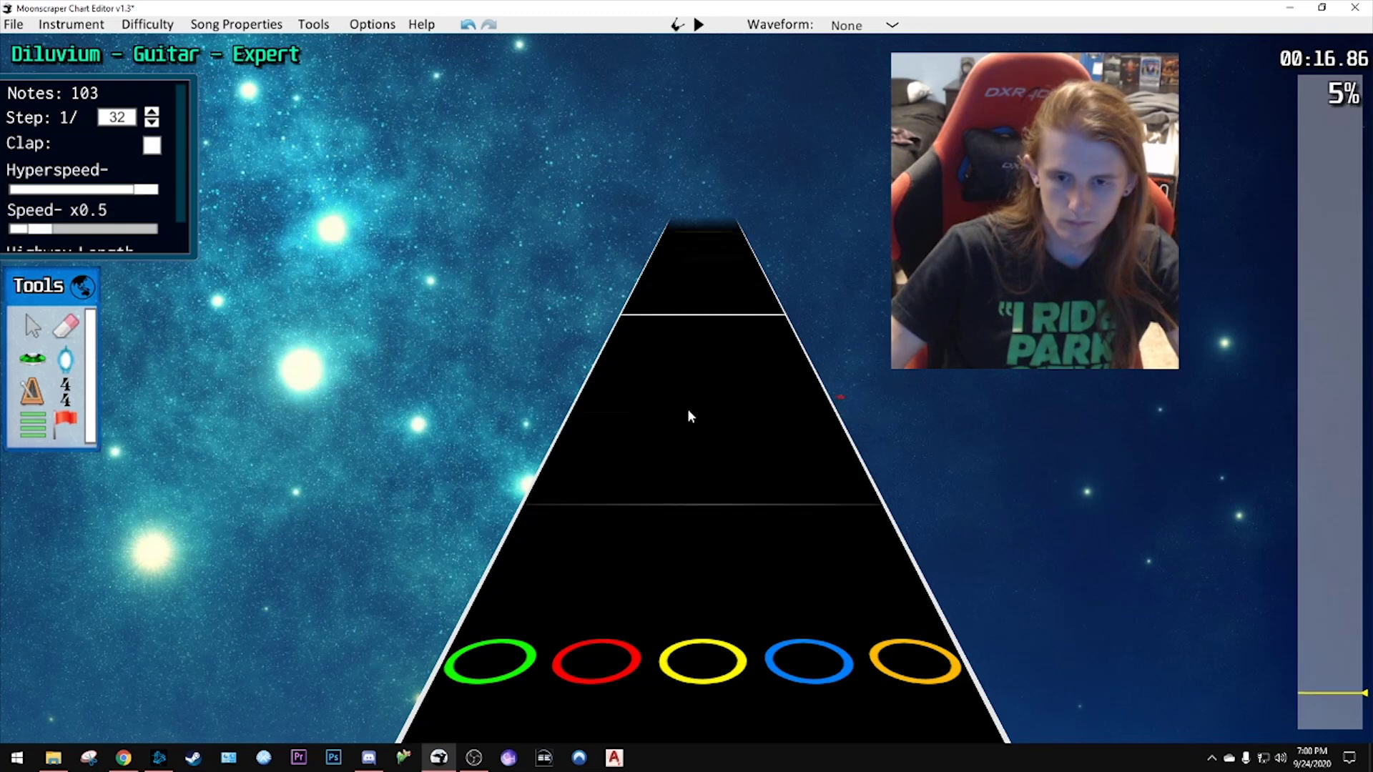
{"action": "scroll", "coordinate": [688, 411], "scroll_direction": "down", "scroll_amount": 4}
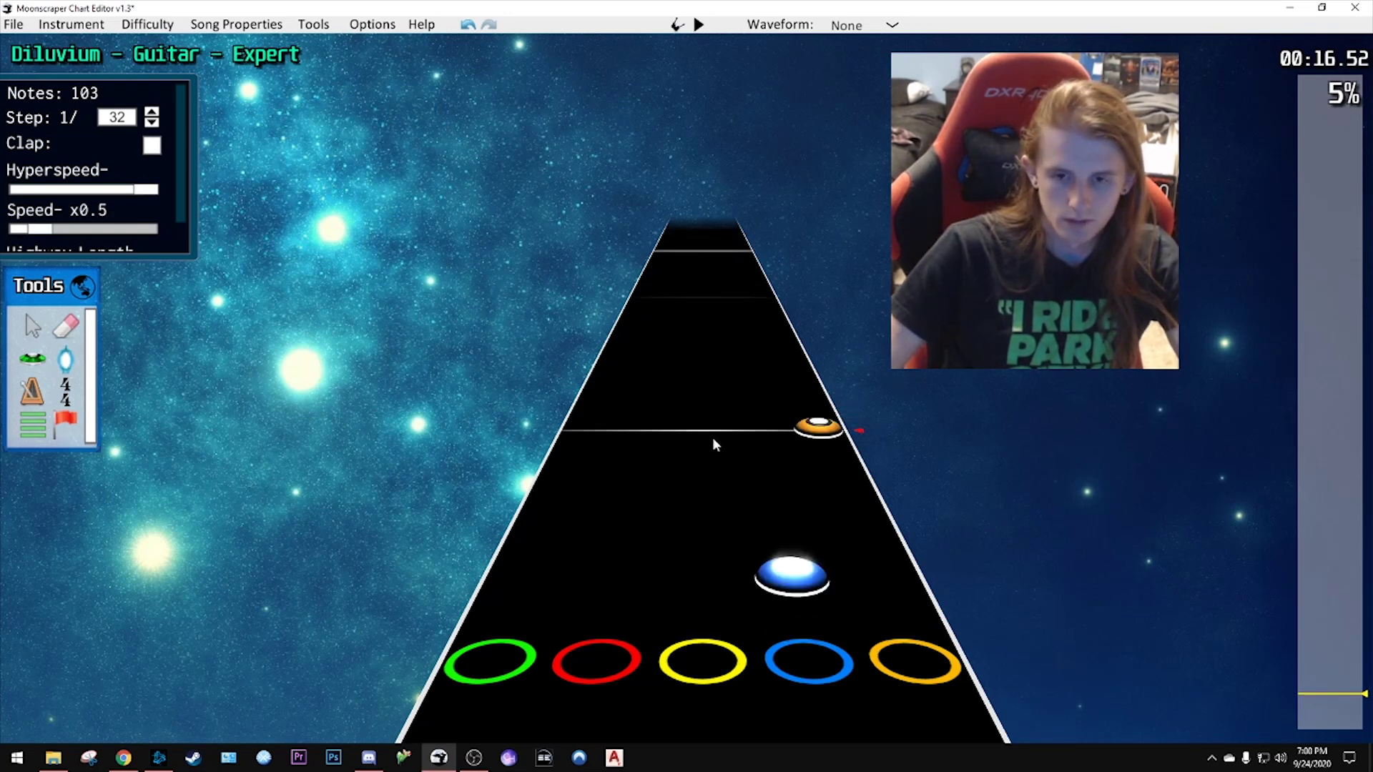
{"action": "left_click", "coordinate": [710, 437]}
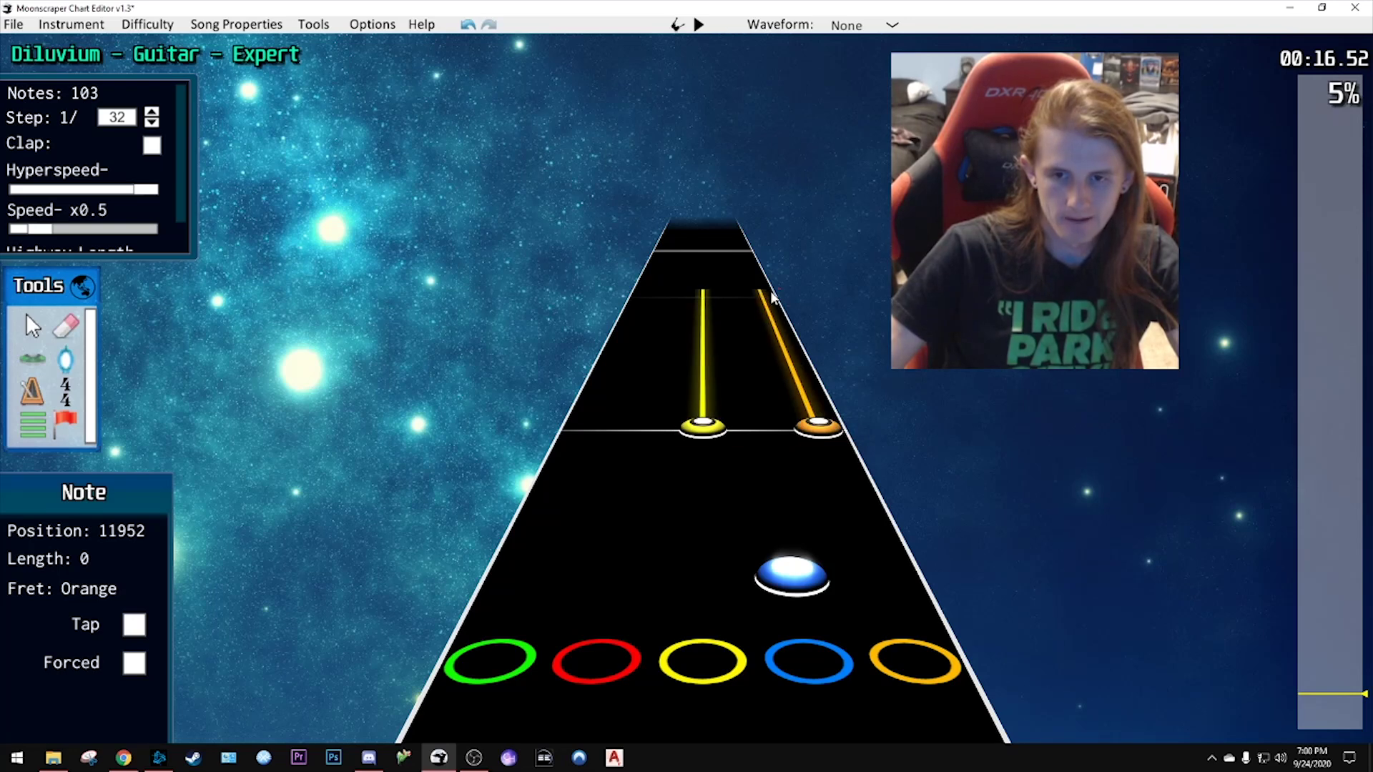
{"action": "key", "text": "space"}
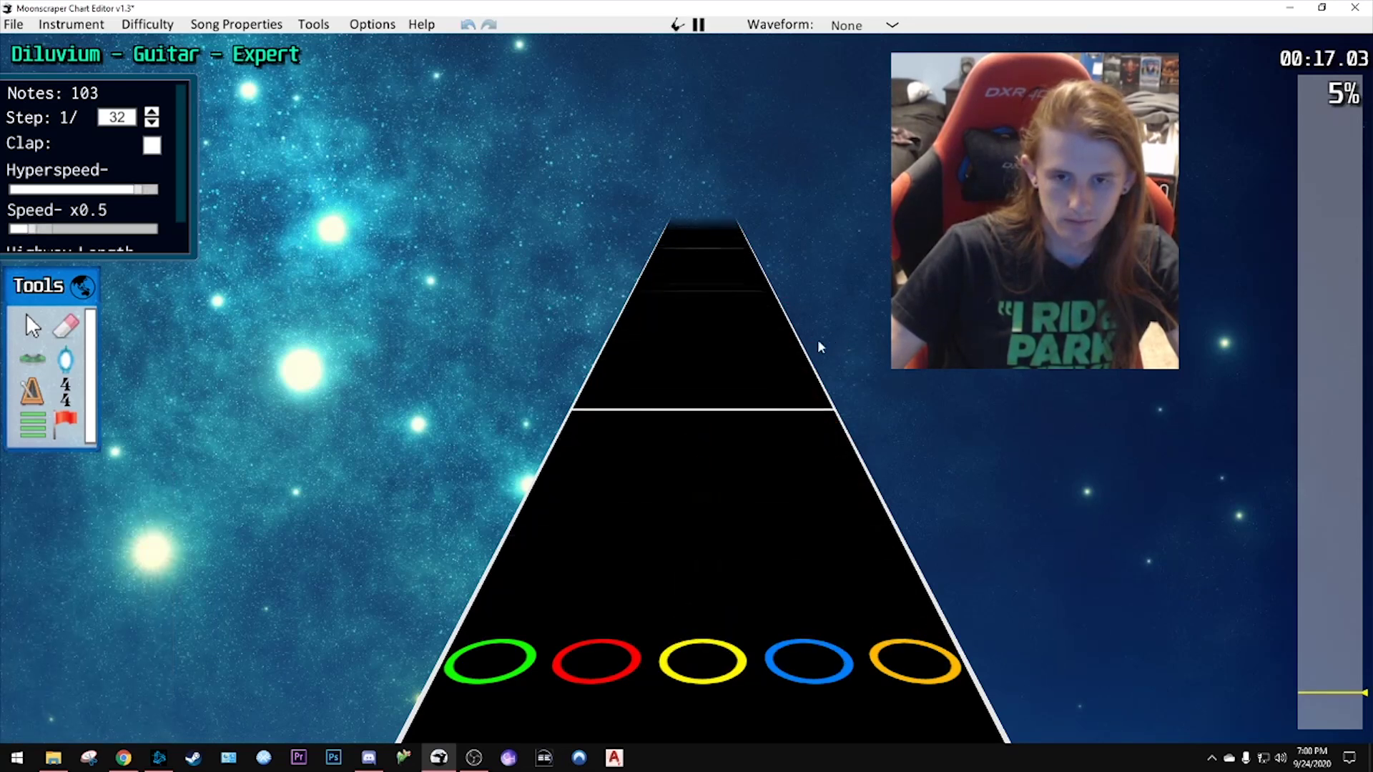
{"action": "key", "text": "space"}
- Go back to about 8.4 s in the song, set the playback speed to x1 and play the charted passage
{"action": "scroll", "coordinate": [652, 402], "scroll_direction": "down", "scroll_amount": 3}
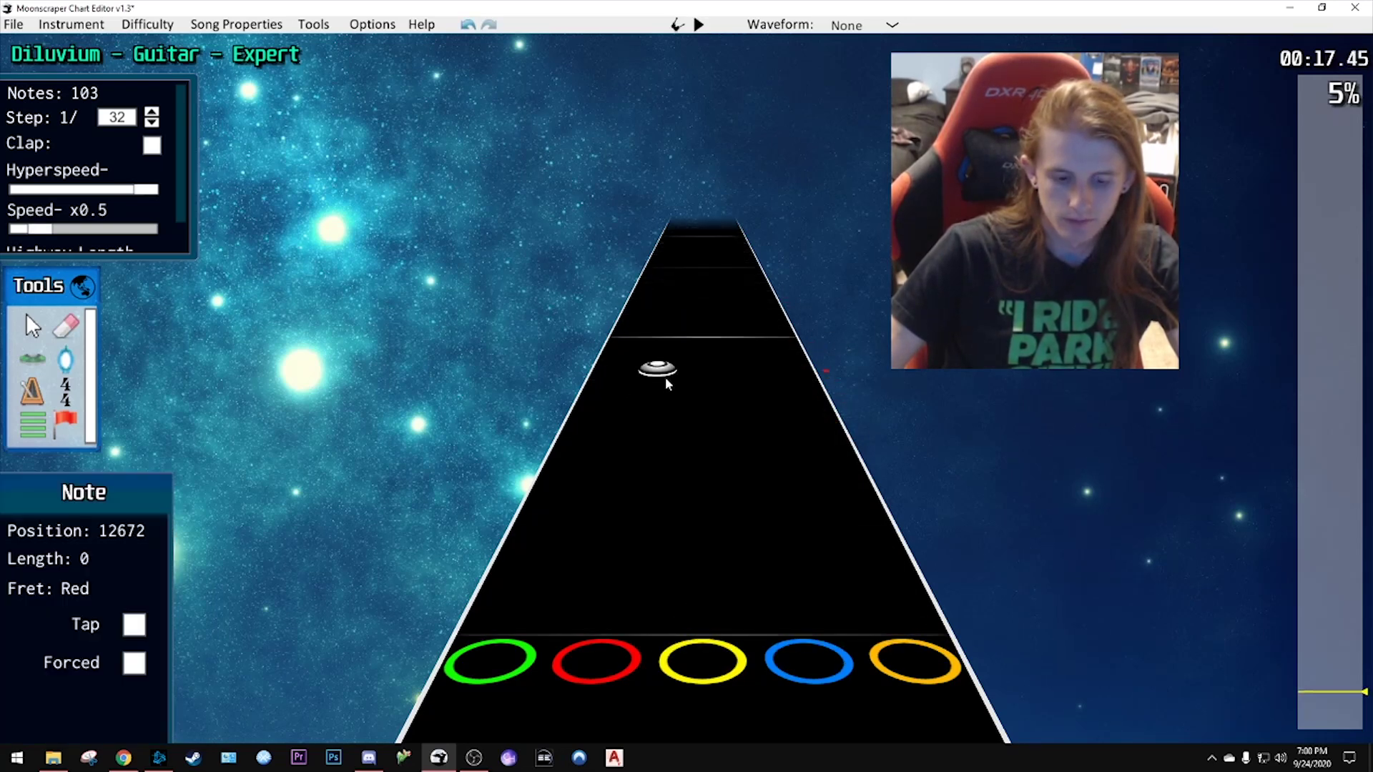
{"action": "scroll", "coordinate": [1312, 697], "scroll_direction": "down", "scroll_amount": 1}
{"action": "left_click_drag", "start_coordinate": [1315, 695], "coordinate": [1314, 702]}
{"action": "scroll", "coordinate": [657, 461], "scroll_direction": "down", "scroll_amount": 2}
{"action": "scroll", "coordinate": [658, 457], "scroll_direction": "down", "scroll_amount": 4}
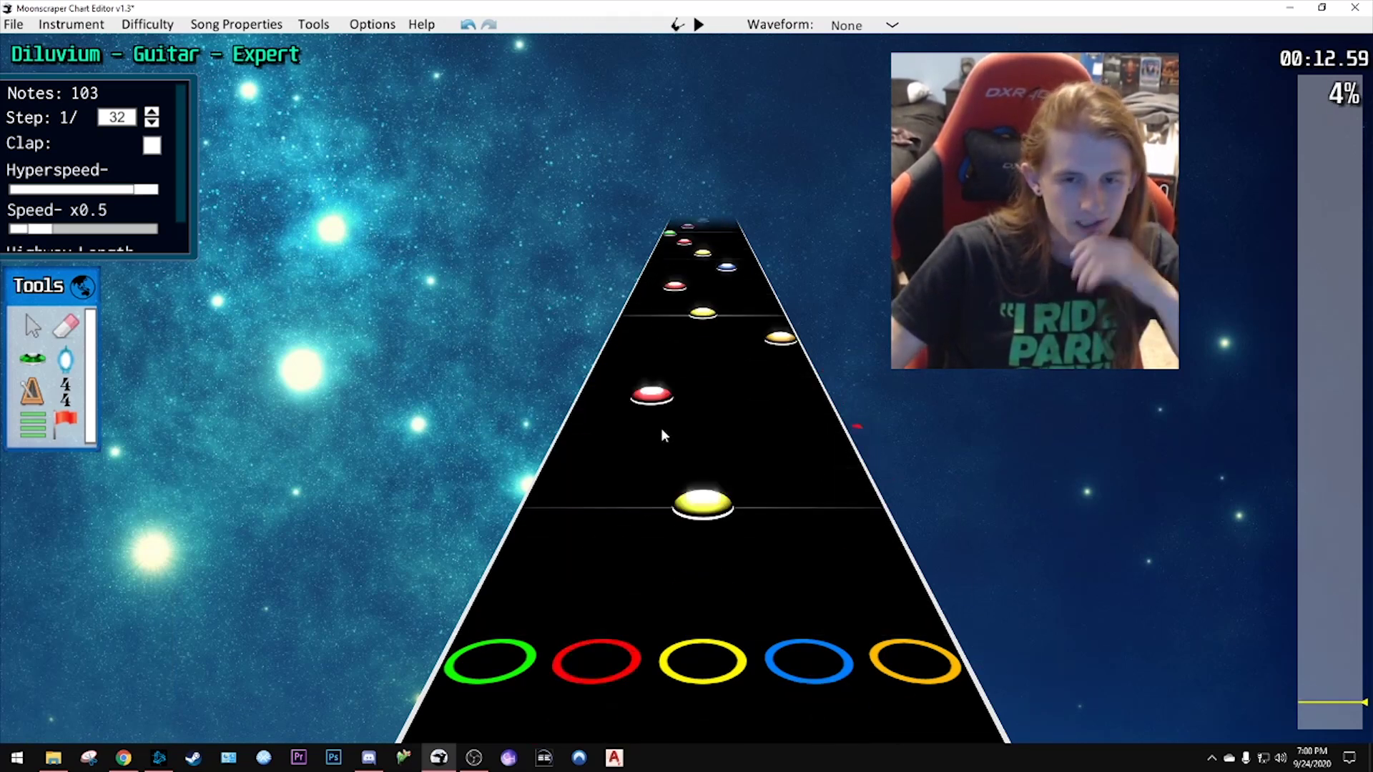
{"action": "scroll", "coordinate": [1323, 697], "scroll_direction": "up", "scroll_amount": 20}
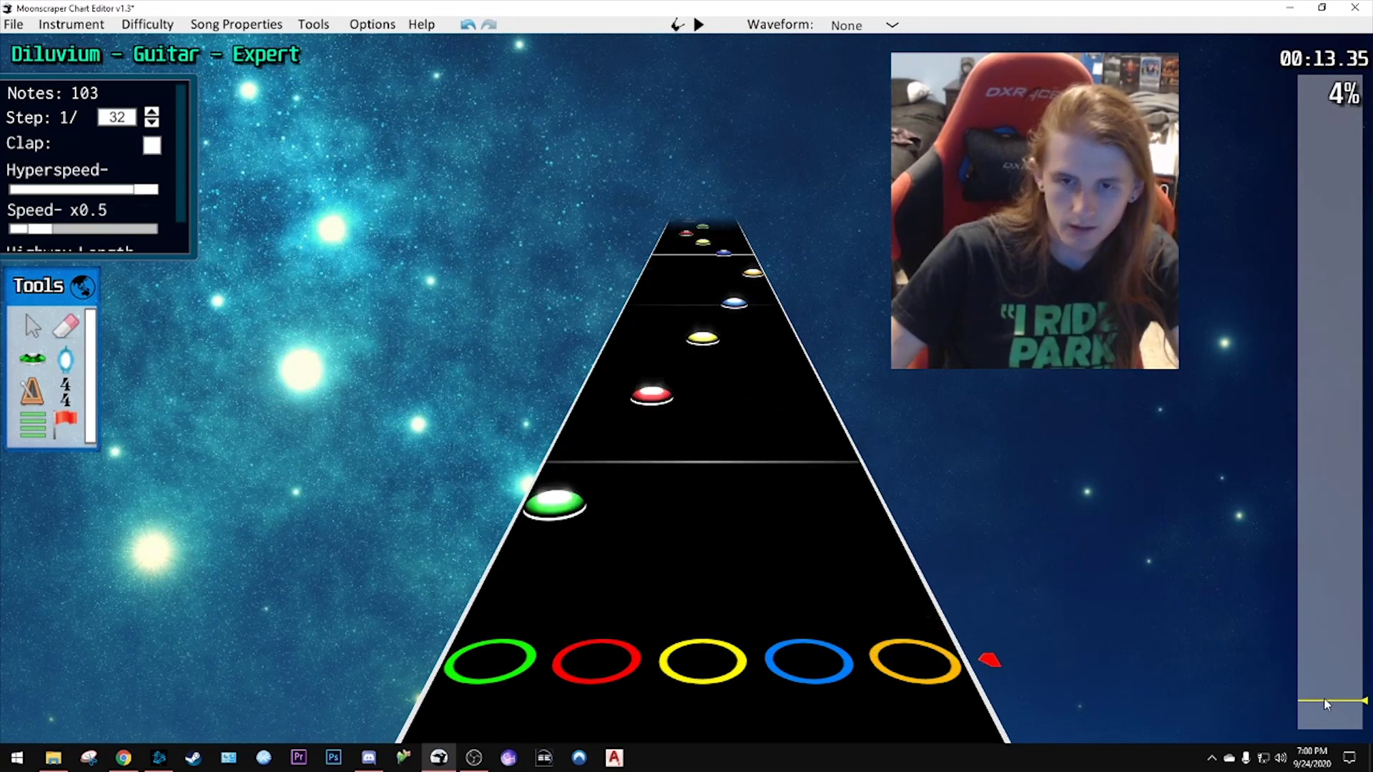
{"action": "scroll", "coordinate": [690, 426], "scroll_direction": "up", "scroll_amount": 5}
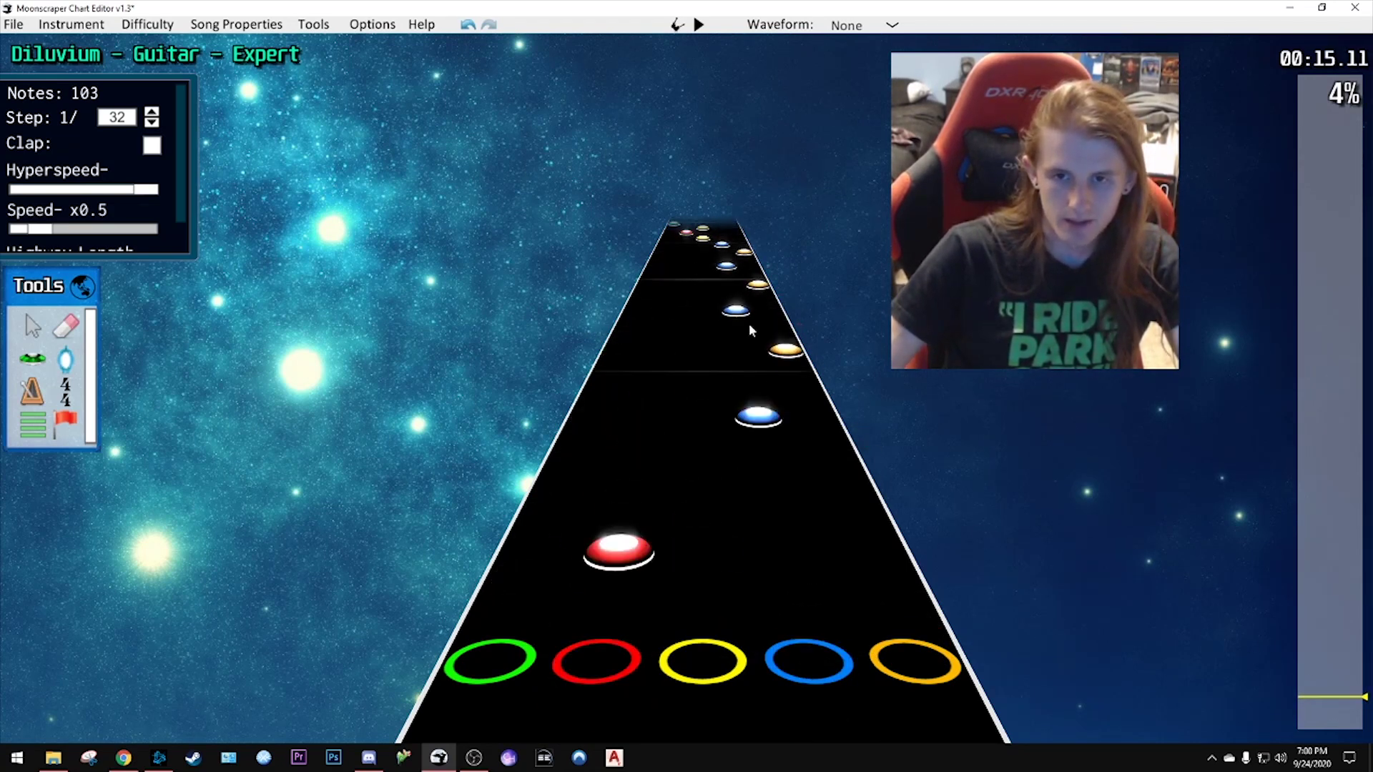
{"action": "scroll", "coordinate": [1322, 703], "scroll_direction": "down", "scroll_amount": 20}
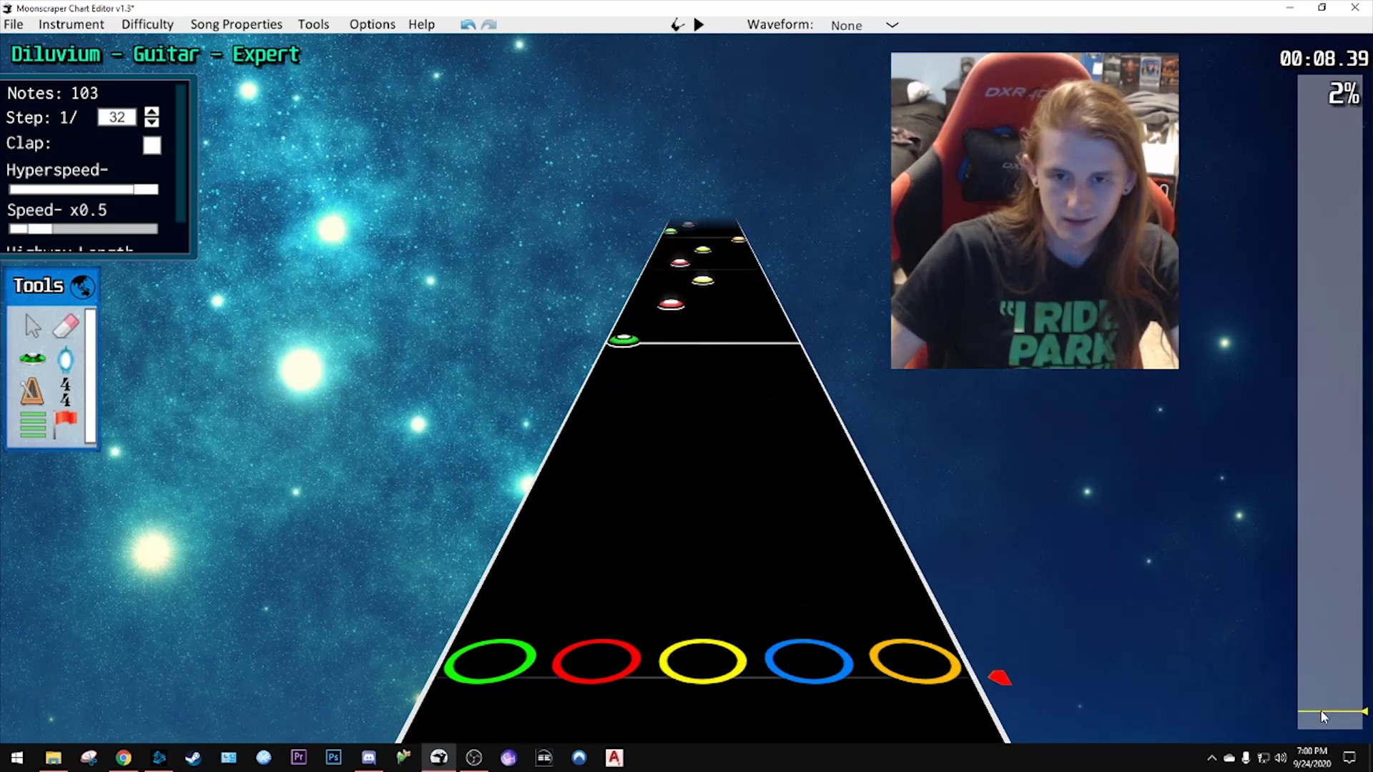
{"action": "left_click", "coordinate": [84, 230]}
{"action": "key", "text": "space"}
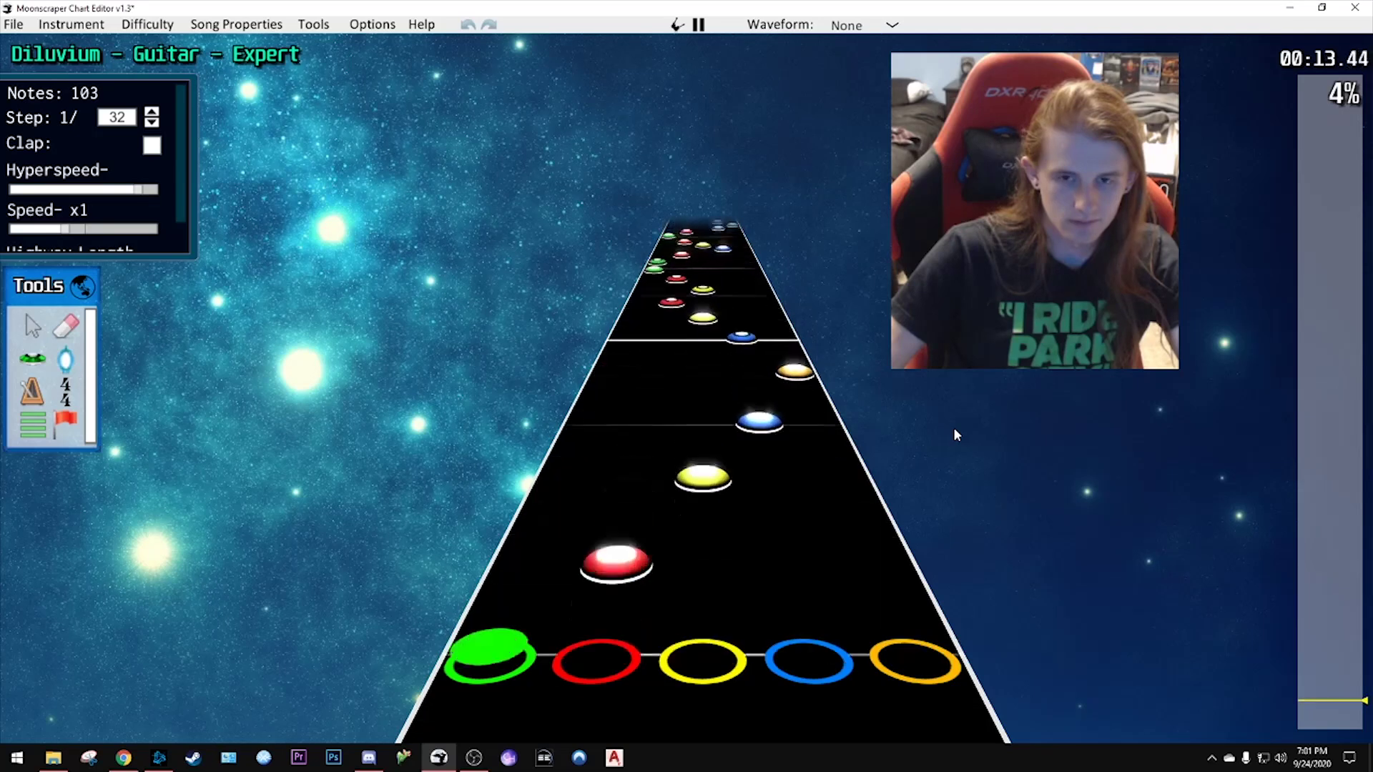
- Play the passage on from about 13.8 s at normal speed and check the timing of the revised notes
{"action": "key", "text": "space"}
{"action": "left_click", "coordinate": [765, 449]}
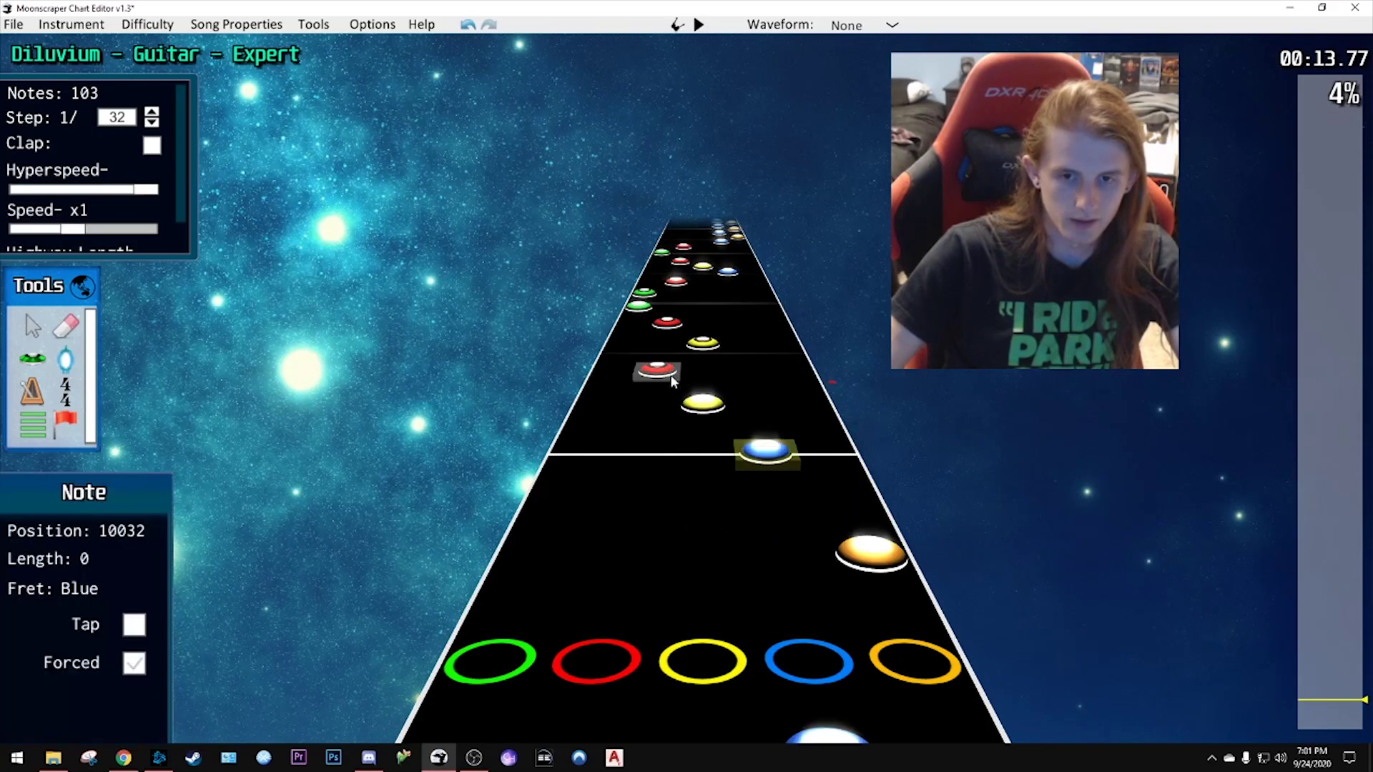
{"action": "key", "text": "space"}
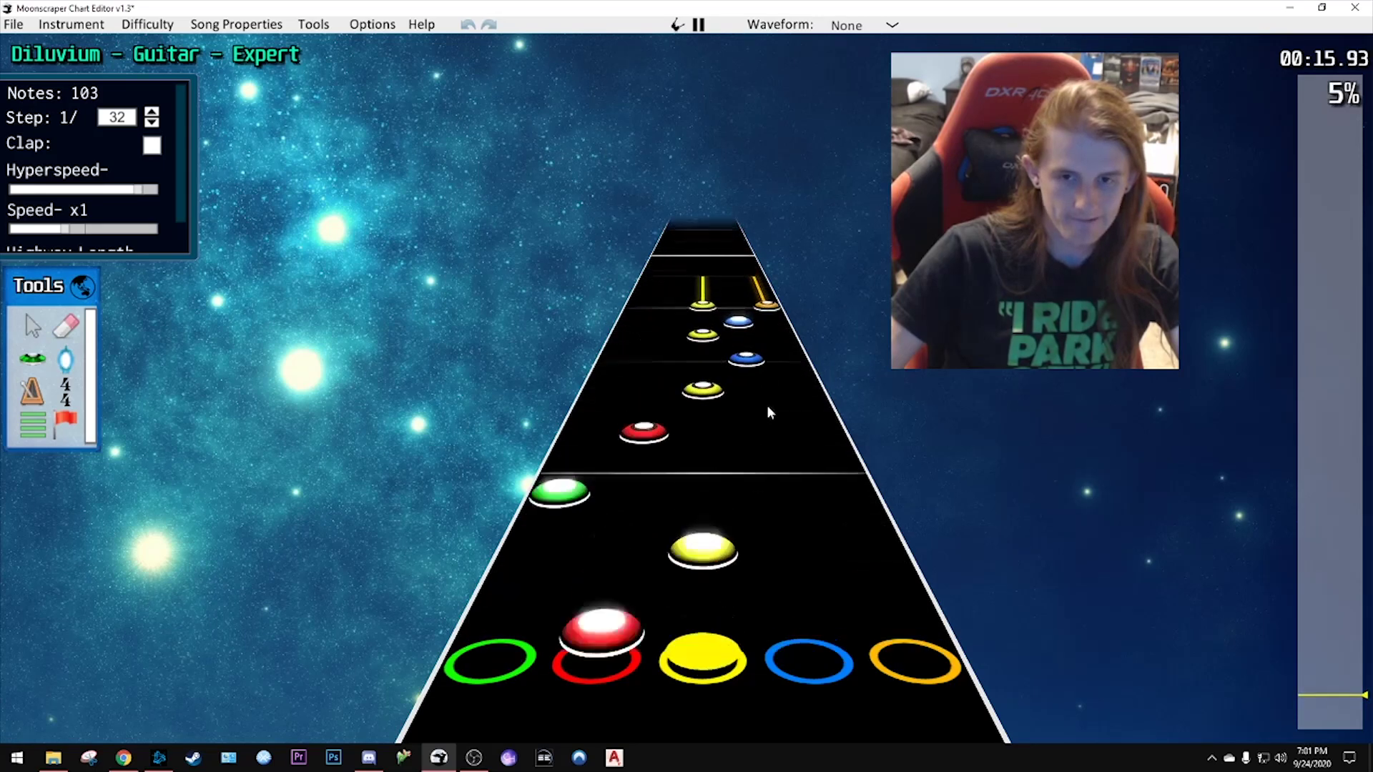
{"action": "key", "text": "space"}
{"action": "scroll", "coordinate": [767, 400], "scroll_direction": "up", "scroll_amount": 5}
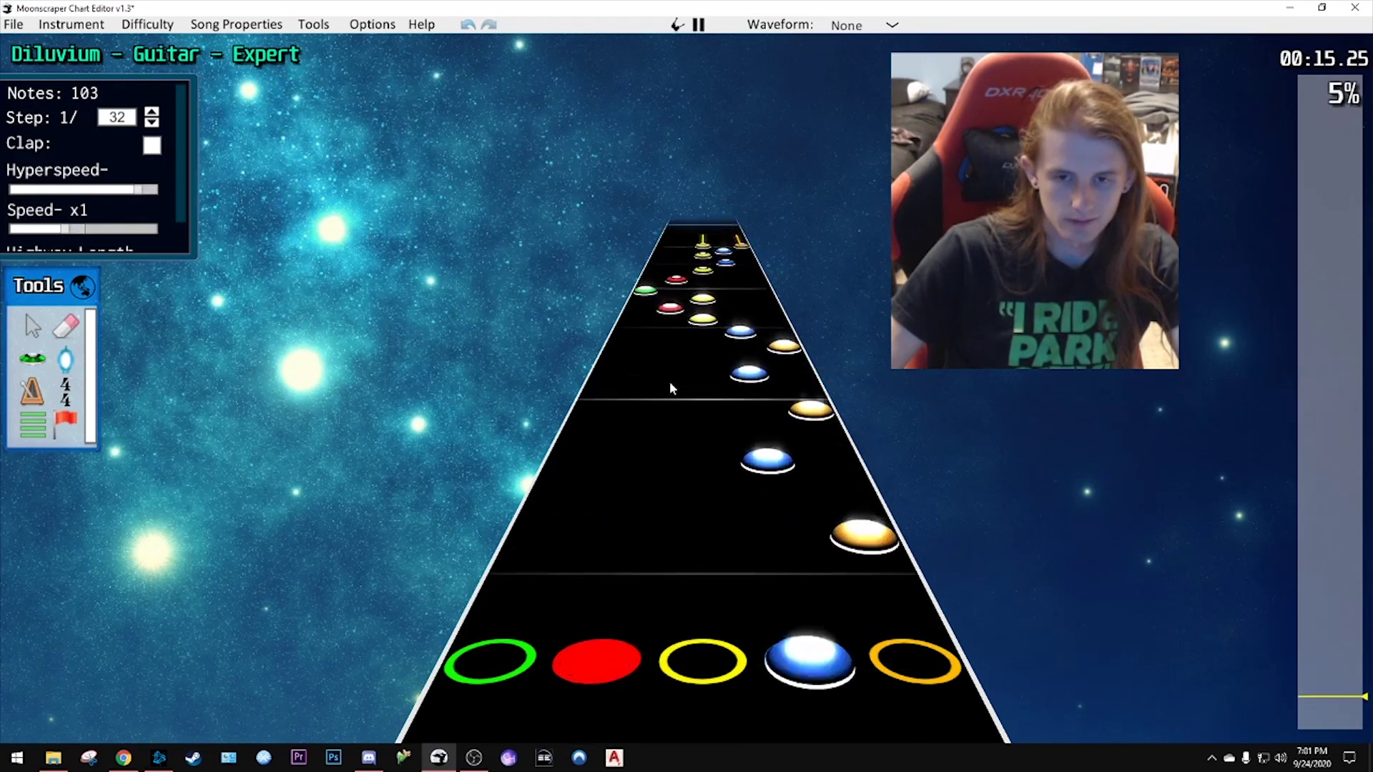
- Change the five notes after the green and red notes at about 15 s to yellow, blue, orange, blue and yellow
{"action": "key", "text": "space"}
{"action": "left_click_drag", "start_coordinate": [756, 462], "coordinate": [702, 458]}
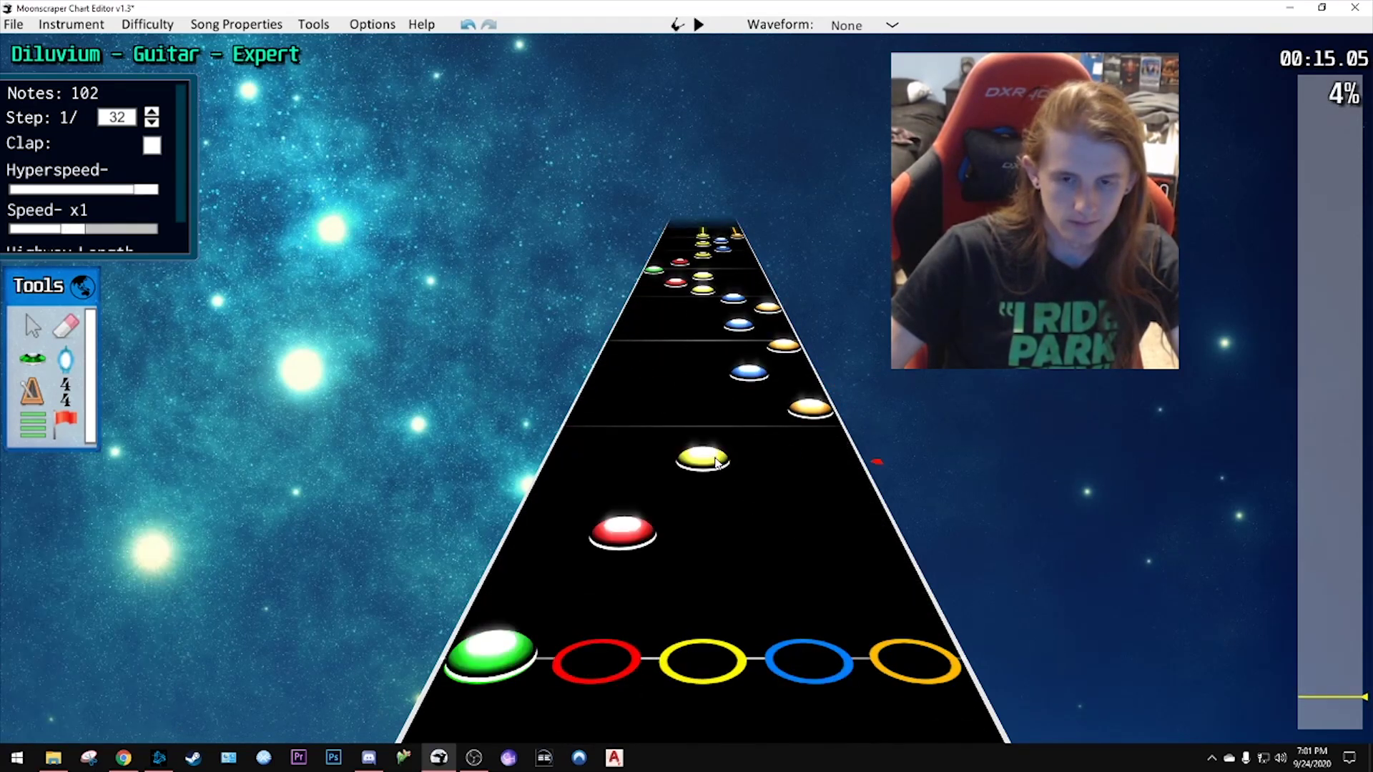
{"action": "left_click_drag", "start_coordinate": [781, 410], "coordinate": [795, 372]}
{"action": "left_click_drag", "start_coordinate": [784, 347], "coordinate": [717, 329]}
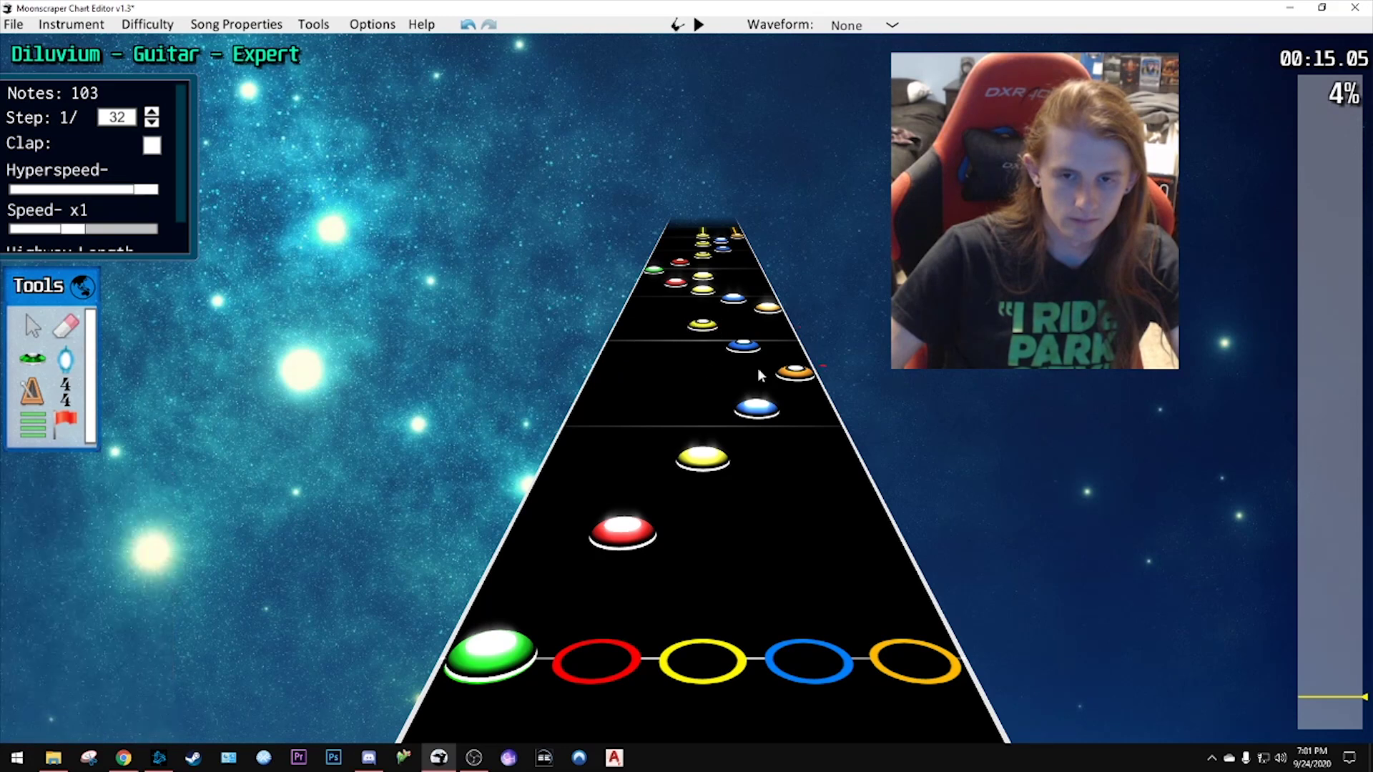
{"action": "left_click", "coordinate": [795, 372]}
{"action": "left_click", "coordinate": [677, 364]}
{"action": "key", "text": "space"}
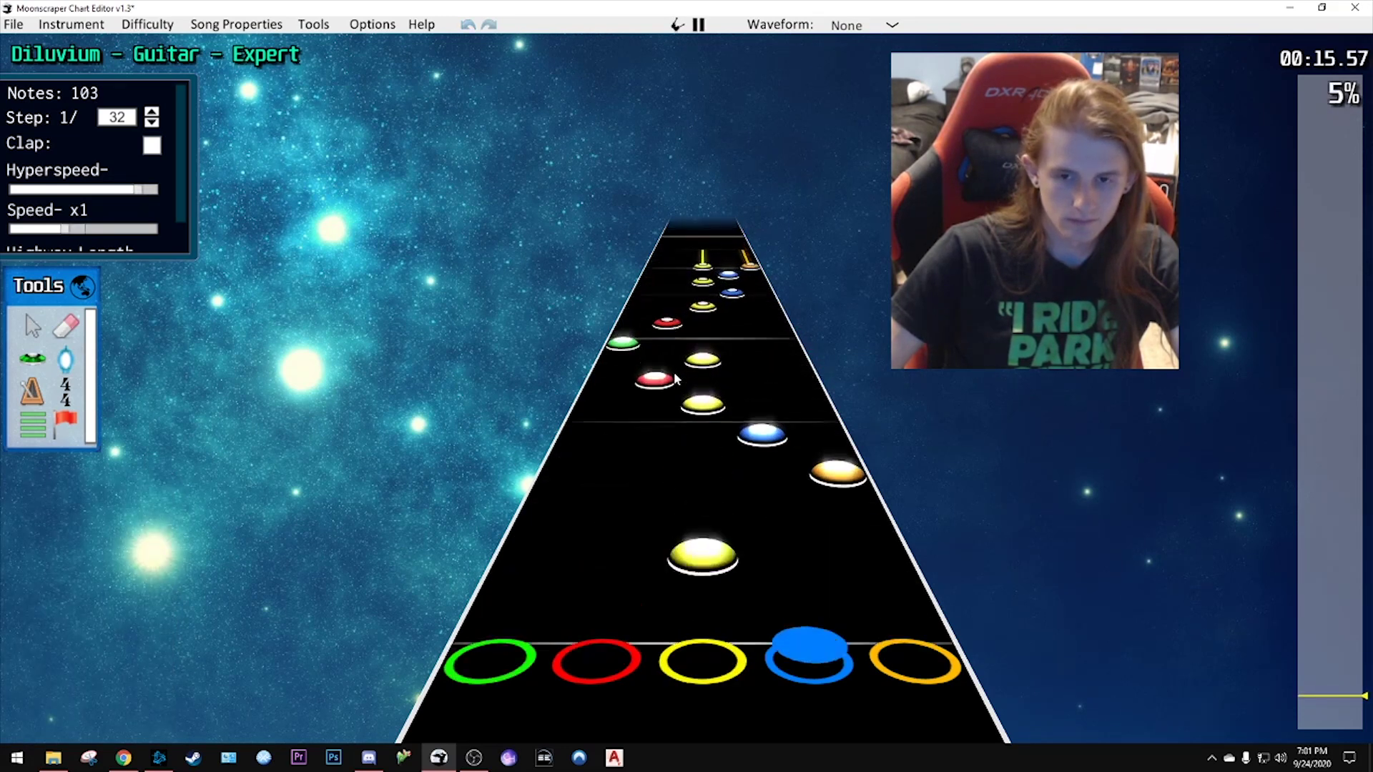
- Check the notes from about 16 s and play through the sustained ending at normal speed
{"action": "key", "text": "space"}
{"action": "scroll", "coordinate": [715, 396], "scroll_direction": "down", "scroll_amount": 3}
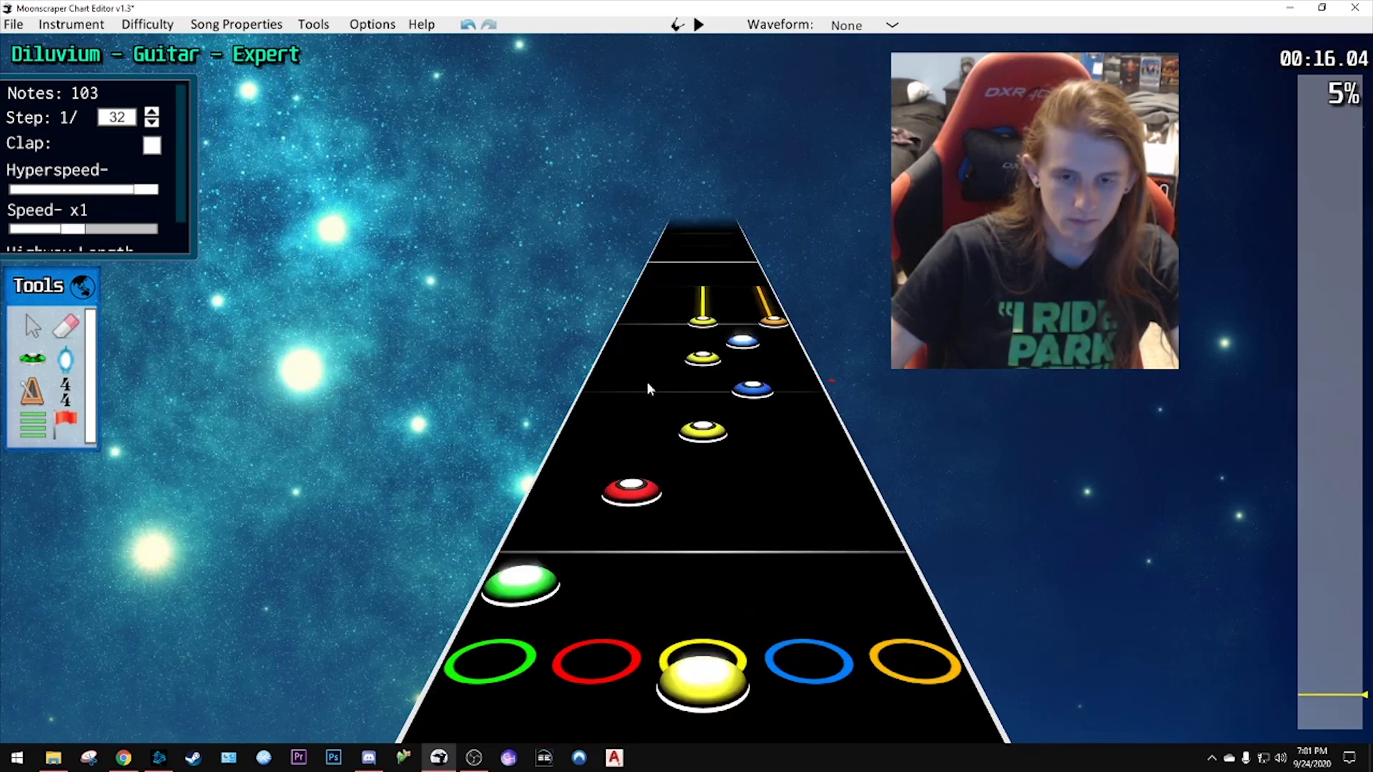
{"action": "left_click", "coordinate": [752, 390]}
{"action": "left_click", "coordinate": [802, 372]}
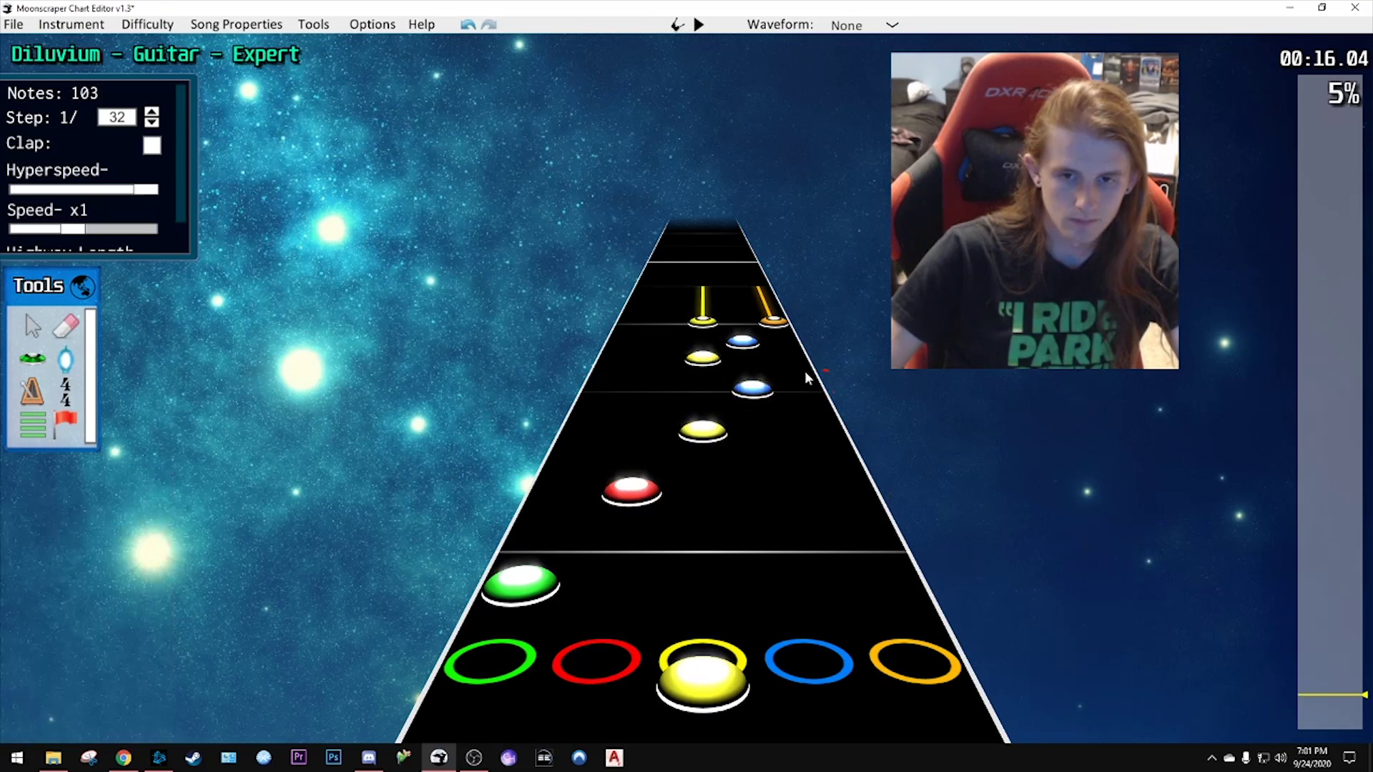
{"action": "key", "text": "space"}
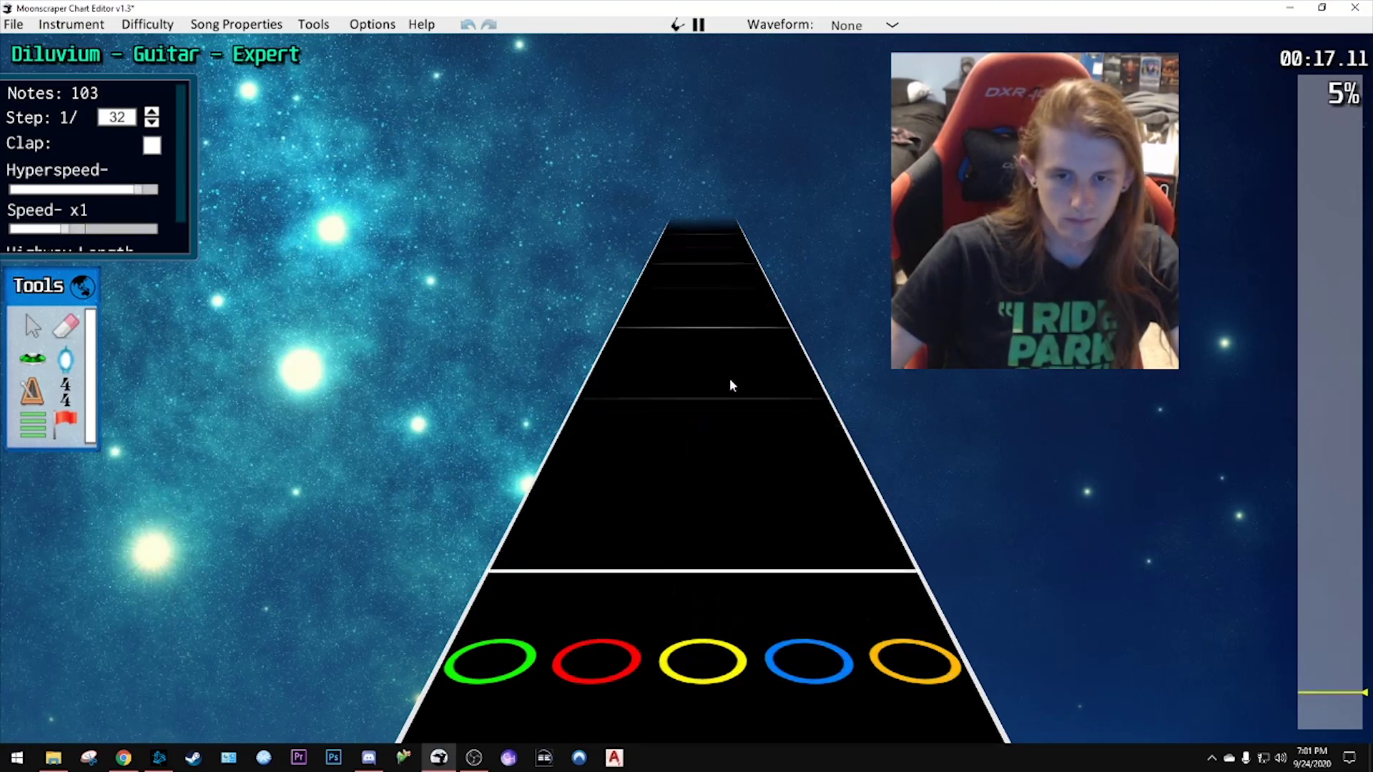
{"action": "key", "text": "space"}
- Go back to about 8.2 s in the song and play the charted passage from there
{"action": "scroll", "coordinate": [622, 340], "scroll_direction": "up", "scroll_amount": 4}
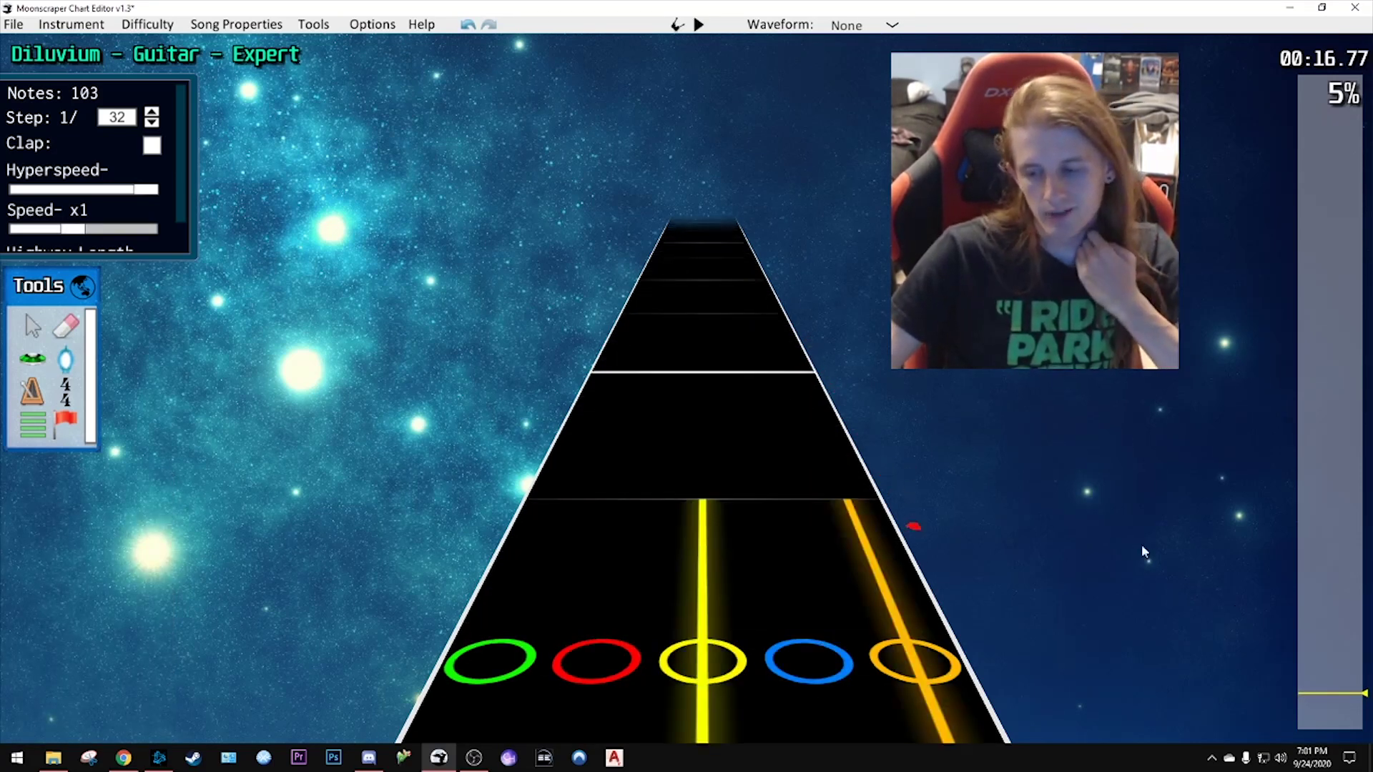
{"action": "left_click_drag", "start_coordinate": [1319, 692], "coordinate": [1319, 703]}
{"action": "scroll", "coordinate": [906, 523], "scroll_direction": "up", "scroll_amount": 10}
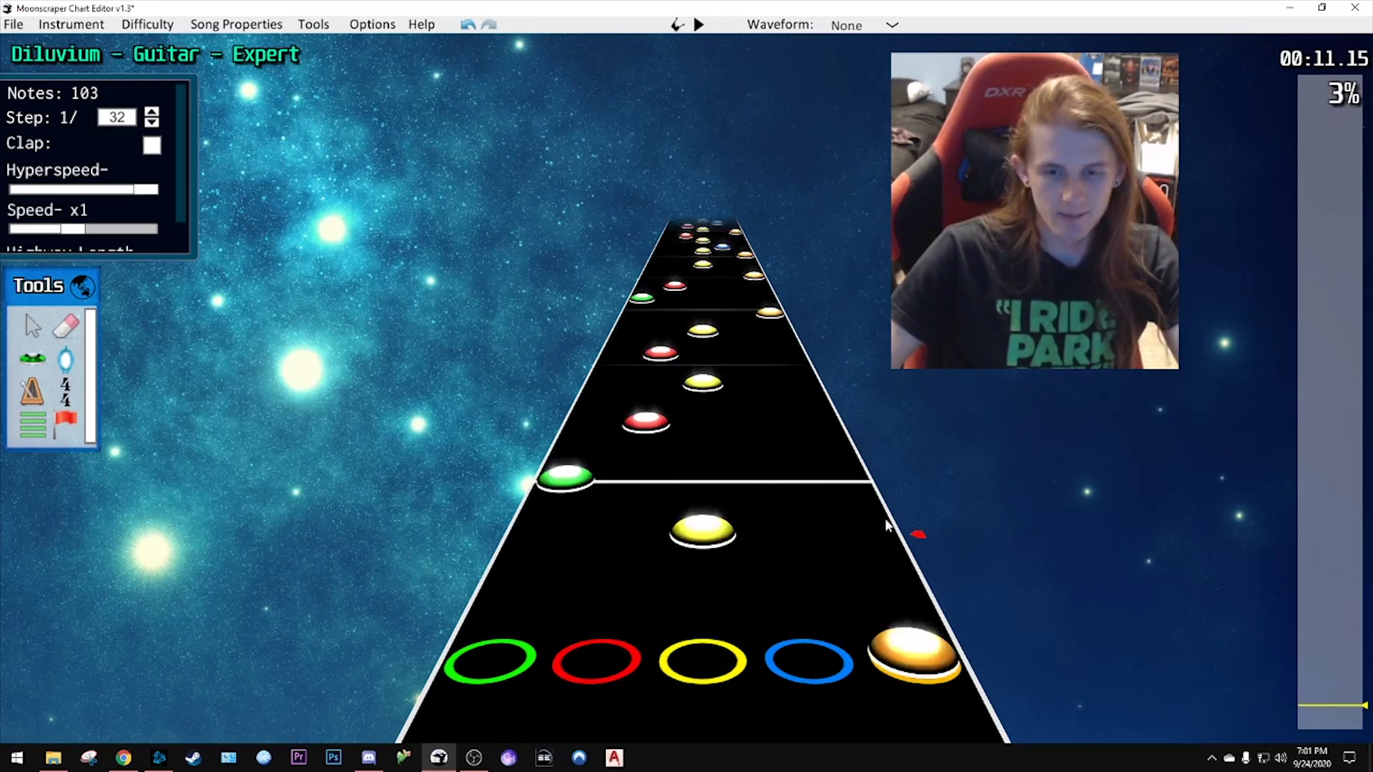
{"action": "scroll", "coordinate": [667, 469], "scroll_direction": "up", "scroll_amount": 7}
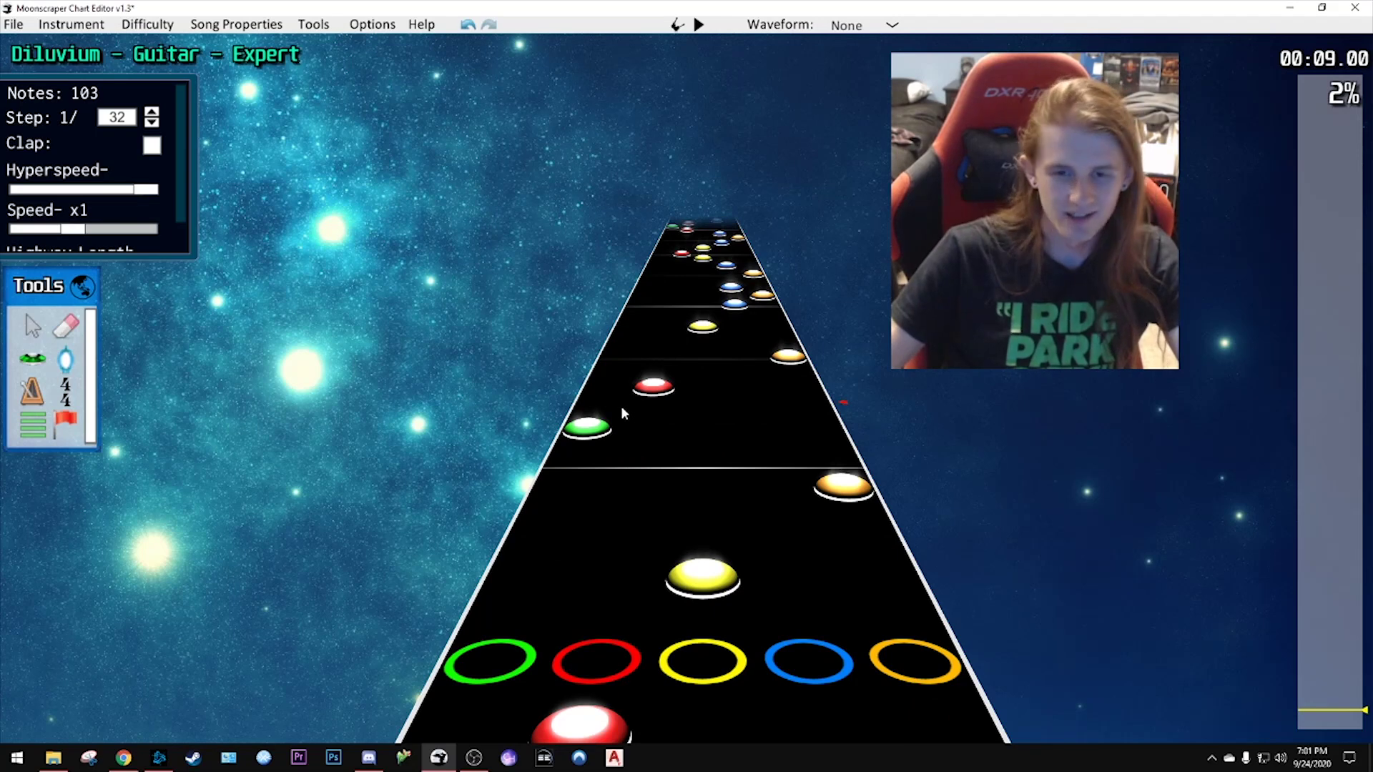
{"action": "scroll", "coordinate": [621, 405], "scroll_direction": "up", "scroll_amount": 6}
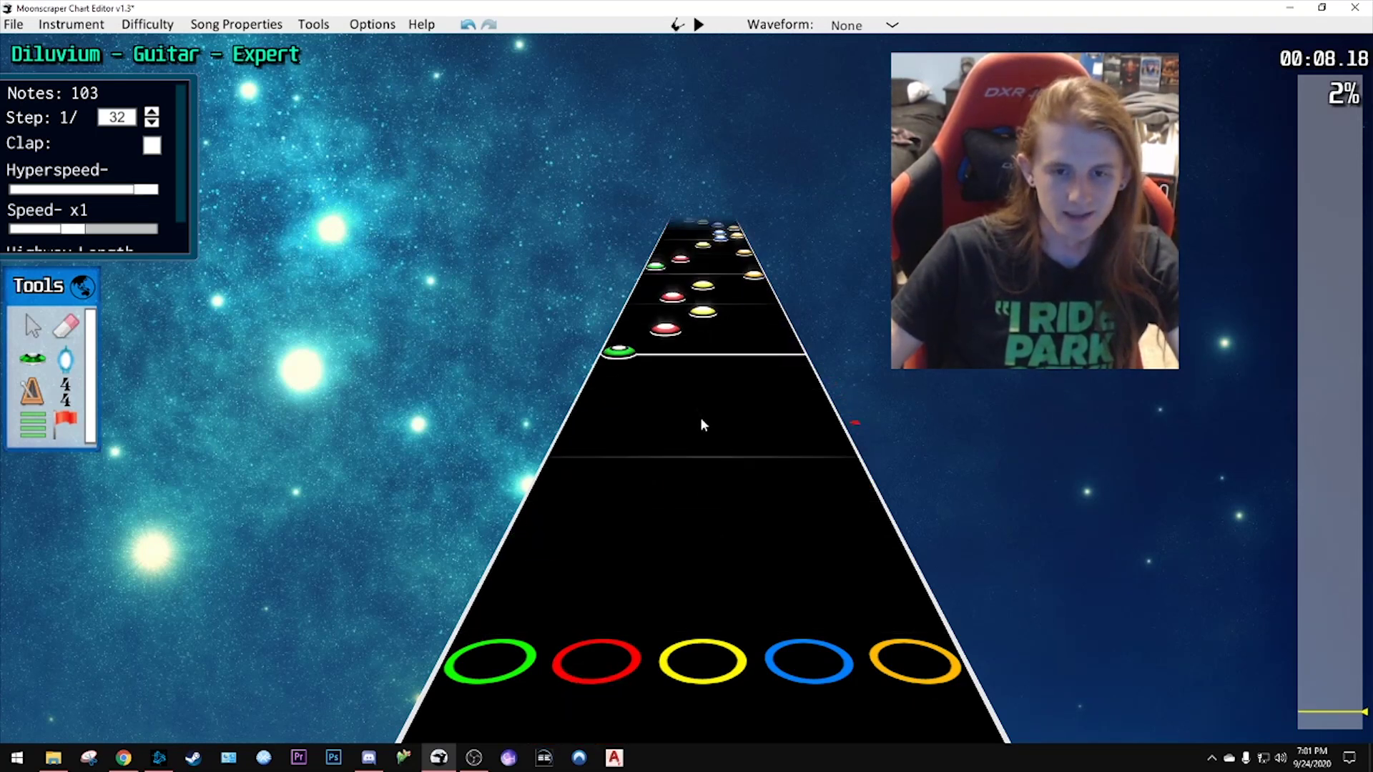
{"action": "key", "text": "space"}
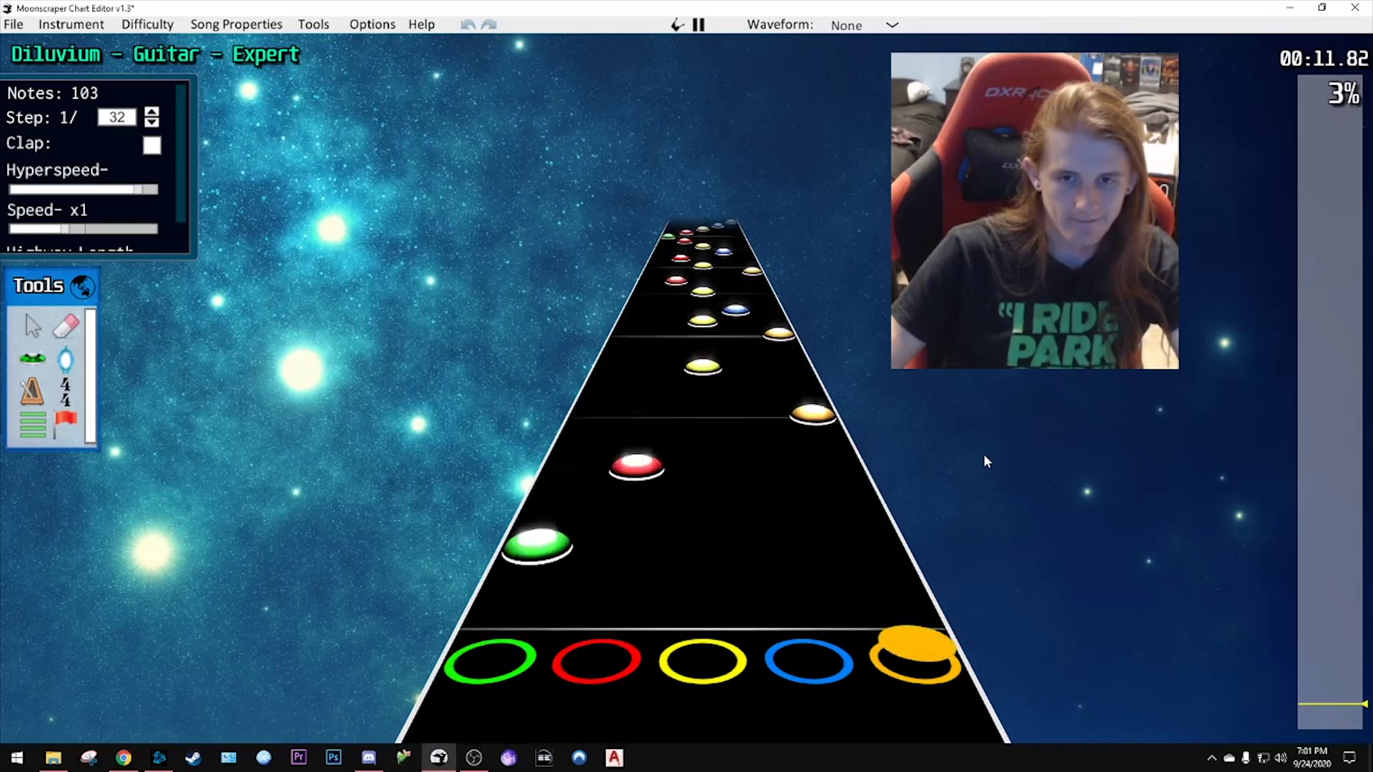
- Move the orange note after the green and red notes at about 12 s to the blue lane and play on past the ending
{"action": "key", "text": "space"}
{"action": "scroll", "coordinate": [762, 543], "scroll_direction": "down", "scroll_amount": 6}
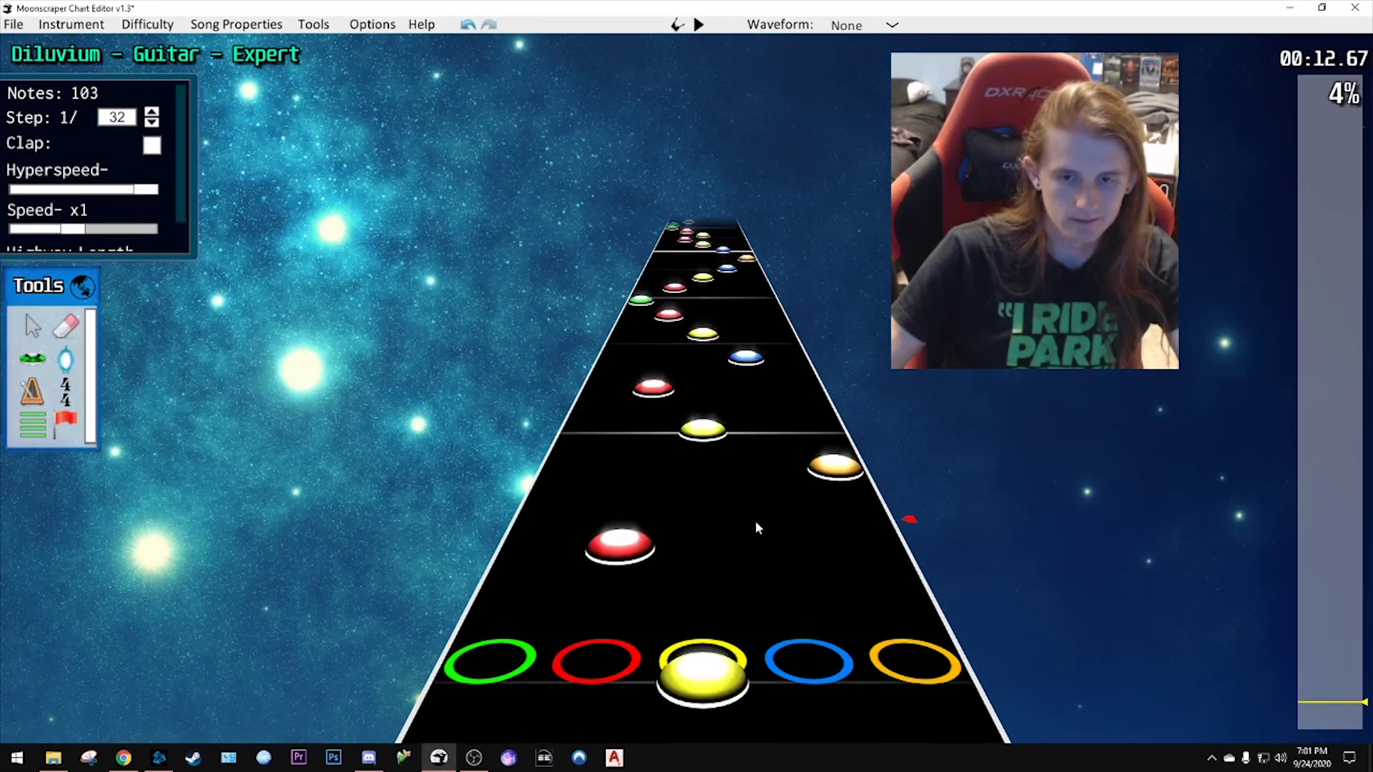
{"action": "key", "text": "space"}
{"action": "key", "text": "space"}
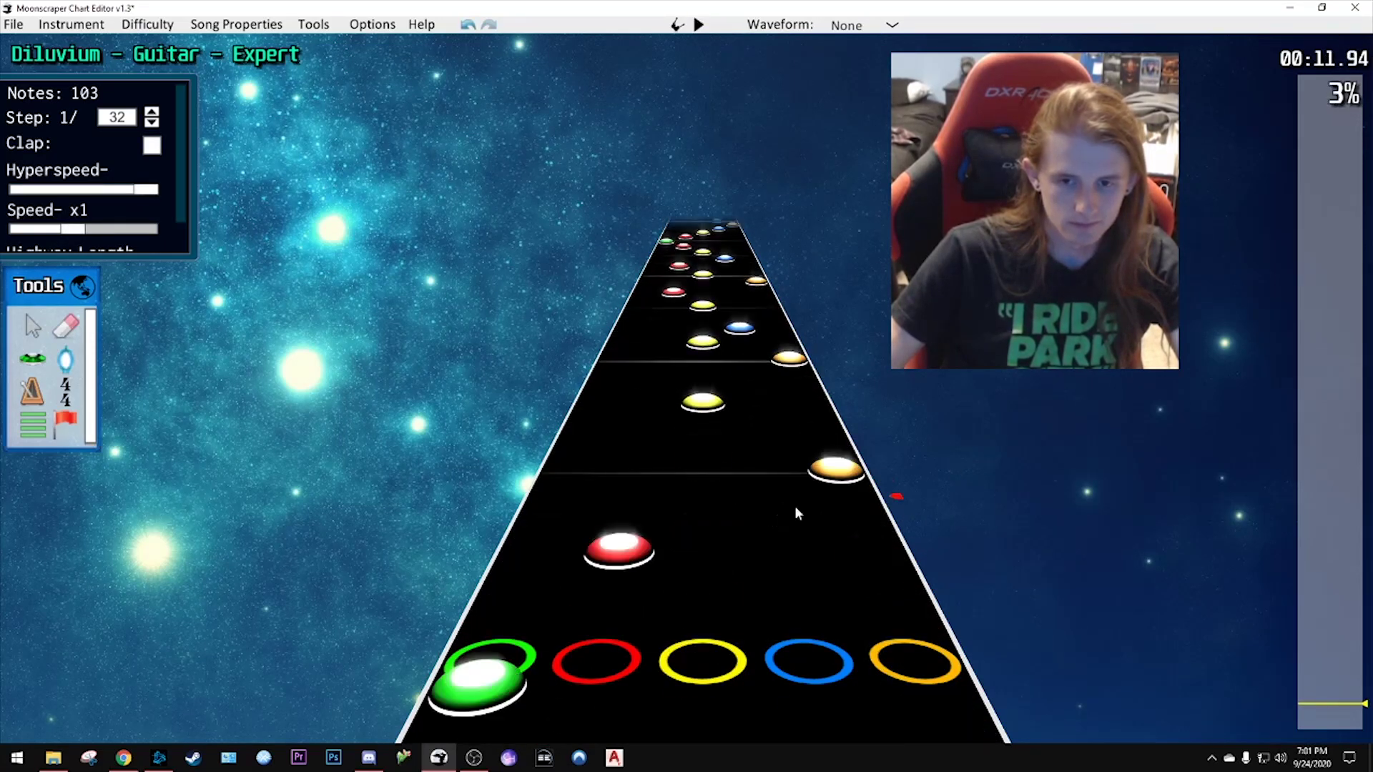
{"action": "left_click_drag", "start_coordinate": [834, 468], "coordinate": [769, 468]}
{"action": "key", "text": "space"}
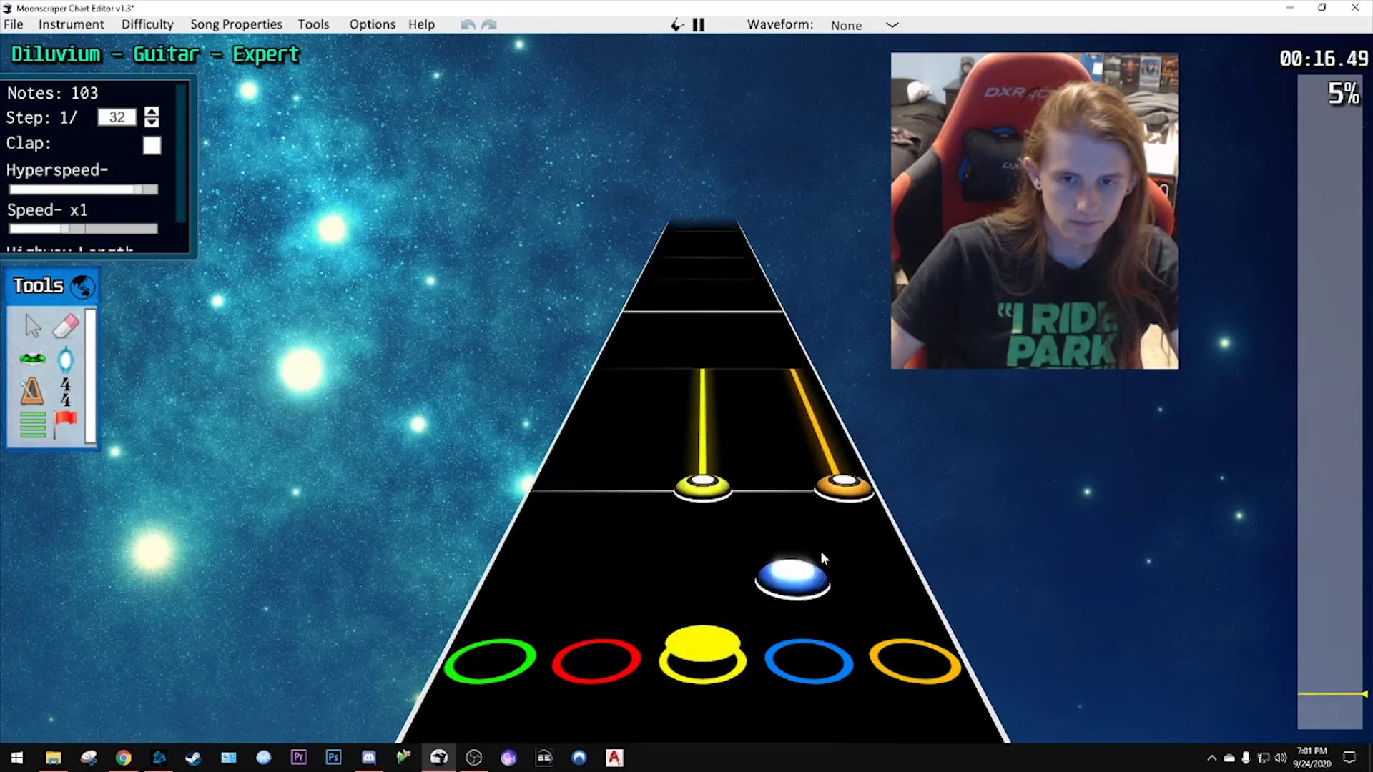
{"action": "key", "text": "space"}
{"action": "scroll", "coordinate": [772, 515], "scroll_direction": "up", "scroll_amount": 4}
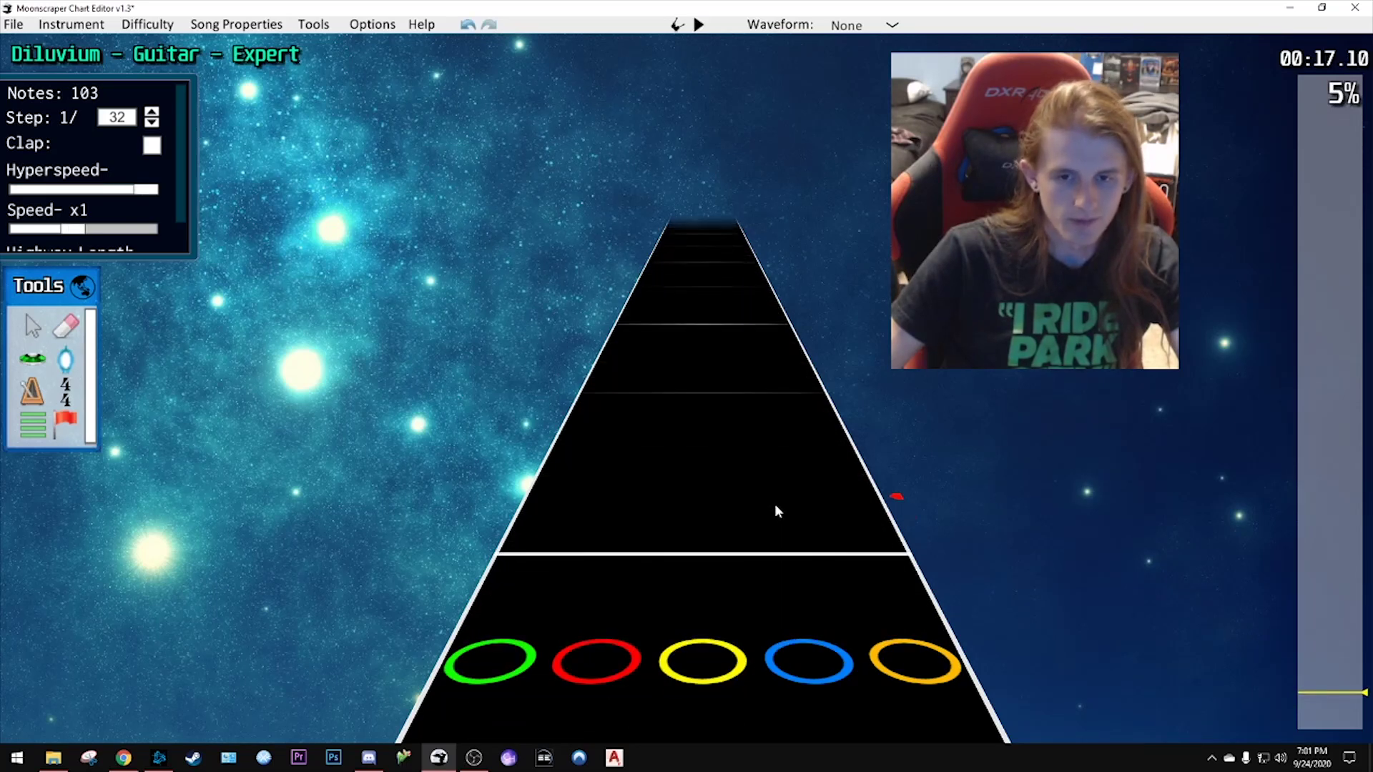
- Return to about 8 s and play short stretches to check the start of the charted passage
{"action": "left_click_drag", "start_coordinate": [1351, 697], "coordinate": [1351, 718]}
{"action": "key", "text": "space"}
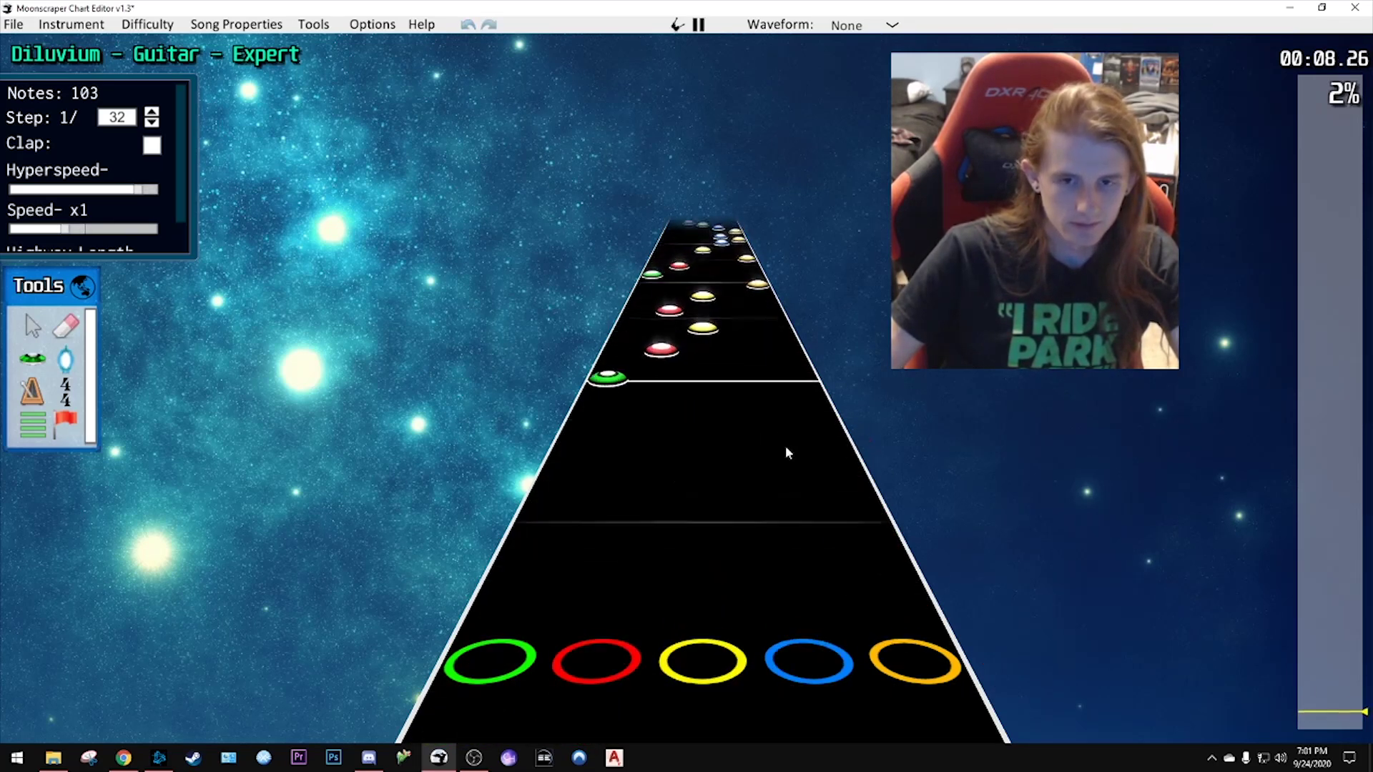
{"action": "key", "text": "space"}
{"action": "scroll", "coordinate": [728, 449], "scroll_direction": "down", "scroll_amount": 5}
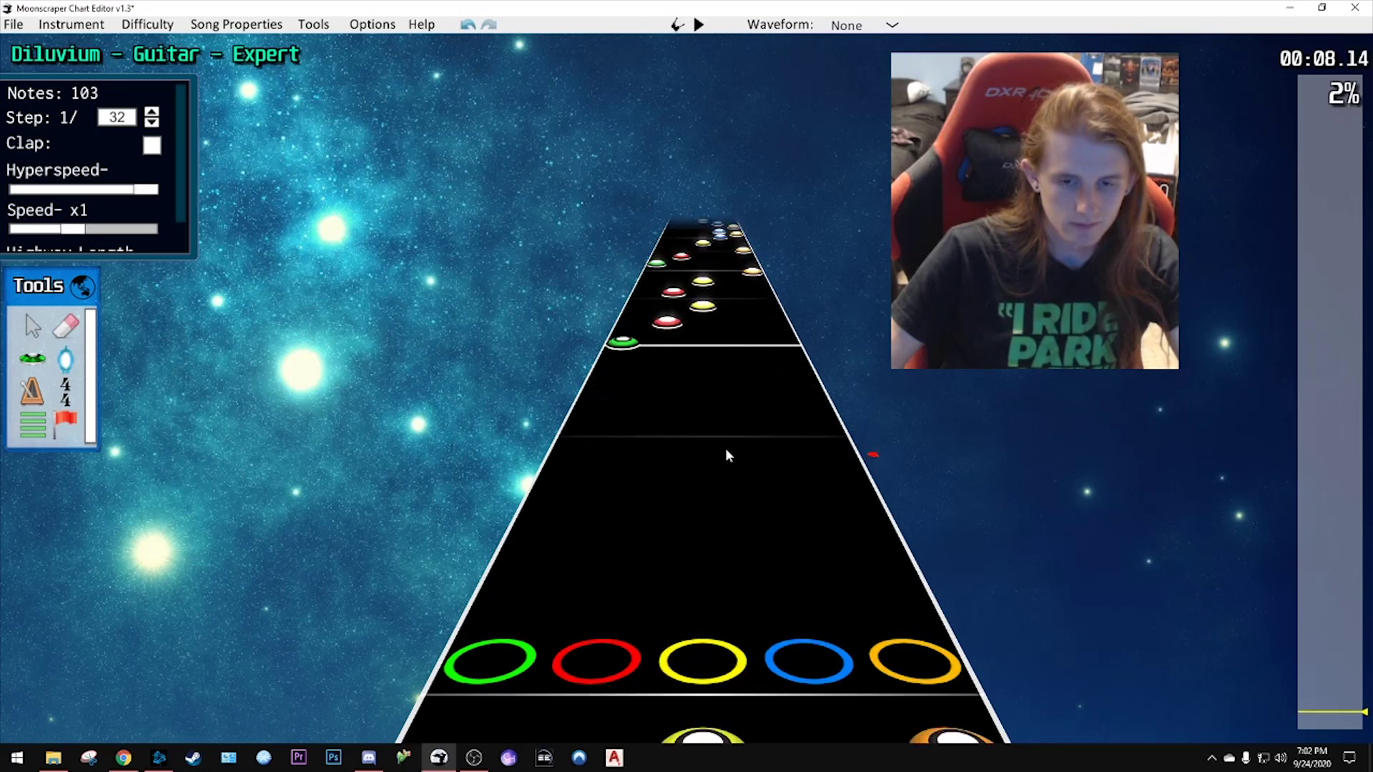
{"action": "scroll", "coordinate": [735, 438], "scroll_direction": "up", "scroll_amount": 3}
{"action": "scroll", "coordinate": [734, 440], "scroll_direction": "down", "scroll_amount": 3}
{"action": "left_click_drag", "start_coordinate": [638, 436], "coordinate": [883, 492]}
{"action": "left_click_drag", "start_coordinate": [837, 469], "coordinate": [833, 448]}
{"action": "key", "text": "space"}
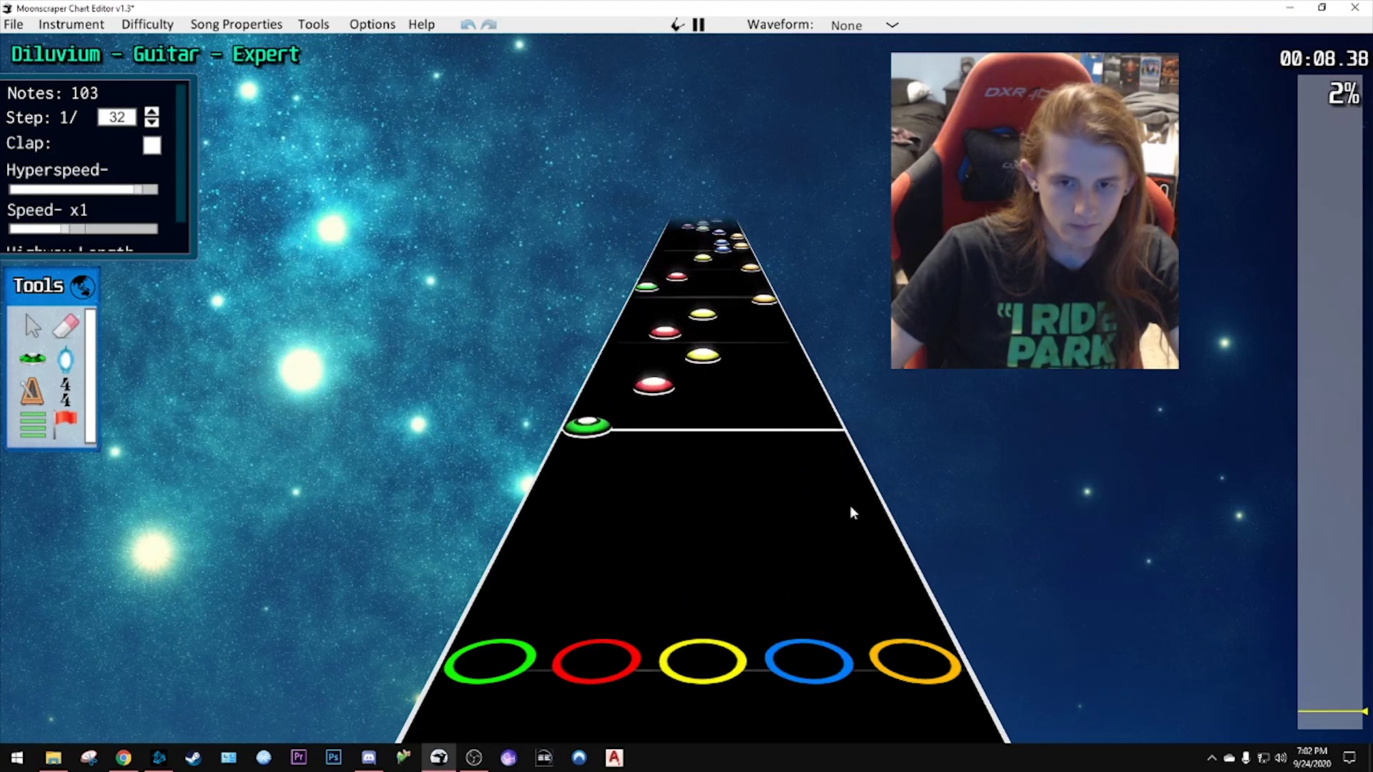
{"action": "key", "text": "space"}
{"action": "scroll", "coordinate": [809, 508], "scroll_direction": "up", "scroll_amount": 2}
{"action": "key", "text": "space"}
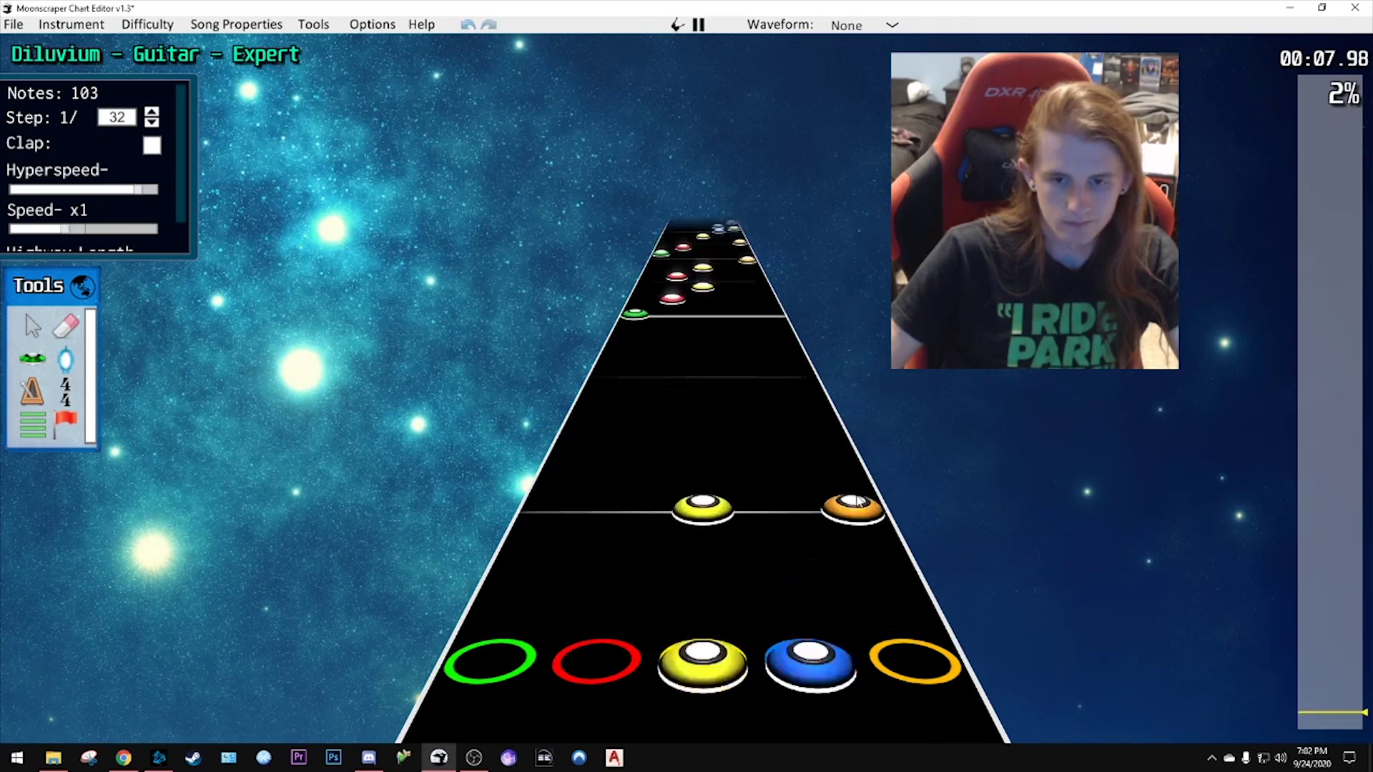
{"action": "key", "text": "space"}
- Set the playback speed to x0.6 and play the passage from about 8.5 s through the sustained ending
{"action": "scroll", "coordinate": [844, 530], "scroll_direction": "up", "scroll_amount": 2}
{"action": "left_click_drag", "start_coordinate": [101, 233], "coordinate": [40, 236]}
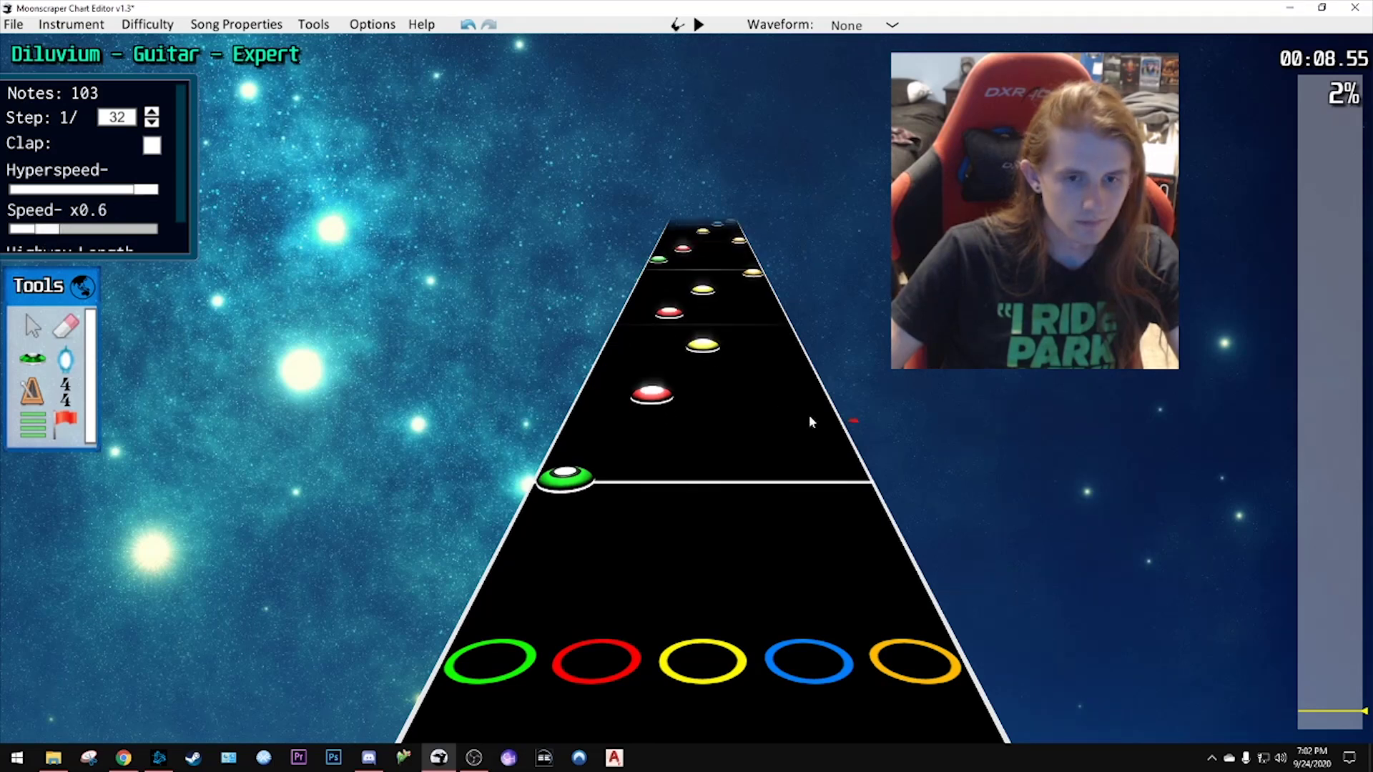
{"action": "key", "text": "space"}
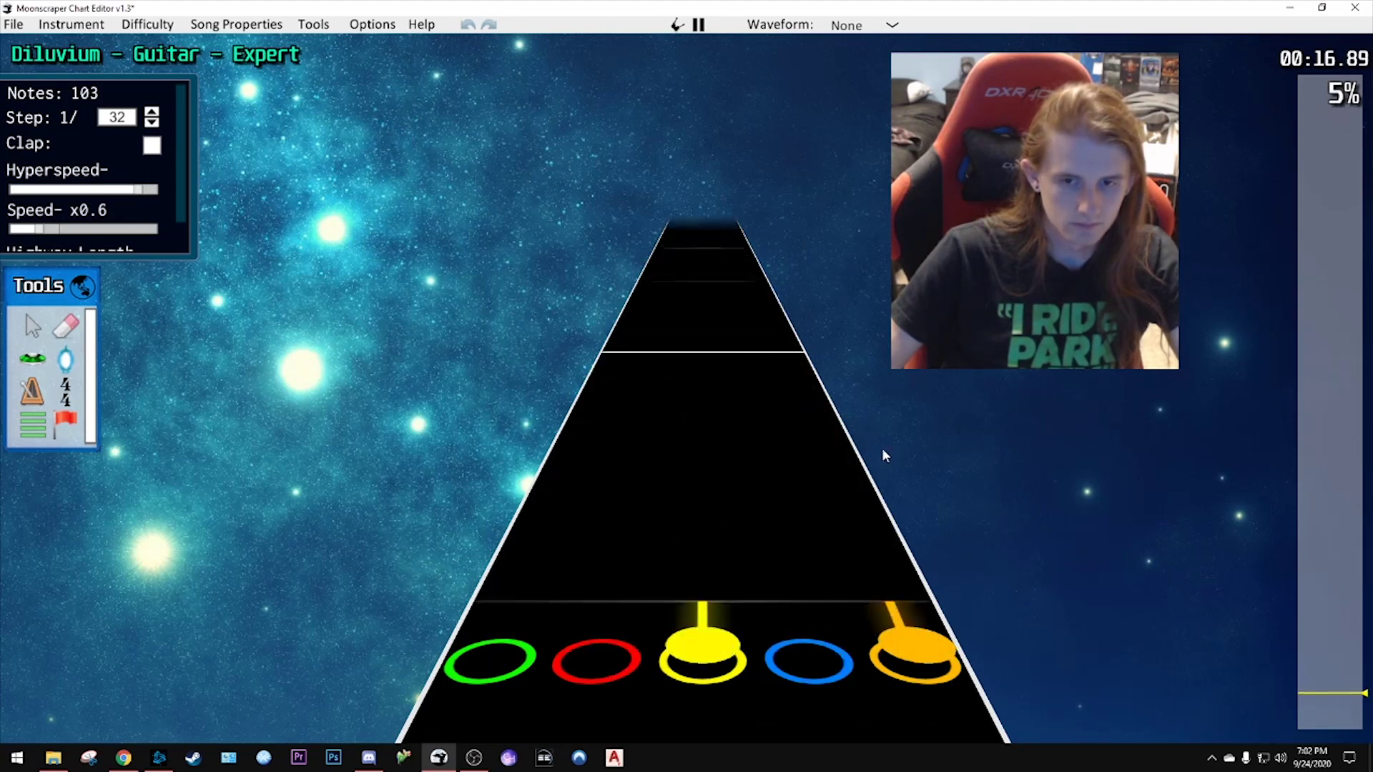
{"action": "key", "text": "space"}
{"action": "scroll", "coordinate": [728, 401], "scroll_direction": "down", "scroll_amount": 4}
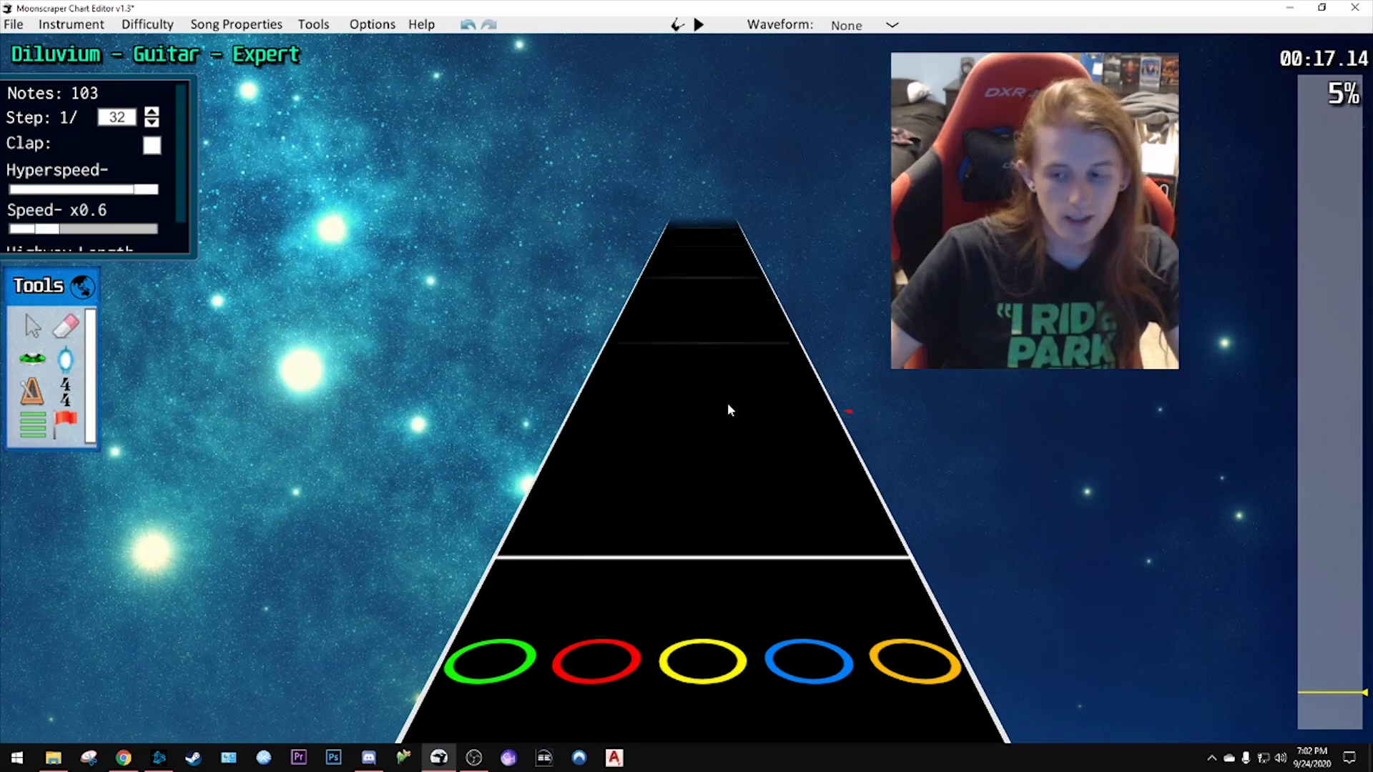
- Set the playback speed to x1 and select the passage from the green note at position 6192 to the final yellow and orange sustains
{"action": "left_click_drag", "start_coordinate": [52, 229], "coordinate": [80, 231]}
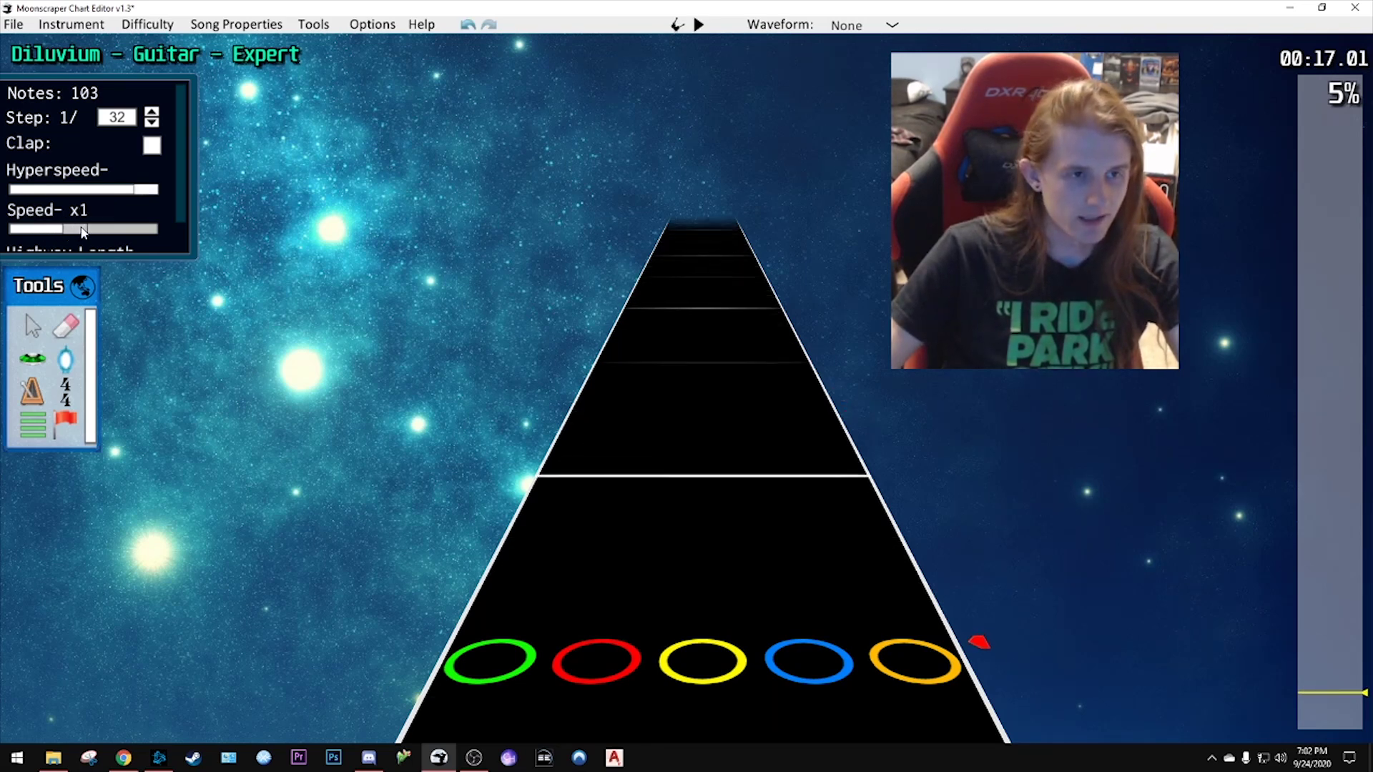
{"action": "left_click", "coordinate": [1327, 702]}
{"action": "left_click_drag", "start_coordinate": [1328, 702], "coordinate": [1330, 694]}
{"action": "scroll", "coordinate": [798, 270], "scroll_direction": "down", "scroll_amount": 3}
{"action": "left_click", "coordinate": [640, 294]}
{"action": "scroll", "coordinate": [783, 405], "scroll_direction": "up", "scroll_amount": 3}
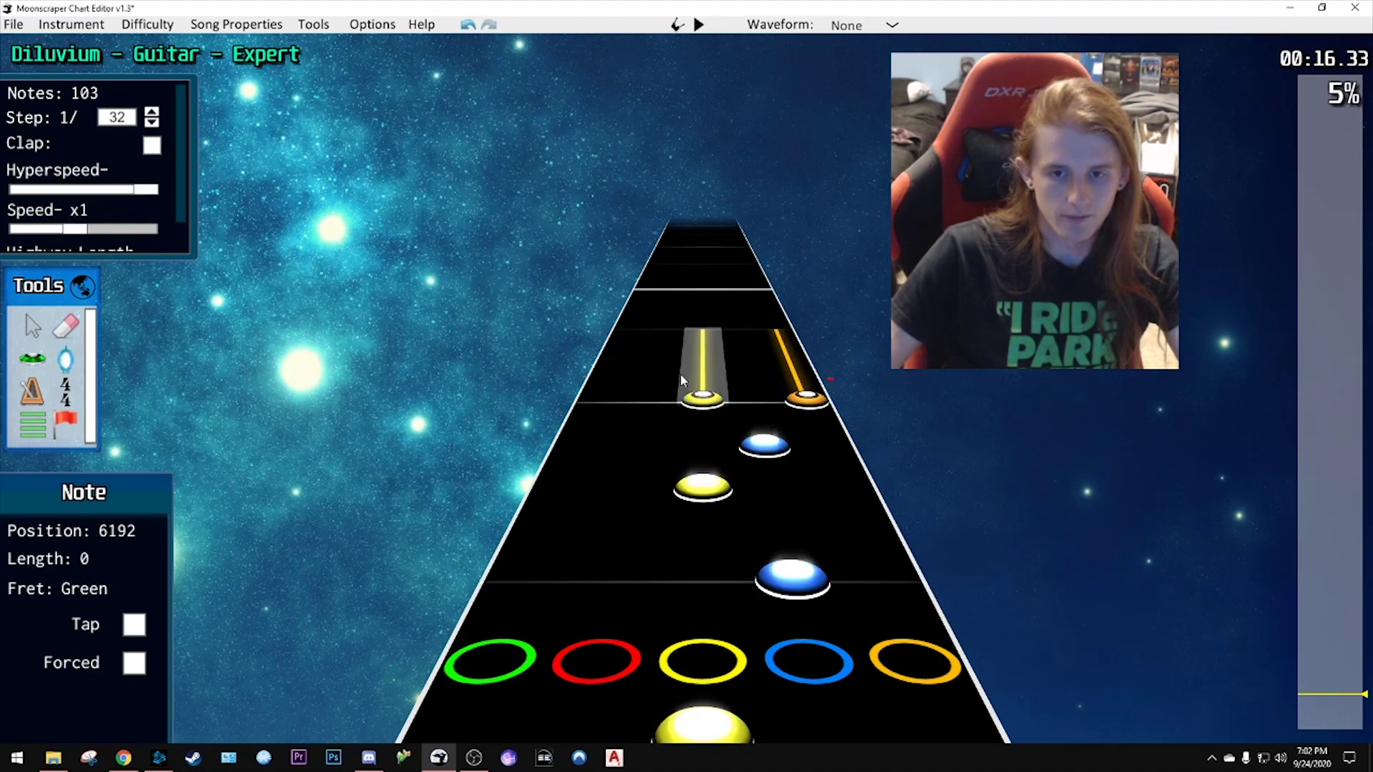
{"action": "key", "text": "ctrl+a"}
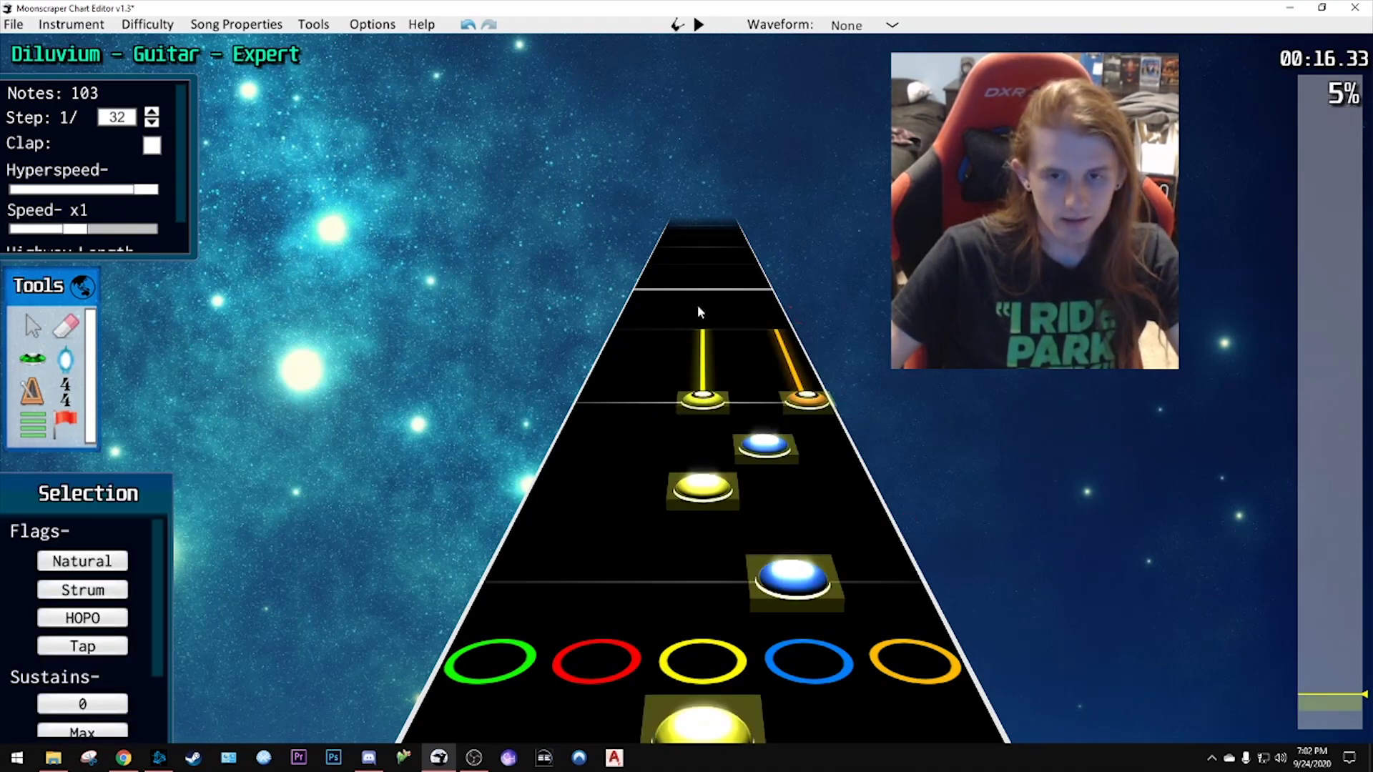
- Copy the selected passage, paste it at the measure line just after 17 s and play the pasted notes to about 23.5 s
{"action": "scroll", "coordinate": [701, 309], "scroll_direction": "up", "scroll_amount": 3}
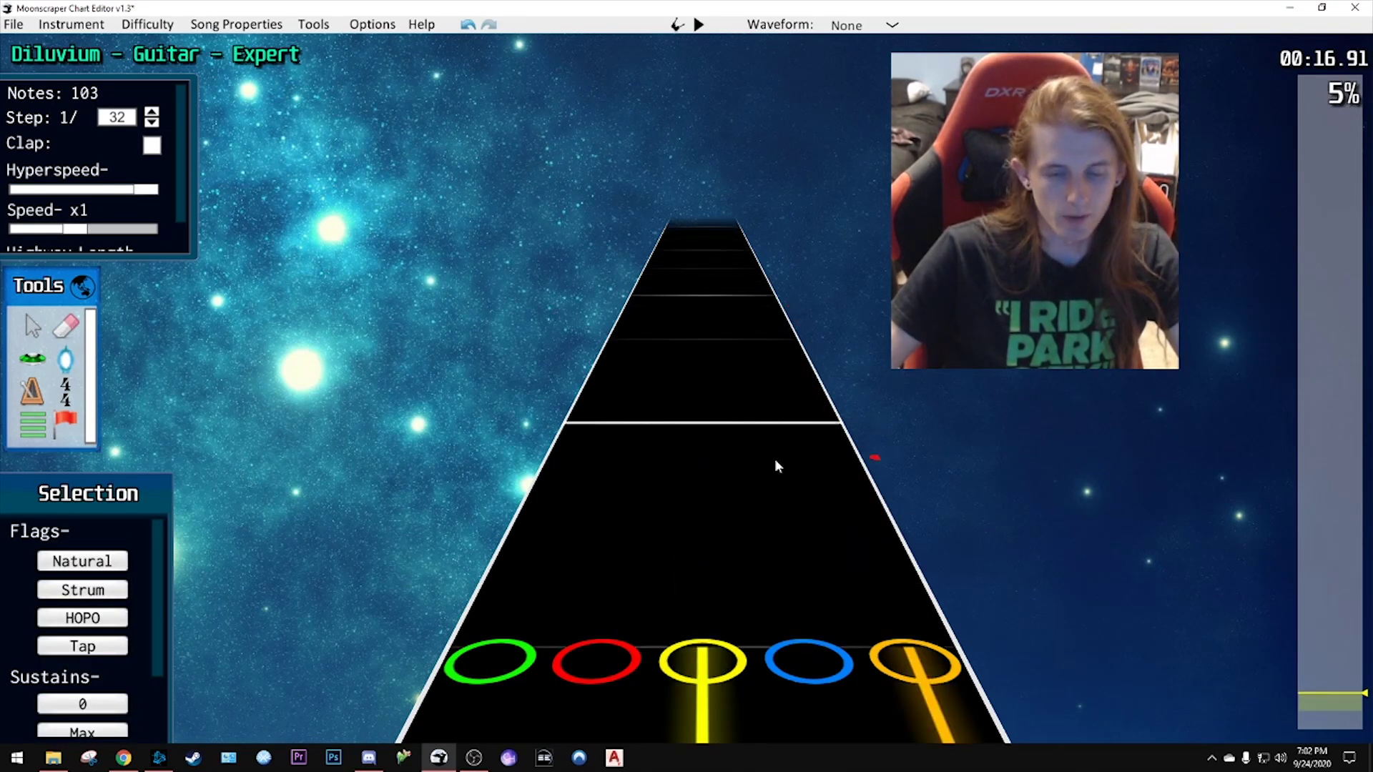
{"action": "left_click", "coordinate": [703, 321]}
{"action": "scroll", "coordinate": [744, 444], "scroll_direction": "up", "scroll_amount": 2}
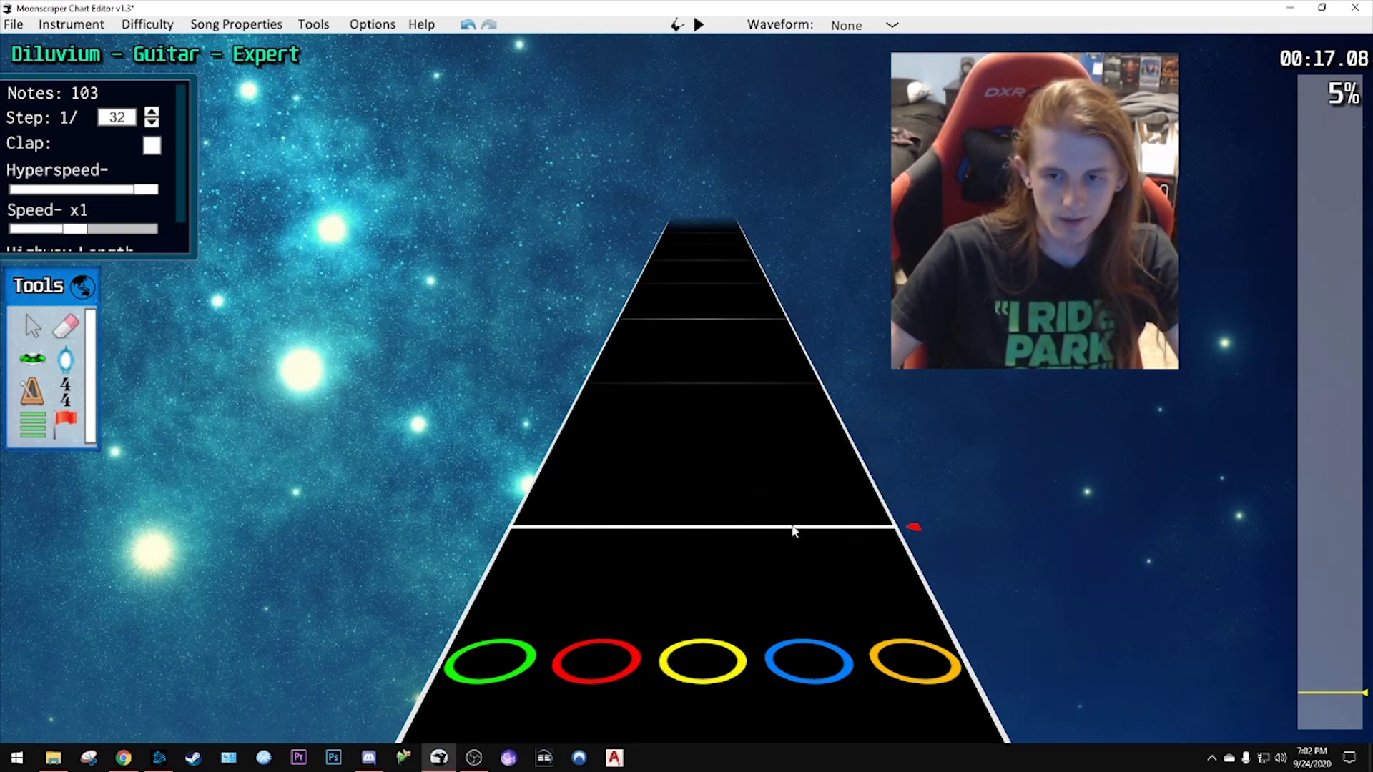
{"action": "key", "text": "ctrl+v"}
{"action": "key", "text": "space"}
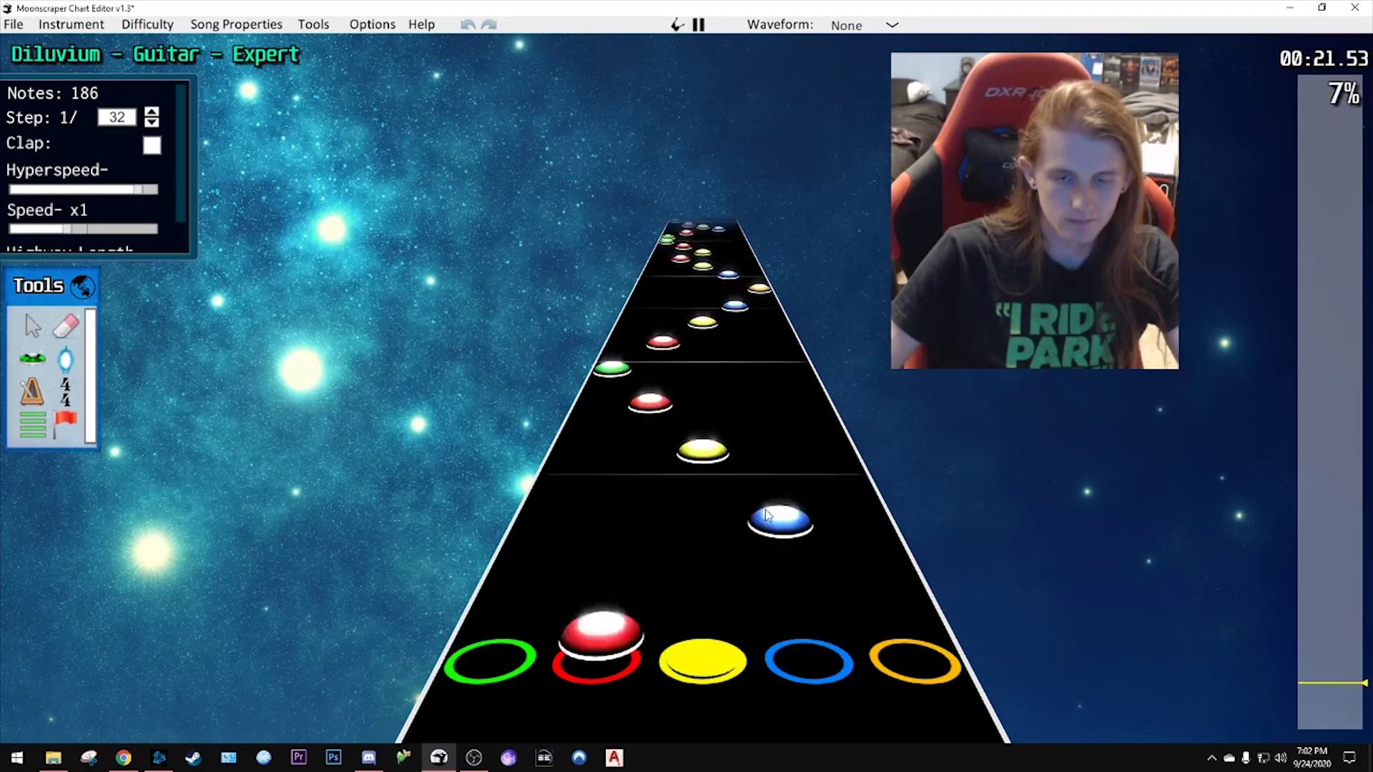
{"action": "key", "text": "space"}
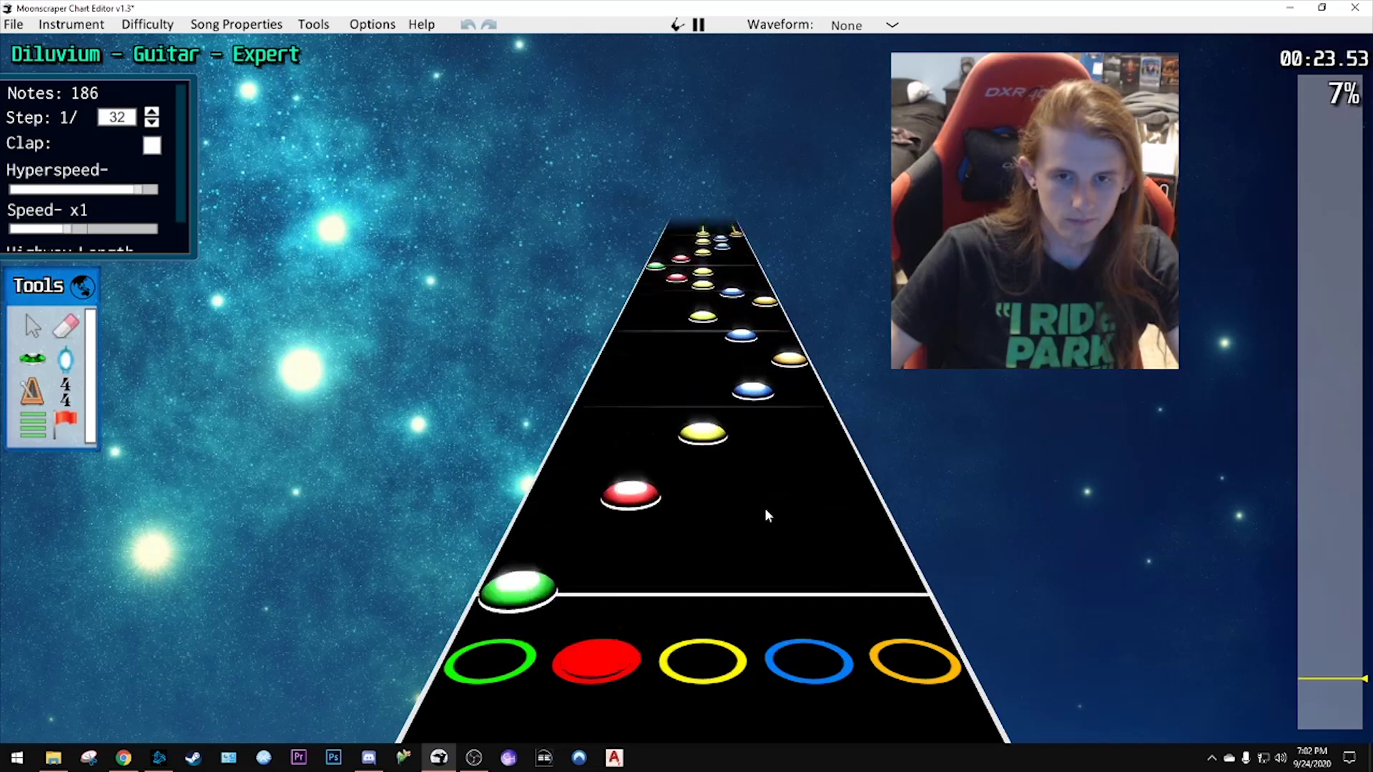
- Delete the pasted notes from the green note at position 16944 through the final yellow and orange sustains
{"action": "left_click", "coordinate": [520, 583]}
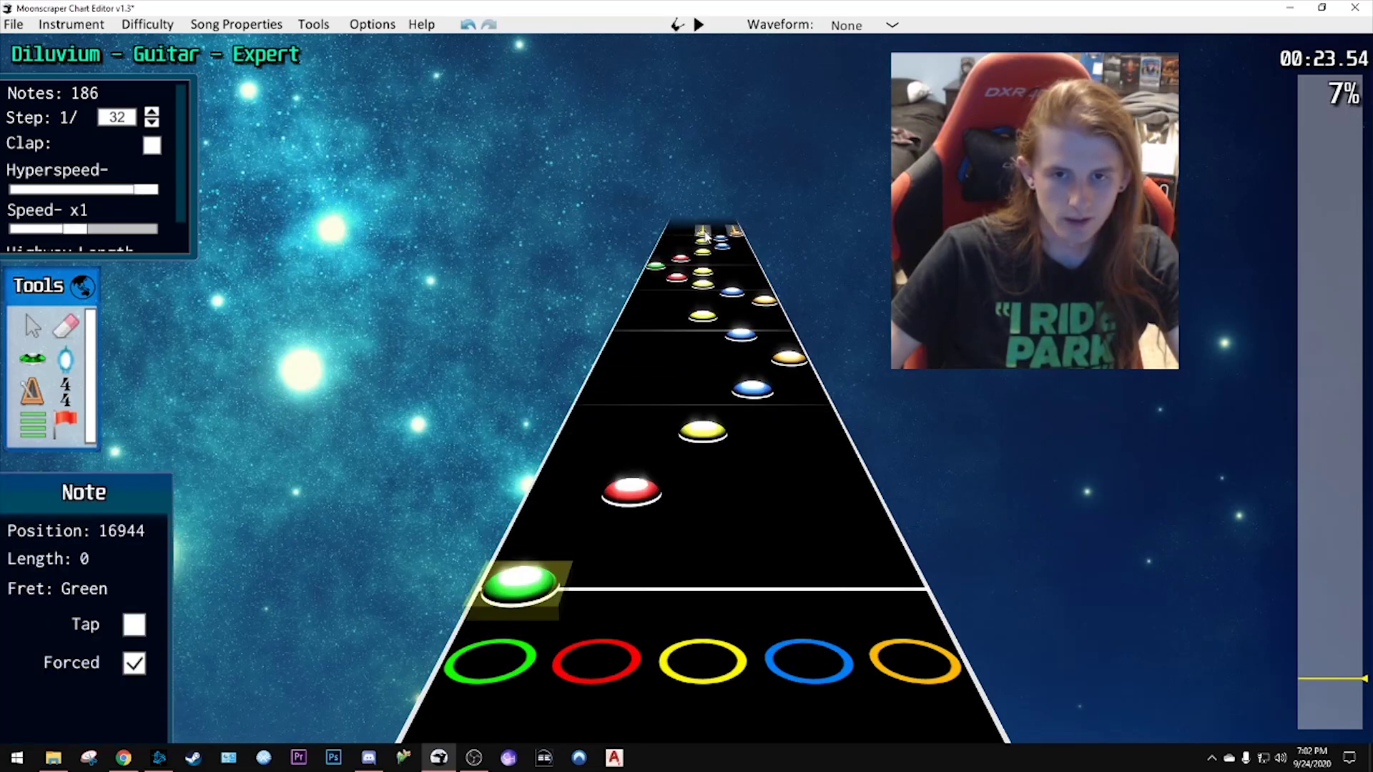
{"action": "left_click", "coordinate": [705, 241], "text": "shift"}
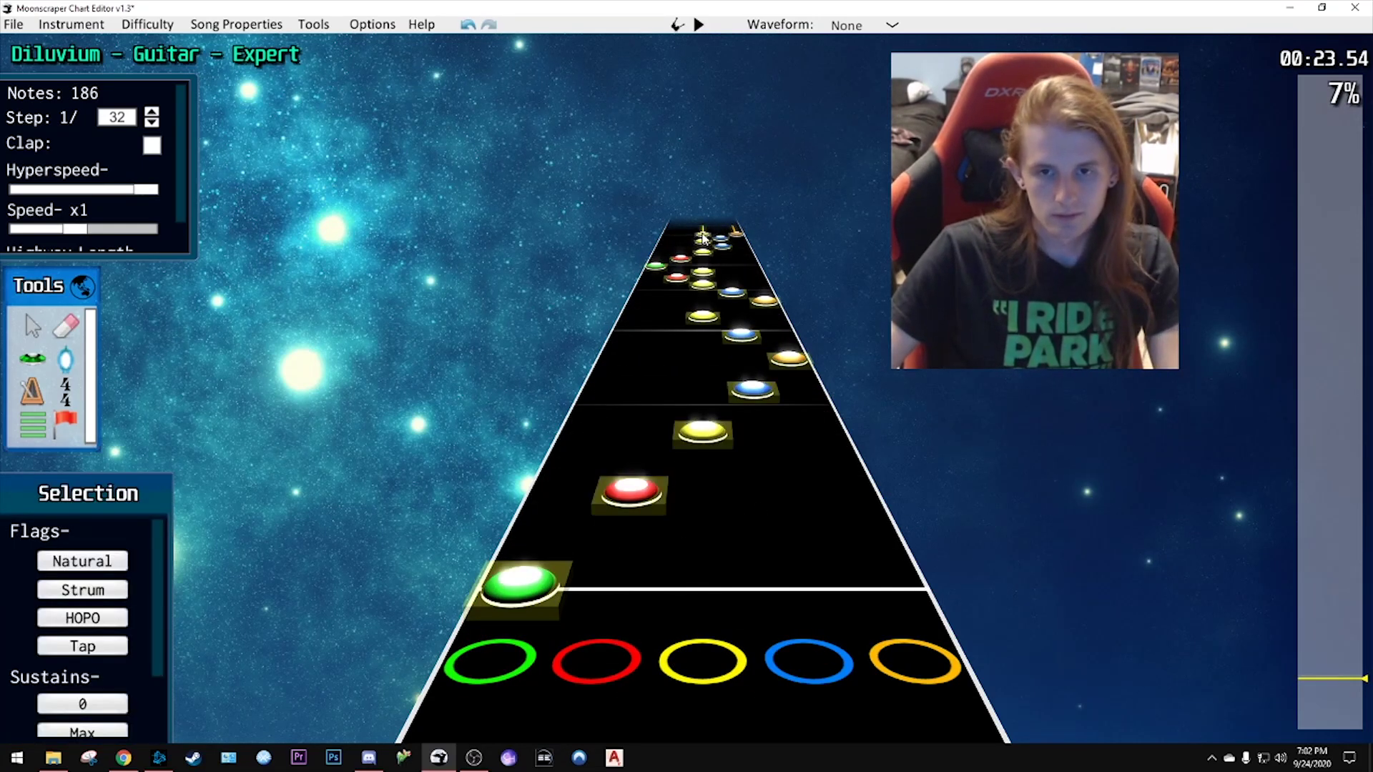
{"action": "key", "text": "Delete"}
- Play the emptied section from about 23.5 s and go back to about 21.9 s to review the remaining pasted notes
{"action": "key", "text": "space"}
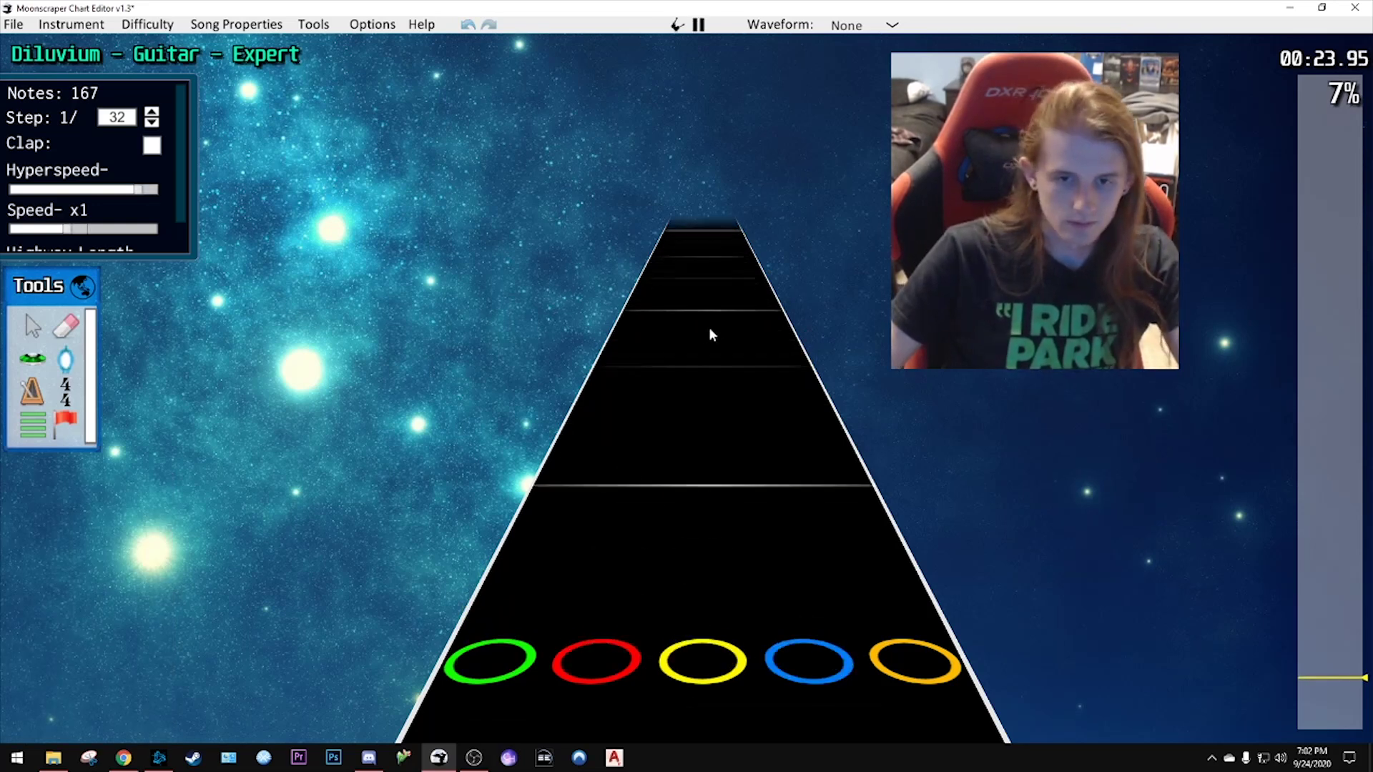
{"action": "key", "text": "space"}
{"action": "scroll", "coordinate": [691, 328], "scroll_direction": "down", "scroll_amount": 10}
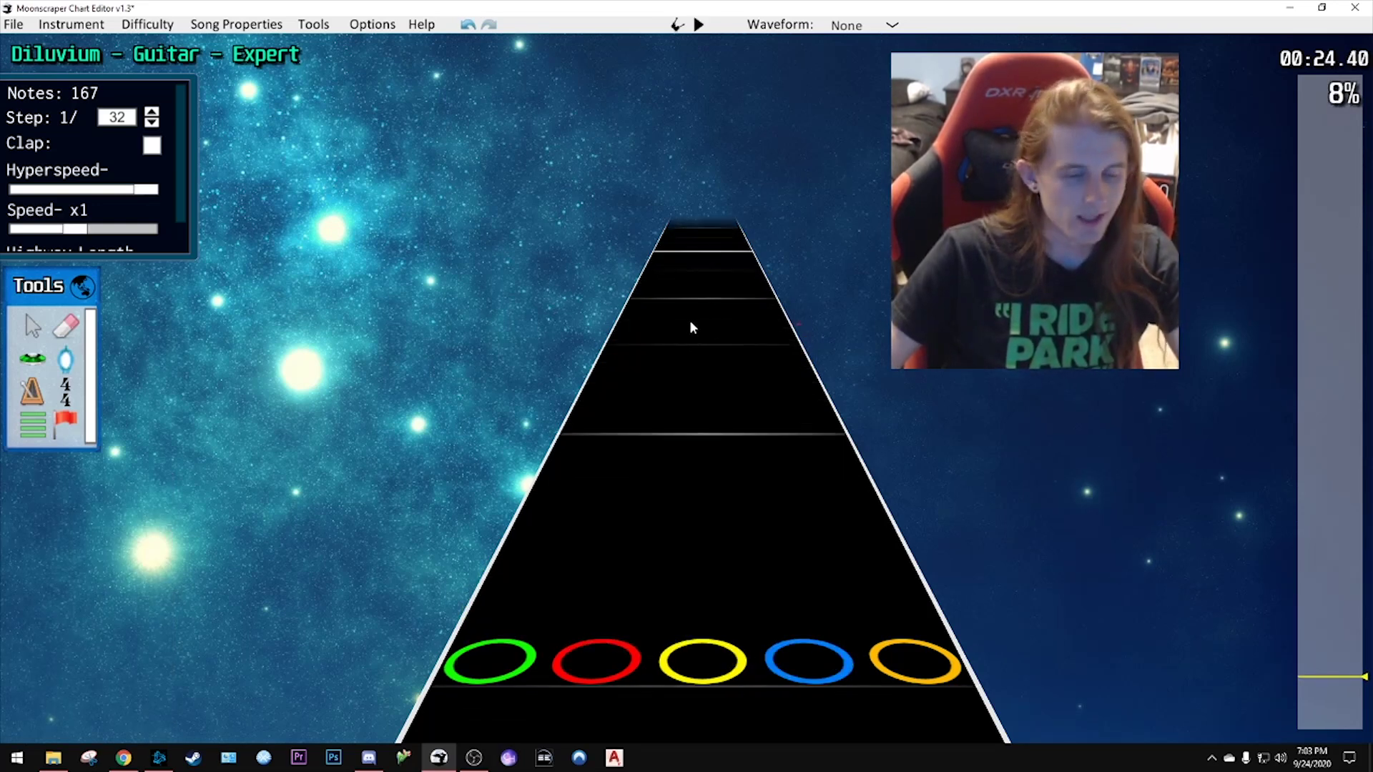
{"action": "scroll", "coordinate": [680, 326], "scroll_direction": "down", "scroll_amount": 8}
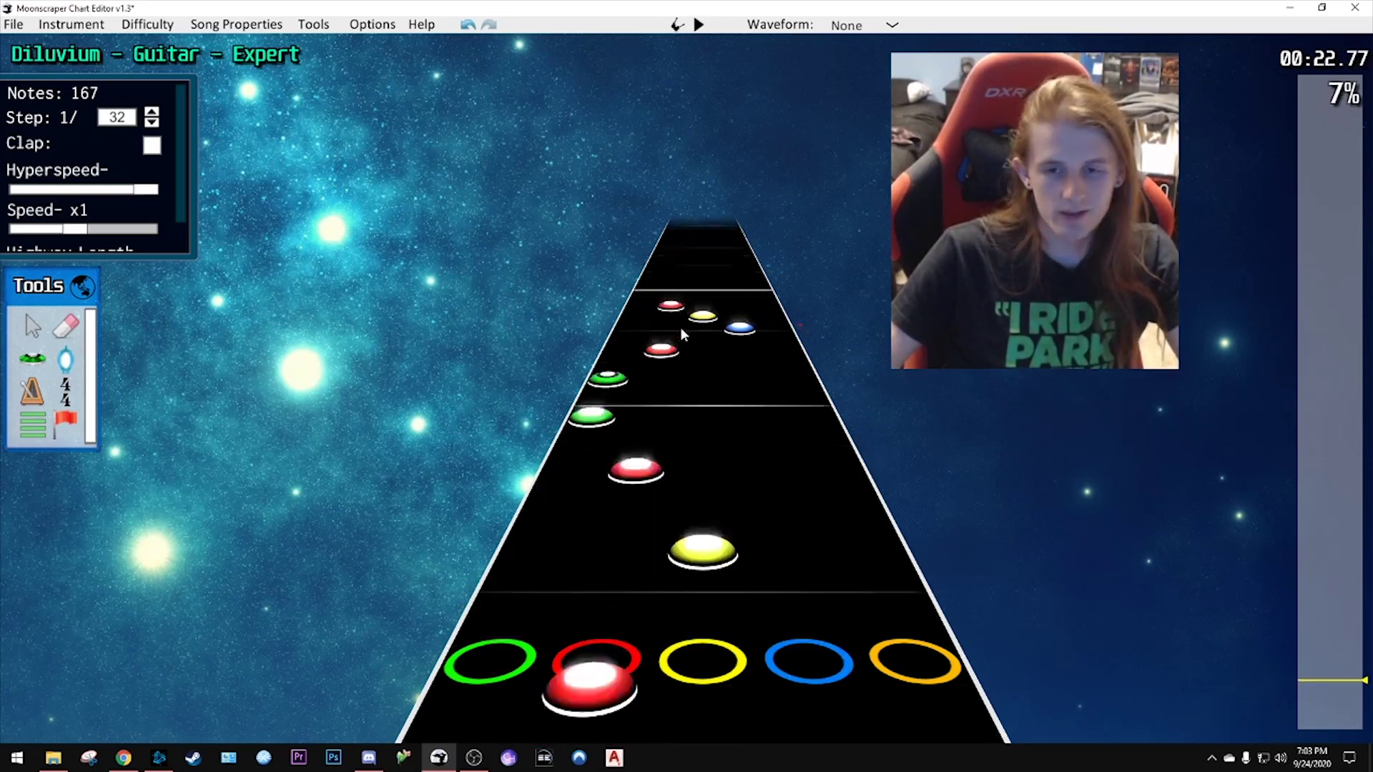
{"action": "scroll", "coordinate": [758, 403], "scroll_direction": "down", "scroll_amount": 2}
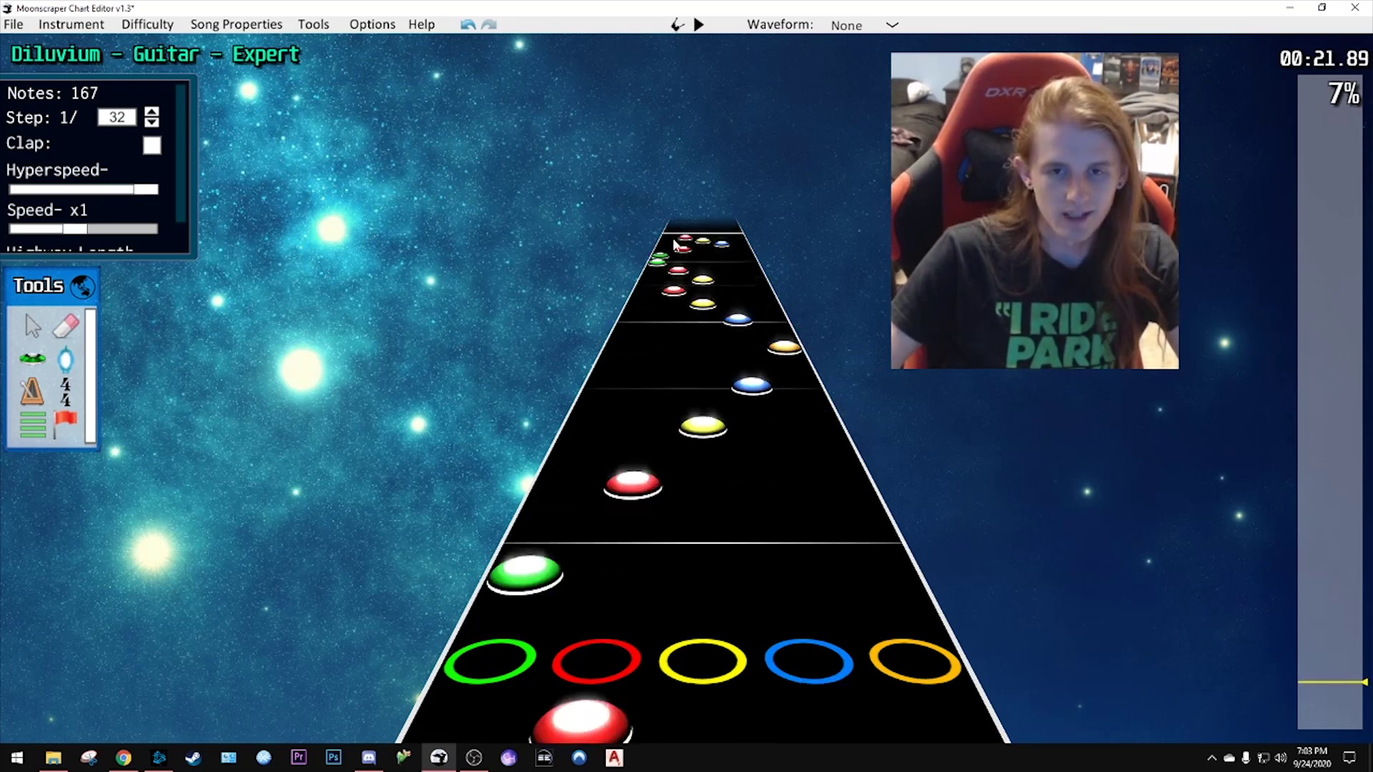
- Play the pasted section from about 17 s, set the playback speed to x0.6 and replay it to about 18 s
{"action": "scroll", "coordinate": [1323, 698], "scroll_direction": "down", "scroll_amount": 12}
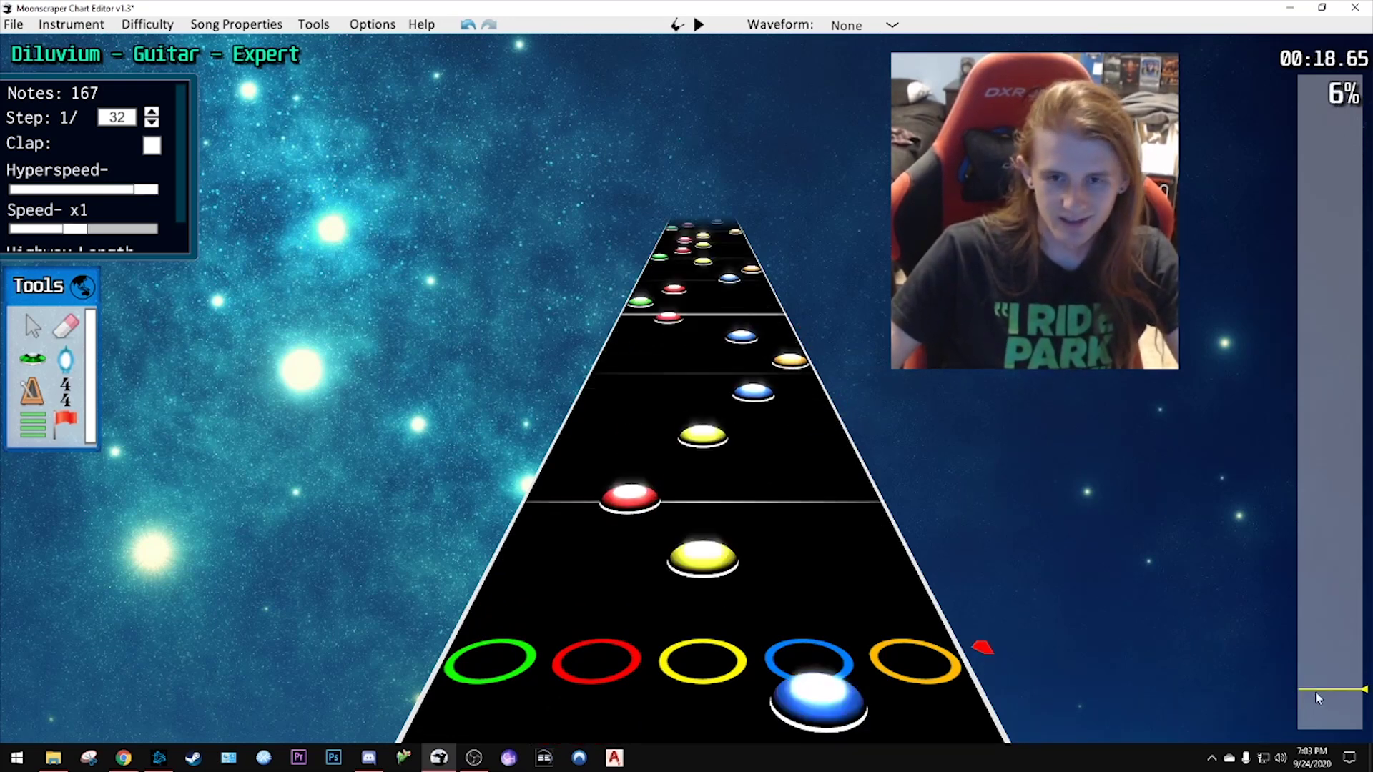
{"action": "key", "text": "space"}
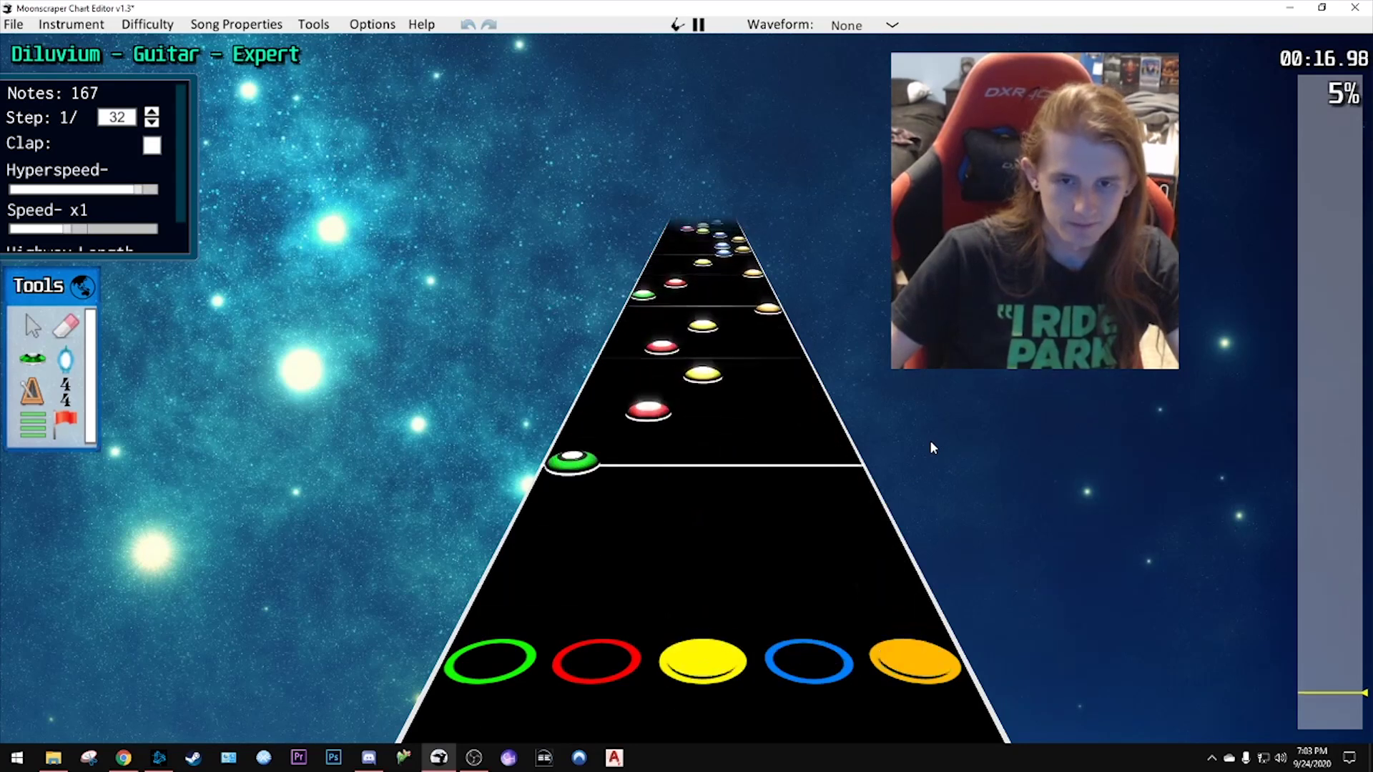
{"action": "key", "text": "space"}
{"action": "left_click_drag", "start_coordinate": [58, 229], "coordinate": [43, 235]}
{"action": "scroll", "coordinate": [794, 476], "scroll_direction": "down", "scroll_amount": 1}
{"action": "scroll", "coordinate": [794, 465], "scroll_direction": "down", "scroll_amount": 2}
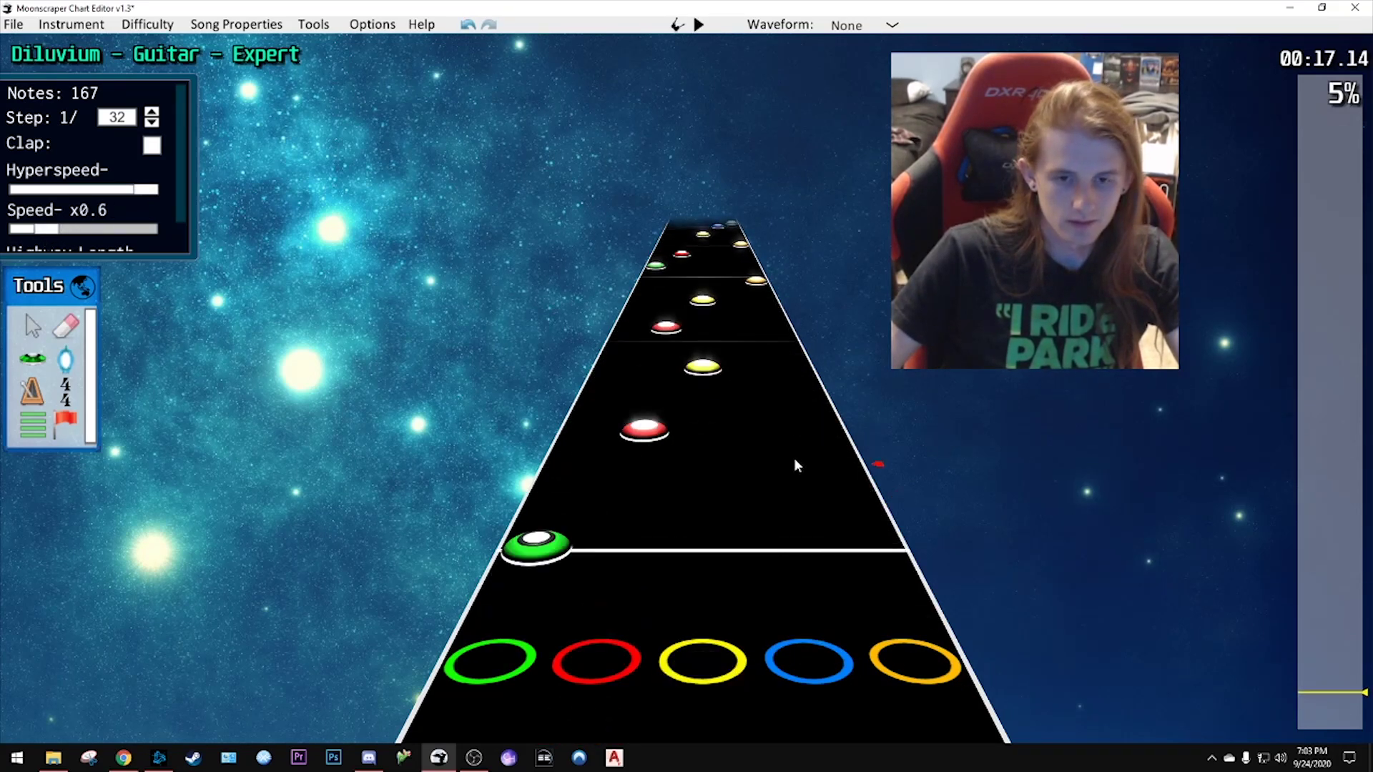
{"action": "key", "text": "space"}
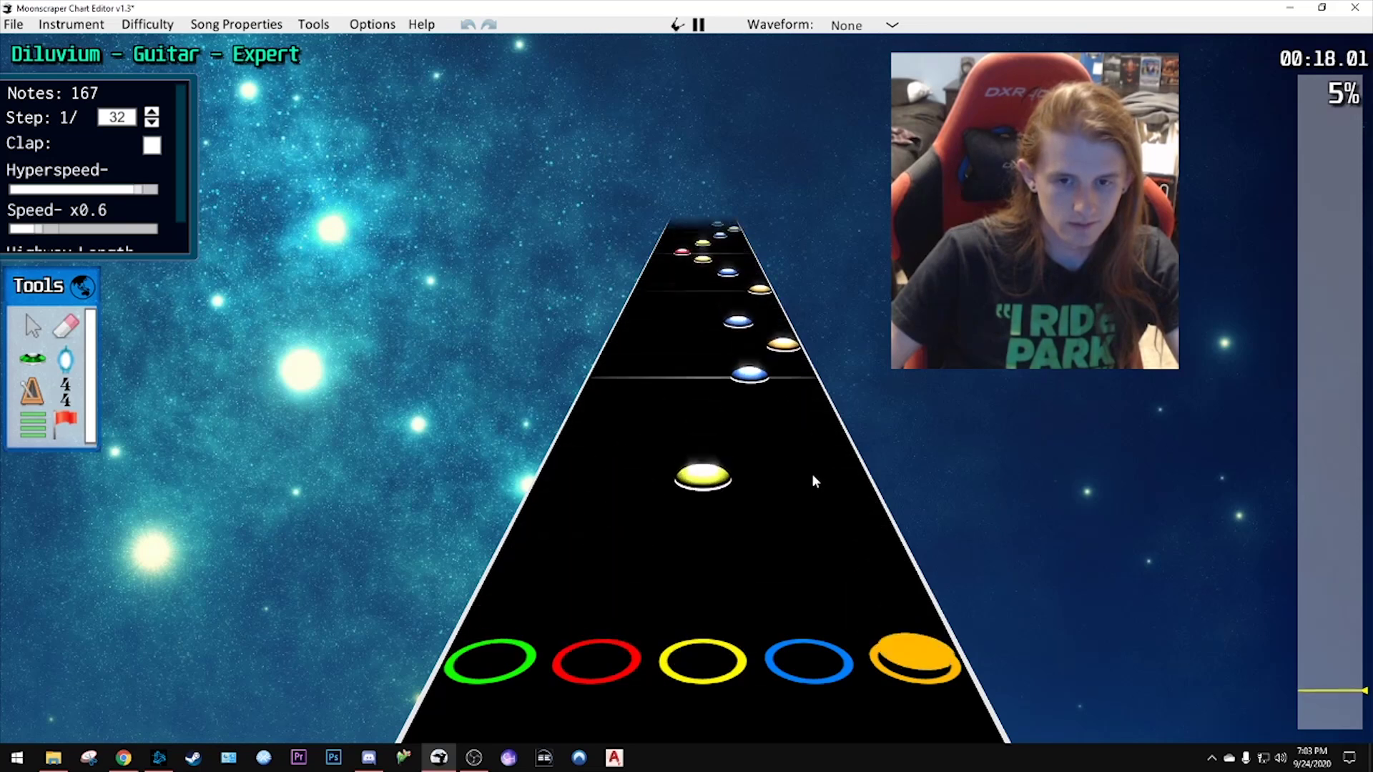
{"action": "key", "text": "space"}
{"action": "scroll", "coordinate": [756, 457], "scroll_direction": "down", "scroll_amount": 2}
{"action": "scroll", "coordinate": [756, 447], "scroll_direction": "up", "scroll_amount": 1}
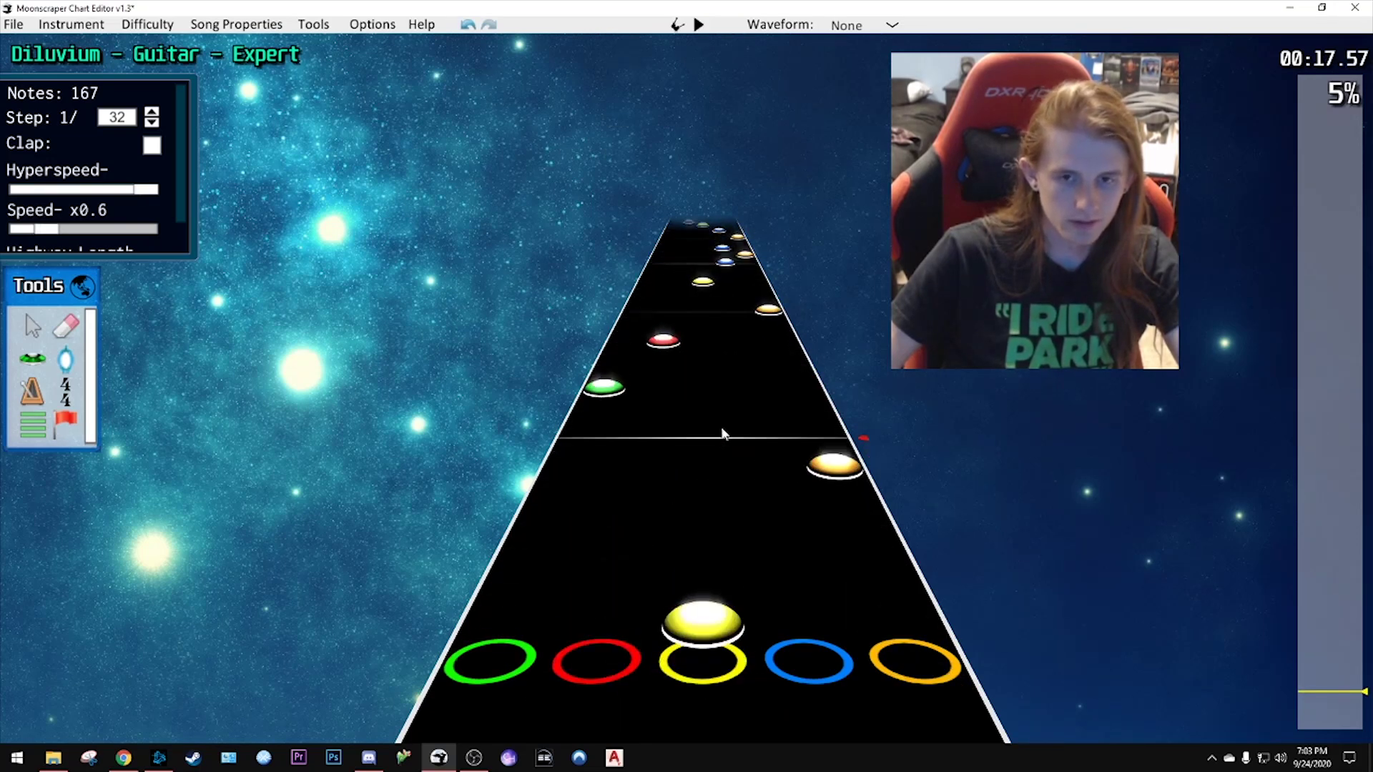
- Move the green note just after 17.6 s to the blue lane and the red note at position 12840 to yellow, and check by playing
{"action": "left_click_drag", "start_coordinate": [604, 389], "coordinate": [751, 392]}
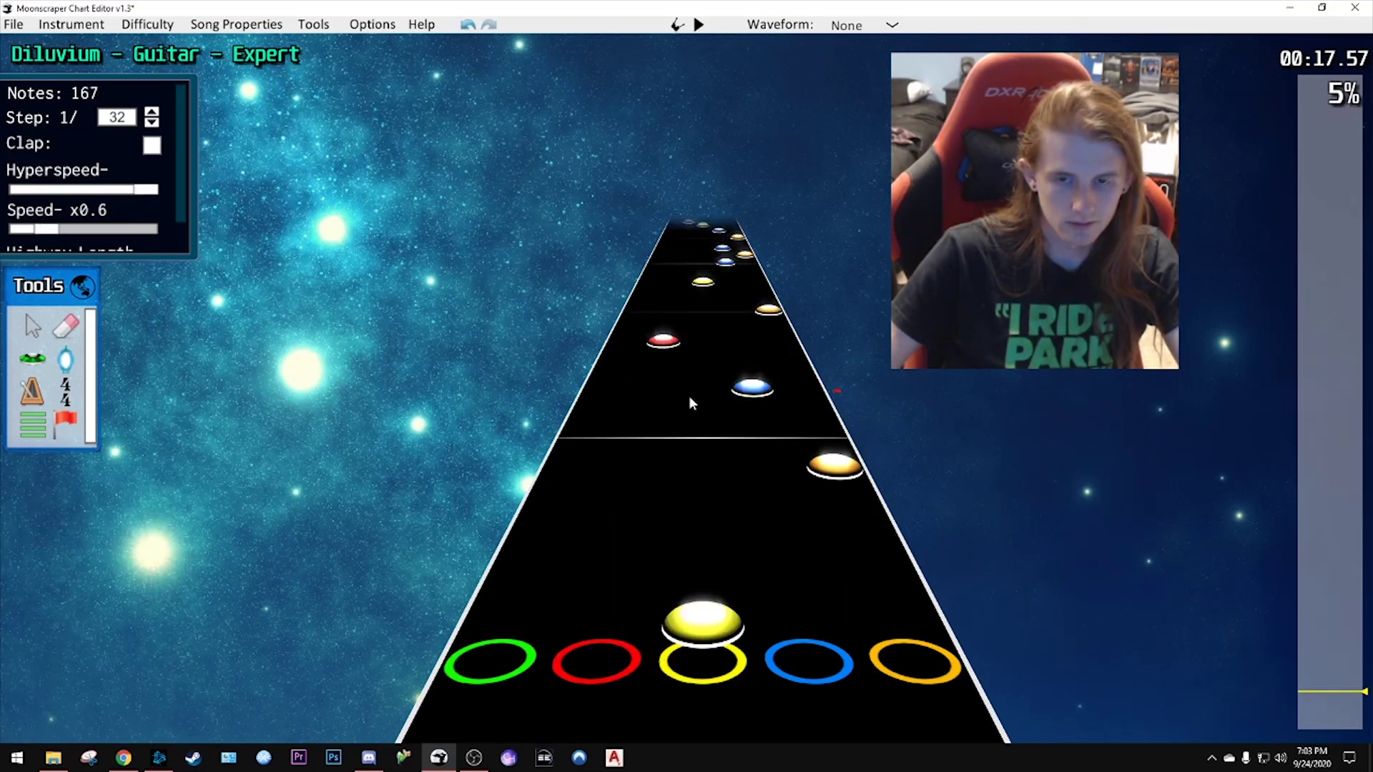
{"action": "left_click_drag", "start_coordinate": [662, 340], "coordinate": [703, 345]}
{"action": "key", "text": "space"}
{"action": "key", "text": "space"}
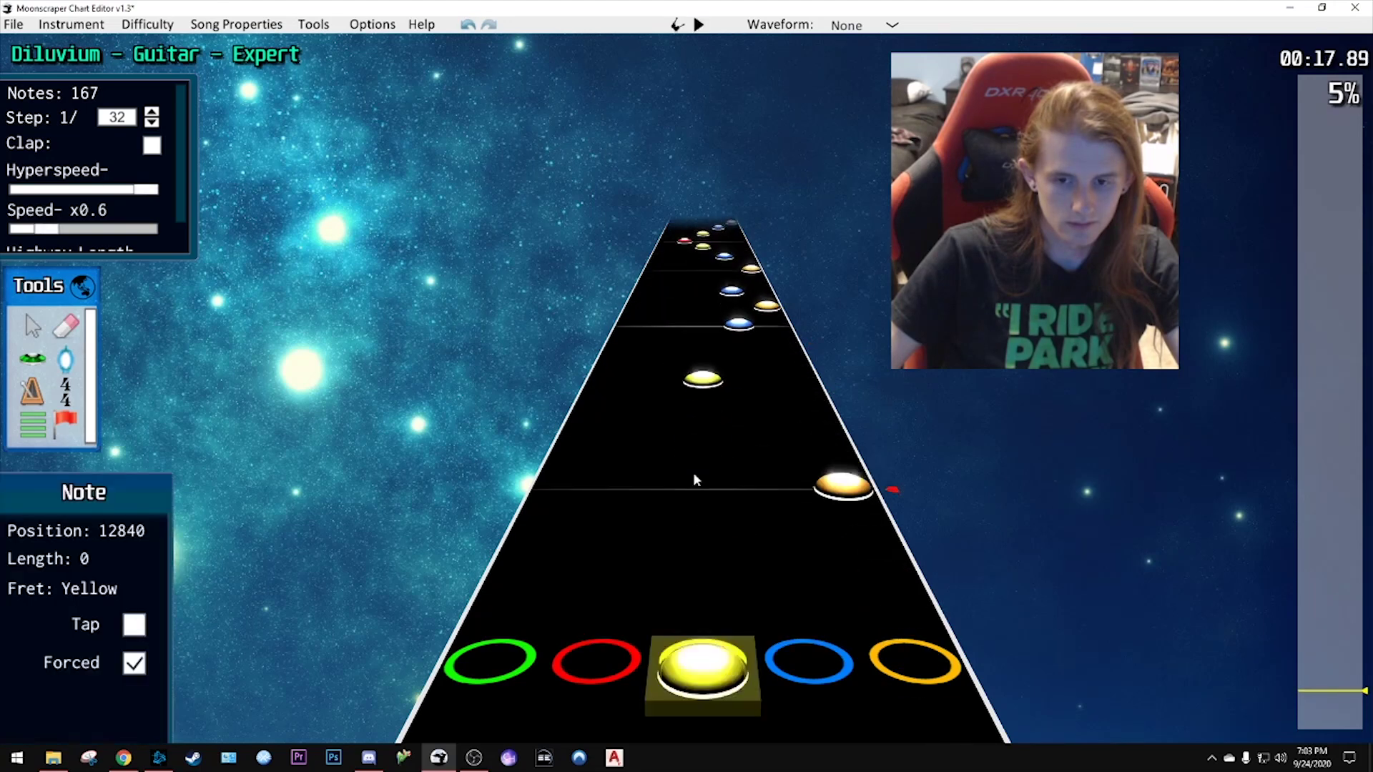
{"action": "key", "text": "space"}
{"action": "key", "text": "space"}
{"action": "key", "text": "space"}
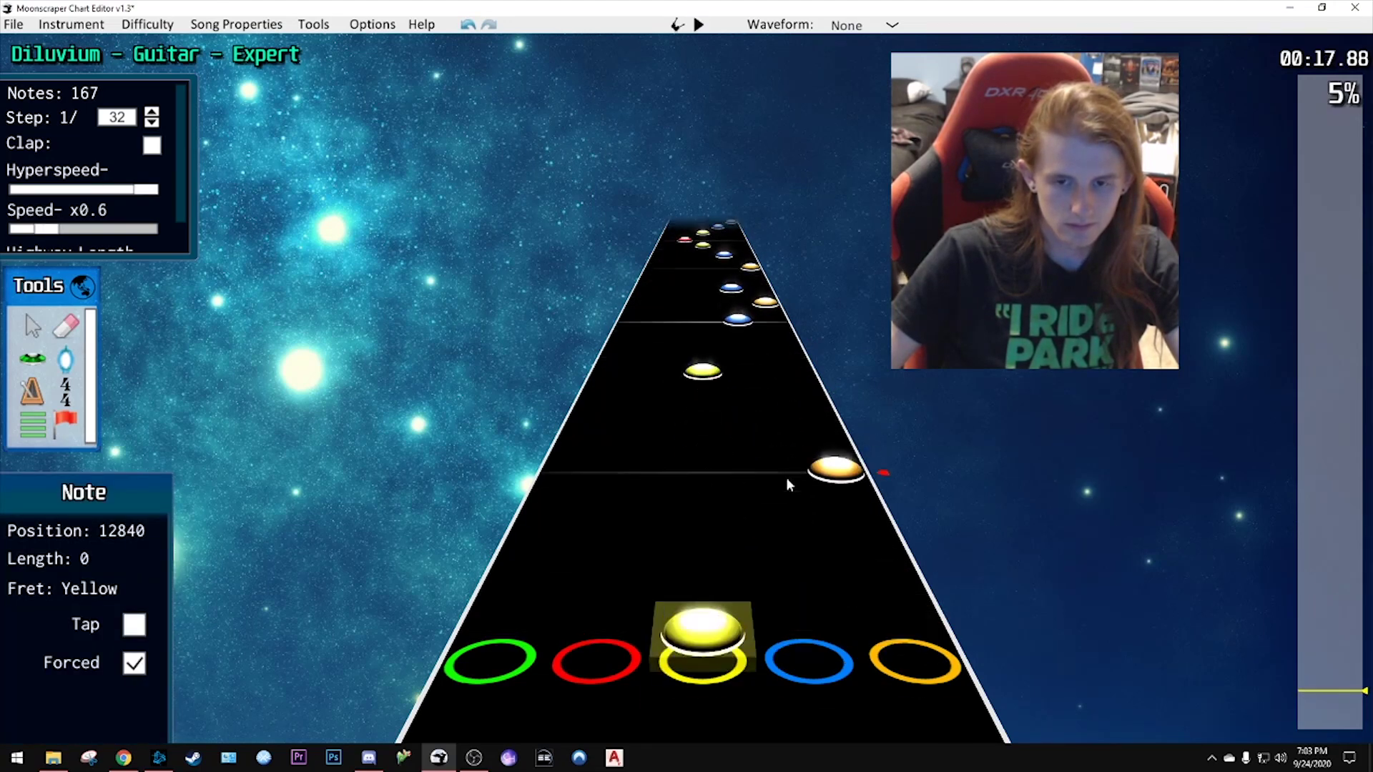
- Move the yellow note at position 13008 to the blue lane and the blue note on the following beat line to yellow, and replay them
{"action": "key", "text": "space"}
{"action": "scroll", "coordinate": [691, 448], "scroll_direction": "down", "scroll_amount": 3}
{"action": "key", "text": "ctrl+z"}
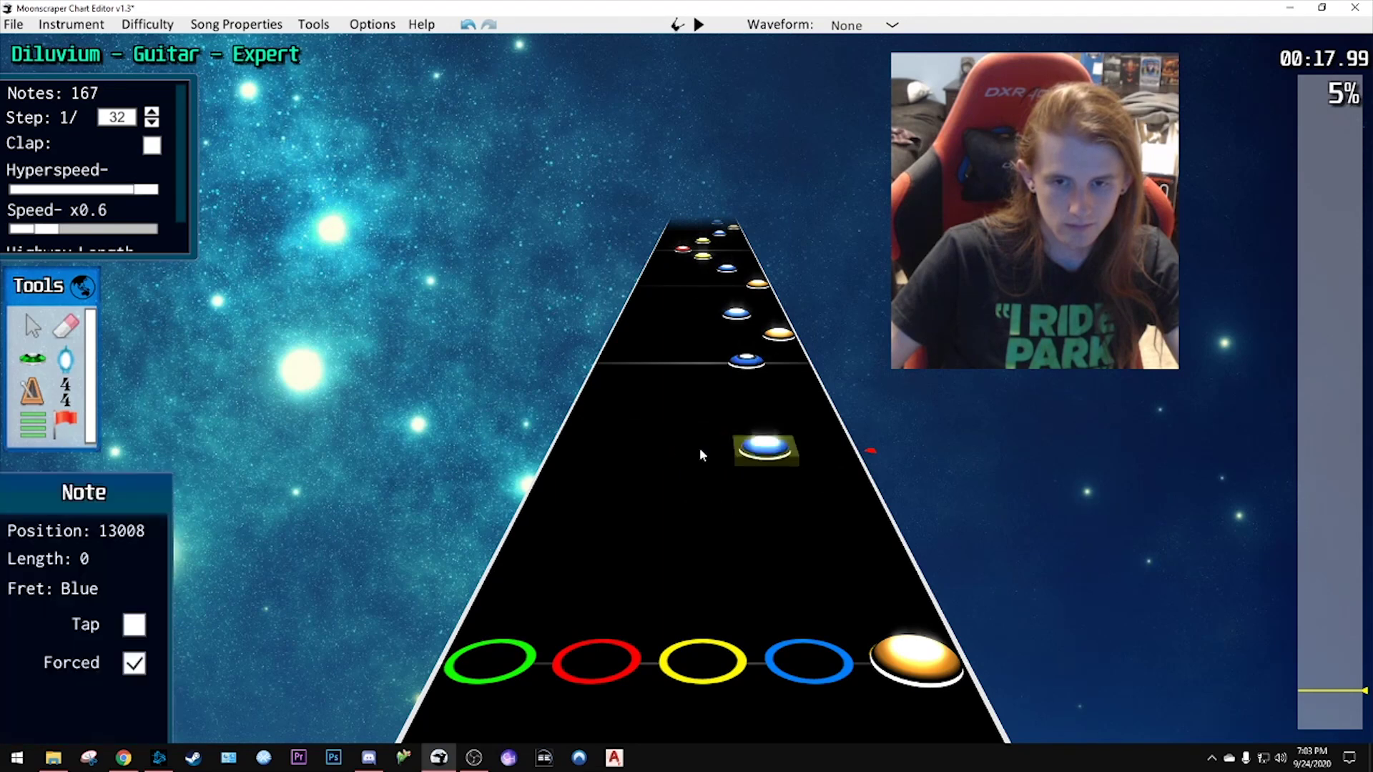
{"action": "left_click_drag", "start_coordinate": [747, 361], "coordinate": [703, 363]}
{"action": "key", "text": "space"}
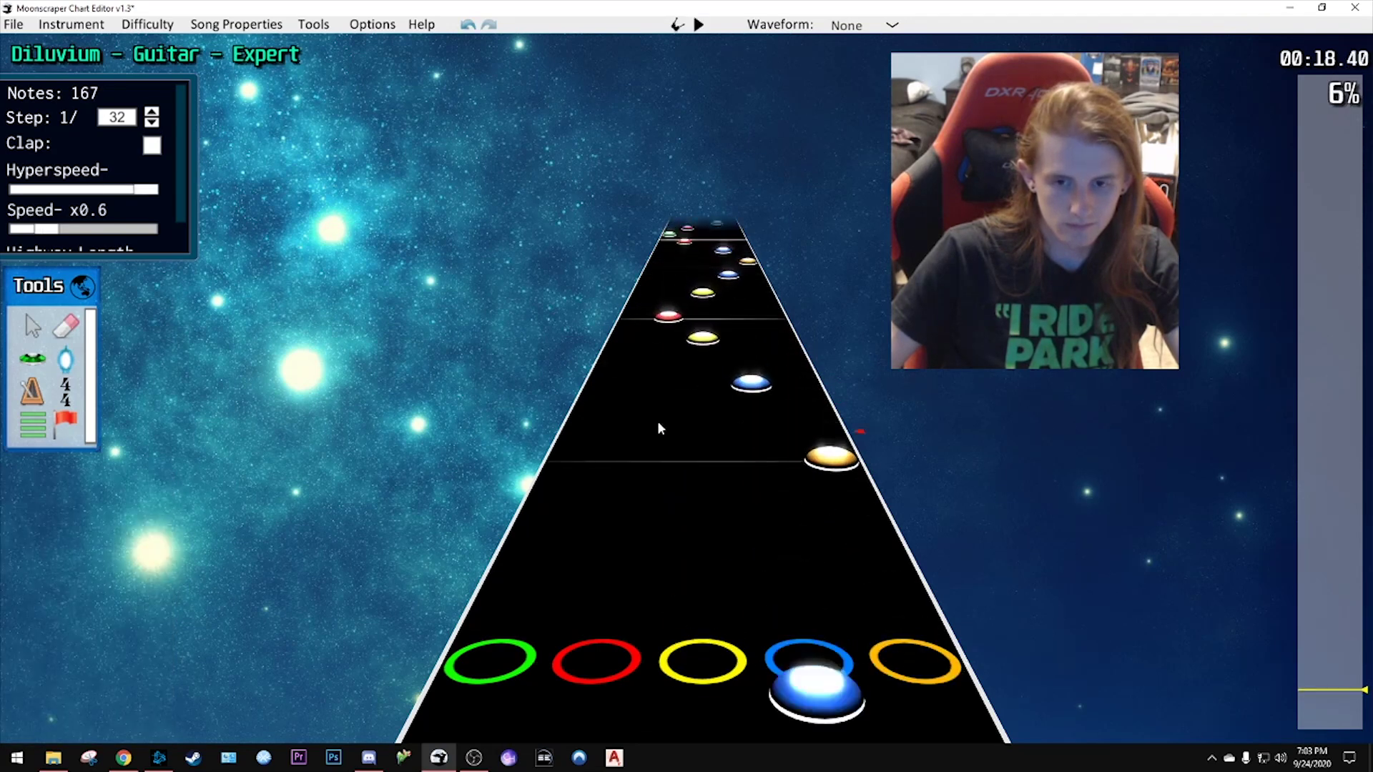
{"action": "key", "text": "space"}
{"action": "scroll", "coordinate": [594, 488], "scroll_direction": "down", "scroll_amount": 2}
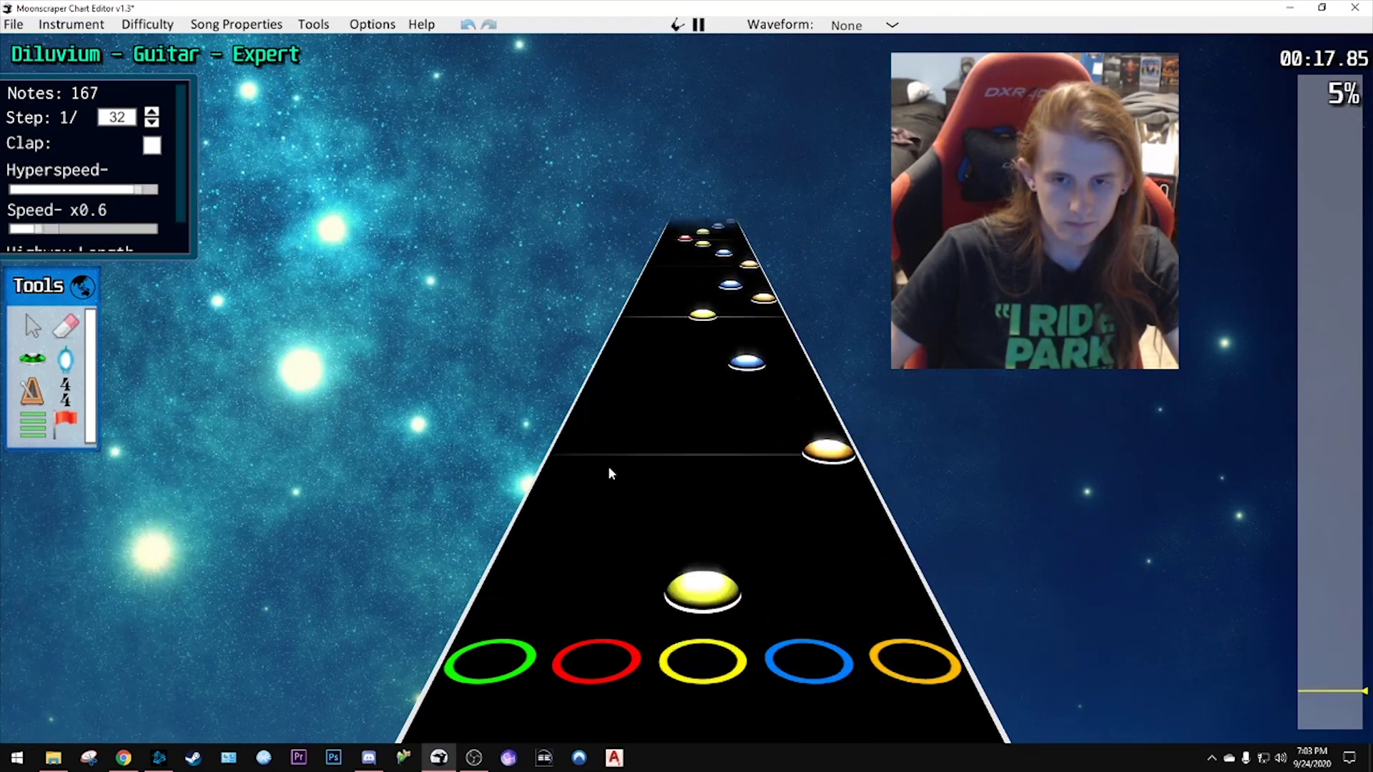
{"action": "key", "text": "space"}
{"action": "scroll", "coordinate": [715, 472], "scroll_direction": "down", "scroll_amount": 2}
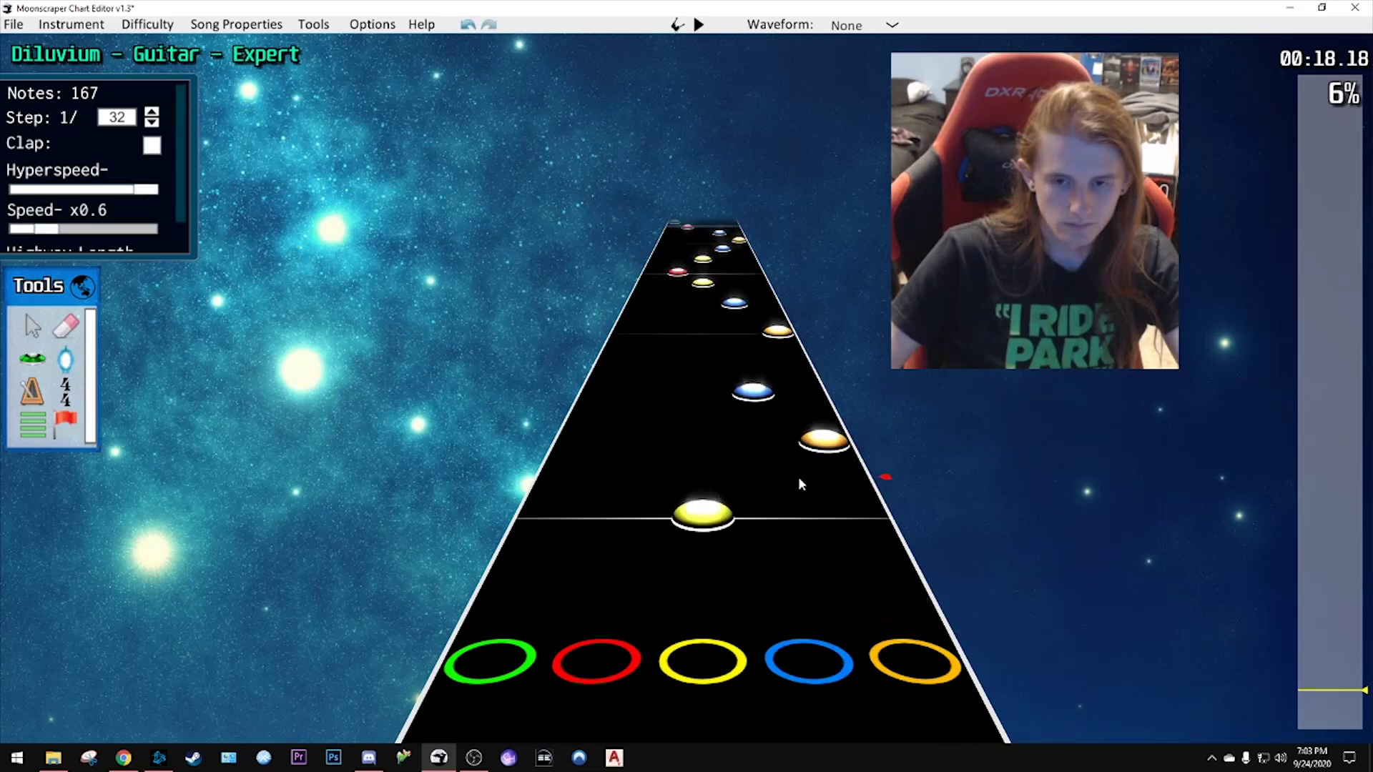
- Move the orange, blue and orange notes following the yellow beat-line note near 18.2 s to blue, yellow and red, and play the run
{"action": "left_click_drag", "start_coordinate": [823, 447], "coordinate": [761, 440]}
{"action": "left_click_drag", "start_coordinate": [750, 389], "coordinate": [685, 395]}
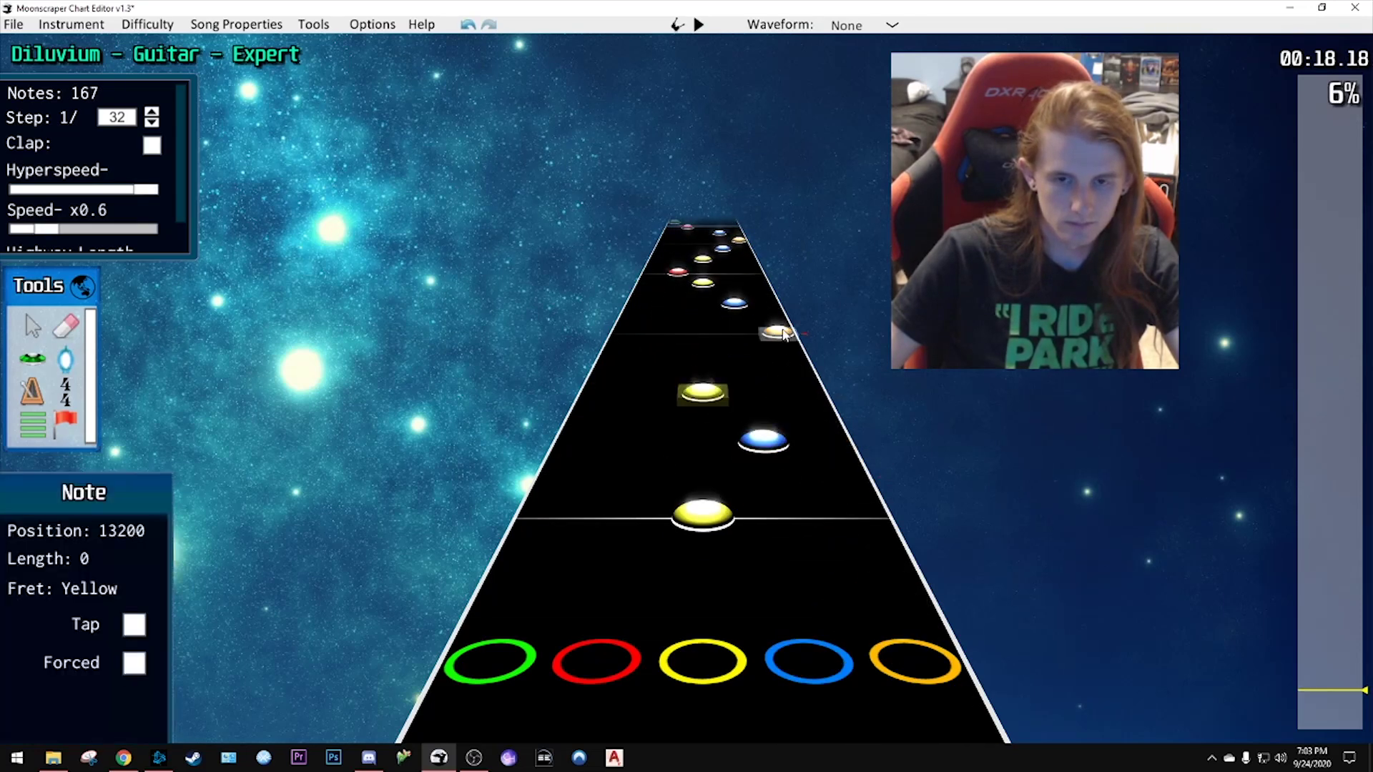
{"action": "left_click_drag", "start_coordinate": [778, 330], "coordinate": [665, 335]}
{"action": "key", "text": "space"}
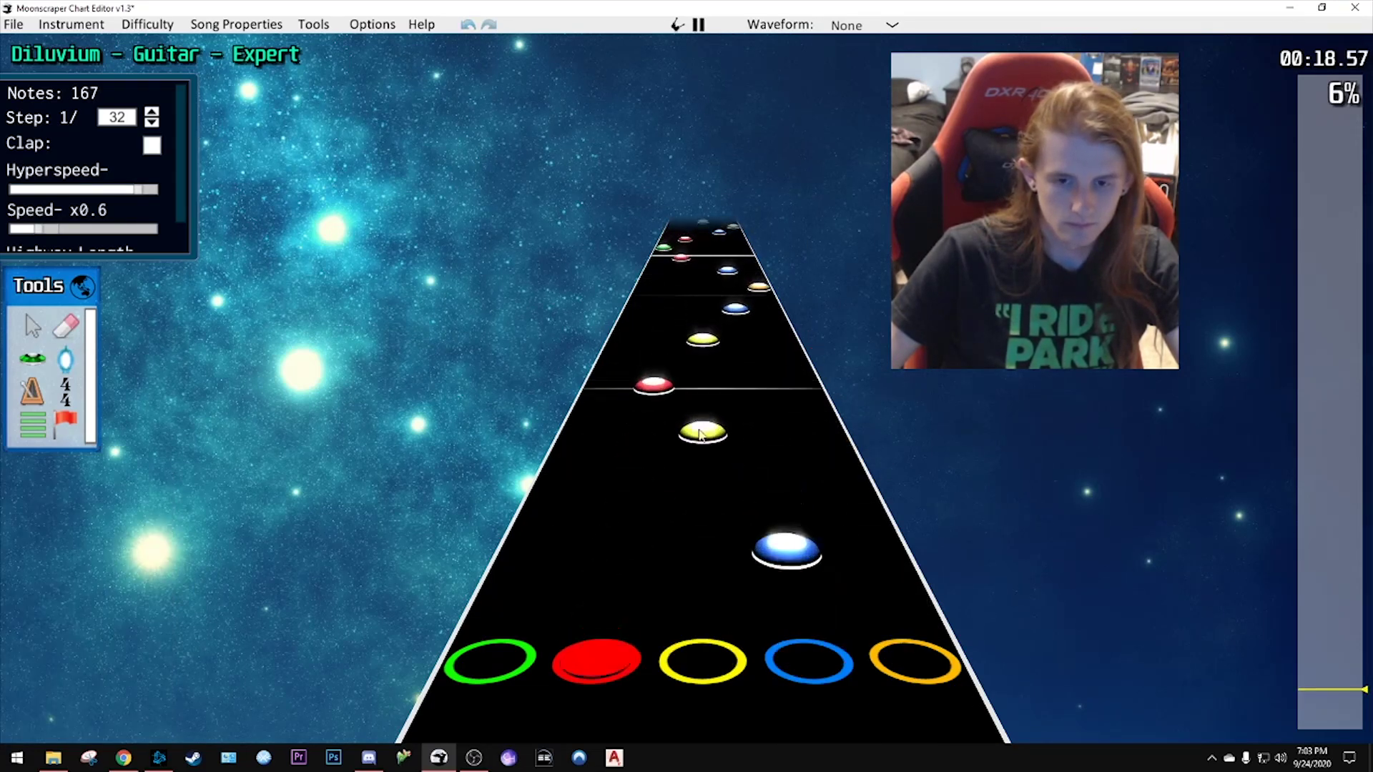
{"action": "key", "text": "space"}
{"action": "scroll", "coordinate": [765, 445], "scroll_direction": "down", "scroll_amount": 2}
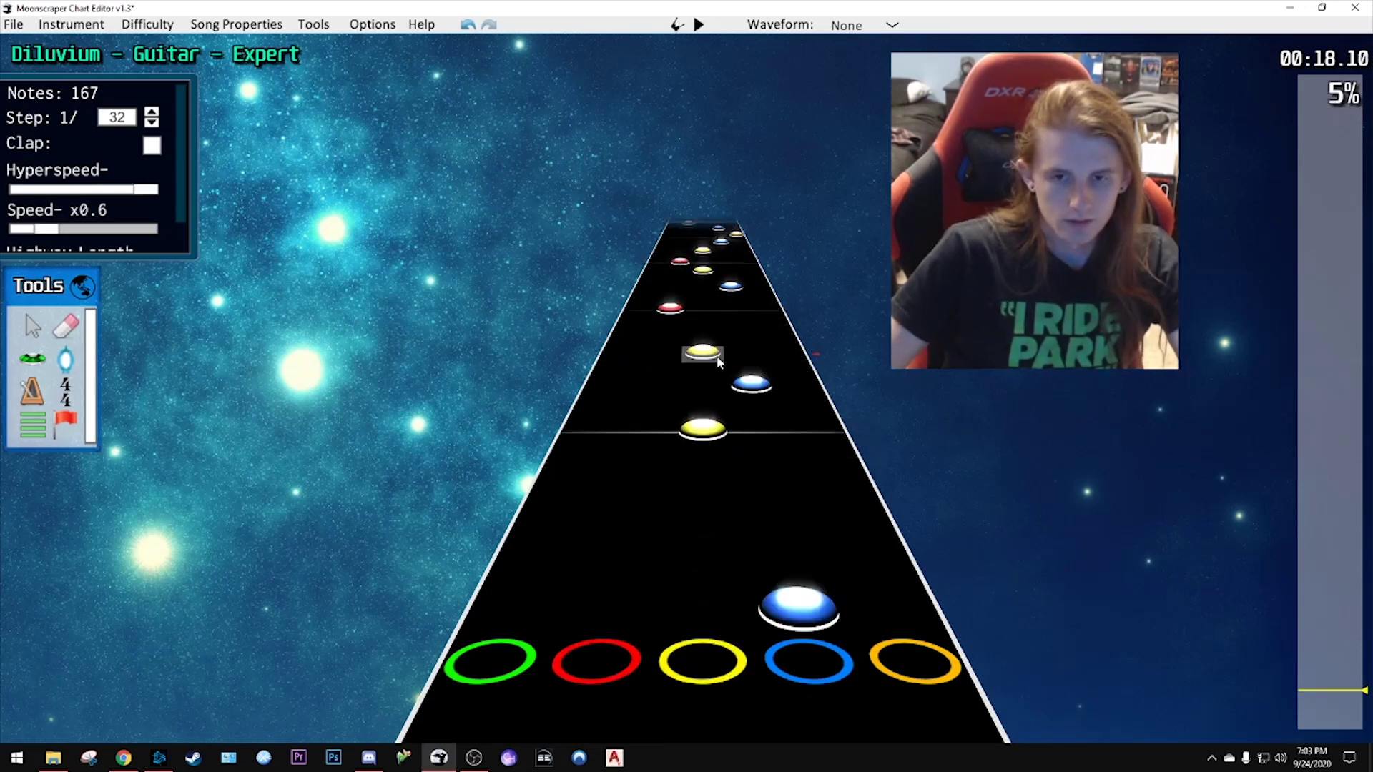
- Shift the yellow and blue notes just before the red beat-line note slightly later in their lanes, and play to about 18.8 s
{"action": "left_click_drag", "start_coordinate": [702, 350], "coordinate": [703, 338]}
{"action": "left_click", "coordinate": [745, 387]}
{"action": "left_click_drag", "start_coordinate": [745, 387], "coordinate": [745, 368]}
{"action": "key", "text": "space"}
{"action": "scroll", "coordinate": [783, 407], "scroll_direction": "up", "scroll_amount": 3}
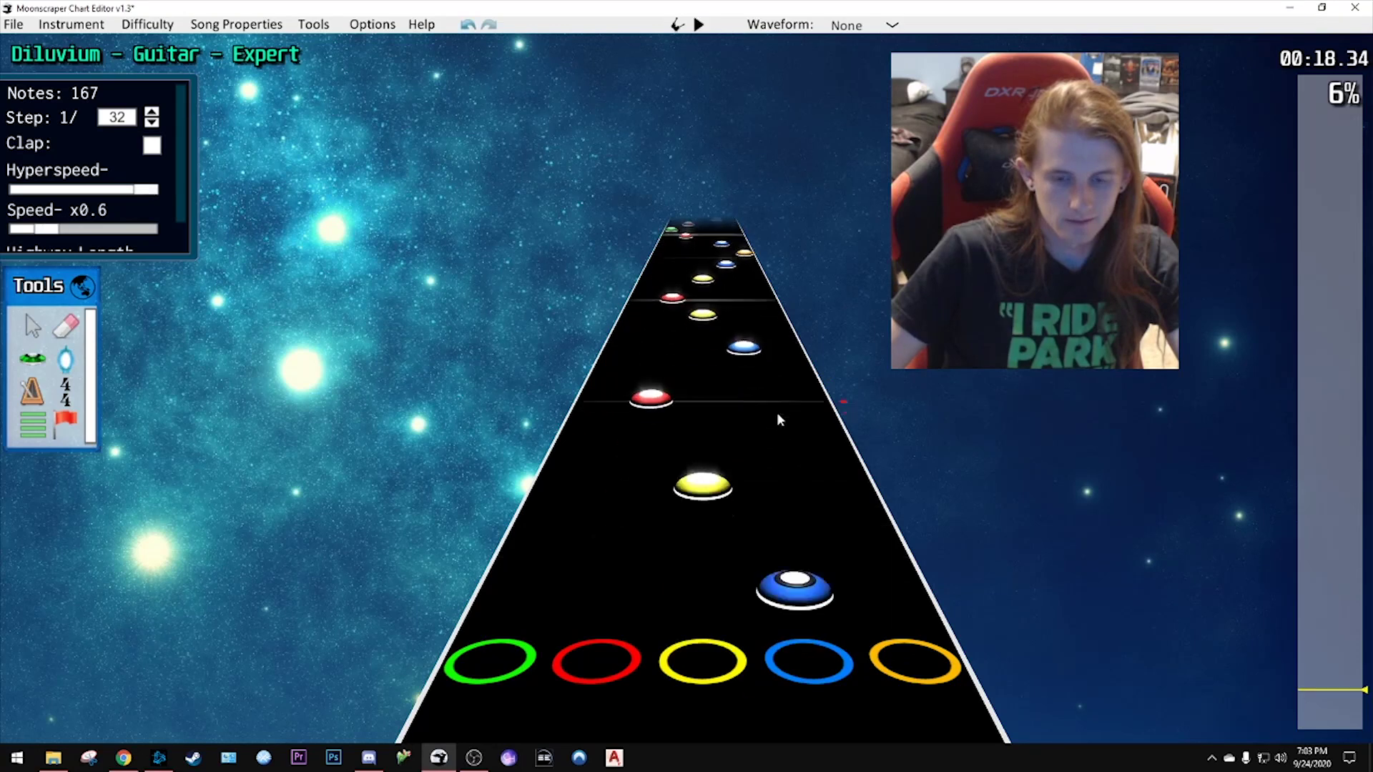
{"action": "scroll", "coordinate": [800, 454], "scroll_direction": "up", "scroll_amount": 1}
{"action": "scroll", "coordinate": [798, 458], "scroll_direction": "down", "scroll_amount": 4}
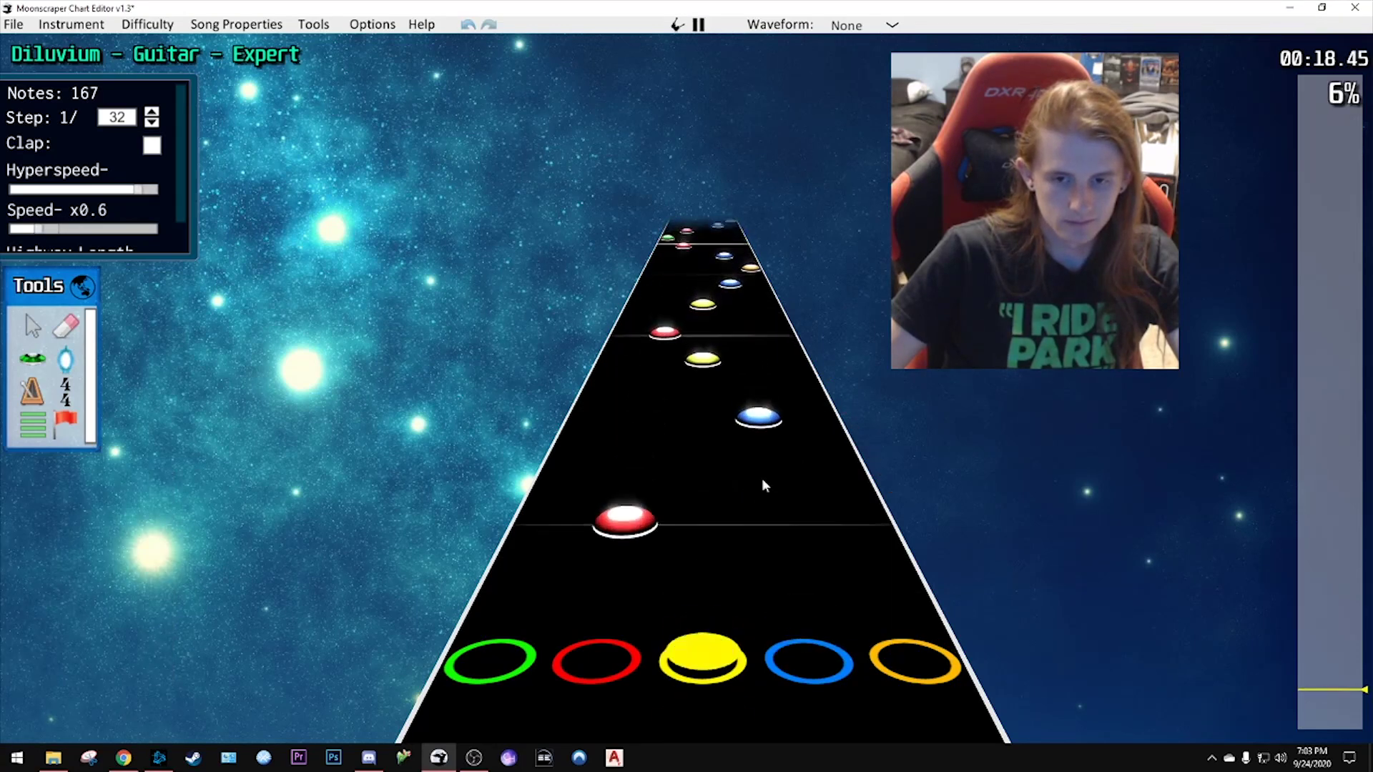
{"action": "scroll", "coordinate": [761, 478], "scroll_direction": "up", "scroll_amount": 3}
{"action": "scroll", "coordinate": [744, 500], "scroll_direction": "down", "scroll_amount": 3}
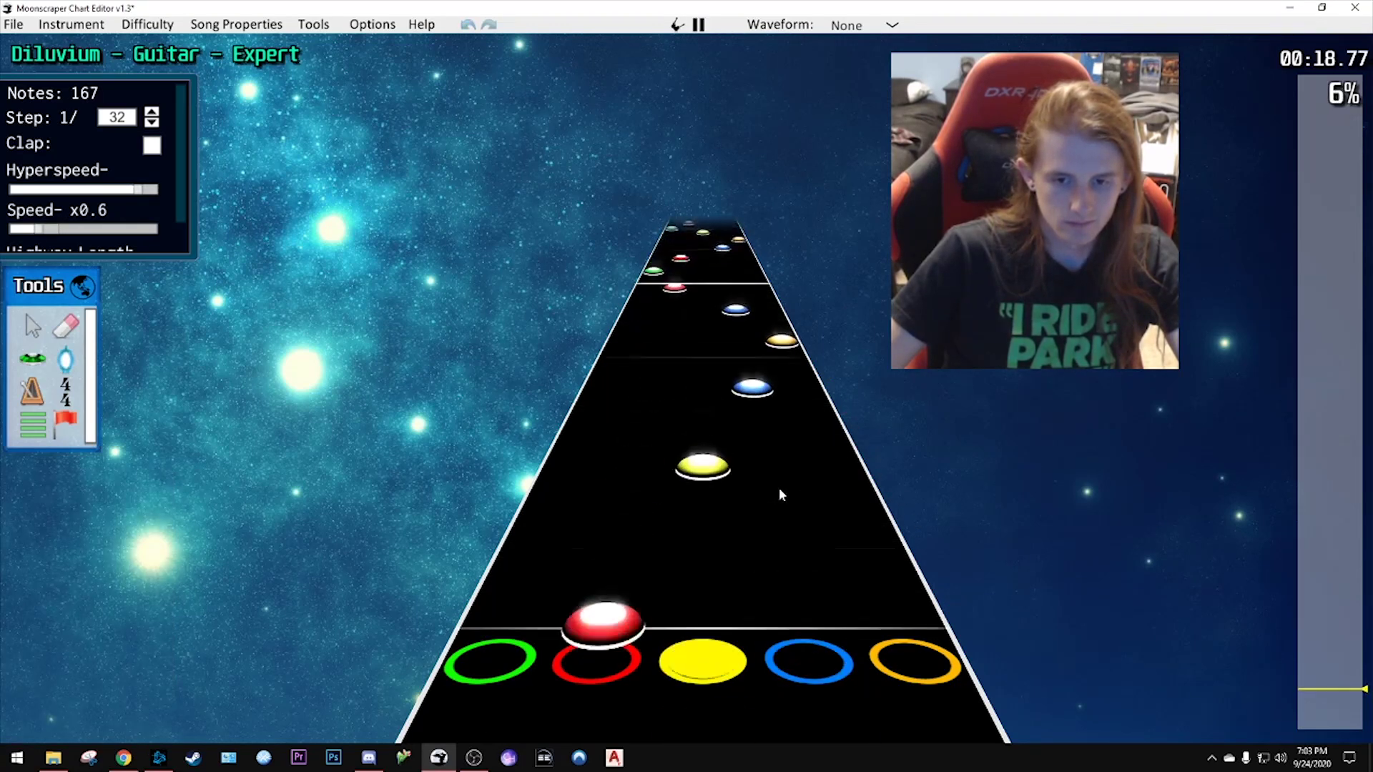
{"action": "key", "text": "space"}
{"action": "scroll", "coordinate": [687, 474], "scroll_direction": "up", "scroll_amount": 3}
{"action": "scroll", "coordinate": [684, 417], "scroll_direction": "up", "scroll_amount": 1}
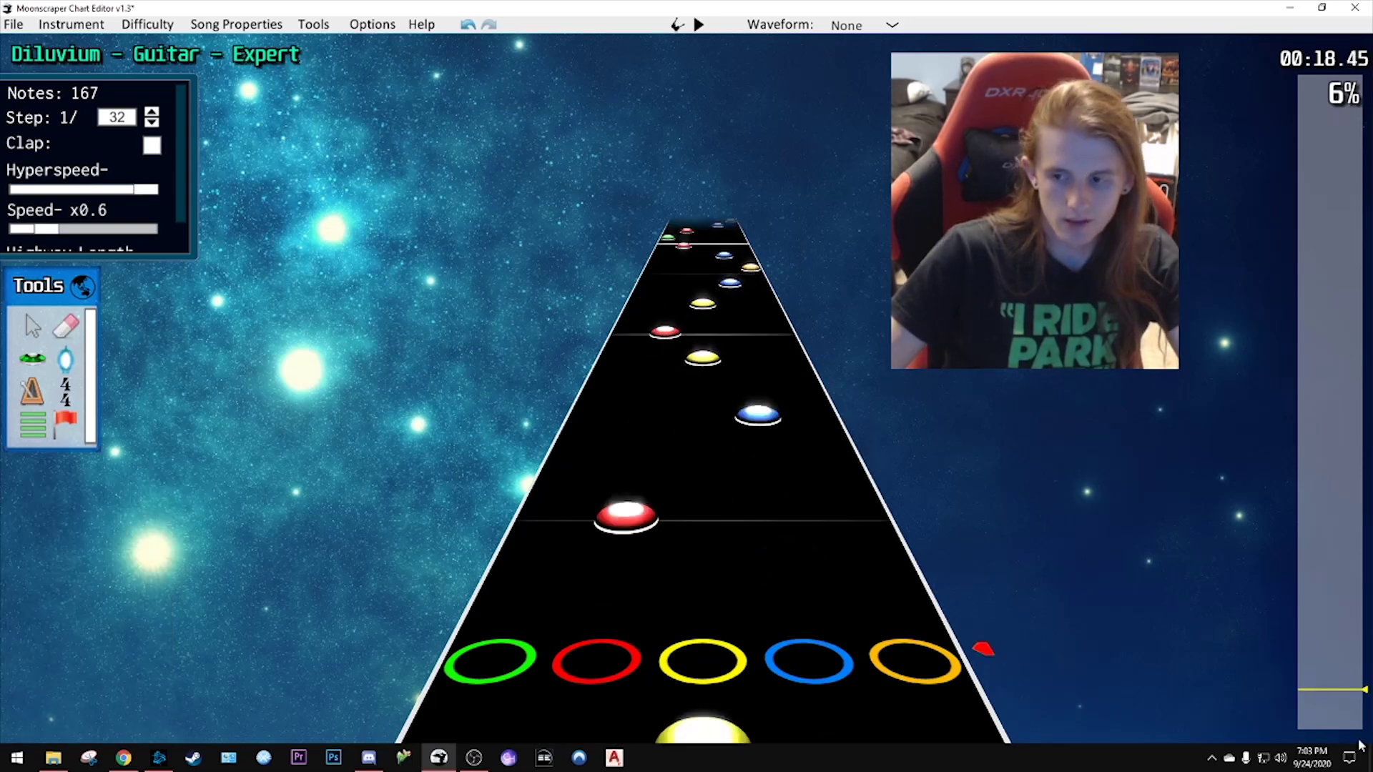
- Play the chart from about 17 s to 21.8 s and review the notes back to about 20.6 s
{"action": "scroll", "coordinate": [987, 563], "scroll_direction": "up", "scroll_amount": 12}
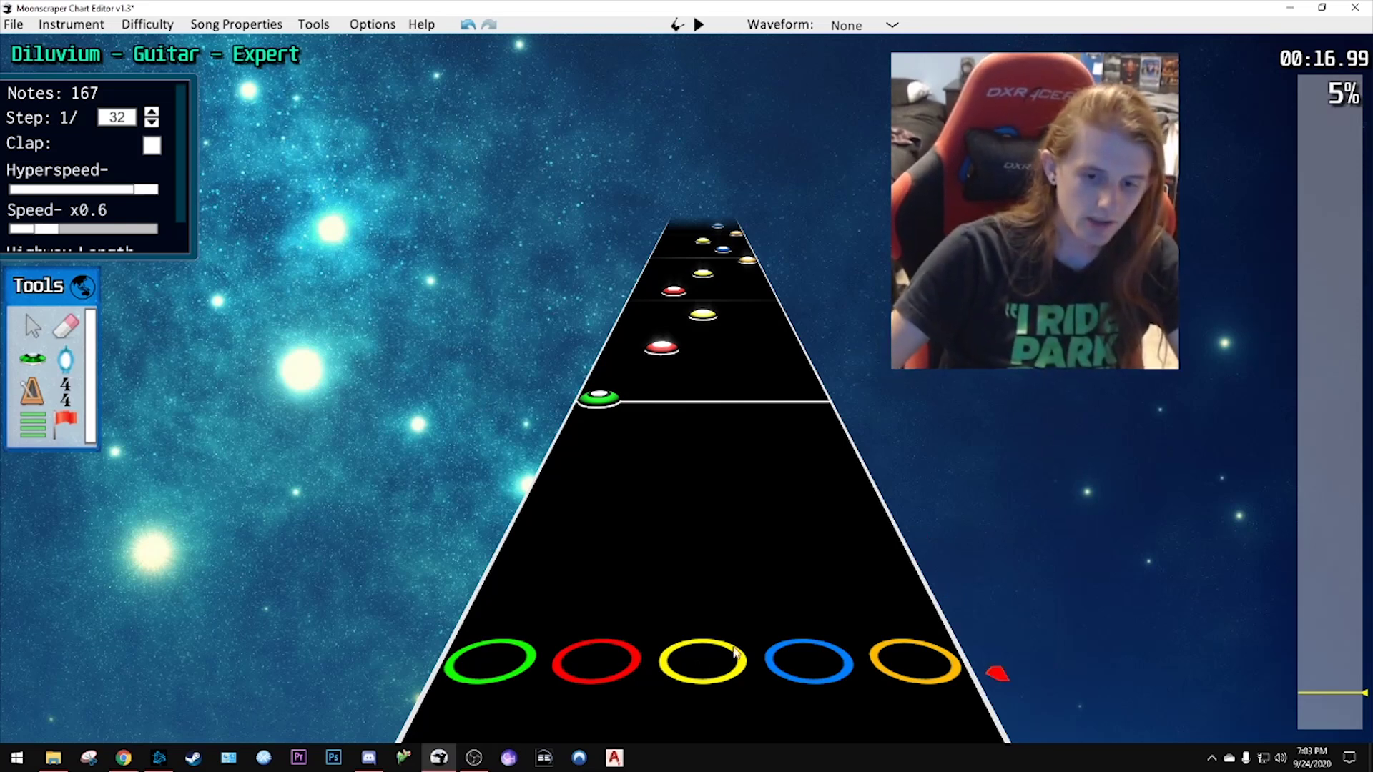
{"action": "key", "text": "space"}
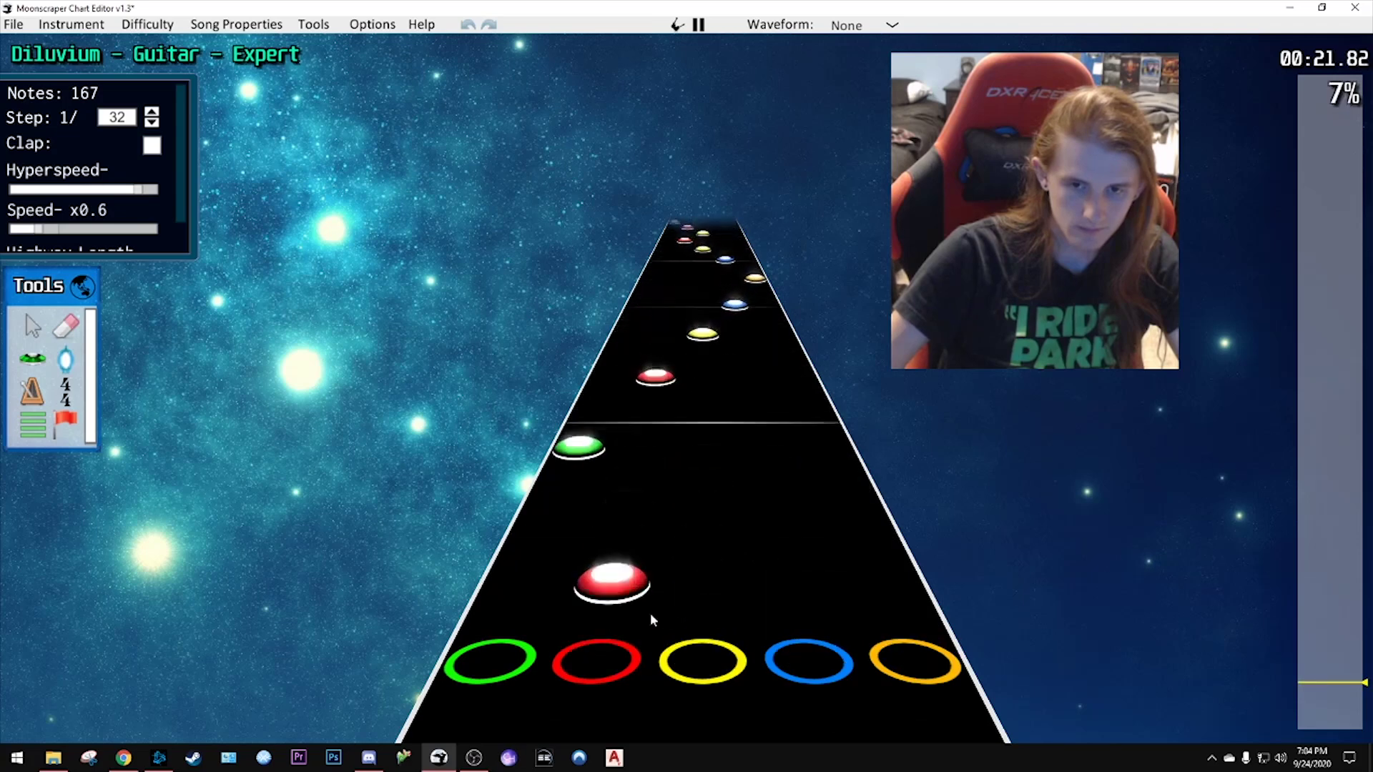
{"action": "key", "text": "space"}
{"action": "scroll", "coordinate": [791, 556], "scroll_direction": "up", "scroll_amount": 2}
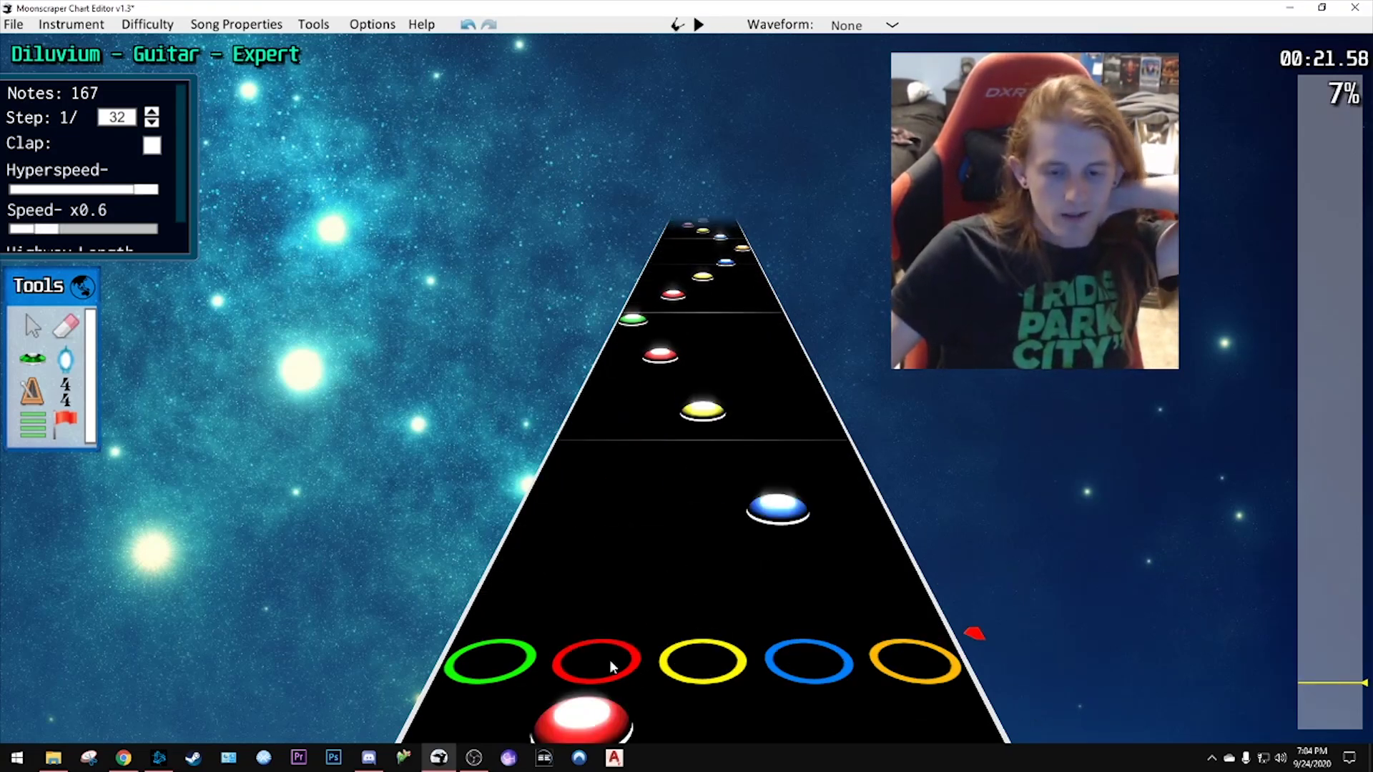
{"action": "scroll", "coordinate": [620, 659], "scroll_direction": "down", "scroll_amount": 1}
{"action": "scroll", "coordinate": [620, 660], "scroll_direction": "up", "scroll_amount": 1}
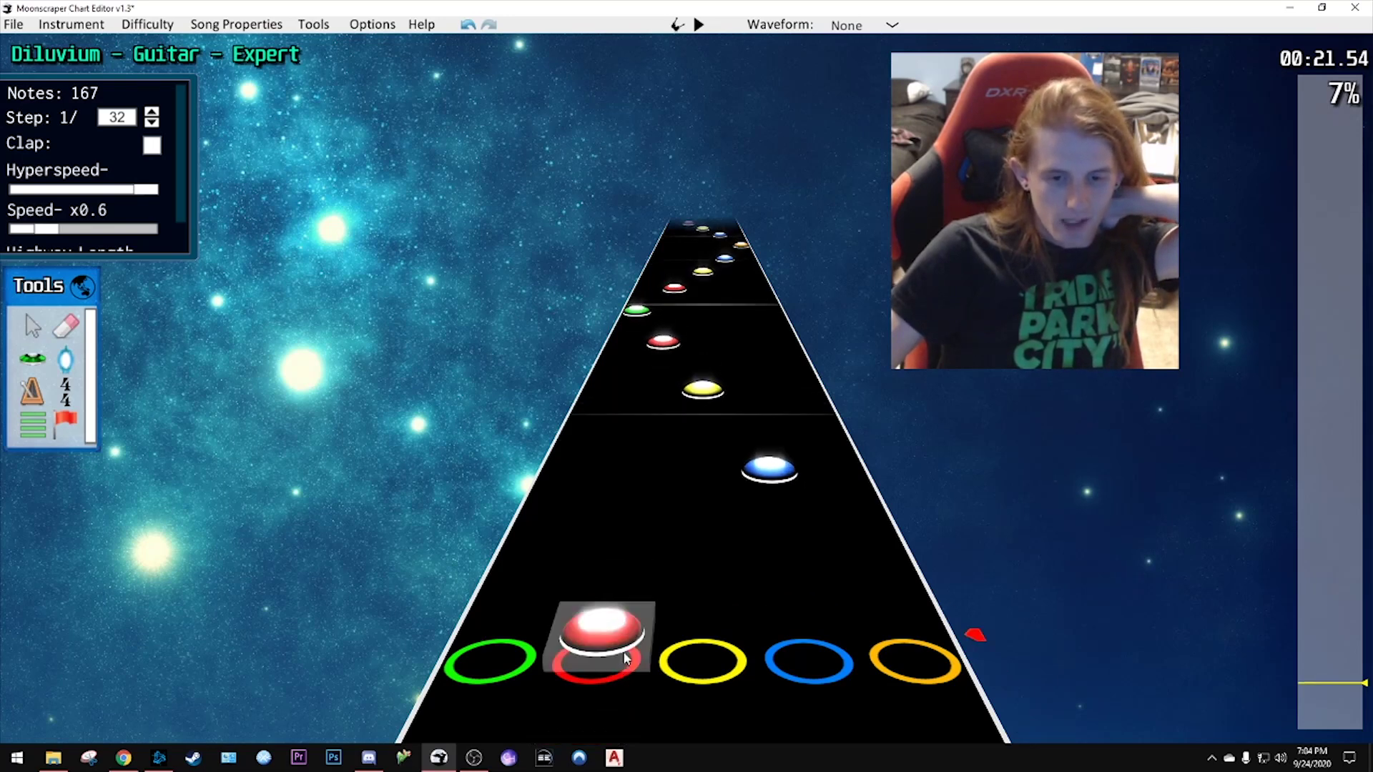
{"action": "scroll", "coordinate": [663, 674], "scroll_direction": "down", "scroll_amount": 3}
{"action": "scroll", "coordinate": [843, 547], "scroll_direction": "down", "scroll_amount": 3}
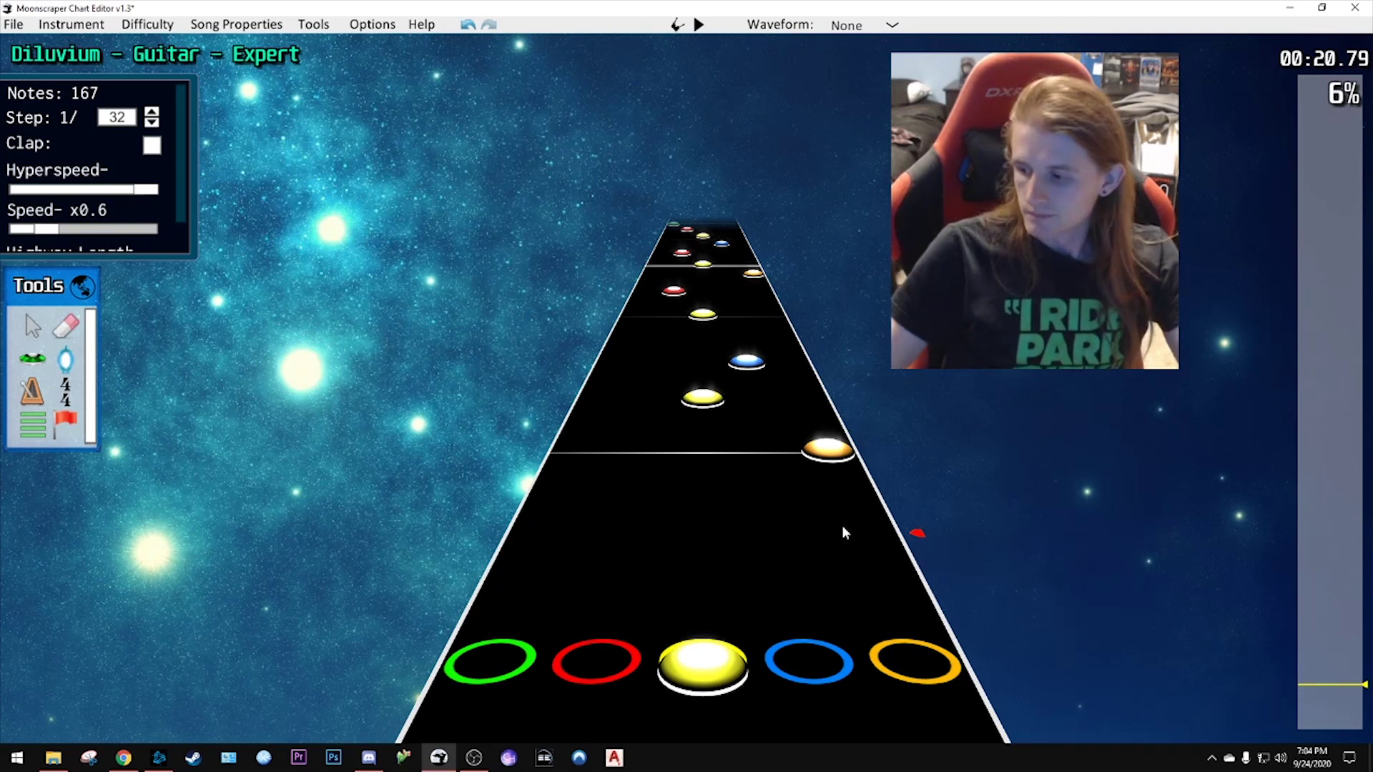
{"action": "scroll", "coordinate": [858, 493], "scroll_direction": "down", "scroll_amount": 1}
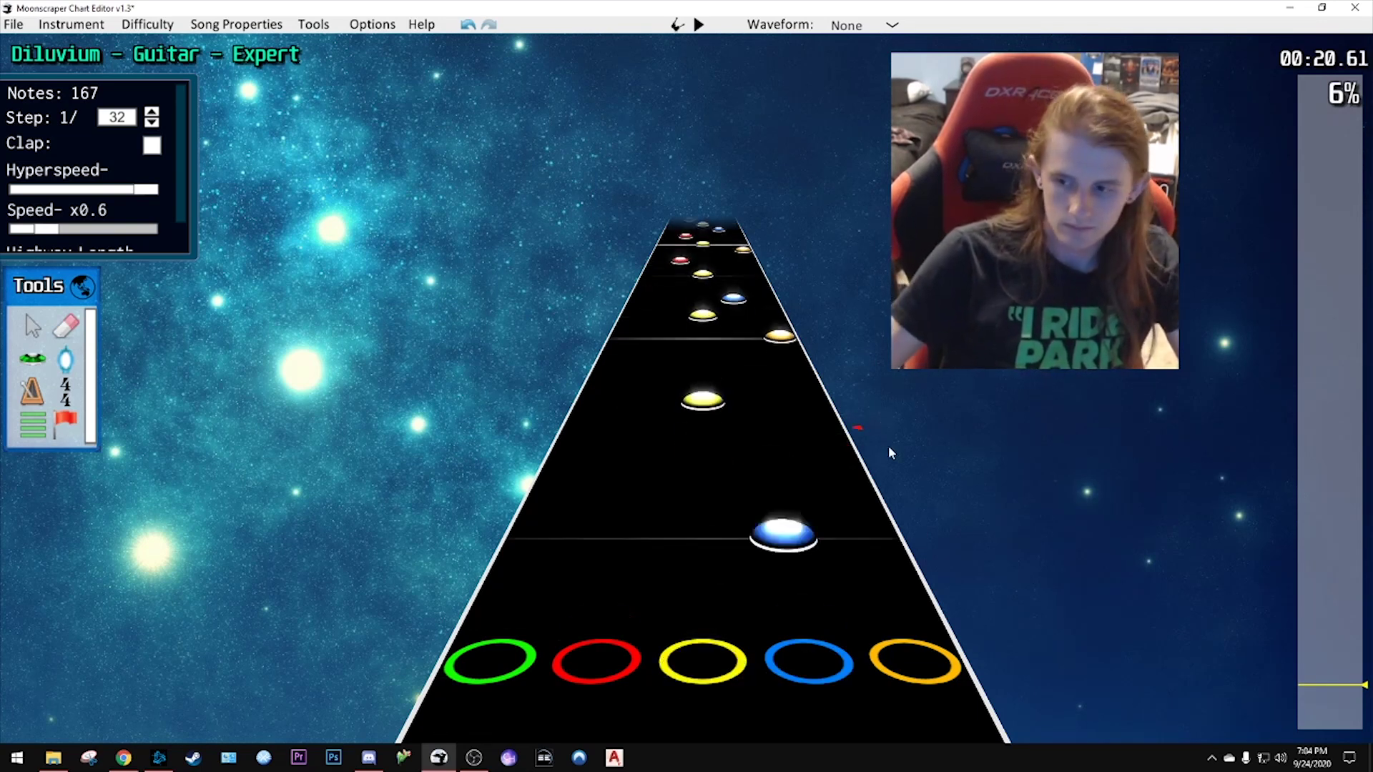
- Replay the edited passage up to about 18.8 s and set the playback speed to x0.5
{"action": "left_click_drag", "start_coordinate": [1313, 691], "coordinate": [1318, 699]}
{"action": "key", "text": "space"}
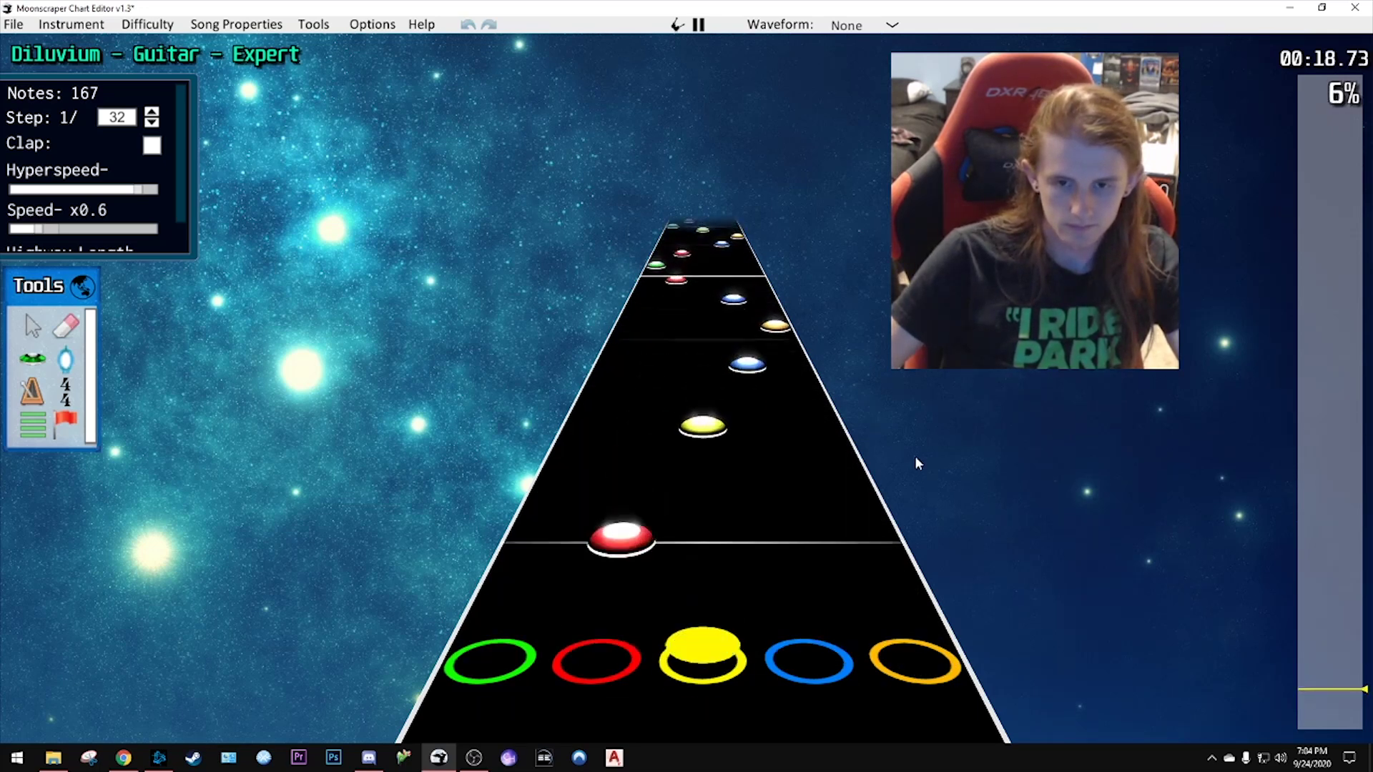
{"action": "key", "text": "space"}
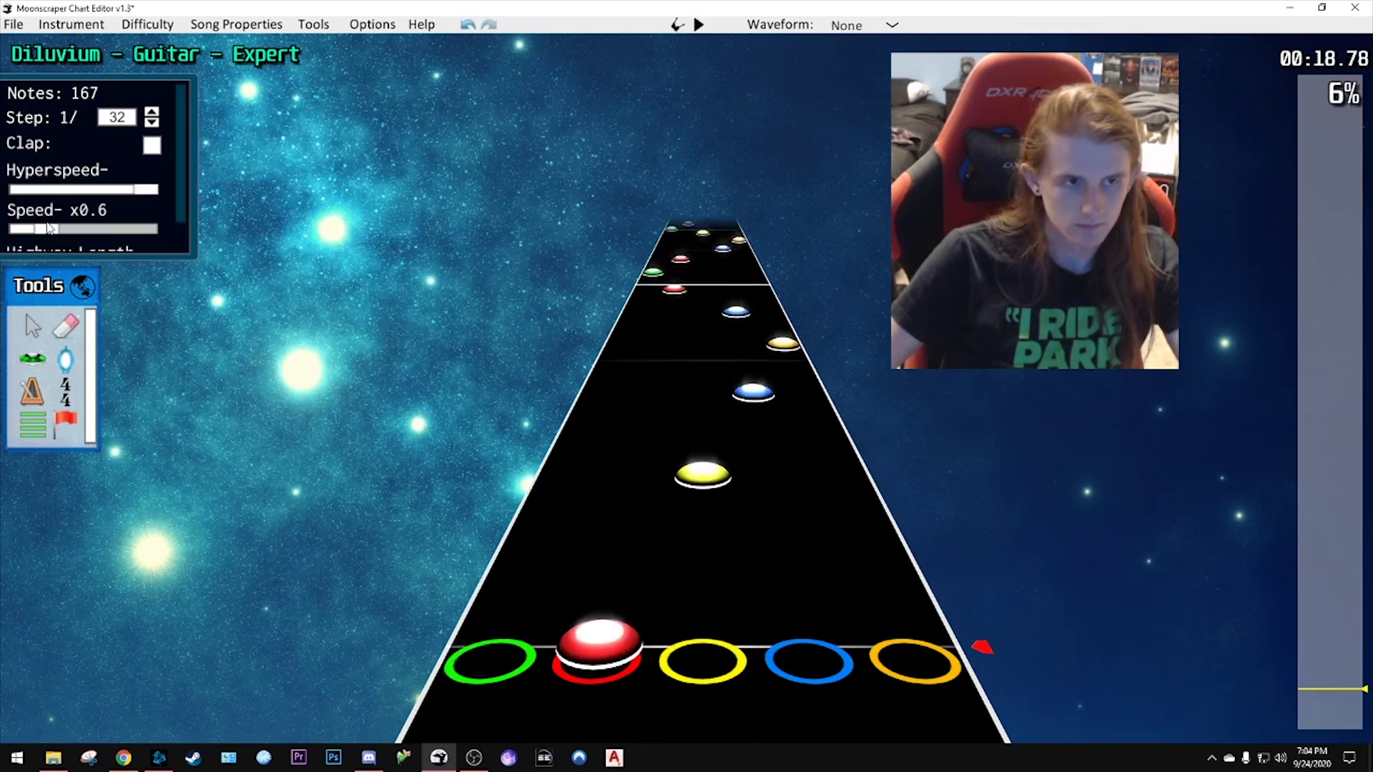
{"action": "key", "text": "minus"}
{"action": "key", "text": "minus"}
- Move the red note at position 13488 to the orange lane and play the change to about 18.95 s
{"action": "scroll", "coordinate": [672, 433], "scroll_direction": "down", "scroll_amount": 3}
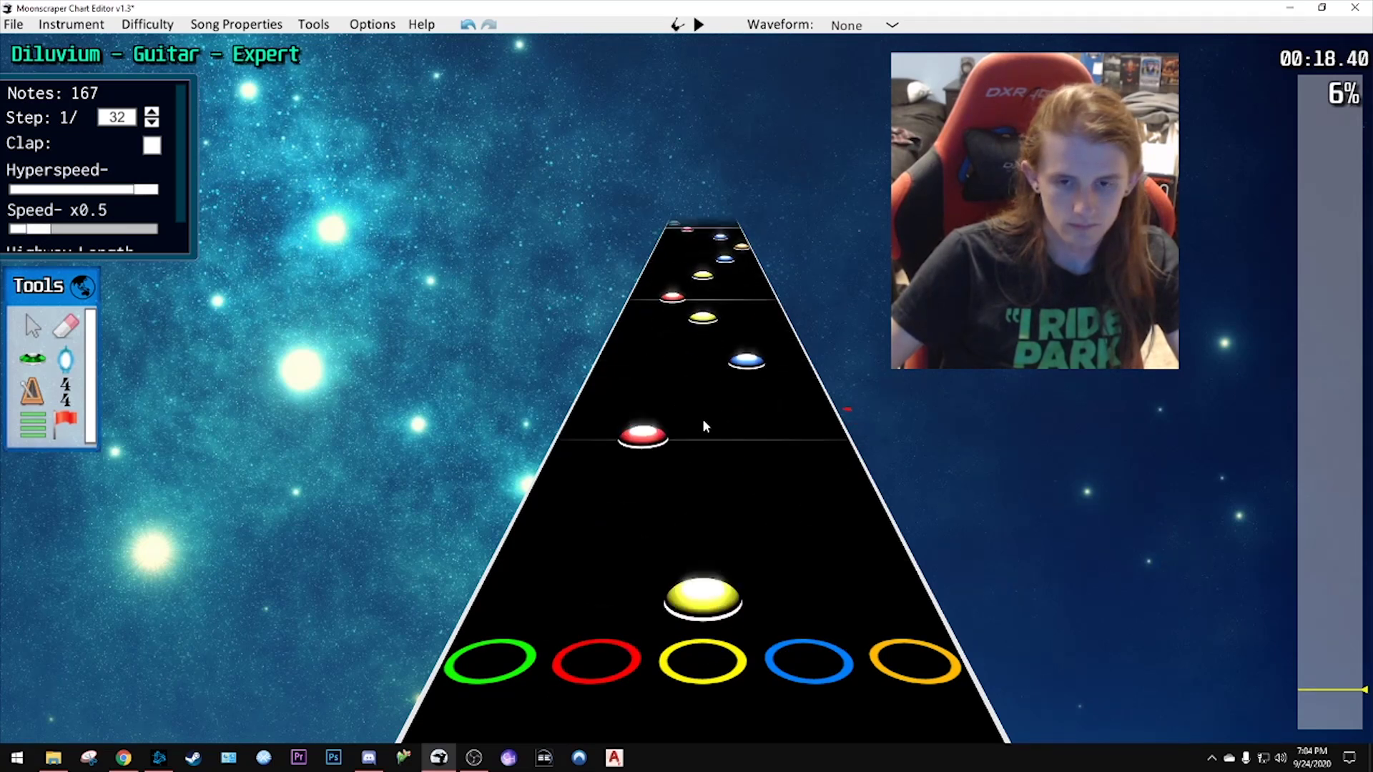
{"action": "scroll", "coordinate": [672, 437], "scroll_direction": "up", "scroll_amount": 6}
{"action": "scroll", "coordinate": [678, 449], "scroll_direction": "down", "scroll_amount": 4}
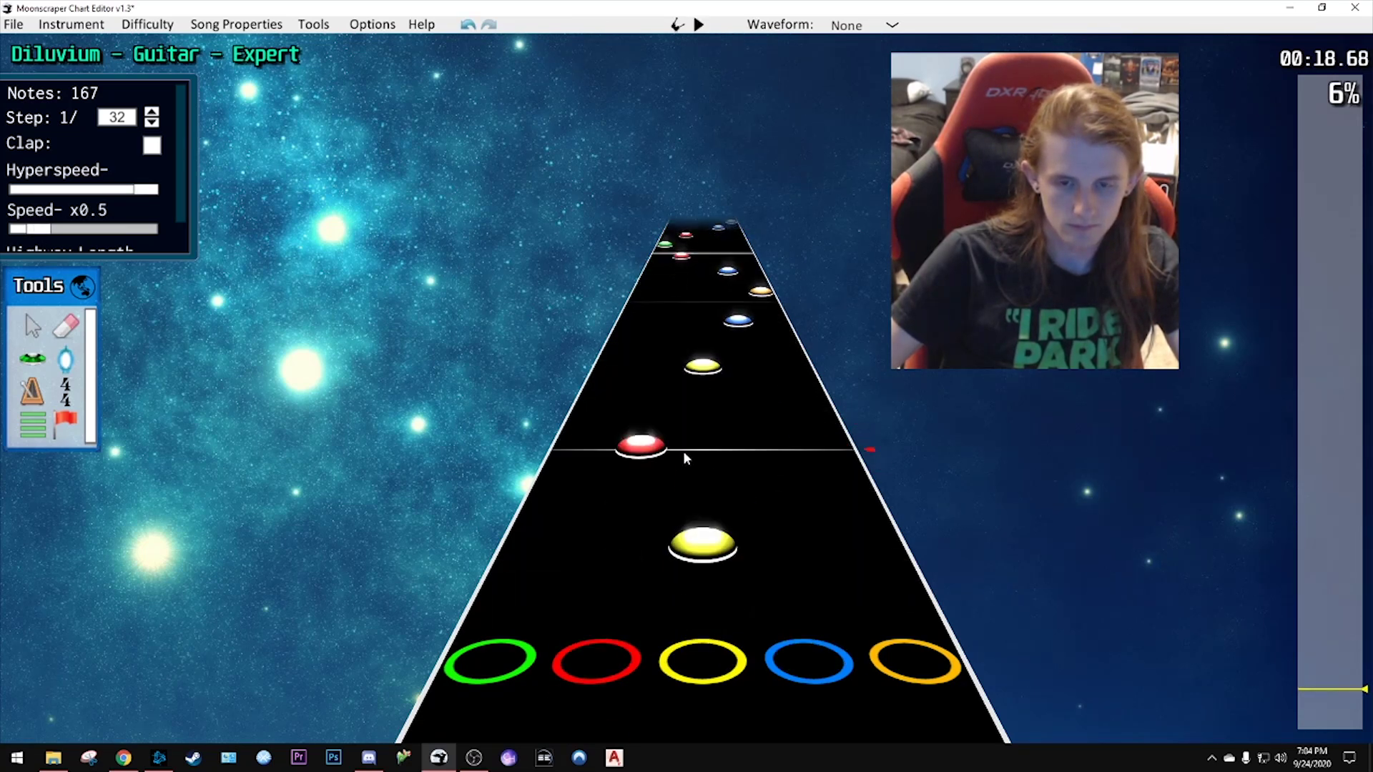
{"action": "scroll", "coordinate": [683, 454], "scroll_direction": "up", "scroll_amount": 3}
{"action": "left_click_drag", "start_coordinate": [659, 426], "coordinate": [812, 422]}
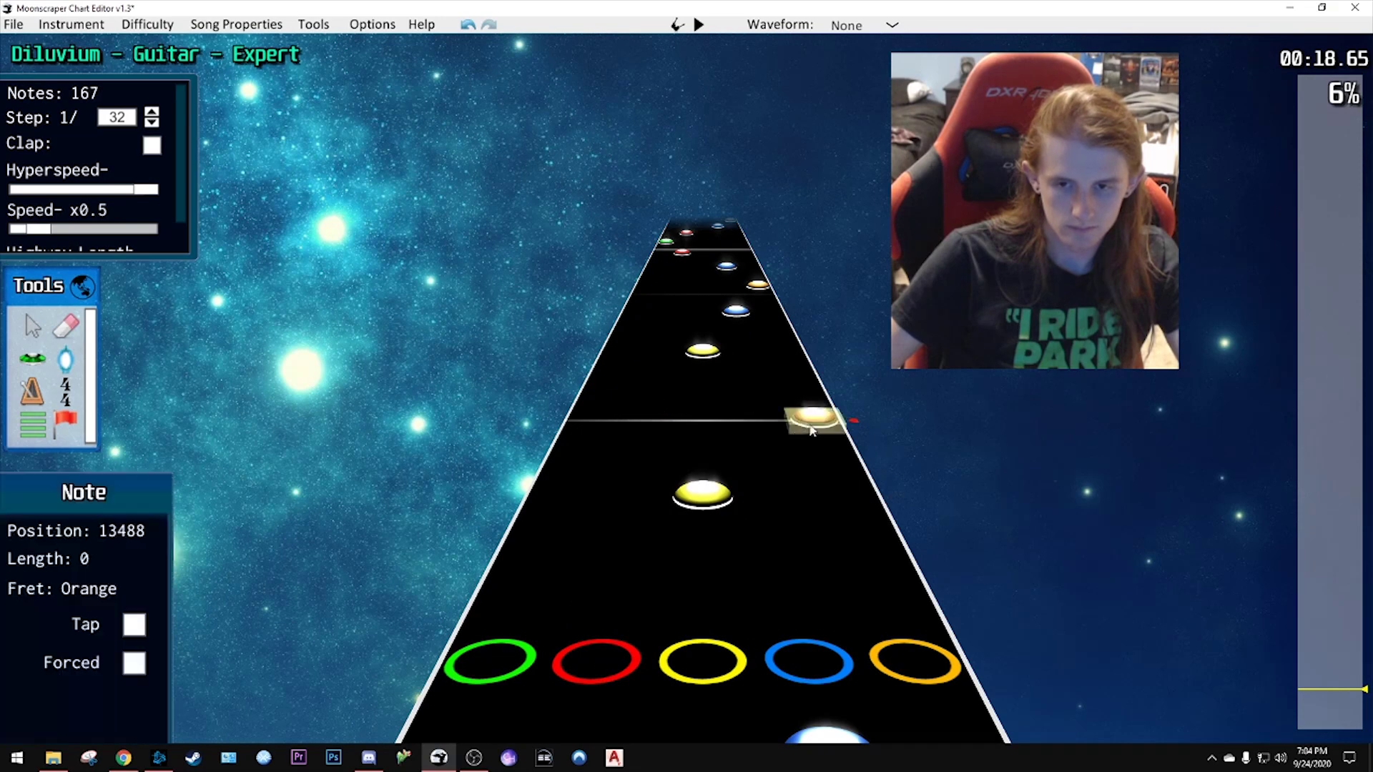
{"action": "key", "text": "space"}
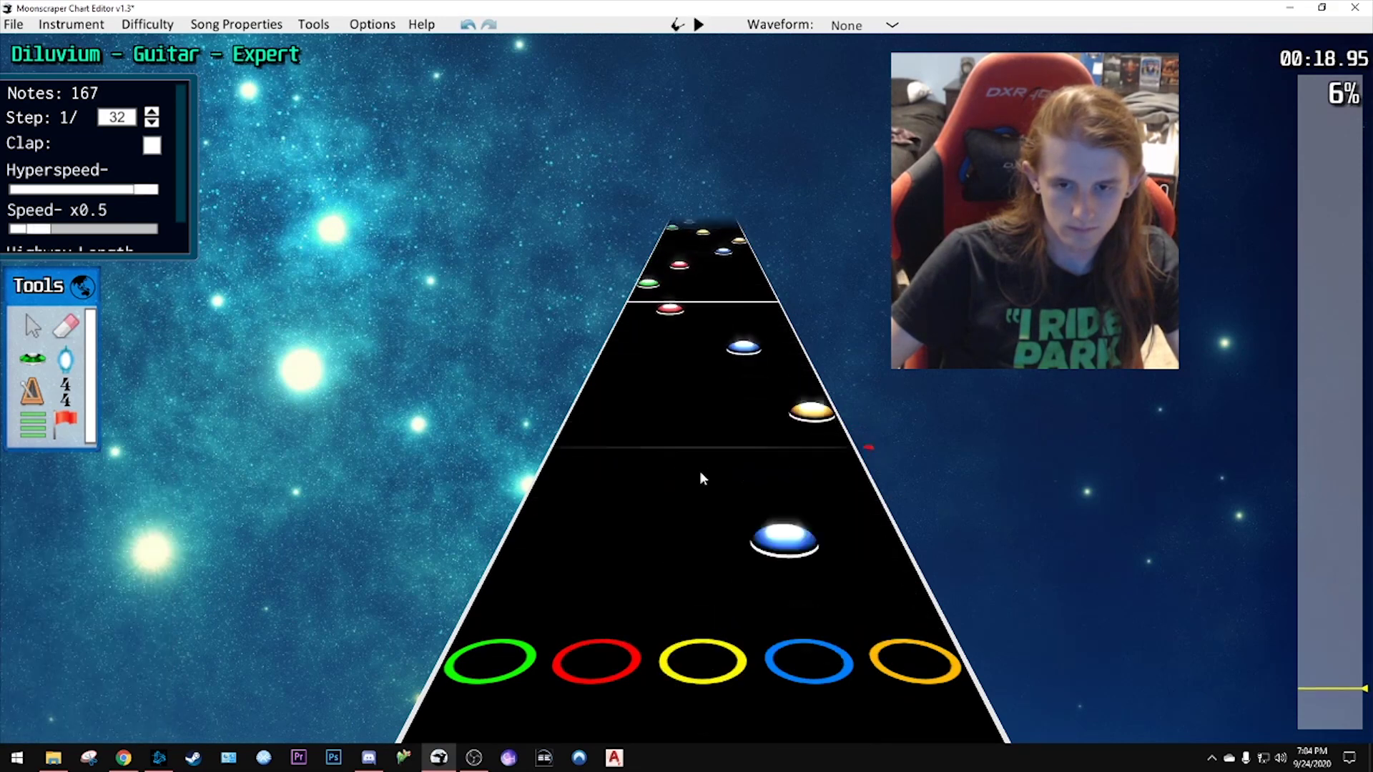
{"action": "key", "text": "space"}
- Move the blue note at position 13632 to the red lane and the next orange note to yellow, and play to about 19.2 s
{"action": "scroll", "coordinate": [727, 509], "scroll_direction": "down", "scroll_amount": 5}
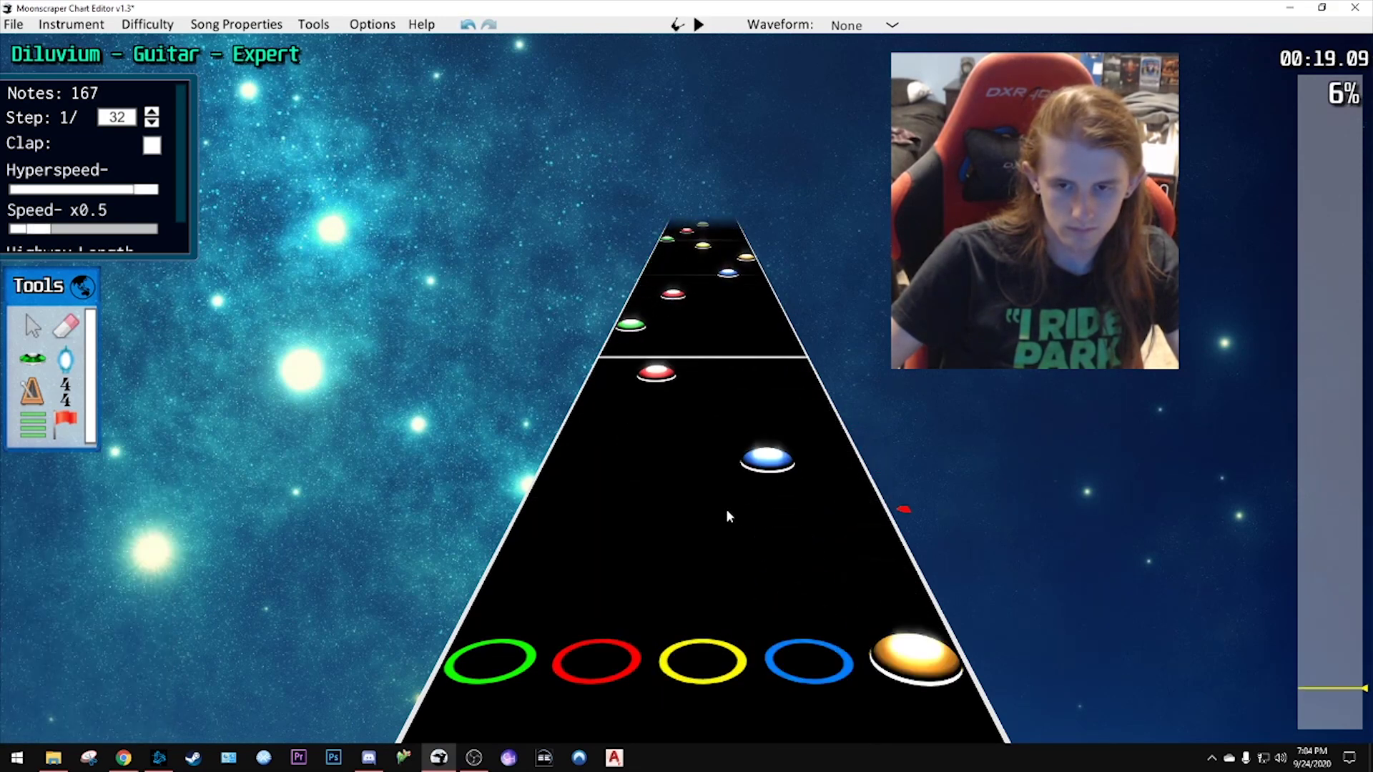
{"action": "left_click_drag", "start_coordinate": [783, 487], "coordinate": [638, 475]}
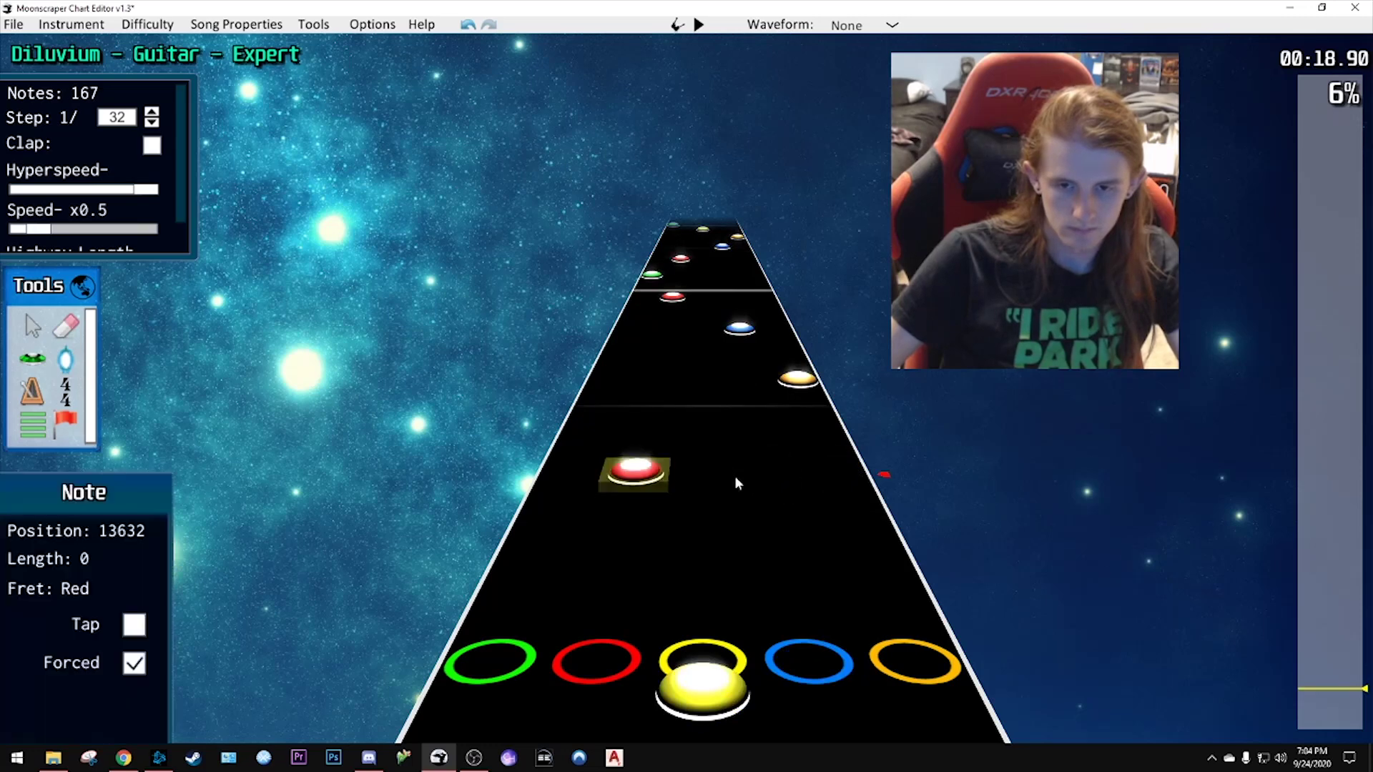
{"action": "left_click_drag", "start_coordinate": [797, 378], "coordinate": [706, 382]}
{"action": "key", "text": "space"}
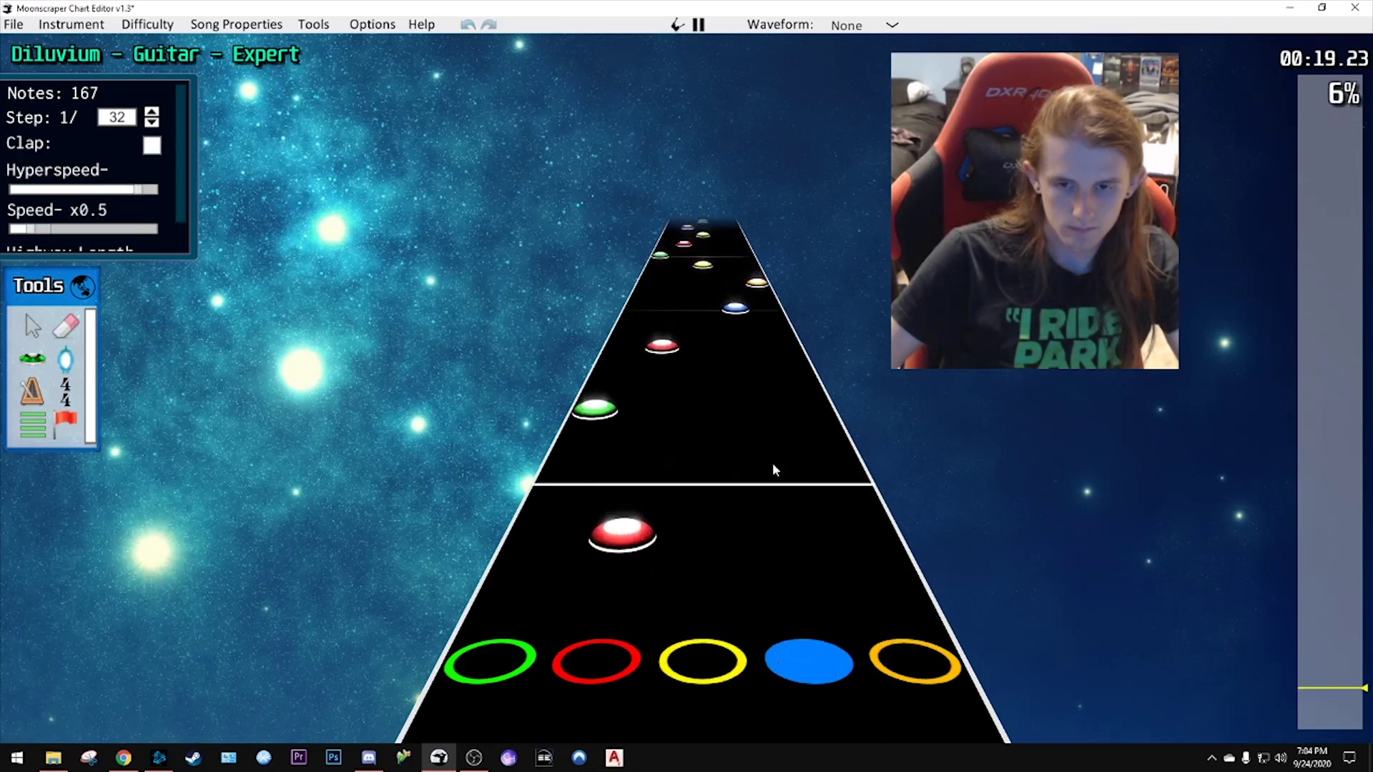
{"action": "key", "text": "space"}
{"action": "scroll", "coordinate": [753, 452], "scroll_direction": "down", "scroll_amount": 8}
{"action": "key", "text": "space"}
{"action": "key", "text": "space"}
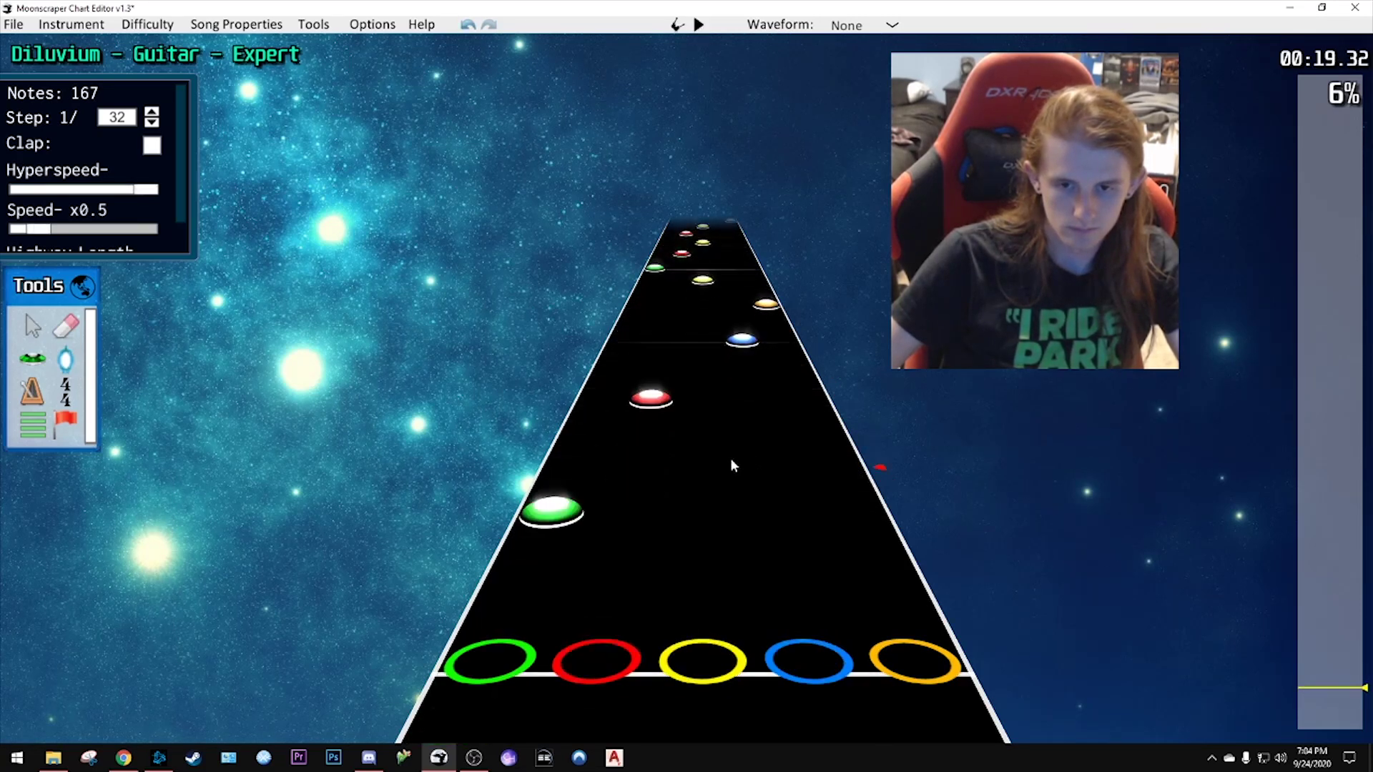
- Move the first of the two green notes near 19.3 s forward onto the bar line and play the change to about 19.23 s
{"action": "scroll", "coordinate": [732, 455], "scroll_direction": "down", "scroll_amount": 8}
{"action": "key", "text": "space"}
{"action": "key", "text": "space"}
{"action": "mouse_move", "coordinate": [551, 510]}
{"action": "left_mouse_down"}
{"action": "mouse_move", "coordinate": [608, 500]}
{"action": "mouse_move", "coordinate": [557, 493]}
{"action": "left_mouse_up"}
{"action": "left_click", "coordinate": [740, 484]}
{"action": "scroll", "coordinate": [741, 485], "scroll_direction": "up", "scroll_amount": 2}
{"action": "scroll", "coordinate": [700, 491], "scroll_direction": "down", "scroll_amount": 4}
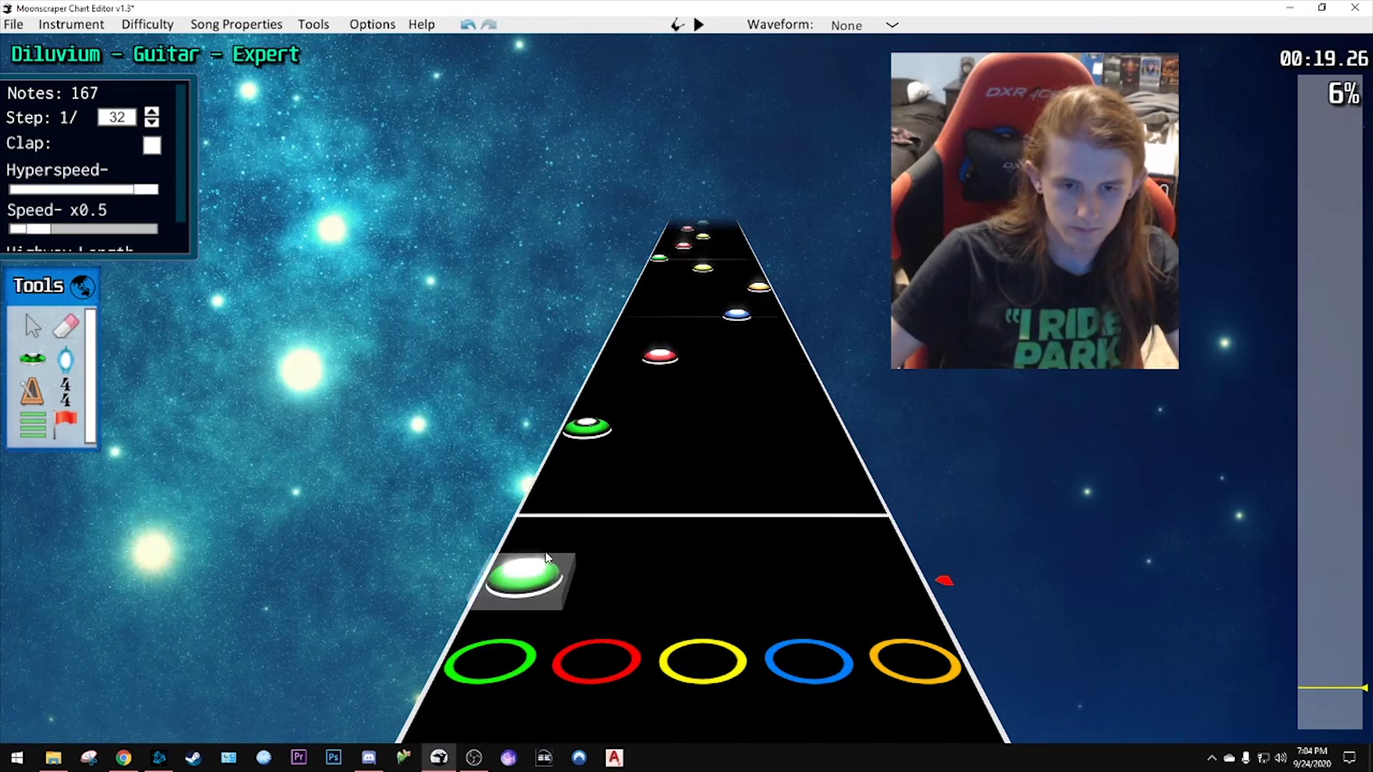
{"action": "left_click_drag", "start_coordinate": [521, 568], "coordinate": [543, 531]}
{"action": "scroll", "coordinate": [723, 505], "scroll_direction": "down", "scroll_amount": 4}
{"action": "key", "text": "space"}
{"action": "key", "text": "space"}
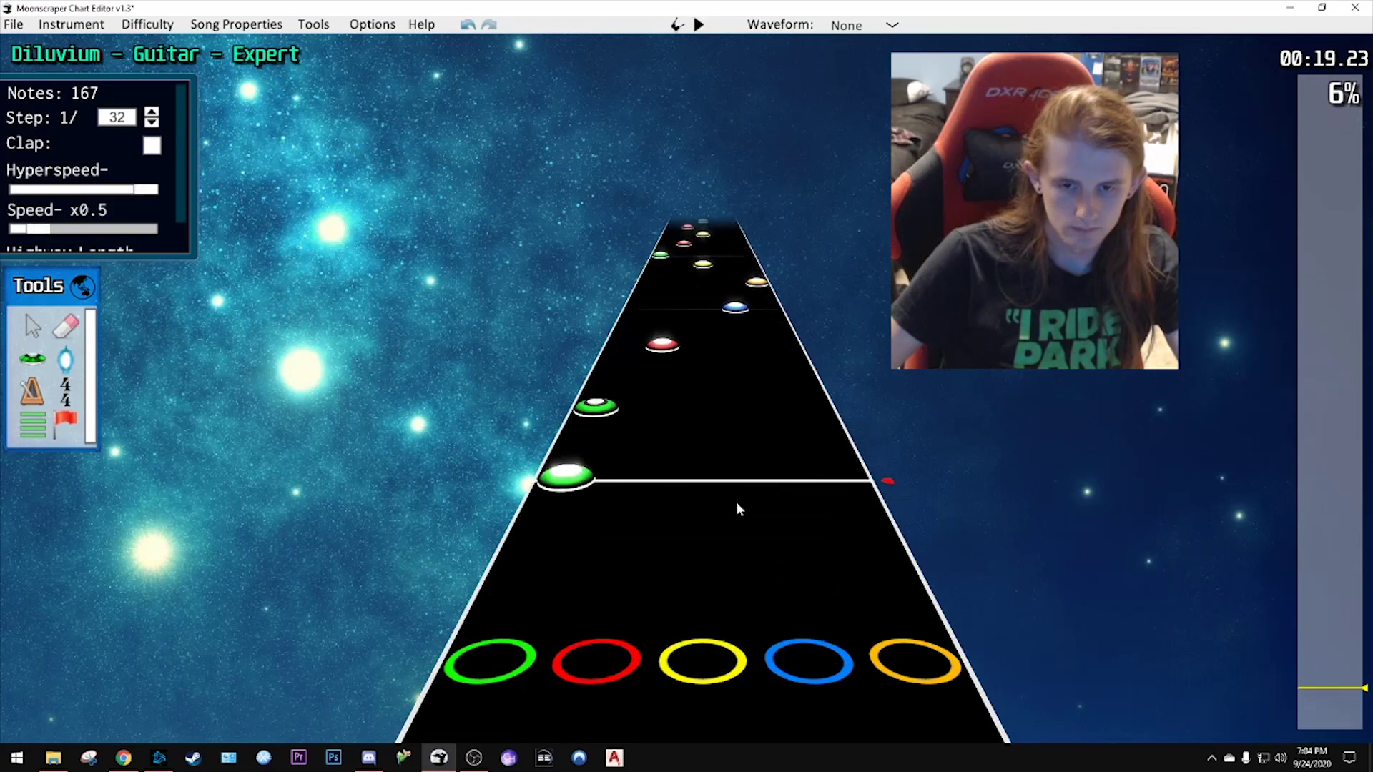
- Move the blue note before that bar line to position 13800 and play the passage to about 19.37 s
{"action": "scroll", "coordinate": [737, 503], "scroll_direction": "down", "scroll_amount": 5}
{"action": "left_click_drag", "start_coordinate": [775, 422], "coordinate": [773, 409]}
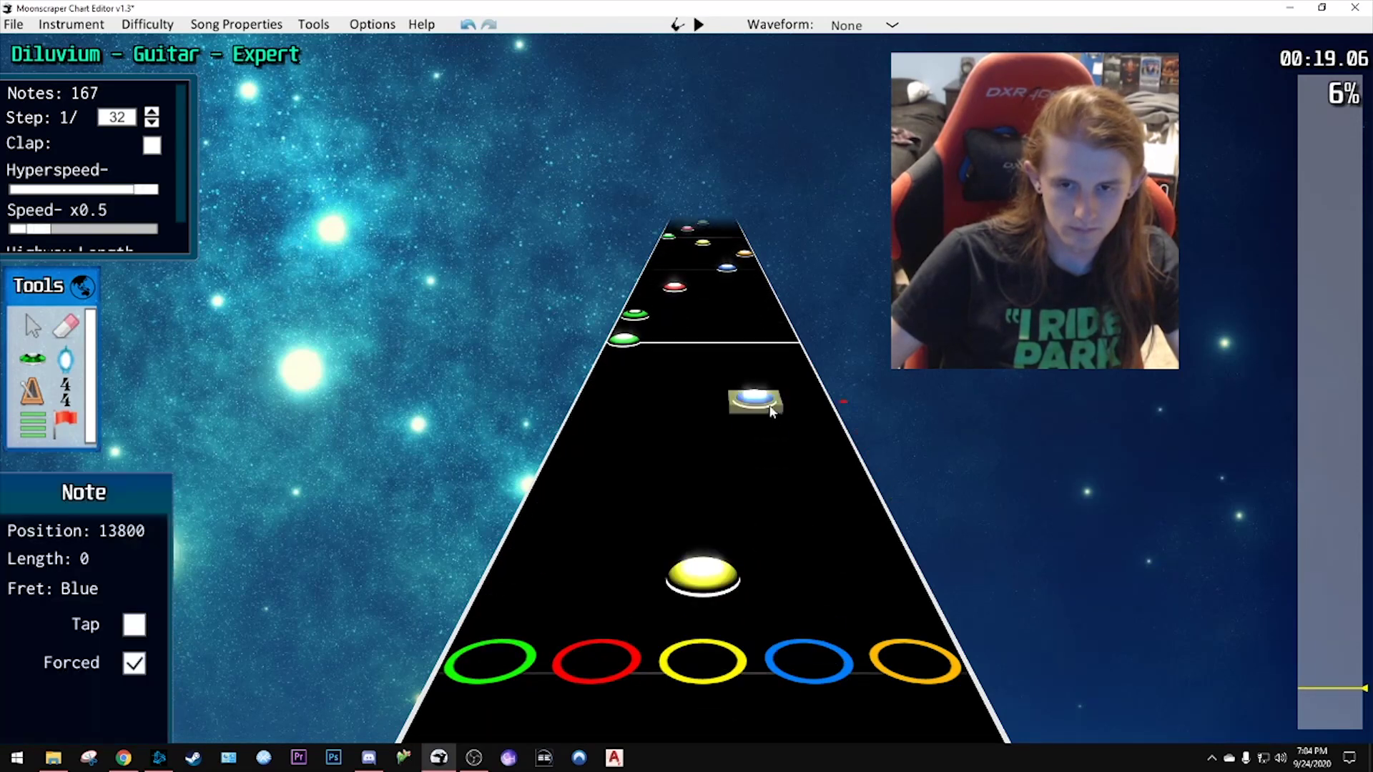
{"action": "key", "text": "space"}
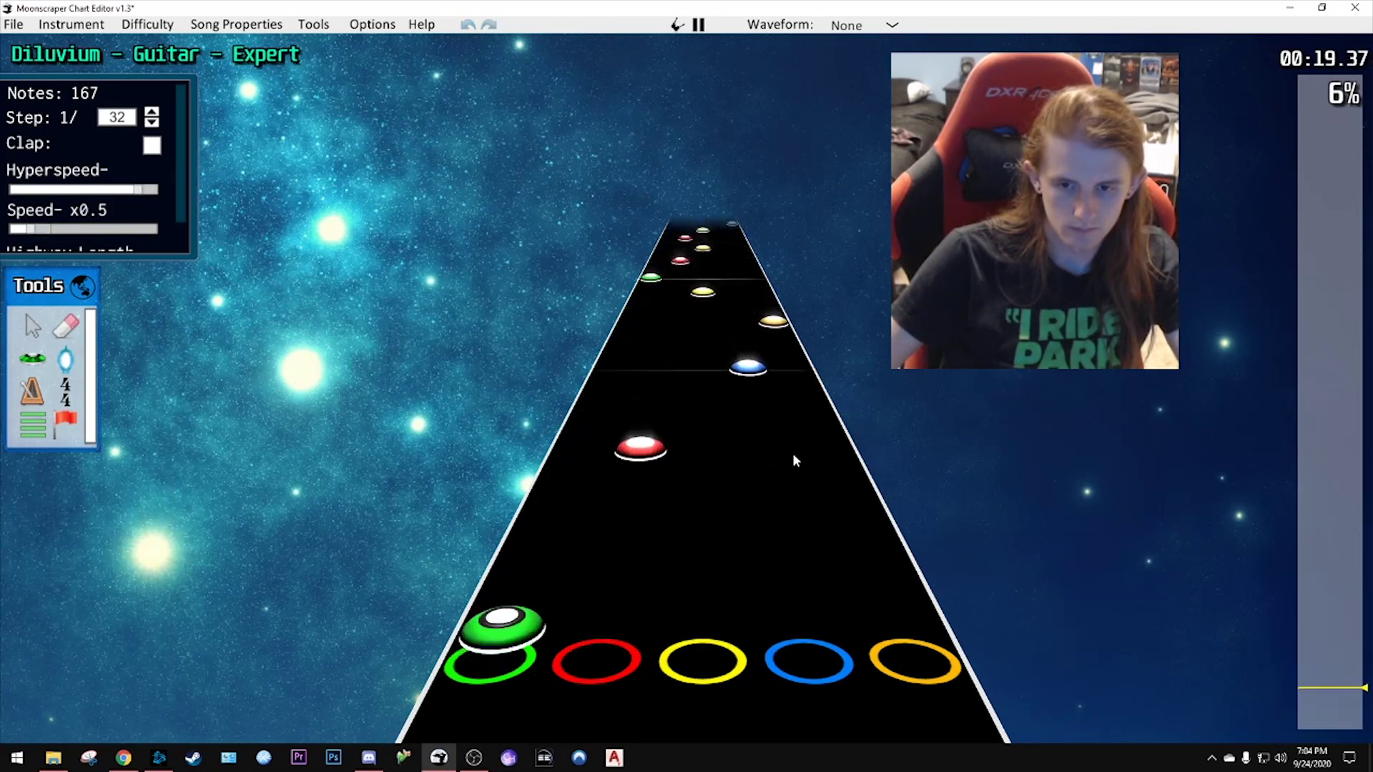
{"action": "key", "text": "space"}
- Move the next red note to the yellow lane and the blue note after it to red at position 14016, replaying the passage
{"action": "scroll", "coordinate": [644, 443], "scroll_direction": "down", "scroll_amount": 4}
{"action": "left_click_drag", "start_coordinate": [591, 427], "coordinate": [634, 466]}
{"action": "key", "text": "space"}
{"action": "key", "text": "space"}
{"action": "scroll", "coordinate": [738, 479], "scroll_direction": "down", "scroll_amount": 3}
{"action": "key", "text": "space"}
{"action": "key", "text": "space"}
{"action": "key", "text": "space"}
{"action": "key", "text": "space"}
{"action": "key", "text": "space"}
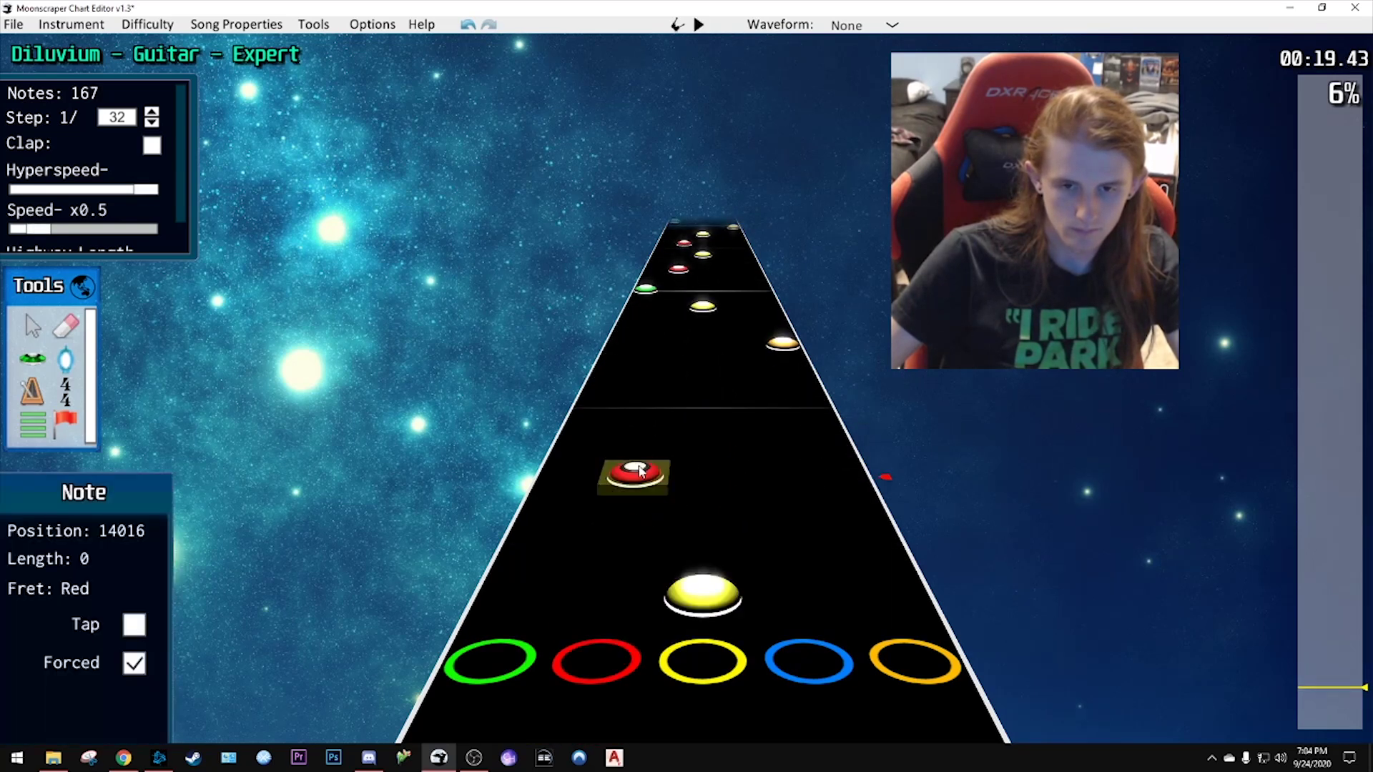
- Move the next orange note to the yellow lane at position 14088 and replay the change
{"action": "key", "text": "space"}
{"action": "scroll", "coordinate": [776, 478], "scroll_direction": "down", "scroll_amount": 1}
{"action": "left_click_drag", "start_coordinate": [827, 450], "coordinate": [721, 545]}
{"action": "scroll", "coordinate": [751, 518], "scroll_direction": "down", "scroll_amount": 2}
{"action": "key", "text": "space"}
{"action": "key", "text": "space"}
{"action": "key", "text": "space"}
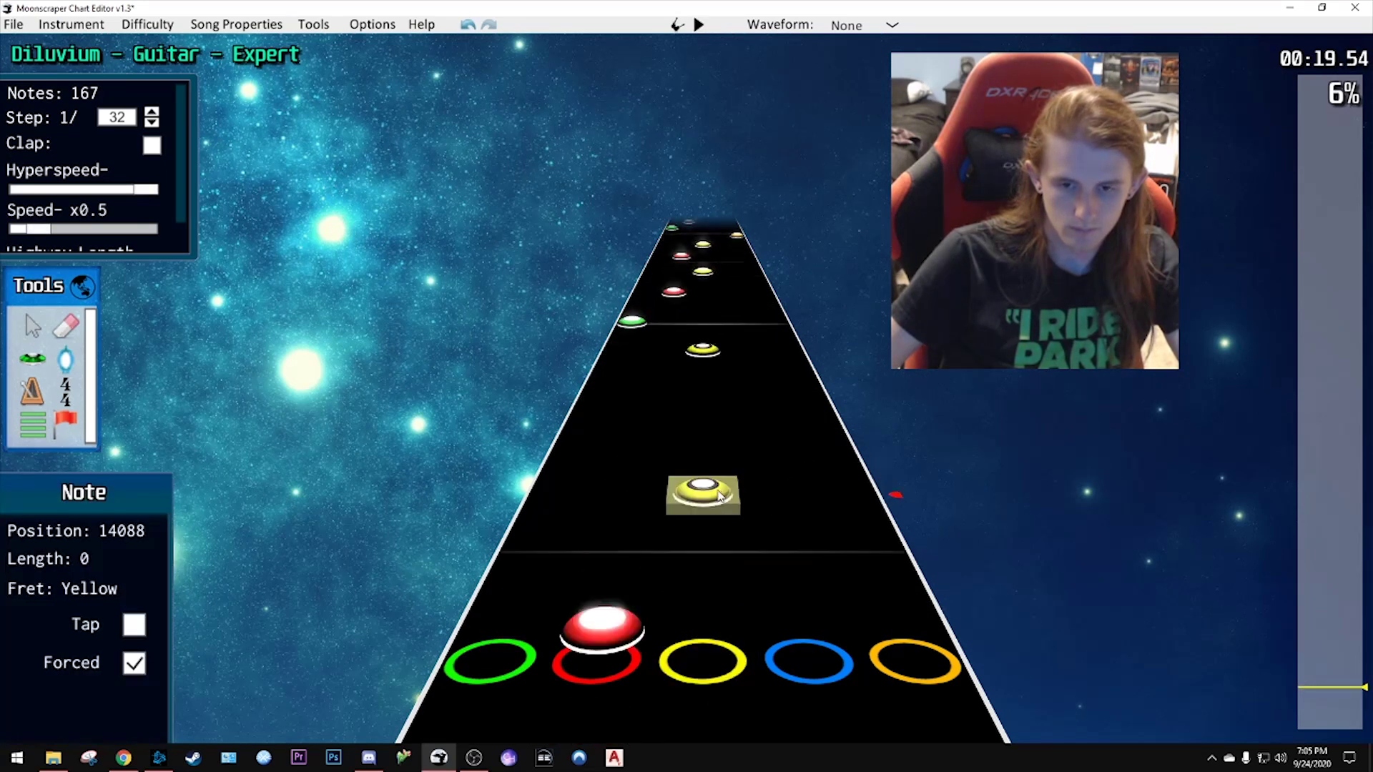
{"action": "key", "text": "space"}
{"action": "scroll", "coordinate": [744, 483], "scroll_direction": "down", "scroll_amount": 2}
{"action": "key", "text": "space"}
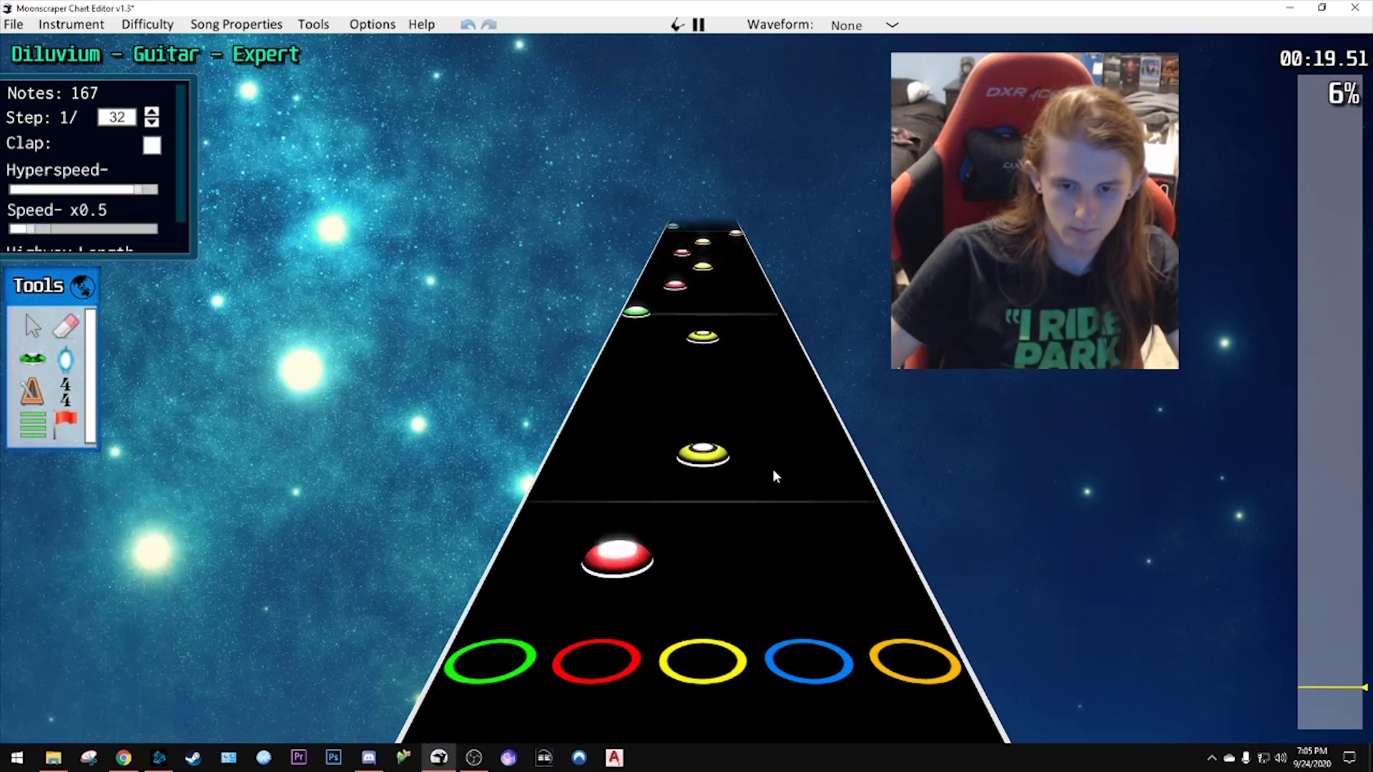
- Shift the yellow note at position 14088 slightly later and play the passage again
{"action": "key", "text": "space"}
{"action": "scroll", "coordinate": [761, 476], "scroll_direction": "up", "scroll_amount": 1}
{"action": "left_click_drag", "start_coordinate": [719, 536], "coordinate": [719, 500]}
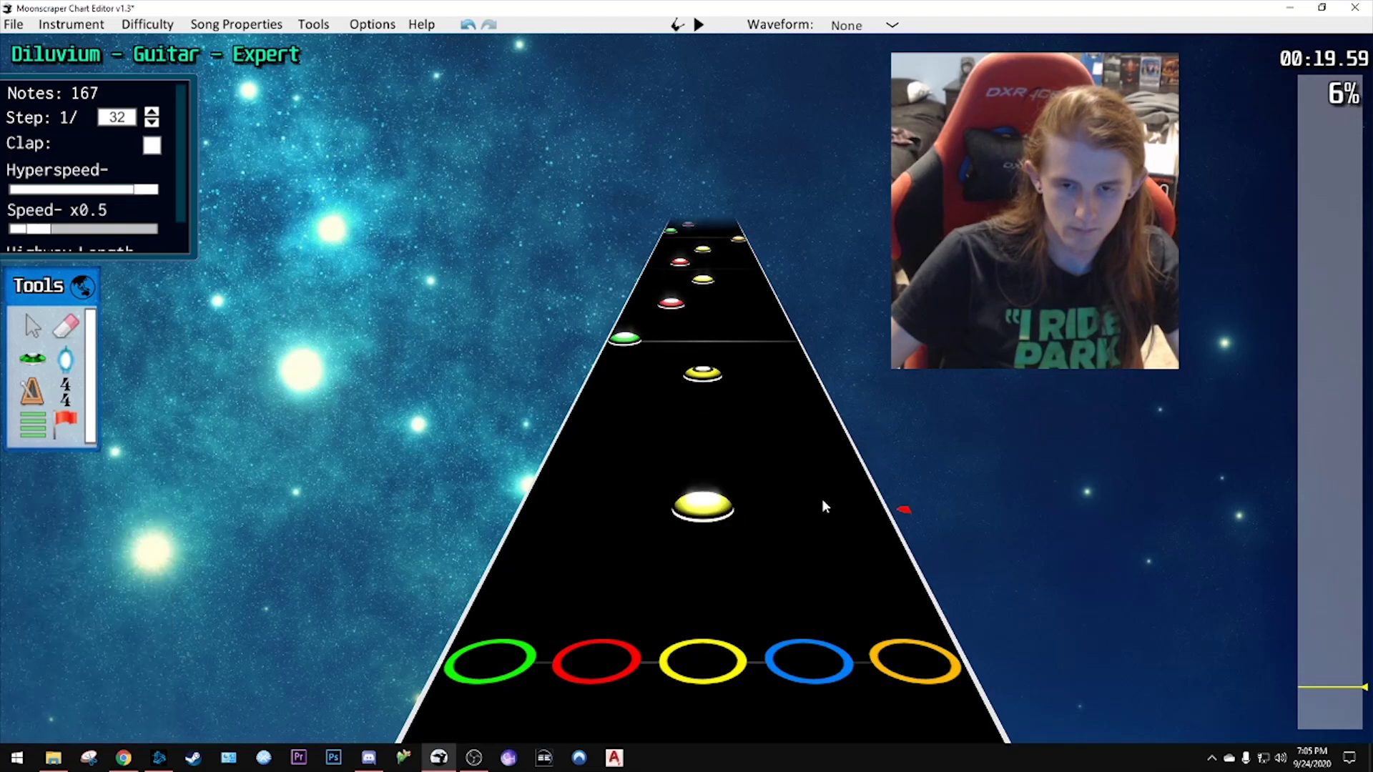
{"action": "key", "text": "space"}
{"action": "key", "text": "space"}
- Move the following yellow note to the blue lane at position 14184 and play to about 19.77 s
{"action": "scroll", "coordinate": [810, 501], "scroll_direction": "up", "scroll_amount": 1}
{"action": "left_click_drag", "start_coordinate": [715, 425], "coordinate": [791, 465]}
{"action": "key", "text": "space"}
{"action": "key", "text": "space"}
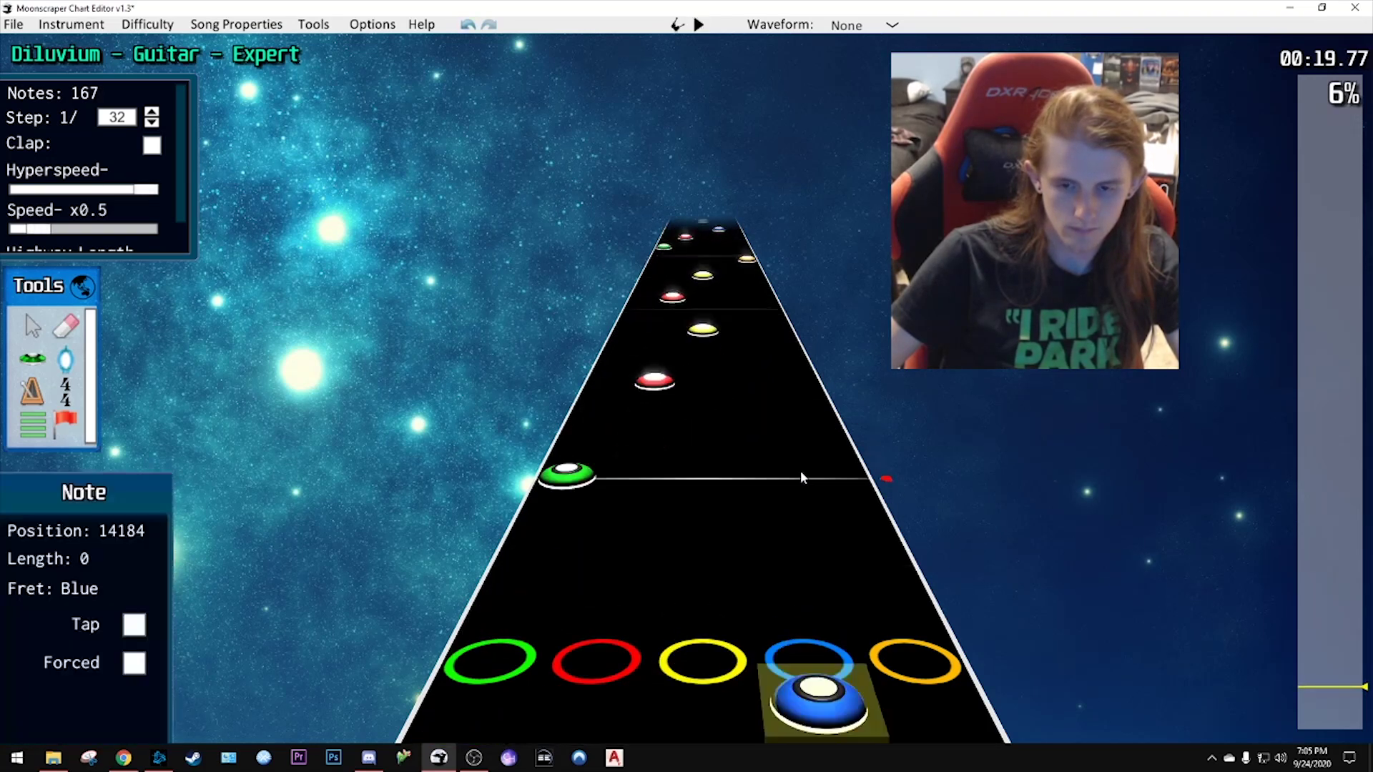
{"action": "key", "text": "space"}
{"action": "key", "text": "space"}
- Move the green note on the next bar line to the orange lane at position 14256 and replay it
{"action": "scroll", "coordinate": [774, 481], "scroll_direction": "down", "scroll_amount": 1}
{"action": "left_click_drag", "start_coordinate": [604, 407], "coordinate": [809, 408]}
{"action": "key", "text": "space"}
{"action": "key", "text": "space"}
{"action": "scroll", "coordinate": [785, 468], "scroll_direction": "down", "scroll_amount": 1}
{"action": "scroll", "coordinate": [785, 465], "scroll_direction": "down", "scroll_amount": 1}
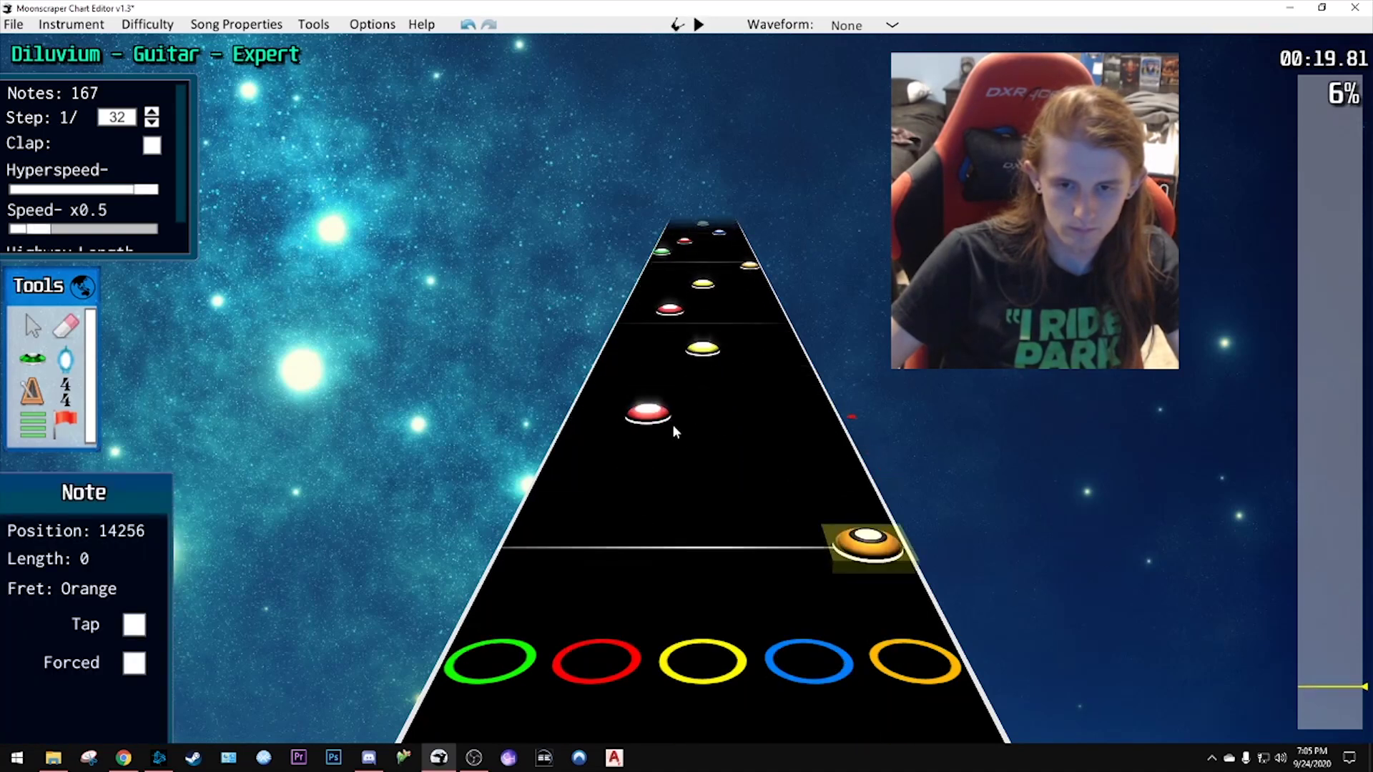
- Move the next red note to the yellow lane and the yellow note after it to red at position 14352, playing to about 19.93 s
{"action": "left_click_drag", "start_coordinate": [672, 423], "coordinate": [699, 504]}
{"action": "key", "text": "space"}
{"action": "key", "text": "space"}
{"action": "left_click_drag", "start_coordinate": [712, 385], "coordinate": [640, 423]}
{"action": "key", "text": "space"}
{"action": "key", "text": "space"}
{"action": "scroll", "coordinate": [773, 444], "scroll_direction": "down", "scroll_amount": 1}
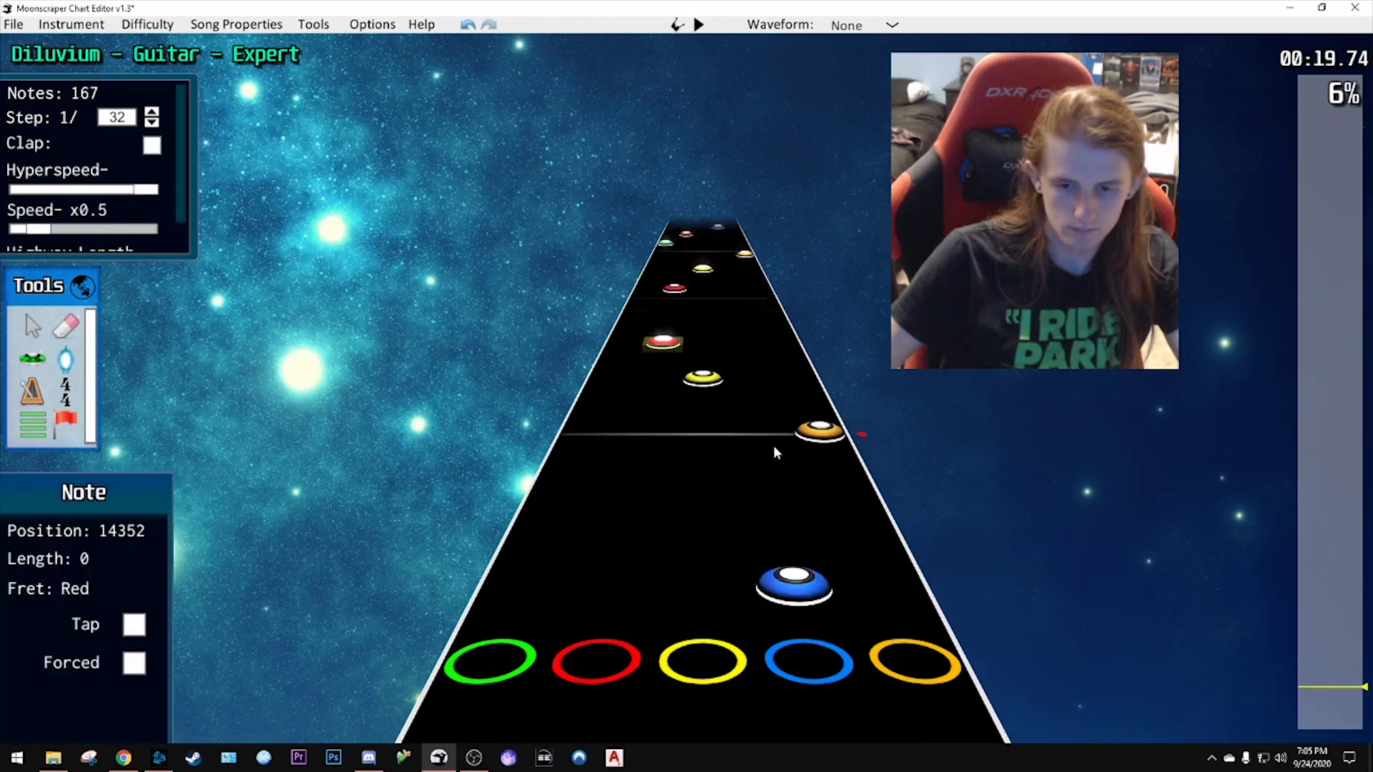
{"action": "key", "text": "space"}
{"action": "key", "text": "space"}
{"action": "key", "text": "space"}
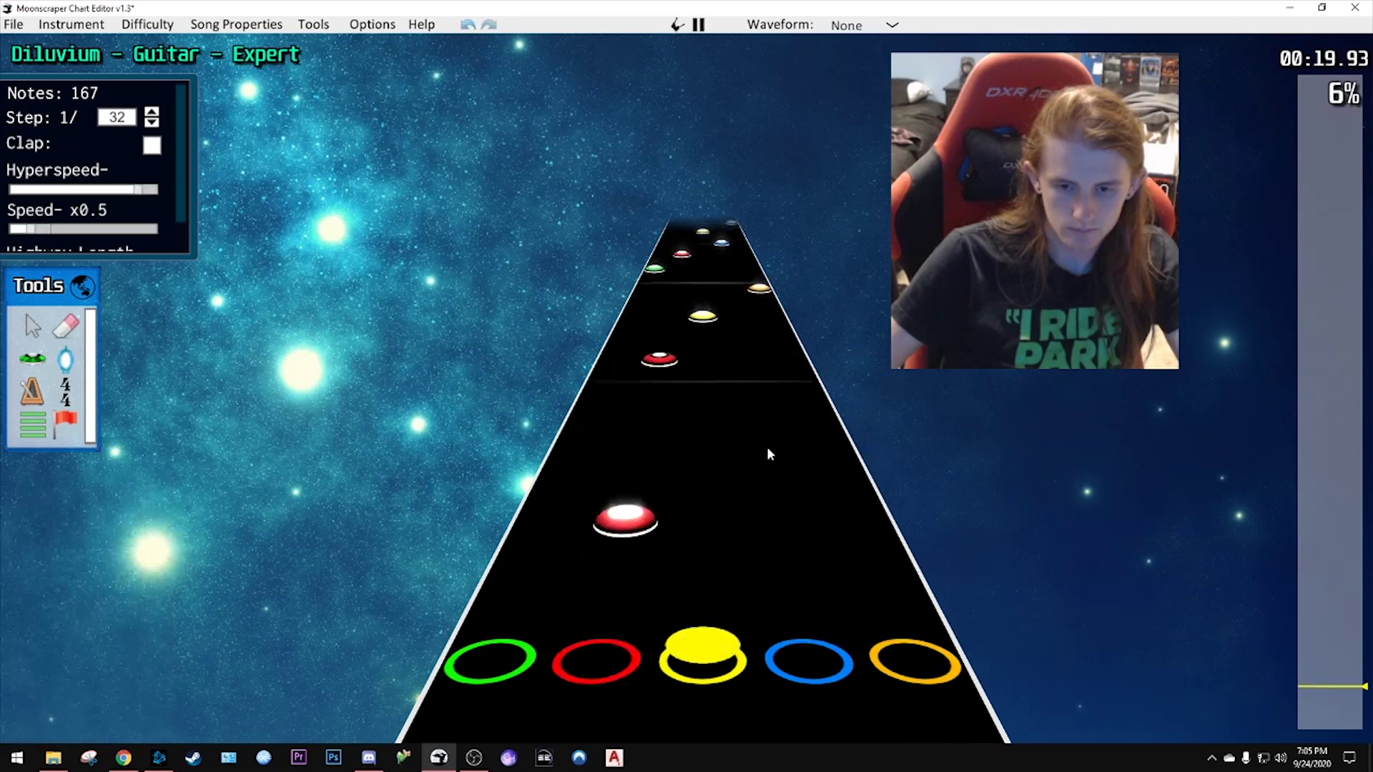
{"action": "key", "text": "space"}
- Move the next red, yellow and orange notes to blue, red and green, with green at position 14520, and play to about 20.19 s
{"action": "scroll", "coordinate": [698, 429], "scroll_direction": "down", "scroll_amount": 2}
{"action": "left_click_drag", "start_coordinate": [655, 377], "coordinate": [768, 479]}
{"action": "left_click_drag", "start_coordinate": [703, 327], "coordinate": [626, 354]}
{"action": "scroll", "coordinate": [625, 353], "scroll_direction": "down", "scroll_amount": 1}
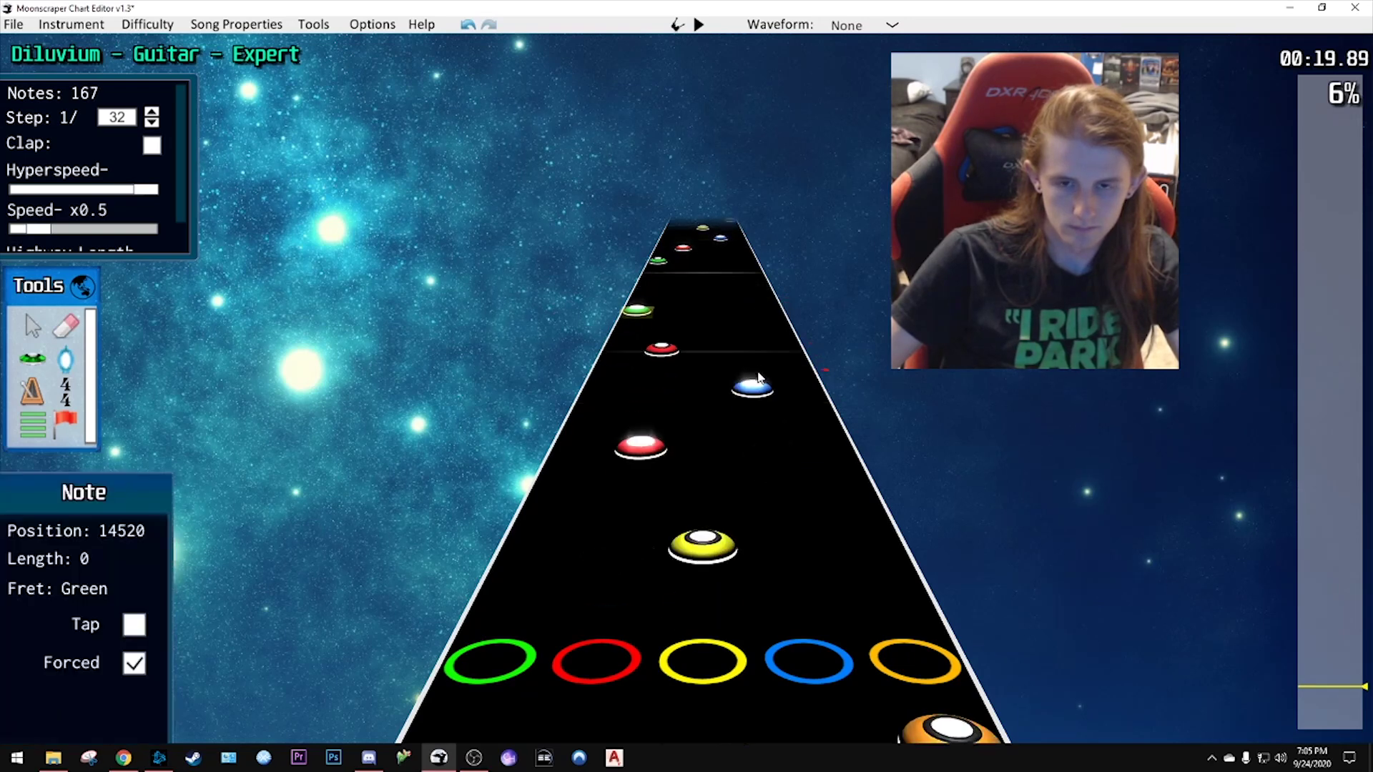
{"action": "scroll", "coordinate": [745, 343], "scroll_direction": "down", "scroll_amount": 1}
{"action": "key", "text": "space"}
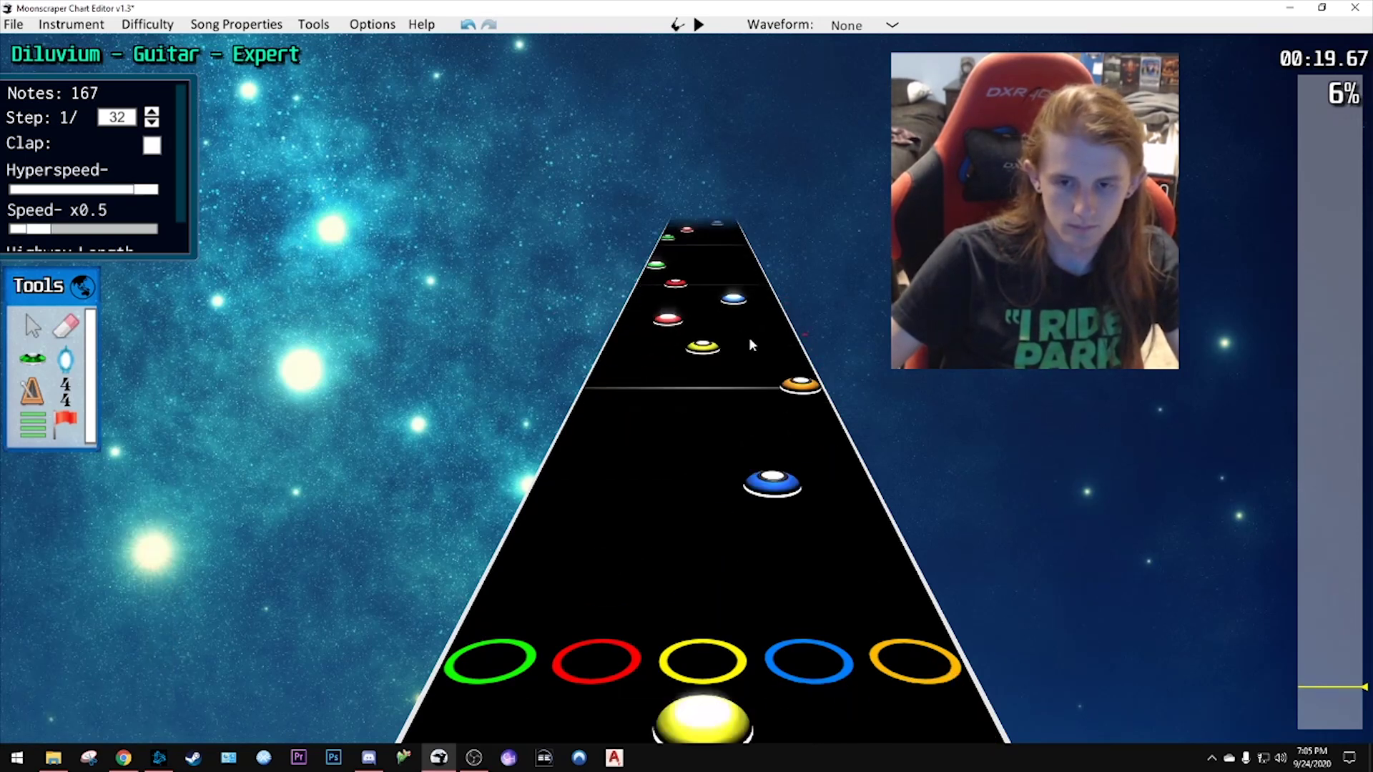
{"action": "key", "text": "space"}
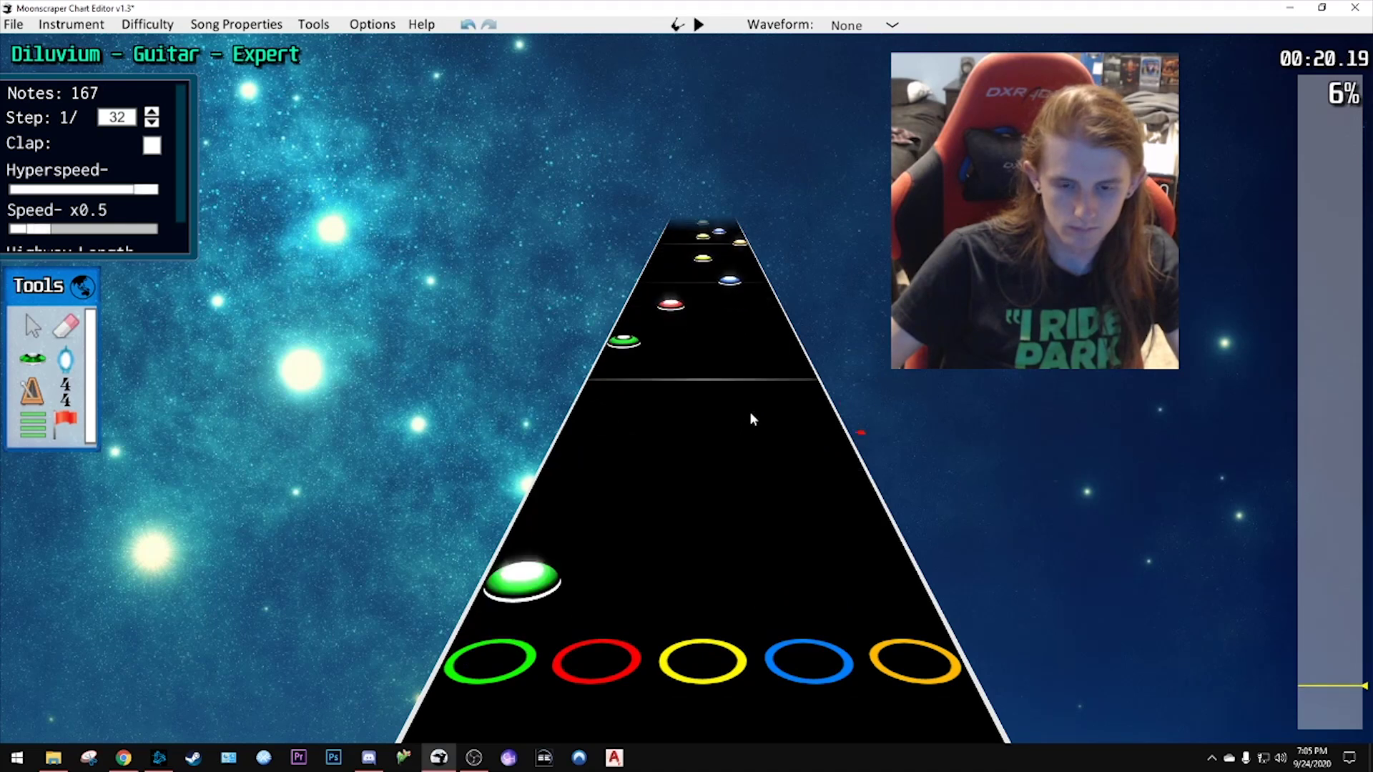
- Move the blue note to position 14448 and the following red and green notes later, and play to about 20.1 s
{"action": "scroll", "coordinate": [750, 410], "scroll_direction": "down", "scroll_amount": 2}
{"action": "mouse_move", "coordinate": [759, 447]}
{"action": "left_mouse_down"}
{"action": "mouse_move", "coordinate": [770, 472]}
{"action": "mouse_move", "coordinate": [764, 427]}
{"action": "left_mouse_up"}
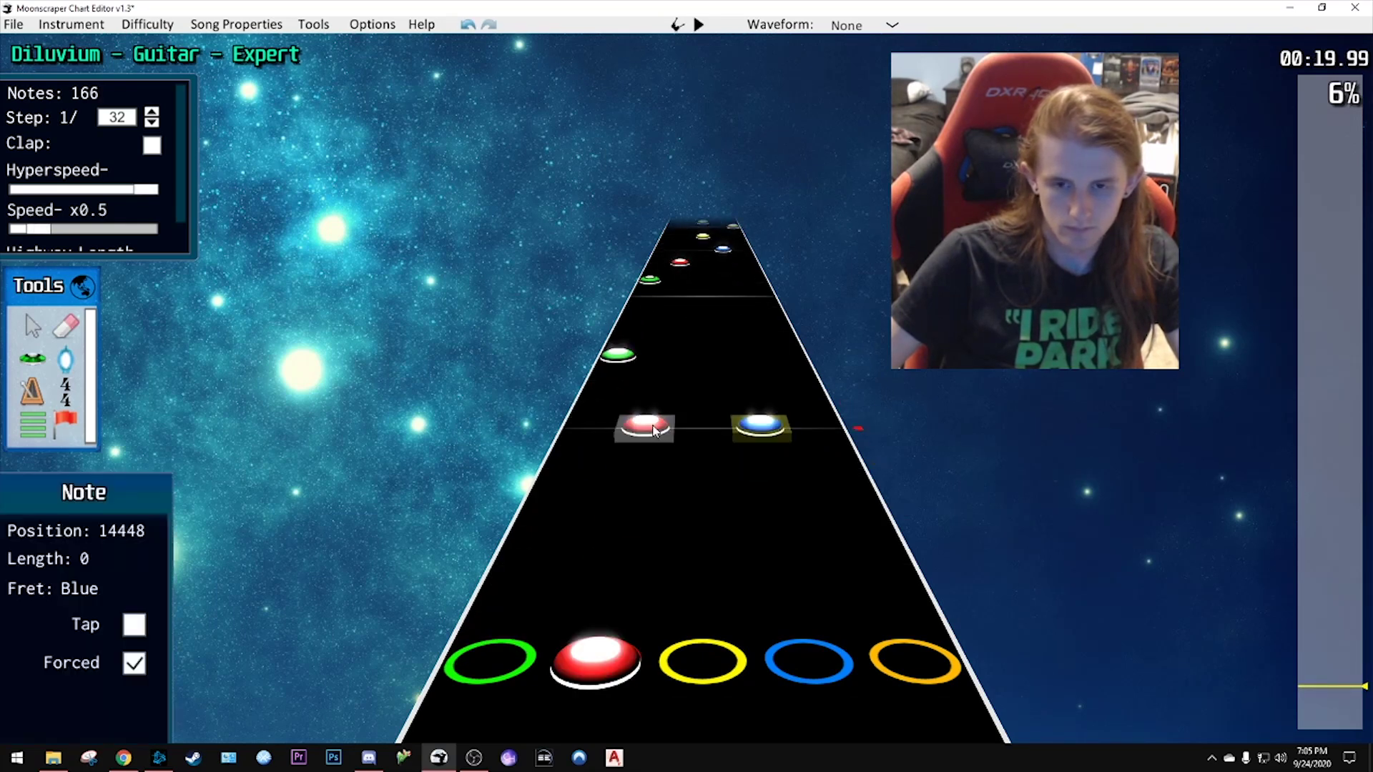
{"action": "left_click_drag", "start_coordinate": [646, 425], "coordinate": [641, 334]}
{"action": "scroll", "coordinate": [776, 342], "scroll_direction": "up", "scroll_amount": 2}
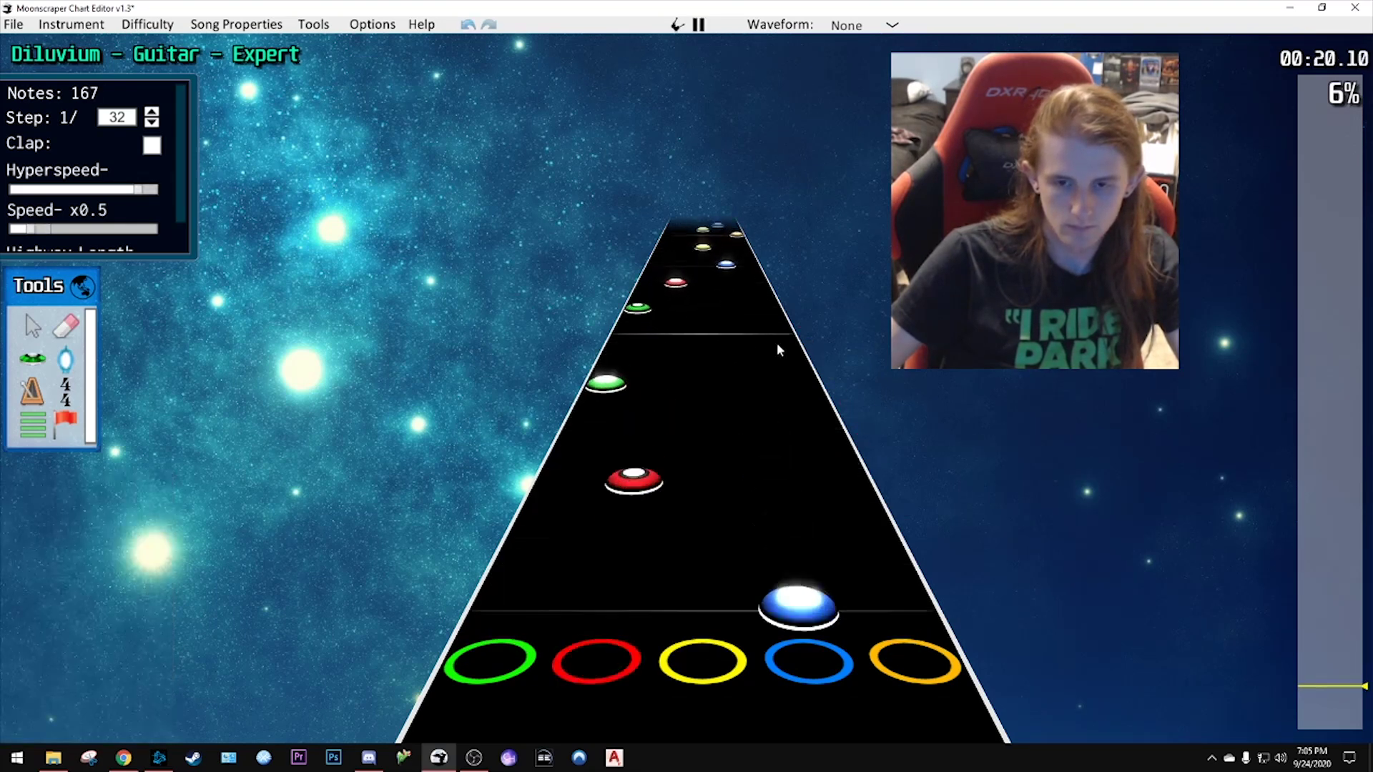
- Move the blue note at position 14448 to 14424 and replay the passage to about 20.11 s
{"action": "scroll", "coordinate": [744, 400], "scroll_direction": "down", "scroll_amount": 2}
{"action": "left_click", "coordinate": [761, 419]}
{"action": "left_click_drag", "start_coordinate": [761, 419], "coordinate": [767, 445]}
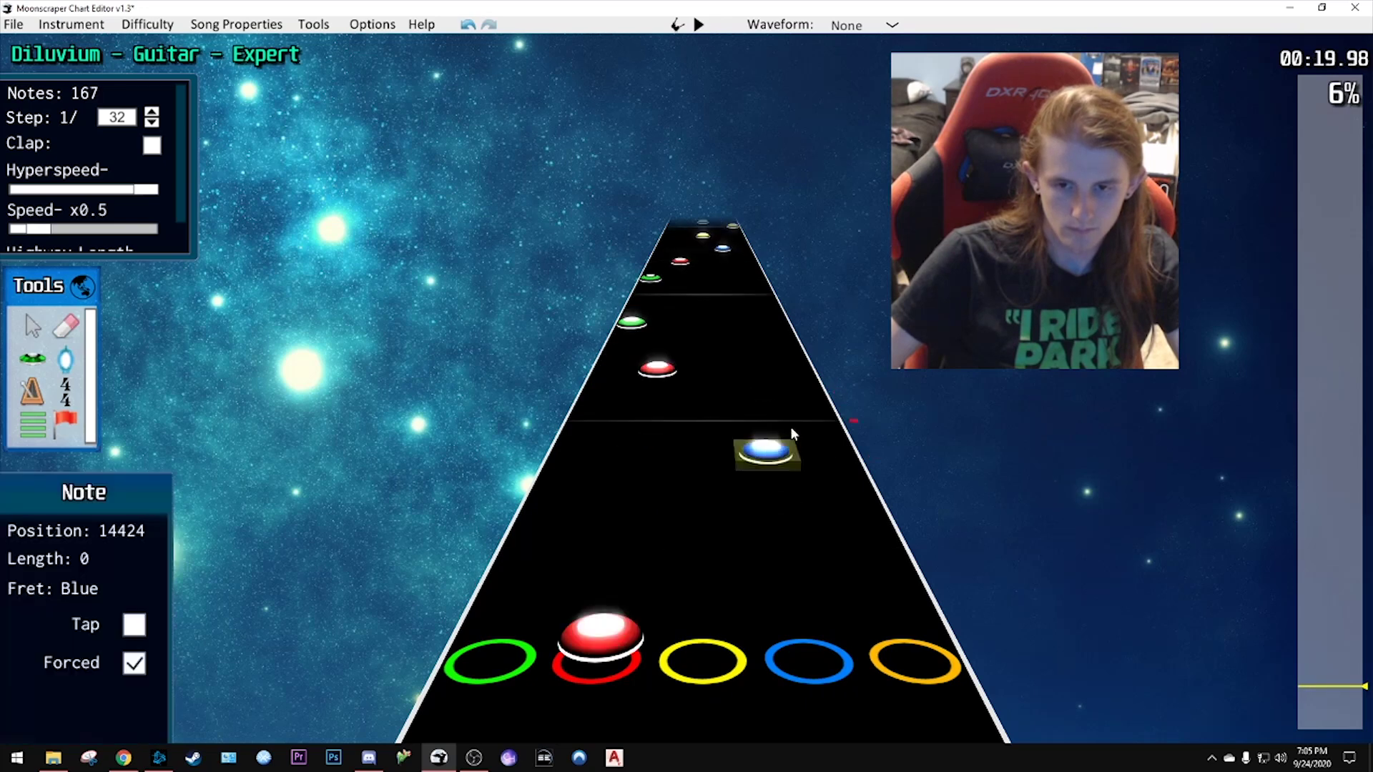
{"action": "scroll", "coordinate": [776, 431], "scroll_direction": "up", "scroll_amount": 2}
{"action": "scroll", "coordinate": [762, 409], "scroll_direction": "down", "scroll_amount": 2}
{"action": "key", "text": "space"}
{"action": "key", "text": "space"}
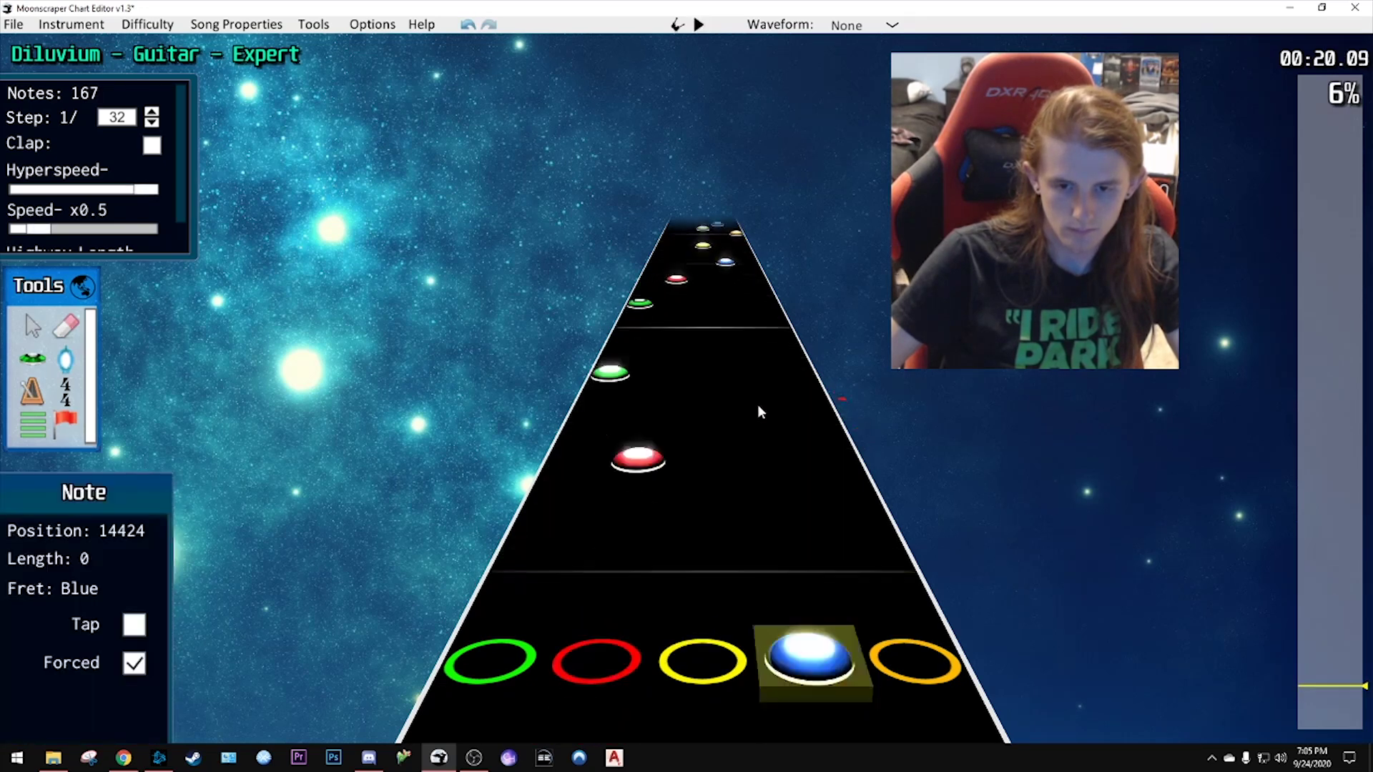
{"action": "key", "text": "space"}
{"action": "key", "text": "space"}
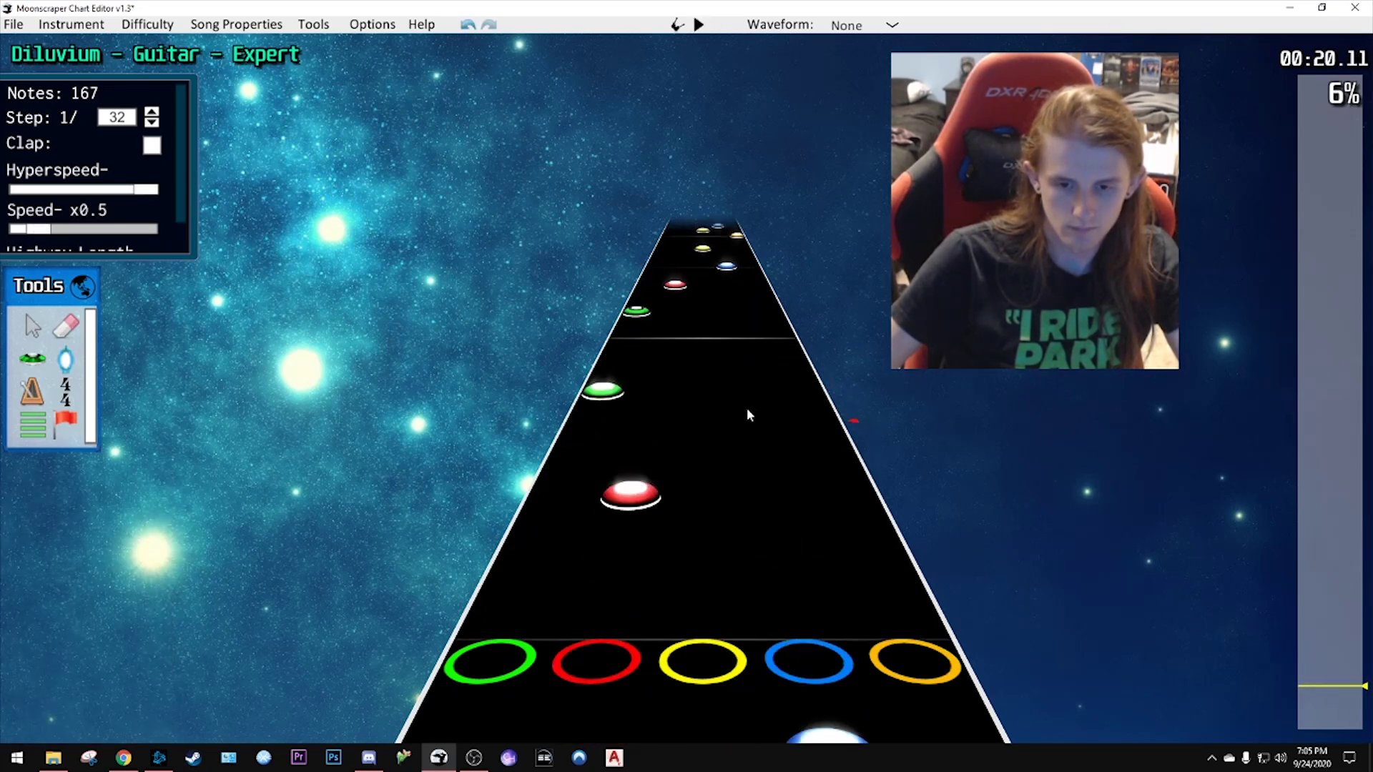
- Set the playback speed to x0.25 and play the passage from about 19.66 s to 20.23 s
{"action": "scroll", "coordinate": [747, 408], "scroll_direction": "down", "scroll_amount": 3}
{"action": "left_click_drag", "start_coordinate": [42, 228], "coordinate": [21, 230]}
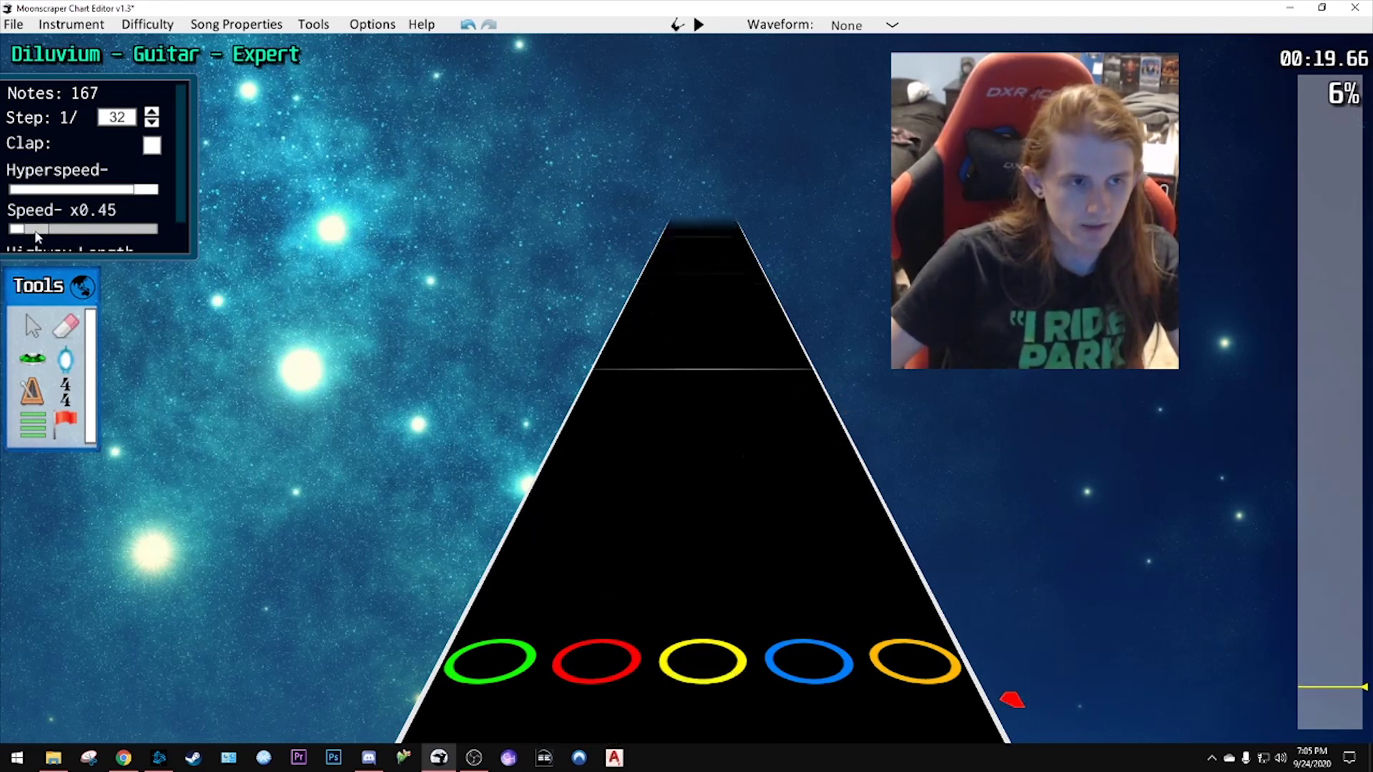
{"action": "key", "text": "space"}
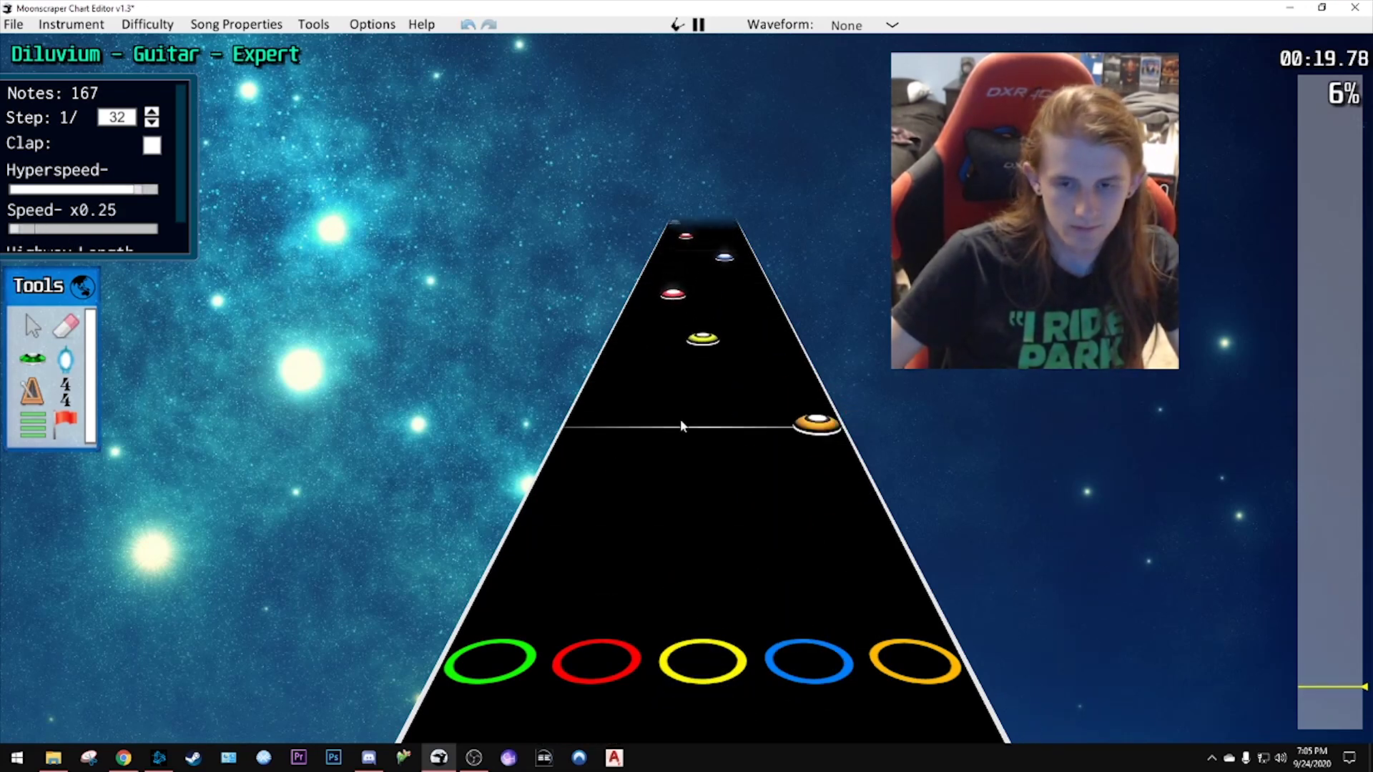
{"action": "key", "text": "space"}
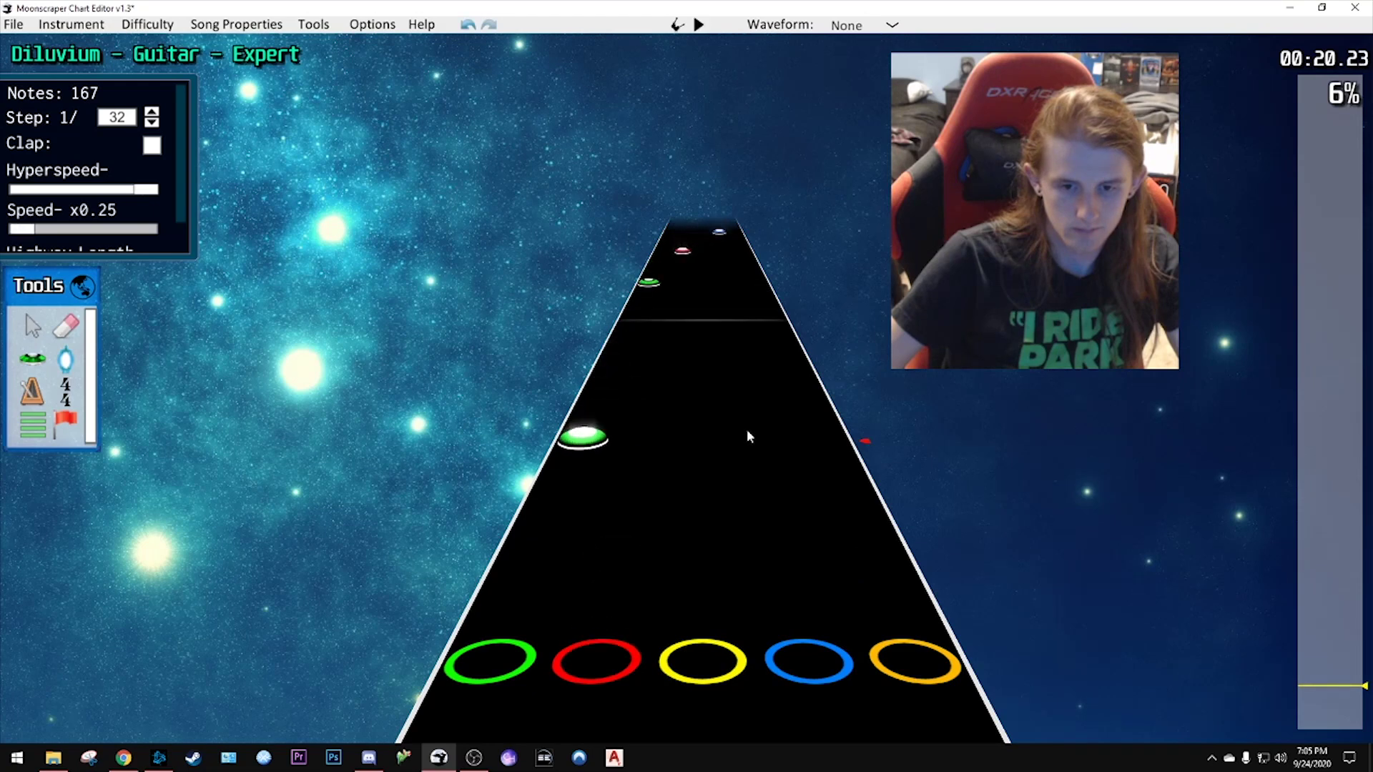
- Try the red note at position 14496 at 14472 instead and play the change to about 20.31 s
{"action": "scroll", "coordinate": [765, 428], "scroll_direction": "down", "scroll_amount": 2}
{"action": "right_click", "coordinate": [762, 421]}
{"action": "scroll", "coordinate": [703, 358], "scroll_direction": "up", "scroll_amount": 1}
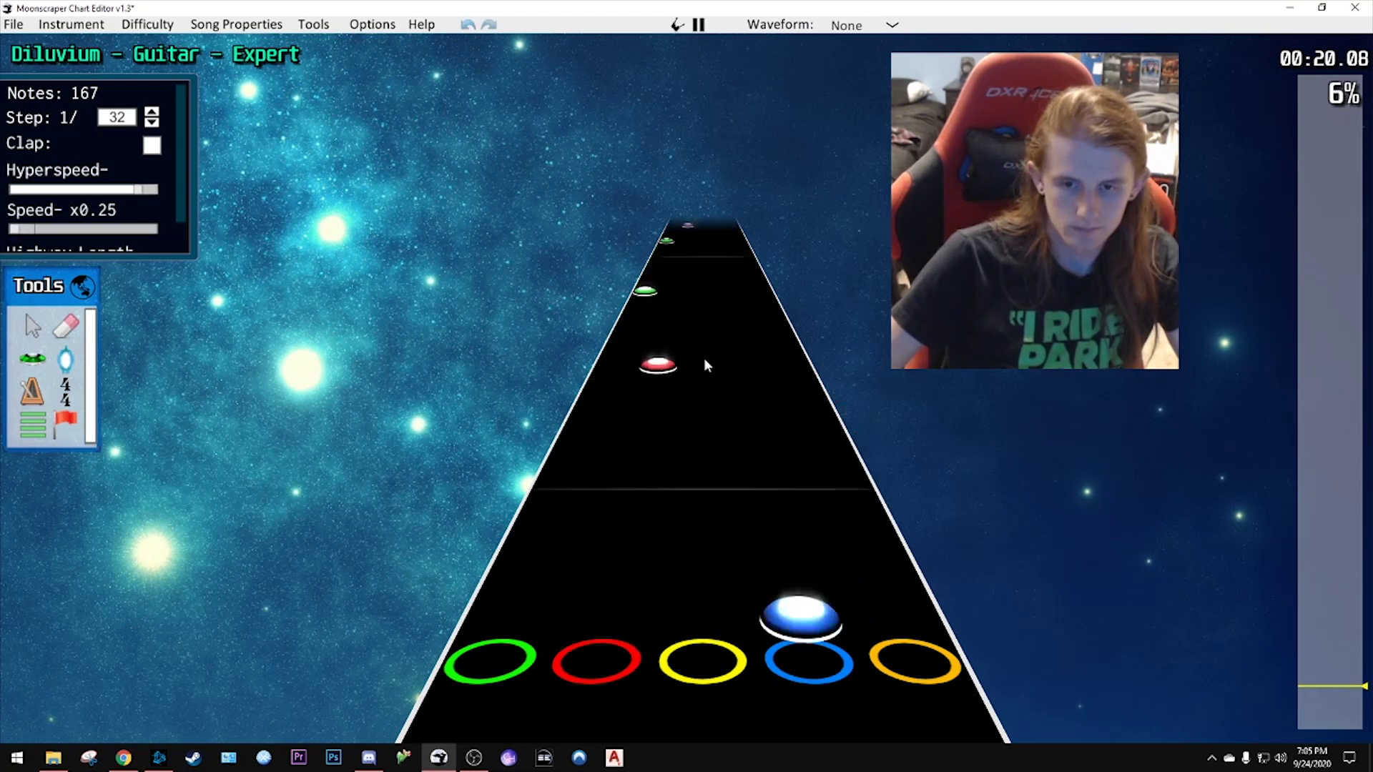
{"action": "left_click", "coordinate": [648, 472]}
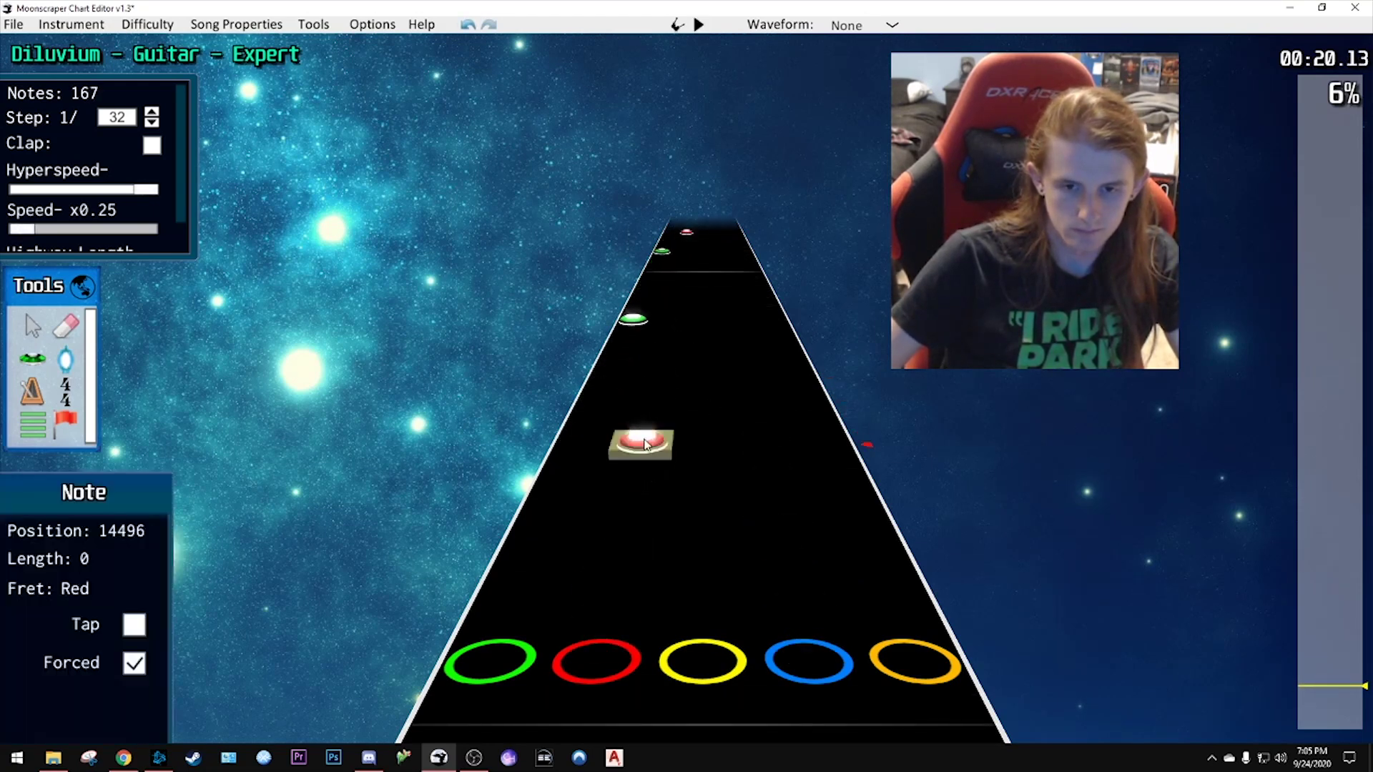
{"action": "right_click", "coordinate": [635, 469]}
{"action": "left_click", "coordinate": [634, 496]}
{"action": "key", "text": "space"}
{"action": "key", "text": "space"}
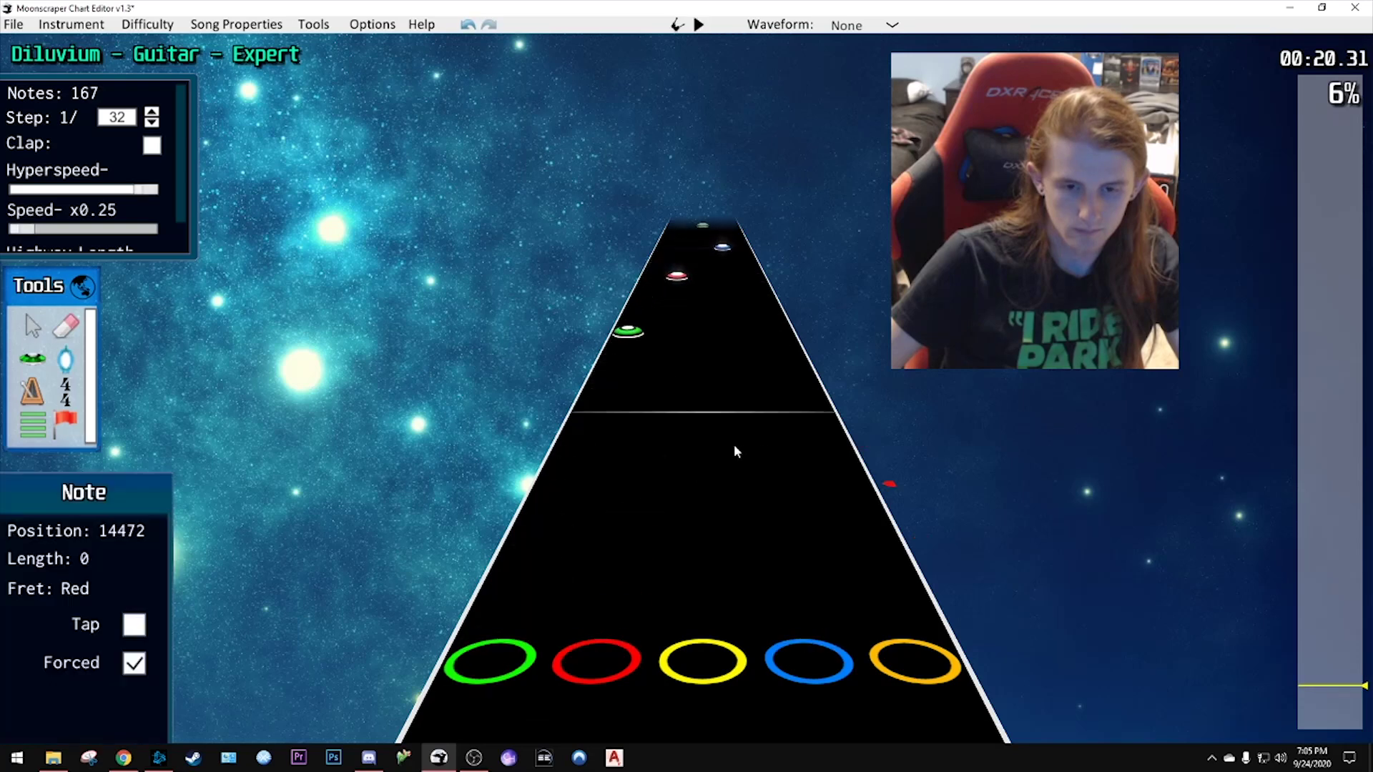
- Replay the red note's passage and move the green note after it slightly earlier
{"action": "scroll", "coordinate": [745, 430], "scroll_direction": "down", "scroll_amount": 3}
{"action": "scroll", "coordinate": [737, 383], "scroll_direction": "up", "scroll_amount": 5}
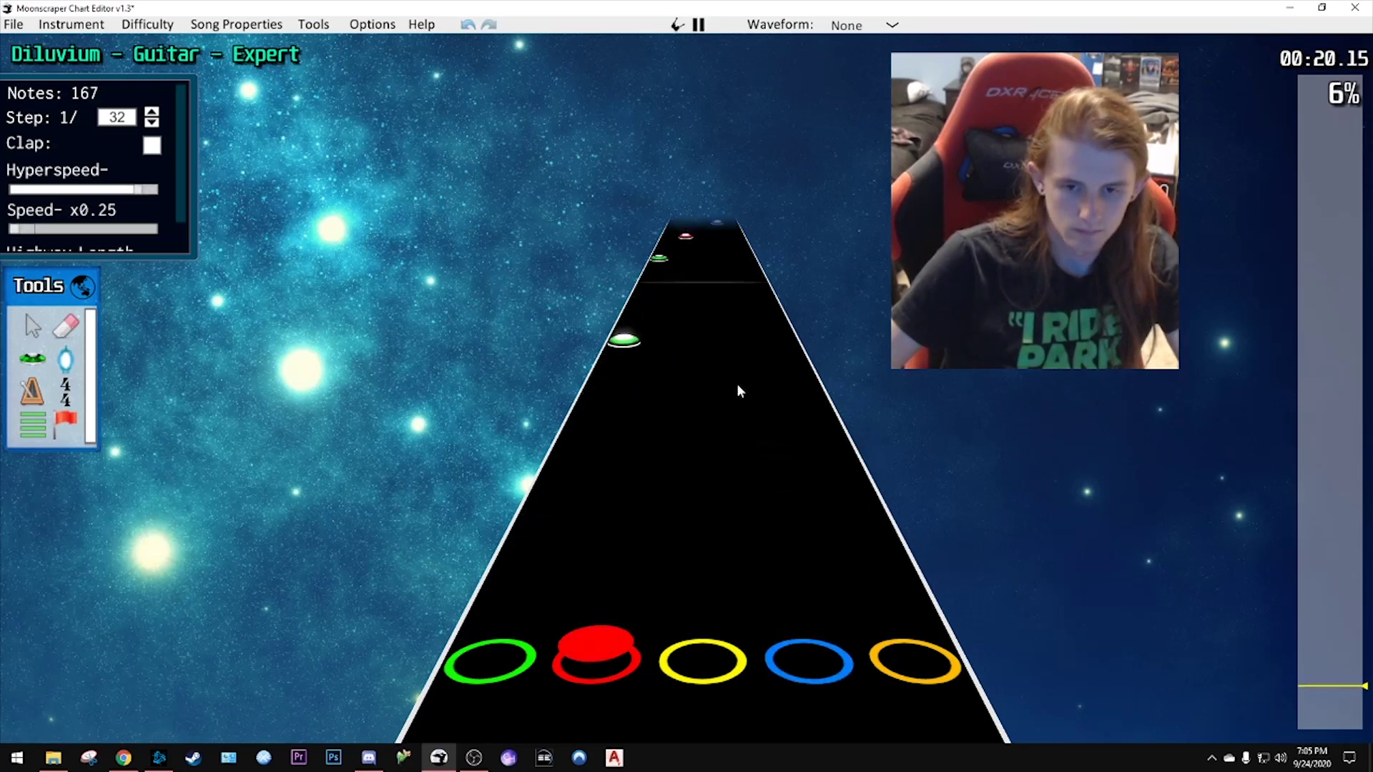
{"action": "scroll", "coordinate": [730, 387], "scroll_direction": "down", "scroll_amount": 2}
{"action": "scroll", "coordinate": [715, 386], "scroll_direction": "down", "scroll_amount": 1}
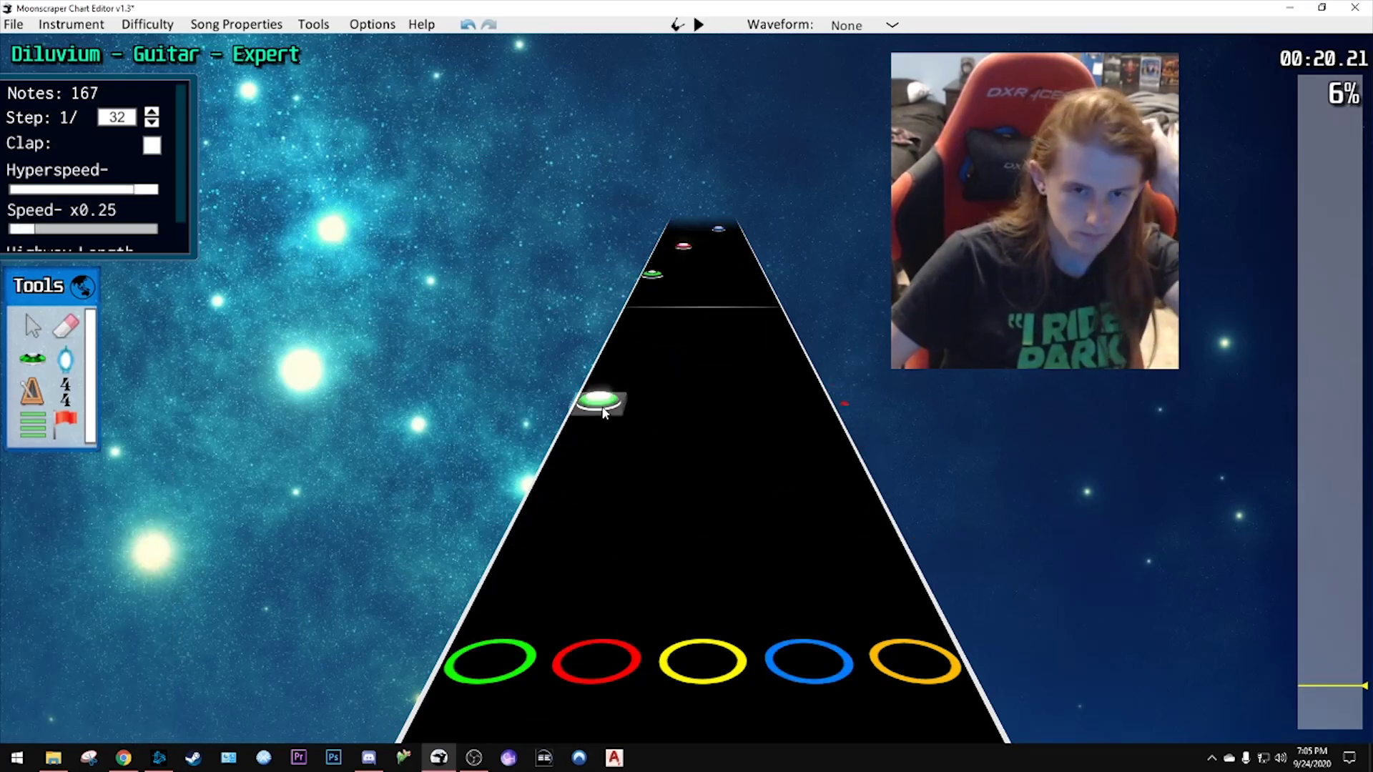
{"action": "left_click", "coordinate": [638, 425]}
{"action": "scroll", "coordinate": [673, 401], "scroll_direction": "down", "scroll_amount": 2}
- Replay the red note at position 14472, move it to position 14496 and play past about 20.35 s
{"action": "left_click", "coordinate": [656, 380]}
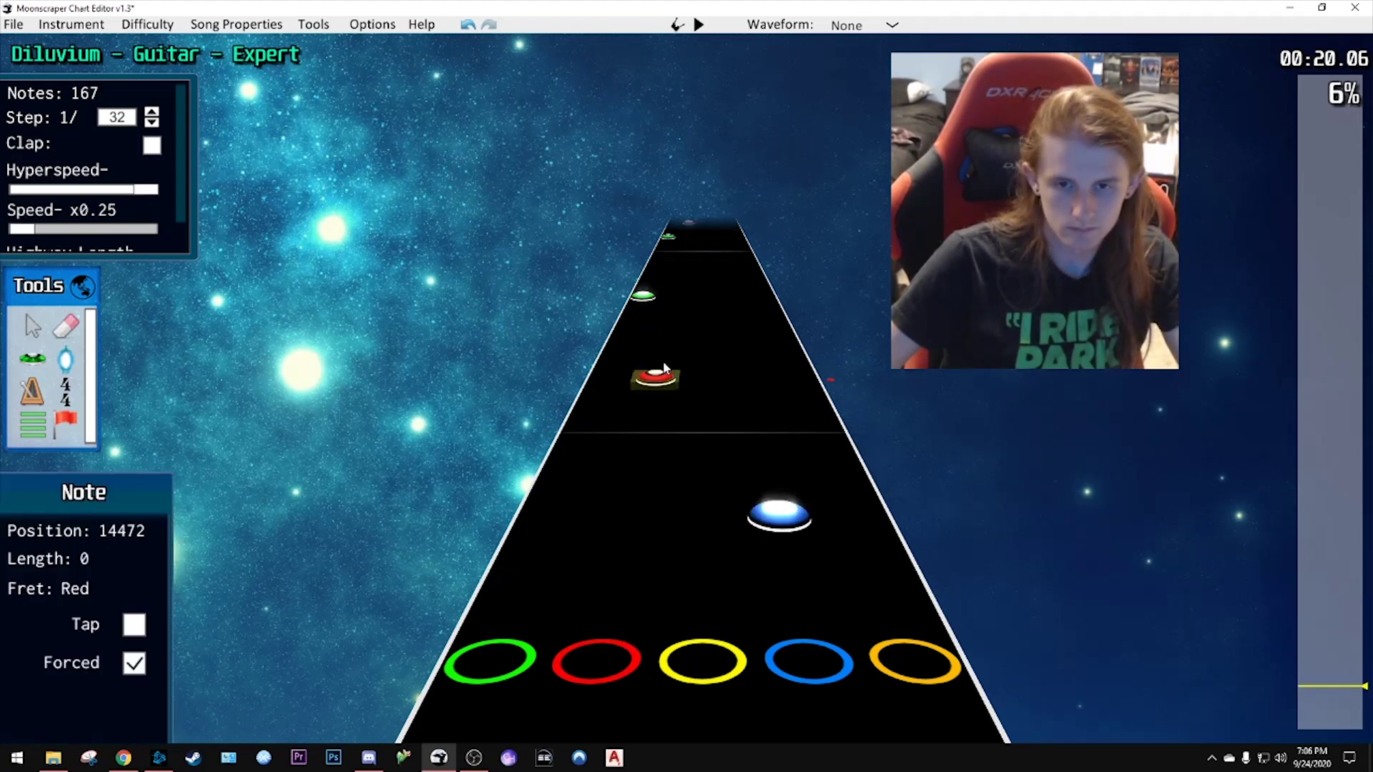
{"action": "key", "text": "space"}
{"action": "key", "text": "space"}
{"action": "scroll", "coordinate": [738, 413], "scroll_direction": "down", "scroll_amount": 2}
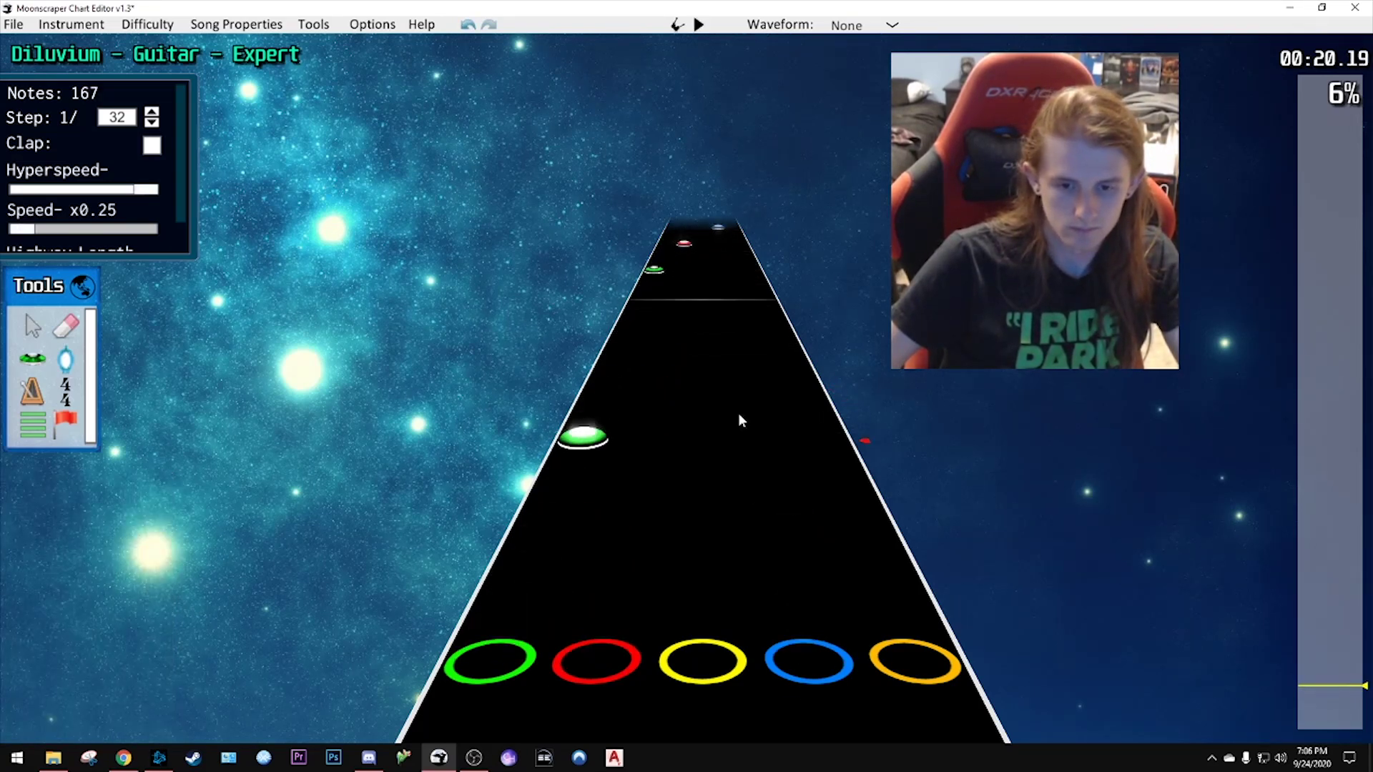
{"action": "key", "text": "Delete"}
{"action": "left_click_drag", "start_coordinate": [634, 534], "coordinate": [639, 500]}
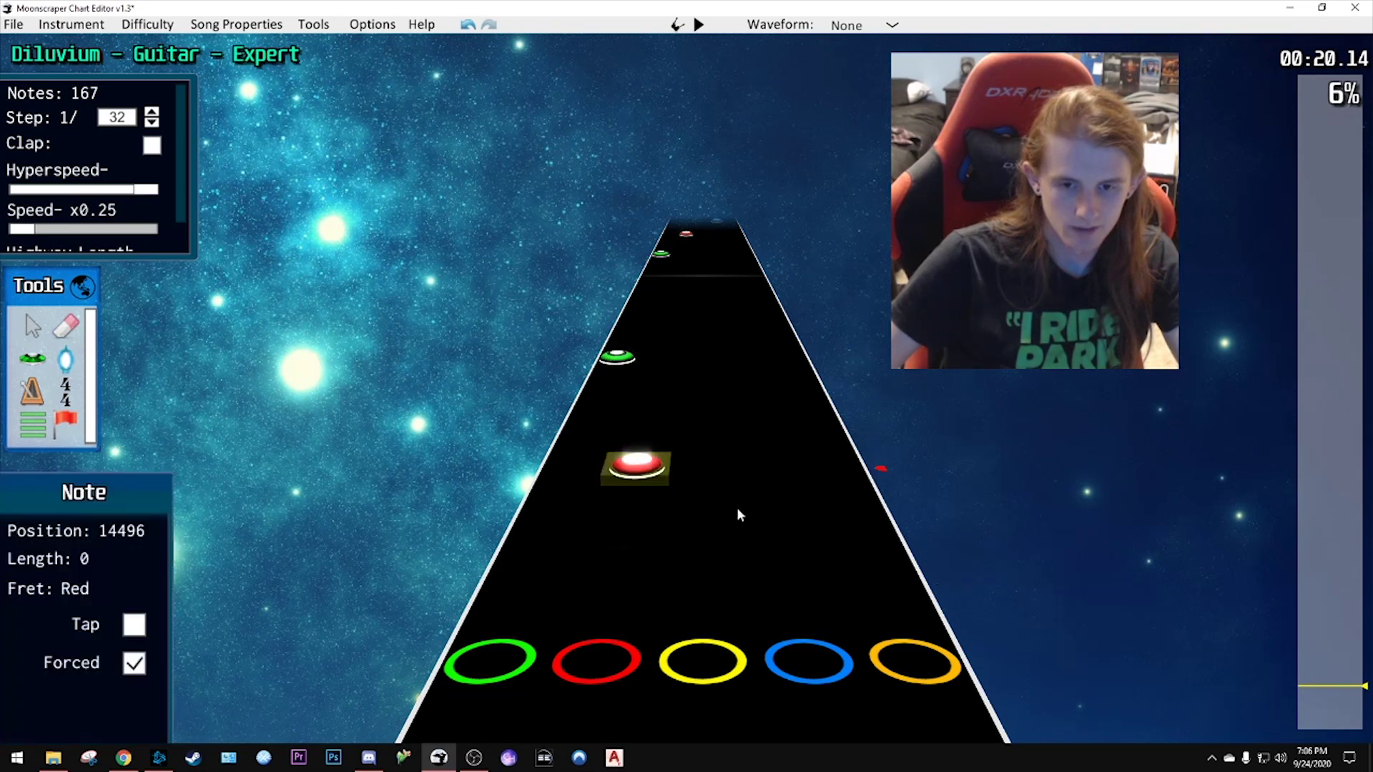
{"action": "left_click", "coordinate": [763, 489]}
{"action": "scroll", "coordinate": [770, 484], "scroll_direction": "down", "scroll_amount": 2}
{"action": "key", "text": "space"}
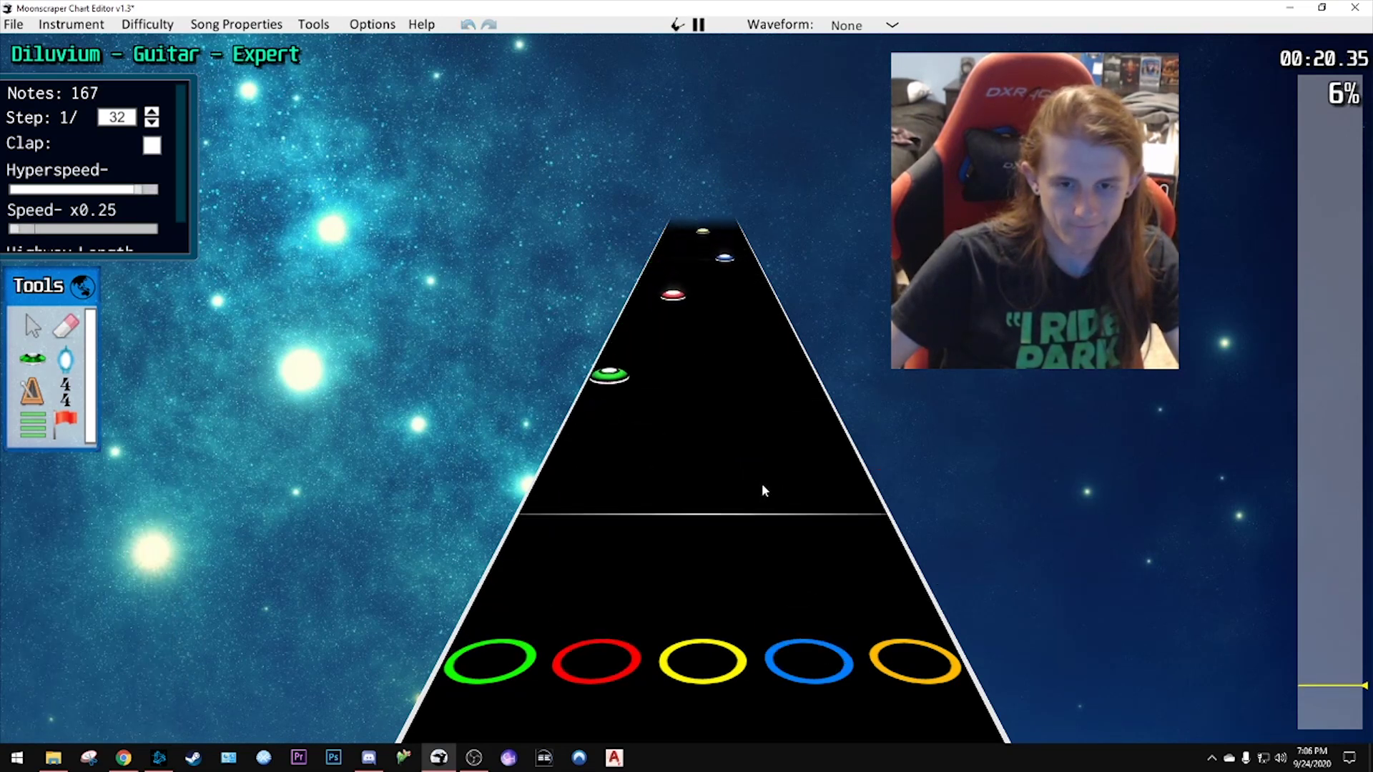
{"action": "key", "text": "space"}
- Set the playback speed to x0.4 and return to about 19.93 s in the chart
{"action": "scroll", "coordinate": [680, 392], "scroll_direction": "down", "scroll_amount": 1}
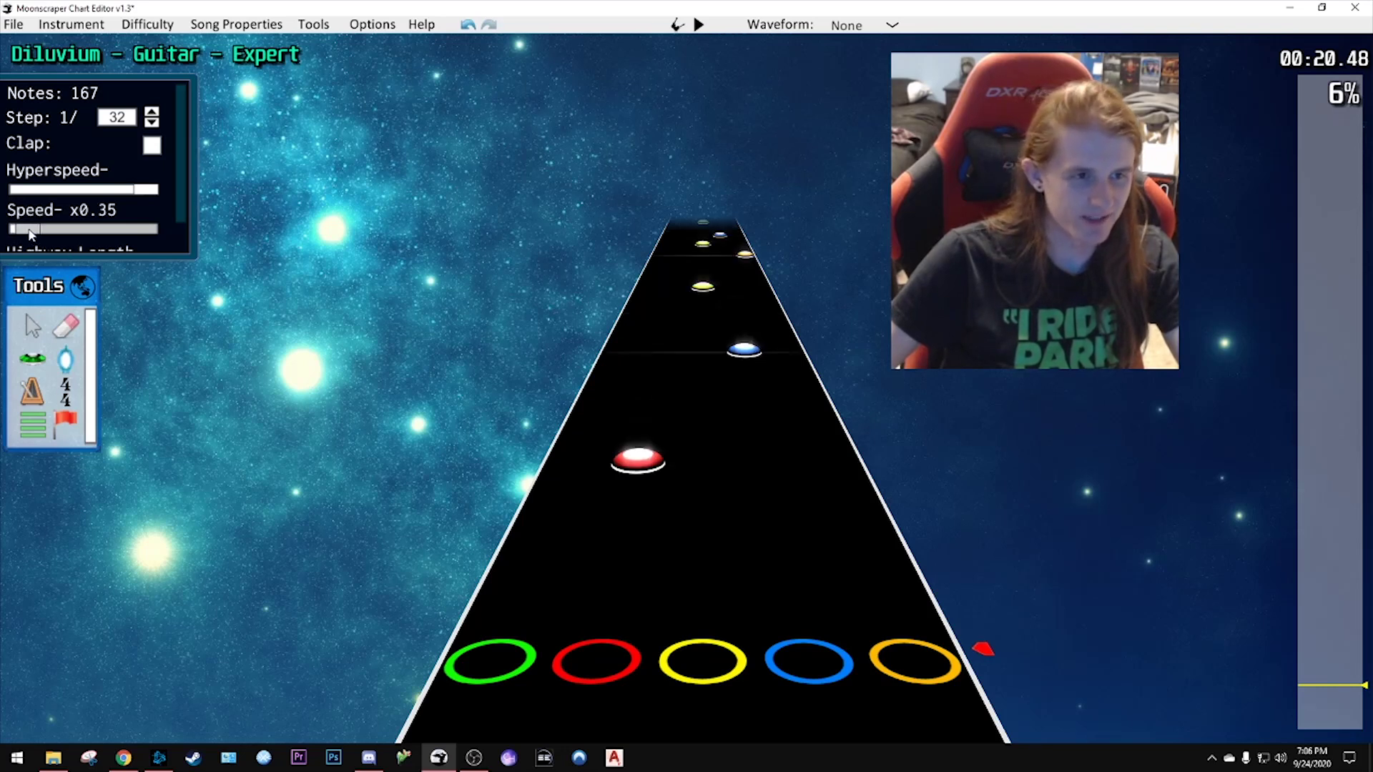
{"action": "left_click_drag", "start_coordinate": [37, 231], "coordinate": [44, 231]}
{"action": "scroll", "coordinate": [752, 478], "scroll_direction": "down", "scroll_amount": 1}
{"action": "scroll", "coordinate": [768, 454], "scroll_direction": "up", "scroll_amount": 1}
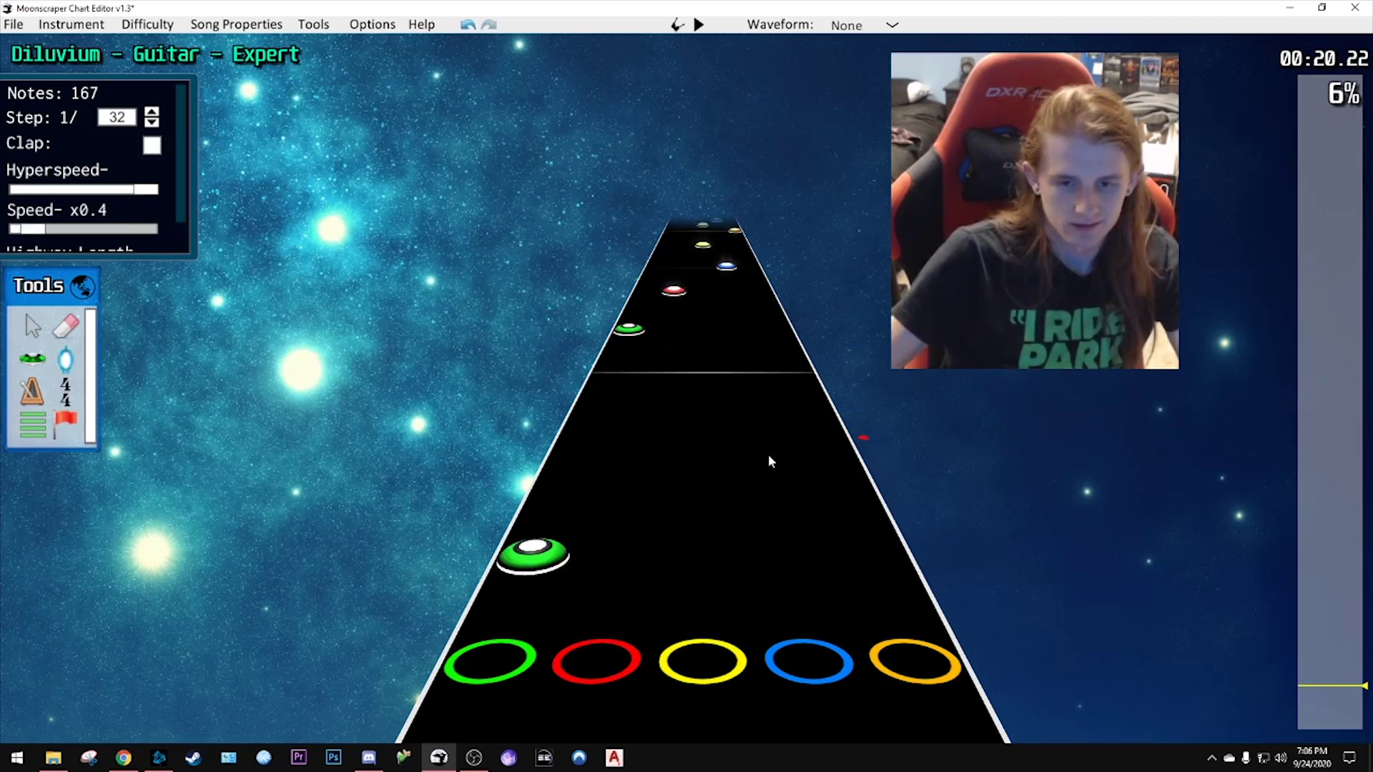
{"action": "scroll", "coordinate": [762, 461], "scroll_direction": "down", "scroll_amount": 2}
{"action": "scroll", "coordinate": [763, 461], "scroll_direction": "down", "scroll_amount": 4}
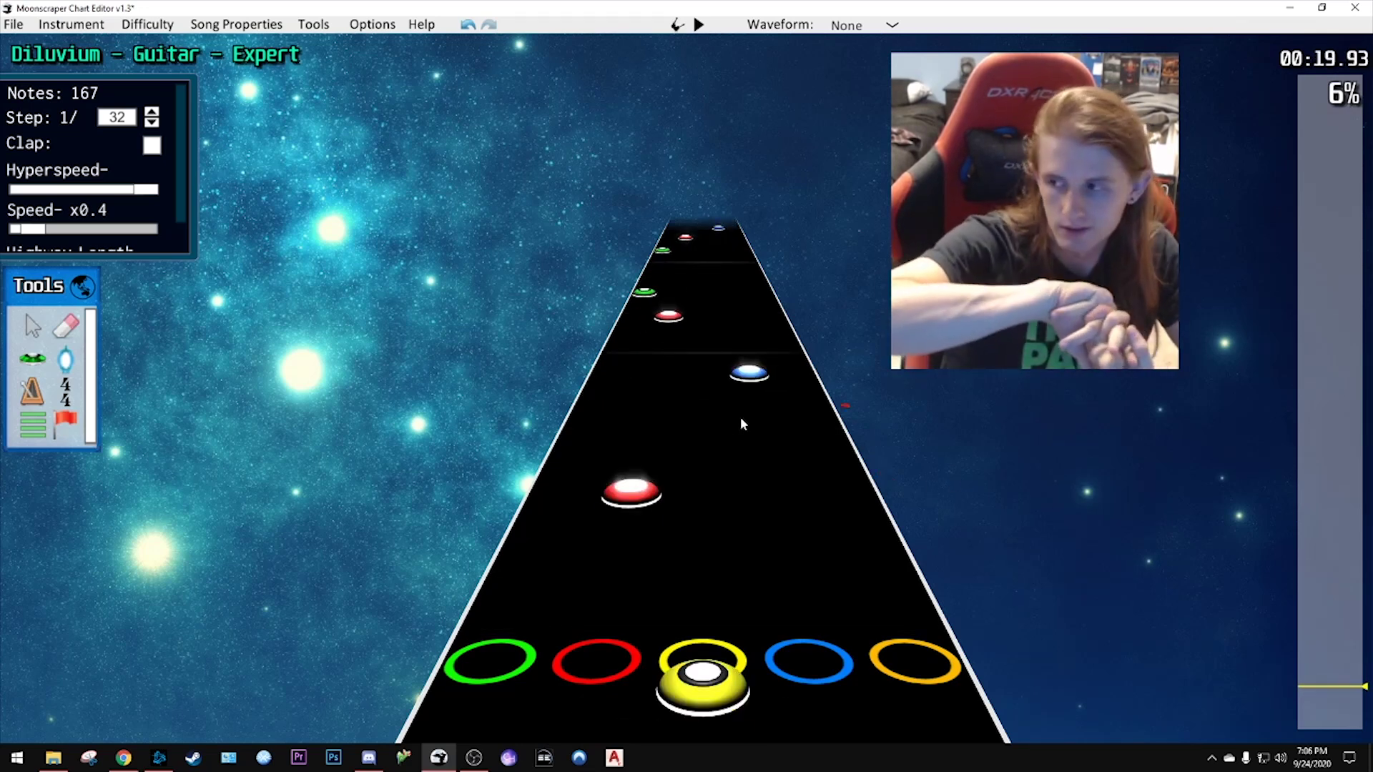
- Play the chart from about 19.62 s and replay the notes between about 20.37 s and 20.56 s
{"action": "scroll", "coordinate": [715, 401], "scroll_direction": "down", "scroll_amount": 3}
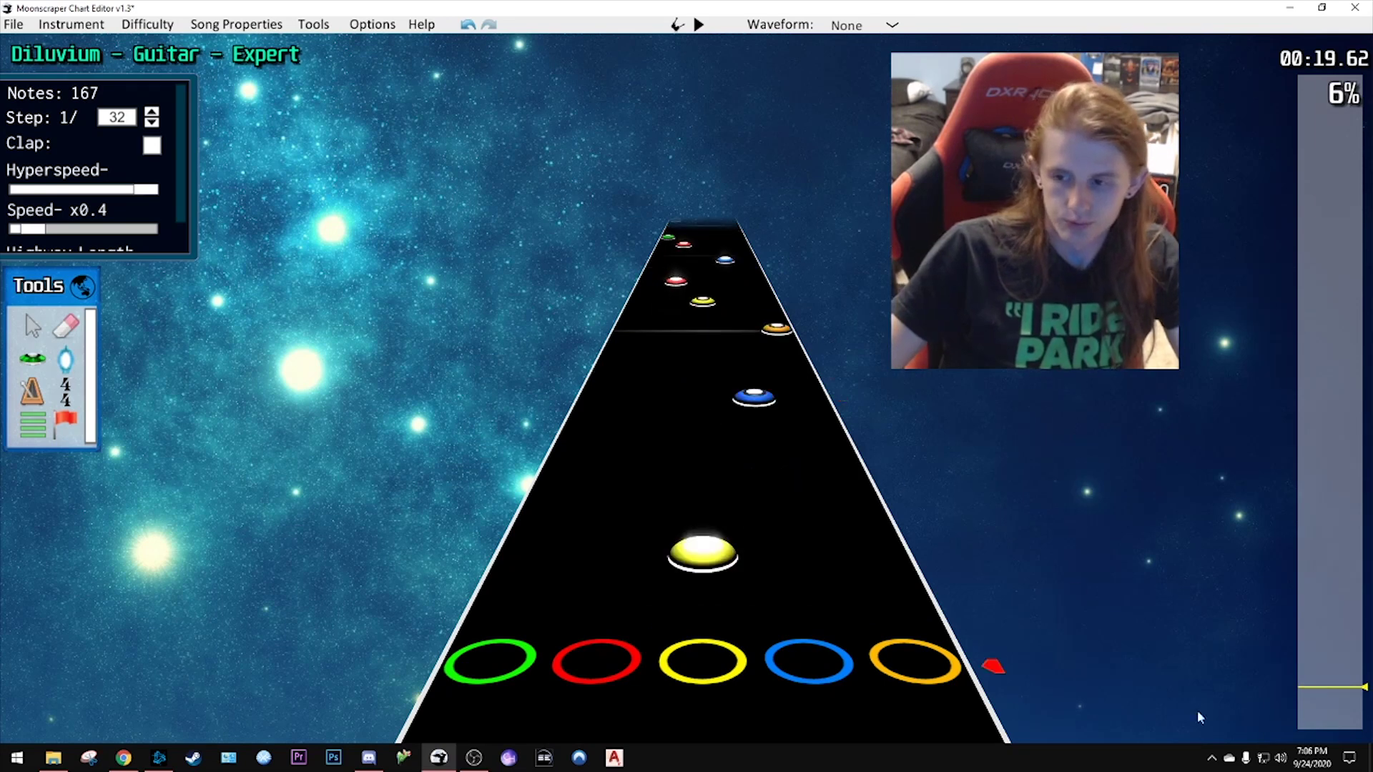
{"action": "left_click", "coordinate": [1306, 688]}
{"action": "key", "text": "space"}
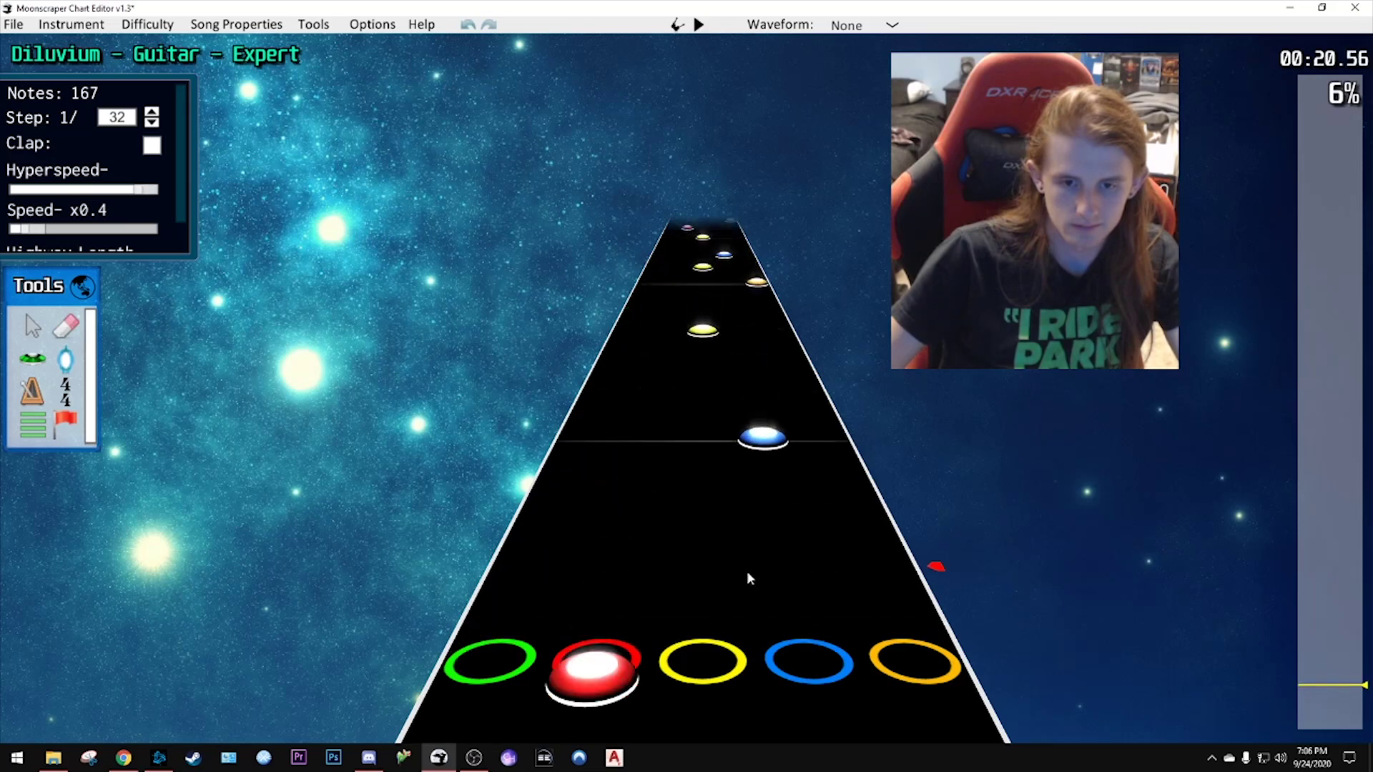
{"action": "scroll", "coordinate": [719, 552], "scroll_direction": "up", "scroll_amount": 2}
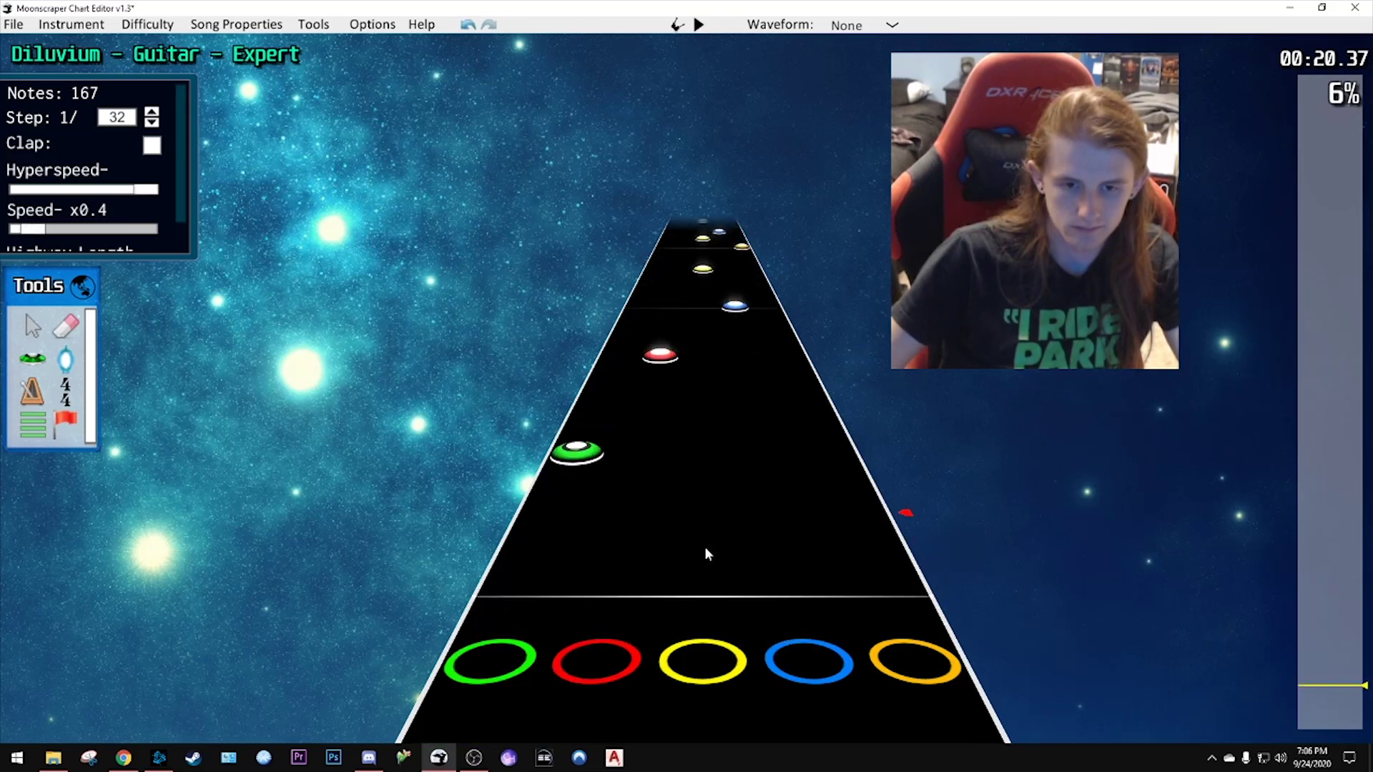
{"action": "scroll", "coordinate": [704, 515], "scroll_direction": "up", "scroll_amount": 2}
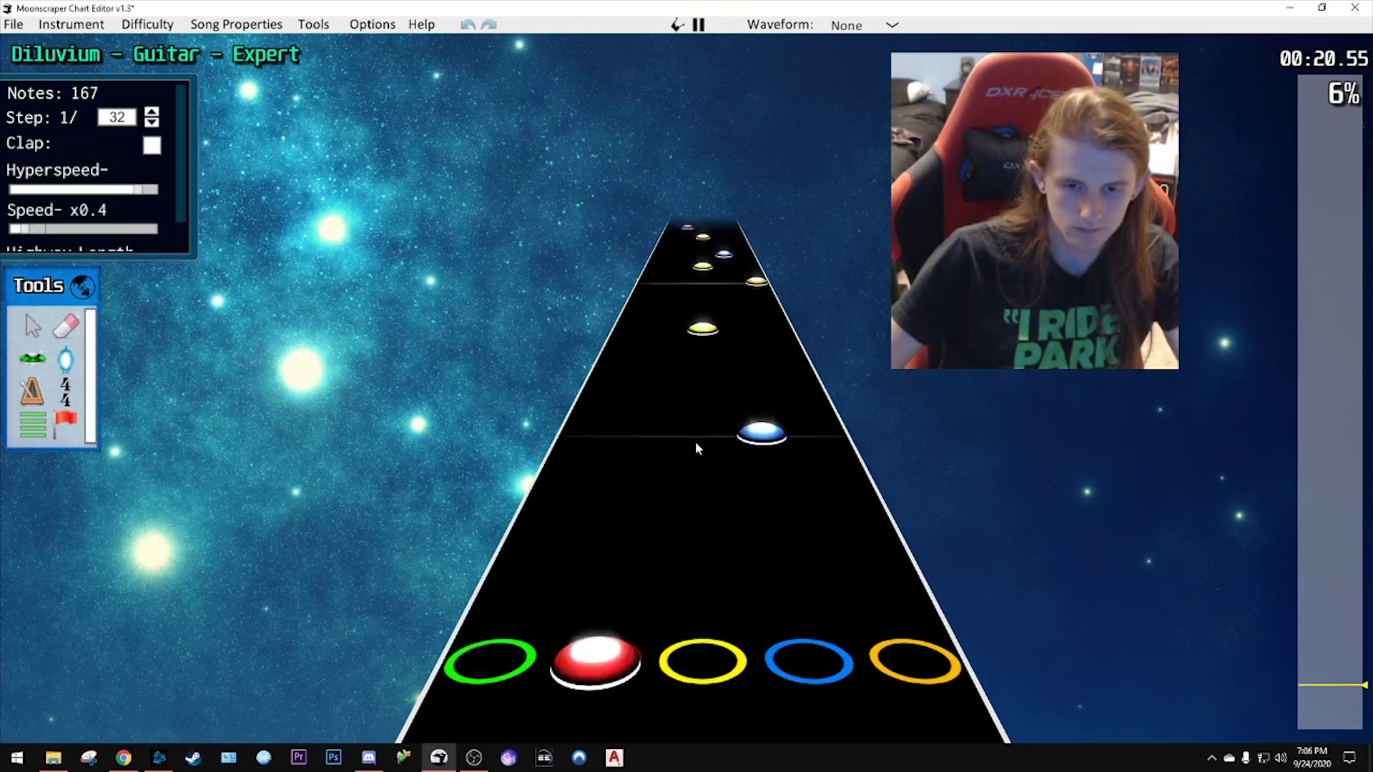
{"action": "scroll", "coordinate": [692, 452], "scroll_direction": "up", "scroll_amount": 2}
{"action": "key", "text": "space"}
- Add a red note at position 14664, after the green note at about 20.36 s, and replay it
{"action": "scroll", "coordinate": [677, 471], "scroll_direction": "up", "scroll_amount": 1}
{"action": "left_click_drag", "start_coordinate": [662, 332], "coordinate": [643, 447]}
{"action": "key", "text": "space"}
{"action": "key", "text": "space"}
{"action": "scroll", "coordinate": [676, 478], "scroll_direction": "down", "scroll_amount": 2}
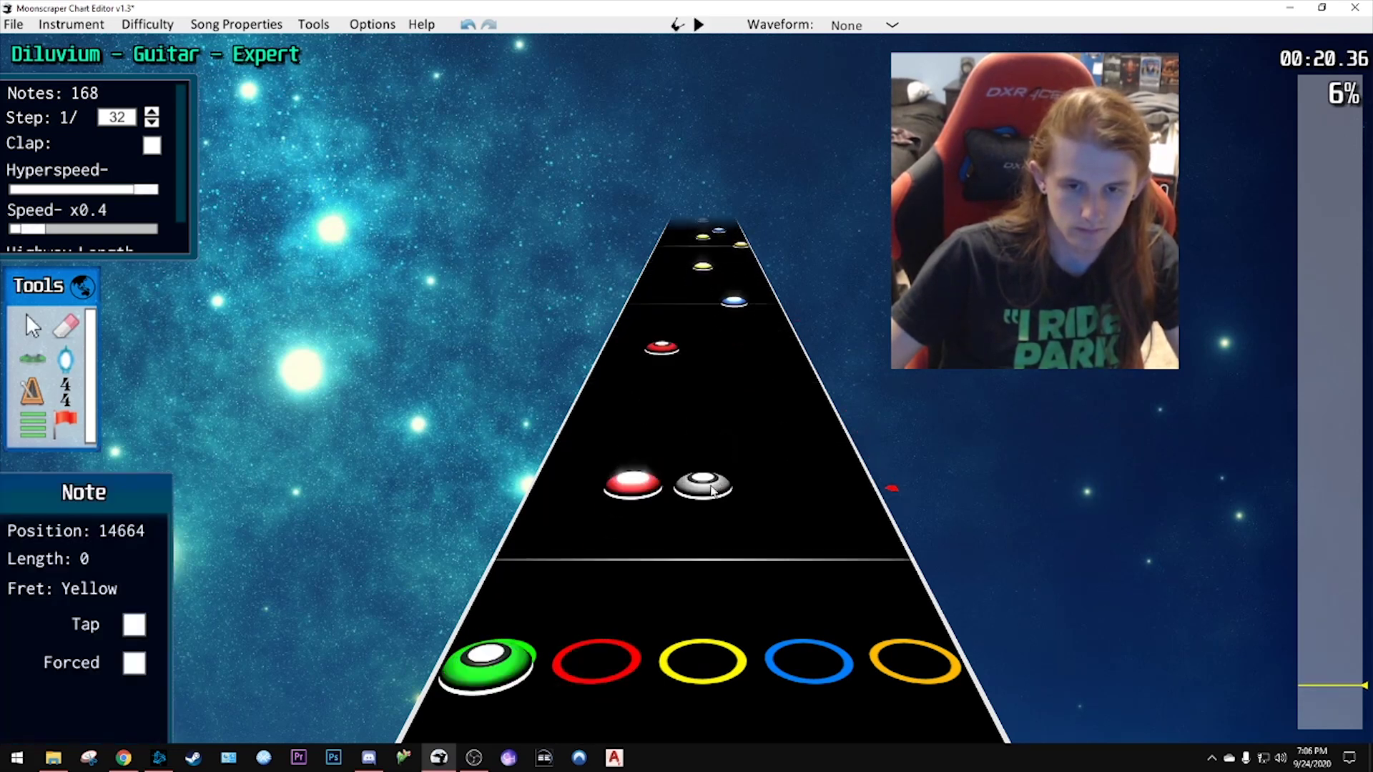
- Move the added red note to position 14688 and replay the passage
{"action": "right_click", "coordinate": [638, 484]}
{"action": "left_click", "coordinate": [648, 453]}
{"action": "key", "text": "space"}
{"action": "key", "text": "space"}
{"action": "scroll", "coordinate": [708, 465], "scroll_direction": "up", "scroll_amount": 2}
{"action": "left_click_drag", "start_coordinate": [657, 485], "coordinate": [673, 426]}
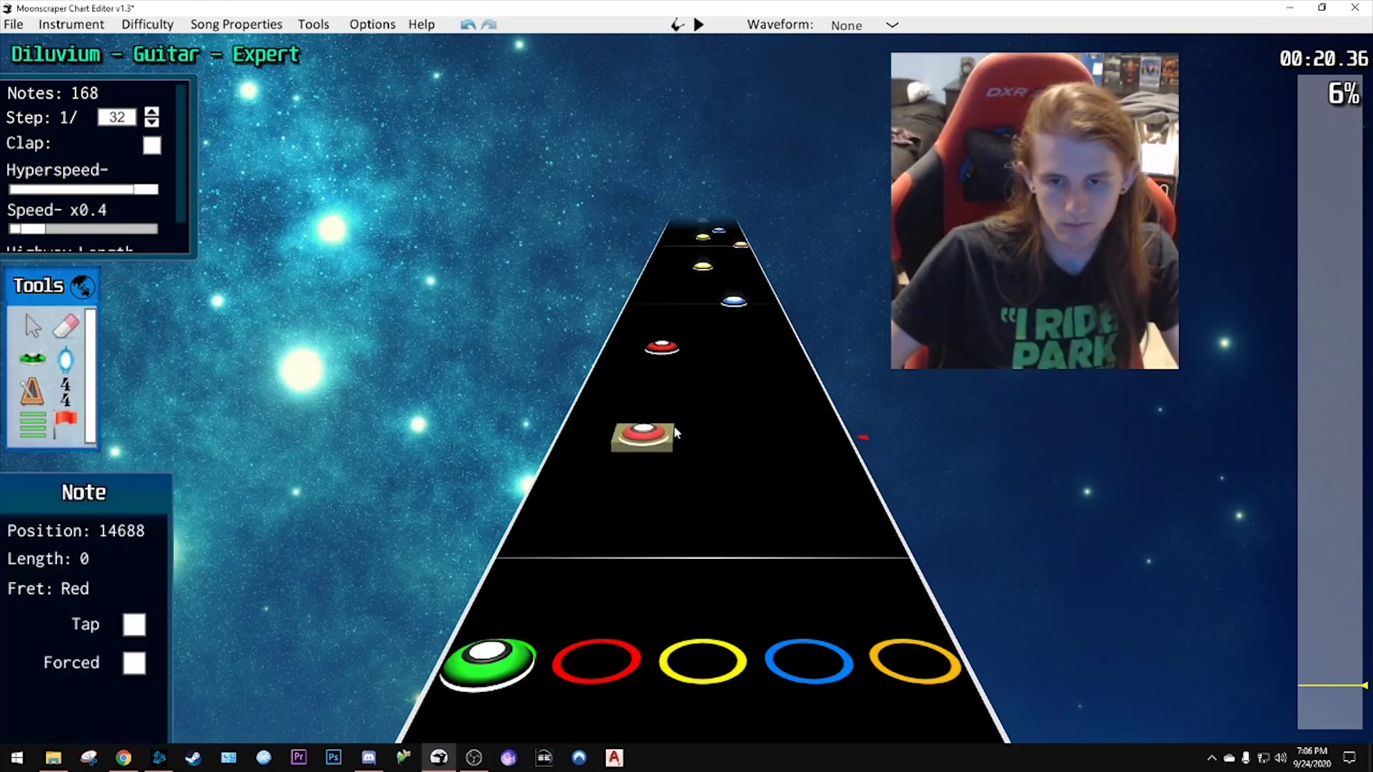
- Insert a blue note after the red note at position 14688 and move the following red note to the orange lane
{"action": "scroll", "coordinate": [749, 430], "scroll_direction": "up", "scroll_amount": 2}
{"action": "mouse_move", "coordinate": [748, 494]}
{"action": "left_mouse_down"}
{"action": "mouse_move", "coordinate": [834, 471]}
{"action": "mouse_move", "coordinate": [757, 473]}
{"action": "left_mouse_up"}
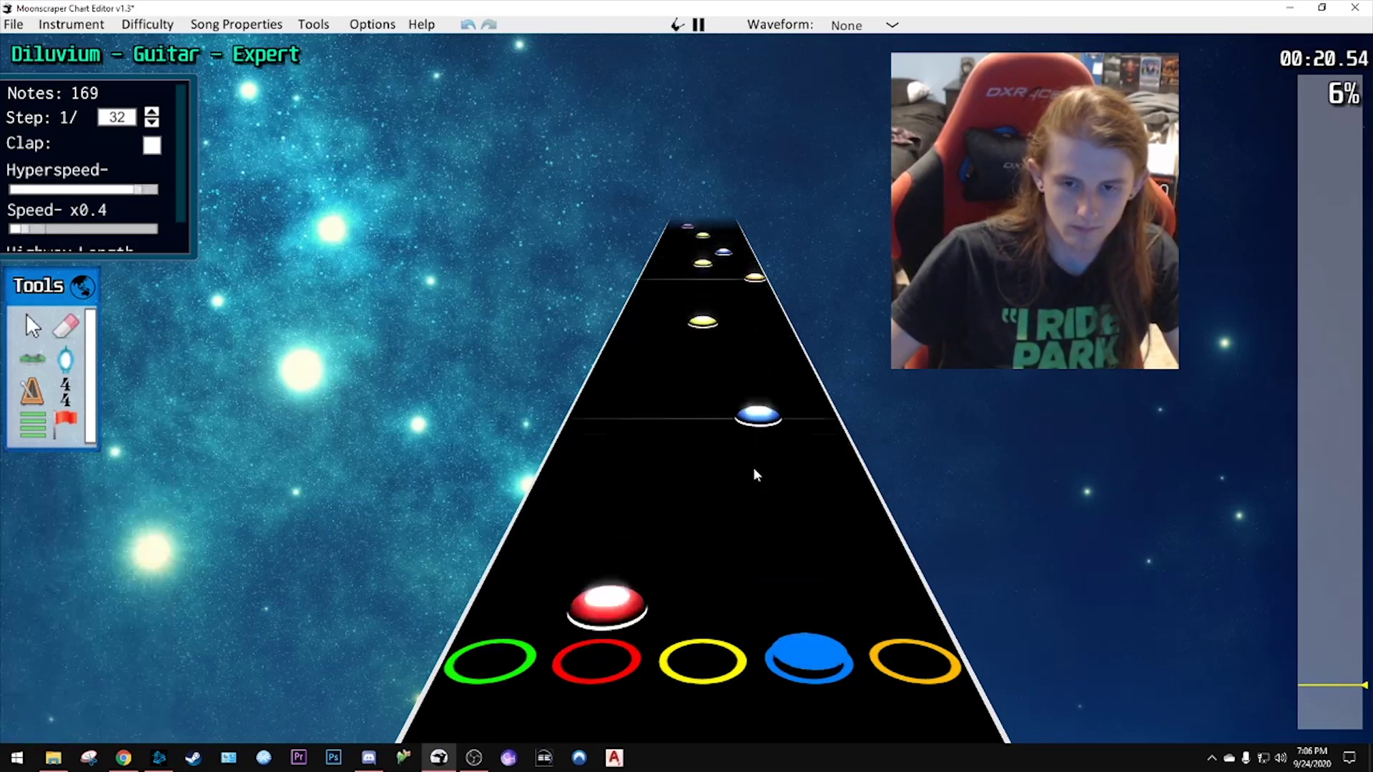
{"action": "left_click_drag", "start_coordinate": [680, 506], "coordinate": [783, 343]}
{"action": "key", "text": "space"}
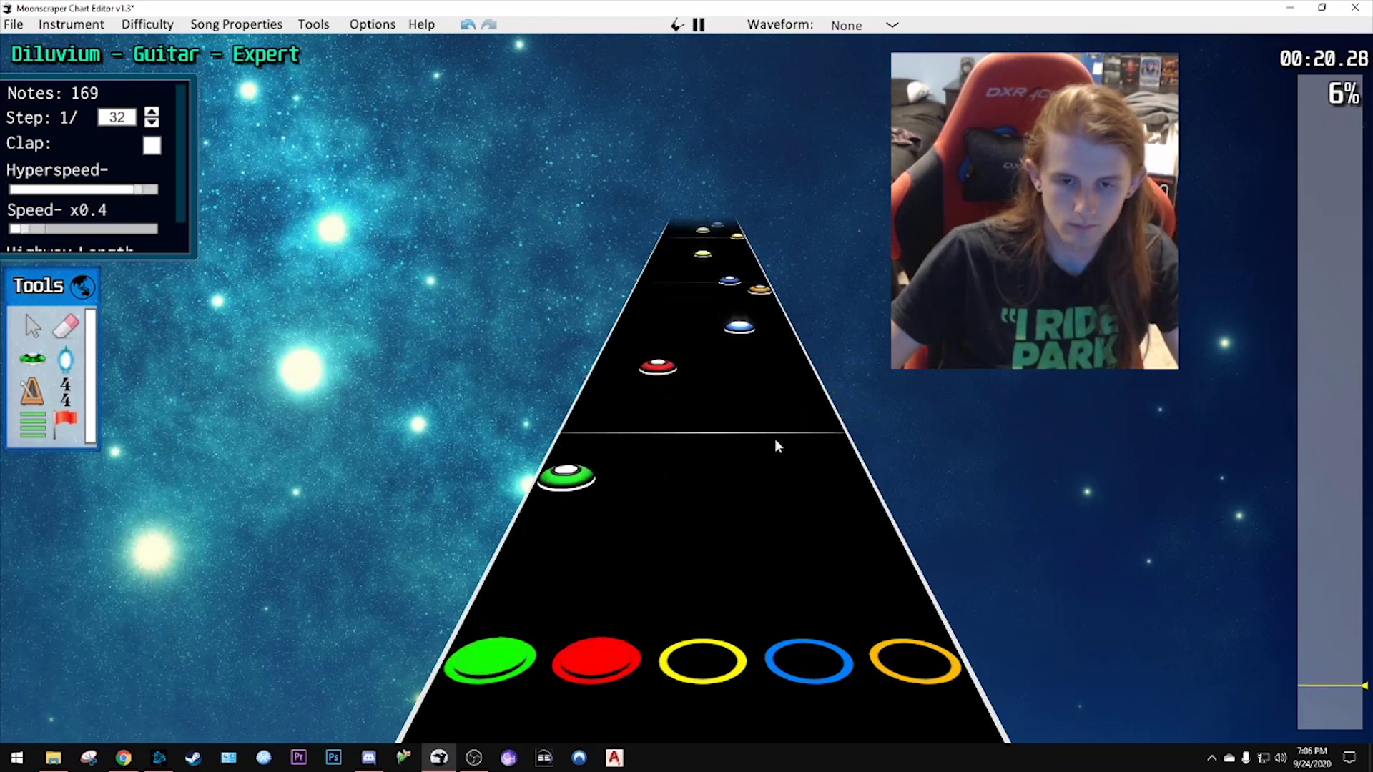
- Replay the red, blue and orange notes from about 20.28 s past about 20.67 s
{"action": "key", "text": "space"}
{"action": "left_click_drag", "start_coordinate": [787, 560], "coordinate": [781, 491]}
{"action": "key", "text": "space"}
{"action": "key", "text": "space"}
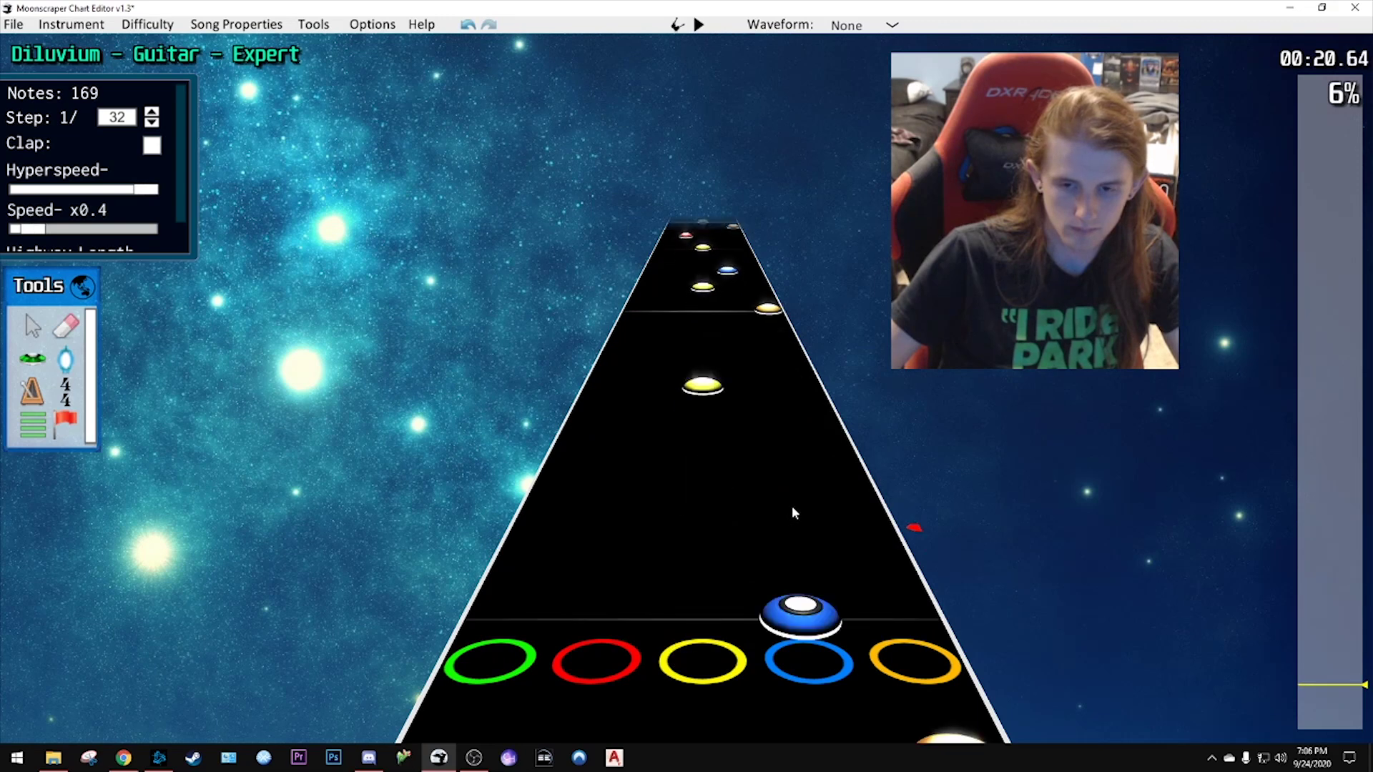
{"action": "left_click_drag", "start_coordinate": [802, 393], "coordinate": [704, 391]}
{"action": "key", "text": "space"}
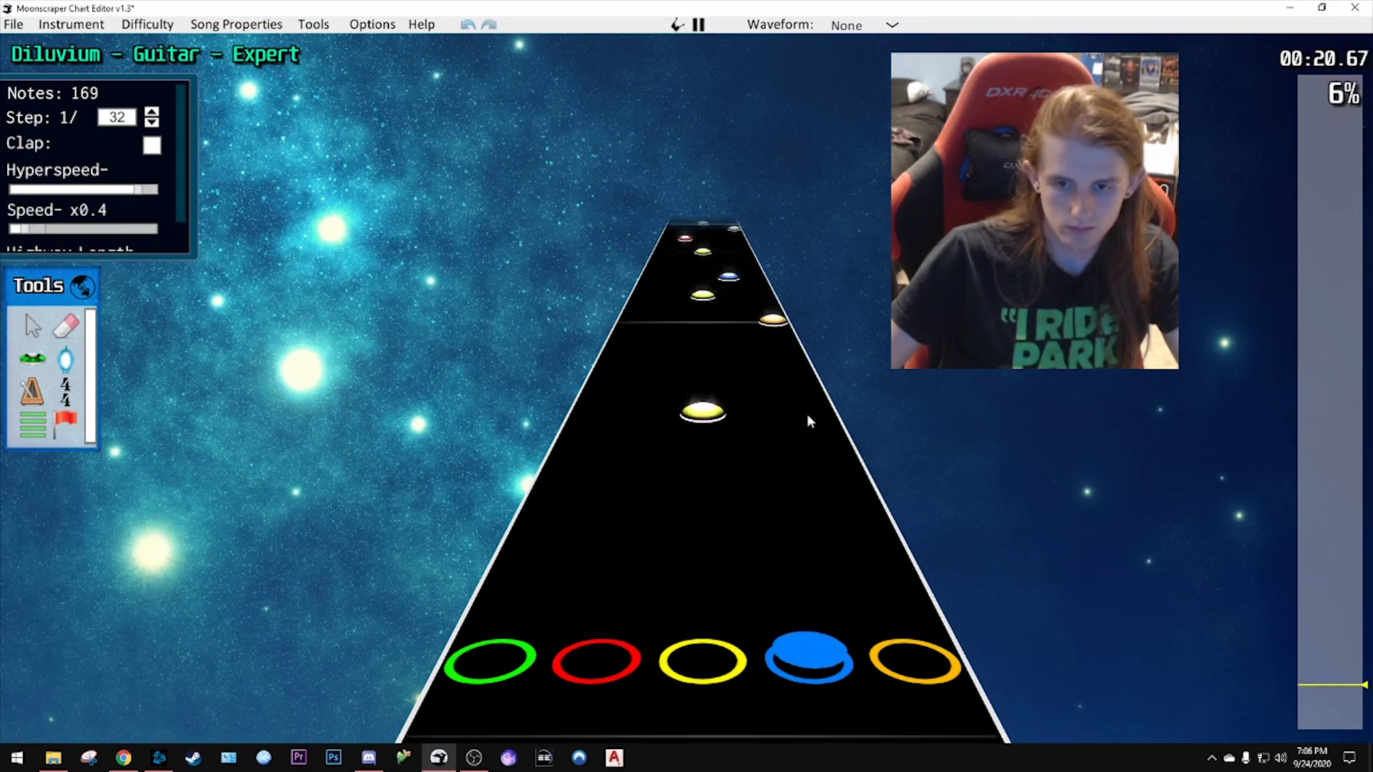
- Move the blue note on the beat line after 20.64 s to the yellow lane and delete the orange note just before it
{"action": "key", "text": "space"}
{"action": "scroll", "coordinate": [740, 493], "scroll_direction": "up", "scroll_amount": 2}
{"action": "left_click_drag", "start_coordinate": [765, 449], "coordinate": [712, 452]}
{"action": "left_click", "coordinate": [707, 496]}
{"action": "key", "text": "Delete"}
{"action": "scroll", "coordinate": [790, 482], "scroll_direction": "down", "scroll_amount": 2}
{"action": "scroll", "coordinate": [801, 472], "scroll_direction": "up", "scroll_amount": 8}
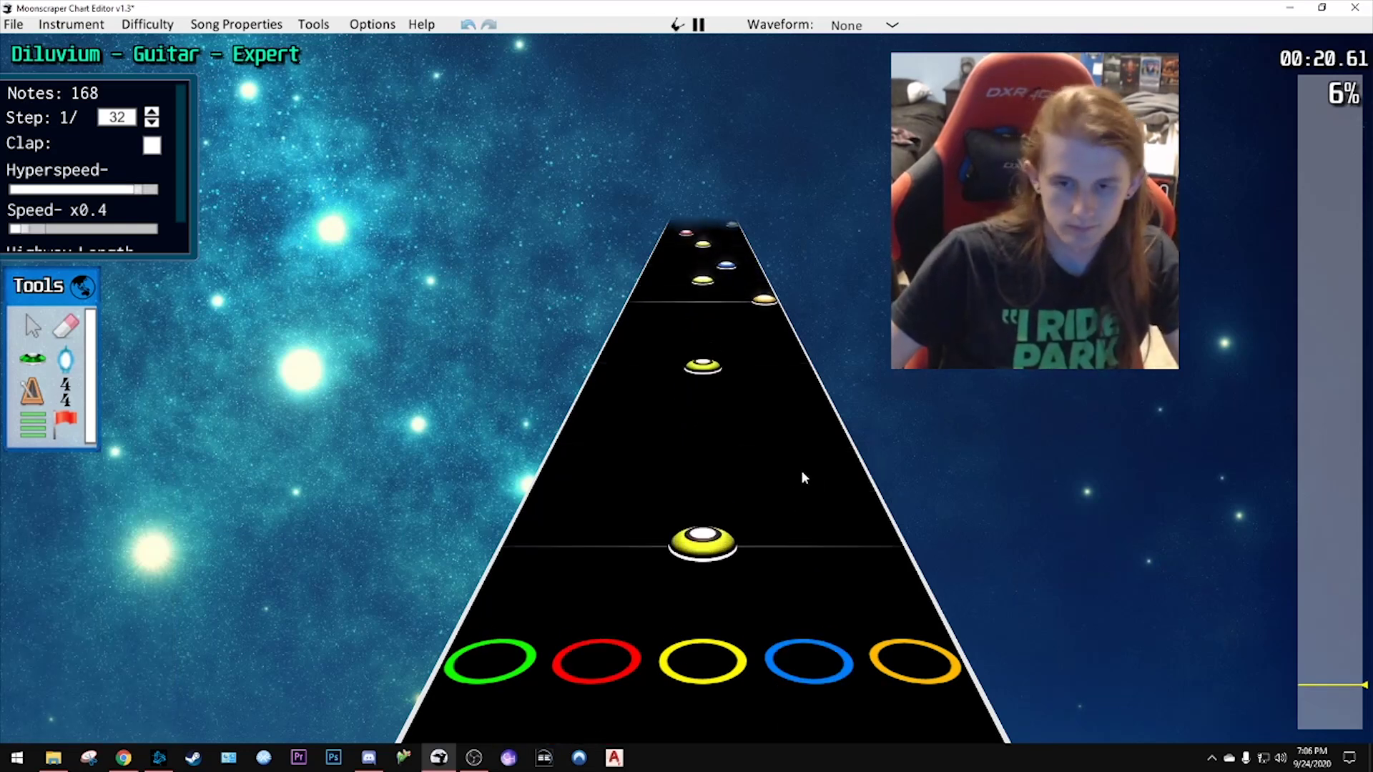
- Move the second of the two consecutive yellow notes after 20.62 s to the blue lane and play past it
{"action": "scroll", "coordinate": [770, 476], "scroll_direction": "down", "scroll_amount": 3}
{"action": "scroll", "coordinate": [749, 468], "scroll_direction": "down", "scroll_amount": 2}
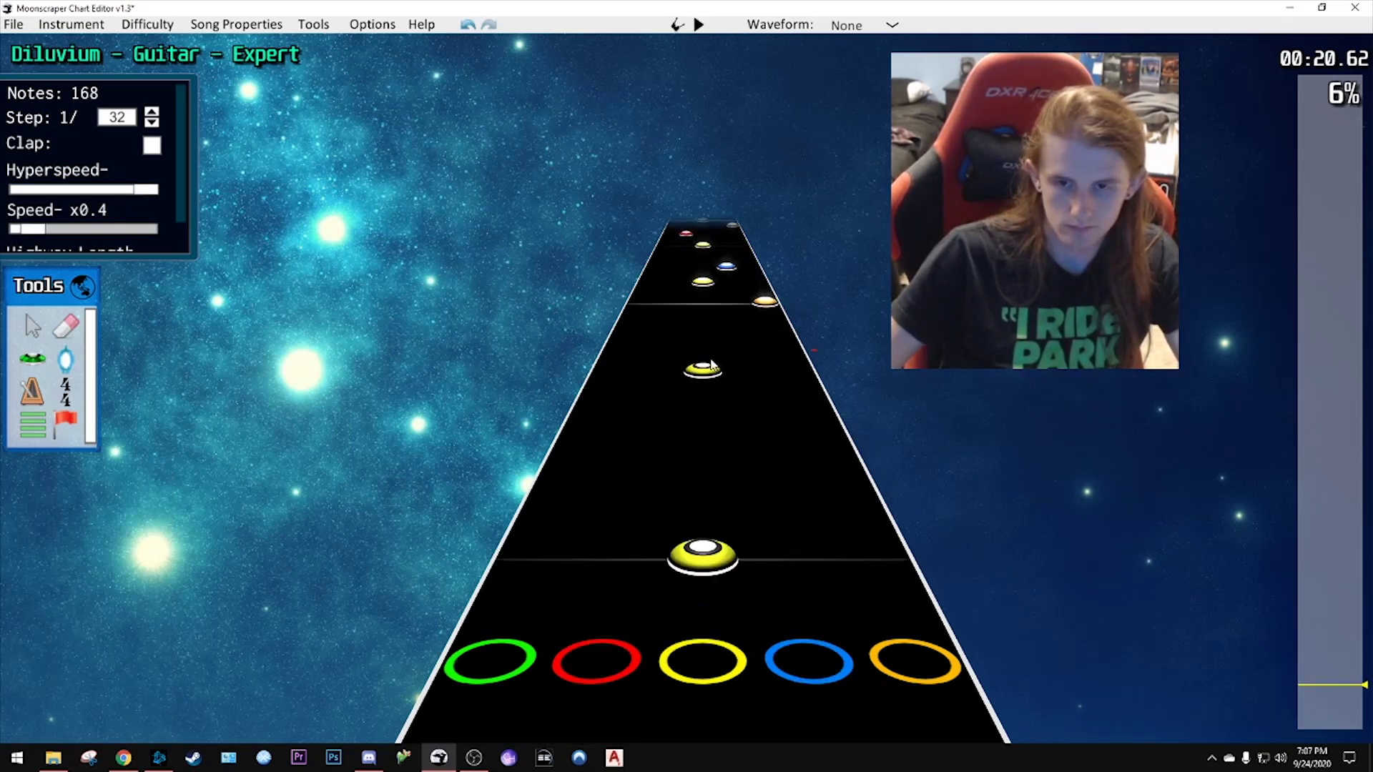
{"action": "left_click_drag", "start_coordinate": [704, 371], "coordinate": [752, 378]}
{"action": "scroll", "coordinate": [780, 435], "scroll_direction": "down", "scroll_amount": 4}
{"action": "key", "text": "space"}
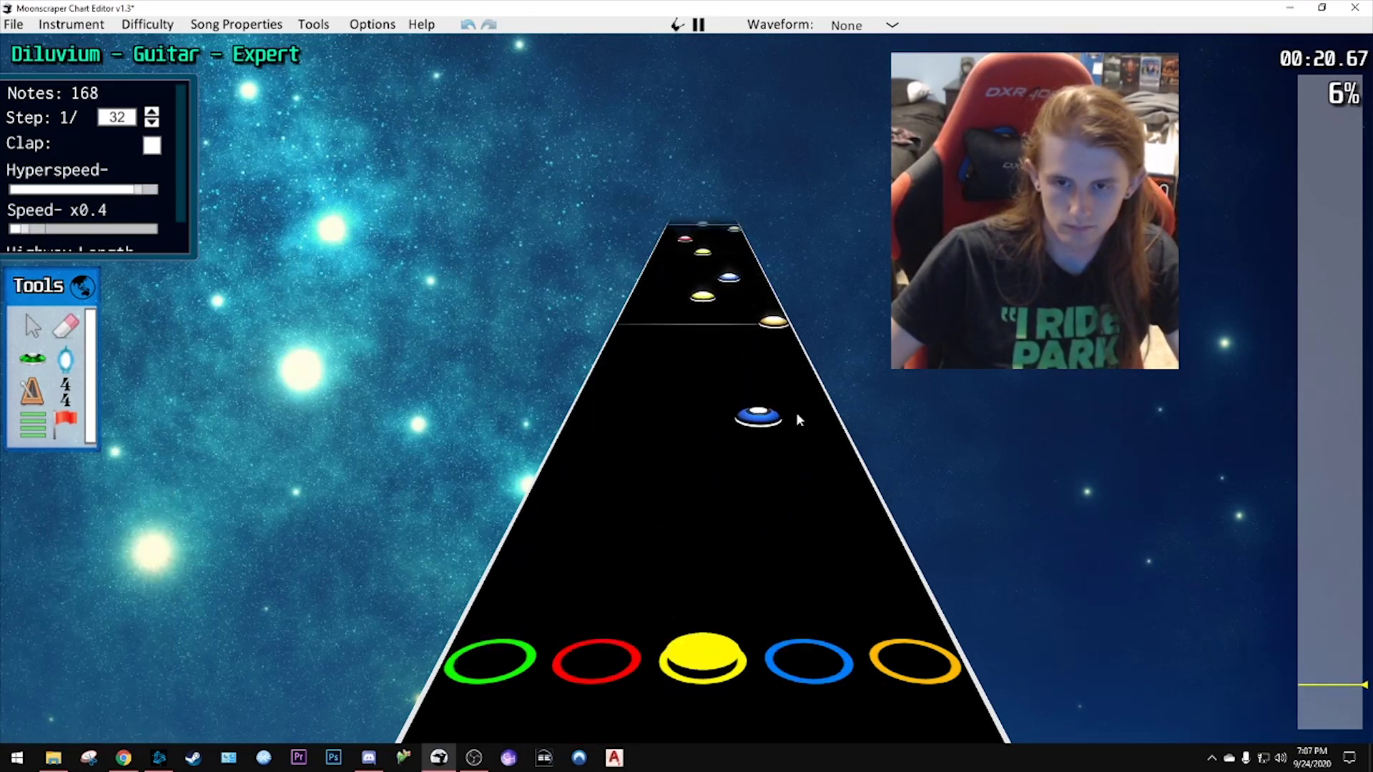
{"action": "key", "text": "space"}
- Move the orange note on the beat line after 20.82 s to the green lane slightly earlier and replay it
{"action": "scroll", "coordinate": [761, 461], "scroll_direction": "down", "scroll_amount": 2}
{"action": "scroll", "coordinate": [760, 461], "scroll_direction": "down", "scroll_amount": 2}
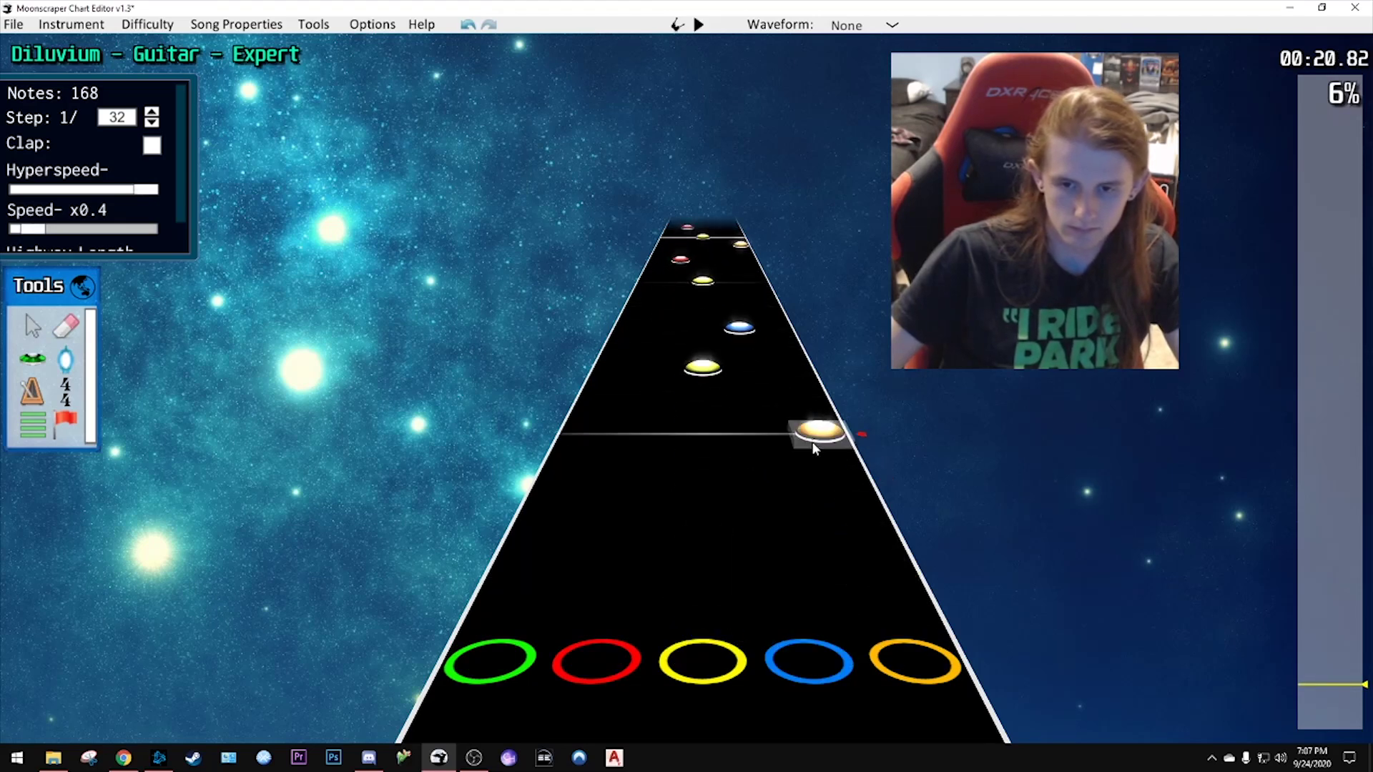
{"action": "left_click_drag", "start_coordinate": [812, 441], "coordinate": [596, 444]}
{"action": "scroll", "coordinate": [794, 454], "scroll_direction": "down", "scroll_amount": 2}
{"action": "key", "text": "space"}
{"action": "key", "text": "space"}
{"action": "scroll", "coordinate": [746, 456], "scroll_direction": "down", "scroll_amount": 3}
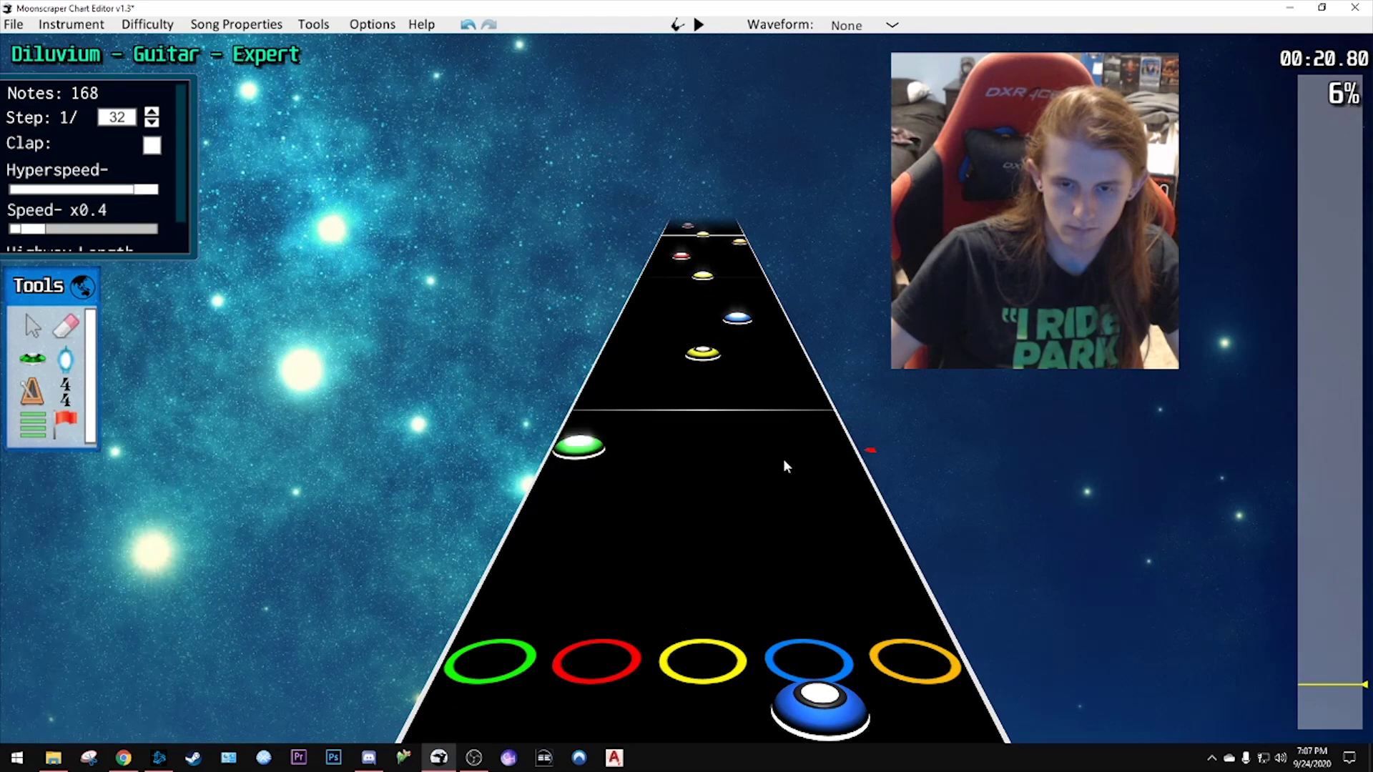
- Move the yellow note following the green one to the blue lane slightly earlier and replay the change
{"action": "scroll", "coordinate": [783, 457], "scroll_direction": "up", "scroll_amount": 4}
{"action": "left_click_drag", "start_coordinate": [715, 437], "coordinate": [796, 469]}
{"action": "key", "text": "space"}
{"action": "key", "text": "space"}
{"action": "scroll", "coordinate": [773, 456], "scroll_direction": "down", "scroll_amount": 1}
- Move the yellow note on the next beat line to the blue lane slightly later and play to about 21.13 s
{"action": "left_click", "coordinate": [790, 393]}
{"action": "scroll", "coordinate": [789, 393], "scroll_direction": "up", "scroll_amount": 8}
{"action": "scroll", "coordinate": [751, 429], "scroll_direction": "down", "scroll_amount": 1}
{"action": "scroll", "coordinate": [779, 426], "scroll_direction": "up", "scroll_amount": 2}
{"action": "scroll", "coordinate": [715, 440], "scroll_direction": "down", "scroll_amount": 1}
{"action": "scroll", "coordinate": [797, 465], "scroll_direction": "down", "scroll_amount": 1}
{"action": "left_click", "coordinate": [802, 412]}
{"action": "scroll", "coordinate": [798, 414], "scroll_direction": "up", "scroll_amount": 4}
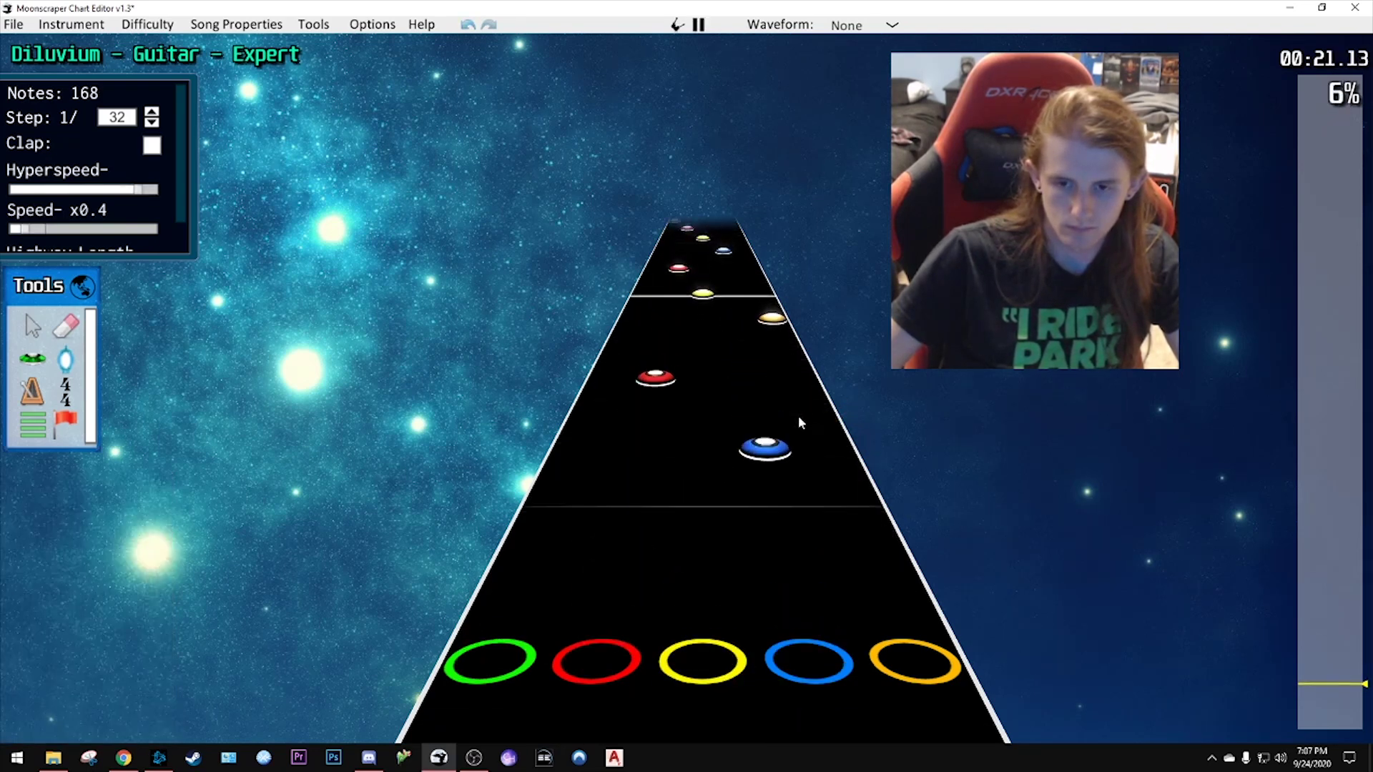
- Move the red note after that blue note slightly later and play past about 21.34 s
{"action": "scroll", "coordinate": [697, 452], "scroll_direction": "down", "scroll_amount": 2}
{"action": "left_click_drag", "start_coordinate": [648, 450], "coordinate": [651, 449]}
{"action": "scroll", "coordinate": [798, 457], "scroll_direction": "up", "scroll_amount": 2}
{"action": "scroll", "coordinate": [817, 472], "scroll_direction": "down", "scroll_amount": 1}
{"action": "left_click", "coordinate": [780, 428]}
{"action": "scroll", "coordinate": [780, 427], "scroll_direction": "down", "scroll_amount": 1}
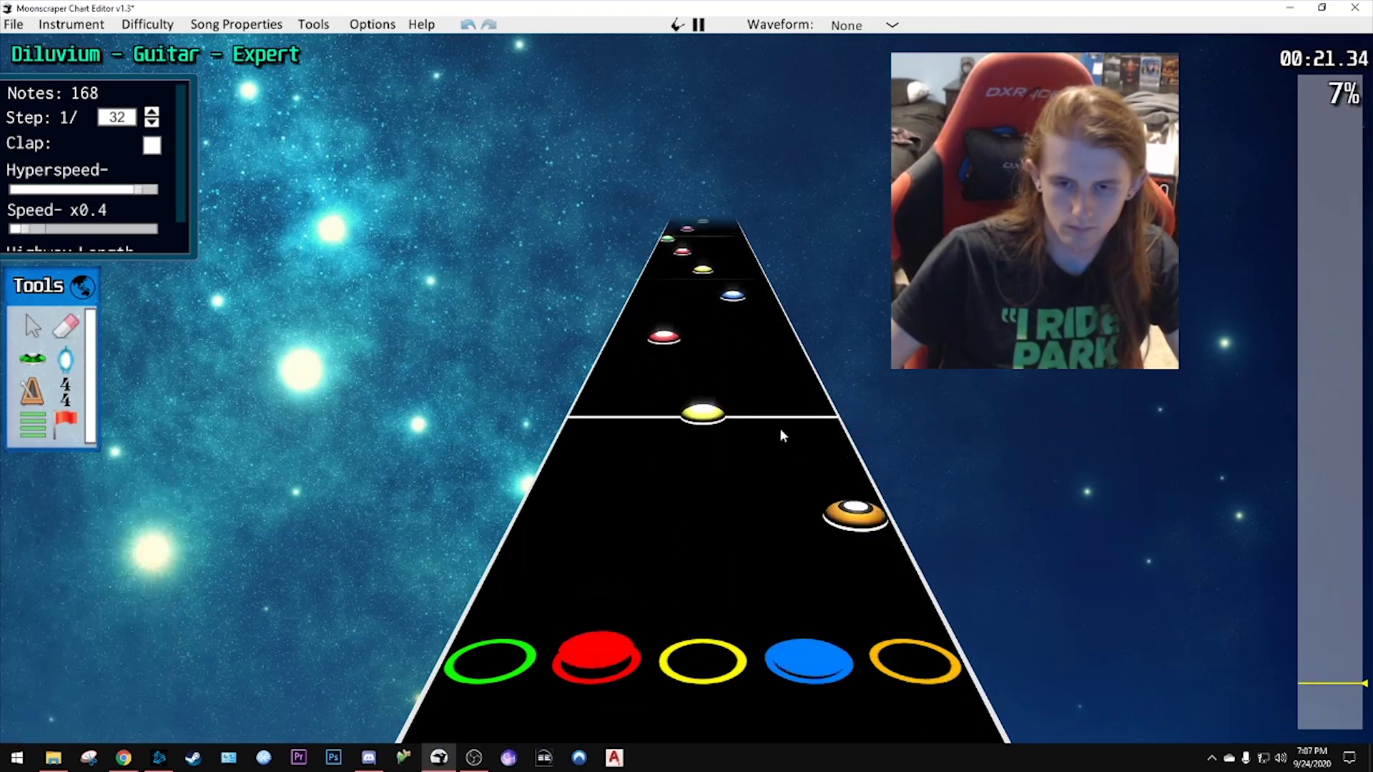
{"action": "scroll", "coordinate": [779, 428], "scroll_direction": "up", "scroll_amount": 5}
{"action": "scroll", "coordinate": [778, 433], "scroll_direction": "down", "scroll_amount": 2}
{"action": "scroll", "coordinate": [778, 429], "scroll_direction": "down", "scroll_amount": 5}
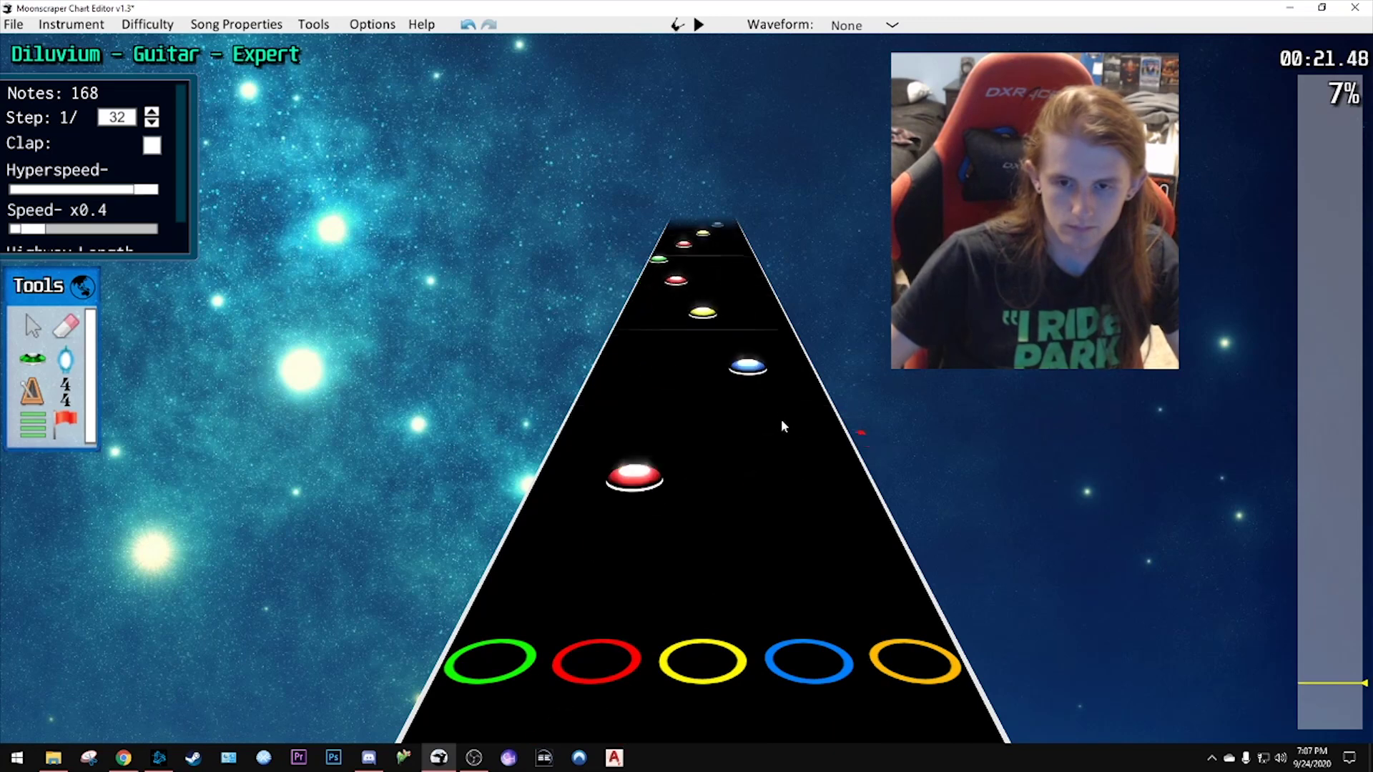
- Replace the orange note before the bar line with a green note at position 15408 and delete the yellow note there
{"action": "left_click_drag", "start_coordinate": [790, 368], "coordinate": [630, 329]}
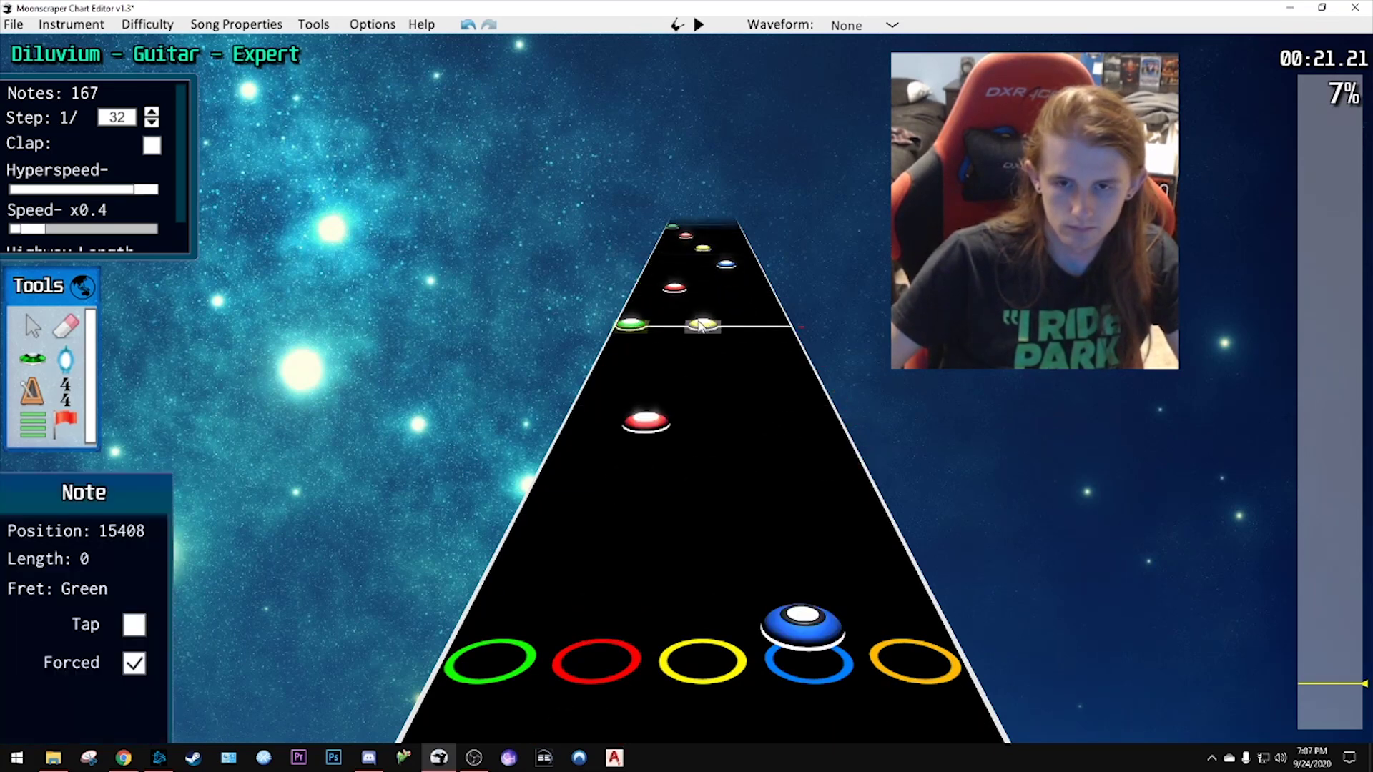
{"action": "left_click", "coordinate": [704, 326]}
{"action": "scroll", "coordinate": [715, 351], "scroll_direction": "up", "scroll_amount": 1}
{"action": "scroll", "coordinate": [716, 351], "scroll_direction": "down", "scroll_amount": 2}
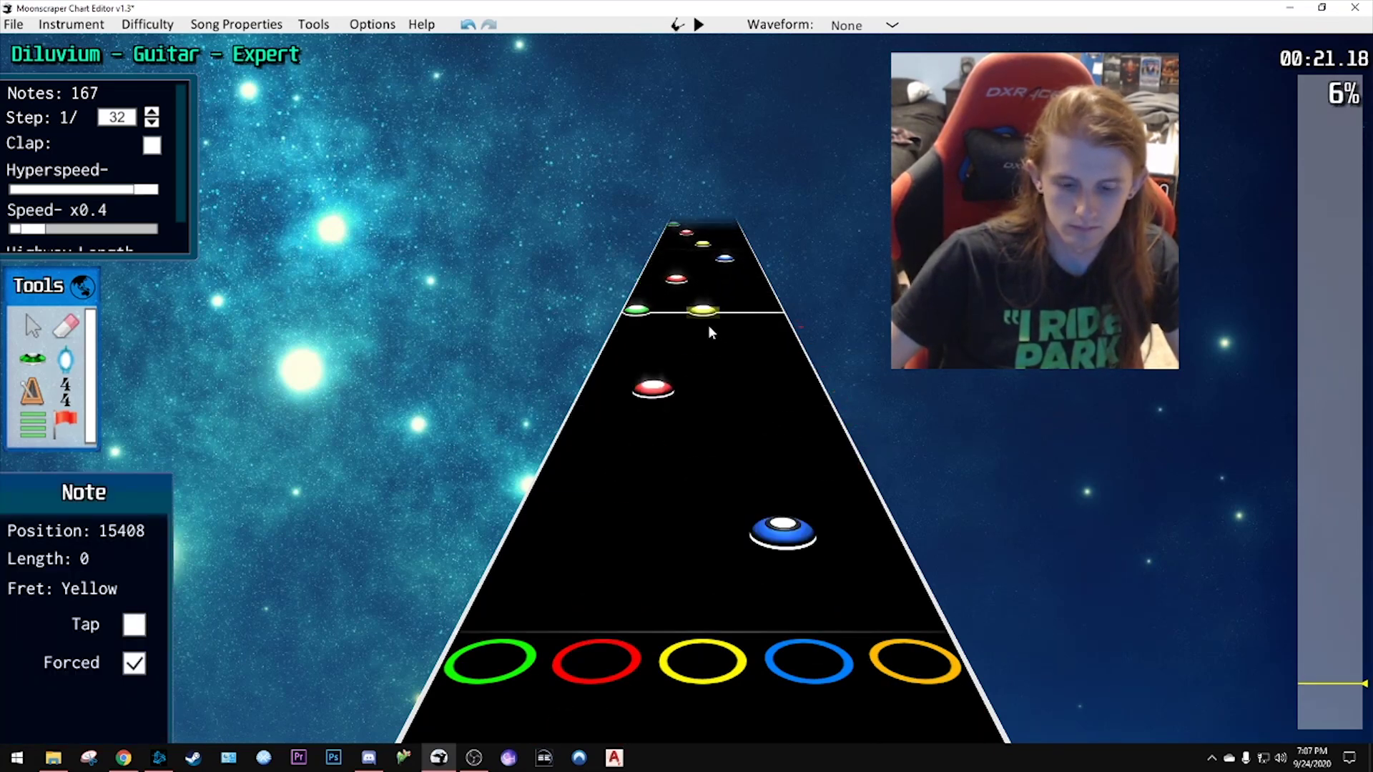
{"action": "key", "text": "Delete"}
{"action": "scroll", "coordinate": [714, 335], "scroll_direction": "down", "scroll_amount": 1}
- Play the part from 16.66 s and replay the notes between about 18.27 s and 18.69 s
{"action": "left_click", "coordinate": [1314, 694]}
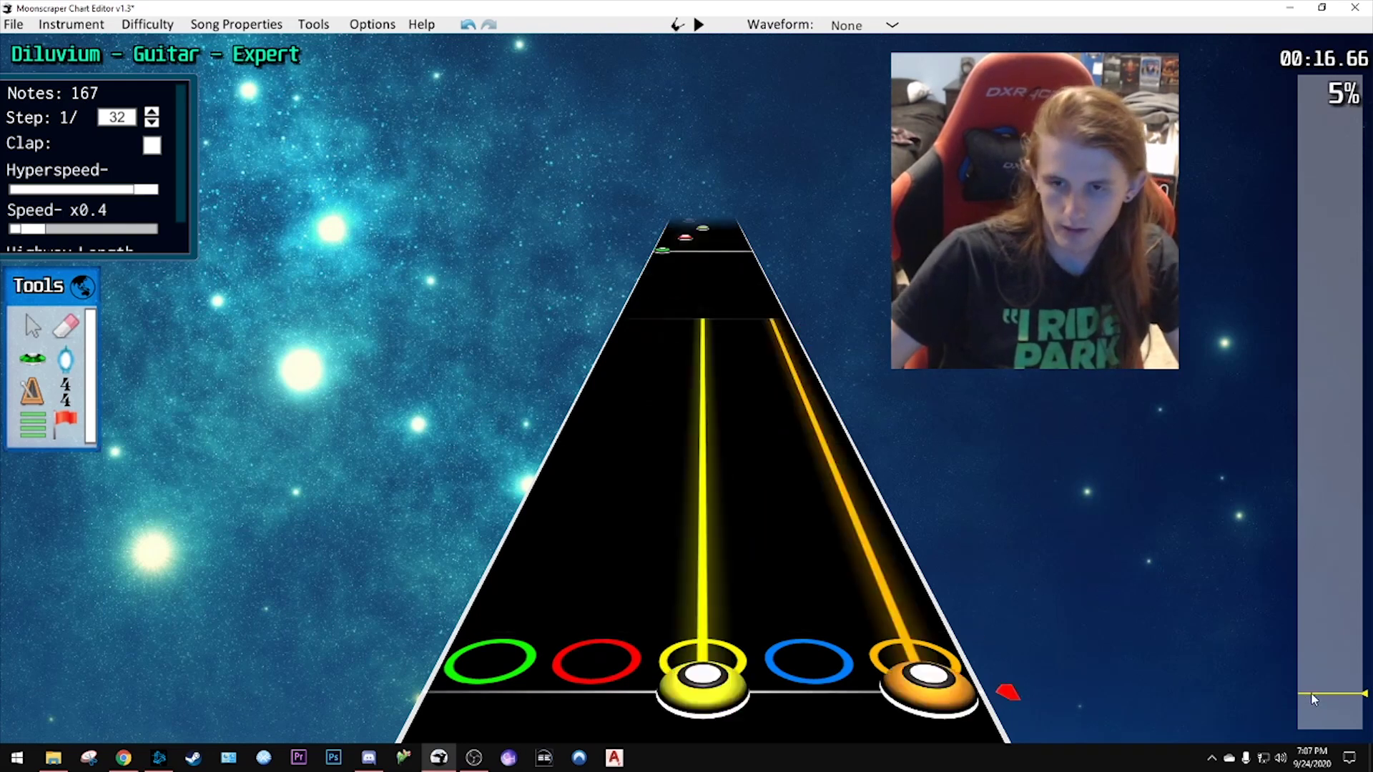
{"action": "key", "text": "space"}
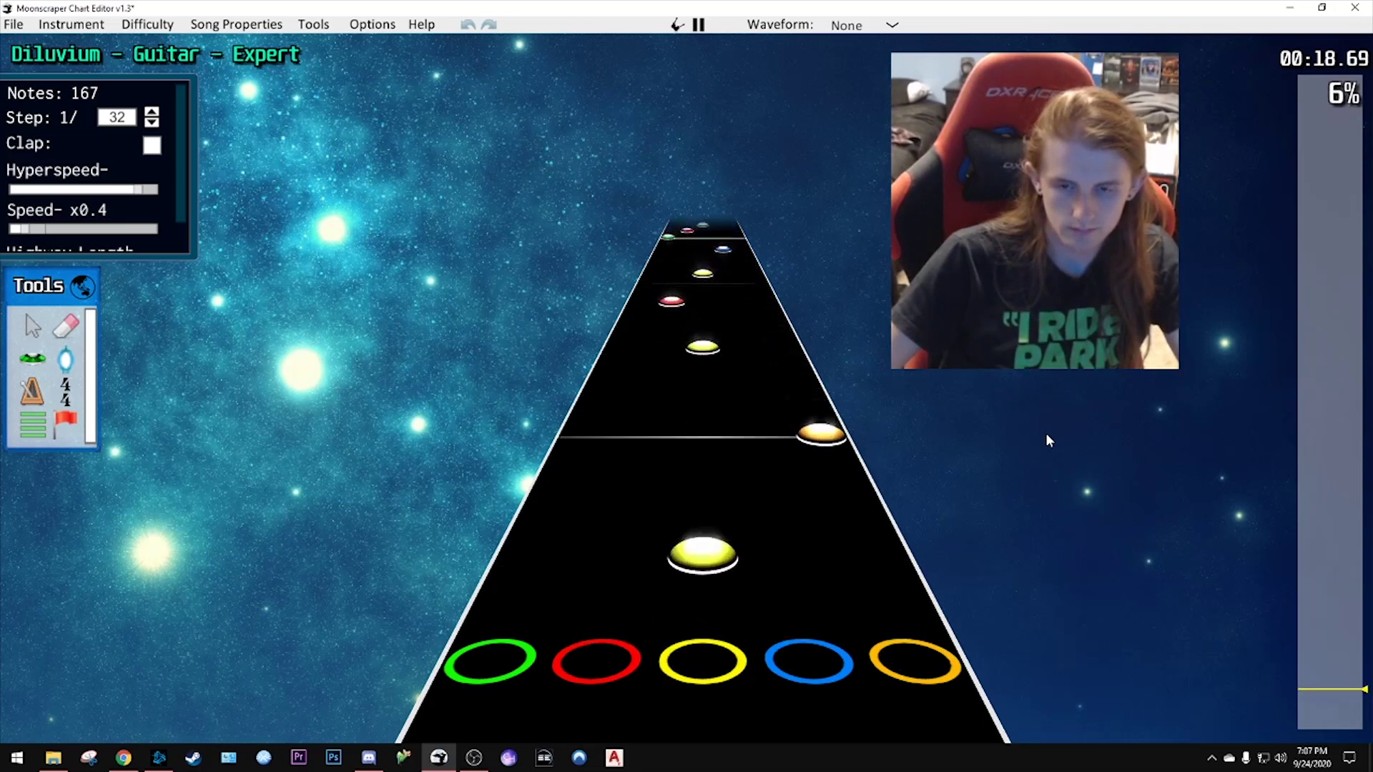
{"action": "key", "text": "space"}
{"action": "key", "text": "space"}
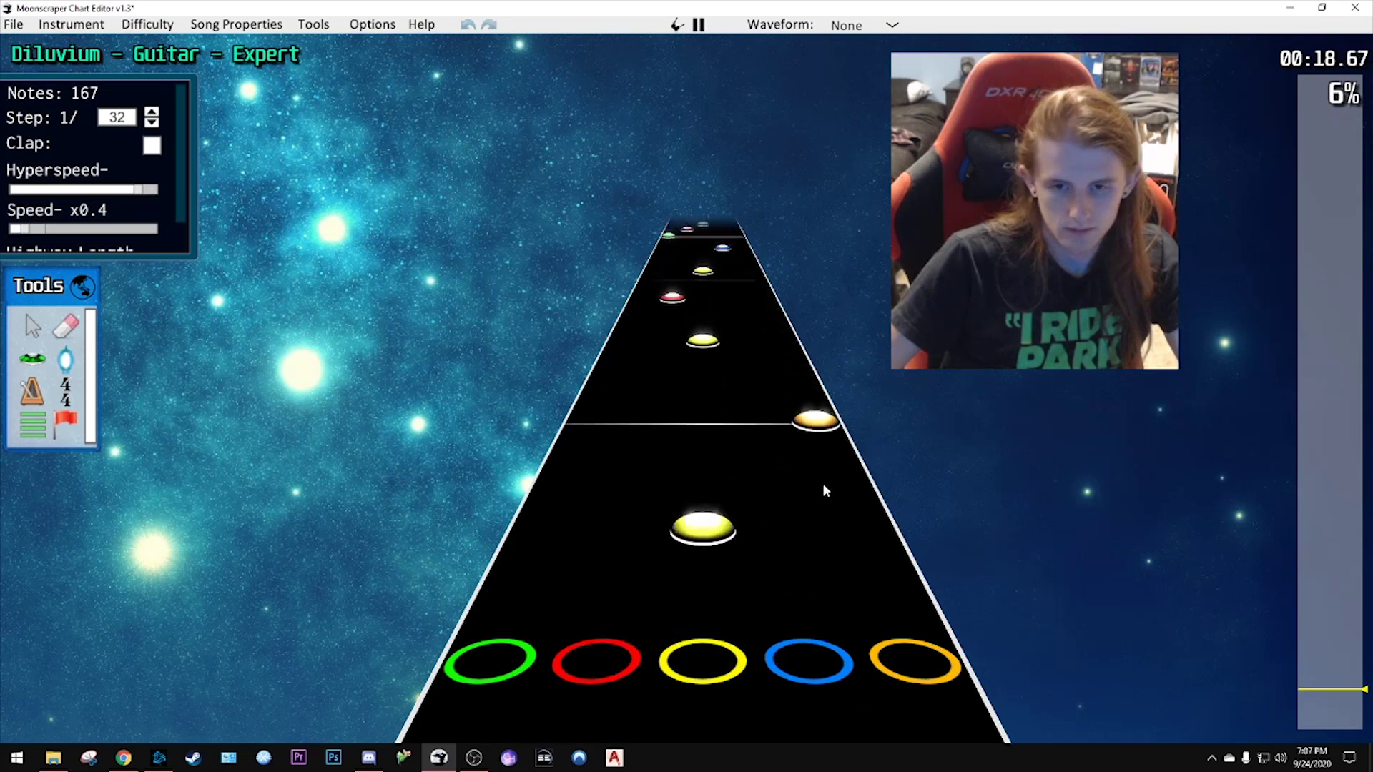
{"action": "key", "text": "space"}
{"action": "key", "text": "space"}
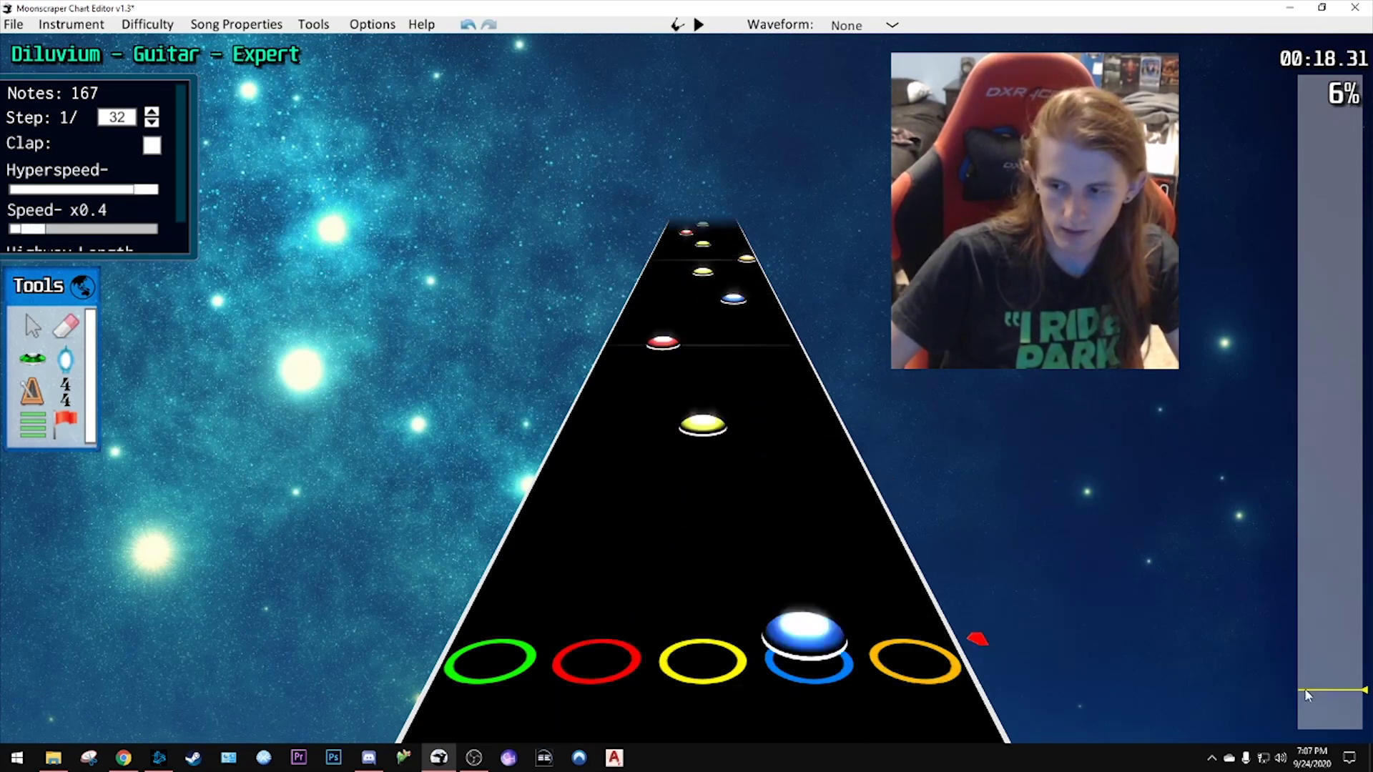
{"action": "key", "text": "space"}
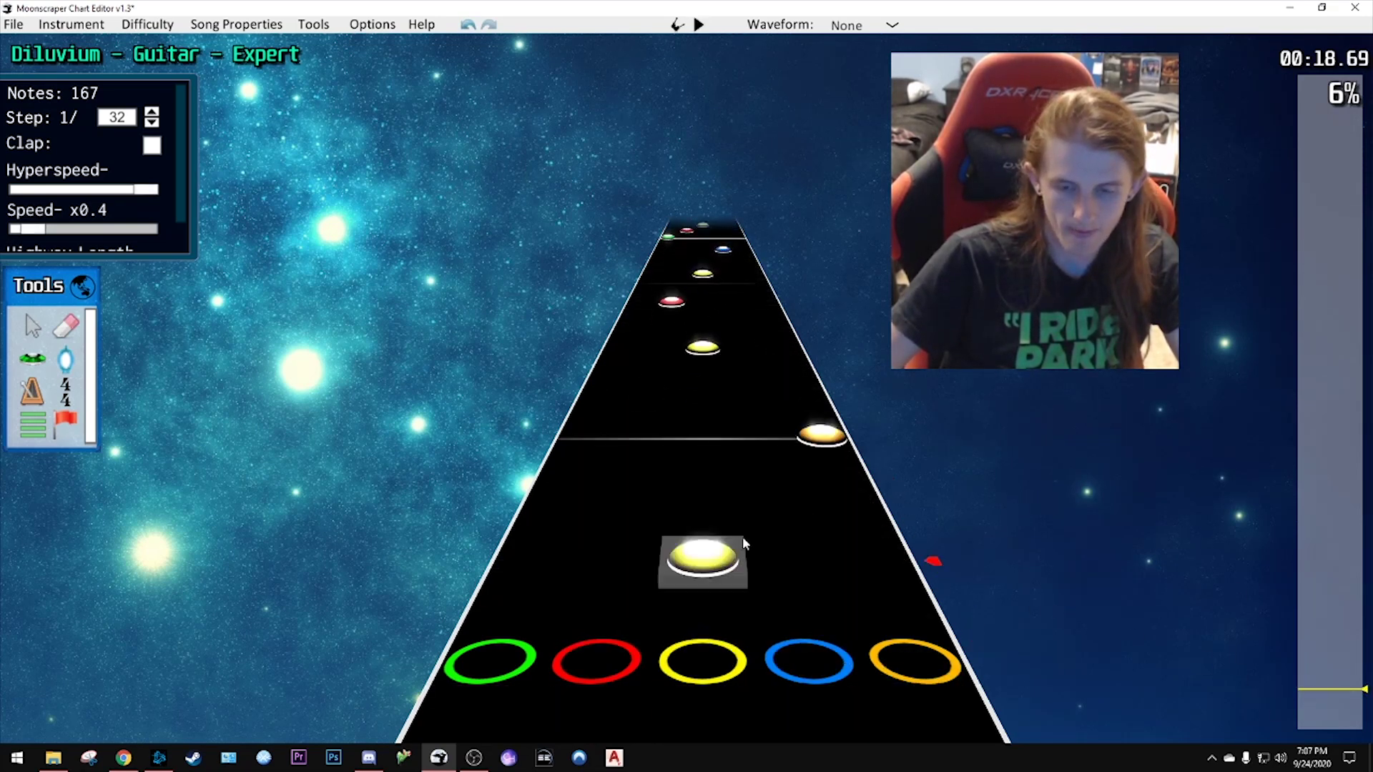
{"action": "key", "text": "space"}
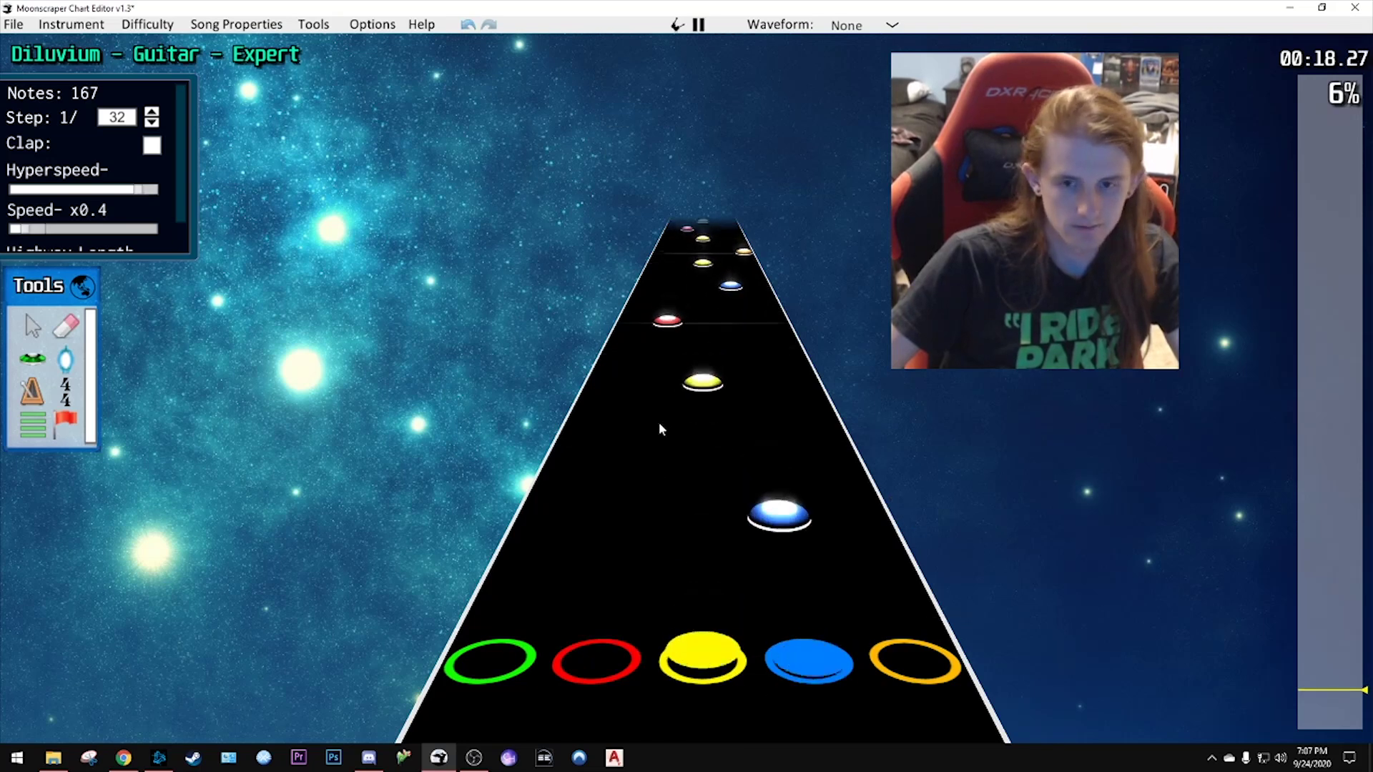
{"action": "scroll", "coordinate": [729, 520], "scroll_direction": "down", "scroll_amount": 10}
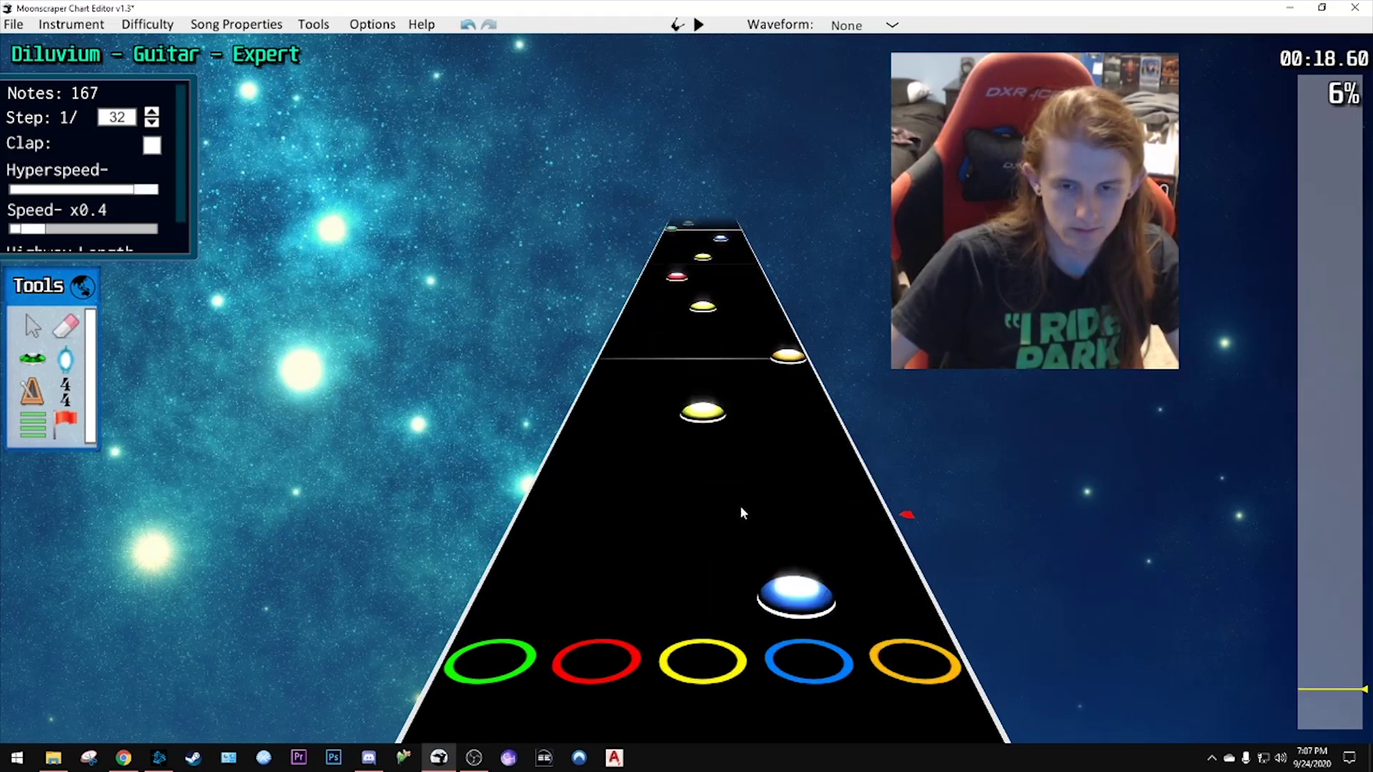
{"action": "key", "text": "space"}
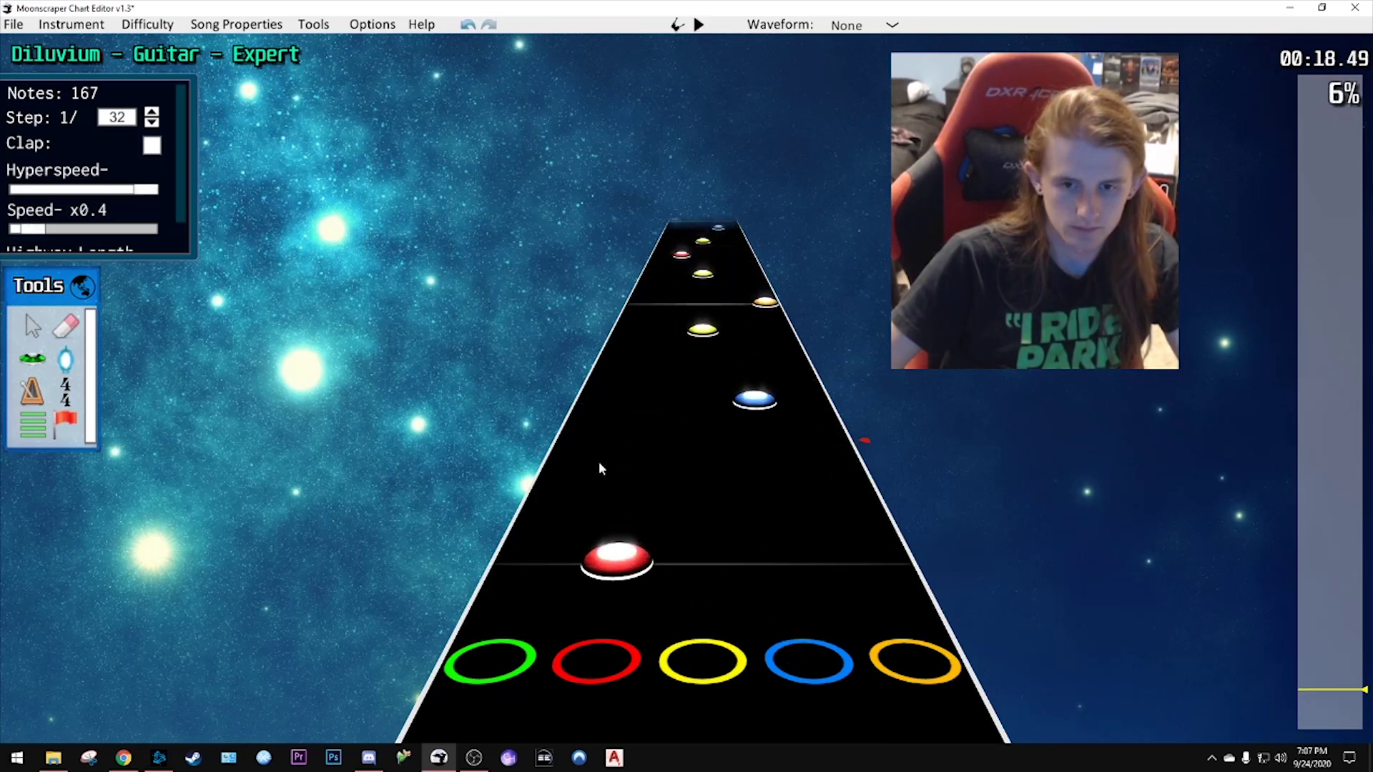
{"action": "key", "text": "space"}
- Replace the blue note at position 13176 and the yellow note after it with a single blue note between them
{"action": "left_click", "coordinate": [769, 424]}
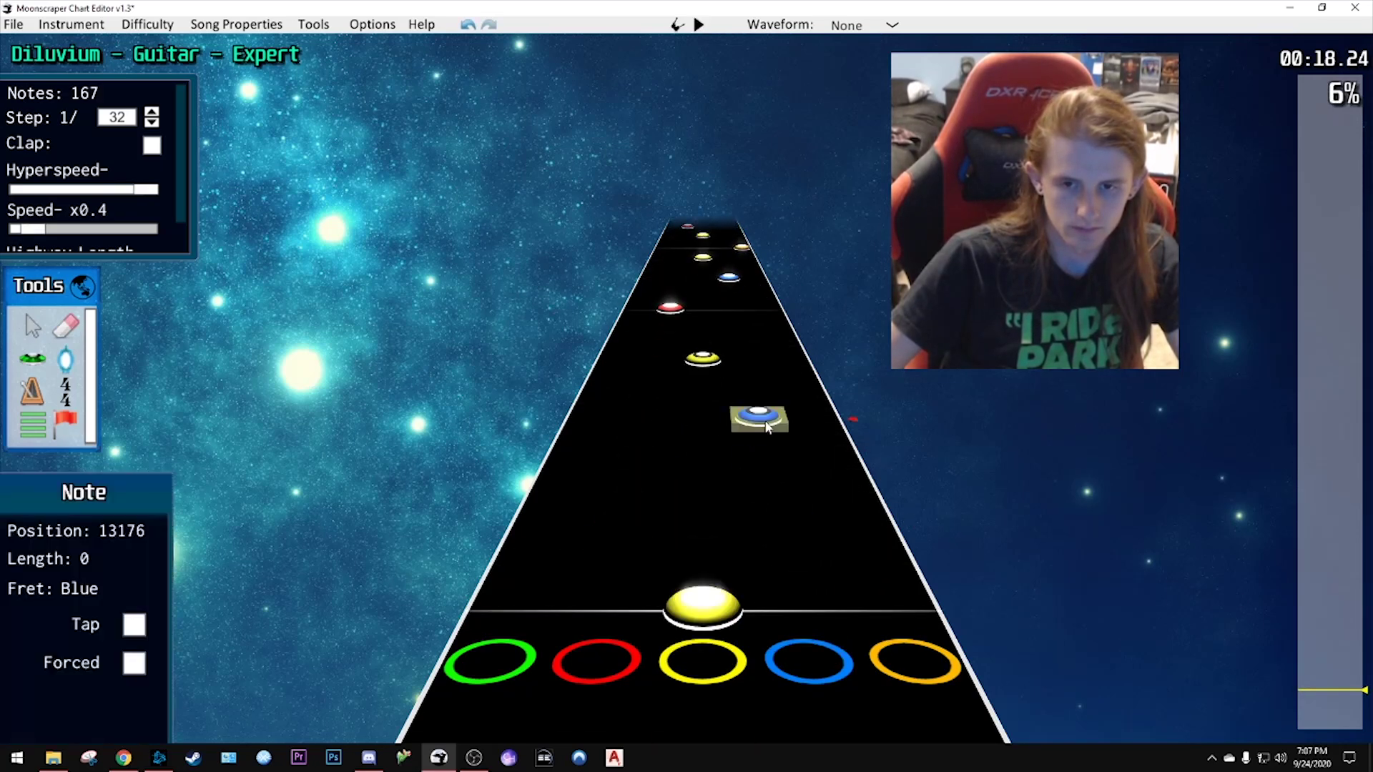
{"action": "left_click", "coordinate": [706, 362]}
{"action": "key", "text": "Delete"}
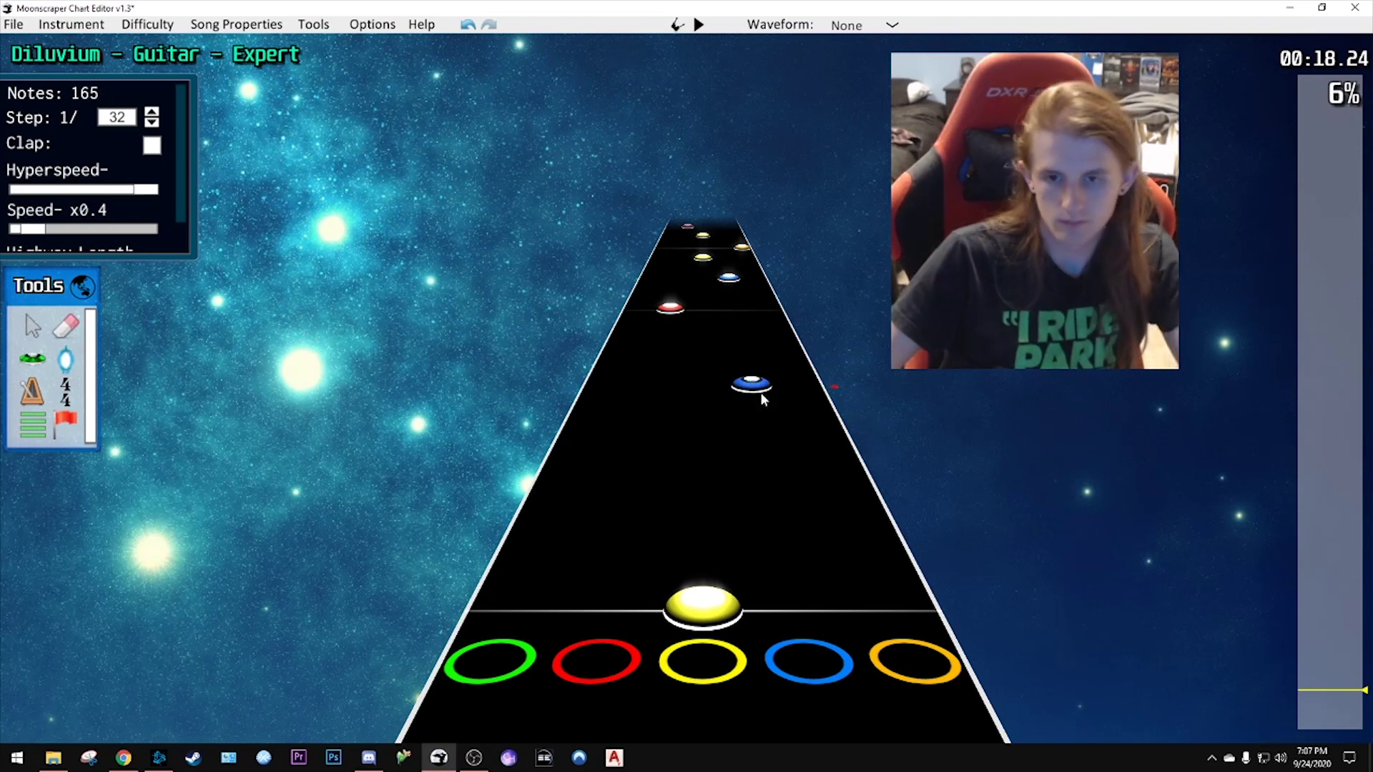
{"action": "scroll", "coordinate": [779, 450], "scroll_direction": "up", "scroll_amount": 4}
{"action": "scroll", "coordinate": [700, 483], "scroll_direction": "down", "scroll_amount": 4}
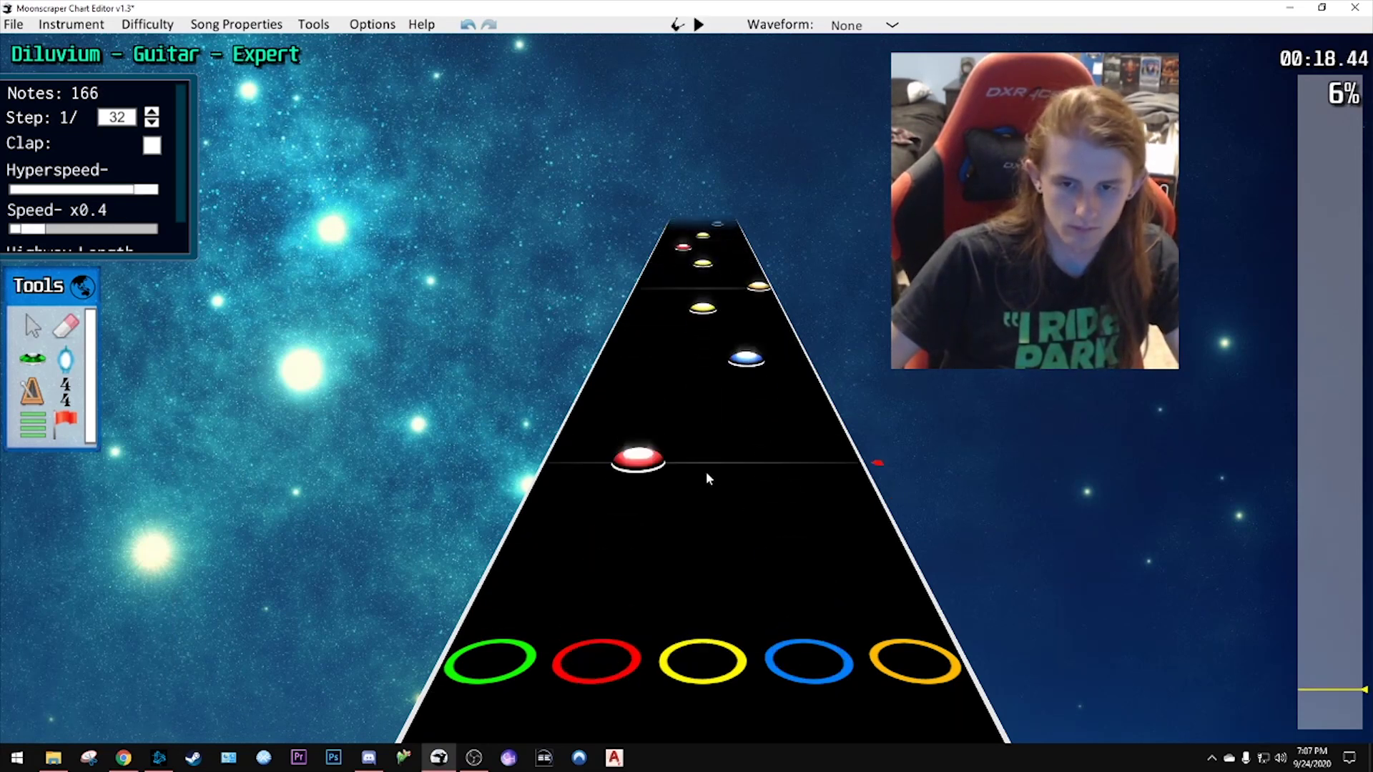
{"action": "left_click_drag", "start_coordinate": [748, 417], "coordinate": [768, 458]}
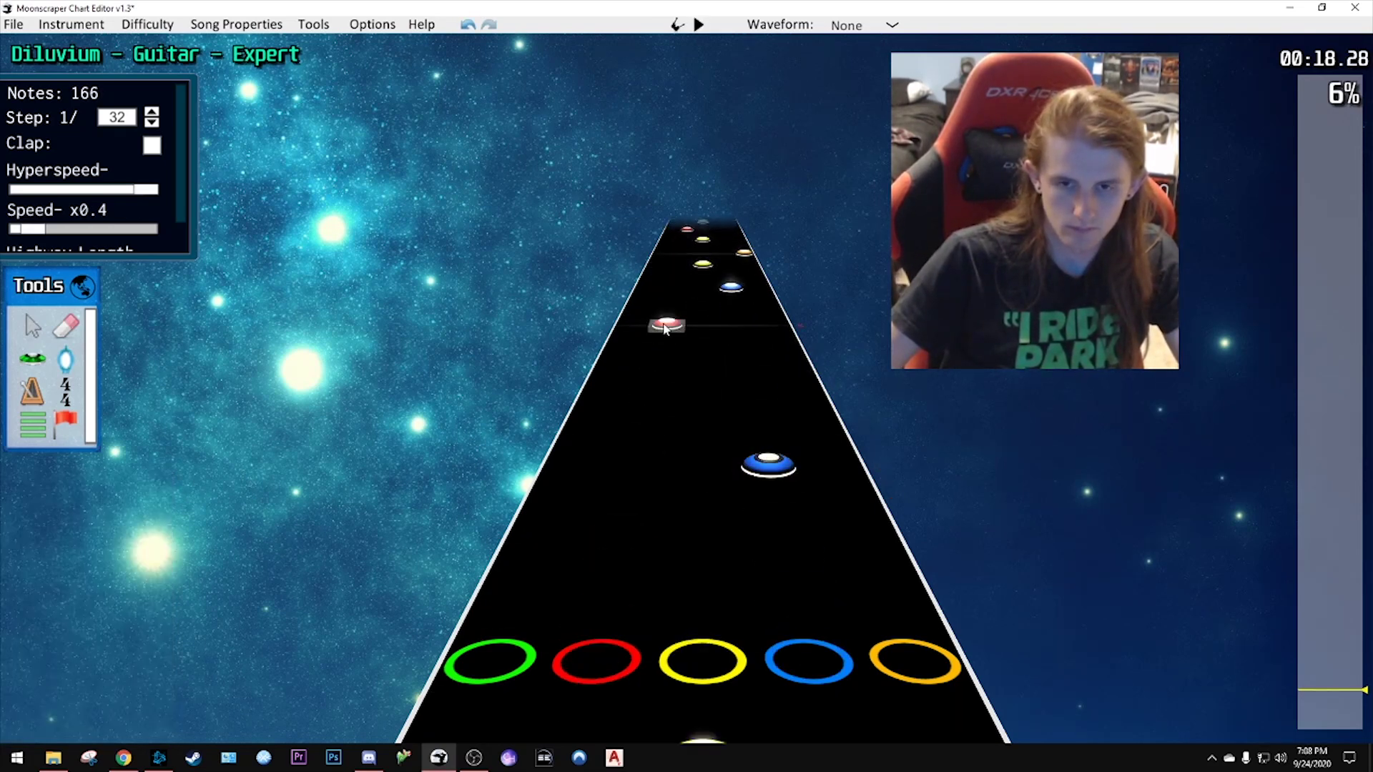
- Move the red note on the following beat line slightly earlier to position 13272 and replay the passage
{"action": "left_click_drag", "start_coordinate": [664, 327], "coordinate": [668, 351]}
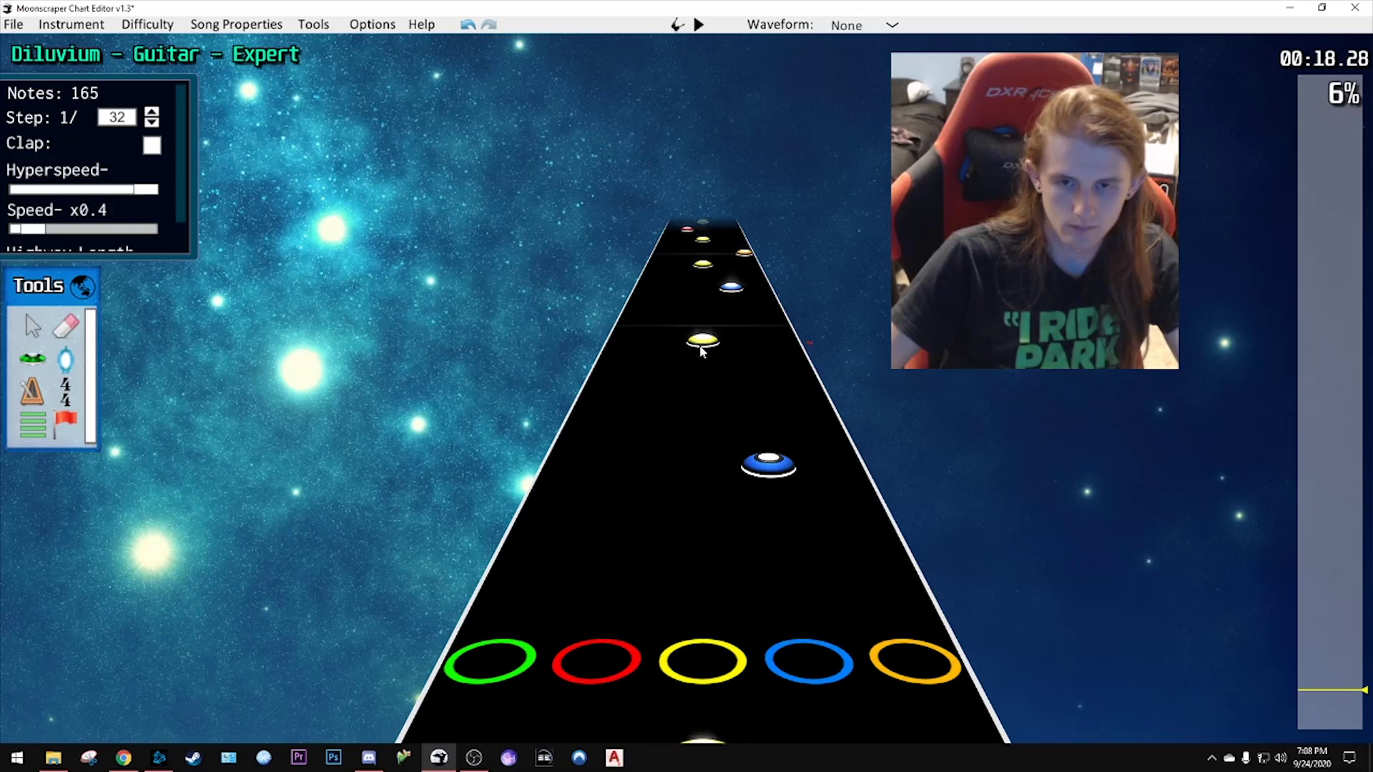
{"action": "scroll", "coordinate": [707, 367], "scroll_direction": "up", "scroll_amount": 2}
{"action": "left_click", "coordinate": [629, 451]}
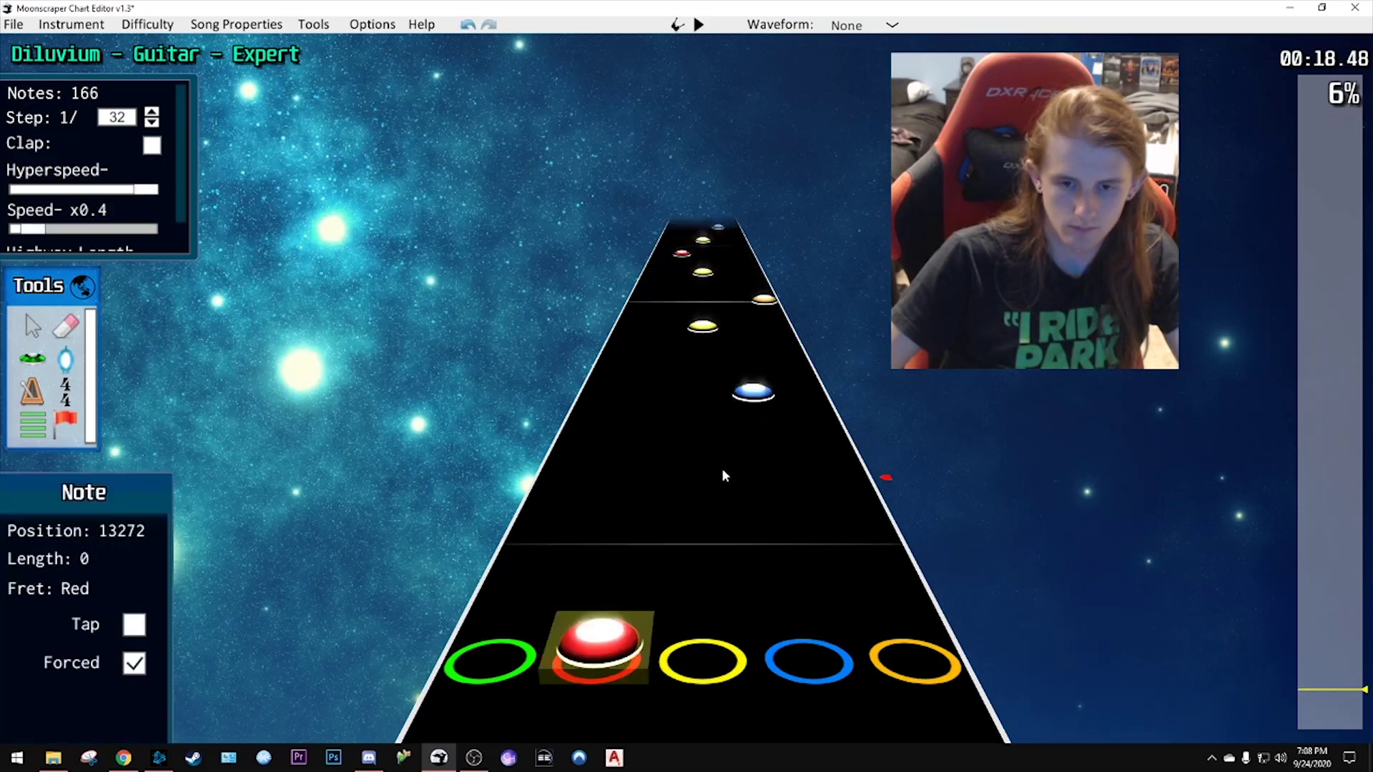
{"action": "left_click_drag", "start_coordinate": [629, 451], "coordinate": [629, 494]}
{"action": "key", "text": "space"}
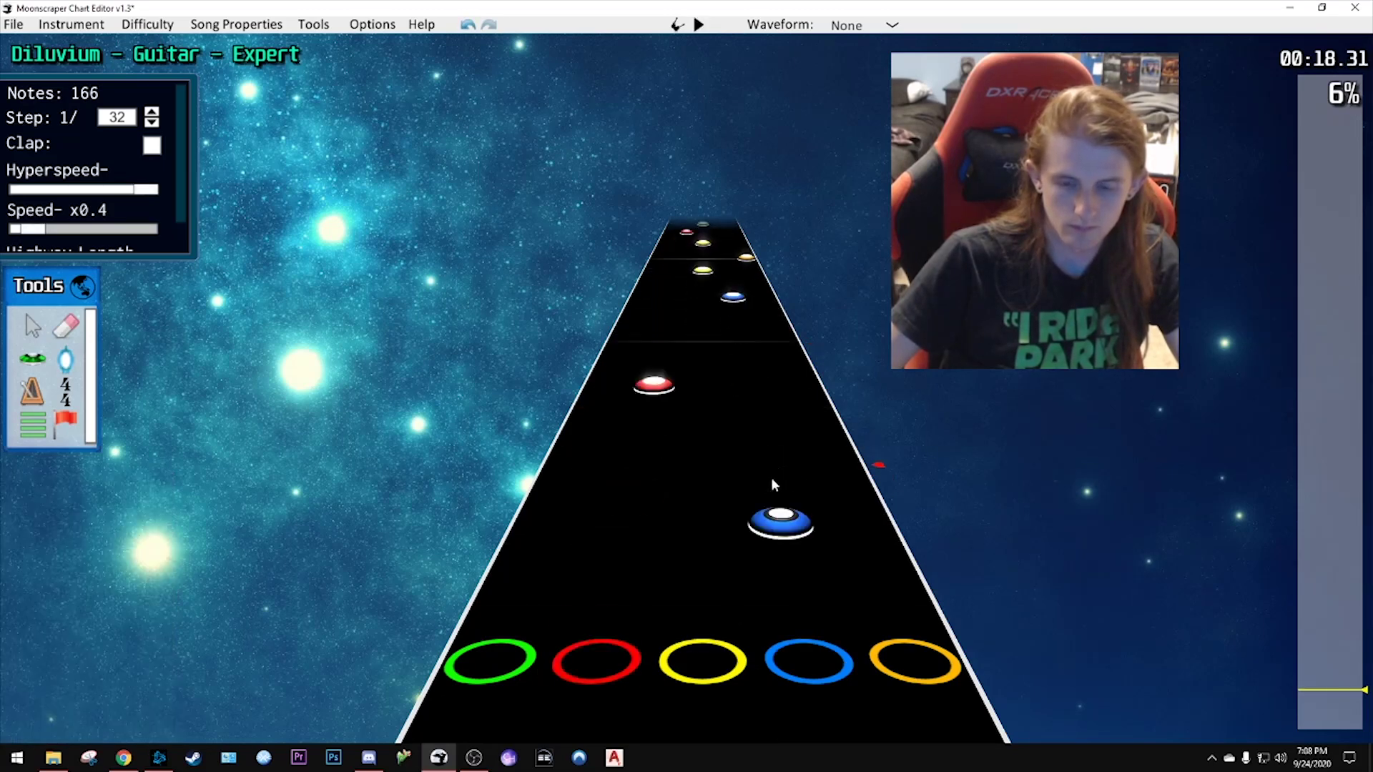
- Pause the playback and add a green note just after the faint beat line that follows the red note
{"action": "key", "text": "space"}
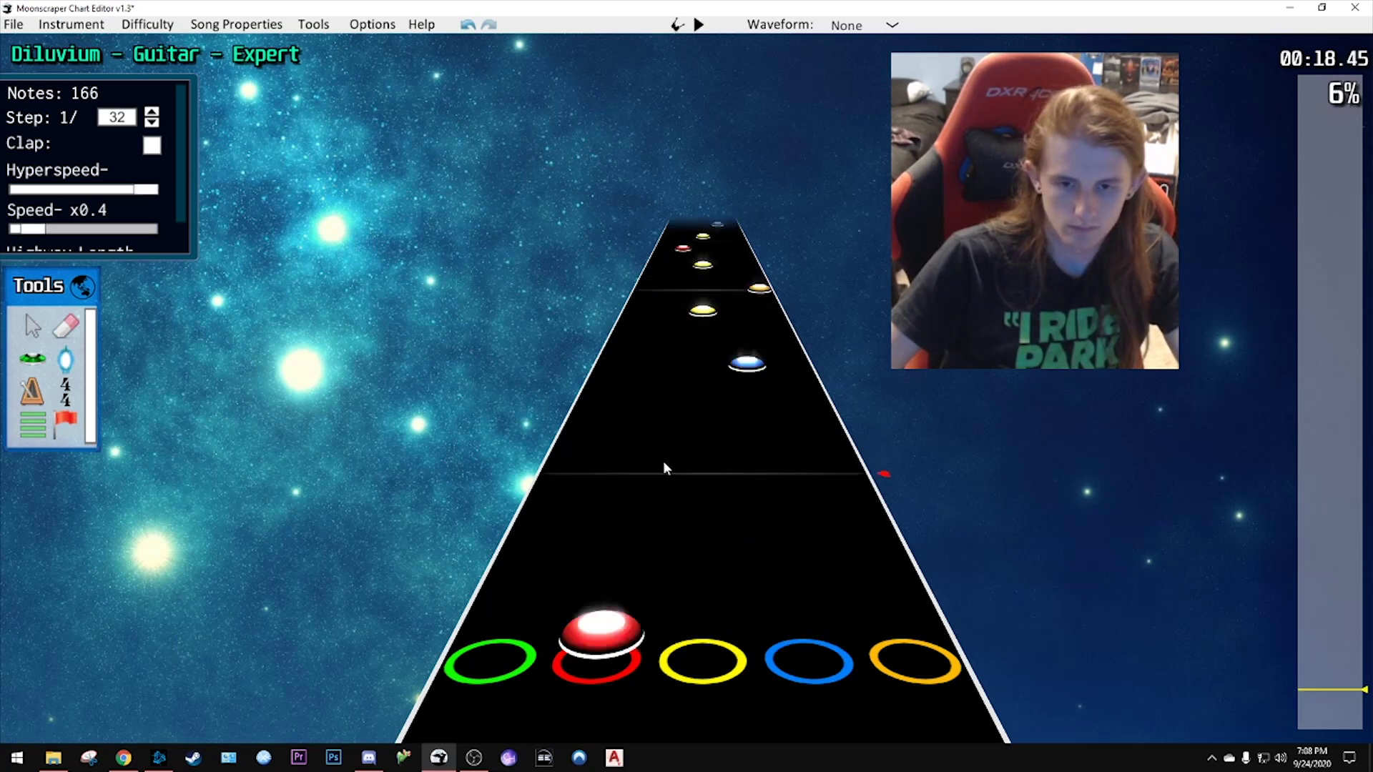
{"action": "left_click", "coordinate": [583, 469]}
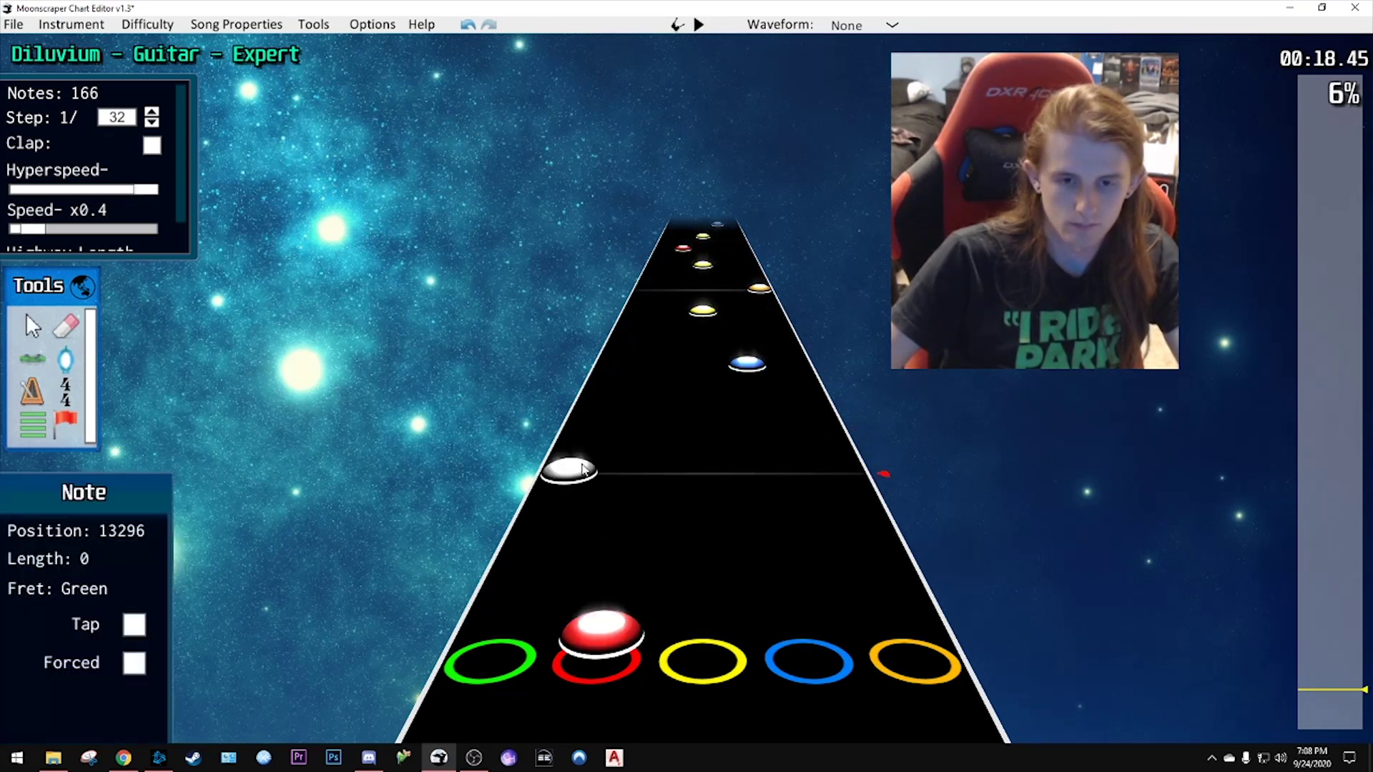
{"action": "left_click", "coordinate": [583, 433]}
- Replace the blue note after the new green note with a yellow note at position 13392 and play the passage
{"action": "scroll", "coordinate": [629, 453], "scroll_direction": "up", "scroll_amount": 4}
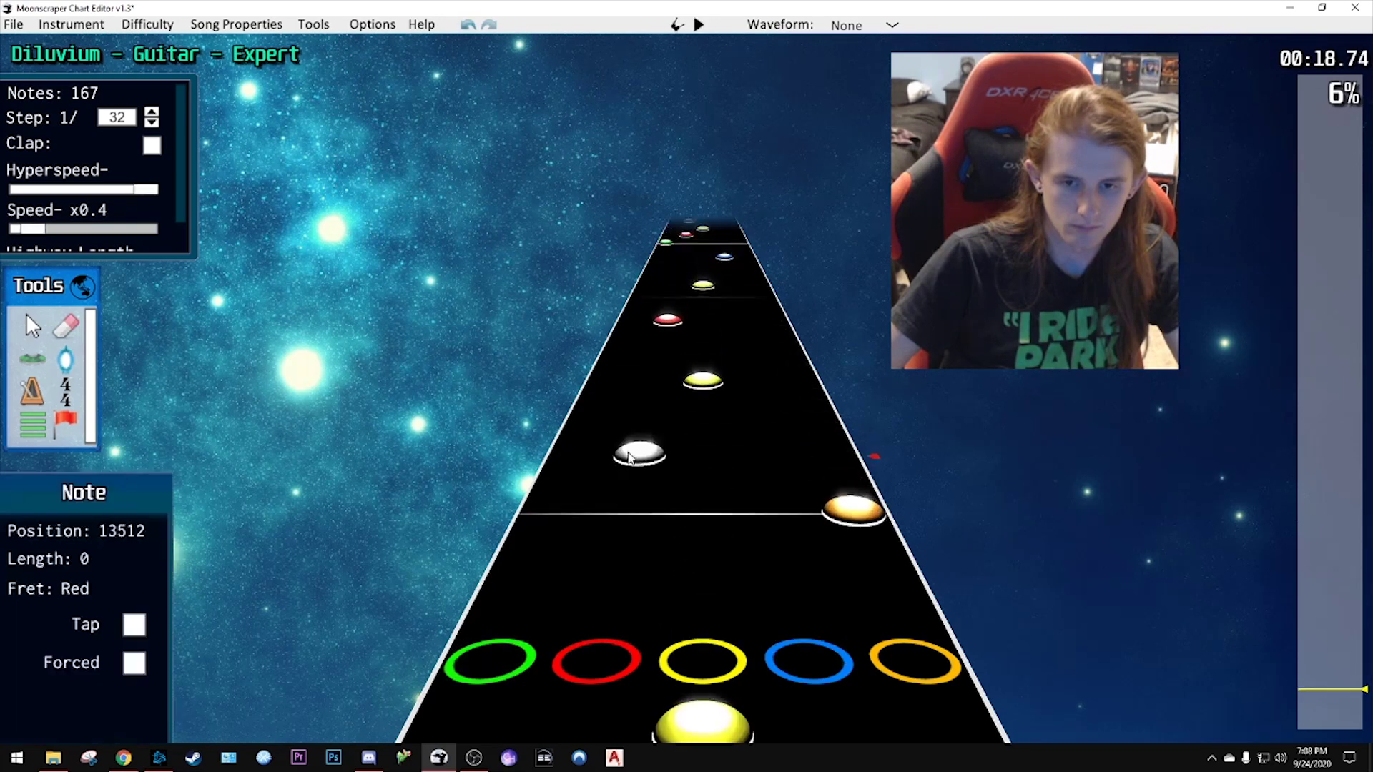
{"action": "scroll", "coordinate": [641, 455], "scroll_direction": "down", "scroll_amount": 2}
{"action": "left_click_drag", "start_coordinate": [640, 455], "coordinate": [712, 434]}
{"action": "scroll", "coordinate": [640, 456], "scroll_direction": "down", "scroll_amount": 1}
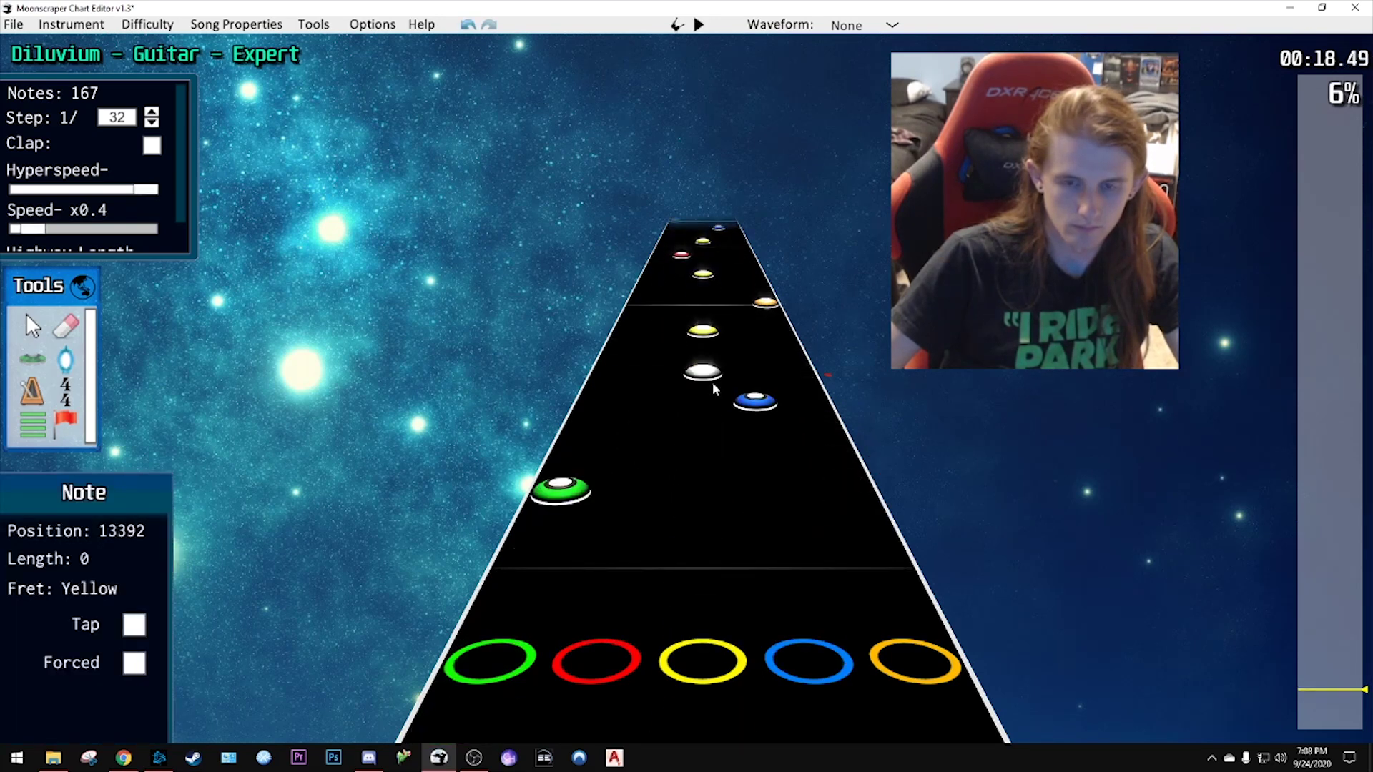
{"action": "left_click", "coordinate": [753, 405]}
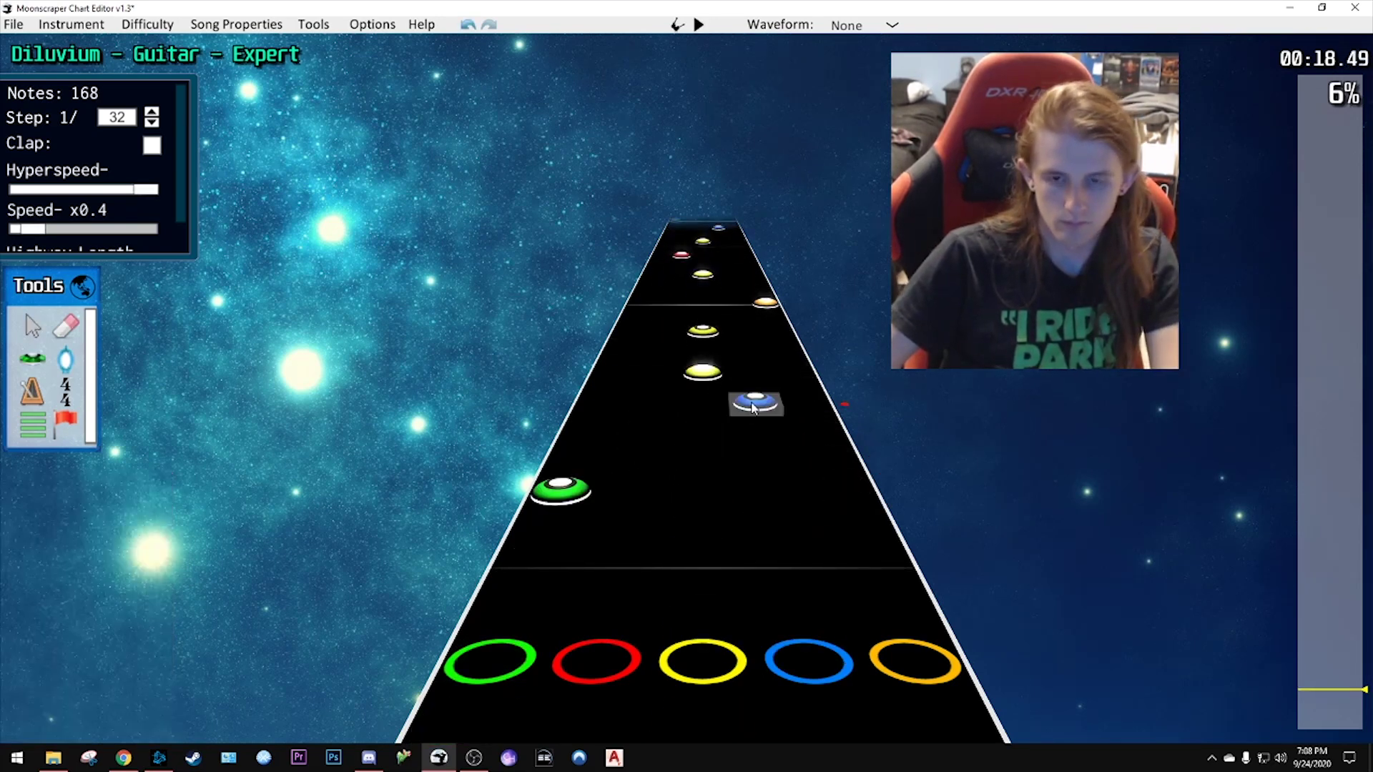
{"action": "right_click", "coordinate": [753, 405]}
{"action": "key", "text": "space"}
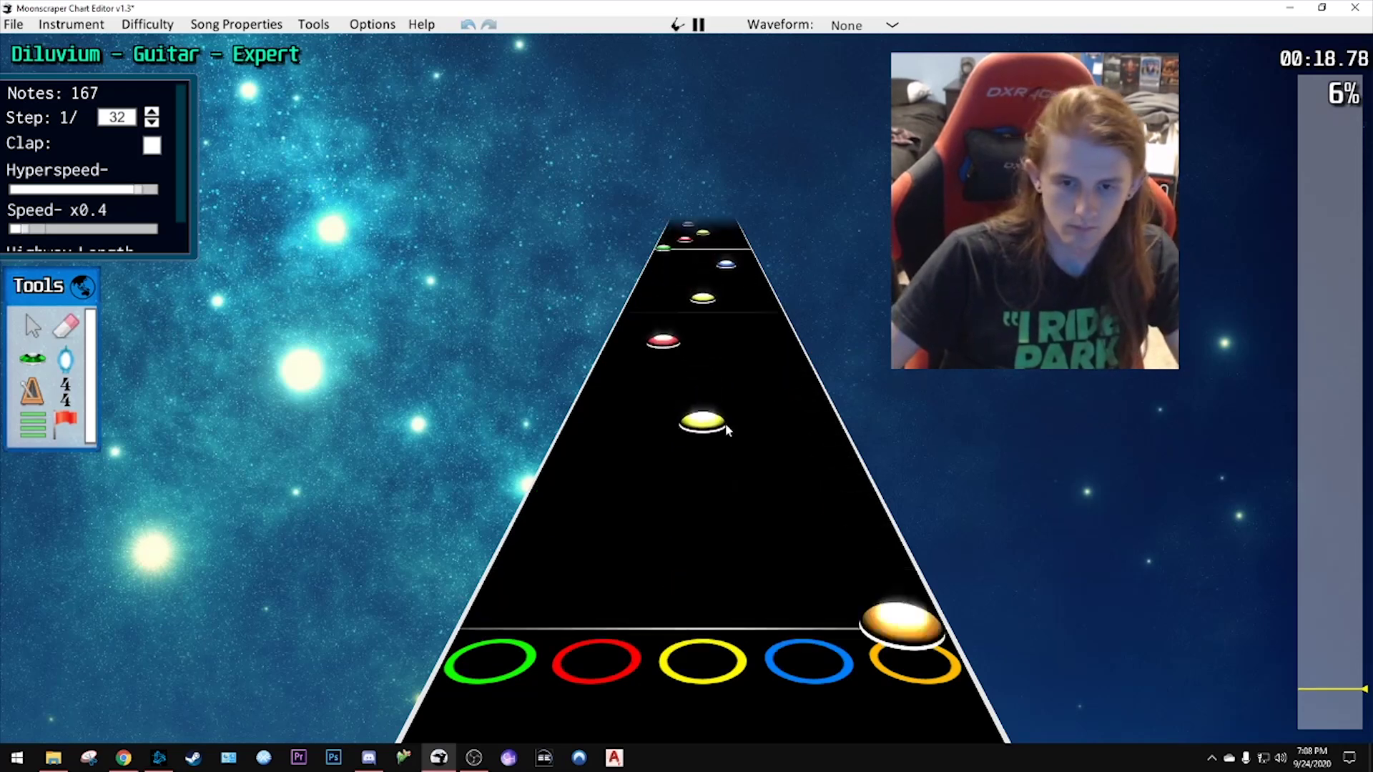
- Delete the second yellow note just before the orange note and play the part on to about 22.4 s
{"action": "key", "text": "space"}
{"action": "left_click", "coordinate": [701, 479]}
{"action": "right_click", "coordinate": [701, 479]}
{"action": "key", "text": "space"}
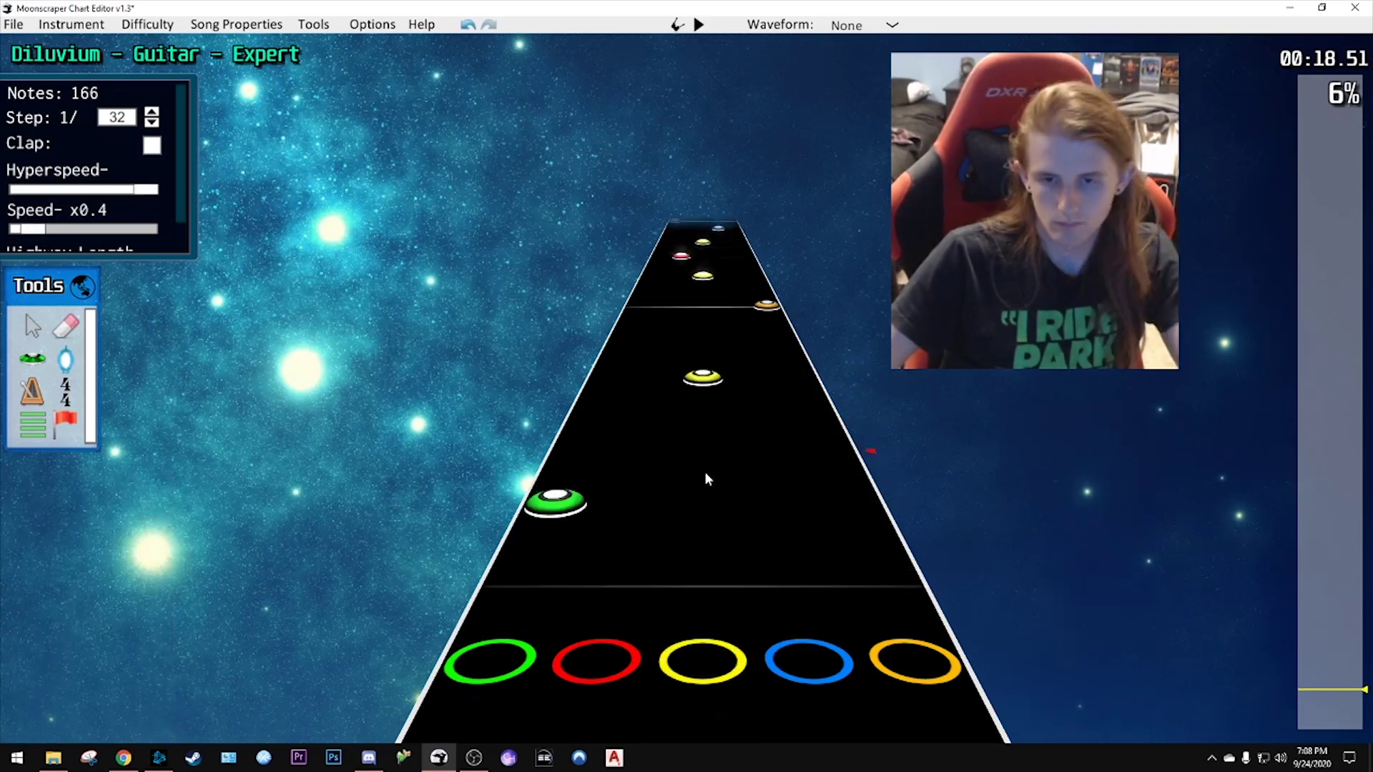
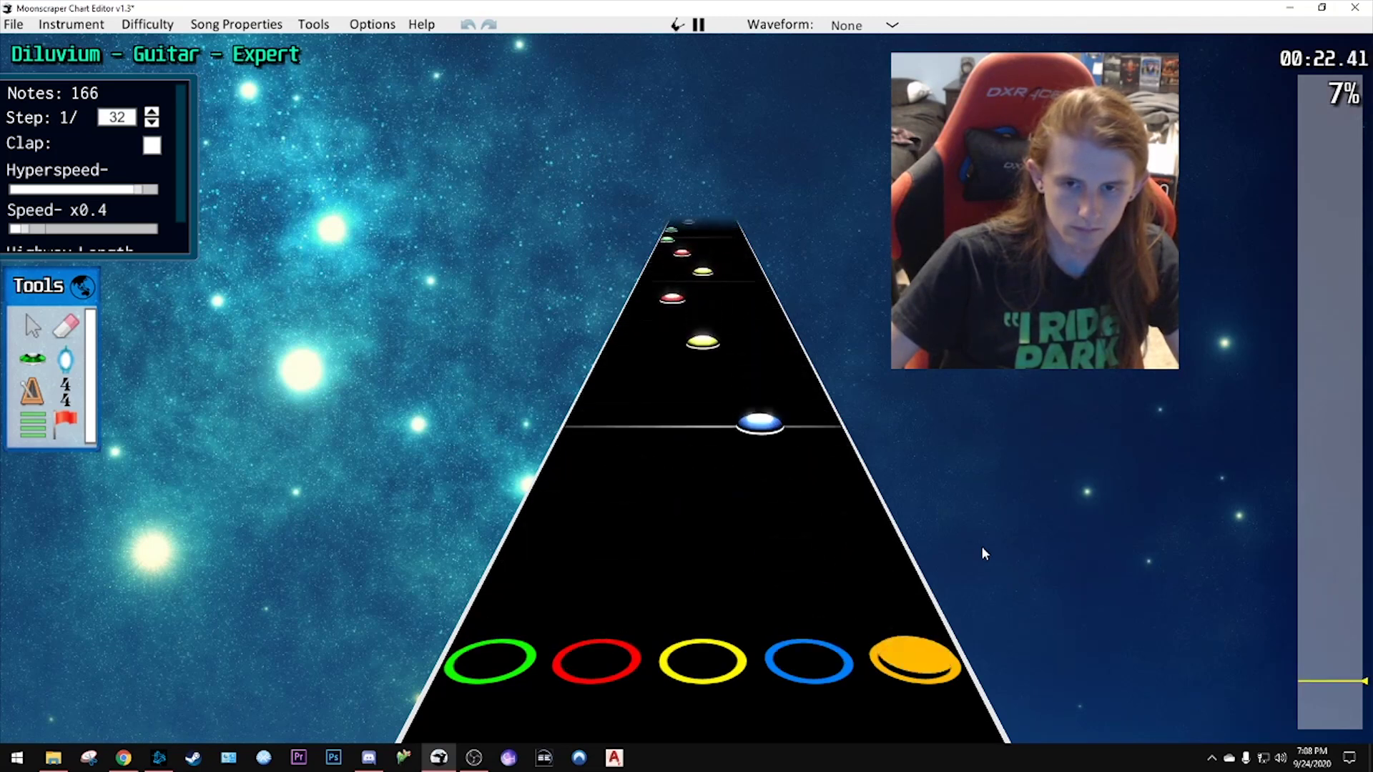
- Rewind and replay the notes between about 21.4 s and 22.4 s in short stretches
{"action": "key", "text": "space"}
{"action": "scroll", "coordinate": [938, 515], "scroll_direction": "down", "scroll_amount": 4}
{"action": "scroll", "coordinate": [992, 538], "scroll_direction": "down", "scroll_amount": 8}
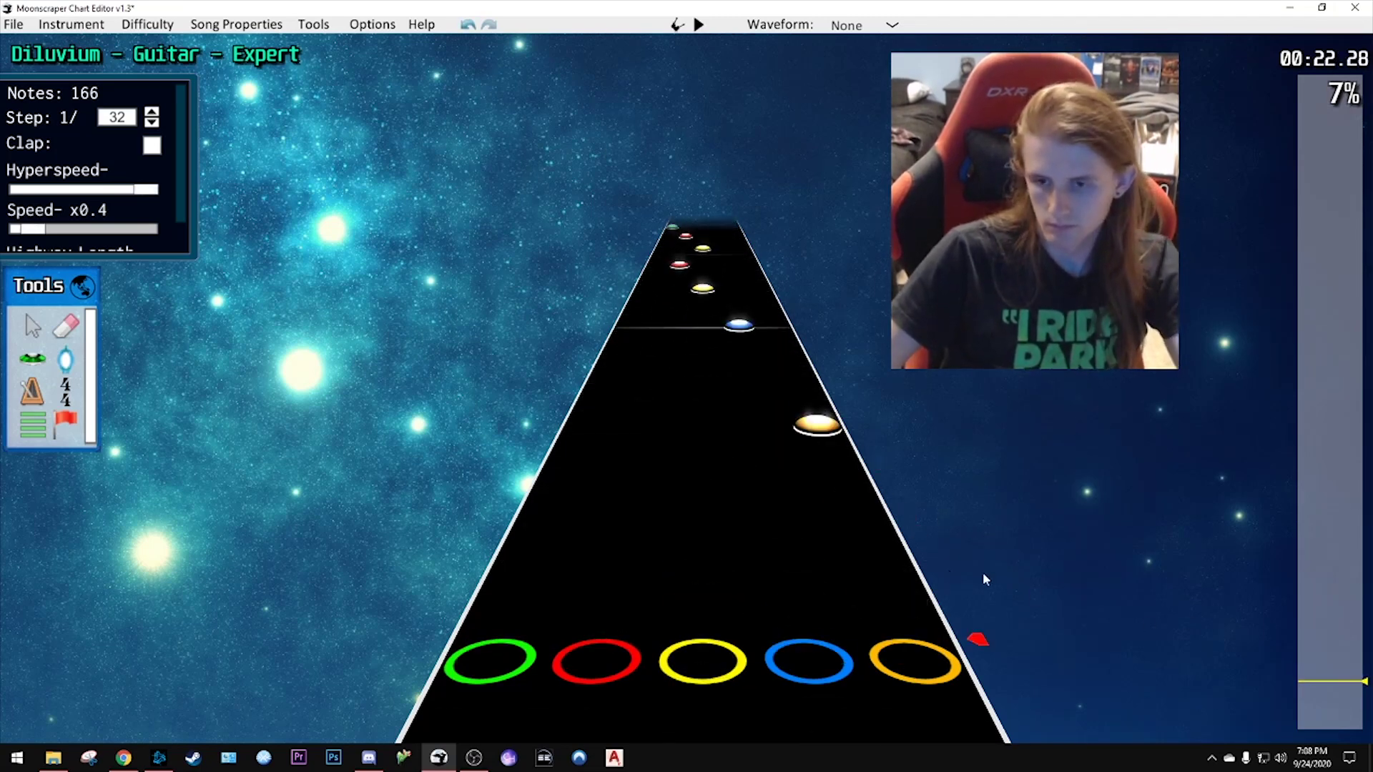
{"action": "scroll", "coordinate": [787, 494], "scroll_direction": "up", "scroll_amount": 5}
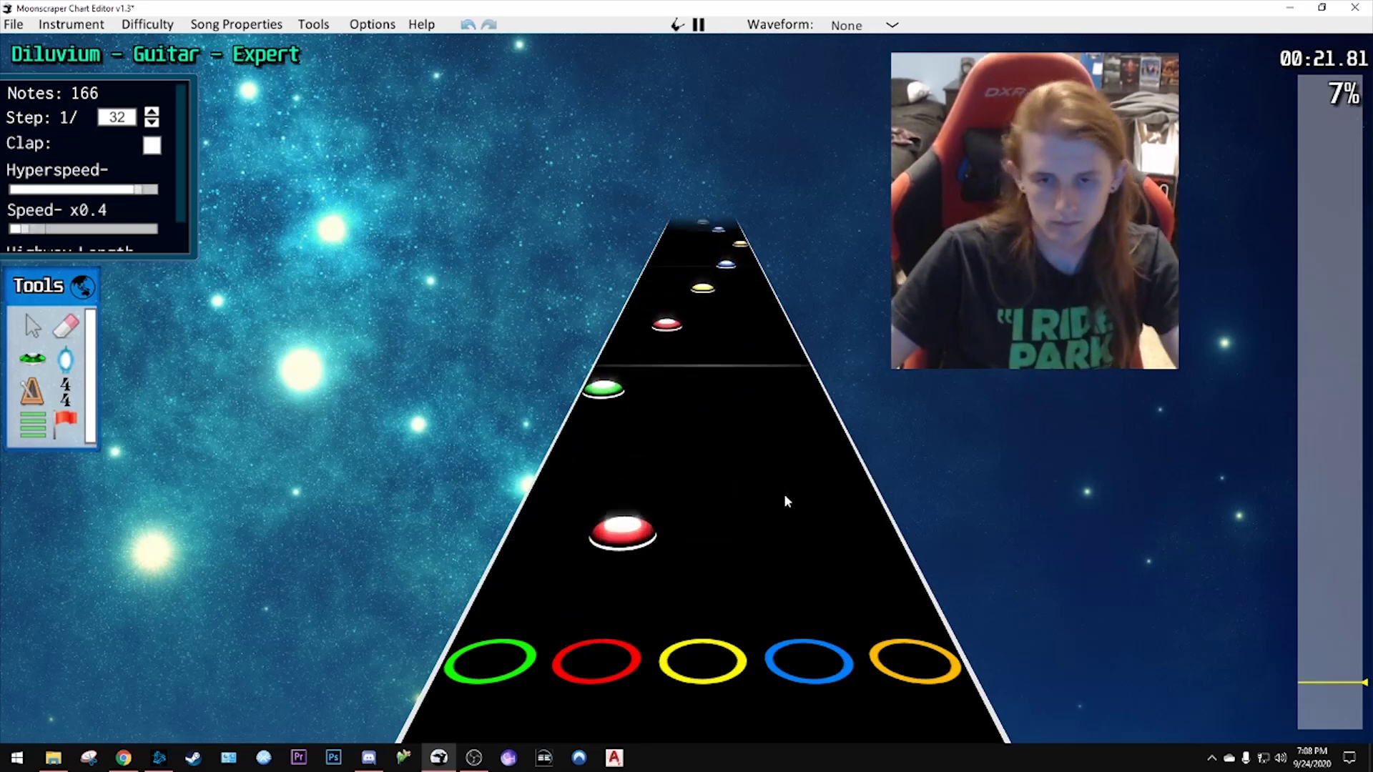
{"action": "scroll", "coordinate": [669, 484], "scroll_direction": "down", "scroll_amount": 2}
{"action": "scroll", "coordinate": [715, 472], "scroll_direction": "down", "scroll_amount": 8}
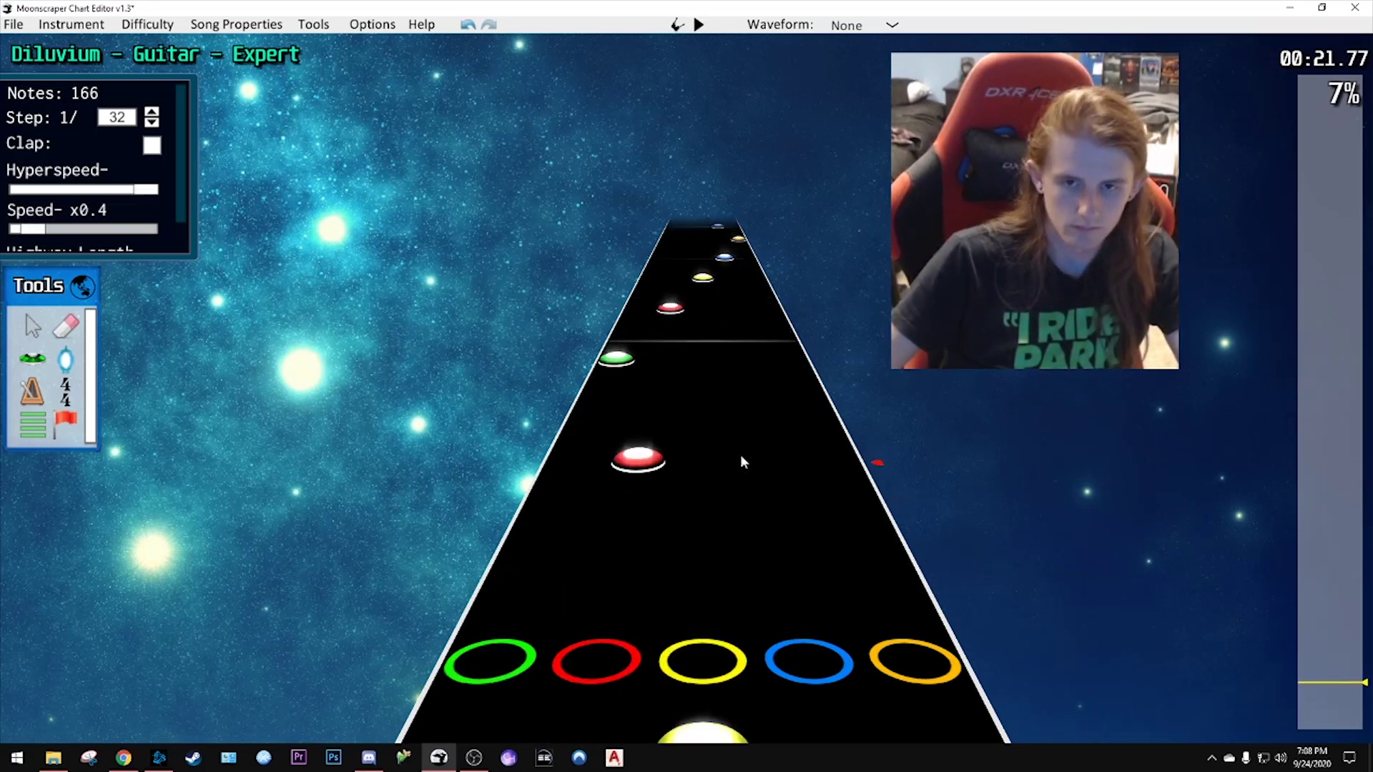
{"action": "key", "text": "space"}
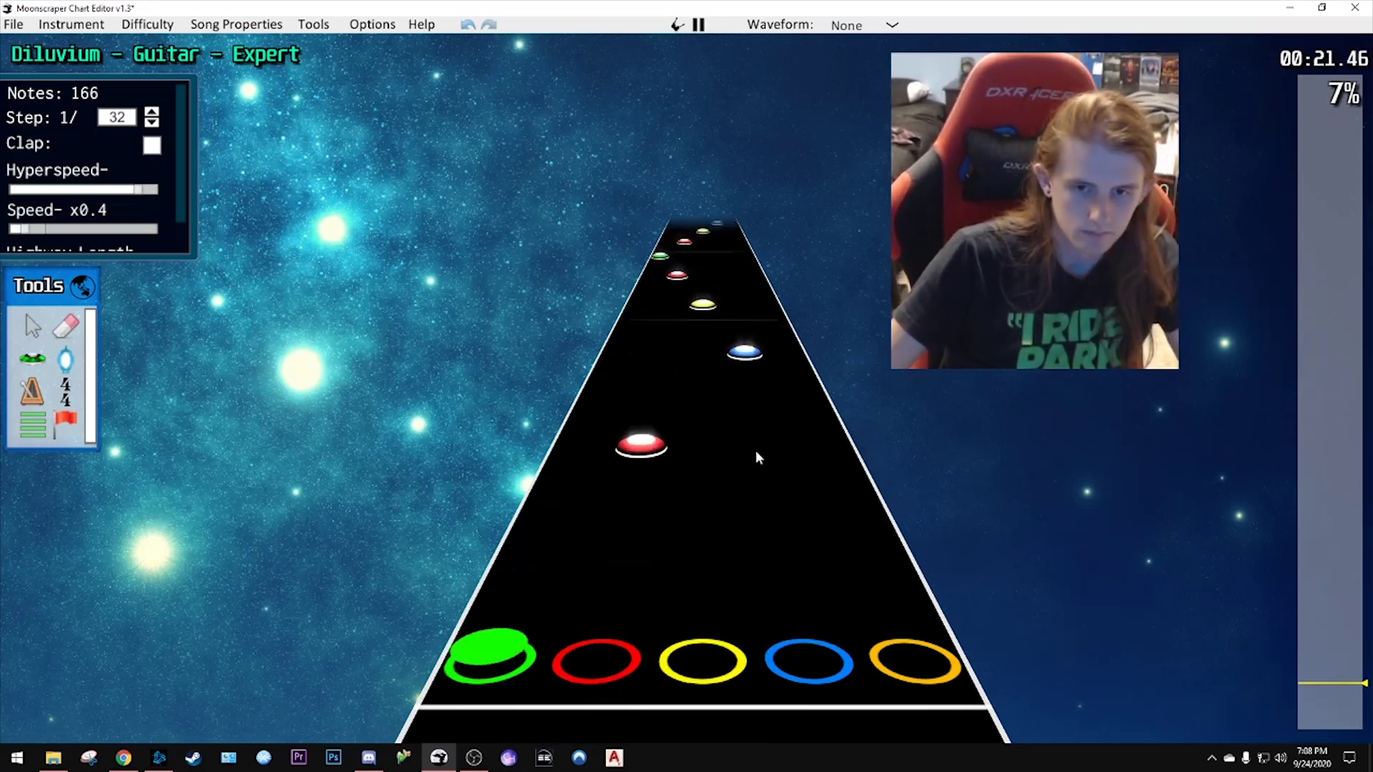
{"action": "key", "text": "space"}
{"action": "scroll", "coordinate": [744, 478], "scroll_direction": "down", "scroll_amount": 2}
{"action": "scroll", "coordinate": [657, 466], "scroll_direction": "down", "scroll_amount": 1}
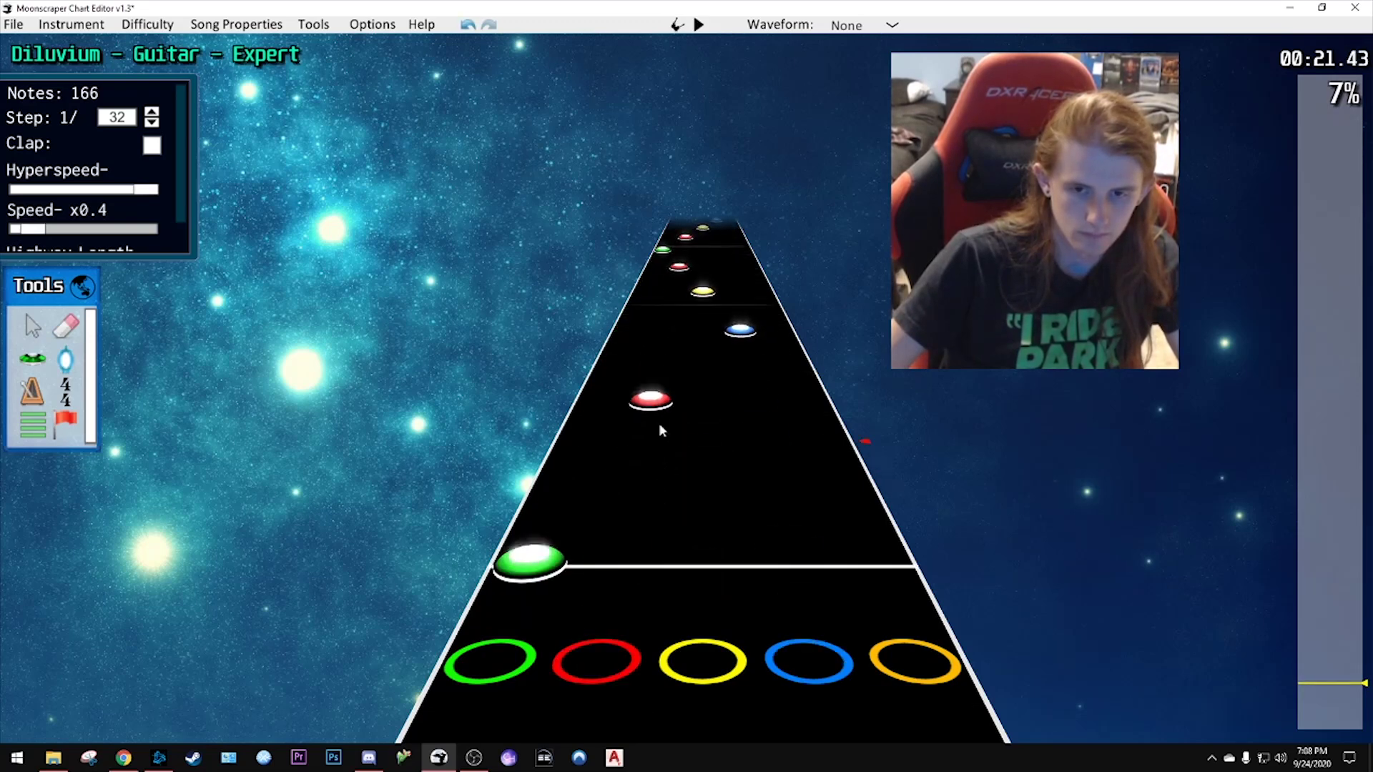
{"action": "left_click_drag", "start_coordinate": [748, 344], "coordinate": [745, 337]}
{"action": "key", "text": "space"}
{"action": "key", "text": "space"}
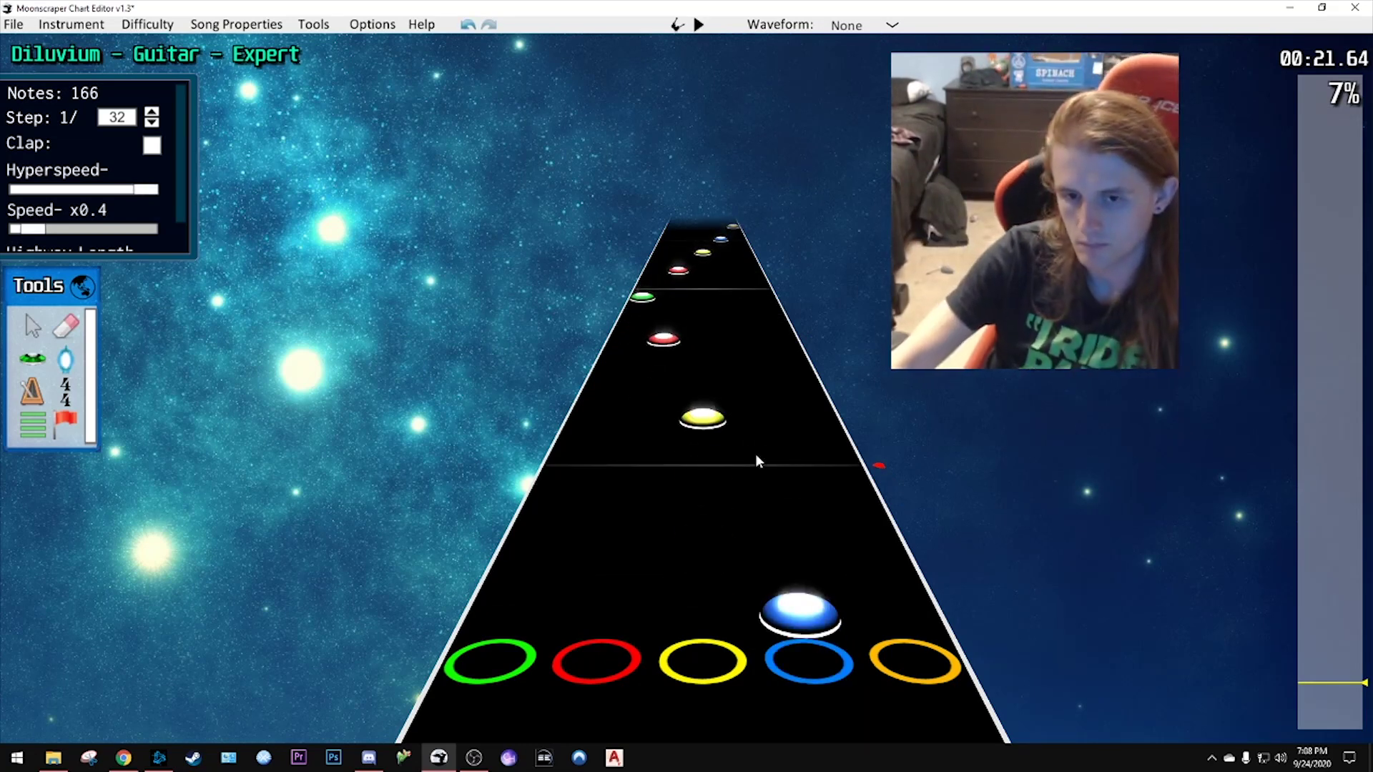
- Replace the yellow, red and green notes after 21.64 s with a red note on the faint beat line, then yellow and blue notes
{"action": "left_click_drag", "start_coordinate": [702, 418], "coordinate": [636, 458]}
{"action": "key", "text": "space"}
{"action": "key", "text": "space"}
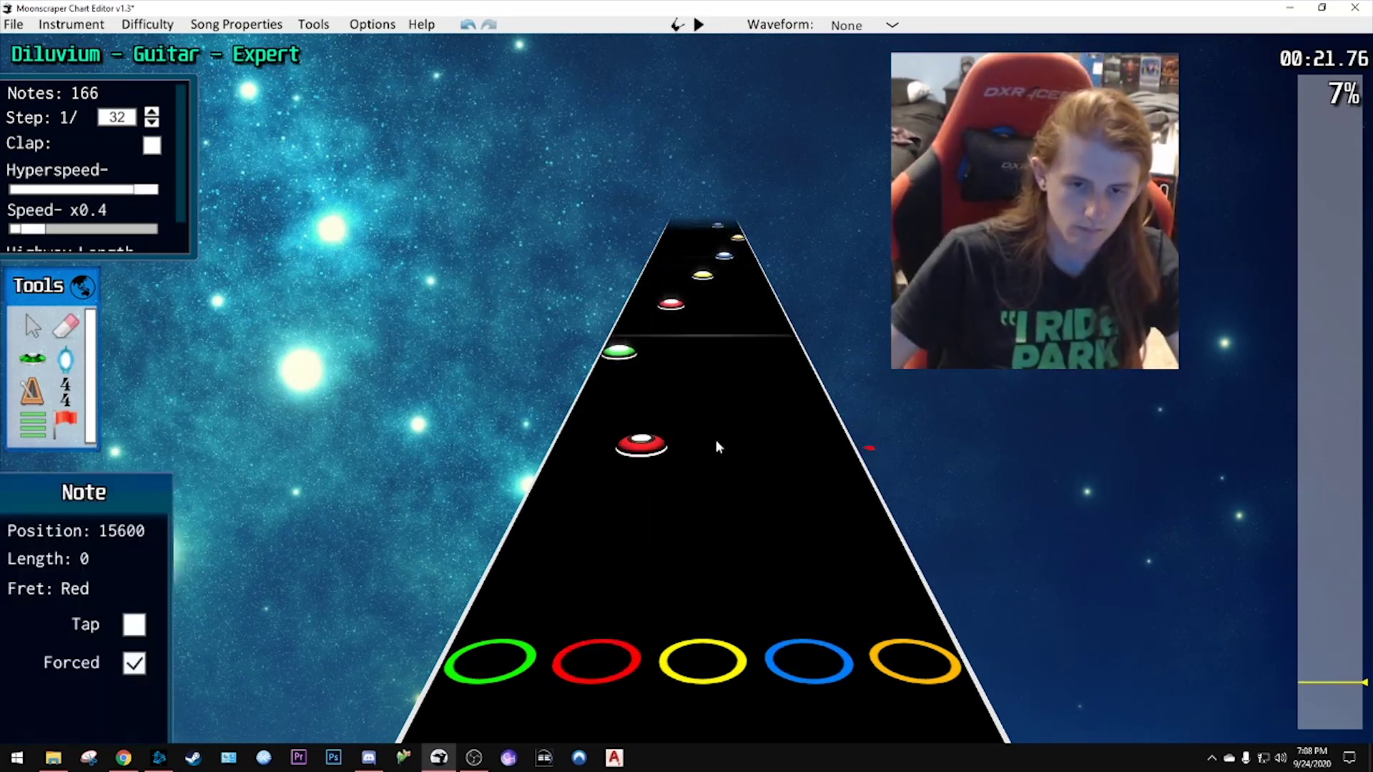
{"action": "left_click_drag", "start_coordinate": [657, 370], "coordinate": [723, 420]}
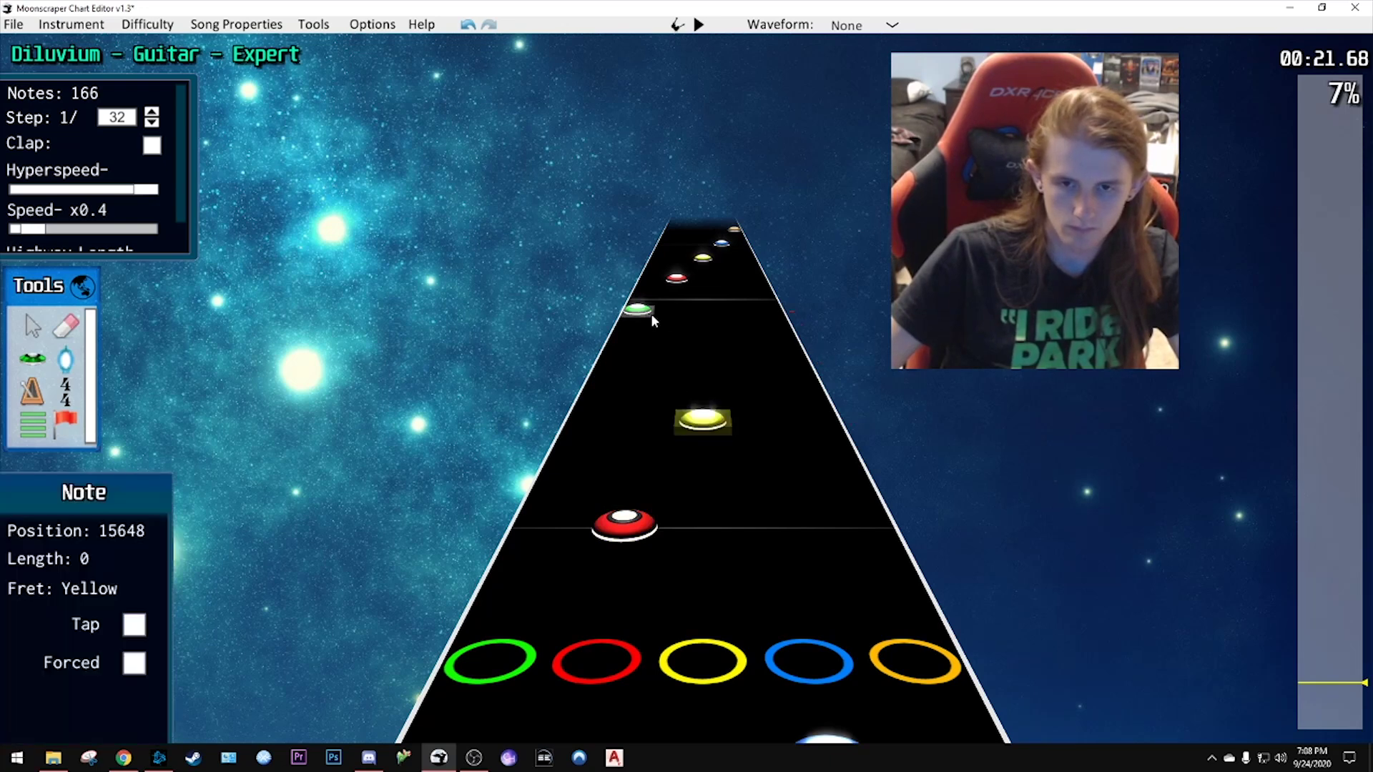
{"action": "left_click_drag", "start_coordinate": [652, 314], "coordinate": [764, 430]}
- Replace the next red and yellow notes with an orange note on the beat line and a blue note shortly after it
{"action": "scroll", "coordinate": [763, 430], "scroll_direction": "up", "scroll_amount": 4}
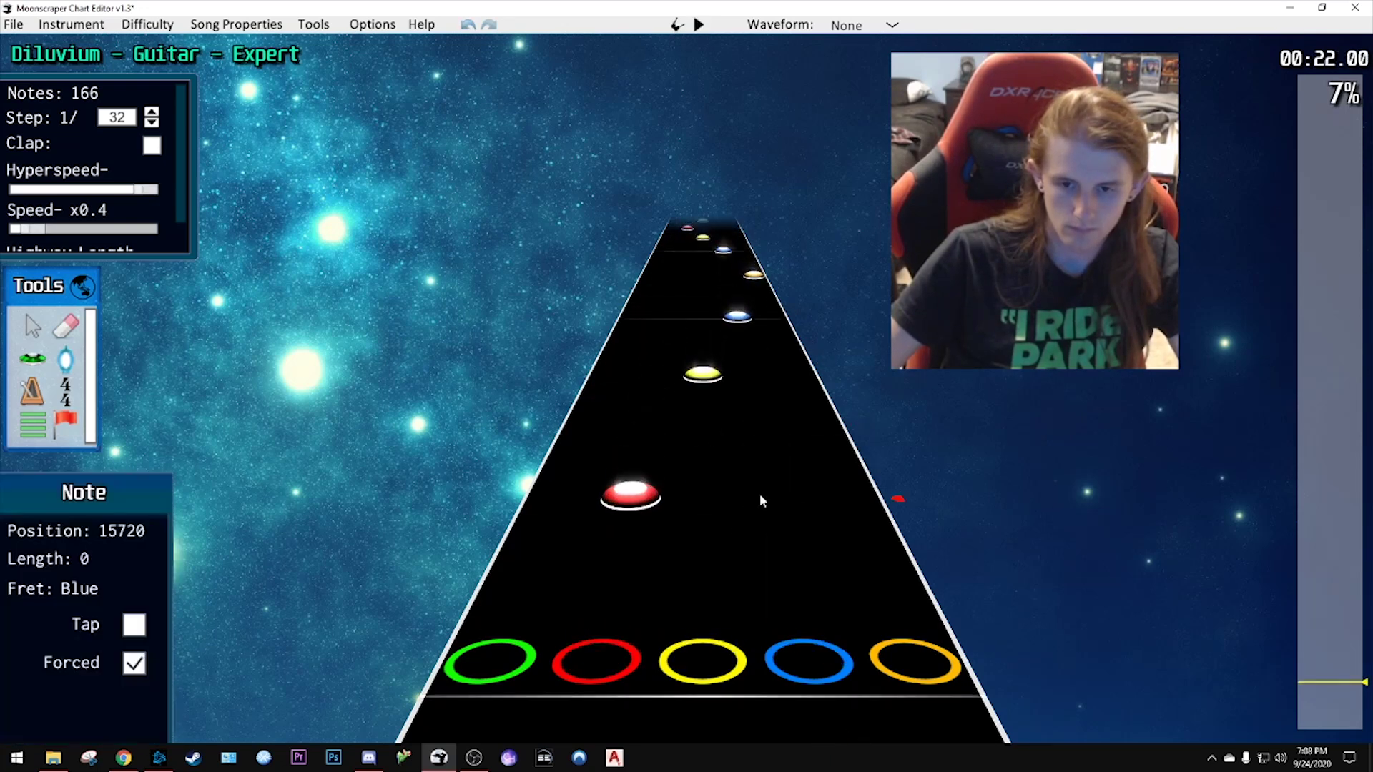
{"action": "scroll", "coordinate": [760, 493], "scroll_direction": "down", "scroll_amount": 2}
{"action": "left_click", "coordinate": [675, 343]}
{"action": "left_click_drag", "start_coordinate": [676, 344], "coordinate": [795, 444]}
{"action": "scroll", "coordinate": [810, 464], "scroll_direction": "up", "scroll_amount": 2}
{"action": "scroll", "coordinate": [798, 494], "scroll_direction": "down", "scroll_amount": 1}
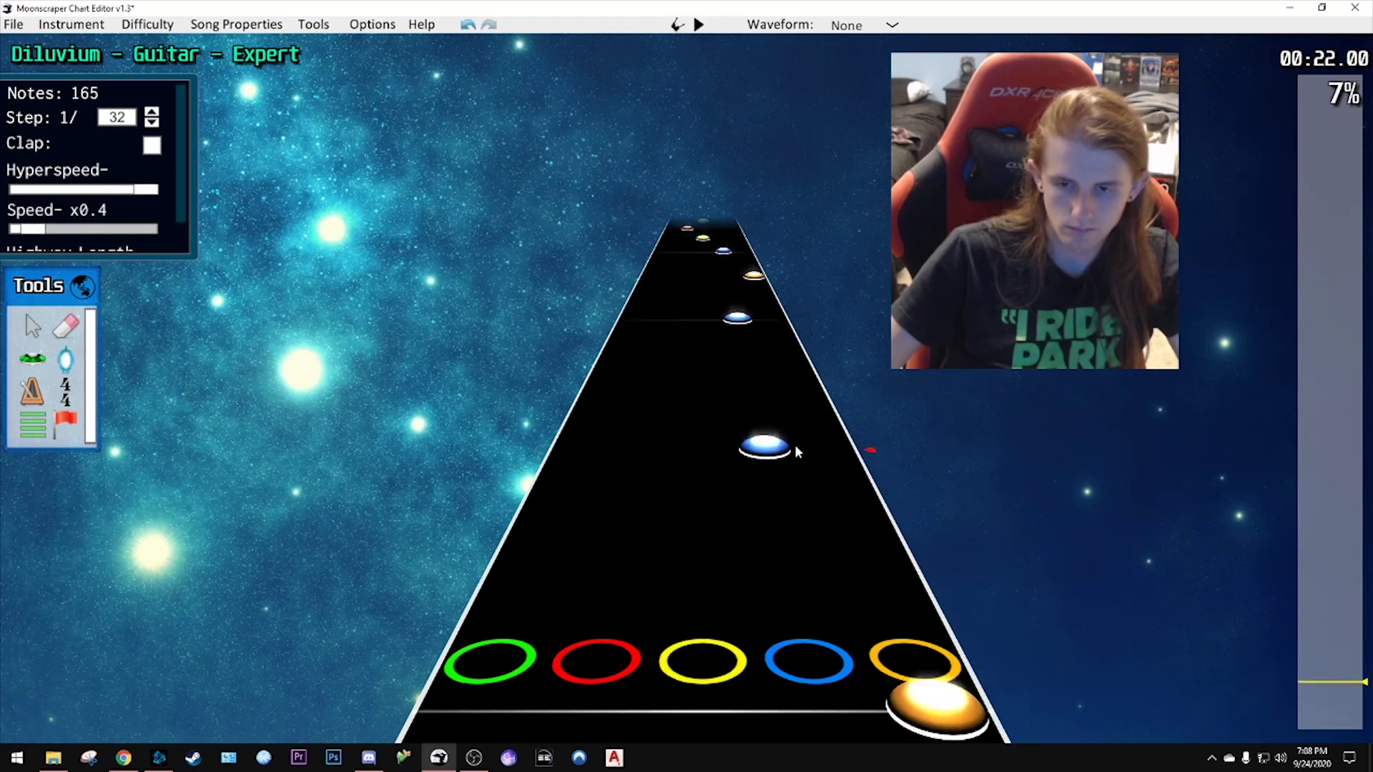
- Replace the blue note on the following faint beat line with a yellow note slightly before the line and replay the passage
{"action": "left_click_drag", "start_coordinate": [740, 328], "coordinate": [713, 405]}
{"action": "scroll", "coordinate": [761, 375], "scroll_direction": "up", "scroll_amount": 1}
{"action": "scroll", "coordinate": [783, 513], "scroll_direction": "down", "scroll_amount": 1}
{"action": "scroll", "coordinate": [734, 419], "scroll_direction": "up", "scroll_amount": 1}
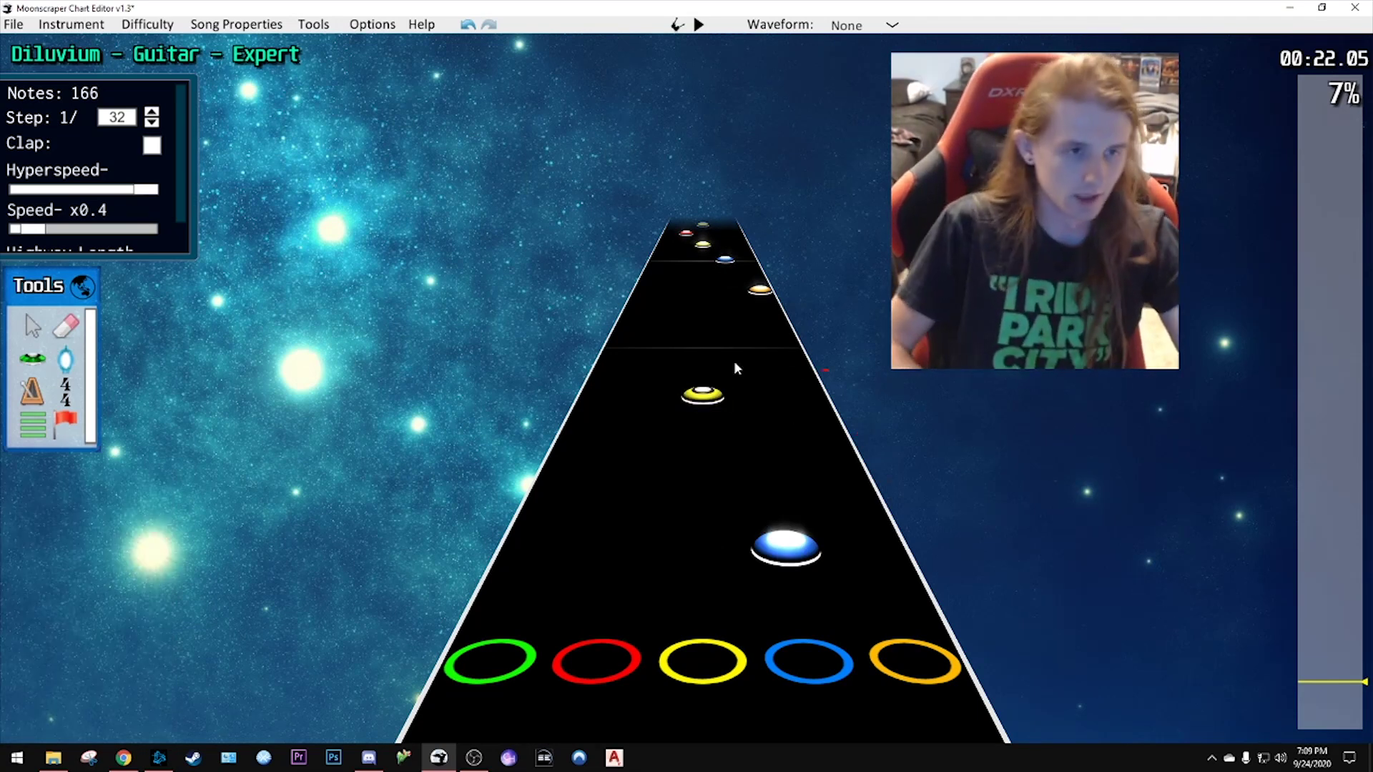
{"action": "key", "text": "space"}
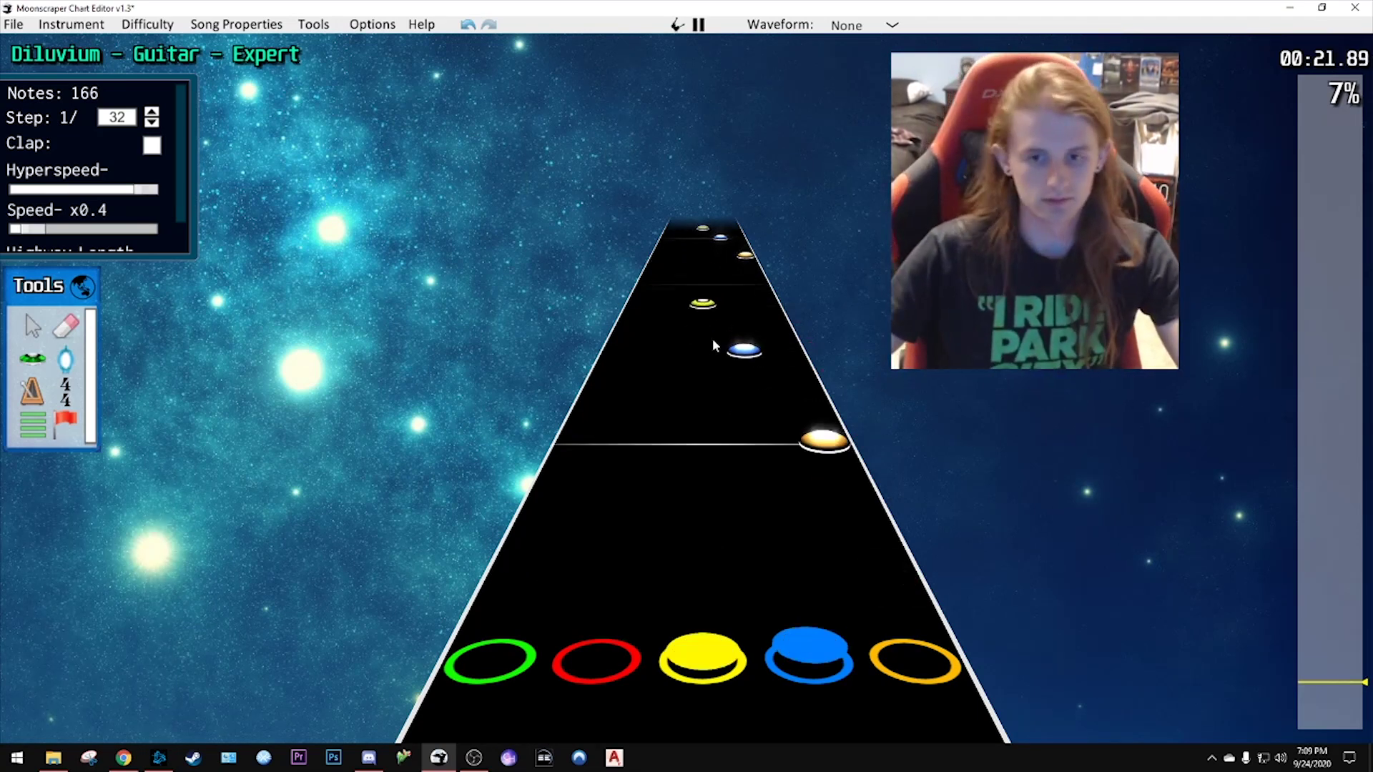
{"action": "key", "text": "space"}
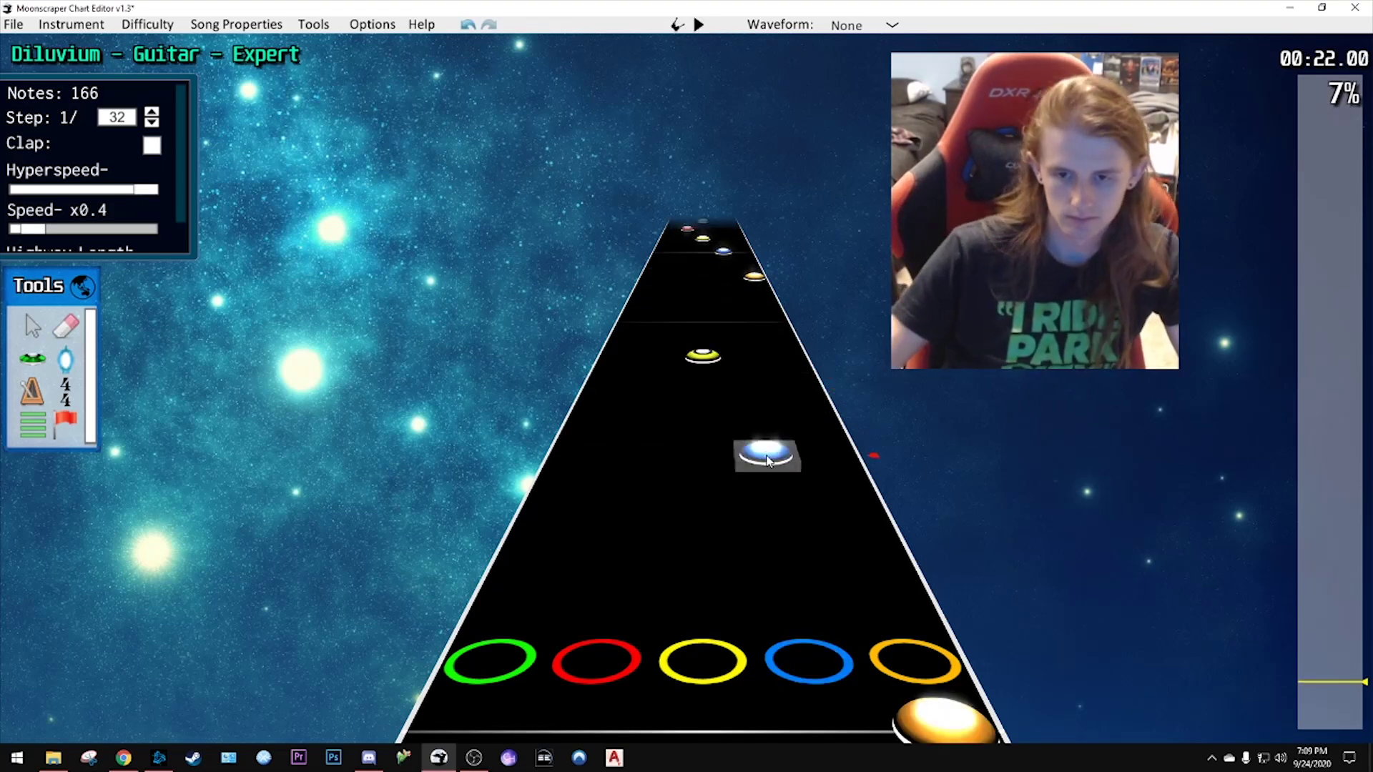
- Move the blue note after the orange one and the yellow note following it slightly earlier
{"action": "scroll", "coordinate": [719, 327], "scroll_direction": "down", "scroll_amount": 2}
{"action": "scroll", "coordinate": [729, 363], "scroll_direction": "up", "scroll_amount": 4}
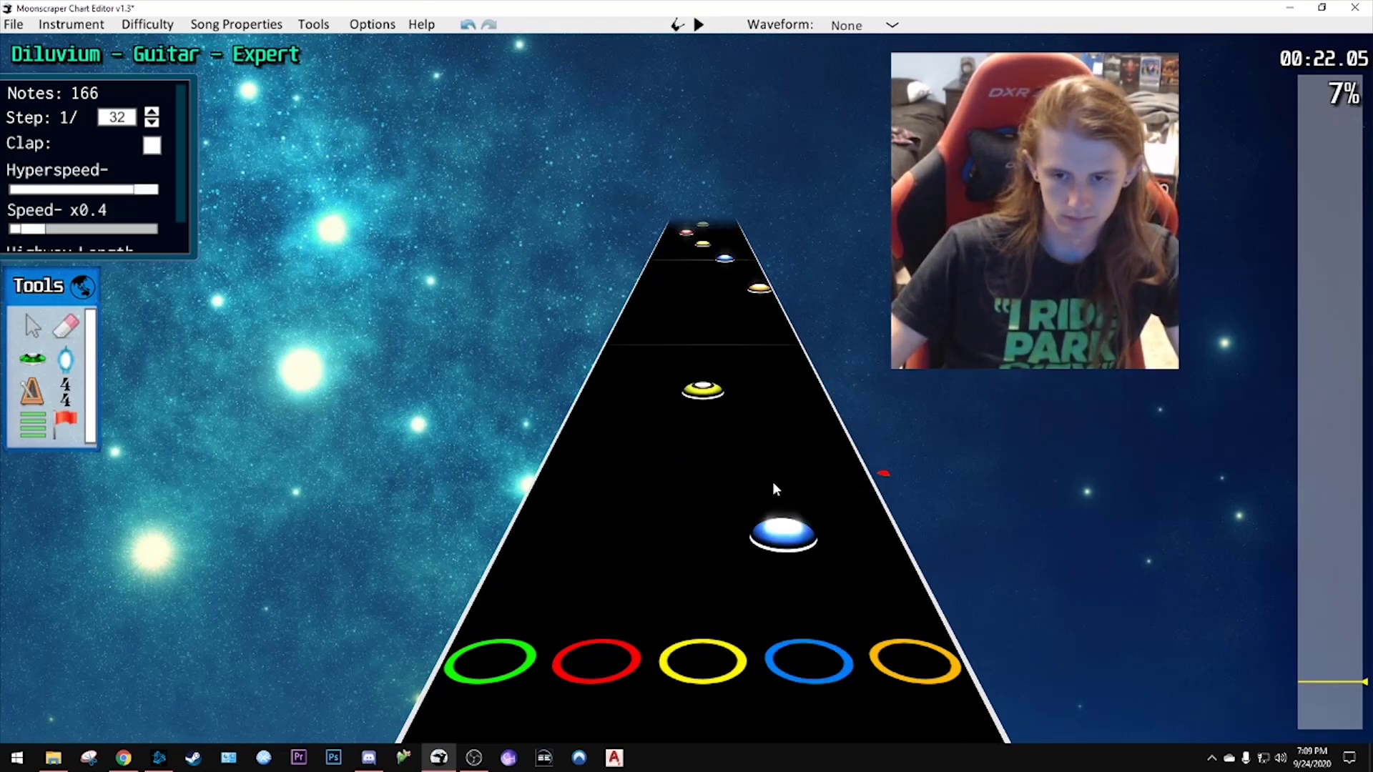
{"action": "scroll", "coordinate": [772, 481], "scroll_direction": "down", "scroll_amount": 2}
{"action": "left_click_drag", "start_coordinate": [761, 426], "coordinate": [767, 462]}
{"action": "left_click", "coordinate": [709, 359]}
{"action": "left_click_drag", "start_coordinate": [708, 348], "coordinate": [707, 377]}
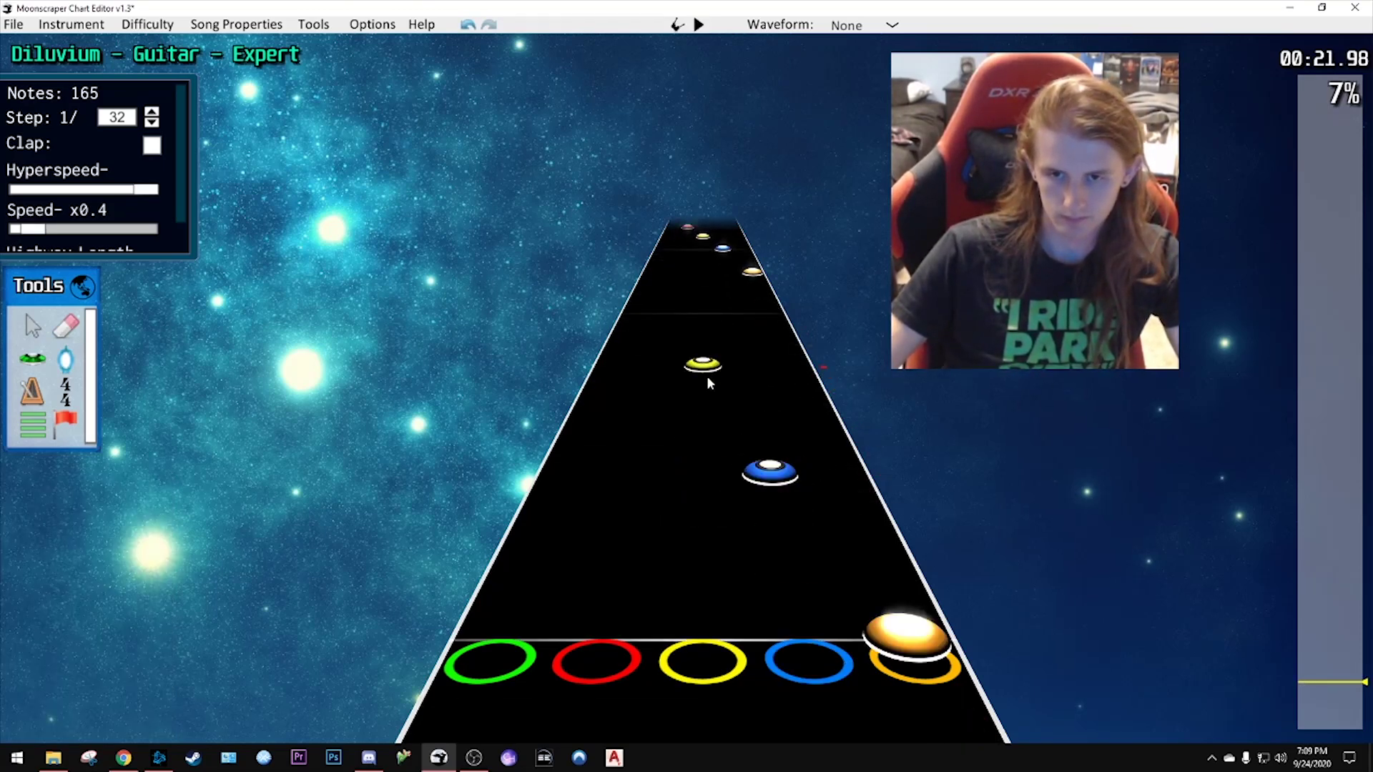
{"action": "scroll", "coordinate": [741, 380], "scroll_direction": "up", "scroll_amount": 2}
{"action": "scroll", "coordinate": [767, 487], "scroll_direction": "up", "scroll_amount": 4}
{"action": "scroll", "coordinate": [717, 490], "scroll_direction": "down", "scroll_amount": 2}
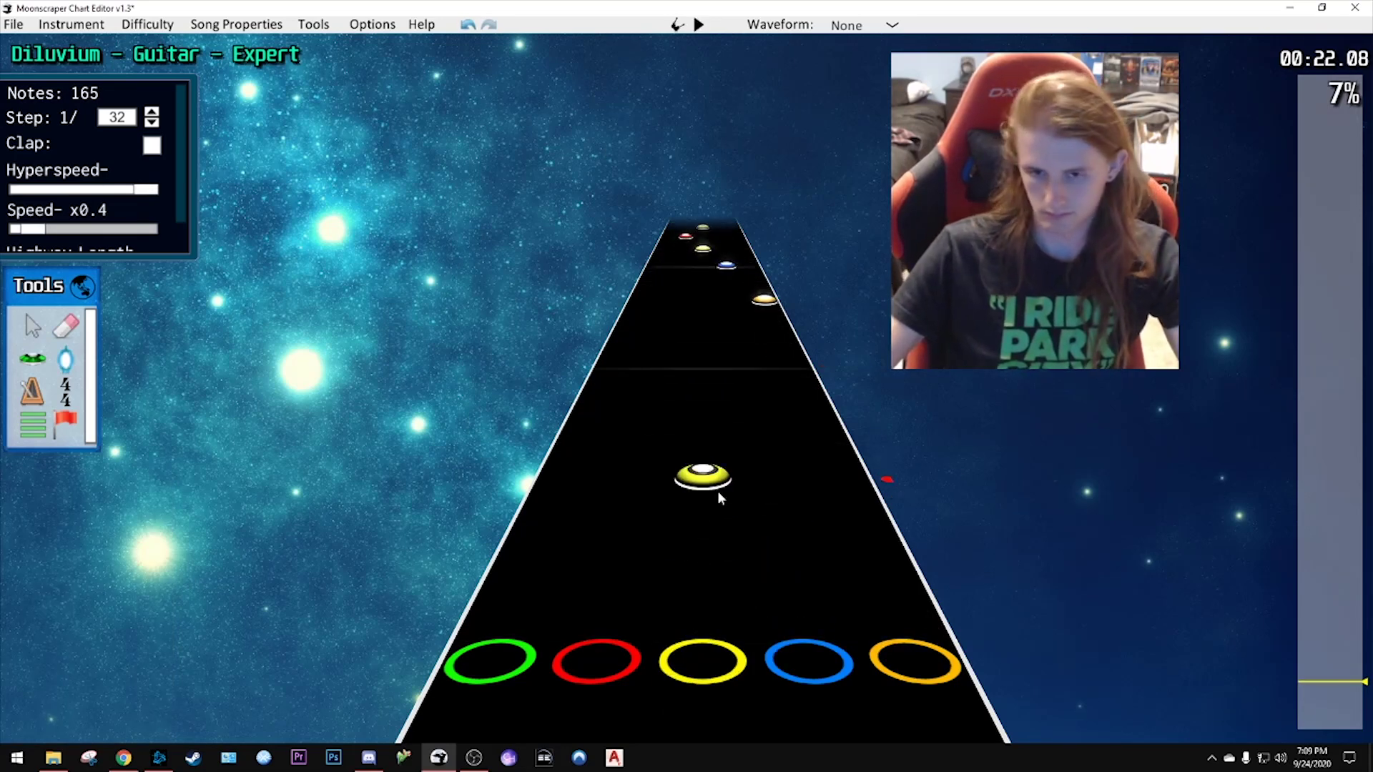
{"action": "scroll", "coordinate": [823, 495], "scroll_direction": "down", "scroll_amount": 2}
{"action": "scroll", "coordinate": [824, 496], "scroll_direction": "up", "scroll_amount": 4}
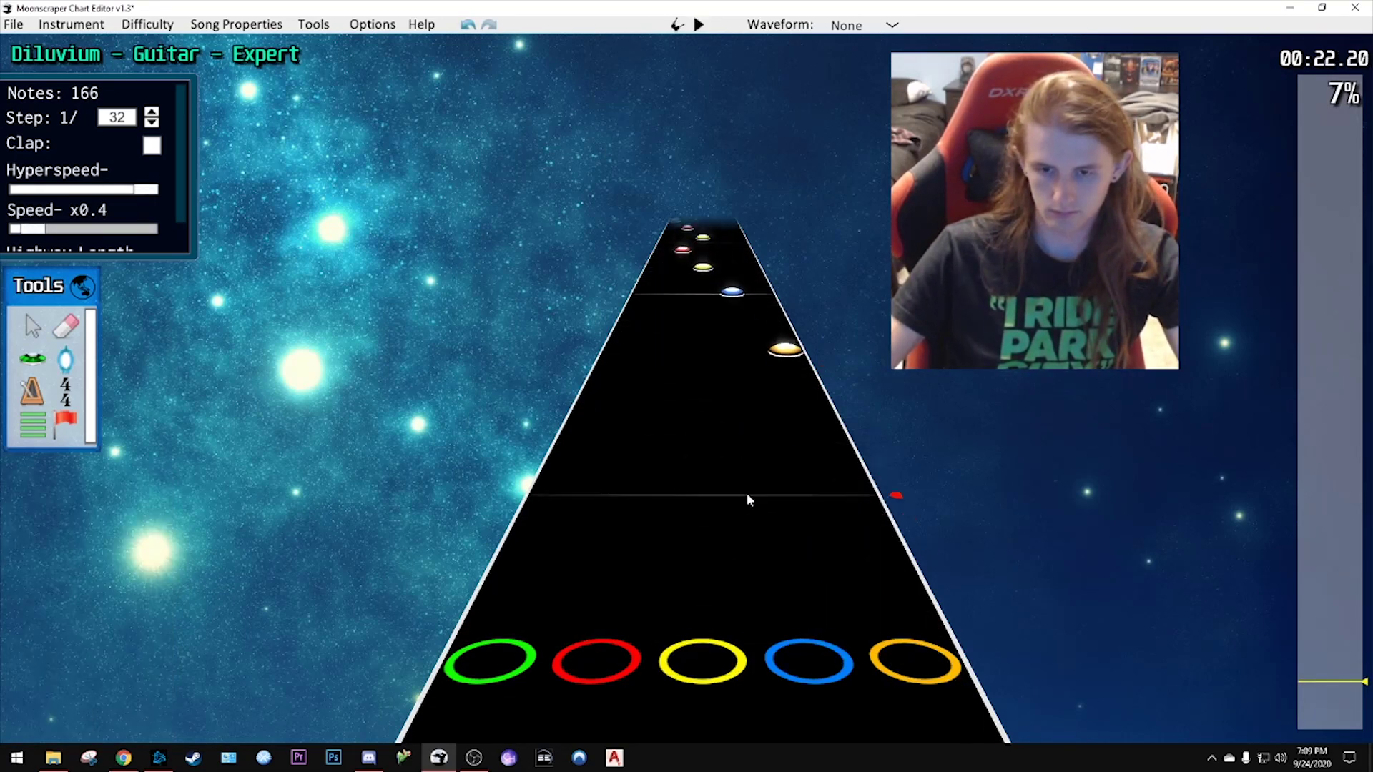
- Try the yellow note slightly later, closer to the faint beat line
{"action": "scroll", "coordinate": [747, 492], "scroll_direction": "down", "scroll_amount": 3}
{"action": "scroll", "coordinate": [783, 314], "scroll_direction": "up", "scroll_amount": 5}
{"action": "scroll", "coordinate": [753, 350], "scroll_direction": "down", "scroll_amount": 4}
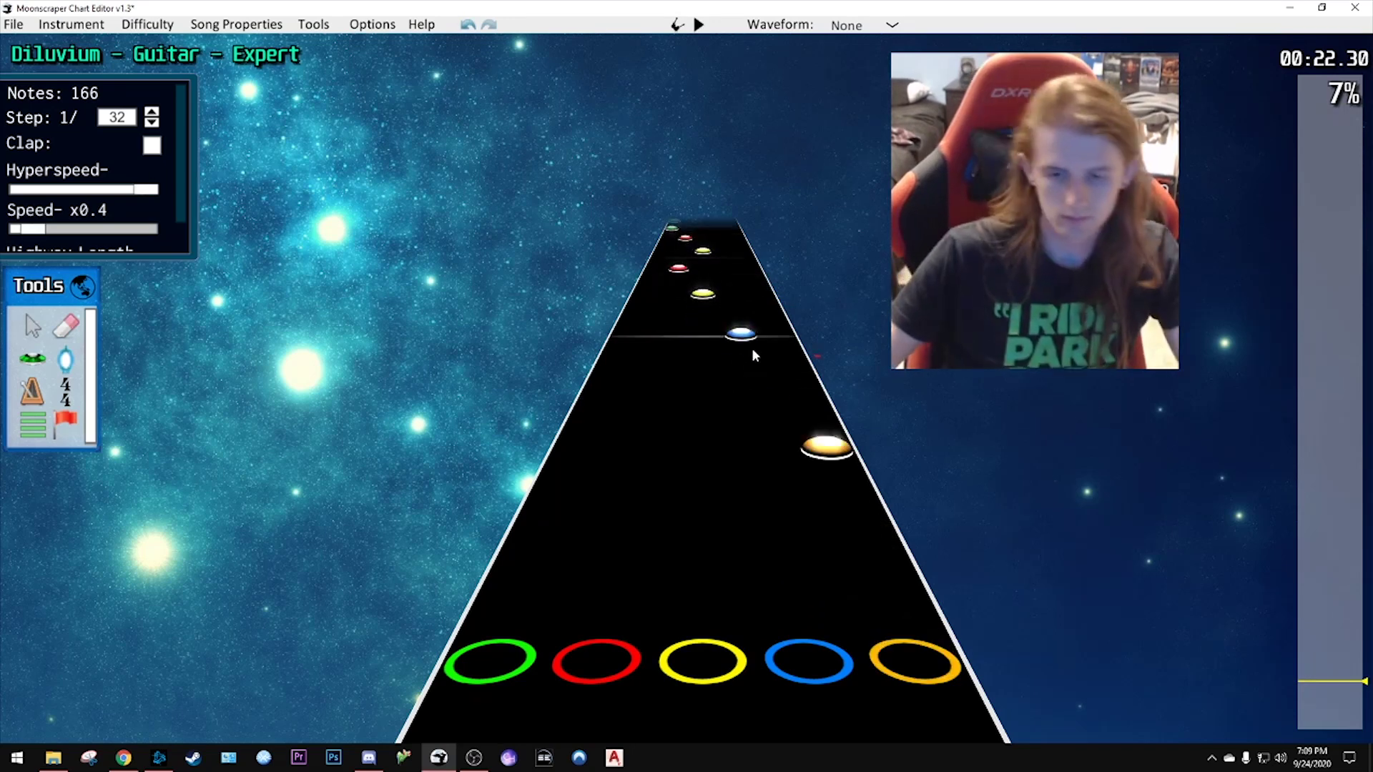
{"action": "scroll", "coordinate": [751, 389], "scroll_direction": "up", "scroll_amount": 3}
{"action": "scroll", "coordinate": [752, 388], "scroll_direction": "down", "scroll_amount": 5}
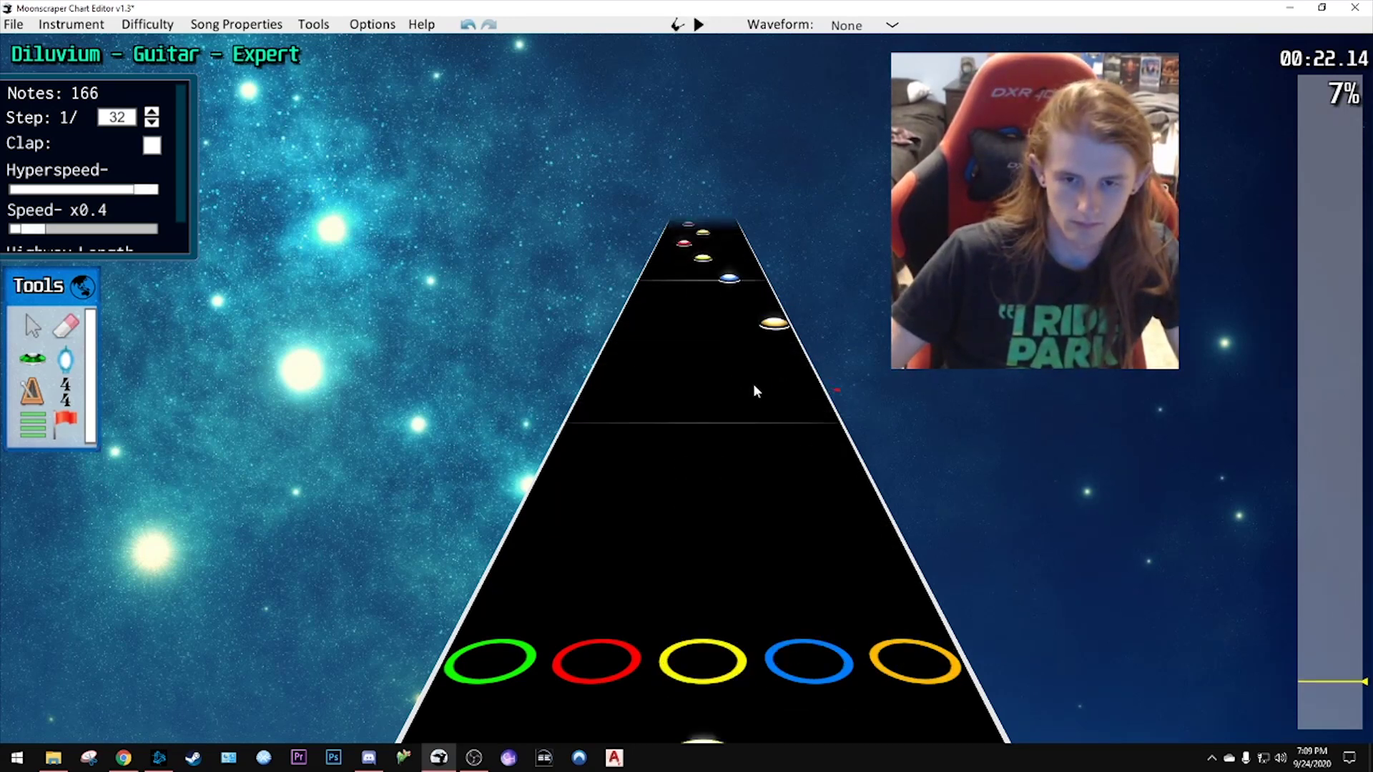
{"action": "left_click_drag", "start_coordinate": [769, 470], "coordinate": [716, 351]}
{"action": "scroll", "coordinate": [772, 354], "scroll_direction": "up", "scroll_amount": 4}
{"action": "scroll", "coordinate": [754, 393], "scroll_direction": "down", "scroll_amount": 1}
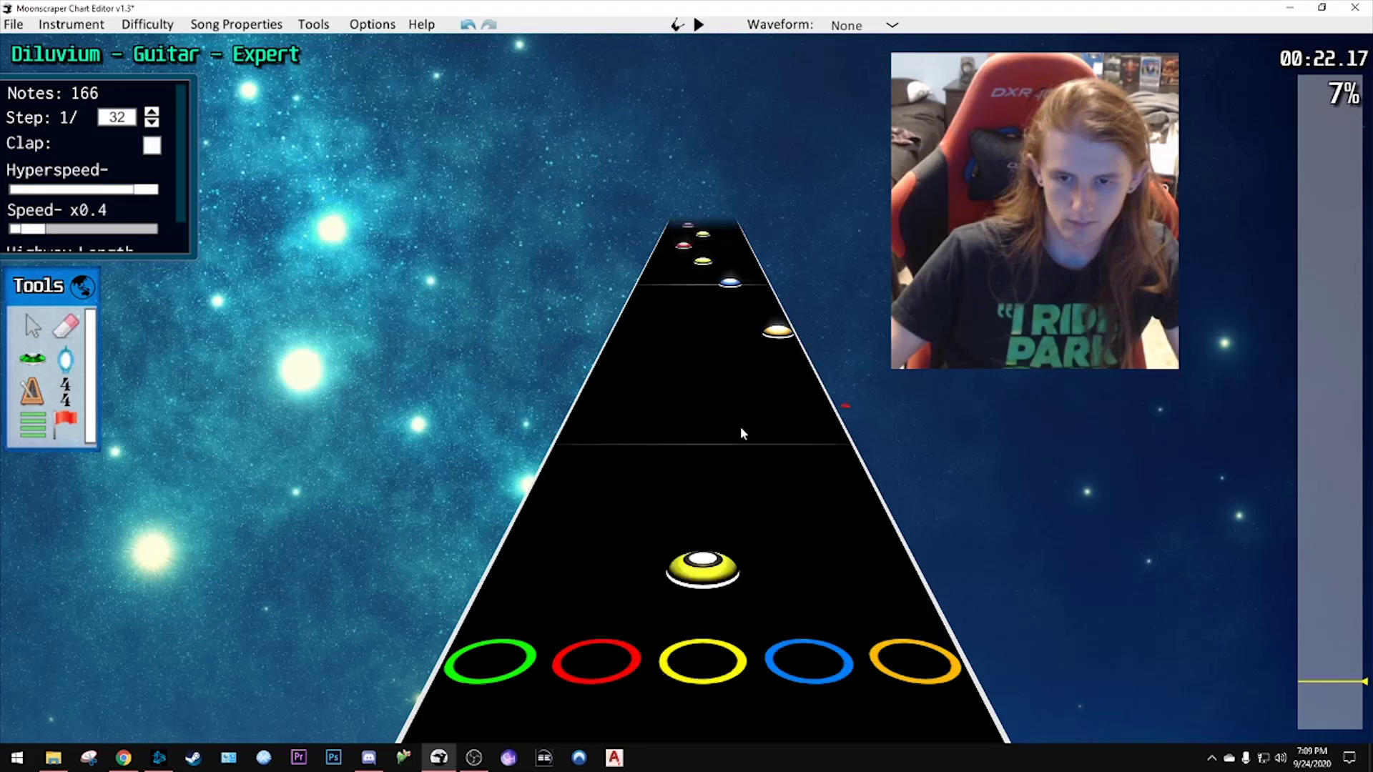
{"action": "left_click_drag", "start_coordinate": [782, 596], "coordinate": [783, 599]}
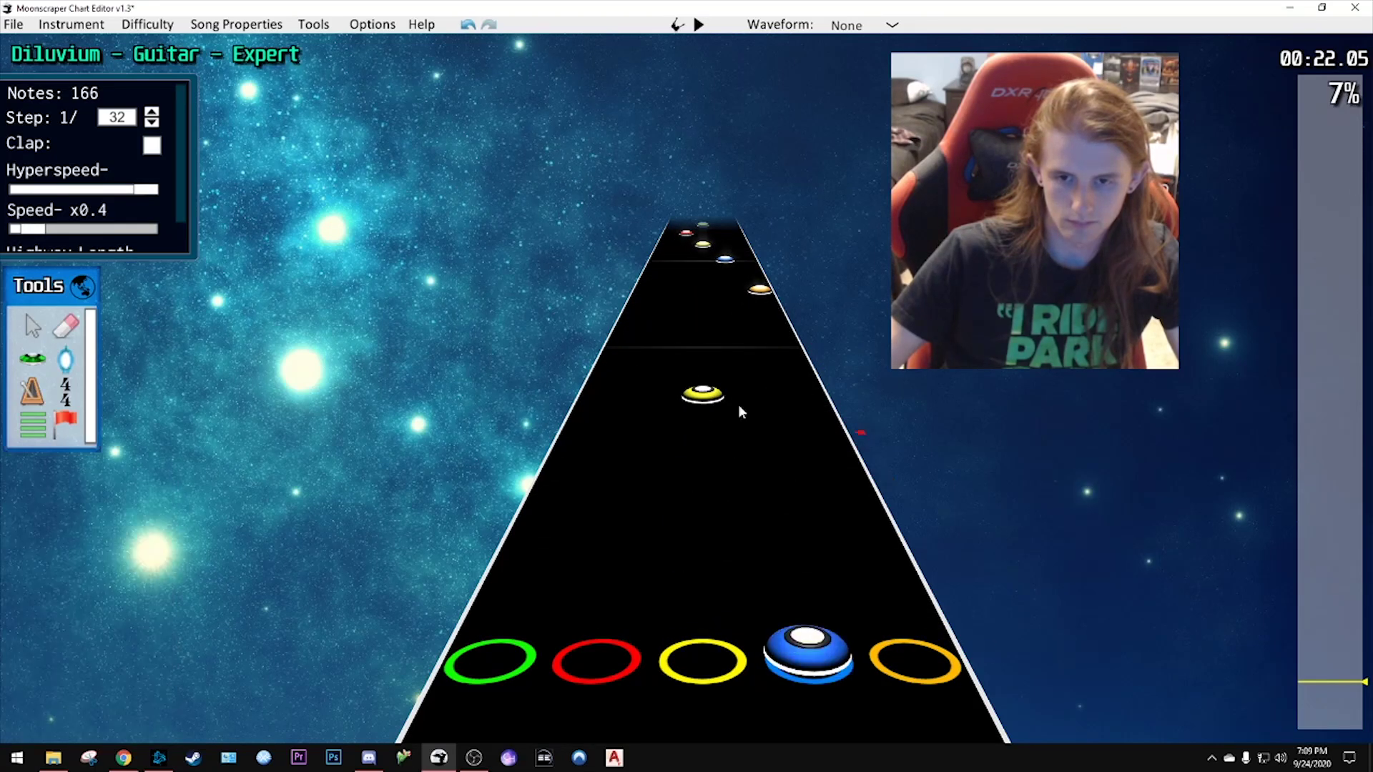
- Move the yellow note before the faint beat line slightly earlier and replay it
{"action": "left_click_drag", "start_coordinate": [708, 396], "coordinate": [703, 428]}
{"action": "scroll", "coordinate": [794, 420], "scroll_direction": "down", "scroll_amount": 4}
{"action": "key", "text": "space"}
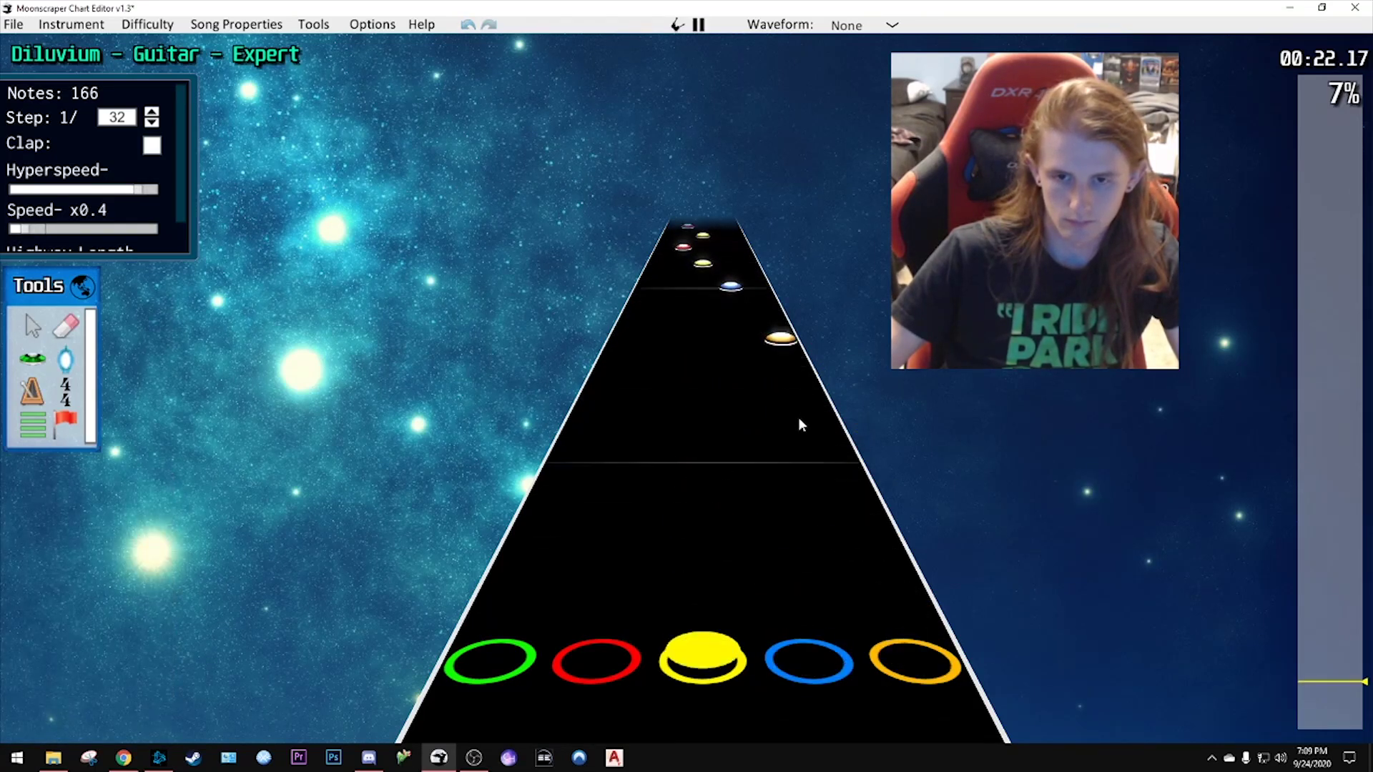
{"action": "key", "text": "space"}
- Replace the orange note after the faint beat line with a red note on that line and add a yellow note after it
{"action": "left_click_drag", "start_coordinate": [795, 383], "coordinate": [654, 546]}
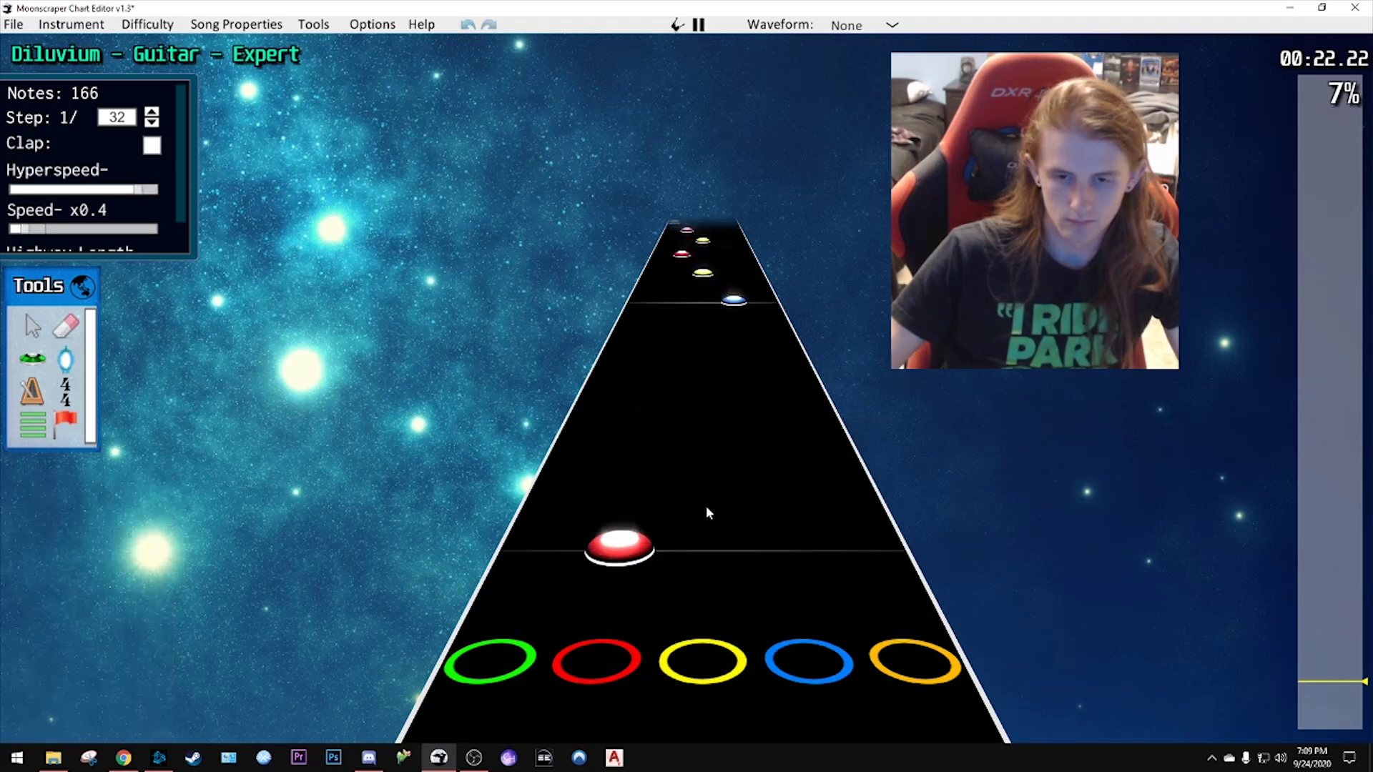
{"action": "scroll", "coordinate": [706, 505], "scroll_direction": "up", "scroll_amount": 4}
{"action": "scroll", "coordinate": [708, 505], "scroll_direction": "down", "scroll_amount": 3}
{"action": "left_click_drag", "start_coordinate": [699, 491], "coordinate": [694, 560]}
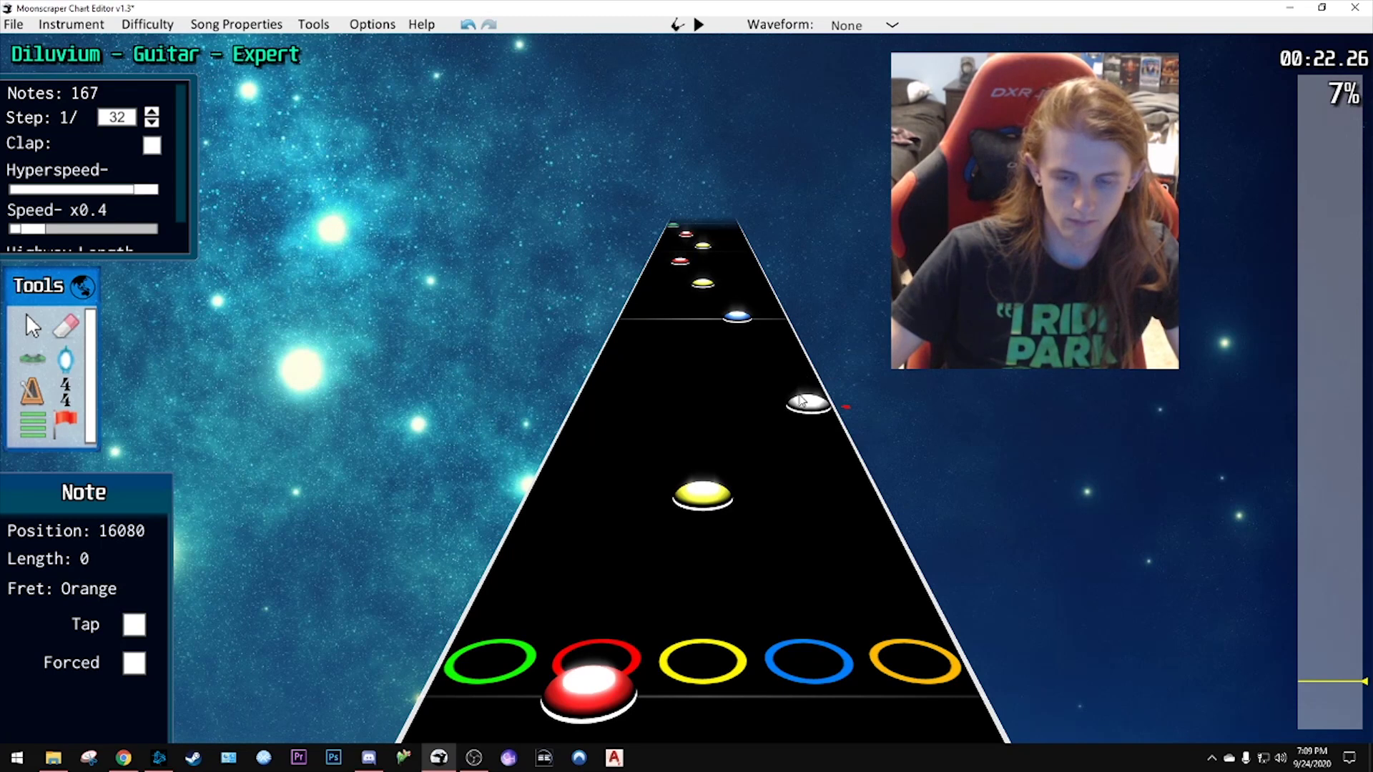
- Add an orange note at position 16080, between the new yellow note and the blue note on the beat line
{"action": "scroll", "coordinate": [801, 404], "scroll_direction": "down", "scroll_amount": 5}
{"action": "left_click_drag", "start_coordinate": [801, 401], "coordinate": [831, 434]}
{"action": "scroll", "coordinate": [801, 411], "scroll_direction": "up", "scroll_amount": 10}
{"action": "scroll", "coordinate": [803, 423], "scroll_direction": "down", "scroll_amount": 4}
{"action": "scroll", "coordinate": [803, 411], "scroll_direction": "down", "scroll_amount": 5}
{"action": "scroll", "coordinate": [703, 423], "scroll_direction": "up", "scroll_amount": 8}
{"action": "scroll", "coordinate": [735, 459], "scroll_direction": "down", "scroll_amount": 4}
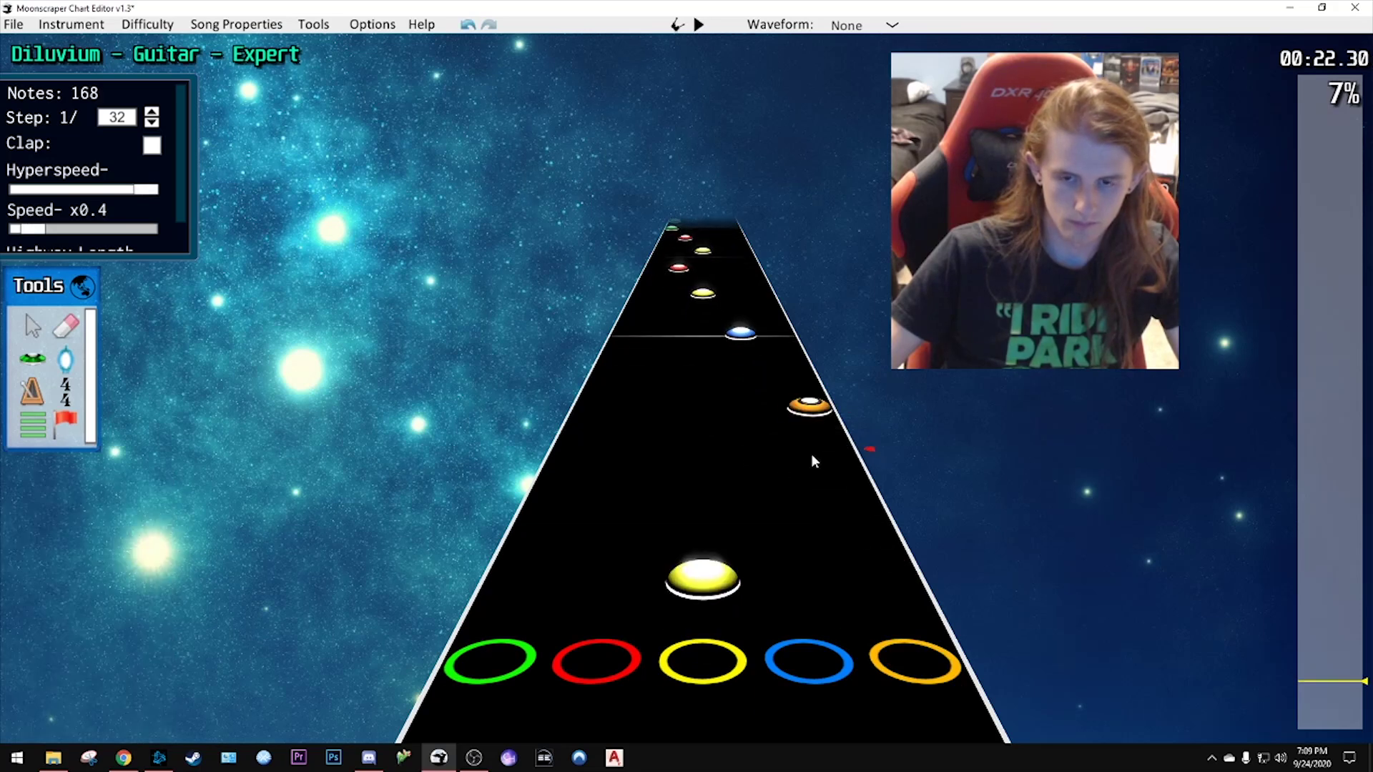
- Try the yellow note between the red and orange notes slightly later and replay the passage
{"action": "scroll", "coordinate": [812, 457], "scroll_direction": "down", "scroll_amount": 4}
{"action": "left_click_drag", "start_coordinate": [720, 433], "coordinate": [714, 410]}
{"action": "scroll", "coordinate": [741, 434], "scroll_direction": "up", "scroll_amount": 5}
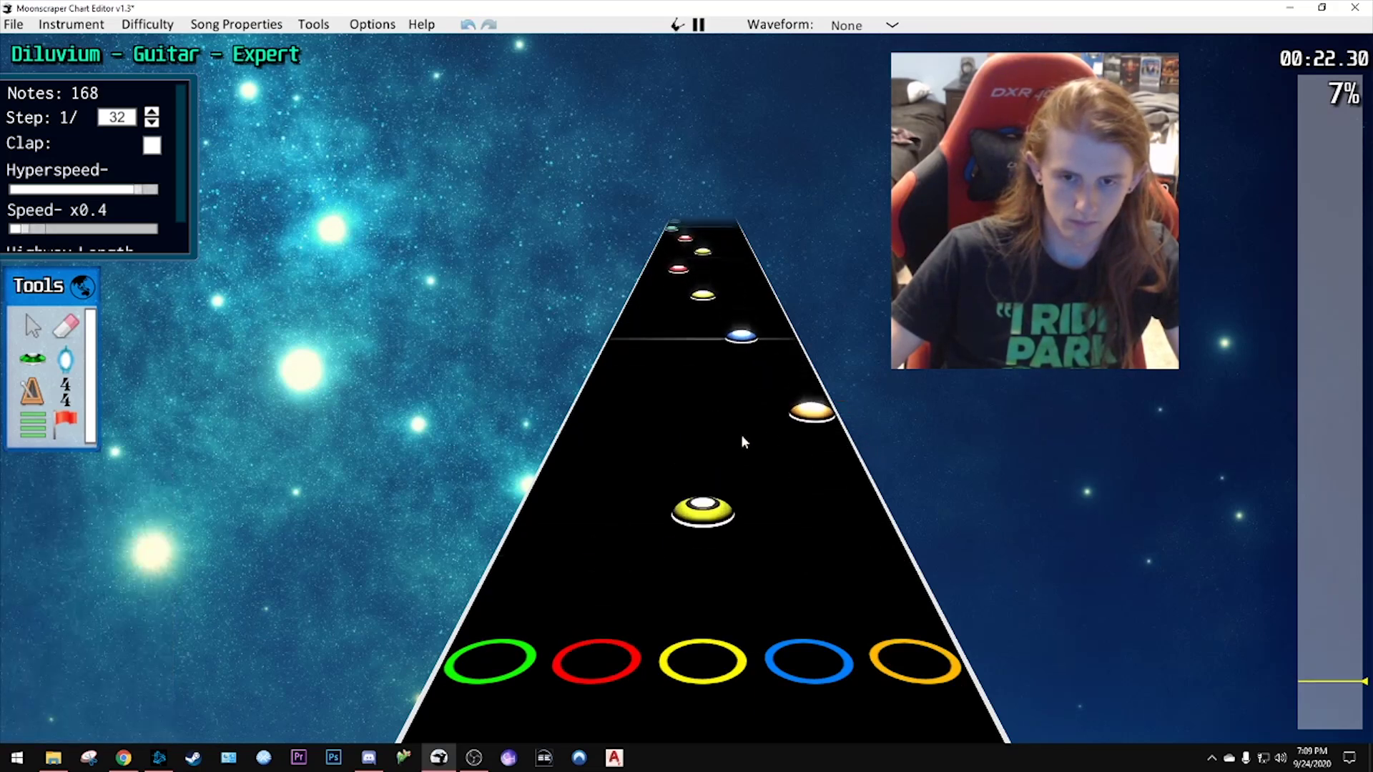
{"action": "scroll", "coordinate": [736, 454], "scroll_direction": "down", "scroll_amount": 3}
{"action": "left_click", "coordinate": [717, 451]}
{"action": "scroll", "coordinate": [779, 485], "scroll_direction": "up", "scroll_amount": 4}
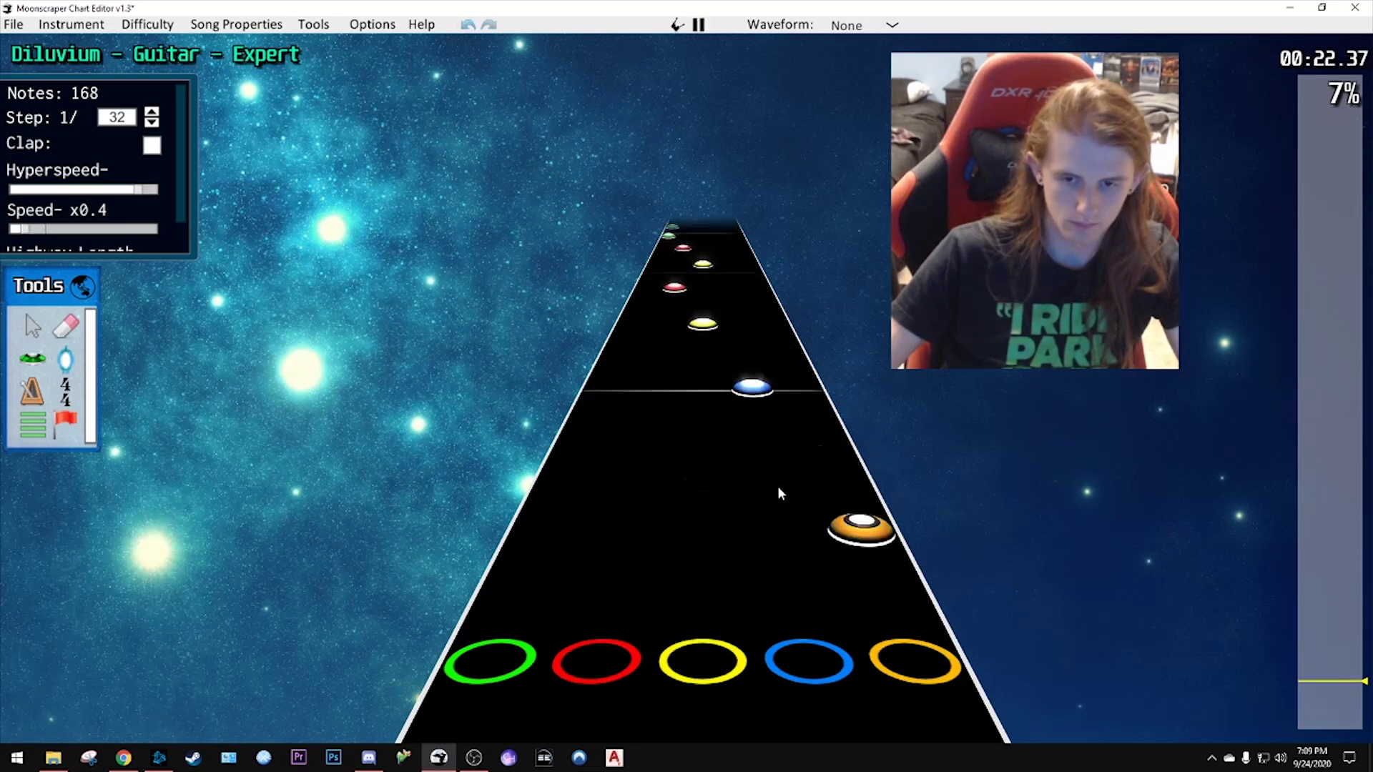
- Try the orange note before the blue beat-line note slightly earlier and replay the passage
{"action": "scroll", "coordinate": [808, 458], "scroll_direction": "down", "scroll_amount": 3}
{"action": "left_click_drag", "start_coordinate": [845, 431], "coordinate": [839, 483]}
{"action": "scroll", "coordinate": [839, 483], "scroll_direction": "up", "scroll_amount": 3}
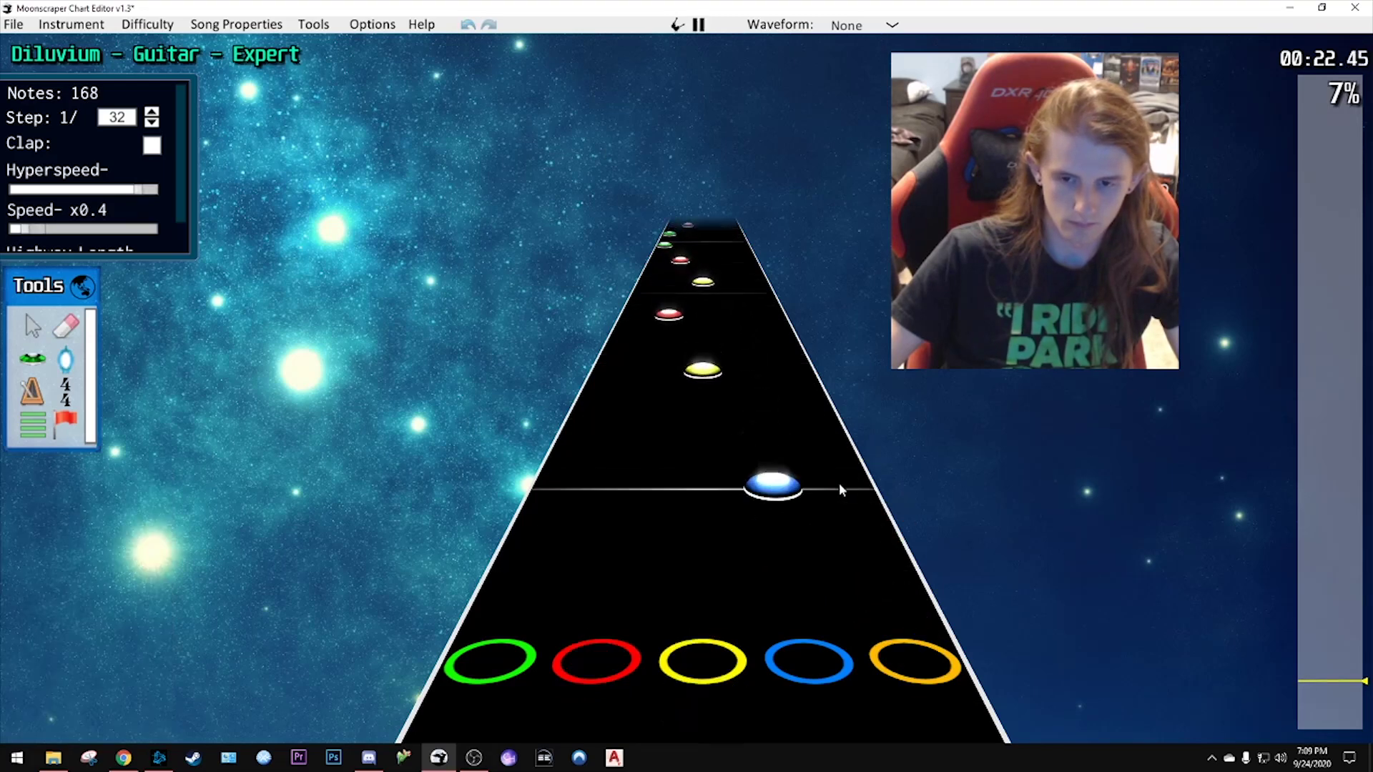
{"action": "scroll", "coordinate": [823, 479], "scroll_direction": "down", "scroll_amount": 4}
{"action": "scroll", "coordinate": [826, 476], "scroll_direction": "down", "scroll_amount": 4}
{"action": "scroll", "coordinate": [819, 475], "scroll_direction": "up", "scroll_amount": 8}
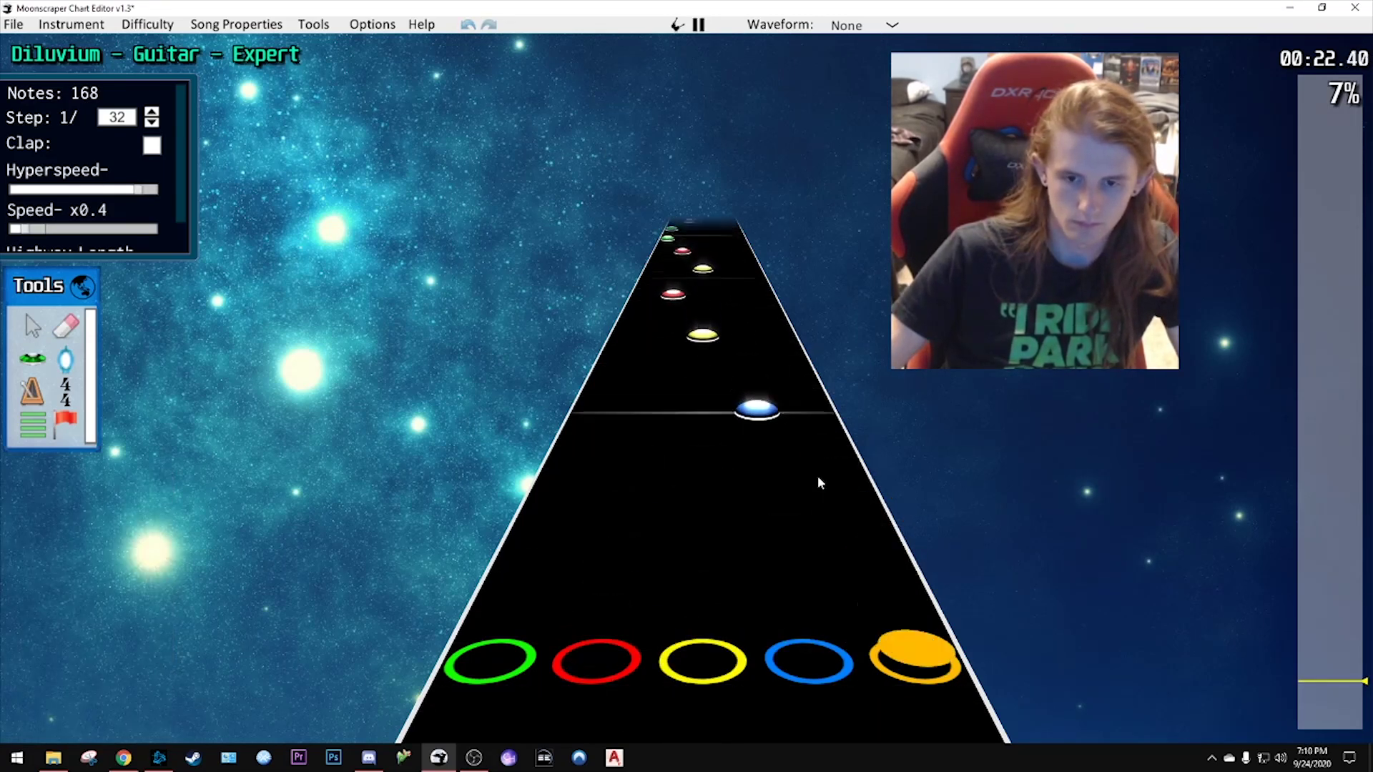
{"action": "scroll", "coordinate": [818, 474], "scroll_direction": "down", "scroll_amount": 6}
{"action": "scroll", "coordinate": [780, 478], "scroll_direction": "down", "scroll_amount": 5}
{"action": "scroll", "coordinate": [783, 468], "scroll_direction": "up", "scroll_amount": 10}
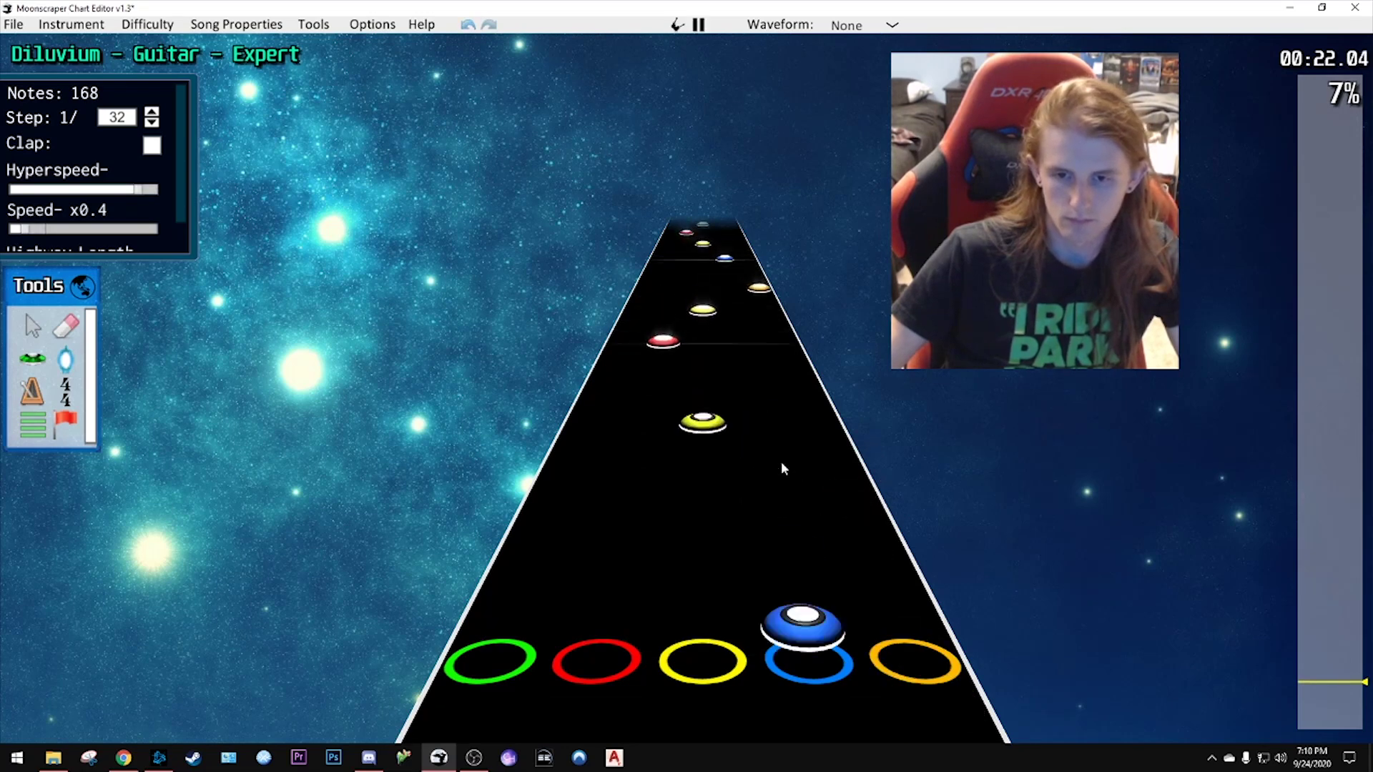
{"action": "key", "text": "space"}
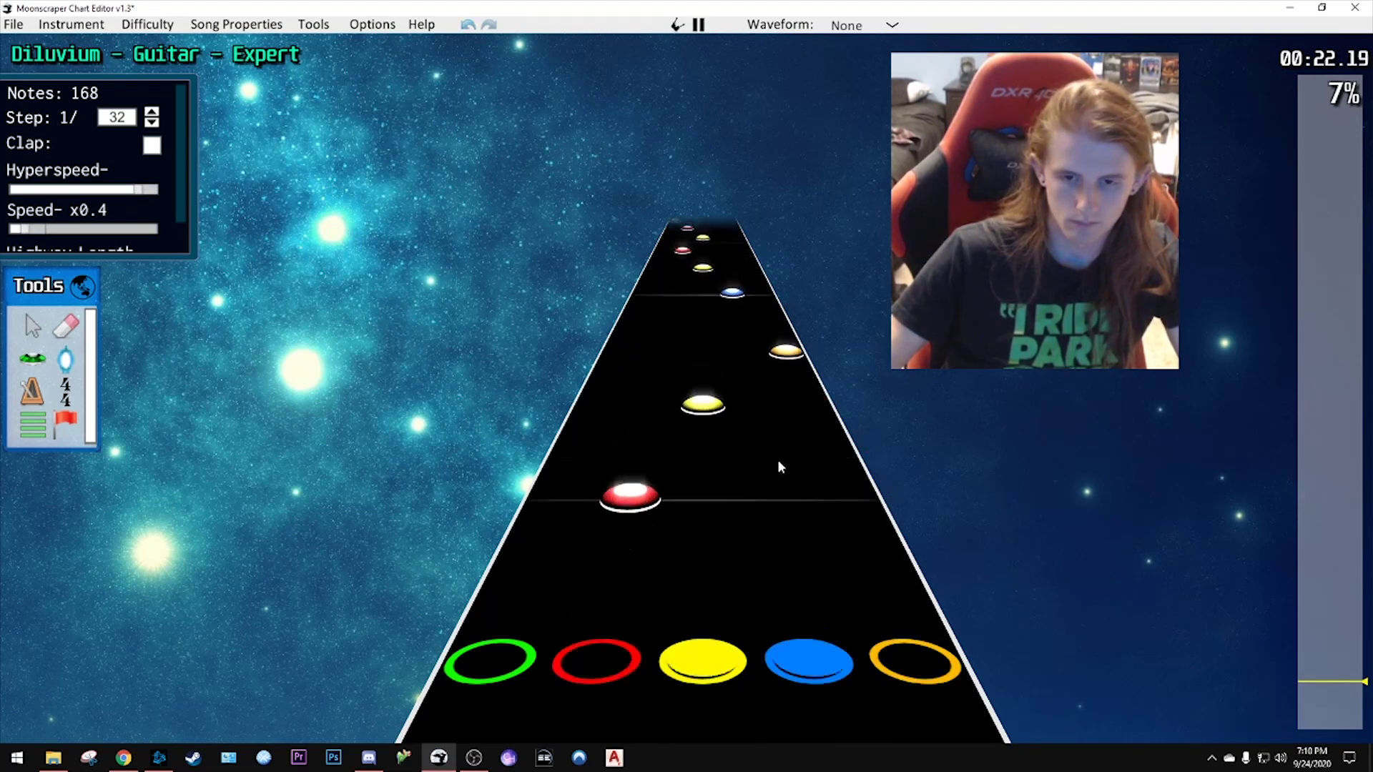
{"action": "key", "text": "space"}
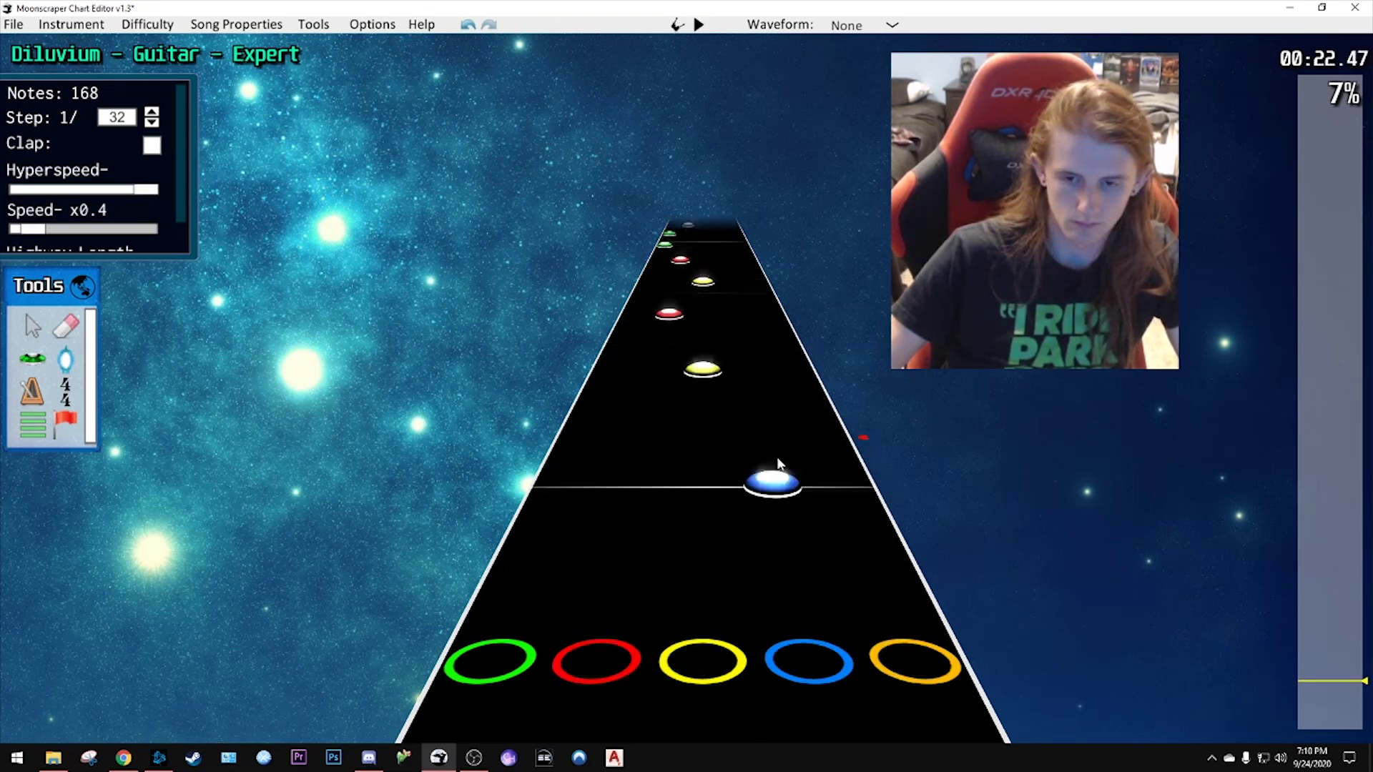
- Return the orange note before the blue beat-line note to its later position
{"action": "scroll", "coordinate": [789, 464], "scroll_direction": "down", "scroll_amount": 4}
{"action": "left_click", "coordinate": [831, 460]}
{"action": "scroll", "coordinate": [783, 445], "scroll_direction": "down", "scroll_amount": 4}
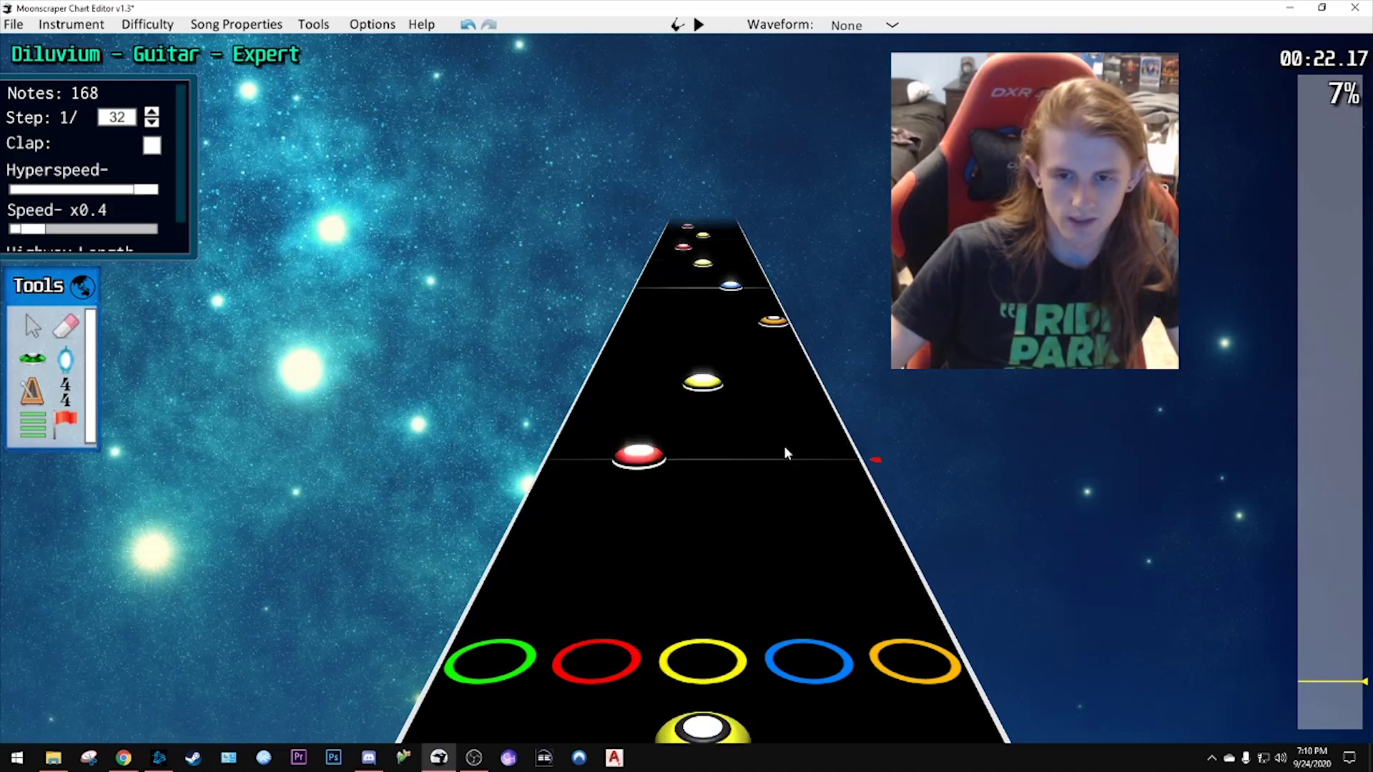
- Replay the passage and listen on past its last charted note, to about 25 s
{"action": "scroll", "coordinate": [784, 444], "scroll_direction": "down", "scroll_amount": 10}
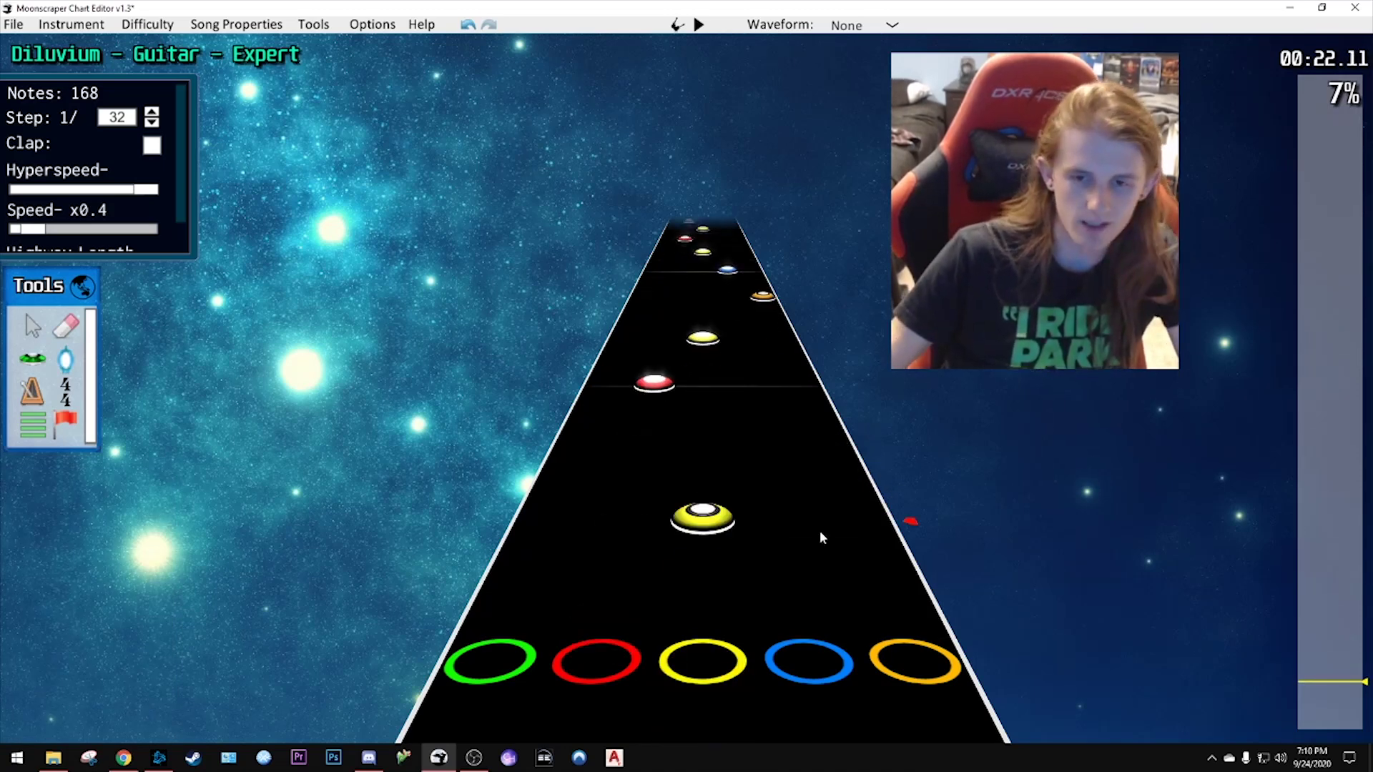
{"action": "left_click", "coordinate": [1319, 694]}
{"action": "key", "text": "space"}
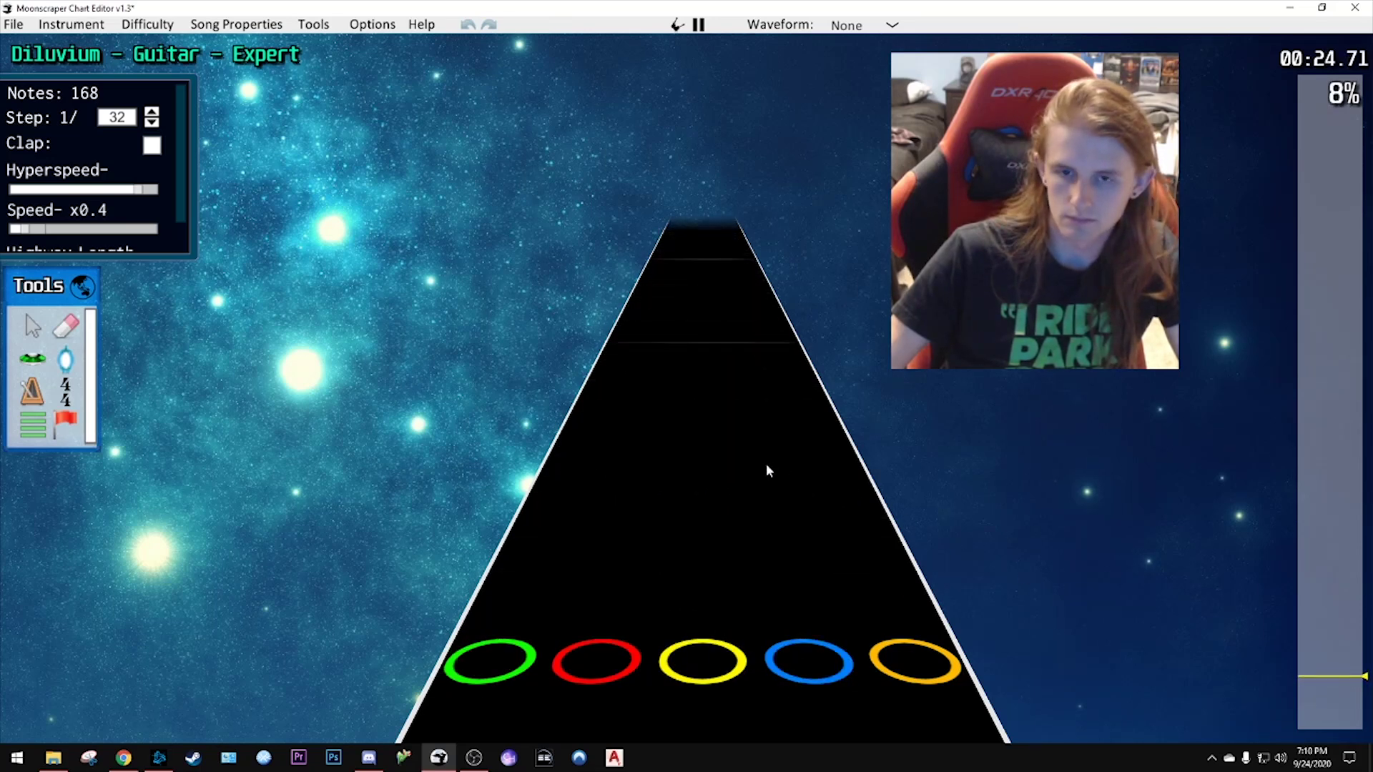
{"action": "key", "text": "space"}
{"action": "scroll", "coordinate": [768, 463], "scroll_direction": "down", "scroll_amount": 2}
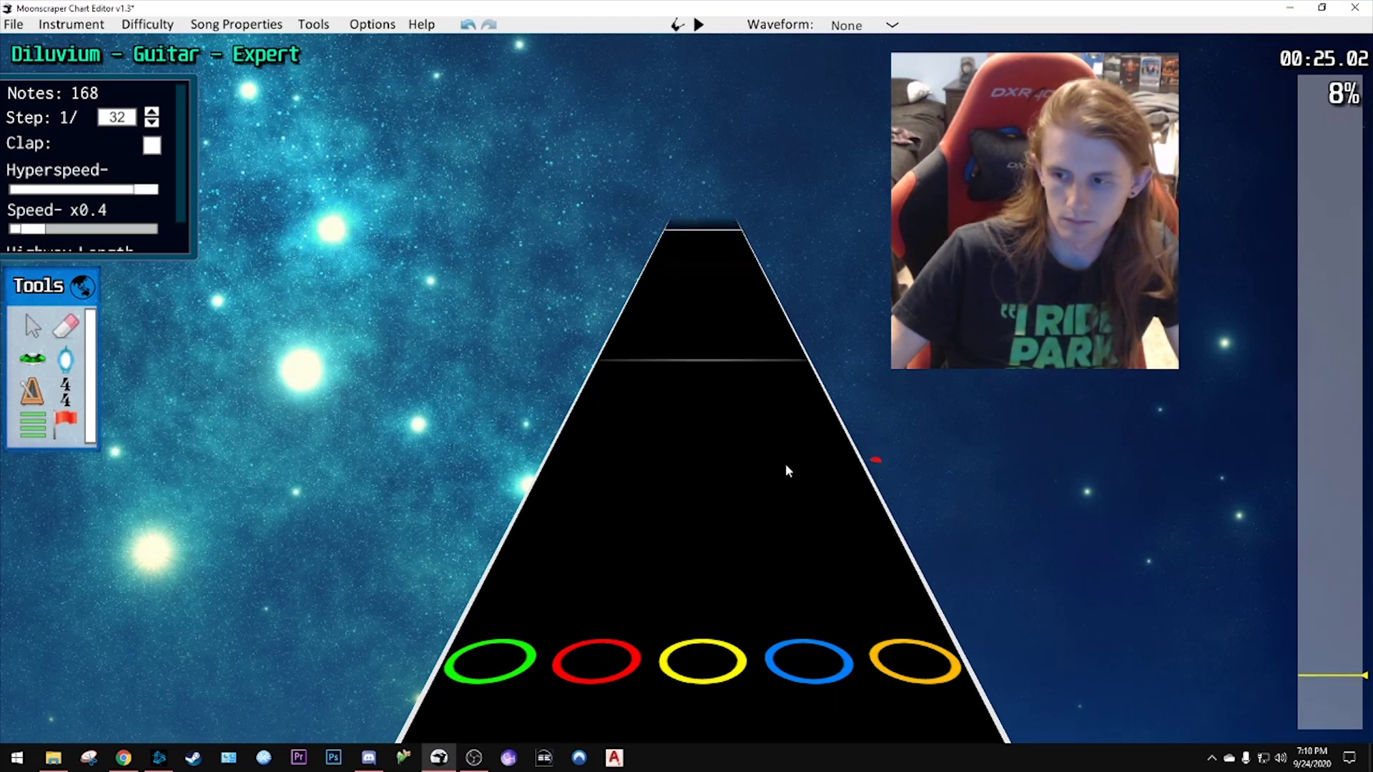
{"action": "key", "text": "space"}
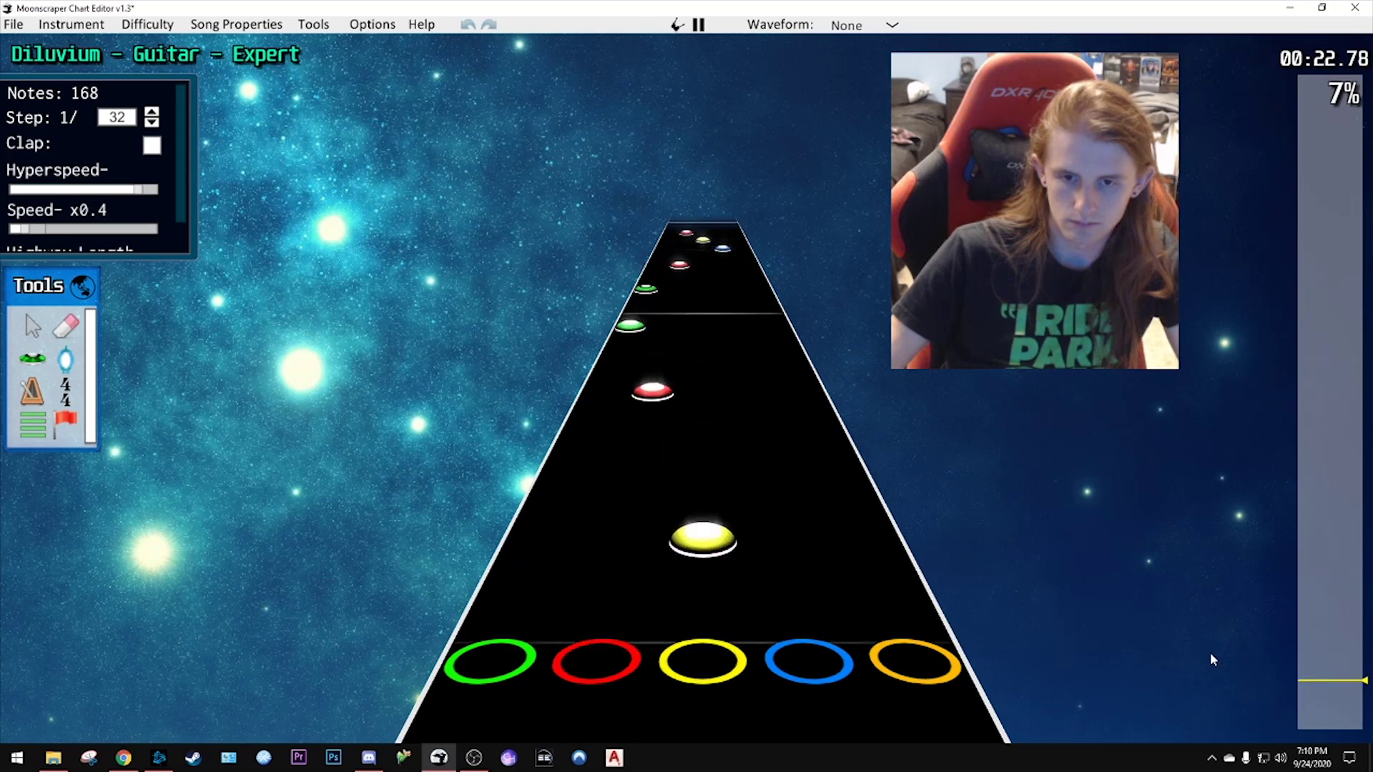
{"action": "key", "text": "space"}
- Go back to about 20 s and listen through the charted passage to about 23 s
{"action": "left_click", "coordinate": [1360, 690]}
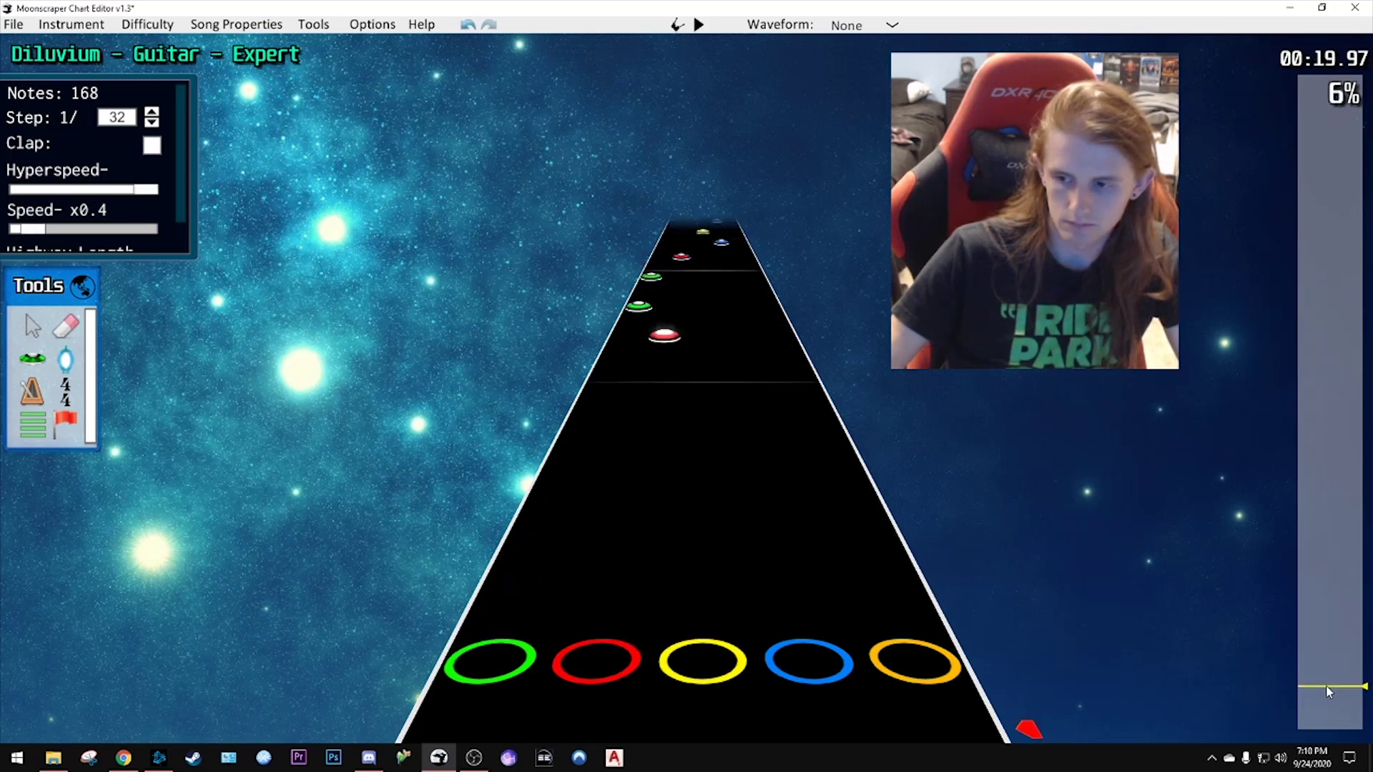
{"action": "key", "text": "space"}
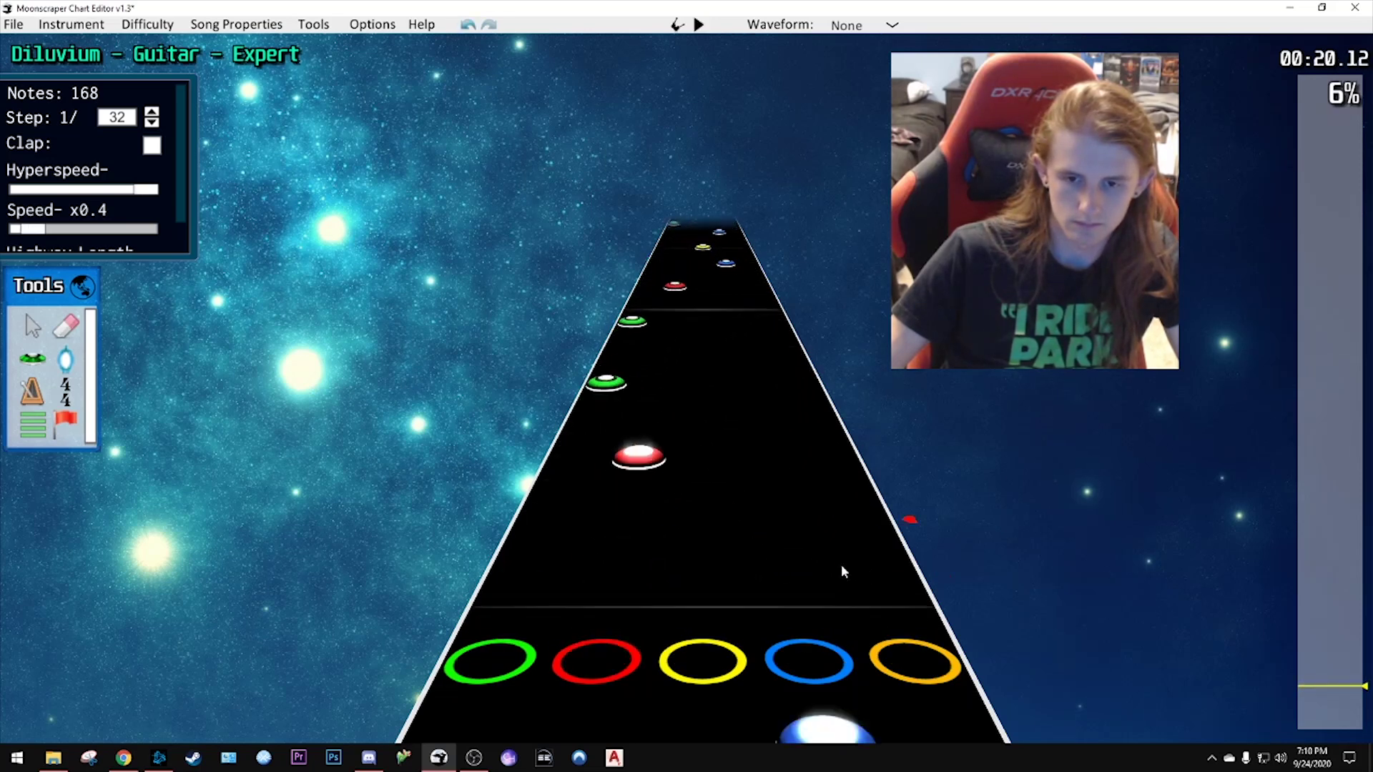
{"action": "key", "text": "space"}
{"action": "key", "text": "space"}
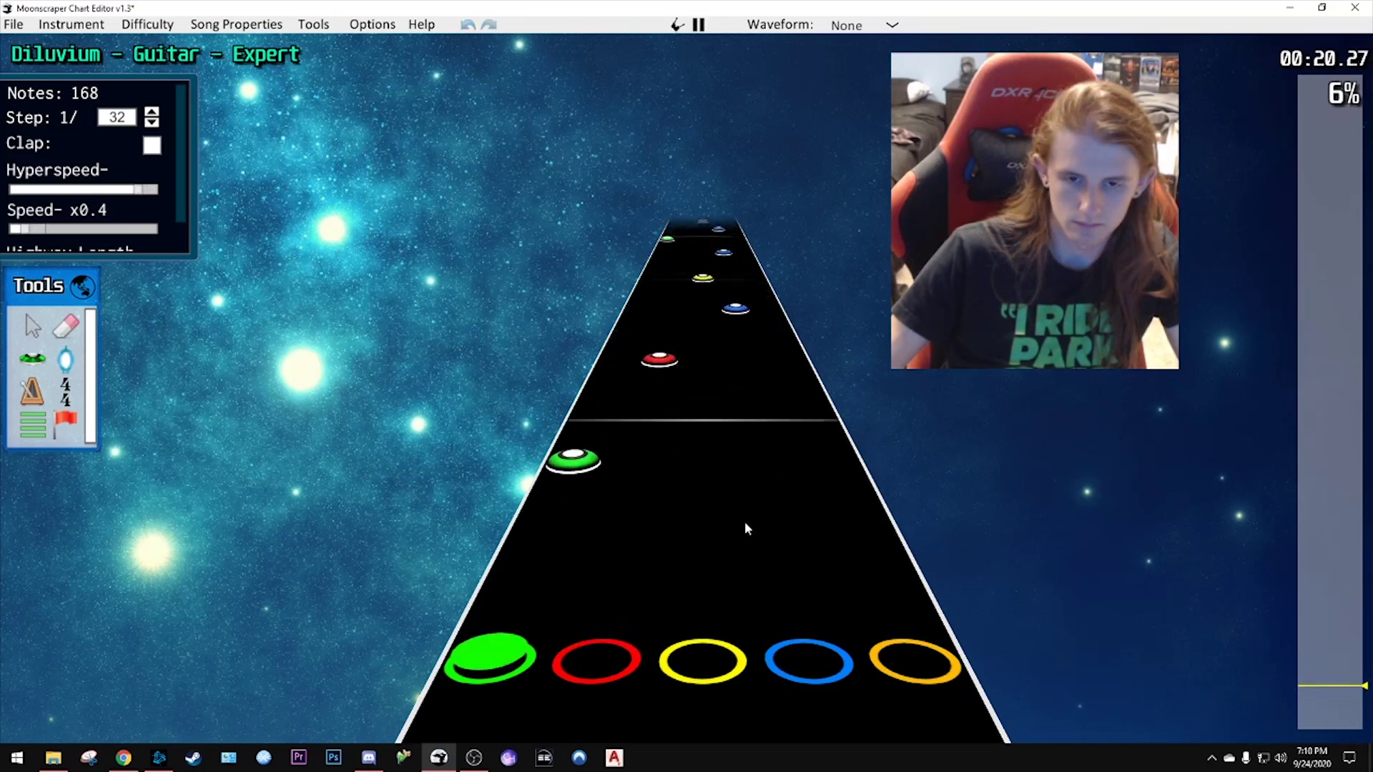
{"action": "key", "text": "space"}
{"action": "scroll", "coordinate": [675, 514], "scroll_direction": "down", "scroll_amount": 3}
{"action": "key", "text": "space"}
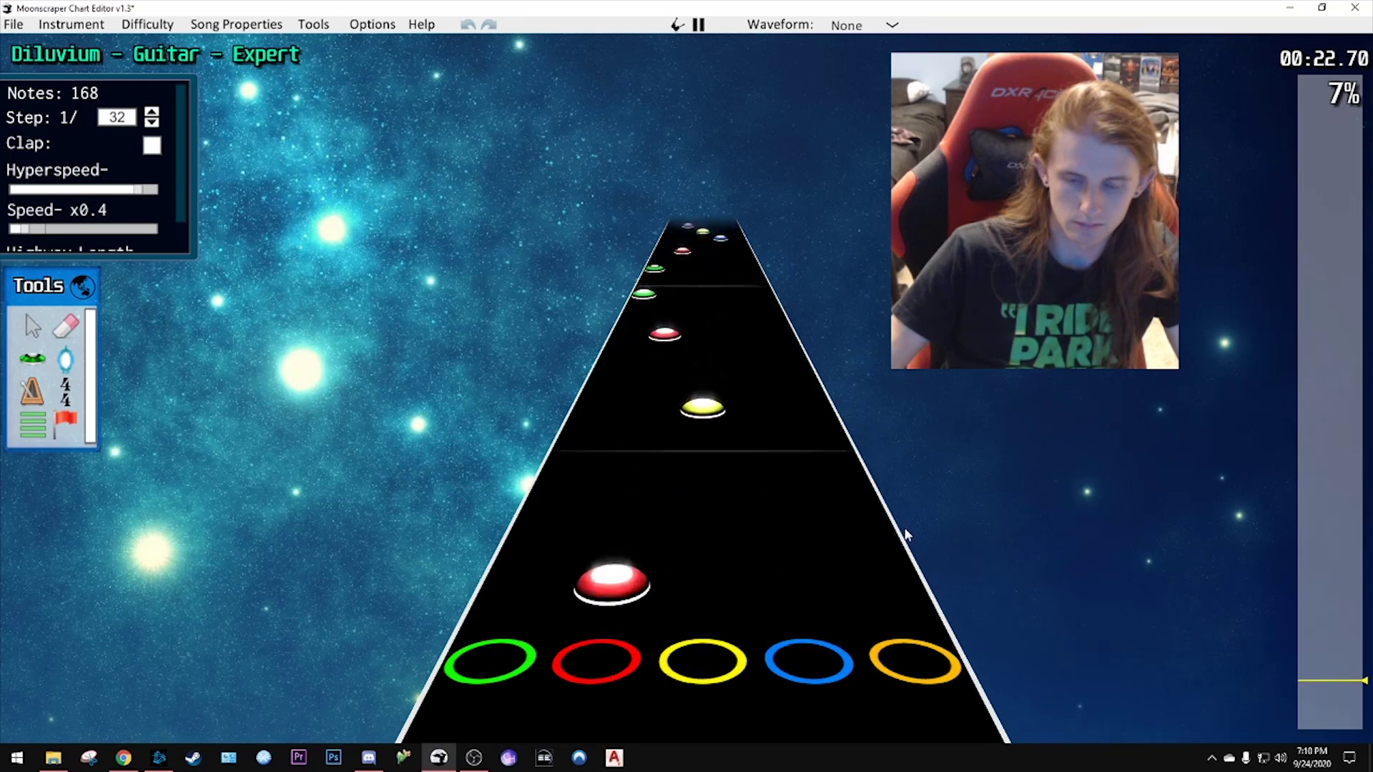
{"action": "key", "text": "space"}
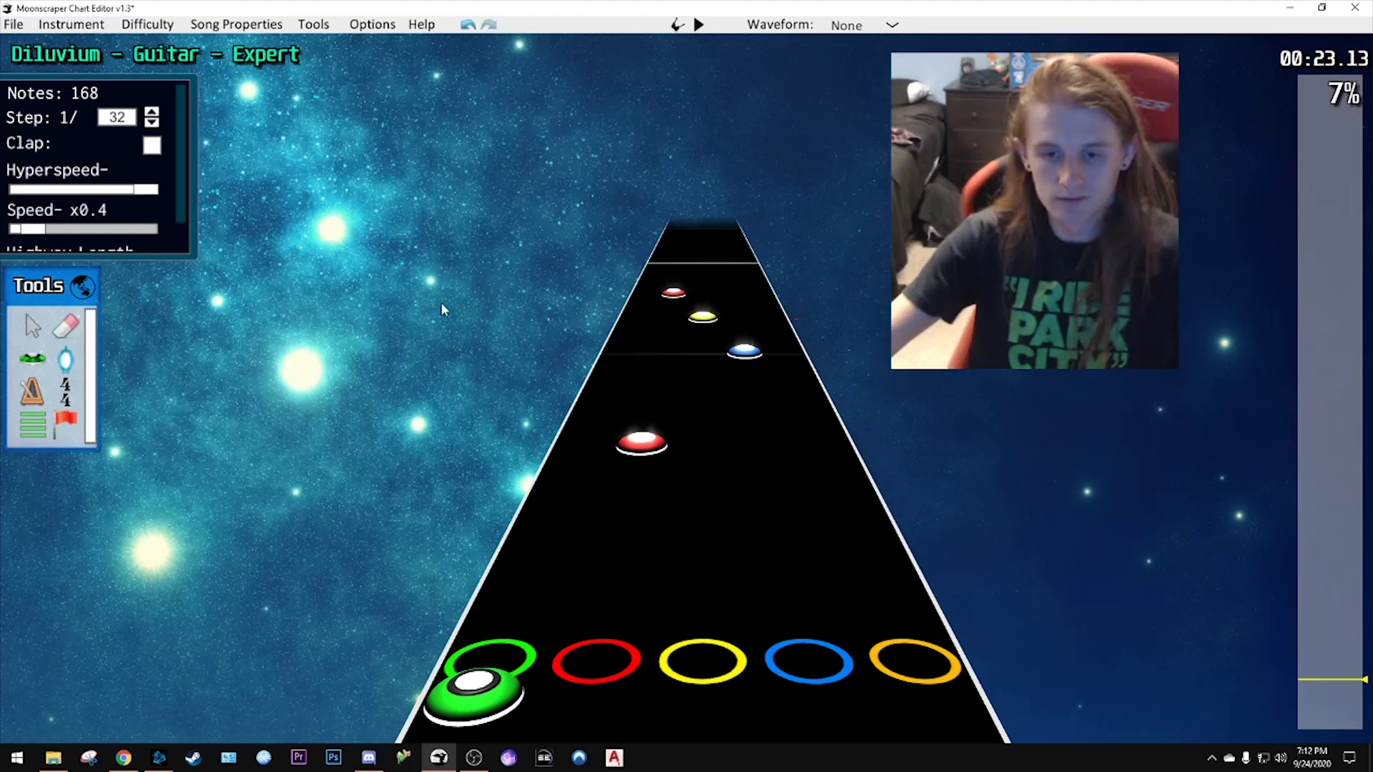
- Examine the phrase between about 22.5 and 23.1 s for the lanes and timing of its notes
{"action": "key", "text": "space"}
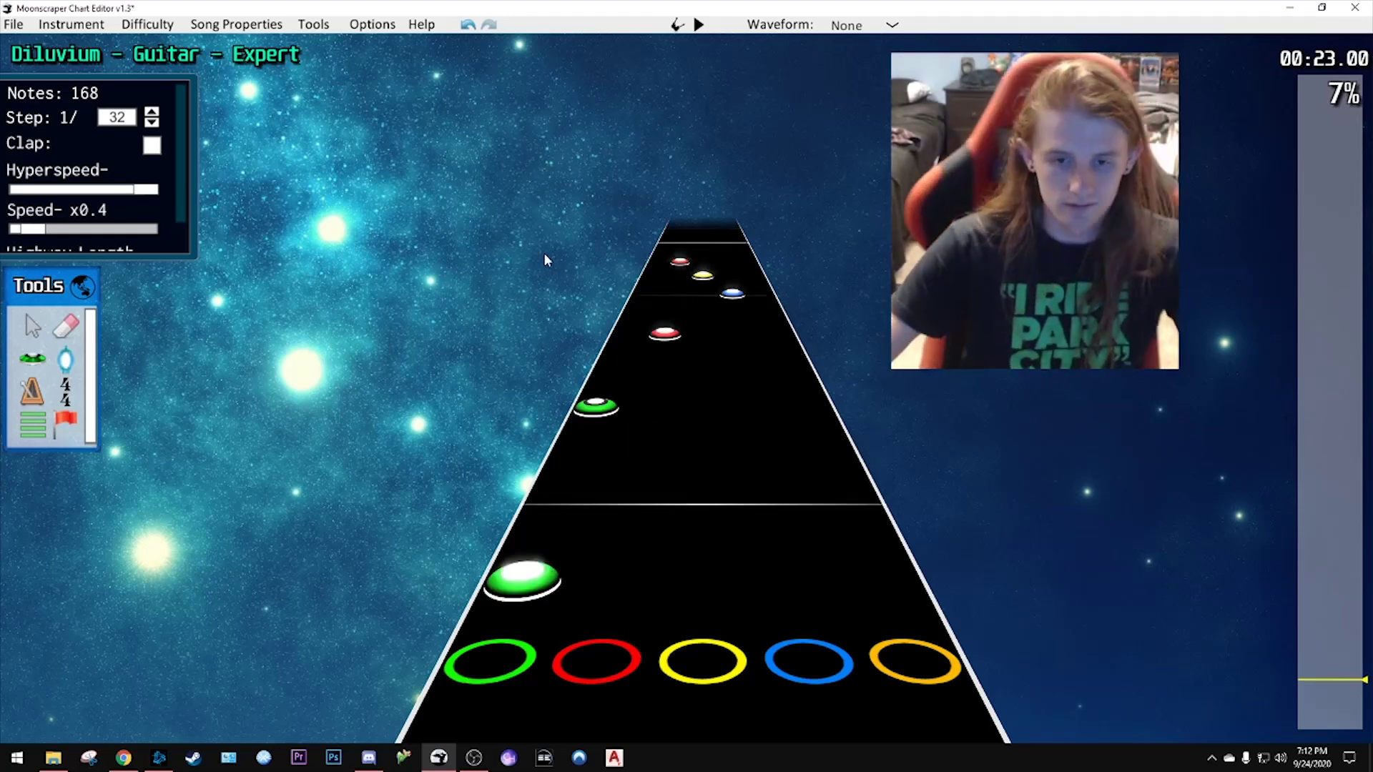
{"action": "key", "text": "space"}
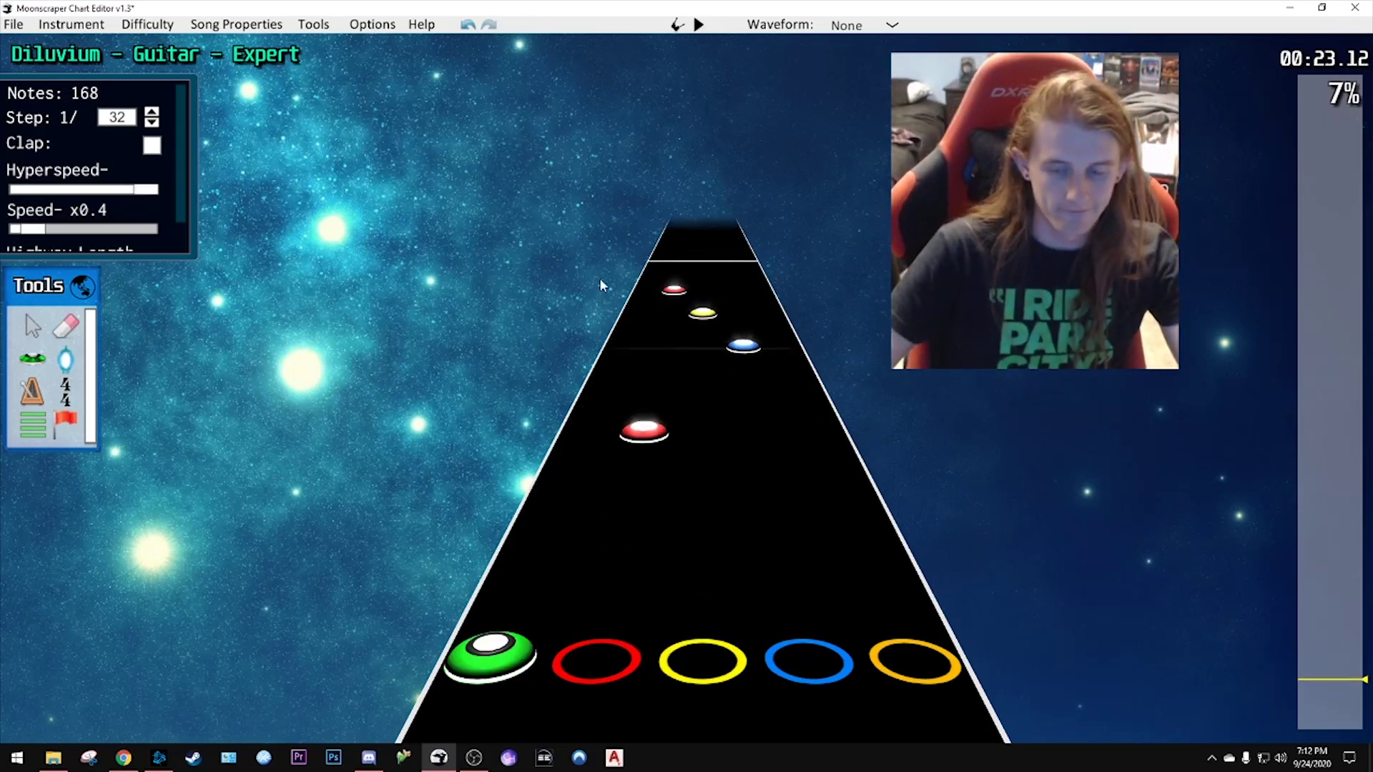
{"action": "scroll", "coordinate": [711, 275], "scroll_direction": "up", "scroll_amount": 5}
{"action": "scroll", "coordinate": [703, 266], "scroll_direction": "down", "scroll_amount": 4}
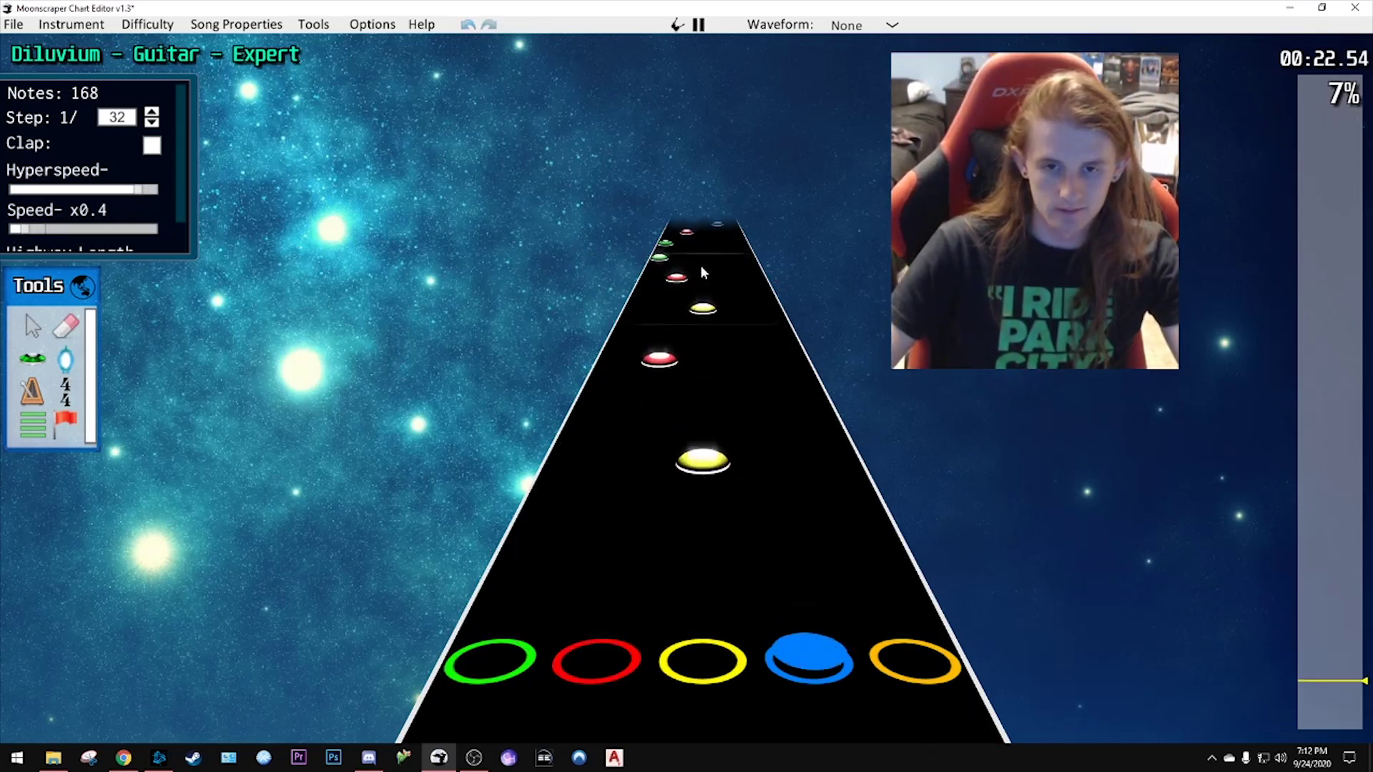
{"action": "scroll", "coordinate": [699, 365], "scroll_direction": "up", "scroll_amount": 2}
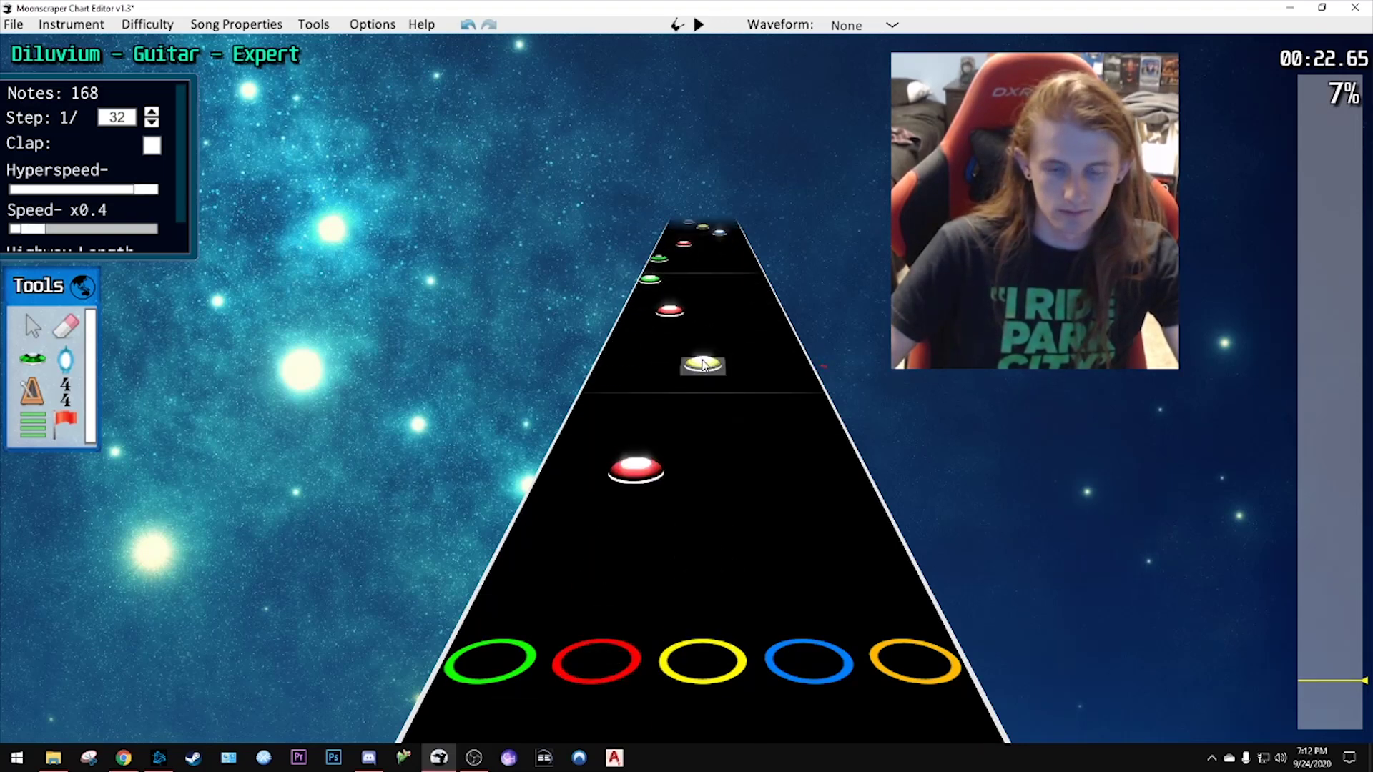
{"action": "key", "text": "space"}
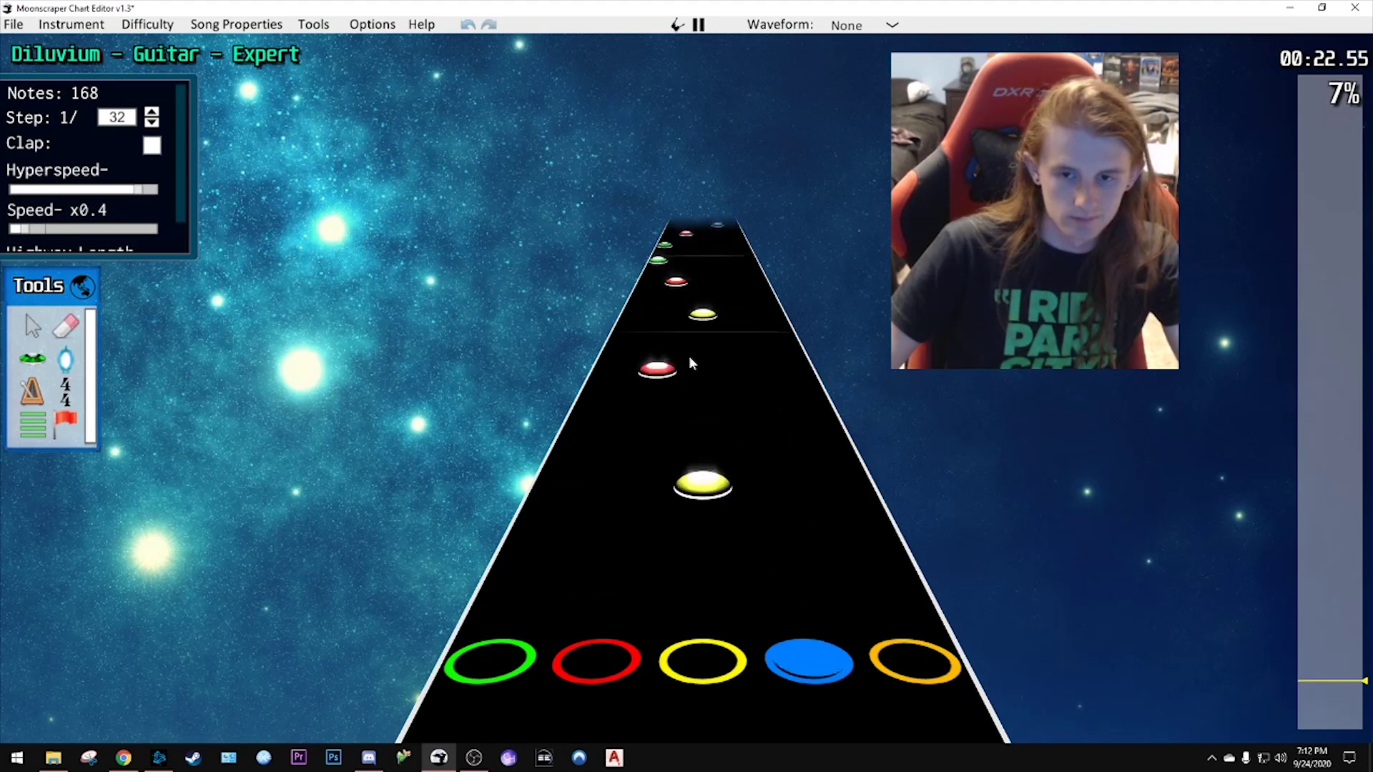
- Shift the blue, yellow and red notes starting on the beat line at about 22.5 s to yellow, red and green
{"action": "key", "text": "space"}
{"action": "scroll", "coordinate": [743, 429], "scroll_direction": "up", "scroll_amount": 1}
{"action": "left_click_drag", "start_coordinate": [785, 532], "coordinate": [703, 529]}
{"action": "left_click_drag", "start_coordinate": [703, 390], "coordinate": [655, 388]}
{"action": "left_click", "coordinate": [664, 331]}
{"action": "left_click_drag", "start_coordinate": [664, 331], "coordinate": [630, 330]}
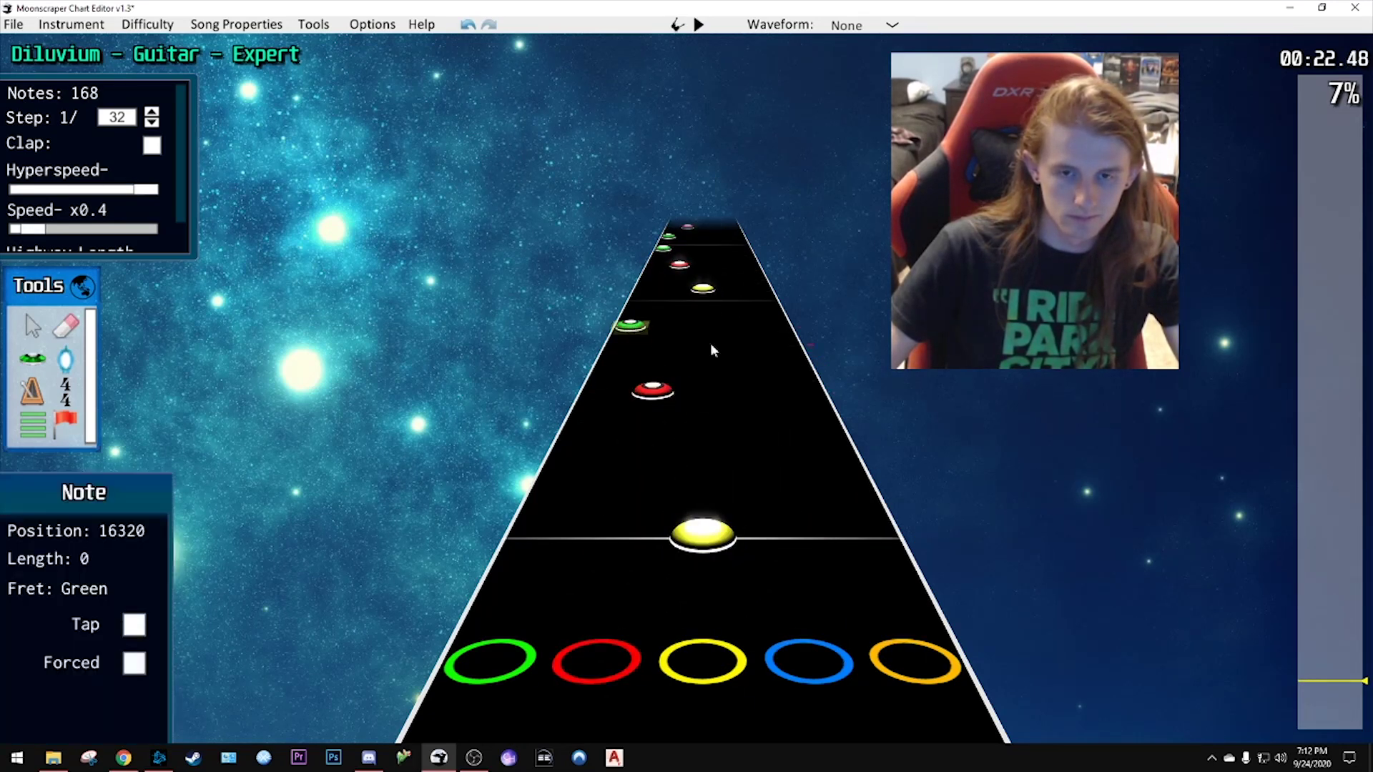
- Change the yellow note after the next faint beat line to red and move it onto that line at position 16368
{"action": "key", "text": "space"}
{"action": "key", "text": "space"}
{"action": "scroll", "coordinate": [715, 462], "scroll_direction": "up", "scroll_amount": 2}
{"action": "left_click_drag", "start_coordinate": [705, 406], "coordinate": [650, 402]}
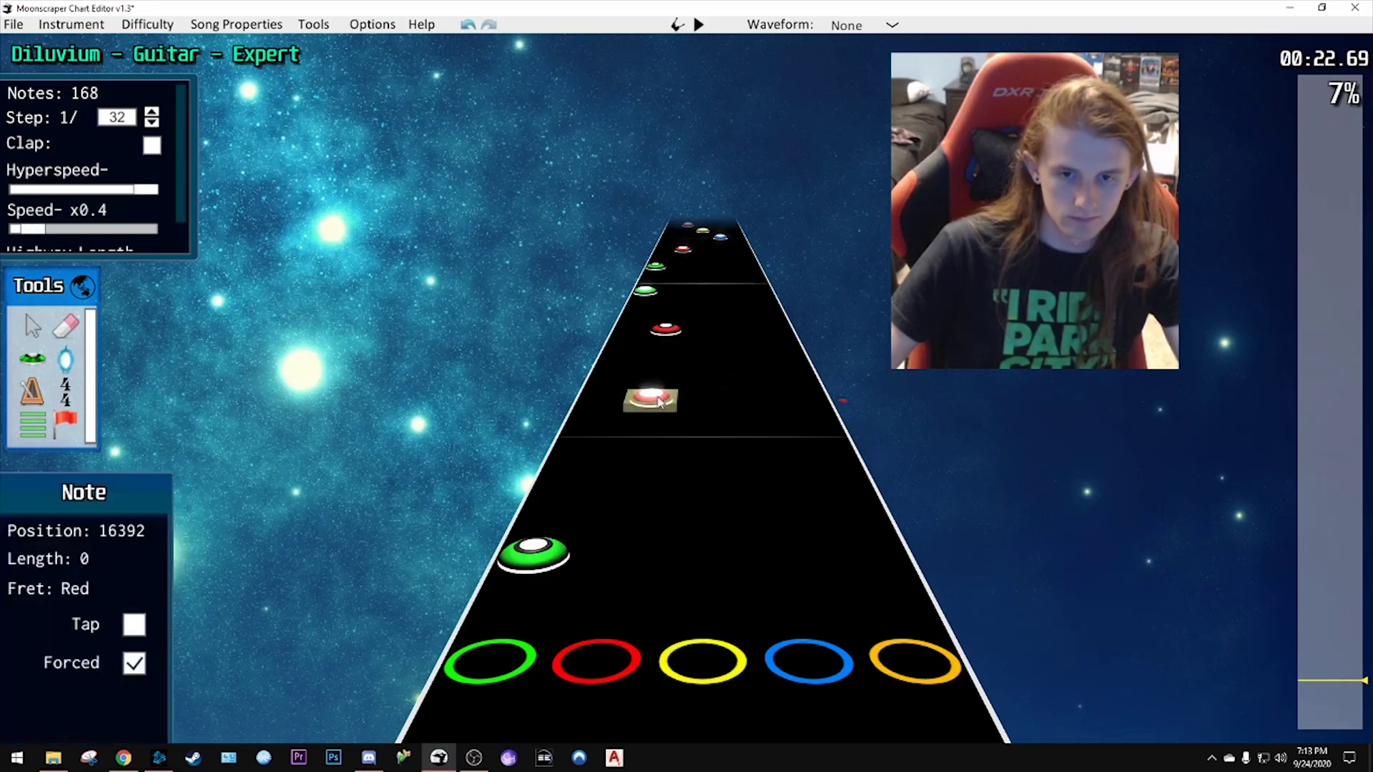
{"action": "scroll", "coordinate": [710, 394], "scroll_direction": "down", "scroll_amount": 2}
{"action": "left_click_drag", "start_coordinate": [628, 537], "coordinate": [626, 586]}
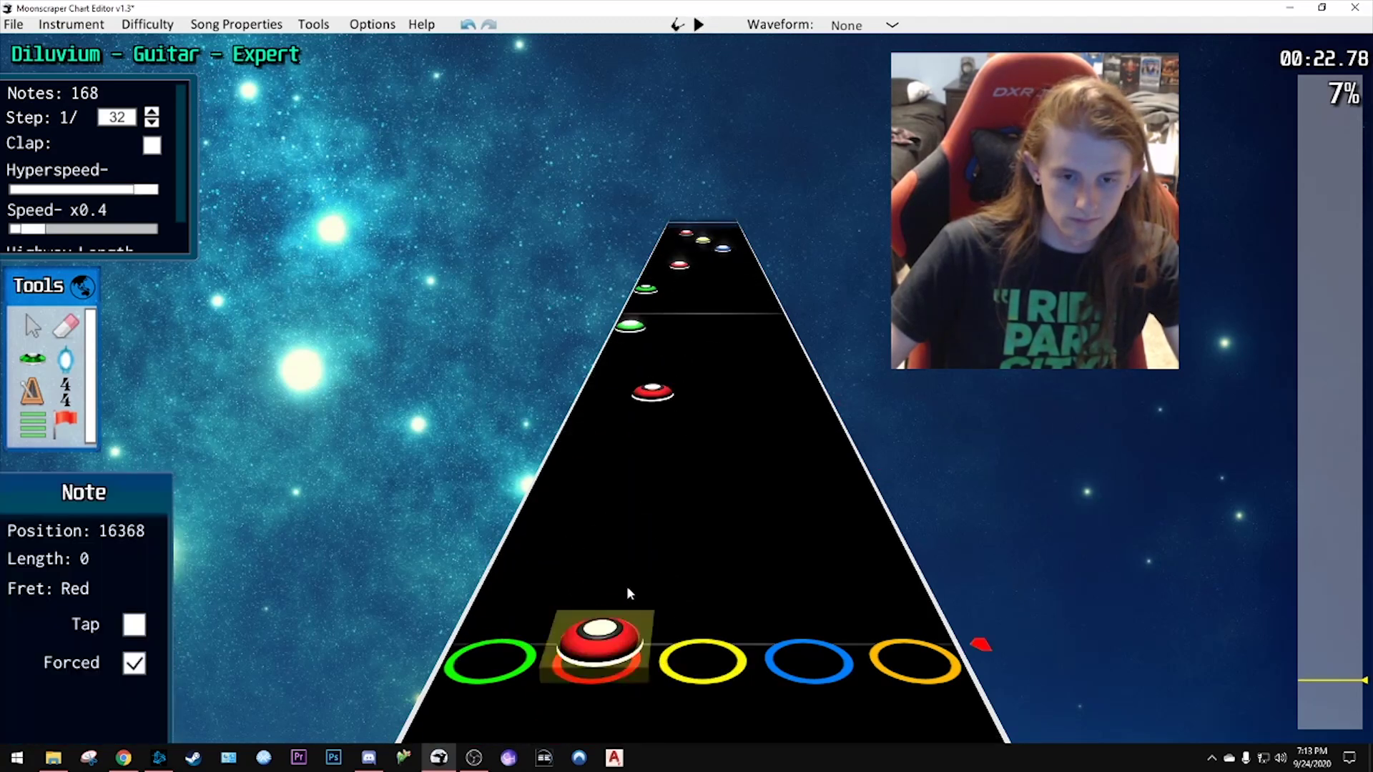
- Change the following red note to yellow and the green note before the beat line to blue, both slightly earlier, and replay them
{"action": "scroll", "coordinate": [699, 516], "scroll_direction": "down", "scroll_amount": 4}
{"action": "scroll", "coordinate": [719, 492], "scroll_direction": "up", "scroll_amount": 4}
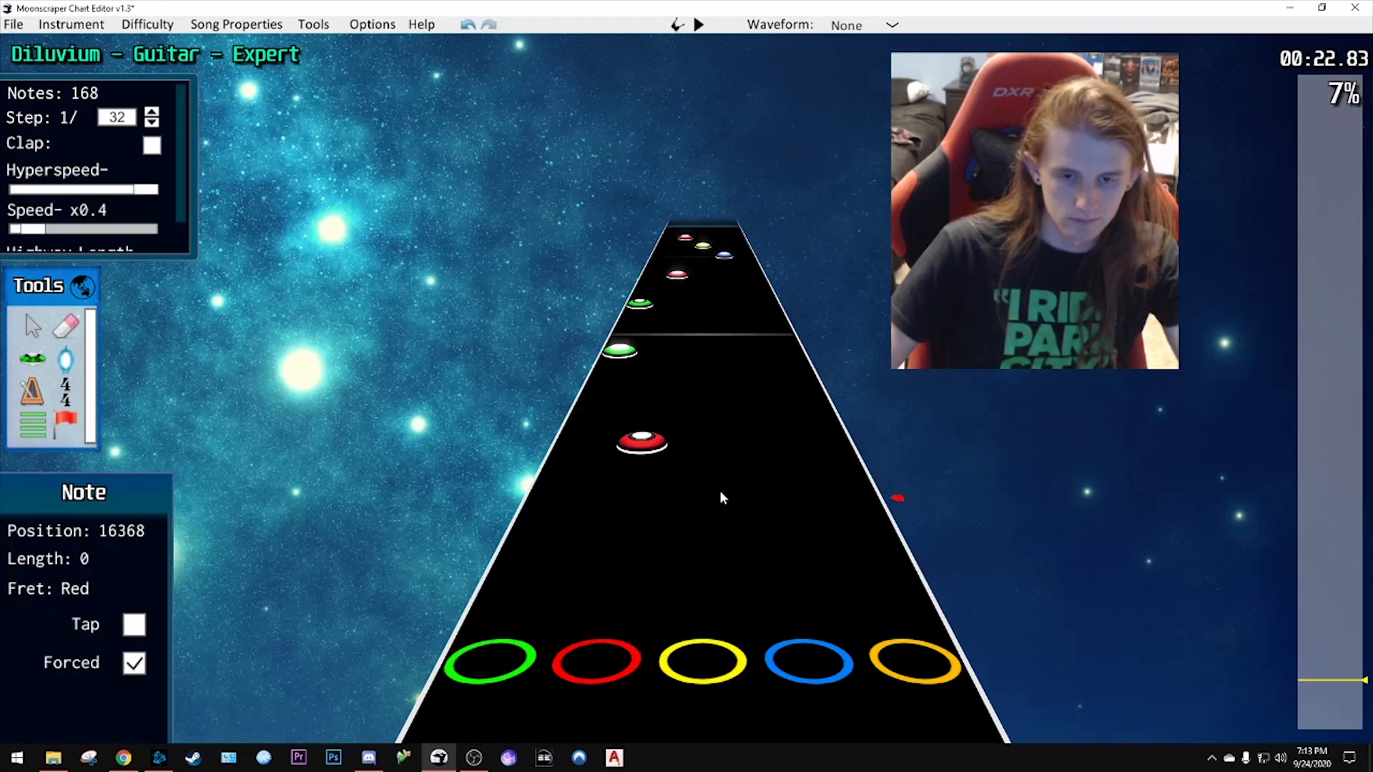
{"action": "key", "text": "Delete"}
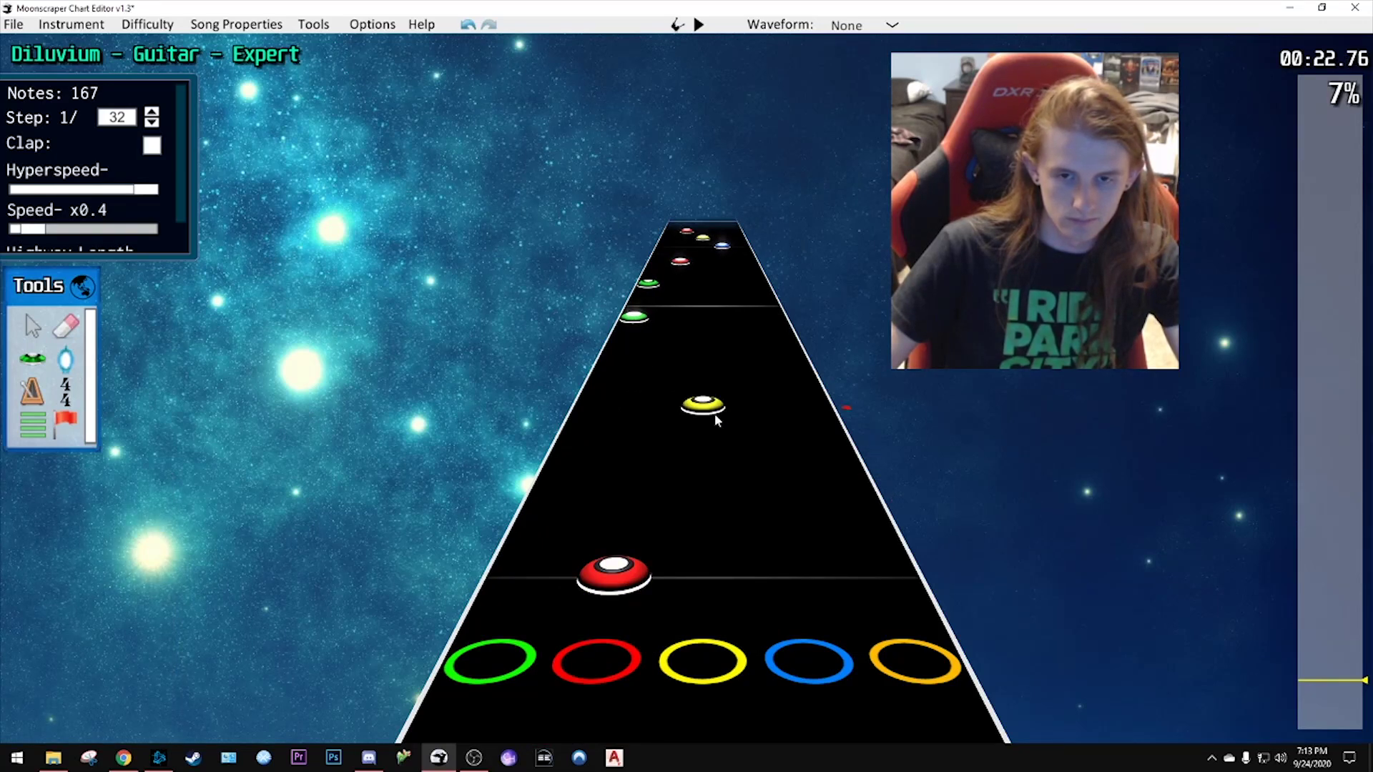
{"action": "left_click_drag", "start_coordinate": [714, 414], "coordinate": [714, 414]}
{"action": "left_click_drag", "start_coordinate": [635, 317], "coordinate": [720, 312]}
{"action": "key", "text": "space"}
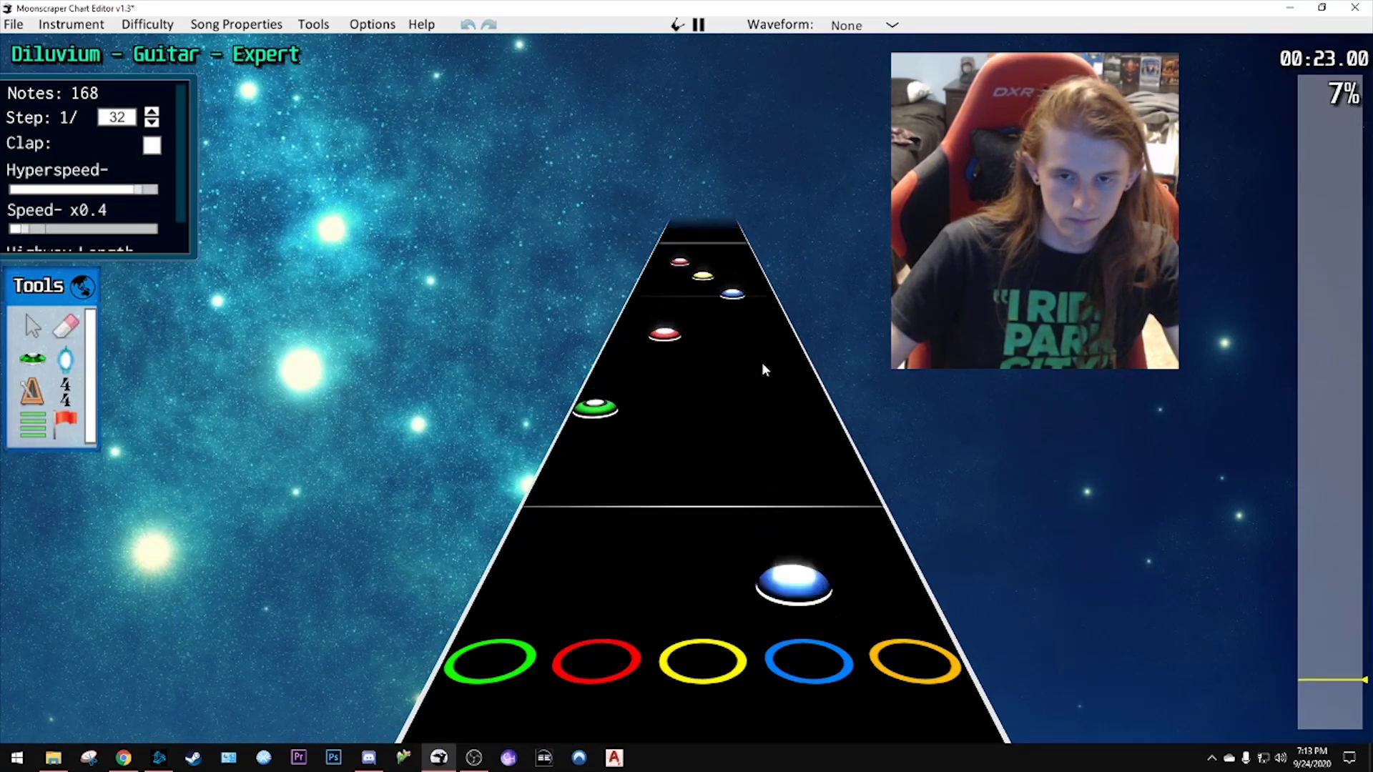
{"action": "key", "text": "space"}
{"action": "scroll", "coordinate": [754, 460], "scroll_direction": "down", "scroll_amount": 2}
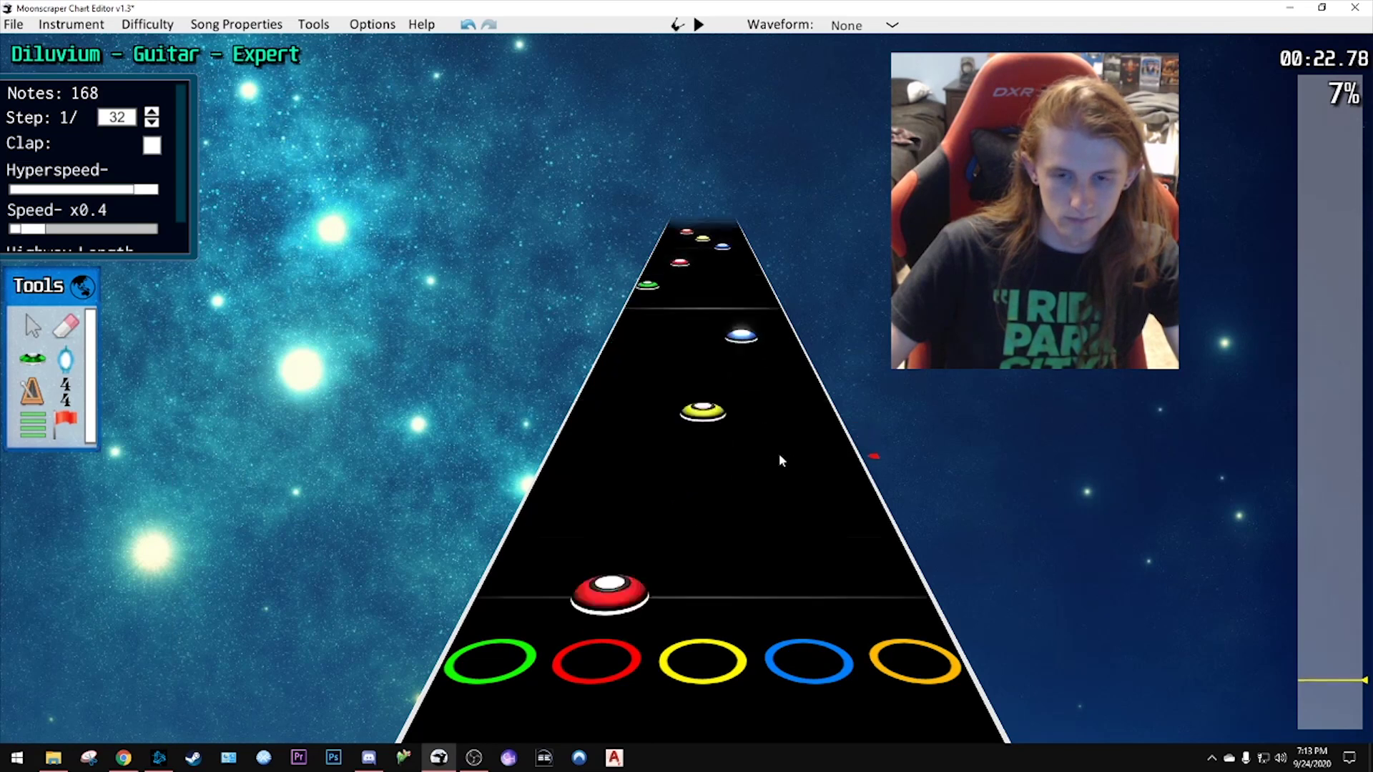
- Move the next green note onto the beat line as orange, change the following red and blue notes to earlier yellow and red notes, and replay
{"action": "key", "text": "space"}
{"action": "left_click_drag", "start_coordinate": [588, 431], "coordinate": [882, 524]}
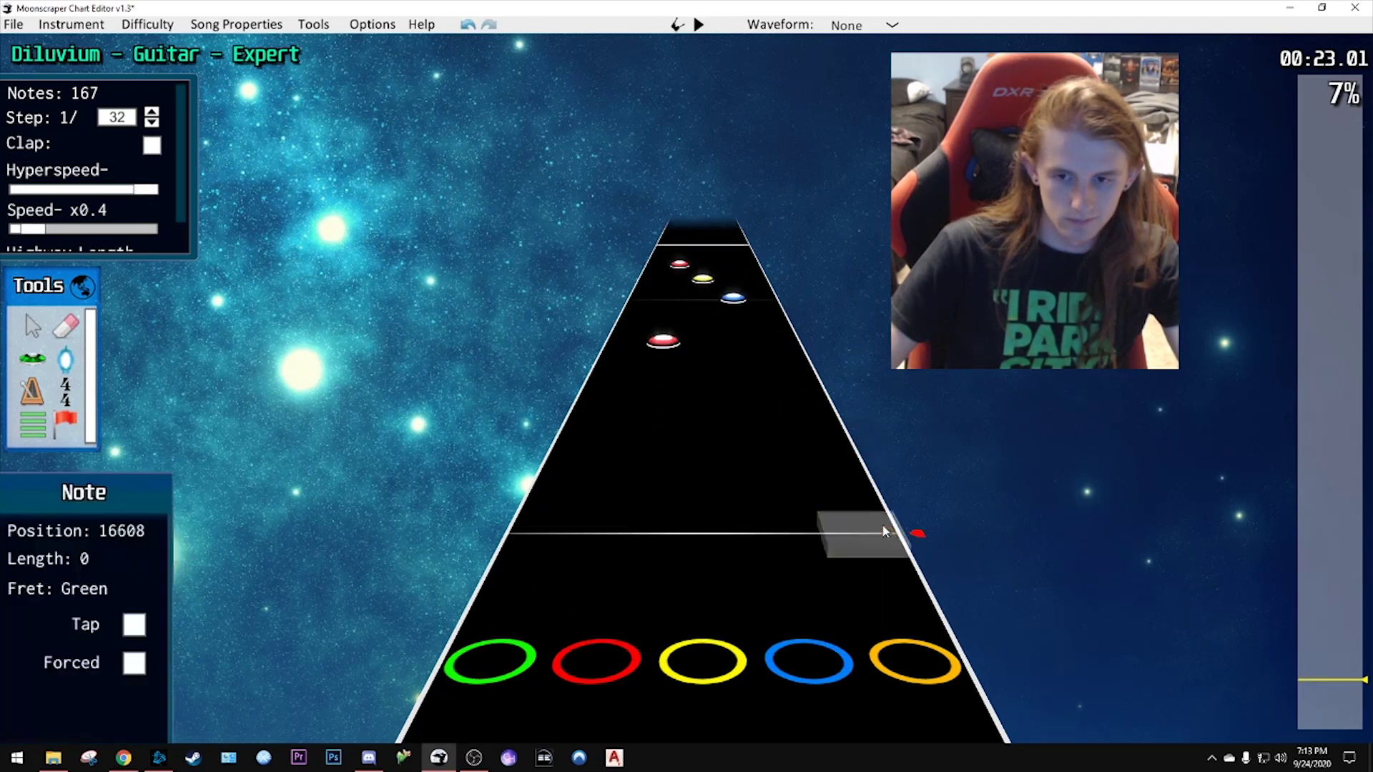
{"action": "left_click_drag", "start_coordinate": [660, 352], "coordinate": [637, 469]}
{"action": "scroll", "coordinate": [703, 417], "scroll_direction": "up", "scroll_amount": 5}
{"action": "scroll", "coordinate": [665, 442], "scroll_direction": "down", "scroll_amount": 2}
{"action": "scroll", "coordinate": [652, 462], "scroll_direction": "down", "scroll_amount": 3}
{"action": "key", "text": "space"}
{"action": "key", "text": "space"}
{"action": "key", "text": "space"}
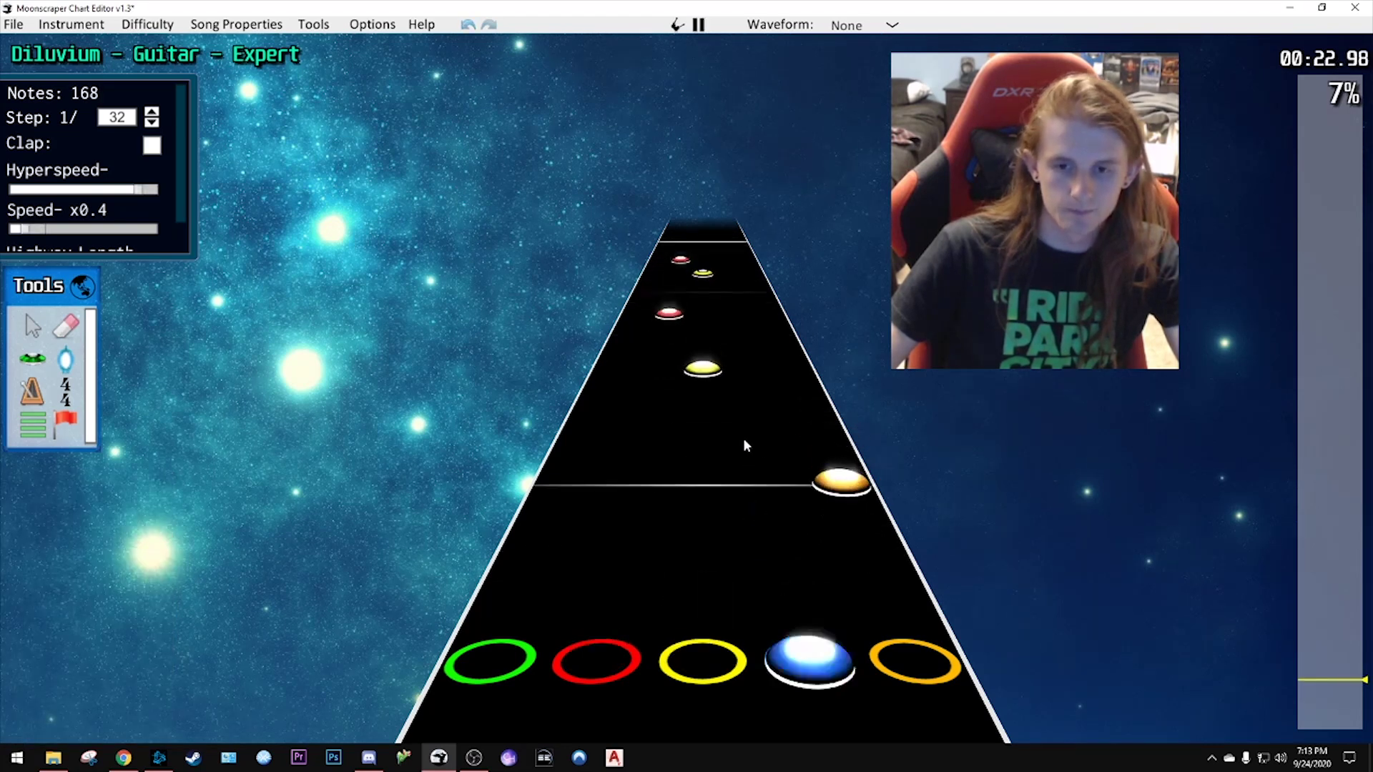
{"action": "key", "text": "space"}
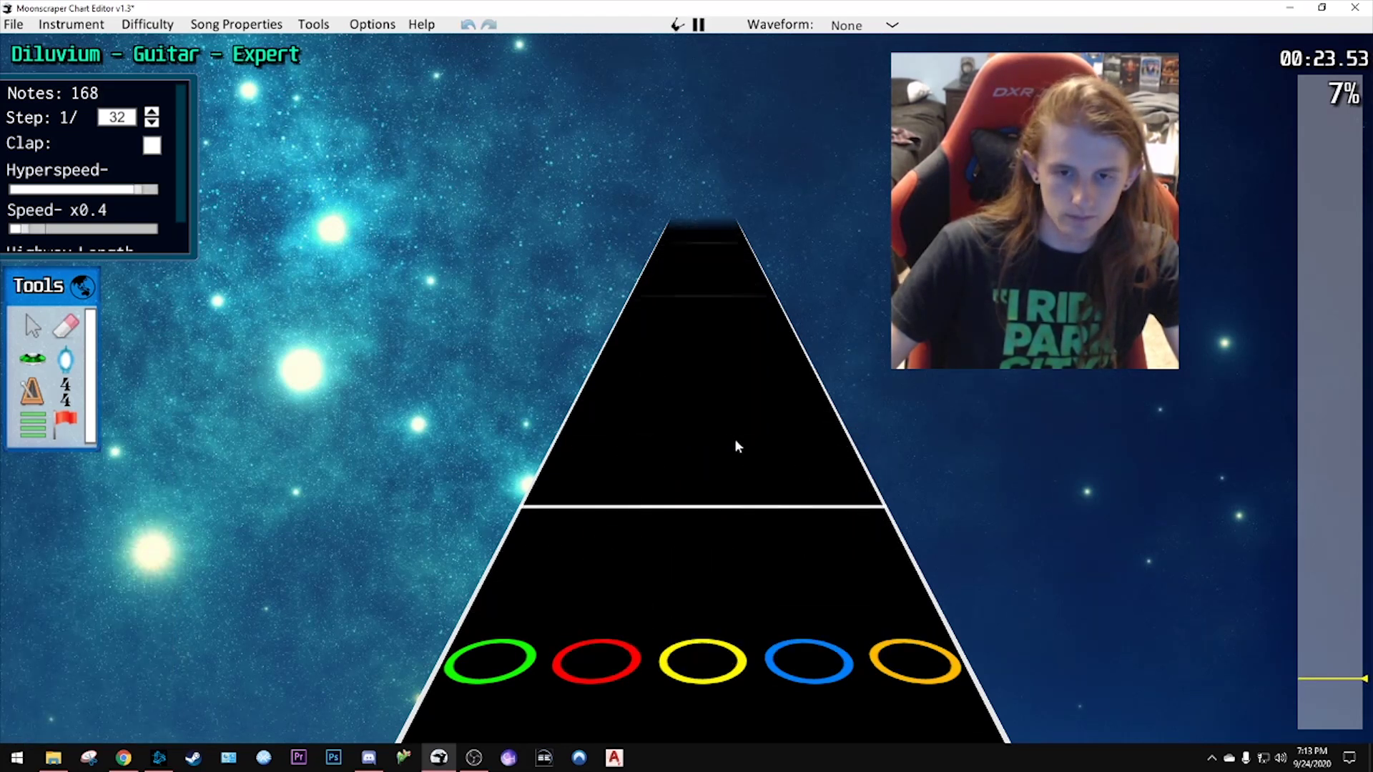
- Move the next yellow note onto the faint beat line as blue, and move the last red note earlier to position 16800
{"action": "scroll", "coordinate": [715, 442], "scroll_direction": "up", "scroll_amount": 3}
{"action": "key", "text": "space"}
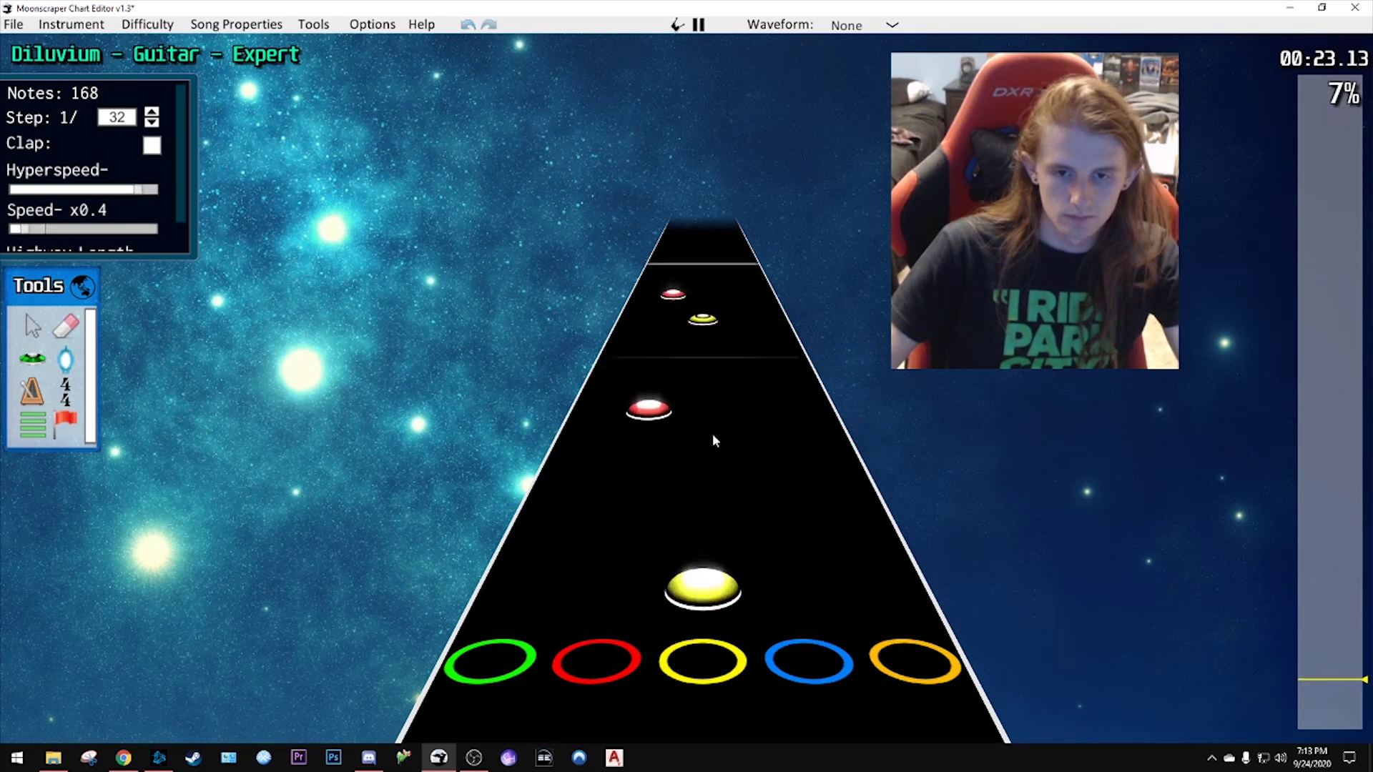
{"action": "key", "text": "space"}
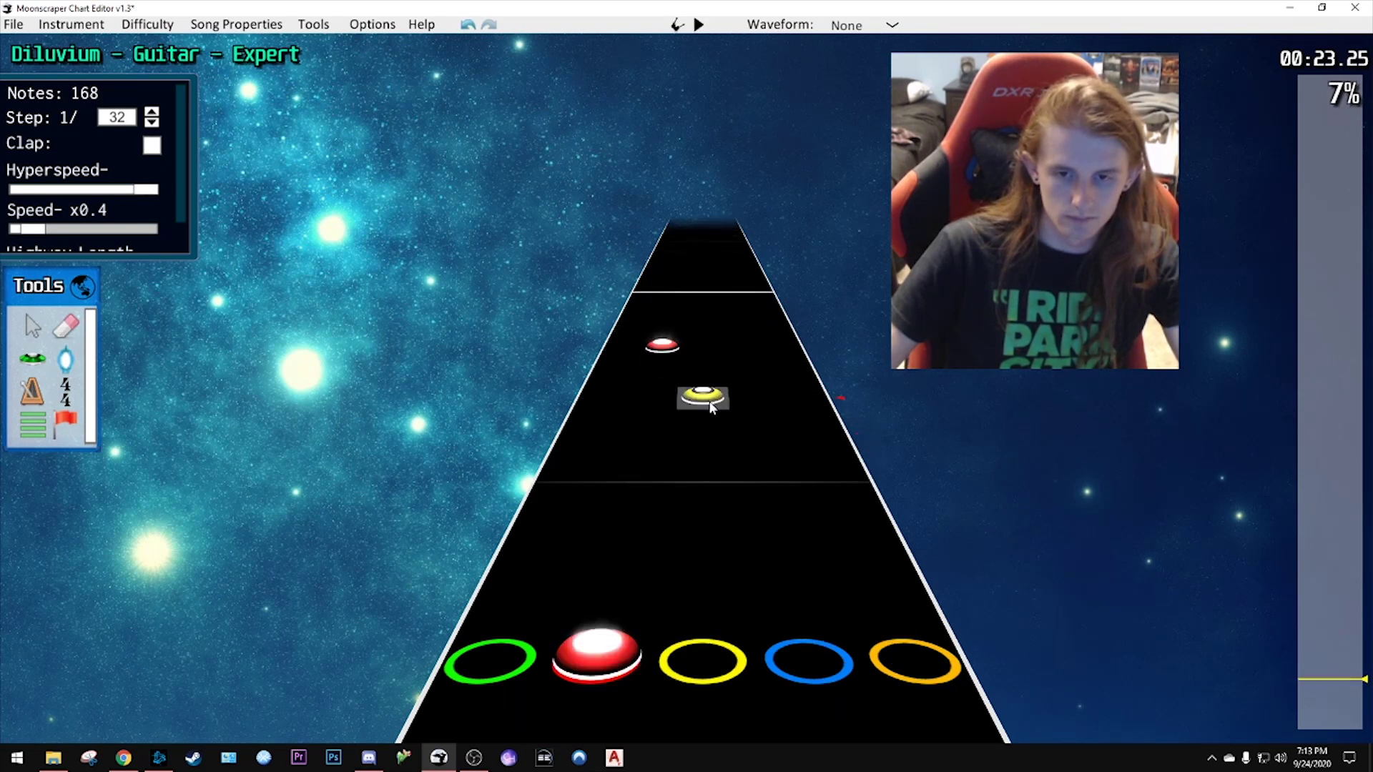
{"action": "left_click_drag", "start_coordinate": [702, 400], "coordinate": [772, 479]}
{"action": "left_click_drag", "start_coordinate": [666, 356], "coordinate": [650, 426]}
{"action": "scroll", "coordinate": [748, 383], "scroll_direction": "up", "scroll_amount": 5}
{"action": "scroll", "coordinate": [684, 401], "scroll_direction": "down", "scroll_amount": 5}
{"action": "scroll", "coordinate": [650, 427], "scroll_direction": "up", "scroll_amount": 4}
{"action": "scroll", "coordinate": [647, 429], "scroll_direction": "down", "scroll_amount": 2}
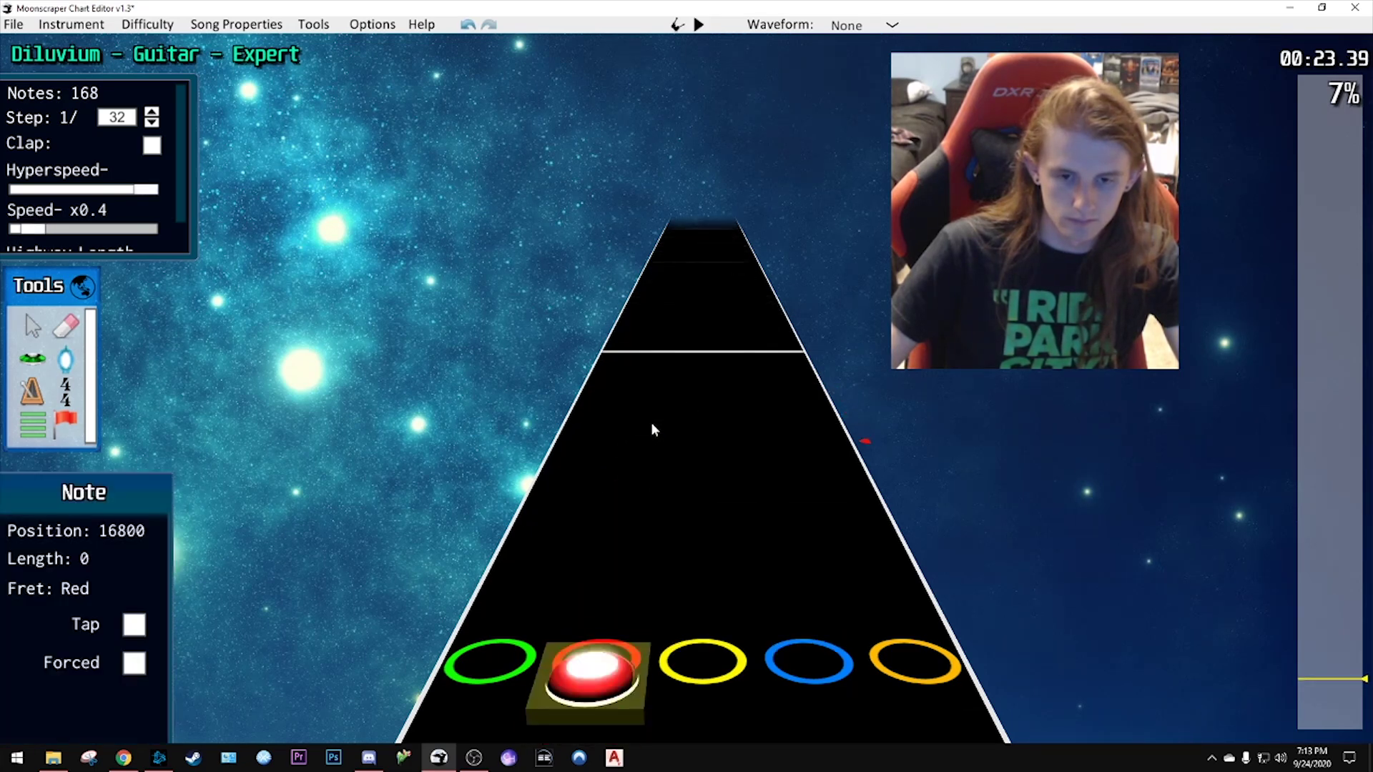
{"action": "scroll", "coordinate": [651, 428], "scroll_direction": "down", "scroll_amount": 1}
- Add a green note at position 16848 after the last red note and replay the ending
{"action": "left_click", "coordinate": [611, 413]}
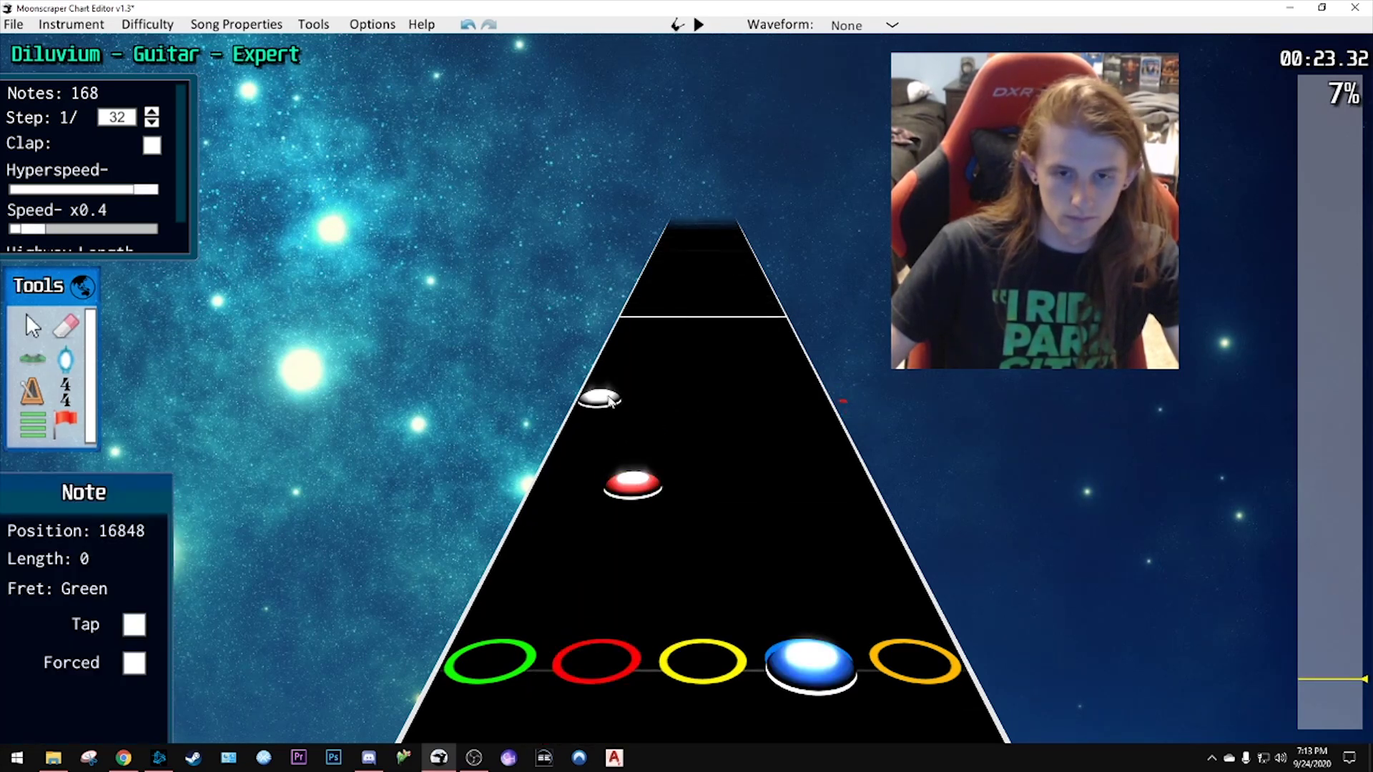
{"action": "key", "text": "space"}
{"action": "key", "text": "space"}
{"action": "scroll", "coordinate": [630, 409], "scroll_direction": "down", "scroll_amount": 5}
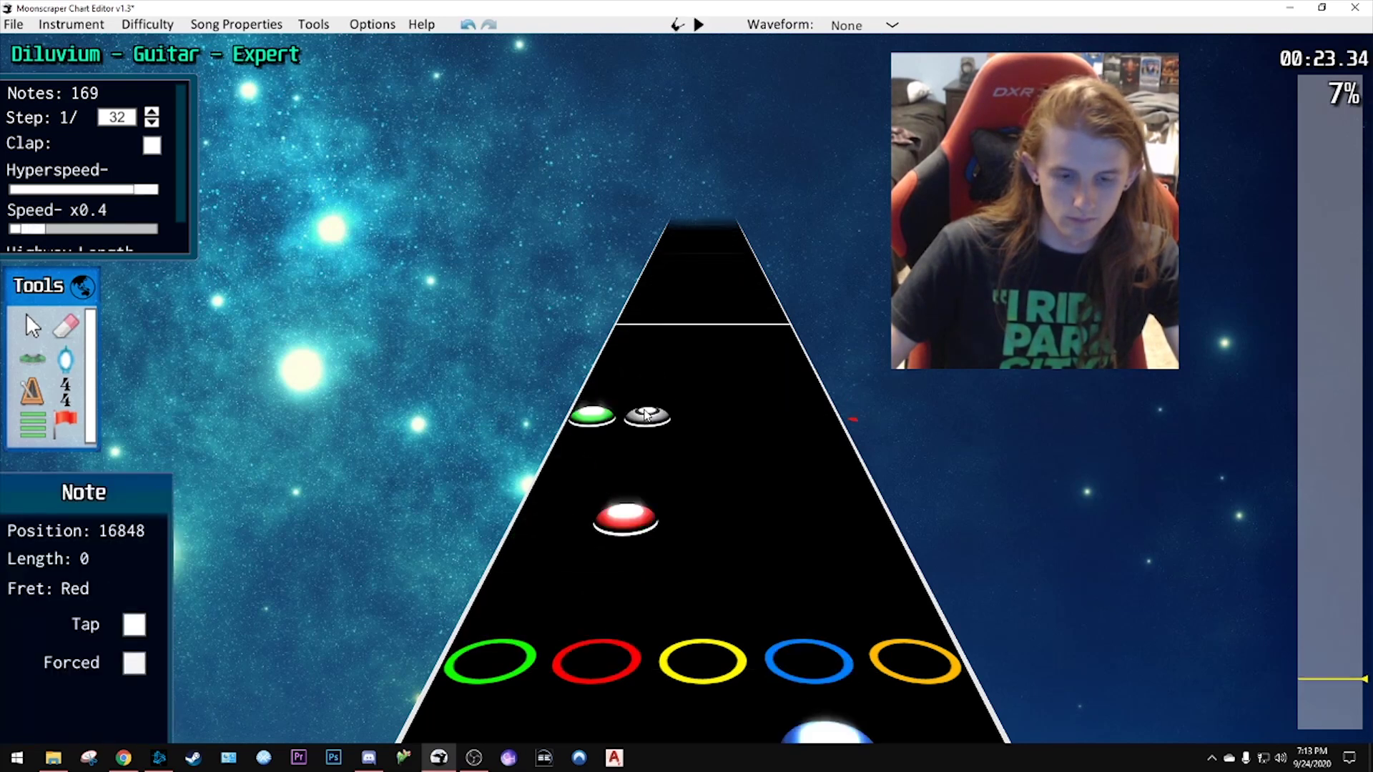
- Move the last green note later, closer to the measure line, and replay the ending
{"action": "scroll", "coordinate": [656, 406], "scroll_direction": "up", "scroll_amount": 4}
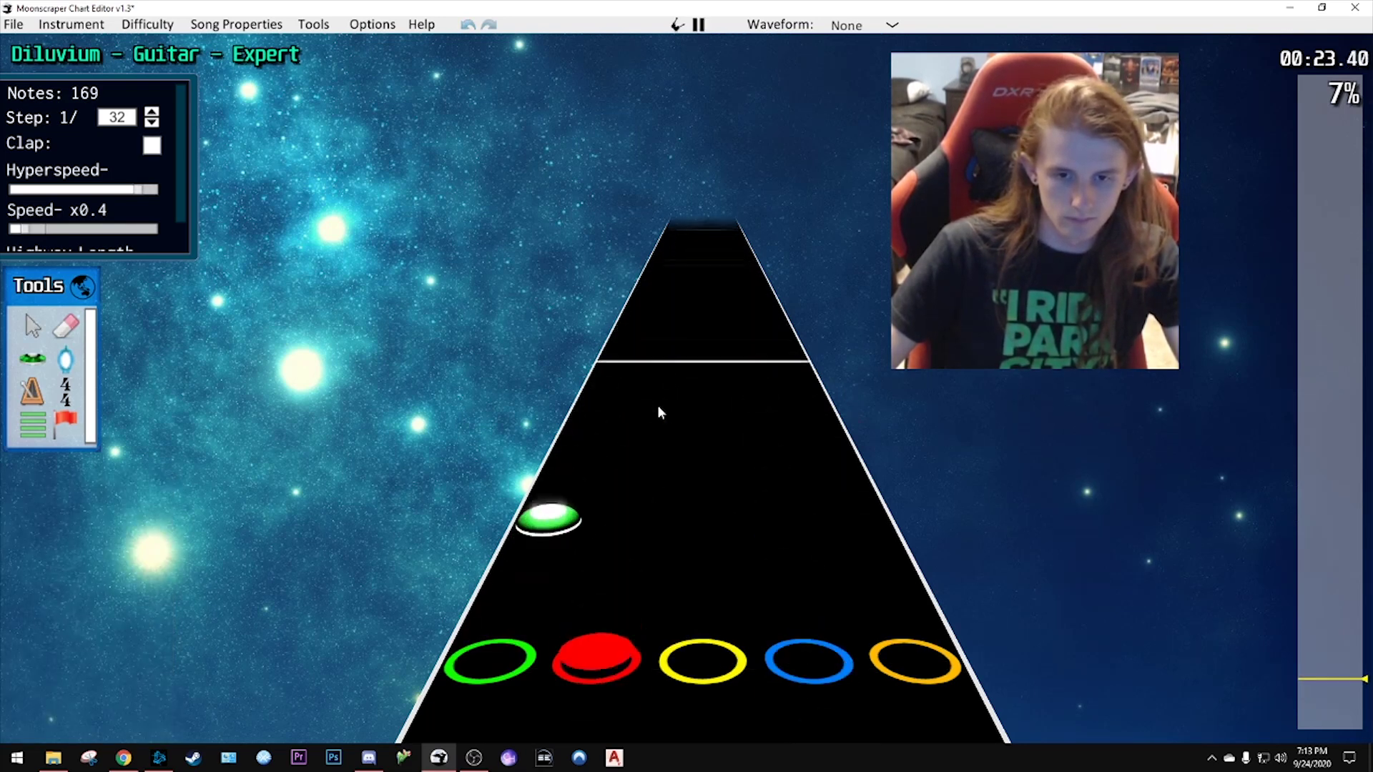
{"action": "scroll", "coordinate": [588, 454], "scroll_direction": "down", "scroll_amount": 1}
{"action": "left_click_drag", "start_coordinate": [588, 454], "coordinate": [643, 422]}
{"action": "scroll", "coordinate": [659, 440], "scroll_direction": "down", "scroll_amount": 1}
{"action": "left_click_drag", "start_coordinate": [637, 341], "coordinate": [639, 345]}
{"action": "key", "text": "space"}
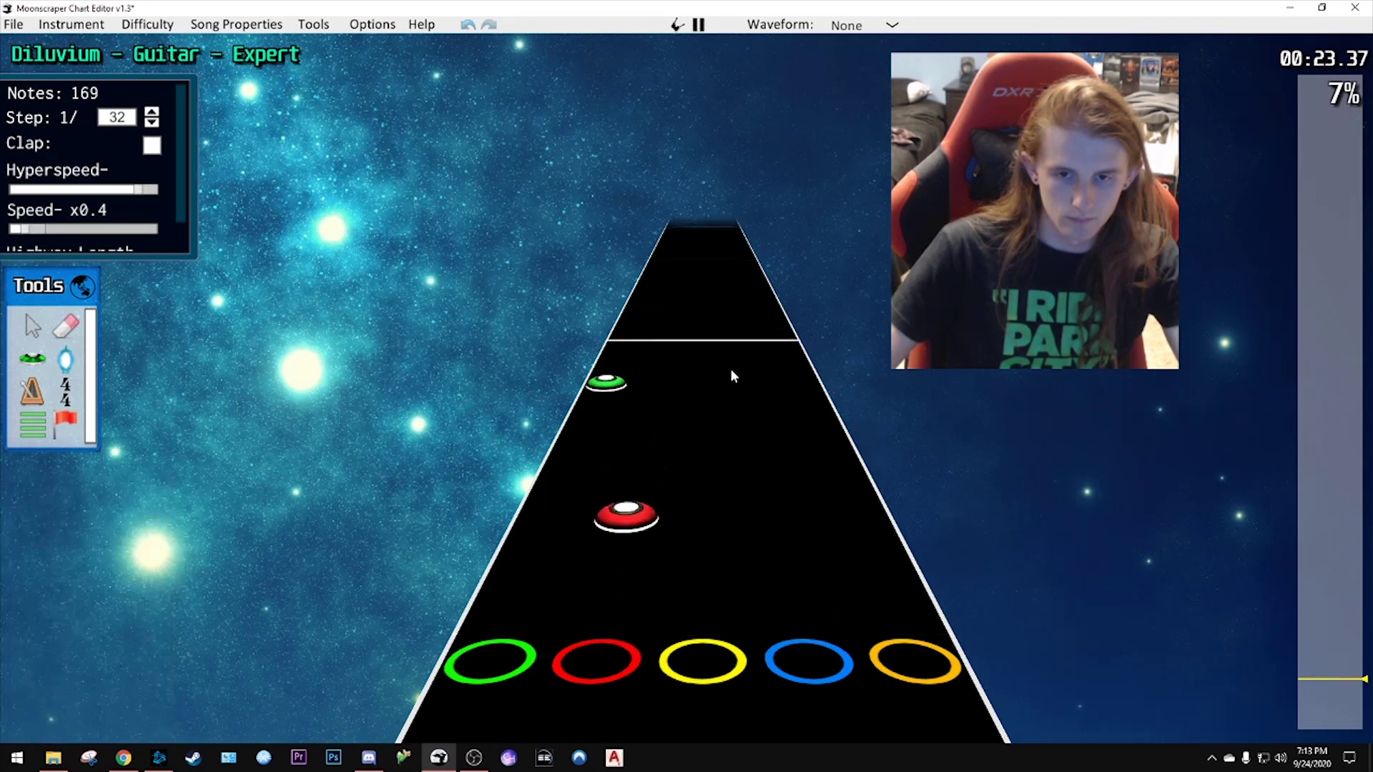
- Move the last green note slightly earlier to position 16872 and replay it
{"action": "key", "text": "space"}
{"action": "scroll", "coordinate": [686, 404], "scroll_direction": "down", "scroll_amount": 2}
{"action": "left_click", "coordinate": [642, 428]}
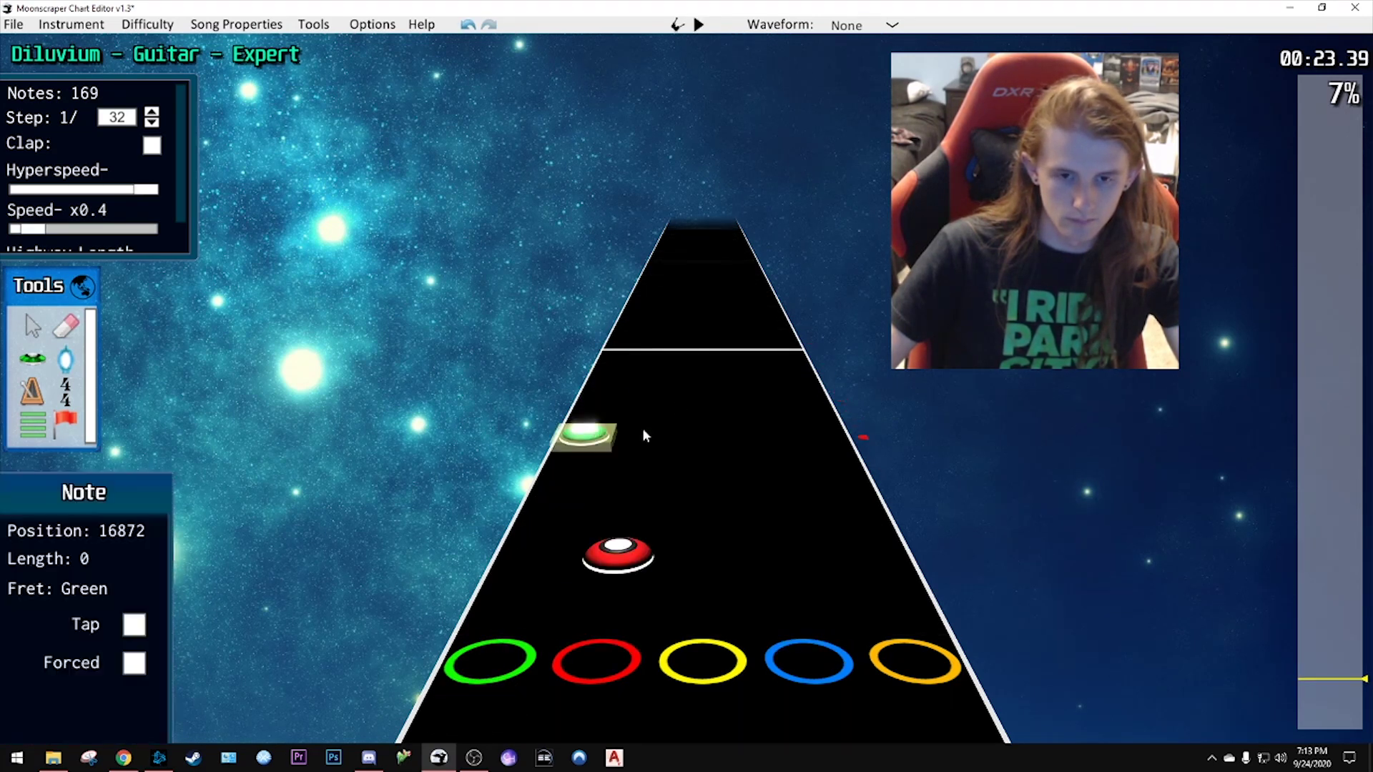
{"action": "scroll", "coordinate": [685, 443], "scroll_direction": "down", "scroll_amount": 1}
{"action": "left_click_drag", "start_coordinate": [650, 466], "coordinate": [651, 465]}
{"action": "scroll", "coordinate": [753, 450], "scroll_direction": "down", "scroll_amount": 2}
{"action": "key", "text": "space"}
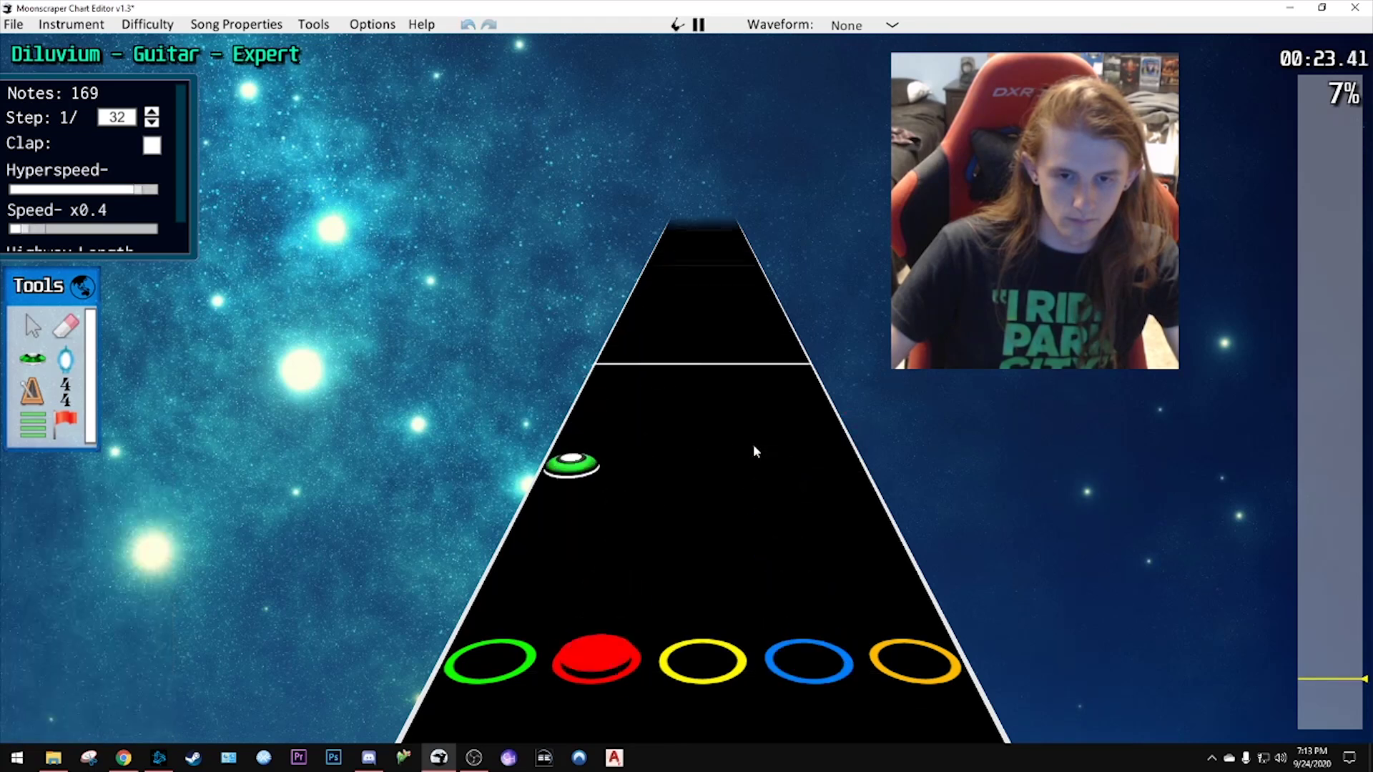
- Replay the final red, blue and green notes several times to check their timing against the audio
{"action": "key", "text": "space"}
{"action": "scroll", "coordinate": [705, 433], "scroll_direction": "down", "scroll_amount": 1}
{"action": "scroll", "coordinate": [708, 433], "scroll_direction": "down", "scroll_amount": 3}
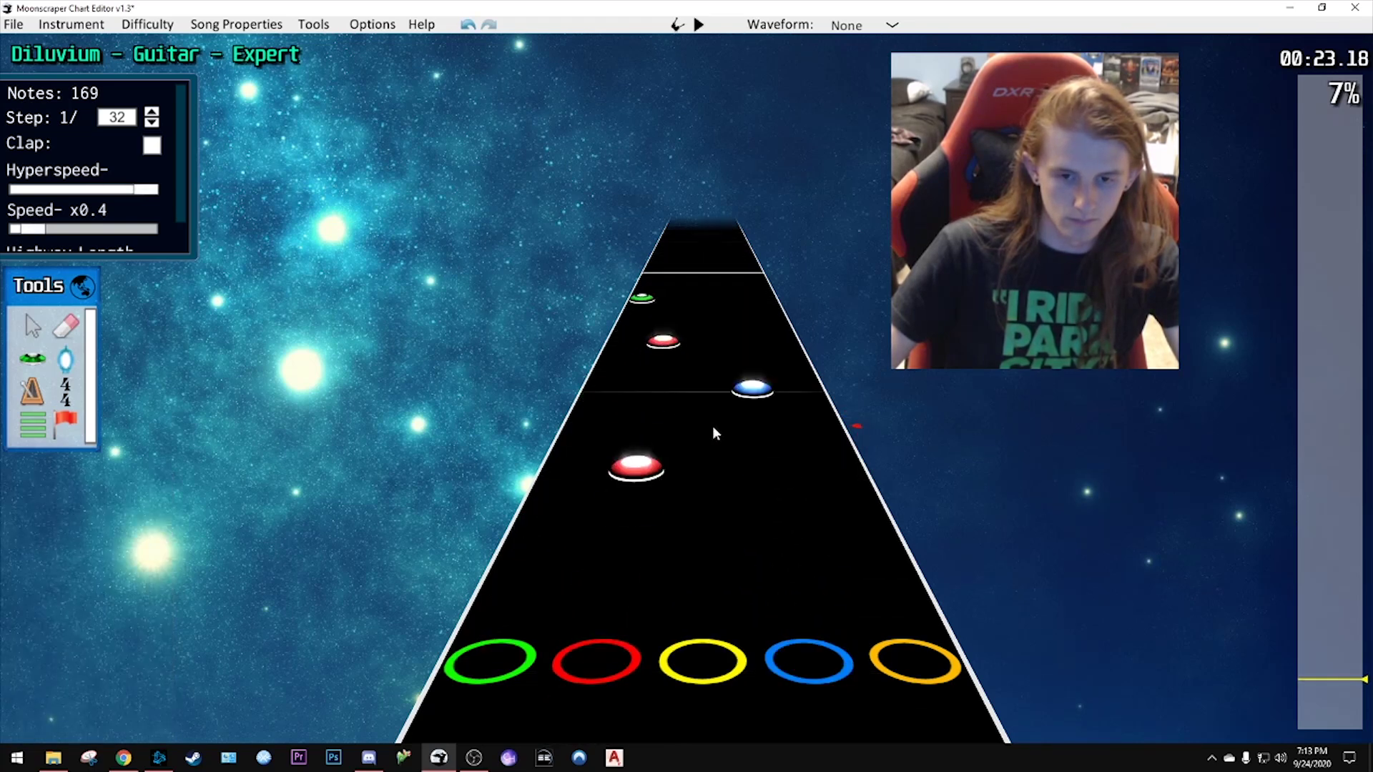
{"action": "key", "text": "space"}
{"action": "key", "text": "space"}
{"action": "scroll", "coordinate": [712, 423], "scroll_direction": "down", "scroll_amount": 5}
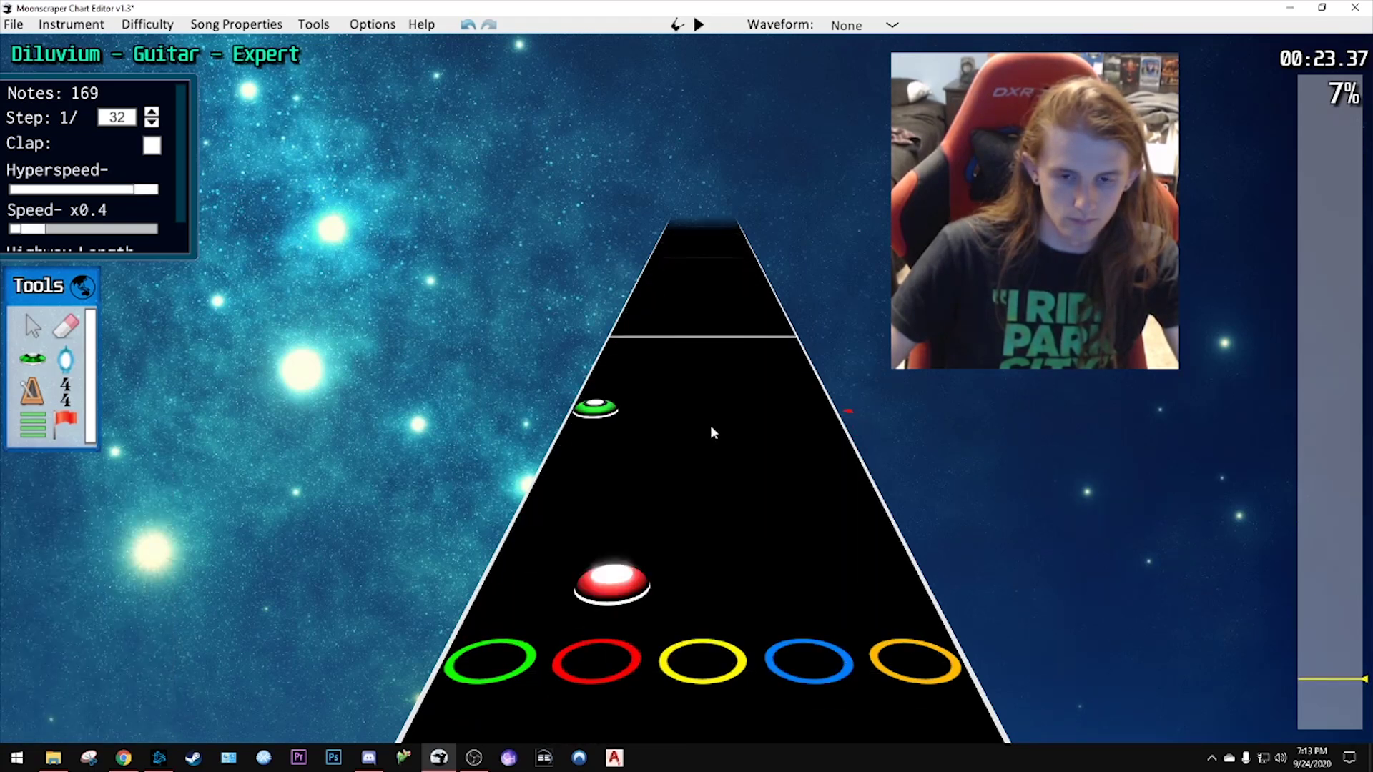
{"action": "key", "text": "space"}
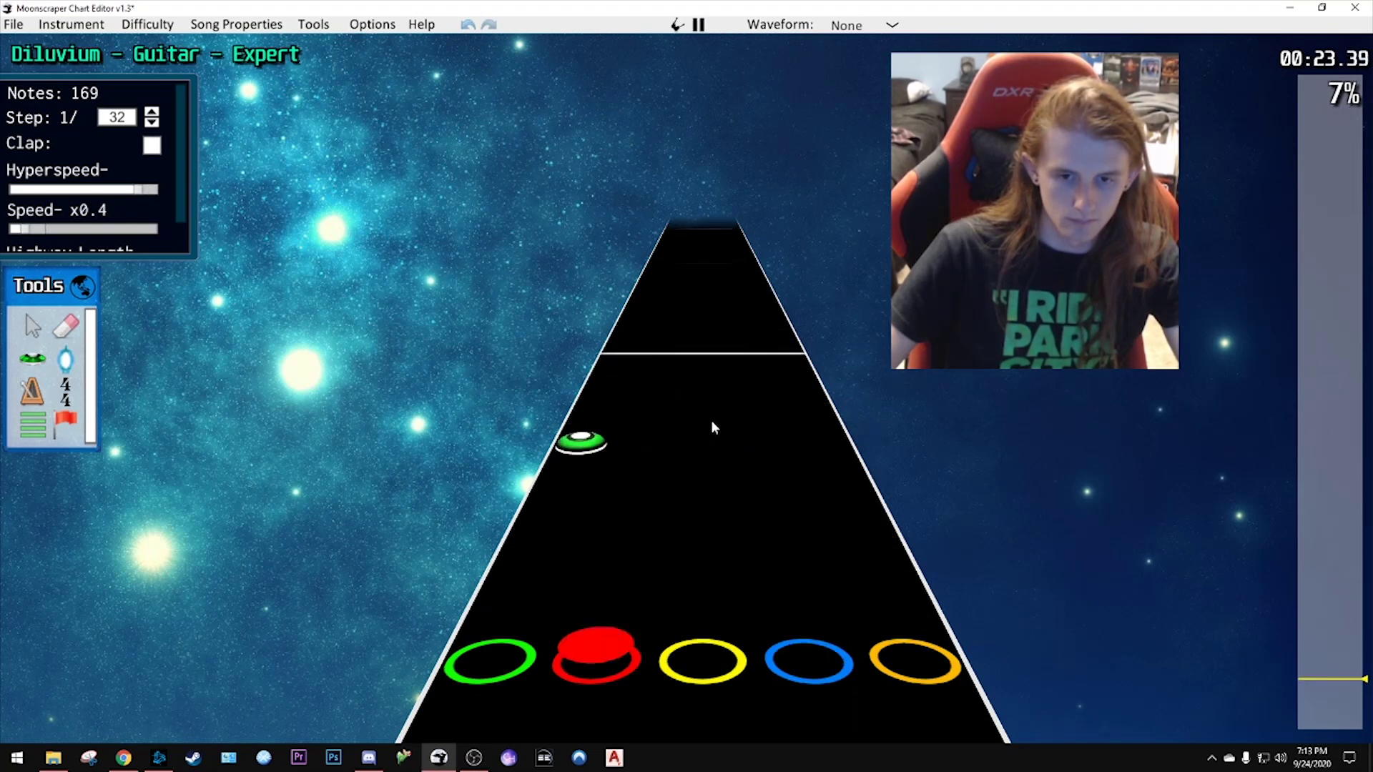
{"action": "key", "text": "space"}
{"action": "scroll", "coordinate": [709, 429], "scroll_direction": "down", "scroll_amount": 2}
{"action": "scroll", "coordinate": [708, 429], "scroll_direction": "down", "scroll_amount": 1}
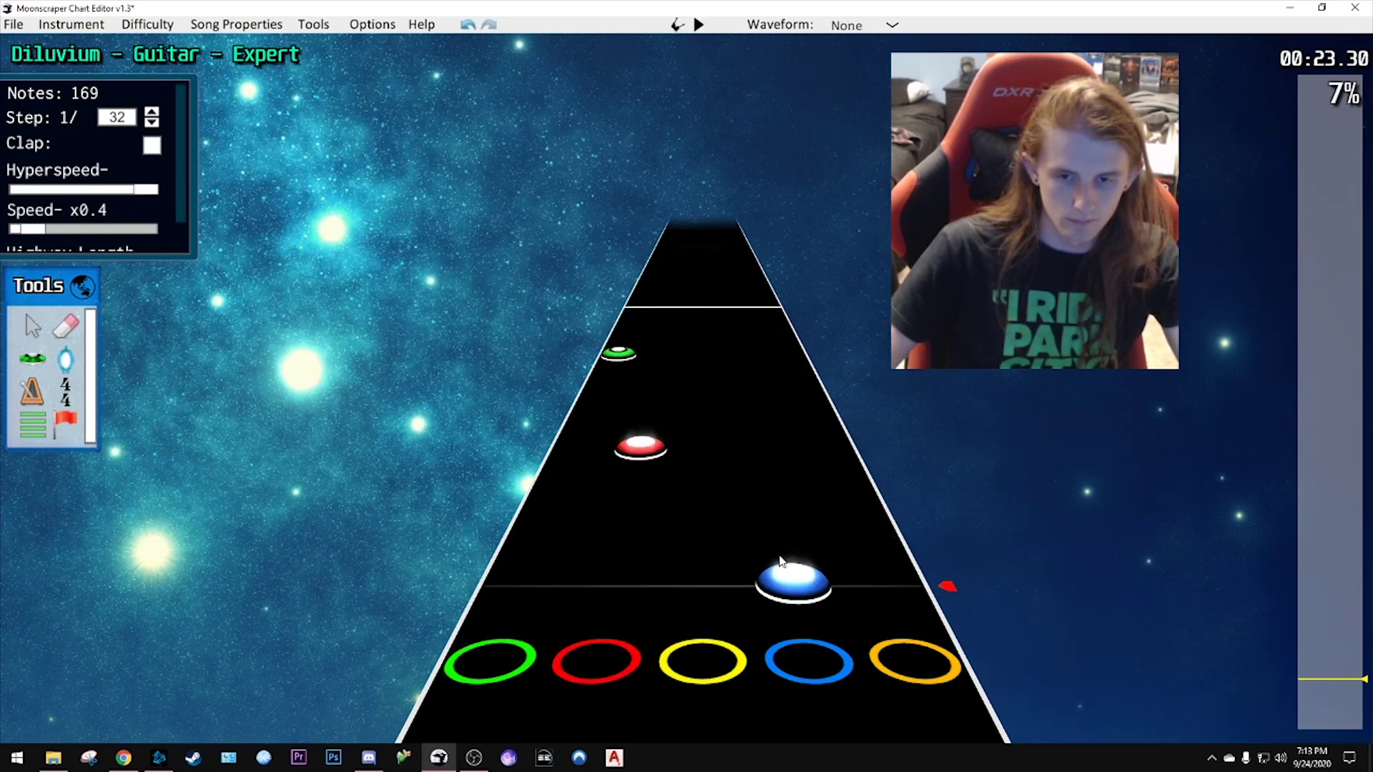
- Change the blue note on the faint beat line to a slightly later yellow note, delete the red note after it, and replay
{"action": "left_click_drag", "start_coordinate": [791, 581], "coordinate": [697, 505]}
{"action": "left_click", "coordinate": [658, 449]}
{"action": "key", "text": "Delete"}
{"action": "key", "text": "space"}
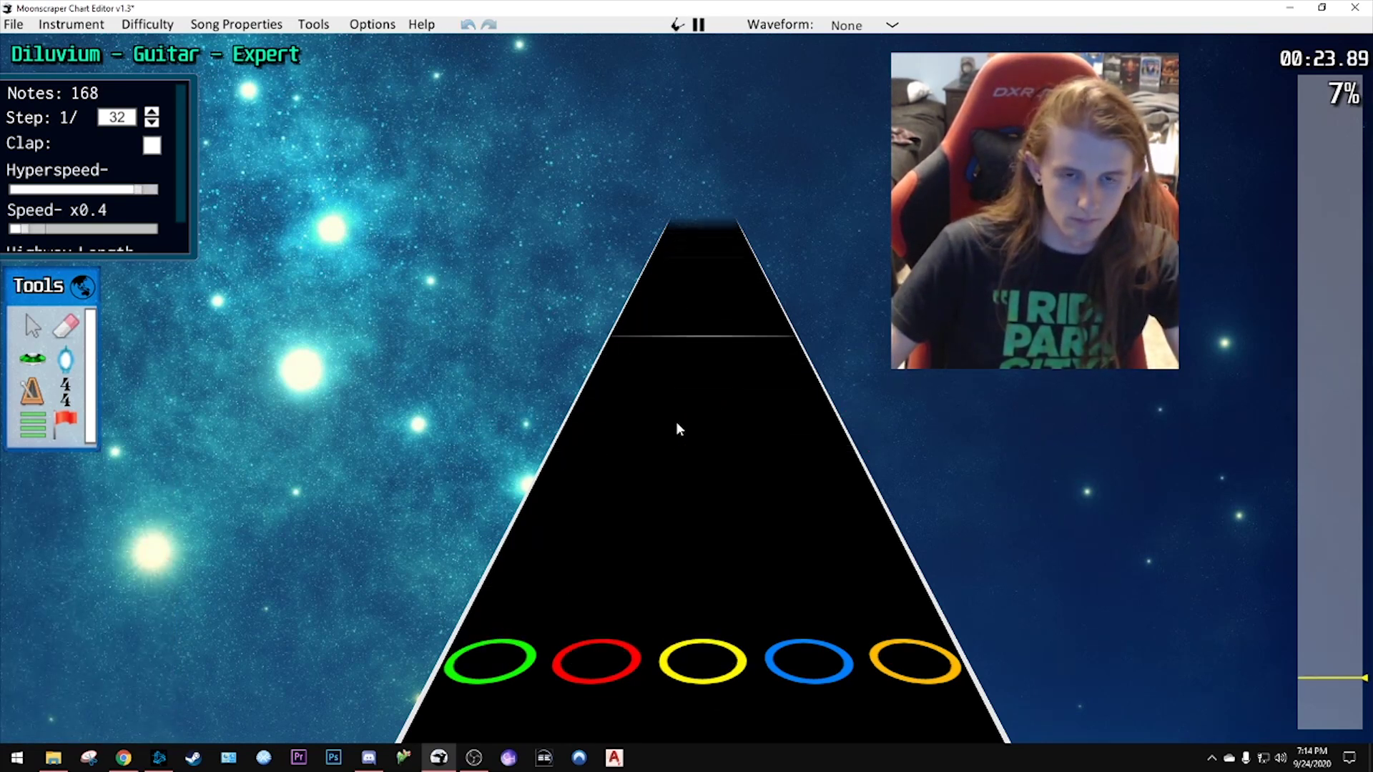
- Set the playback speed to x1 and replay the ending
{"action": "key", "text": "space"}
{"action": "left_click_drag", "start_coordinate": [62, 233], "coordinate": [83, 234]}
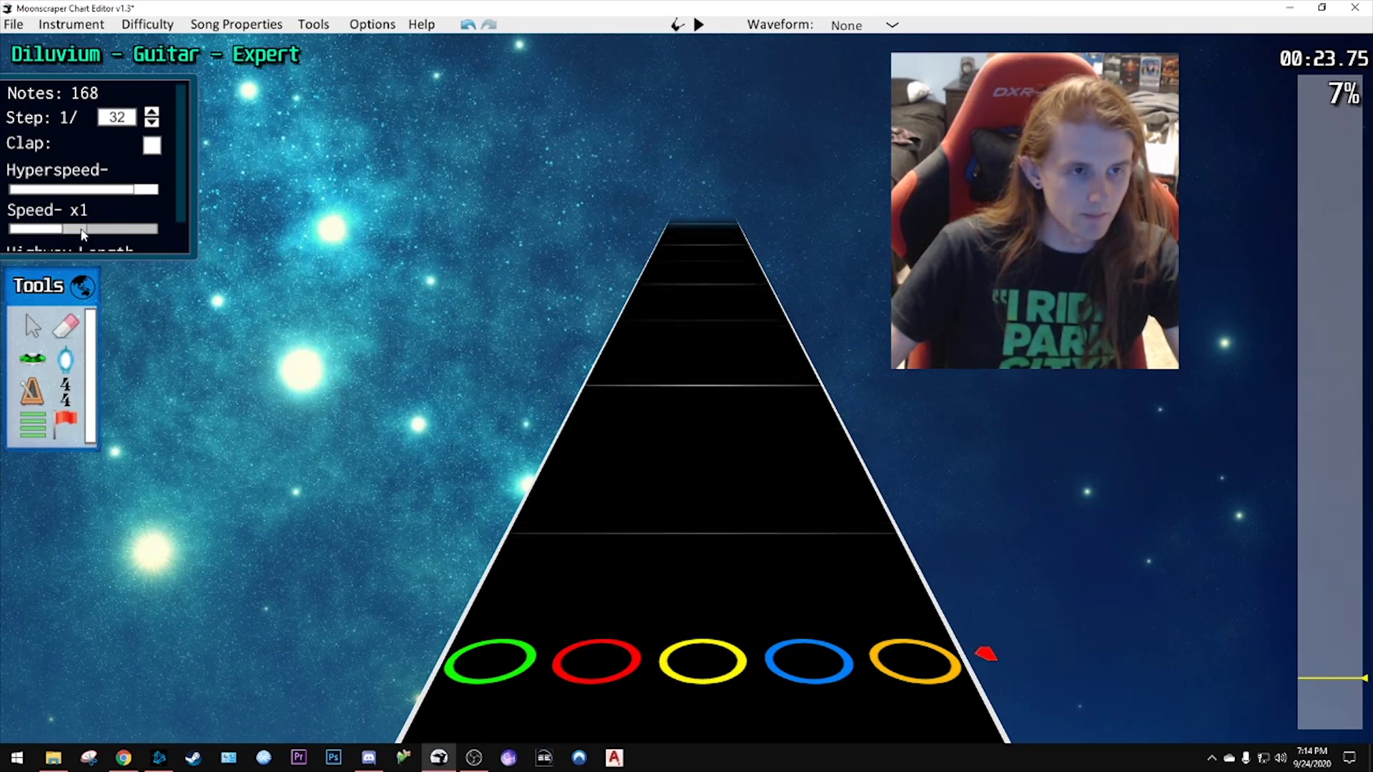
{"action": "key", "text": "space"}
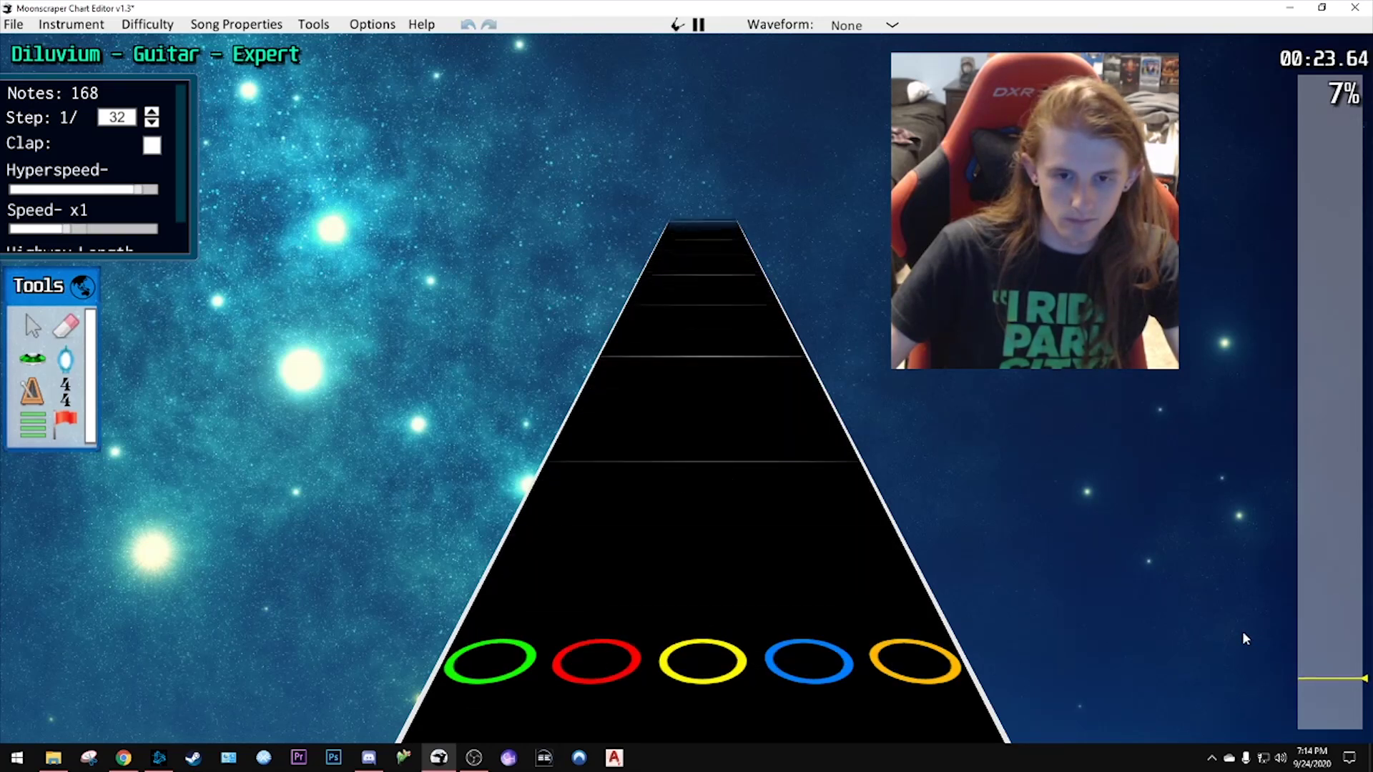
{"action": "key", "text": "space"}
{"action": "scroll", "coordinate": [614, 490], "scroll_direction": "down", "scroll_amount": 5}
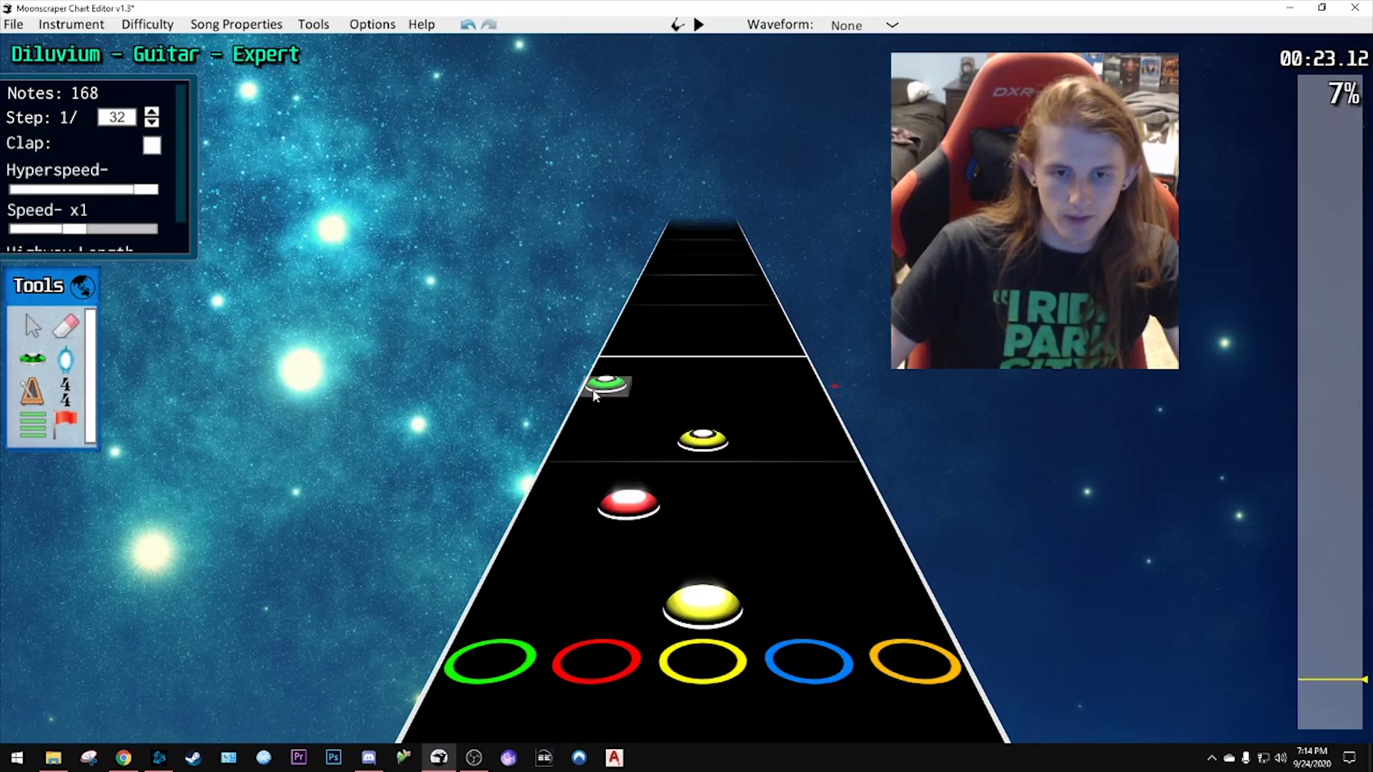
- Select the notes from the green note at position 12336 through the green note at position 16872 and make them tap notes
{"action": "left_click", "coordinate": [605, 382]}
{"action": "scroll", "coordinate": [1144, 577], "scroll_direction": "down", "scroll_amount": 2}
{"action": "left_click_drag", "start_coordinate": [1332, 685], "coordinate": [1332, 699]}
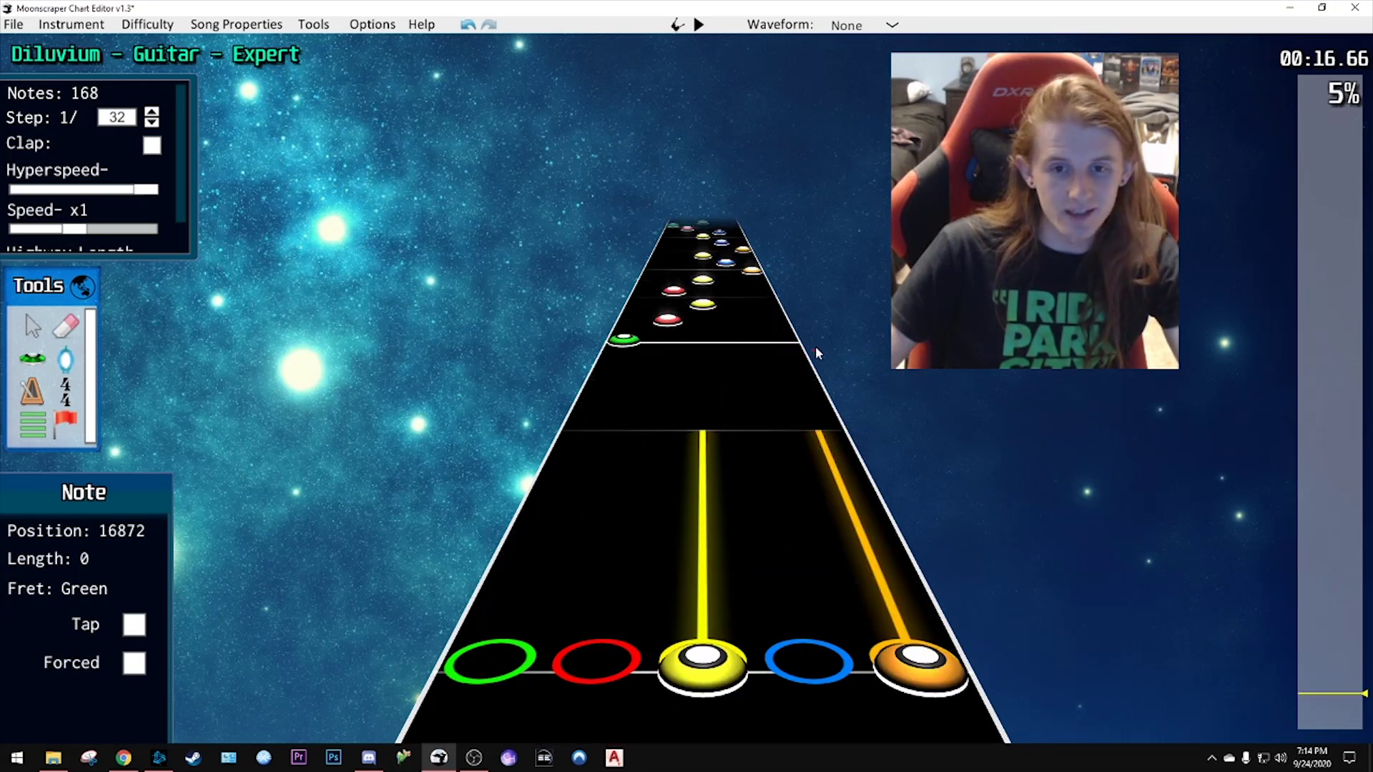
{"action": "left_click_drag", "start_coordinate": [816, 352], "coordinate": [633, 345]}
- Play the tap-marked section at x1, and listen again from an earlier point in the song
{"action": "key", "text": "space"}
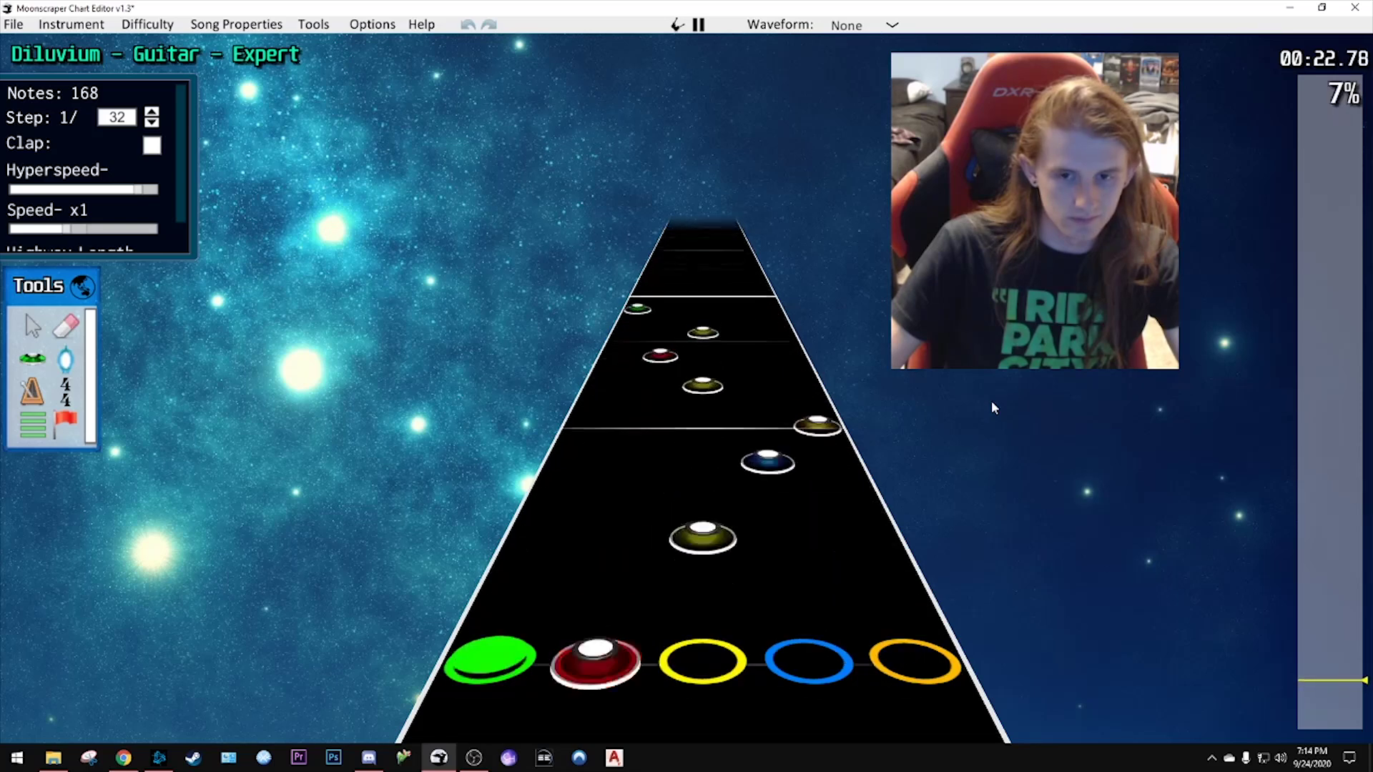
{"action": "key", "text": "space"}
{"action": "scroll", "coordinate": [684, 493], "scroll_direction": "down", "scroll_amount": 6}
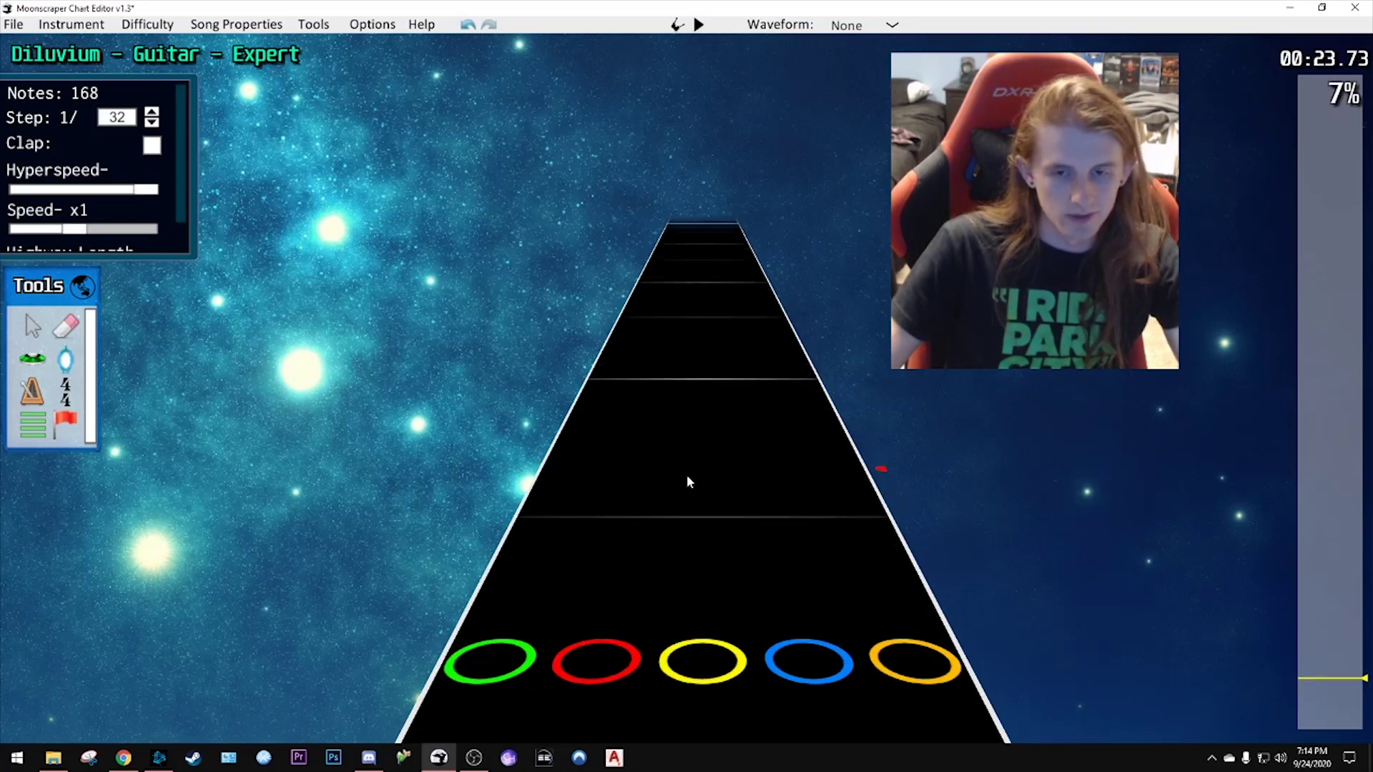
{"action": "scroll", "coordinate": [683, 454], "scroll_direction": "down", "scroll_amount": 10}
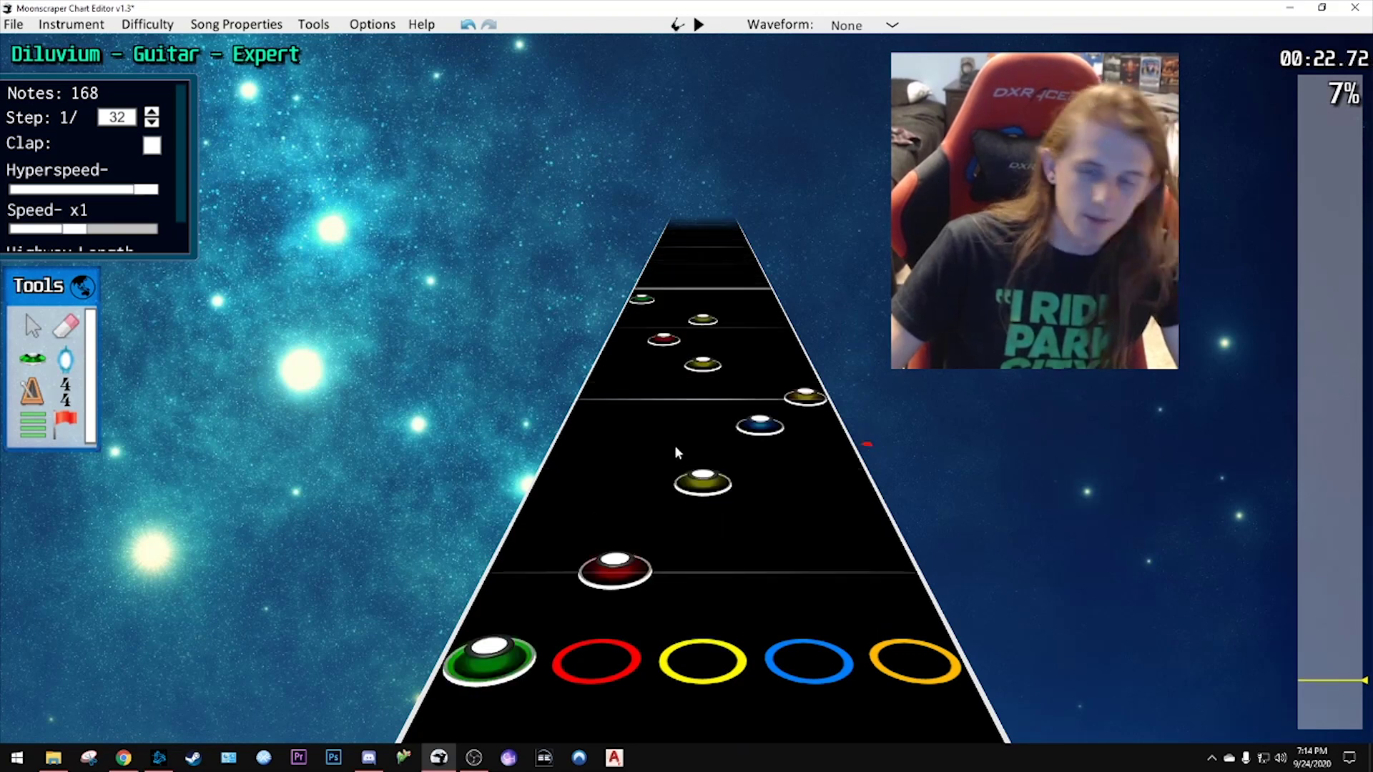
{"action": "scroll", "coordinate": [666, 445], "scroll_direction": "down", "scroll_amount": 3}
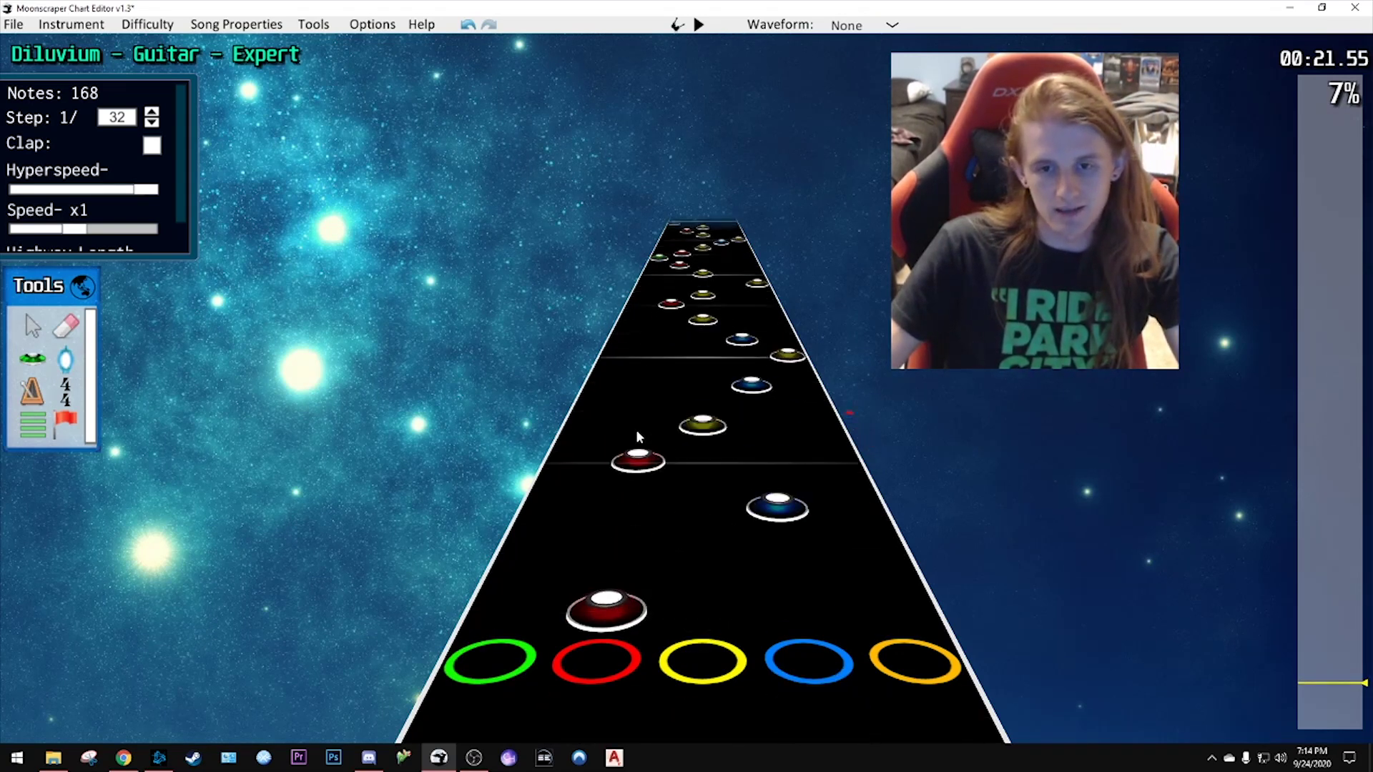
{"action": "left_click_drag", "start_coordinate": [1327, 685], "coordinate": [1327, 700]}
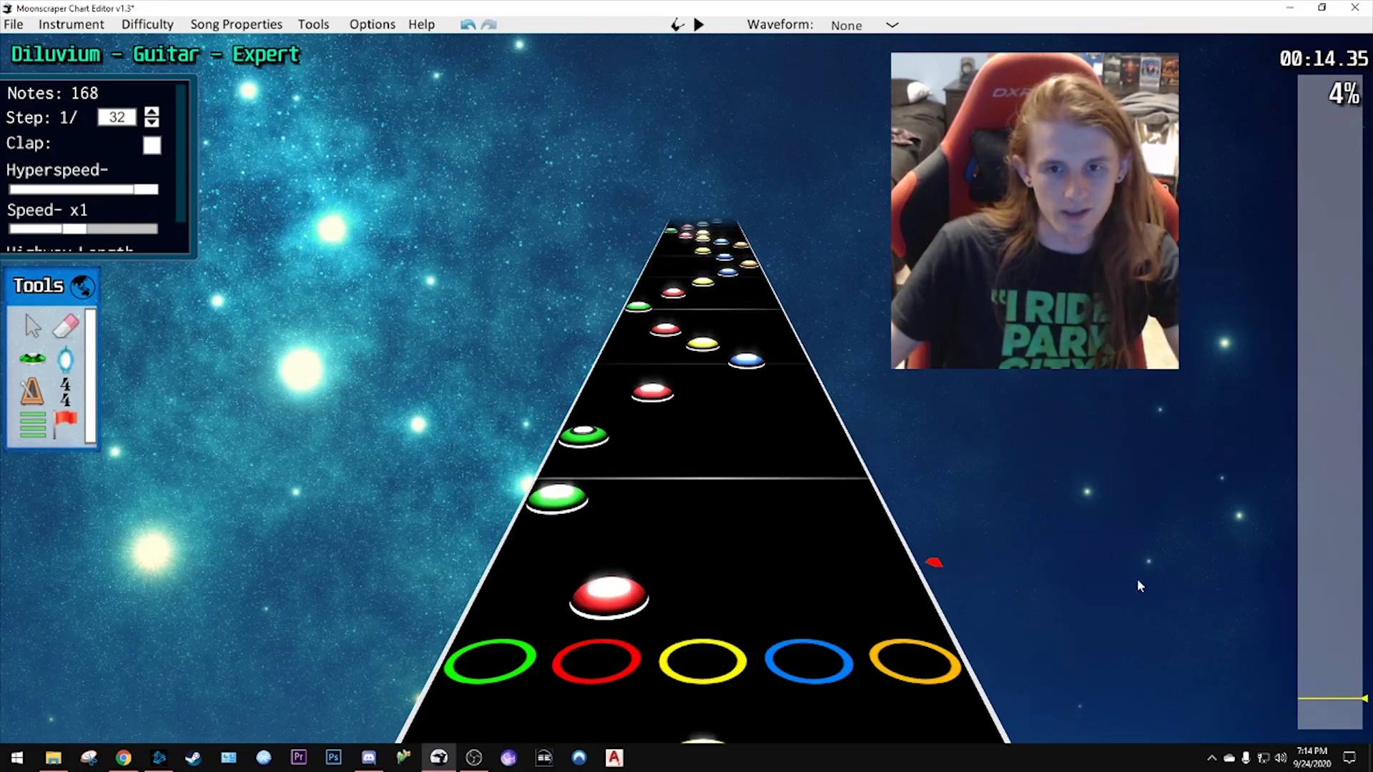
{"action": "left_click_drag", "start_coordinate": [1313, 701], "coordinate": [1310, 718]}
{"action": "key", "text": "space"}
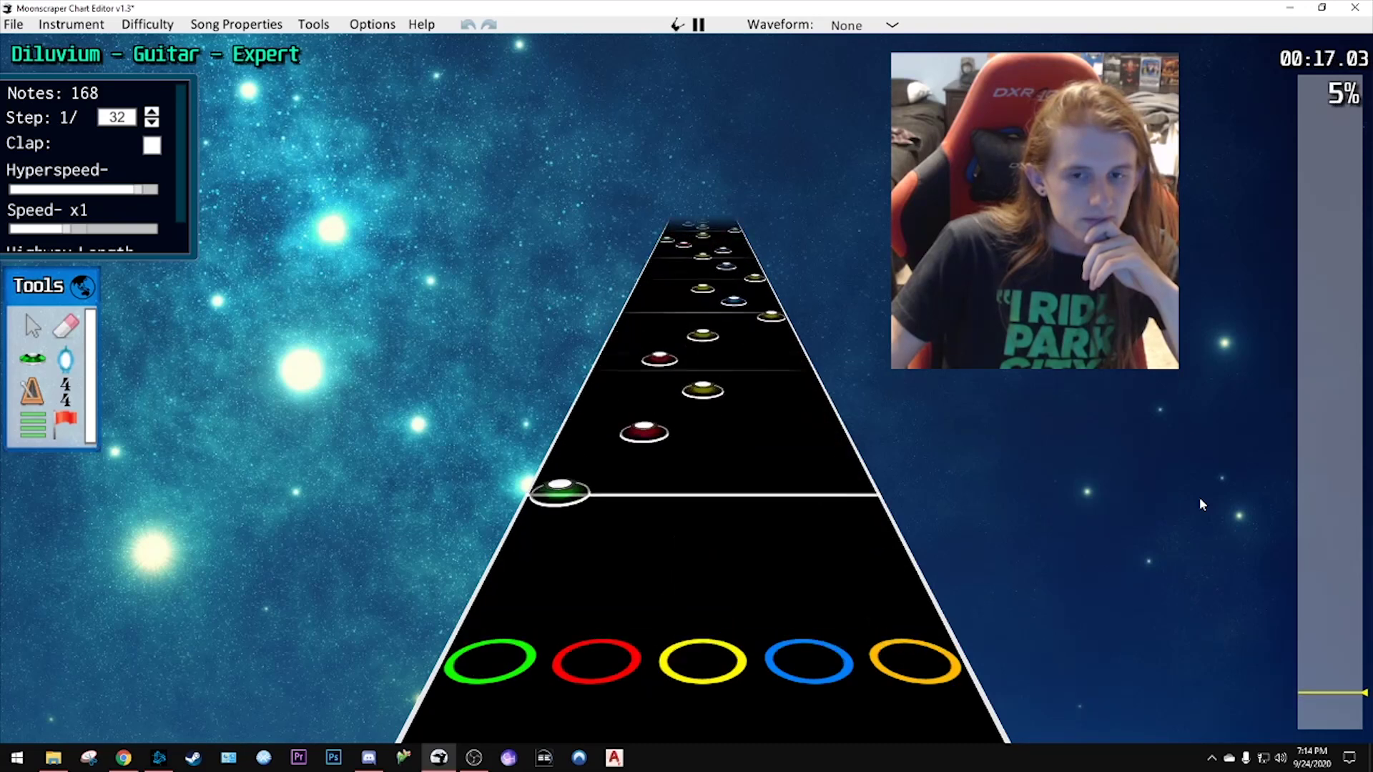
{"action": "key", "text": "space"}
- Select the notes from the red note at position 12408 through the last green note and turn off Tap for them
{"action": "scroll", "coordinate": [753, 495], "scroll_direction": "up", "scroll_amount": 4}
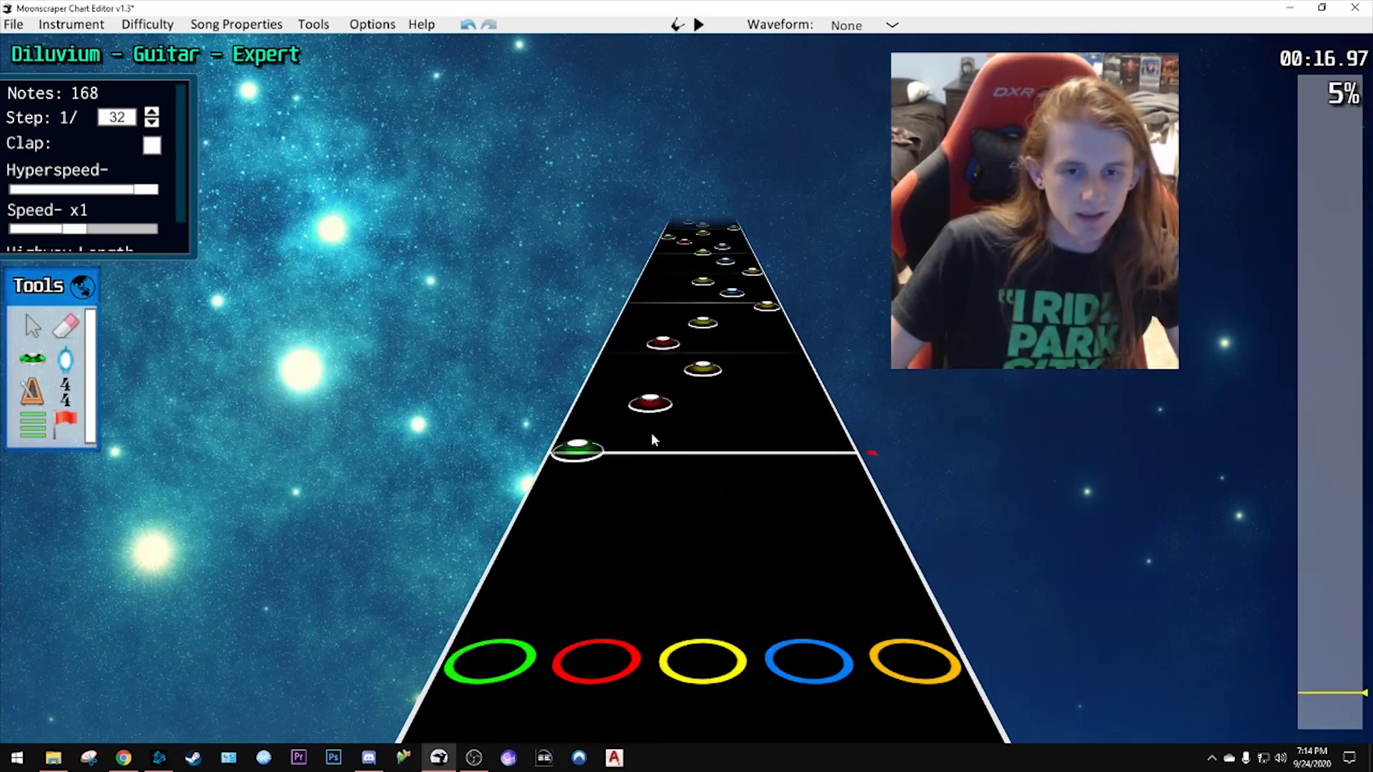
{"action": "left_click", "coordinate": [650, 402]}
{"action": "scroll", "coordinate": [933, 551], "scroll_direction": "down", "scroll_amount": 4}
{"action": "left_click_drag", "start_coordinate": [1317, 690], "coordinate": [1322, 679]}
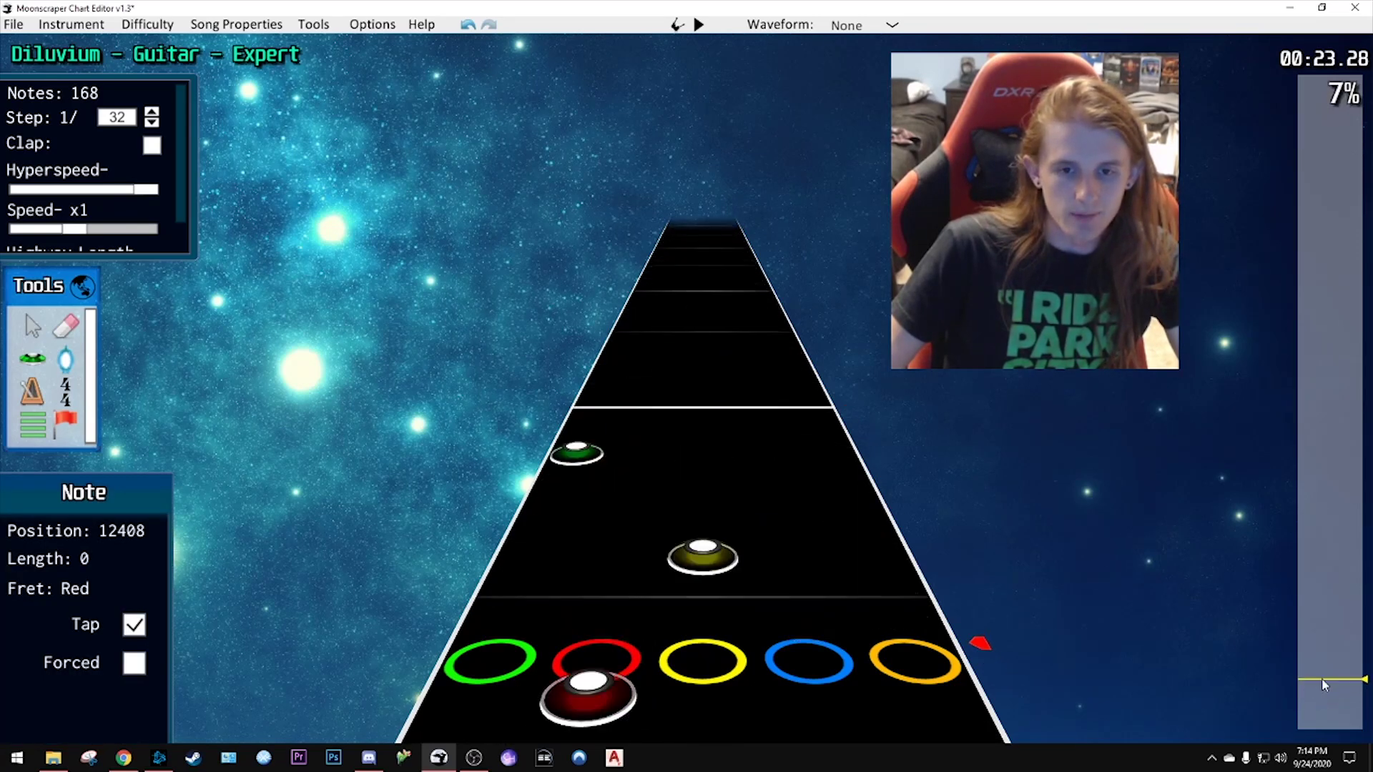
{"action": "left_click", "coordinate": [593, 461], "text": "shift"}
{"action": "left_click", "coordinate": [82, 619]}
{"action": "scroll", "coordinate": [633, 458], "scroll_direction": "up", "scroll_amount": 1}
{"action": "left_click", "coordinate": [633, 458]}
- Review the notes before the ending and replay the song from about 15 s
{"action": "scroll", "coordinate": [749, 426], "scroll_direction": "up", "scroll_amount": 9}
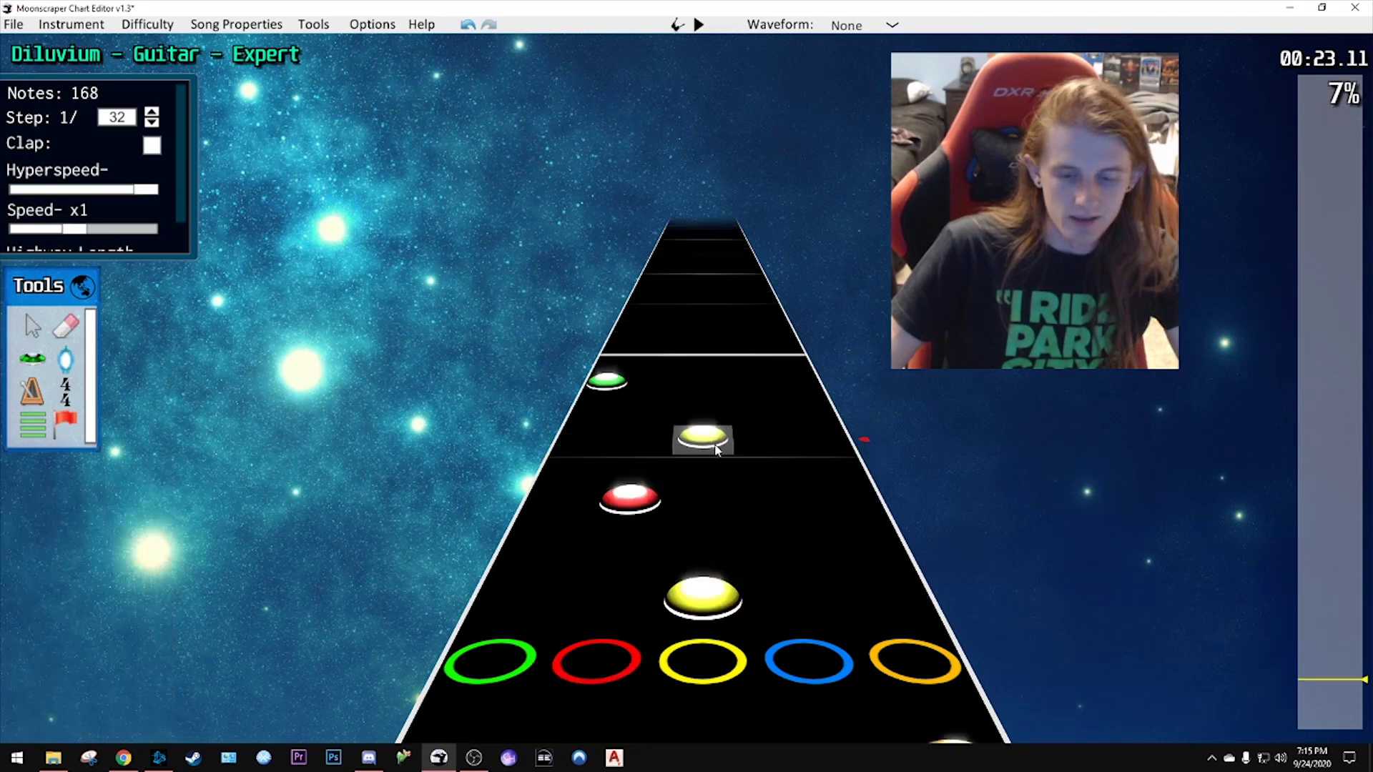
{"action": "scroll", "coordinate": [753, 432], "scroll_direction": "up", "scroll_amount": 8}
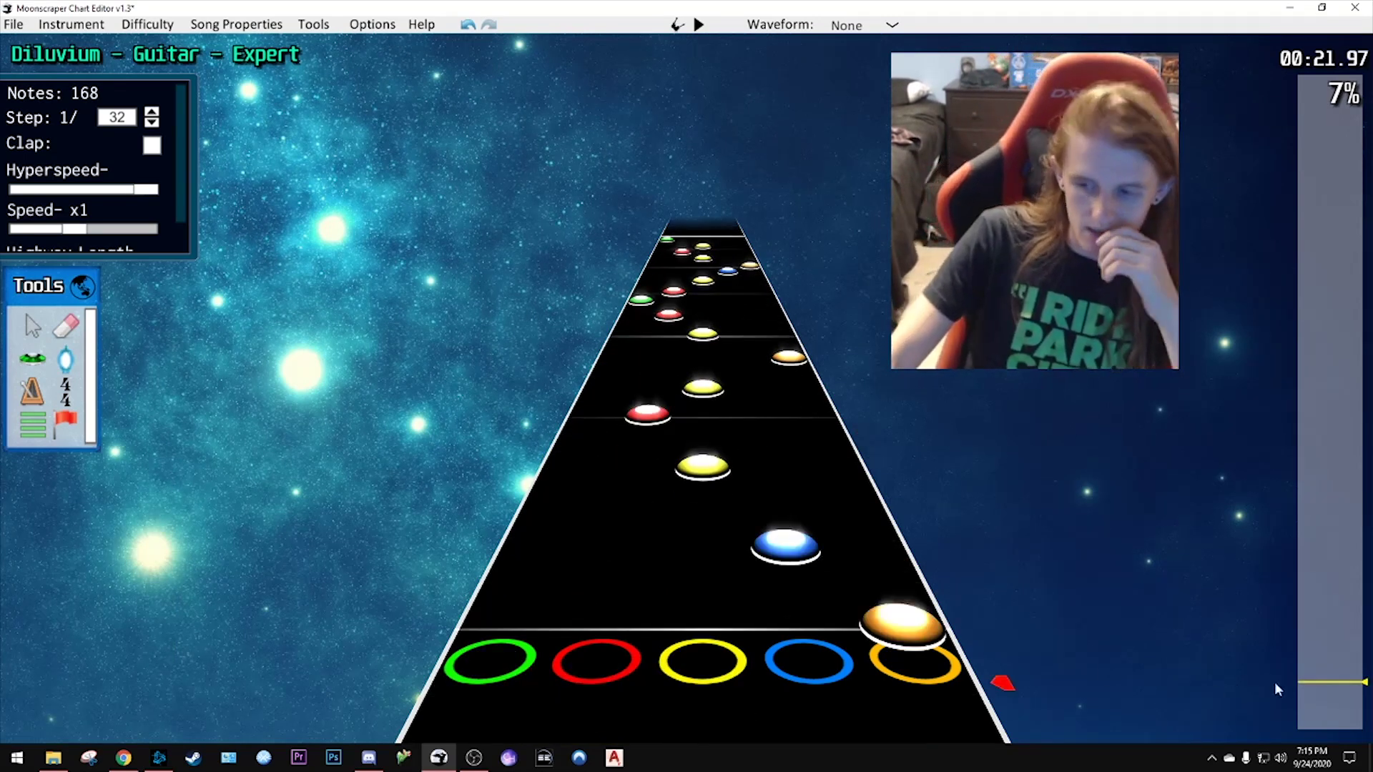
{"action": "left_click_drag", "start_coordinate": [1311, 684], "coordinate": [1313, 697]}
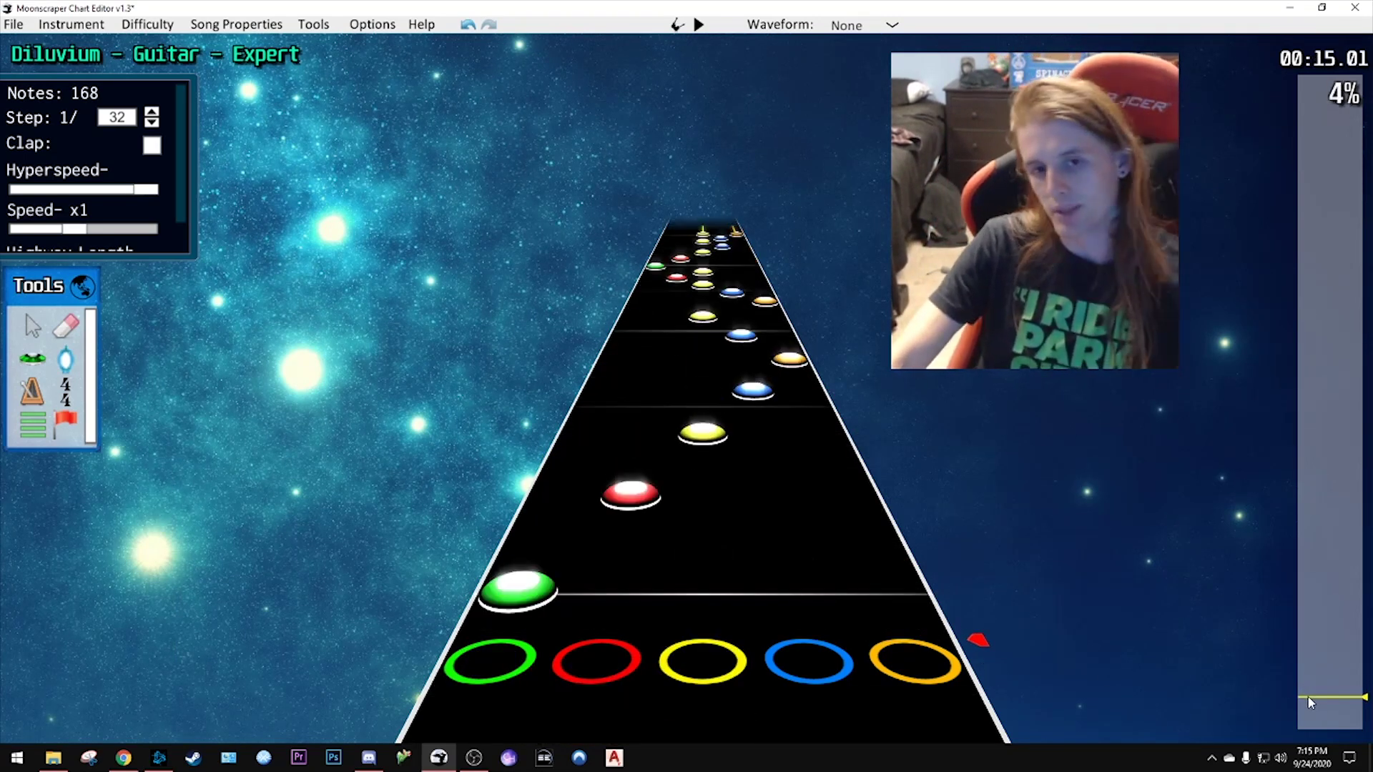
{"action": "key", "text": "space"}
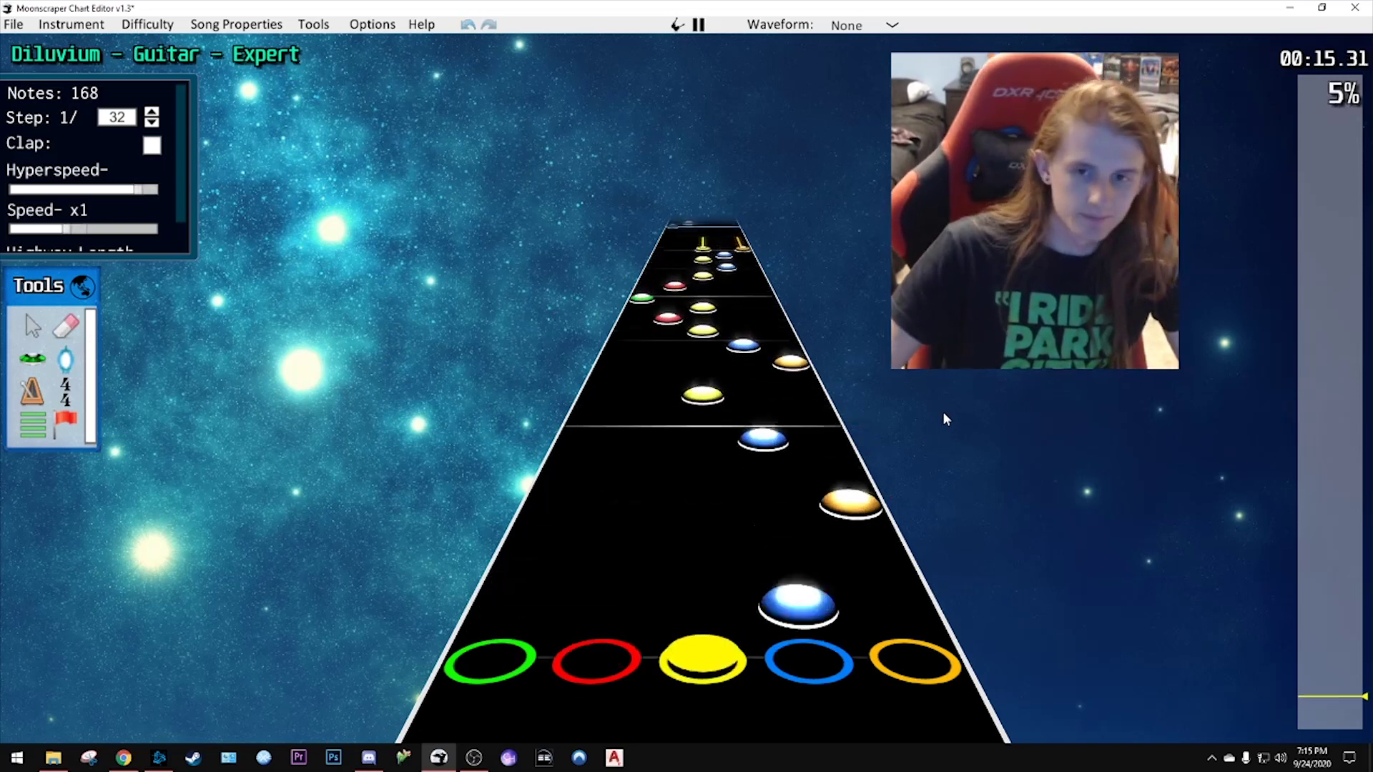
{"action": "key", "text": "space"}
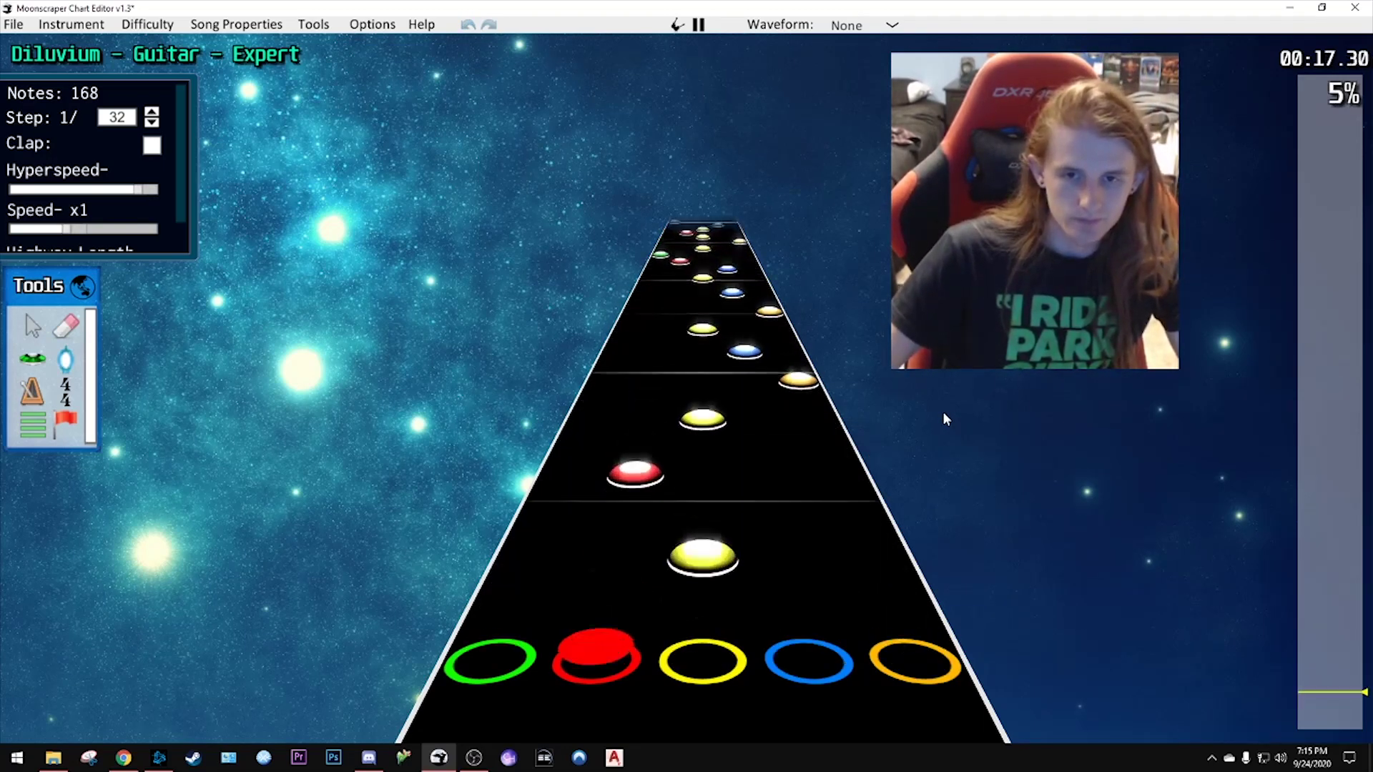
- Turn off Tap on the green note at position 12336 and play through to the last green note
{"action": "scroll", "coordinate": [653, 529], "scroll_direction": "up", "scroll_amount": 2}
{"action": "left_click", "coordinate": [583, 465]}
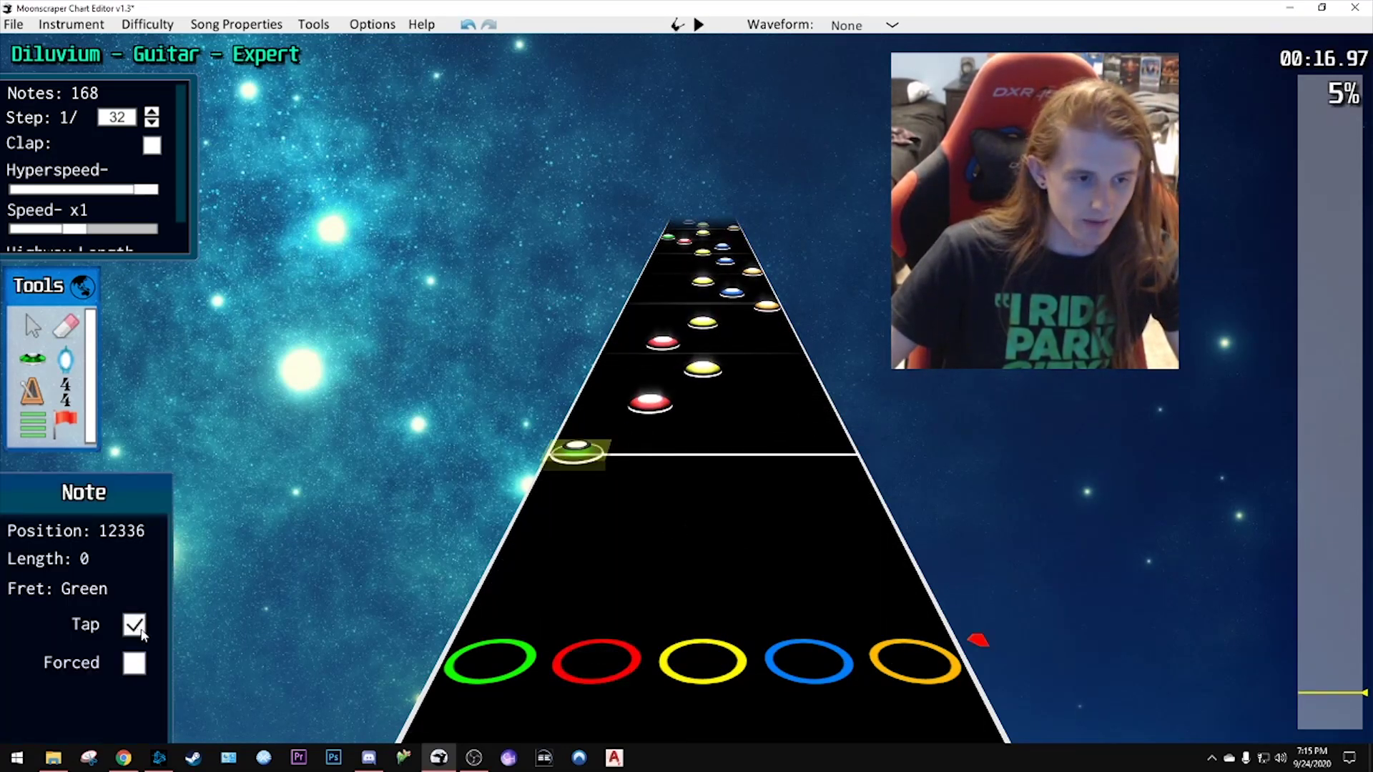
{"action": "key", "text": "space"}
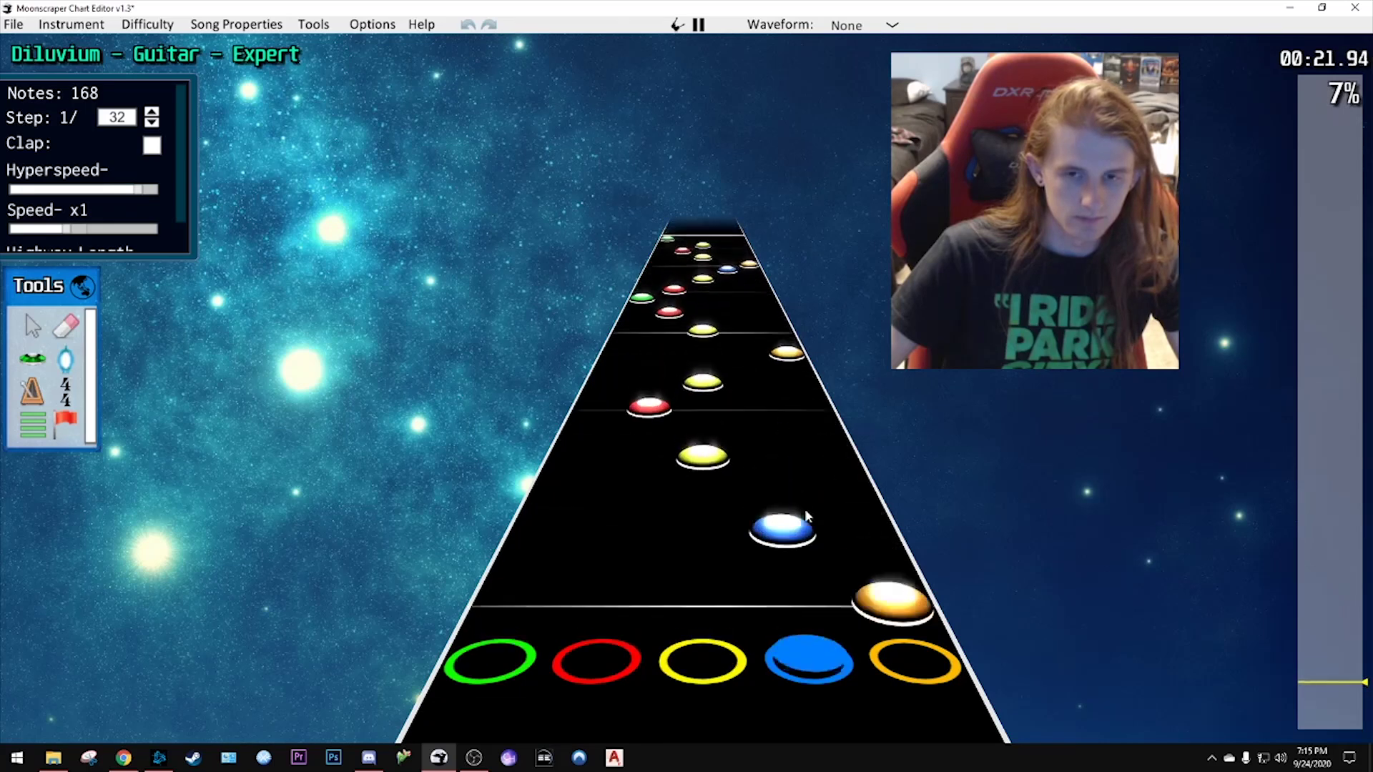
{"action": "key", "text": "space"}
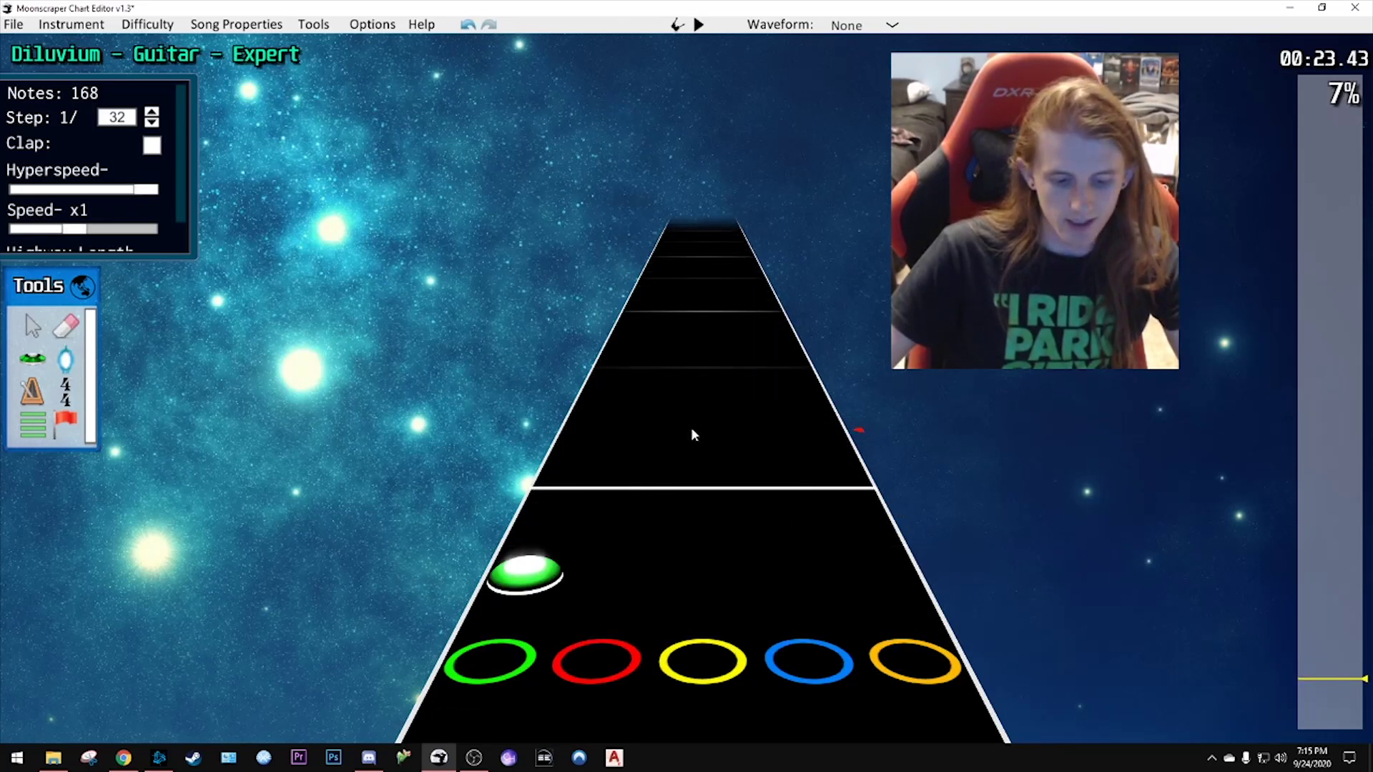
- Place a green note on the measure line after the last note, set the step to 1/16, and add eight more green notes following it
{"action": "key", "text": "k"}
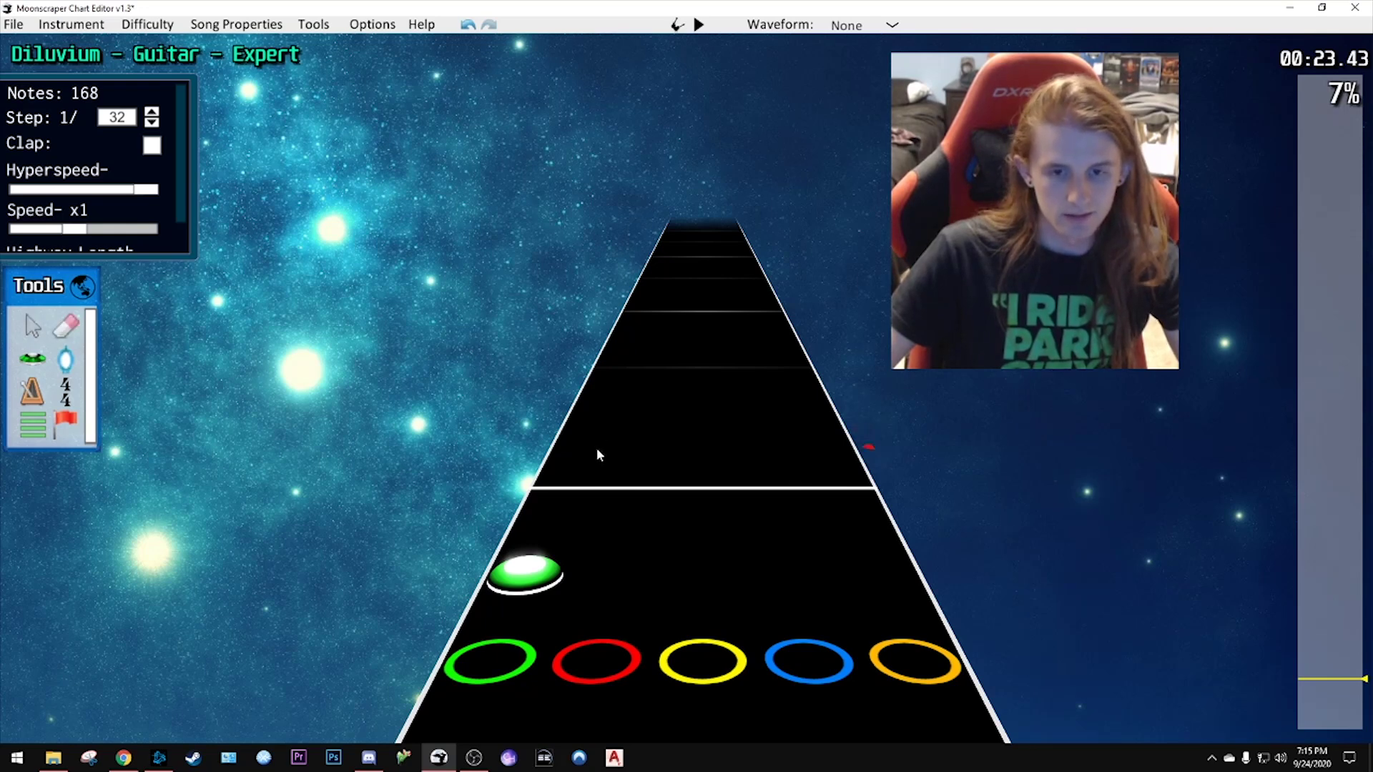
{"action": "left_click_drag", "start_coordinate": [598, 454], "coordinate": [574, 493]}
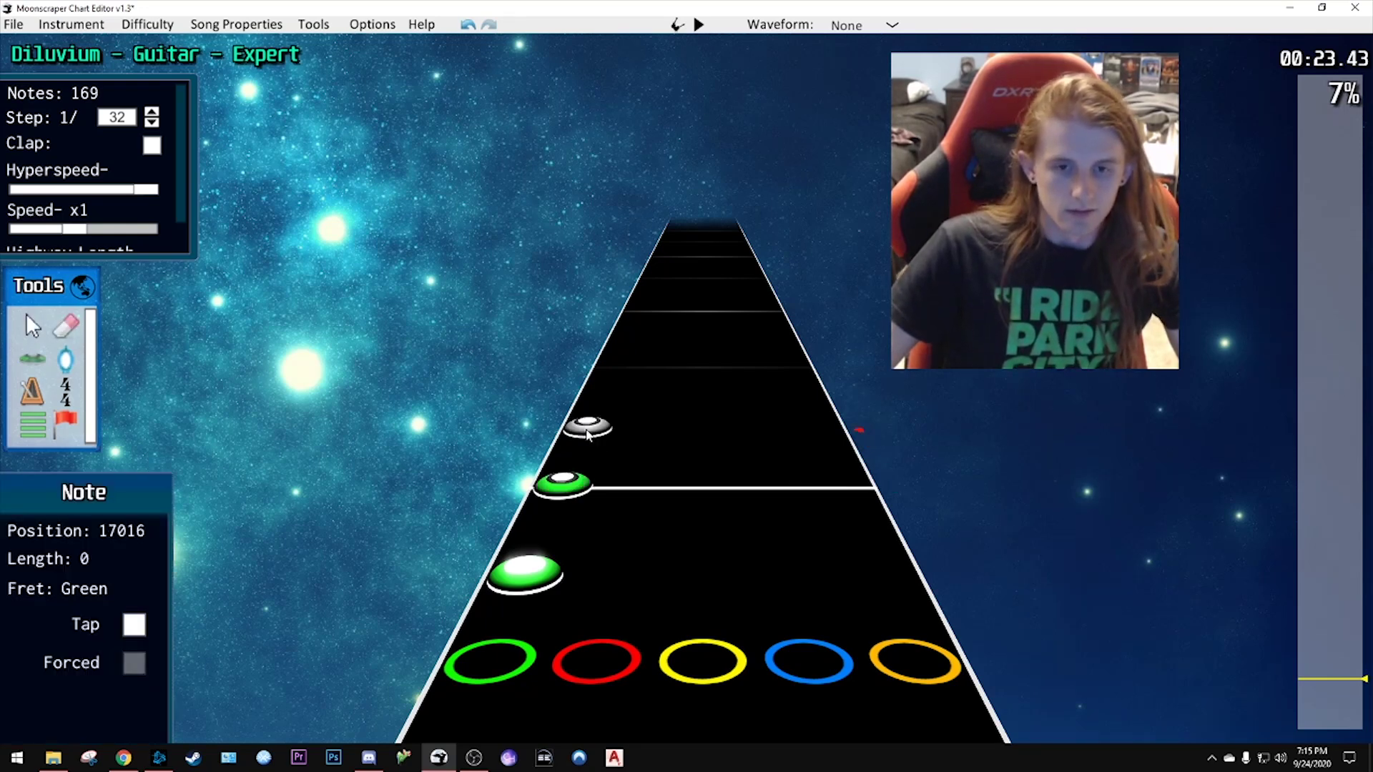
{"action": "left_click", "coordinate": [152, 123]}
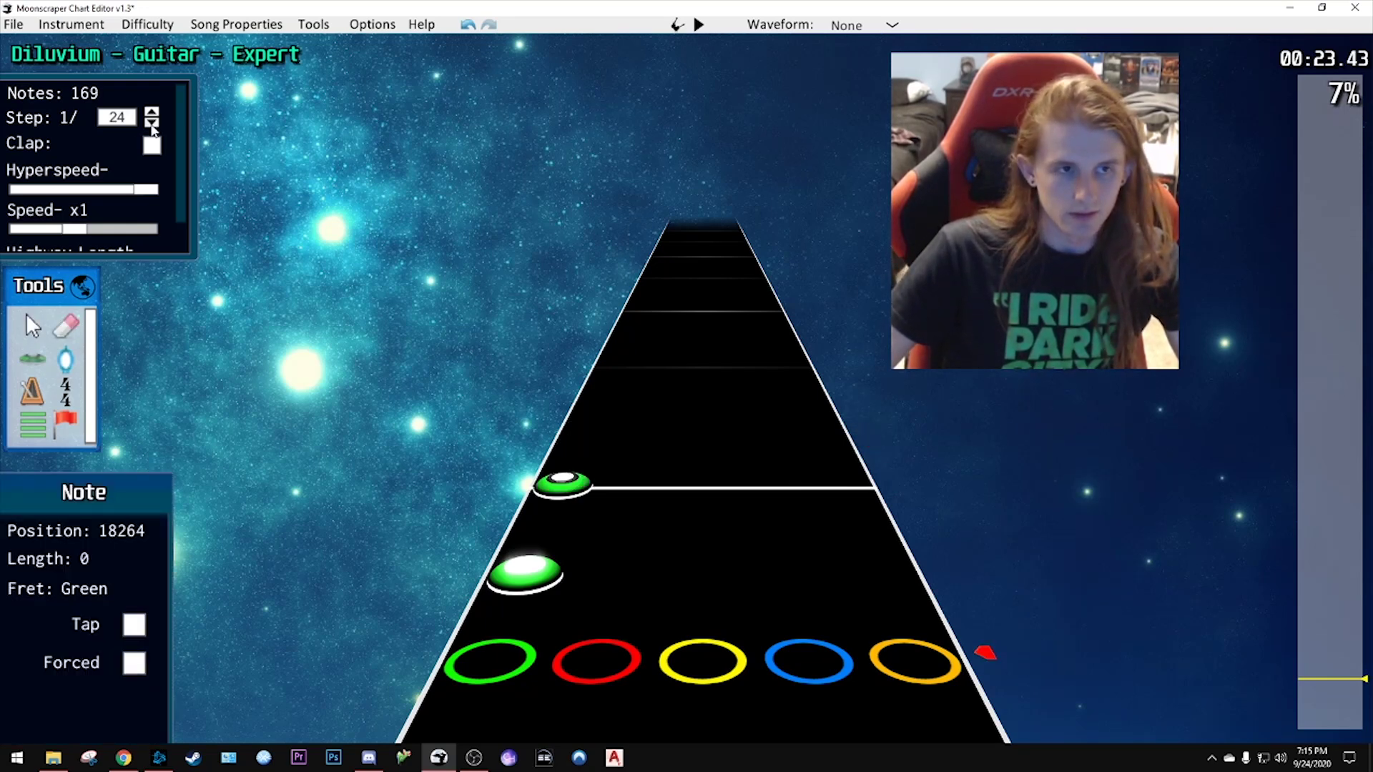
{"action": "left_click", "coordinate": [152, 123]}
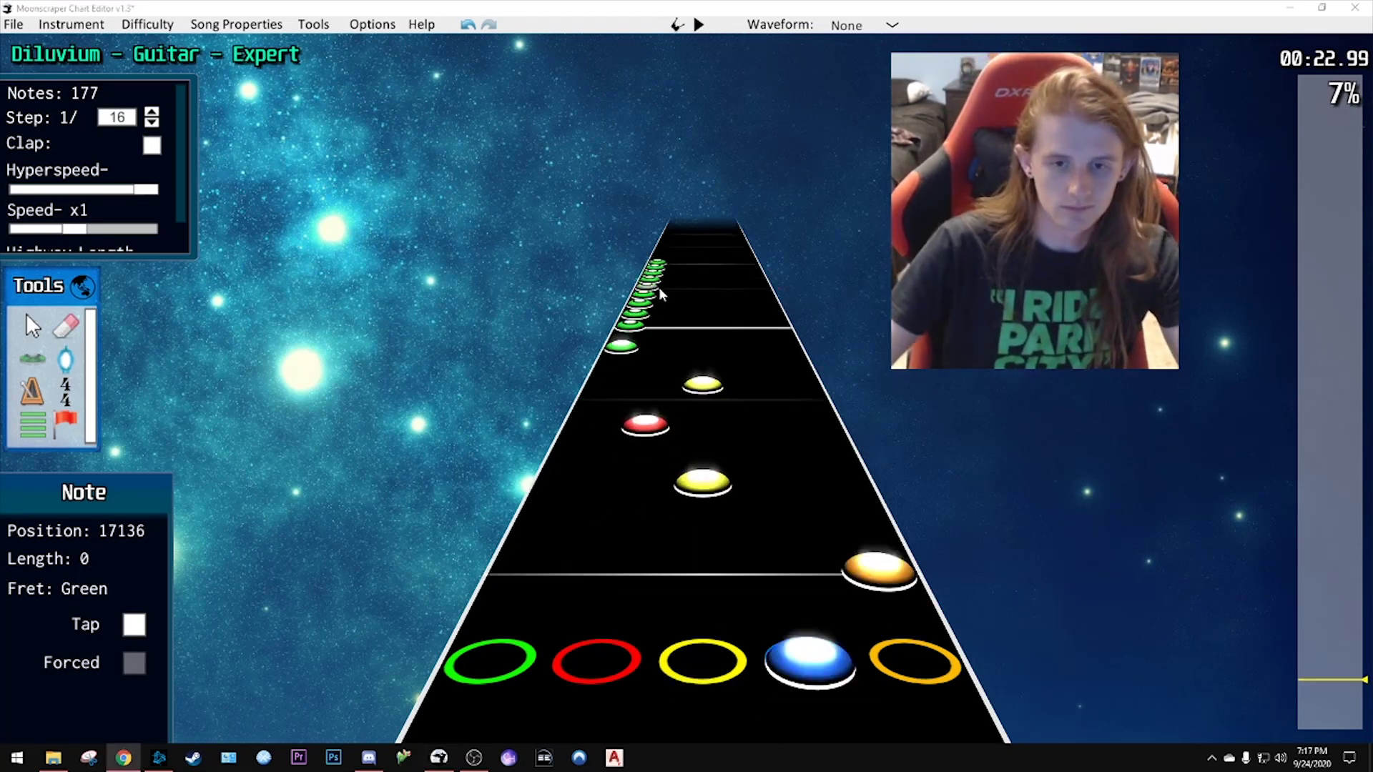
{"action": "left_click_drag", "start_coordinate": [658, 288], "coordinate": [772, 315]}
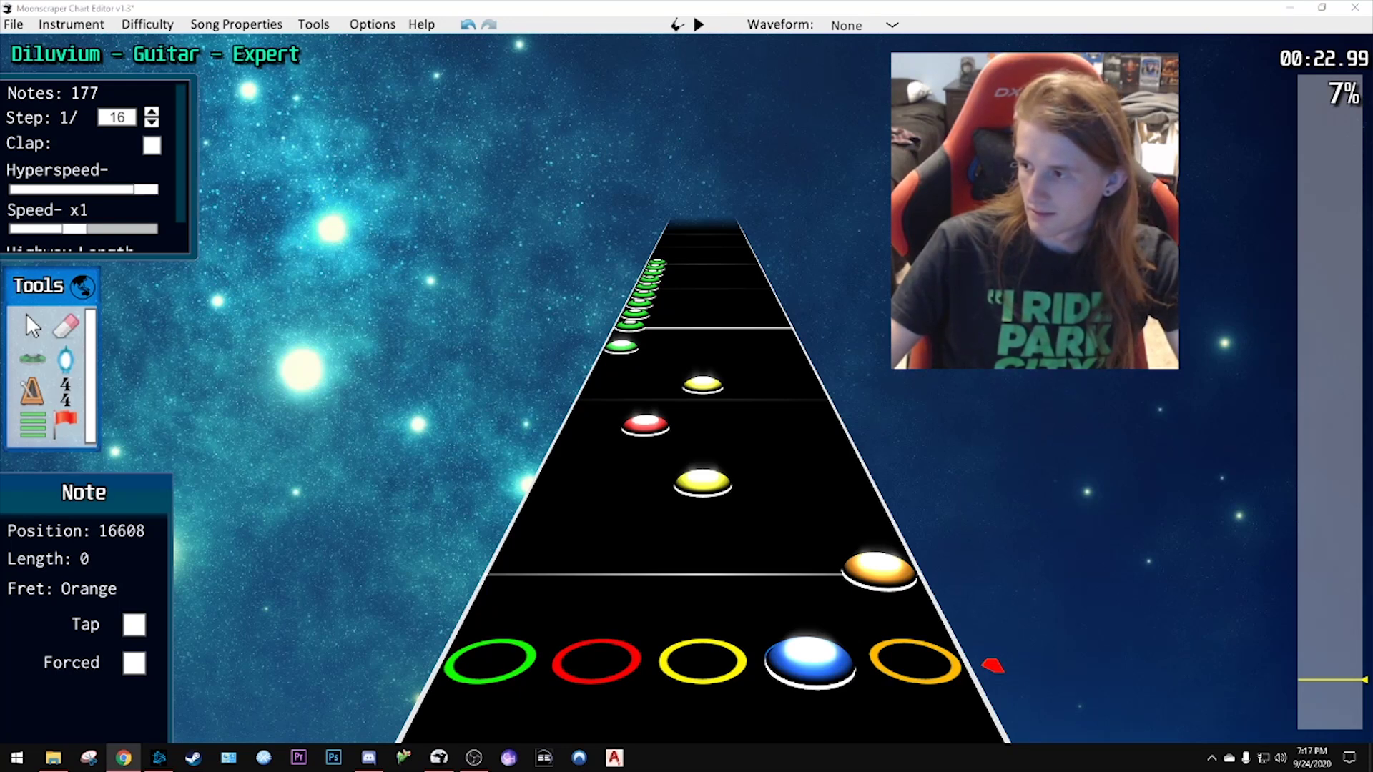
{"action": "key", "text": "space"}
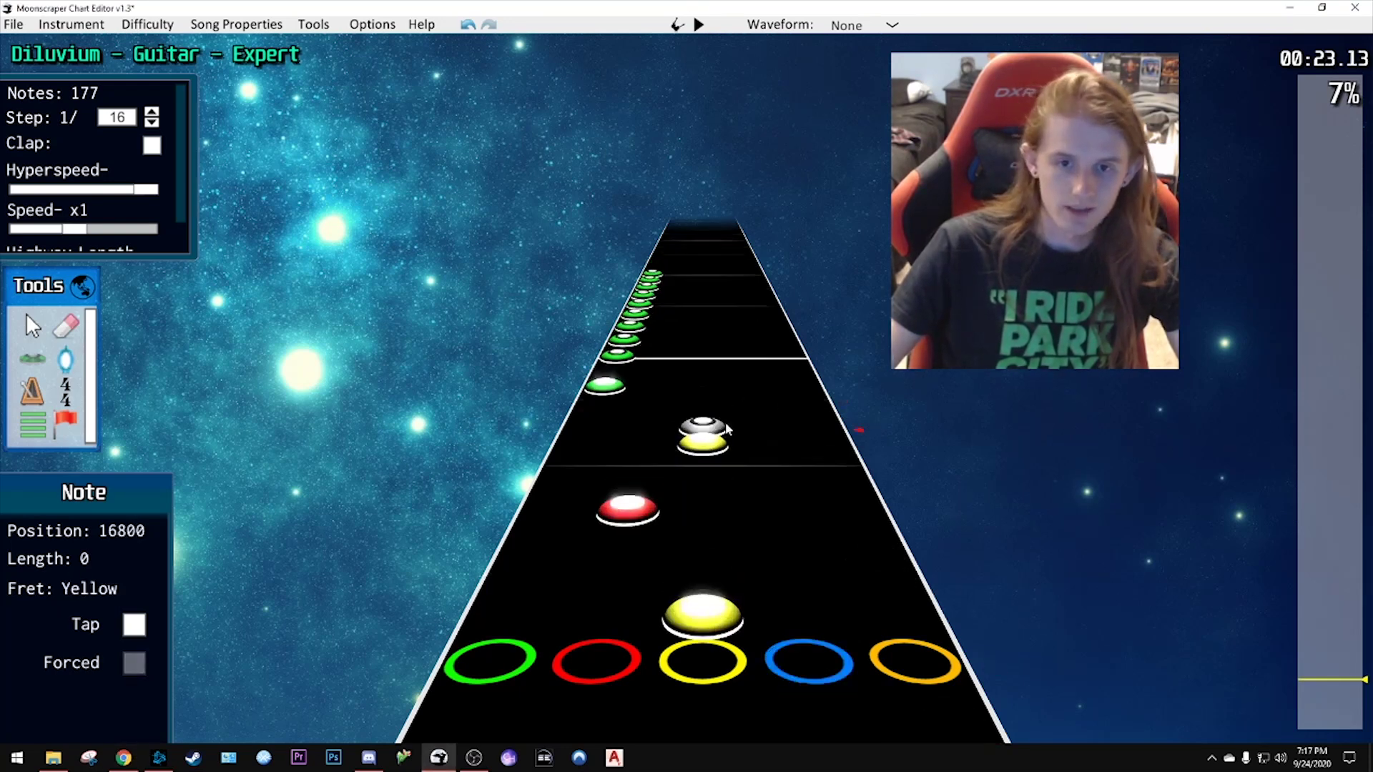
- Play the newly added green notes, reduce the playback speed to x0.5, and replay them from about 23.3 s
{"action": "key", "text": "space"}
{"action": "scroll", "coordinate": [644, 429], "scroll_direction": "down", "scroll_amount": 5}
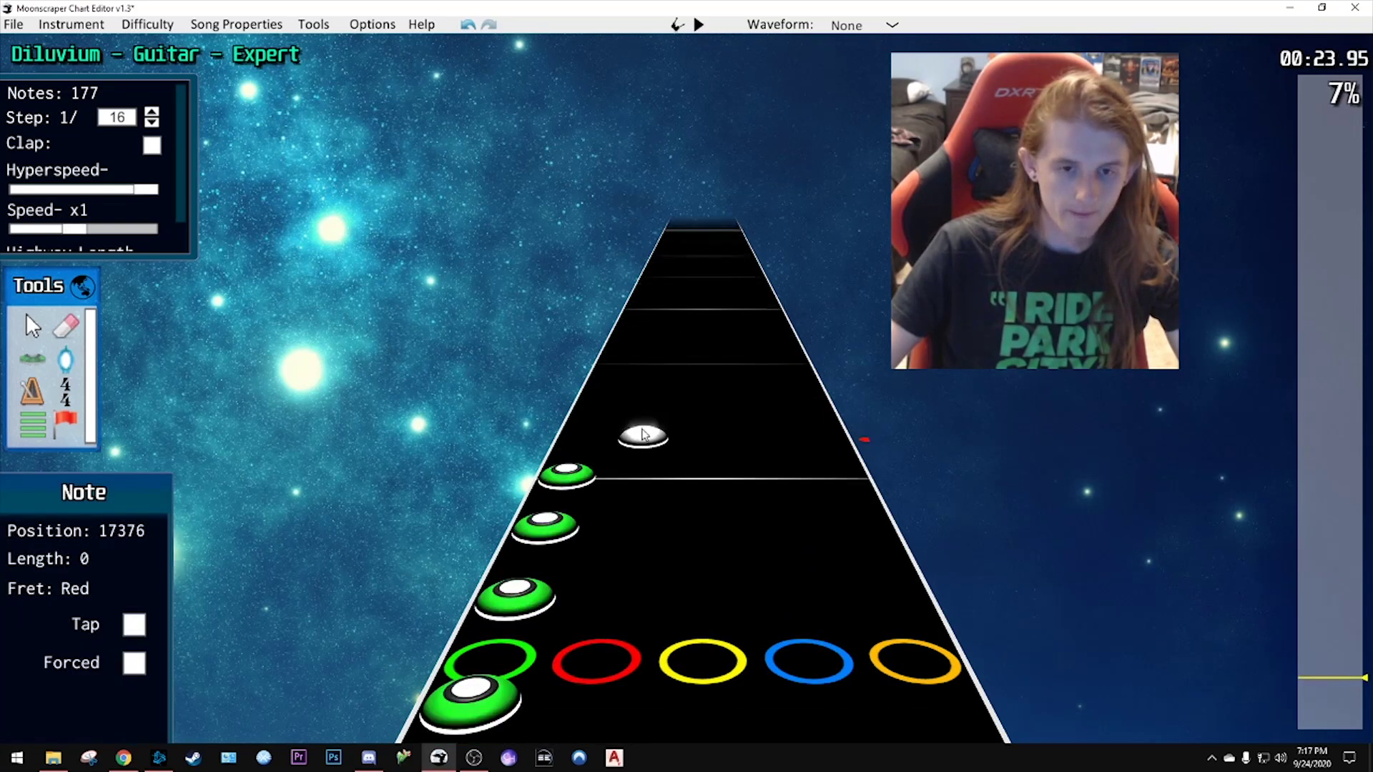
{"action": "key", "text": "space"}
{"action": "key", "text": "space"}
{"action": "scroll", "coordinate": [661, 422], "scroll_direction": "down", "scroll_amount": 2}
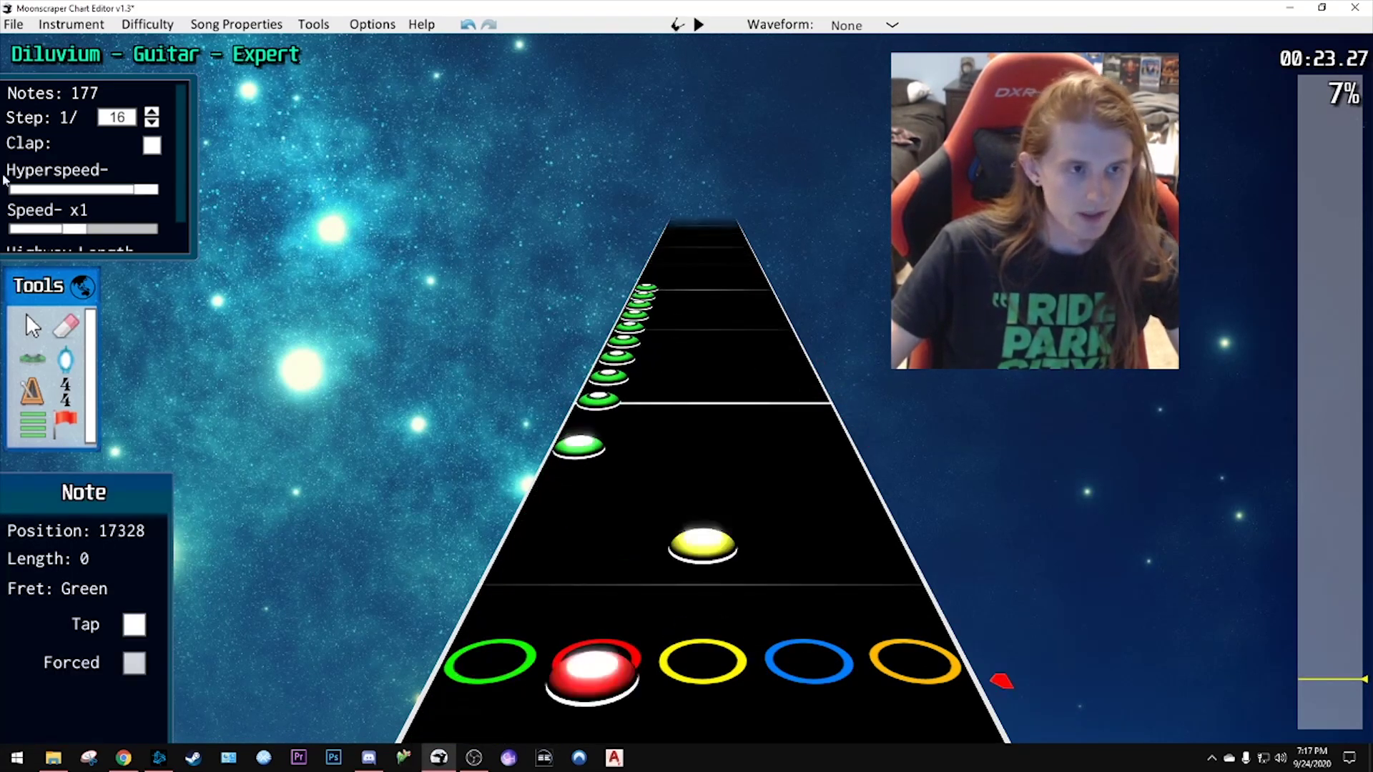
{"action": "left_click", "coordinate": [65, 229]}
{"action": "left_click_drag", "start_coordinate": [63, 232], "coordinate": [38, 239]}
{"action": "key", "text": "space"}
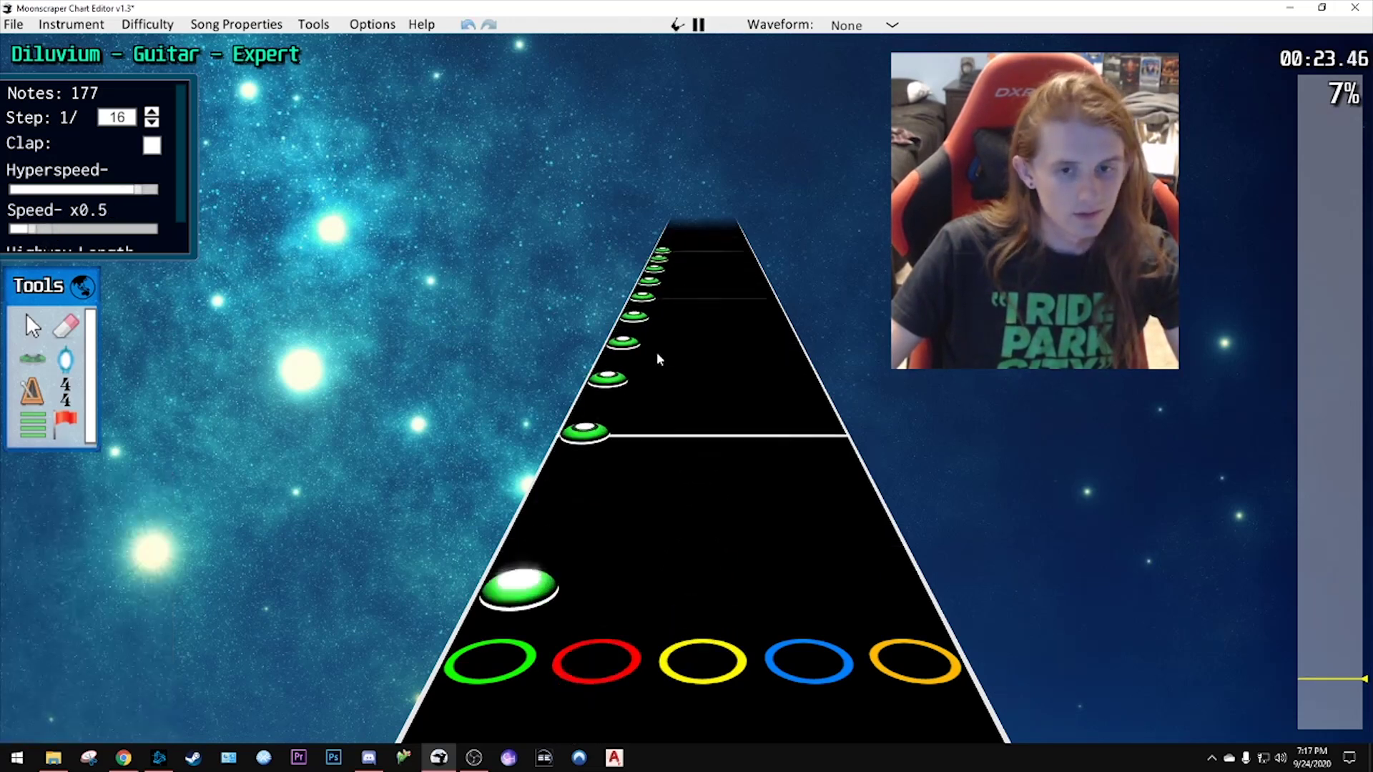
{"action": "key", "text": "space"}
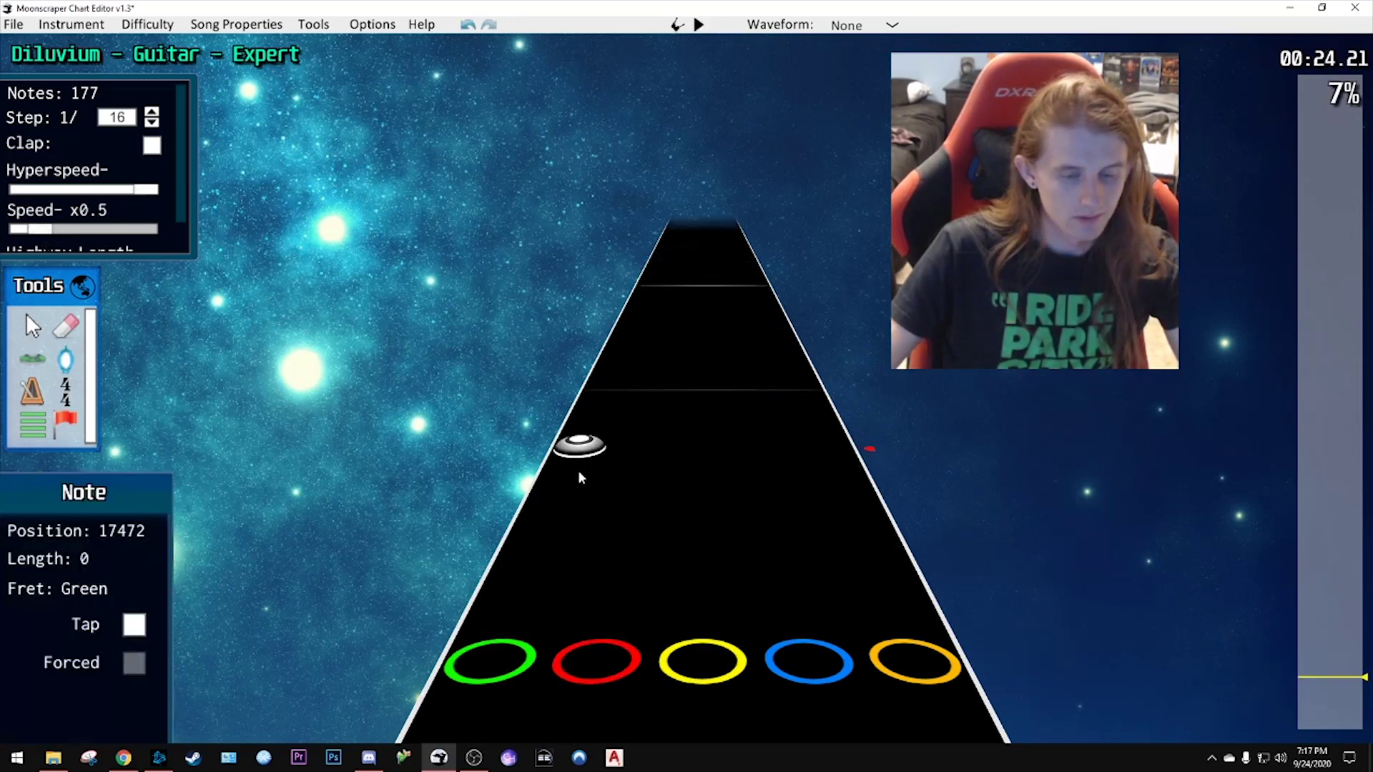
- Add eight more green notes at 1/16 spacing after the existing green run and play them back
{"action": "left_click", "coordinate": [583, 458]}
{"action": "left_click", "coordinate": [618, 353]}
{"action": "left_click", "coordinate": [632, 322]}
{"action": "left_click", "coordinate": [641, 300]}
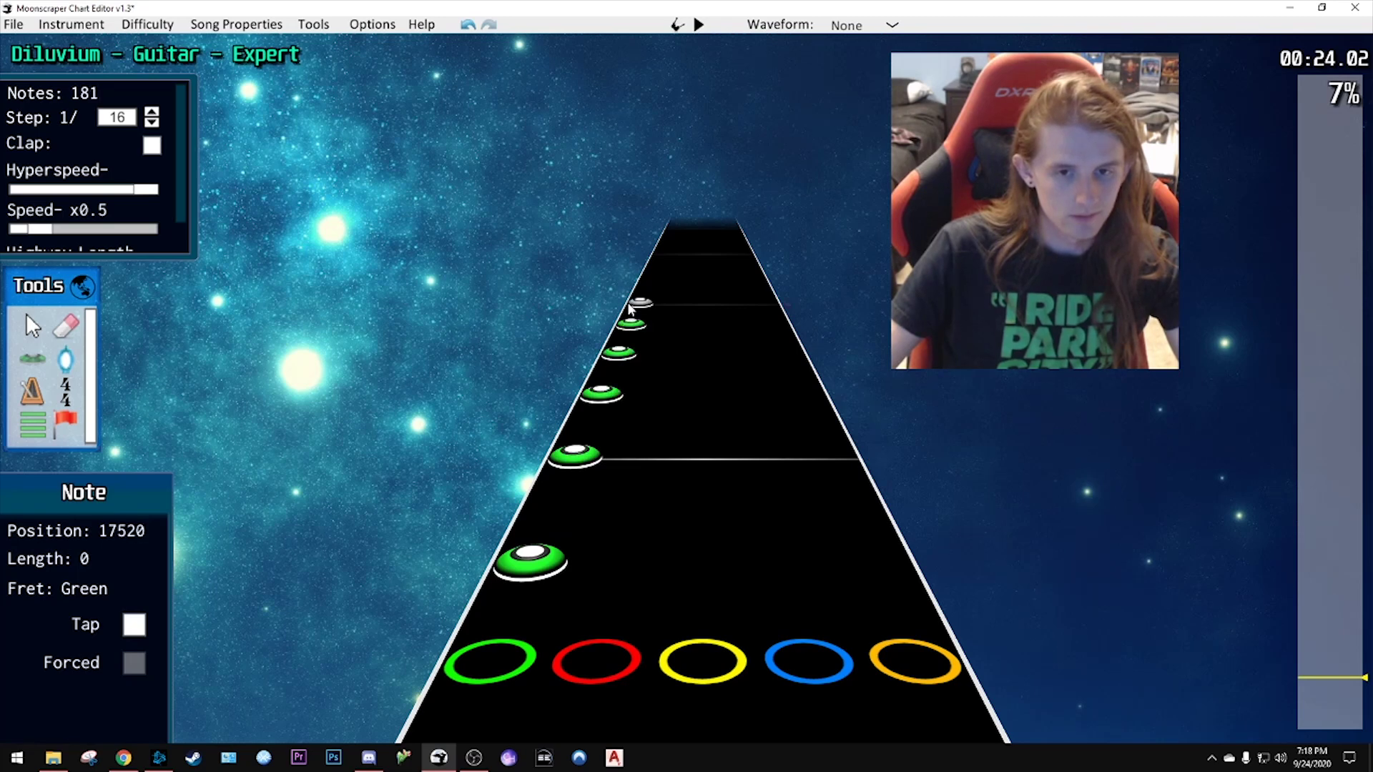
{"action": "key", "text": "space"}
{"action": "left_click", "coordinate": [602, 393]}
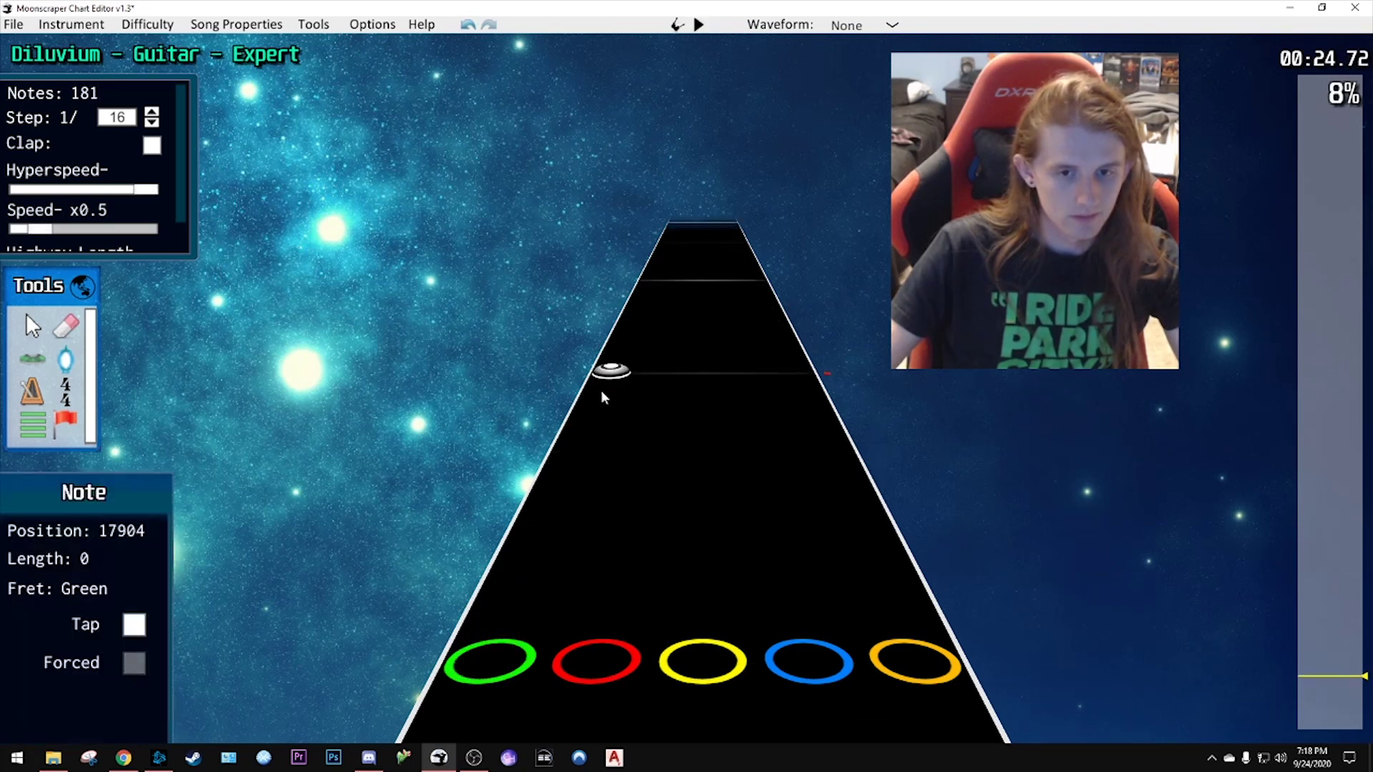
{"action": "scroll", "coordinate": [610, 388], "scroll_direction": "down", "scroll_amount": 2}
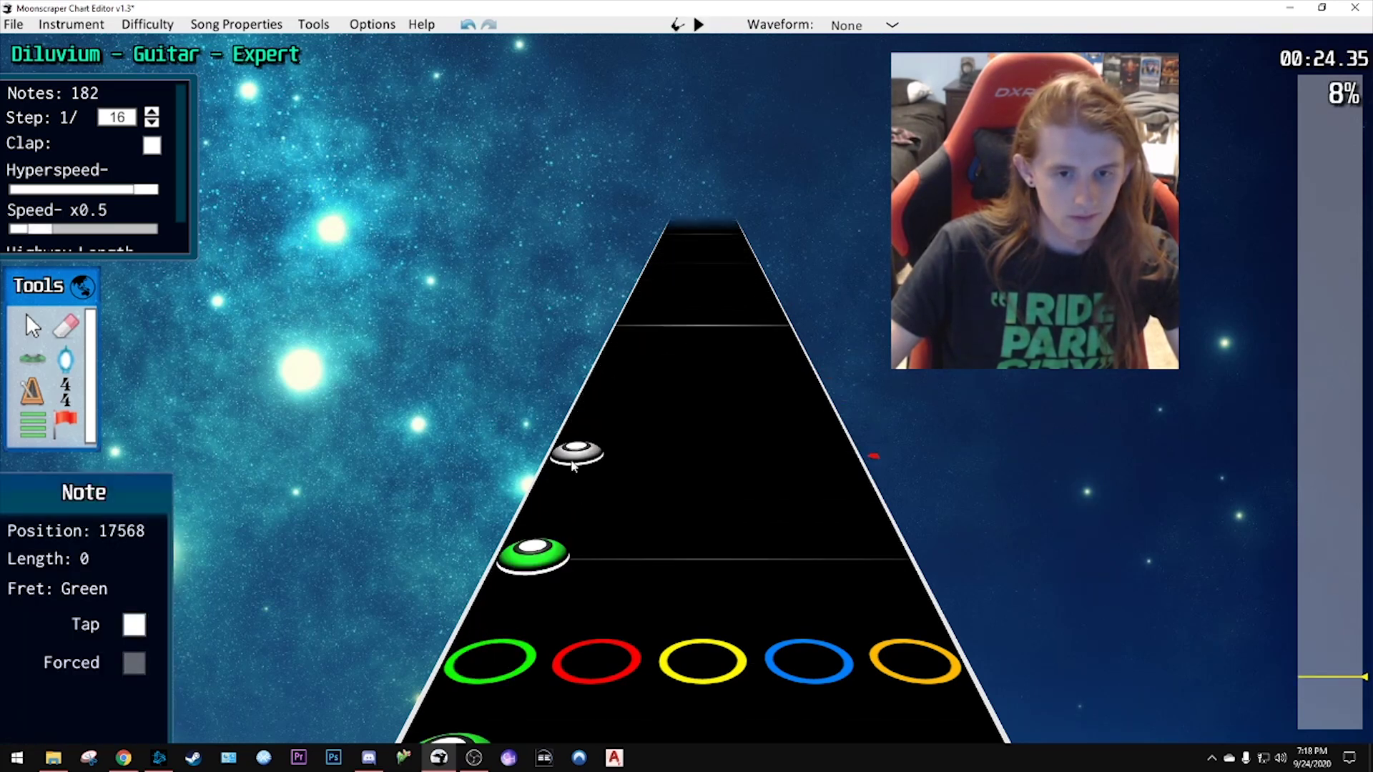
{"action": "left_click", "coordinate": [607, 353]}
{"action": "key", "text": "space"}
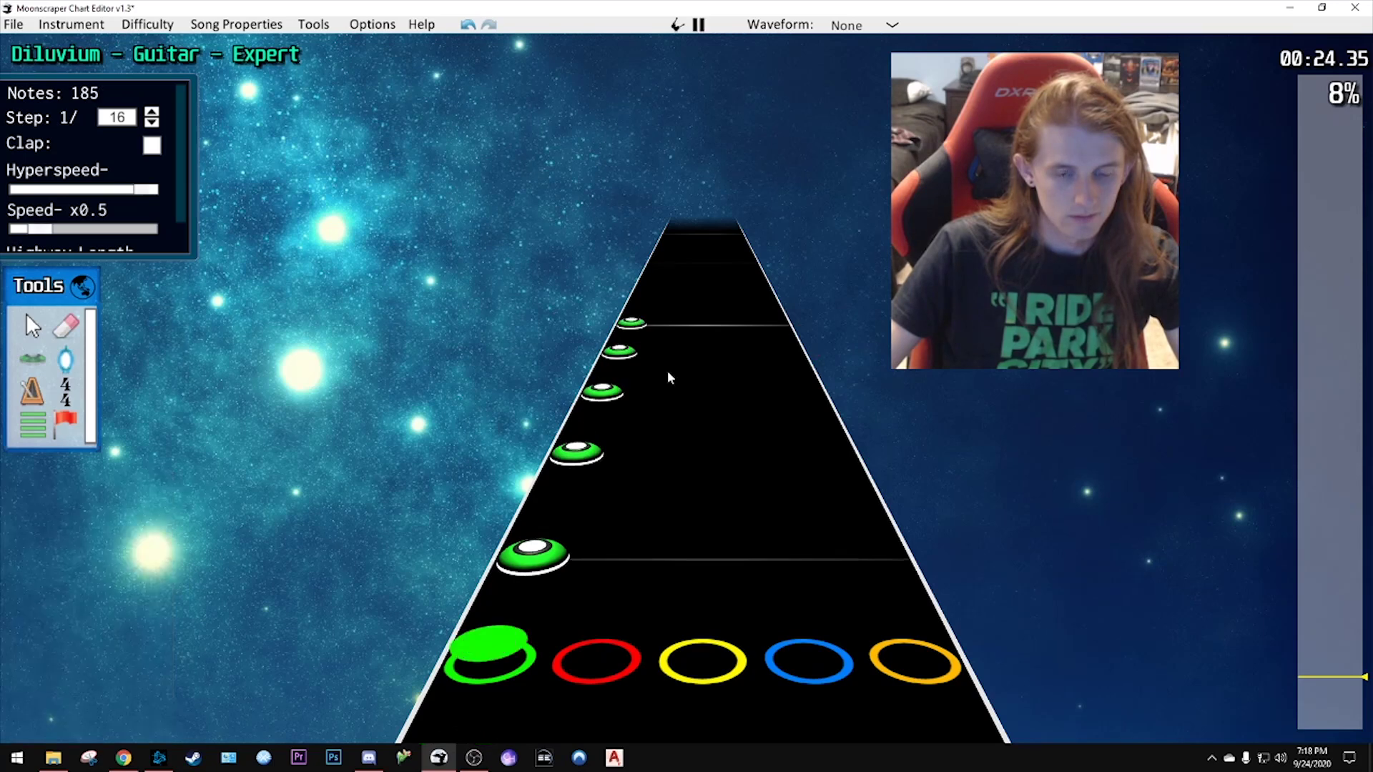
{"action": "key", "text": "space"}
- Place a red, yellow and blue chord at position 17904 after the green run
{"action": "left_click", "coordinate": [645, 413]}
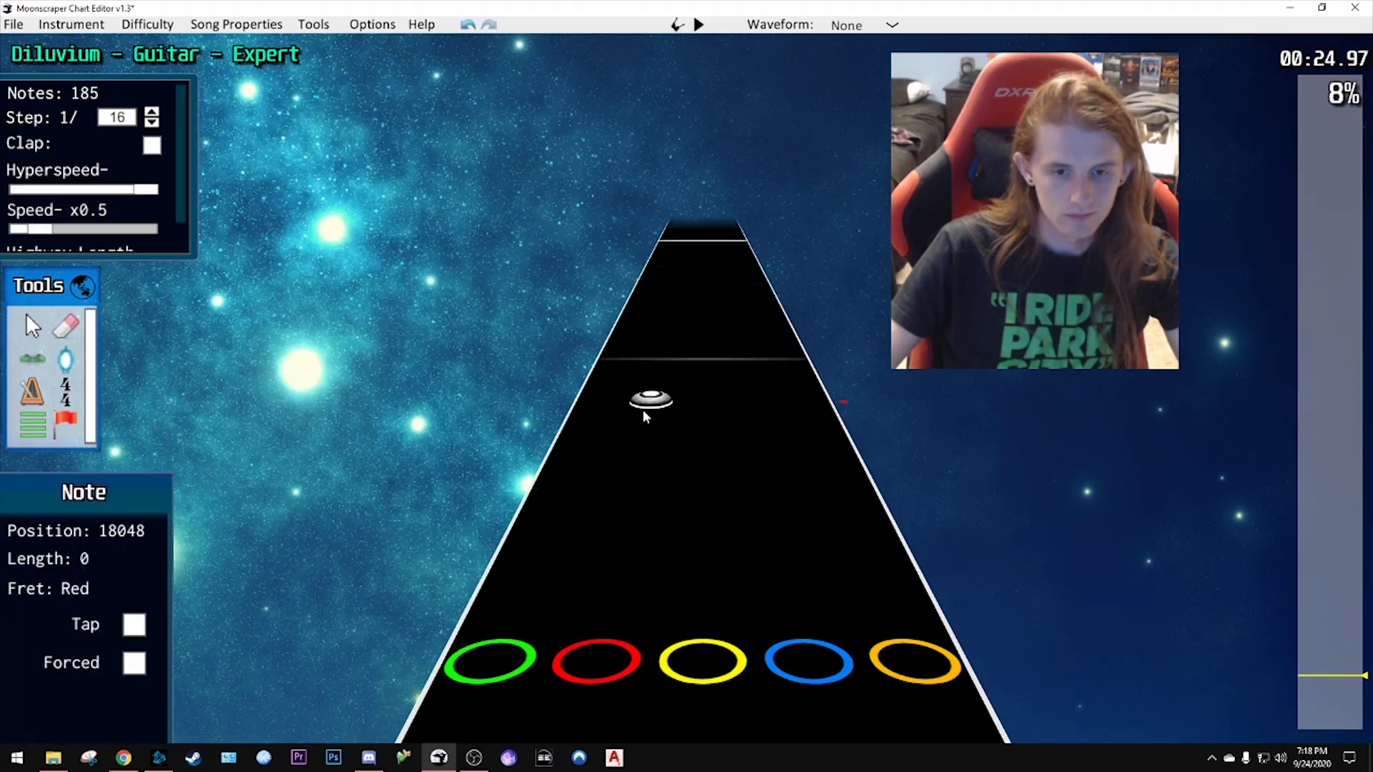
{"action": "left_click_drag", "start_coordinate": [641, 415], "coordinate": [628, 419]}
{"action": "scroll", "coordinate": [639, 413], "scroll_direction": "up", "scroll_amount": 3}
{"action": "scroll", "coordinate": [640, 413], "scroll_direction": "down", "scroll_amount": 2}
{"action": "left_click", "coordinate": [710, 413]}
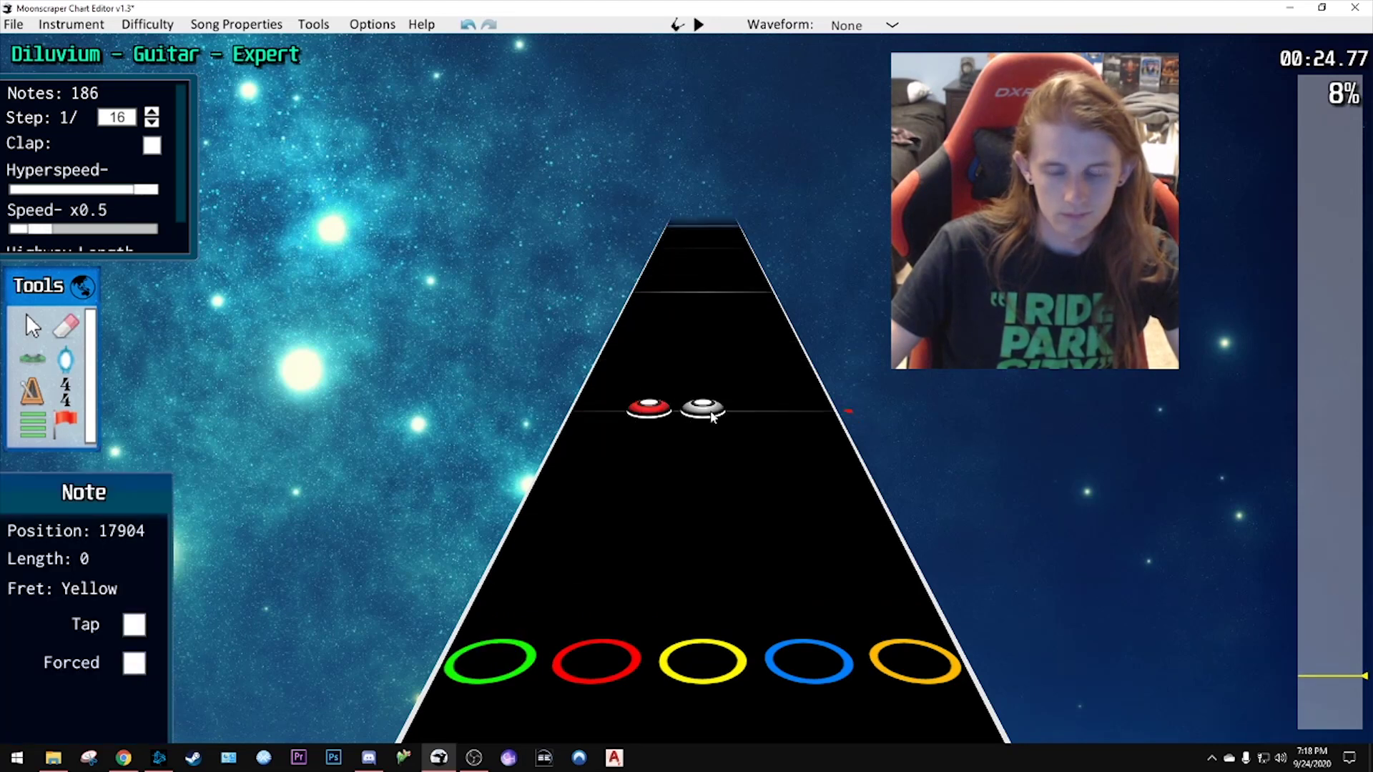
{"action": "scroll", "coordinate": [727, 412], "scroll_direction": "up", "scroll_amount": 3}
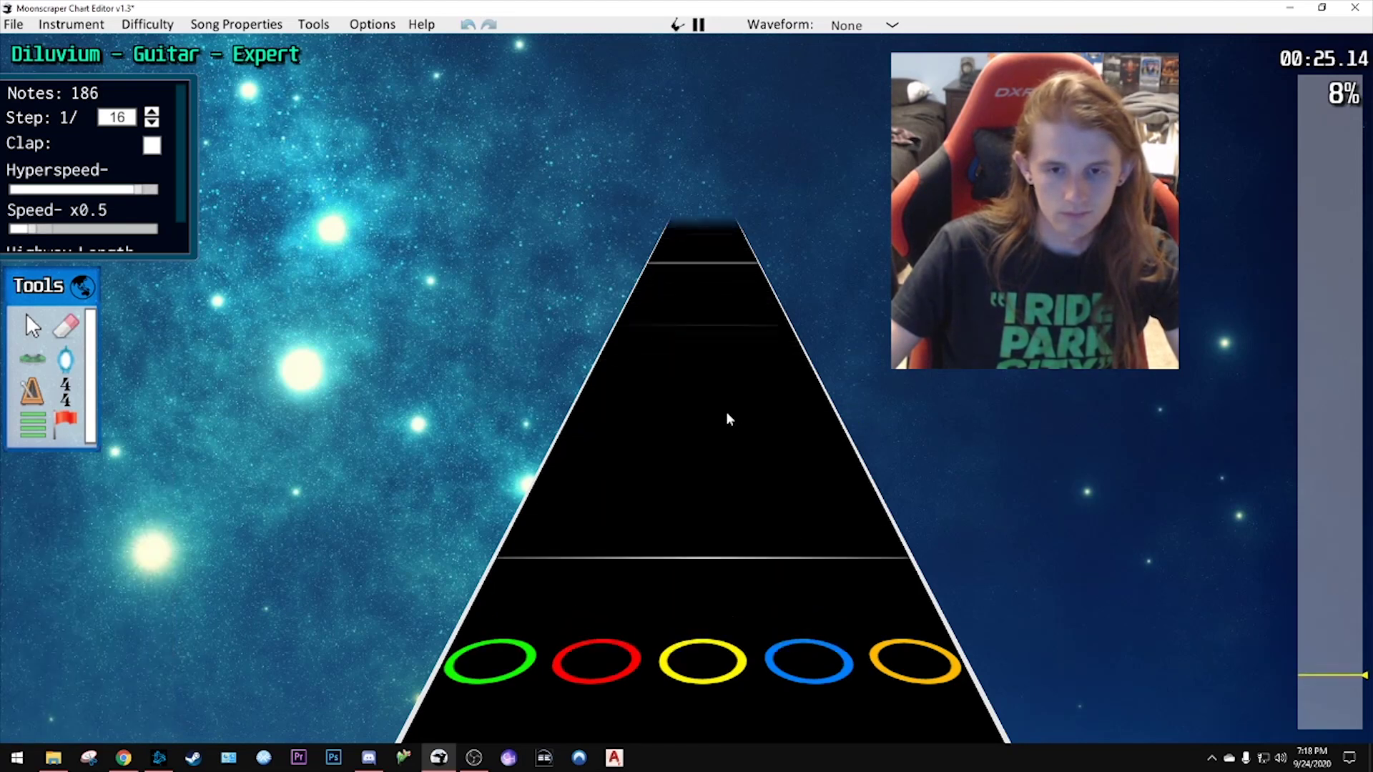
{"action": "scroll", "coordinate": [656, 429], "scroll_direction": "down", "scroll_amount": 1}
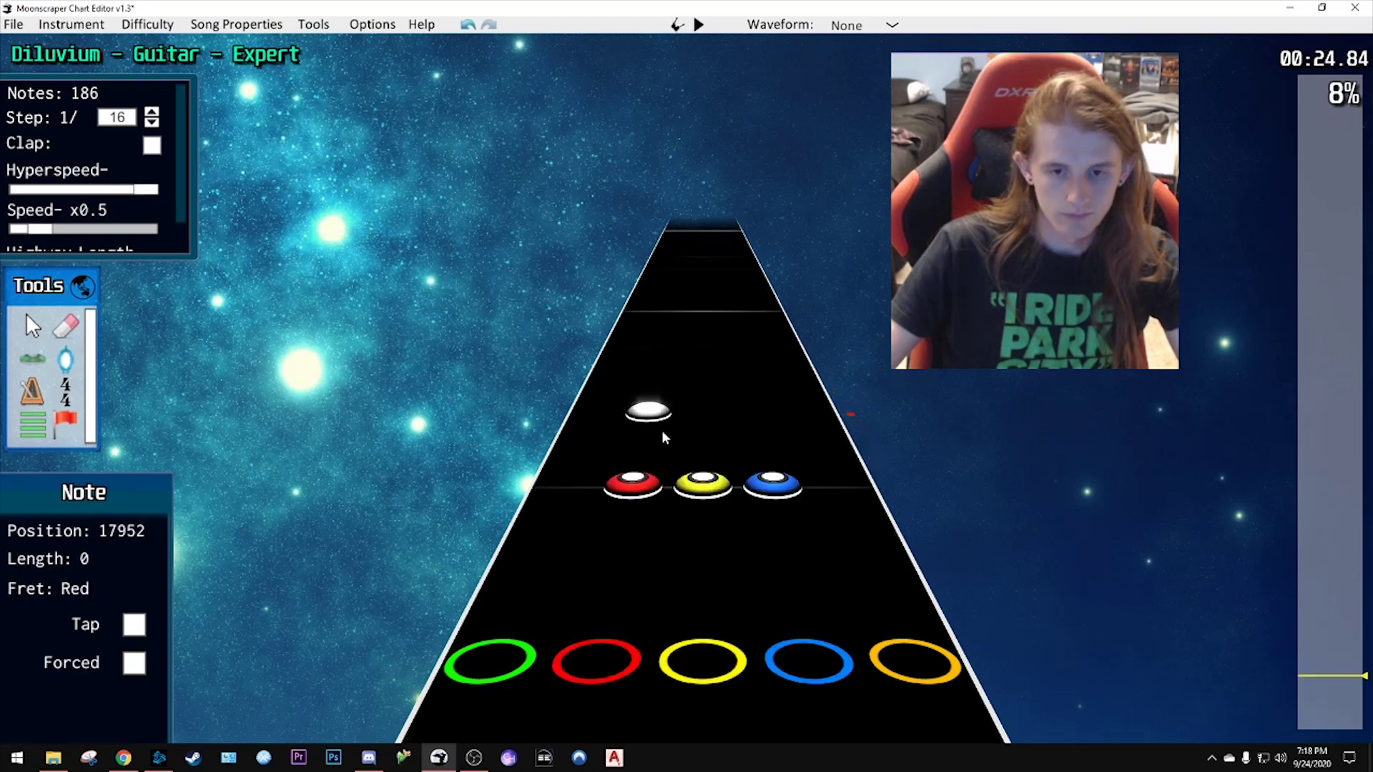
- Give the red, yellow and blue chord a sustain and add a second sustained chord of the same frets after it
{"action": "key", "text": "space"}
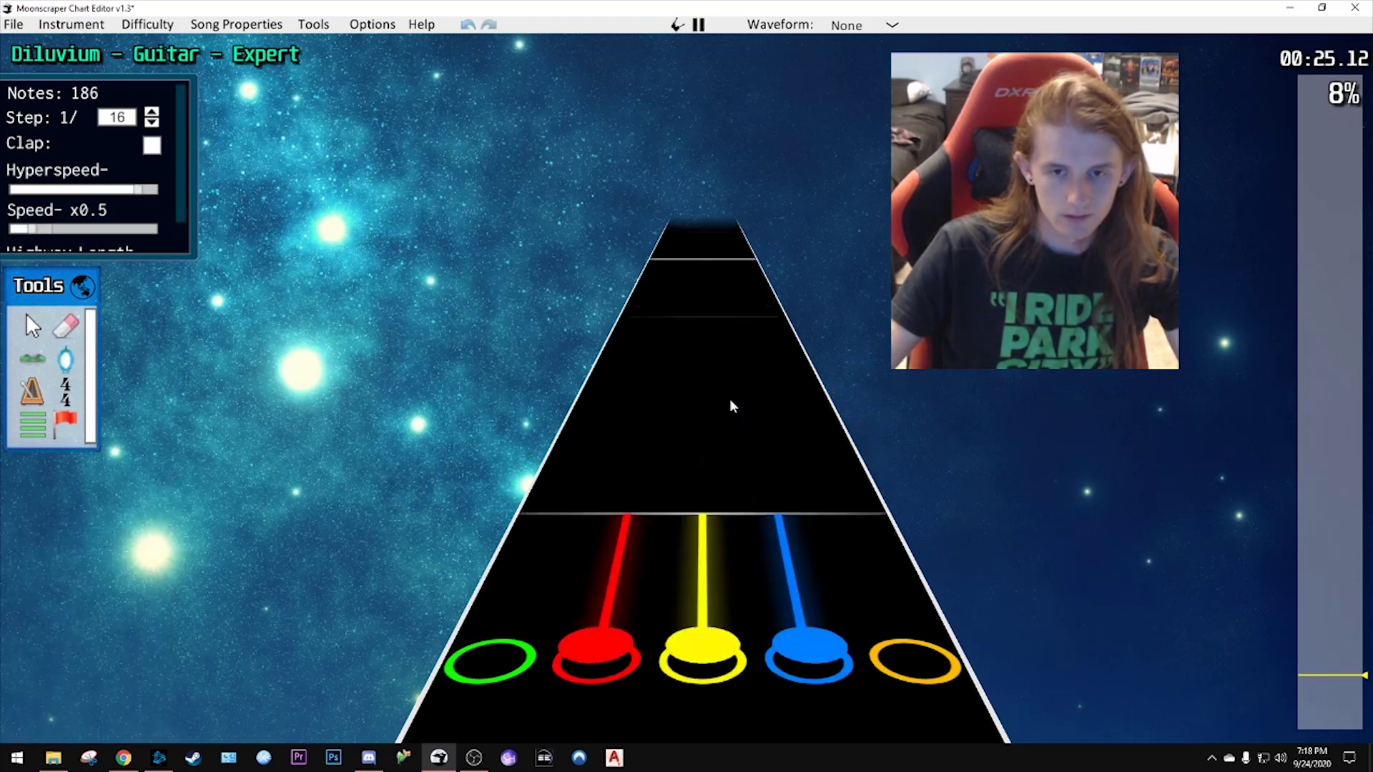
{"action": "key", "text": "space"}
{"action": "scroll", "coordinate": [653, 429], "scroll_direction": "down", "scroll_amount": 1}
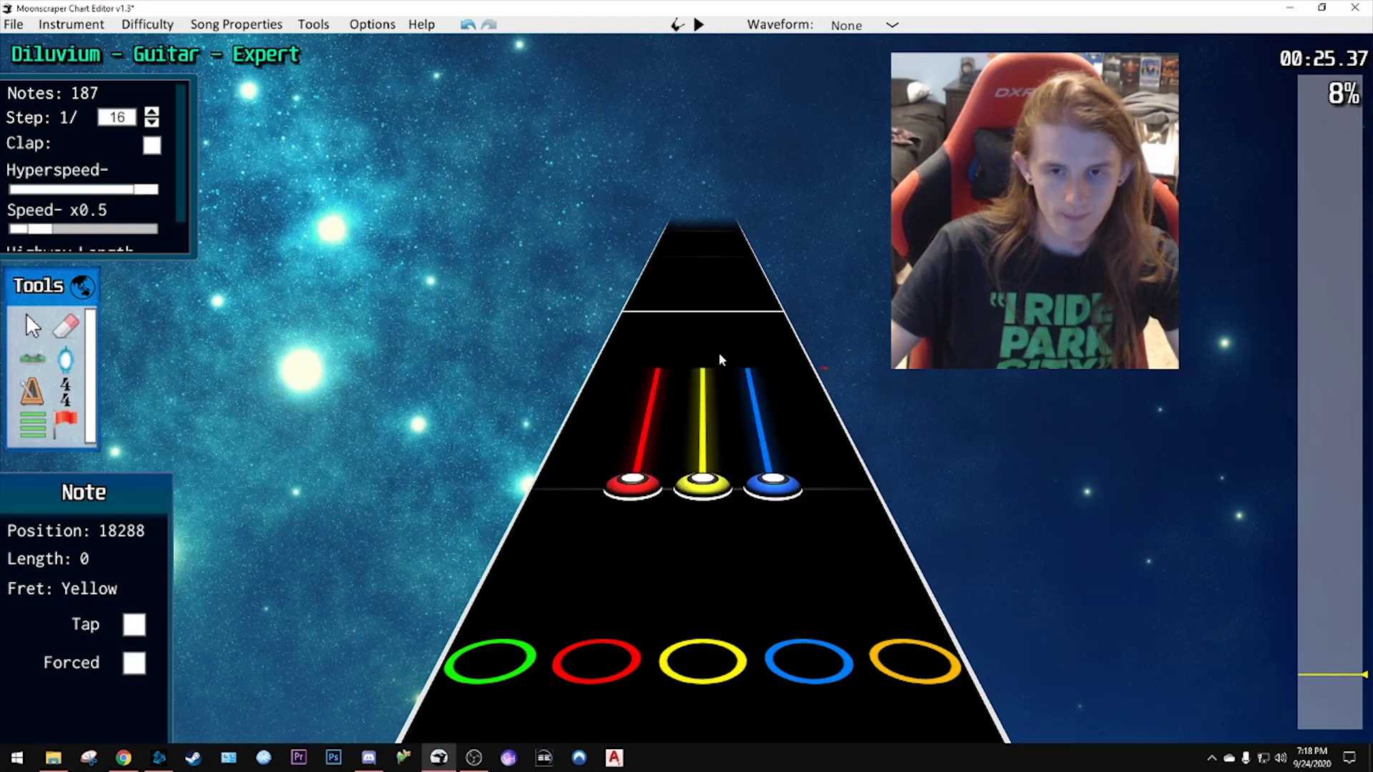
- Listen at x0.5 speed from the second chord to about 29 s, and return the speed to x1
{"action": "key", "text": "space"}
{"action": "key", "text": "space"}
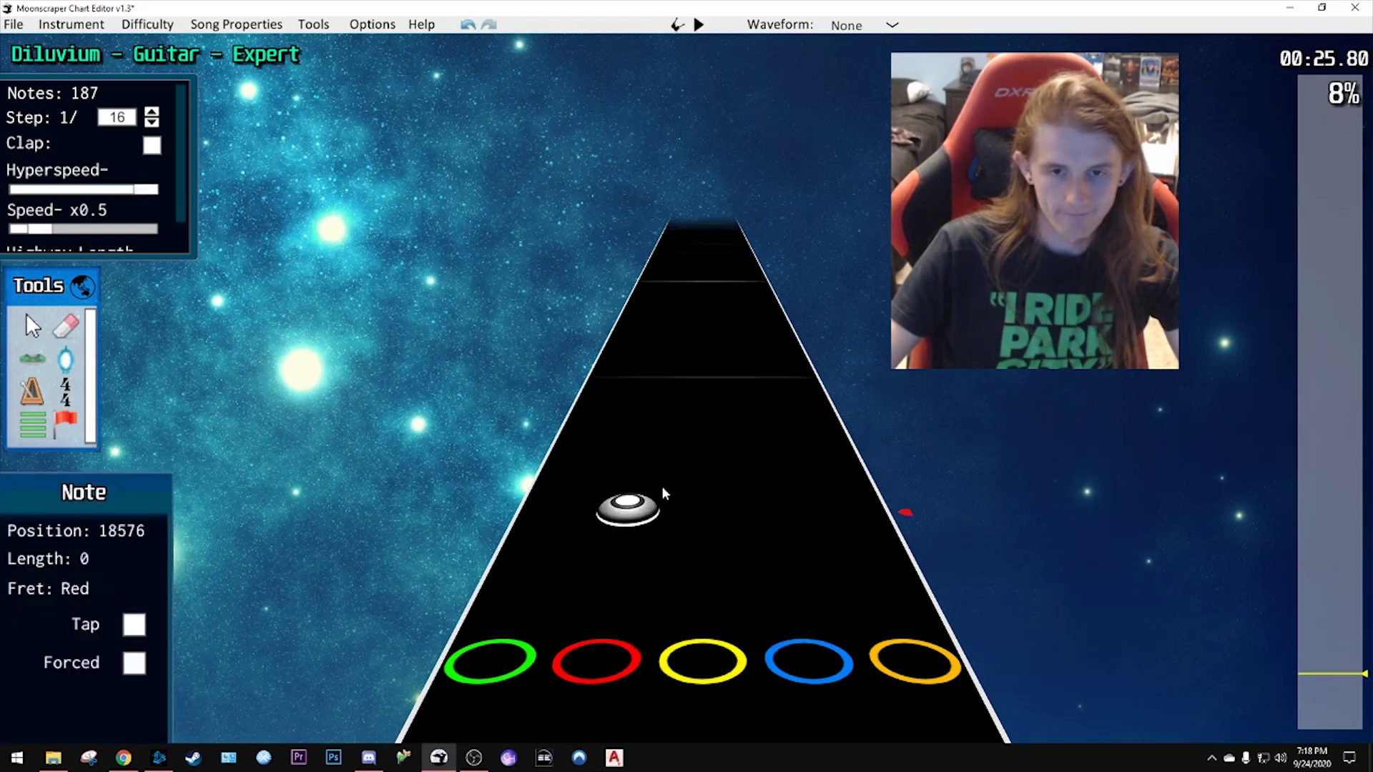
{"action": "scroll", "coordinate": [662, 486], "scroll_direction": "down", "scroll_amount": 1}
{"action": "scroll", "coordinate": [1315, 684], "scroll_direction": "up", "scroll_amount": 1}
{"action": "key", "text": "space"}
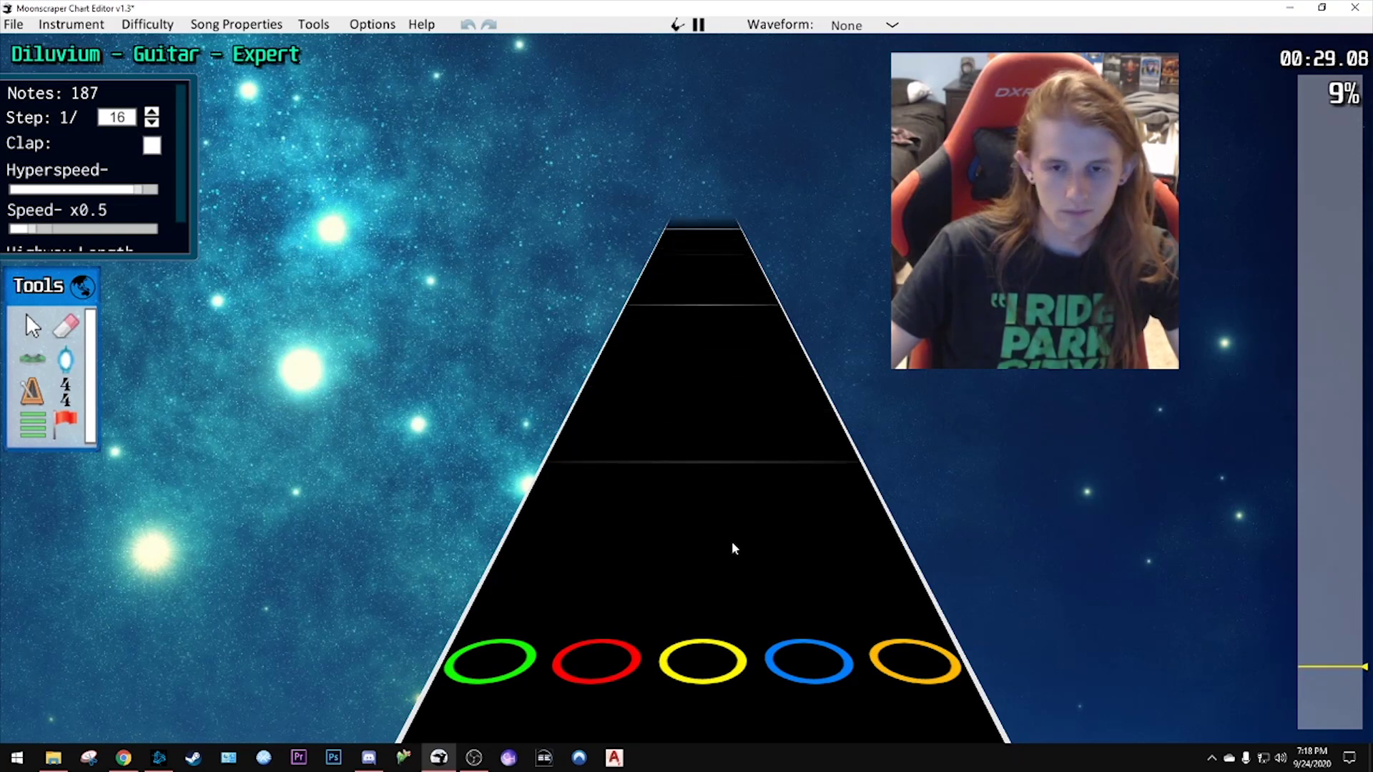
{"action": "key", "text": "space"}
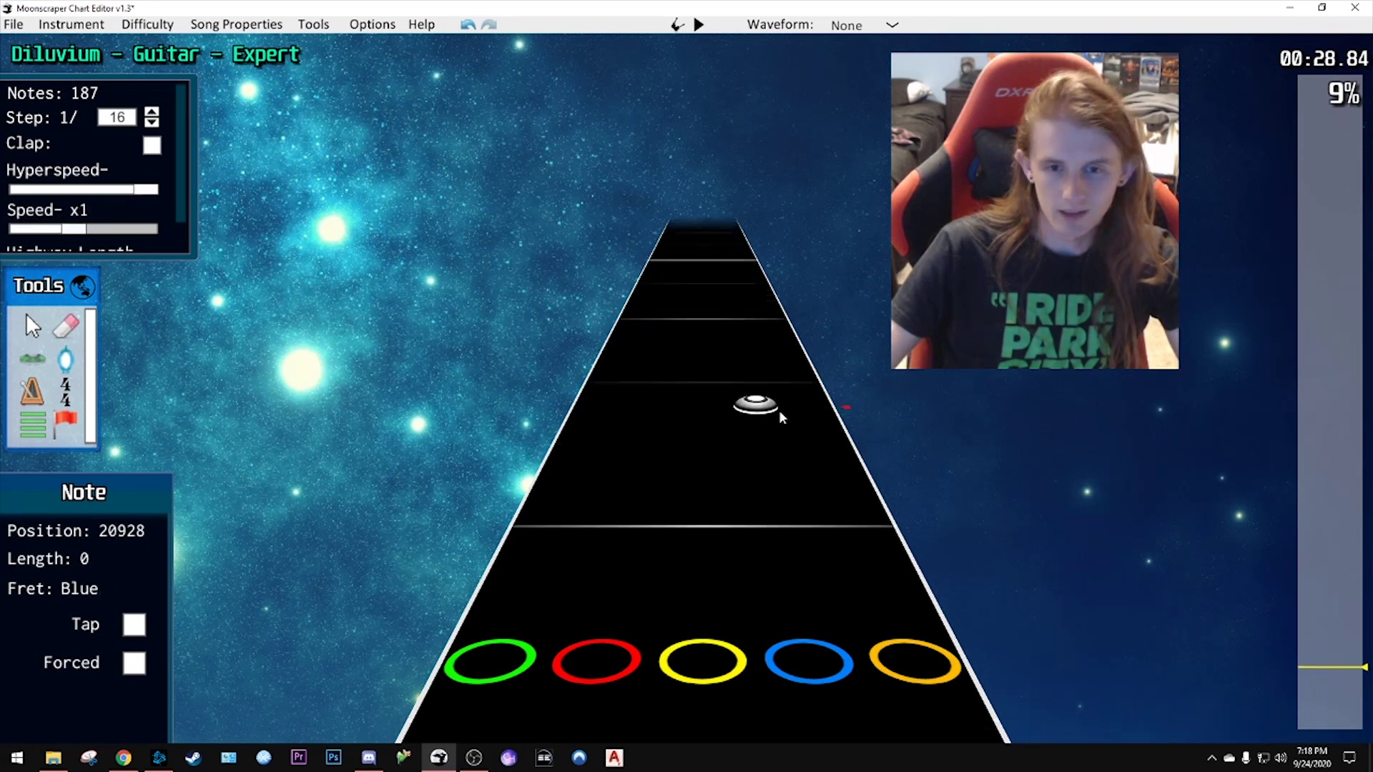
- Go back to about 17 s, find the start of the repeating passage, and select the green note at position 12336
{"action": "left_click_drag", "start_coordinate": [1285, 663], "coordinate": [1309, 692]}
{"action": "scroll", "coordinate": [685, 383], "scroll_direction": "up", "scroll_amount": 1}
{"action": "scroll", "coordinate": [661, 375], "scroll_direction": "up", "scroll_amount": 6}
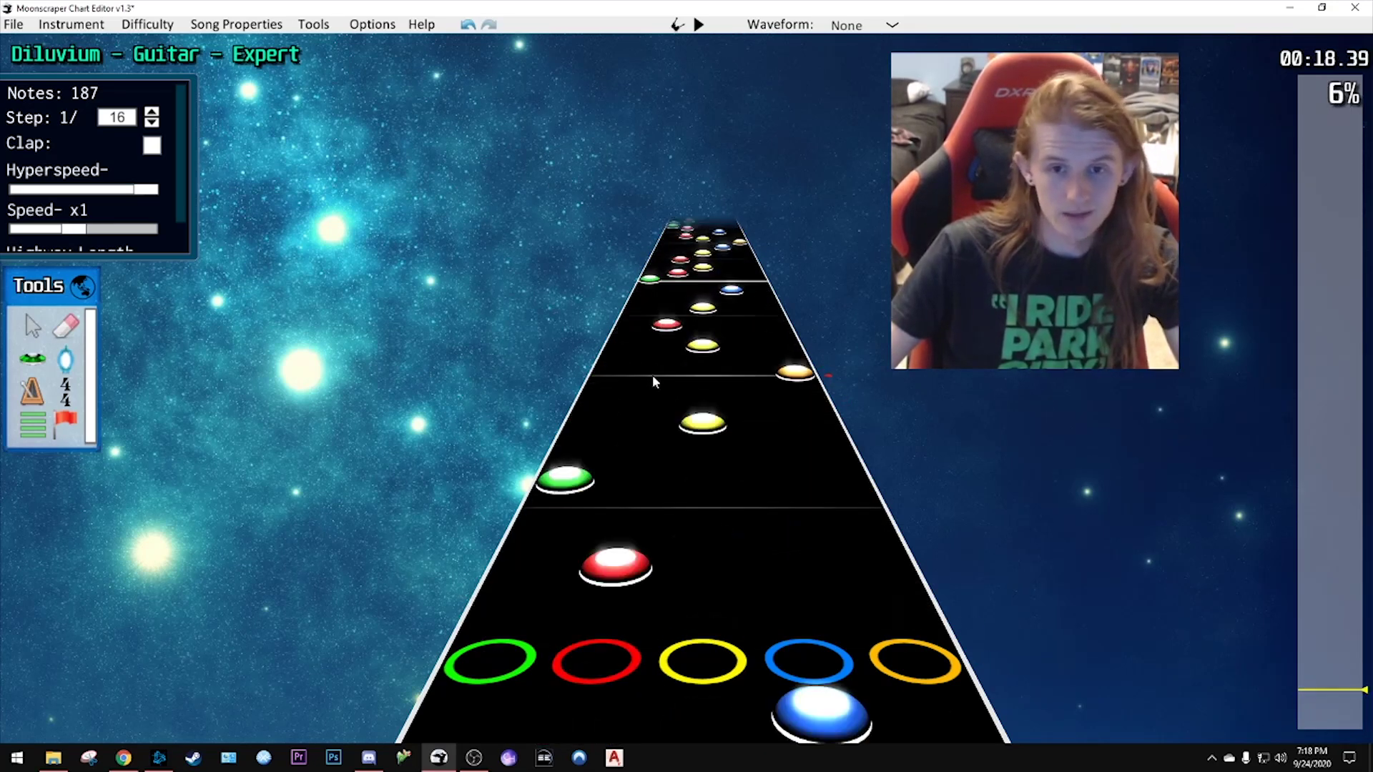
{"action": "scroll", "coordinate": [655, 381], "scroll_direction": "down", "scroll_amount": 7}
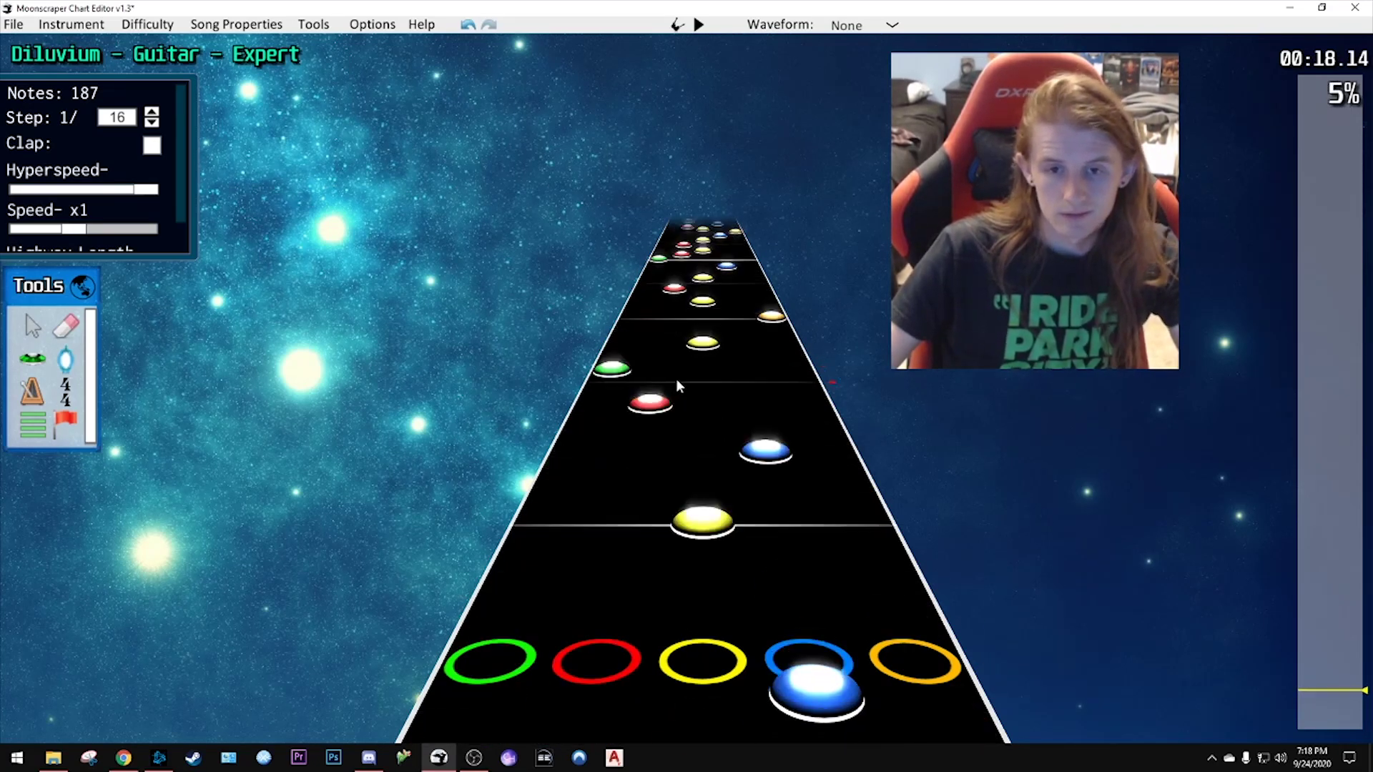
{"action": "scroll", "coordinate": [684, 369], "scroll_direction": "up", "scroll_amount": 2}
{"action": "scroll", "coordinate": [686, 367], "scroll_direction": "down", "scroll_amount": 2}
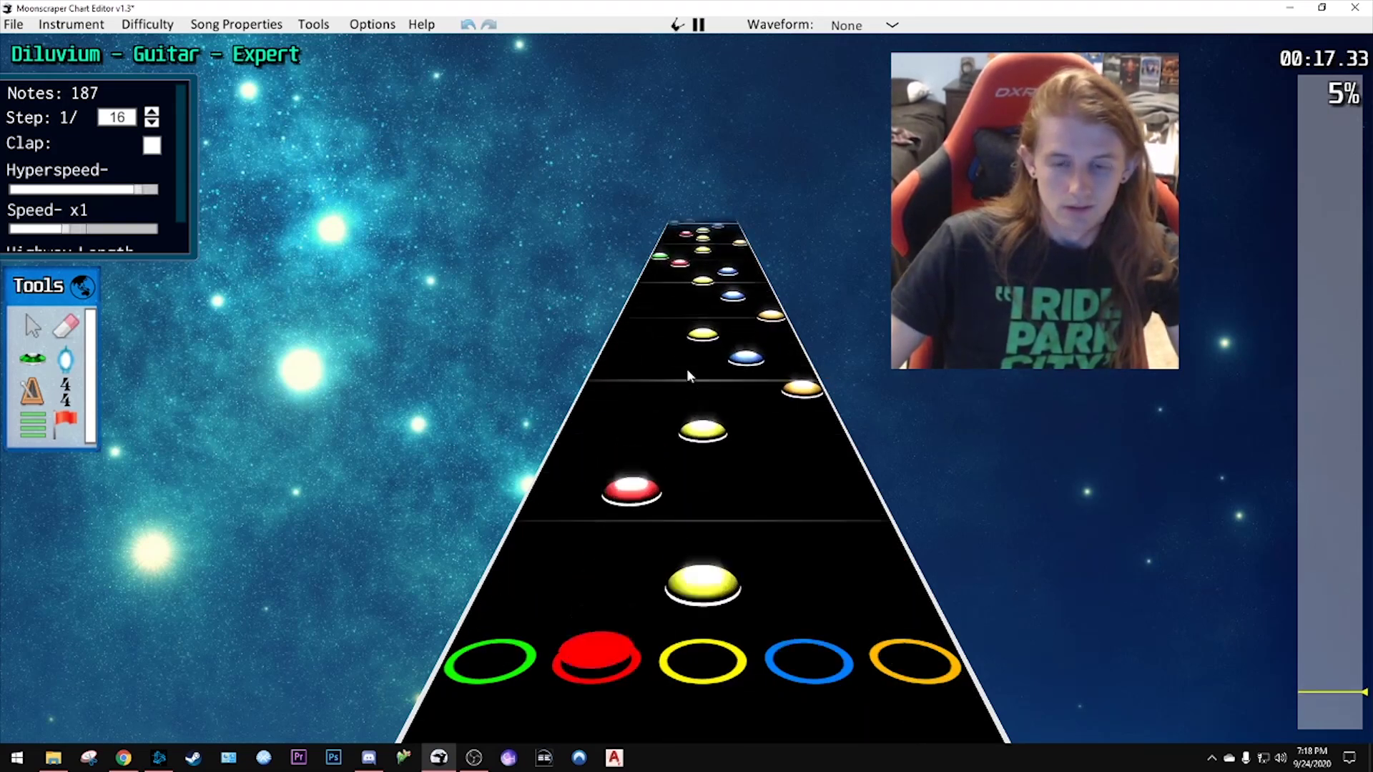
{"action": "scroll", "coordinate": [686, 368], "scroll_direction": "up", "scroll_amount": 4}
{"action": "scroll", "coordinate": [688, 371], "scroll_direction": "down", "scroll_amount": 5}
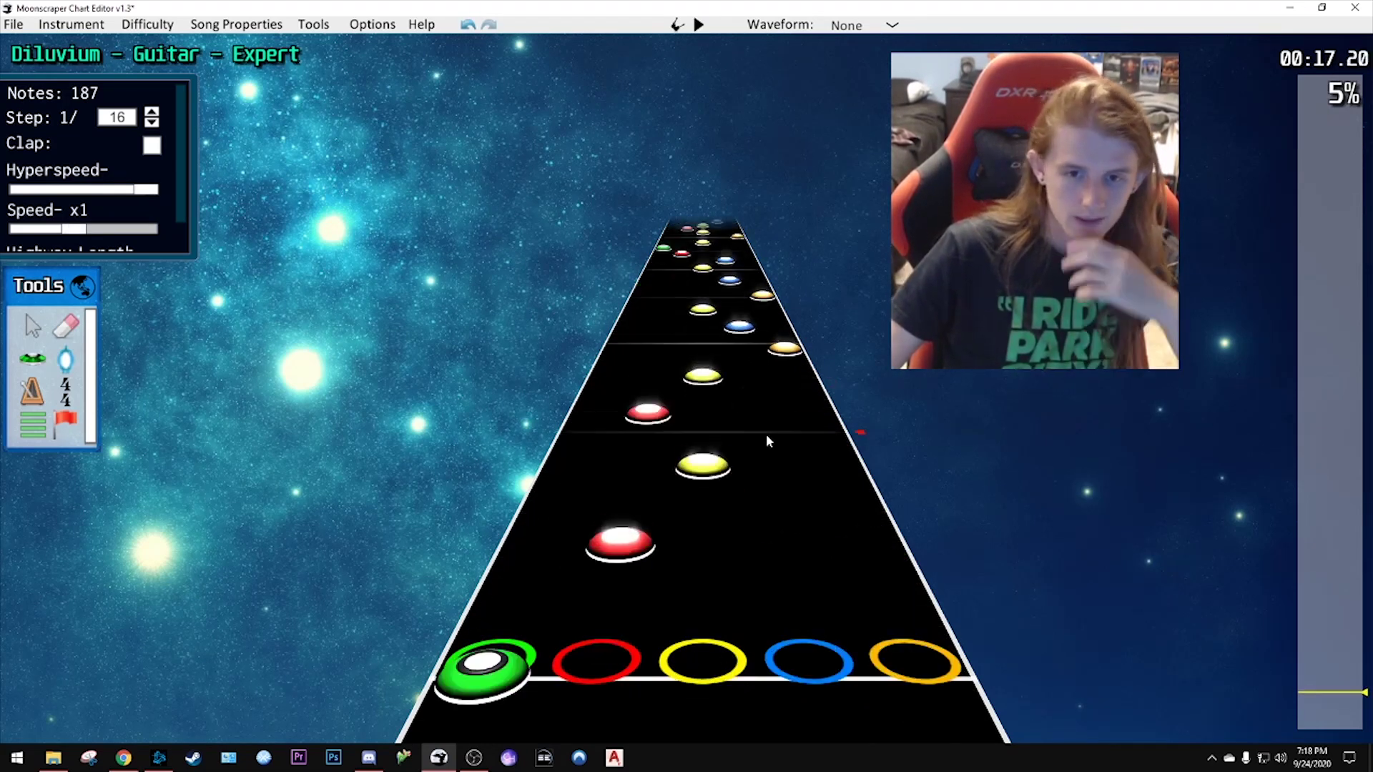
{"action": "left_click", "coordinate": [586, 423]}
{"action": "scroll", "coordinate": [586, 423], "scroll_direction": "up", "scroll_amount": 2}
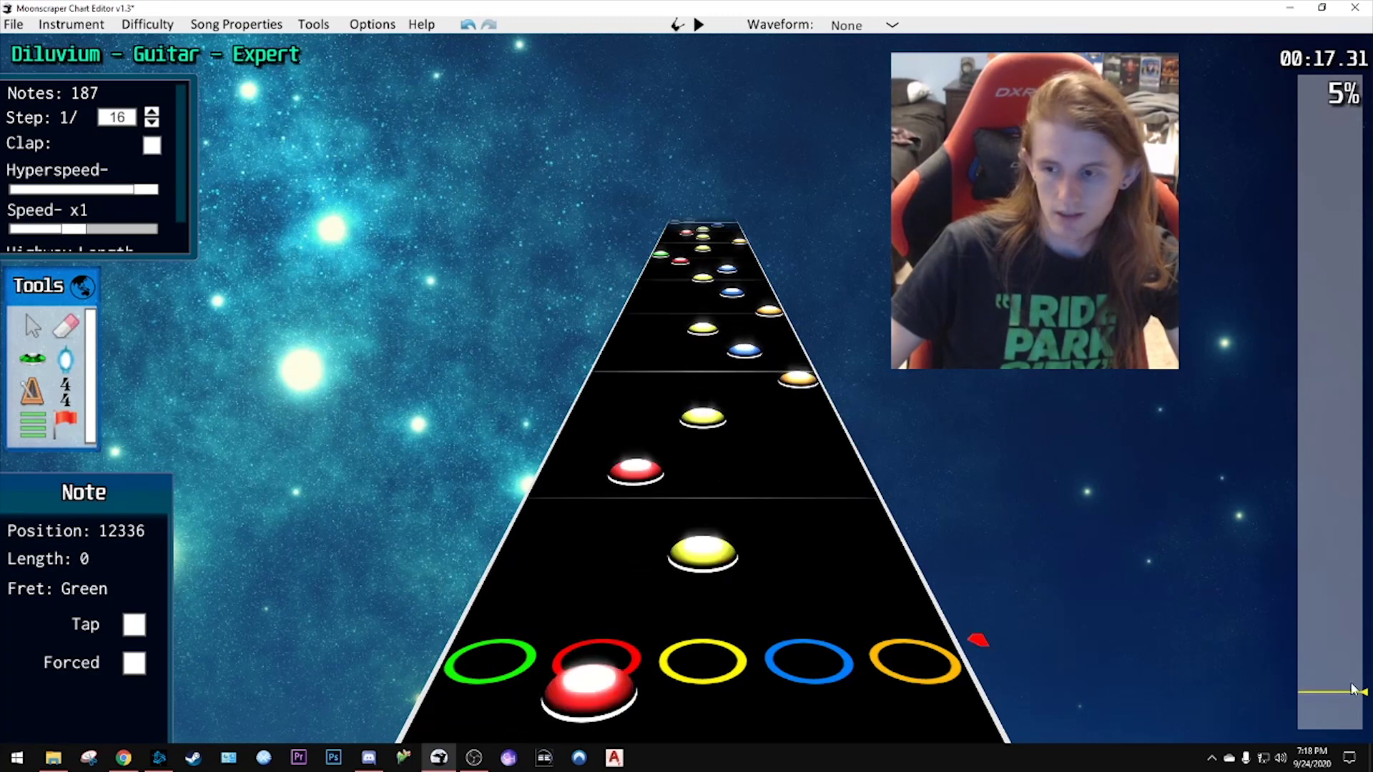
- Copy the notes from position 12336 through the green note before the green run and paste them from the measure line after the second chord
{"action": "left_click_drag", "start_coordinate": [1324, 692], "coordinate": [1329, 680]}
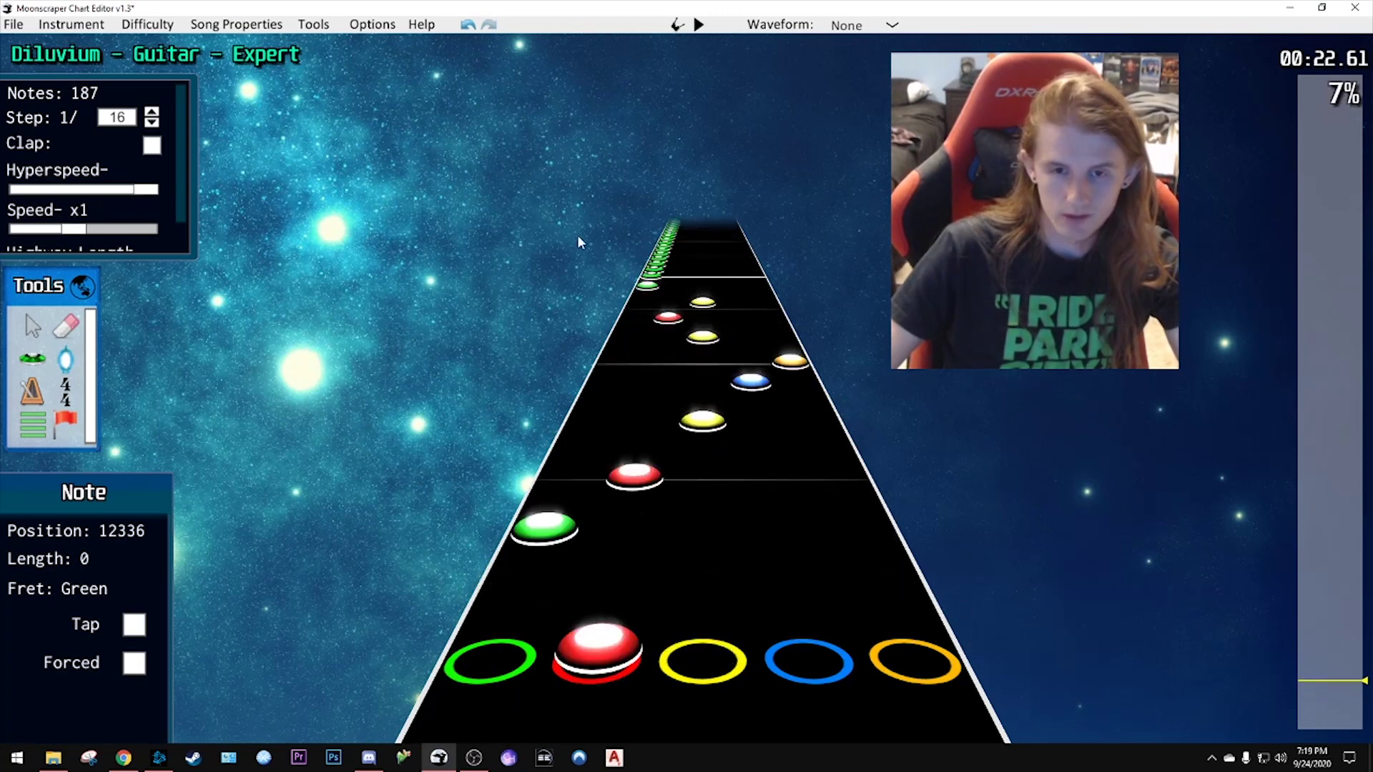
{"action": "left_click_drag", "start_coordinate": [642, 295], "coordinate": [929, 629]}
{"action": "mouse_move", "coordinate": [1334, 692]}
{"action": "left_mouse_down"}
{"action": "mouse_move", "coordinate": [1330, 704]}
{"action": "mouse_move", "coordinate": [1321, 685]}
{"action": "left_mouse_up"}
{"action": "scroll", "coordinate": [735, 303], "scroll_direction": "up", "scroll_amount": 3}
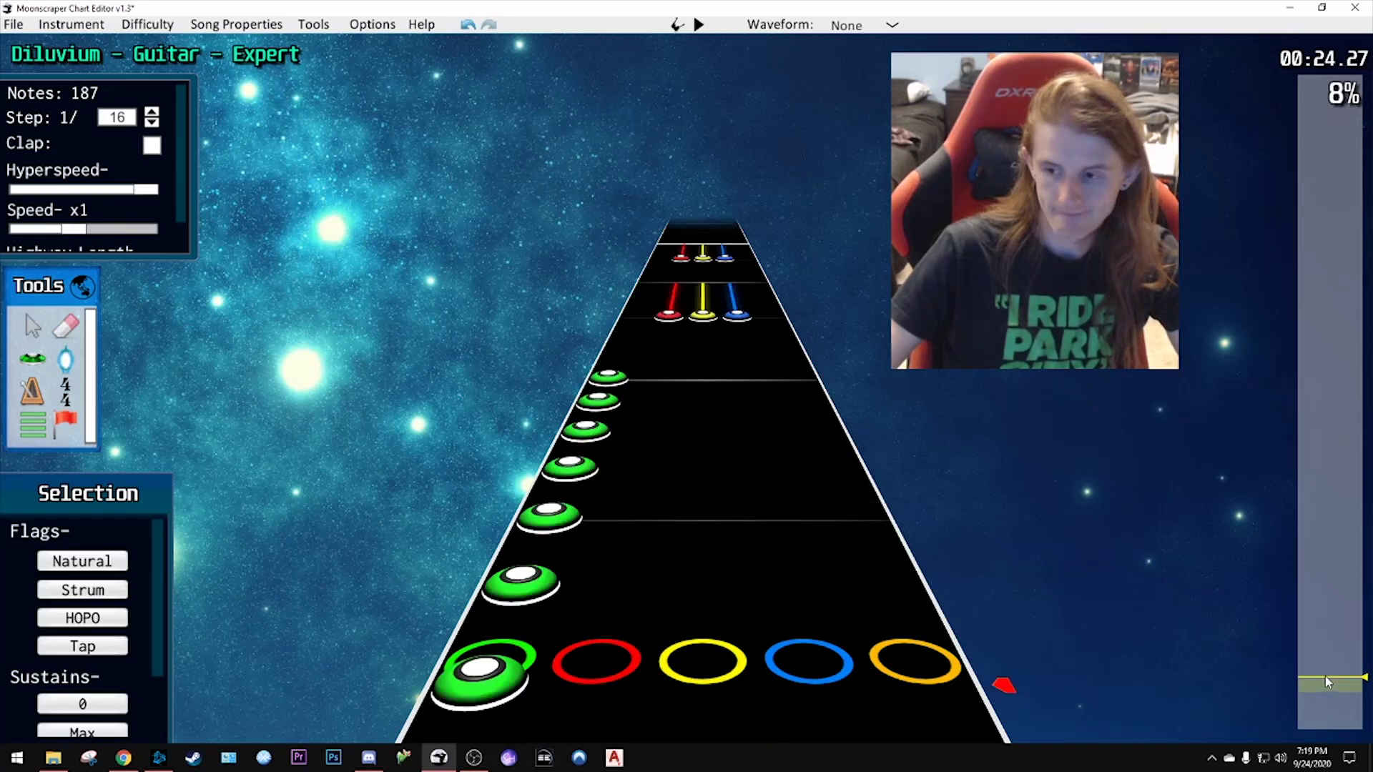
{"action": "left_click", "coordinate": [734, 303]}
- Play the pasted passage to its end at about 32 s and go back to the second chord
{"action": "key", "text": "space"}
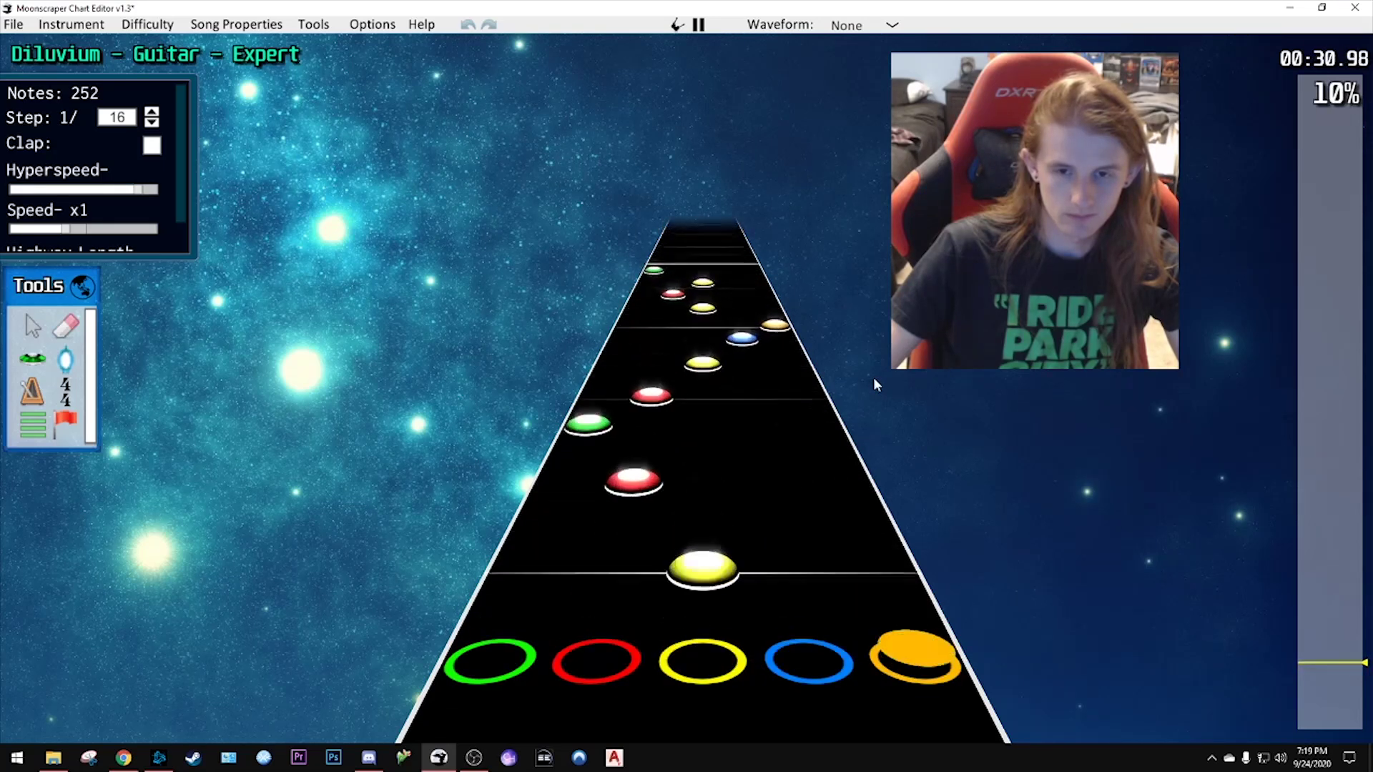
{"action": "key", "text": "space"}
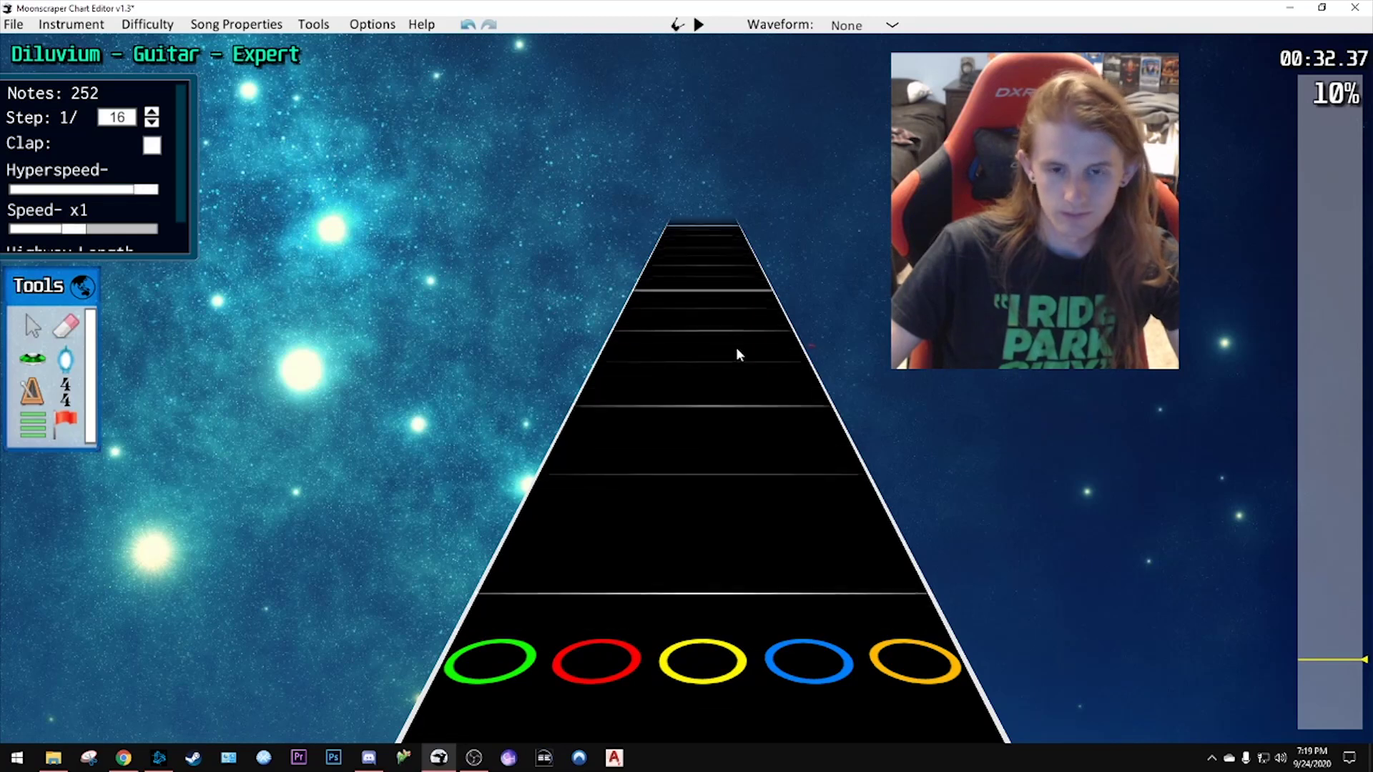
{"action": "scroll", "coordinate": [738, 346], "scroll_direction": "down", "scroll_amount": 5}
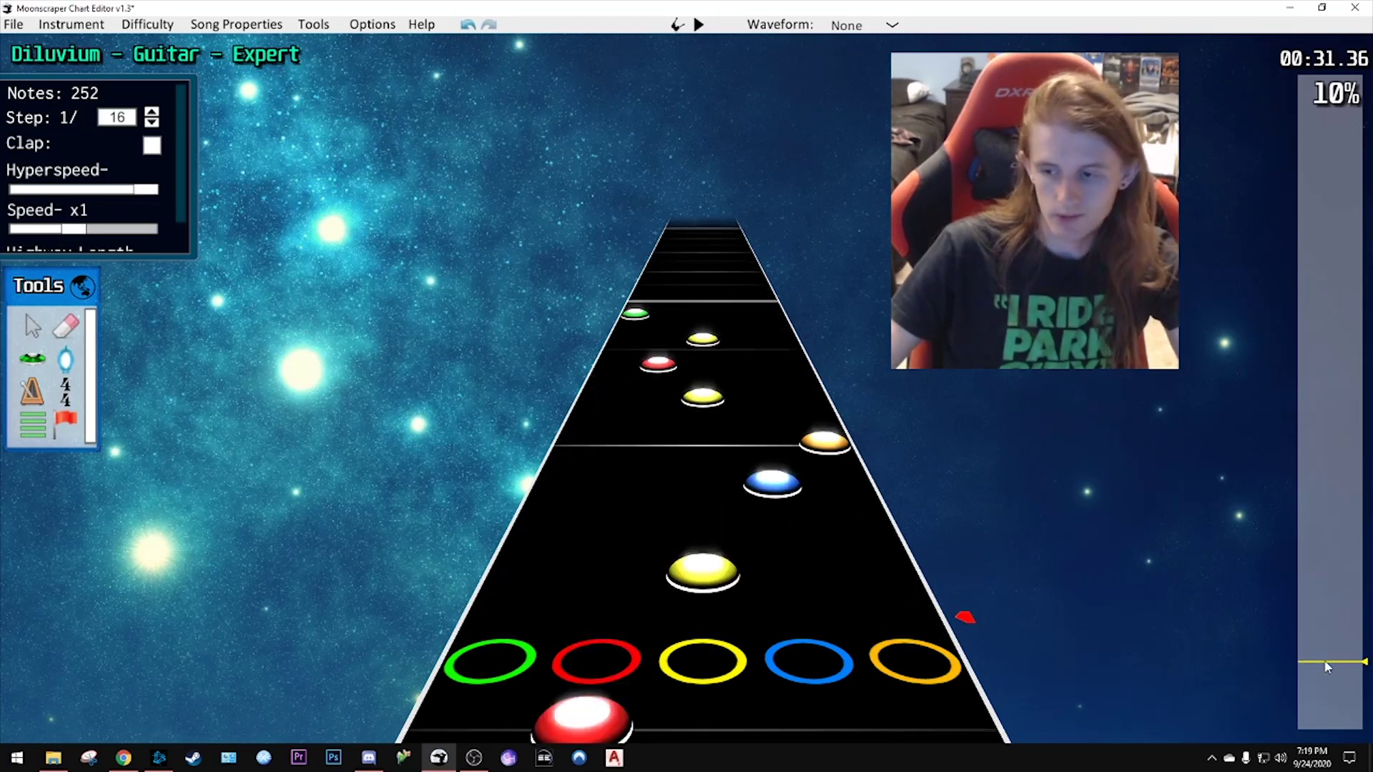
{"action": "left_click_drag", "start_coordinate": [1324, 660], "coordinate": [1323, 674]}
{"action": "scroll", "coordinate": [710, 462], "scroll_direction": "down", "scroll_amount": 6}
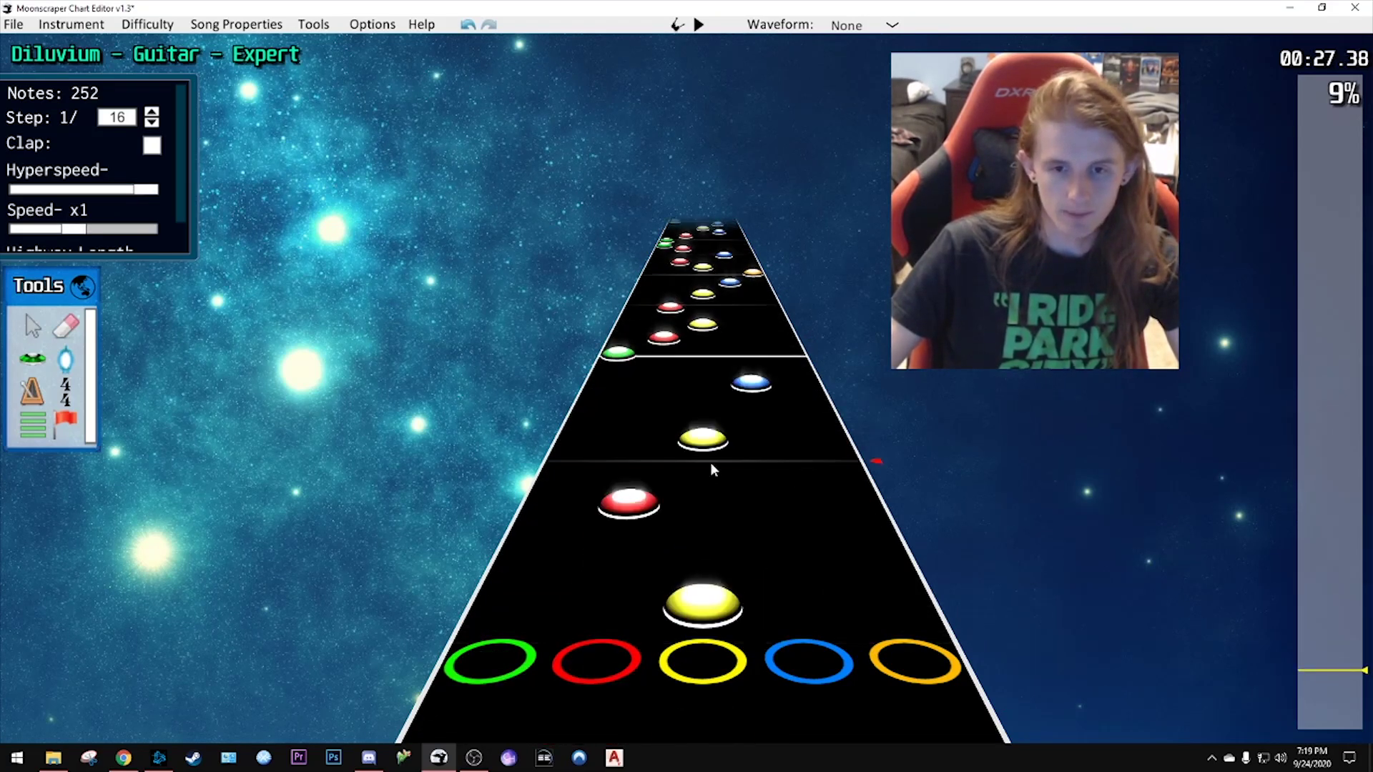
{"action": "scroll", "coordinate": [741, 451], "scroll_direction": "down", "scroll_amount": 2}
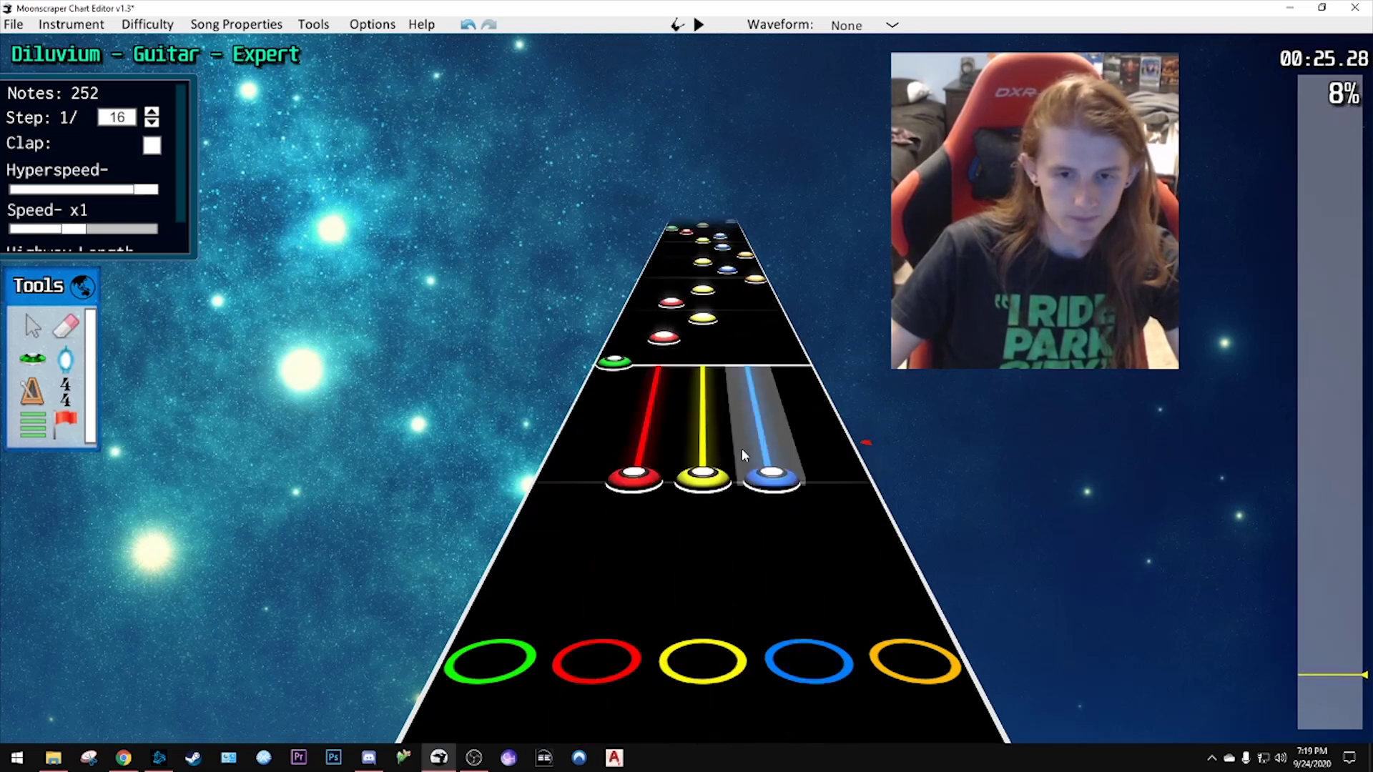
- Set the playback speed to x0.7 and check the pasted notes from about 25.3 s to 29.6 s
{"action": "left_click_drag", "start_coordinate": [72, 230], "coordinate": [43, 230]}
{"action": "key", "text": "space"}
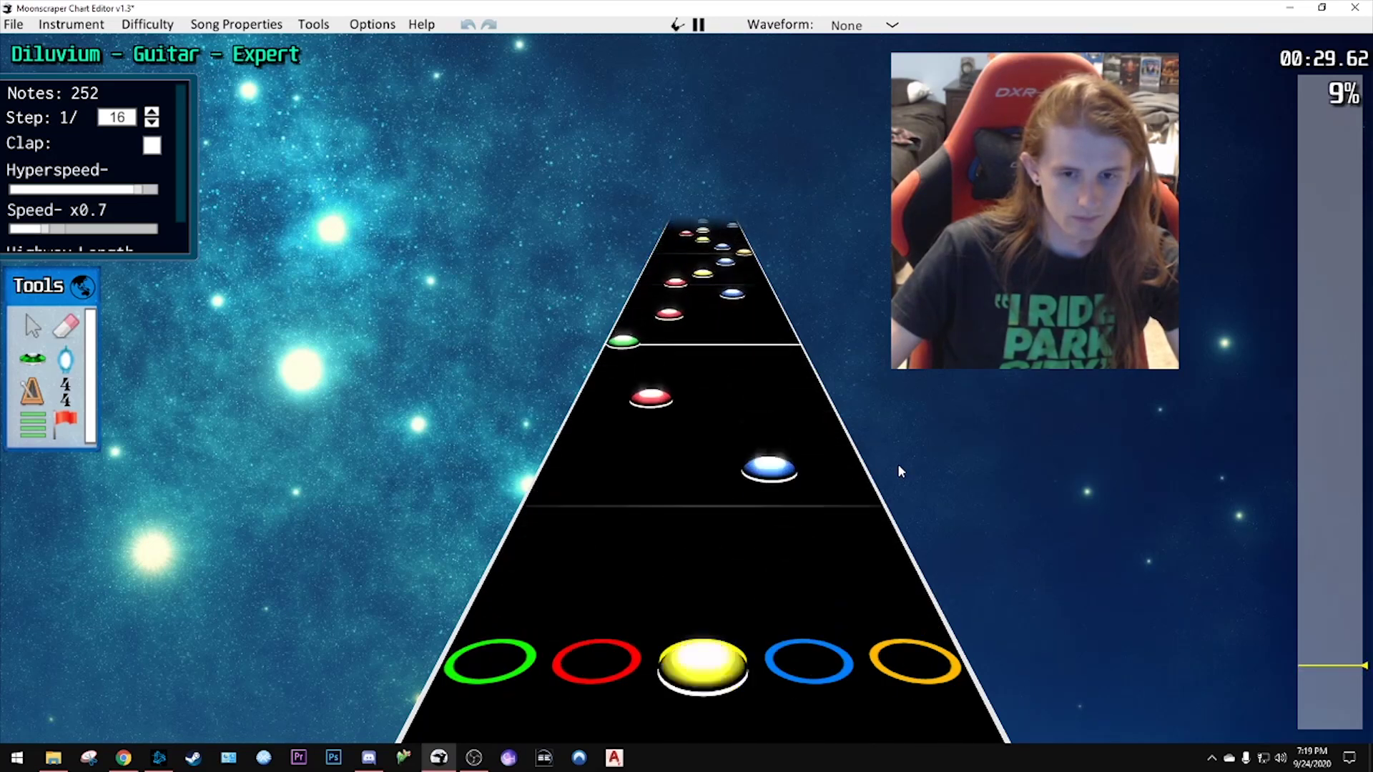
{"action": "key", "text": "space"}
{"action": "scroll", "coordinate": [693, 382], "scroll_direction": "down", "scroll_amount": 2}
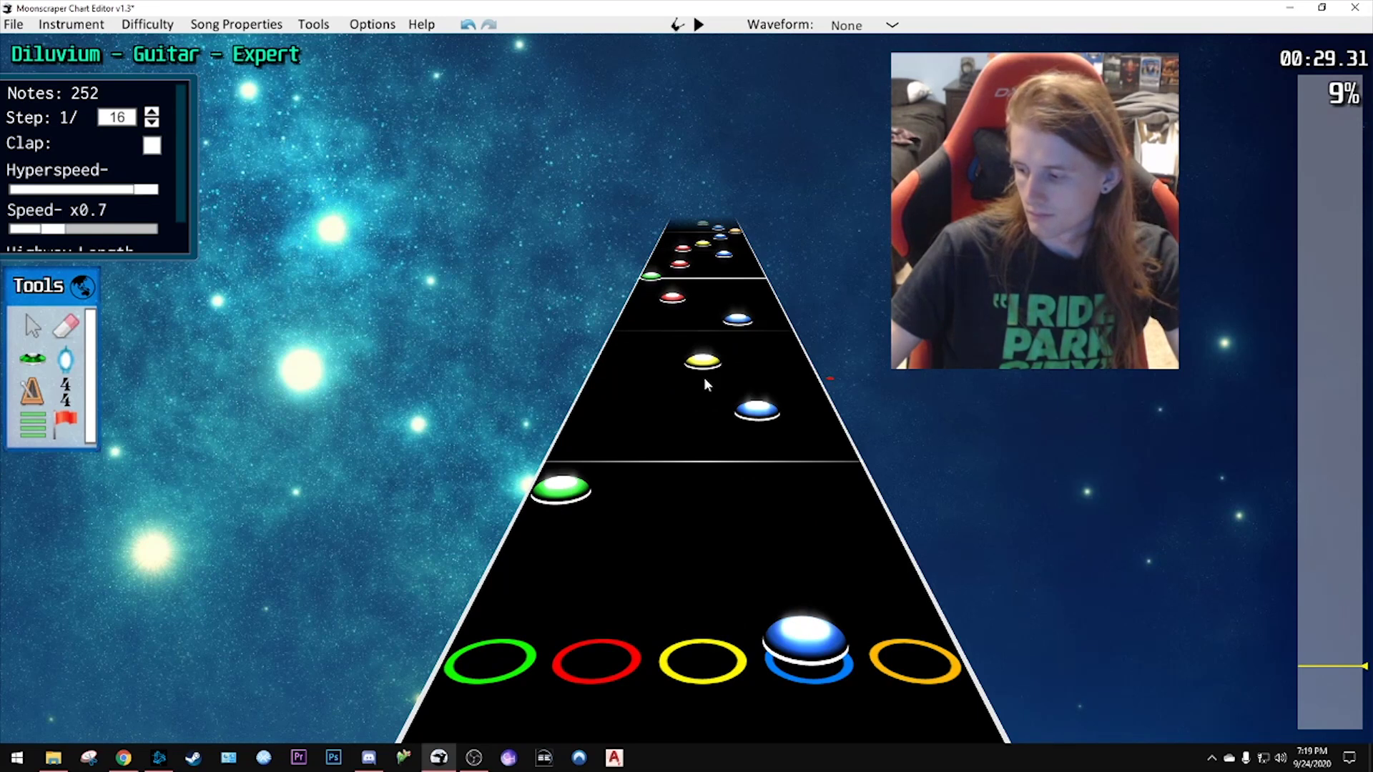
{"action": "scroll", "coordinate": [627, 333], "scroll_direction": "down", "scroll_amount": 1}
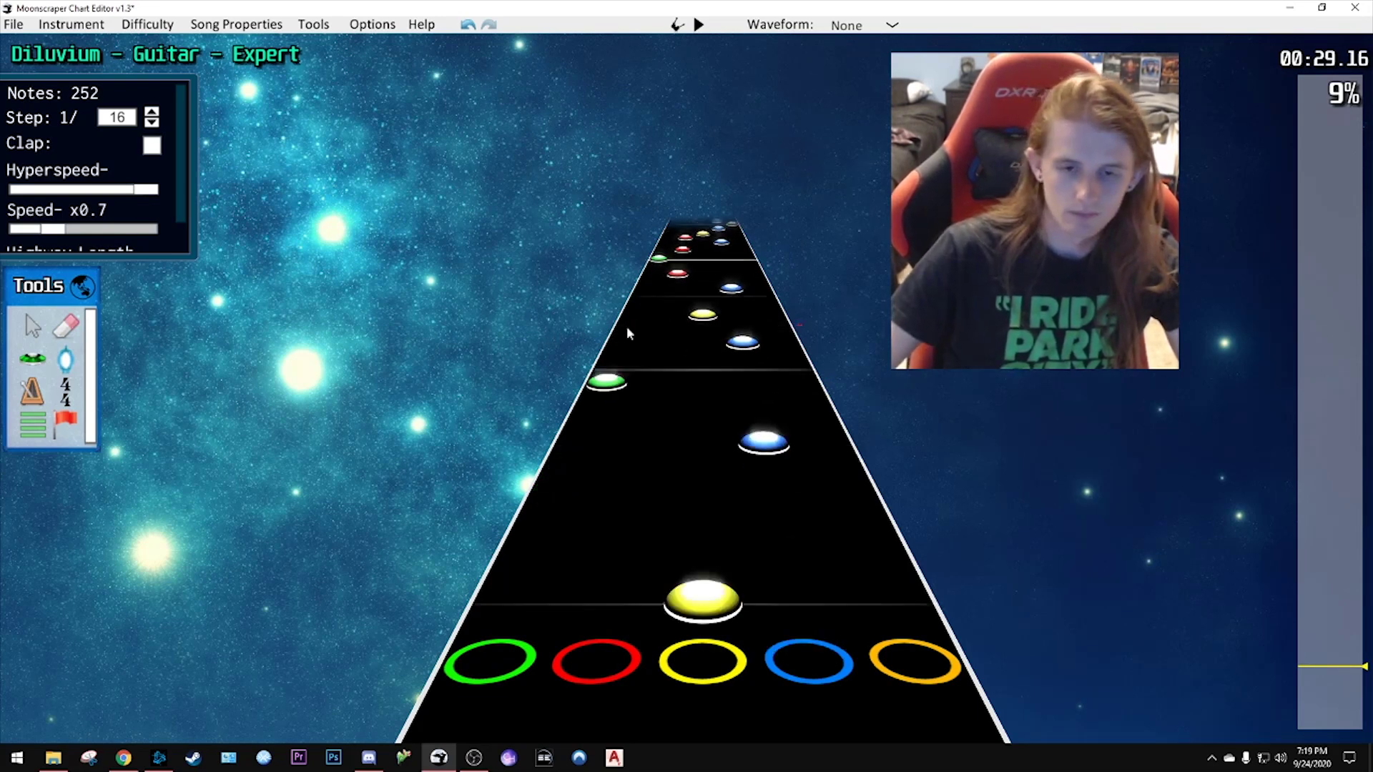
- Move the pasted green note near 29.5 s to the orange fret at position 21120 and set the step to 1/32
{"action": "scroll", "coordinate": [633, 333], "scroll_direction": "up", "scroll_amount": 3}
{"action": "scroll", "coordinate": [640, 336], "scroll_direction": "down", "scroll_amount": 4}
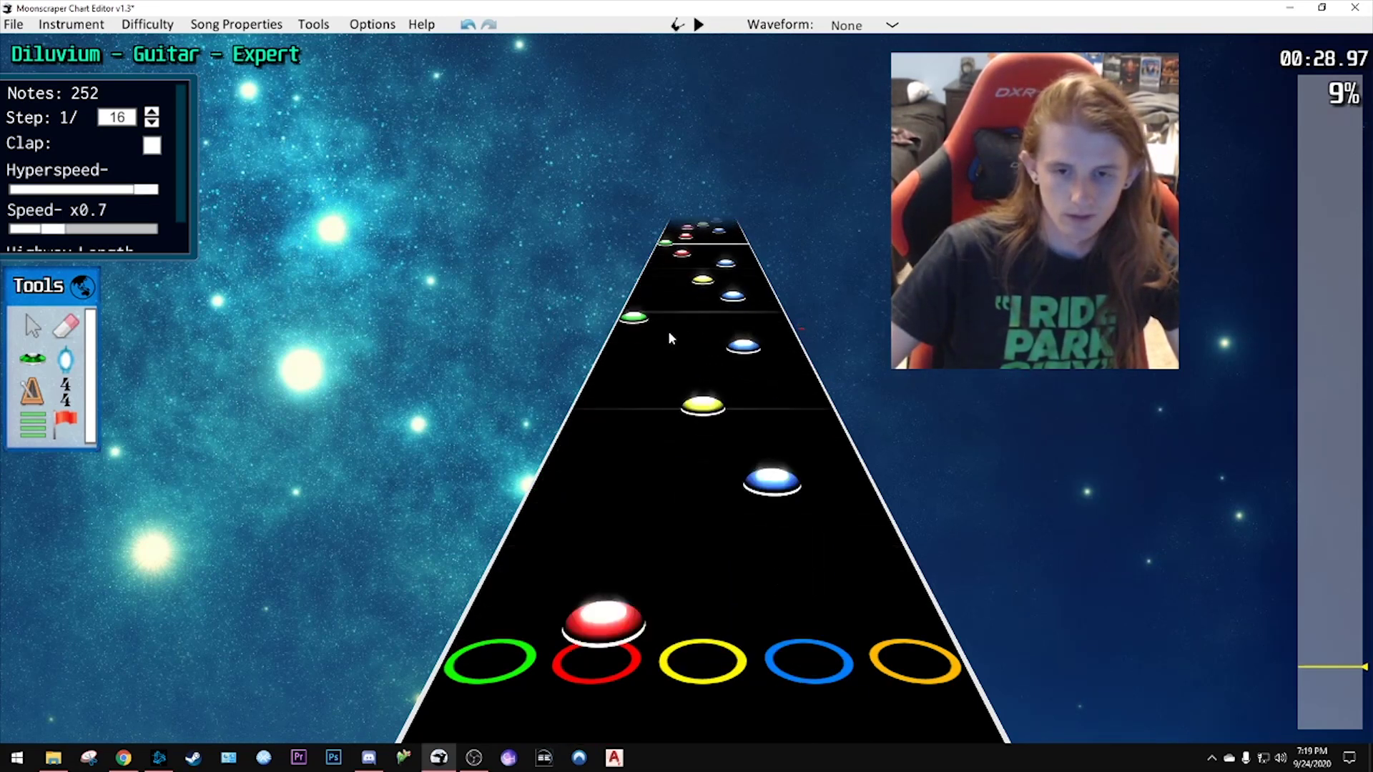
{"action": "scroll", "coordinate": [668, 333], "scroll_direction": "up", "scroll_amount": 3}
{"action": "scroll", "coordinate": [667, 336], "scroll_direction": "down", "scroll_amount": 1}
{"action": "left_click_drag", "start_coordinate": [596, 379], "coordinate": [806, 420]}
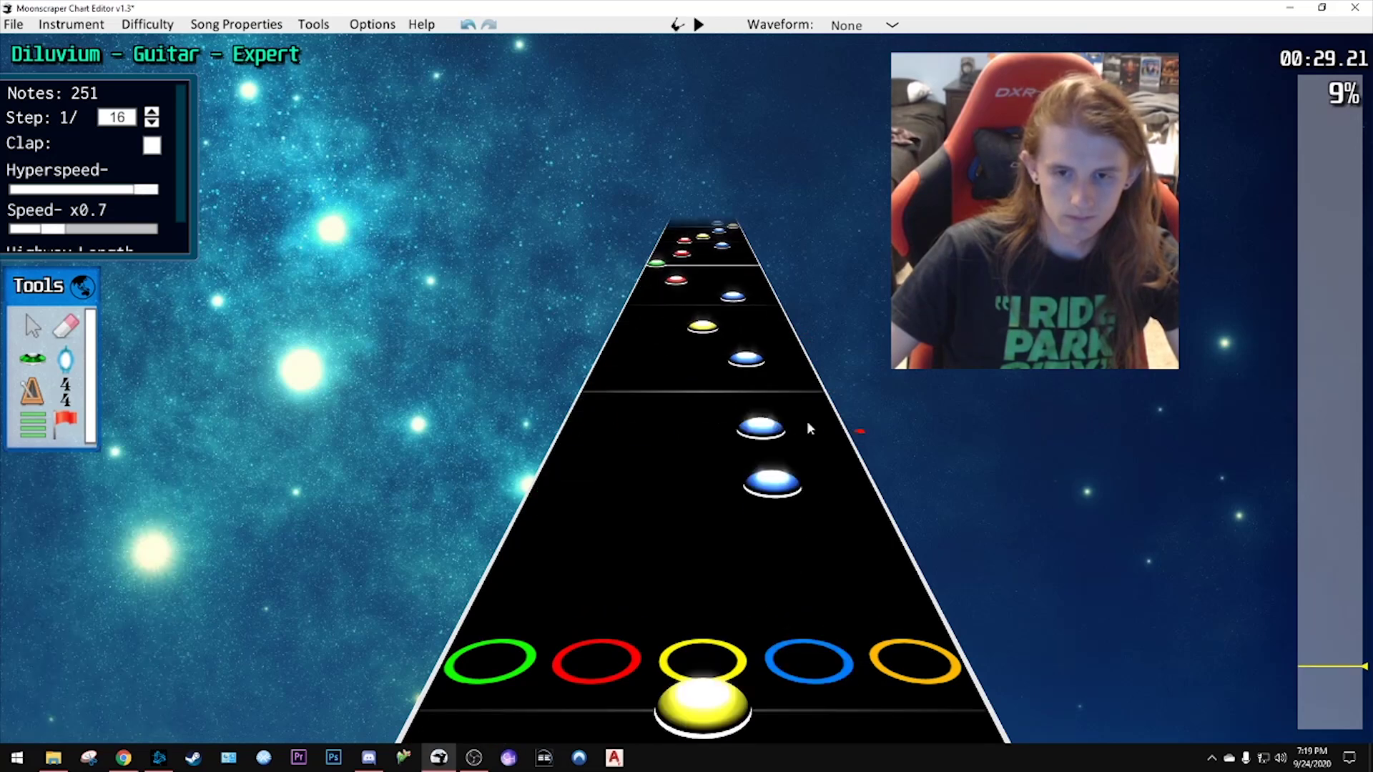
{"action": "left_click", "coordinate": [828, 426]}
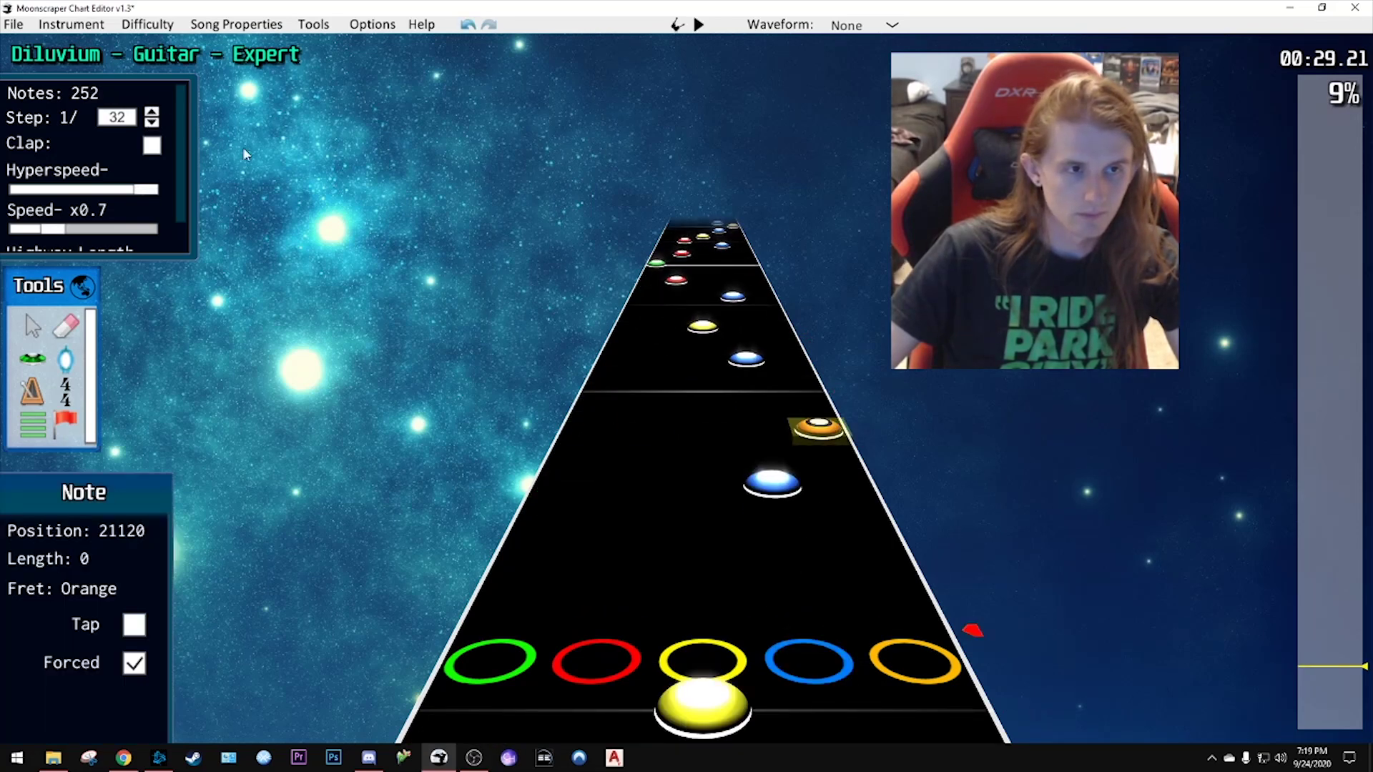
- Play the pasted notes from about 29.2 s to 31.2 s and go back over those near 30.8 s
{"action": "left_click_drag", "start_coordinate": [802, 427], "coordinate": [828, 413]}
{"action": "key", "text": "space"}
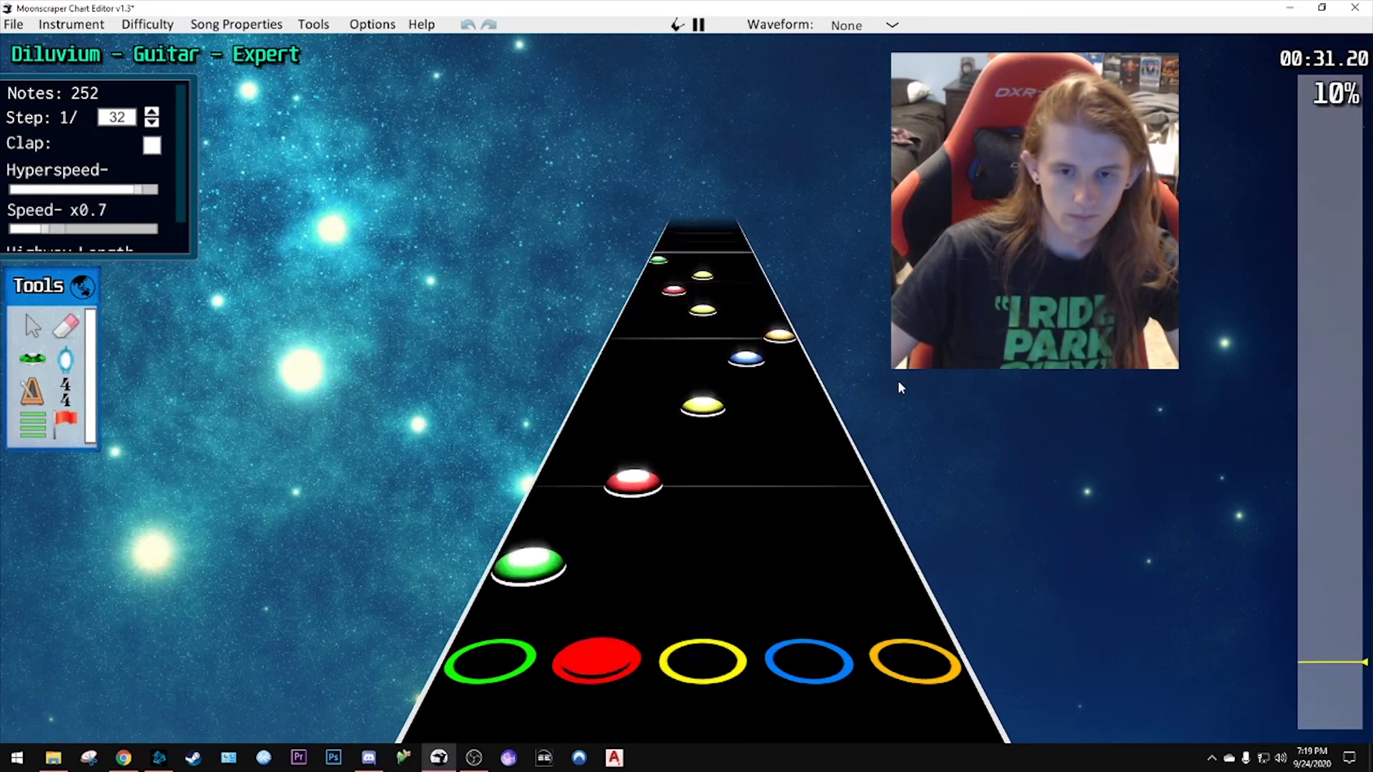
{"action": "key", "text": "space"}
{"action": "scroll", "coordinate": [711, 368], "scroll_direction": "down", "scroll_amount": 5}
{"action": "left_click", "coordinate": [785, 471]}
{"action": "scroll", "coordinate": [786, 471], "scroll_direction": "up", "scroll_amount": 4}
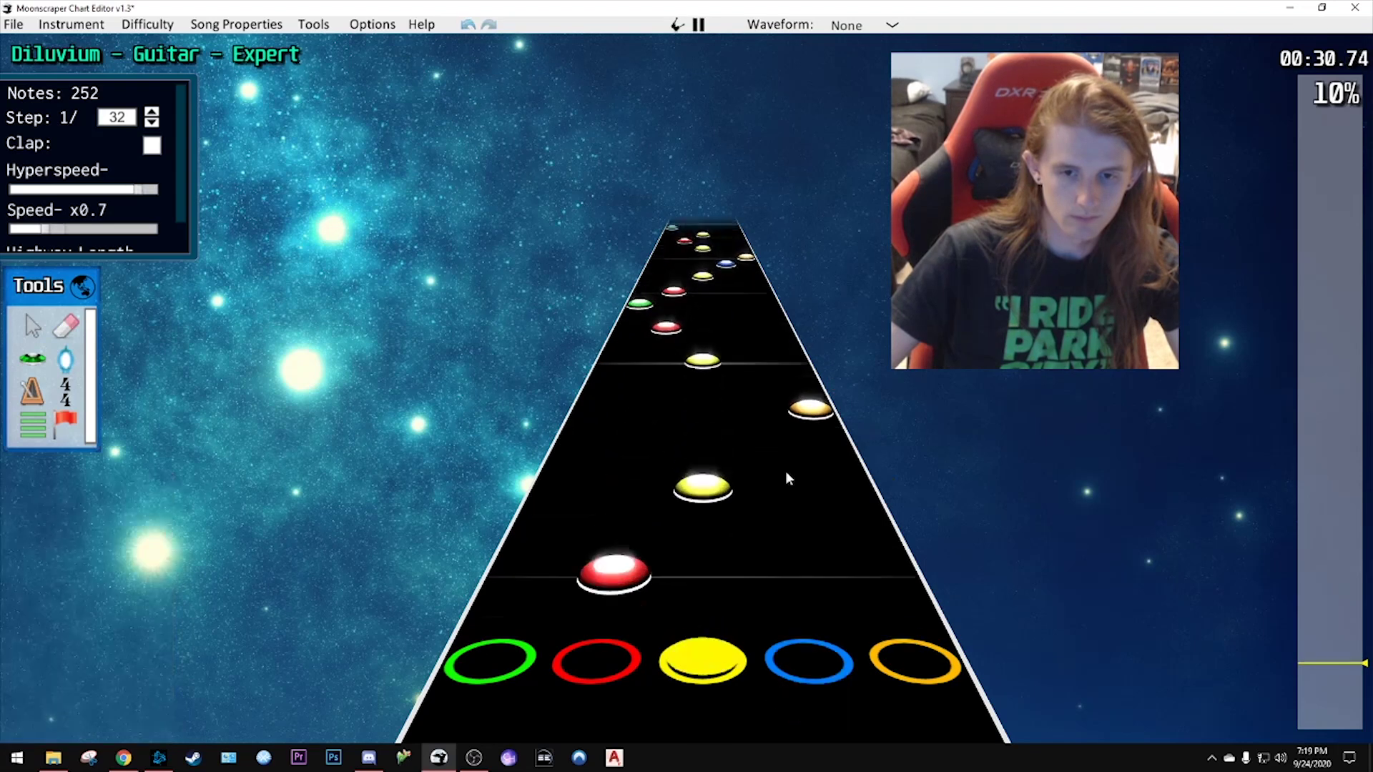
{"action": "scroll", "coordinate": [774, 465], "scroll_direction": "down", "scroll_amount": 8}
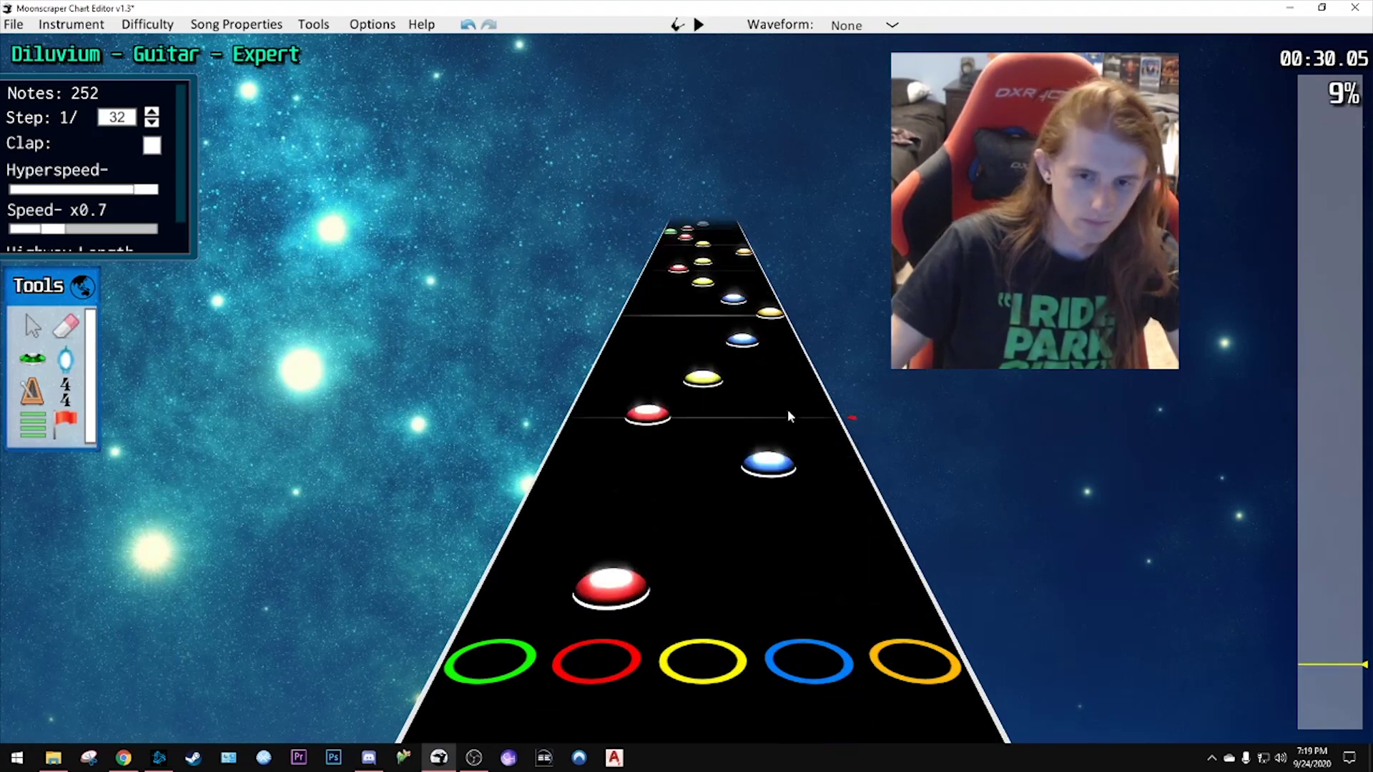
{"action": "key", "text": "space"}
{"action": "scroll", "coordinate": [774, 413], "scroll_direction": "down", "scroll_amount": 5}
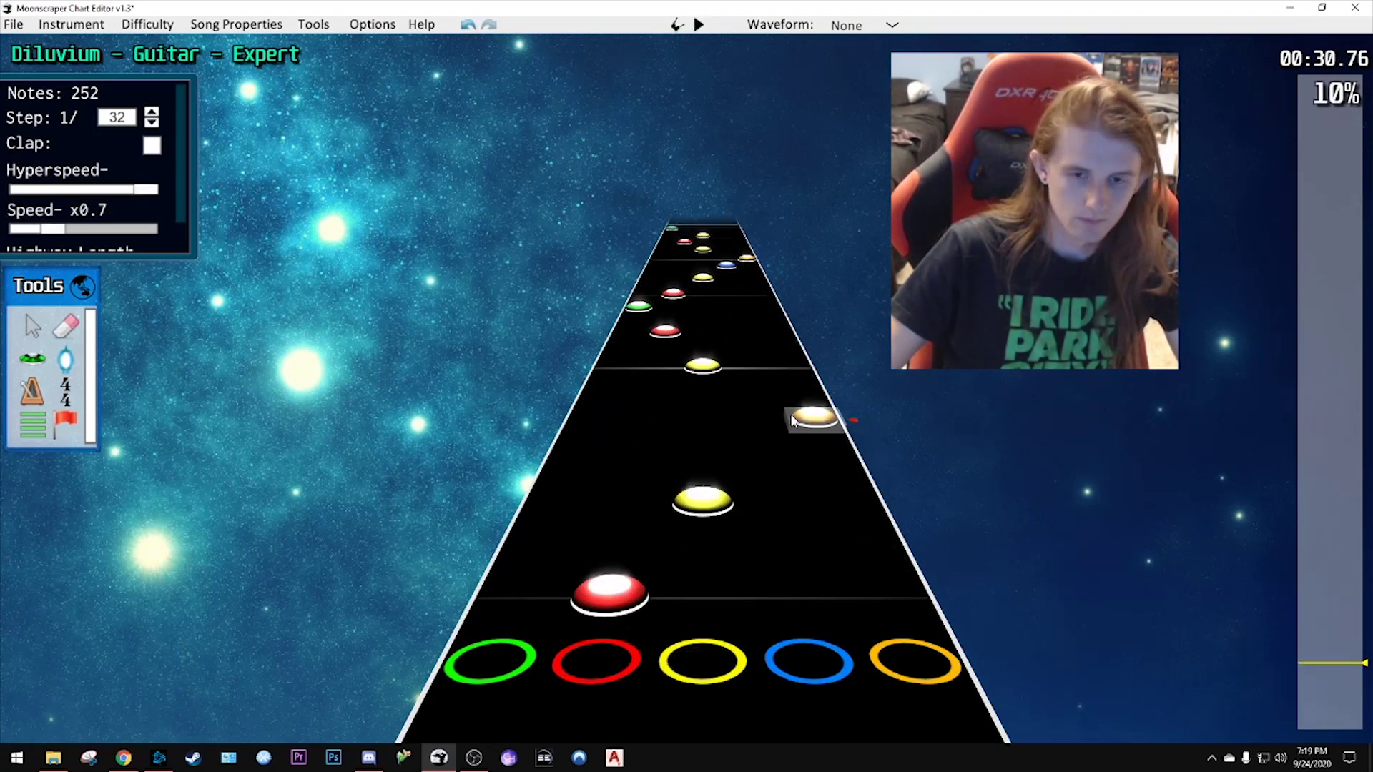
{"action": "scroll", "coordinate": [808, 413], "scroll_direction": "up", "scroll_amount": 4}
{"action": "scroll", "coordinate": [744, 401], "scroll_direction": "down", "scroll_amount": 4}
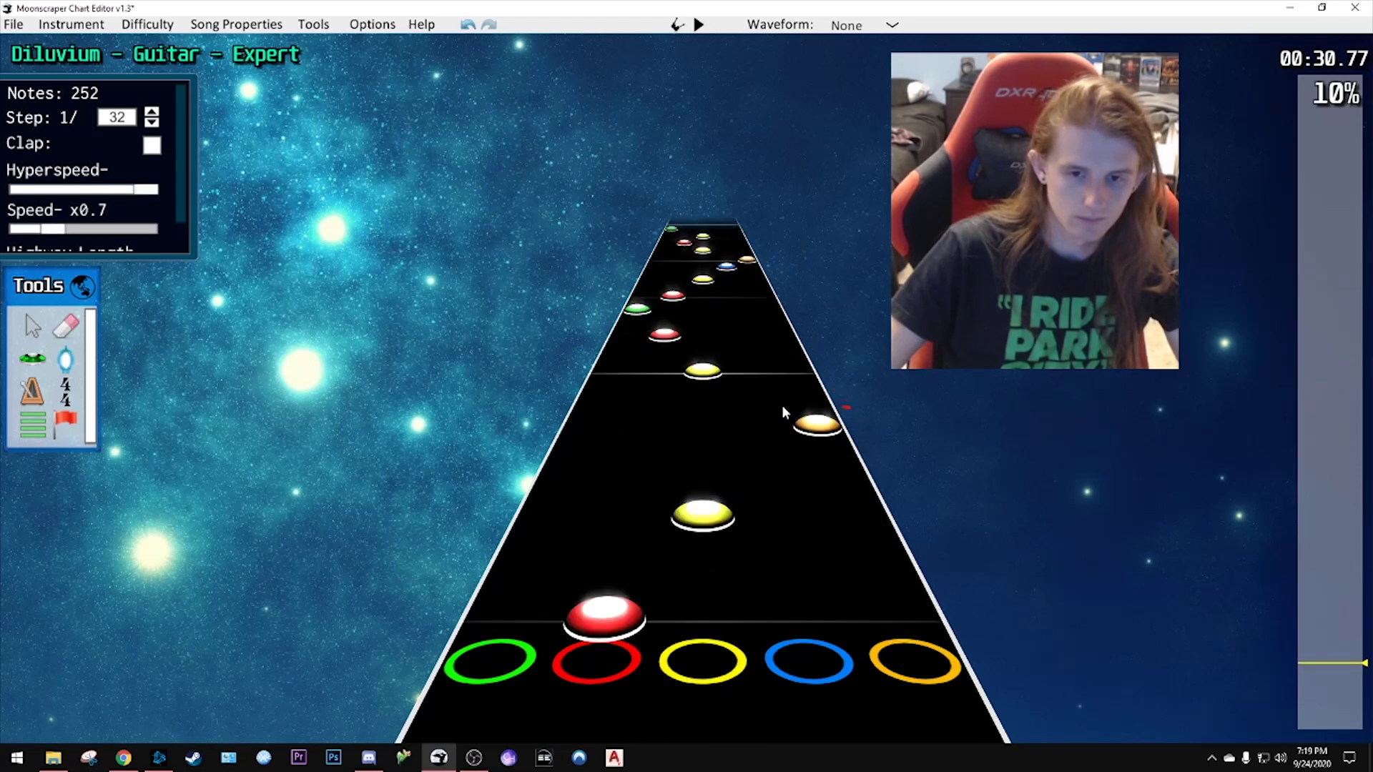
- Move the pasted red note at position 22128 to the blue fret and the orange note shortly after it to the red fret
{"action": "left_click_drag", "start_coordinate": [656, 369], "coordinate": [745, 371]}
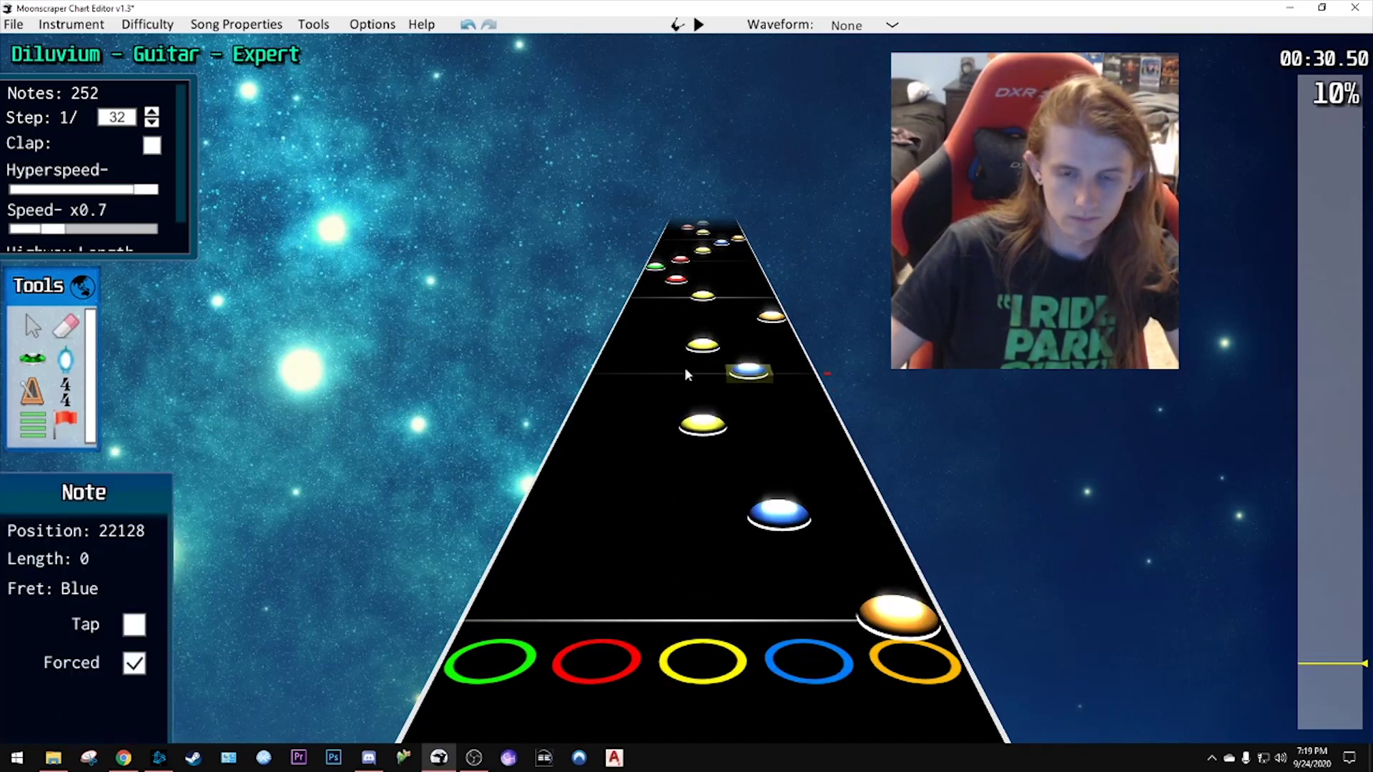
{"action": "scroll", "coordinate": [722, 392], "scroll_direction": "up", "scroll_amount": 2}
{"action": "left_click", "coordinate": [715, 393]}
{"action": "scroll", "coordinate": [751, 404], "scroll_direction": "up", "scroll_amount": 1}
{"action": "left_click_drag", "start_coordinate": [799, 415], "coordinate": [652, 409]}
- Play the corrected passage to its end at about 32 s and replay its last notes
{"action": "key", "text": "space"}
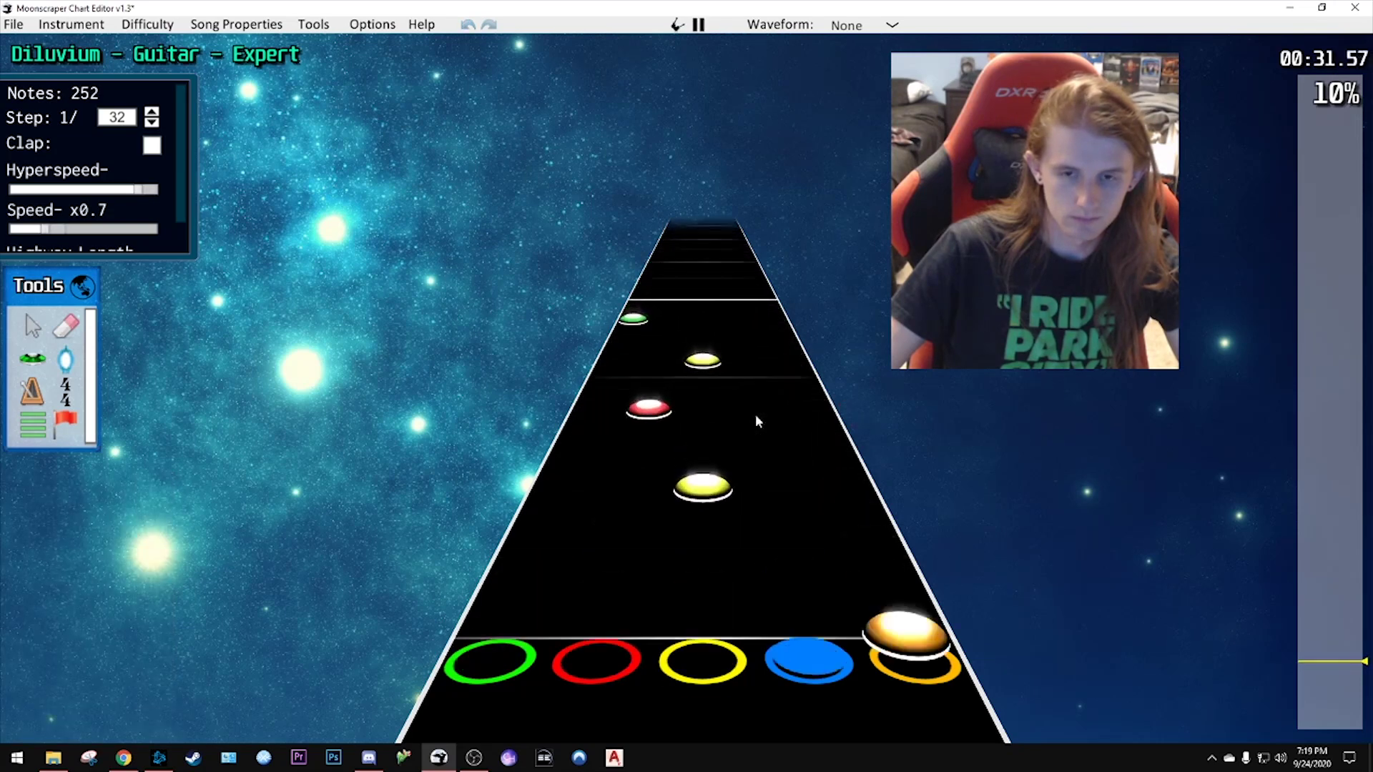
{"action": "key", "text": "space"}
{"action": "scroll", "coordinate": [710, 400], "scroll_direction": "down", "scroll_amount": 5}
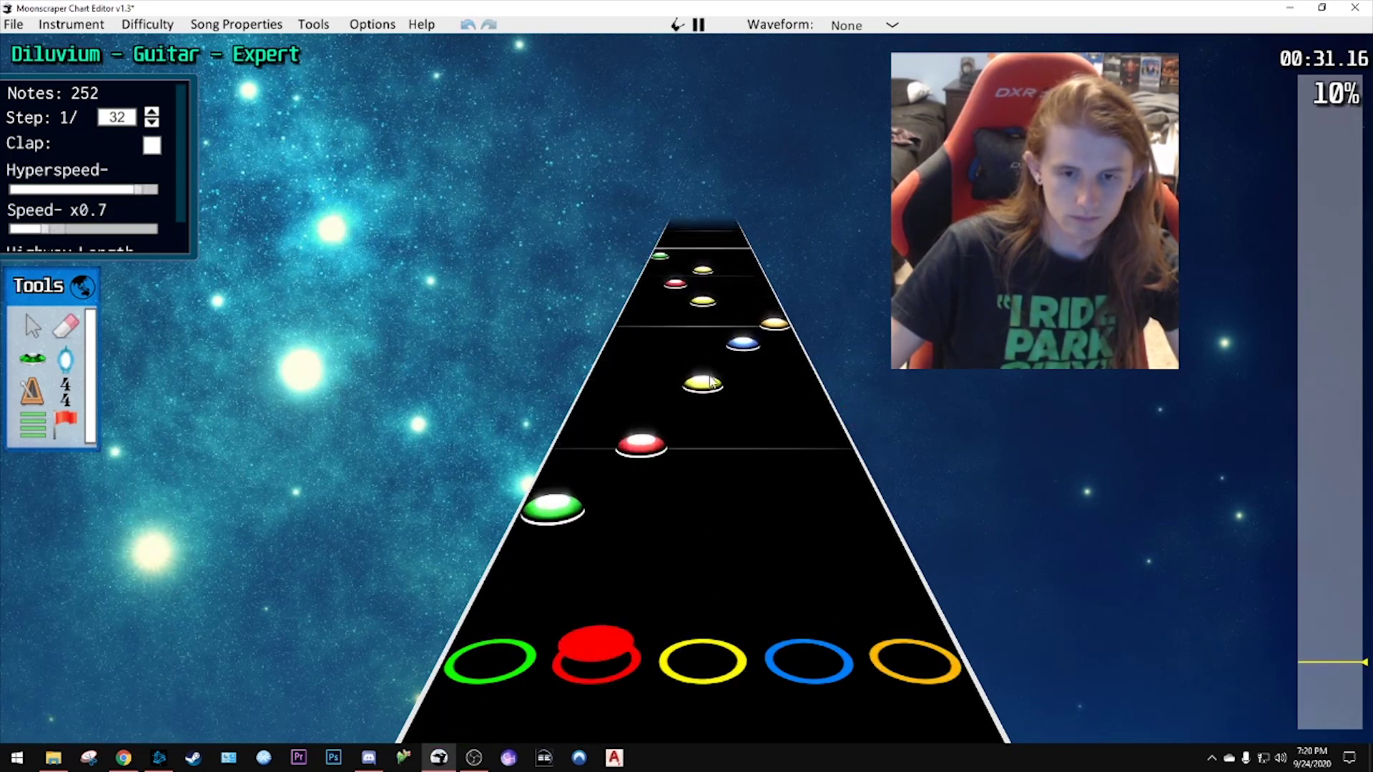
{"action": "key", "text": "space"}
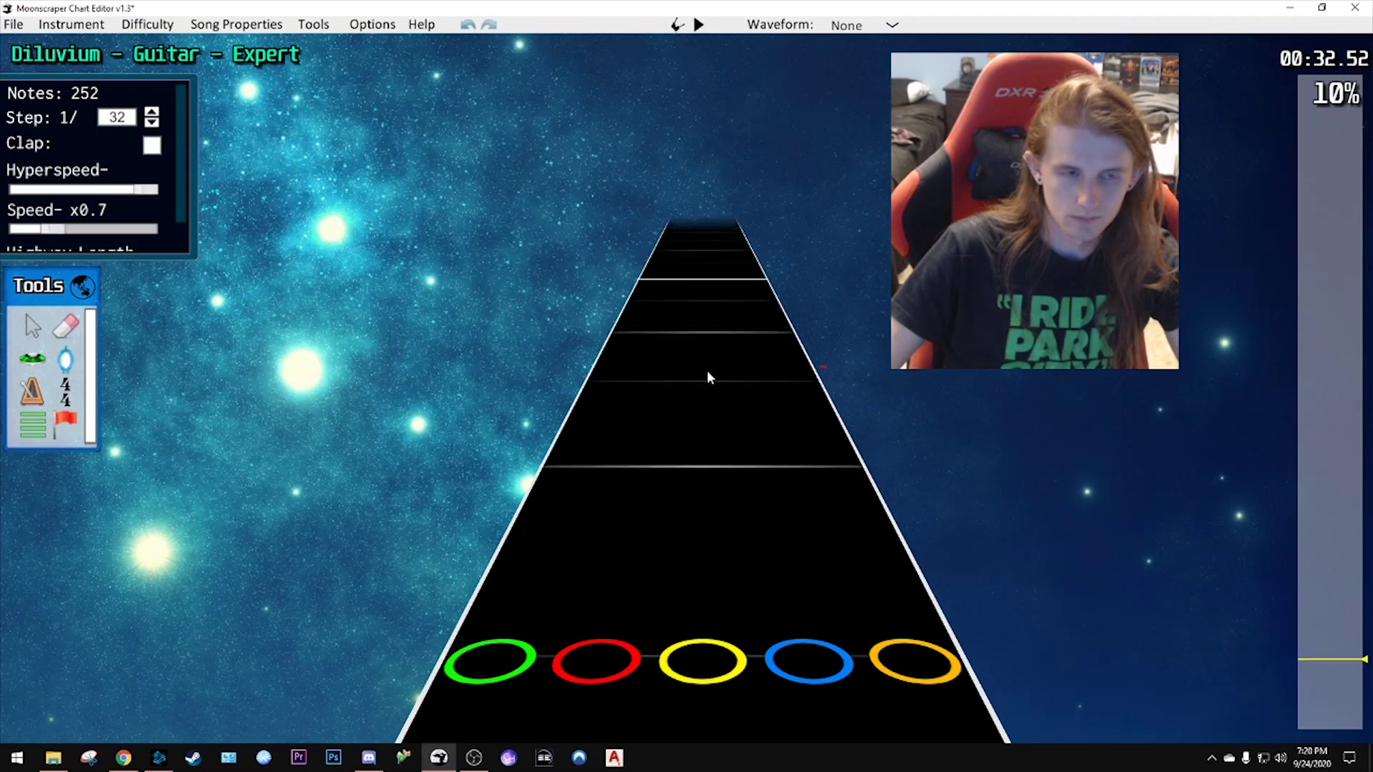
{"action": "key", "text": "space"}
{"action": "scroll", "coordinate": [686, 365], "scroll_direction": "down", "scroll_amount": 3}
{"action": "scroll", "coordinate": [668, 361], "scroll_direction": "down", "scroll_amount": 10}
{"action": "key", "text": "space"}
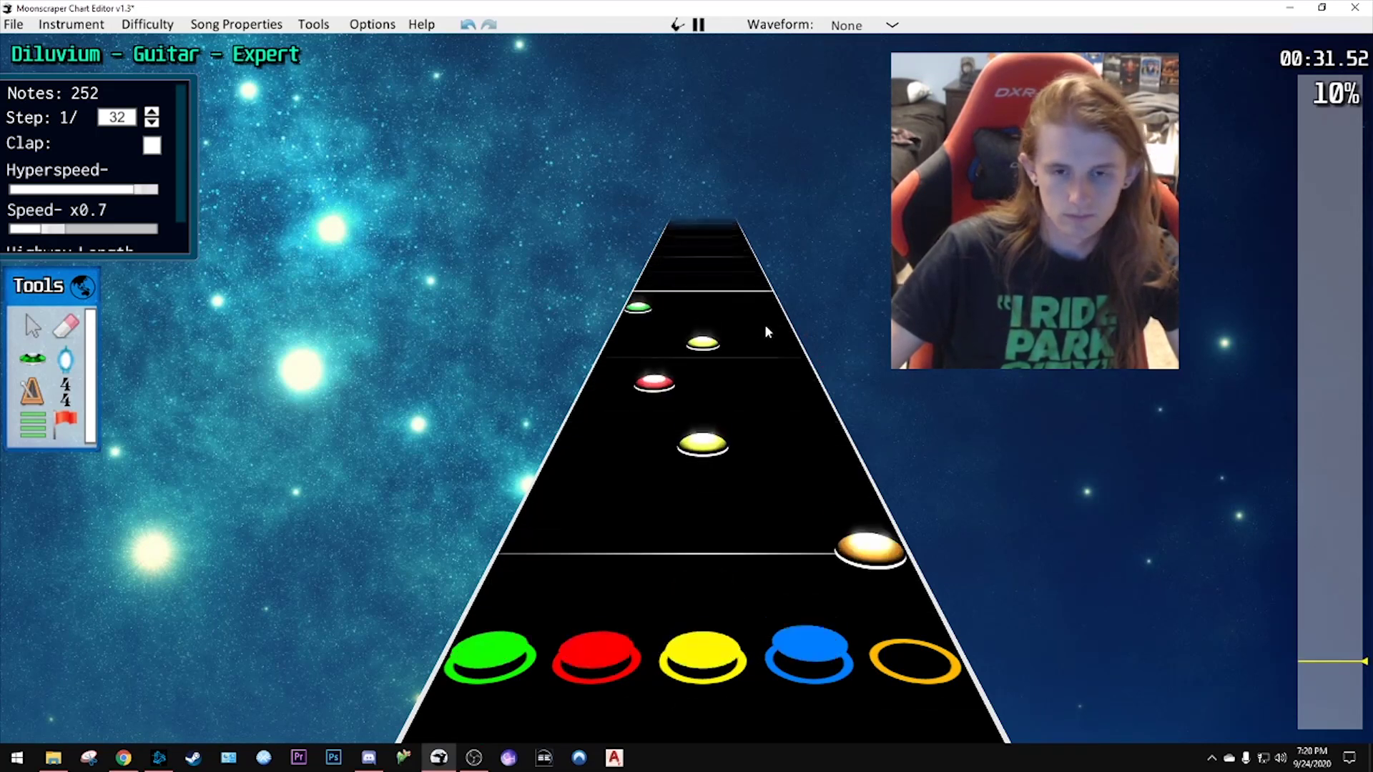
{"action": "key", "text": "space"}
{"action": "scroll", "coordinate": [684, 311], "scroll_direction": "down", "scroll_amount": 4}
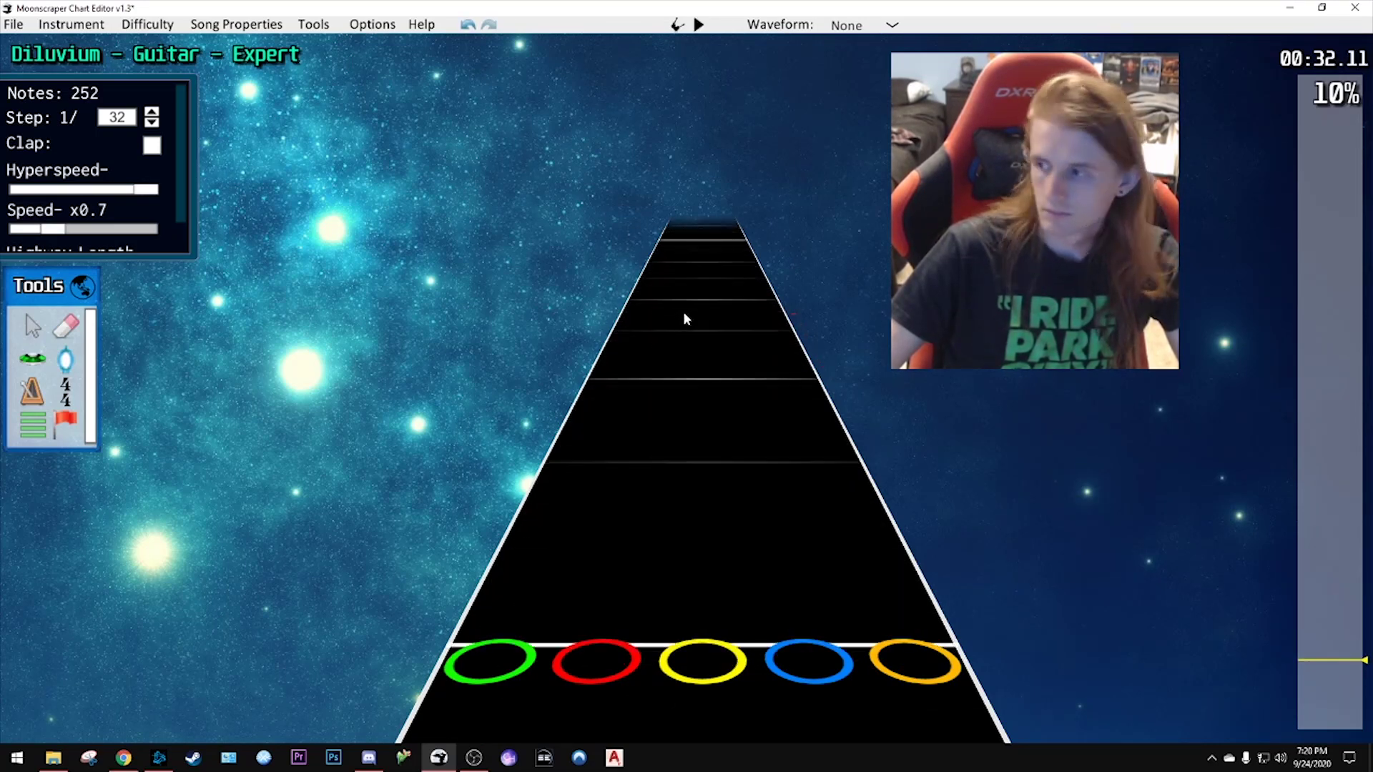
- Set the playback speed to x1 and play the chart from an earlier point through about 34 s
{"action": "key", "text": "space"}
{"action": "key", "text": "space"}
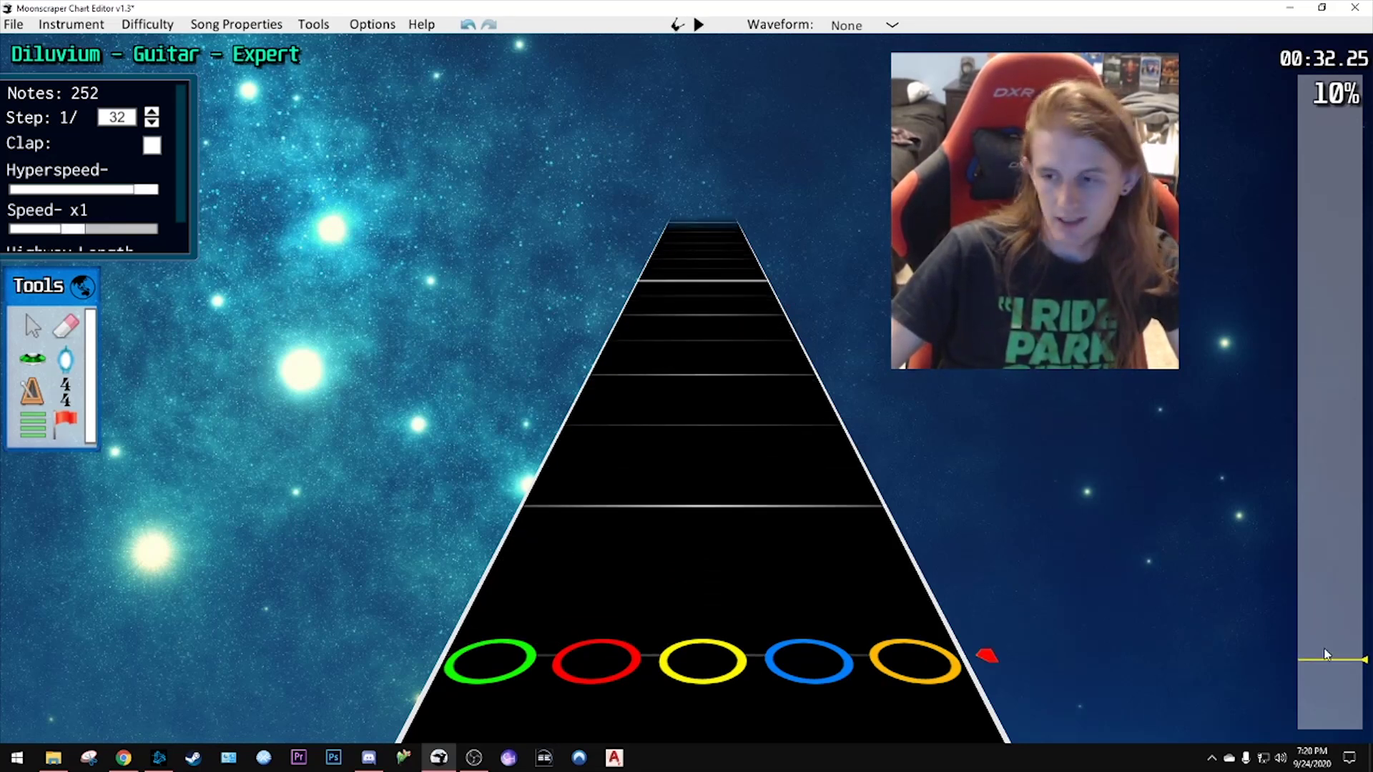
{"action": "left_click_drag", "start_coordinate": [1338, 669], "coordinate": [1334, 719]}
{"action": "key", "text": "space"}
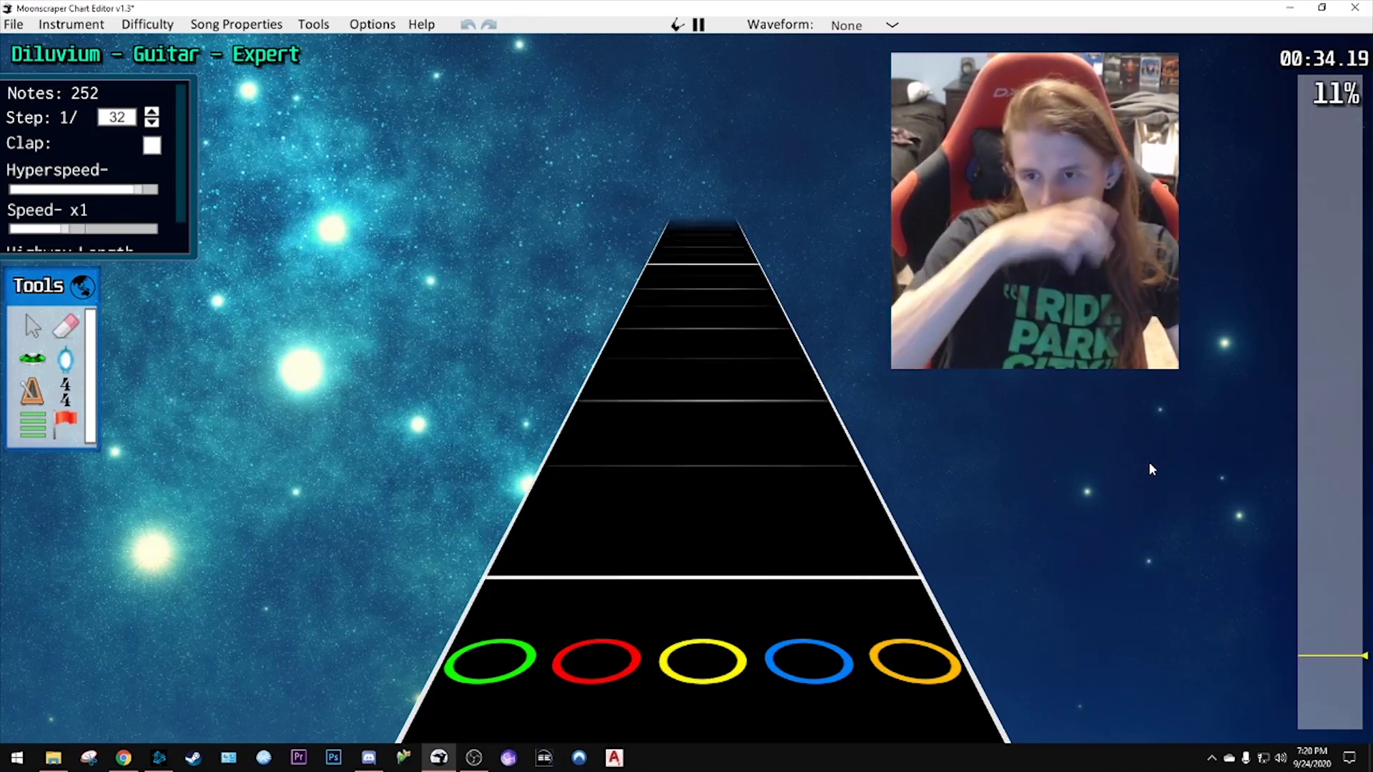
{"action": "key", "text": "space"}
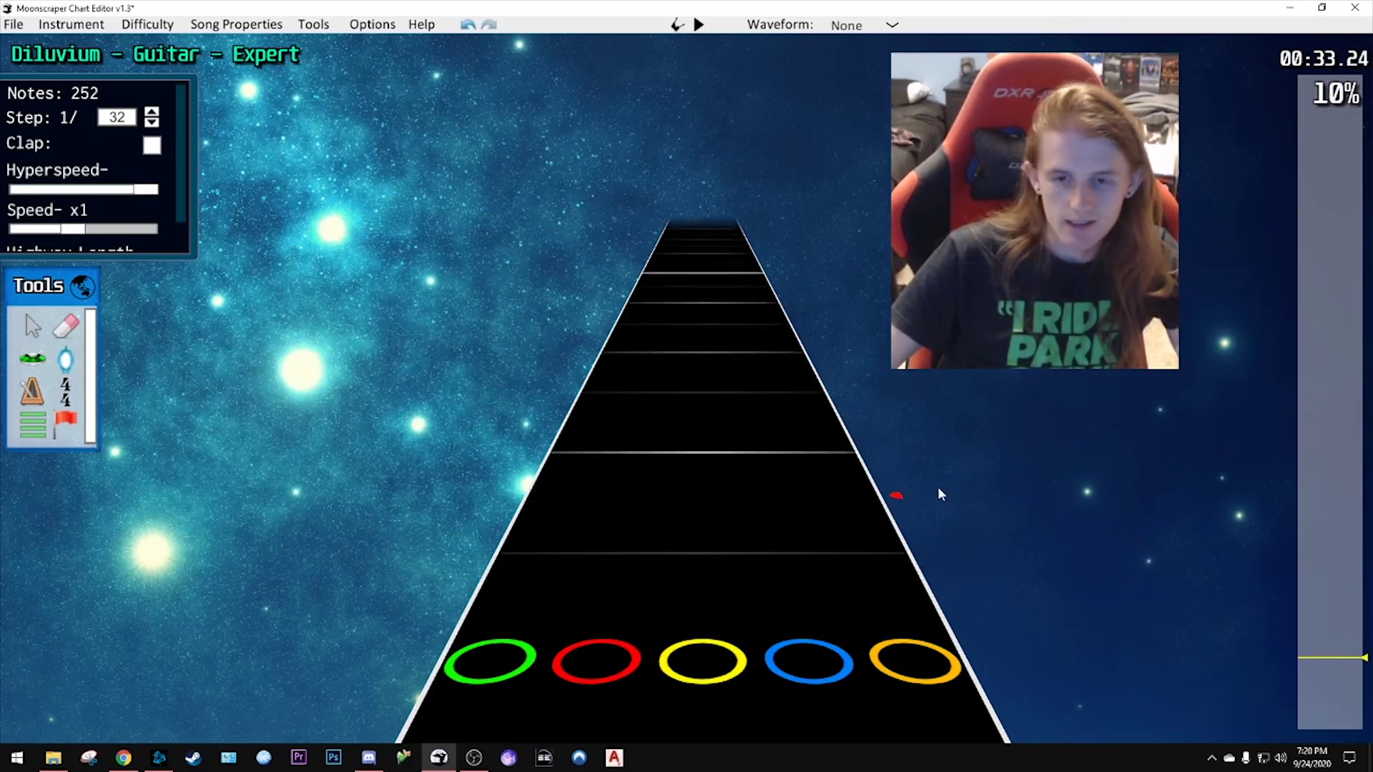
- Replay the end of the pasted passage around 31.9 s to find where the next chord belongs
{"action": "scroll", "coordinate": [933, 488], "scroll_direction": "down", "scroll_amount": 10}
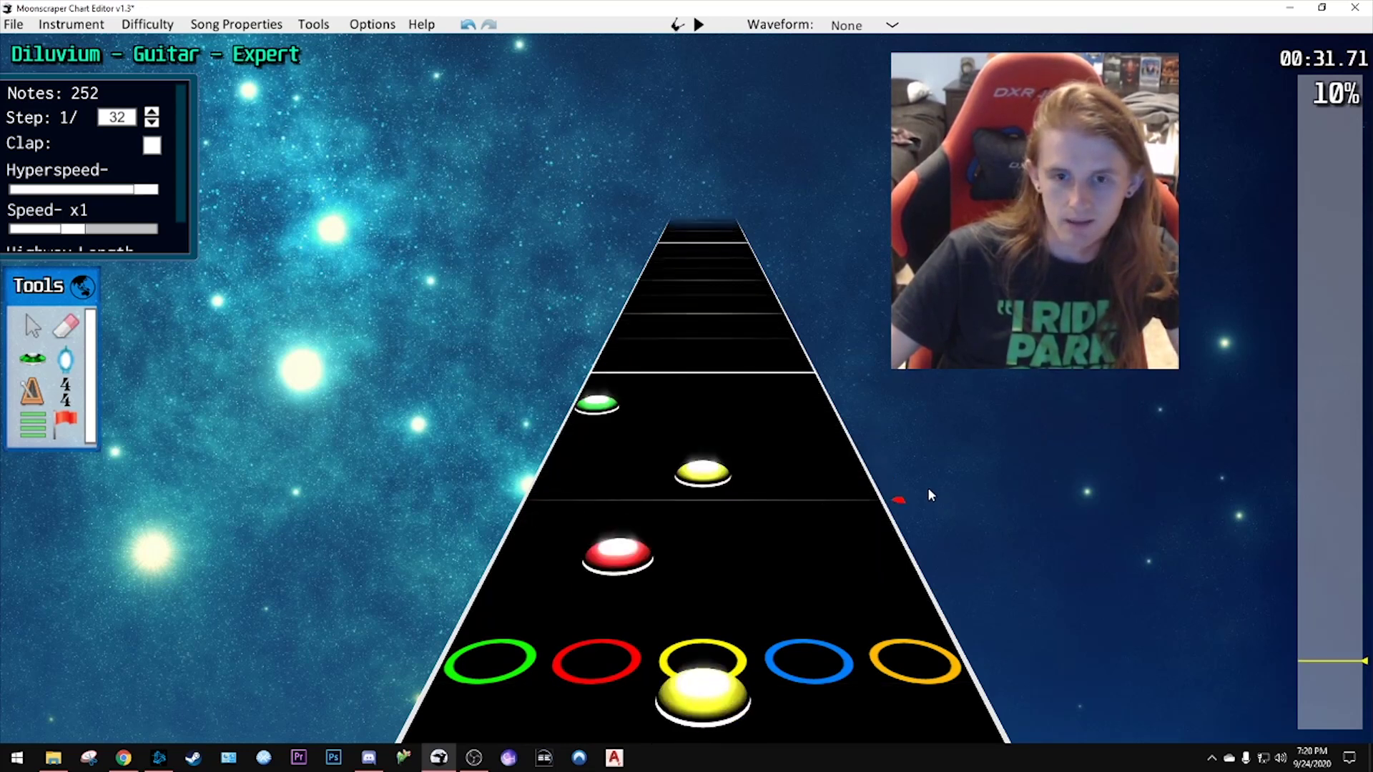
{"action": "scroll", "coordinate": [928, 487], "scroll_direction": "up", "scroll_amount": 1}
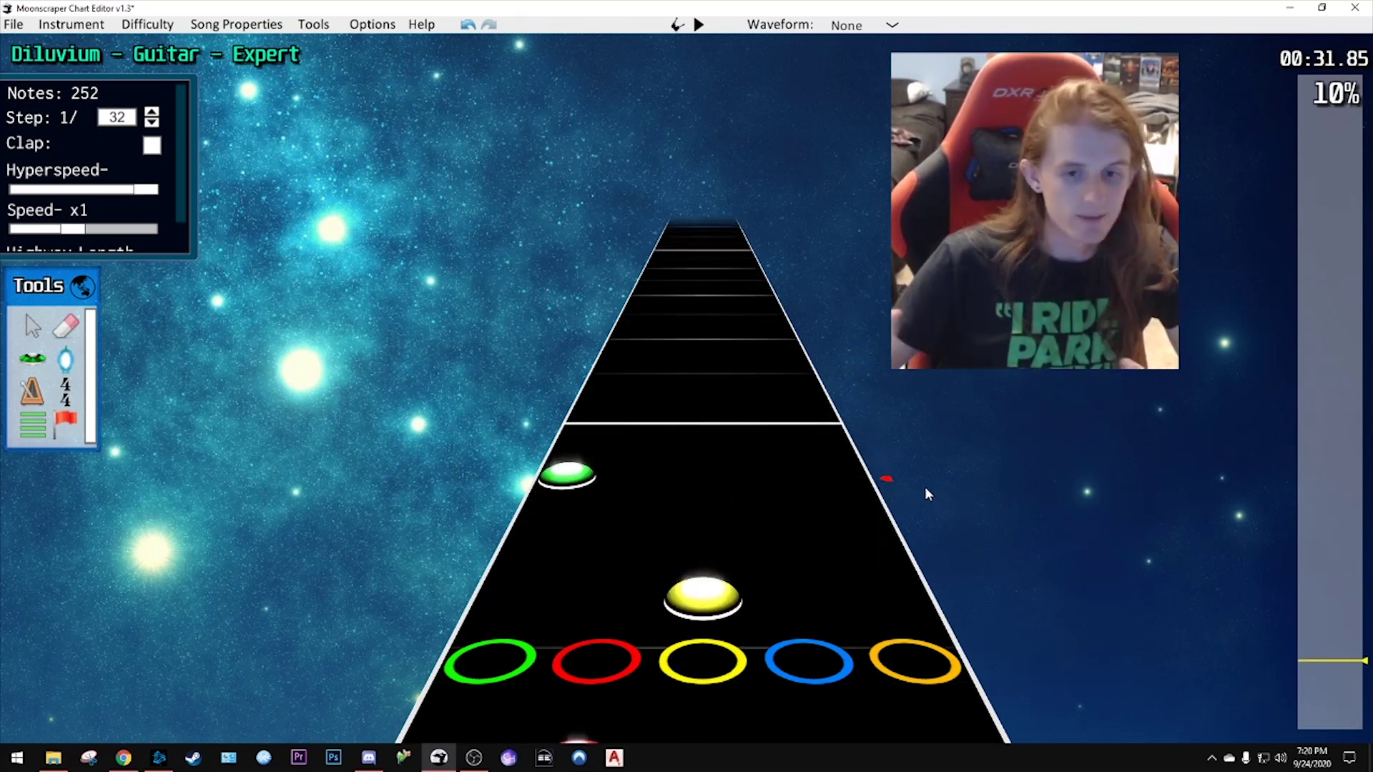
{"action": "scroll", "coordinate": [919, 488], "scroll_direction": "up", "scroll_amount": 1}
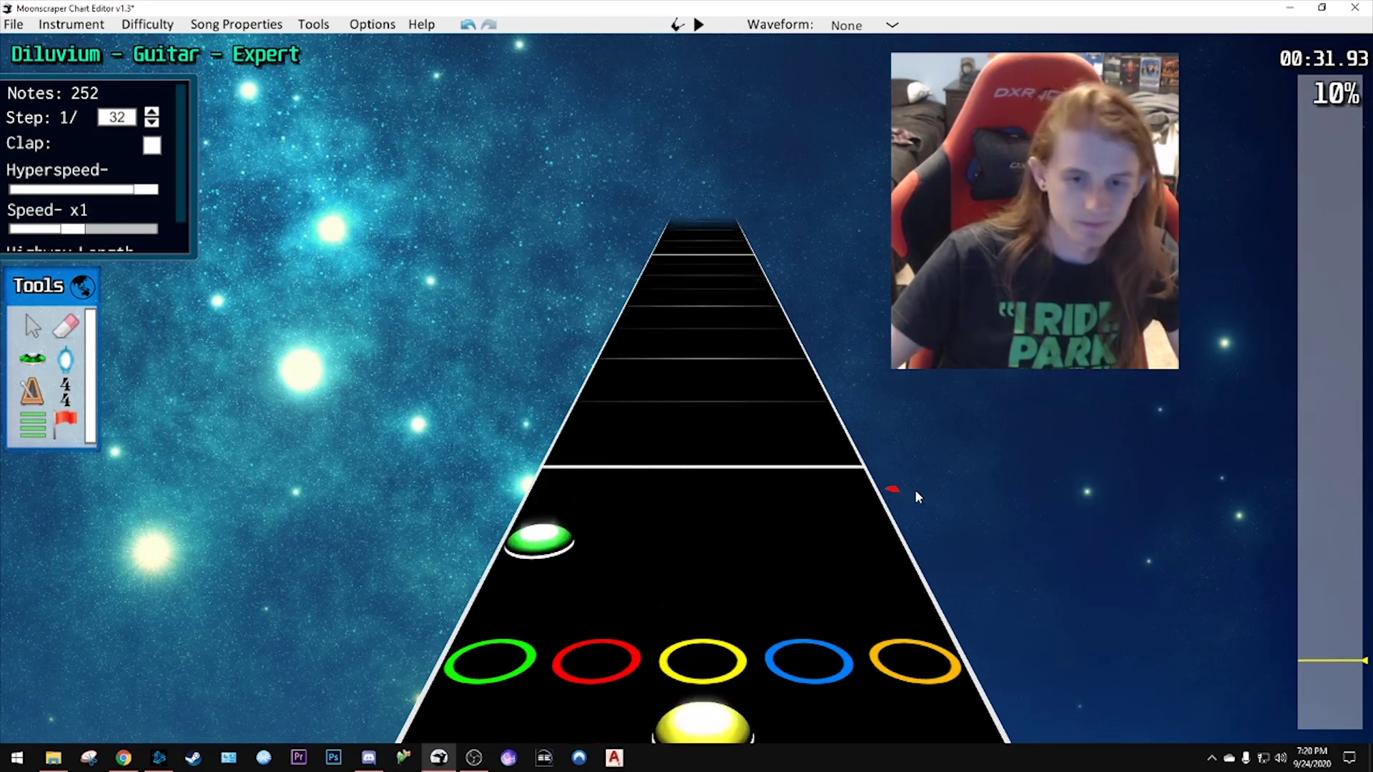
{"action": "scroll", "coordinate": [918, 496], "scroll_direction": "down", "scroll_amount": 1}
{"action": "key", "text": "space"}
{"action": "key", "text": "space"}
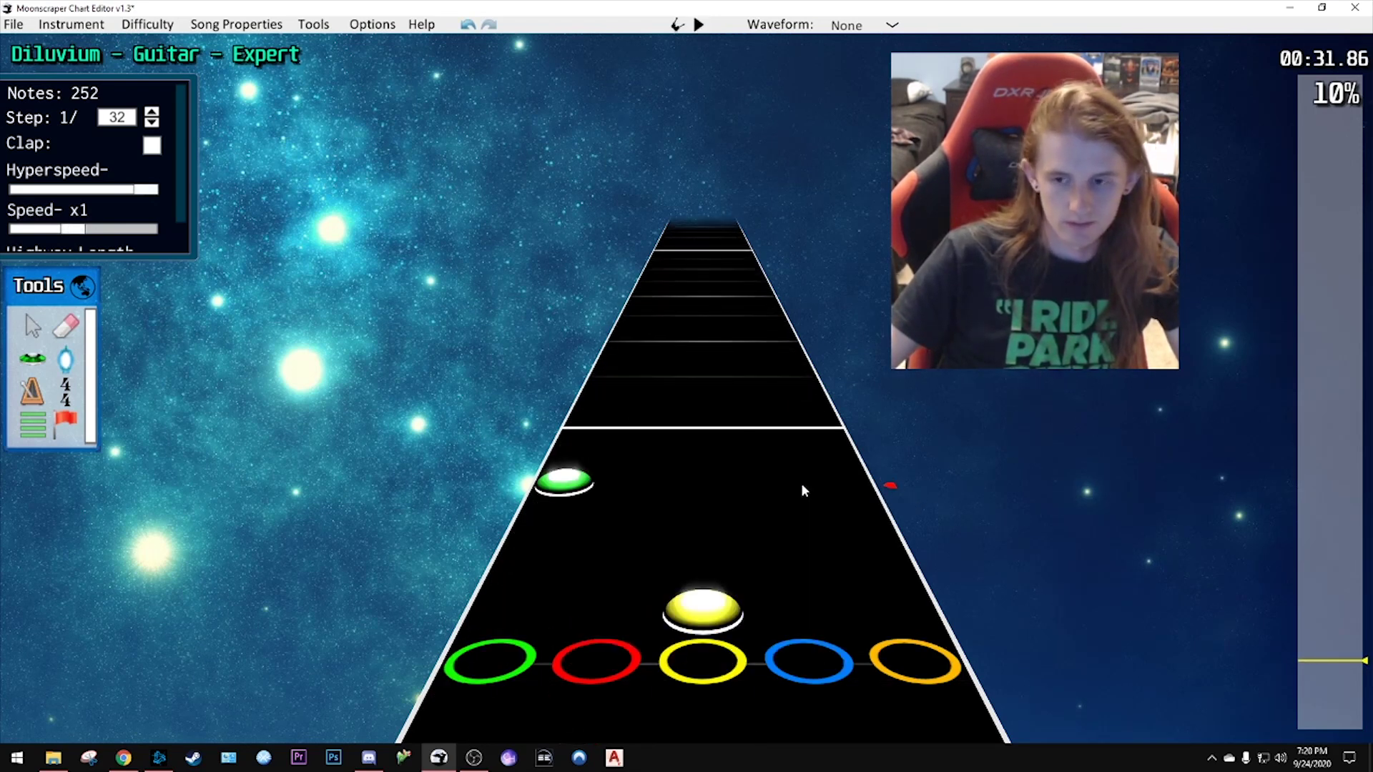
{"action": "mouse_move", "coordinate": [1334, 661]}
{"action": "left_mouse_down"}
{"action": "mouse_move", "coordinate": [1329, 675]}
{"action": "mouse_move", "coordinate": [1328, 661]}
{"action": "left_mouse_up"}
{"action": "key", "text": "space"}
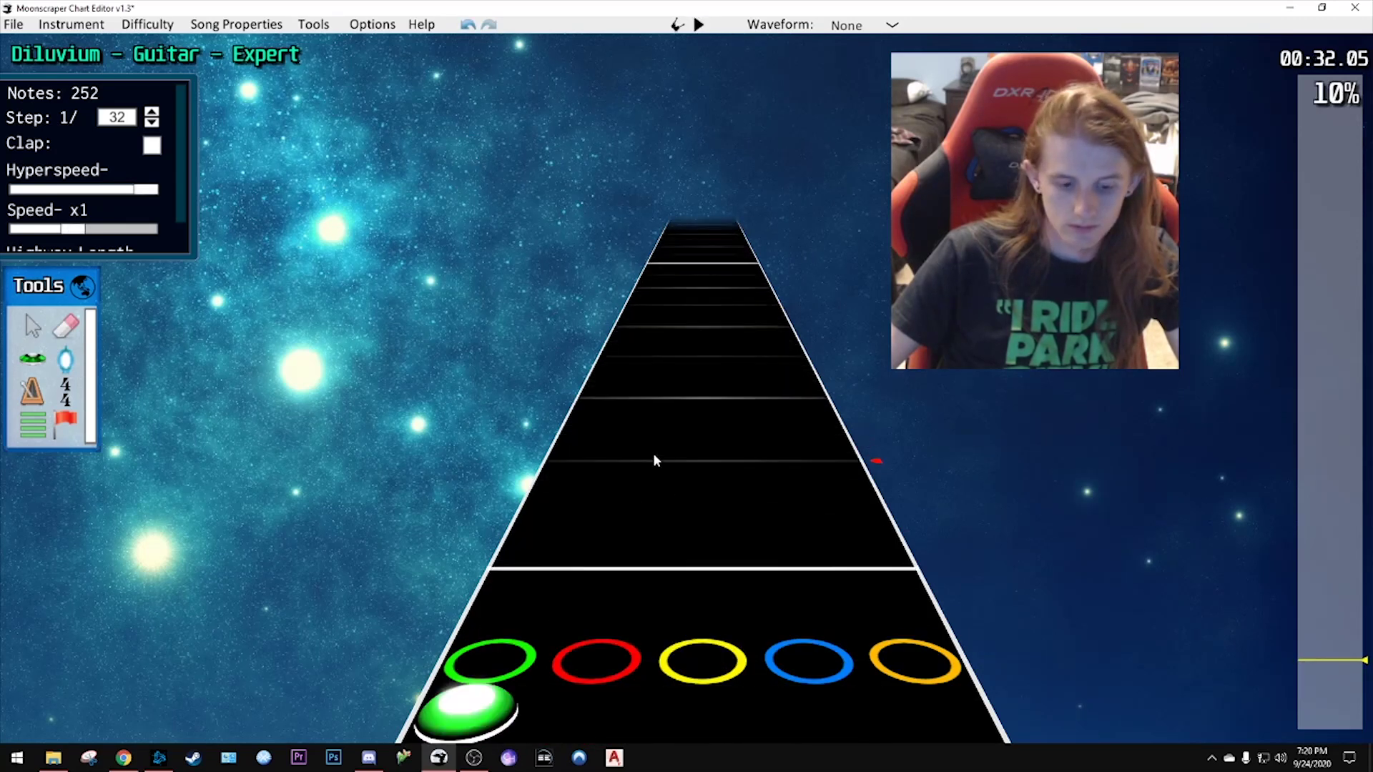
{"action": "key", "text": "space"}
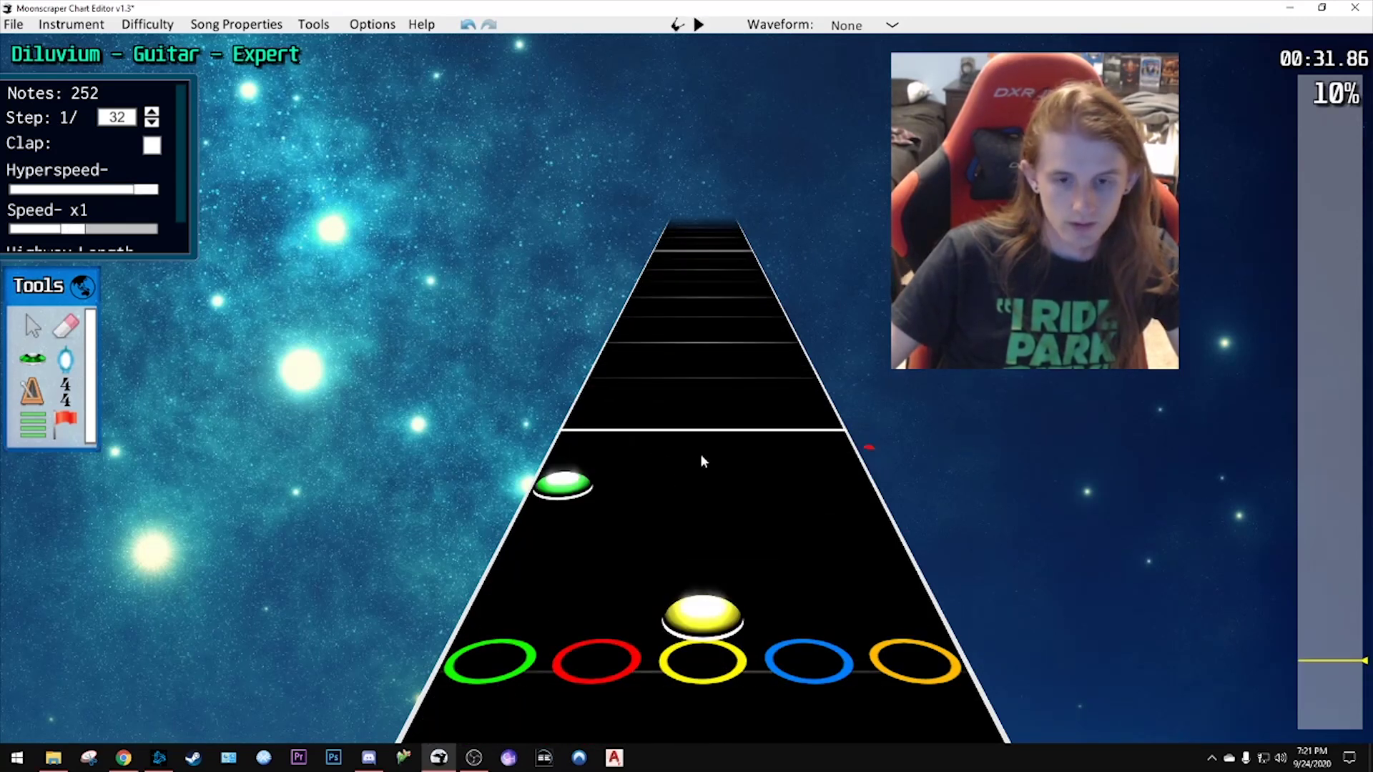
- Place a green, yellow and blue chord on the measure line at position 23088 after the last green note
{"action": "left_click", "coordinate": [602, 432]}
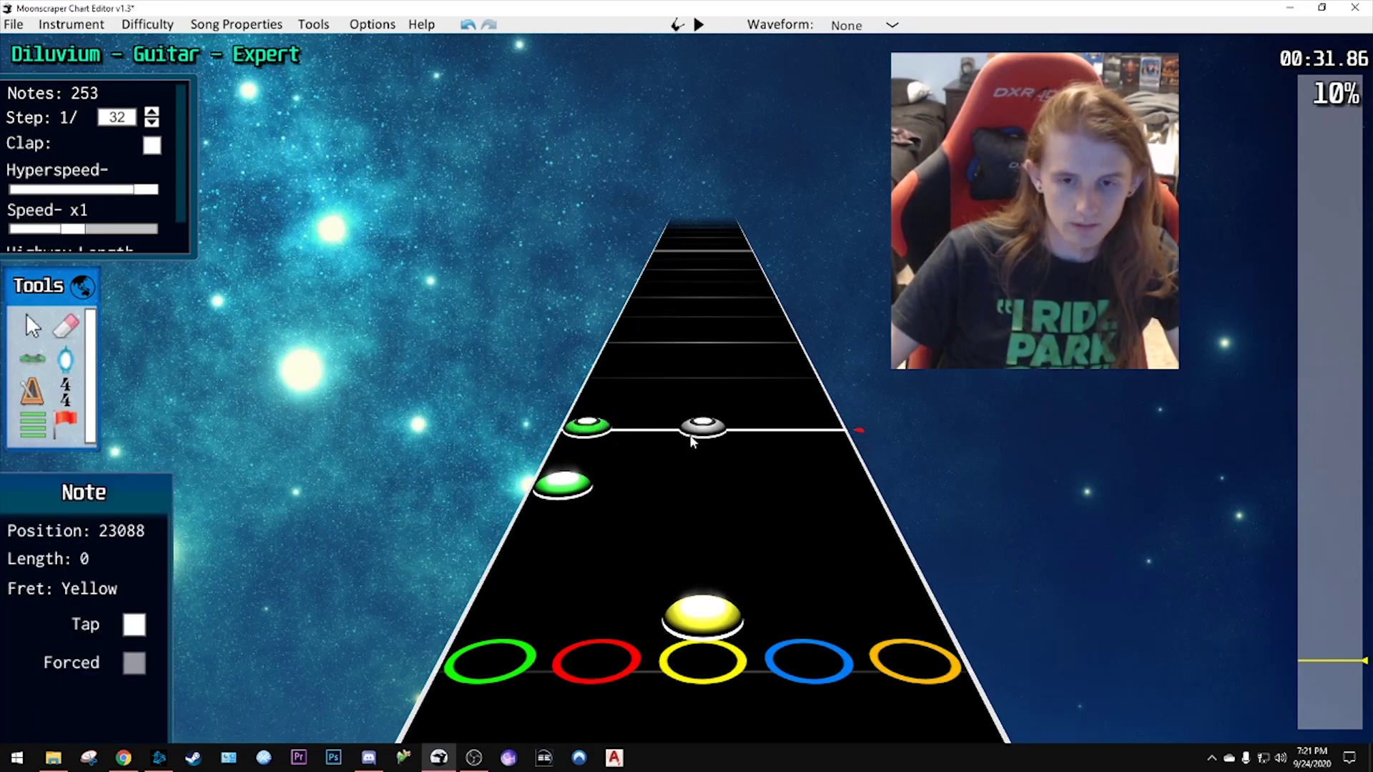
{"action": "key", "text": "space"}
{"action": "key", "text": "space"}
{"action": "scroll", "coordinate": [666, 426], "scroll_direction": "down", "scroll_amount": 5}
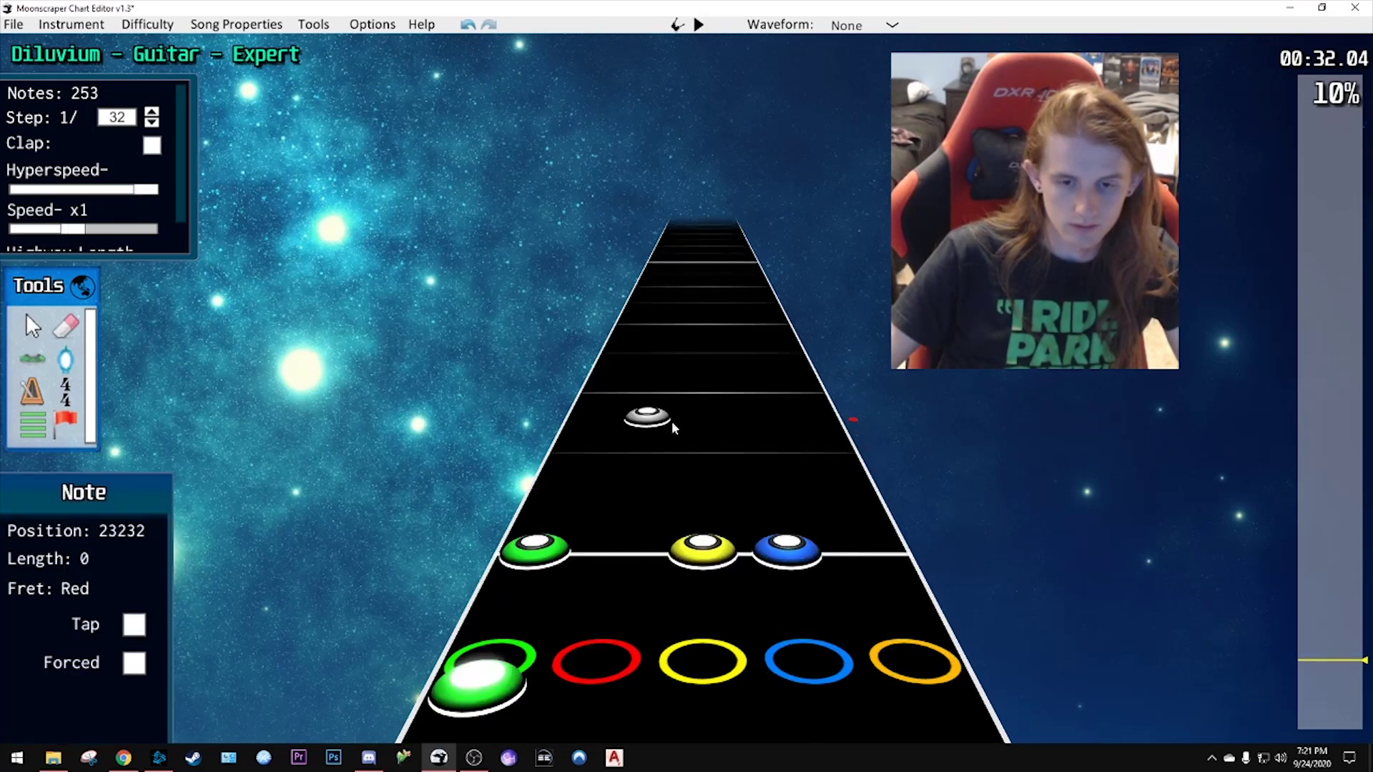
- Set the step to 1/16 and add a run of green notes from position 23280 through 23664
{"action": "key", "text": "space"}
{"action": "key", "text": "space"}
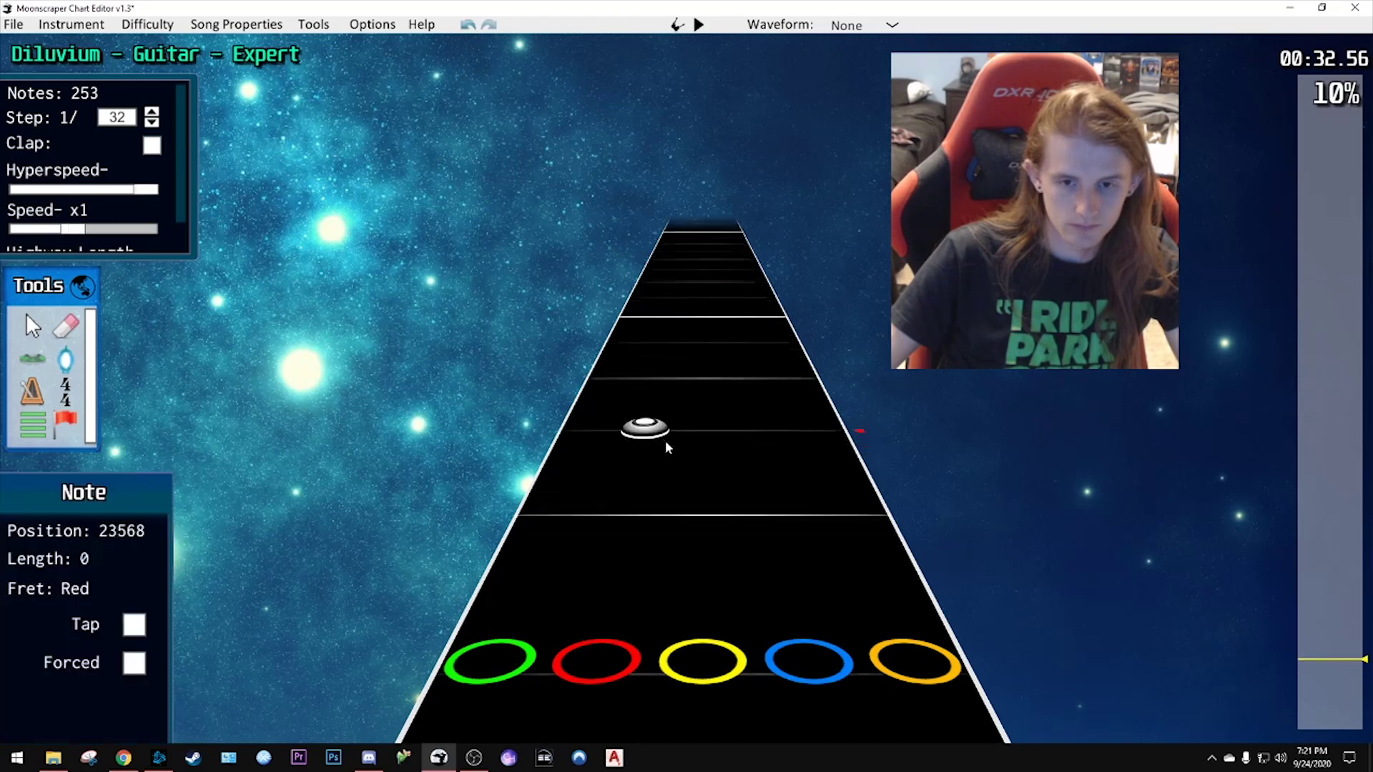
{"action": "scroll", "coordinate": [665, 439], "scroll_direction": "down", "scroll_amount": 3}
{"action": "scroll", "coordinate": [586, 429], "scroll_direction": "down", "scroll_amount": 1}
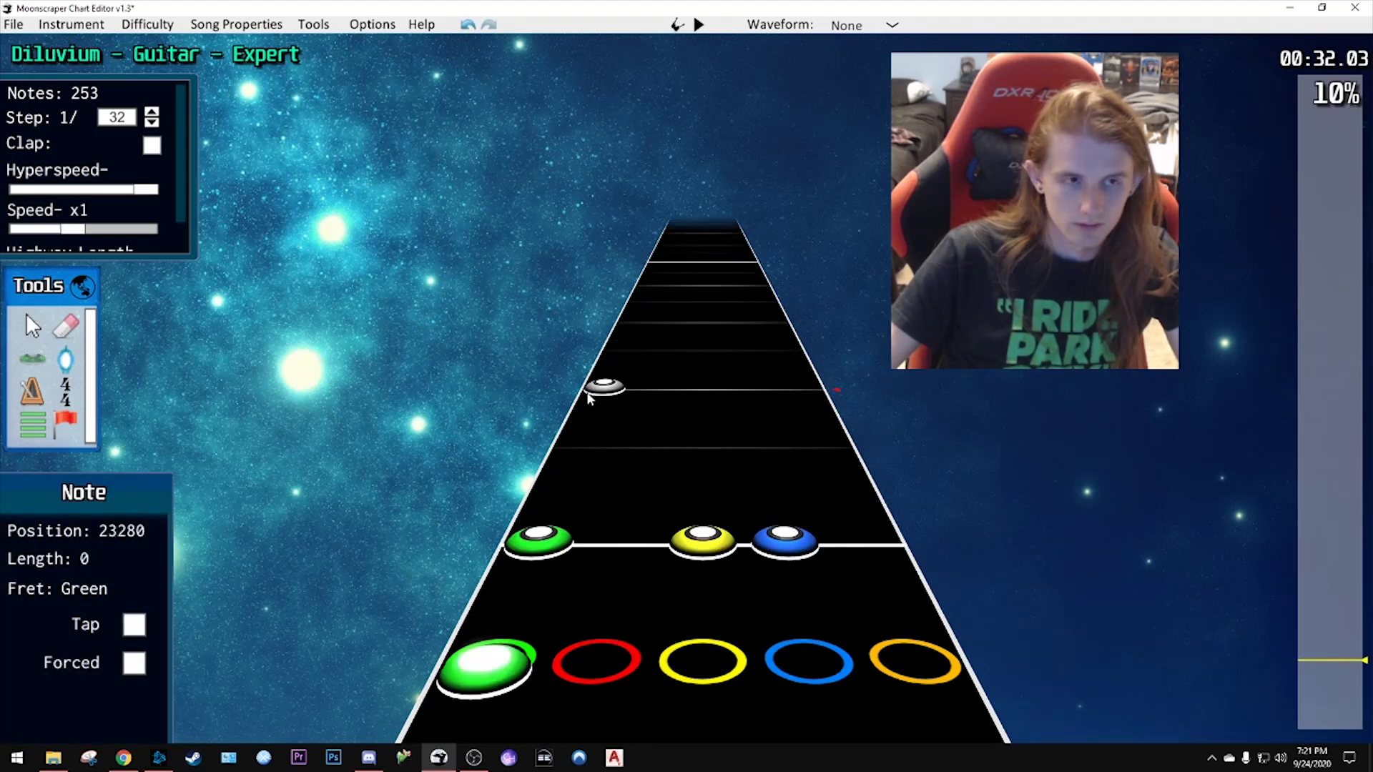
{"action": "key", "text": "space"}
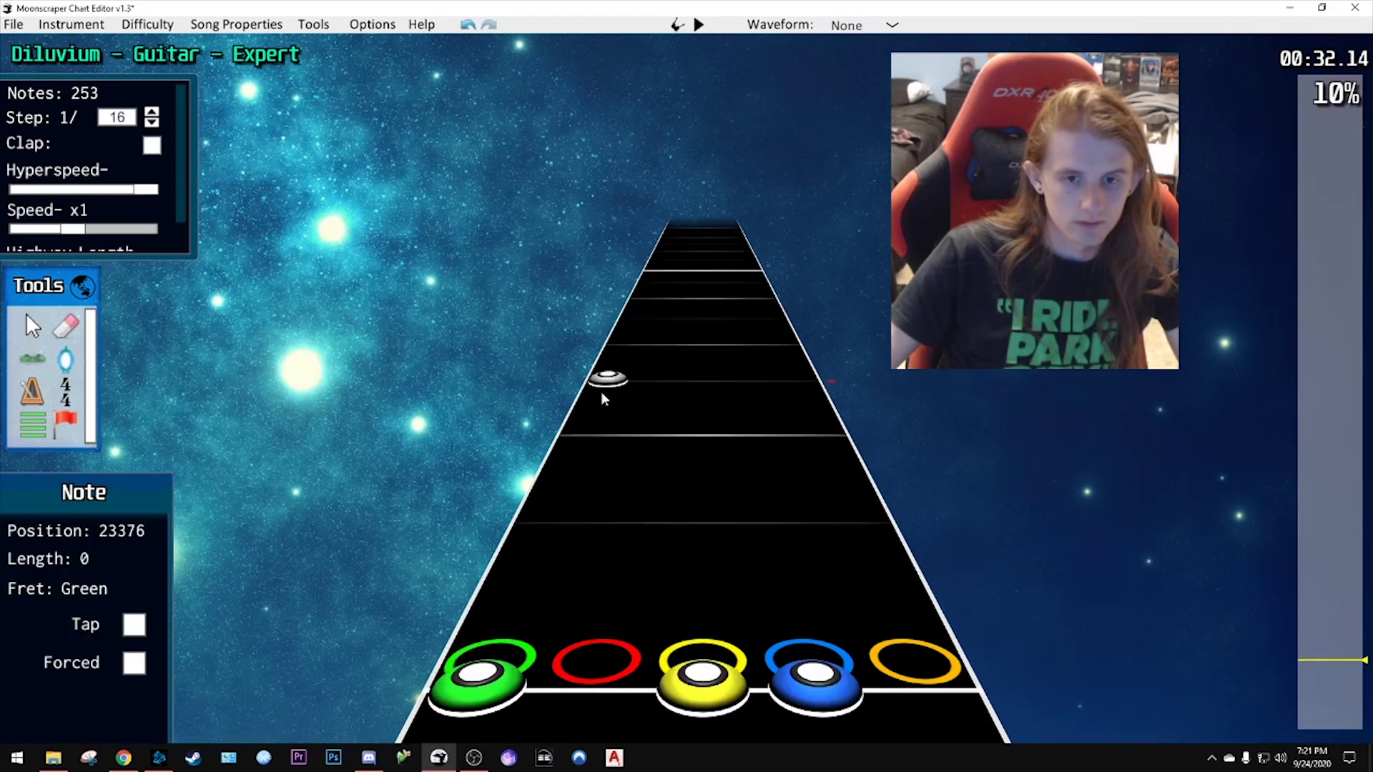
{"action": "key", "text": "space"}
{"action": "scroll", "coordinate": [572, 501], "scroll_direction": "down", "scroll_amount": 1}
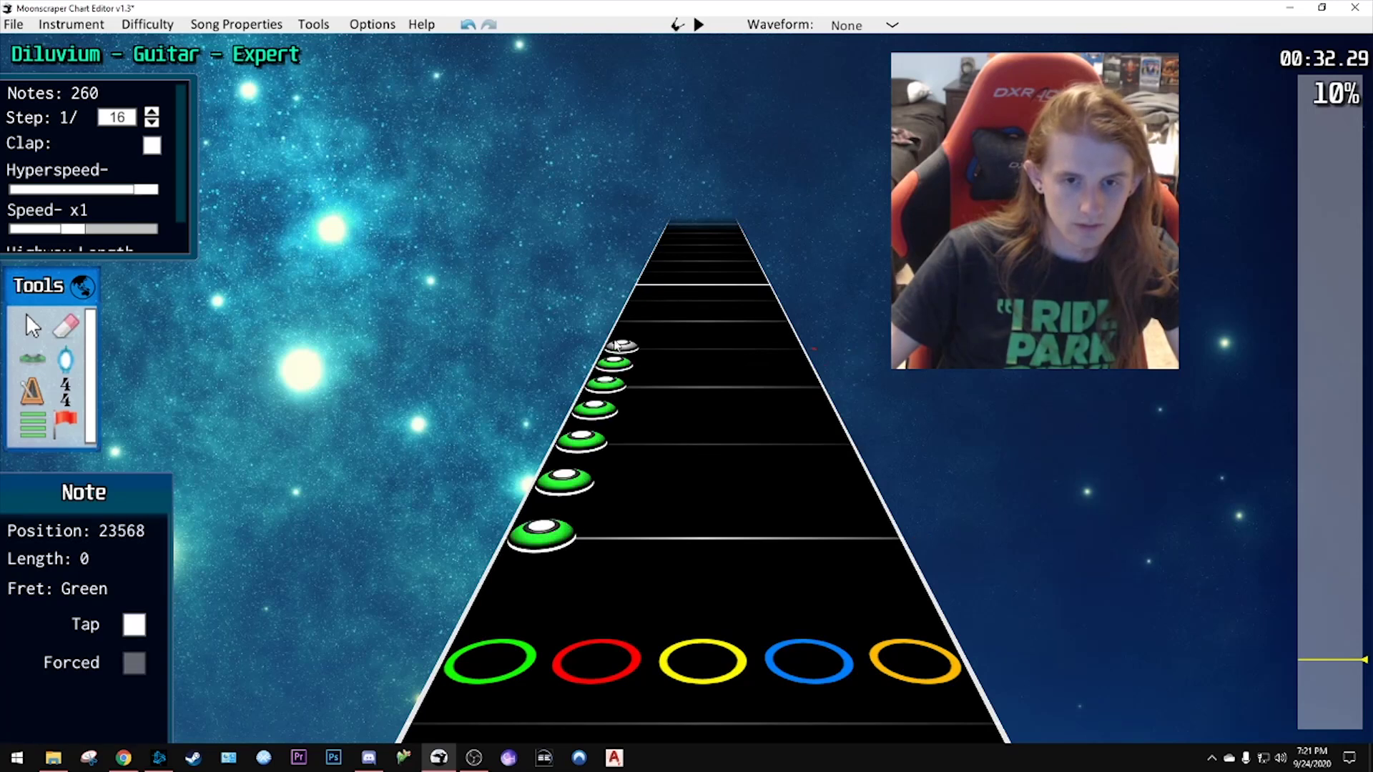
{"action": "key", "text": "space"}
{"action": "key", "text": "space"}
{"action": "scroll", "coordinate": [644, 440], "scroll_direction": "down", "scroll_amount": 4}
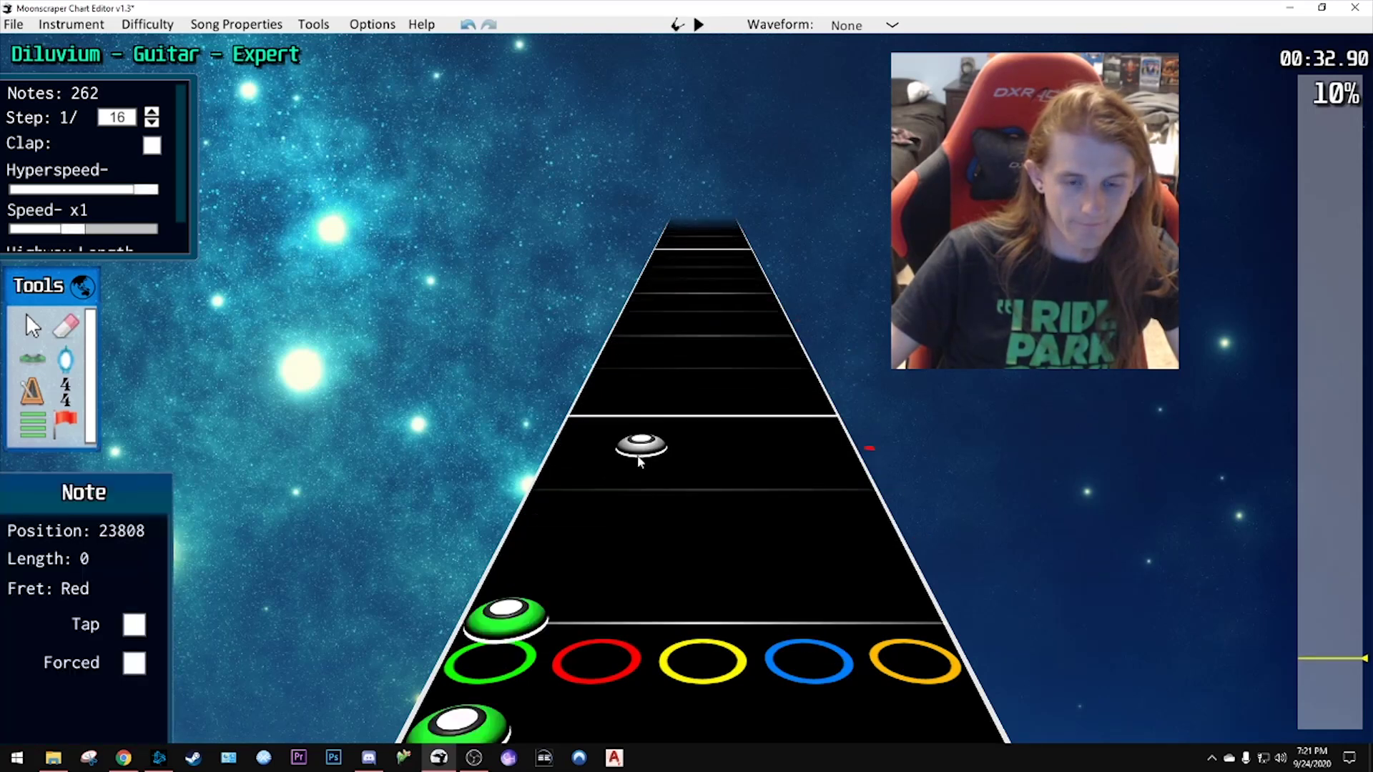
- Add yellow and blue notes to the last green note at position 23664 and play past the chord
{"action": "left_click", "coordinate": [704, 377]}
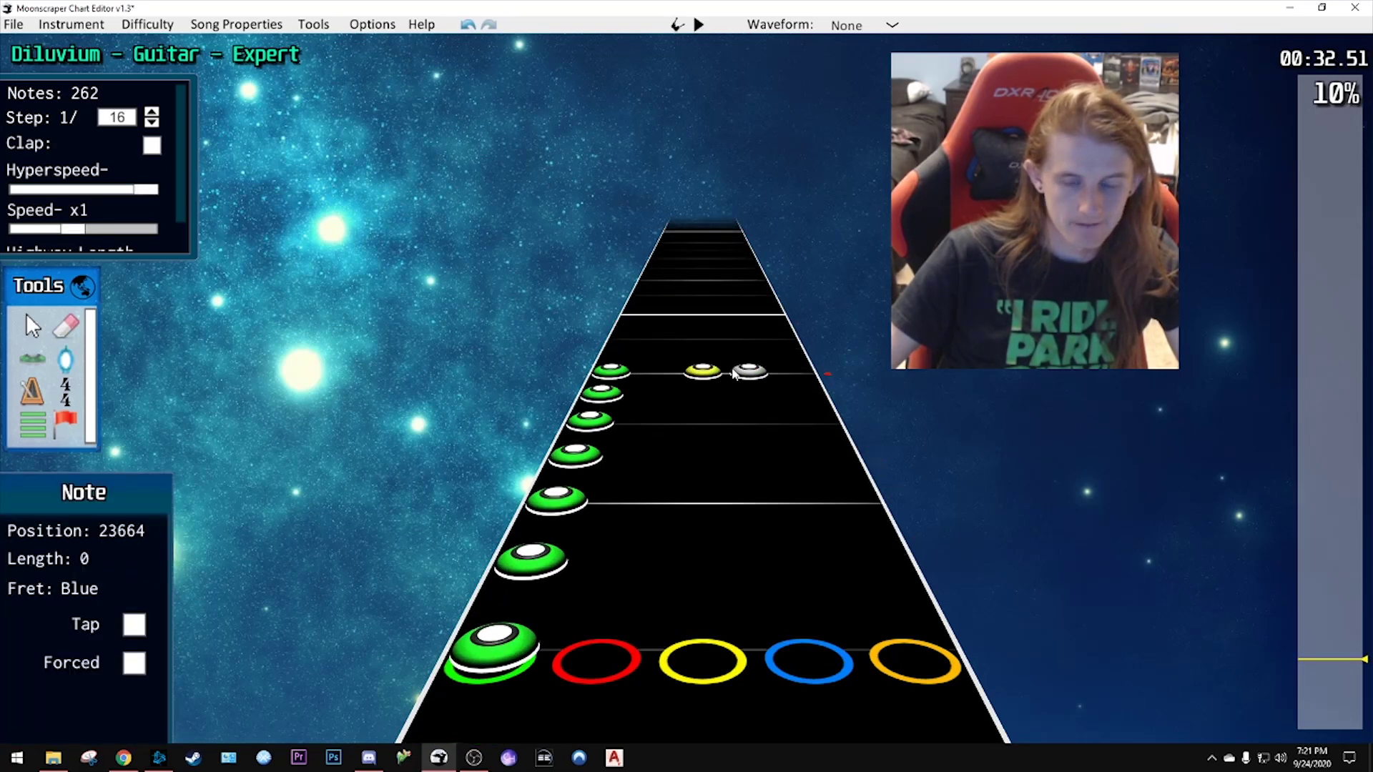
{"action": "left_click", "coordinate": [747, 375]}
{"action": "scroll", "coordinate": [736, 386], "scroll_direction": "down", "scroll_amount": 3}
{"action": "key", "text": "space"}
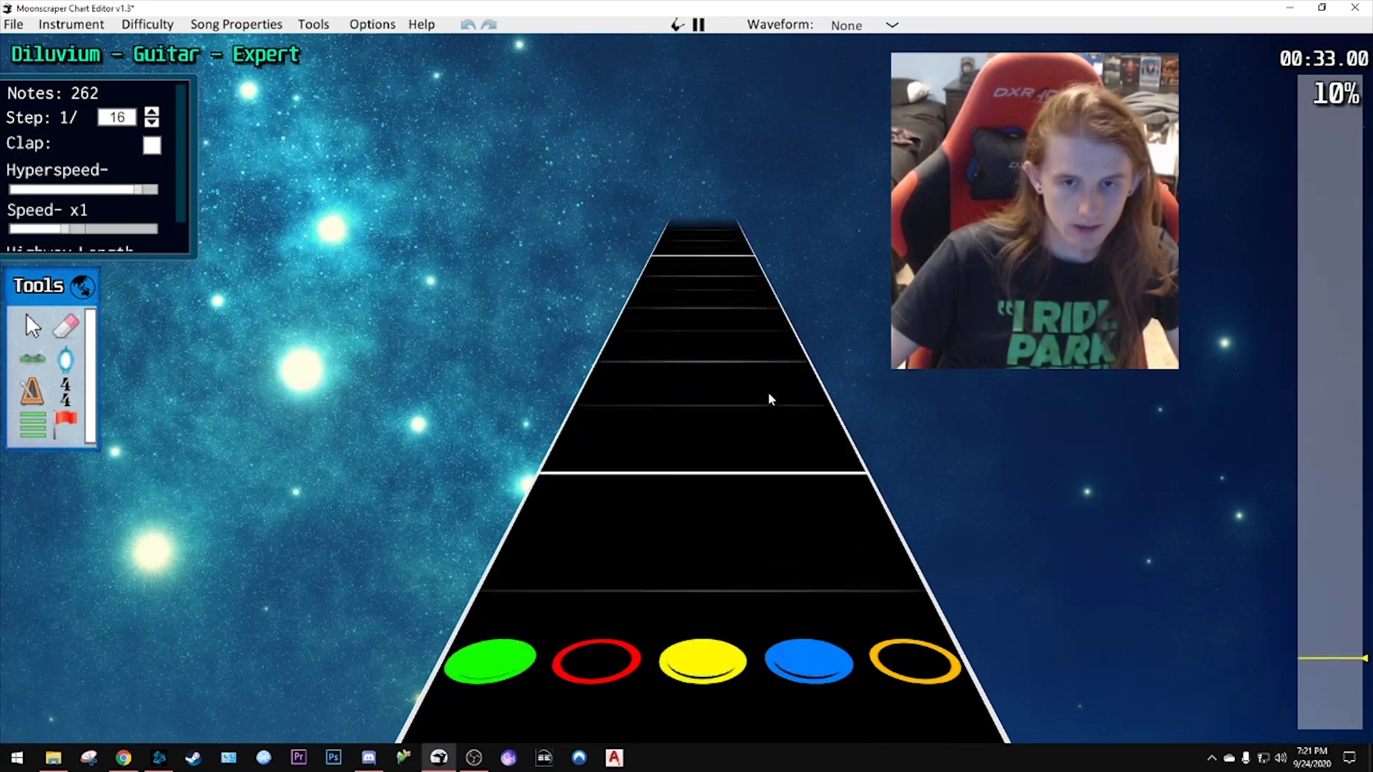
{"action": "key", "text": "space"}
- Place a red, blue and orange chord on the measure line at position 23856 and listen to what follows it
{"action": "scroll", "coordinate": [700, 375], "scroll_direction": "down", "scroll_amount": 3}
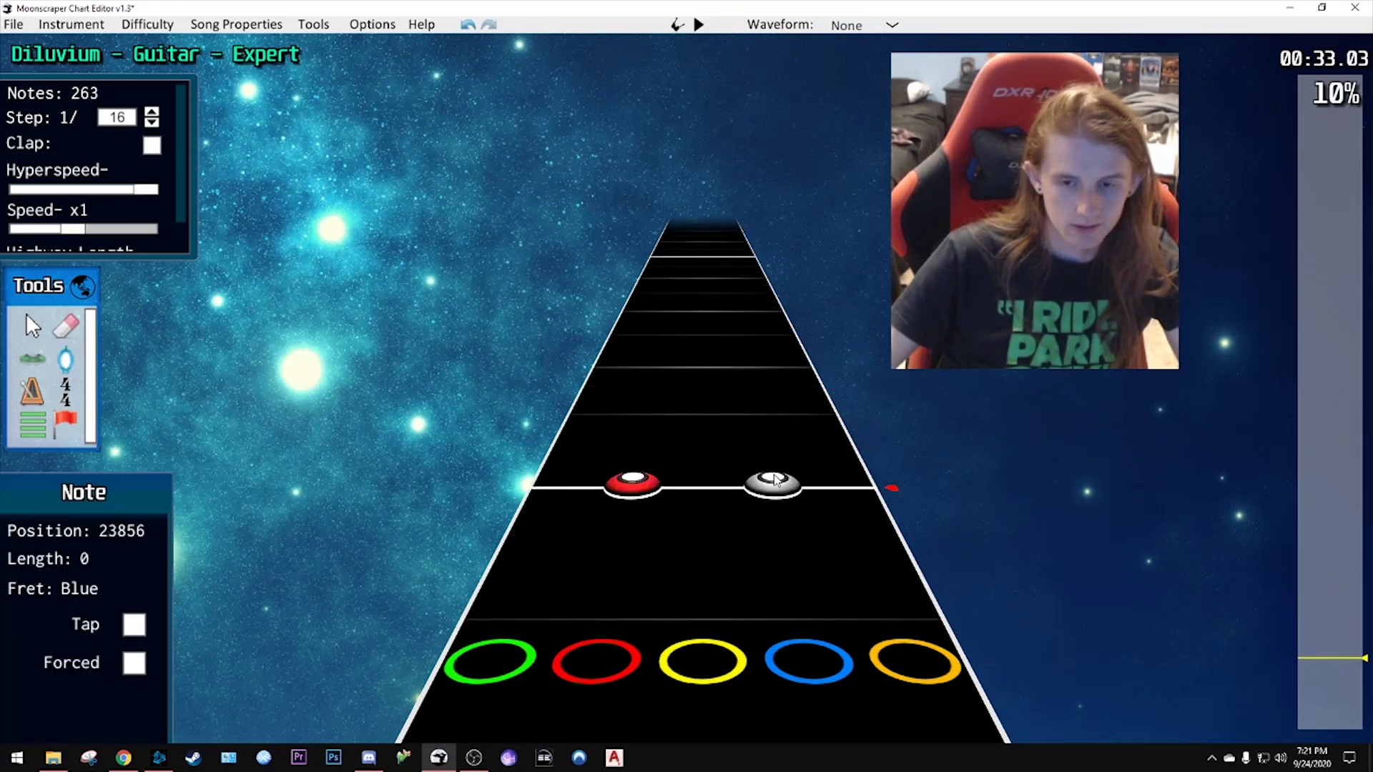
{"action": "scroll", "coordinate": [776, 479], "scroll_direction": "down", "scroll_amount": 3}
{"action": "key", "text": "space"}
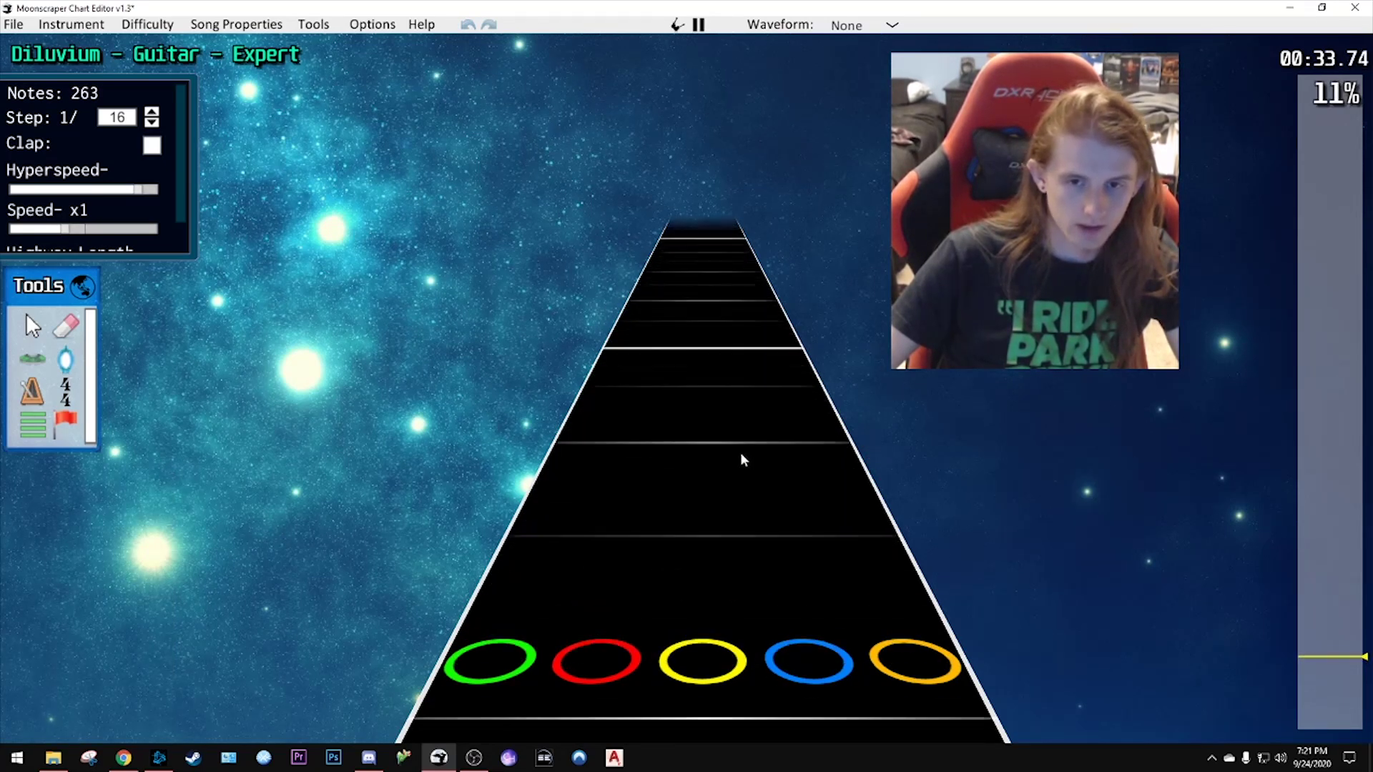
{"action": "key", "text": "space"}
{"action": "scroll", "coordinate": [743, 454], "scroll_direction": "down", "scroll_amount": 5}
{"action": "scroll", "coordinate": [658, 418], "scroll_direction": "up", "scroll_amount": 3}
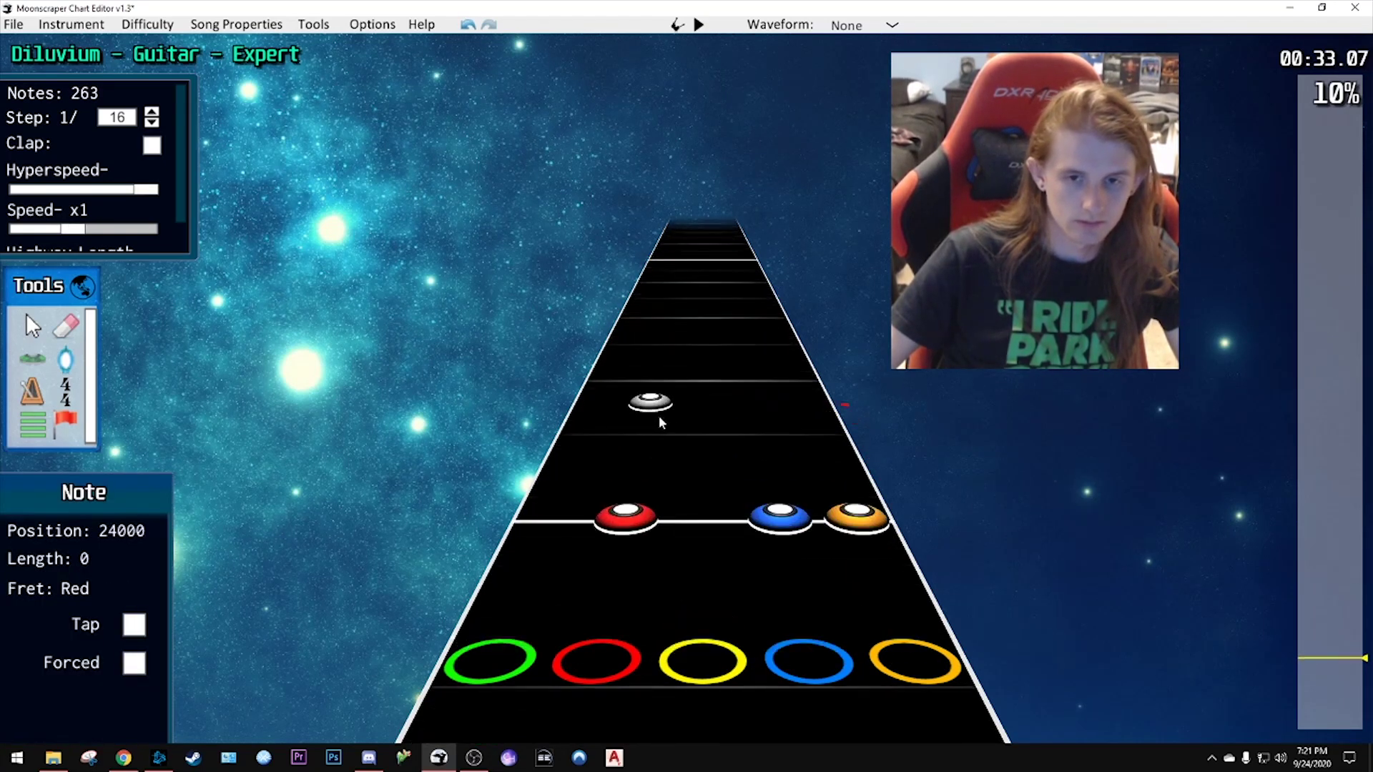
- Add a run of red notes from position 24048 through 24432, undoing the first attempt, and play it
{"action": "mouse_move", "coordinate": [659, 411]}
{"action": "left_mouse_down"}
{"action": "mouse_move", "coordinate": [656, 380]}
{"action": "mouse_move", "coordinate": [678, 293]}
{"action": "left_mouse_up"}
{"action": "key", "text": "ctrl+z"}
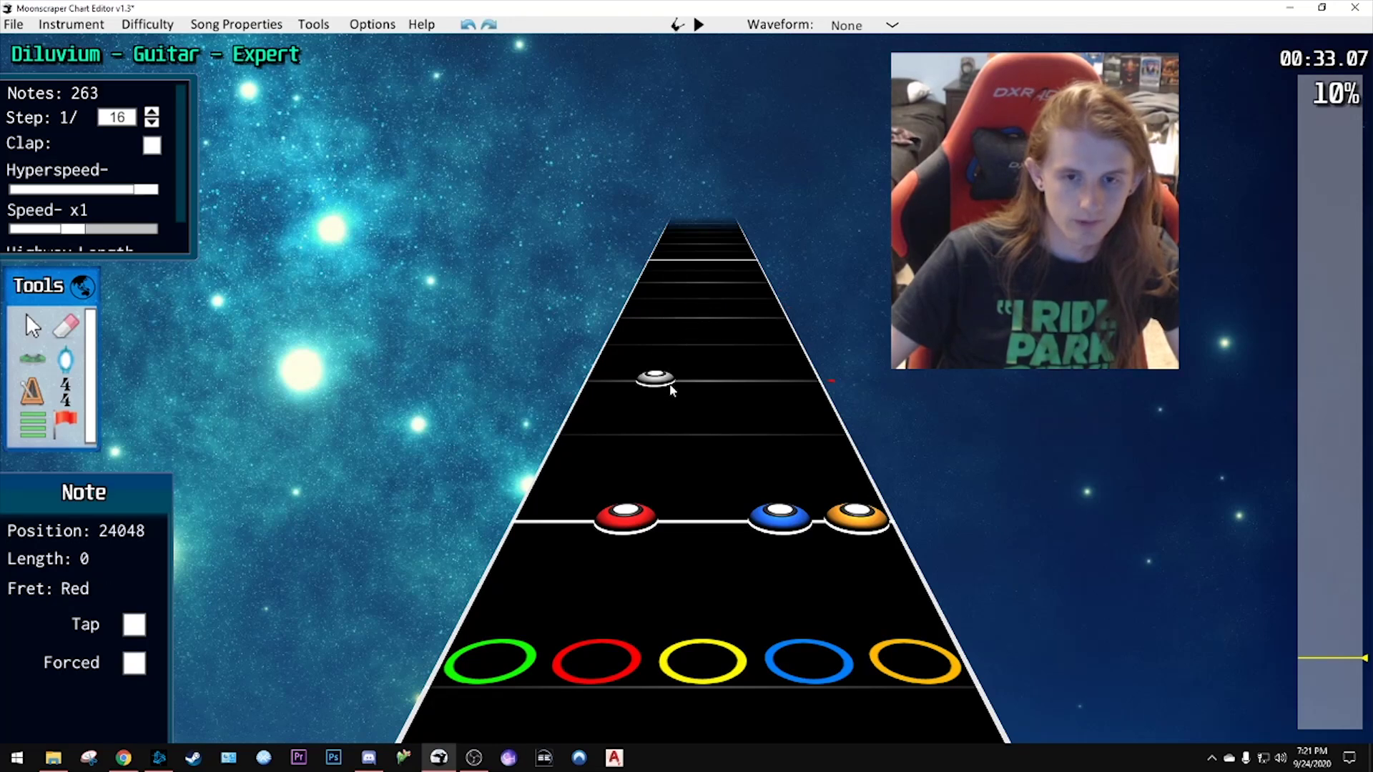
{"action": "left_click_drag", "start_coordinate": [672, 390], "coordinate": [680, 304]}
{"action": "key", "text": "space"}
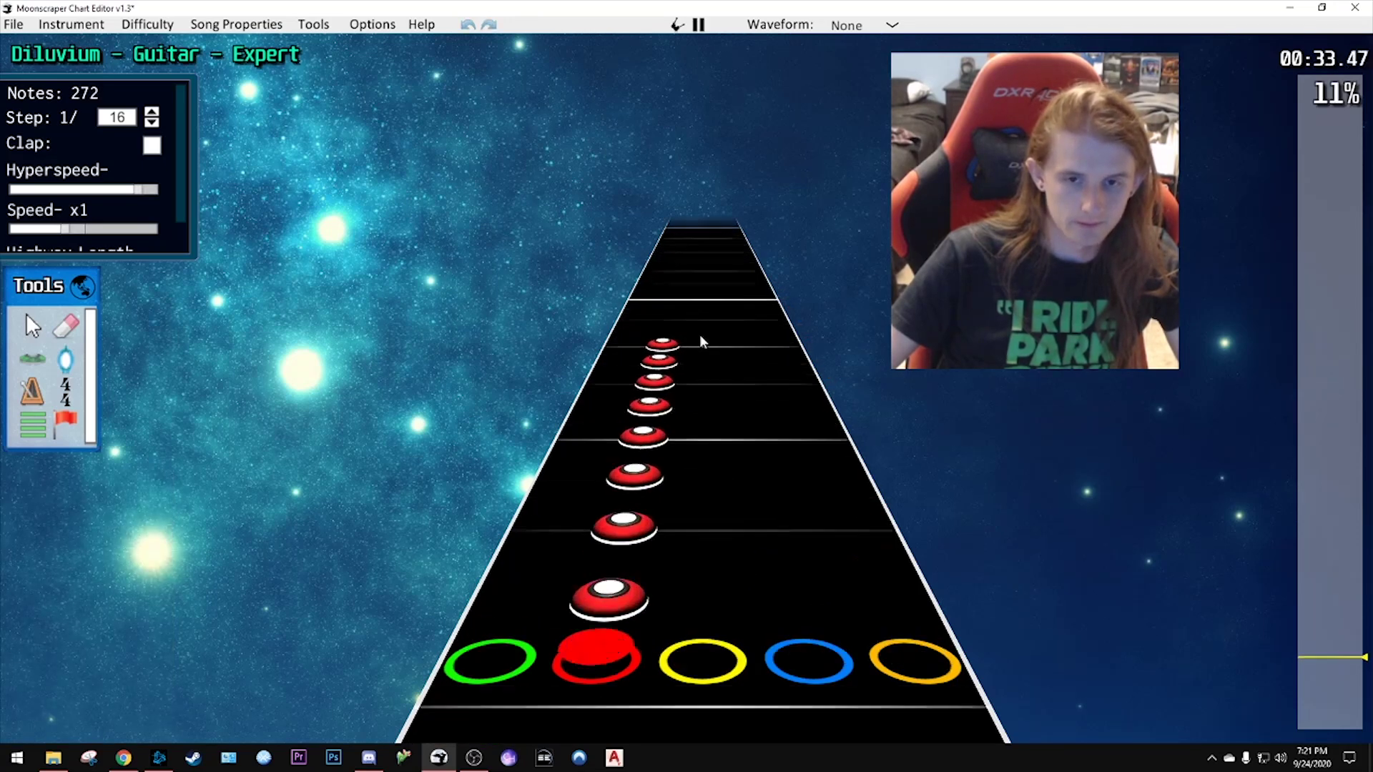
{"action": "key", "text": "space"}
- Add blue and orange notes to the last red note at position 24432 and play past the chord
{"action": "scroll", "coordinate": [765, 465], "scroll_direction": "down", "scroll_amount": 3}
{"action": "left_click", "coordinate": [778, 515]}
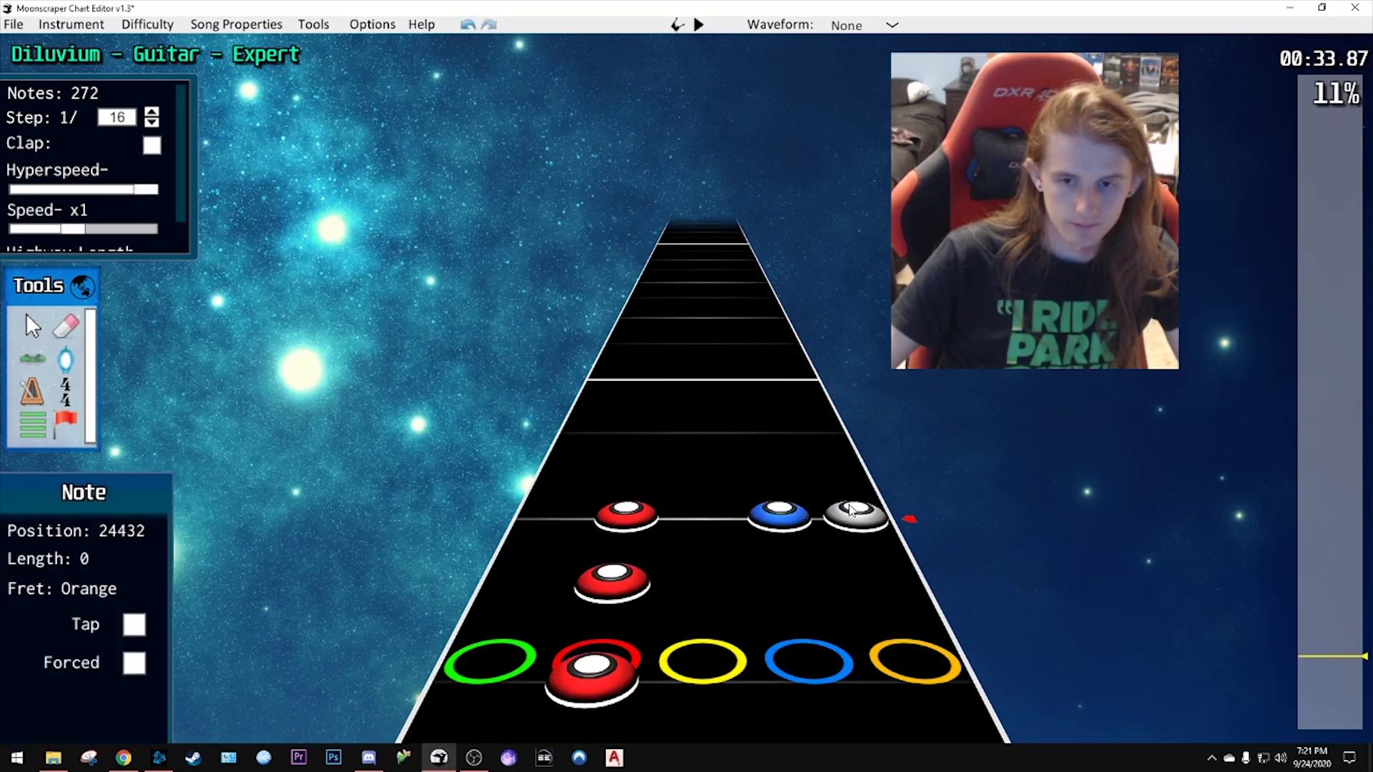
{"action": "key", "text": "space"}
{"action": "key", "text": "space"}
{"action": "scroll", "coordinate": [703, 411], "scroll_direction": "down", "scroll_amount": 4}
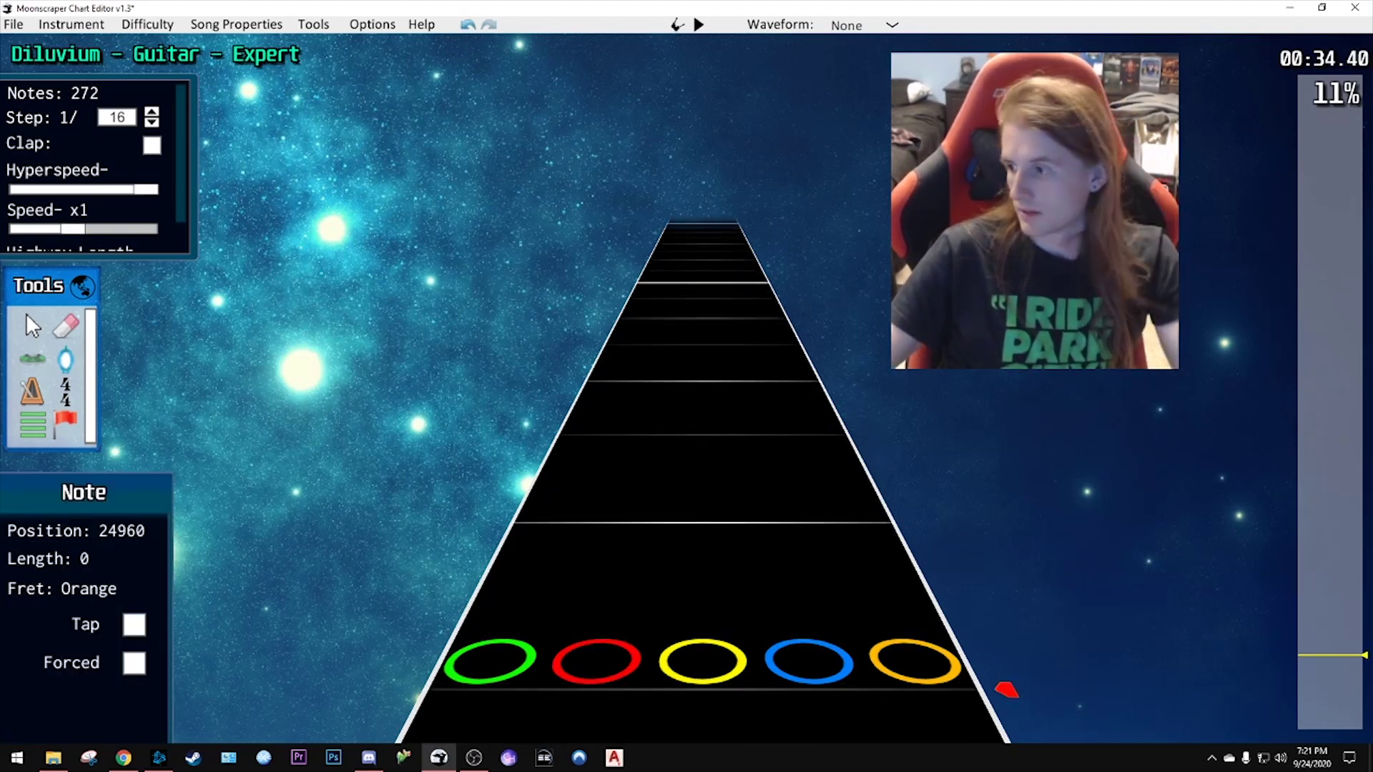
- Go back to about 31 s and replay the single-note passage before the green run
{"action": "scroll", "coordinate": [1001, 672], "scroll_direction": "down", "scroll_amount": 2}
{"action": "scroll", "coordinate": [1005, 687], "scroll_direction": "down", "scroll_amount": 1}
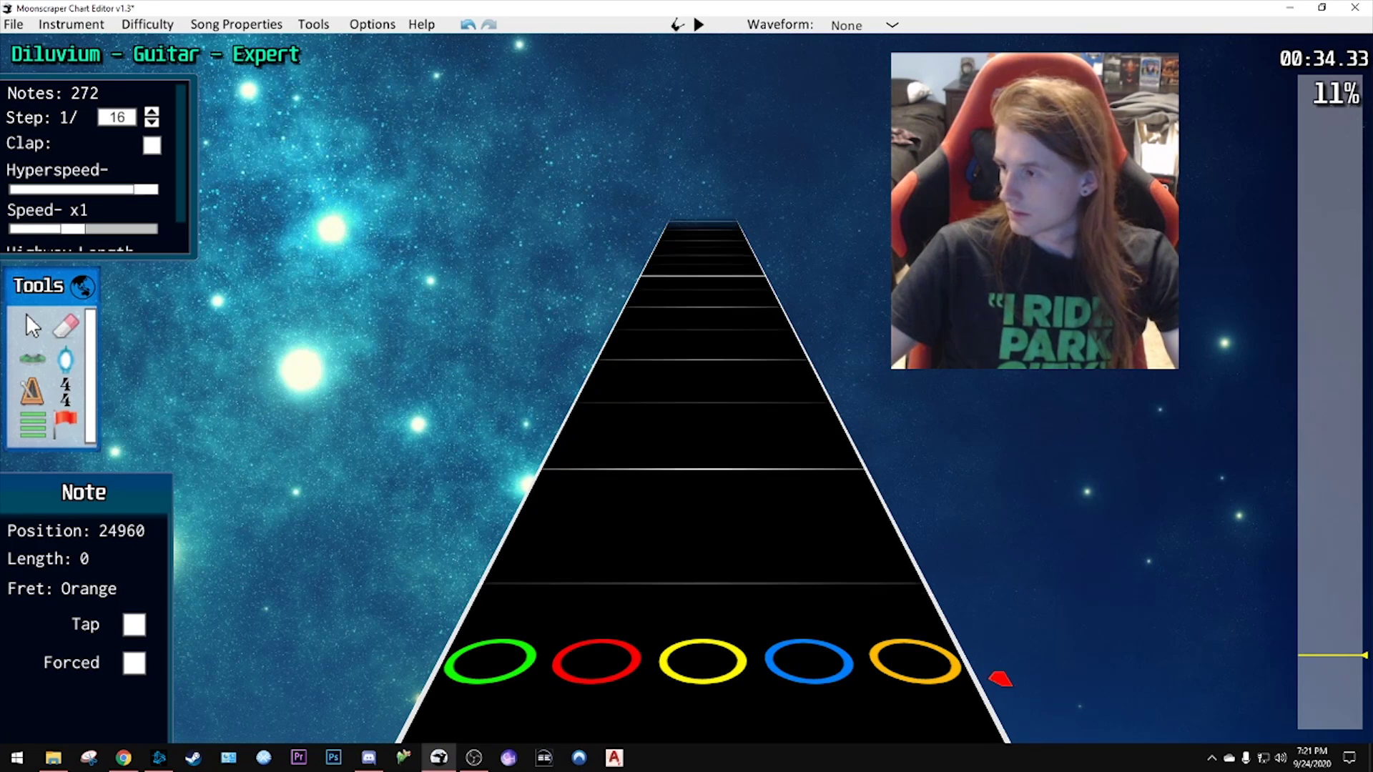
{"action": "scroll", "coordinate": [990, 661], "scroll_direction": "down", "scroll_amount": 1}
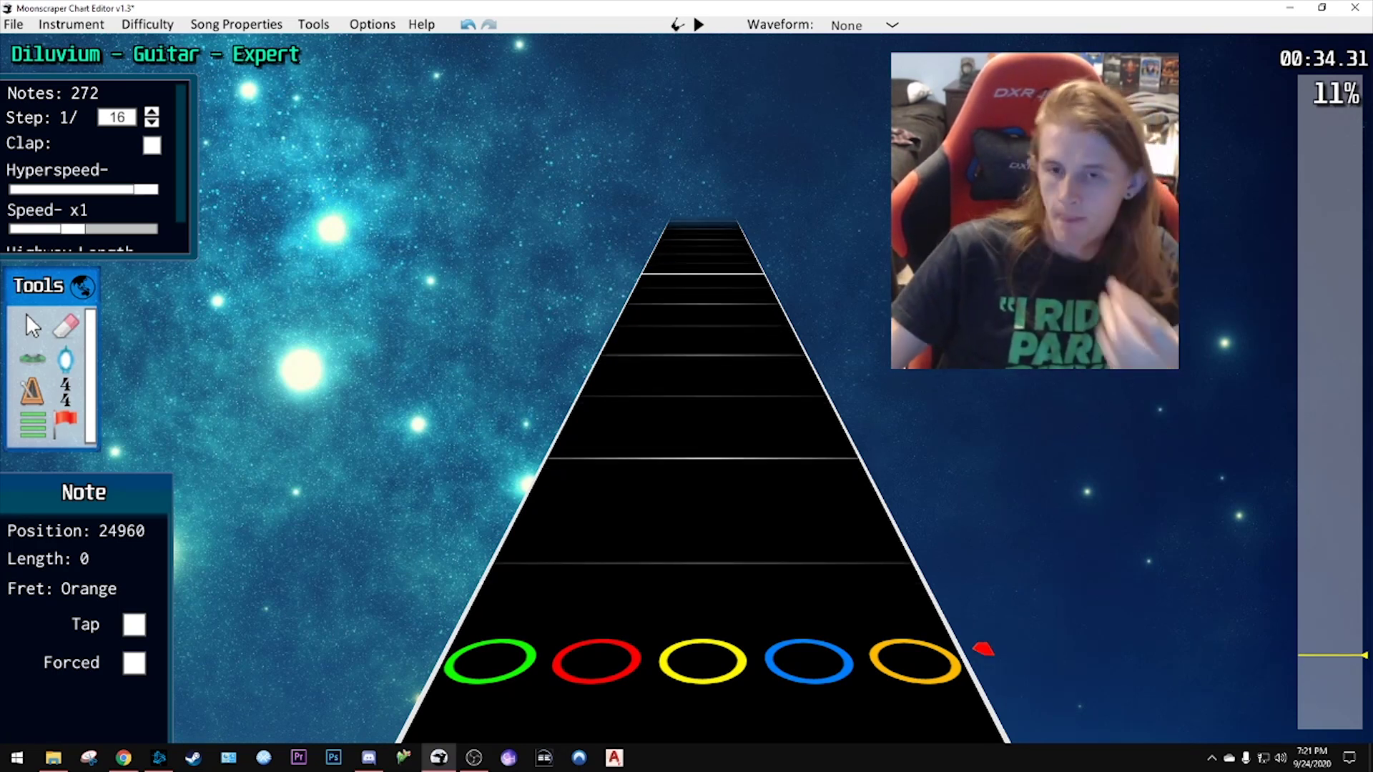
{"action": "scroll", "coordinate": [708, 221], "scroll_direction": "down", "scroll_amount": 4}
{"action": "scroll", "coordinate": [1314, 658], "scroll_direction": "down", "scroll_amount": 20}
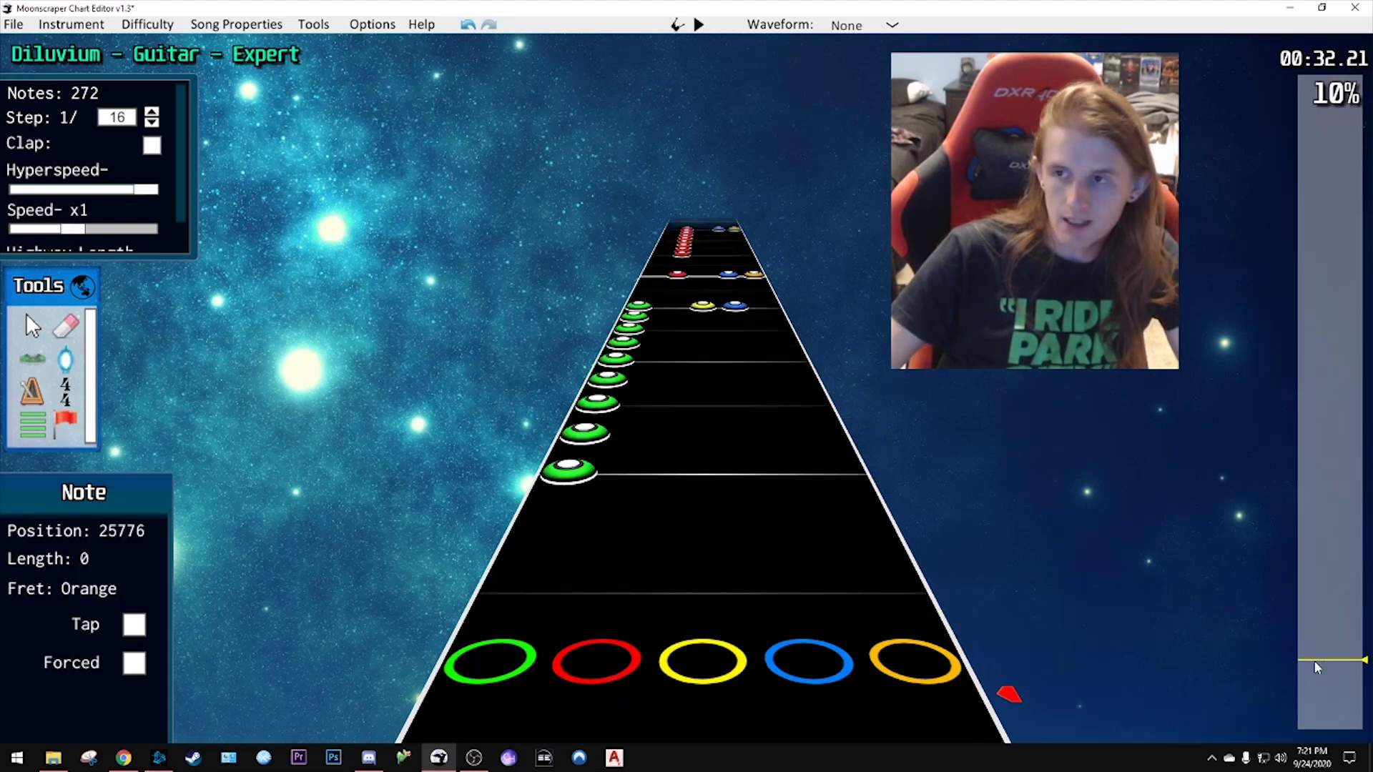
{"action": "left_click", "coordinate": [737, 377]}
{"action": "key", "text": "space"}
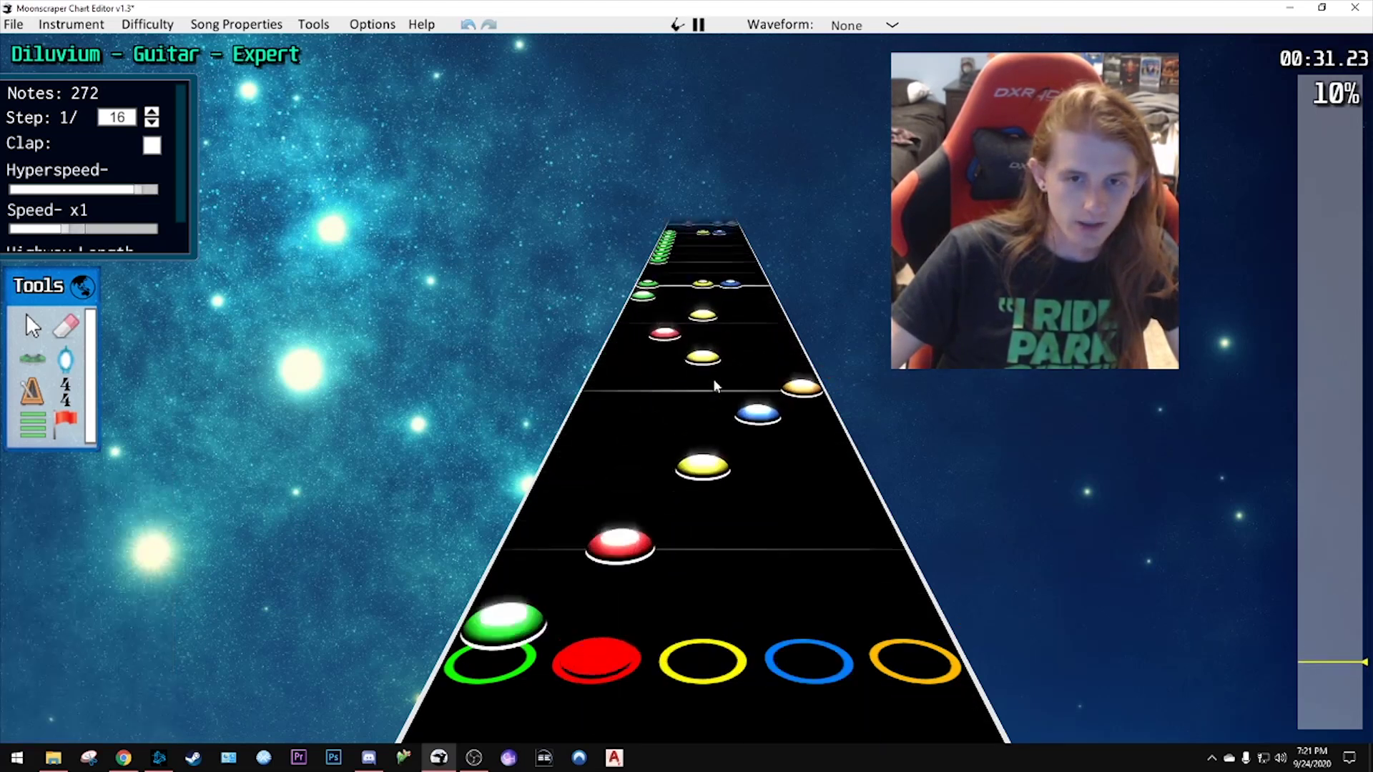
{"action": "key", "text": "space"}
- Replay the chart from about 31.8 s through the green run and into the red run
{"action": "left_click_drag", "start_coordinate": [722, 428], "coordinate": [99, 116]}
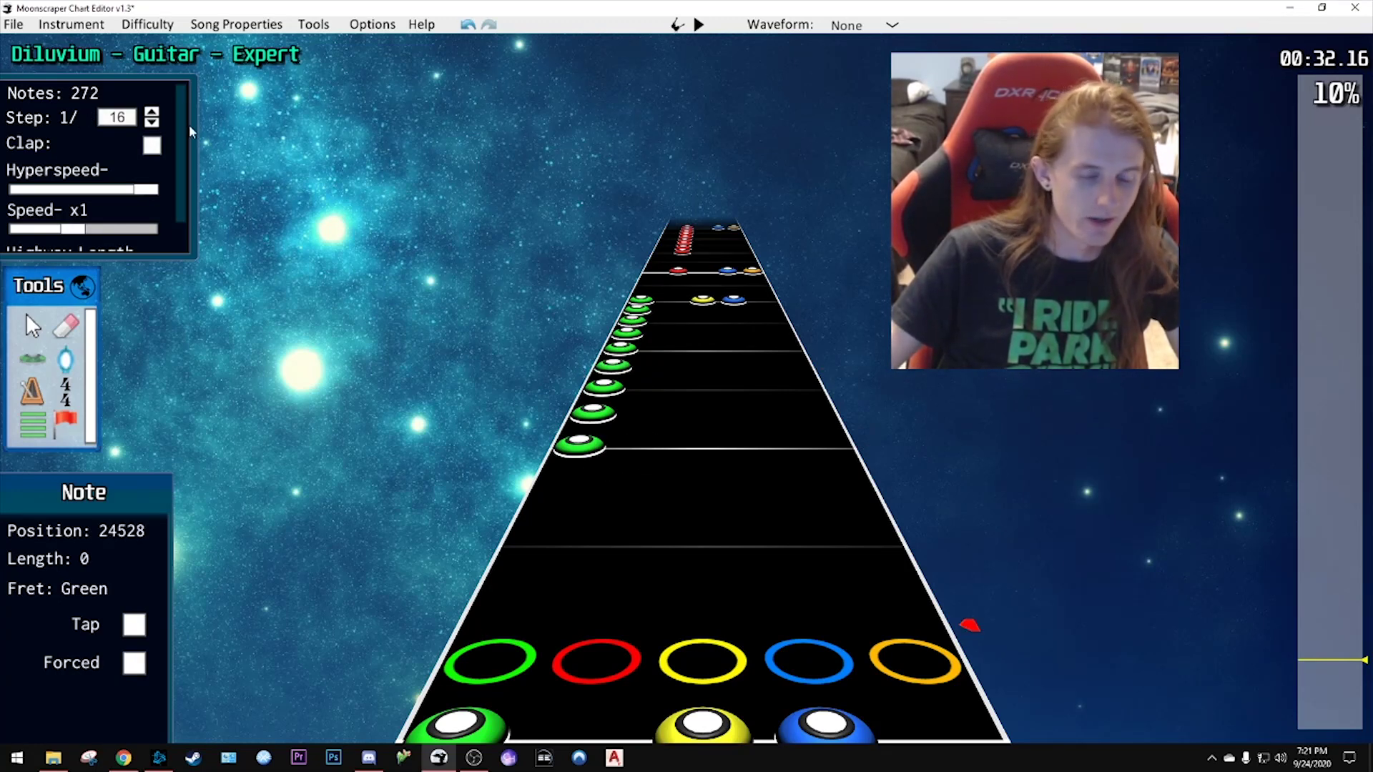
{"action": "left_click_drag", "start_coordinate": [703, 486], "coordinate": [922, 369]}
{"action": "left_click_drag", "start_coordinate": [799, 358], "coordinate": [738, 424]}
{"action": "scroll", "coordinate": [737, 425], "scroll_direction": "down", "scroll_amount": 4}
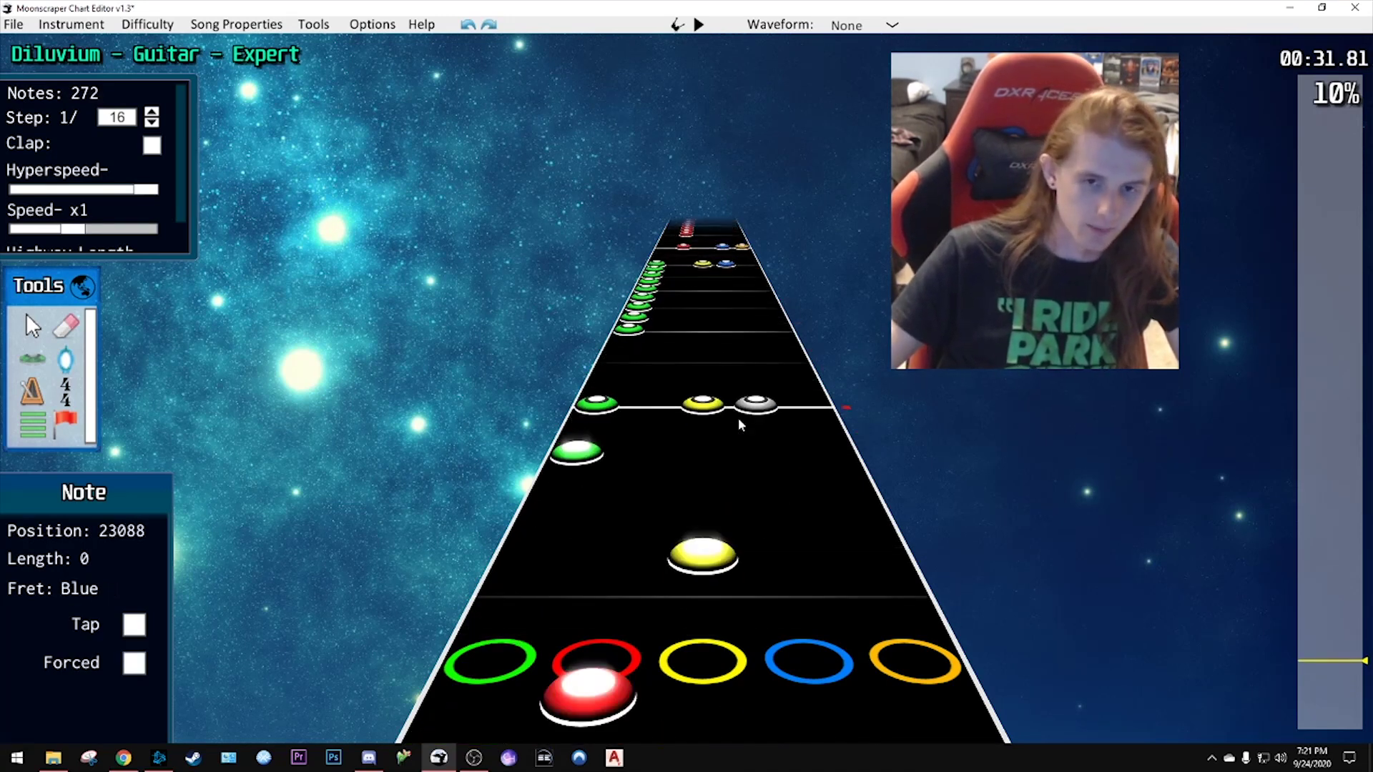
{"action": "key", "text": "space"}
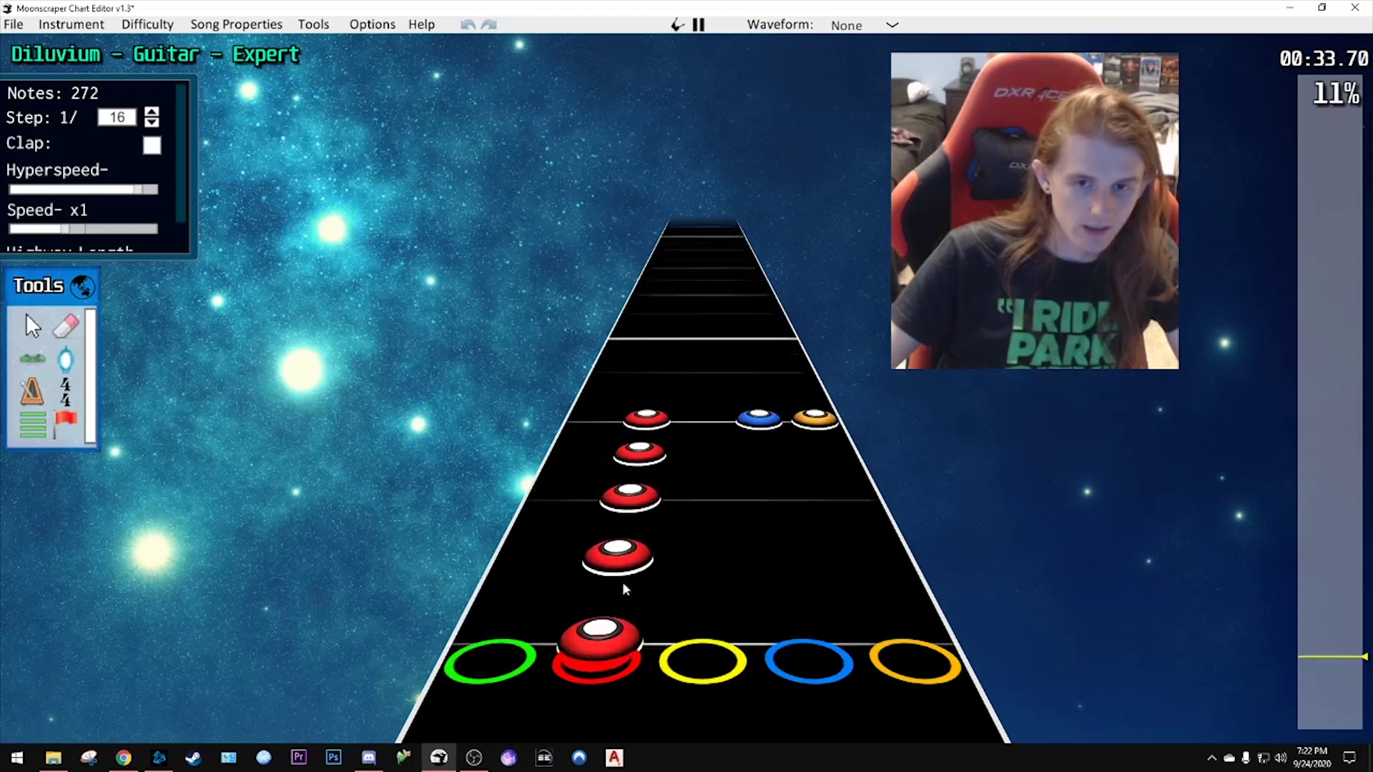
{"action": "key", "text": "space"}
- Examine the empty measure after the chord at position 24432, switching to the browser window along the way
{"action": "left_click", "coordinate": [705, 552]}
{"action": "scroll", "coordinate": [684, 508], "scroll_direction": "down", "scroll_amount": 2}
{"action": "scroll", "coordinate": [684, 507], "scroll_direction": "down", "scroll_amount": 1}
{"action": "left_click_drag", "start_coordinate": [685, 507], "coordinate": [610, 439]}
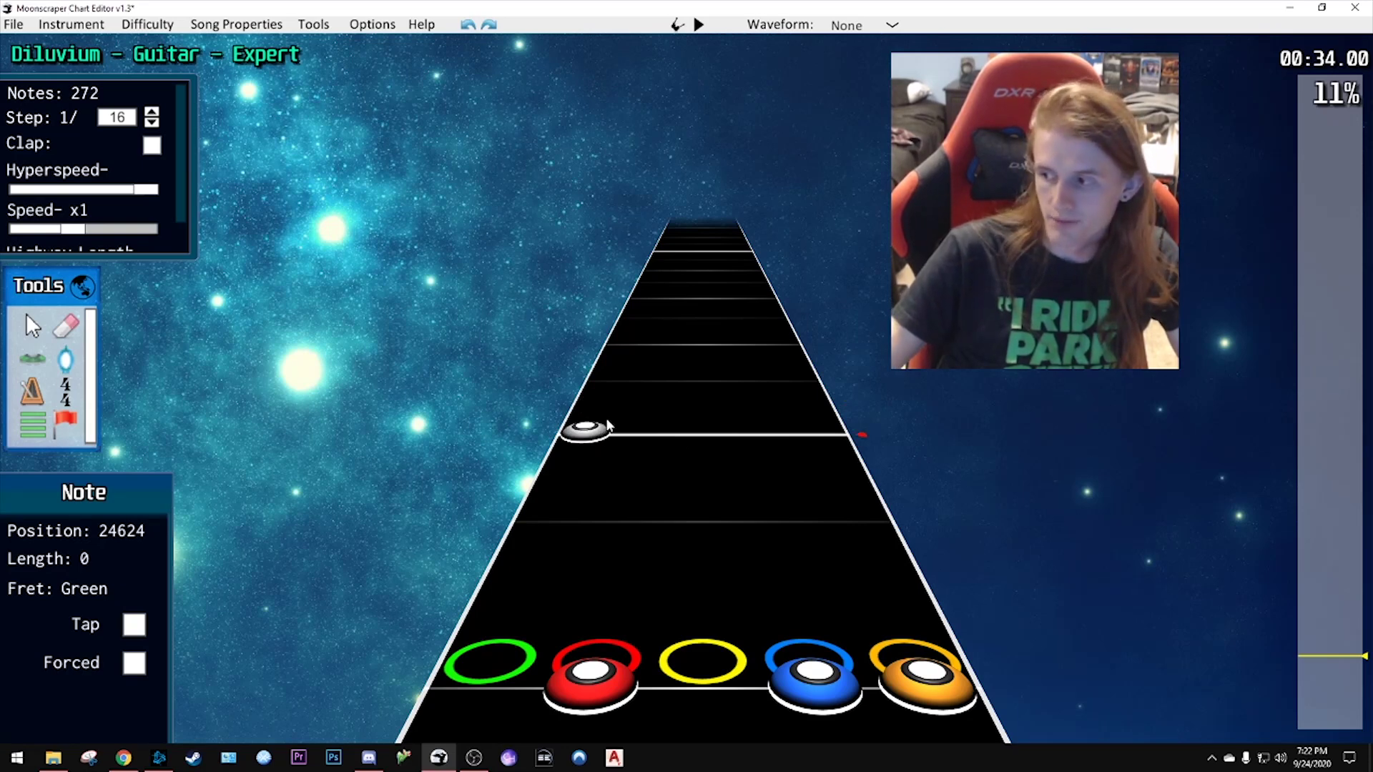
{"action": "left_click_drag", "start_coordinate": [607, 427], "coordinate": [978, 641]}
{"action": "scroll", "coordinate": [669, 435], "scroll_direction": "down", "scroll_amount": 2}
{"action": "scroll", "coordinate": [667, 438], "scroll_direction": "up", "scroll_amount": 4}
{"action": "scroll", "coordinate": [643, 455], "scroll_direction": "down", "scroll_amount": 1}
{"action": "key", "text": "alt+Tab"}
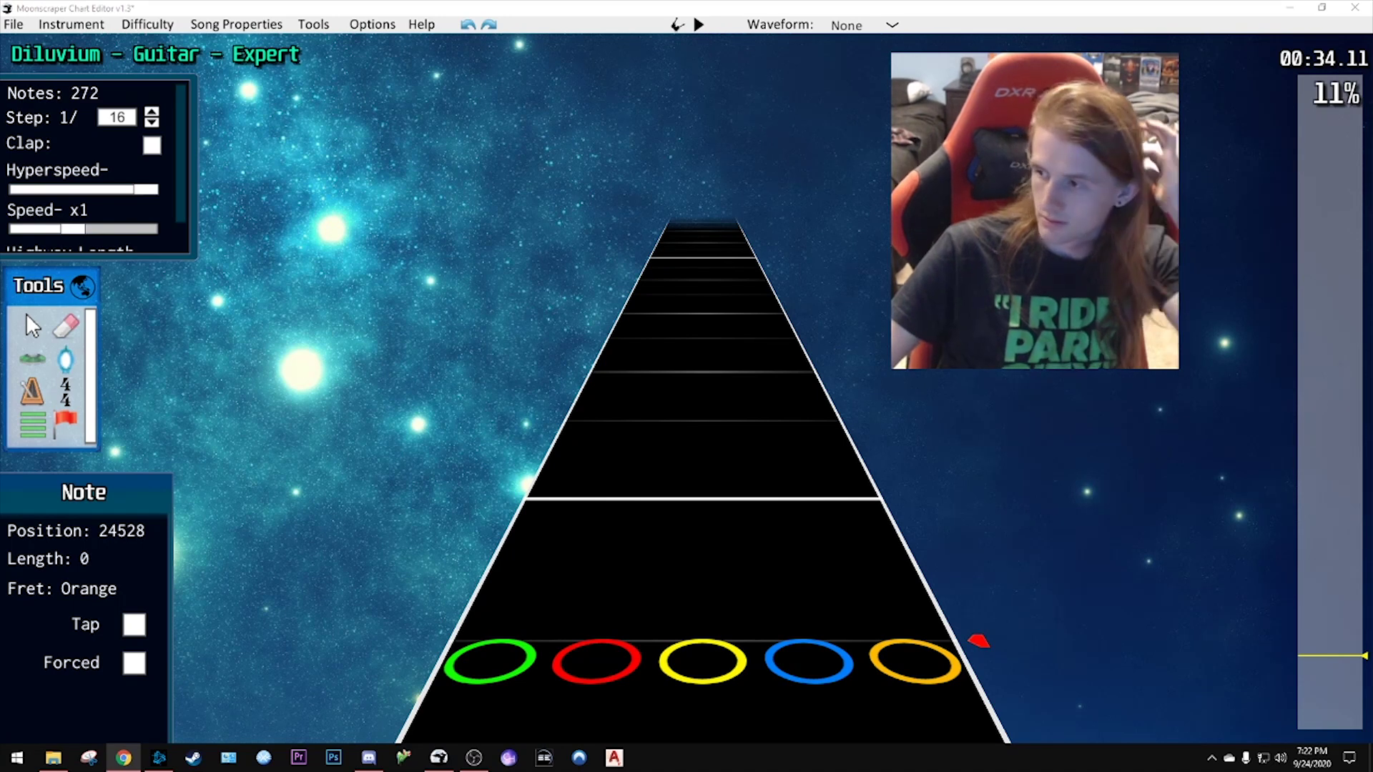
{"action": "scroll", "coordinate": [824, 358], "scroll_direction": "down", "scroll_amount": 3}
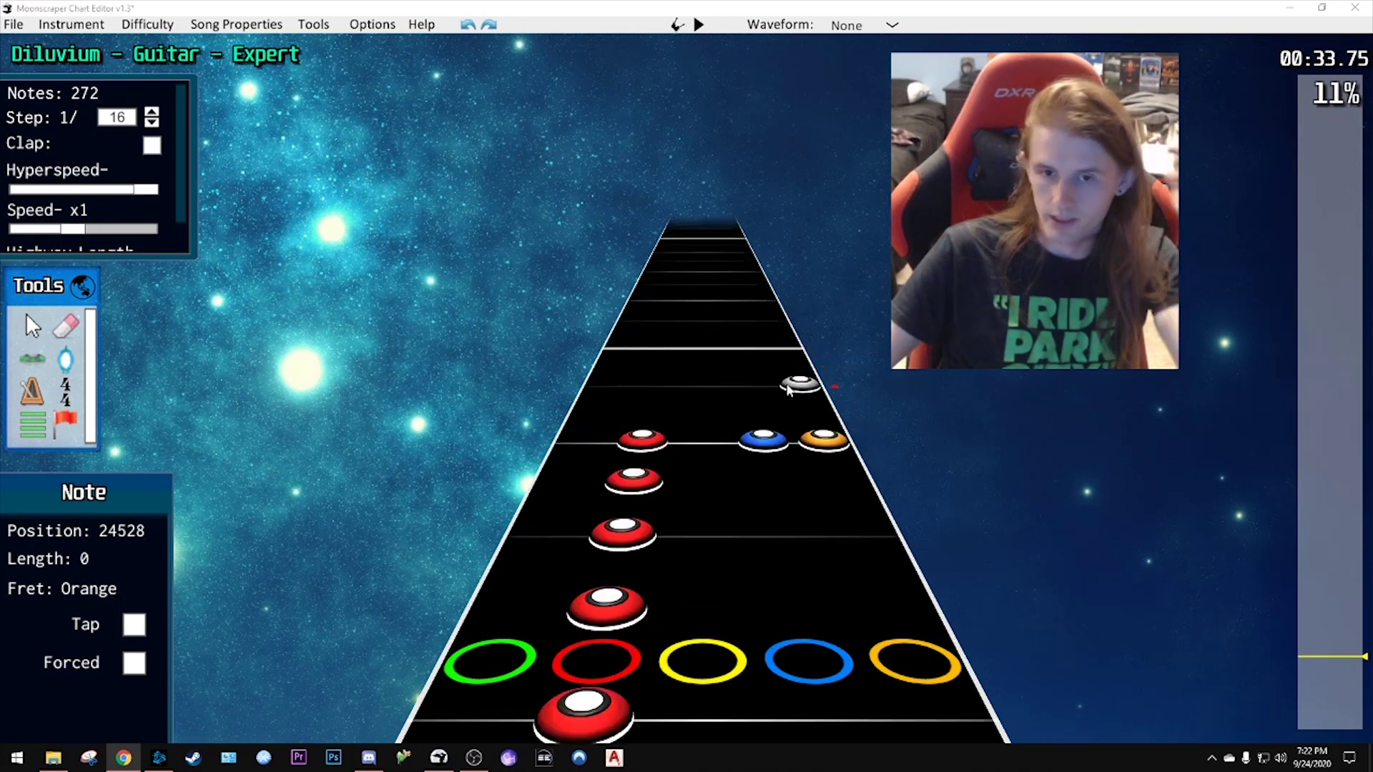
- Add a run of red notes from the measure line at position 24624 through 24768, removing the stray one at 24816
{"action": "scroll", "coordinate": [797, 386], "scroll_direction": "up", "scroll_amount": 4}
{"action": "scroll", "coordinate": [606, 558], "scroll_direction": "down", "scroll_amount": 1}
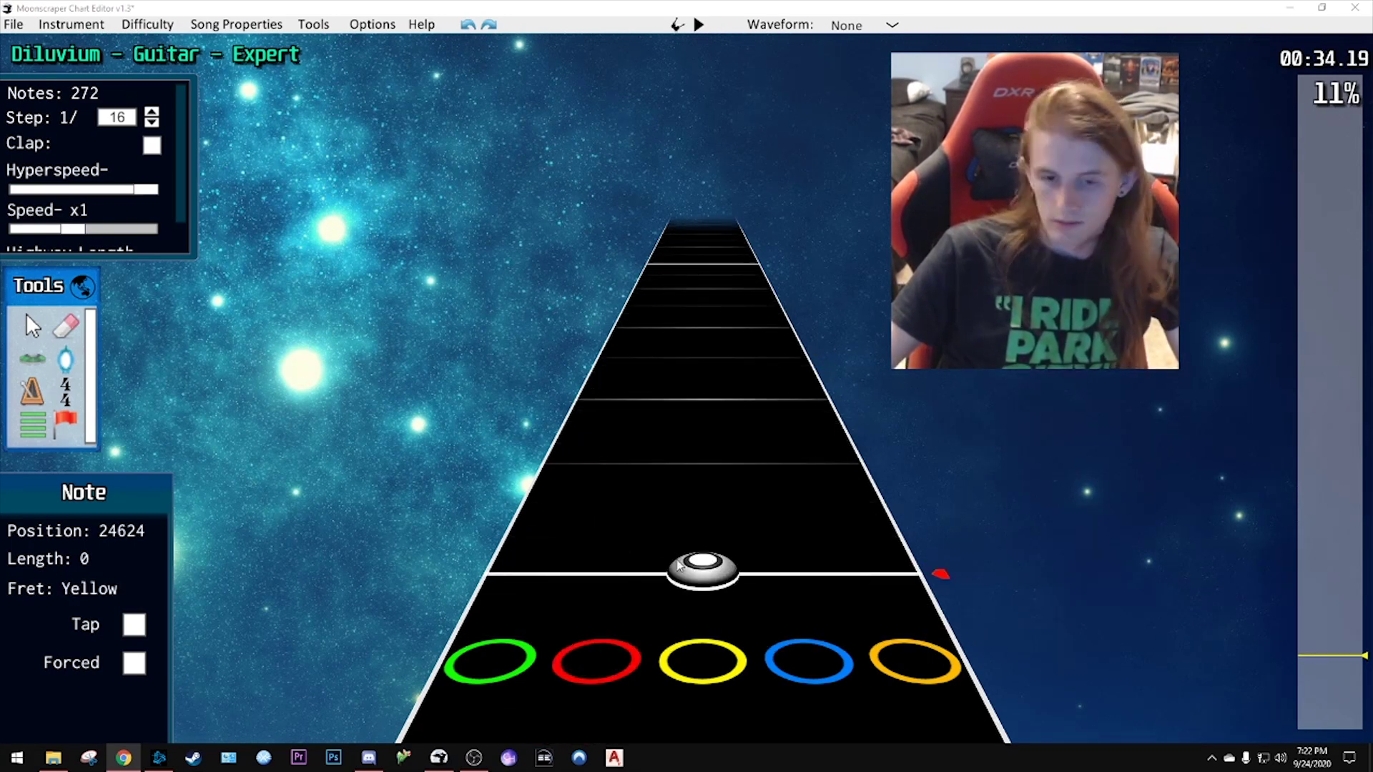
{"action": "left_click", "coordinate": [613, 566]}
{"action": "left_click", "coordinate": [628, 507]}
{"action": "left_click", "coordinate": [639, 461]}
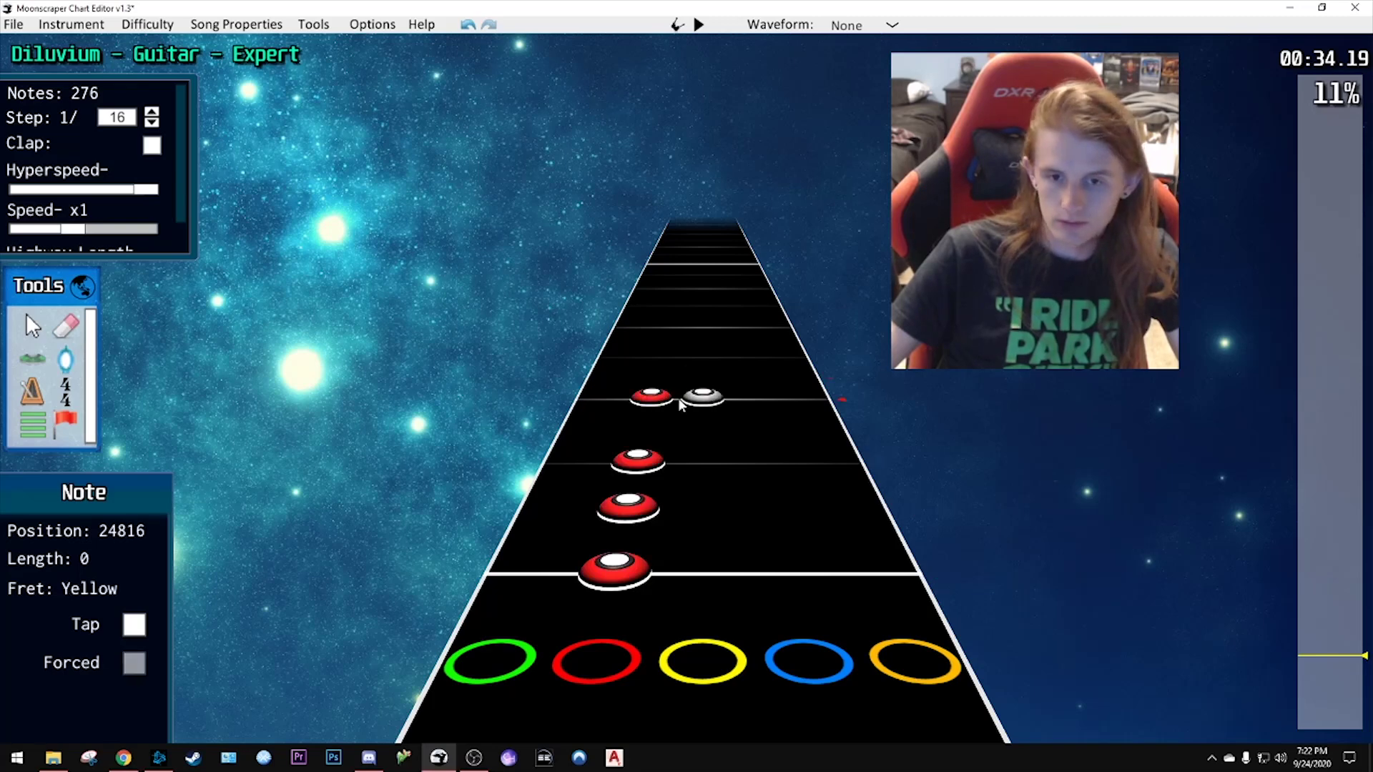
{"action": "left_click_drag", "start_coordinate": [668, 399], "coordinate": [647, 427]}
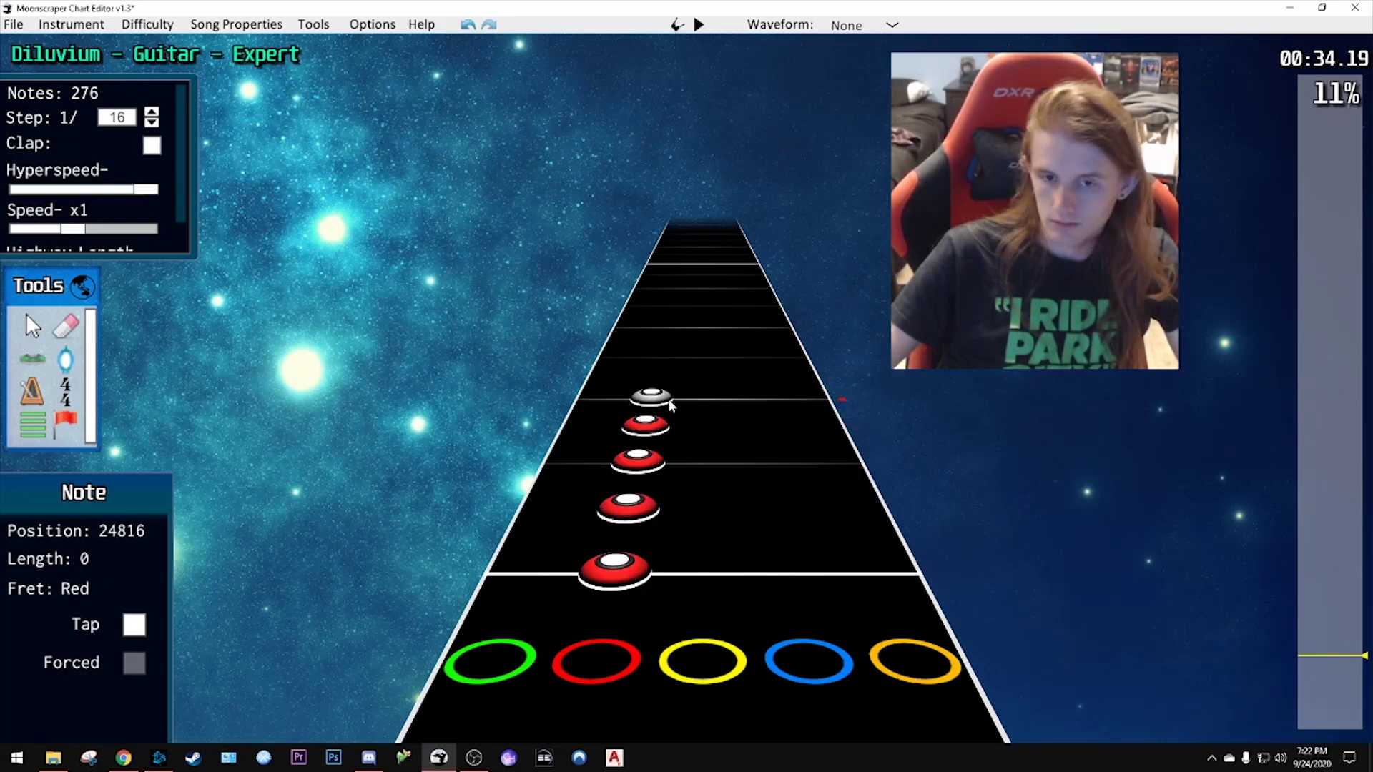
- Place a forced yellow note at position 24816, followed by a red note at 24912 and a yellow note at 25008
{"action": "scroll", "coordinate": [667, 443], "scroll_direction": "up", "scroll_amount": 8}
{"action": "scroll", "coordinate": [672, 485], "scroll_direction": "down", "scroll_amount": 8}
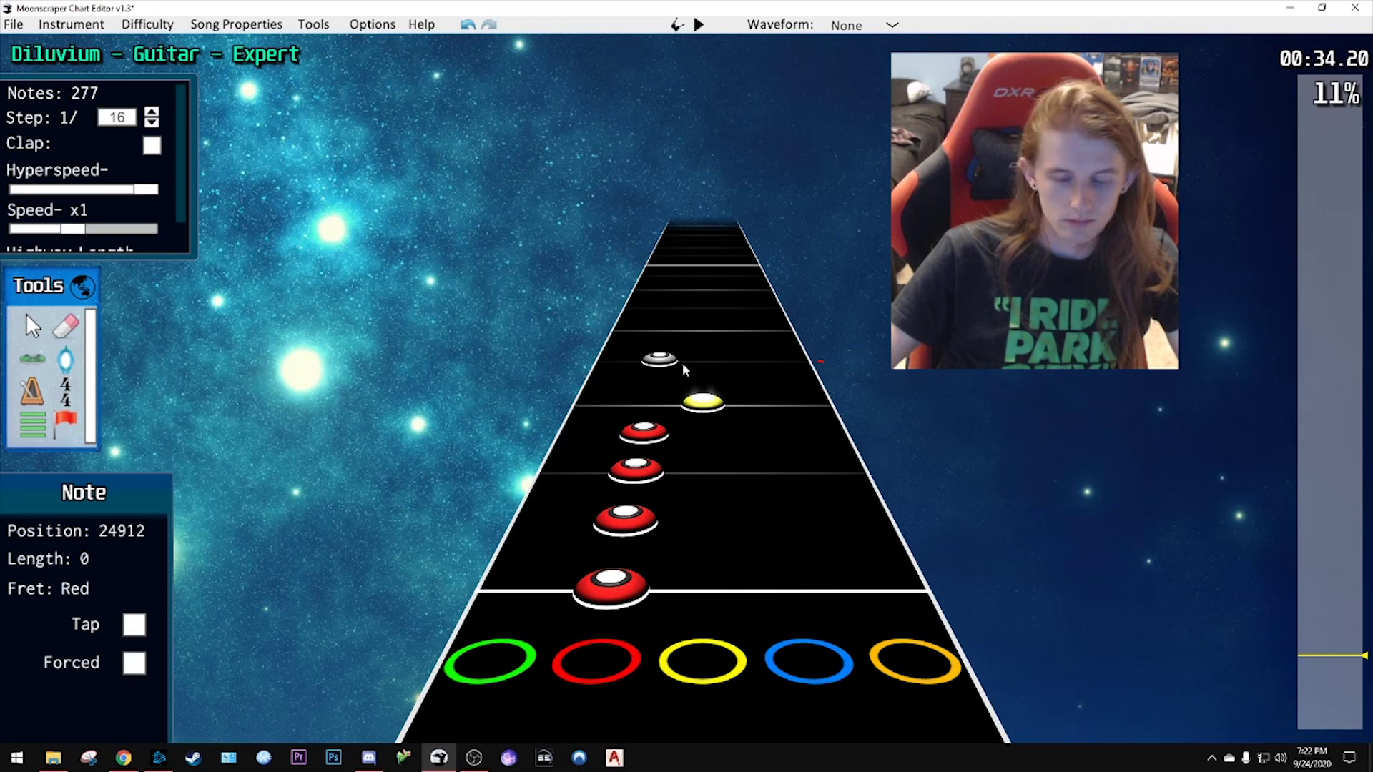
{"action": "left_click", "coordinate": [701, 399]}
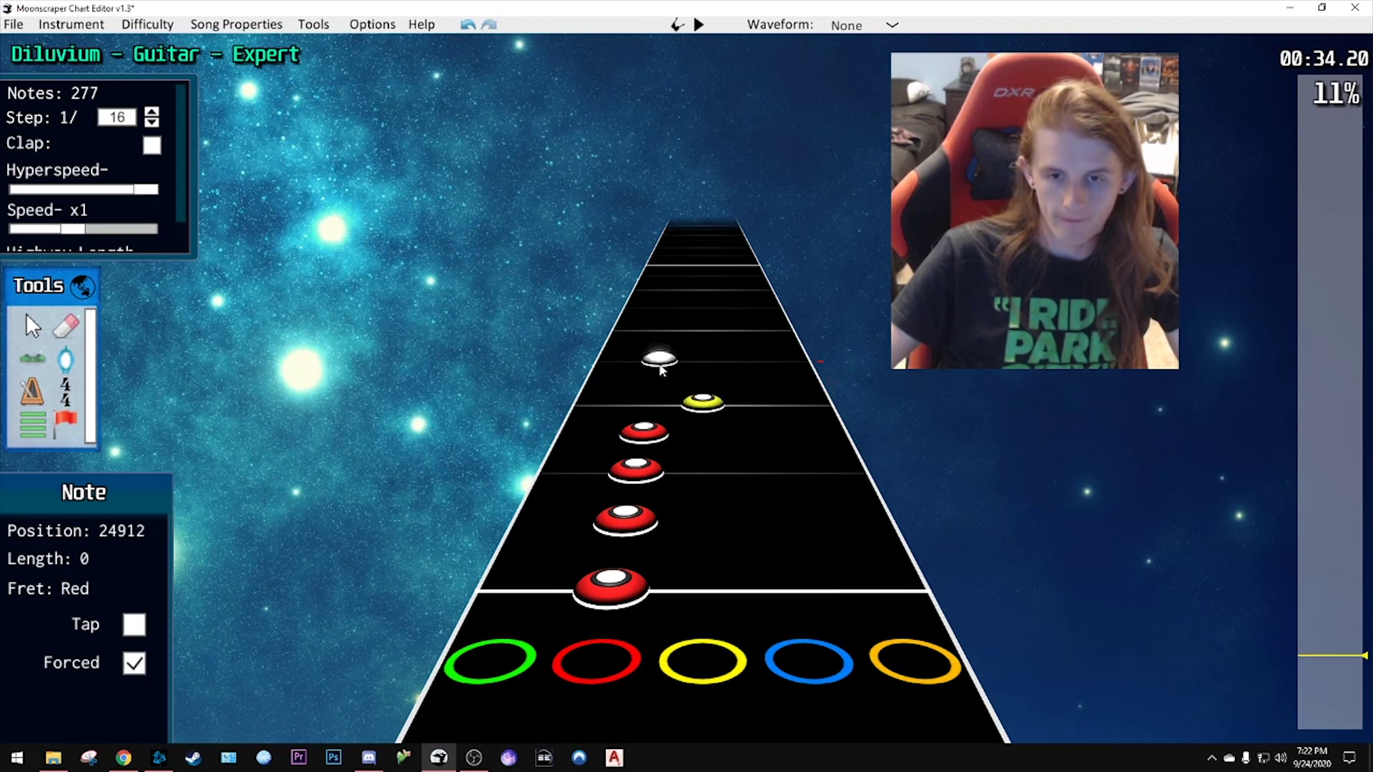
{"action": "scroll", "coordinate": [658, 363], "scroll_direction": "up", "scroll_amount": 5}
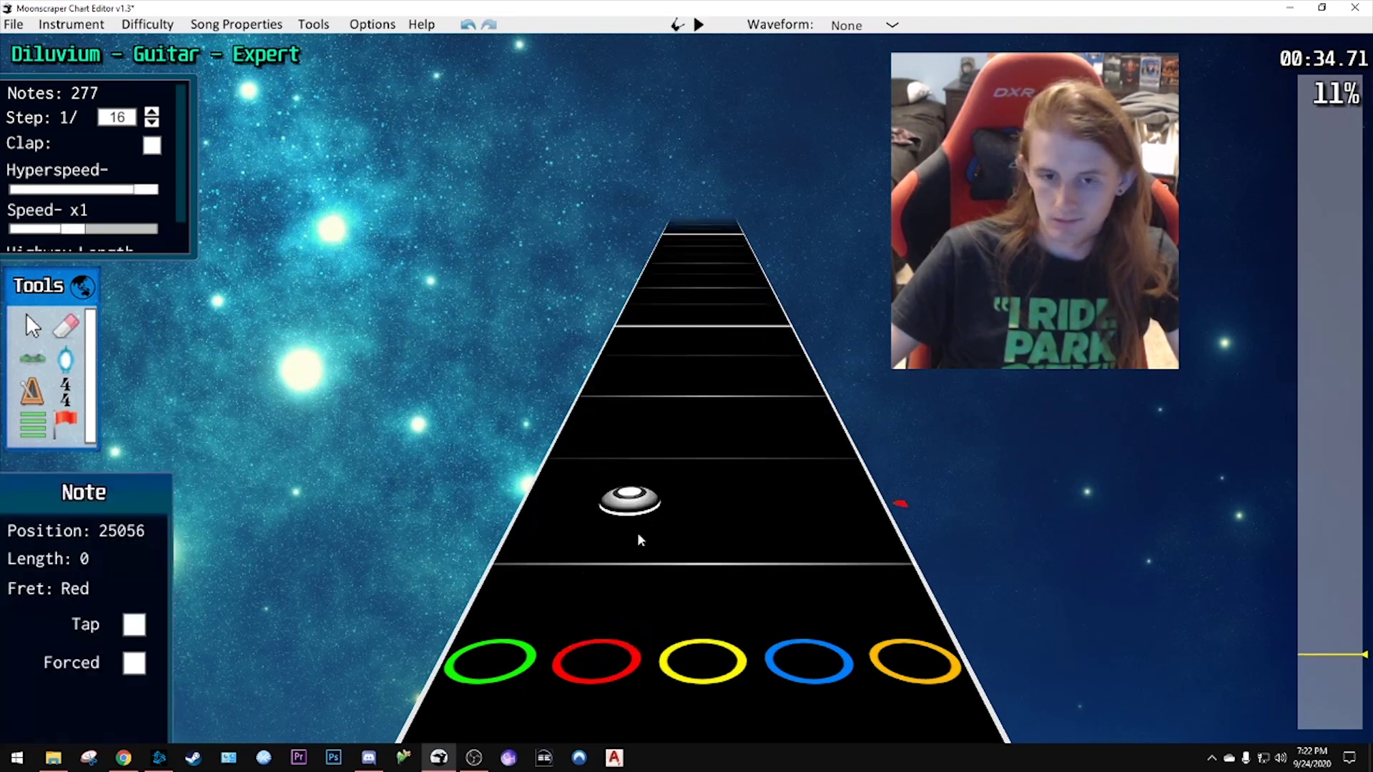
{"action": "scroll", "coordinate": [637, 532], "scroll_direction": "down", "scroll_amount": 3}
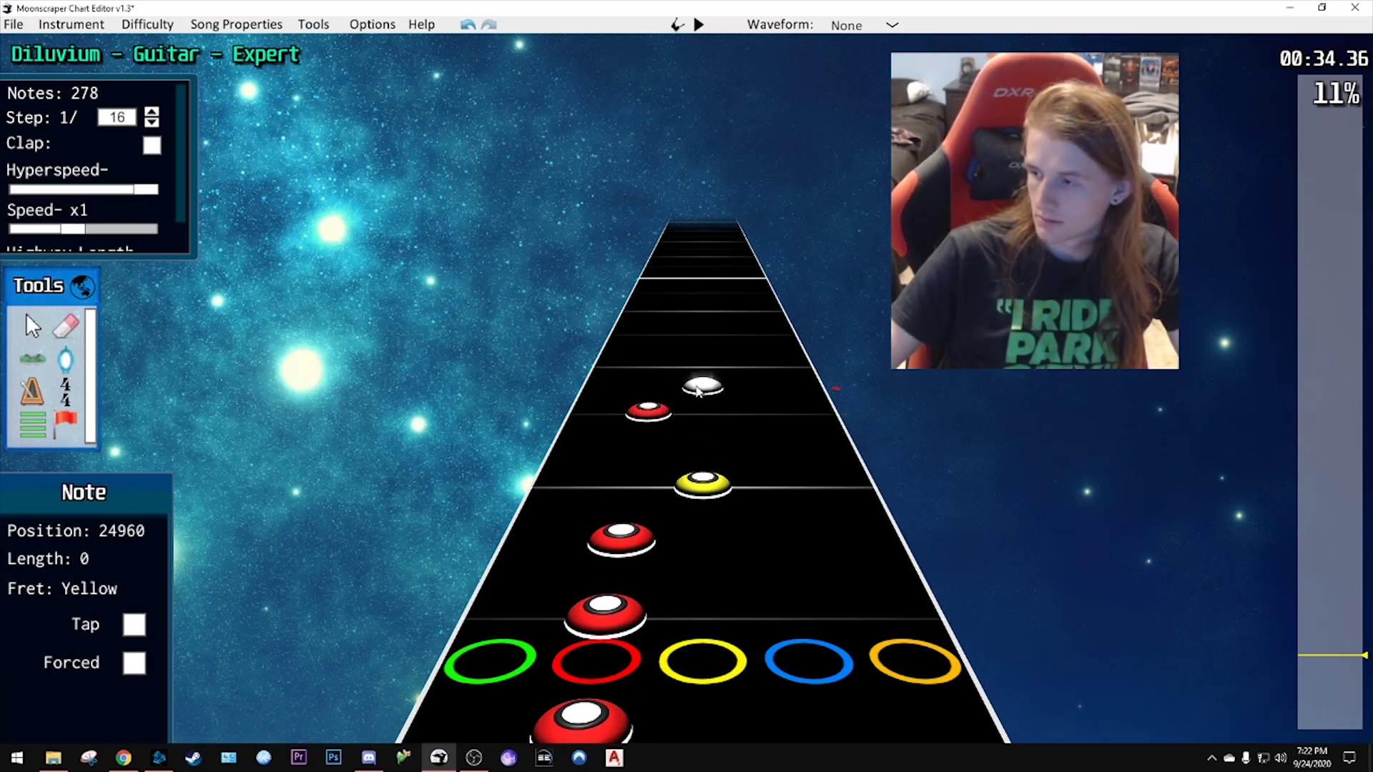
{"action": "scroll", "coordinate": [704, 379], "scroll_direction": "down", "scroll_amount": 2}
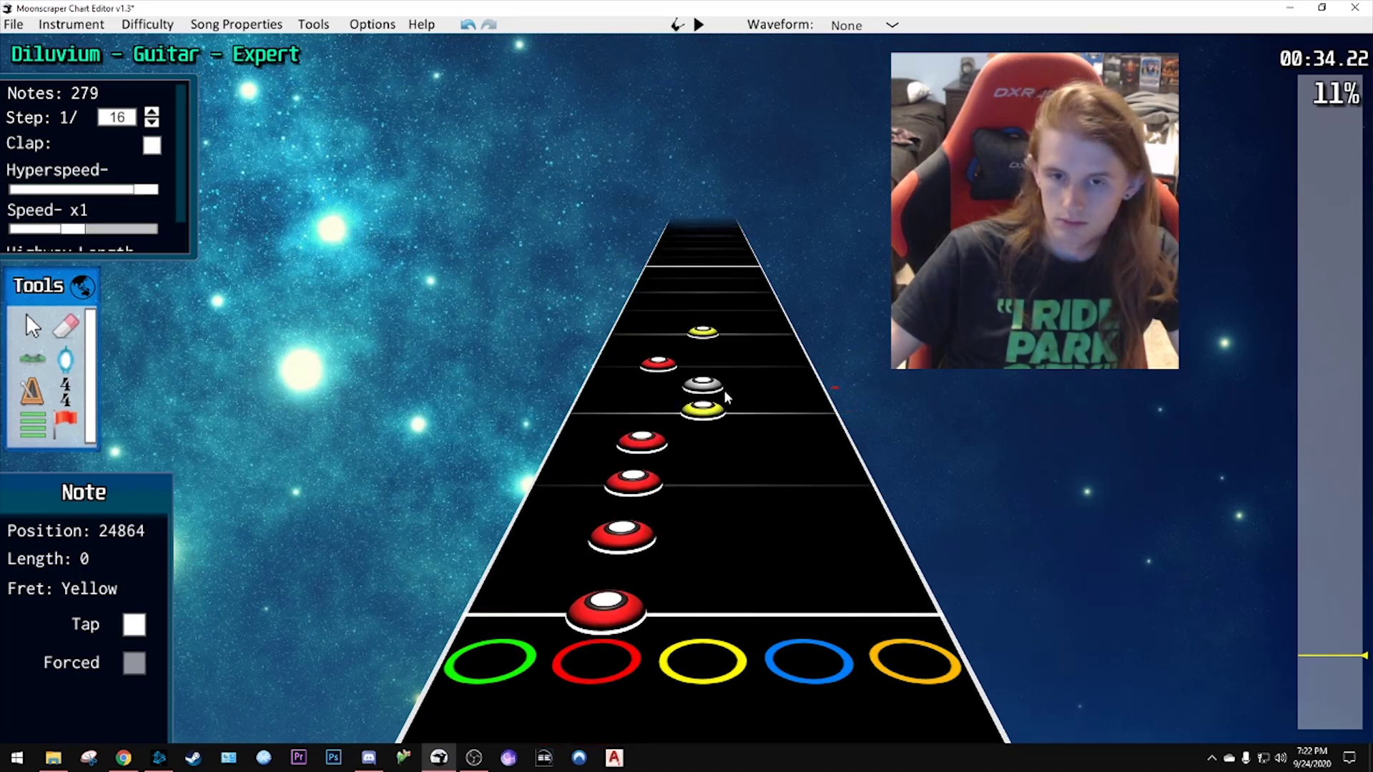
- Continue the line with orange at position 25104, yellow at 25200 and red at 25296, listening between placements
{"action": "scroll", "coordinate": [743, 369], "scroll_direction": "up", "scroll_amount": 3}
{"action": "left_click", "coordinate": [785, 349]}
{"action": "scroll", "coordinate": [784, 358], "scroll_direction": "up", "scroll_amount": 8}
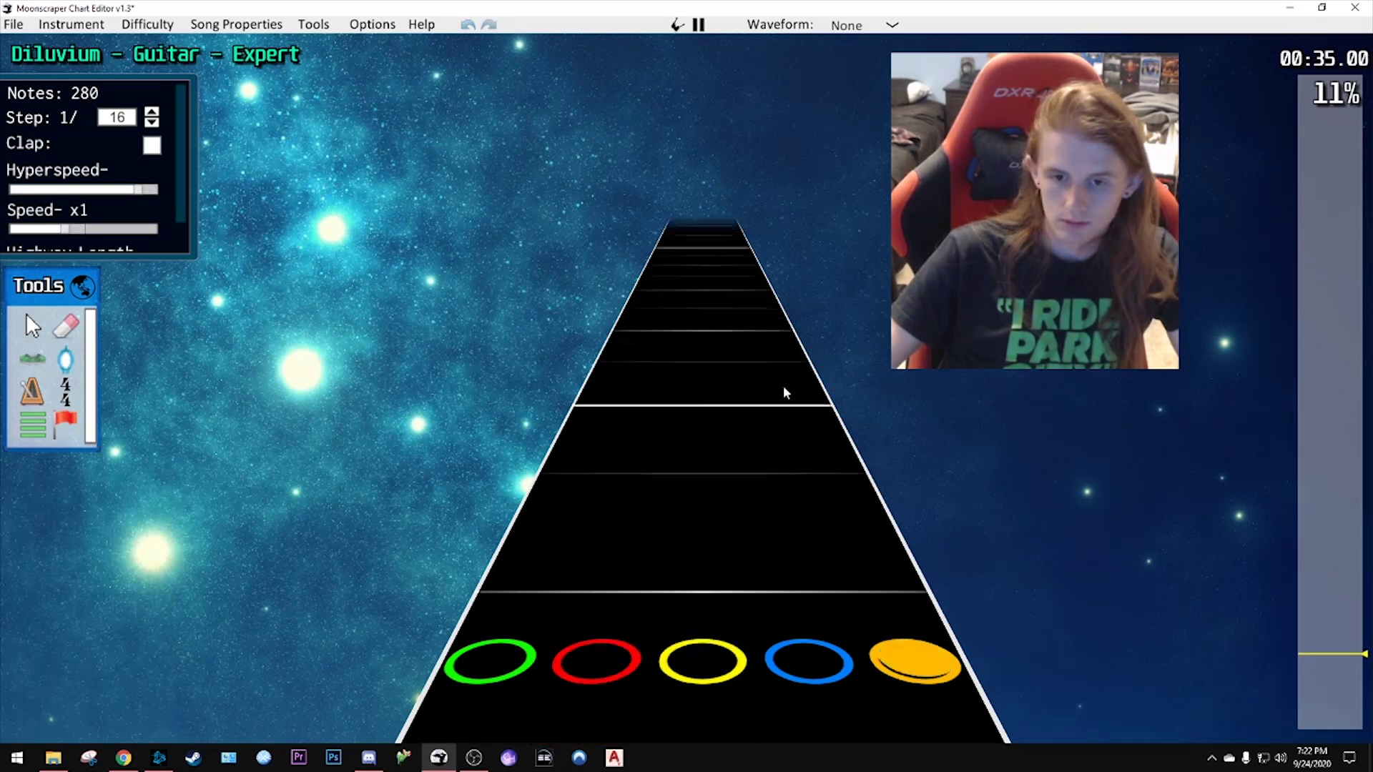
{"action": "scroll", "coordinate": [780, 443], "scroll_direction": "down", "scroll_amount": 2}
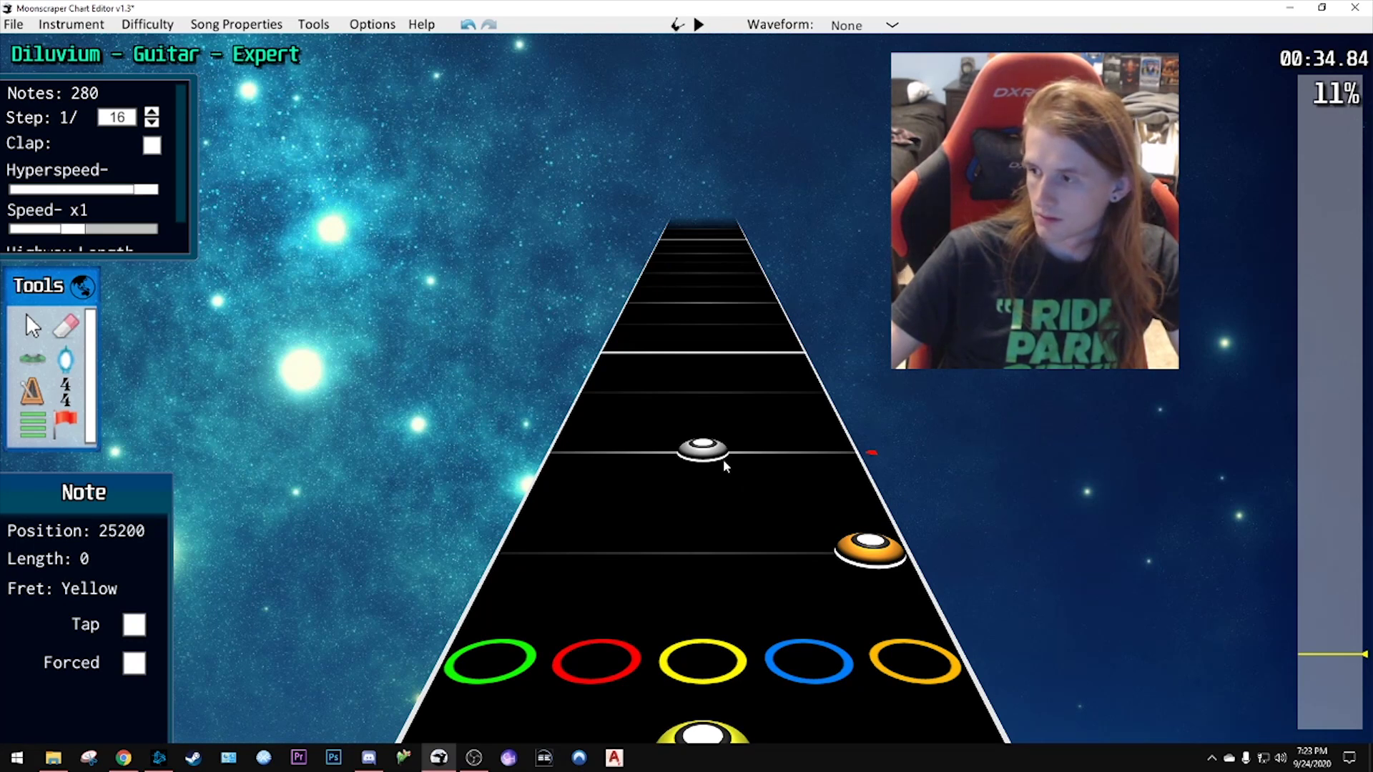
{"action": "left_click", "coordinate": [723, 459]}
{"action": "left_click", "coordinate": [653, 392]}
{"action": "scroll", "coordinate": [719, 437], "scroll_direction": "up", "scroll_amount": 8}
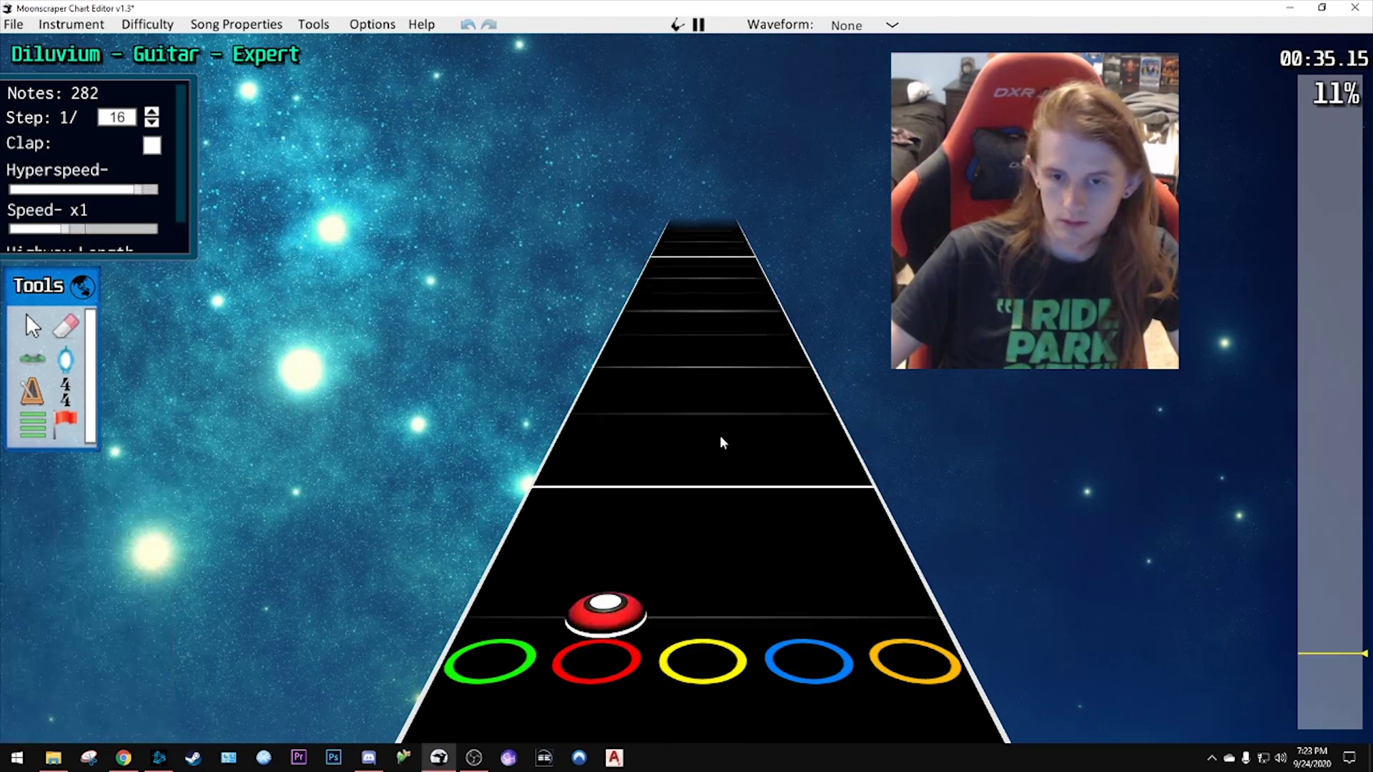
- Place a blue note on the measure line at position 25392 and check the stretch after it
{"action": "scroll", "coordinate": [717, 505], "scroll_direction": "down", "scroll_amount": 4}
{"action": "left_click", "coordinate": [772, 459]}
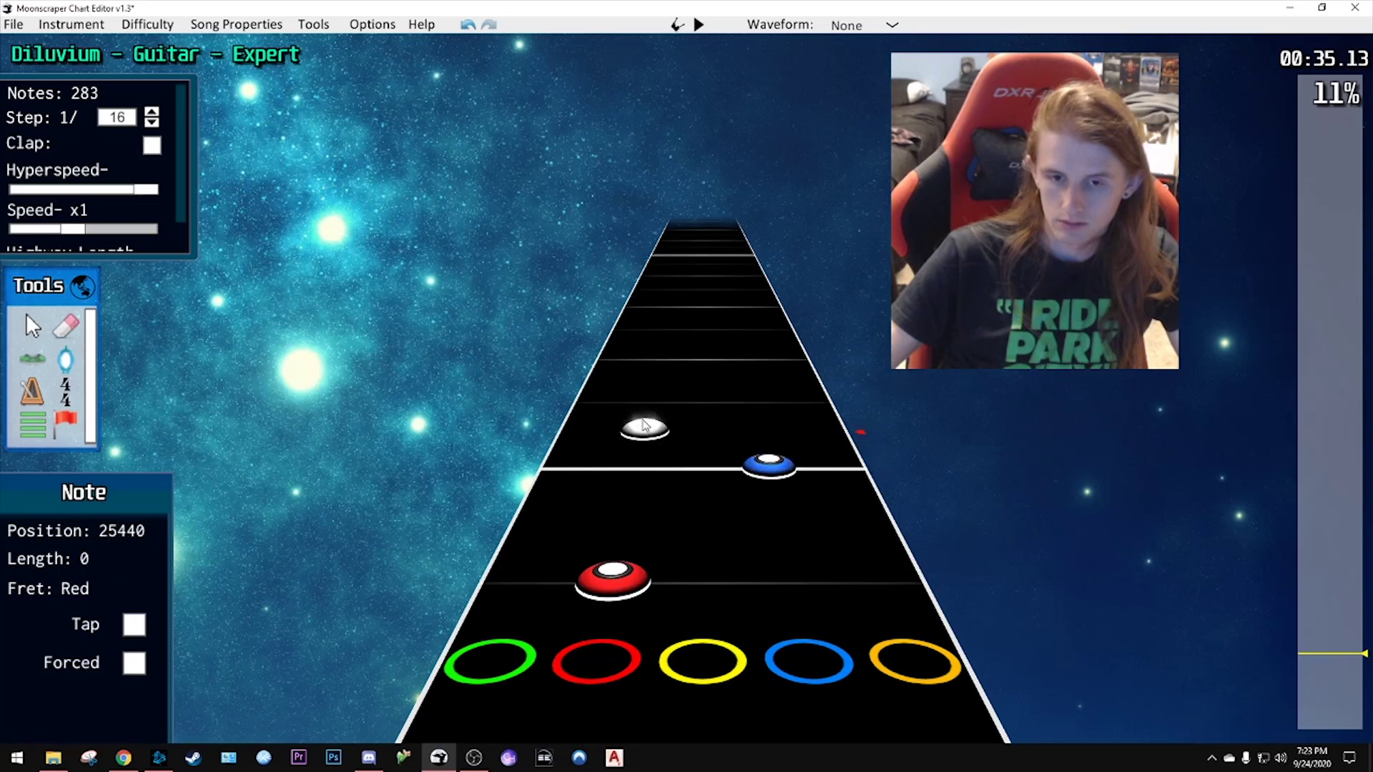
{"action": "scroll", "coordinate": [657, 457], "scroll_direction": "up", "scroll_amount": 1}
{"action": "scroll", "coordinate": [653, 444], "scroll_direction": "up", "scroll_amount": 5}
{"action": "scroll", "coordinate": [654, 500], "scroll_direction": "down", "scroll_amount": 5}
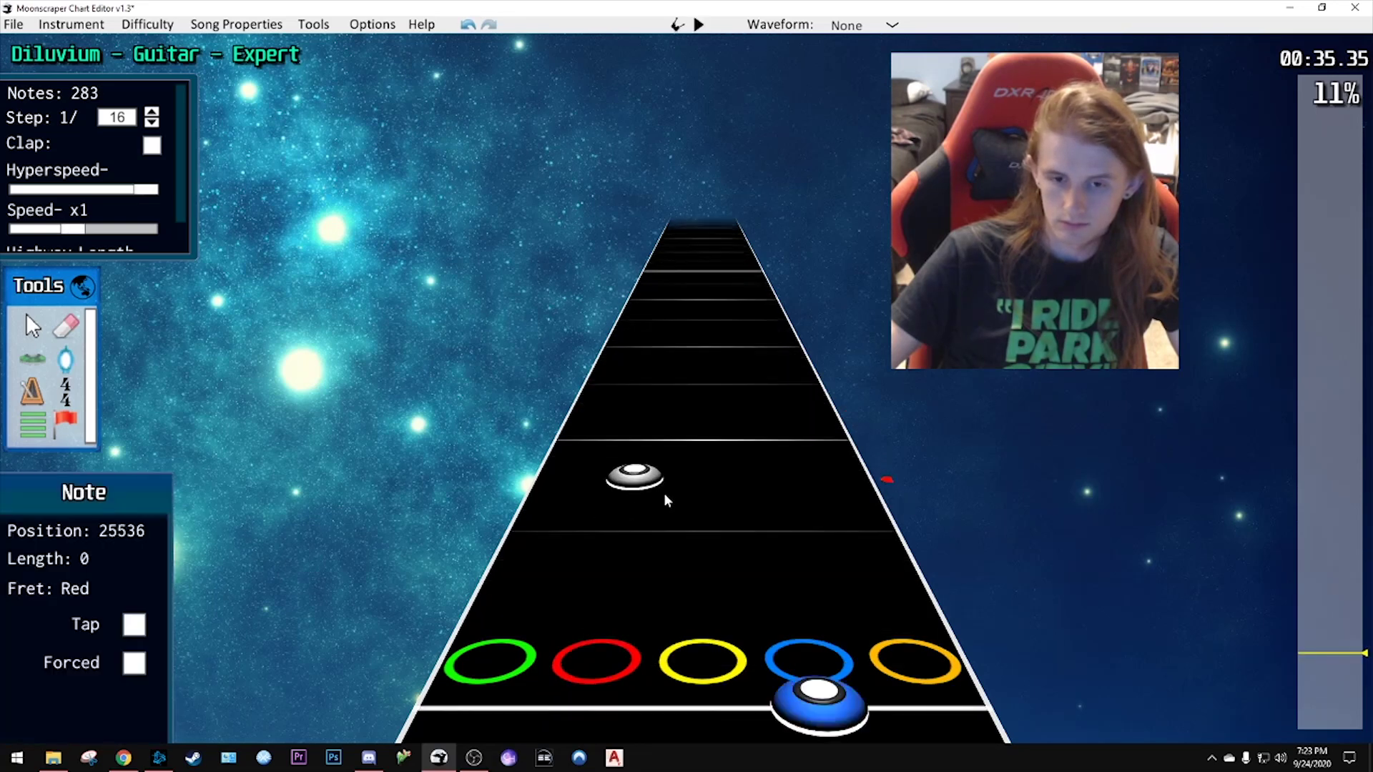
- Place a red note at position 25488 and a run of yellow notes from 25584 through 25728
{"action": "left_click", "coordinate": [699, 372]}
{"action": "left_click", "coordinate": [693, 374]}
{"action": "scroll", "coordinate": [697, 429], "scroll_direction": "up", "scroll_amount": 3}
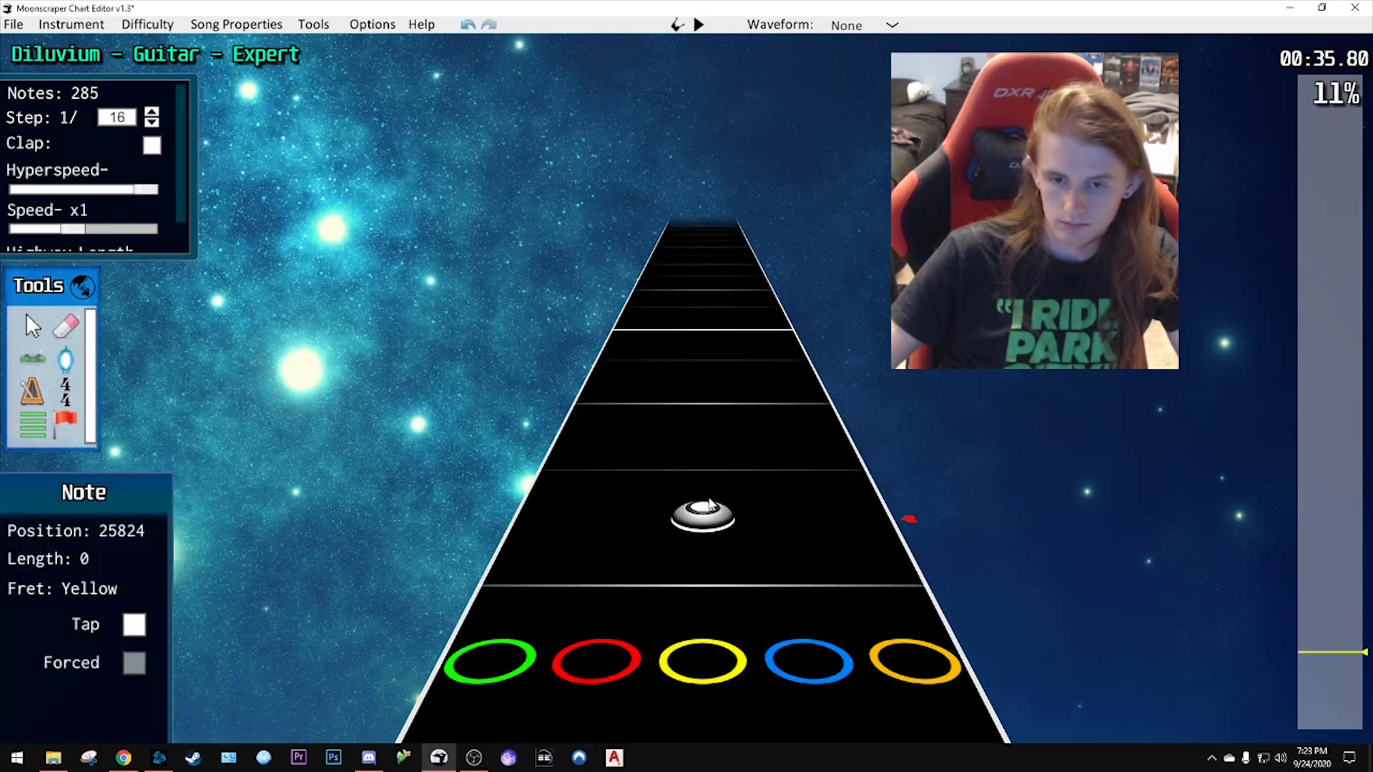
{"action": "left_click", "coordinate": [703, 456]}
{"action": "left_click", "coordinate": [704, 422]}
{"action": "left_click", "coordinate": [705, 395]}
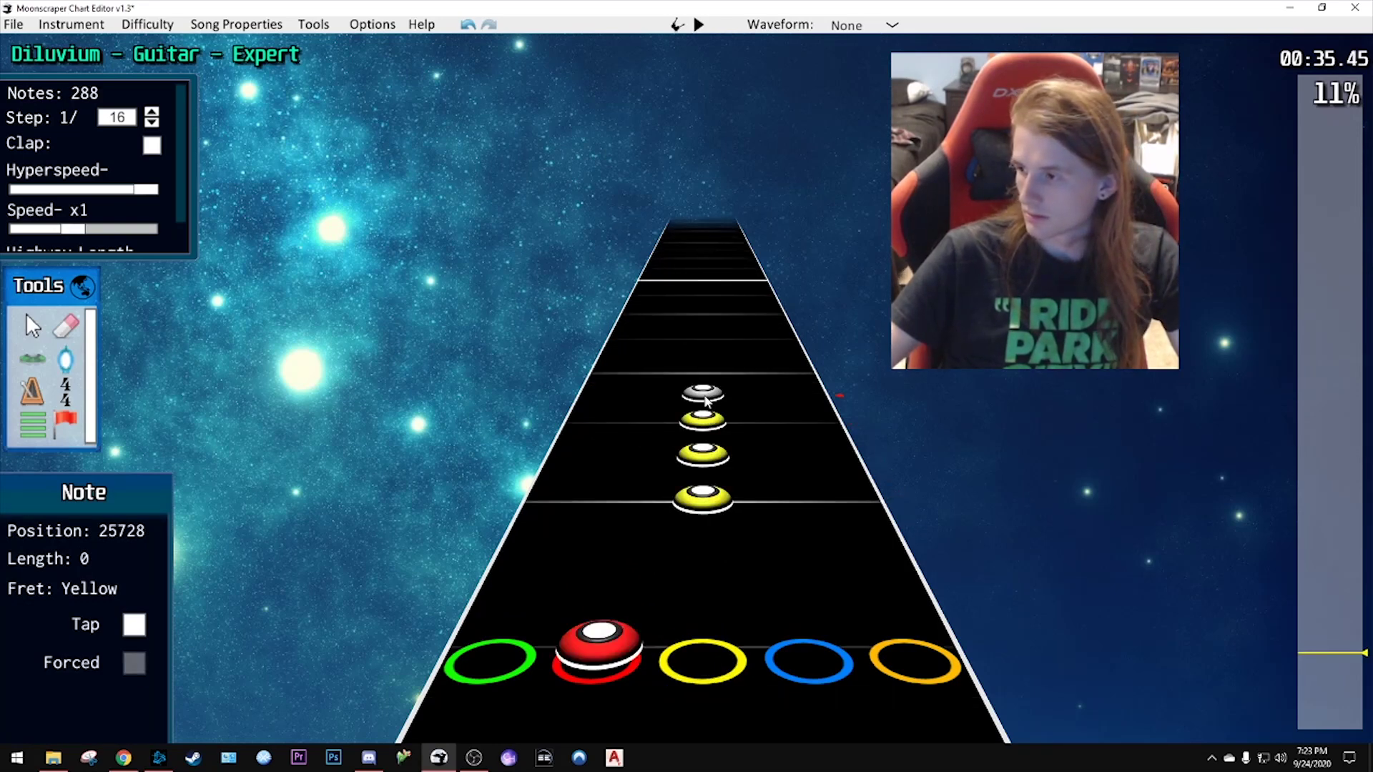
- Play back the passage between about 0:34 and 0:36 to find the timing of the notes after the four yellows
{"action": "scroll", "coordinate": [715, 408], "scroll_direction": "down", "scroll_amount": 12}
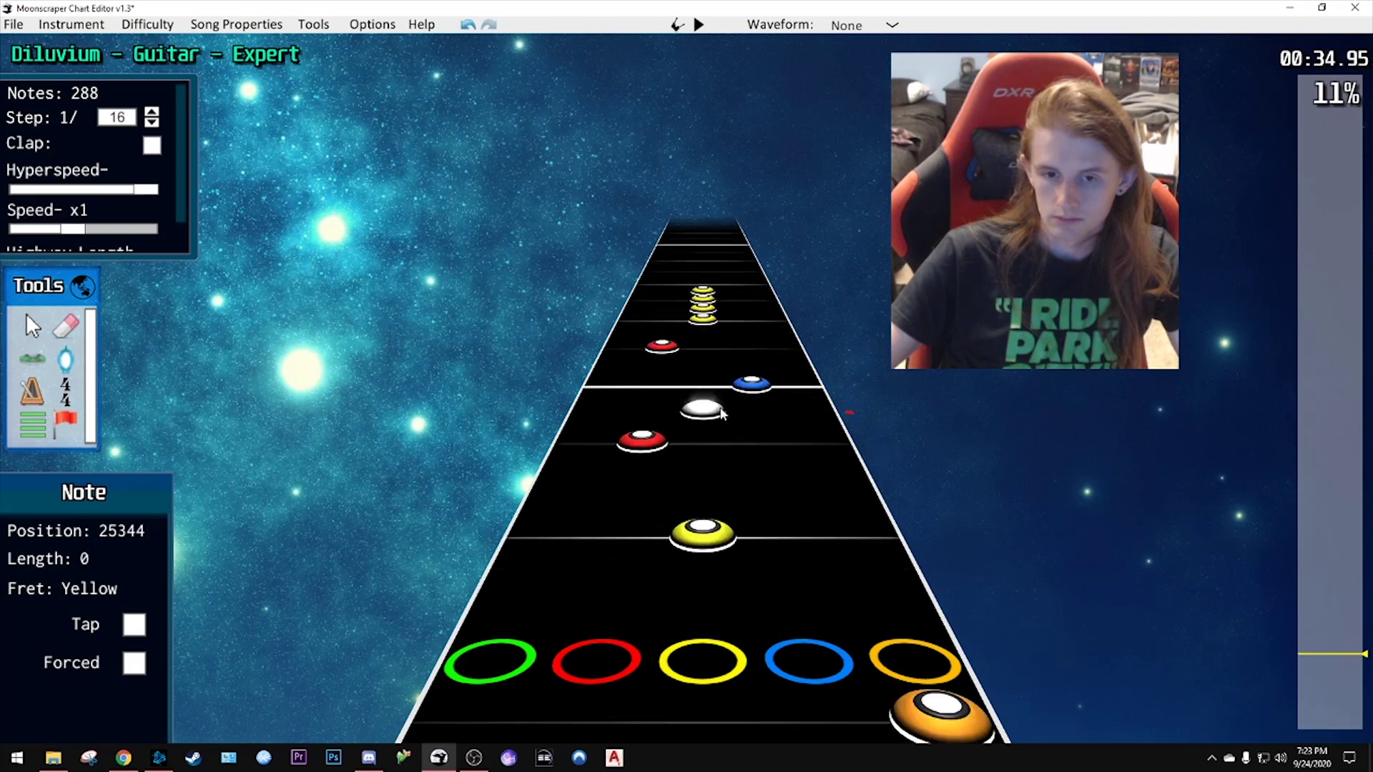
{"action": "key", "text": "space"}
{"action": "key", "text": "space"}
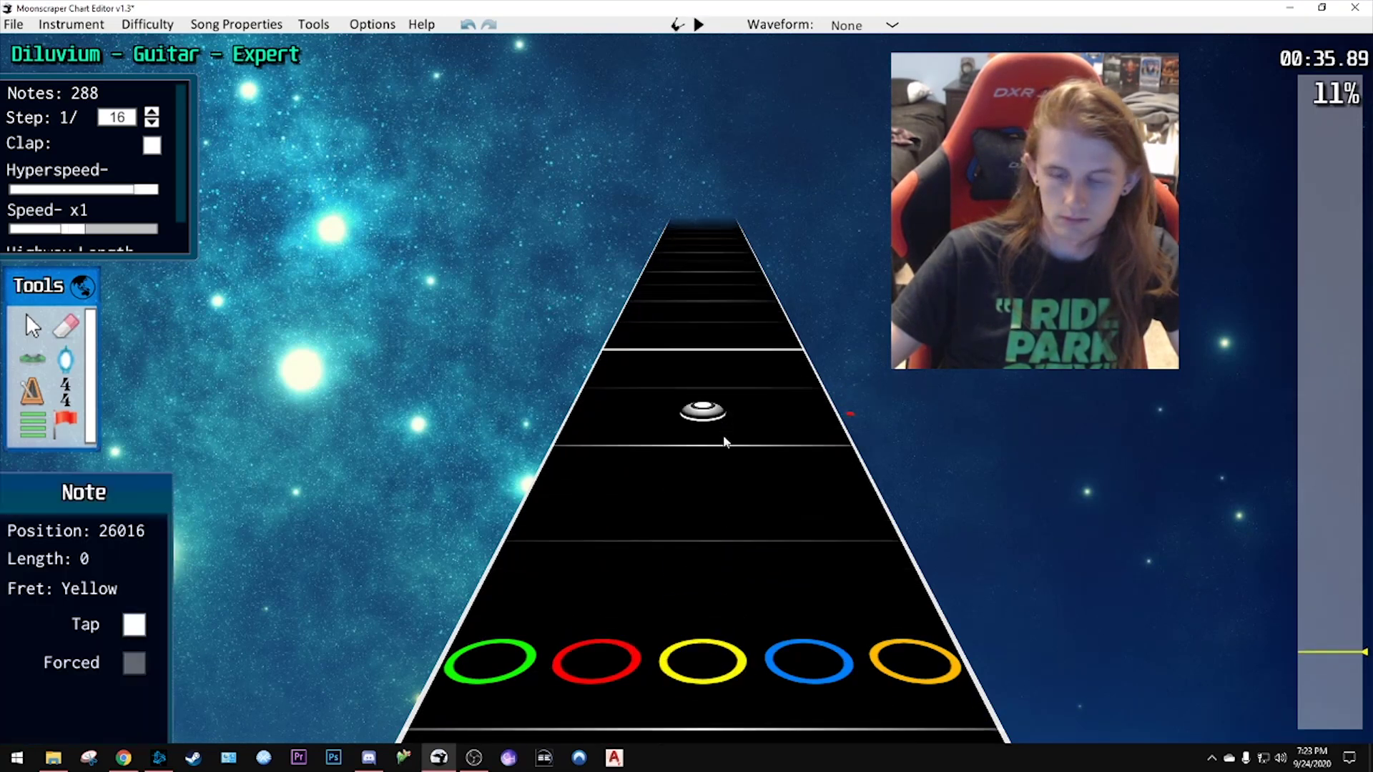
{"action": "scroll", "coordinate": [745, 482], "scroll_direction": "up", "scroll_amount": 5}
{"action": "scroll", "coordinate": [746, 482], "scroll_direction": "down", "scroll_amount": 18}
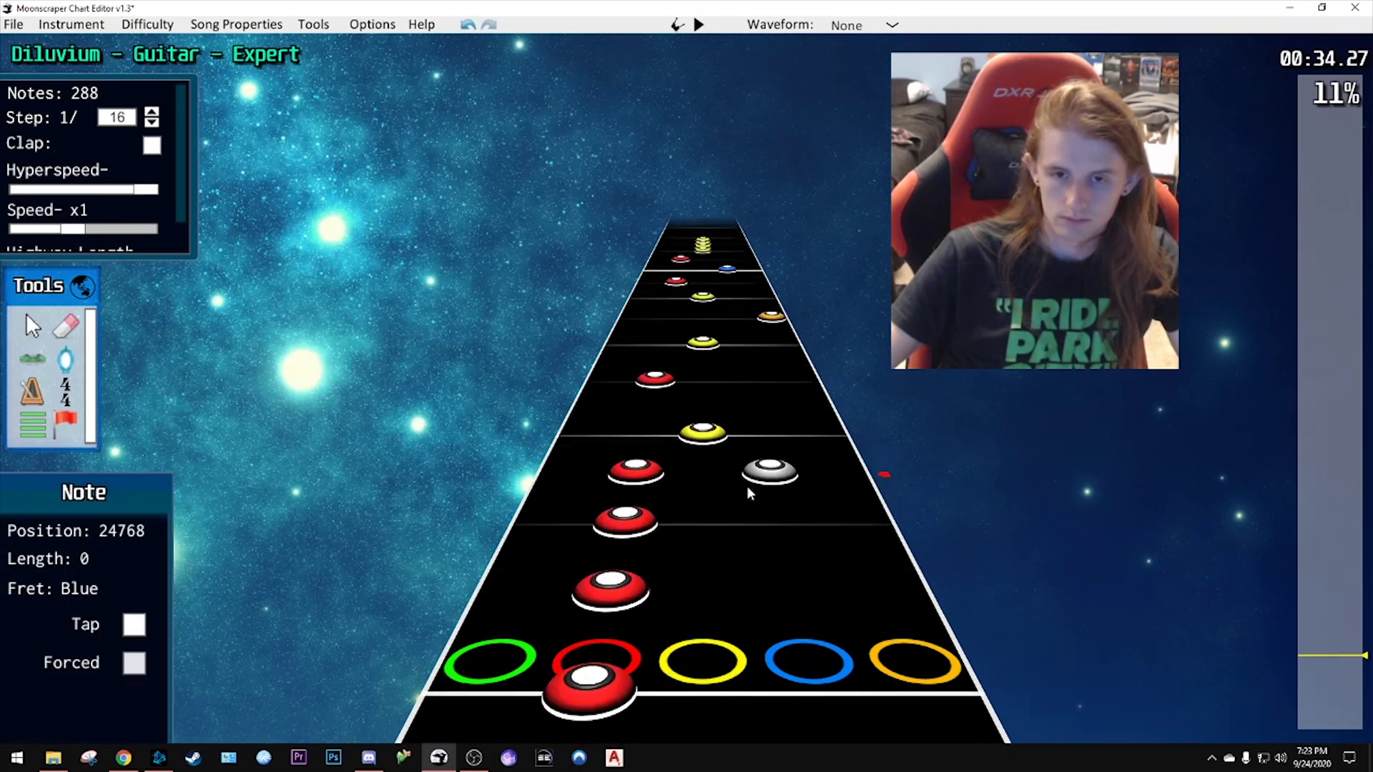
{"action": "key", "text": "space"}
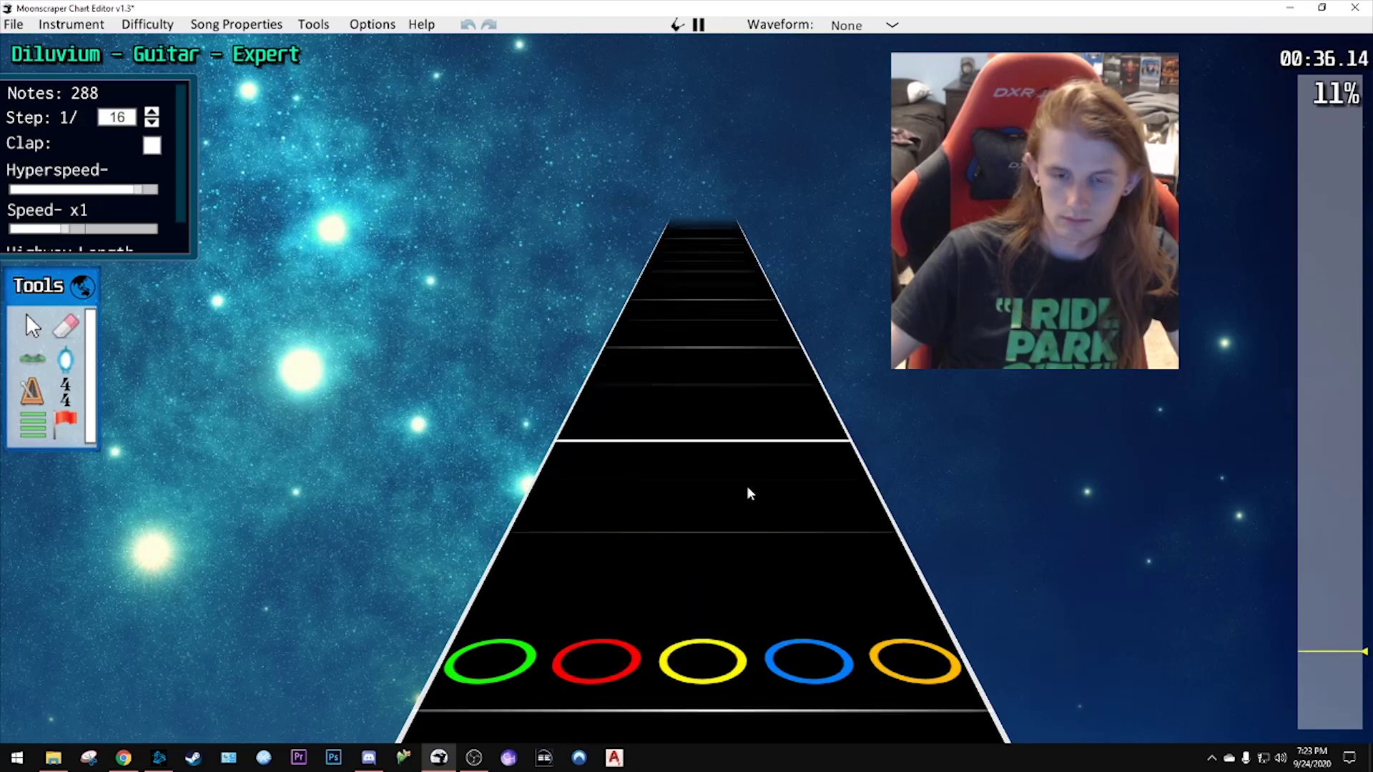
{"action": "key", "text": "space"}
{"action": "scroll", "coordinate": [747, 484], "scroll_direction": "down", "scroll_amount": 9}
{"action": "scroll", "coordinate": [758, 429], "scroll_direction": "up", "scroll_amount": 1}
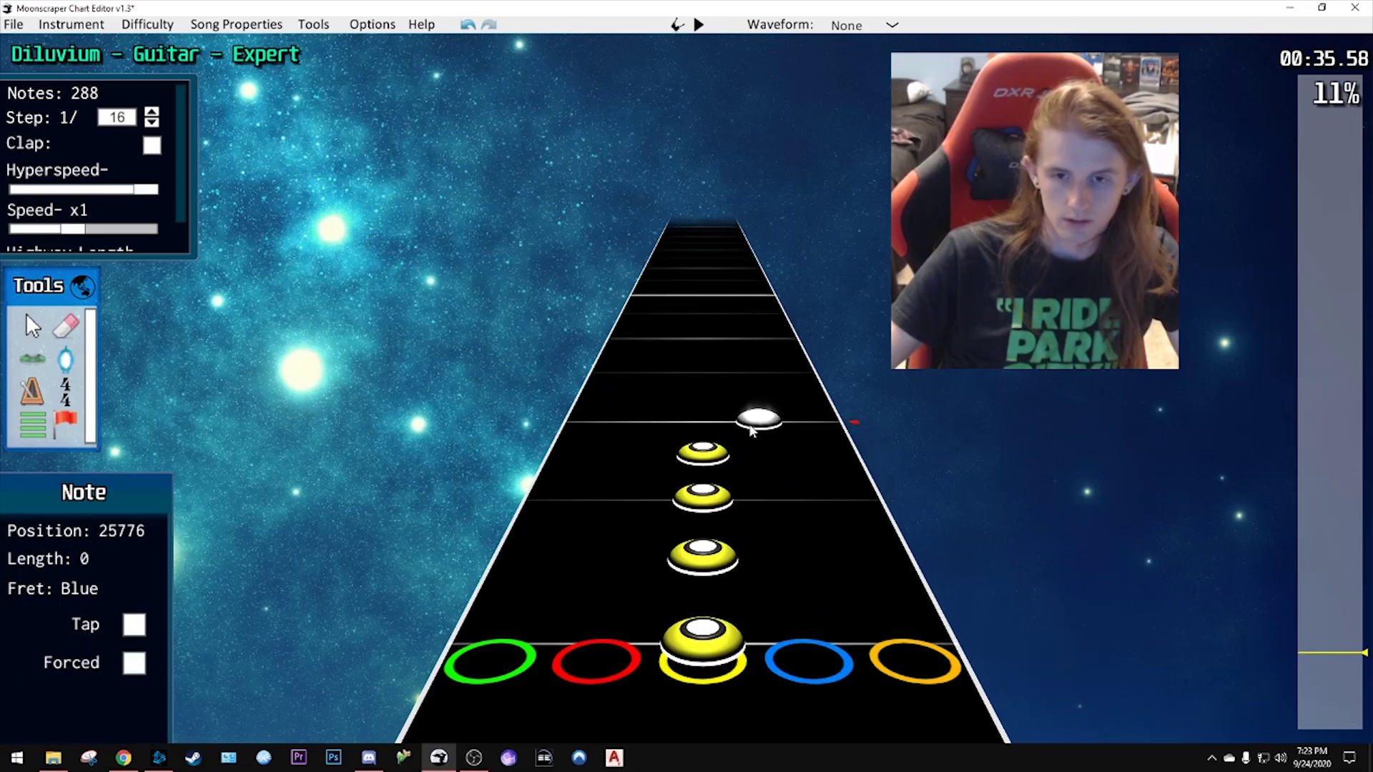
- Place a descending run of blue, yellow, red and green notes on successive grid lines after the four yellow notes
{"action": "left_click", "coordinate": [759, 418]}
{"action": "left_click", "coordinate": [767, 428]}
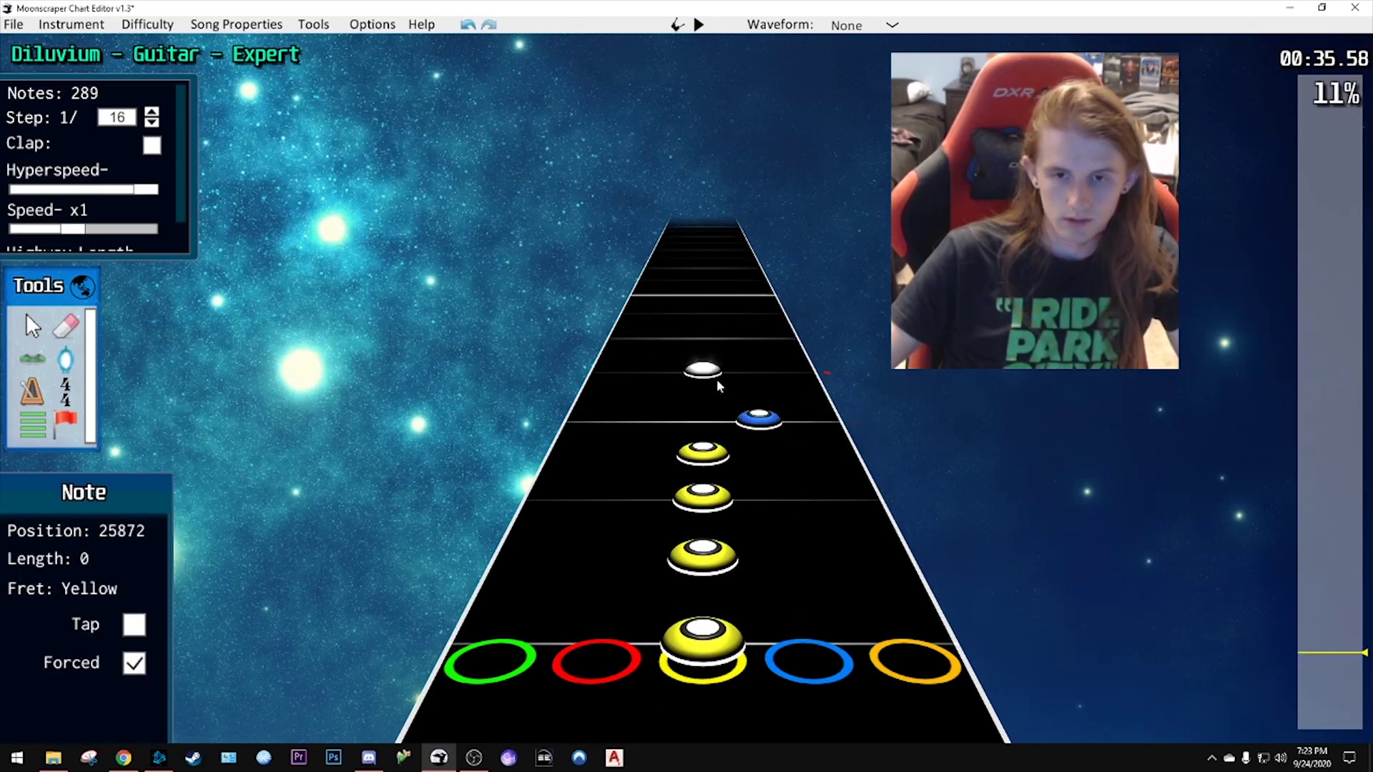
{"action": "left_click_drag", "start_coordinate": [715, 339], "coordinate": [720, 350]}
{"action": "left_click", "coordinate": [719, 355]}
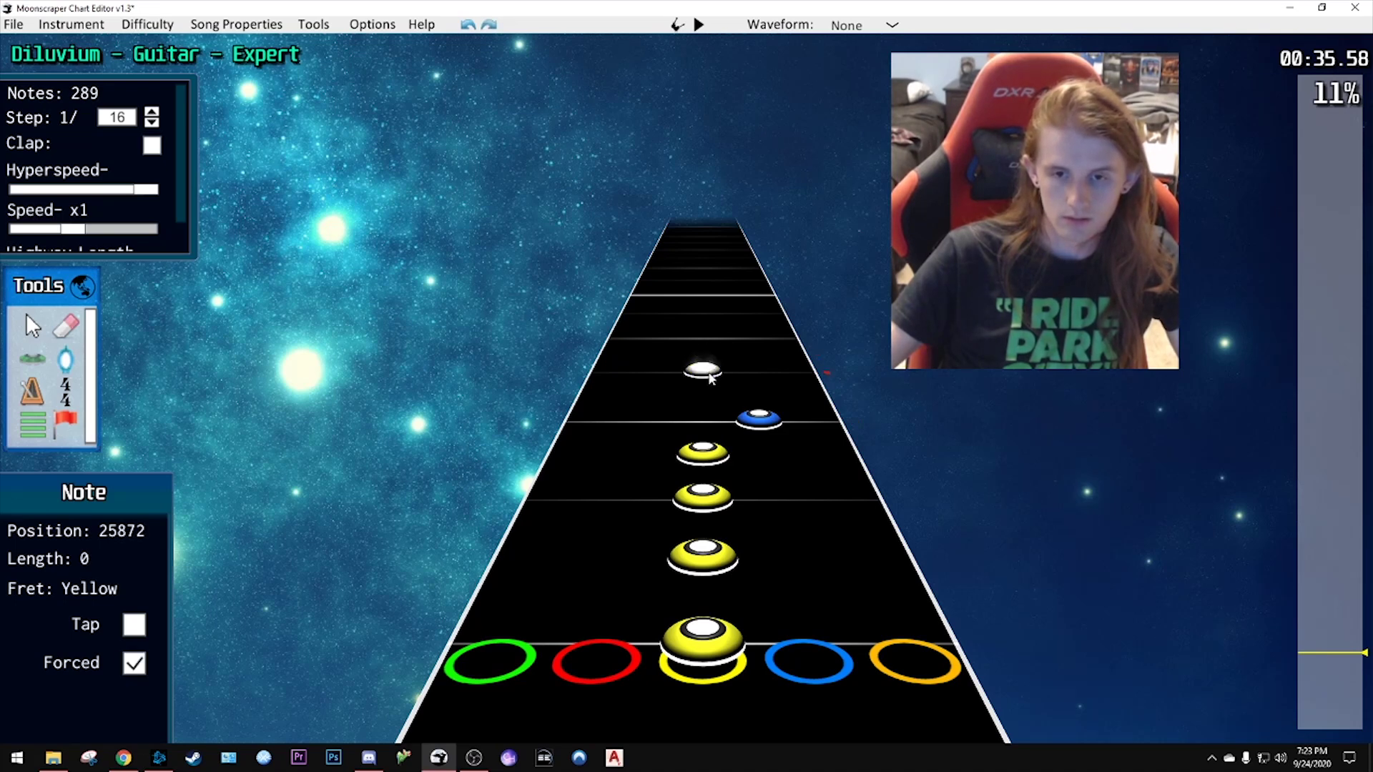
{"action": "left_click", "coordinate": [704, 370]}
{"action": "left_click", "coordinate": [677, 346]}
{"action": "left_click", "coordinate": [644, 315]}
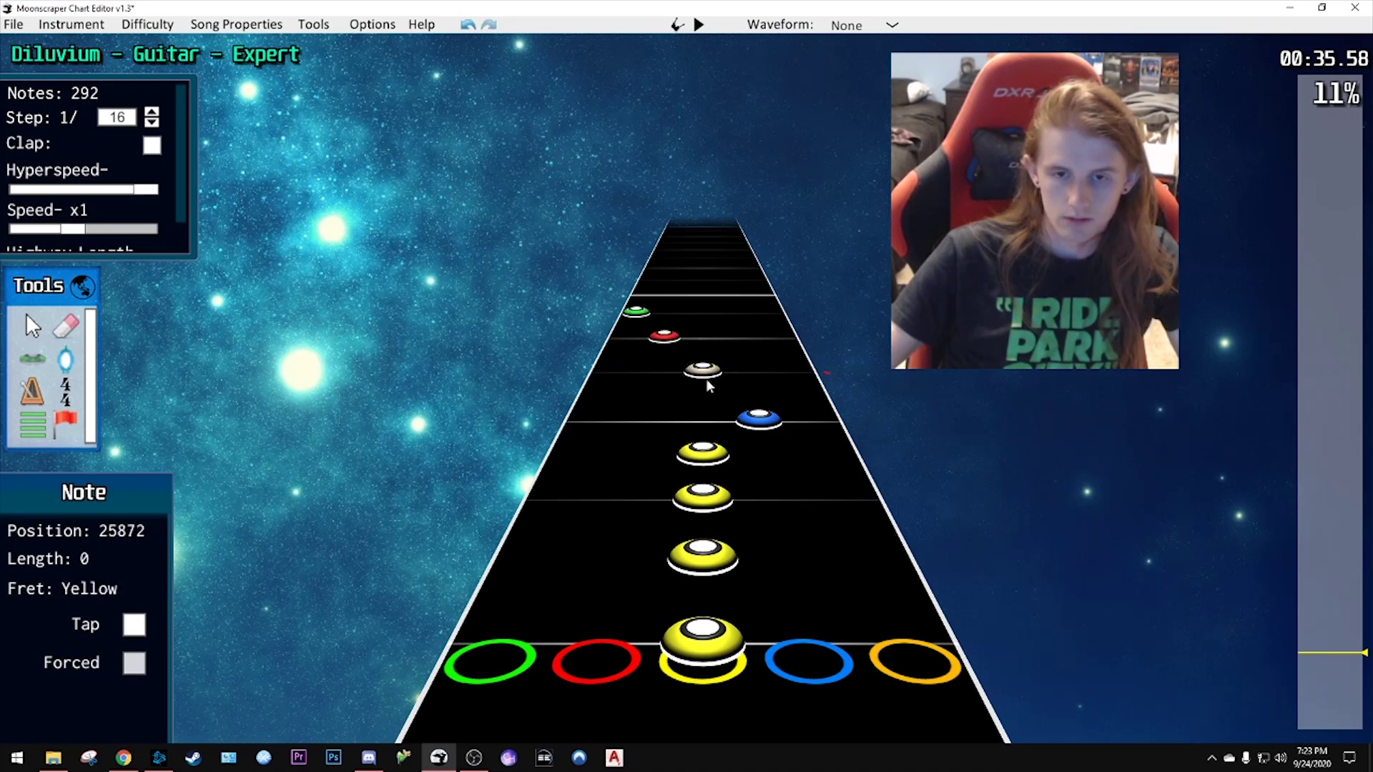
- Play back the passage from about 0:34 through the descending blue-to-green run to check it against the song
{"action": "scroll", "coordinate": [759, 463], "scroll_direction": "down", "scroll_amount": 5}
{"action": "scroll", "coordinate": [759, 463], "scroll_direction": "down", "scroll_amount": 20}
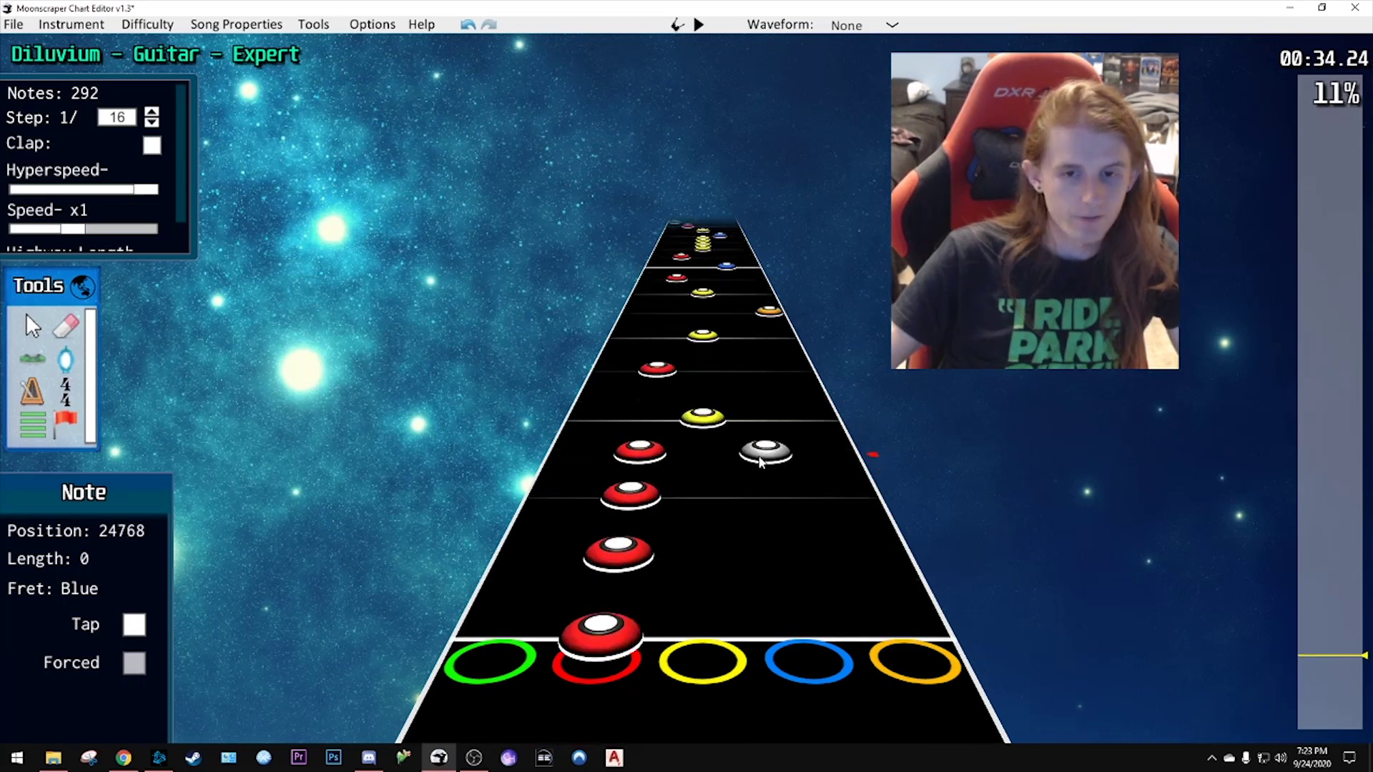
{"action": "scroll", "coordinate": [753, 426], "scroll_direction": "up", "scroll_amount": 3}
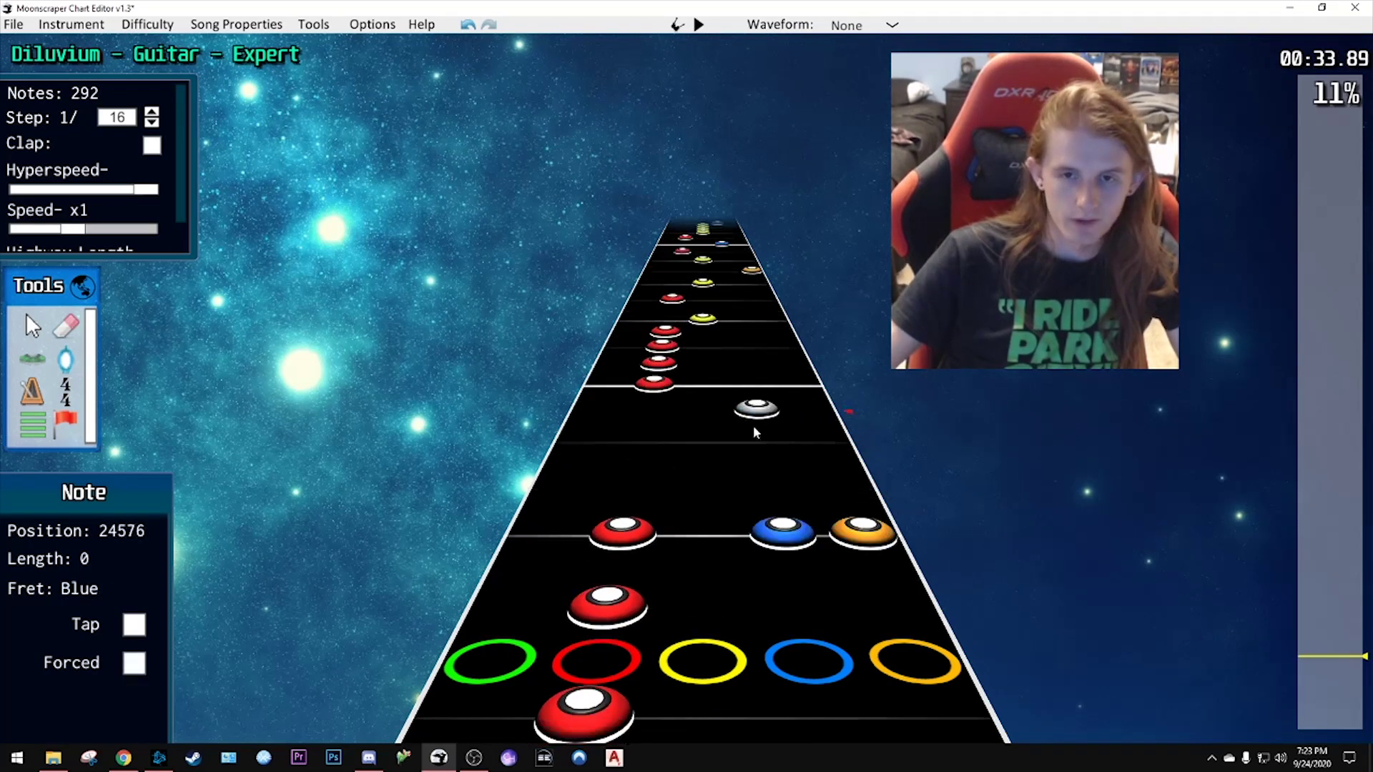
{"action": "scroll", "coordinate": [674, 409], "scroll_direction": "down", "scroll_amount": 1}
{"action": "scroll", "coordinate": [742, 429], "scroll_direction": "up", "scroll_amount": 5}
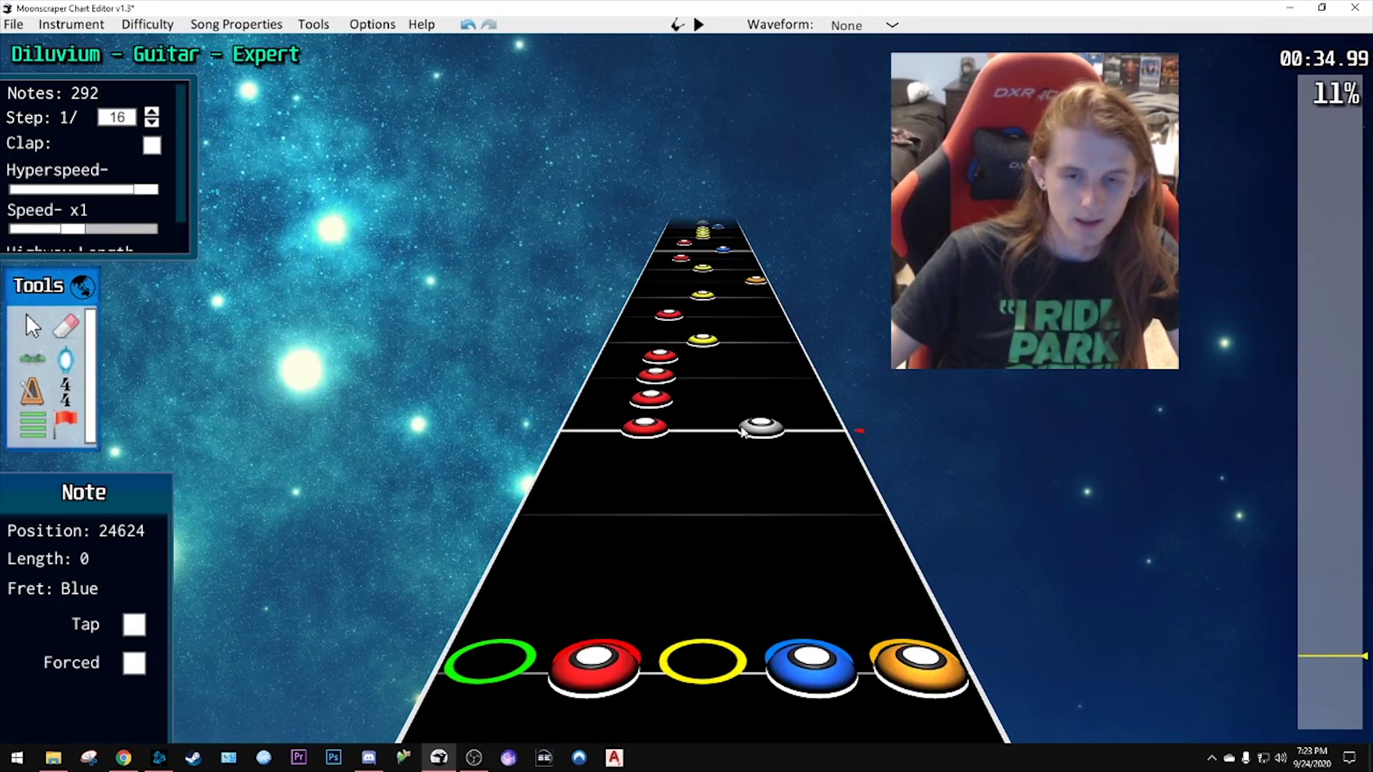
{"action": "key", "text": "space"}
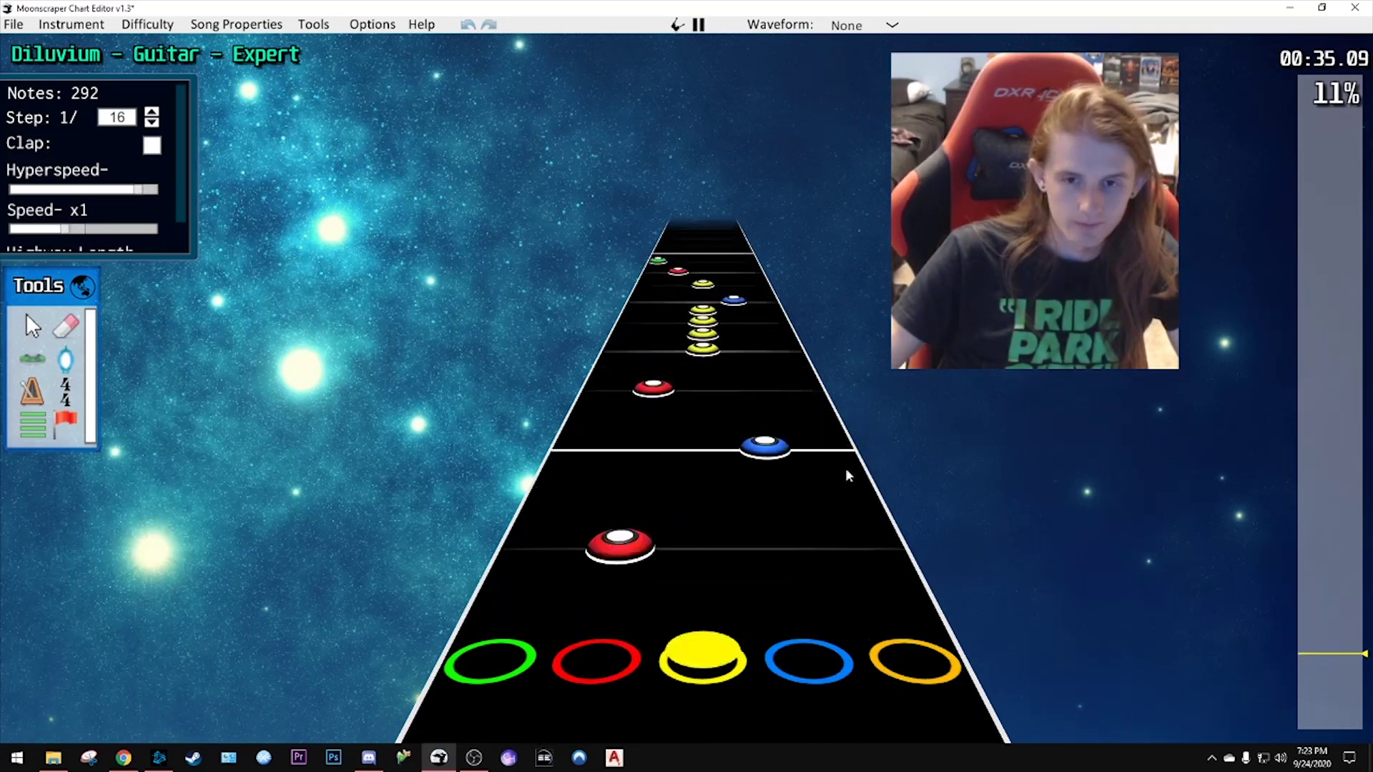
{"action": "key", "text": "space"}
{"action": "scroll", "coordinate": [770, 480], "scroll_direction": "down", "scroll_amount": 2}
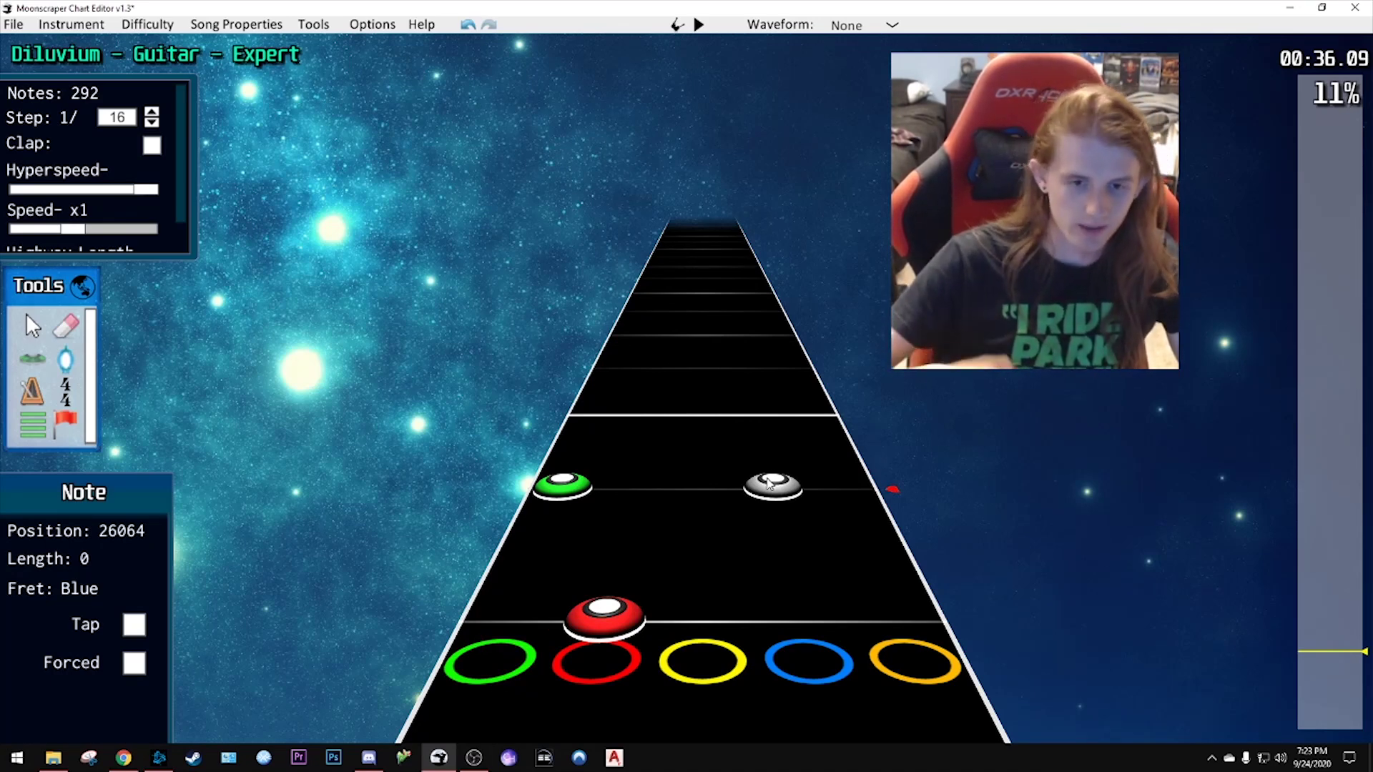
{"action": "left_click_drag", "start_coordinate": [770, 484], "coordinate": [746, 386]}
{"action": "scroll", "coordinate": [647, 432], "scroll_direction": "down", "scroll_amount": 5}
{"action": "scroll", "coordinate": [760, 389], "scroll_direction": "down", "scroll_amount": 3}
{"action": "key", "text": "space"}
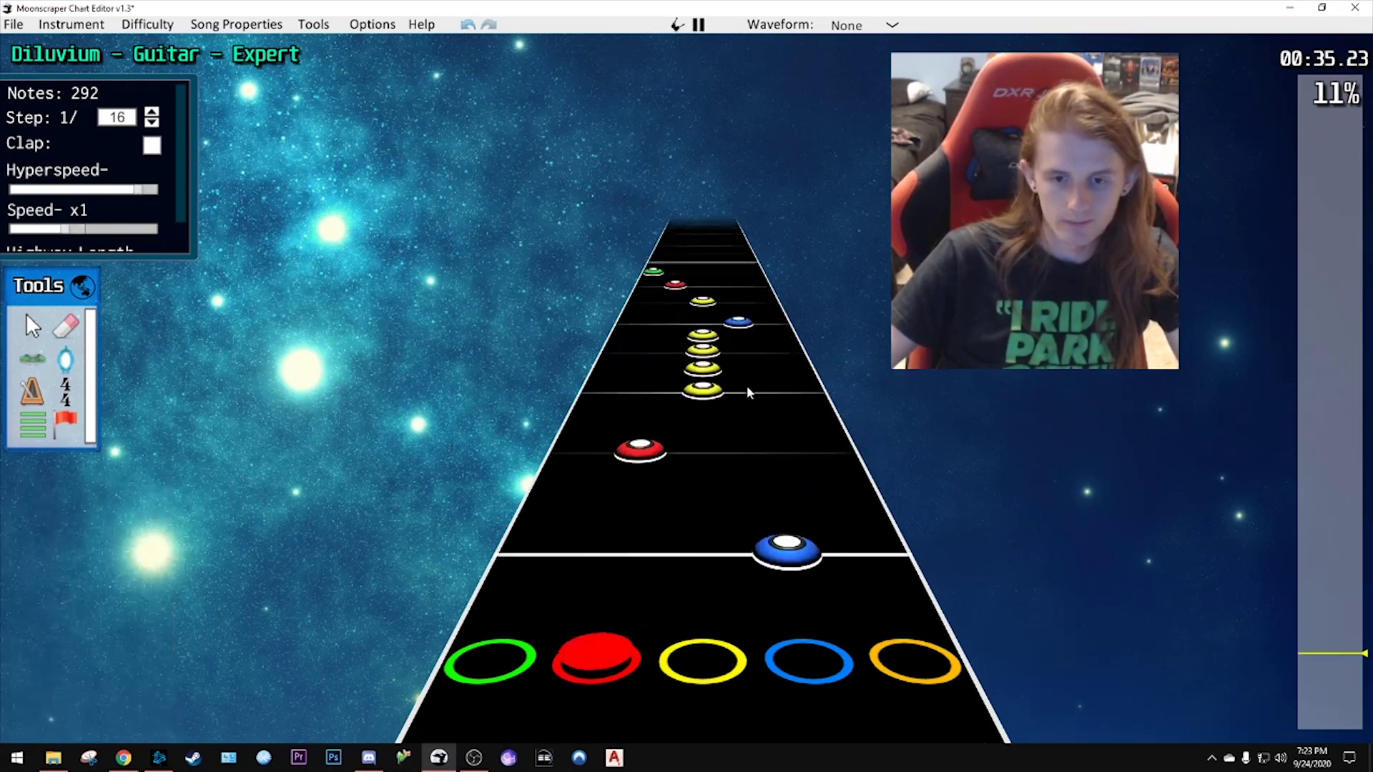
{"action": "key", "text": "space"}
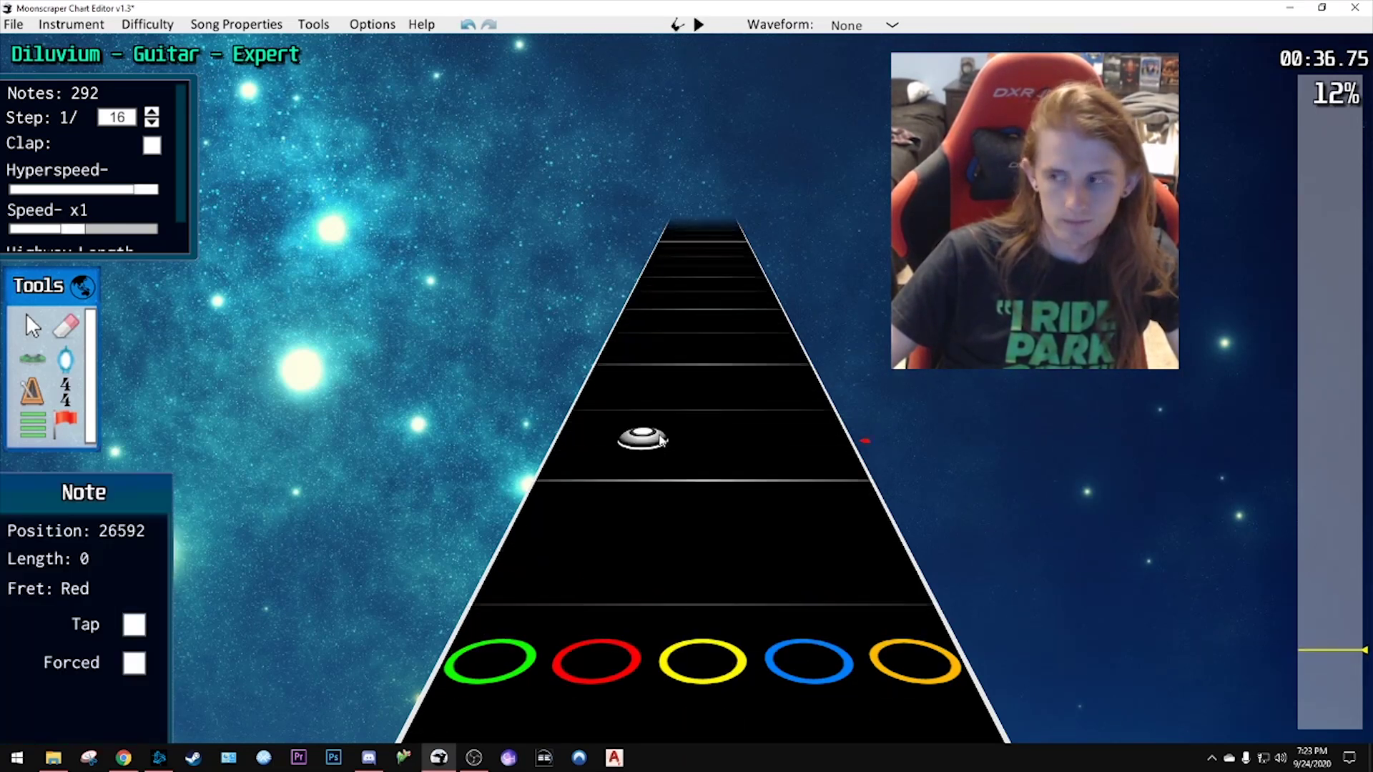
- Place a yellow note on the measure line after the descending run, followed by five green notes on the next grid lines
{"action": "scroll", "coordinate": [674, 428], "scroll_direction": "down", "scroll_amount": 4}
{"action": "left_click", "coordinate": [703, 436]}
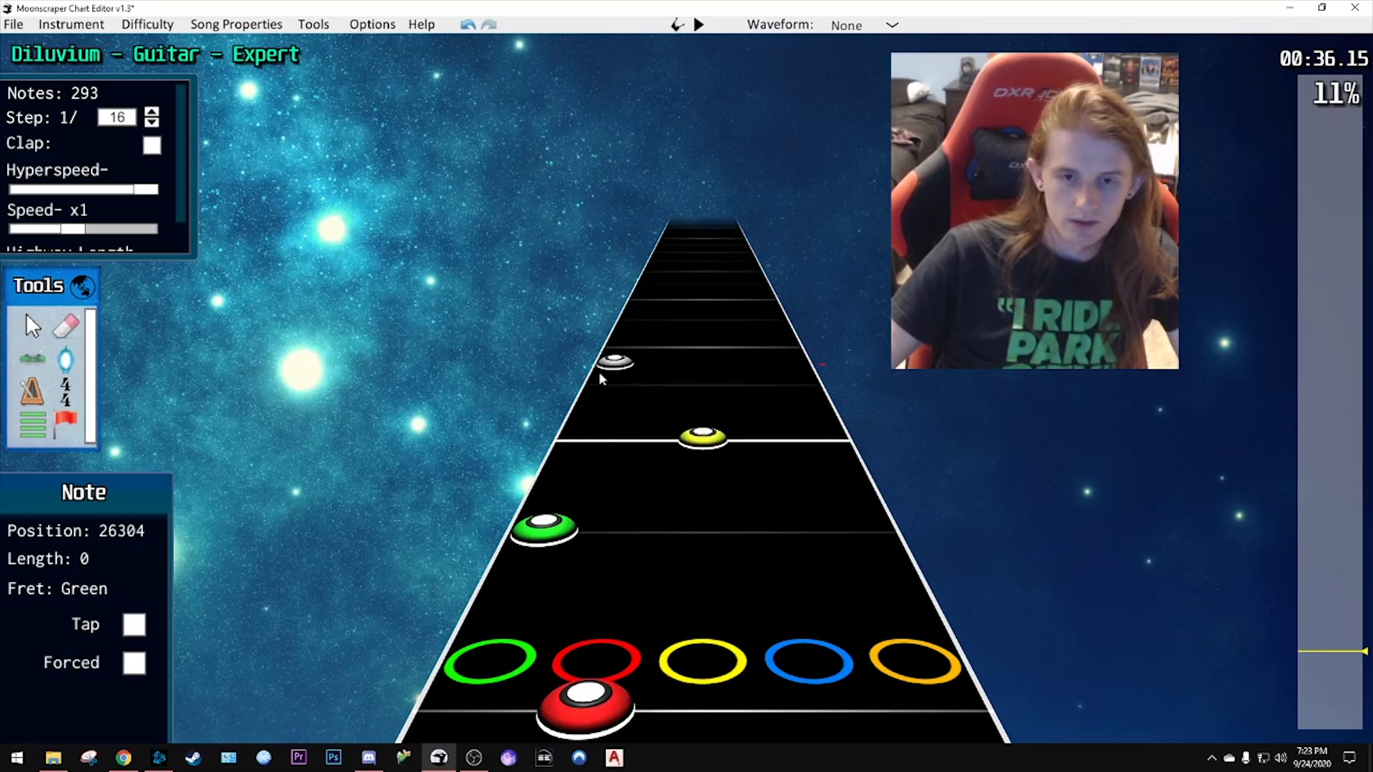
{"action": "scroll", "coordinate": [607, 380], "scroll_direction": "up", "scroll_amount": 1}
{"action": "scroll", "coordinate": [599, 396], "scroll_direction": "down", "scroll_amount": 1}
{"action": "scroll", "coordinate": [615, 422], "scroll_direction": "up", "scroll_amount": 4}
{"action": "left_click_drag", "start_coordinate": [599, 409], "coordinate": [627, 428]}
{"action": "scroll", "coordinate": [626, 422], "scroll_direction": "down", "scroll_amount": 2}
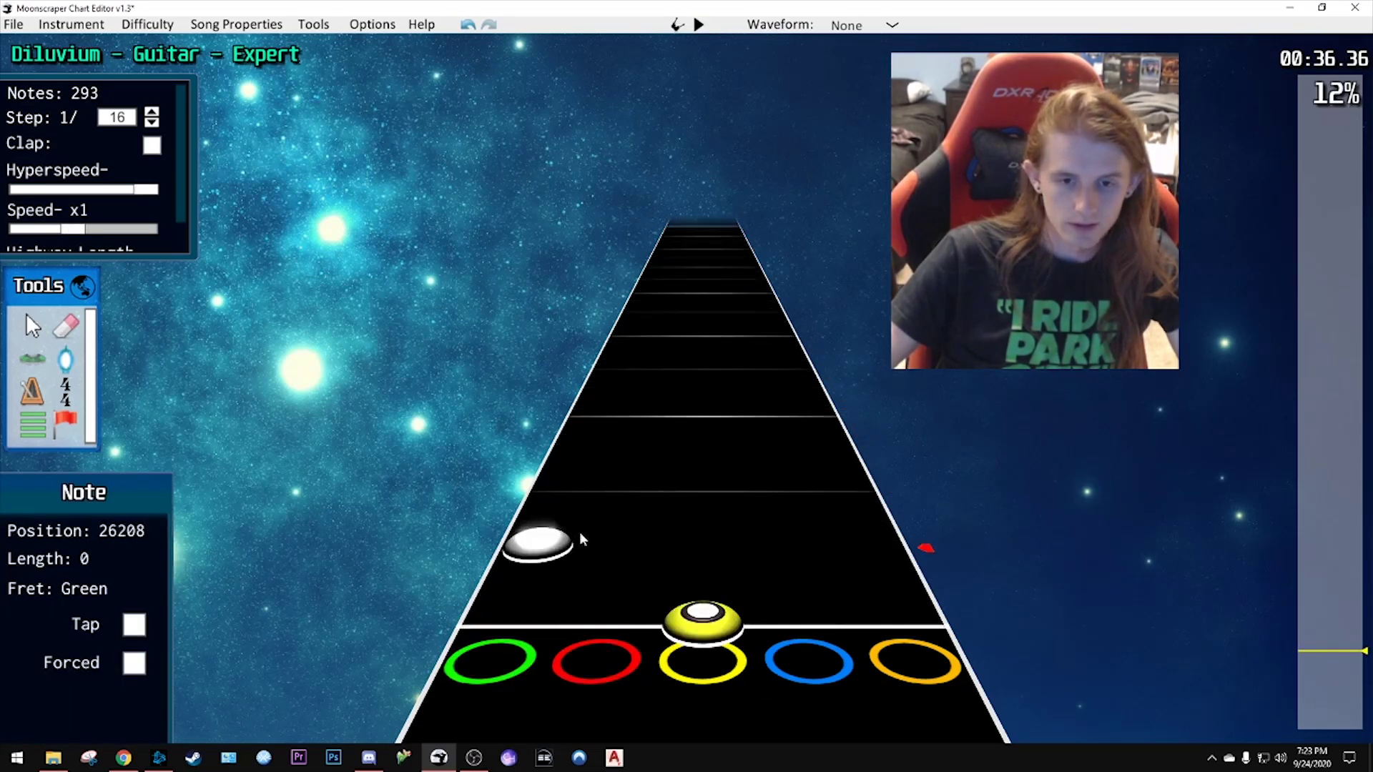
{"action": "left_click", "coordinate": [554, 493]}
{"action": "left_click", "coordinate": [583, 422]}
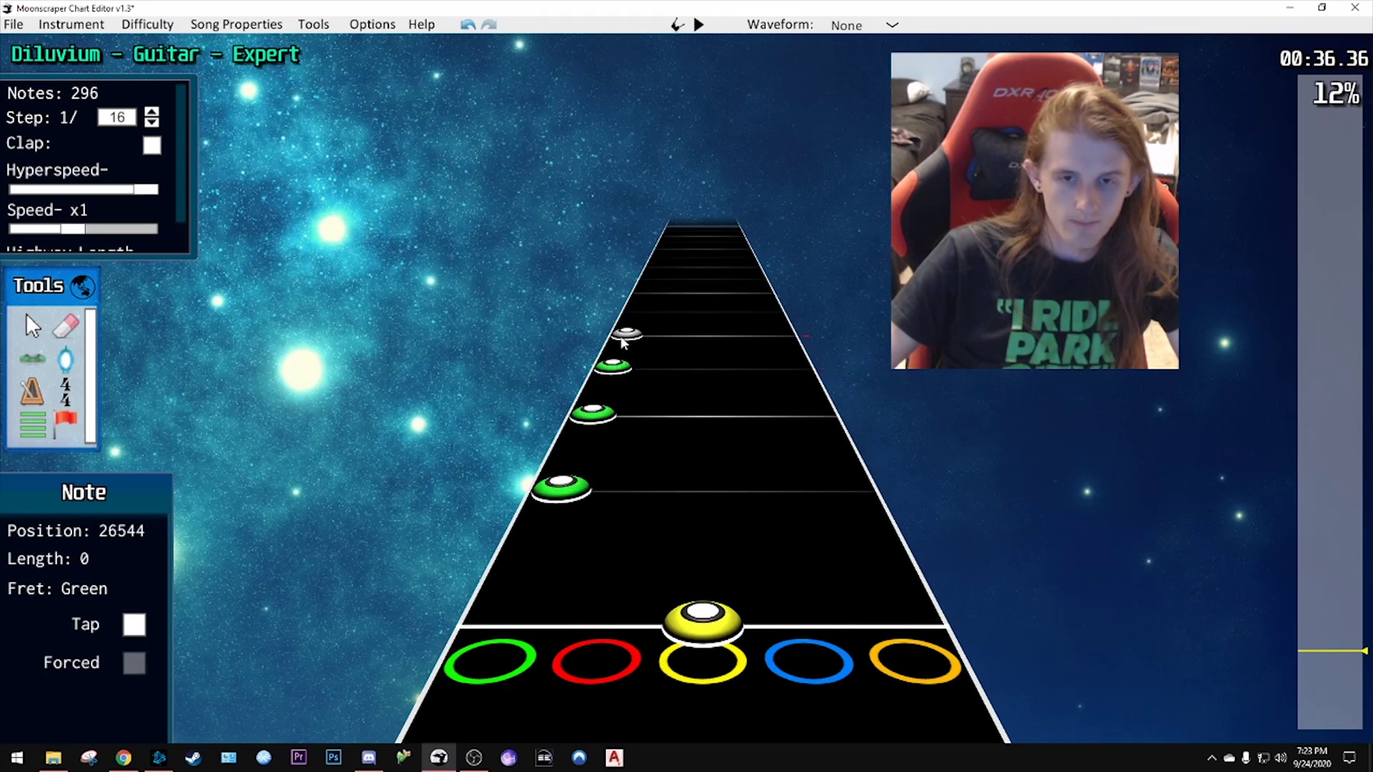
{"action": "left_click", "coordinate": [622, 340]}
{"action": "left_click", "coordinate": [635, 317]}
- Play back the yellow note and the five green notes to check their timing
{"action": "scroll", "coordinate": [670, 356], "scroll_direction": "down", "scroll_amount": 2}
{"action": "key", "text": "space"}
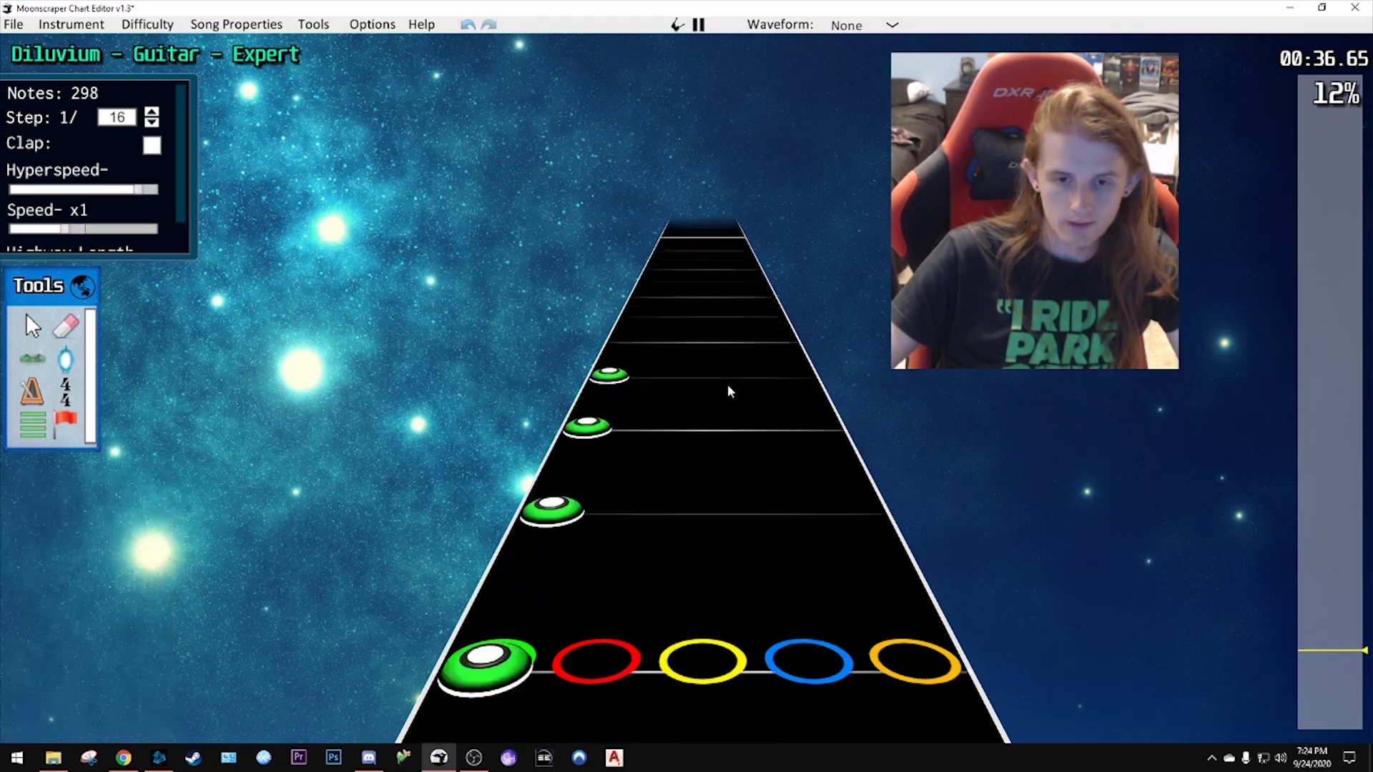
{"action": "key", "text": "space"}
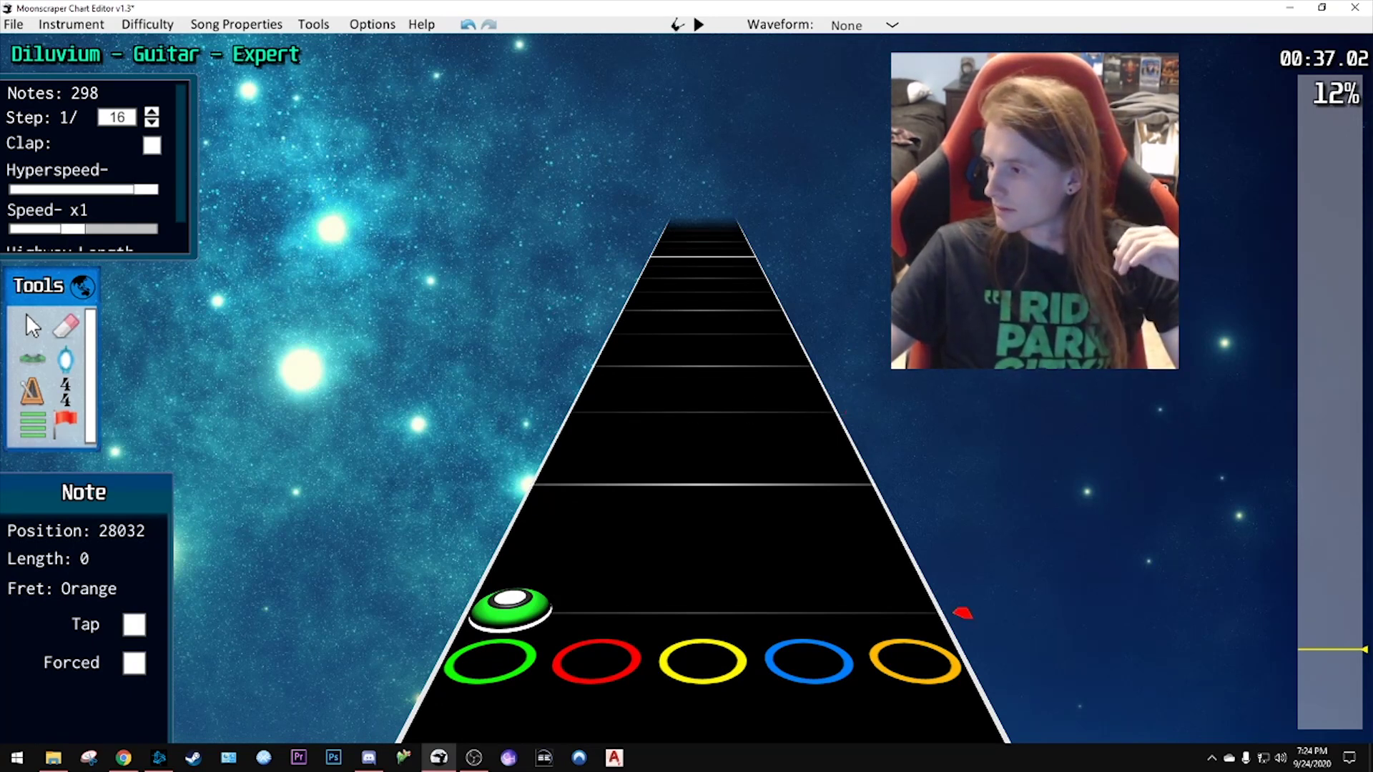
{"action": "key", "text": "alt+Tab"}
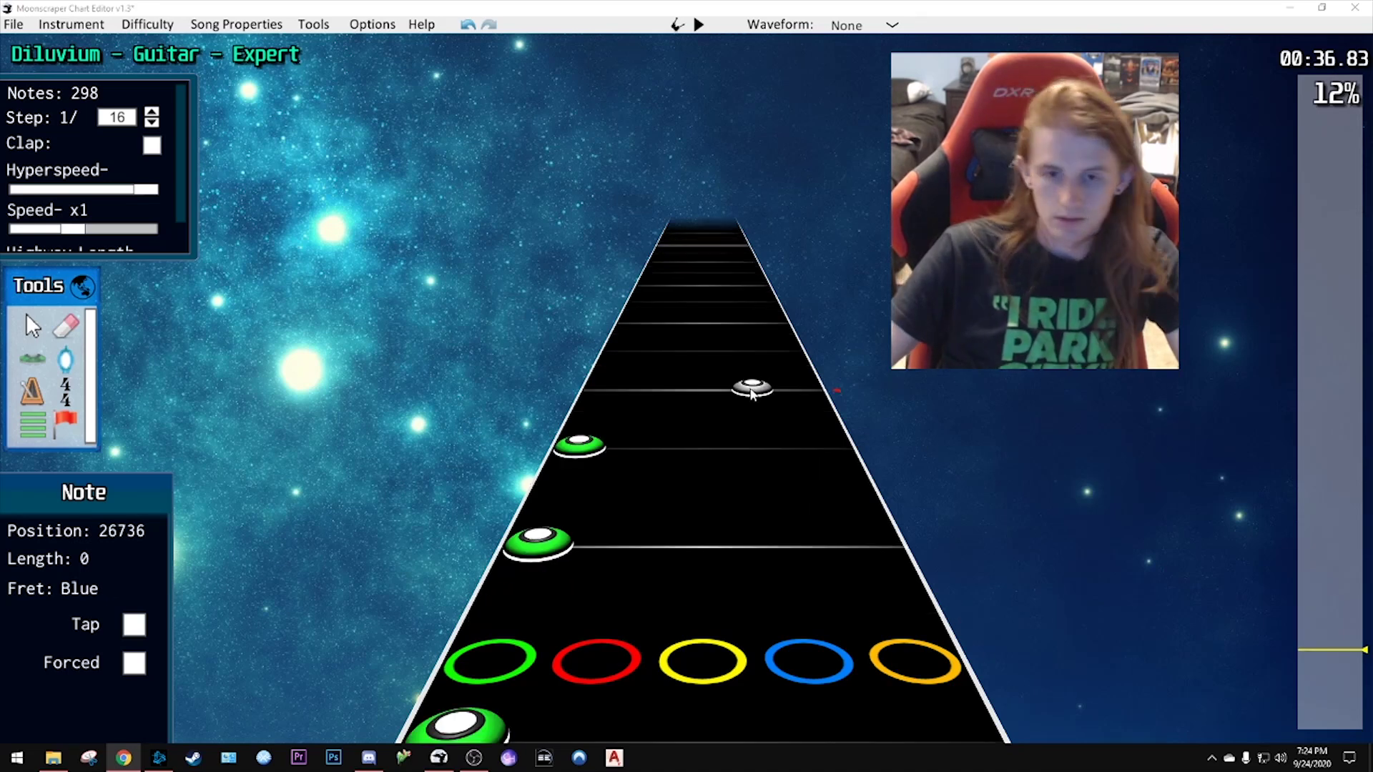
{"action": "scroll", "coordinate": [758, 376], "scroll_direction": "down", "scroll_amount": 8}
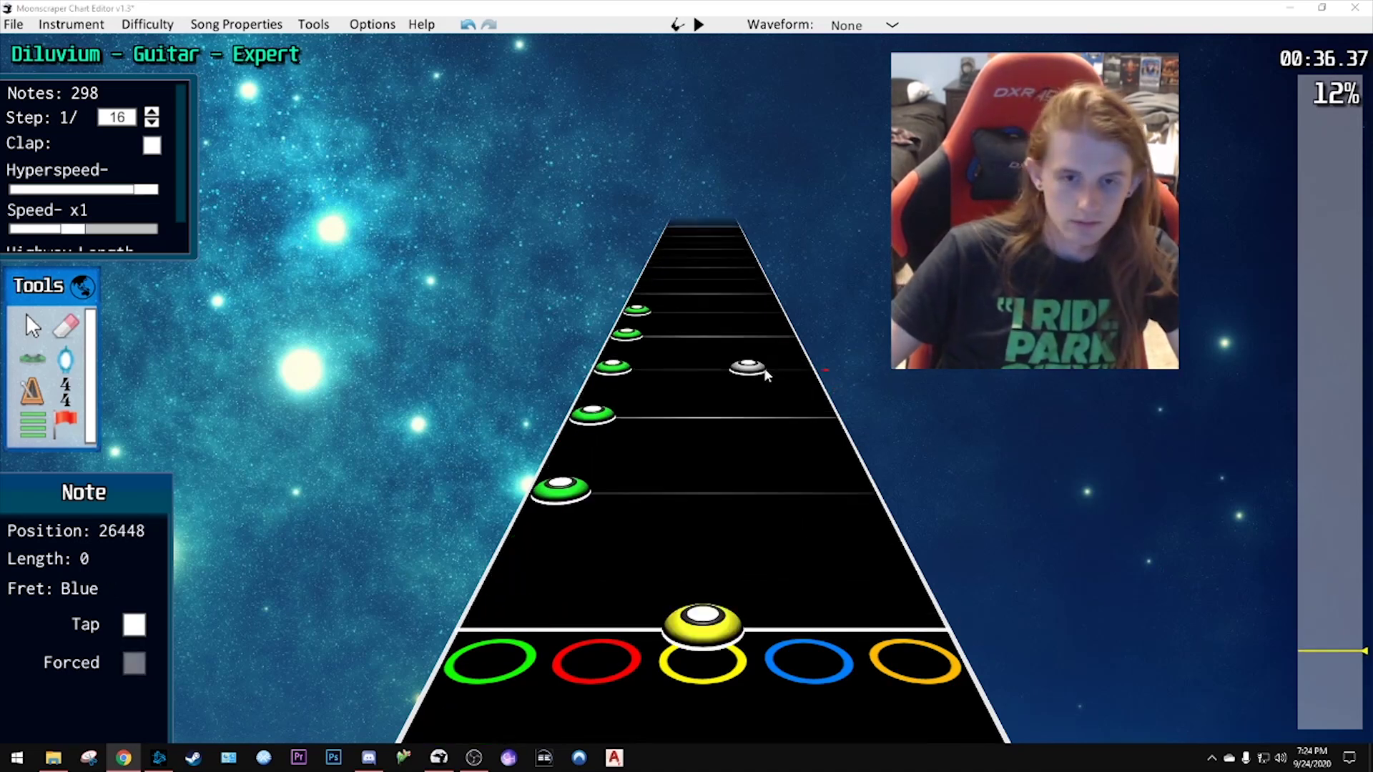
- Change the measure-line yellow note to blue, and the first and last three of the five green notes to red
{"action": "scroll", "coordinate": [751, 379], "scroll_direction": "up", "scroll_amount": 2}
{"action": "left_click_drag", "start_coordinate": [756, 377], "coordinate": [710, 5]}
{"action": "left_click", "coordinate": [707, 7]}
{"action": "key", "text": "j"}
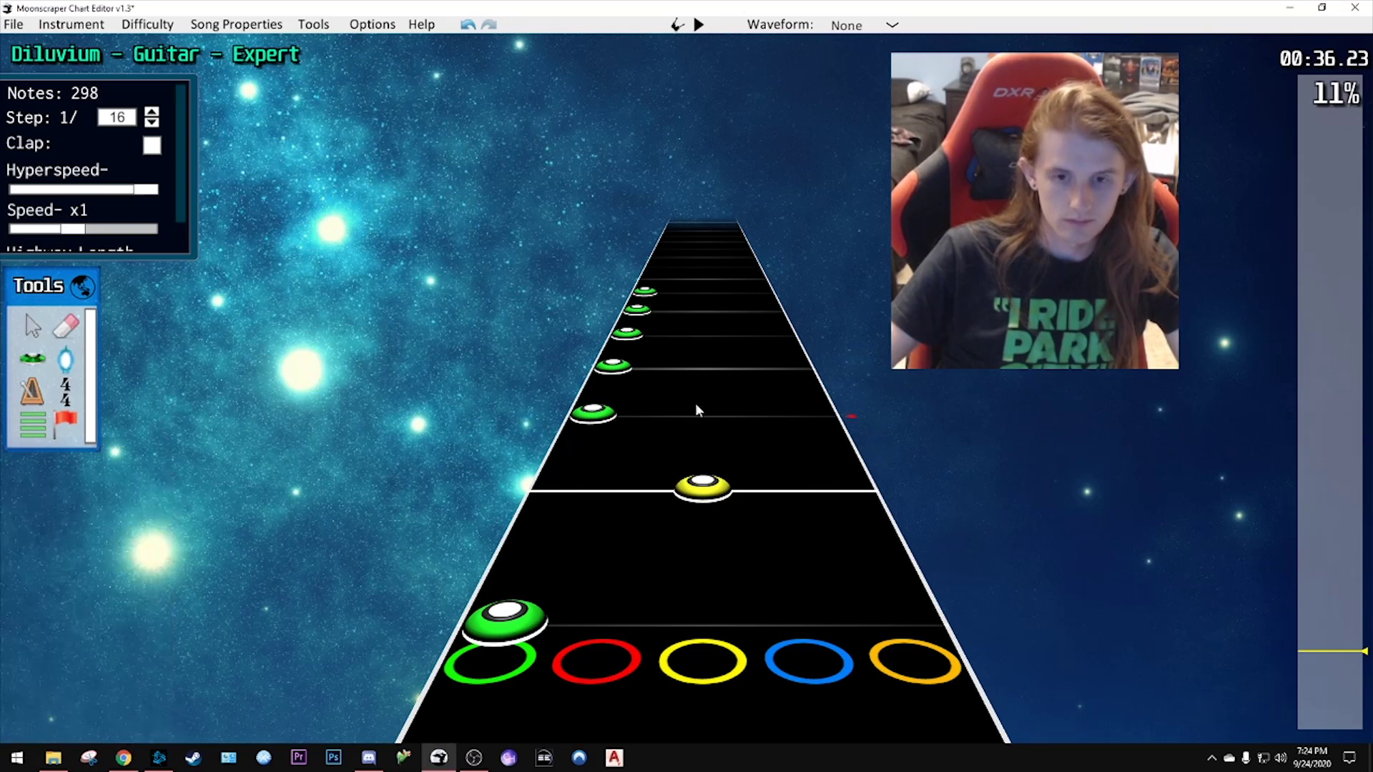
{"action": "left_click_drag", "start_coordinate": [715, 281], "coordinate": [666, 492]}
{"action": "left_click", "coordinate": [666, 492]}
{"action": "scroll", "coordinate": [665, 486], "scroll_direction": "up", "scroll_amount": 1}
{"action": "left_click_drag", "start_coordinate": [652, 406], "coordinate": [600, 405]}
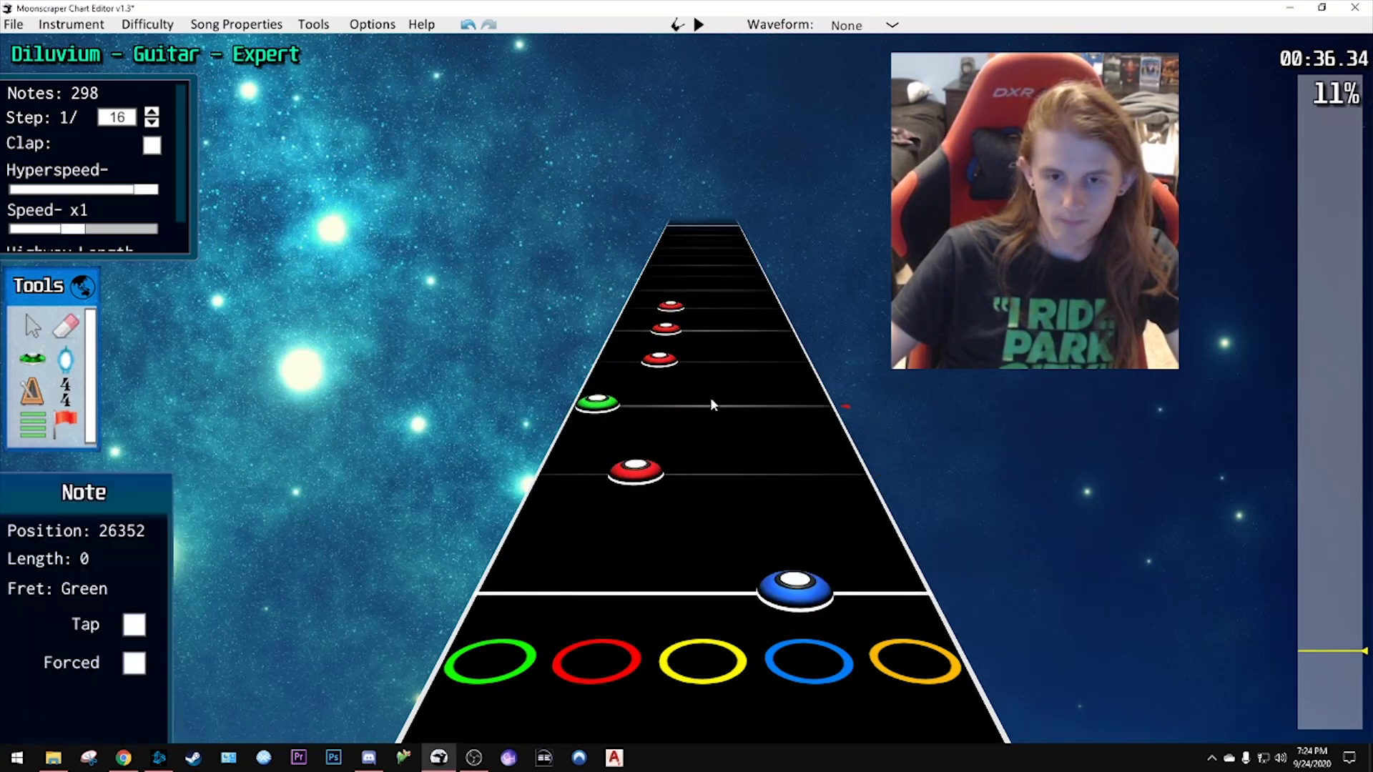
{"action": "left_click", "coordinate": [710, 400]}
- Play back the phrase after the measure line to check the blue, red and green note pattern
{"action": "scroll", "coordinate": [711, 400], "scroll_direction": "down", "scroll_amount": 1}
{"action": "key", "text": "space"}
{"action": "key", "text": "space"}
{"action": "scroll", "coordinate": [697, 408], "scroll_direction": "up", "scroll_amount": 5}
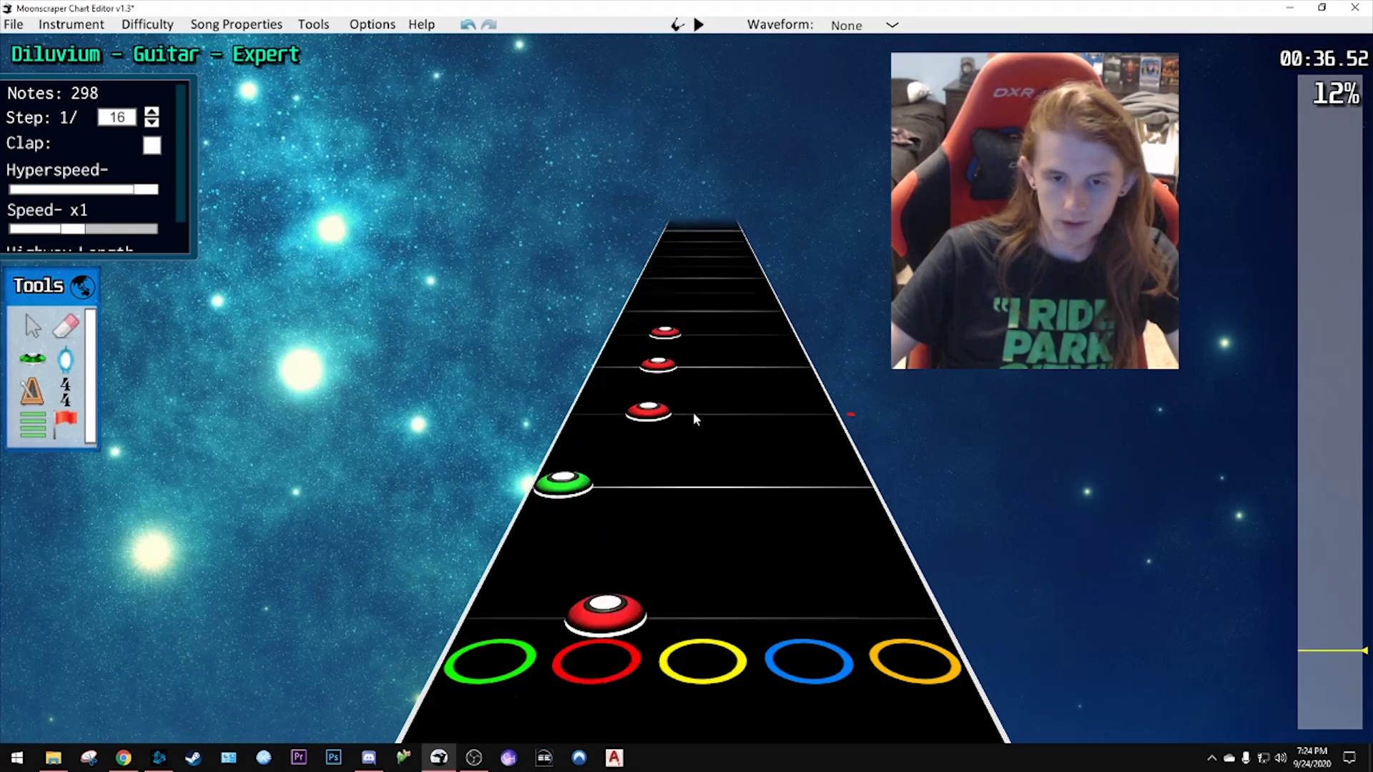
{"action": "key", "text": "space"}
{"action": "scroll", "coordinate": [695, 407], "scroll_direction": "up", "scroll_amount": 5}
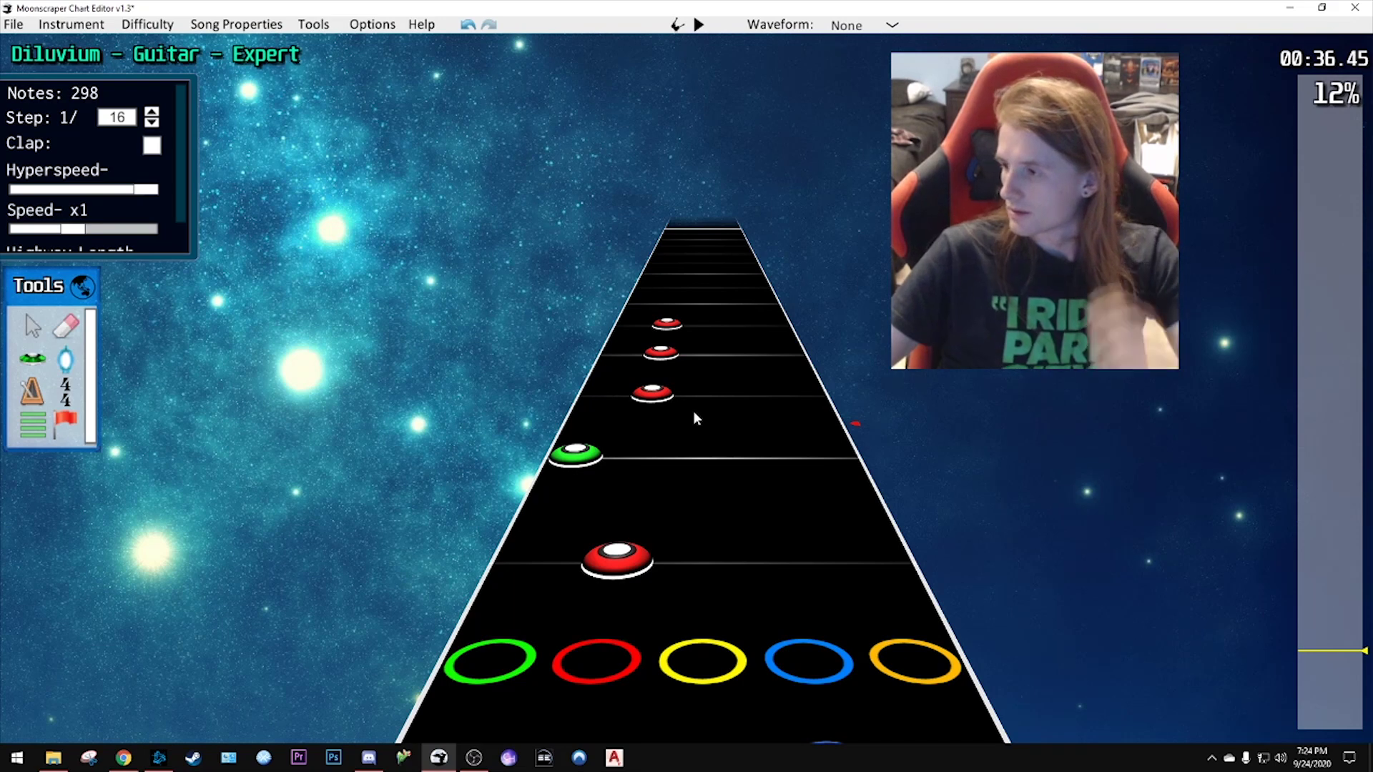
{"action": "scroll", "coordinate": [1010, 695], "scroll_direction": "down", "scroll_amount": 1}
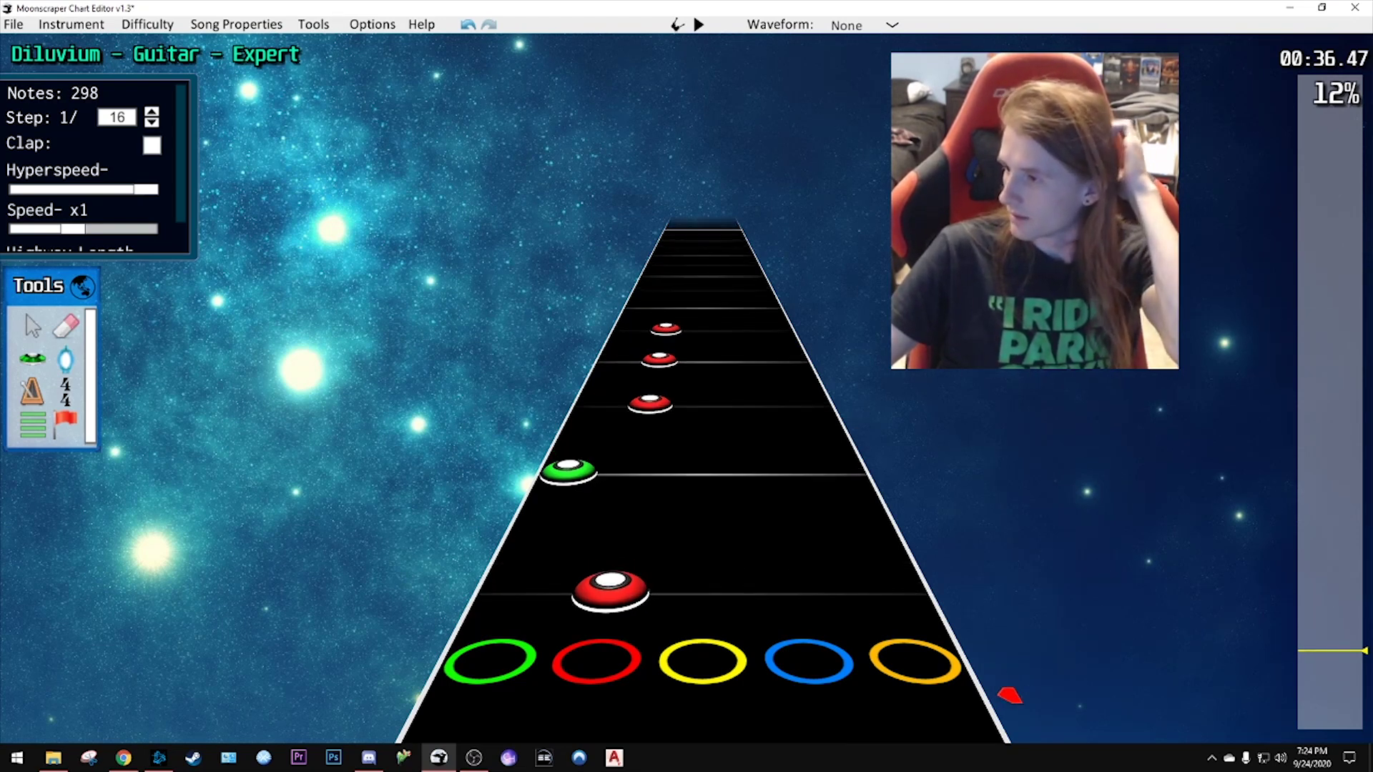
{"action": "scroll", "coordinate": [1015, 704], "scroll_direction": "down", "scroll_amount": 1}
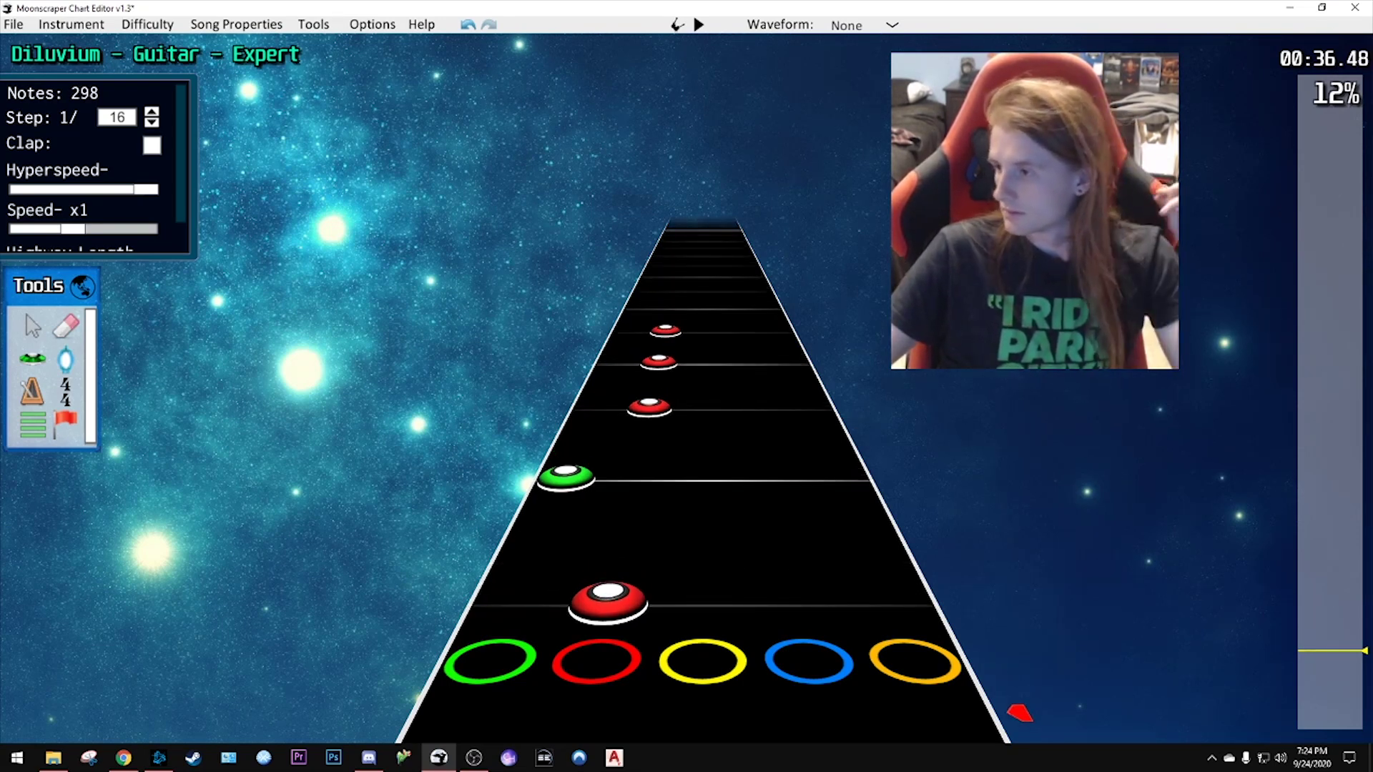
- Move the blue note on the measure line to the orange lane
{"action": "scroll", "coordinate": [776, 509], "scroll_direction": "up", "scroll_amount": 10}
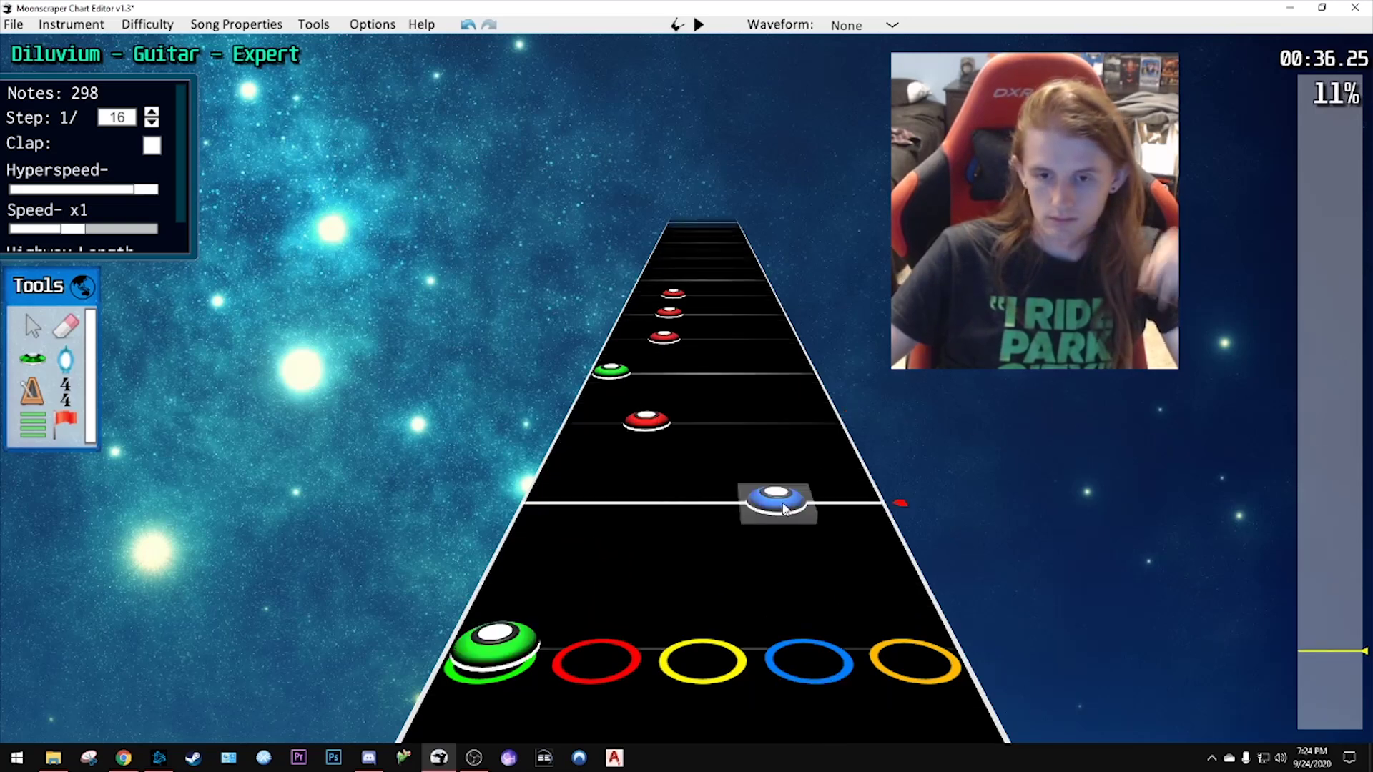
{"action": "left_click", "coordinate": [776, 504]}
{"action": "left_click_drag", "start_coordinate": [776, 504], "coordinate": [849, 501]}
{"action": "scroll", "coordinate": [658, 346], "scroll_direction": "up", "scroll_amount": 2}
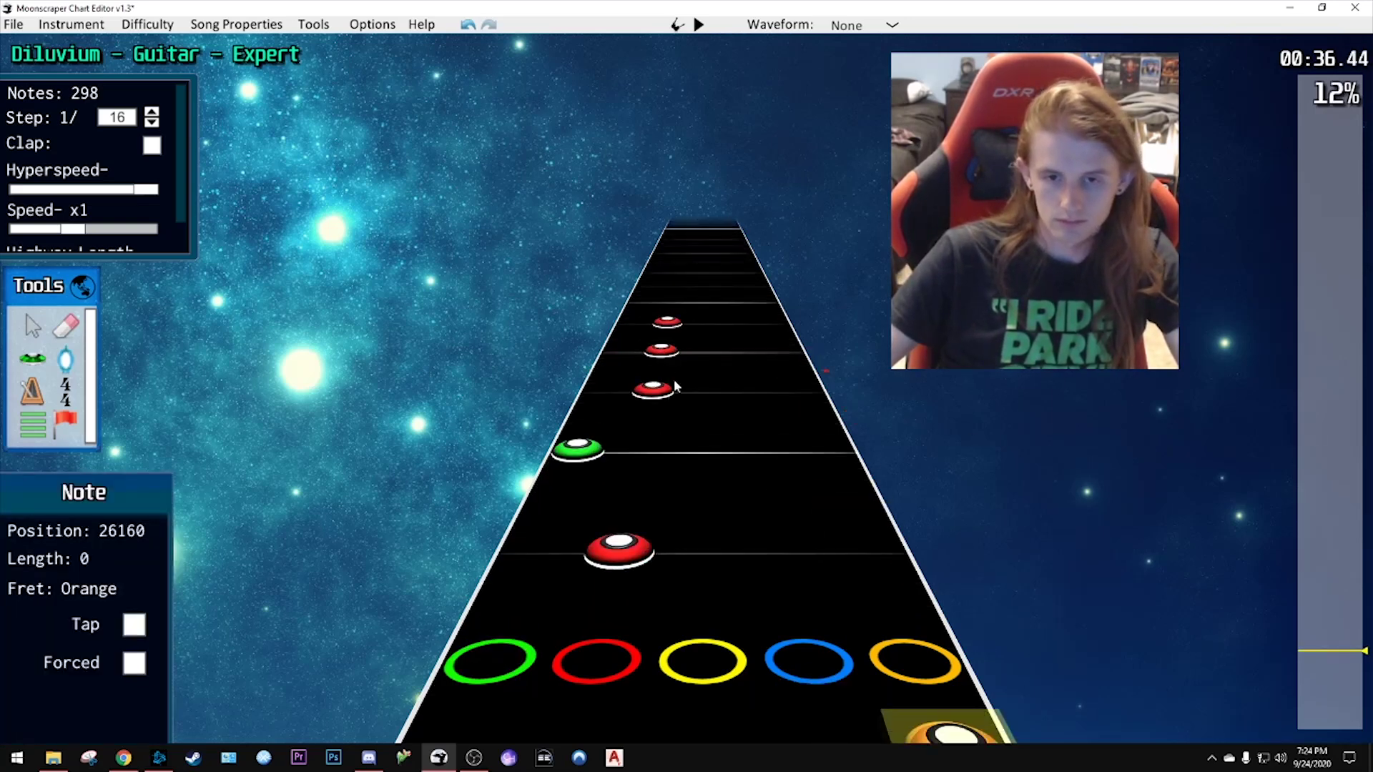
- Change the middle of the last three red notes to blue and replay the phrase from the measure line
{"action": "key", "text": "4"}
{"action": "key", "text": "space"}
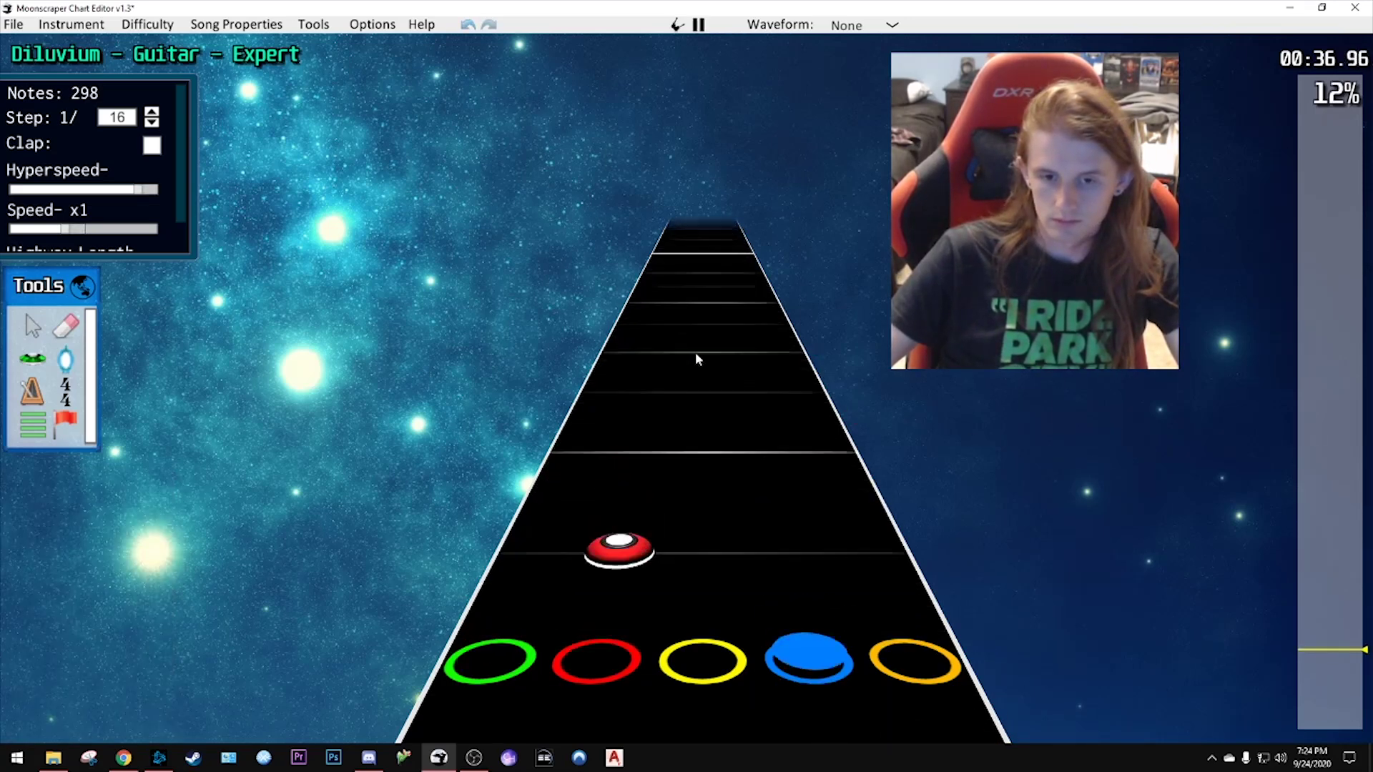
{"action": "key", "text": "space"}
{"action": "scroll", "coordinate": [685, 379], "scroll_direction": "down", "scroll_amount": 5}
{"action": "key", "text": "space"}
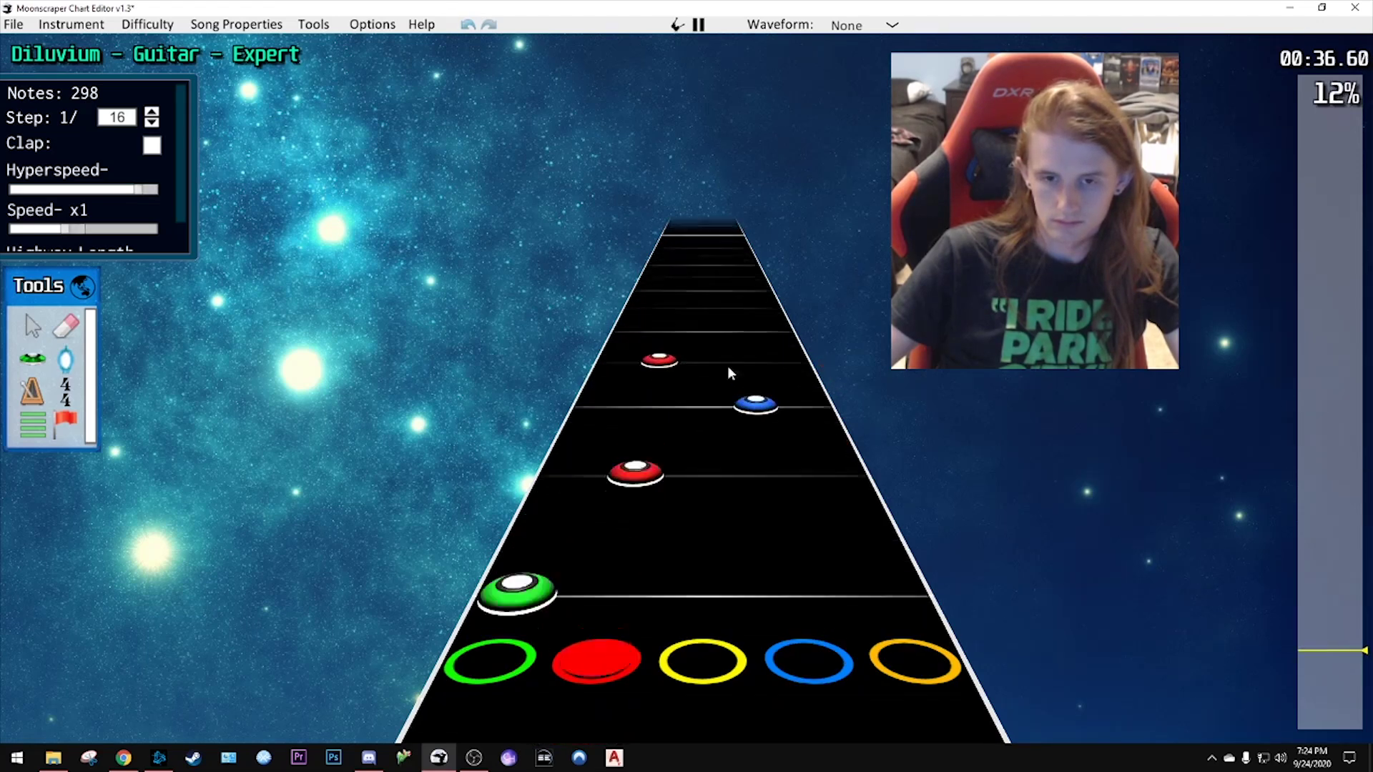
{"action": "key", "text": "space"}
{"action": "scroll", "coordinate": [722, 366], "scroll_direction": "down", "scroll_amount": 8}
{"action": "key", "text": "space"}
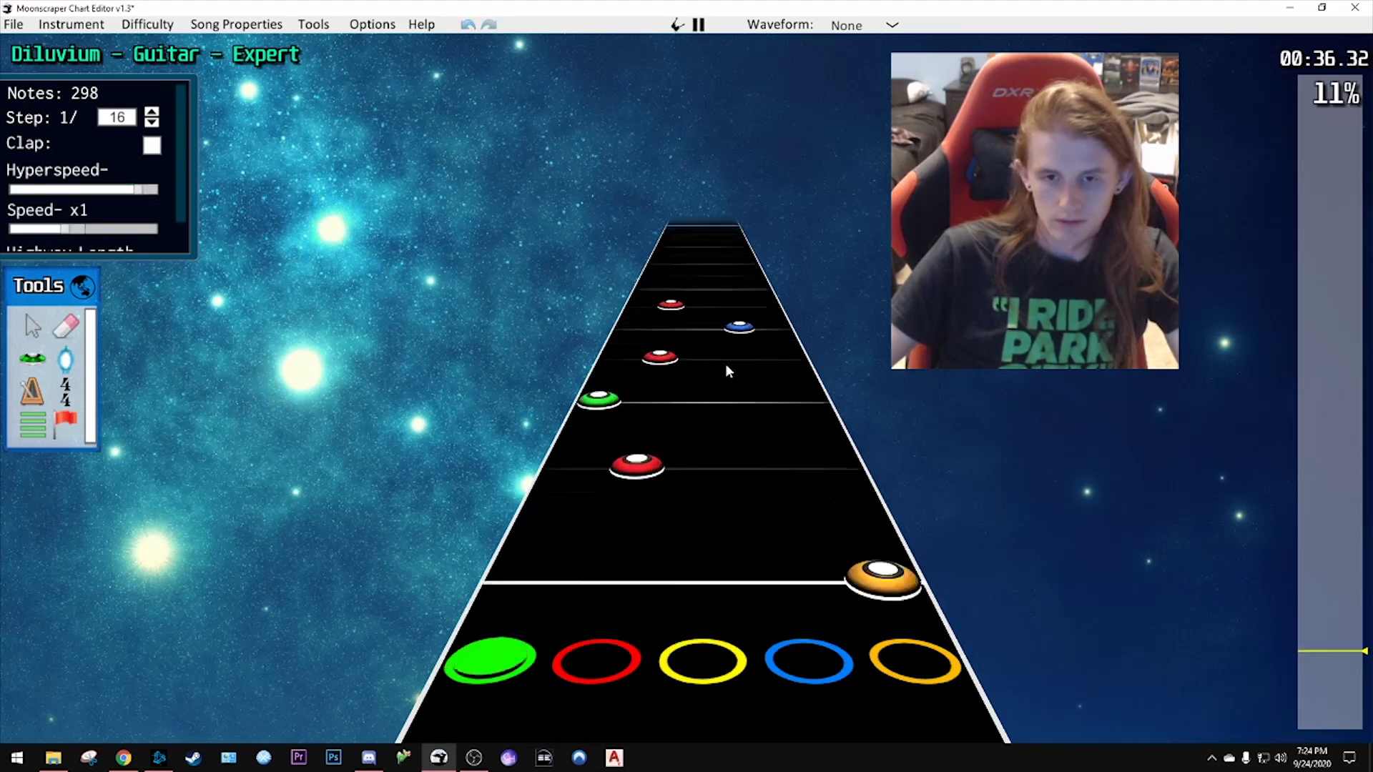
{"action": "key", "text": "space"}
{"action": "scroll", "coordinate": [717, 366], "scroll_direction": "down", "scroll_amount": 3}
{"action": "scroll", "coordinate": [718, 371], "scroll_direction": "down", "scroll_amount": 8}
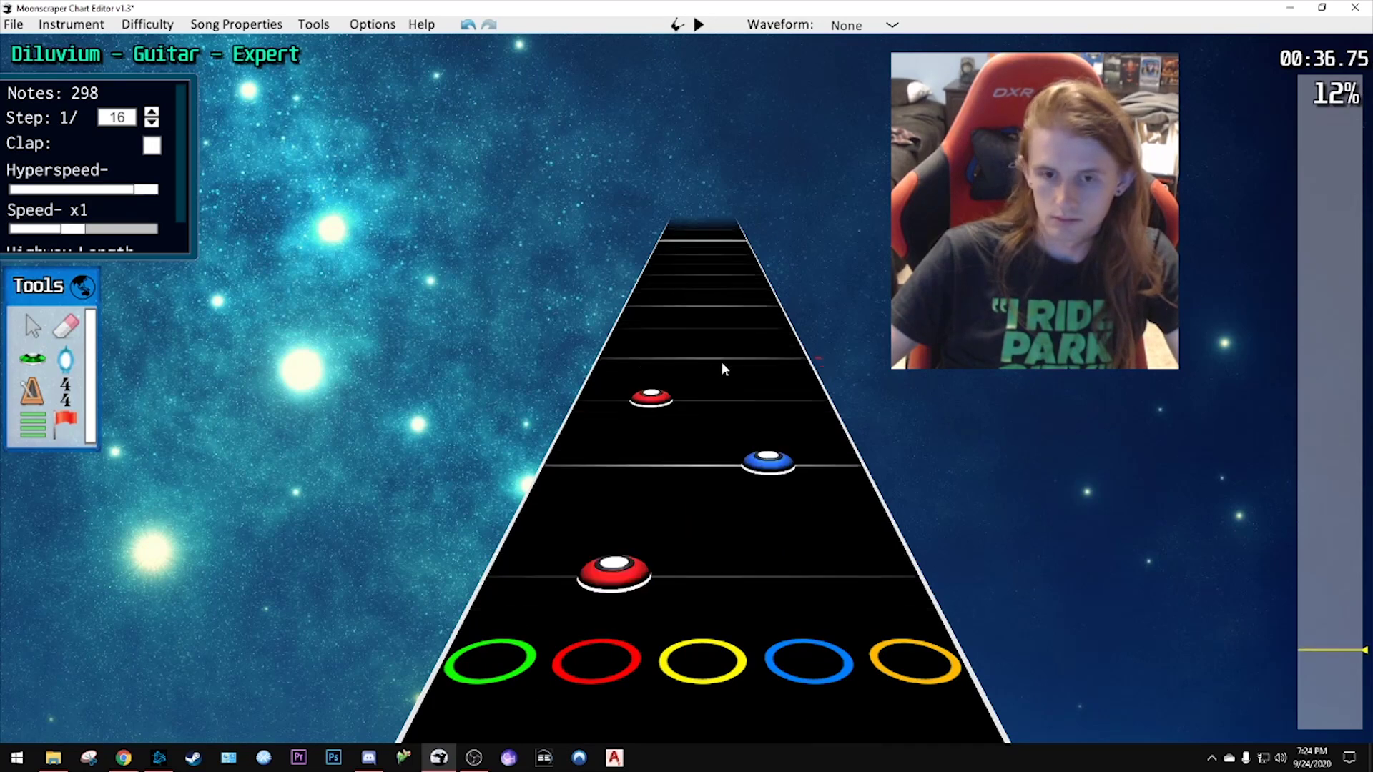
- Change the orange note on the measure line to blue
{"action": "key", "text": "5"}
{"action": "key", "text": "4"}
{"action": "scroll", "coordinate": [757, 479], "scroll_direction": "down", "scroll_amount": 3}
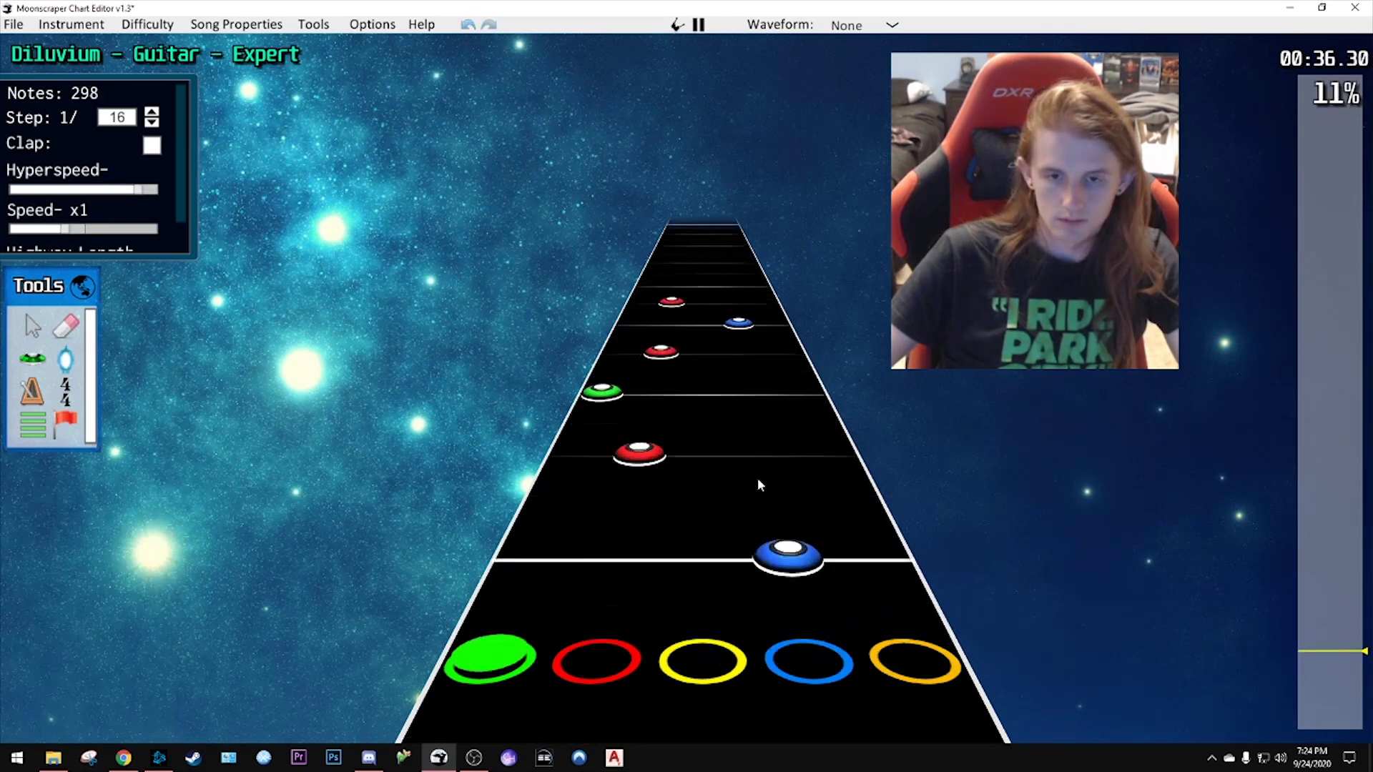
- Change the five notes after the blue measure-line note to green, red, yellow, red, green and play back the phrase
{"action": "scroll", "coordinate": [756, 478], "scroll_direction": "up", "scroll_amount": 4}
{"action": "scroll", "coordinate": [707, 447], "scroll_direction": "down", "scroll_amount": 2}
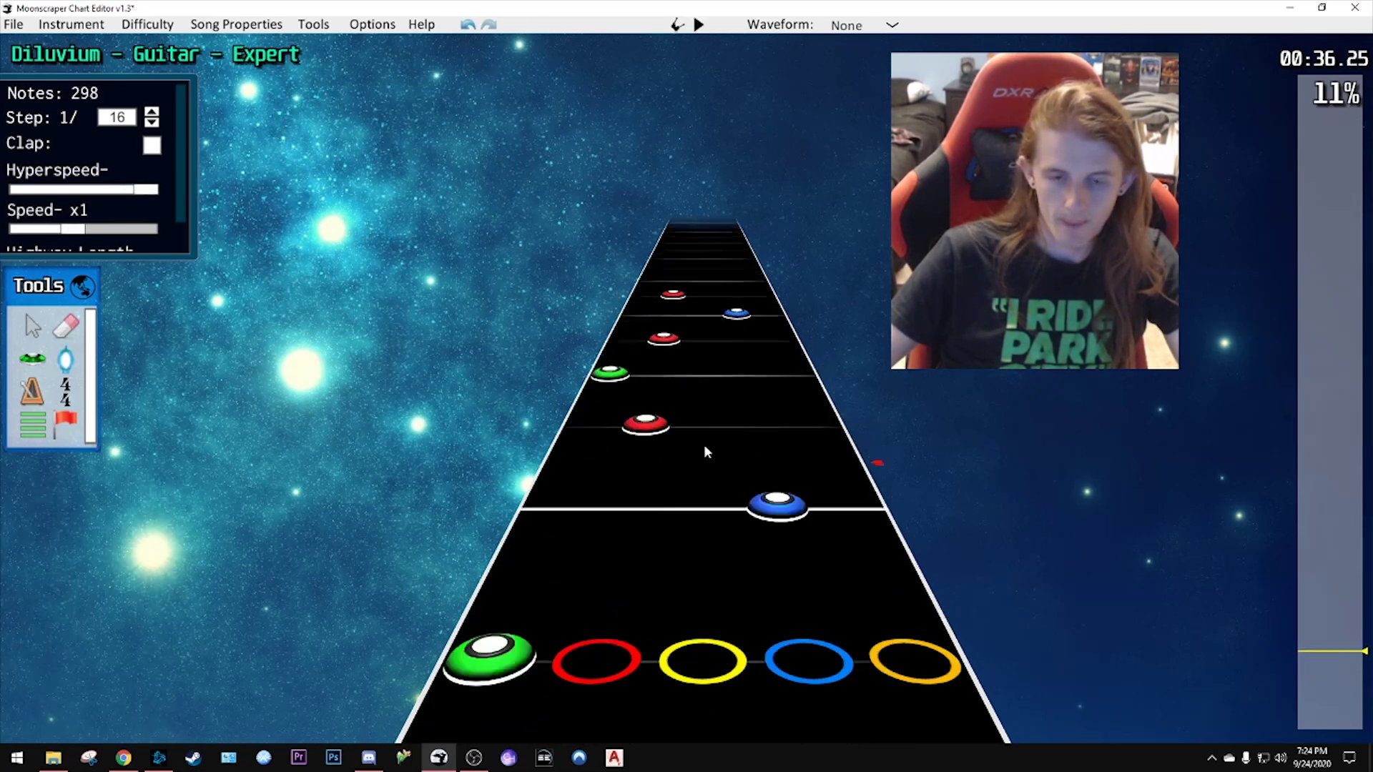
{"action": "scroll", "coordinate": [704, 443], "scroll_direction": "up", "scroll_amount": 2}
{"action": "scroll", "coordinate": [665, 465], "scroll_direction": "down", "scroll_amount": 2}
{"action": "left_click_drag", "start_coordinate": [636, 475], "coordinate": [567, 474]}
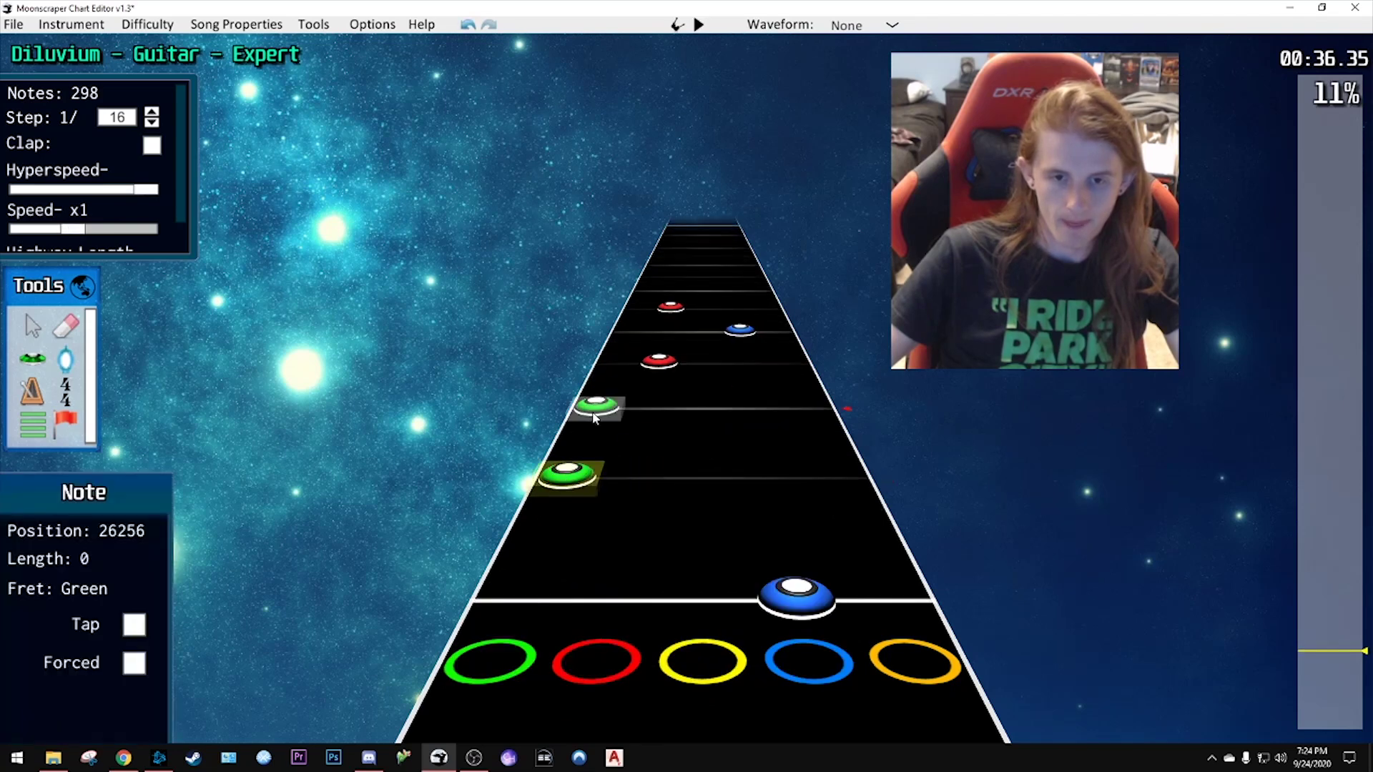
{"action": "left_click_drag", "start_coordinate": [595, 404], "coordinate": [638, 308]}
{"action": "left_click", "coordinate": [659, 359]}
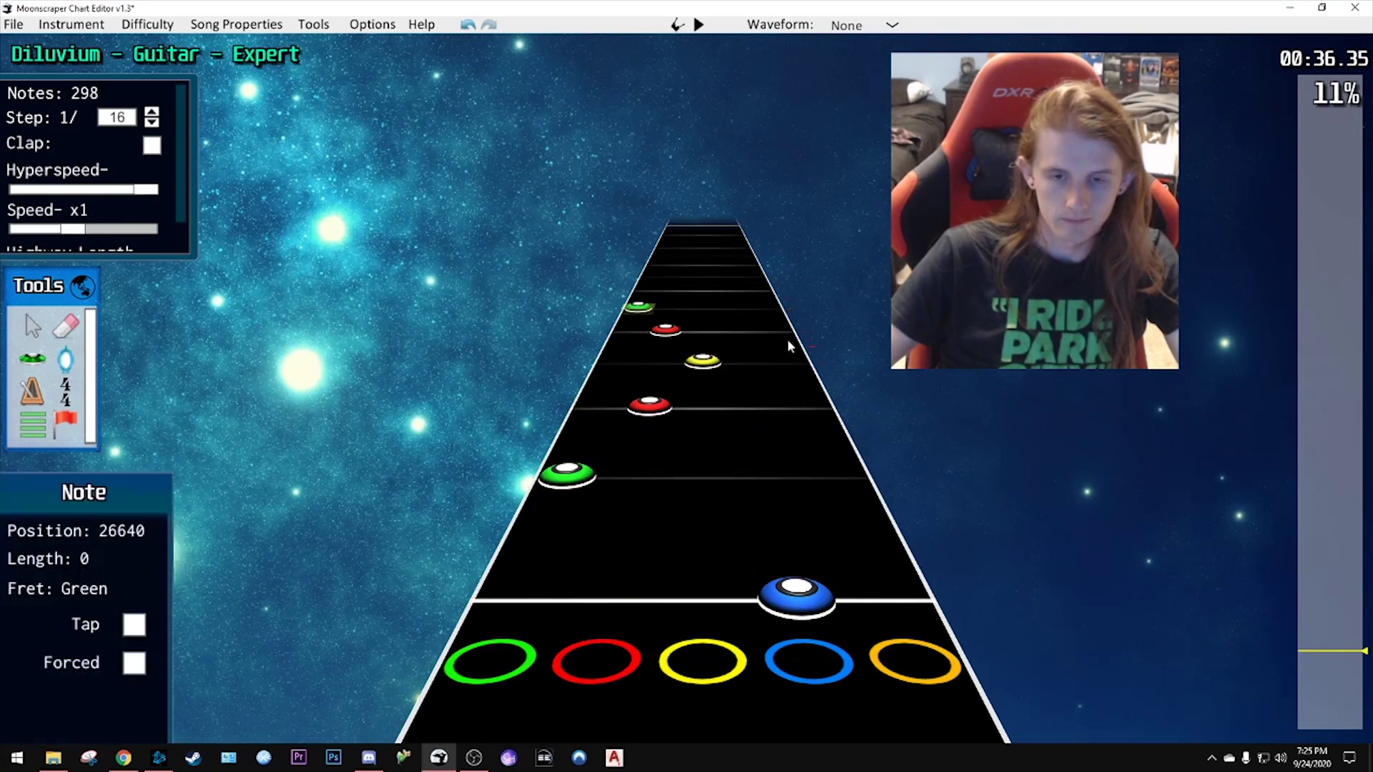
{"action": "key", "text": "space"}
{"action": "key", "text": "space"}
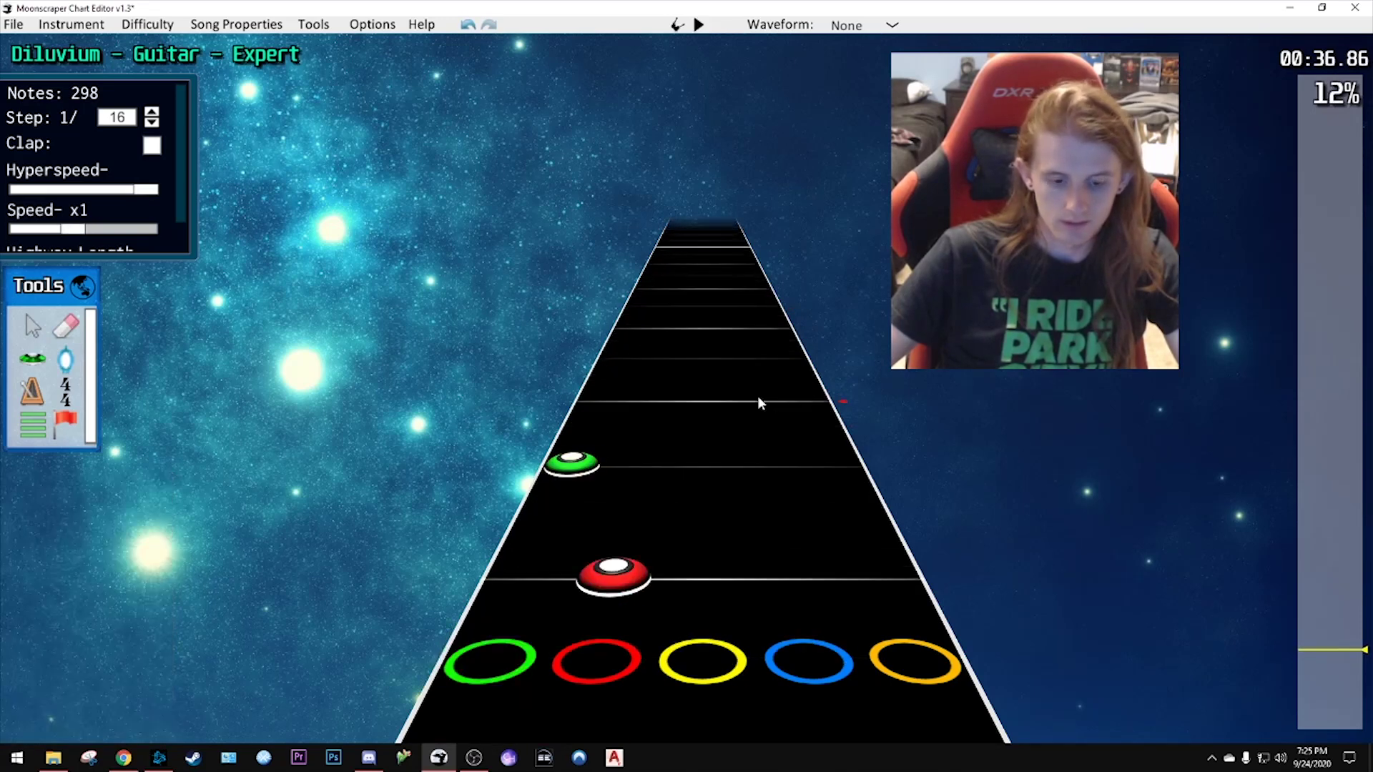
- Add eight notes on successive beat lines after the last green note: orange, green, blue, green, red, yellow, red, green
{"action": "left_click", "coordinate": [797, 401]}
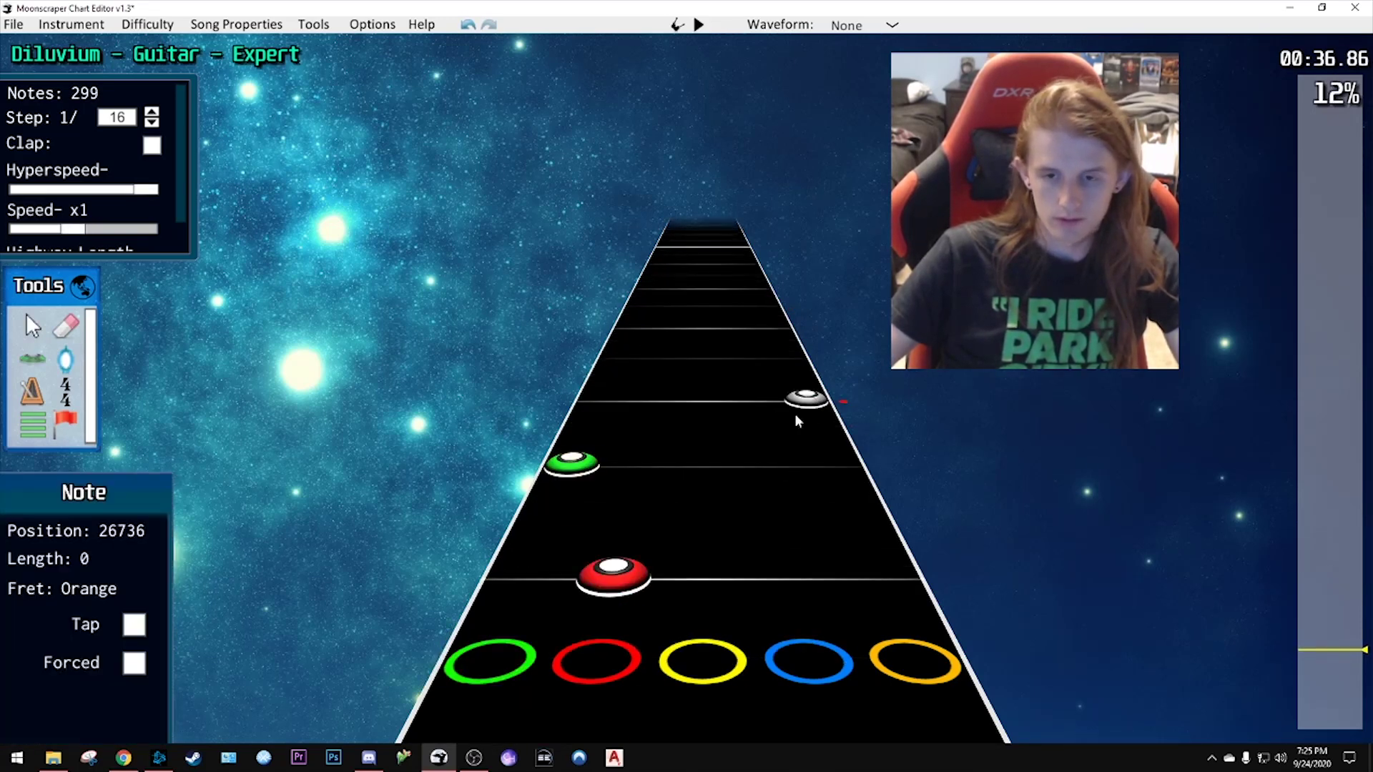
{"action": "scroll", "coordinate": [758, 422], "scroll_direction": "up", "scroll_amount": 5}
{"action": "left_click", "coordinate": [726, 447]}
{"action": "scroll", "coordinate": [725, 446], "scroll_direction": "down", "scroll_amount": 2}
{"action": "left_click", "coordinate": [590, 508]}
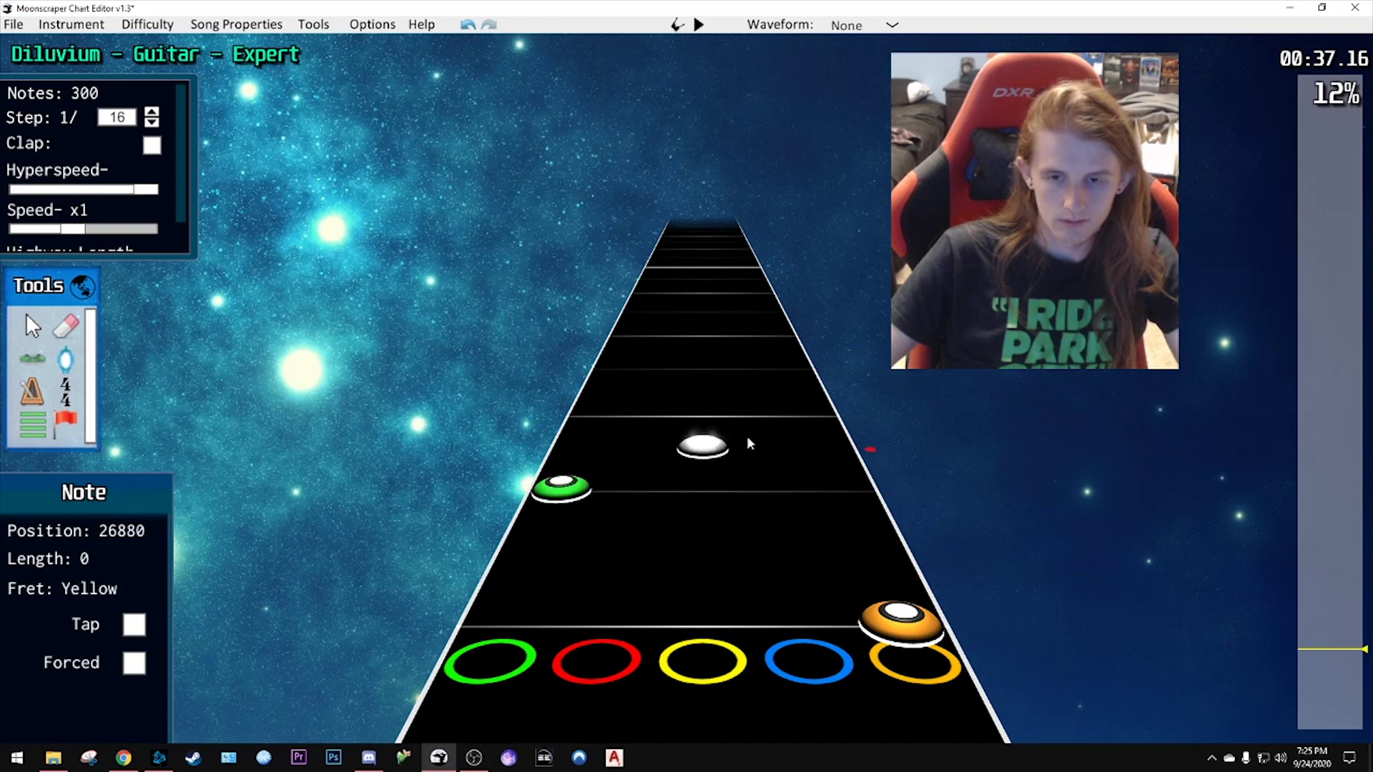
{"action": "scroll", "coordinate": [747, 436], "scroll_direction": "up", "scroll_amount": 2}
{"action": "scroll", "coordinate": [798, 493], "scroll_direction": "down", "scroll_amount": 1}
{"action": "left_click", "coordinate": [779, 466]}
{"action": "scroll", "coordinate": [657, 428], "scroll_direction": "up", "scroll_amount": 2}
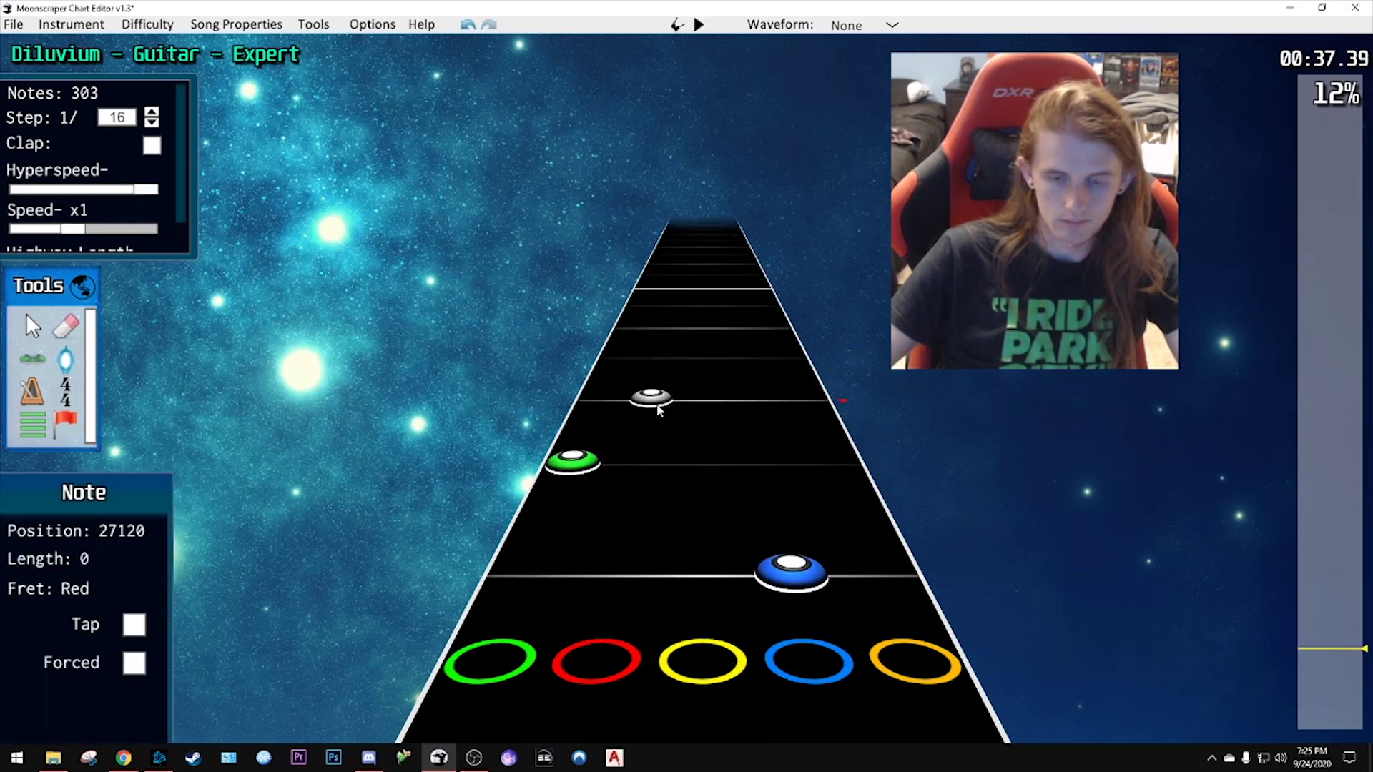
- Play back the newly added run, including a replay of the whole phrase from just before the blue measure-line note
{"action": "key", "text": "space"}
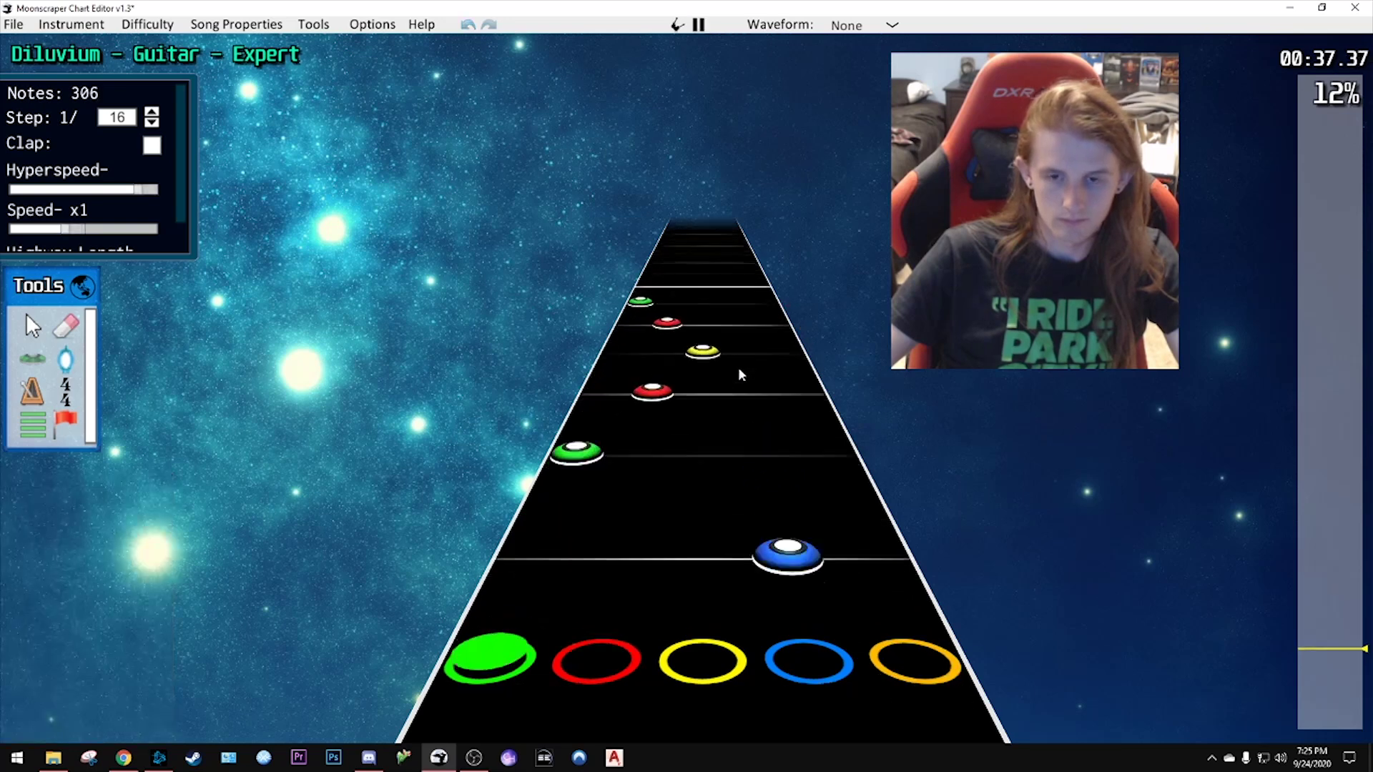
{"action": "key", "text": "space"}
{"action": "scroll", "coordinate": [740, 444], "scroll_direction": "down", "scroll_amount": 20}
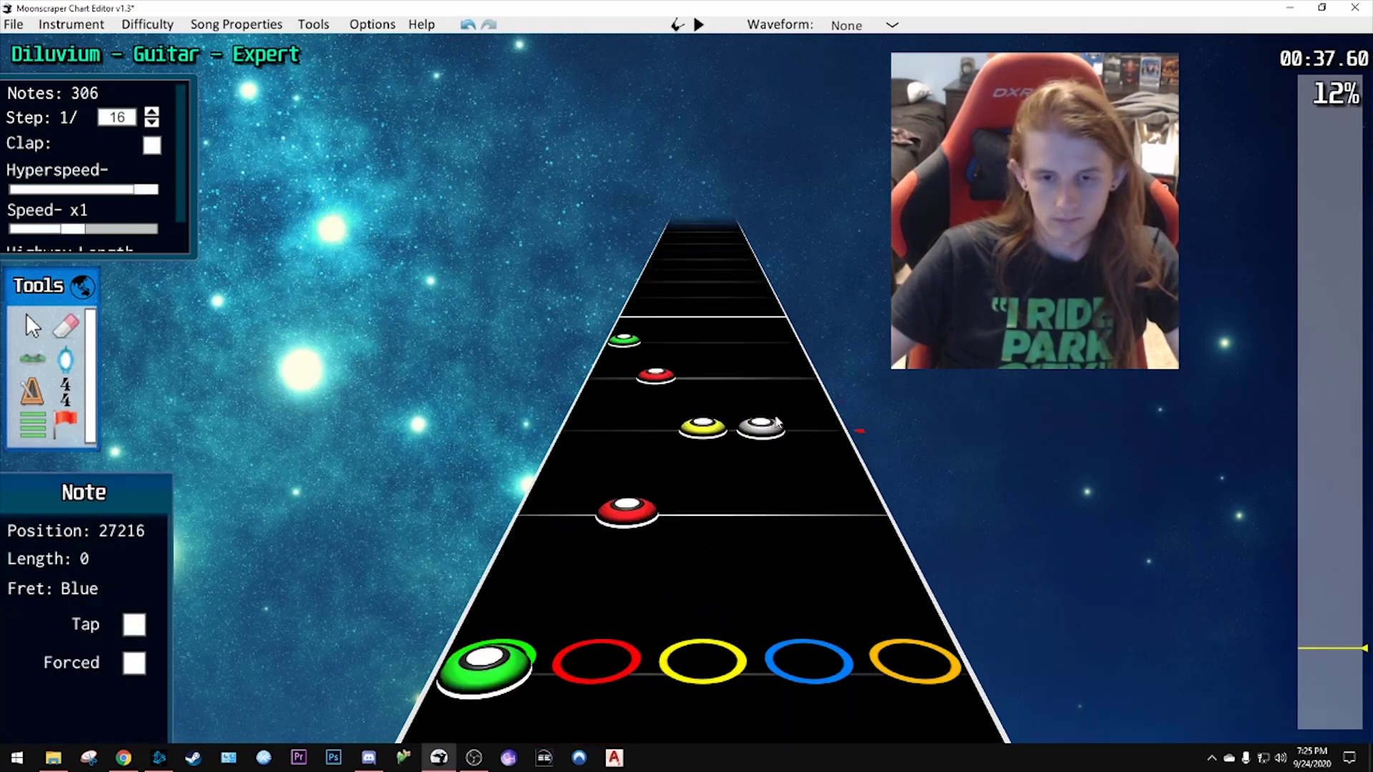
{"action": "scroll", "coordinate": [806, 365], "scroll_direction": "down", "scroll_amount": 3}
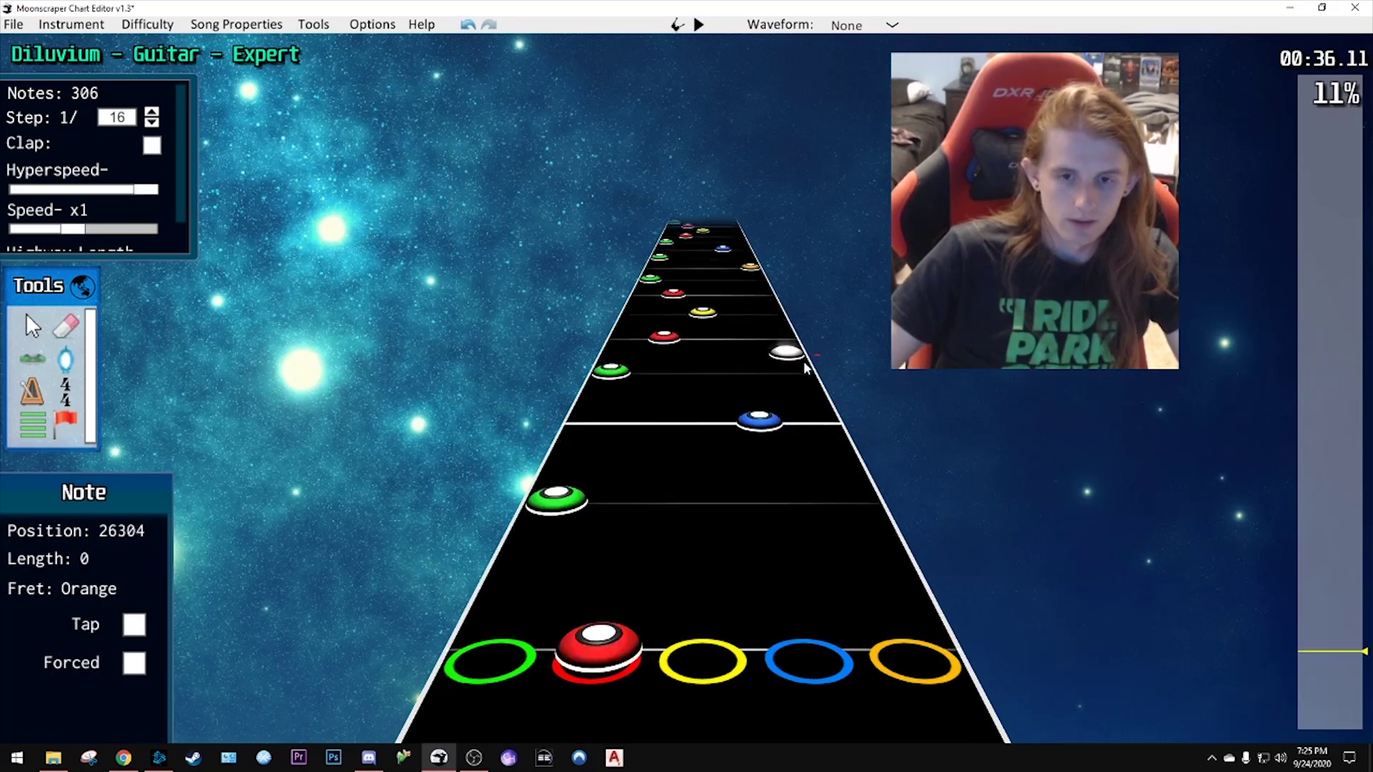
{"action": "key", "text": "space"}
{"action": "key", "text": "space"}
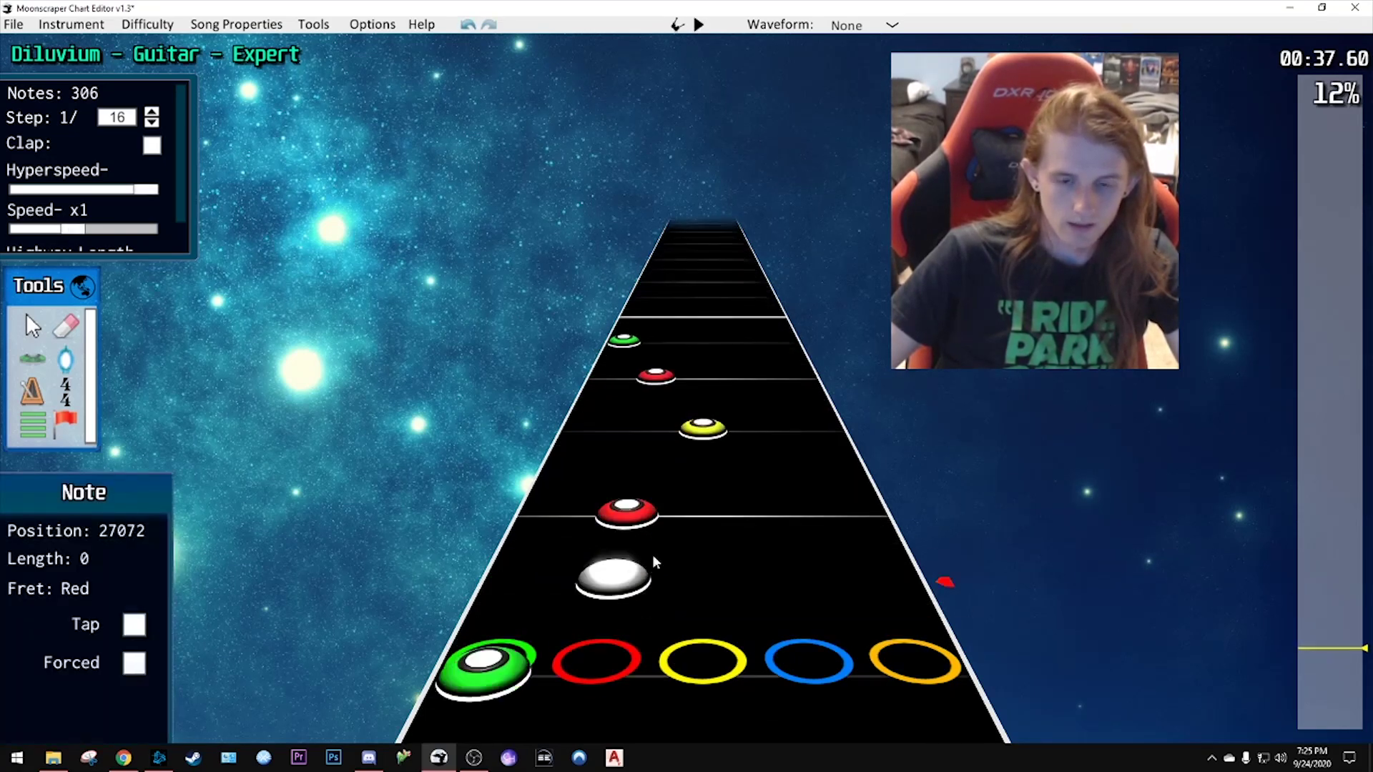
- Change the last yellow note to green and the red after it to blue, add a yellow note on the next measure line, and play back
{"action": "scroll", "coordinate": [652, 555], "scroll_direction": "down", "scroll_amount": 2}
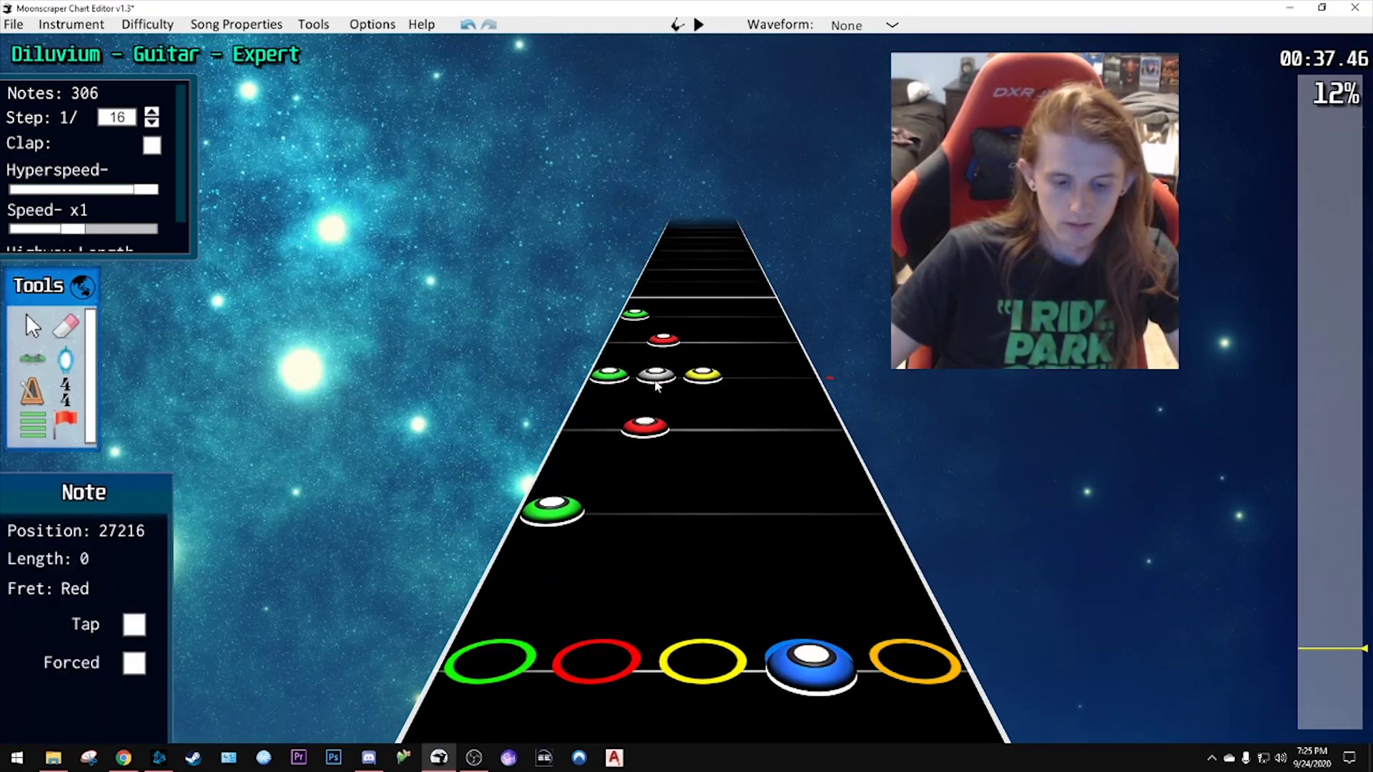
{"action": "left_click", "coordinate": [704, 375]}
{"action": "scroll", "coordinate": [723, 377], "scroll_direction": "up", "scroll_amount": 3}
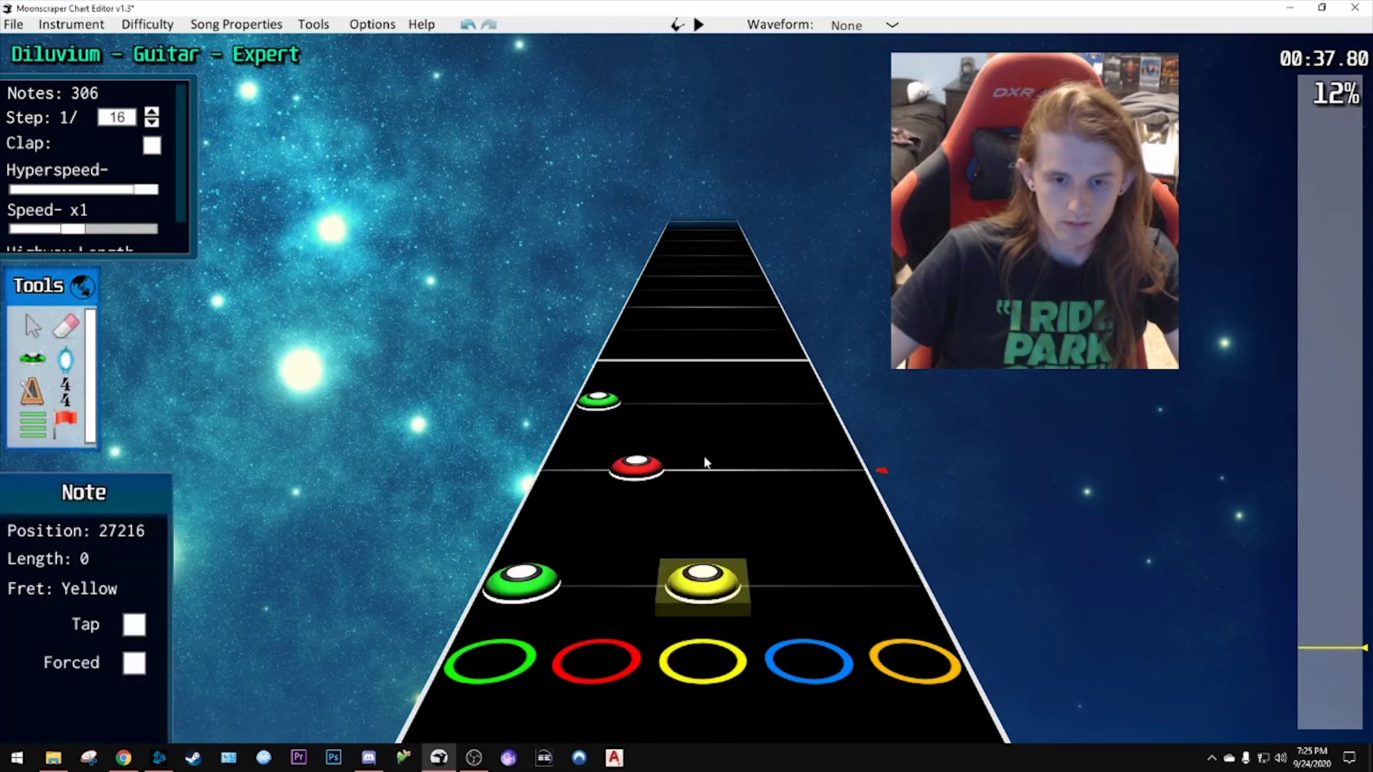
{"action": "scroll", "coordinate": [706, 462], "scroll_direction": "down", "scroll_amount": 2}
{"action": "key", "text": "y"}
{"action": "left_click", "coordinate": [751, 396]}
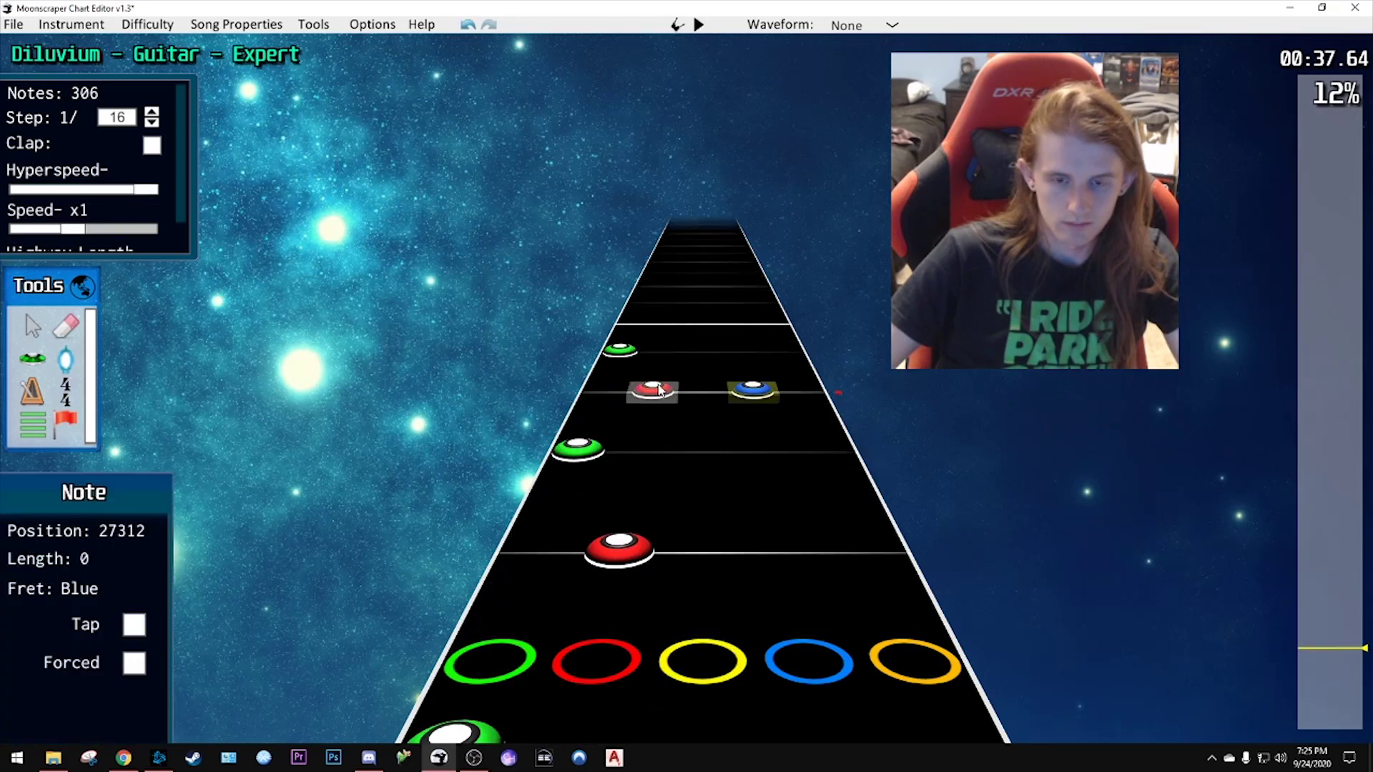
{"action": "left_click_drag", "start_coordinate": [652, 392], "coordinate": [619, 353]}
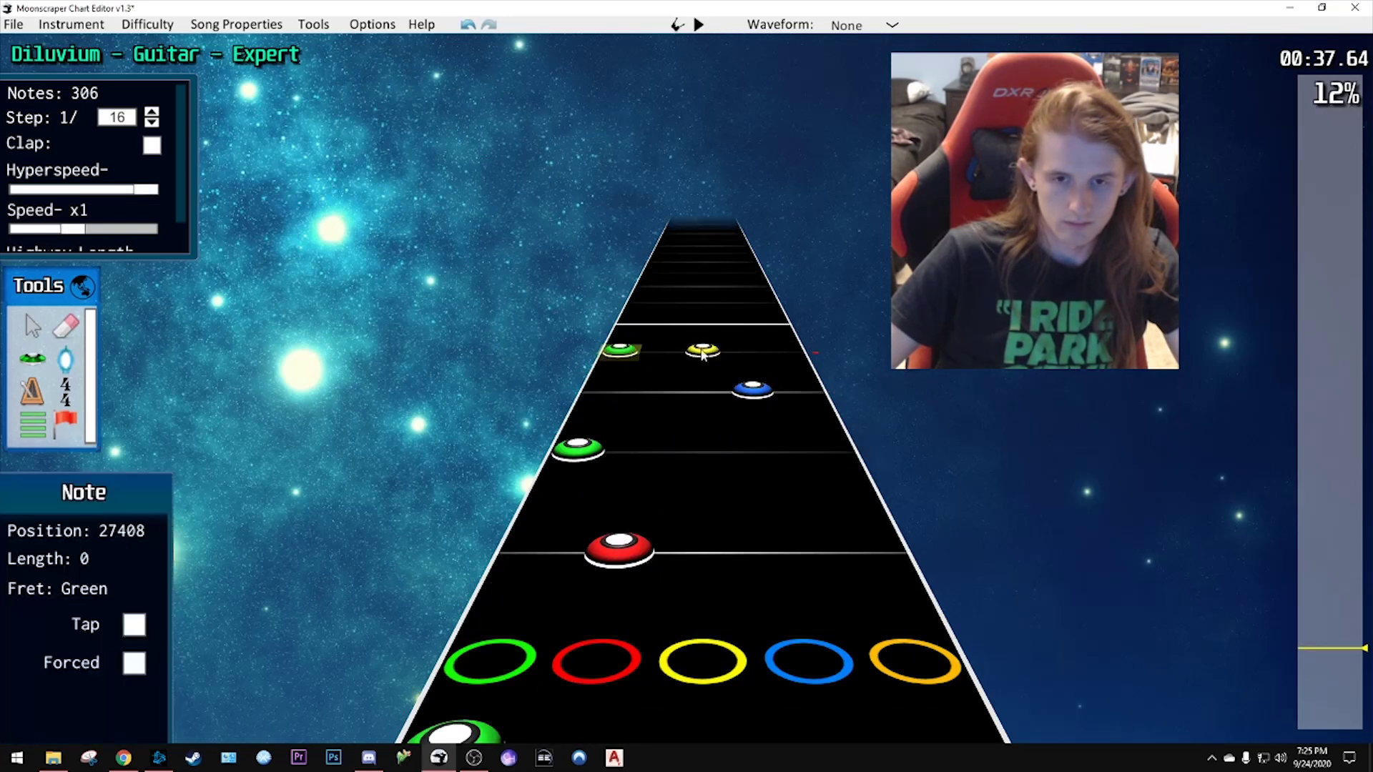
{"action": "left_click", "coordinate": [701, 322]}
{"action": "scroll", "coordinate": [697, 402], "scroll_direction": "down", "scroll_amount": 2}
{"action": "key", "text": "space"}
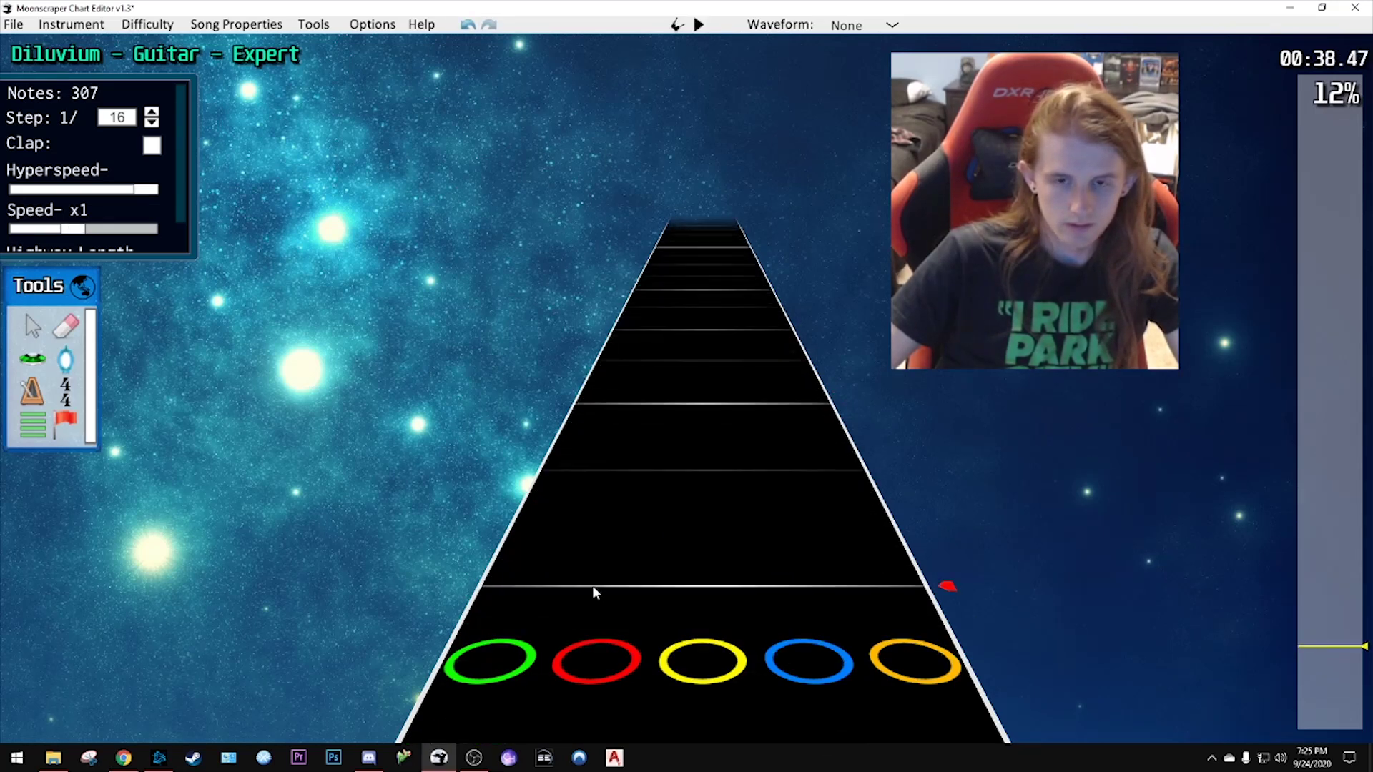
{"action": "key", "text": "space"}
- Change the red note between the two green notes to green and replay the phrase from the previous measure line
{"action": "scroll", "coordinate": [615, 565], "scroll_direction": "down", "scroll_amount": 5}
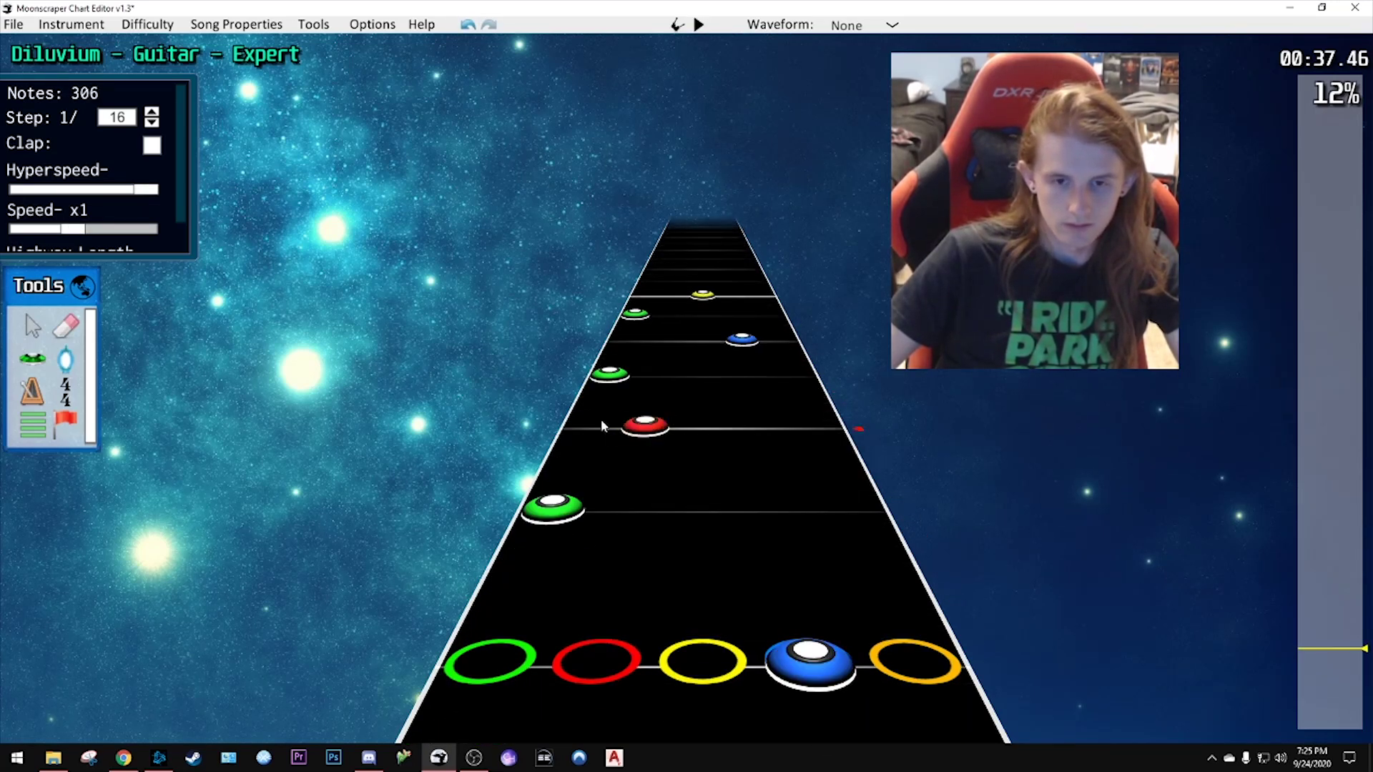
{"action": "left_click", "coordinate": [601, 424]}
{"action": "scroll", "coordinate": [717, 413], "scroll_direction": "down", "scroll_amount": 6}
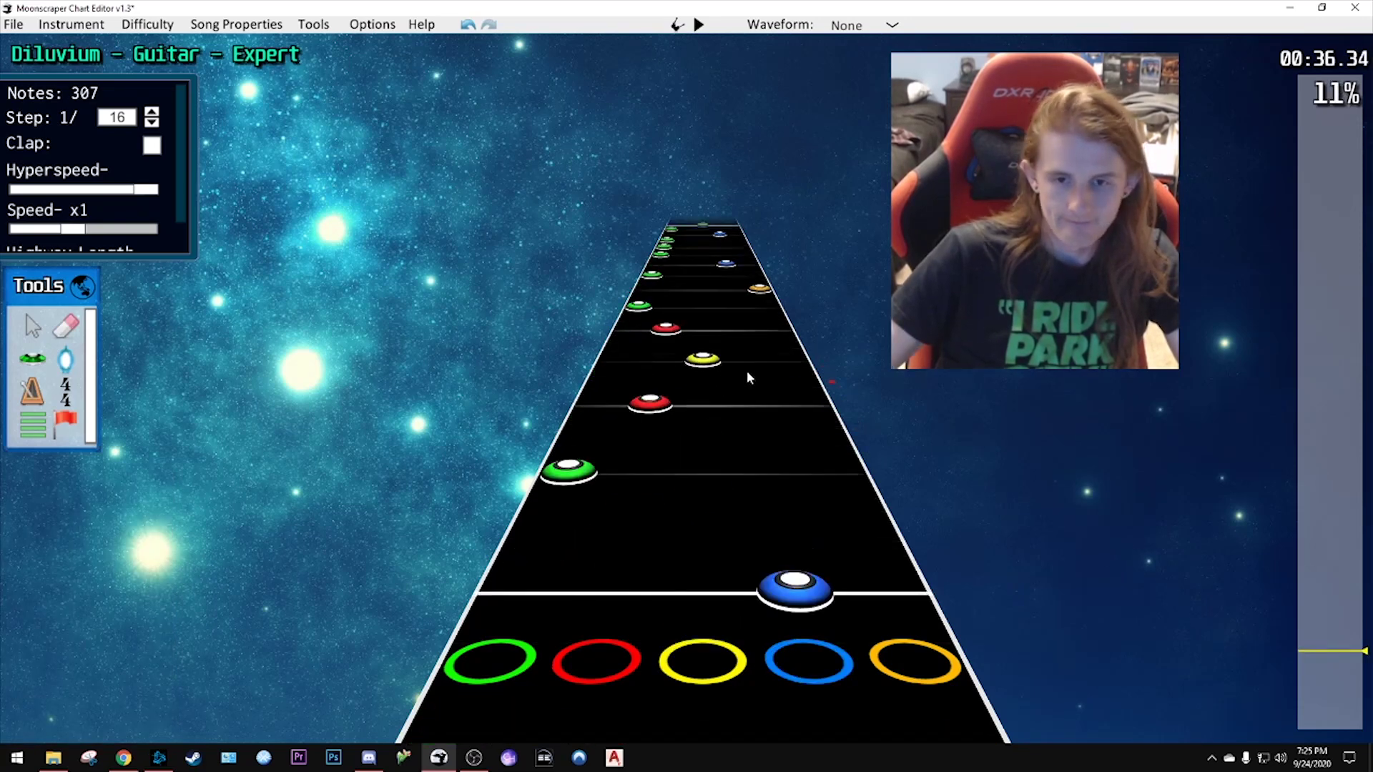
{"action": "key", "text": "space"}
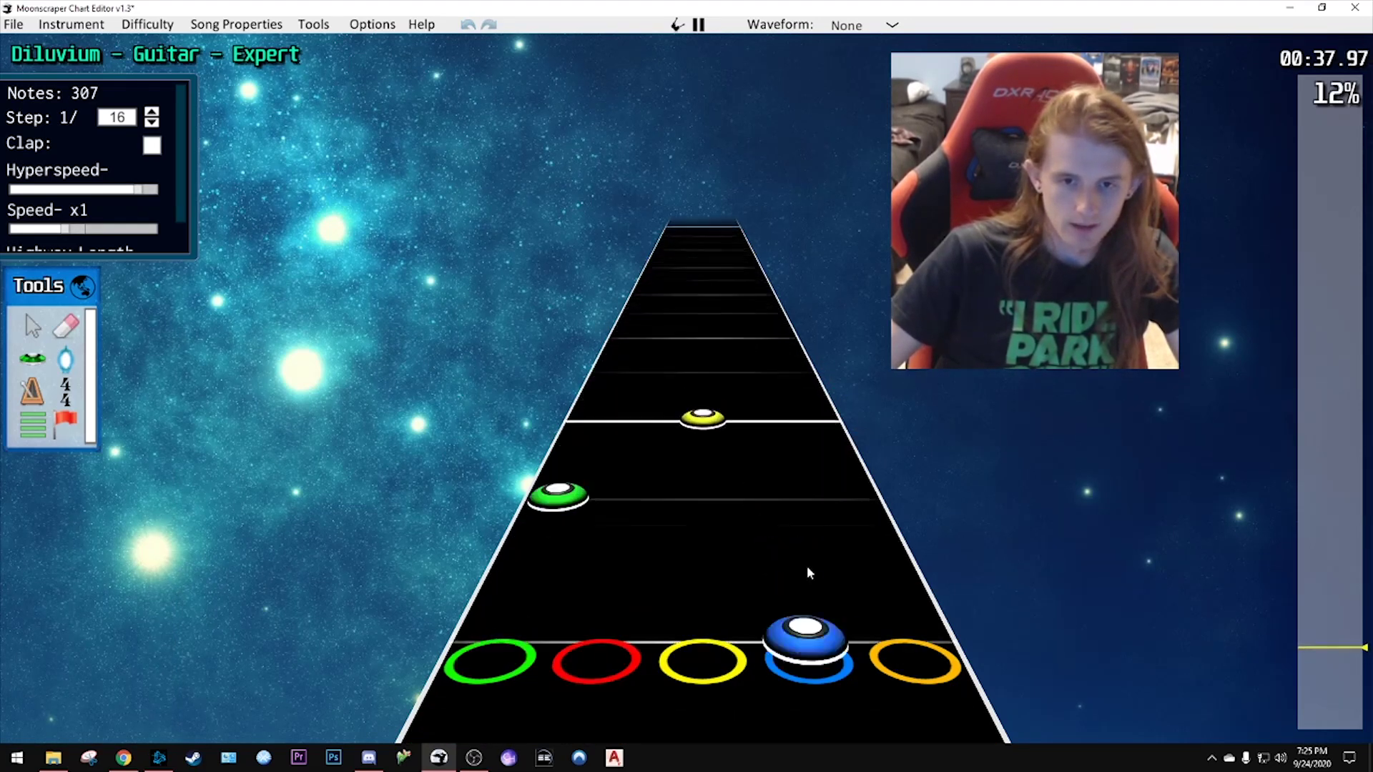
{"action": "key", "text": "space"}
- Add green, red, yellow, red and green notes on the lines after the yellow measure-line note and start playback
{"action": "scroll", "coordinate": [680, 486], "scroll_direction": "down", "scroll_amount": 2}
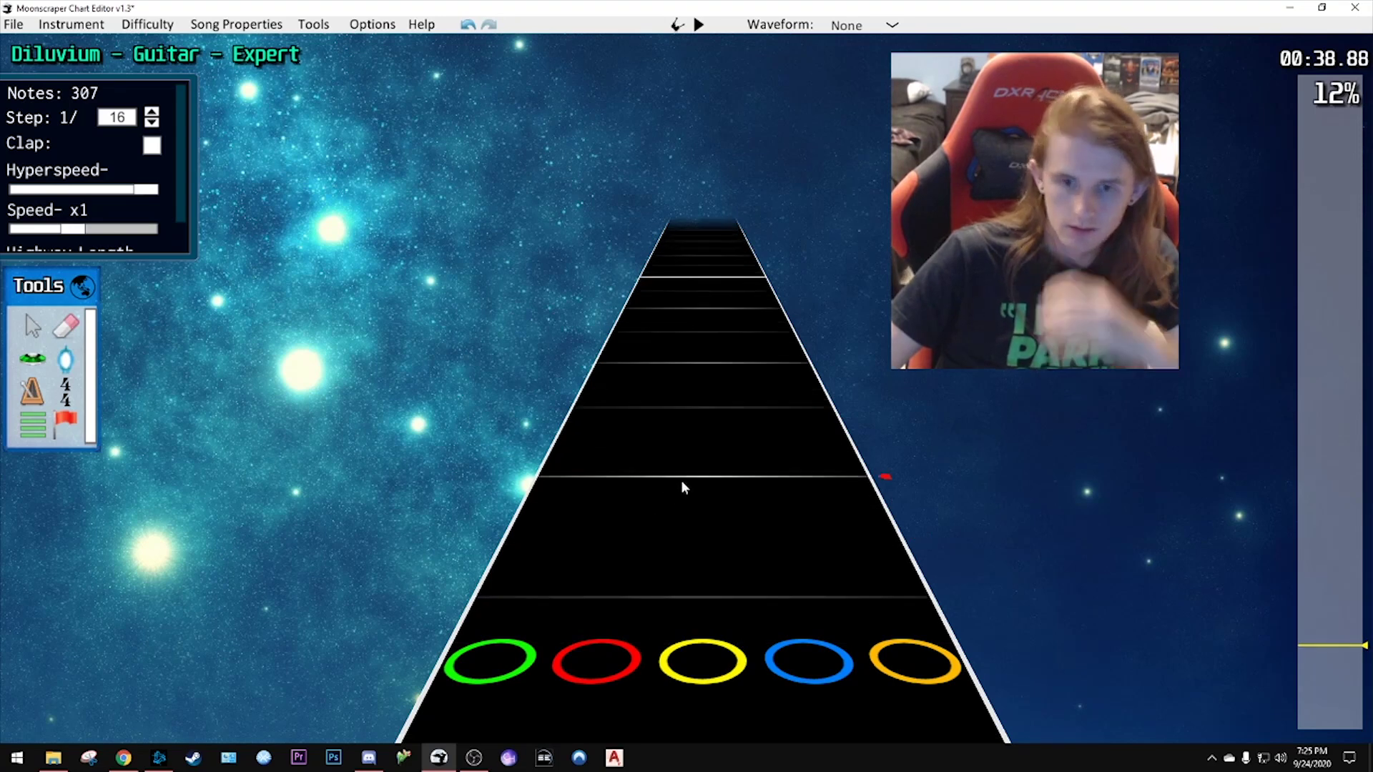
{"action": "scroll", "coordinate": [681, 464], "scroll_direction": "down", "scroll_amount": 4}
{"action": "left_click", "coordinate": [659, 344]}
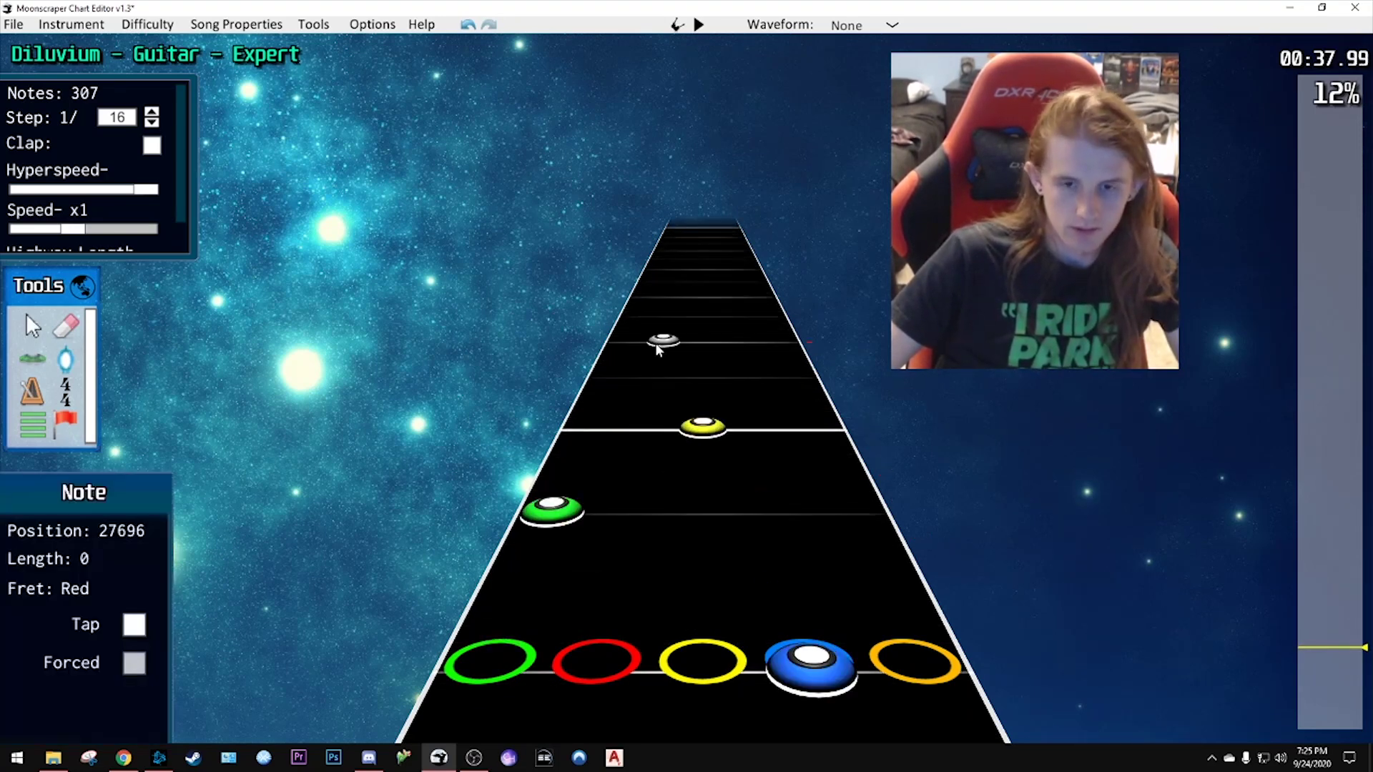
{"action": "left_click_drag", "start_coordinate": [655, 342], "coordinate": [628, 379]}
{"action": "scroll", "coordinate": [628, 379], "scroll_direction": "down", "scroll_amount": 1}
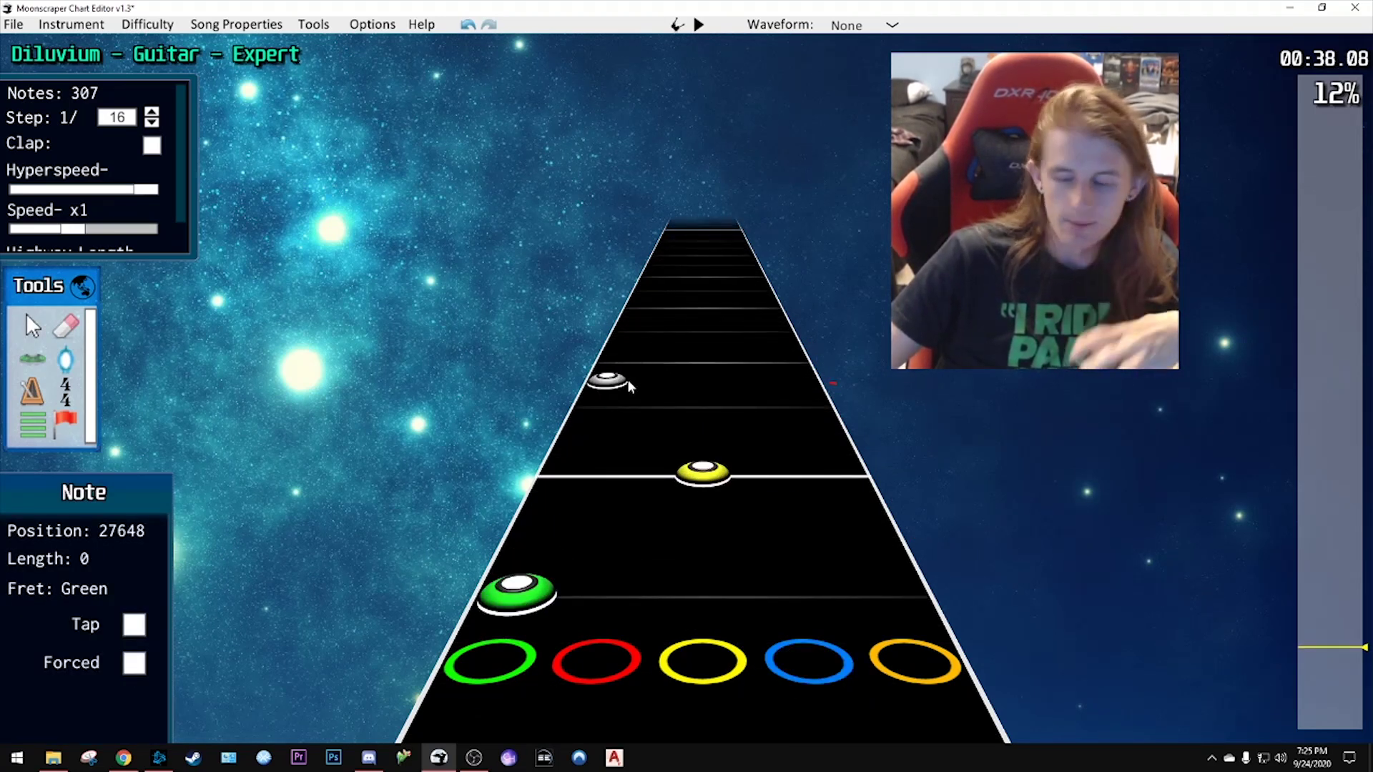
{"action": "left_click_drag", "start_coordinate": [628, 379], "coordinate": [635, 459]}
{"action": "scroll", "coordinate": [655, 411], "scroll_direction": "down", "scroll_amount": 1}
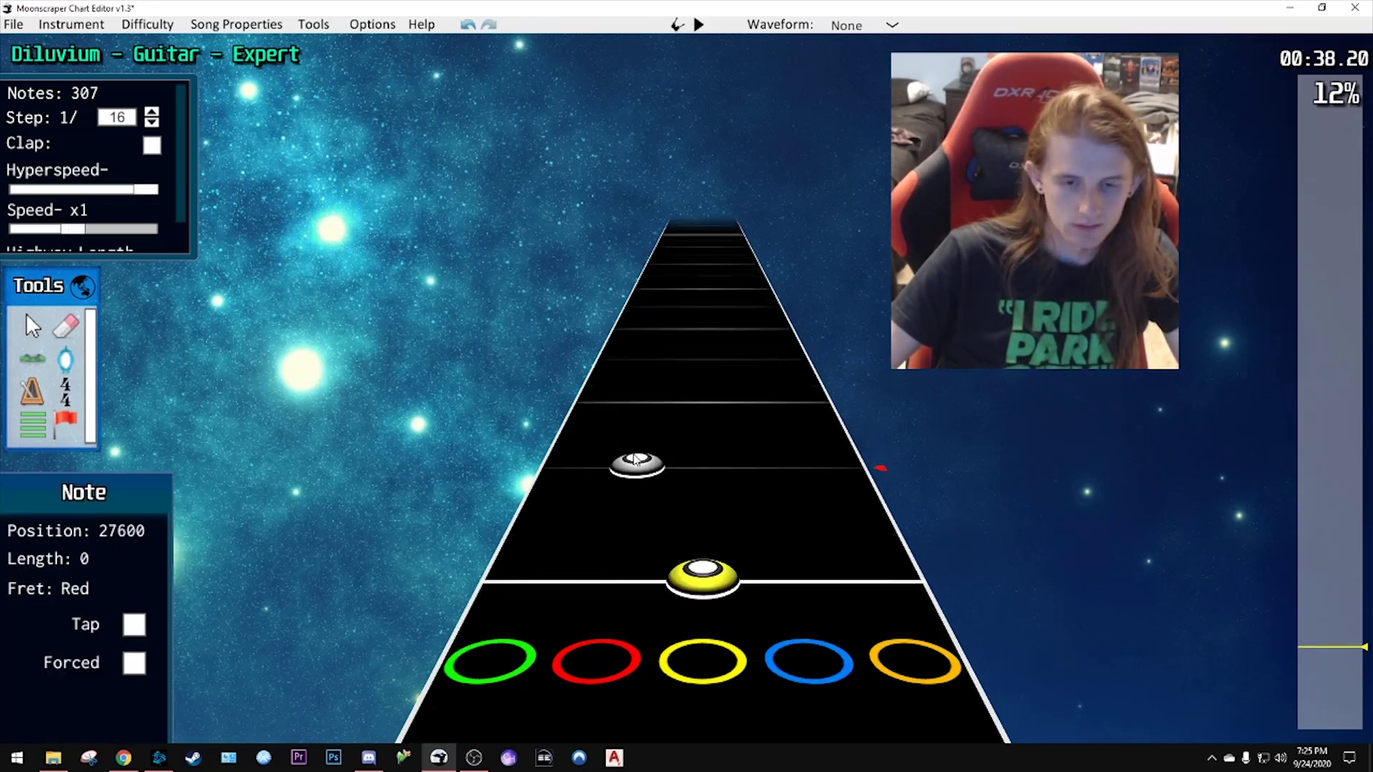
{"action": "left_click", "coordinate": [635, 406]}
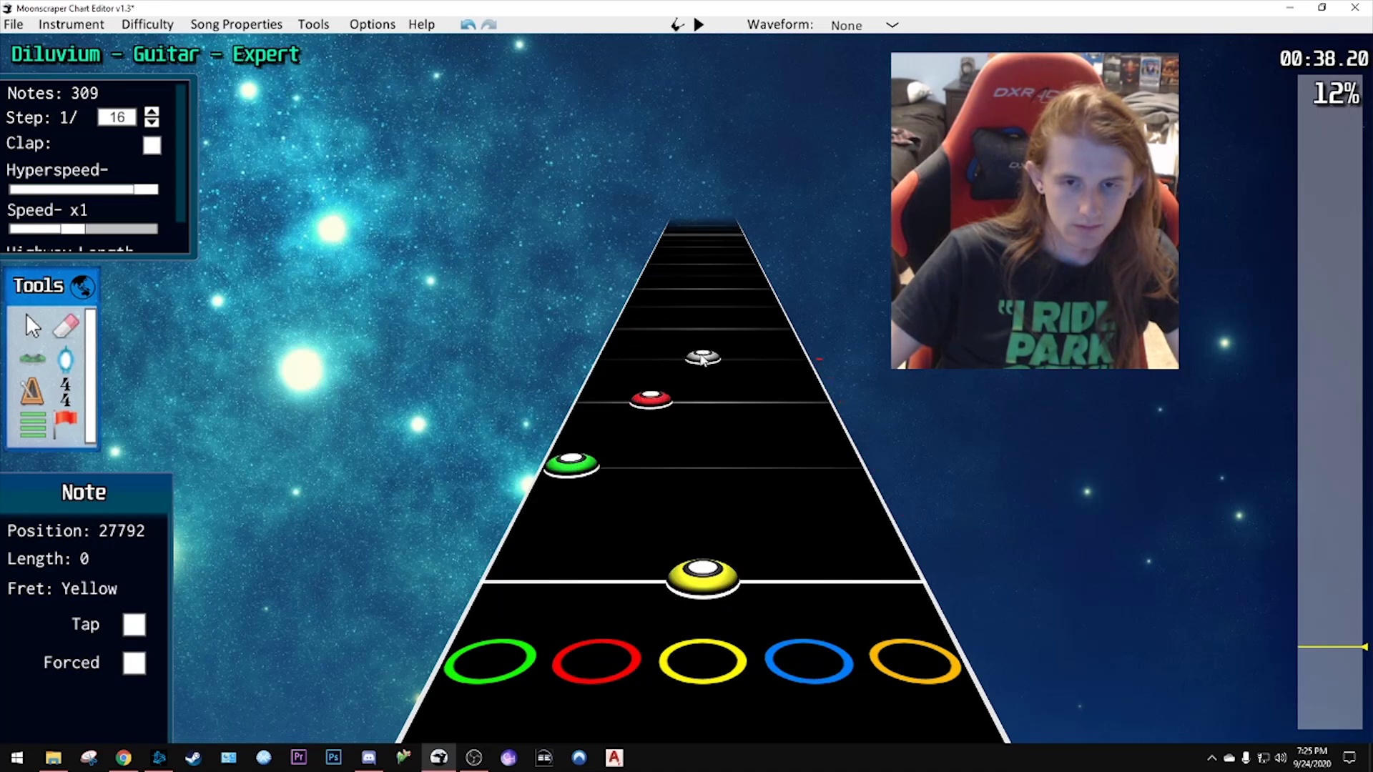
{"action": "left_click", "coordinate": [644, 312]}
{"action": "scroll", "coordinate": [715, 392], "scroll_direction": "up", "scroll_amount": 12}
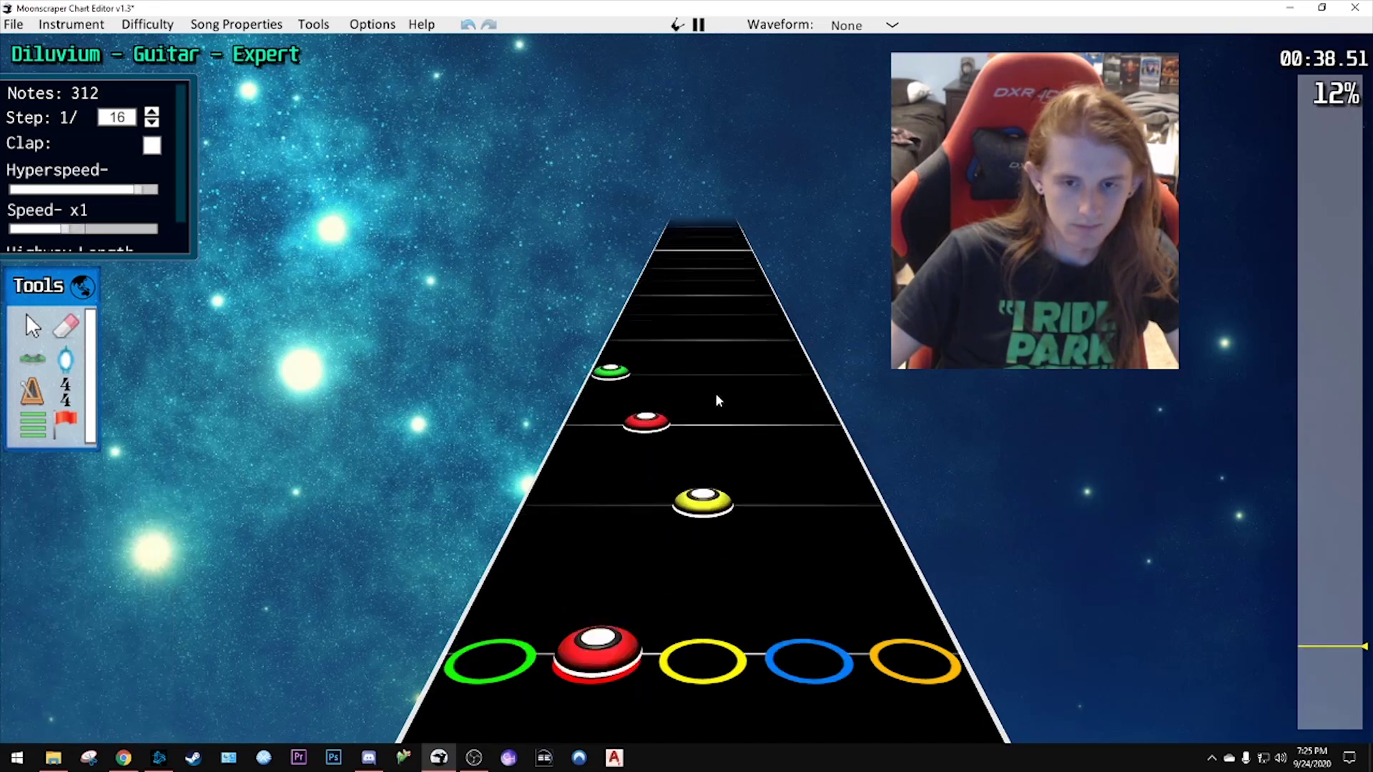
- Add blue, green and yellow notes on the lines following the last green note and play them back
{"action": "scroll", "coordinate": [638, 500], "scroll_direction": "down", "scroll_amount": 6}
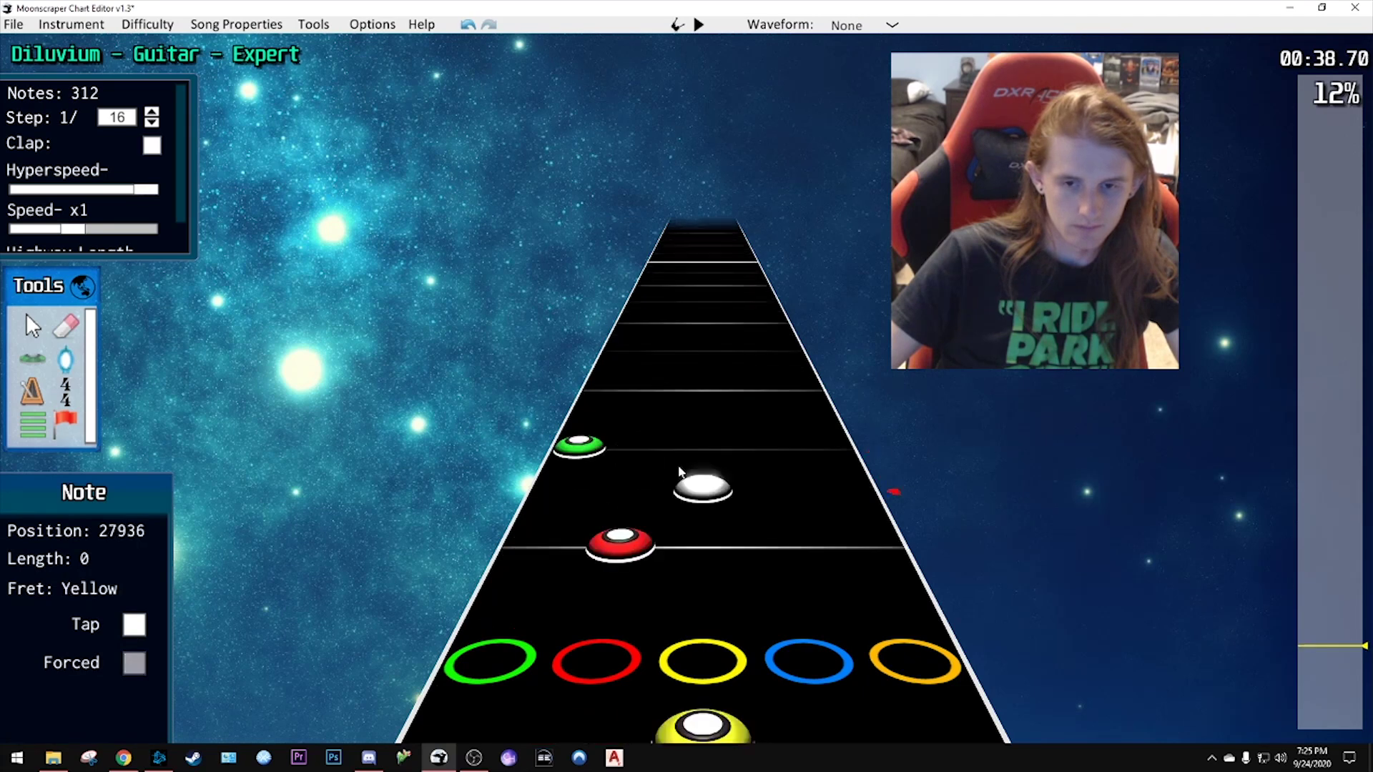
{"action": "left_click", "coordinate": [745, 389]}
{"action": "scroll", "coordinate": [640, 378], "scroll_direction": "down", "scroll_amount": 1}
{"action": "scroll", "coordinate": [622, 378], "scroll_direction": "up", "scroll_amount": 2}
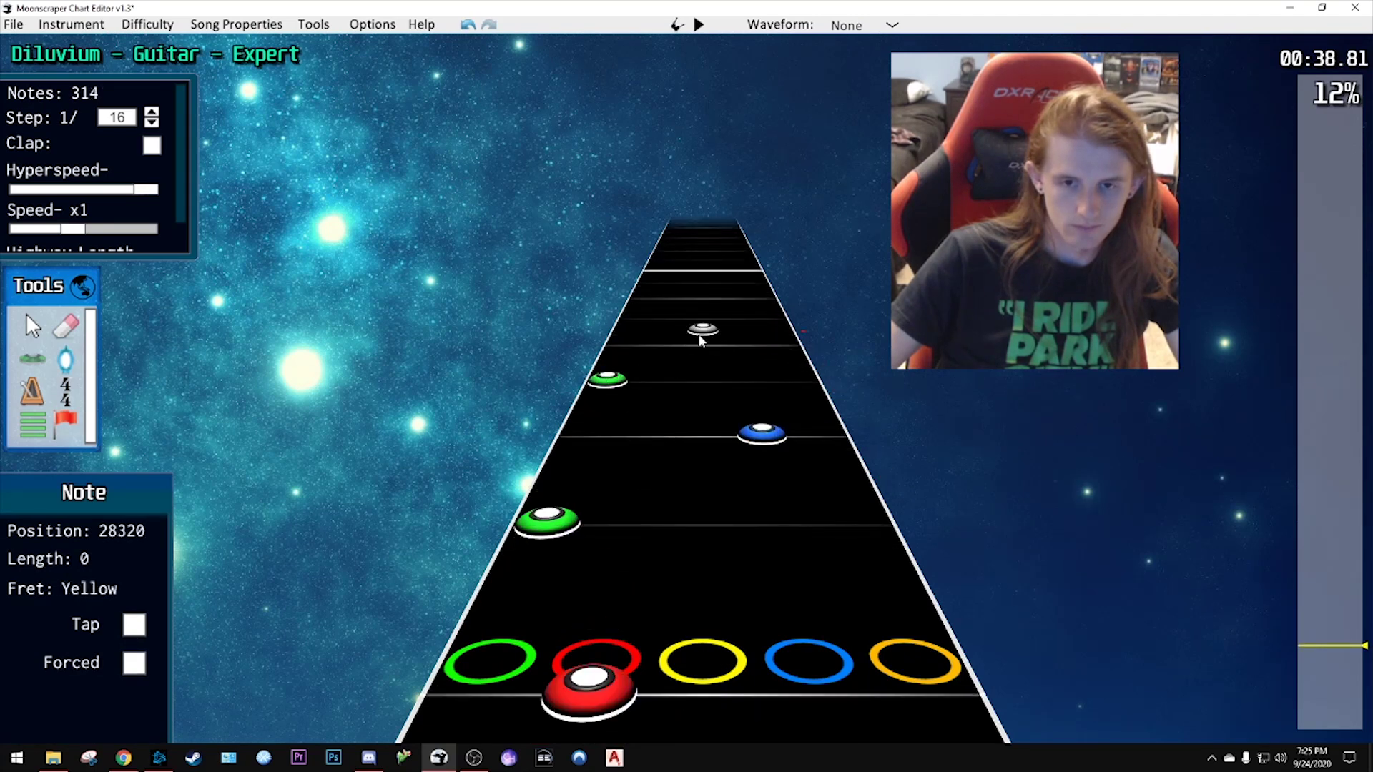
{"action": "scroll", "coordinate": [699, 346], "scroll_direction": "down", "scroll_amount": 4}
{"action": "key", "text": "space"}
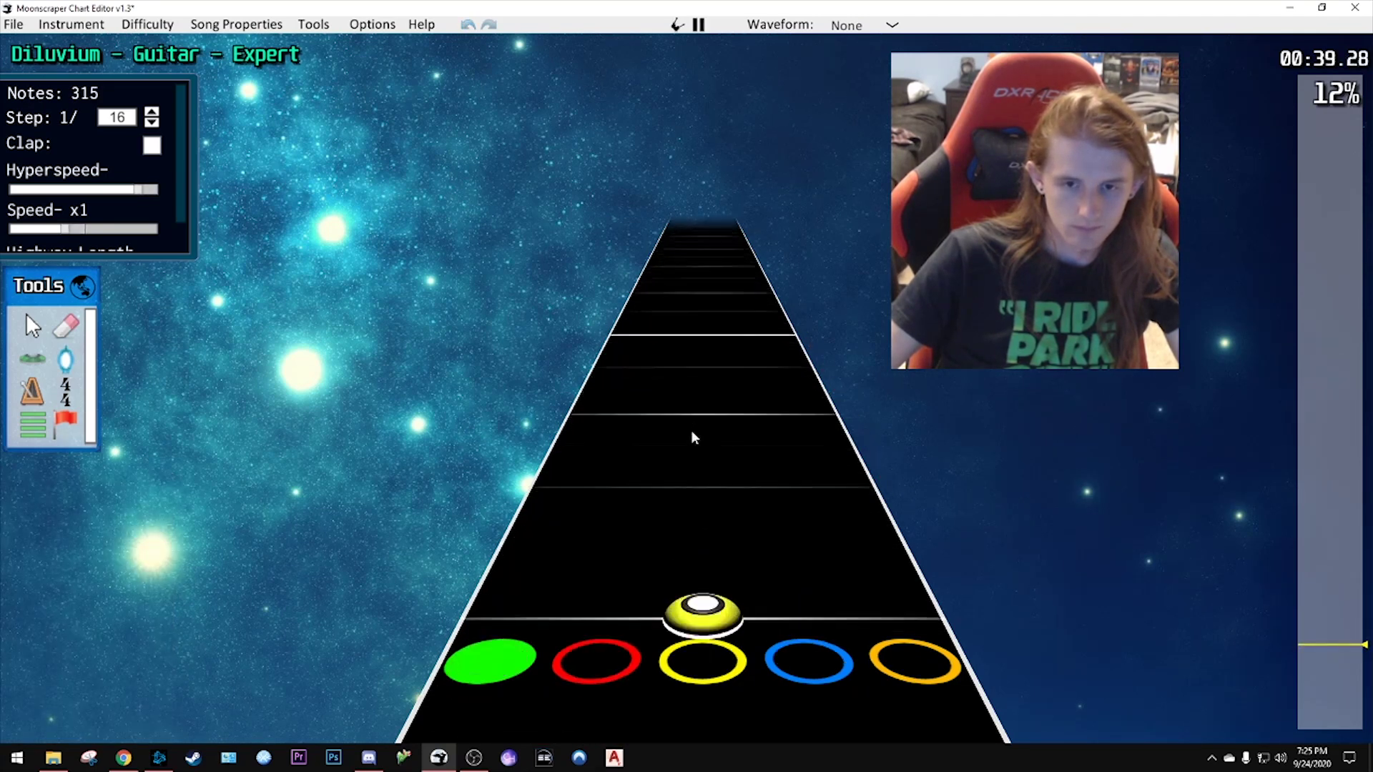
{"action": "key", "text": "space"}
- Add a green note on the line after the last yellow note and play back the passage
{"action": "scroll", "coordinate": [658, 512], "scroll_direction": "down", "scroll_amount": 6}
{"action": "left_click", "coordinate": [576, 444]}
{"action": "key", "text": "space"}
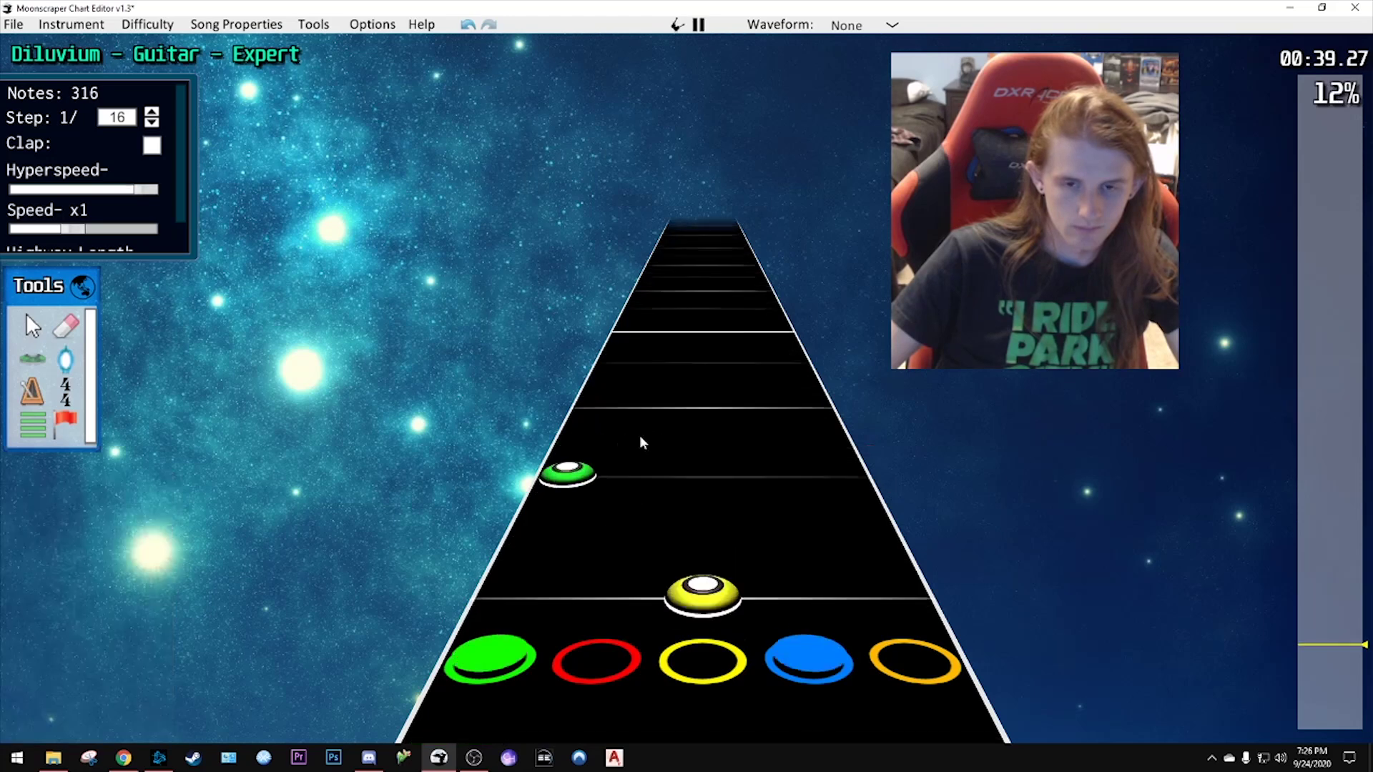
{"action": "key", "text": "space"}
- Add a red and a yellow note on the two lines before the next measure line and play them back
{"action": "scroll", "coordinate": [589, 469], "scroll_direction": "down", "scroll_amount": 6}
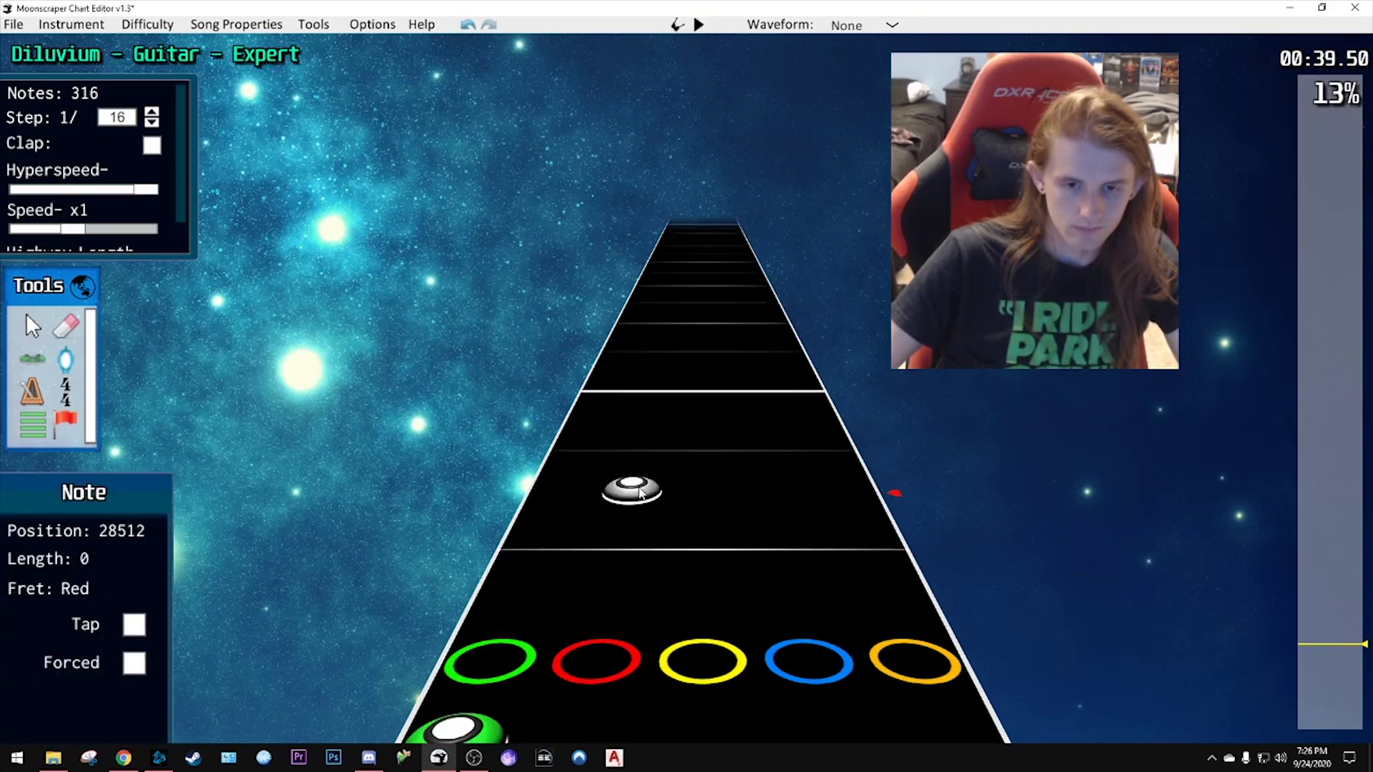
{"action": "left_click", "coordinate": [723, 396]}
{"action": "scroll", "coordinate": [736, 411], "scroll_direction": "down", "scroll_amount": 5}
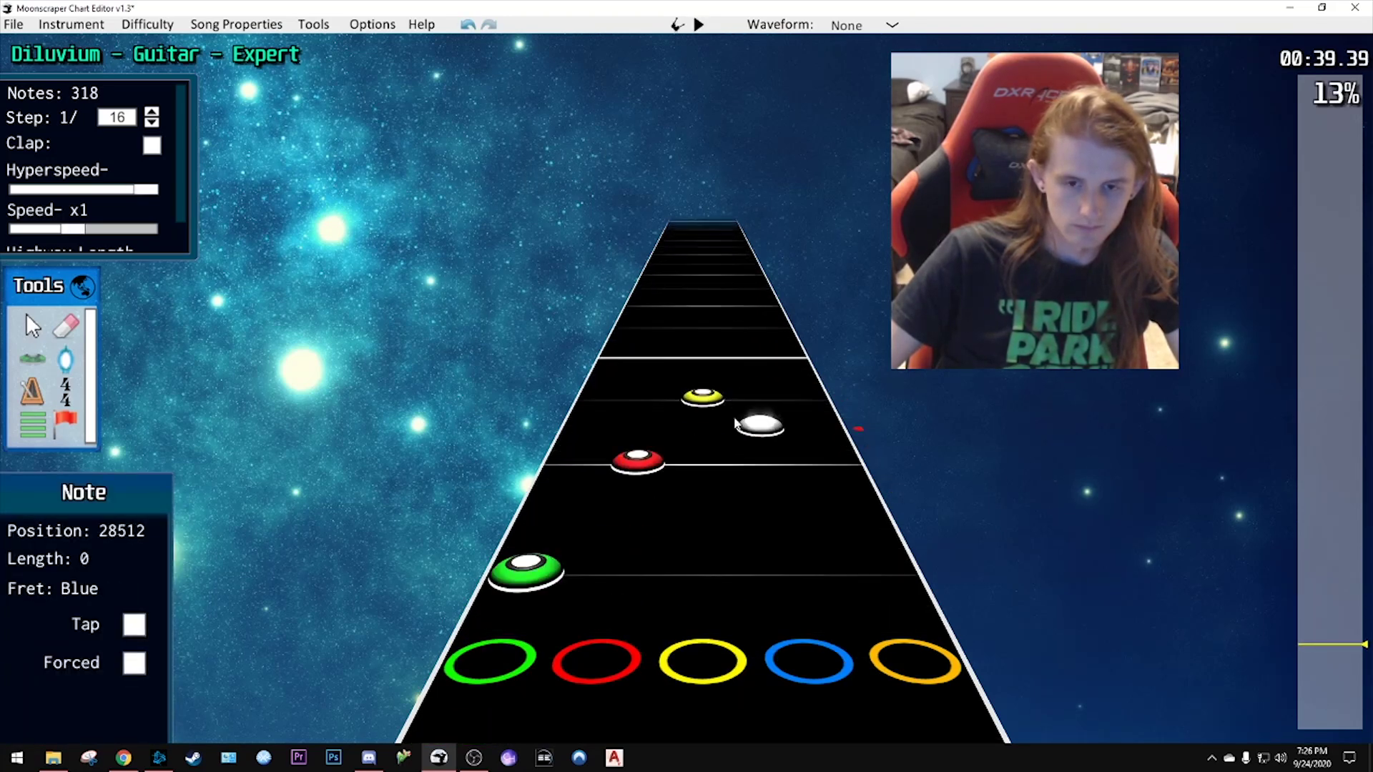
{"action": "key", "text": "space"}
{"action": "key", "text": "space"}
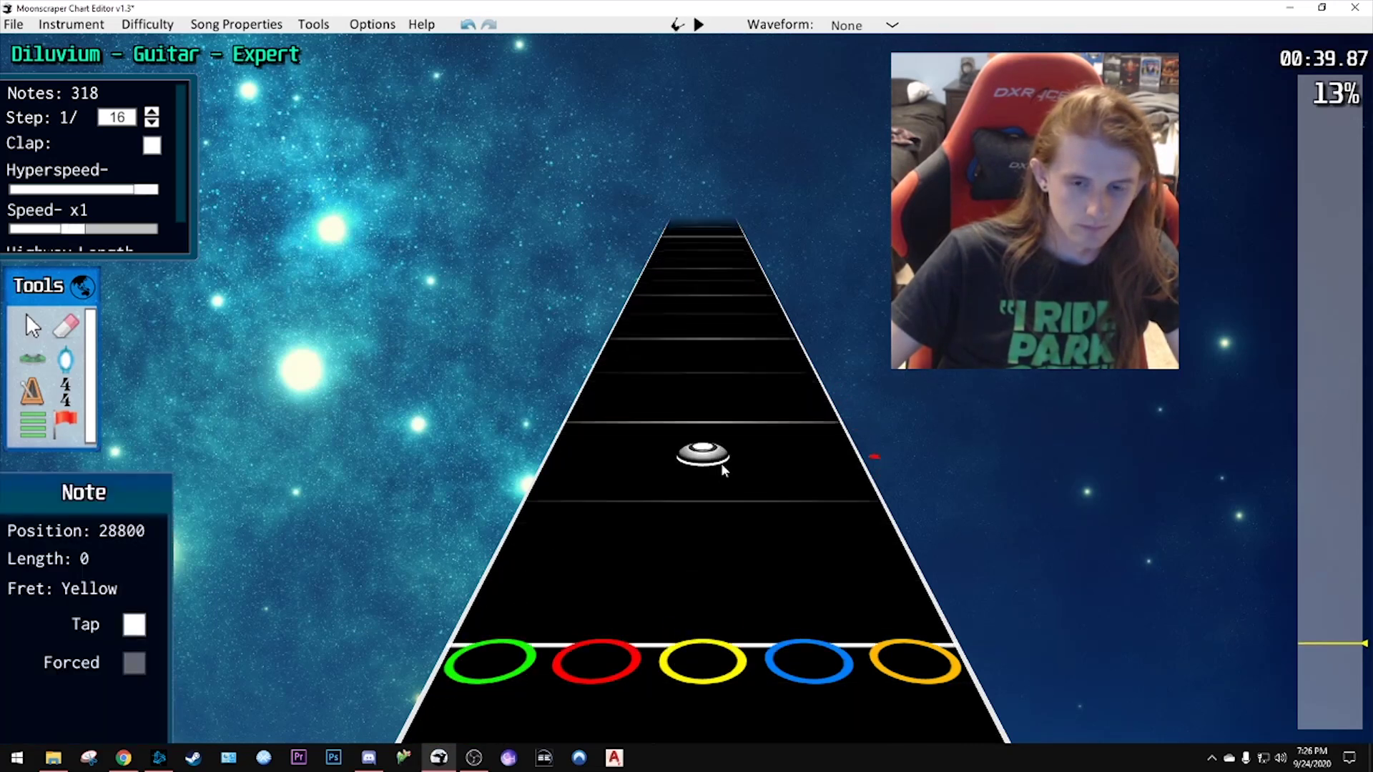
- Add a blue note on the measure line with a green and a red note on the following lines, playing back the passage in between
{"action": "scroll", "coordinate": [721, 463], "scroll_direction": "up", "scroll_amount": 6}
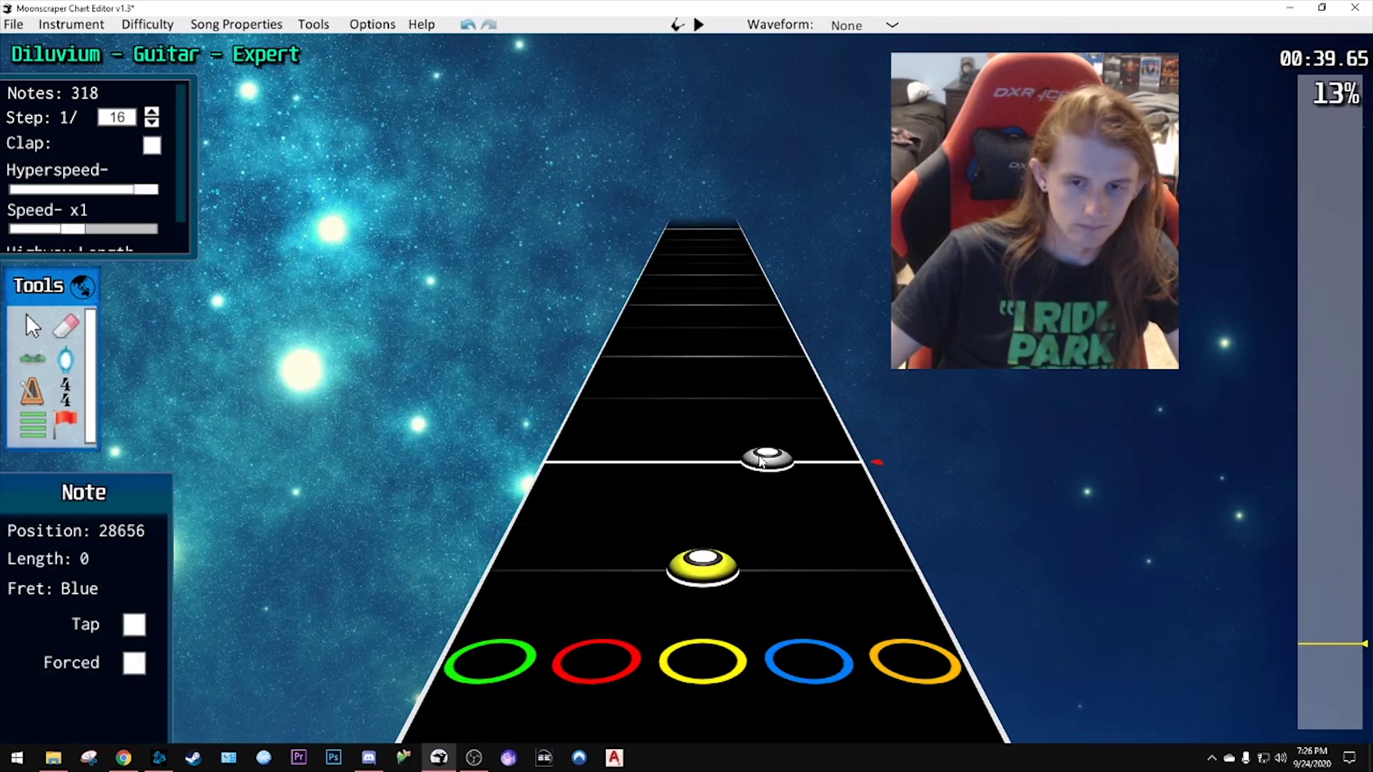
{"action": "left_click", "coordinate": [761, 462]}
{"action": "scroll", "coordinate": [708, 462], "scroll_direction": "up", "scroll_amount": 1}
{"action": "left_click", "coordinate": [590, 457]}
{"action": "key", "text": "space"}
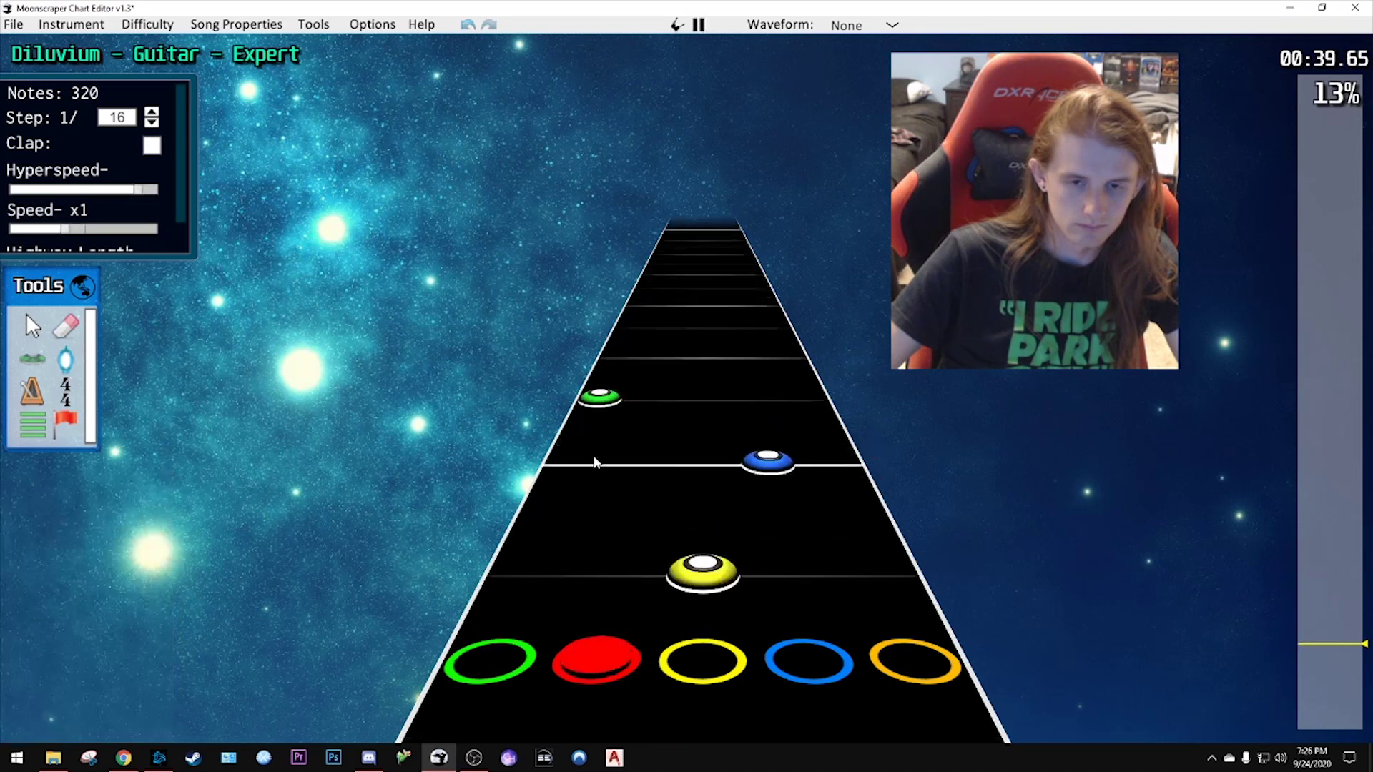
{"action": "key", "text": "space"}
{"action": "scroll", "coordinate": [634, 460], "scroll_direction": "down", "scroll_amount": 1}
{"action": "left_click", "coordinate": [637, 461]}
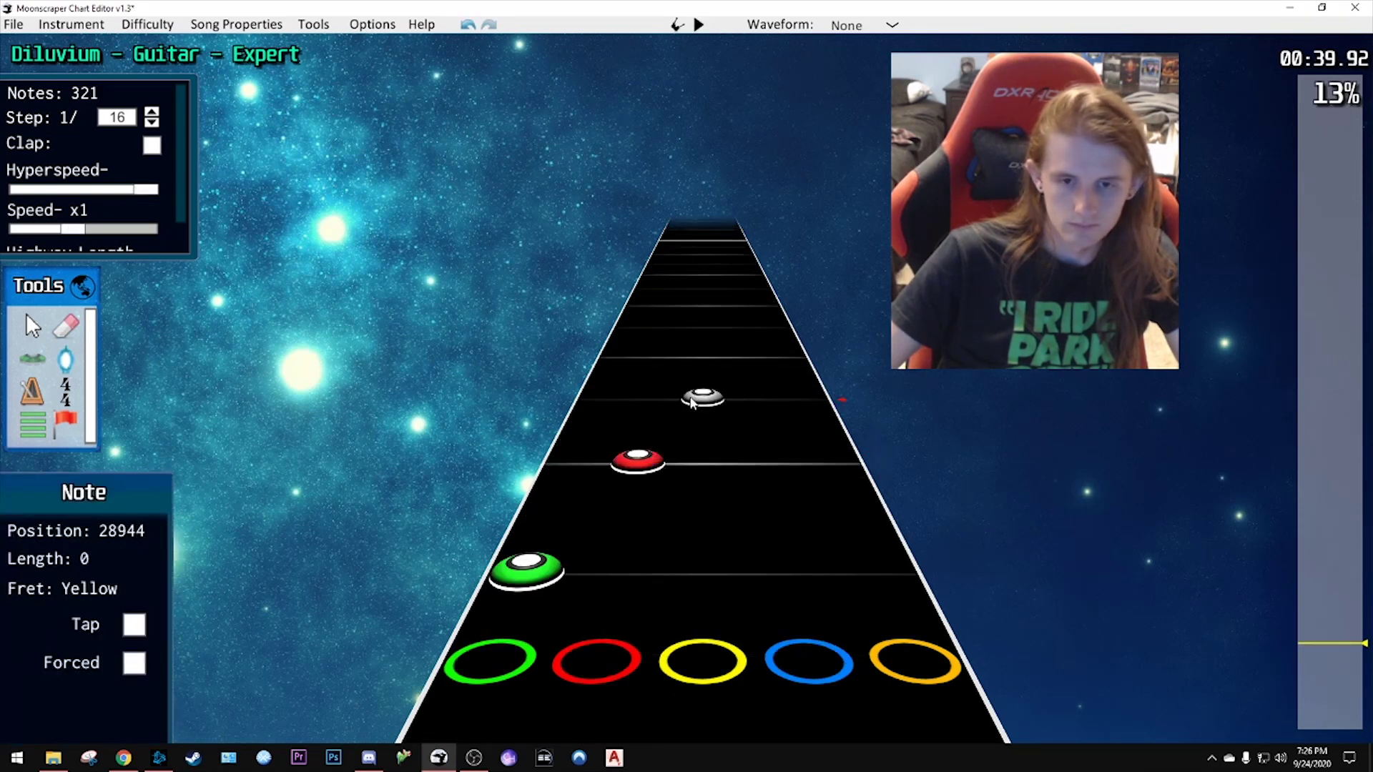
- Add yellow, red and green notes after the last red note and a blue note on the next beat line, playing back in between
{"action": "key", "text": "space"}
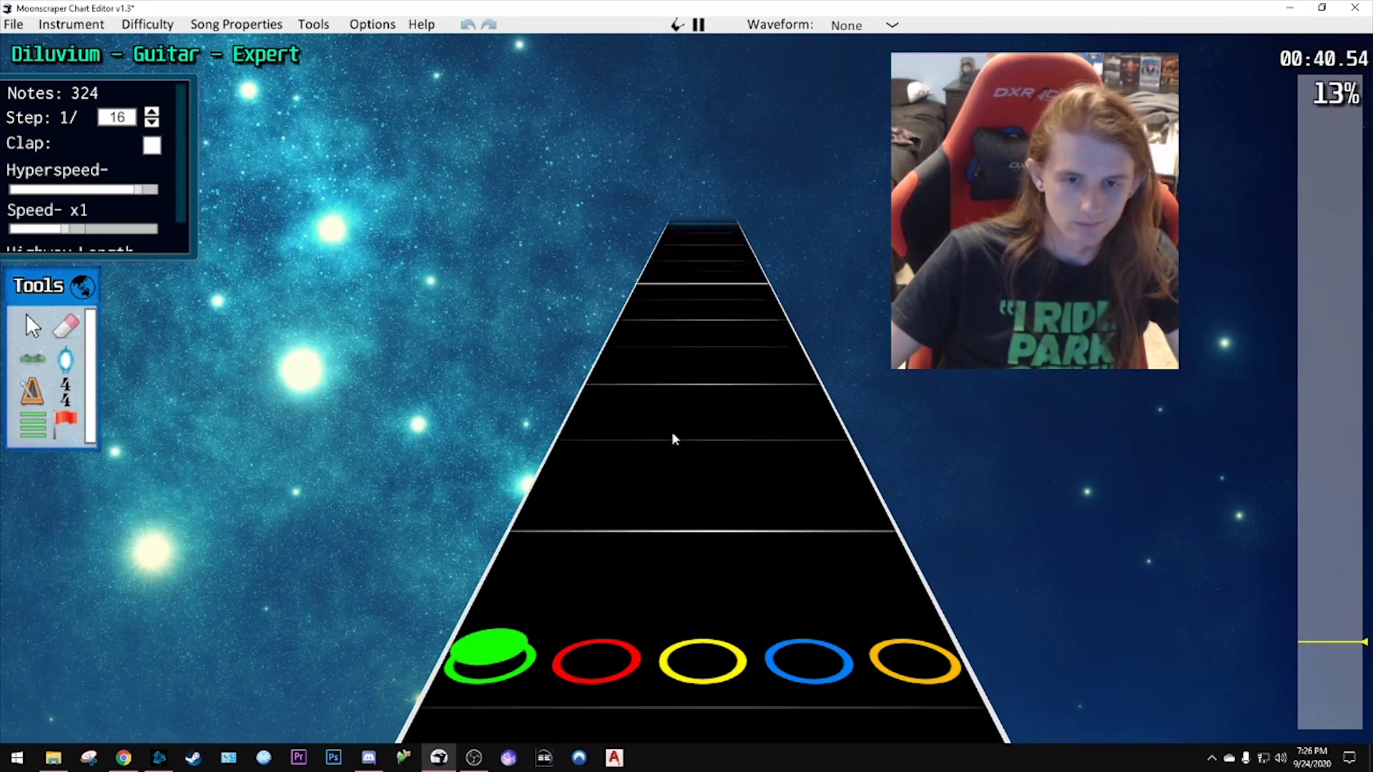
{"action": "key", "text": "space"}
{"action": "scroll", "coordinate": [685, 465], "scroll_direction": "down", "scroll_amount": 1}
{"action": "left_click", "coordinate": [758, 415]}
{"action": "key", "text": "space"}
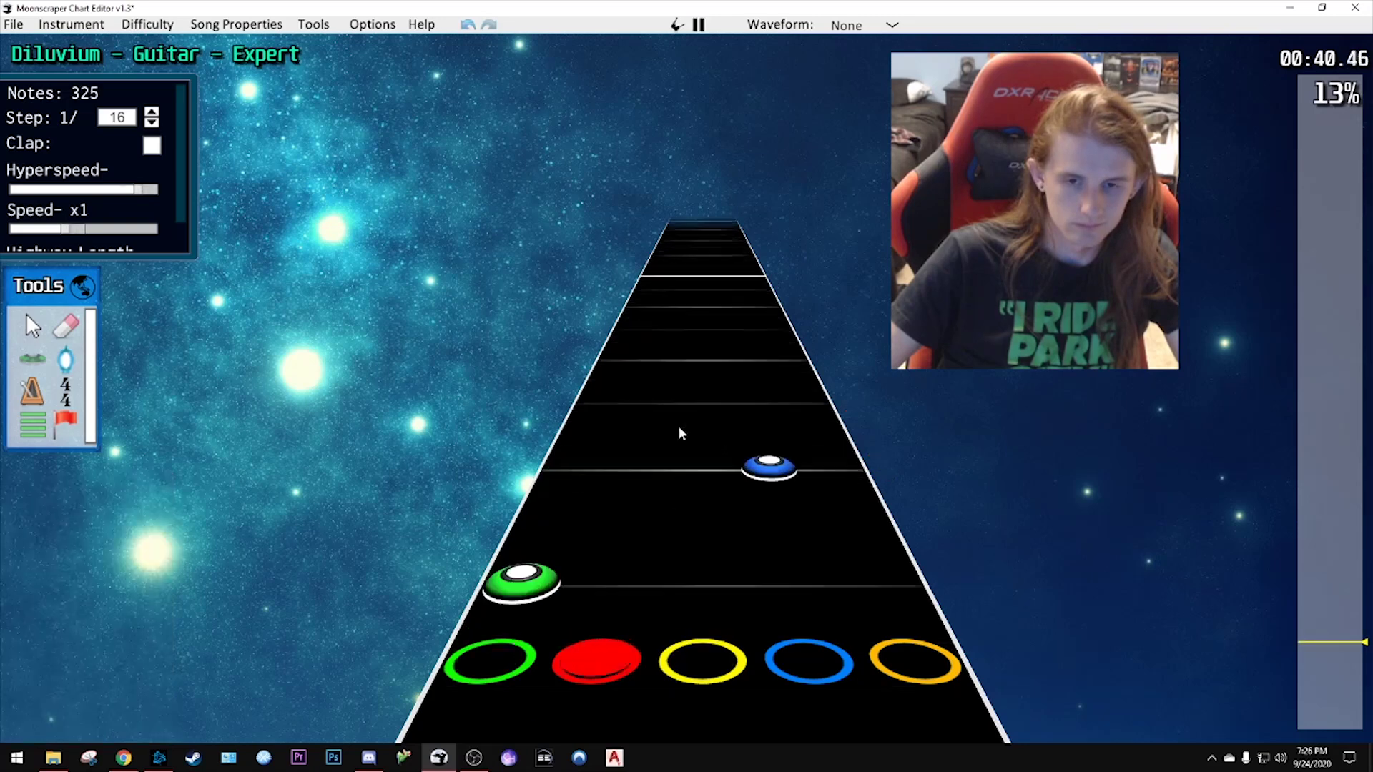
{"action": "key", "text": "space"}
- Add green, red, yellow and red notes on the lines following the last blue note and play them back
{"action": "scroll", "coordinate": [626, 459], "scroll_direction": "down", "scroll_amount": 4}
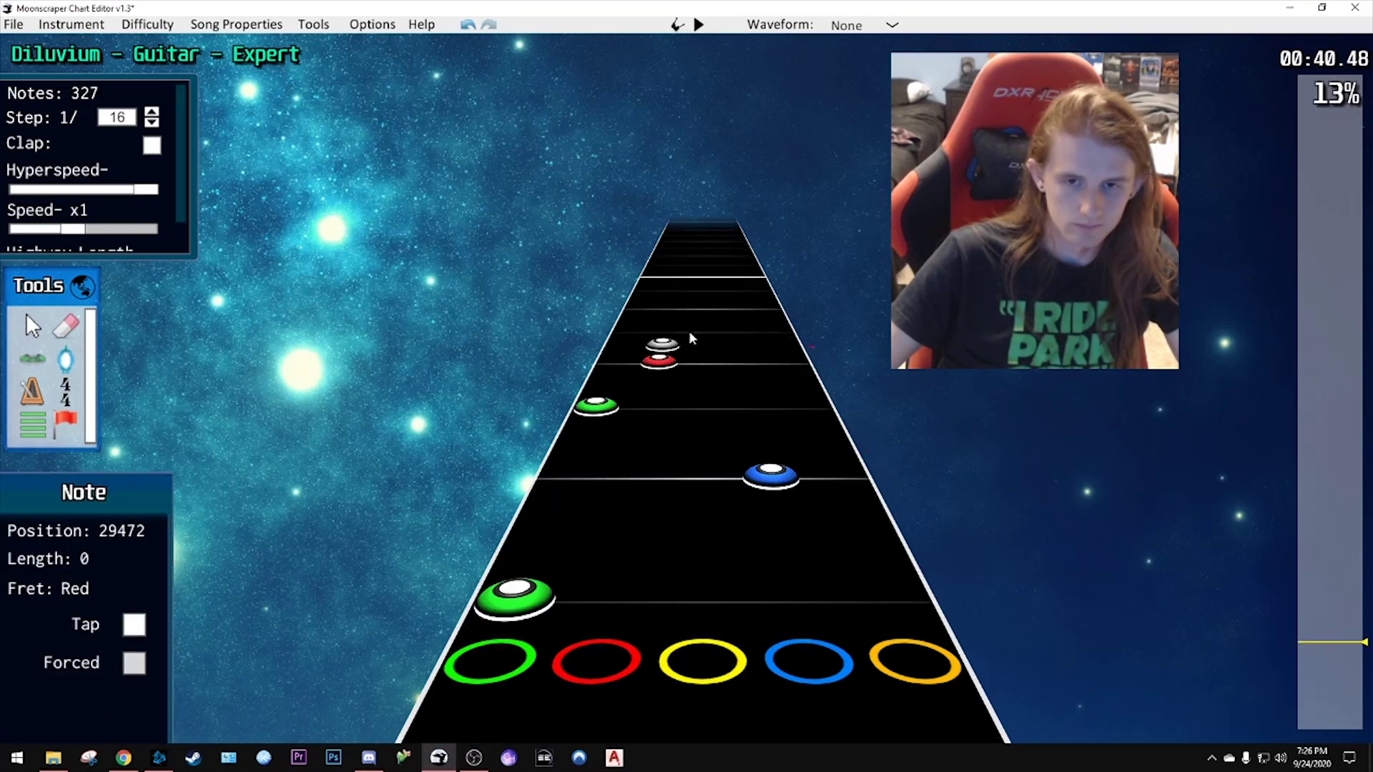
{"action": "left_click", "coordinate": [673, 312]}
{"action": "key", "text": "space"}
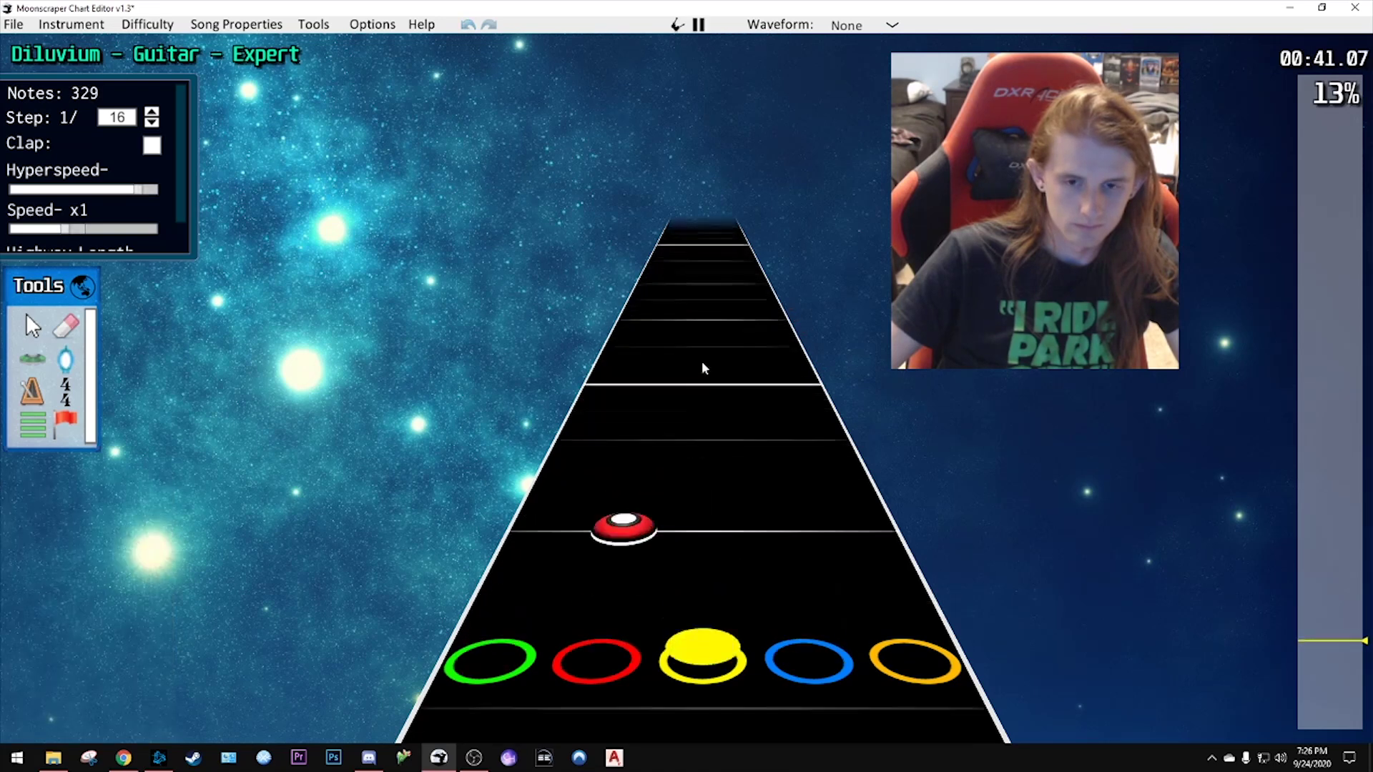
{"action": "key", "text": "space"}
- Add a green note after the last red, a blue note on the measure line and an orange note after it, then play back
{"action": "scroll", "coordinate": [652, 465], "scroll_direction": "down", "scroll_amount": 3}
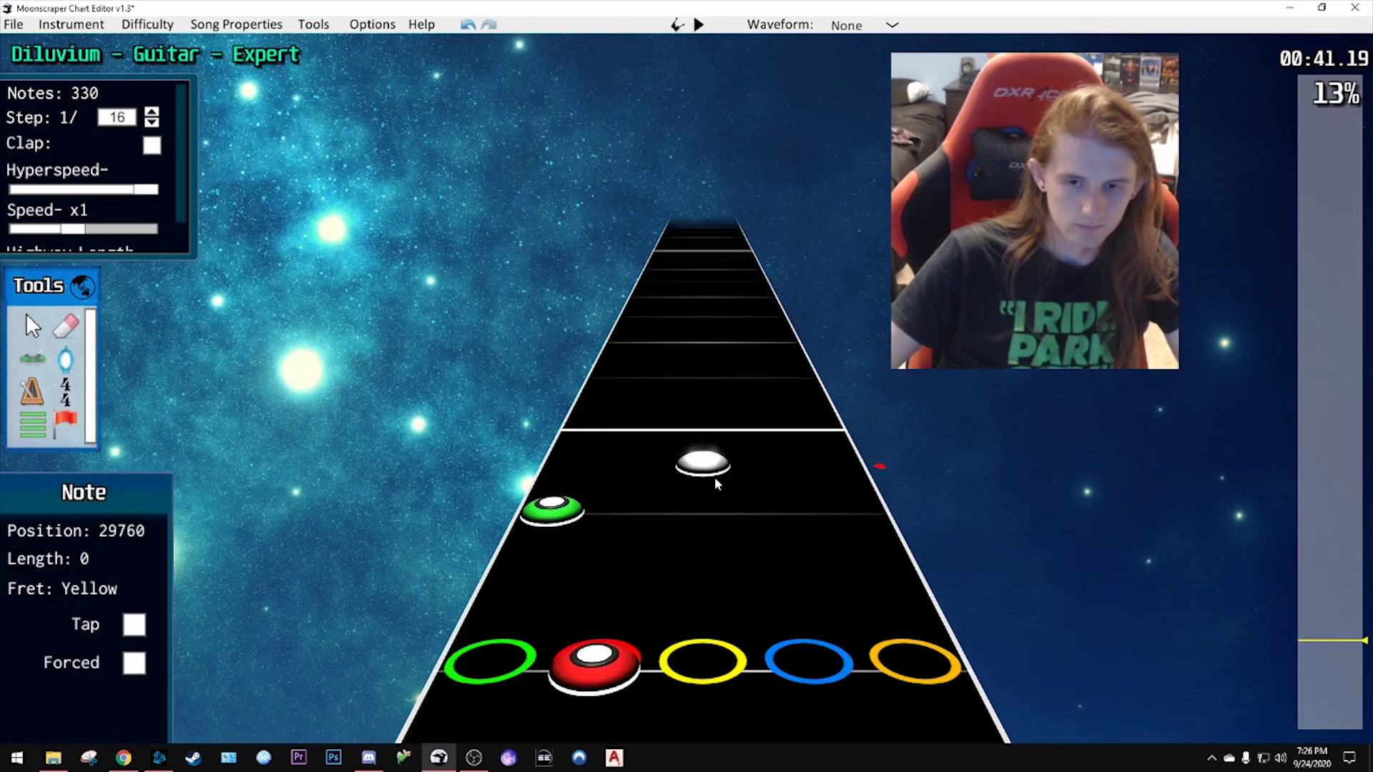
{"action": "scroll", "coordinate": [715, 494], "scroll_direction": "up", "scroll_amount": 3}
{"action": "scroll", "coordinate": [769, 493], "scroll_direction": "down", "scroll_amount": 1}
{"action": "left_click", "coordinate": [785, 540]}
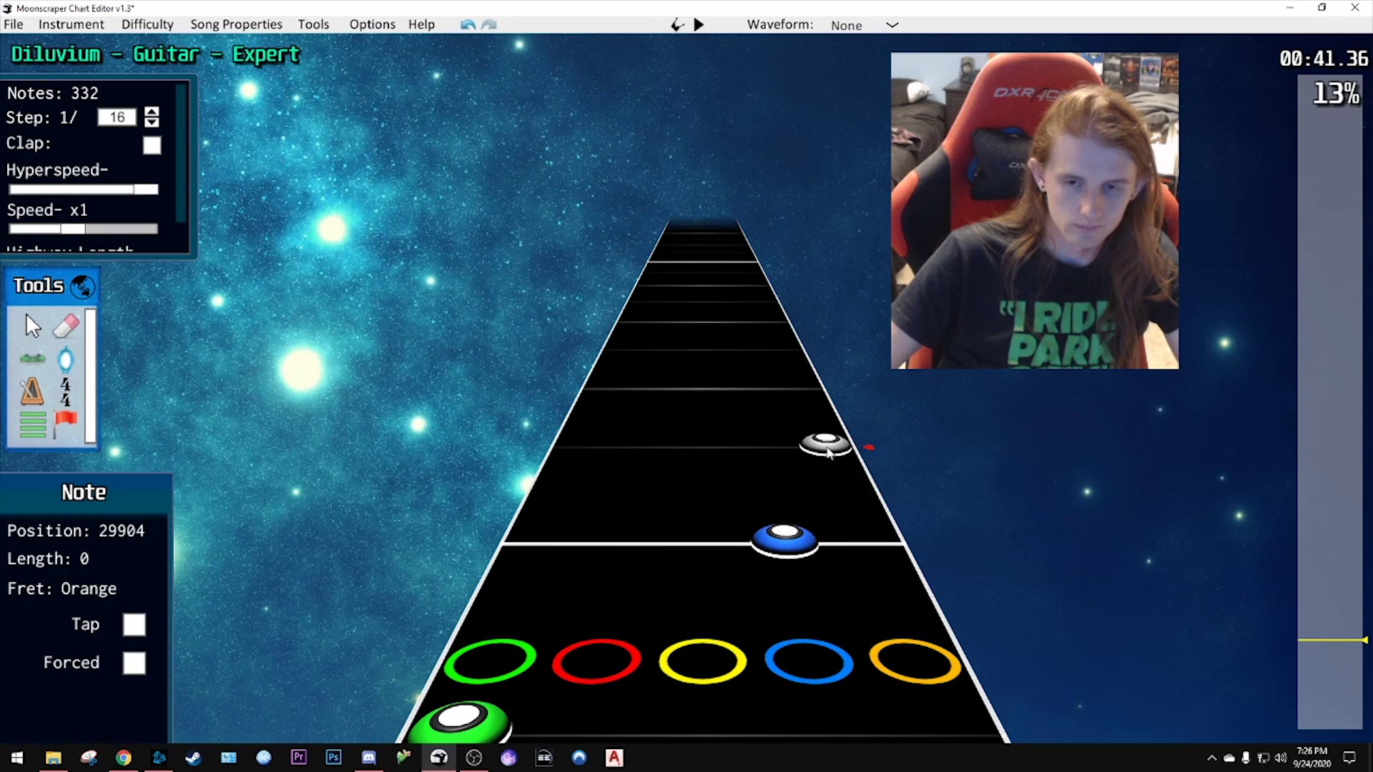
{"action": "key", "text": "space"}
{"action": "key", "text": "space"}
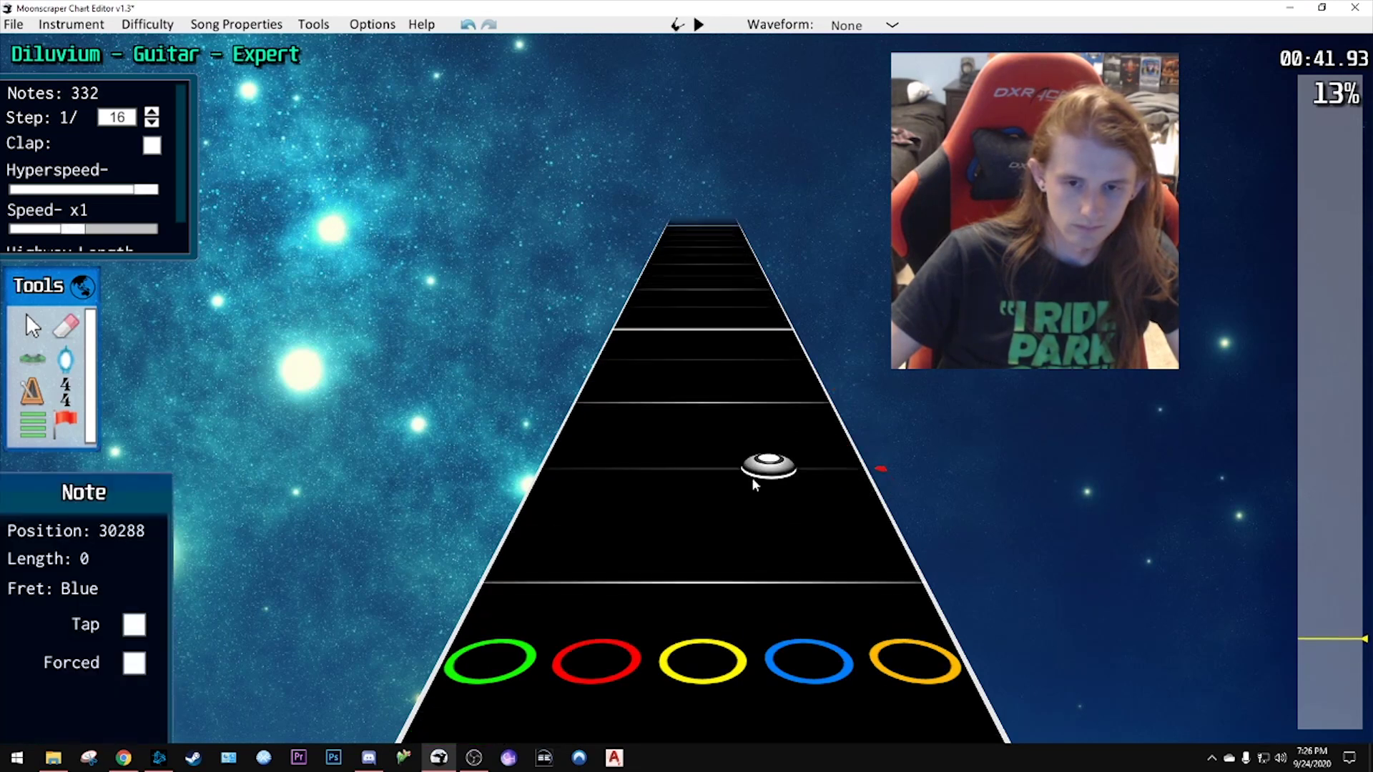
- Add blue, yellow, blue, yellow and red notes on the lines after the orange note and replay the passage
{"action": "scroll", "coordinate": [762, 469], "scroll_direction": "down", "scroll_amount": 3}
{"action": "scroll", "coordinate": [769, 464], "scroll_direction": "down", "scroll_amount": 1}
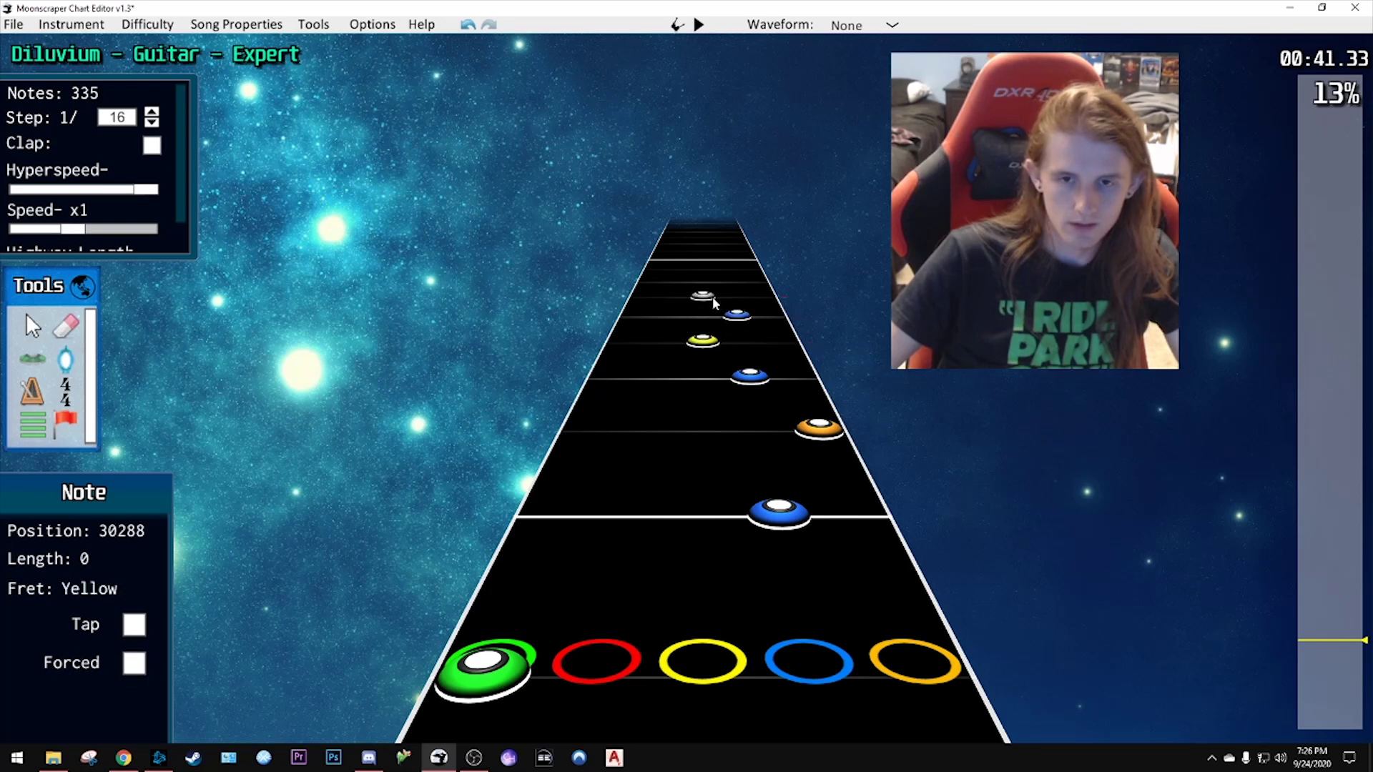
{"action": "left_click", "coordinate": [683, 280]}
{"action": "key", "text": "space"}
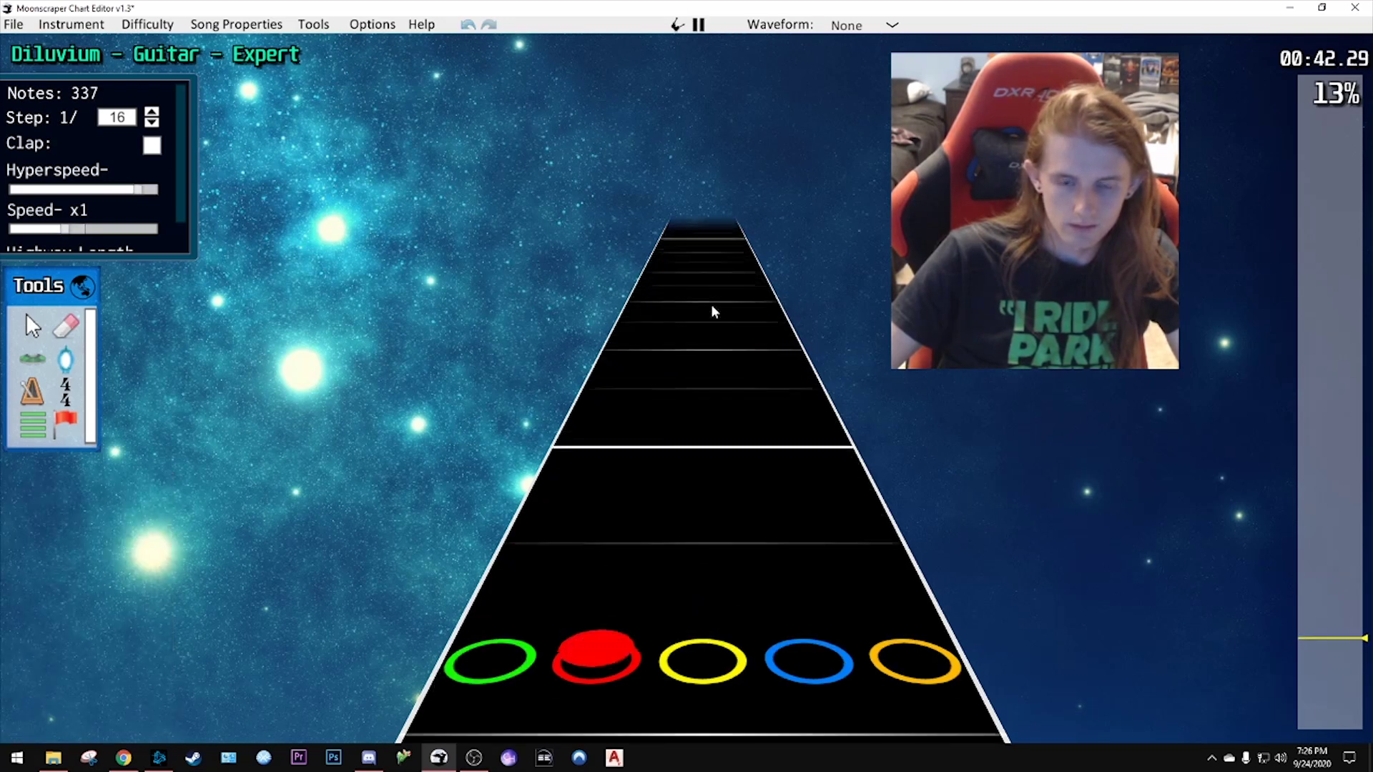
{"action": "key", "text": "space"}
{"action": "scroll", "coordinate": [694, 454], "scroll_direction": "down", "scroll_amount": 6}
{"action": "key", "text": "space"}
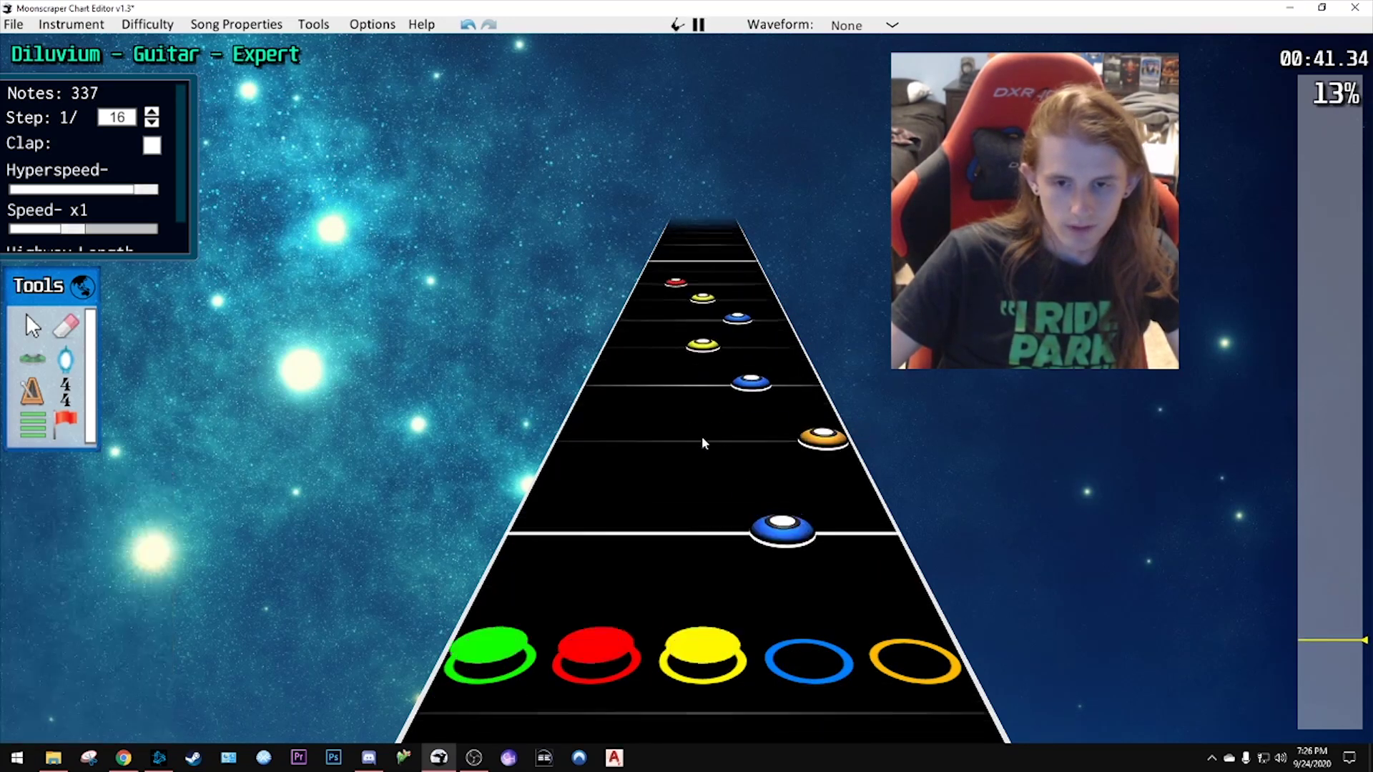
{"action": "key", "text": "space"}
- Change the last three notes of the run, after the first yellow note, to red, blue and yellow
{"action": "scroll", "coordinate": [731, 445], "scroll_direction": "down", "scroll_amount": 4}
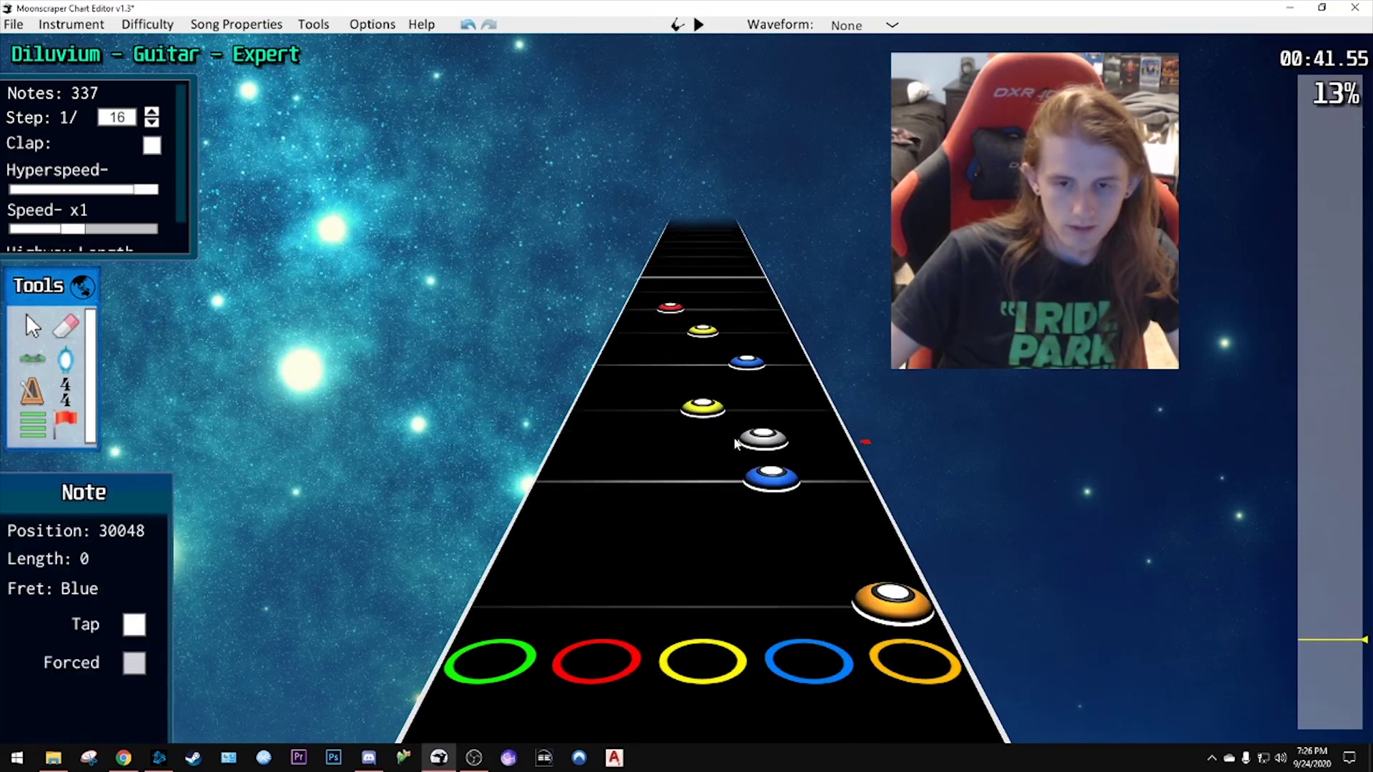
{"action": "left_click_drag", "start_coordinate": [746, 393], "coordinate": [649, 407]}
{"action": "scroll", "coordinate": [601, 384], "scroll_direction": "down", "scroll_amount": 2}
{"action": "scroll", "coordinate": [687, 343], "scroll_direction": "up", "scroll_amount": 3}
{"action": "key", "text": "y"}
{"action": "left_click_drag", "start_coordinate": [702, 364], "coordinate": [746, 363]}
{"action": "left_click", "coordinate": [667, 332]}
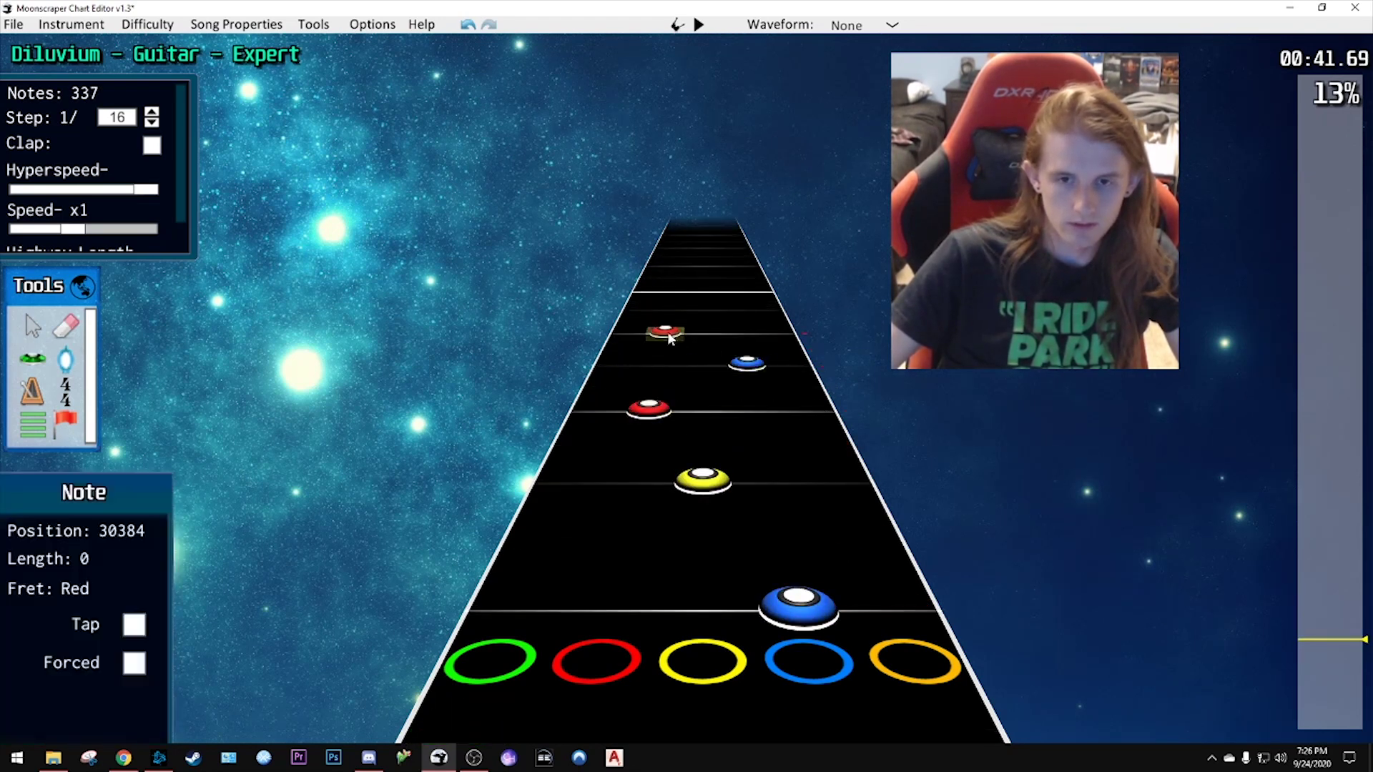
{"action": "left_click_drag", "start_coordinate": [668, 338], "coordinate": [691, 345]}
{"action": "scroll", "coordinate": [689, 358], "scroll_direction": "up", "scroll_amount": 3}
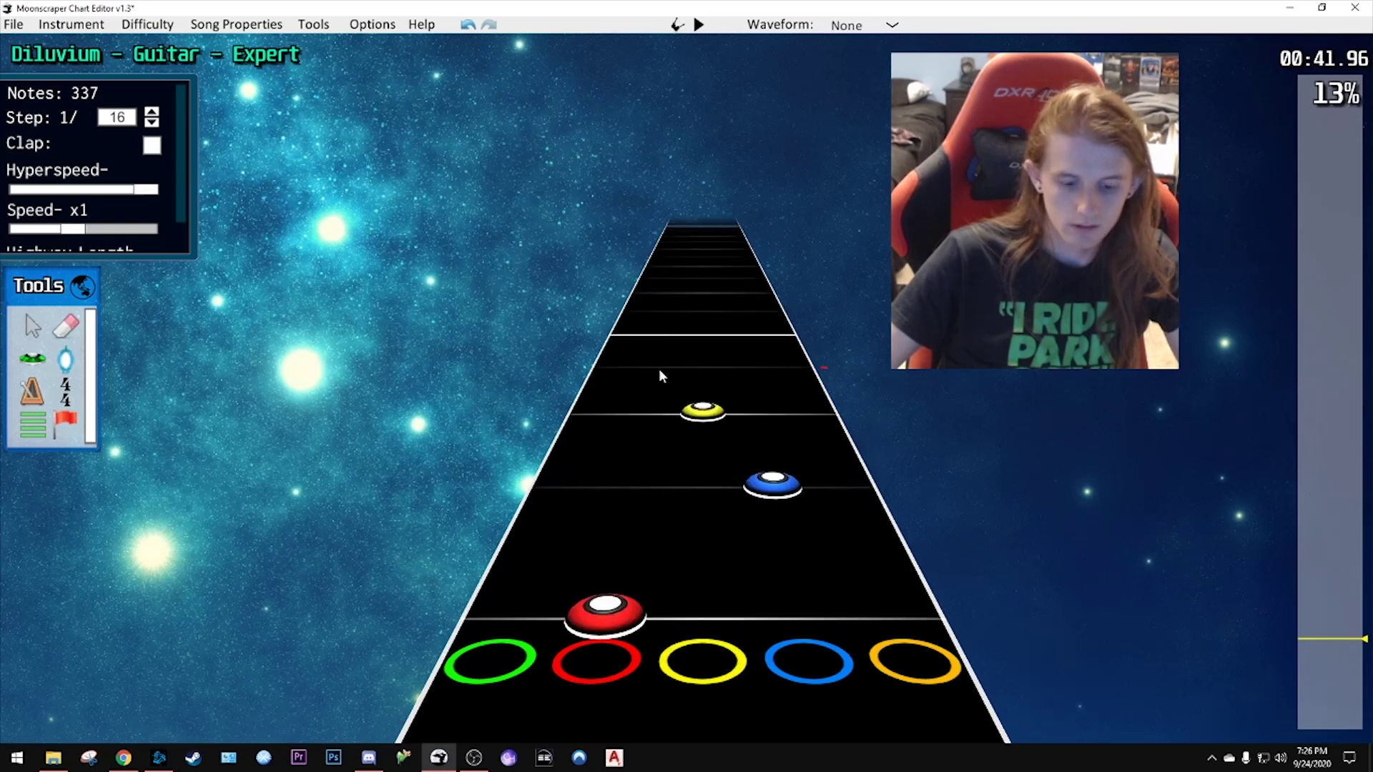
- Add a red note after the last yellow and a green note on the next measure line, then play back the run
{"action": "key", "text": "y"}
{"action": "left_click", "coordinate": [658, 365]}
{"action": "left_click", "coordinate": [623, 330]}
{"action": "scroll", "coordinate": [753, 367], "scroll_direction": "down", "scroll_amount": 4}
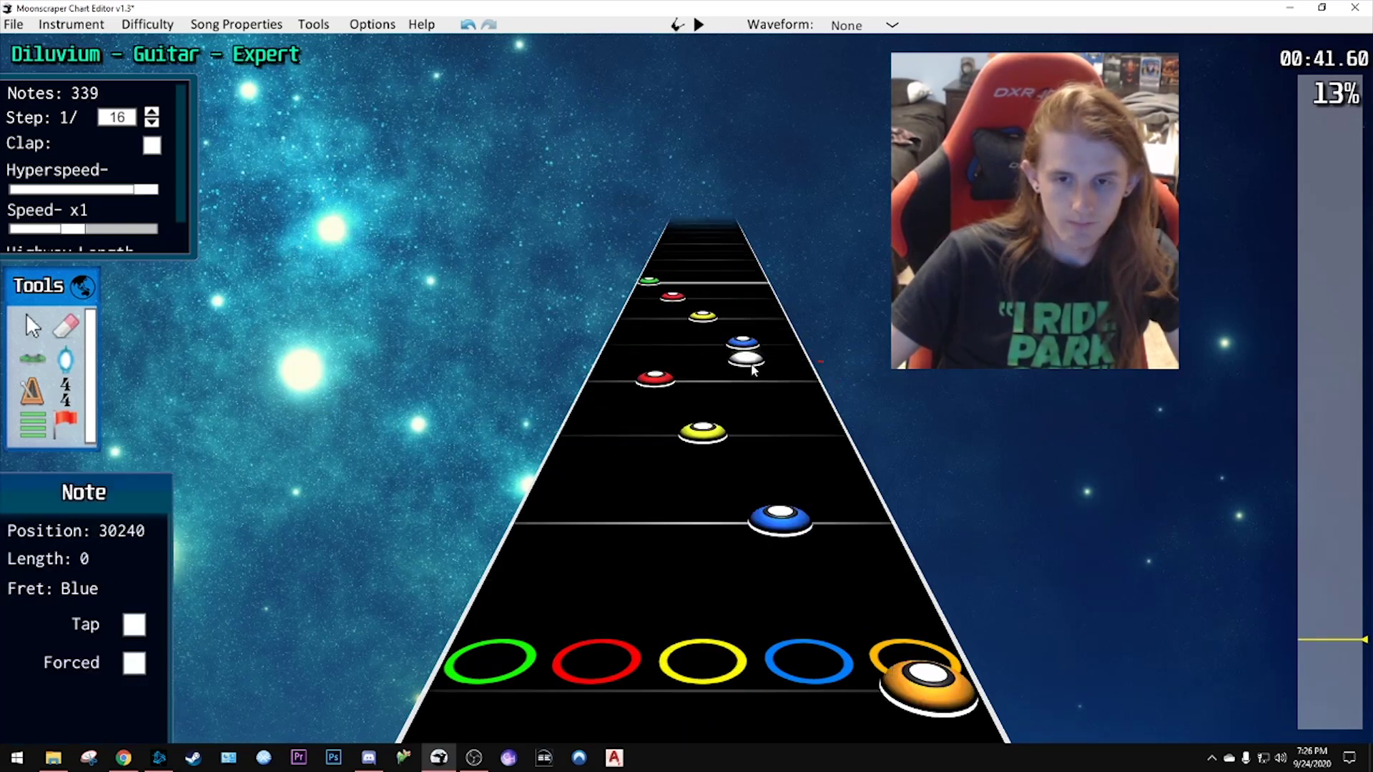
{"action": "key", "text": "space"}
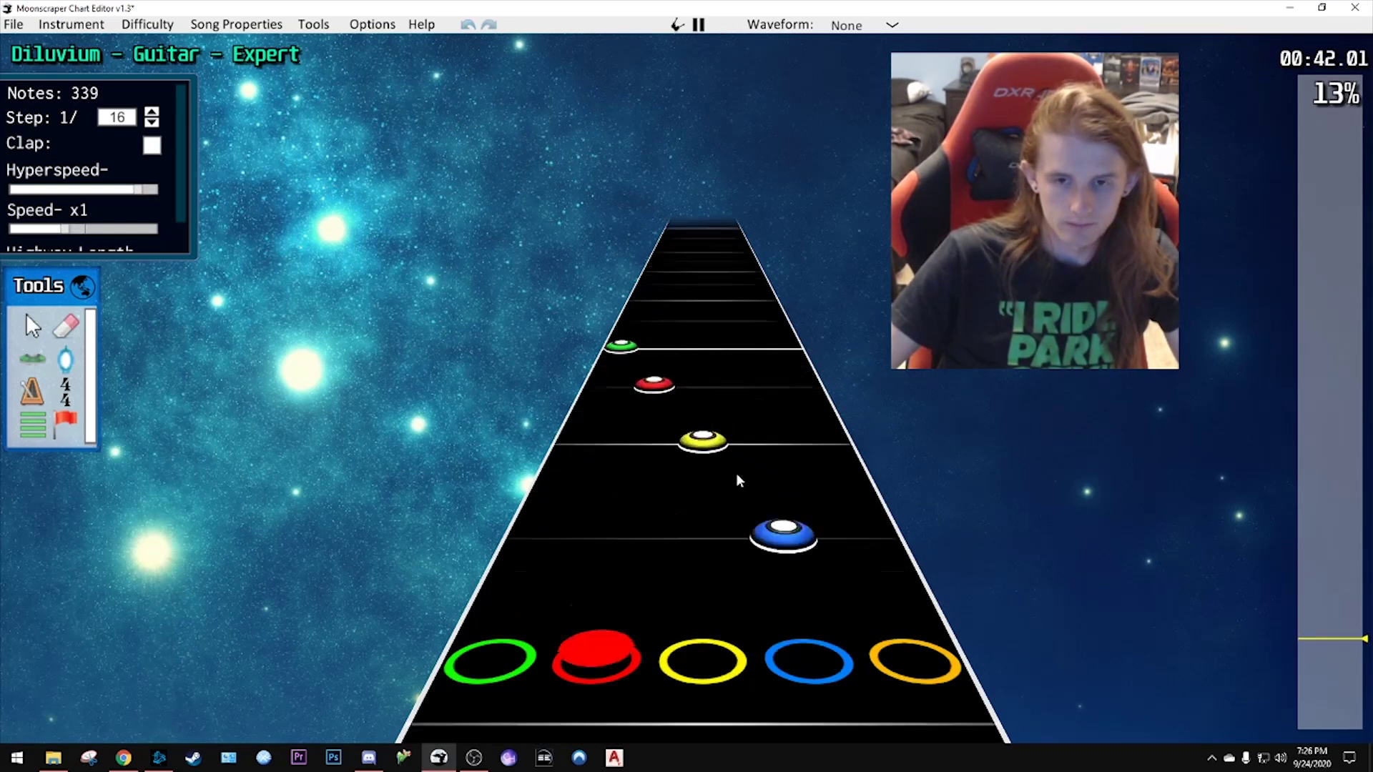
{"action": "key", "text": "space"}
- Turn the run of notes starting with the blue note on the measure line into HOPOs and play it back
{"action": "scroll", "coordinate": [708, 451], "scroll_direction": "down", "scroll_amount": 4}
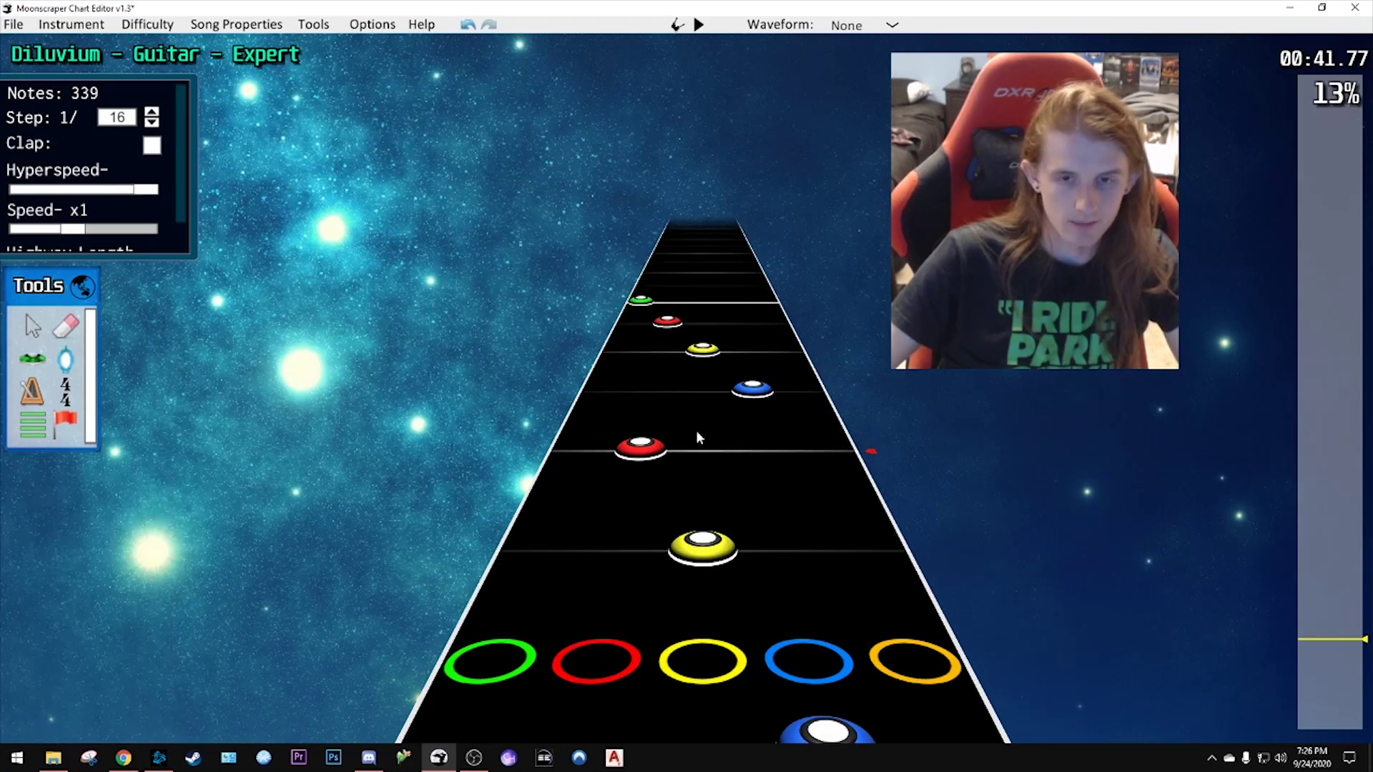
{"action": "scroll", "coordinate": [698, 437], "scroll_direction": "down", "scroll_amount": 3}
{"action": "scroll", "coordinate": [786, 565], "scroll_direction": "down", "scroll_amount": 2}
{"action": "left_click", "coordinate": [788, 561], "text": "shift"}
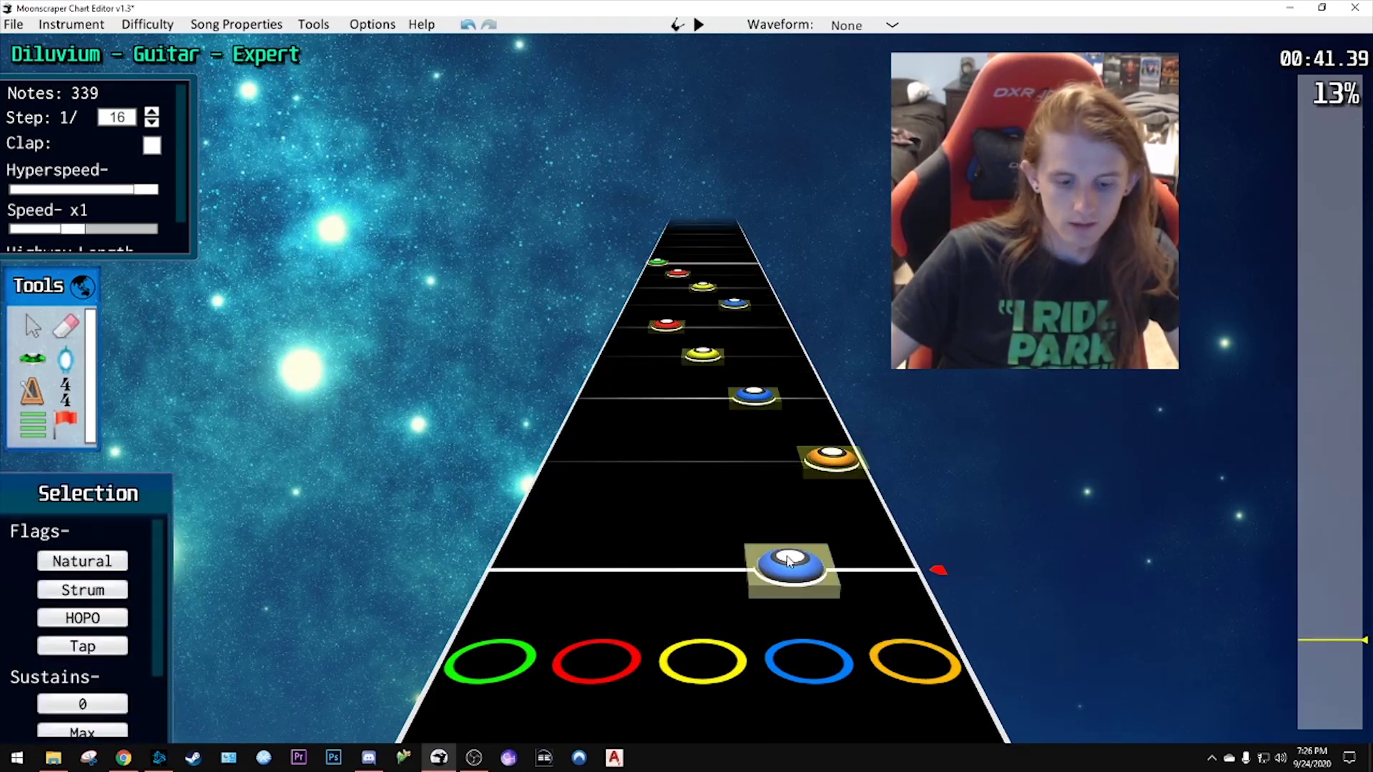
{"action": "left_click", "coordinate": [650, 512]}
{"action": "scroll", "coordinate": [665, 499], "scroll_direction": "down", "scroll_amount": 3}
{"action": "key", "text": "space"}
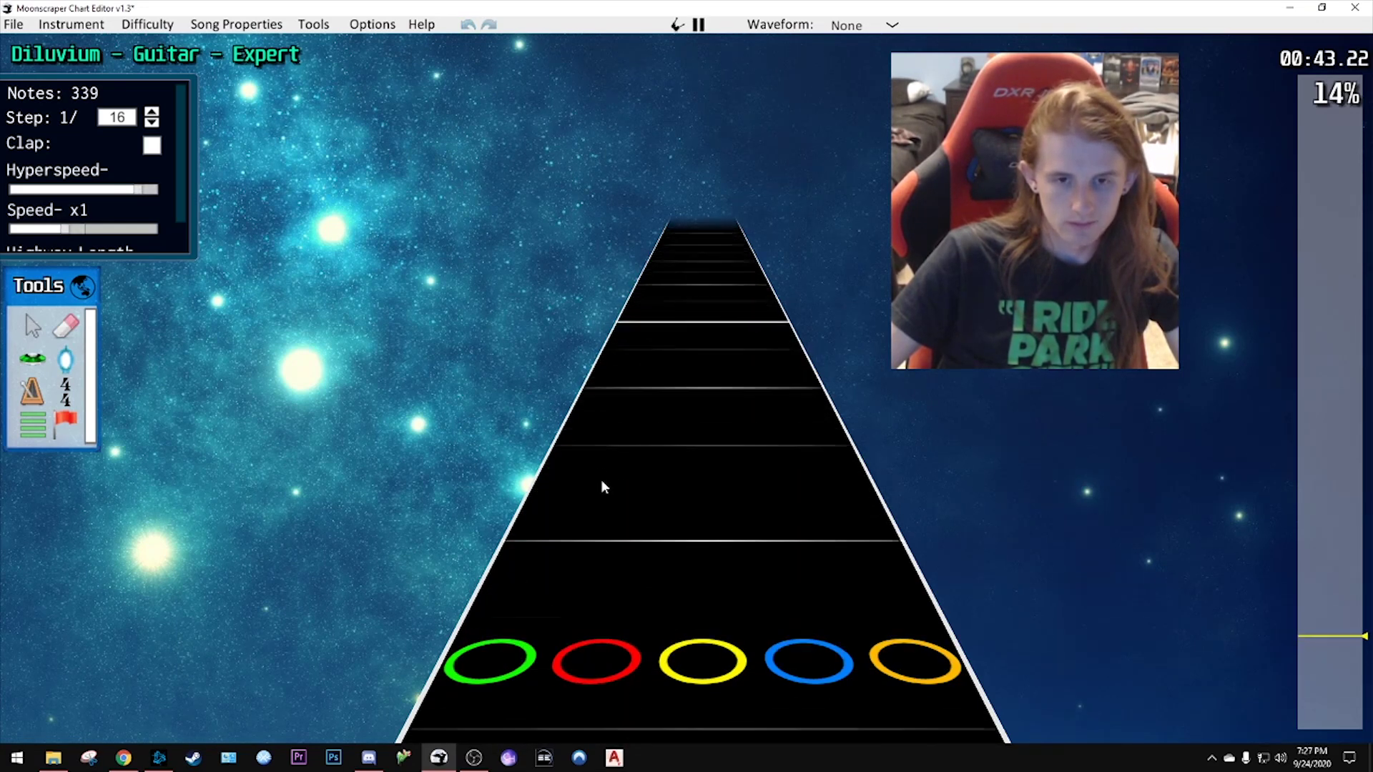
{"action": "key", "text": "space"}
- Add red and blue notes to the green note on the measure line and set the chord's flag to Natural
{"action": "scroll", "coordinate": [611, 444], "scroll_direction": "down", "scroll_amount": 8}
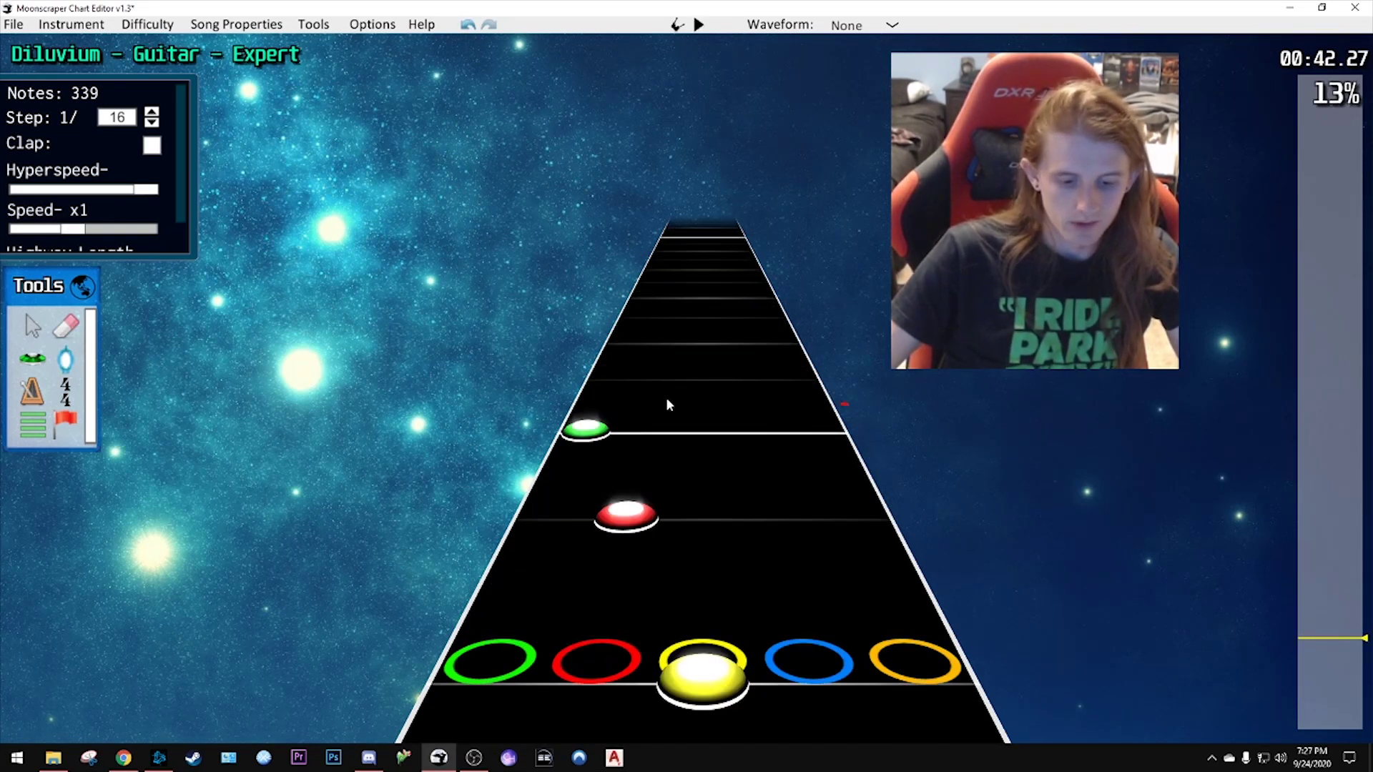
{"action": "left_click", "coordinate": [632, 441]}
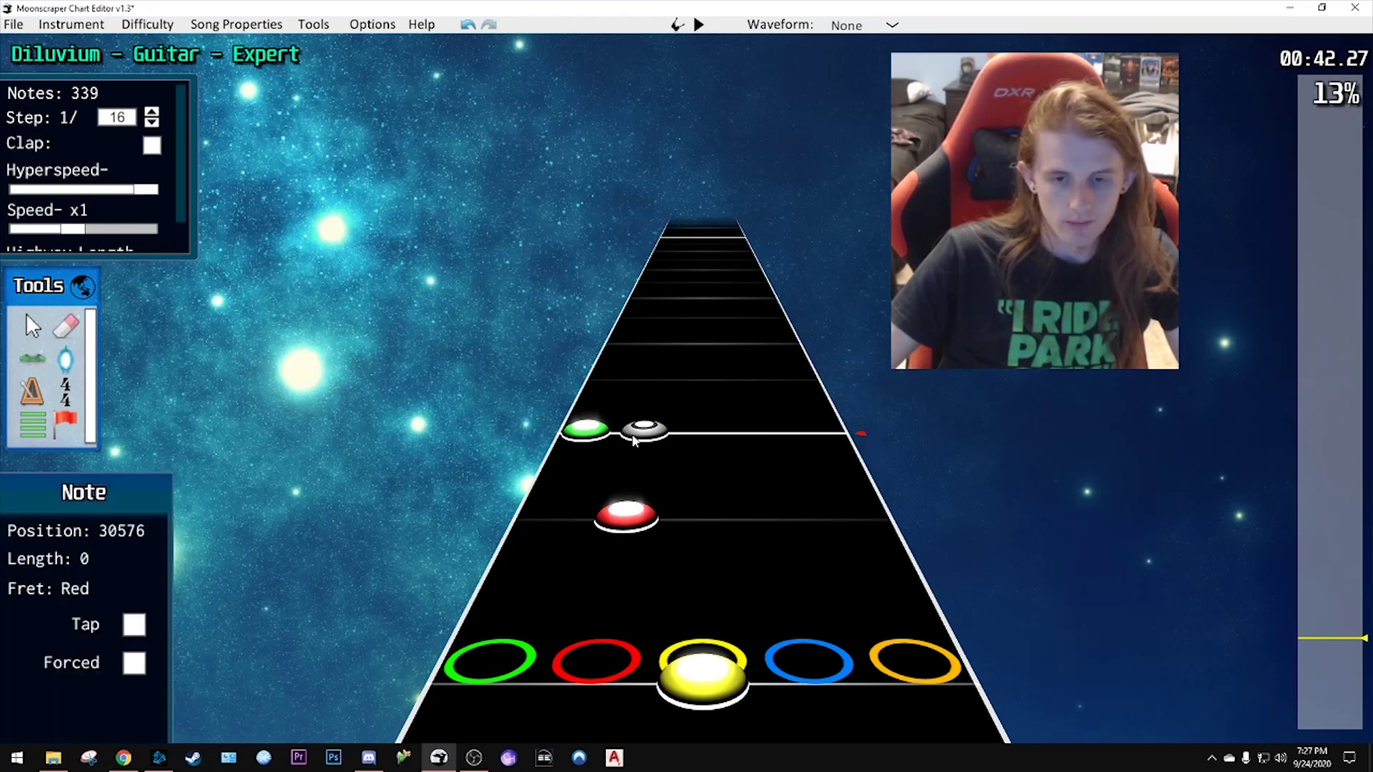
{"action": "left_click_drag", "start_coordinate": [702, 434], "coordinate": [761, 433]}
{"action": "left_click", "coordinate": [711, 386]}
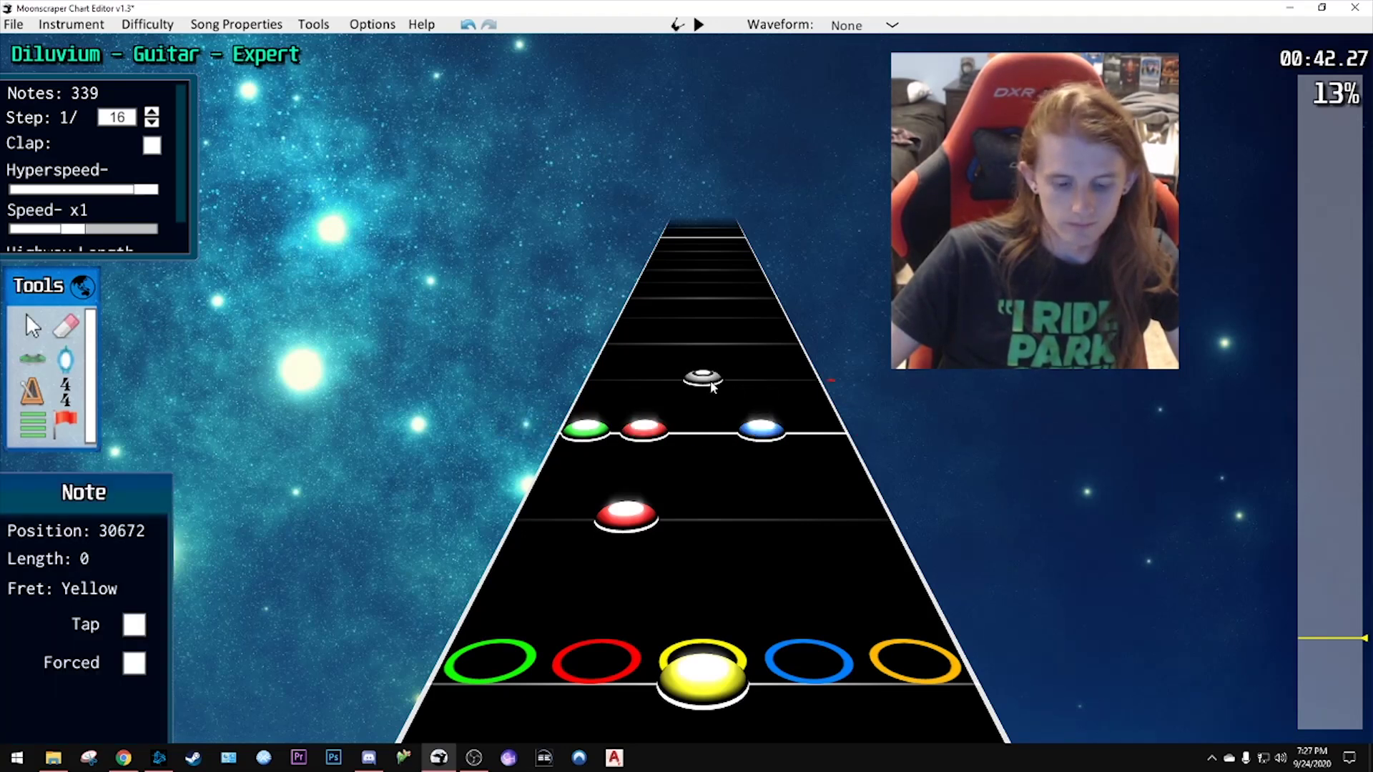
{"action": "key", "text": "j"}
{"action": "left_click_drag", "start_coordinate": [794, 380], "coordinate": [560, 460]}
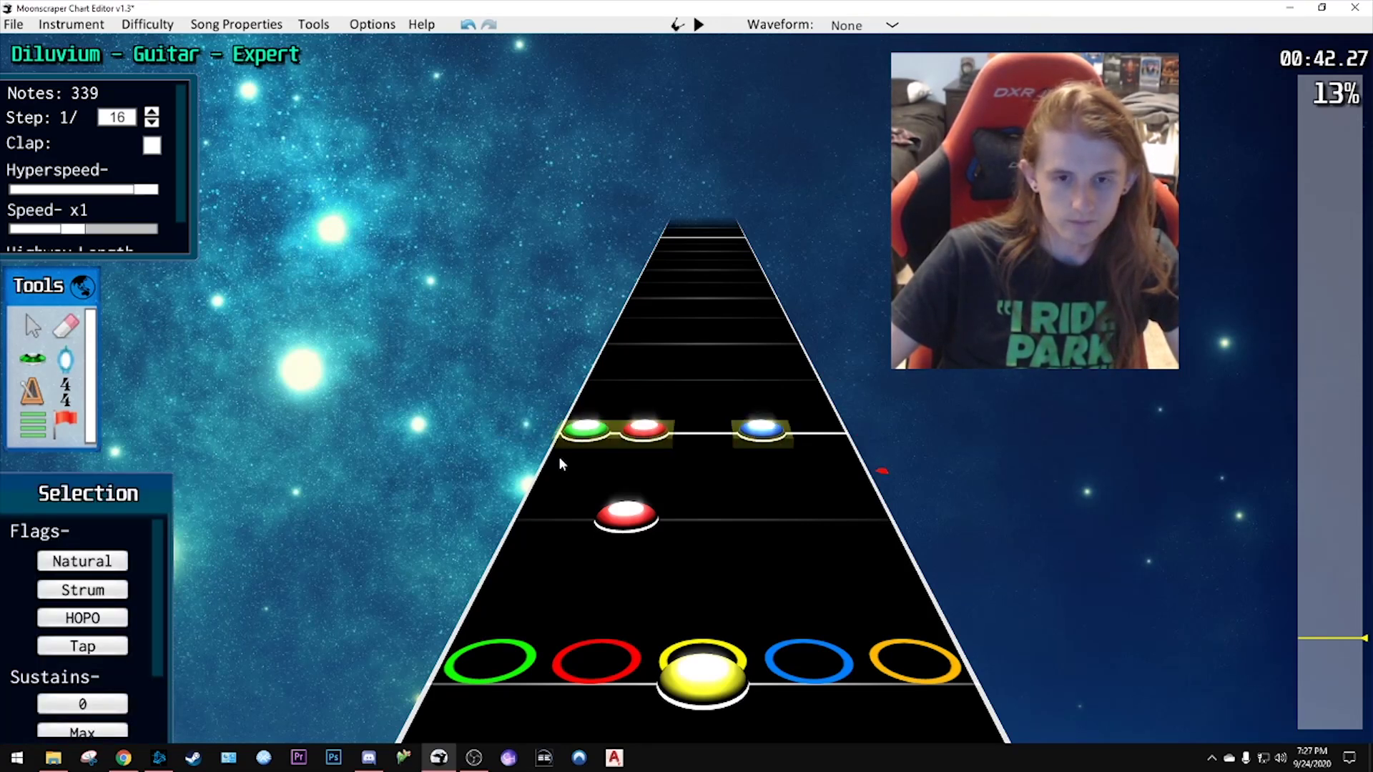
{"action": "left_click", "coordinate": [82, 560]}
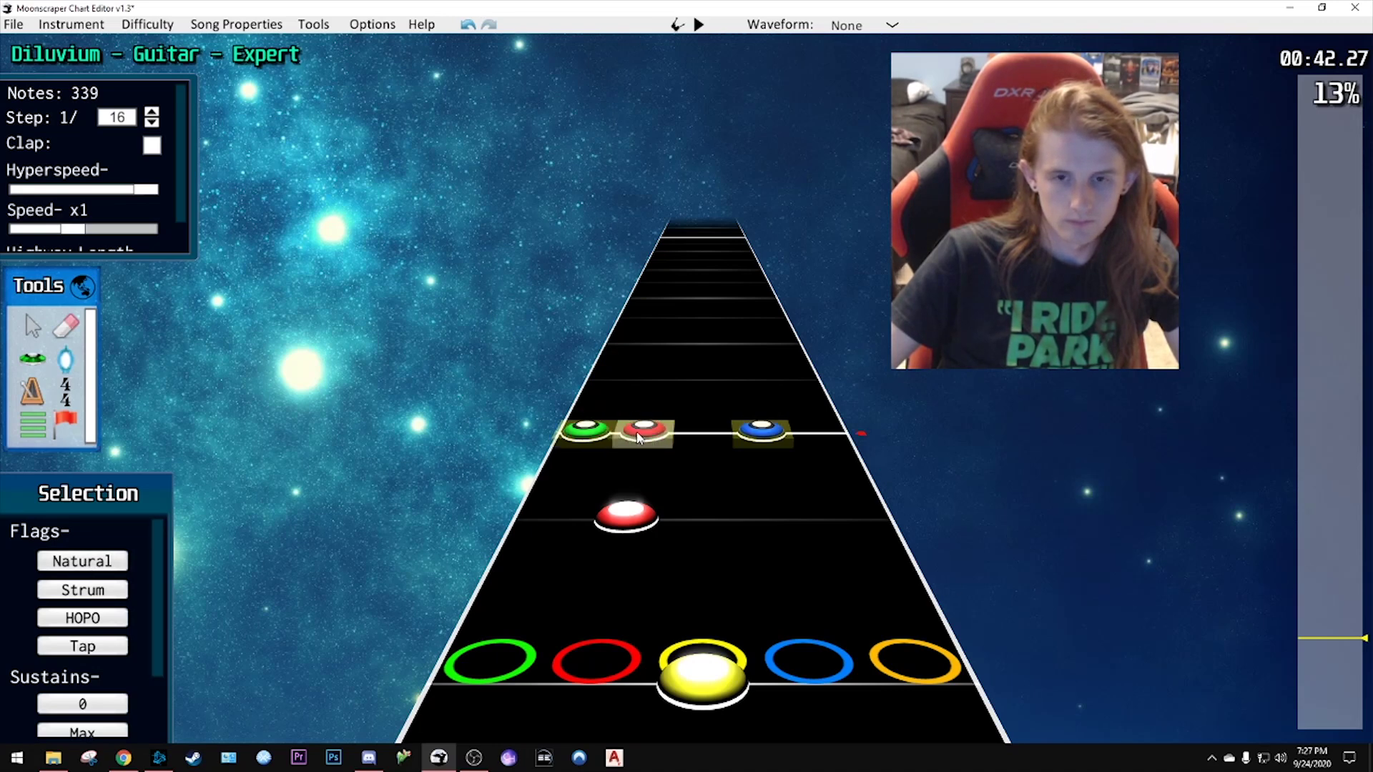
- Extend the sustain of the green, red and blue chord to the next measure line, playing back to check its length
{"action": "left_click_drag", "start_coordinate": [639, 438], "coordinate": [660, 293]}
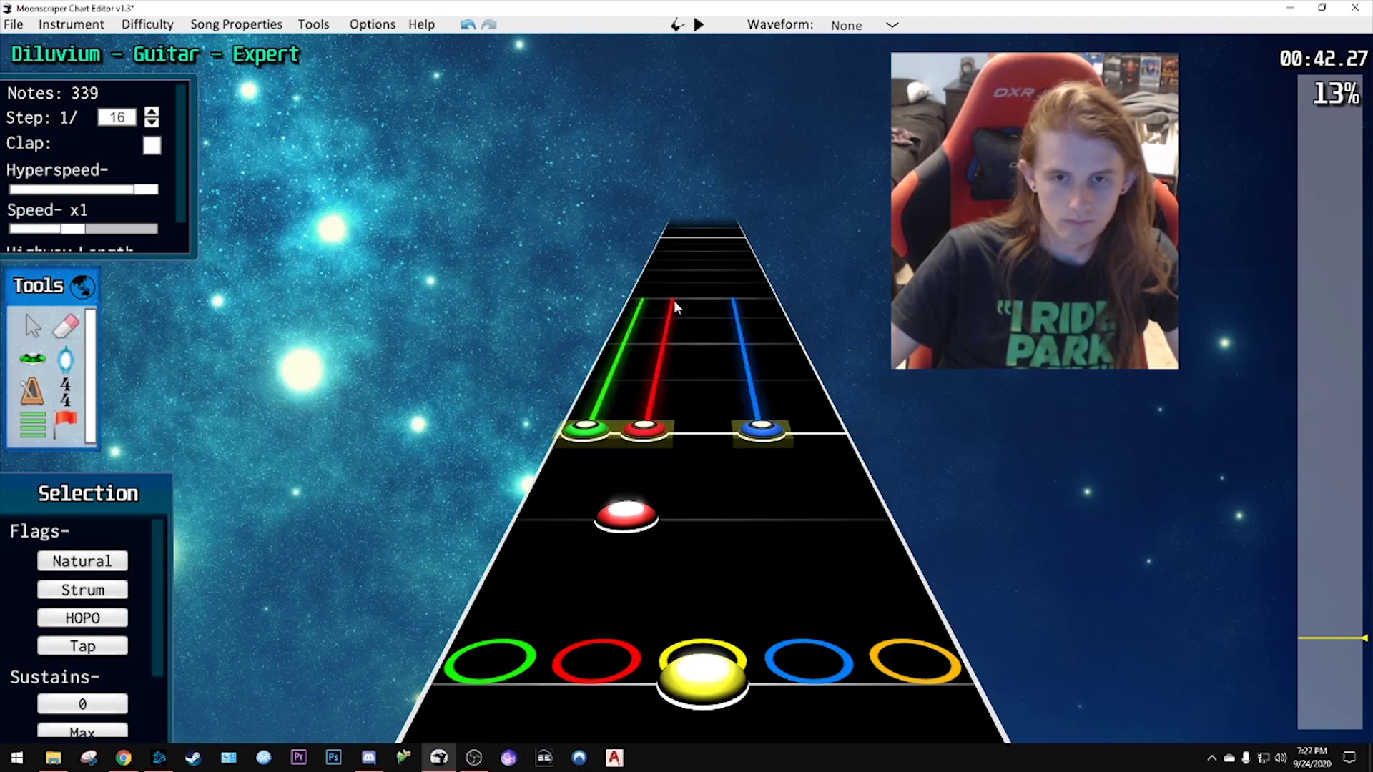
{"action": "key", "text": "space"}
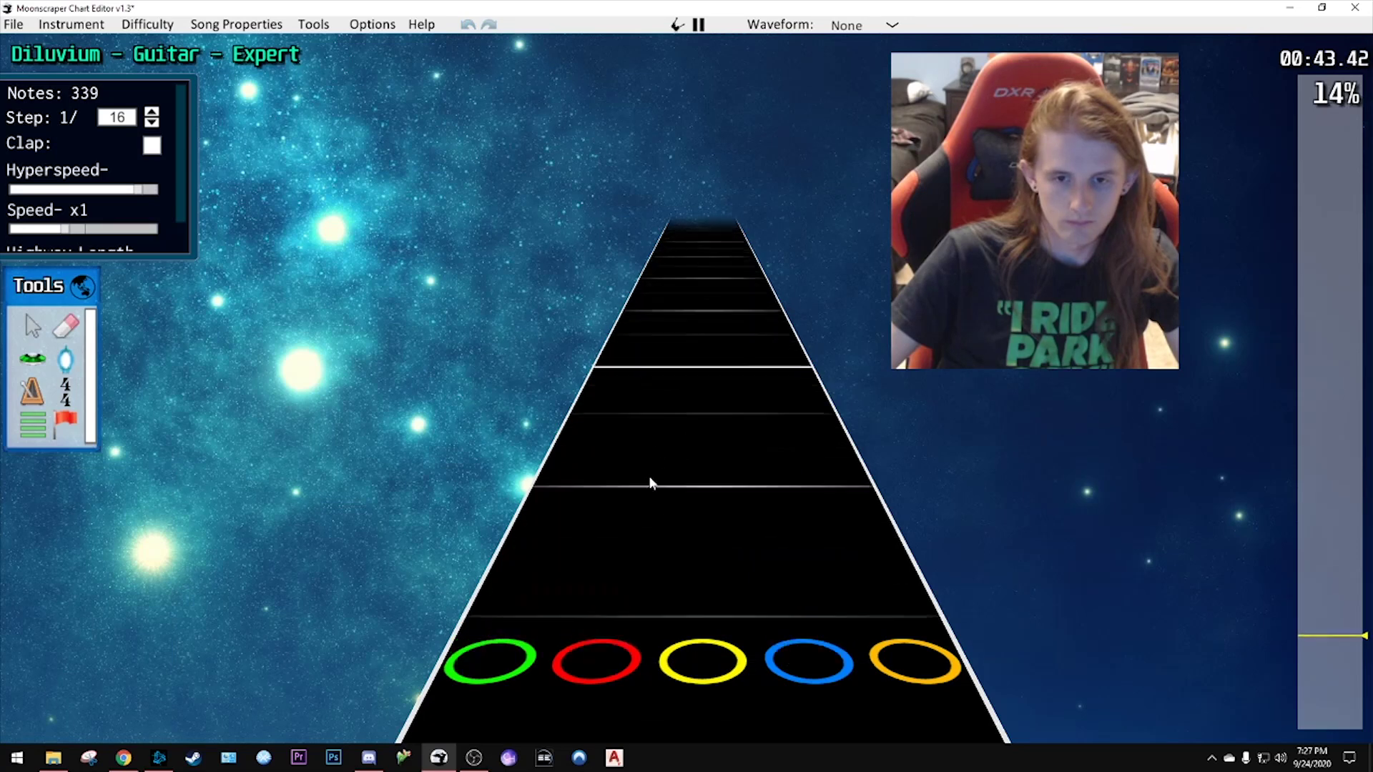
{"action": "key", "text": "space"}
{"action": "left_click_drag", "start_coordinate": [651, 466], "coordinate": [669, 329]}
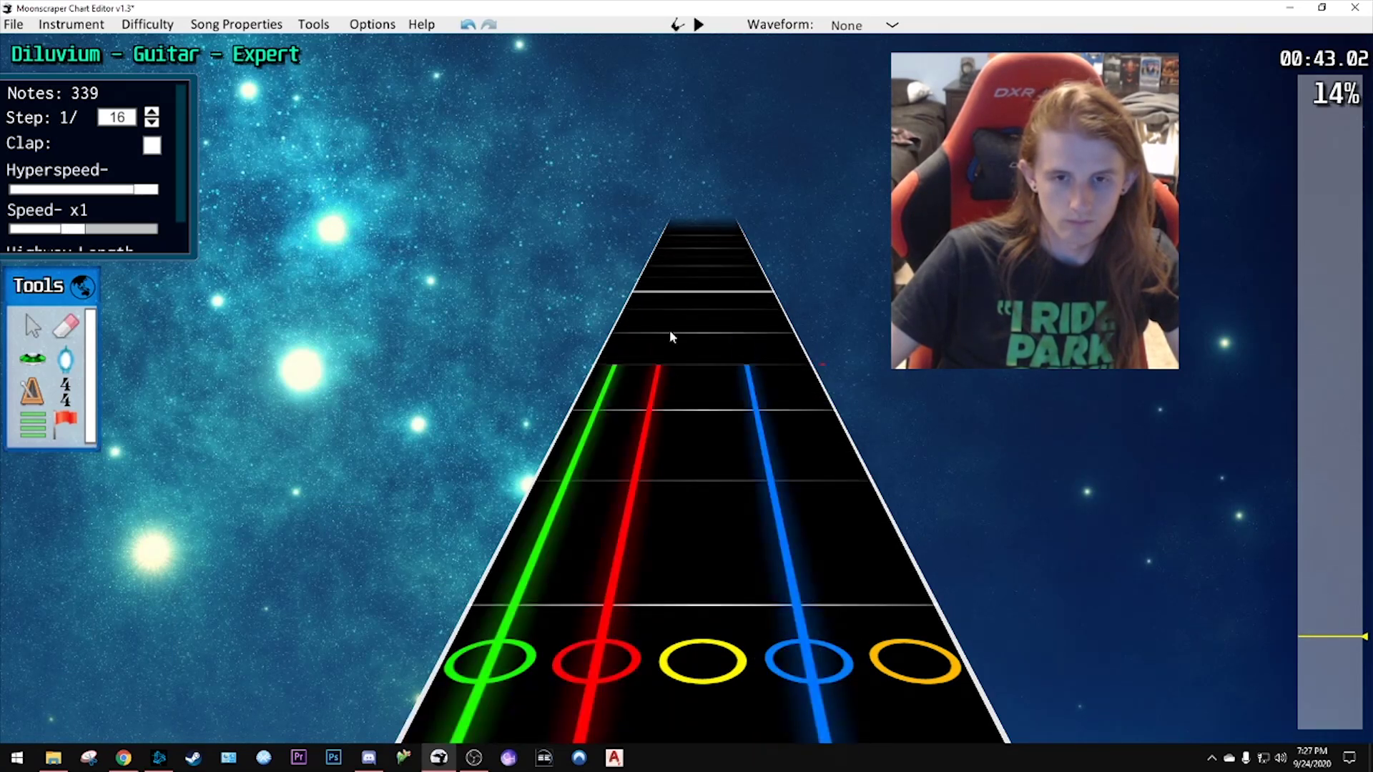
{"action": "key", "text": "space"}
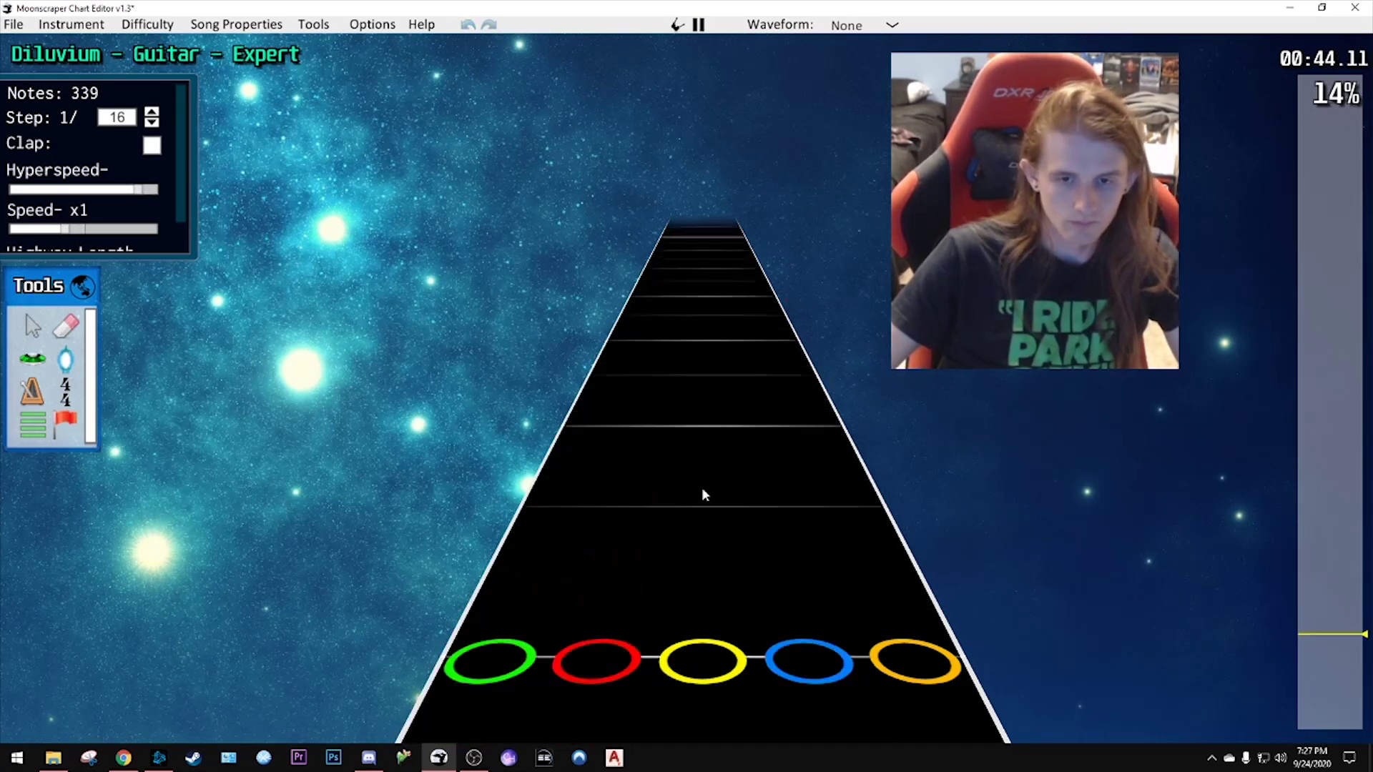
{"action": "key", "text": "space"}
{"action": "scroll", "coordinate": [685, 418], "scroll_direction": "down", "scroll_amount": 2}
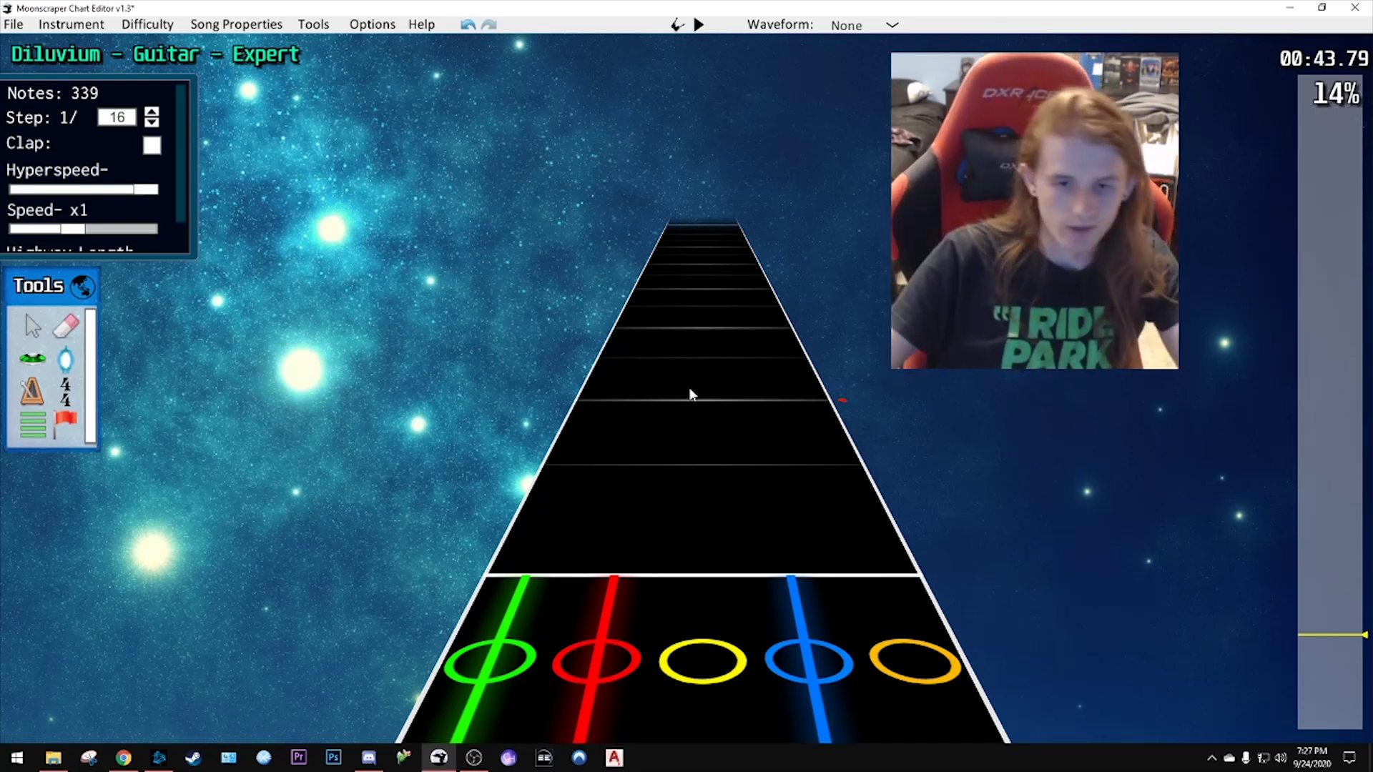
- Play back the charted passage from about 0:38 through the sustained chord and into the uncharted section
{"action": "scroll", "coordinate": [689, 390], "scroll_direction": "down", "scroll_amount": 5}
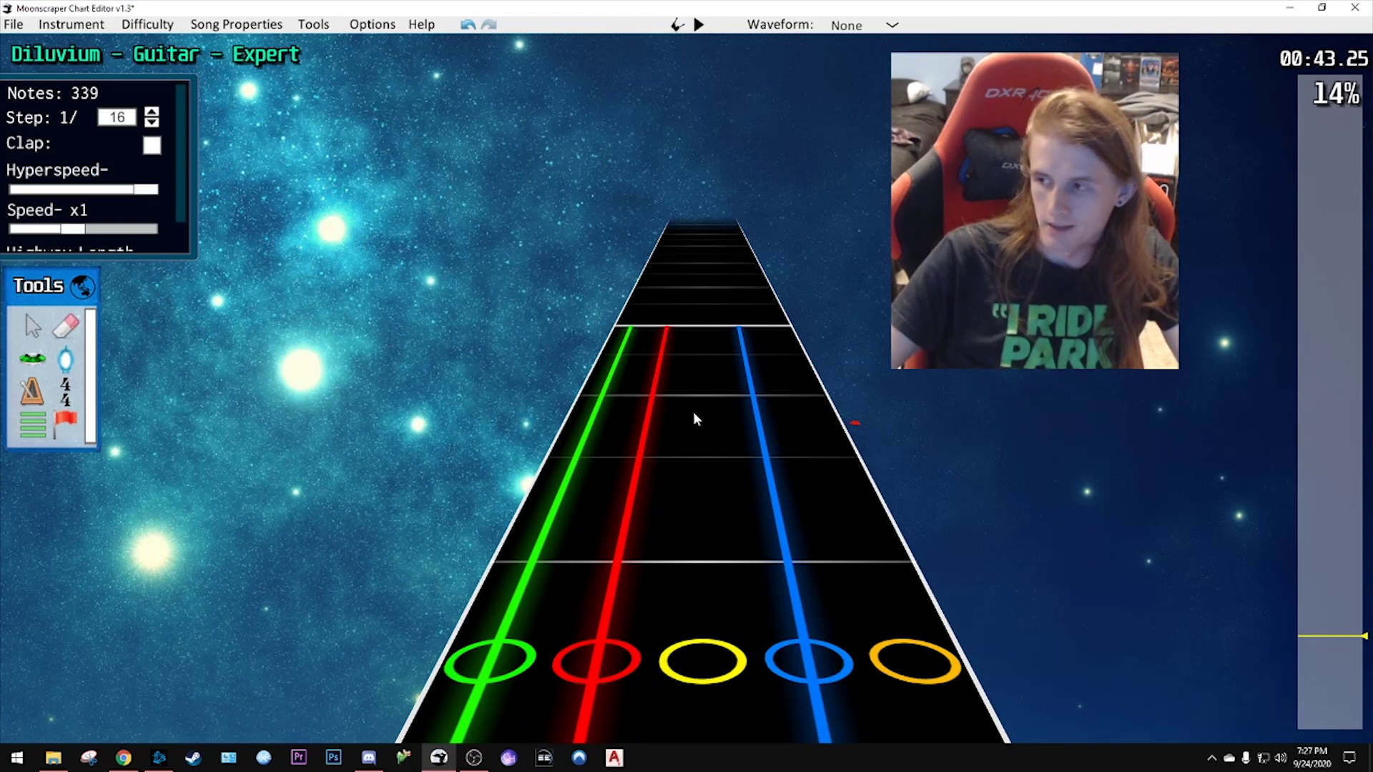
{"action": "scroll", "coordinate": [690, 414], "scroll_direction": "down", "scroll_amount": 5}
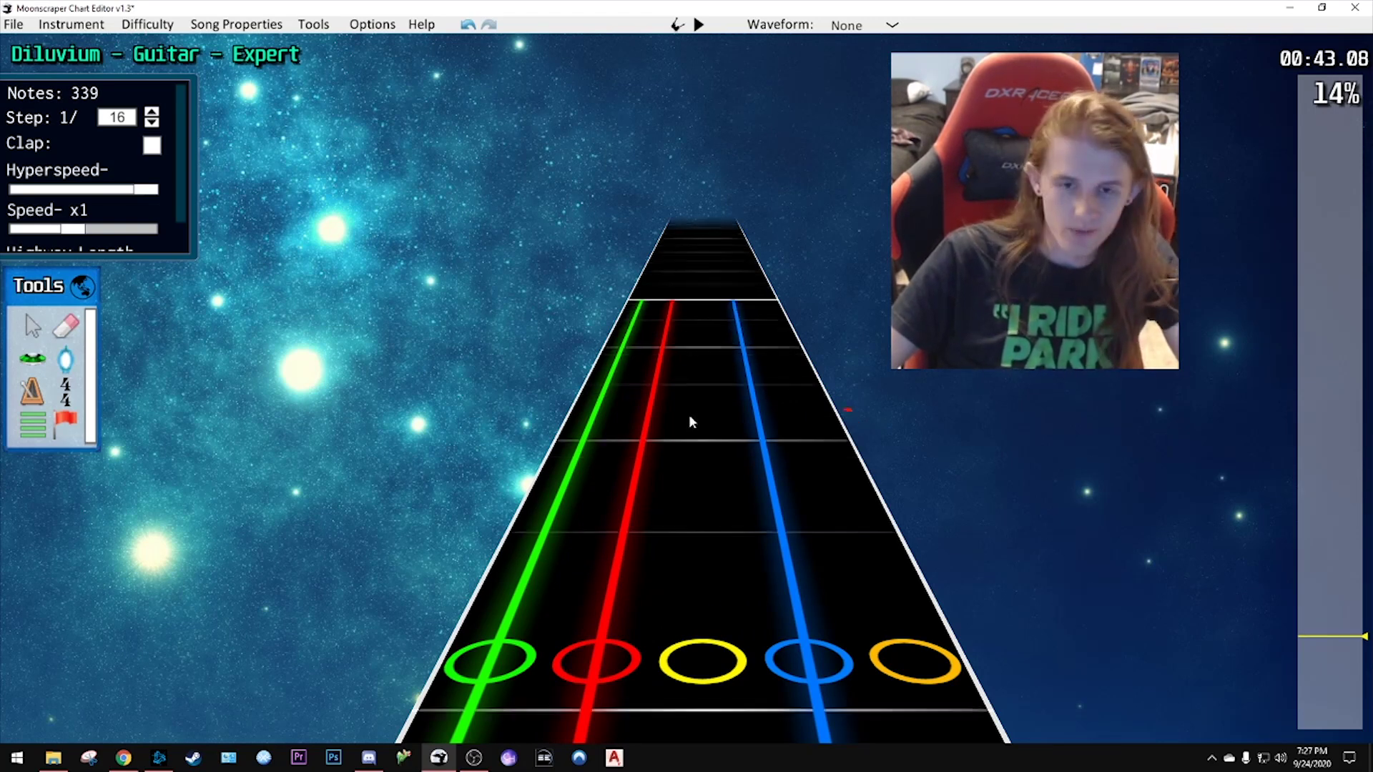
{"action": "left_click_drag", "start_coordinate": [1313, 636], "coordinate": [1315, 643]}
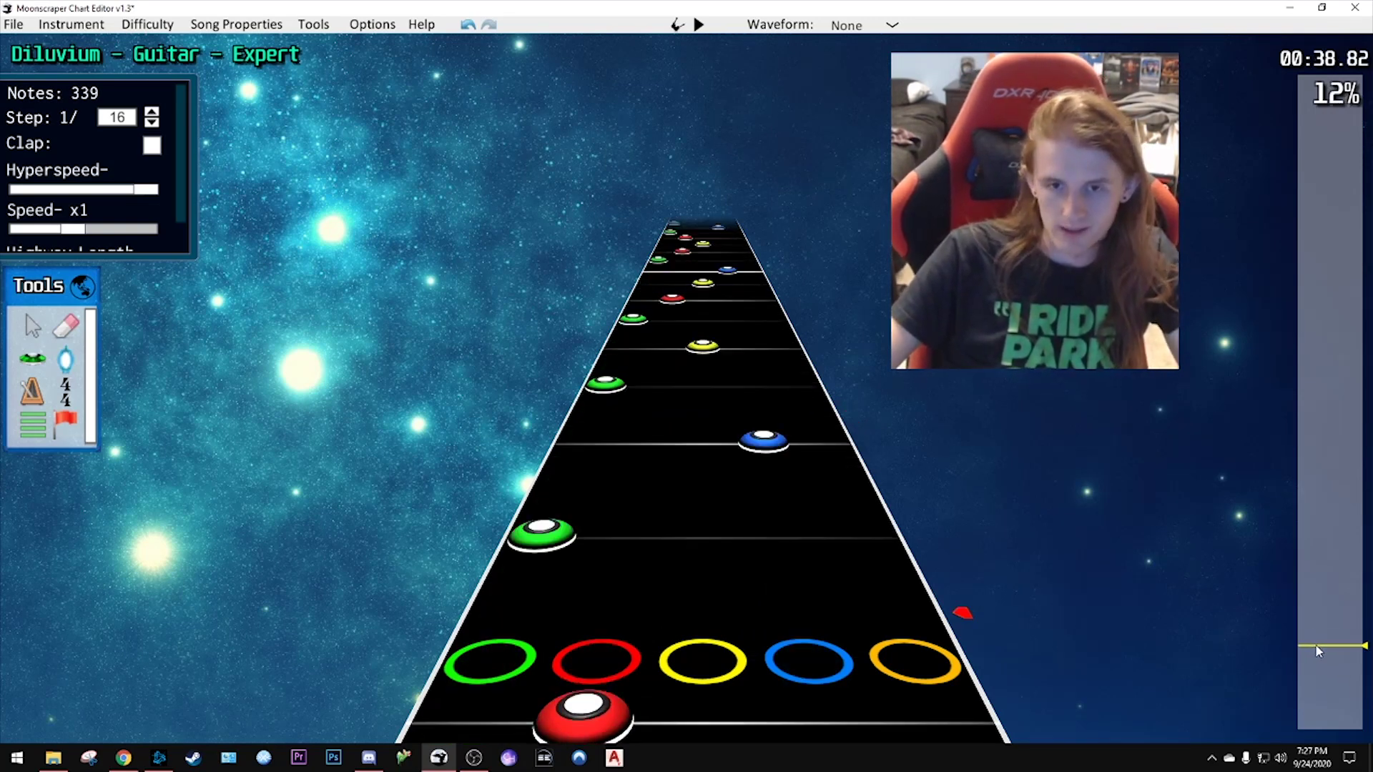
{"action": "scroll", "coordinate": [790, 491], "scroll_direction": "down", "scroll_amount": 3}
{"action": "key", "text": "space"}
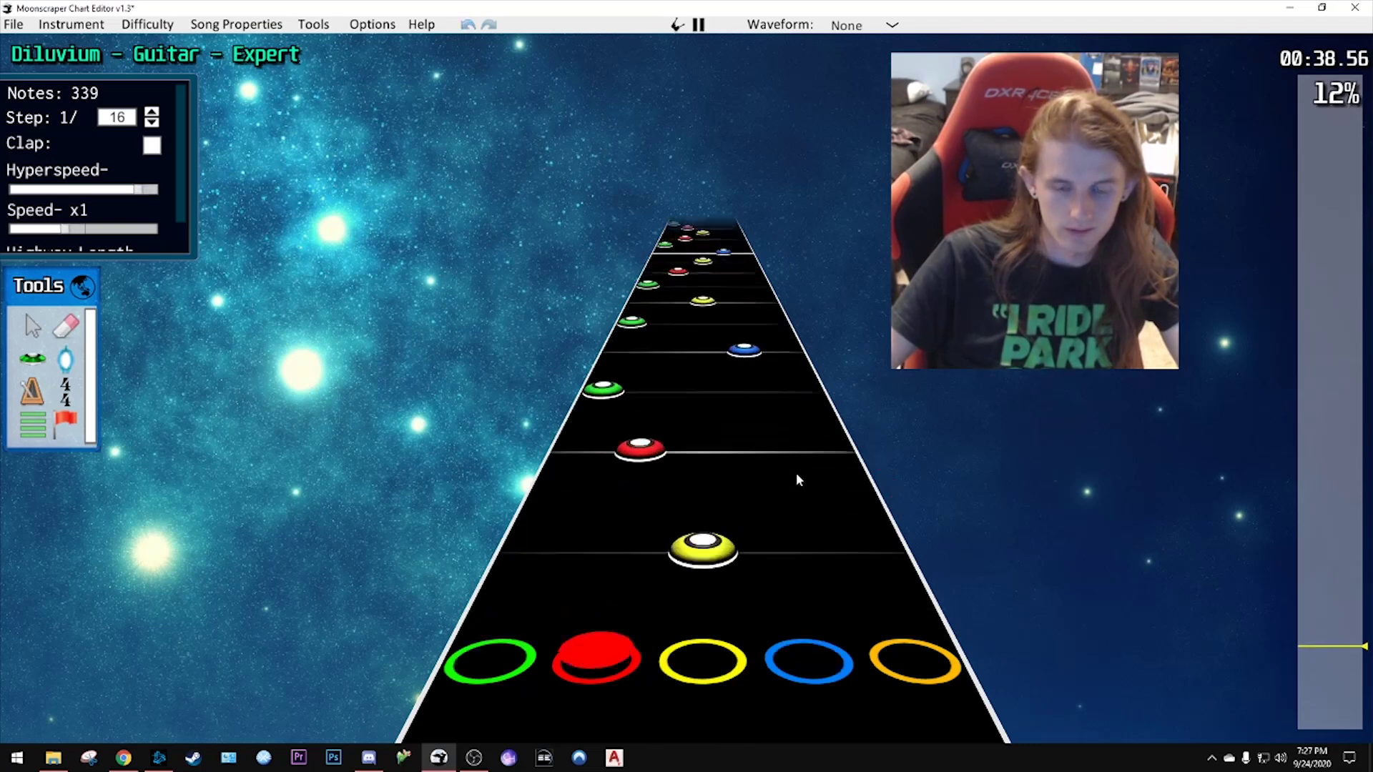
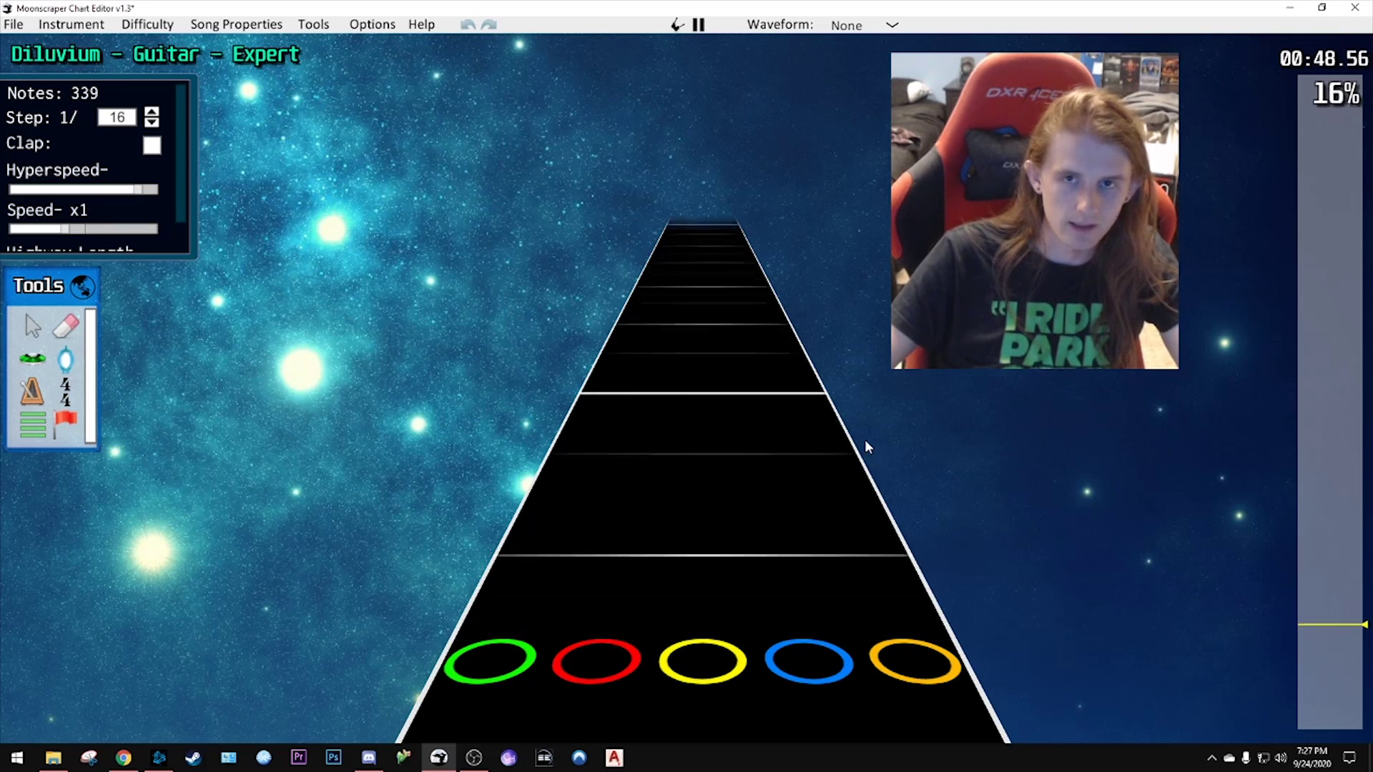
{"action": "key", "text": "space"}
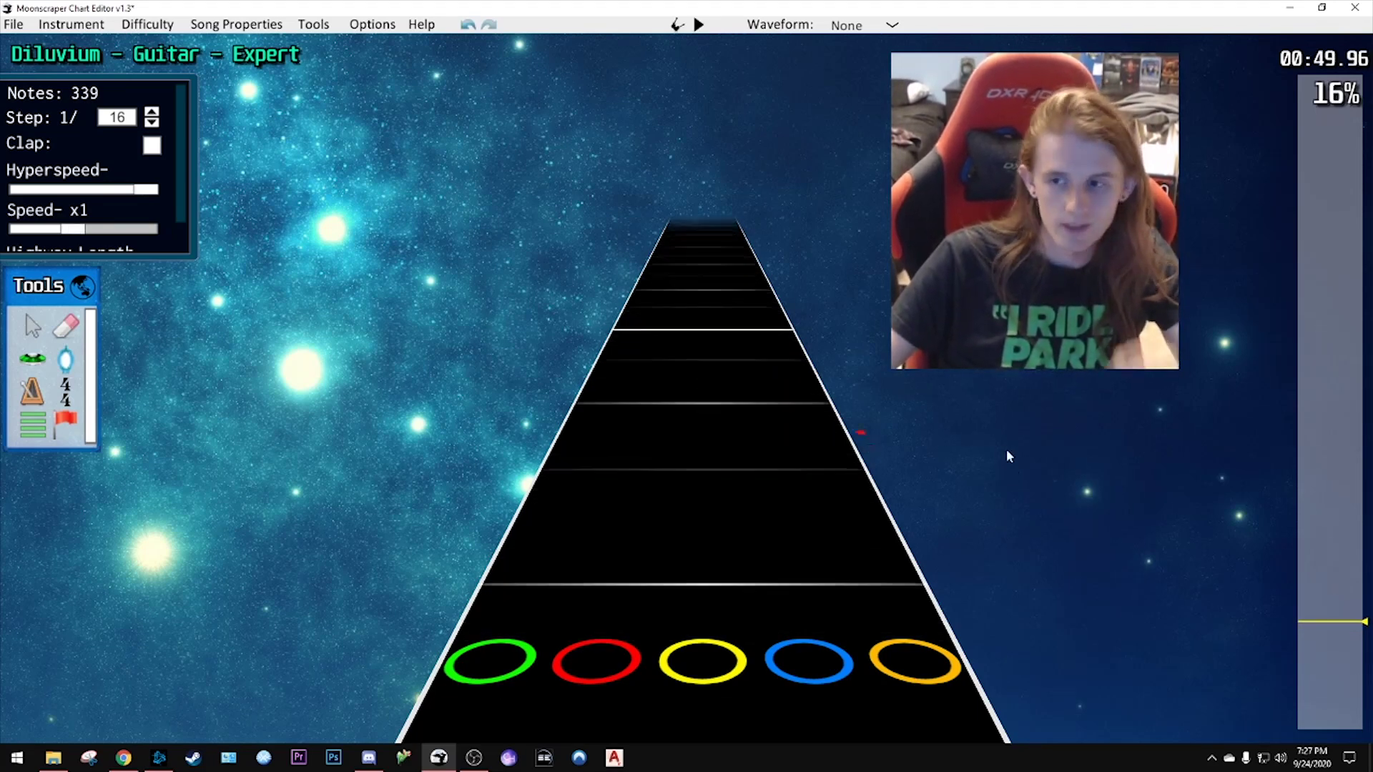
- Place a blue note on the measure line where the sustained chord ends and a red note half a beat after it
{"action": "scroll", "coordinate": [1329, 621], "scroll_direction": "down", "scroll_amount": 1}
{"action": "mouse_move", "coordinate": [1326, 625]}
{"action": "left_mouse_down"}
{"action": "mouse_move", "coordinate": [1327, 640]}
{"action": "mouse_move", "coordinate": [1306, 636]}
{"action": "left_mouse_up"}
{"action": "scroll", "coordinate": [717, 334], "scroll_direction": "up", "scroll_amount": 8}
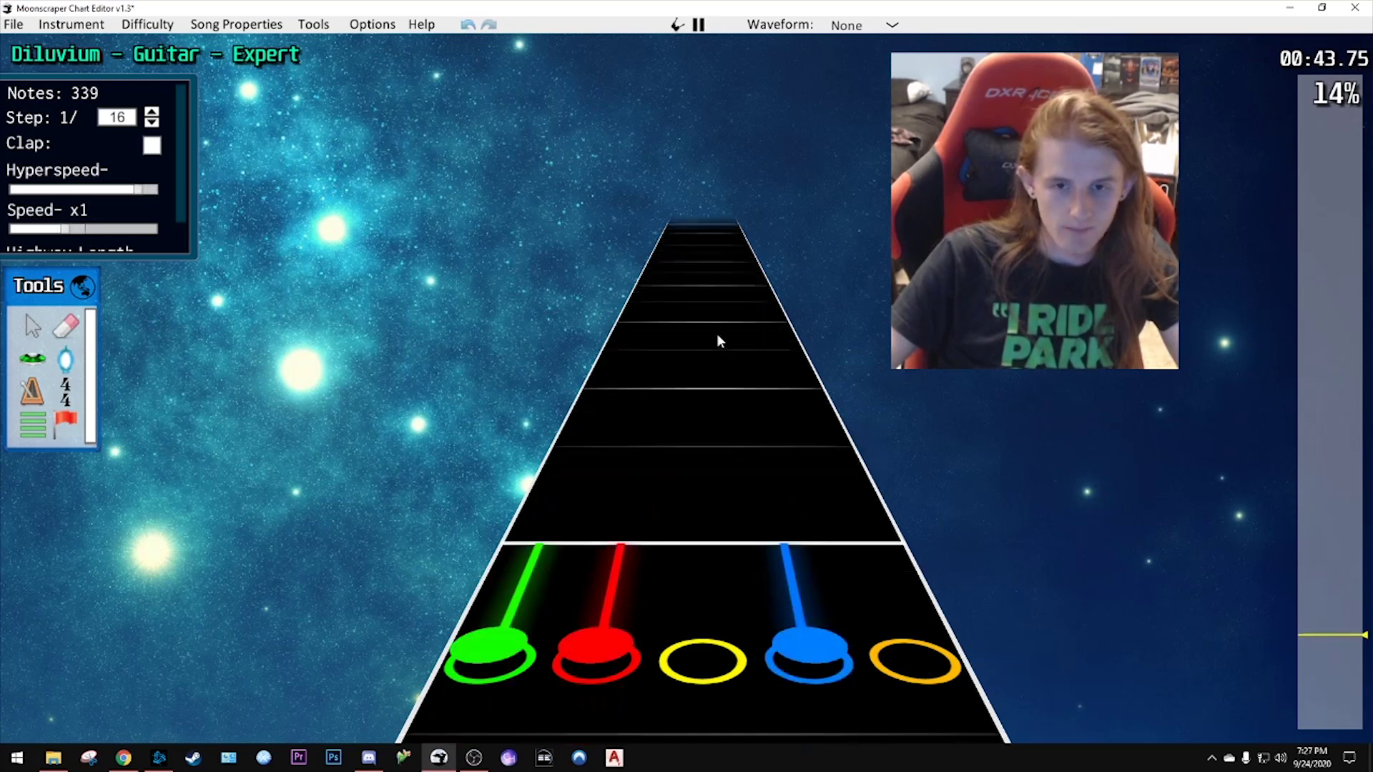
{"action": "scroll", "coordinate": [710, 414], "scroll_direction": "down", "scroll_amount": 2}
{"action": "scroll", "coordinate": [993, 665], "scroll_direction": "up", "scroll_amount": 2}
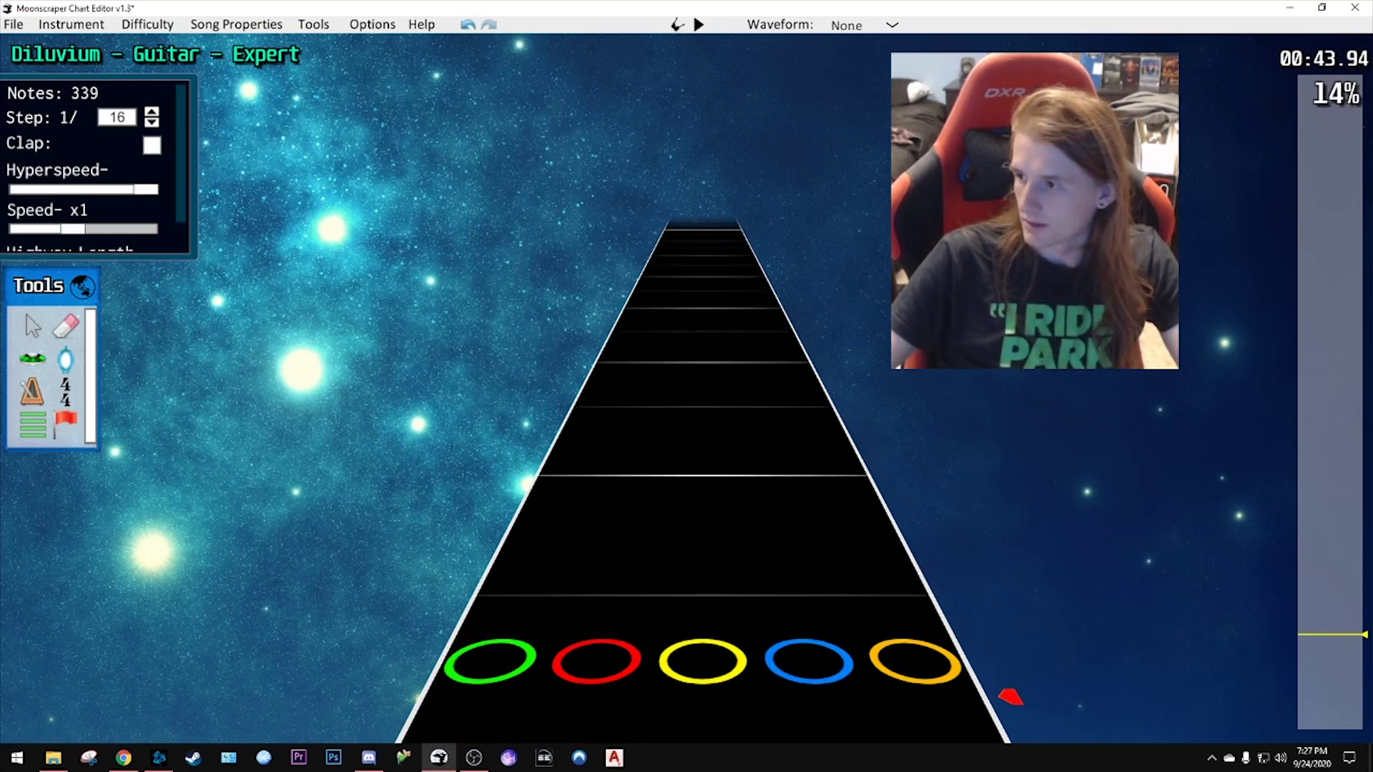
{"action": "scroll", "coordinate": [737, 365], "scroll_direction": "down", "scroll_amount": 3}
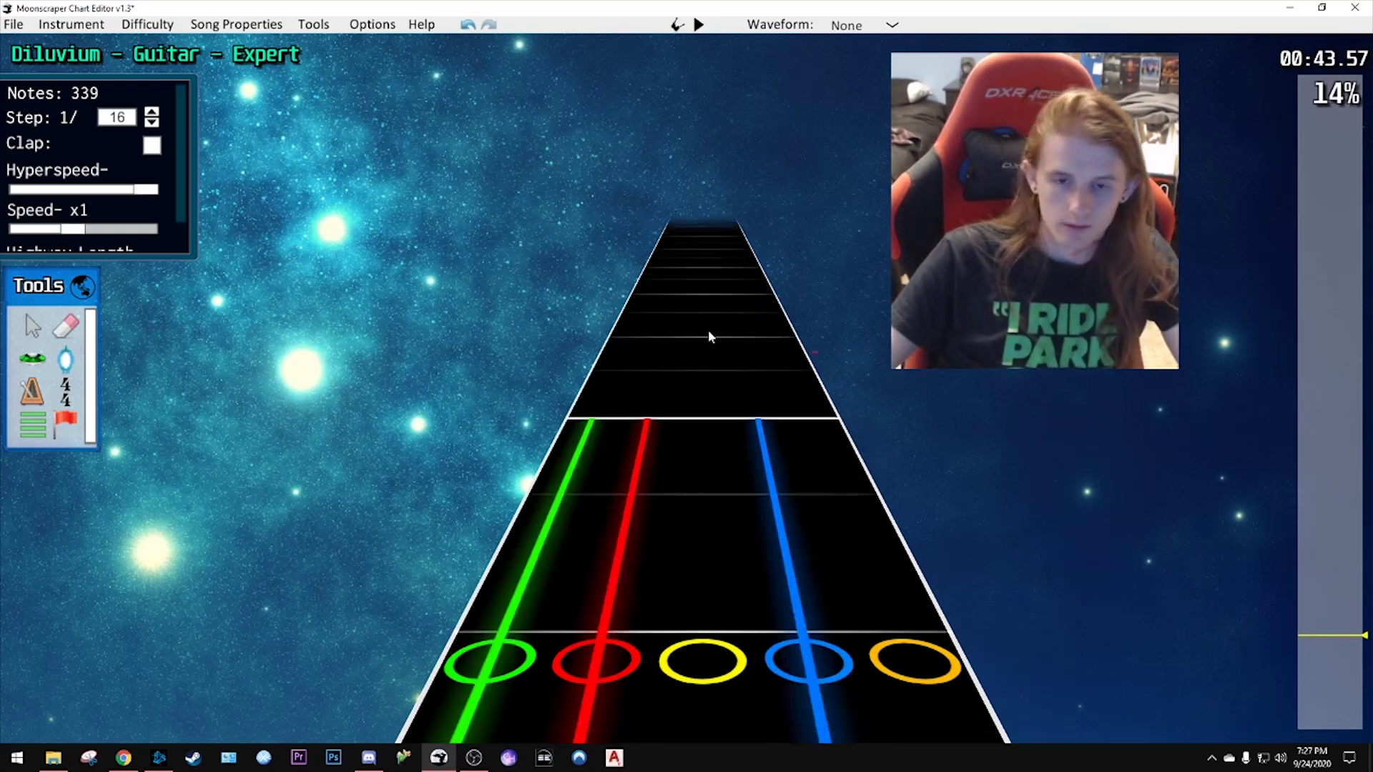
{"action": "left_click_drag", "start_coordinate": [706, 379], "coordinate": [777, 444]}
{"action": "left_click", "coordinate": [643, 393]}
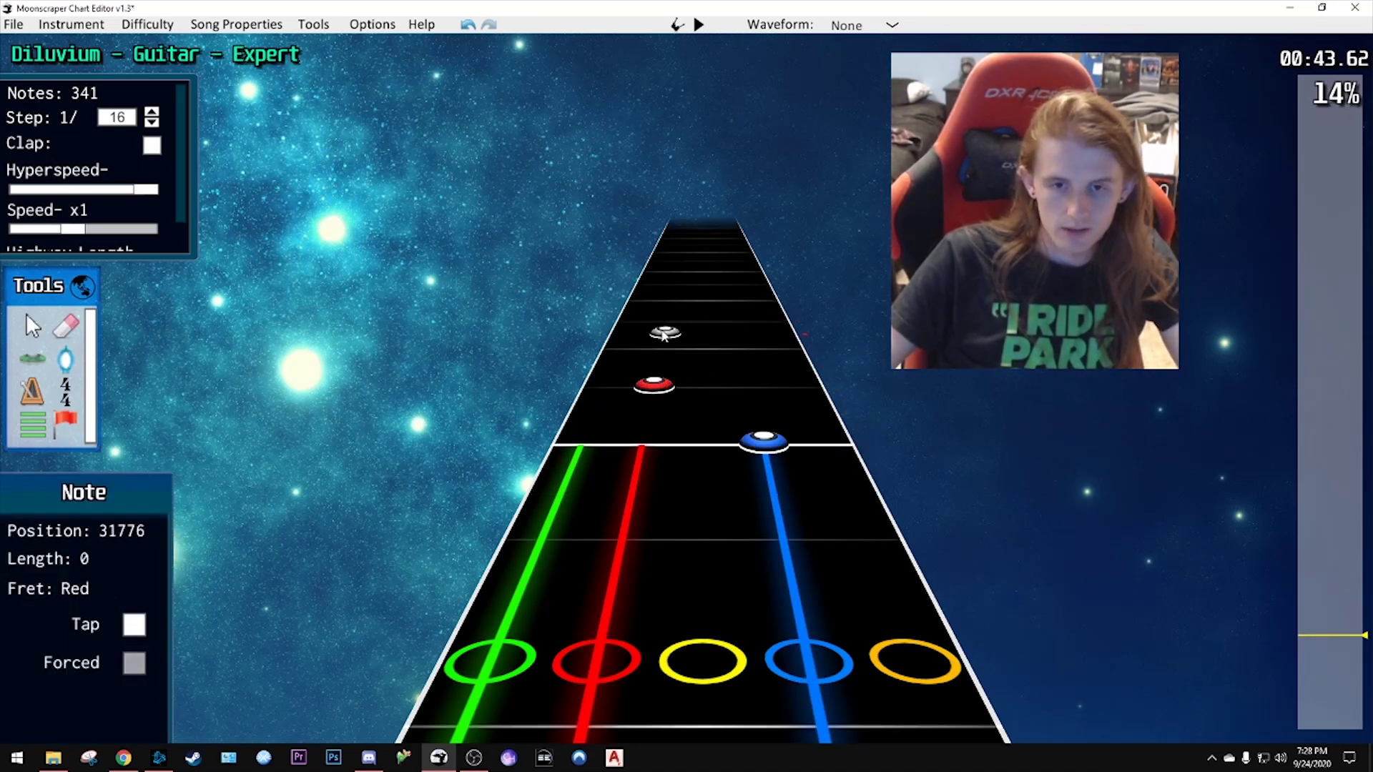
- Add four red notes at 1/16 spacing starting on the next beat line and review them against the audio
{"action": "scroll", "coordinate": [663, 336], "scroll_direction": "up", "scroll_amount": 2}
{"action": "left_click_drag", "start_coordinate": [659, 378], "coordinate": [664, 353]}
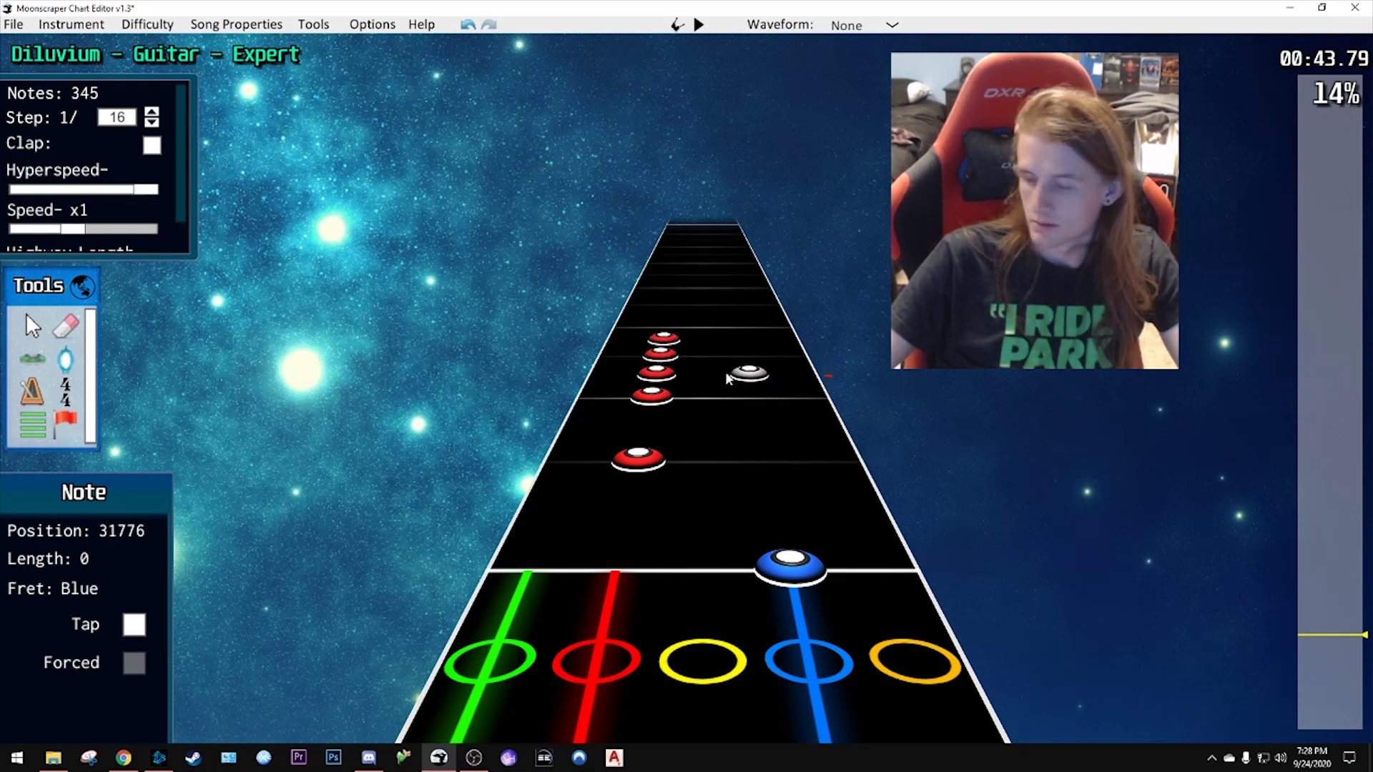
{"action": "scroll", "coordinate": [725, 376], "scroll_direction": "up", "scroll_amount": 7}
{"action": "scroll", "coordinate": [693, 386], "scroll_direction": "down", "scroll_amount": 5}
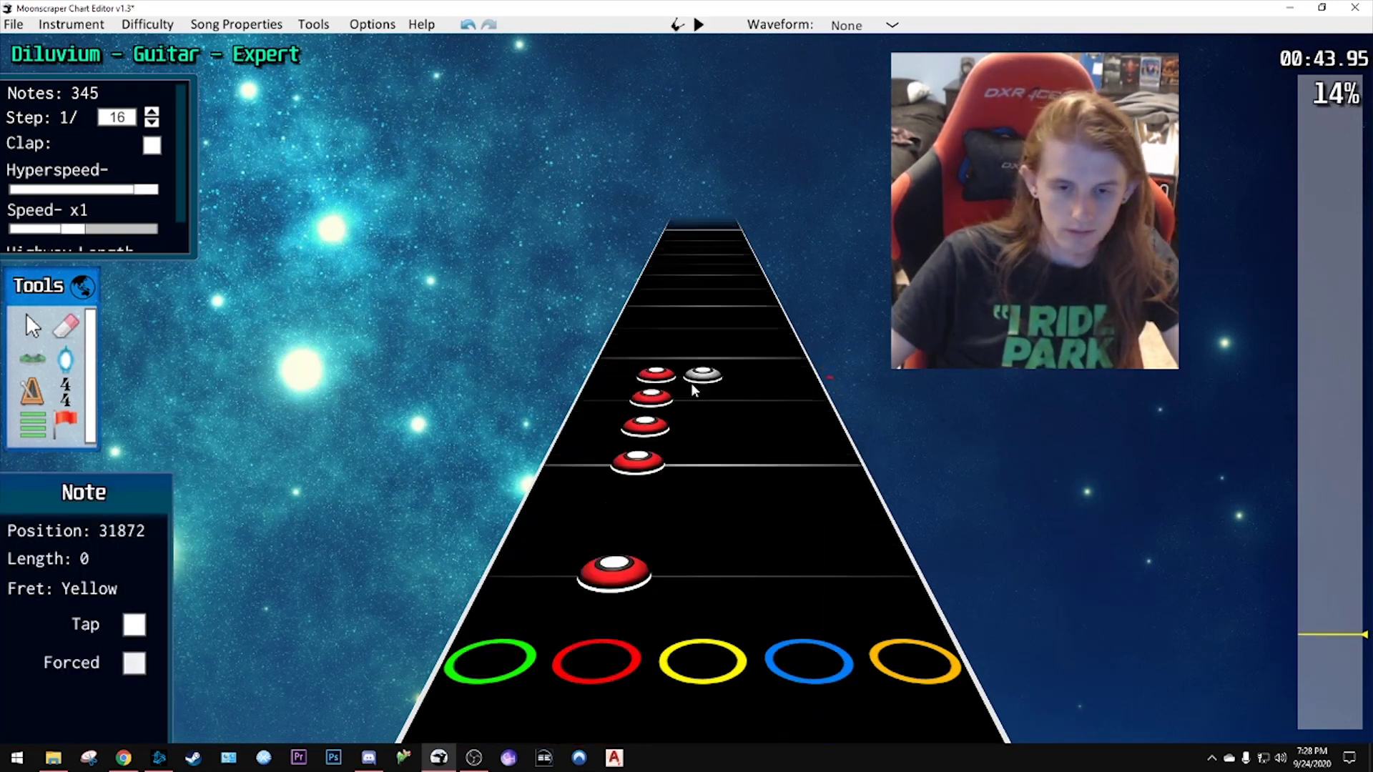
{"action": "scroll", "coordinate": [691, 383], "scroll_direction": "down", "scroll_amount": 4}
{"action": "scroll", "coordinate": [739, 389], "scroll_direction": "up", "scroll_amount": 7}
{"action": "scroll", "coordinate": [682, 407], "scroll_direction": "down", "scroll_amount": 5}
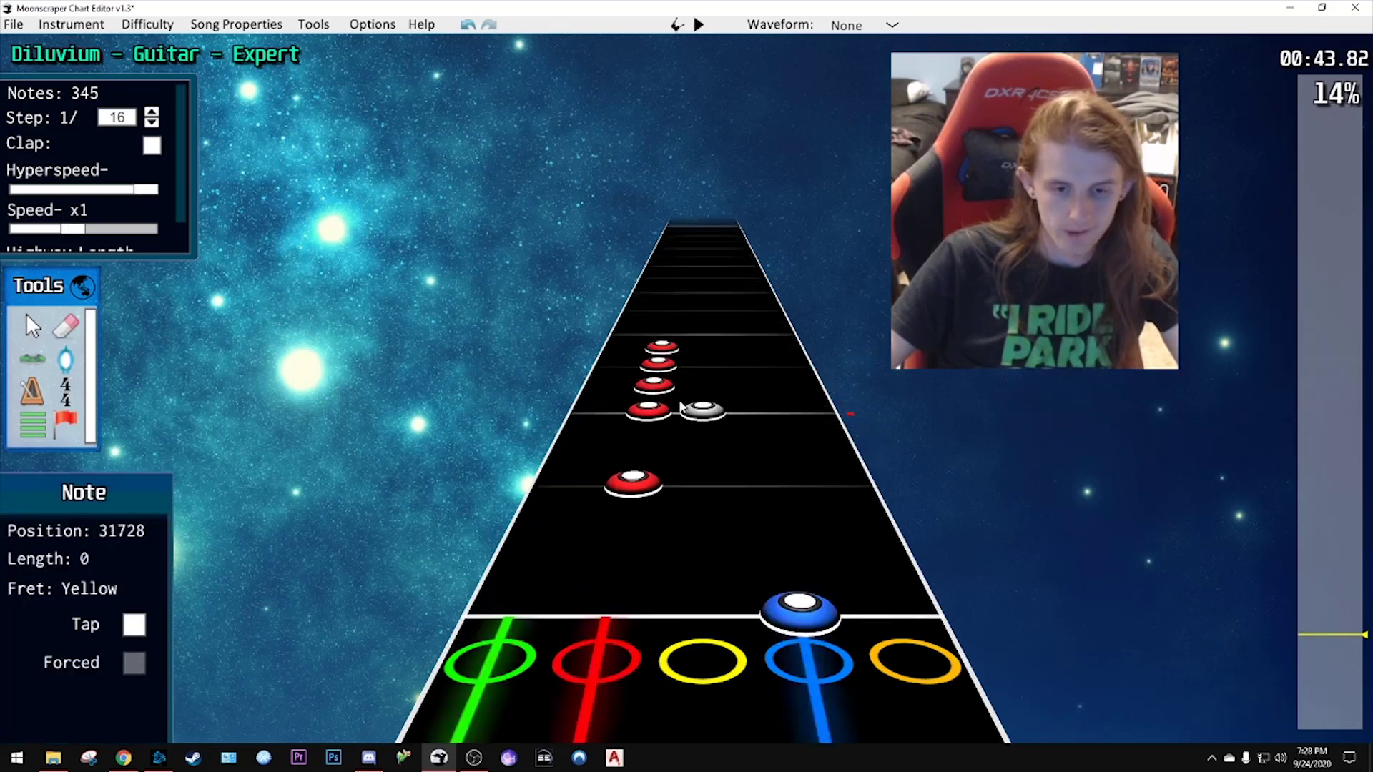
- Move the run of four red notes one beat later, place two red notes in the gap before it, and play it back
{"action": "key", "text": "j"}
{"action": "left_click_drag", "start_coordinate": [715, 324], "coordinate": [672, 339]}
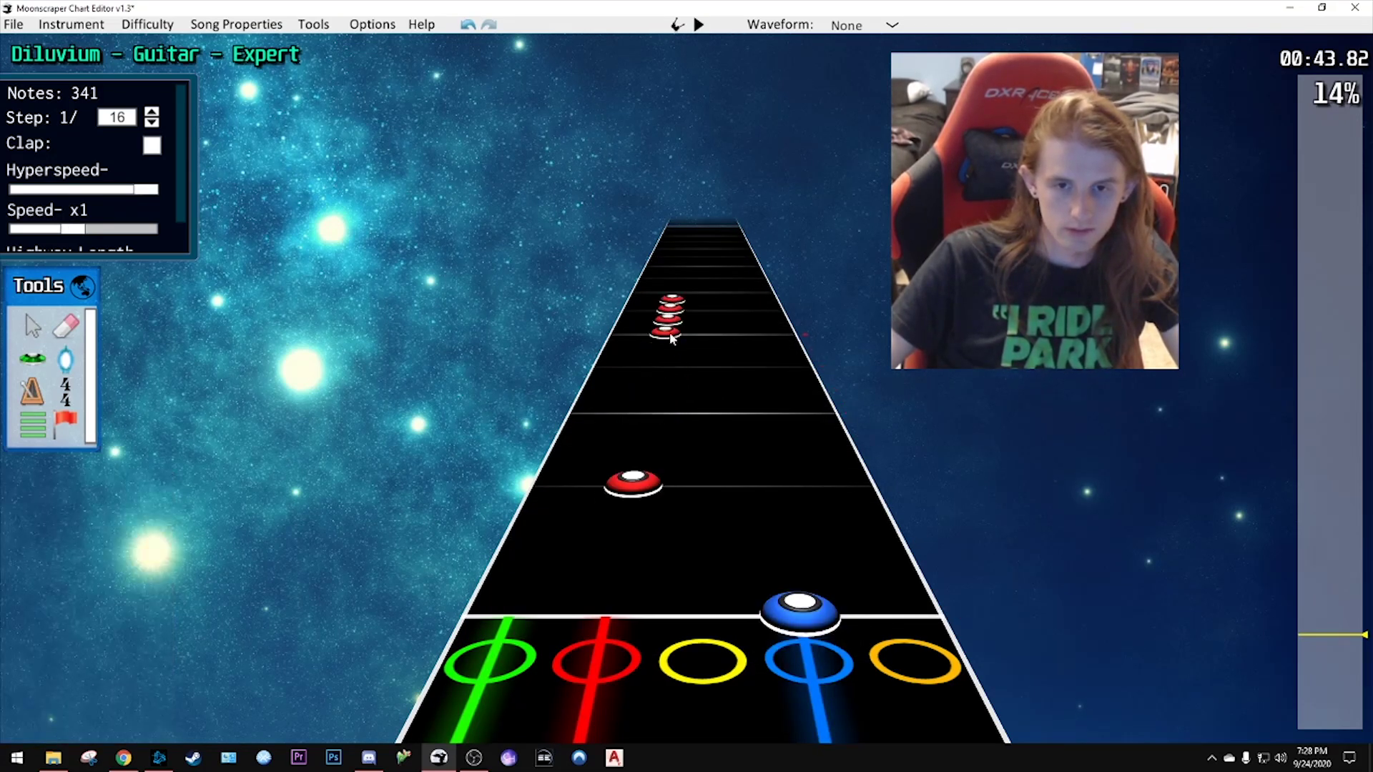
{"action": "left_click", "coordinate": [662, 363]}
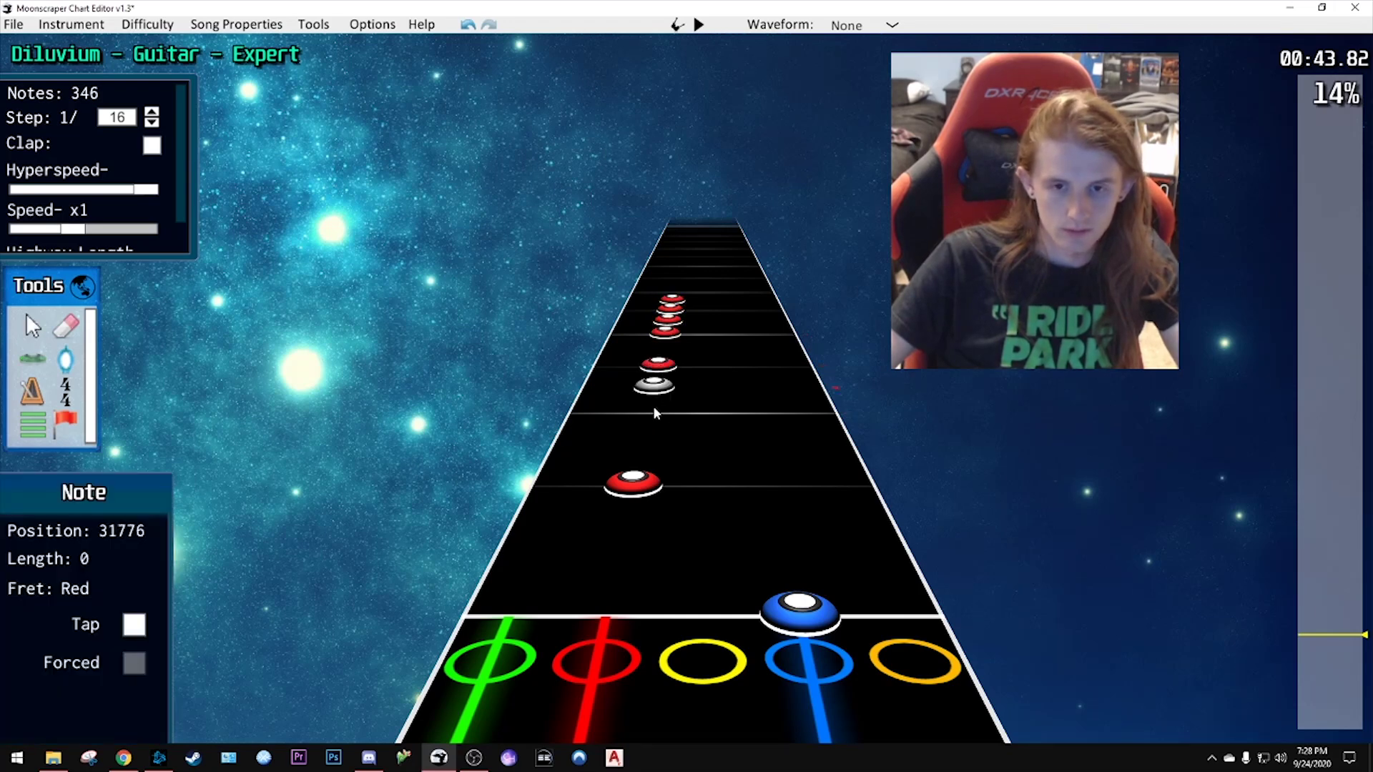
{"action": "key", "text": "space"}
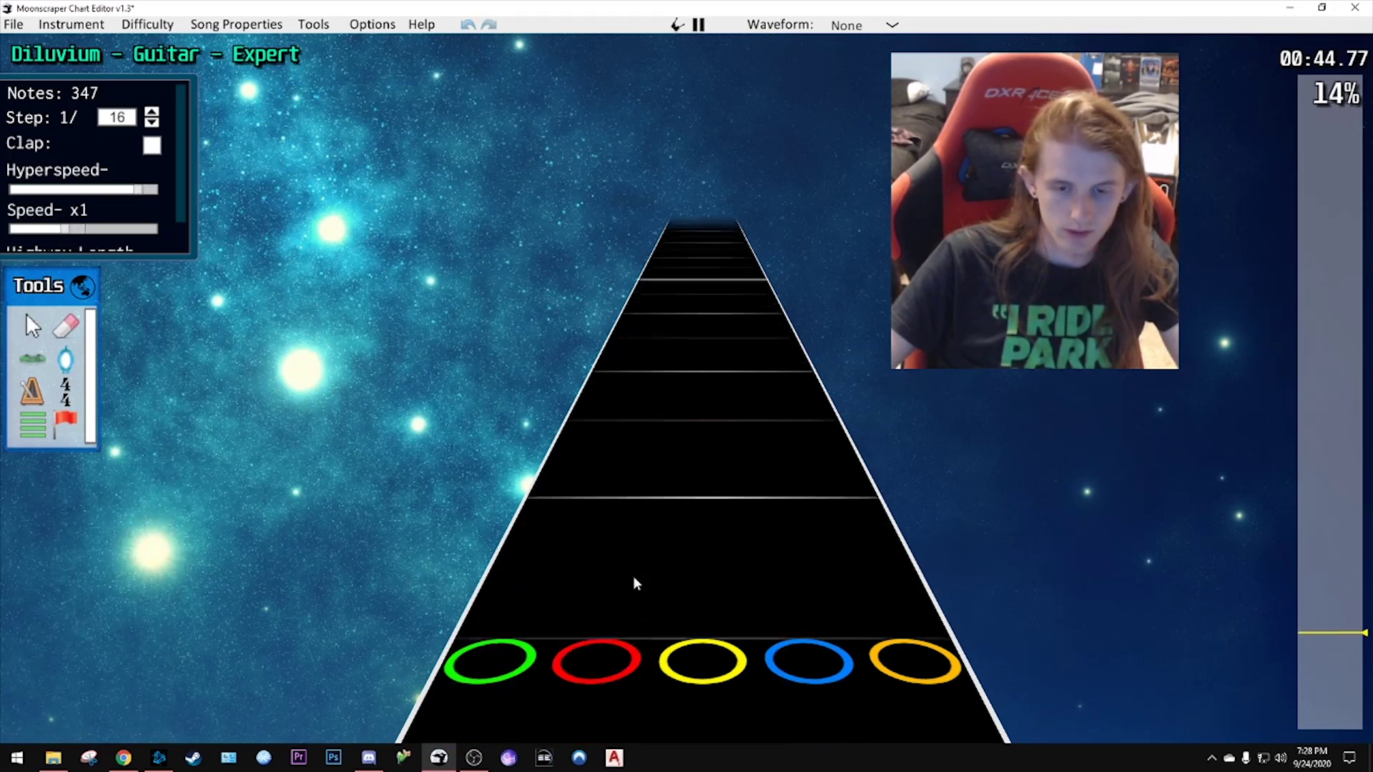
{"action": "key", "text": "space"}
- Play back and step through the end of the red run to find the timing of the notes that follow
{"action": "left_click_drag", "start_coordinate": [703, 493], "coordinate": [742, 453]}
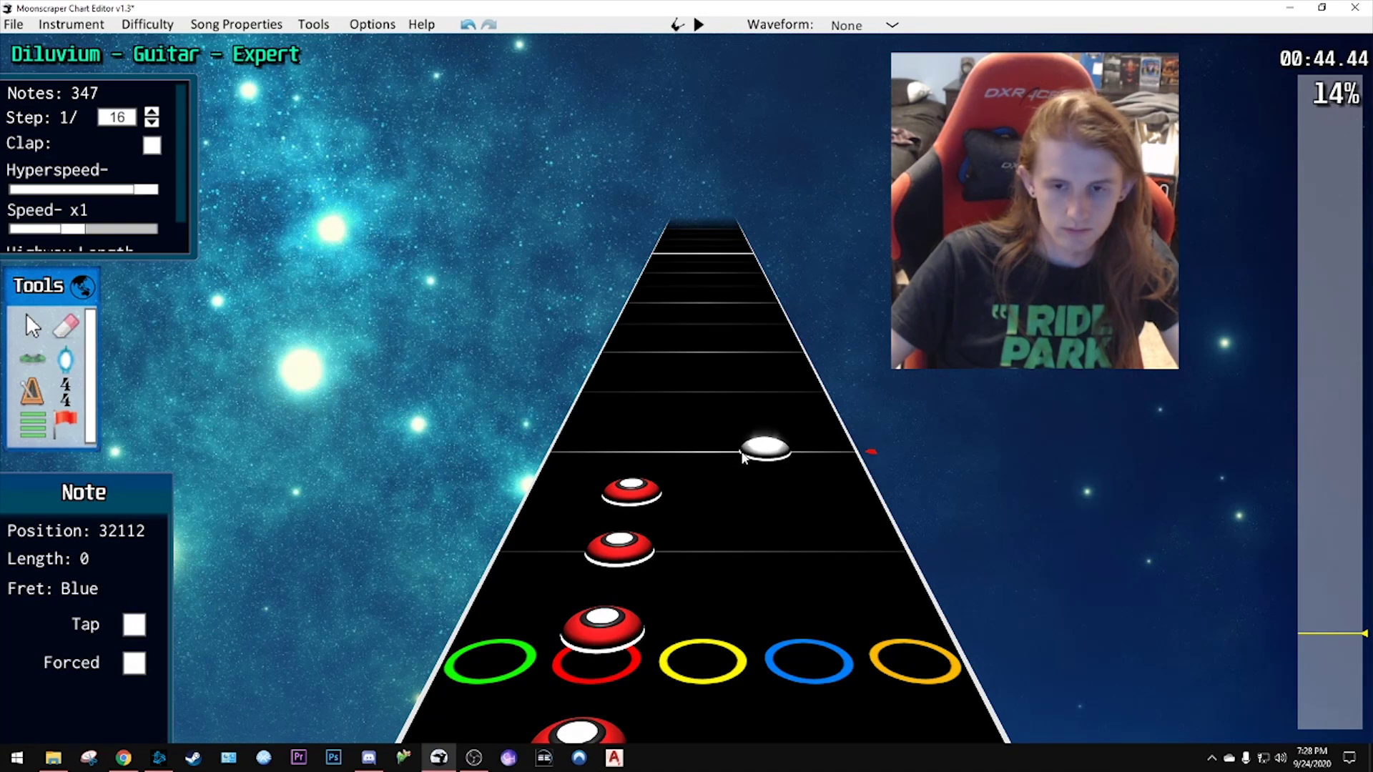
{"action": "left_click", "coordinate": [662, 395]}
{"action": "left_click_drag", "start_coordinate": [661, 398], "coordinate": [647, 445]}
{"action": "scroll", "coordinate": [657, 361], "scroll_direction": "up", "scroll_amount": 2}
{"action": "scroll", "coordinate": [638, 449], "scroll_direction": "up", "scroll_amount": 2}
{"action": "scroll", "coordinate": [636, 472], "scroll_direction": "down", "scroll_amount": 2}
{"action": "scroll", "coordinate": [649, 438], "scroll_direction": "up", "scroll_amount": 1}
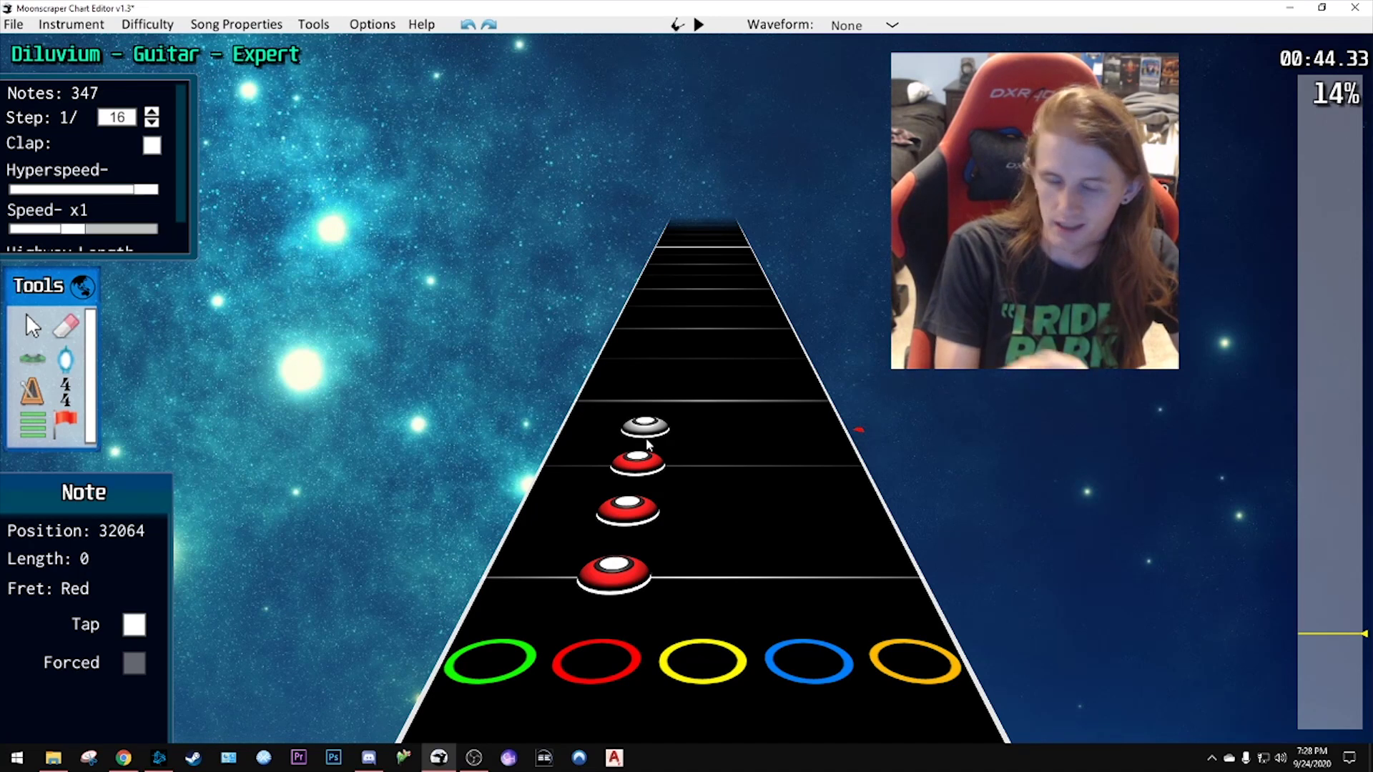
{"action": "left_click_drag", "start_coordinate": [647, 445], "coordinate": [411, 321]}
{"action": "scroll", "coordinate": [647, 444], "scroll_direction": "down", "scroll_amount": 2}
{"action": "scroll", "coordinate": [412, 320], "scroll_direction": "up", "scroll_amount": 2}
{"action": "left_click_drag", "start_coordinate": [644, 438], "coordinate": [740, 416]}
{"action": "key", "text": "space"}
{"action": "key", "text": "space"}
{"action": "scroll", "coordinate": [688, 474], "scroll_direction": "up", "scroll_amount": 4}
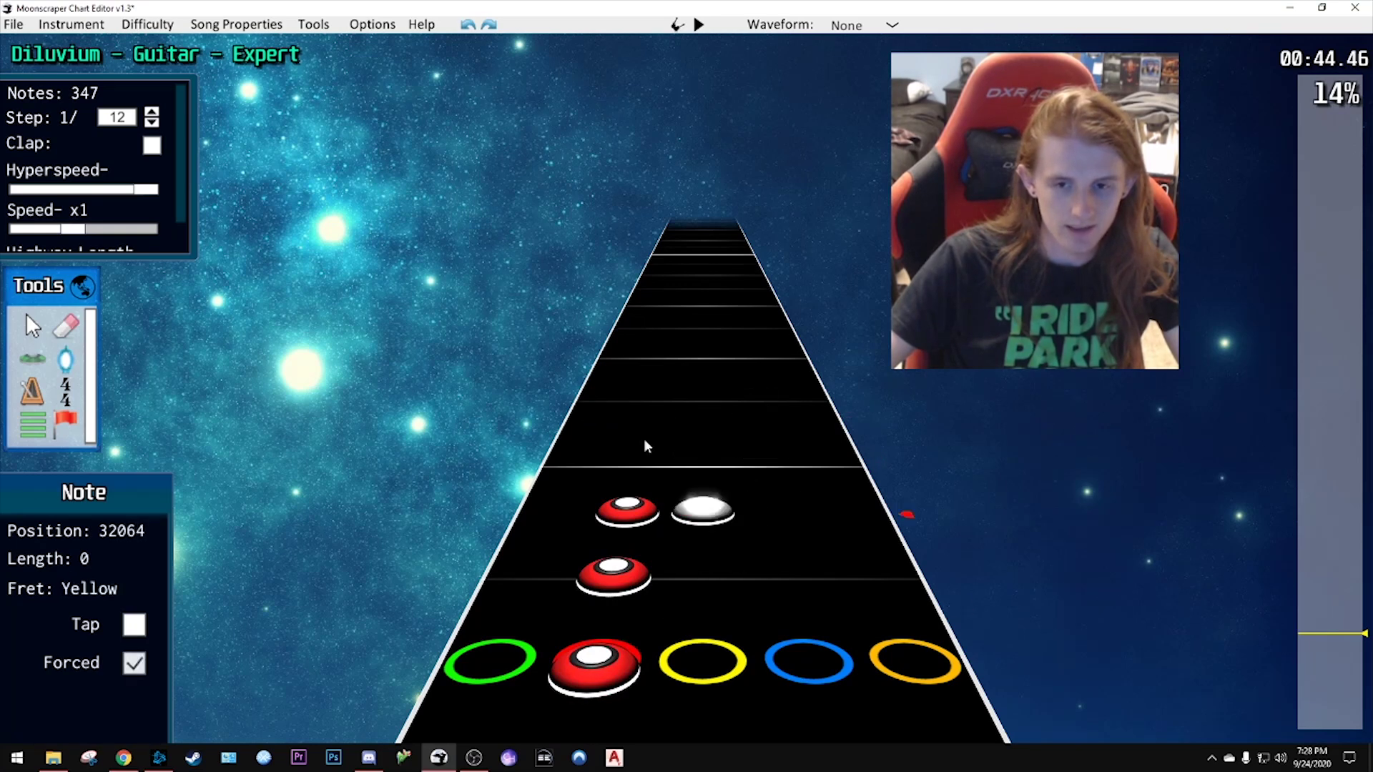
- Set the step to 1/32 and place a blue note at position 32112 with red notes at 32160 and 32232
{"action": "left_click", "coordinate": [153, 123]}
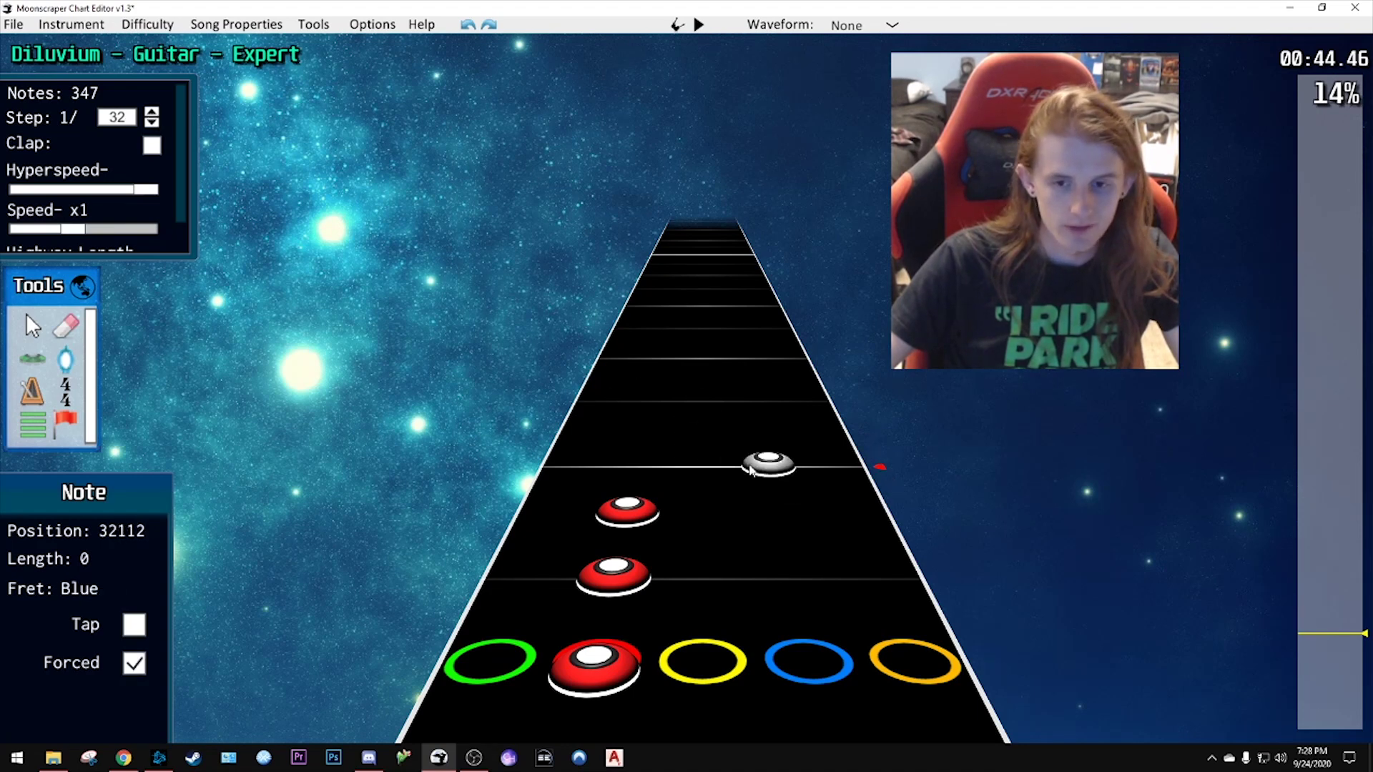
{"action": "left_click", "coordinate": [751, 470]}
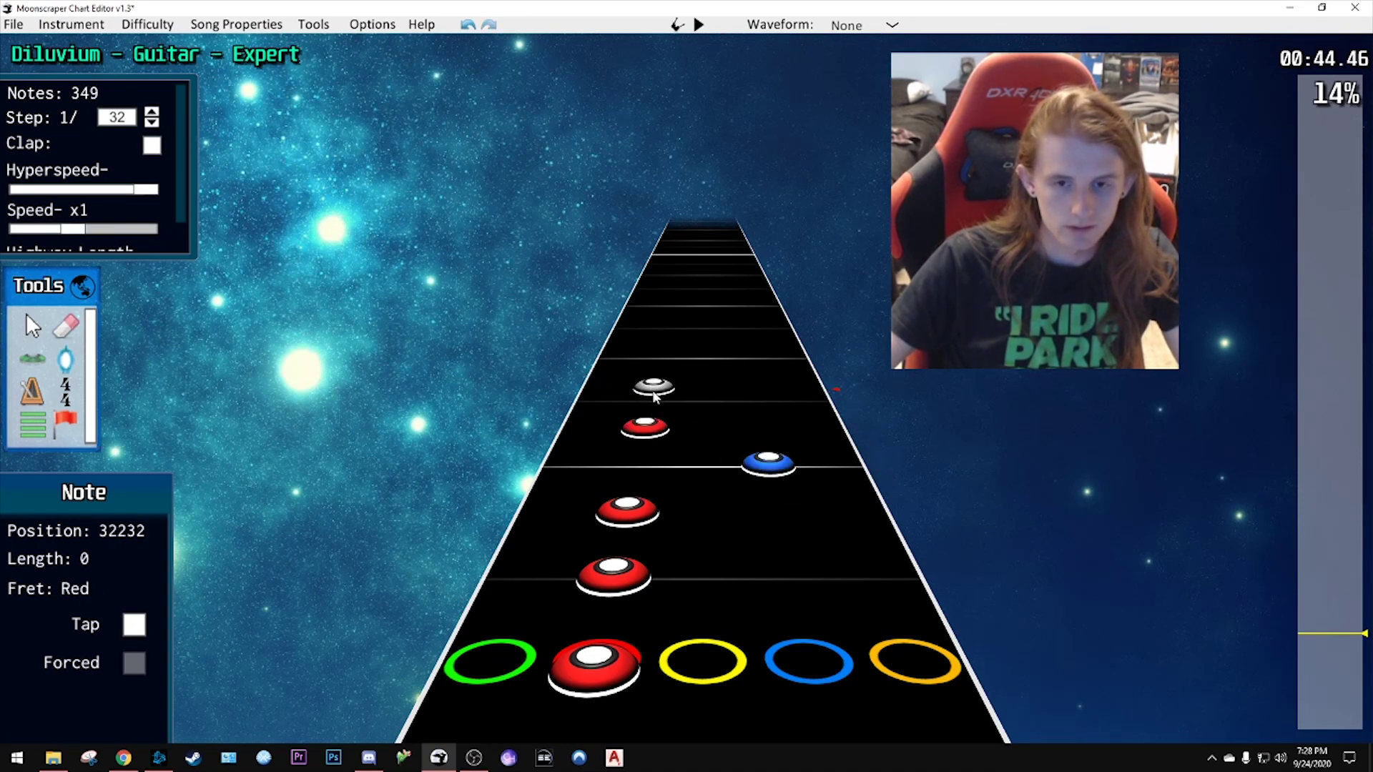
{"action": "scroll", "coordinate": [747, 428], "scroll_direction": "down", "scroll_amount": 3}
{"action": "scroll", "coordinate": [753, 439], "scroll_direction": "up", "scroll_amount": 8}
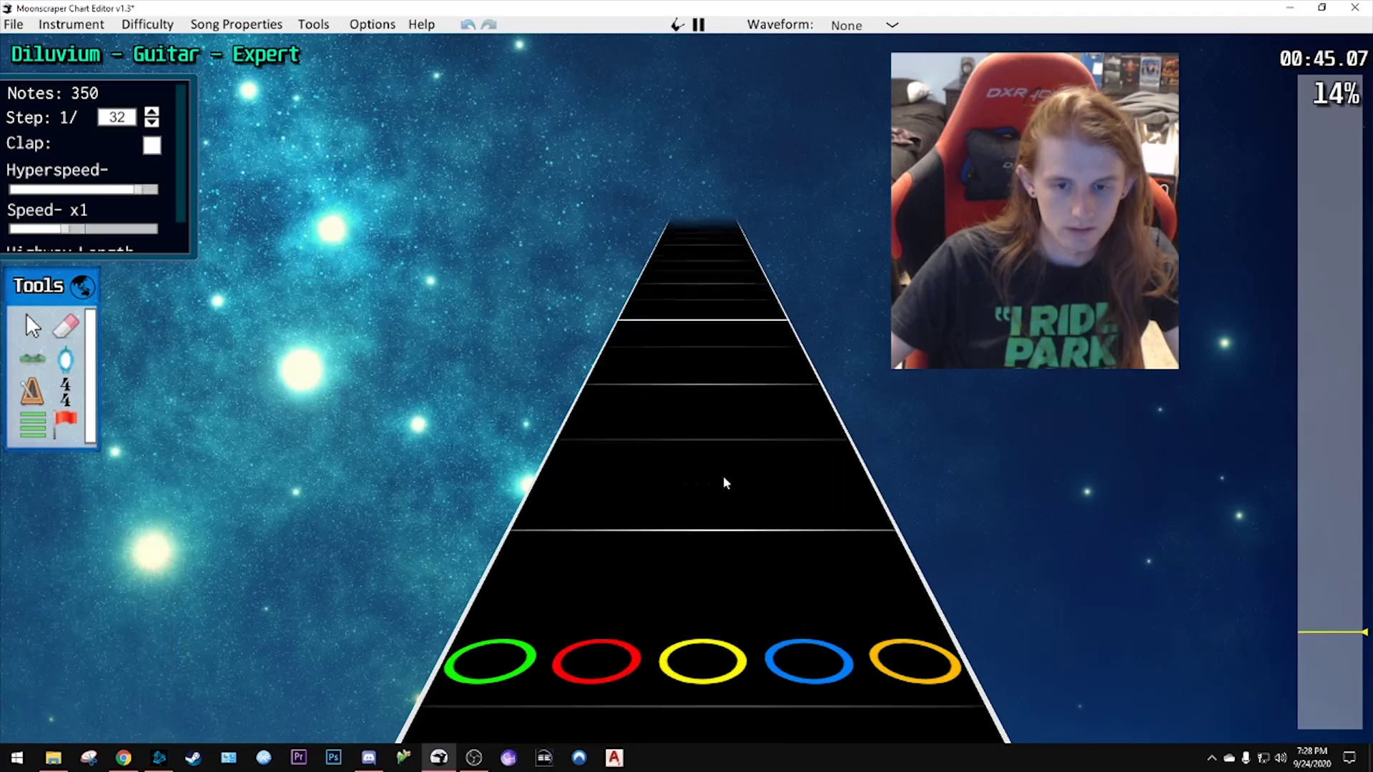
- Play back the blue note and the two red notes after it to check their timing
{"action": "scroll", "coordinate": [728, 474], "scroll_direction": "down", "scroll_amount": 4}
{"action": "scroll", "coordinate": [728, 474], "scroll_direction": "down", "scroll_amount": 4}
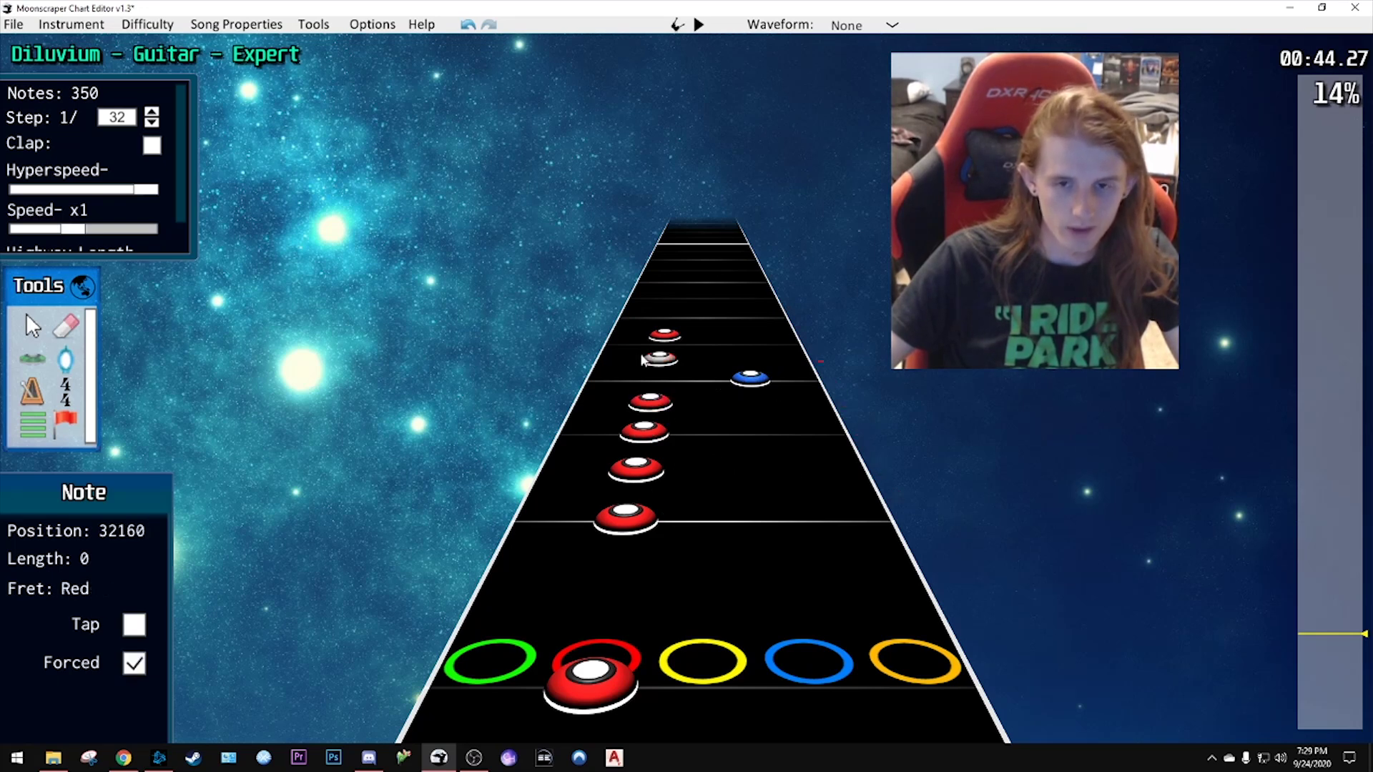
{"action": "scroll", "coordinate": [740, 440], "scroll_direction": "up", "scroll_amount": 1}
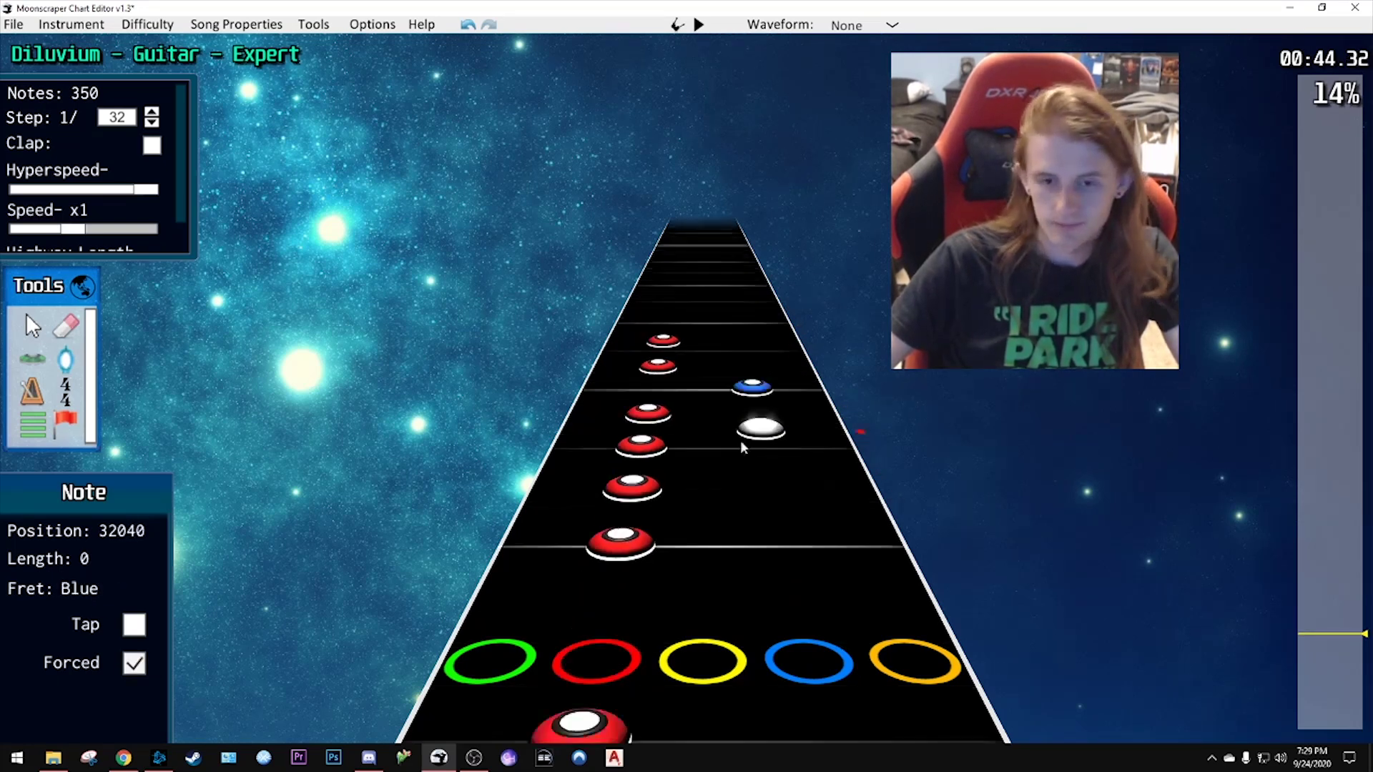
{"action": "scroll", "coordinate": [742, 439], "scroll_direction": "down", "scroll_amount": 7}
{"action": "key", "text": "space"}
{"action": "key", "text": "space"}
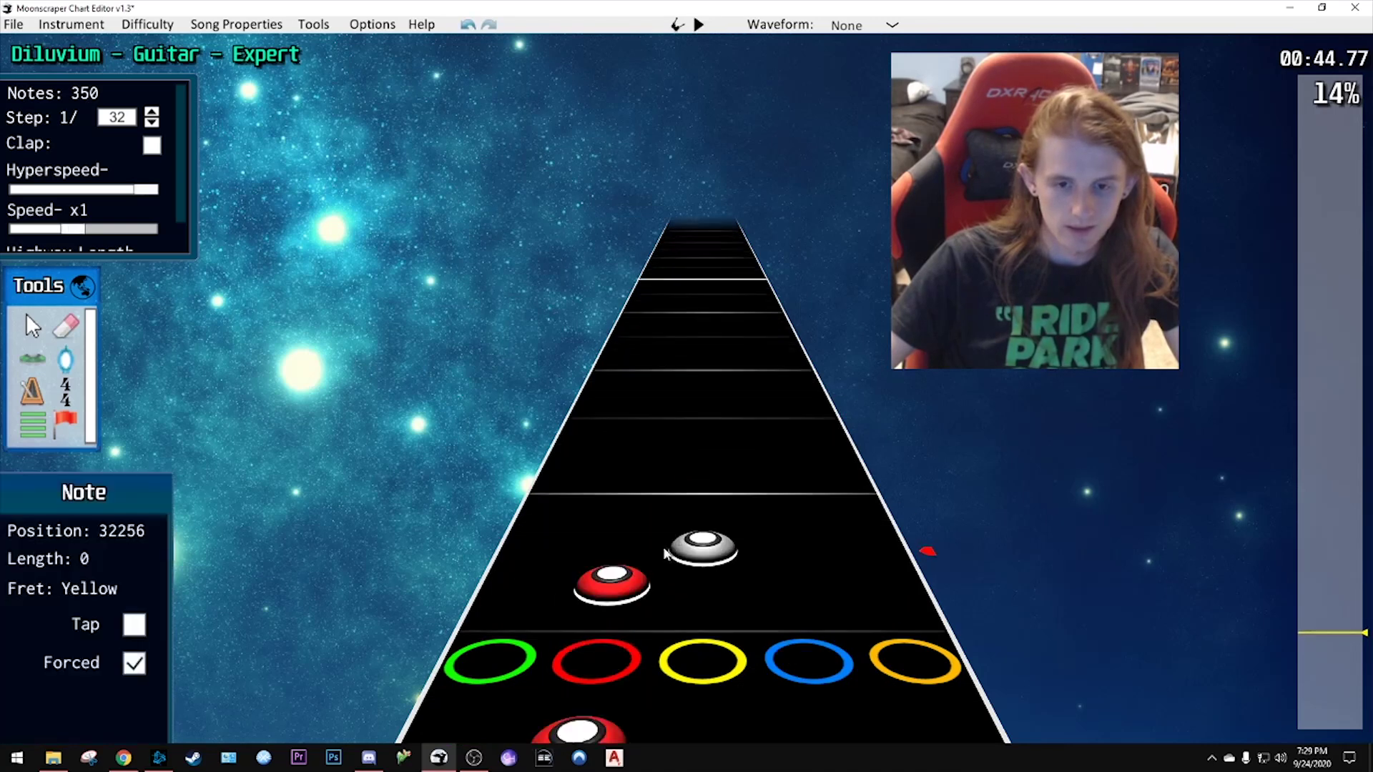
{"action": "key", "text": "space"}
{"action": "key", "text": "space"}
{"action": "scroll", "coordinate": [659, 431], "scroll_direction": "down", "scroll_amount": 3}
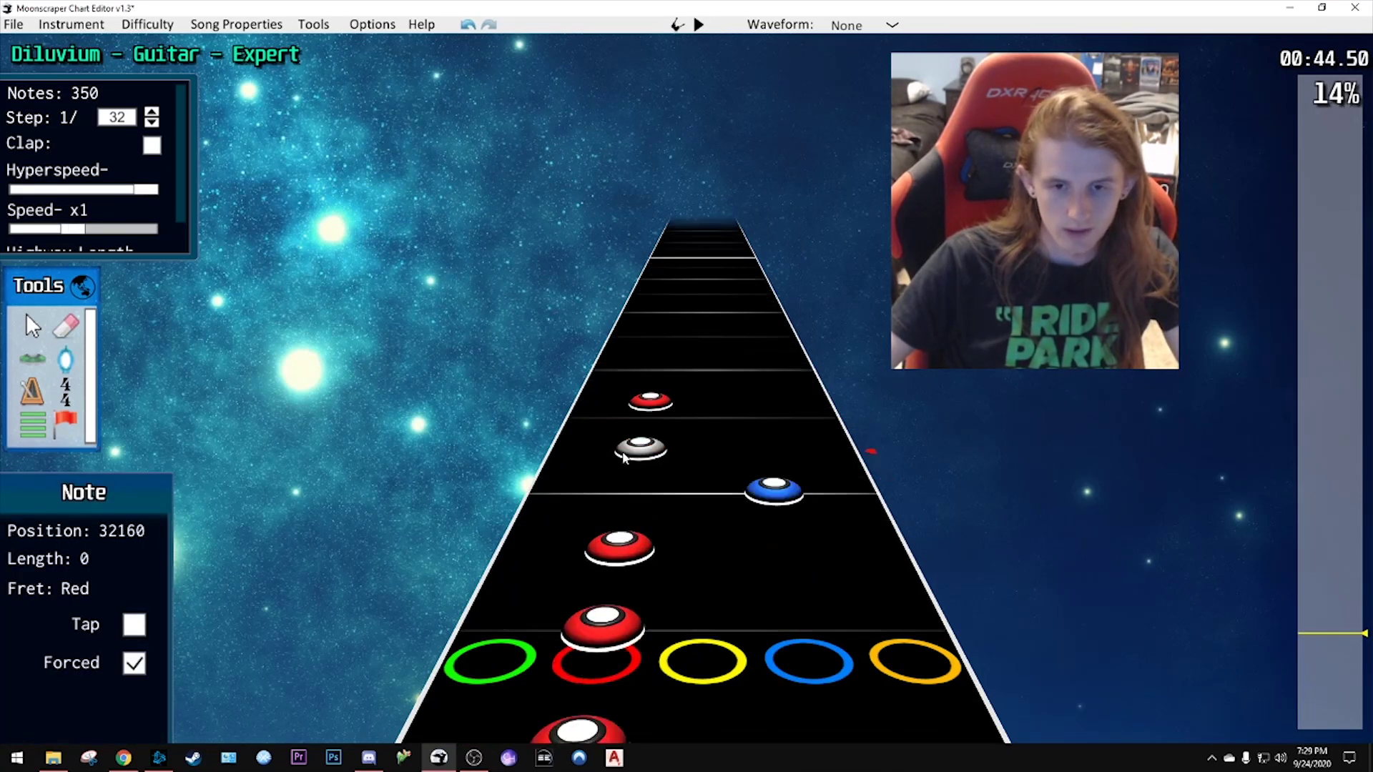
- Shift the two red notes after the blue note slightly later and add an orange note on the next beat line
{"action": "left_click_drag", "start_coordinate": [651, 446], "coordinate": [653, 429]}
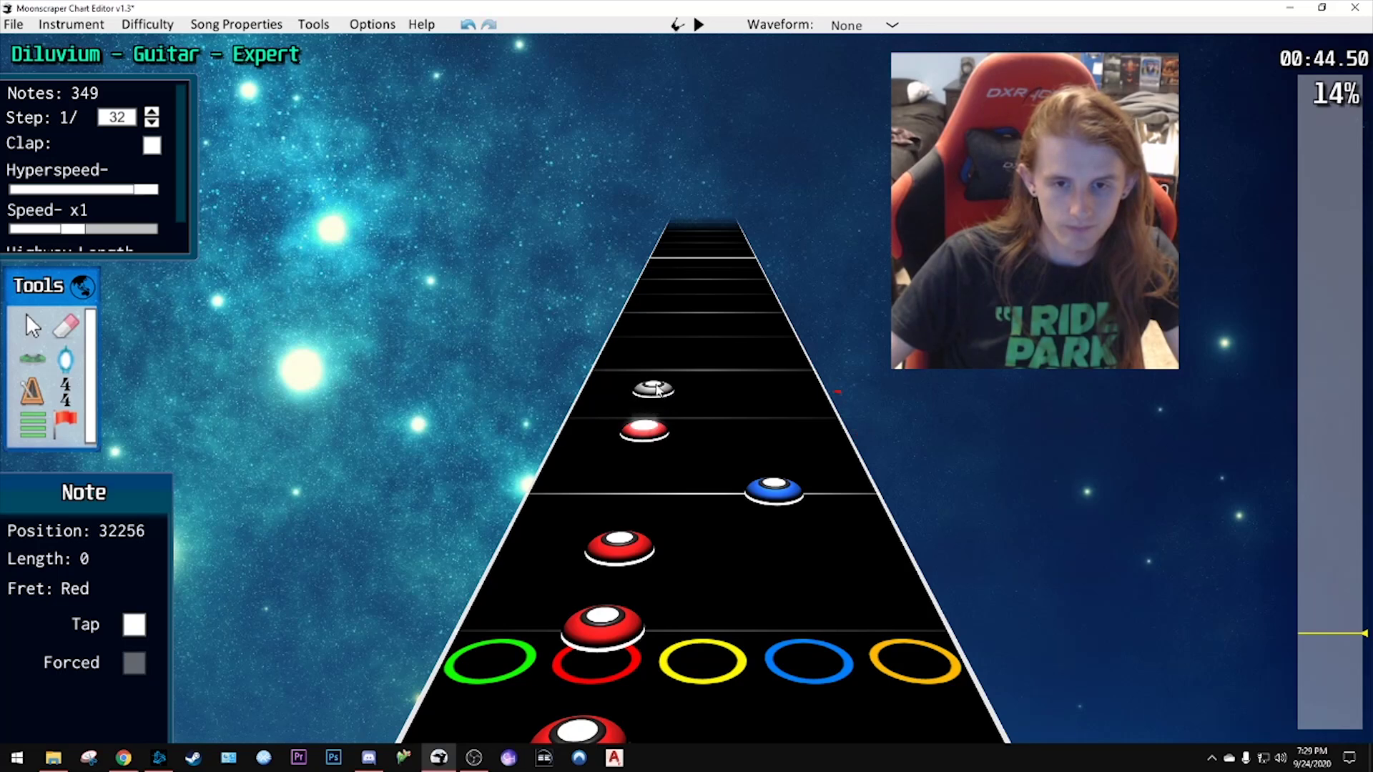
{"action": "left_click", "coordinate": [661, 392]}
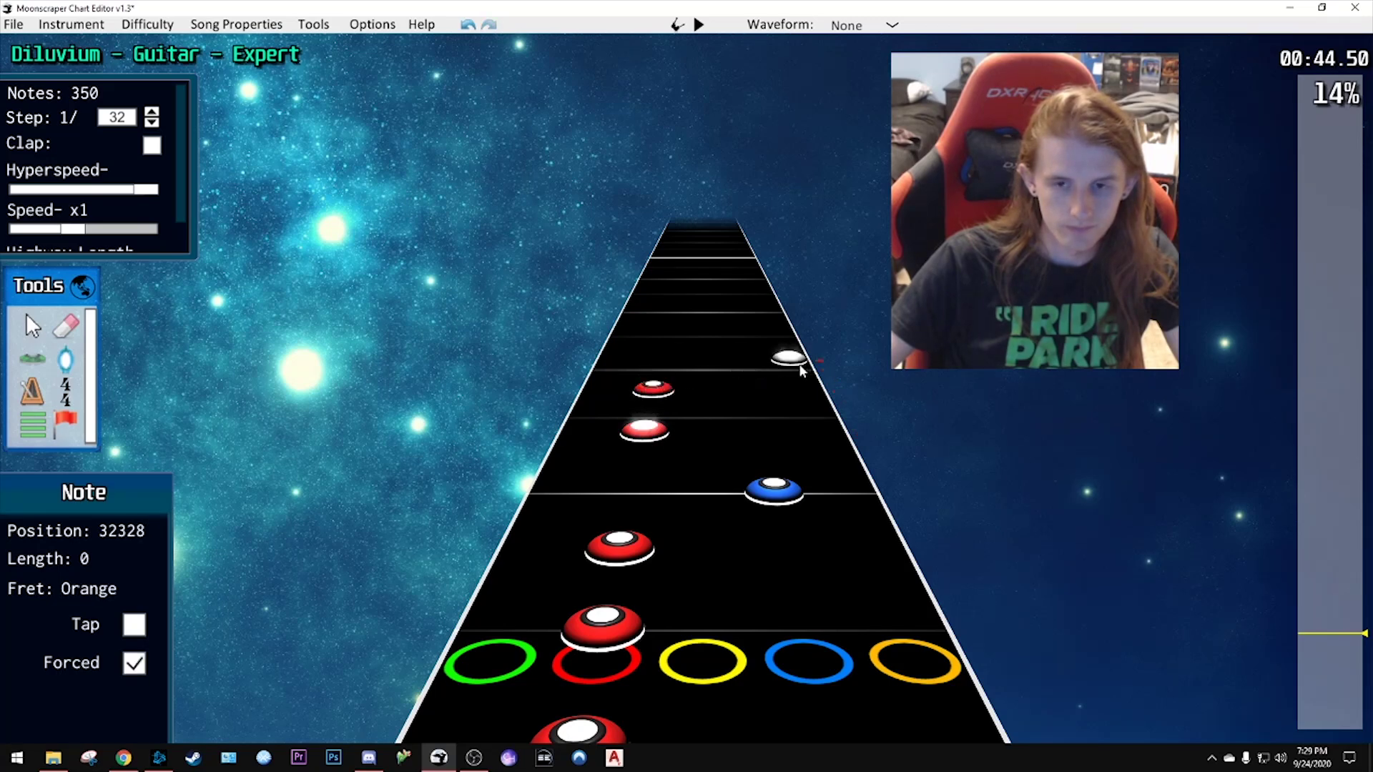
{"action": "scroll", "coordinate": [790, 410], "scroll_direction": "up", "scroll_amount": 1}
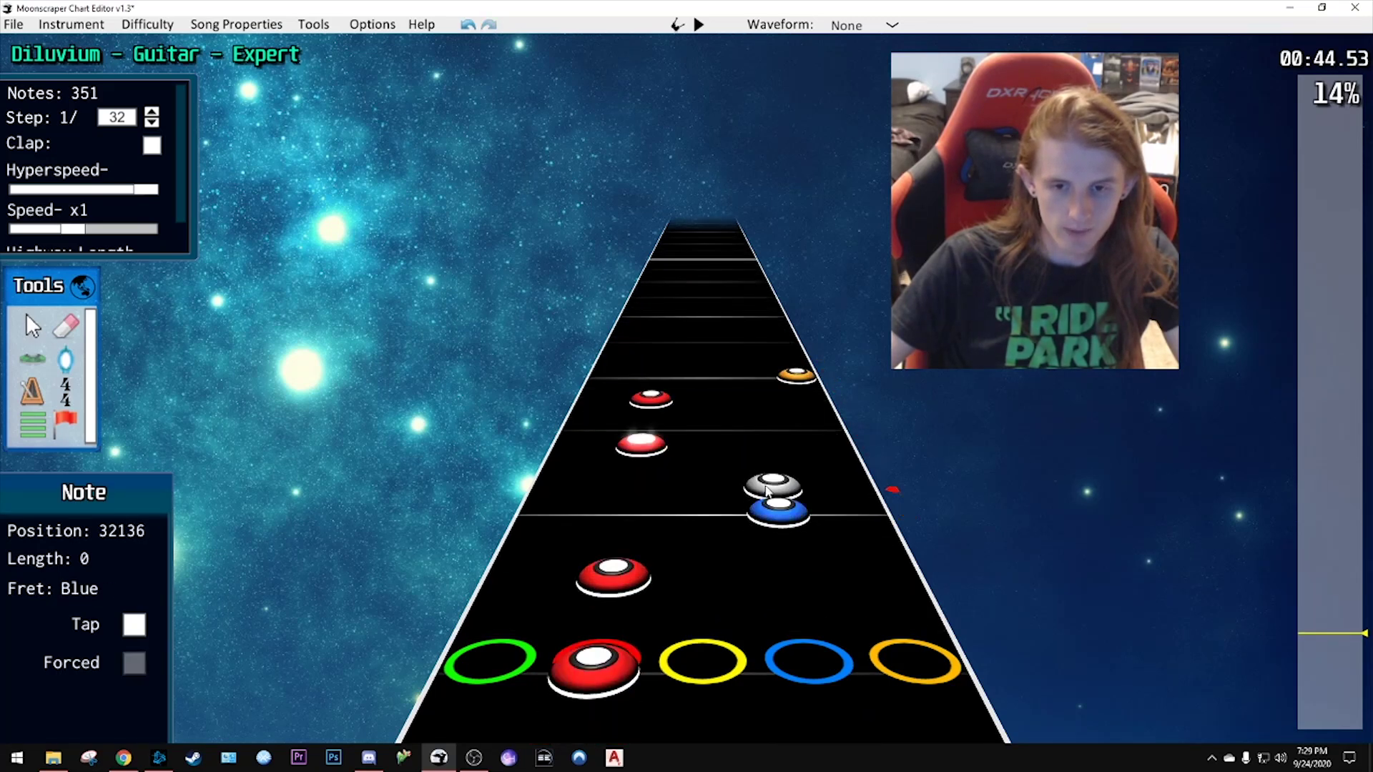
{"action": "key", "text": "f"}
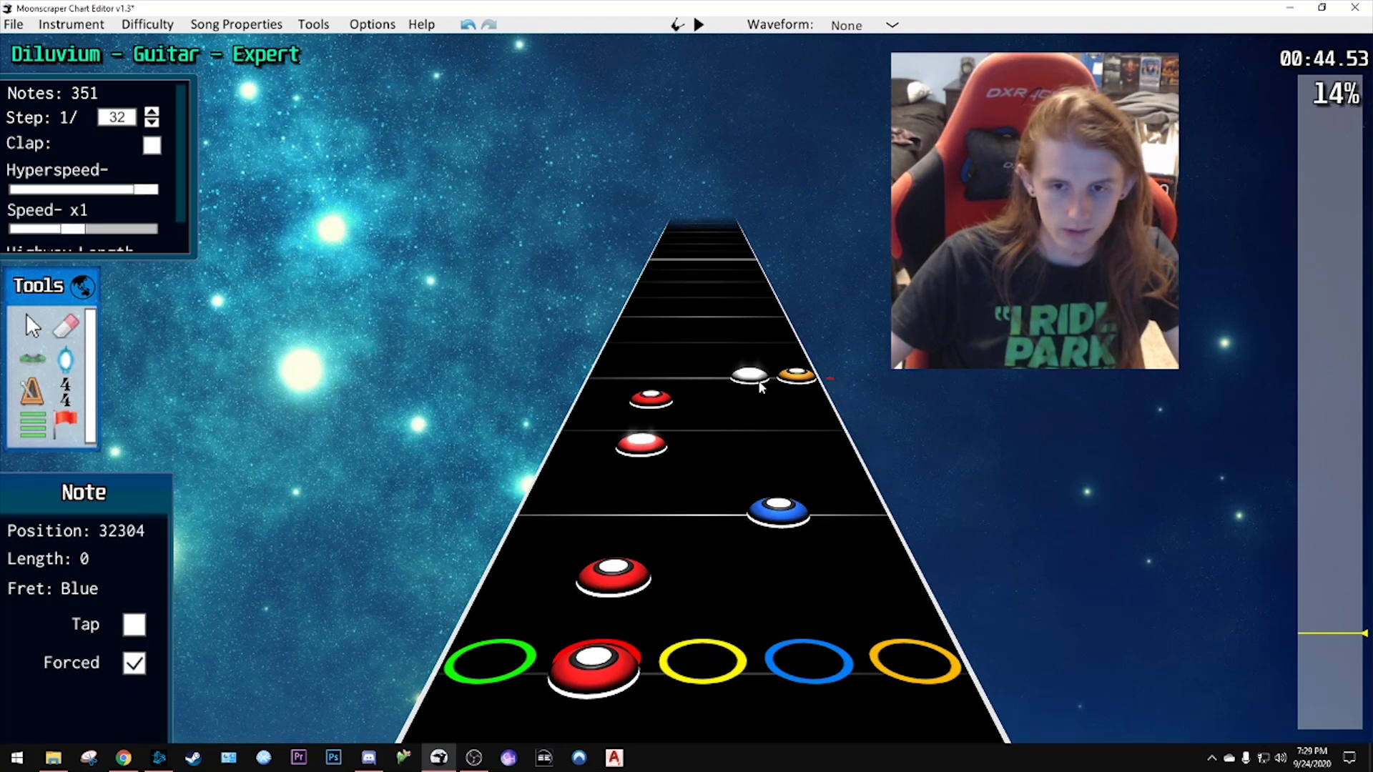
- Set the step to 1/48 and delete the two red notes and the orange note after the blue note
{"action": "left_click", "coordinate": [152, 113]}
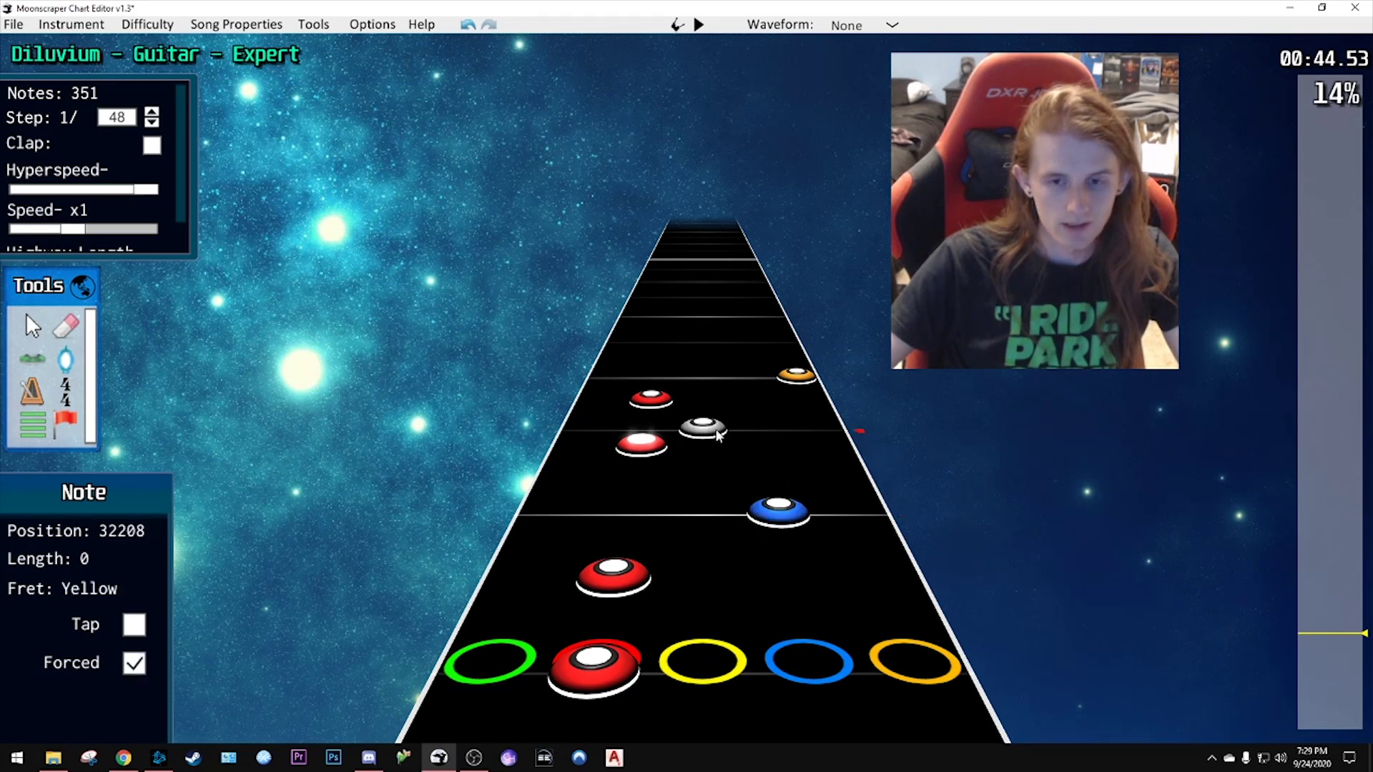
{"action": "key", "text": "j"}
{"action": "left_click_drag", "start_coordinate": [654, 342], "coordinate": [867, 471]}
{"action": "key", "text": "Delete"}
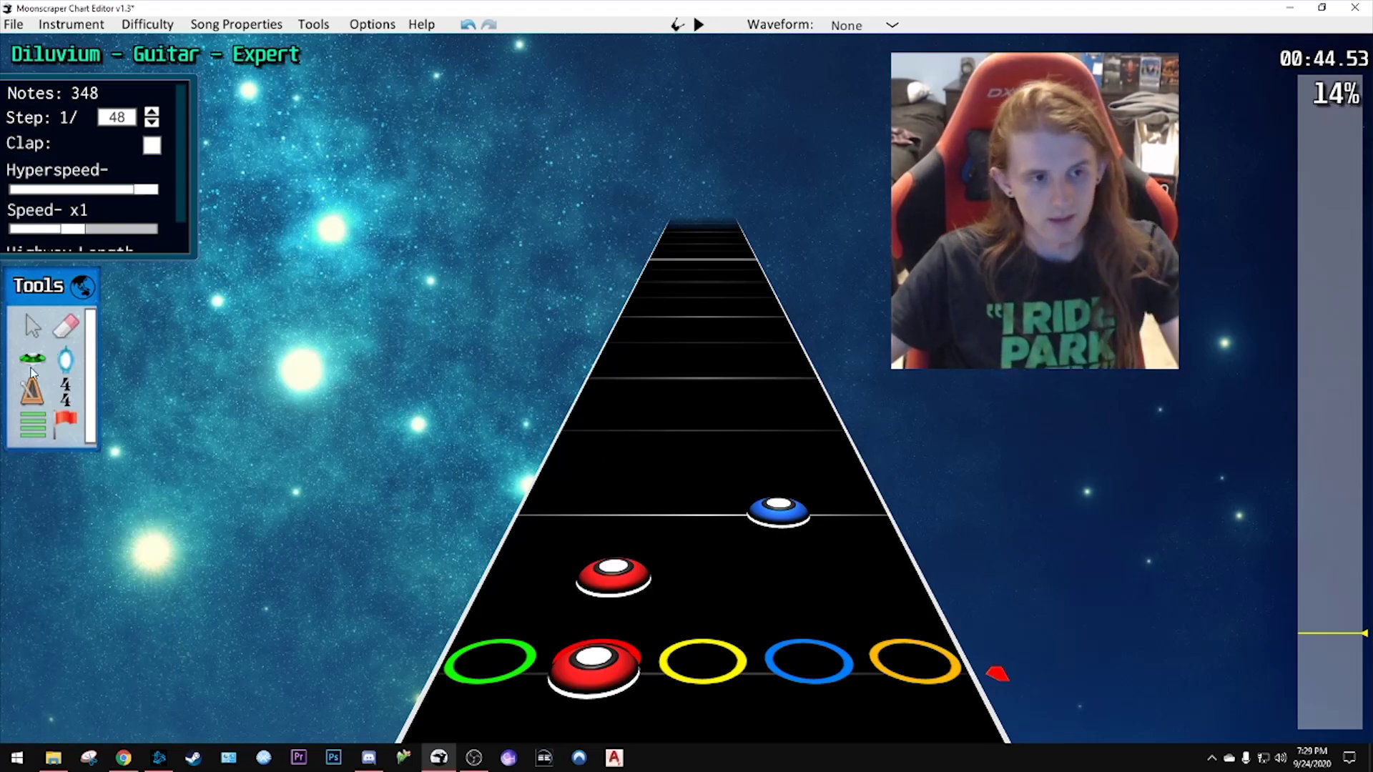
- Place red notes at positions 32176 and 32240 and a blue note on the beat line at 32304
{"action": "key", "text": "y"}
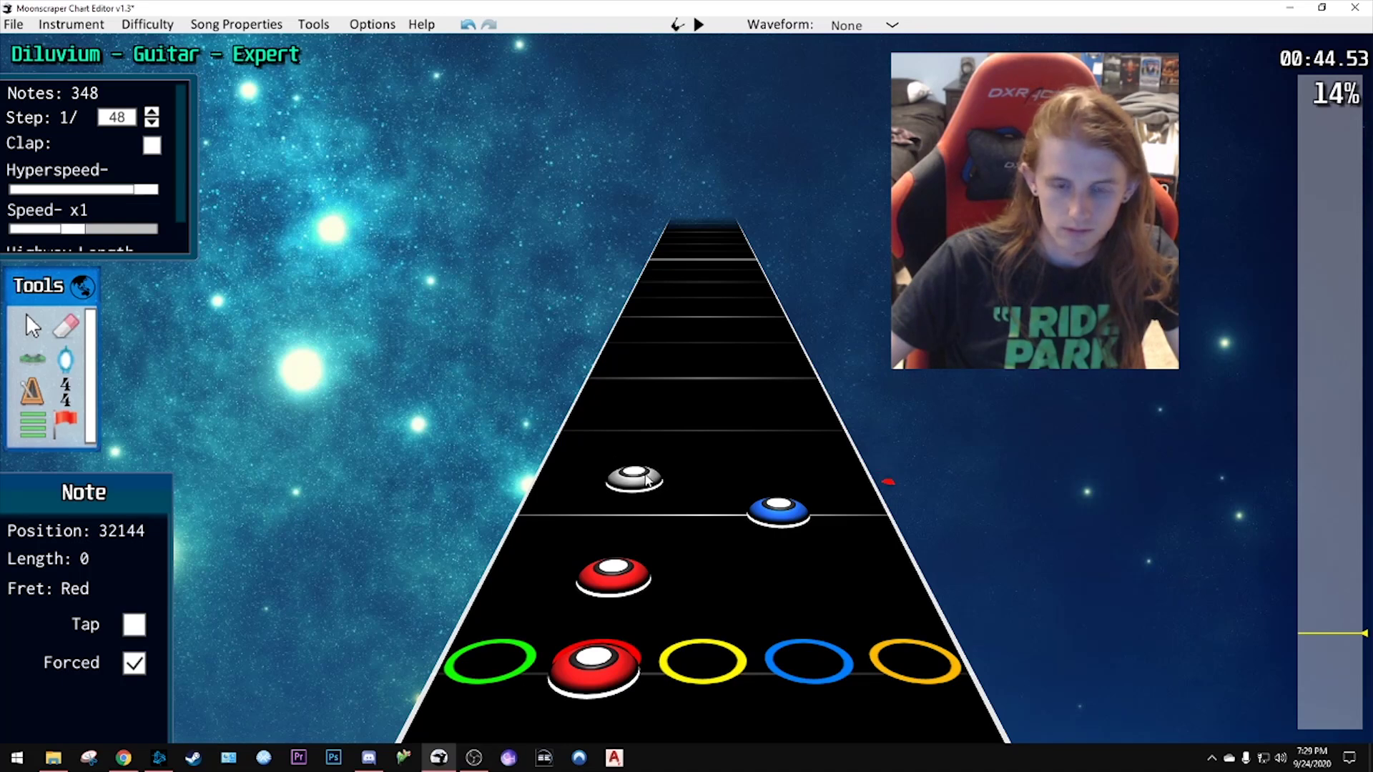
{"action": "scroll", "coordinate": [646, 481], "scroll_direction": "down", "scroll_amount": 2}
{"action": "scroll", "coordinate": [735, 479], "scroll_direction": "up", "scroll_amount": 6}
{"action": "scroll", "coordinate": [715, 471], "scroll_direction": "down", "scroll_amount": 4}
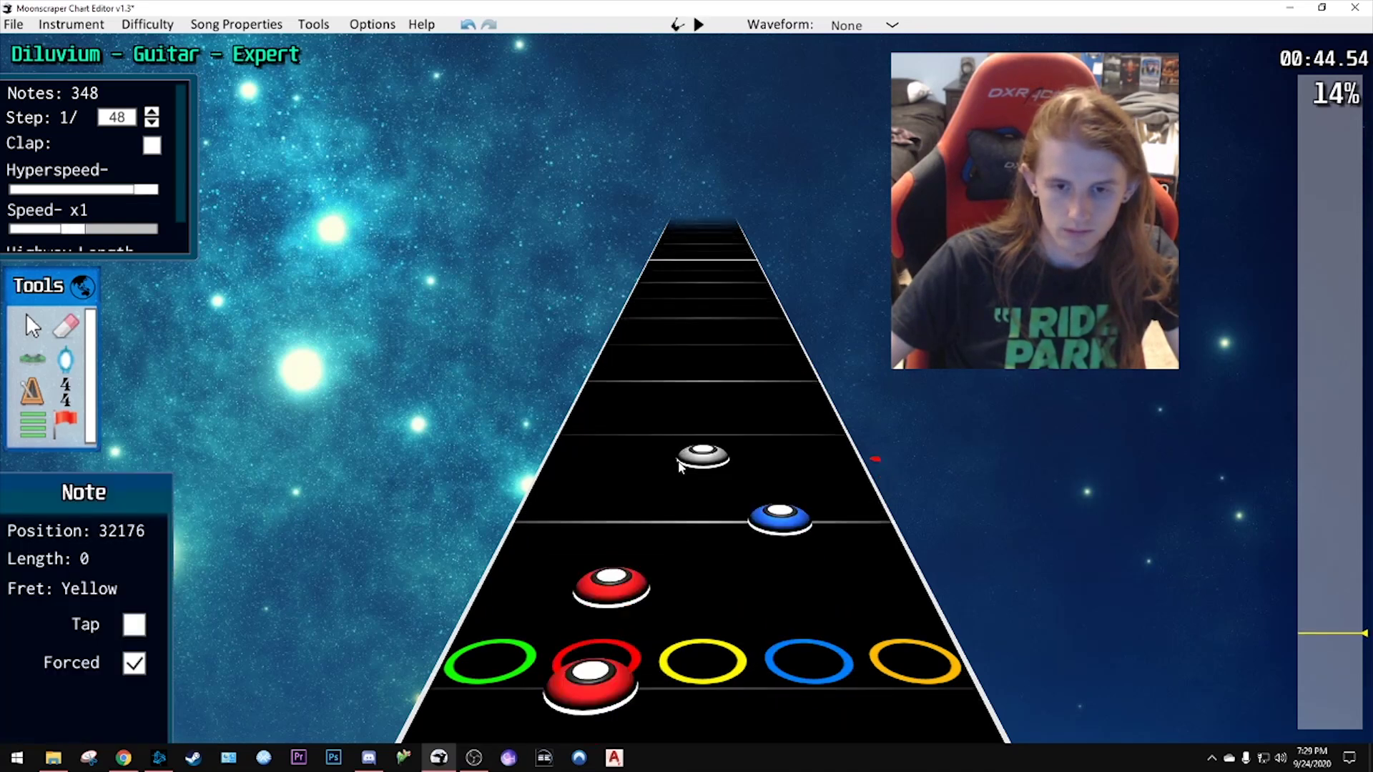
{"action": "left_click", "coordinate": [642, 468]}
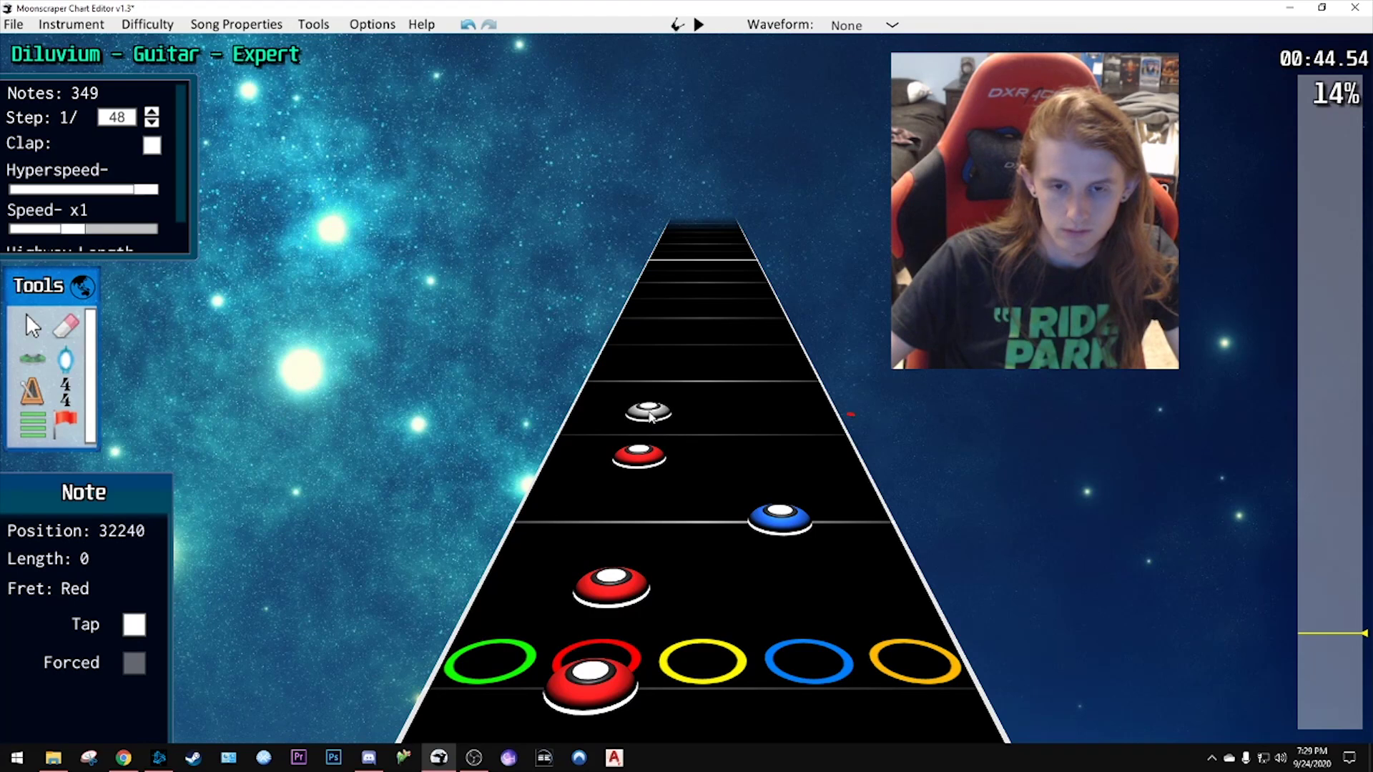
{"action": "left_click", "coordinate": [651, 412]}
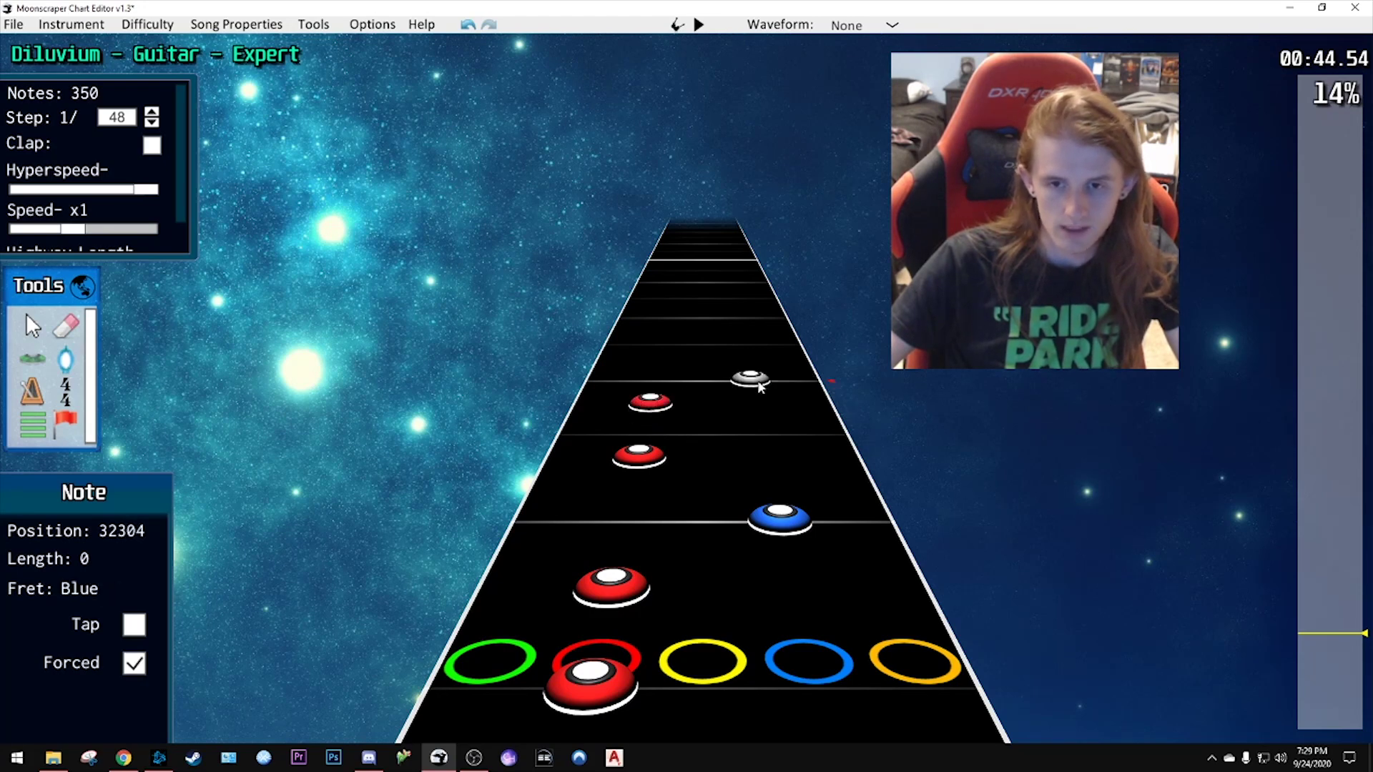
{"action": "left_click", "coordinate": [772, 376]}
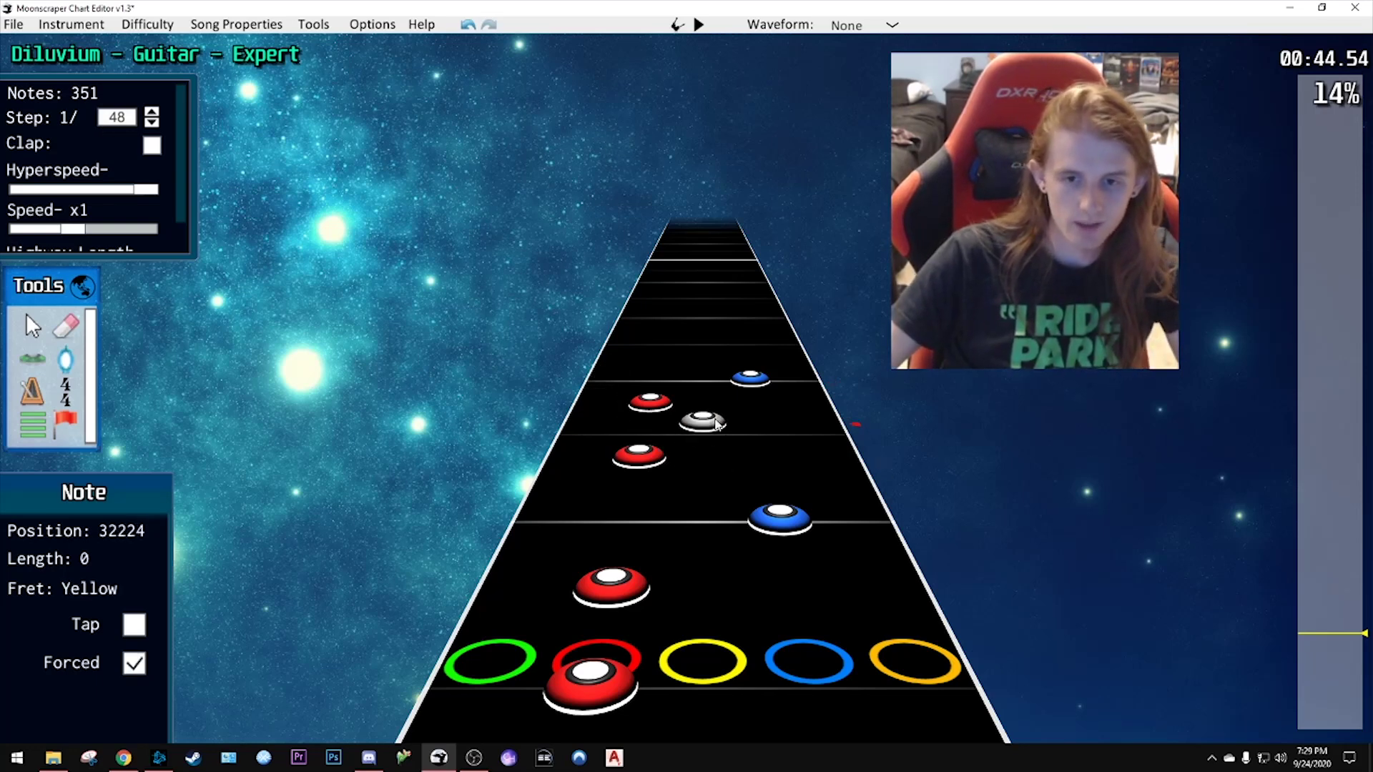
{"action": "scroll", "coordinate": [636, 379], "scroll_direction": "up", "scroll_amount": 2}
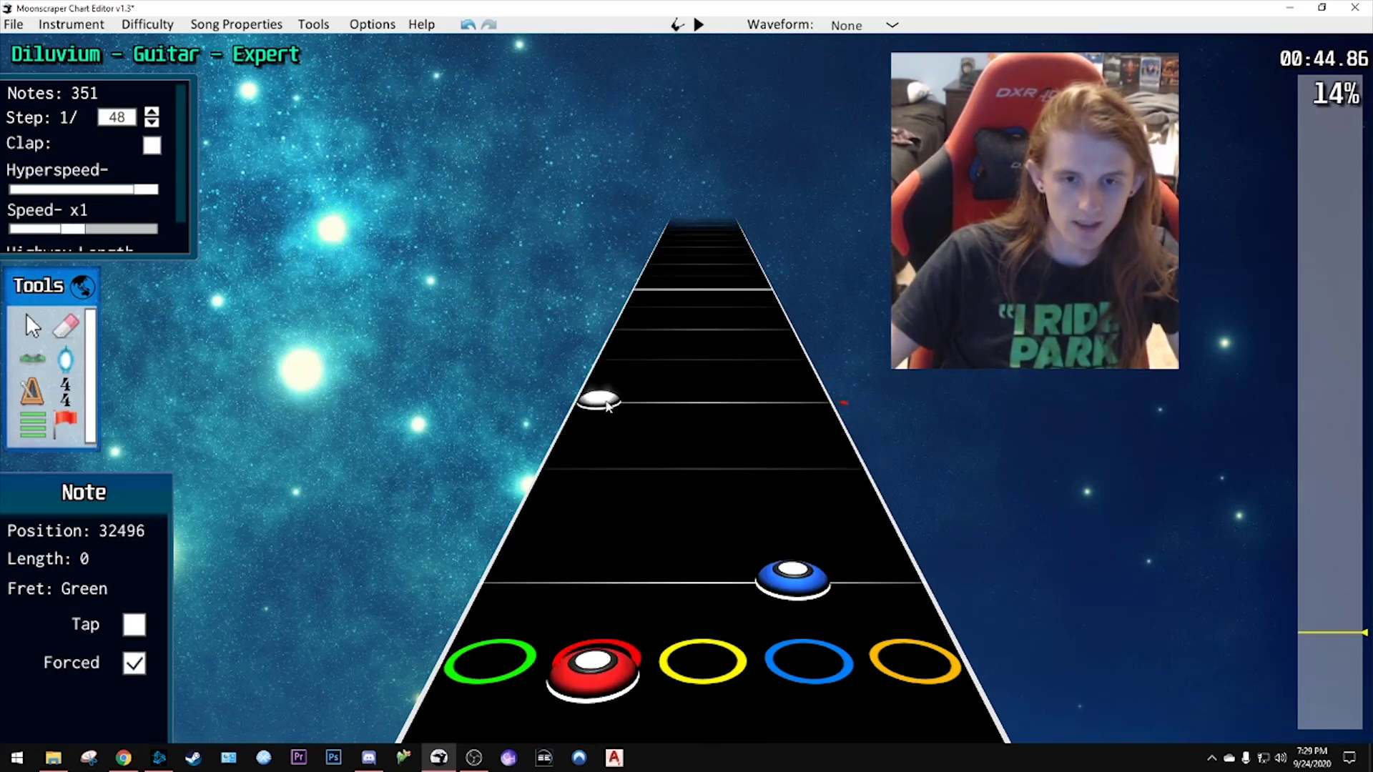
{"action": "mouse_move", "coordinate": [607, 406]}
{"action": "left_mouse_down"}
{"action": "mouse_move", "coordinate": [551, 545]}
{"action": "mouse_move", "coordinate": [529, 554]}
{"action": "left_mouse_up"}
{"action": "key", "text": "ctrl+z"}
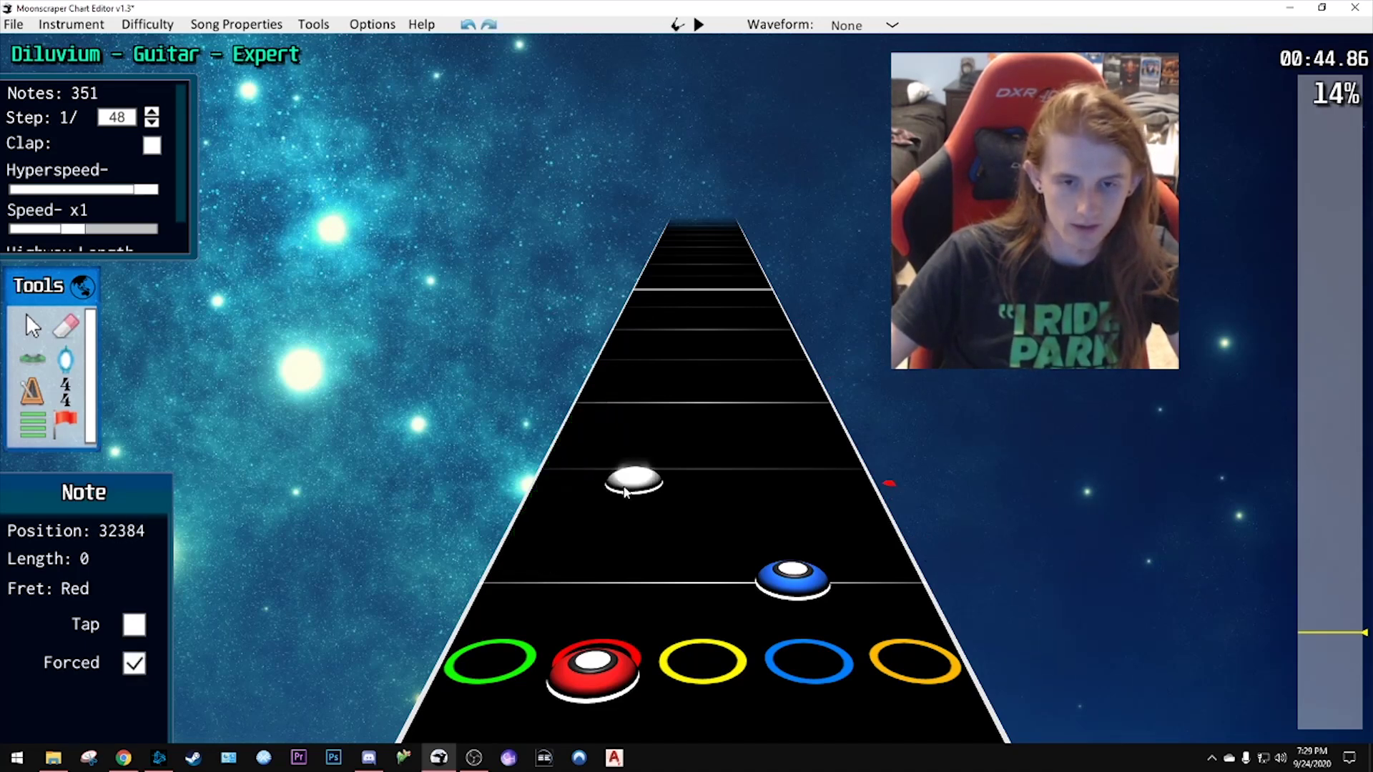
{"action": "scroll", "coordinate": [624, 491], "scroll_direction": "down", "scroll_amount": 2}
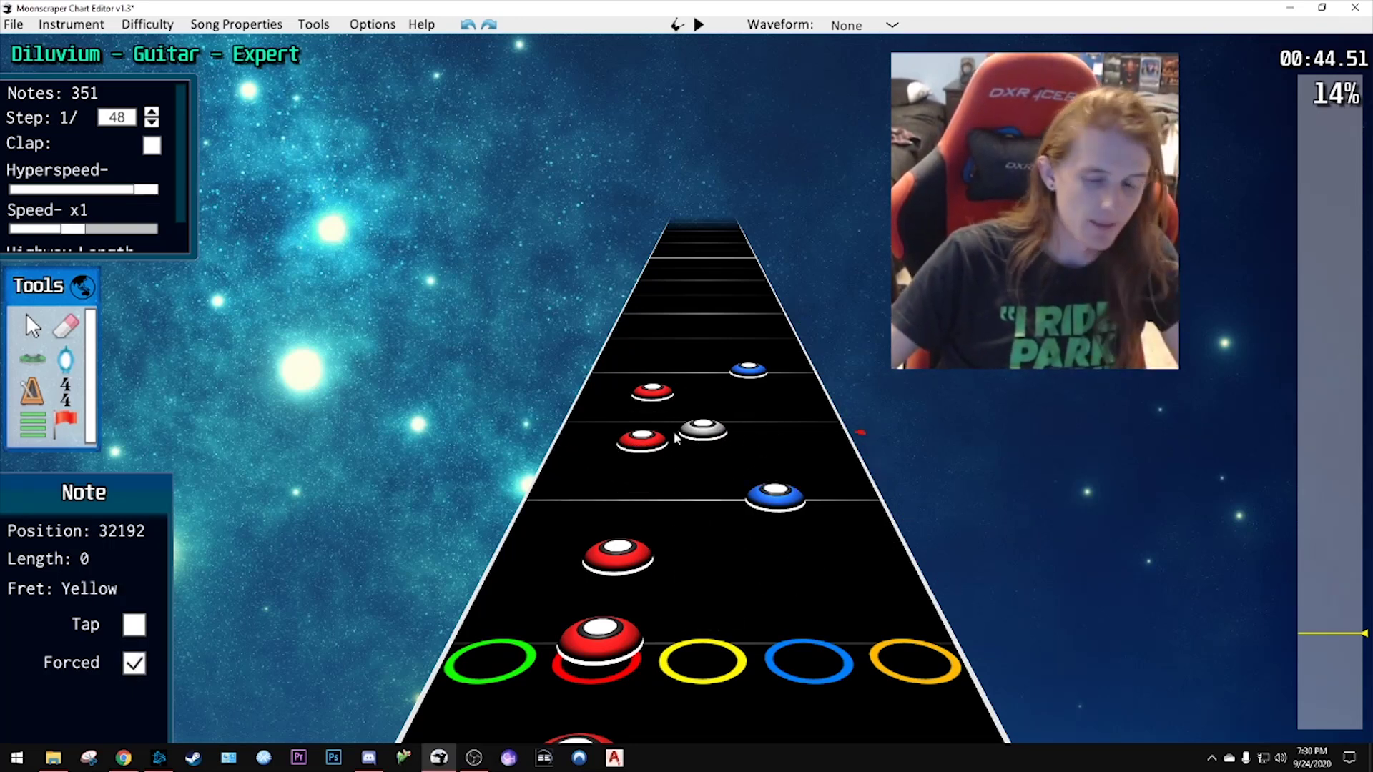
{"action": "scroll", "coordinate": [675, 437], "scroll_direction": "up", "scroll_amount": 1}
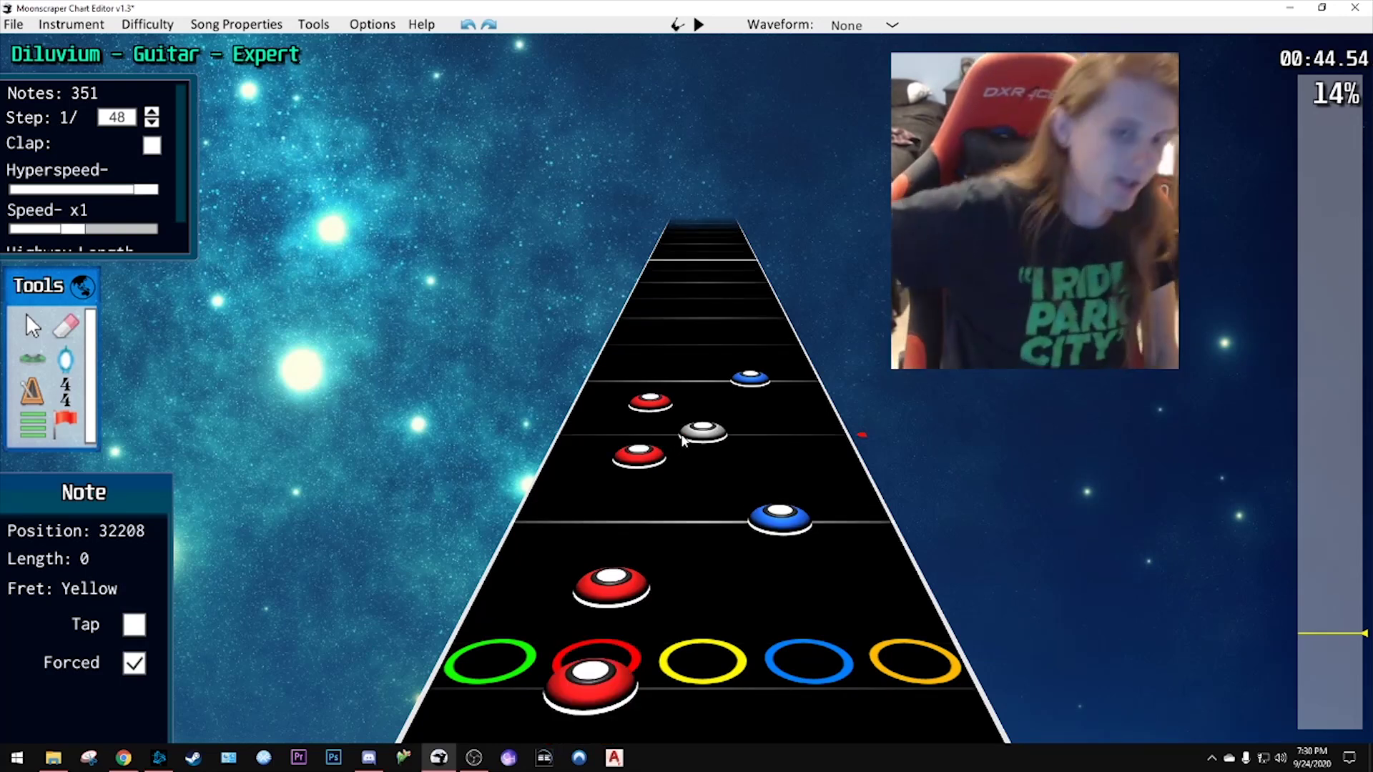
- Play back the passage with the red notes at 32176 and 32240 to check their timing
{"action": "key", "text": "space"}
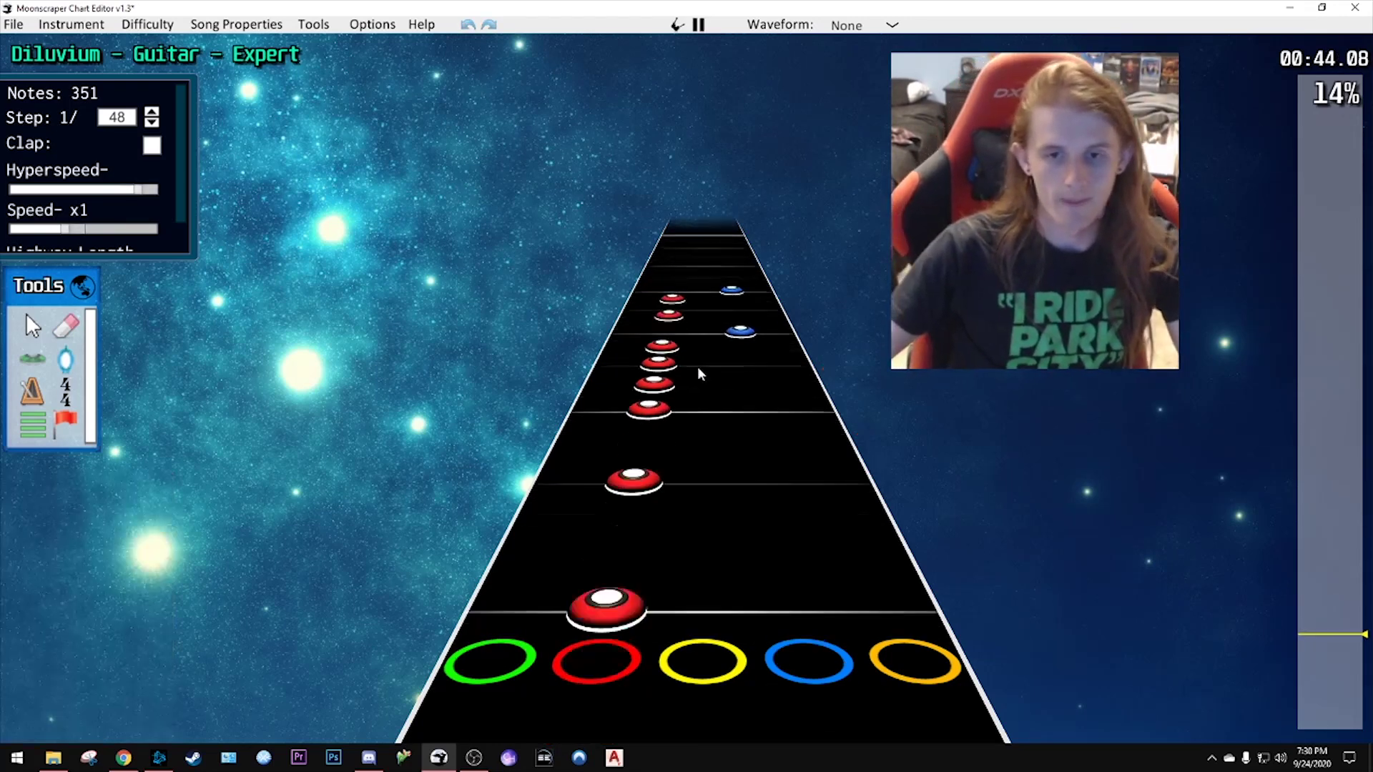
{"action": "key", "text": "space"}
{"action": "scroll", "coordinate": [743, 458], "scroll_direction": "down", "scroll_amount": 20}
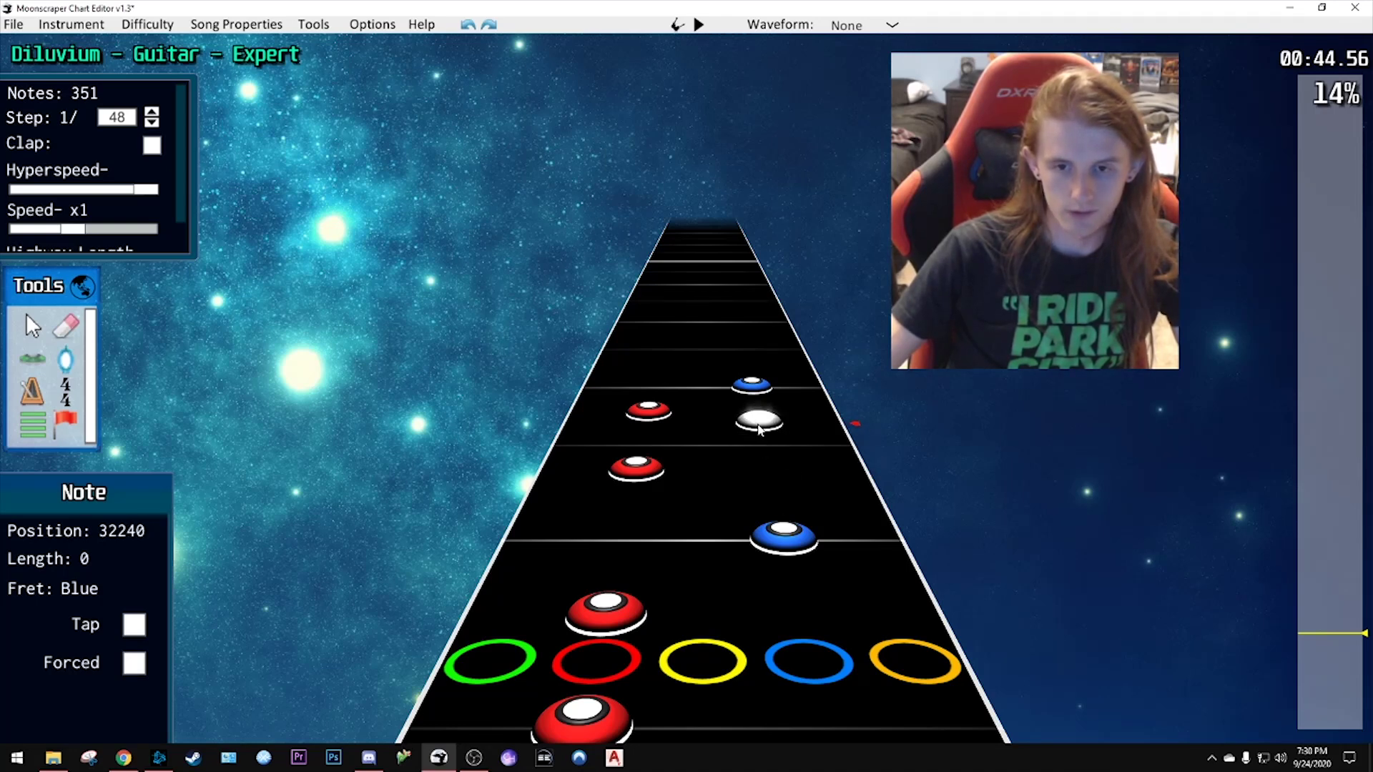
{"action": "left_click", "coordinate": [643, 420]}
{"action": "scroll", "coordinate": [683, 426], "scroll_direction": "up", "scroll_amount": 1}
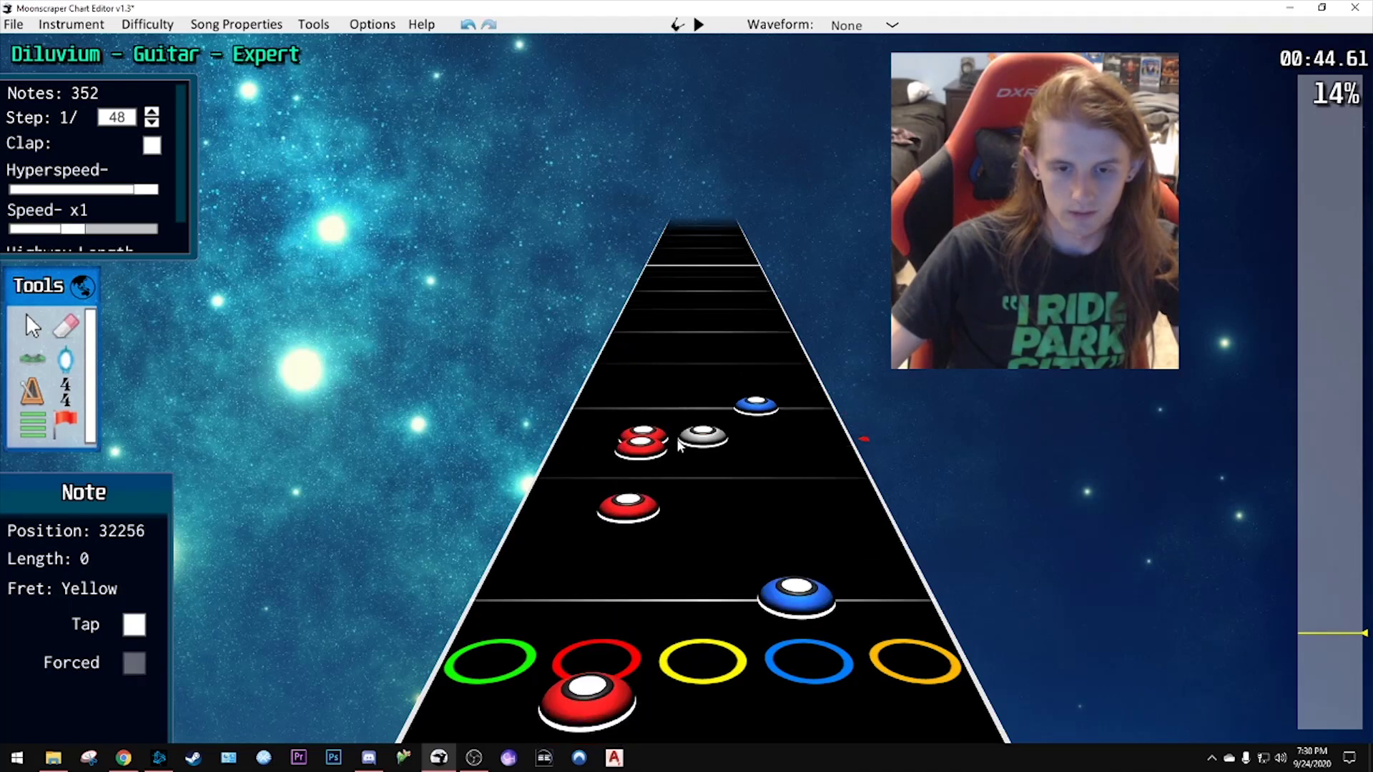
{"action": "right_click", "coordinate": [643, 444]}
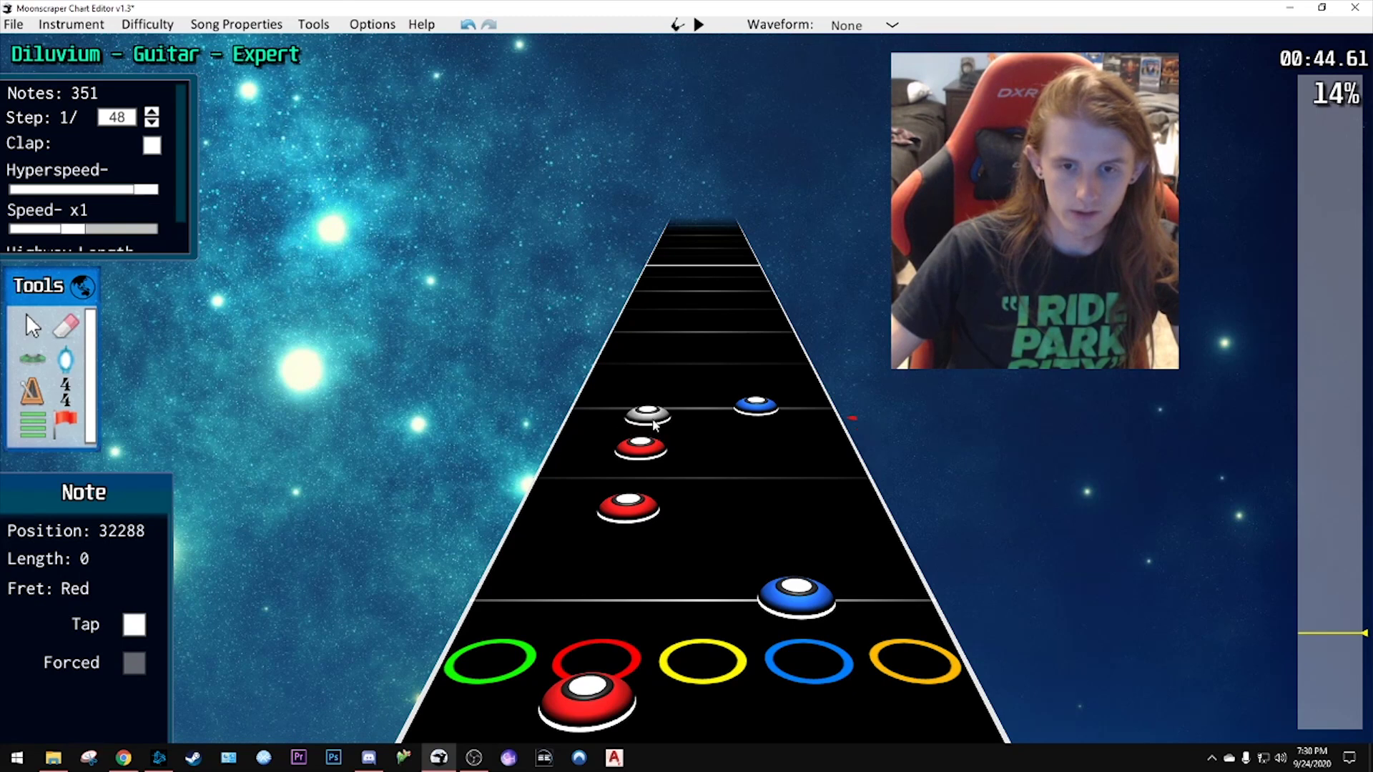
- Replay the section leading up to the blue note at 32304 and compare it with the audio
{"action": "scroll", "coordinate": [748, 415], "scroll_direction": "down", "scroll_amount": 1}
{"action": "key", "text": "space"}
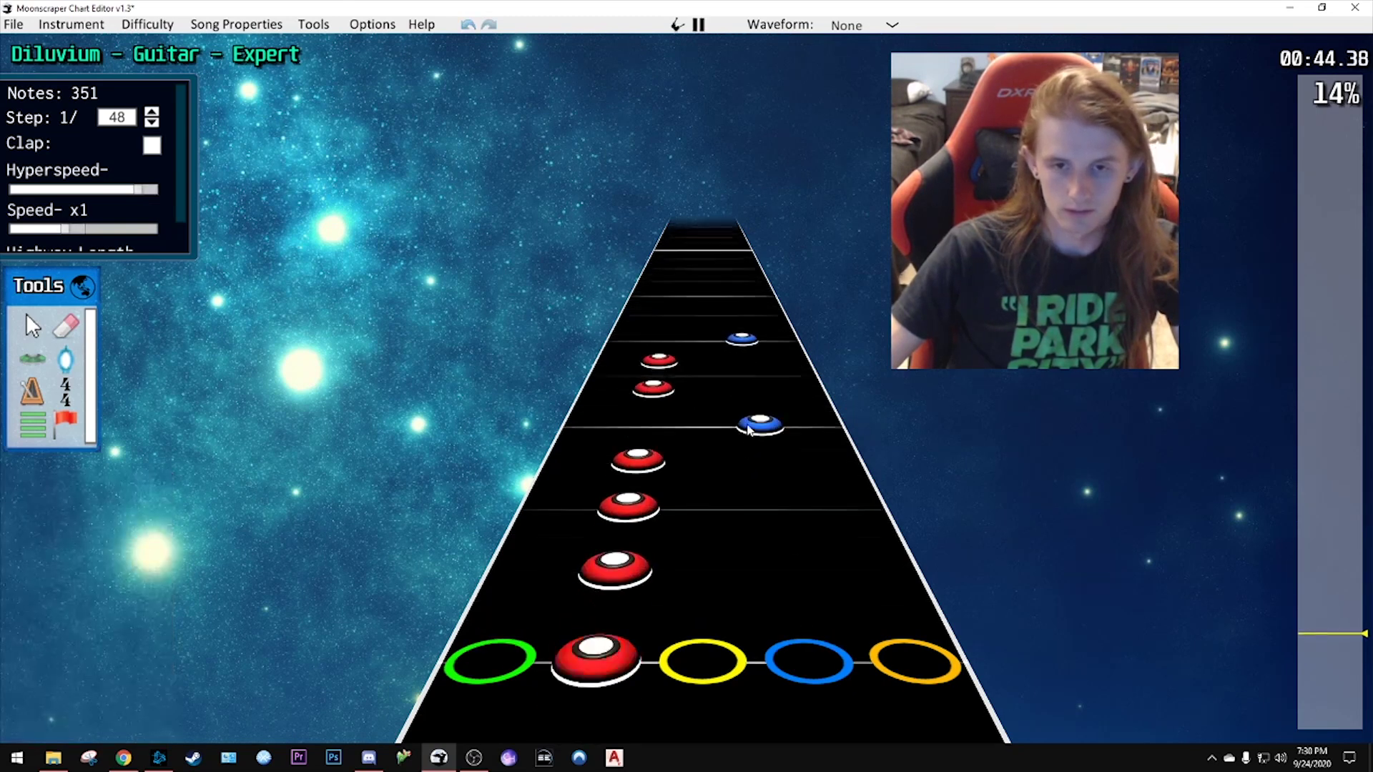
{"action": "key", "text": "space"}
{"action": "scroll", "coordinate": [702, 440], "scroll_direction": "down", "scroll_amount": 10}
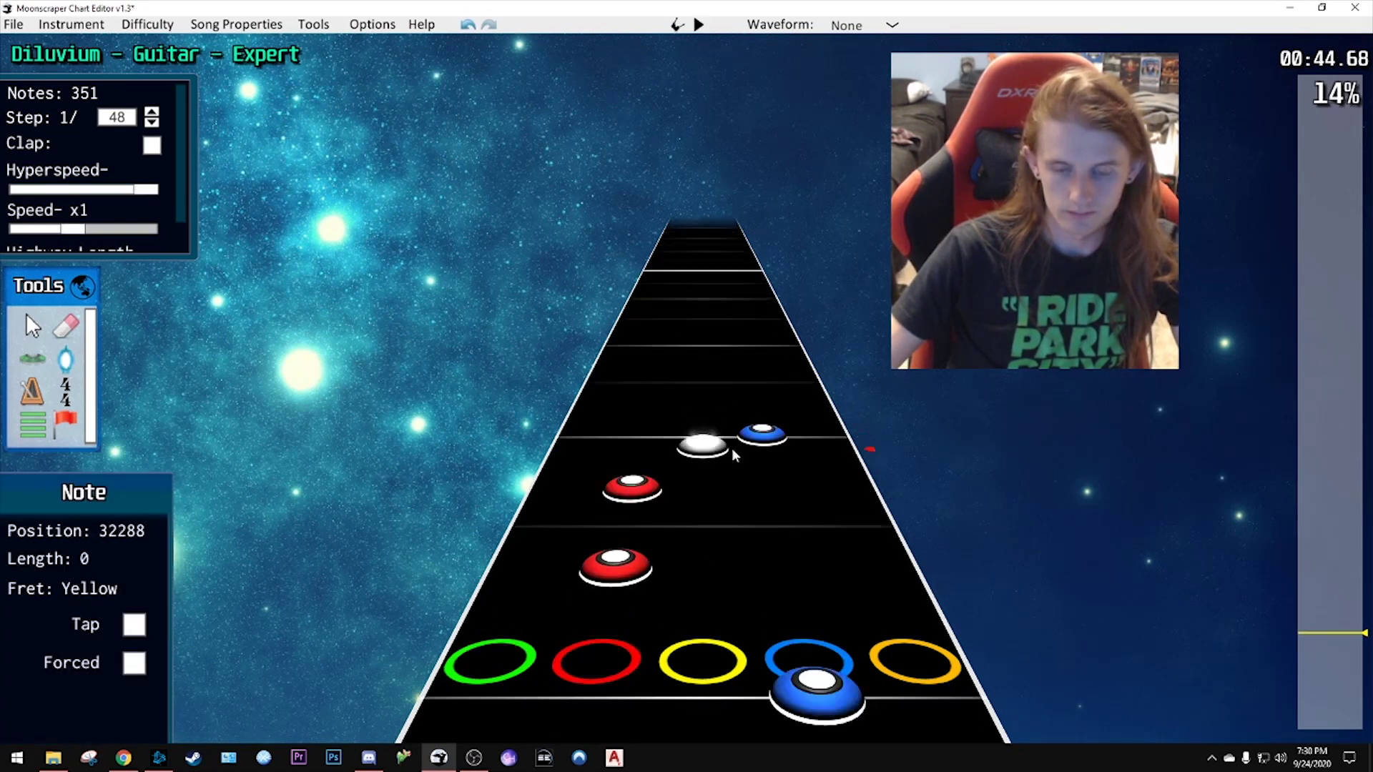
- Replace the blue note on the beat line at 32304 with an orange note
{"action": "left_click", "coordinate": [756, 455]}
{"action": "left_click", "coordinate": [819, 433]}
{"action": "scroll", "coordinate": [710, 452], "scroll_direction": "down", "scroll_amount": 3}
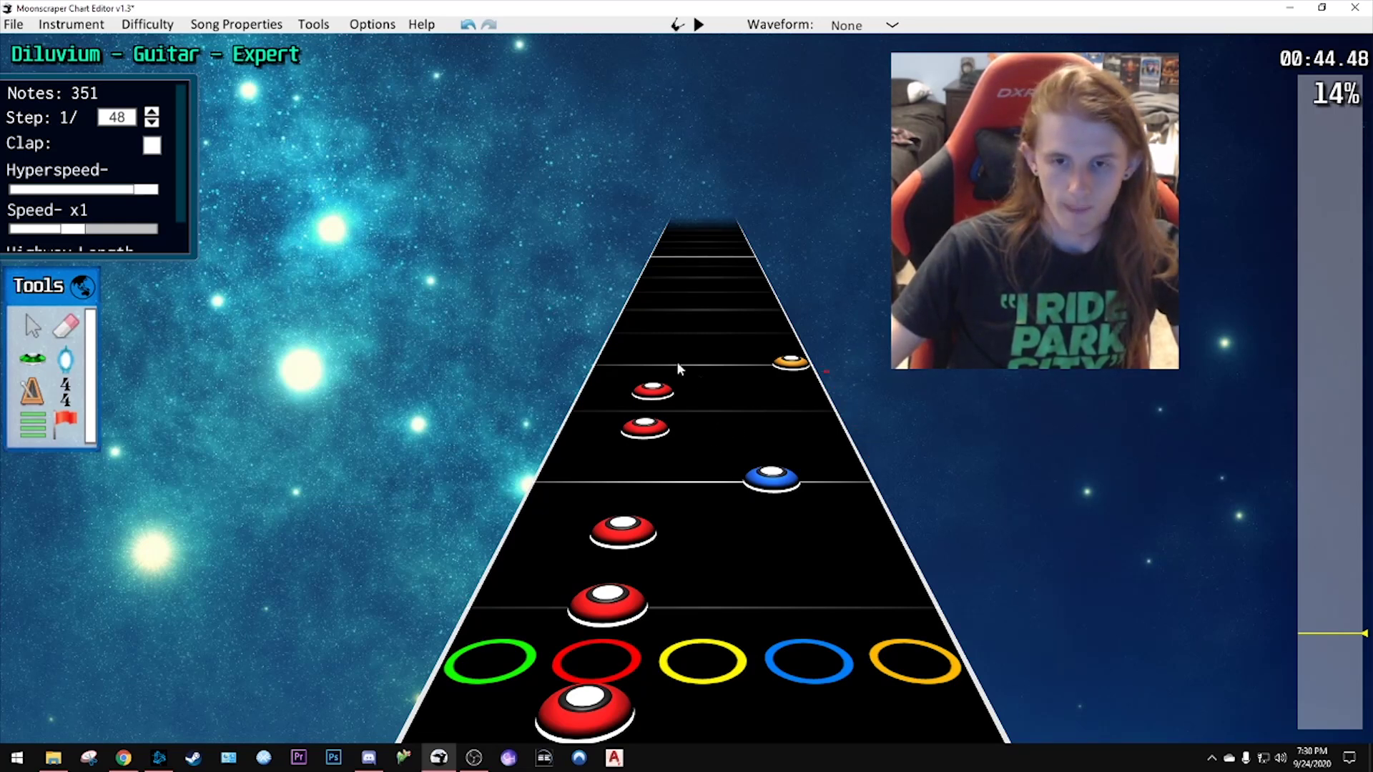
- Copy the remaining blue note and the two red notes after it onto the next beat line, and make the pasted blue note orange
{"action": "left_click_drag", "start_coordinate": [627, 361], "coordinate": [683, 430]}
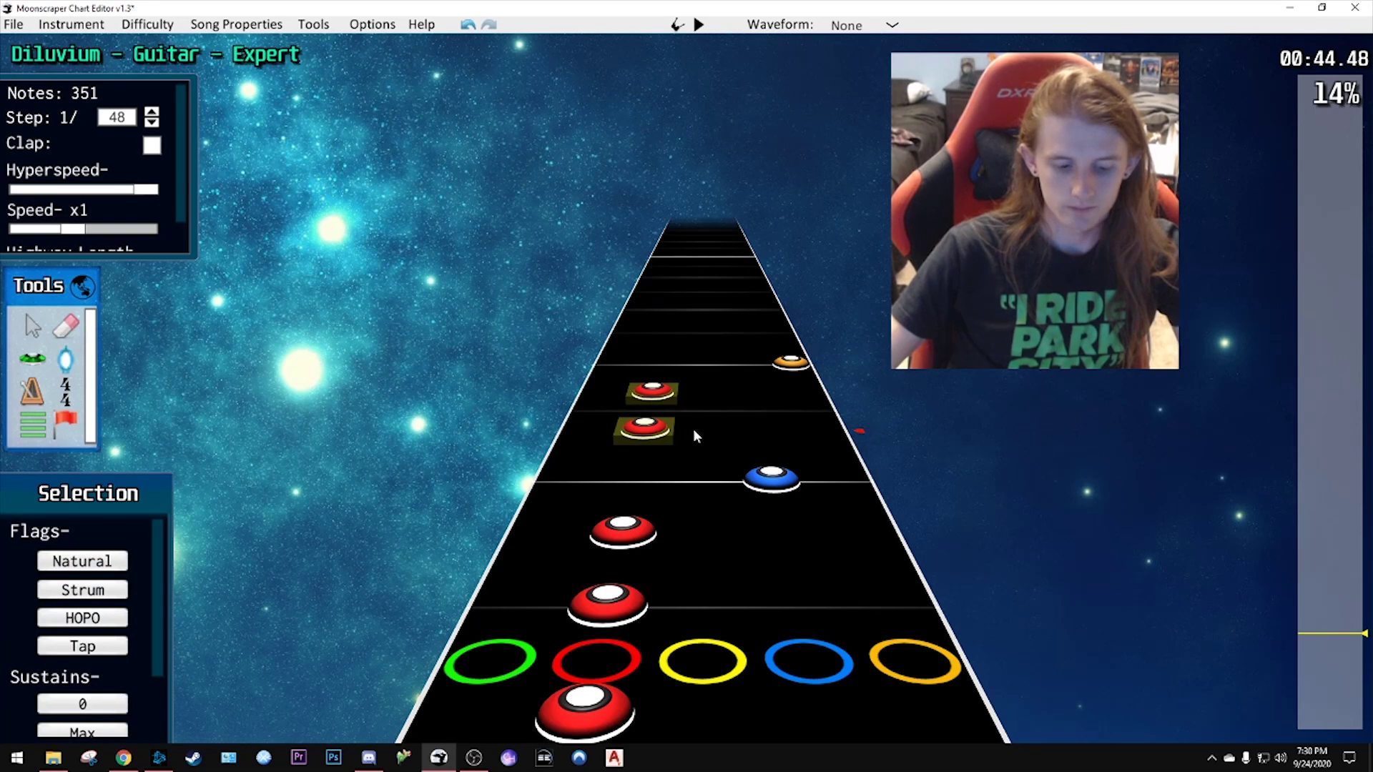
{"action": "left_click", "coordinate": [719, 480]}
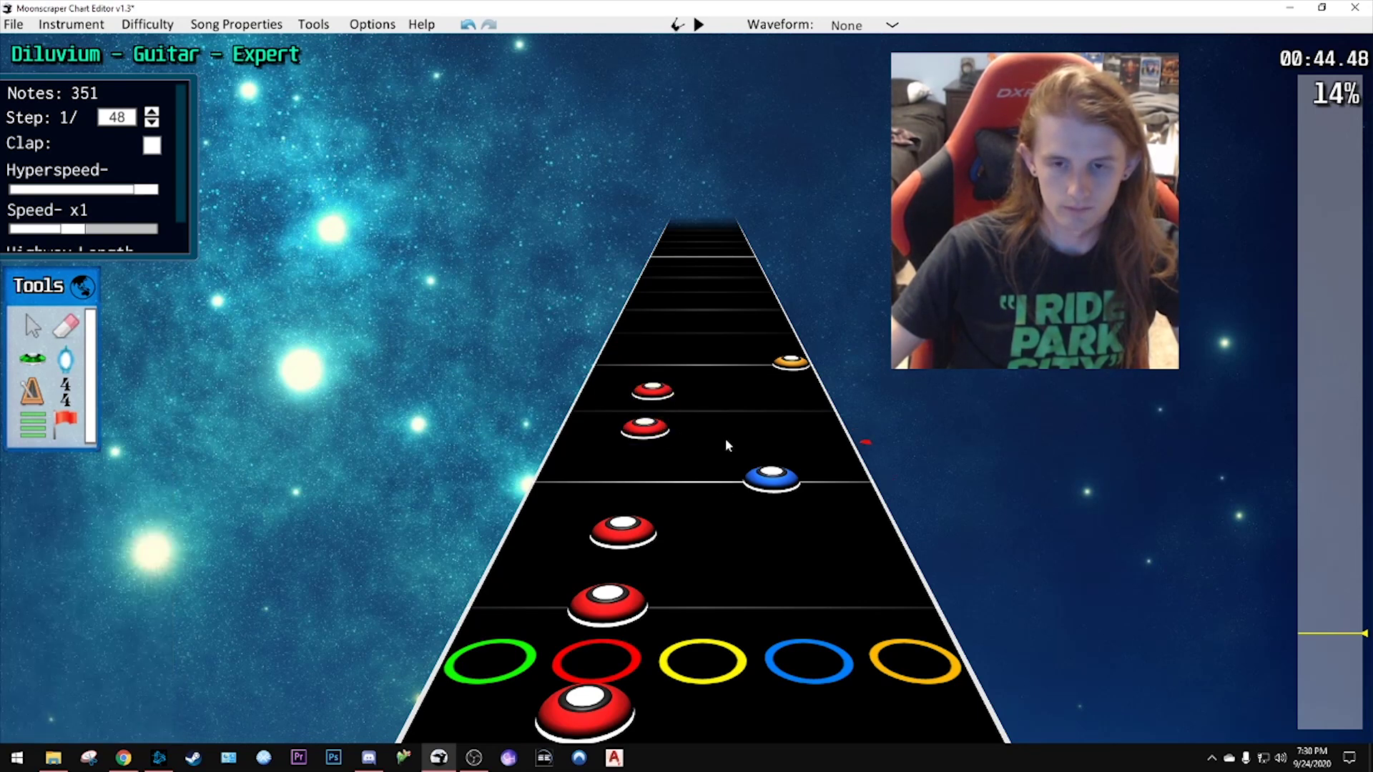
{"action": "scroll", "coordinate": [724, 446], "scroll_direction": "up", "scroll_amount": 1}
{"action": "left_click_drag", "start_coordinate": [576, 397], "coordinate": [808, 575]}
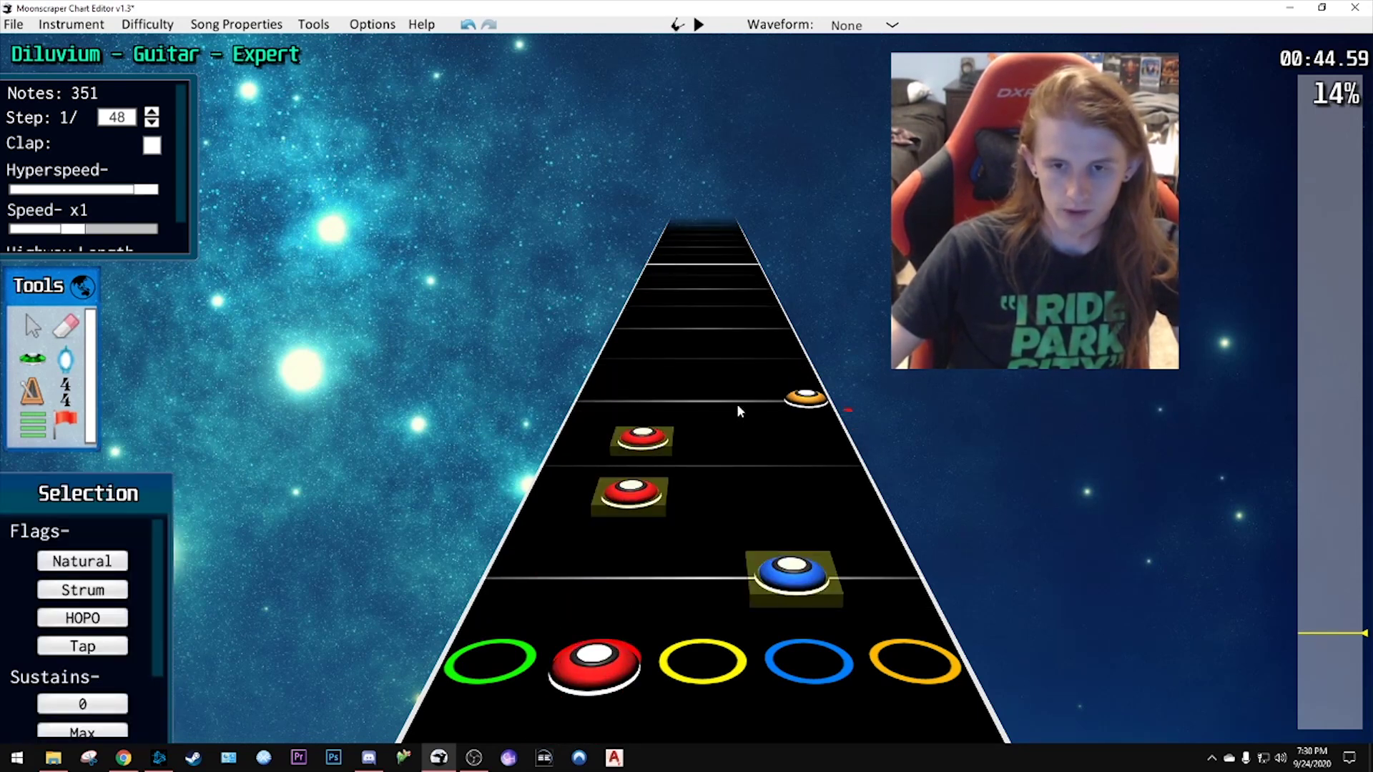
{"action": "key", "text": "ctrl+v"}
{"action": "scroll", "coordinate": [764, 334], "scroll_direction": "down", "scroll_amount": 1}
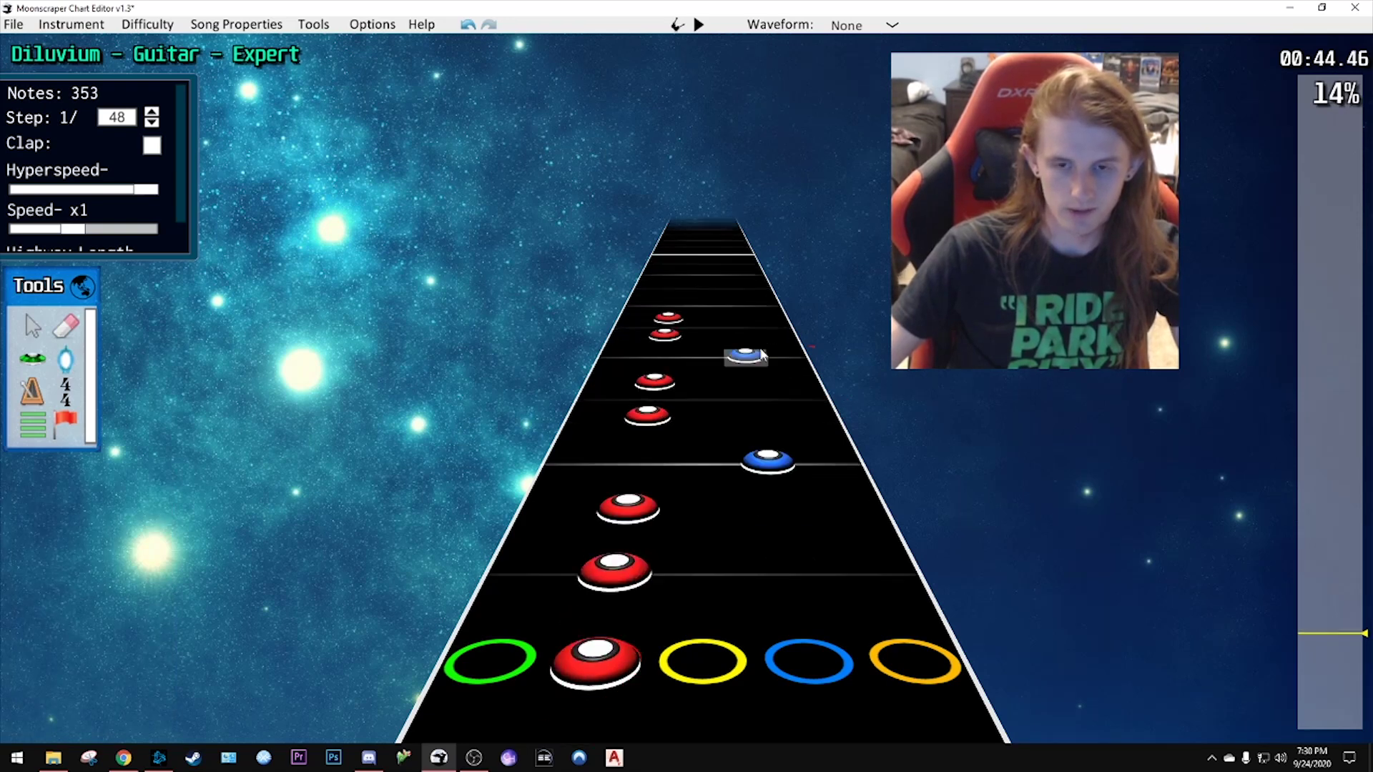
{"action": "left_click", "coordinate": [781, 358]}
{"action": "scroll", "coordinate": [749, 388], "scroll_direction": "down", "scroll_amount": 1}
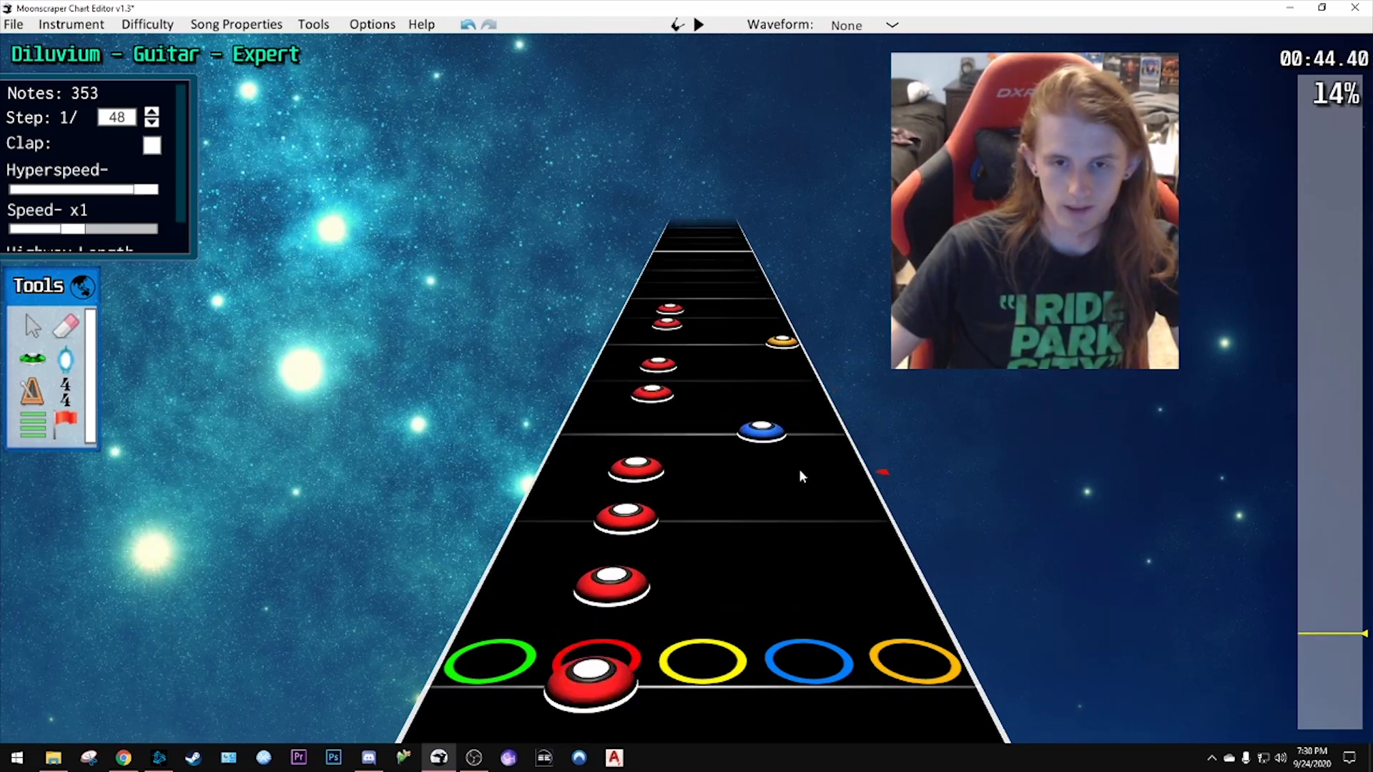
- Play back the pasted notes and move the two red notes after the orange note to the yellow fret
{"action": "key", "text": "space"}
{"action": "key", "text": "space"}
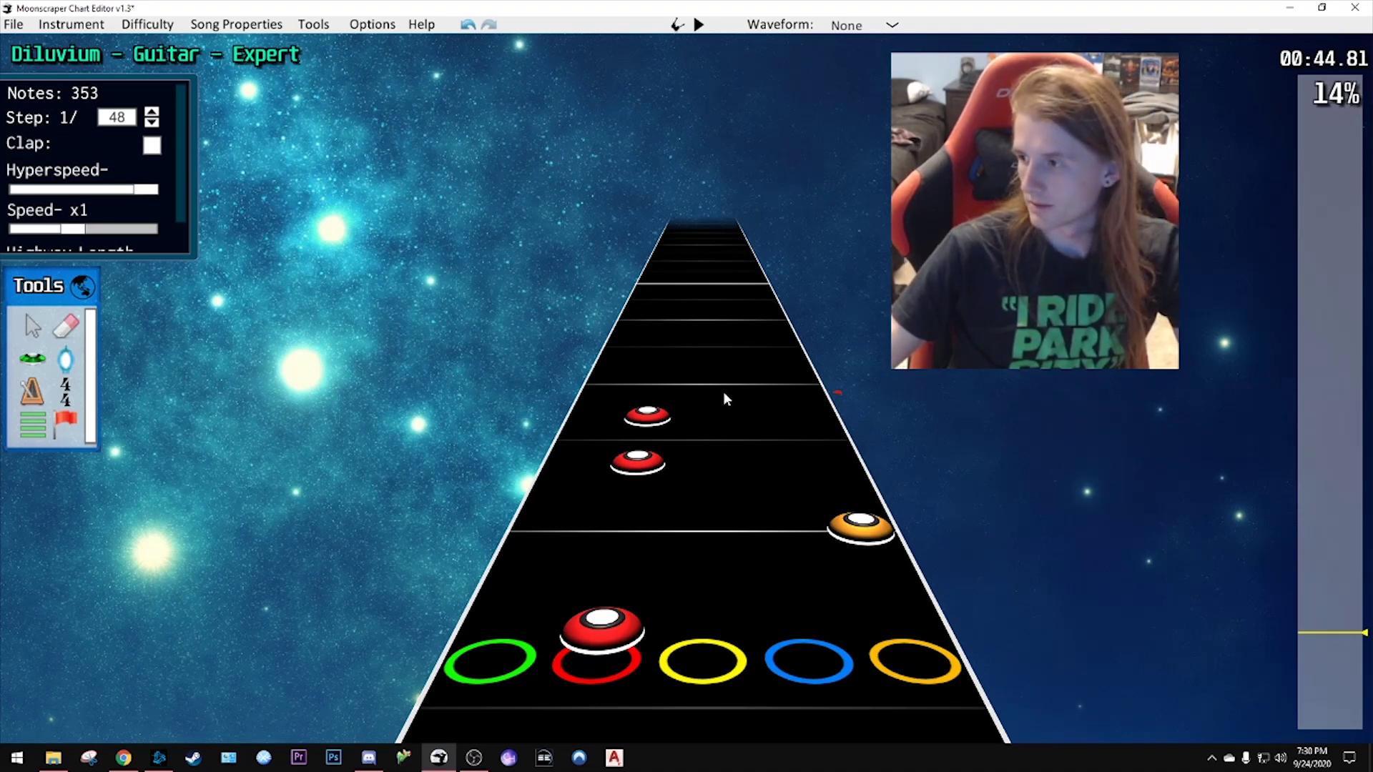
{"action": "scroll", "coordinate": [723, 394], "scroll_direction": "down", "scroll_amount": 3}
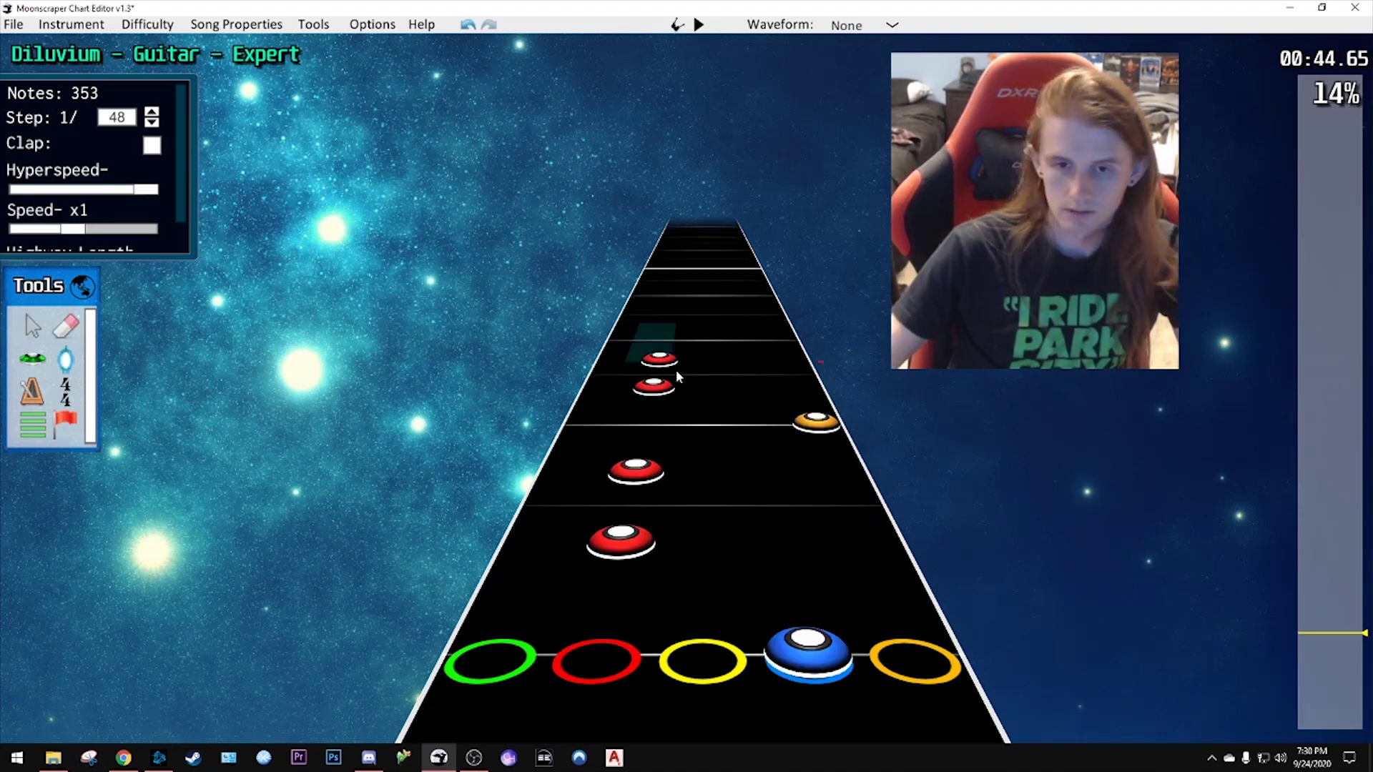
{"action": "left_click_drag", "start_coordinate": [679, 350], "coordinate": [702, 387]}
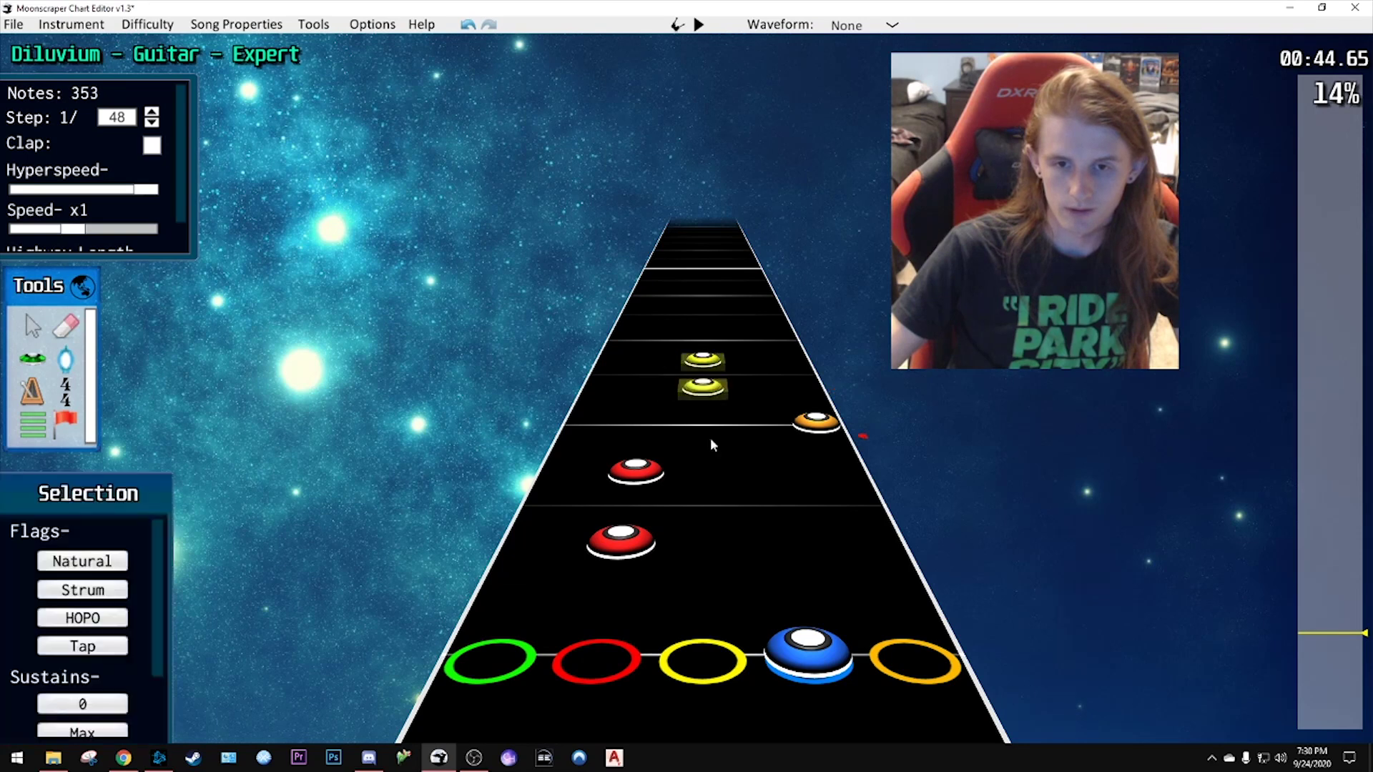
- Play back the orange note and the two yellow notes after it to check them against the audio
{"action": "key", "text": "space"}
{"action": "key", "text": "space"}
{"action": "scroll", "coordinate": [683, 422], "scroll_direction": "down", "scroll_amount": 4}
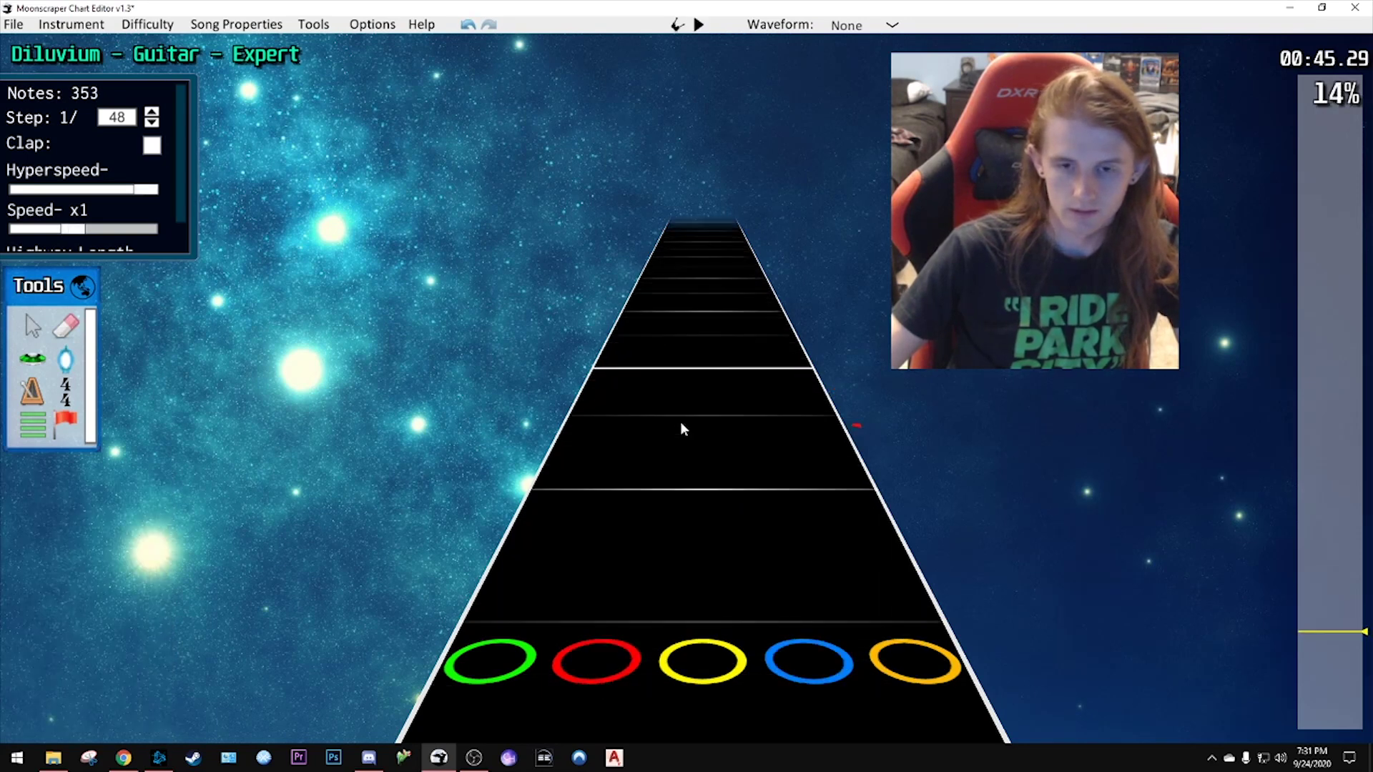
{"action": "scroll", "coordinate": [704, 400], "scroll_direction": "down", "scroll_amount": 2}
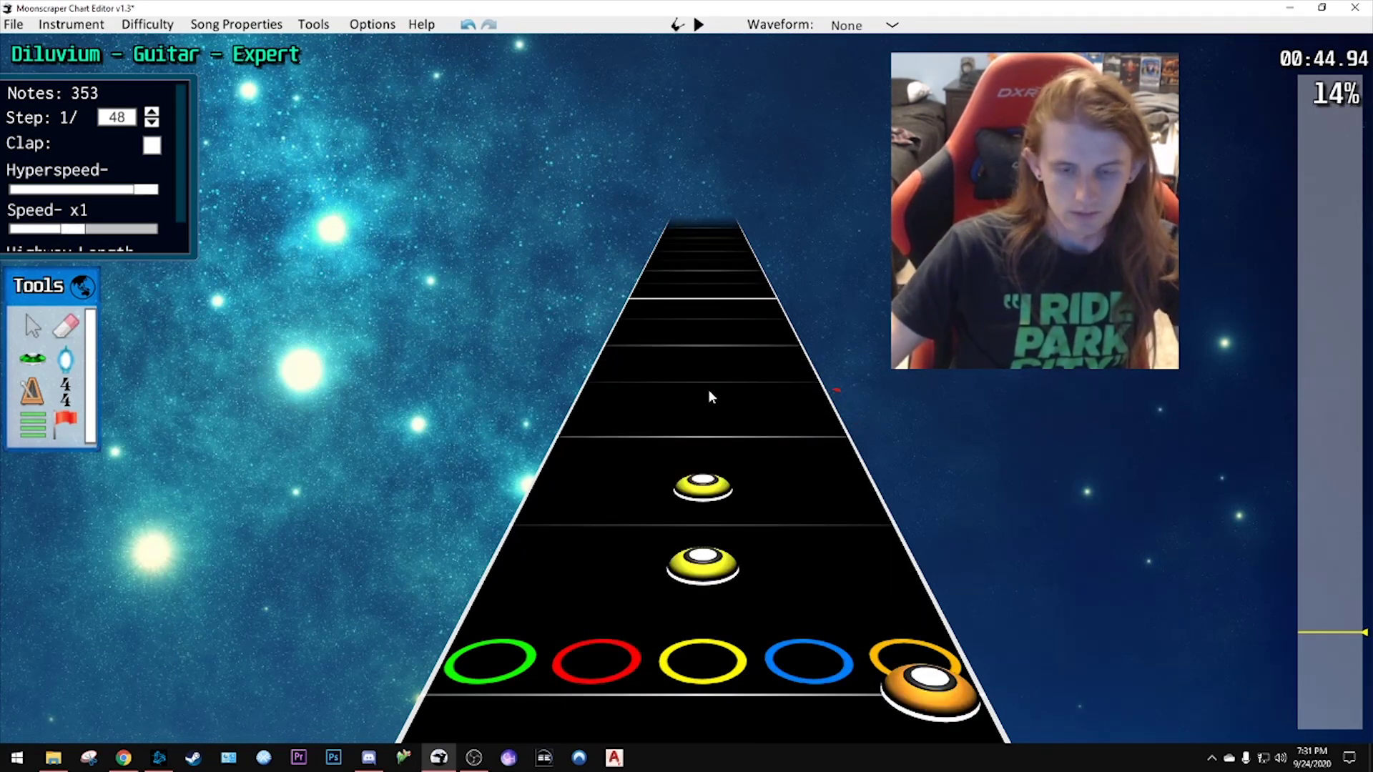
- Set the step to 1/16, add four consecutive yellow notes ending at position 32640, and place an orange note on the beat line at 32688
{"action": "key", "text": "y"}
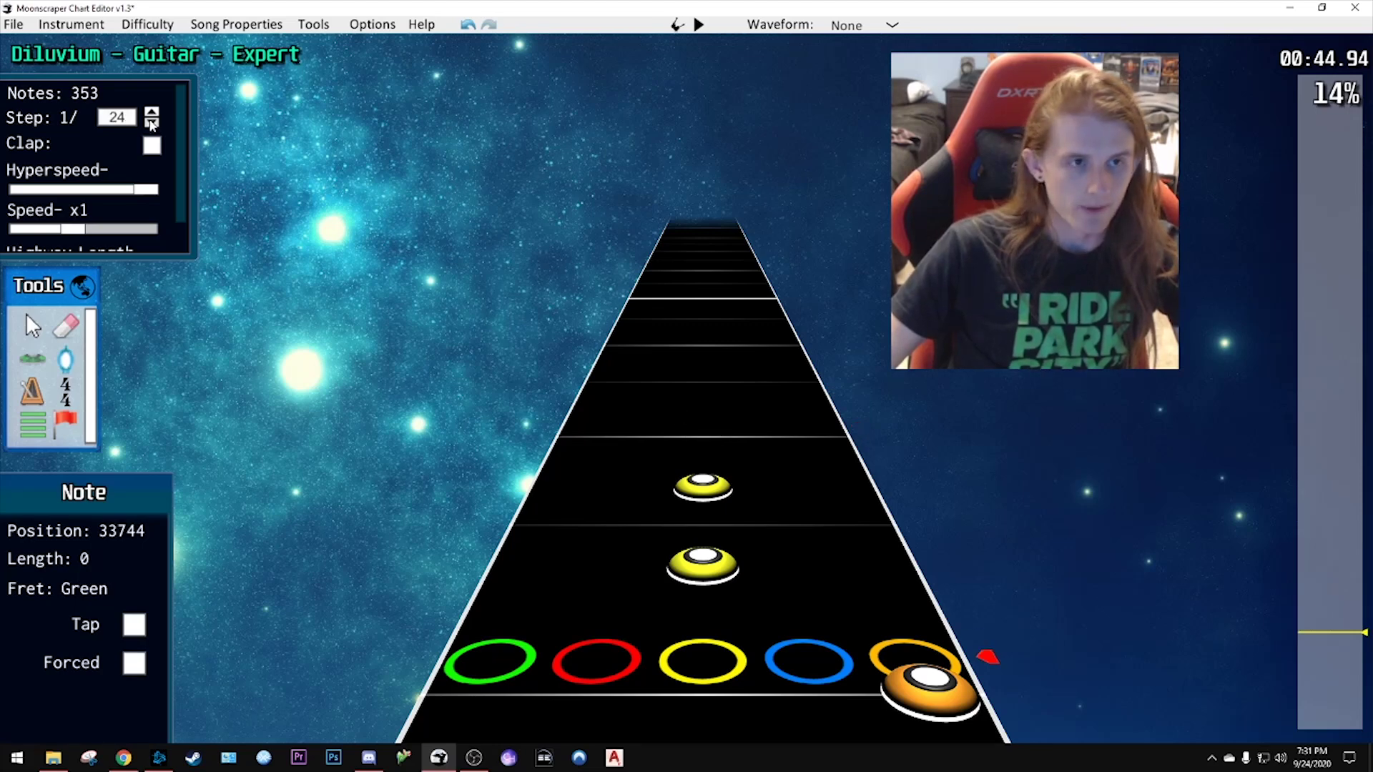
{"action": "left_click", "coordinate": [704, 432]}
{"action": "left_click", "coordinate": [704, 403]}
{"action": "left_click", "coordinate": [711, 382]}
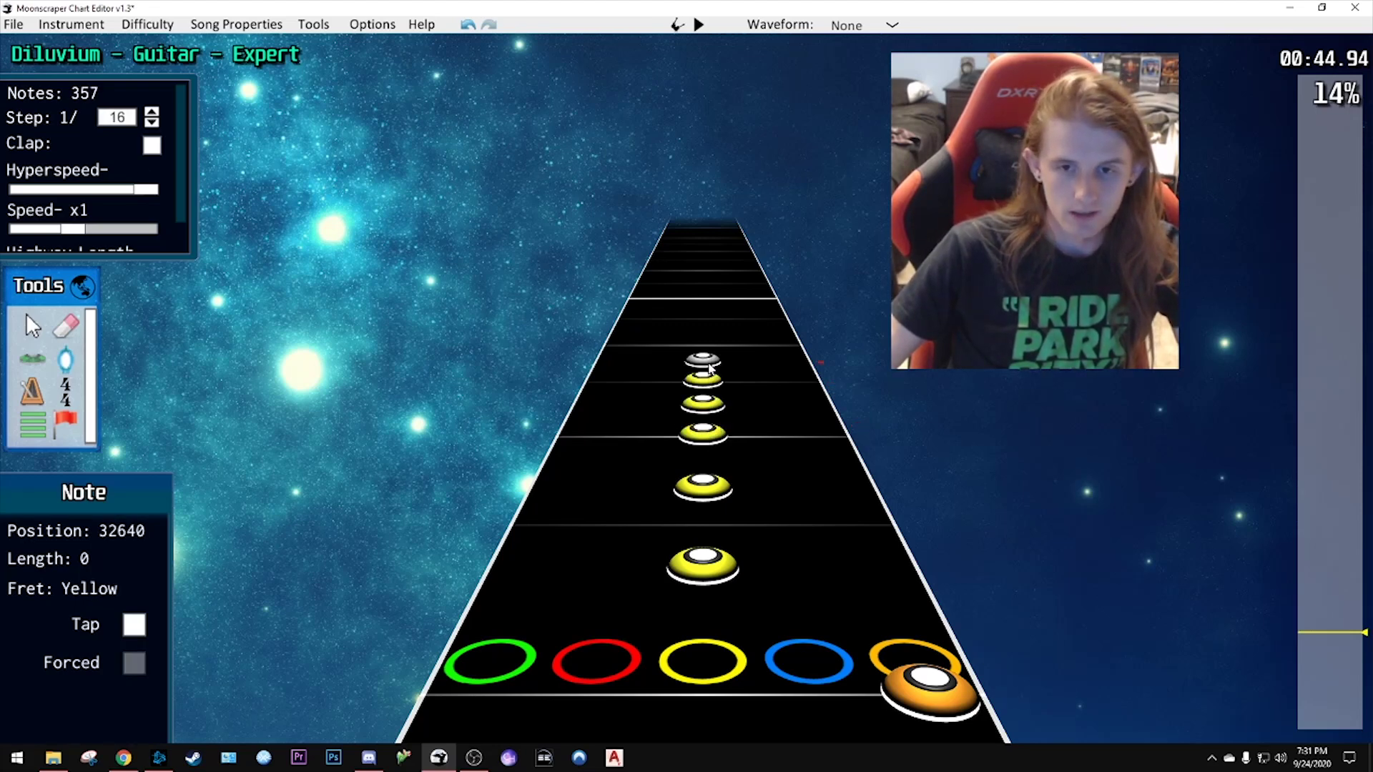
{"action": "scroll", "coordinate": [827, 460], "scroll_direction": "up", "scroll_amount": 2}
{"action": "left_click", "coordinate": [788, 357]}
- Play back the run of yellow notes and review the surrounding notes from 0:44 onward
{"action": "scroll", "coordinate": [822, 477], "scroll_direction": "down", "scroll_amount": 3}
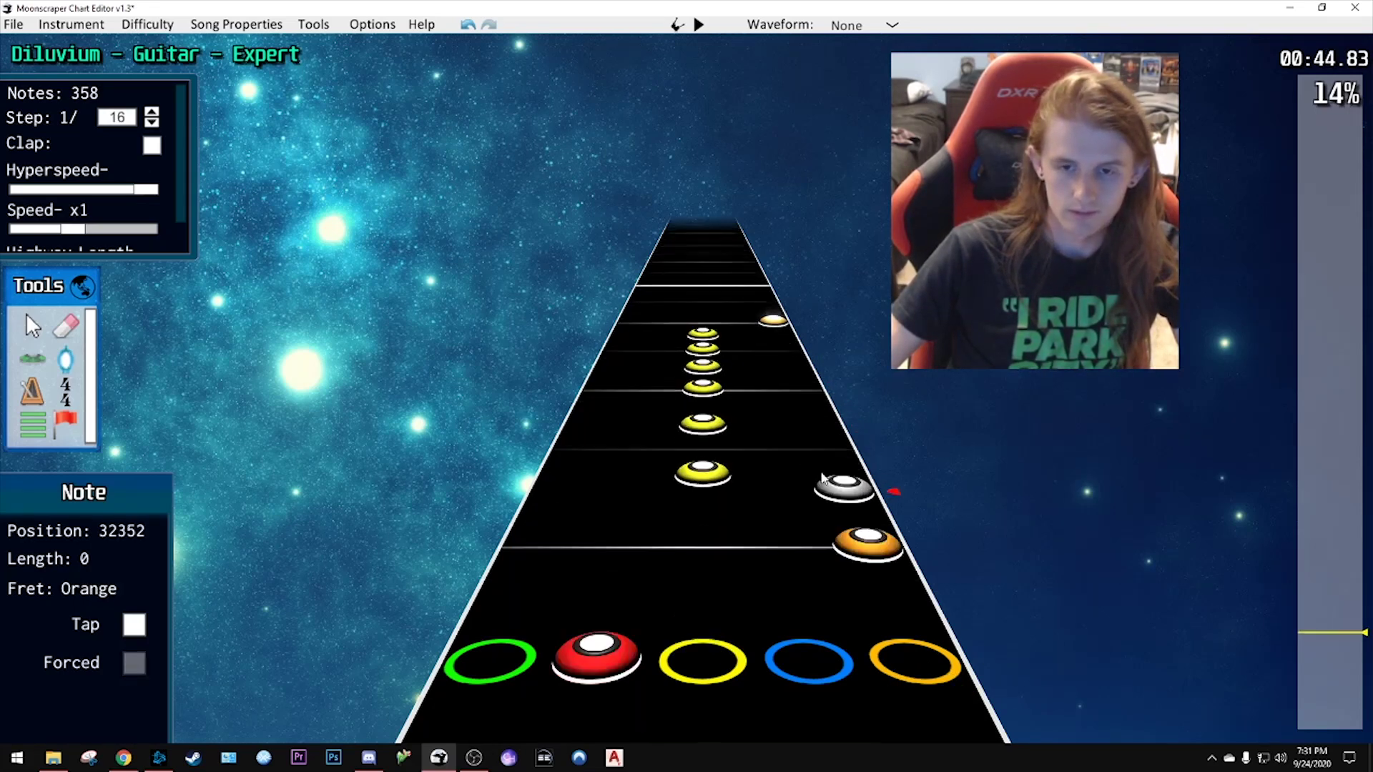
{"action": "key", "text": "space"}
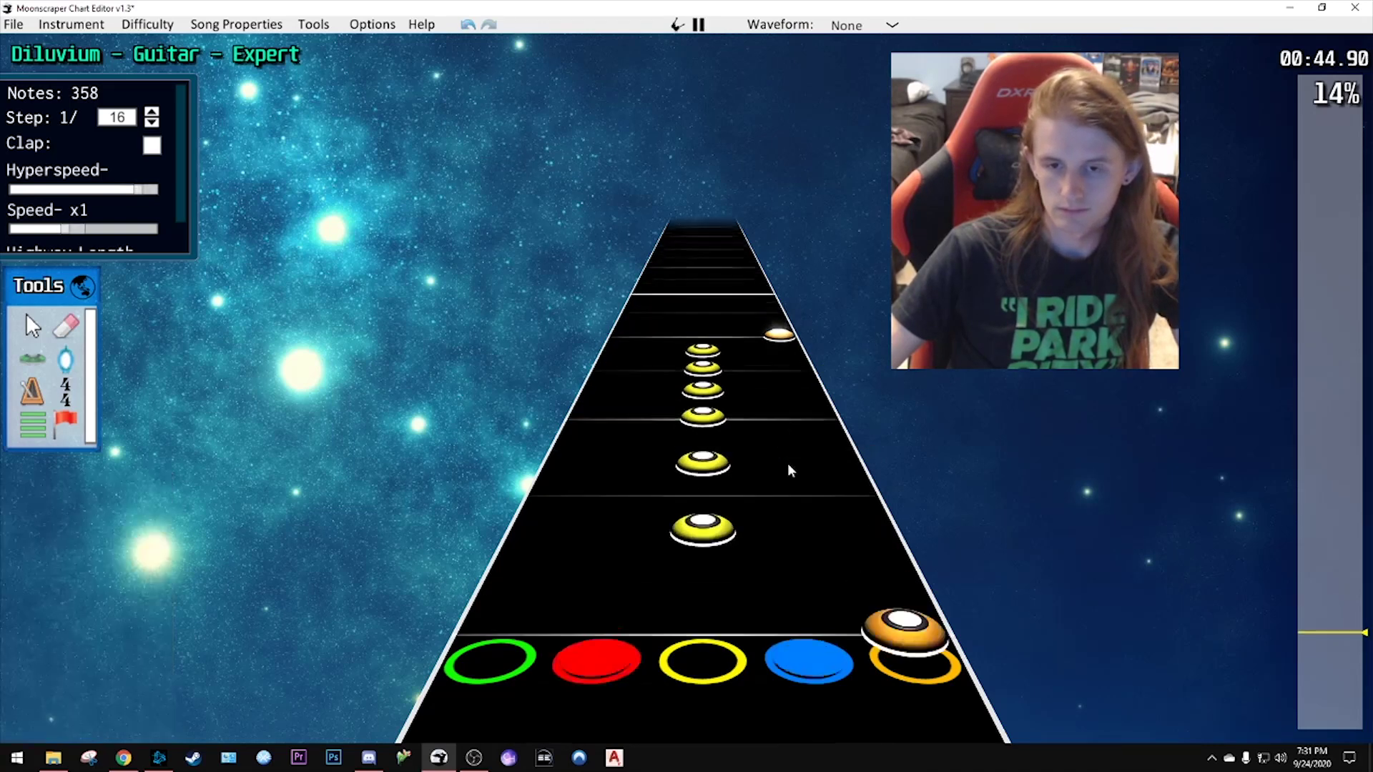
{"action": "key", "text": "space"}
{"action": "scroll", "coordinate": [744, 471], "scroll_direction": "down", "scroll_amount": 2}
{"action": "scroll", "coordinate": [744, 472], "scroll_direction": "down", "scroll_amount": 18}
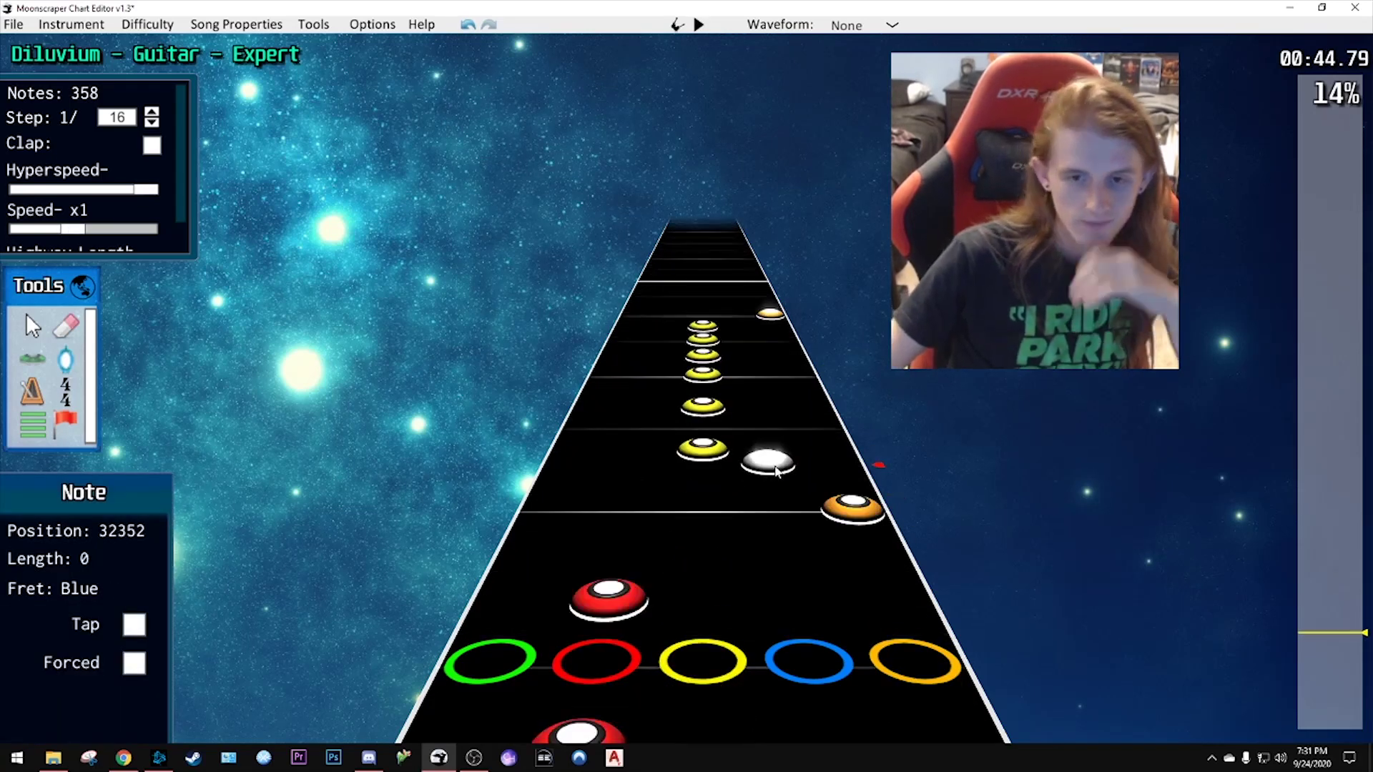
{"action": "scroll", "coordinate": [787, 462], "scroll_direction": "up", "scroll_amount": 3}
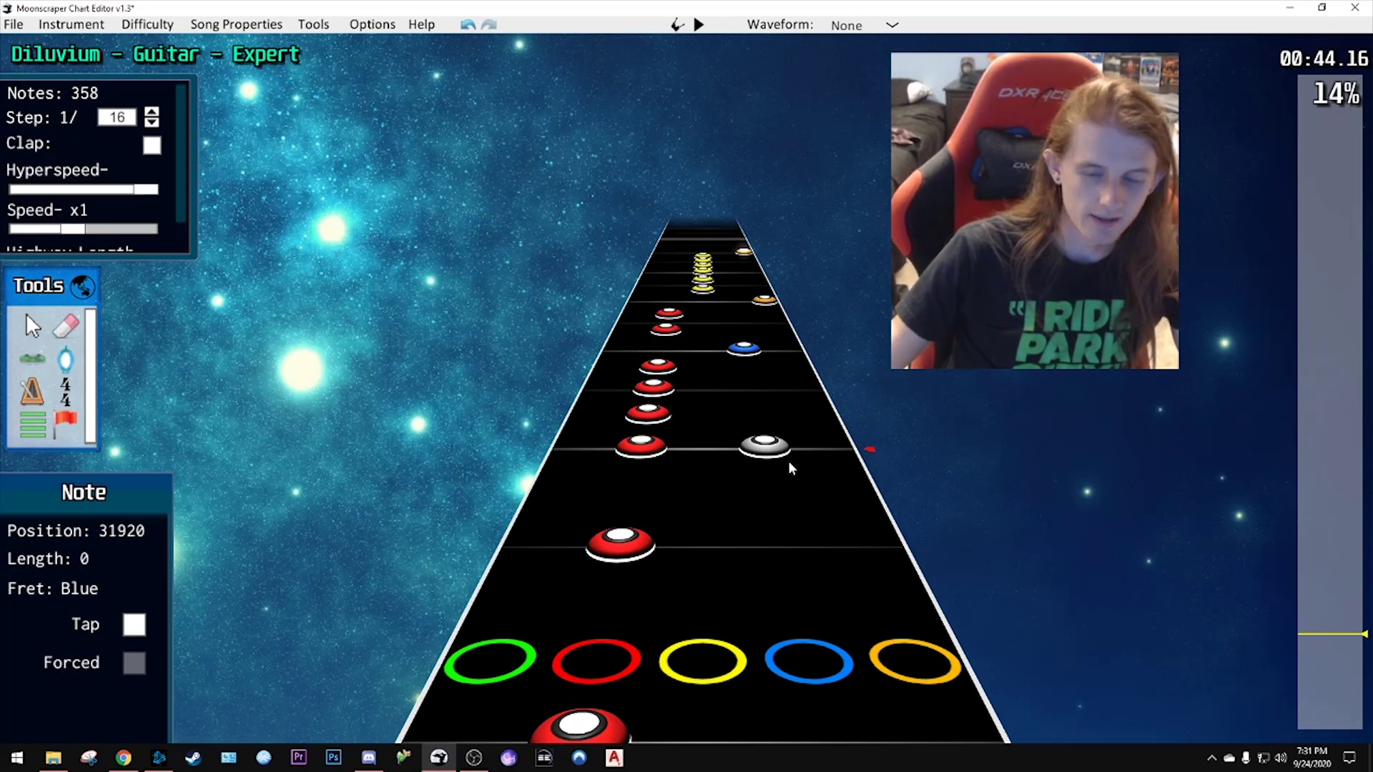
{"action": "scroll", "coordinate": [789, 465], "scroll_direction": "up", "scroll_amount": 2}
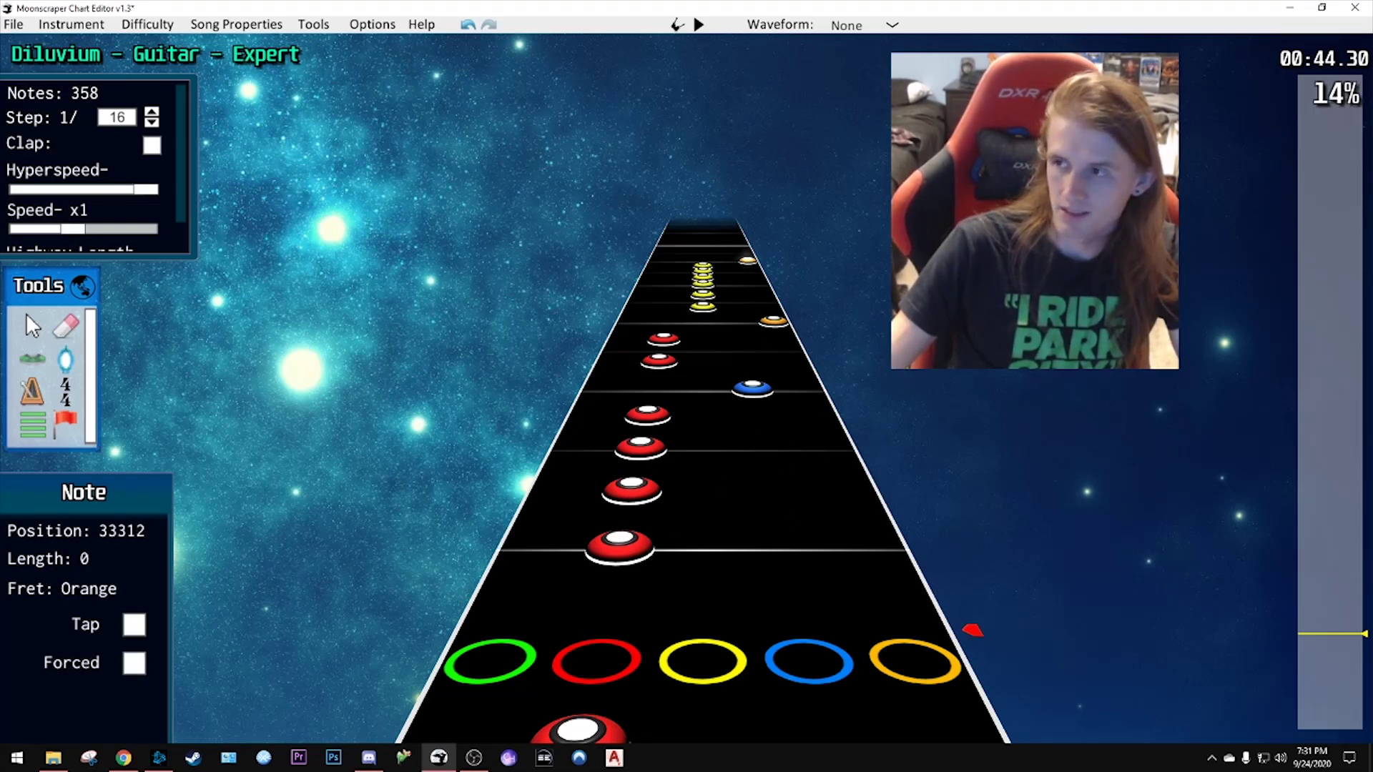
- Switch to the Songsterr tab of Diluvium in Chrome and play it from the first note of measure 23
{"action": "key", "text": "alt+Tab"}
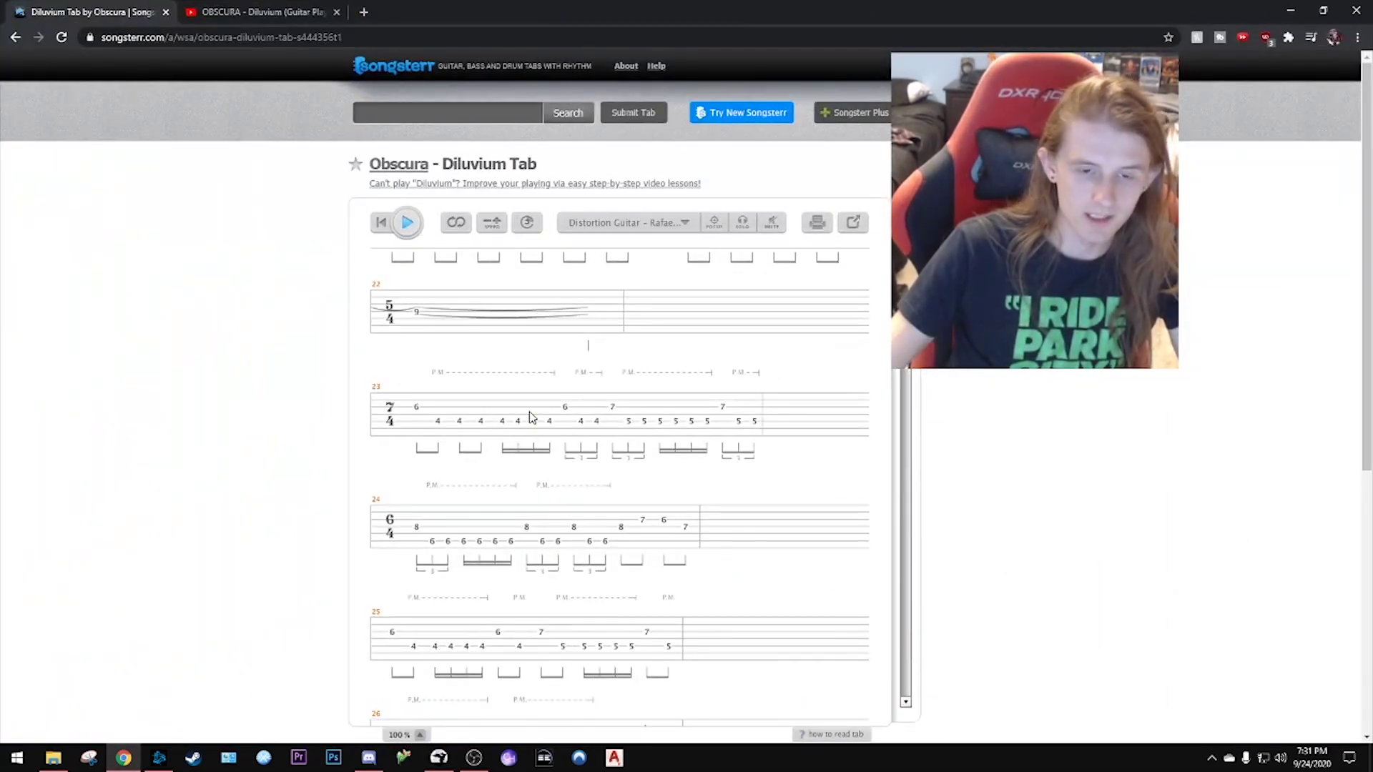
{"action": "left_click", "coordinate": [471, 436]}
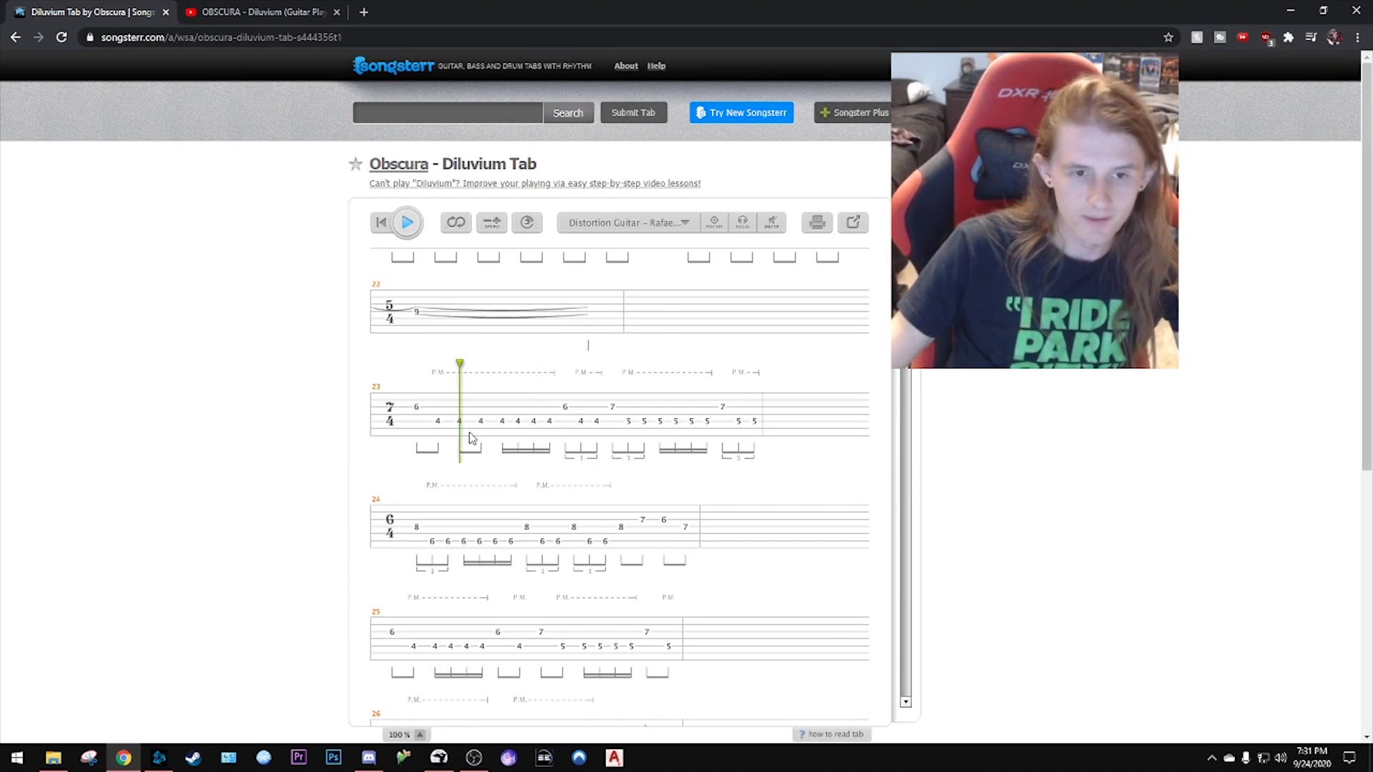
{"action": "left_click", "coordinate": [427, 411]}
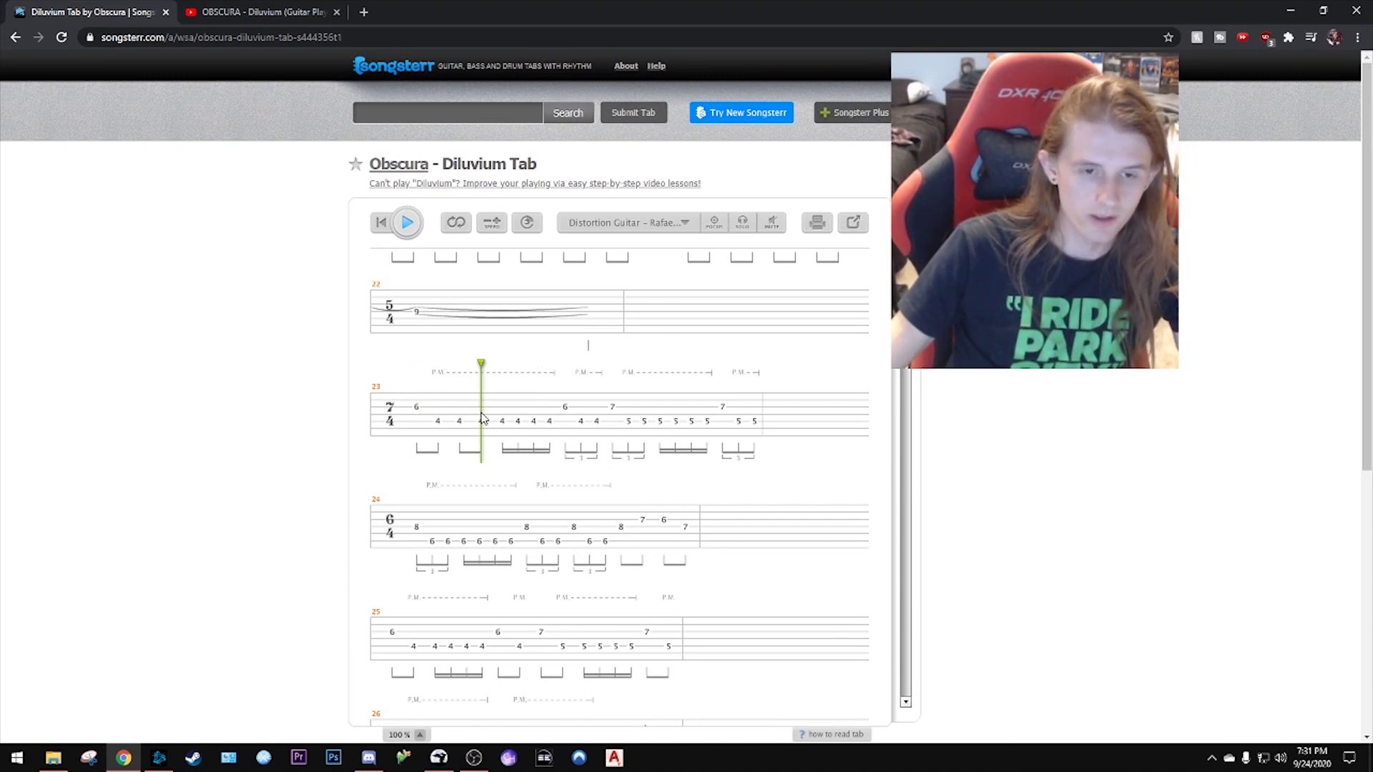
{"action": "left_click", "coordinate": [424, 413]}
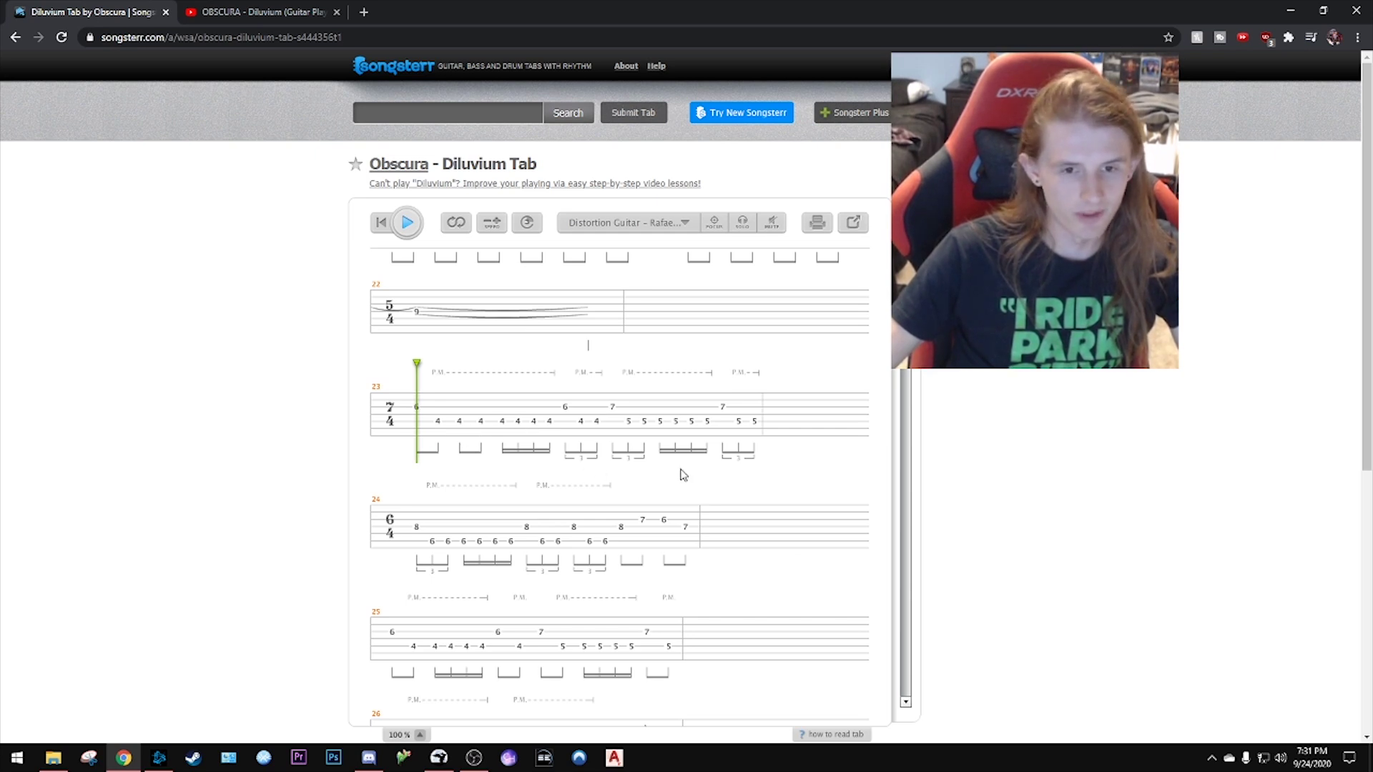
{"action": "key", "text": "space"}
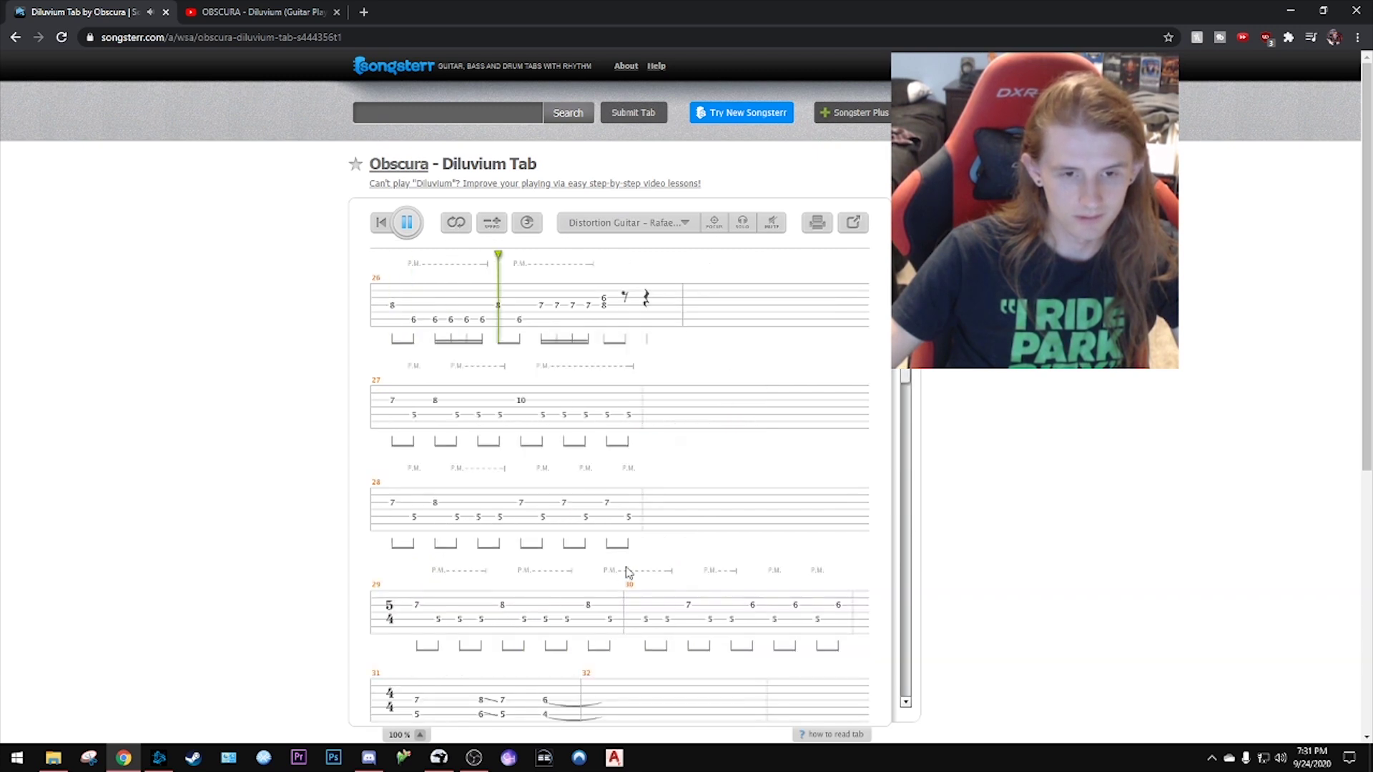
- Stop the tab playback and look over the earlier measures back to 10 before returning to measures 23 to 26
{"action": "scroll", "coordinate": [591, 474], "scroll_direction": "up", "scroll_amount": 10}
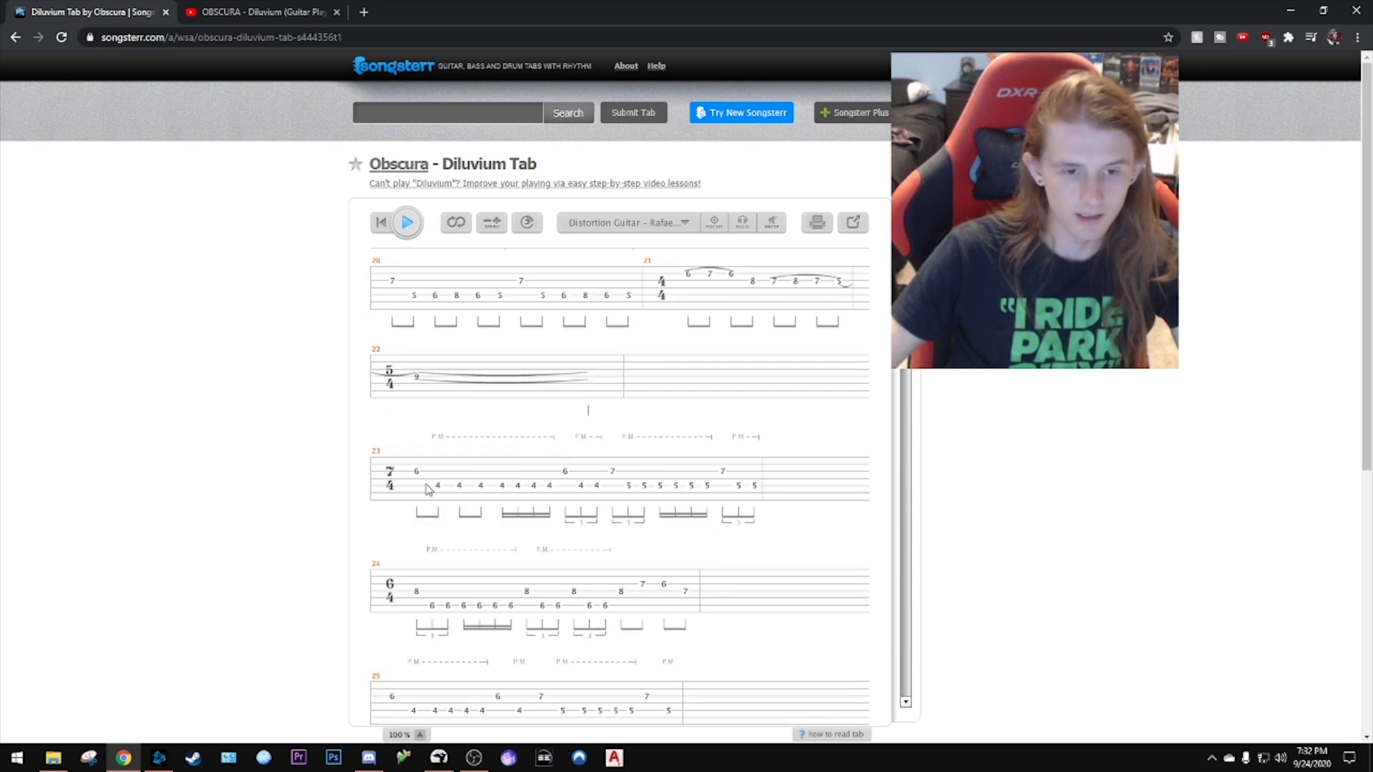
{"action": "scroll", "coordinate": [429, 445], "scroll_direction": "up", "scroll_amount": 5}
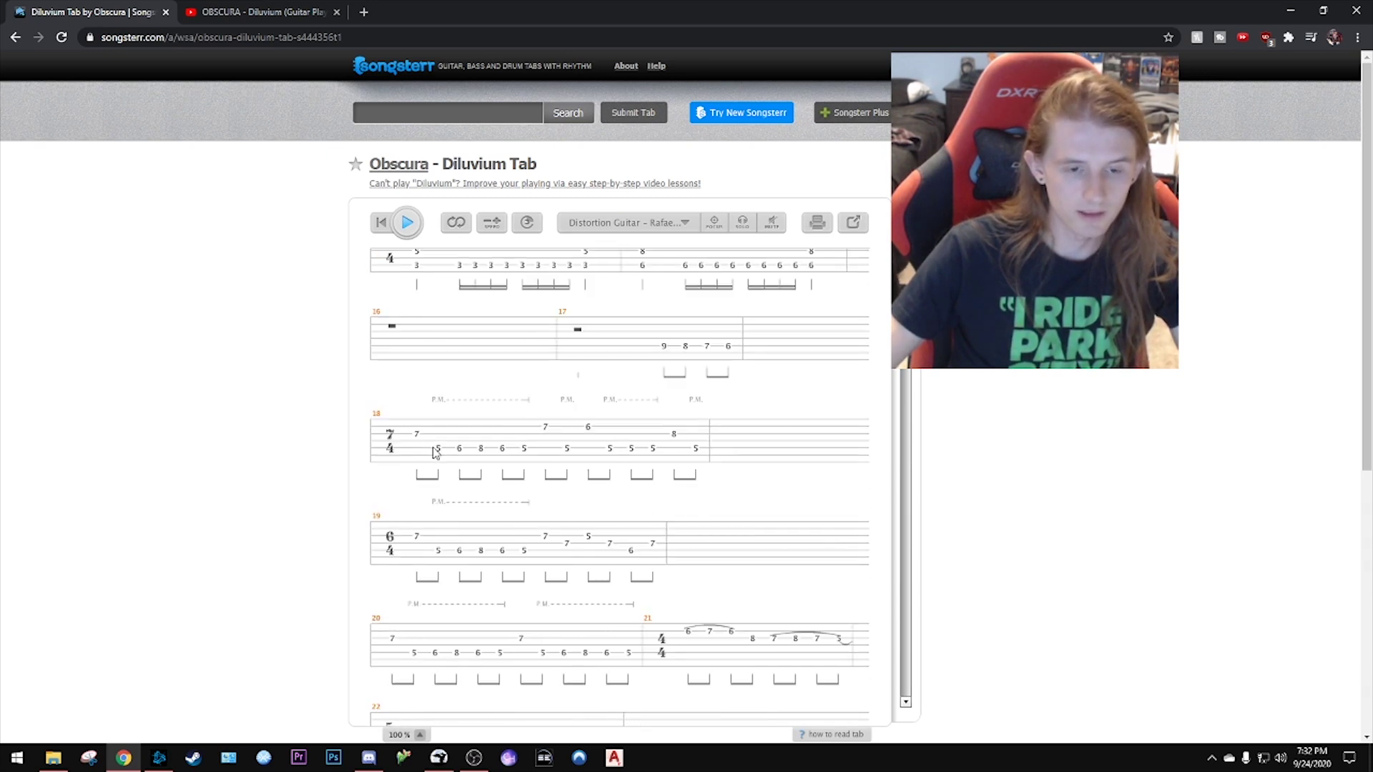
{"action": "scroll", "coordinate": [433, 452], "scroll_direction": "up", "scroll_amount": 6}
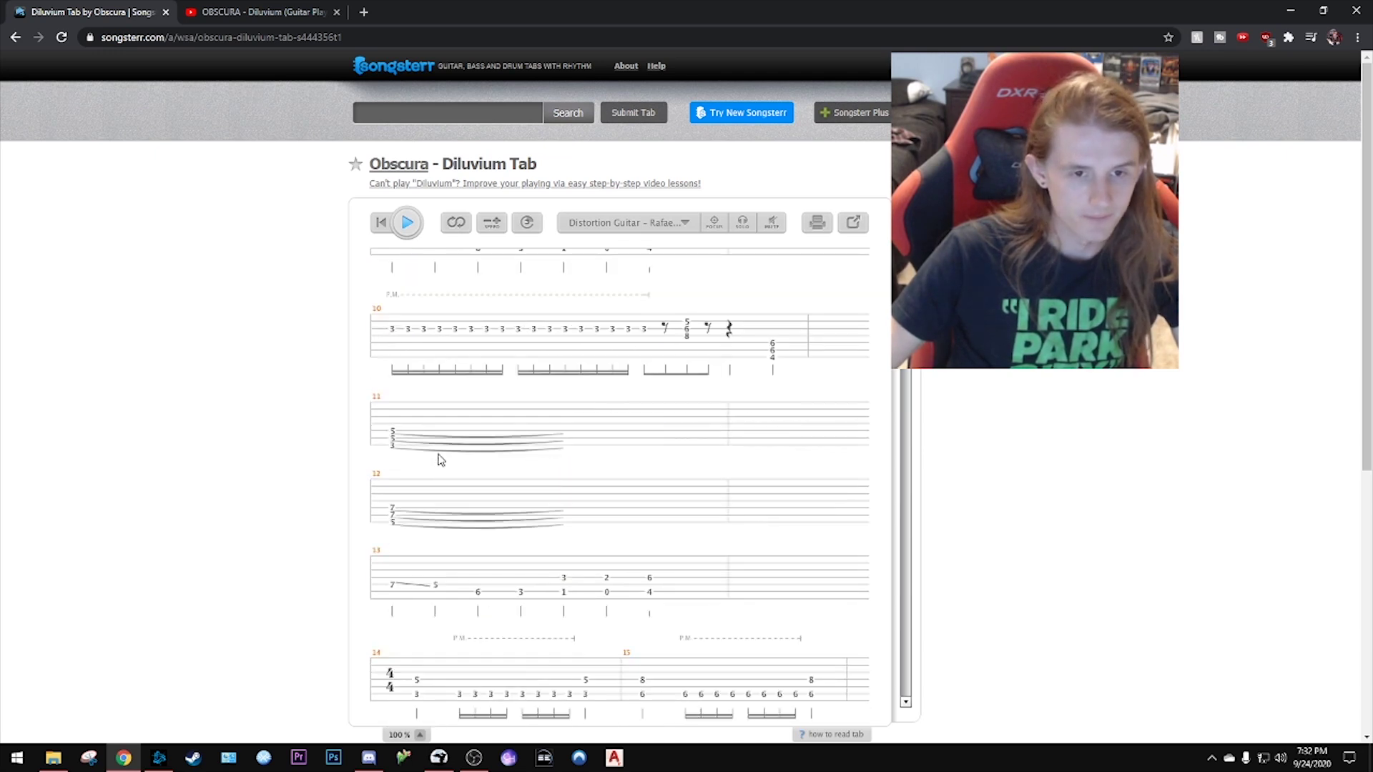
{"action": "scroll", "coordinate": [439, 460], "scroll_direction": "down", "scroll_amount": 5}
{"action": "scroll", "coordinate": [415, 336], "scroll_direction": "down", "scroll_amount": 8}
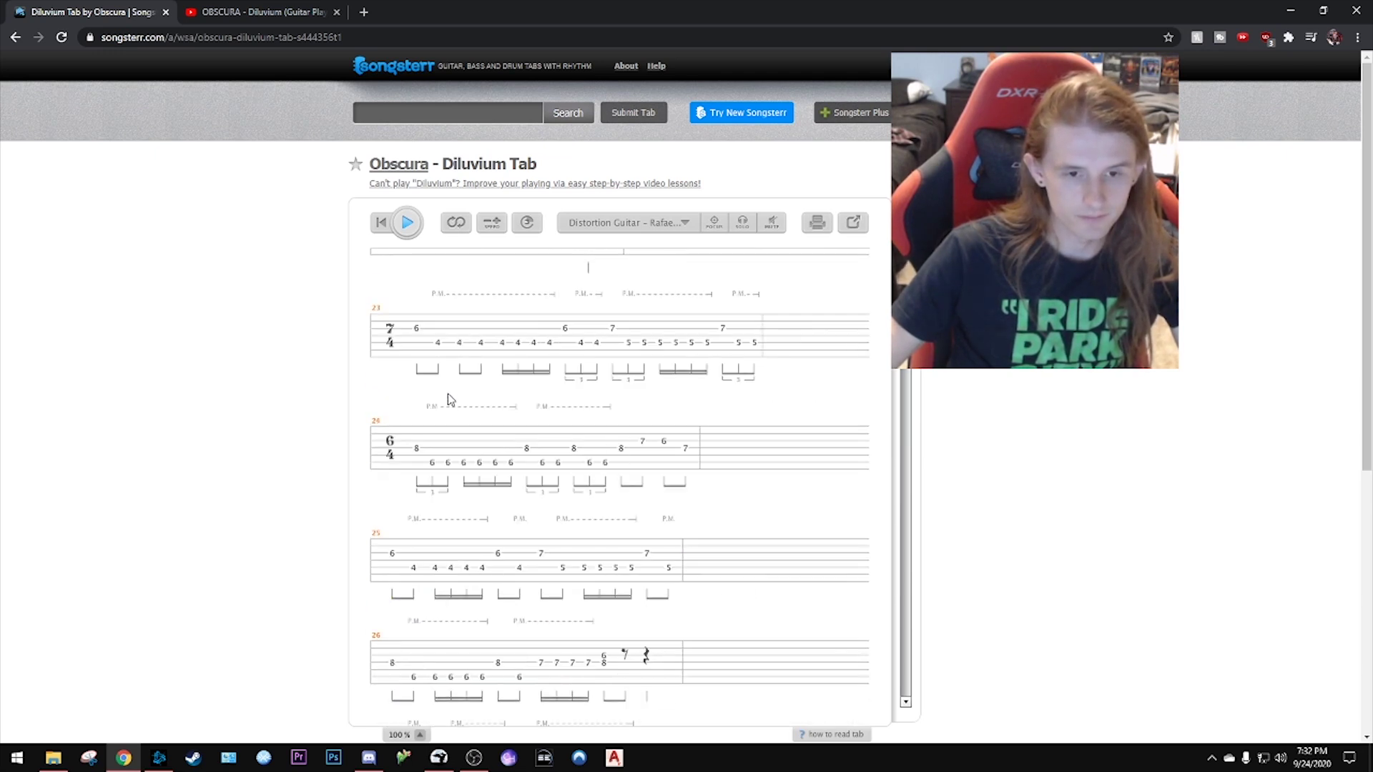
- Switch back to Moonscraper and play back the blue, red, orange and yellow notes up to the orange note at 32688
{"action": "key", "text": "space"}
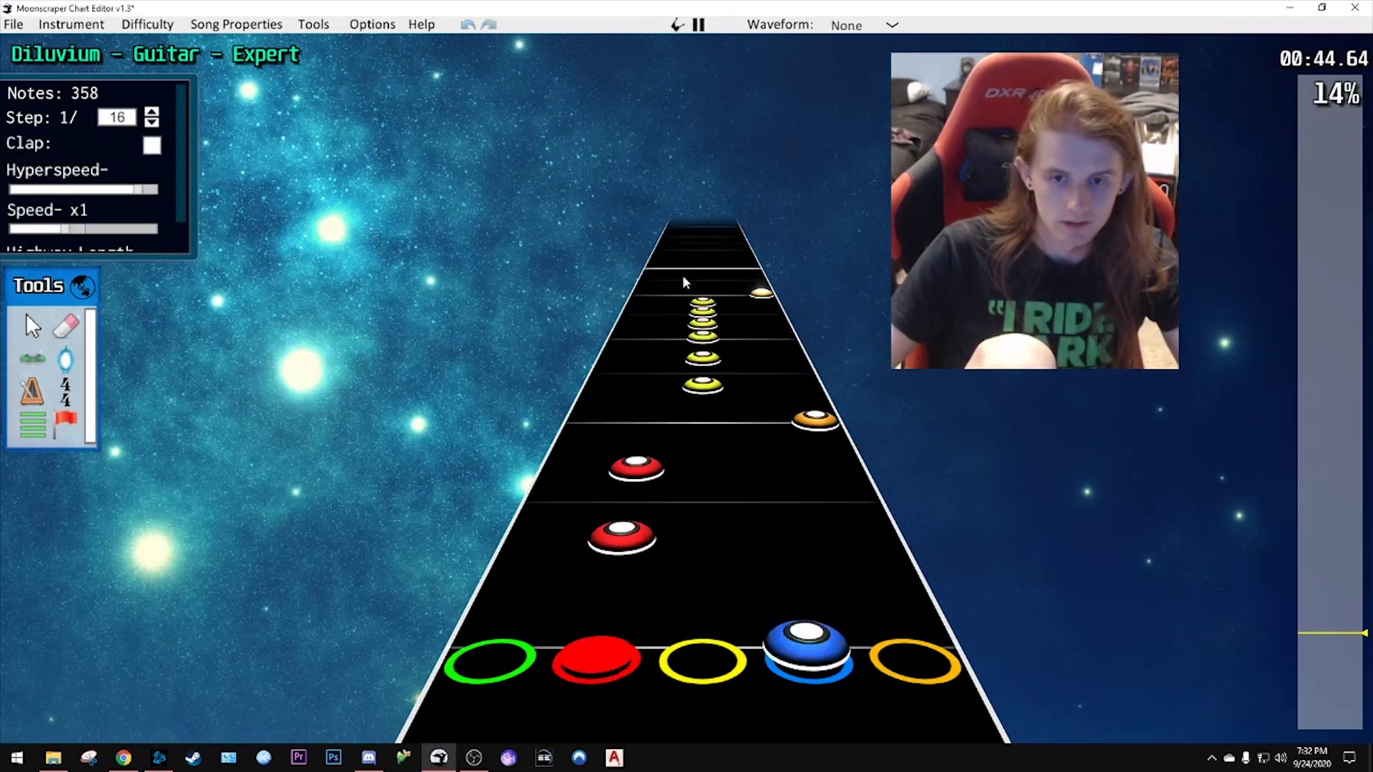
{"action": "key", "text": "space"}
{"action": "left_click", "coordinate": [724, 378]}
{"action": "scroll", "coordinate": [725, 379], "scroll_direction": "down", "scroll_amount": 4}
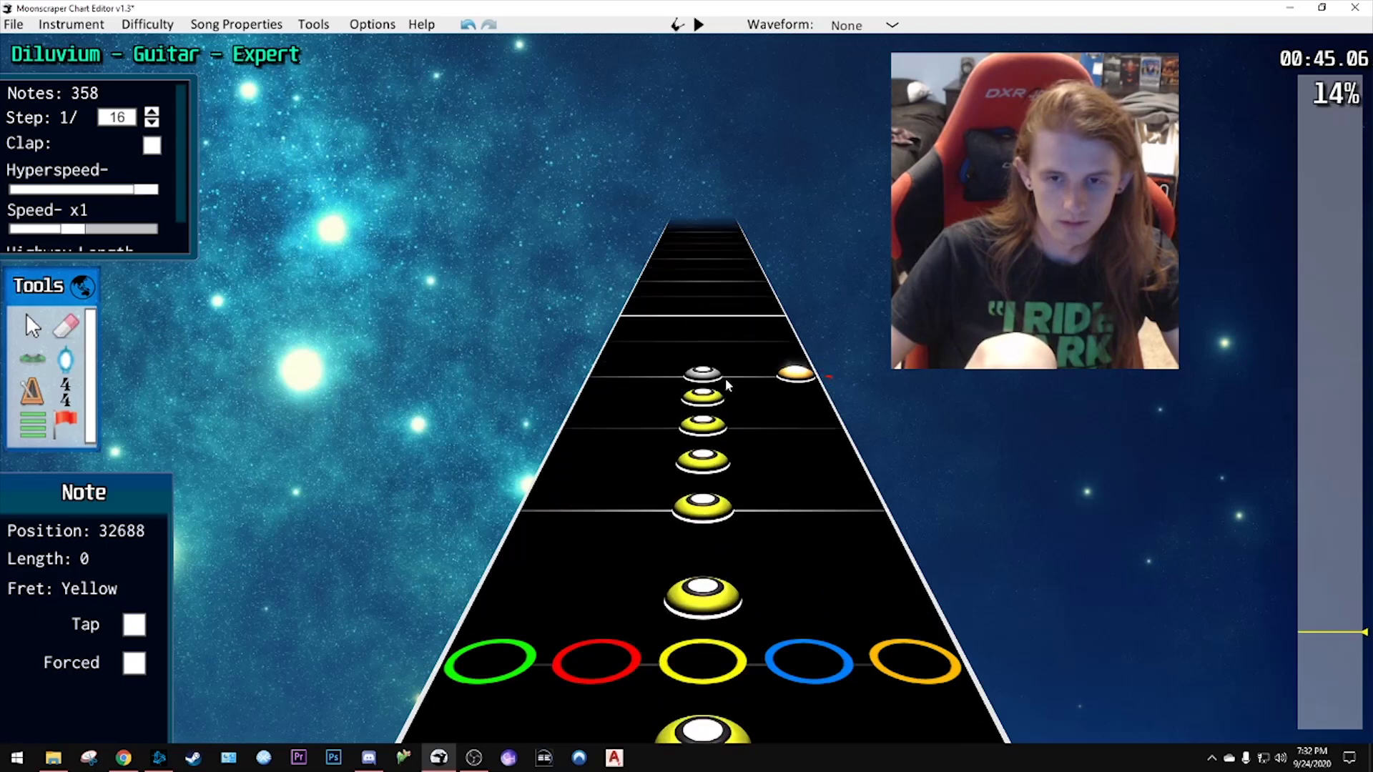
- Copy the blue note, two red notes, orange note and two yellow notes, and paste them starting at the orange note at 32688
{"action": "scroll", "coordinate": [725, 379], "scroll_direction": "up", "scroll_amount": 7}
{"action": "scroll", "coordinate": [725, 383], "scroll_direction": "down", "scroll_amount": 12}
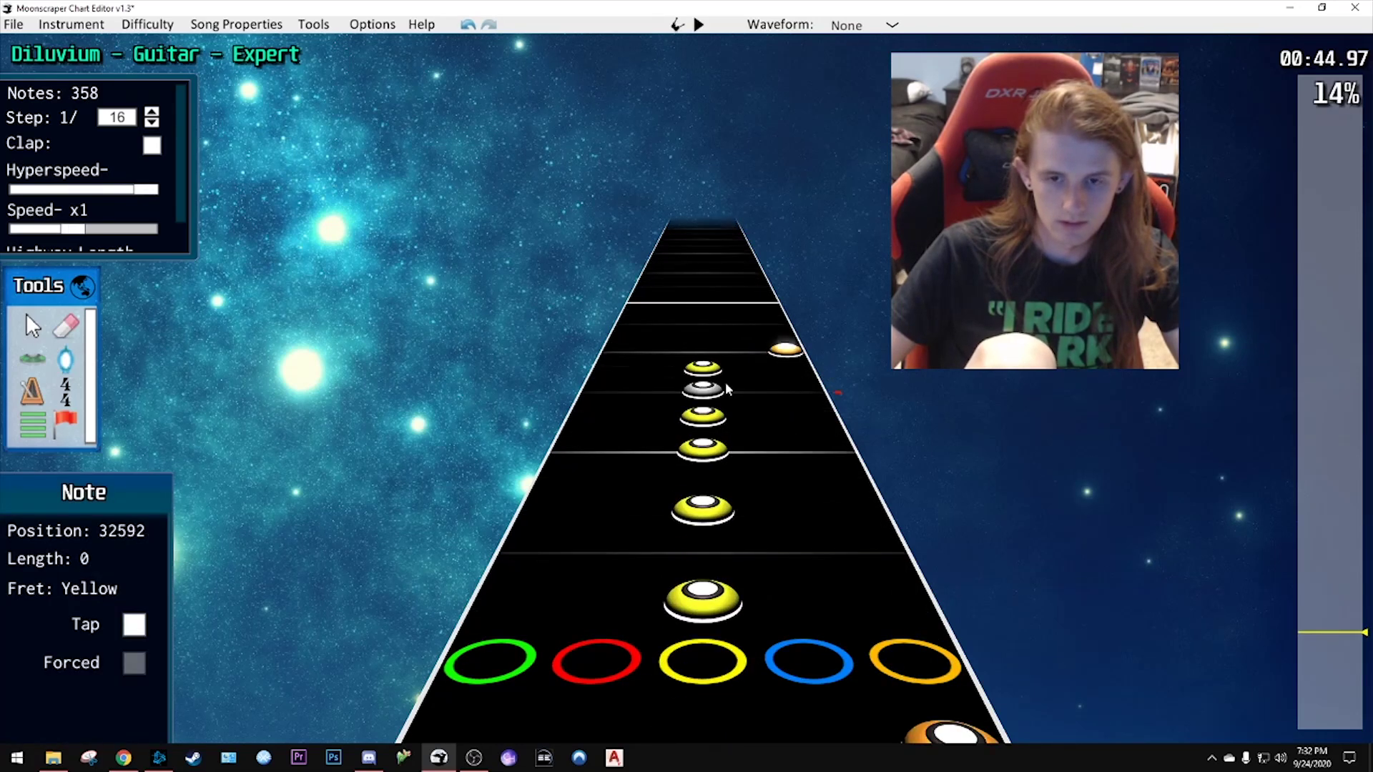
{"action": "left_click", "coordinate": [765, 468]}
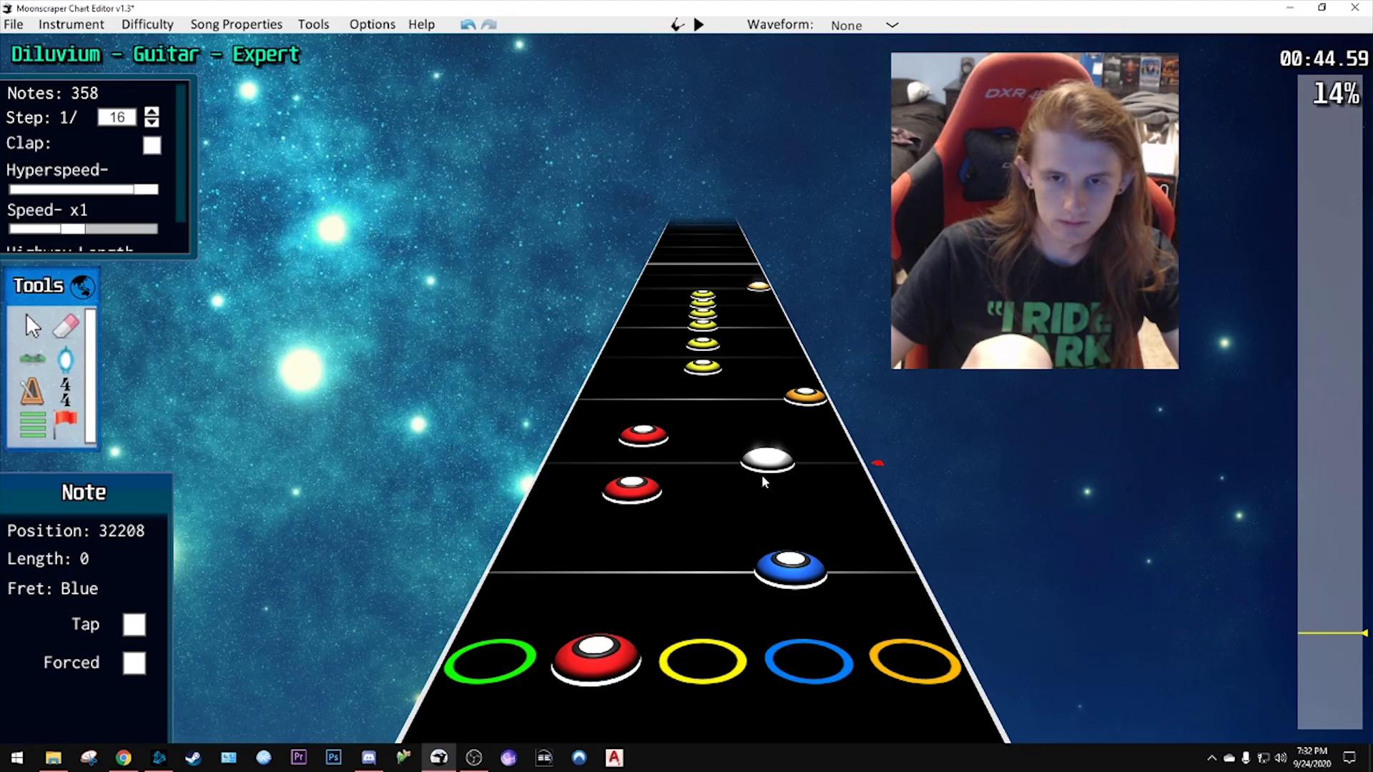
{"action": "scroll", "coordinate": [762, 475], "scroll_direction": "up", "scroll_amount": 2}
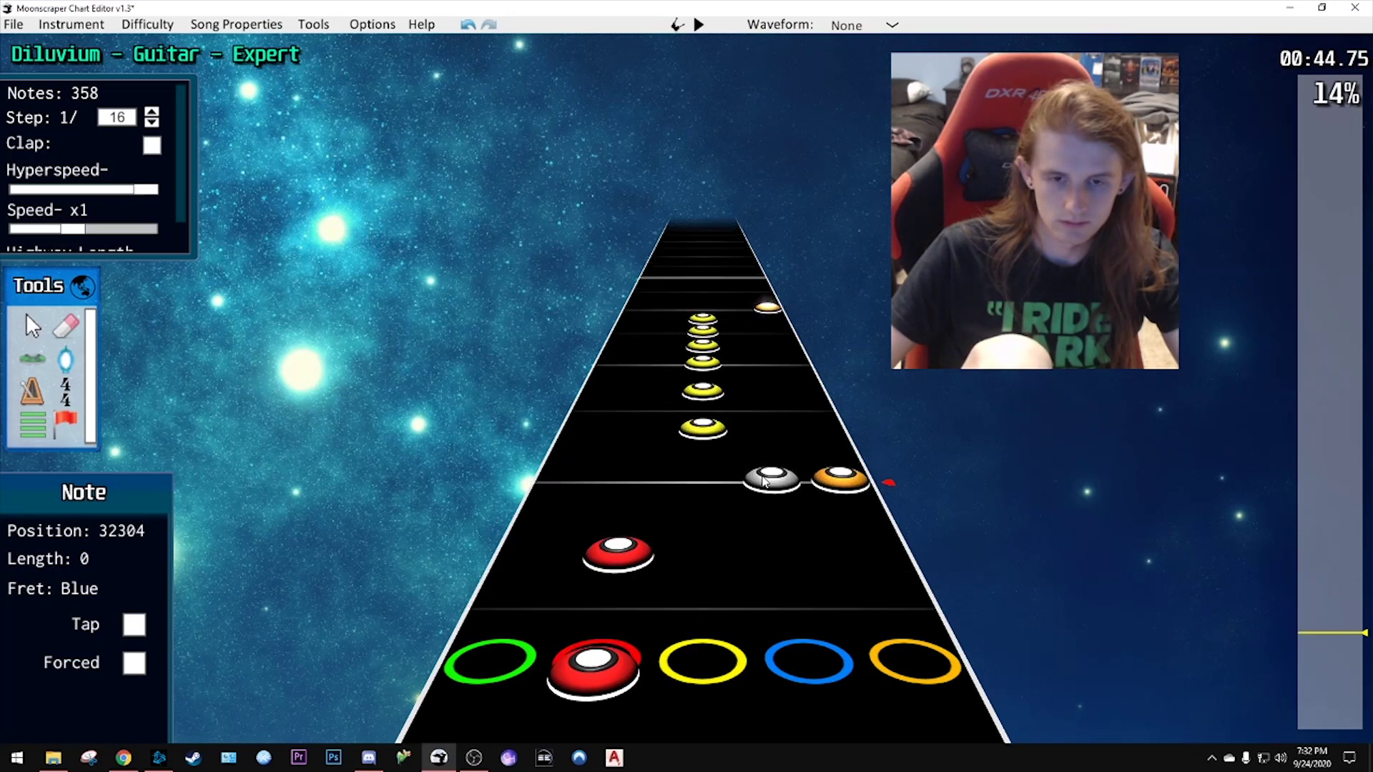
{"action": "scroll", "coordinate": [761, 482], "scroll_direction": "down", "scroll_amount": 2}
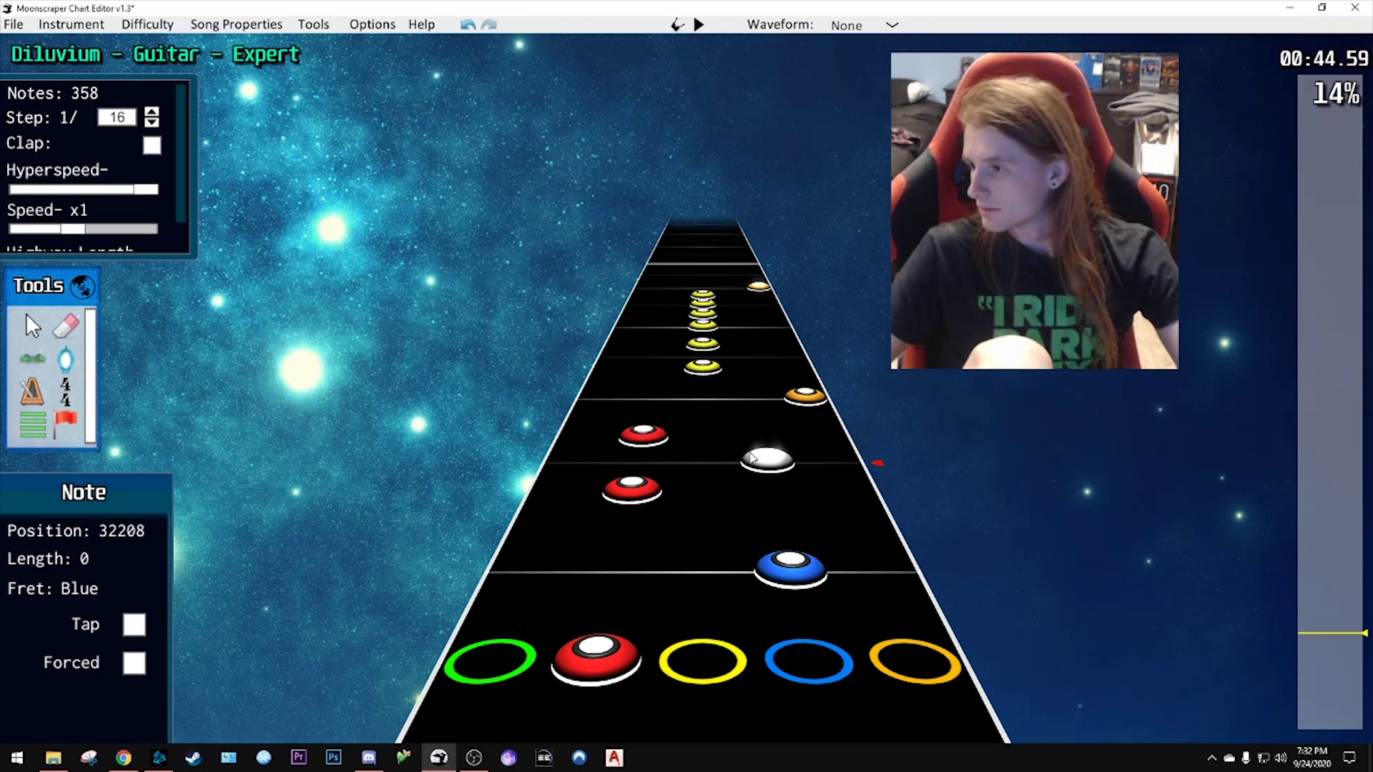
{"action": "left_click_drag", "start_coordinate": [753, 457], "coordinate": [710, 413]}
{"action": "scroll", "coordinate": [758, 433], "scroll_direction": "down", "scroll_amount": 3}
{"action": "key", "text": "Delete"}
{"action": "left_click", "coordinate": [754, 478]}
{"action": "left_click", "coordinate": [761, 363], "text": "shift"}
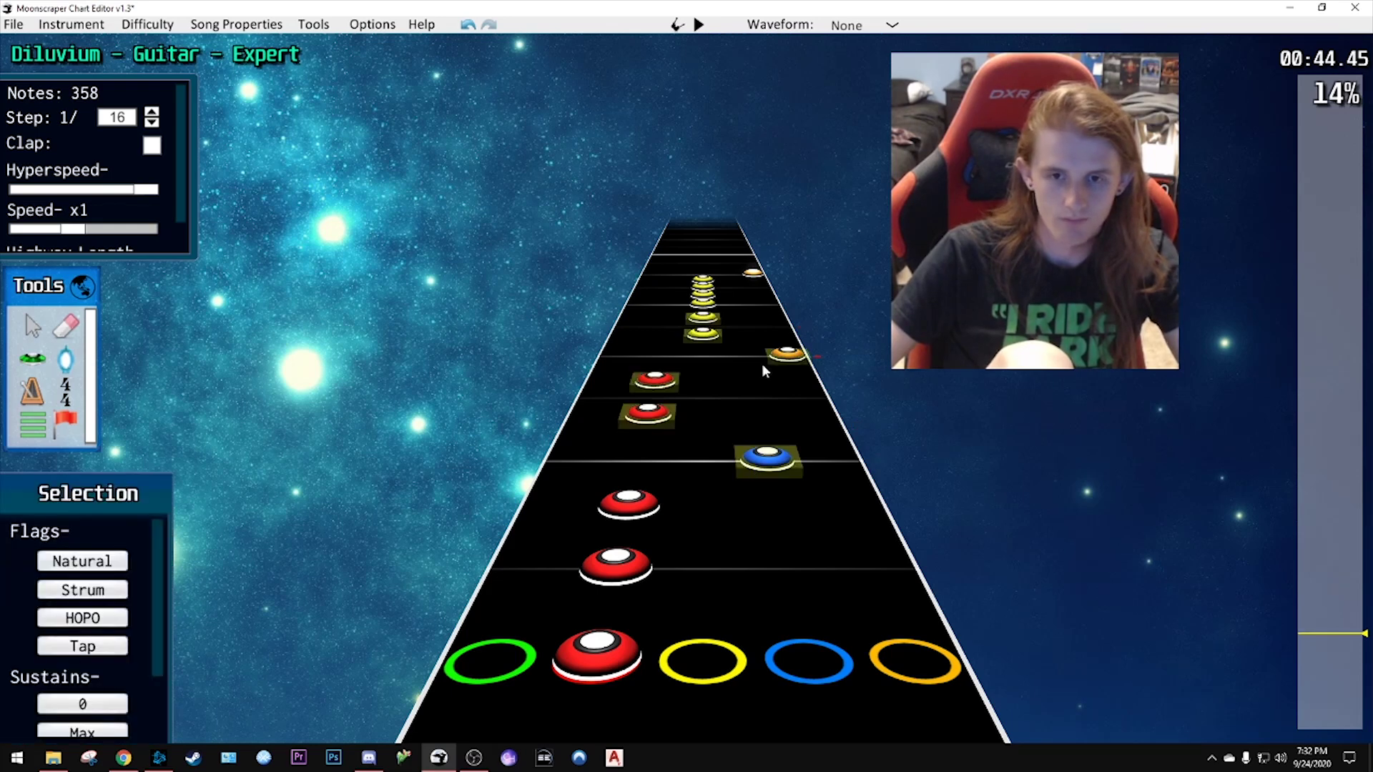
{"action": "scroll", "coordinate": [763, 363], "scroll_direction": "up", "scroll_amount": 2}
{"action": "scroll", "coordinate": [760, 376], "scroll_direction": "up", "scroll_amount": 2}
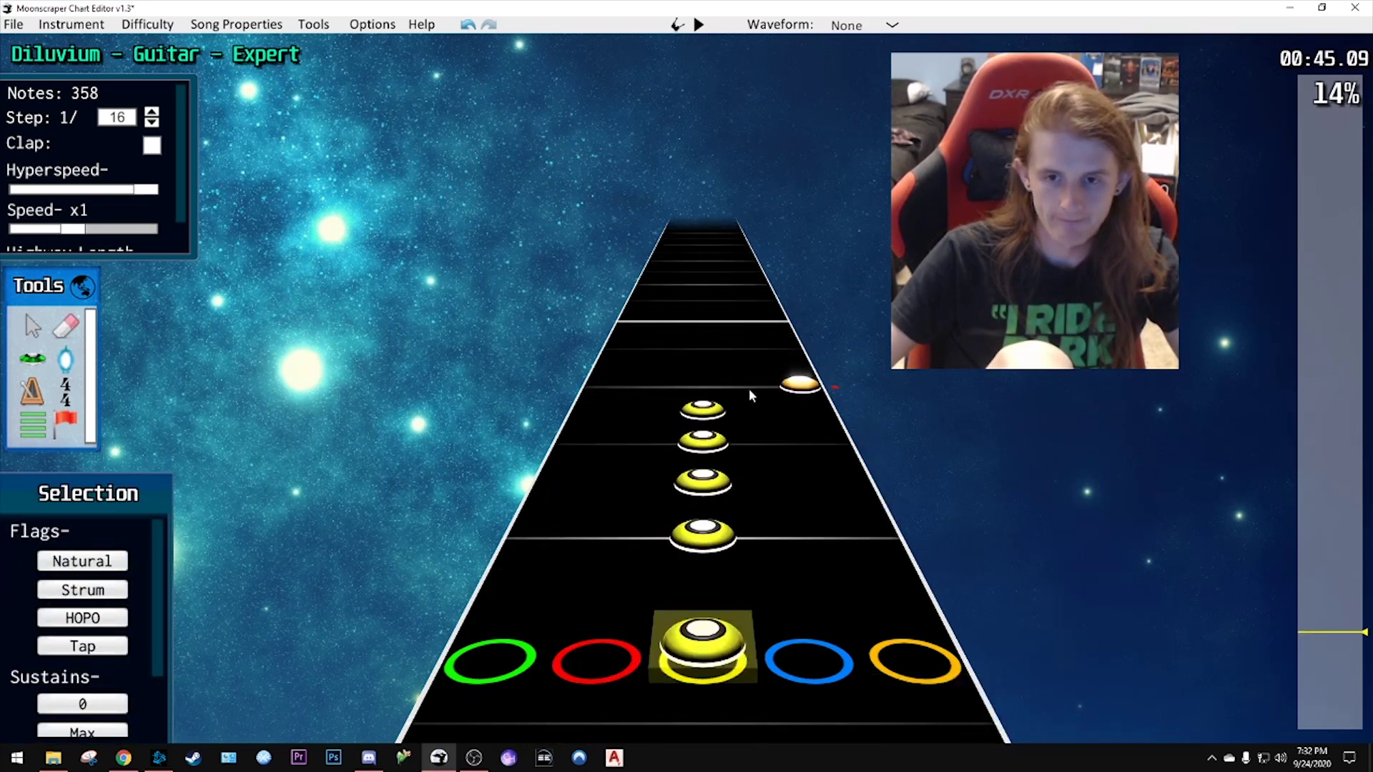
{"action": "key", "text": "ctrl+v"}
- Recolour the six pasted notes in order: blue to orange, both reds to yellow, orange to red, and both yellows to green
{"action": "scroll", "coordinate": [750, 396], "scroll_direction": "up", "scroll_amount": 1}
{"action": "scroll", "coordinate": [829, 426], "scroll_direction": "down", "scroll_amount": 2}
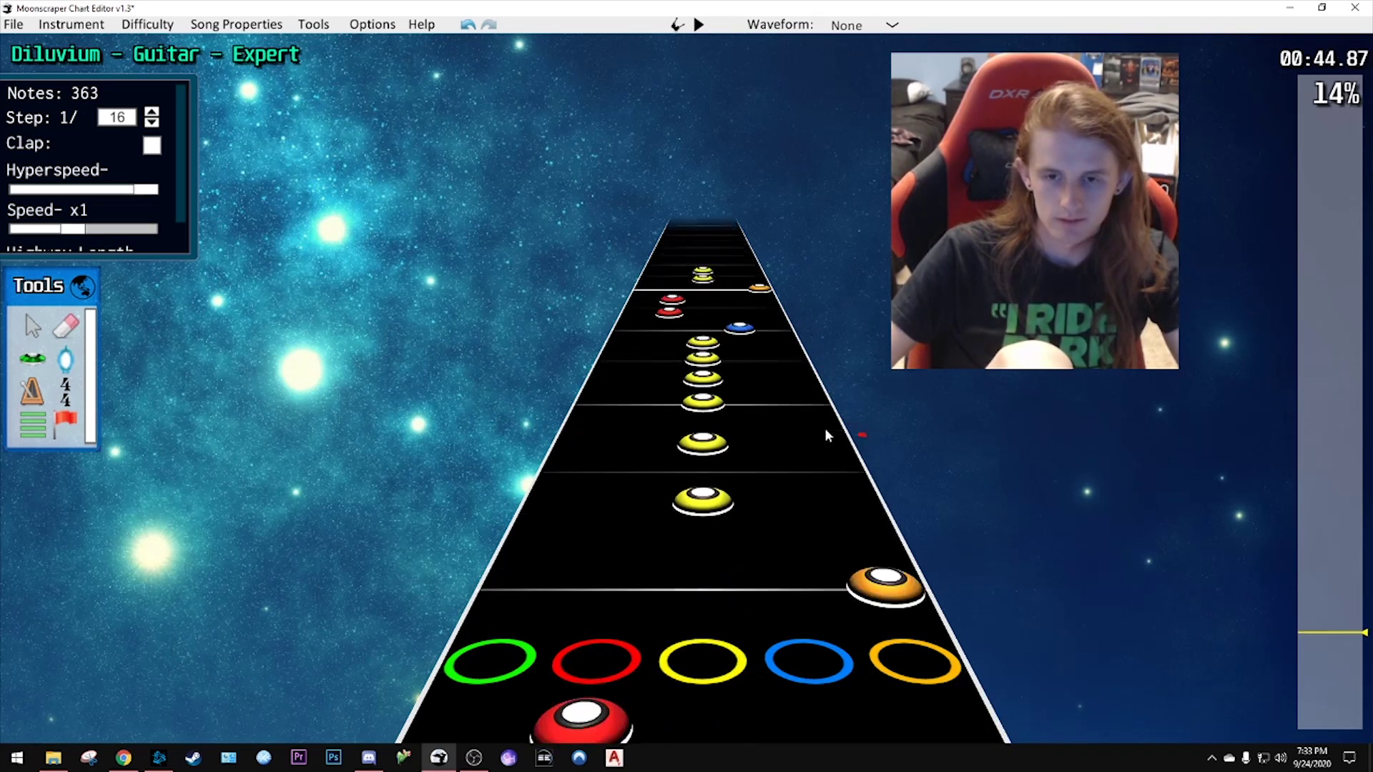
{"action": "scroll", "coordinate": [826, 428], "scroll_direction": "up", "scroll_amount": 3}
{"action": "scroll", "coordinate": [753, 483], "scroll_direction": "down", "scroll_amount": 2}
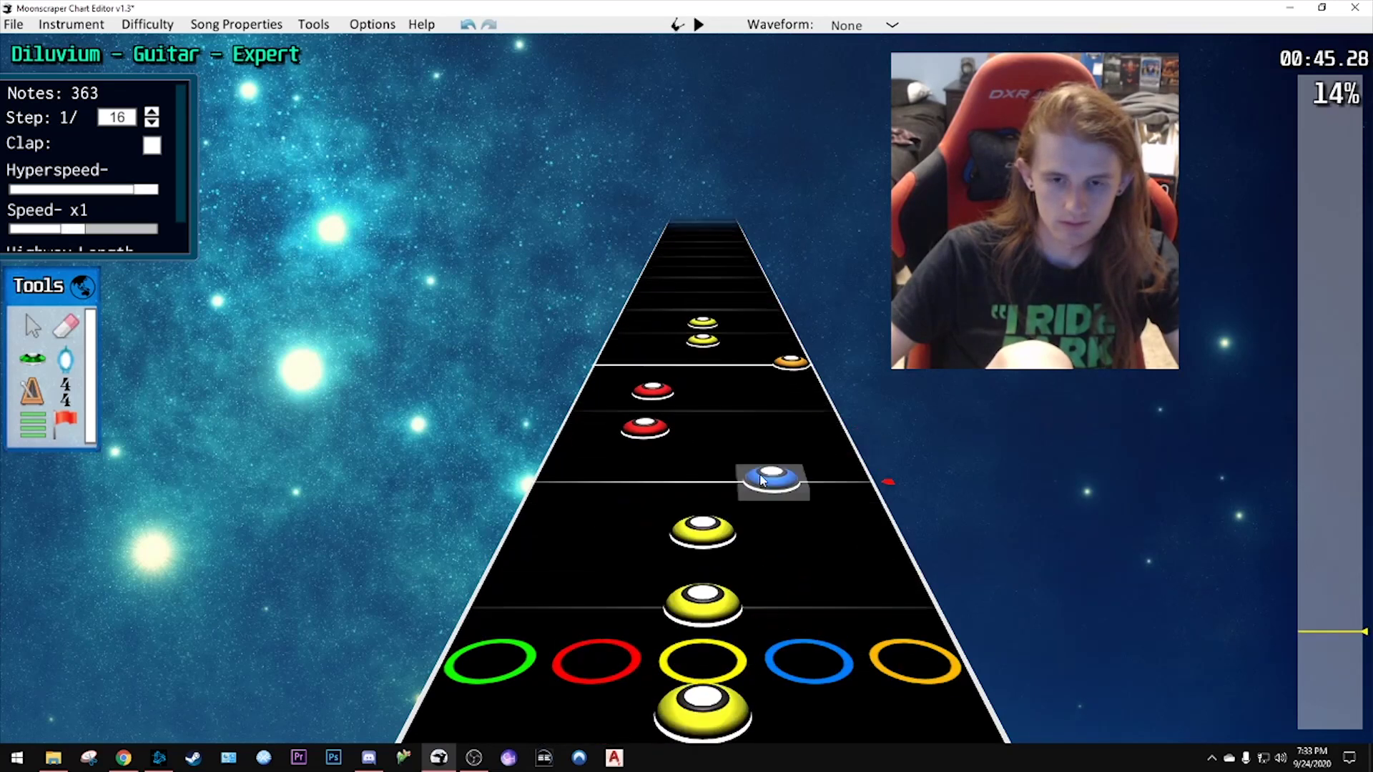
{"action": "scroll", "coordinate": [766, 463], "scroll_direction": "down", "scroll_amount": 2}
{"action": "scroll", "coordinate": [766, 464], "scroll_direction": "up", "scroll_amount": 3}
{"action": "scroll", "coordinate": [743, 475], "scroll_direction": "down", "scroll_amount": 1}
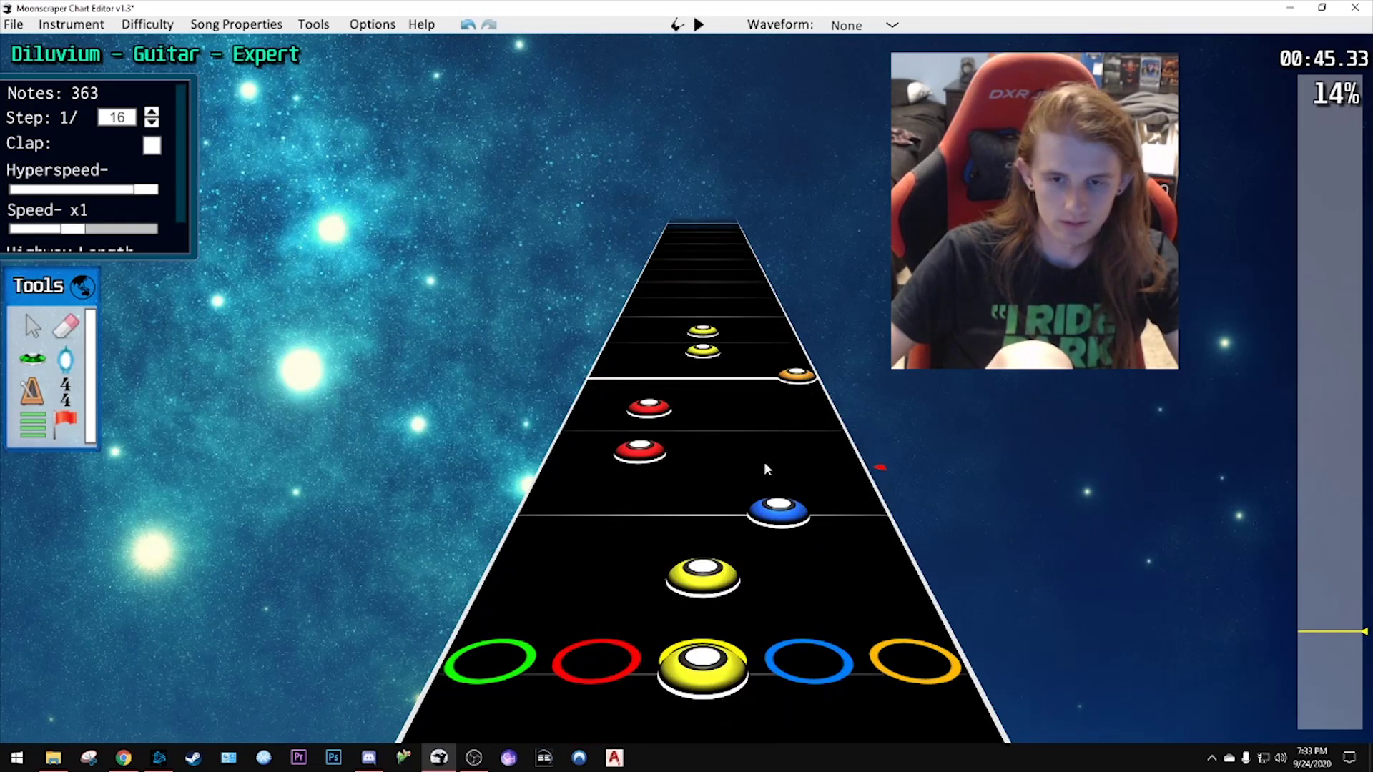
{"action": "left_click_drag", "start_coordinate": [778, 510], "coordinate": [854, 509]}
{"action": "mouse_move", "coordinate": [640, 449]}
{"action": "left_mouse_down"}
{"action": "mouse_move", "coordinate": [697, 463]}
{"action": "mouse_move", "coordinate": [643, 452]}
{"action": "left_mouse_up"}
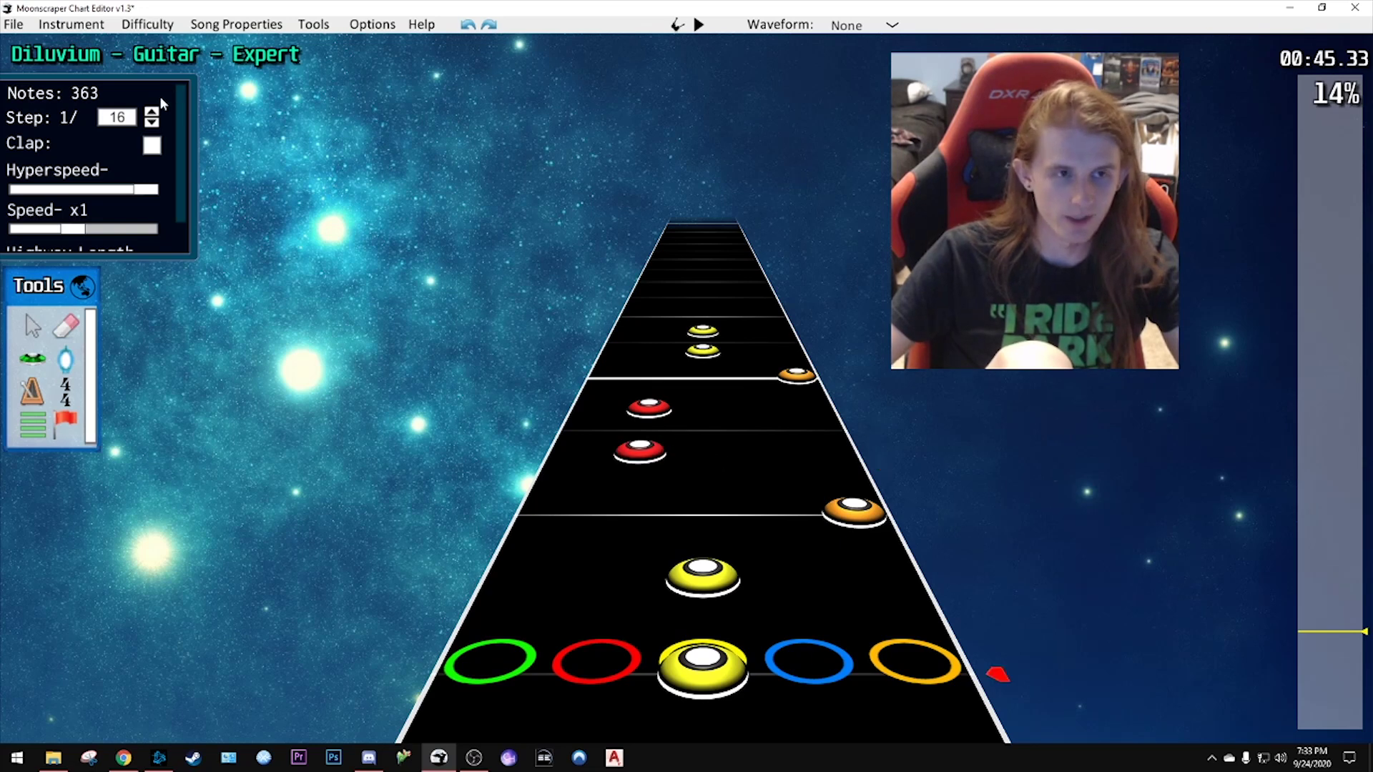
{"action": "left_click_drag", "start_coordinate": [640, 451], "coordinate": [753, 446]}
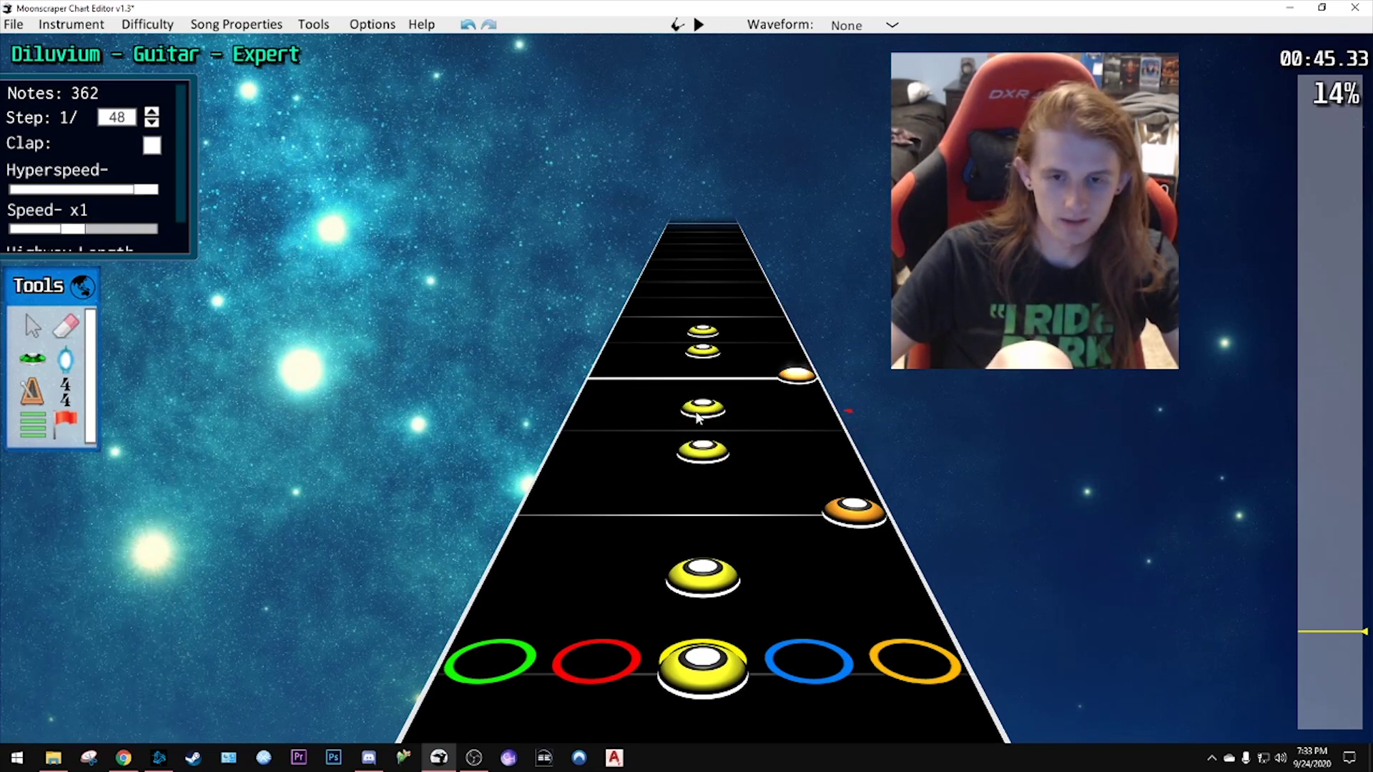
{"action": "left_click_drag", "start_coordinate": [793, 379], "coordinate": [599, 407]}
- Play back the recoloured notes from around 0:45 to 0:46 and return to the notes at 0:45
{"action": "scroll", "coordinate": [724, 380], "scroll_direction": "up", "scroll_amount": 2}
{"action": "key", "text": "space"}
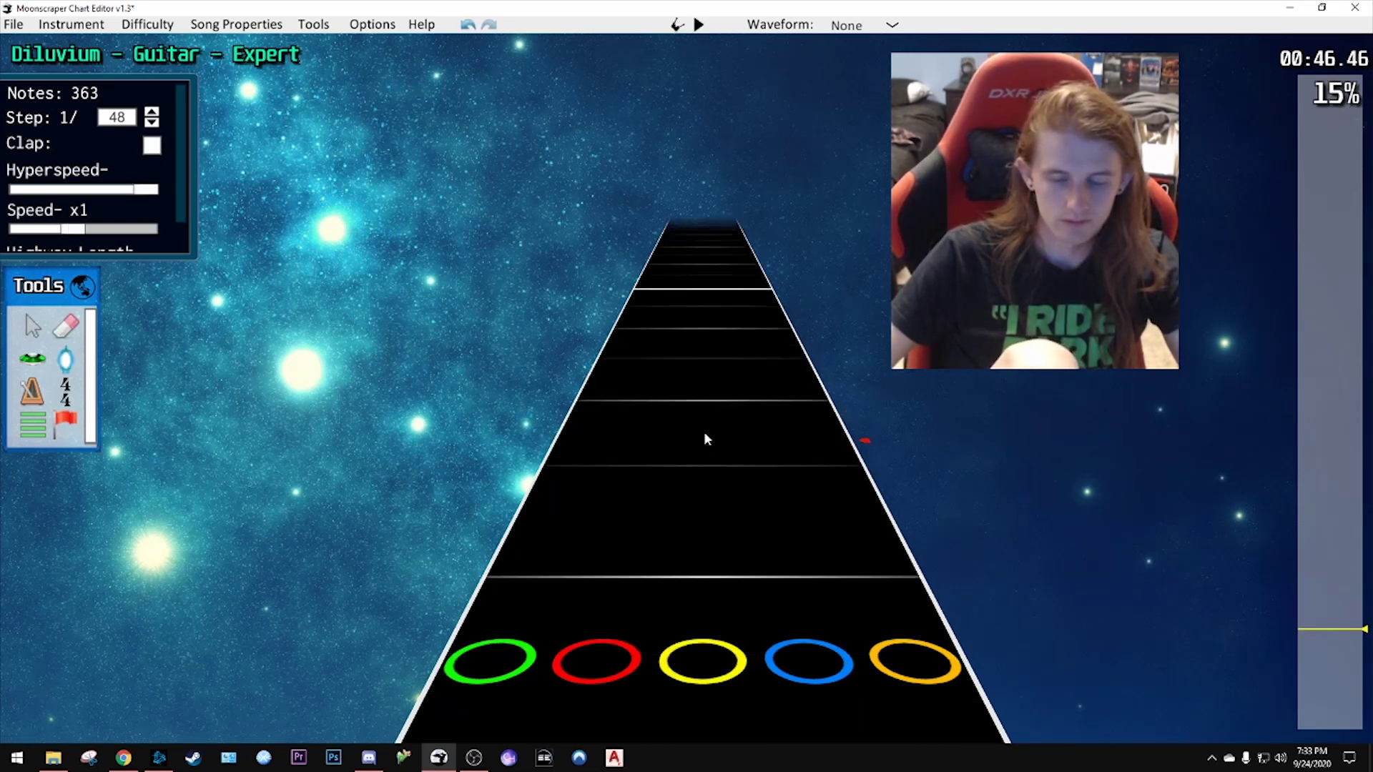
{"action": "key", "text": "space"}
{"action": "scroll", "coordinate": [708, 414], "scroll_direction": "down", "scroll_amount": 3}
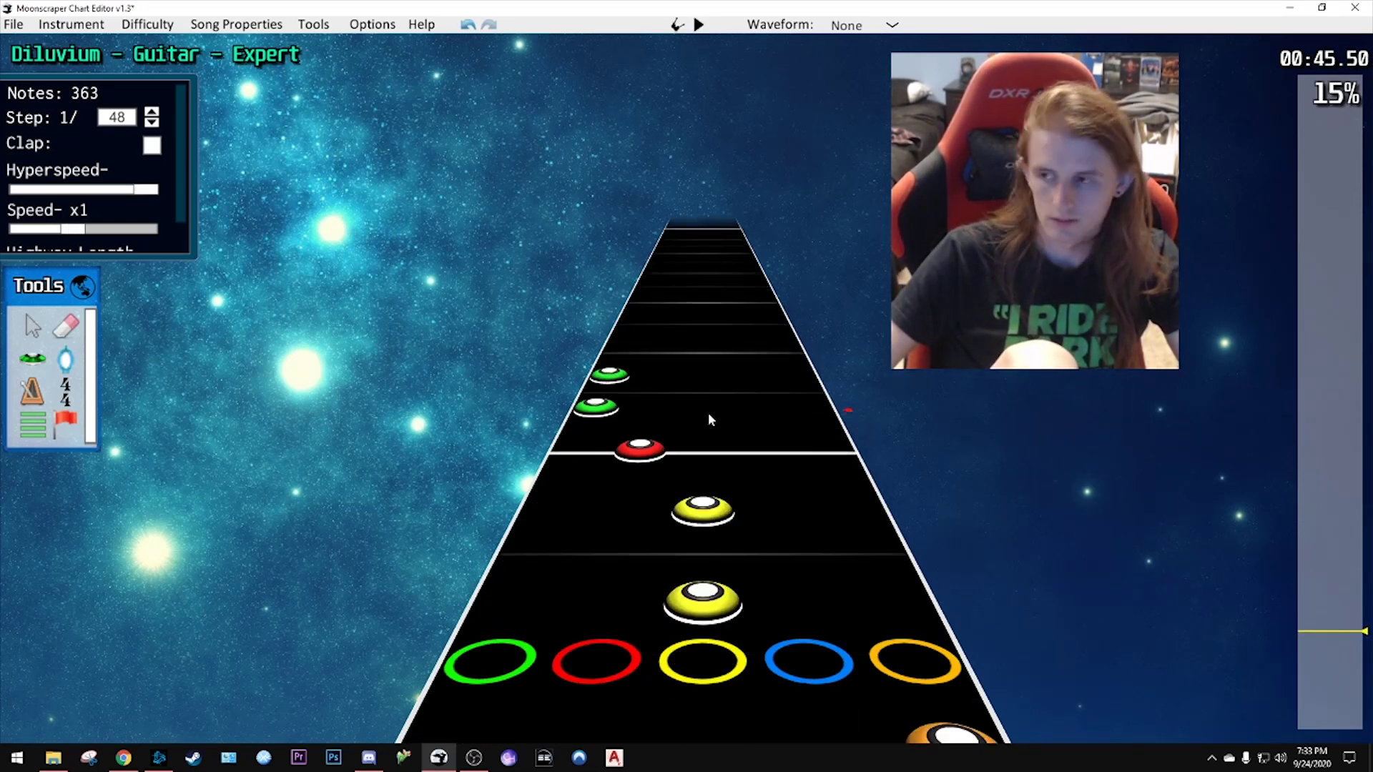
- Add four green notes at 1/16 spacing, starting on the beat after the two green notes that follow the red one
{"action": "scroll", "coordinate": [708, 414], "scroll_direction": "up", "scroll_amount": 10}
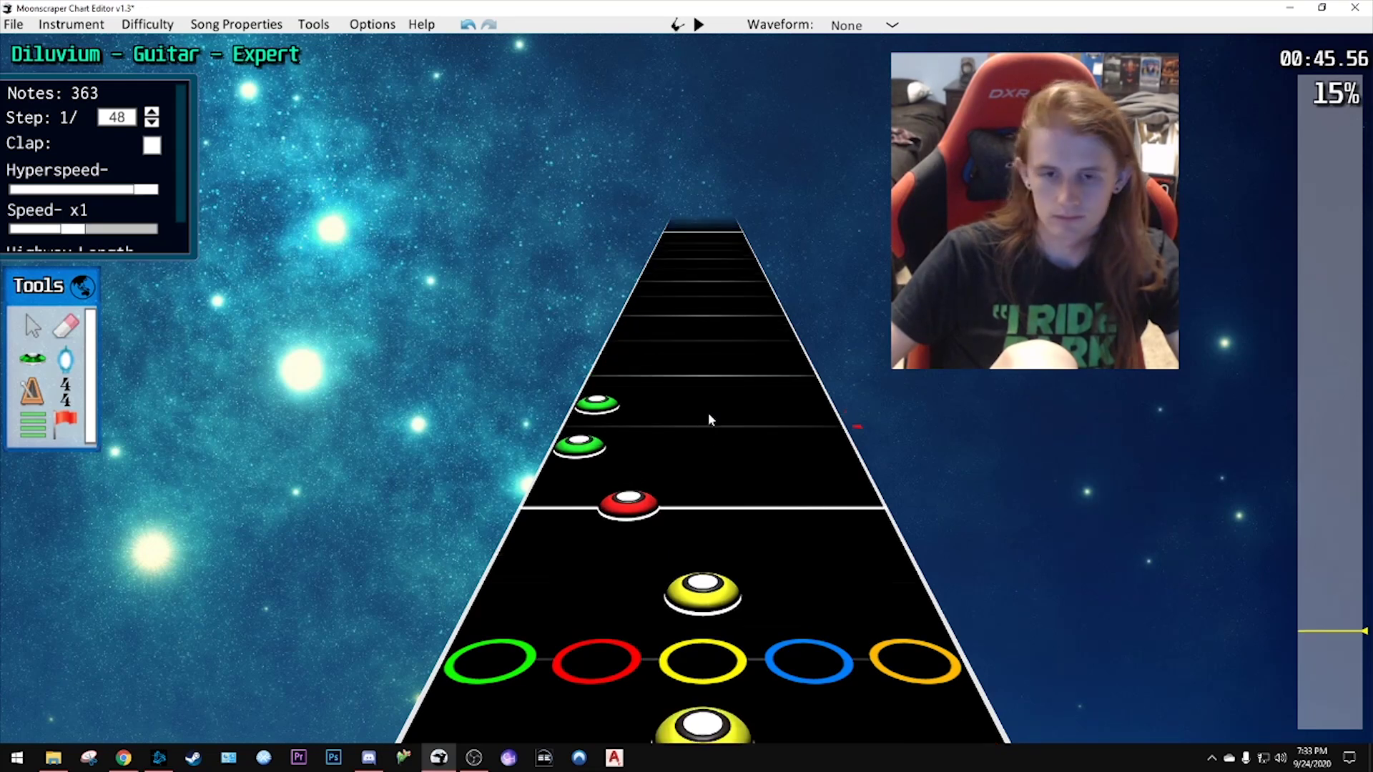
{"action": "scroll", "coordinate": [664, 411], "scroll_direction": "down", "scroll_amount": 15}
{"action": "scroll", "coordinate": [665, 401], "scroll_direction": "up", "scroll_amount": 7}
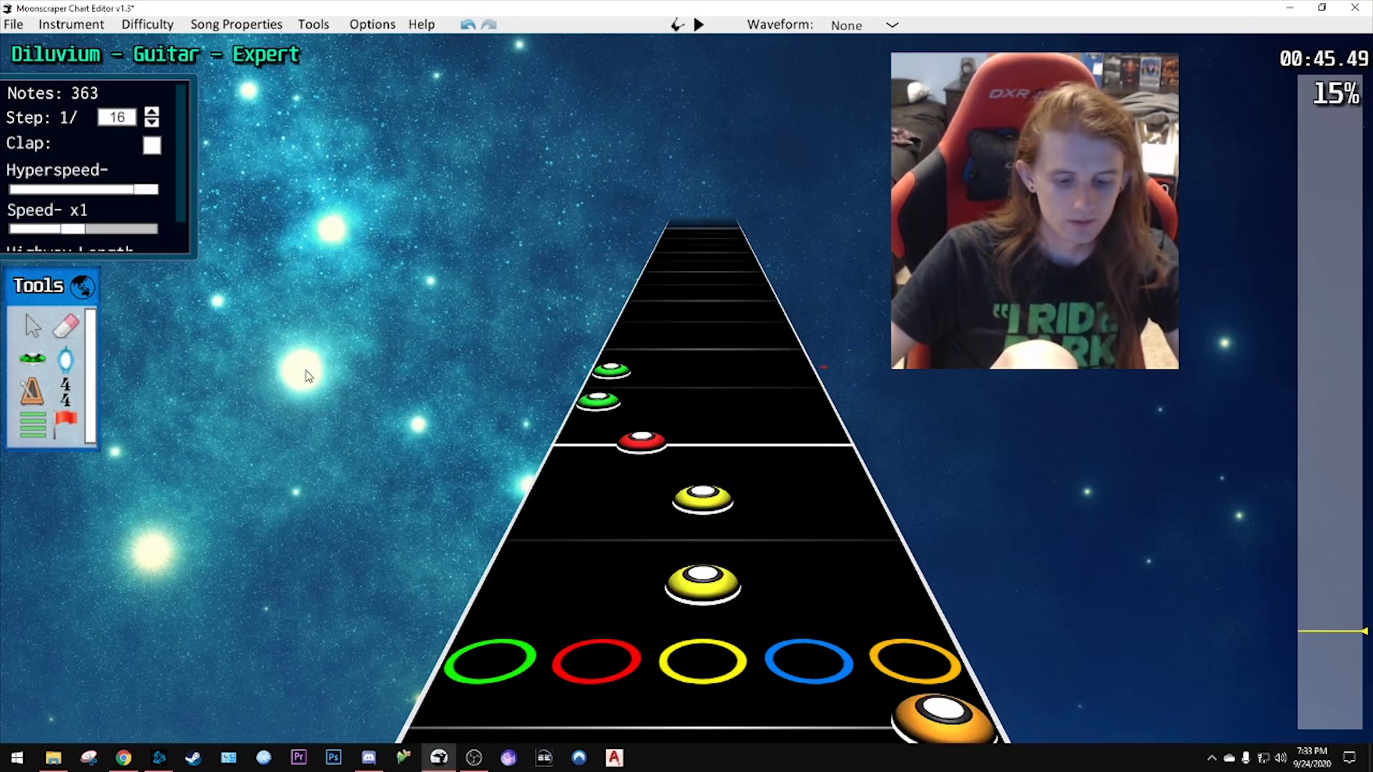
{"action": "key", "text": "y"}
{"action": "scroll", "coordinate": [653, 396], "scroll_direction": "up", "scroll_amount": 6}
{"action": "left_click", "coordinate": [541, 547]}
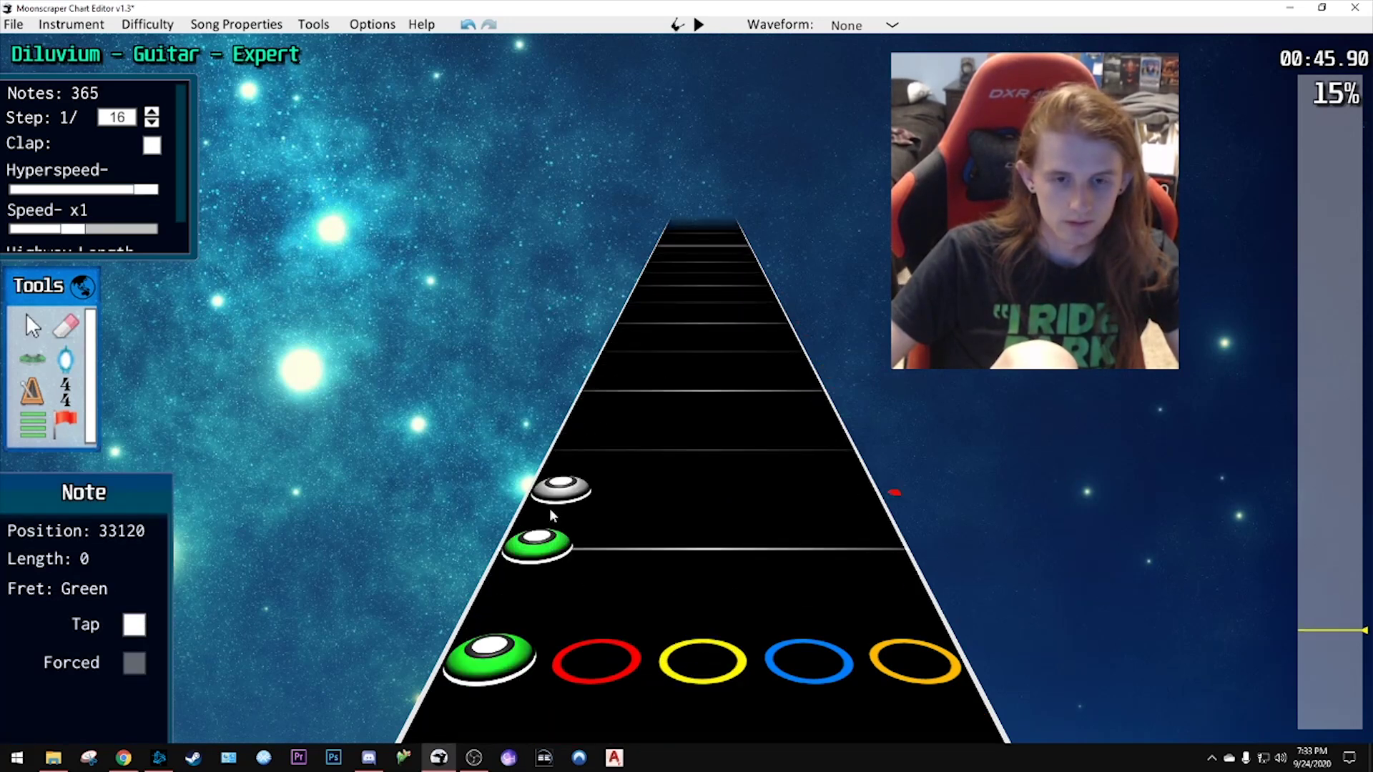
{"action": "left_click_drag", "start_coordinate": [550, 515], "coordinate": [594, 412]}
- Review the charted notes back to the blue sustained note at 0:43, and play the whole passage through to 0:46
{"action": "key", "text": "space"}
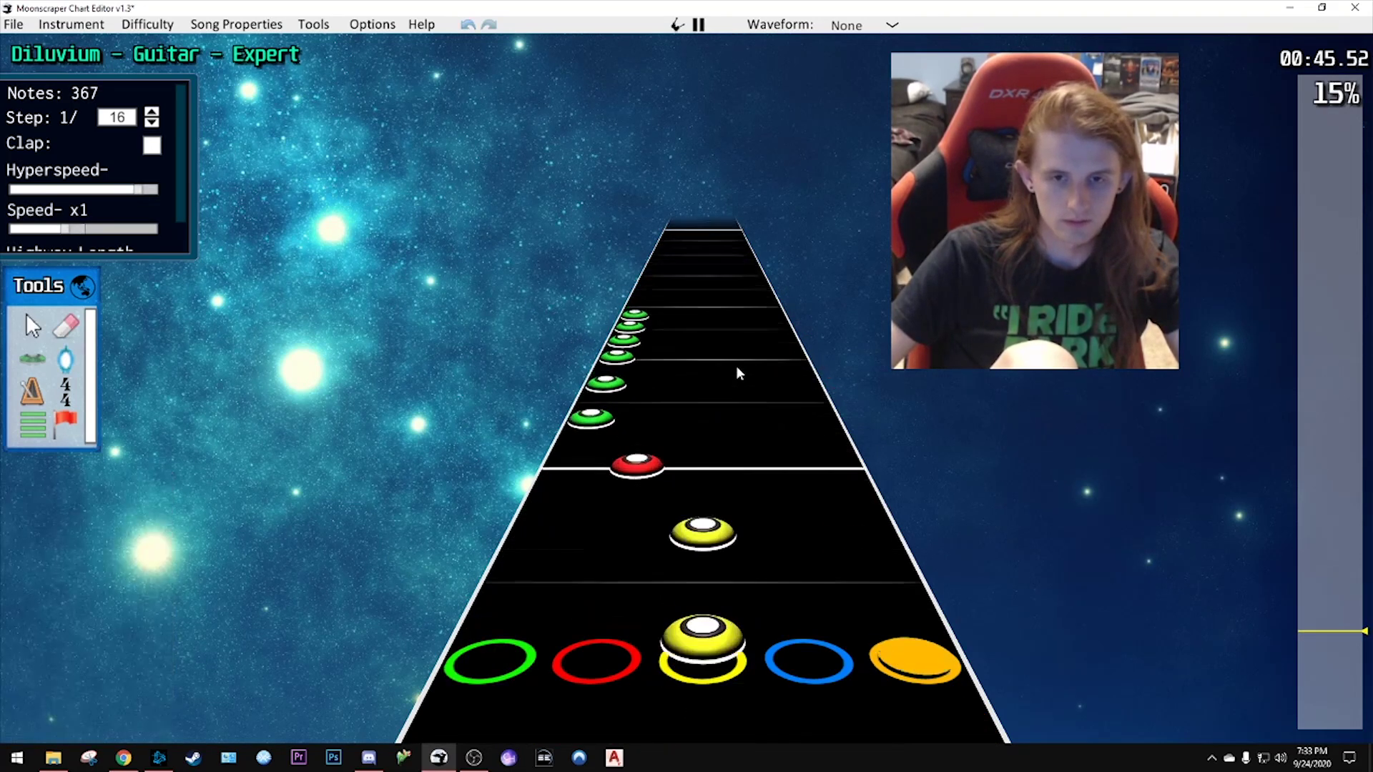
{"action": "key", "text": "space"}
{"action": "scroll", "coordinate": [602, 444], "scroll_direction": "down", "scroll_amount": 7}
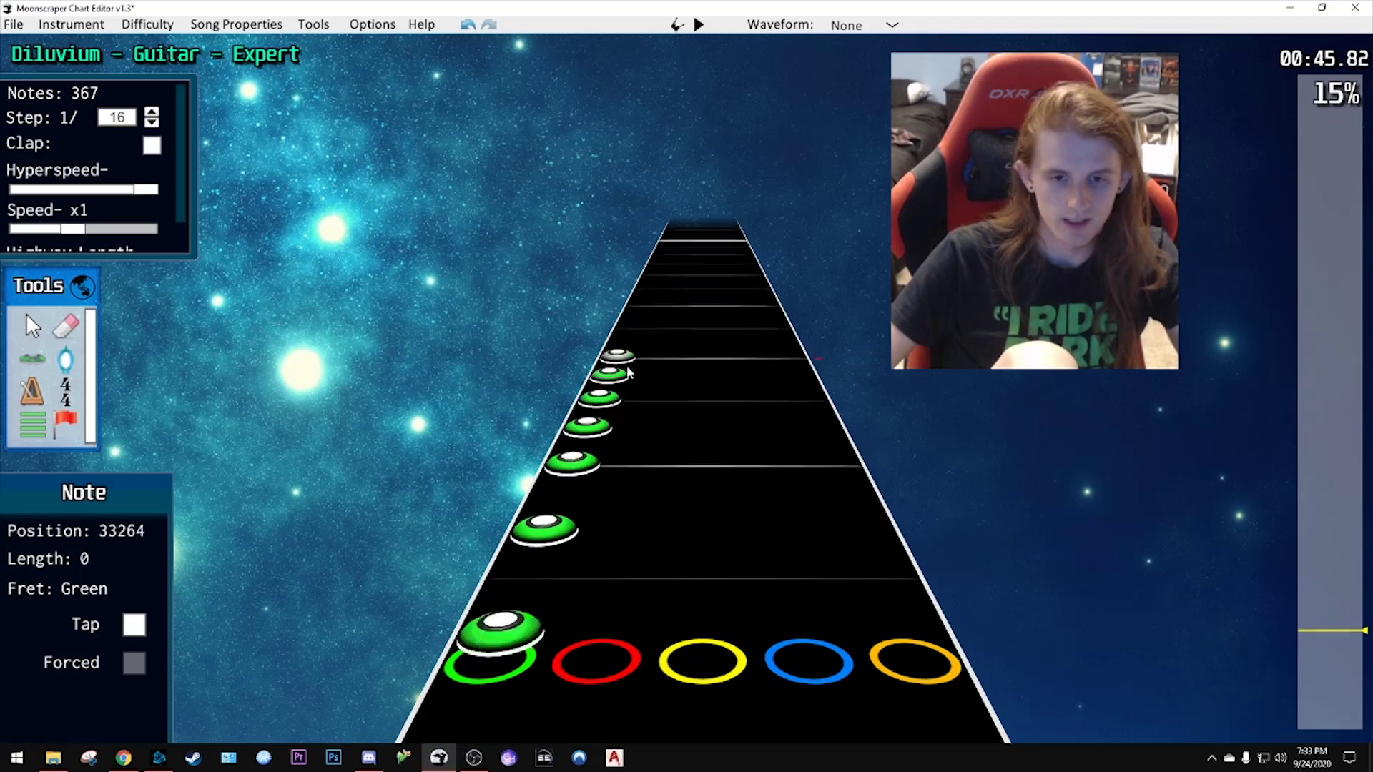
{"action": "scroll", "coordinate": [629, 372], "scroll_direction": "down", "scroll_amount": 5}
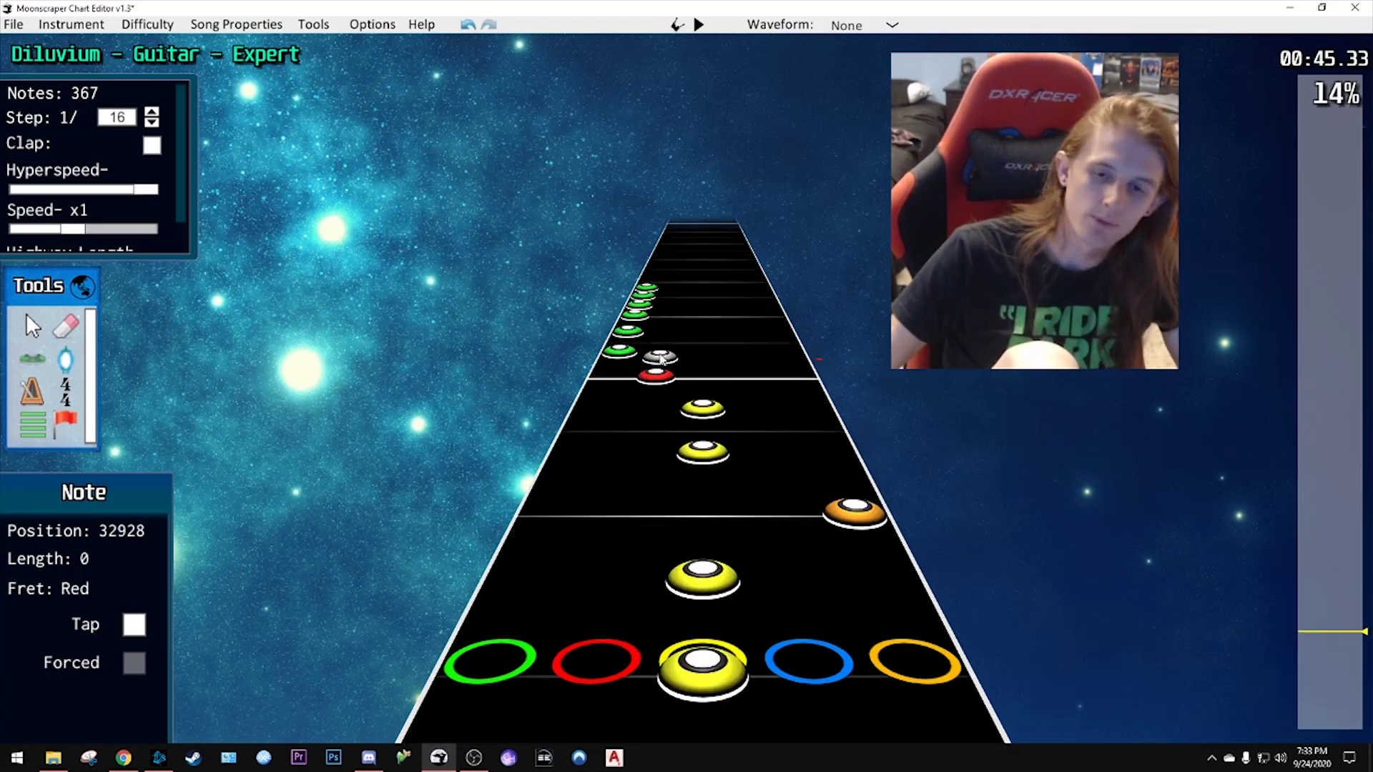
{"action": "scroll", "coordinate": [661, 359], "scroll_direction": "down", "scroll_amount": 2}
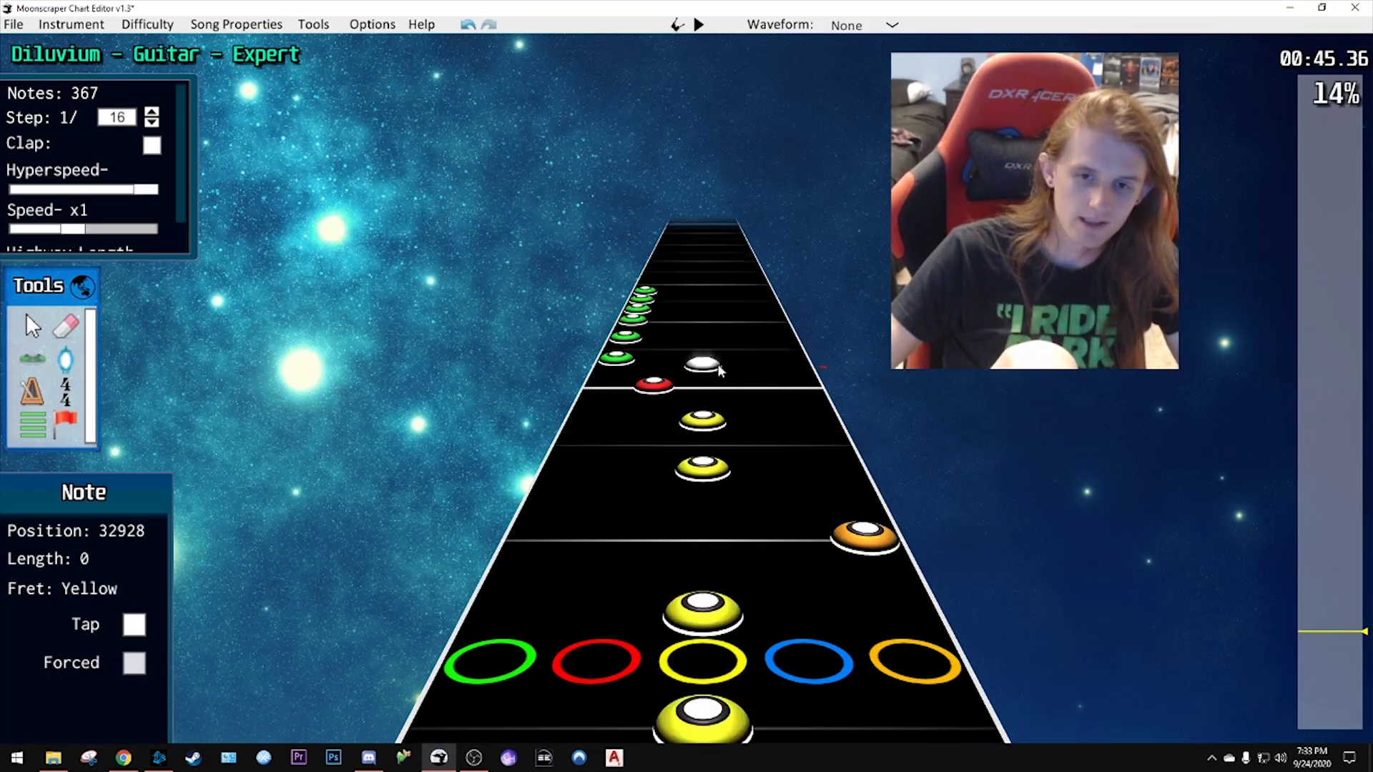
{"action": "scroll", "coordinate": [743, 368], "scroll_direction": "down", "scroll_amount": 2}
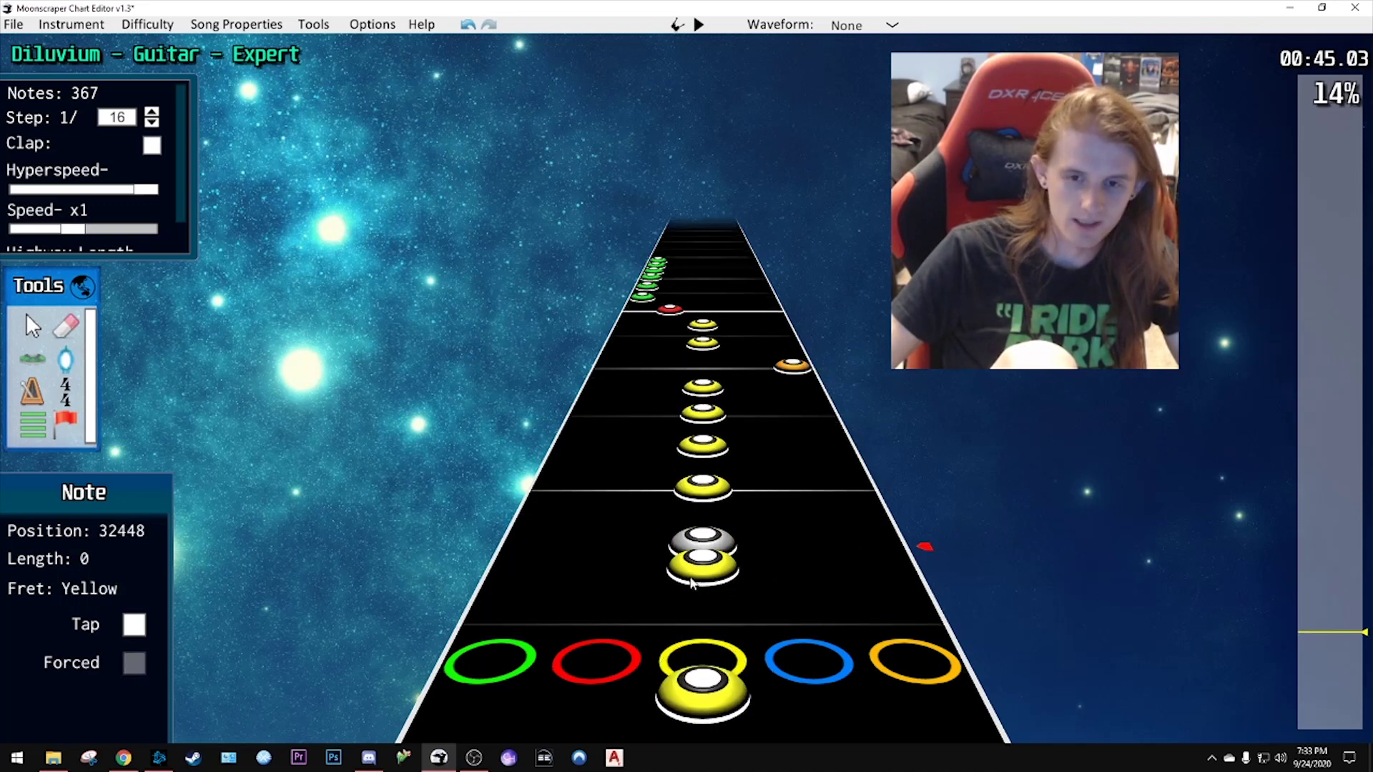
{"action": "scroll", "coordinate": [718, 373], "scroll_direction": "down", "scroll_amount": 2}
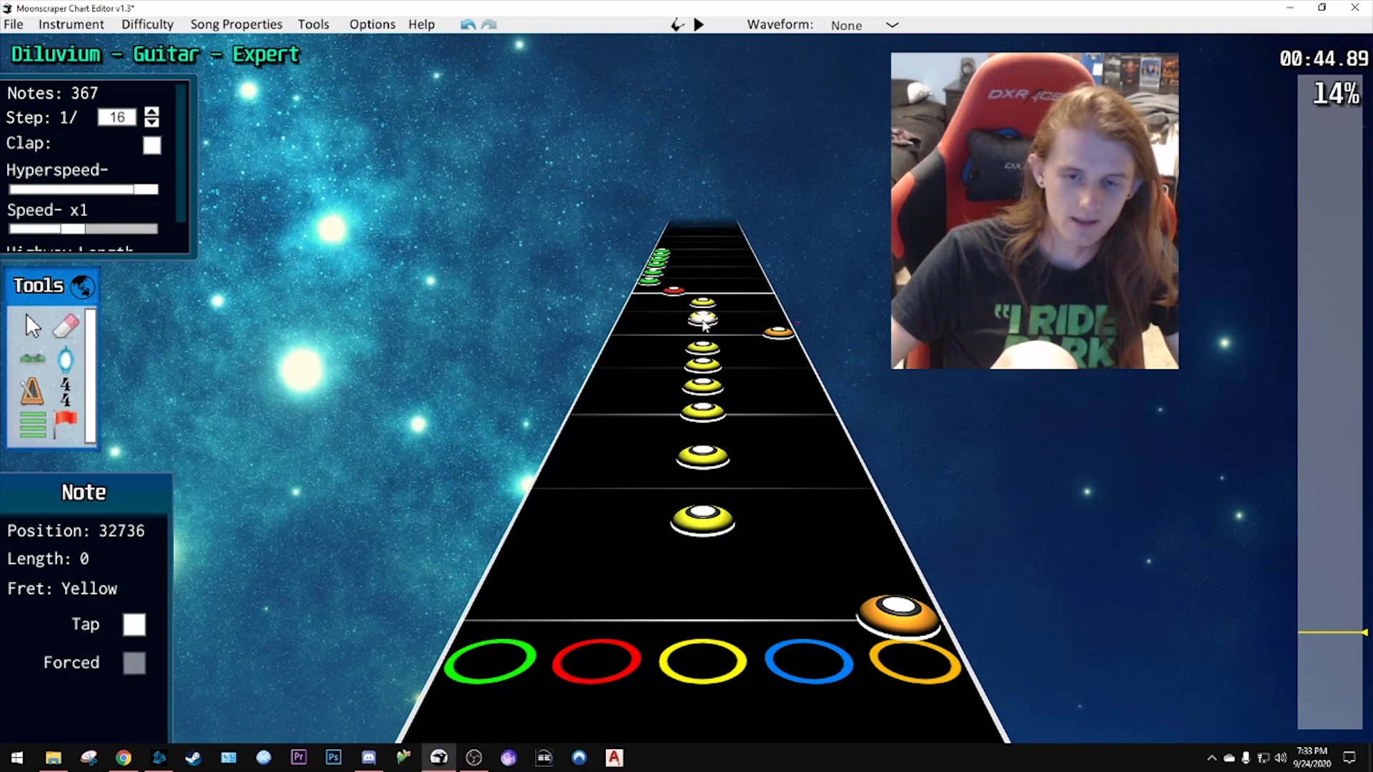
{"action": "scroll", "coordinate": [705, 325], "scroll_direction": "down", "scroll_amount": 9}
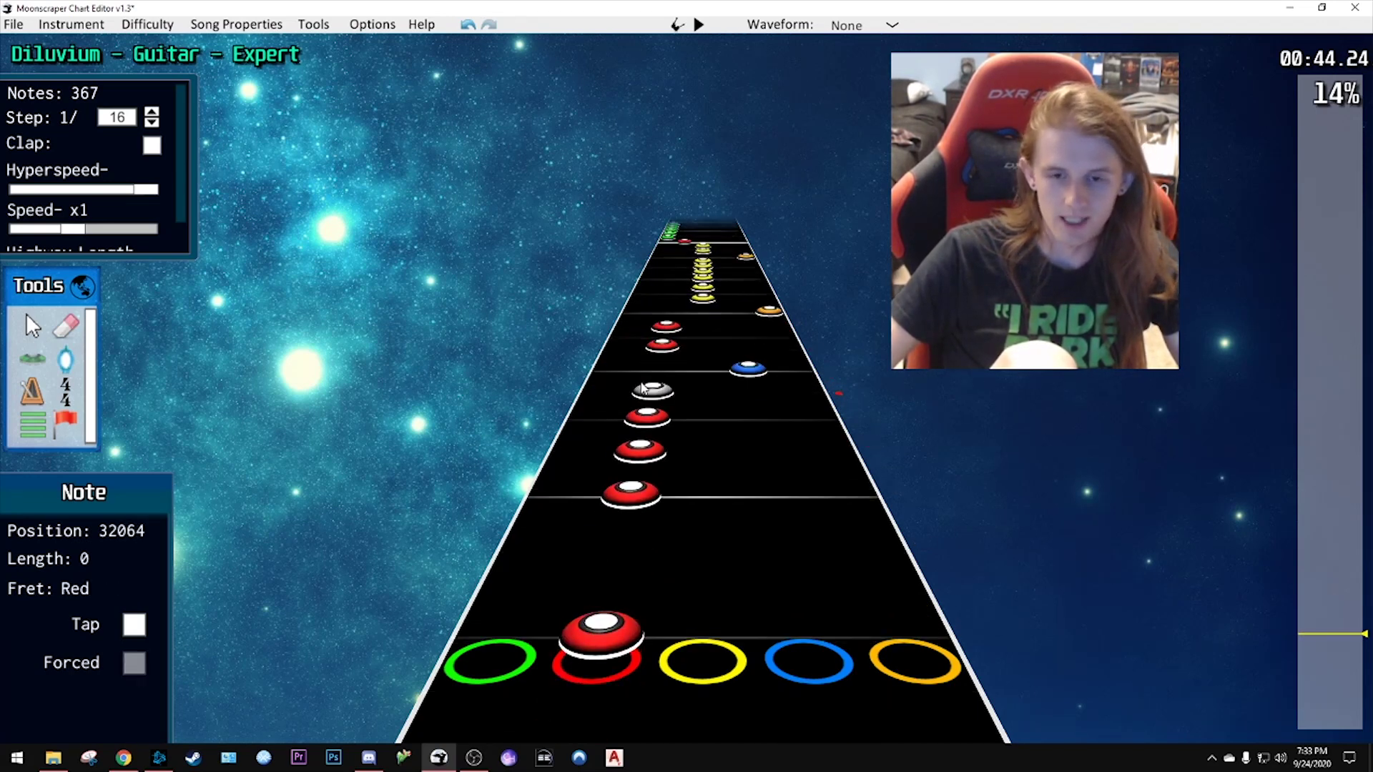
{"action": "scroll", "coordinate": [642, 387], "scroll_direction": "down", "scroll_amount": 3}
{"action": "scroll", "coordinate": [715, 400], "scroll_direction": "up", "scroll_amount": 4}
{"action": "scroll", "coordinate": [722, 411], "scroll_direction": "down", "scroll_amount": 8}
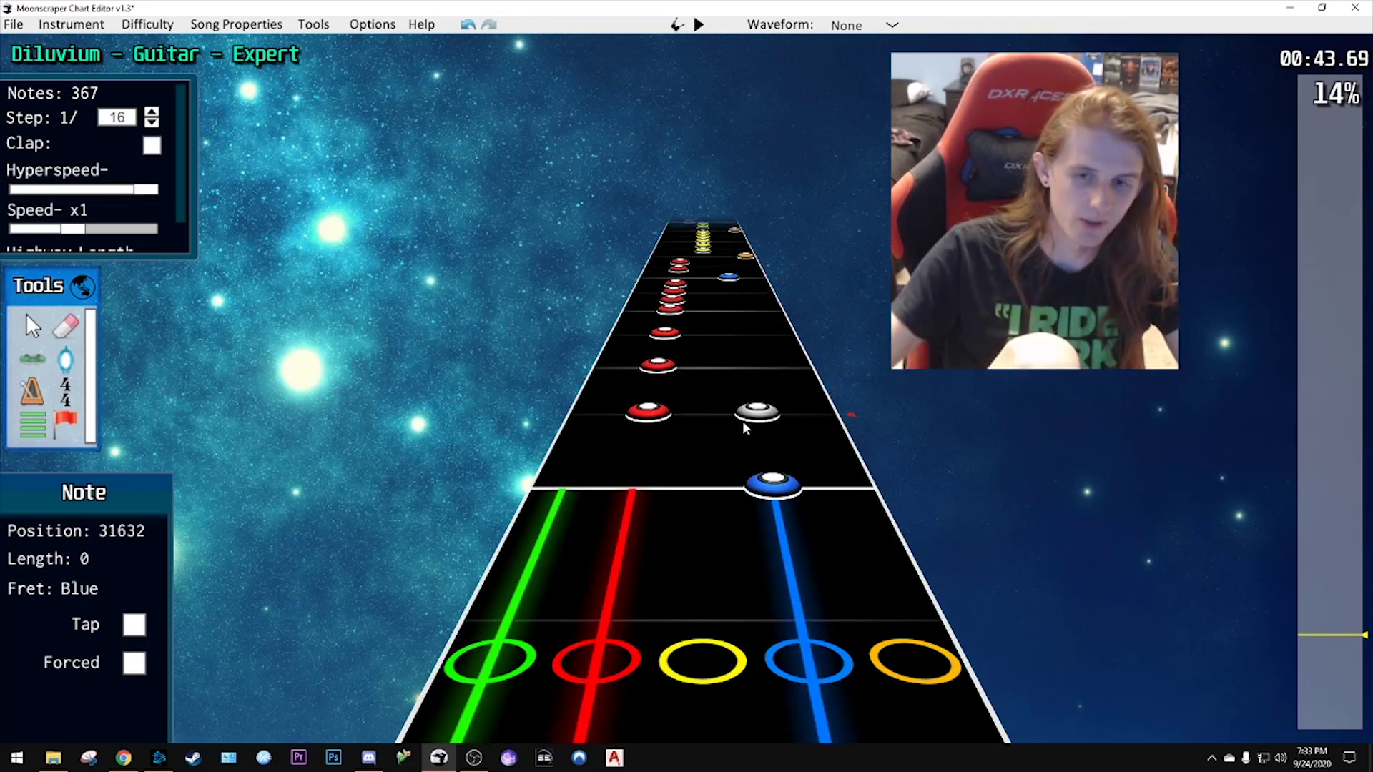
{"action": "key", "text": "space"}
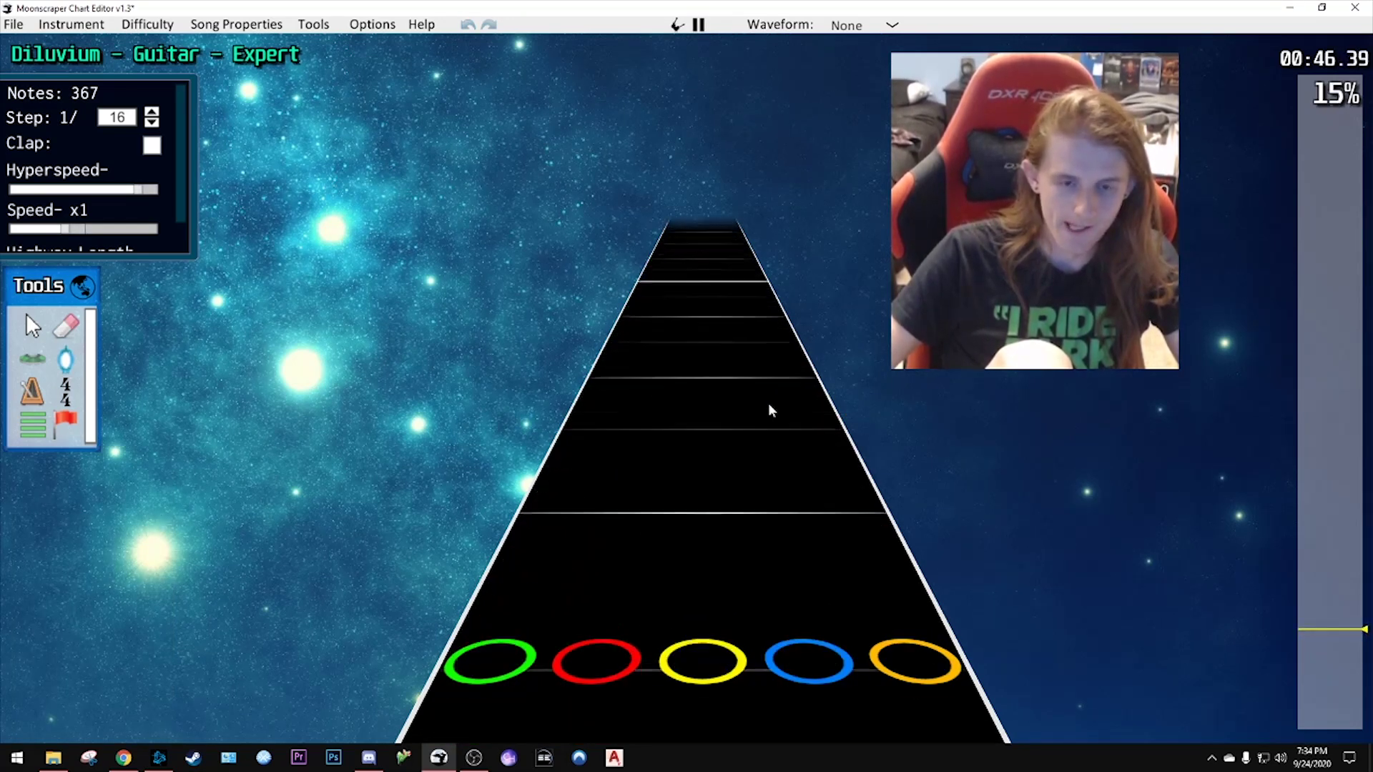
{"action": "key", "text": "space"}
- Replay the run of green notes through the empty section up to 0:46
{"action": "scroll", "coordinate": [741, 409], "scroll_direction": "down", "scroll_amount": 6}
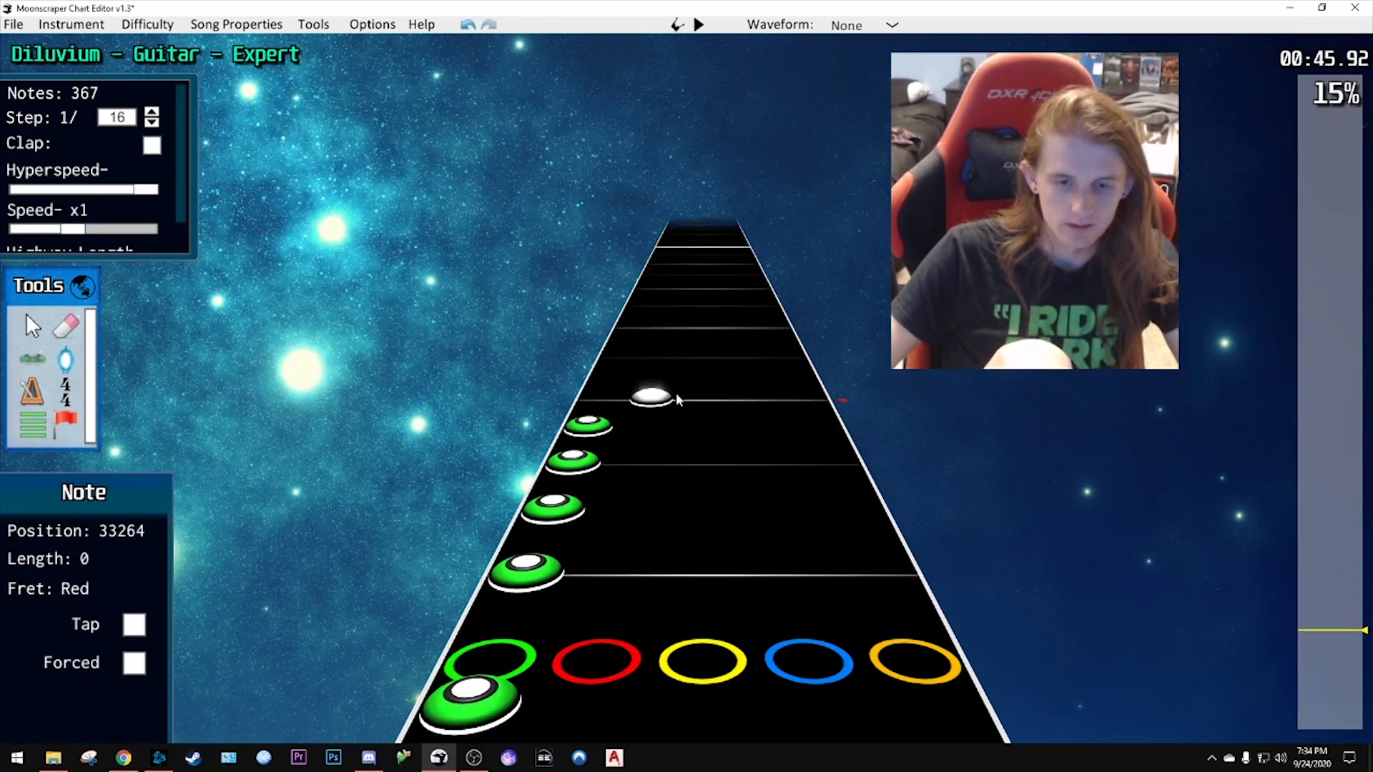
{"action": "scroll", "coordinate": [678, 400], "scroll_direction": "down", "scroll_amount": 2}
{"action": "key", "text": "space"}
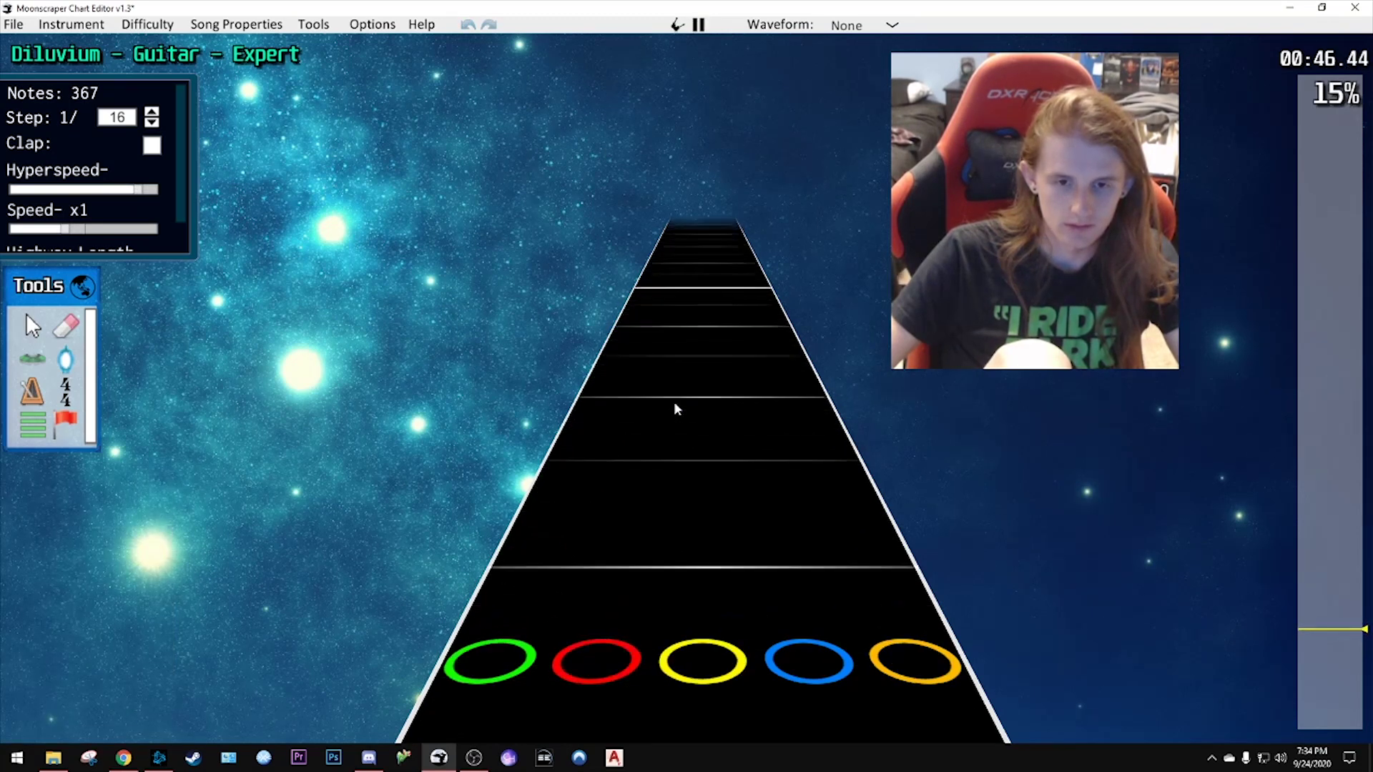
{"action": "key", "text": "space"}
{"action": "scroll", "coordinate": [673, 400], "scroll_direction": "down", "scroll_amount": 4}
{"action": "scroll", "coordinate": [671, 401], "scroll_direction": "down", "scroll_amount": 2}
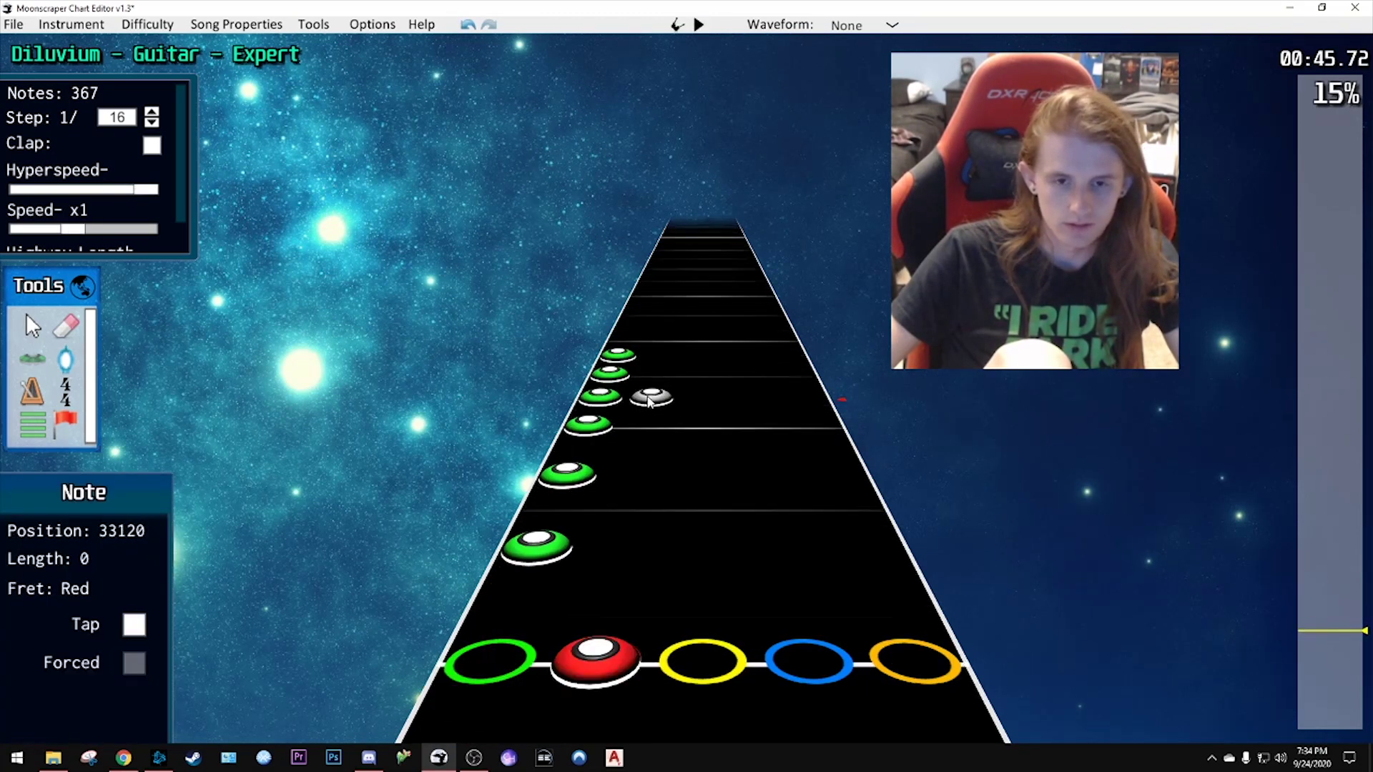
- Copy the red note and the two green notes after it, and paste the group on each of the two beats following the green run
{"action": "scroll", "coordinate": [658, 400], "scroll_direction": "down", "scroll_amount": 2}
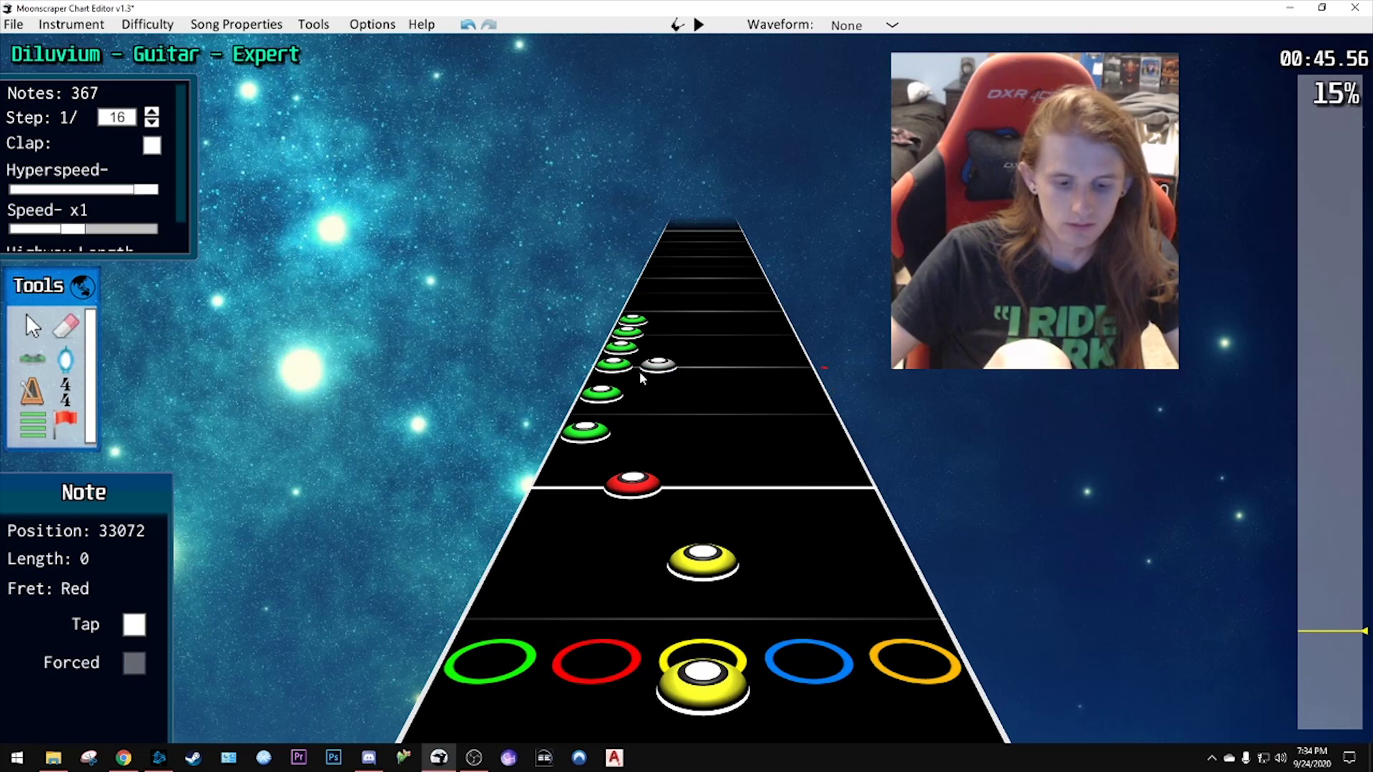
{"action": "key", "text": "j"}
{"action": "left_click", "coordinate": [632, 484]}
{"action": "left_click", "coordinate": [609, 402], "text": "shift"}
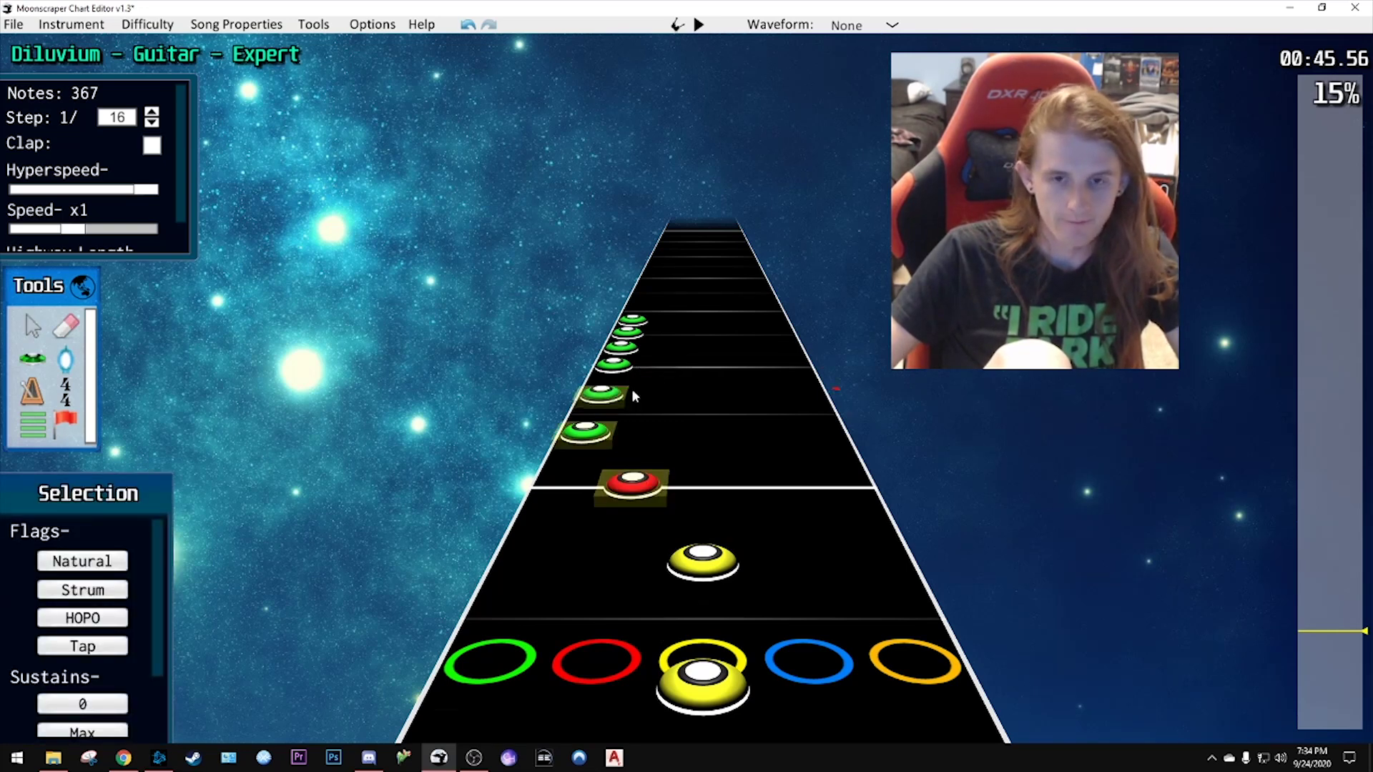
{"action": "scroll", "coordinate": [637, 392], "scroll_direction": "up", "scroll_amount": 7}
{"action": "key", "text": "ctrl+v"}
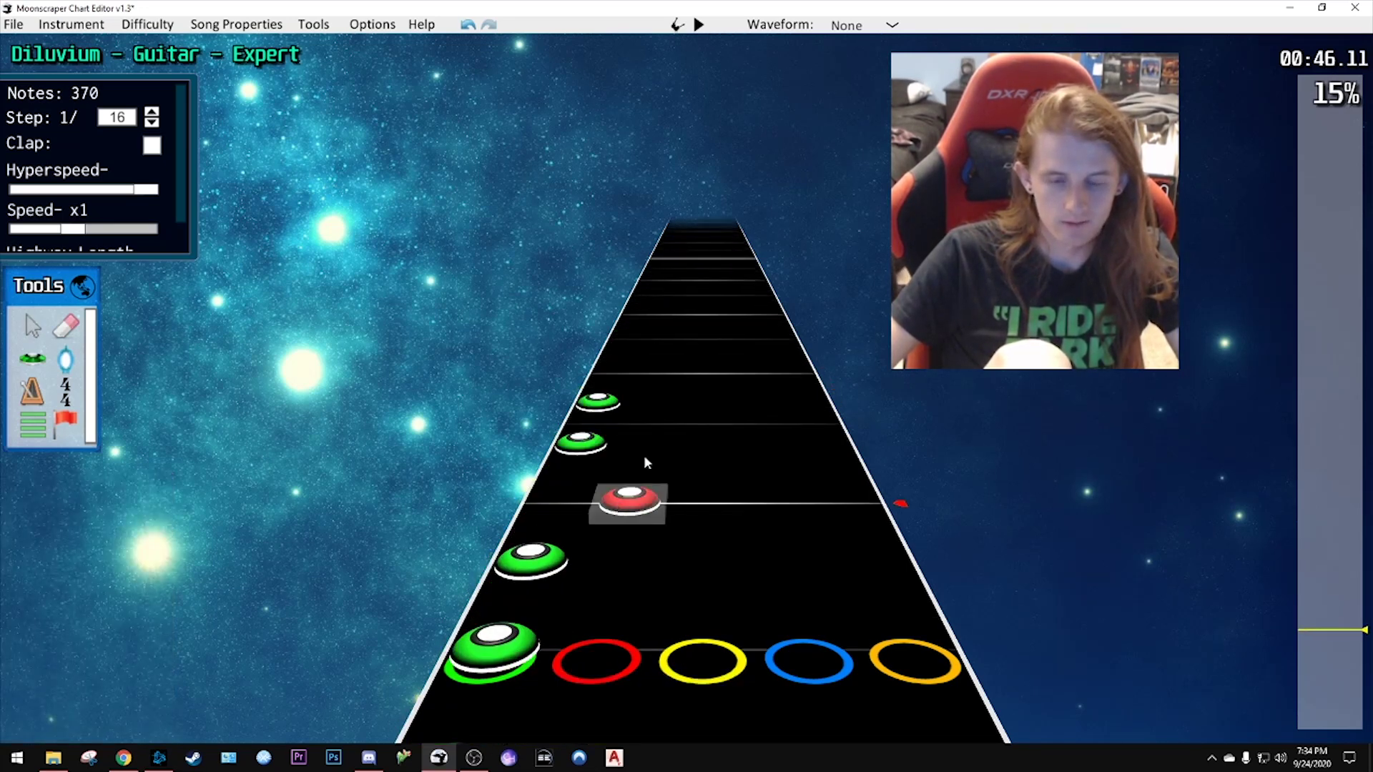
{"action": "key", "text": "ctrl+v"}
- Play back the two pasted groups and add a green note on the beat after the last pasted green notes
{"action": "key", "text": "space"}
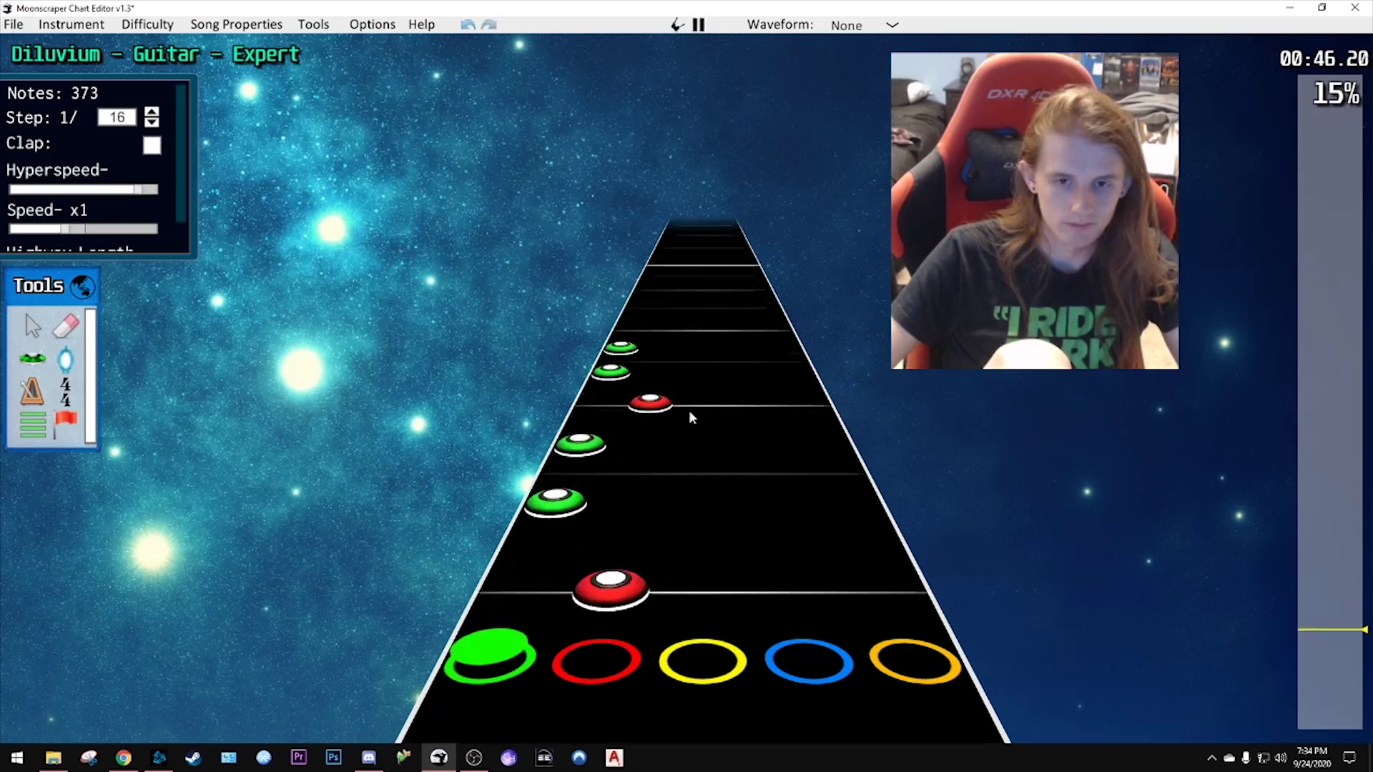
{"action": "key", "text": "space"}
{"action": "scroll", "coordinate": [682, 406], "scroll_direction": "down", "scroll_amount": 5}
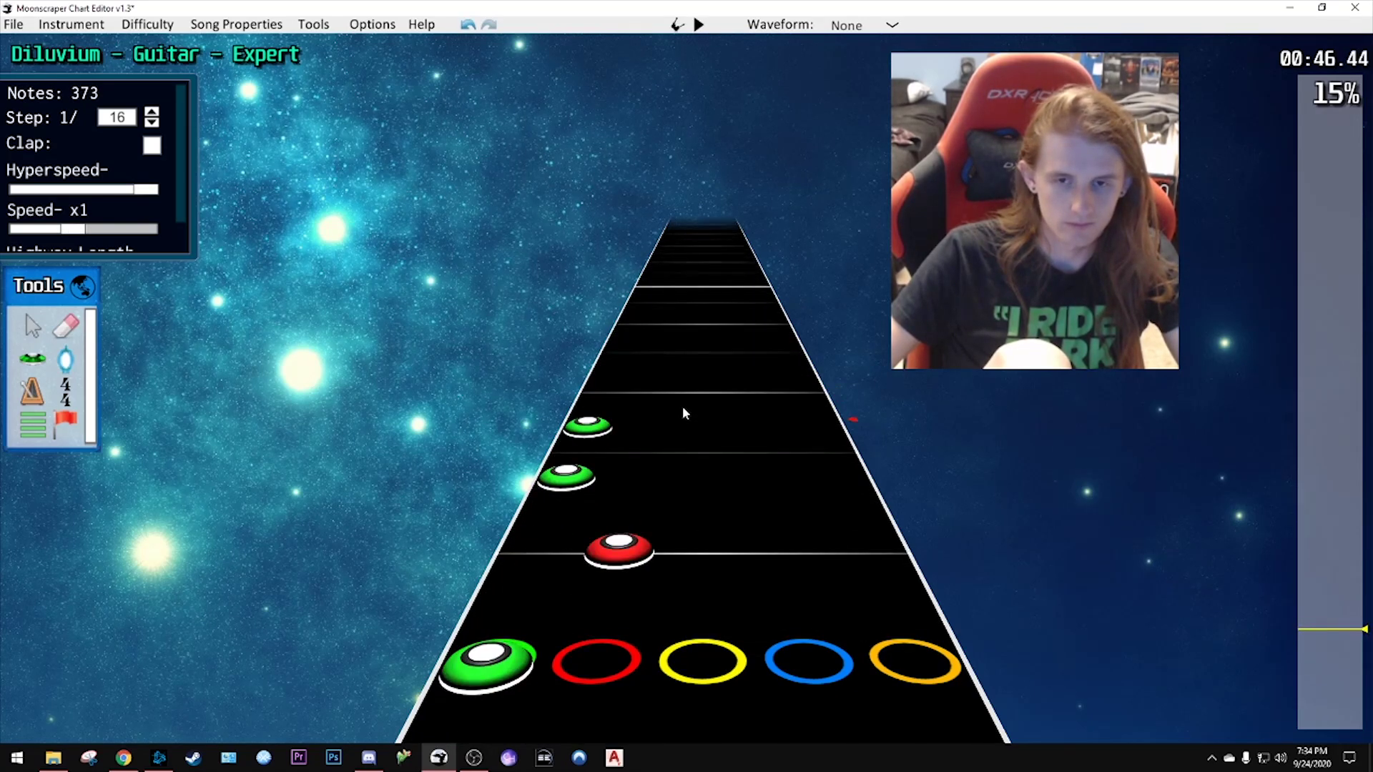
{"action": "key", "text": "space"}
{"action": "key", "text": "space"}
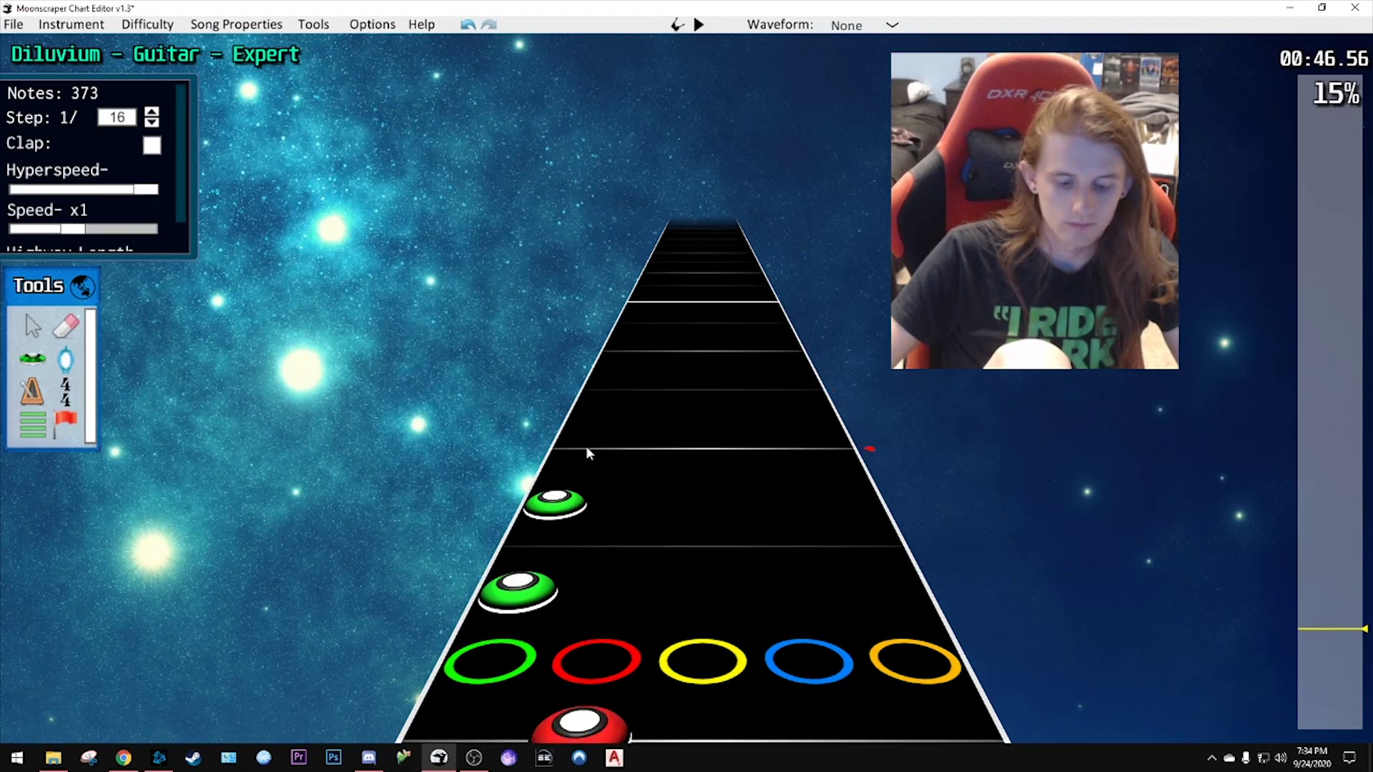
{"action": "key", "text": "3"}
{"action": "left_click", "coordinate": [583, 448]}
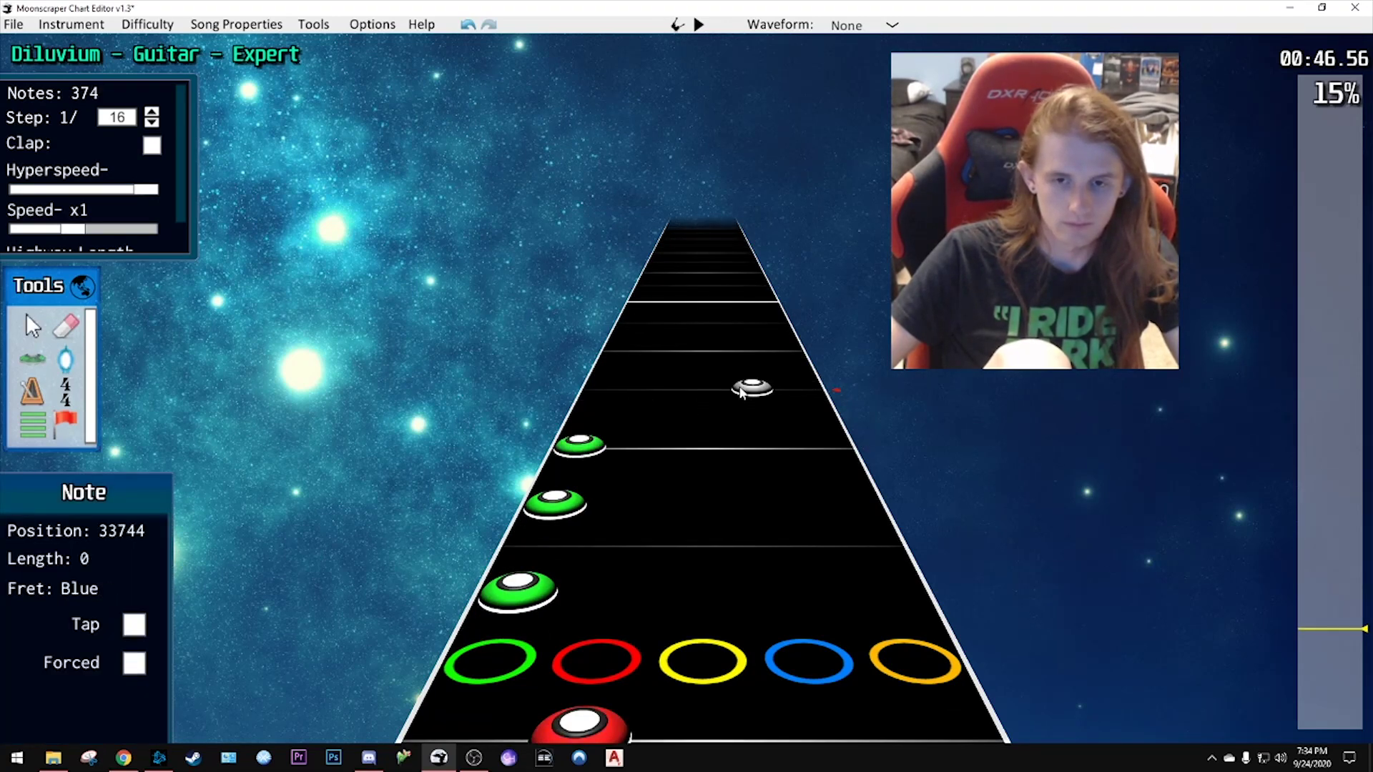
- Add a blue, a yellow, a green and another yellow note, half a beat apart, after the last green note at 0:46
{"action": "left_click", "coordinate": [741, 392]}
{"action": "left_click", "coordinate": [696, 349]}
{"action": "key", "text": "space"}
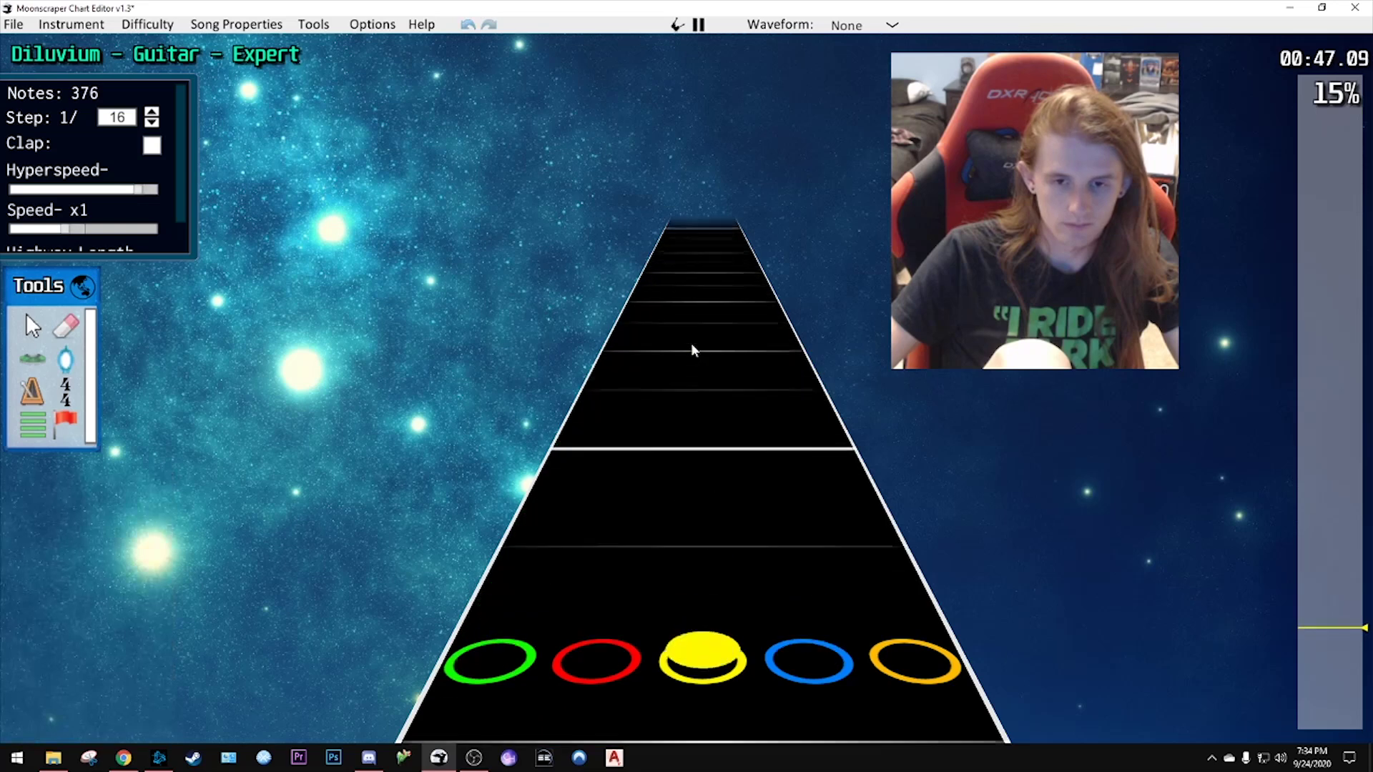
{"action": "key", "text": "space"}
{"action": "scroll", "coordinate": [705, 457], "scroll_direction": "down", "scroll_amount": 1}
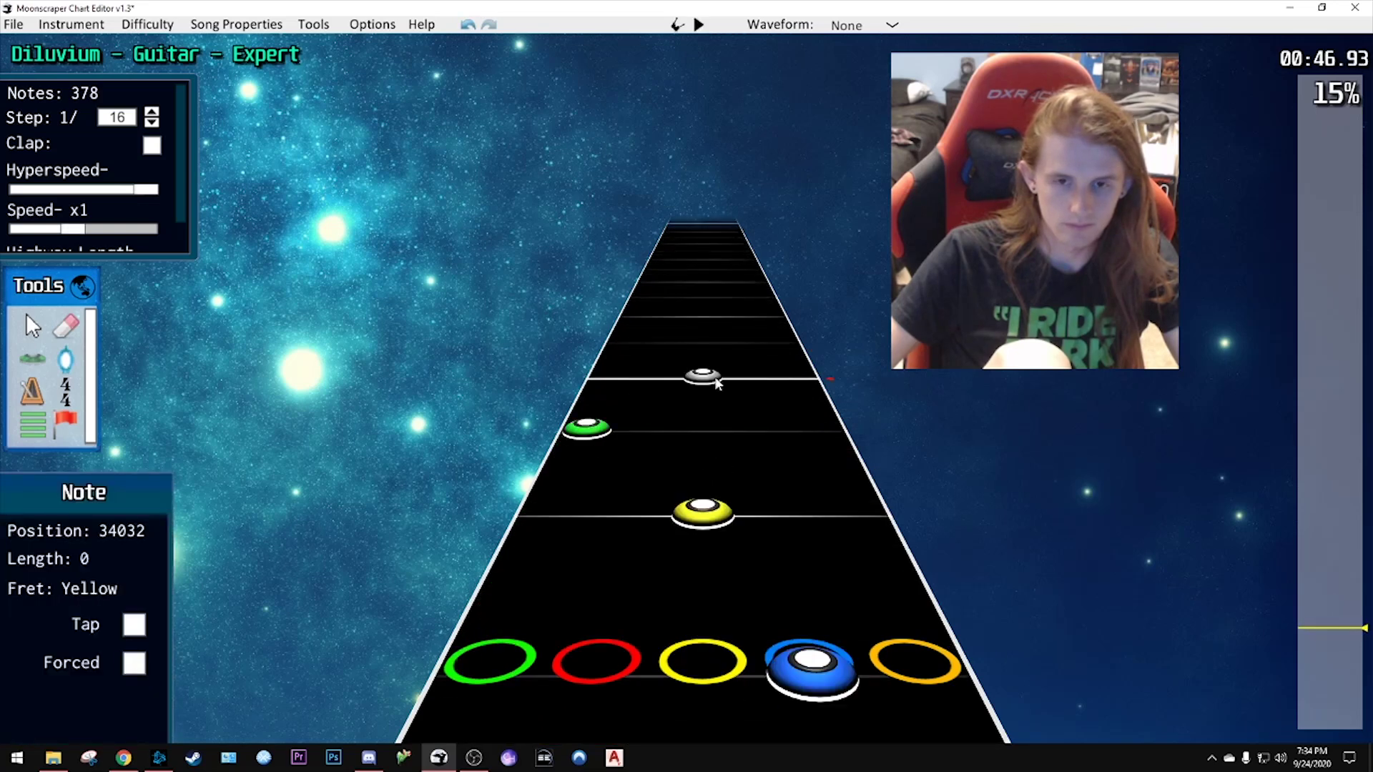
- Play back the four new notes past 0:47, and replay the passage from about 0:45
{"action": "key", "text": "space"}
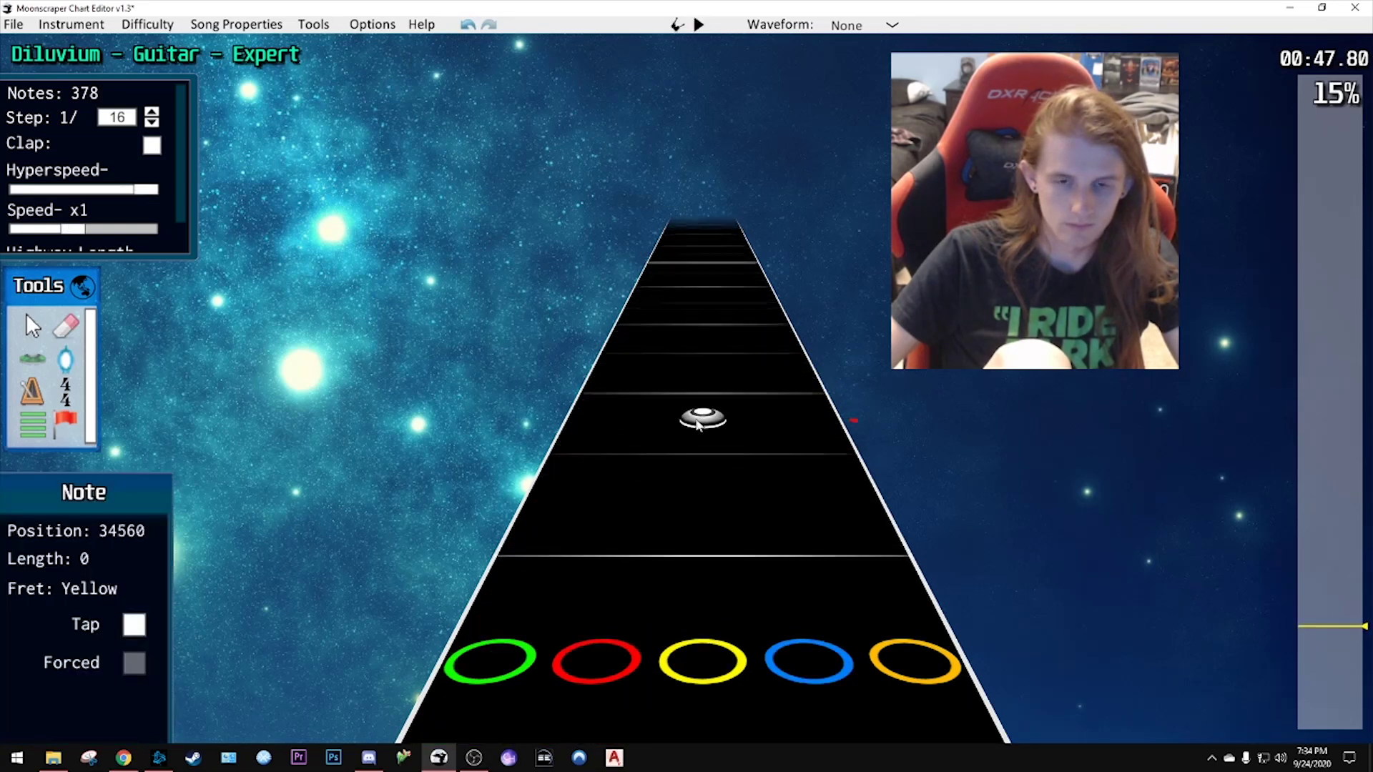
{"action": "key", "text": "space"}
{"action": "scroll", "coordinate": [703, 406], "scroll_direction": "down", "scroll_amount": 3}
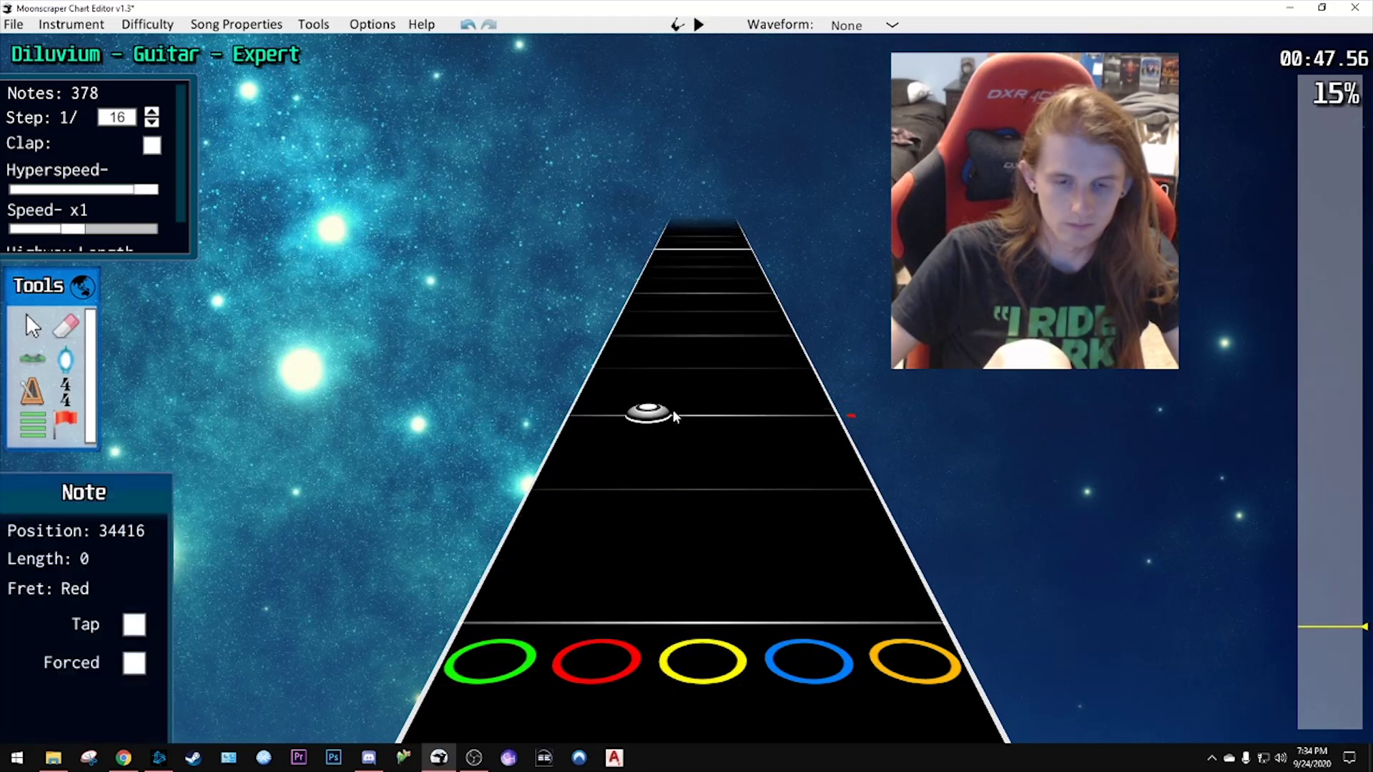
{"action": "scroll", "coordinate": [675, 416], "scroll_direction": "down", "scroll_amount": 3}
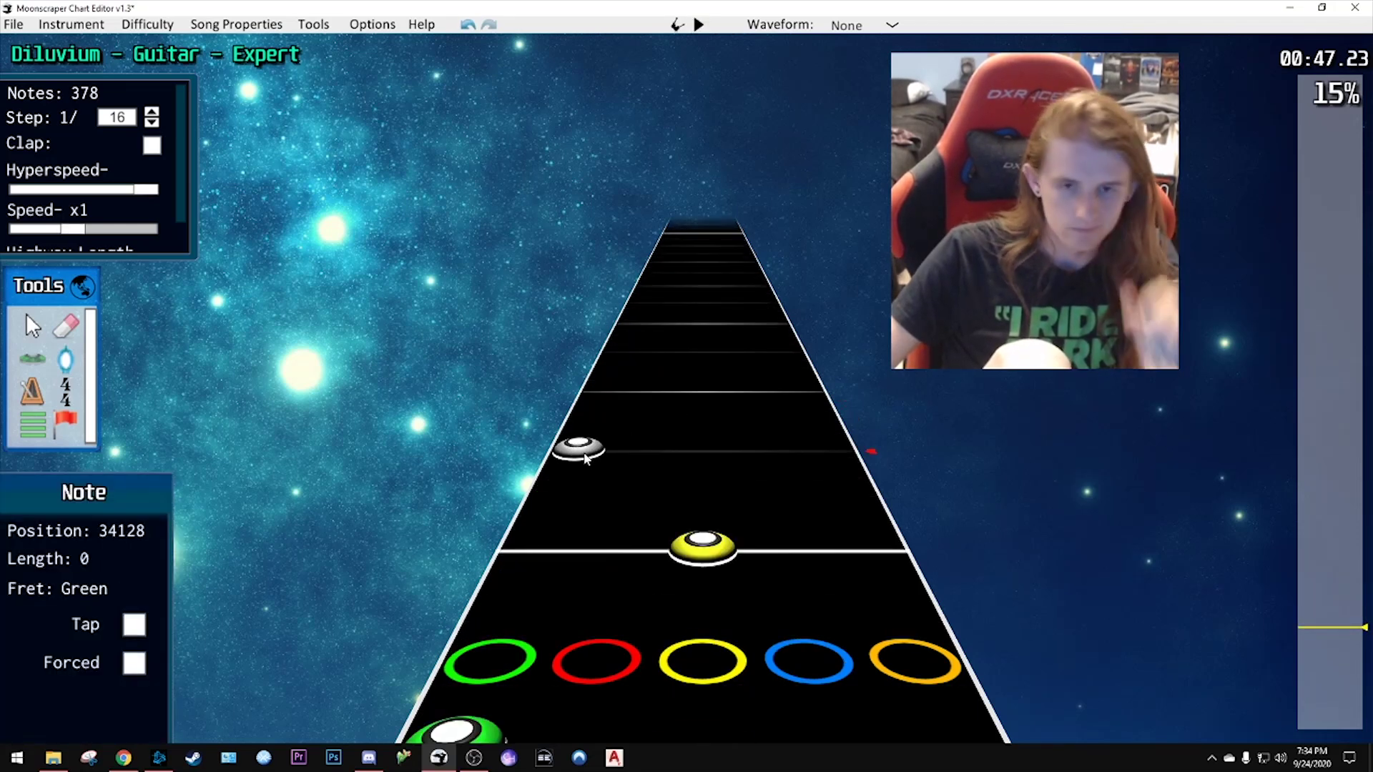
{"action": "scroll", "coordinate": [582, 451], "scroll_direction": "down", "scroll_amount": 5}
{"action": "left_click", "coordinate": [1322, 634]}
{"action": "key", "text": "space"}
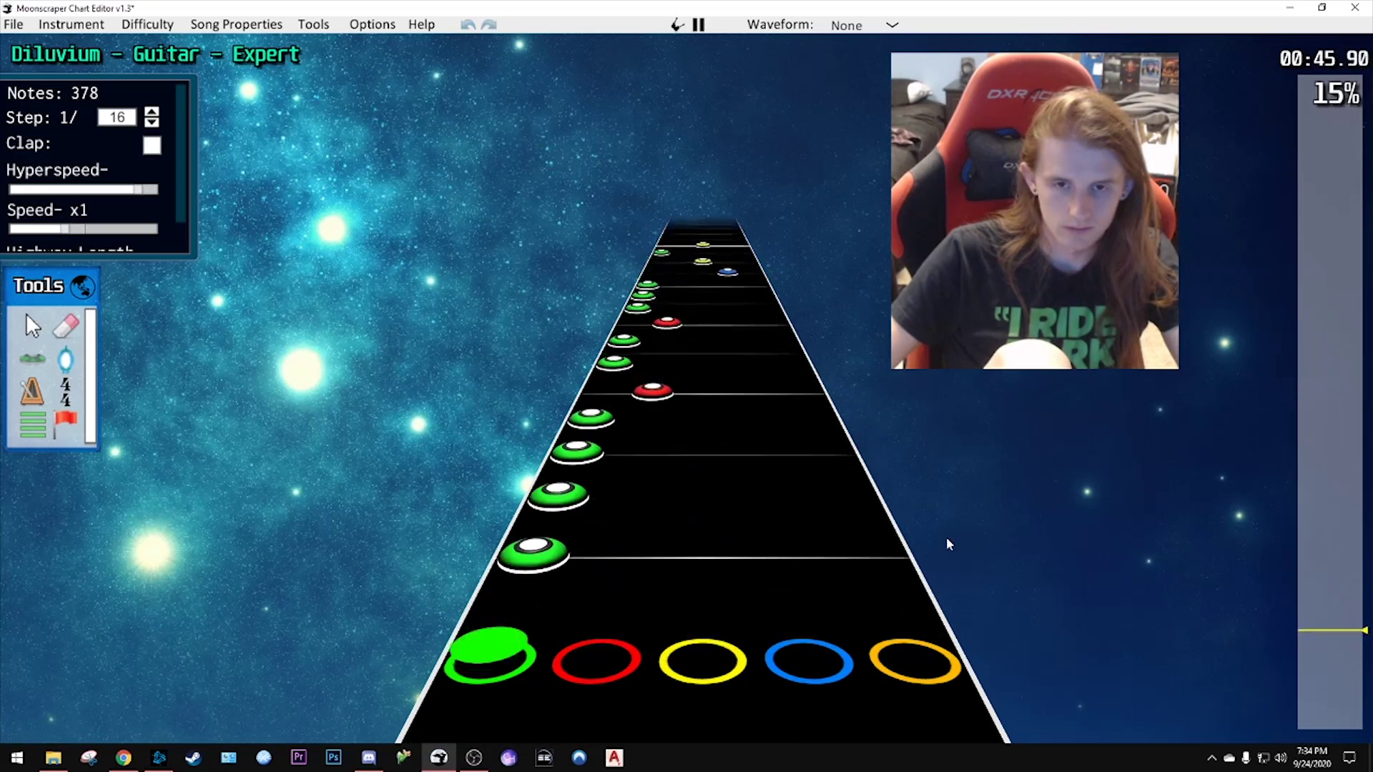
{"action": "key", "text": "space"}
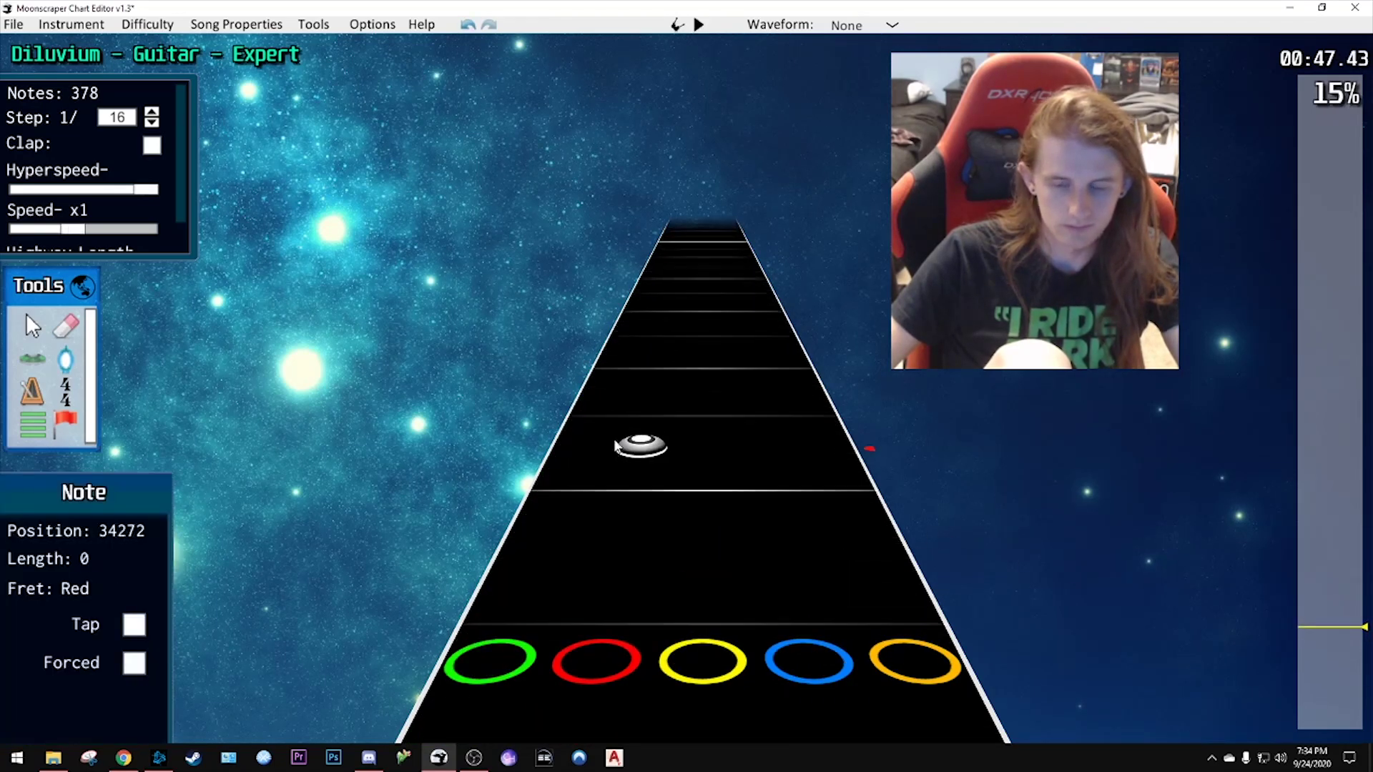
- Review the charted notes back beyond 0:45 and replay the passage up to the new blue note at 0:46
{"action": "scroll", "coordinate": [625, 418], "scroll_direction": "down", "scroll_amount": 6}
{"action": "scroll", "coordinate": [628, 420], "scroll_direction": "down", "scroll_amount": 4}
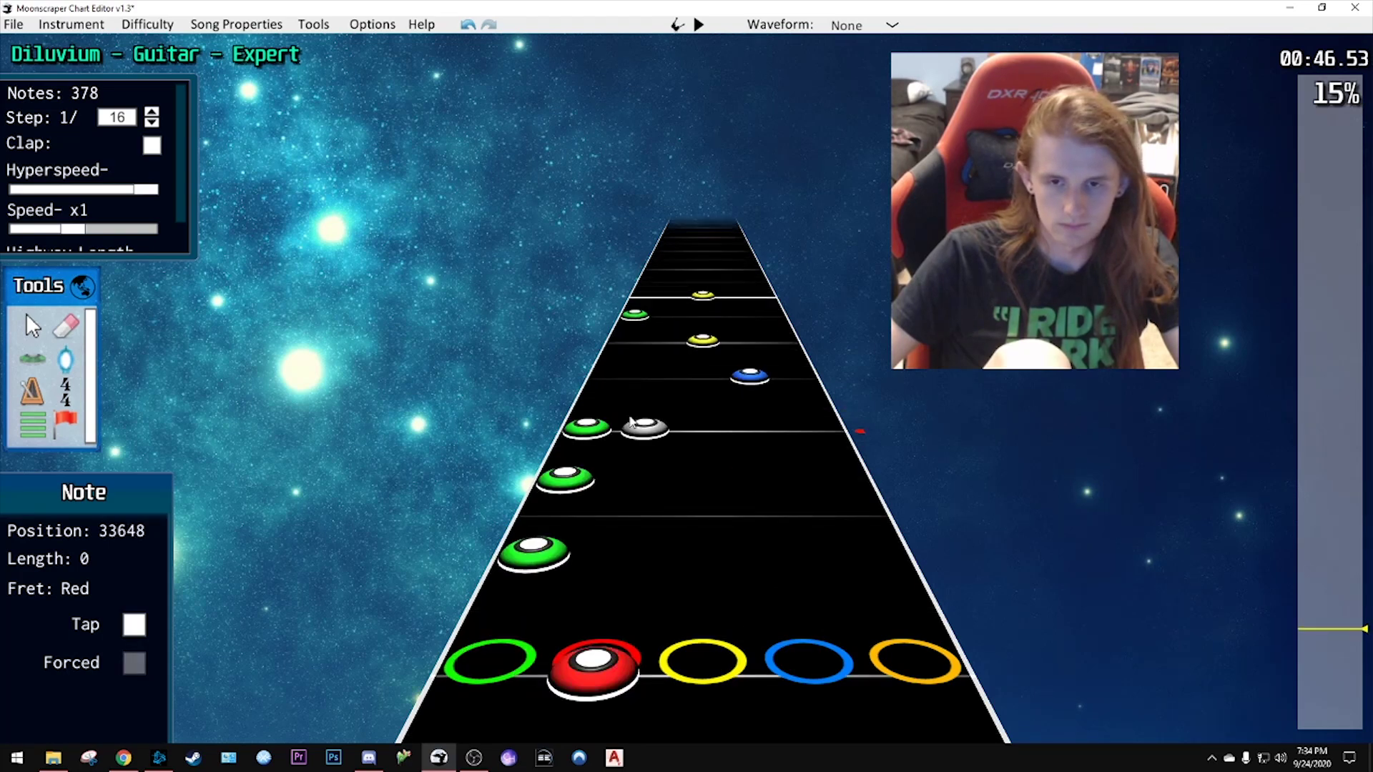
{"action": "scroll", "coordinate": [630, 422], "scroll_direction": "down", "scroll_amount": 16}
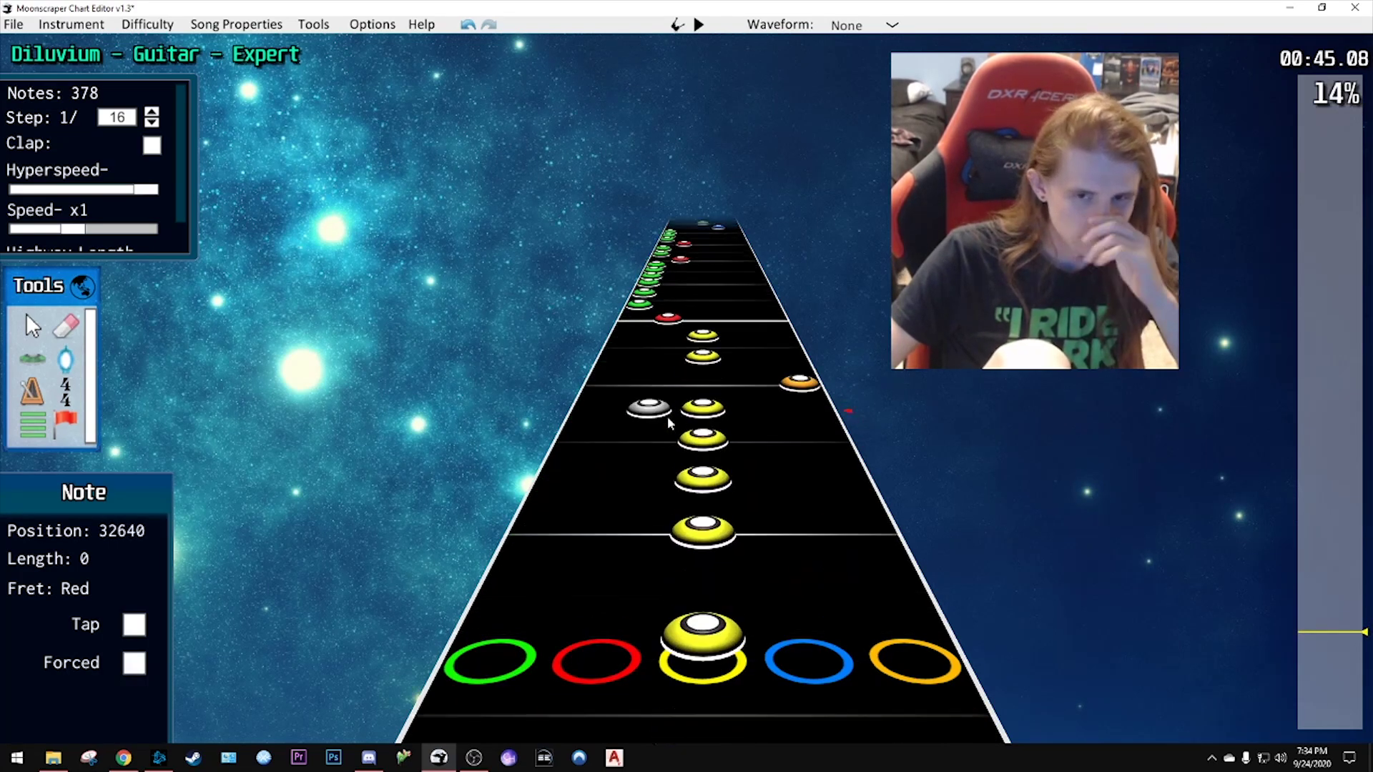
{"action": "scroll", "coordinate": [758, 374], "scroll_direction": "down", "scroll_amount": 14}
{"action": "key", "text": "space"}
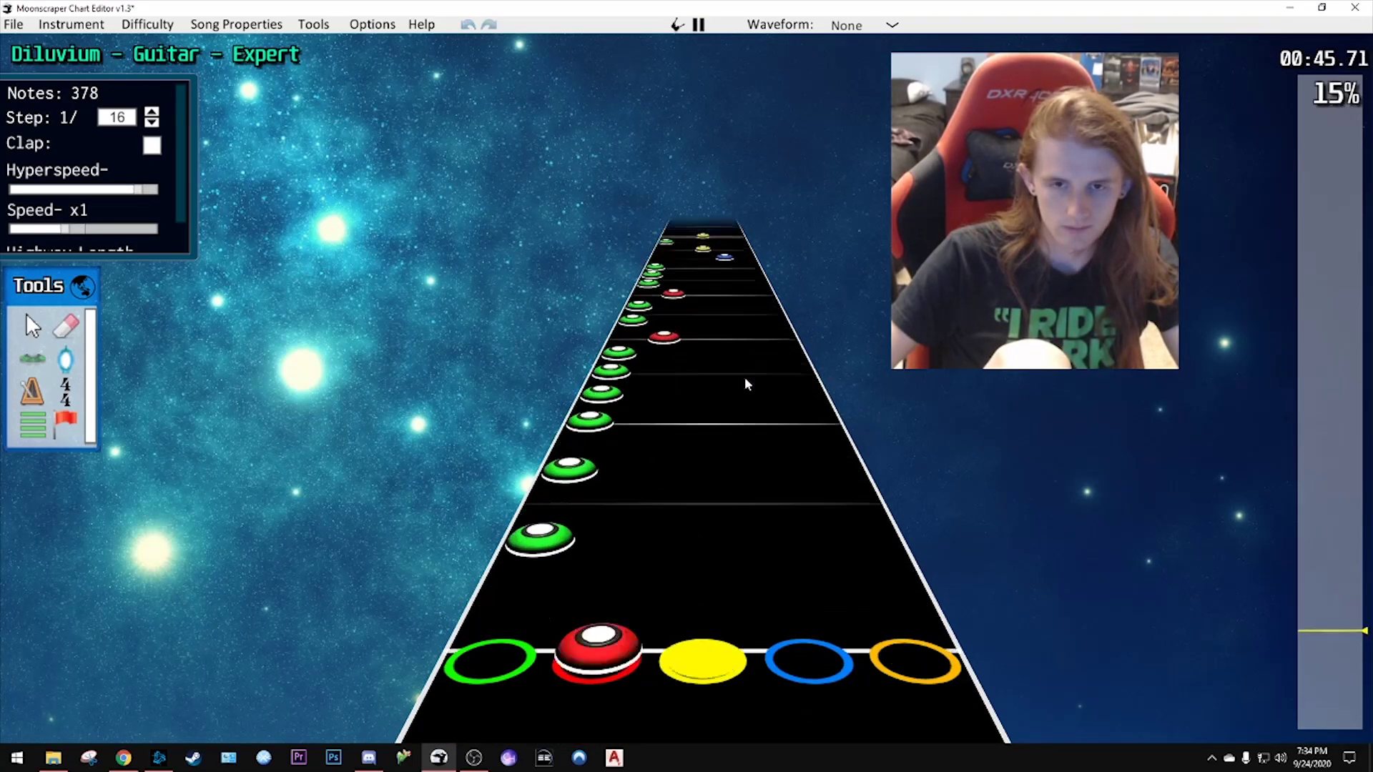
{"action": "key", "text": "space"}
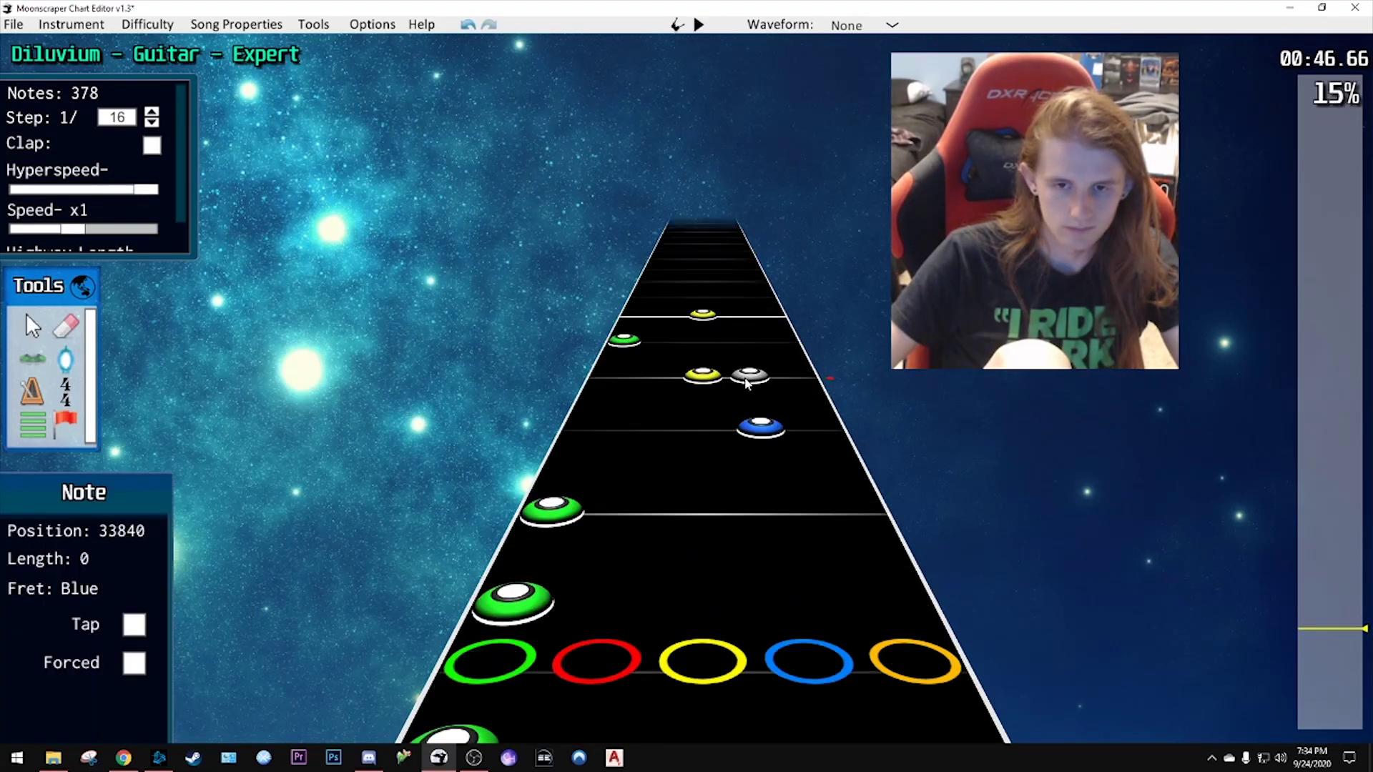
- Shift the blue, yellow, green and yellow notes one fret higher to orange, blue, red and blue, and play them back
{"action": "left_click", "coordinate": [759, 294]}
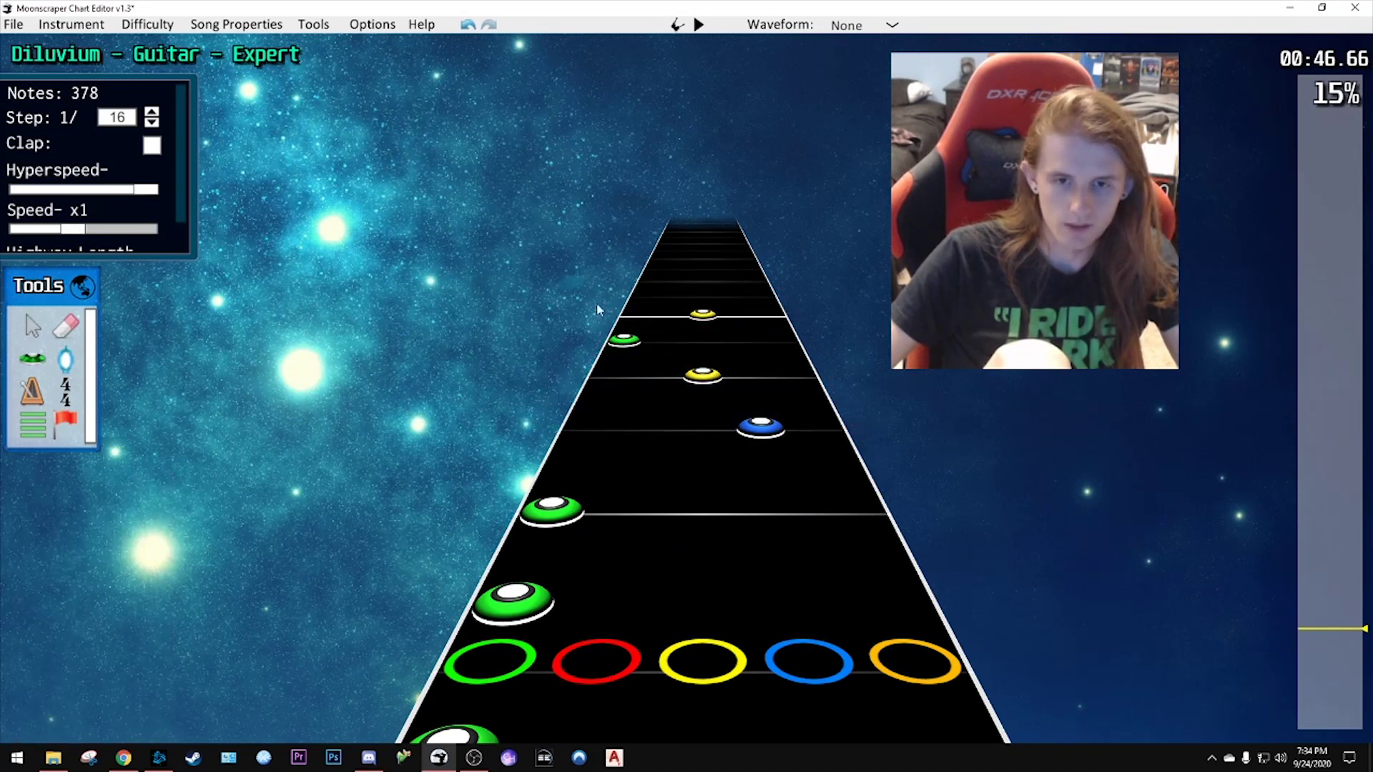
{"action": "left_click_drag", "start_coordinate": [597, 305], "coordinate": [820, 430]}
{"action": "key", "text": "space"}
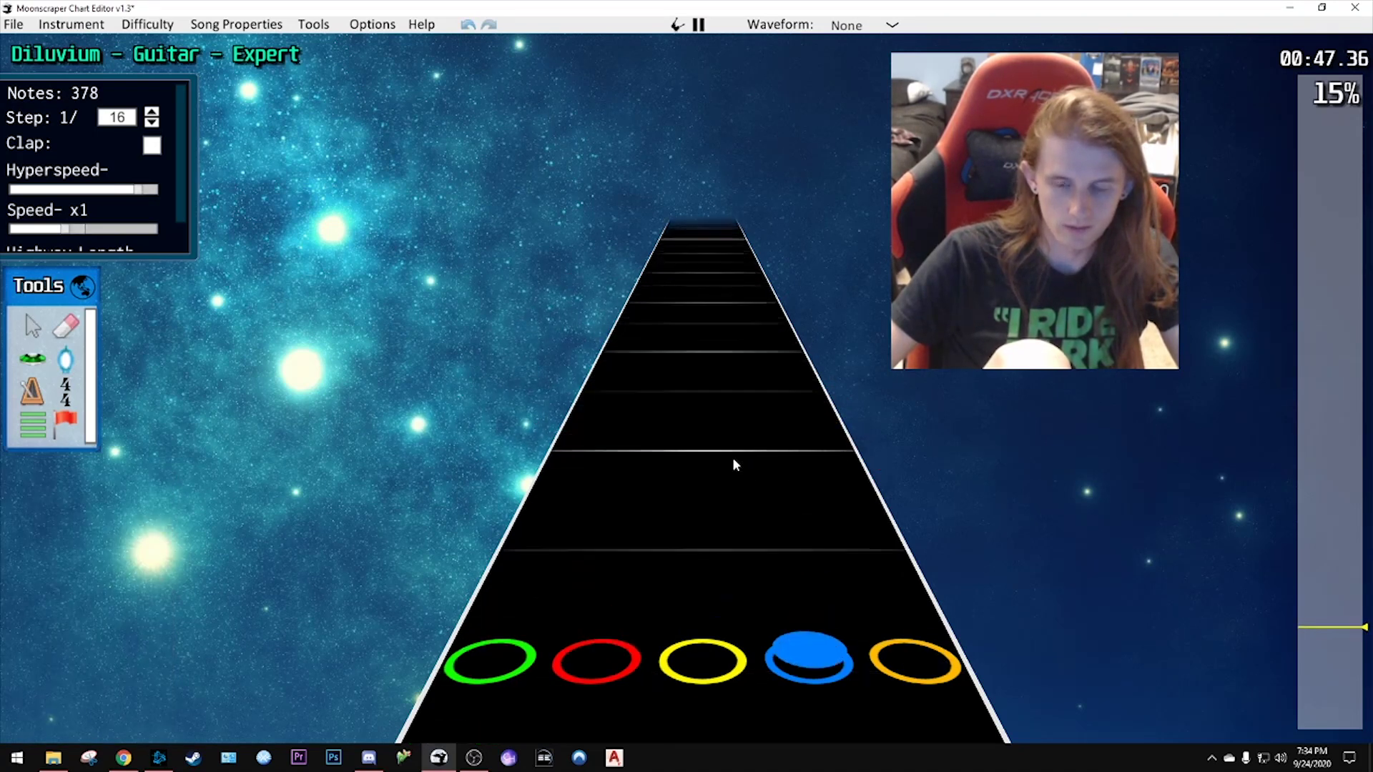
{"action": "key", "text": "space"}
{"action": "key", "text": "space"}
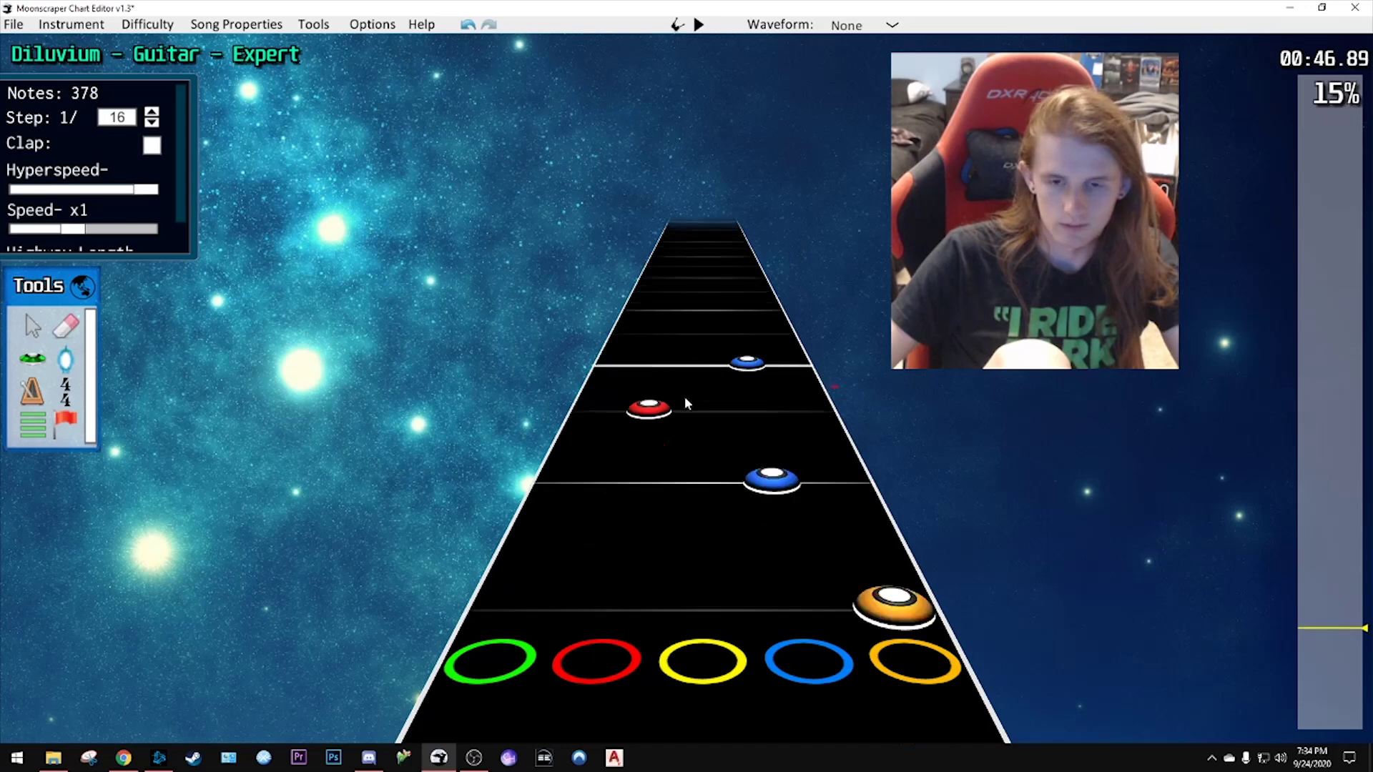
{"action": "key", "text": "space"}
{"action": "key", "text": "space"}
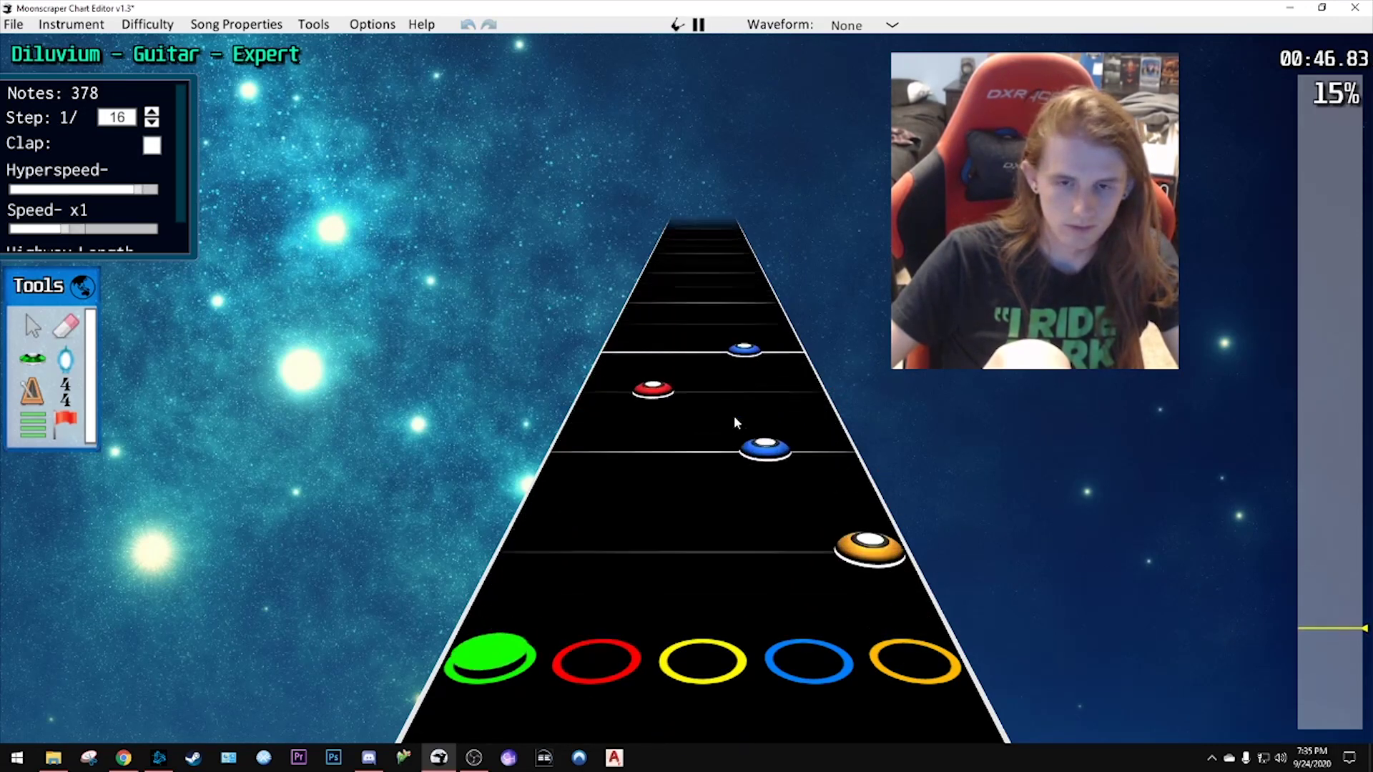
{"action": "key", "text": "space"}
- Add a red note half a beat after the last blue note, and four consecutive sixteenth red notes from the following beat
{"action": "scroll", "coordinate": [715, 433], "scroll_direction": "up", "scroll_amount": 1}
{"action": "key", "text": "u"}
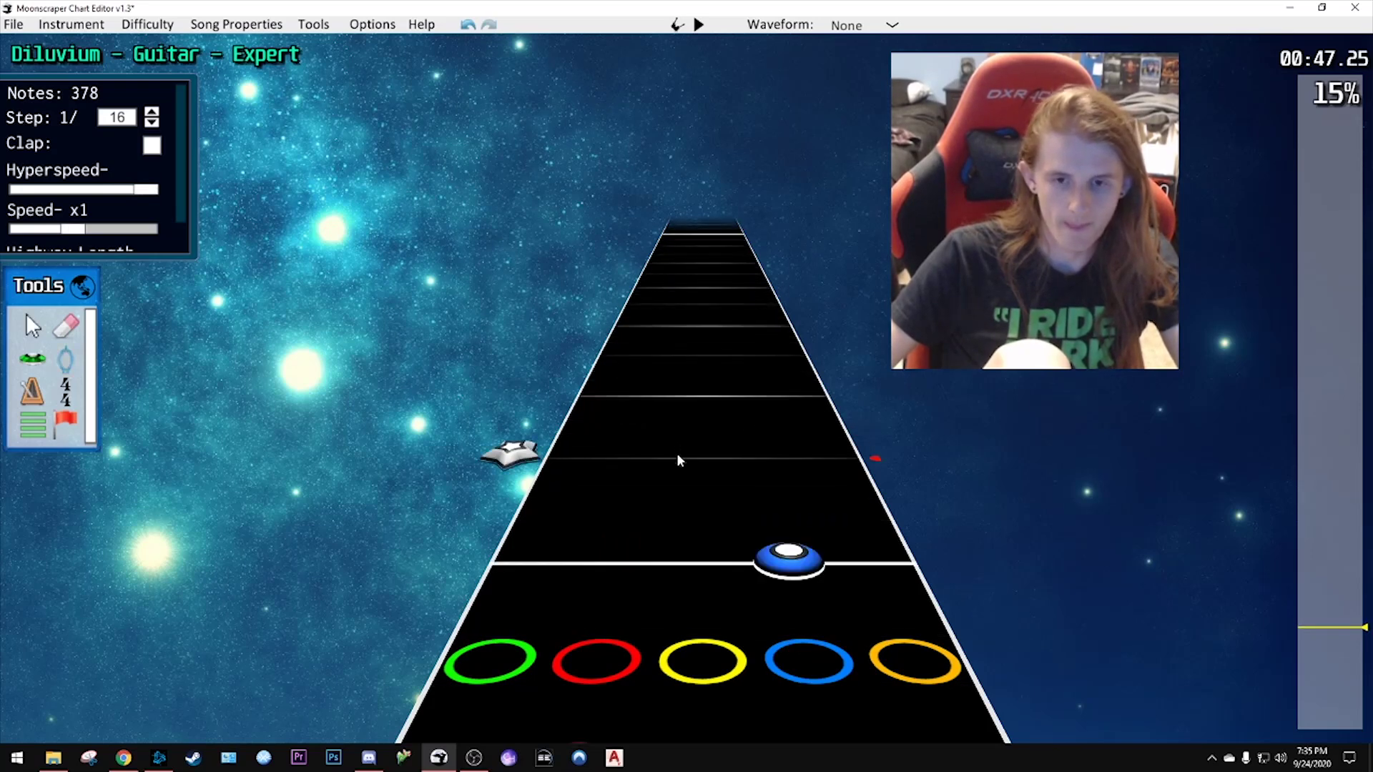
{"action": "key", "text": "y"}
{"action": "left_click", "coordinate": [639, 456]}
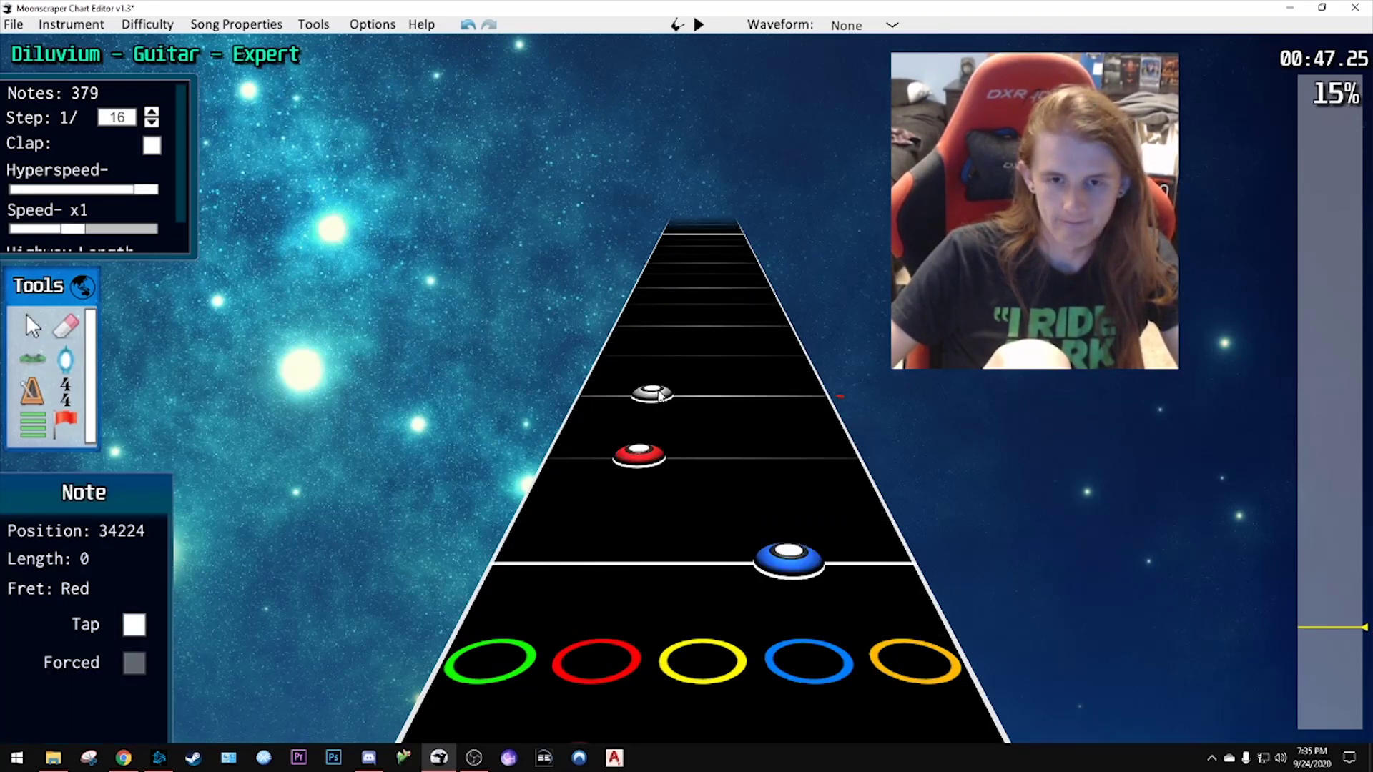
{"action": "scroll", "coordinate": [678, 368], "scroll_direction": "up", "scroll_amount": 4}
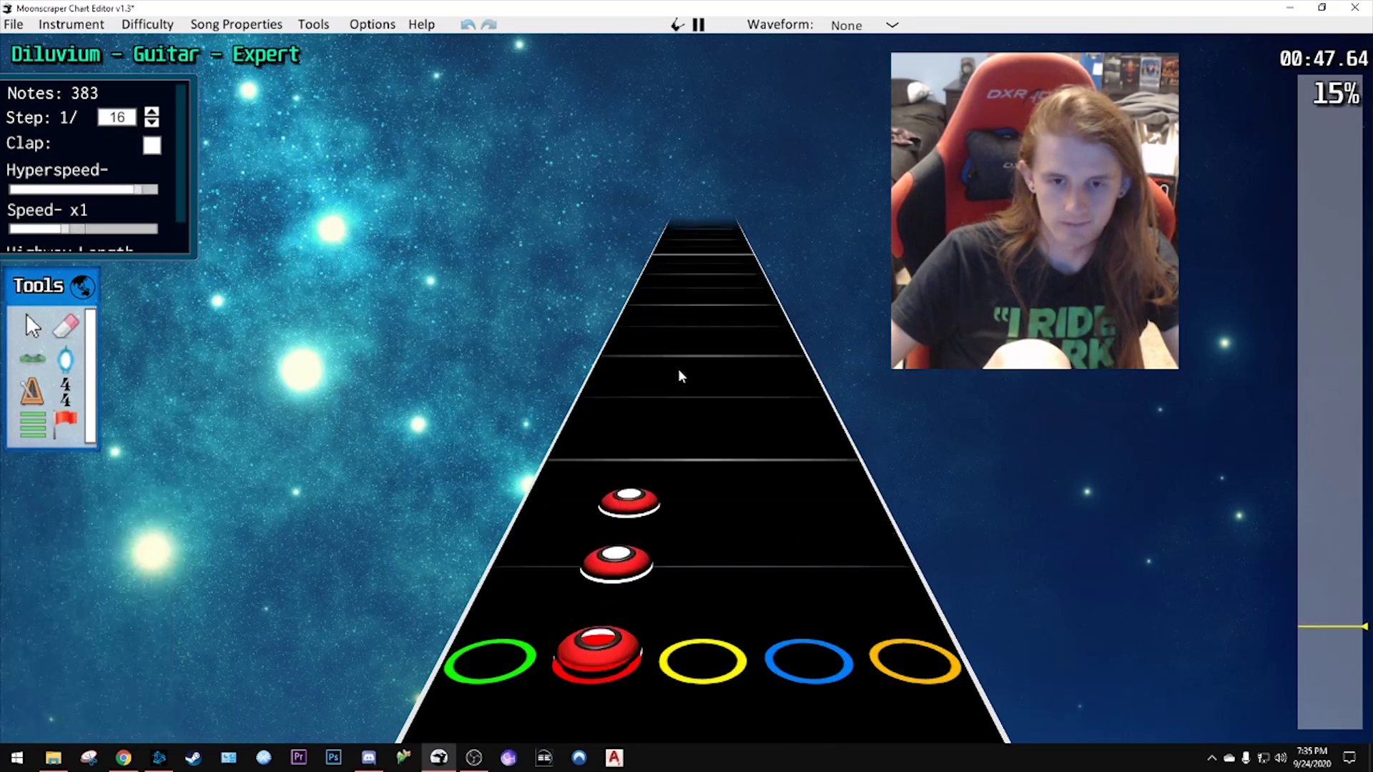
{"action": "scroll", "coordinate": [695, 436], "scroll_direction": "down", "scroll_amount": 2}
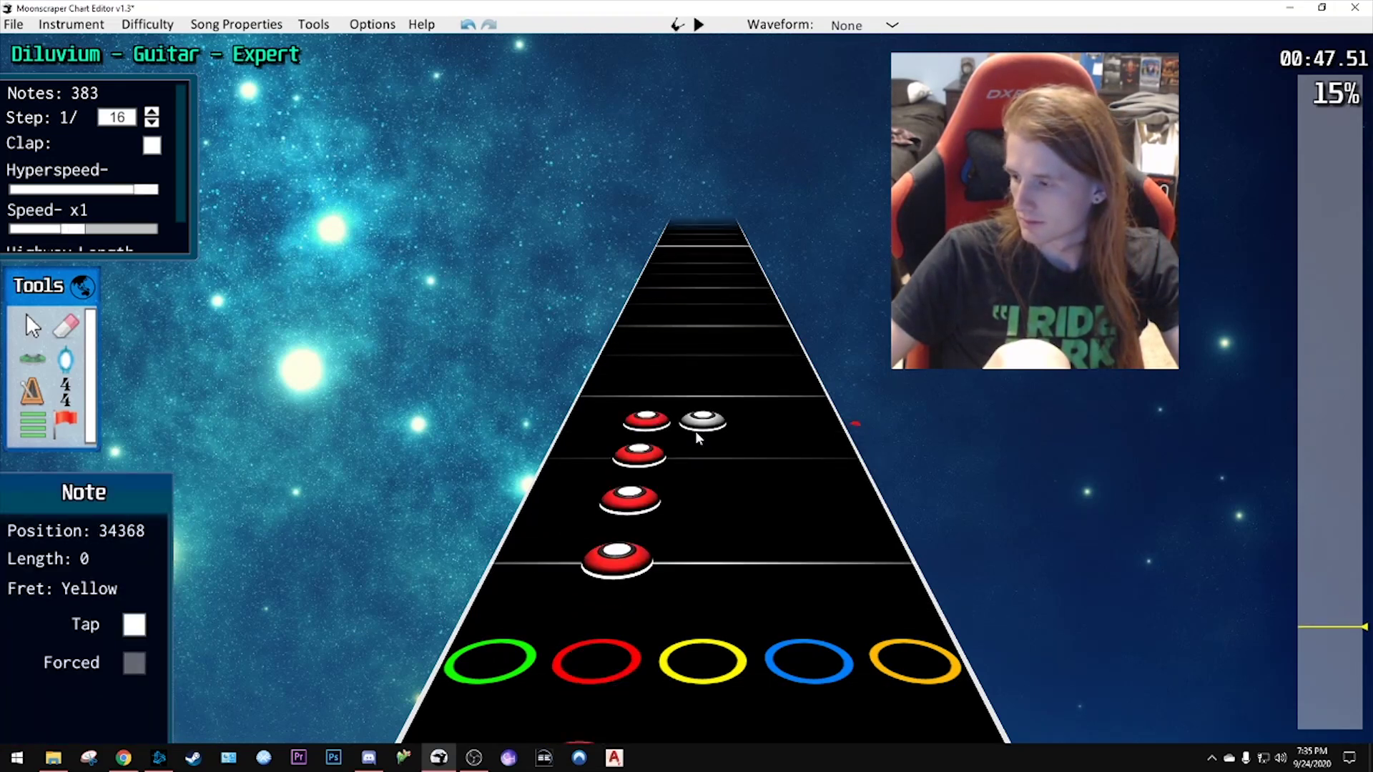
- Replay the new red notes around 0:47 and listen on through the empty section to 0:49
{"action": "scroll", "coordinate": [728, 479], "scroll_direction": "down", "scroll_amount": 3}
{"action": "key", "text": "space"}
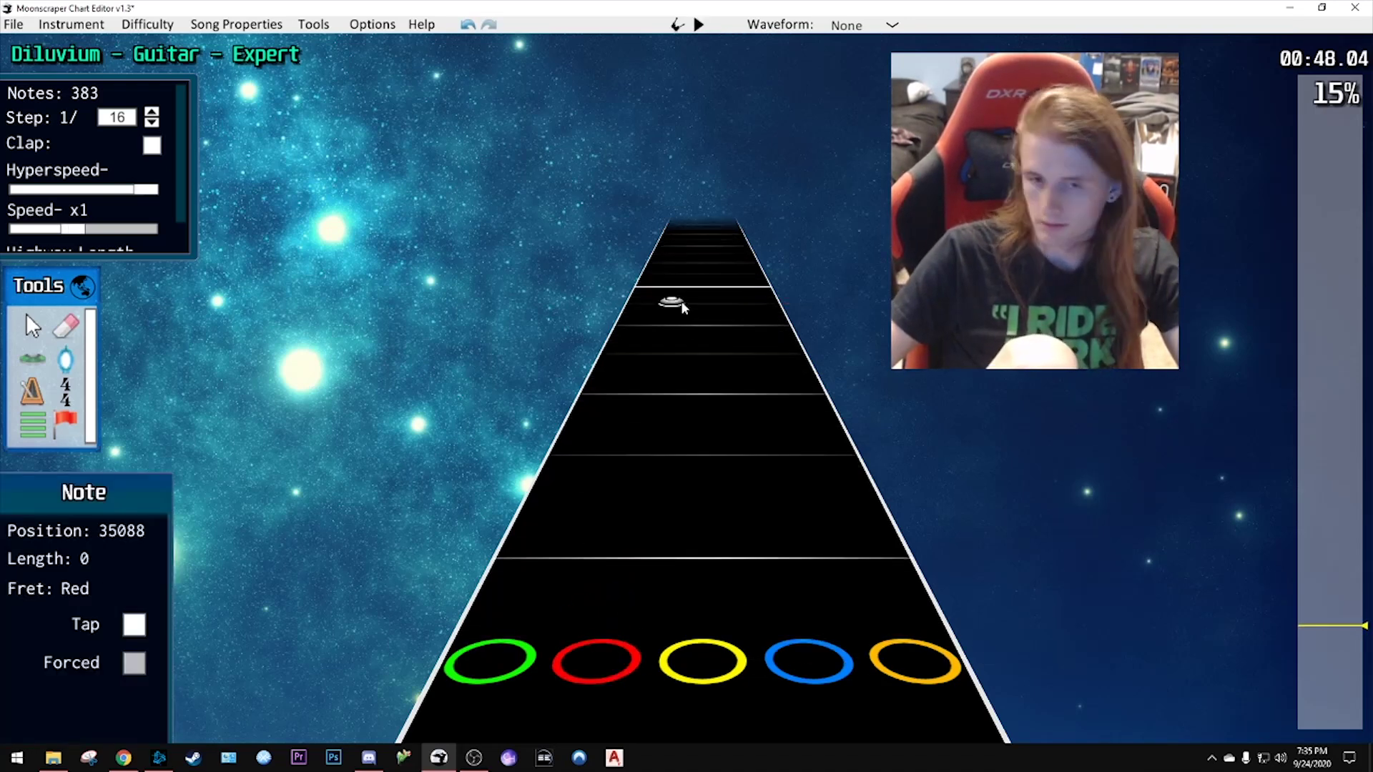
{"action": "scroll", "coordinate": [683, 308], "scroll_direction": "down", "scroll_amount": 10}
{"action": "key", "text": "space"}
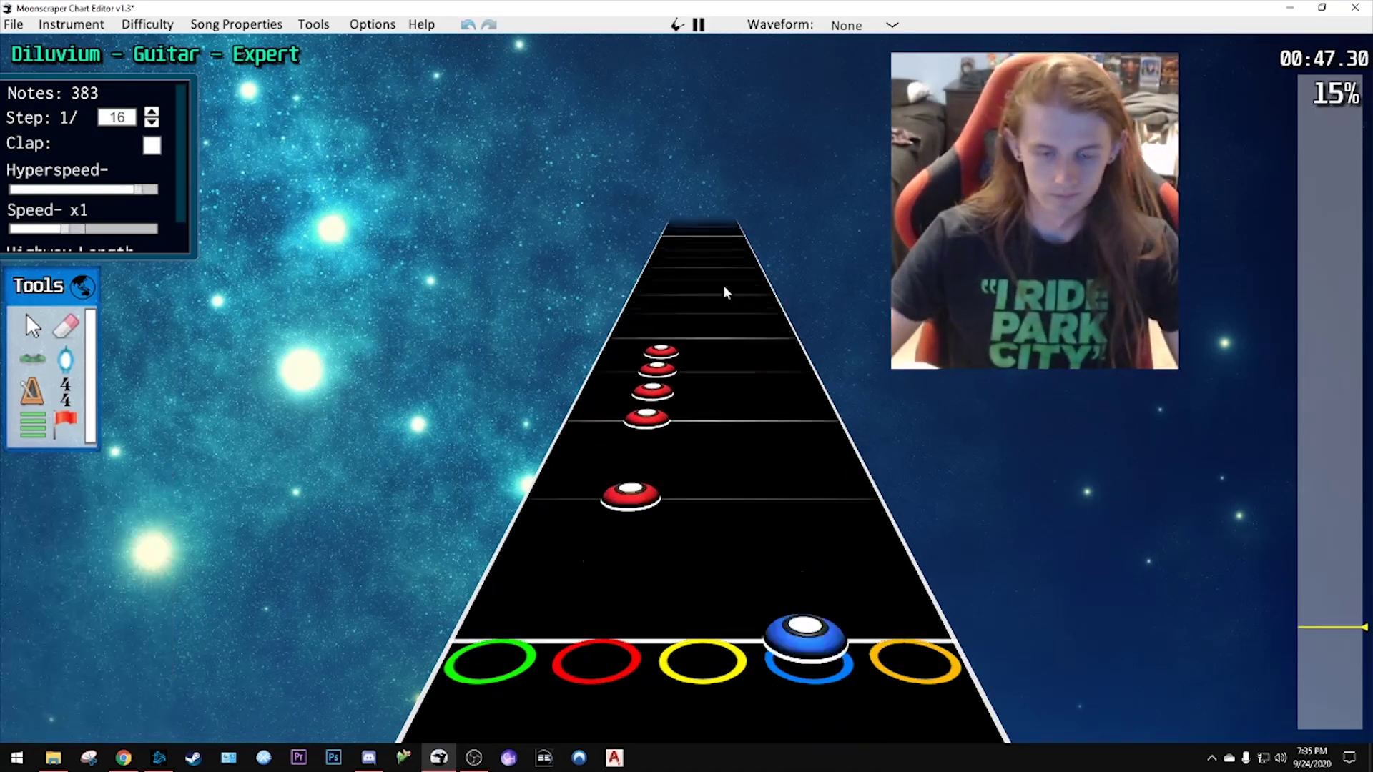
{"action": "key", "text": "space"}
{"action": "scroll", "coordinate": [703, 401], "scroll_direction": "down", "scroll_amount": 8}
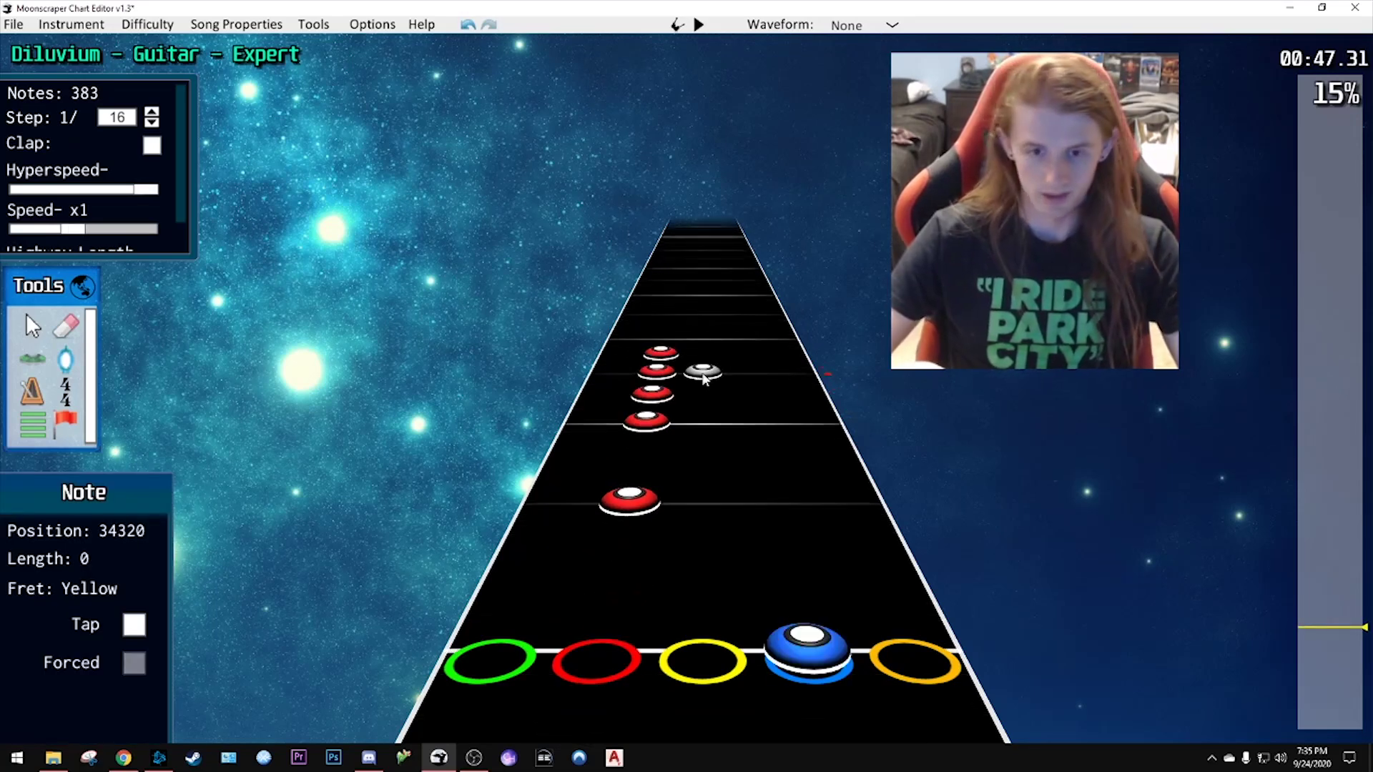
{"action": "scroll", "coordinate": [704, 379], "scroll_direction": "down", "scroll_amount": 2}
{"action": "key", "text": "space"}
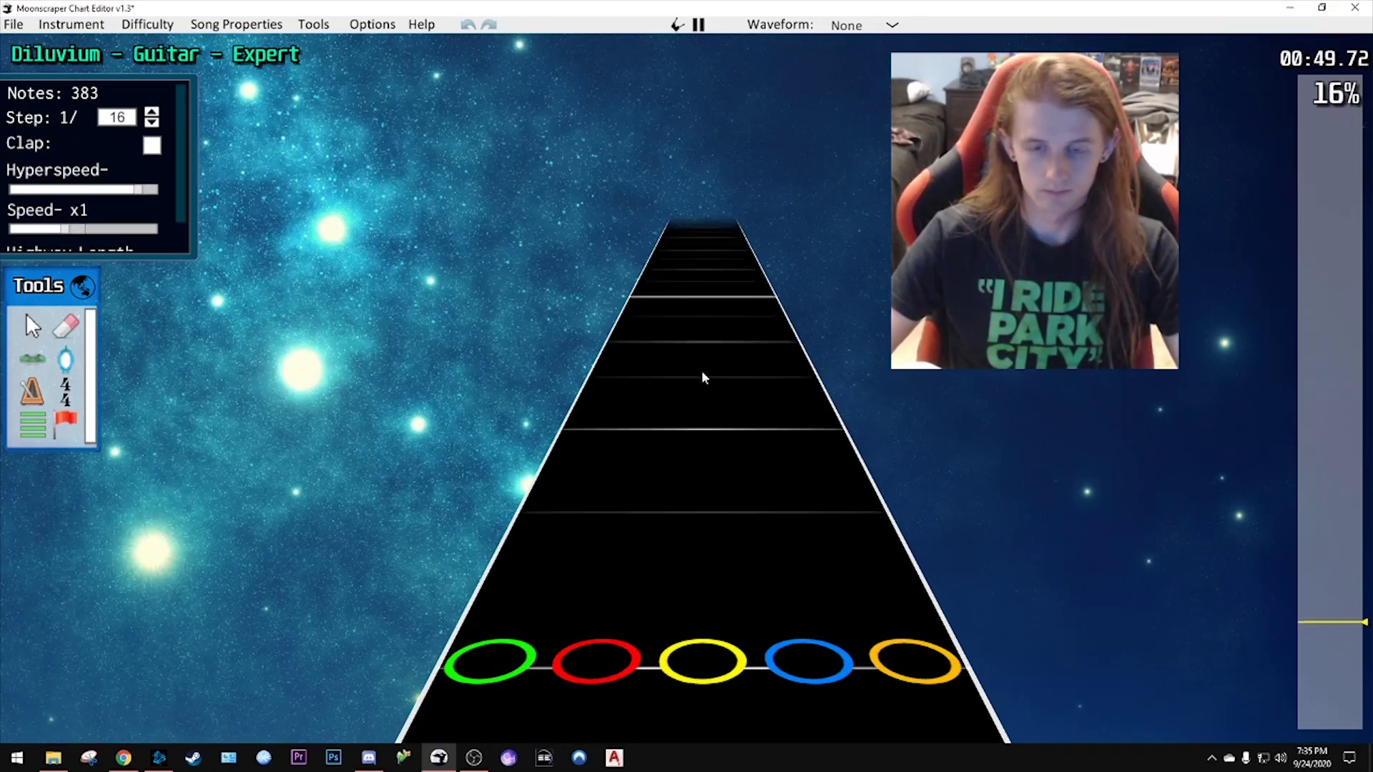
{"action": "key", "text": "space"}
- Review the charted notes back to the blue sustained note at 0:43, and play the passage through to the new red notes at 0:47
{"action": "scroll", "coordinate": [787, 429], "scroll_direction": "down", "scroll_amount": 3}
{"action": "left_click", "coordinate": [826, 445]}
{"action": "left_click", "coordinate": [1313, 633]}
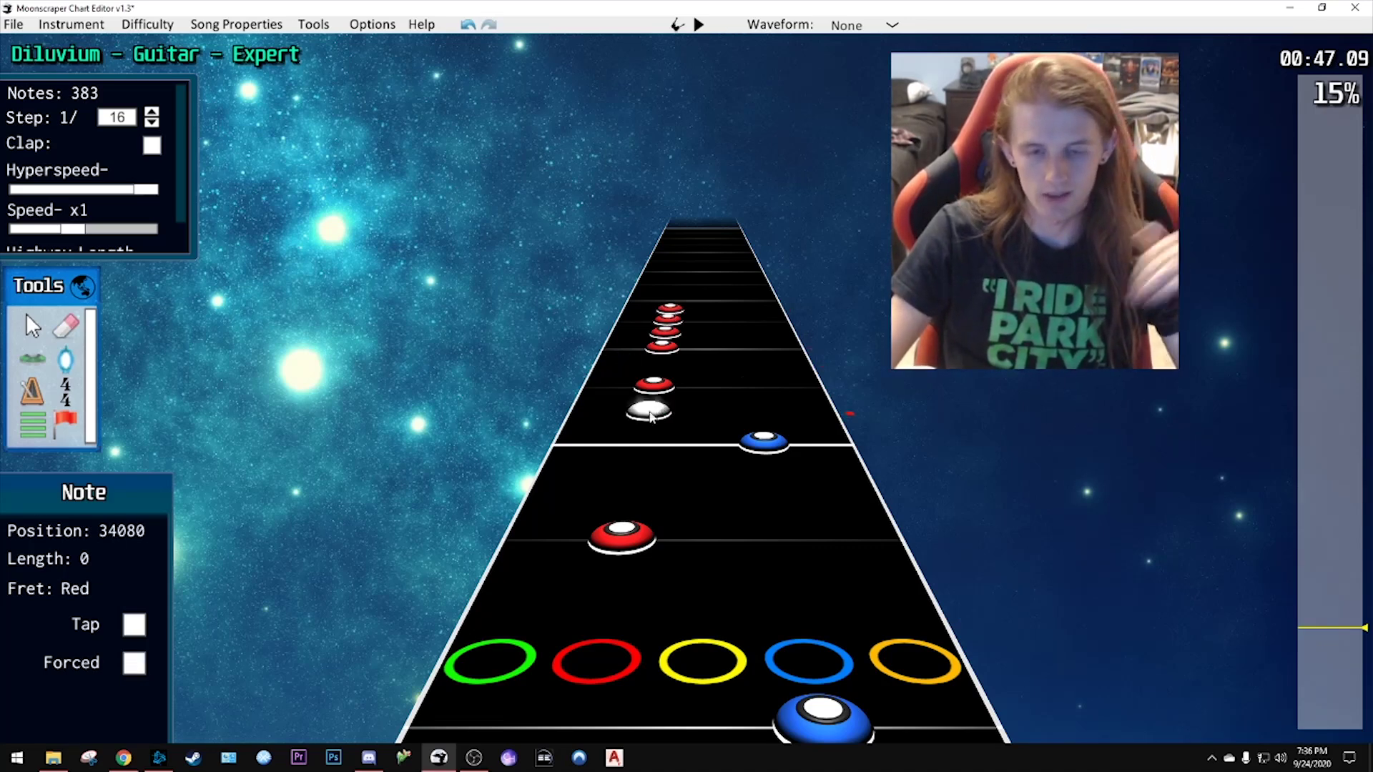
{"action": "scroll", "coordinate": [649, 414], "scroll_direction": "down", "scroll_amount": 3}
{"action": "left_click", "coordinate": [629, 411]}
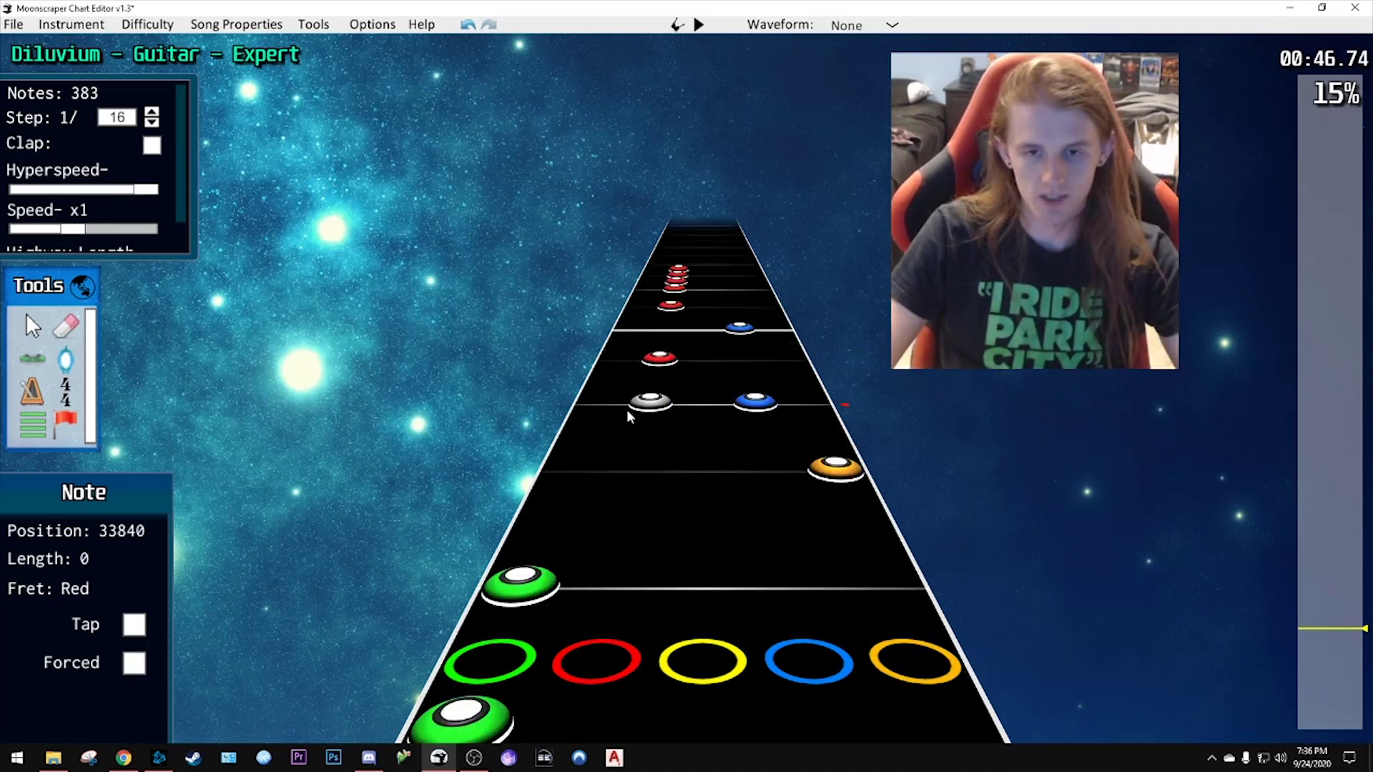
{"action": "scroll", "coordinate": [665, 363], "scroll_direction": "down", "scroll_amount": 2}
{"action": "left_click", "coordinate": [658, 363]}
{"action": "scroll", "coordinate": [657, 368], "scroll_direction": "down", "scroll_amount": 3}
{"action": "left_click", "coordinate": [654, 372]}
{"action": "scroll", "coordinate": [657, 376], "scroll_direction": "down", "scroll_amount": 3}
{"action": "left_click", "coordinate": [668, 383]}
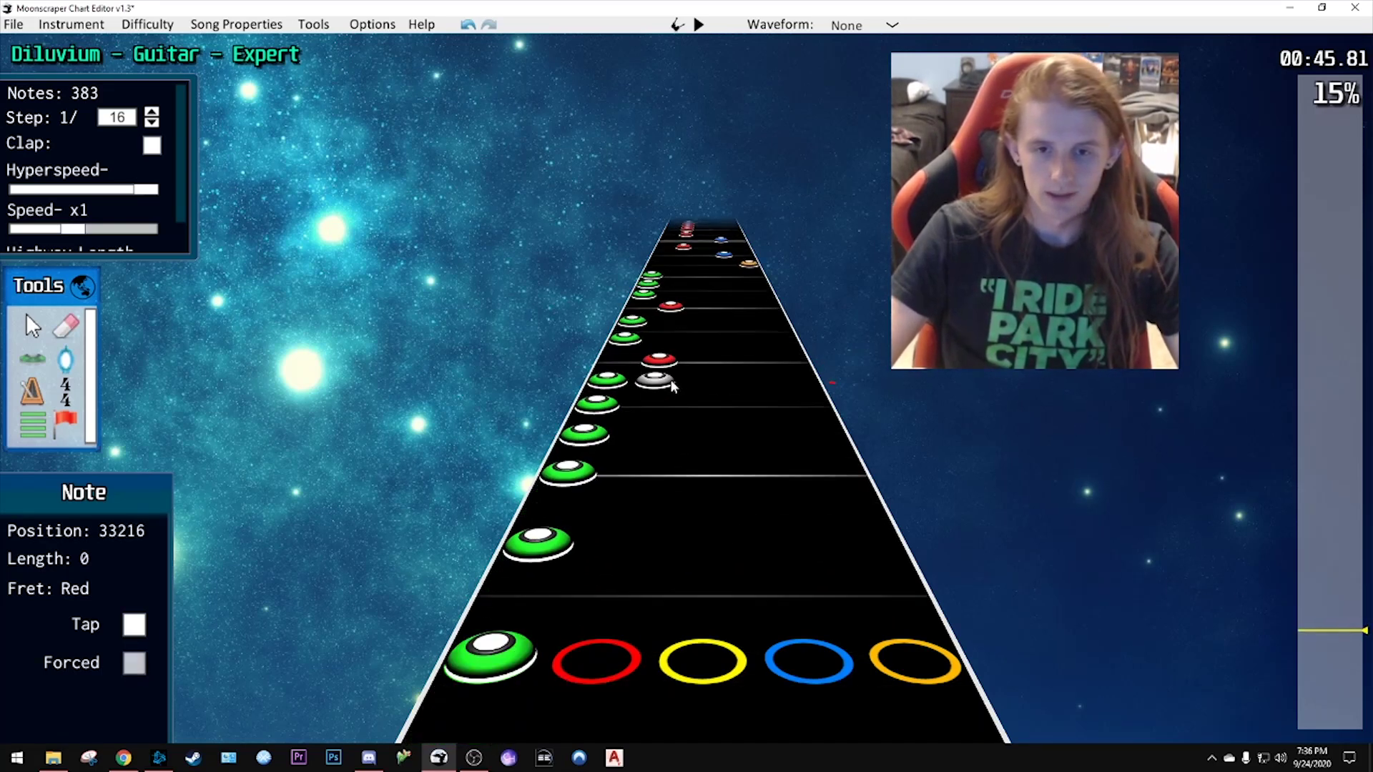
{"action": "scroll", "coordinate": [675, 309], "scroll_direction": "down", "scroll_amount": 3}
{"action": "left_click", "coordinate": [661, 342]}
{"action": "scroll", "coordinate": [662, 342], "scroll_direction": "down", "scroll_amount": 2}
{"action": "left_click", "coordinate": [683, 325]}
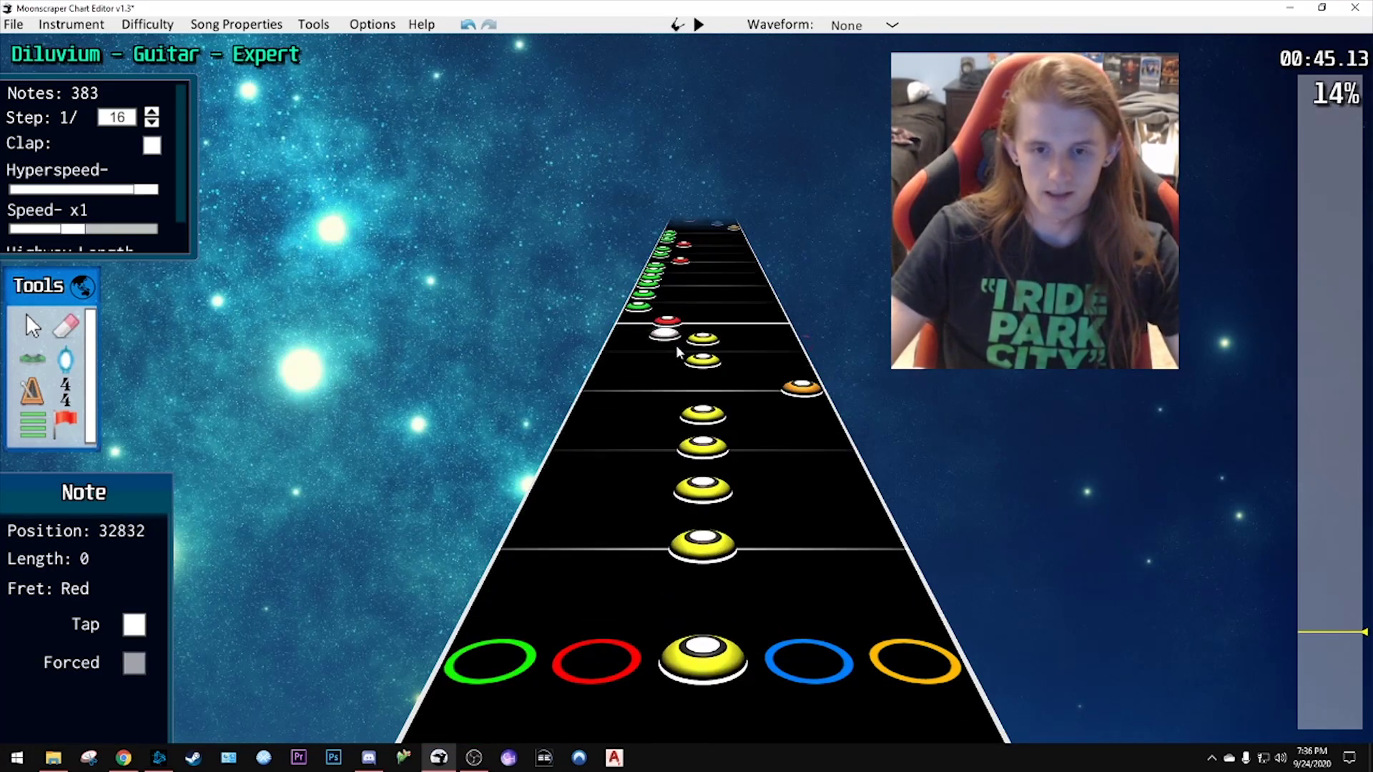
{"action": "scroll", "coordinate": [683, 325], "scroll_direction": "down", "scroll_amount": 2}
{"action": "left_click", "coordinate": [700, 319]}
{"action": "scroll", "coordinate": [699, 318], "scroll_direction": "down", "scroll_amount": 2}
{"action": "left_click", "coordinate": [699, 352]}
{"action": "scroll", "coordinate": [699, 351], "scroll_direction": "down", "scroll_amount": 4}
{"action": "left_click", "coordinate": [654, 365]}
{"action": "scroll", "coordinate": [655, 365], "scroll_direction": "down", "scroll_amount": 2}
{"action": "left_click", "coordinate": [698, 343]}
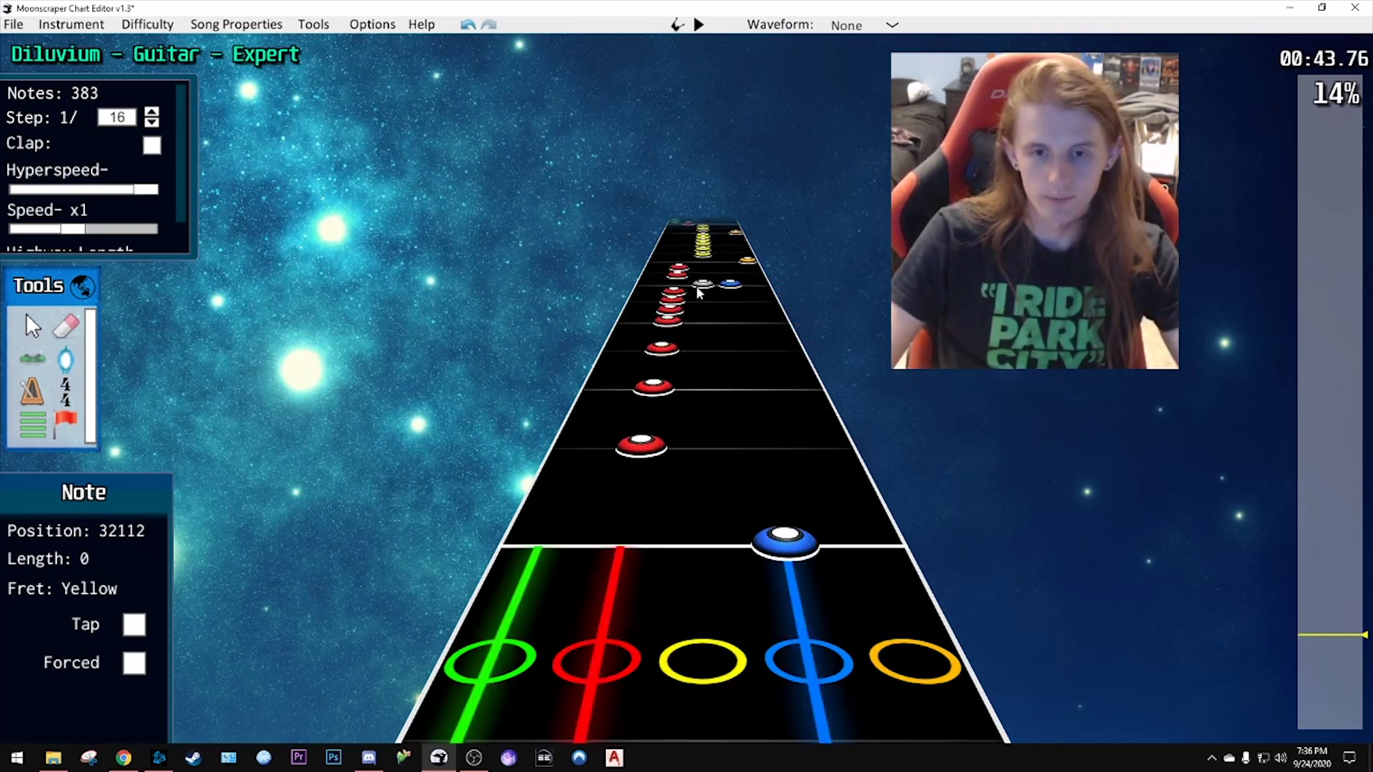
{"action": "key", "text": "space"}
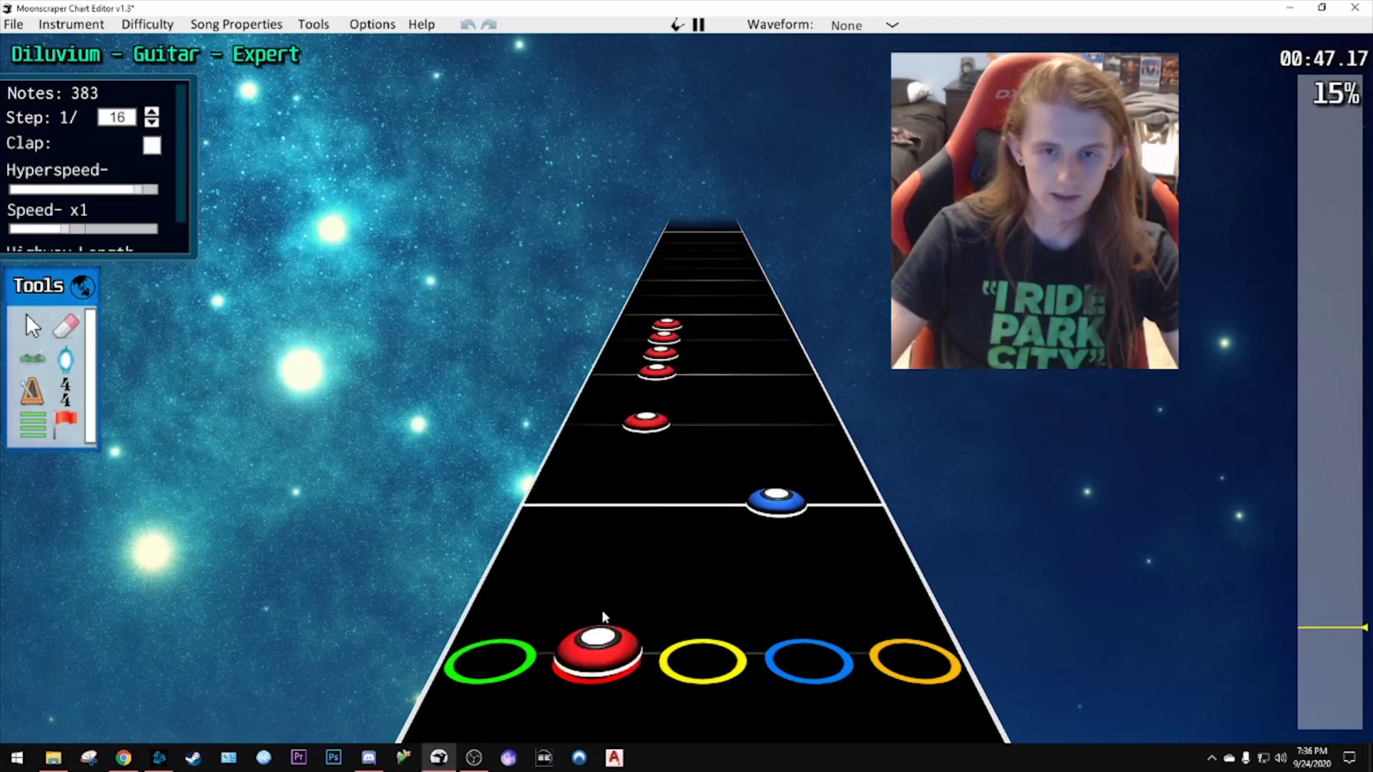
{"action": "key", "text": "space"}
- Add a blue, a red and an orange note, half a beat apart, after the four-note red run, and play them back
{"action": "left_click", "coordinate": [634, 542]}
{"action": "left_click_drag", "start_coordinate": [634, 542], "coordinate": [772, 434]}
{"action": "scroll", "coordinate": [772, 435], "scroll_direction": "down", "scroll_amount": 2}
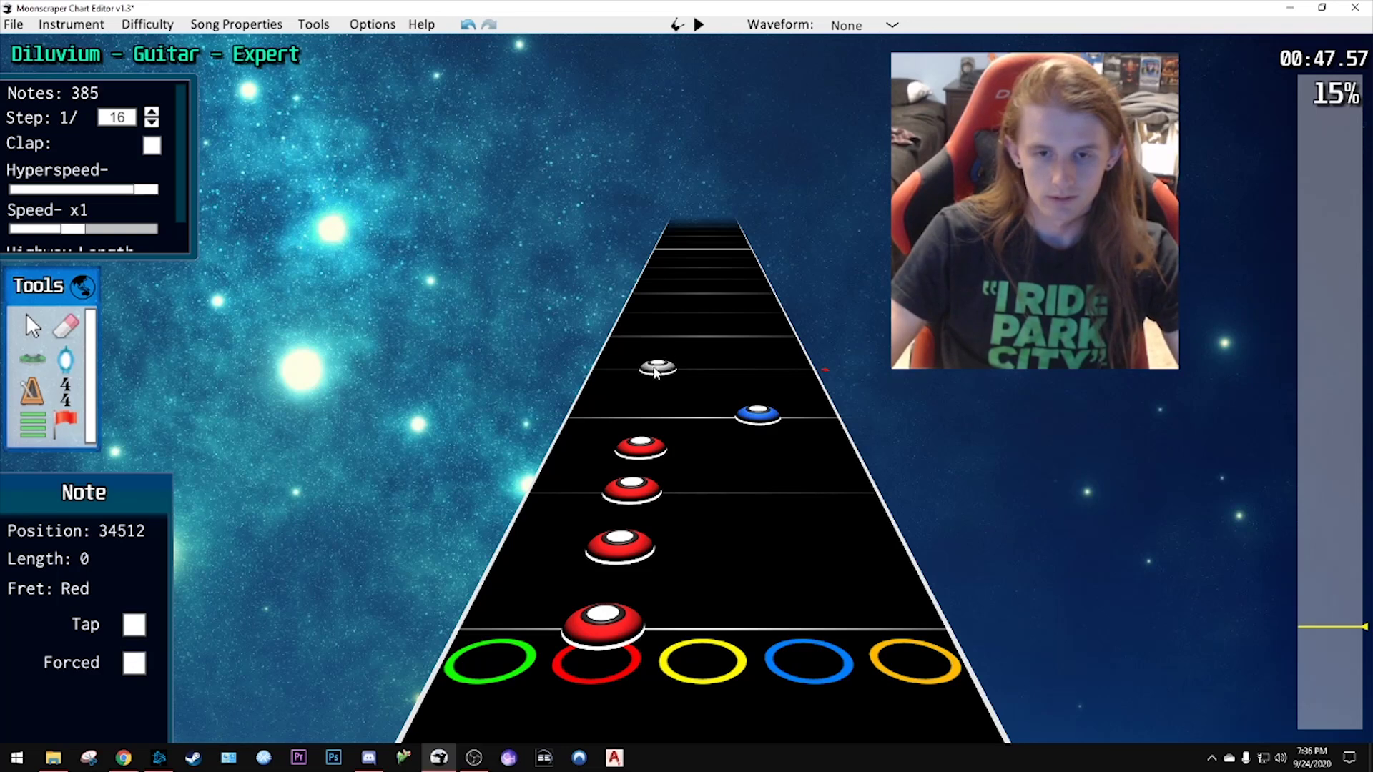
{"action": "left_click_drag", "start_coordinate": [655, 371], "coordinate": [701, 383]}
{"action": "scroll", "coordinate": [701, 383], "scroll_direction": "up", "scroll_amount": 2}
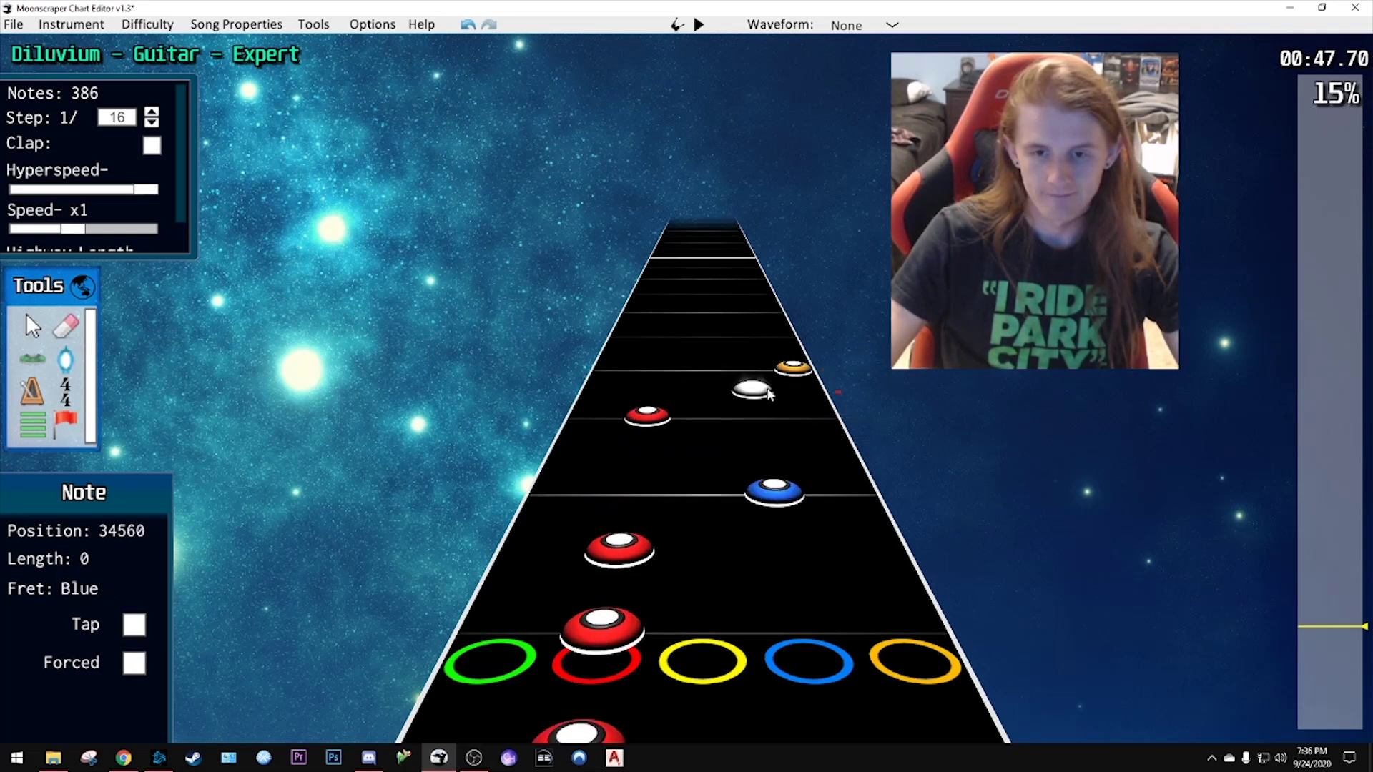
{"action": "left_click", "coordinate": [719, 430]}
{"action": "scroll", "coordinate": [719, 431], "scroll_direction": "up", "scroll_amount": 3}
{"action": "left_click_drag", "start_coordinate": [719, 430], "coordinate": [683, 421]}
{"action": "scroll", "coordinate": [683, 422], "scroll_direction": "down", "scroll_amount": 2}
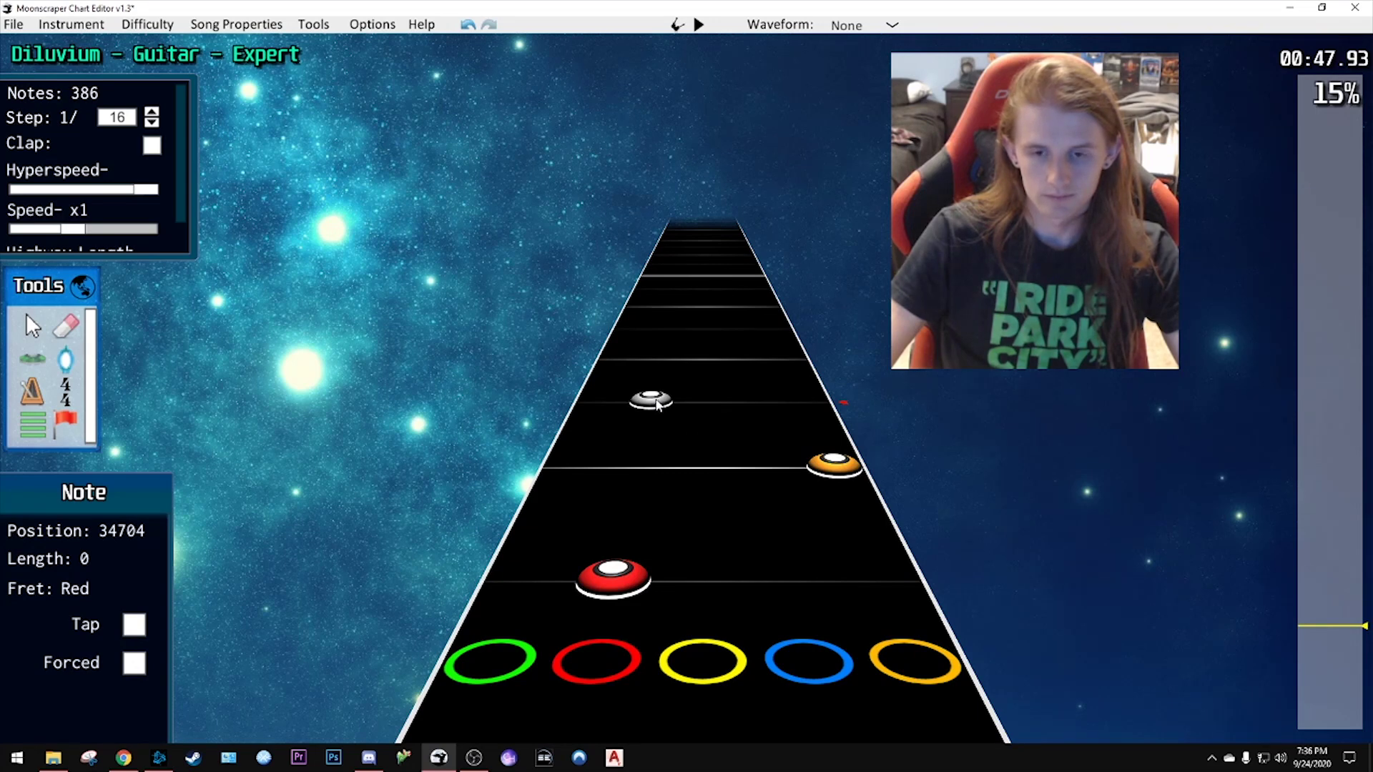
{"action": "key", "text": "space"}
{"action": "key", "text": "space"}
- Add a yellow note half a beat after the orange note, followed by a run of sixteenth yellow notes from the next beat
{"action": "scroll", "coordinate": [657, 405], "scroll_direction": "down", "scroll_amount": 6}
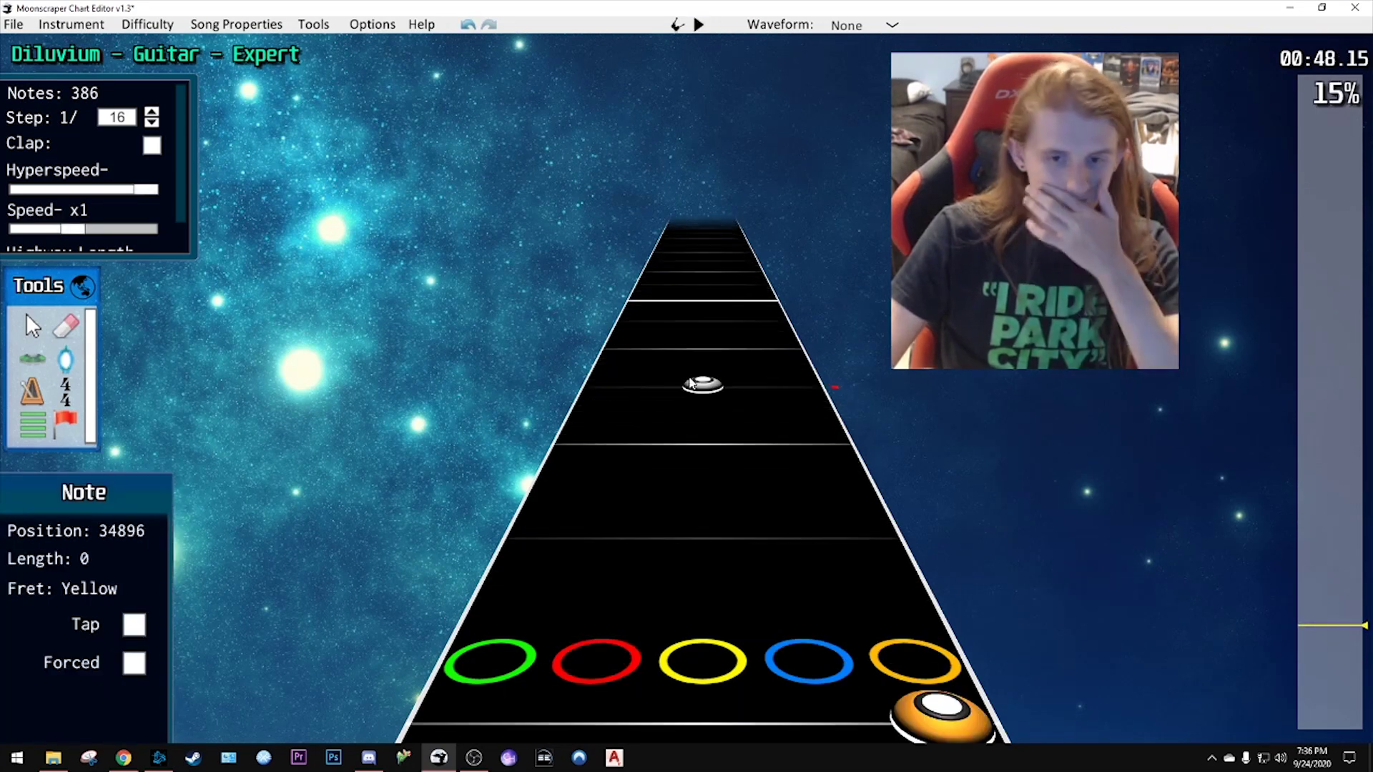
{"action": "scroll", "coordinate": [691, 384], "scroll_direction": "down", "scroll_amount": 2}
{"action": "left_click", "coordinate": [702, 409]}
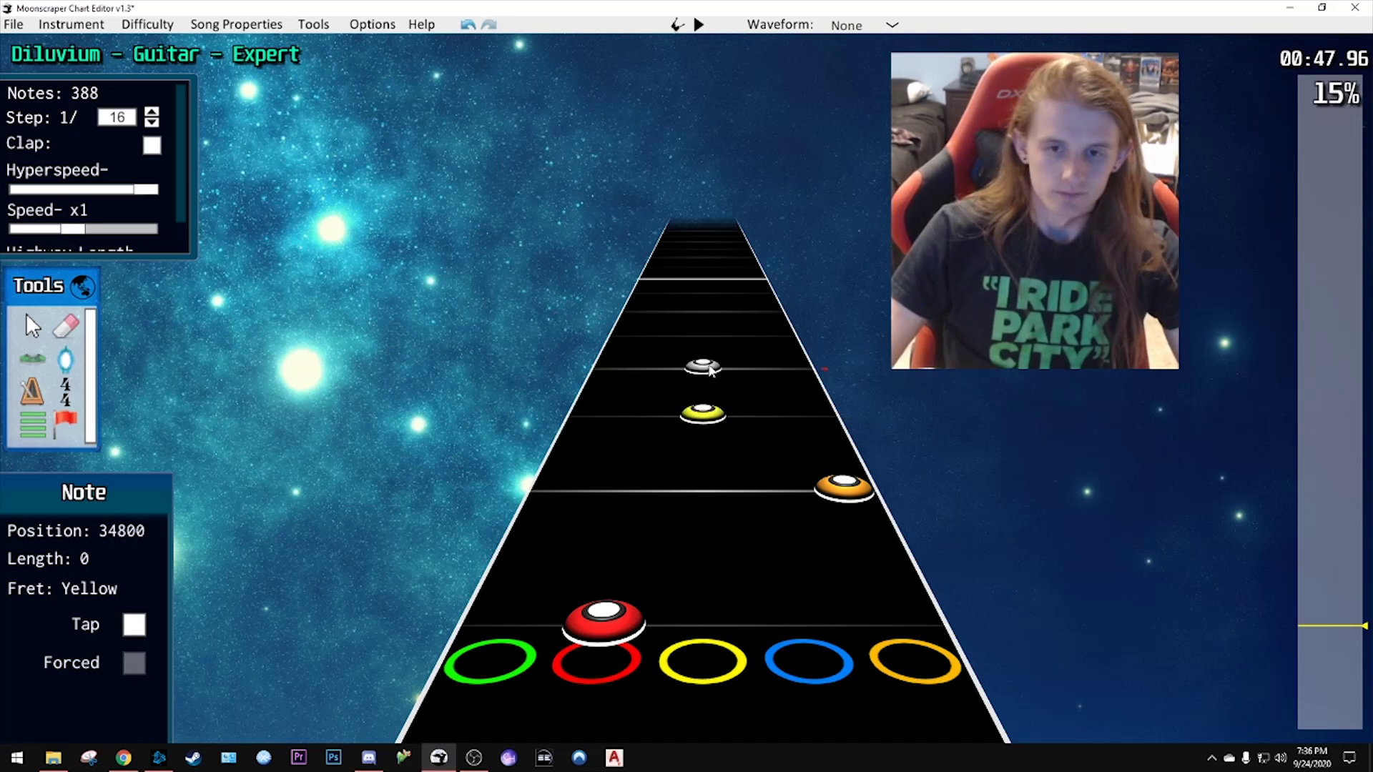
{"action": "left_click_drag", "start_coordinate": [710, 369], "coordinate": [704, 308]}
{"action": "scroll", "coordinate": [733, 346], "scroll_direction": "up", "scroll_amount": 6}
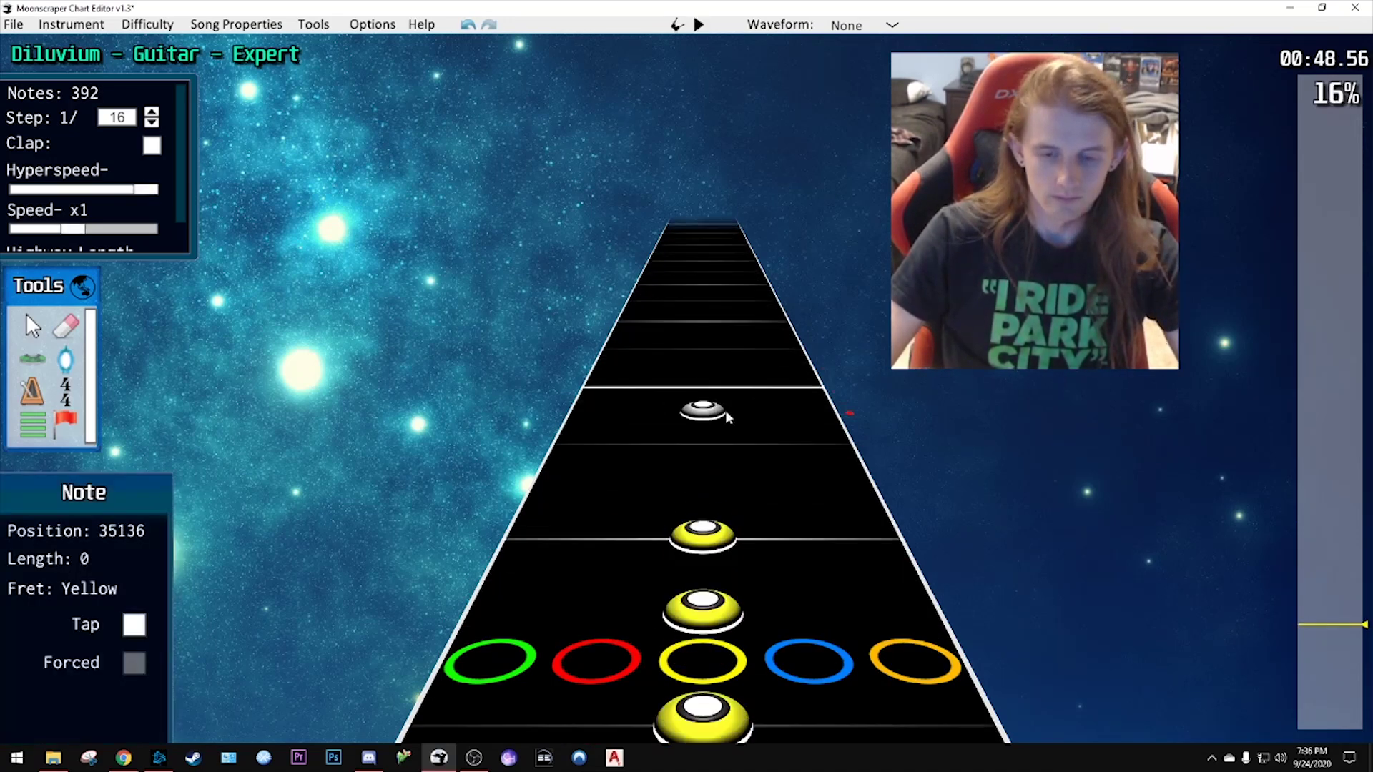
- Delete the extra yellow note at the end of the sixteenth run and add an orange note on that beat instead
{"action": "scroll", "coordinate": [725, 414], "scroll_direction": "down", "scroll_amount": 3}
{"action": "key", "text": "Delete"}
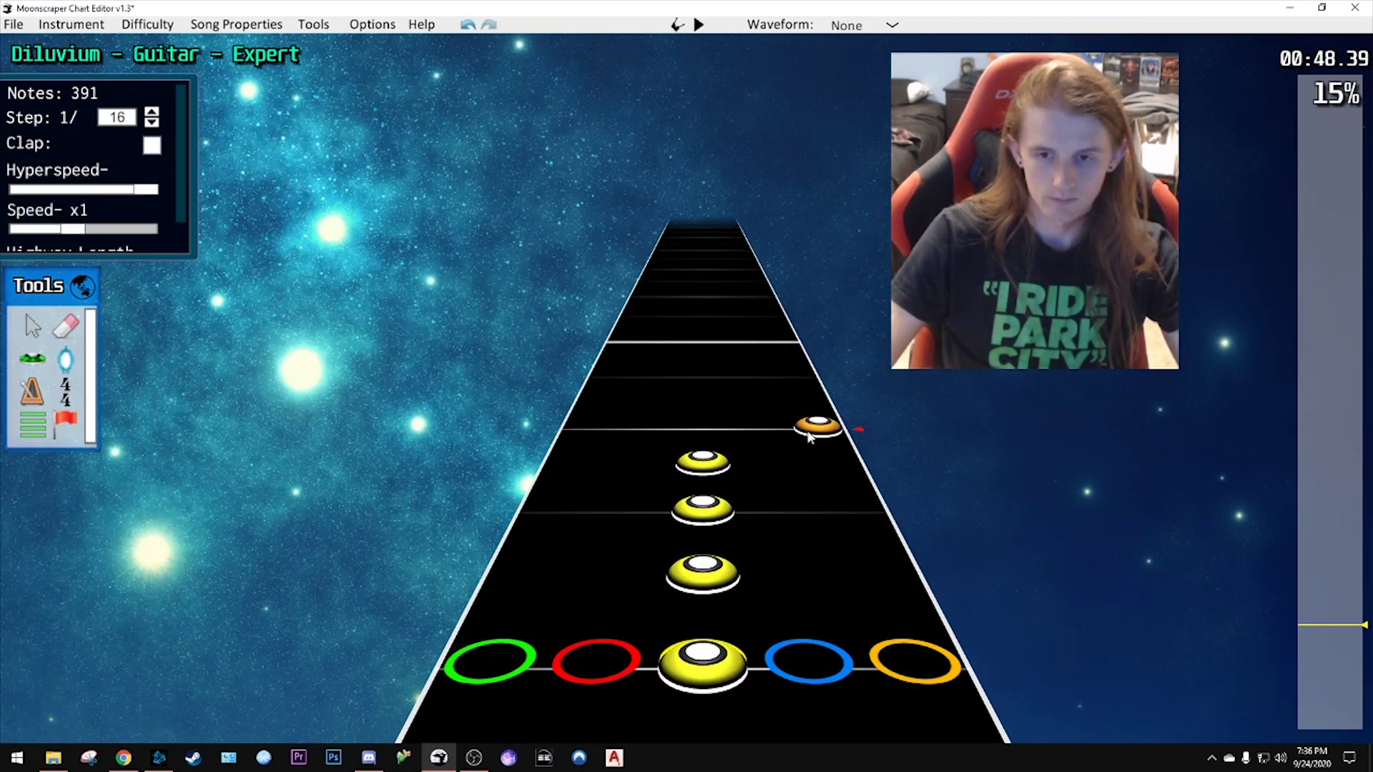
{"action": "left_click", "coordinate": [809, 429]}
{"action": "scroll", "coordinate": [727, 395], "scroll_direction": "up", "scroll_amount": 4}
{"action": "scroll", "coordinate": [715, 429], "scroll_direction": "down", "scroll_amount": 1}
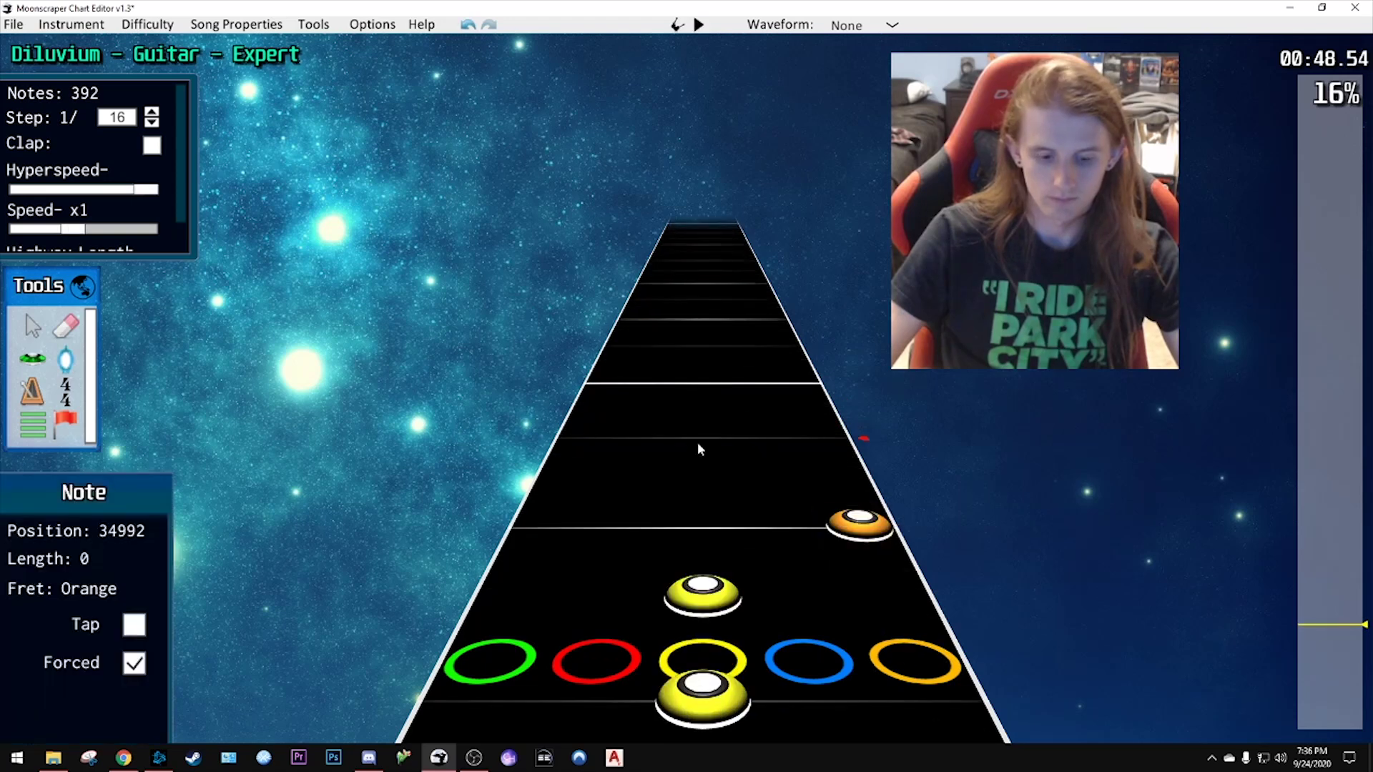
- Add a green, a yellow and another green note, half a beat apart, after the orange note that ends the yellow run
{"action": "scroll", "coordinate": [698, 447], "scroll_direction": "down", "scroll_amount": 1}
{"action": "scroll", "coordinate": [699, 447], "scroll_direction": "up", "scroll_amount": 4}
{"action": "scroll", "coordinate": [662, 442], "scroll_direction": "down", "scroll_amount": 4}
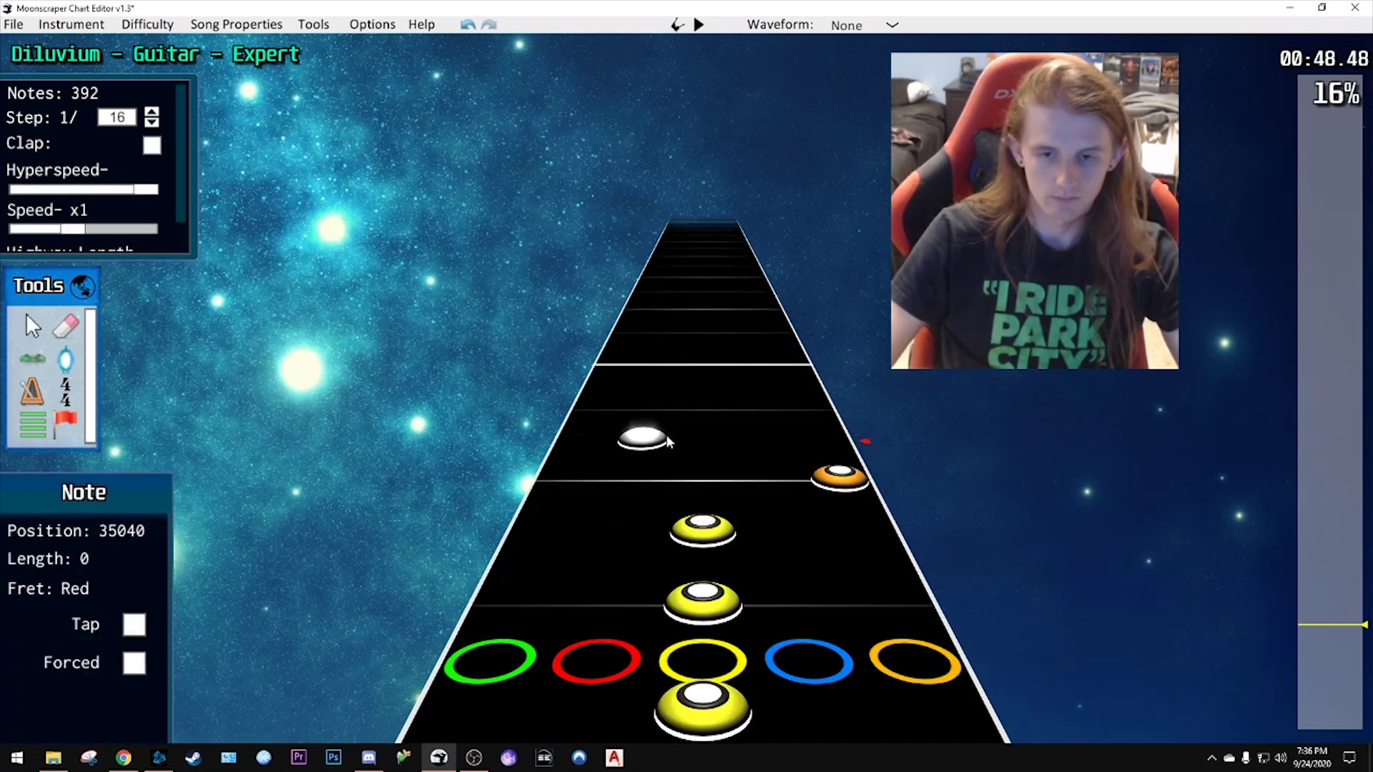
{"action": "scroll", "coordinate": [668, 442], "scroll_direction": "down", "scroll_amount": 1}
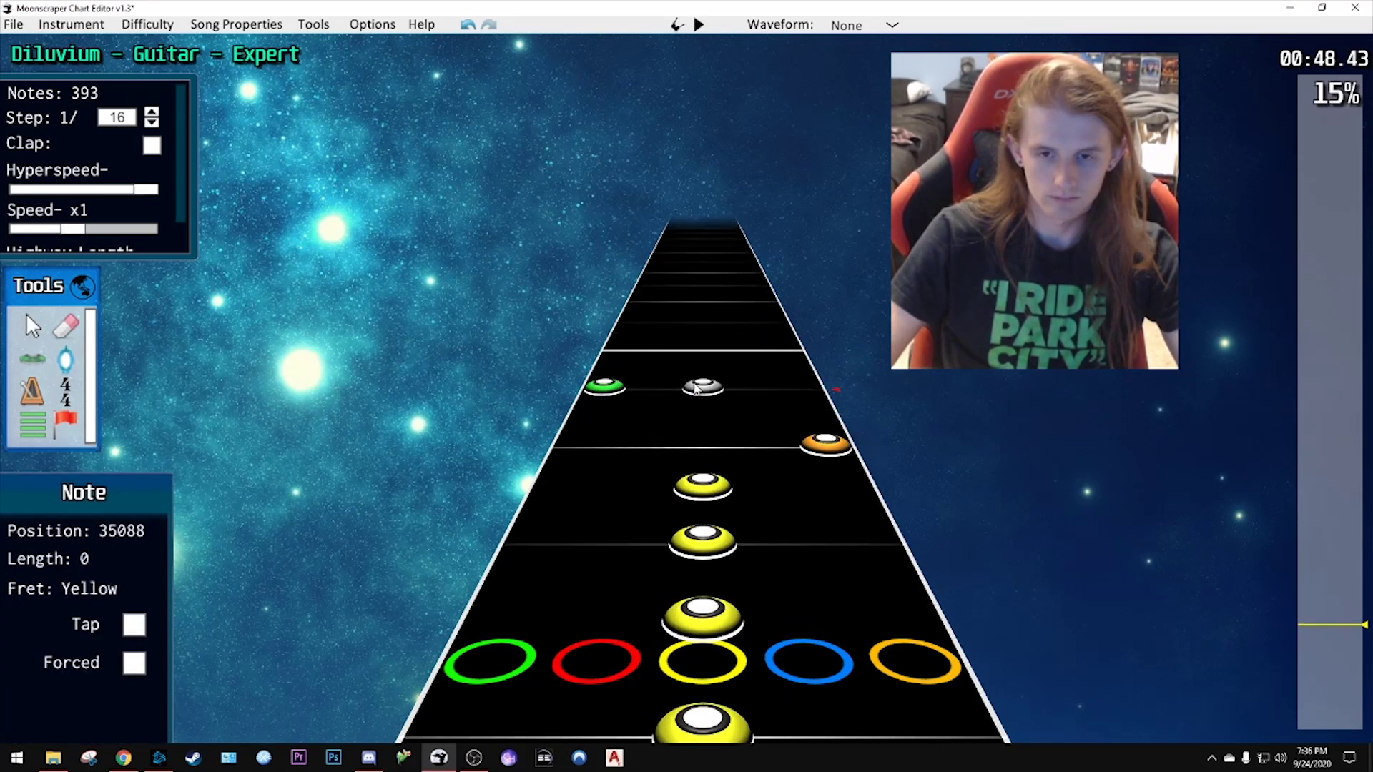
{"action": "left_click", "coordinate": [698, 352]}
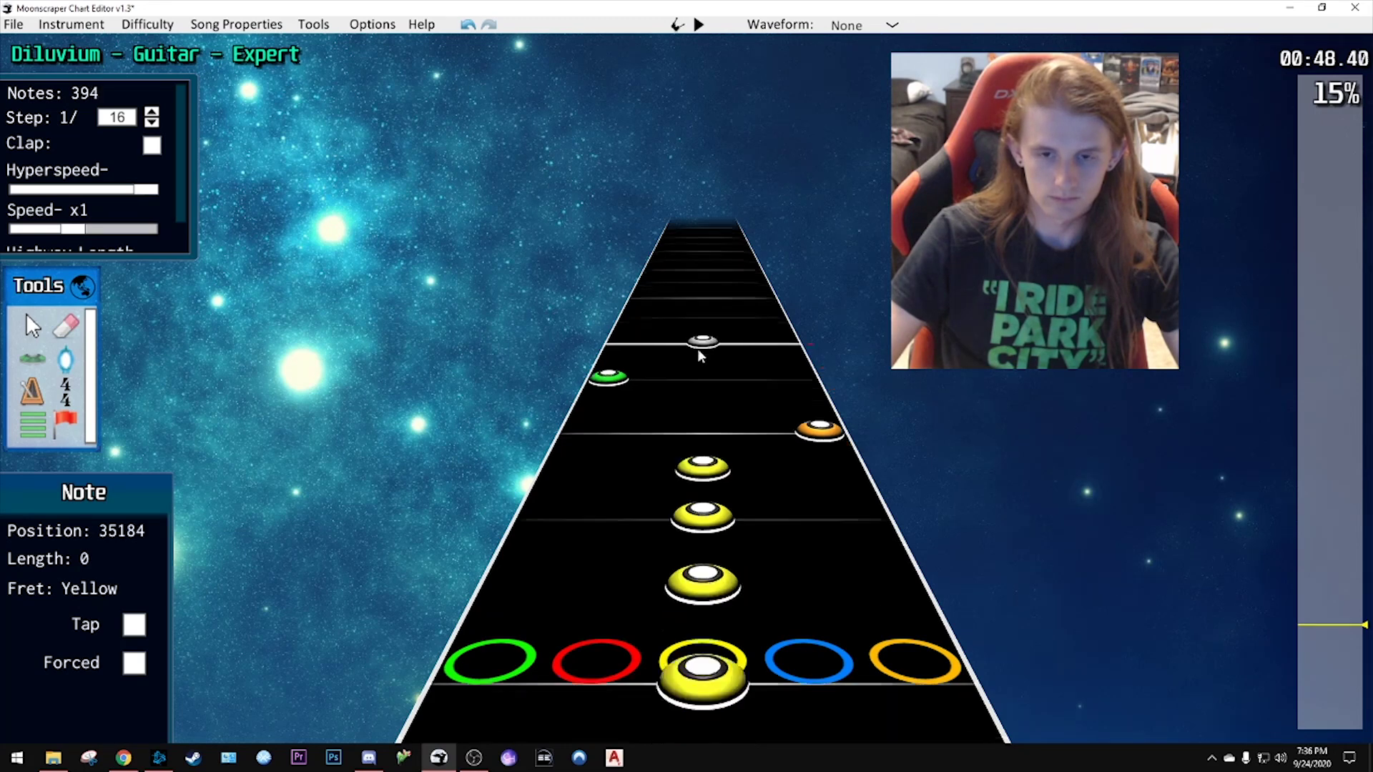
{"action": "scroll", "coordinate": [697, 349], "scroll_direction": "up", "scroll_amount": 9}
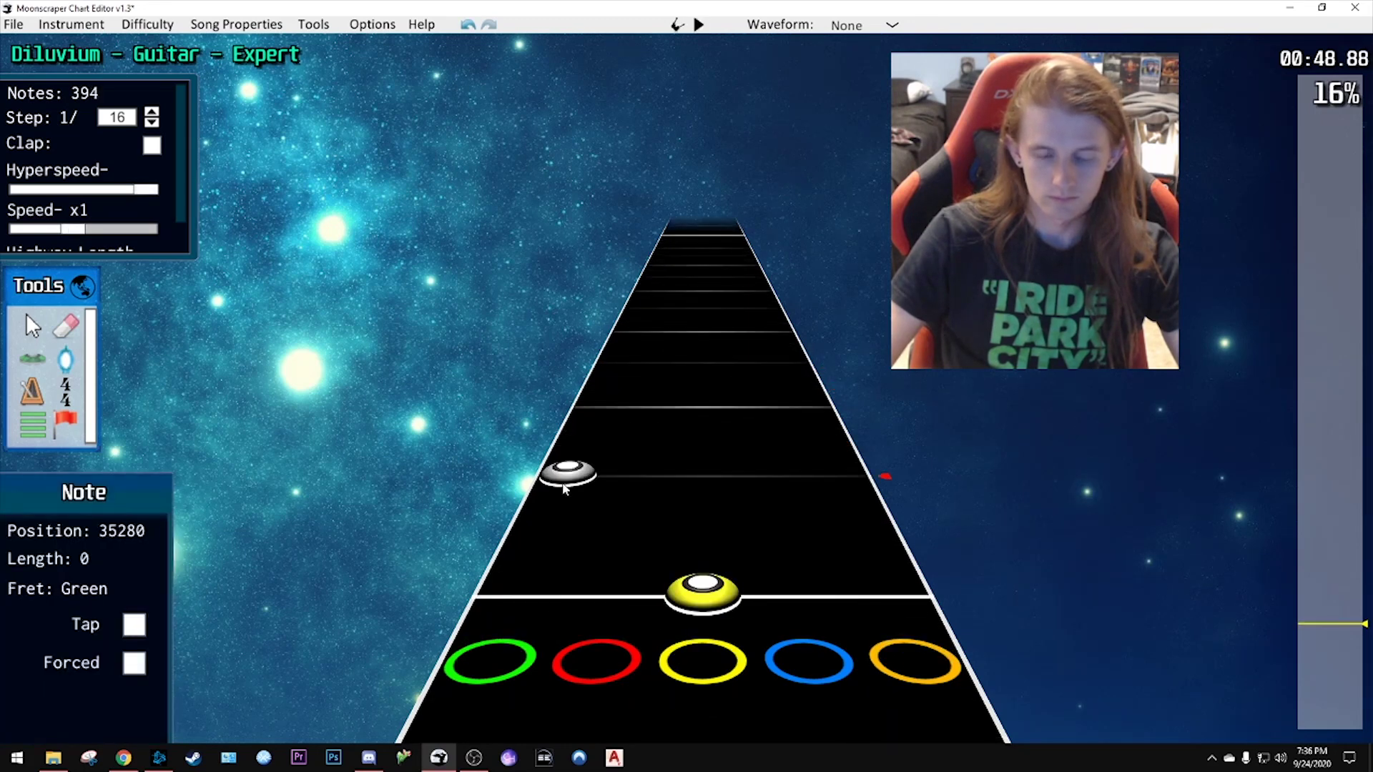
{"action": "left_click", "coordinate": [565, 488]}
{"action": "scroll", "coordinate": [572, 472], "scroll_direction": "down", "scroll_amount": 1}
{"action": "scroll", "coordinate": [597, 411], "scroll_direction": "up", "scroll_amount": 4}
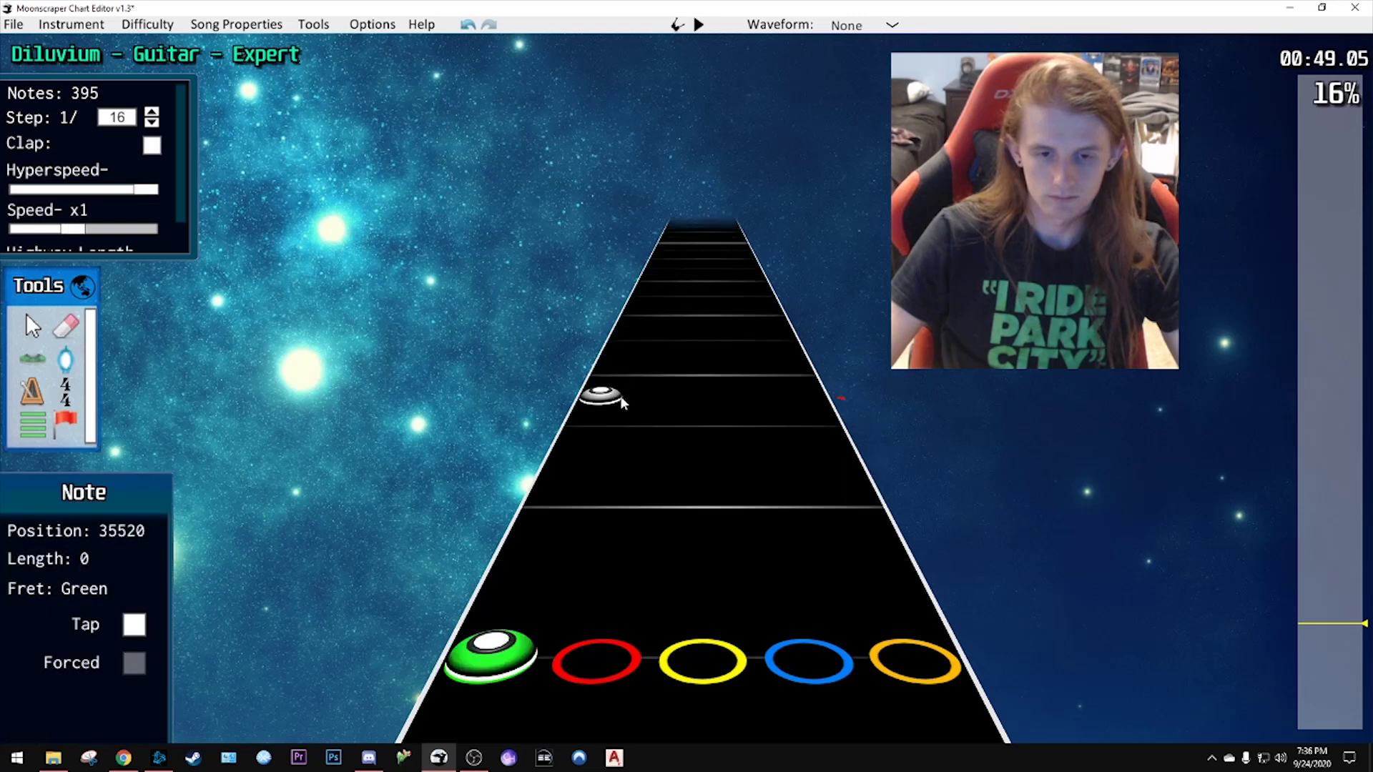
- Add a run of four sixteenth green notes from the next beat, removing the extra fifth green note
{"action": "scroll", "coordinate": [619, 397], "scroll_direction": "down", "scroll_amount": 3}
{"action": "left_click", "coordinate": [597, 406]}
{"action": "left_click", "coordinate": [609, 383]}
{"action": "left_click", "coordinate": [615, 376]}
{"action": "scroll", "coordinate": [640, 352], "scroll_direction": "down", "scroll_amount": 3}
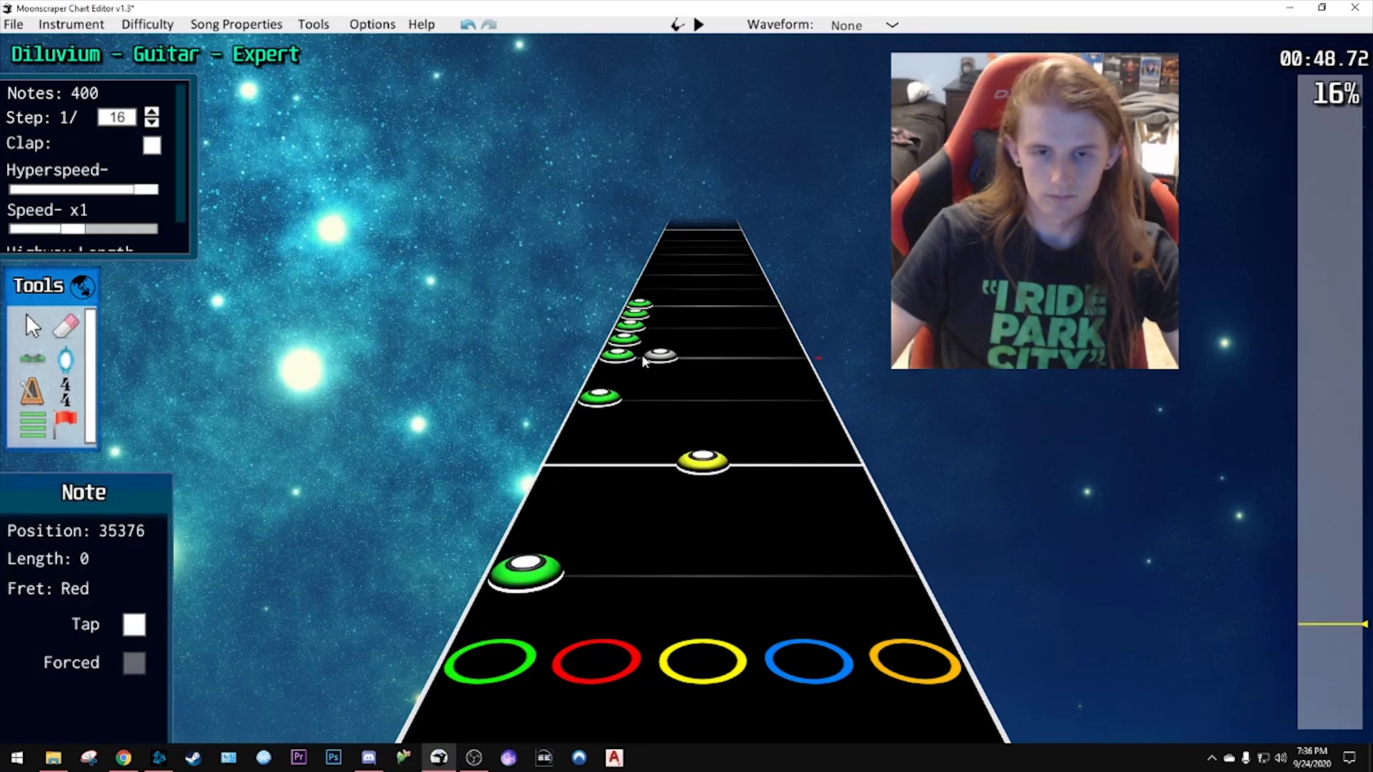
{"action": "key", "text": "ctrl+z"}
{"action": "left_click", "coordinate": [619, 354]}
{"action": "left_click", "coordinate": [625, 338]}
{"action": "left_click", "coordinate": [630, 326]}
{"action": "scroll", "coordinate": [676, 352], "scroll_direction": "down", "scroll_amount": 1}
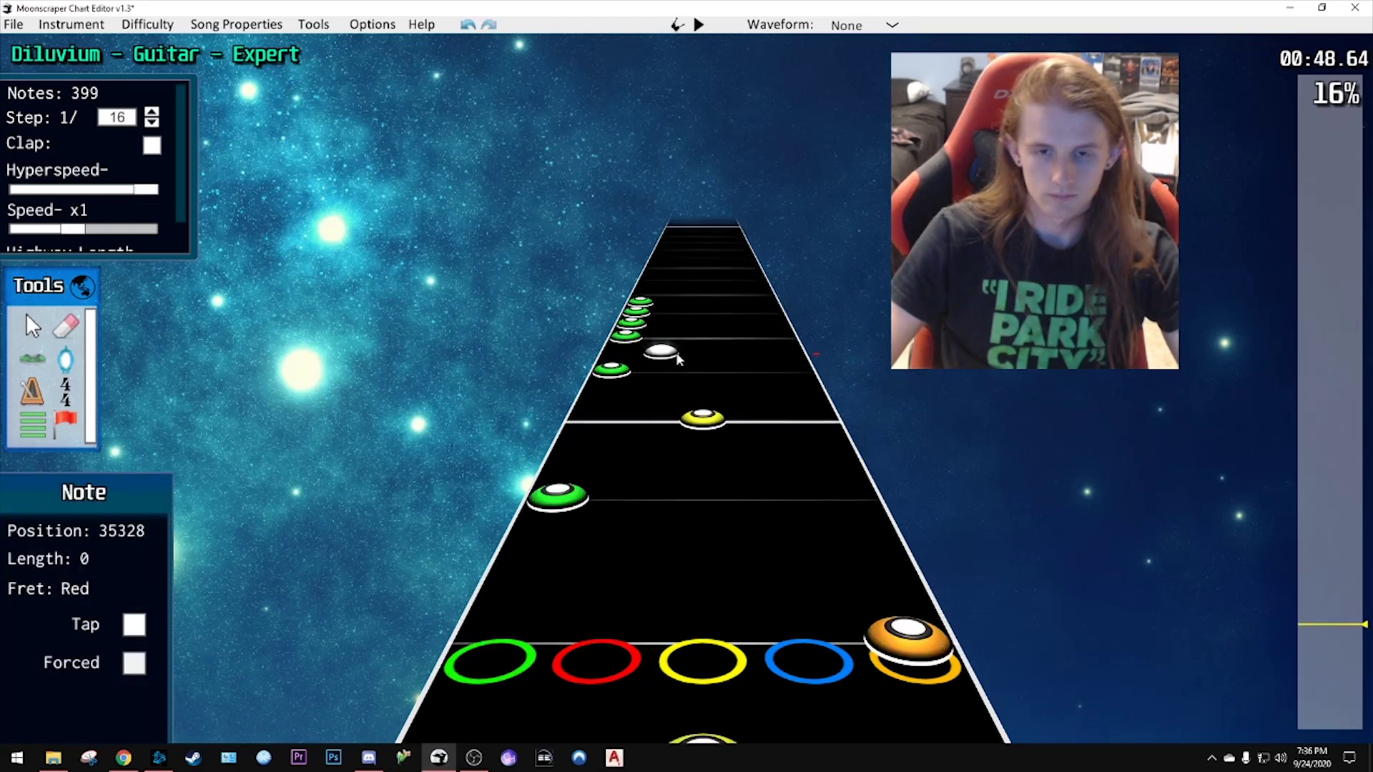
- Add a yellow note on the beat after the green run, play it back, and add a green note half a beat after it
{"action": "scroll", "coordinate": [675, 352], "scroll_direction": "up", "scroll_amount": 15}
{"action": "scroll", "coordinate": [667, 366], "scroll_direction": "down", "scroll_amount": 3}
{"action": "scroll", "coordinate": [666, 366], "scroll_direction": "down", "scroll_amount": 3}
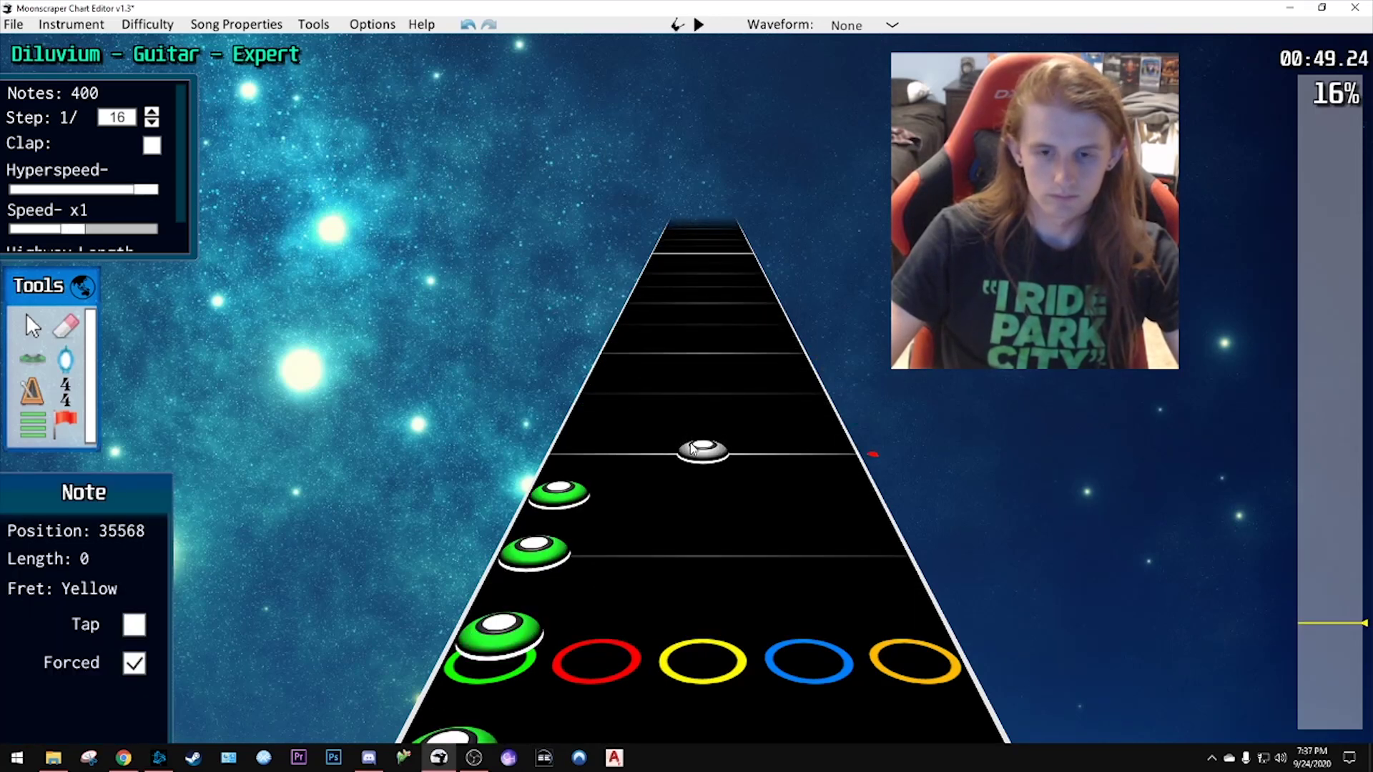
{"action": "scroll", "coordinate": [688, 447], "scroll_direction": "down", "scroll_amount": 5}
{"action": "scroll", "coordinate": [686, 447], "scroll_direction": "up", "scroll_amount": 11}
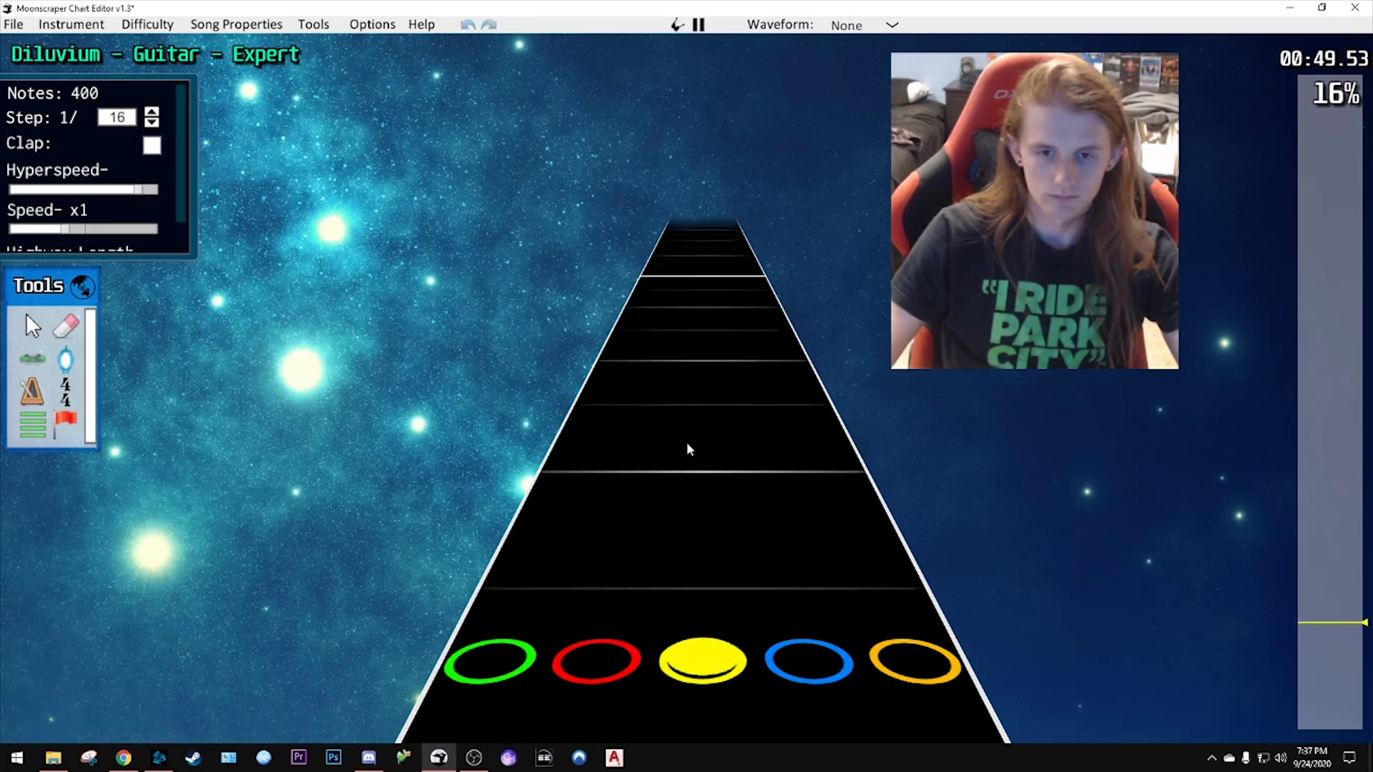
{"action": "scroll", "coordinate": [628, 441], "scroll_direction": "down", "scroll_amount": 4}
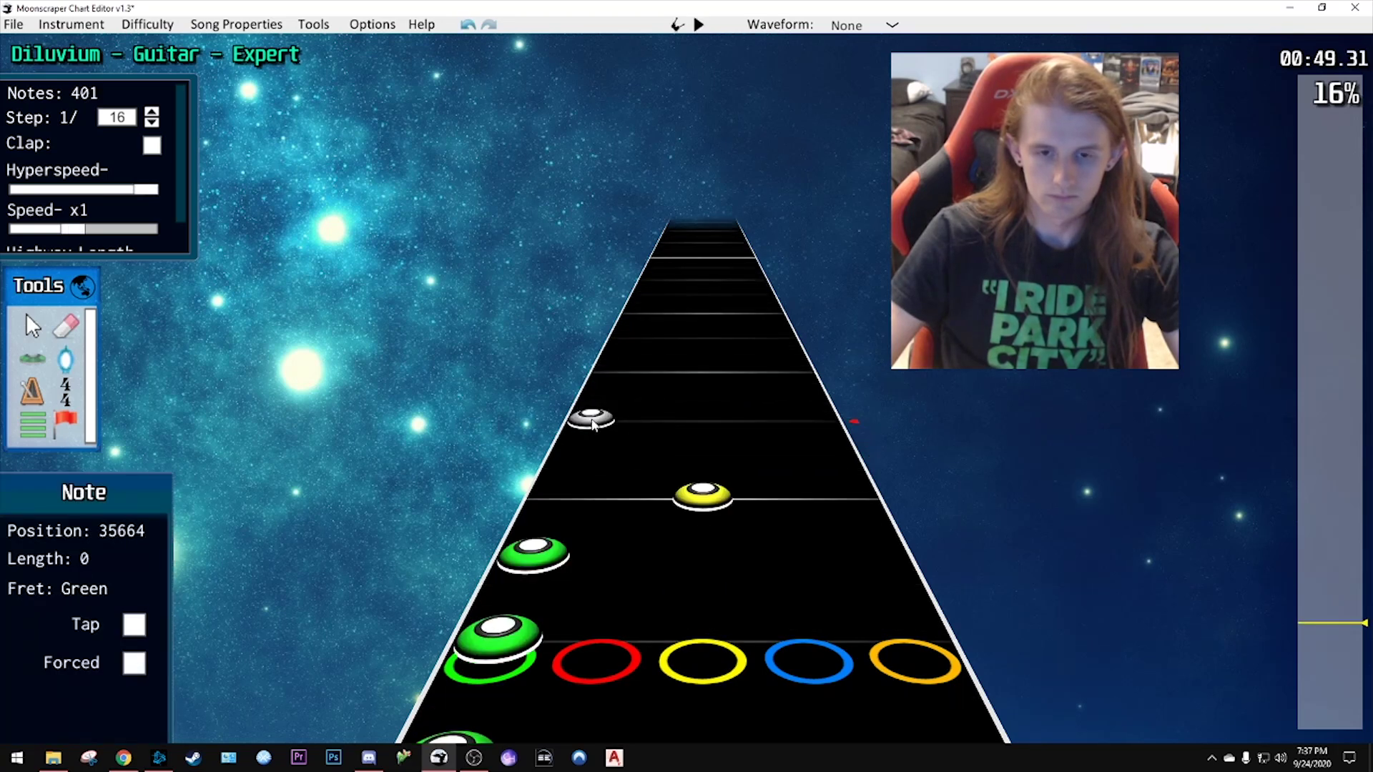
- Add another run of four sixteenth green notes from the next beat, followed by a blue note on the beat after it
{"action": "scroll", "coordinate": [597, 429], "scroll_direction": "up", "scroll_amount": 1}
{"action": "left_click_drag", "start_coordinate": [594, 422], "coordinate": [614, 360]}
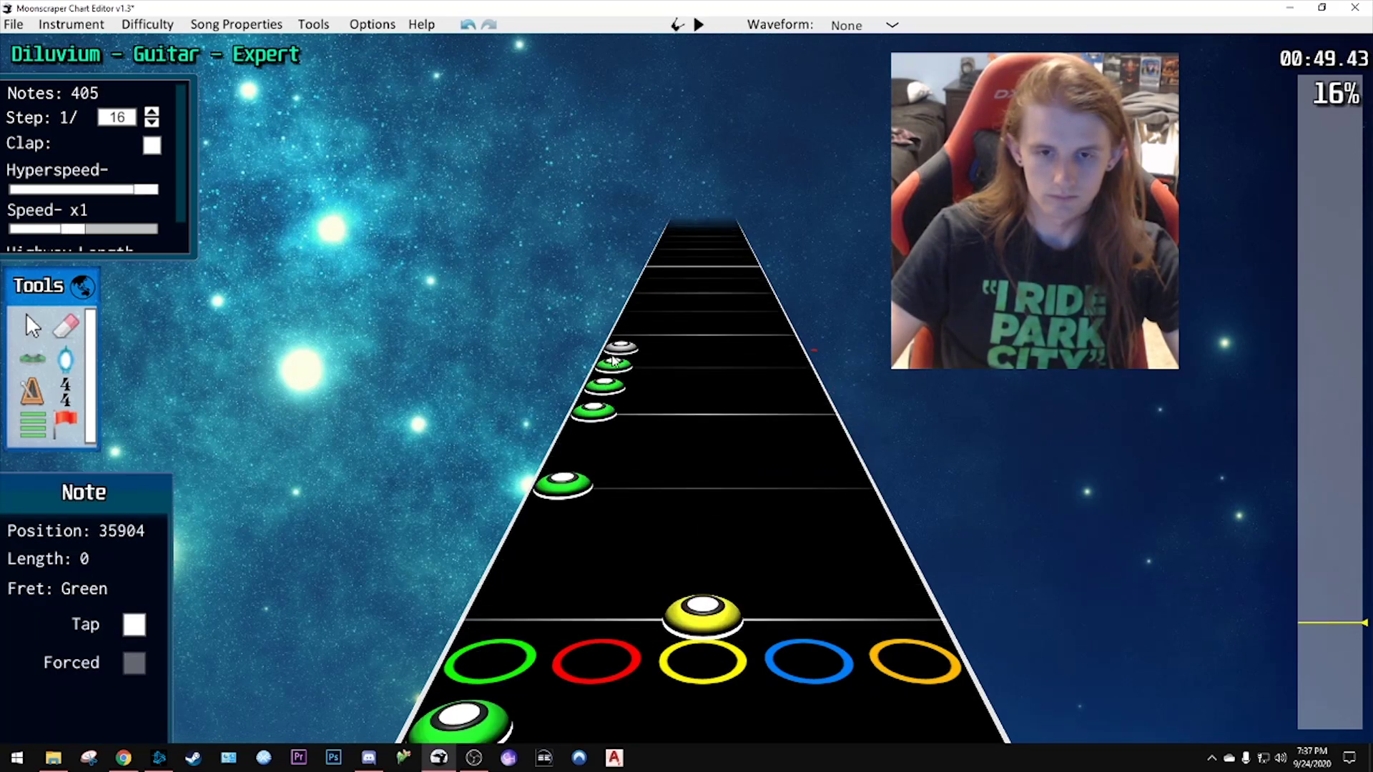
{"action": "left_click", "coordinate": [752, 343]}
{"action": "scroll", "coordinate": [750, 404], "scroll_direction": "down", "scroll_amount": 1}
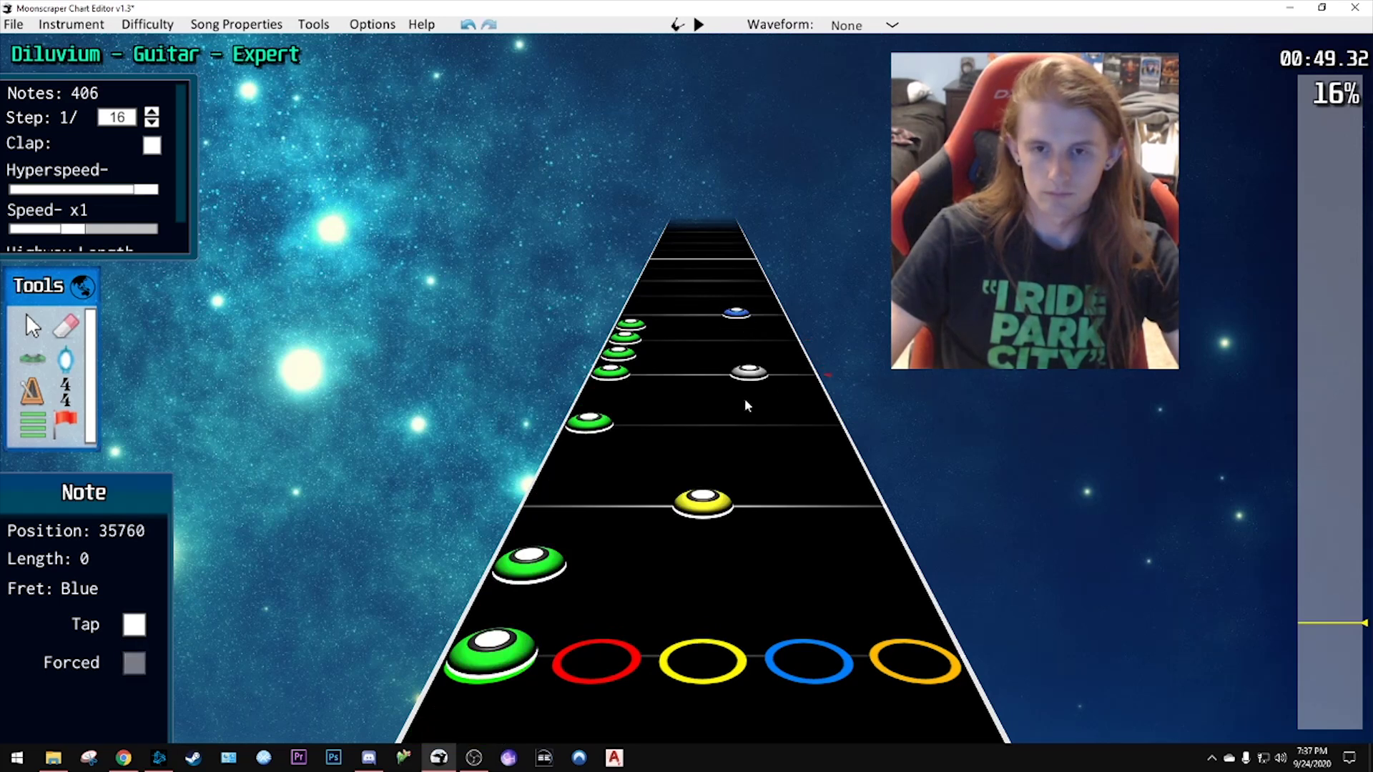
- Set the playback speed to x0.7 and play the charted notes from the sustained chord at 0:43 through to 0:50
{"action": "scroll", "coordinate": [744, 398], "scroll_direction": "up", "scroll_amount": 10}
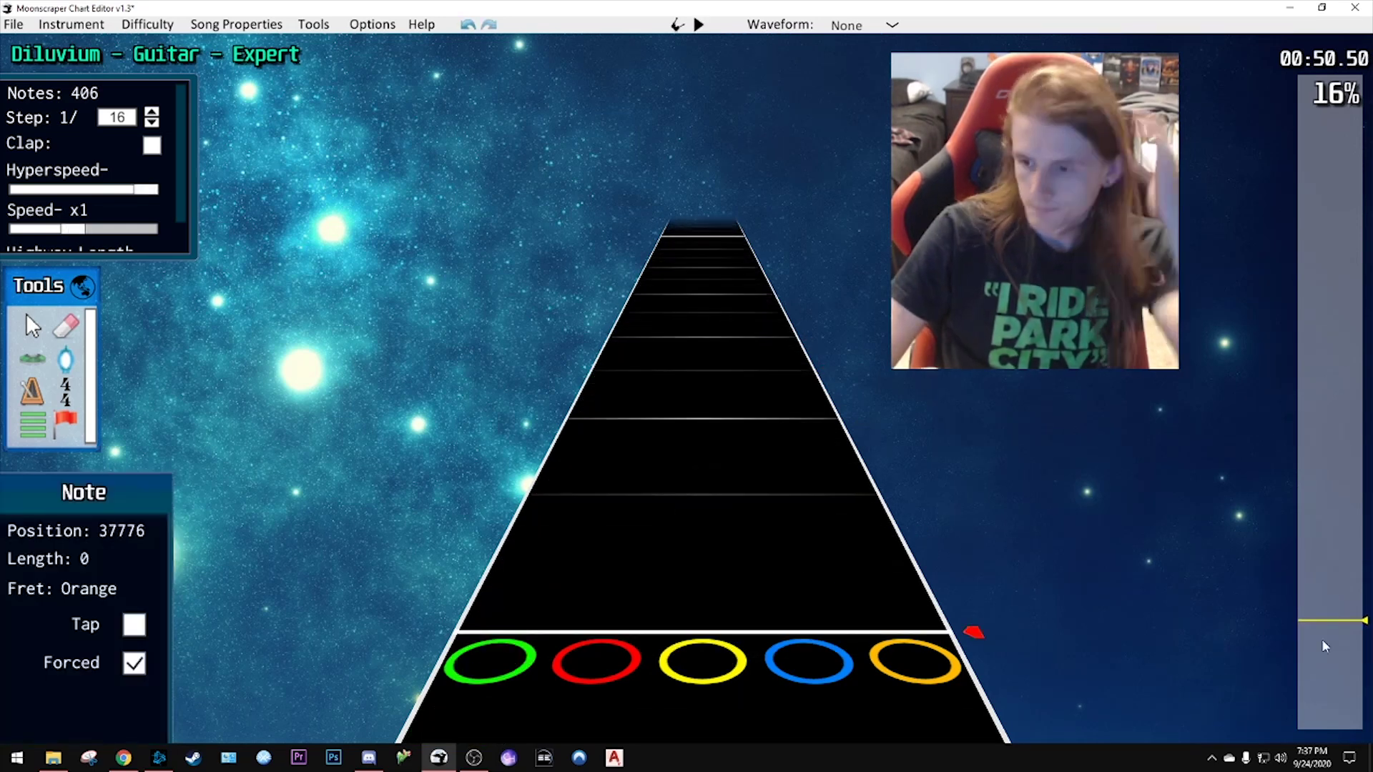
{"action": "scroll", "coordinate": [1322, 640], "scroll_direction": "down", "scroll_amount": 15}
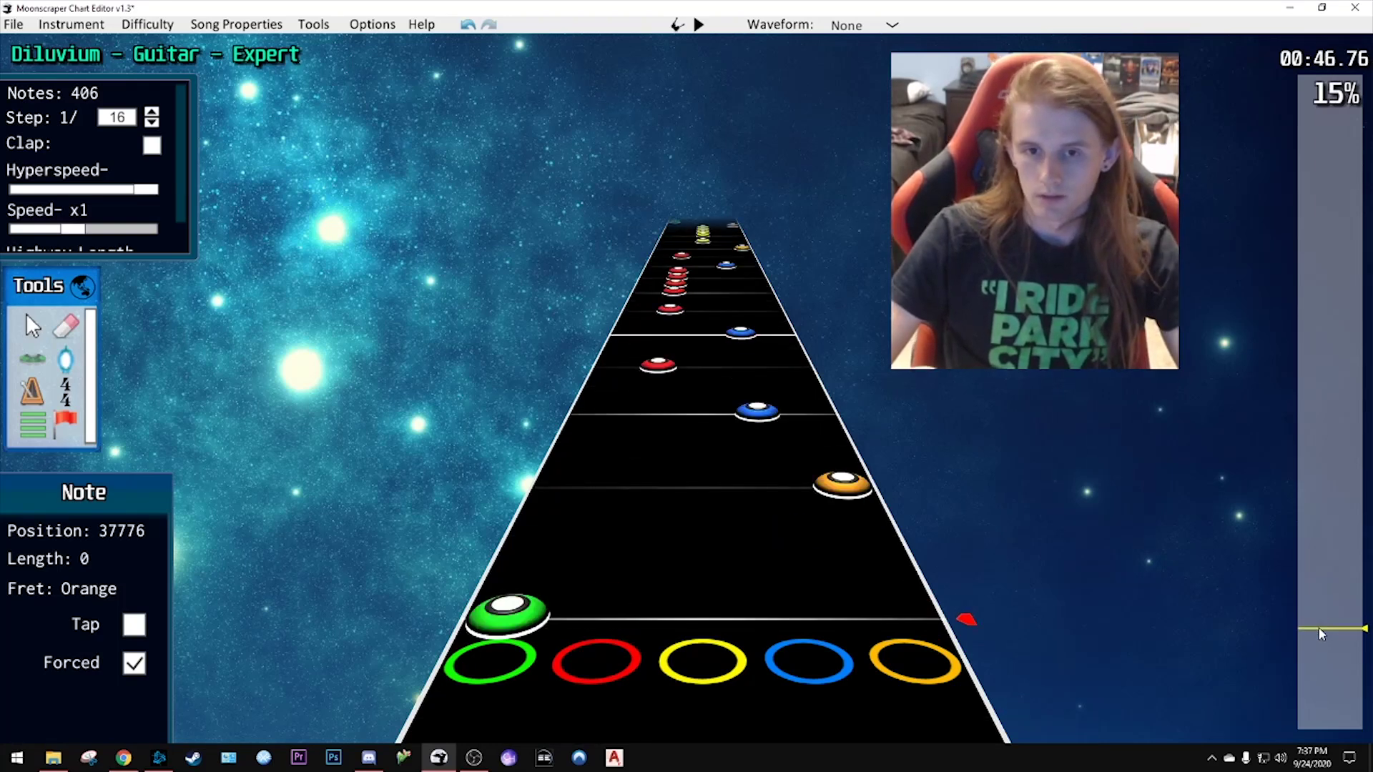
{"action": "scroll", "coordinate": [1320, 634], "scroll_direction": "down", "scroll_amount": 8}
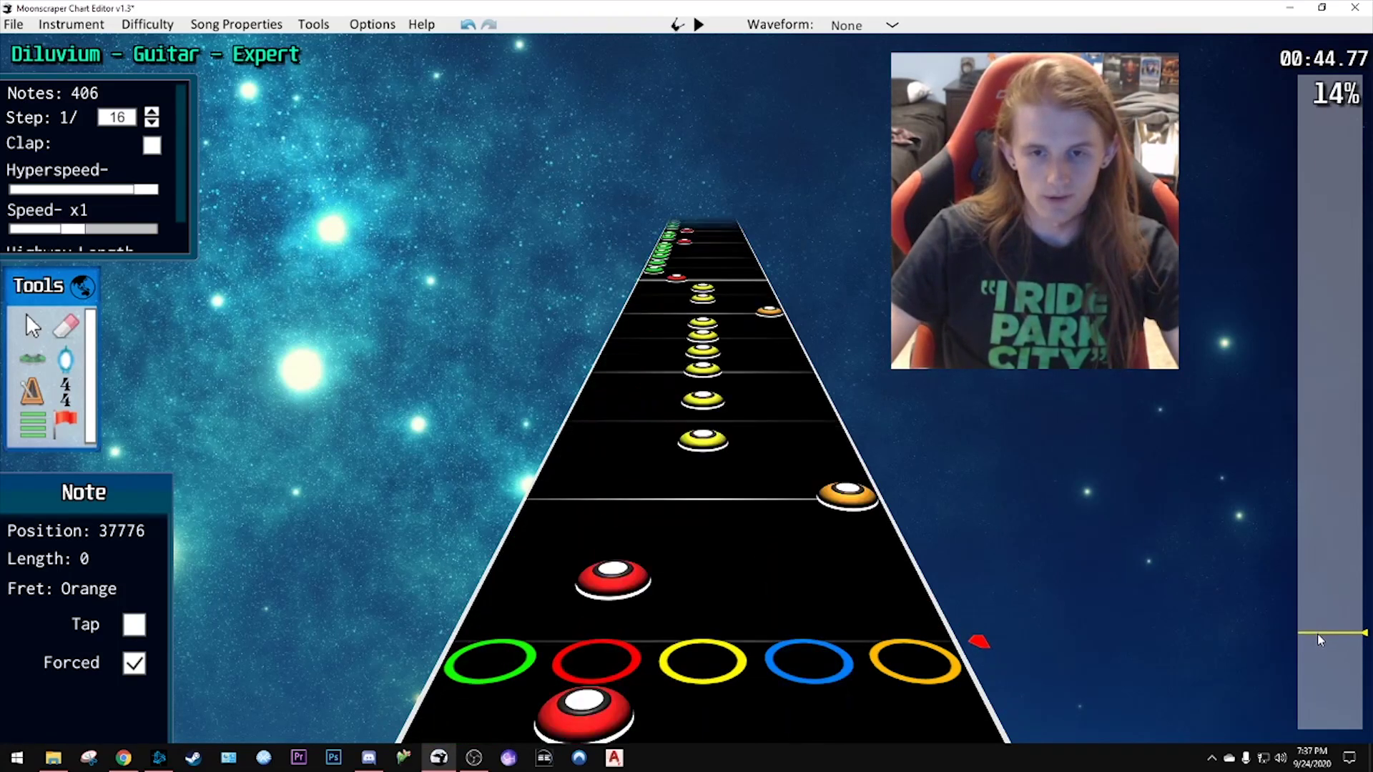
{"action": "scroll", "coordinate": [1317, 633], "scroll_direction": "down", "scroll_amount": 6}
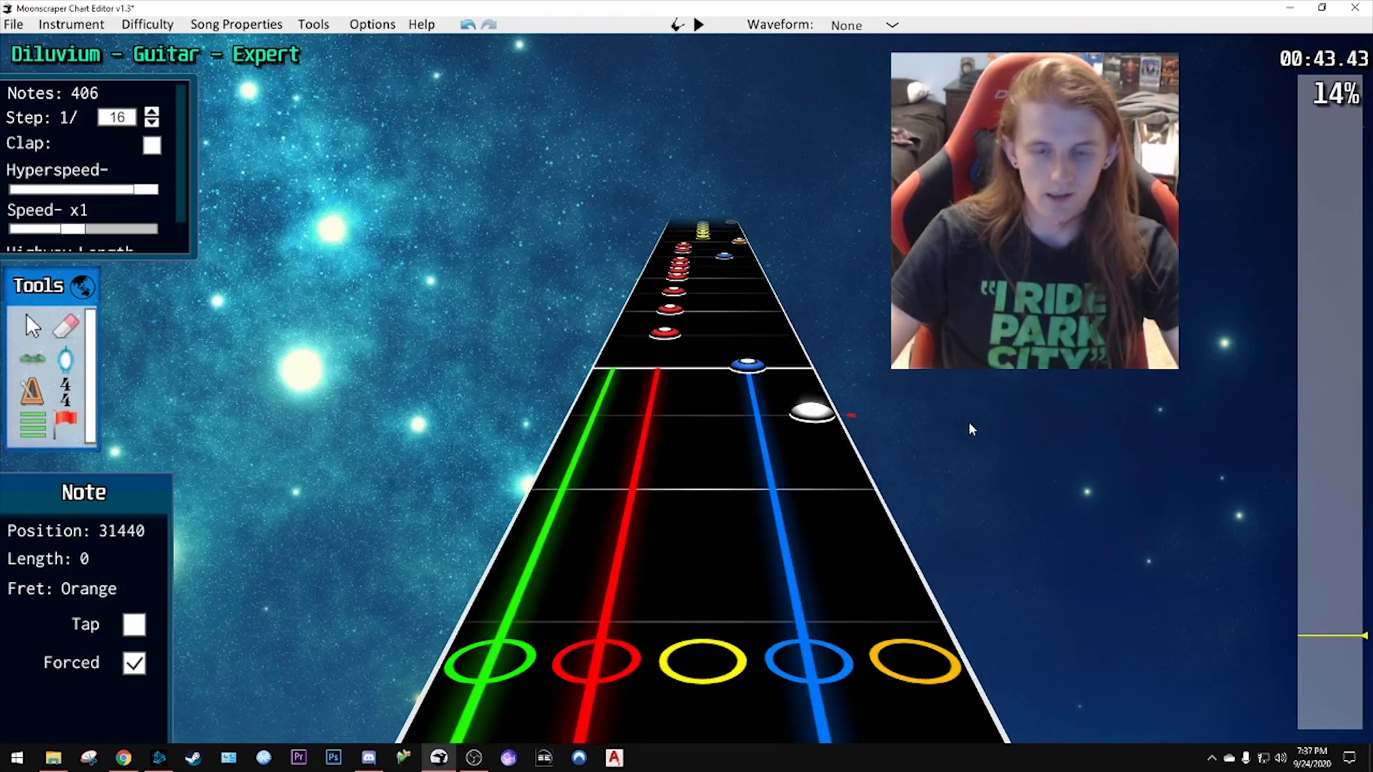
{"action": "left_click_drag", "start_coordinate": [811, 412], "coordinate": [849, 495]}
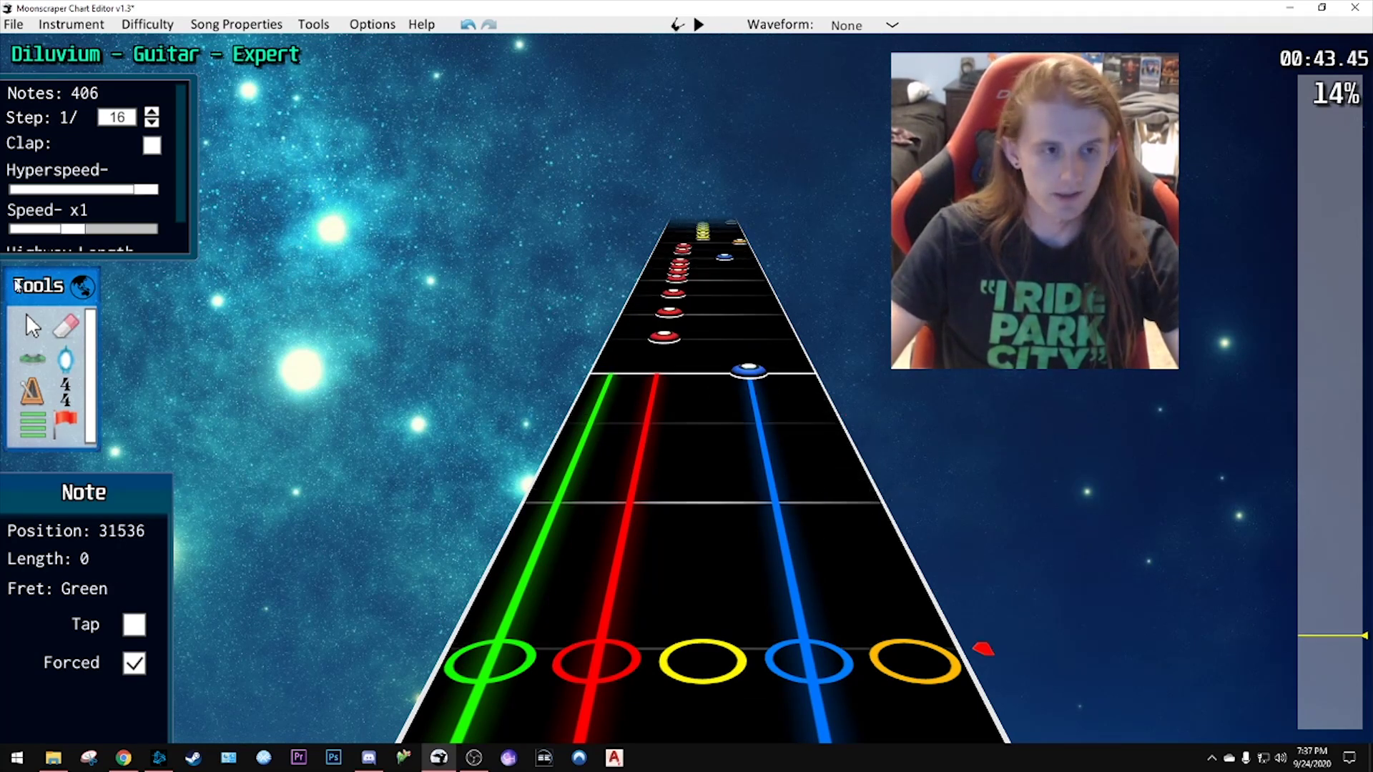
{"action": "left_click_drag", "start_coordinate": [70, 234], "coordinate": [49, 238]}
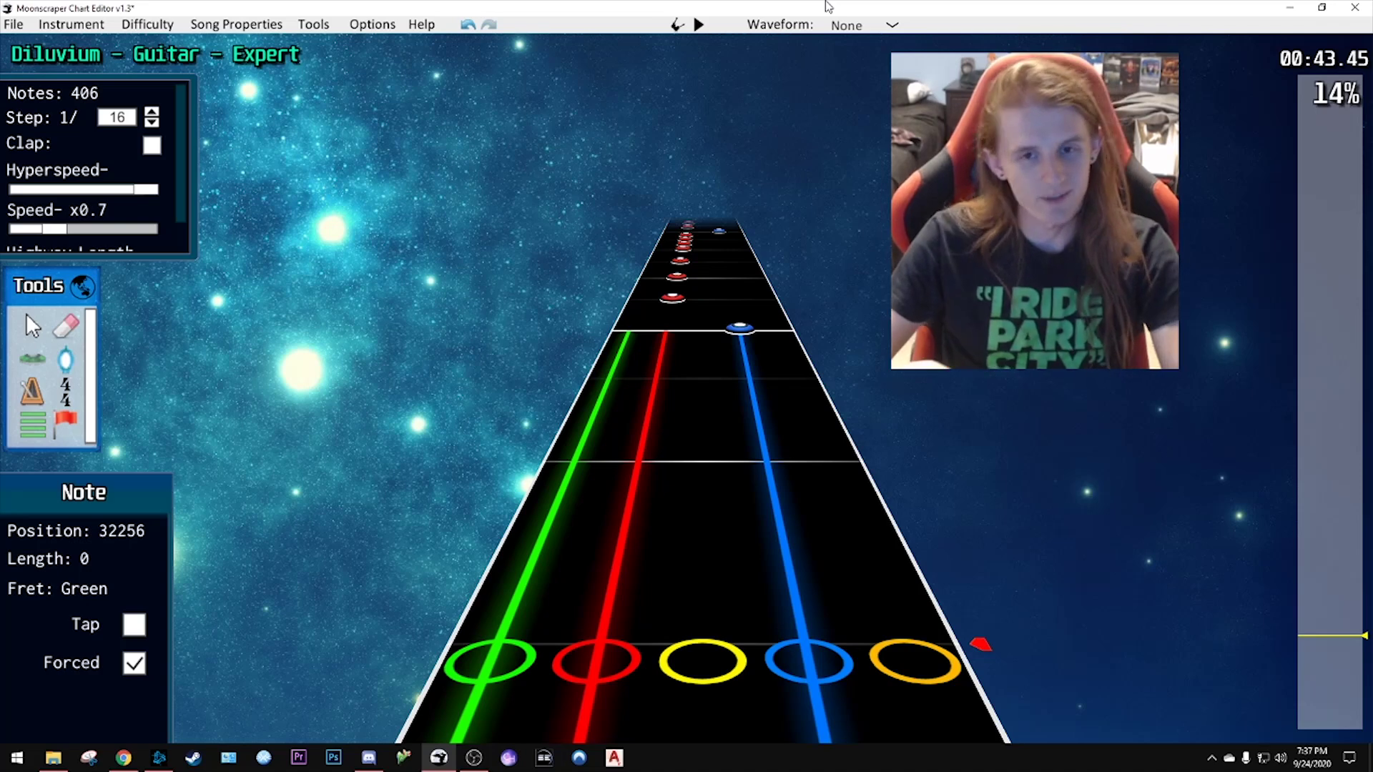
{"action": "left_click_drag", "start_coordinate": [718, 231], "coordinate": [701, 332]}
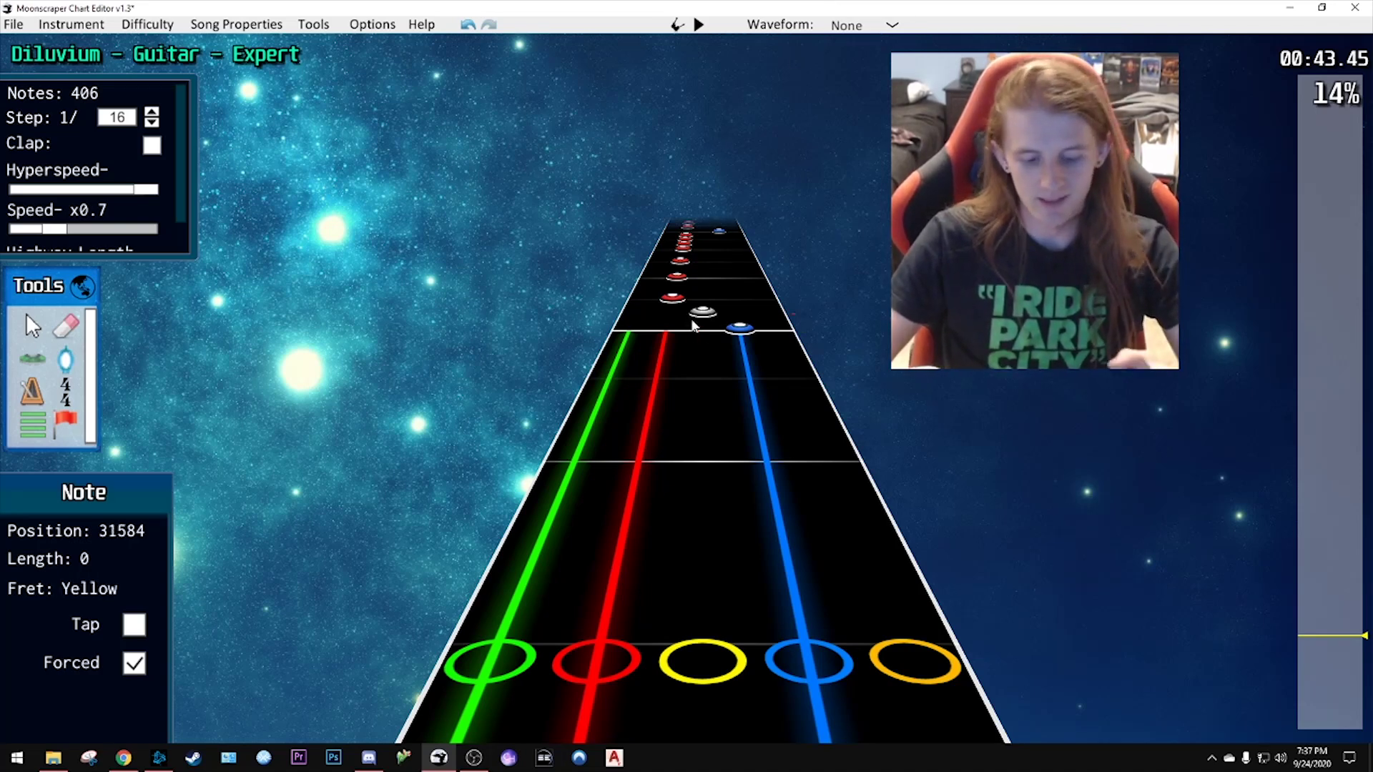
{"action": "left_click_drag", "start_coordinate": [690, 319], "coordinate": [719, 340]}
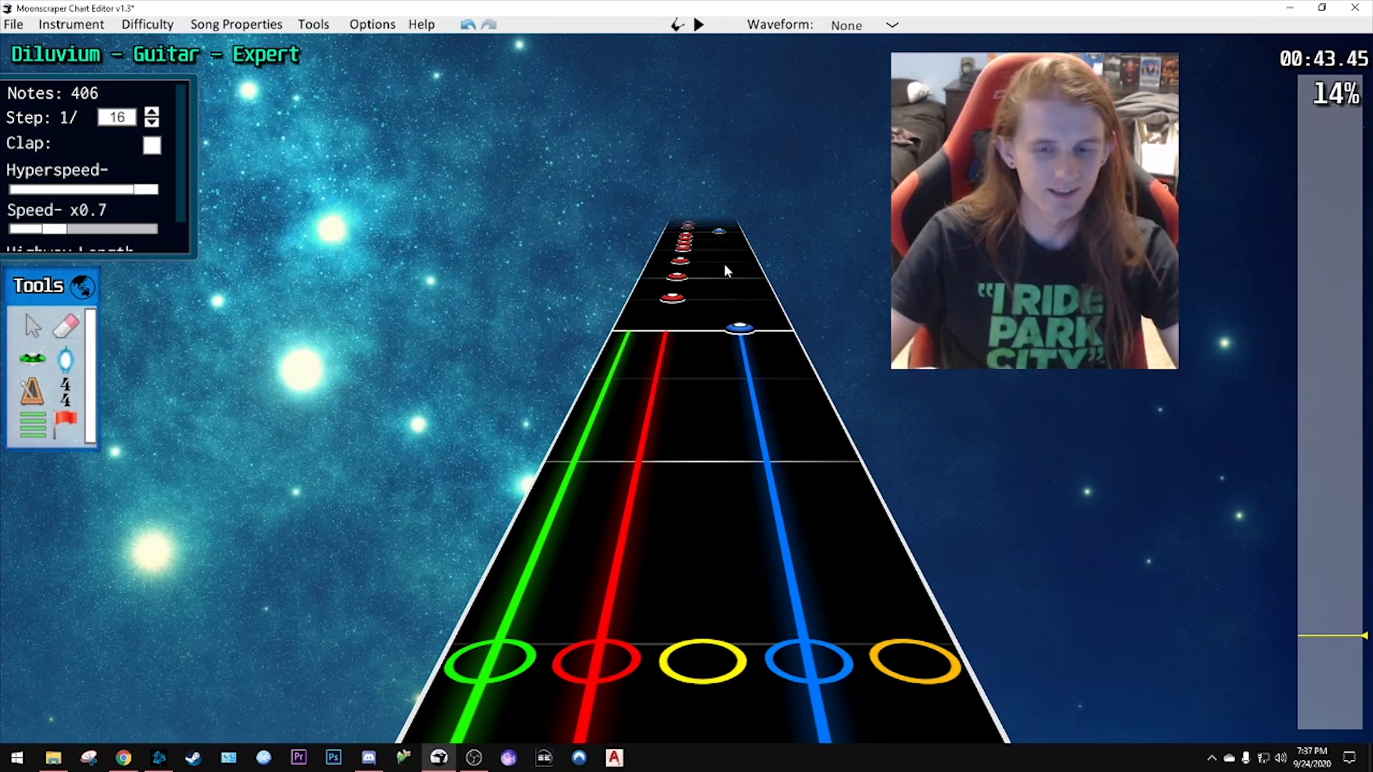
{"action": "key", "text": "space"}
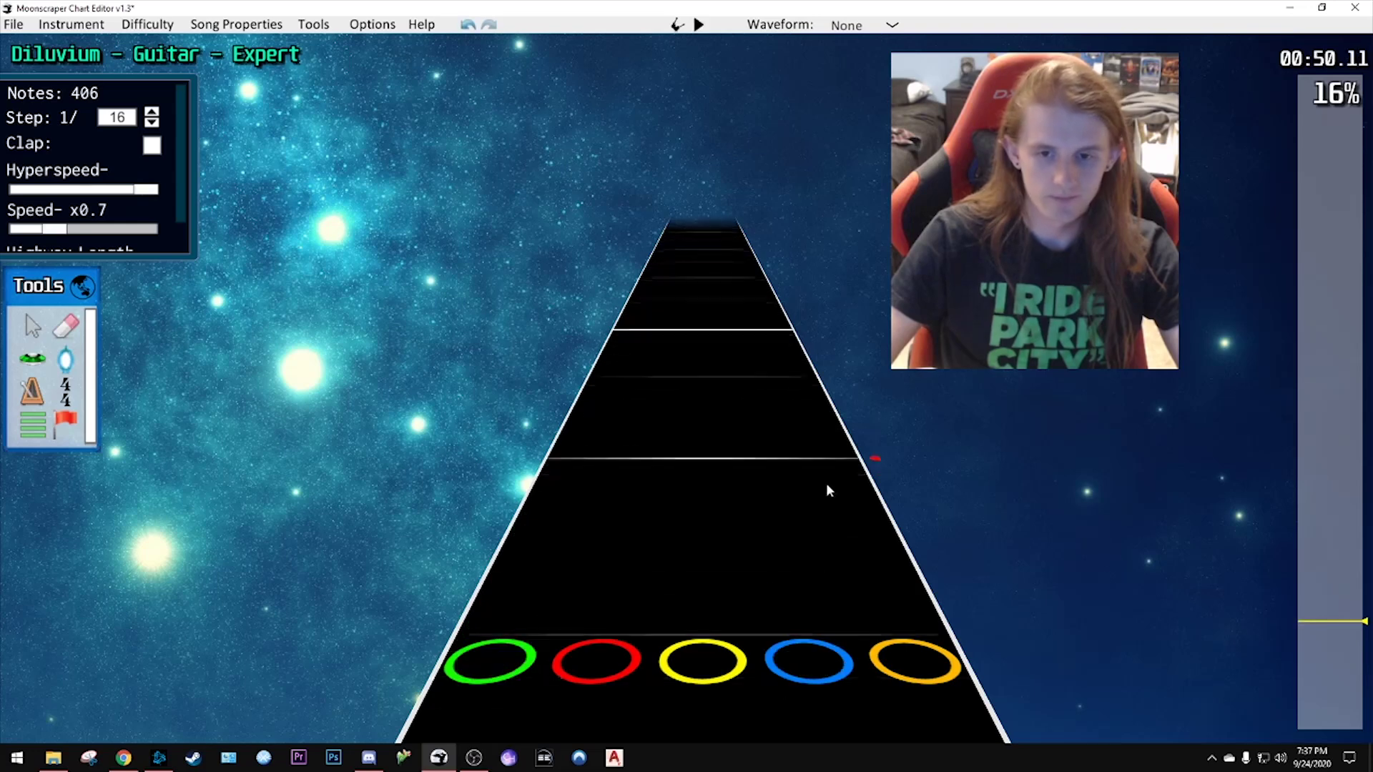
{"action": "key", "text": "space"}
- Return to the end of the sustained chord at 0:43, slow playback to x0.6, and replay the passage to 0:50
{"action": "left_click_drag", "start_coordinate": [1315, 626], "coordinate": [1317, 640]}
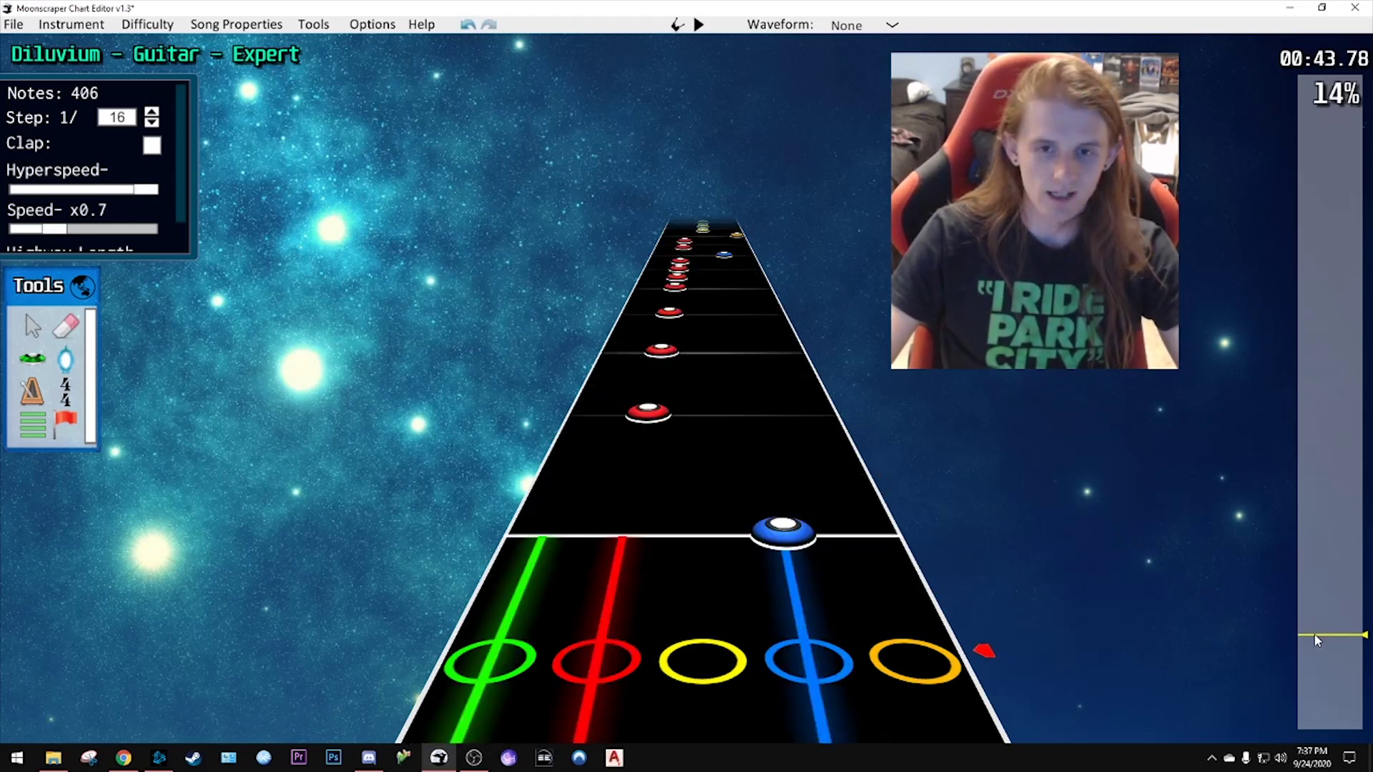
{"action": "left_click", "coordinate": [52, 230]}
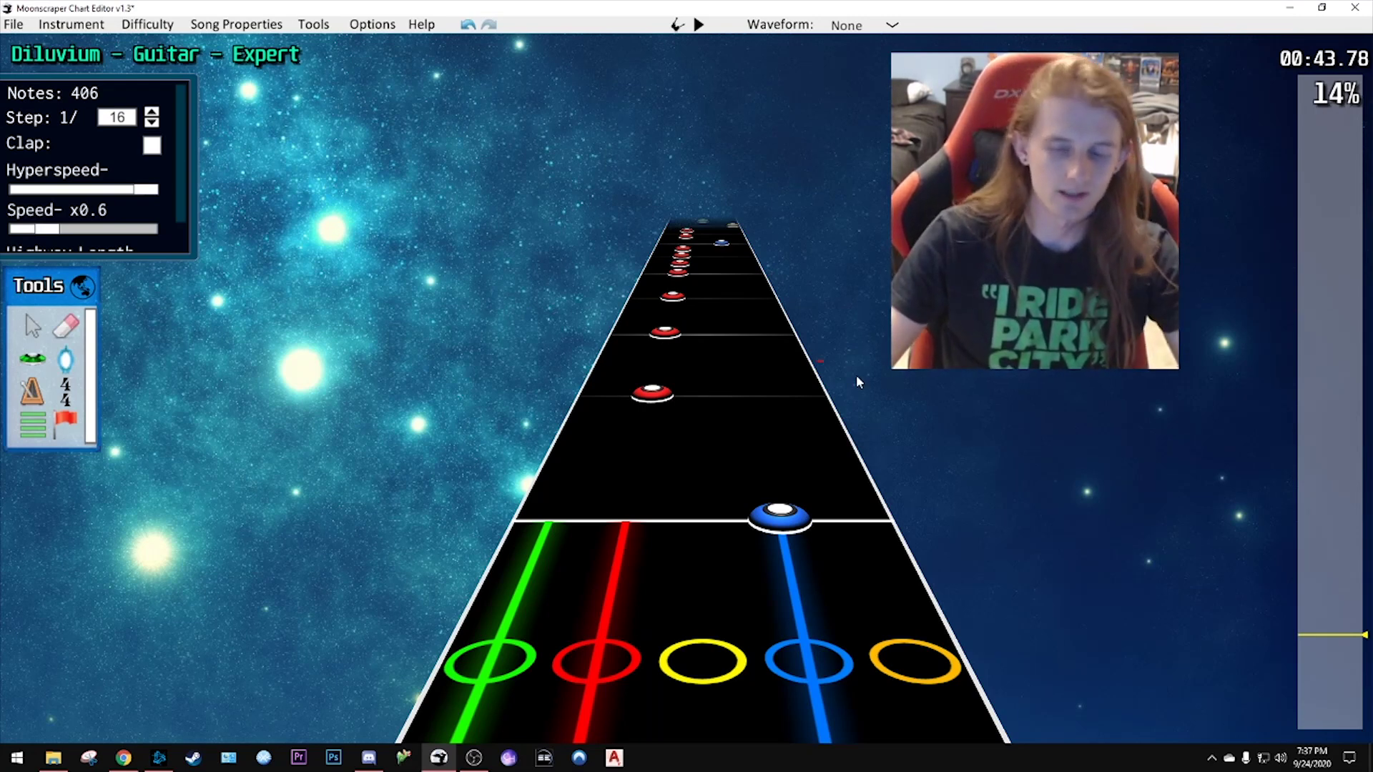
{"action": "key", "text": "space"}
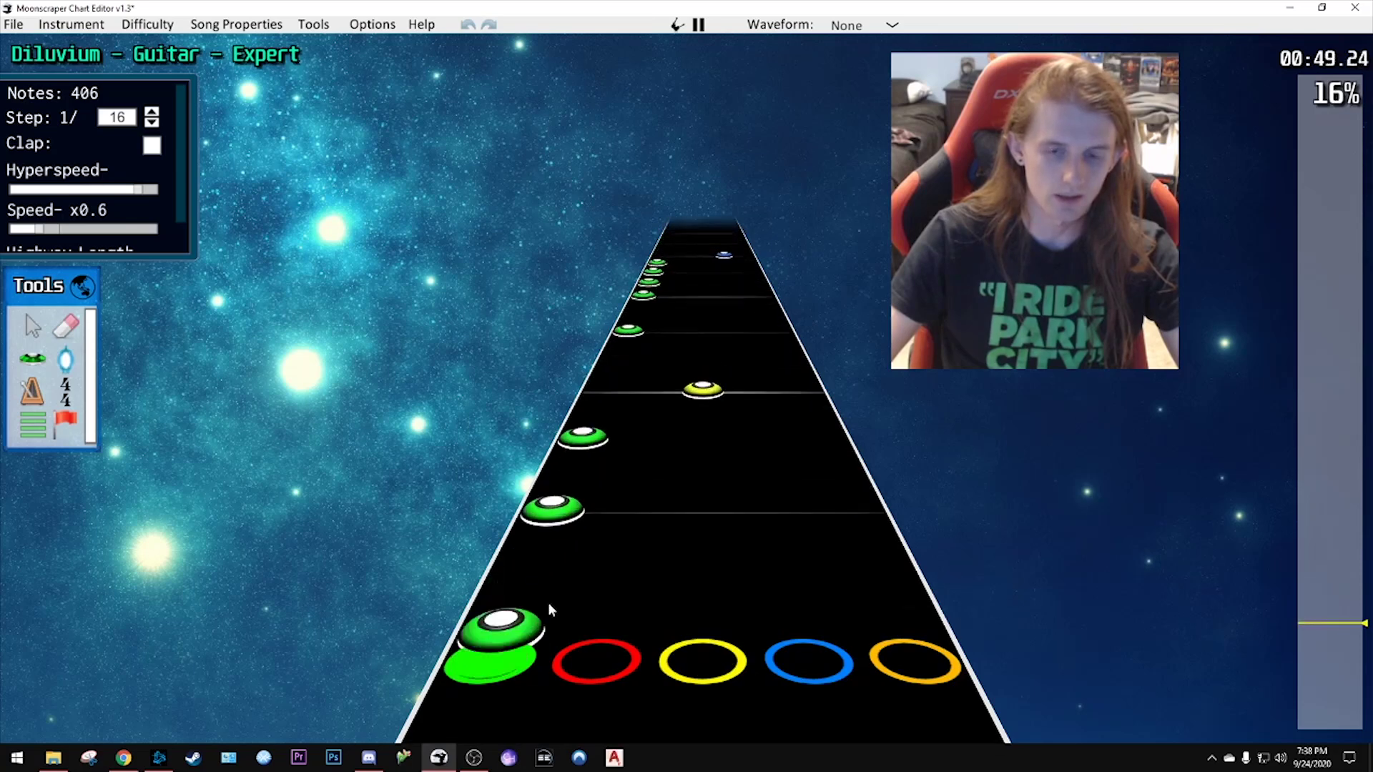
{"action": "key", "text": "space"}
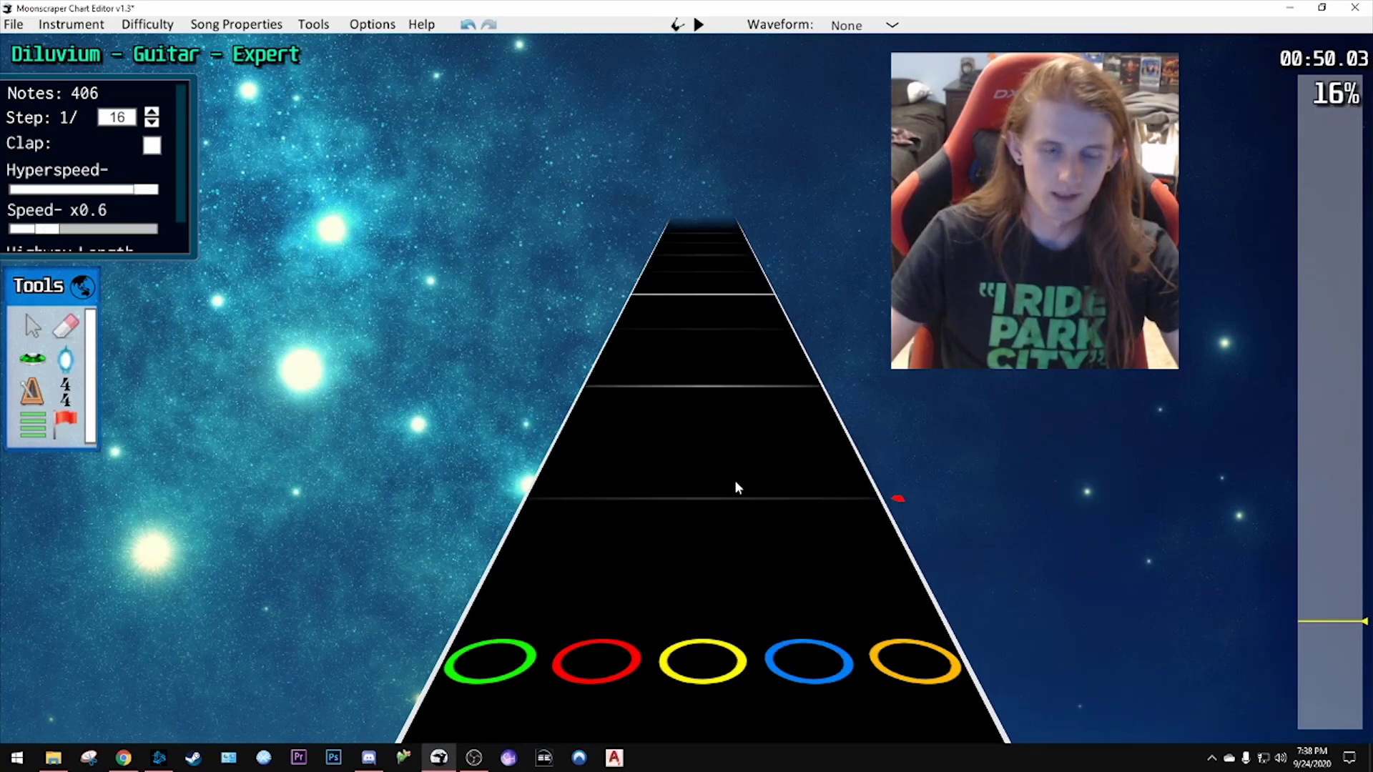
- Set the playback speed back to x1 and listen on through the empty section from 0:50 to 0:56
{"action": "left_click_drag", "start_coordinate": [56, 230], "coordinate": [80, 233]}
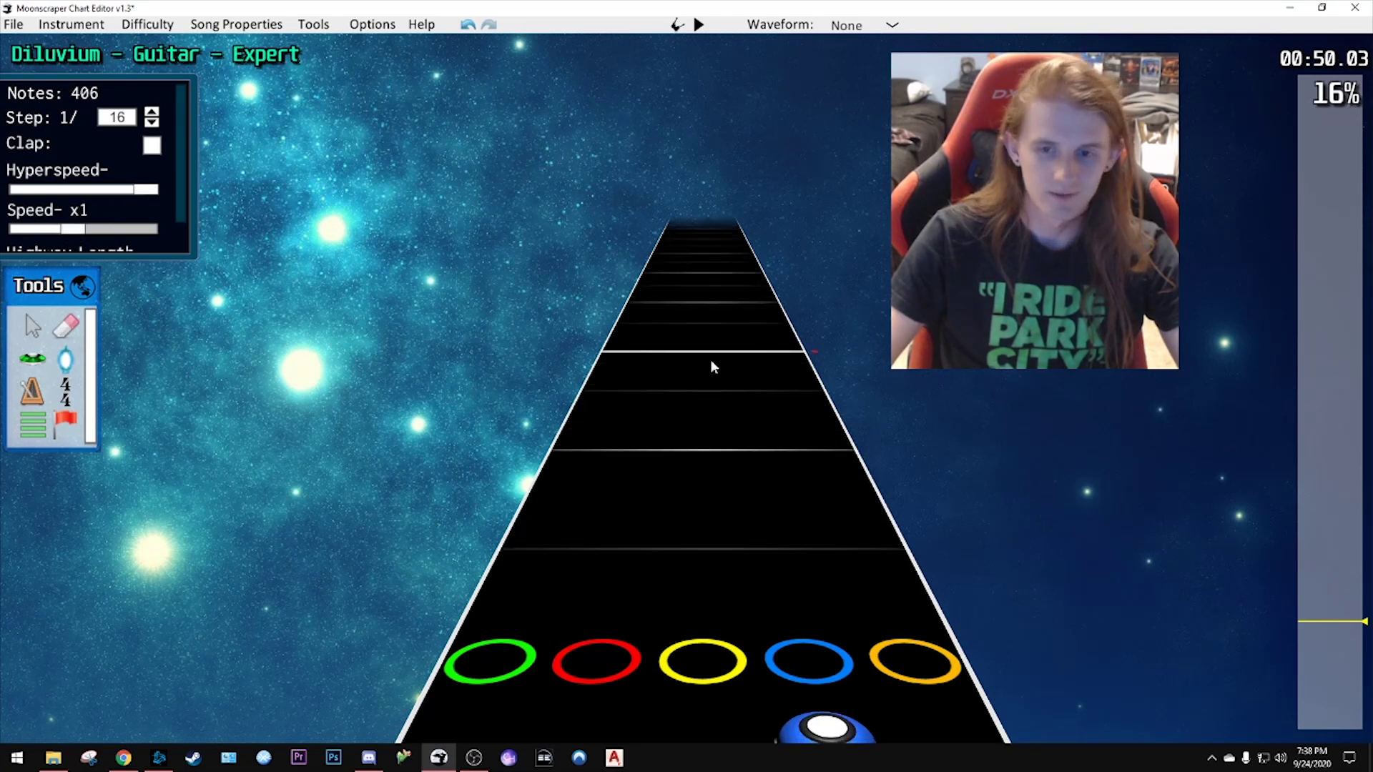
{"action": "key", "text": "space"}
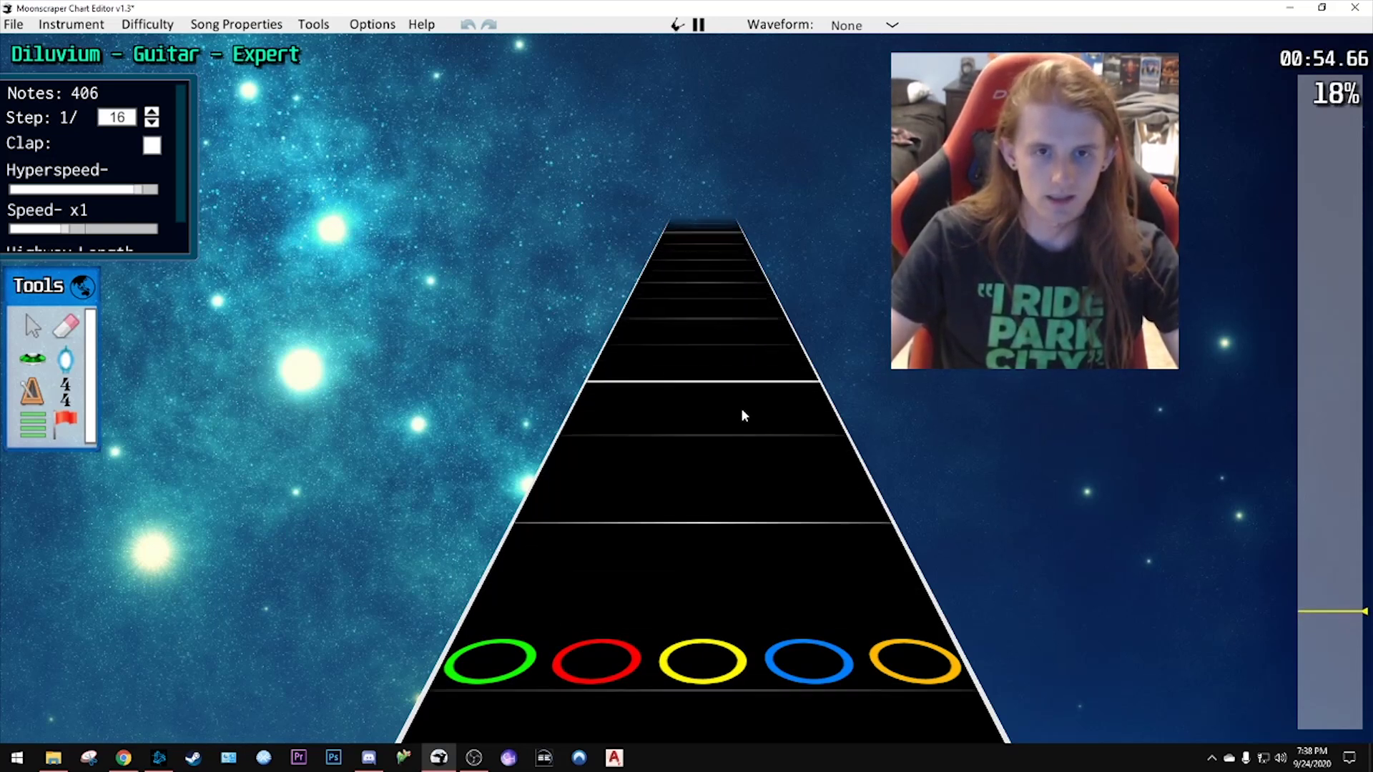
{"action": "key", "text": "space"}
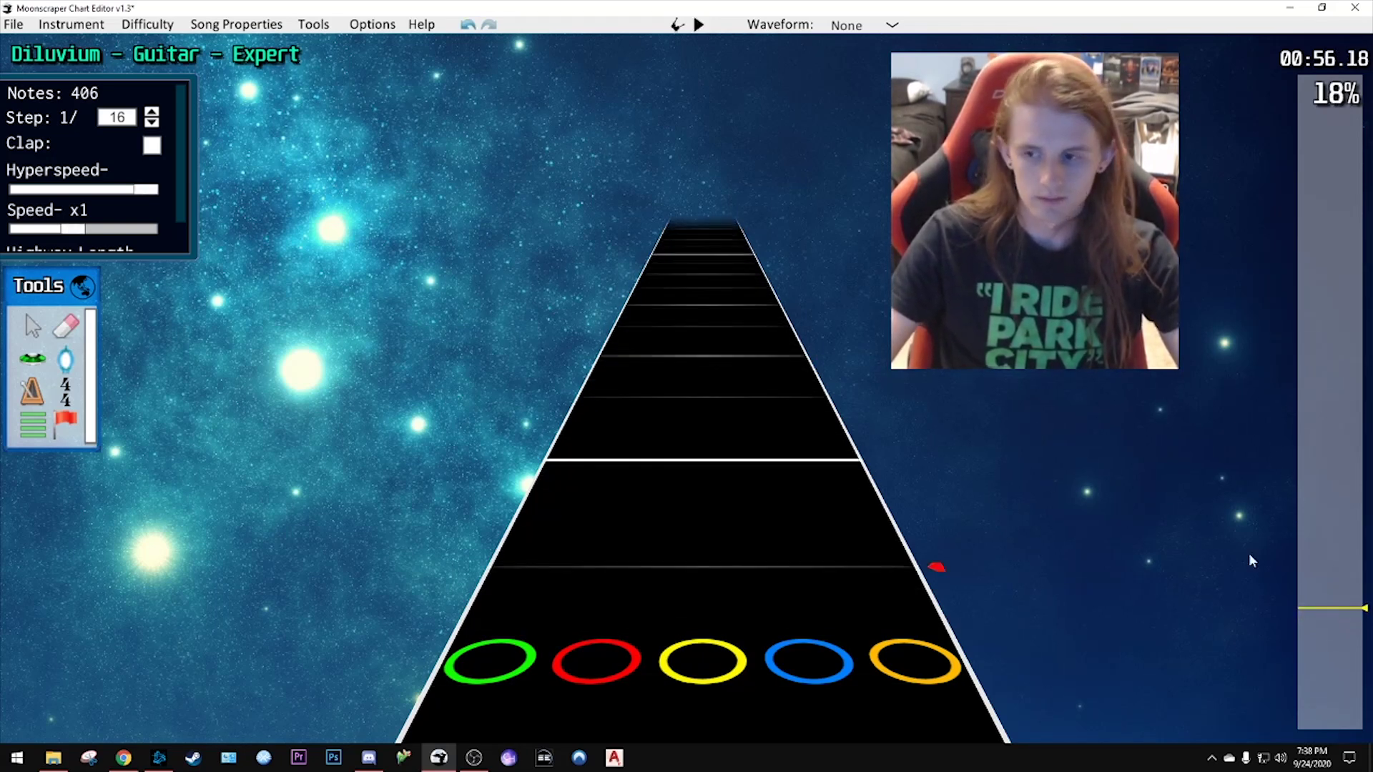
- Return to about 0:35 and replay the charted riff up to the sustained chord at 0:42
{"action": "left_click_drag", "start_coordinate": [1328, 608], "coordinate": [1319, 657]}
{"action": "key", "text": "space"}
{"action": "key", "text": "space"}
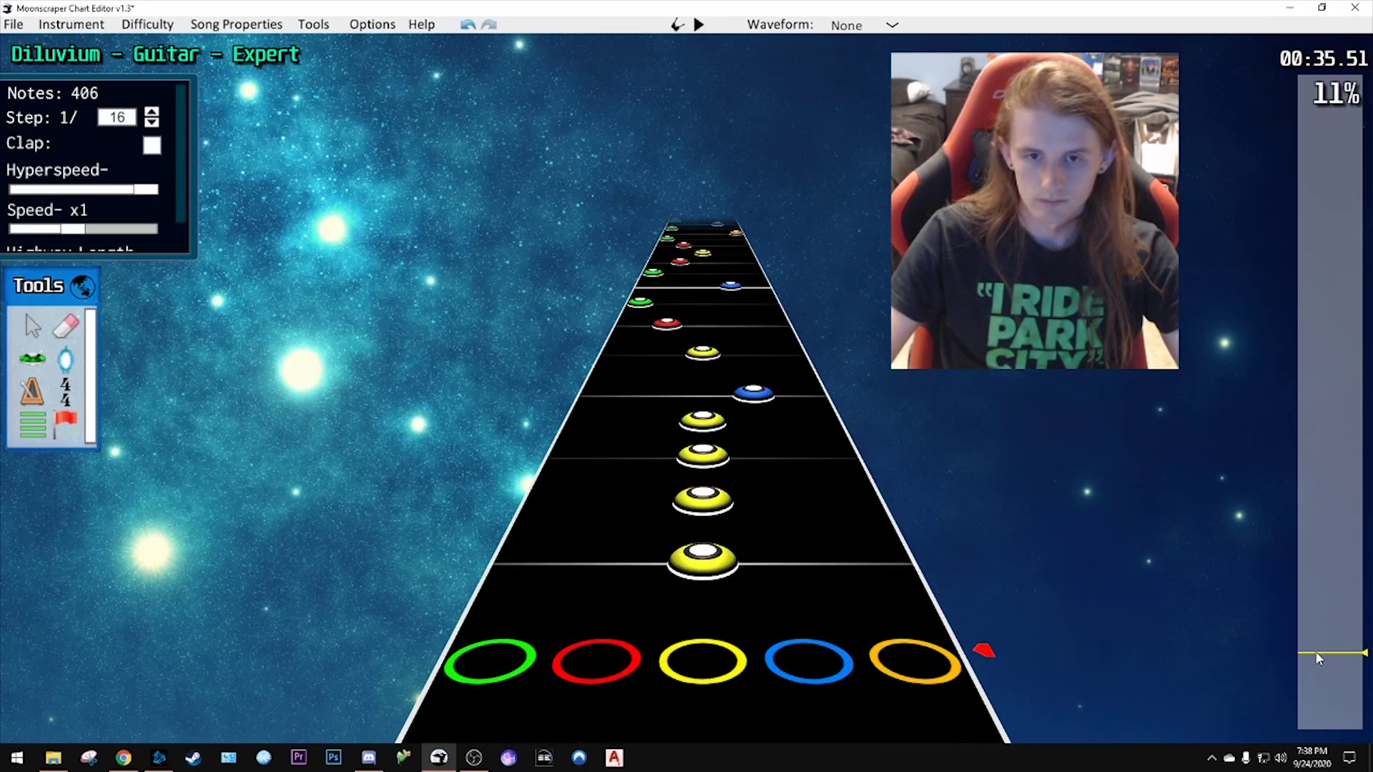
{"action": "scroll", "coordinate": [763, 466], "scroll_direction": "down", "scroll_amount": 5}
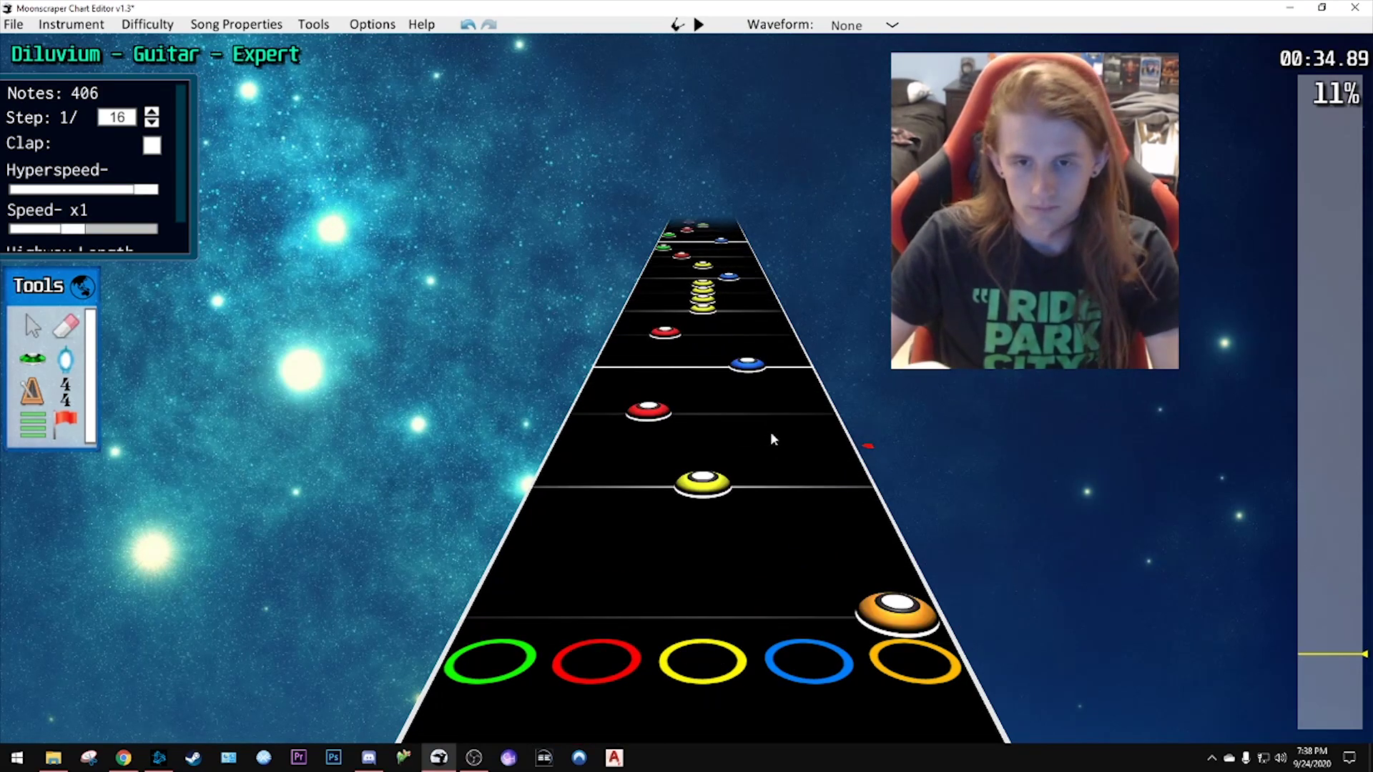
{"action": "key", "text": "space"}
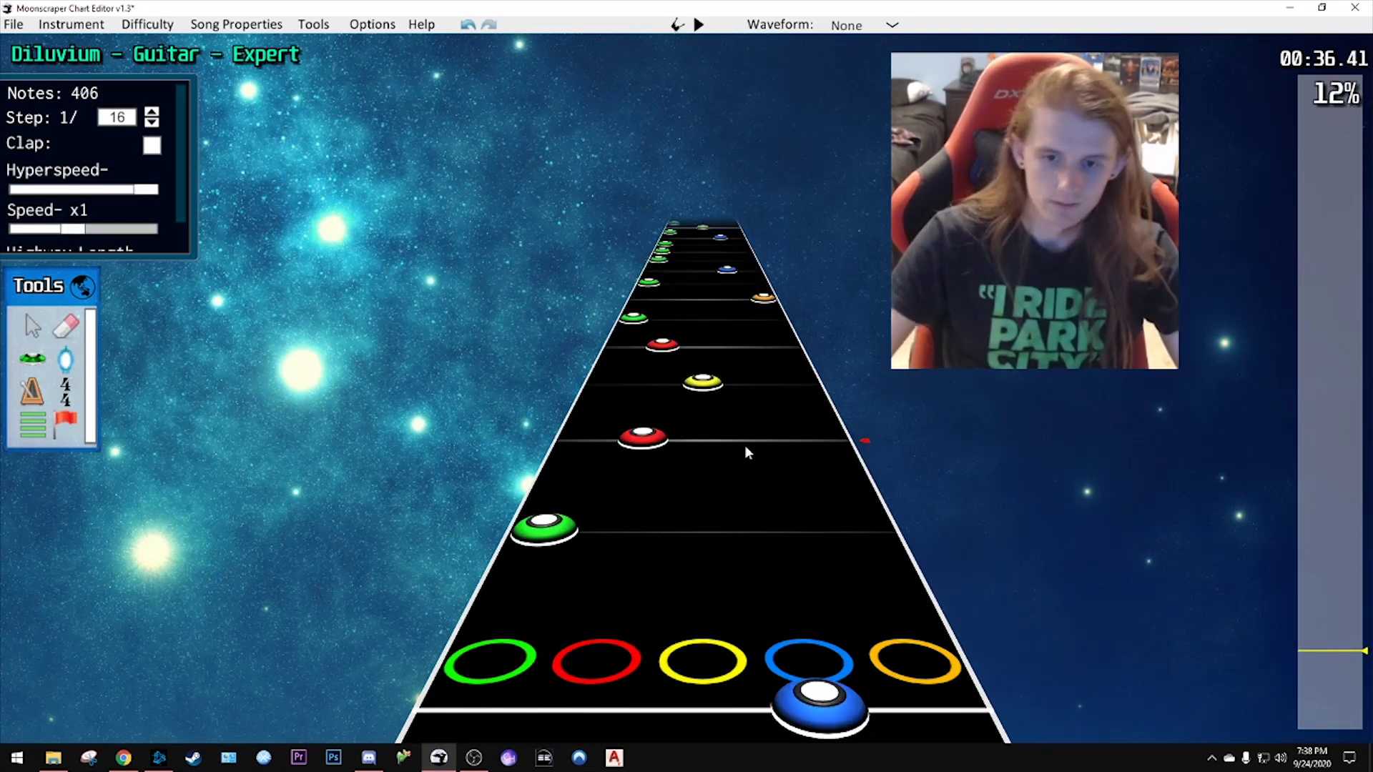
{"action": "scroll", "coordinate": [765, 500], "scroll_direction": "down", "scroll_amount": 2}
{"action": "left_click", "coordinate": [771, 480]}
{"action": "key", "text": "space"}
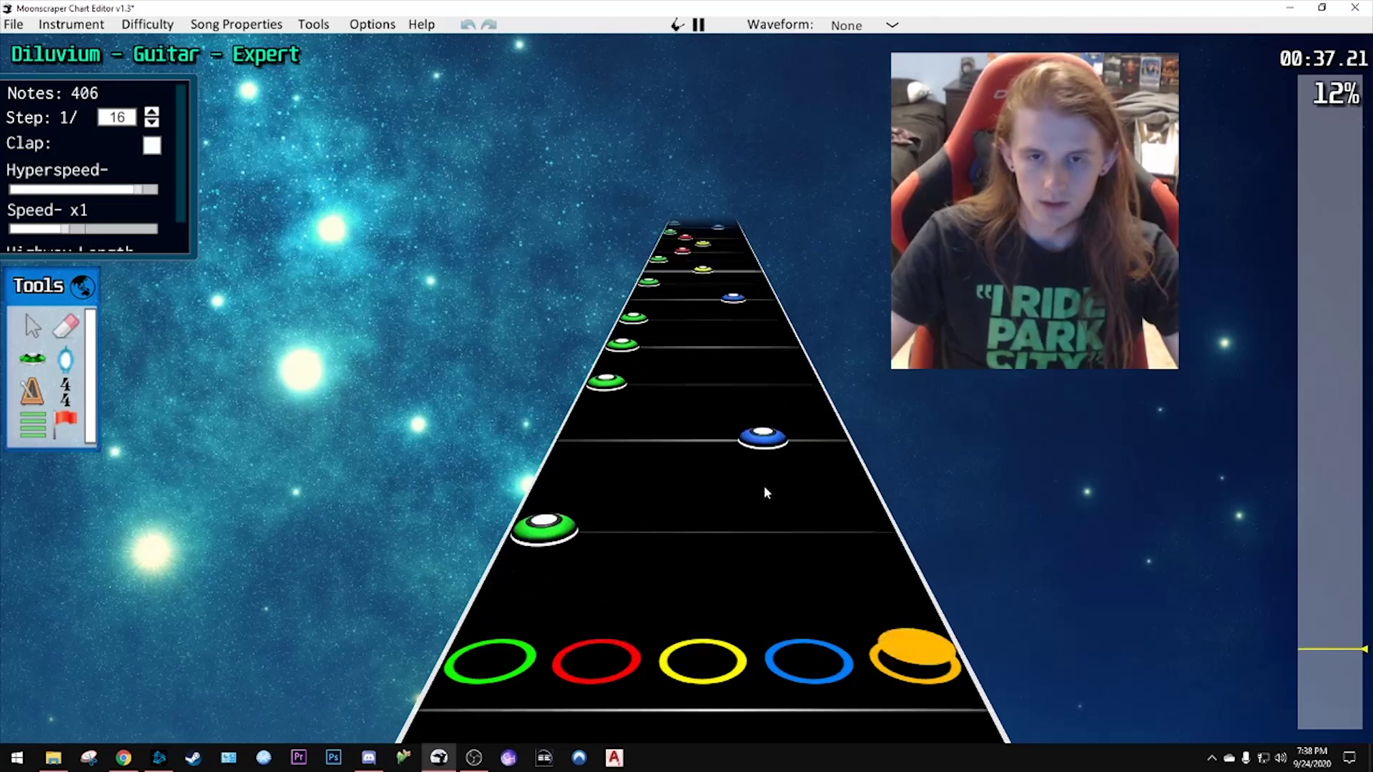
{"action": "key", "text": "space"}
{"action": "scroll", "coordinate": [785, 472], "scroll_direction": "down", "scroll_amount": 10}
{"action": "key", "text": "space"}
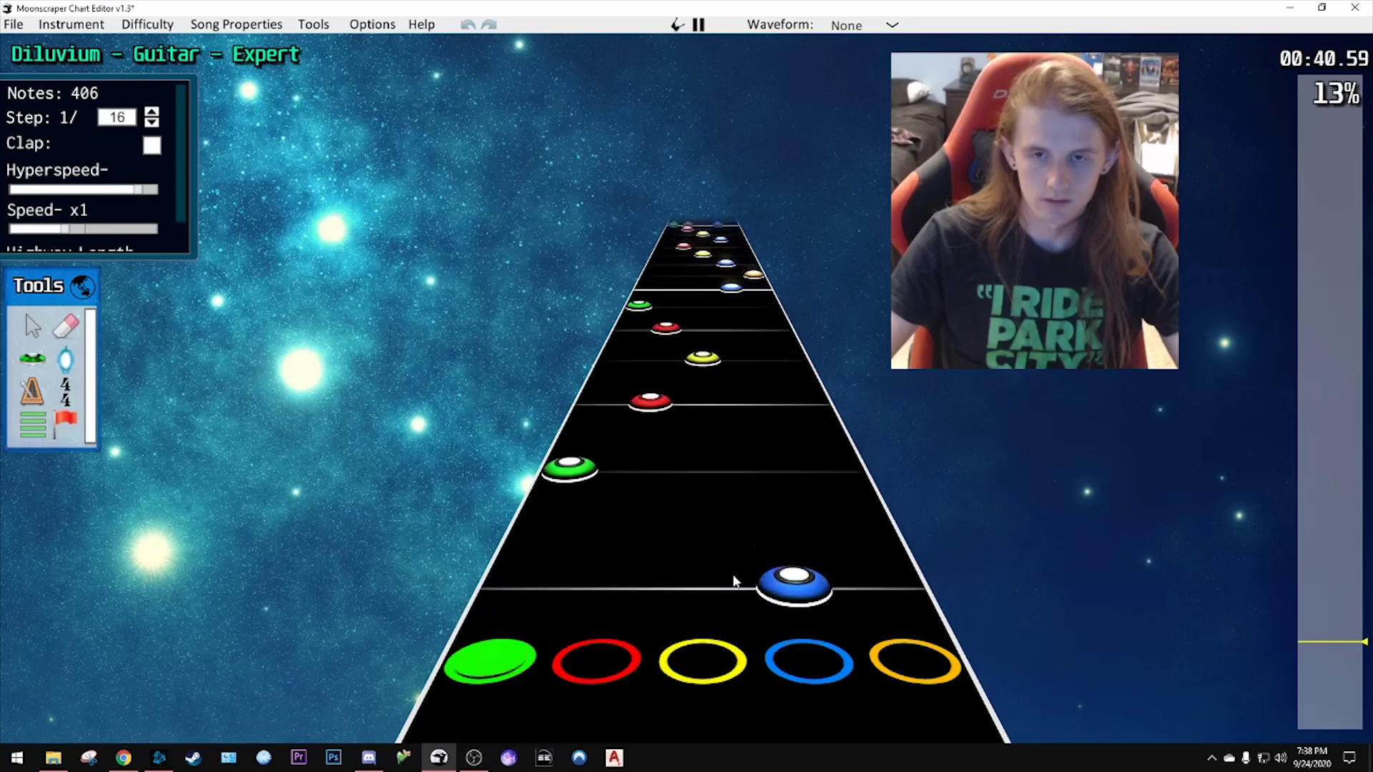
{"action": "key", "text": "space"}
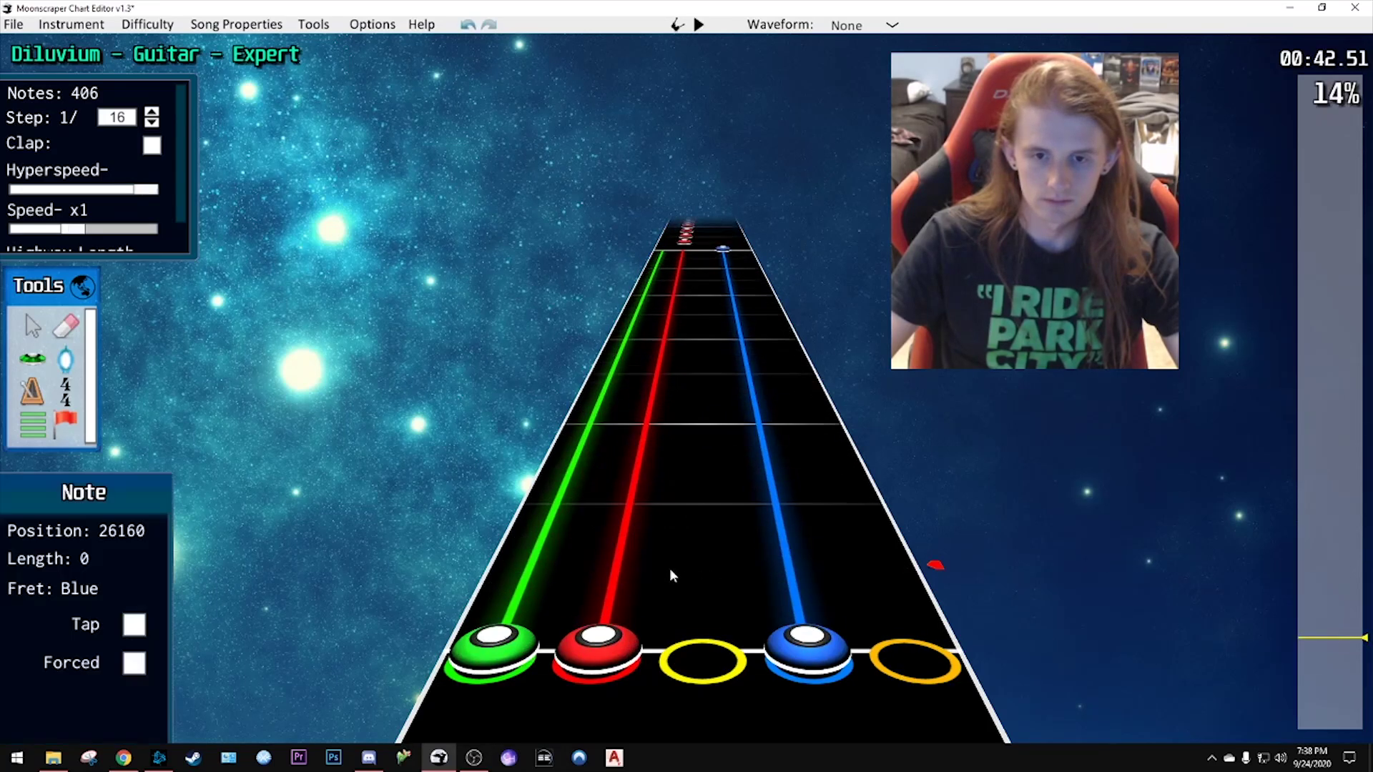
- Copy the riff from the blue bar-line note at 0:36 through the red note before the sustained chord, and paste it at the 0:50 bar line
{"action": "scroll", "coordinate": [671, 568], "scroll_direction": "down", "scroll_amount": 3}
{"action": "left_click", "coordinate": [687, 570]}
{"action": "left_click", "coordinate": [637, 460], "text": "ctrl"}
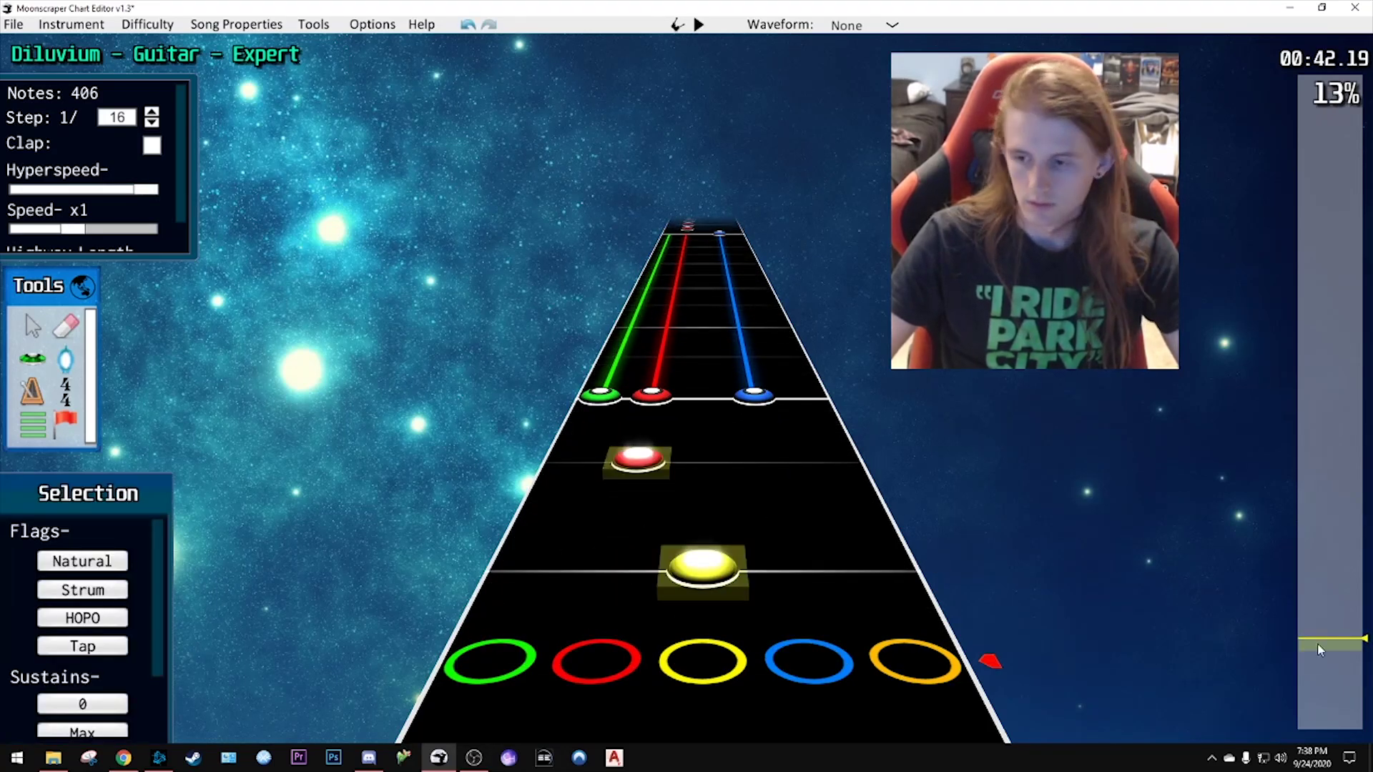
{"action": "left_click_drag", "start_coordinate": [1317, 644], "coordinate": [1332, 620]}
{"action": "left_click", "coordinate": [760, 520]}
{"action": "key", "text": "ctrl+v"}
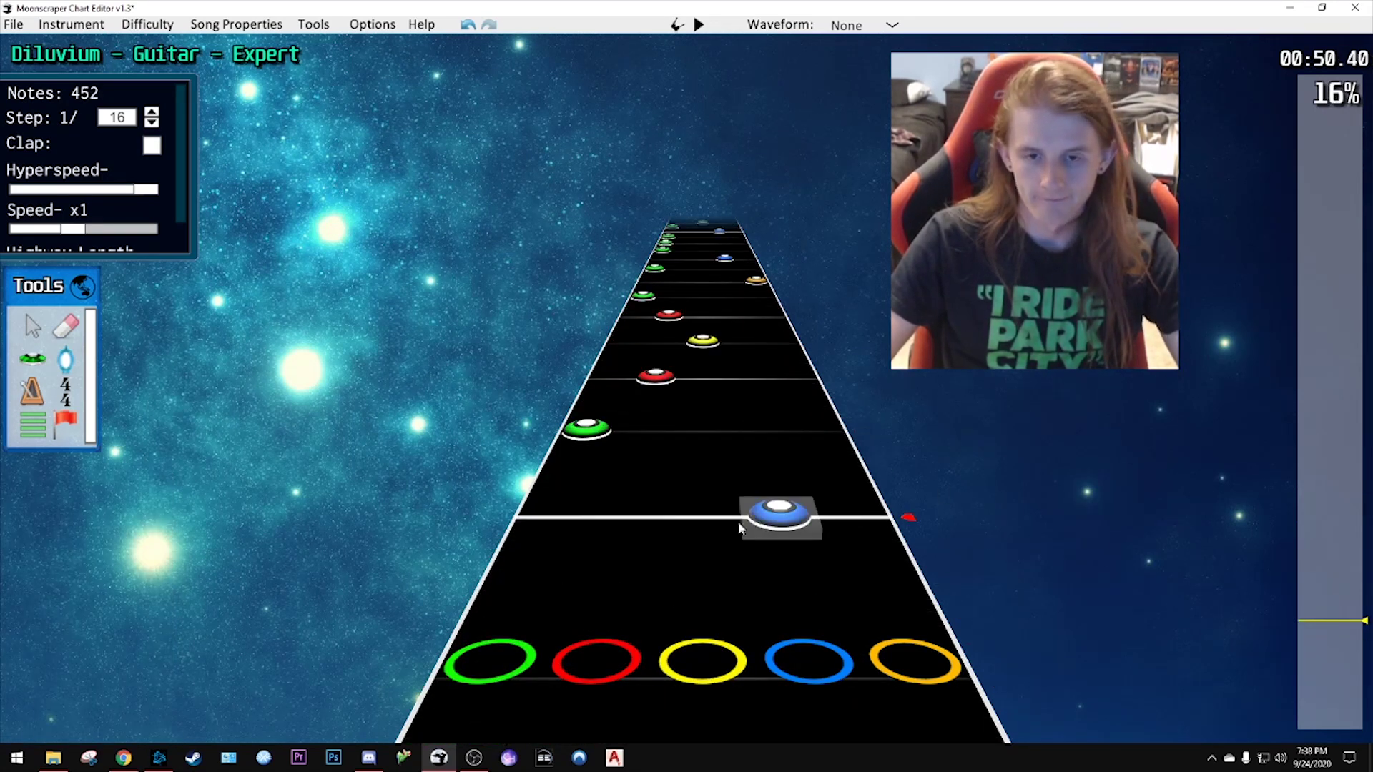
- Change the first pasted note at the 0:50 bar line and the red note two steps after it to yellow
{"action": "key", "text": "space"}
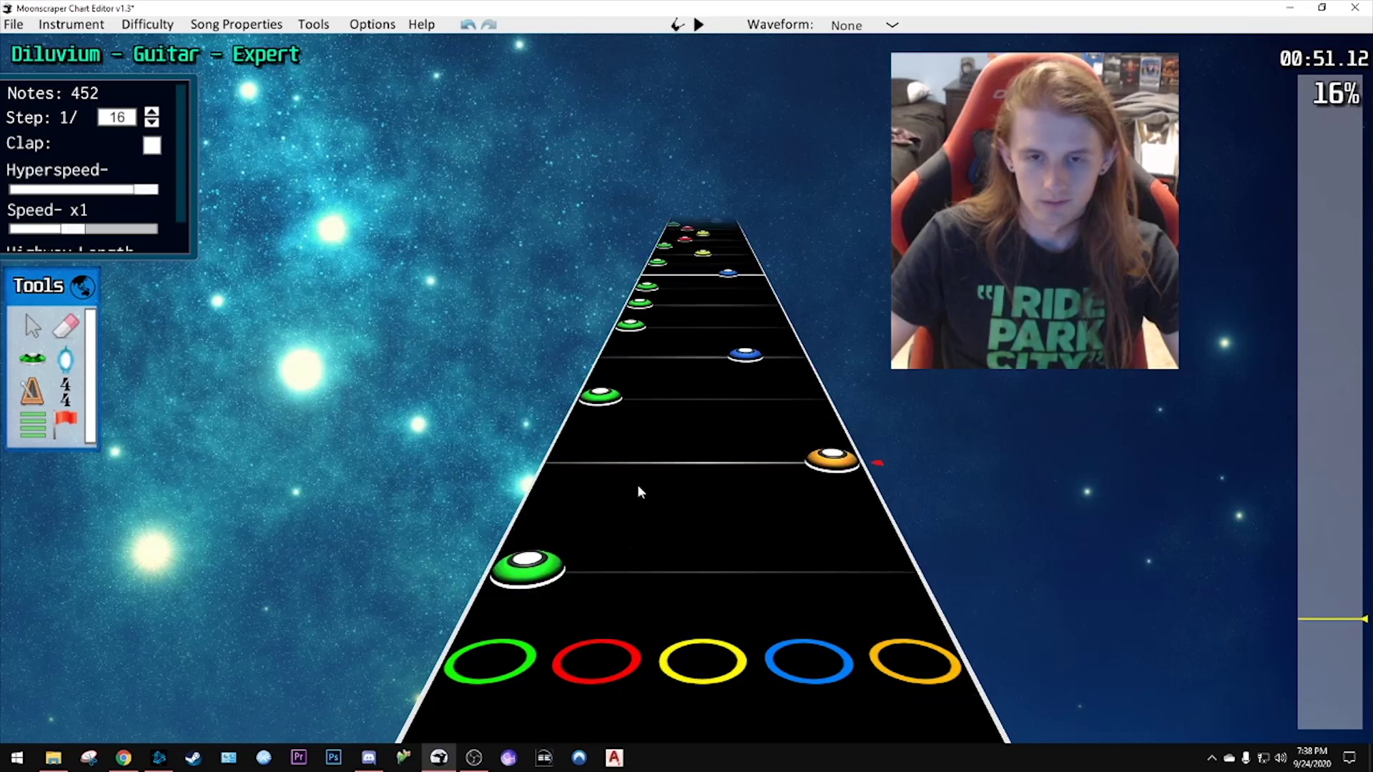
{"action": "scroll", "coordinate": [638, 487], "scroll_direction": "up", "scroll_amount": 5}
{"action": "left_click", "coordinate": [705, 554]}
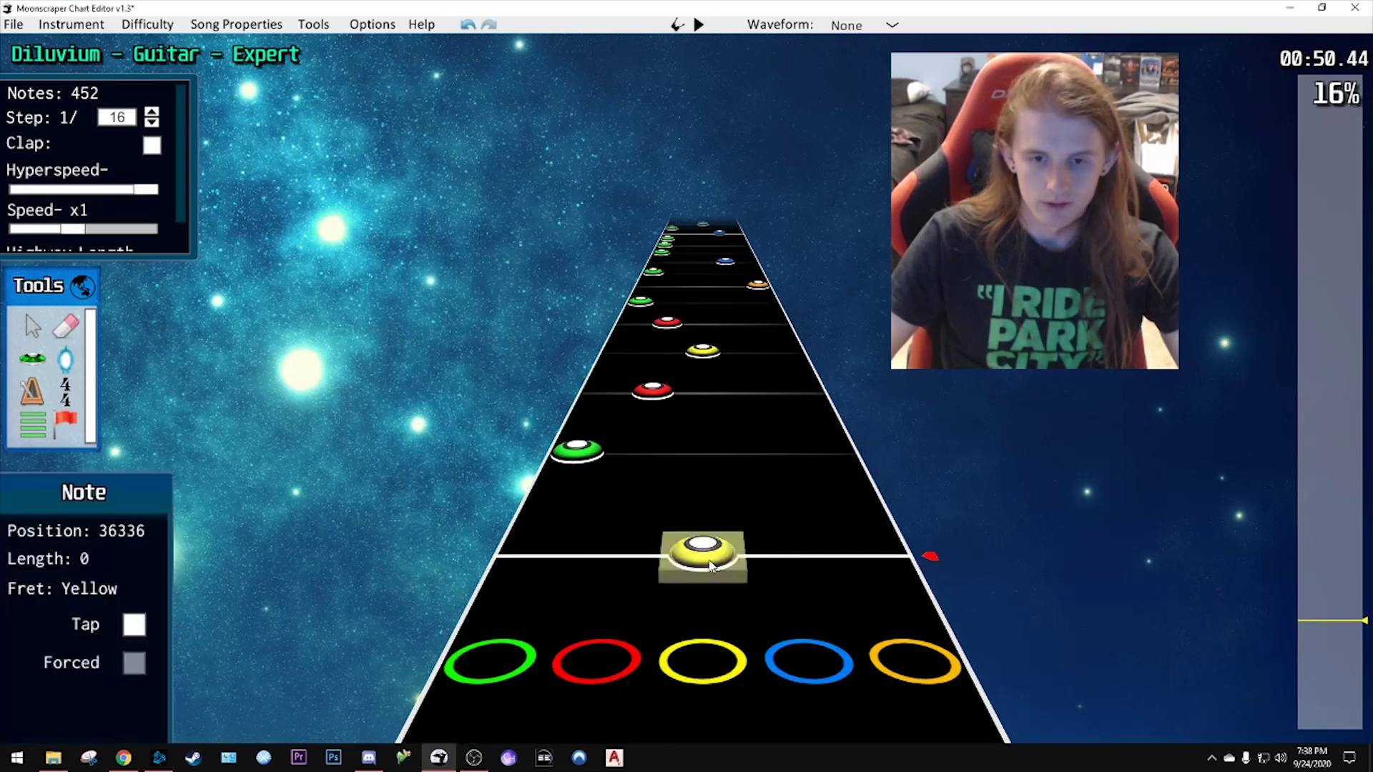
{"action": "left_click", "coordinate": [656, 423]}
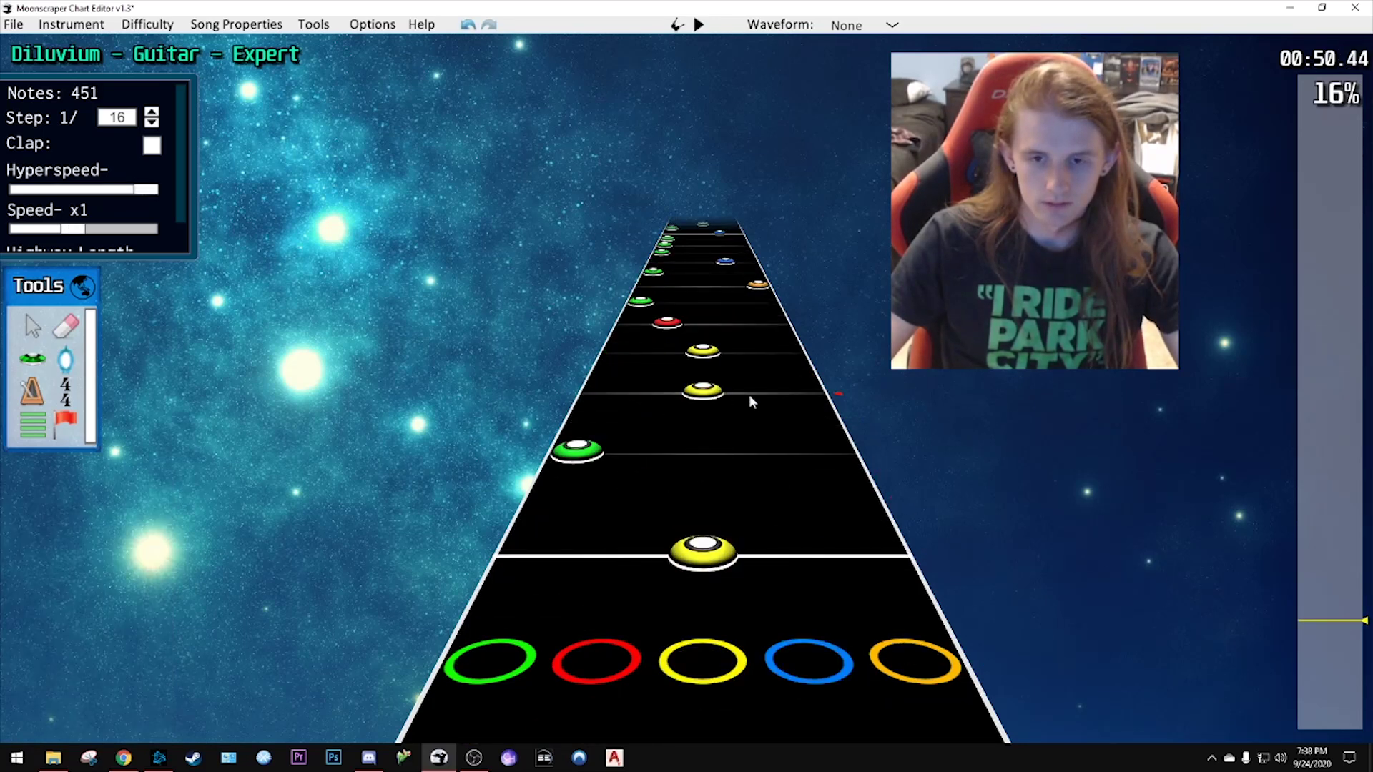
- Change the next two notes of the first pasted bar, the yellow and the red one at about 0:51, to green
{"action": "key", "text": "space"}
{"action": "key", "text": "space"}
{"action": "scroll", "coordinate": [686, 478], "scroll_direction": "down", "scroll_amount": 2}
{"action": "left_click_drag", "start_coordinate": [707, 469], "coordinate": [572, 470]}
{"action": "left_click", "coordinate": [743, 447]}
{"action": "key", "text": "space"}
{"action": "key", "text": "space"}
{"action": "scroll", "coordinate": [687, 472], "scroll_direction": "down", "scroll_amount": 2}
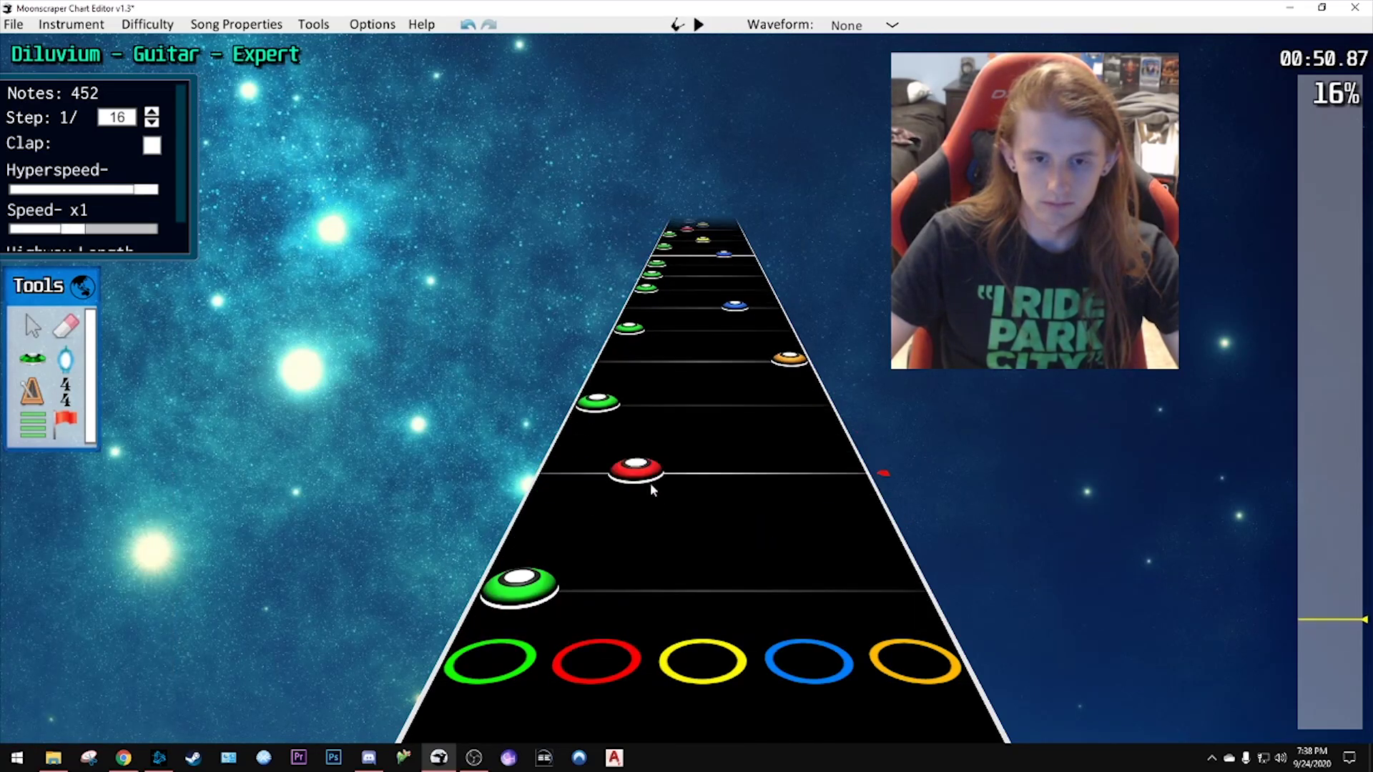
{"action": "left_click", "coordinate": [648, 483]}
{"action": "key", "text": "shift+1"}
- Replay the first pasted bar and change its last blue note, at about 0:51.6, to green
{"action": "key", "text": "space"}
{"action": "key", "text": "space"}
{"action": "scroll", "coordinate": [715, 493], "scroll_direction": "down", "scroll_amount": 3}
{"action": "key", "text": "space"}
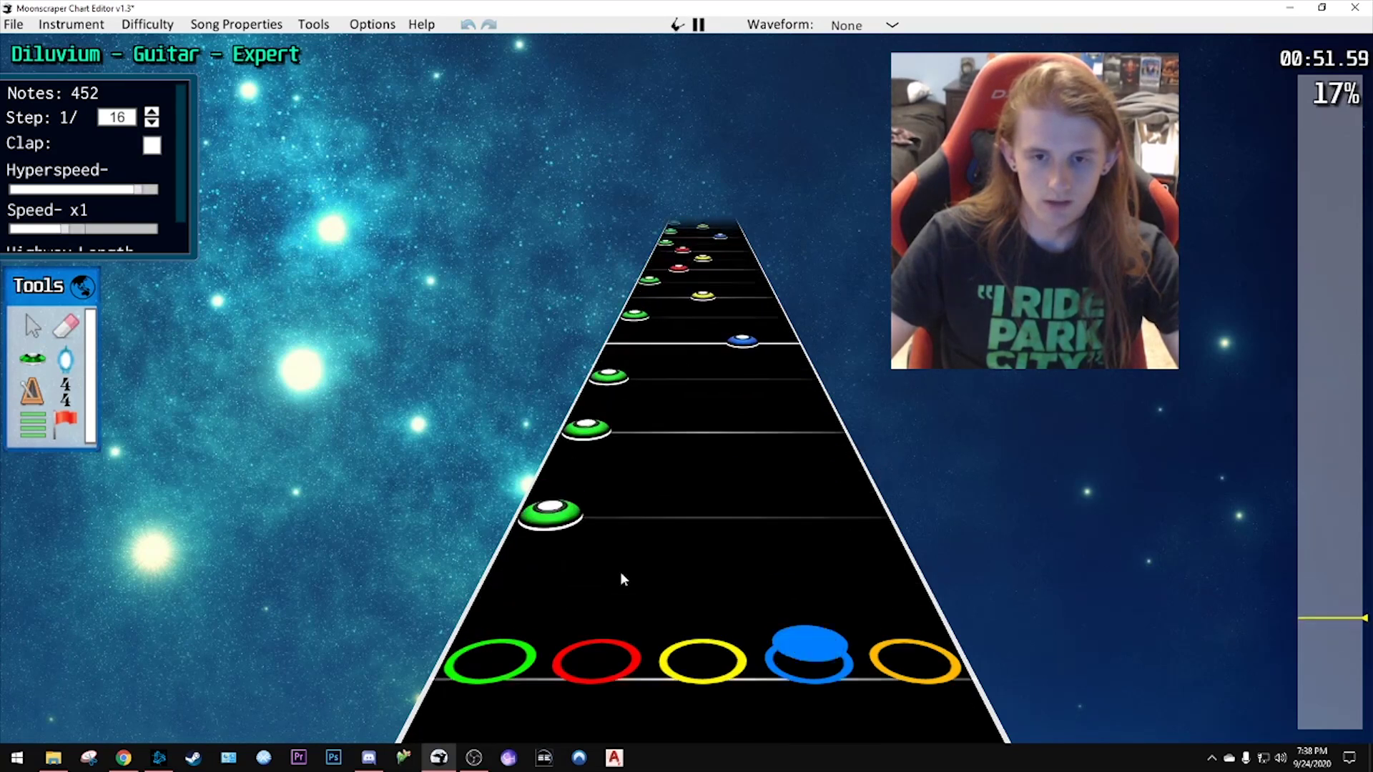
{"action": "key", "text": "space"}
{"action": "scroll", "coordinate": [759, 514], "scroll_direction": "down", "scroll_amount": 1}
{"action": "left_click", "coordinate": [772, 478]}
{"action": "left_click", "coordinate": [556, 473]}
- Play on into the second pasted bar and change its red, yellow and red run at about 0:52.5 to green
{"action": "key", "text": "space"}
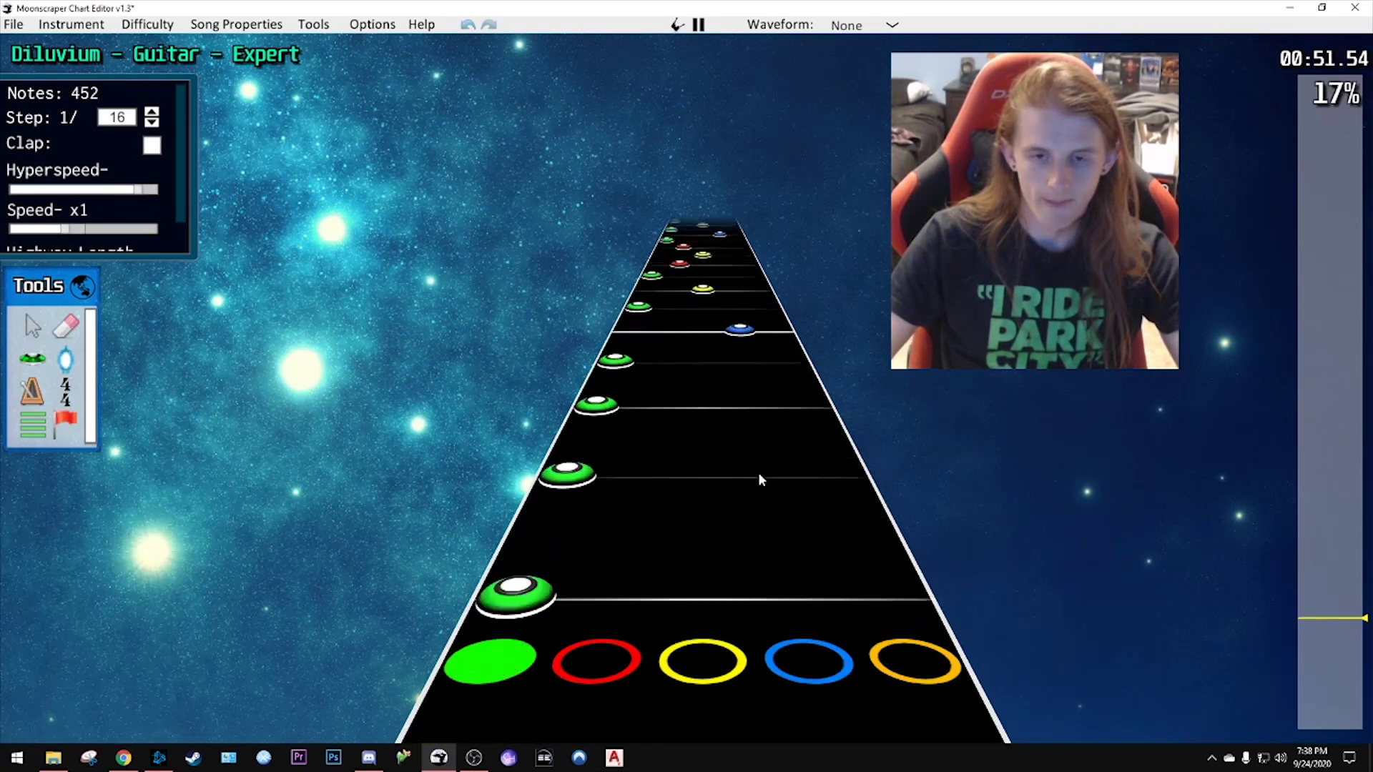
{"action": "key", "text": "space"}
{"action": "scroll", "coordinate": [694, 493], "scroll_direction": "down", "scroll_amount": 4}
{"action": "key", "text": "space"}
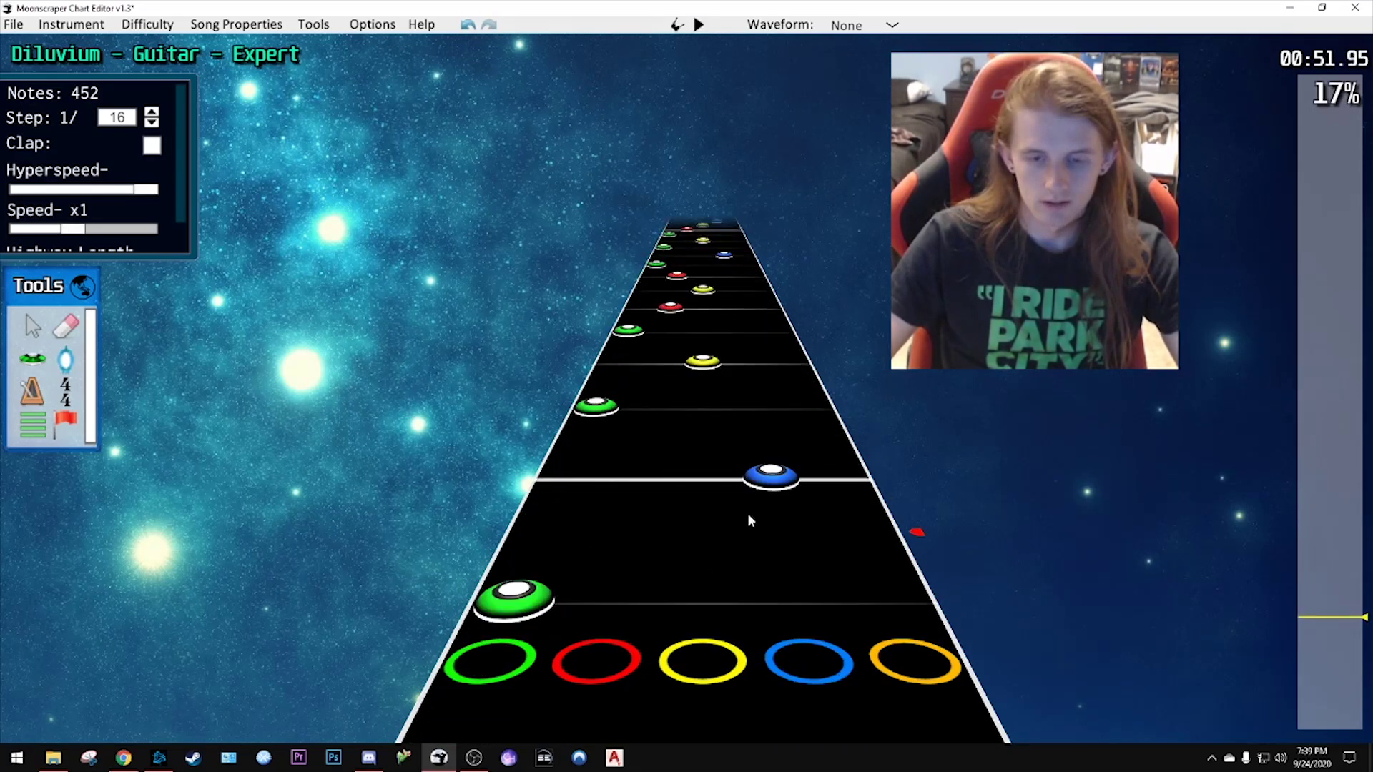
{"action": "key", "text": "space"}
{"action": "scroll", "coordinate": [693, 448], "scroll_direction": "down", "scroll_amount": 4}
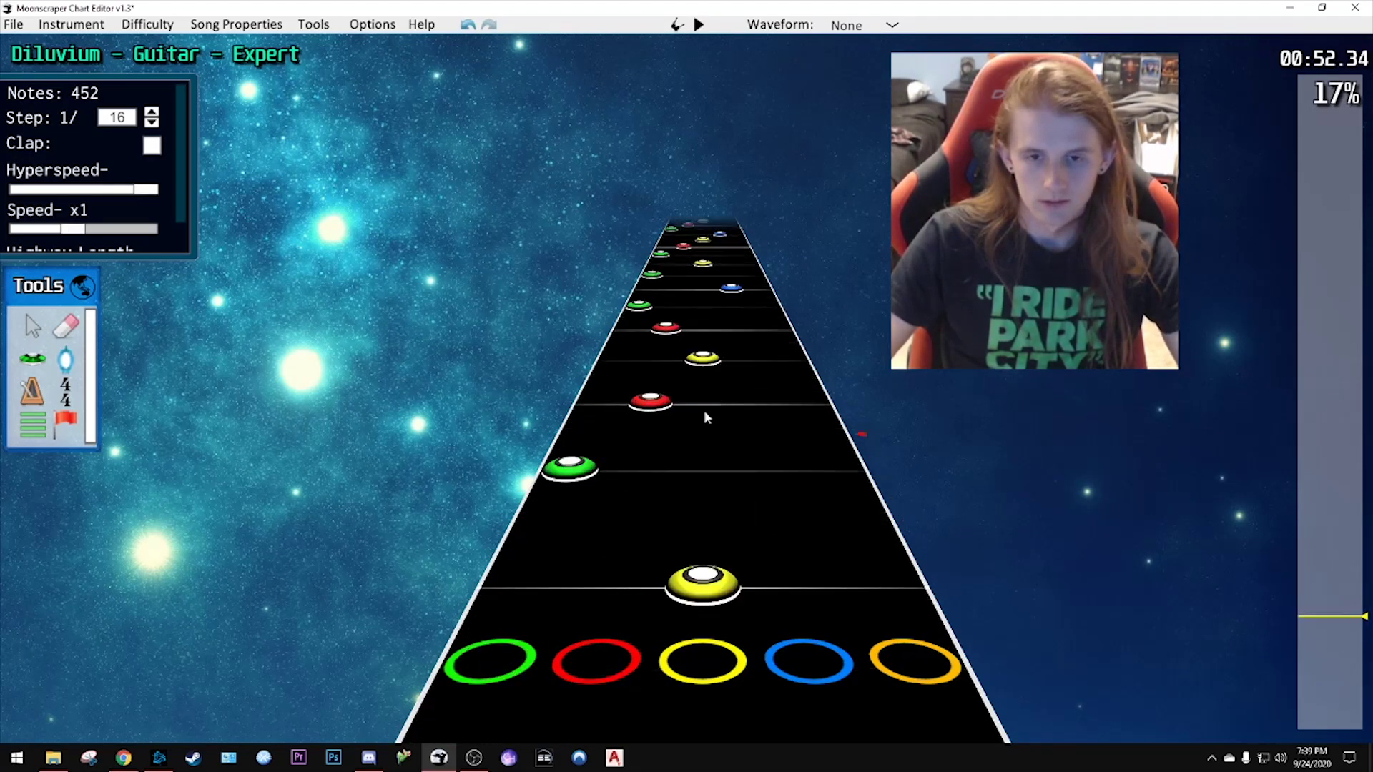
{"action": "left_click", "coordinate": [703, 357]}
{"action": "left_click_drag", "start_coordinate": [703, 359], "coordinate": [616, 357]}
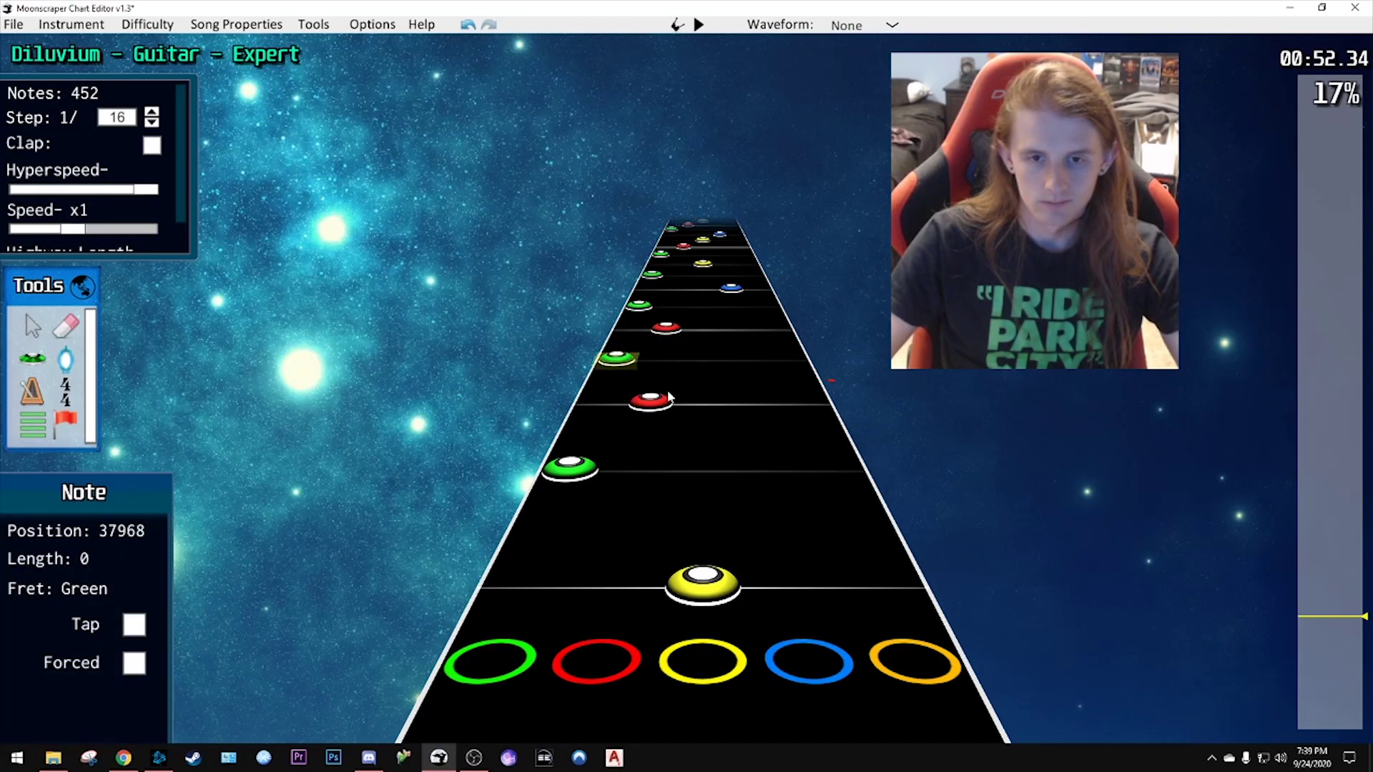
{"action": "left_click_drag", "start_coordinate": [651, 402], "coordinate": [598, 401]}
{"action": "left_click_drag", "start_coordinate": [666, 328], "coordinate": [629, 327]}
- Change the first note of the second pasted bar to yellow and the yellow note two steps after it to blue
{"action": "key", "text": "space"}
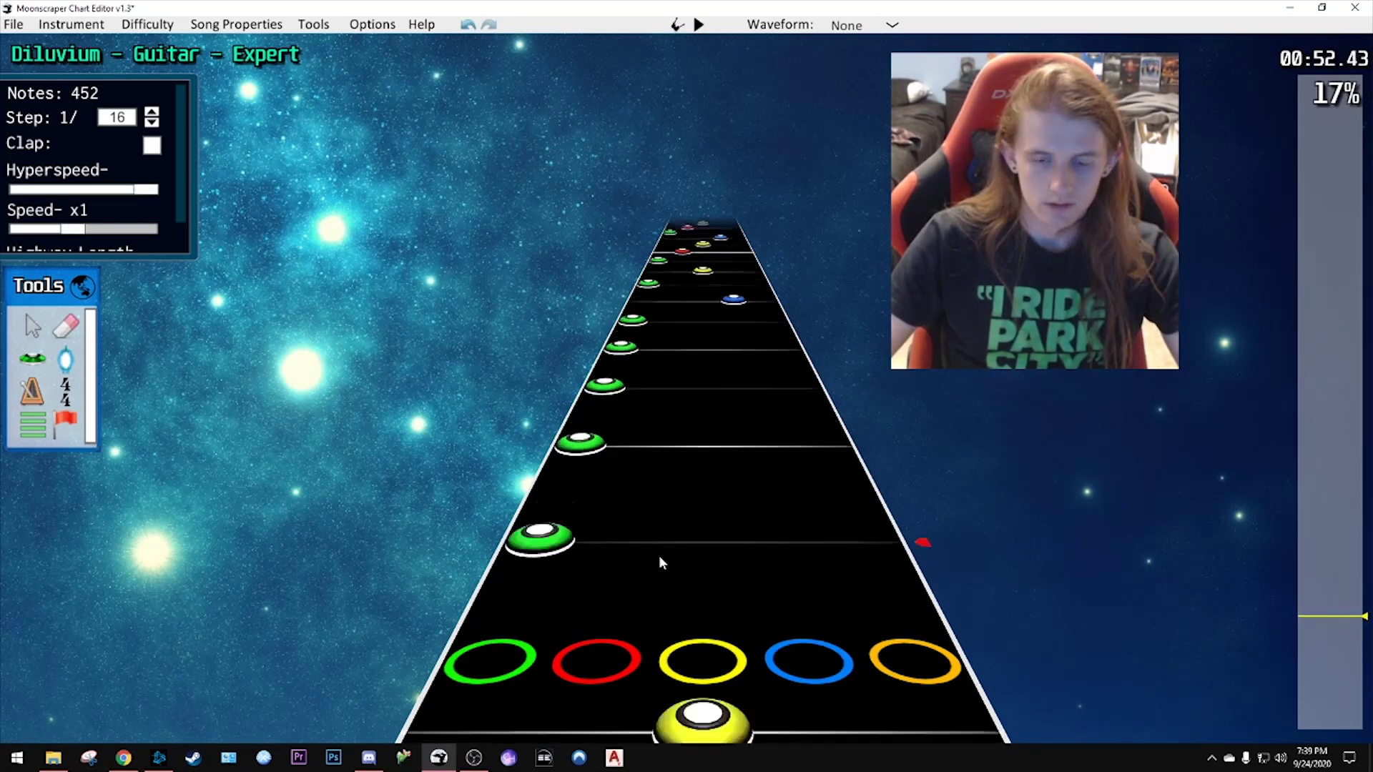
{"action": "key", "text": "space"}
{"action": "left_click", "coordinate": [744, 522]}
{"action": "left_click", "coordinate": [747, 490]}
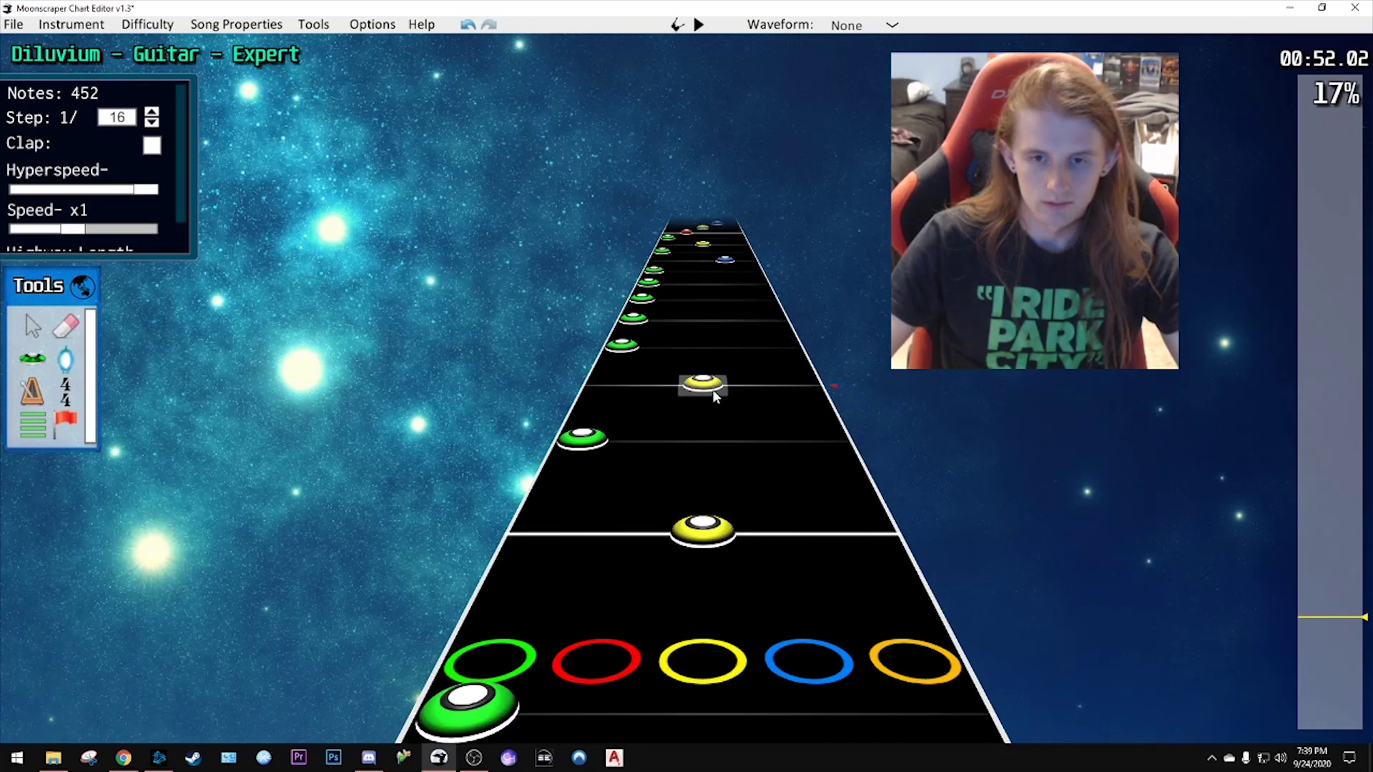
{"action": "key", "text": "space"}
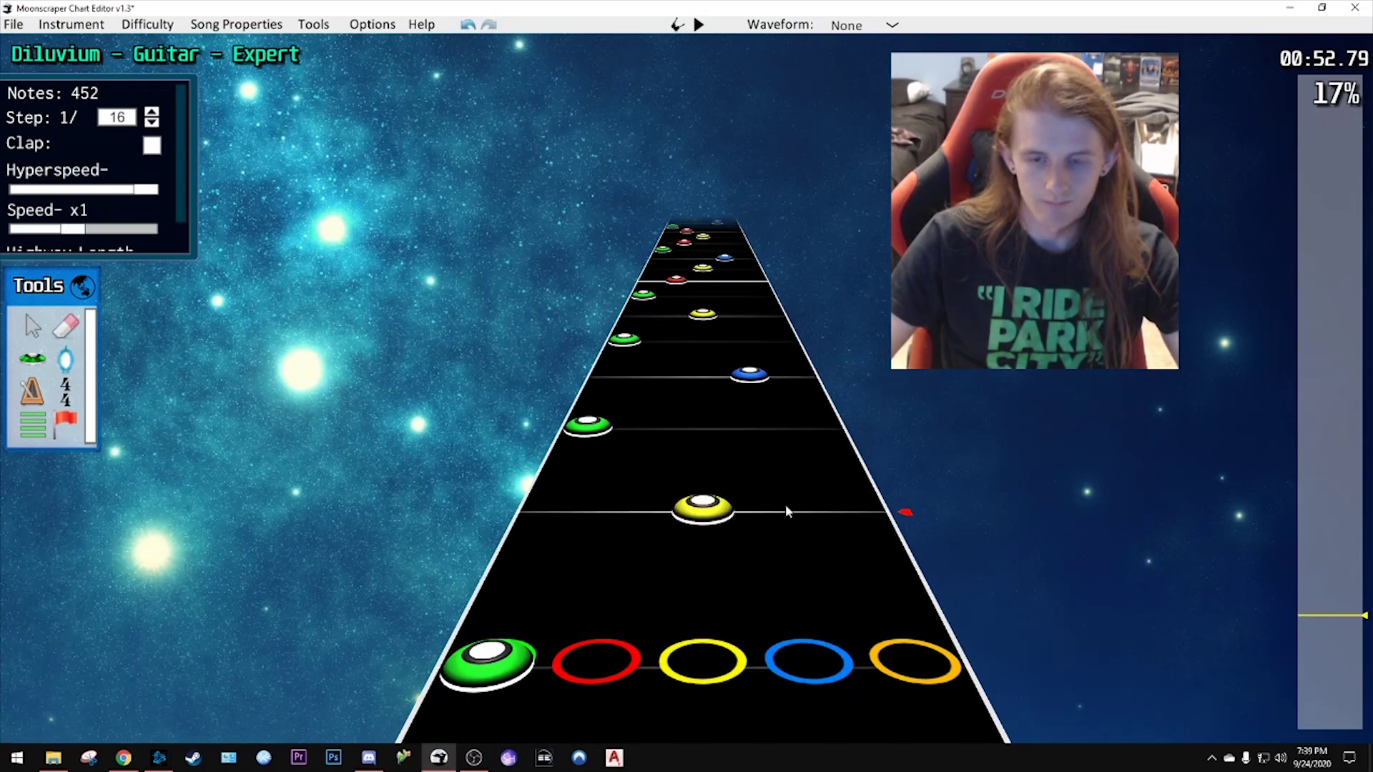
- Change the yellow, blue and yellow notes on the last three beats of the second pasted bar to red, yellow and blue
{"action": "key", "text": "space"}
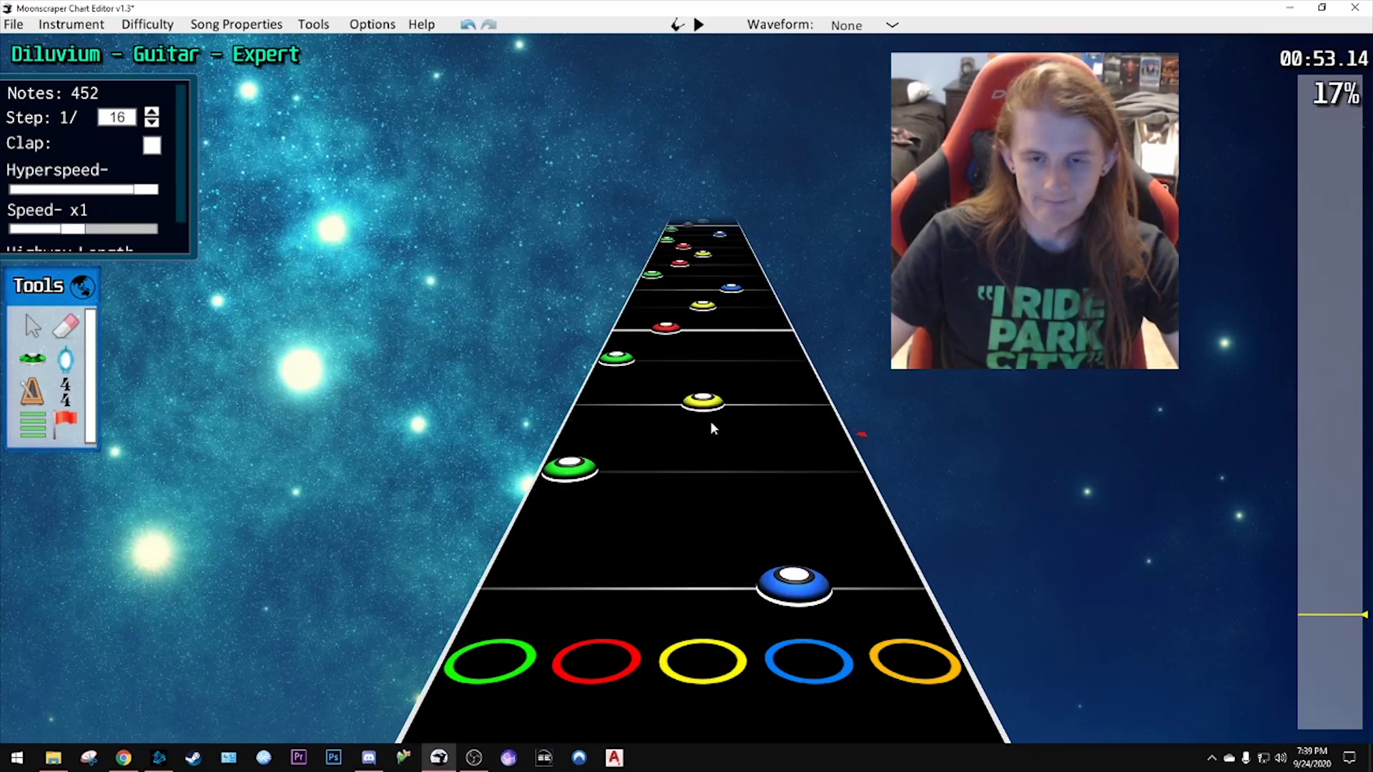
{"action": "scroll", "coordinate": [710, 428], "scroll_direction": "down", "scroll_amount": 3}
{"action": "left_click", "coordinate": [700, 506]}
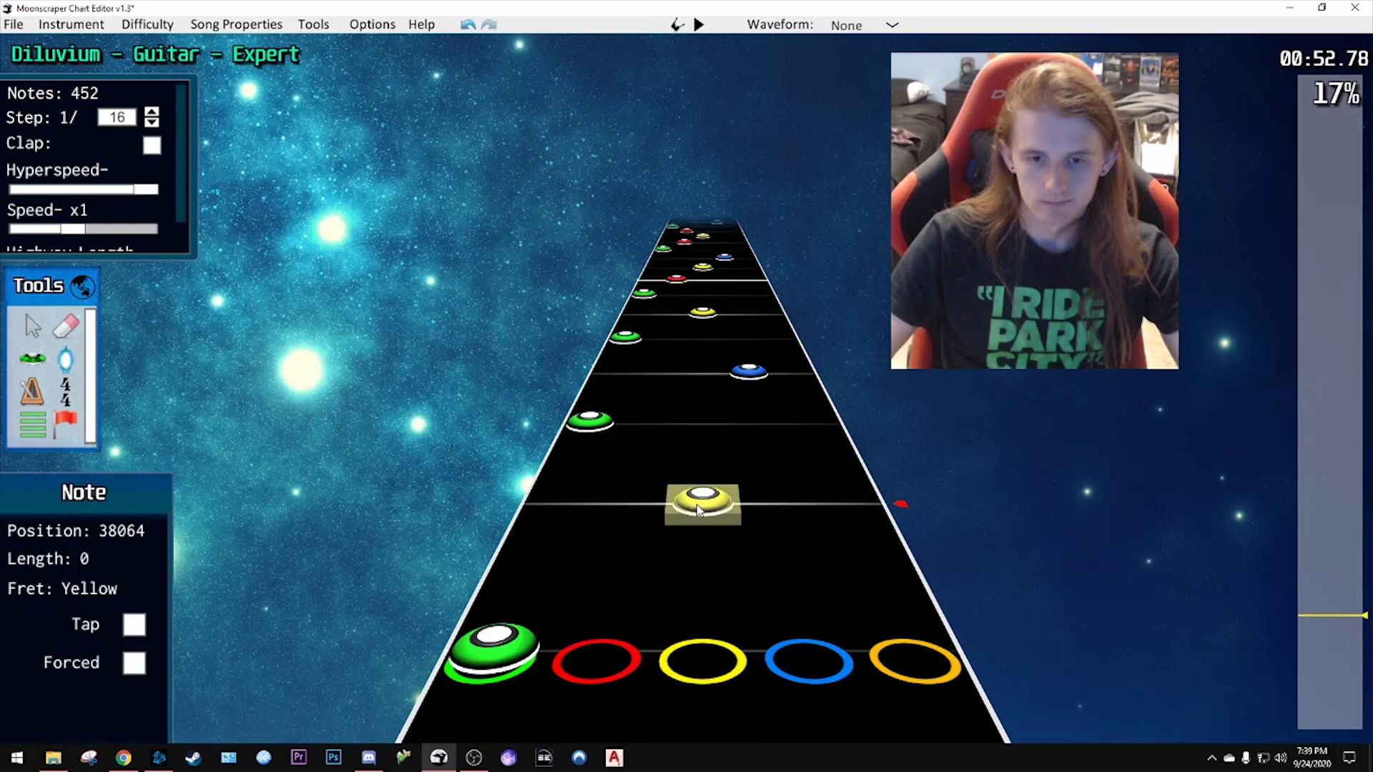
{"action": "left_click_drag", "start_coordinate": [699, 508], "coordinate": [629, 505]}
{"action": "left_click_drag", "start_coordinate": [749, 372], "coordinate": [699, 372]}
{"action": "key", "text": "space"}
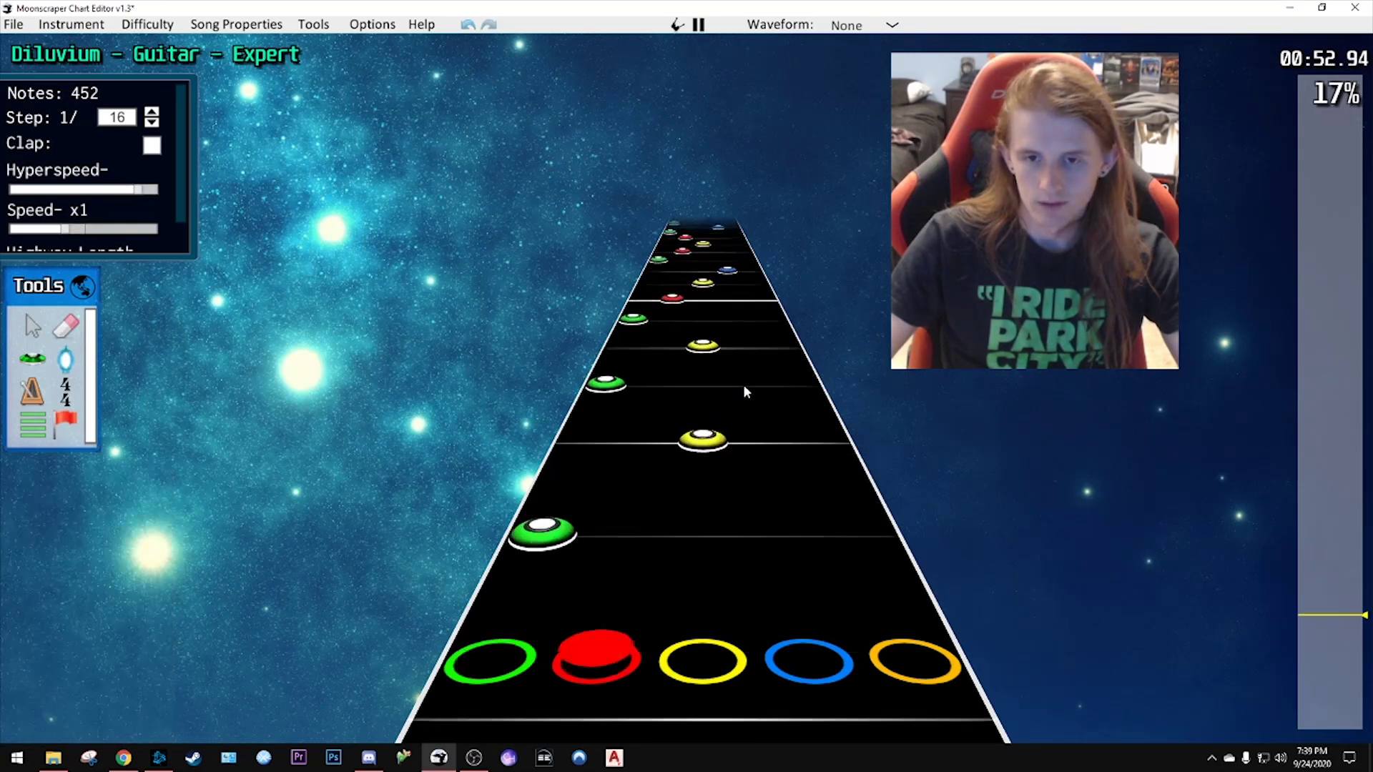
{"action": "key", "text": "space"}
{"action": "scroll", "coordinate": [722, 514], "scroll_direction": "down", "scroll_amount": 2}
{"action": "left_click_drag", "start_coordinate": [731, 495], "coordinate": [782, 493]}
- Change the first three notes of the third pasted bar to orange, green and green
{"action": "key", "text": "space"}
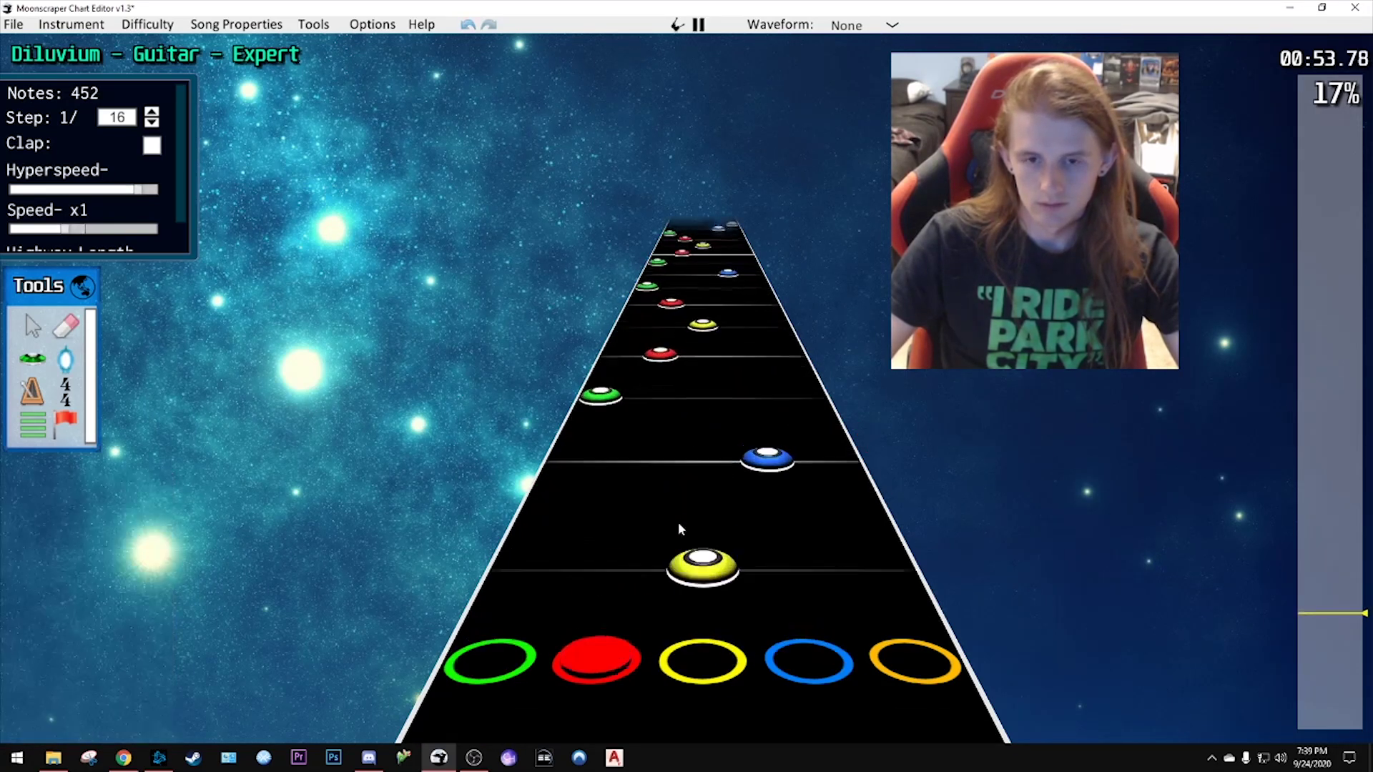
{"action": "key", "text": "space"}
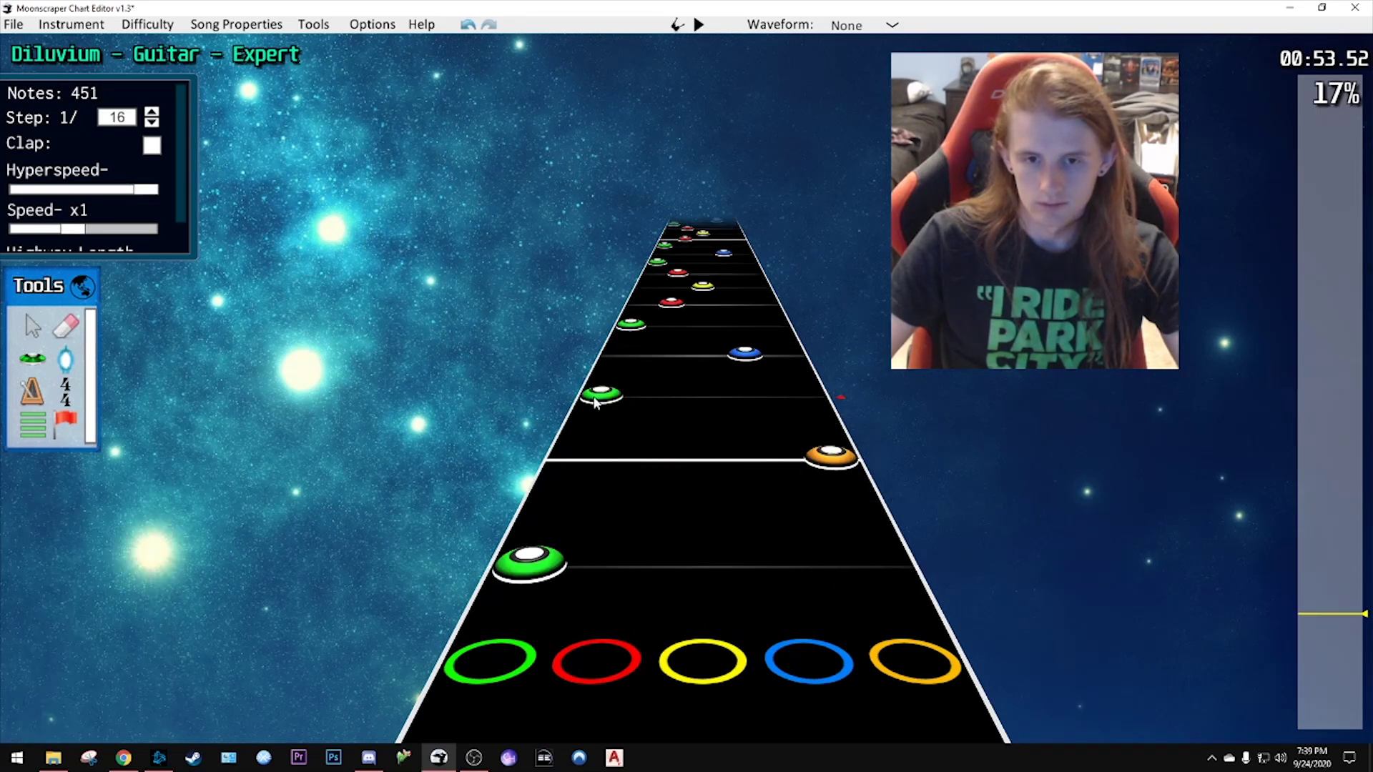
{"action": "left_click", "coordinate": [599, 396]}
{"action": "left_click", "coordinate": [607, 359]}
- Change the red, yellow and red run in the third pasted bar, at about 0:54.2, to green
{"action": "key", "text": "space"}
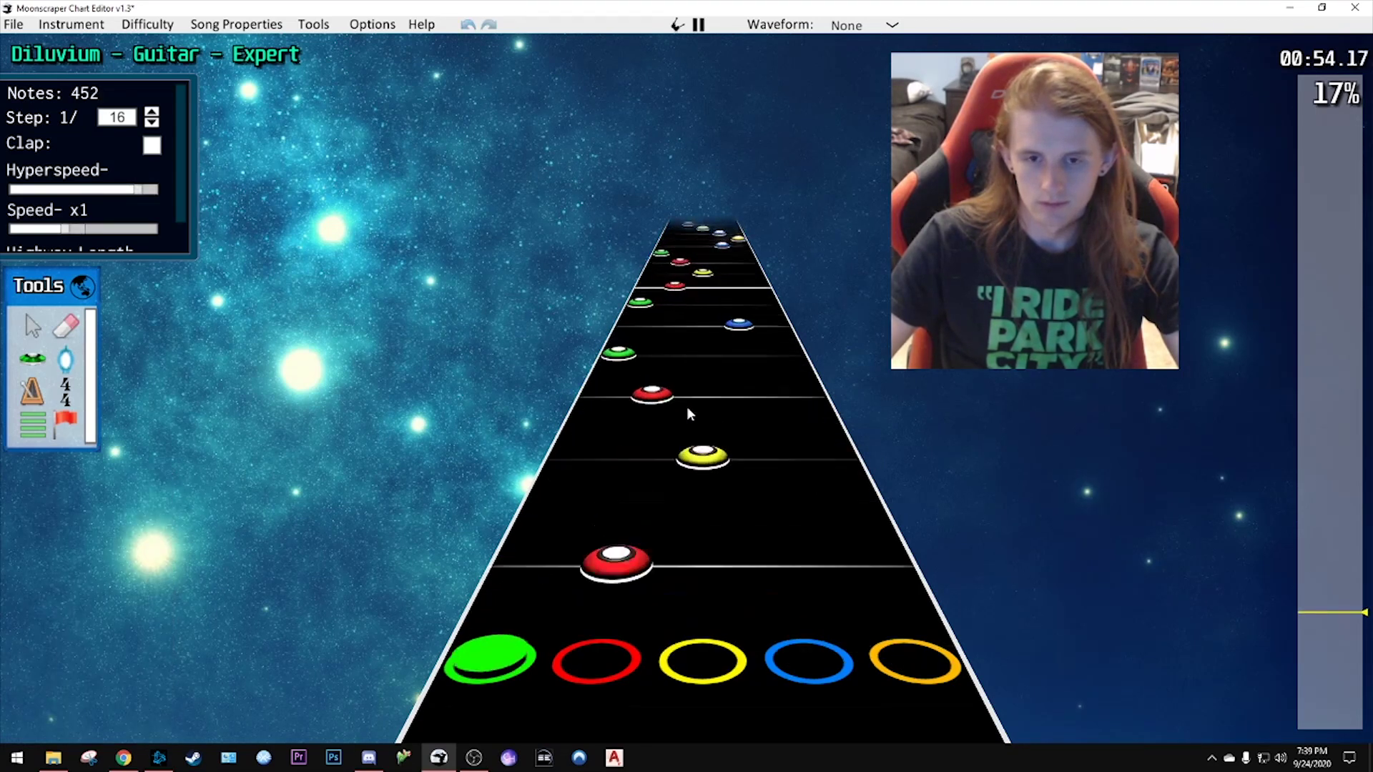
{"action": "key", "text": "space"}
{"action": "left_click", "coordinate": [642, 441]}
{"action": "left_click_drag", "start_coordinate": [722, 372], "coordinate": [572, 444]}
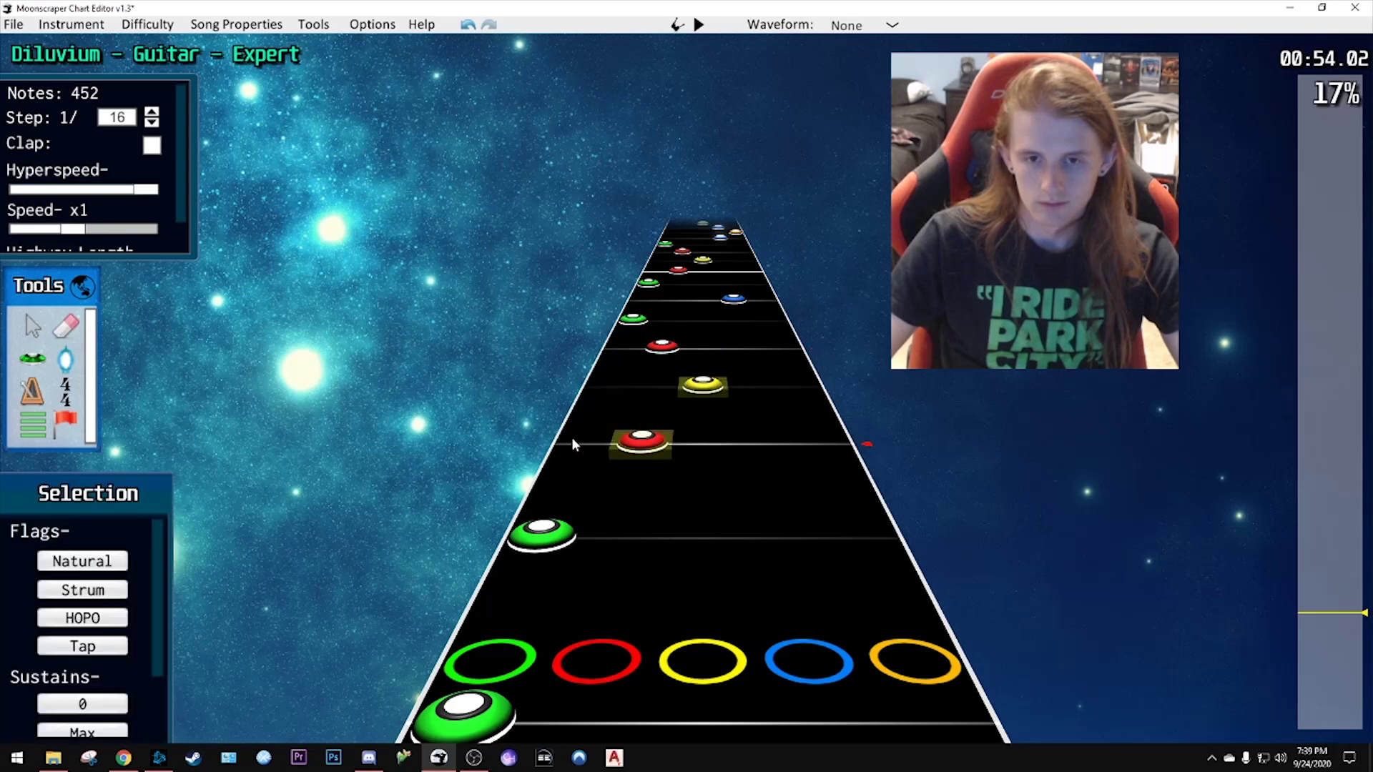
{"action": "key", "text": "ctrl+z"}
{"action": "key", "text": "ctrl+z"}
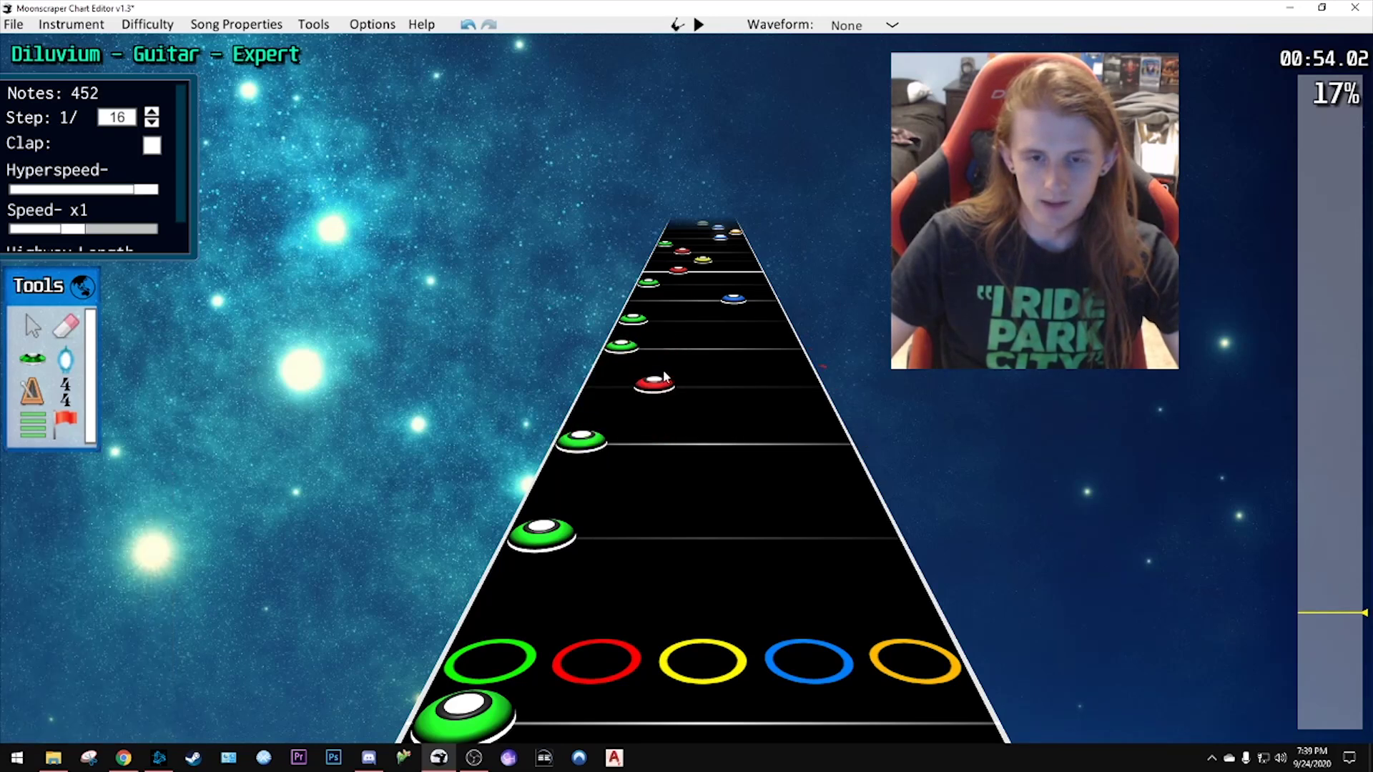
{"action": "key", "text": "ctrl+z"}
- Go back to about 0:51 and replay the edited bars through to about 0:54 to check them against the audio
{"action": "scroll", "coordinate": [682, 402], "scroll_direction": "down", "scroll_amount": 8}
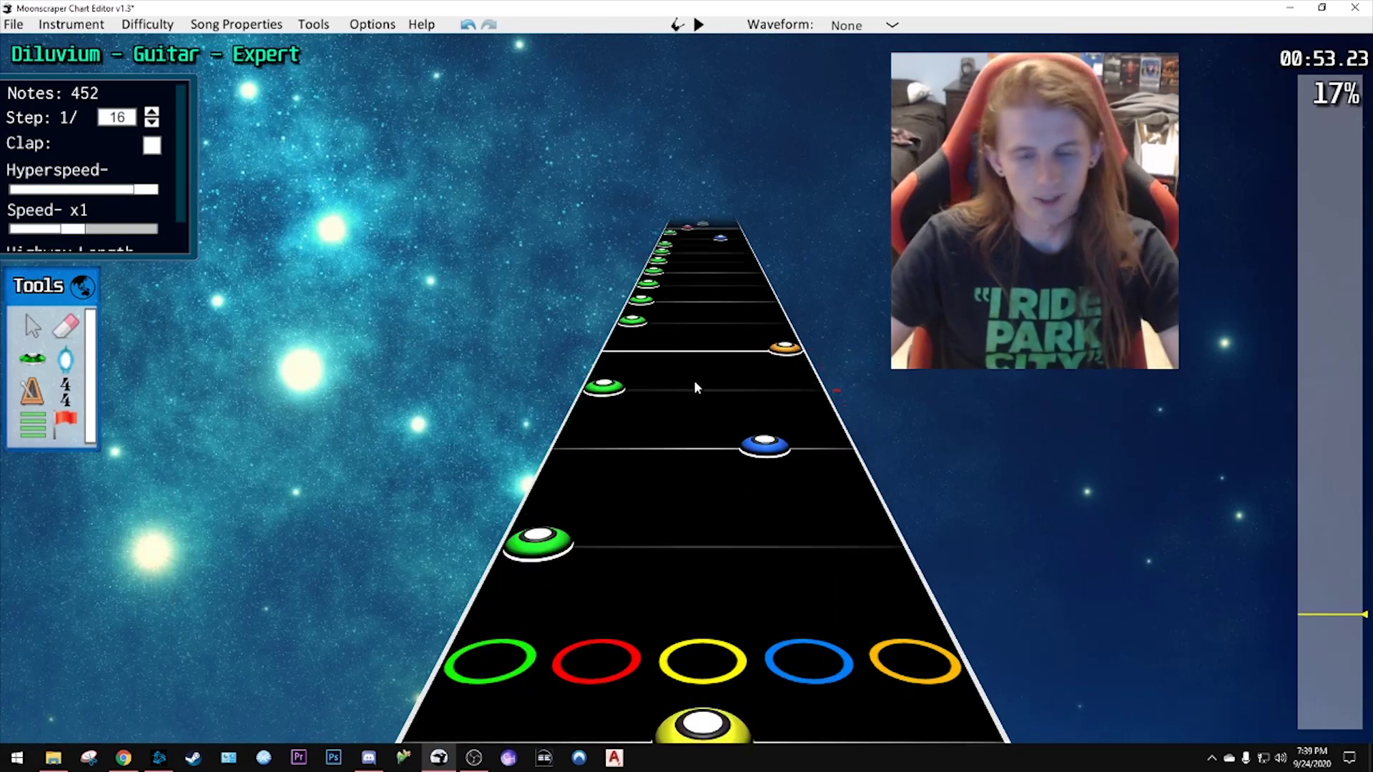
{"action": "scroll", "coordinate": [720, 377], "scroll_direction": "down", "scroll_amount": 10}
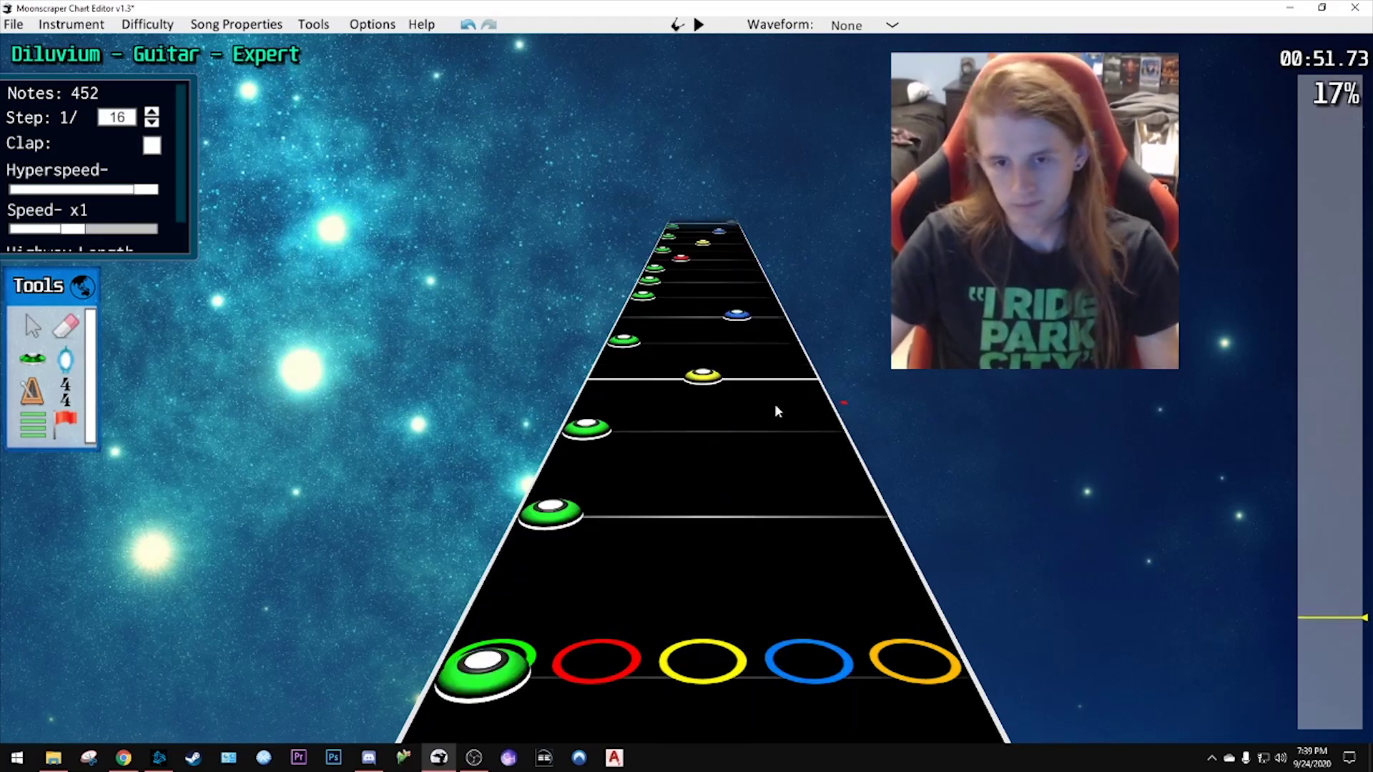
{"action": "scroll", "coordinate": [782, 422], "scroll_direction": "down", "scroll_amount": 4}
{"action": "key", "text": "space"}
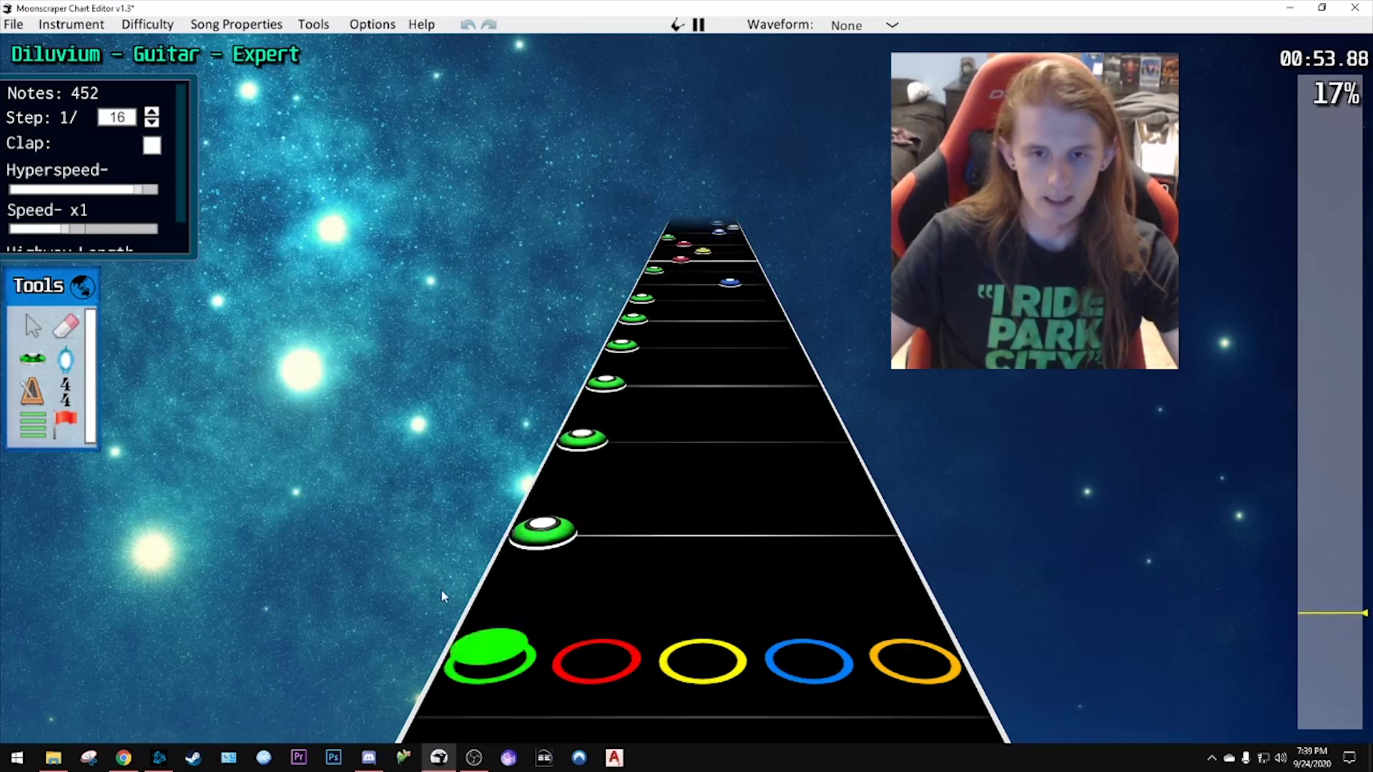
{"action": "key", "text": "space"}
{"action": "scroll", "coordinate": [699, 417], "scroll_direction": "down", "scroll_amount": 4}
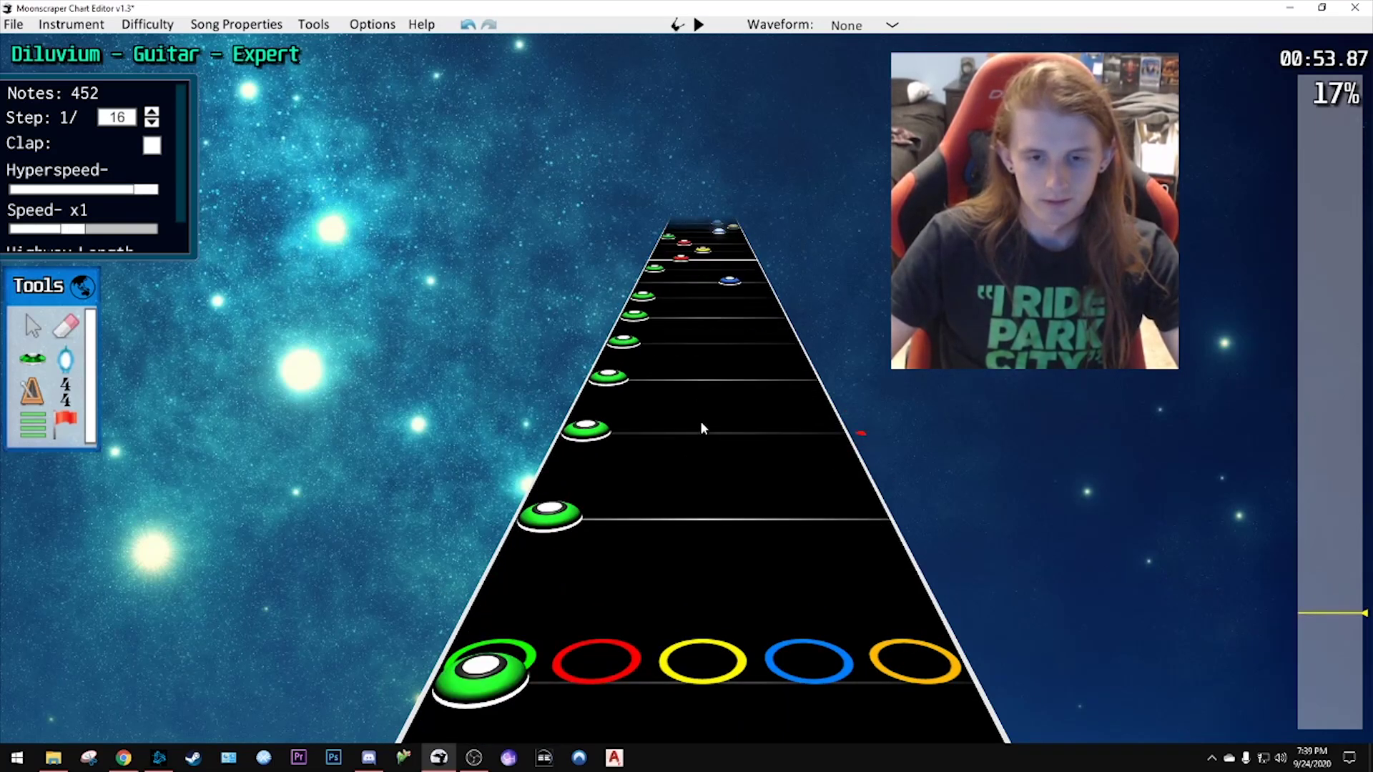
- Change the red, yellow and red notes starting at the bar line at about 0:55.1 to green
{"action": "scroll", "coordinate": [698, 417], "scroll_direction": "up", "scroll_amount": 3}
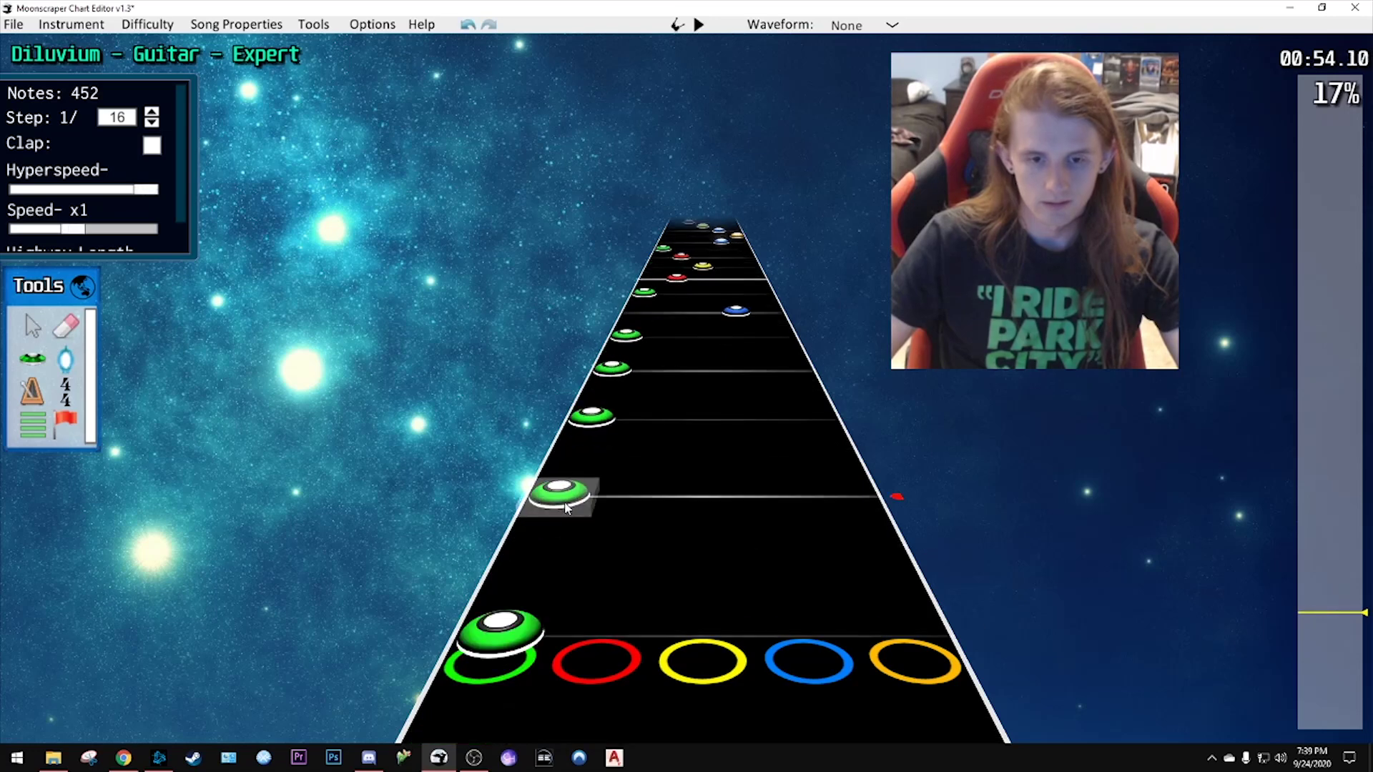
{"action": "left_click", "coordinate": [785, 494]}
{"action": "key", "text": "space"}
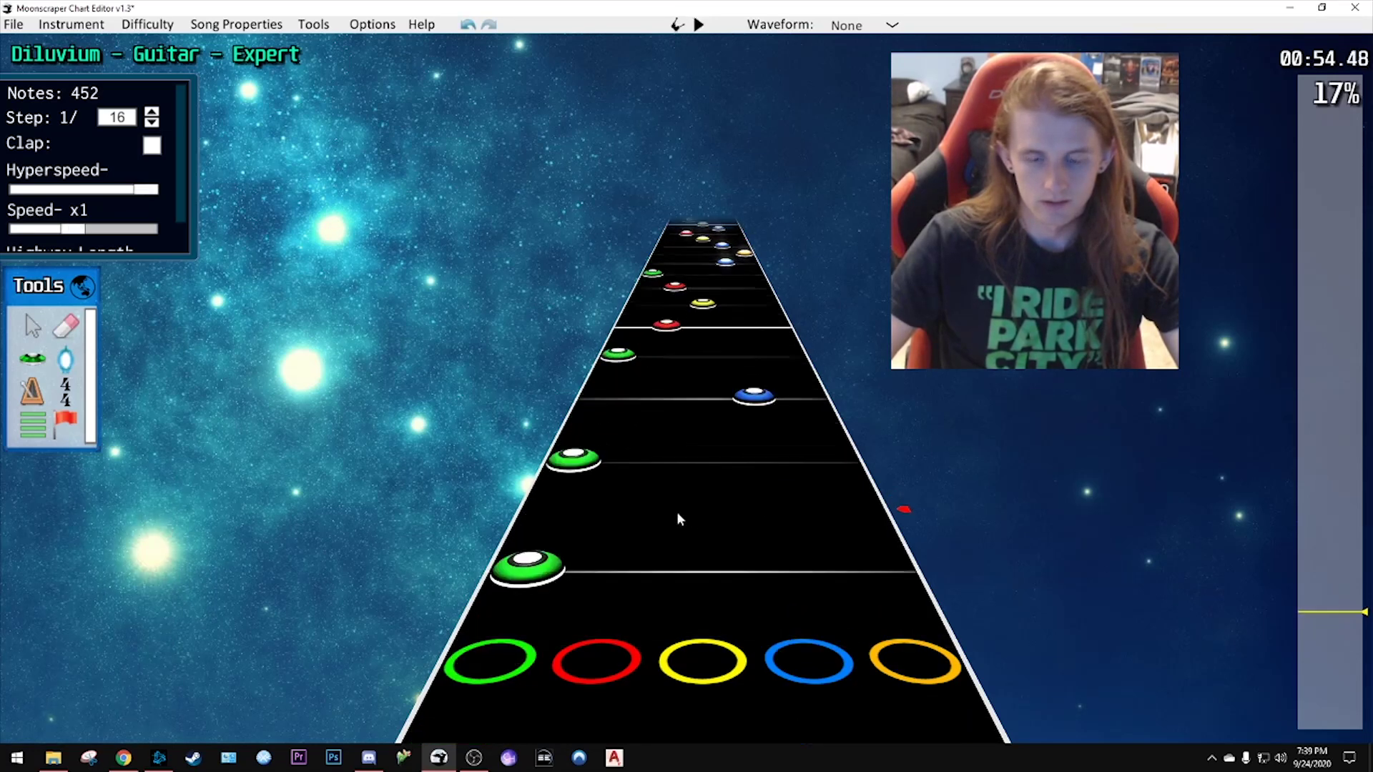
{"action": "key", "text": "space"}
{"action": "key", "text": "1"}
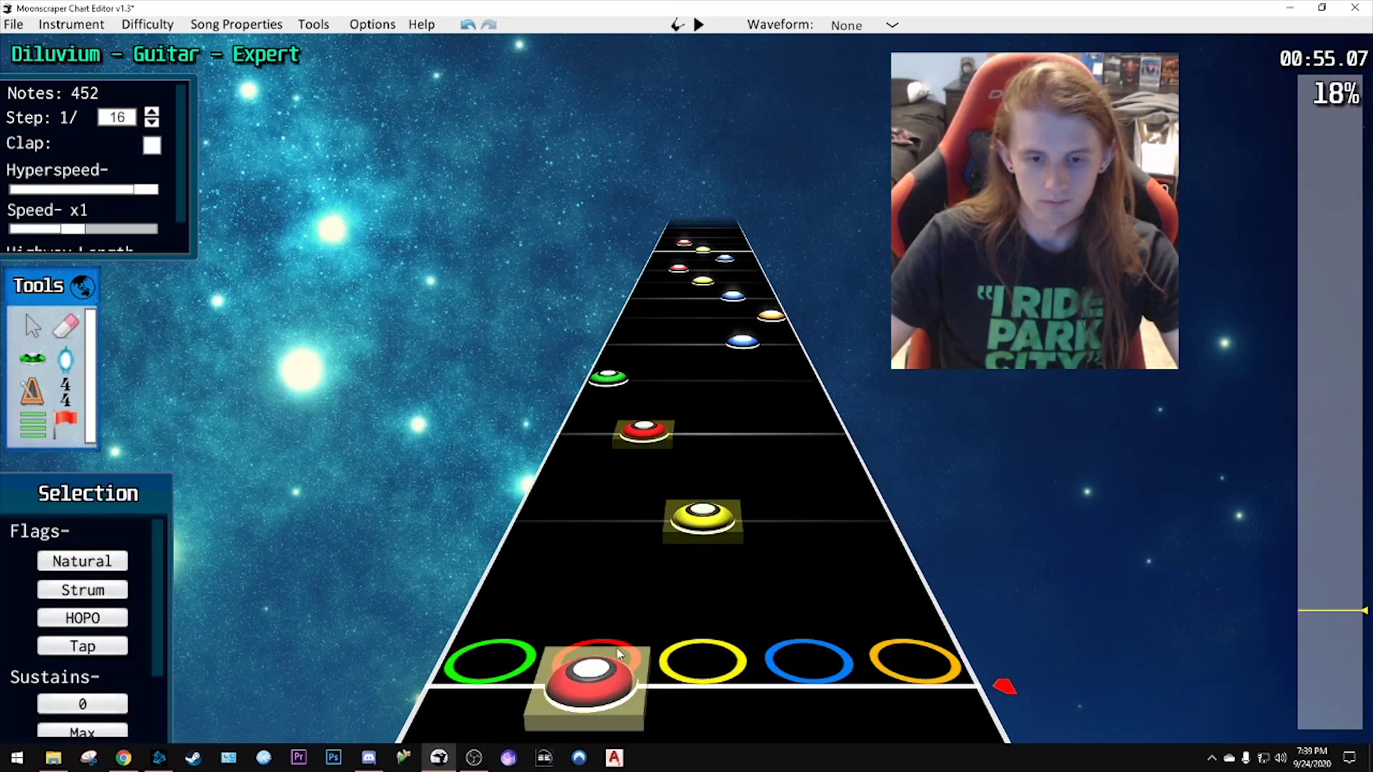
{"action": "key", "text": "1"}
{"action": "key", "text": "1"}
{"action": "key", "text": "1"}
- Change the green note at about 0:55.3 to yellow, keep the green note after it, and delete the rest of the pasted notes
{"action": "scroll", "coordinate": [743, 479], "scroll_direction": "down", "scroll_amount": 4}
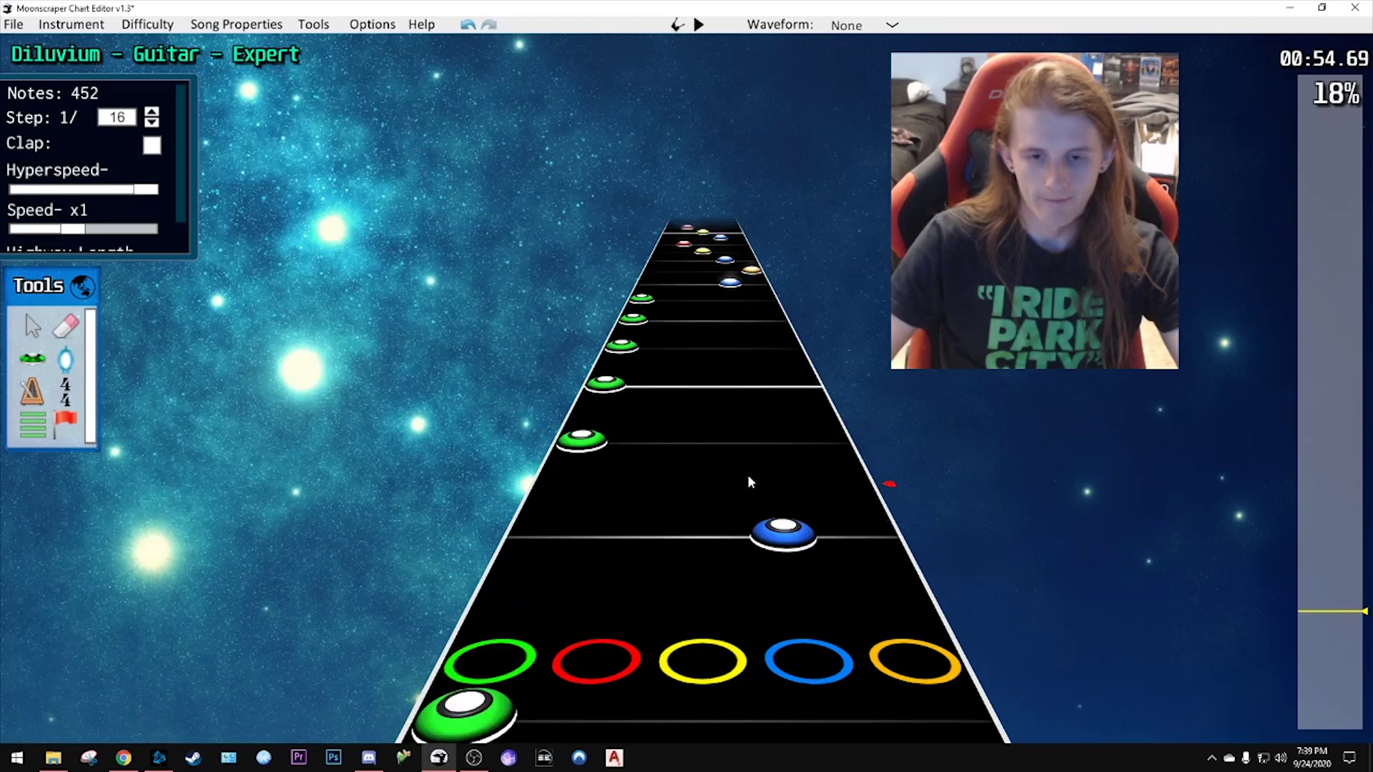
{"action": "scroll", "coordinate": [727, 558], "scroll_direction": "up", "scroll_amount": 6}
{"action": "scroll", "coordinate": [596, 482], "scroll_direction": "down", "scroll_amount": 6}
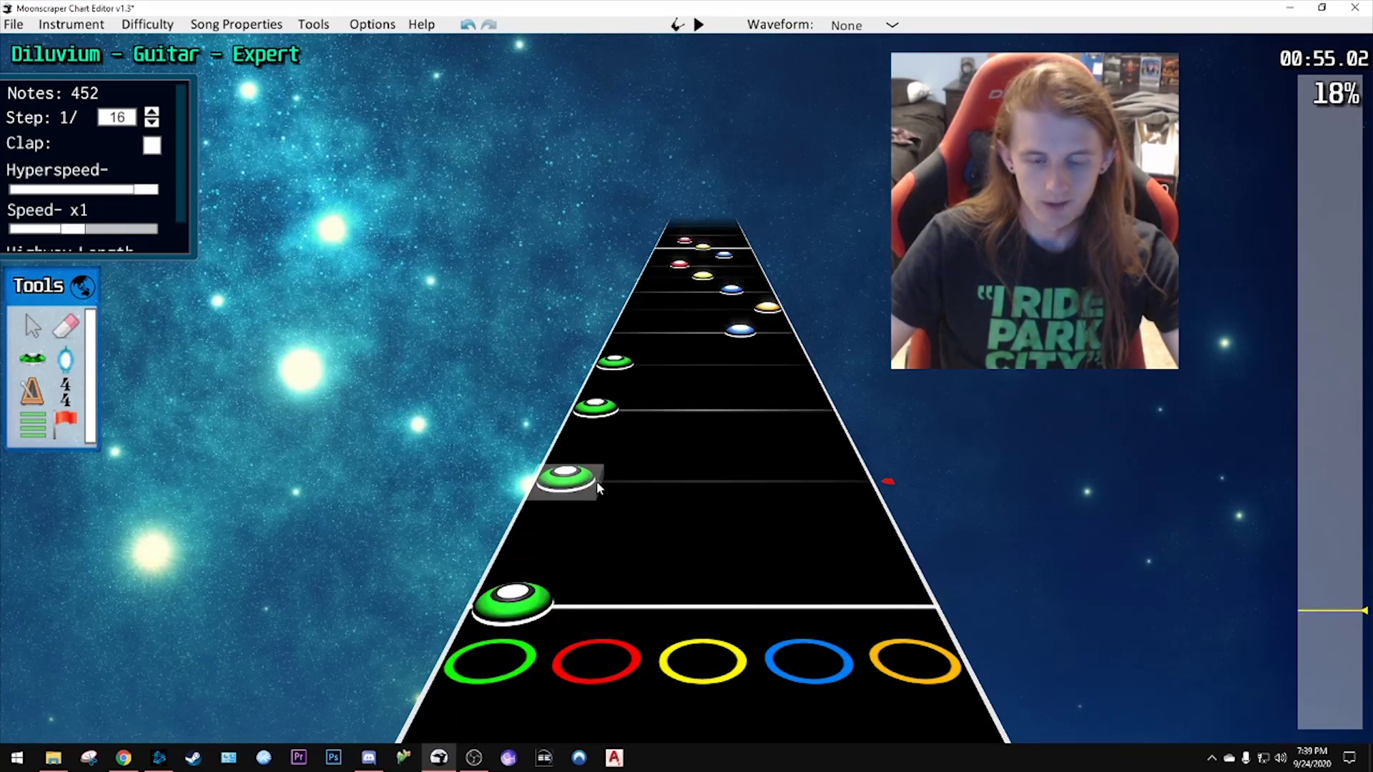
{"action": "scroll", "coordinate": [654, 500], "scroll_direction": "up", "scroll_amount": 6}
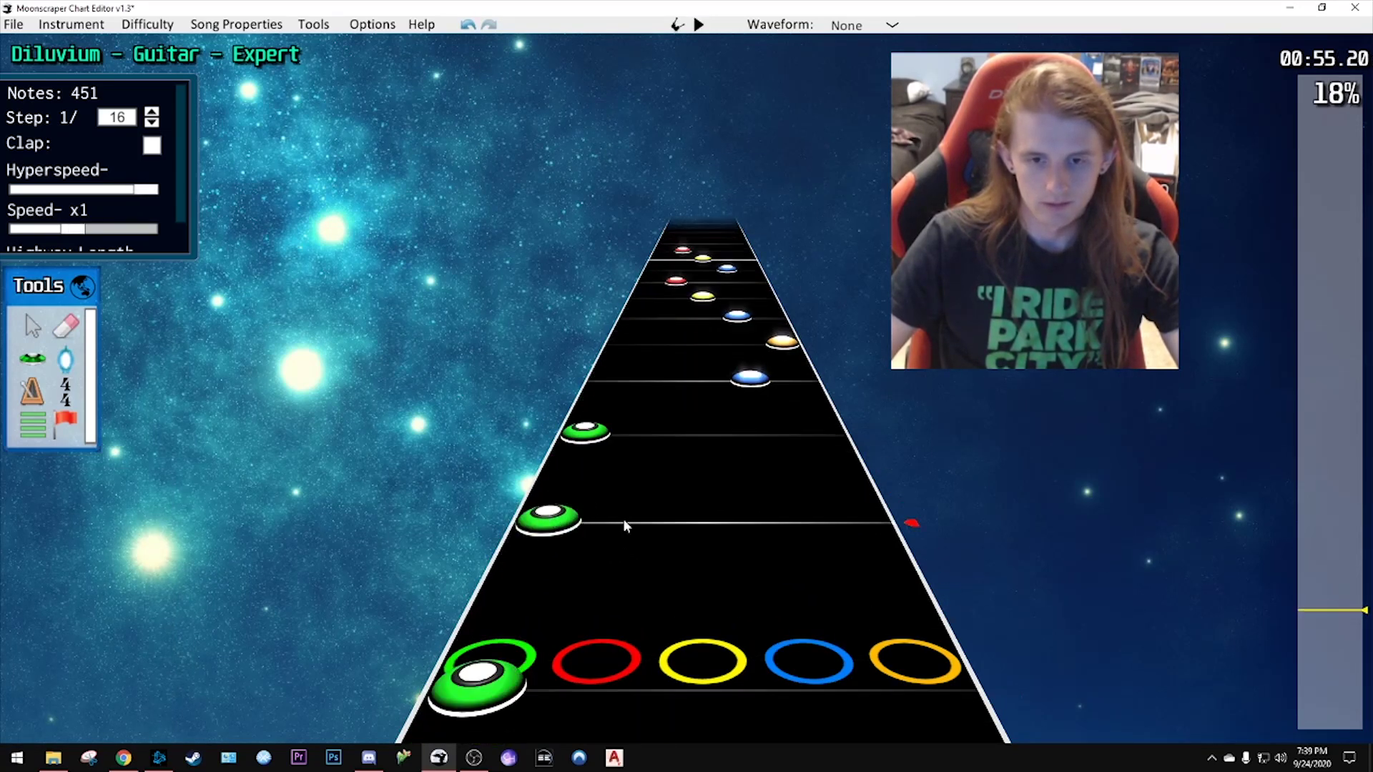
{"action": "key", "text": "3"}
{"action": "left_click_drag", "start_coordinate": [676, 230], "coordinate": [847, 429]}
{"action": "key", "text": "Delete"}
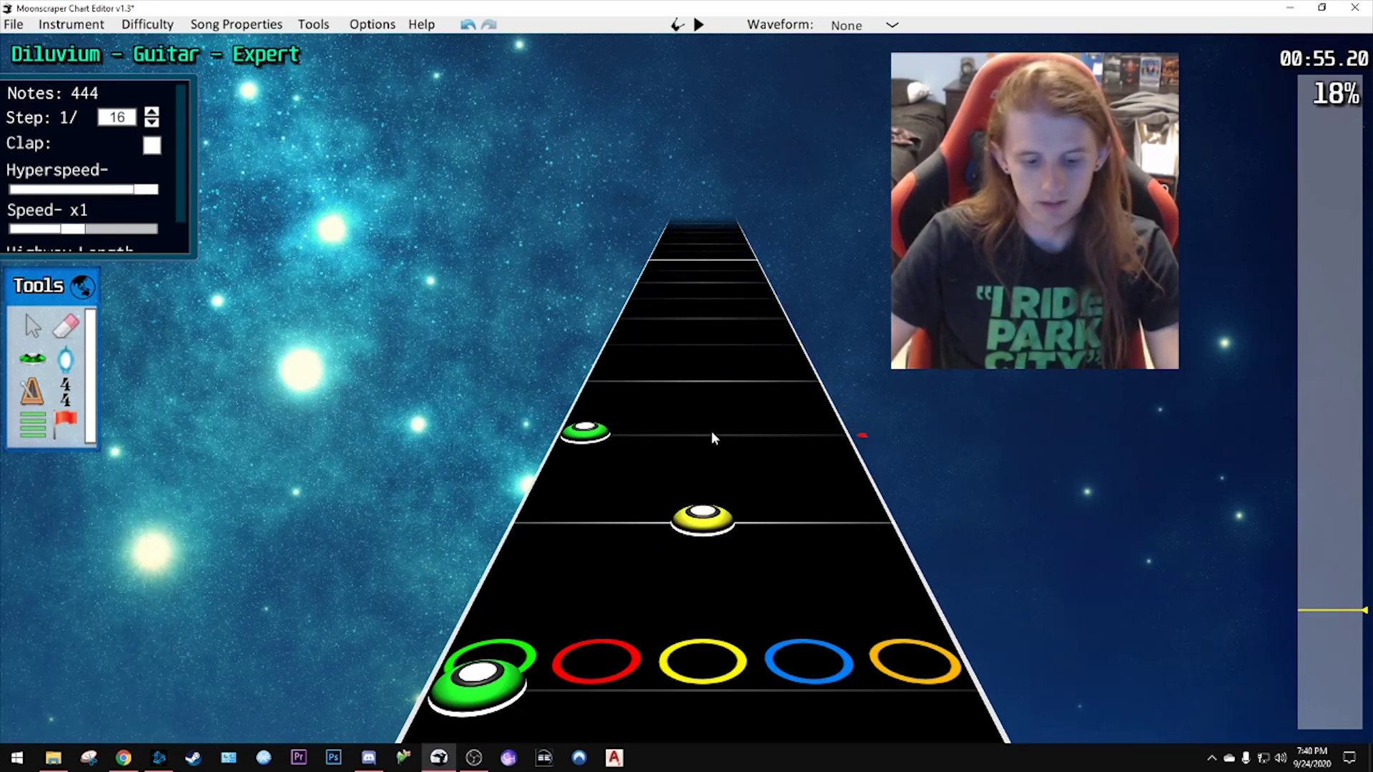
- Add a green note at position 39984, a yellow note at 40080 and a green note at 40176
{"action": "left_click", "coordinate": [625, 395]}
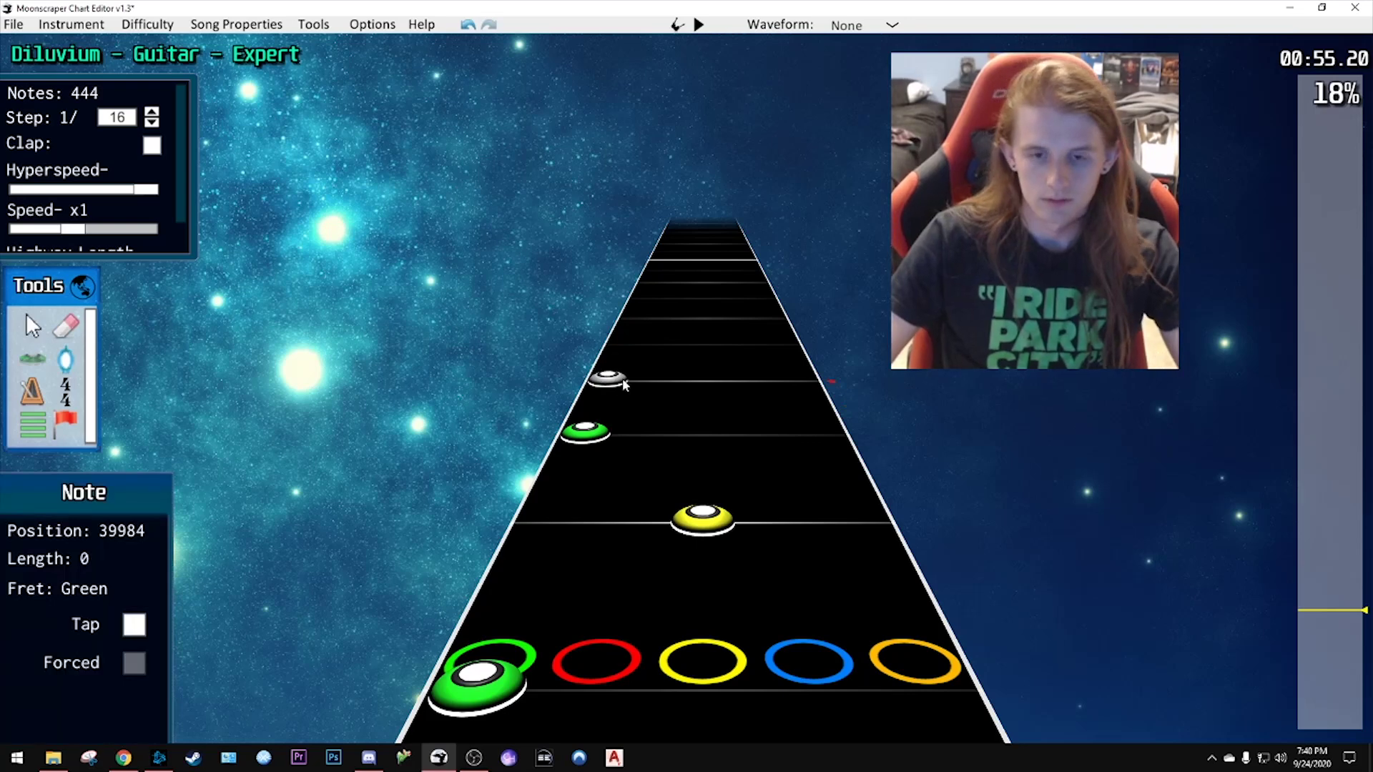
{"action": "key", "text": "space"}
{"action": "key", "text": "space"}
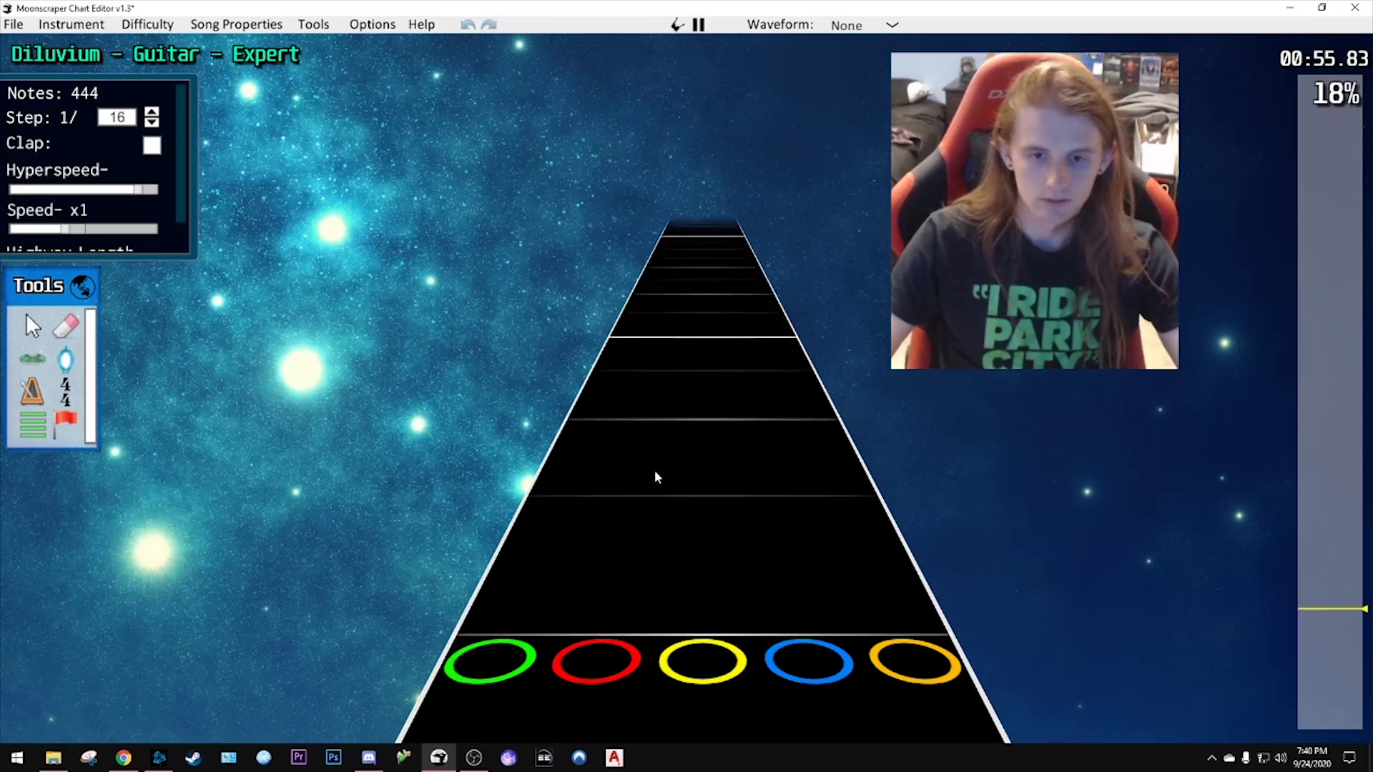
{"action": "left_click", "coordinate": [659, 429]}
{"action": "scroll", "coordinate": [665, 431], "scroll_direction": "down", "scroll_amount": 4}
{"action": "left_click_drag", "start_coordinate": [659, 429], "coordinate": [635, 368]}
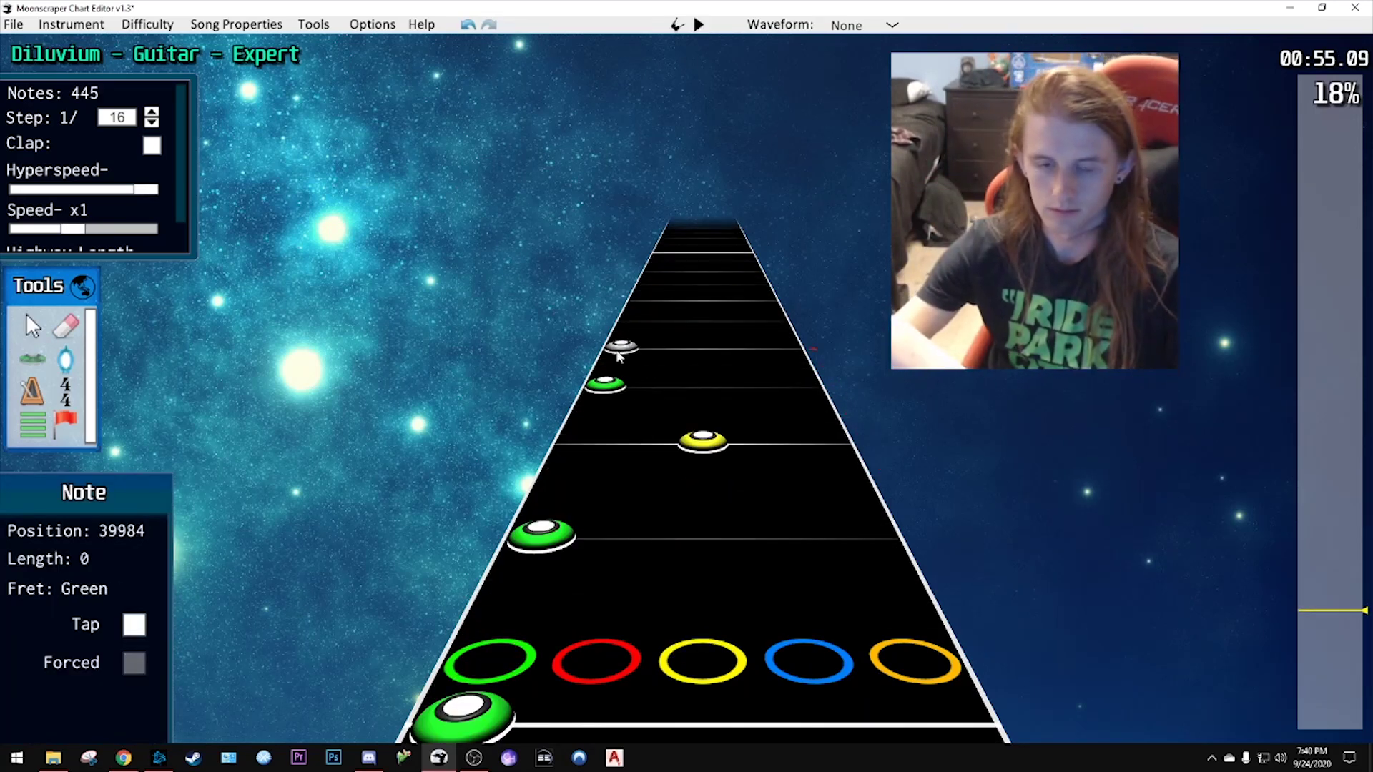
{"action": "scroll", "coordinate": [619, 356], "scroll_direction": "up", "scroll_amount": 2}
{"action": "scroll", "coordinate": [714, 402], "scroll_direction": "down", "scroll_amount": 5}
{"action": "left_click_drag", "start_coordinate": [715, 494], "coordinate": [671, 448]}
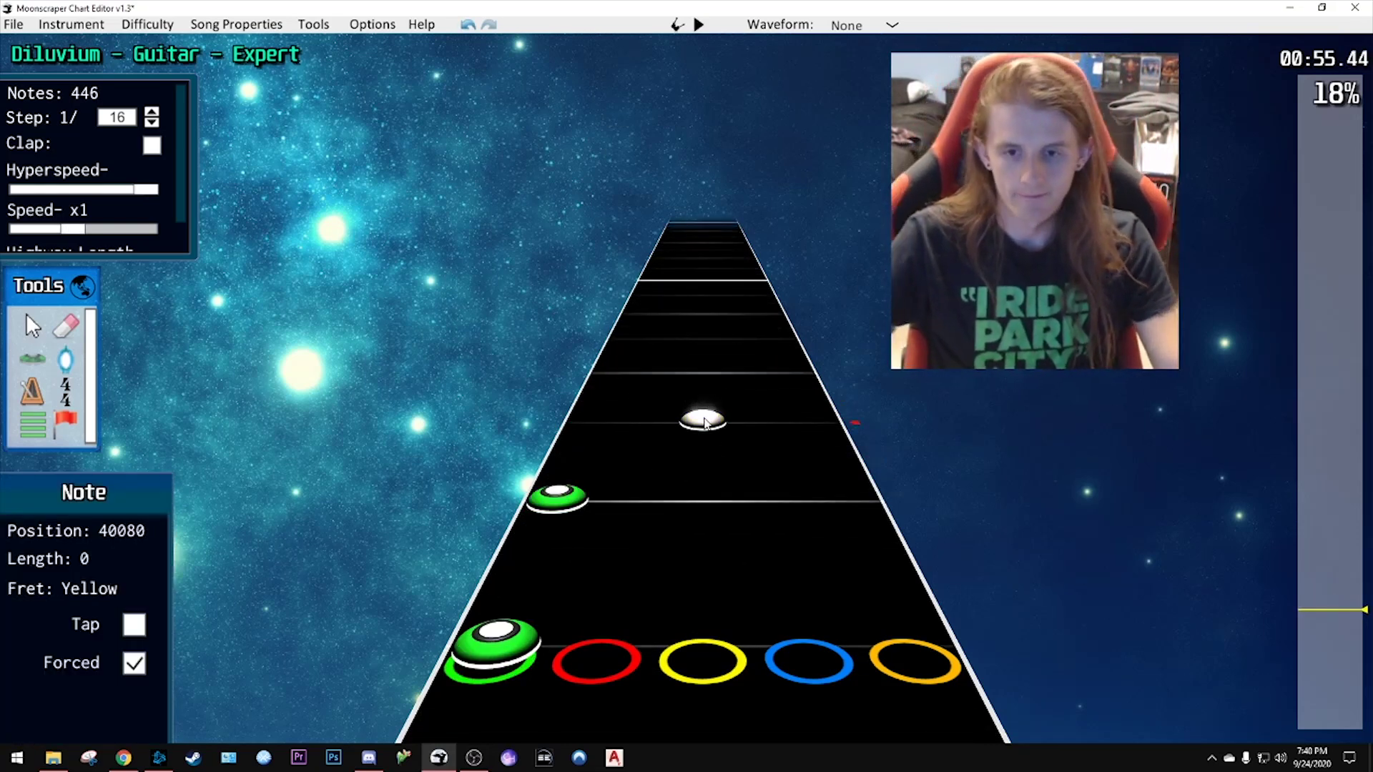
{"action": "scroll", "coordinate": [749, 418], "scroll_direction": "down", "scroll_amount": 1}
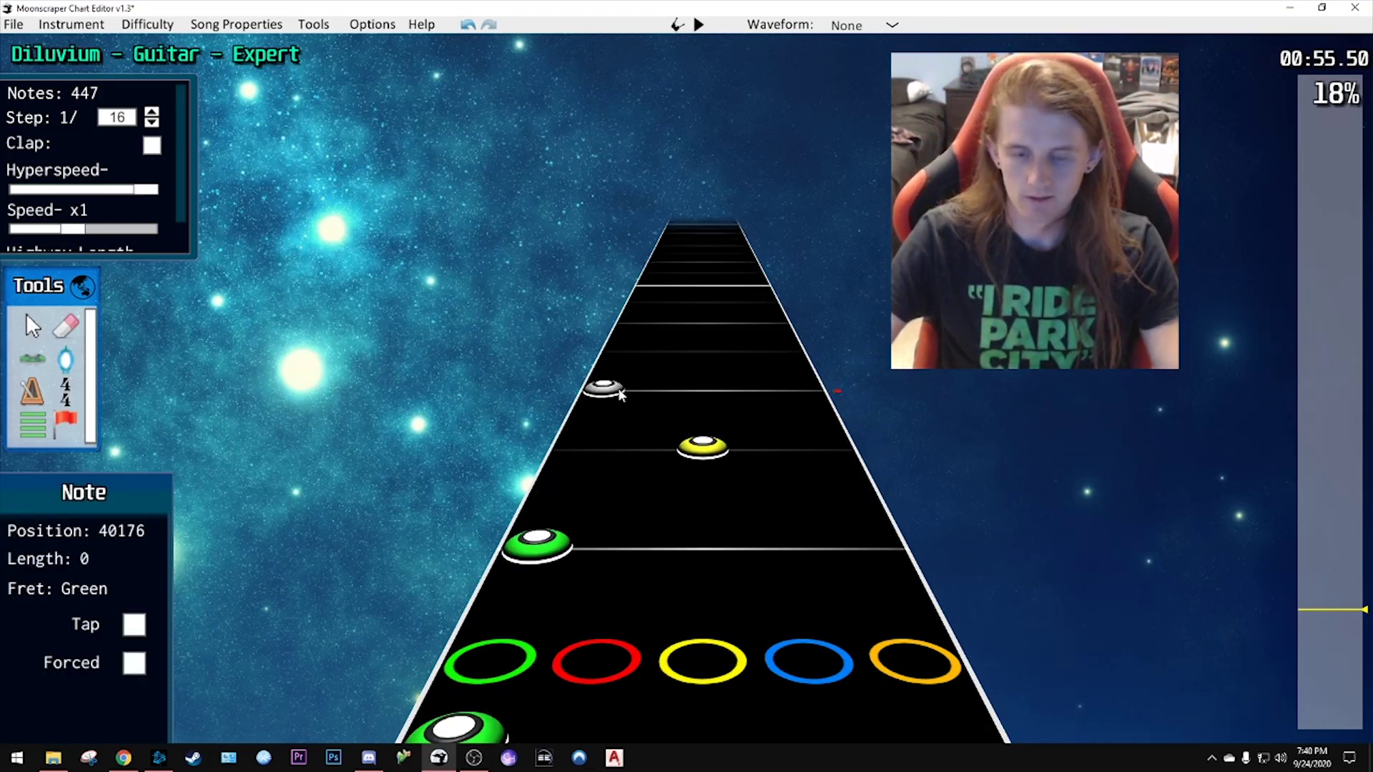
- Replay the passage around 0:55.5 to 0:55.9 repeatedly to check the placed notes and work out the next frets
{"action": "key", "text": "space"}
{"action": "key", "text": "space"}
{"action": "scroll", "coordinate": [643, 490], "scroll_direction": "up", "scroll_amount": 4}
{"action": "key", "text": "space"}
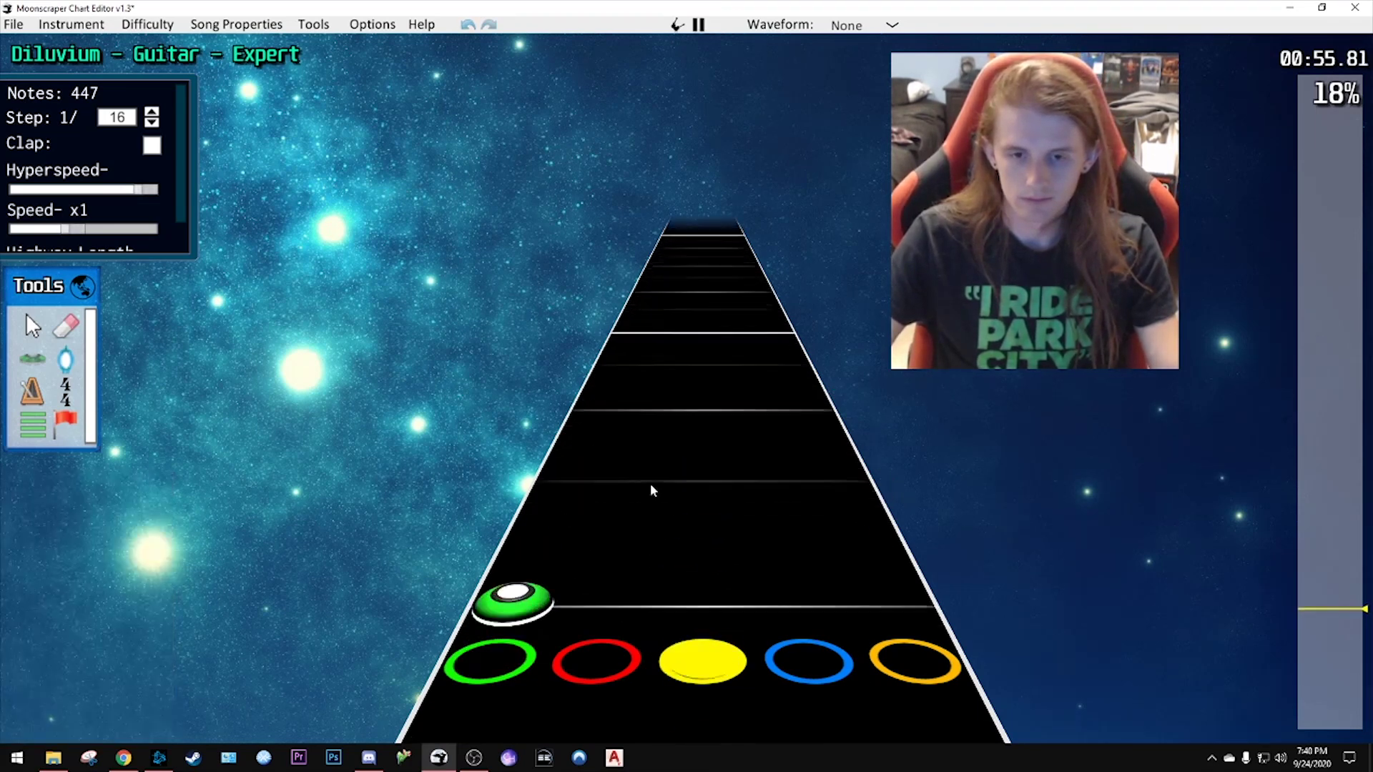
{"action": "key", "text": "space"}
{"action": "scroll", "coordinate": [618, 495], "scroll_direction": "up", "scroll_amount": 13}
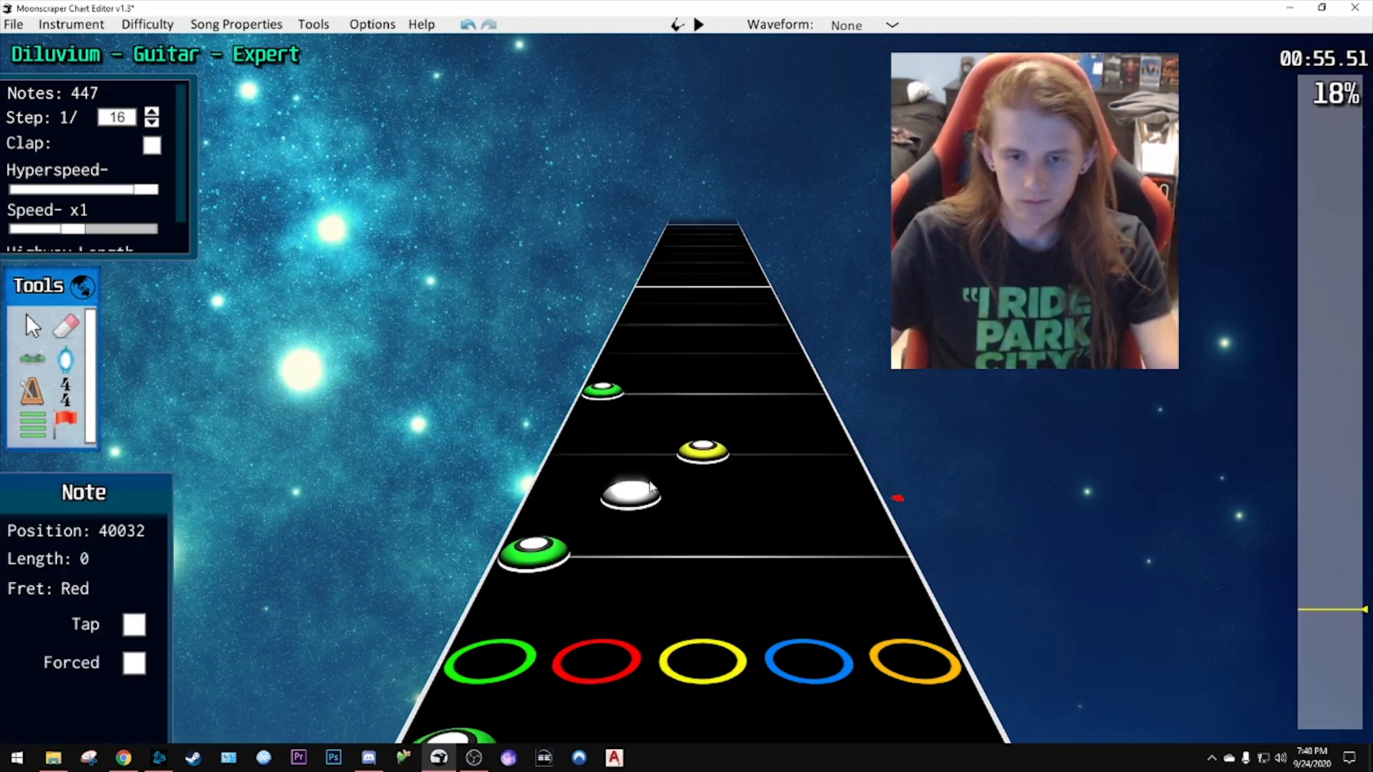
{"action": "scroll", "coordinate": [650, 488], "scroll_direction": "up", "scroll_amount": 12}
{"action": "key", "text": "space"}
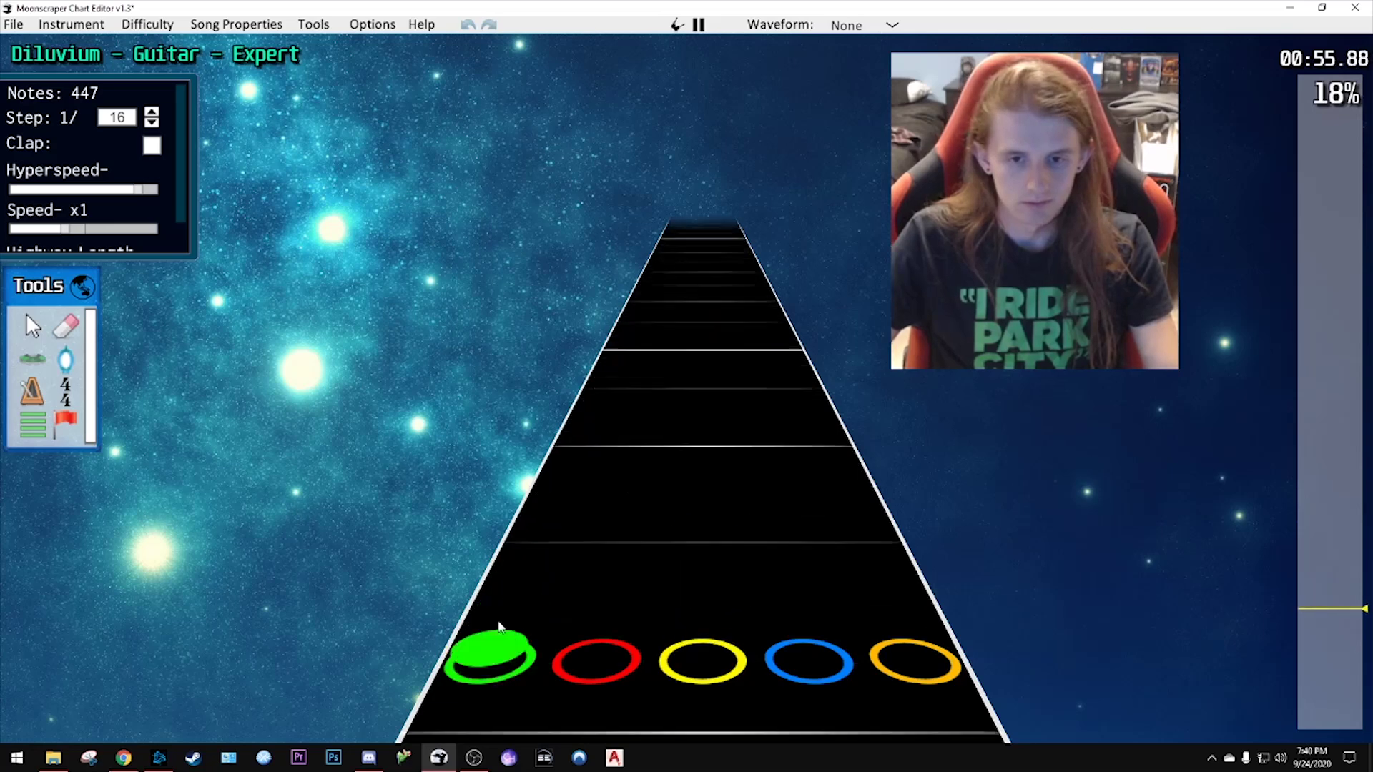
{"action": "key", "text": "space"}
{"action": "scroll", "coordinate": [710, 547], "scroll_direction": "up", "scroll_amount": 9}
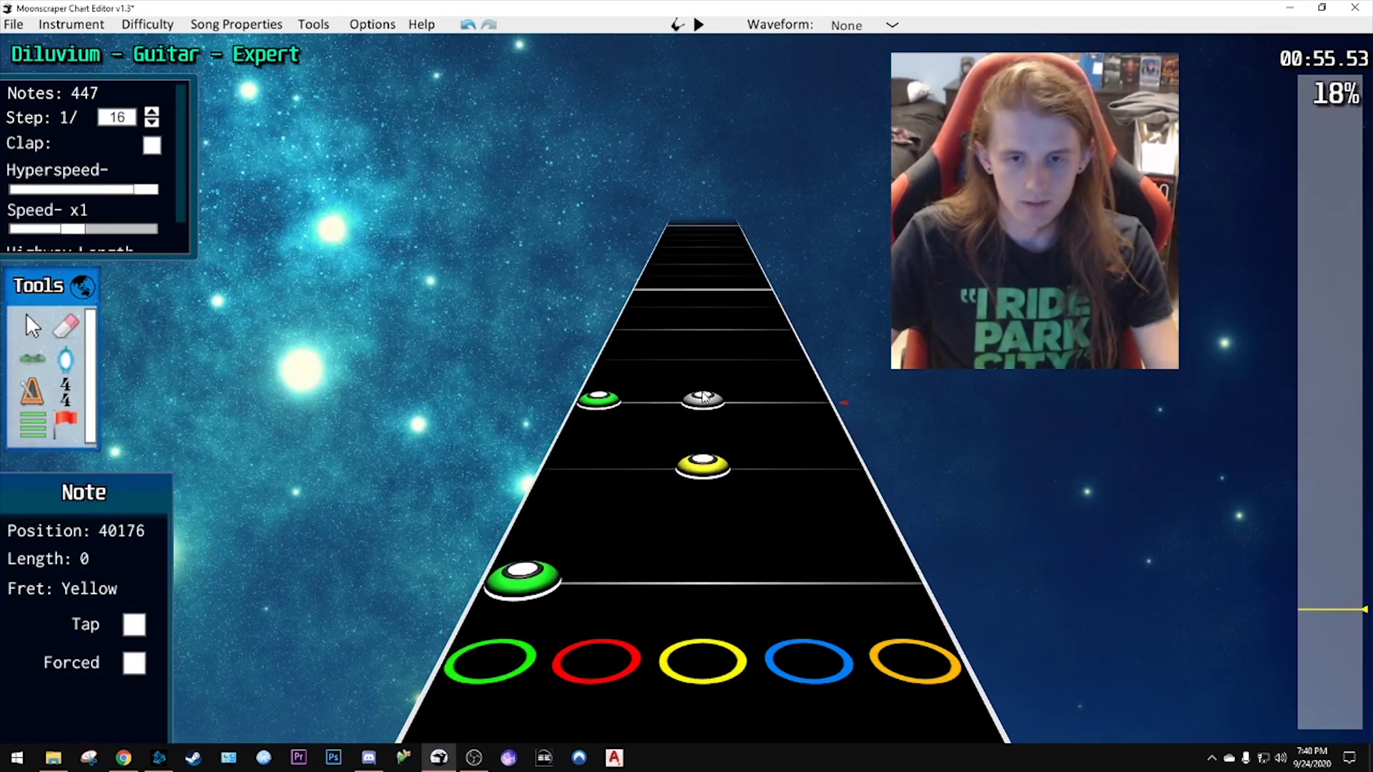
{"action": "key", "text": "space"}
{"action": "key", "text": "space"}
{"action": "scroll", "coordinate": [685, 572], "scroll_direction": "up", "scroll_amount": 7}
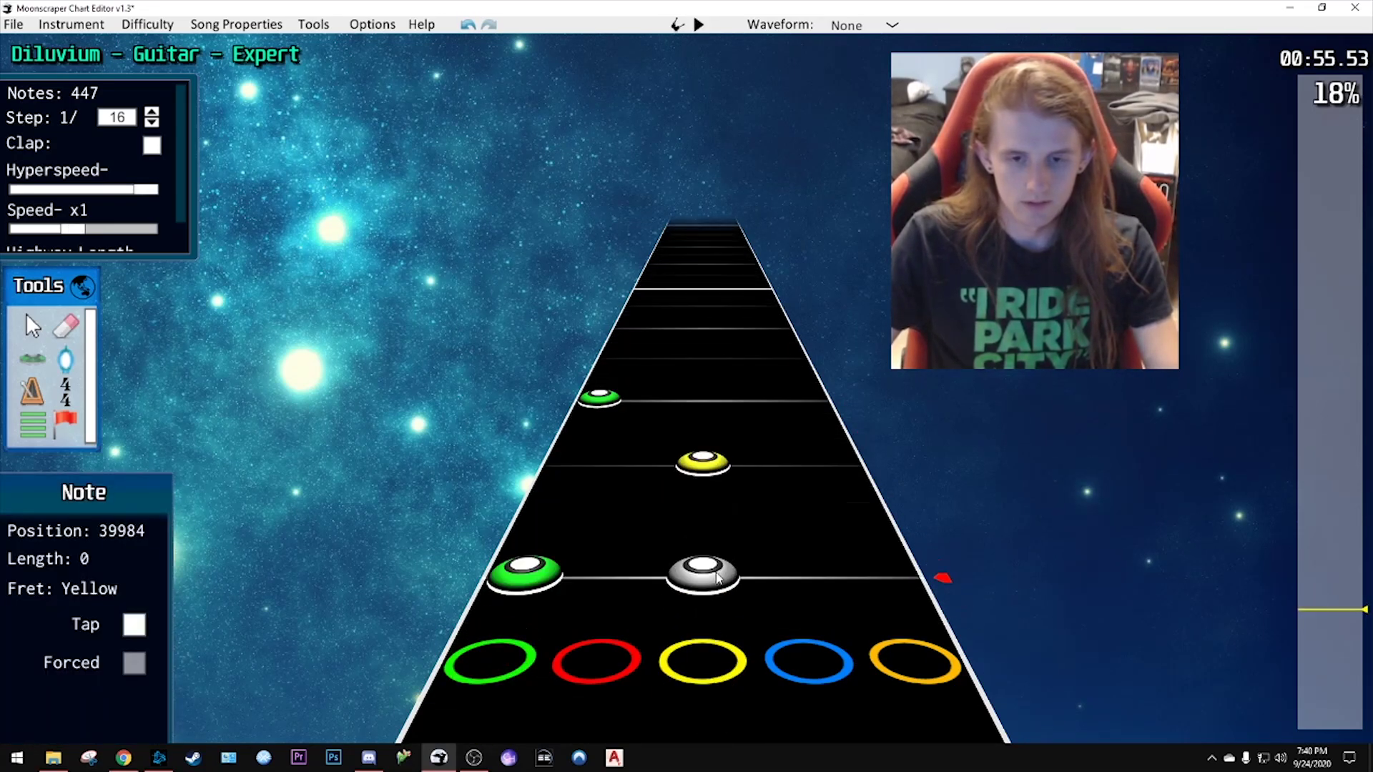
{"action": "key", "text": "space"}
{"action": "key", "text": "space"}
{"action": "scroll", "coordinate": [731, 583], "scroll_direction": "up", "scroll_amount": 3}
{"action": "scroll", "coordinate": [722, 565], "scroll_direction": "up", "scroll_amount": 2}
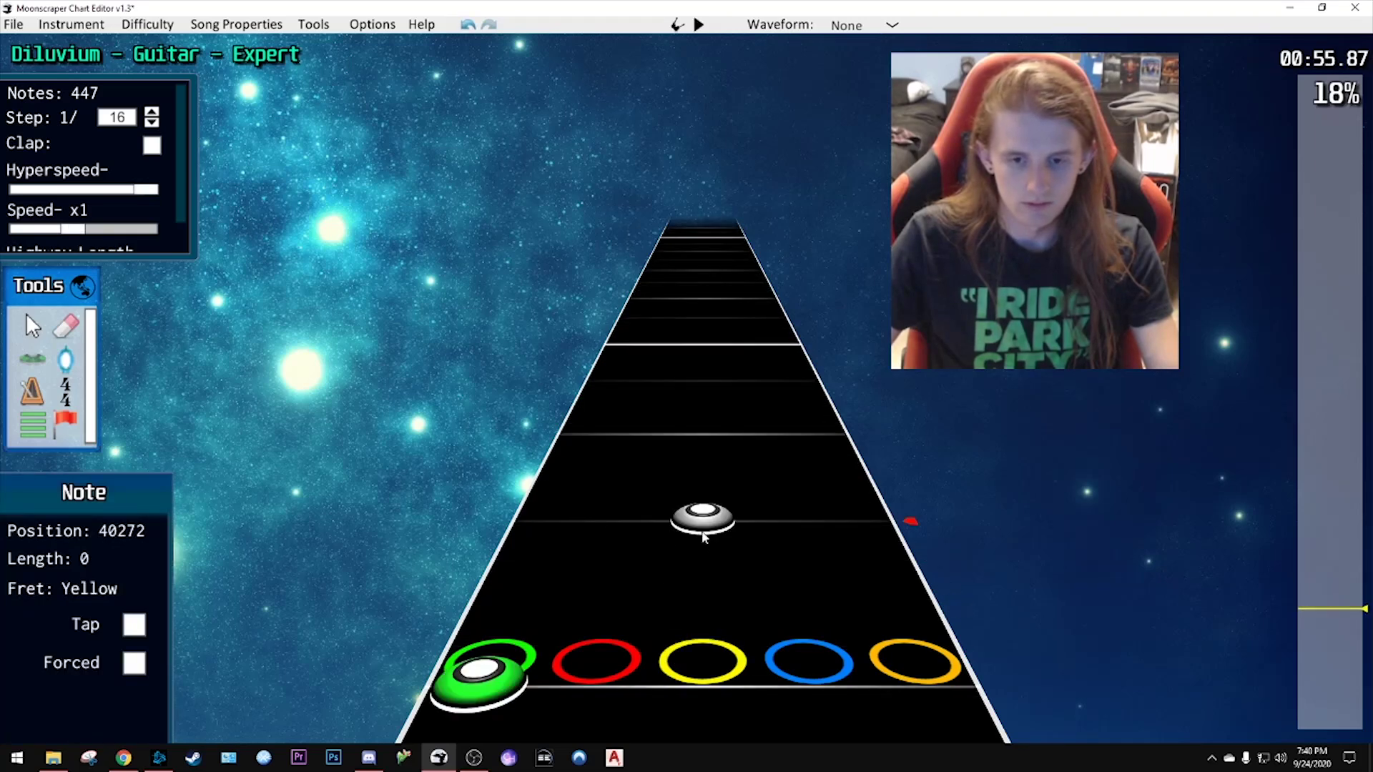
- Complete the bar with a yellow note at position 40272, a green note at 40368 and a yellow note at 40464
{"action": "scroll", "coordinate": [604, 437], "scroll_direction": "up", "scroll_amount": 4}
{"action": "key", "text": "space"}
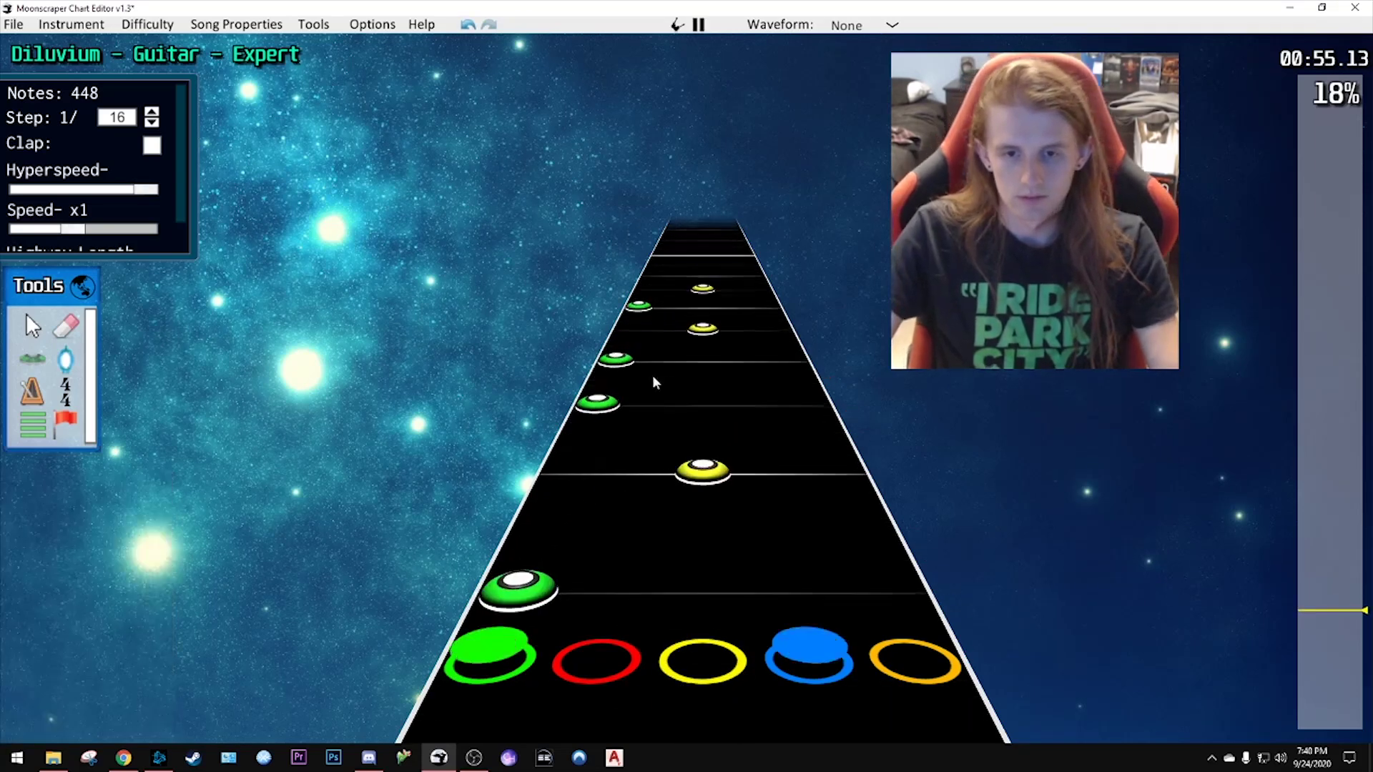
{"action": "key", "text": "space"}
{"action": "scroll", "coordinate": [734, 566], "scroll_direction": "up", "scroll_amount": 6}
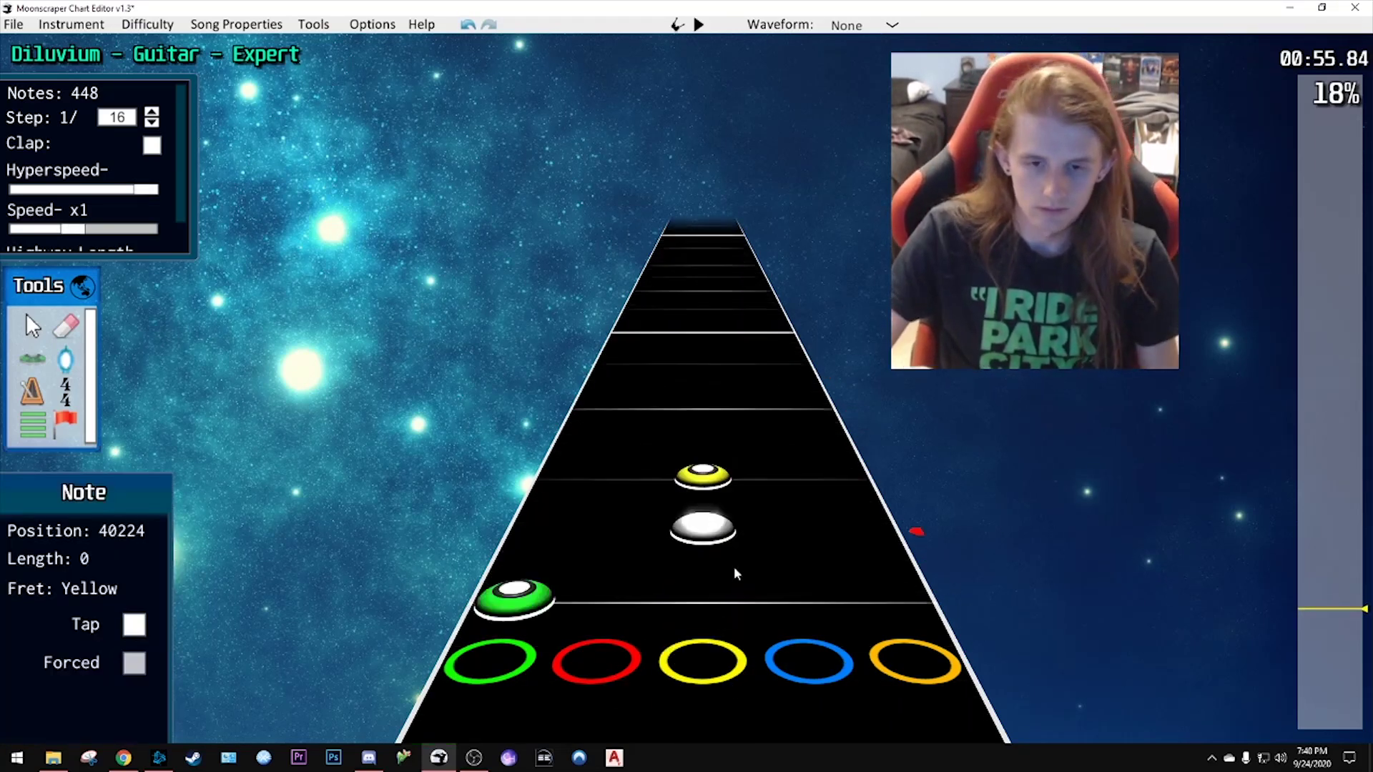
{"action": "left_click", "coordinate": [607, 400]}
{"action": "left_click", "coordinate": [612, 406]}
{"action": "left_click", "coordinate": [704, 379]}
{"action": "scroll", "coordinate": [758, 402], "scroll_direction": "down", "scroll_amount": 5}
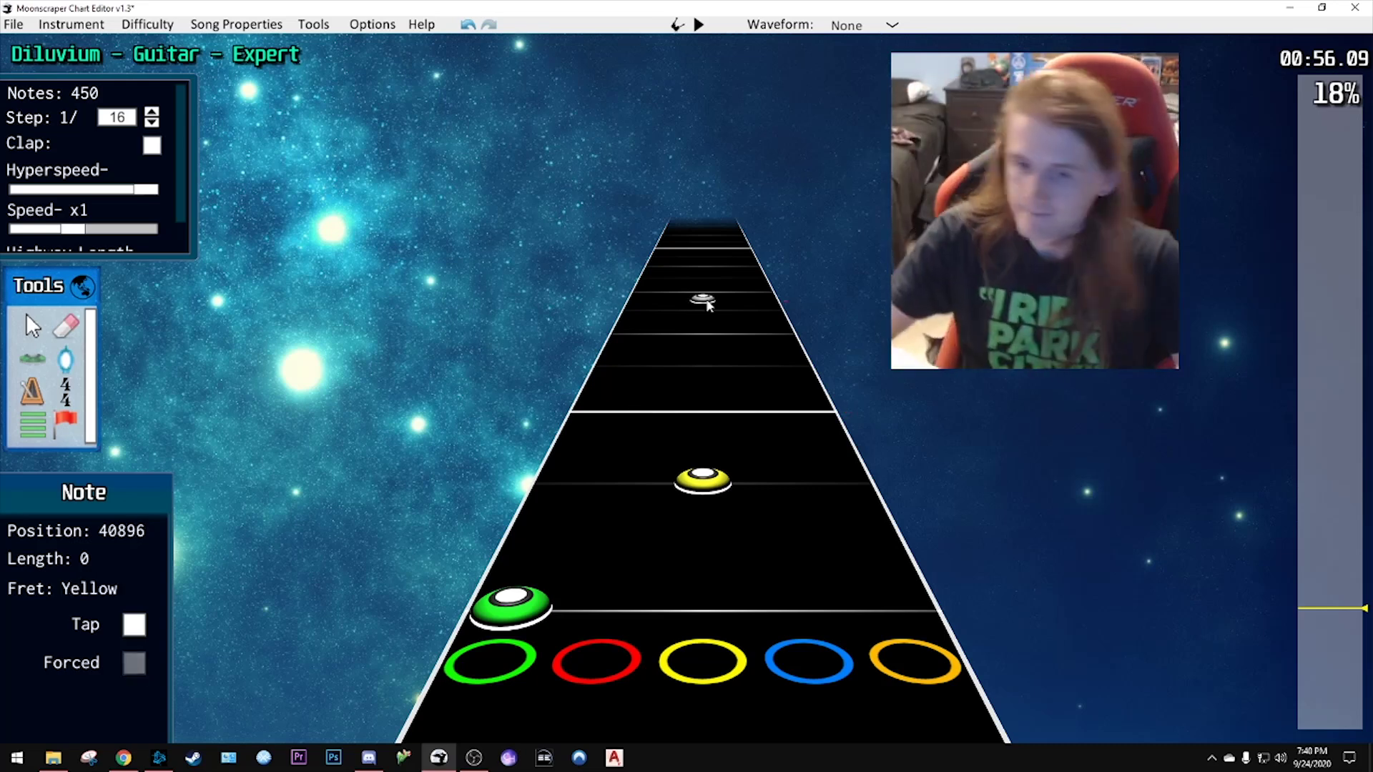
- Go back to before 0:54.6 and replay through to about 0:56 to check the charted notes against the audio
{"action": "scroll", "coordinate": [806, 226], "scroll_direction": "up", "scroll_amount": 8}
{"action": "scroll", "coordinate": [774, 236], "scroll_direction": "up", "scroll_amount": 3}
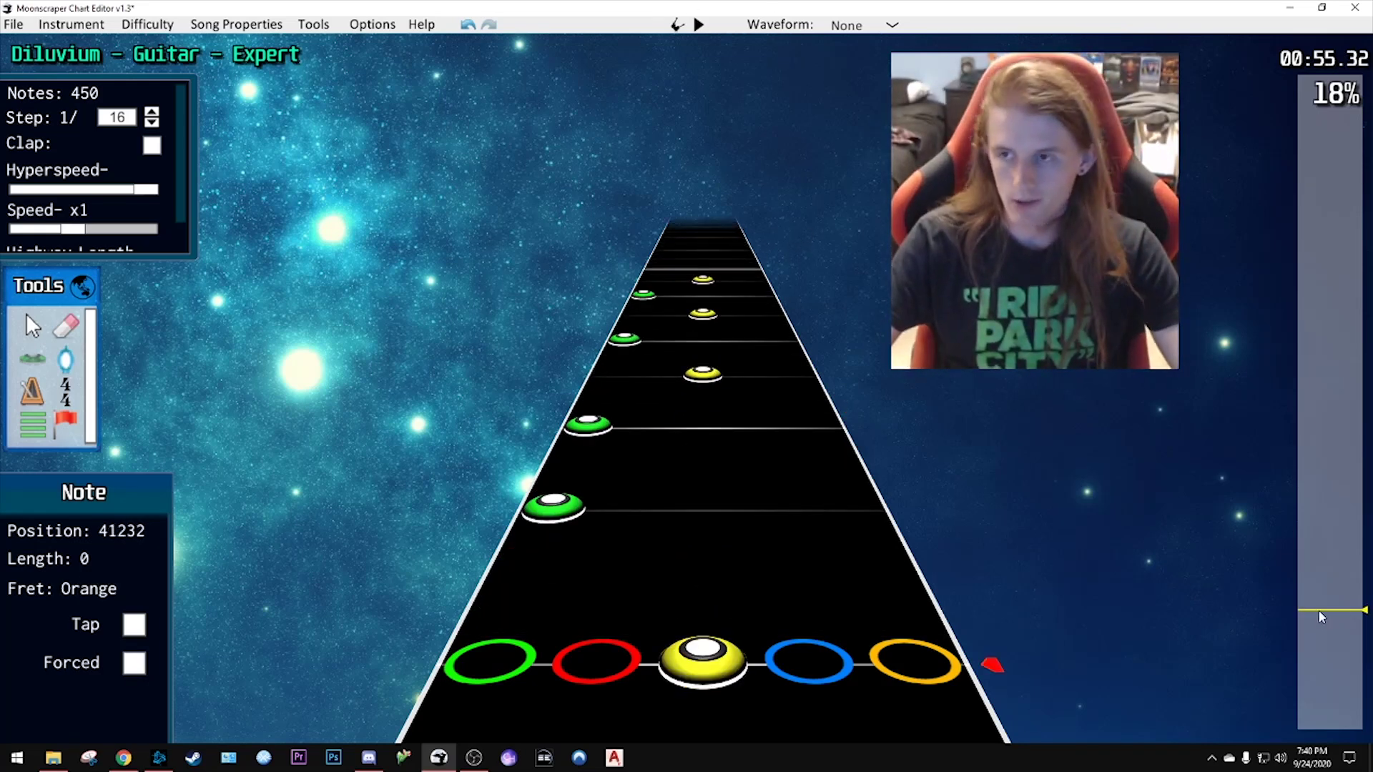
{"action": "left_click_drag", "start_coordinate": [1321, 614], "coordinate": [1327, 618]}
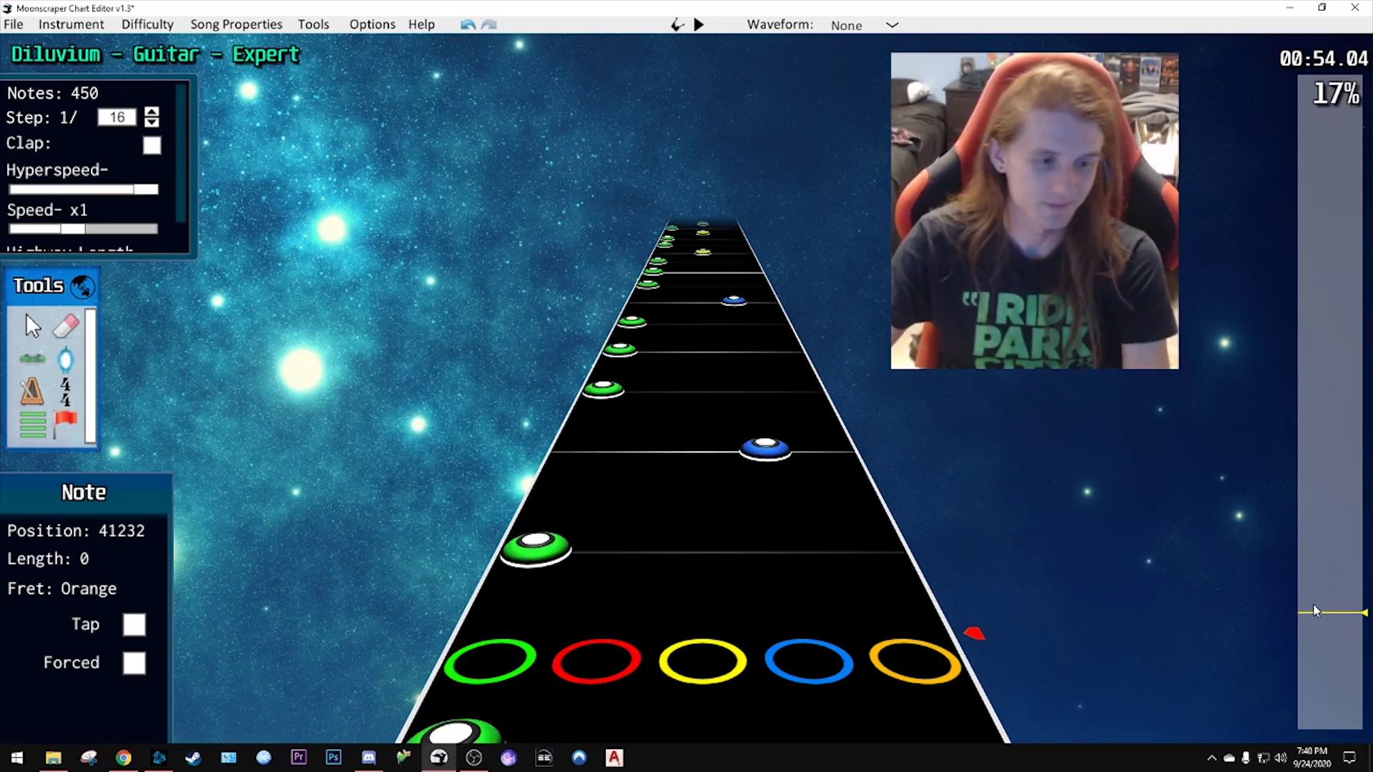
{"action": "left_click_drag", "start_coordinate": [1316, 611], "coordinate": [1330, 622]}
{"action": "key", "text": "space"}
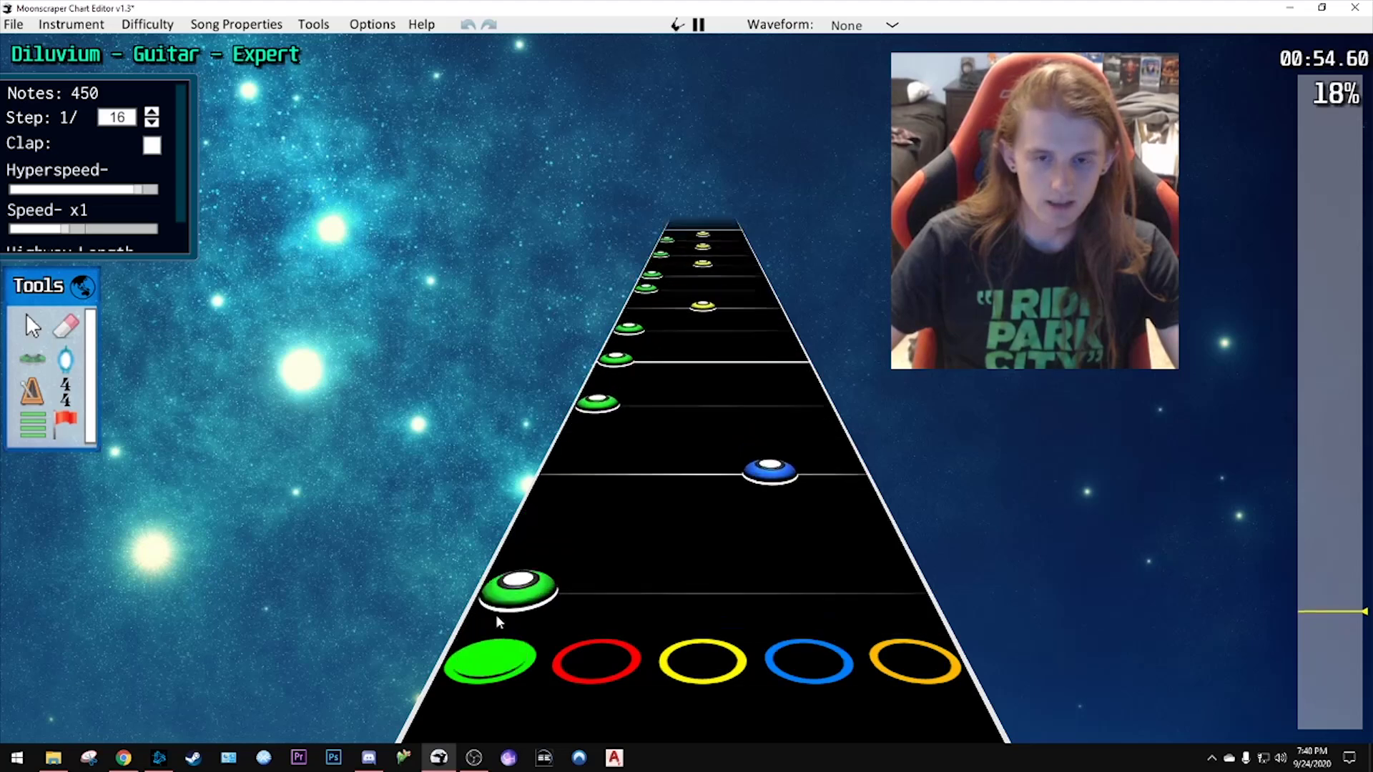
{"action": "key", "text": "space"}
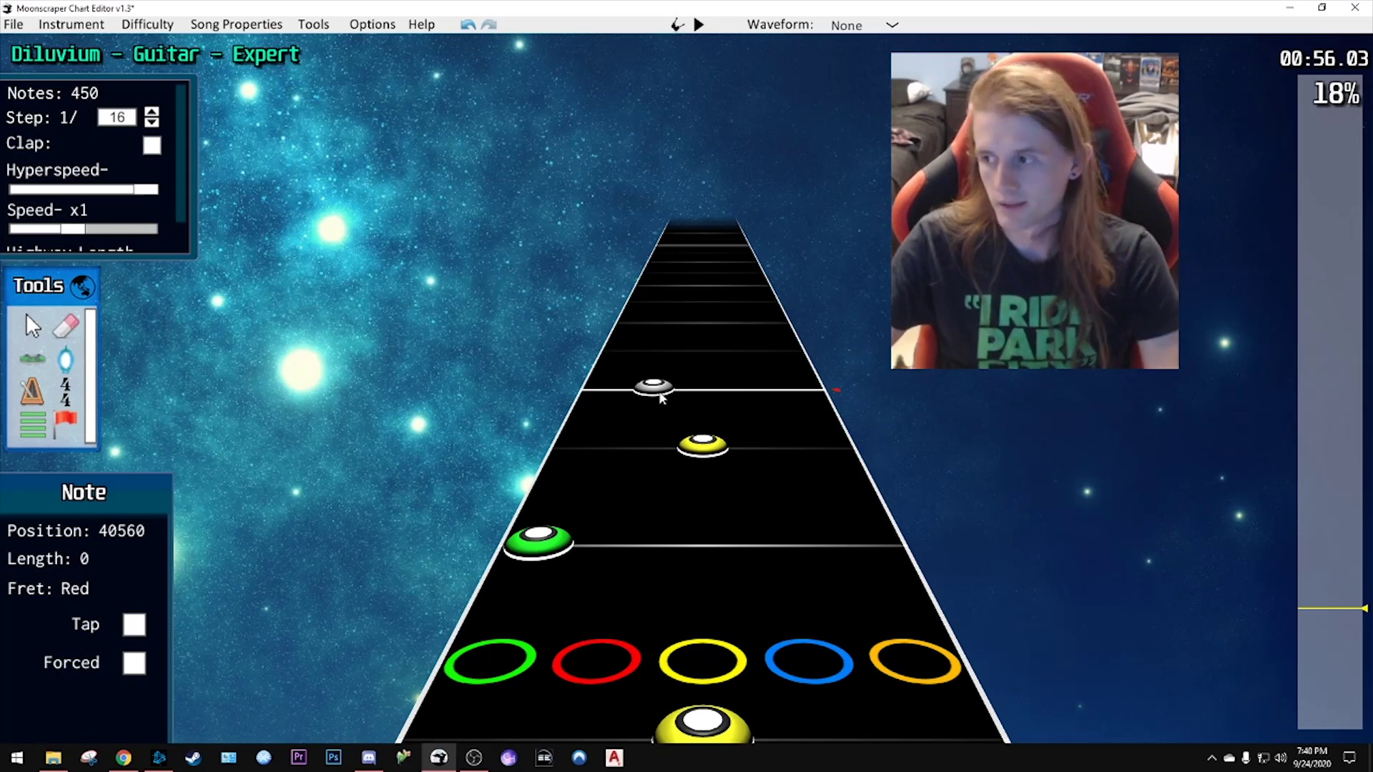
- Place a red and blue chord on the bar line at position 40560 and extend its sustain to position 40848
{"action": "scroll", "coordinate": [658, 429], "scroll_direction": "up", "scroll_amount": 2}
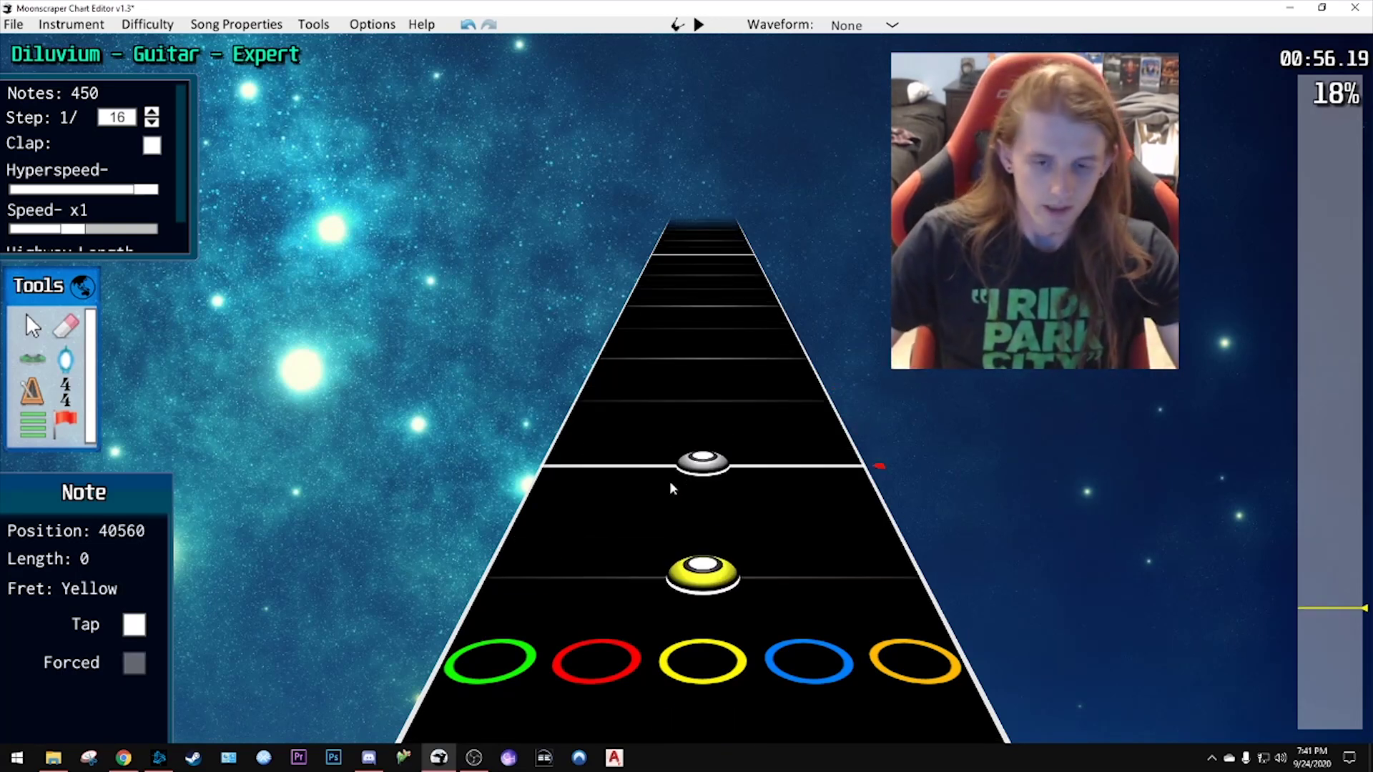
{"action": "left_click", "coordinate": [637, 463]}
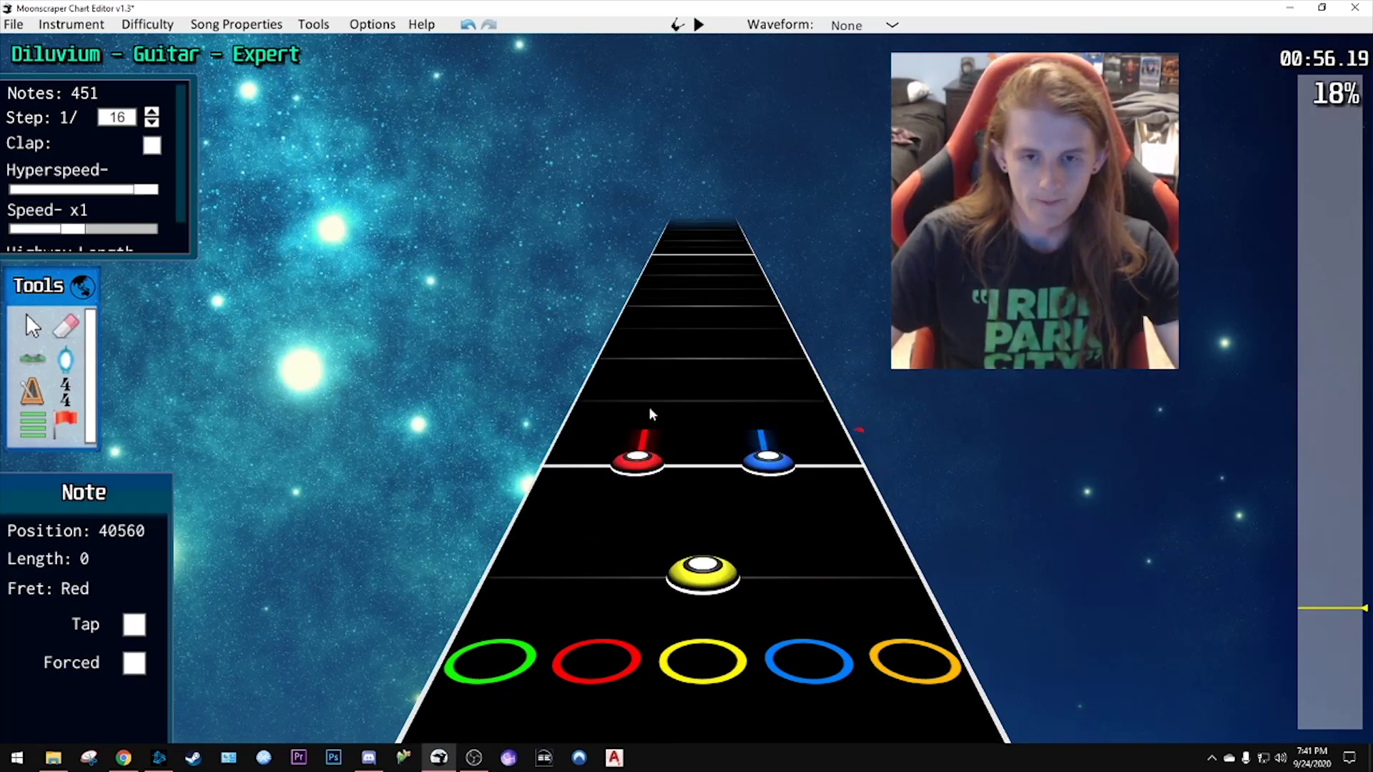
{"action": "scroll", "coordinate": [671, 315], "scroll_direction": "up", "scroll_amount": 5}
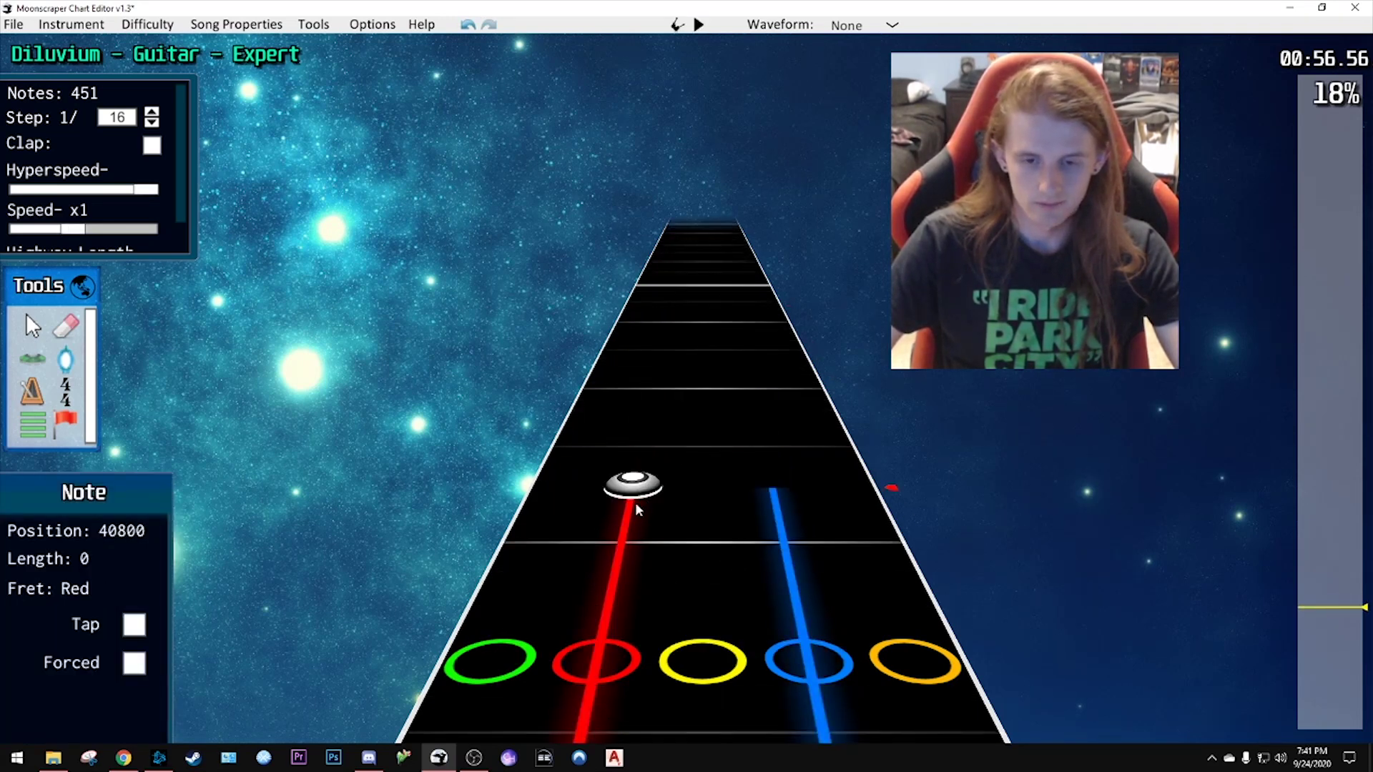
{"action": "scroll", "coordinate": [655, 511], "scroll_direction": "down", "scroll_amount": 3}
{"action": "scroll", "coordinate": [655, 509], "scroll_direction": "up", "scroll_amount": 5}
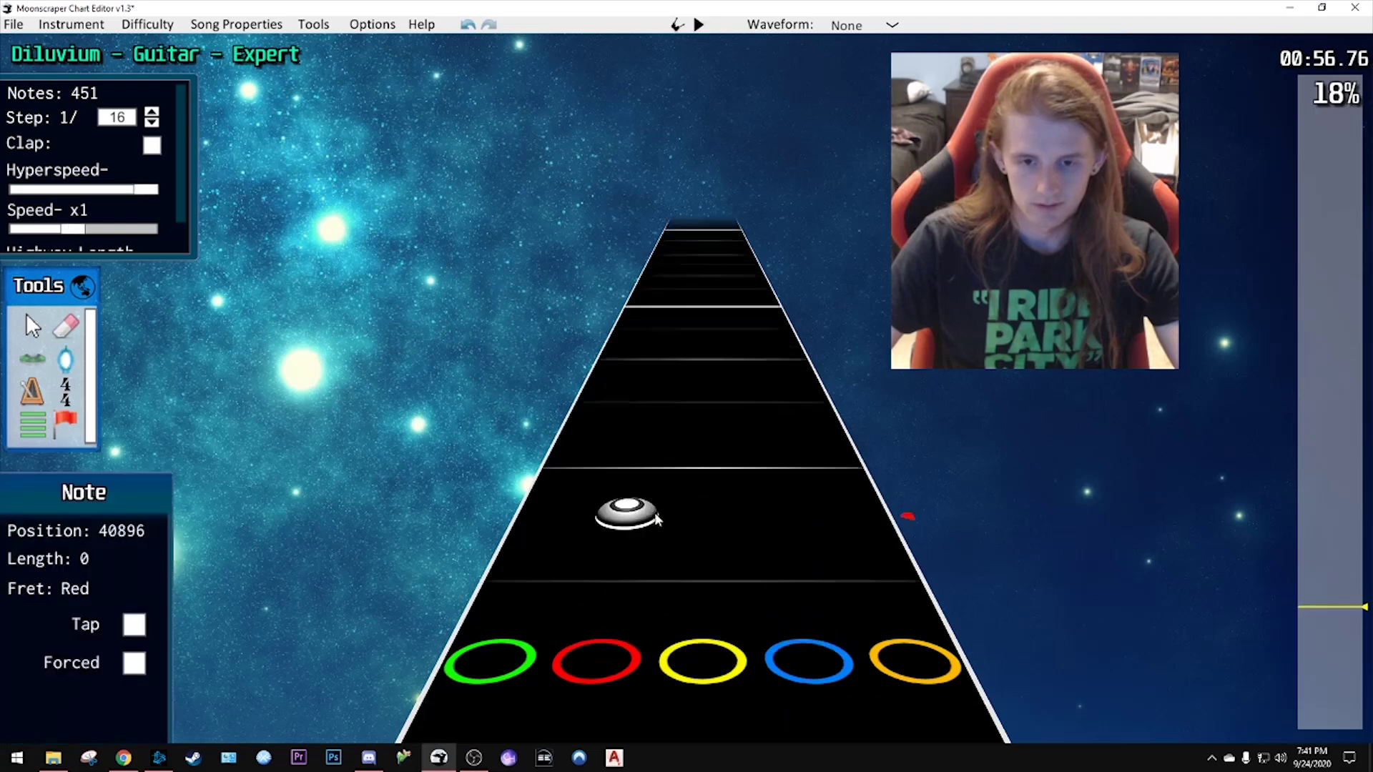
{"action": "scroll", "coordinate": [626, 551], "scroll_direction": "down", "scroll_amount": 3}
{"action": "scroll", "coordinate": [665, 491], "scroll_direction": "up", "scroll_amount": 2}
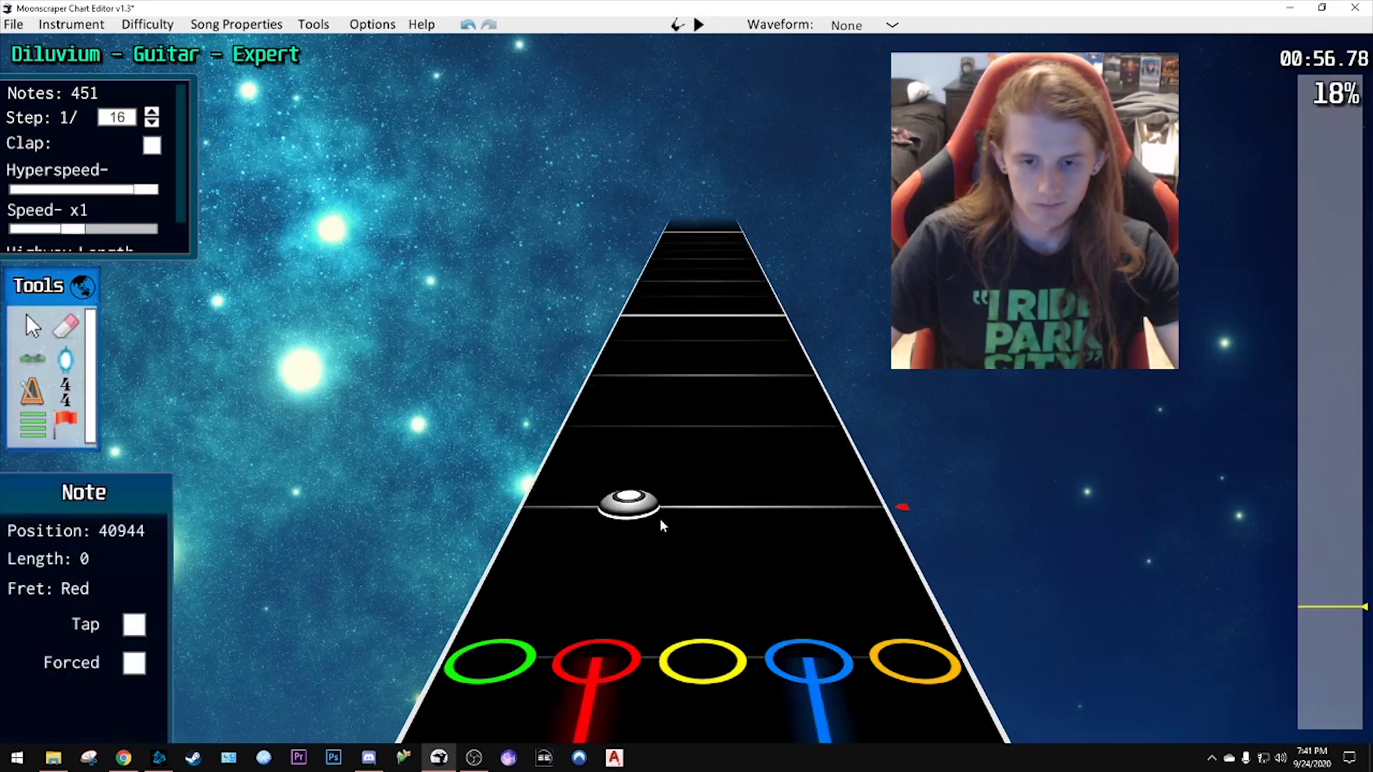
- Add a yellow and blue chord at position 40848 and a red and blue chord at 40944 sustained to 41136
{"action": "scroll", "coordinate": [708, 558], "scroll_direction": "down", "scroll_amount": 3}
{"action": "scroll", "coordinate": [713, 466], "scroll_direction": "up", "scroll_amount": 1}
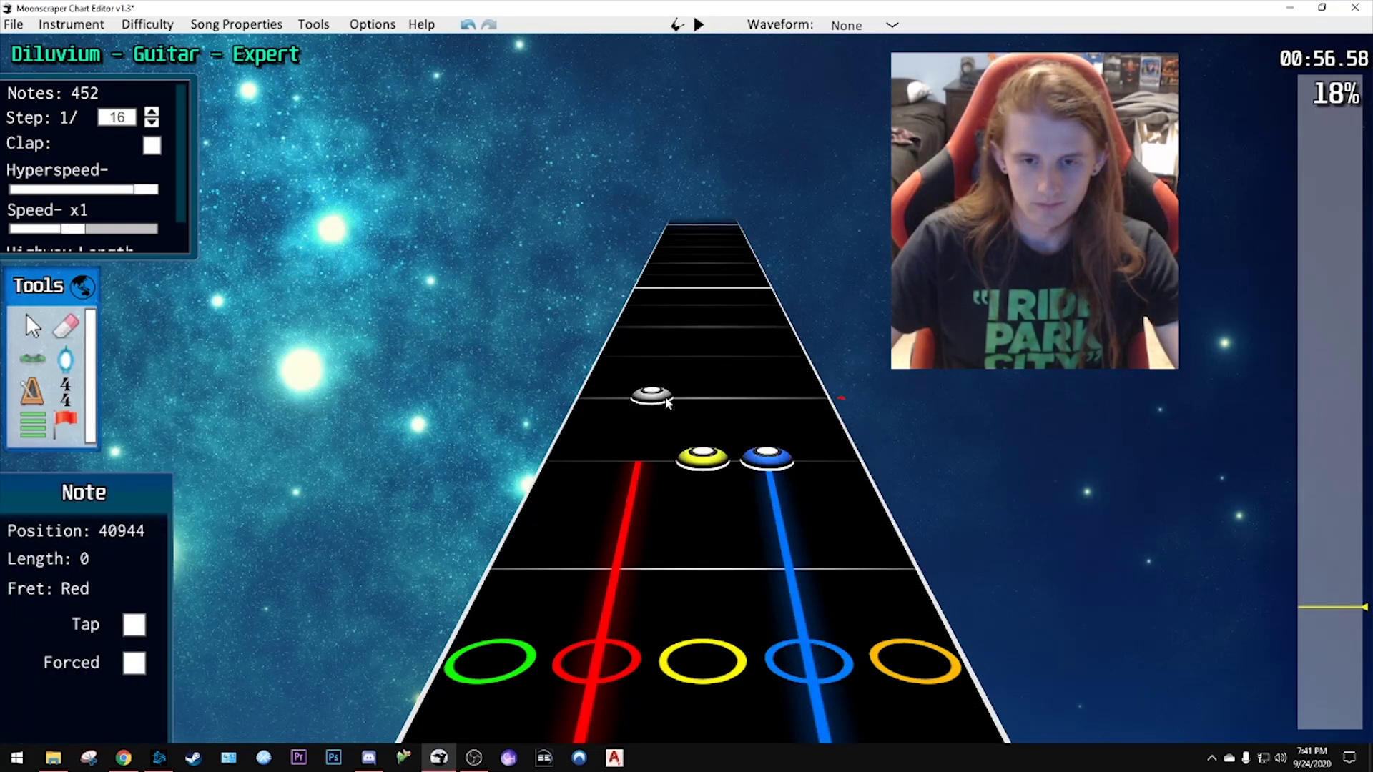
{"action": "key", "text": "space"}
{"action": "key", "text": "space"}
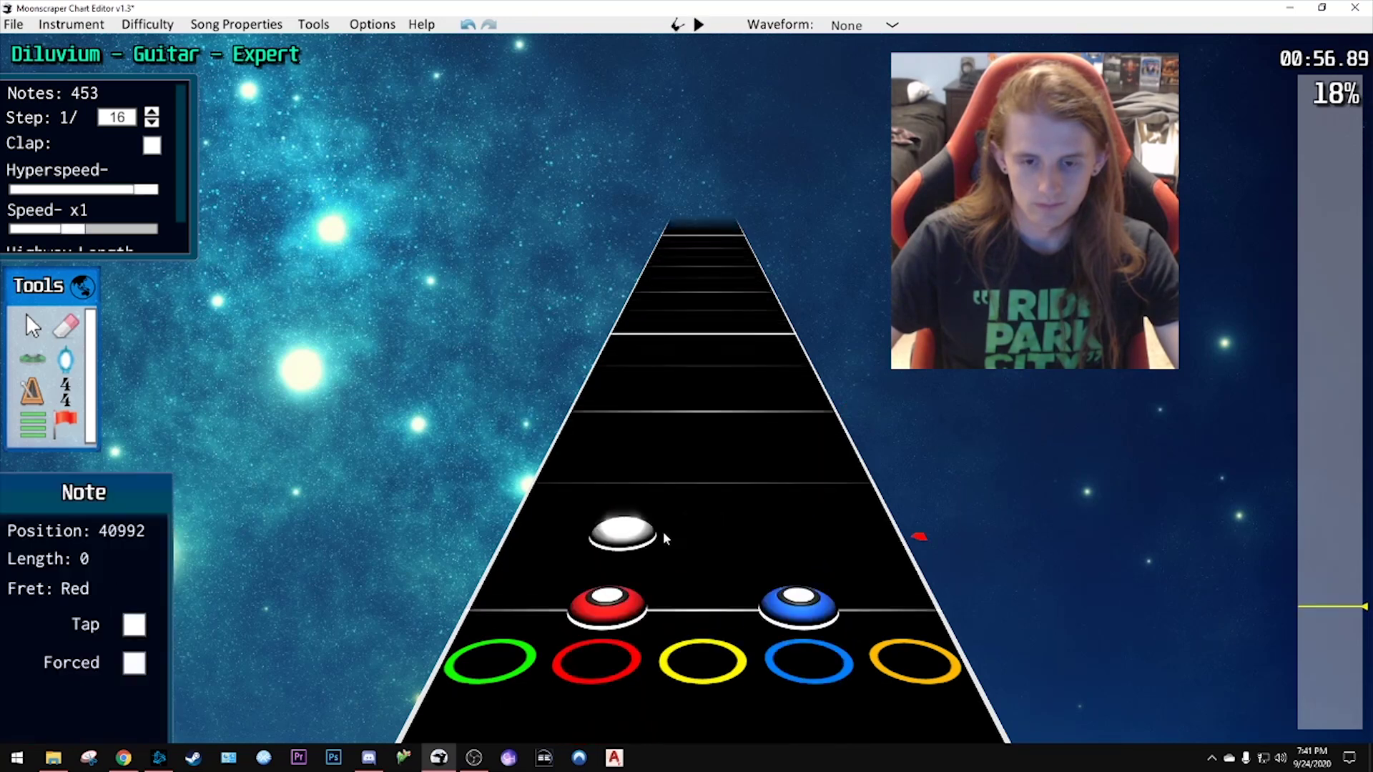
{"action": "left_click_drag", "start_coordinate": [609, 600], "coordinate": [650, 405]}
- Place a green and yellow chord at position 41136 and give it a sustain running past the next bar line
{"action": "scroll", "coordinate": [650, 404], "scroll_direction": "up", "scroll_amount": 5}
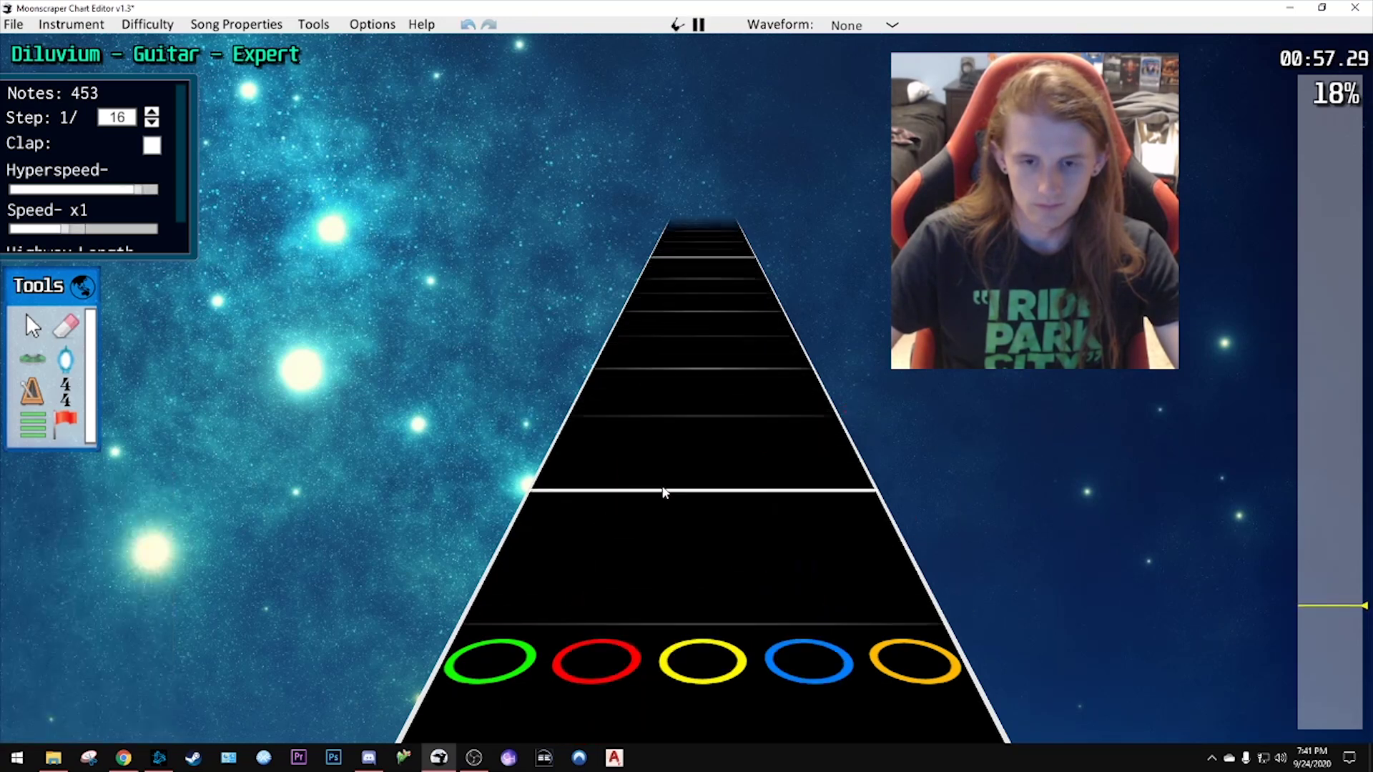
{"action": "scroll", "coordinate": [676, 477], "scroll_direction": "down", "scroll_amount": 4}
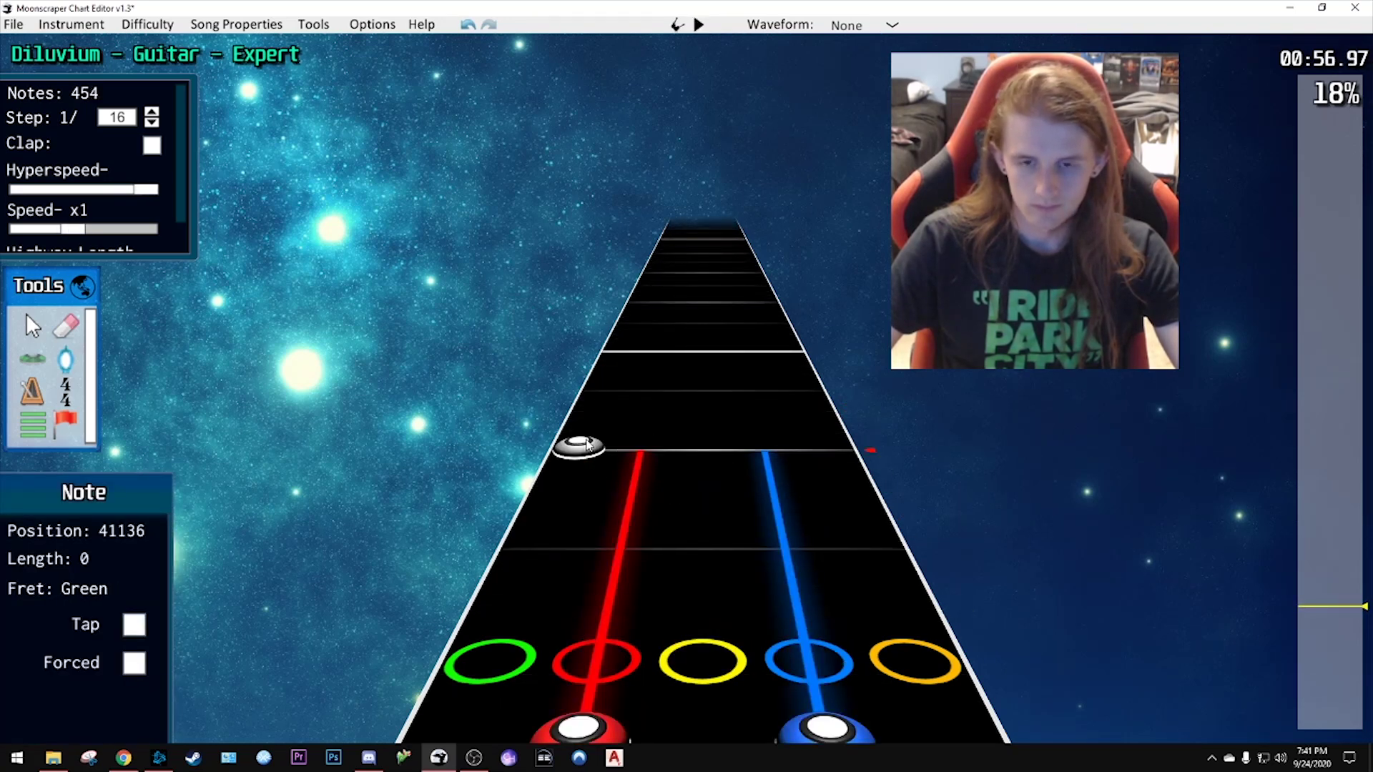
{"action": "left_click_drag", "start_coordinate": [714, 452], "coordinate": [712, 359]}
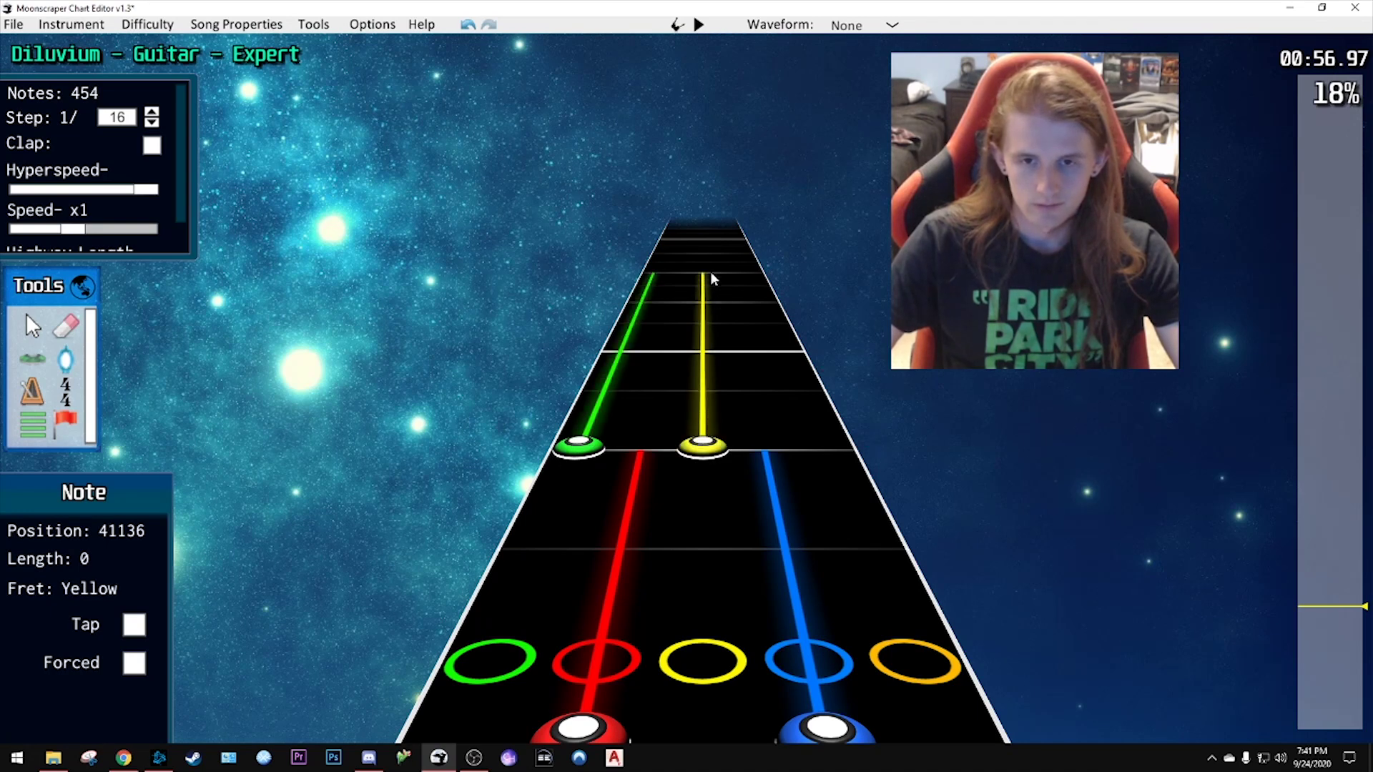
- Try a red and blue chord at position 41904, where the green and yellow sustain ends
{"action": "scroll", "coordinate": [732, 394], "scroll_direction": "up", "scroll_amount": 6}
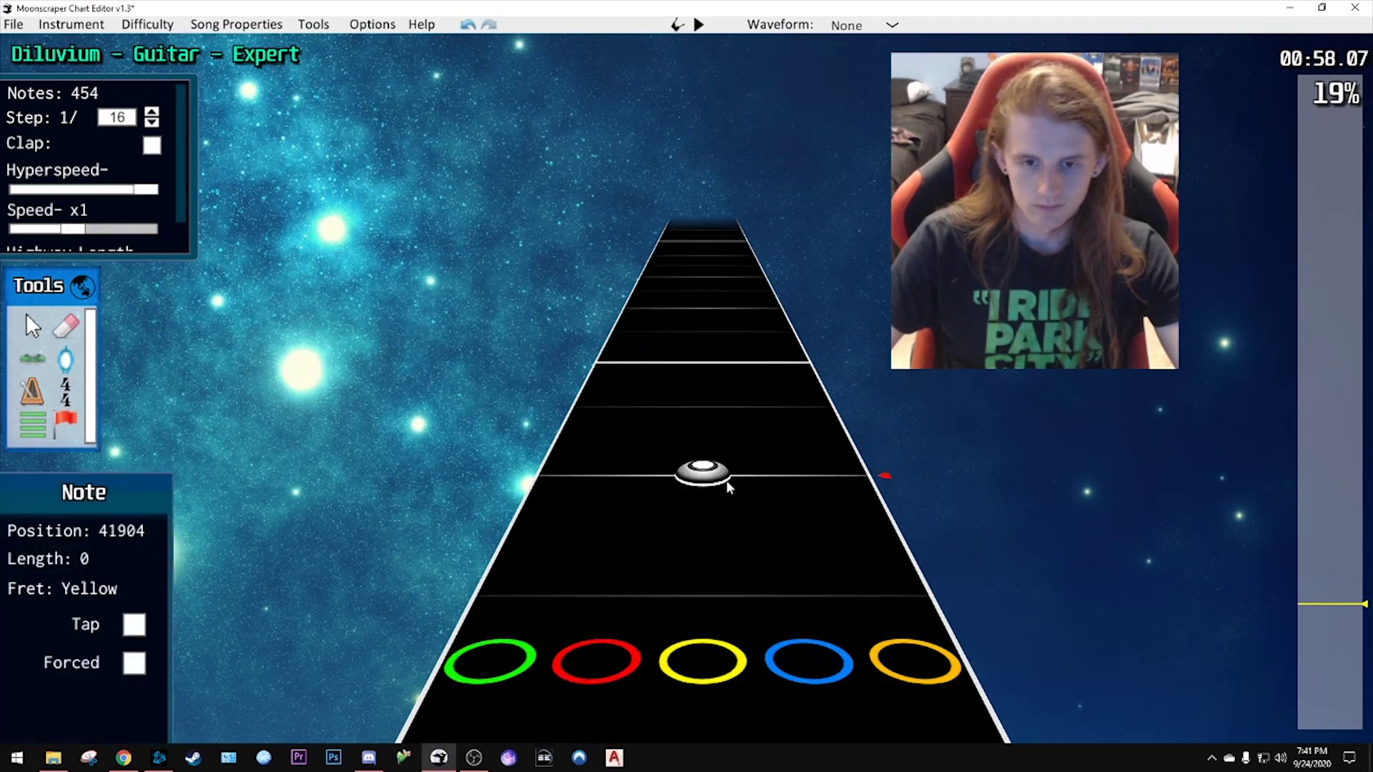
{"action": "scroll", "coordinate": [728, 486], "scroll_direction": "down", "scroll_amount": 1}
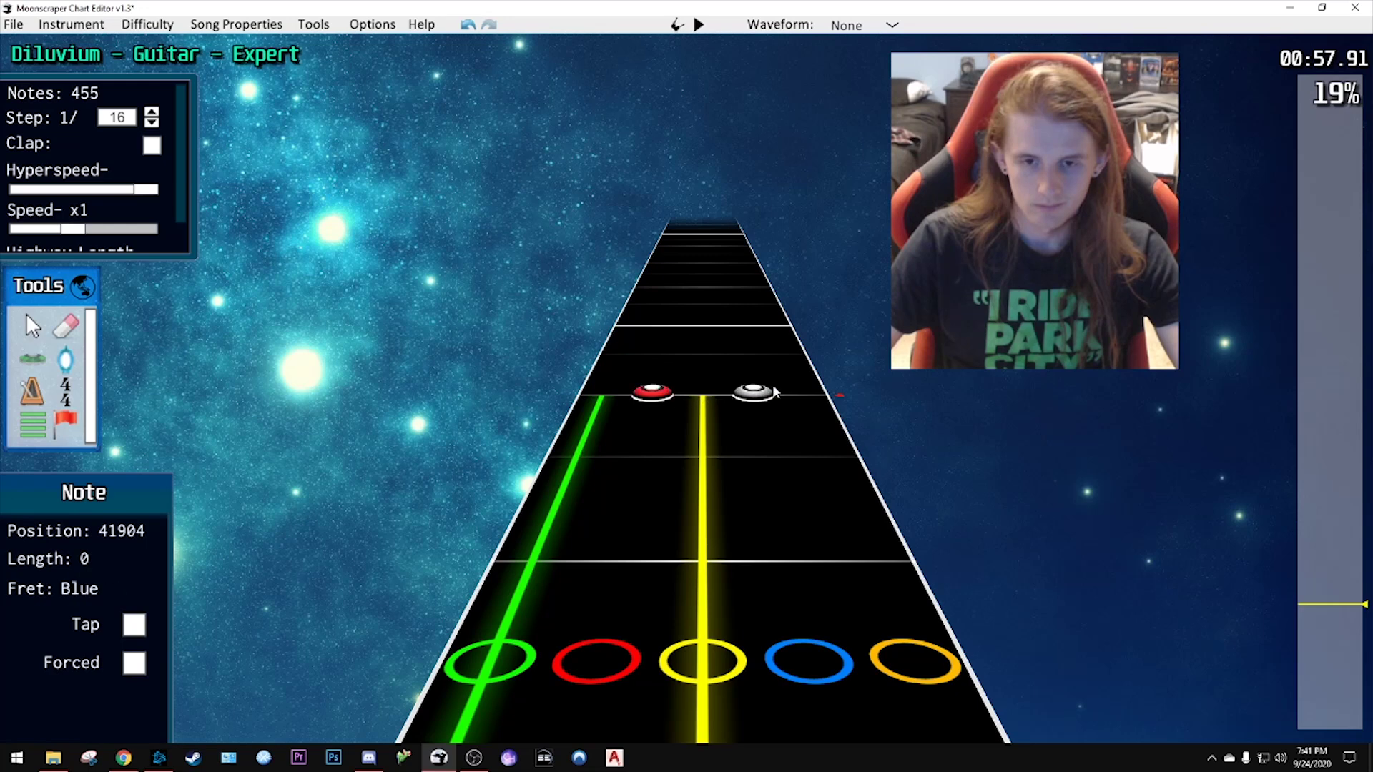
{"action": "scroll", "coordinate": [728, 487], "scroll_direction": "up", "scroll_amount": 3}
{"action": "scroll", "coordinate": [710, 503], "scroll_direction": "down", "scroll_amount": 1}
{"action": "scroll", "coordinate": [697, 518], "scroll_direction": "up", "scroll_amount": 2}
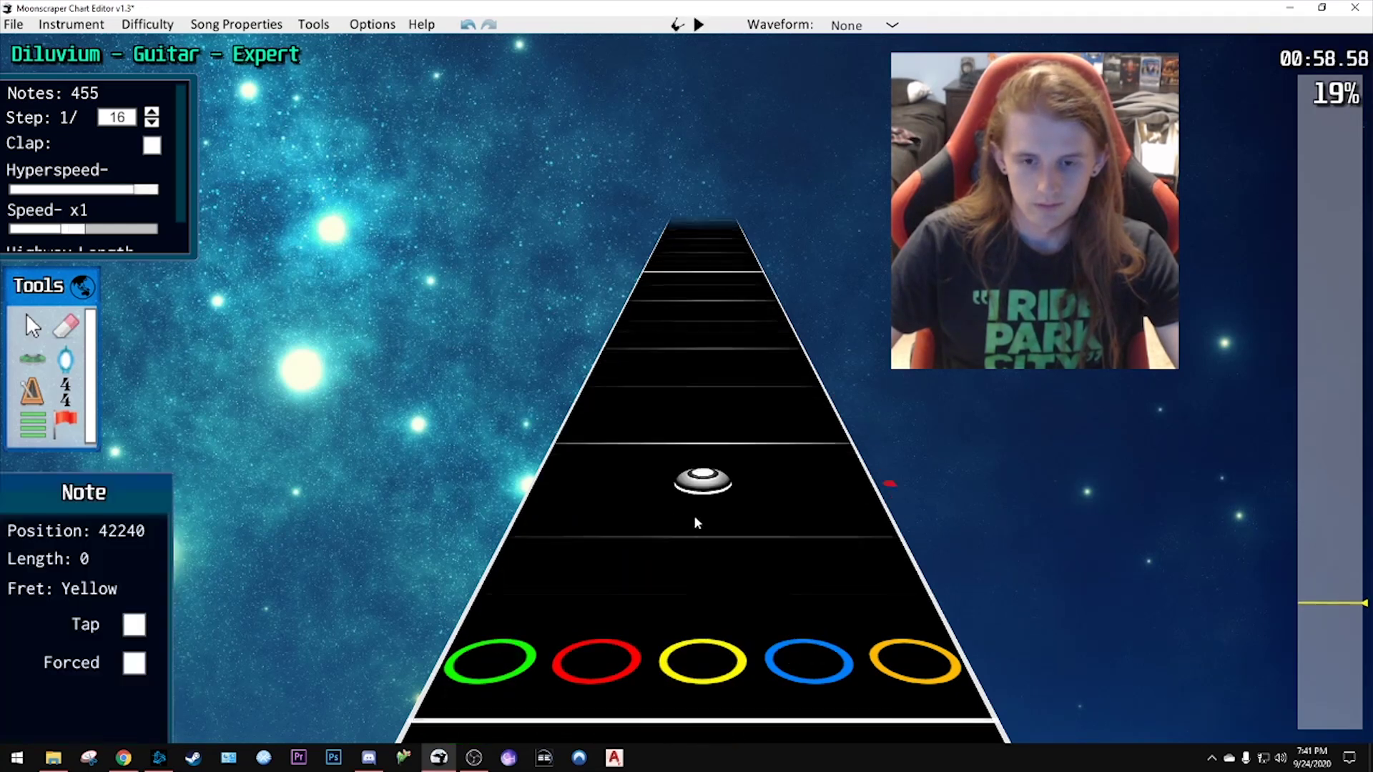
{"action": "scroll", "coordinate": [694, 515], "scroll_direction": "down", "scroll_amount": 7}
{"action": "left_click", "coordinate": [699, 500]}
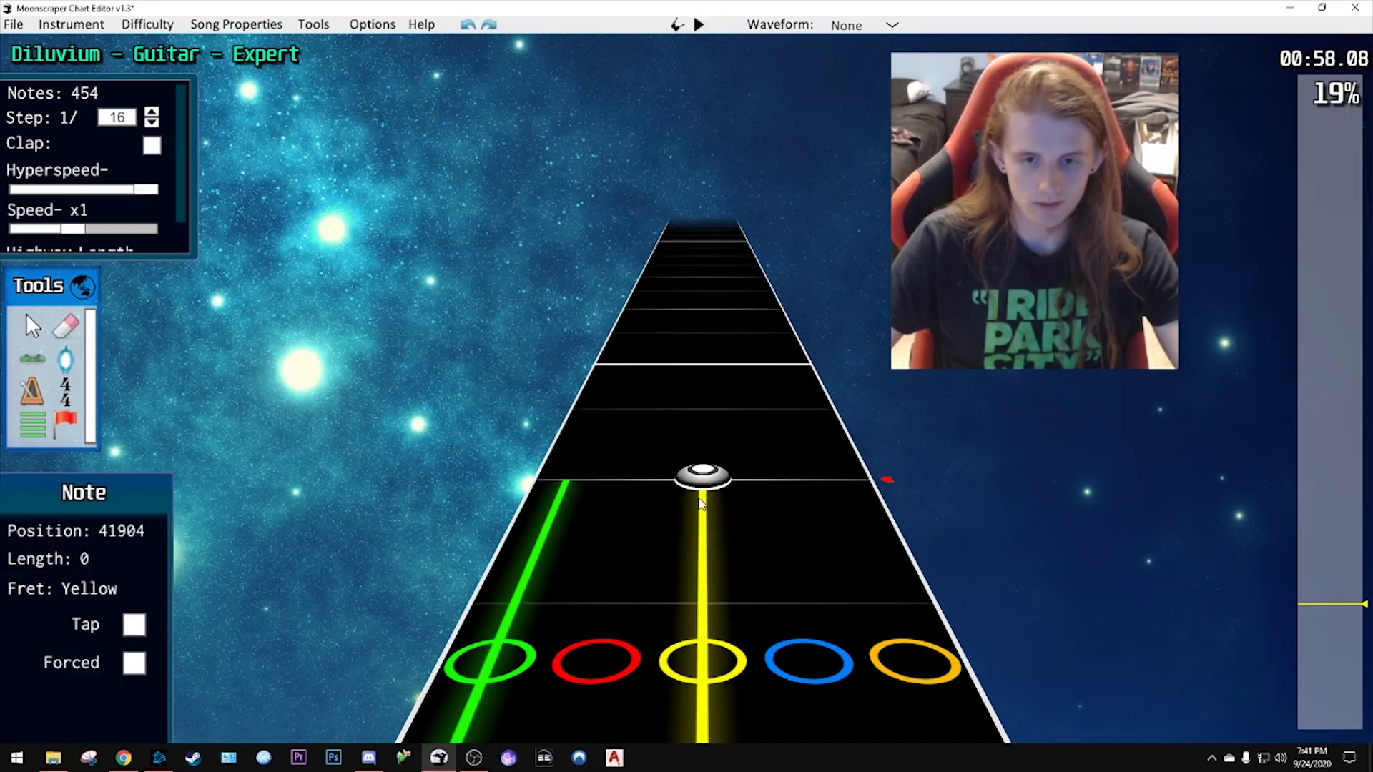
- Extend the green and yellow chord's sustain to the bar line at position 42096
{"action": "left_click_drag", "start_coordinate": [700, 503], "coordinate": [723, 377]}
{"action": "key", "text": "space"}
{"action": "key", "text": "space"}
{"action": "scroll", "coordinate": [697, 500], "scroll_direction": "down", "scroll_amount": 1}
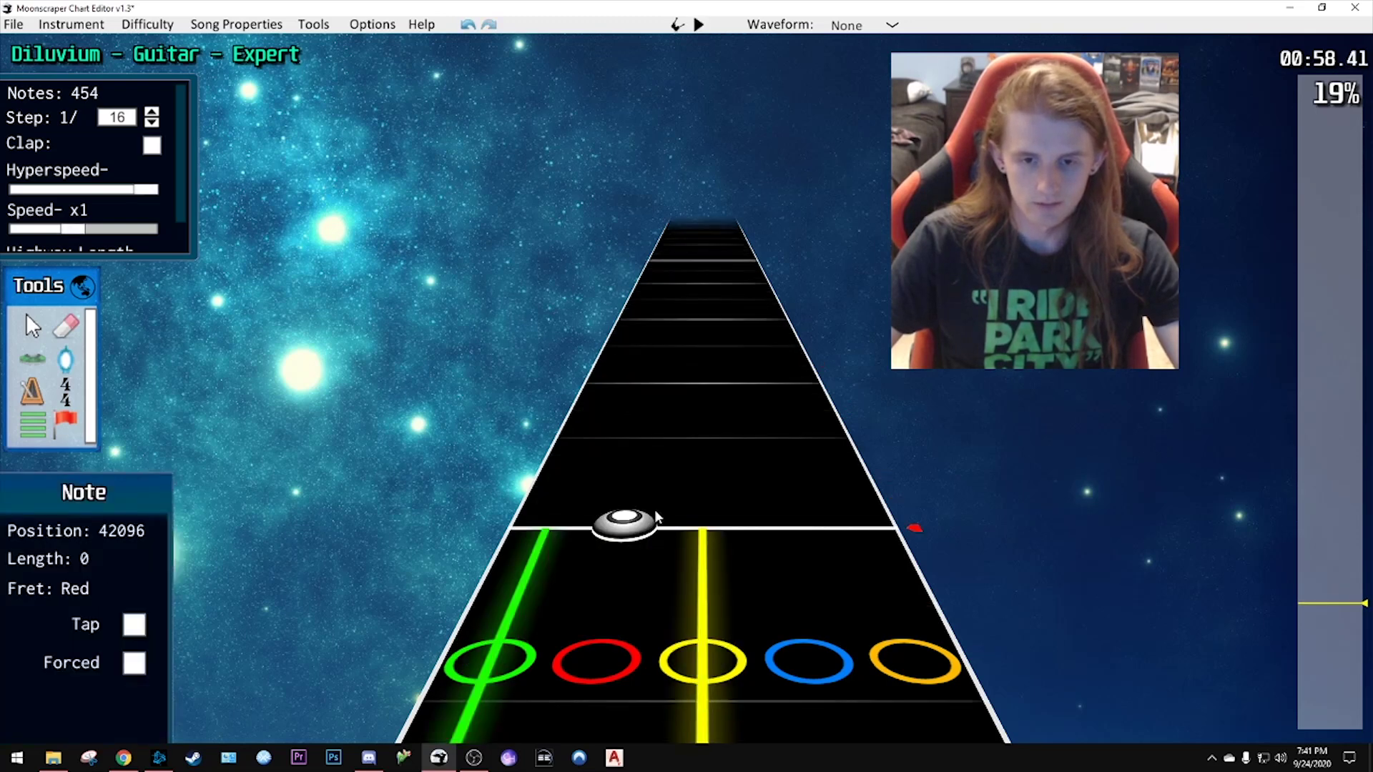
- Place a red and blue chord on the bar line at position 42096 and sustain it to position 42384
{"action": "left_click", "coordinate": [782, 520]}
{"action": "left_click_drag", "start_coordinate": [624, 521], "coordinate": [692, 395]}
{"action": "key", "text": "space"}
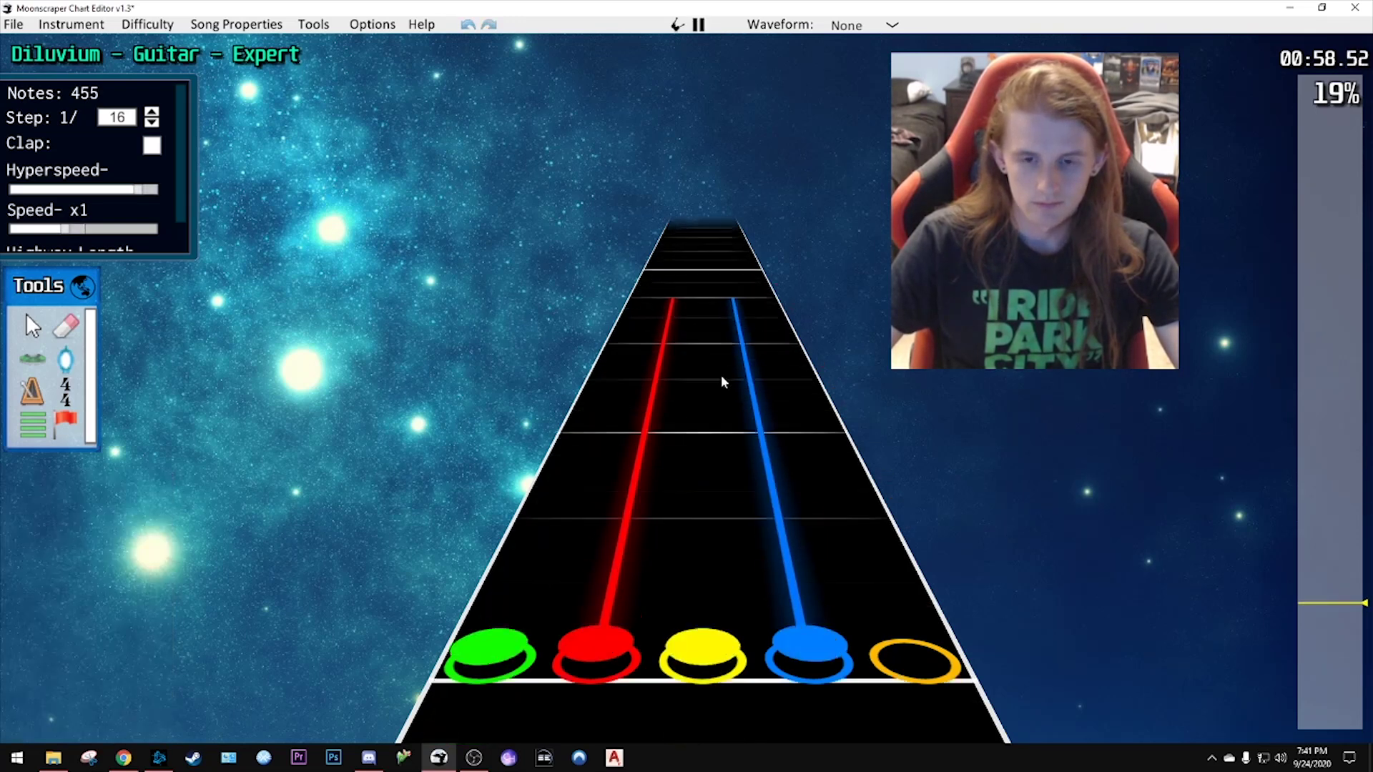
{"action": "key", "text": "space"}
{"action": "scroll", "coordinate": [711, 422], "scroll_direction": "down", "scroll_amount": 3}
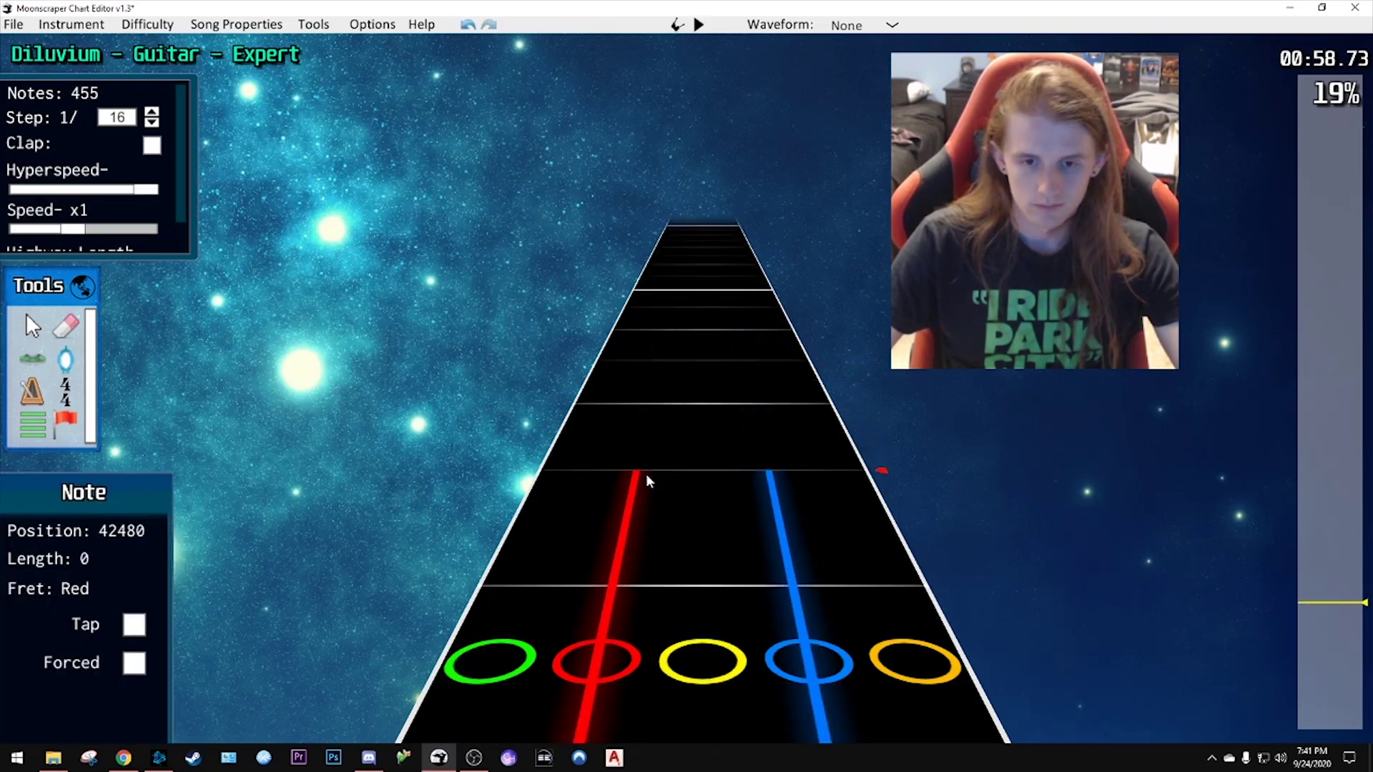
- Add a yellow and blue chord at position 42384 and a red and blue chord at 42480 sustained to 42672
{"action": "scroll", "coordinate": [650, 468], "scroll_direction": "down", "scroll_amount": 2}
{"action": "key", "text": "space"}
{"action": "key", "text": "space"}
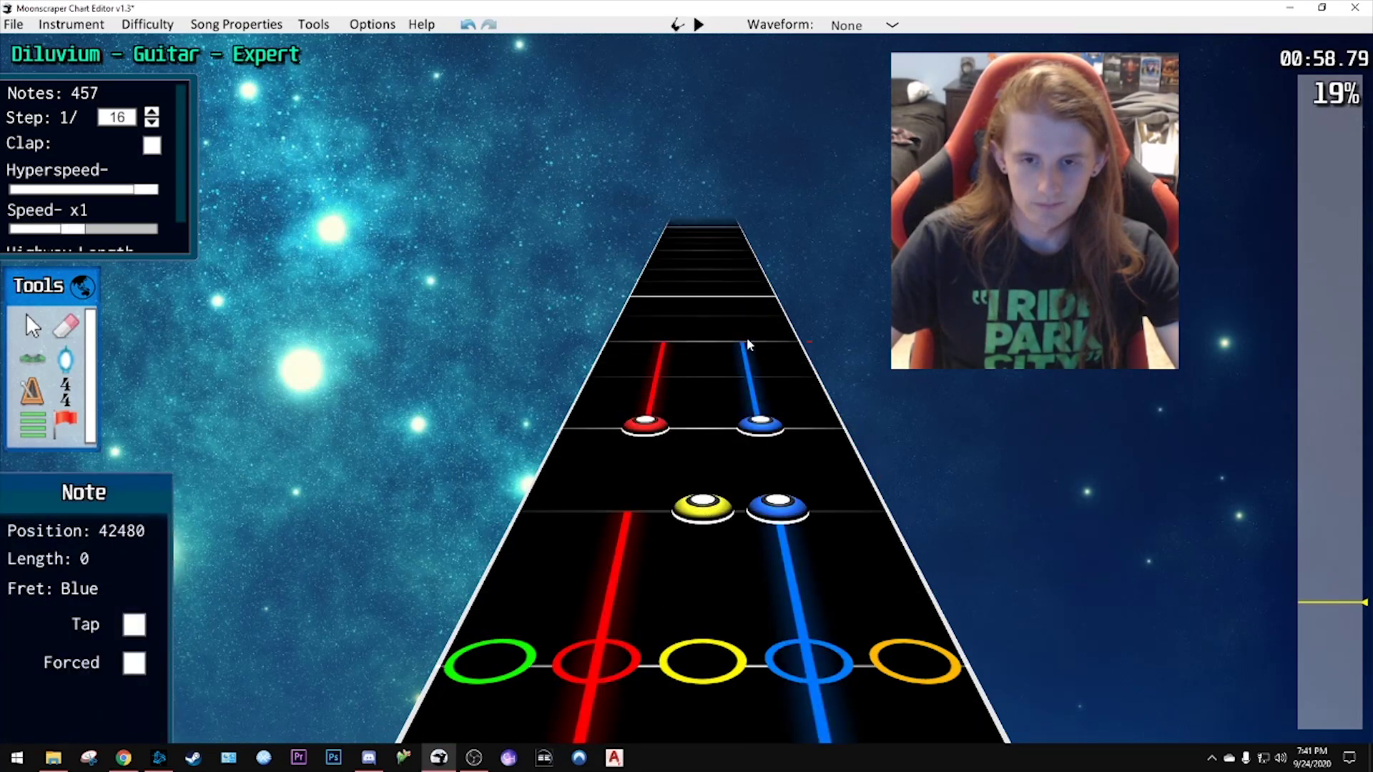
- Place a green and yellow chord at position 42672 and sustain it to position 43056
{"action": "key", "text": "space"}
{"action": "key", "text": "space"}
{"action": "scroll", "coordinate": [679, 440], "scroll_direction": "down", "scroll_amount": 2}
{"action": "left_click", "coordinate": [586, 475]}
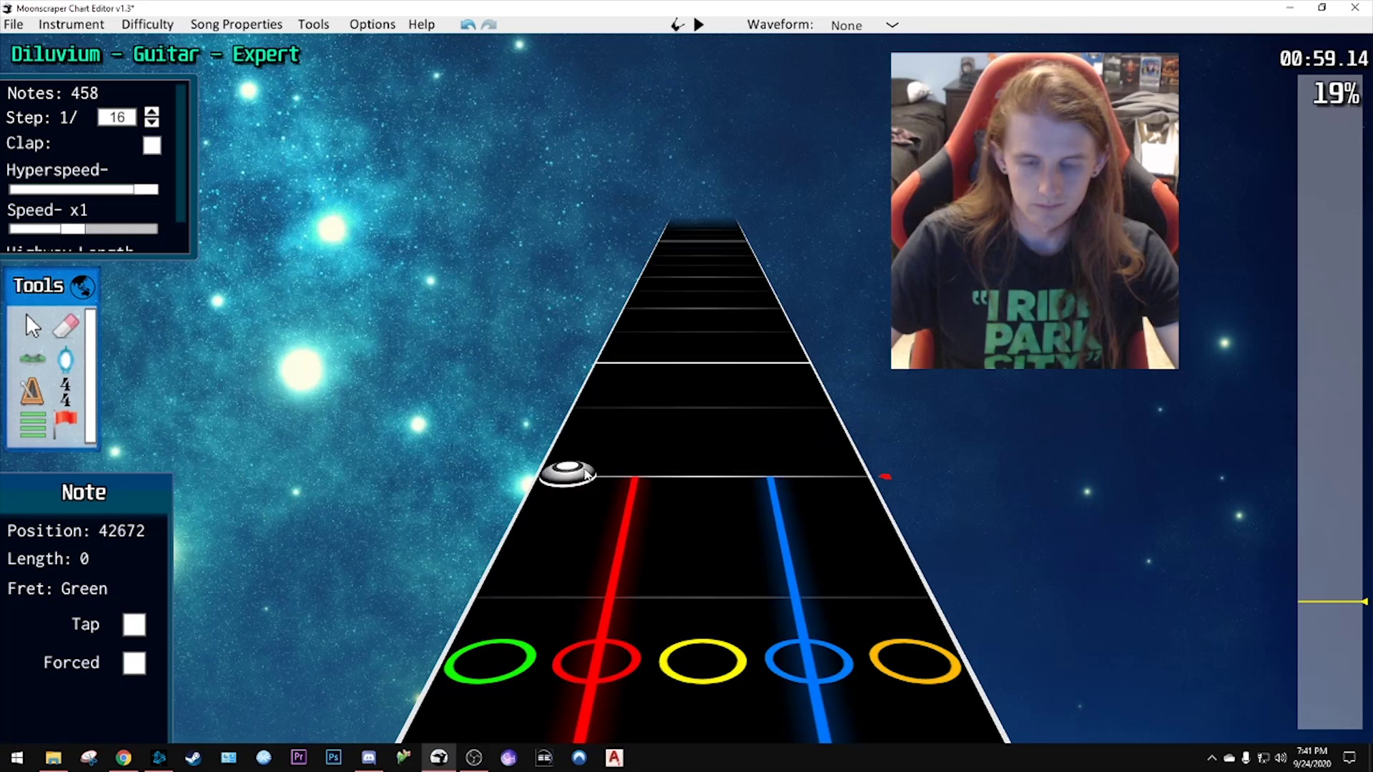
{"action": "key", "text": "space"}
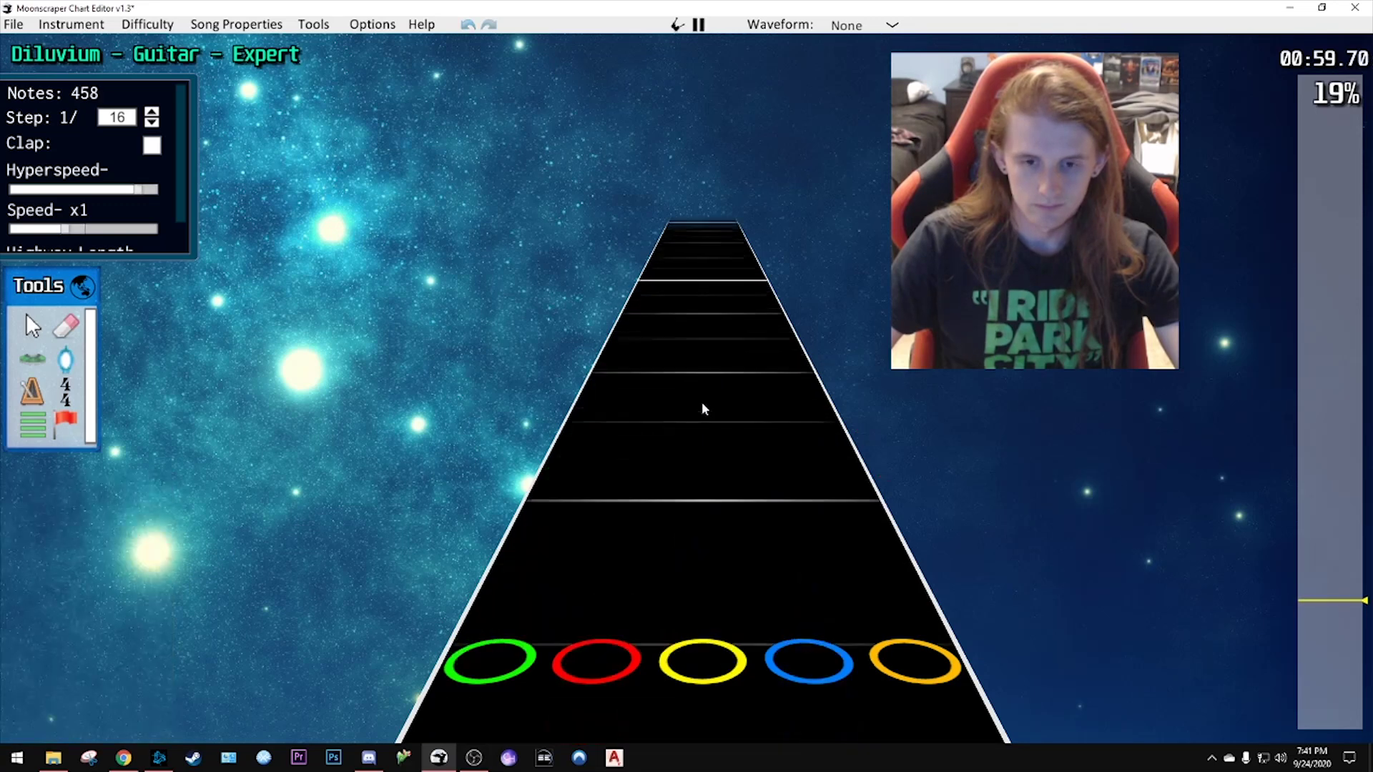
{"action": "key", "text": "space"}
{"action": "scroll", "coordinate": [689, 433], "scroll_direction": "down", "scroll_amount": 4}
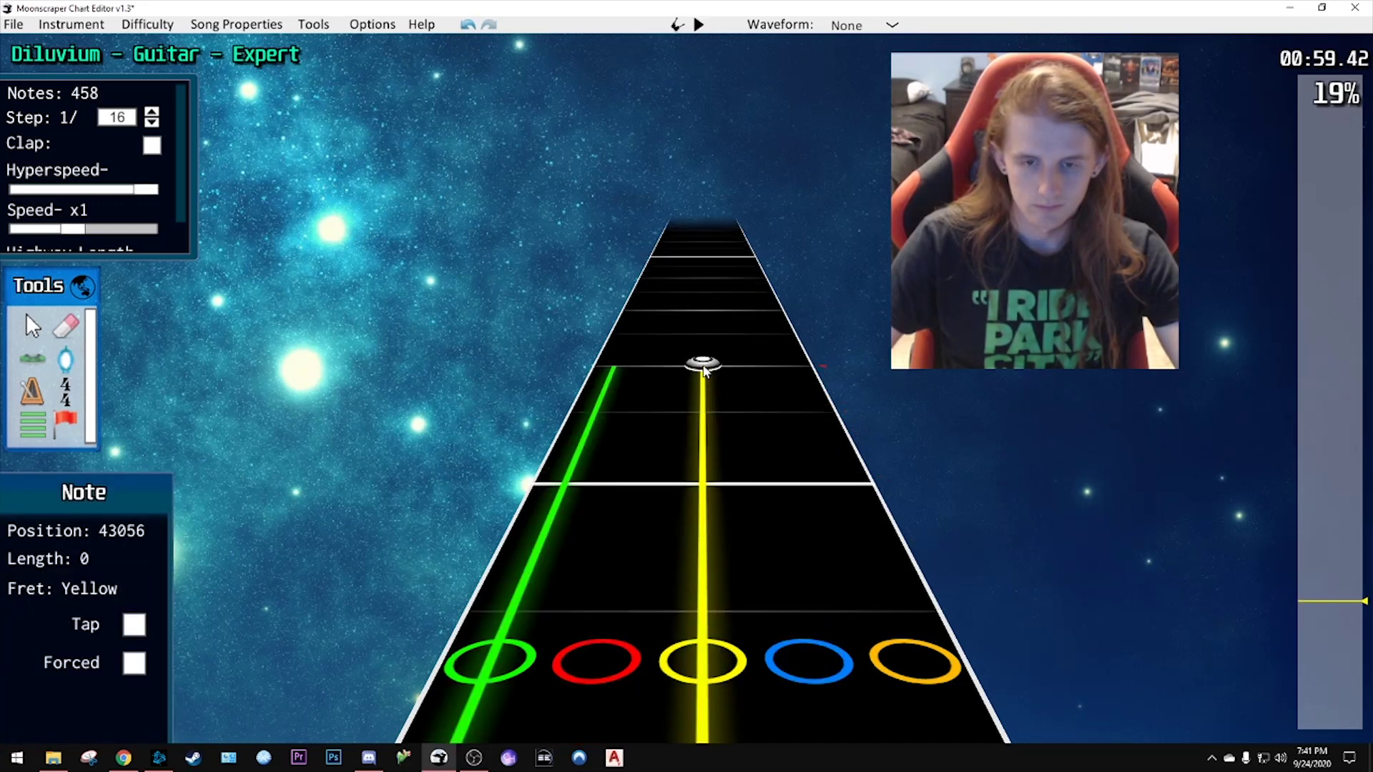
- Place a green and red chord at position 43056 and sustain it to the bar line at position 43632
{"action": "key", "text": "space"}
{"action": "key", "text": "space"}
{"action": "left_click", "coordinate": [624, 525]}
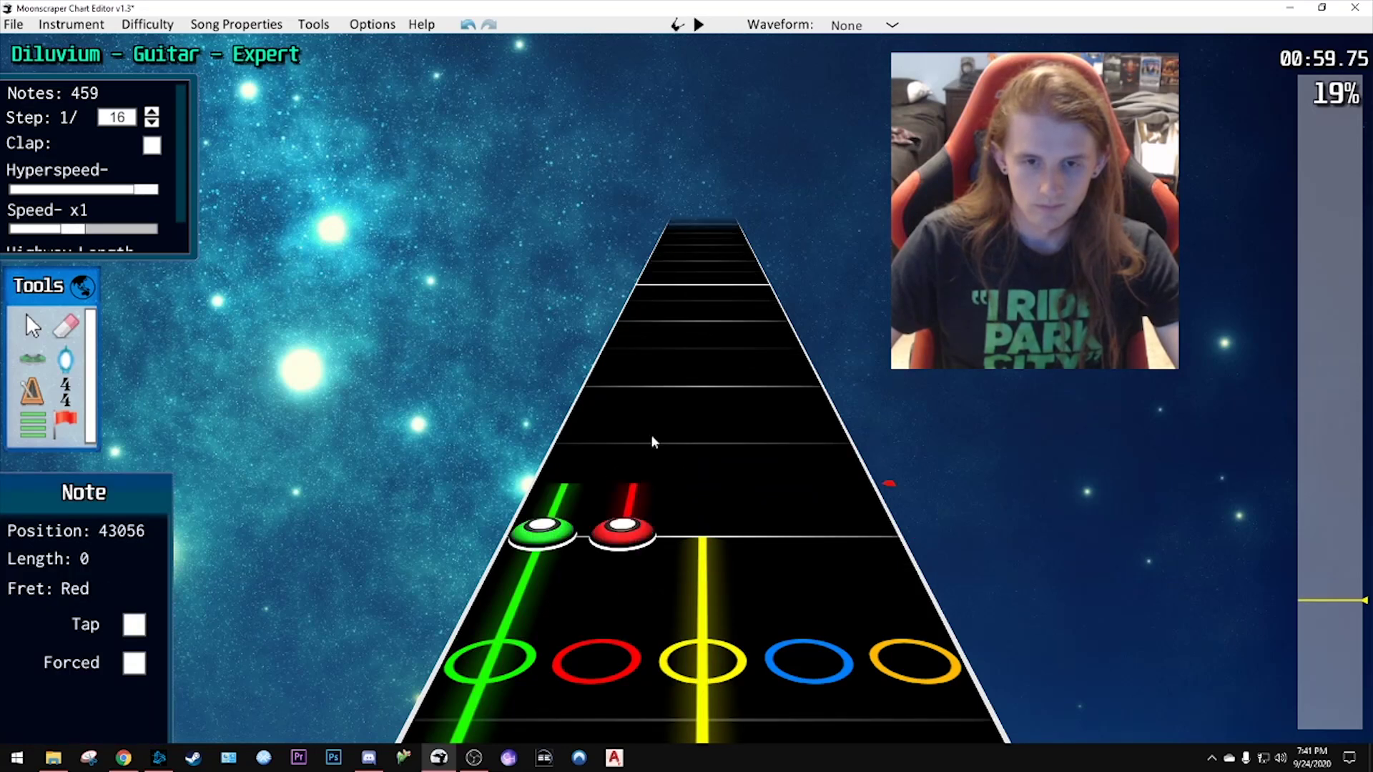
{"action": "left_click_drag", "start_coordinate": [652, 442], "coordinate": [675, 283]}
{"action": "key", "text": "space"}
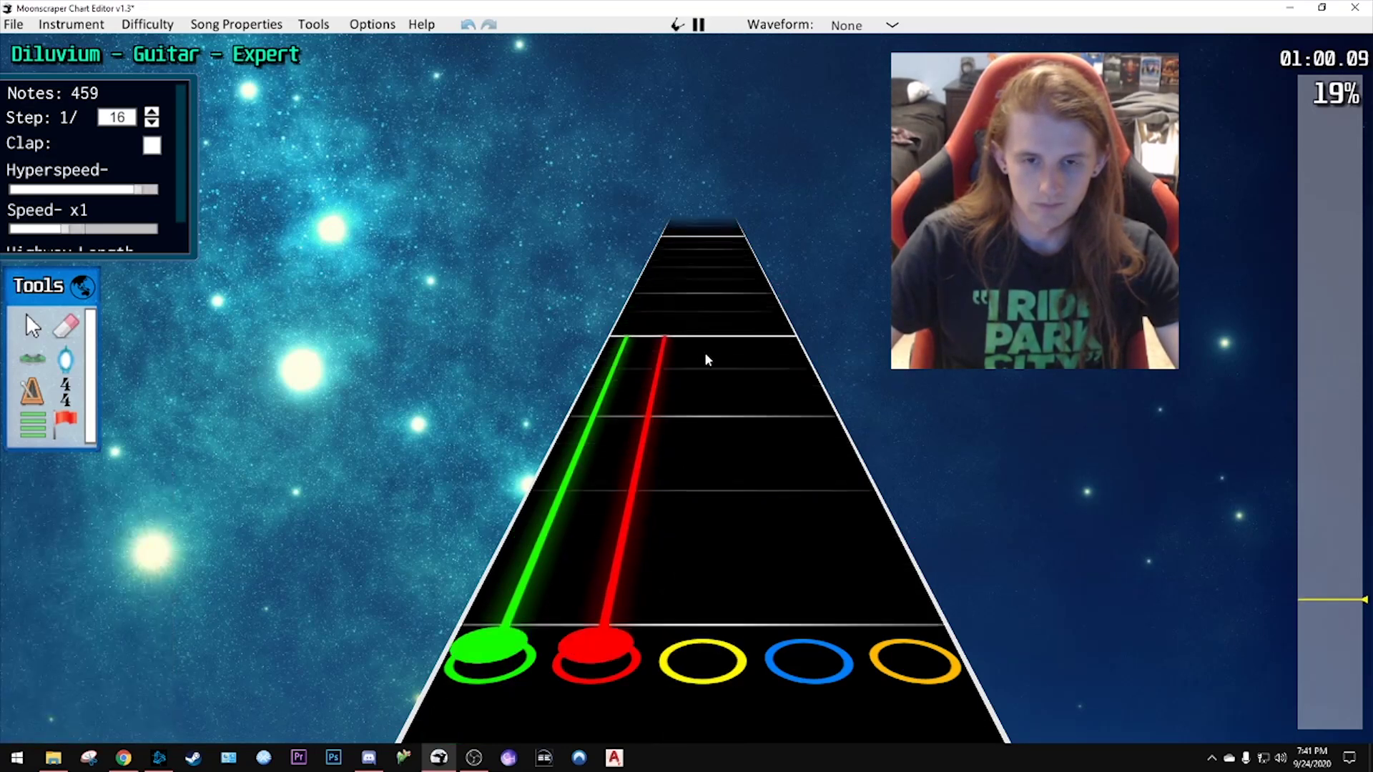
{"action": "key", "text": "space"}
- Go back to about 0:55.7 and replay through to about 1:01 to check the charted chords against the audio
{"action": "left_click", "coordinate": [1322, 609]}
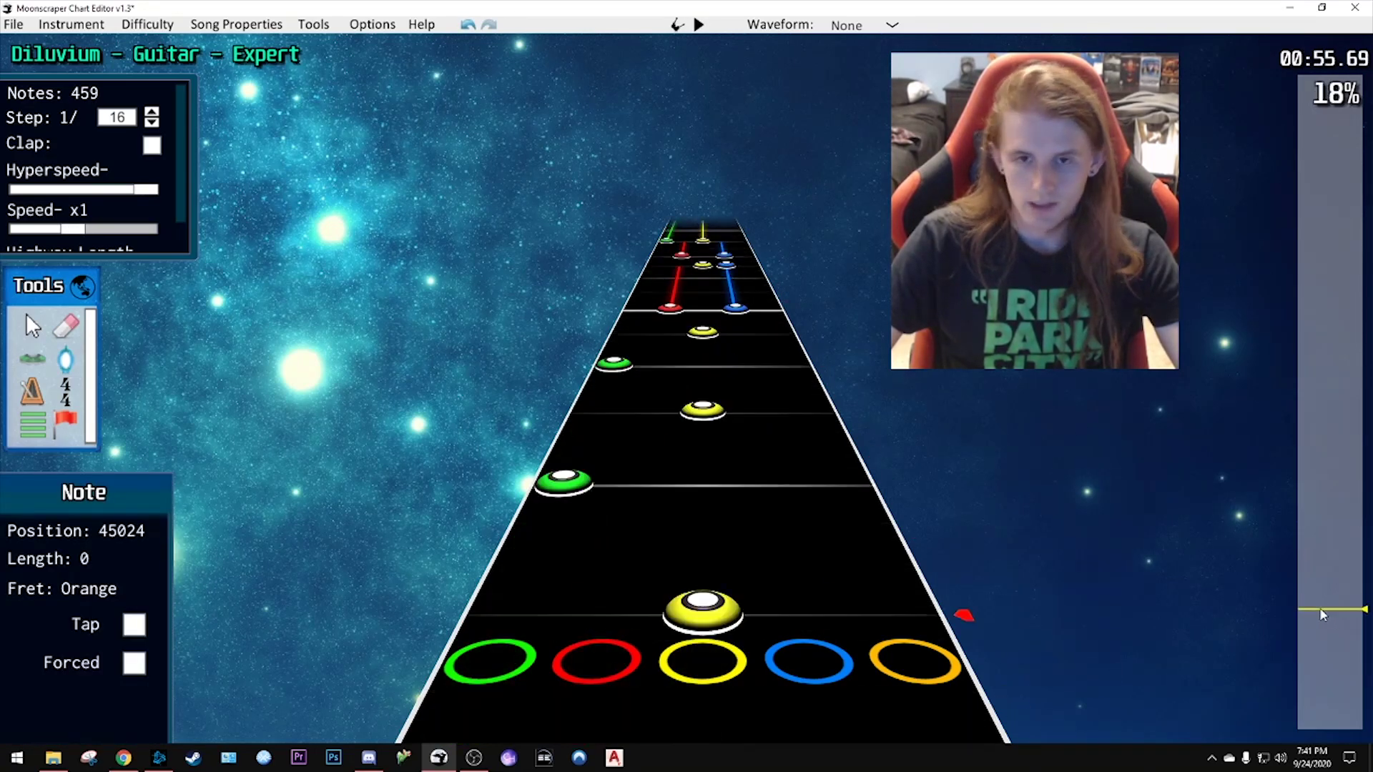
{"action": "key", "text": "space"}
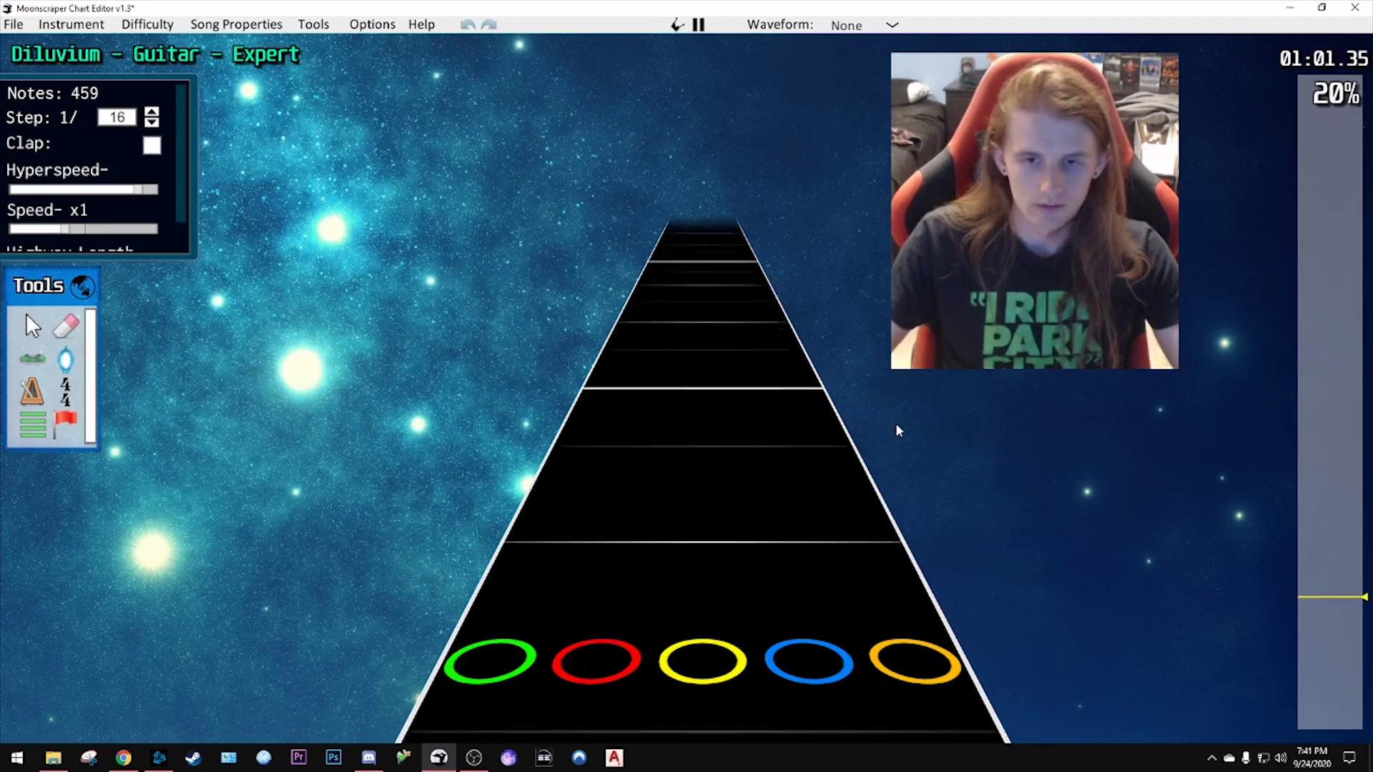
{"action": "key", "text": "space"}
- Place a red and blue chord on the bar line at position 43632 and sustain it to position 43920
{"action": "scroll", "coordinate": [886, 429], "scroll_direction": "down", "scroll_amount": 10}
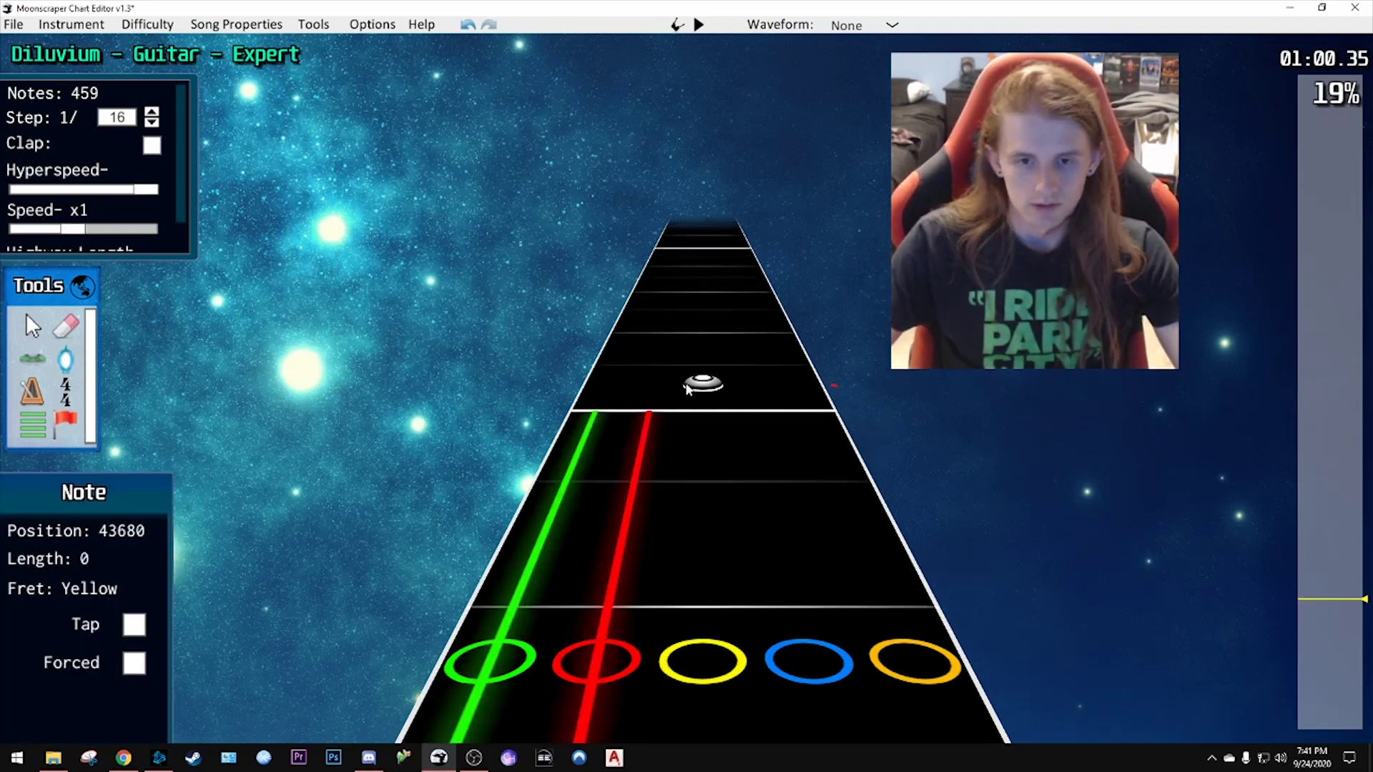
{"action": "key", "text": "2"}
{"action": "left_click", "coordinate": [767, 413]}
{"action": "scroll", "coordinate": [757, 436], "scroll_direction": "up", "scroll_amount": 3}
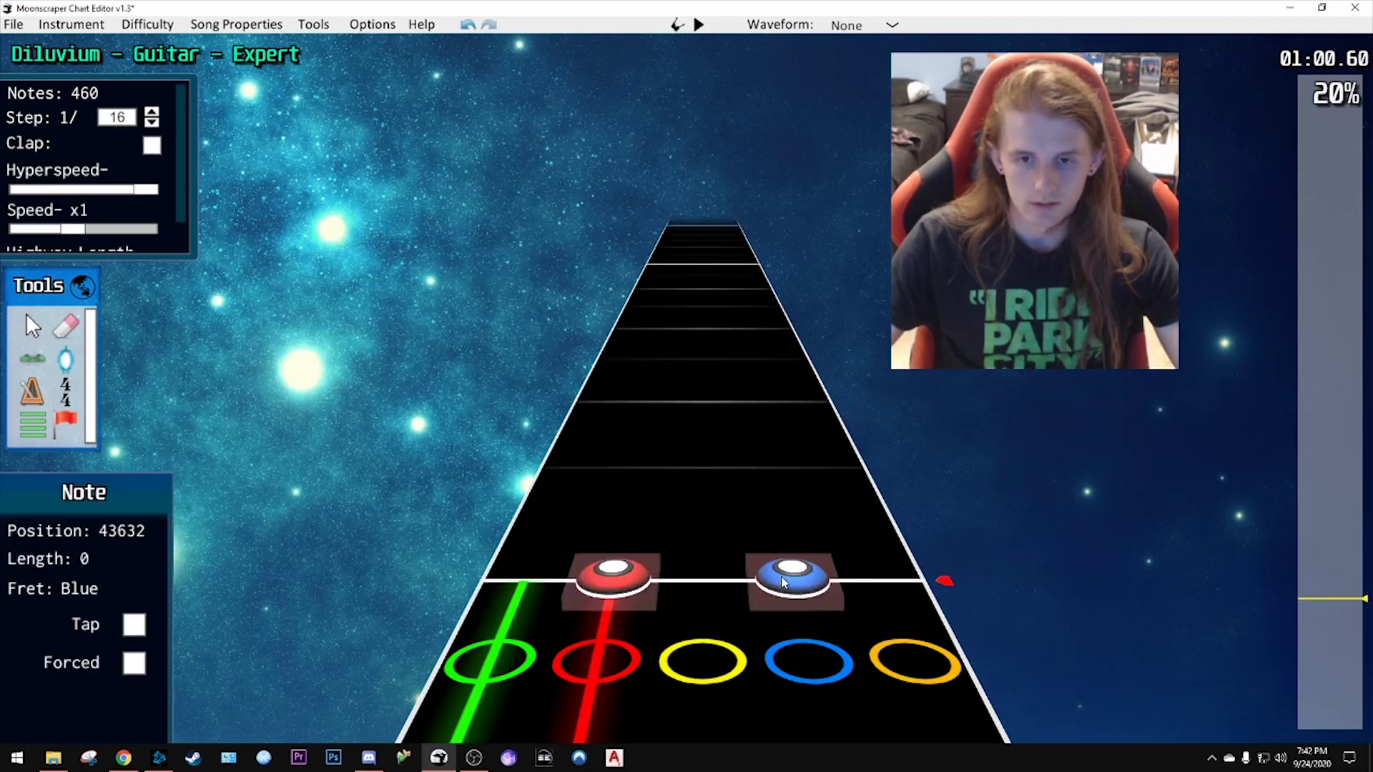
{"action": "left_click_drag", "start_coordinate": [785, 577], "coordinate": [749, 361]}
{"action": "key", "text": "space"}
{"action": "key", "text": "space"}
{"action": "scroll", "coordinate": [732, 407], "scroll_direction": "down", "scroll_amount": 2}
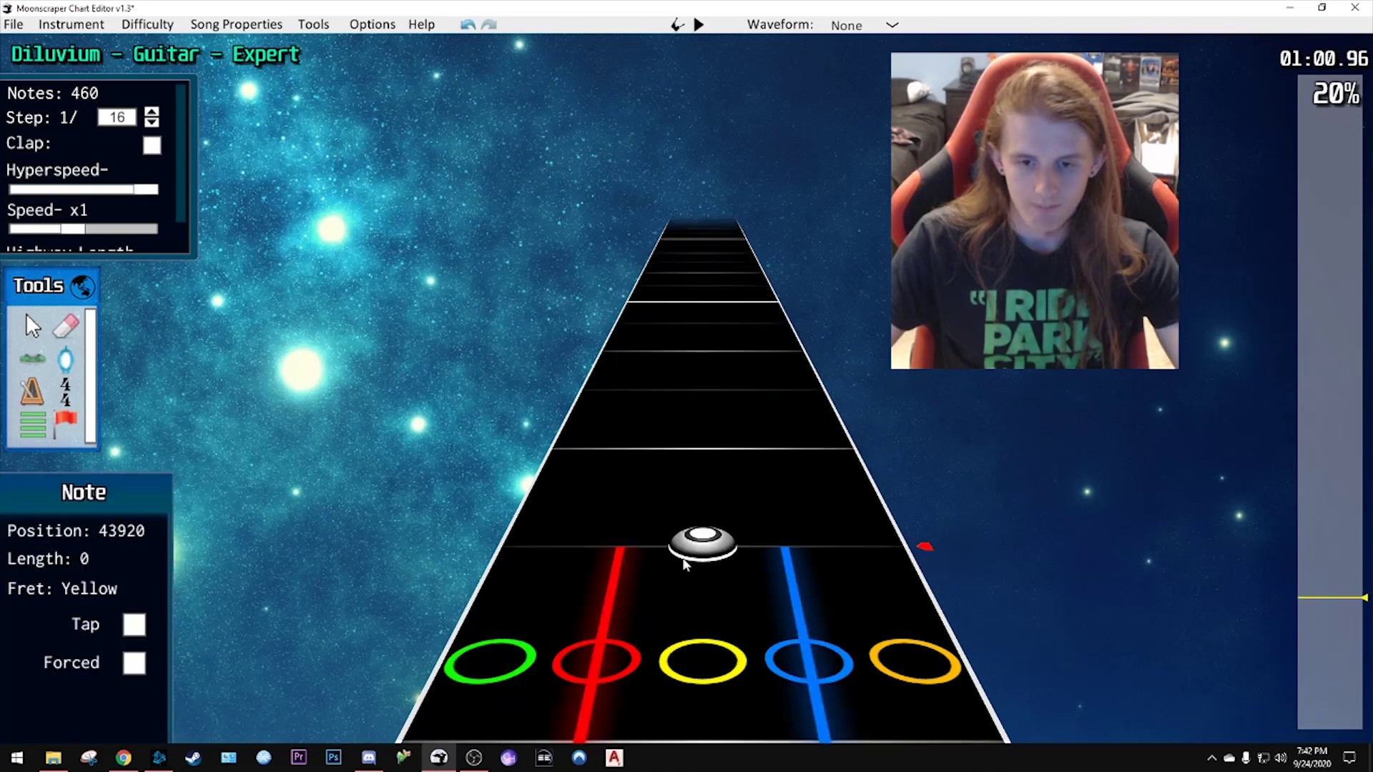
- Add a yellow and blue chord at position 43920 and a red and blue chord at 44016 sustained to 44208
{"action": "left_click", "coordinate": [701, 545]}
{"action": "left_click", "coordinate": [764, 445]}
{"action": "left_click_drag", "start_coordinate": [763, 444], "coordinate": [734, 343]}
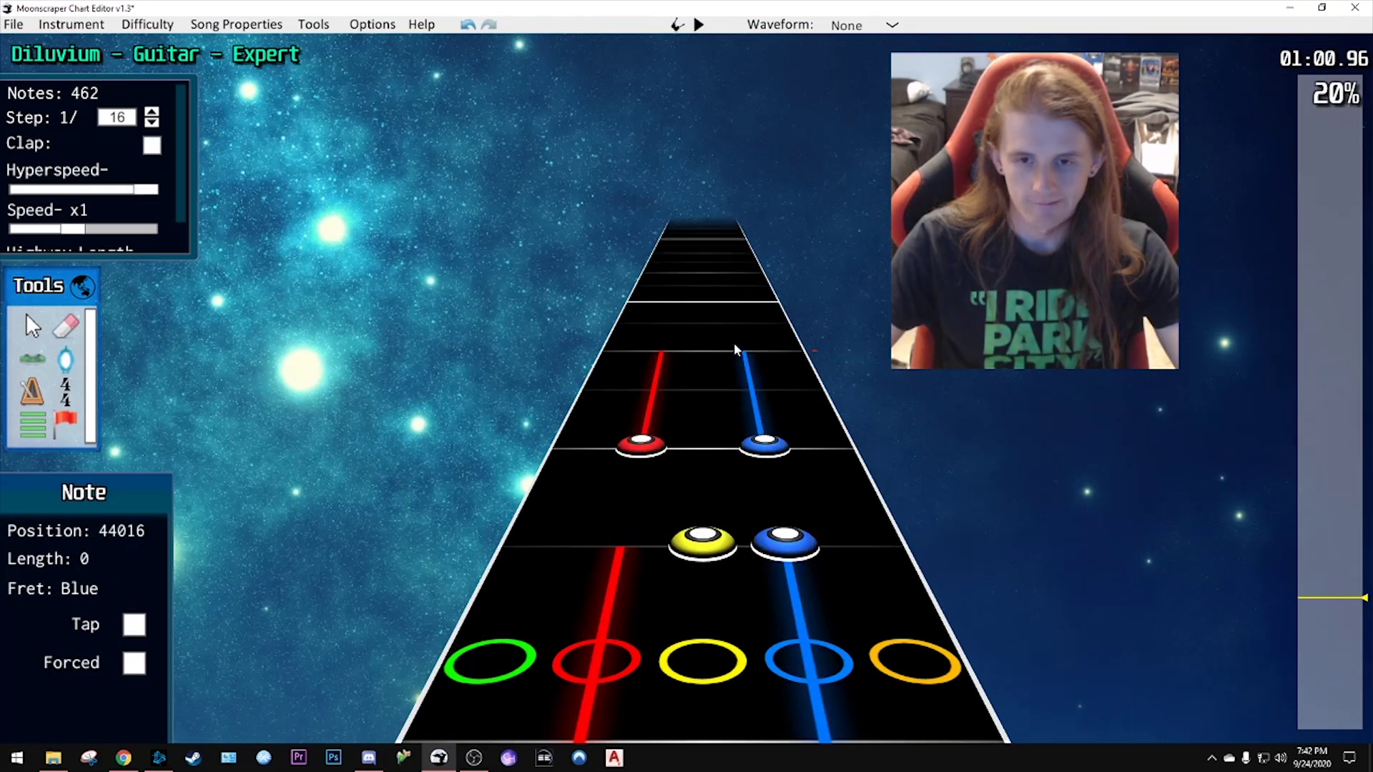
- Try a red and orange chord at position 44304, check it against the audio, and undo it
{"action": "key", "text": "space"}
{"action": "key", "text": "space"}
{"action": "scroll", "coordinate": [733, 420], "scroll_direction": "down", "scroll_amount": 2}
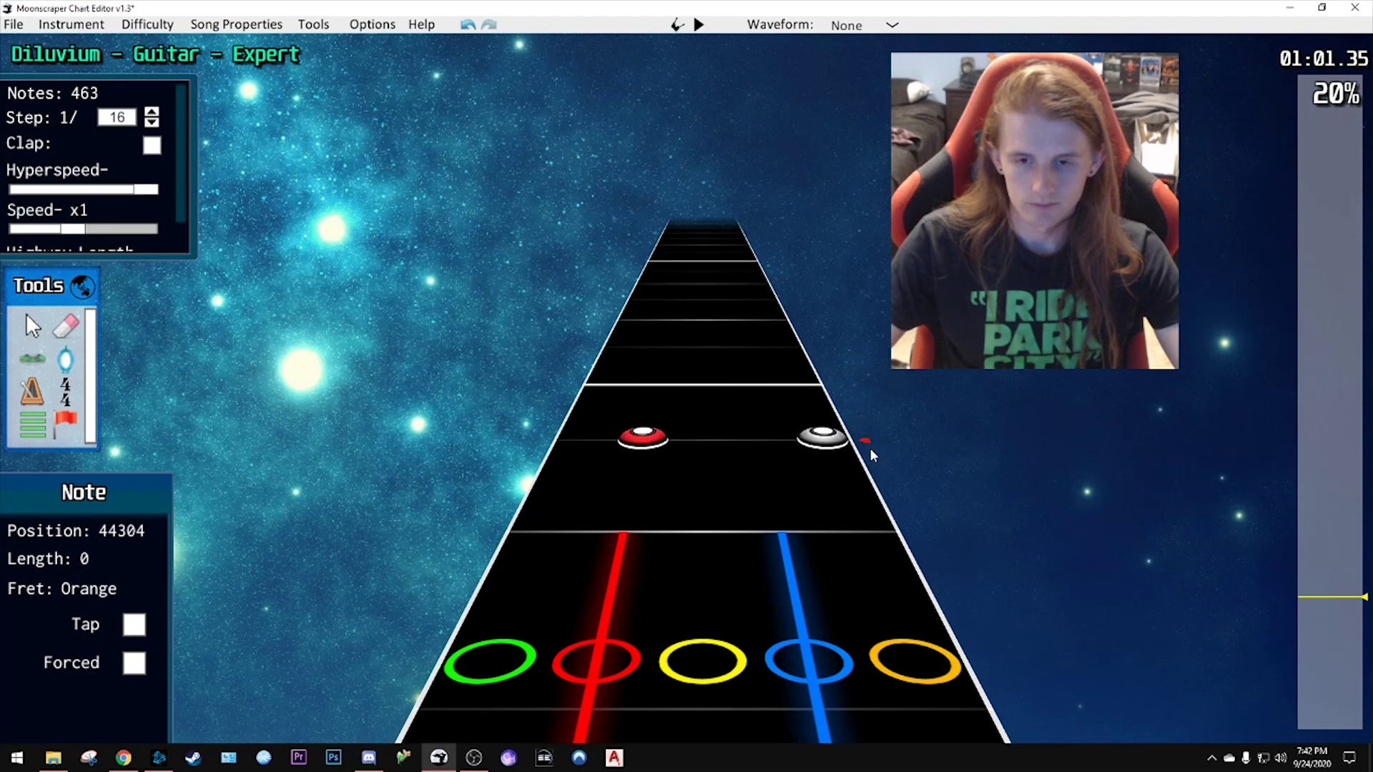
{"action": "scroll", "coordinate": [869, 450], "scroll_direction": "down", "scroll_amount": 2}
{"action": "key", "text": "space"}
{"action": "key", "text": "space"}
{"action": "scroll", "coordinate": [813, 443], "scroll_direction": "down", "scroll_amount": 4}
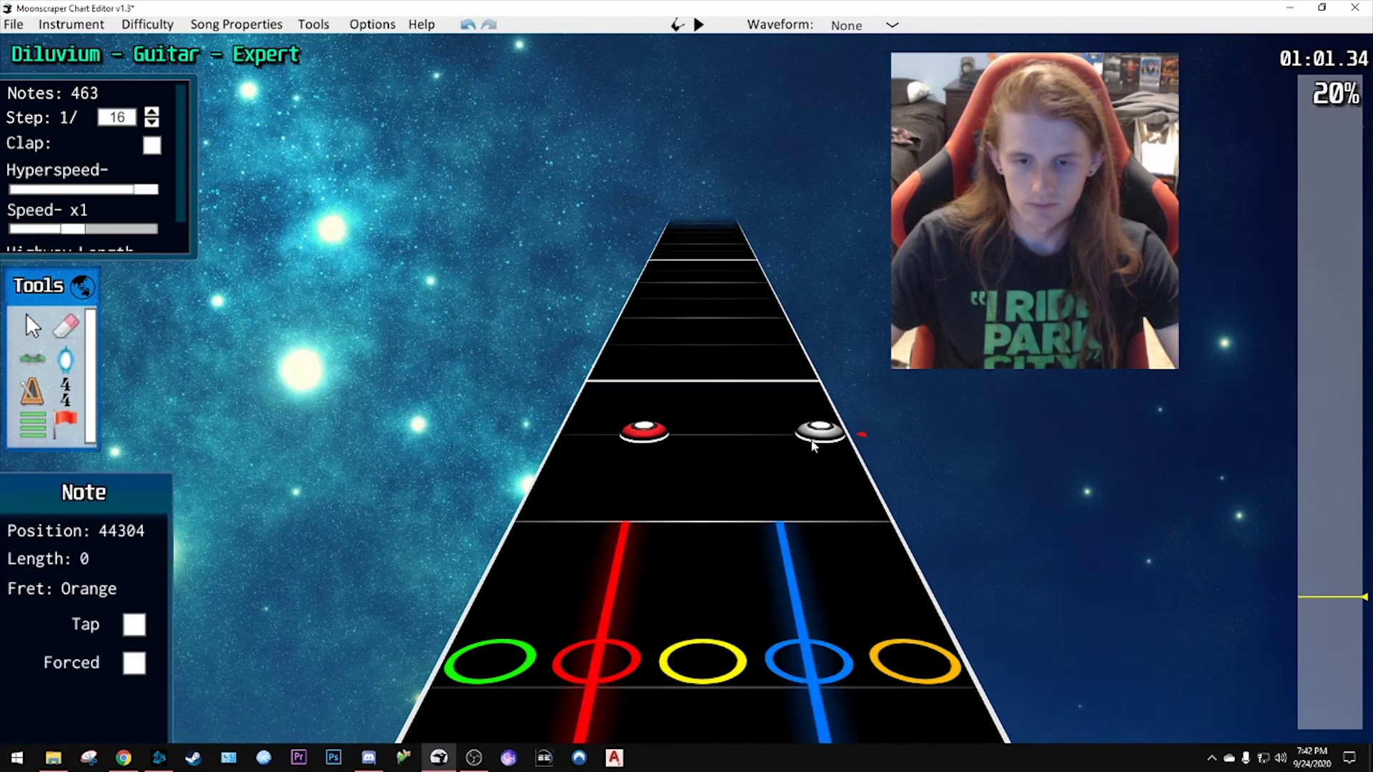
{"action": "key", "text": "ctrl+z"}
- Place a red and orange chord at position 44208 and sustain it to the bar line at position 44976
{"action": "scroll", "coordinate": [670, 431], "scroll_direction": "down", "scroll_amount": 2}
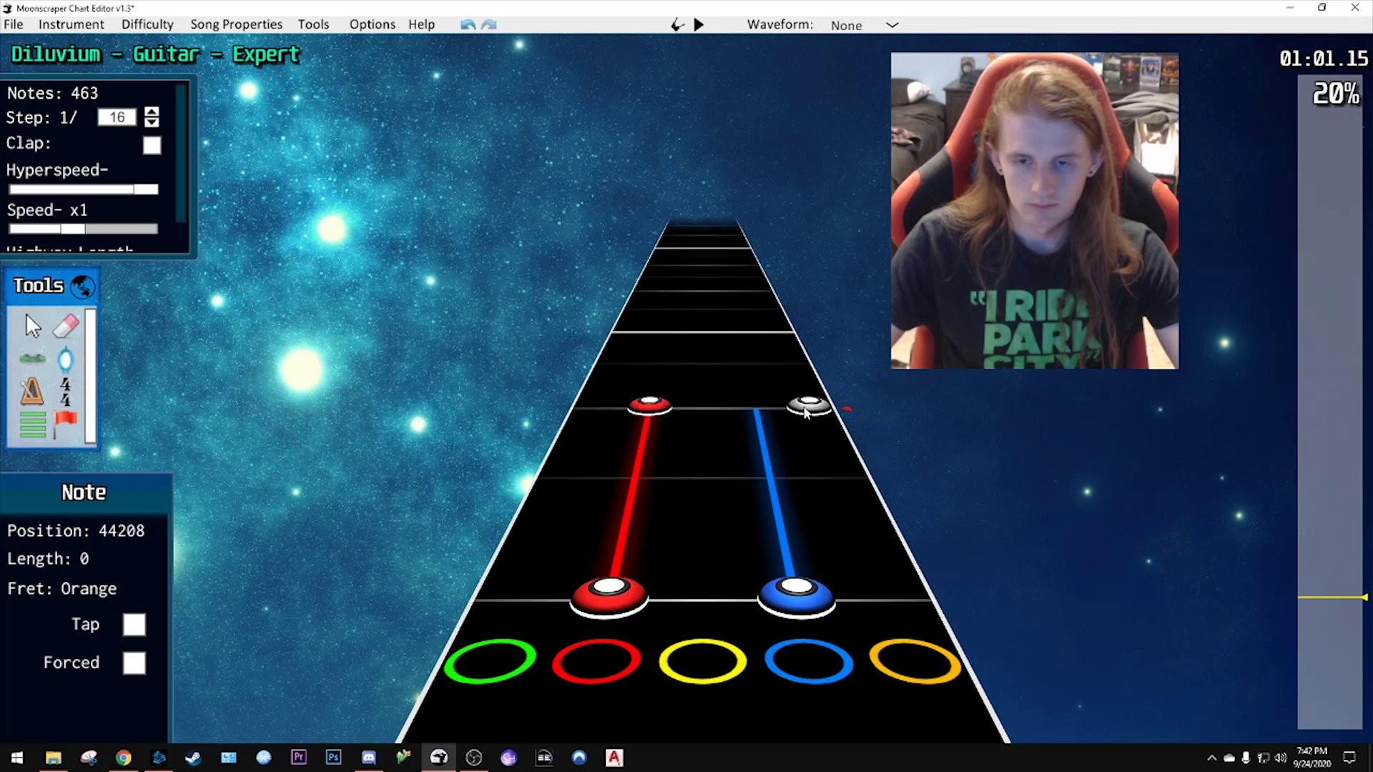
{"action": "scroll", "coordinate": [783, 366], "scroll_direction": "up", "scroll_amount": 3}
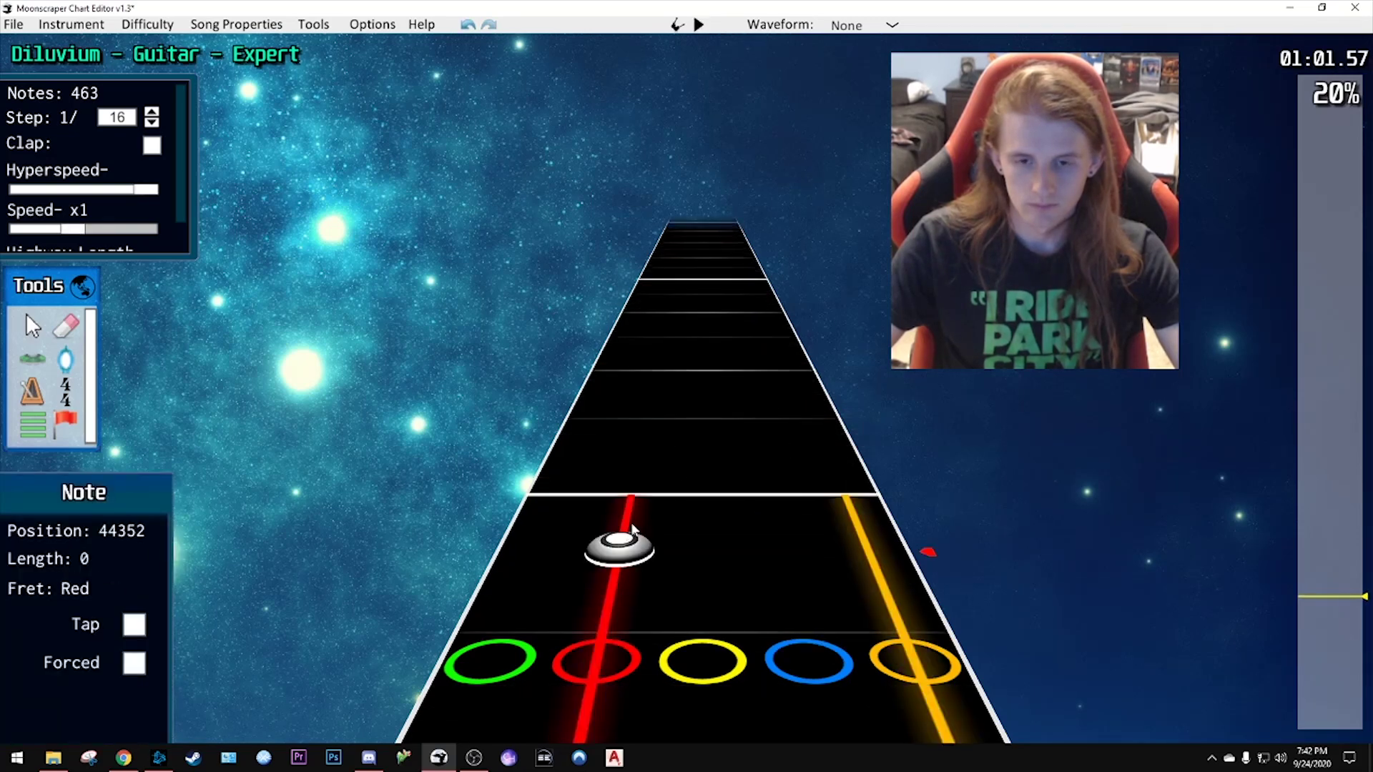
{"action": "scroll", "coordinate": [687, 397], "scroll_direction": "up", "scroll_amount": 4}
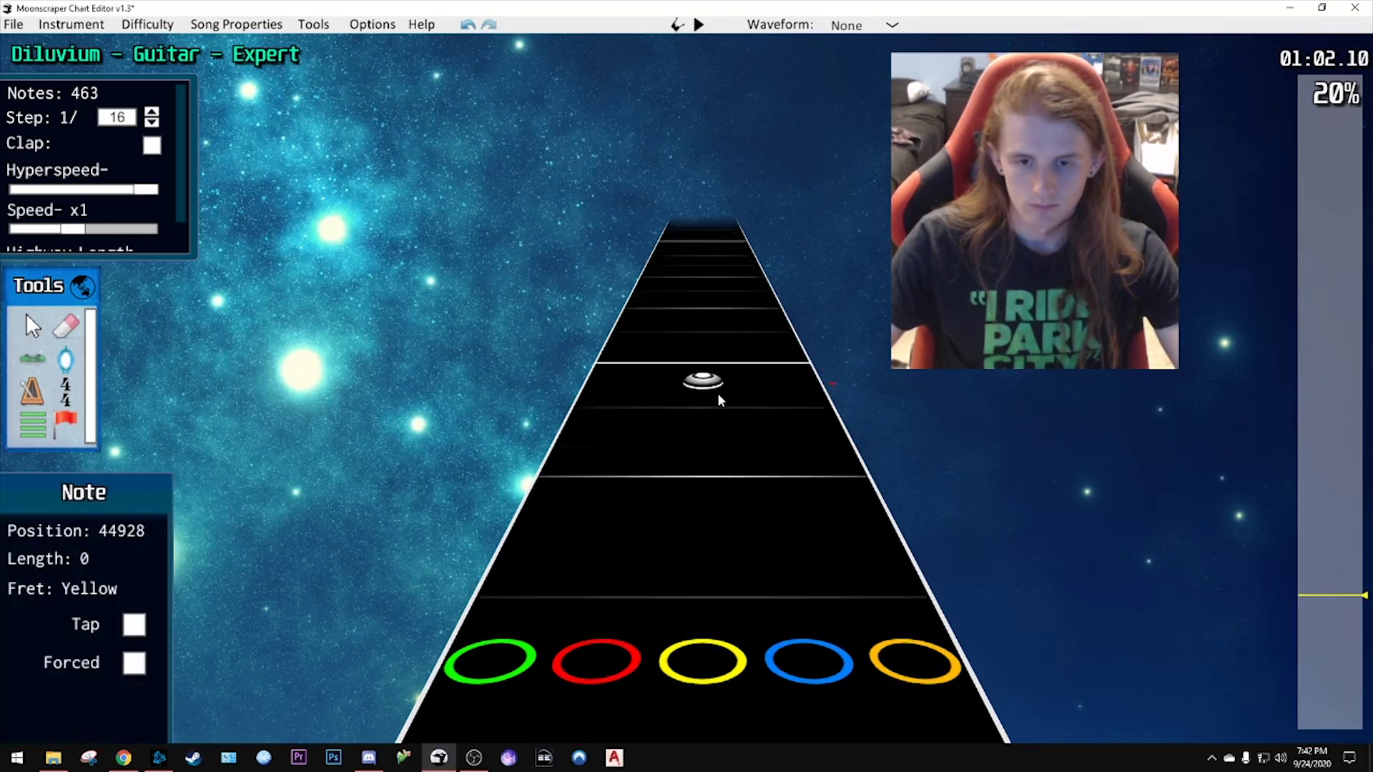
{"action": "scroll", "coordinate": [717, 399], "scroll_direction": "down", "scroll_amount": 3}
{"action": "key", "text": "space"}
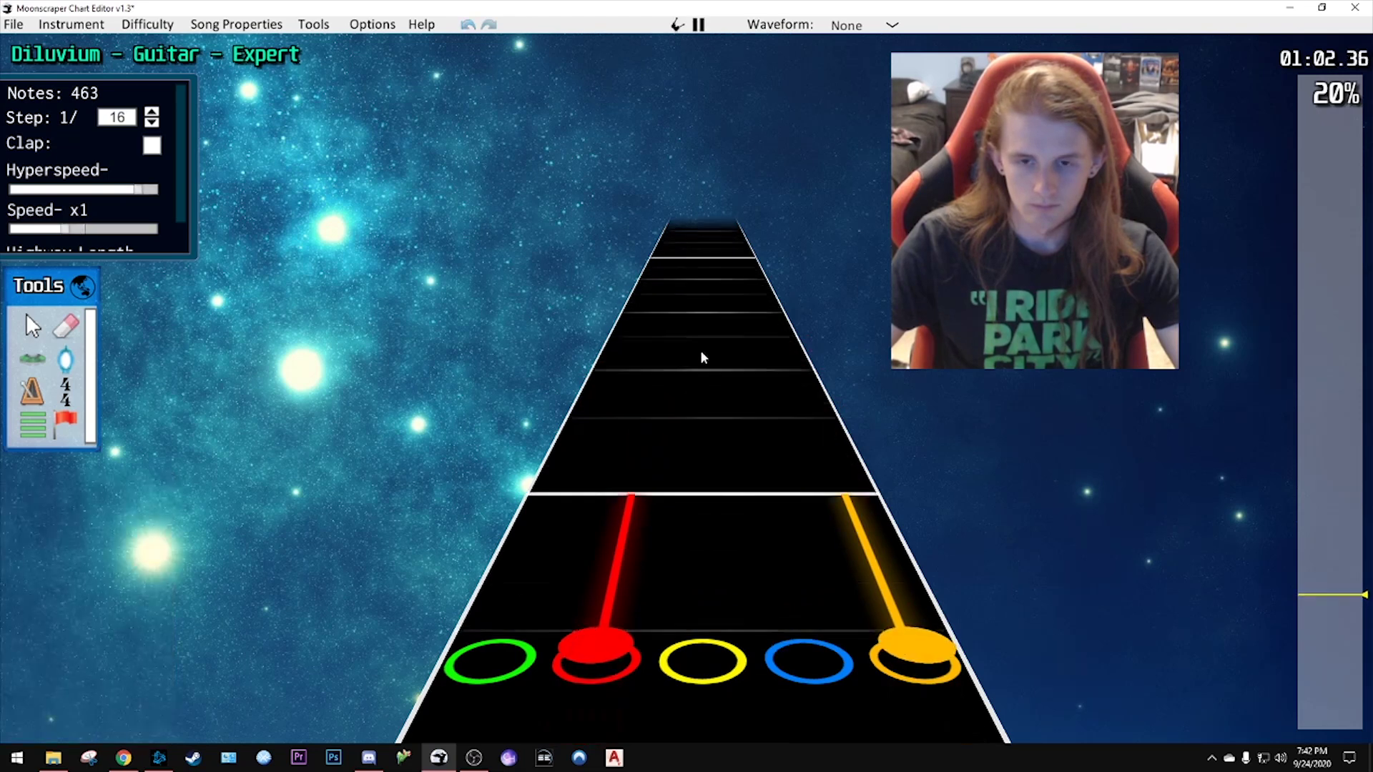
{"action": "key", "text": "space"}
- Go back to about 1:01.15 and replay the red and orange chord to check it against the audio
{"action": "scroll", "coordinate": [768, 457], "scroll_direction": "down", "scroll_amount": 2}
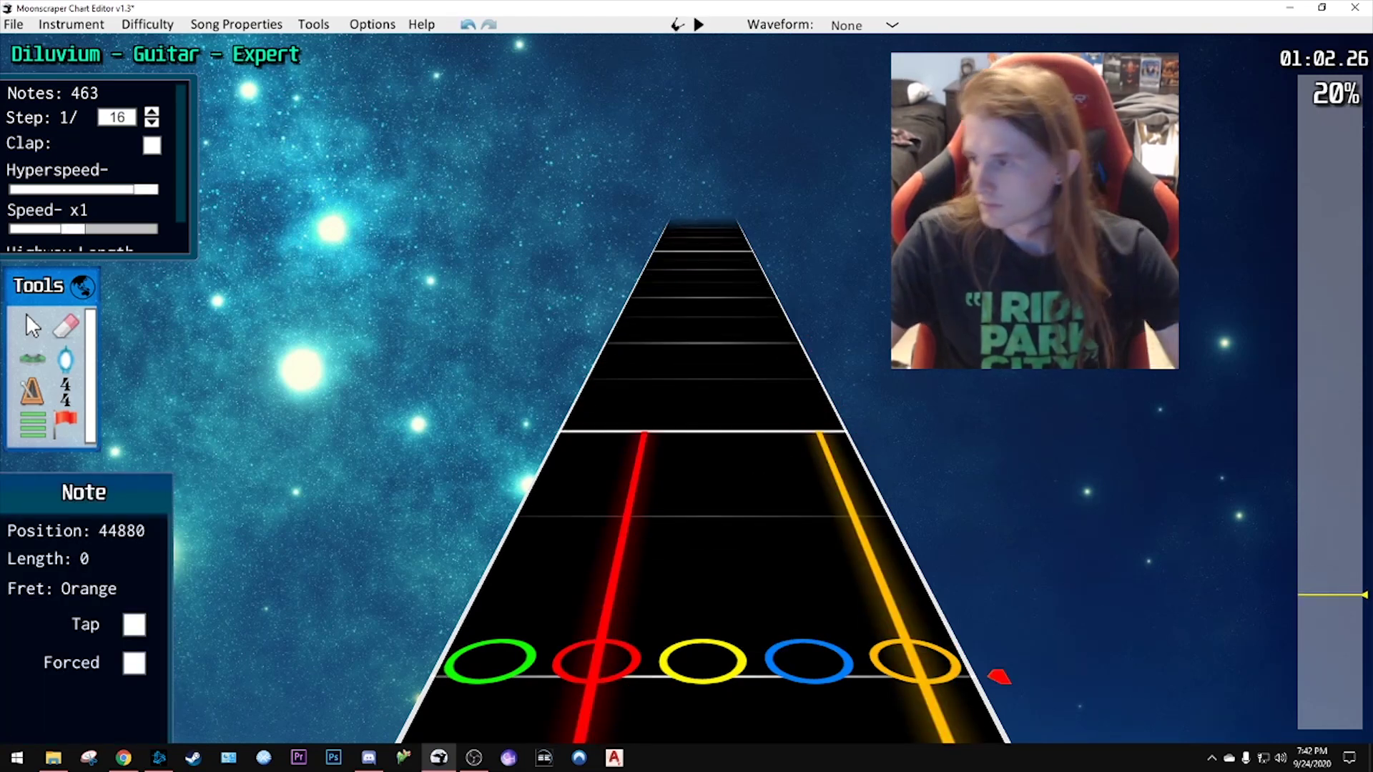
{"action": "scroll", "coordinate": [703, 479], "scroll_direction": "down", "scroll_amount": 1}
{"action": "scroll", "coordinate": [703, 479], "scroll_direction": "down", "scroll_amount": 1}
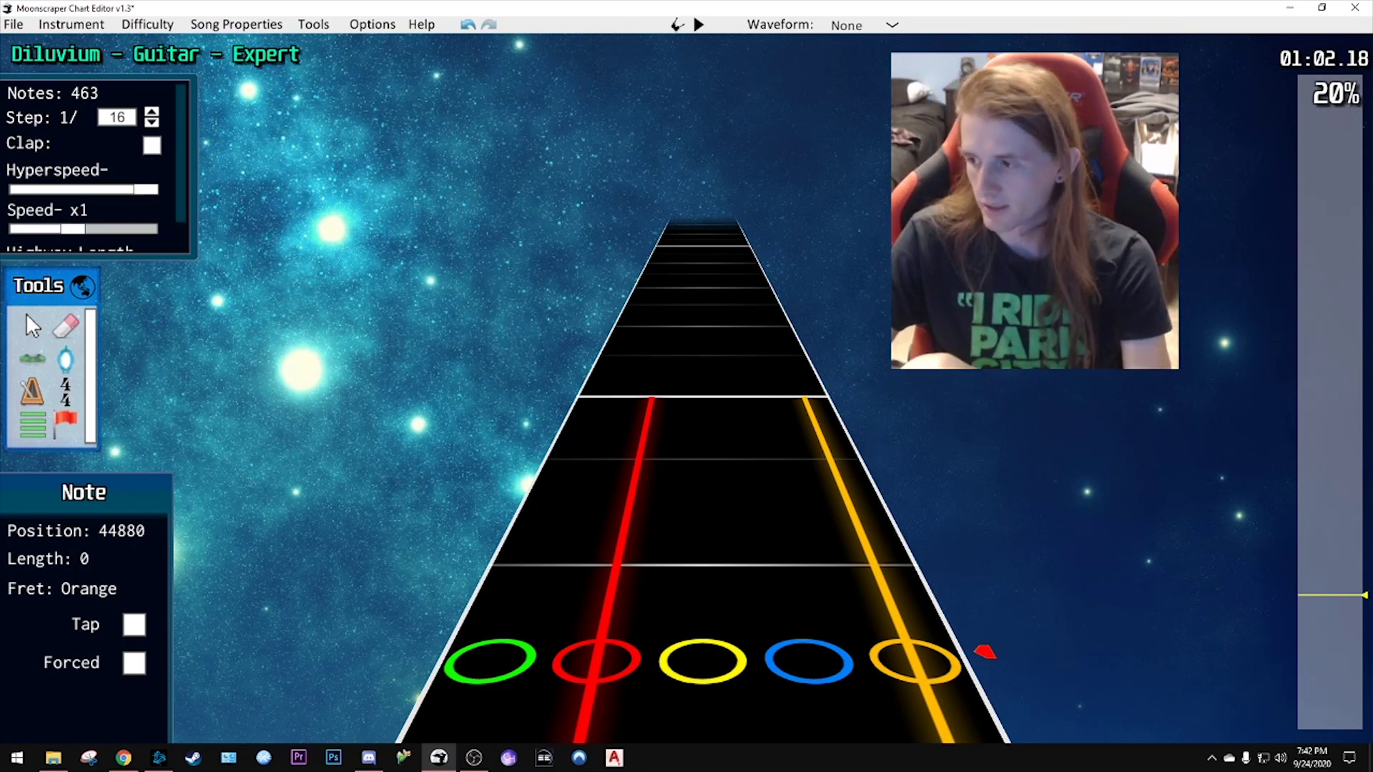
{"action": "scroll", "coordinate": [772, 357], "scroll_direction": "down", "scroll_amount": 7}
{"action": "key", "text": "space"}
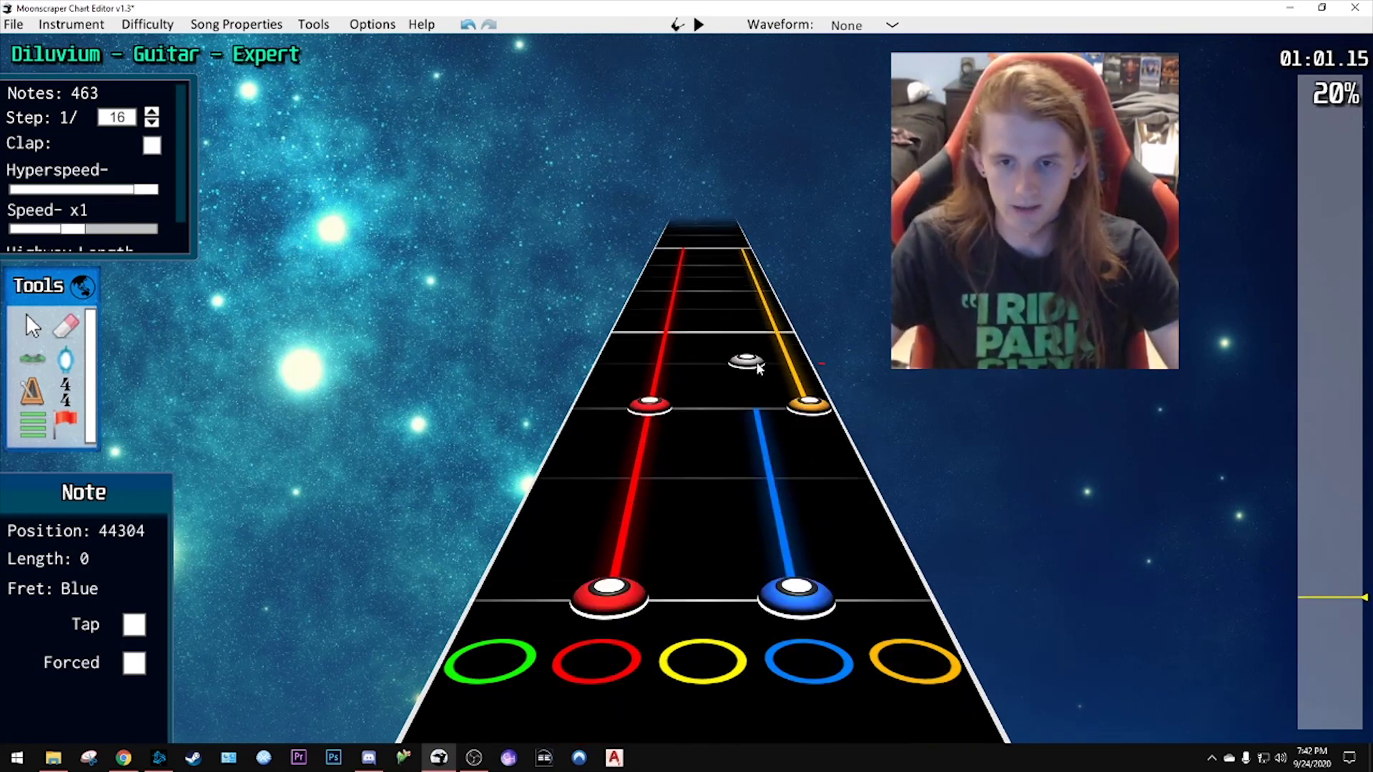
{"action": "key", "text": "space"}
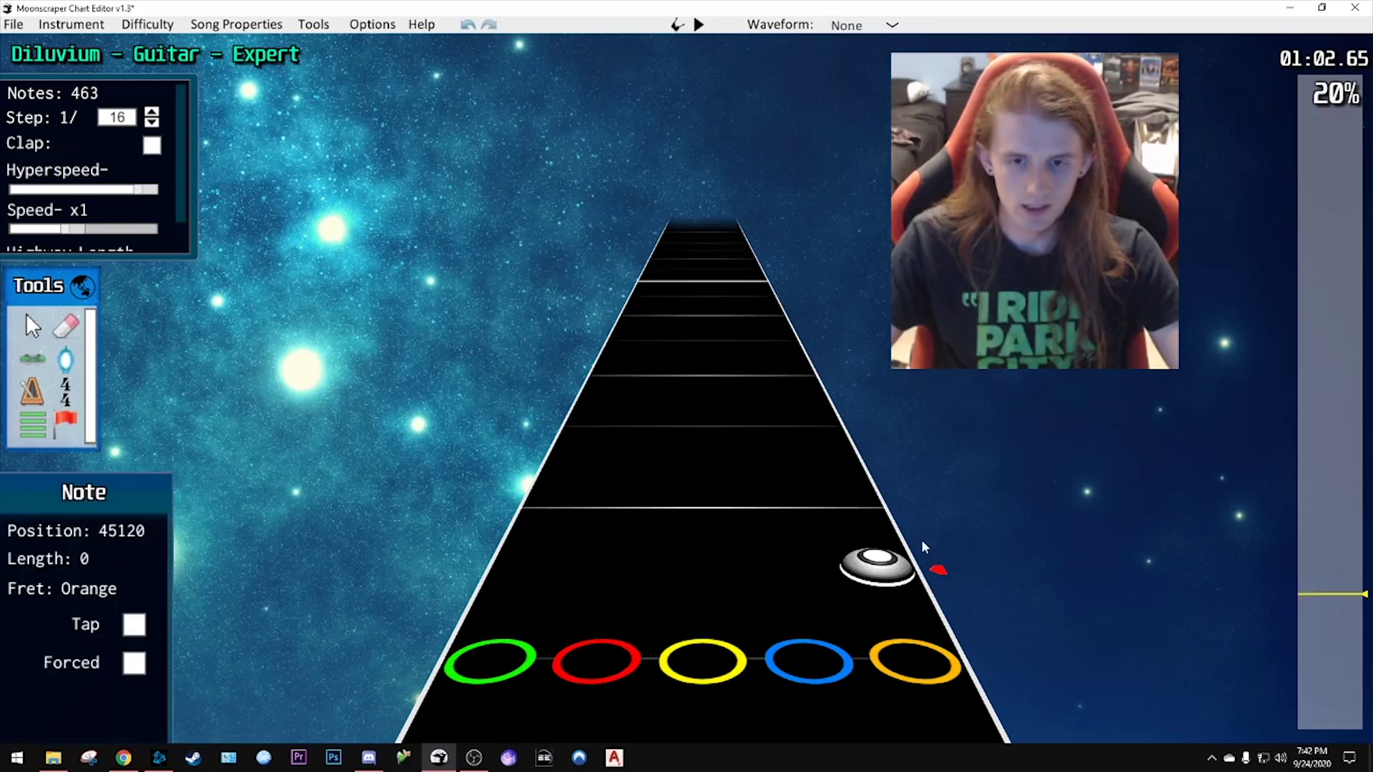
- Place a yellow and orange chord on the bar line at position 44976 and check what follows by ear
{"action": "left_click", "coordinate": [704, 545]}
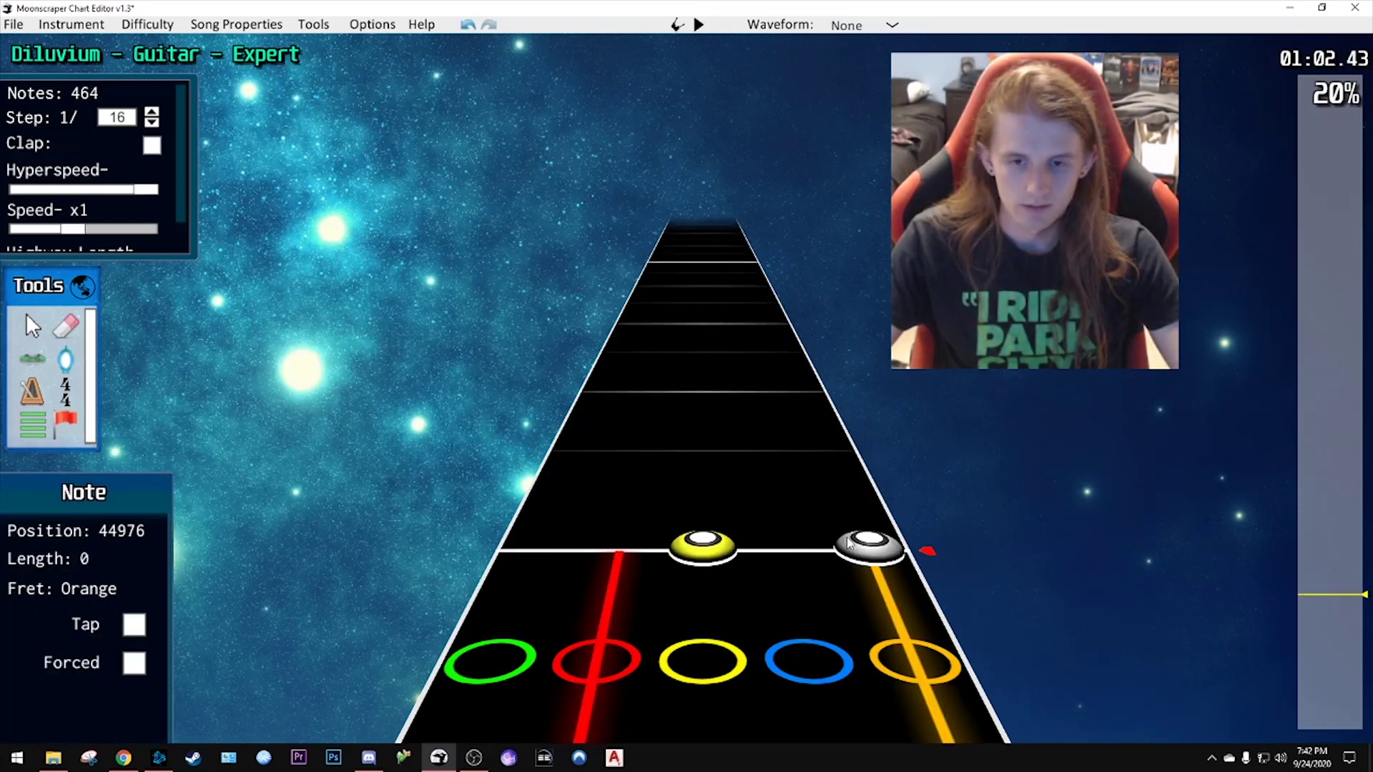
{"action": "left_click", "coordinate": [866, 545]}
{"action": "scroll", "coordinate": [746, 513], "scroll_direction": "down", "scroll_amount": 2}
{"action": "key", "text": "space"}
{"action": "key", "text": "space"}
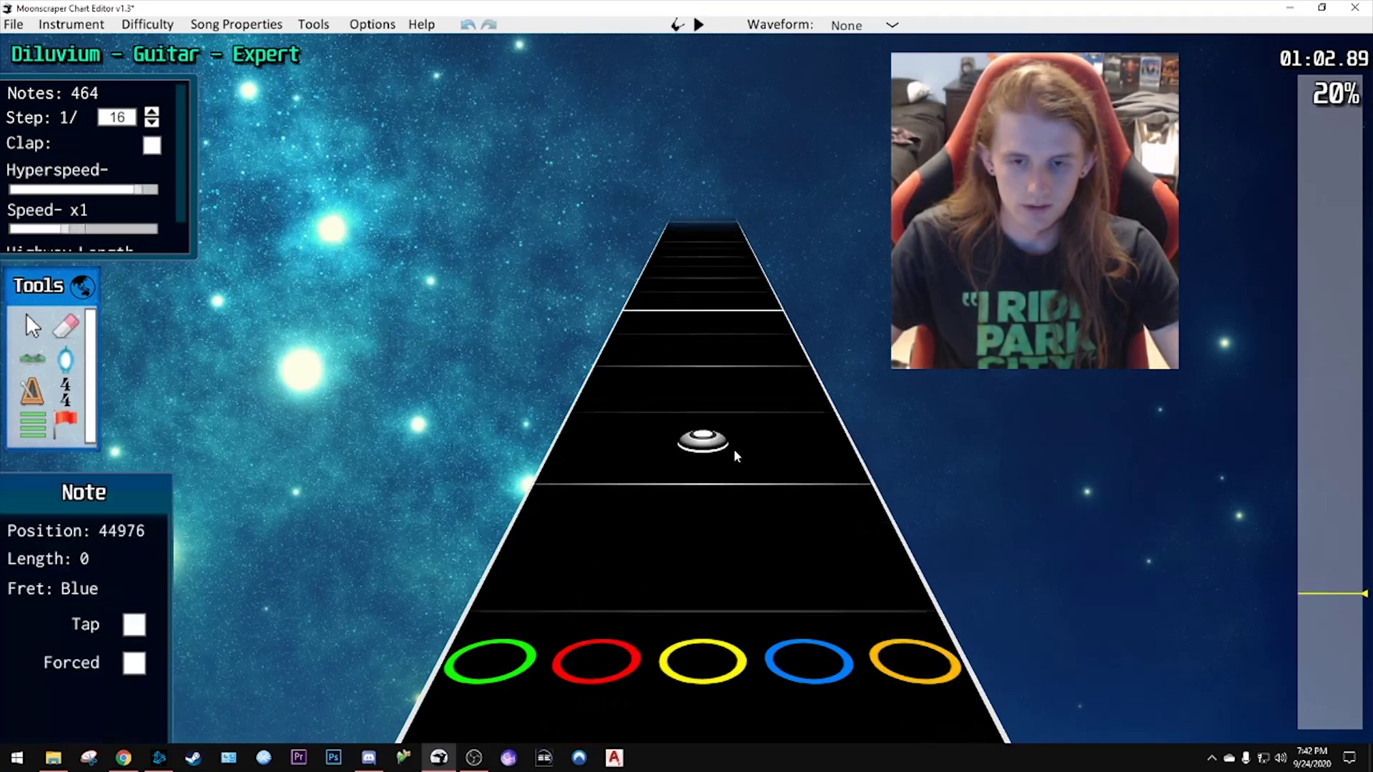
- Replay the passage after the yellow and orange chord and add green and red chords at positions 45168 and 45360
{"action": "scroll", "coordinate": [730, 465], "scroll_direction": "down", "scroll_amount": 2}
{"action": "key", "text": "space"}
{"action": "key", "text": "space"}
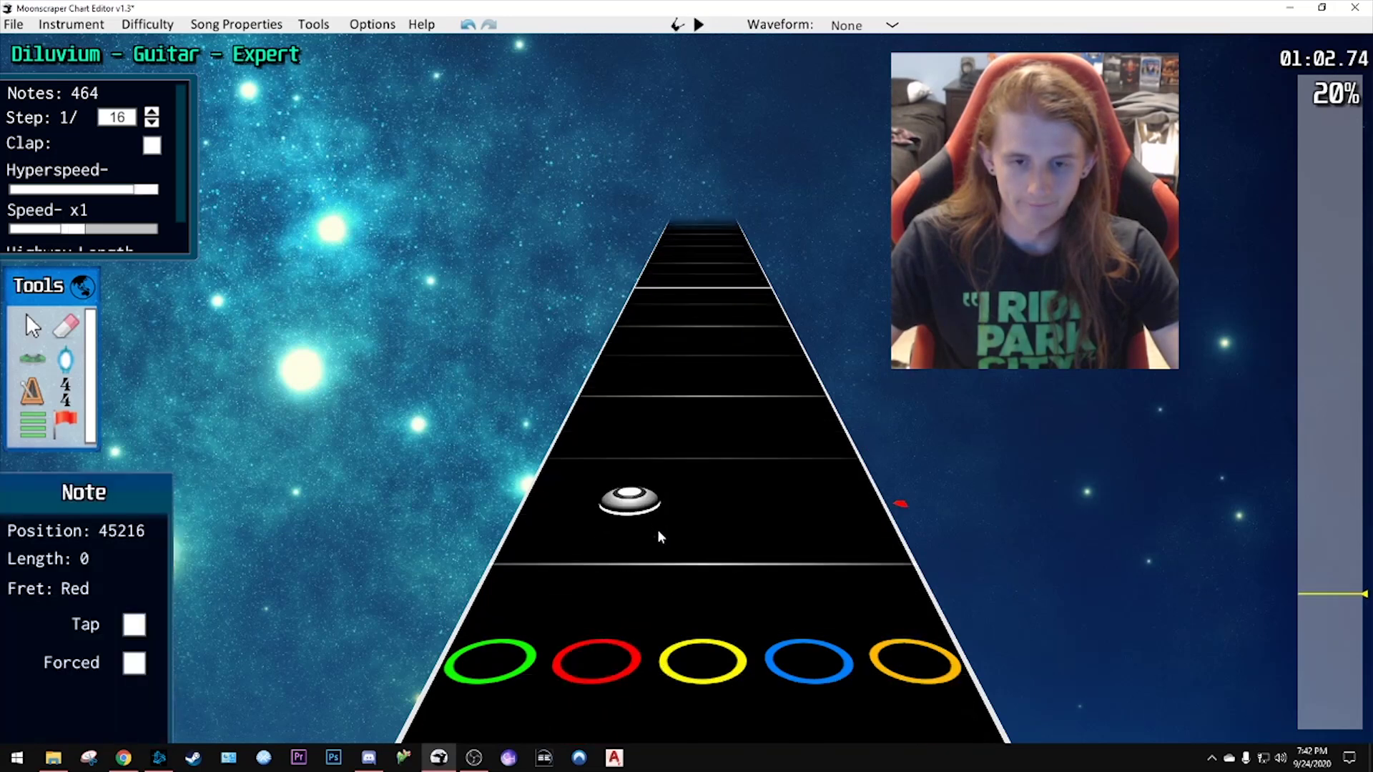
{"action": "scroll", "coordinate": [660, 526], "scroll_direction": "down", "scroll_amount": 1}
{"action": "key", "text": "space"}
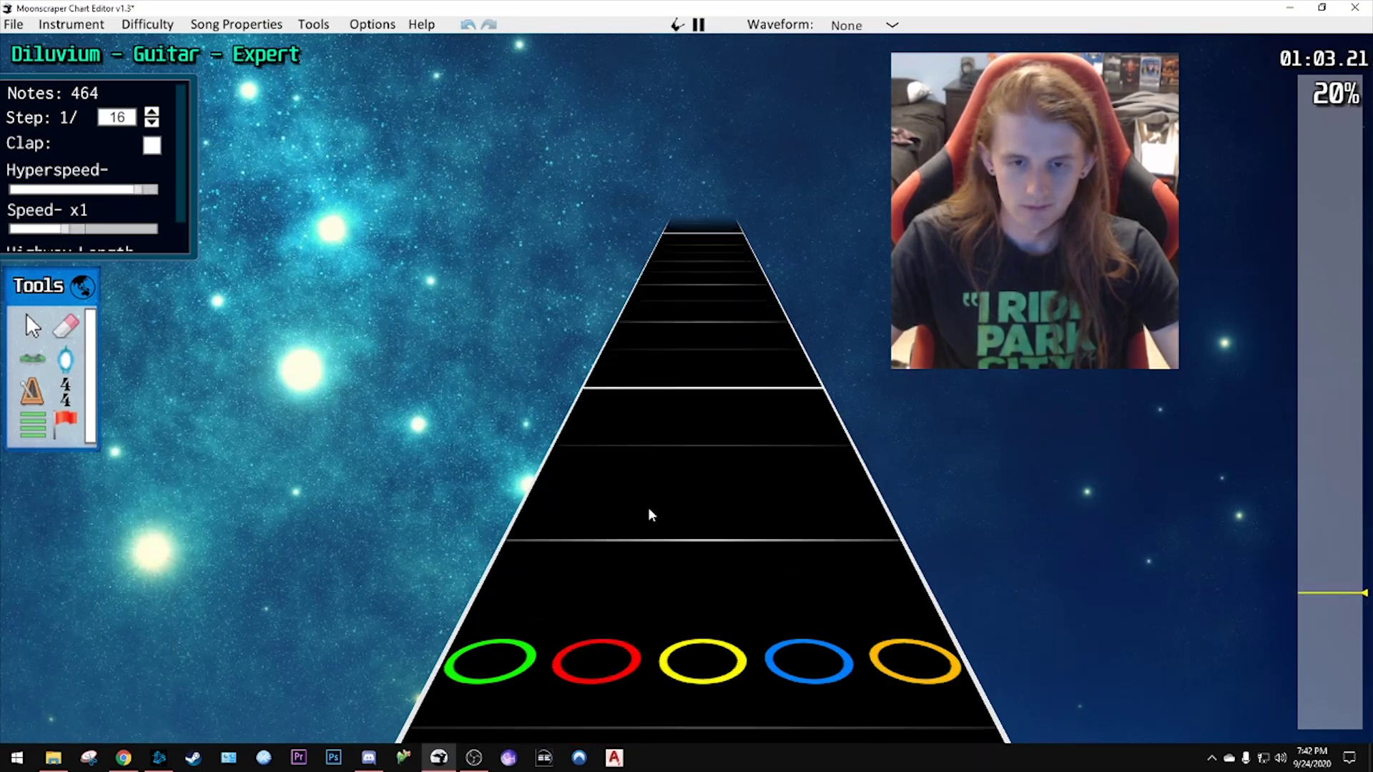
{"action": "key", "text": "space"}
{"action": "scroll", "coordinate": [622, 504], "scroll_direction": "down", "scroll_amount": 2}
{"action": "scroll", "coordinate": [589, 504], "scroll_direction": "down", "scroll_amount": 3}
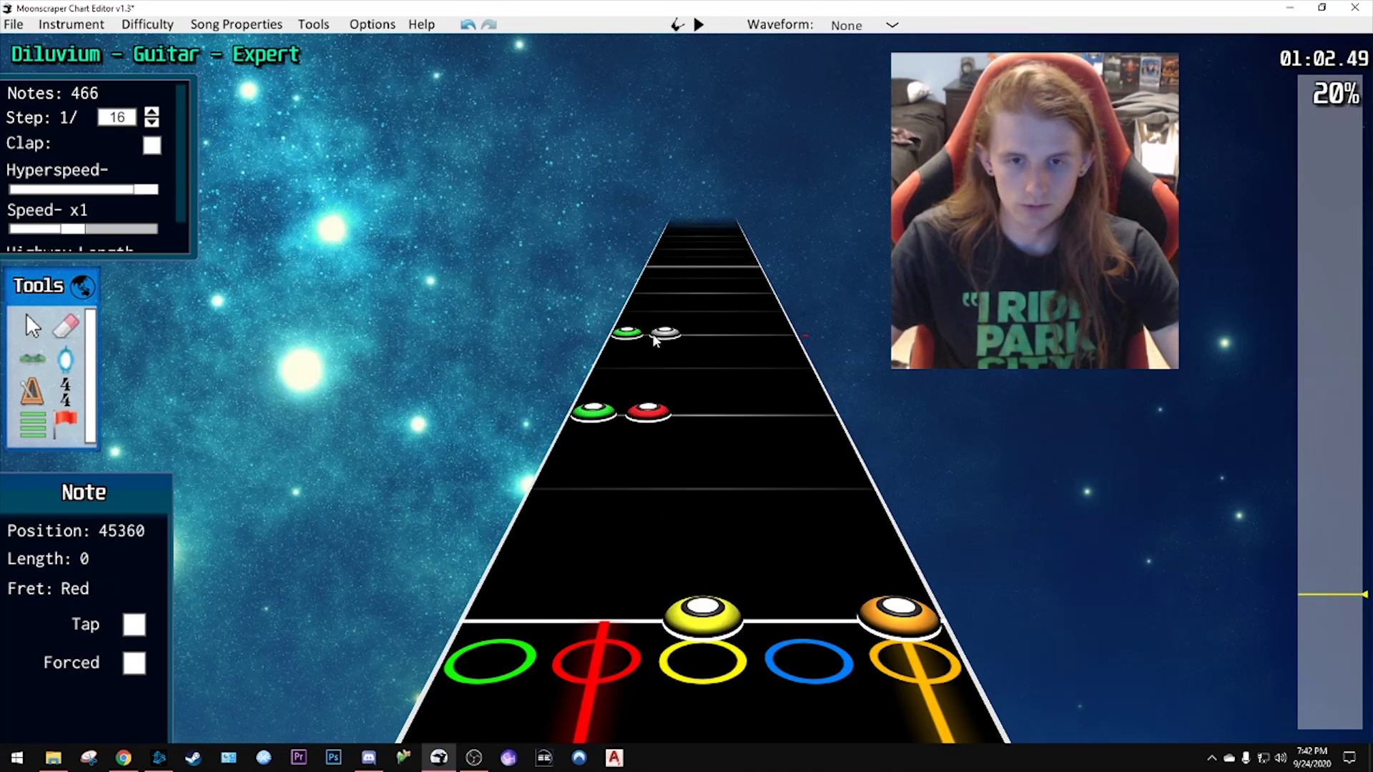
{"action": "key", "text": "space"}
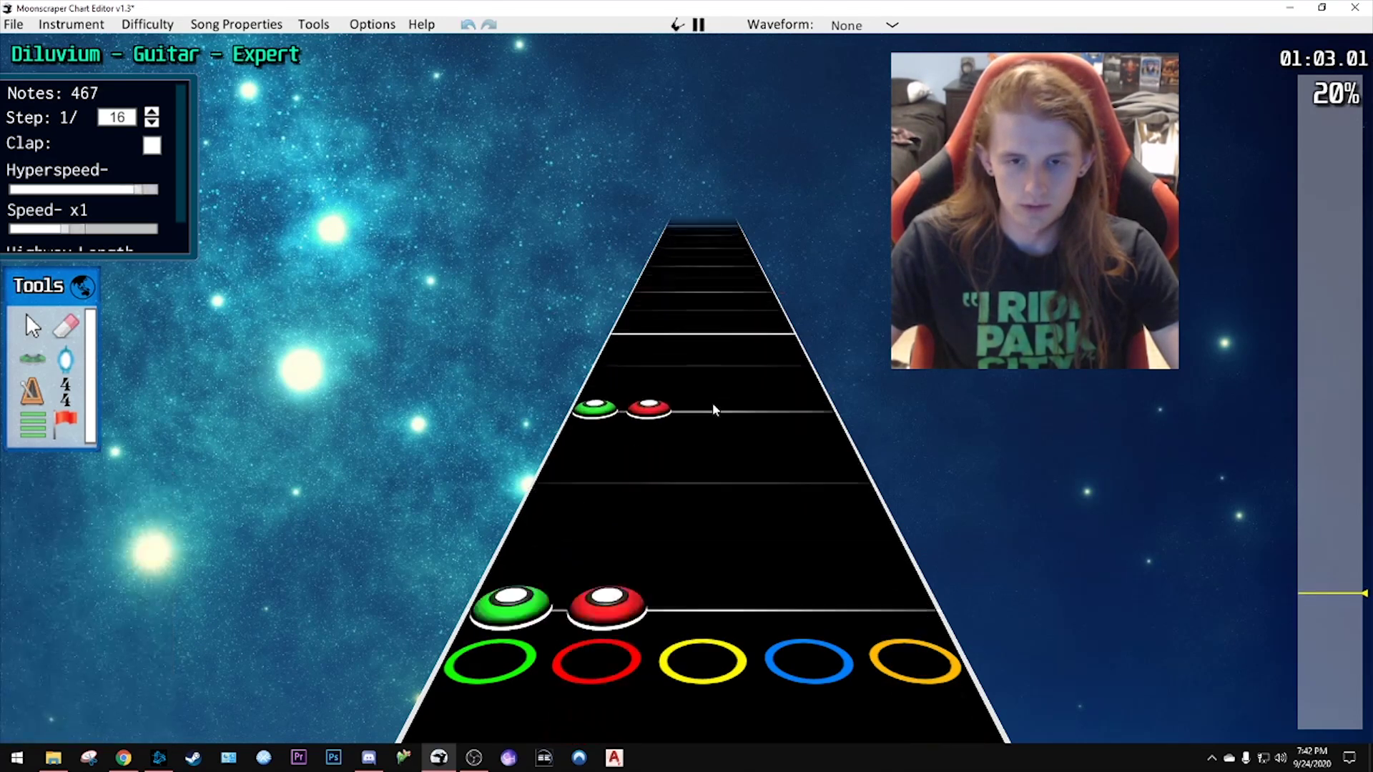
- Stop playback and undo the latest note edits to remove the second green-red chord
{"action": "key", "text": "space"}
{"action": "scroll", "coordinate": [760, 460], "scroll_direction": "down", "scroll_amount": 1}
{"action": "scroll", "coordinate": [758, 457], "scroll_direction": "down", "scroll_amount": 1}
{"action": "key", "text": "ctrl+z"}
{"action": "key", "text": "ctrl+z"}
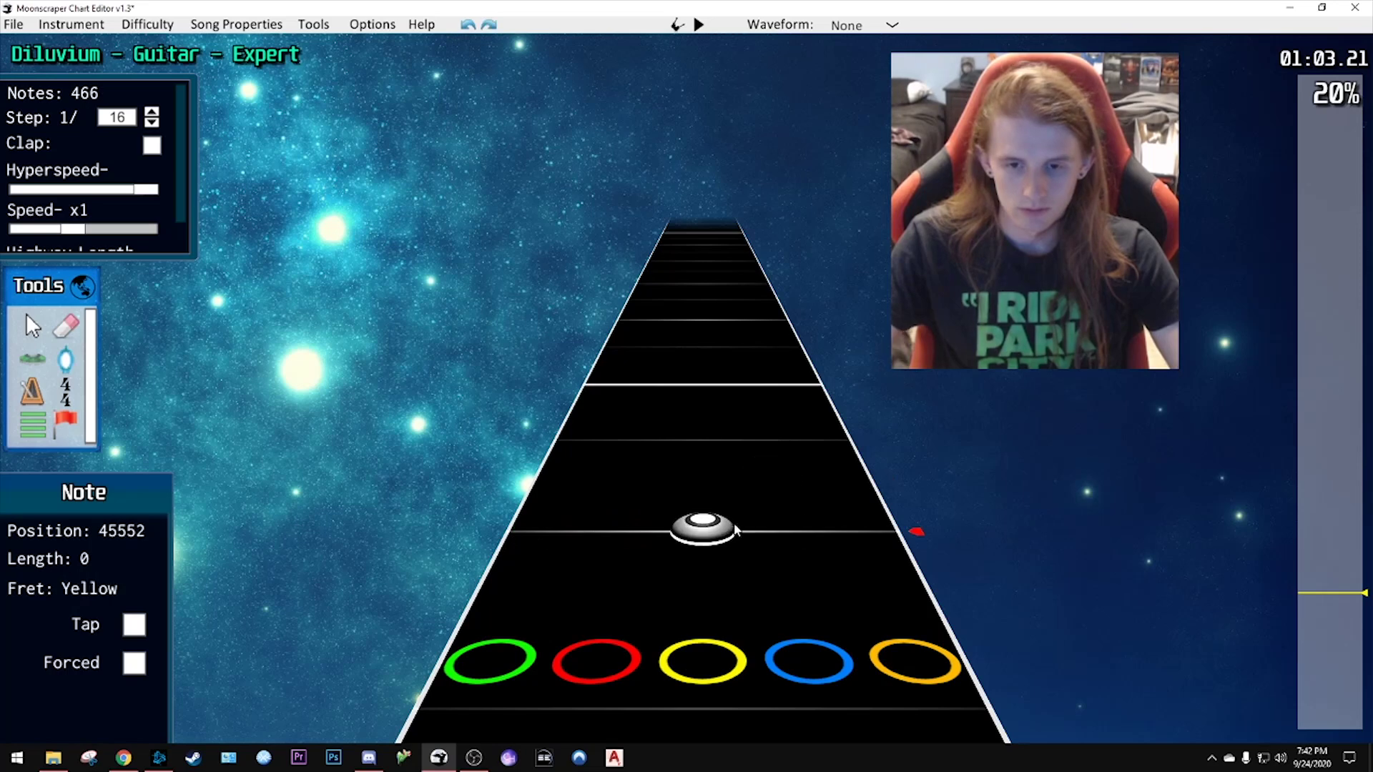
- Place a yellow-orange chord at position 45552 and play the passage back to check it
{"action": "left_click", "coordinate": [703, 524]}
{"action": "left_click", "coordinate": [866, 518]}
{"action": "scroll", "coordinate": [860, 517], "scroll_direction": "down", "scroll_amount": 3}
{"action": "scroll", "coordinate": [851, 479], "scroll_direction": "up", "scroll_amount": 2}
{"action": "key", "text": "space"}
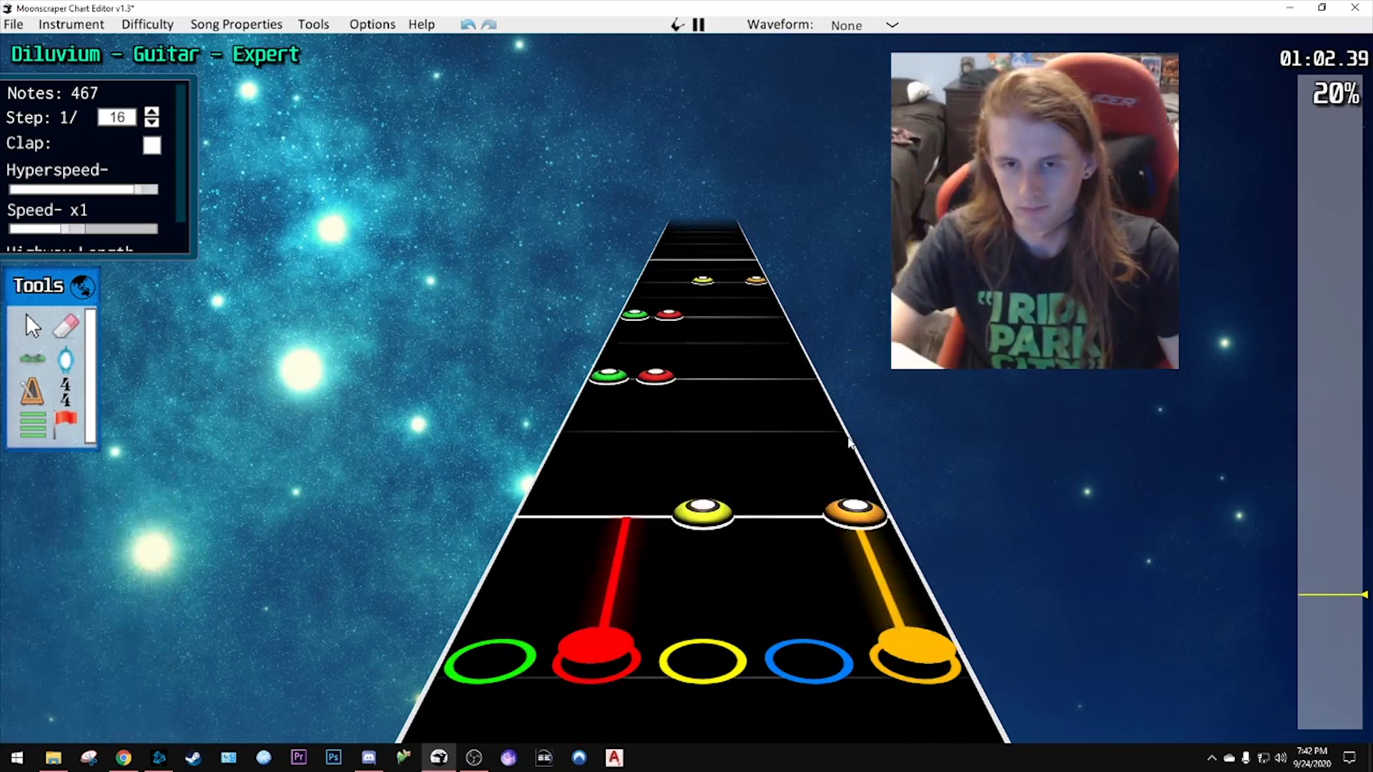
{"action": "key", "text": "space"}
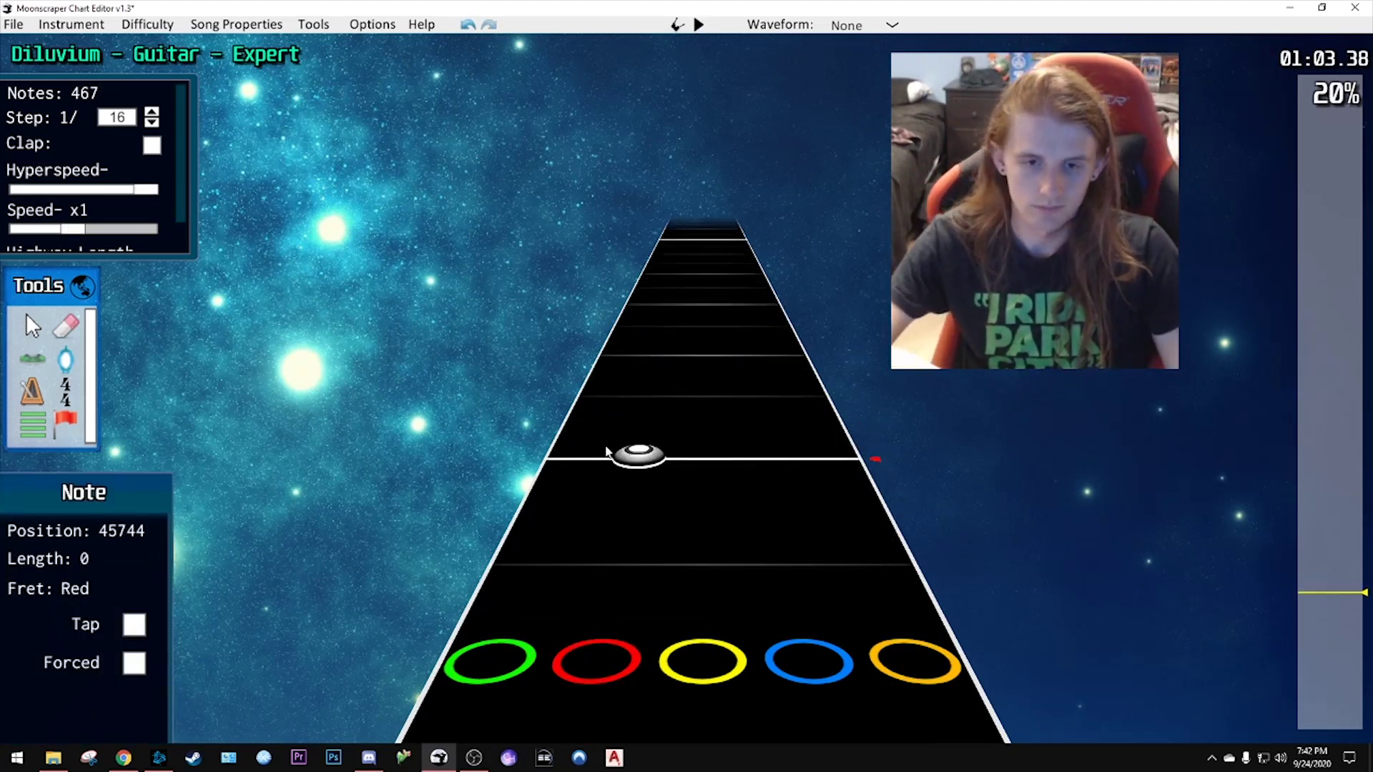
- Place three green-red chords on consecutive grid lines starting at position 45744 and play the passage back
{"action": "key", "text": "1"}
{"action": "key", "text": "space"}
{"action": "key", "text": "space"}
{"action": "scroll", "coordinate": [622, 458], "scroll_direction": "down", "scroll_amount": 2}
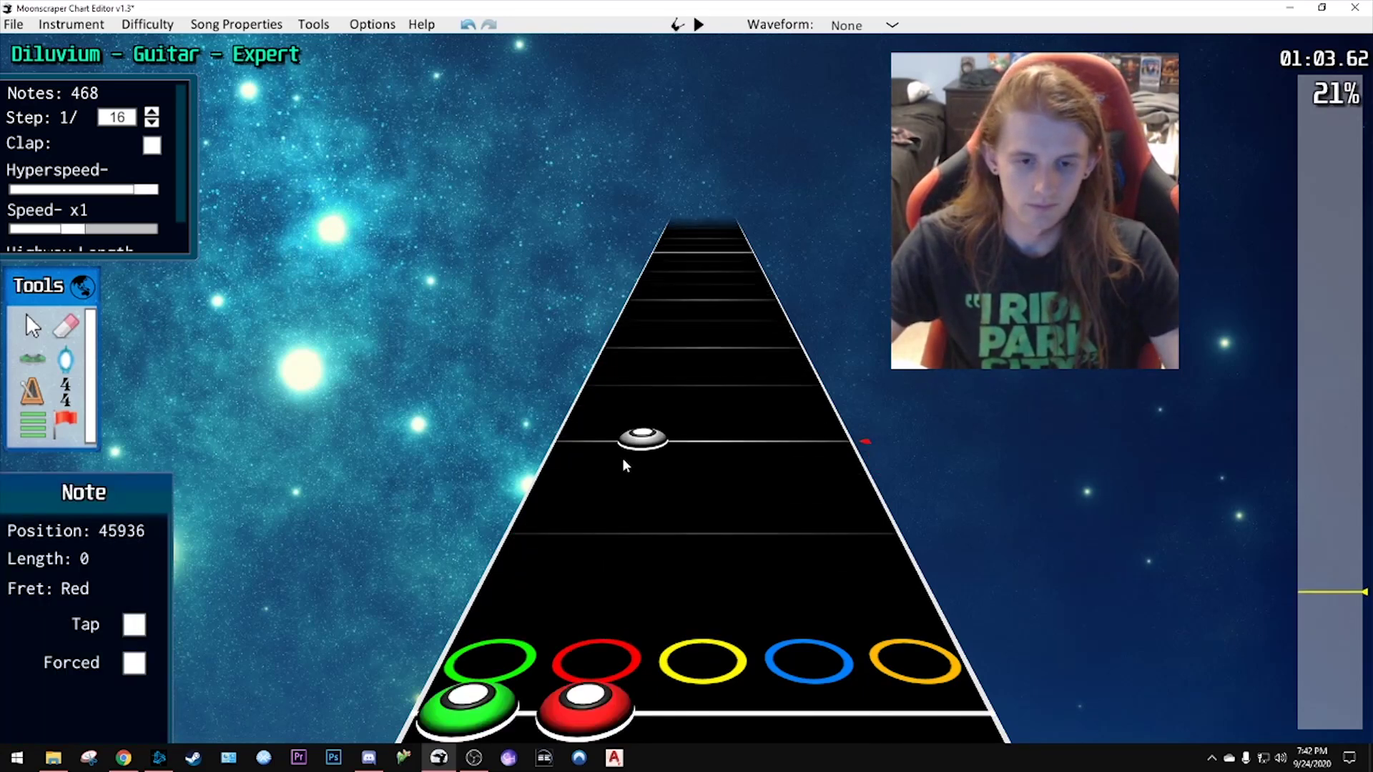
{"action": "left_click", "coordinate": [543, 529]}
{"action": "left_click", "coordinate": [622, 529]}
{"action": "scroll", "coordinate": [674, 444], "scroll_direction": "down", "scroll_amount": 3}
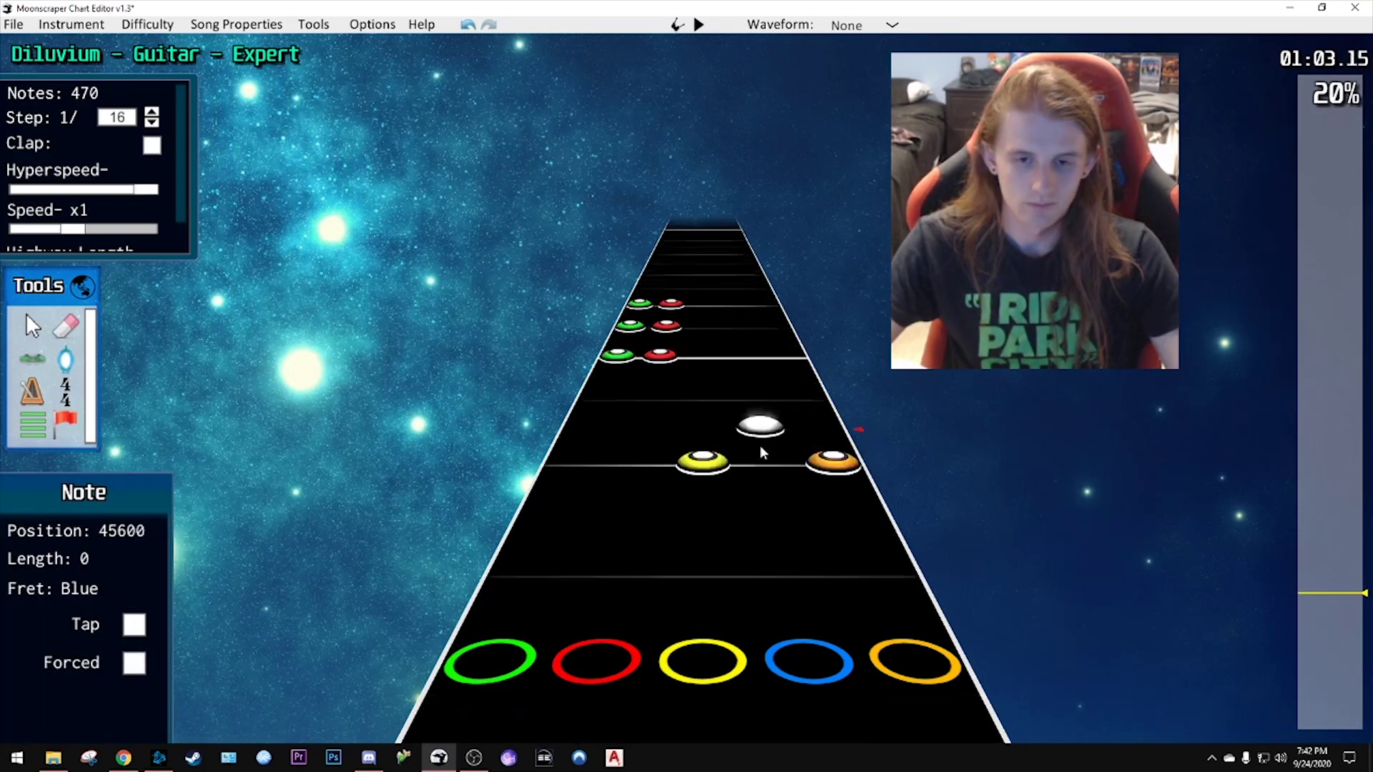
{"action": "key", "text": "space"}
{"action": "key", "text": "space"}
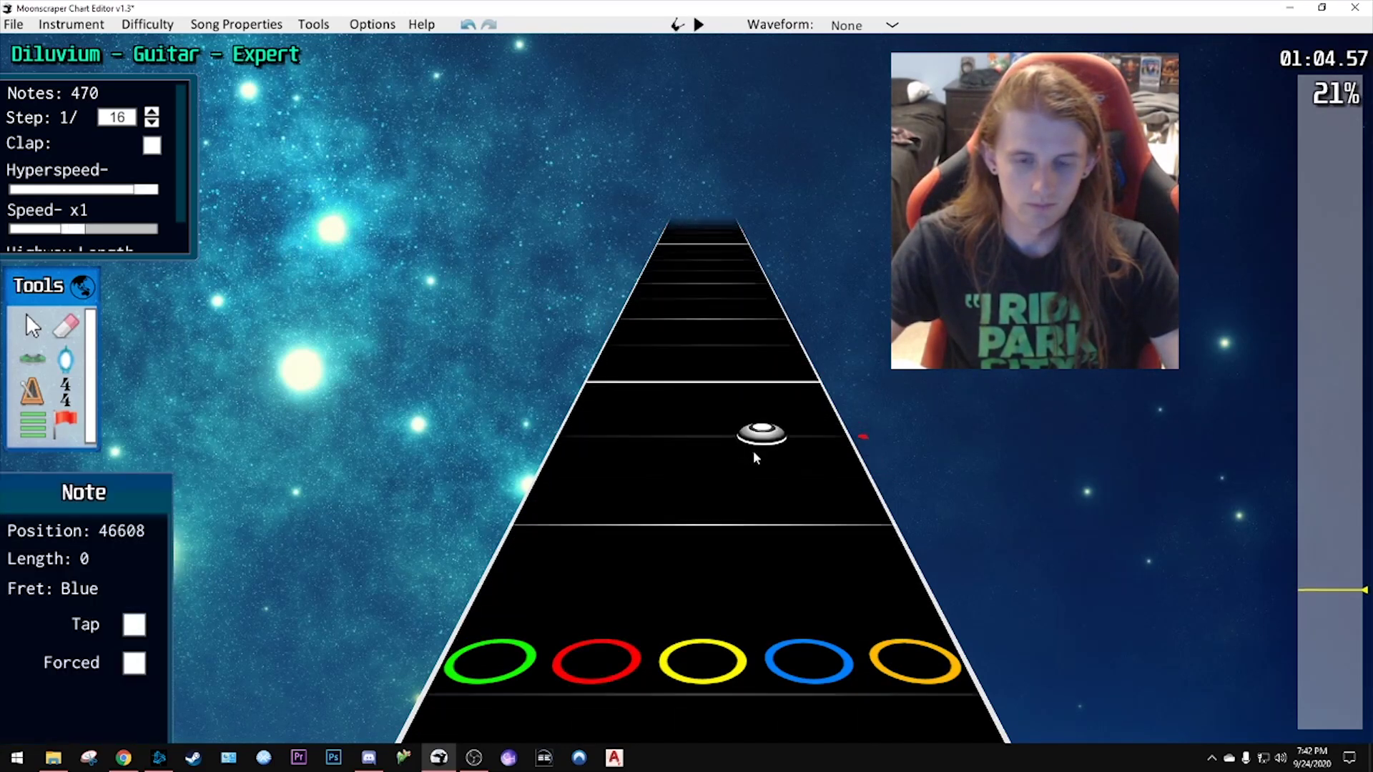
- Place three yellow-orange chords one beat apart, from position 46128 to position 46512
{"action": "left_click", "coordinate": [723, 433]}
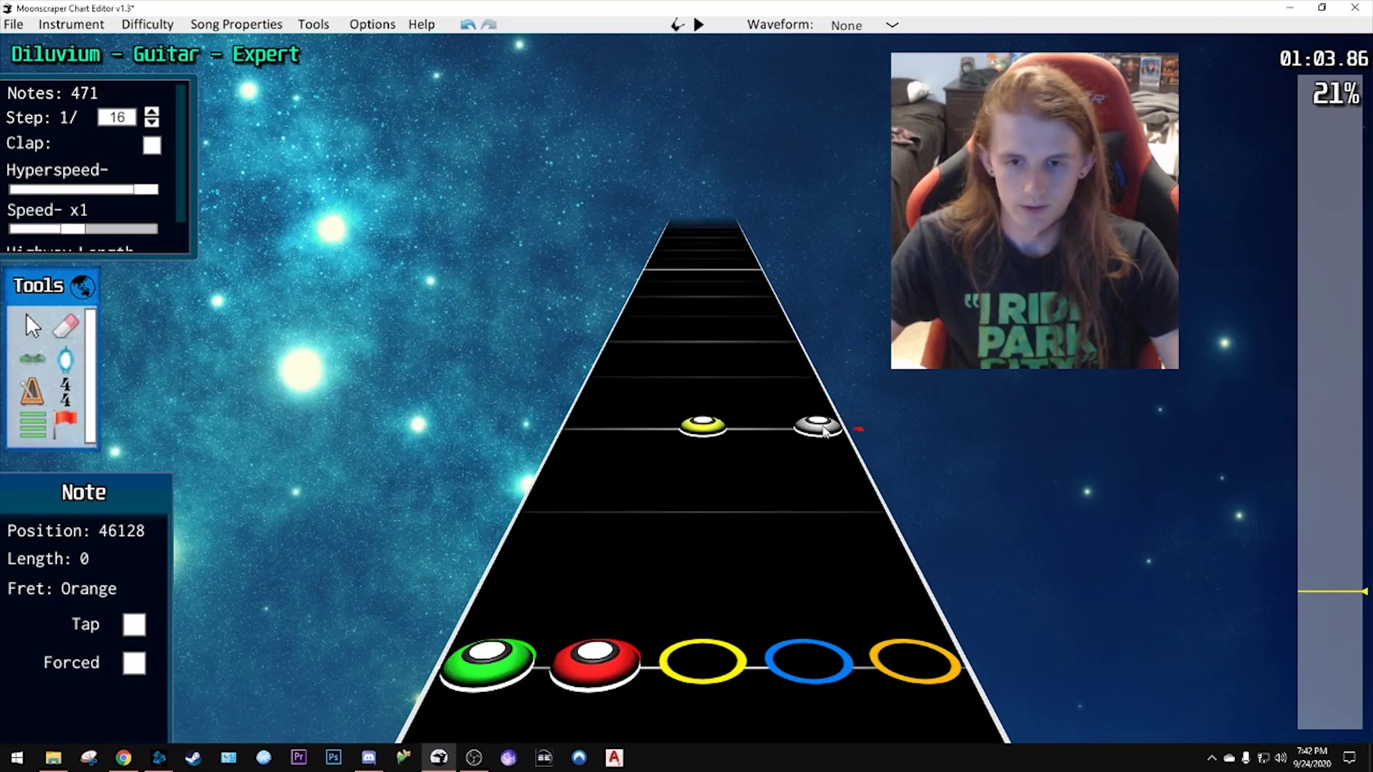
{"action": "left_click", "coordinate": [833, 433]}
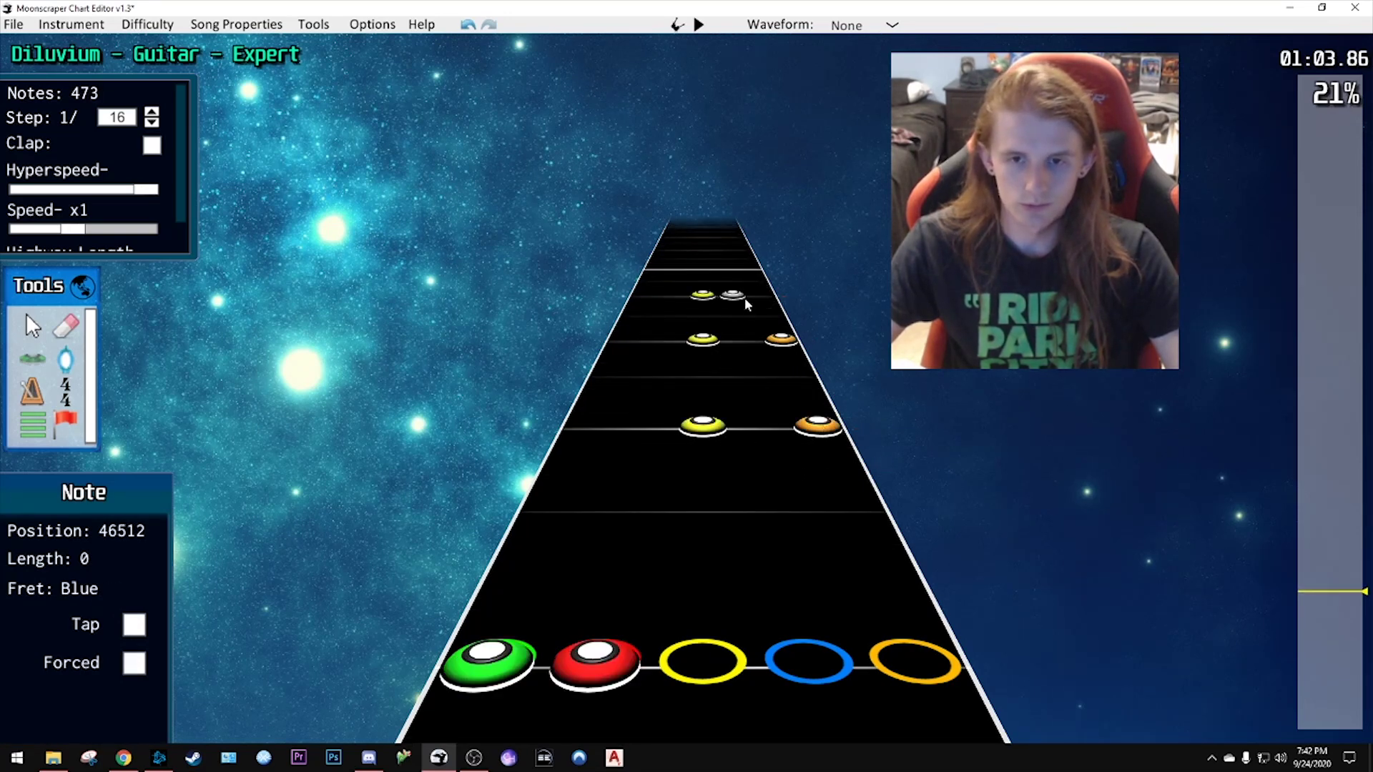
{"action": "left_click", "coordinate": [759, 296]}
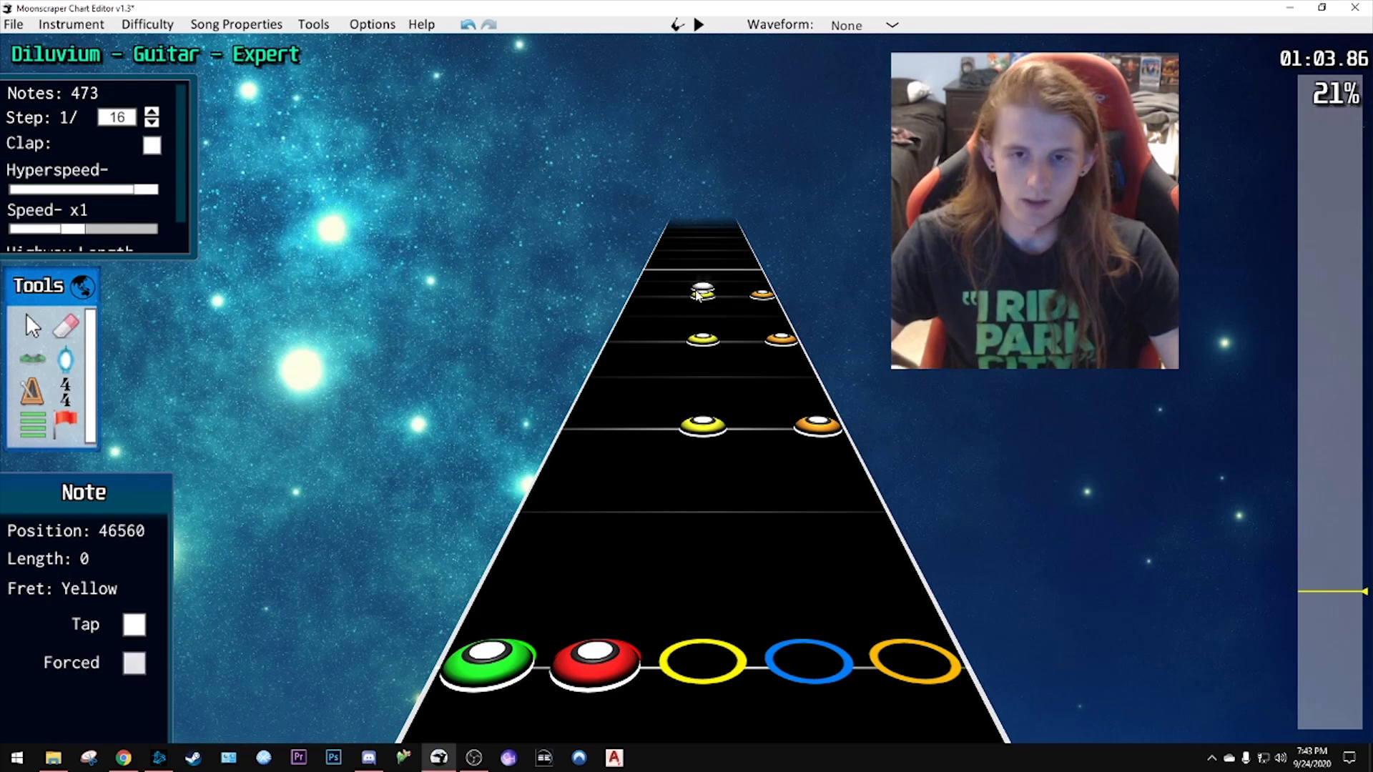
- Extend the sustains of the three yellow-orange chords so each reaches the following chord and the last reaches the measure line
{"action": "key", "text": "j"}
{"action": "left_click_drag", "start_coordinate": [669, 401], "coordinate": [843, 456]}
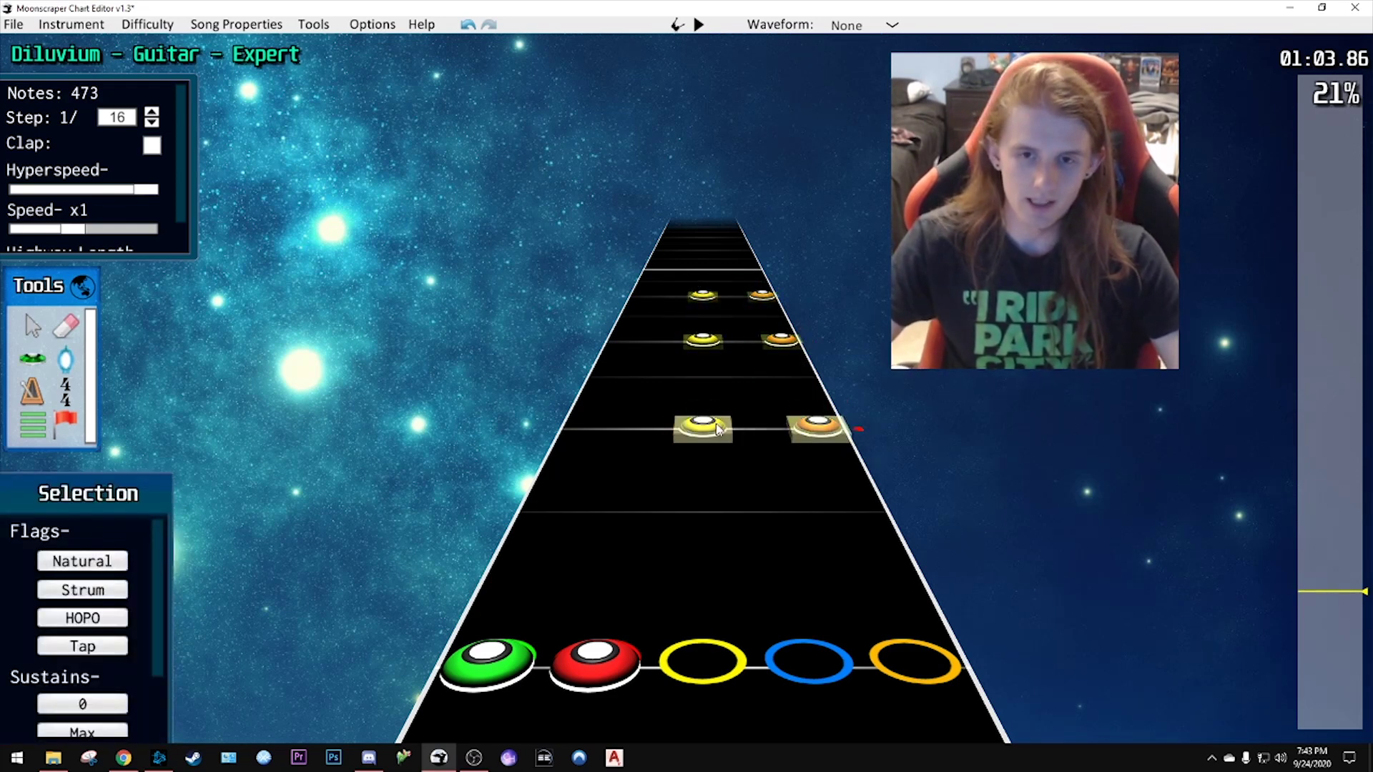
{"action": "left_click_drag", "start_coordinate": [715, 423], "coordinate": [718, 379]}
{"action": "scroll", "coordinate": [715, 358], "scroll_direction": "up", "scroll_amount": 3}
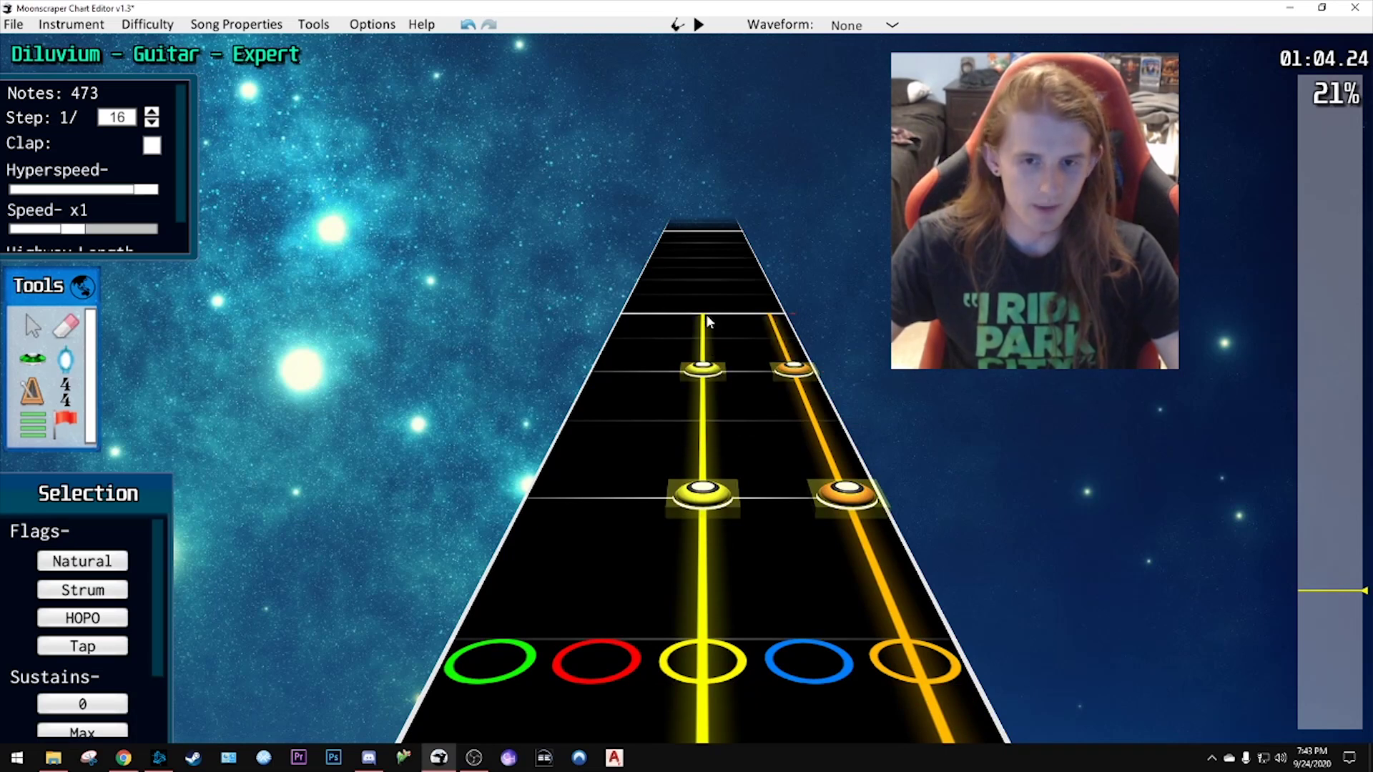
{"action": "left_click", "coordinate": [629, 341]}
- Play back the passage from about 01:02.58 to check the green-red chords and the yellow-orange sustains
{"action": "scroll", "coordinate": [637, 347], "scroll_direction": "down", "scroll_amount": 7}
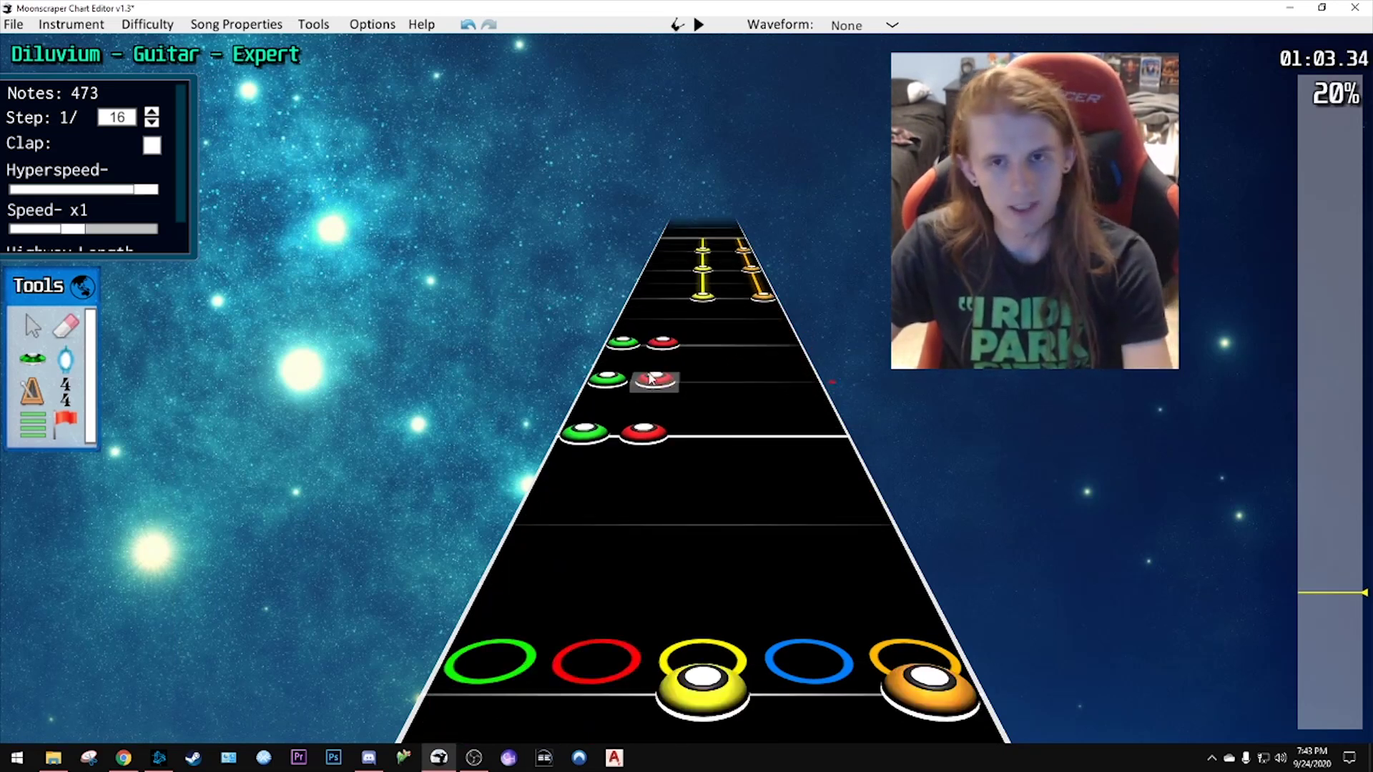
{"action": "scroll", "coordinate": [650, 377], "scroll_direction": "down", "scroll_amount": 2}
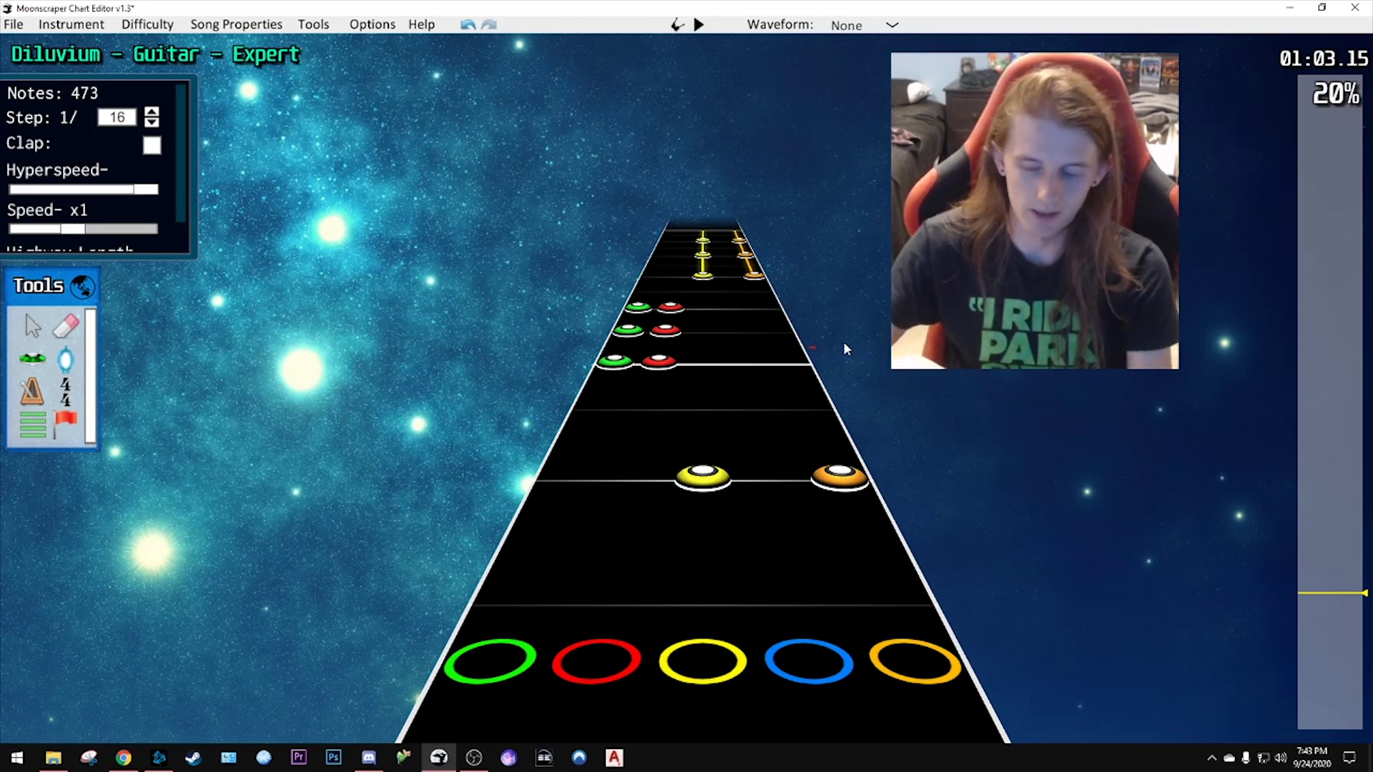
{"action": "scroll", "coordinate": [744, 422], "scroll_direction": "down", "scroll_amount": 6}
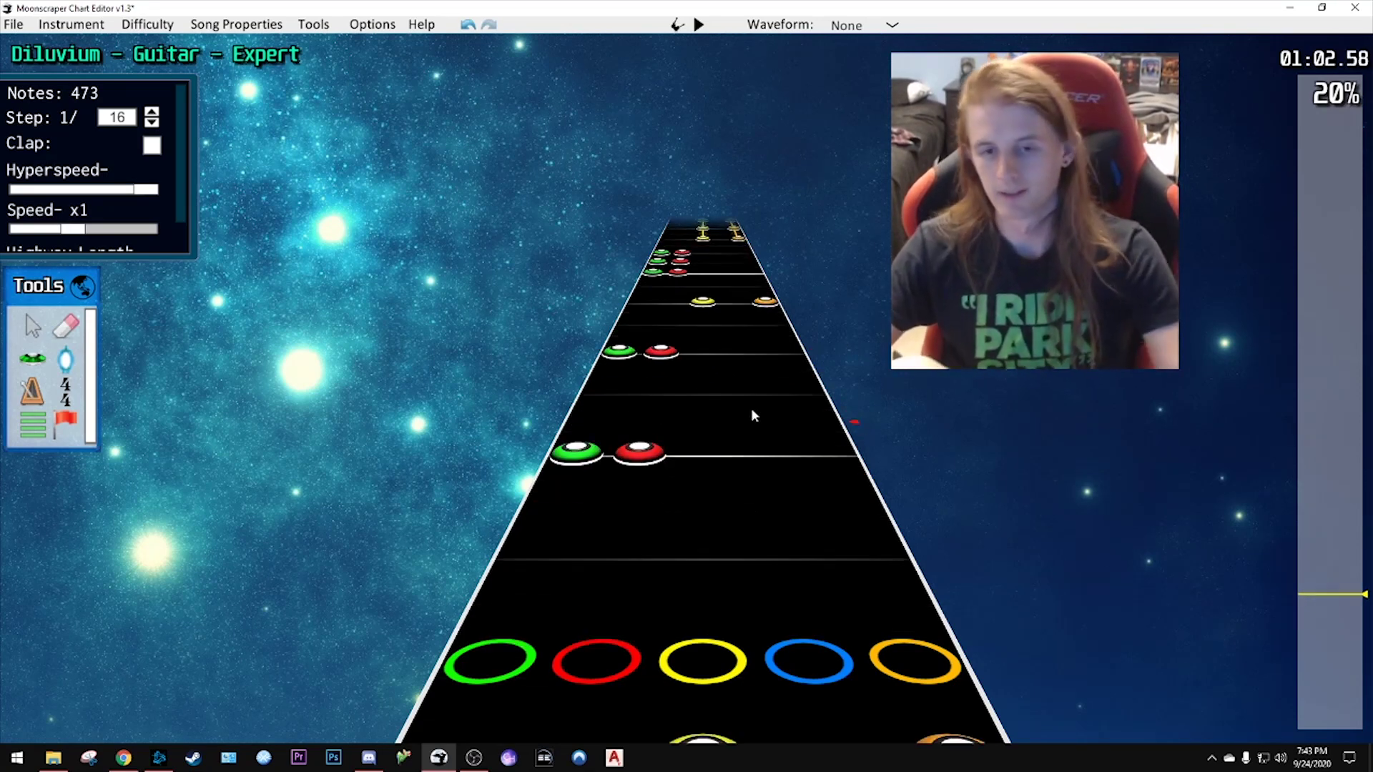
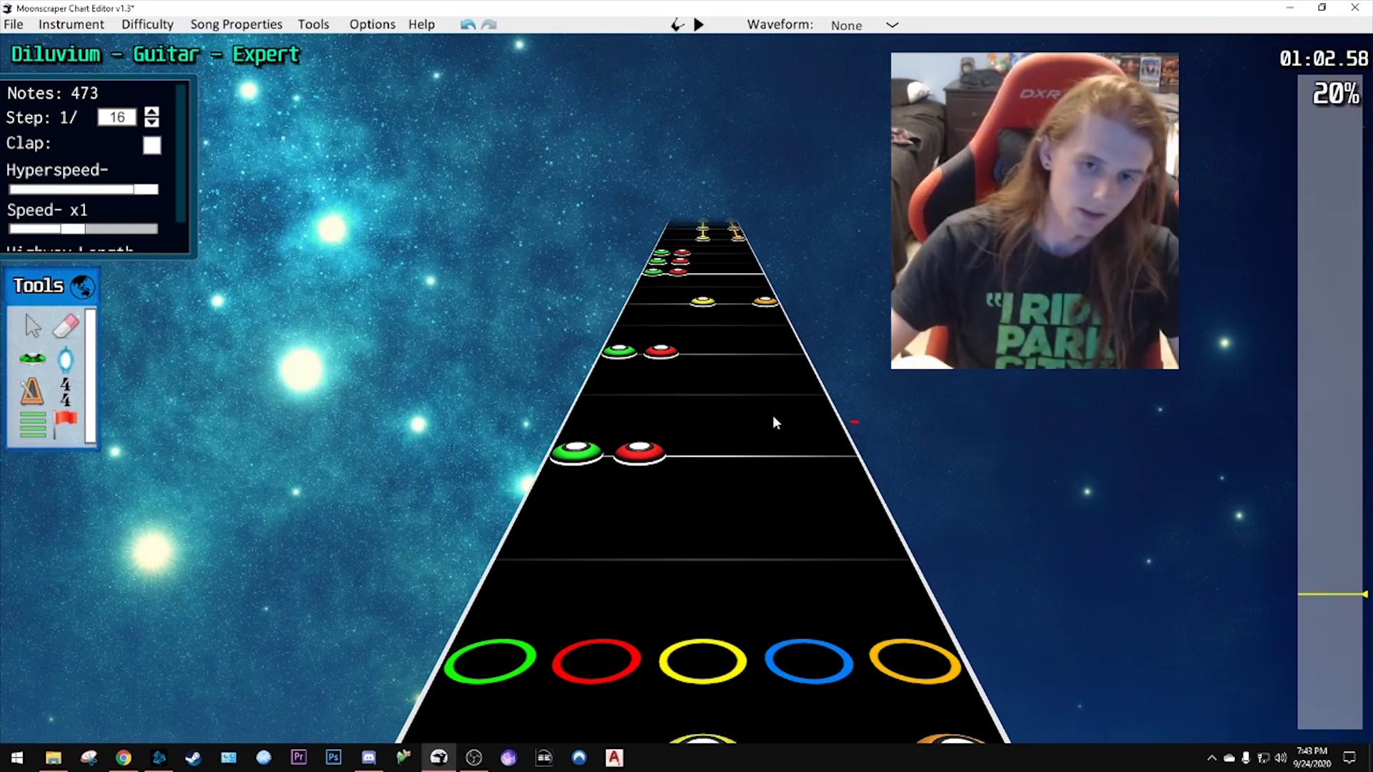
{"action": "key", "text": "space"}
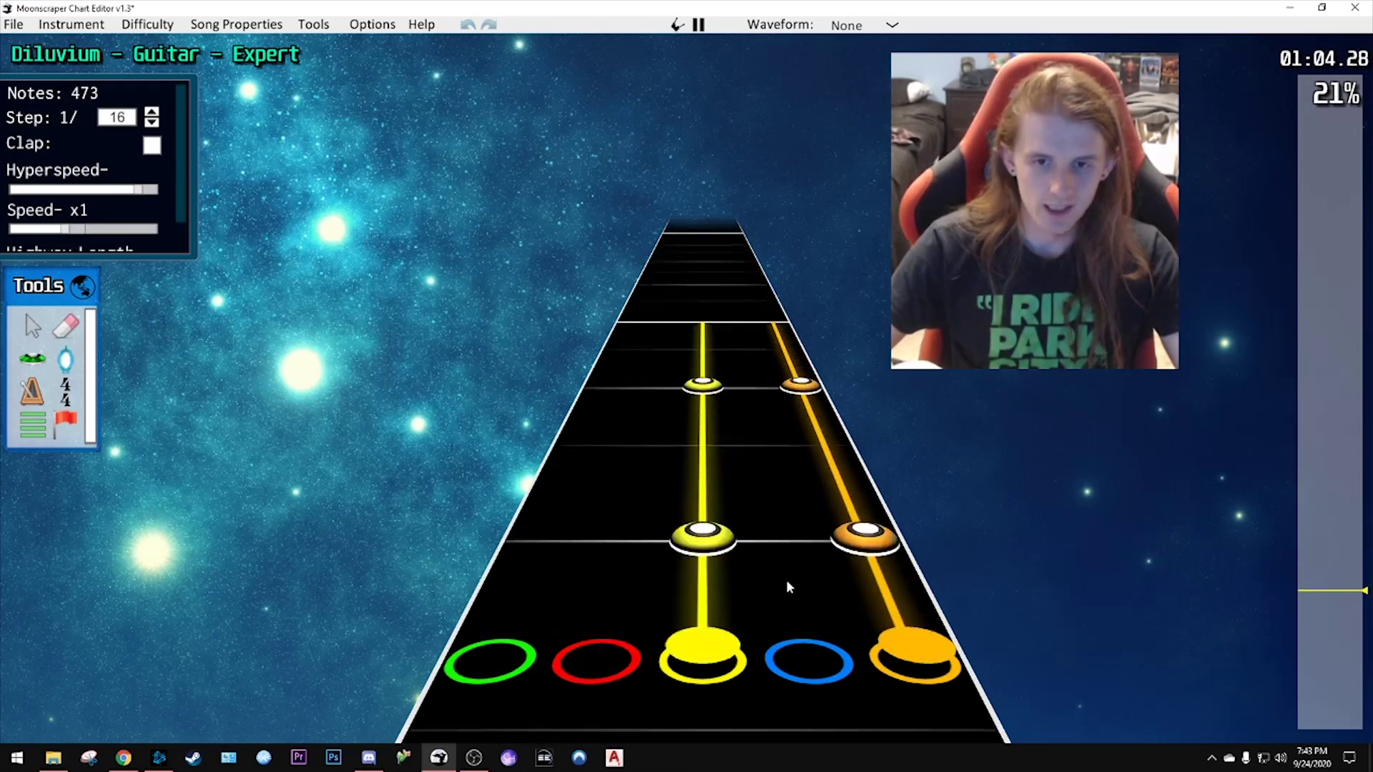
{"action": "key", "text": "space"}
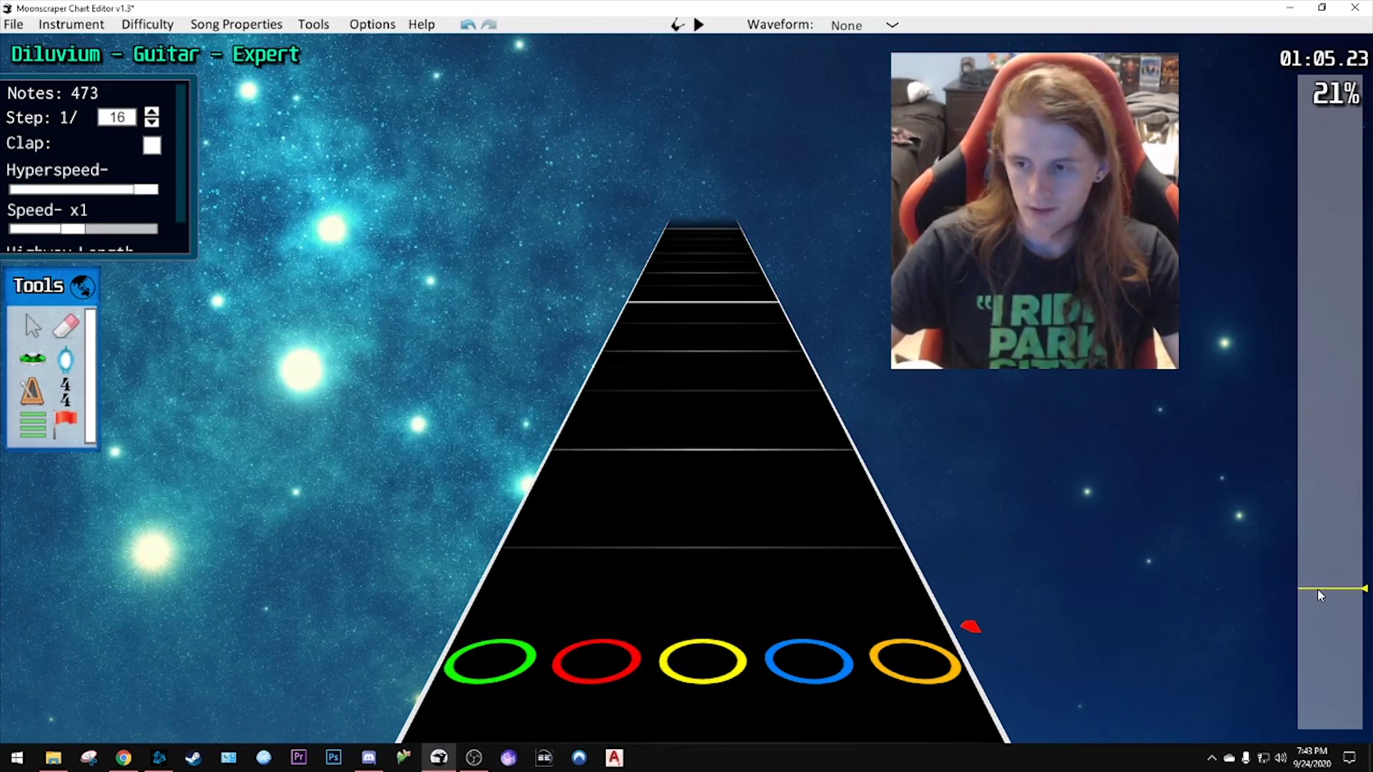
- Select all notes from the red-blue chord at position 40560 through the last sustained yellow-orange chord
{"action": "left_click_drag", "start_coordinate": [1319, 595], "coordinate": [1322, 613]}
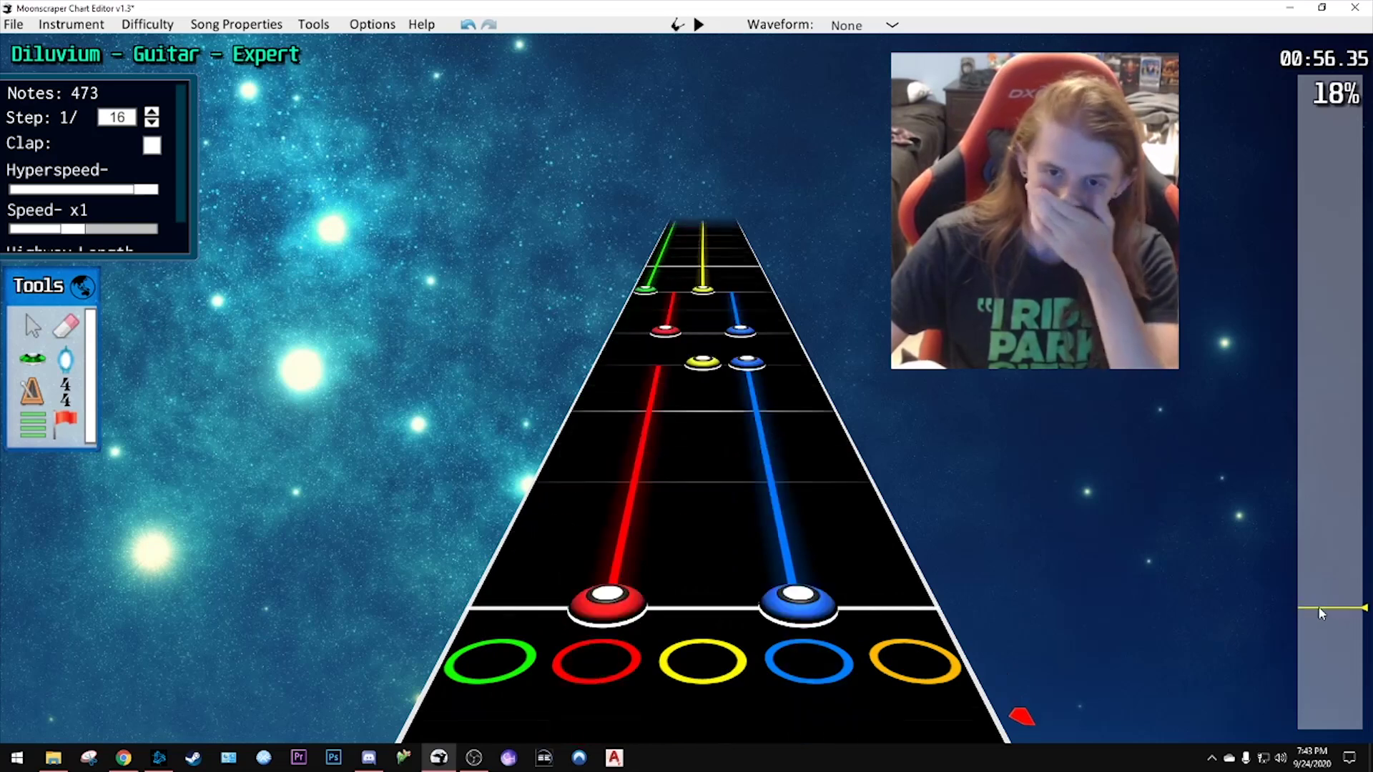
{"action": "scroll", "coordinate": [1322, 614], "scroll_direction": "down", "scroll_amount": 4}
{"action": "left_click", "coordinate": [654, 384]}
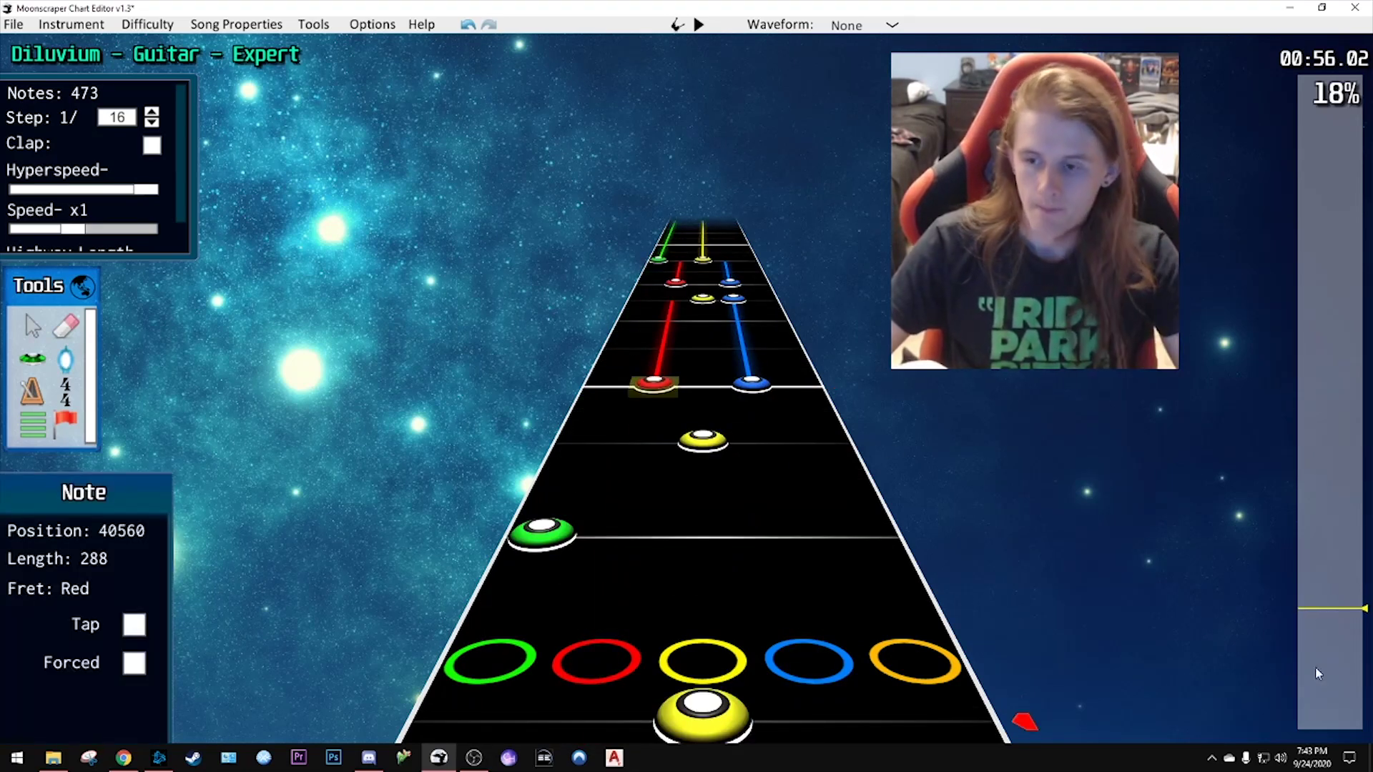
{"action": "left_click", "coordinate": [807, 407], "text": "shift"}
{"action": "left_click_drag", "start_coordinate": [1307, 605], "coordinate": [1316, 591]}
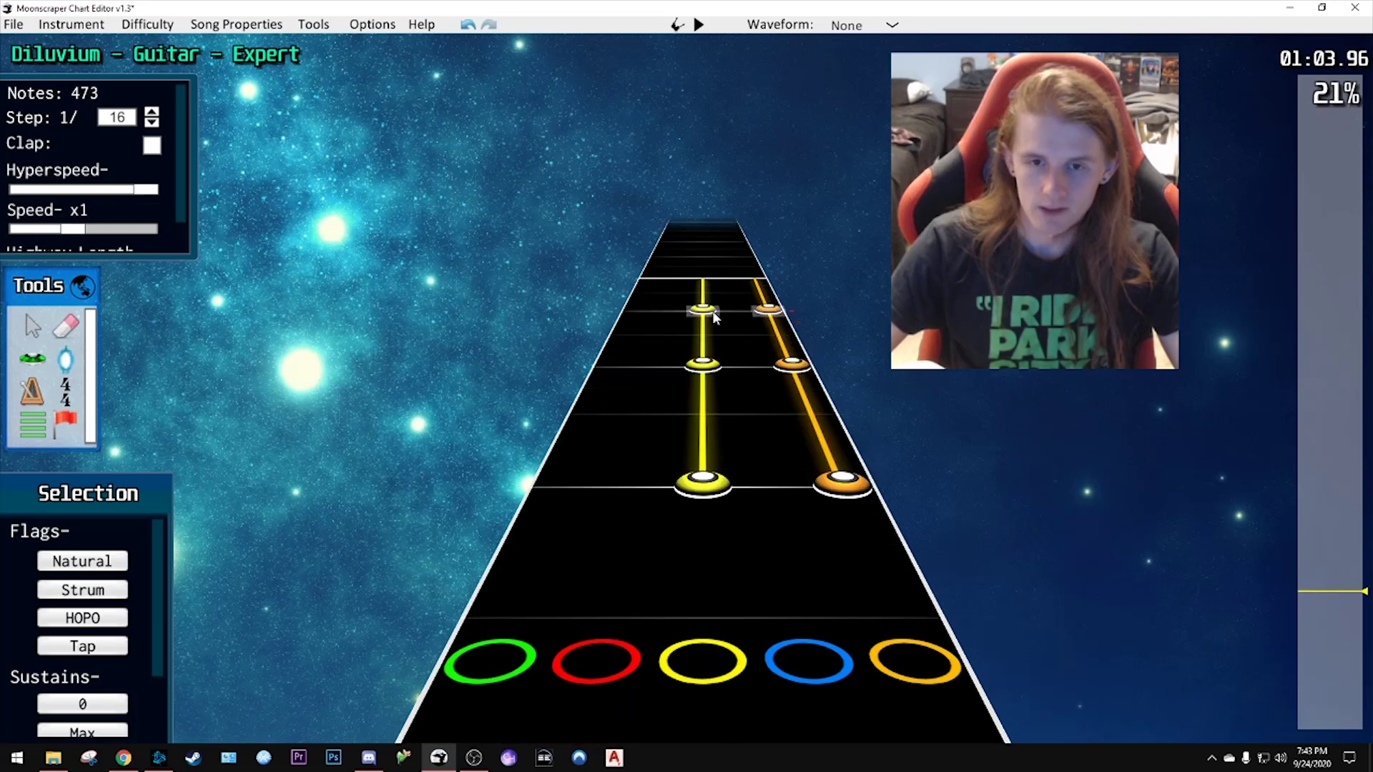
{"action": "scroll", "coordinate": [746, 351], "scroll_direction": "up", "scroll_amount": 6}
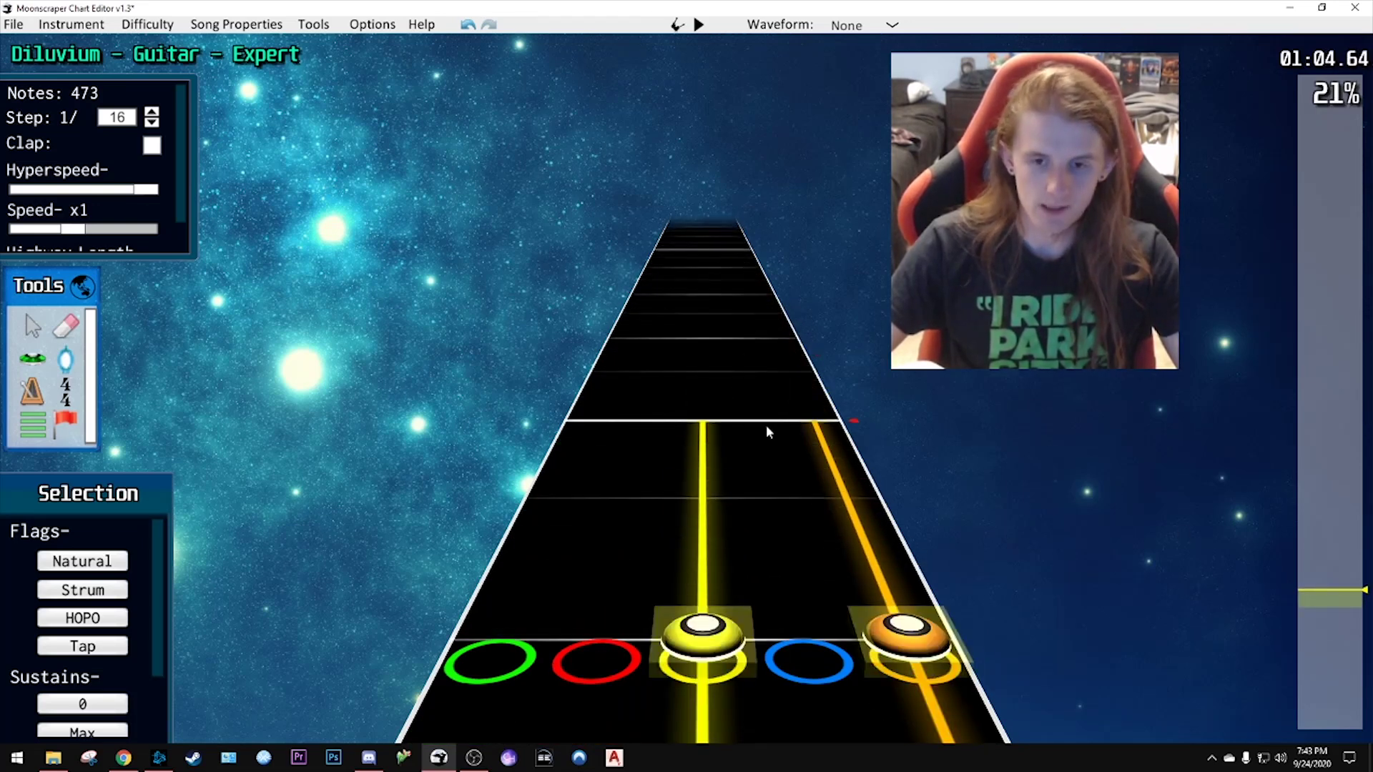
- Paste a copy of the selected section at the measure line after its last chord and play the copy back
{"action": "key", "text": "ctrl+v"}
{"action": "key", "text": "space"}
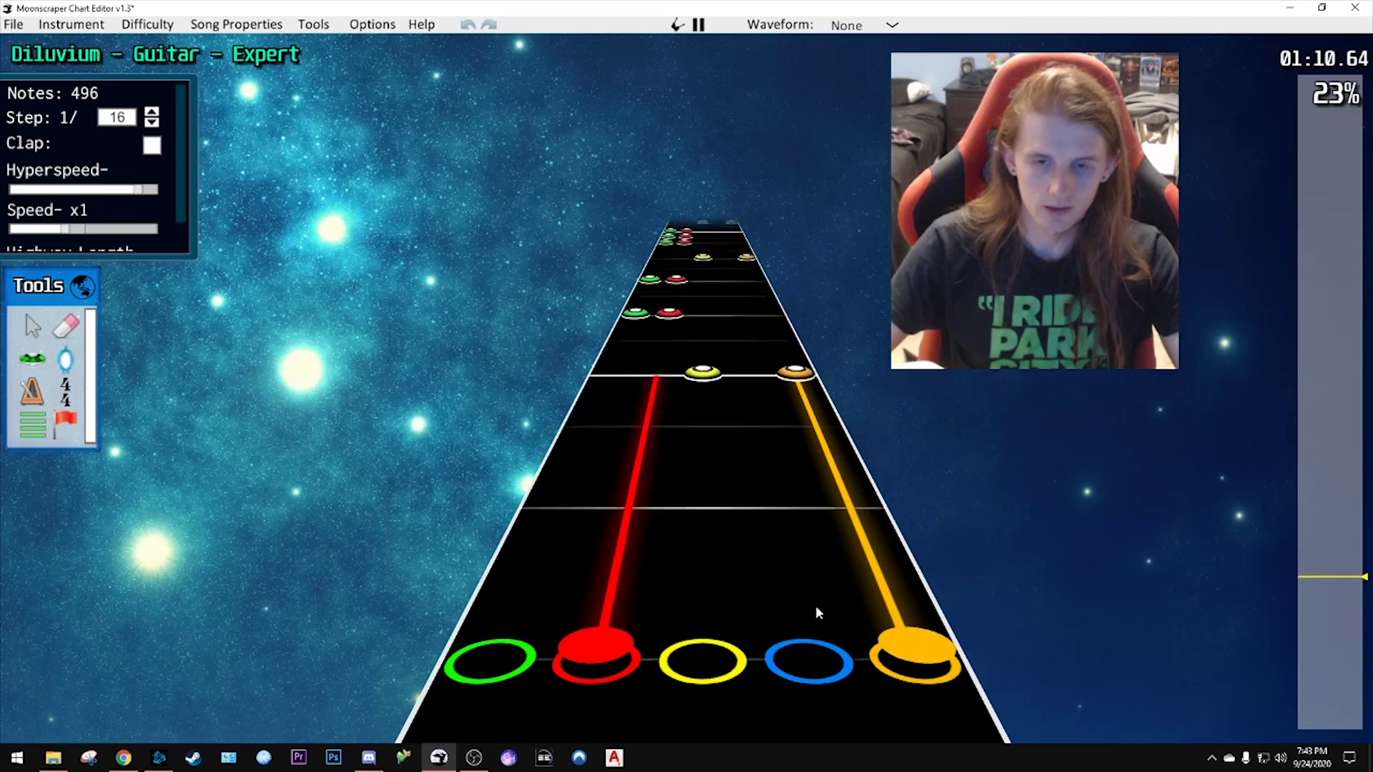
{"action": "key", "text": "space"}
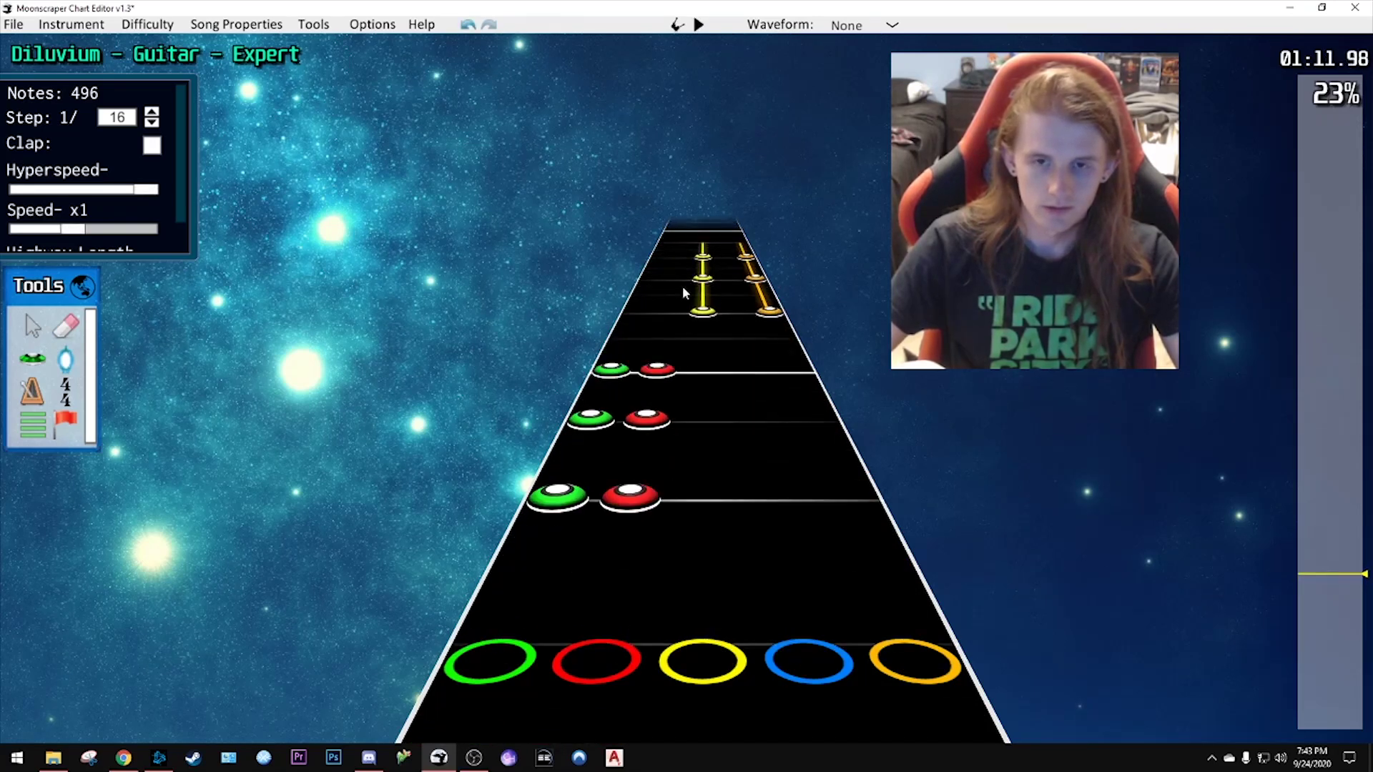
- Delete the three sustained yellow-orange chords and the three green-red chords at the end of the pasted section
{"action": "left_click_drag", "start_coordinate": [759, 302], "coordinate": [759, 370]}
{"action": "scroll", "coordinate": [760, 370], "scroll_direction": "down", "scroll_amount": 2}
{"action": "key", "text": "Delete"}
{"action": "left_click_drag", "start_coordinate": [608, 336], "coordinate": [761, 453]}
{"action": "key", "text": "Delete"}
{"action": "scroll", "coordinate": [760, 444], "scroll_direction": "down", "scroll_amount": 4}
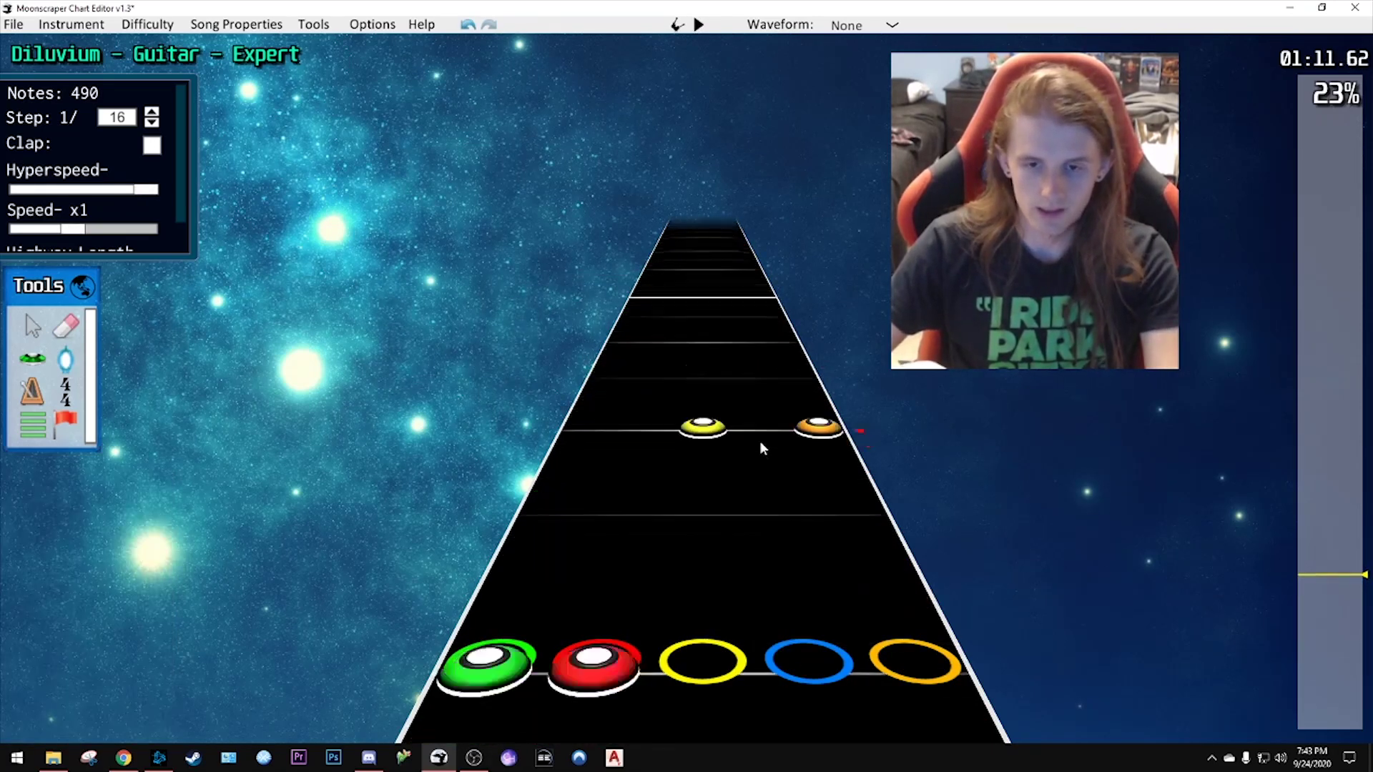
- Delete the leftover yellow-orange chord and green-red chords that follow the yellow-orange chord on the measure line
{"action": "left_click_drag", "start_coordinate": [540, 269], "coordinate": [808, 457]}
{"action": "key", "text": "Delete"}
{"action": "scroll", "coordinate": [763, 500], "scroll_direction": "down", "scroll_amount": 5}
{"action": "left_click_drag", "start_coordinate": [608, 286], "coordinate": [742, 332]}
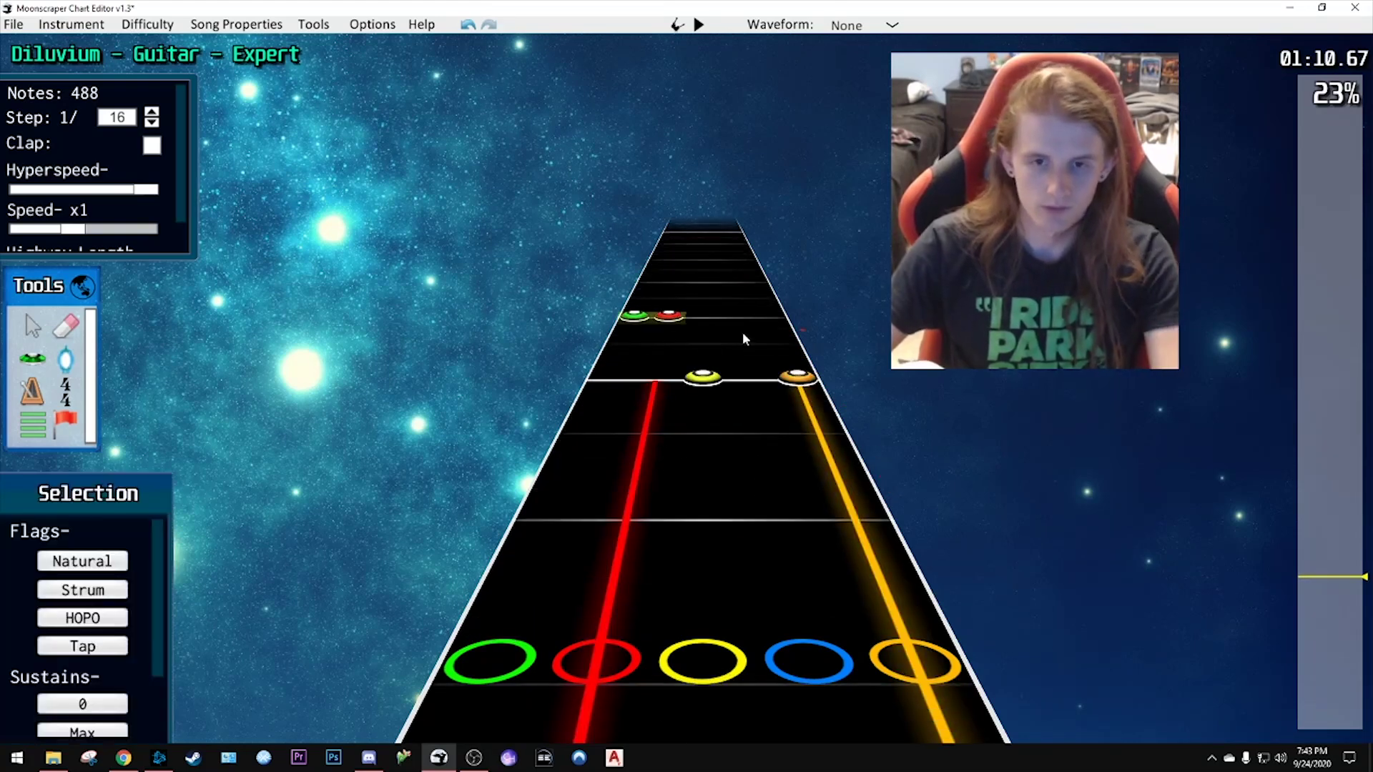
{"action": "key", "text": "Delete"}
- Extend the remaining yellow-orange chord's sustain to the next measure line, checking it with playback
{"action": "scroll", "coordinate": [758, 365], "scroll_direction": "up", "scroll_amount": 4}
{"action": "scroll", "coordinate": [758, 386], "scroll_direction": "down", "scroll_amount": 2}
{"action": "left_click_drag", "start_coordinate": [703, 557], "coordinate": [723, 299]}
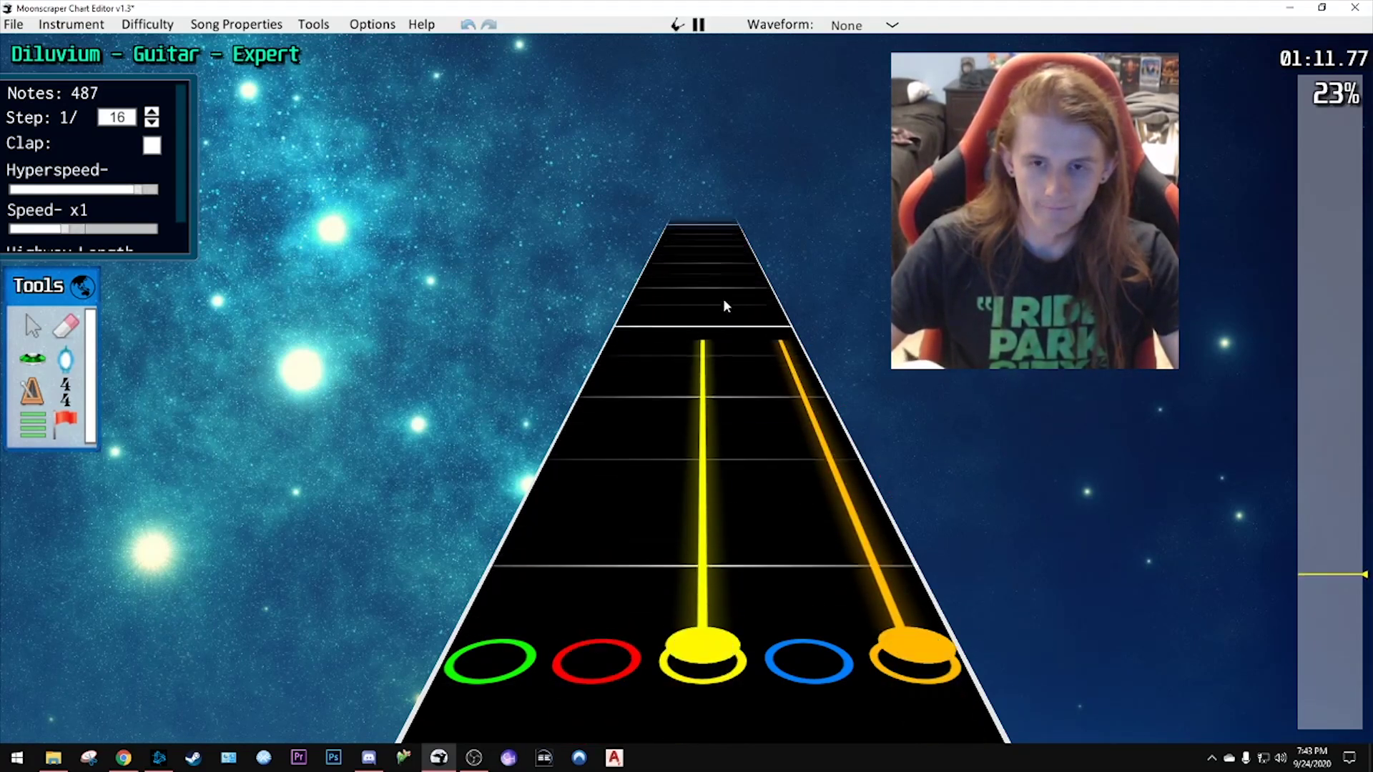
{"action": "scroll", "coordinate": [735, 308], "scroll_direction": "down", "scroll_amount": 4}
{"action": "scroll", "coordinate": [724, 402], "scroll_direction": "up", "scroll_amount": 2}
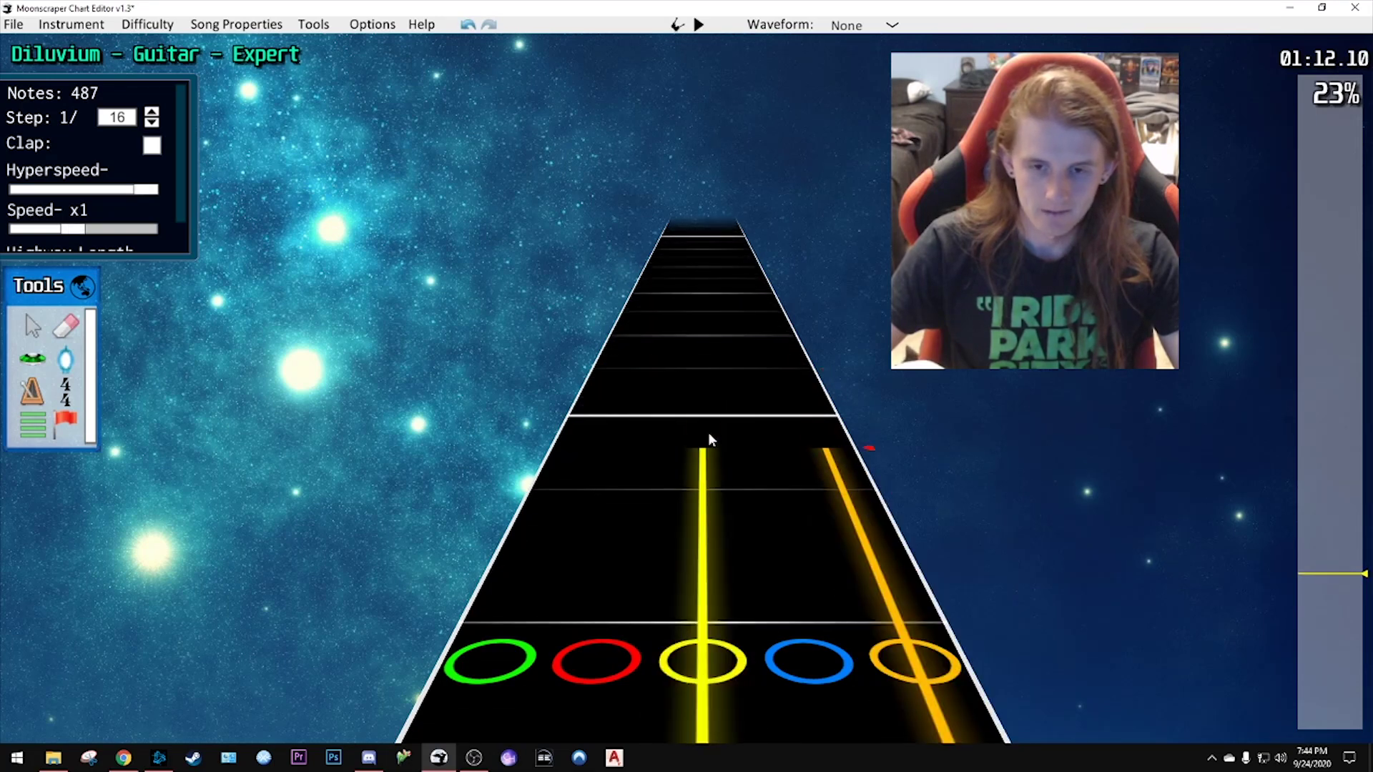
{"action": "key", "text": "space"}
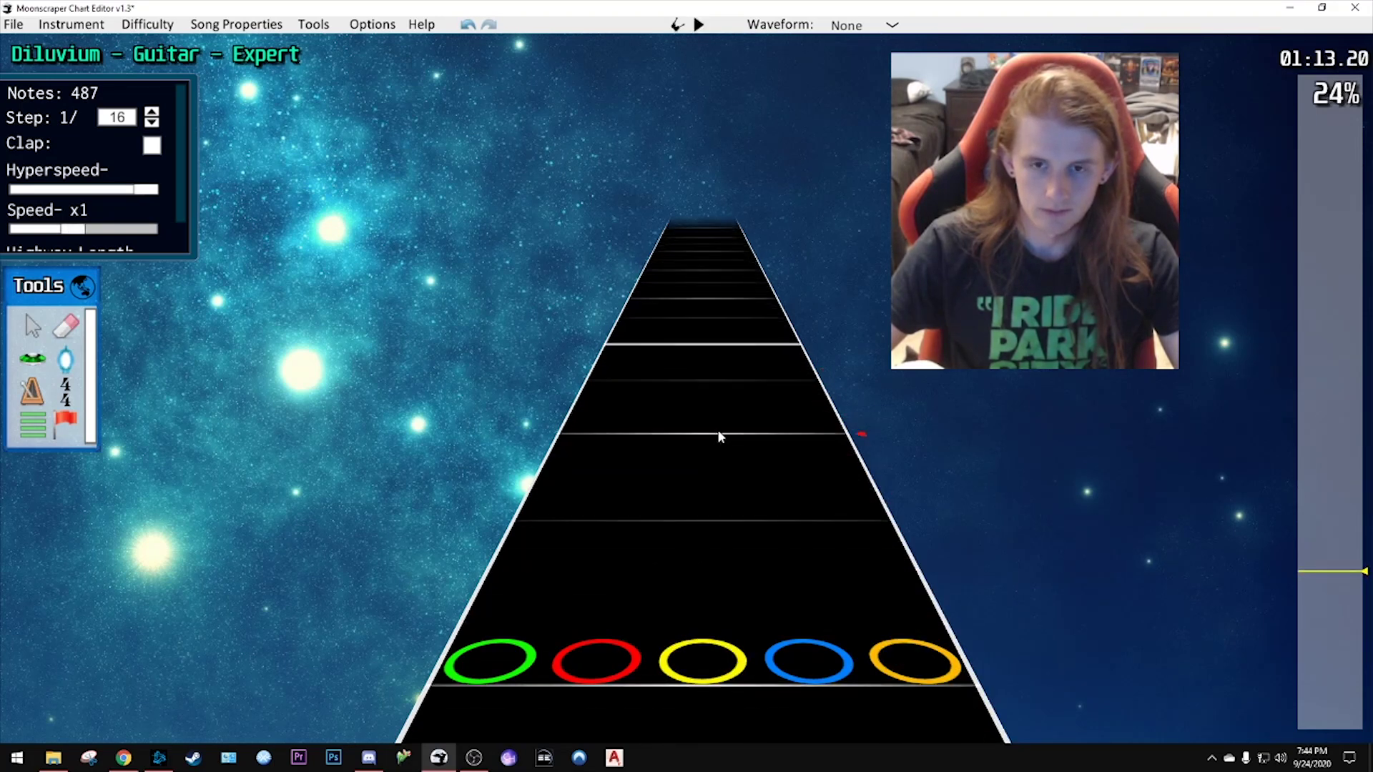
{"action": "key", "text": "space"}
{"action": "scroll", "coordinate": [725, 386], "scroll_direction": "up", "scroll_amount": 2}
{"action": "scroll", "coordinate": [723, 379], "scroll_direction": "up", "scroll_amount": 3}
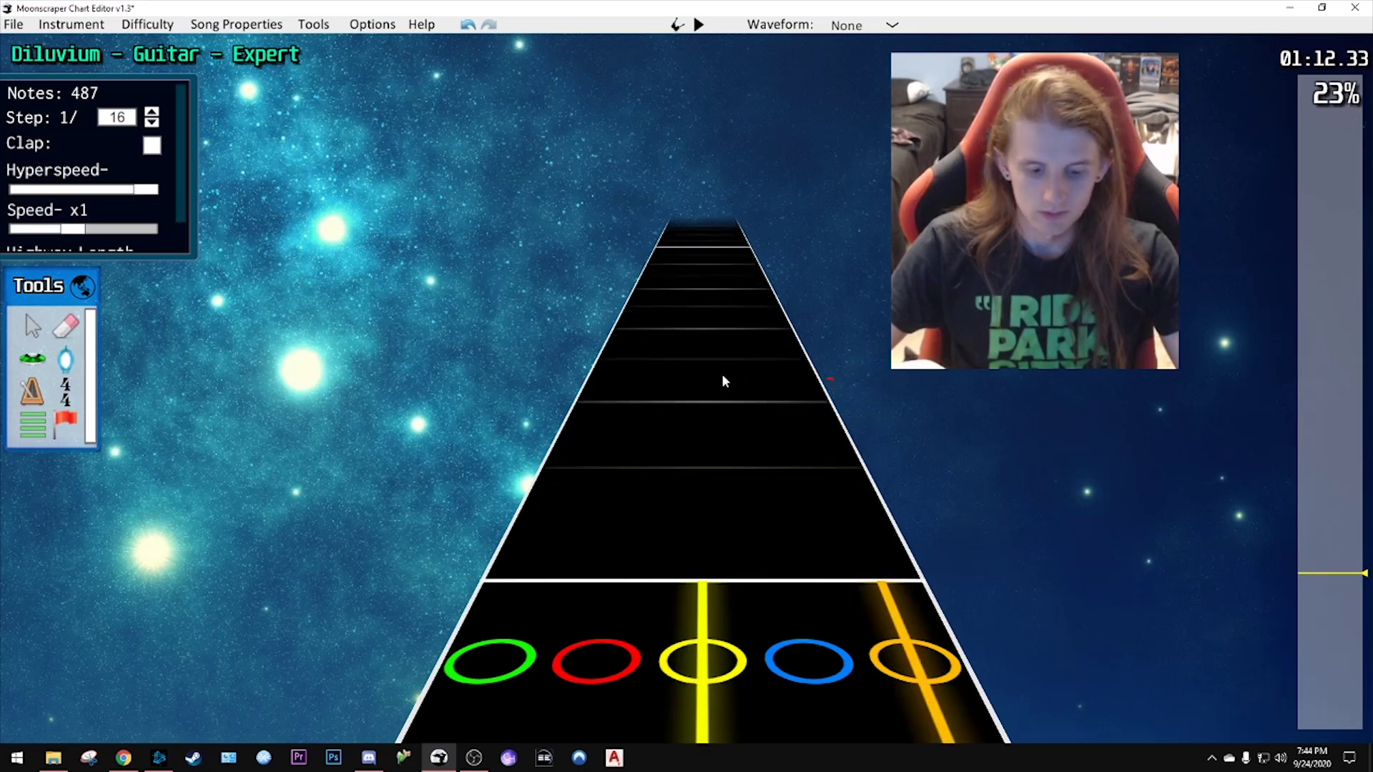
- Place a red-blue-orange chord on the measure line at position 52080 and give it a two-beat sustain
{"action": "key", "text": "3"}
{"action": "key", "text": "5"}
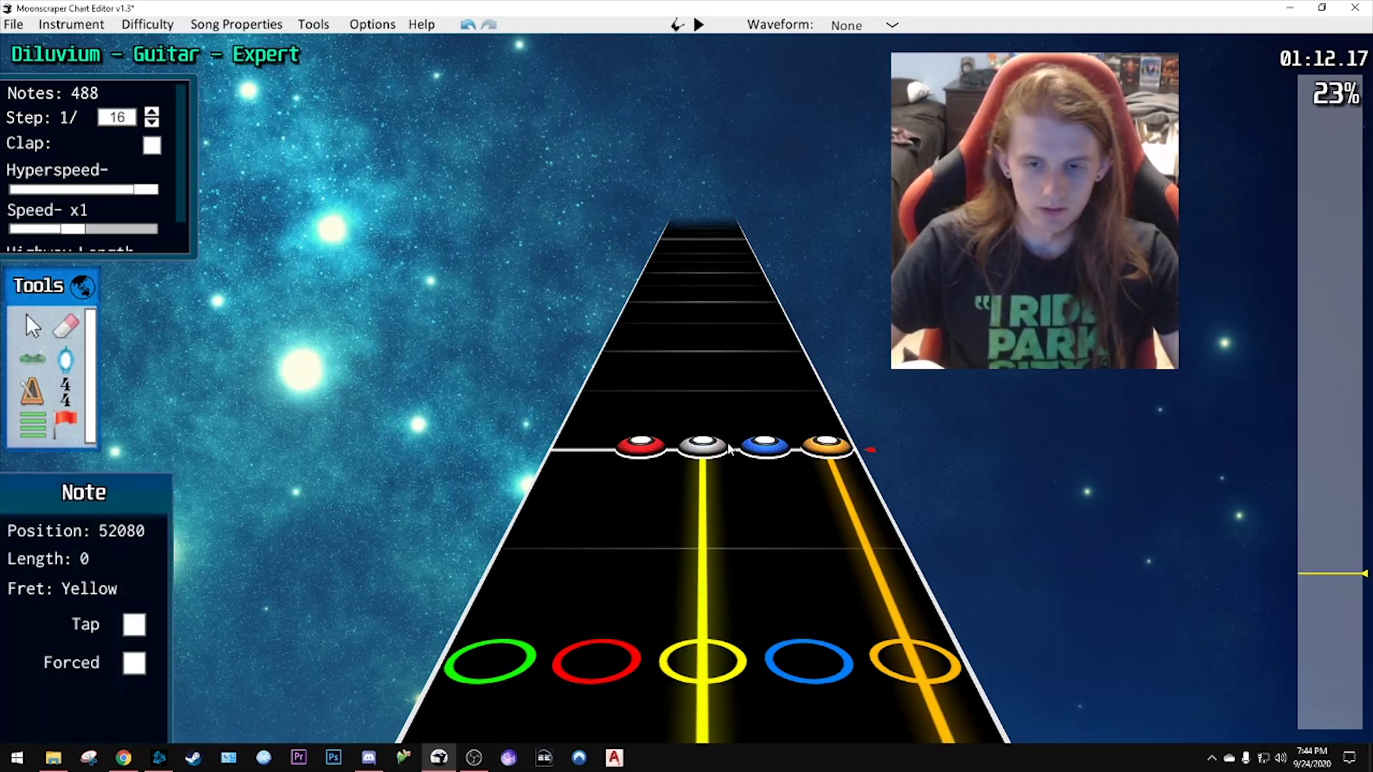
{"action": "left_click_drag", "start_coordinate": [632, 445], "coordinate": [665, 364]}
{"action": "scroll", "coordinate": [693, 329], "scroll_direction": "up", "scroll_amount": 5}
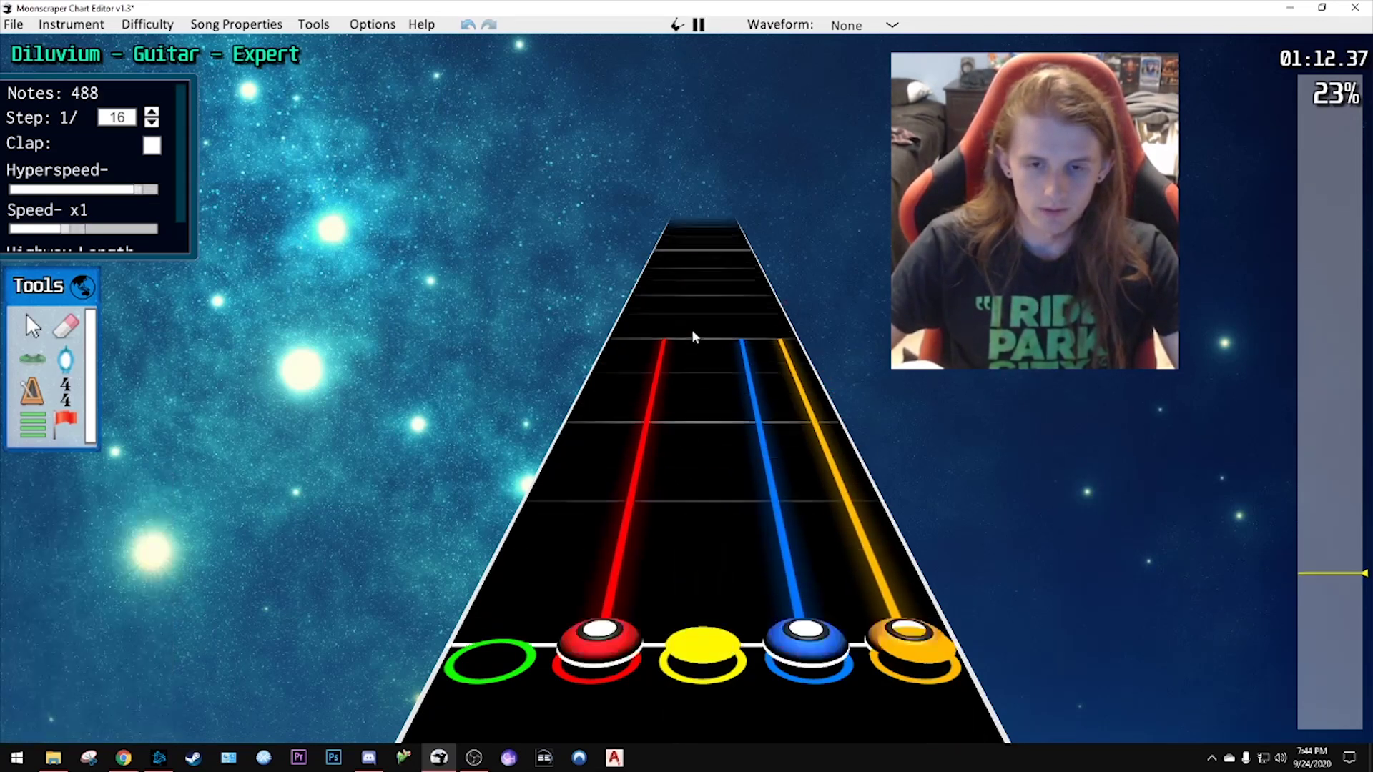
- Extend the red-blue-orange chord's sustain by one more beat and play the passage back to check its end
{"action": "scroll", "coordinate": [781, 386], "scroll_direction": "down", "scroll_amount": 2}
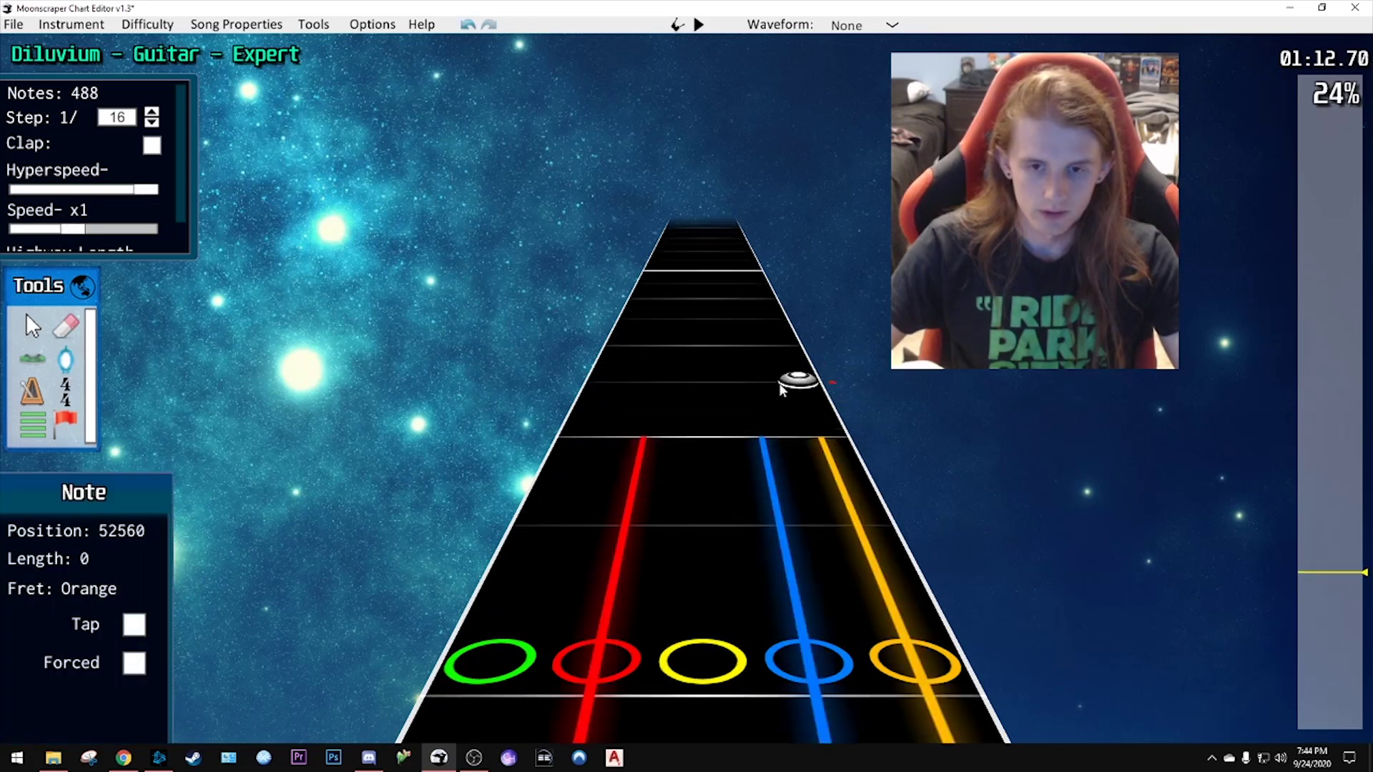
{"action": "scroll", "coordinate": [684, 342], "scroll_direction": "down", "scroll_amount": 1}
{"action": "left_click", "coordinate": [704, 361]}
{"action": "key", "text": "space"}
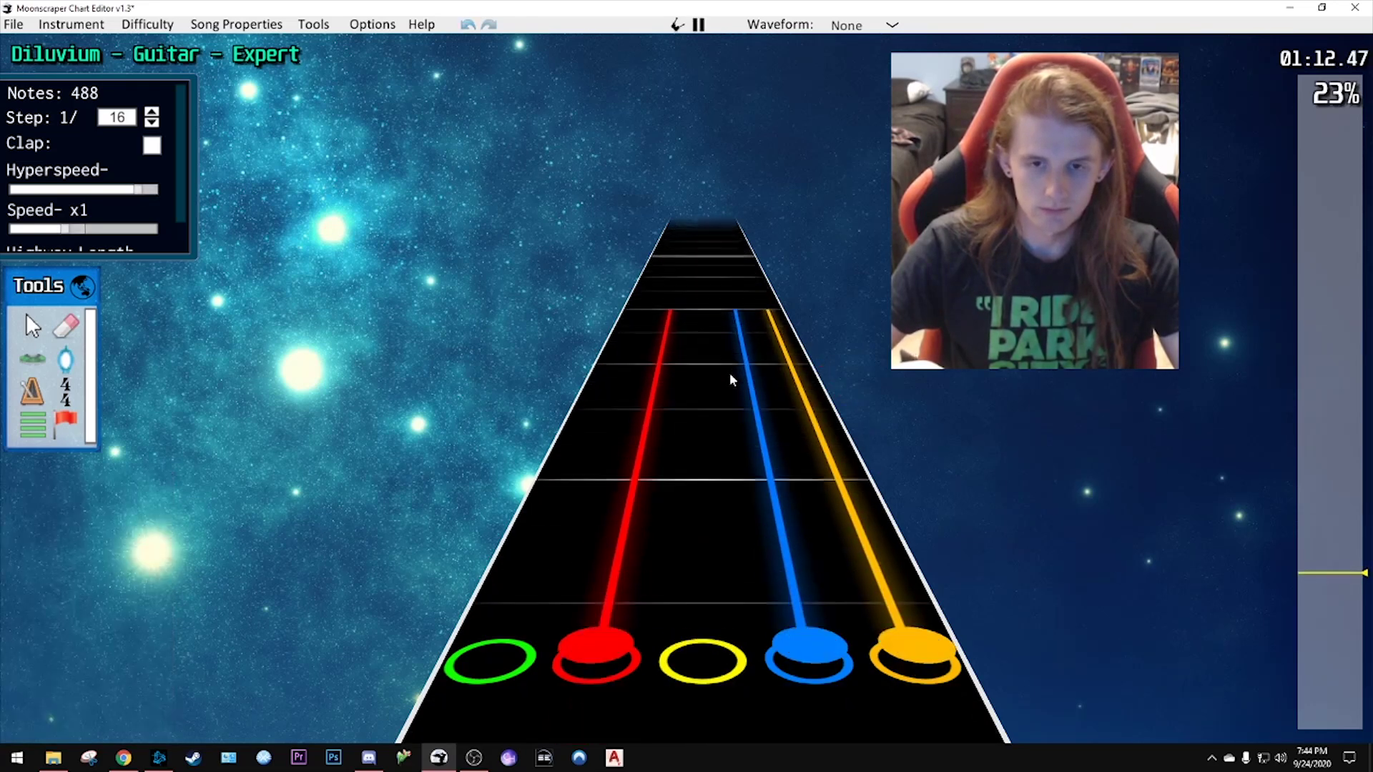
{"action": "key", "text": "space"}
{"action": "scroll", "coordinate": [736, 392], "scroll_direction": "down", "scroll_amount": 4}
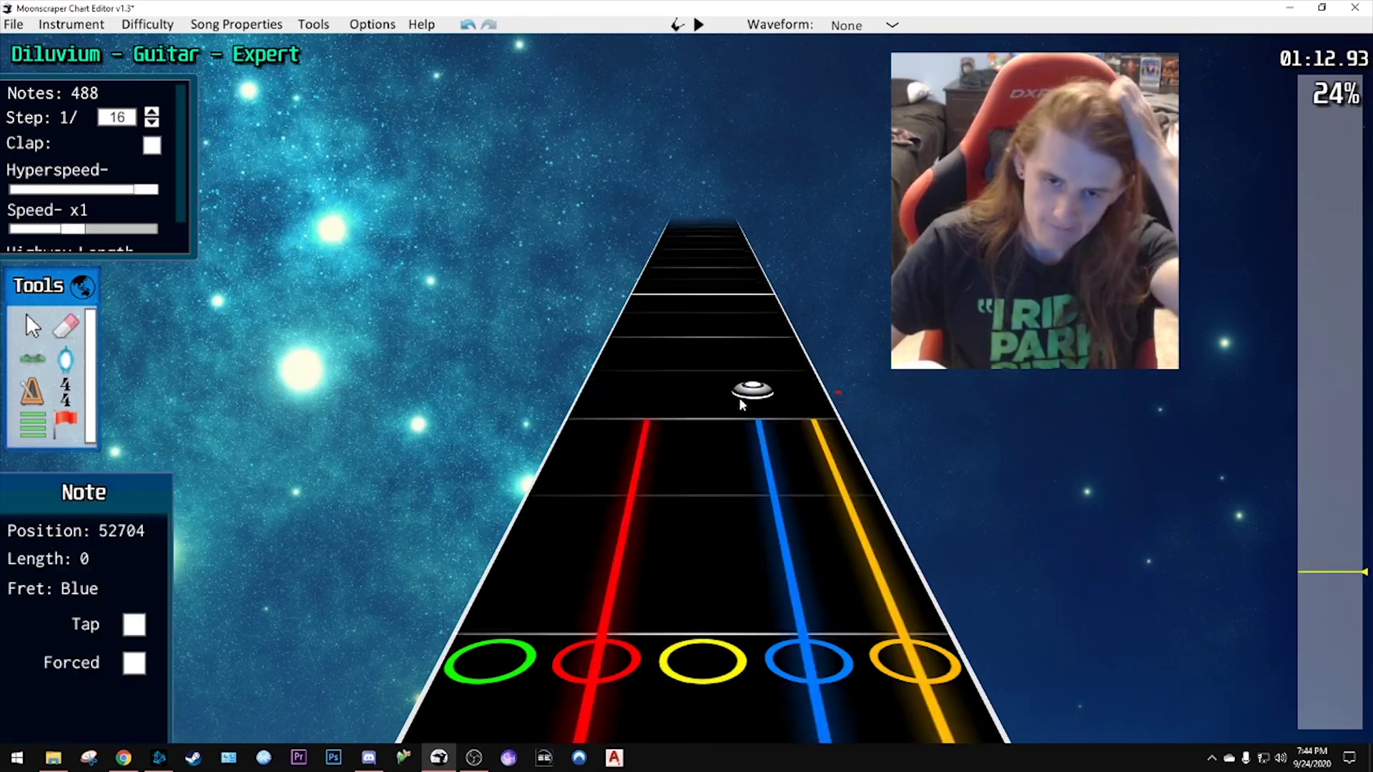
{"action": "scroll", "coordinate": [749, 386], "scroll_direction": "down", "scroll_amount": 3}
{"action": "key", "text": "space"}
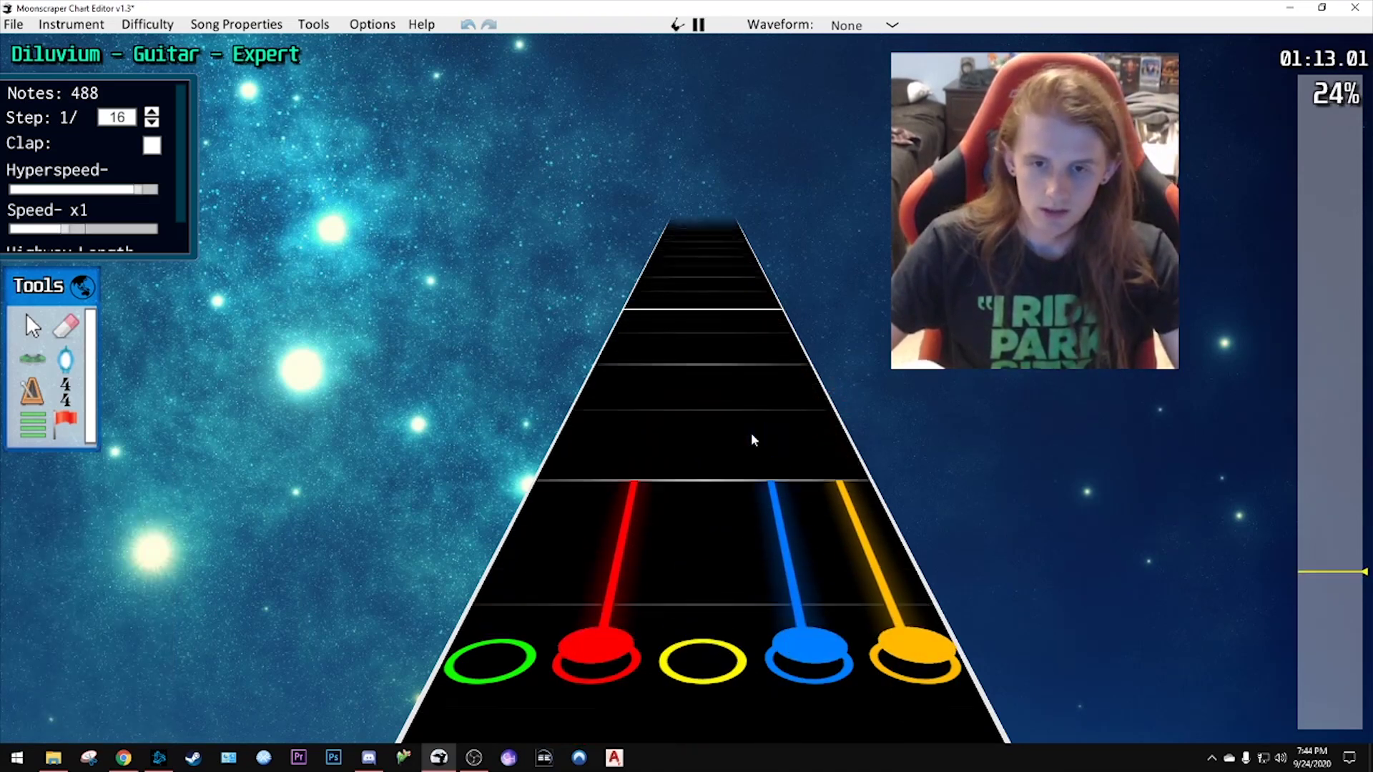
- Place a green-yellow chord at position 52656, where the red-blue-orange sustain ends
{"action": "key", "text": "space"}
{"action": "scroll", "coordinate": [679, 447], "scroll_direction": "down", "scroll_amount": 1}
{"action": "left_click", "coordinate": [530, 569]}
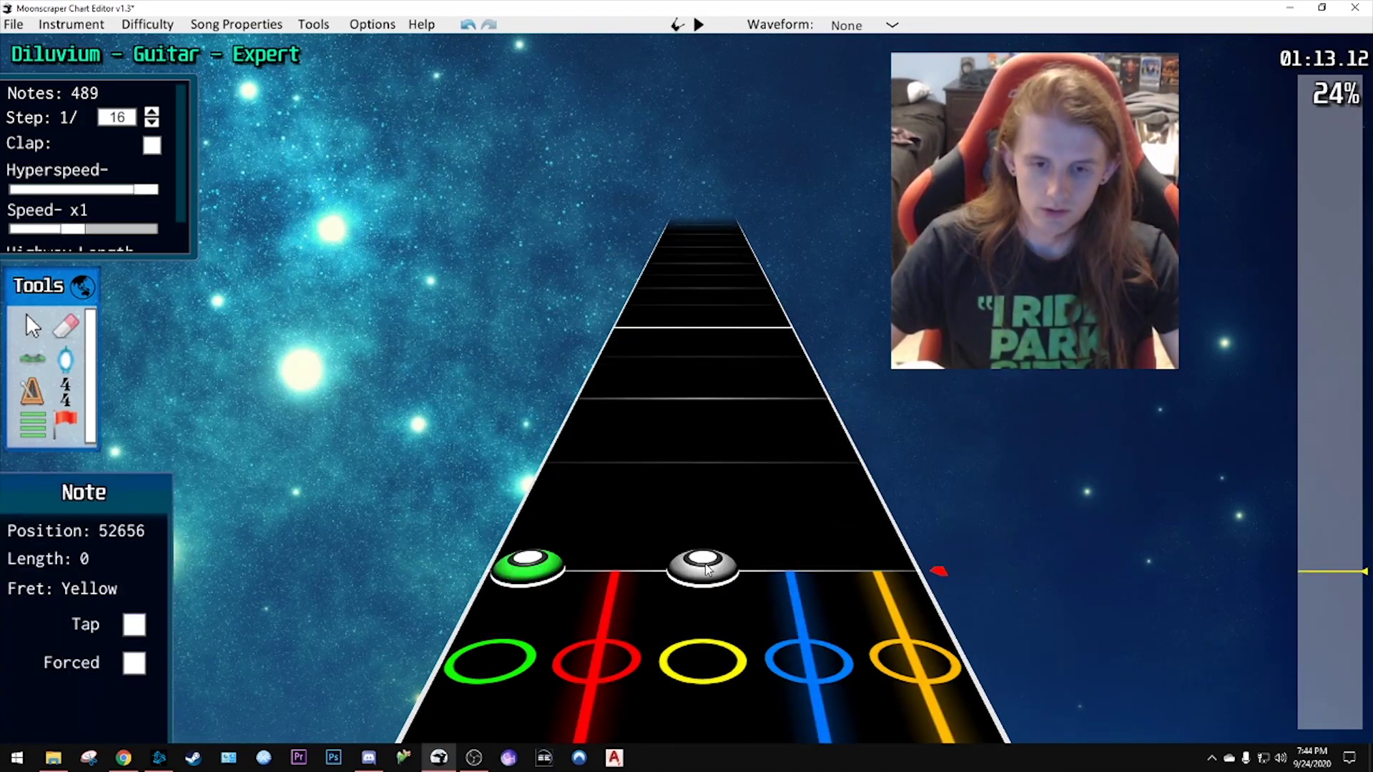
{"action": "left_click", "coordinate": [703, 569]}
- Place a red-yellow chord one beat after the green-yellow chord and play the passage back
{"action": "left_click", "coordinate": [702, 462]}
{"action": "scroll", "coordinate": [708, 462], "scroll_direction": "down", "scroll_amount": 2}
{"action": "key", "text": "ctrl+z"}
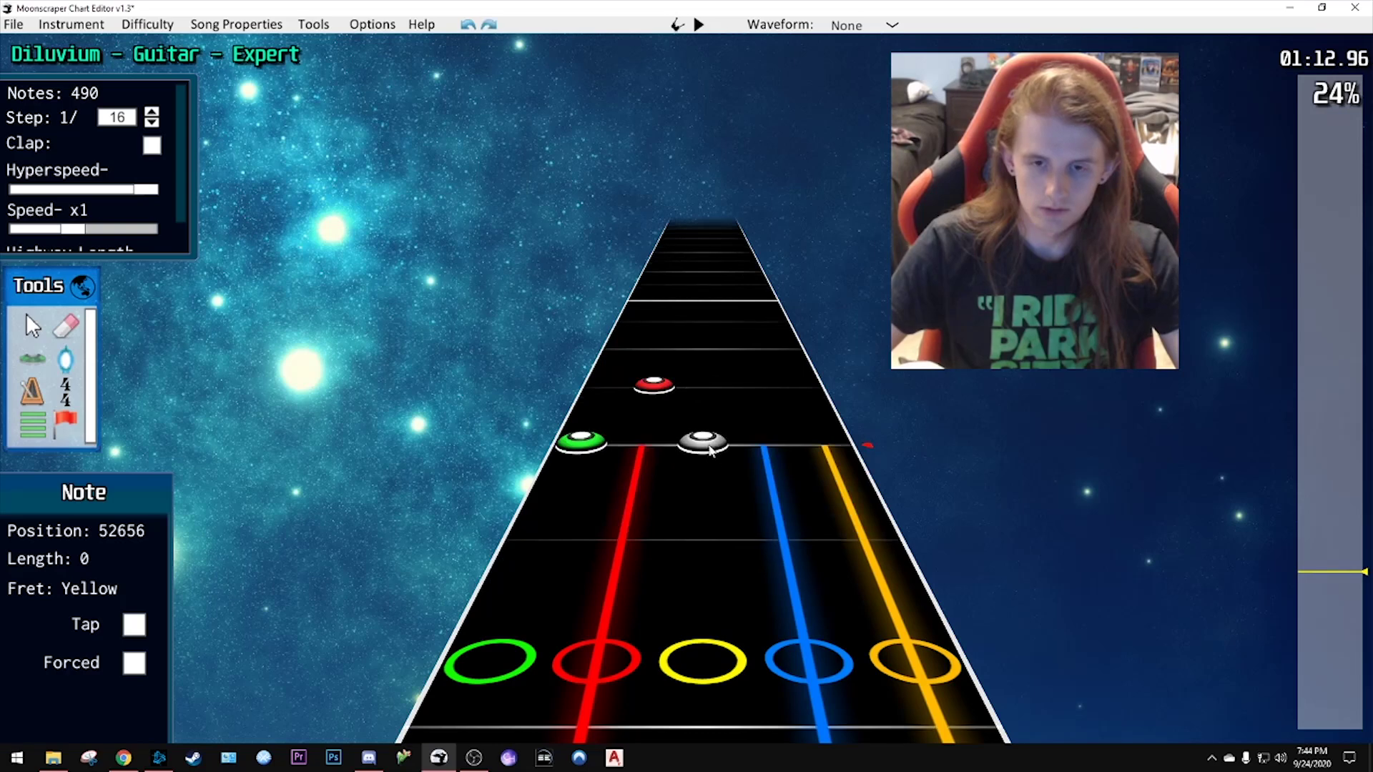
{"action": "key", "text": "ctrl+z"}
{"action": "left_click", "coordinate": [663, 349]}
{"action": "left_click", "coordinate": [703, 350]}
{"action": "key", "text": "space"}
{"action": "key", "text": "space"}
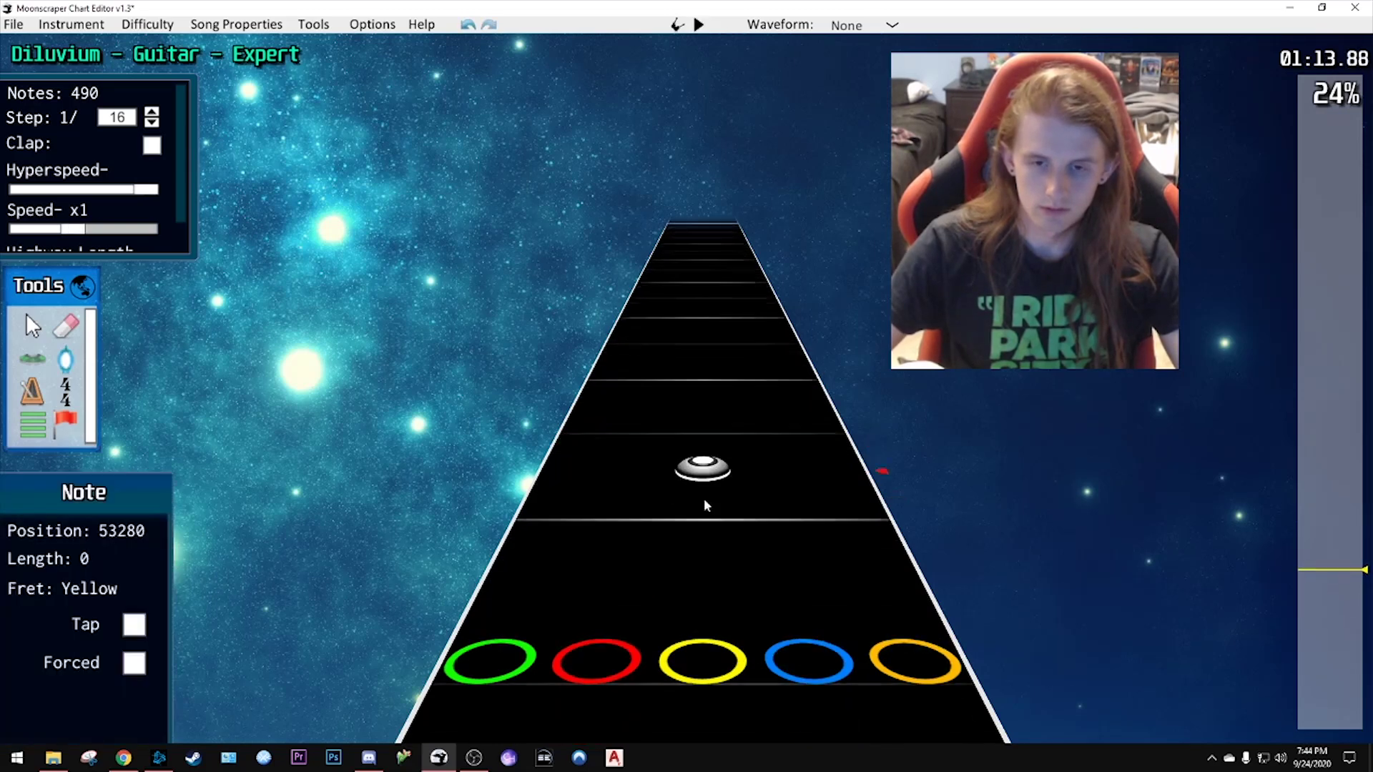
{"action": "scroll", "coordinate": [1011, 697], "scroll_direction": "down", "scroll_amount": 1}
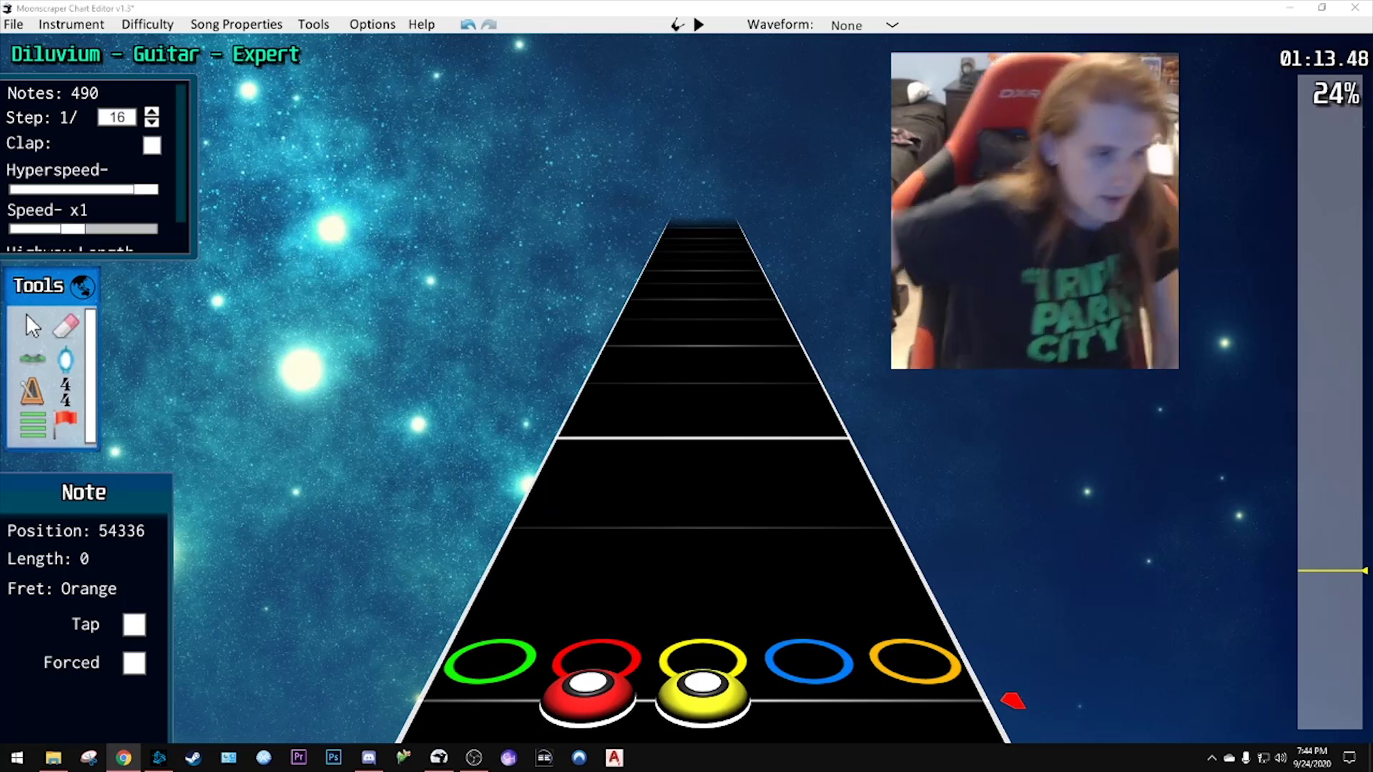
- Play back the green-yellow and red-yellow chords and the empty section beyond them to check the timing
{"action": "left_click", "coordinate": [697, 6]}
{"action": "scroll", "coordinate": [688, 555], "scroll_direction": "down", "scroll_amount": 3}
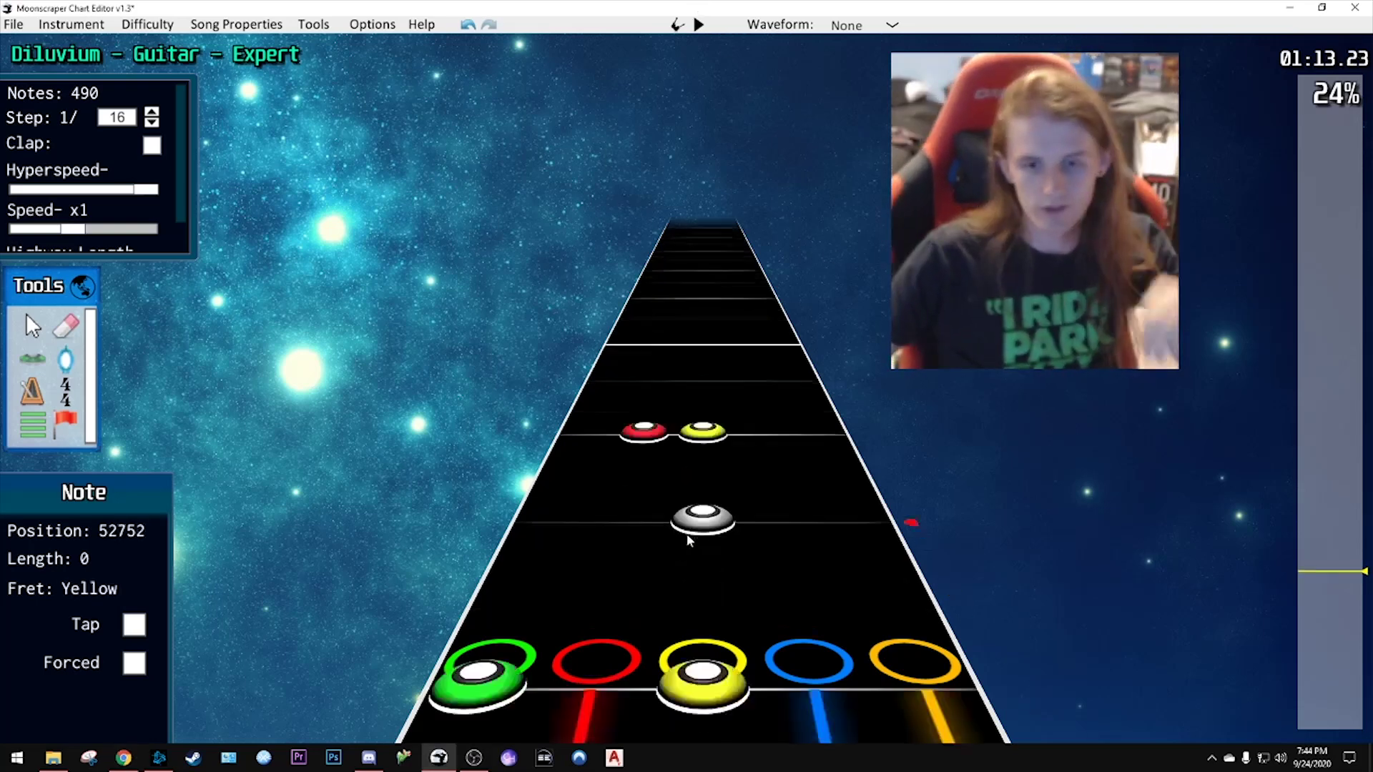
{"action": "scroll", "coordinate": [690, 535], "scroll_direction": "down", "scroll_amount": 6}
{"action": "left_click_drag", "start_coordinate": [687, 533], "coordinate": [724, 512]}
{"action": "key", "text": "space"}
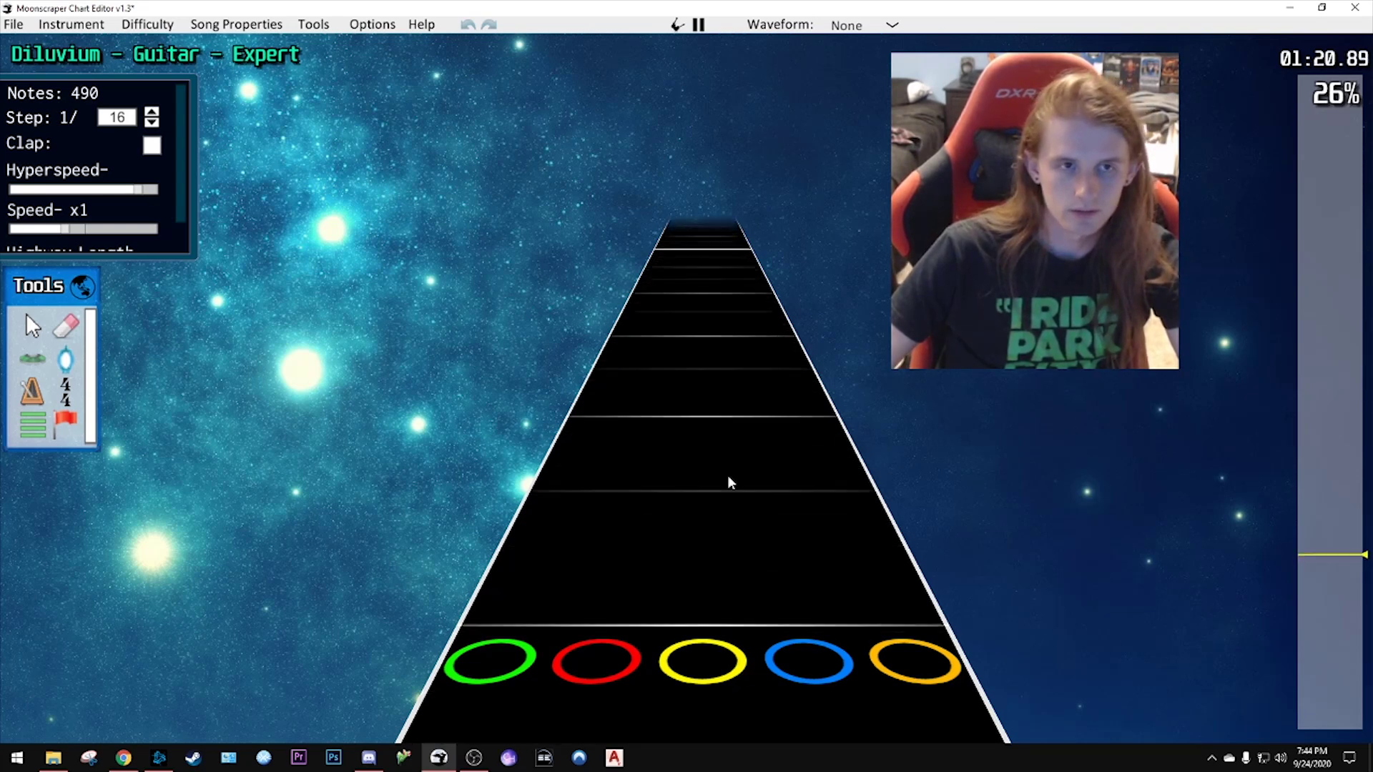
{"action": "key", "text": "space"}
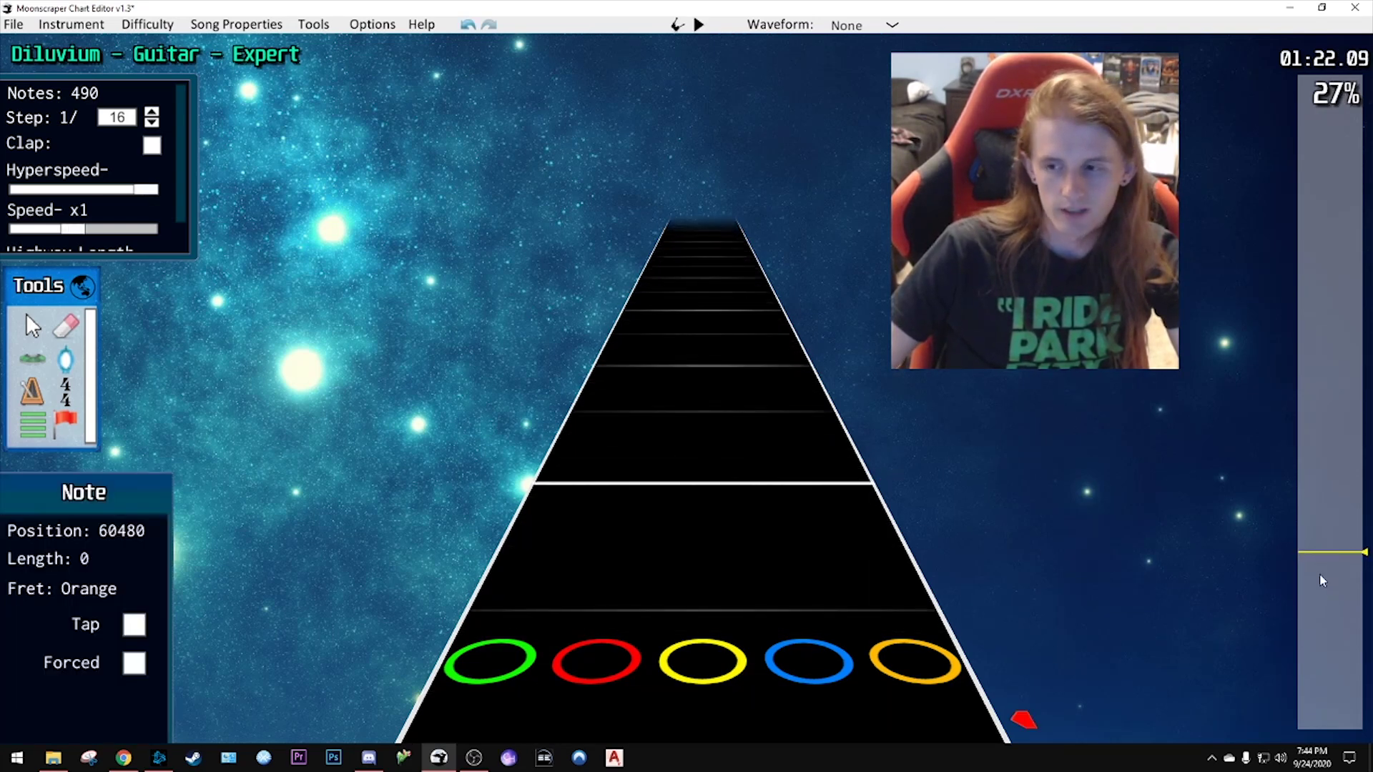
{"action": "mouse_move", "coordinate": [1322, 581]}
{"action": "left_mouse_down"}
{"action": "mouse_move", "coordinate": [1316, 569]}
{"action": "mouse_move", "coordinate": [1326, 577]}
{"action": "left_mouse_up"}
{"action": "key", "text": "space"}
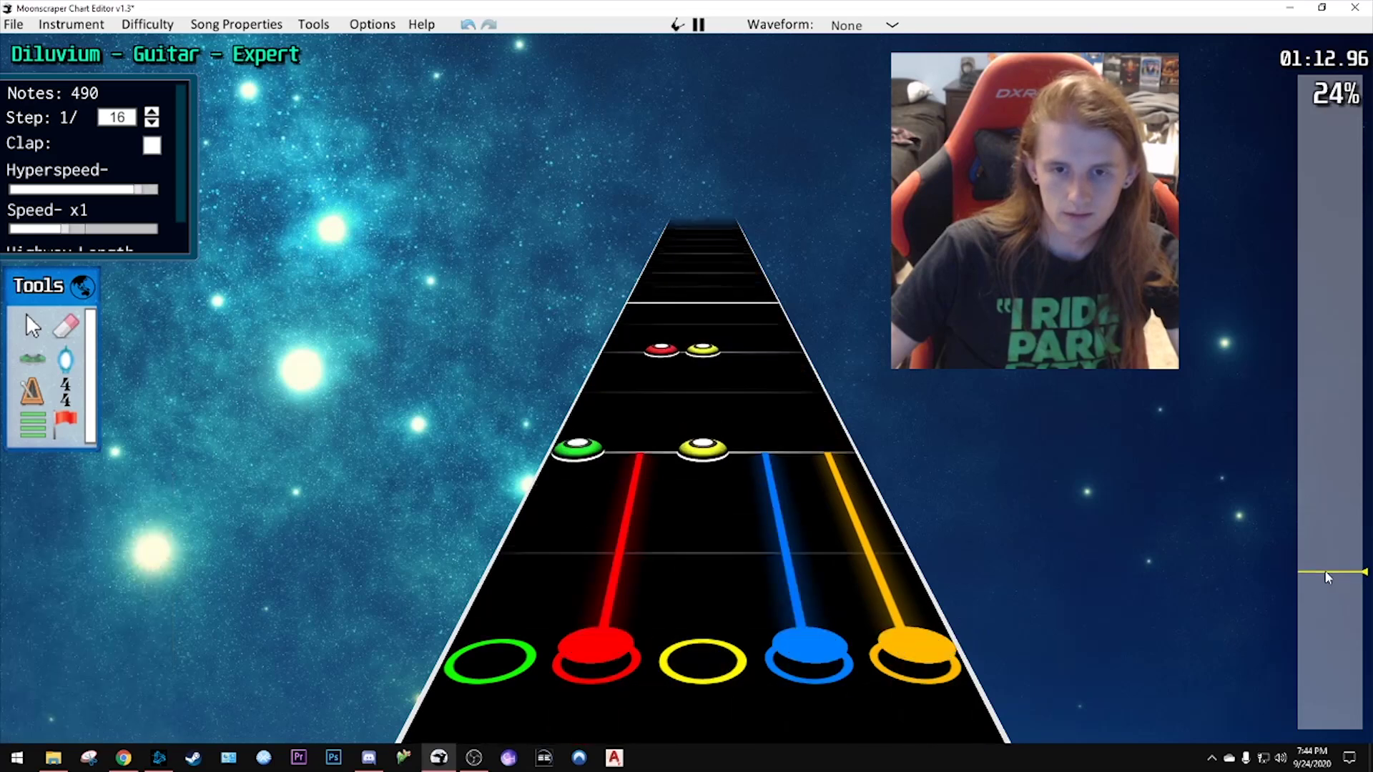
{"action": "key", "text": "space"}
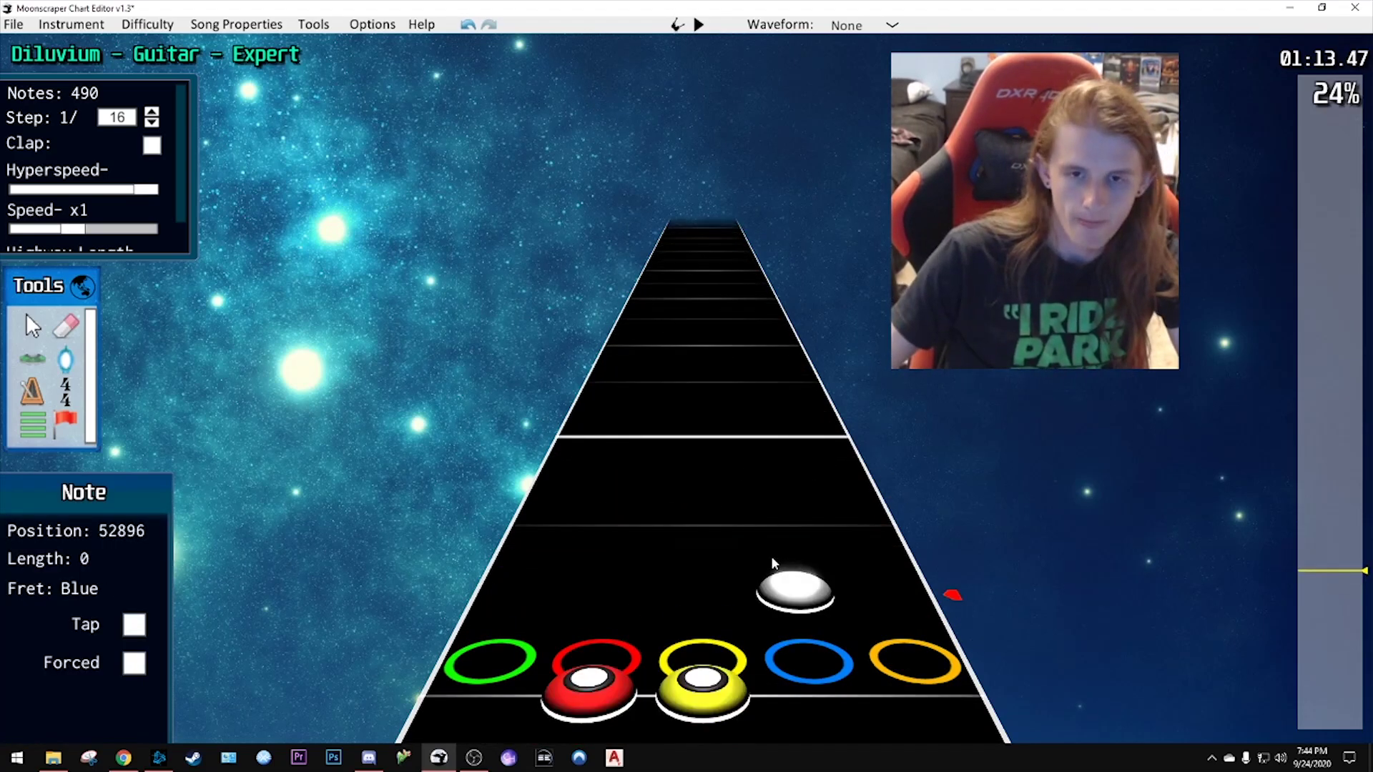
- Review the preceding red-blue-orange chord at position 52080 and replay the passage up to the red-yellow chord
{"action": "scroll", "coordinate": [772, 562], "scroll_direction": "down", "scroll_amount": 5}
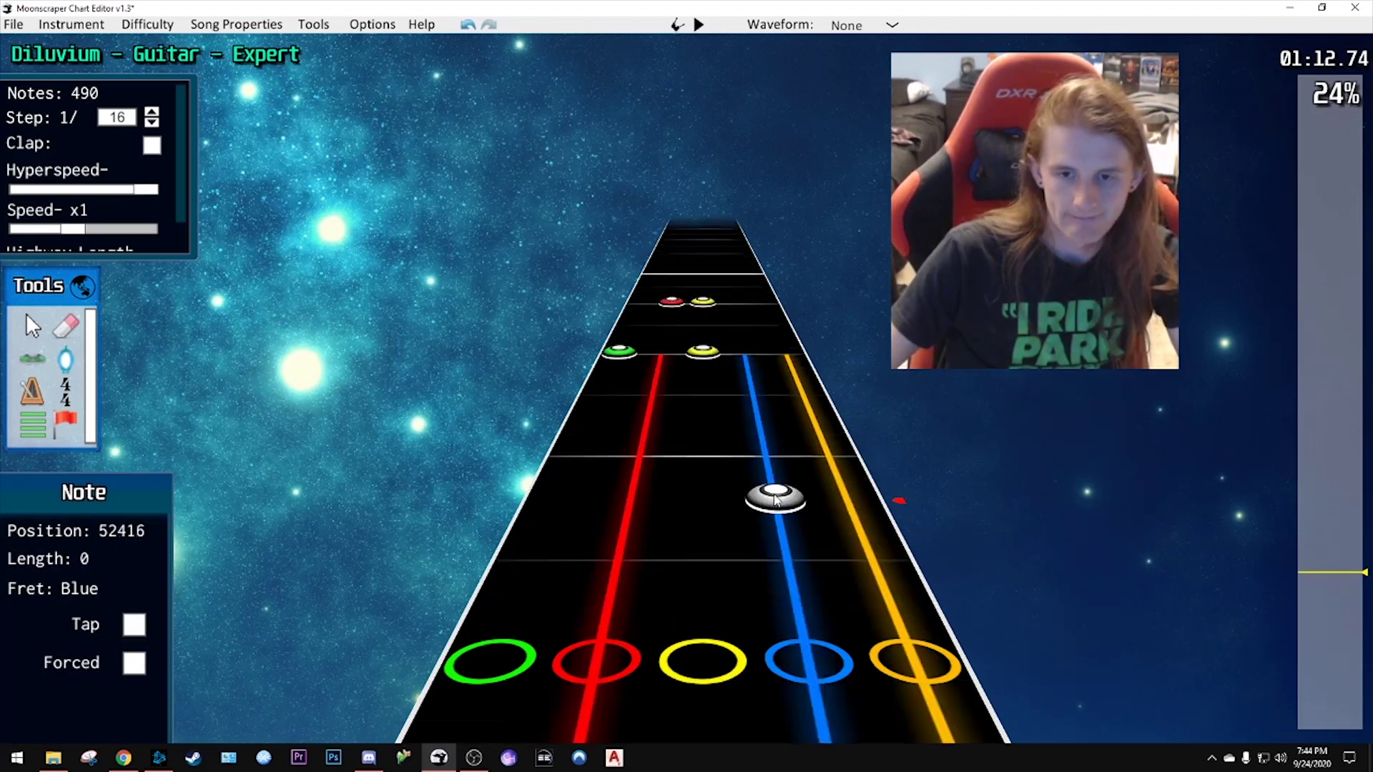
{"action": "scroll", "coordinate": [776, 498], "scroll_direction": "down", "scroll_amount": 6}
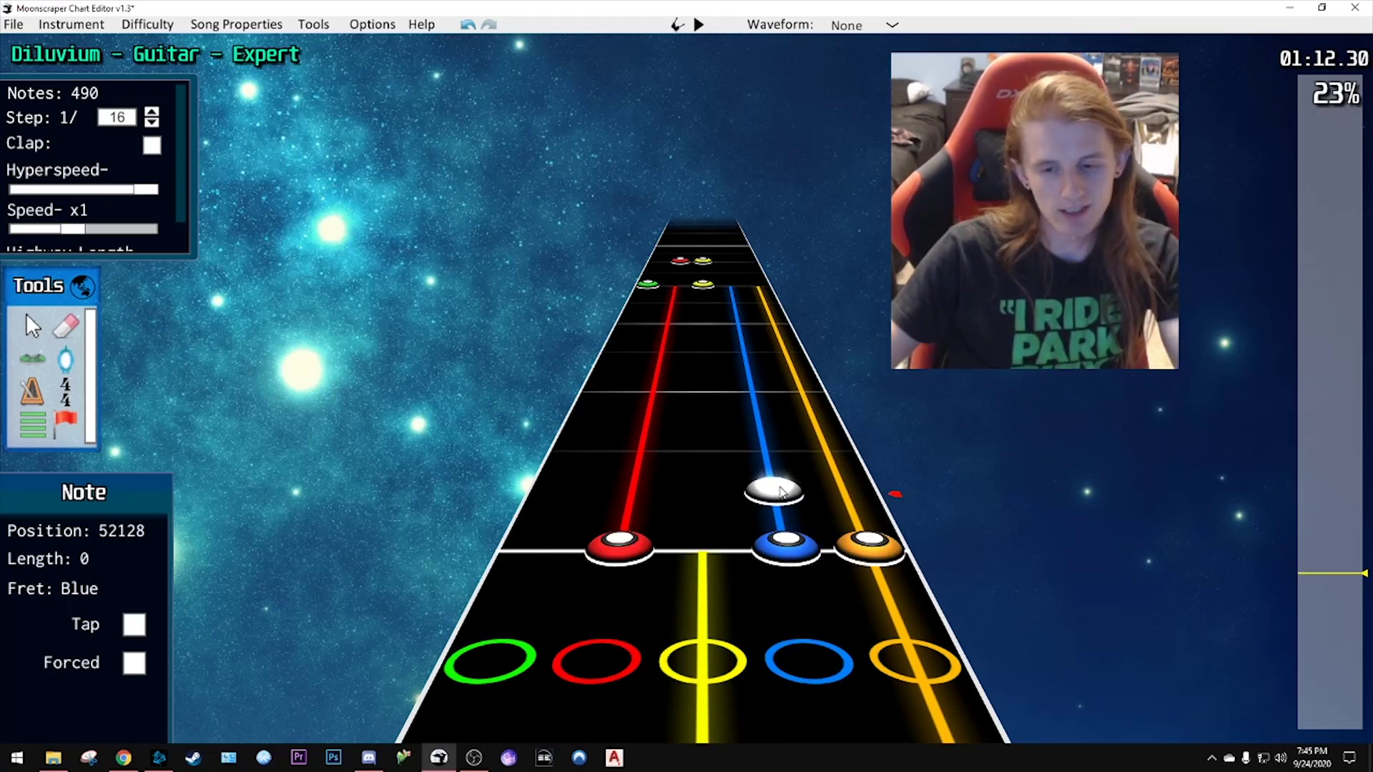
{"action": "scroll", "coordinate": [677, 550], "scroll_direction": "down", "scroll_amount": 2}
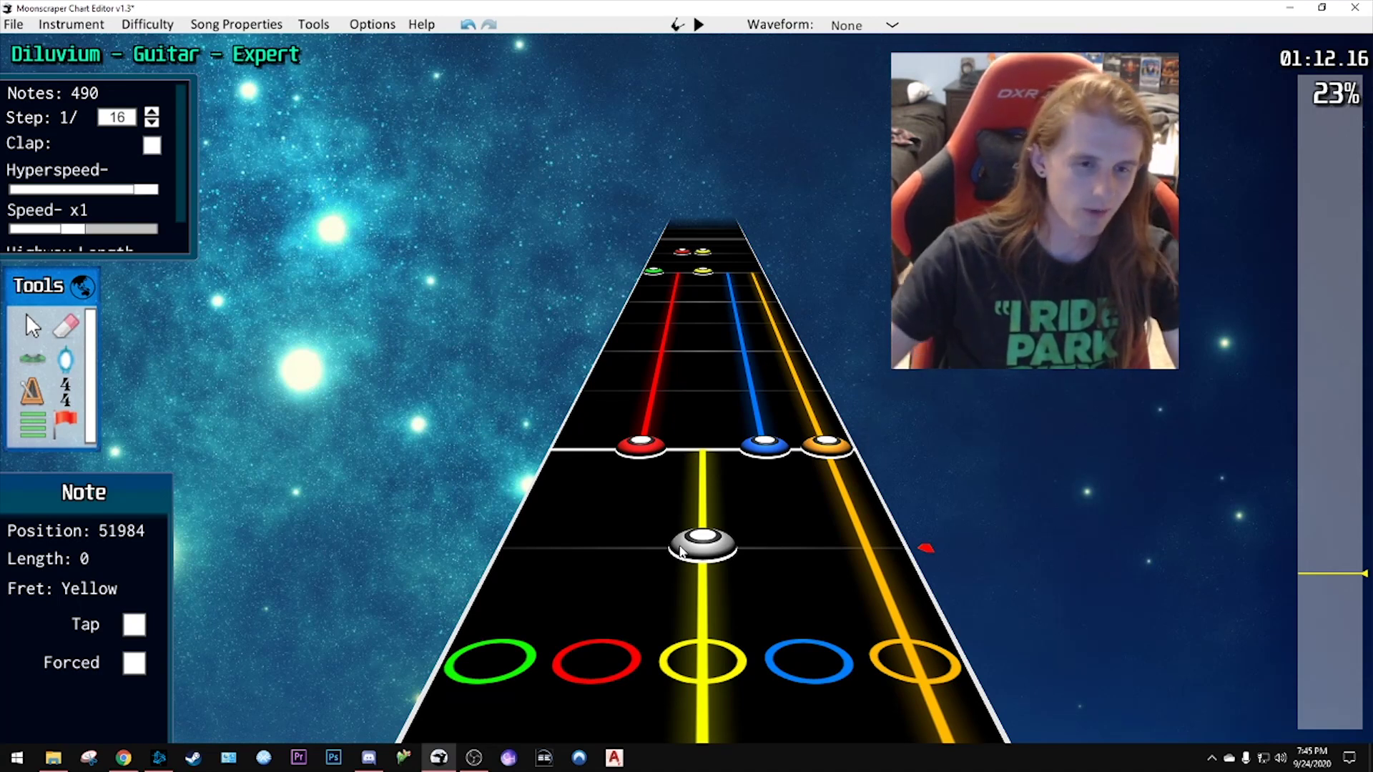
{"action": "left_click_drag", "start_coordinate": [681, 552], "coordinate": [785, 474]}
{"action": "scroll", "coordinate": [765, 429], "scroll_direction": "up", "scroll_amount": 1}
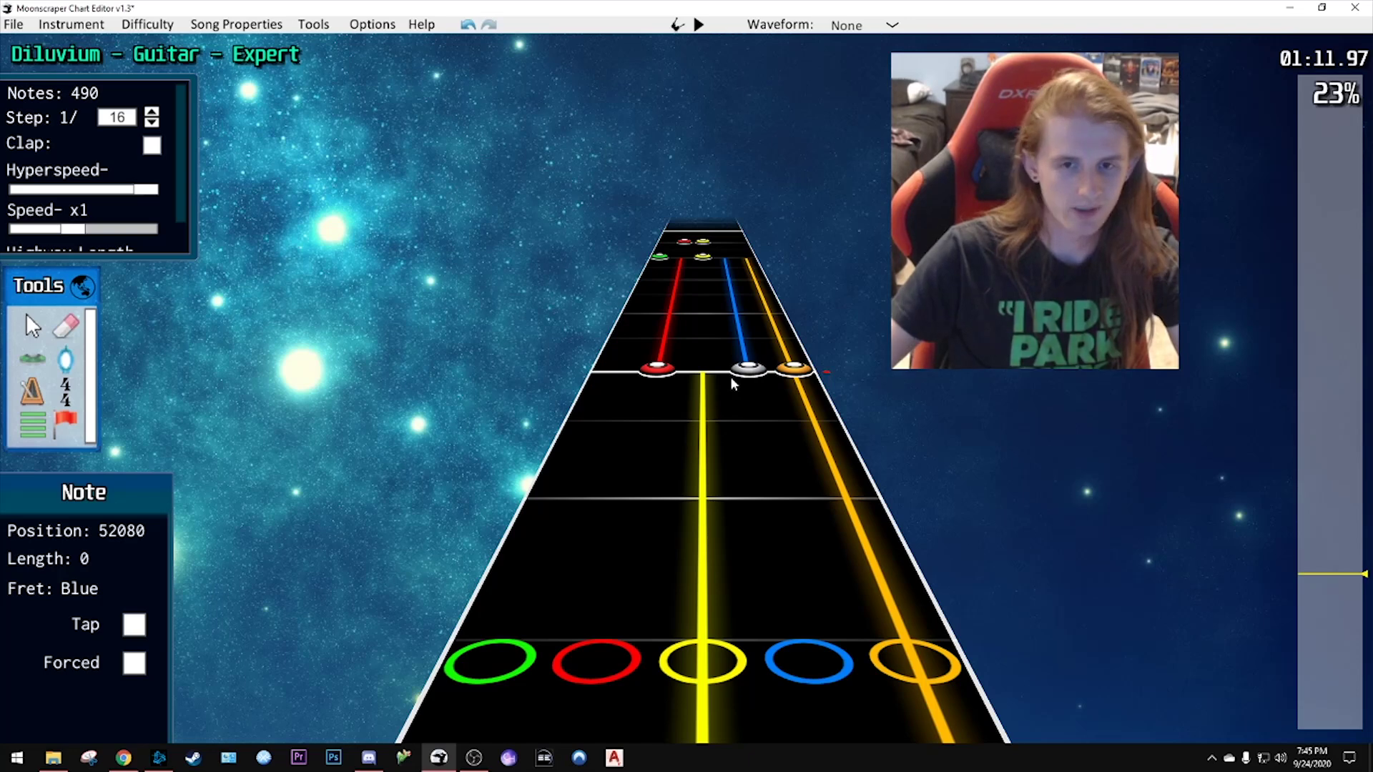
{"action": "left_click", "coordinate": [714, 343]}
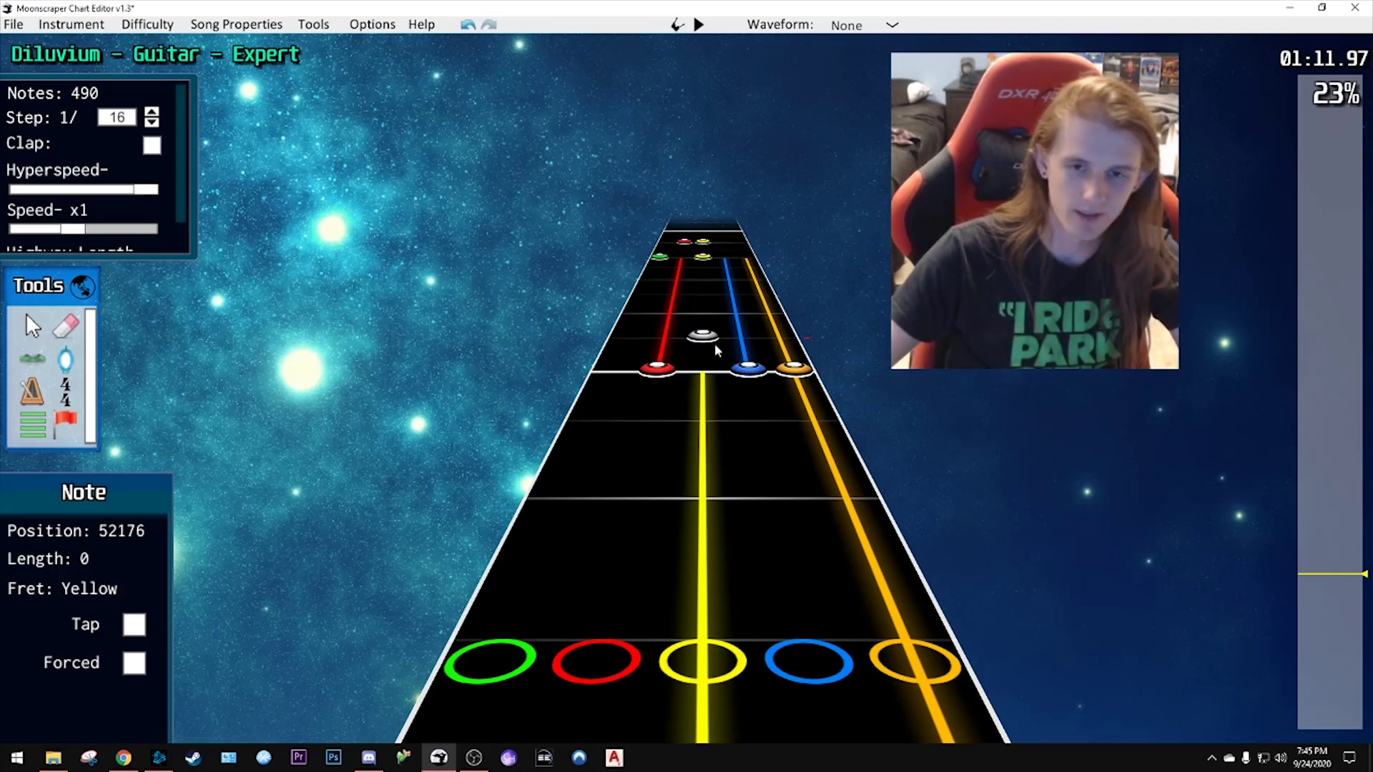
{"action": "key", "text": "space"}
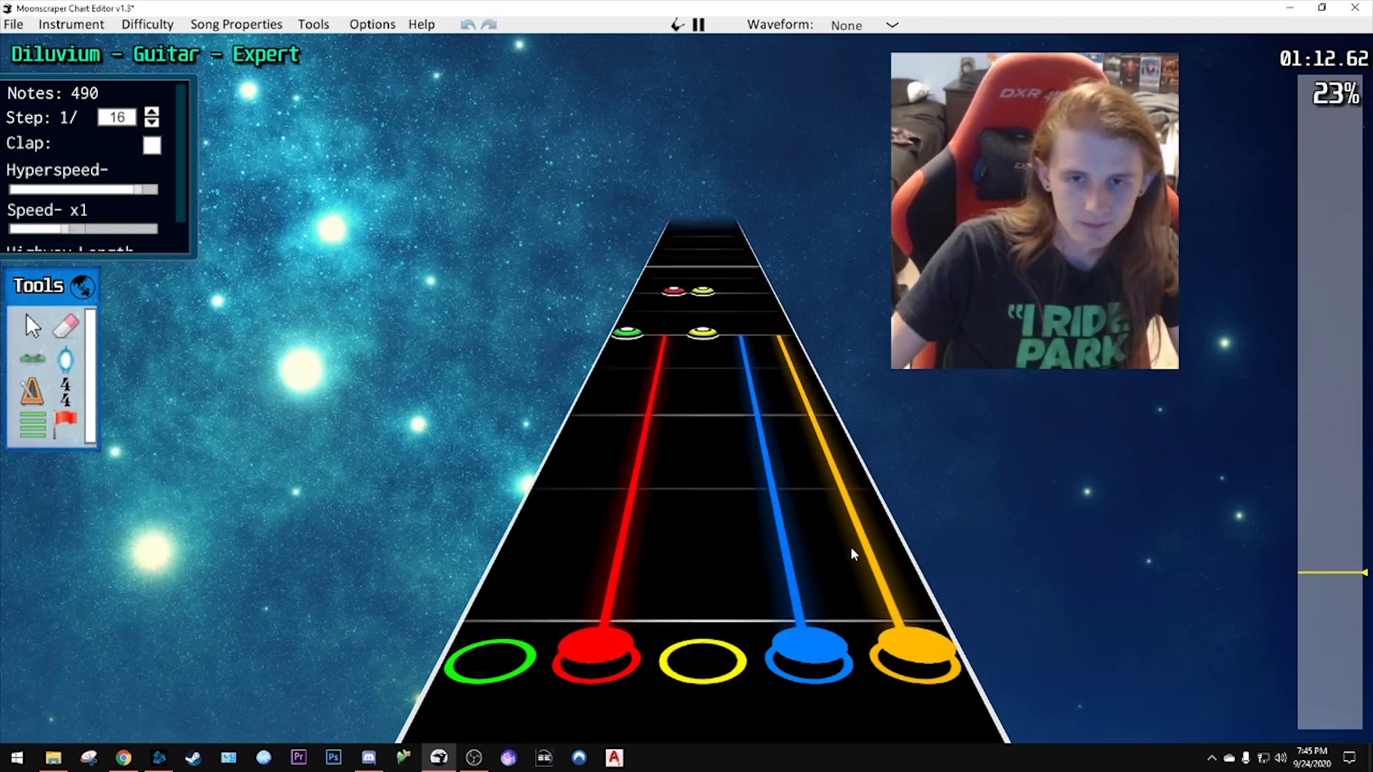
{"action": "key", "text": "space"}
{"action": "scroll", "coordinate": [782, 529], "scroll_direction": "up", "scroll_amount": 12}
{"action": "left_click_drag", "start_coordinate": [781, 539], "coordinate": [759, 508]}
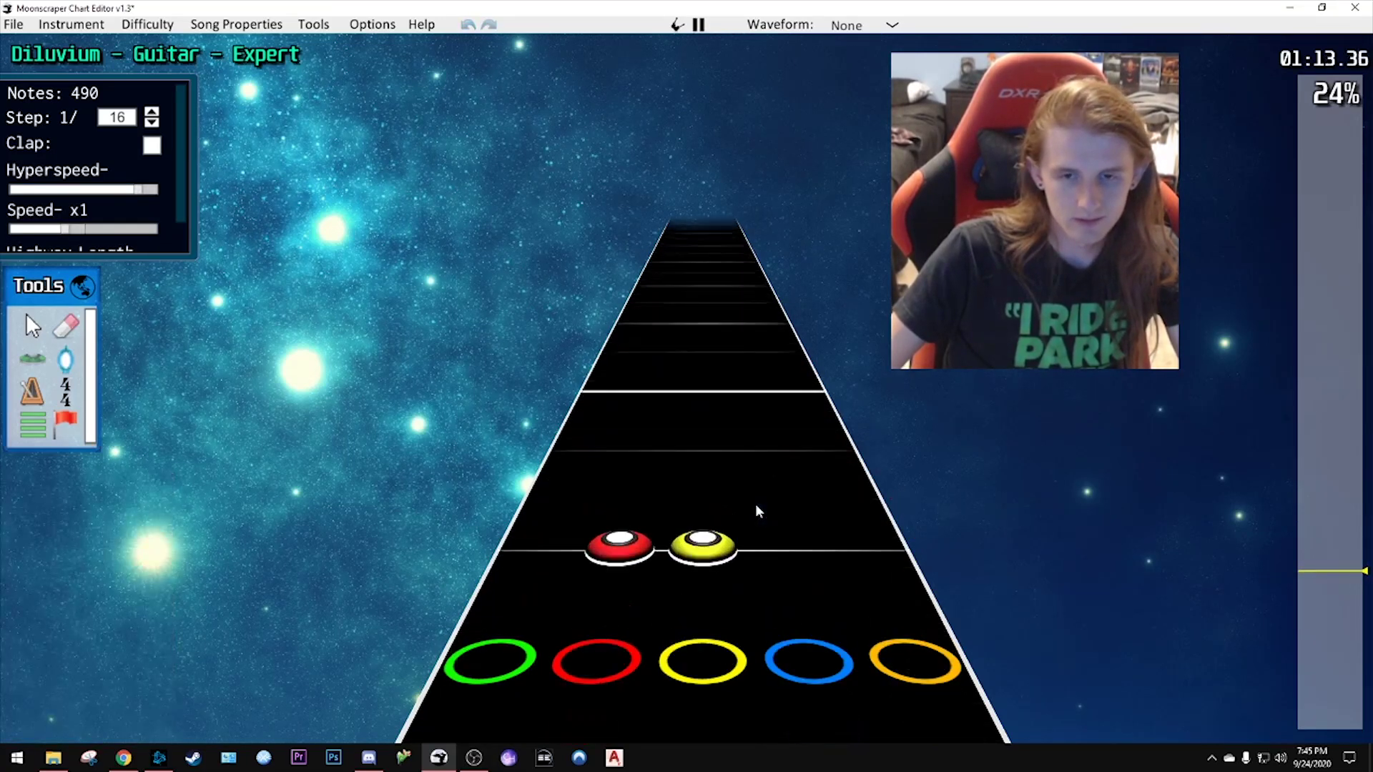
{"action": "key", "text": "space"}
- Place a red-blue-orange chord on the measure line one beat after the red-yellow chord and play it back
{"action": "scroll", "coordinate": [757, 508], "scroll_direction": "down", "scroll_amount": 10}
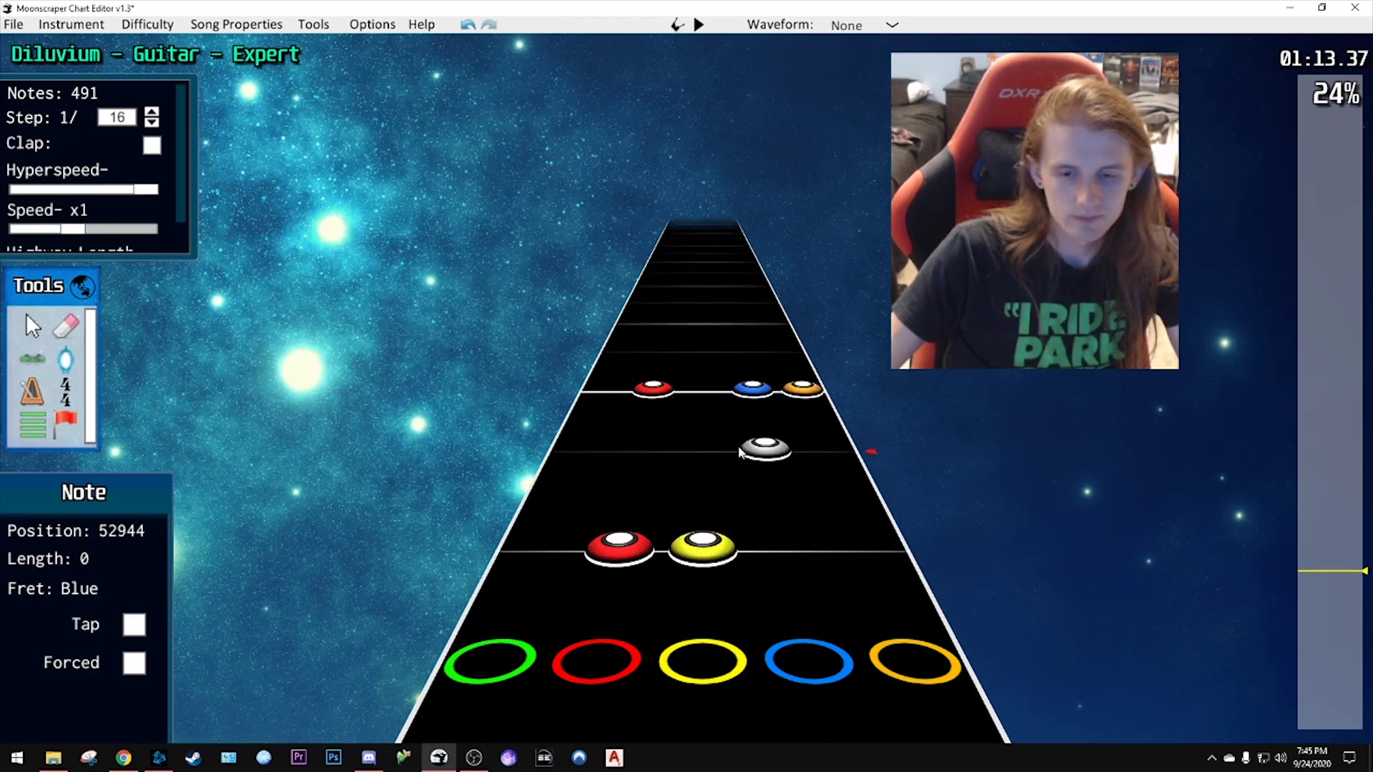
{"action": "key", "text": "space"}
{"action": "key", "text": "space"}
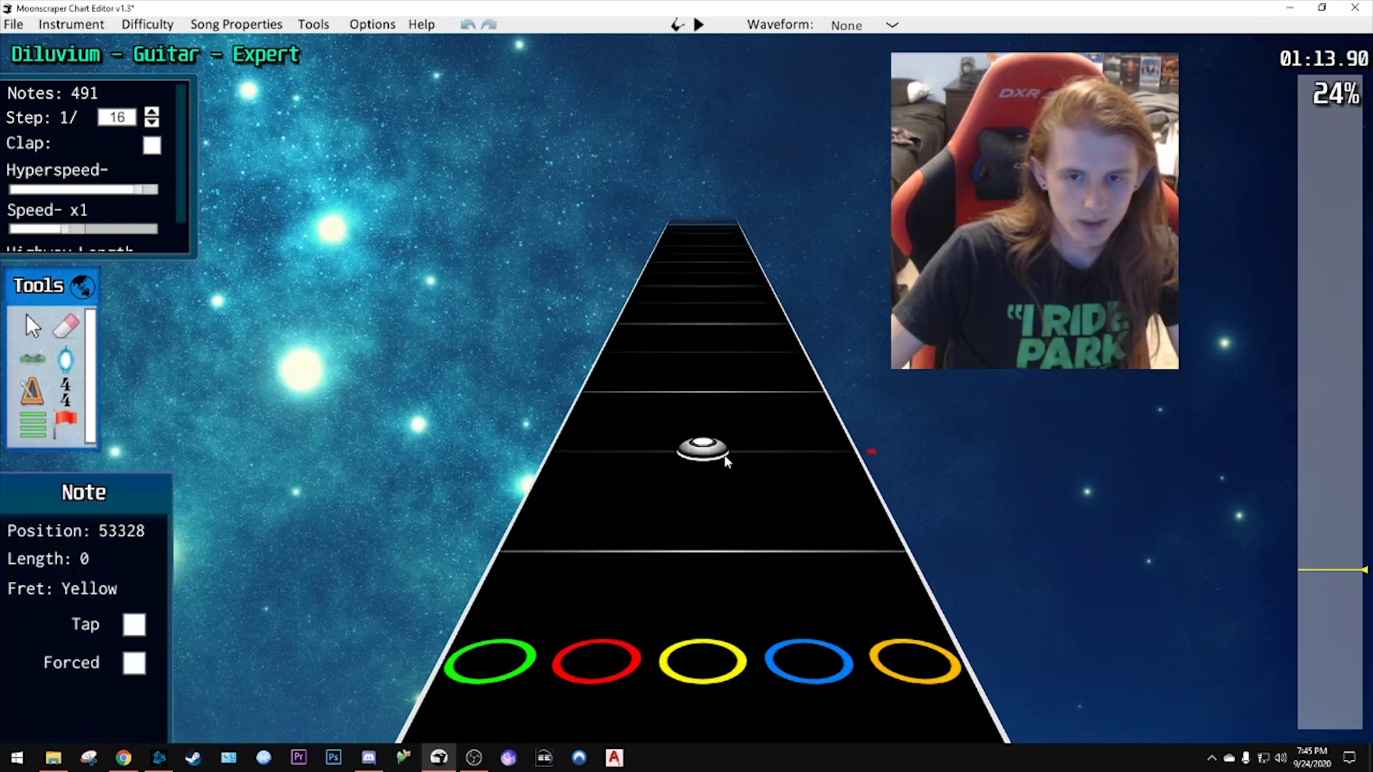
- Sustain the new red-blue-orange chord up to the measure line at position 54576, checking its end with playback
{"action": "left_click_drag", "start_coordinate": [705, 491], "coordinate": [703, 299]}
{"action": "key", "text": "space"}
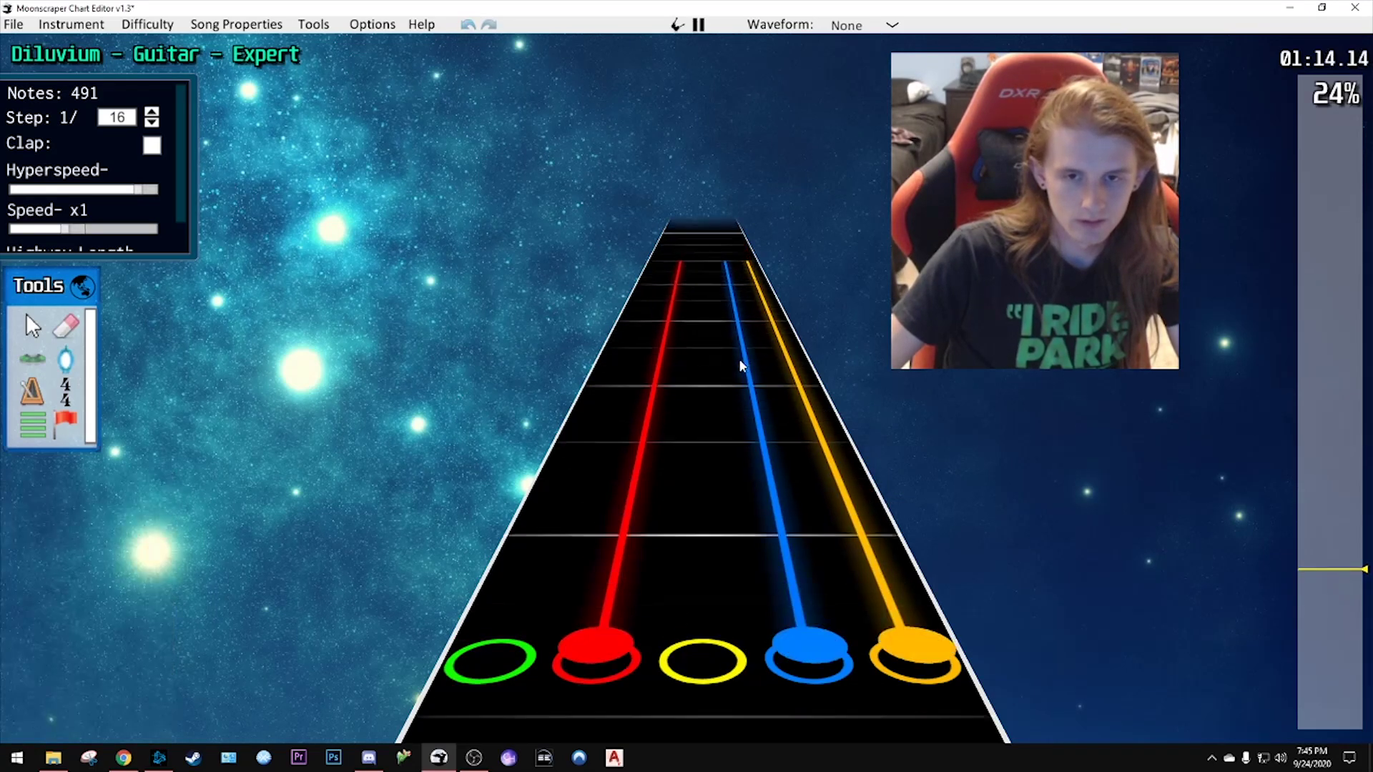
{"action": "key", "text": "space"}
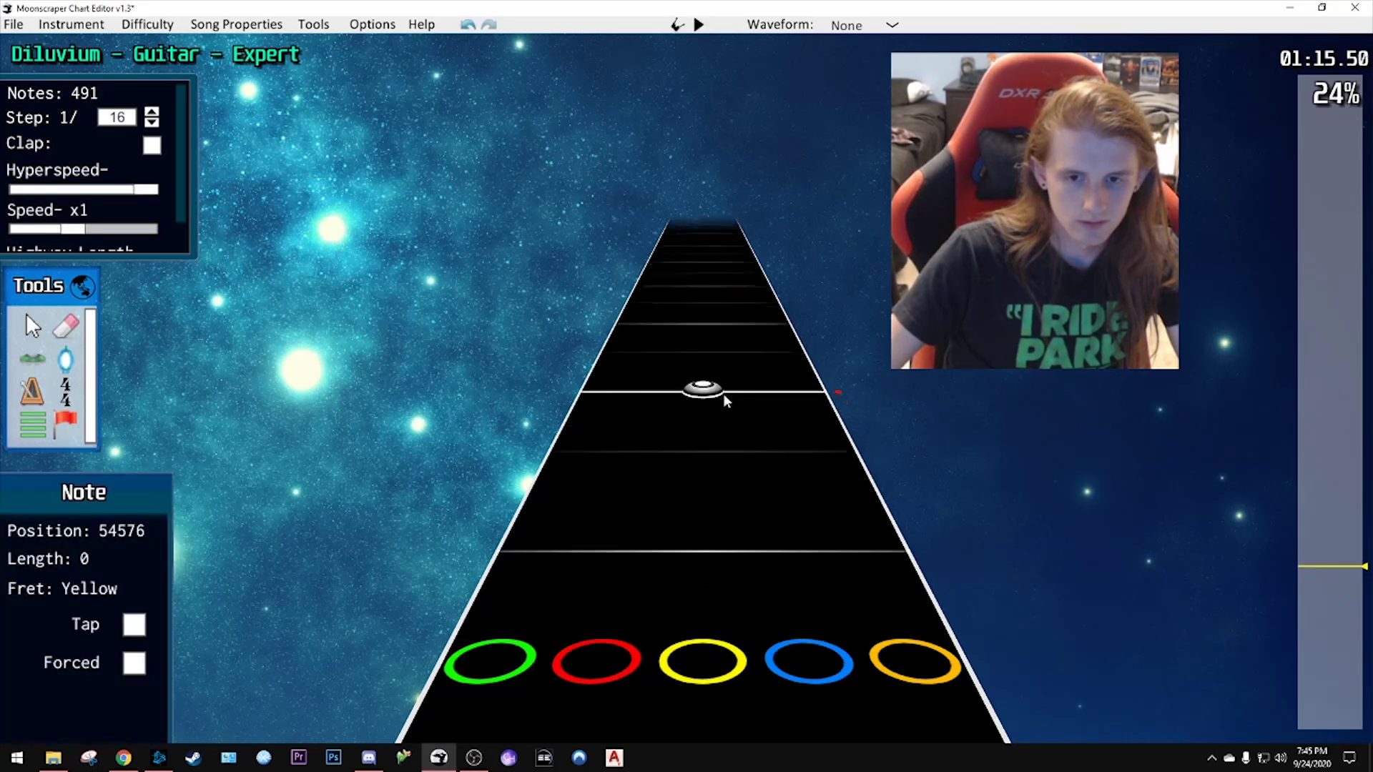
{"action": "key", "text": "space"}
{"action": "key", "text": "space"}
{"action": "scroll", "coordinate": [720, 406], "scroll_direction": "down", "scroll_amount": 3}
{"action": "left_click_drag", "start_coordinate": [718, 405], "coordinate": [681, 316]}
{"action": "key", "text": "space"}
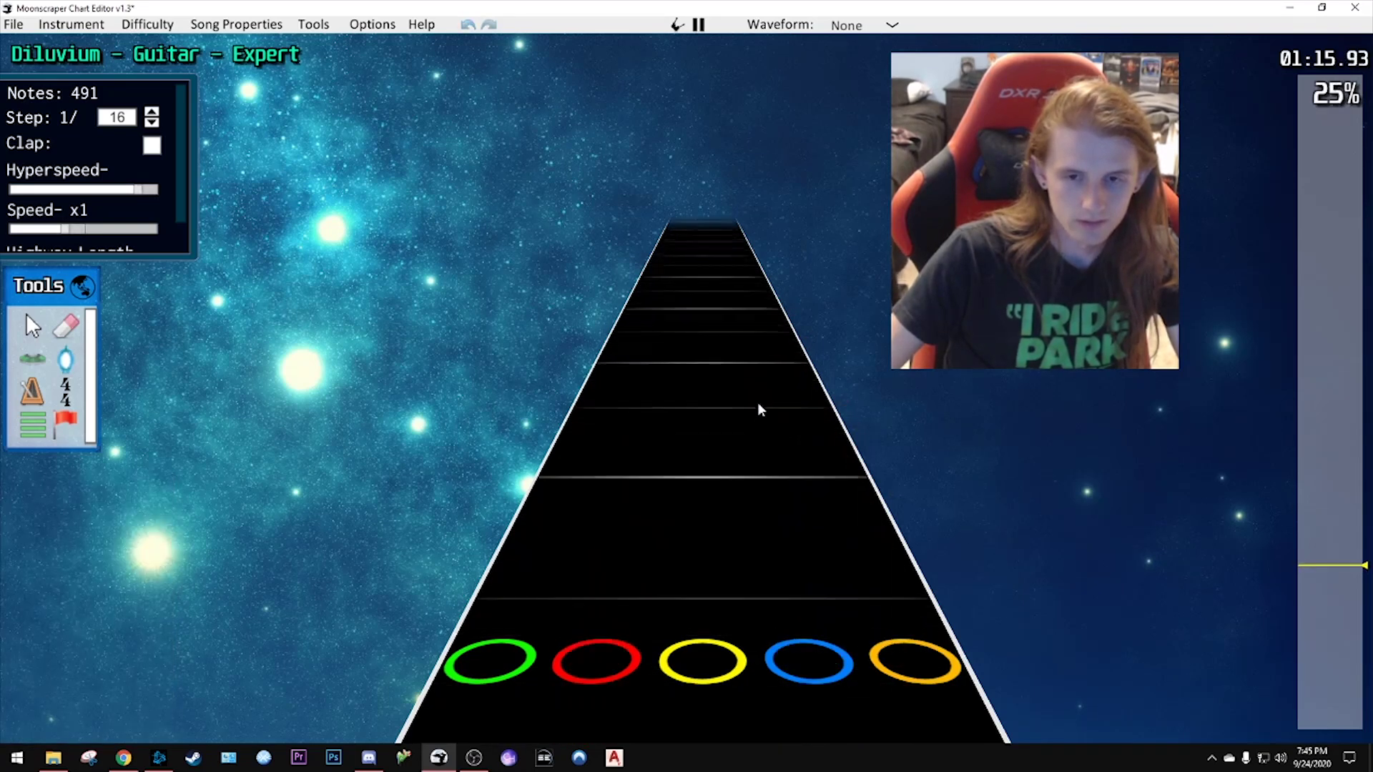
{"action": "key", "text": "space"}
- Place a red-yellow-blue chord at position 54576, sustaining red and yellow to length 768 and blue for one beat
{"action": "left_click", "coordinate": [722, 411]}
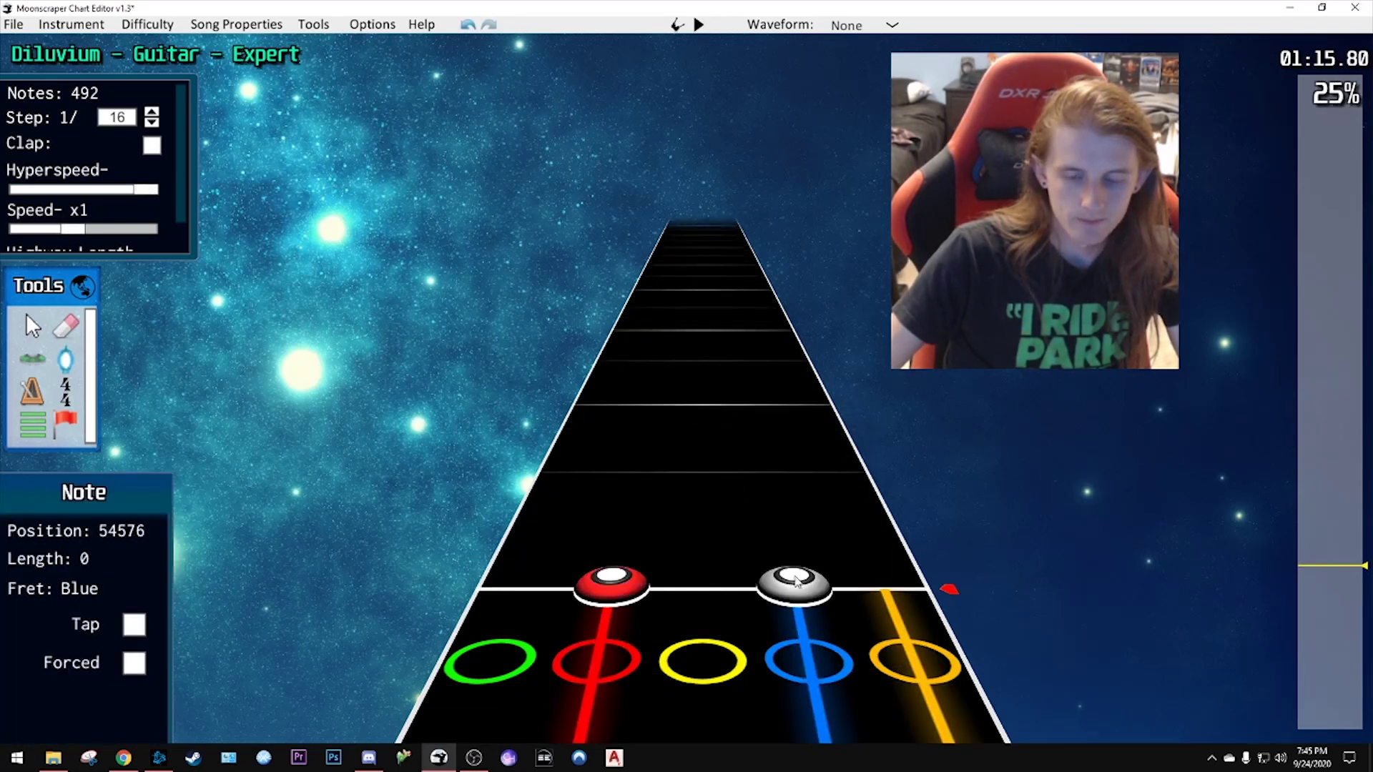
{"action": "left_click_drag", "start_coordinate": [796, 582], "coordinate": [723, 580]}
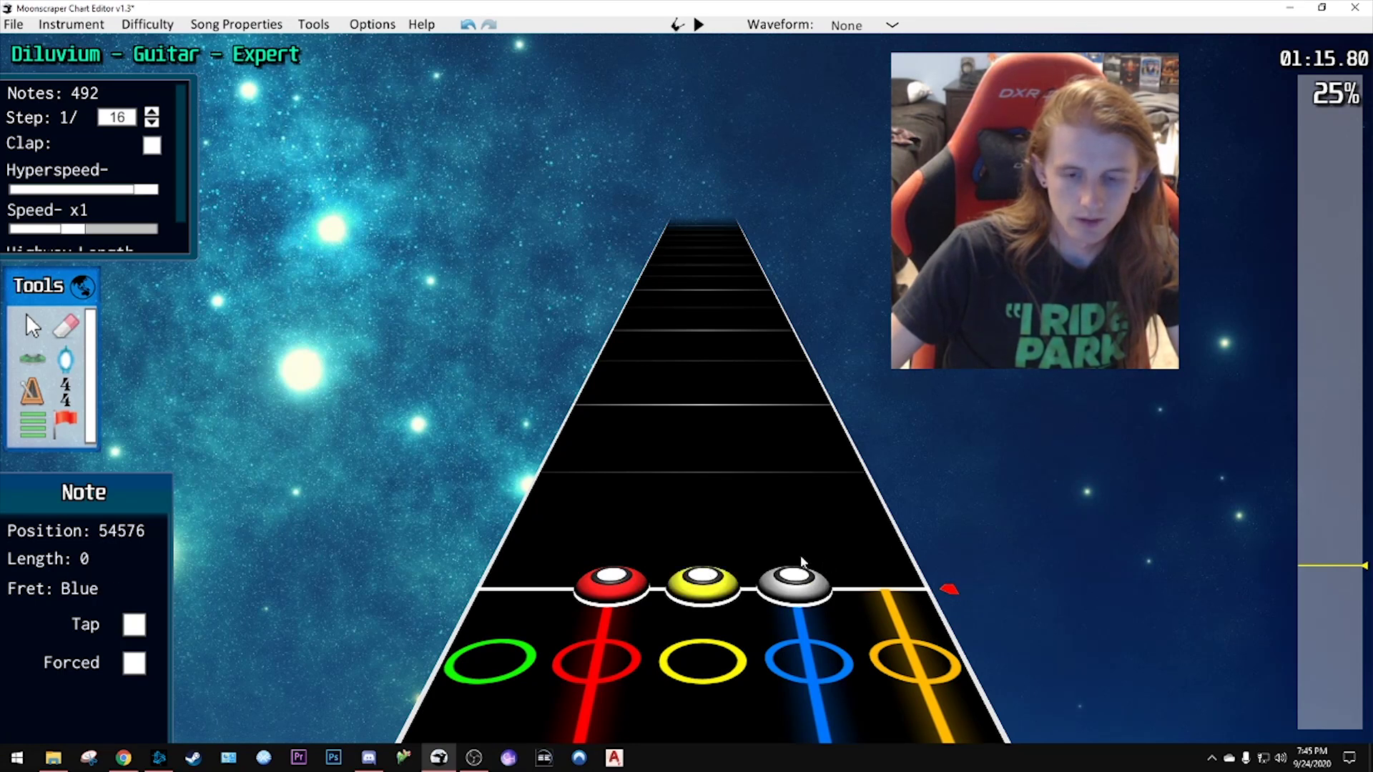
{"action": "left_click_drag", "start_coordinate": [798, 563], "coordinate": [739, 273]}
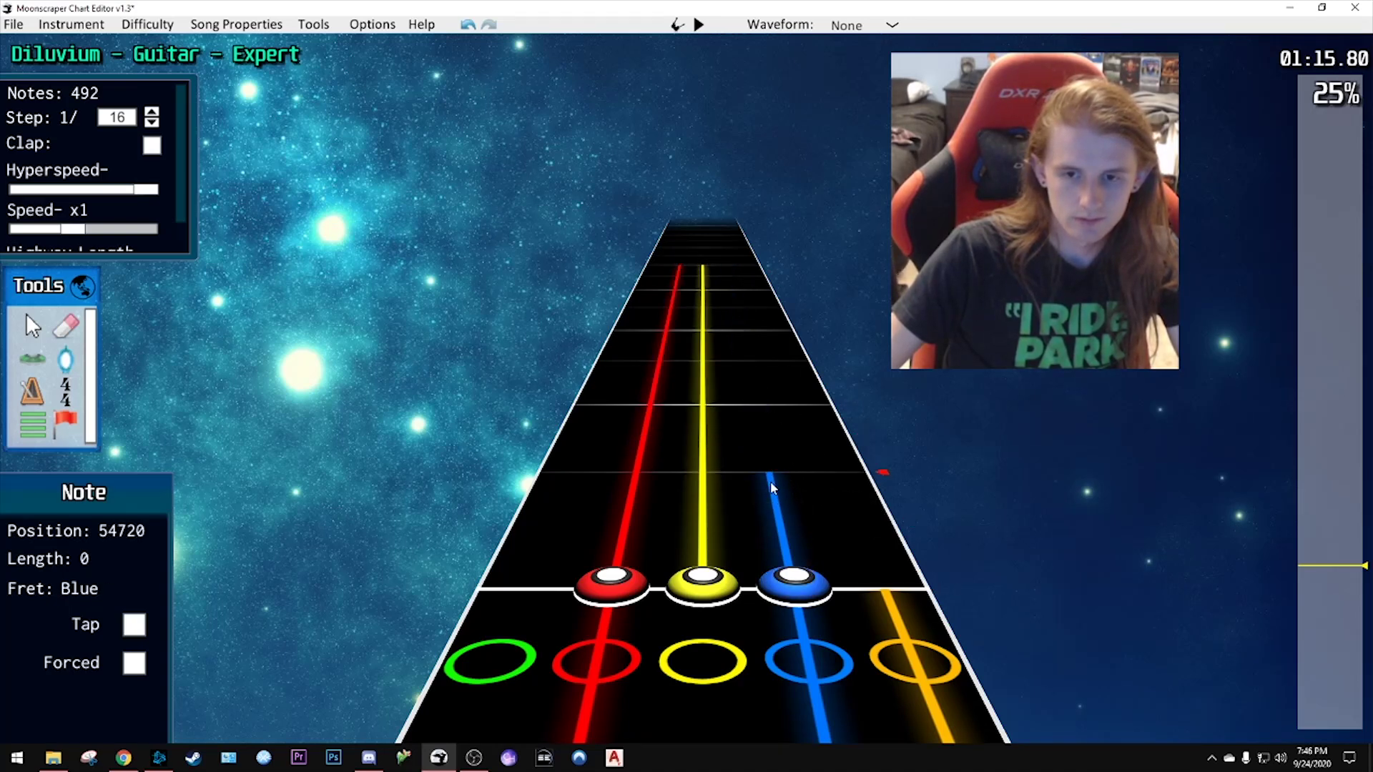
{"action": "key", "text": "space"}
{"action": "key", "text": "space"}
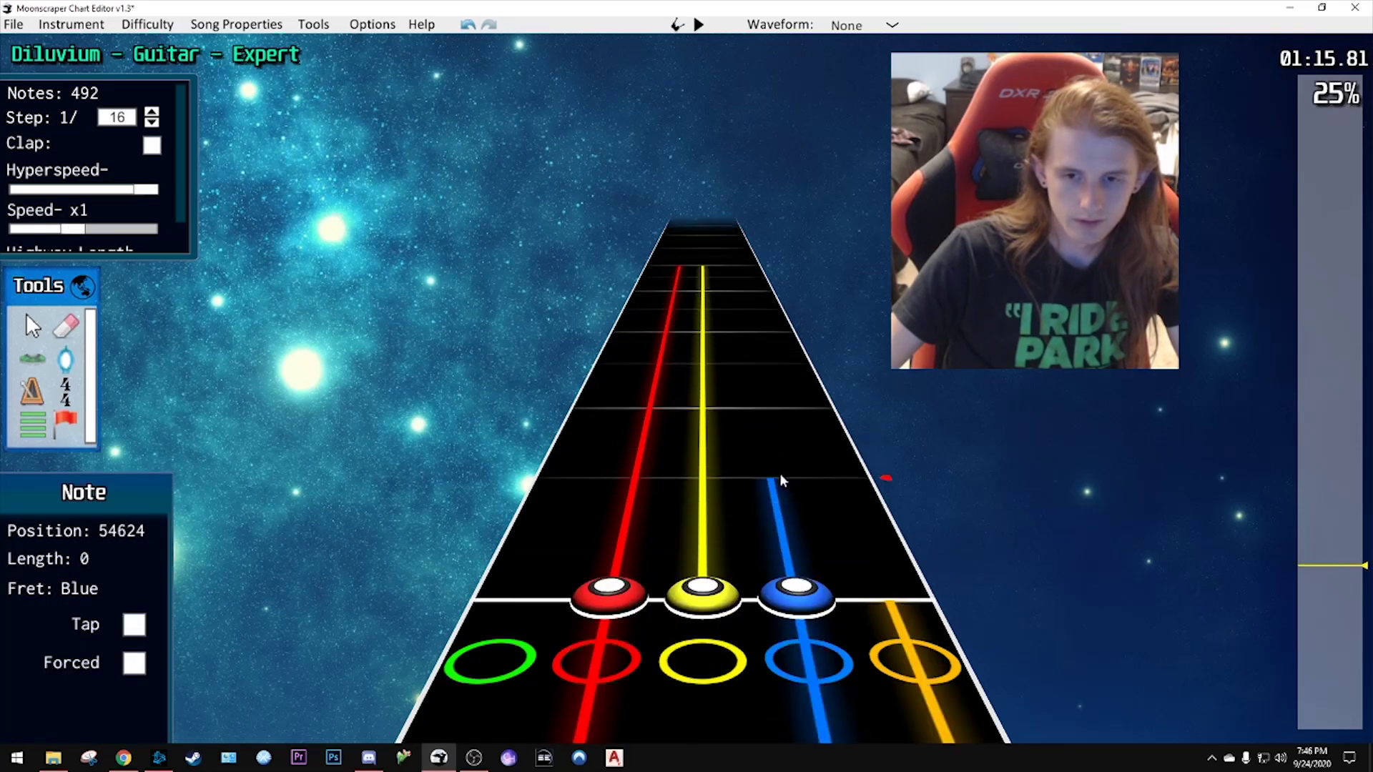
{"action": "key", "text": "space"}
{"action": "key", "text": "space"}
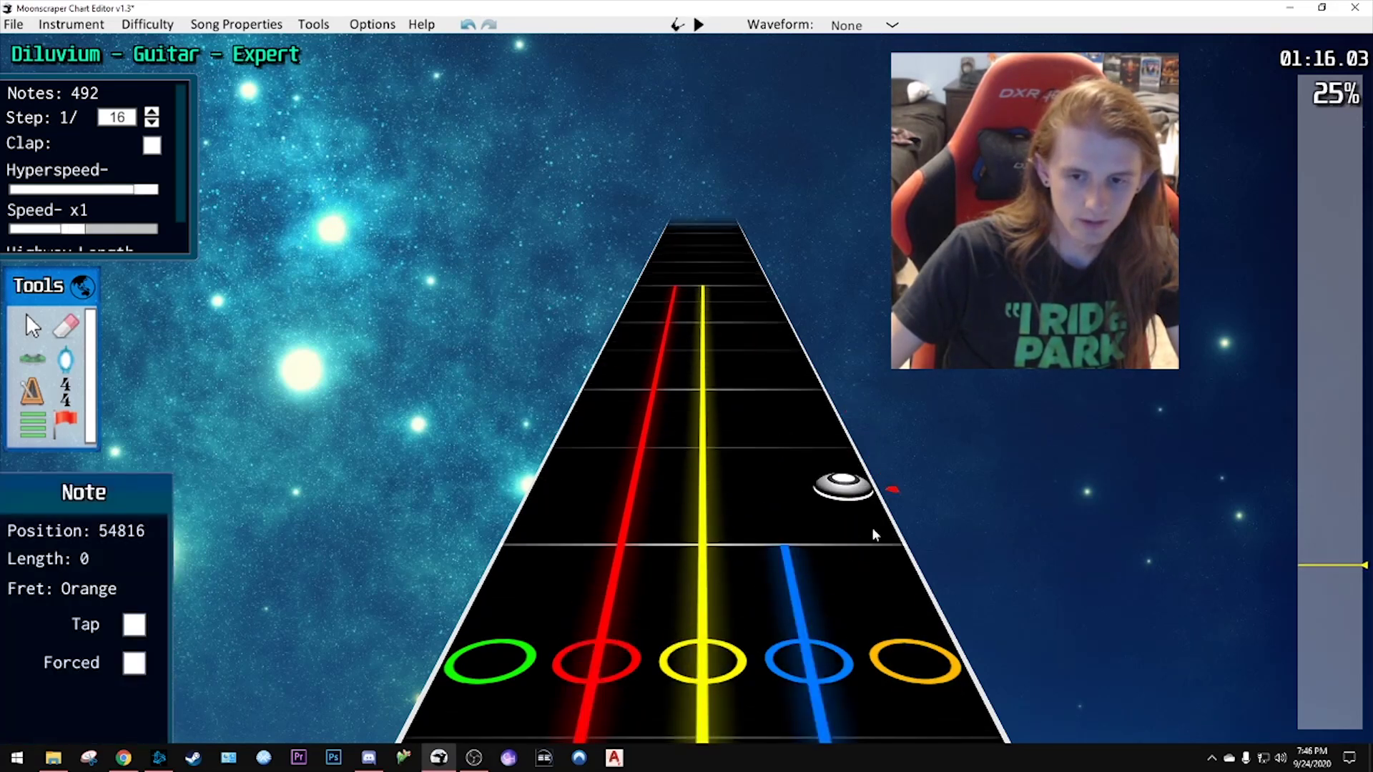
- Add an orange note at position 54768 sustained for one beat and a blue note at 54960 with length 384, checking with playback
{"action": "left_click", "coordinate": [885, 544]}
{"action": "key", "text": "space"}
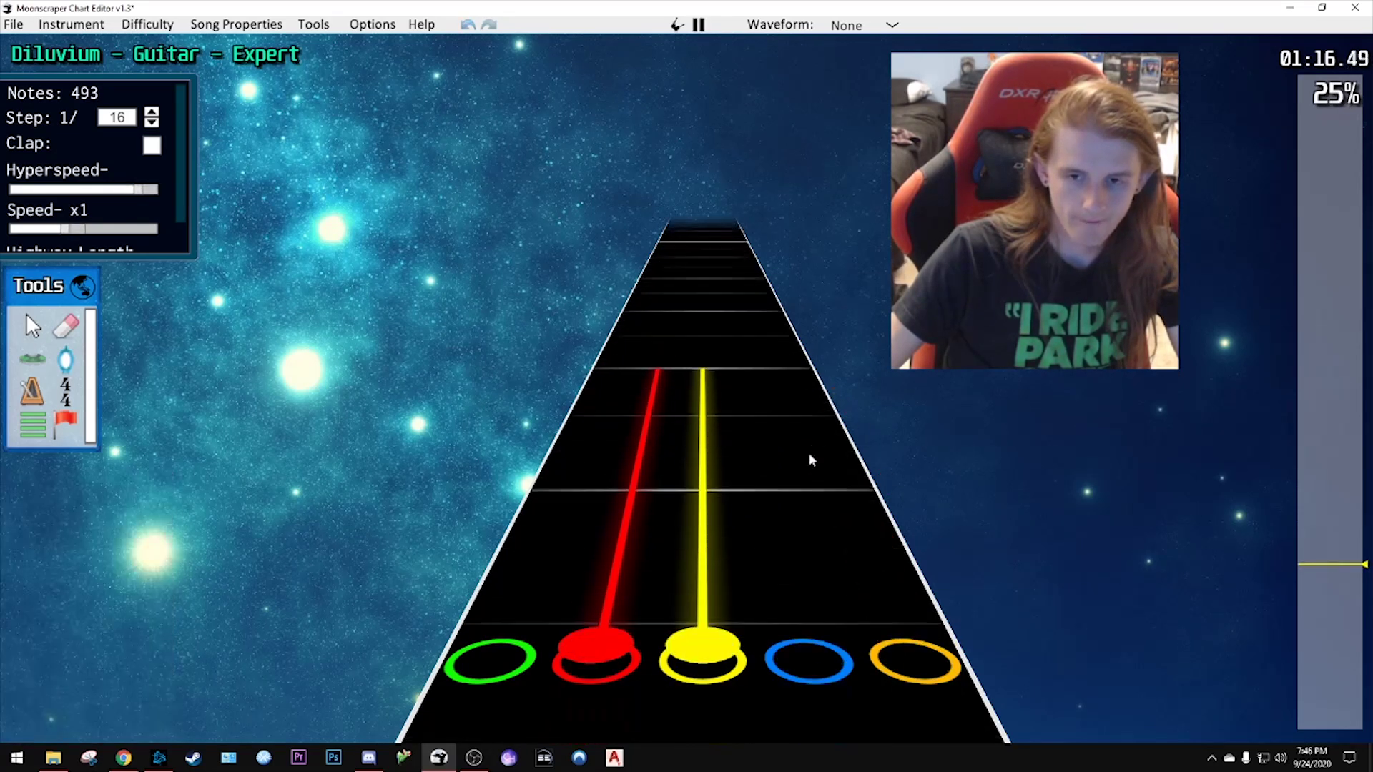
{"action": "key", "text": "space"}
{"action": "left_click_drag", "start_coordinate": [796, 594], "coordinate": [762, 357]}
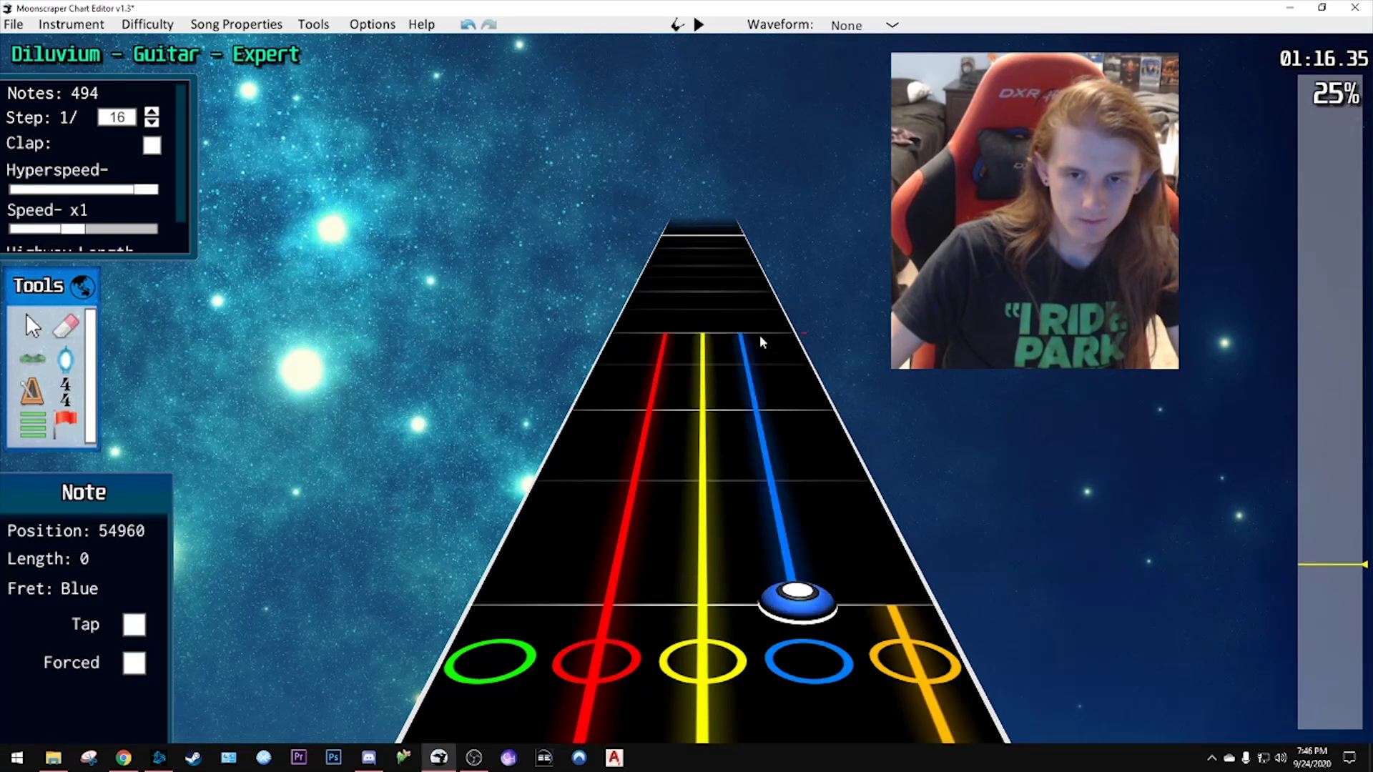
{"action": "scroll", "coordinate": [758, 336], "scroll_direction": "down", "scroll_amount": 3}
{"action": "key", "text": "space"}
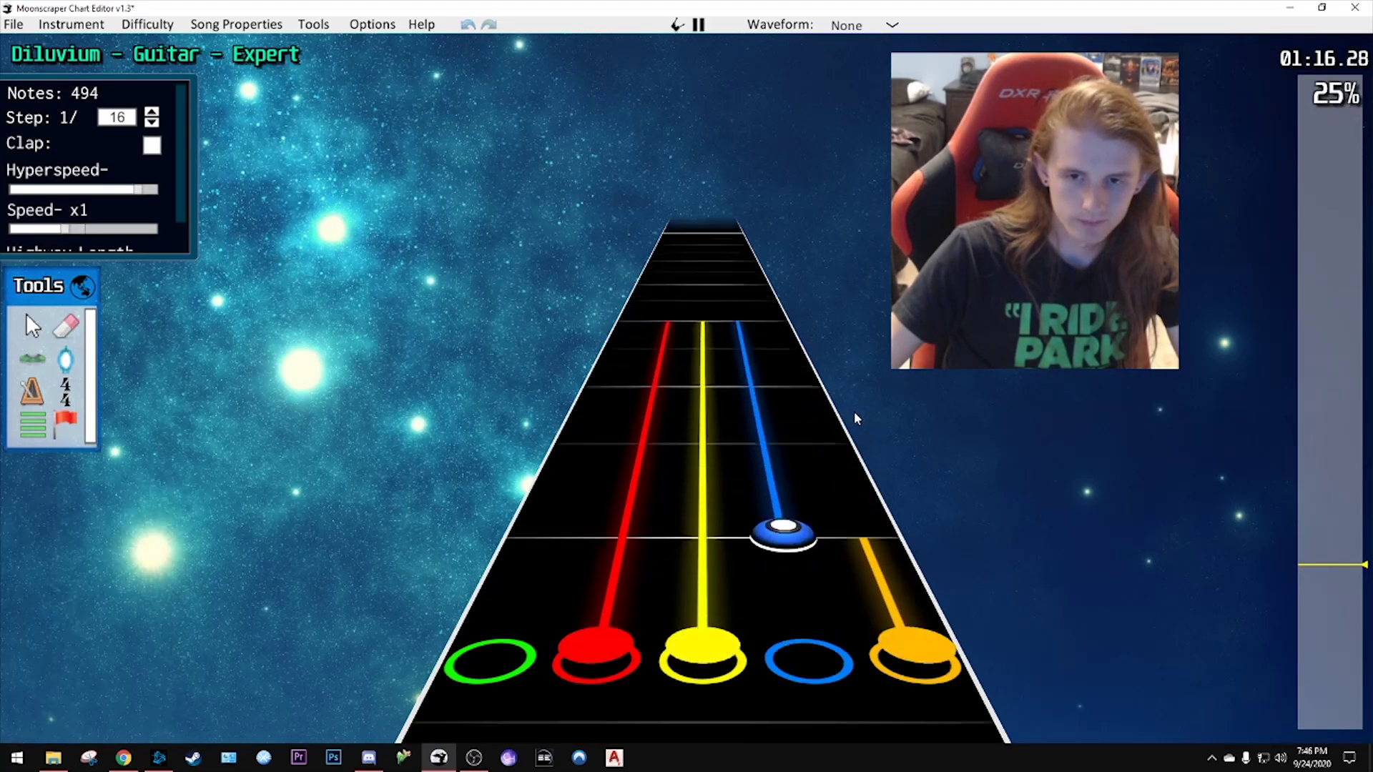
{"action": "key", "text": "space"}
- Mark the orange note at position 54768 and the blue note at 54960 as forced, keep the red-yellow-blue chord unforced, and play back
{"action": "scroll", "coordinate": [837, 422], "scroll_direction": "down", "scroll_amount": 3}
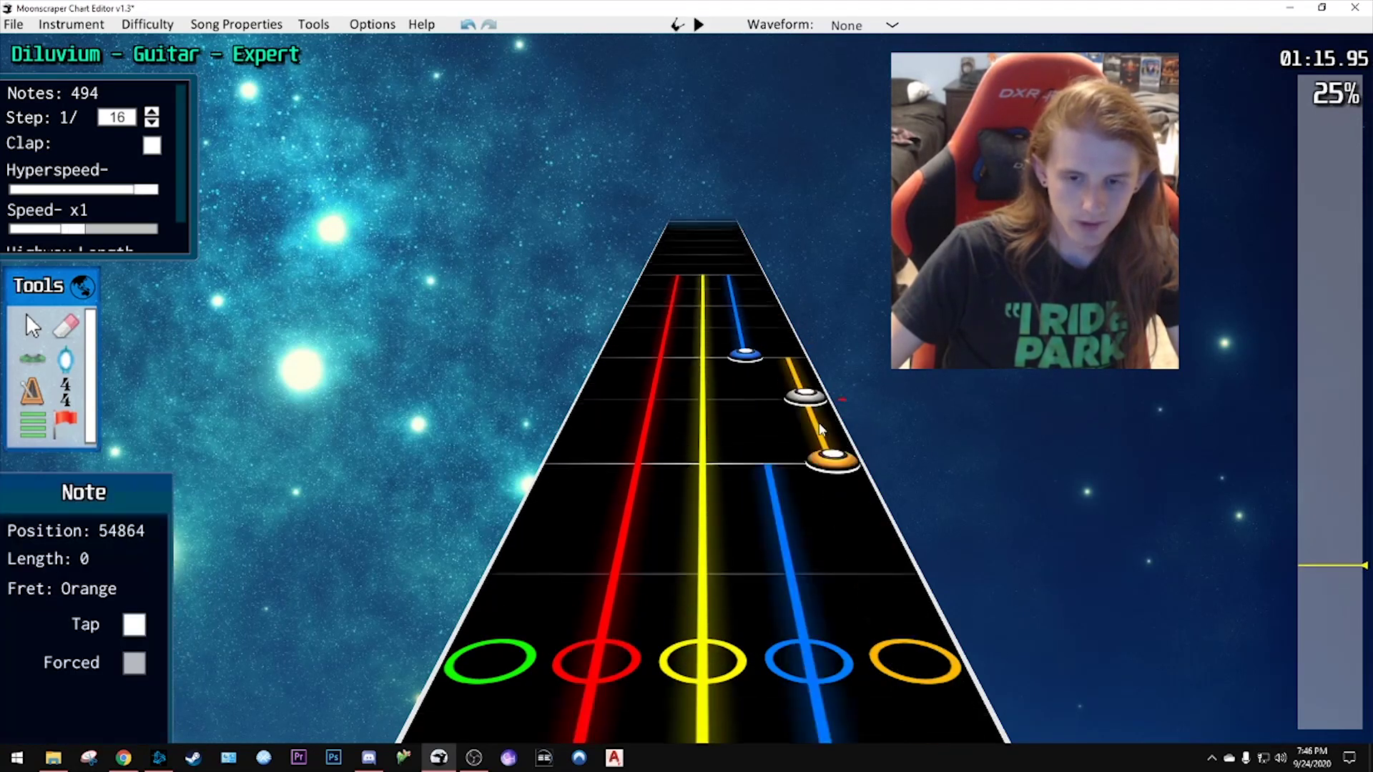
{"action": "left_click", "coordinate": [805, 386]}
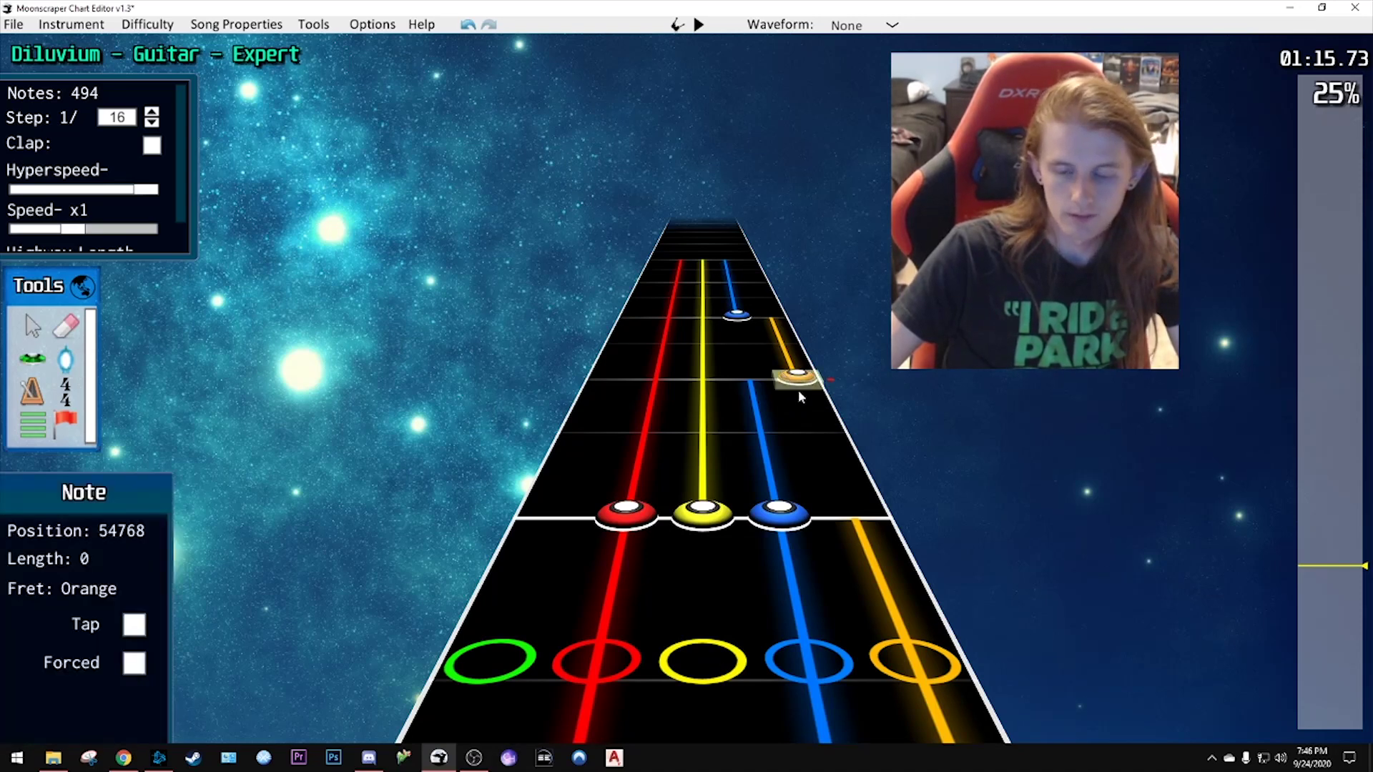
{"action": "left_click", "coordinate": [785, 528]}
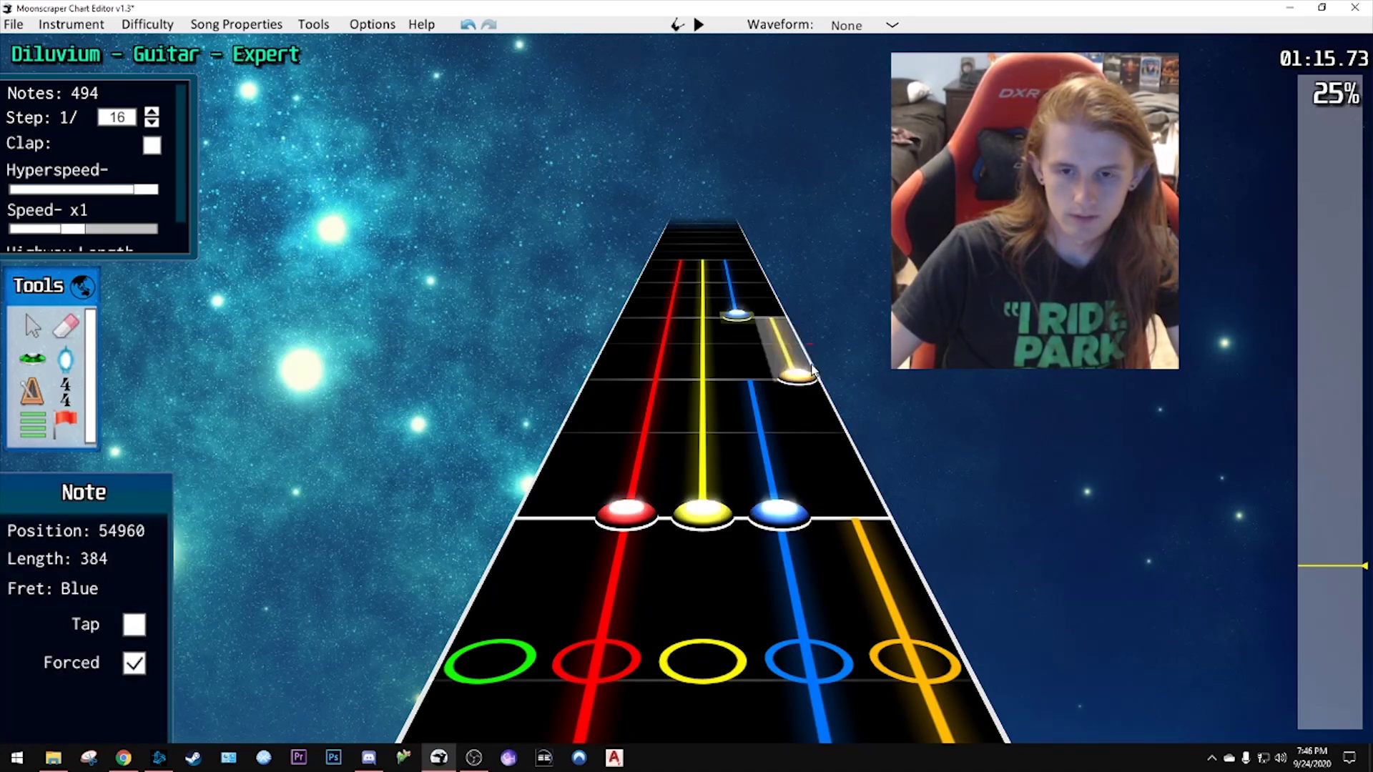
{"action": "left_click", "coordinate": [817, 453]}
{"action": "scroll", "coordinate": [817, 453], "scroll_direction": "down", "scroll_amount": 2}
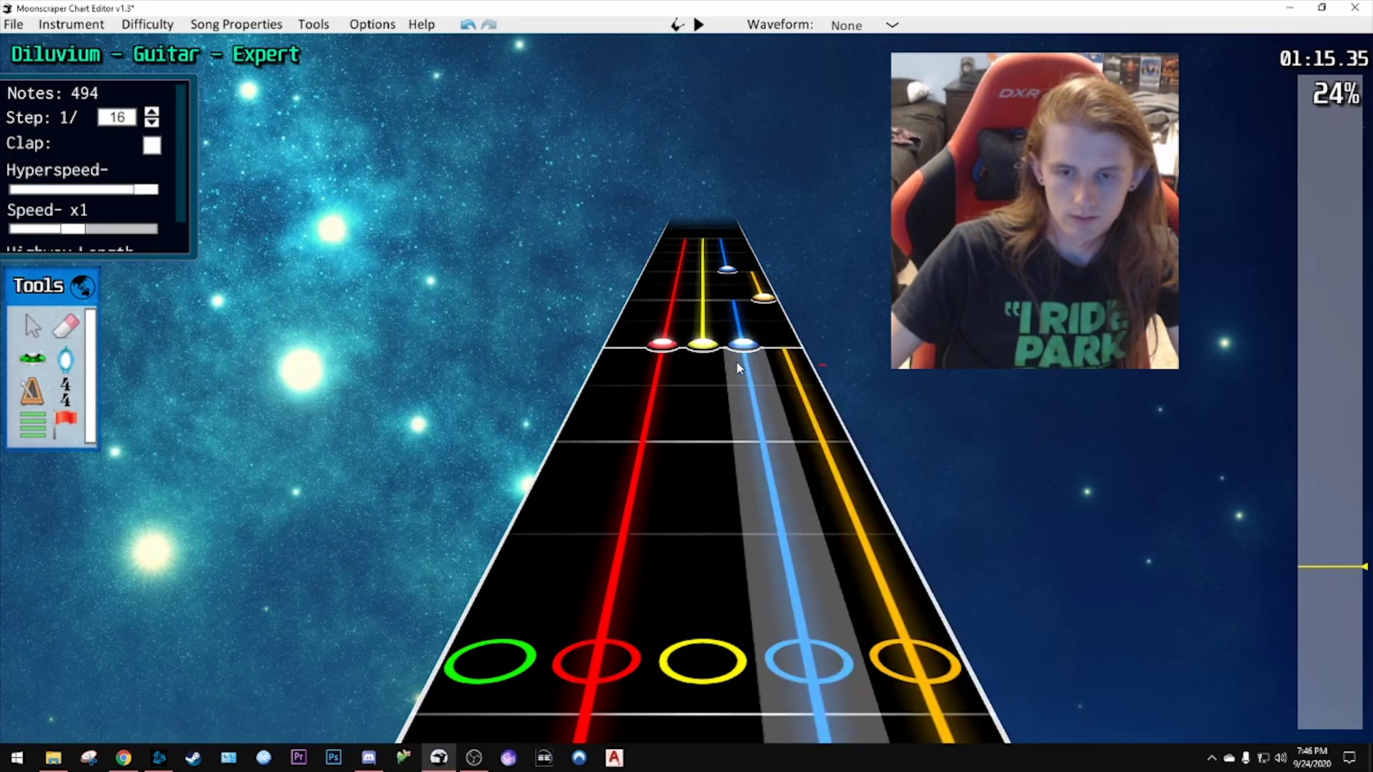
{"action": "scroll", "coordinate": [736, 365], "scroll_direction": "up", "scroll_amount": 1}
{"action": "left_click", "coordinate": [704, 404]}
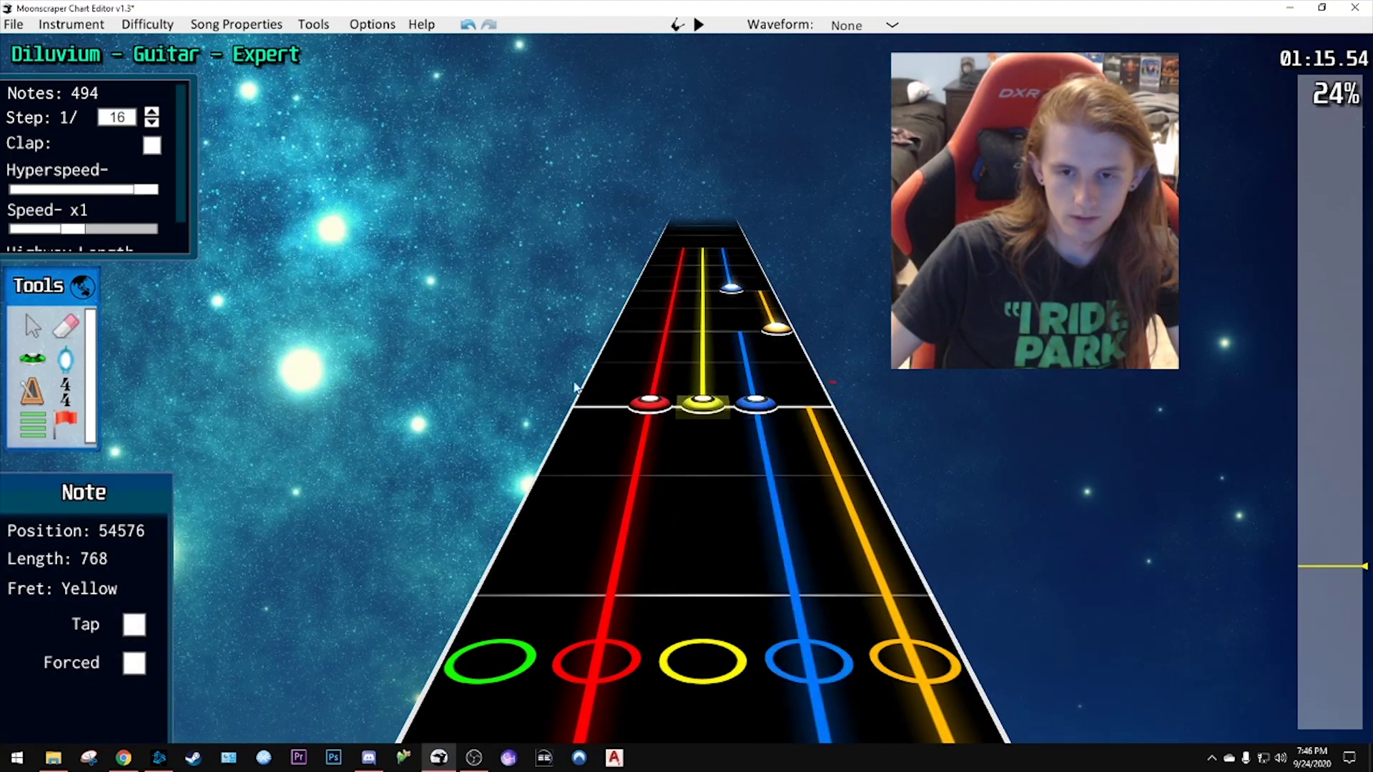
{"action": "key", "text": "space"}
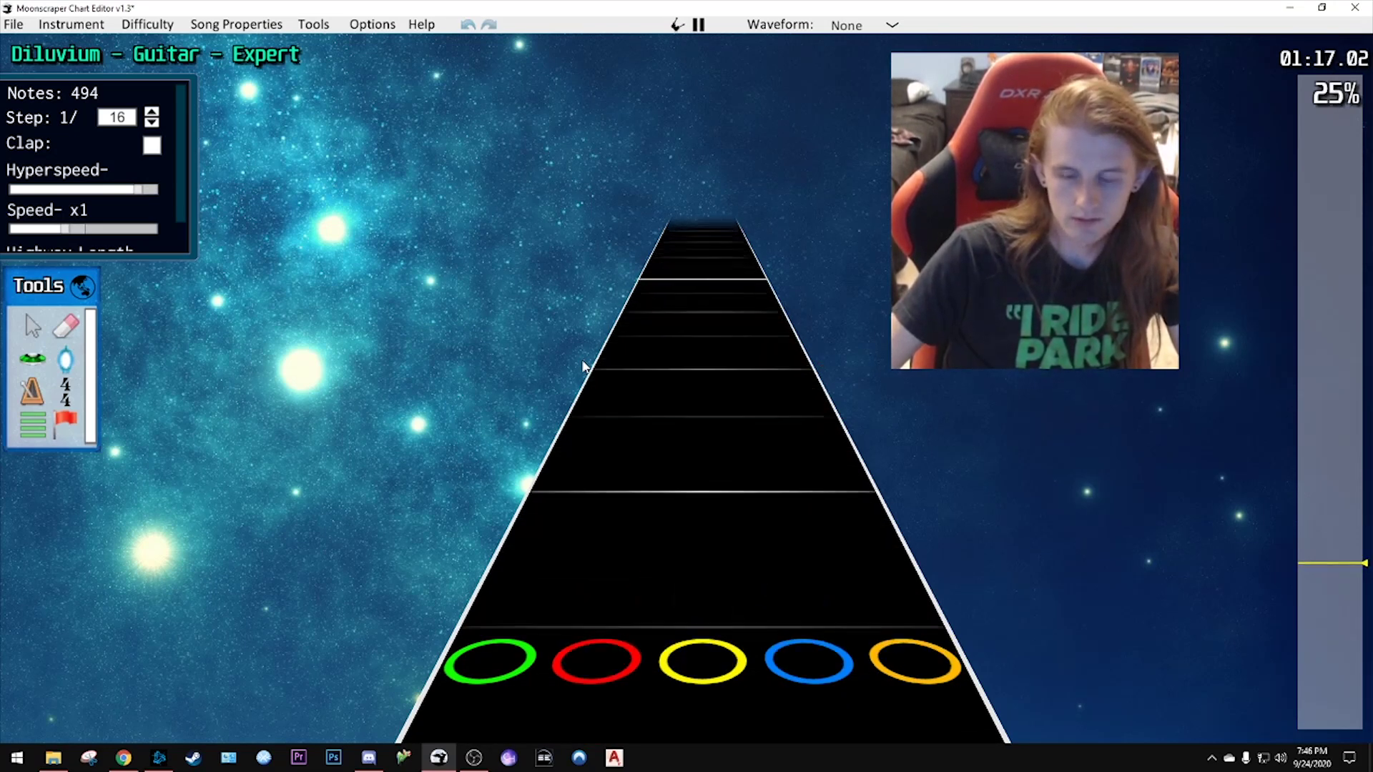
- Extend the red, yellow and forced blue sustains to the measure line at position 56112, checking their end with playback
{"action": "key", "text": "space"}
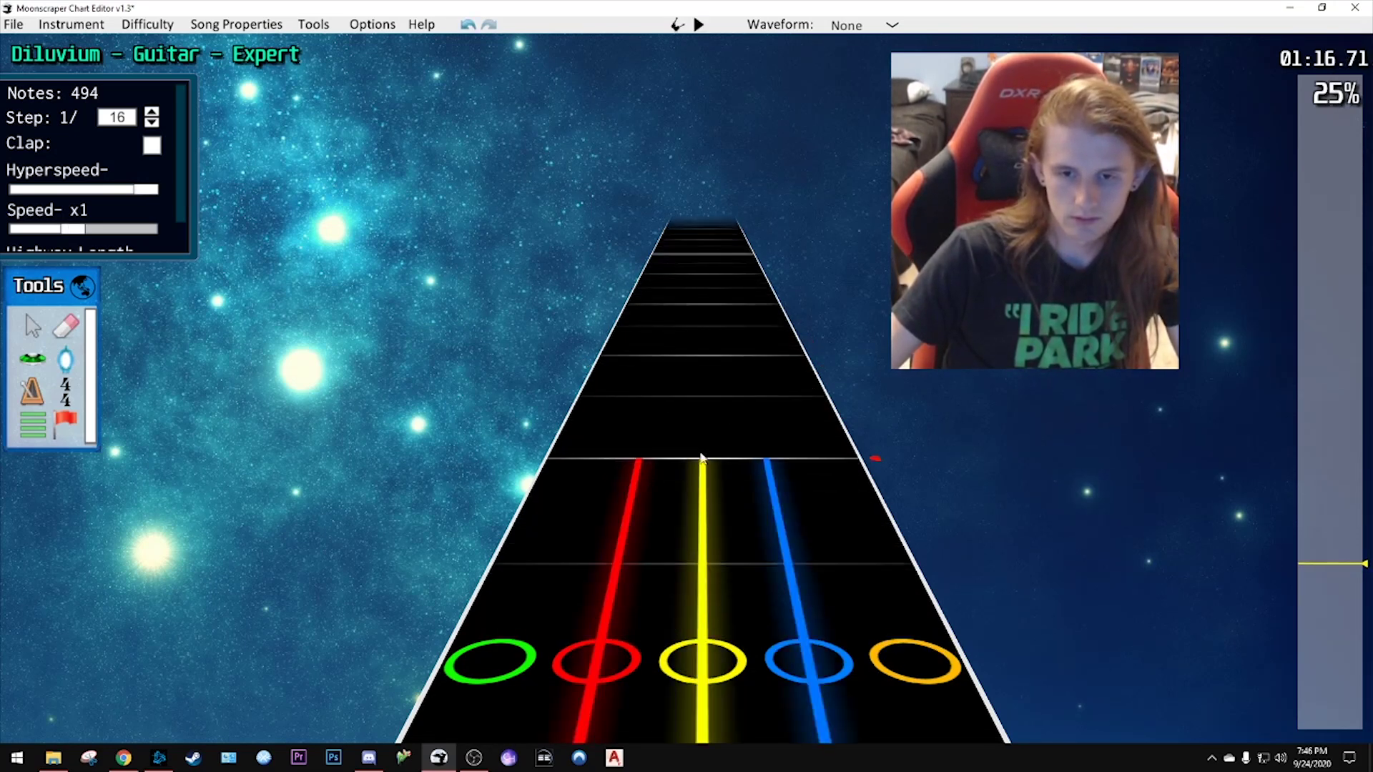
{"action": "left_click_drag", "start_coordinate": [700, 457], "coordinate": [701, 306]}
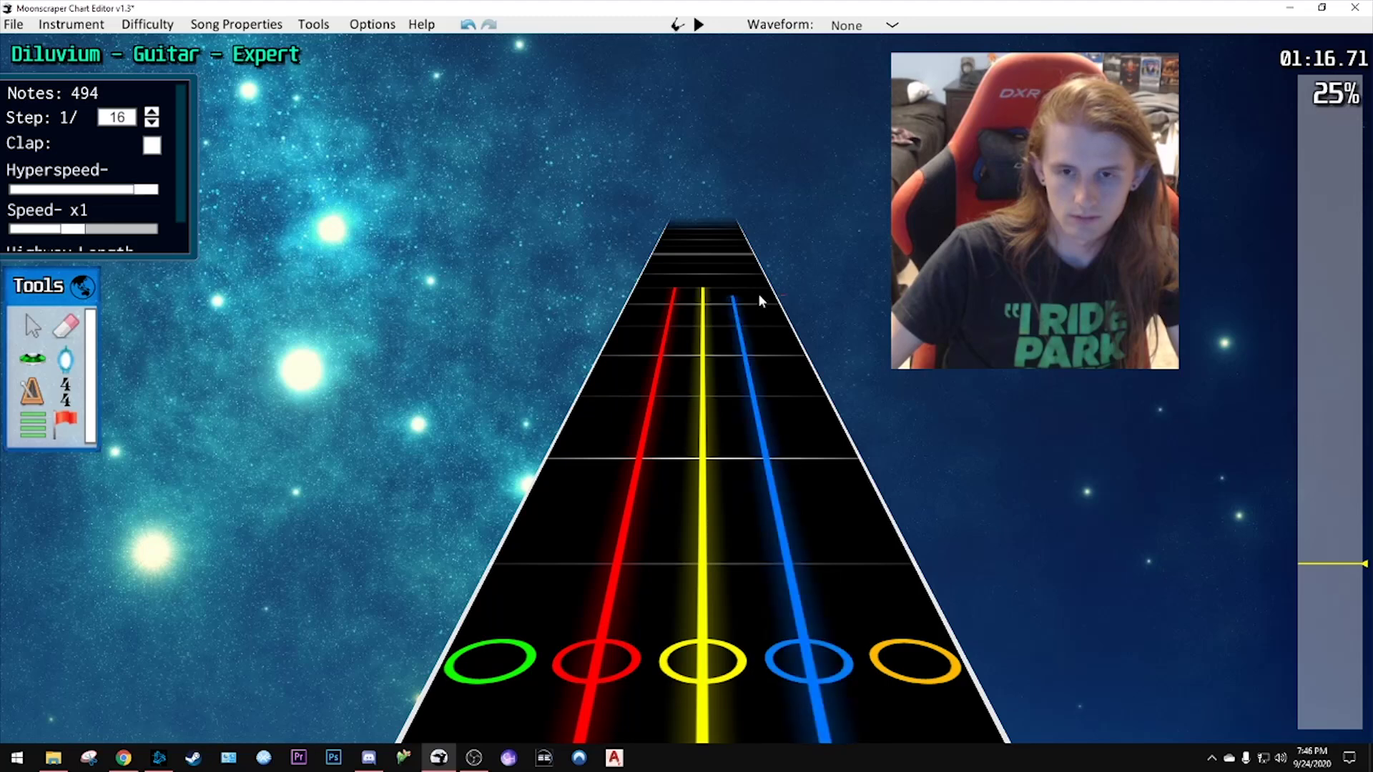
{"action": "key", "text": "space"}
{"action": "key", "text": "space"}
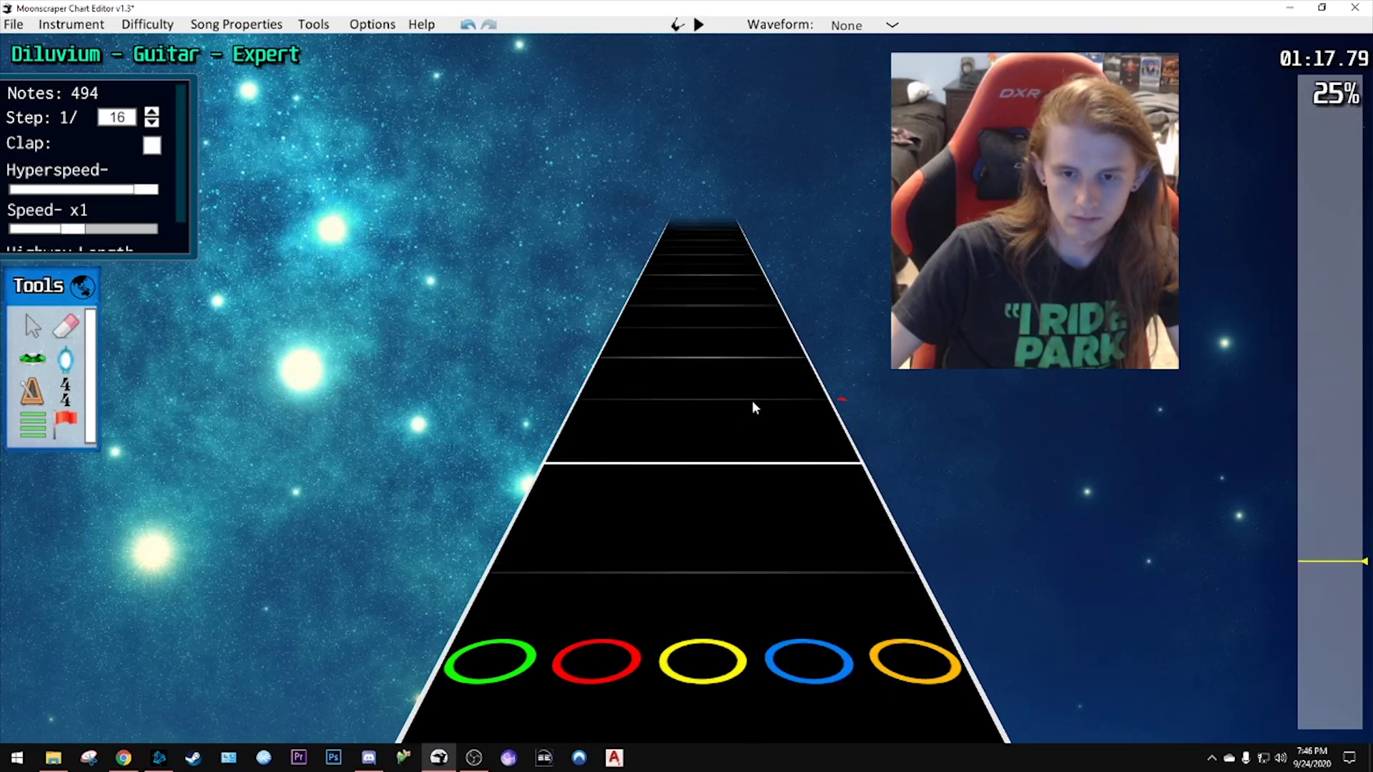
{"action": "scroll", "coordinate": [751, 429], "scroll_direction": "down", "scroll_amount": 4}
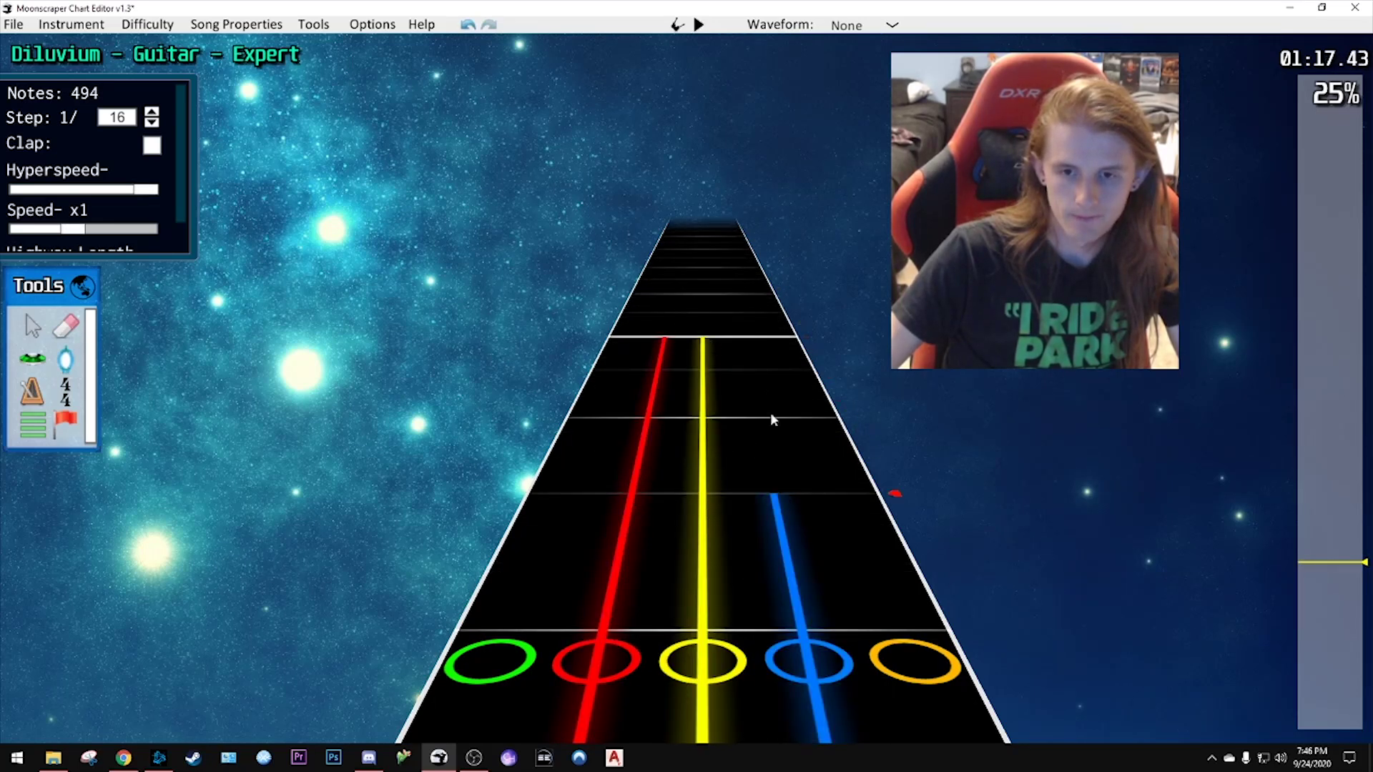
{"action": "key", "text": "space"}
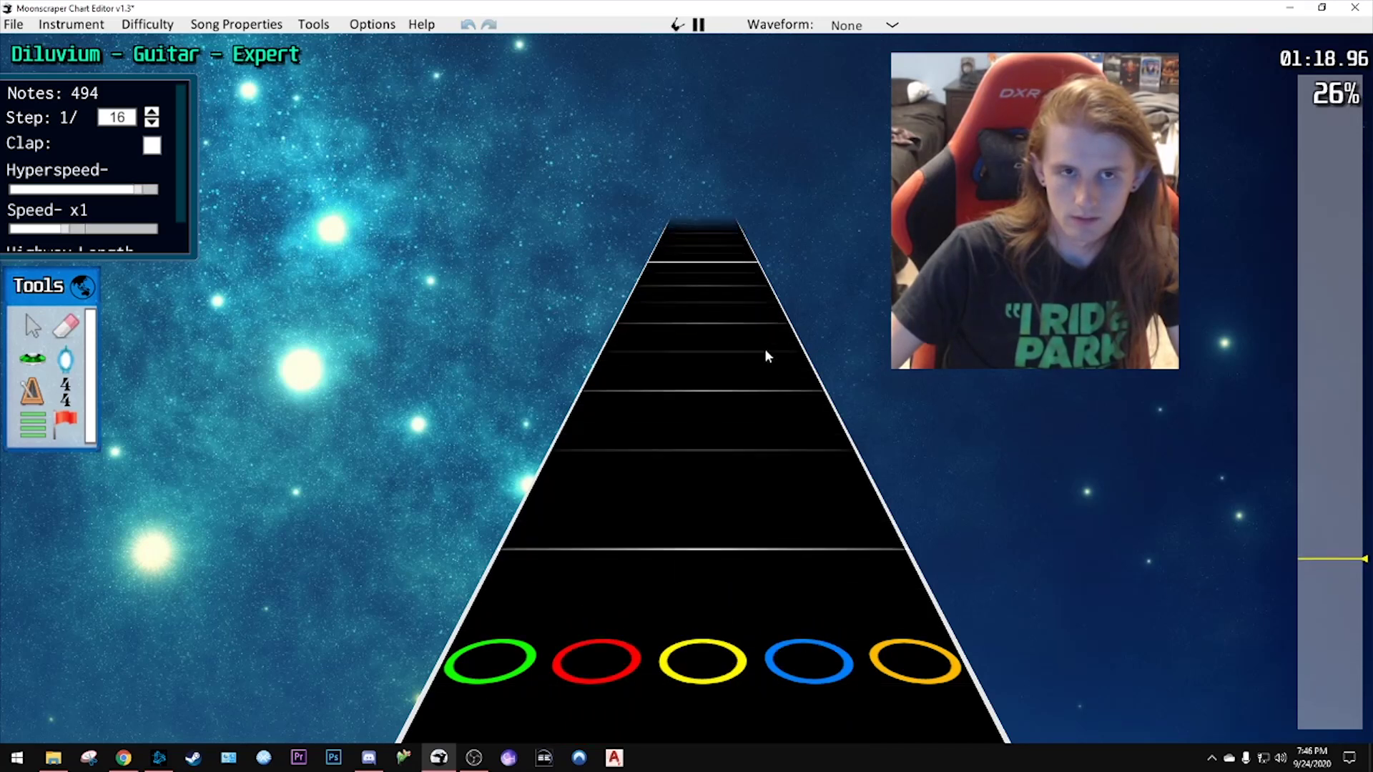
{"action": "key", "text": "space"}
{"action": "scroll", "coordinate": [766, 352], "scroll_direction": "down", "scroll_amount": 6}
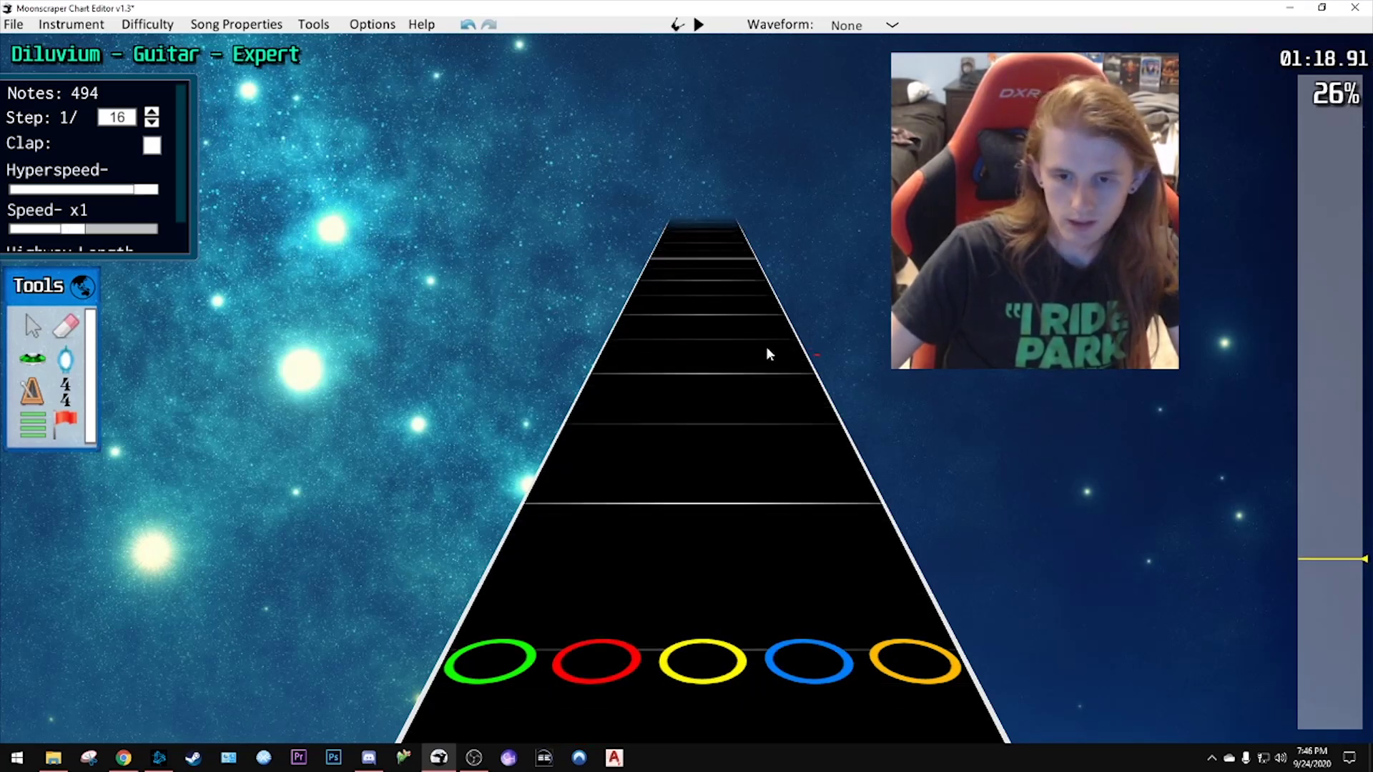
{"action": "scroll", "coordinate": [787, 329], "scroll_direction": "down", "scroll_amount": 8}
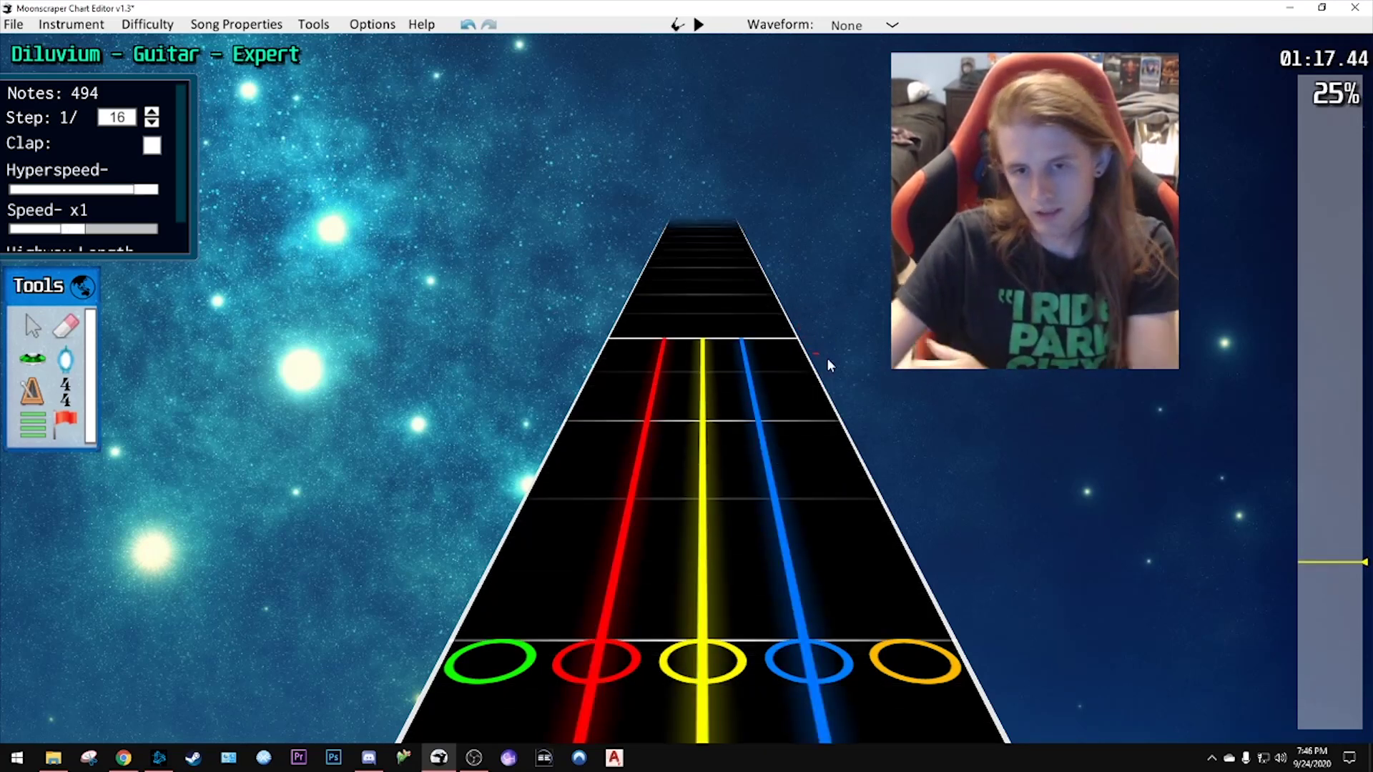
- Play back the passage from the preceding red-blue-orange chord through the extended red, yellow and blue sustains
{"action": "scroll", "coordinate": [827, 358], "scroll_direction": "down", "scroll_amount": 3}
{"action": "left_click", "coordinate": [1309, 572]}
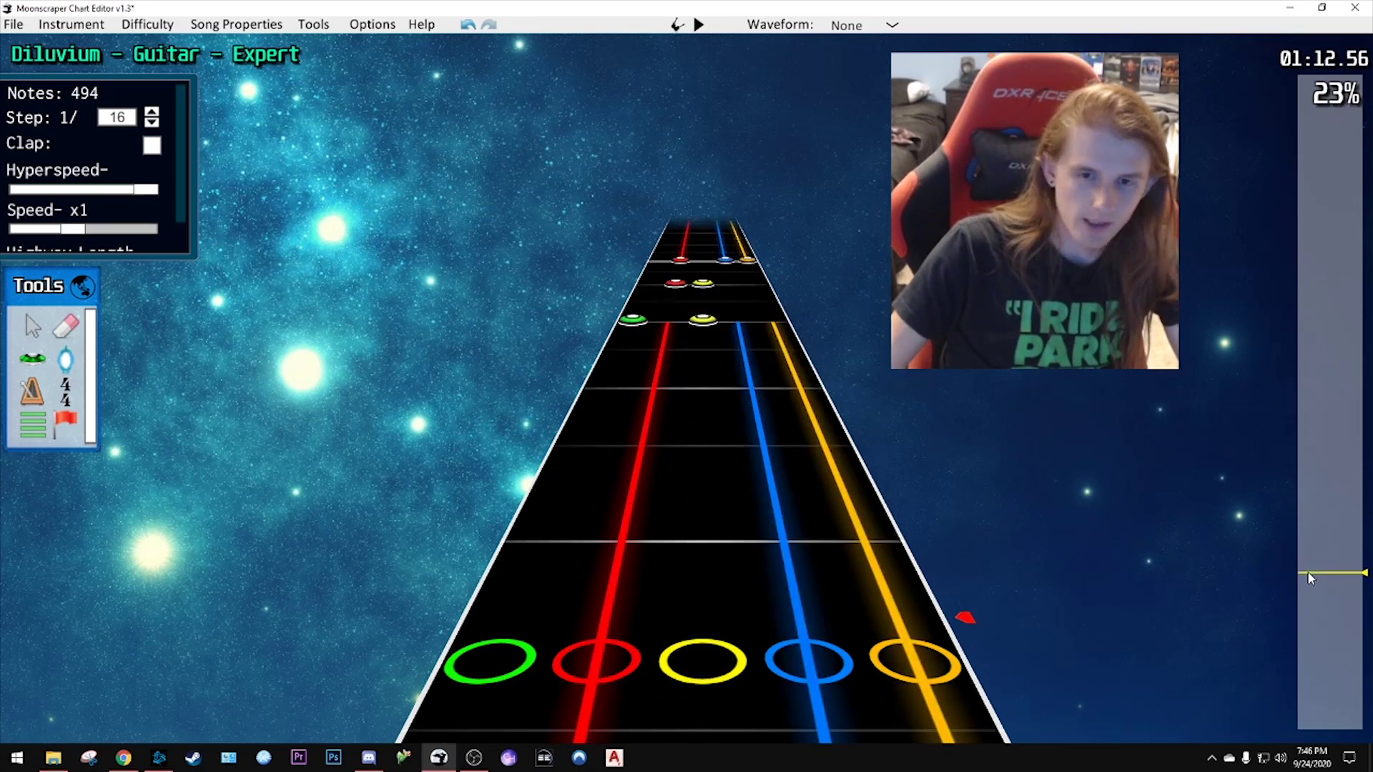
{"action": "scroll", "coordinate": [912, 399], "scroll_direction": "up", "scroll_amount": 5}
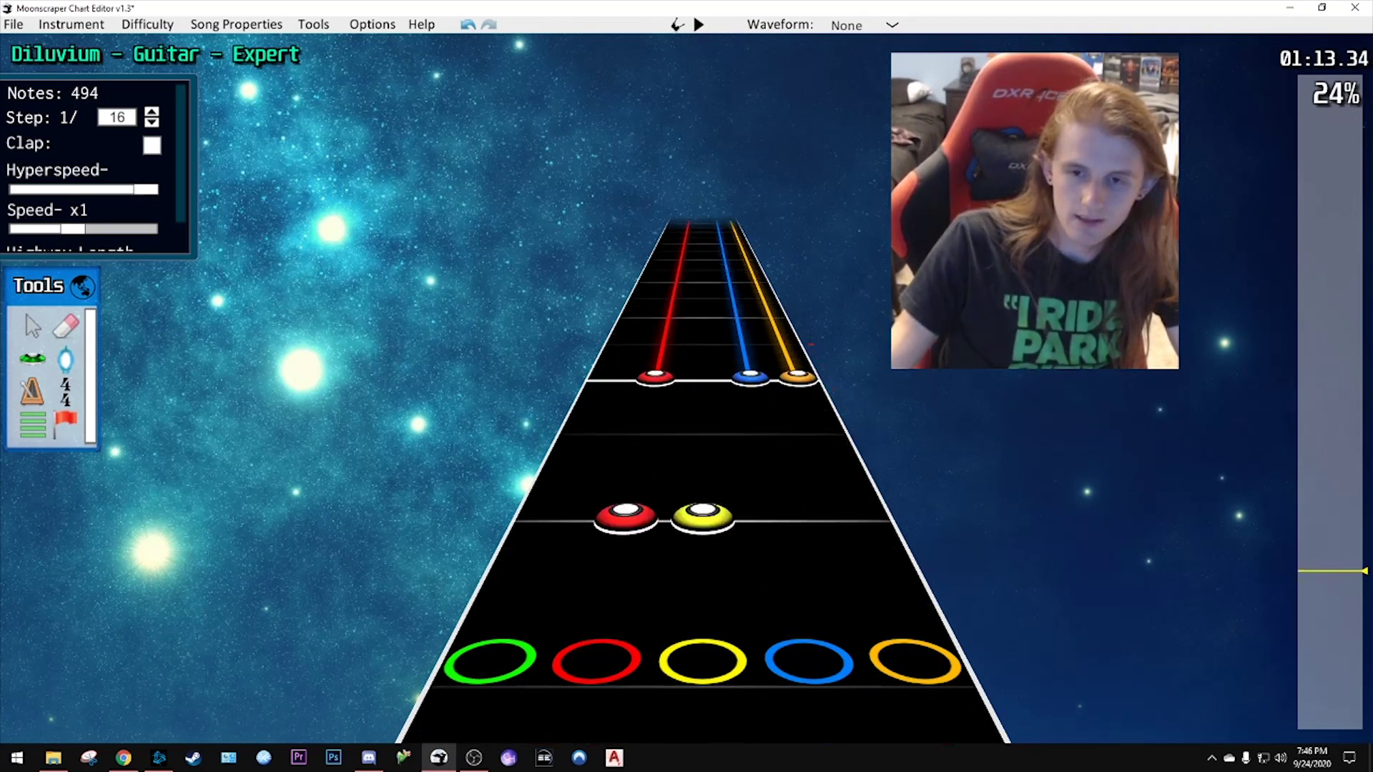
{"action": "scroll", "coordinate": [835, 384], "scroll_direction": "down", "scroll_amount": 2}
{"action": "key", "text": "space"}
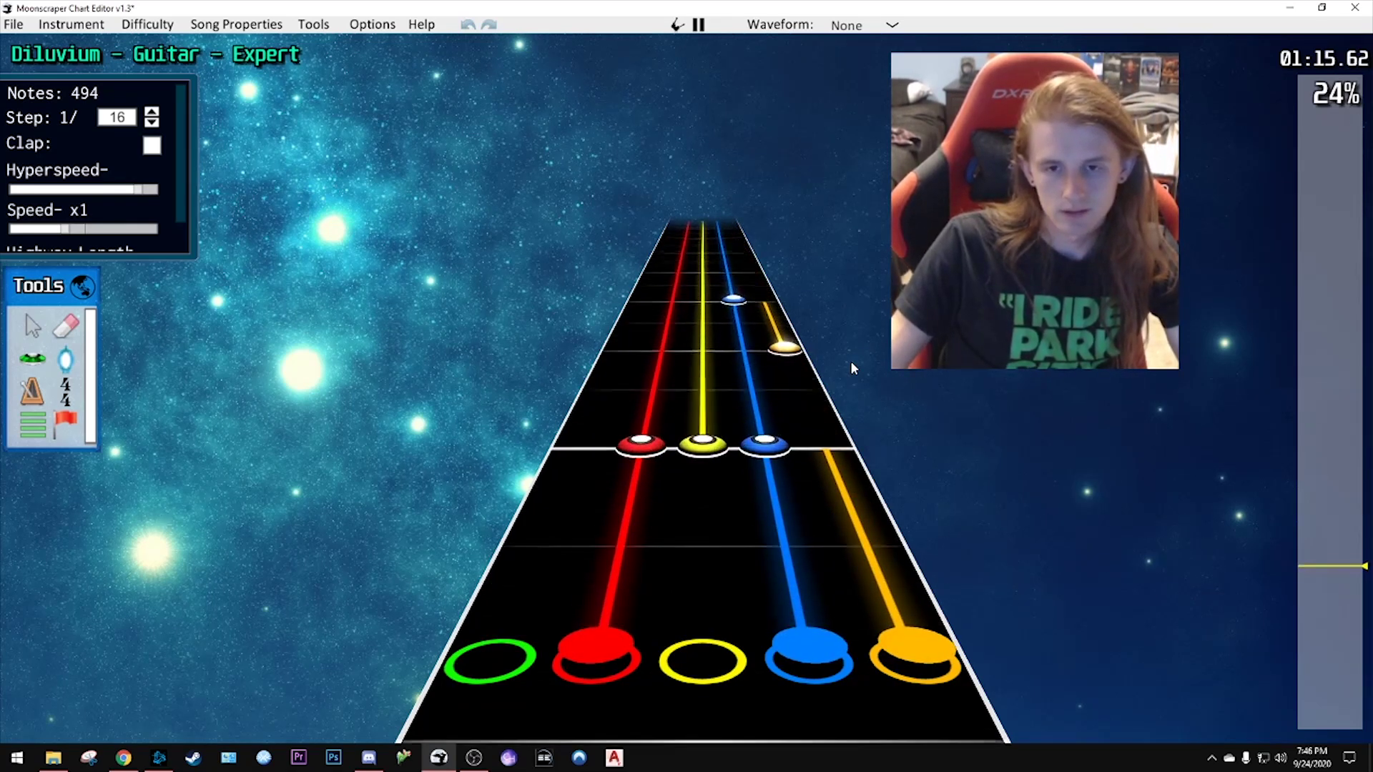
{"action": "key", "text": "space"}
{"action": "scroll", "coordinate": [799, 380], "scroll_direction": "up", "scroll_amount": 2}
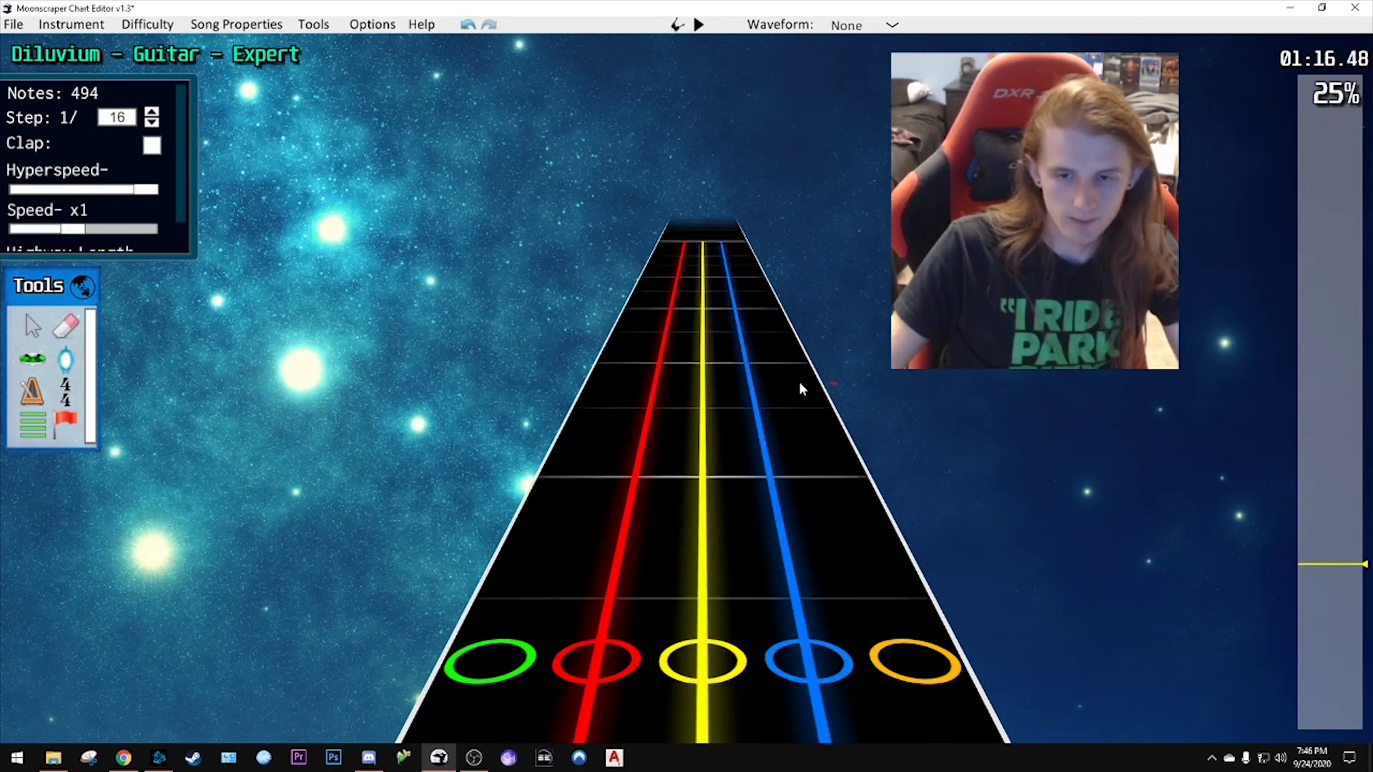
{"action": "scroll", "coordinate": [799, 380], "scroll_direction": "down", "scroll_amount": 2}
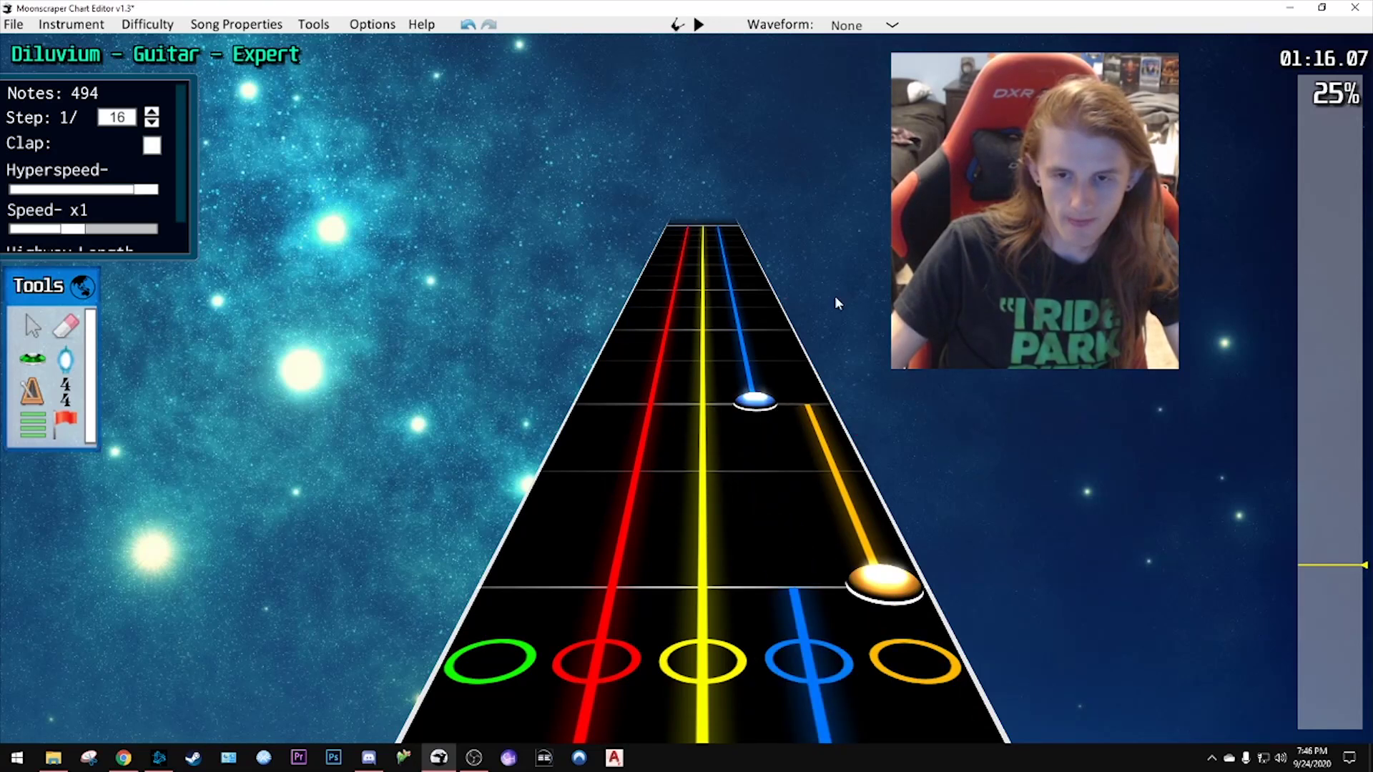
{"action": "key", "text": "space"}
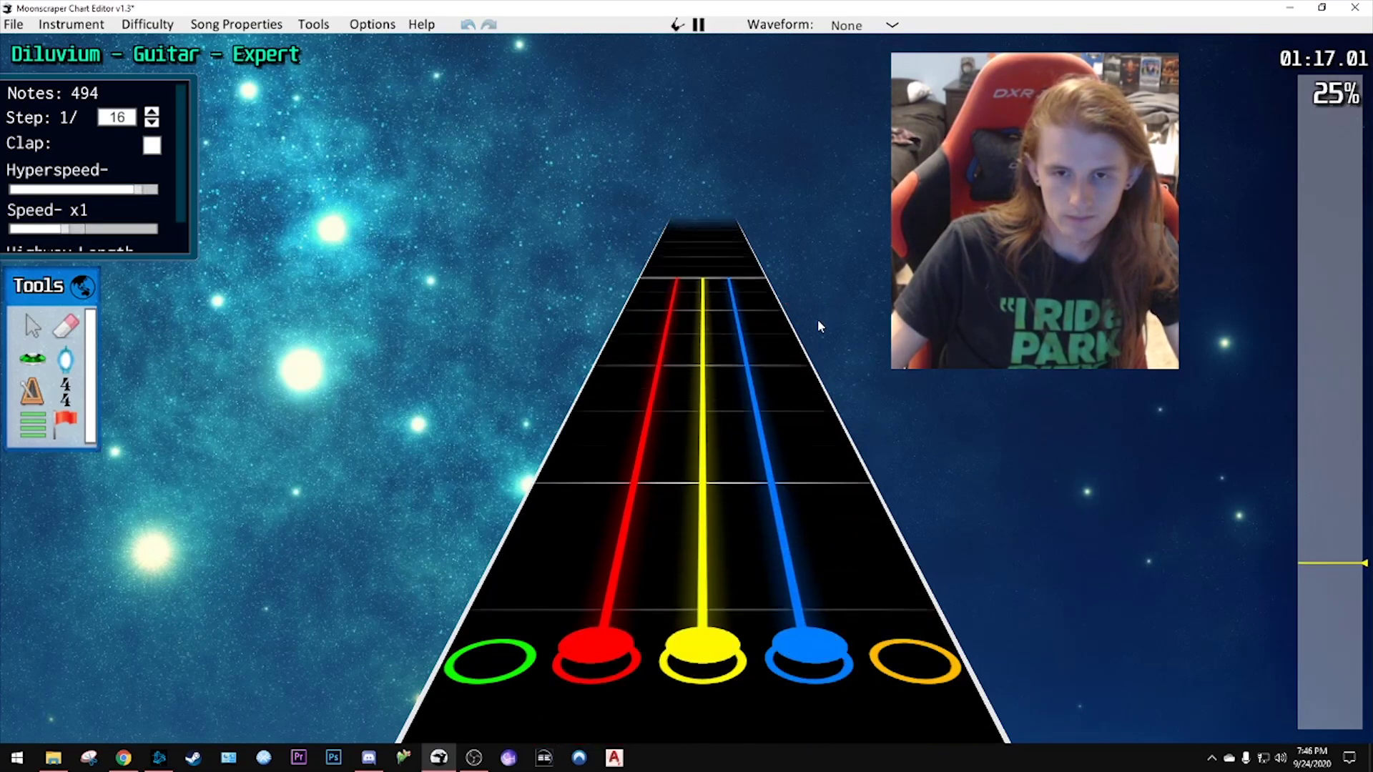
{"action": "key", "text": "space"}
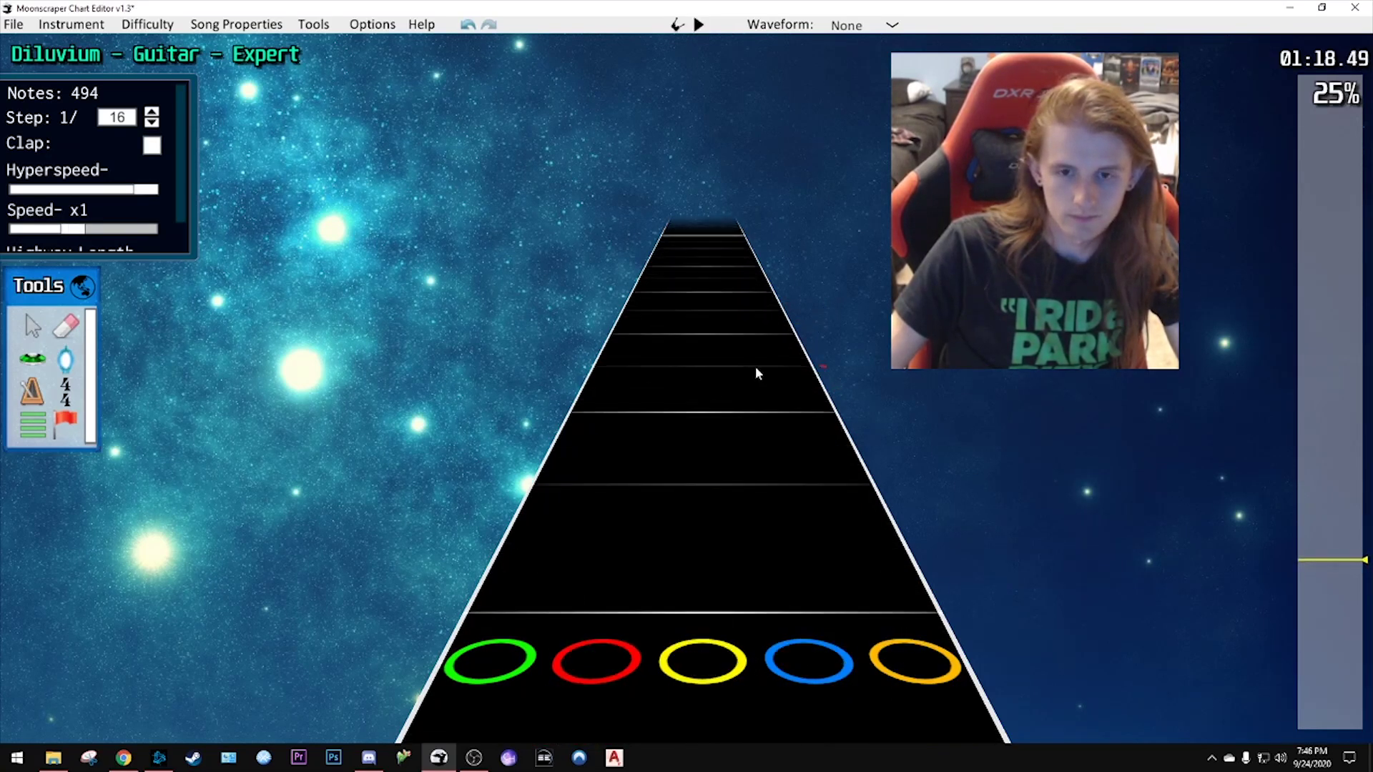
- Place a blue note at position 56112 and an orange note one sixteenth after it, and shorten the preceding sustains to half a beat before them
{"action": "scroll", "coordinate": [758, 361], "scroll_direction": "down", "scroll_amount": 2}
{"action": "left_click", "coordinate": [763, 369]}
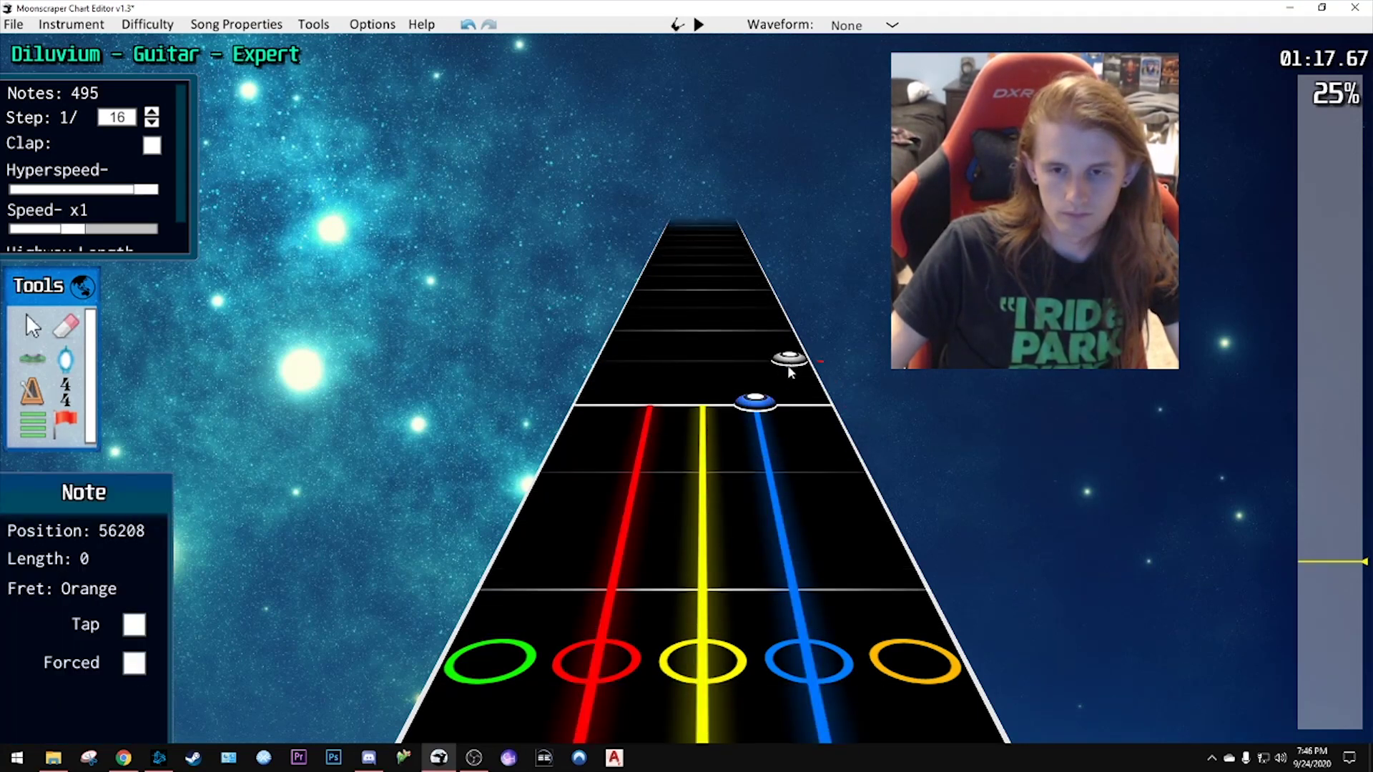
{"action": "left_click", "coordinate": [790, 369]}
{"action": "scroll", "coordinate": [787, 379], "scroll_direction": "up", "scroll_amount": 1}
{"action": "scroll", "coordinate": [736, 404], "scroll_direction": "down", "scroll_amount": 1}
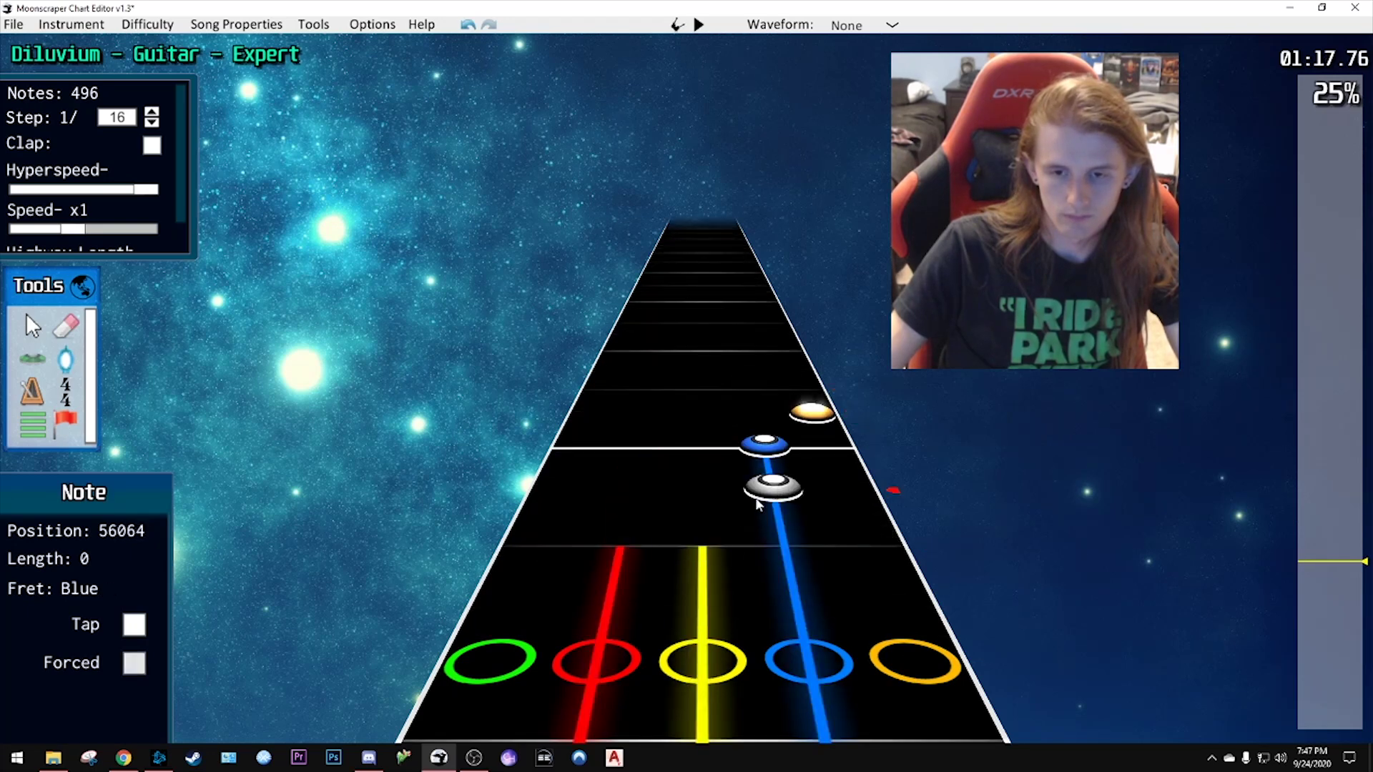
{"action": "key", "text": "space"}
{"action": "key", "text": "space"}
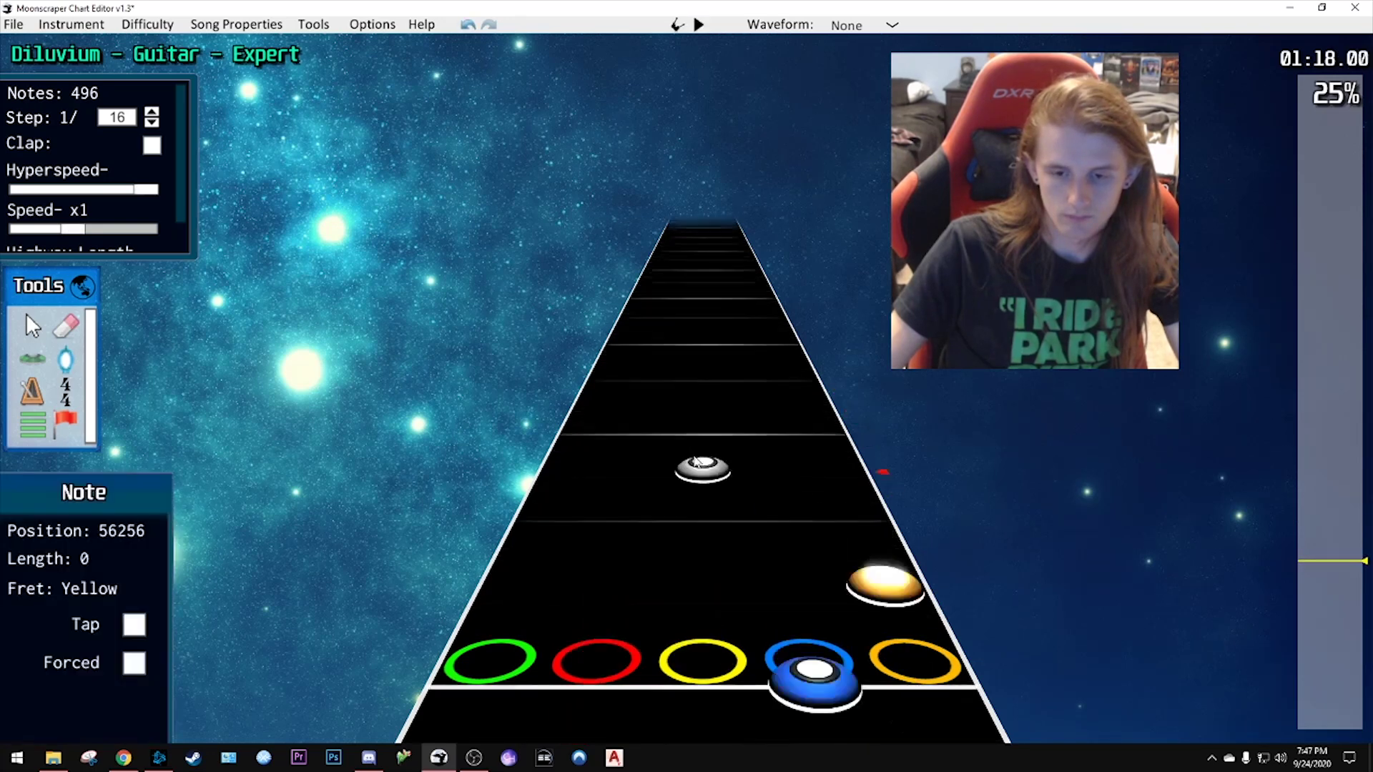
- Inspect the blue sustain of the red-yellow-blue chord at position 54576 and play back through the shortened sustains
{"action": "scroll", "coordinate": [702, 451], "scroll_direction": "down", "scroll_amount": 3}
{"action": "left_click_drag", "start_coordinate": [1337, 561], "coordinate": [1336, 572]}
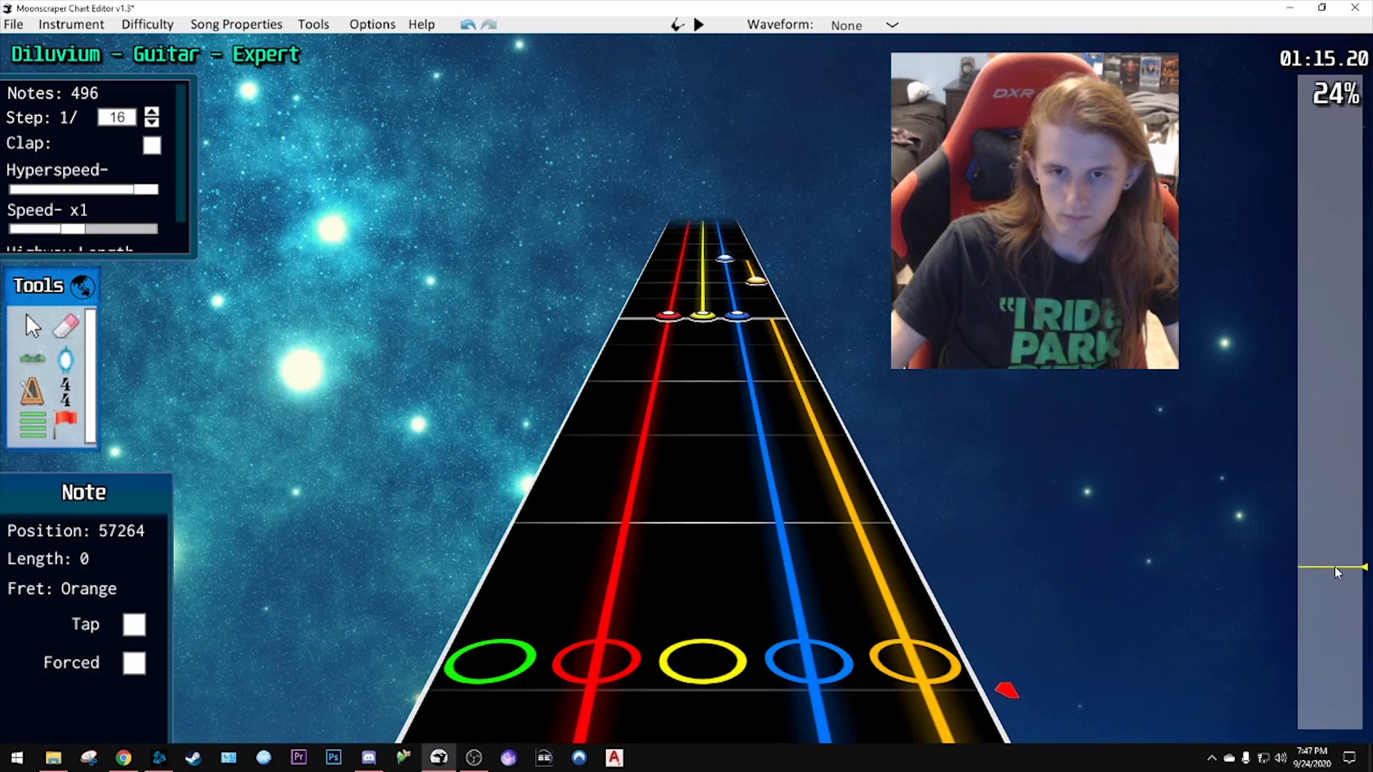
{"action": "scroll", "coordinate": [715, 357], "scroll_direction": "up", "scroll_amount": 2}
{"action": "left_click", "coordinate": [737, 316]}
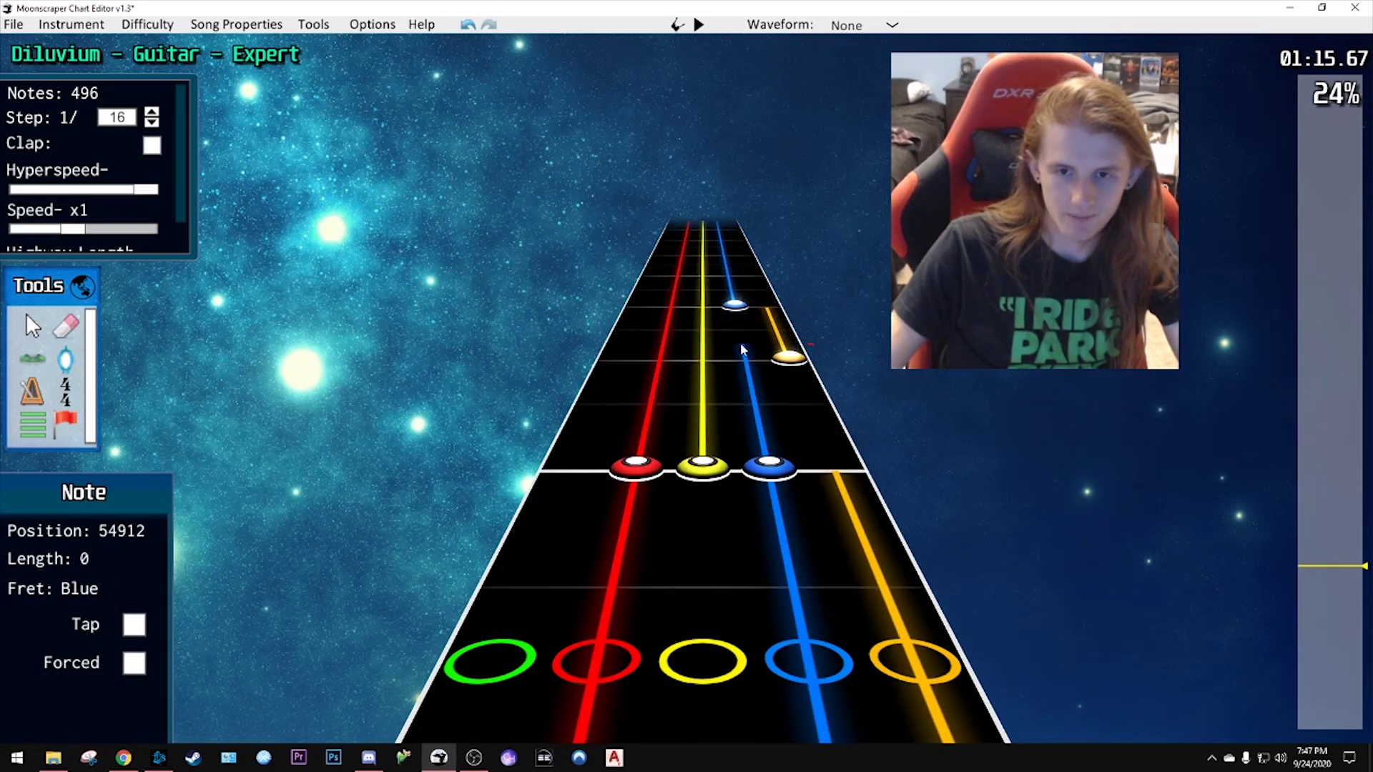
{"action": "scroll", "coordinate": [749, 360], "scroll_direction": "up", "scroll_amount": 1}
{"action": "left_click", "coordinate": [768, 566]}
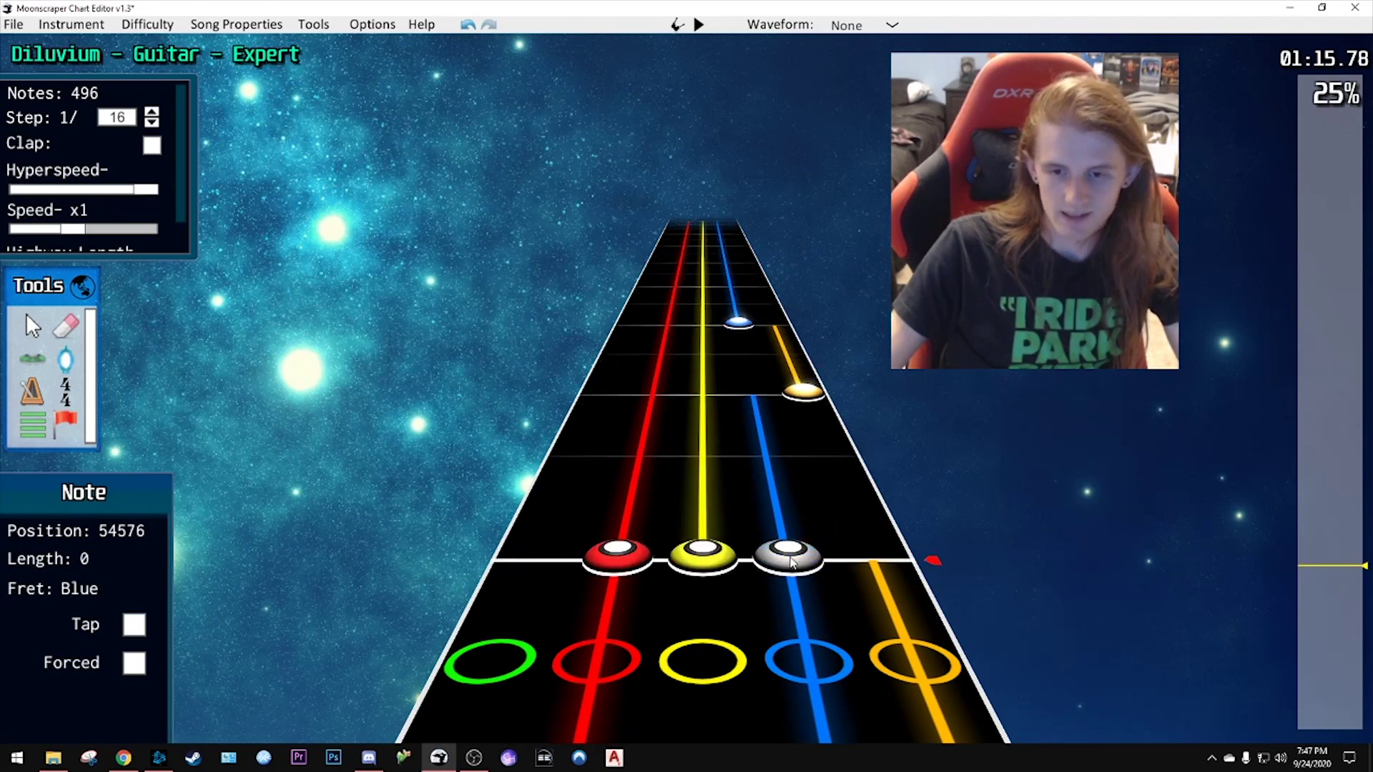
{"action": "left_click", "coordinate": [689, 472]}
{"action": "scroll", "coordinate": [689, 472], "scroll_direction": "up", "scroll_amount": 1}
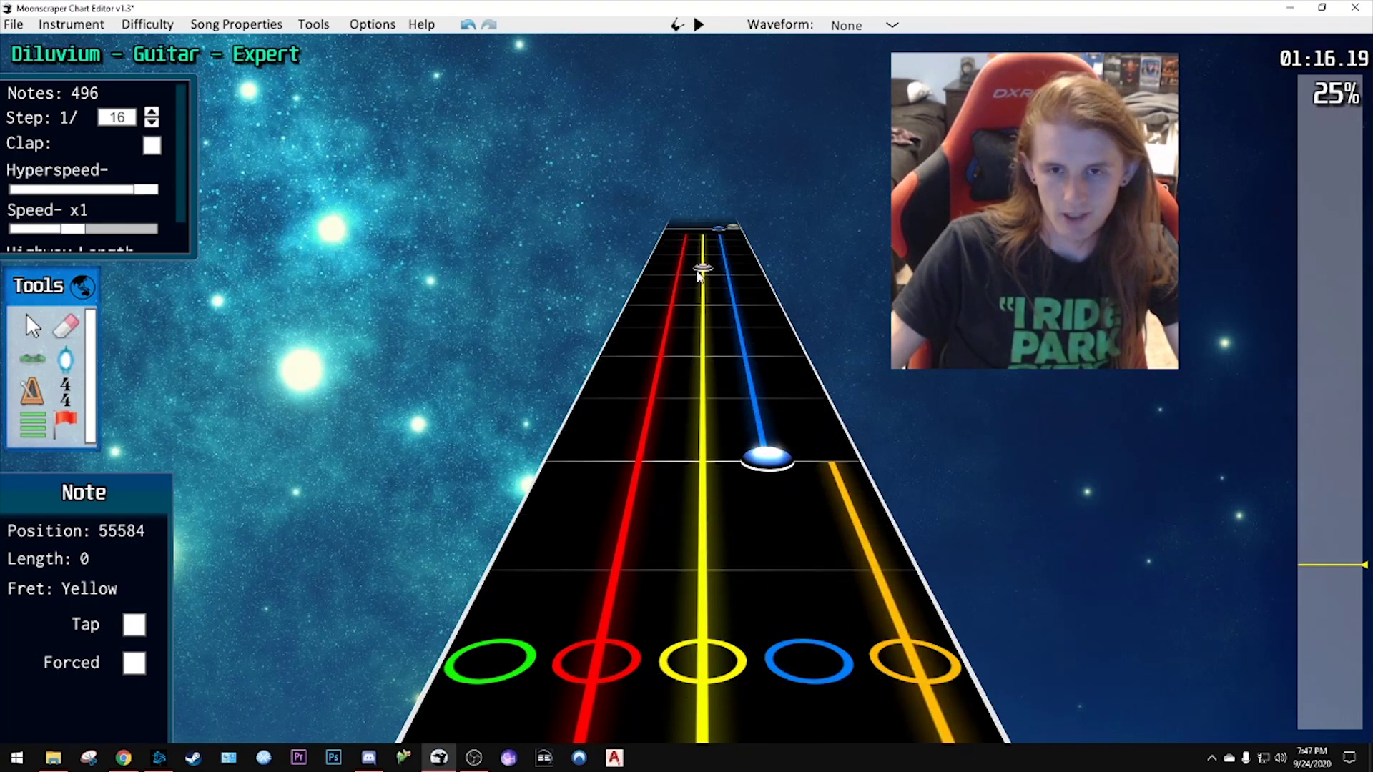
{"action": "left_click", "coordinate": [685, 276]}
{"action": "scroll", "coordinate": [751, 500], "scroll_direction": "down", "scroll_amount": 2}
{"action": "left_click", "coordinate": [792, 600]}
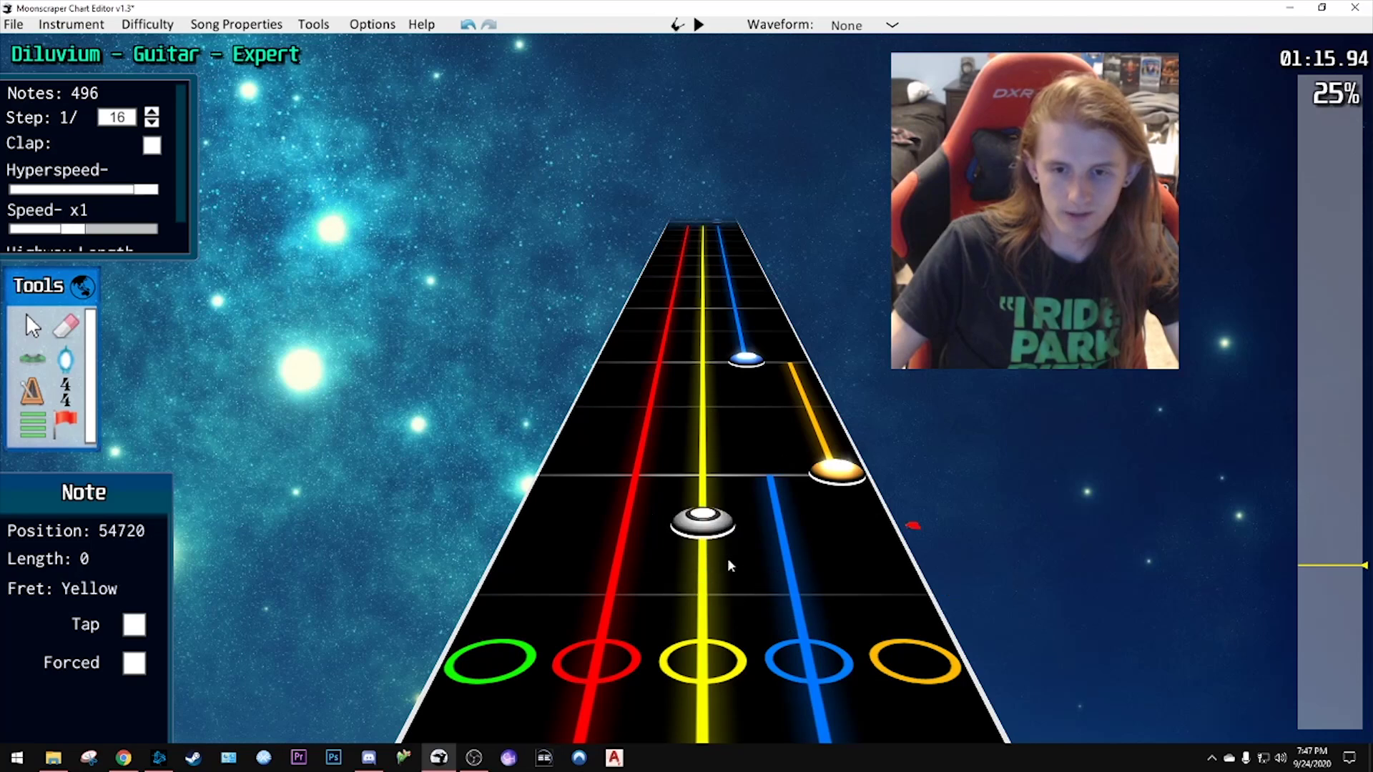
{"action": "key", "text": "space"}
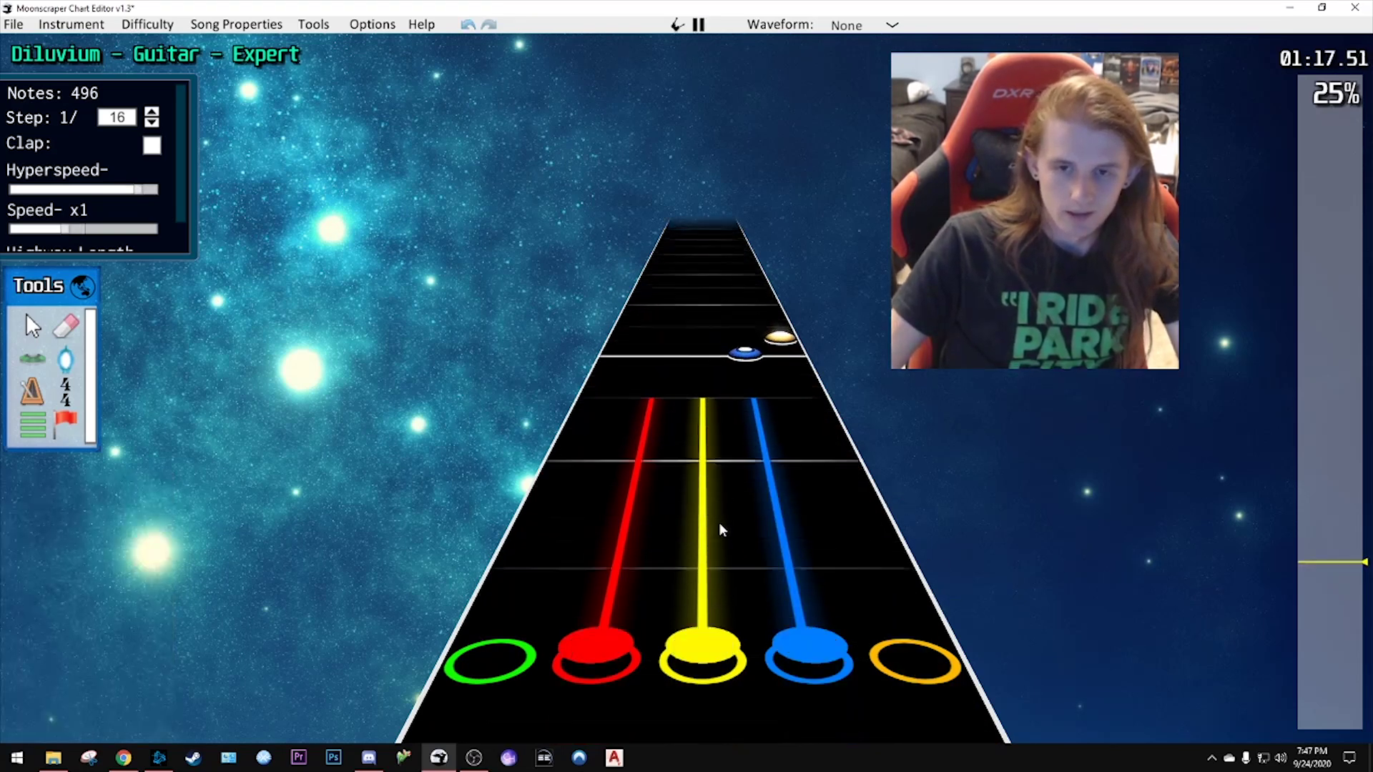
{"action": "key", "text": "space"}
- Add a blue note one sixteenth before the measure line and an orange note on the line at position 56112
{"action": "scroll", "coordinate": [715, 511], "scroll_direction": "down", "scroll_amount": 1}
{"action": "left_click", "coordinate": [705, 512]}
{"action": "scroll", "coordinate": [715, 508], "scroll_direction": "up", "scroll_amount": 2}
{"action": "left_click", "coordinate": [659, 508]}
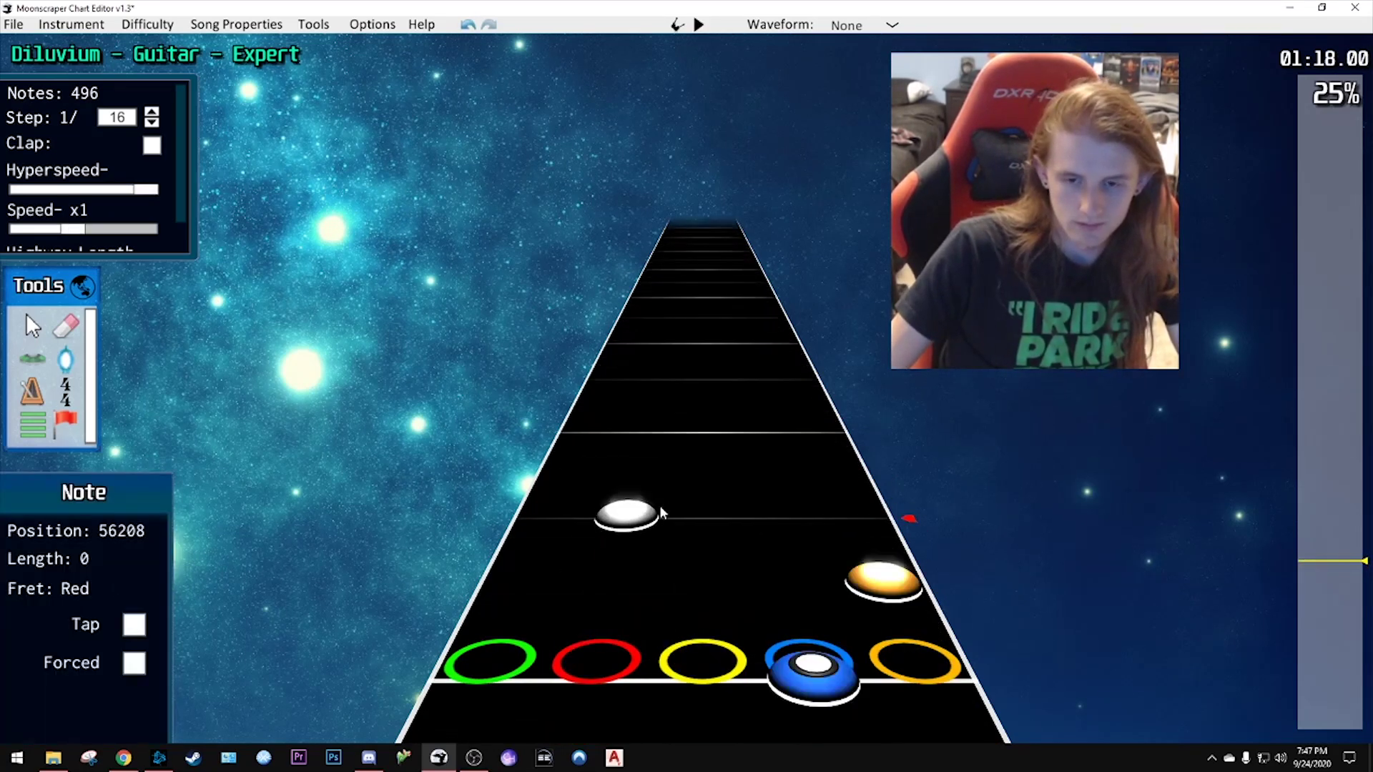
{"action": "scroll", "coordinate": [659, 512], "scroll_direction": "down", "scroll_amount": 1}
{"action": "left_click", "coordinate": [736, 497]}
{"action": "left_click", "coordinate": [764, 465]}
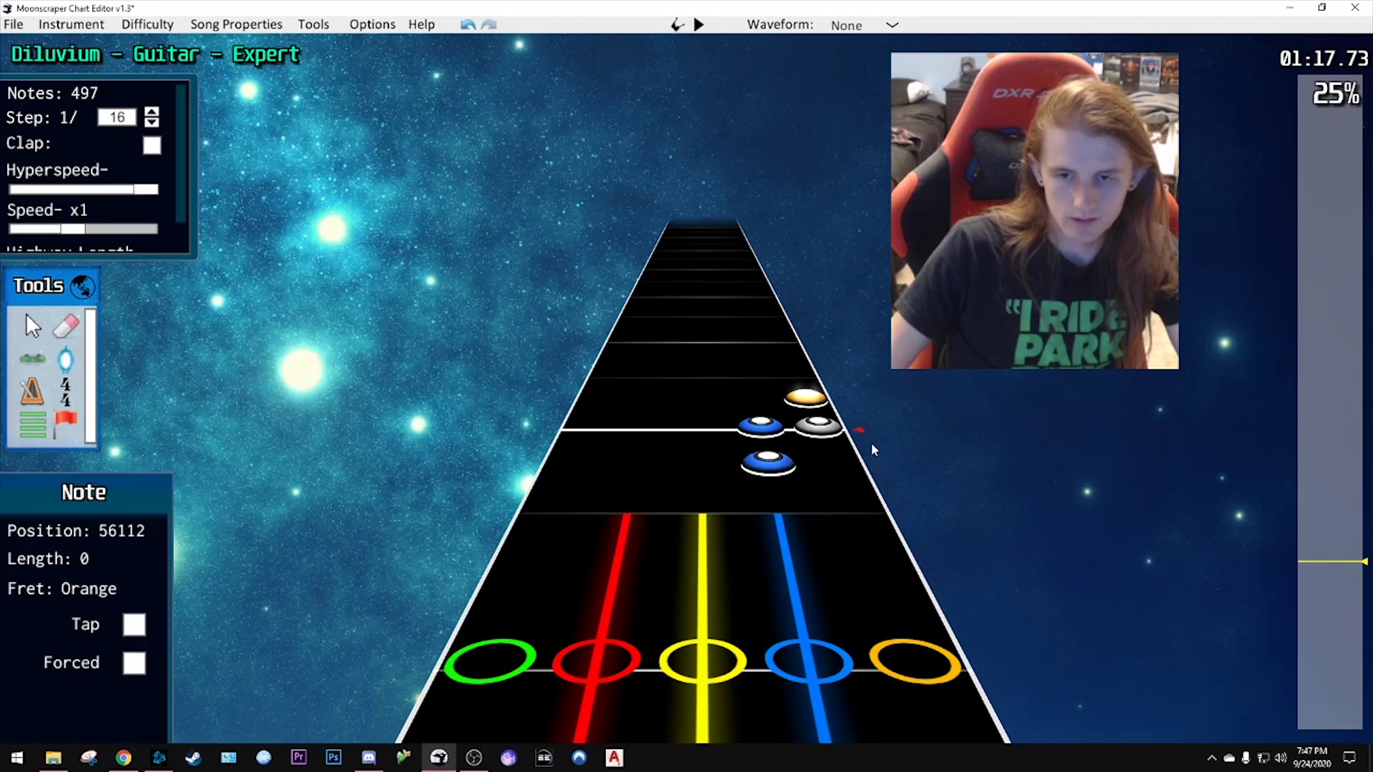
- Delete the blue note at position 56112 and the orange note one sixteenth after it, and play back the remaining pair
{"action": "left_click", "coordinate": [762, 427]}
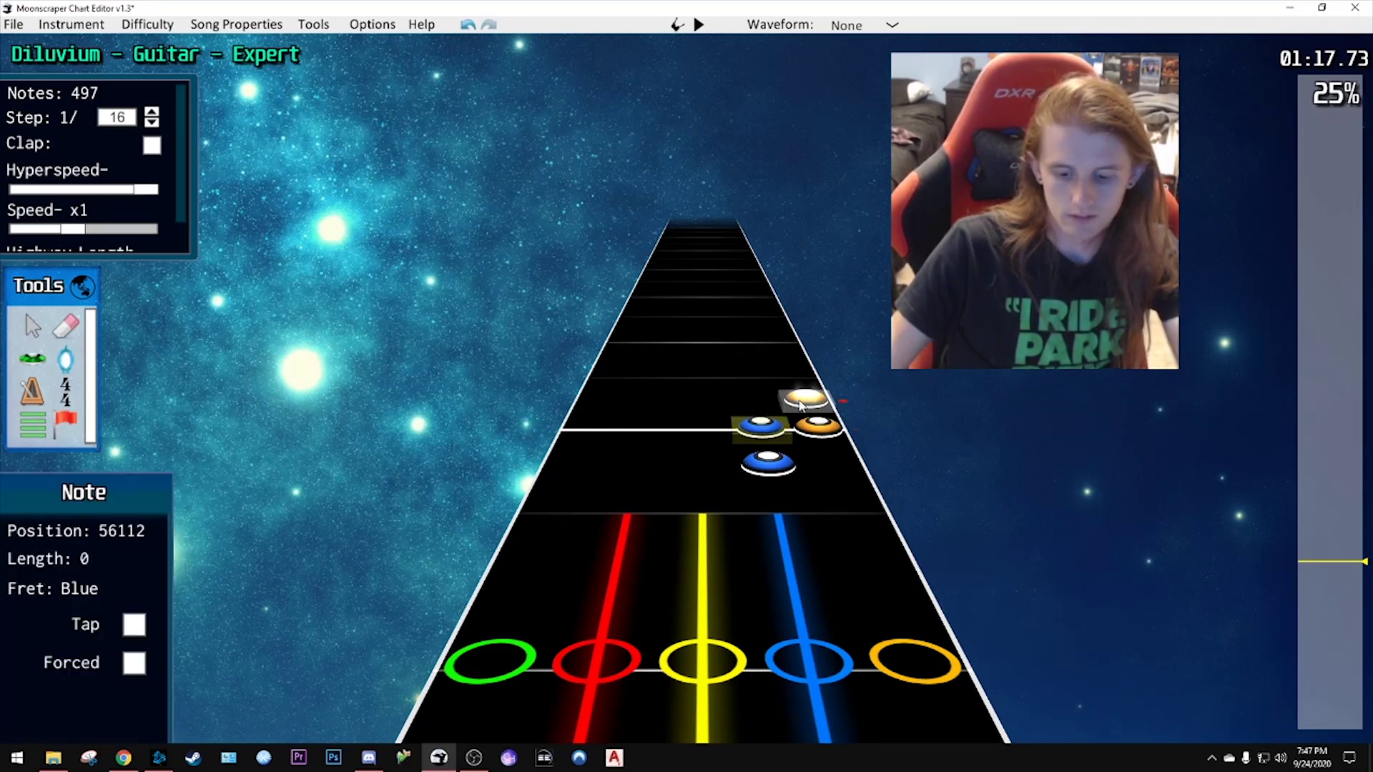
{"action": "key", "text": "Delete"}
{"action": "key", "text": "space"}
{"action": "key", "text": "space"}
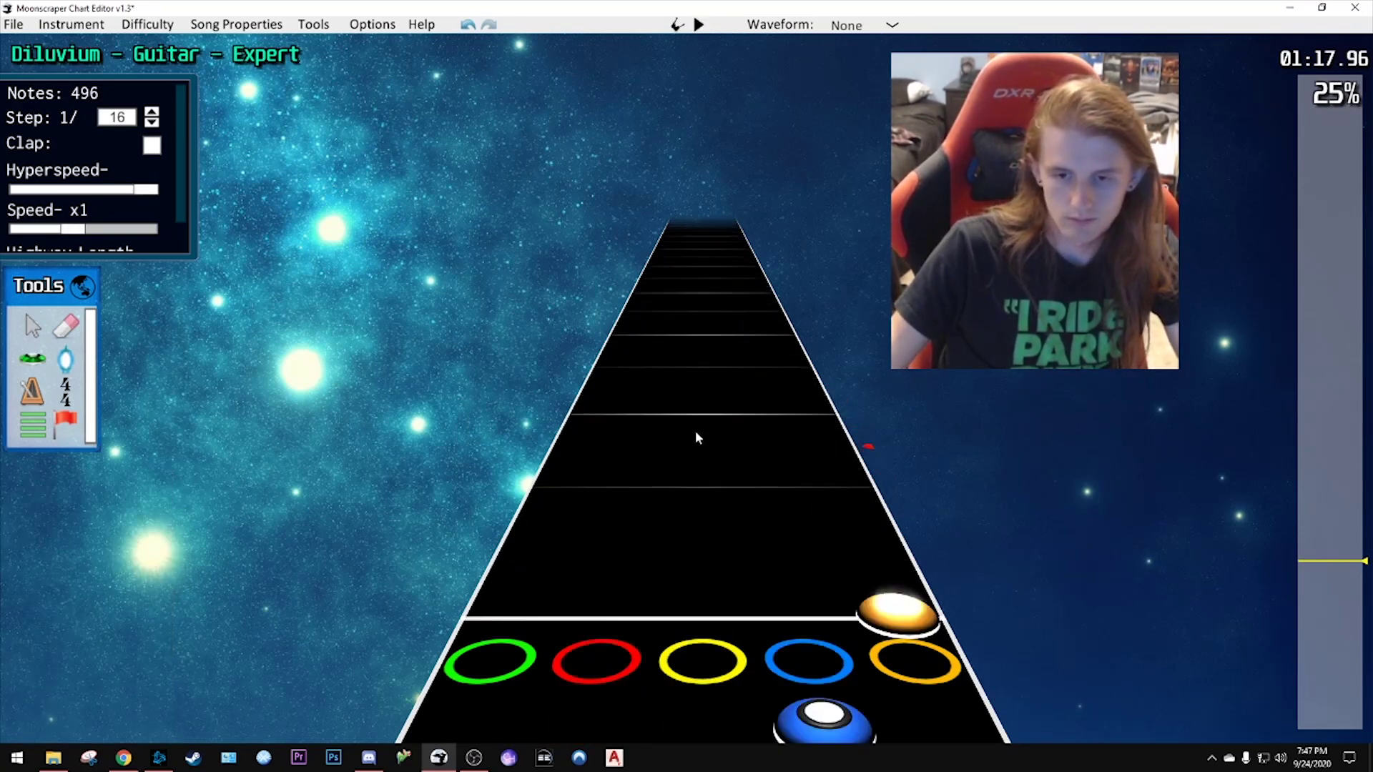
- Locate the next notes by playback, and place a blue note at position 56304 and a yellow note one beat after it
{"action": "key", "text": "space"}
{"action": "key", "text": "space"}
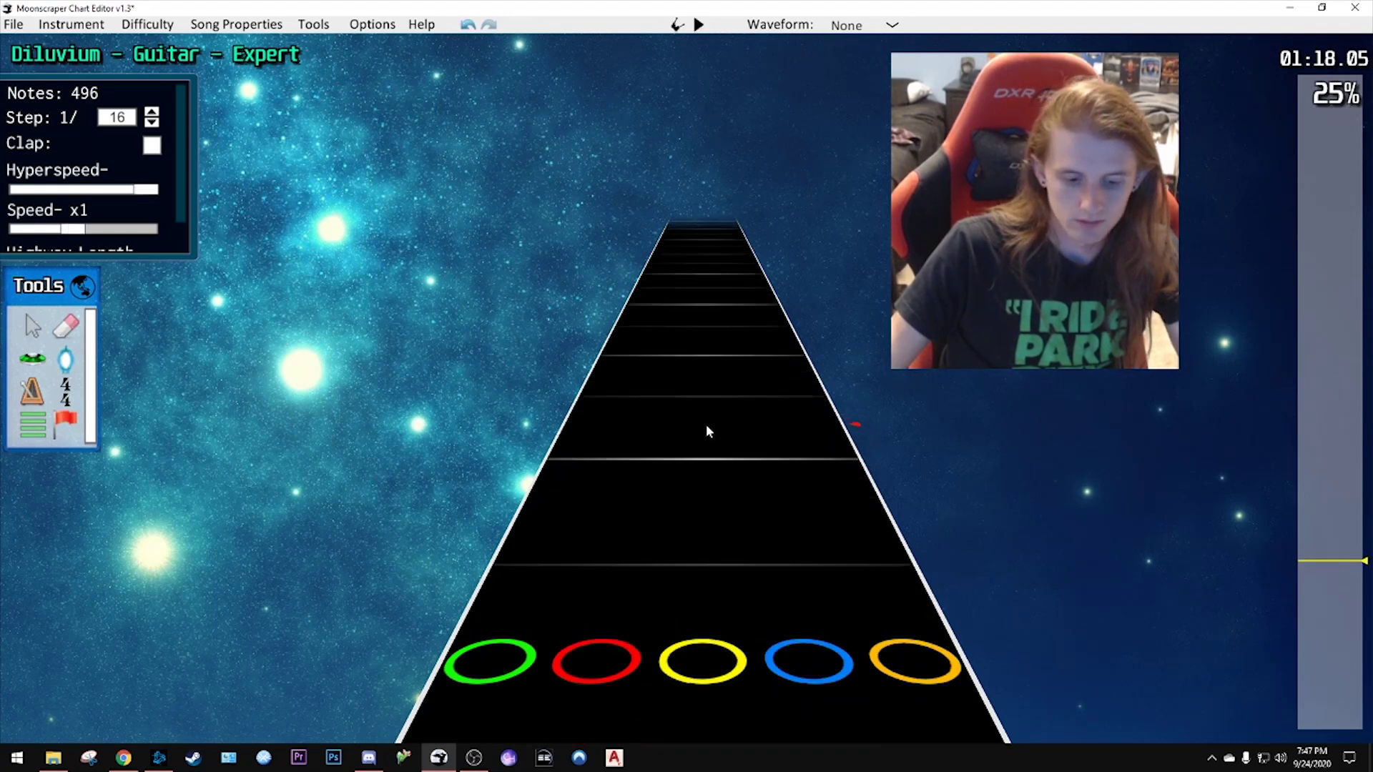
{"action": "key", "text": "space"}
{"action": "key", "text": "space"}
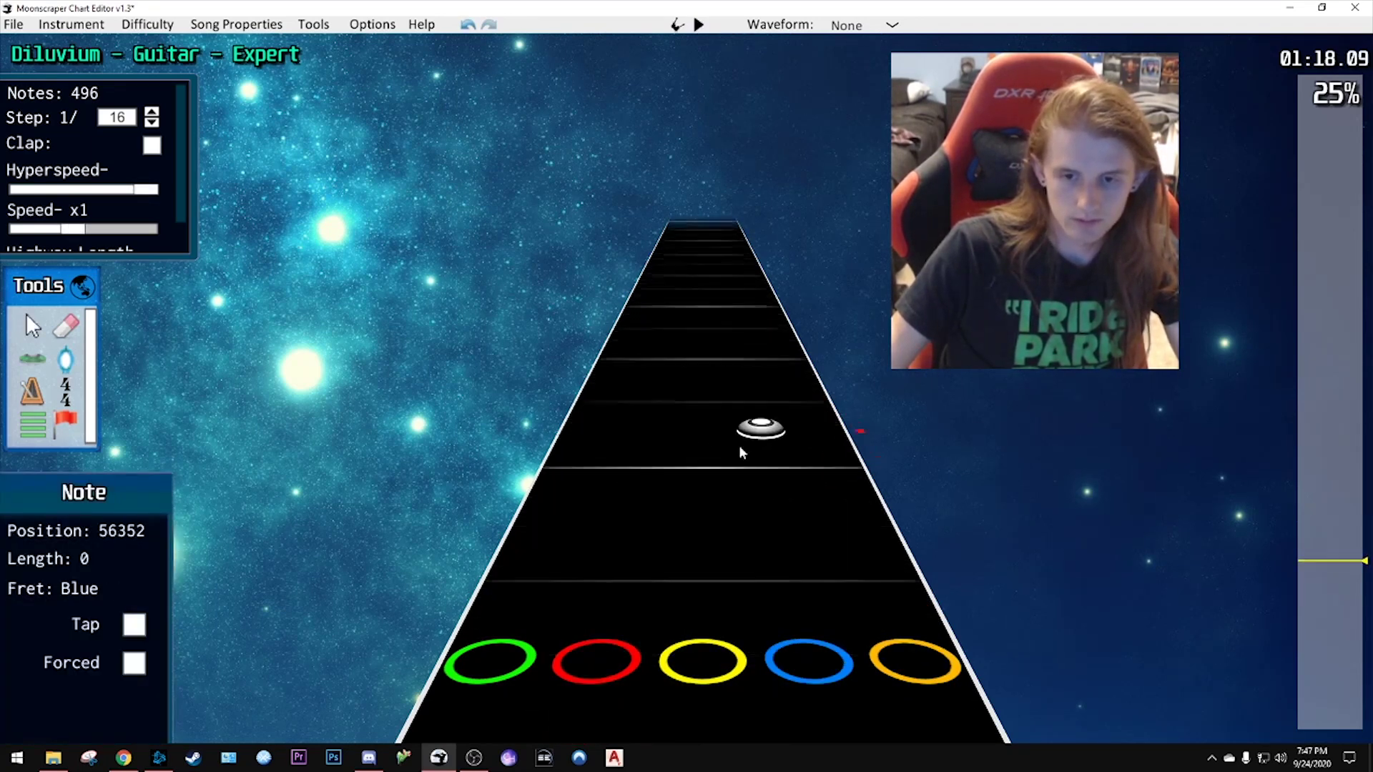
{"action": "scroll", "coordinate": [740, 447], "scroll_direction": "down", "scroll_amount": 1}
{"action": "left_click", "coordinate": [703, 349]}
{"action": "scroll", "coordinate": [700, 353], "scroll_direction": "up", "scroll_amount": 10}
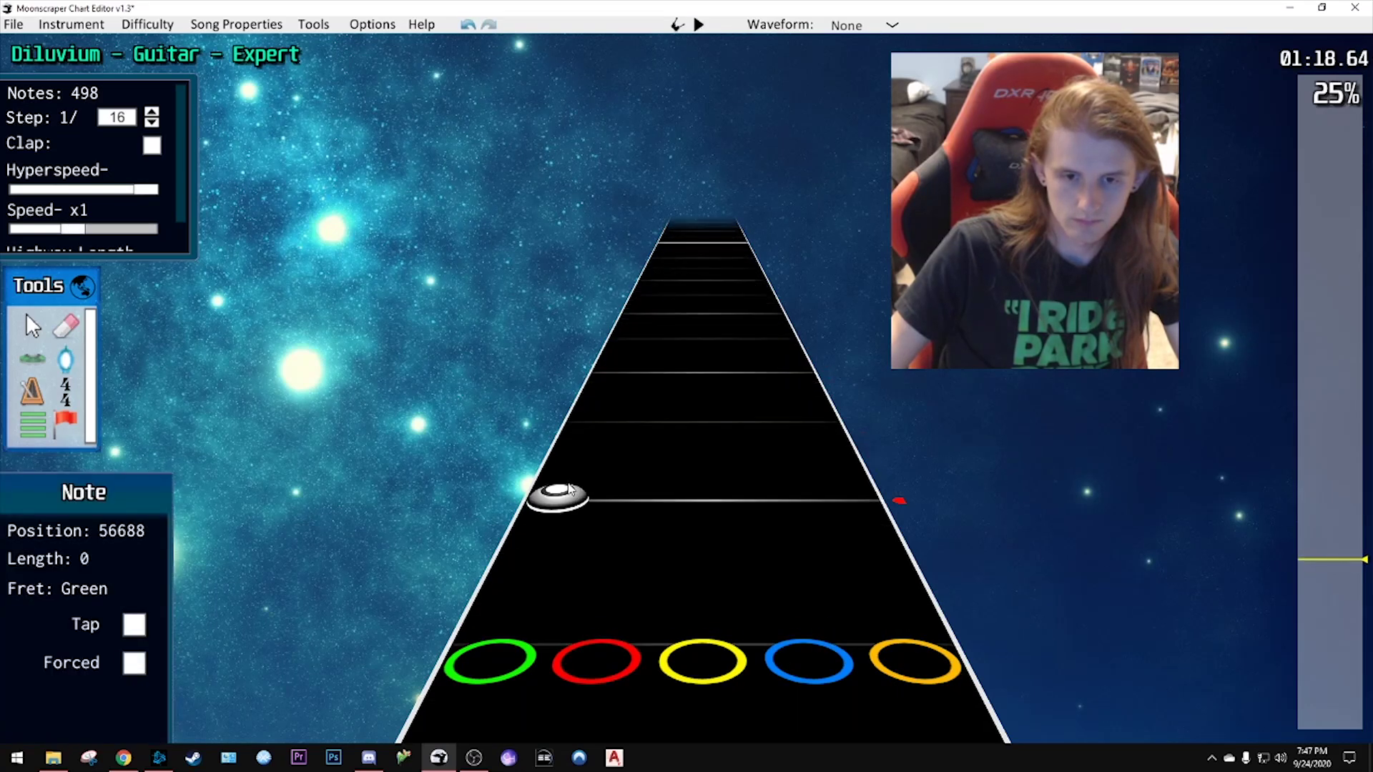
- Place a green note at position 56688 and a red note one beat after it, and play back the following section
{"action": "key", "text": "1"}
{"action": "scroll", "coordinate": [582, 474], "scroll_direction": "up", "scroll_amount": 4}
{"action": "scroll", "coordinate": [615, 465], "scroll_direction": "down", "scroll_amount": 2}
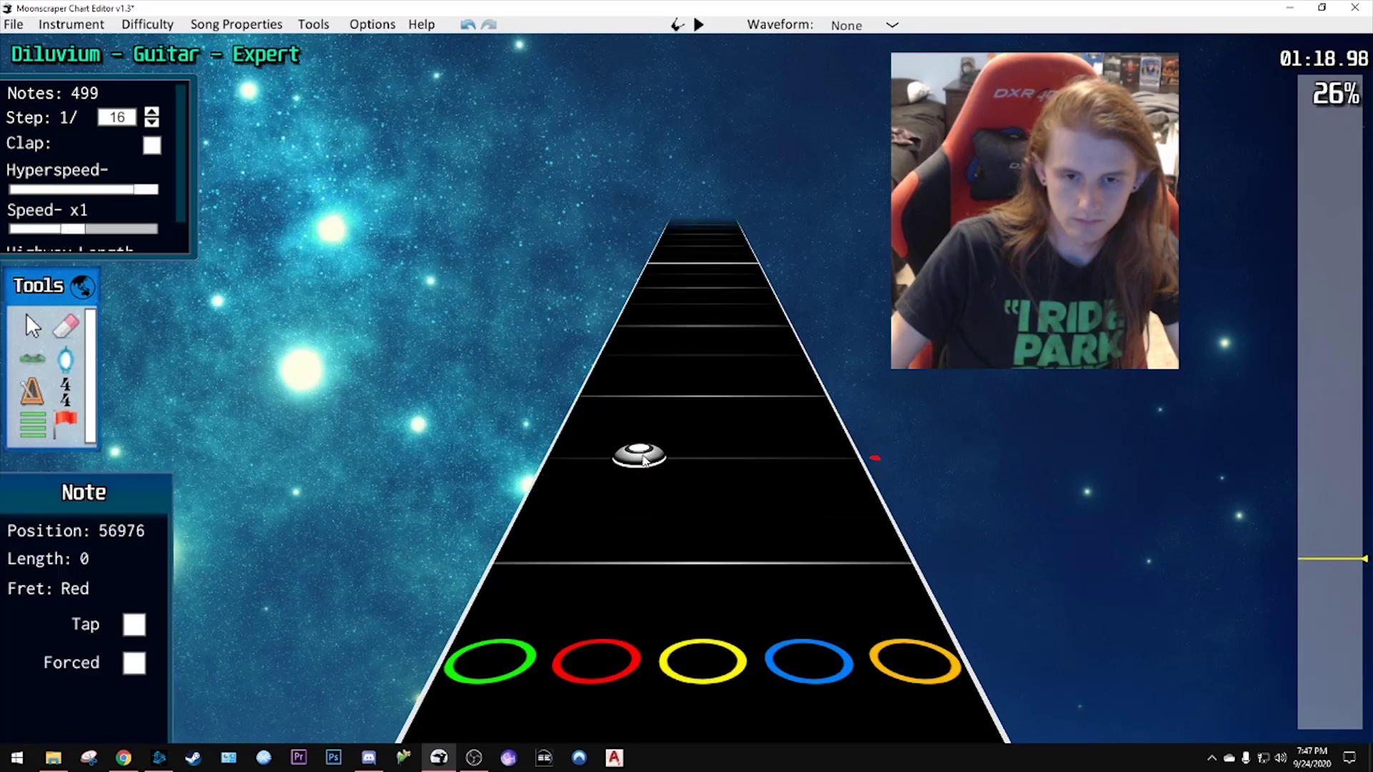
{"action": "left_click", "coordinate": [657, 447]}
{"action": "key", "text": "space"}
{"action": "key", "text": "space"}
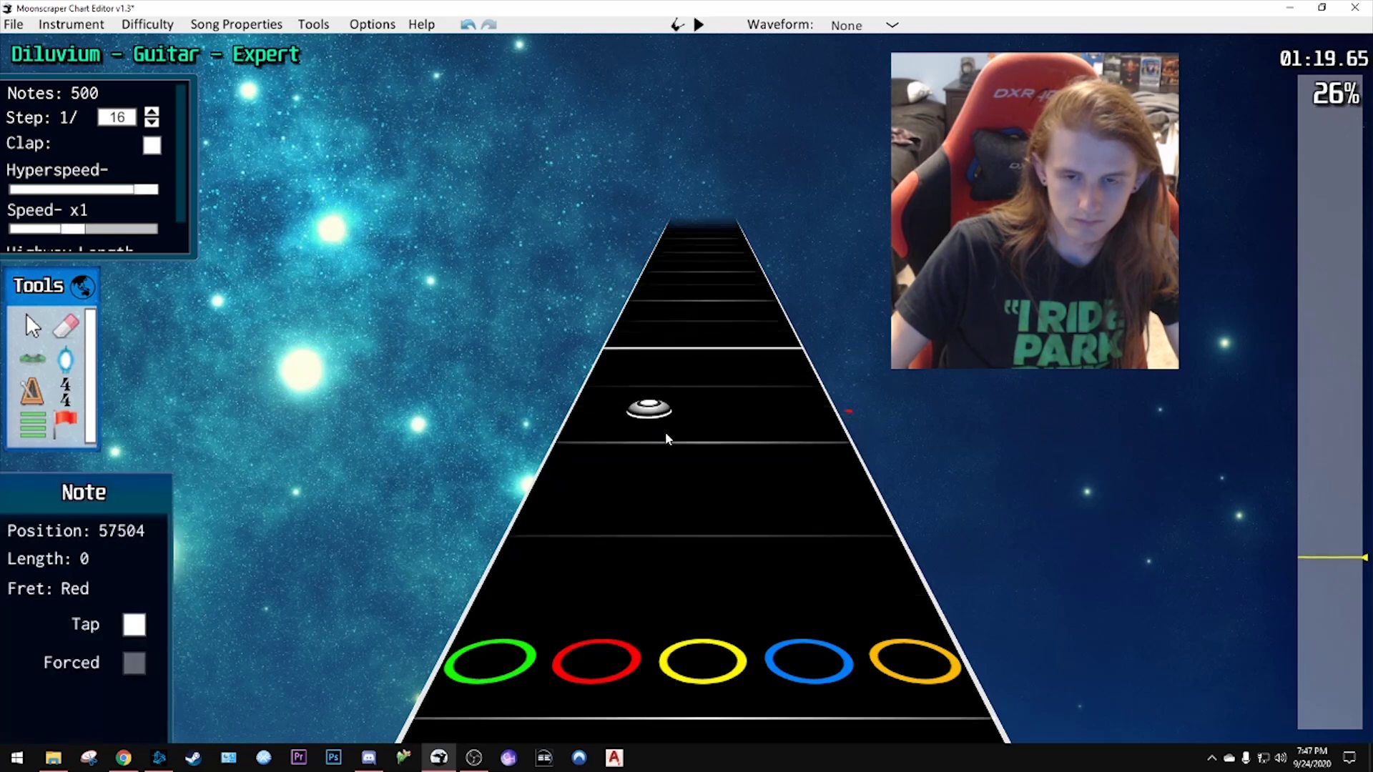
- Play back the new single notes from position 56112 and add a yellow note one beat after the last red note
{"action": "scroll", "coordinate": [676, 431], "scroll_direction": "down", "scroll_amount": 6}
{"action": "scroll", "coordinate": [683, 425], "scroll_direction": "down", "scroll_amount": 3}
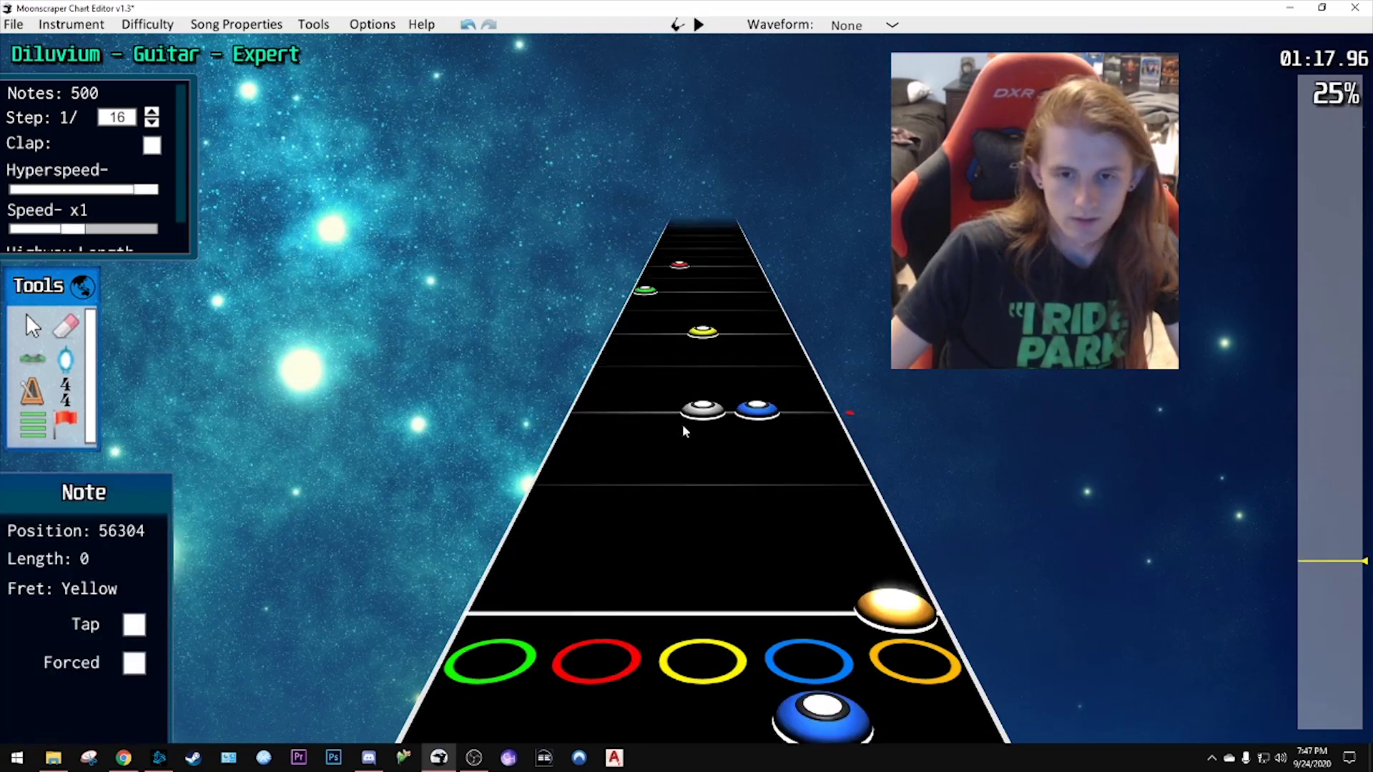
{"action": "key", "text": "space"}
{"action": "key", "text": "space"}
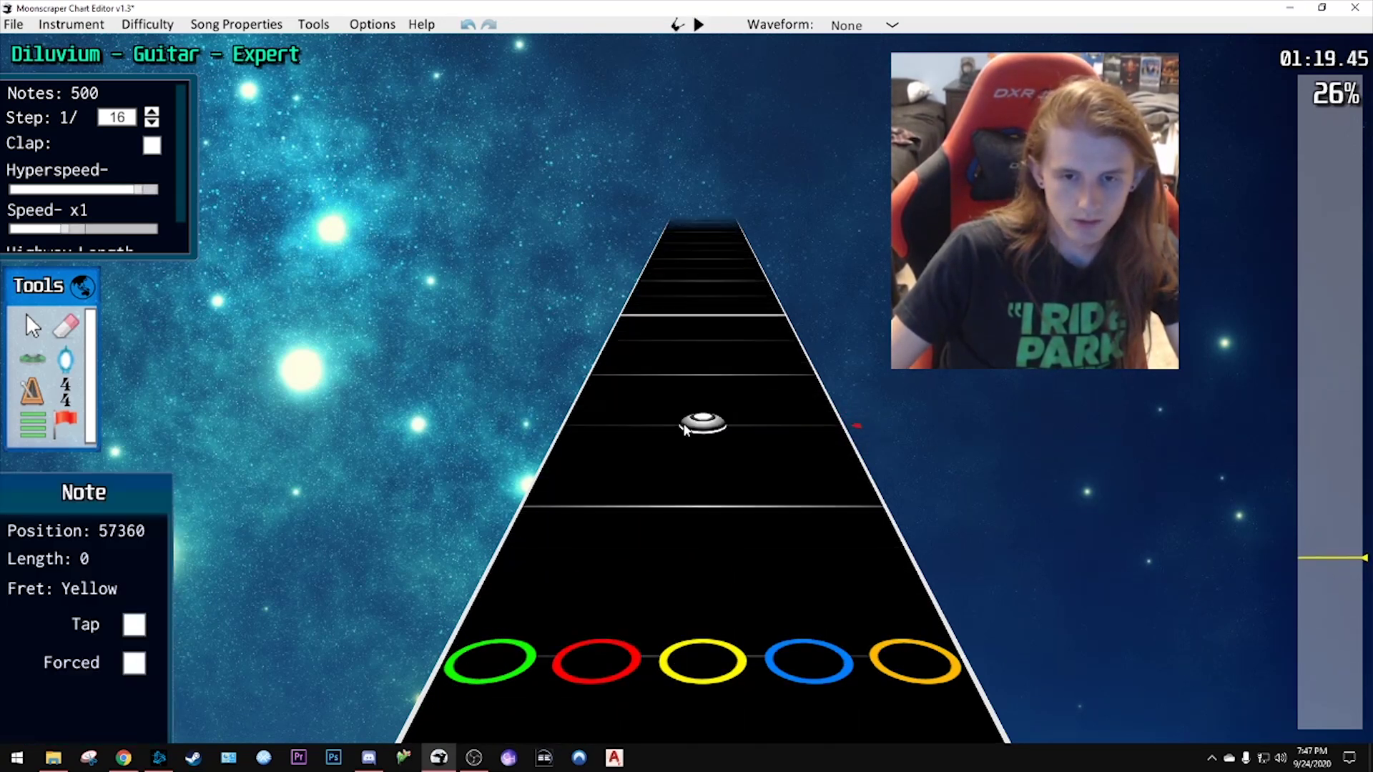
{"action": "scroll", "coordinate": [681, 427], "scroll_direction": "down", "scroll_amount": 2}
{"action": "left_click", "coordinate": [683, 426]}
{"action": "scroll", "coordinate": [690, 433], "scroll_direction": "up", "scroll_amount": 3}
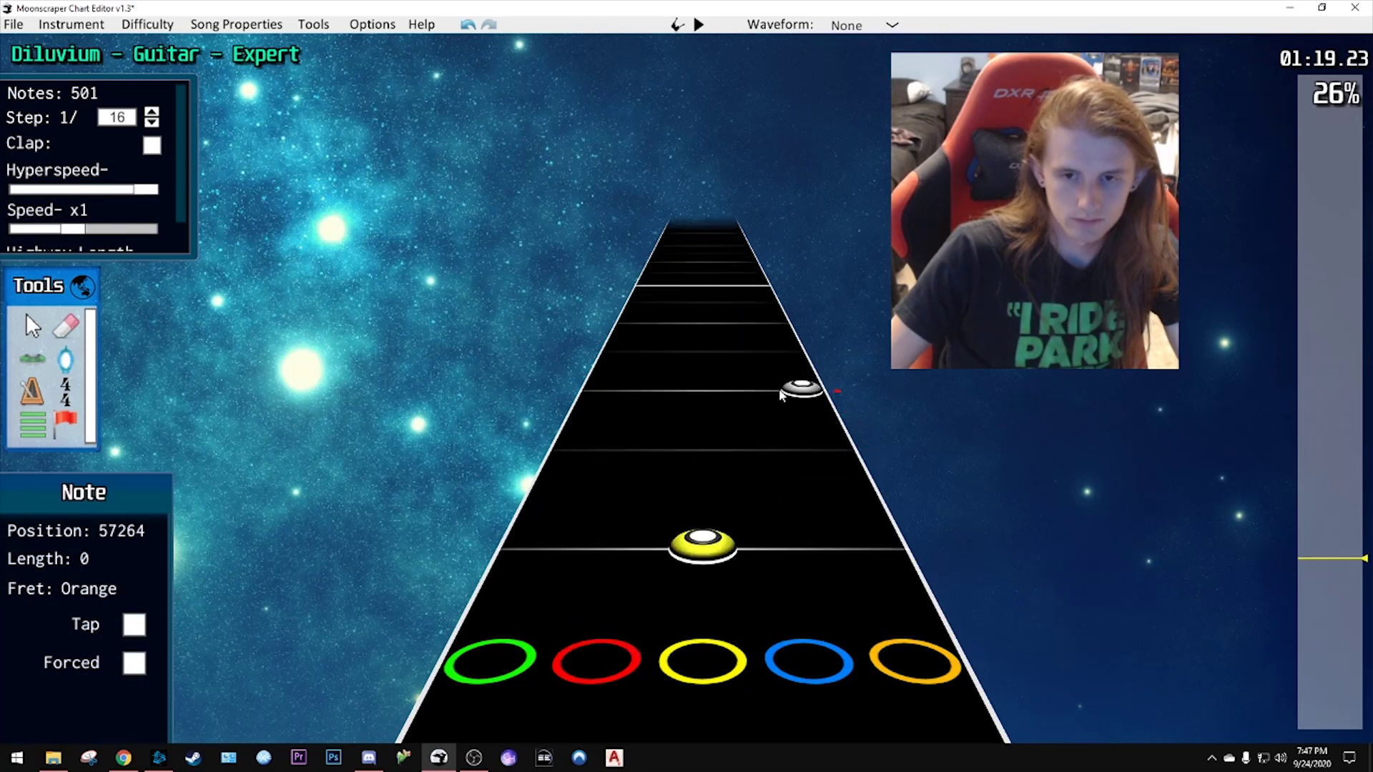
- Place a blue-orange chord at position 57264, sustain it up to position 57648, and play back the following section
{"action": "key", "text": "space"}
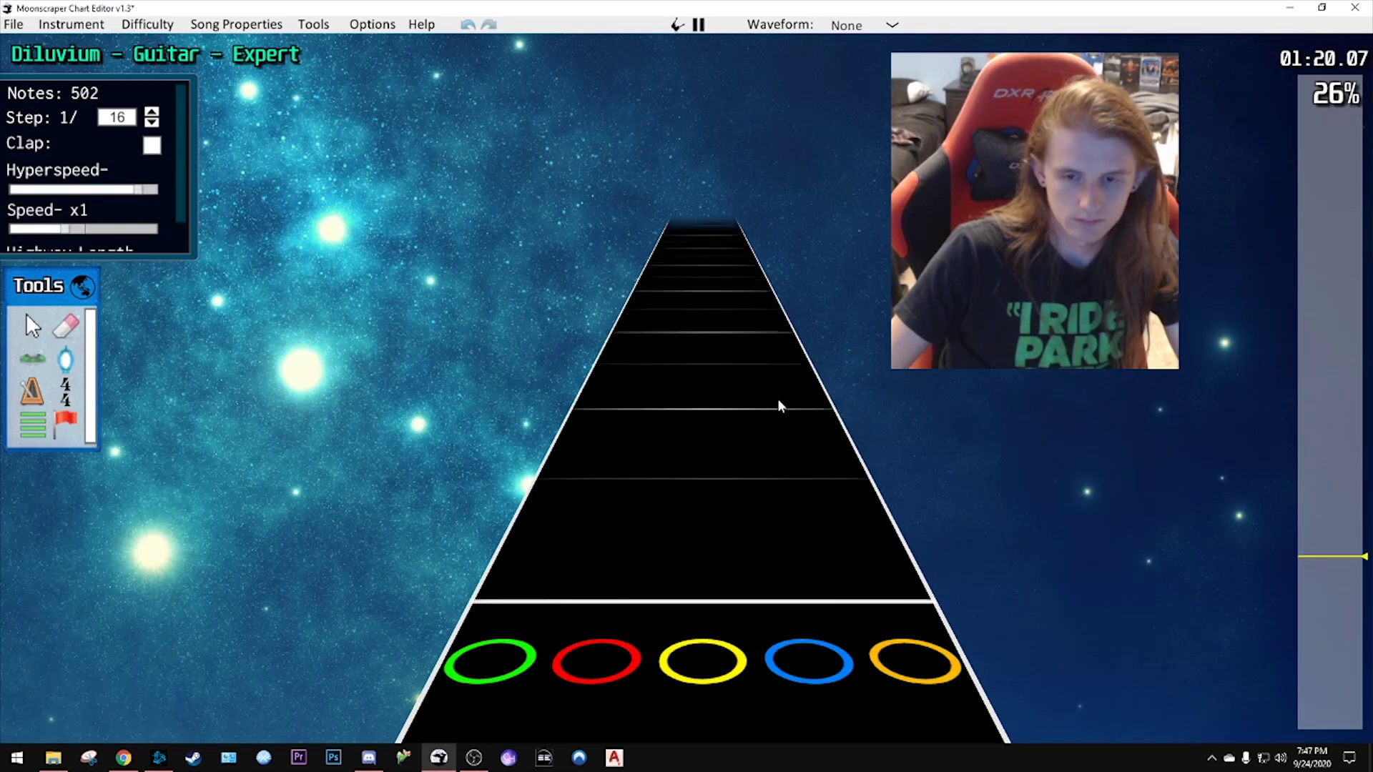
{"action": "key", "text": "space"}
{"action": "scroll", "coordinate": [768, 468], "scroll_direction": "down", "scroll_amount": 4}
{"action": "scroll", "coordinate": [776, 483], "scroll_direction": "down", "scroll_amount": 1}
{"action": "left_click_drag", "start_coordinate": [786, 540], "coordinate": [773, 326]}
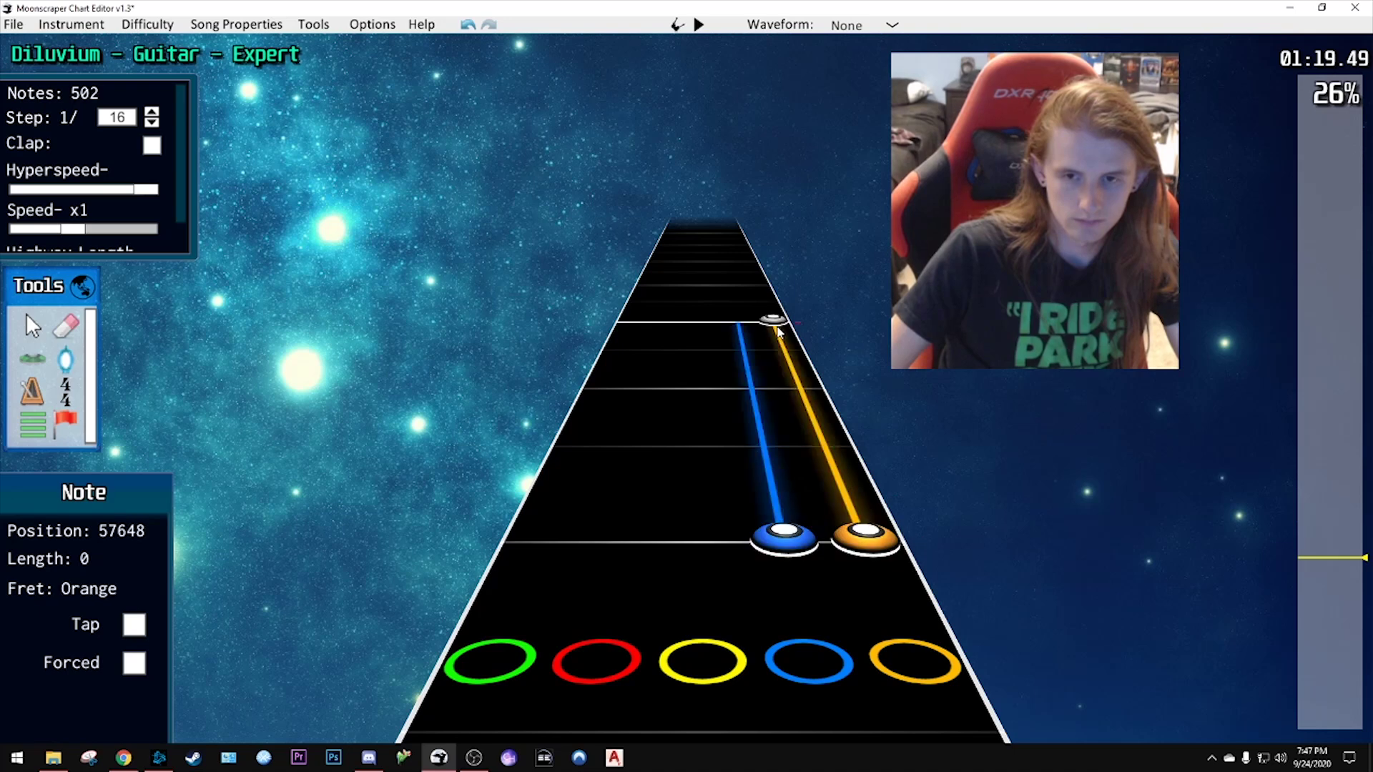
- Locate the next chords by playback, and place a green-yellow chord at position 57648 and a red-yellow chord at 57840
{"action": "key", "text": "space"}
{"action": "key", "text": "space"}
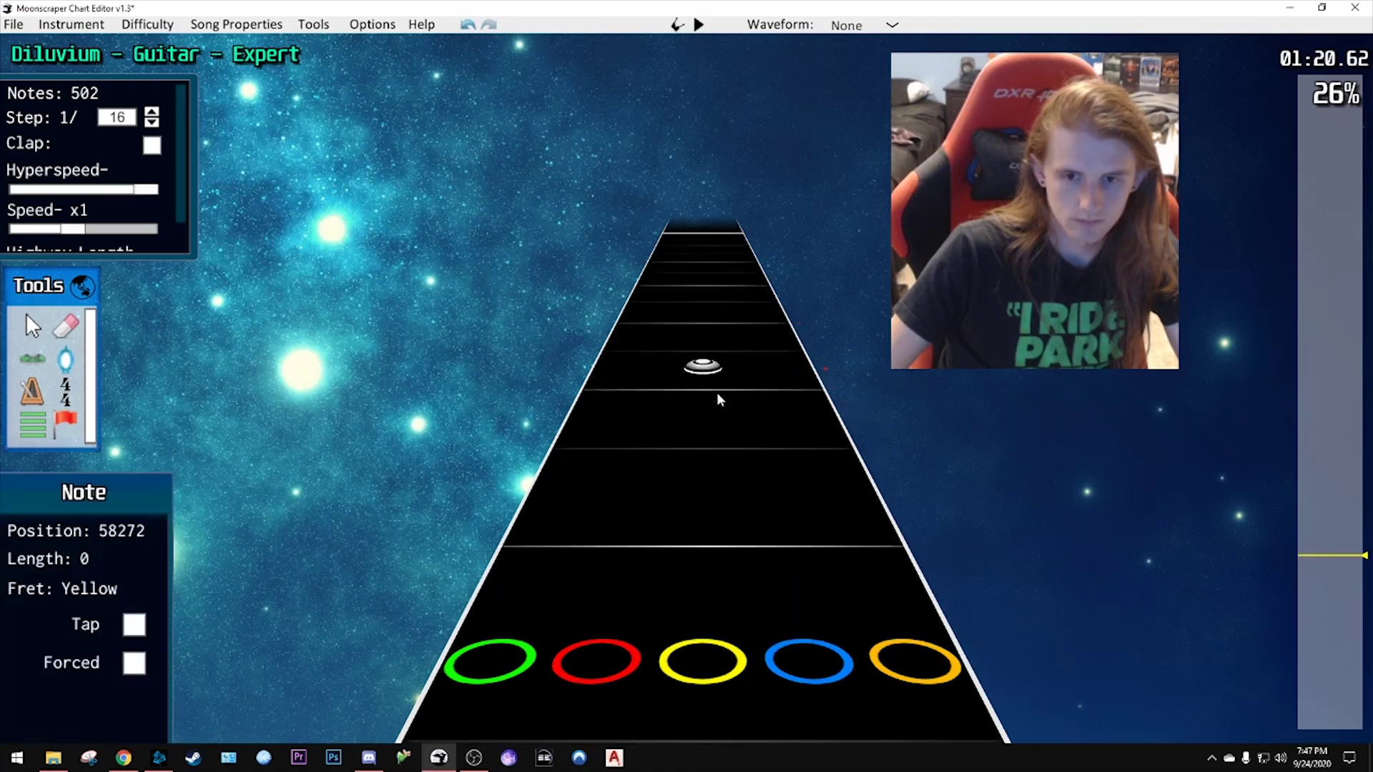
{"action": "scroll", "coordinate": [716, 392], "scroll_direction": "down", "scroll_amount": 8}
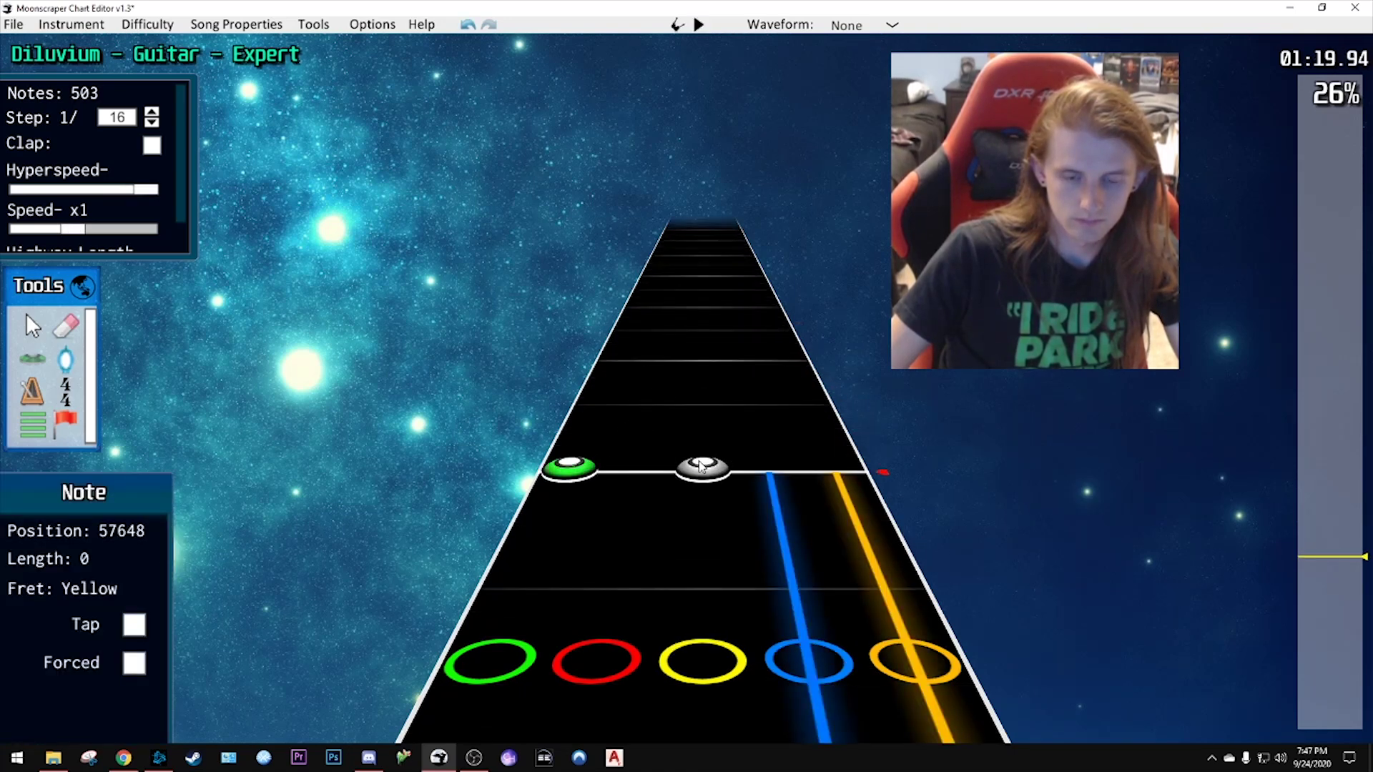
{"action": "left_click", "coordinate": [707, 363]}
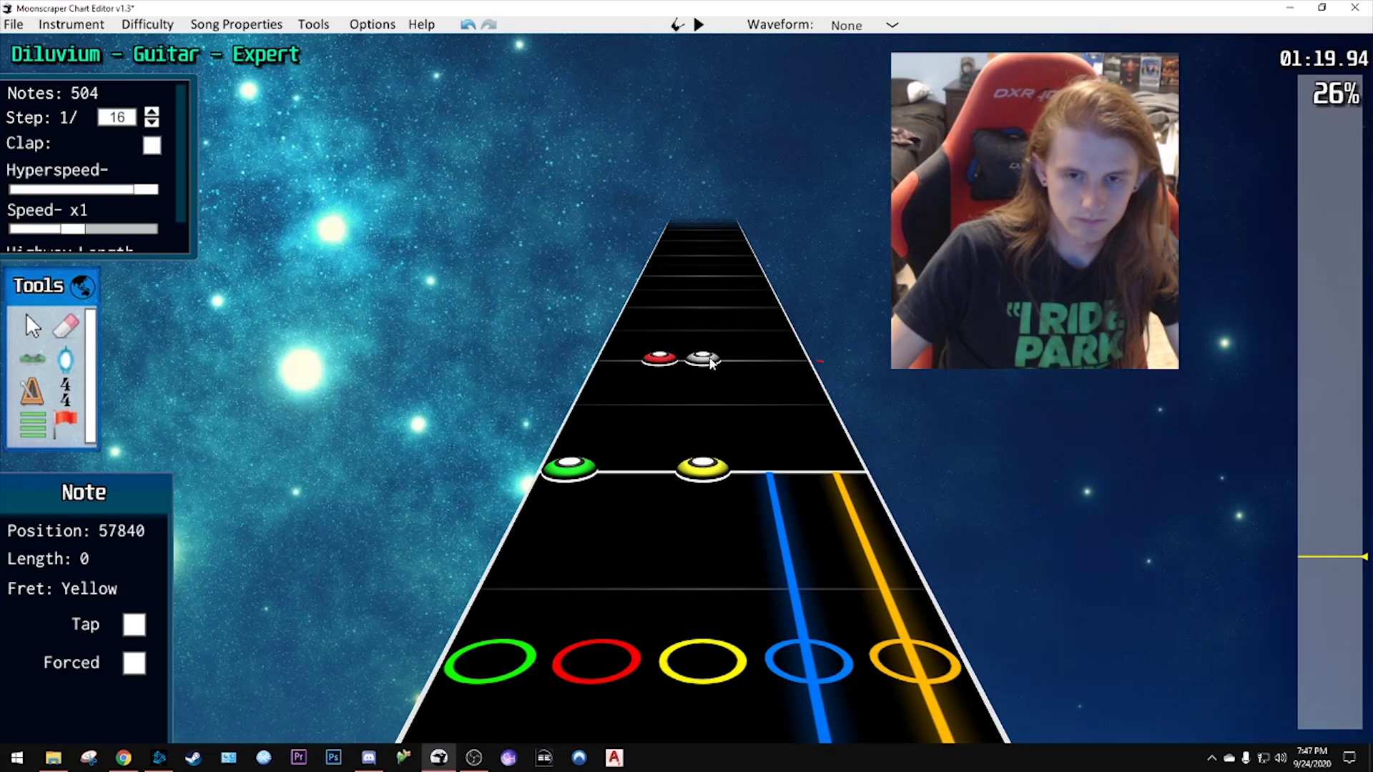
- Play back the new chords and add red-yellow chords at positions 58032, 58128 and 58224
{"action": "key", "text": "space"}
{"action": "key", "text": "space"}
{"action": "scroll", "coordinate": [697, 429], "scroll_direction": "down", "scroll_amount": 5}
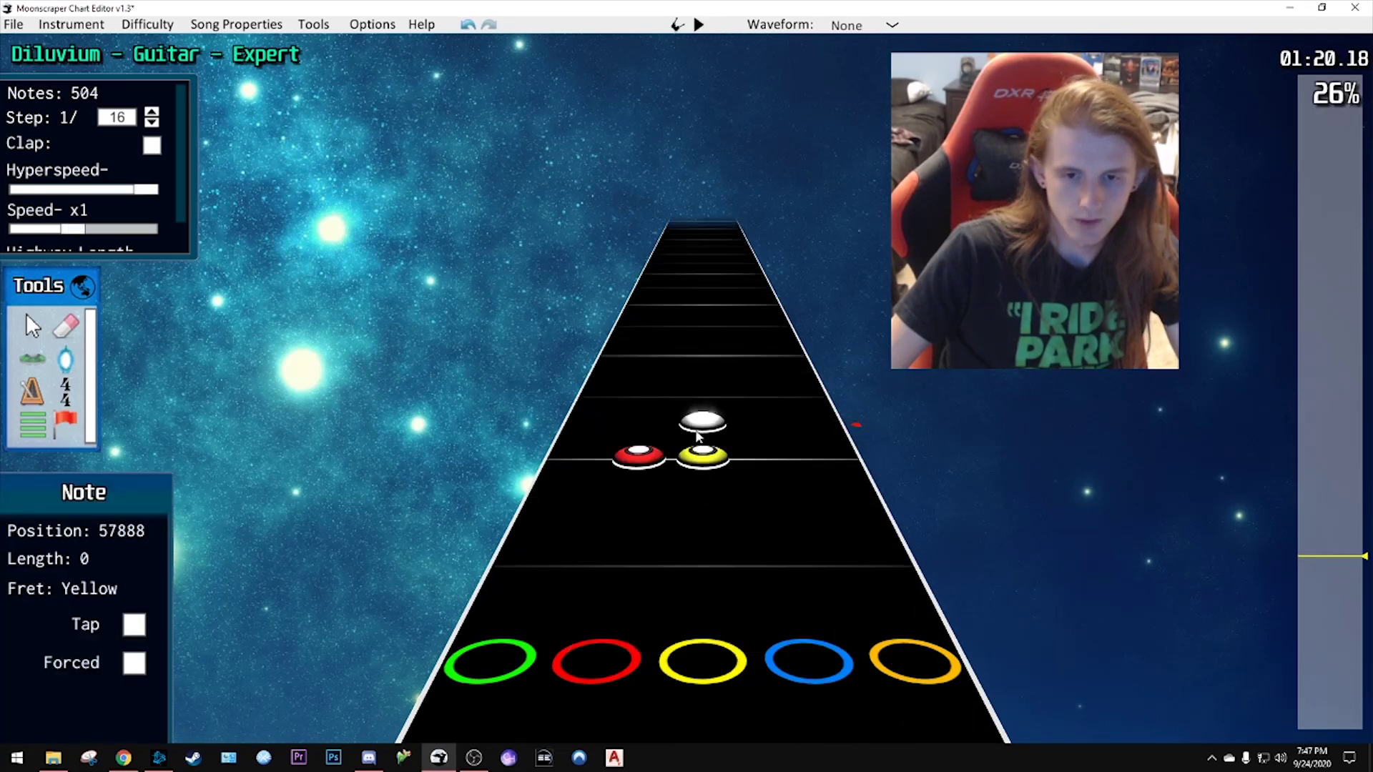
{"action": "key", "text": "space"}
{"action": "key", "text": "space"}
{"action": "left_click", "coordinate": [702, 512]}
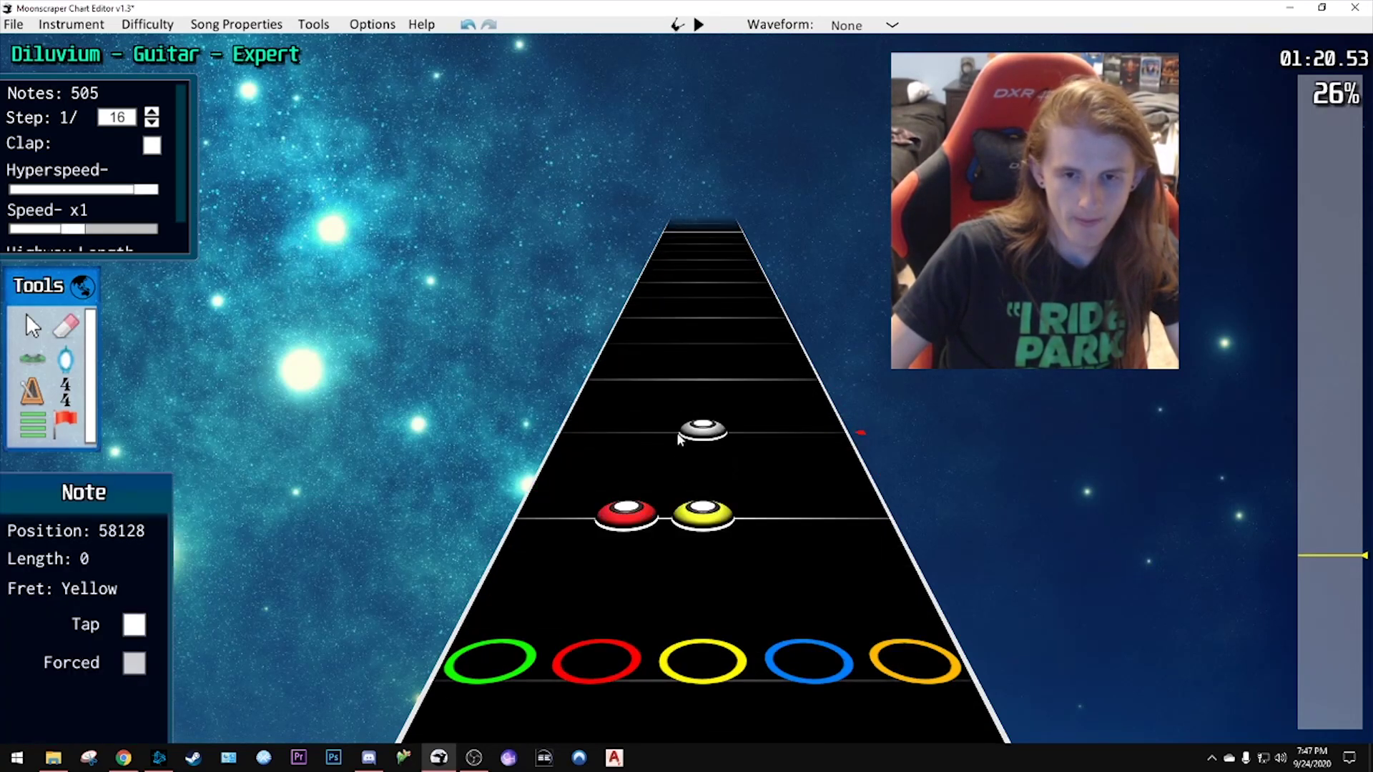
{"action": "scroll", "coordinate": [682, 374], "scroll_direction": "down", "scroll_amount": 4}
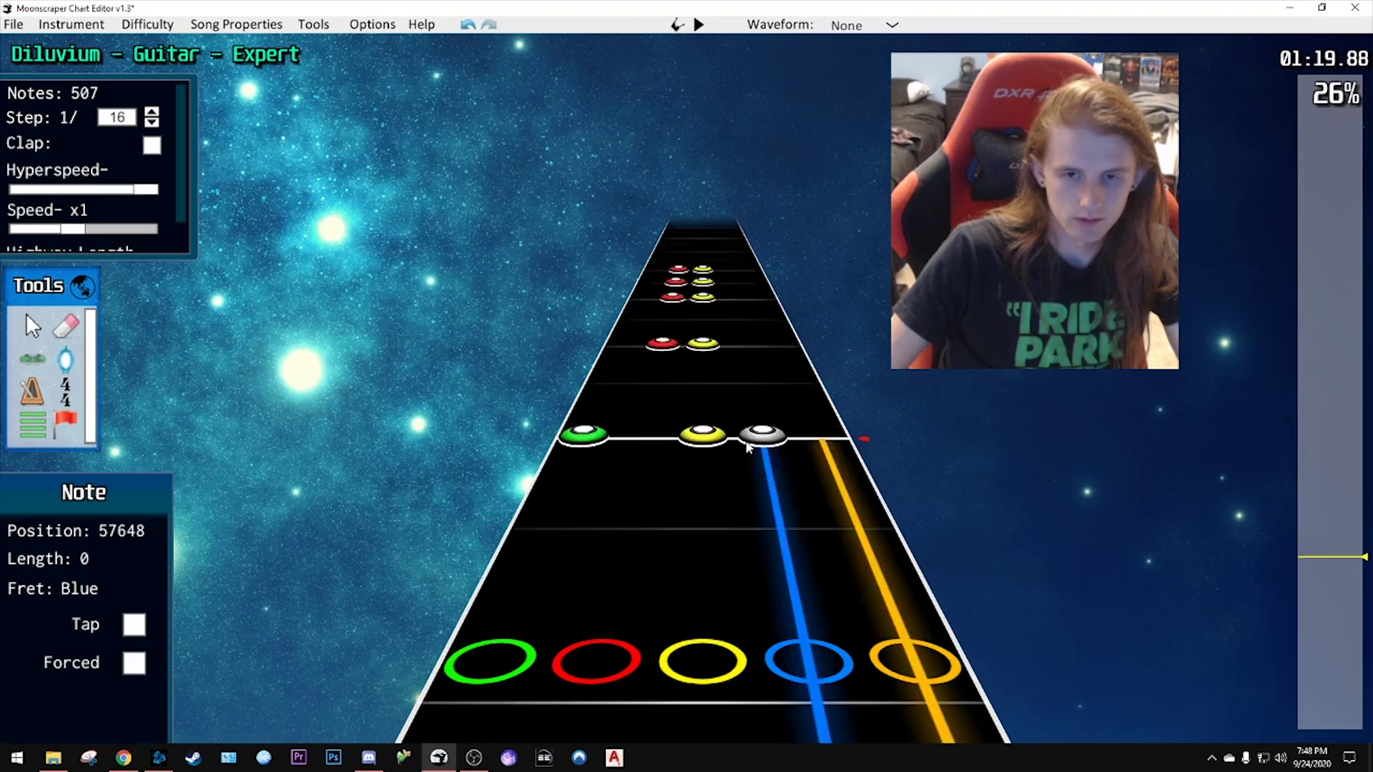
- Play on from the last chords, and place a red-yellow chord at position 58416 and a red-blue chord at 58608
{"action": "scroll", "coordinate": [745, 439], "scroll_direction": "up", "scroll_amount": 3}
{"action": "key", "text": "space"}
{"action": "key", "text": "space"}
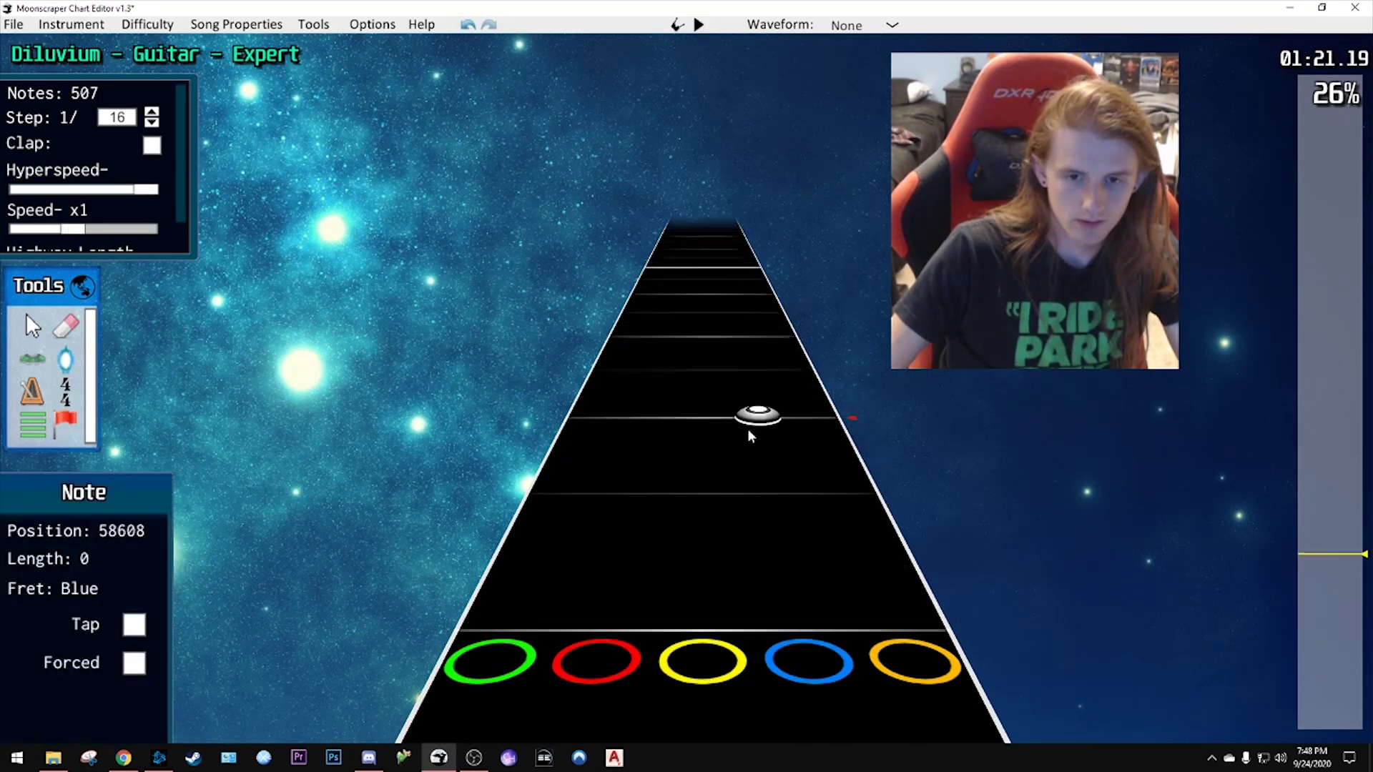
{"action": "scroll", "coordinate": [648, 515], "scroll_direction": "up", "scroll_amount": 1}
{"action": "scroll", "coordinate": [683, 404], "scroll_direction": "up", "scroll_amount": 1}
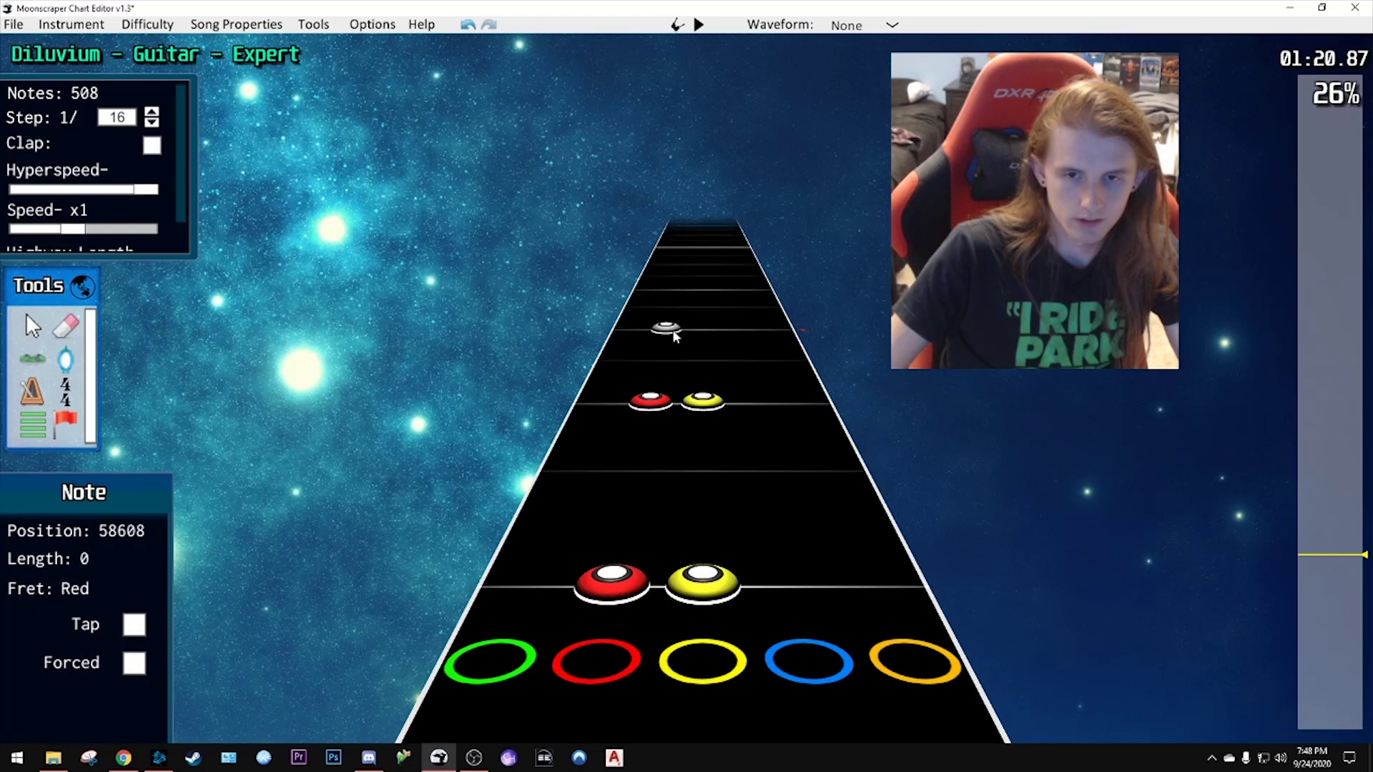
{"action": "left_click", "coordinate": [739, 344]}
- Play back from the green-yellow chord and add a red-blue chord at position 58992
{"action": "scroll", "coordinate": [744, 417], "scroll_direction": "up", "scroll_amount": 2}
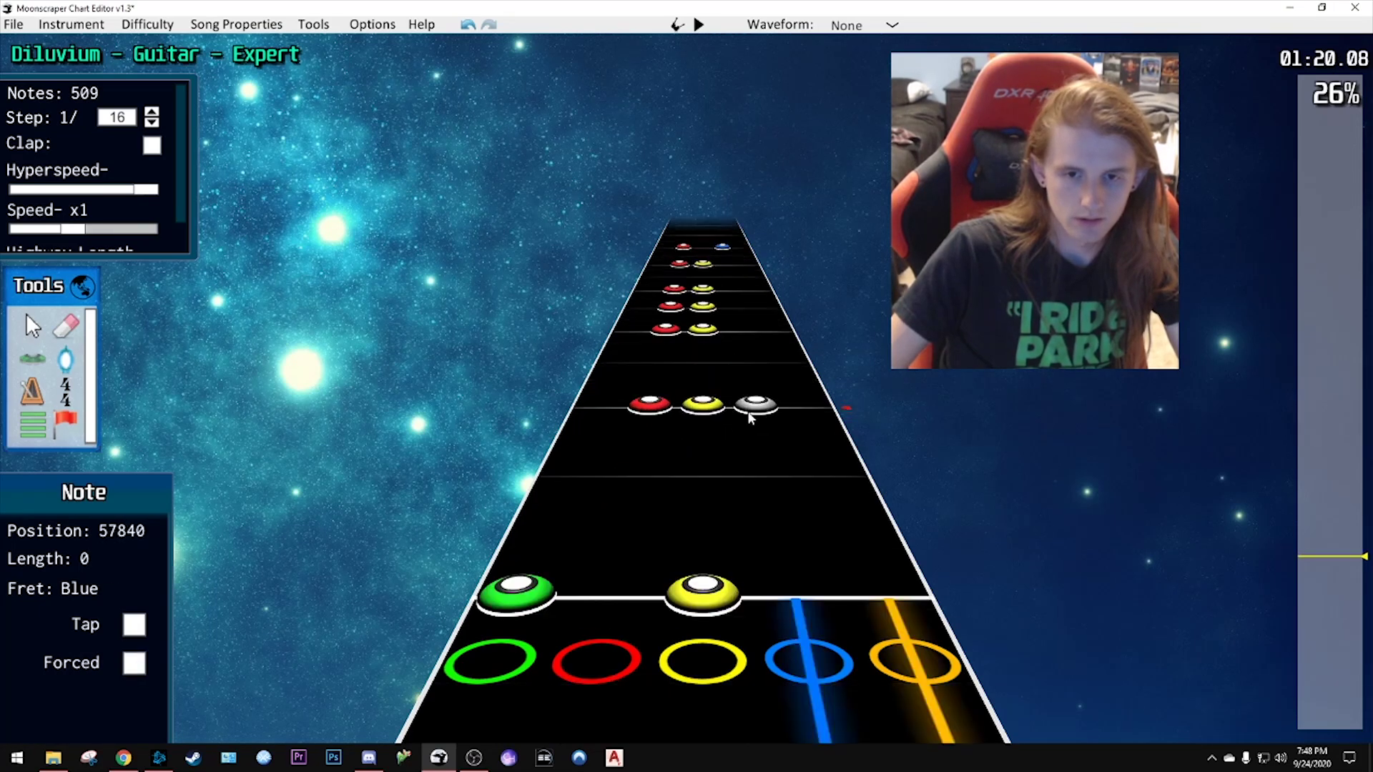
{"action": "key", "text": "space"}
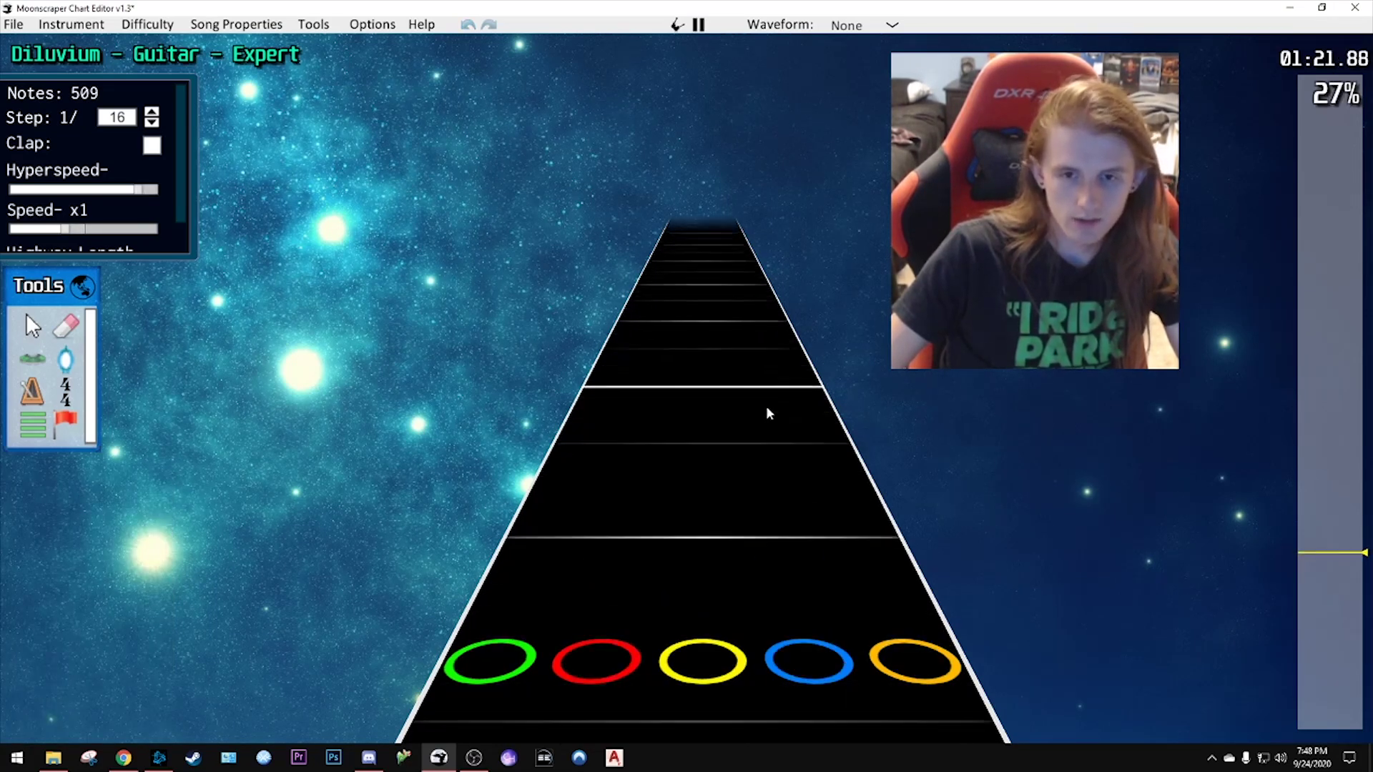
{"action": "key", "text": "space"}
{"action": "scroll", "coordinate": [758, 514], "scroll_direction": "up", "scroll_amount": 2}
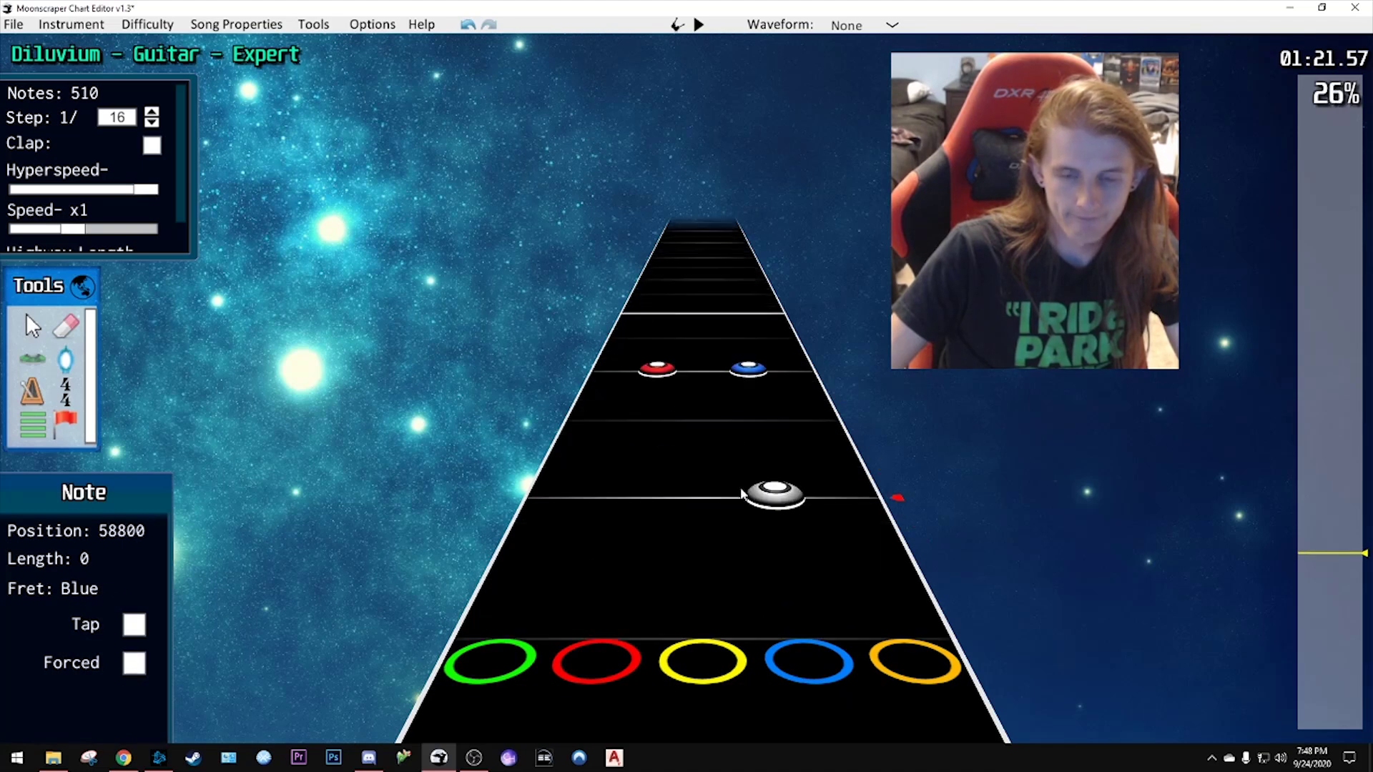
- Copy the passage from the red-blue-orange chord at position 53040 through the red-blue chord at 58992, paste it at position 59184, and play it back
{"action": "left_click", "coordinate": [1316, 563]}
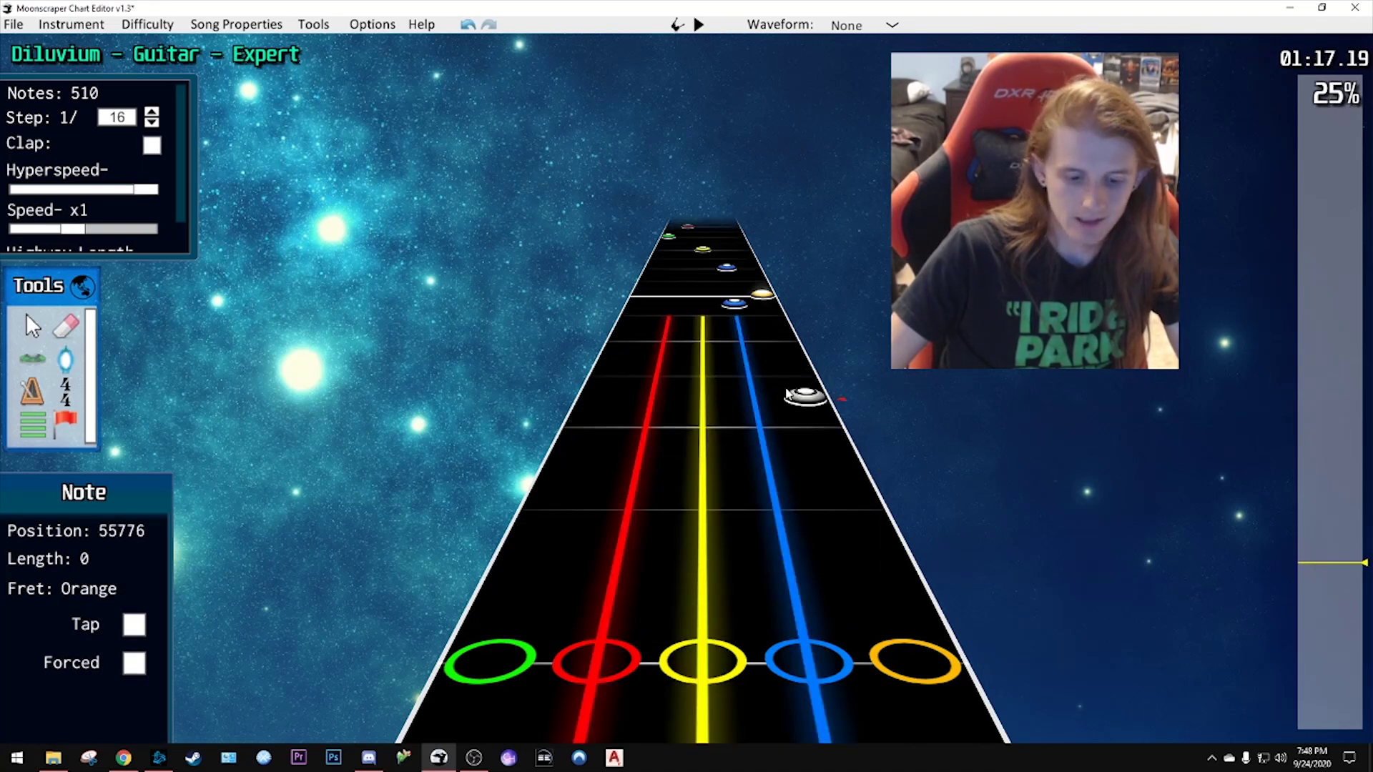
{"action": "scroll", "coordinate": [823, 361], "scroll_direction": "up", "scroll_amount": 4}
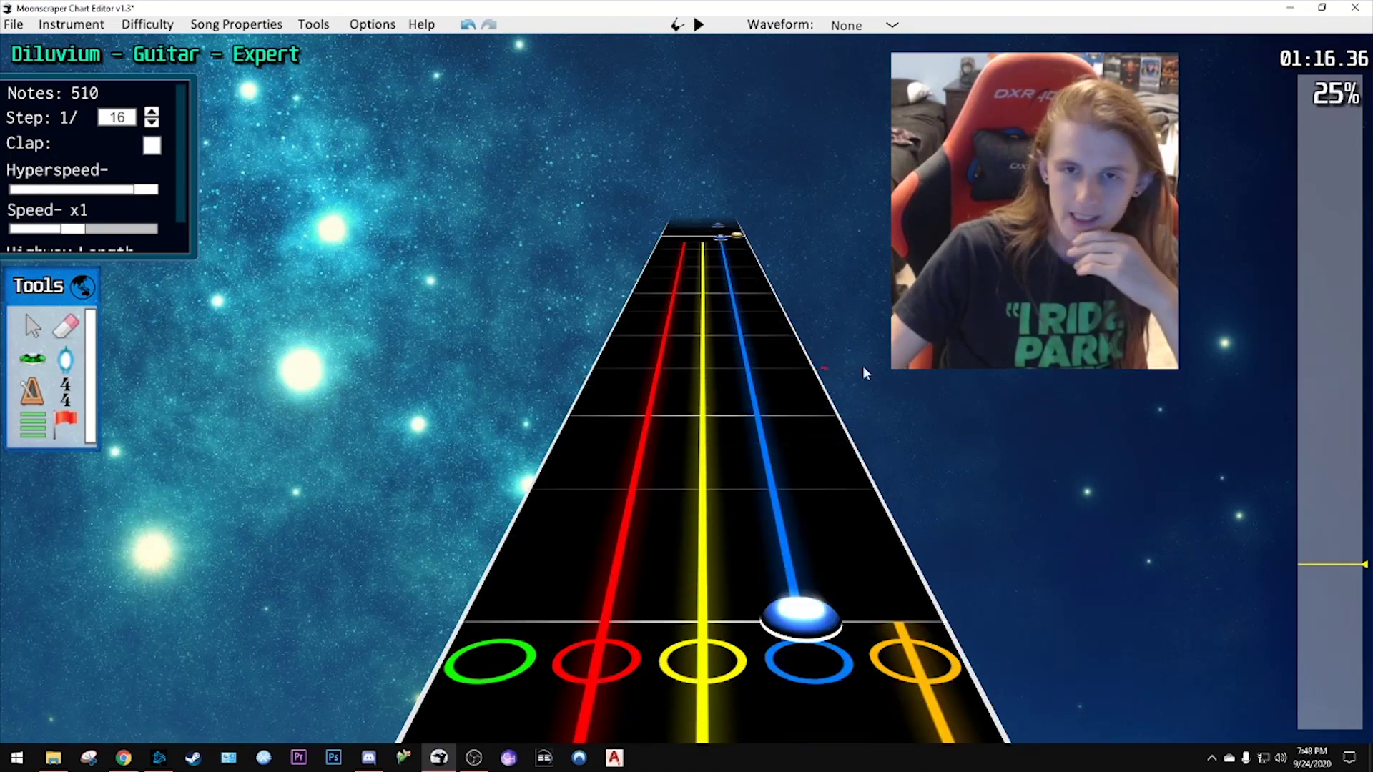
{"action": "scroll", "coordinate": [789, 375], "scroll_direction": "down", "scroll_amount": 1}
{"action": "scroll", "coordinate": [803, 377], "scroll_direction": "up", "scroll_amount": 3}
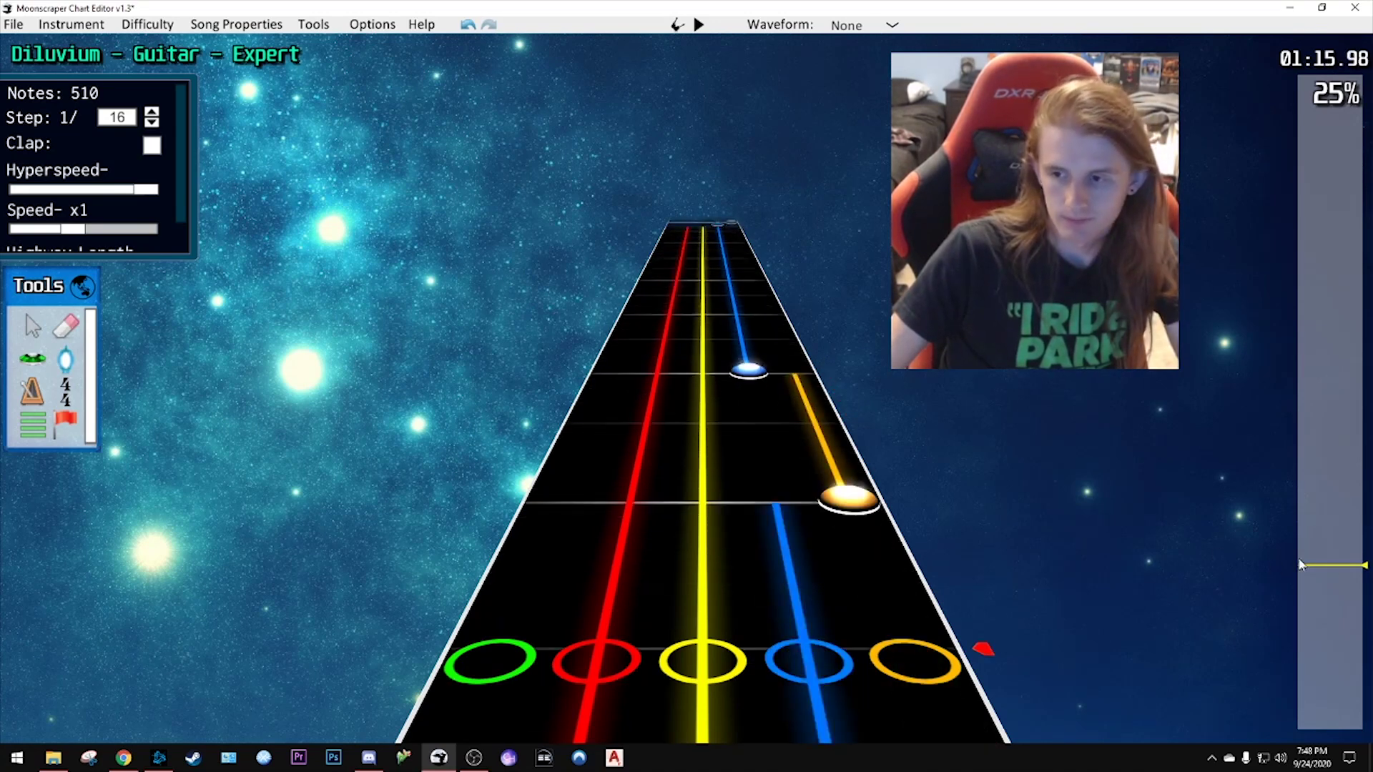
{"action": "key", "text": "space"}
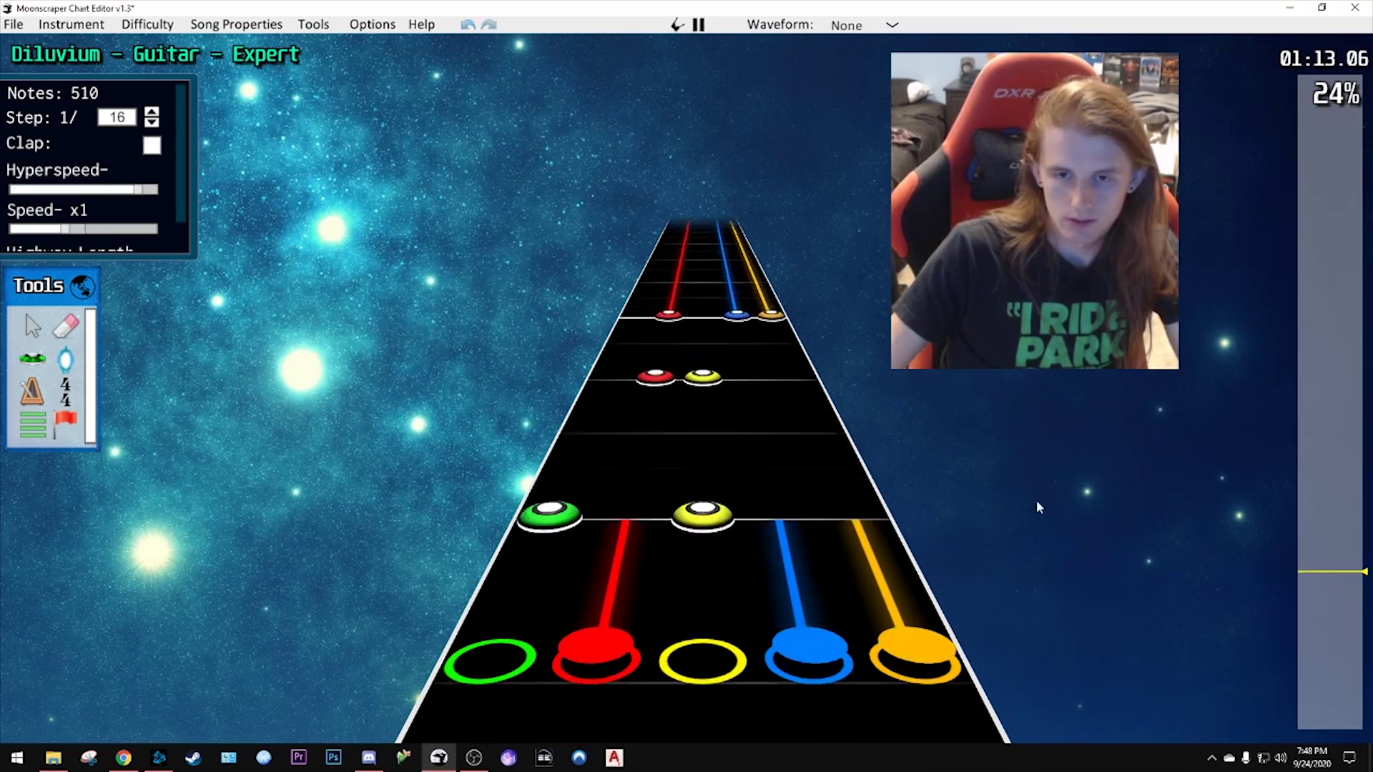
{"action": "key", "text": "space"}
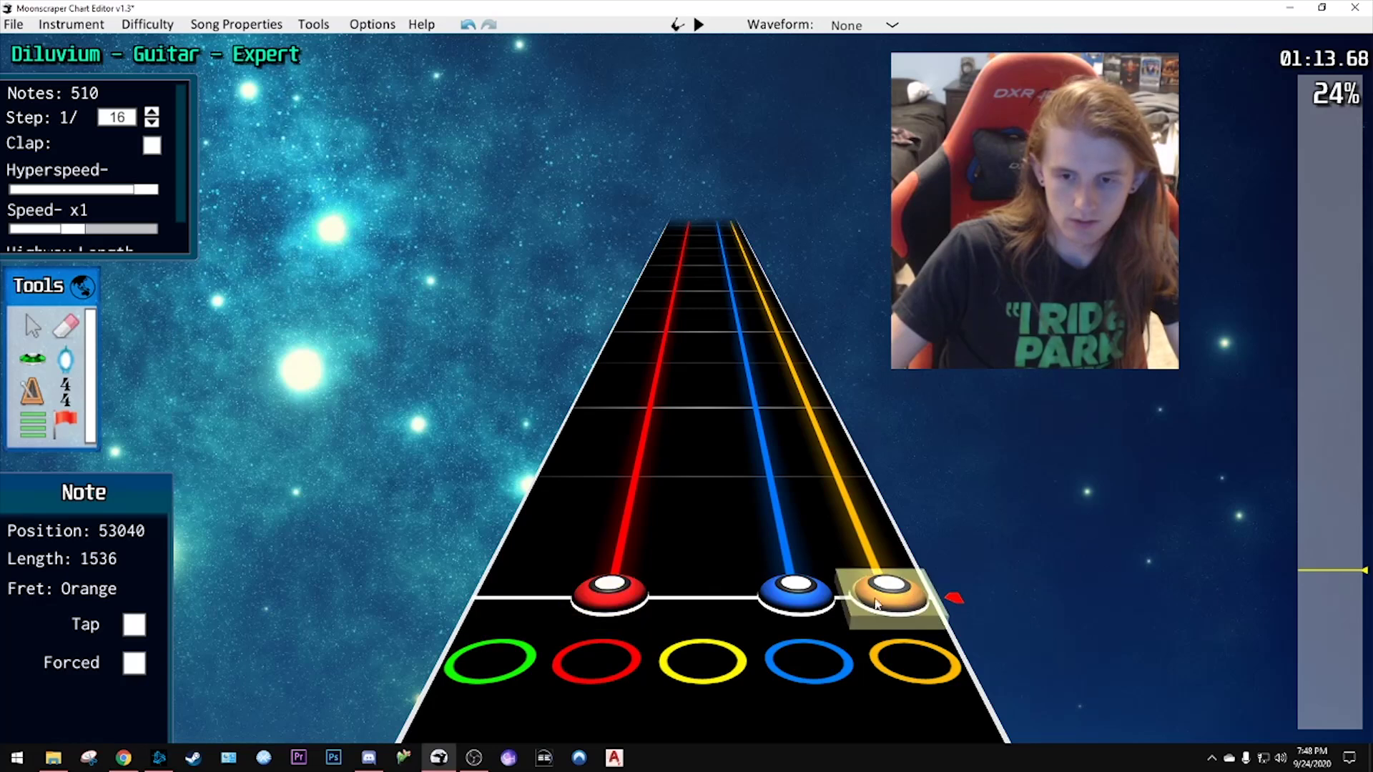
{"action": "key", "text": "ctrl+a"}
{"action": "left_click", "coordinate": [1316, 568]}
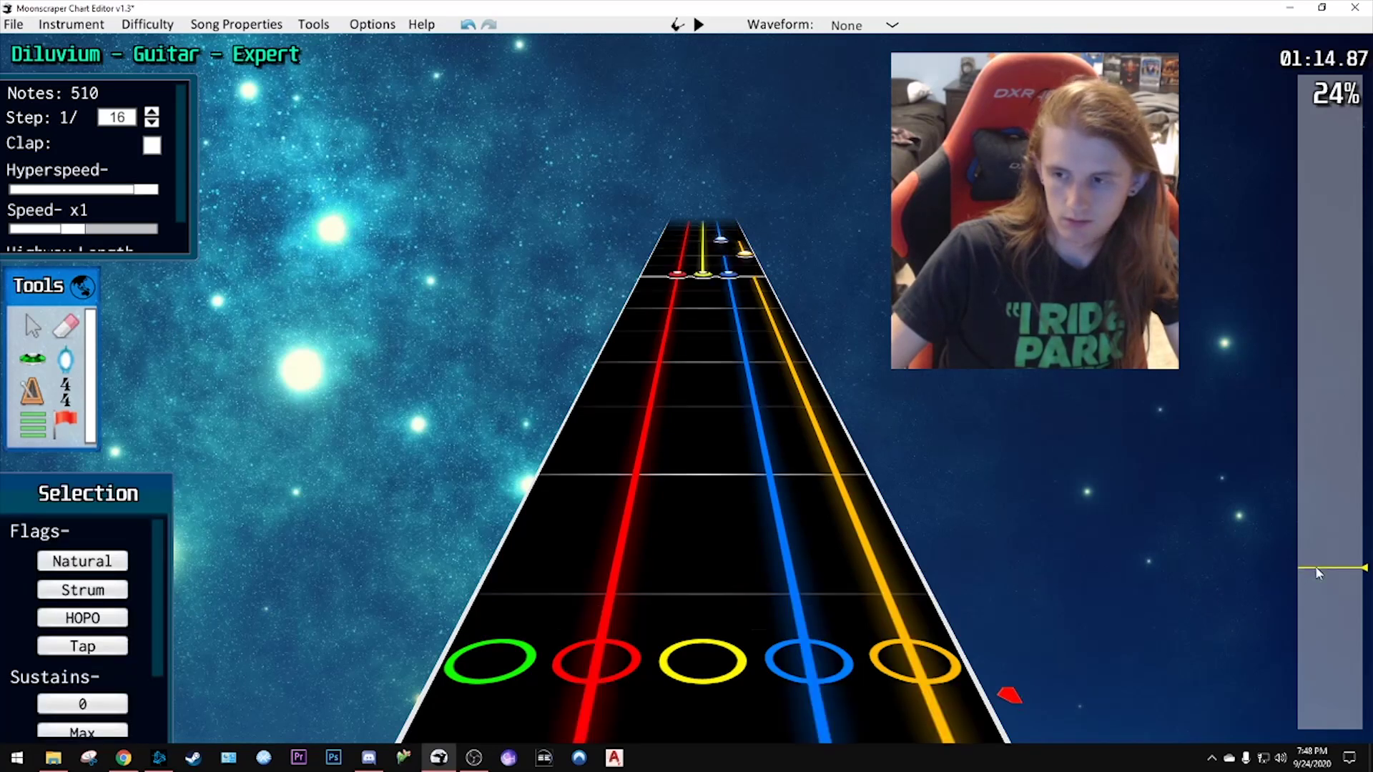
{"action": "left_click_drag", "start_coordinate": [1319, 572], "coordinate": [1322, 554]}
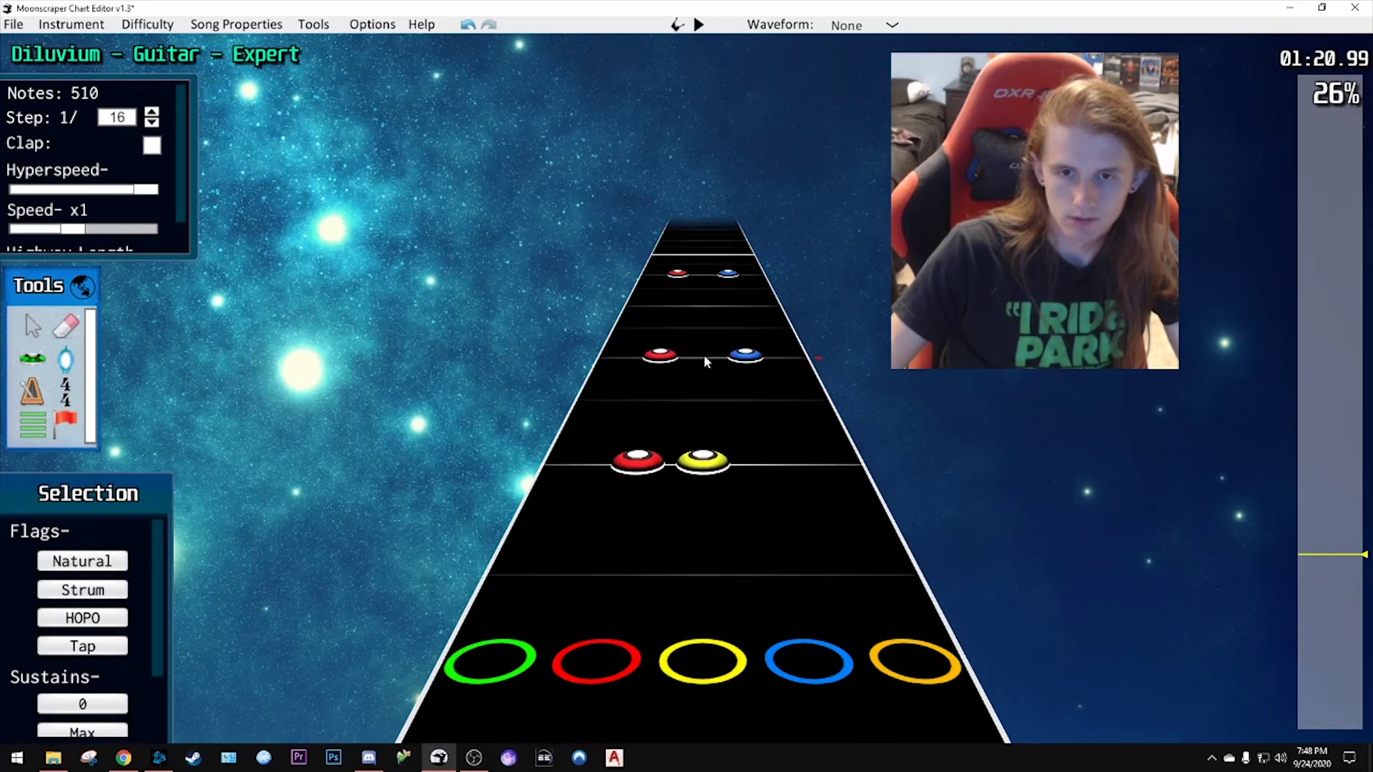
{"action": "scroll", "coordinate": [715, 343], "scroll_direction": "up", "scroll_amount": 6}
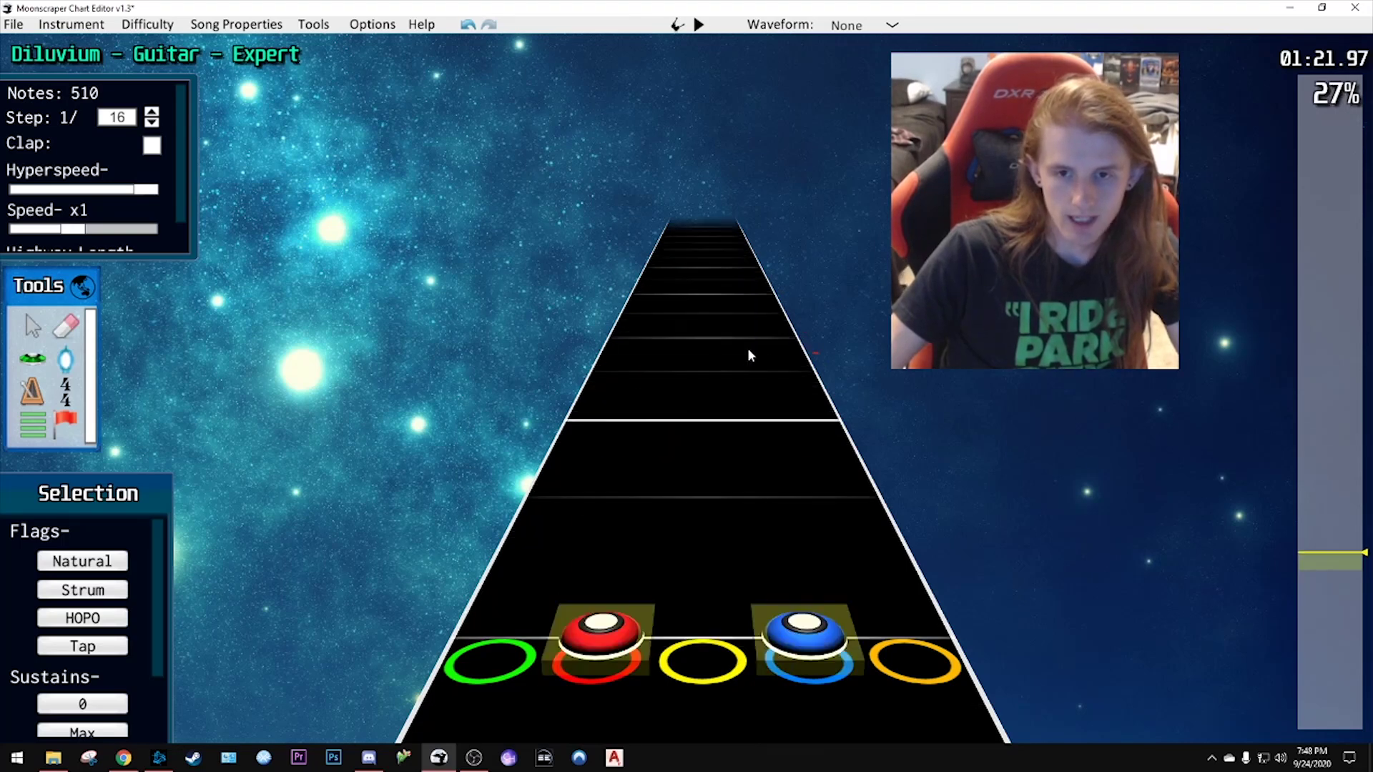
{"action": "left_click", "coordinate": [764, 426]}
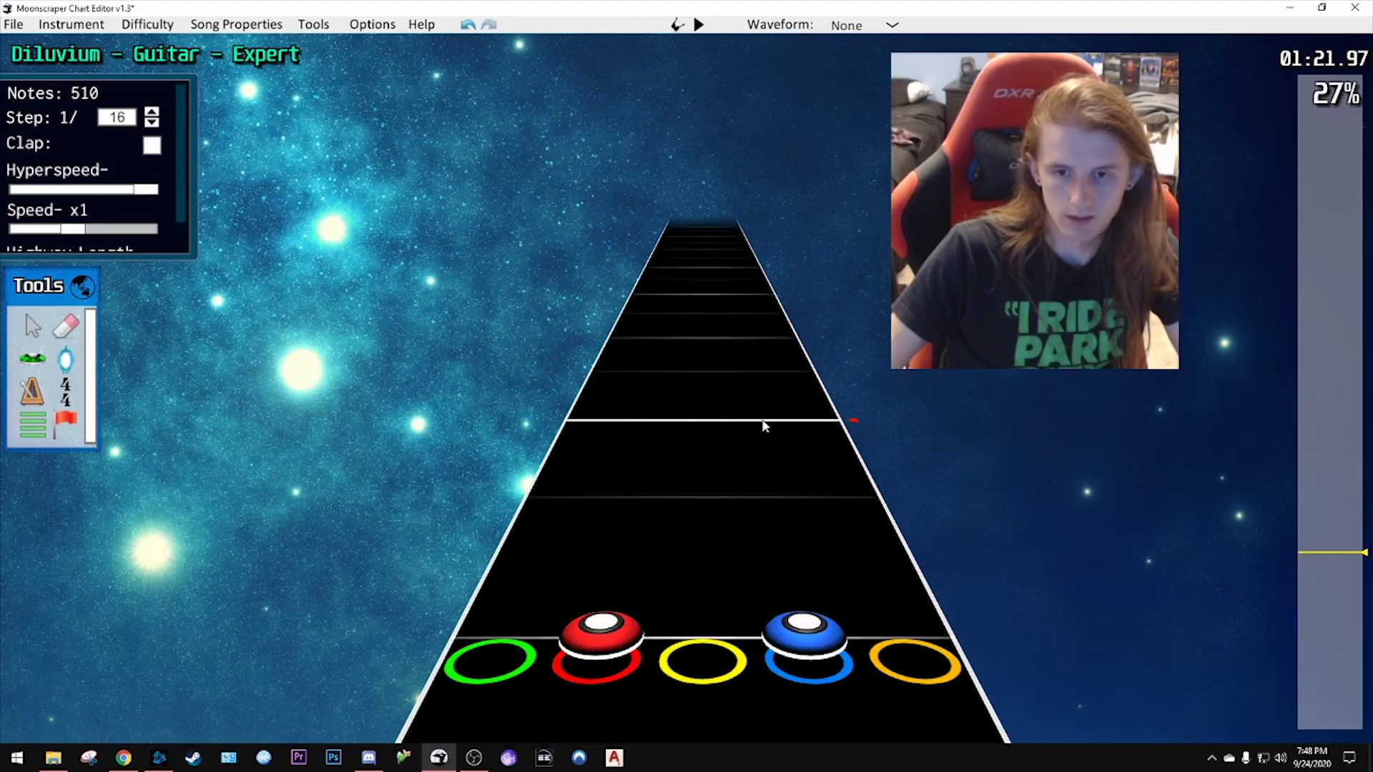
{"action": "key", "text": "ctrl+v"}
{"action": "key", "text": "space"}
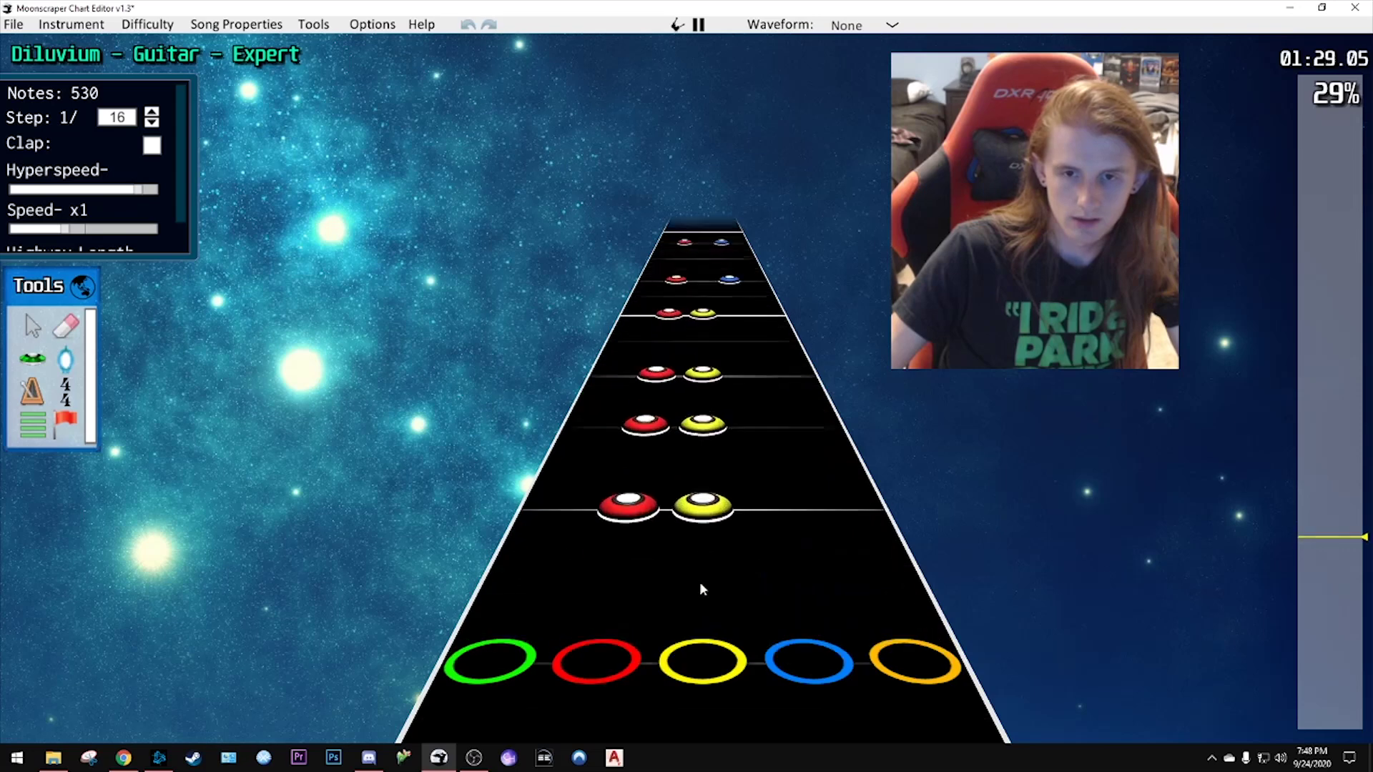
- Delete the pasted chords from the red-yellow chord one beat after the green-yellow chord through the red-blue chord at position 65136
{"action": "key", "text": "space"}
{"action": "scroll", "coordinate": [685, 343], "scroll_direction": "down", "scroll_amount": 1}
{"action": "left_click", "coordinate": [690, 239]}
{"action": "scroll", "coordinate": [744, 474], "scroll_direction": "down", "scroll_amount": 1}
{"action": "scroll", "coordinate": [745, 475], "scroll_direction": "down", "scroll_amount": 1}
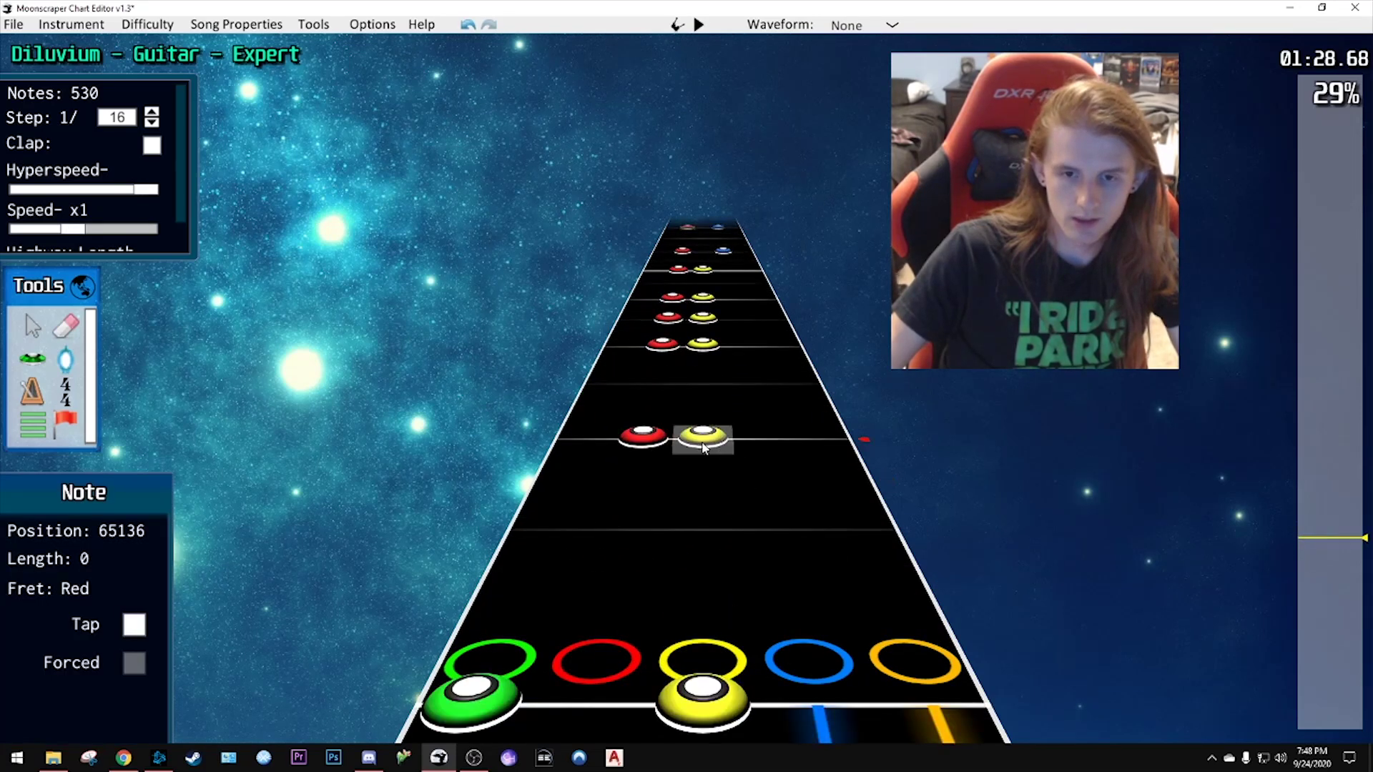
{"action": "left_click", "coordinate": [704, 446], "text": "shift"}
{"action": "key", "text": "Delete"}
- Play back the end of the pasted passage, and replay the song from an earlier section to compare the two passages
{"action": "scroll", "coordinate": [742, 489], "scroll_direction": "down", "scroll_amount": 3}
{"action": "key", "text": "space"}
{"action": "key", "text": "space"}
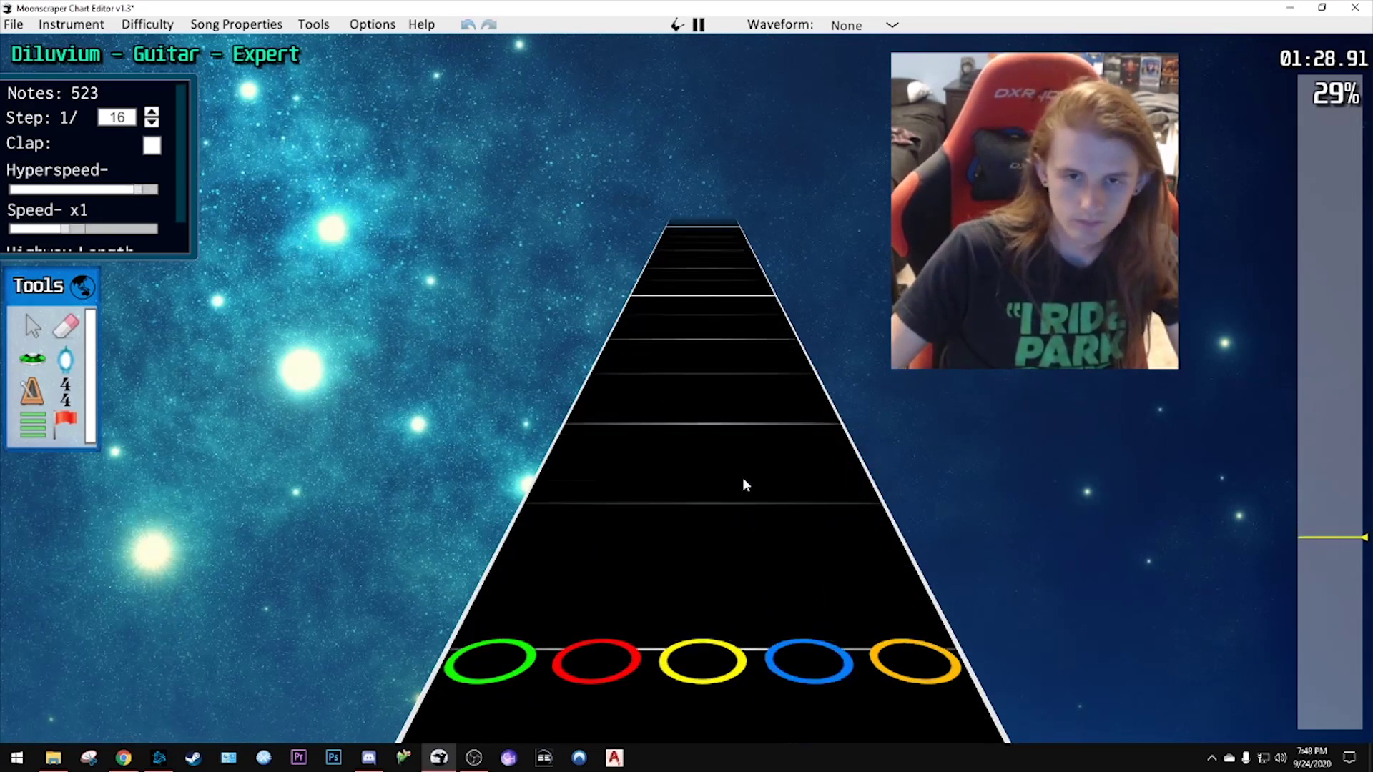
{"action": "scroll", "coordinate": [737, 482], "scroll_direction": "up", "scroll_amount": 3}
{"action": "scroll", "coordinate": [727, 482], "scroll_direction": "down", "scroll_amount": 3}
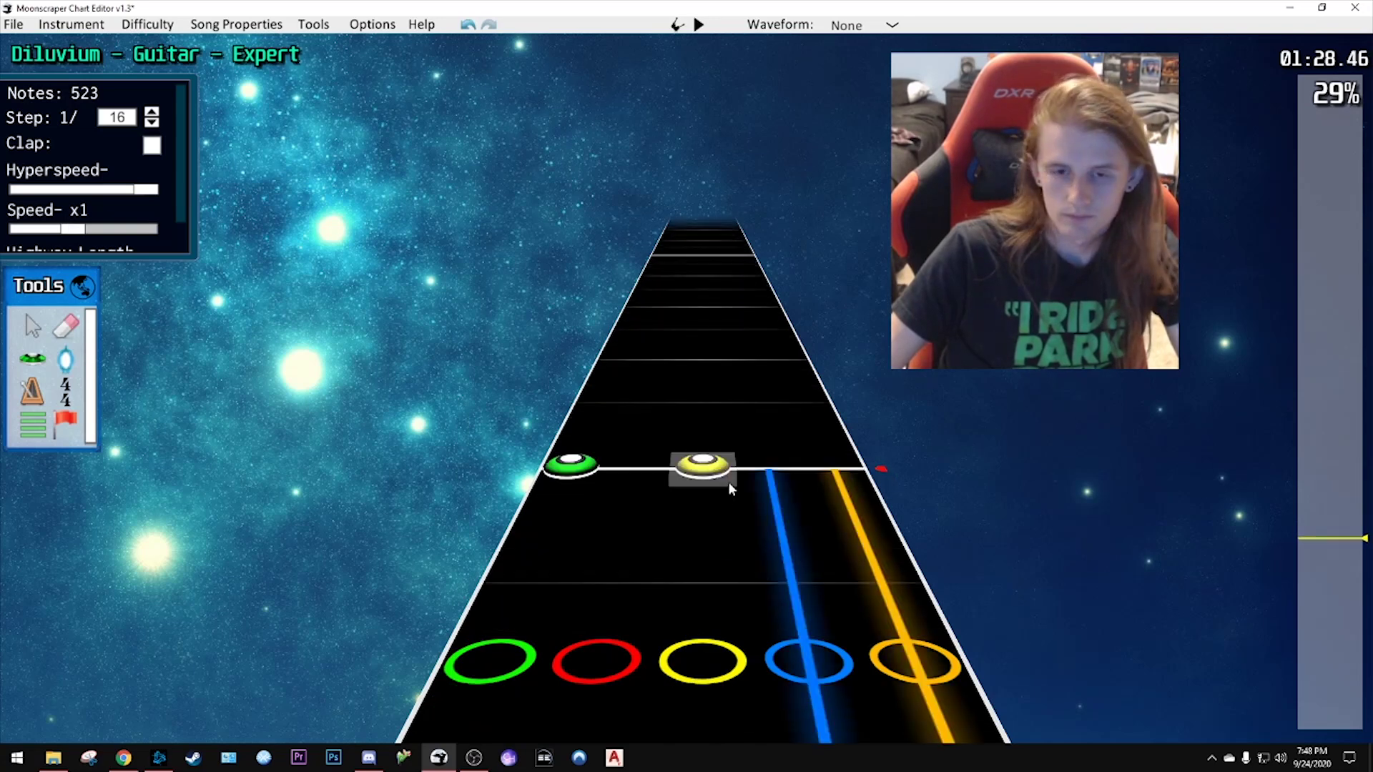
{"action": "scroll", "coordinate": [728, 482], "scroll_direction": "down", "scroll_amount": 2}
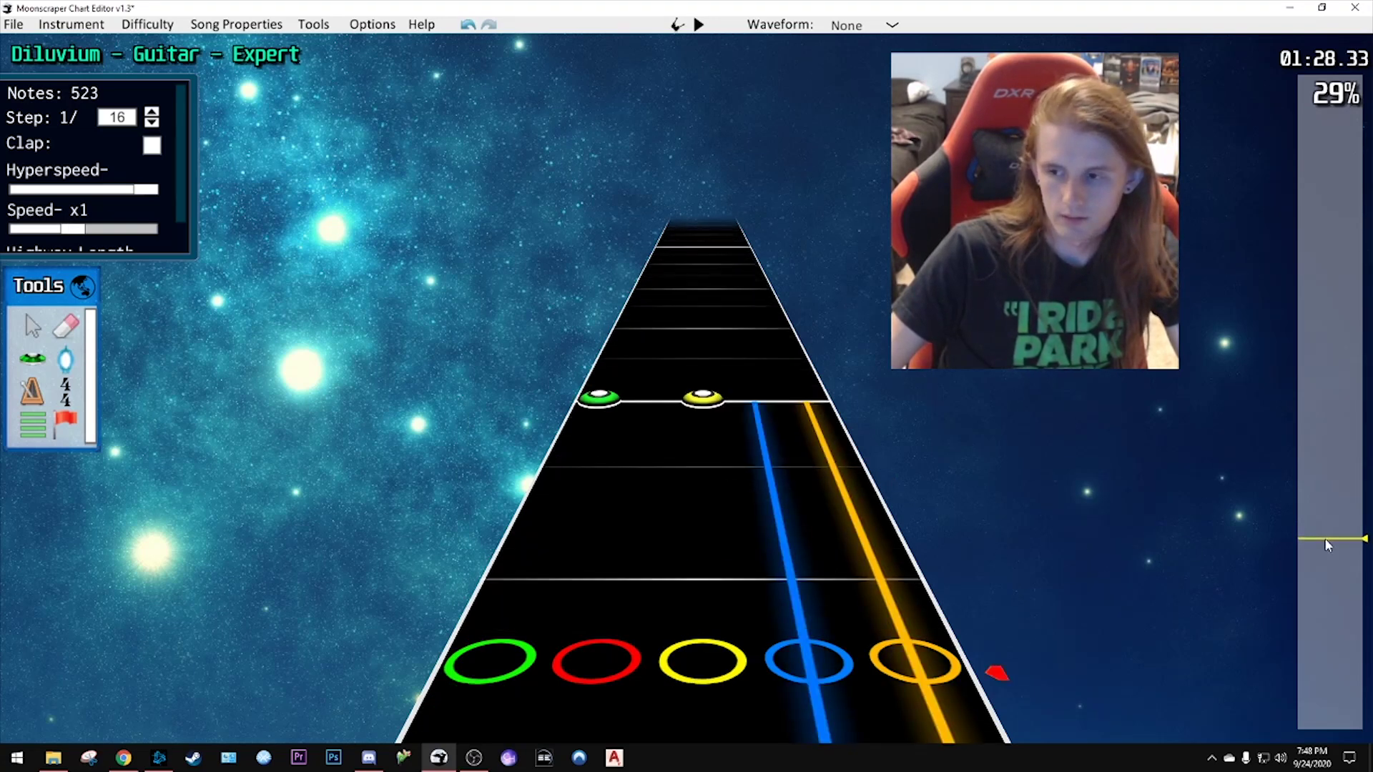
{"action": "left_click", "coordinate": [1326, 546]}
{"action": "key", "text": "space"}
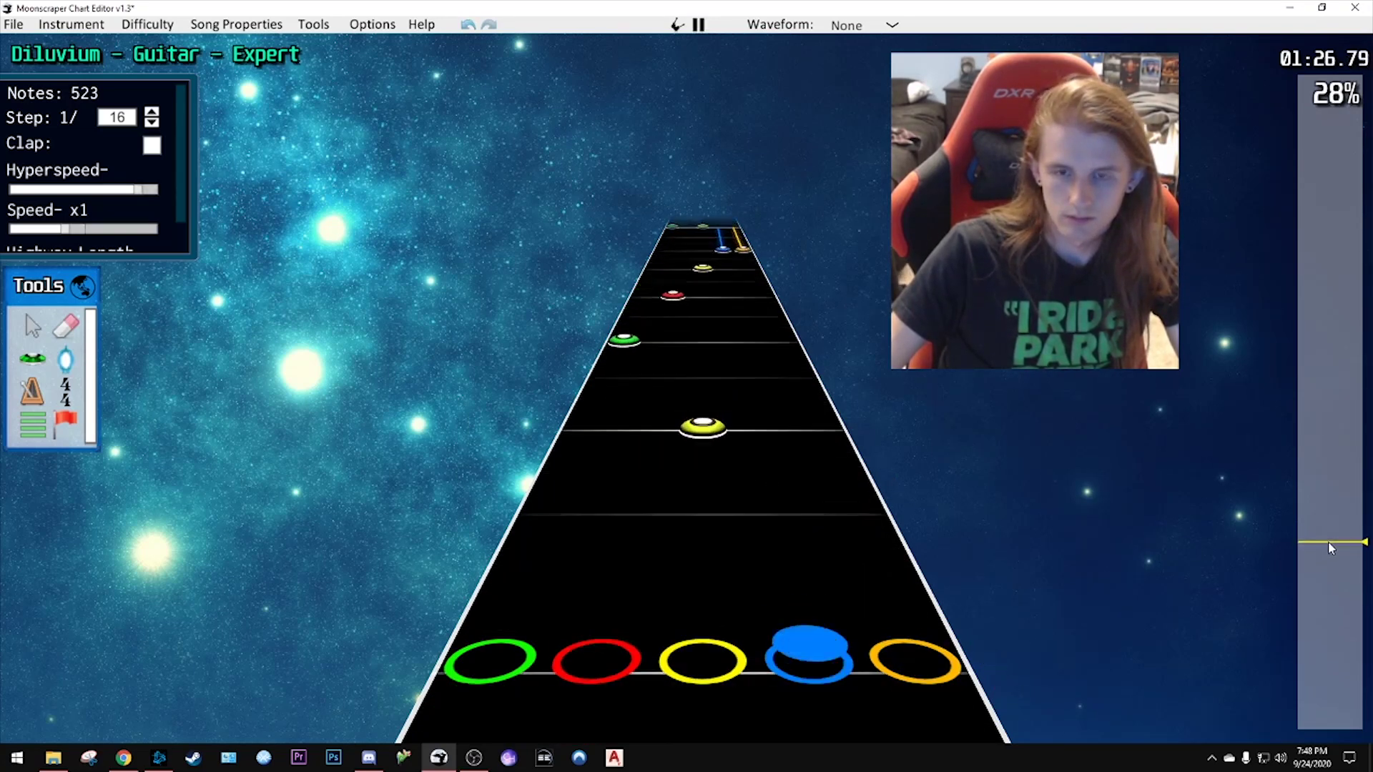
{"action": "left_click", "coordinate": [1339, 565]}
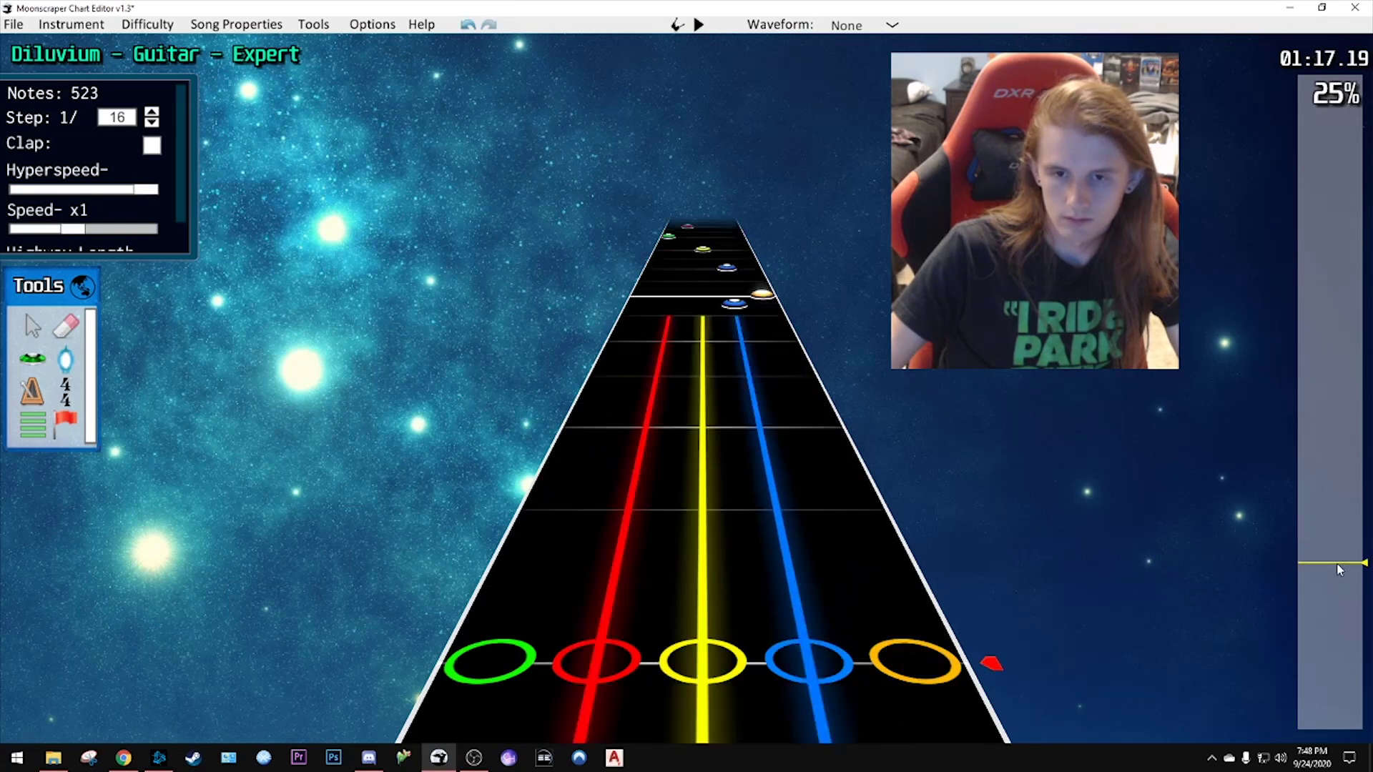
{"action": "left_click_drag", "start_coordinate": [1336, 564], "coordinate": [1335, 584]}
{"action": "left_click_drag", "start_coordinate": [1339, 595], "coordinate": [1337, 579]}
{"action": "key", "text": "space"}
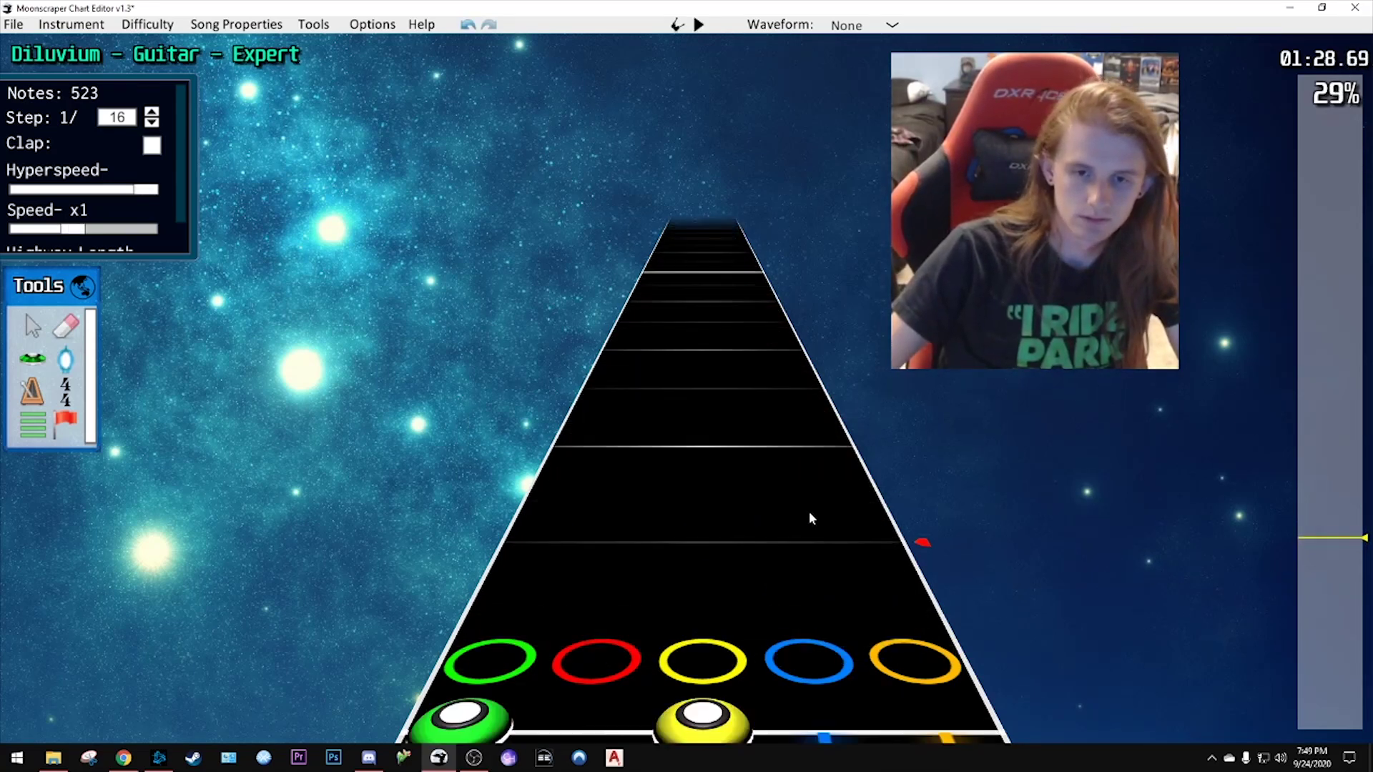
- Replace the green-yellow chord at the end of the pasted blue-orange sustain with a red-blue chord
{"action": "key", "text": "space"}
{"action": "key", "text": "1"}
{"action": "key", "text": "3"}
{"action": "key", "text": "2"}
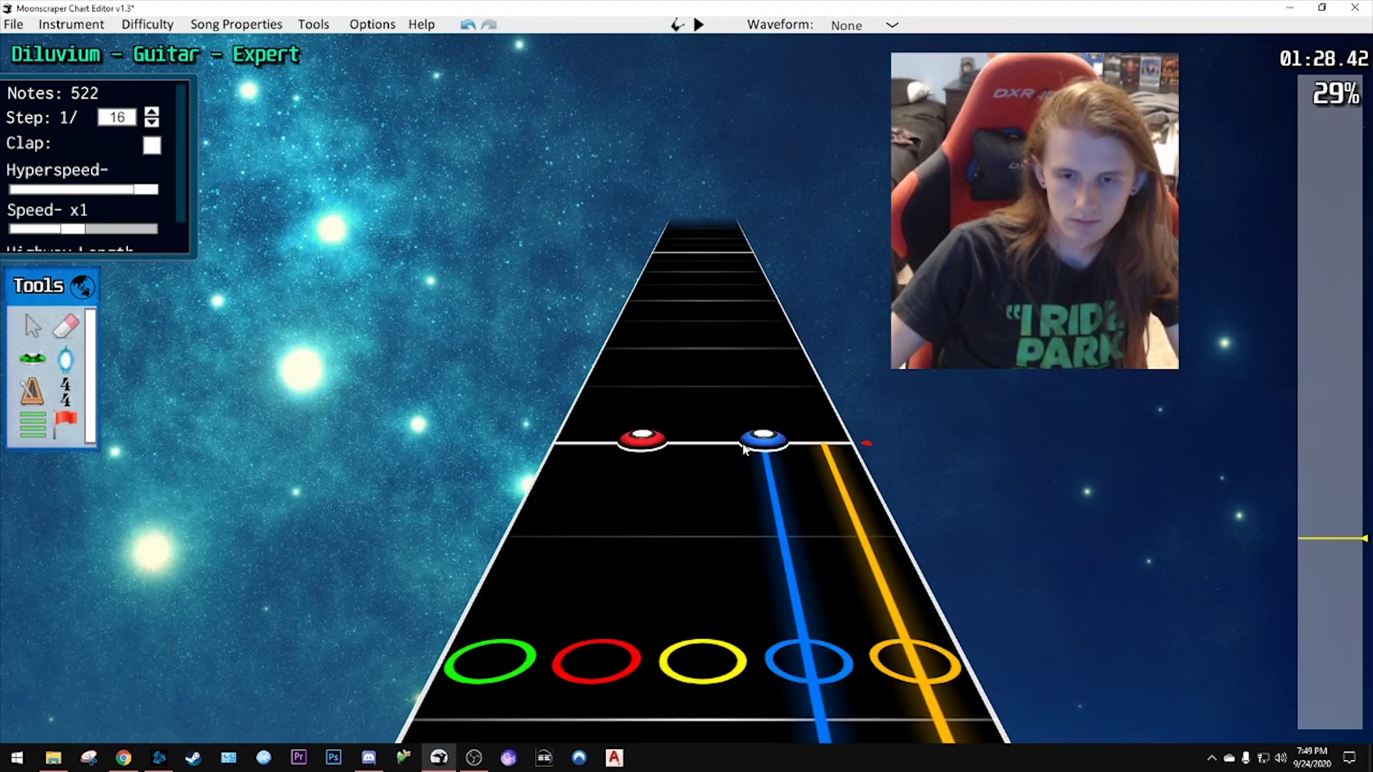
{"action": "key", "text": "4"}
{"action": "left_click", "coordinate": [643, 479]}
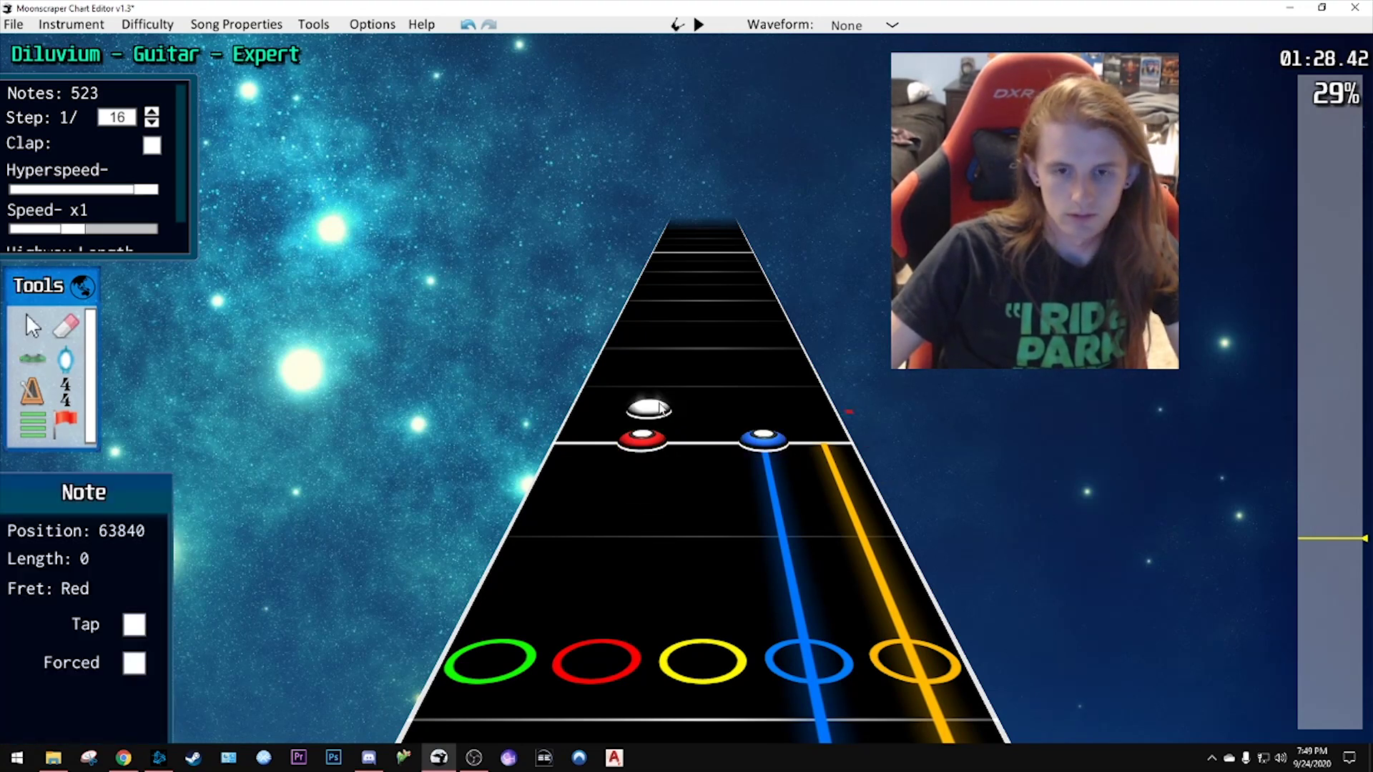
- Play back the section after the new red-blue chord and place five red sixteenth notes from position 63984 to 64176
{"action": "key", "text": "space"}
{"action": "key", "text": "space"}
{"action": "scroll", "coordinate": [636, 511], "scroll_direction": "down", "scroll_amount": 4}
{"action": "key", "text": "space"}
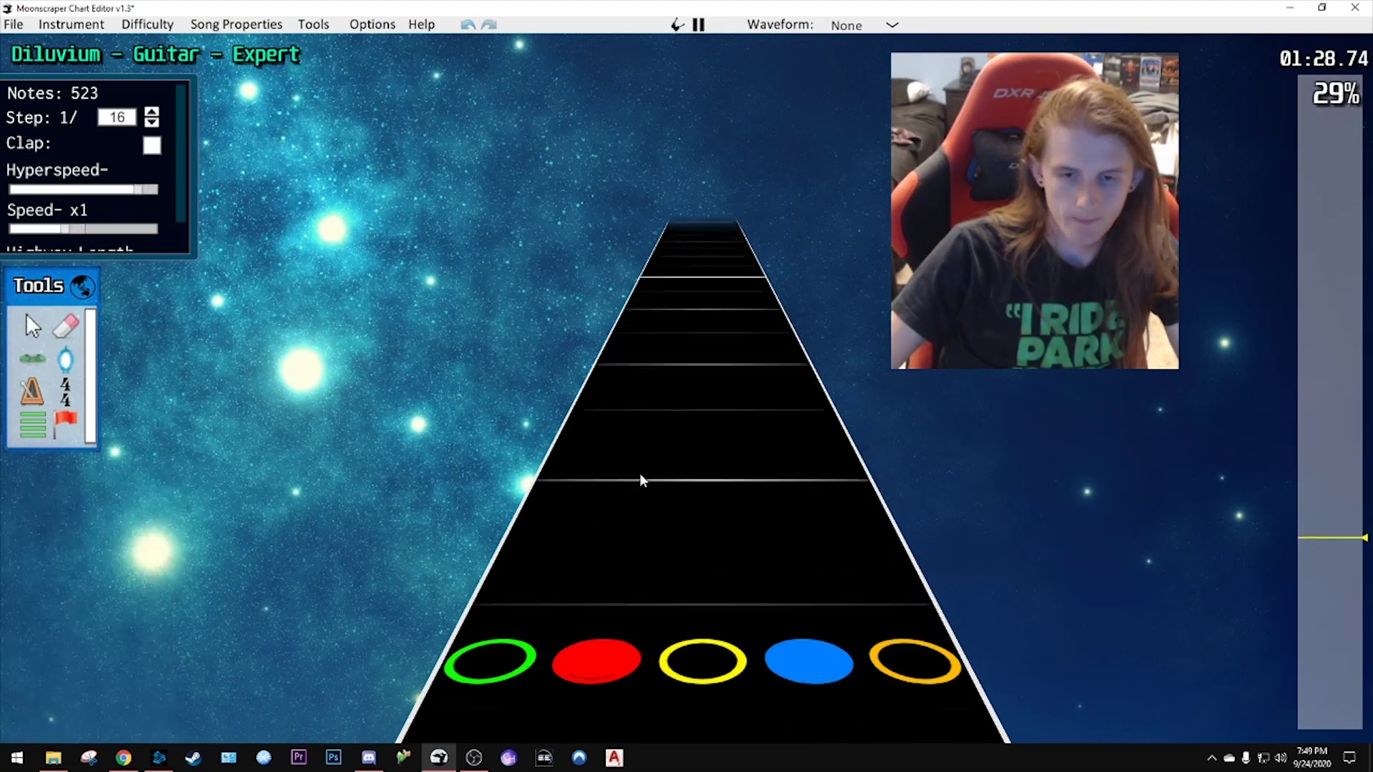
{"action": "key", "text": "space"}
{"action": "left_click_drag", "start_coordinate": [632, 515], "coordinate": [647, 397]}
- Play back the red notes and continue the run with three more red sixteenth notes up to position 64320
{"action": "scroll", "coordinate": [644, 400], "scroll_direction": "down", "scroll_amount": 2}
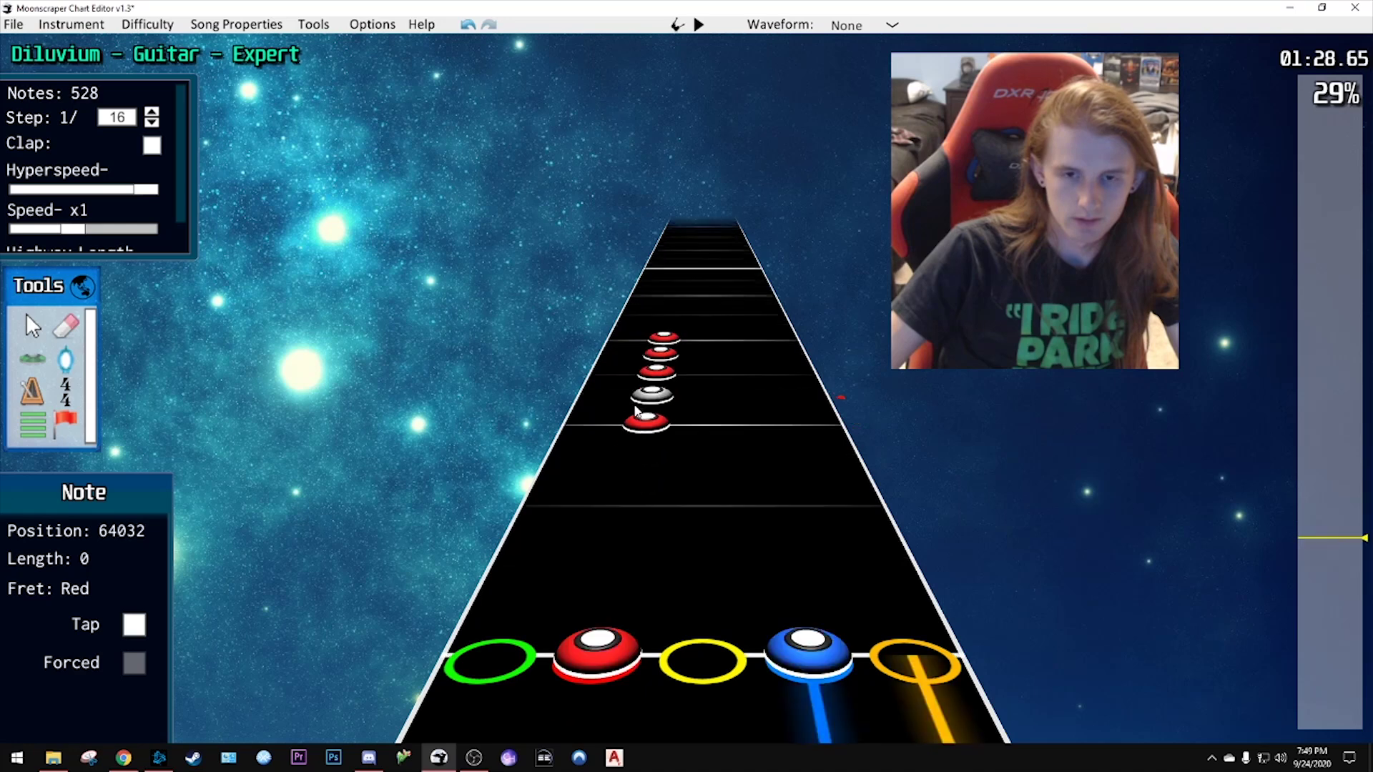
{"action": "key", "text": "space"}
{"action": "key", "text": "space"}
{"action": "left_click_drag", "start_coordinate": [641, 494], "coordinate": [646, 415]}
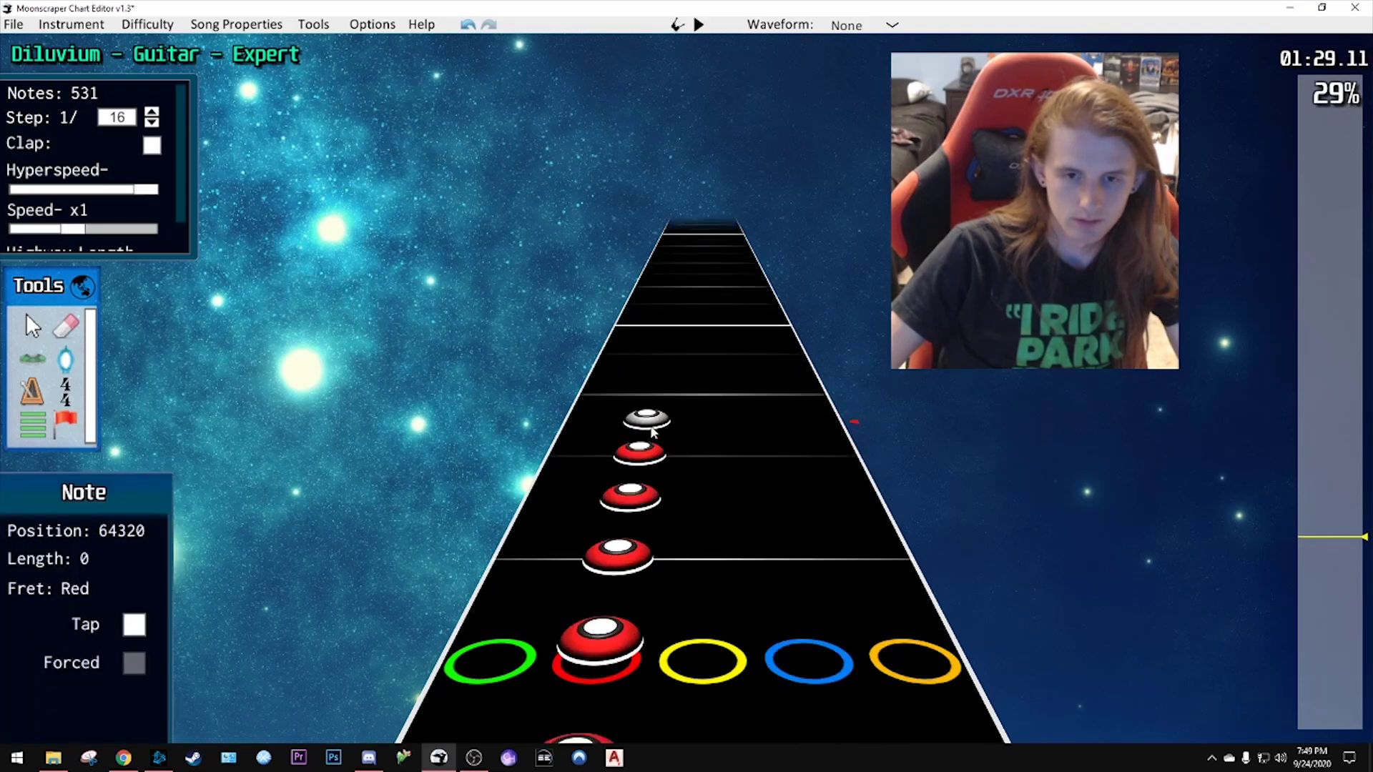
- Play back the red run and place a red-blue chord right after its last note, at position 64368
{"action": "scroll", "coordinate": [739, 456], "scroll_direction": "down", "scroll_amount": 3}
{"action": "key", "text": "space"}
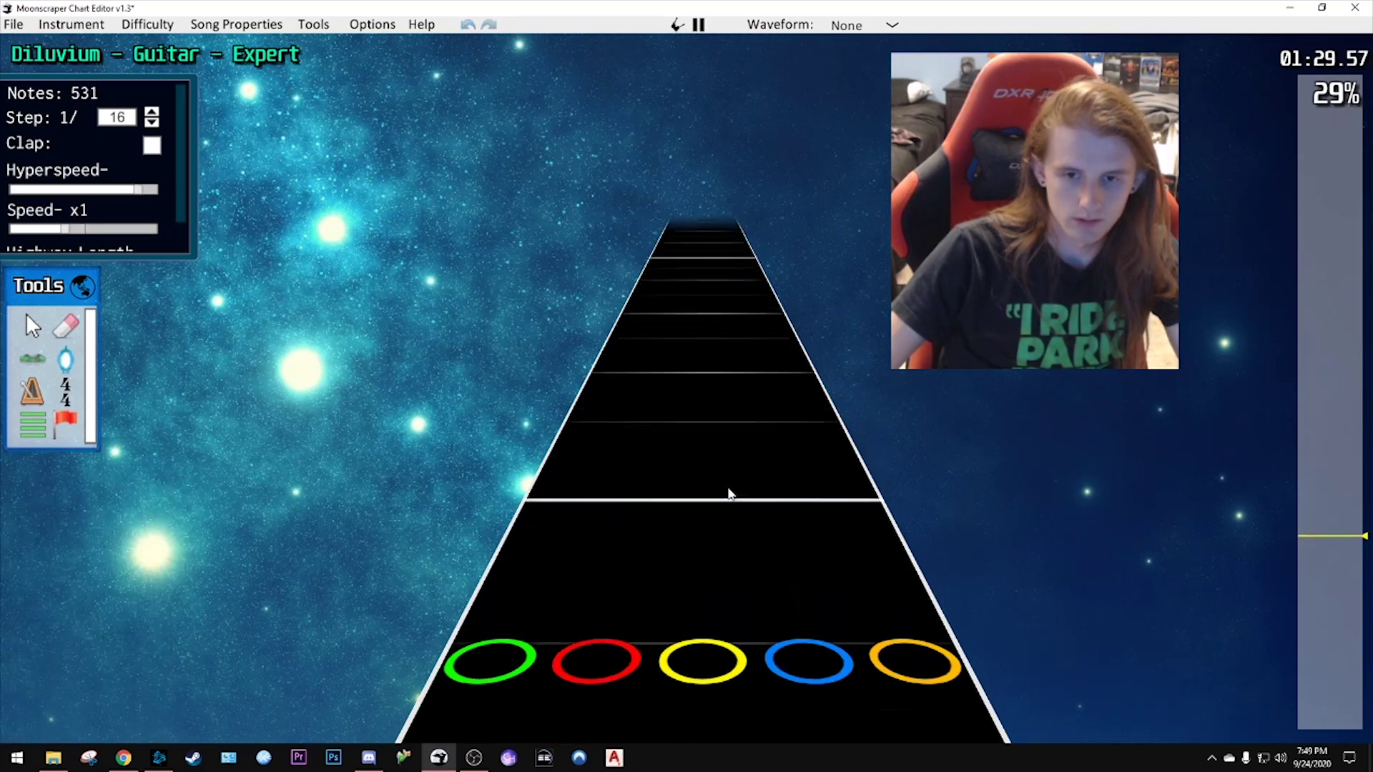
{"action": "key", "text": "space"}
{"action": "scroll", "coordinate": [678, 477], "scroll_direction": "down", "scroll_amount": 4}
{"action": "left_click", "coordinate": [785, 545]}
{"action": "scroll", "coordinate": [787, 549], "scroll_direction": "down", "scroll_amount": 3}
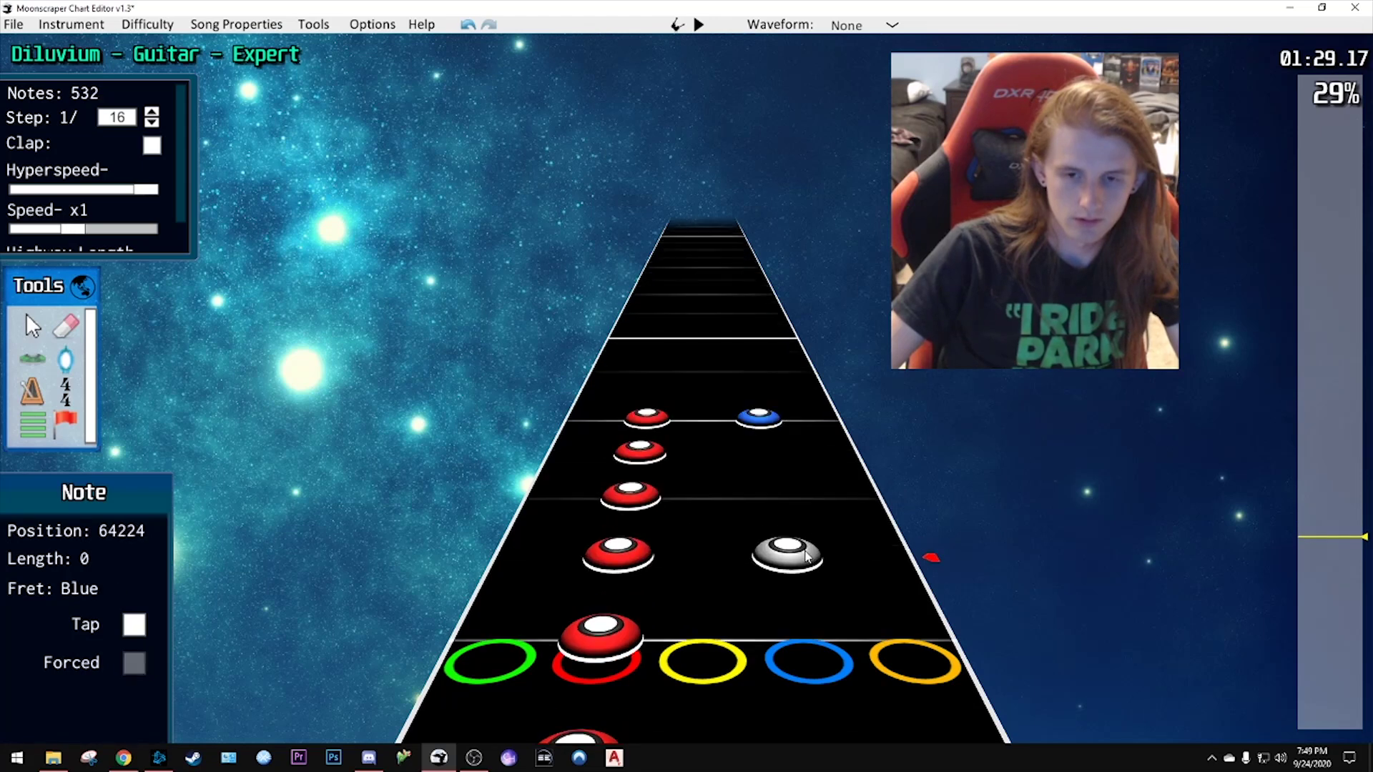
- Play back the new red-blue chord and place a yellow-orange chord one beat after it, at position 64560
{"action": "key", "text": "space"}
{"action": "key", "text": "space"}
{"action": "scroll", "coordinate": [715, 441], "scroll_direction": "down", "scroll_amount": 2}
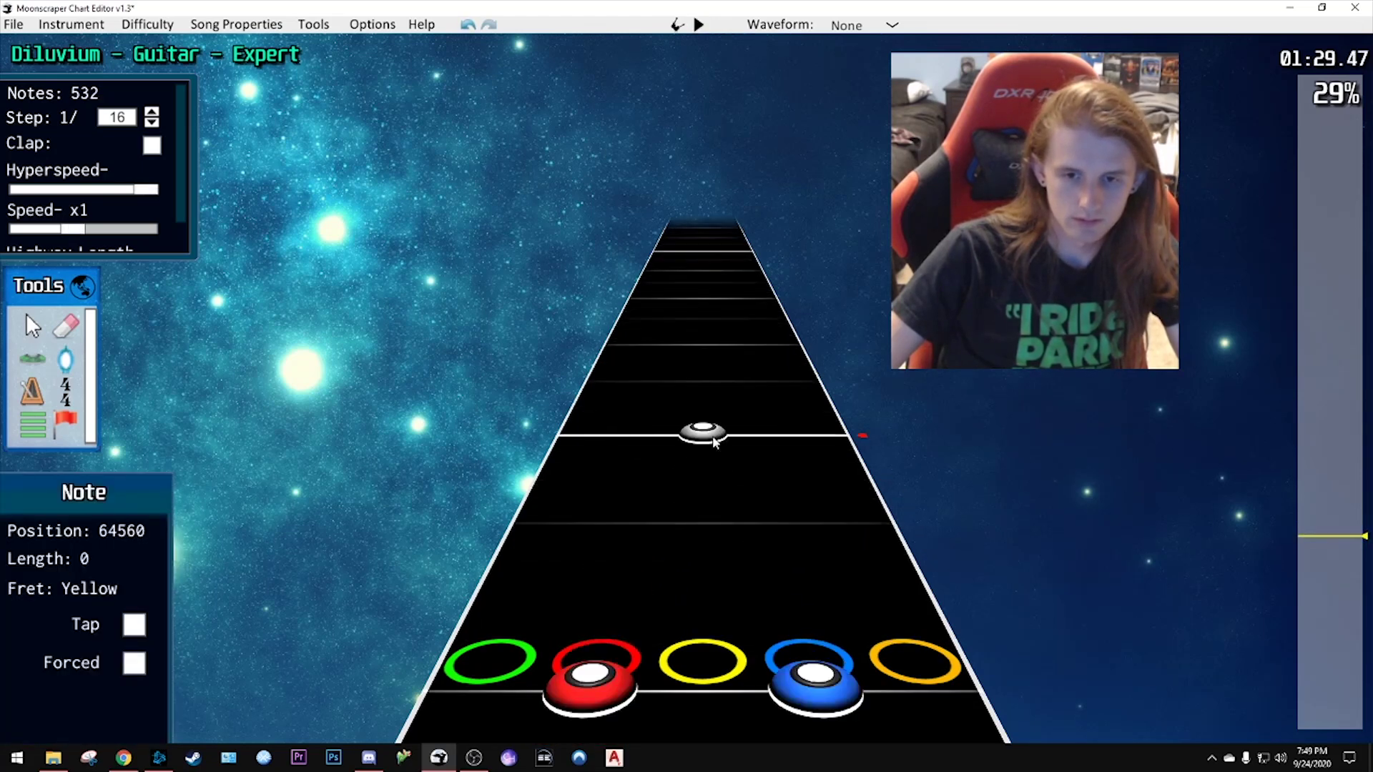
{"action": "scroll", "coordinate": [794, 472], "scroll_direction": "down", "scroll_amount": 3}
{"action": "key", "text": "space"}
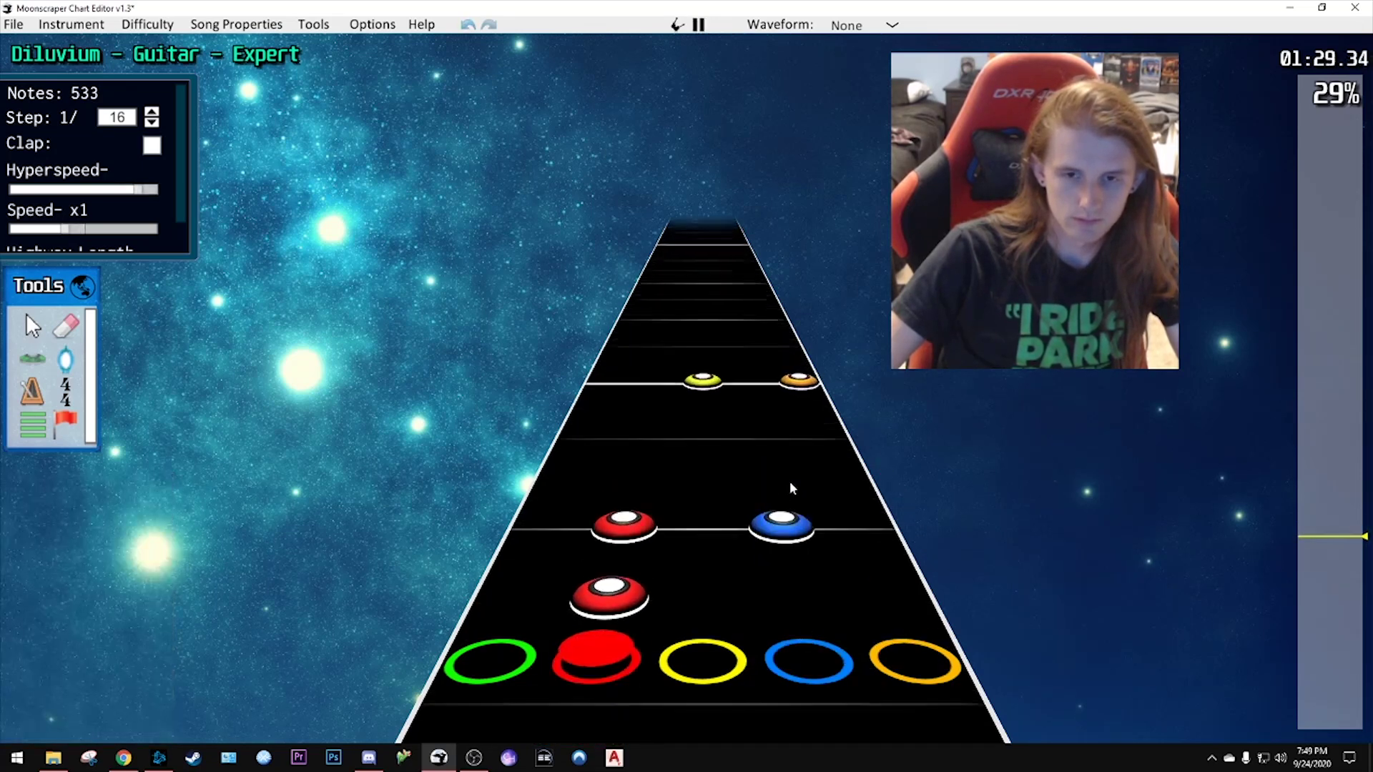
{"action": "key", "text": "space"}
{"action": "left_click", "coordinate": [702, 471]}
- Play back the chart from the red run through the empty section after the yellow-orange chord to hear the following guitar part
{"action": "scroll", "coordinate": [715, 458], "scroll_direction": "down", "scroll_amount": 2}
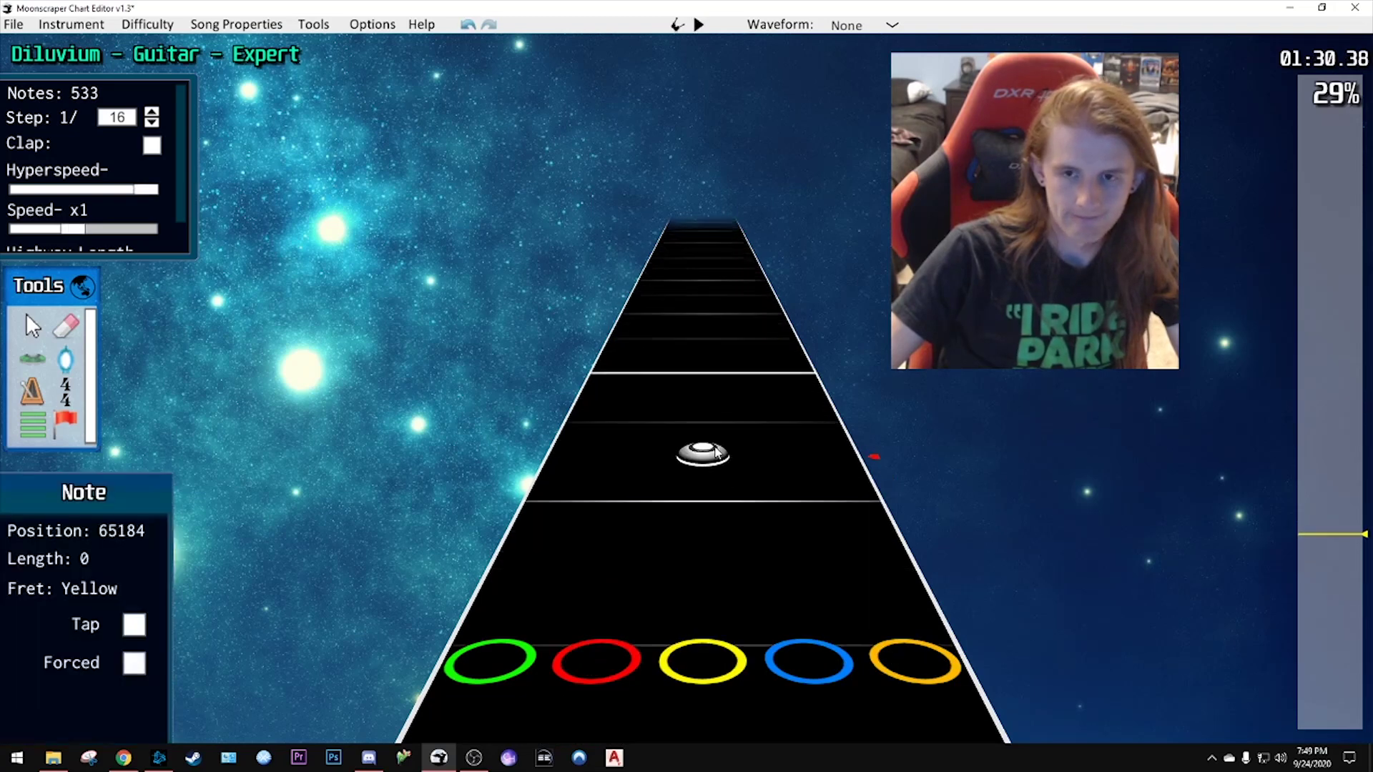
{"action": "scroll", "coordinate": [727, 433], "scroll_direction": "down", "scroll_amount": 4}
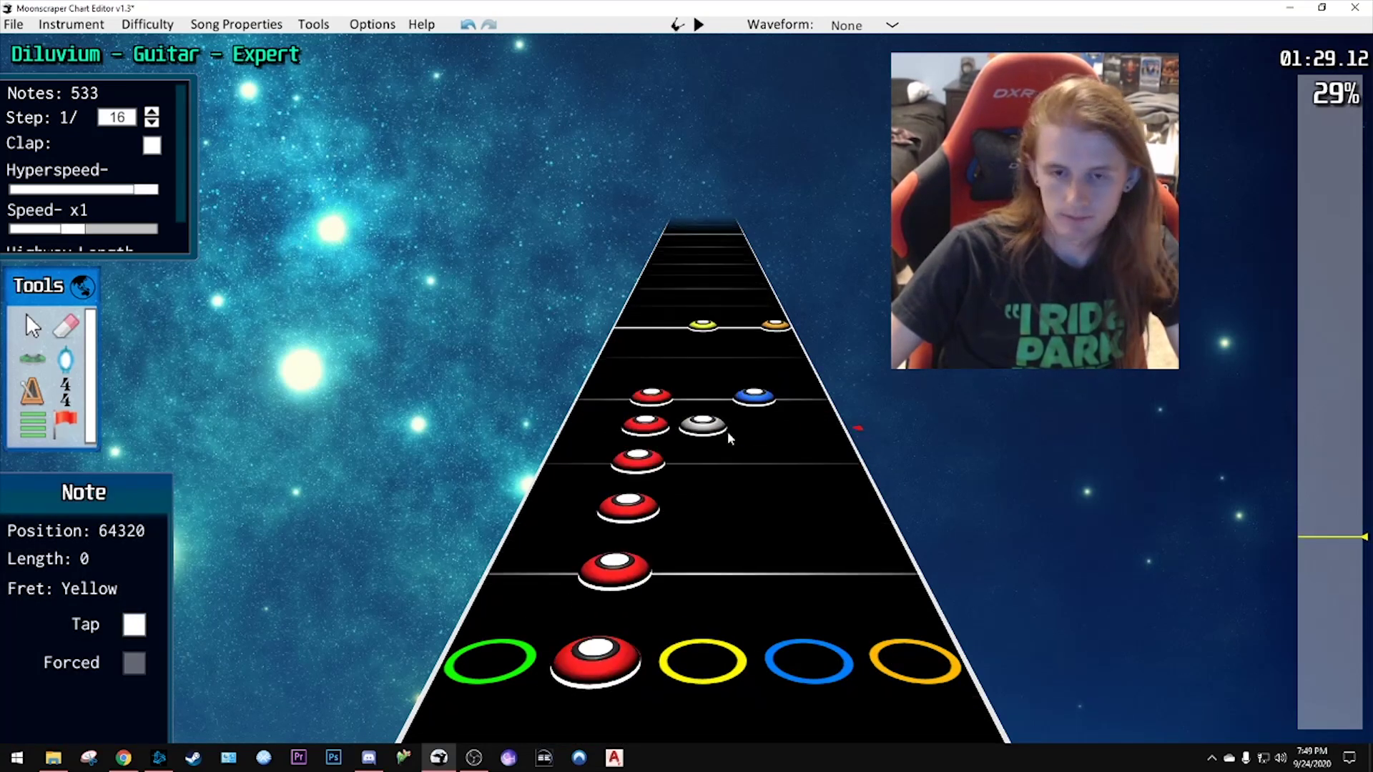
{"action": "key", "text": "space"}
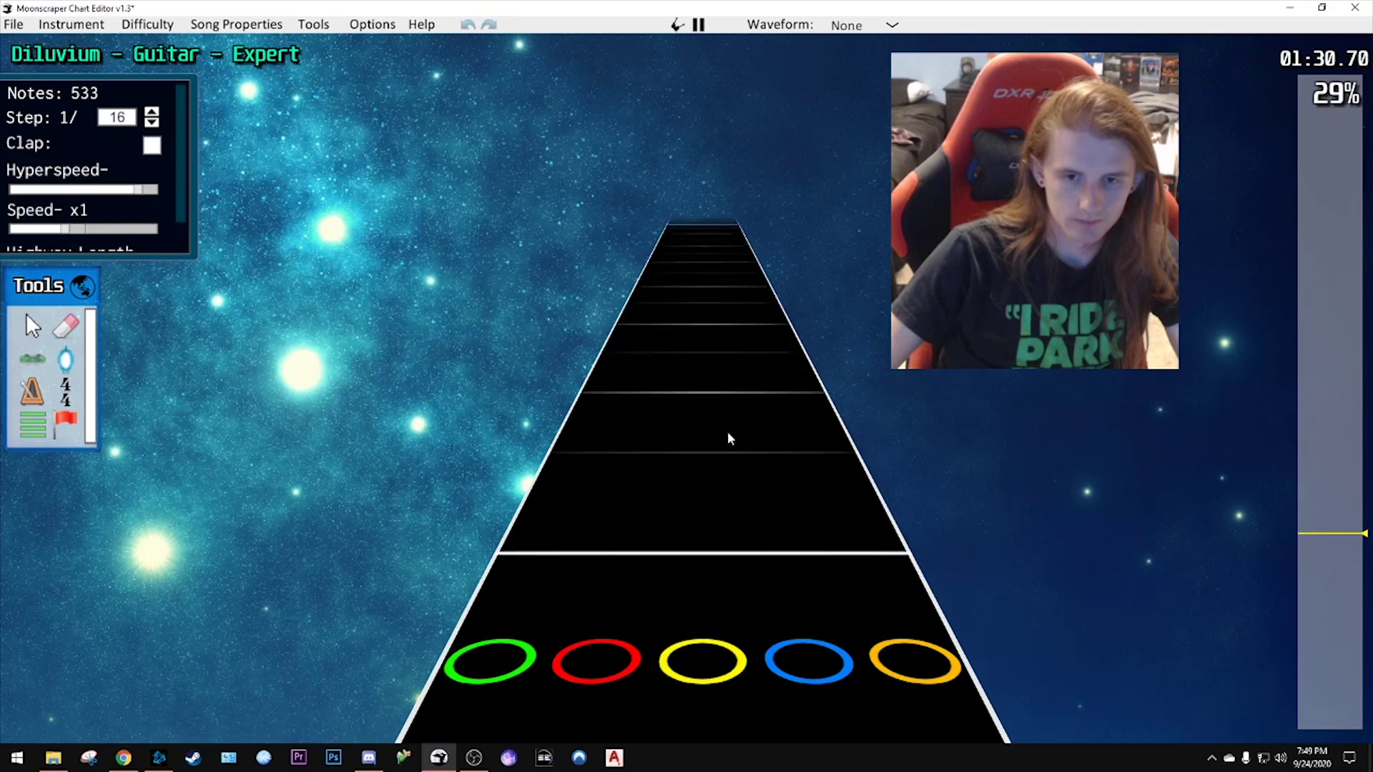
{"action": "key", "text": "space"}
{"action": "scroll", "coordinate": [725, 431], "scroll_direction": "down", "scroll_amount": 4}
{"action": "key", "text": "space"}
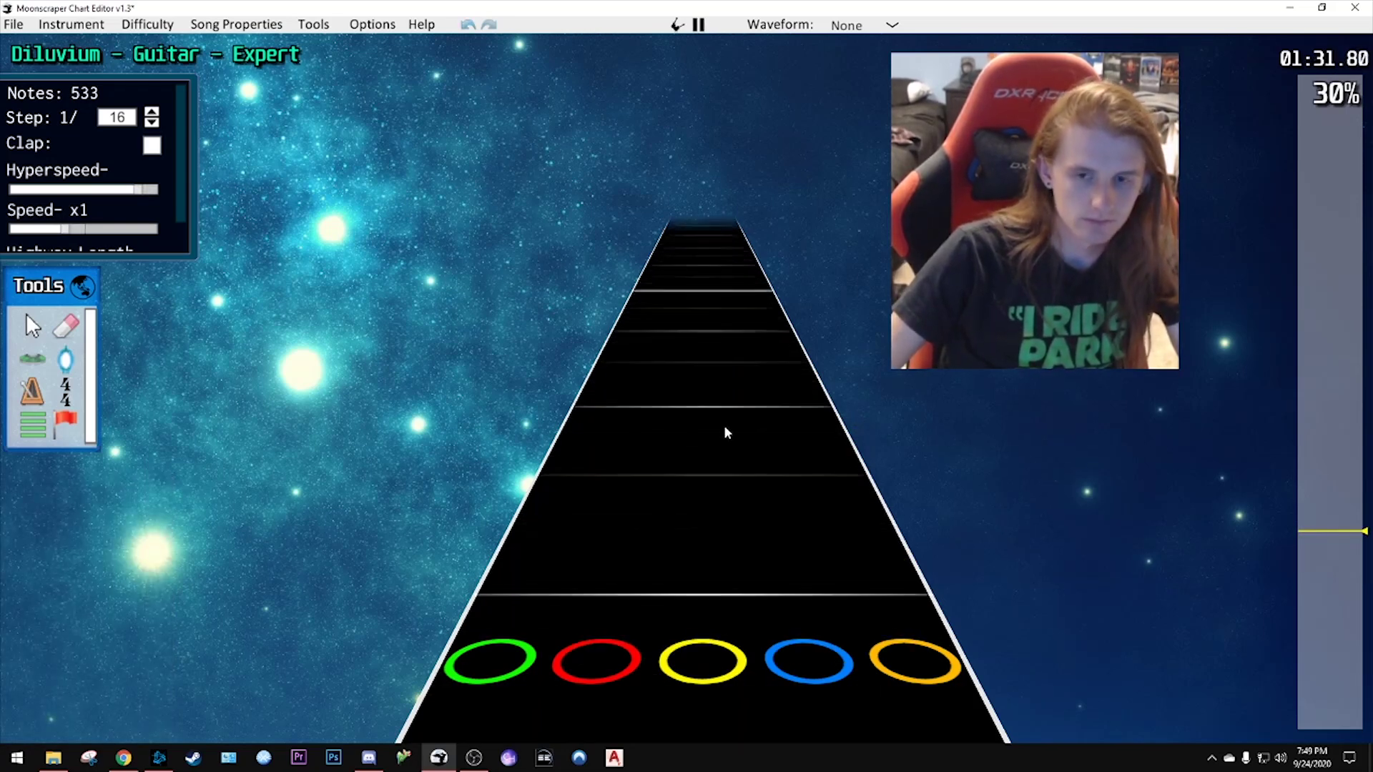
{"action": "key", "text": "space"}
{"action": "scroll", "coordinate": [724, 429], "scroll_direction": "down", "scroll_amount": 6}
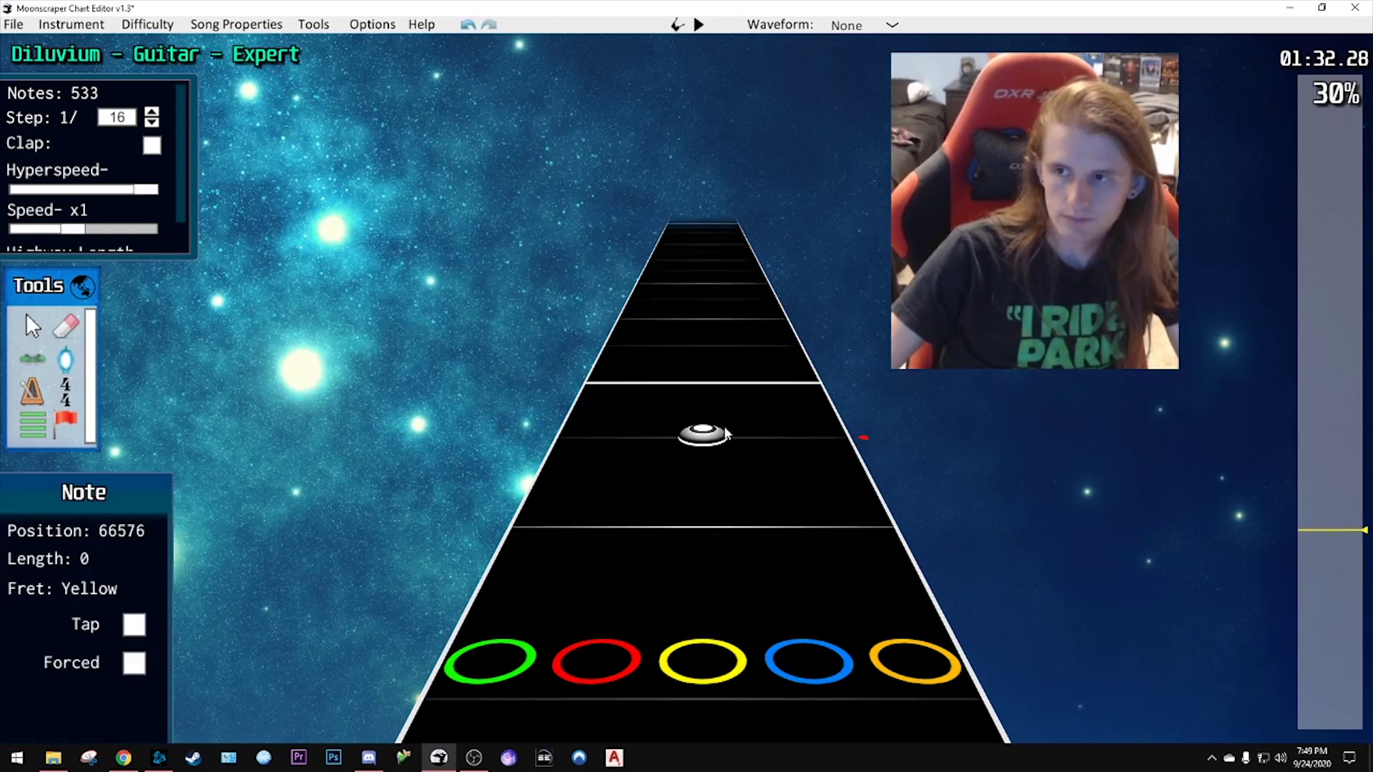
{"action": "scroll", "coordinate": [715, 442], "scroll_direction": "down", "scroll_amount": 5}
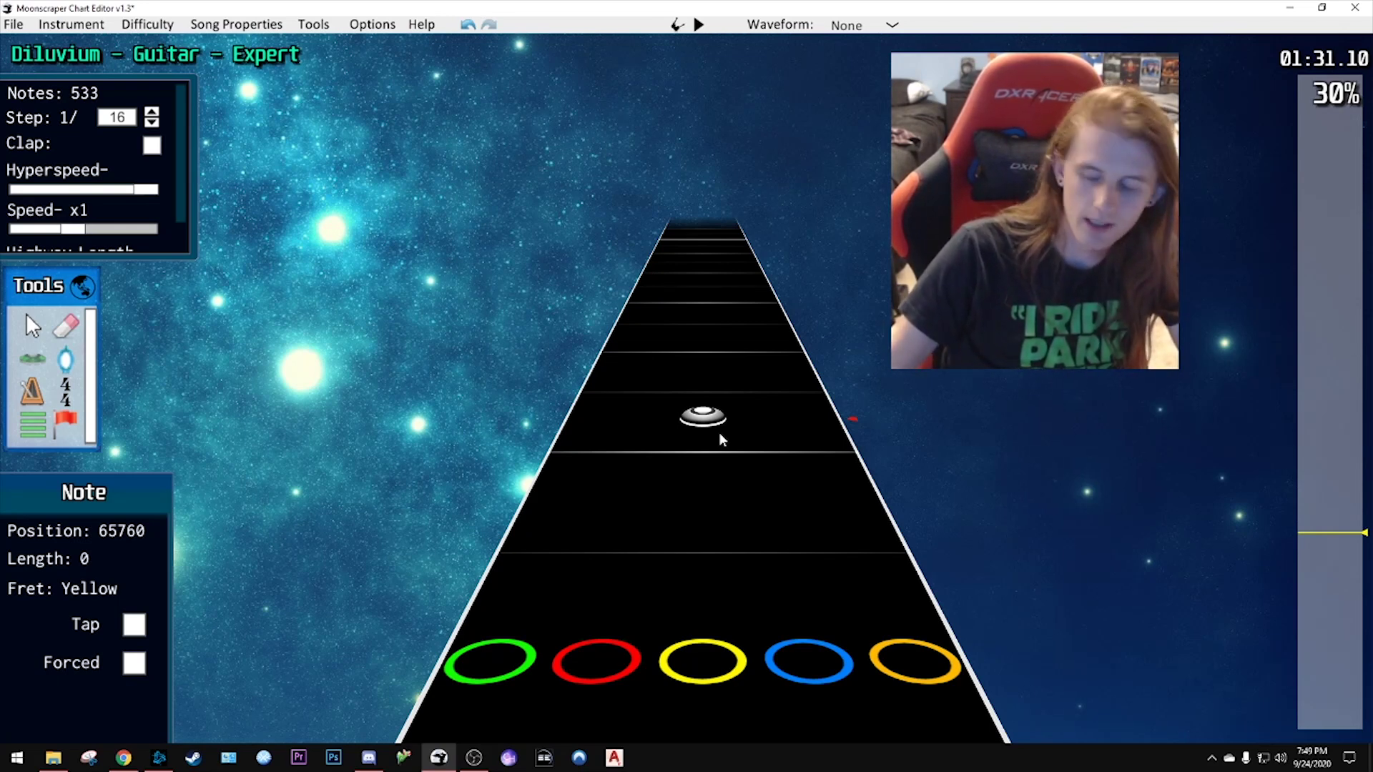
{"action": "scroll", "coordinate": [747, 392], "scroll_direction": "down", "scroll_amount": 4}
{"action": "left_click_drag", "start_coordinate": [721, 439], "coordinate": [683, 417]}
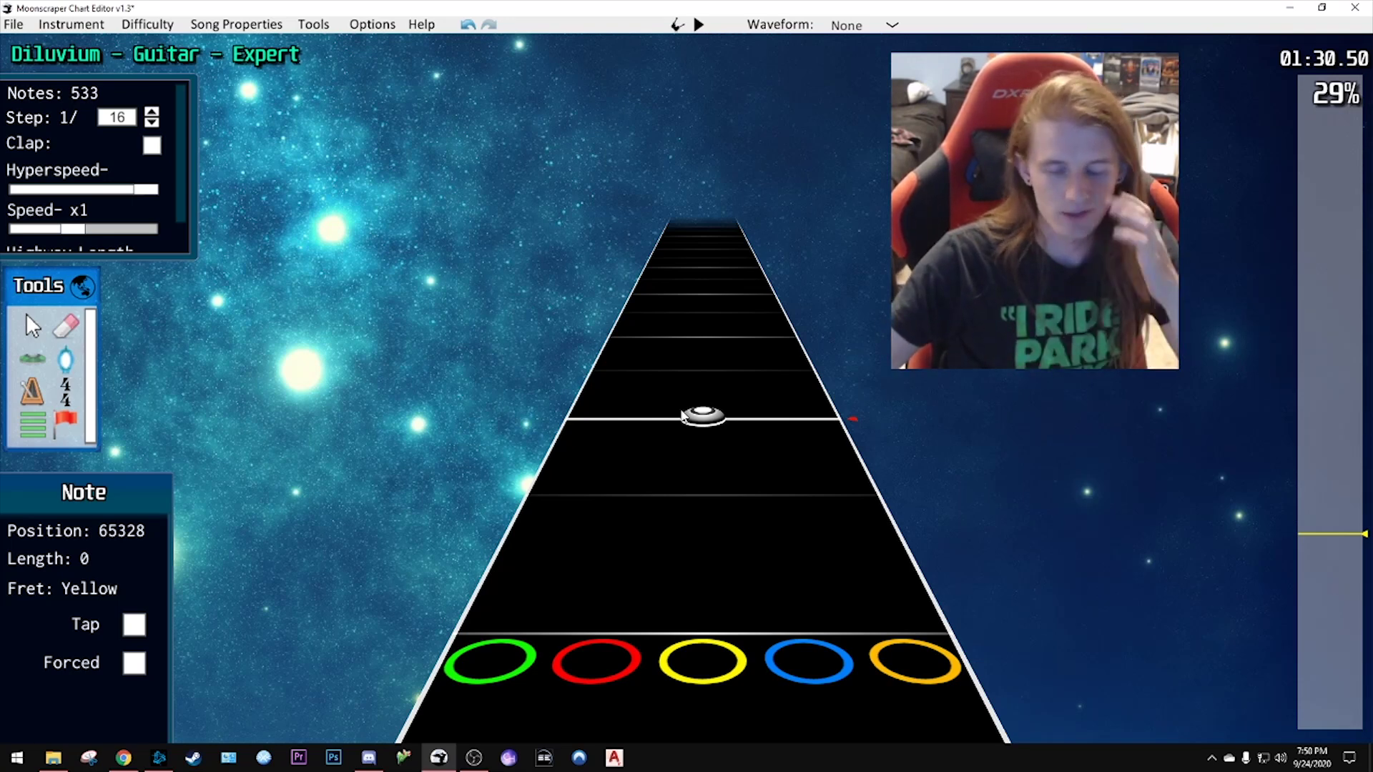
- Replay the red run and both chords, and find the spot just after the yellow-orange chord
{"action": "scroll", "coordinate": [687, 393], "scroll_direction": "down", "scroll_amount": 15}
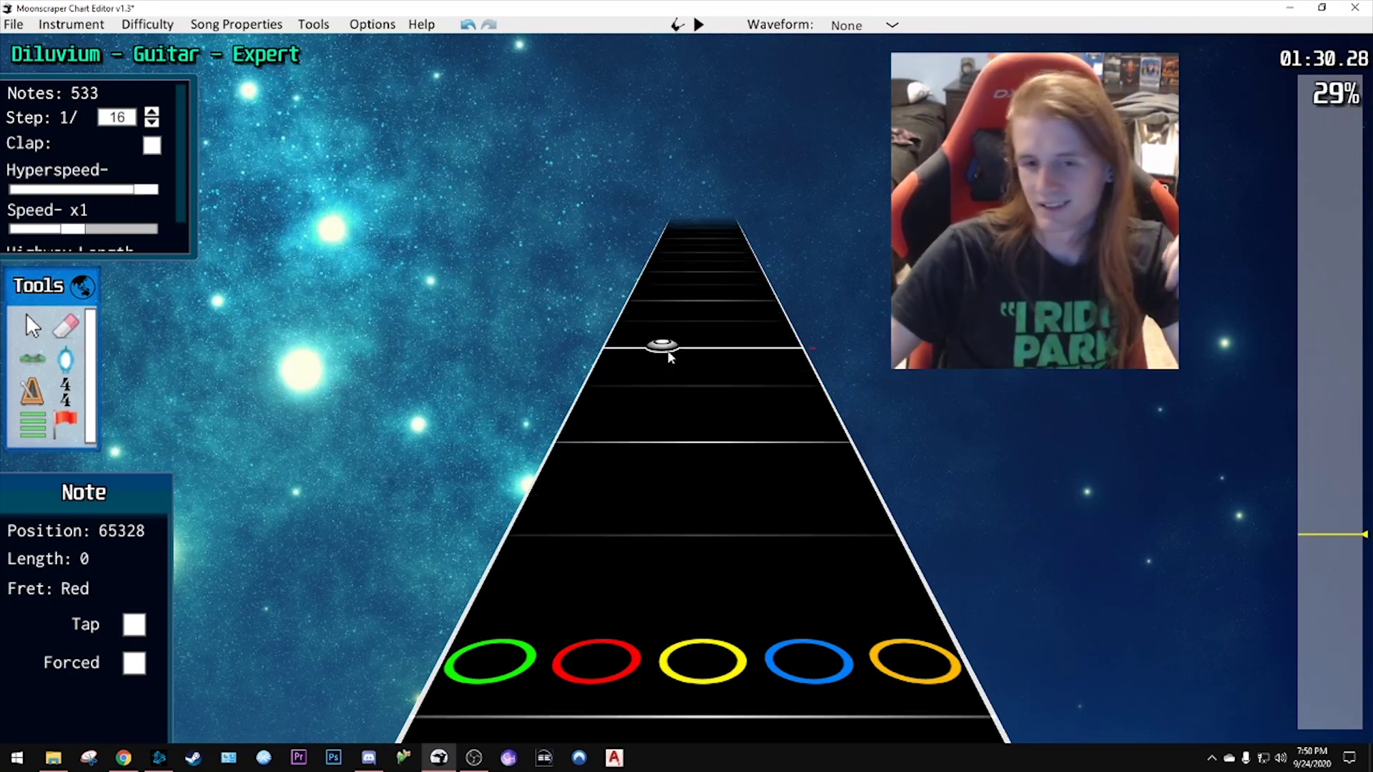
{"action": "scroll", "coordinate": [703, 362], "scroll_direction": "up", "scroll_amount": 10}
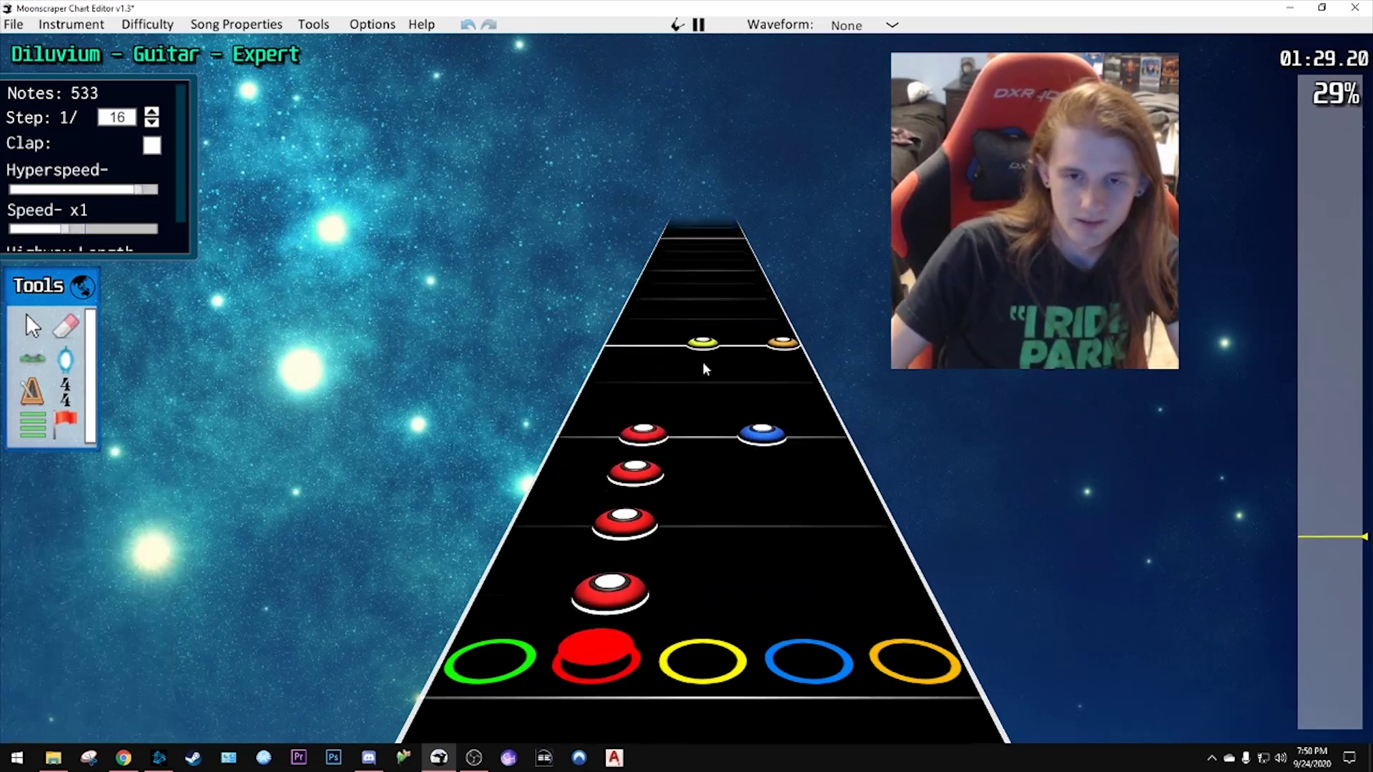
{"action": "scroll", "coordinate": [687, 423], "scroll_direction": "down", "scroll_amount": 9}
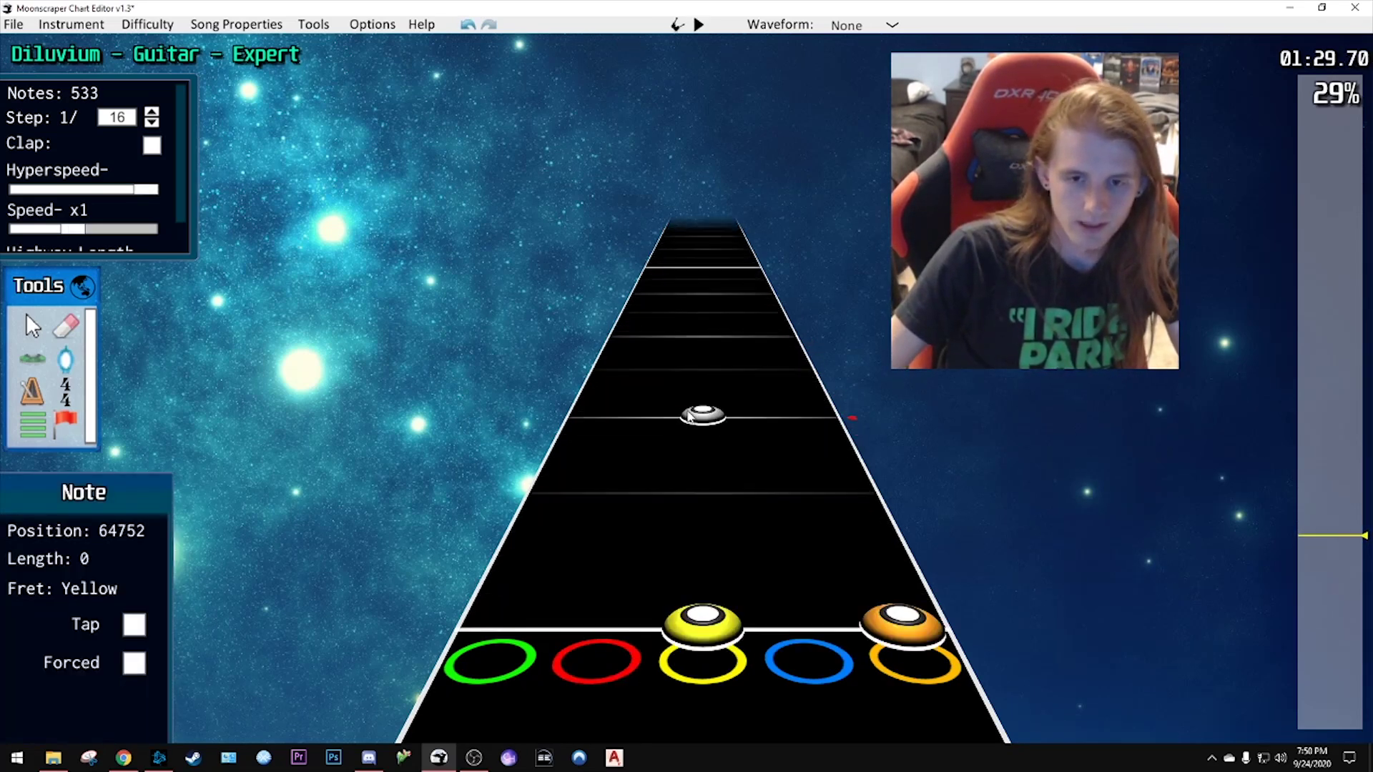
{"action": "scroll", "coordinate": [684, 418], "scroll_direction": "up", "scroll_amount": 3}
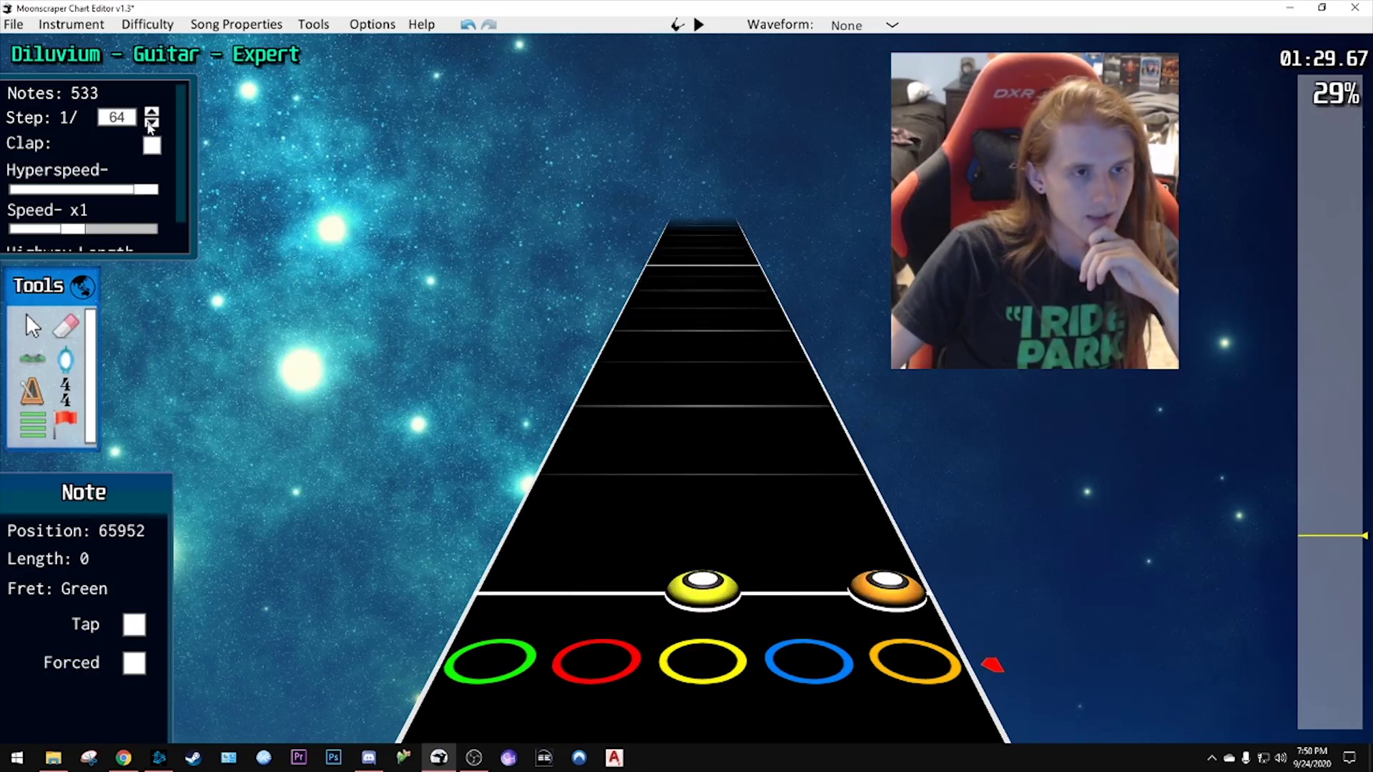
- Set the step to 1/48 and the playback speed to x0.7, and play back the section after the yellow-orange chord
{"action": "scroll", "coordinate": [528, 321], "scroll_direction": "down", "scroll_amount": 3}
{"action": "left_click_drag", "start_coordinate": [72, 227], "coordinate": [43, 229]}
{"action": "key", "text": "space"}
{"action": "key", "text": "space"}
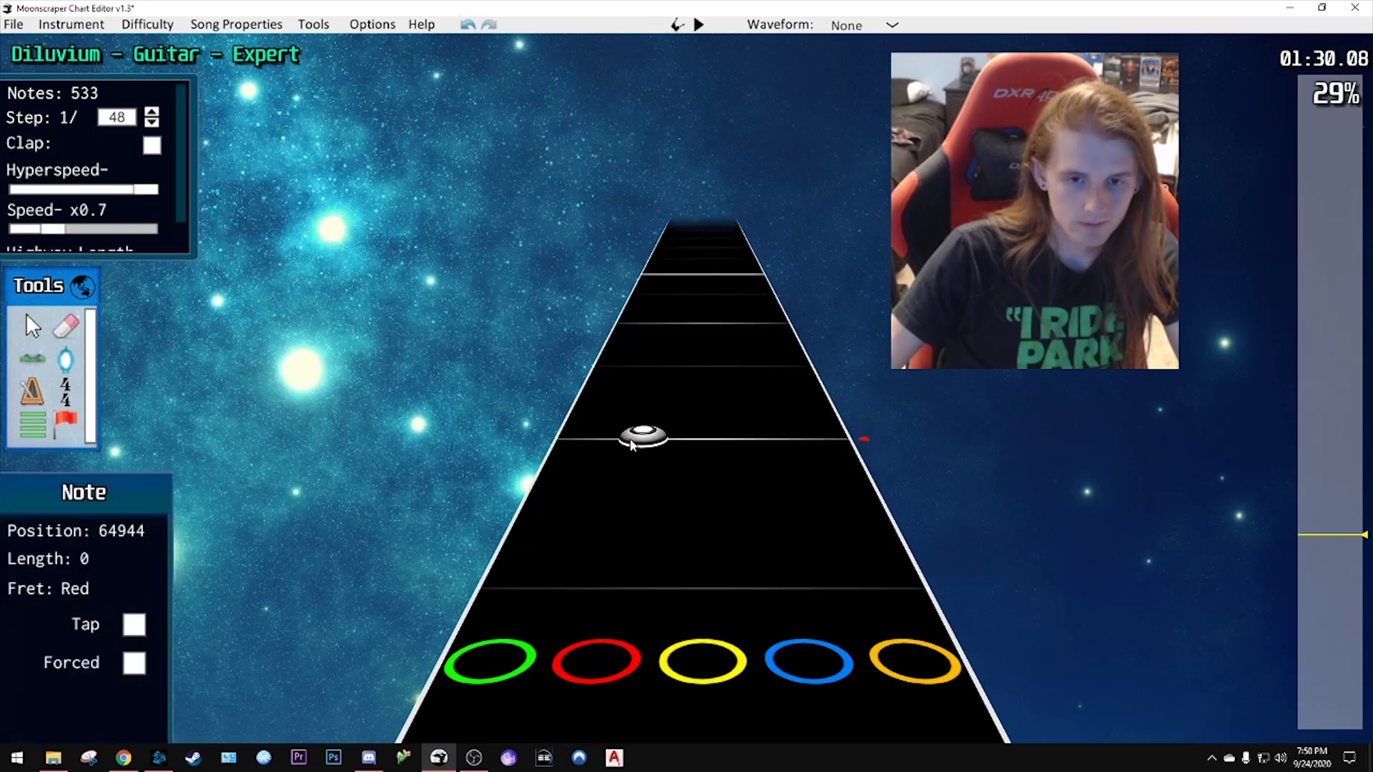
{"action": "scroll", "coordinate": [637, 425], "scroll_direction": "down", "scroll_amount": 3}
{"action": "key", "text": "space"}
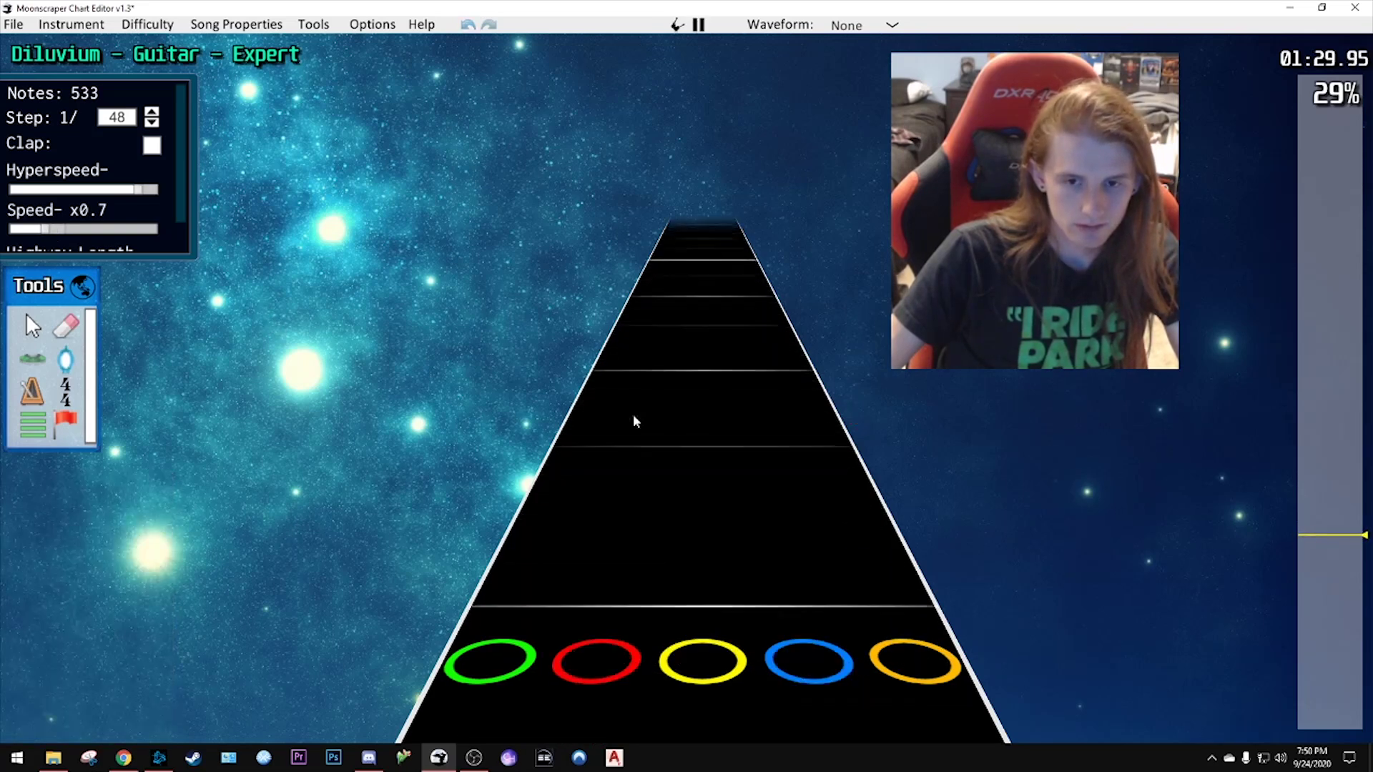
{"action": "key", "text": "space"}
{"action": "scroll", "coordinate": [630, 415], "scroll_direction": "down", "scroll_amount": 4}
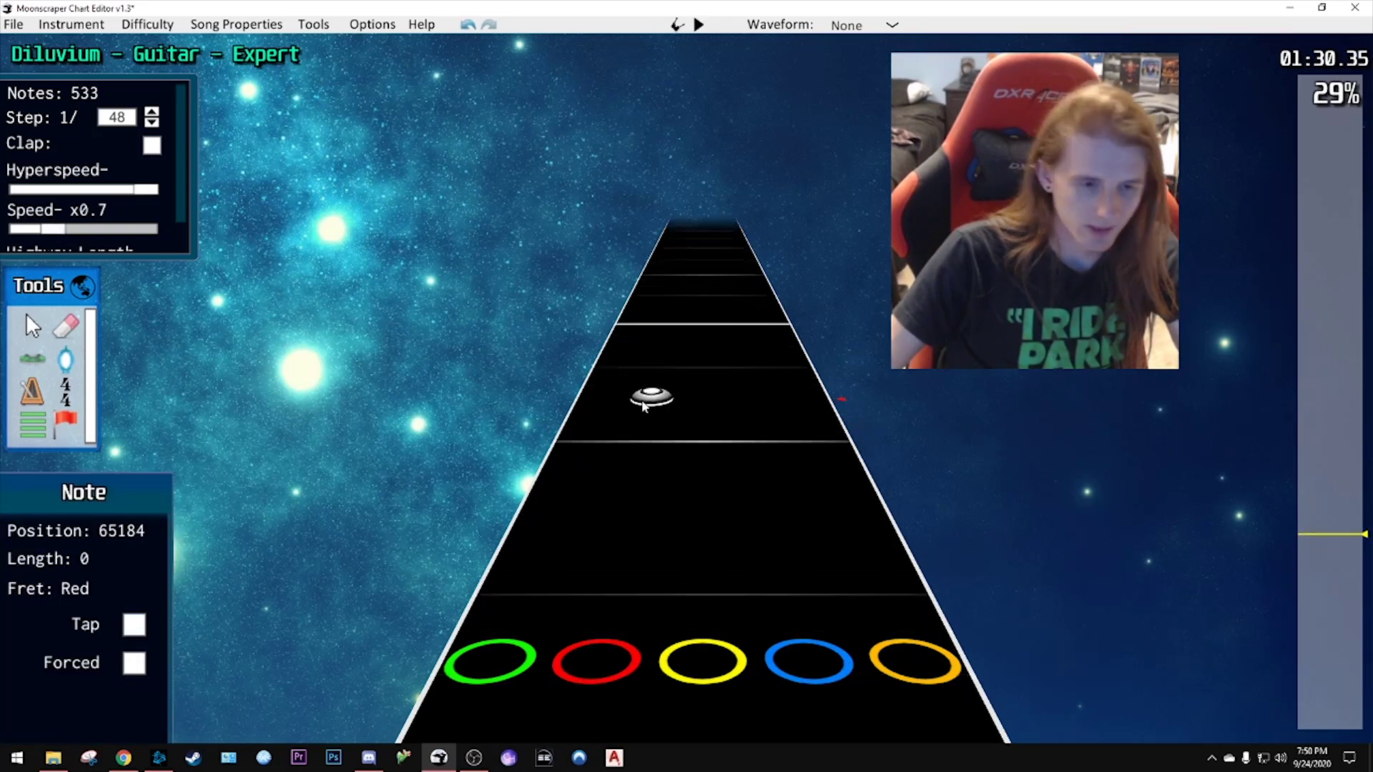
{"action": "scroll", "coordinate": [640, 409], "scroll_direction": "down", "scroll_amount": 5}
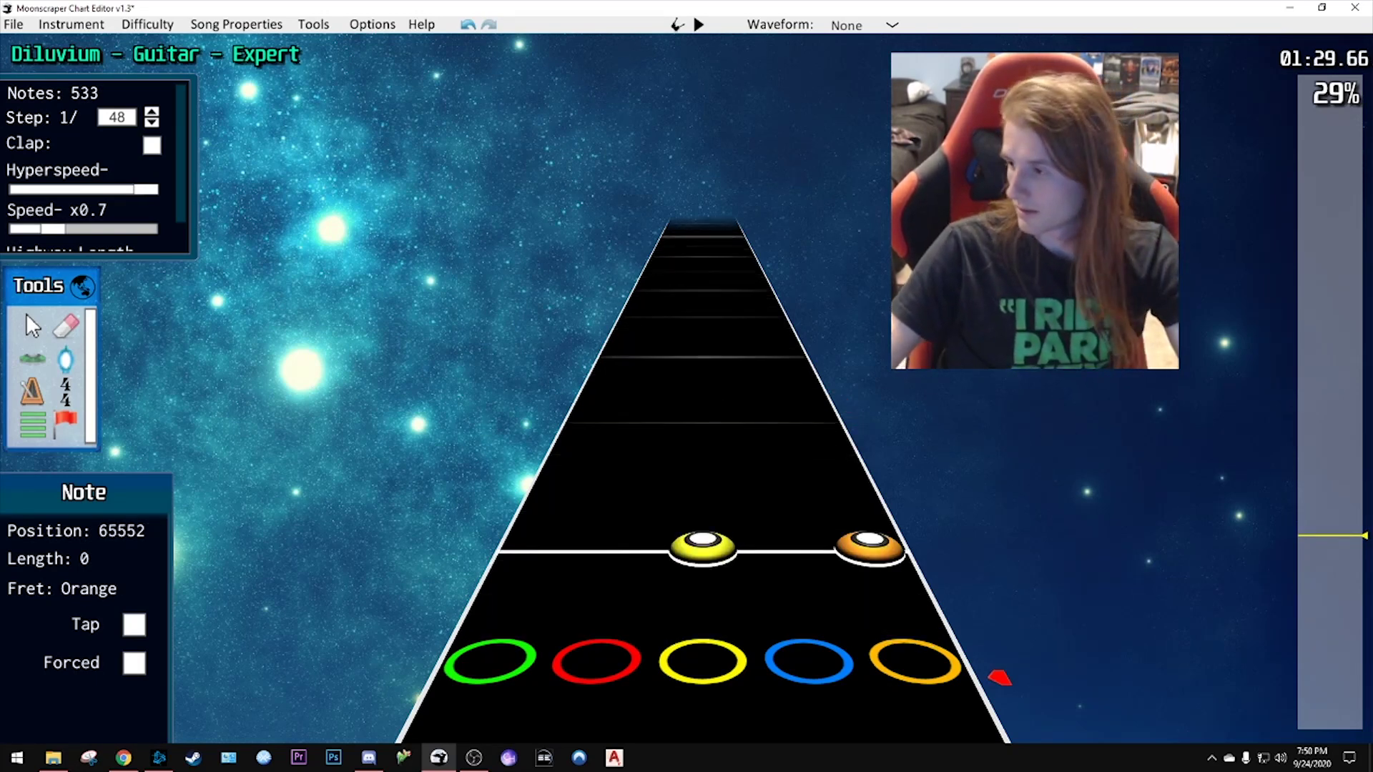
{"action": "key", "text": "alt+Tab"}
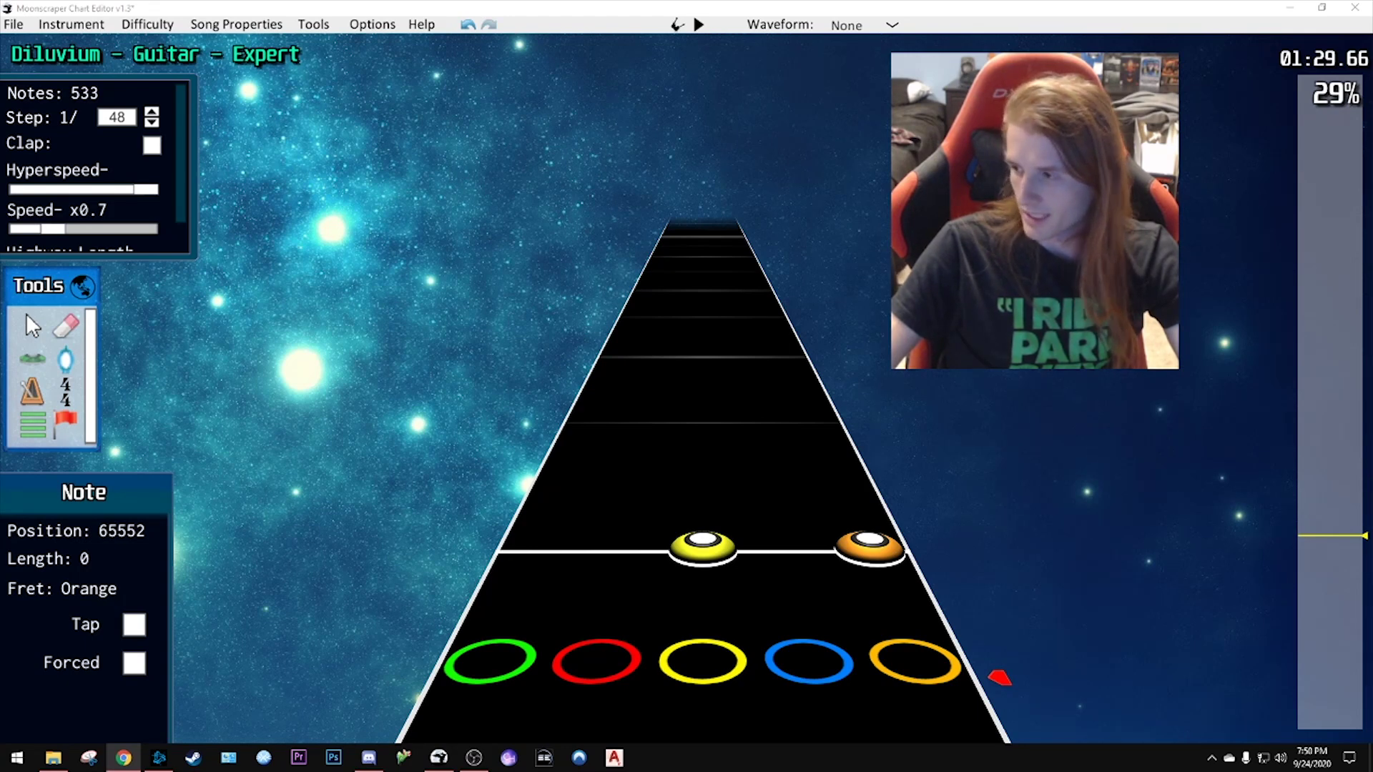
{"action": "scroll", "coordinate": [770, 353], "scroll_direction": "up", "scroll_amount": 2}
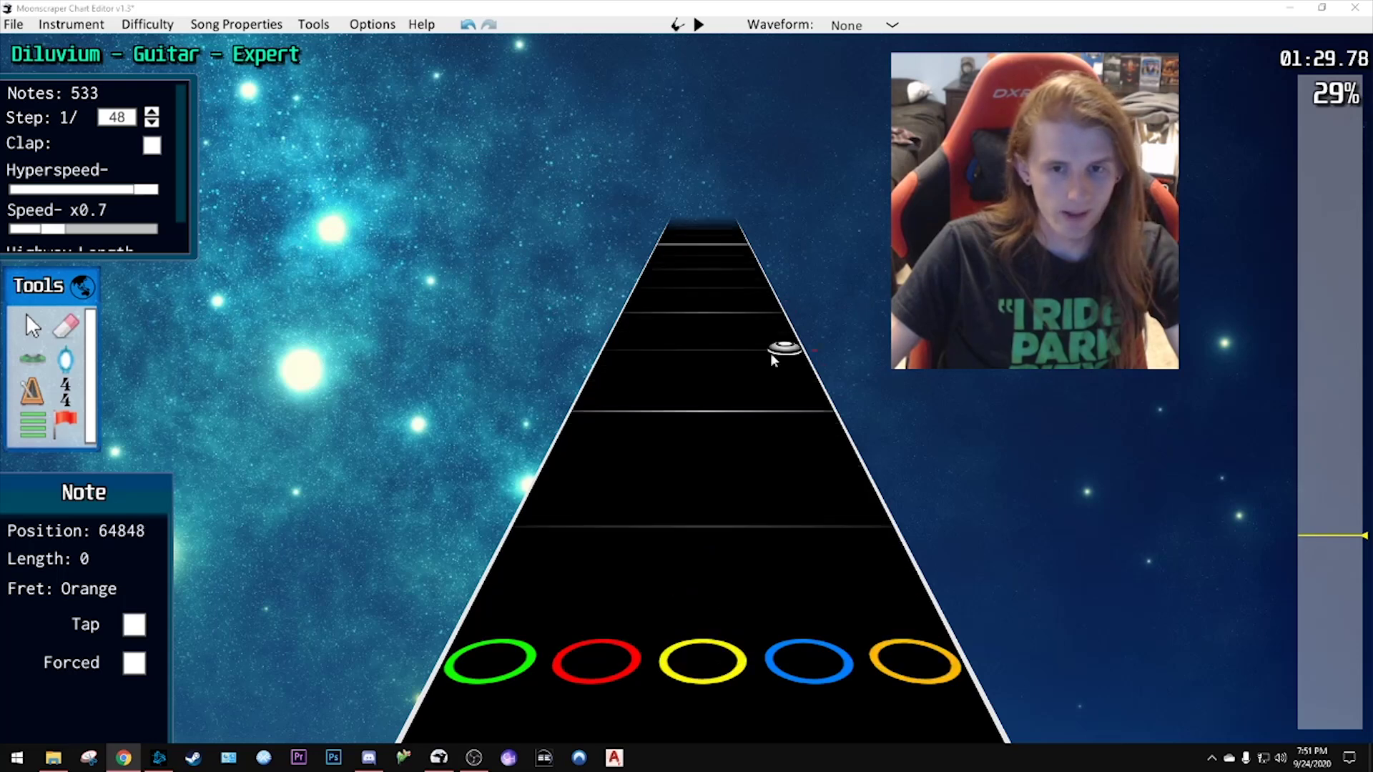
{"action": "scroll", "coordinate": [767, 351], "scroll_direction": "down", "scroll_amount": 4}
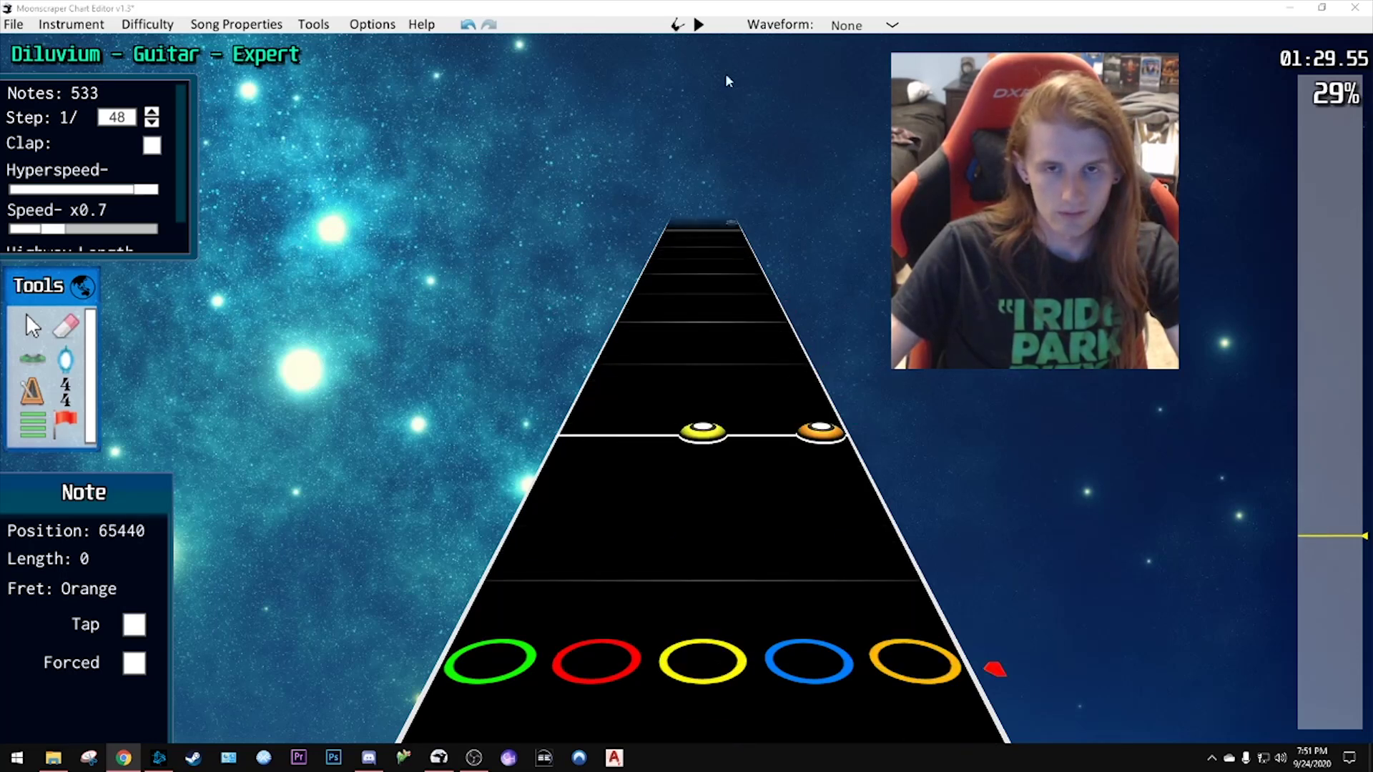
{"action": "scroll", "coordinate": [779, 328], "scroll_direction": "up", "scroll_amount": 4}
{"action": "scroll", "coordinate": [805, 371], "scroll_direction": "down", "scroll_amount": 2}
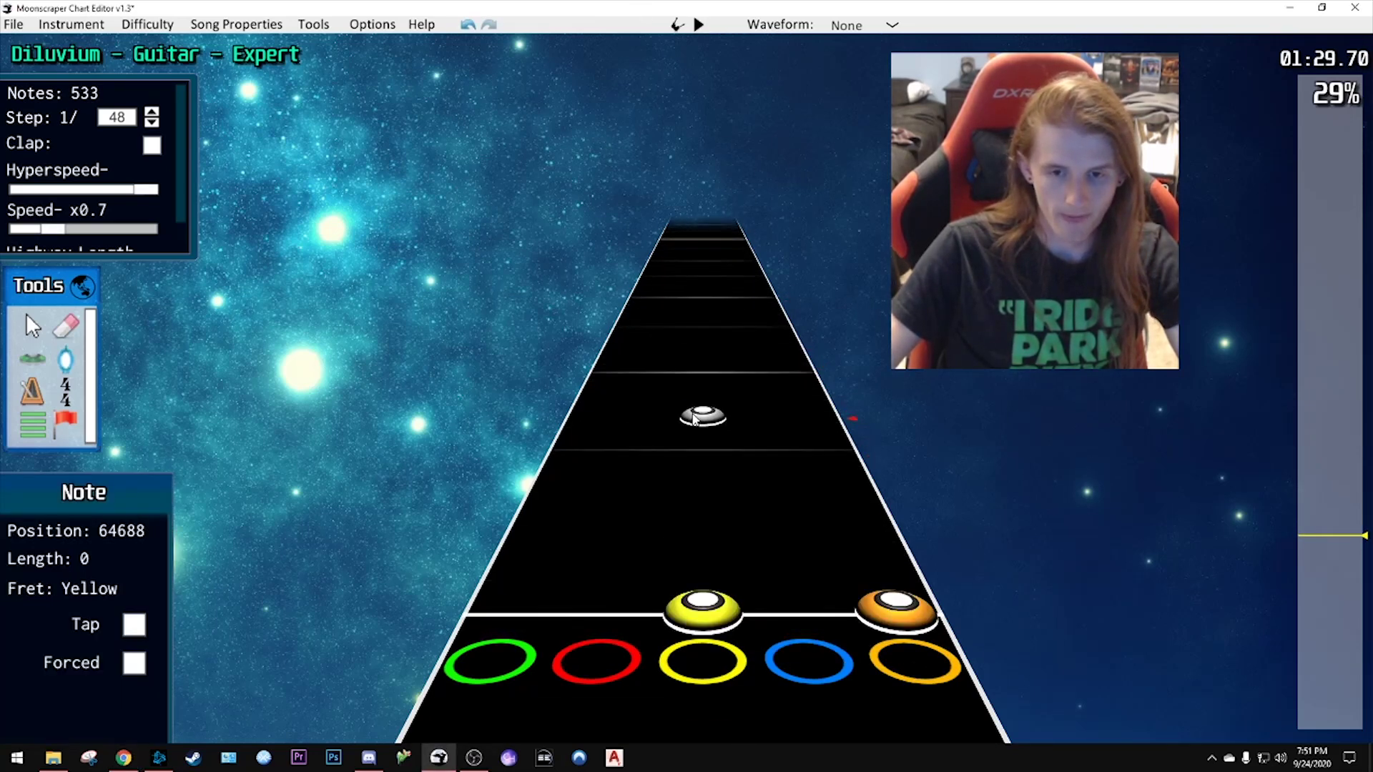
- Place a rising run of green, red, yellow and blue notes from position 64752 to 64992
{"action": "scroll", "coordinate": [692, 413], "scroll_direction": "up", "scroll_amount": 4}
{"action": "scroll", "coordinate": [700, 423], "scroll_direction": "down", "scroll_amount": 2}
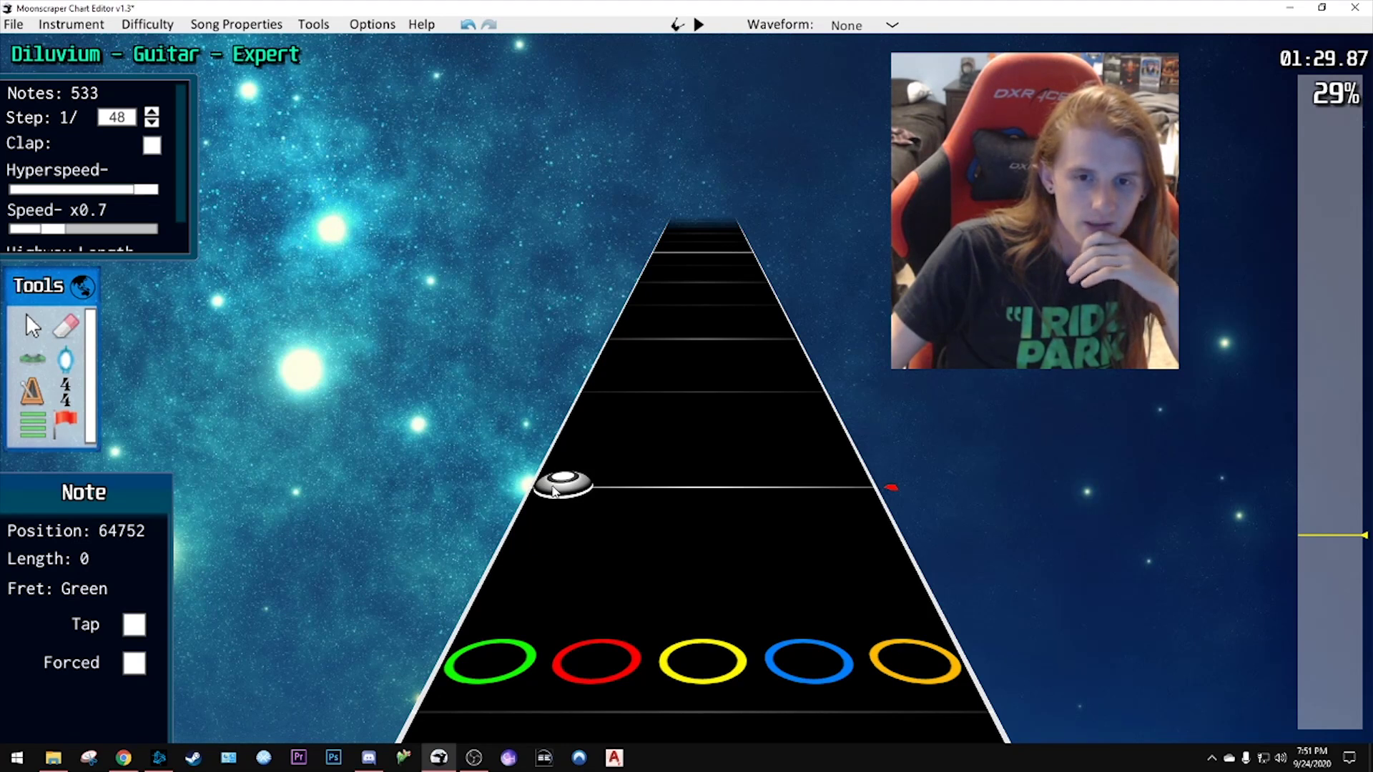
{"action": "left_click", "coordinate": [552, 490]}
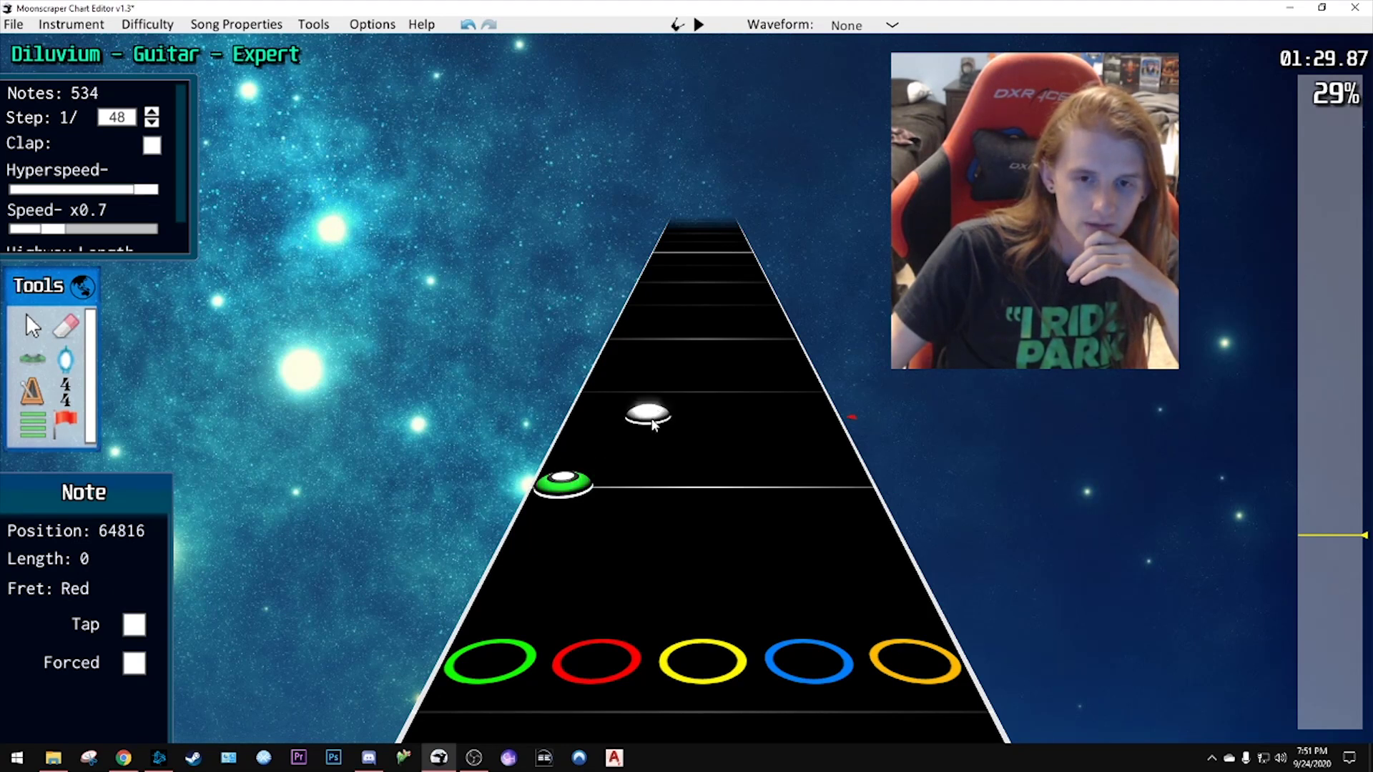
{"action": "left_click", "coordinate": [723, 359]}
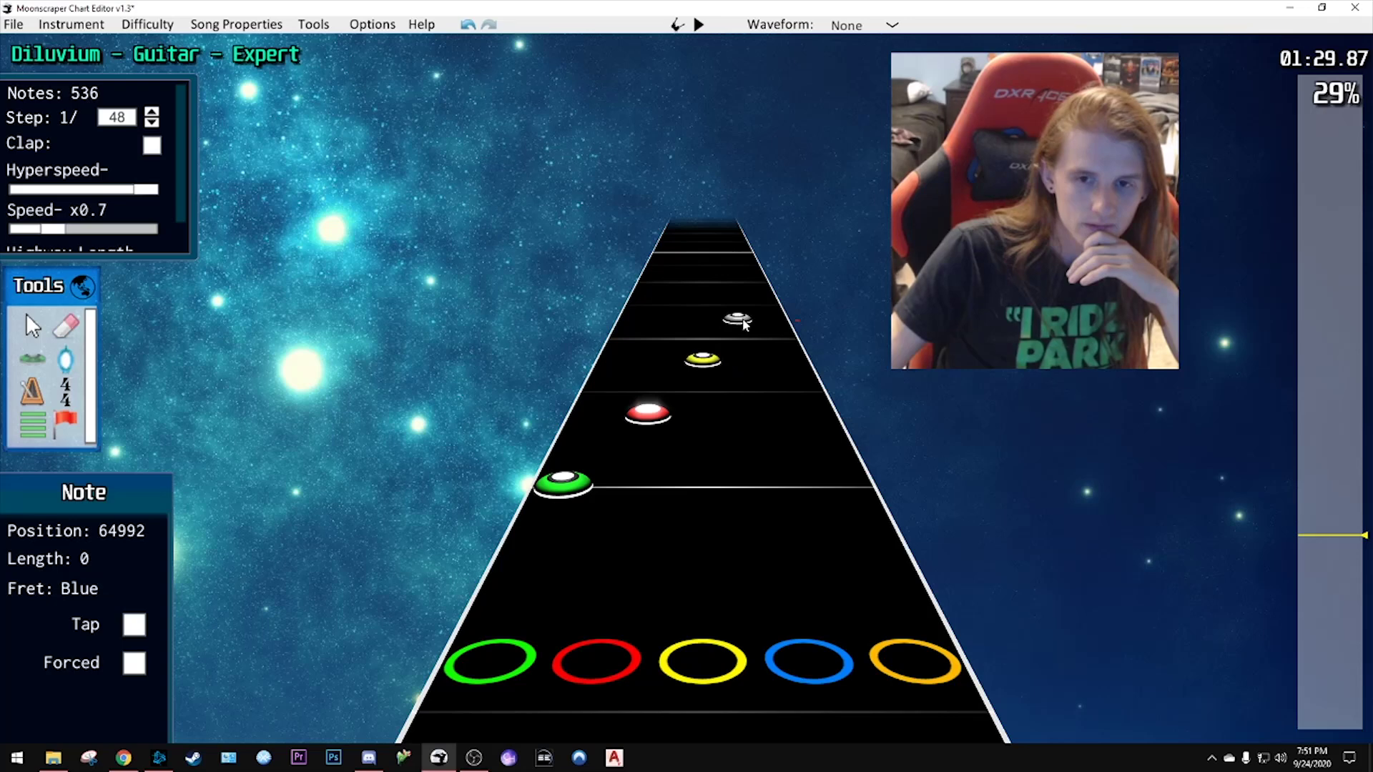
{"action": "left_click", "coordinate": [753, 319]}
- Play back the green-red-yellow-blue run twice at reduced speed to check its timing against the music
{"action": "key", "text": "space"}
{"action": "key", "text": "space"}
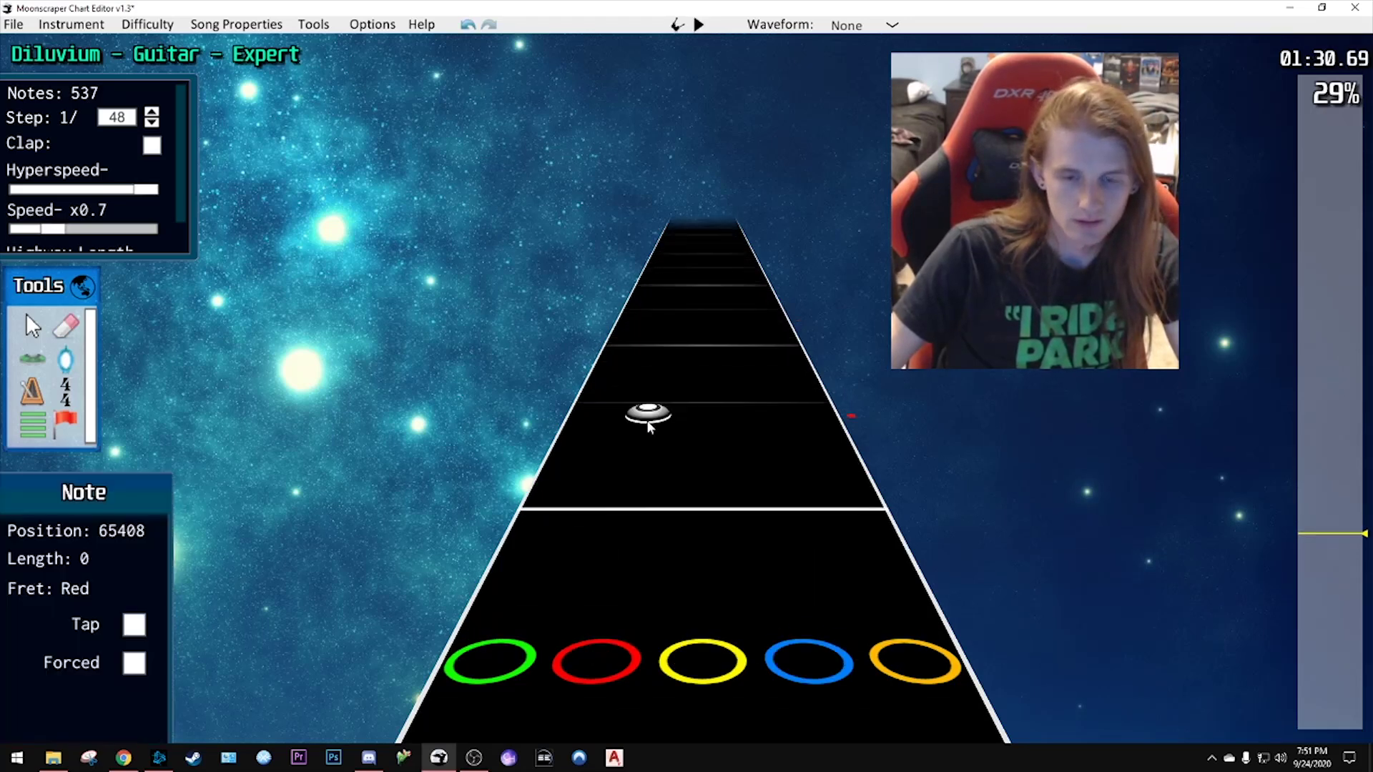
{"action": "scroll", "coordinate": [674, 388], "scroll_direction": "down", "scroll_amount": 13}
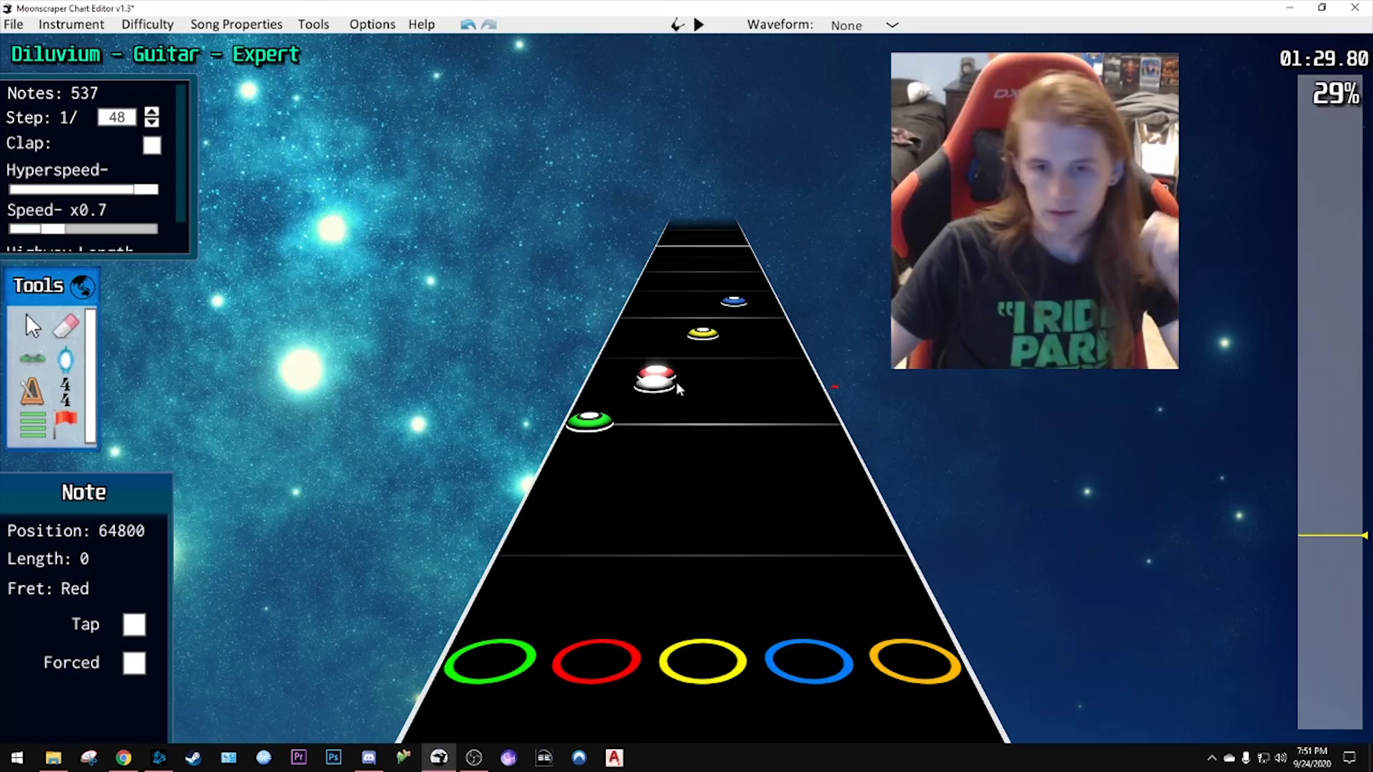
{"action": "scroll", "coordinate": [674, 375], "scroll_direction": "up", "scroll_amount": 3}
{"action": "scroll", "coordinate": [704, 454], "scroll_direction": "down", "scroll_amount": 4}
{"action": "key", "text": "space"}
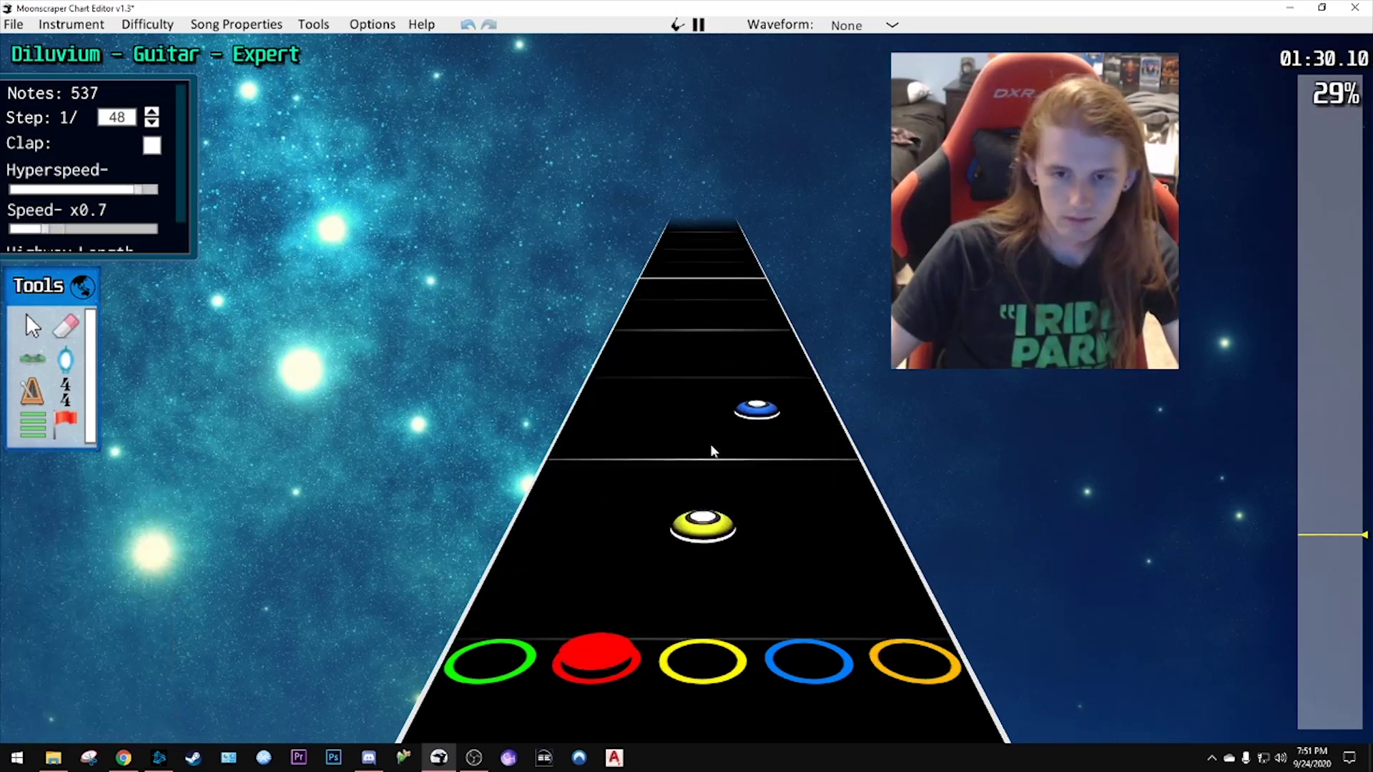
{"action": "key", "text": "space"}
- Place a second rising run of red, yellow, blue and orange notes, starting with red at position 65072
{"action": "scroll", "coordinate": [572, 451], "scroll_direction": "down", "scroll_amount": 13}
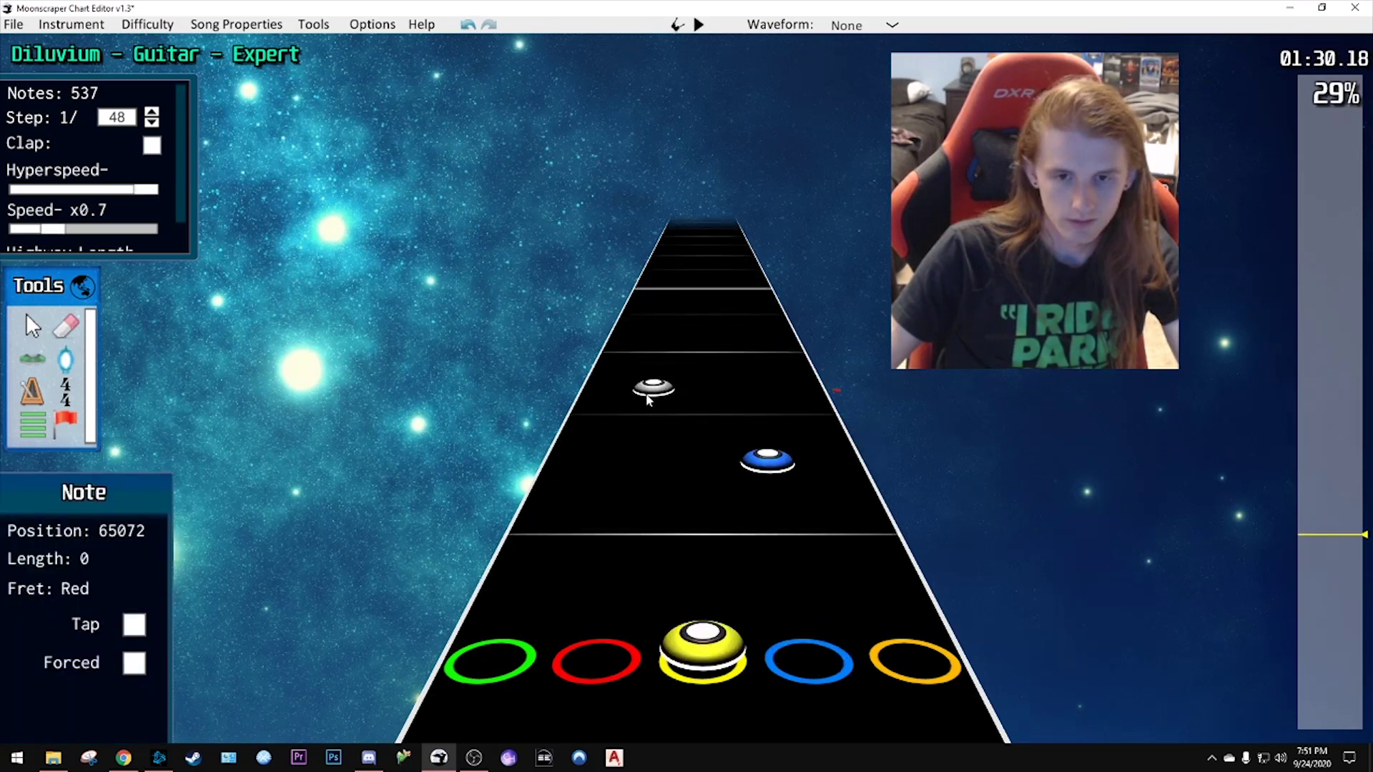
{"action": "left_click", "coordinate": [699, 343]}
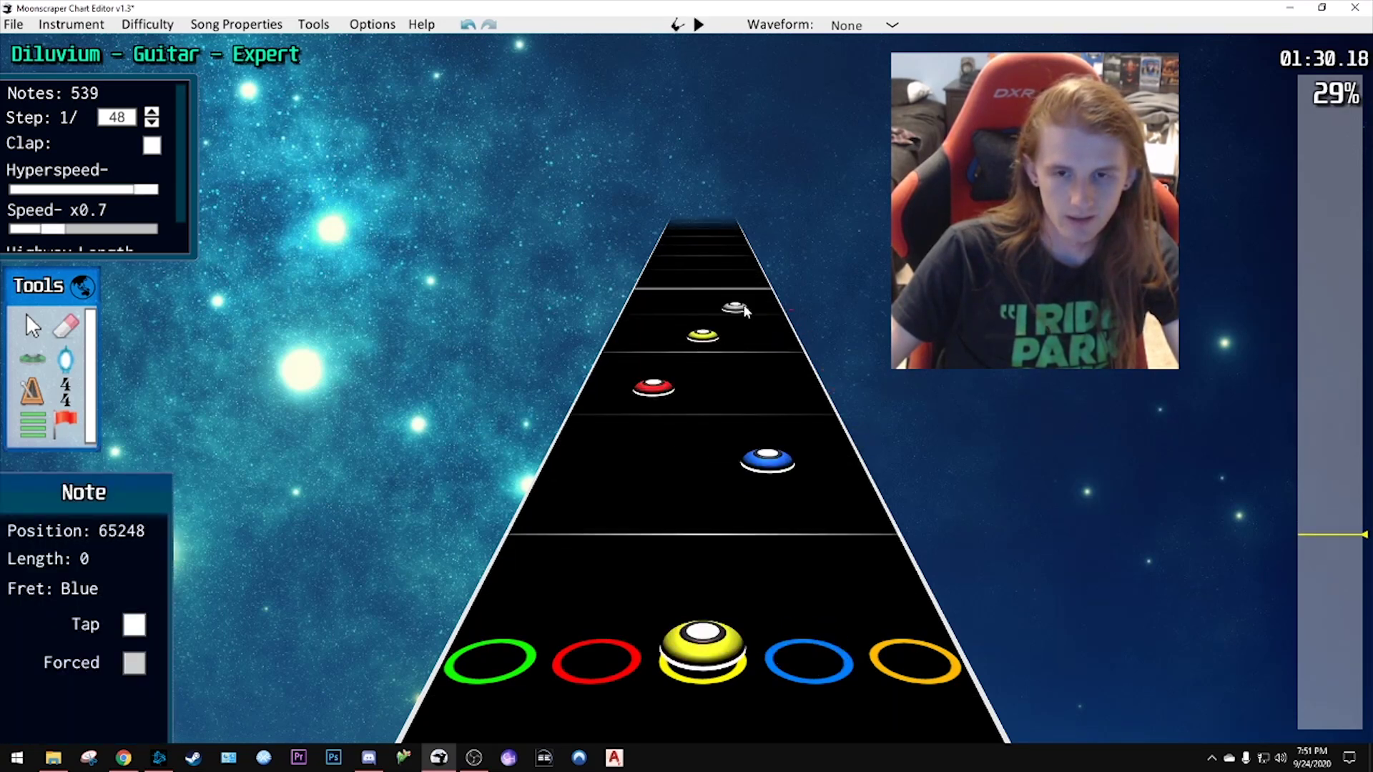
{"action": "left_click", "coordinate": [746, 305]}
{"action": "left_click", "coordinate": [771, 293]}
- Play back both rising runs from the green note and return to their start to check the note spacing
{"action": "scroll", "coordinate": [783, 406], "scroll_direction": "up", "scroll_amount": 12}
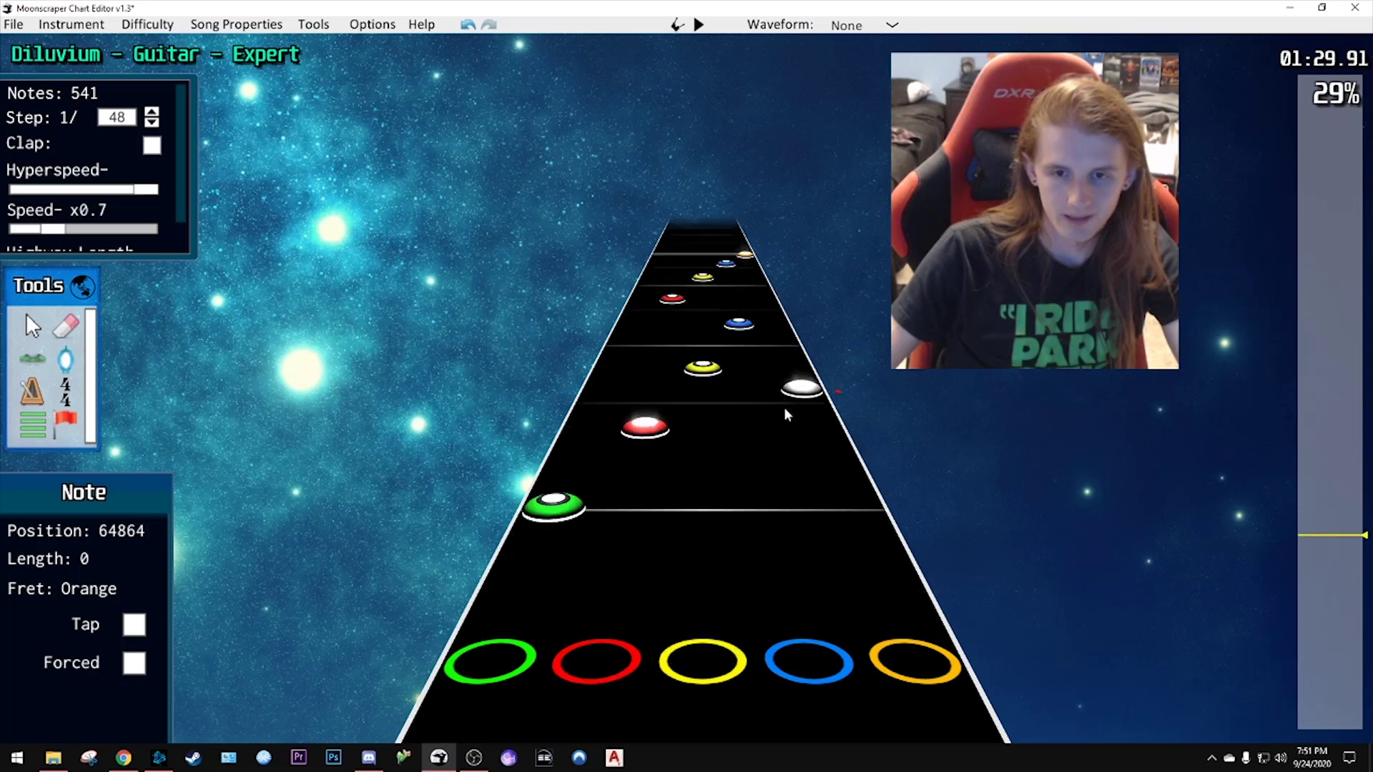
{"action": "key", "text": "space"}
{"action": "key", "text": "space"}
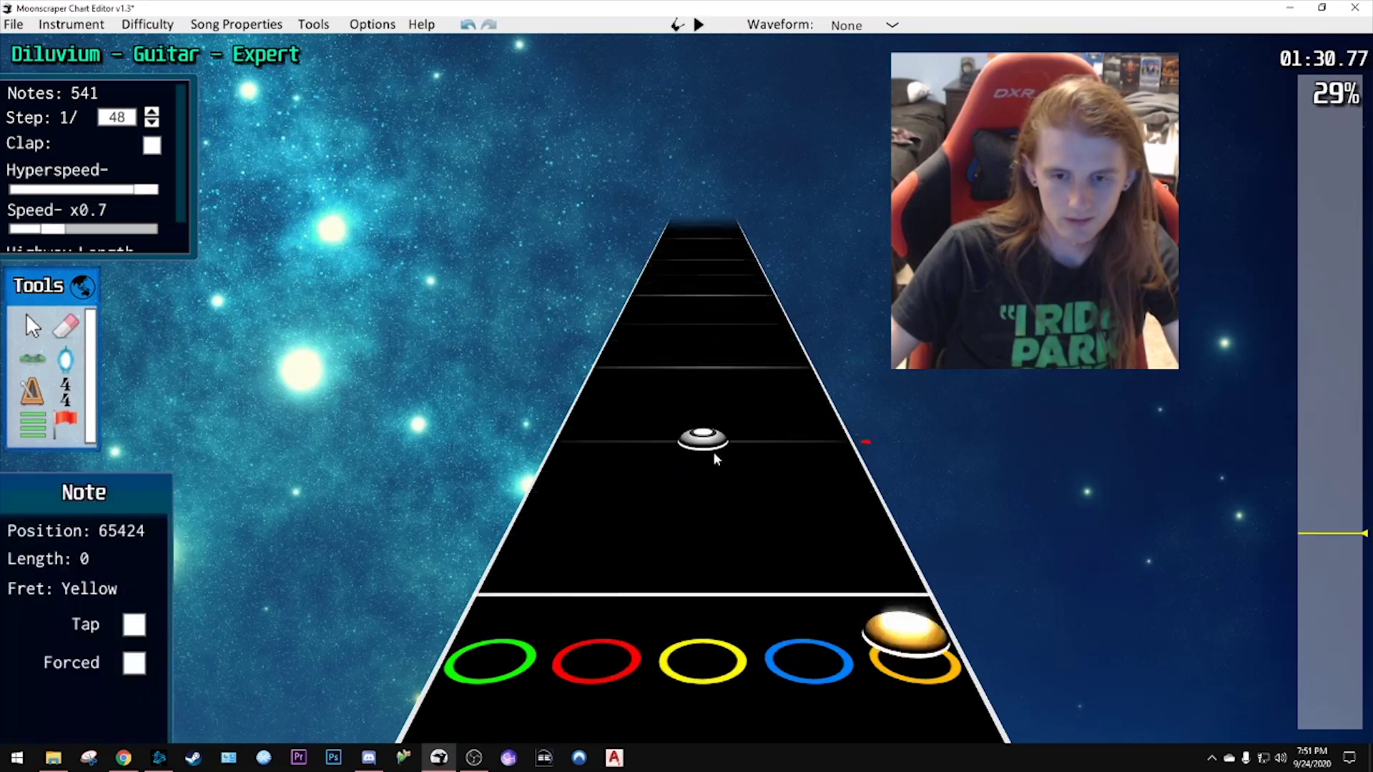
{"action": "scroll", "coordinate": [730, 430], "scroll_direction": "down", "scroll_amount": 6}
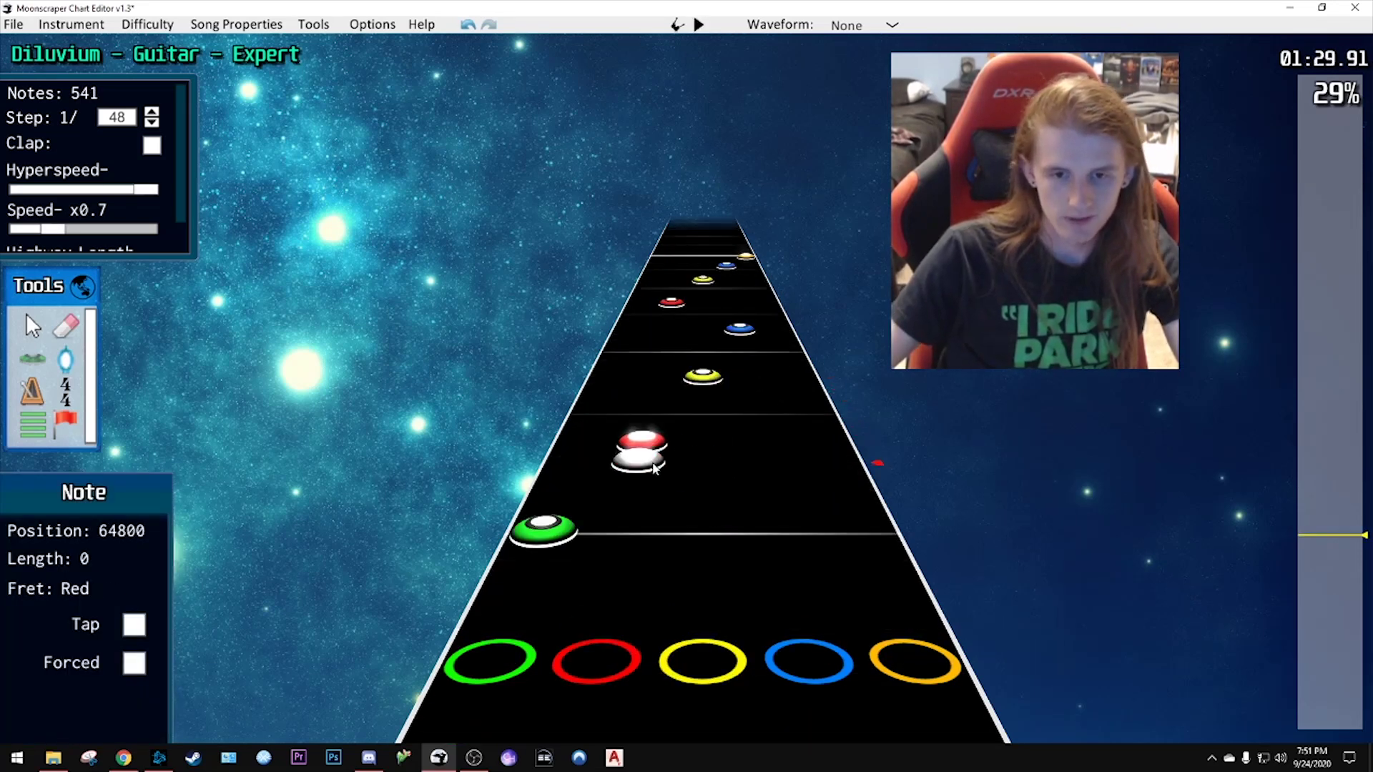
{"action": "left_click_drag", "start_coordinate": [582, 516], "coordinate": [649, 438]}
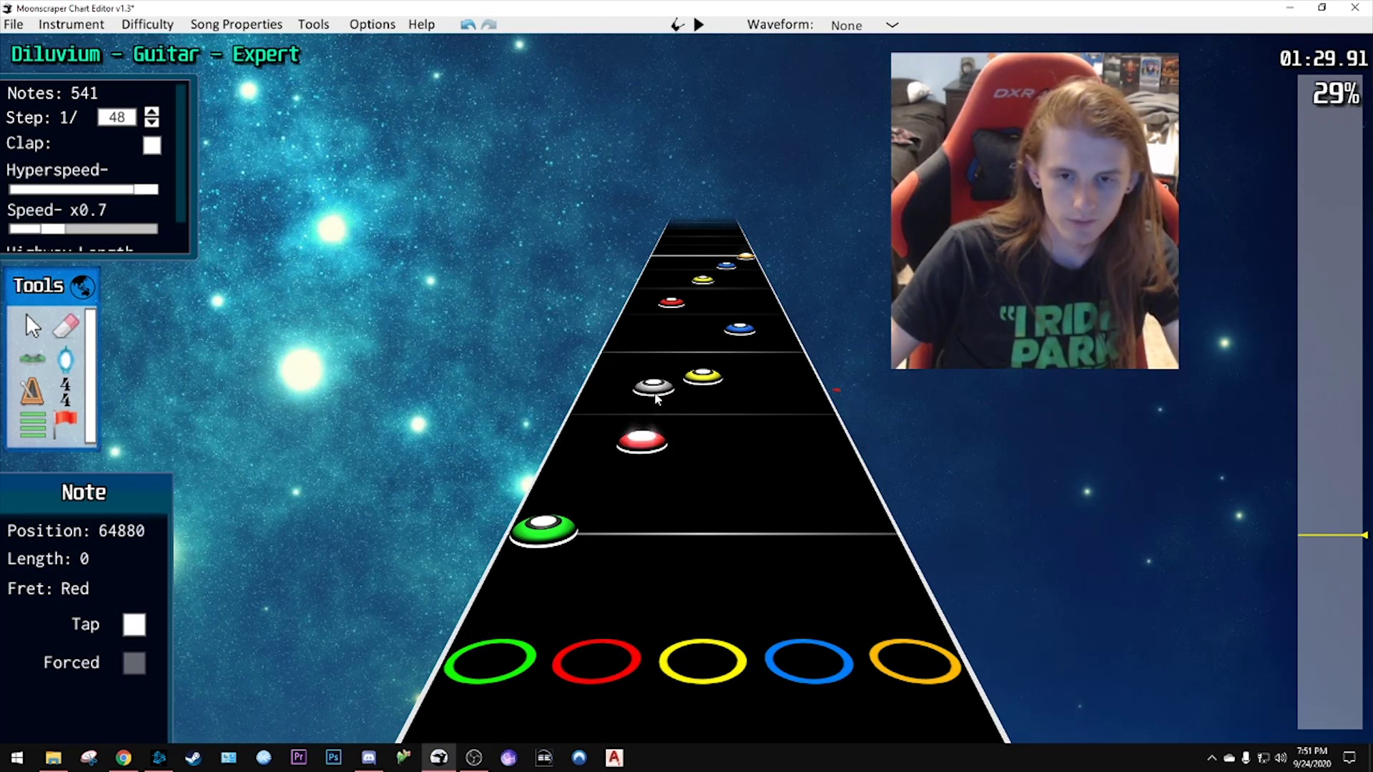
- Place a blue note at position 64944 and a red note just past the blue note at 64992
{"action": "left_click_drag", "start_coordinate": [694, 385], "coordinate": [702, 430]}
{"action": "scroll", "coordinate": [762, 429], "scroll_direction": "up", "scroll_amount": 1}
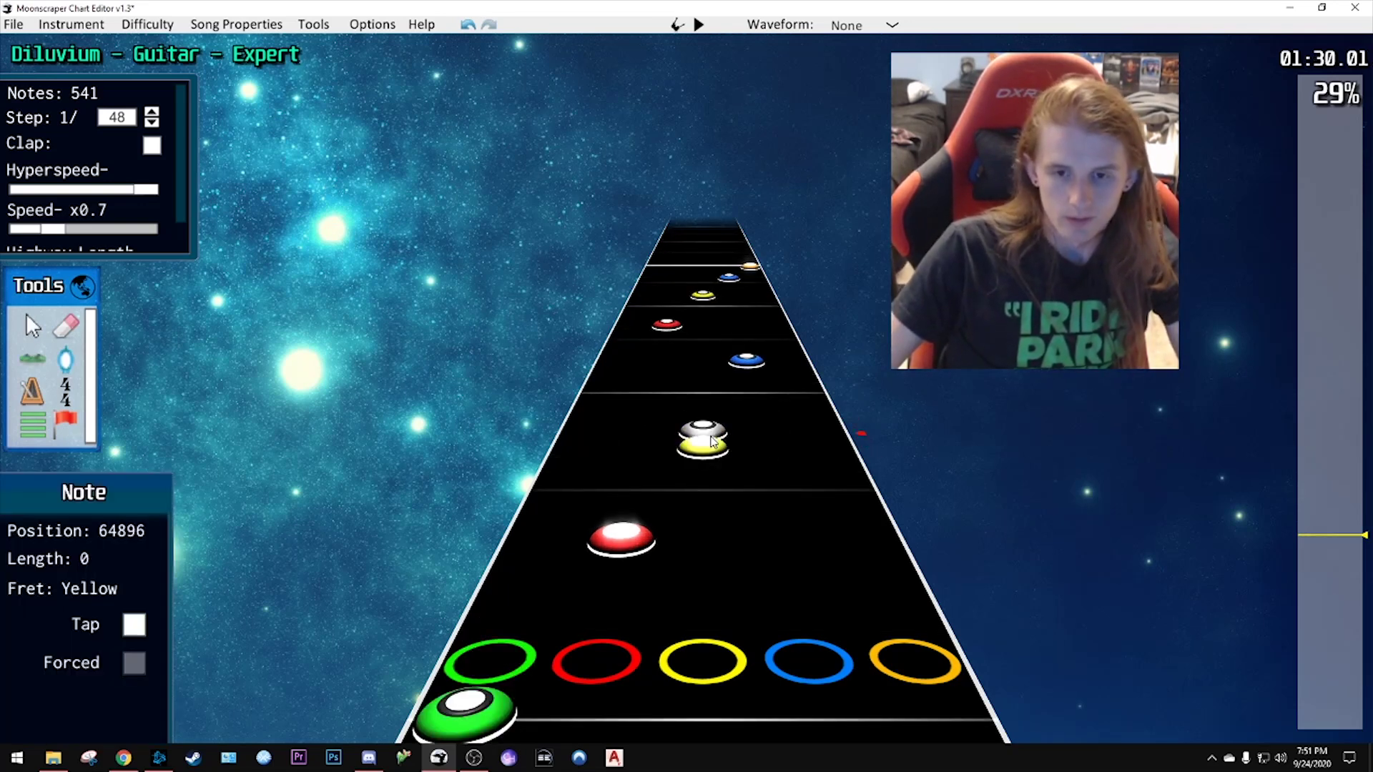
{"action": "left_click_drag", "start_coordinate": [713, 408], "coordinate": [741, 401]}
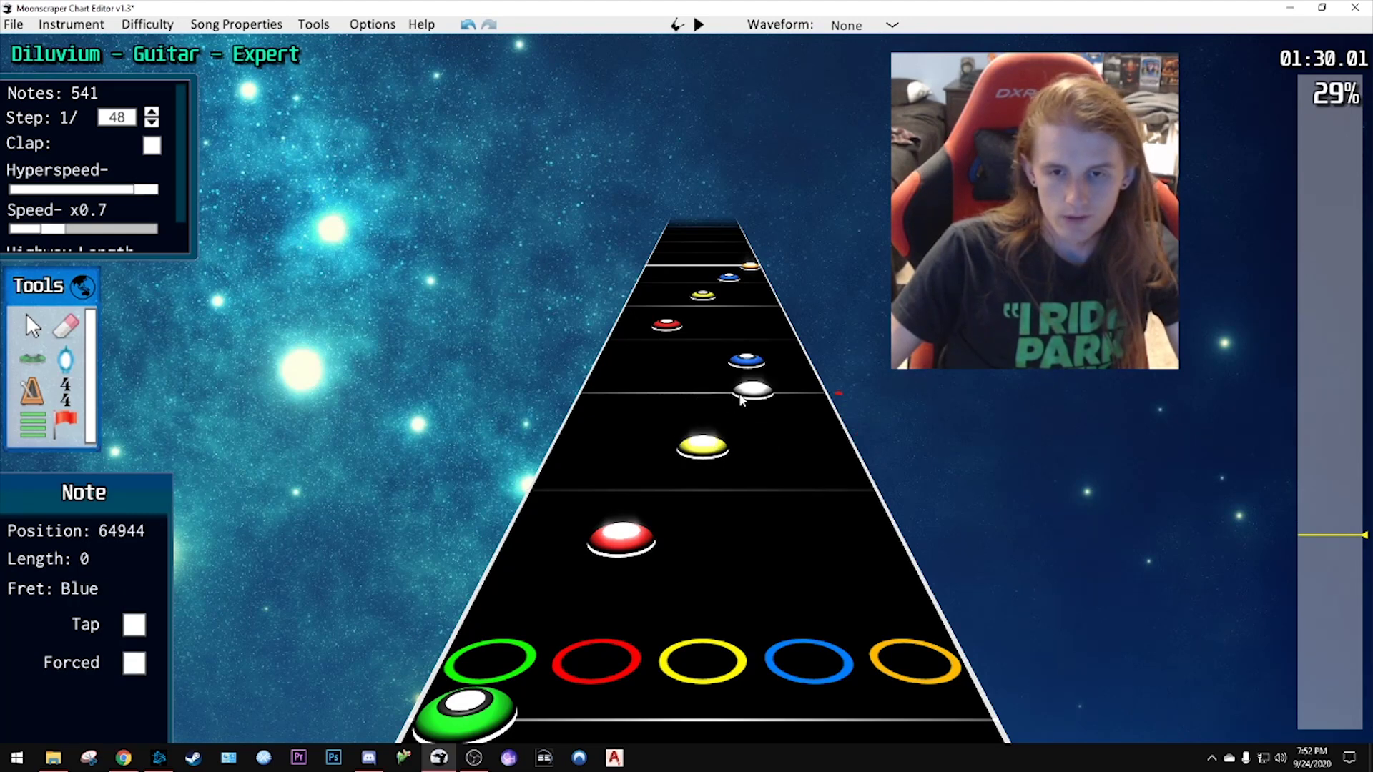
{"action": "scroll", "coordinate": [787, 440], "scroll_direction": "up", "scroll_amount": 3}
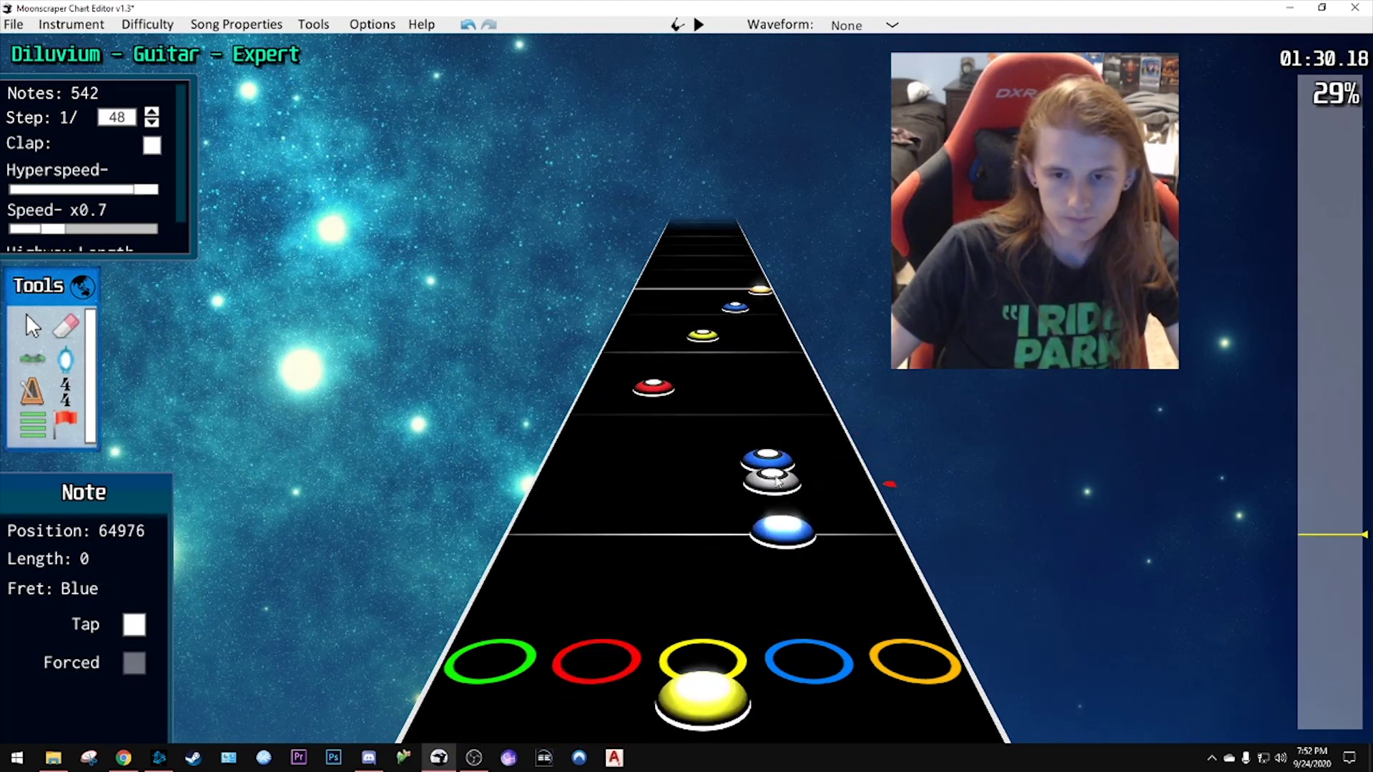
{"action": "left_click_drag", "start_coordinate": [745, 509], "coordinate": [764, 469]}
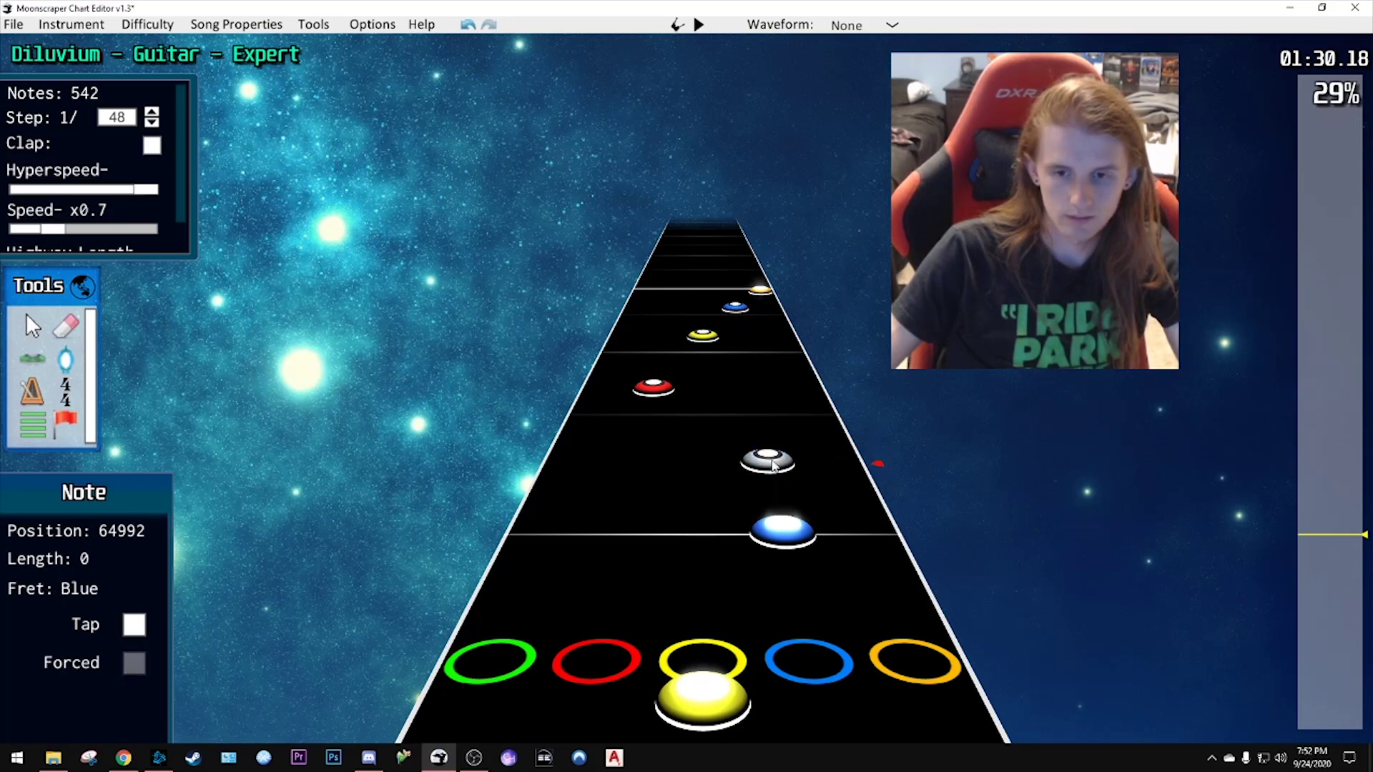
{"action": "left_click", "coordinate": [706, 463]}
{"action": "left_click_drag", "start_coordinate": [708, 466], "coordinate": [643, 443]}
{"action": "left_click", "coordinate": [780, 462]}
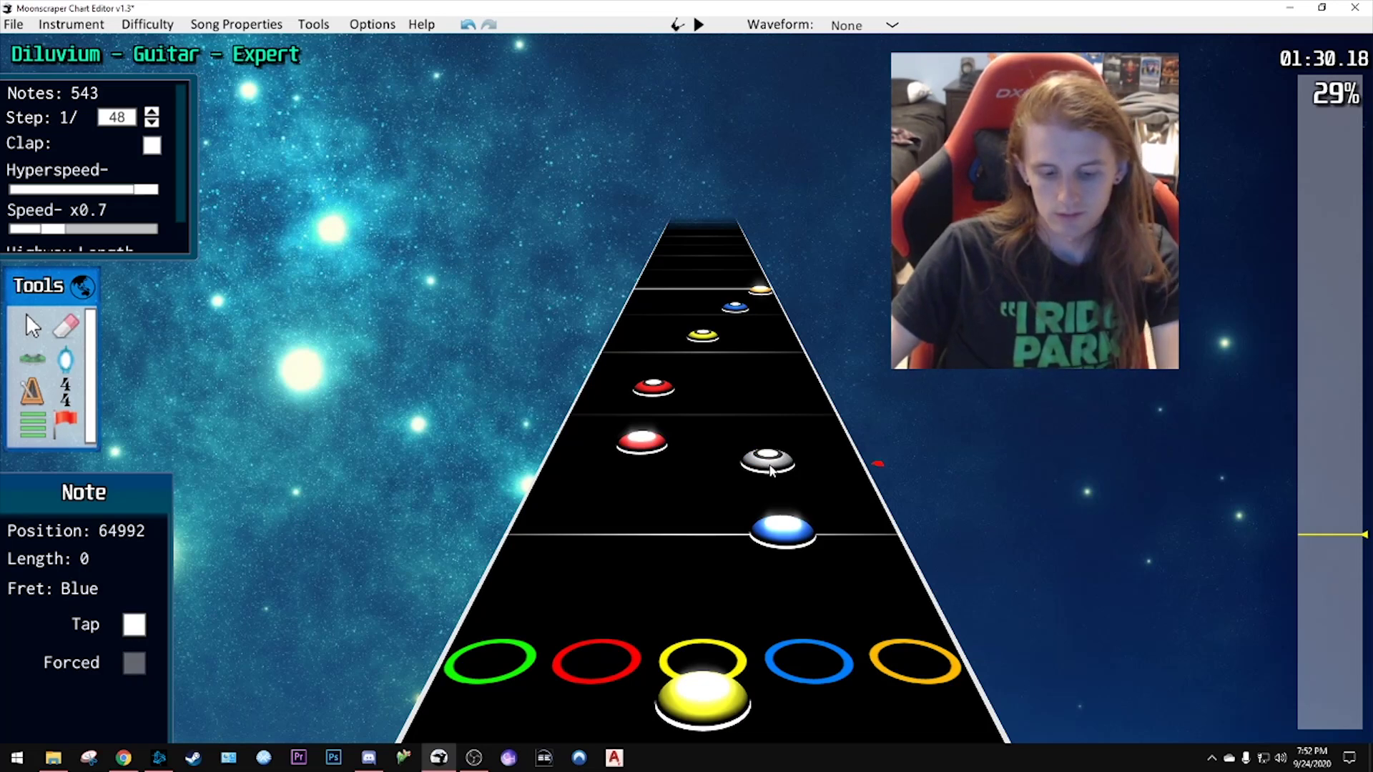
- Delete the blue note at position 64992 and the red-yellow-blue-orange run that starts at 65072
{"action": "key", "text": "Delete"}
{"action": "left_click_drag", "start_coordinate": [635, 351], "coordinate": [808, 383]}
{"action": "key", "text": "Delete"}
- Copy the green, red, yellow and blue notes of the first run and paste them after its blue note
{"action": "scroll", "coordinate": [710, 435], "scroll_direction": "down", "scroll_amount": 3}
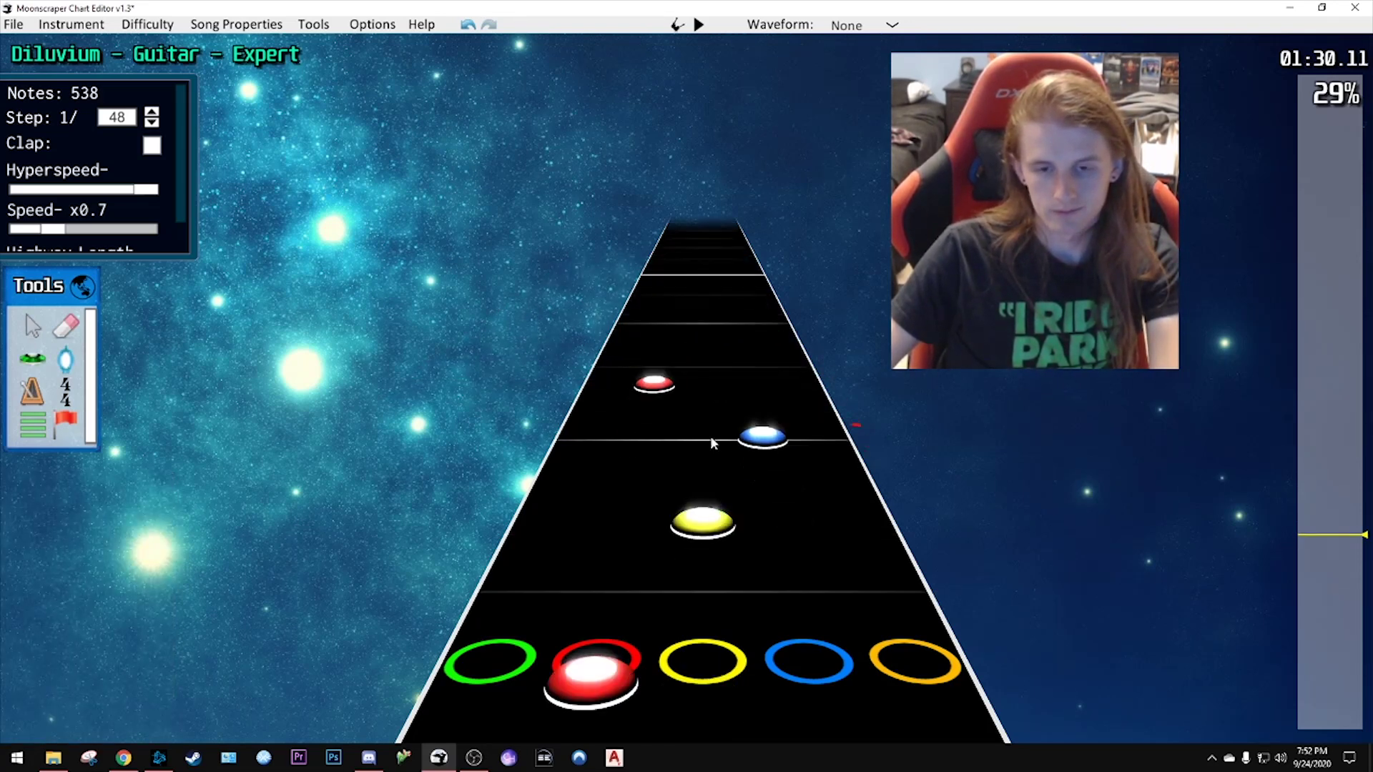
{"action": "left_click", "coordinate": [629, 492]}
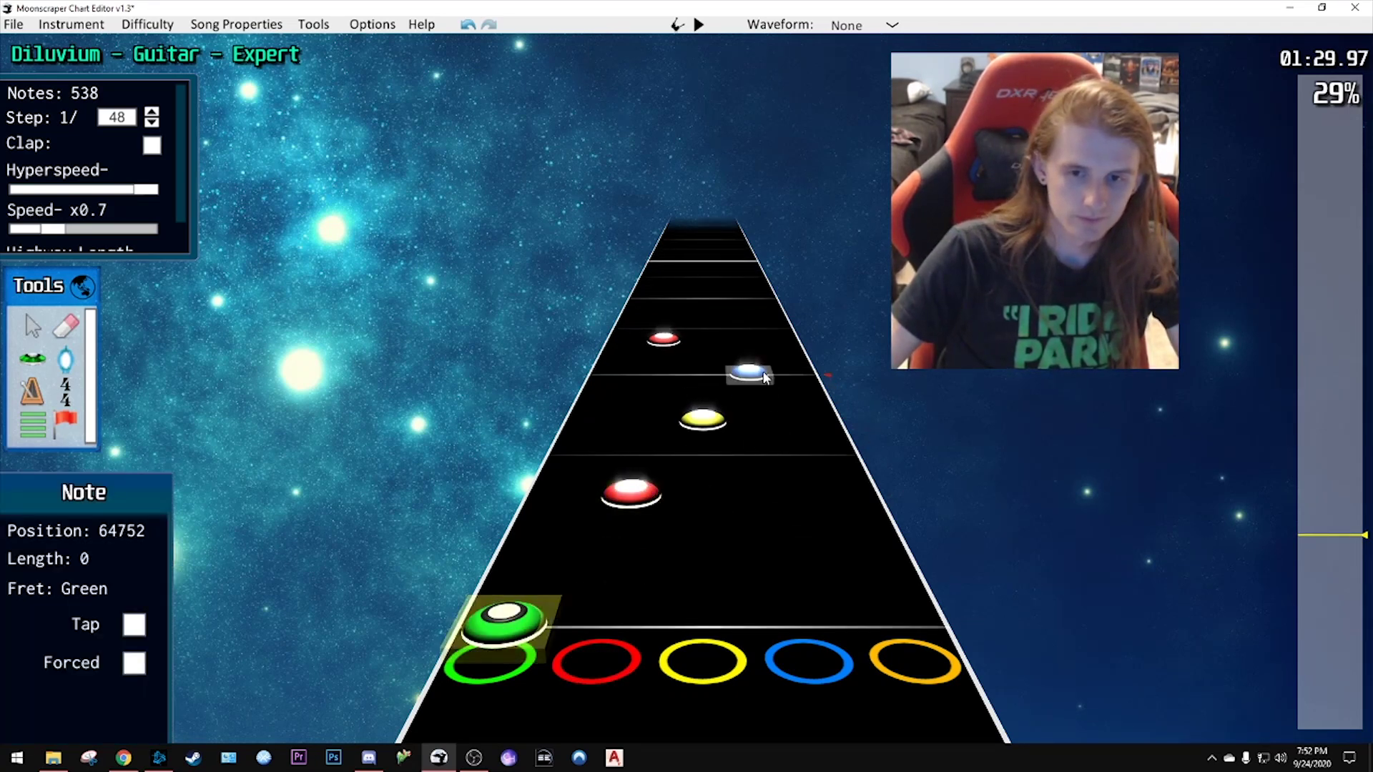
{"action": "left_click", "coordinate": [763, 375], "text": "shift"}
{"action": "scroll", "coordinate": [787, 439], "scroll_direction": "up", "scroll_amount": 1}
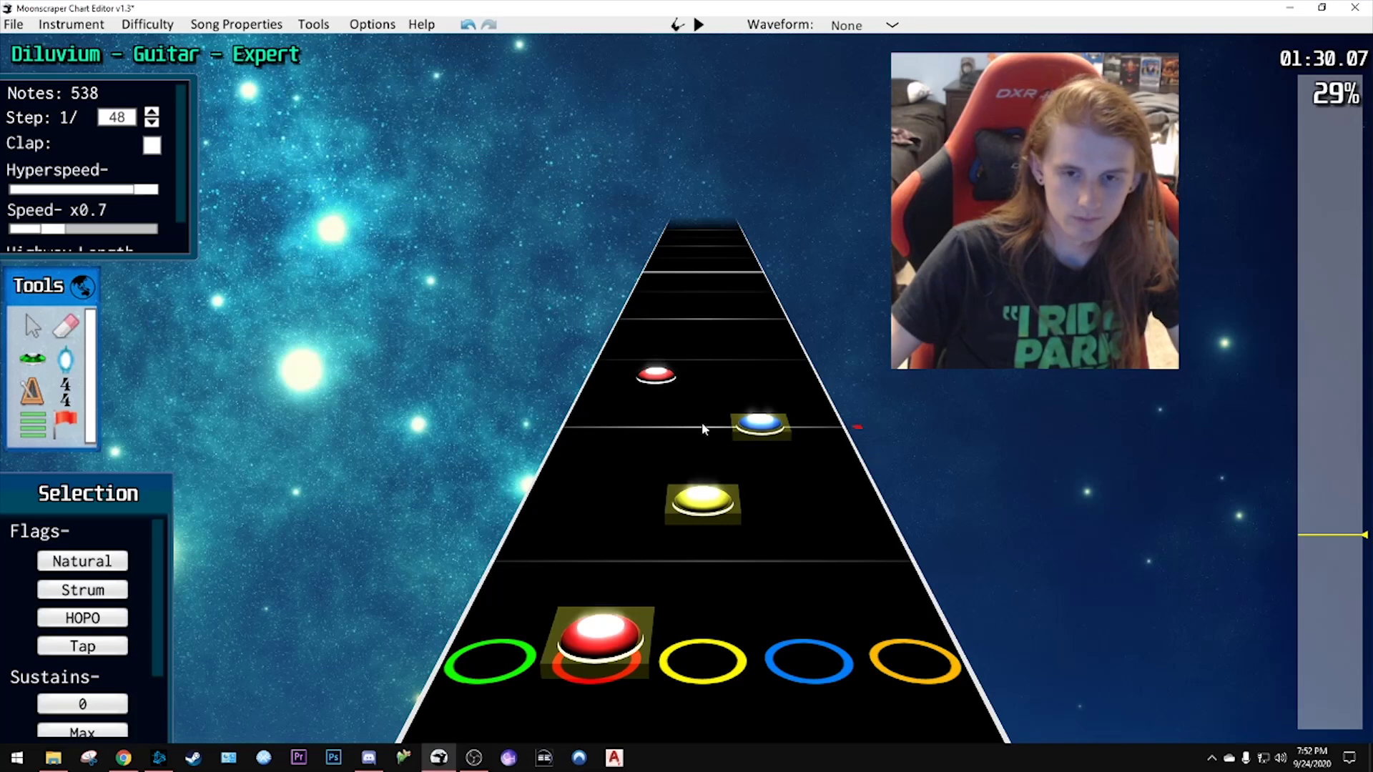
{"action": "scroll", "coordinate": [701, 422], "scroll_direction": "up", "scroll_amount": 2}
{"action": "key", "text": "ctrl+v"}
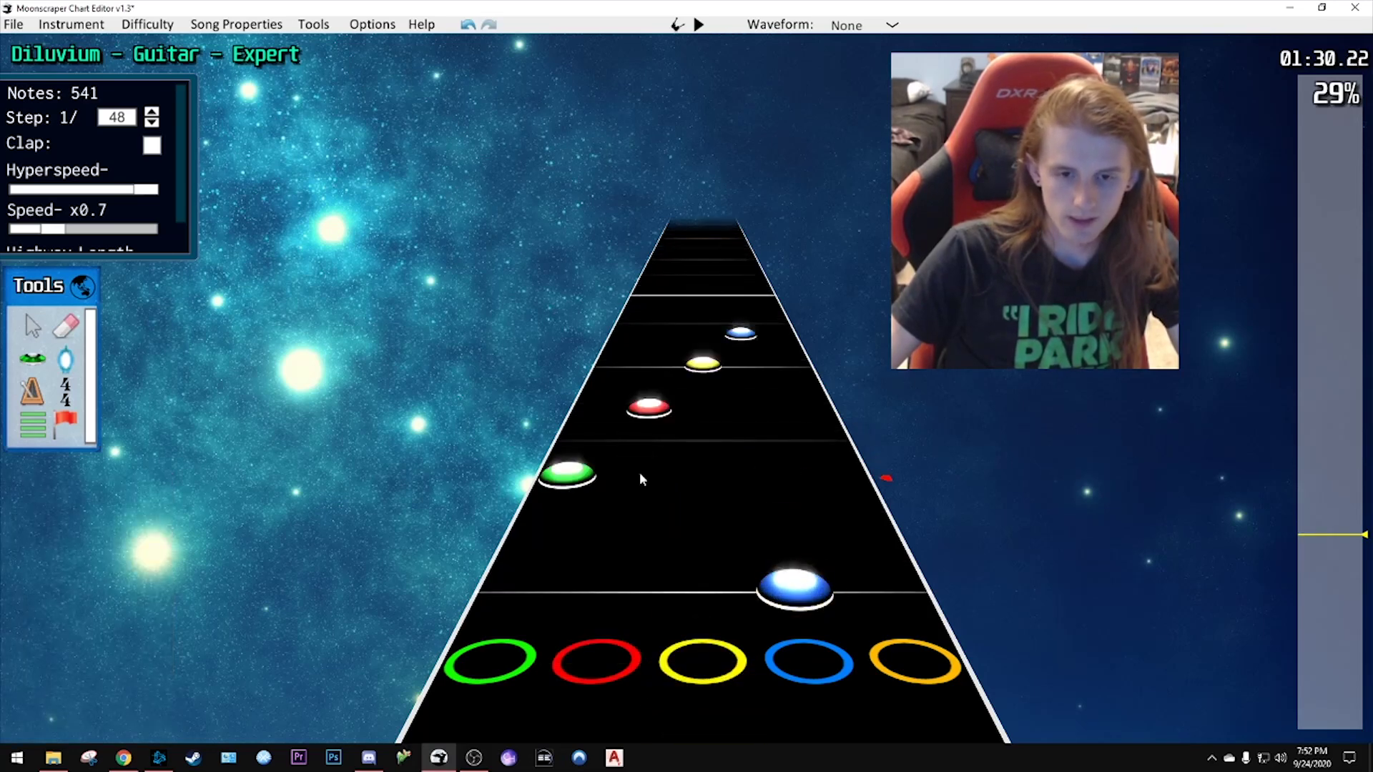
- Shift the four pasted notes one fret over so they become red, yellow, blue and orange
{"action": "left_click", "coordinate": [567, 478]}
{"action": "key", "text": "Delete"}
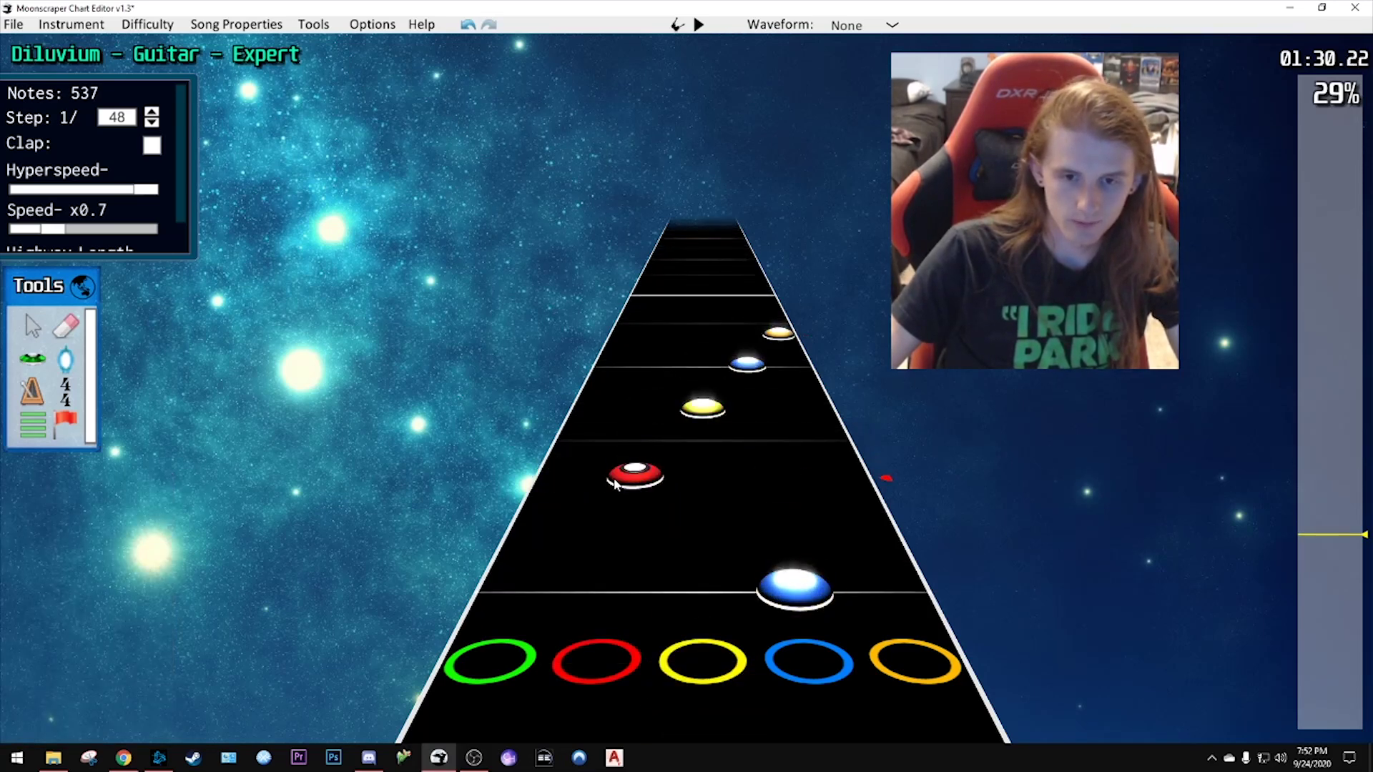
{"action": "key", "text": "ctrl+z"}
- Play back the two runs at reduced speed and return to their green starting note
{"action": "key", "text": "space"}
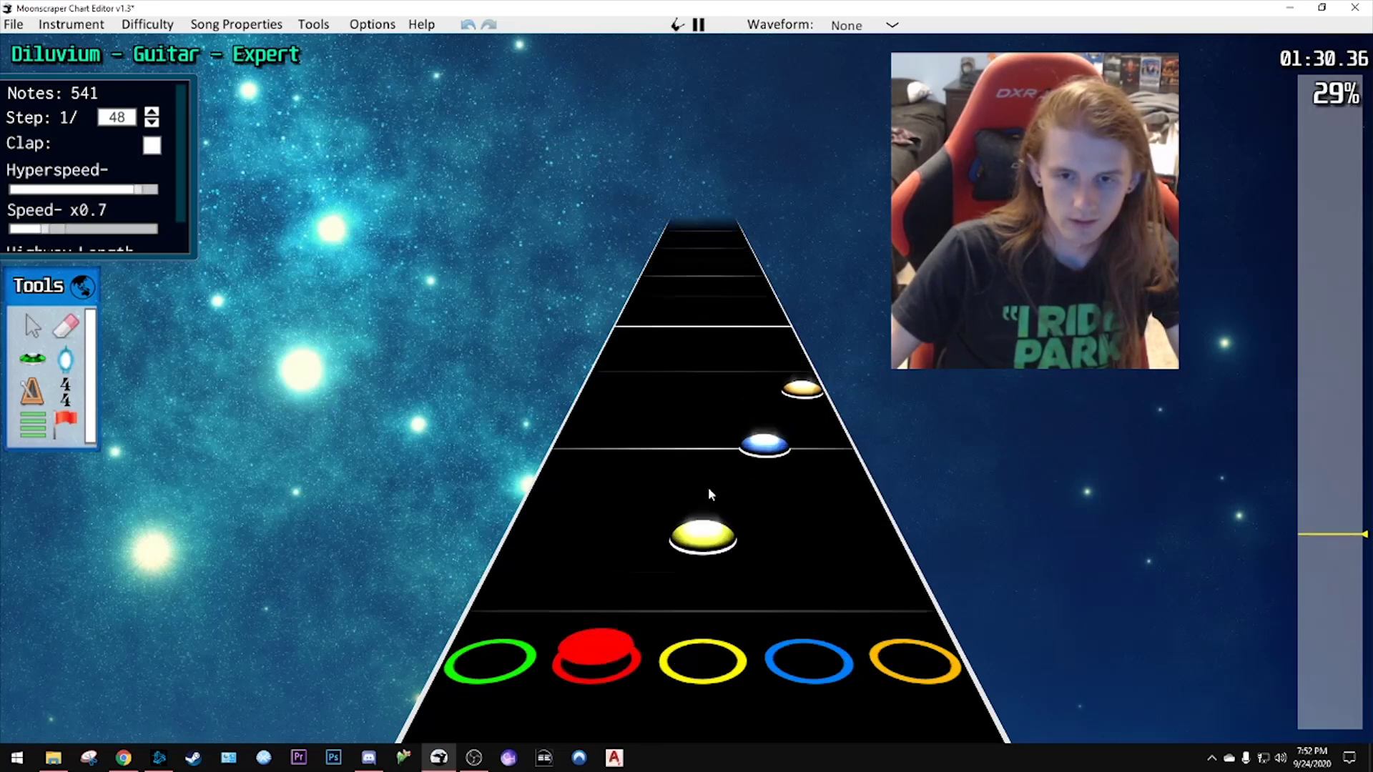
{"action": "key", "text": "space"}
{"action": "scroll", "coordinate": [706, 497], "scroll_direction": "down", "scroll_amount": 5}
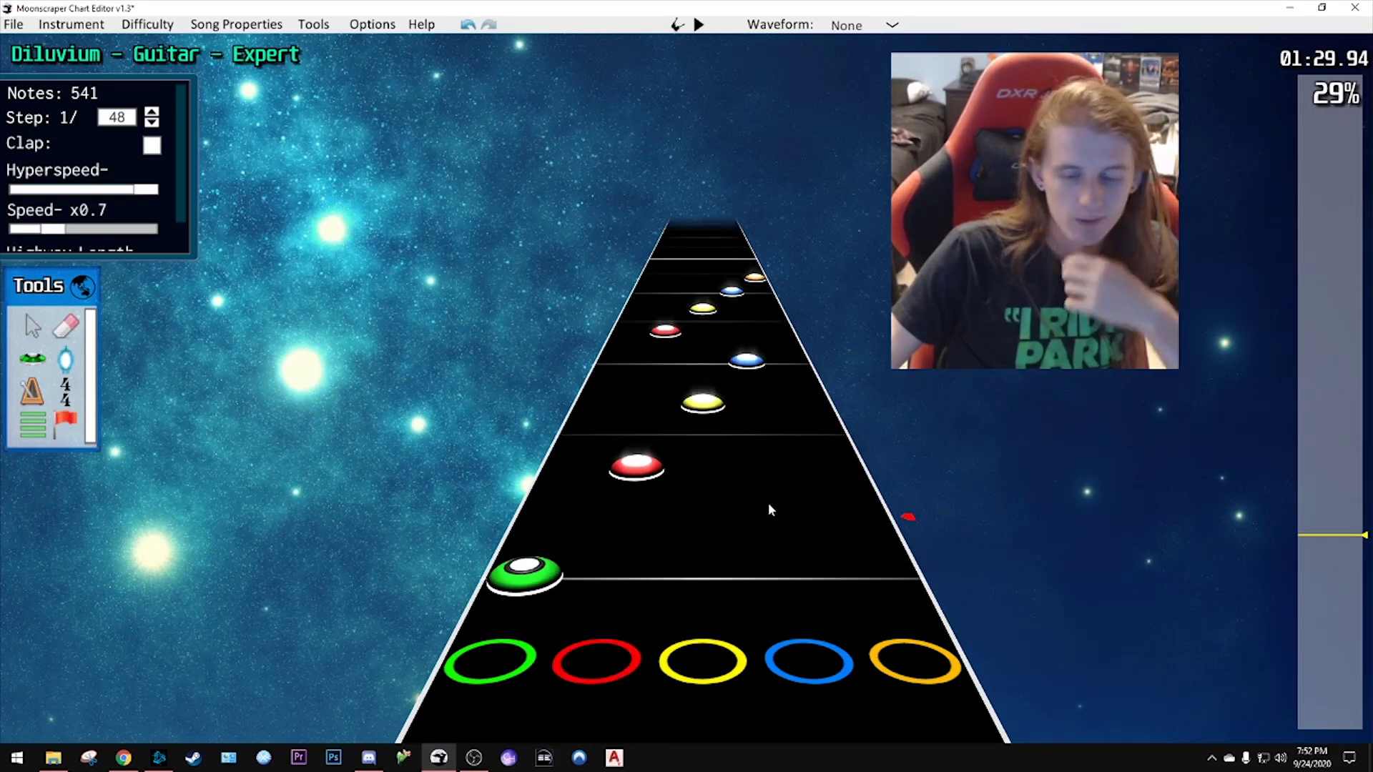
{"action": "left_click", "coordinate": [644, 466]}
{"action": "key", "text": "Delete"}
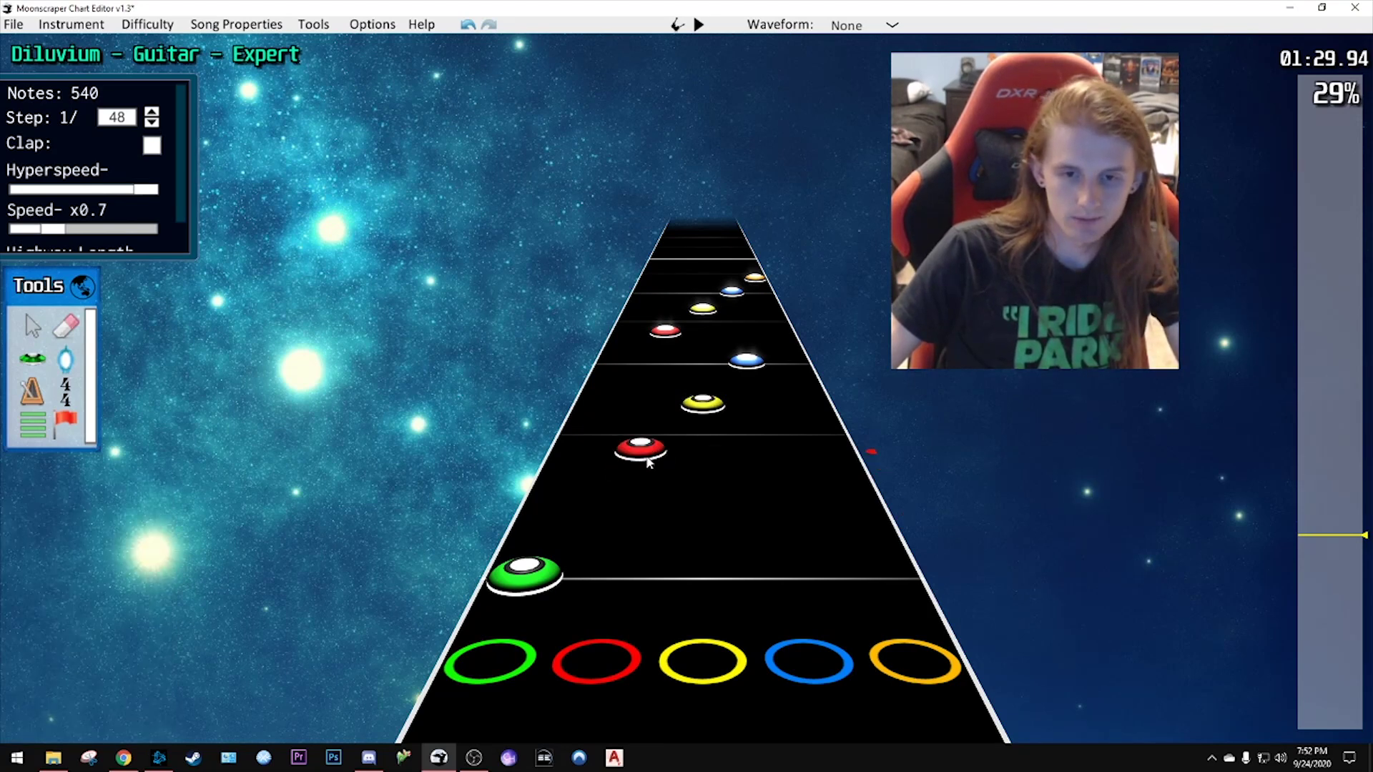
{"action": "left_click", "coordinate": [647, 461]}
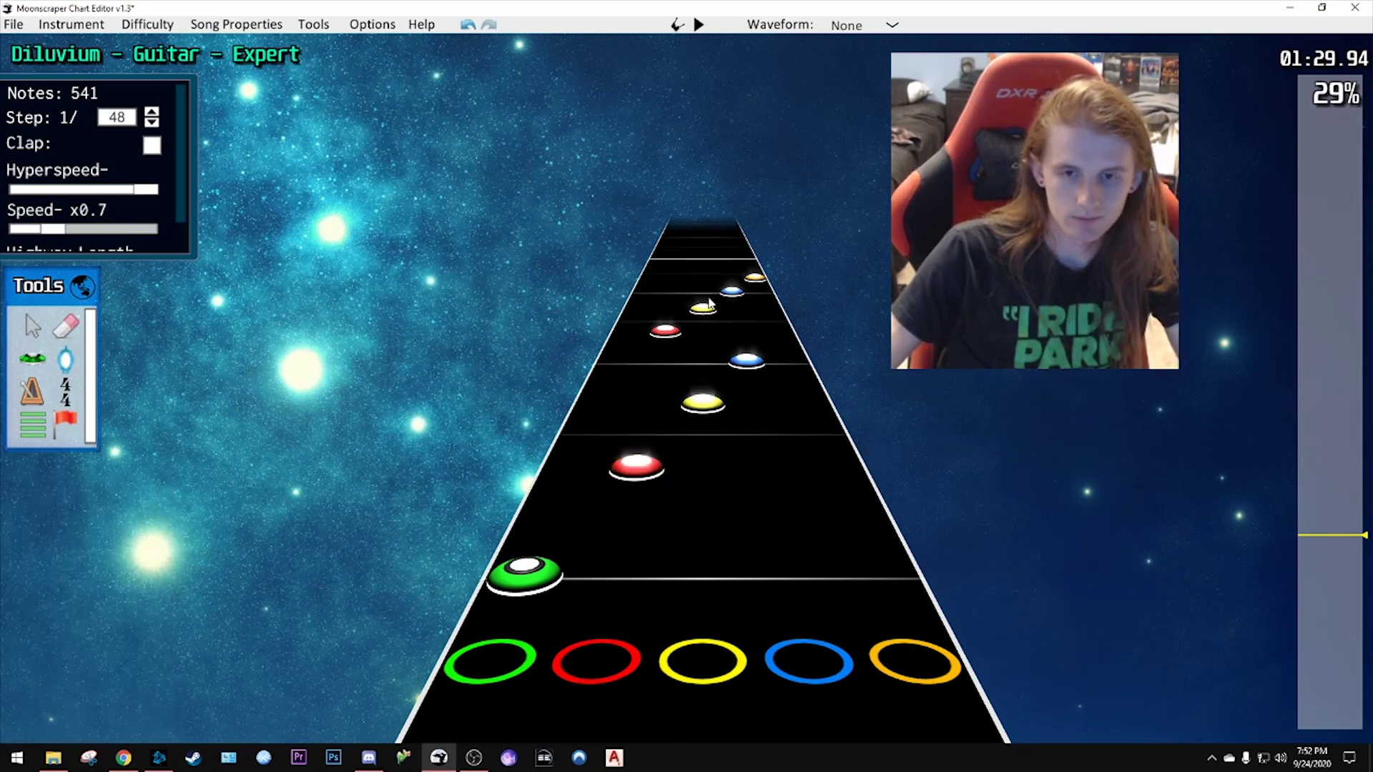
- Widen the first run's spacing by shifting its red, yellow and blue notes slightly later in turn, each together with all notes that follow
{"action": "left_click", "coordinate": [758, 280]}
{"action": "left_click", "coordinate": [648, 478], "text": "shift"}
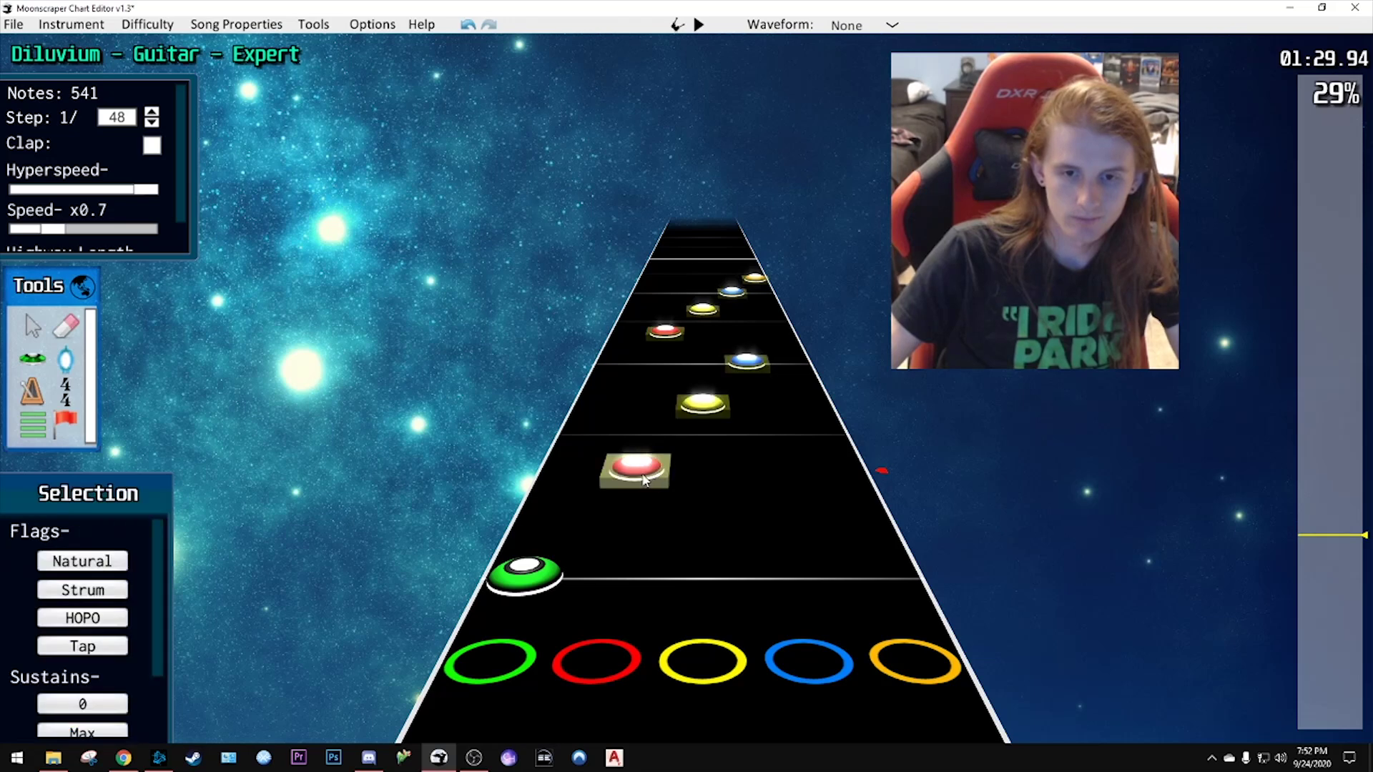
{"action": "left_click_drag", "start_coordinate": [647, 474], "coordinate": [646, 461]}
{"action": "scroll", "coordinate": [698, 478], "scroll_direction": "up", "scroll_amount": 2}
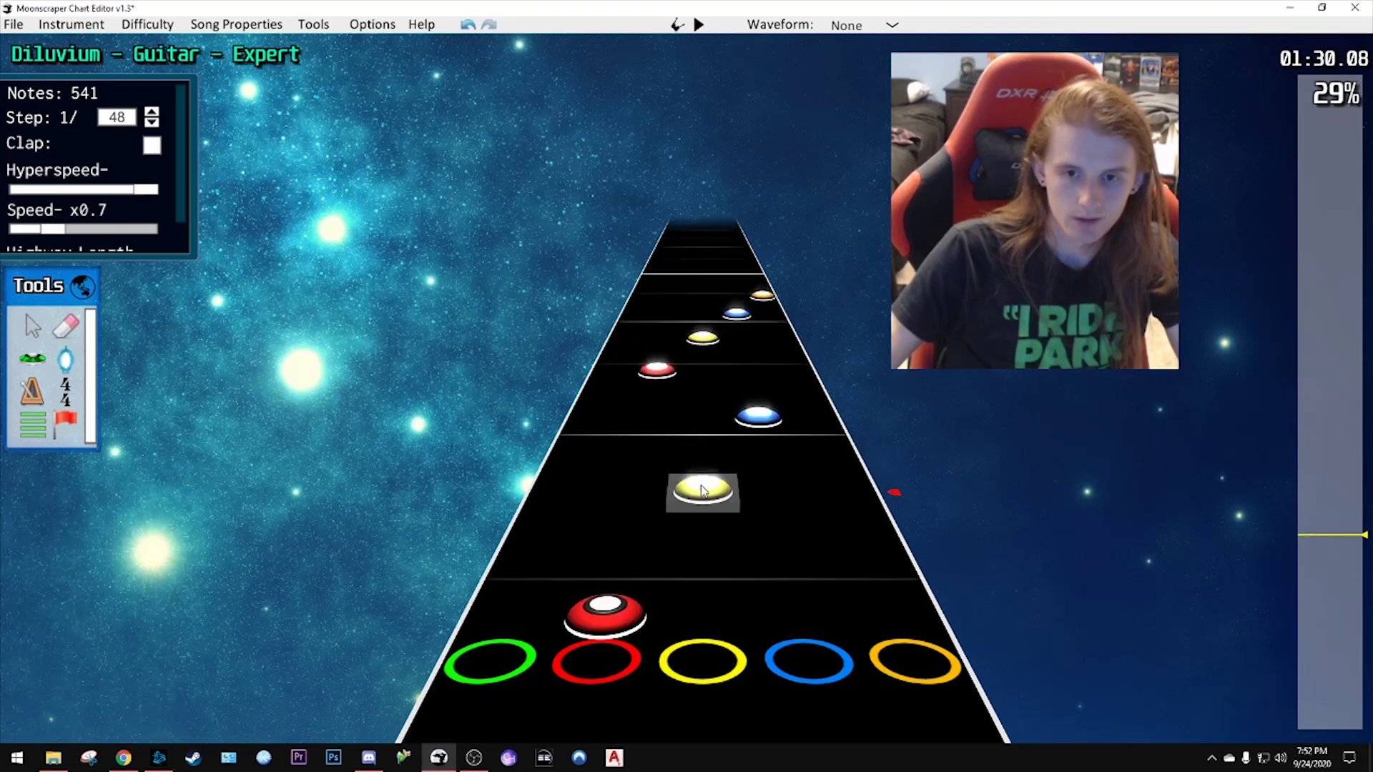
{"action": "left_click", "coordinate": [700, 482]}
{"action": "left_click", "coordinate": [764, 297], "text": "shift"}
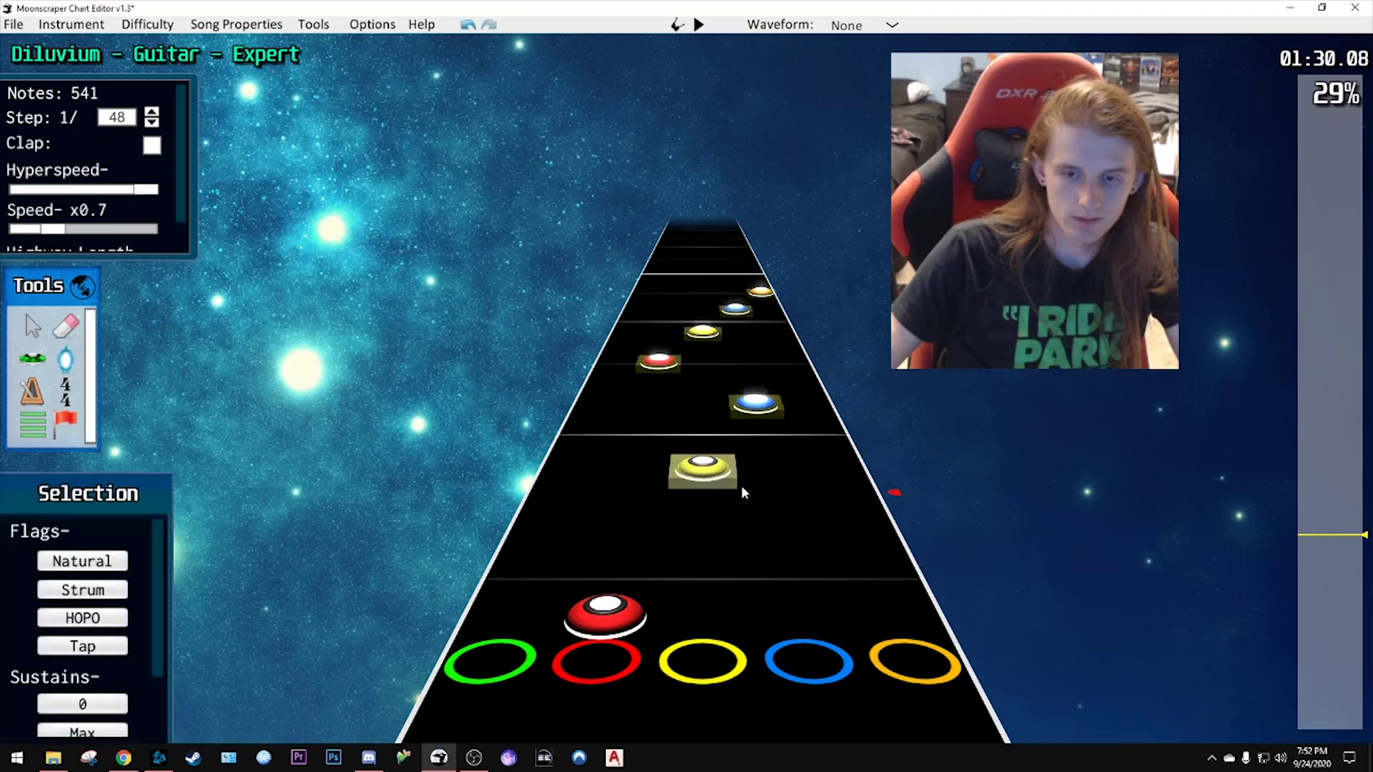
{"action": "scroll", "coordinate": [742, 484], "scroll_direction": "up", "scroll_amount": 1}
{"action": "left_click", "coordinate": [763, 458]}
{"action": "left_click", "coordinate": [767, 306], "text": "shift"}
{"action": "left_click_drag", "start_coordinate": [763, 458], "coordinate": [763, 440]}
- Widen the second run's spacing by shifting its red, yellow, blue and orange notes slightly later in turn, each with the notes after it
{"action": "scroll", "coordinate": [800, 479], "scroll_direction": "up", "scroll_amount": 1}
{"action": "left_click", "coordinate": [641, 440]}
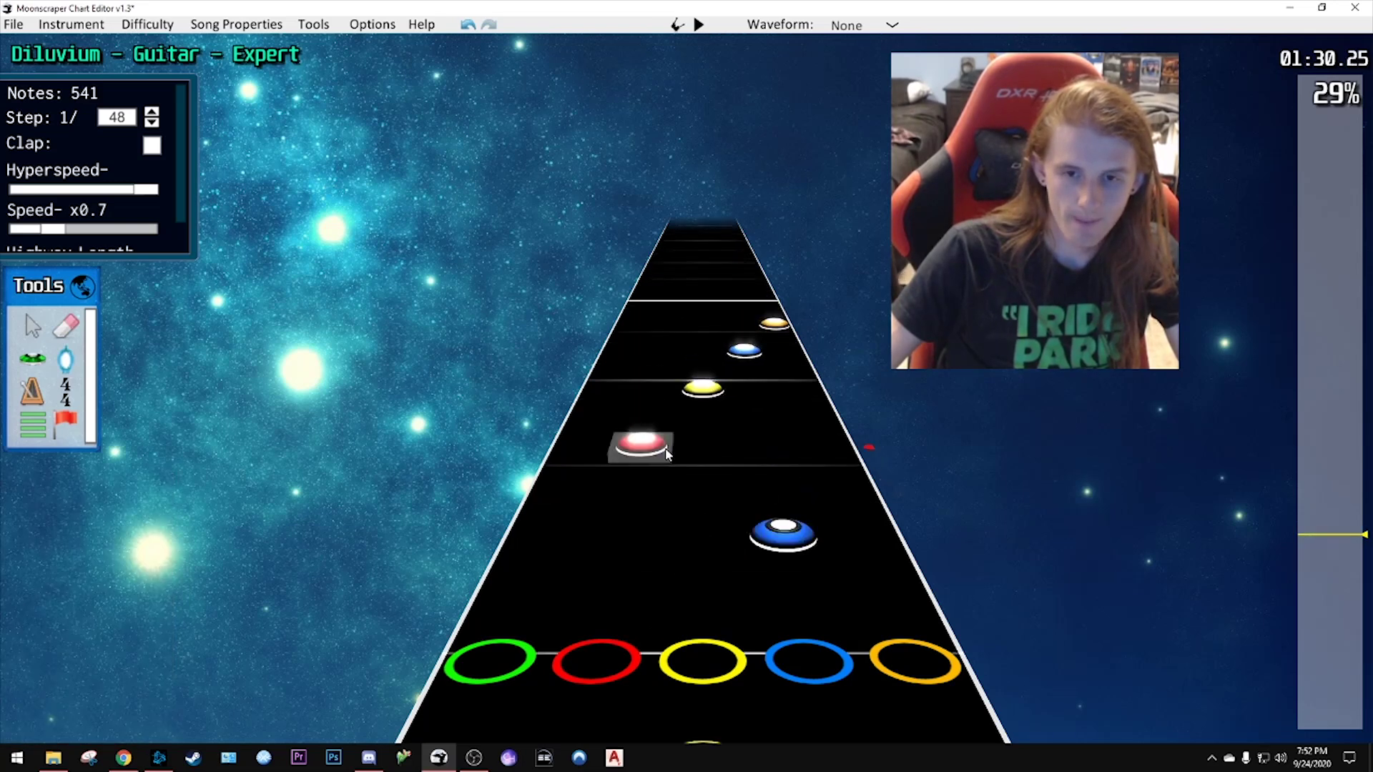
{"action": "left_click", "coordinate": [786, 327], "text": "shift"}
{"action": "left_click_drag", "start_coordinate": [787, 327], "coordinate": [787, 316]}
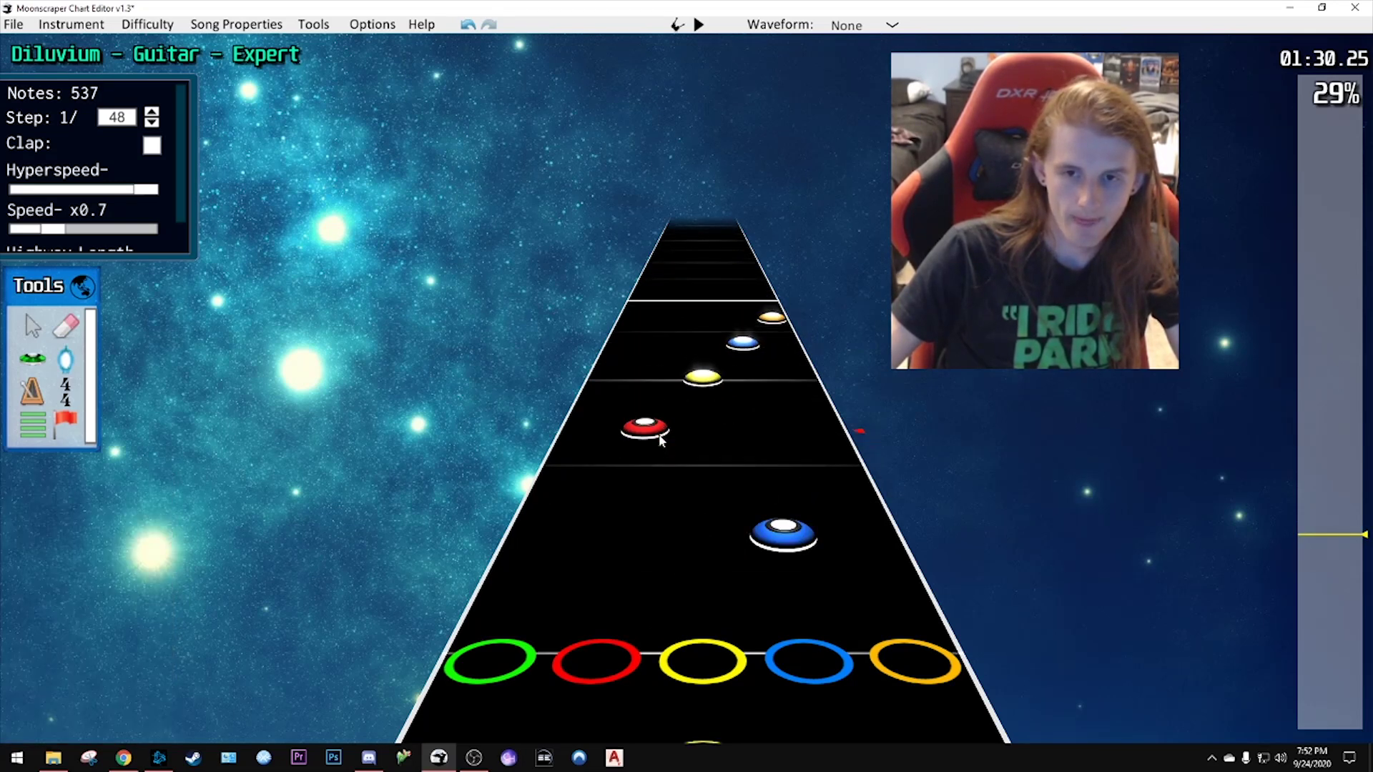
{"action": "scroll", "coordinate": [715, 456], "scroll_direction": "up", "scroll_amount": 1}
{"action": "scroll", "coordinate": [715, 456], "scroll_direction": "up", "scroll_amount": 1}
{"action": "left_click", "coordinate": [717, 525]}
{"action": "left_click", "coordinate": [801, 386], "text": "shift"}
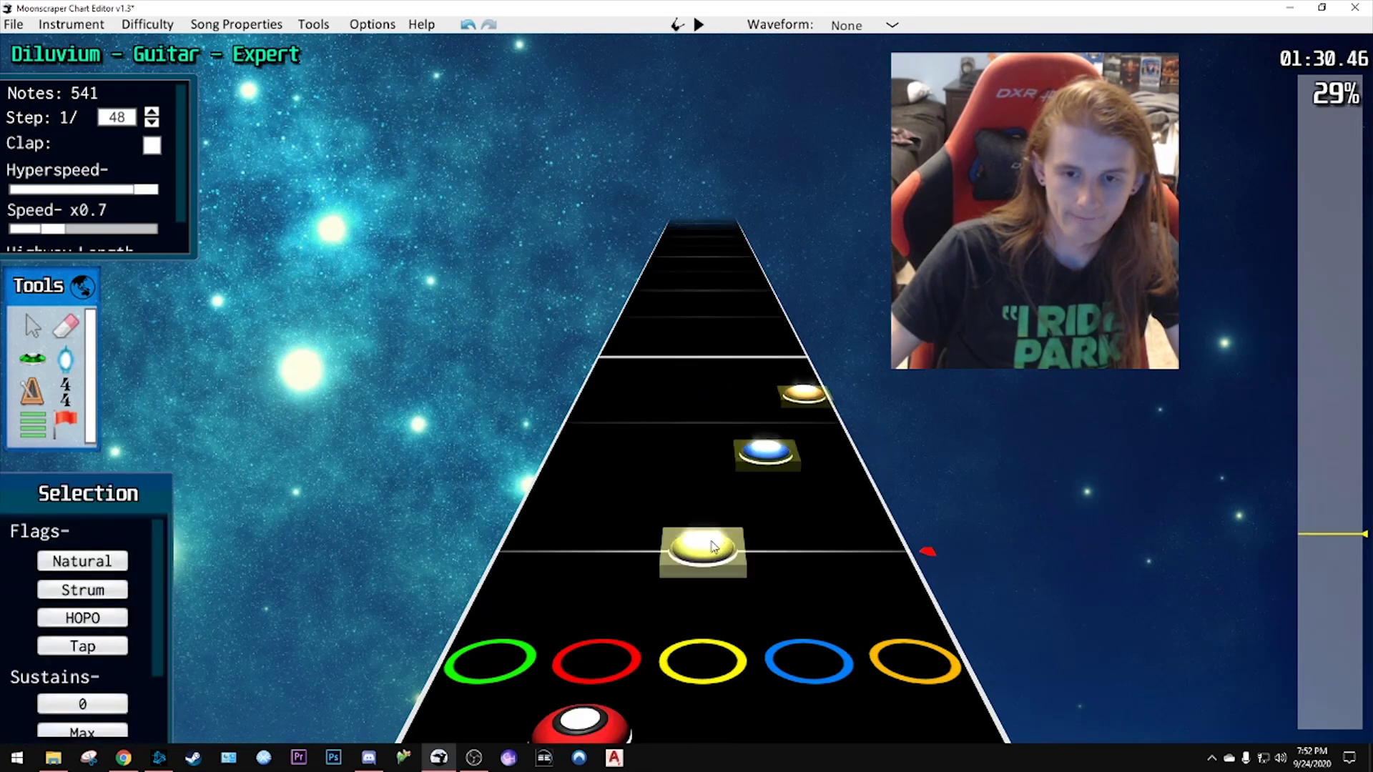
{"action": "left_click_drag", "start_coordinate": [717, 525], "coordinate": [717, 527]}
{"action": "left_click", "coordinate": [779, 450]}
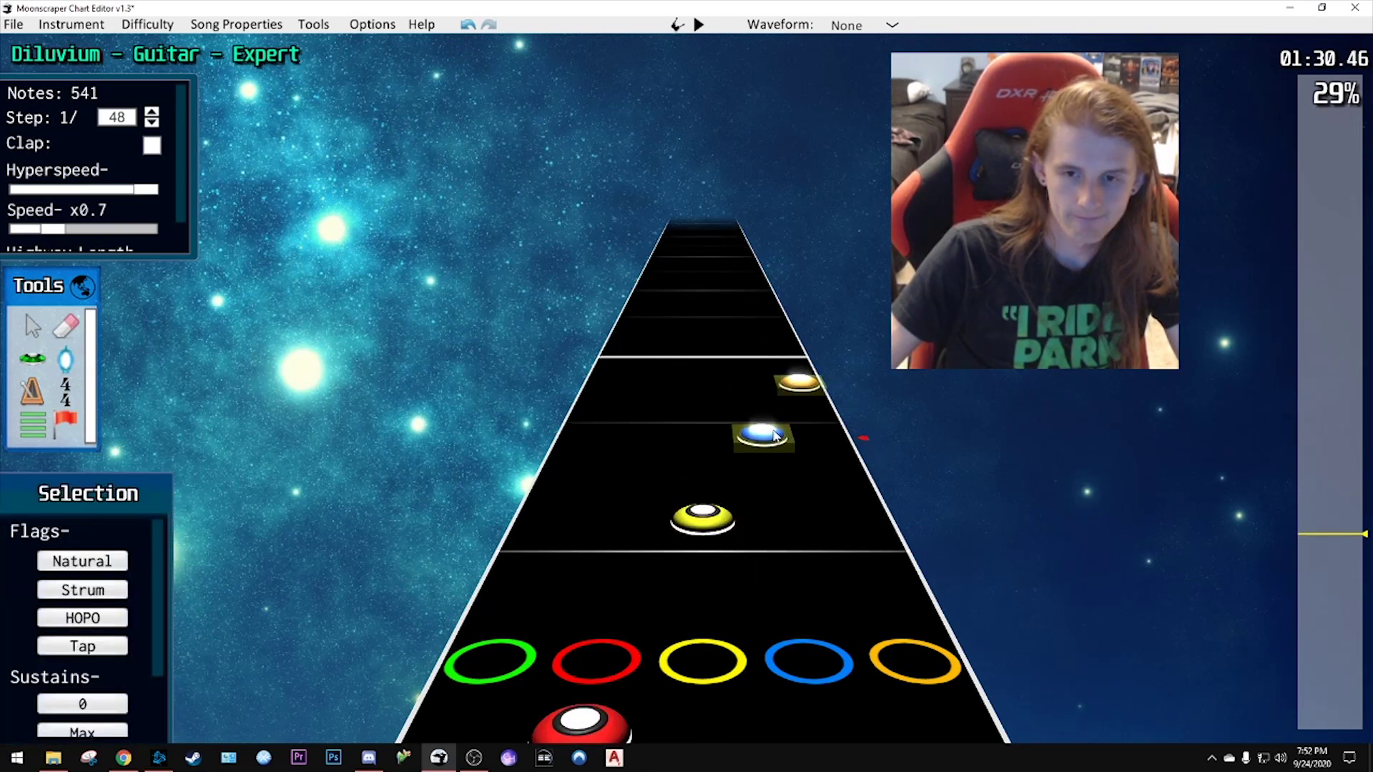
{"action": "left_click", "coordinate": [826, 450]}
{"action": "left_click_drag", "start_coordinate": [802, 379], "coordinate": [801, 382]}
{"action": "left_click", "coordinate": [800, 440]}
- Play back the respaced second run and inspect the position of its orange note
{"action": "scroll", "coordinate": [805, 509], "scroll_direction": "down", "scroll_amount": 7}
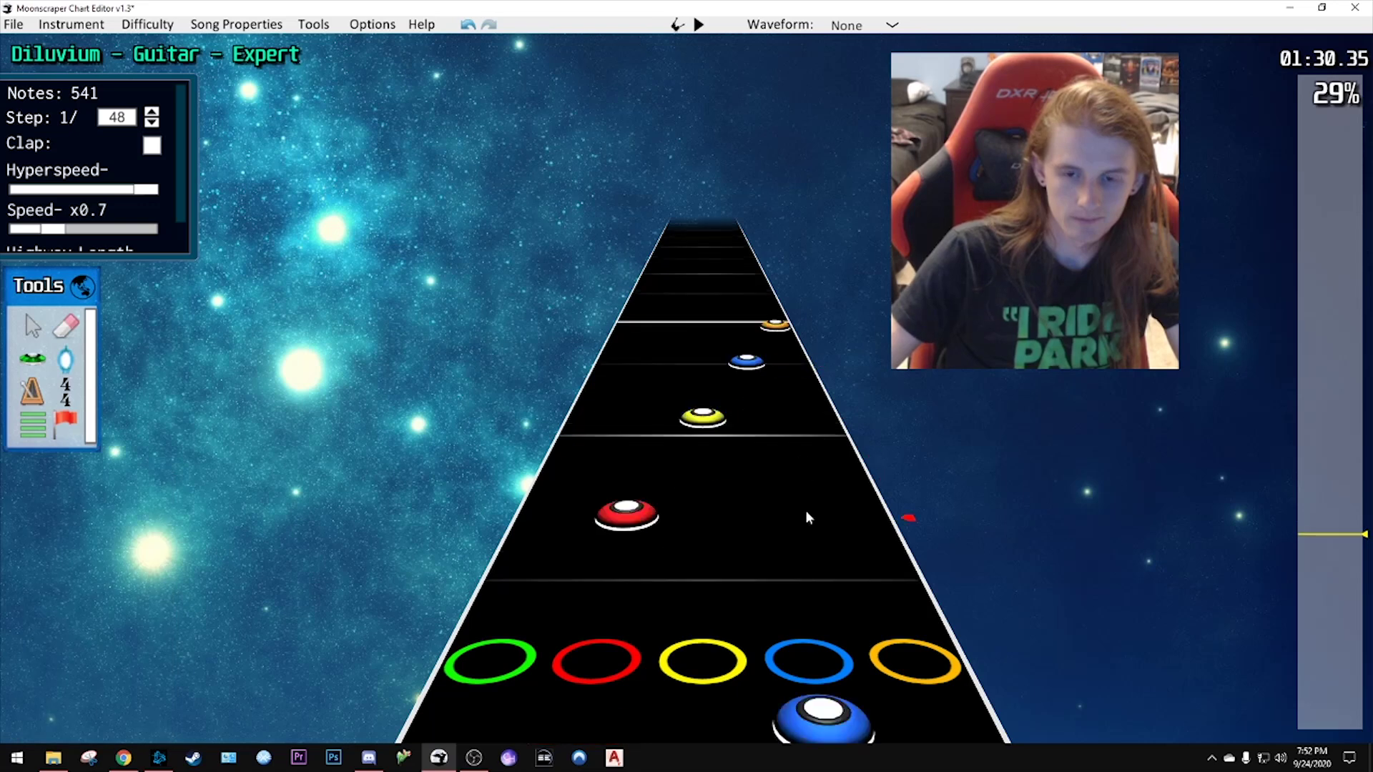
{"action": "key", "text": "space"}
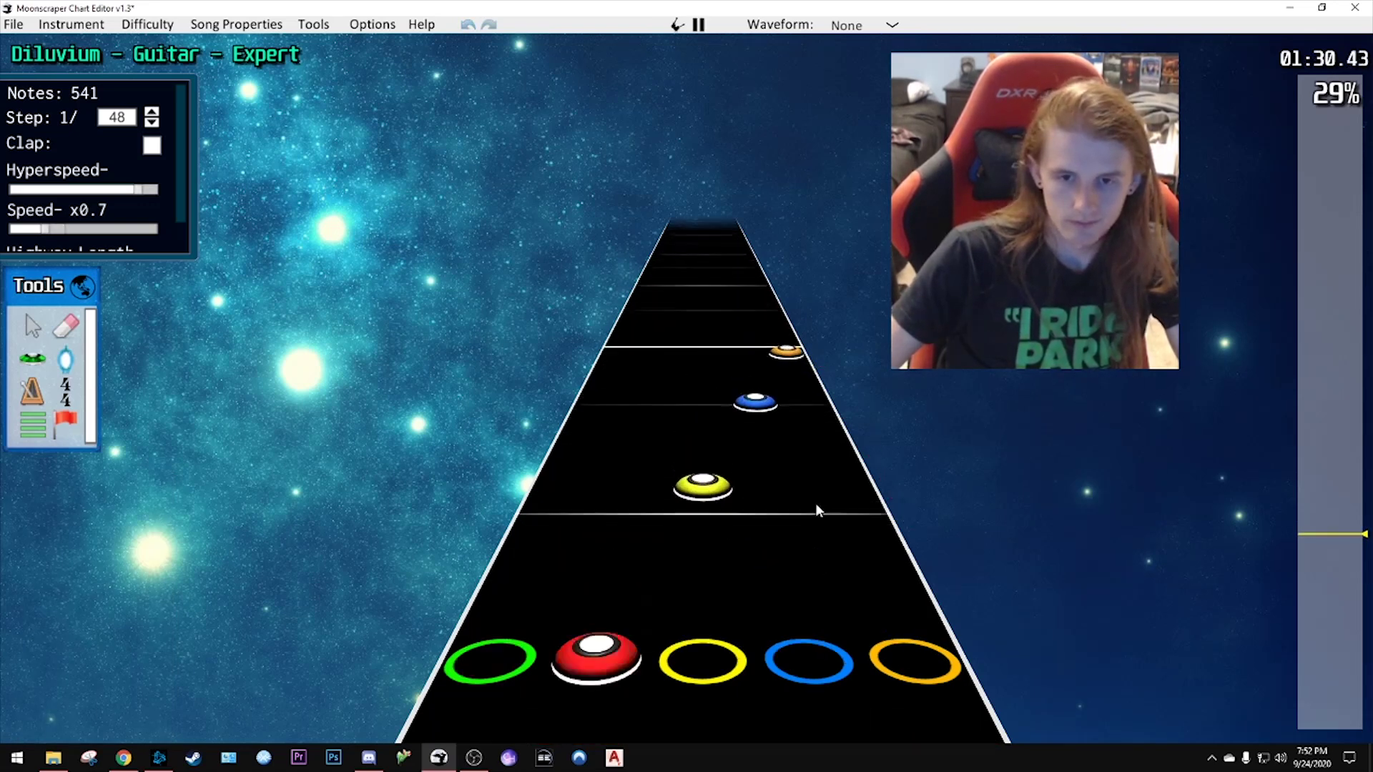
{"action": "scroll", "coordinate": [760, 507], "scroll_direction": "down", "scroll_amount": 8}
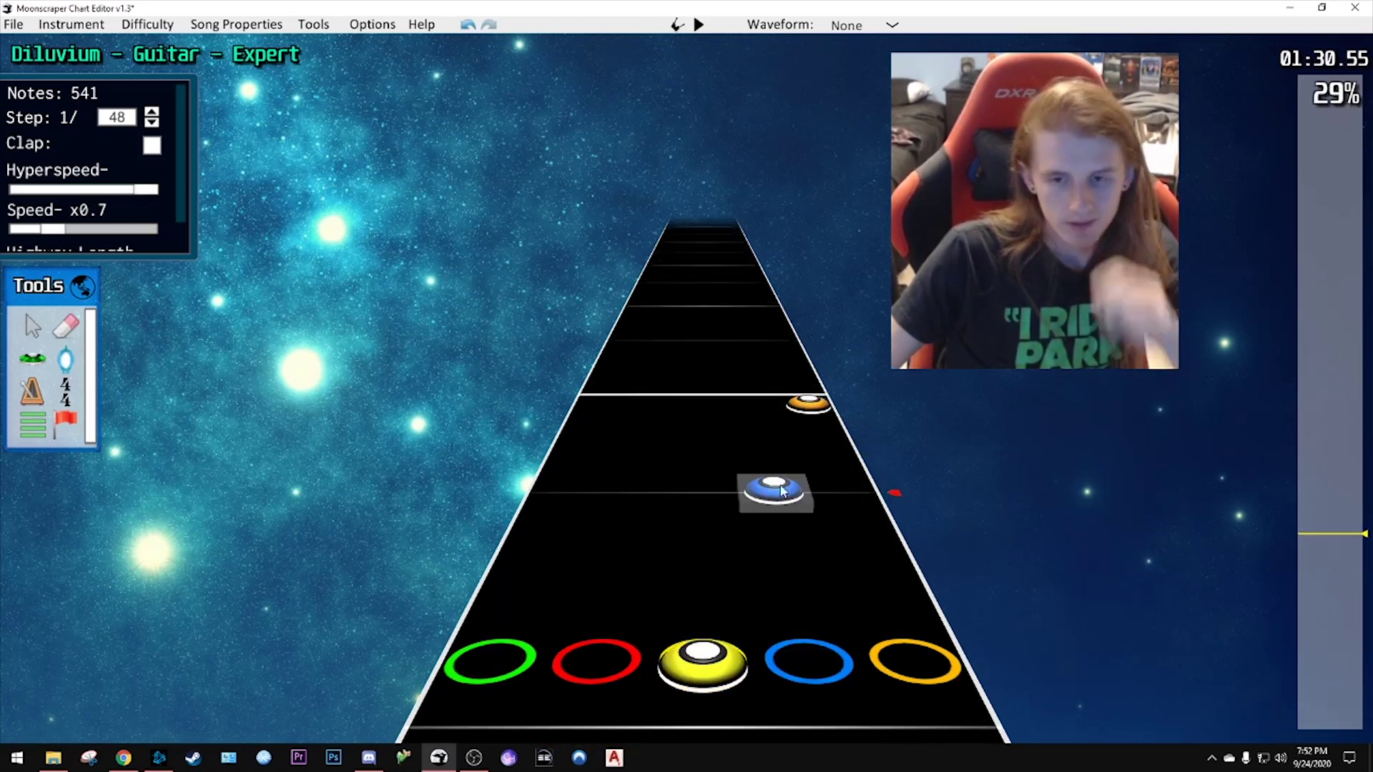
{"action": "left_click", "coordinate": [770, 314]}
- Move all eight notes from green to orange earlier together, putting the final orange note at position 65232
{"action": "scroll", "coordinate": [774, 501], "scroll_direction": "down", "scroll_amount": 5}
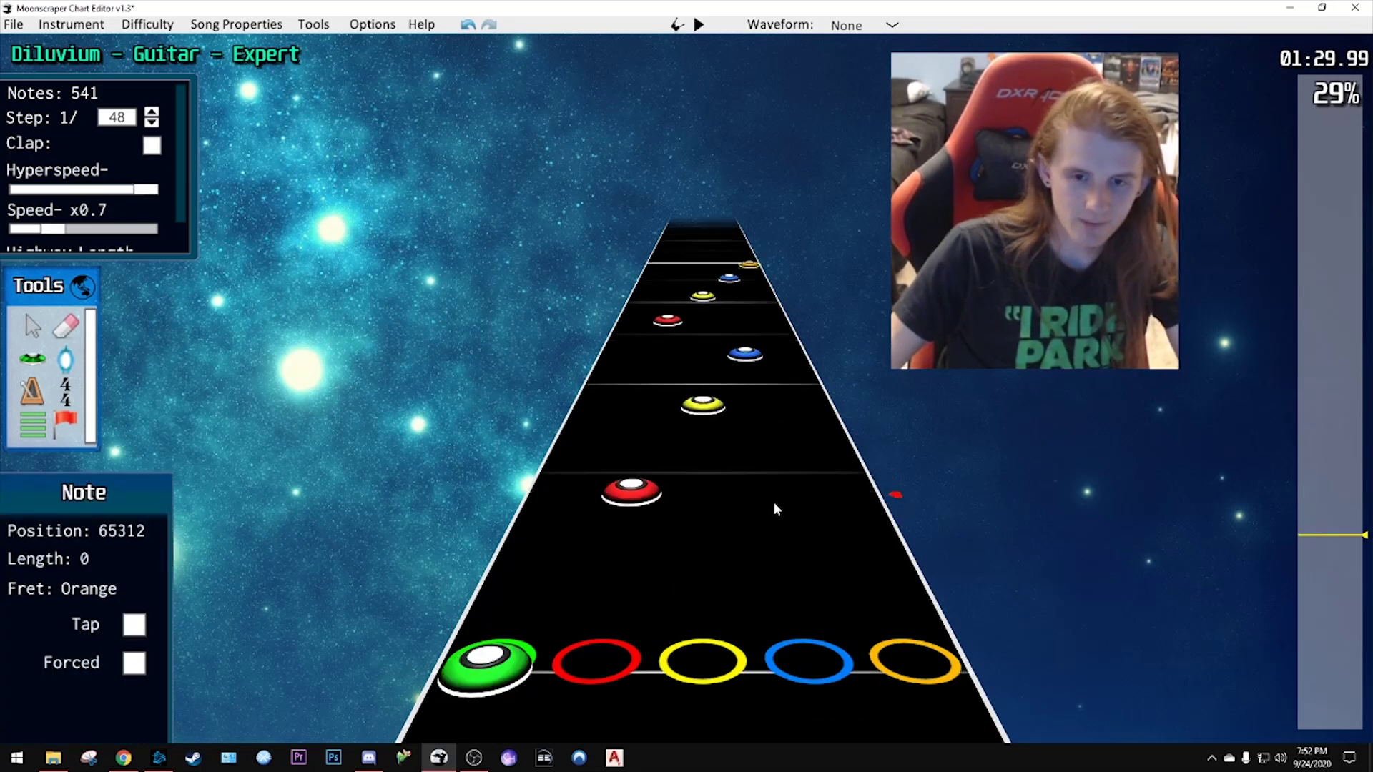
{"action": "left_click", "coordinate": [599, 418], "text": "shift"}
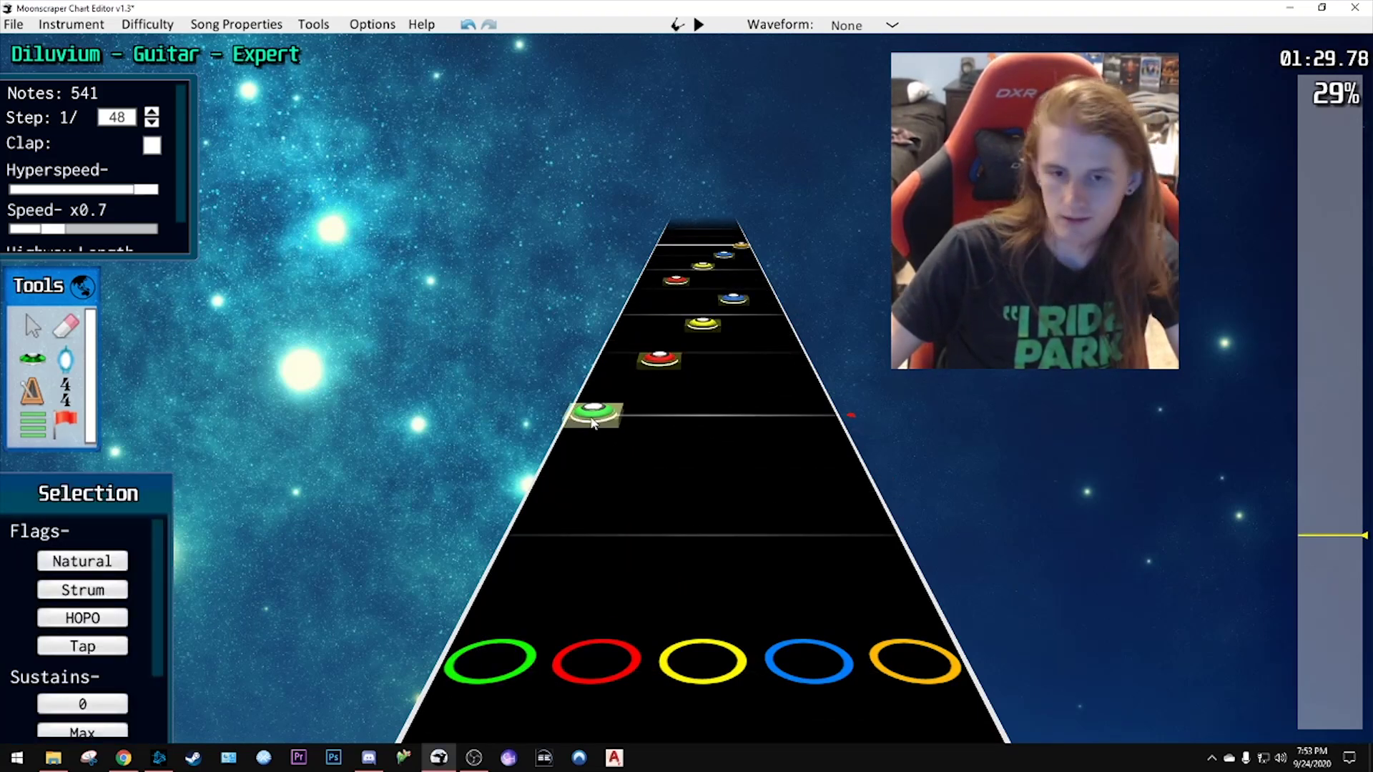
{"action": "left_click_drag", "start_coordinate": [592, 423], "coordinate": [573, 518]}
- Play back the moved eight-note run to check its timing and inspect the final orange note's position
{"action": "key", "text": "space"}
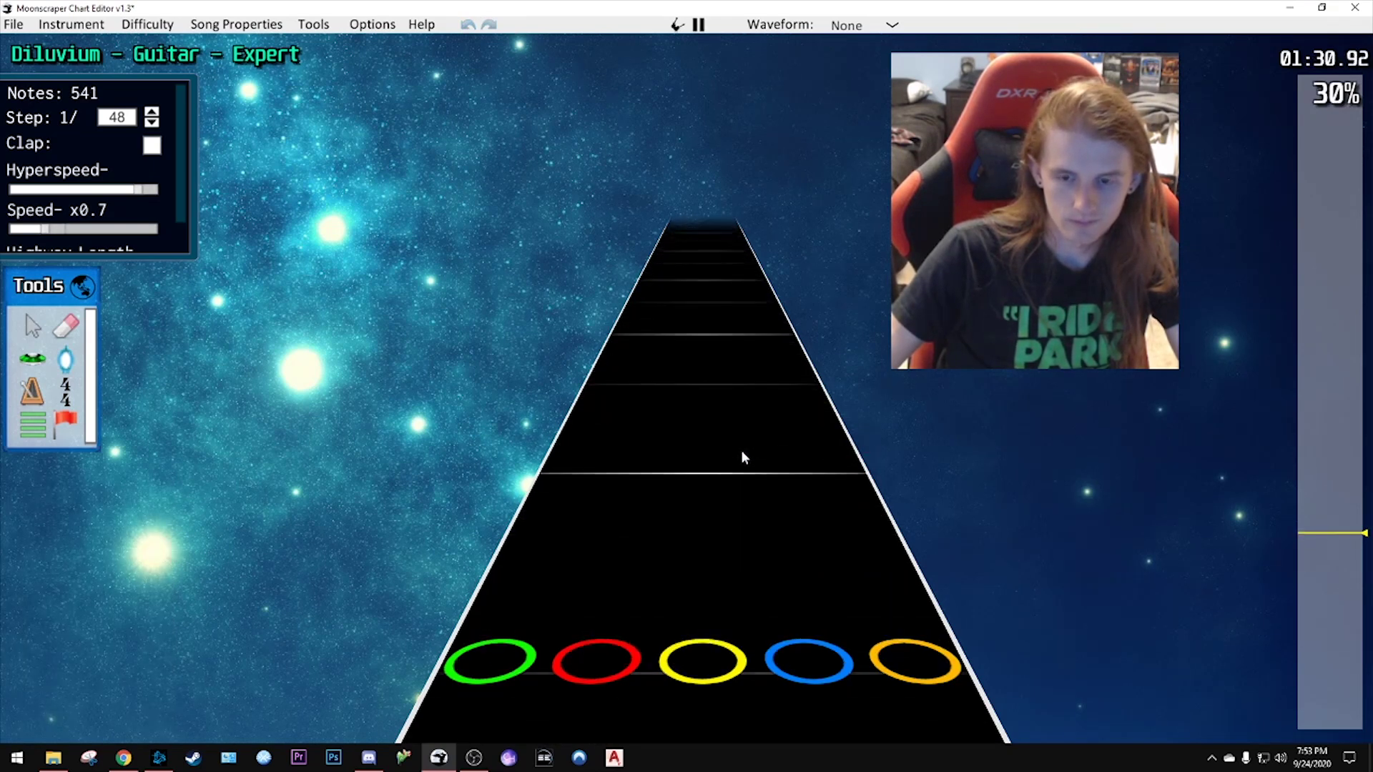
{"action": "key", "text": "space"}
{"action": "scroll", "coordinate": [723, 493], "scroll_direction": "up", "scroll_amount": 6}
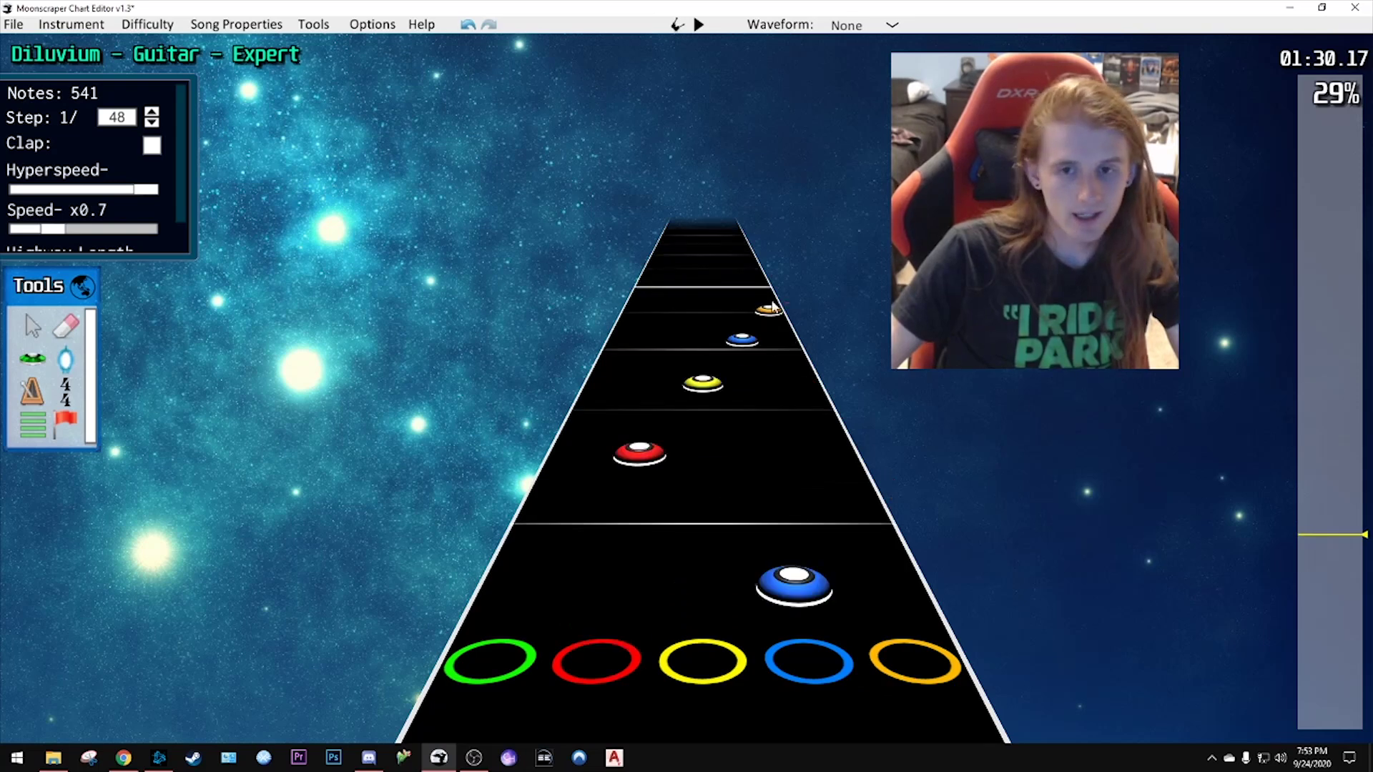
{"action": "left_click", "coordinate": [764, 320]}
{"action": "scroll", "coordinate": [755, 486], "scroll_direction": "up", "scroll_amount": 4}
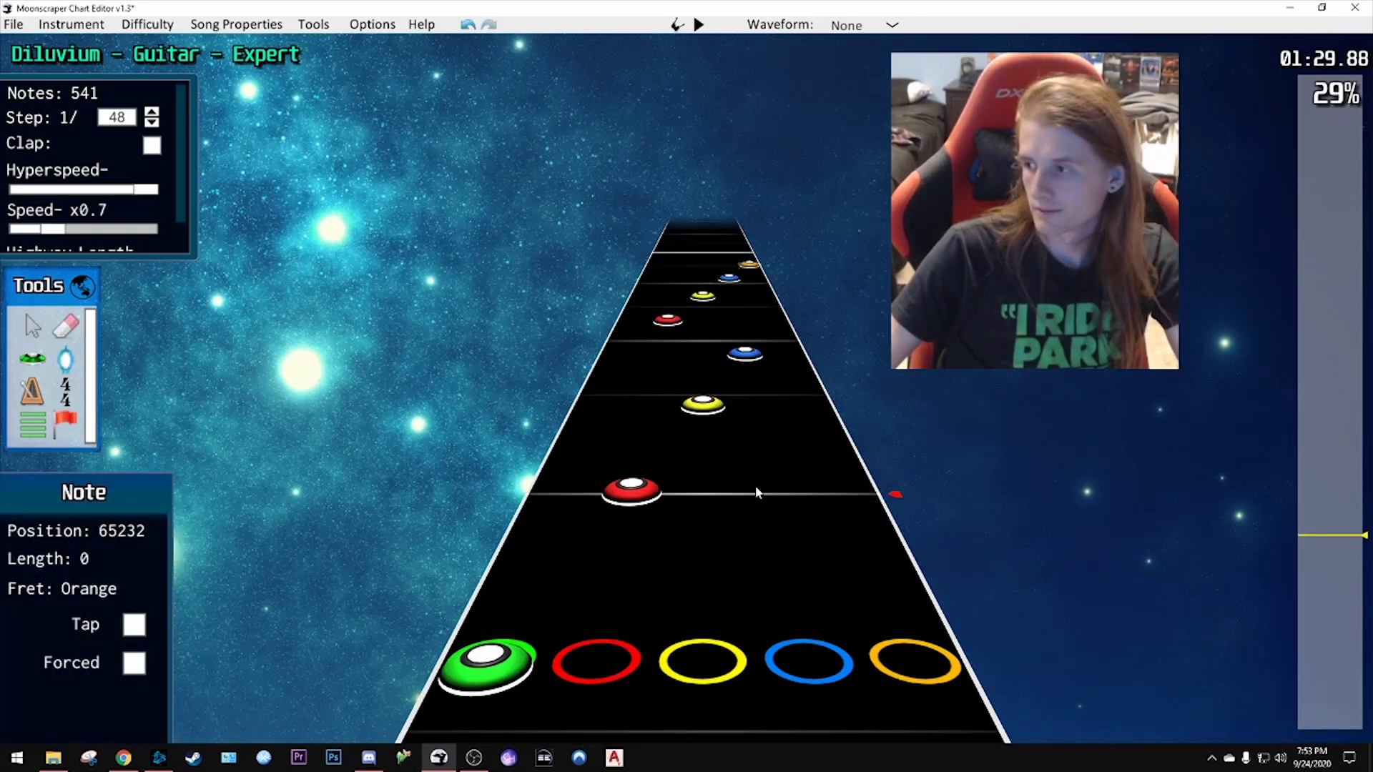
- Set all eight notes of the run, from green to the final orange, to HOPO
{"action": "scroll", "coordinate": [747, 487], "scroll_direction": "up", "scroll_amount": 1}
{"action": "left_click_drag", "start_coordinate": [715, 322], "coordinate": [478, 485]}
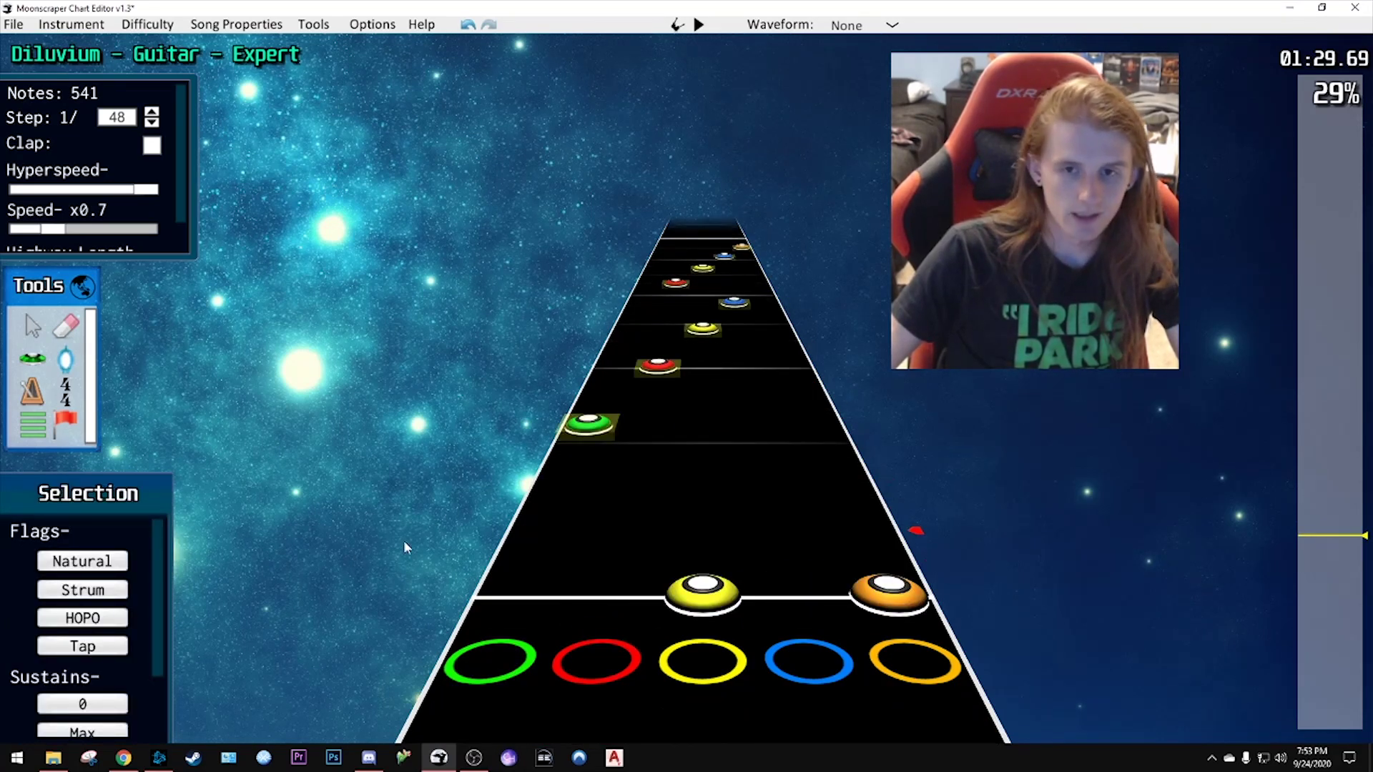
{"action": "left_click", "coordinate": [82, 618]}
- Play back the HOPO run at reduced speed and return to its green starting note
{"action": "key", "text": "space"}
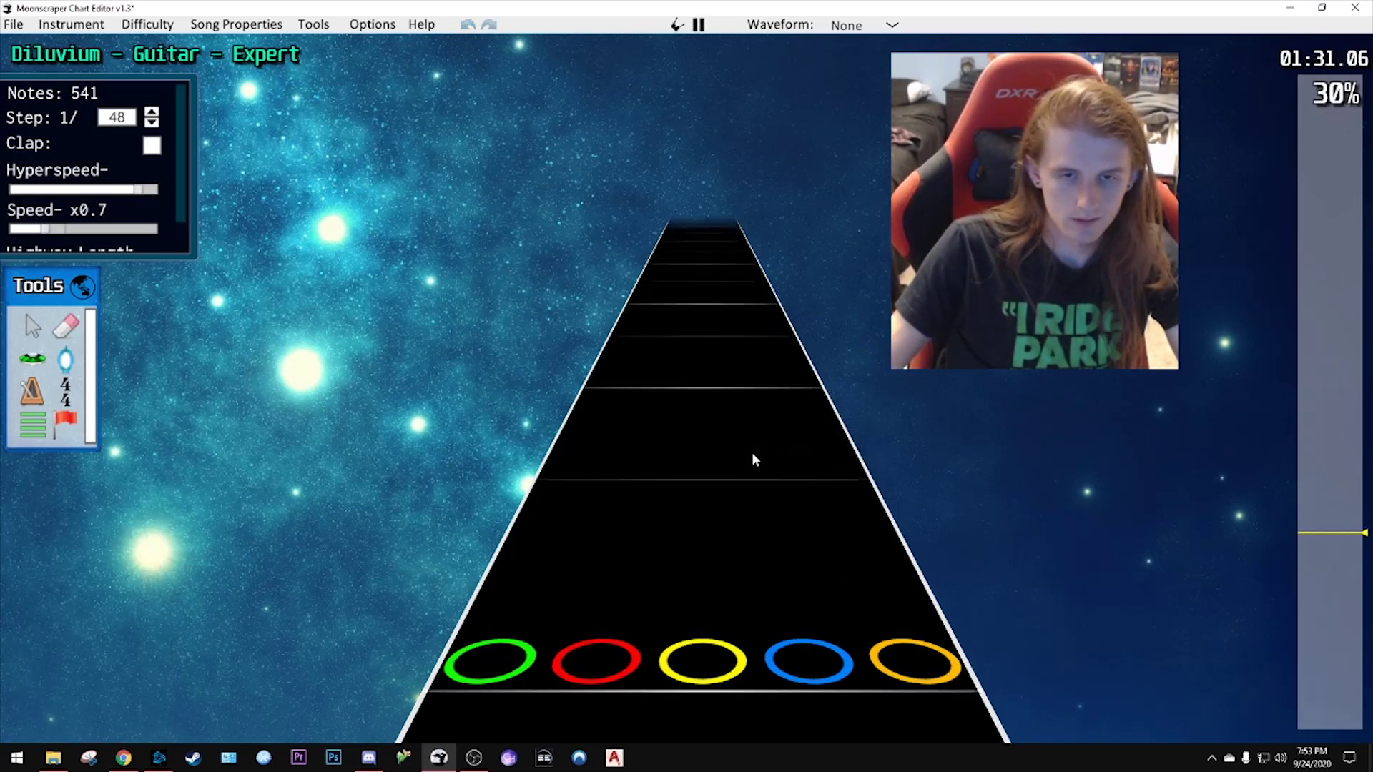
{"action": "key", "text": "space"}
{"action": "scroll", "coordinate": [731, 459], "scroll_direction": "down", "scroll_amount": 5}
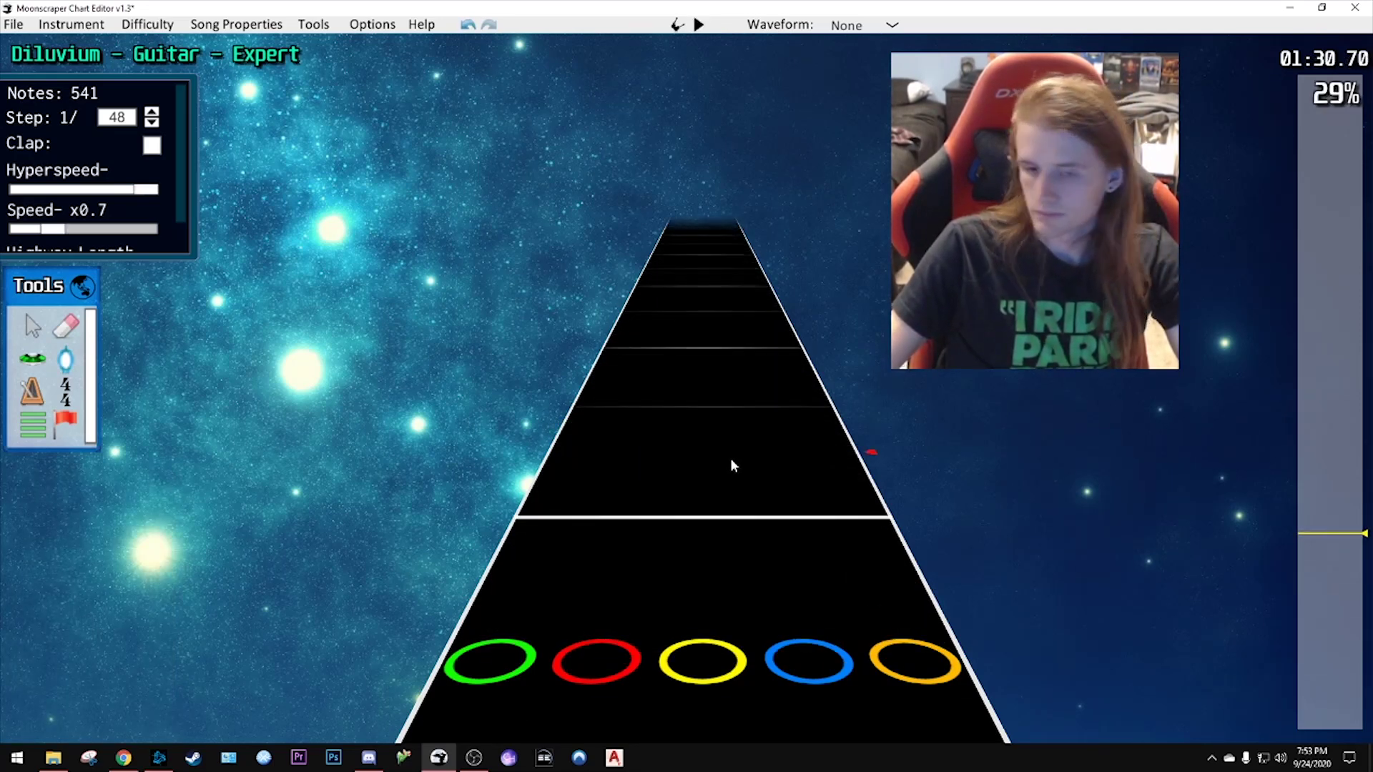
{"action": "key", "text": "space"}
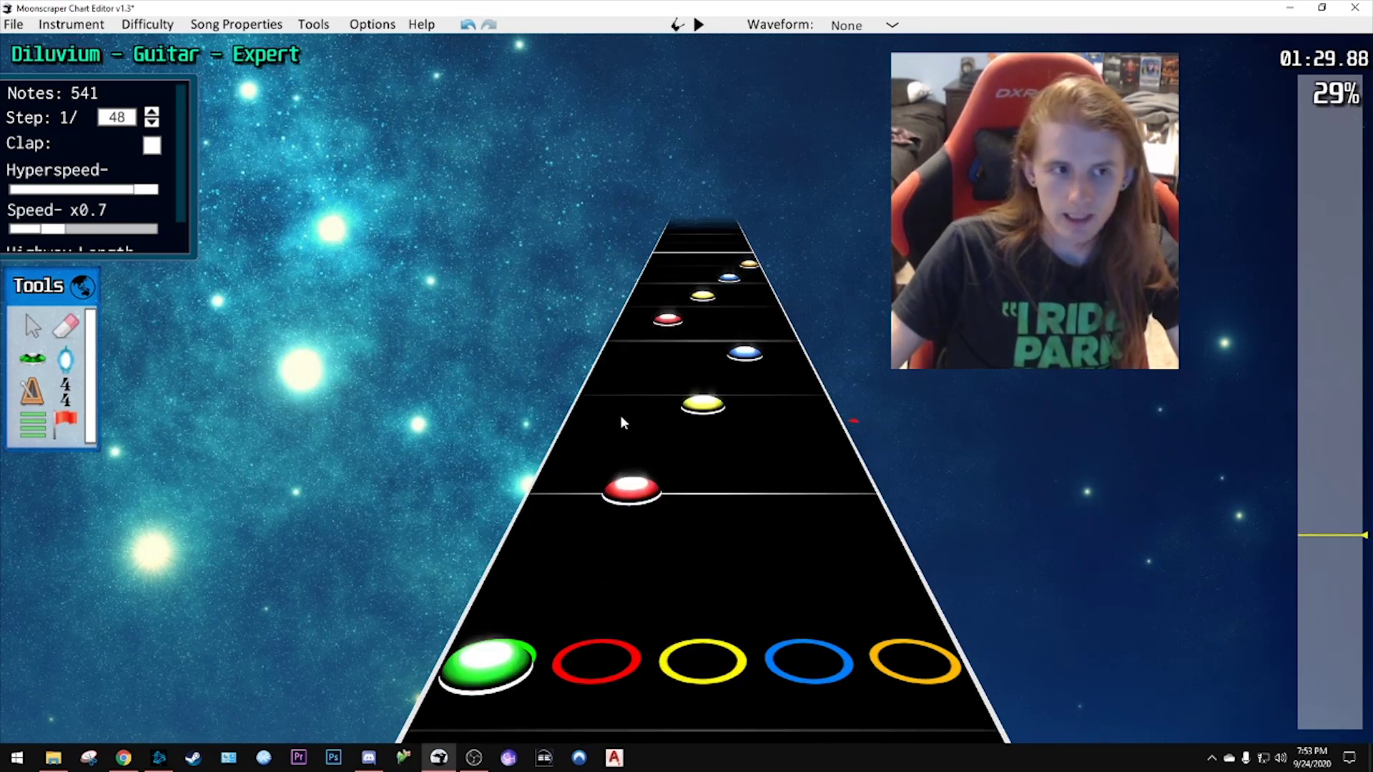
- Set the playback speed to x1 and play the song from just before the HOPO run
{"action": "left_click", "coordinate": [73, 236]}
{"action": "key", "text": "space"}
{"action": "left_click", "coordinate": [79, 229]}
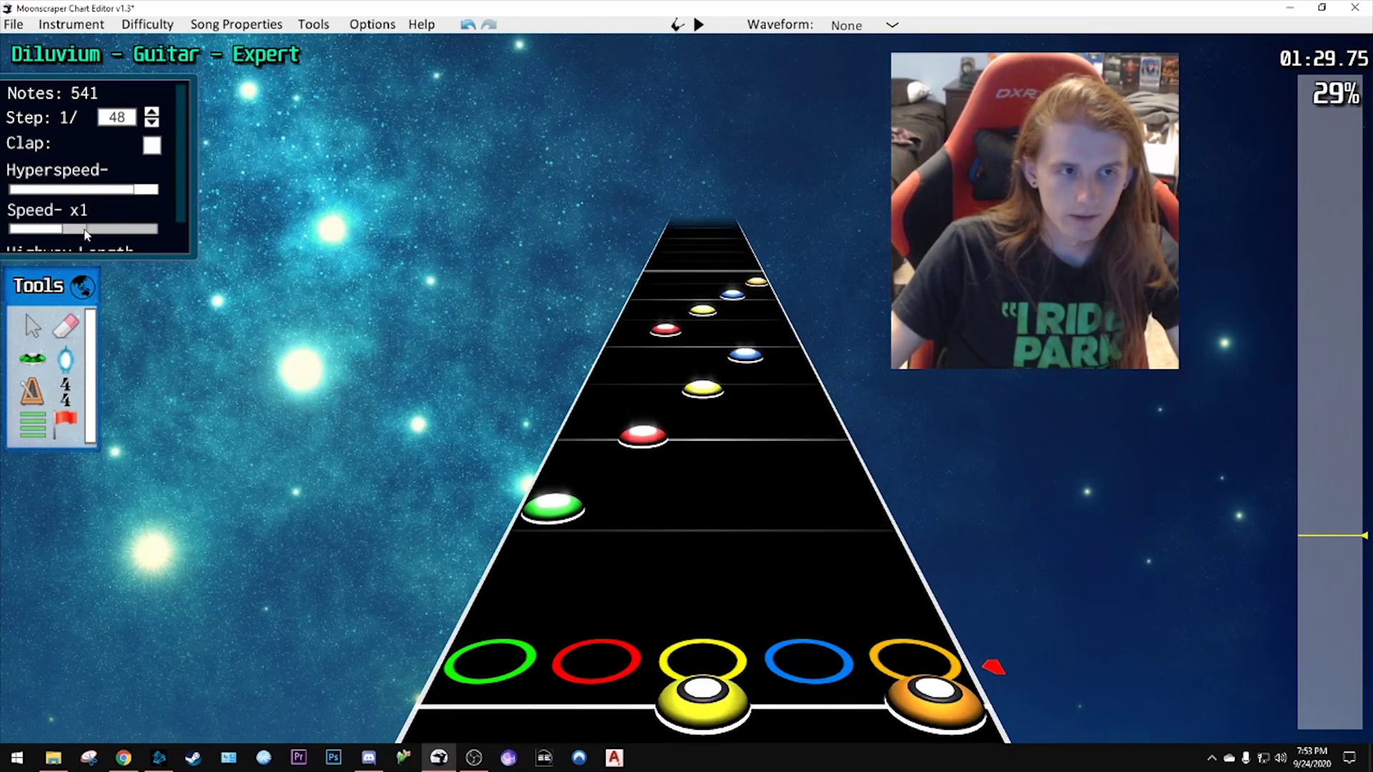
{"action": "scroll", "coordinate": [858, 572], "scroll_direction": "up", "scroll_amount": 3}
{"action": "key", "text": "space"}
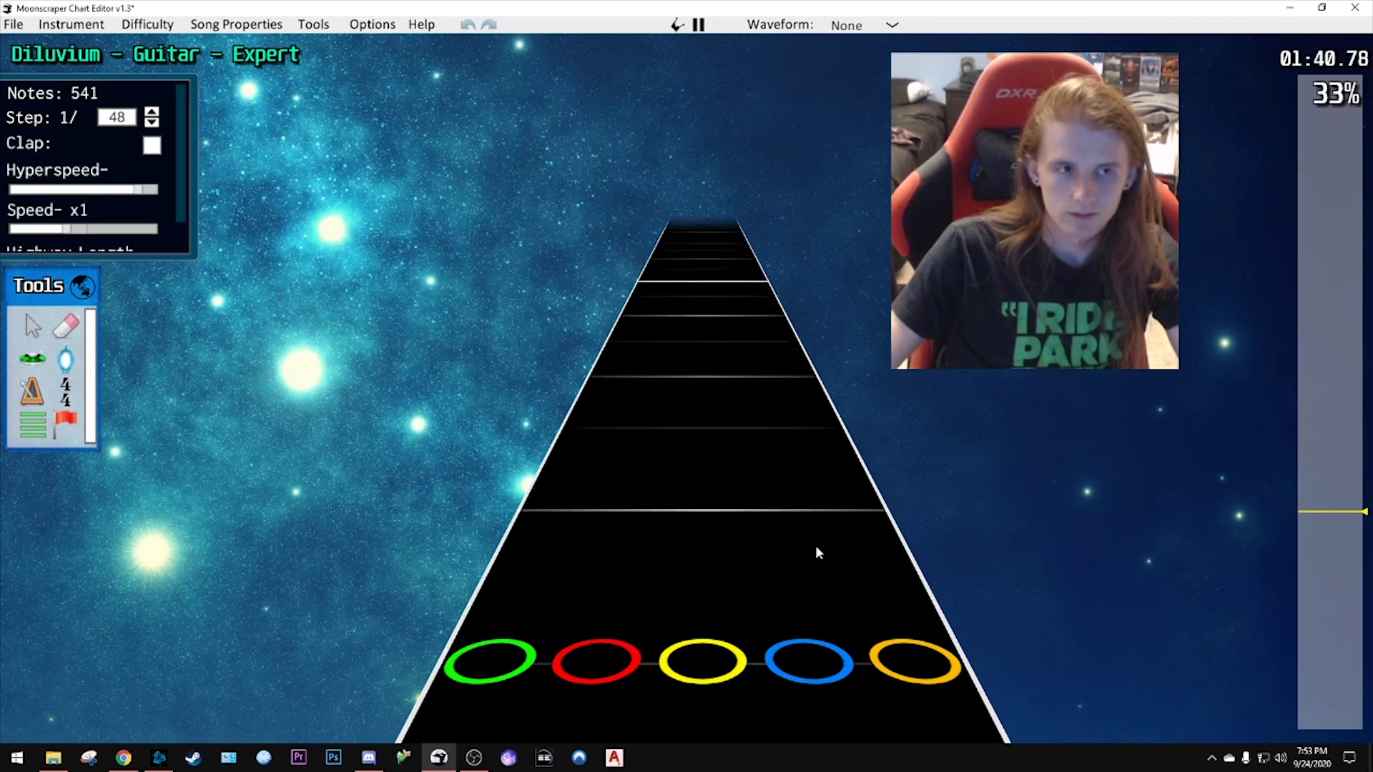
- Play the song from about 0:35 and select the guitar notes from there through the blue note just after 0:49
{"action": "key", "text": "space"}
{"action": "mouse_move", "coordinate": [1307, 513]}
{"action": "left_mouse_down"}
{"action": "mouse_move", "coordinate": [1306, 635]}
{"action": "mouse_move", "coordinate": [1307, 509]}
{"action": "mouse_move", "coordinate": [1320, 656]}
{"action": "left_mouse_up"}
{"action": "key", "text": "space"}
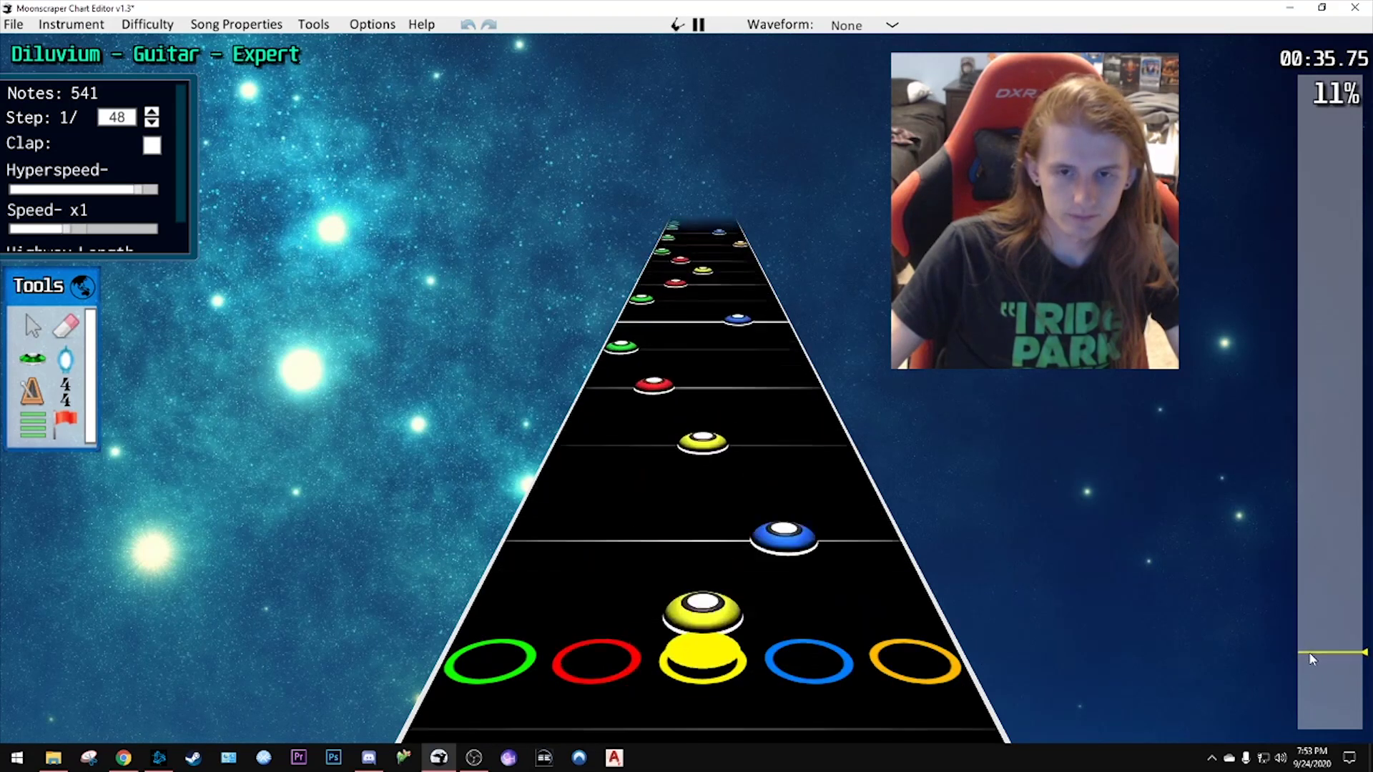
{"action": "key", "text": "space"}
{"action": "left_click", "coordinate": [810, 577]}
{"action": "key", "text": "space"}
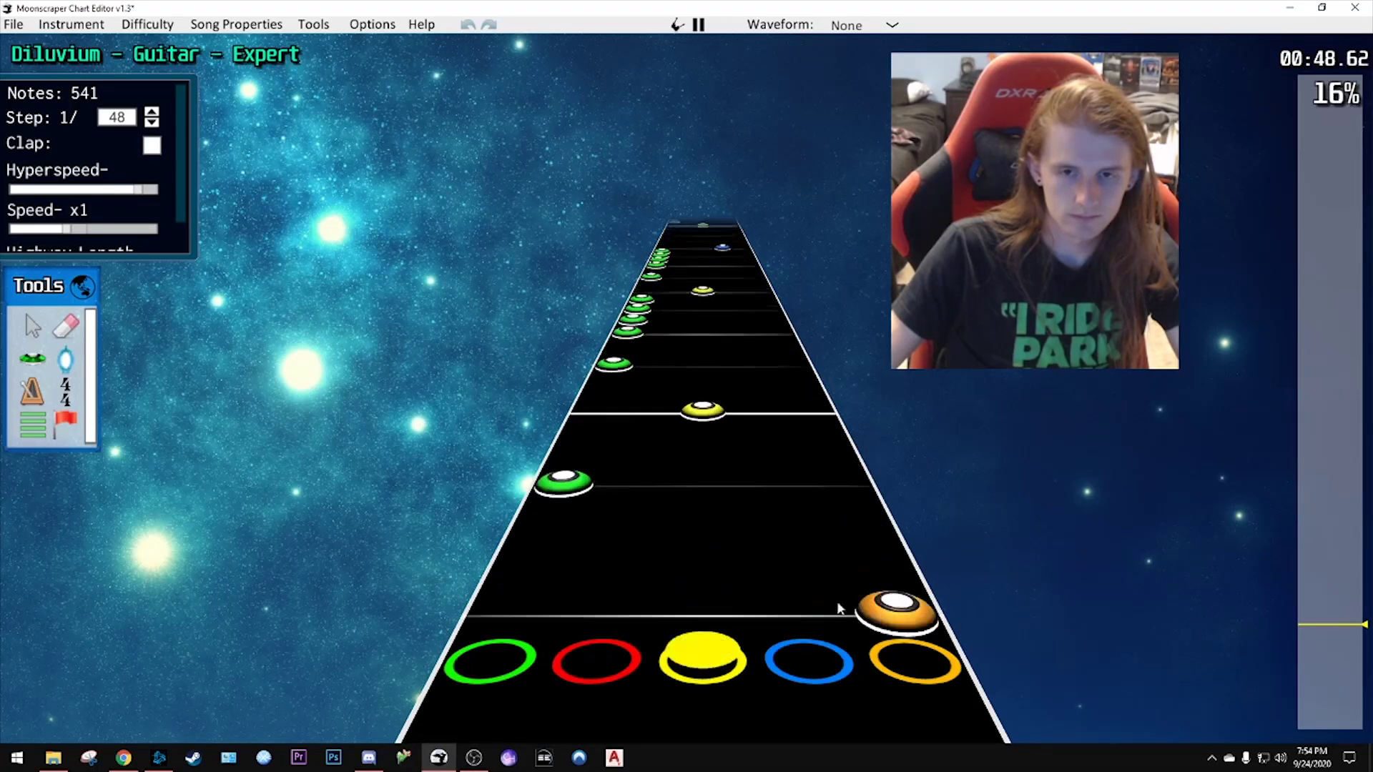
{"action": "key", "text": "space"}
{"action": "left_click", "coordinate": [800, 521], "text": "shift"}
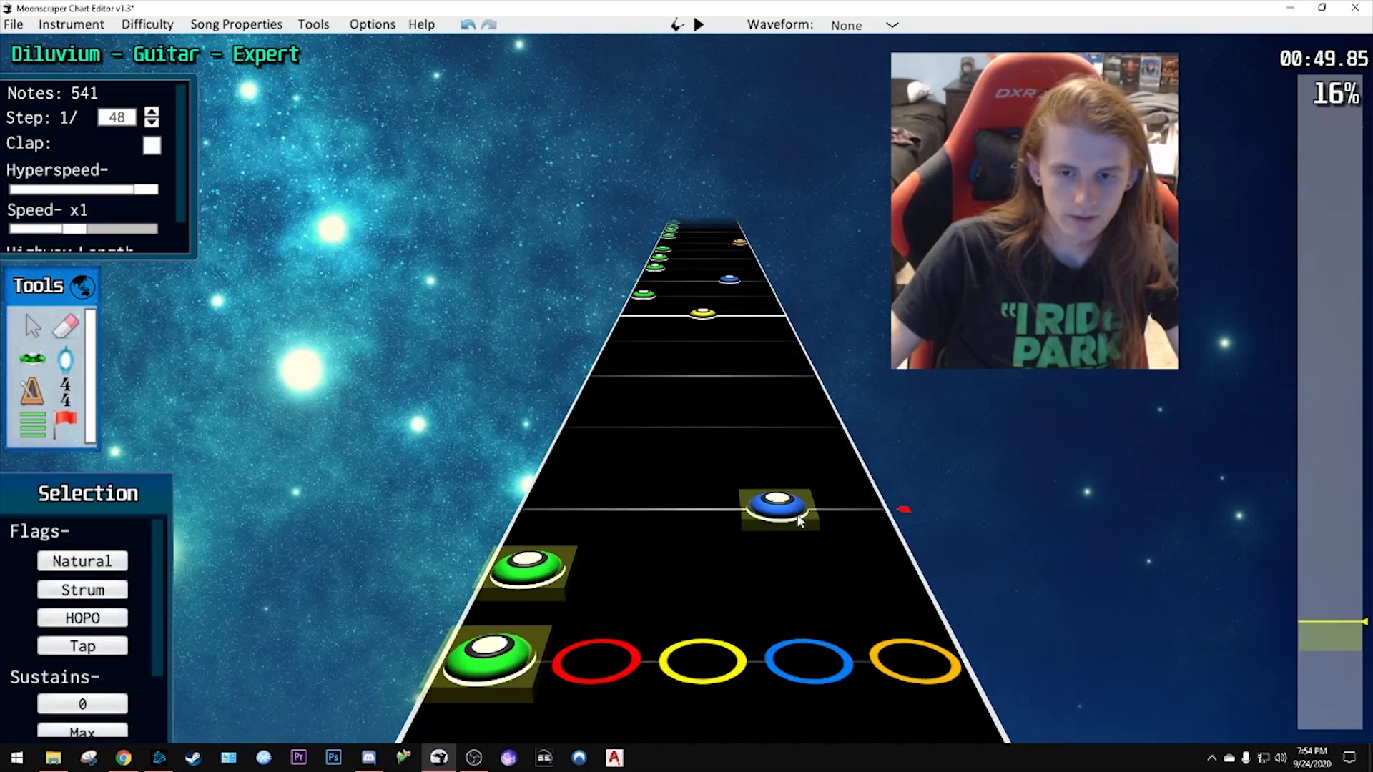
- Copy the selected section and paste it right after the HOPO run at about 1:30, playing it back
{"action": "mouse_move", "coordinate": [1349, 593]}
{"action": "left_mouse_down"}
{"action": "mouse_move", "coordinate": [1330, 569]}
{"action": "mouse_move", "coordinate": [1347, 540]}
{"action": "left_mouse_up"}
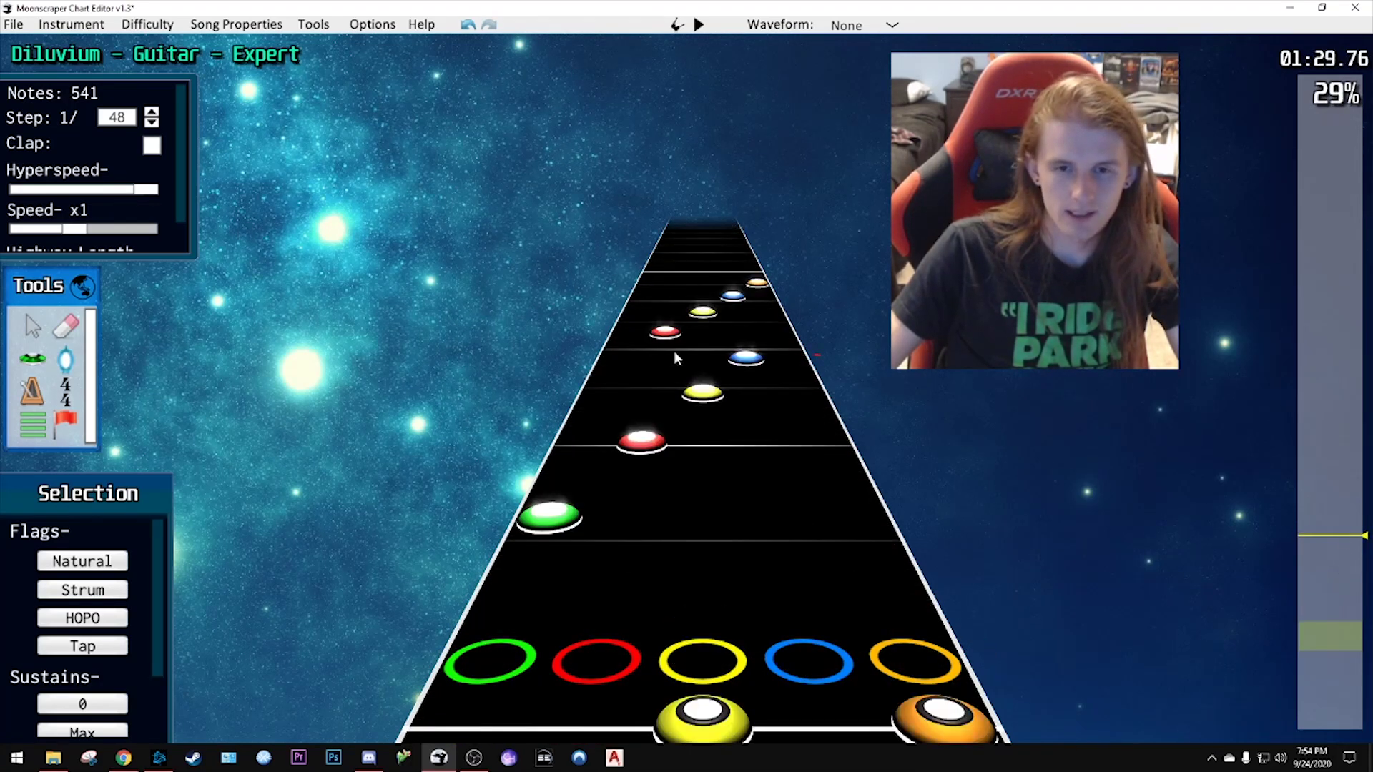
{"action": "key", "text": "space"}
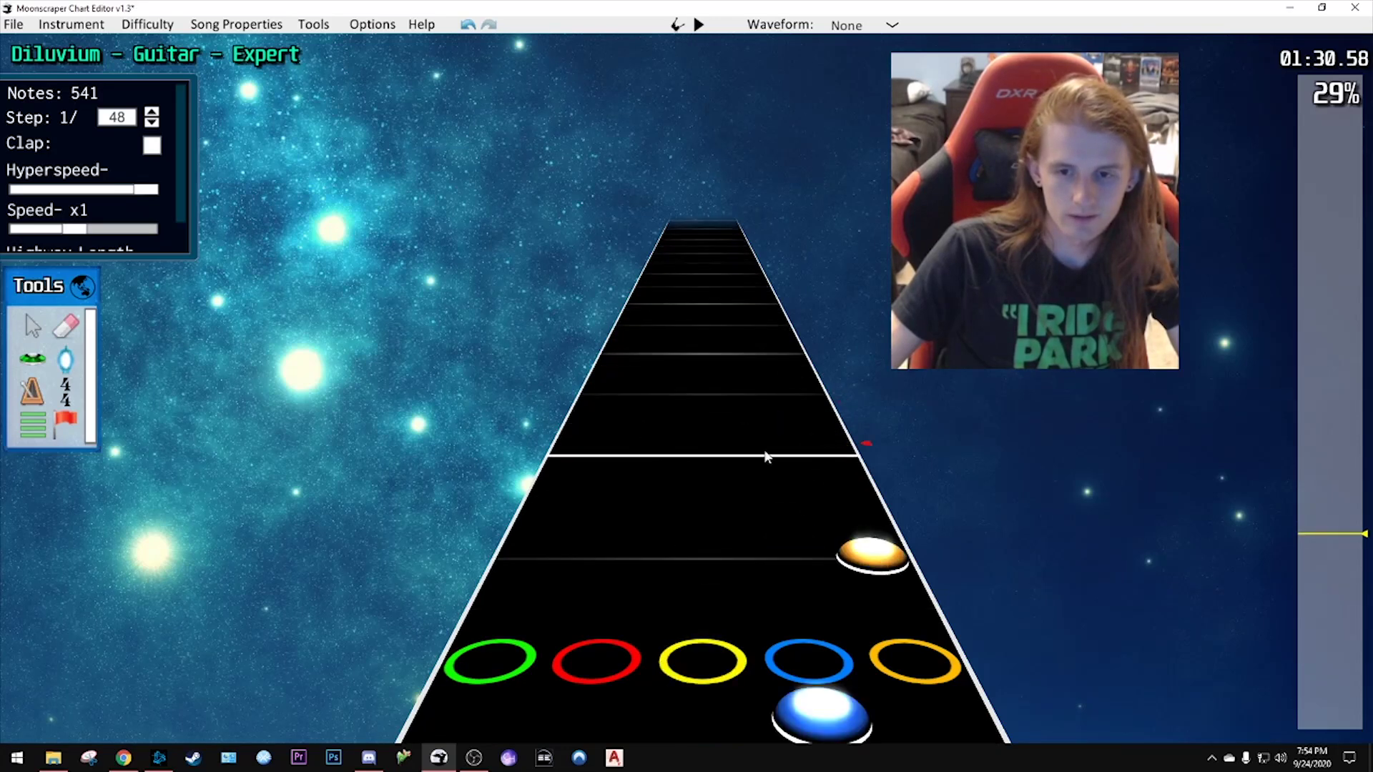
{"action": "key", "text": "space"}
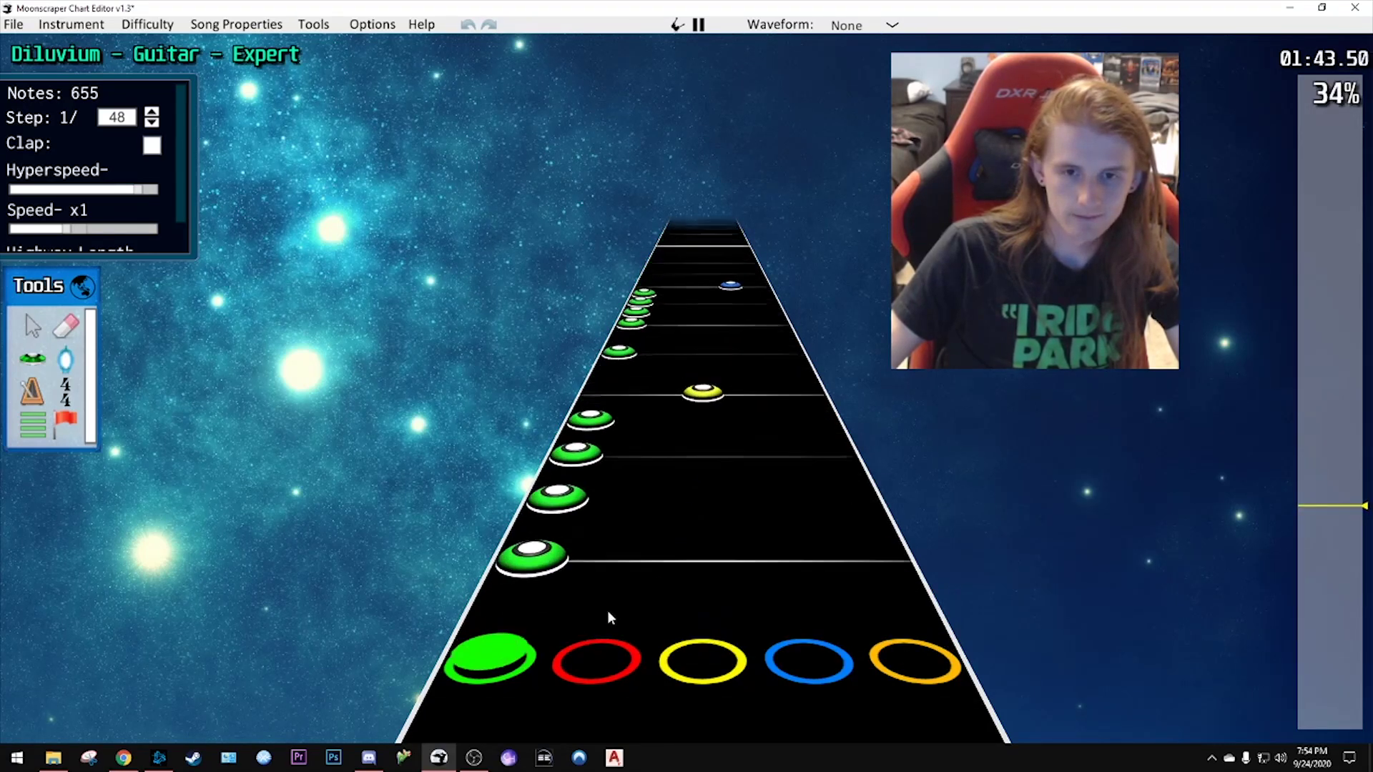
- Shorten the sustain of the green-red-blue chord near 1:37 so it ends before the next measure line
{"action": "left_click", "coordinate": [1319, 509]}
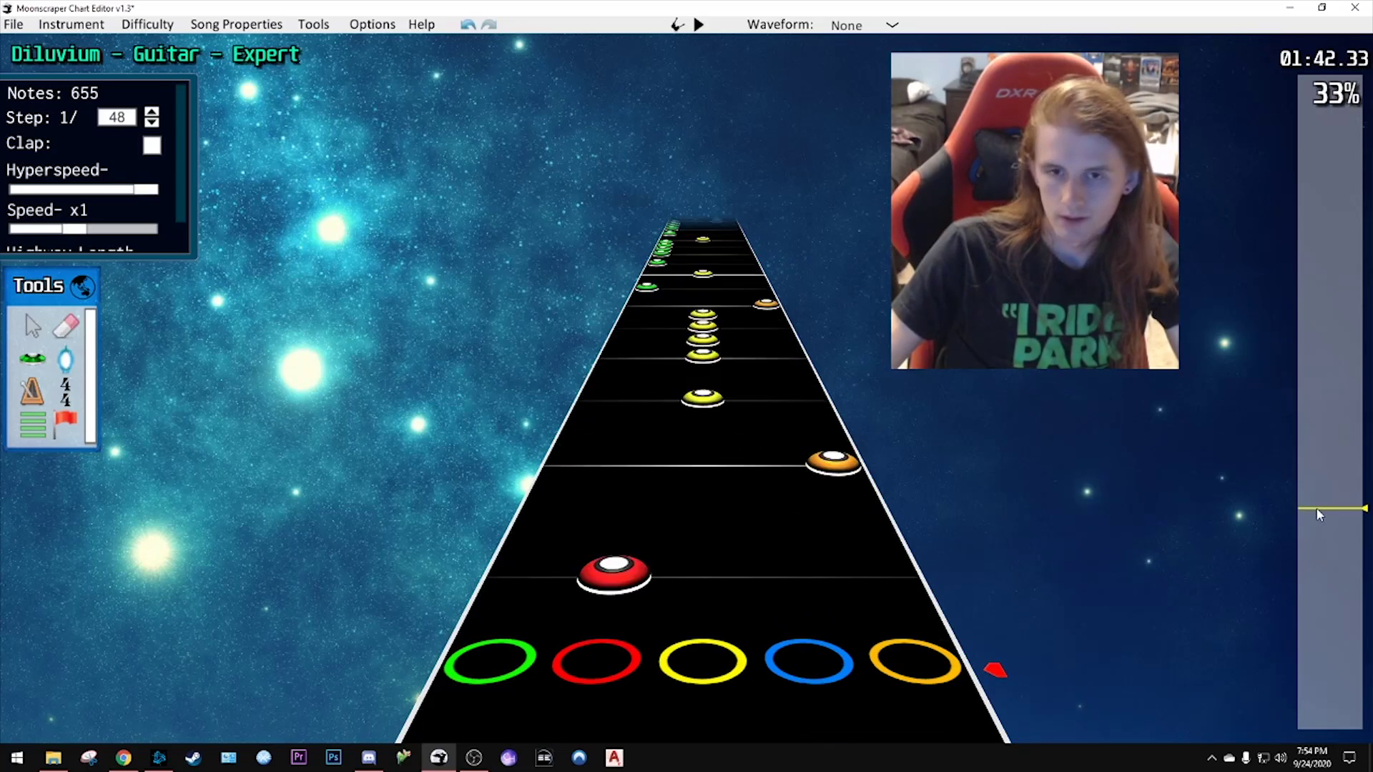
{"action": "scroll", "coordinate": [1319, 514], "scroll_direction": "down", "scroll_amount": 8}
{"action": "scroll", "coordinate": [1264, 526], "scroll_direction": "up", "scroll_amount": 3}
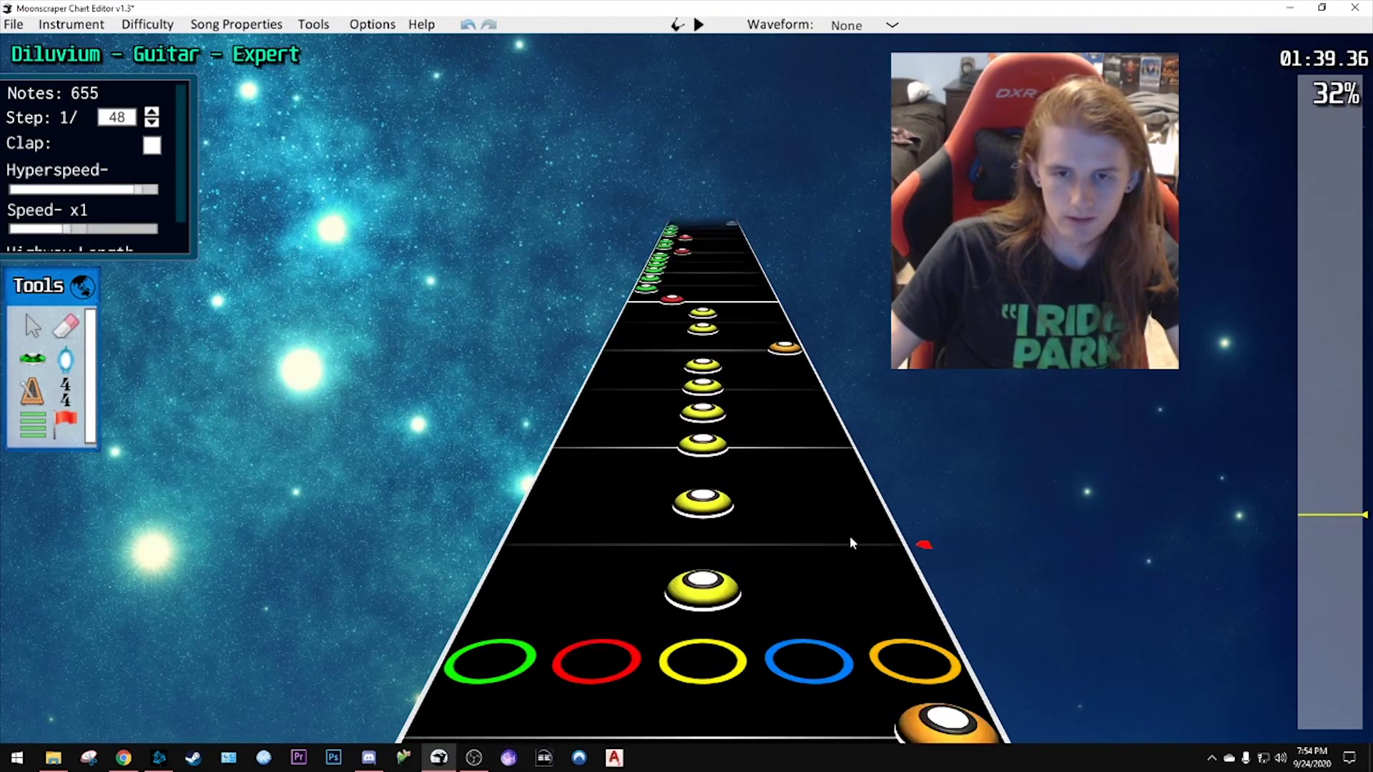
{"action": "scroll", "coordinate": [851, 544], "scroll_direction": "down", "scroll_amount": 4}
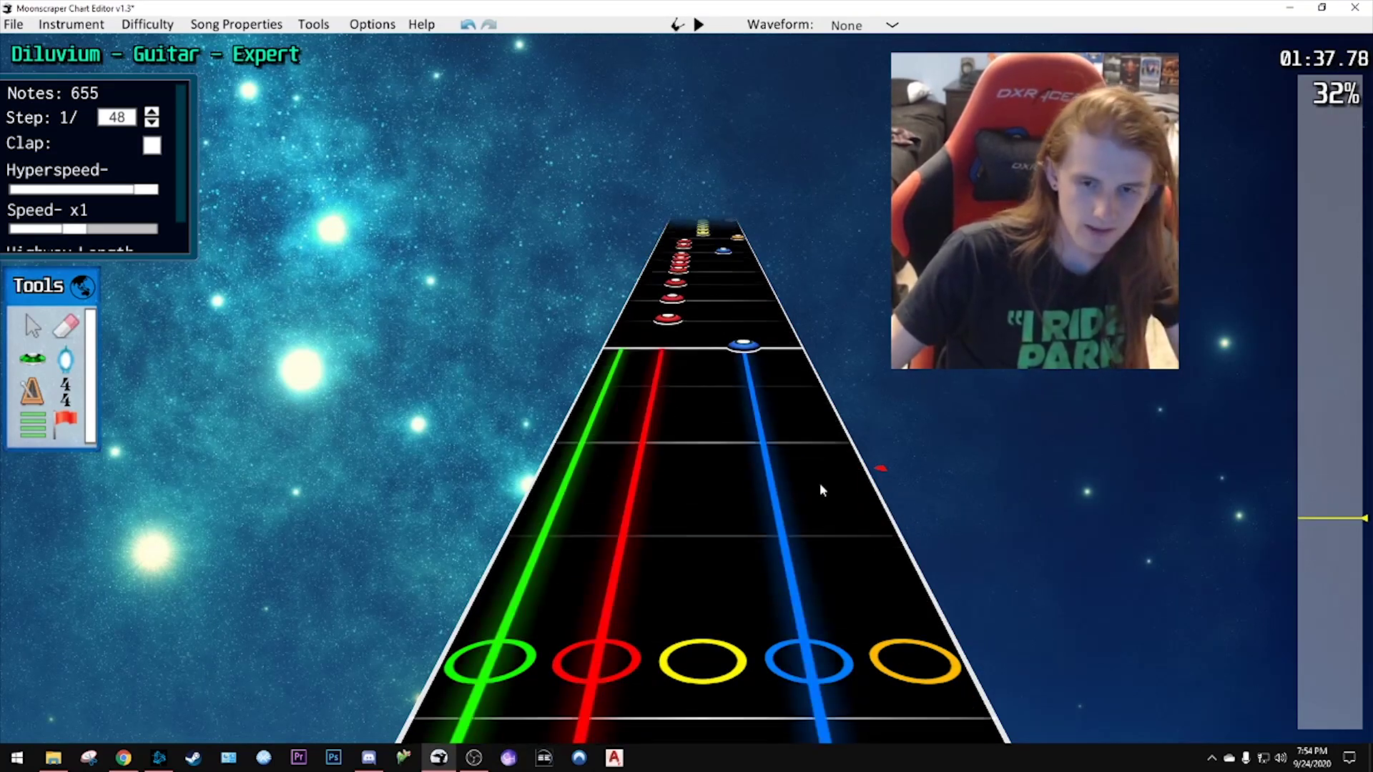
{"action": "scroll", "coordinate": [818, 487], "scroll_direction": "up", "scroll_amount": 2}
{"action": "scroll", "coordinate": [813, 490], "scroll_direction": "down", "scroll_amount": 3}
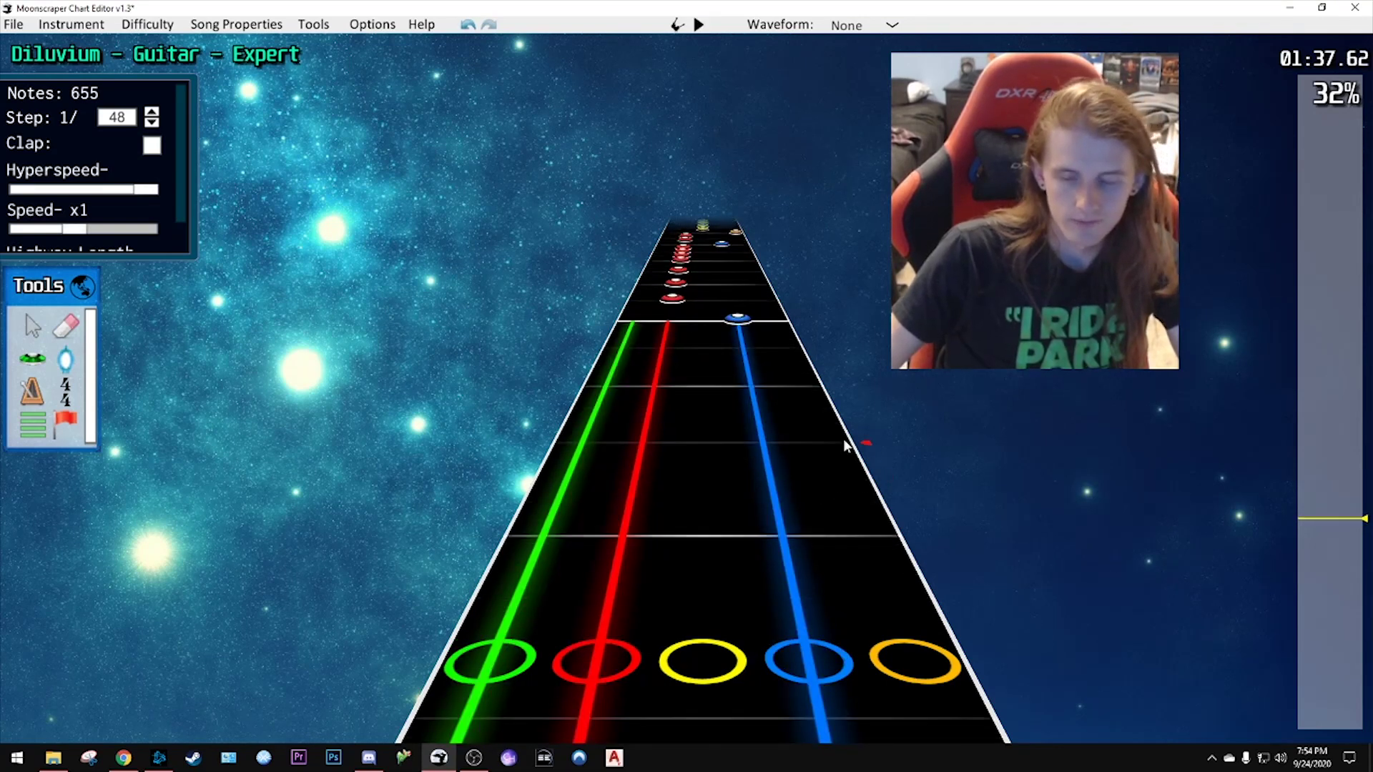
{"action": "scroll", "coordinate": [842, 441], "scroll_direction": "up", "scroll_amount": 2}
{"action": "scroll", "coordinate": [825, 452], "scroll_direction": "down", "scroll_amount": 3}
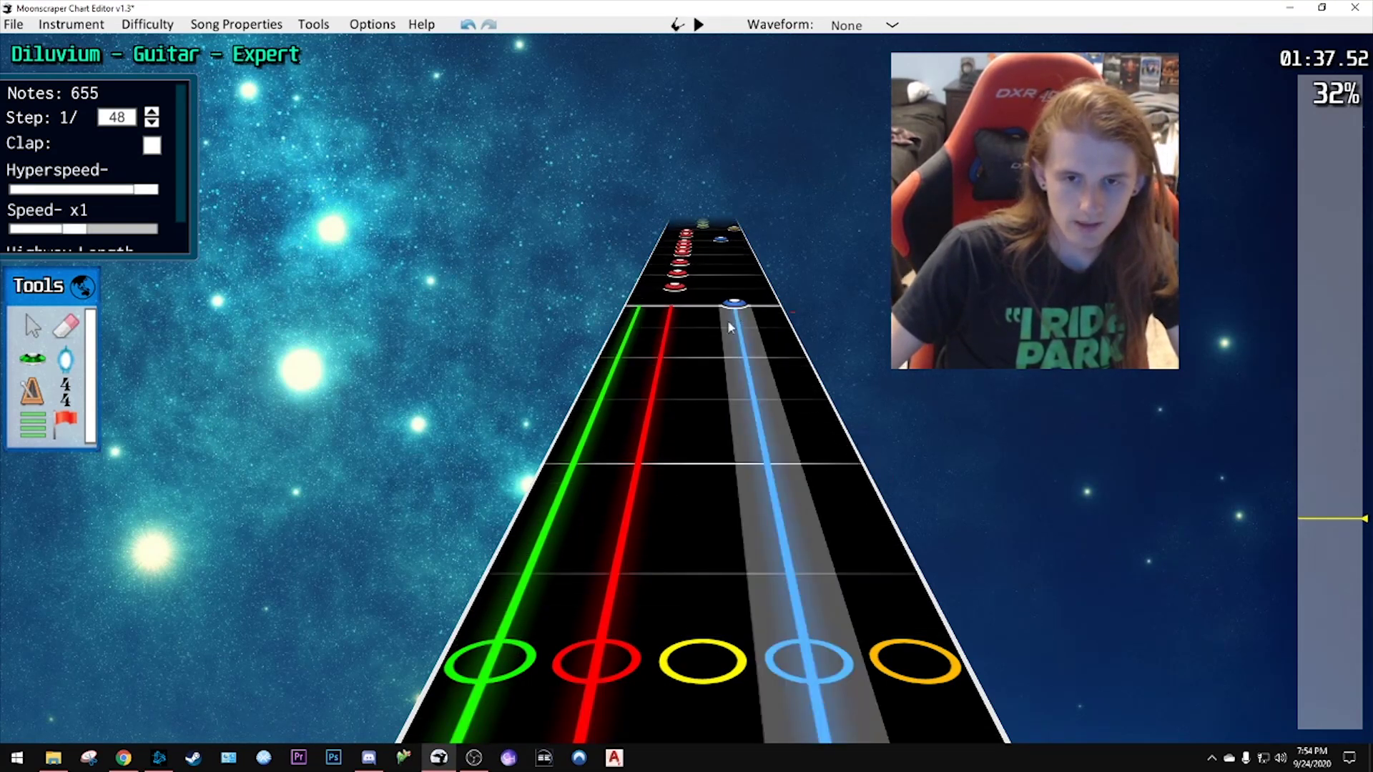
- Play back the gap after the green-red-blue chord repeatedly and slow the playback speed to x0.55
{"action": "key", "text": "space"}
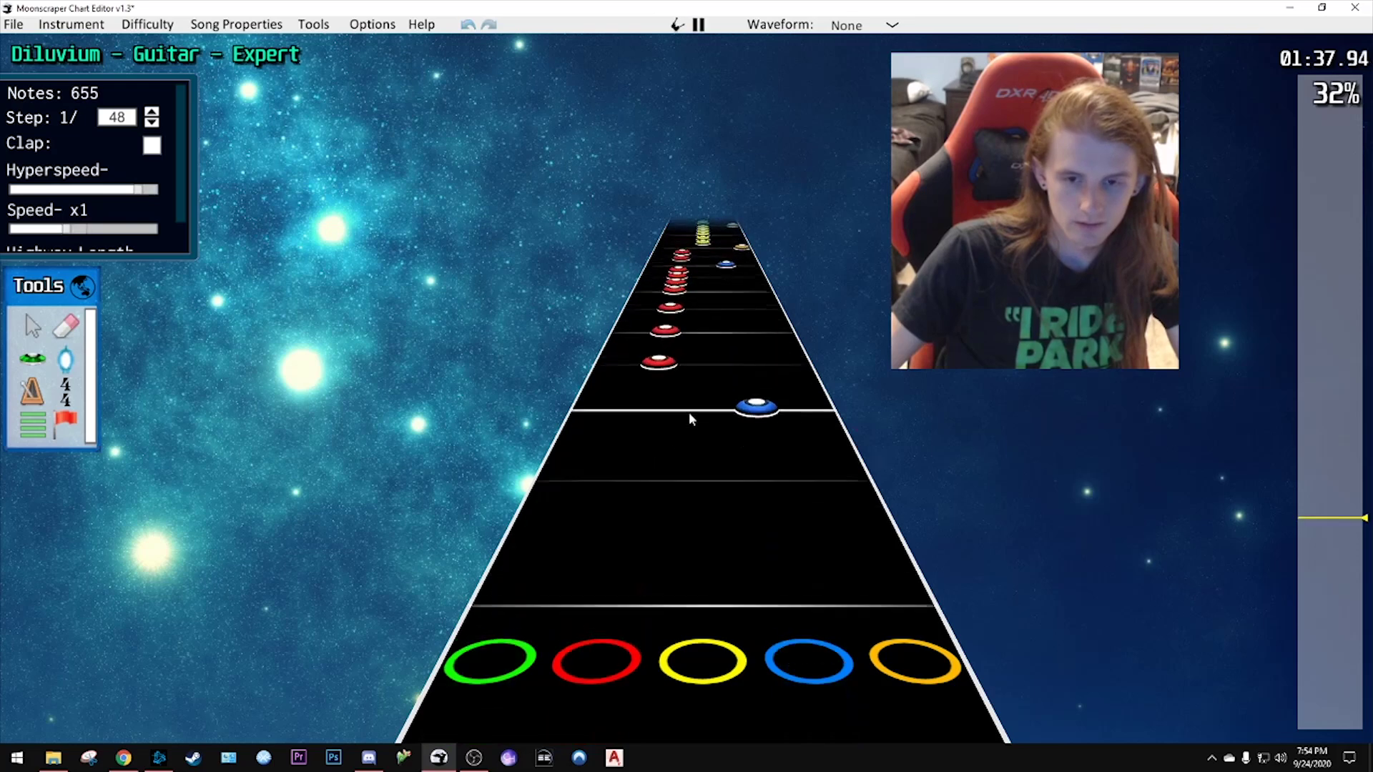
{"action": "key", "text": "space"}
{"action": "scroll", "coordinate": [732, 401], "scroll_direction": "down", "scroll_amount": 3}
{"action": "key", "text": "space"}
{"action": "key", "text": "space"}
{"action": "scroll", "coordinate": [729, 405], "scroll_direction": "down", "scroll_amount": 2}
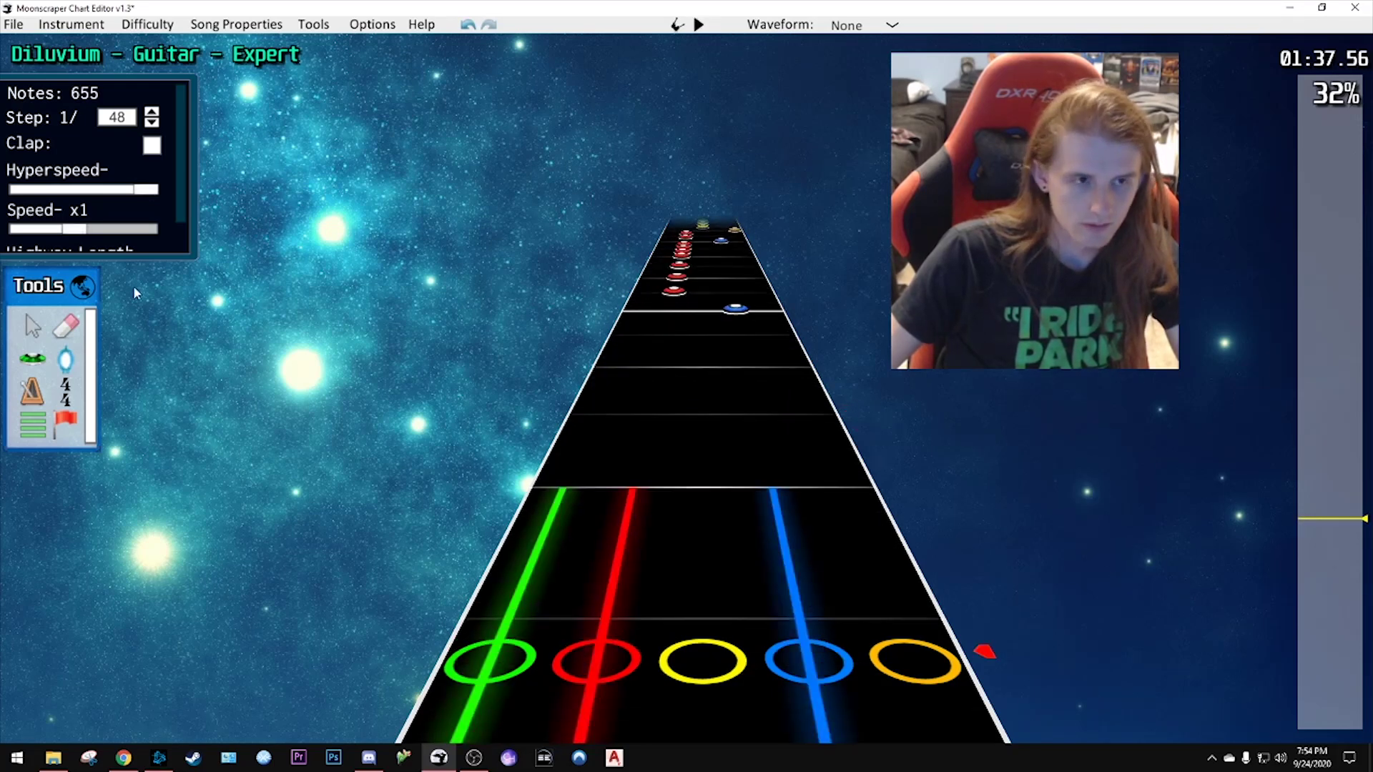
{"action": "left_click_drag", "start_coordinate": [73, 236], "coordinate": [33, 230]}
{"action": "key", "text": "space"}
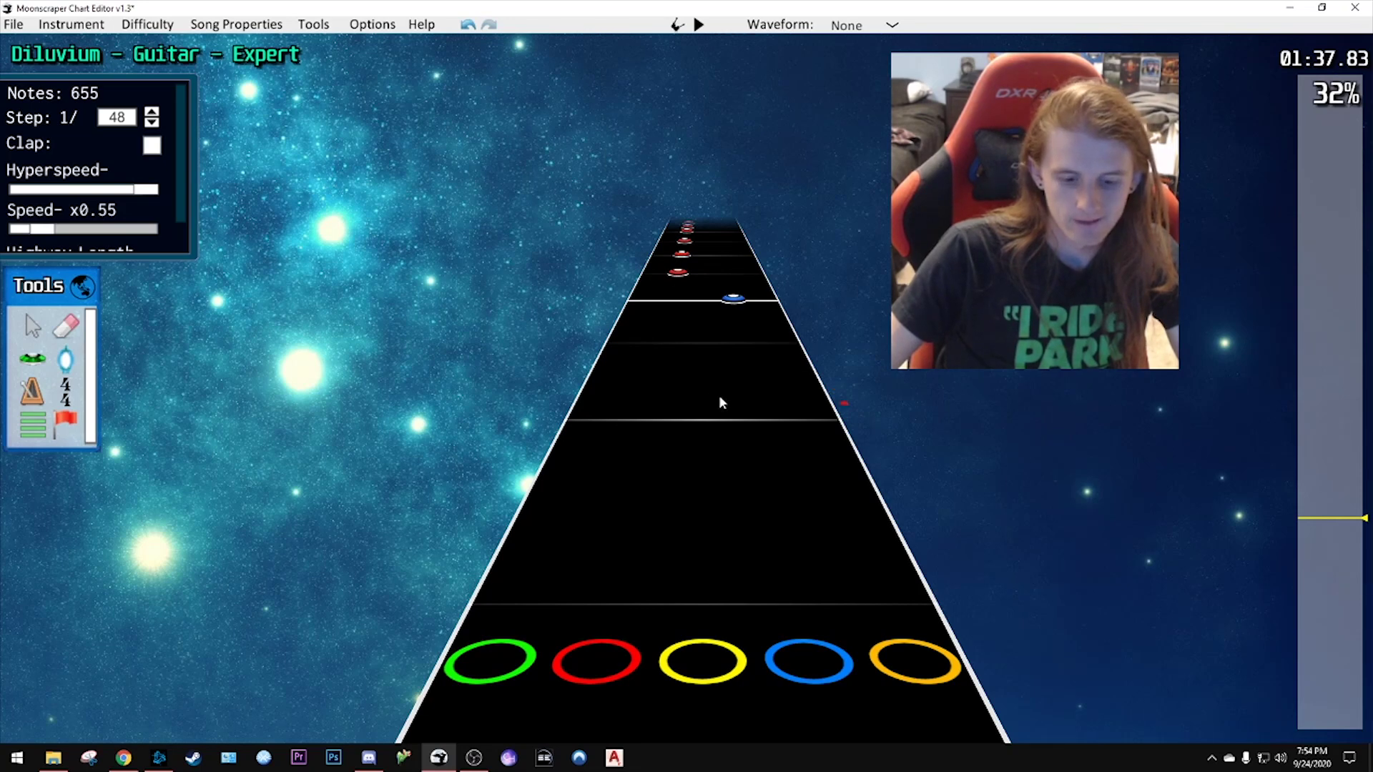
- Place two closely spaced yellow notes in the gap after the chord and play them back
{"action": "left_click", "coordinate": [706, 420]}
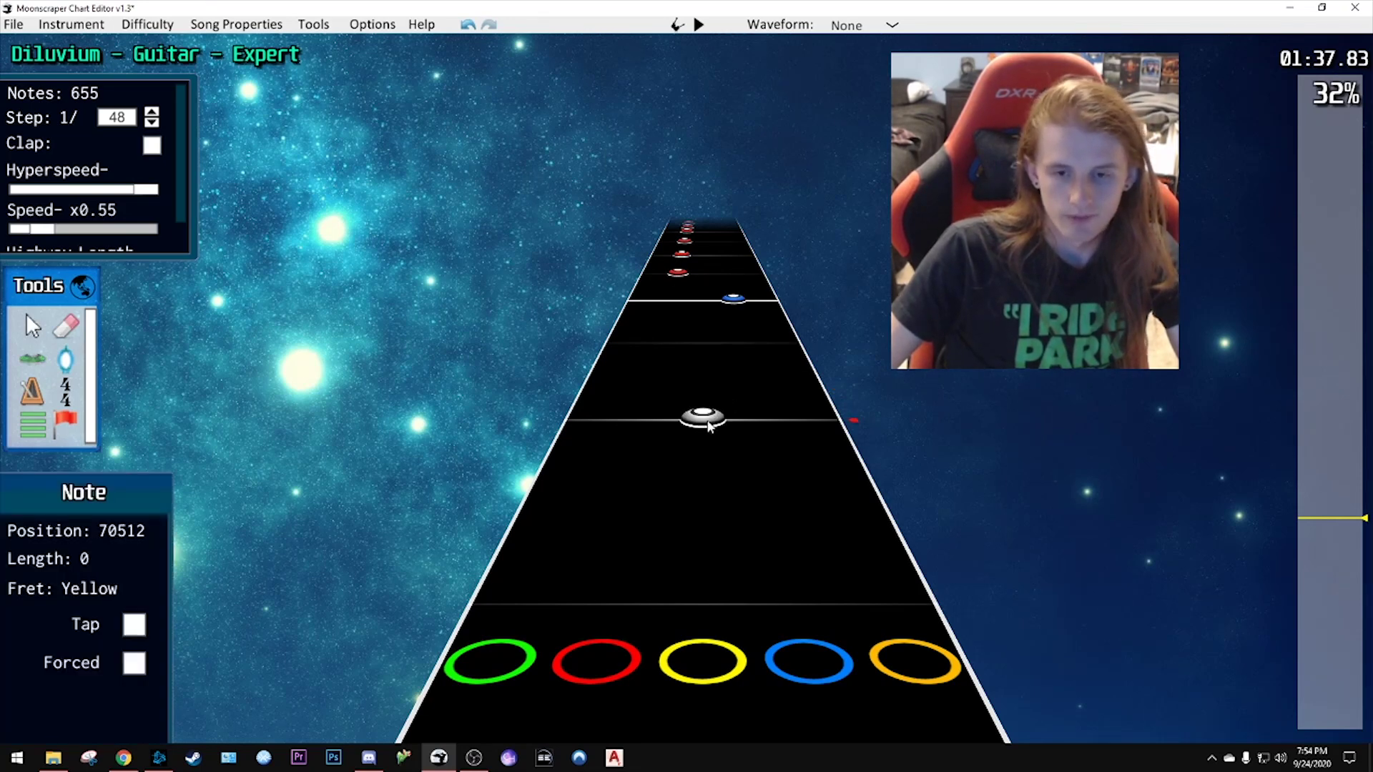
{"action": "left_click_drag", "start_coordinate": [707, 426], "coordinate": [739, 495]}
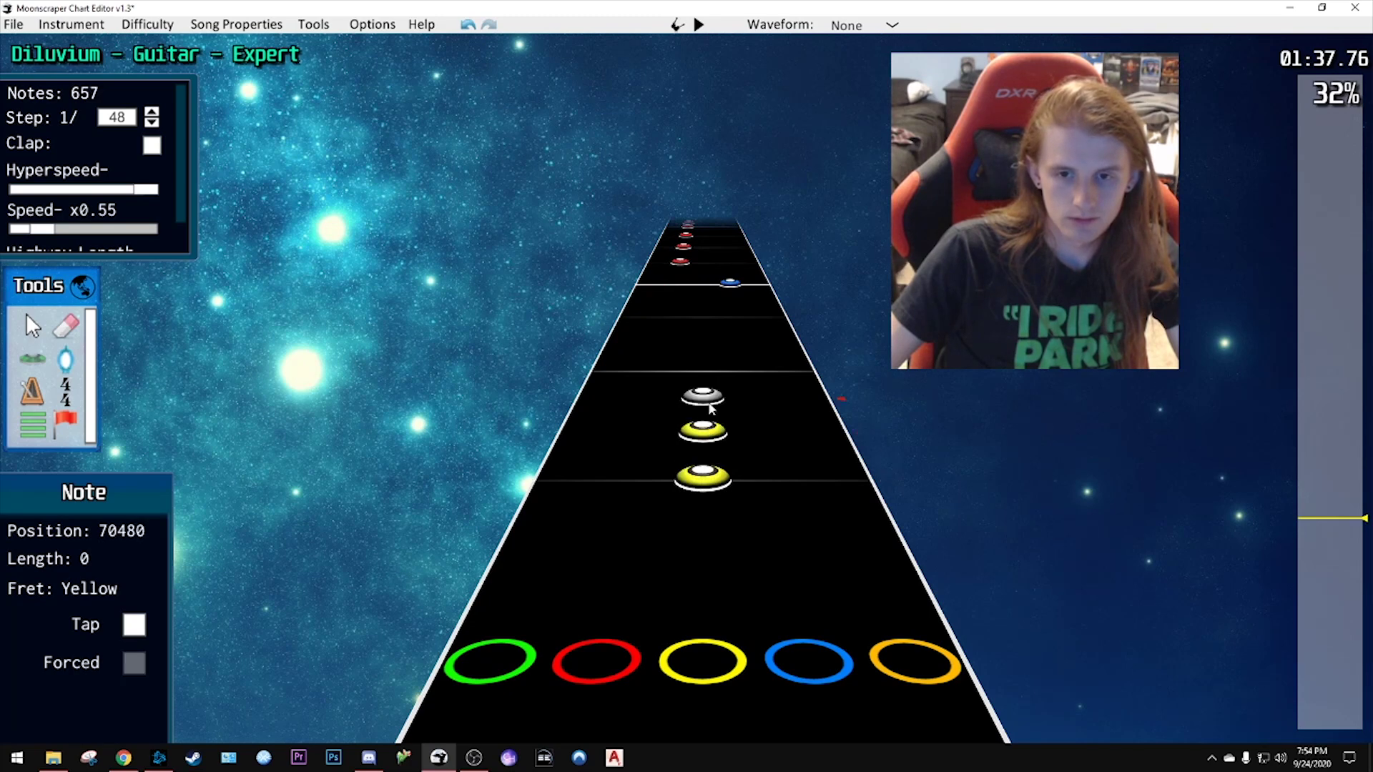
{"action": "key", "text": "space"}
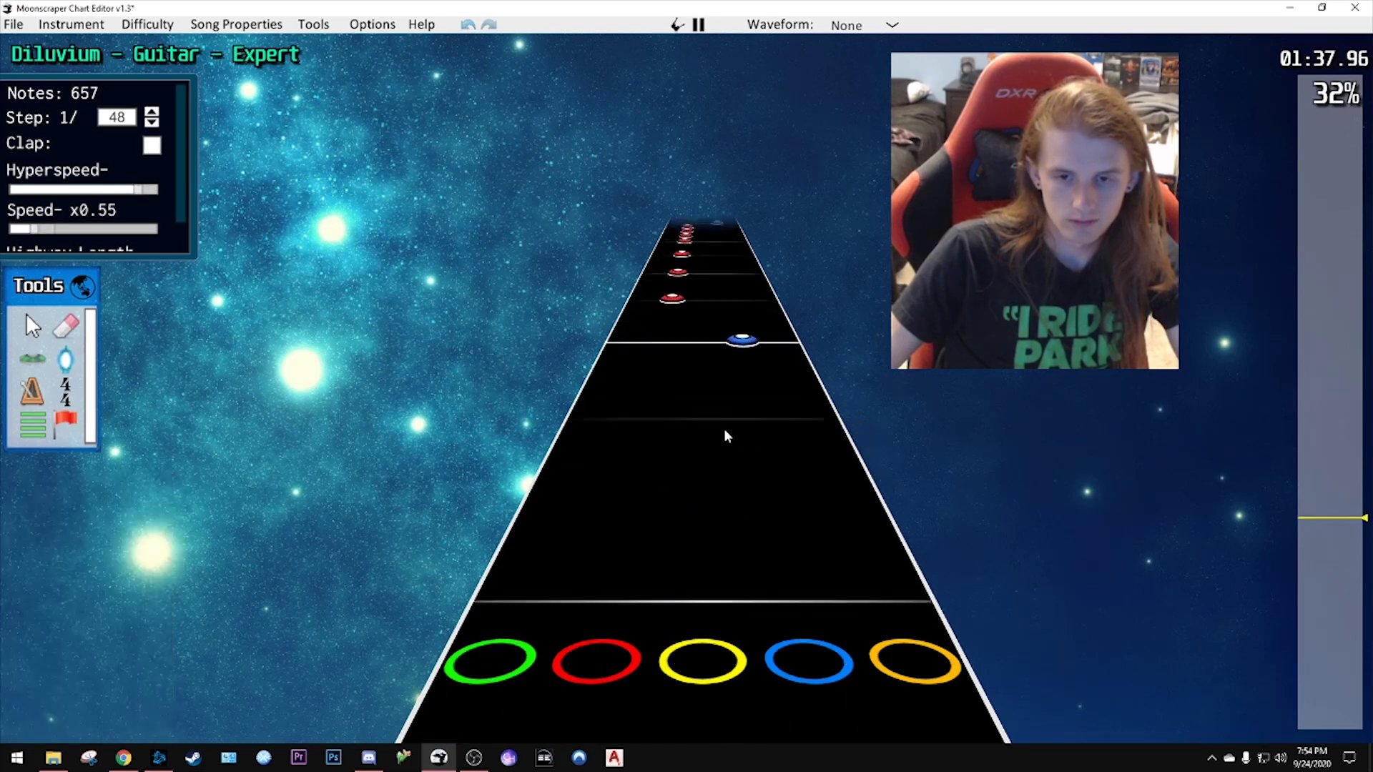
{"action": "key", "text": "space"}
{"action": "left_click", "coordinate": [705, 455]}
{"action": "scroll", "coordinate": [744, 429], "scroll_direction": "down", "scroll_amount": 3}
{"action": "key", "text": "space"}
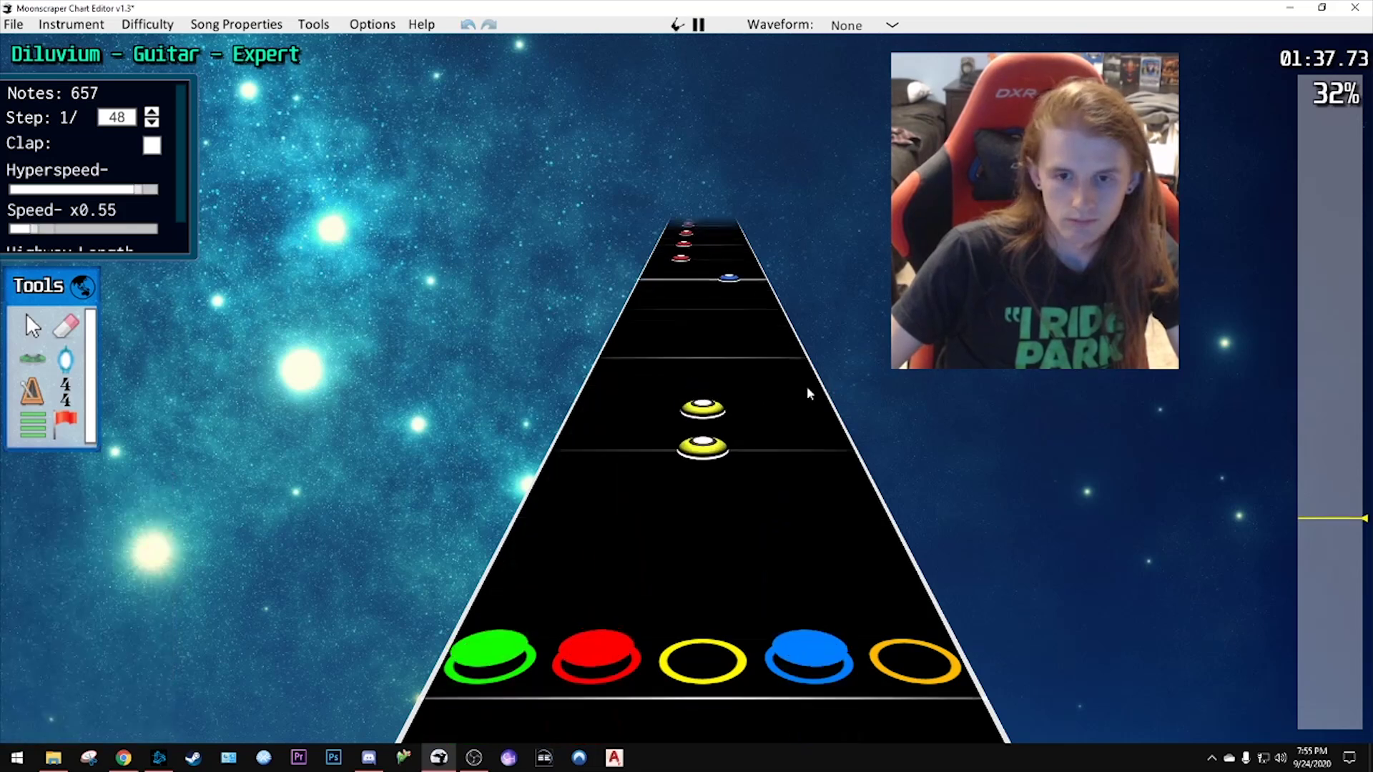
{"action": "key", "text": "space"}
{"action": "scroll", "coordinate": [729, 399], "scroll_direction": "down", "scroll_amount": 2}
- Set the step to 1/16, respace the yellow notes after the chord as sixteenths, and play them back
{"action": "left_click", "coordinate": [151, 123]}
{"action": "left_click", "coordinate": [152, 123]}
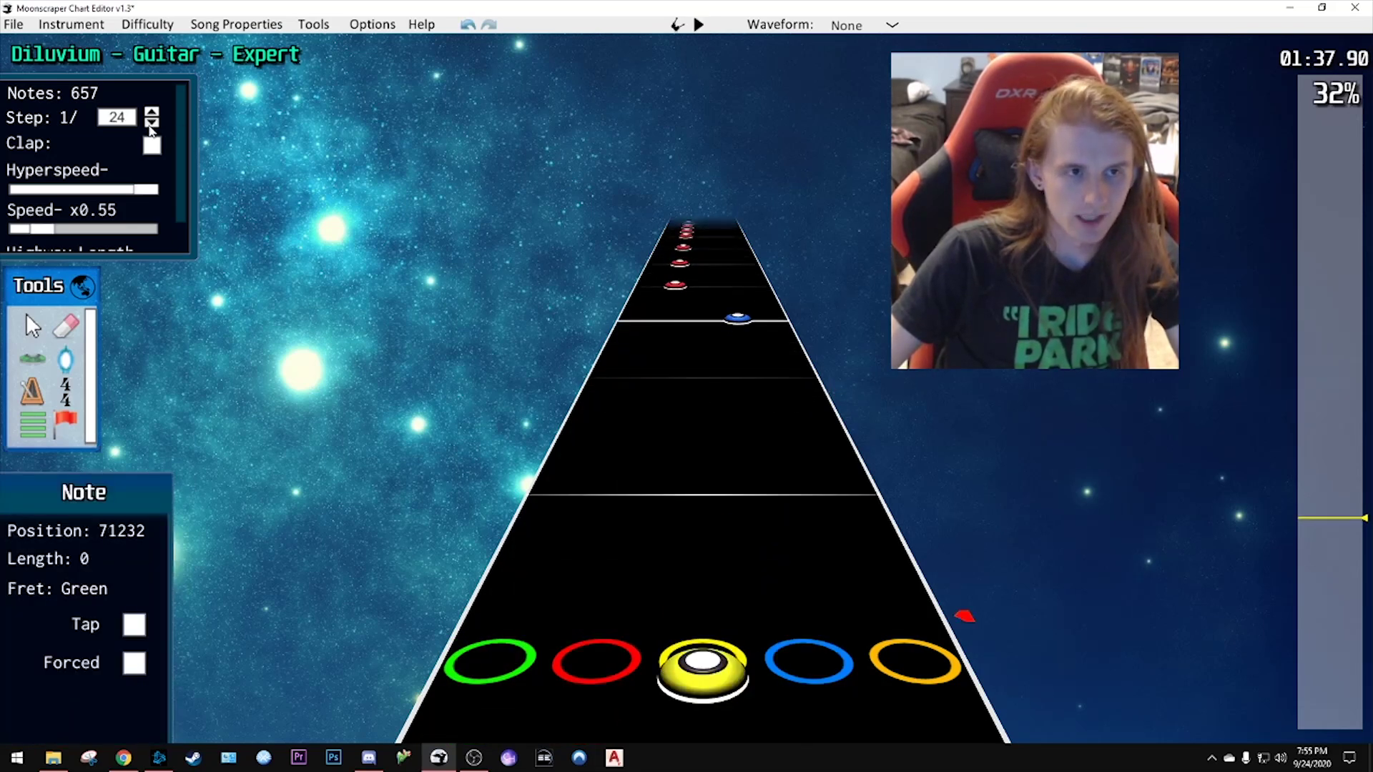
{"action": "left_click", "coordinate": [152, 123]}
{"action": "scroll", "coordinate": [786, 429], "scroll_direction": "up", "scroll_amount": 1}
{"action": "left_click", "coordinate": [758, 386]}
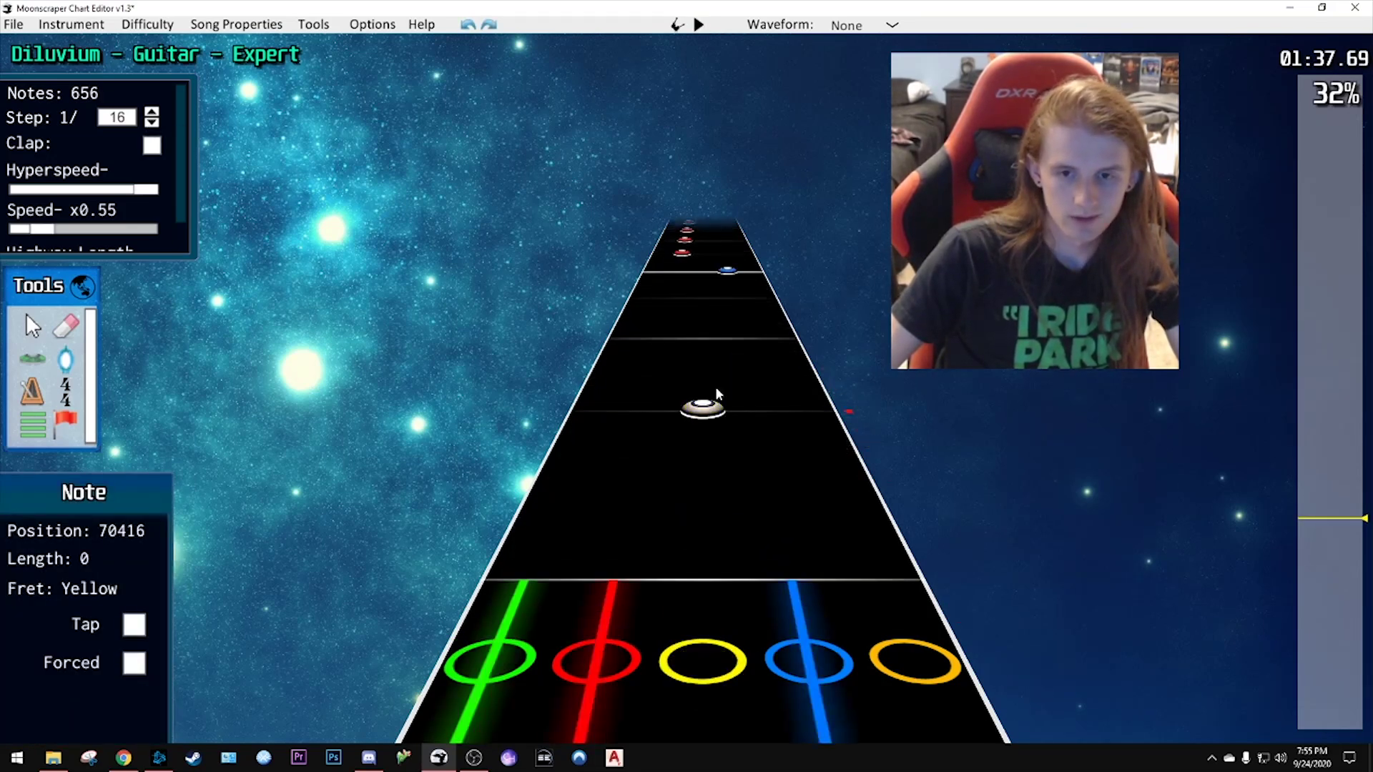
{"action": "left_click", "coordinate": [710, 356]}
{"action": "key", "text": "space"}
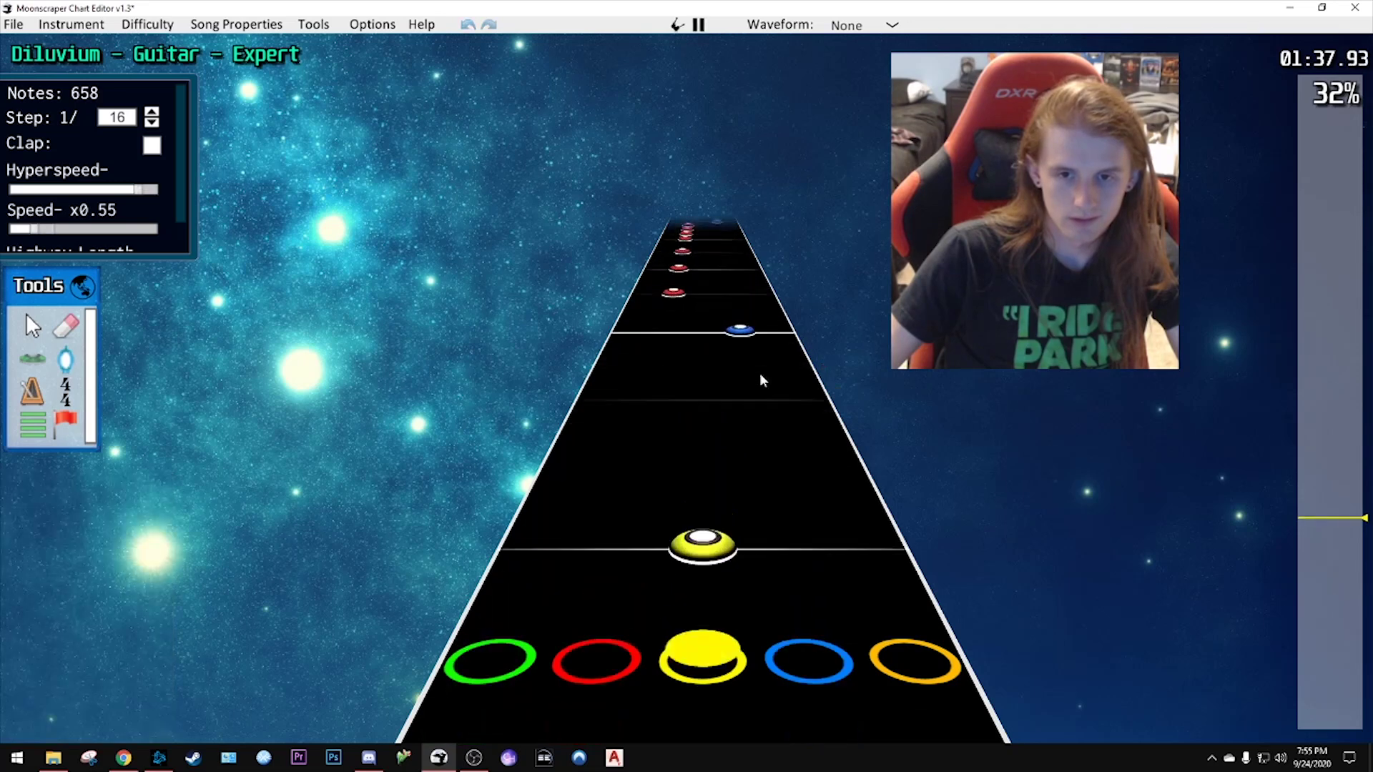
{"action": "key", "text": "space"}
- Add another yellow note before the measure line, replace the blue note on that line with yellow, and add a yellow sixteenth after it
{"action": "left_click", "coordinate": [737, 385]}
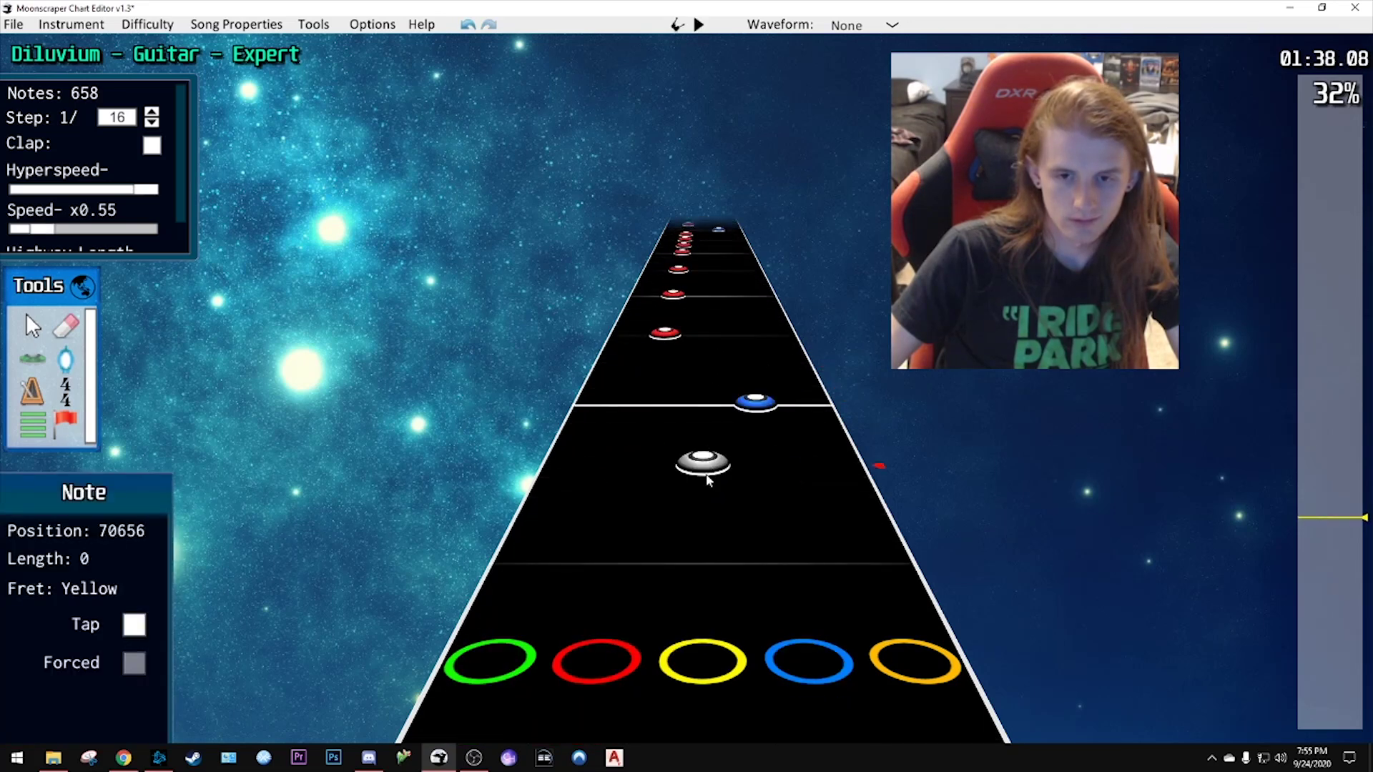
{"action": "scroll", "coordinate": [708, 480], "scroll_direction": "down", "scroll_amount": 2}
{"action": "key", "text": "space"}
{"action": "key", "text": "space"}
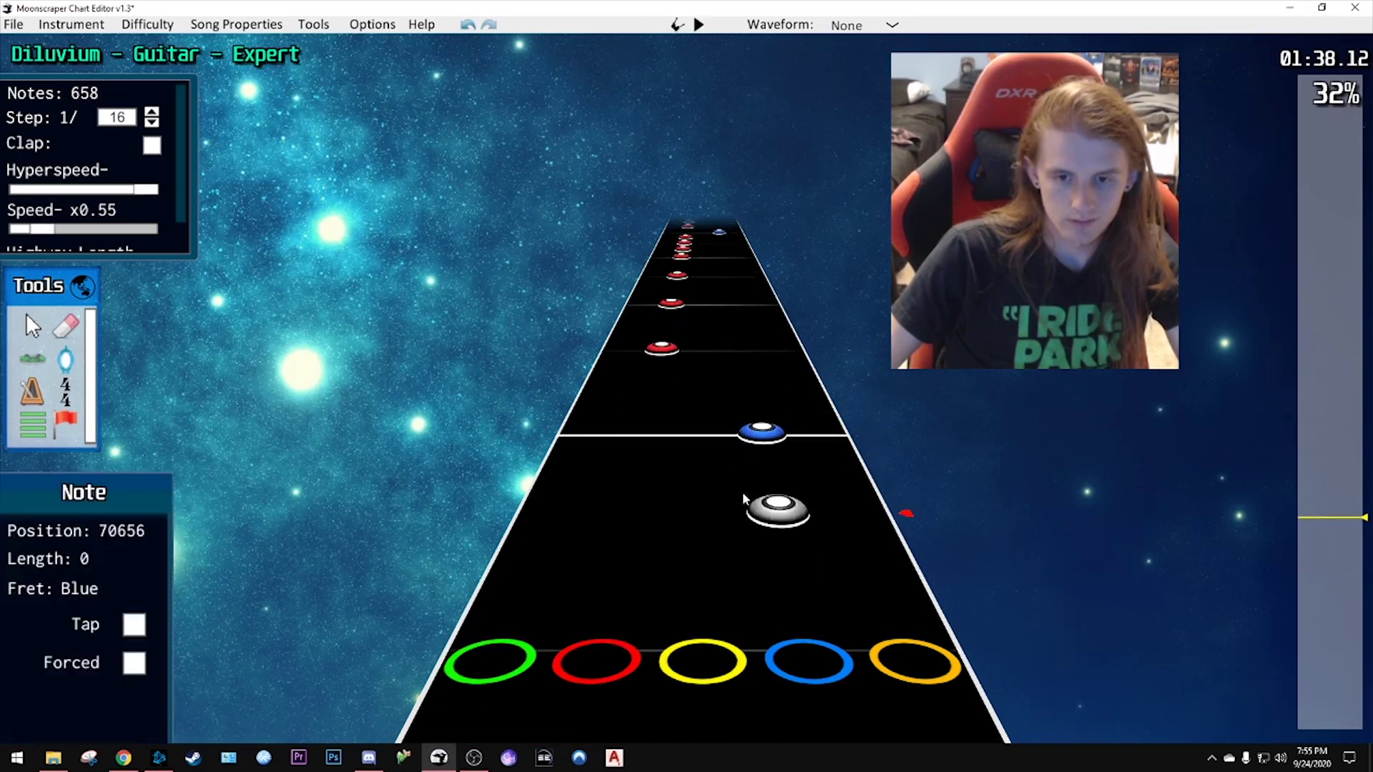
{"action": "scroll", "coordinate": [722, 487], "scroll_direction": "up", "scroll_amount": 2}
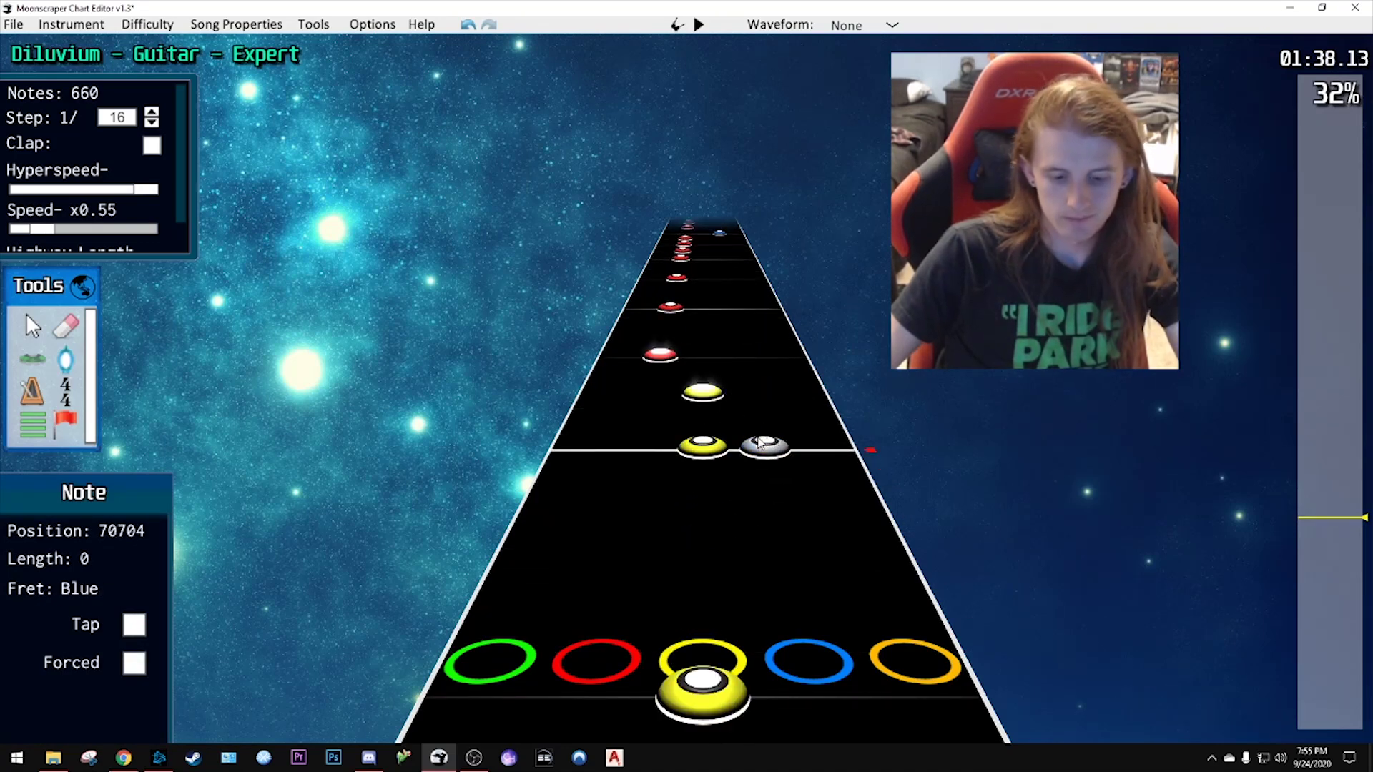
- Play back the new yellow notes, then replay them from before the chord at x0.8 speed
{"action": "key", "text": "space"}
{"action": "key", "text": "space"}
{"action": "key", "text": "space"}
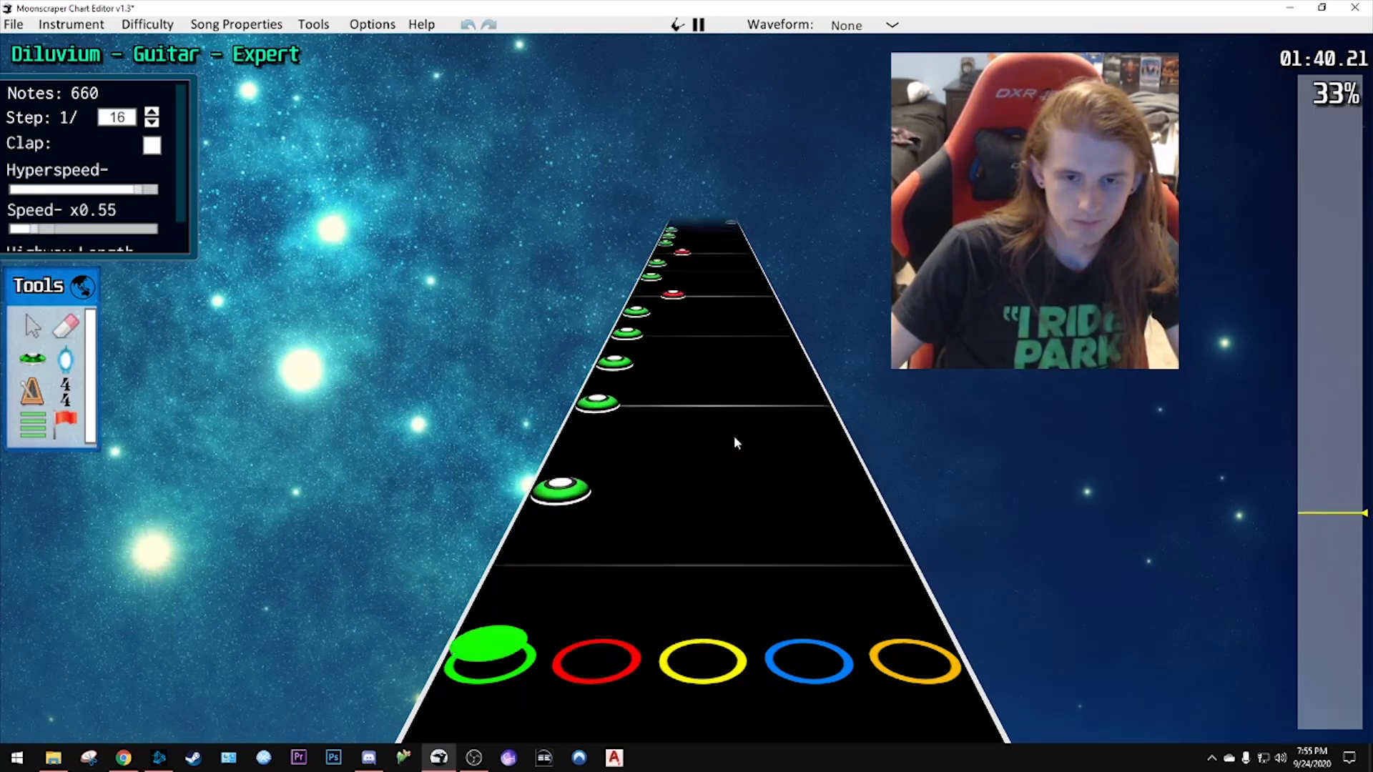
{"action": "left_click_drag", "start_coordinate": [1313, 513], "coordinate": [1312, 522]}
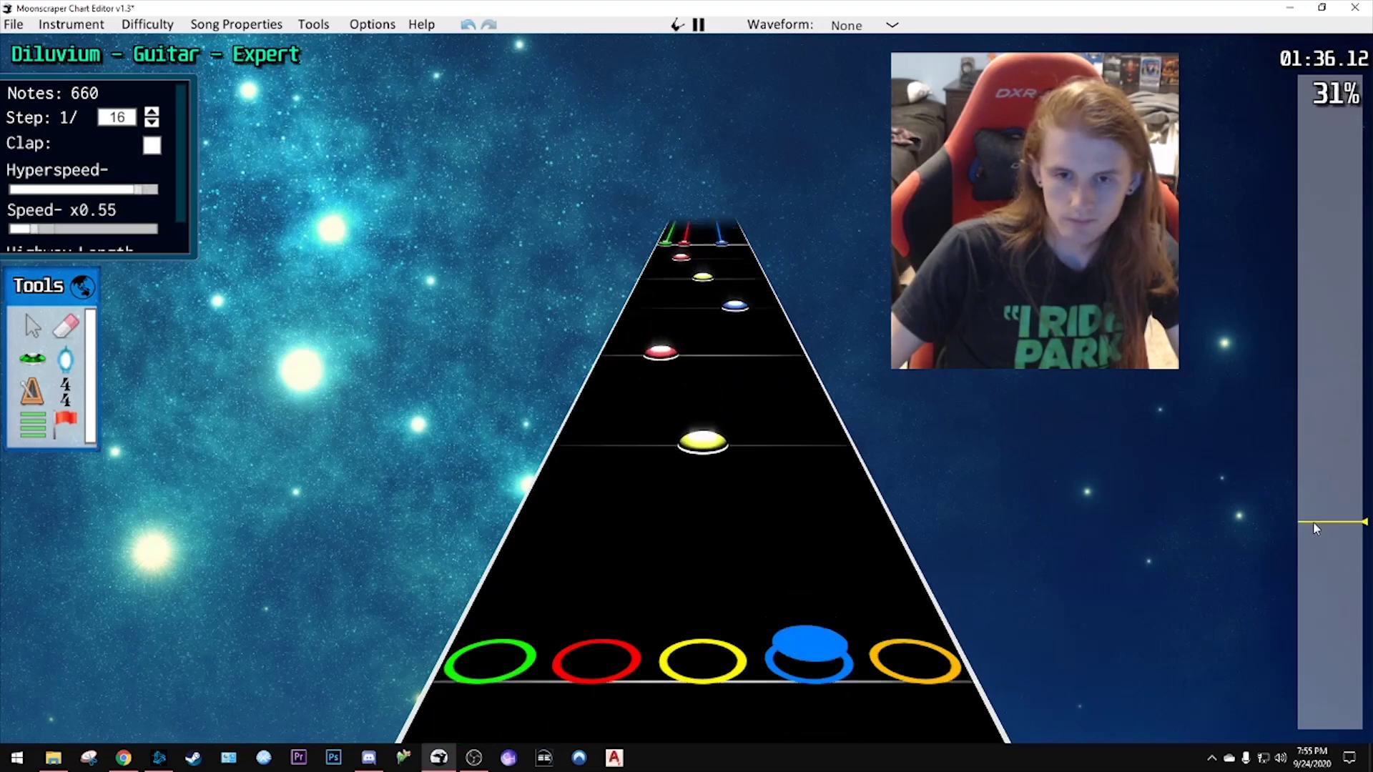
{"action": "key", "text": "space"}
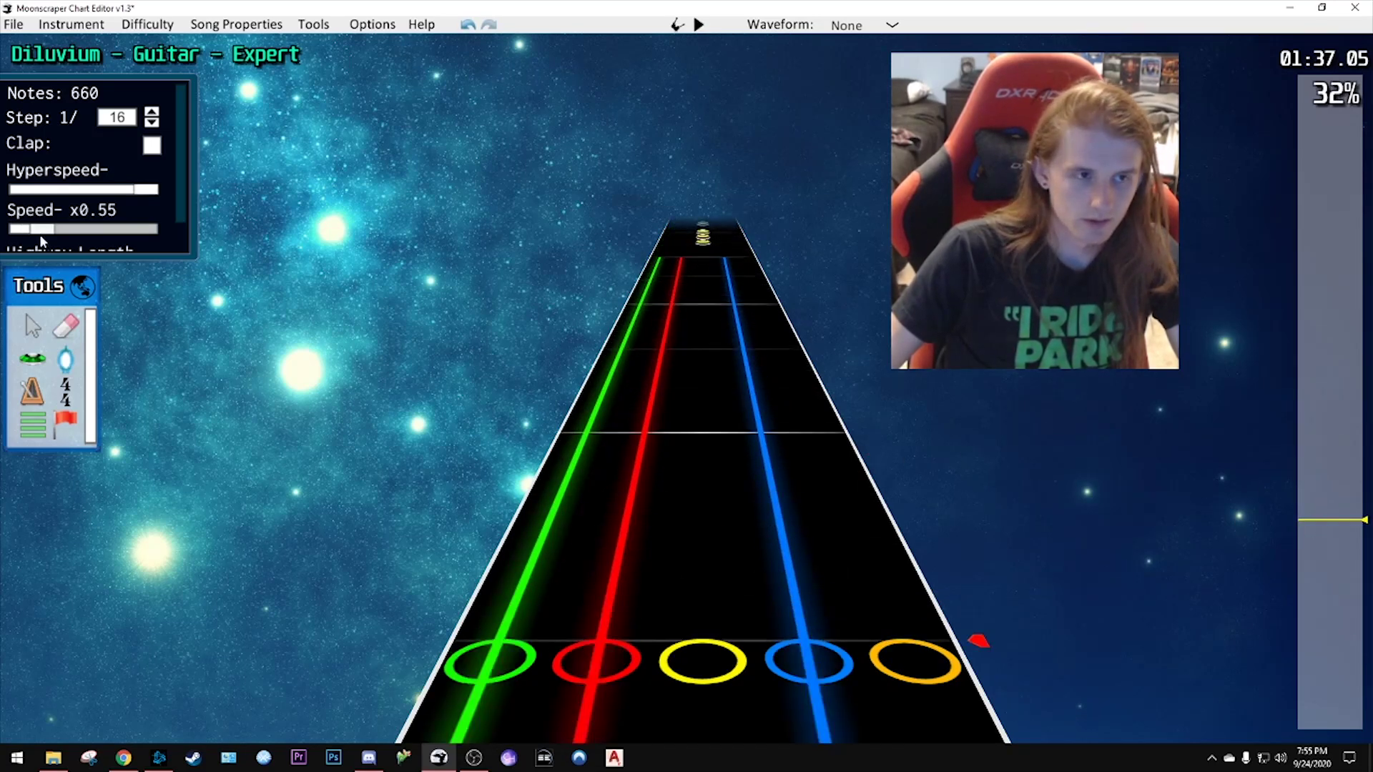
{"action": "key", "text": "space"}
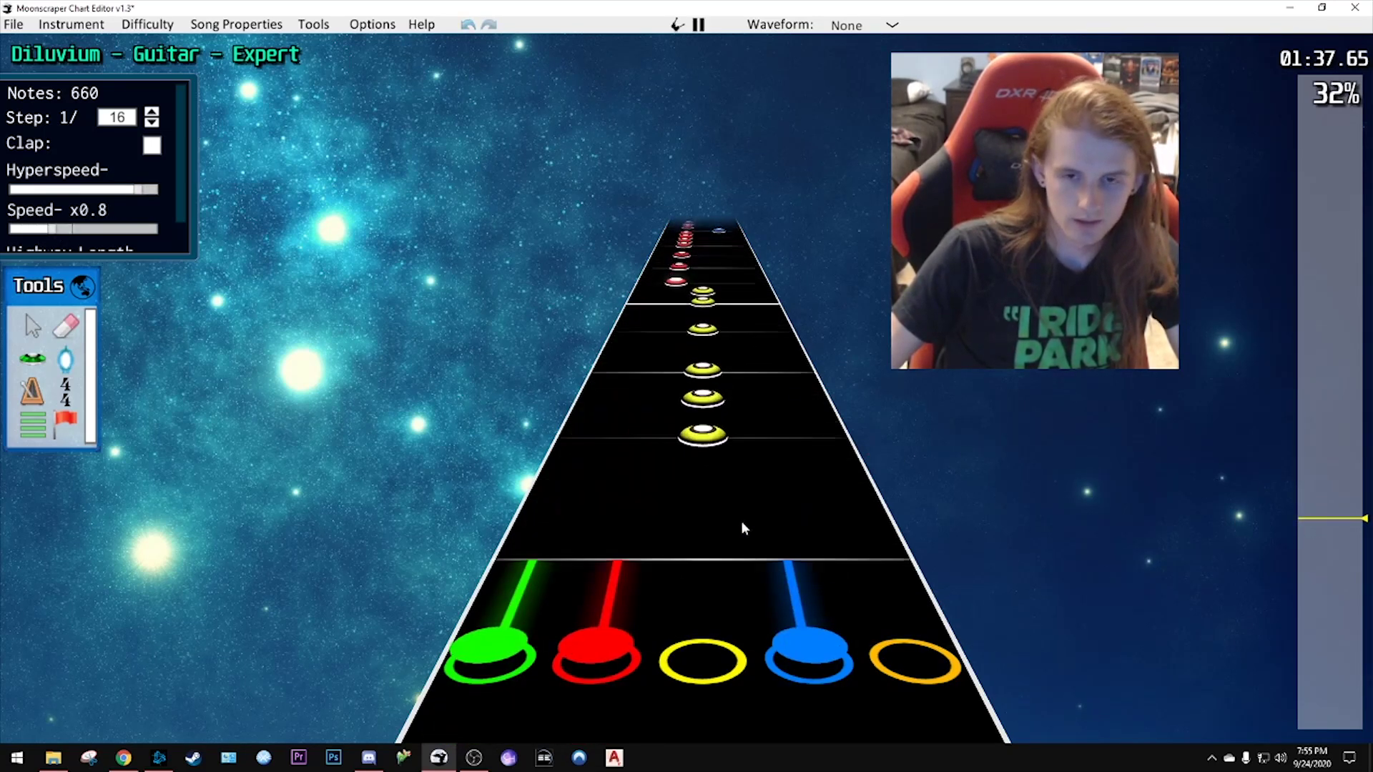
{"action": "key", "text": "space"}
- Change the last two yellow notes, on and just after the measure line, to red and play them back
{"action": "scroll", "coordinate": [705, 504], "scroll_direction": "down", "scroll_amount": 3}
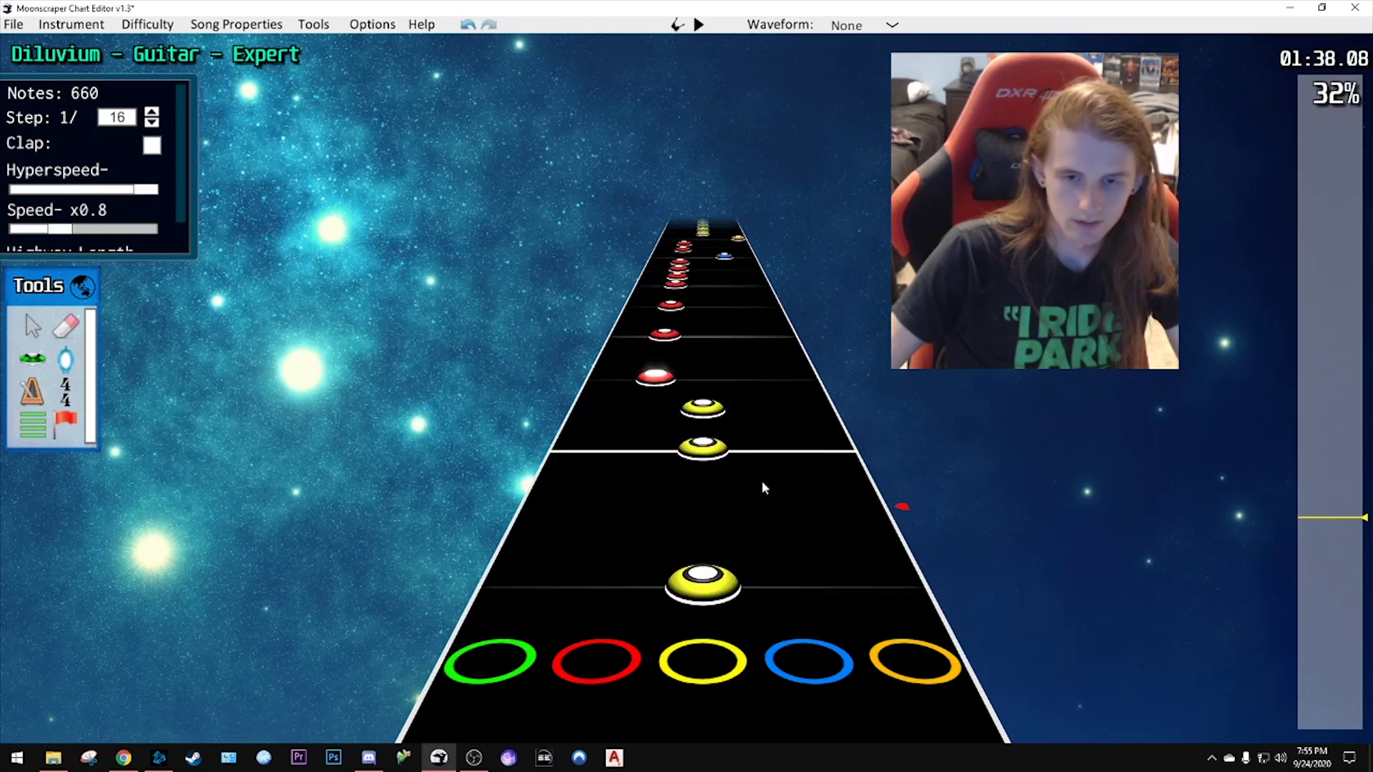
{"action": "scroll", "coordinate": [744, 472], "scroll_direction": "down", "scroll_amount": 3}
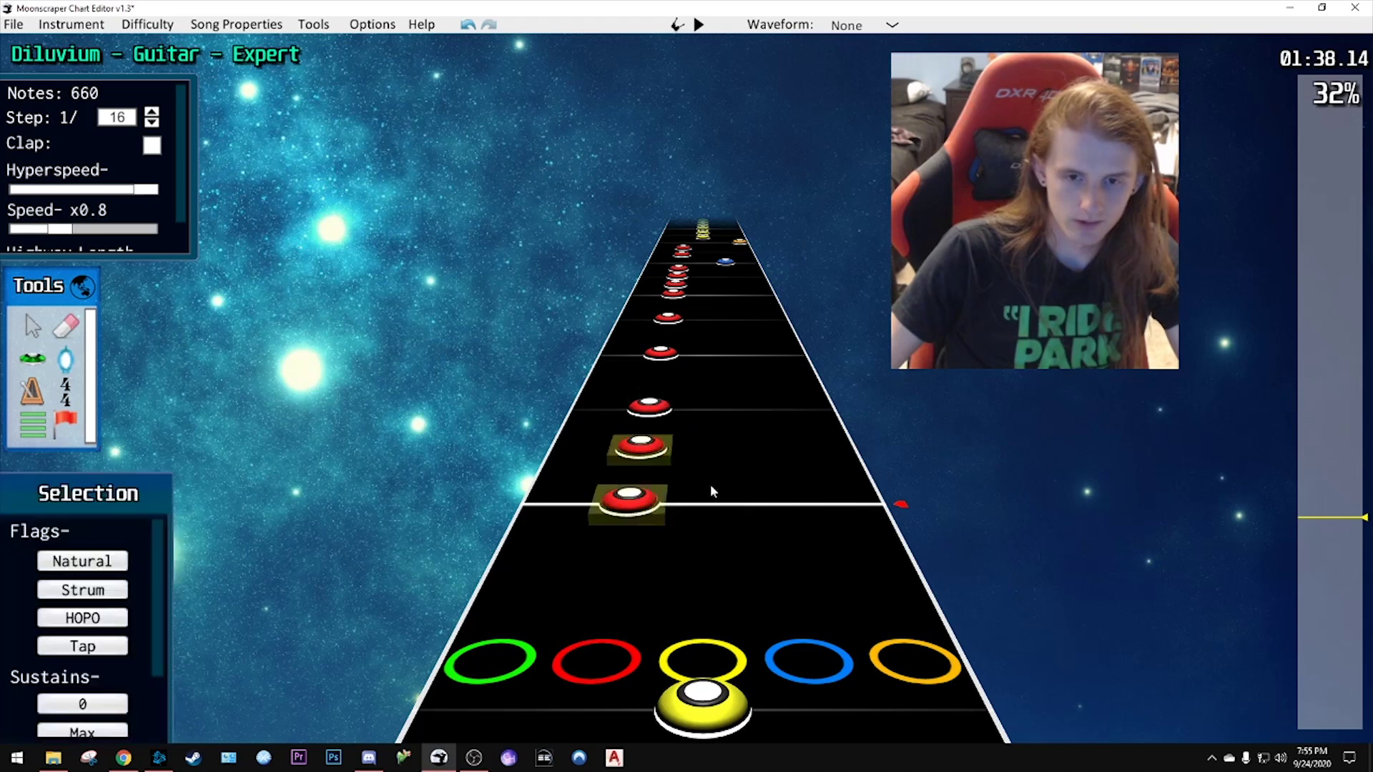
{"action": "key", "text": "space"}
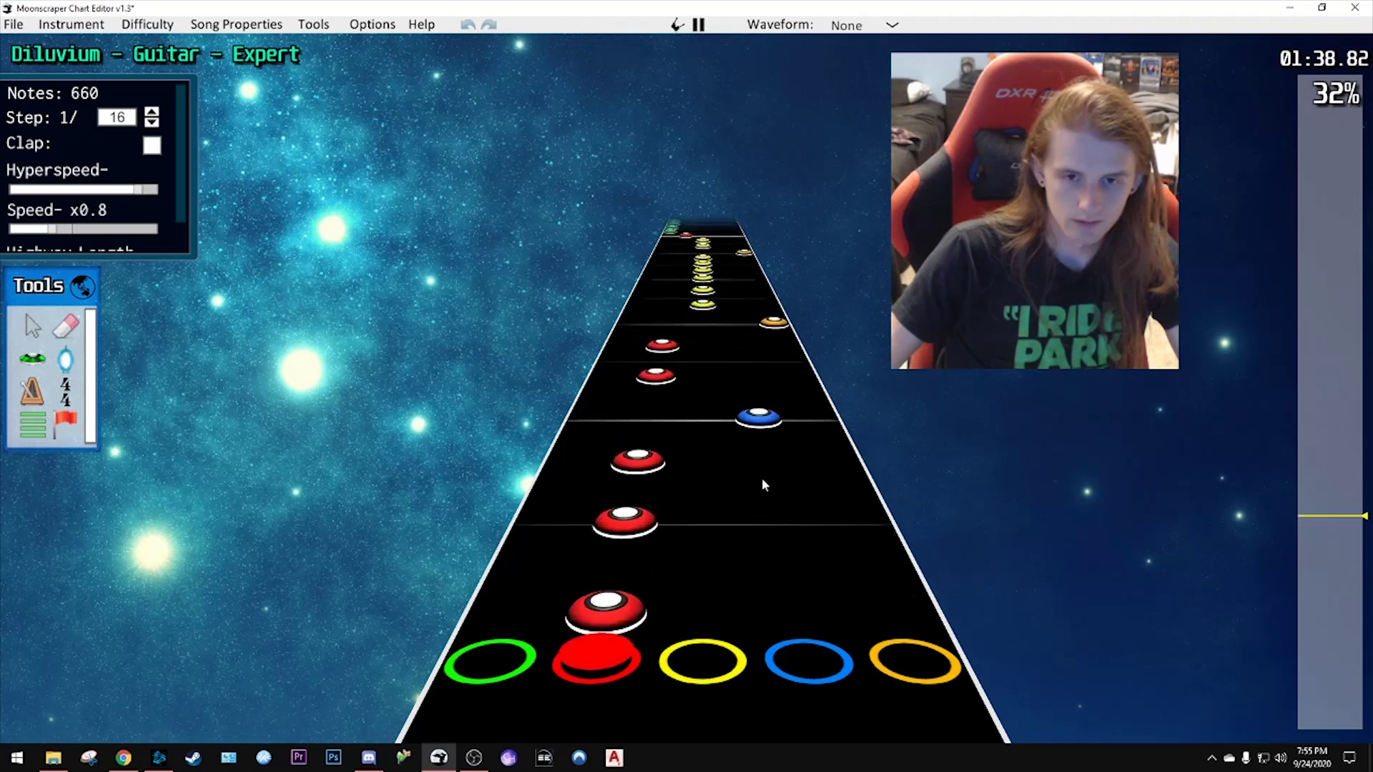
- Set the playback speed to x1 and play the song from about 1:34 past the end of the pasted section
{"action": "key", "text": "space"}
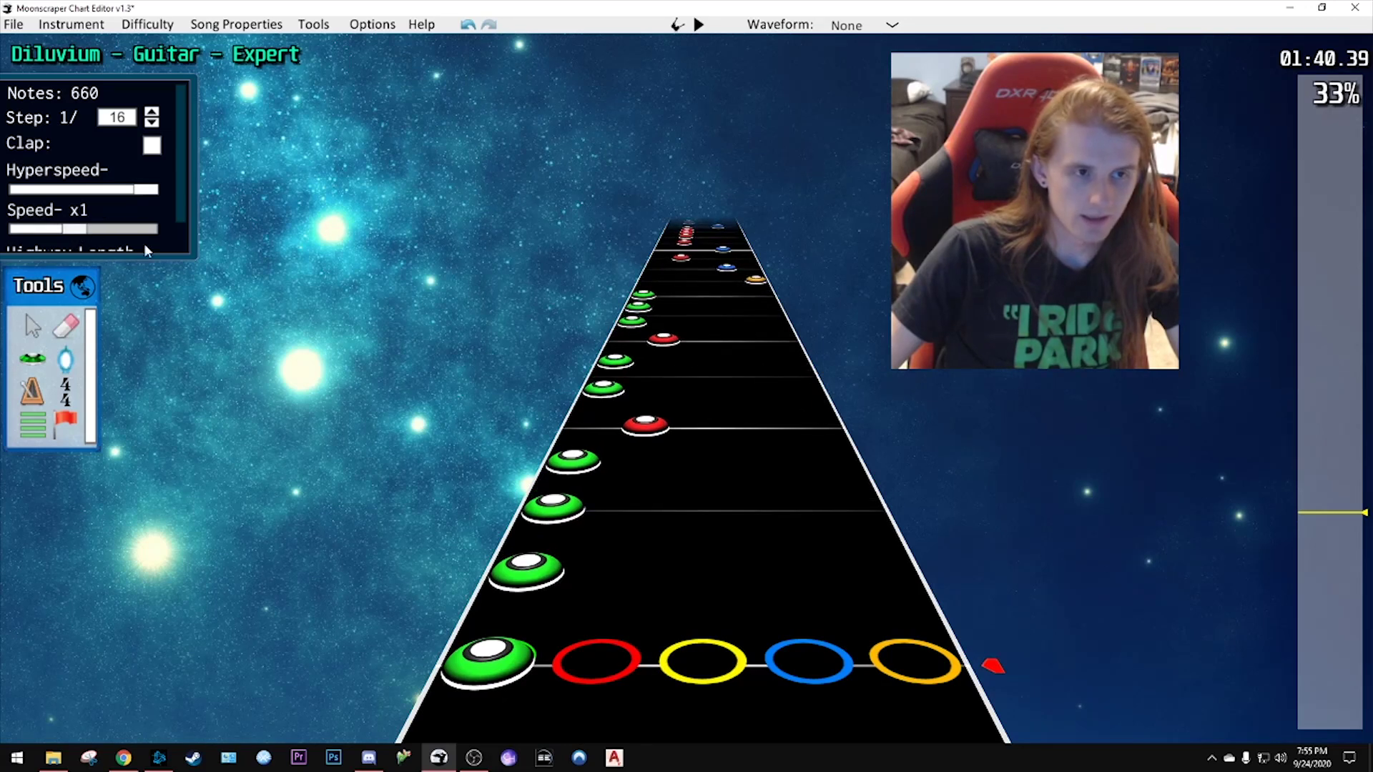
{"action": "scroll", "coordinate": [1234, 502], "scroll_direction": "down", "scroll_amount": 10}
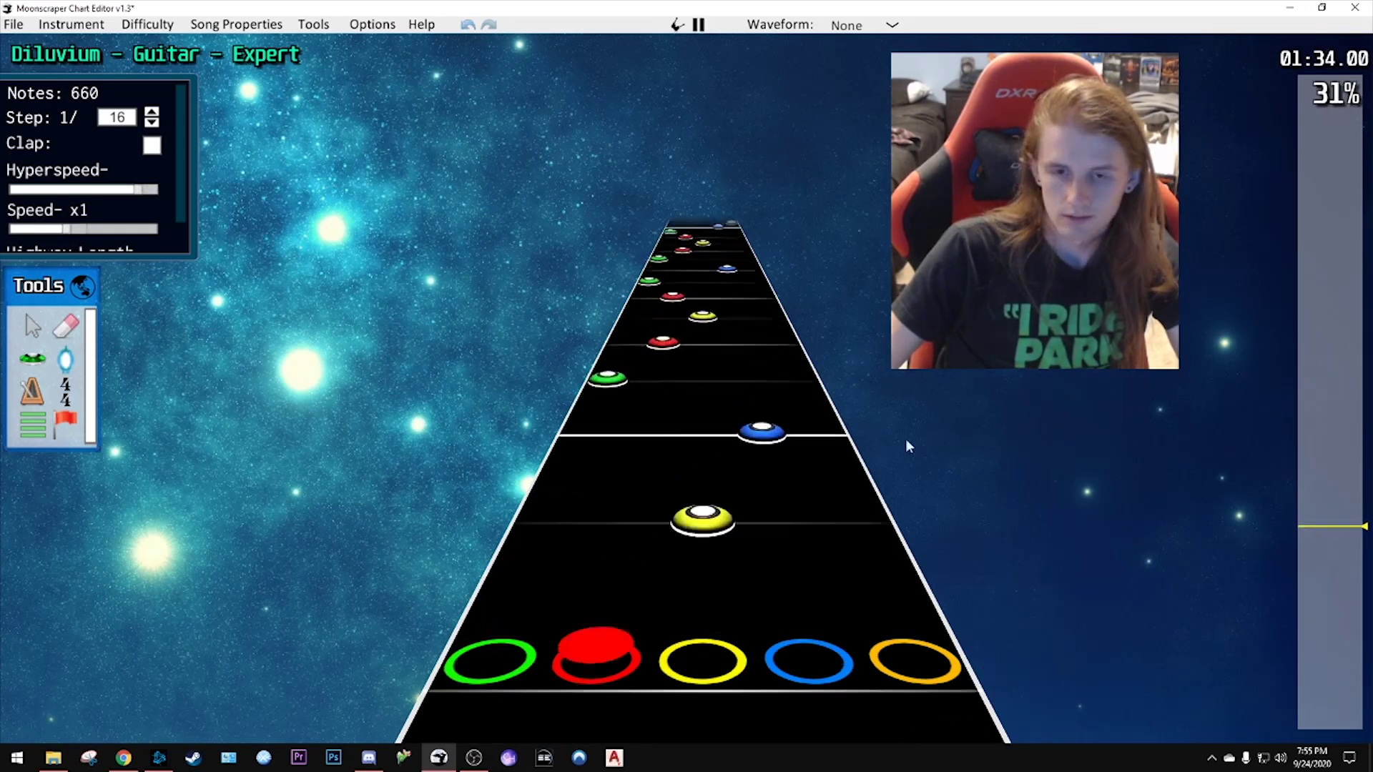
{"action": "key", "text": "space"}
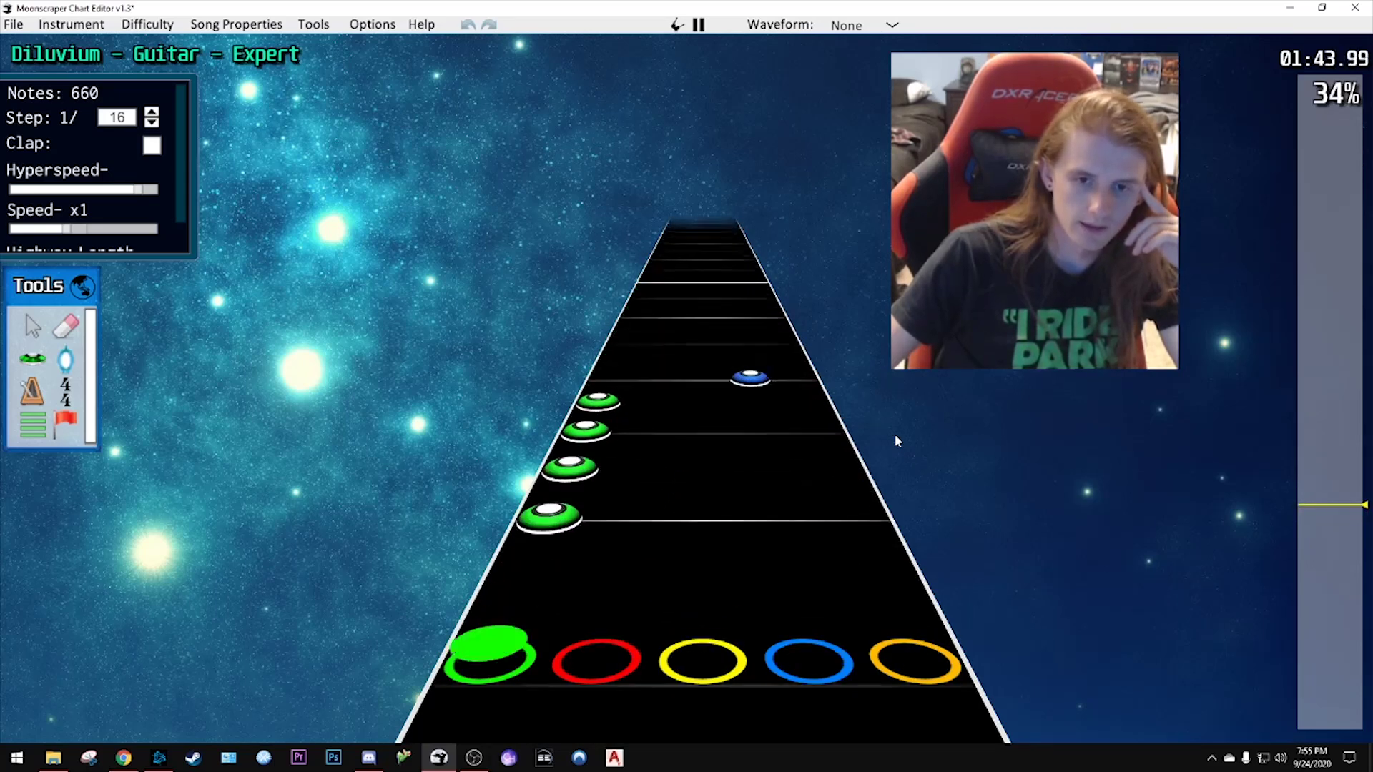
{"action": "key", "text": "space"}
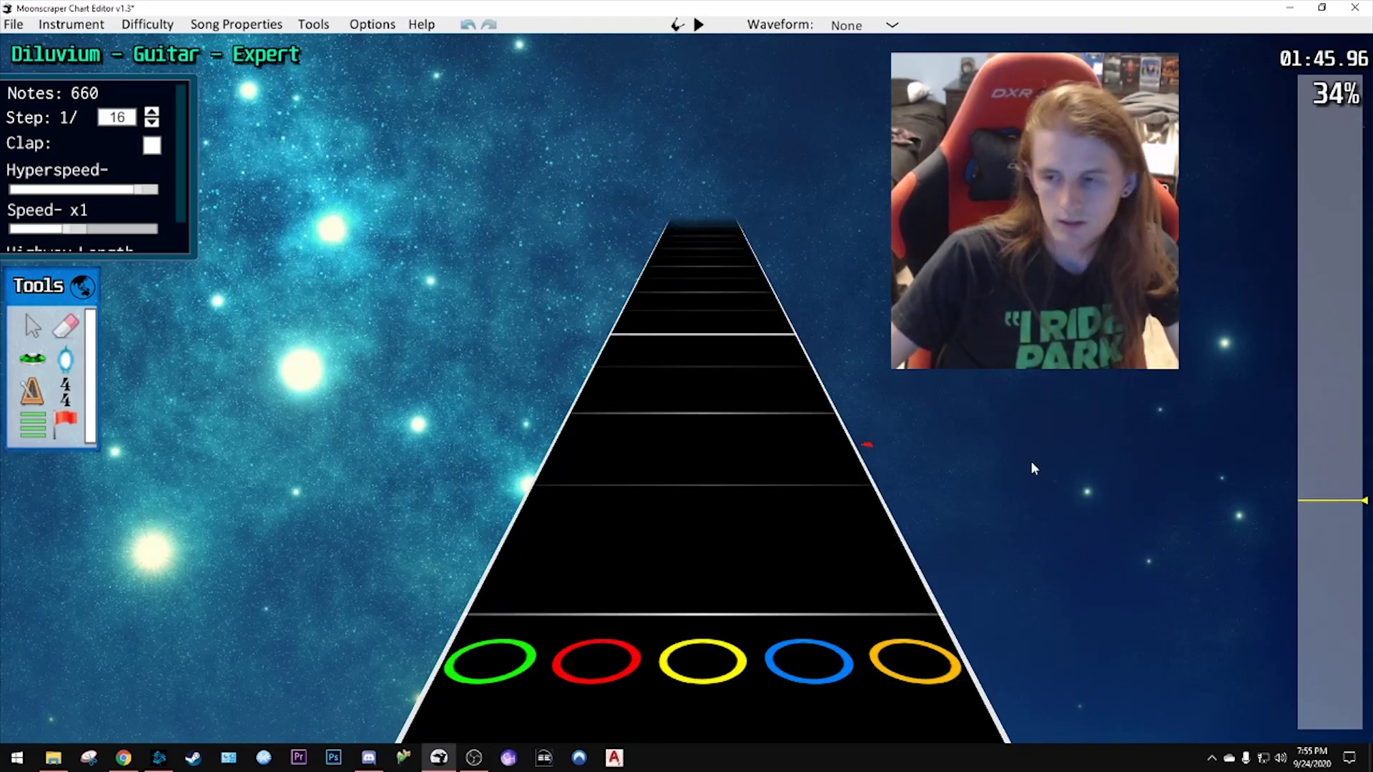
- Find the yellow note on the measure line at about 0:50 and play the section from there
{"action": "left_click_drag", "start_coordinate": [1328, 521], "coordinate": [1330, 537]}
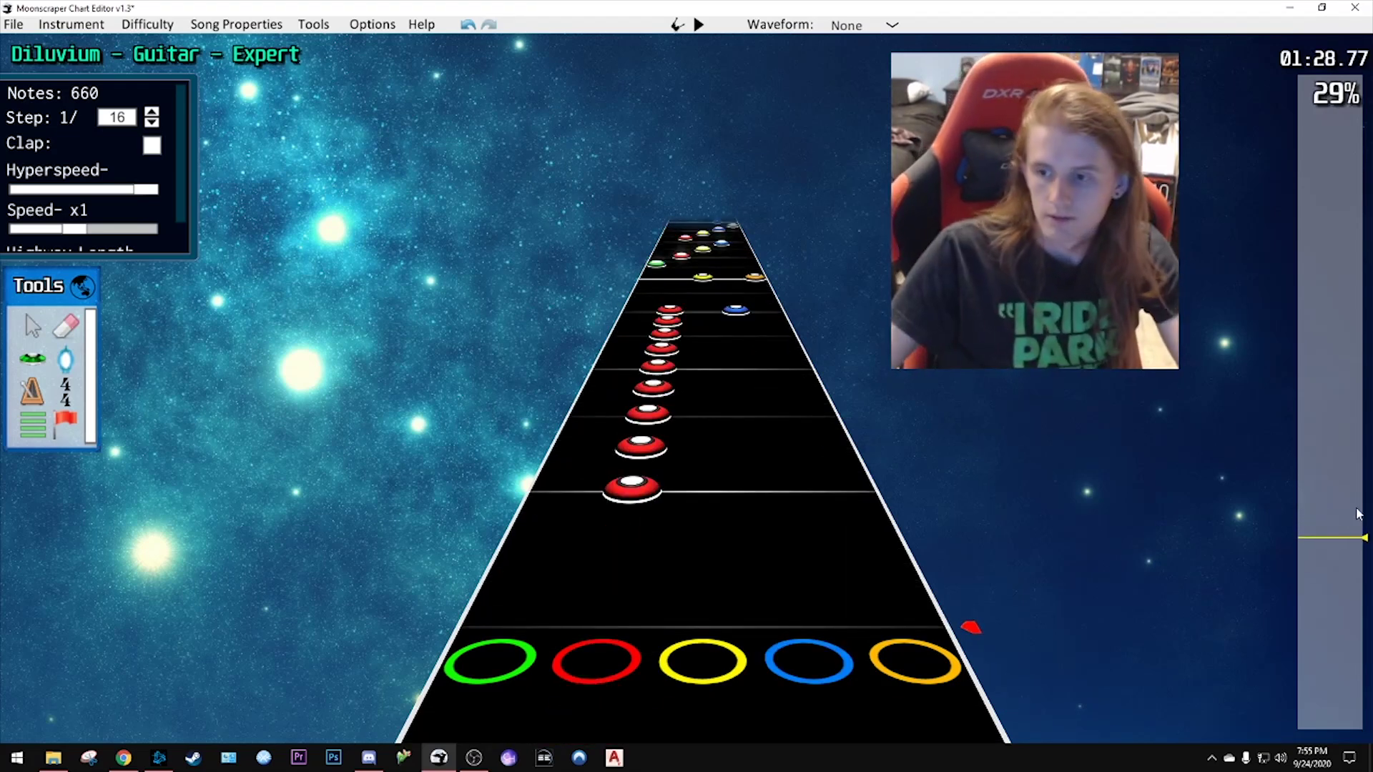
{"action": "left_click_drag", "start_coordinate": [1341, 545], "coordinate": [1328, 630]}
{"action": "key", "text": "space"}
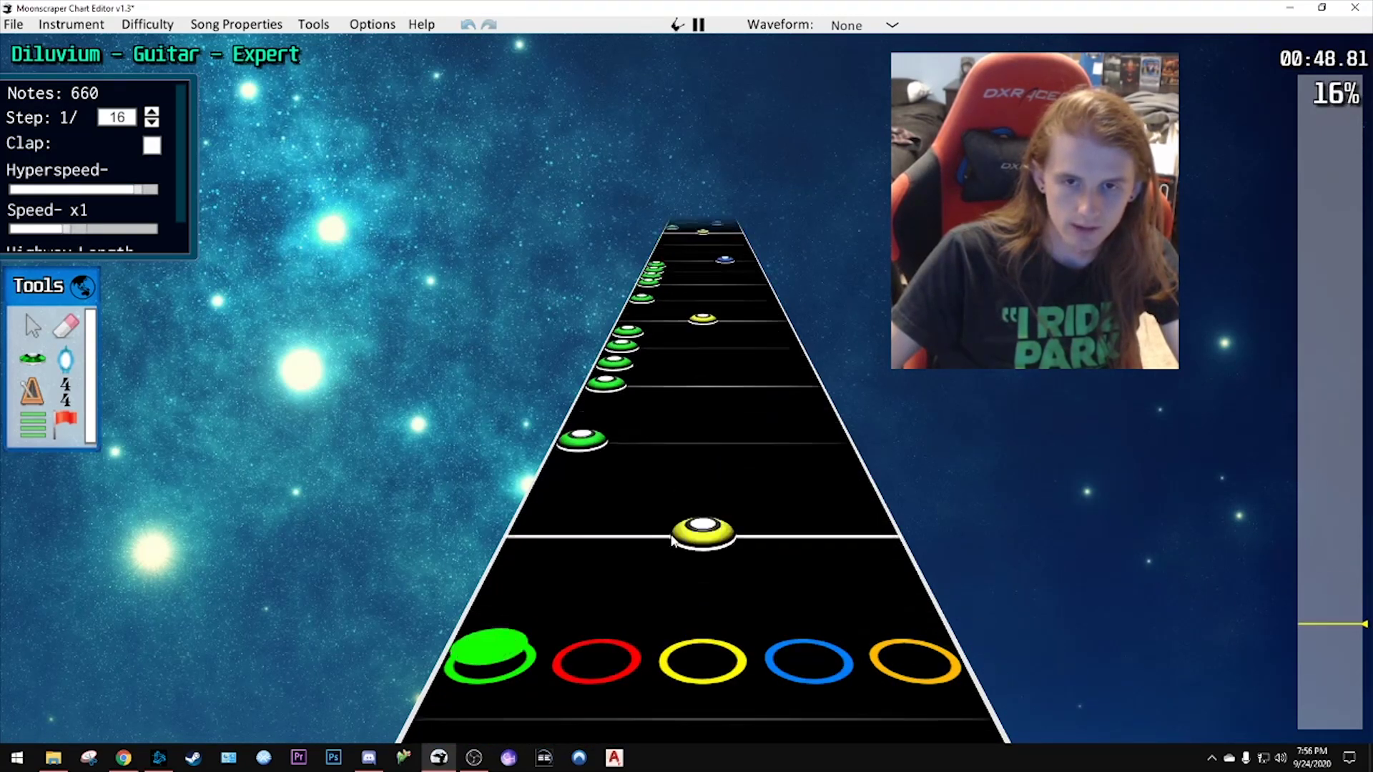
{"action": "key", "text": "space"}
{"action": "left_click", "coordinate": [705, 415]}
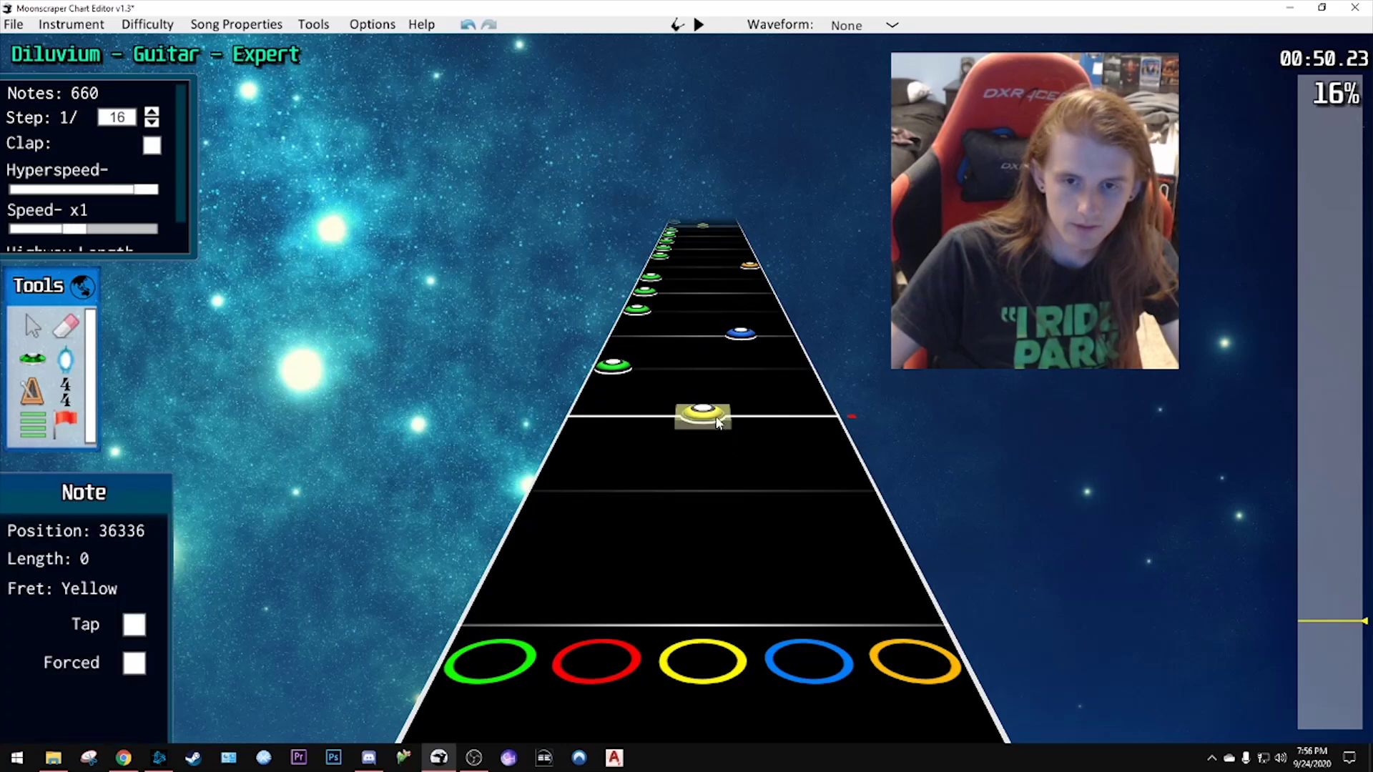
{"action": "key", "text": "space"}
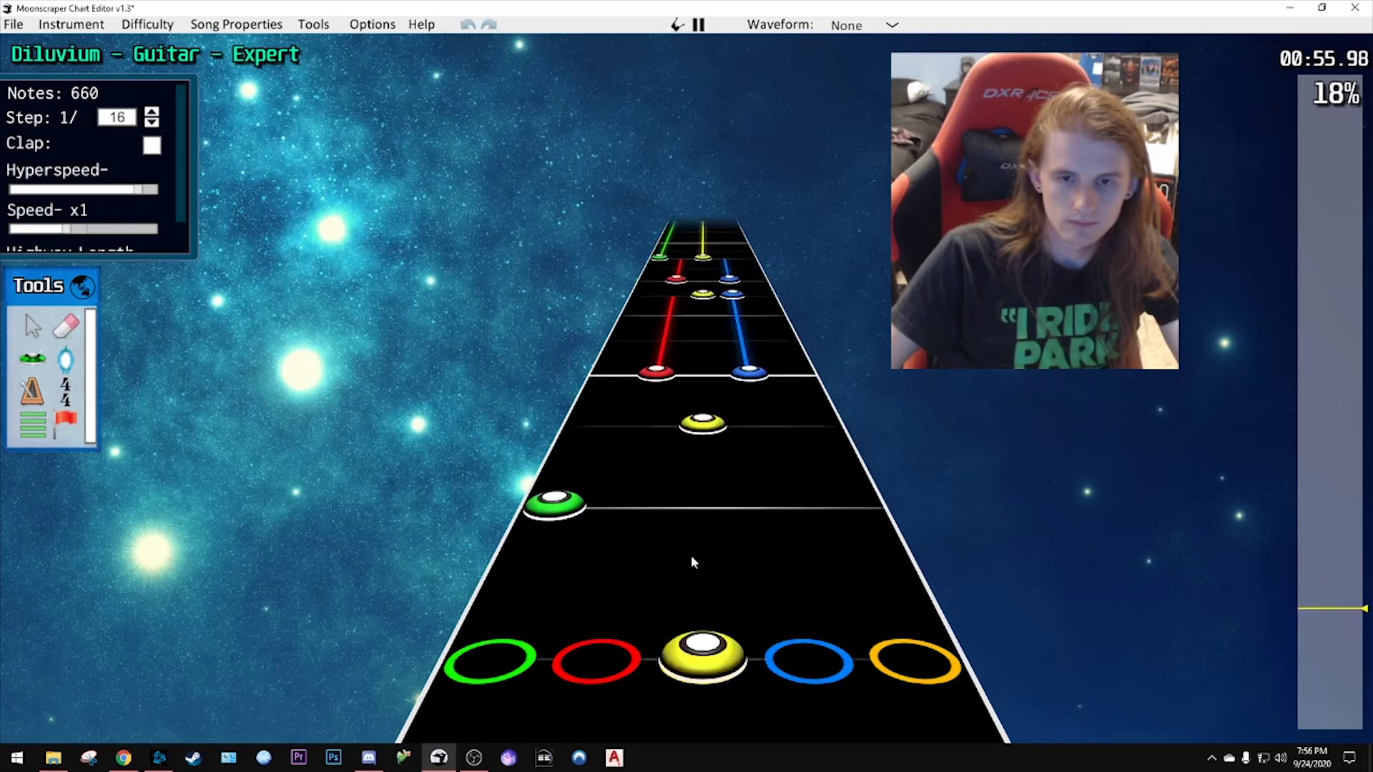
- Try to copy the section starting at about 0:50 and paste it into the empty stretch at about 1:45
{"action": "key", "text": "space"}
{"action": "left_click", "coordinate": [708, 567]}
{"action": "key", "text": "ctrl+a"}
{"action": "mouse_move", "coordinate": [1338, 609]}
{"action": "left_mouse_down"}
{"action": "mouse_move", "coordinate": [1340, 559]}
{"action": "mouse_move", "coordinate": [1367, 505]}
{"action": "left_mouse_up"}
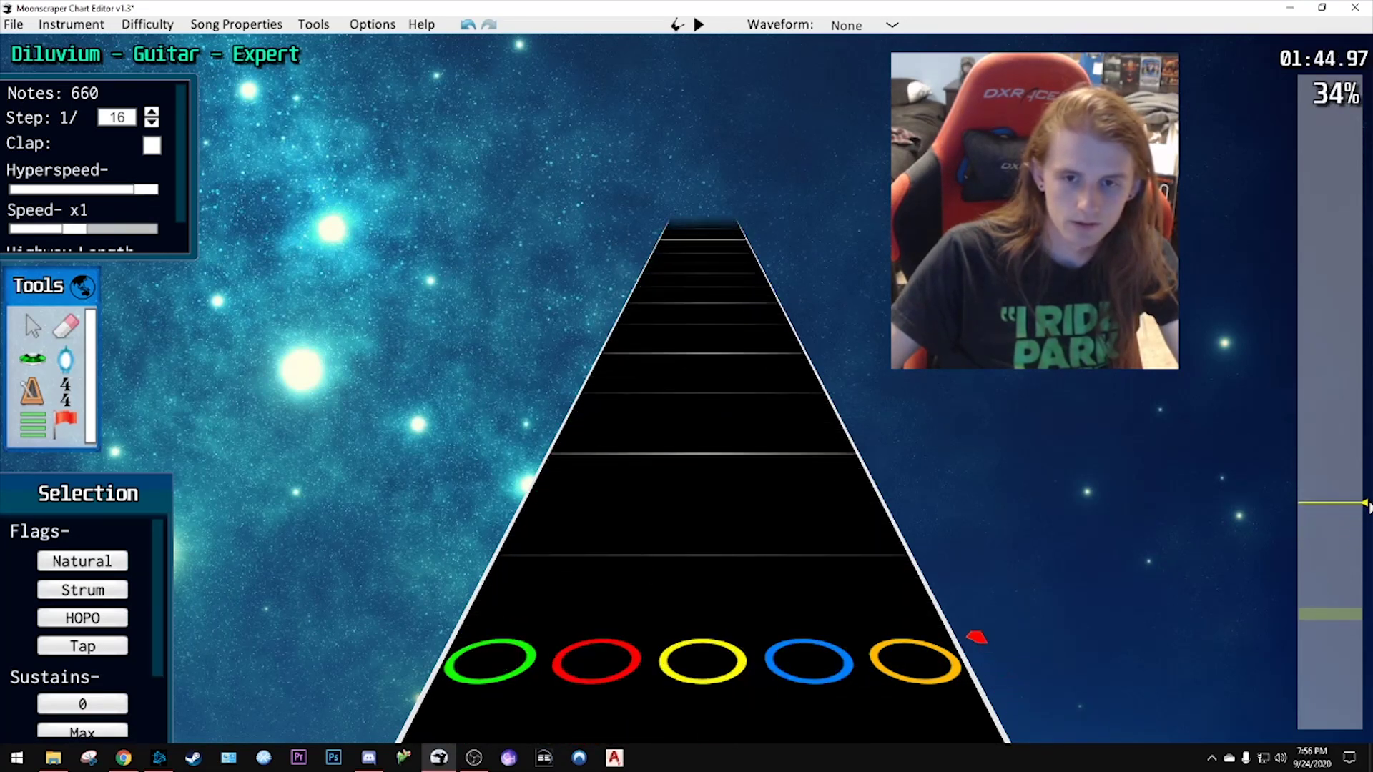
{"action": "key", "text": "ctrl+v"}
{"action": "scroll", "coordinate": [705, 406], "scroll_direction": "up", "scroll_amount": 2}
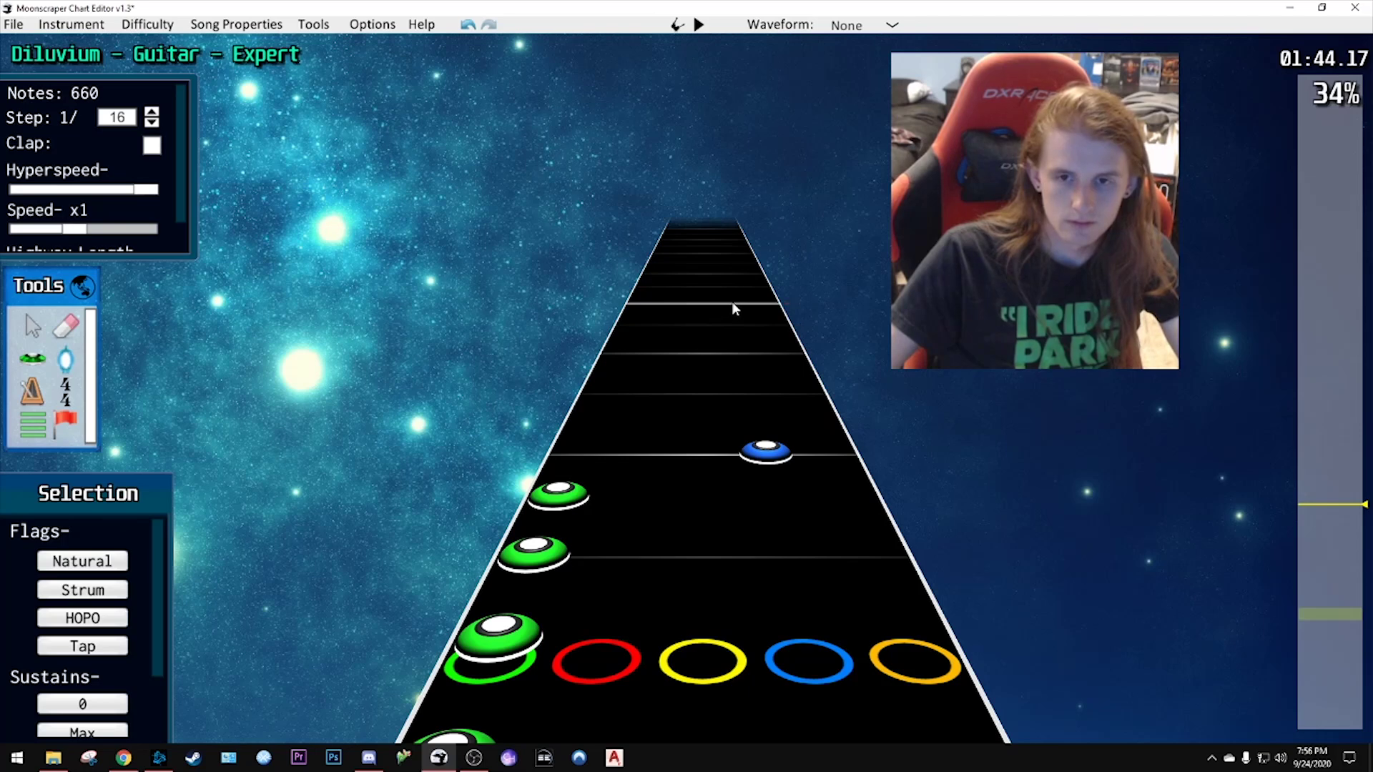
{"action": "left_click", "coordinate": [677, 360]}
{"action": "scroll", "coordinate": [687, 351], "scroll_direction": "up", "scroll_amount": 8}
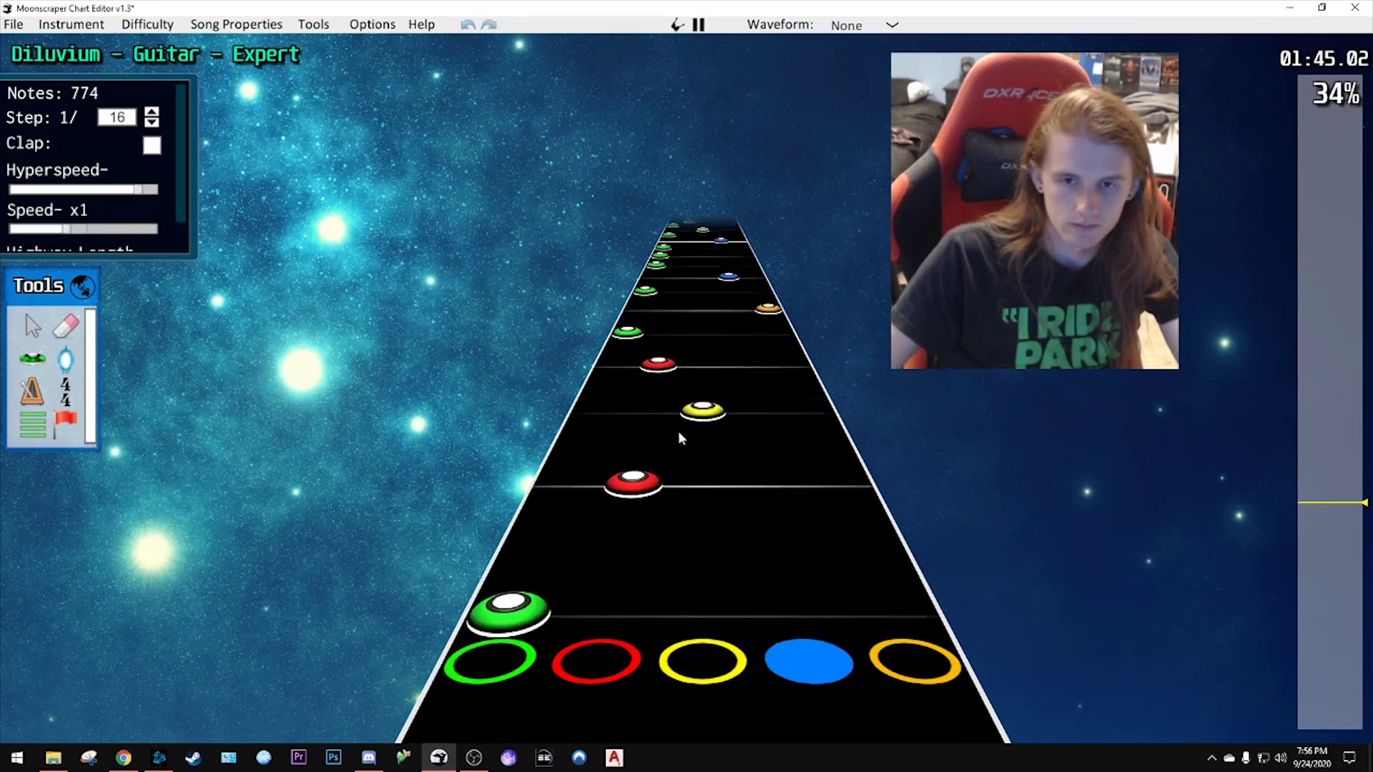
- Play back the pasted section from about 1:45 and check its notes against the music
{"action": "scroll", "coordinate": [679, 429], "scroll_direction": "down", "scroll_amount": 5}
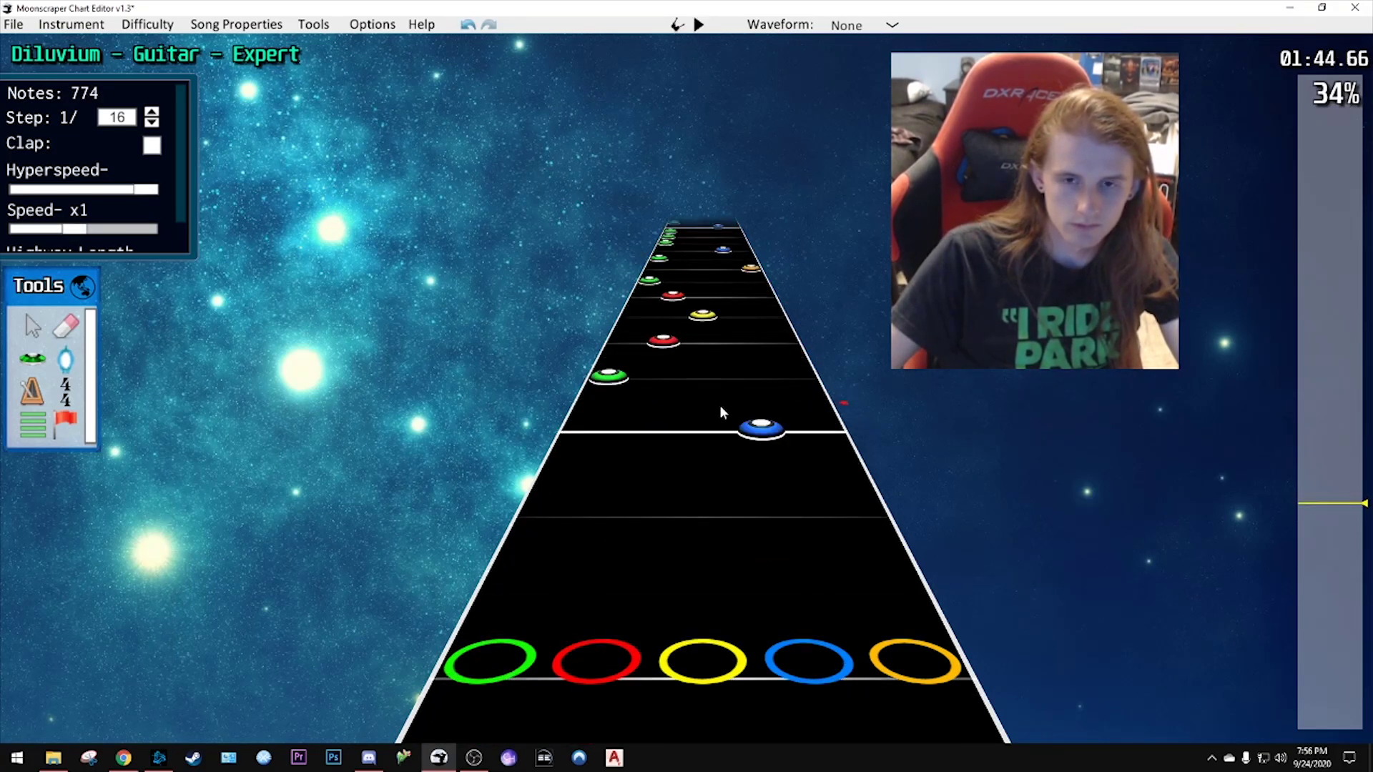
{"action": "scroll", "coordinate": [688, 405], "scroll_direction": "up", "scroll_amount": 4}
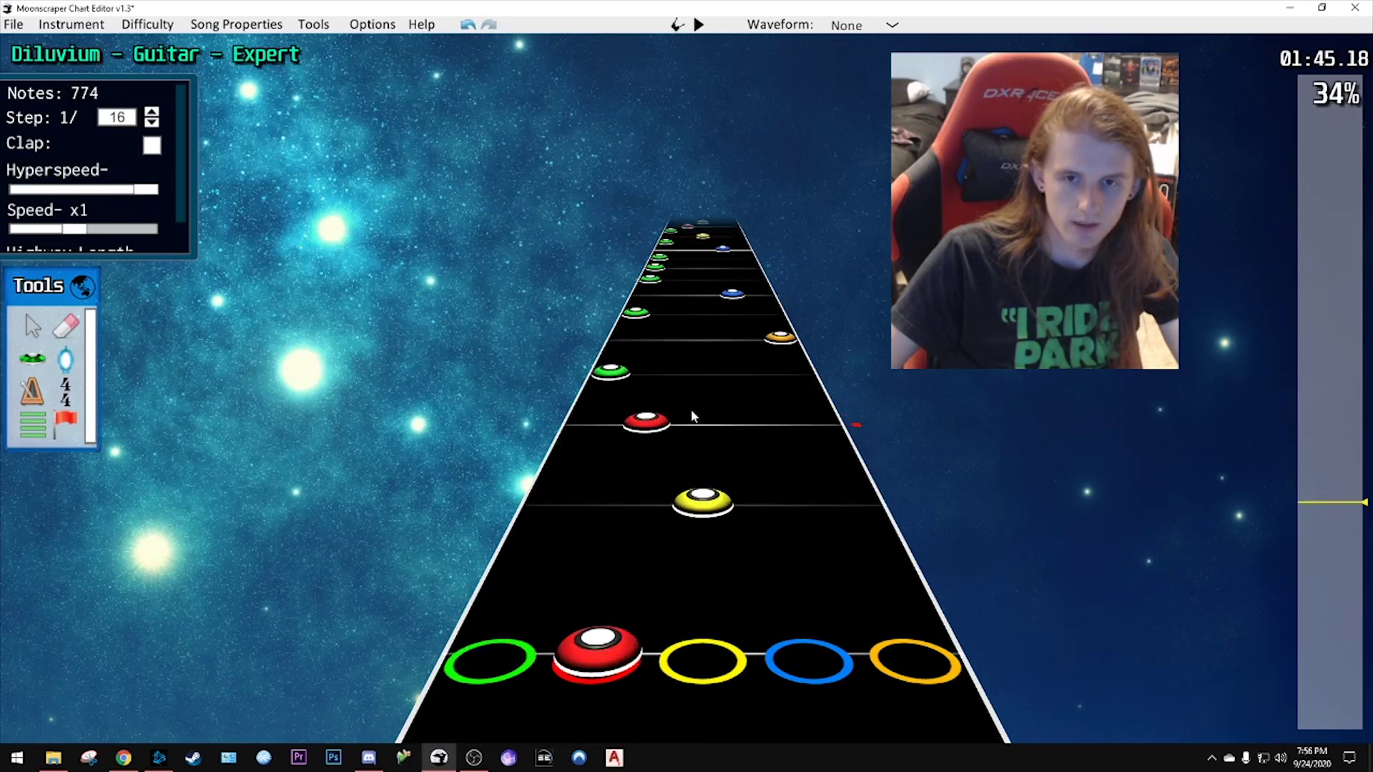
{"action": "key", "text": "space"}
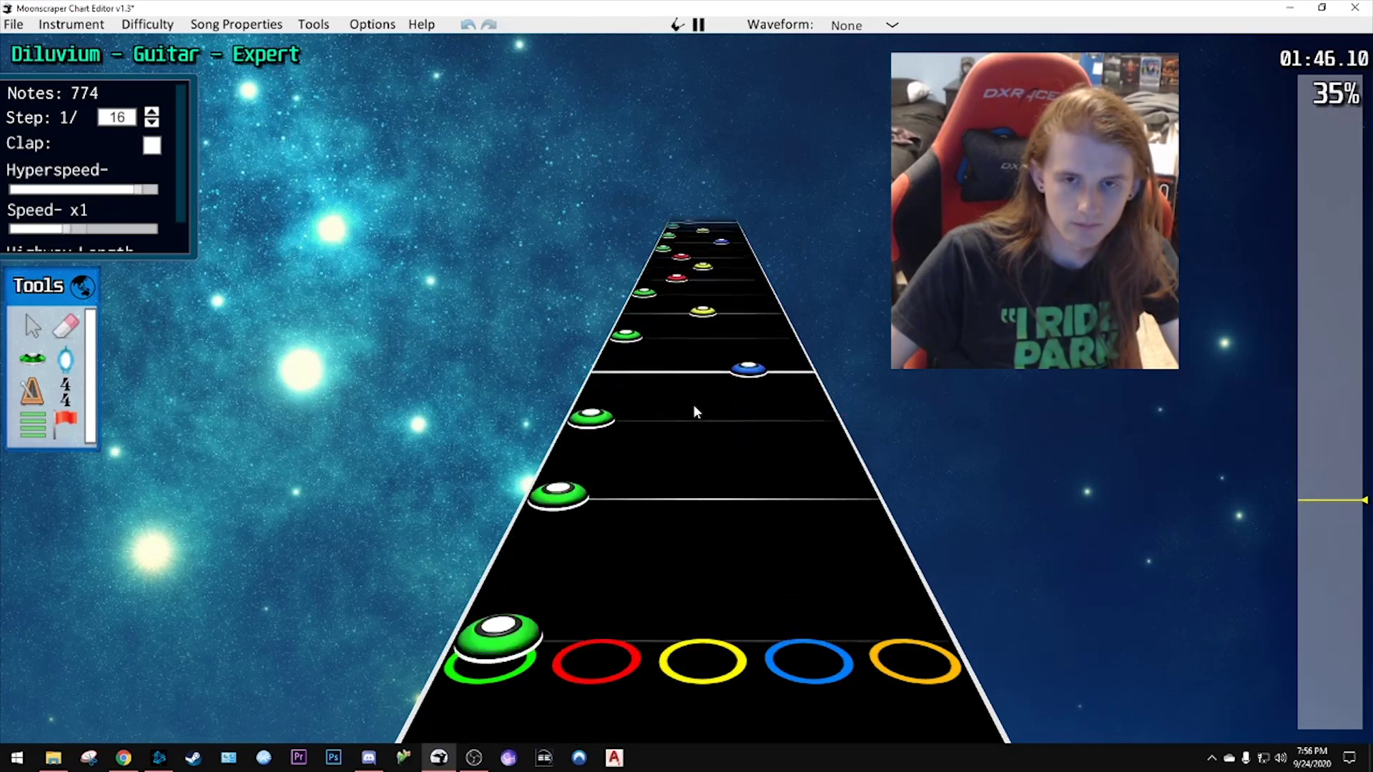
{"action": "key", "text": "space"}
{"action": "scroll", "coordinate": [701, 391], "scroll_direction": "down", "scroll_amount": 2}
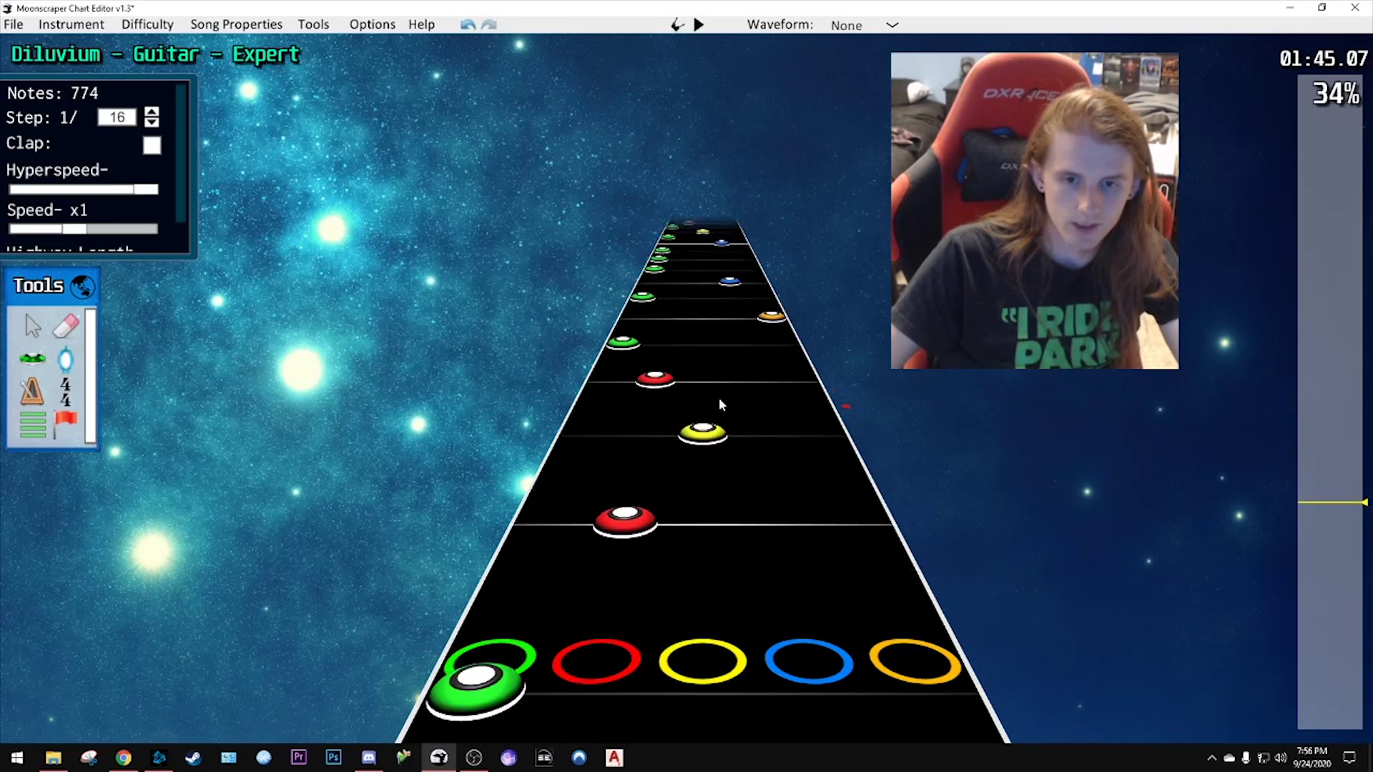
{"action": "scroll", "coordinate": [719, 405], "scroll_direction": "up", "scroll_amount": 10}
- Remove the notes just pasted around 1:45 and return to the source section at about 0:48
{"action": "left_click", "coordinate": [752, 428]}
{"action": "mouse_move", "coordinate": [1306, 502]}
{"action": "left_mouse_down"}
{"action": "mouse_move", "coordinate": [1317, 474]}
{"action": "mouse_move", "coordinate": [1315, 534]}
{"action": "mouse_move", "coordinate": [1338, 508]}
{"action": "mouse_move", "coordinate": [1320, 623]}
{"action": "left_mouse_up"}
{"action": "key", "text": "ctrl+a"}
{"action": "key", "text": "Delete"}
- Select the notes from the yellow note on the measure line at about 0:50 through the sustained yellow-orange chord at about 1:04
{"action": "key", "text": "space"}
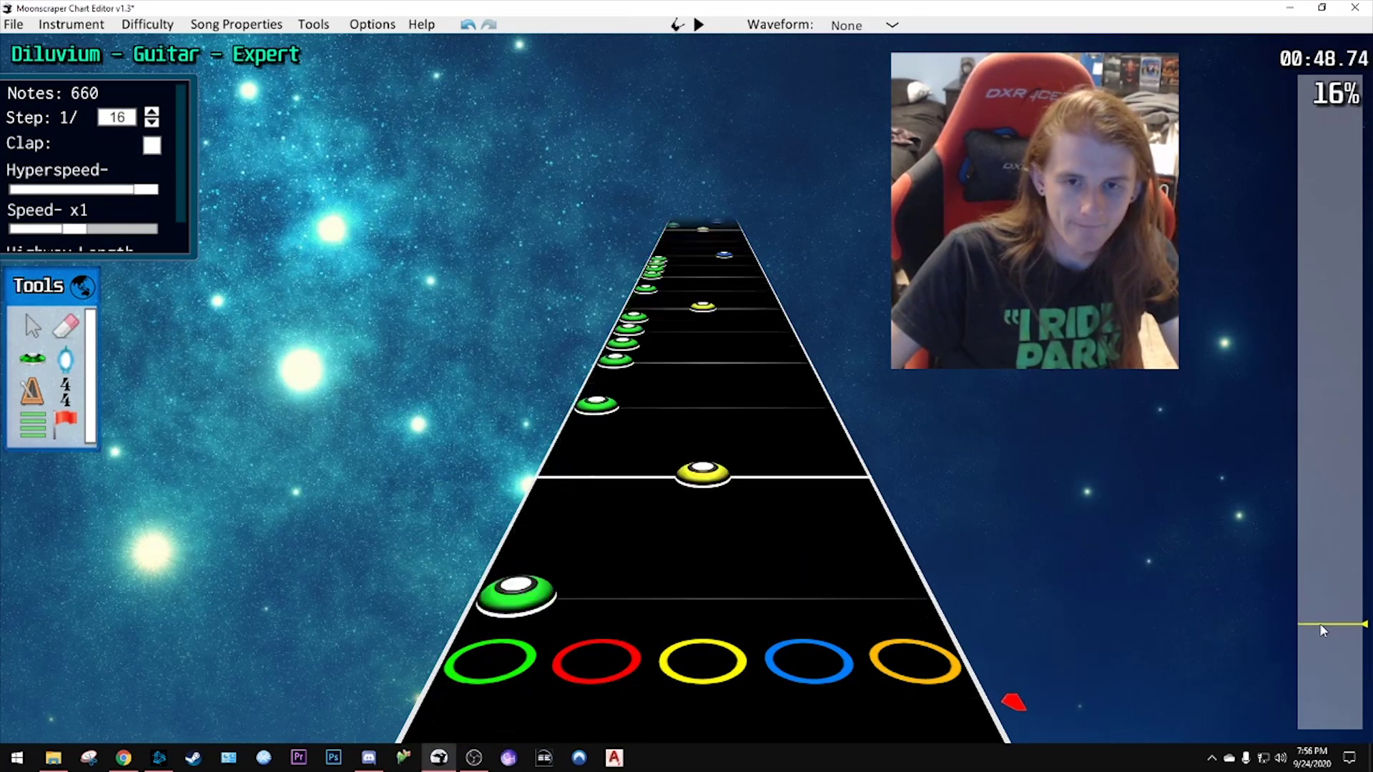
{"action": "key", "text": "space"}
{"action": "key", "text": "space"}
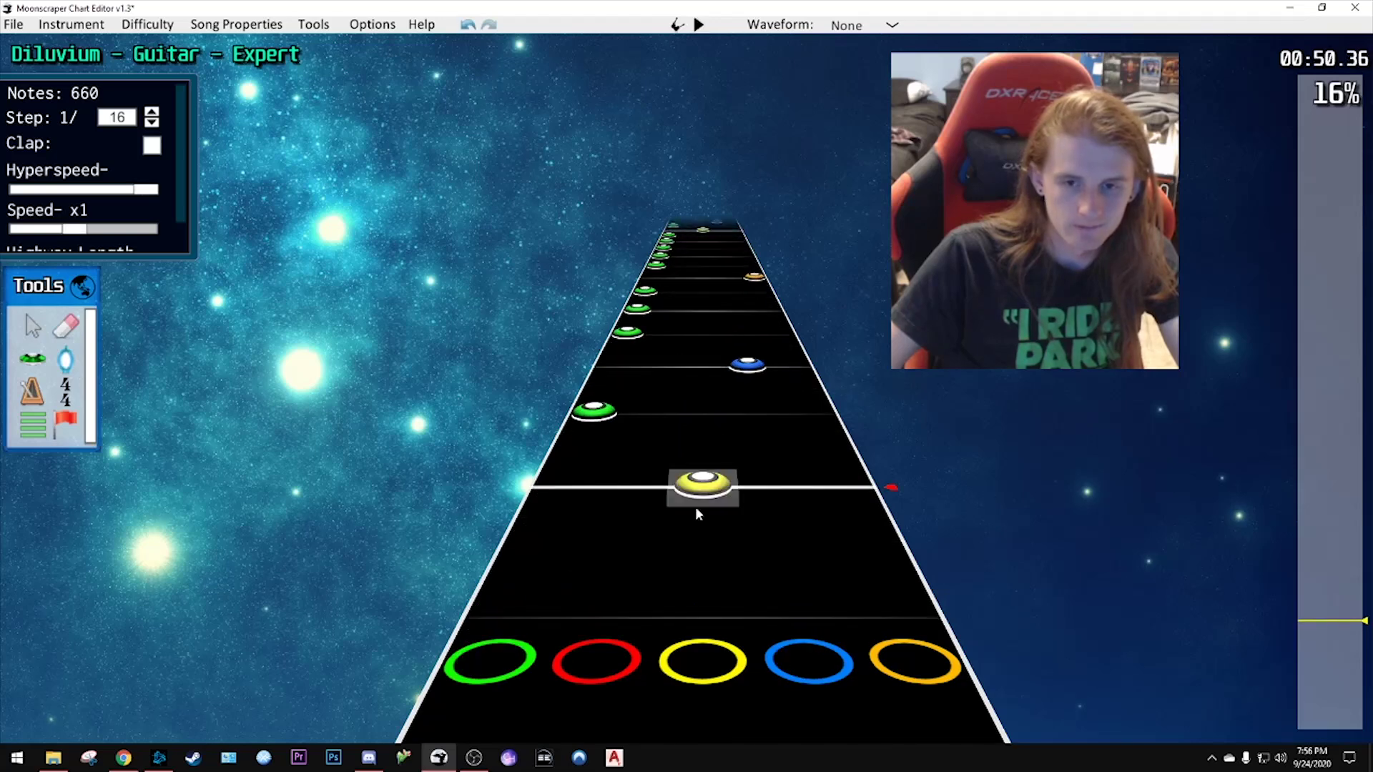
{"action": "left_click", "coordinate": [693, 494]}
{"action": "left_click_drag", "start_coordinate": [1329, 621], "coordinate": [1341, 596]}
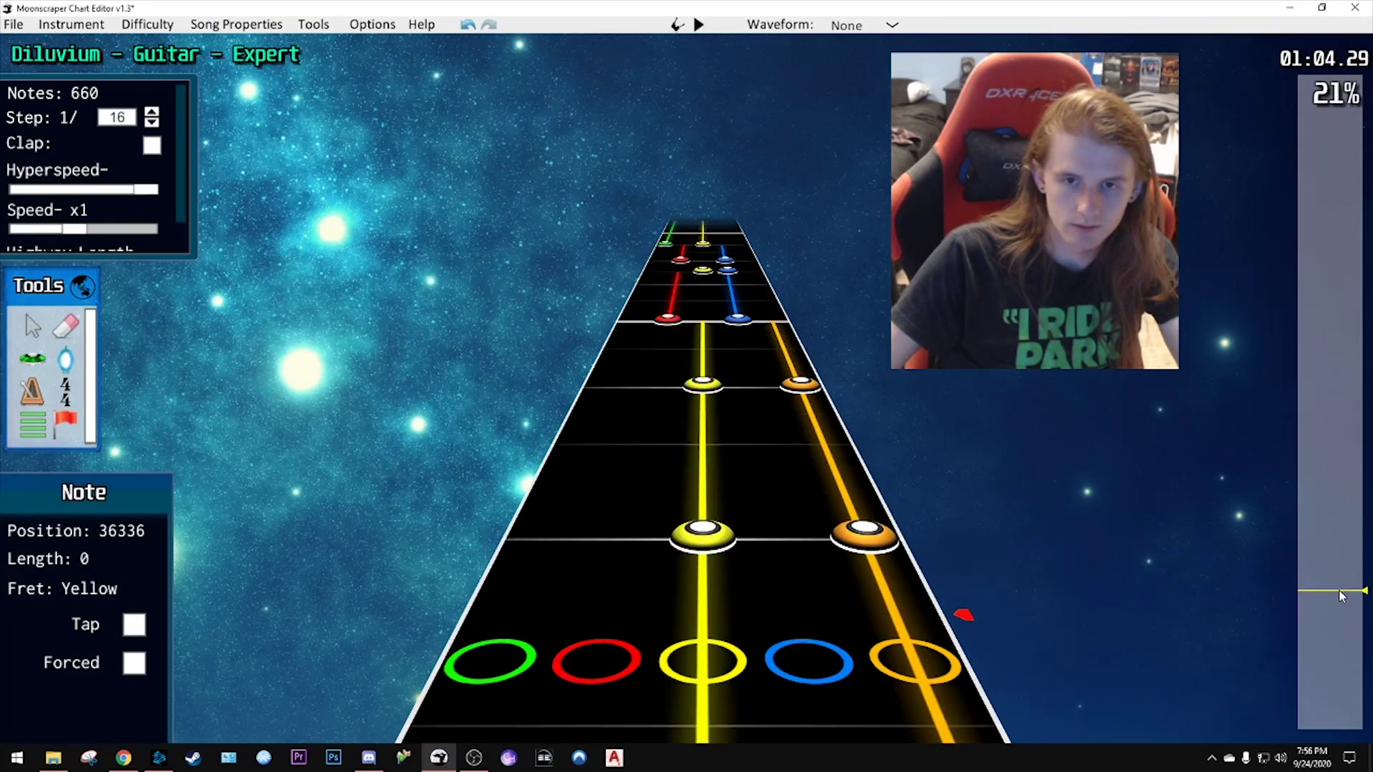
{"action": "left_click", "coordinate": [805, 392], "text": "shift"}
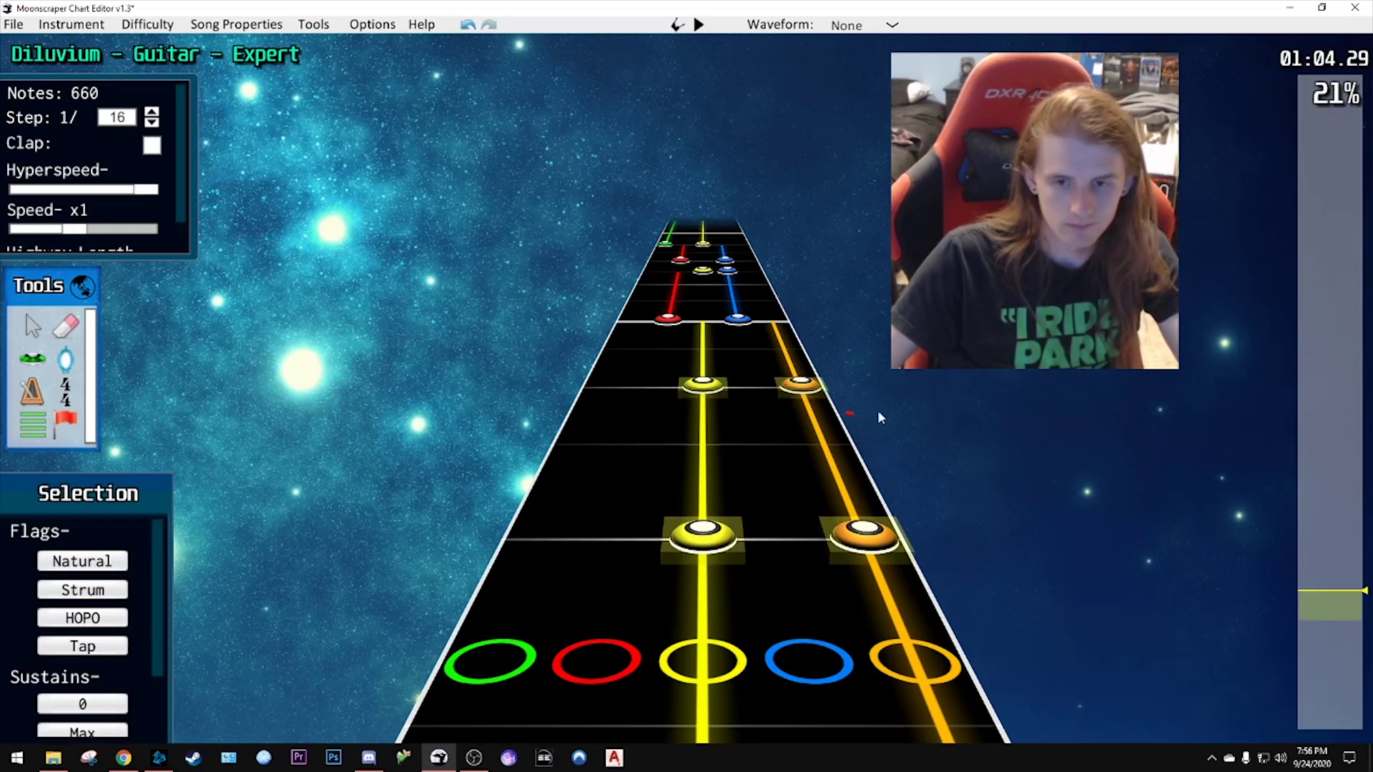
- Copy the selected section to the measure line at about 1:45 and play it back to about 1:59
{"action": "left_click_drag", "start_coordinate": [1329, 592], "coordinate": [1342, 503]}
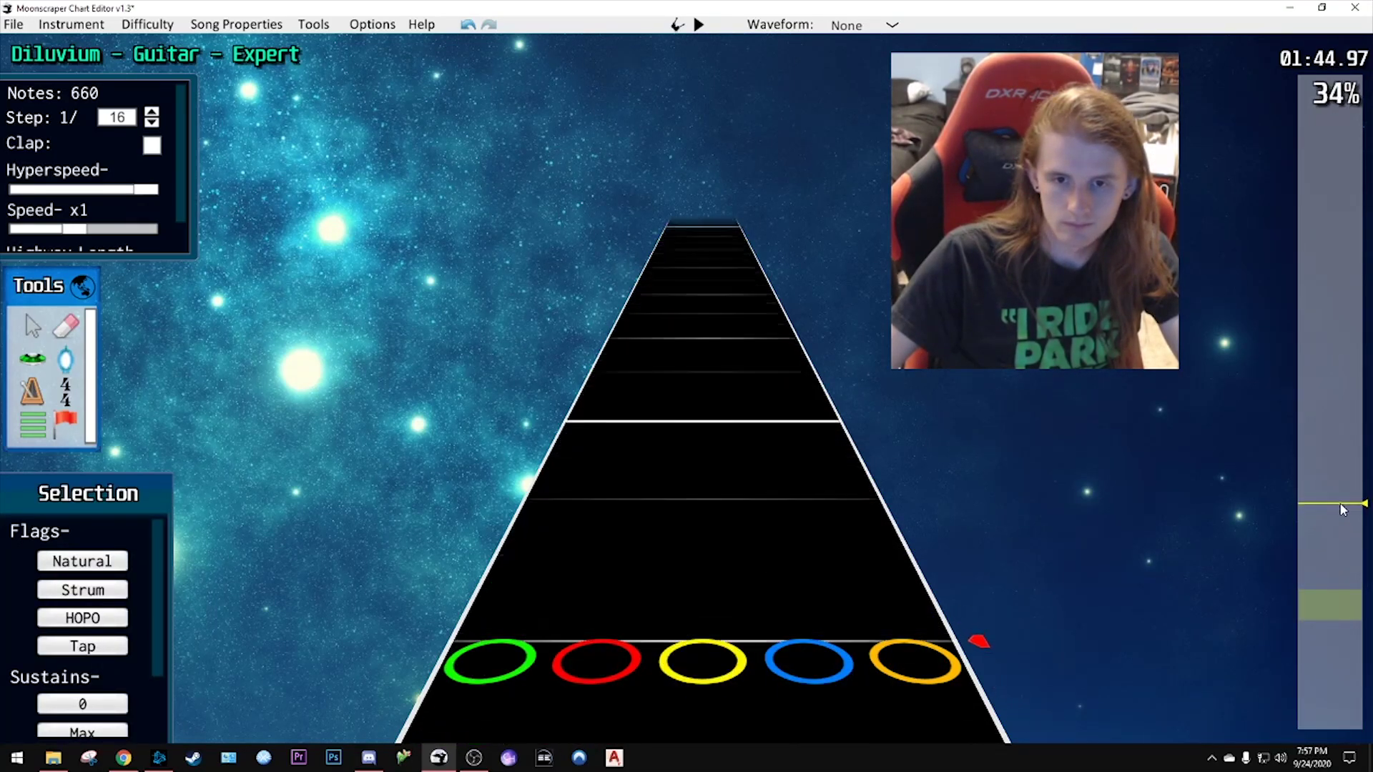
{"action": "scroll", "coordinate": [738, 306], "scroll_direction": "up", "scroll_amount": 1}
{"action": "key", "text": "space"}
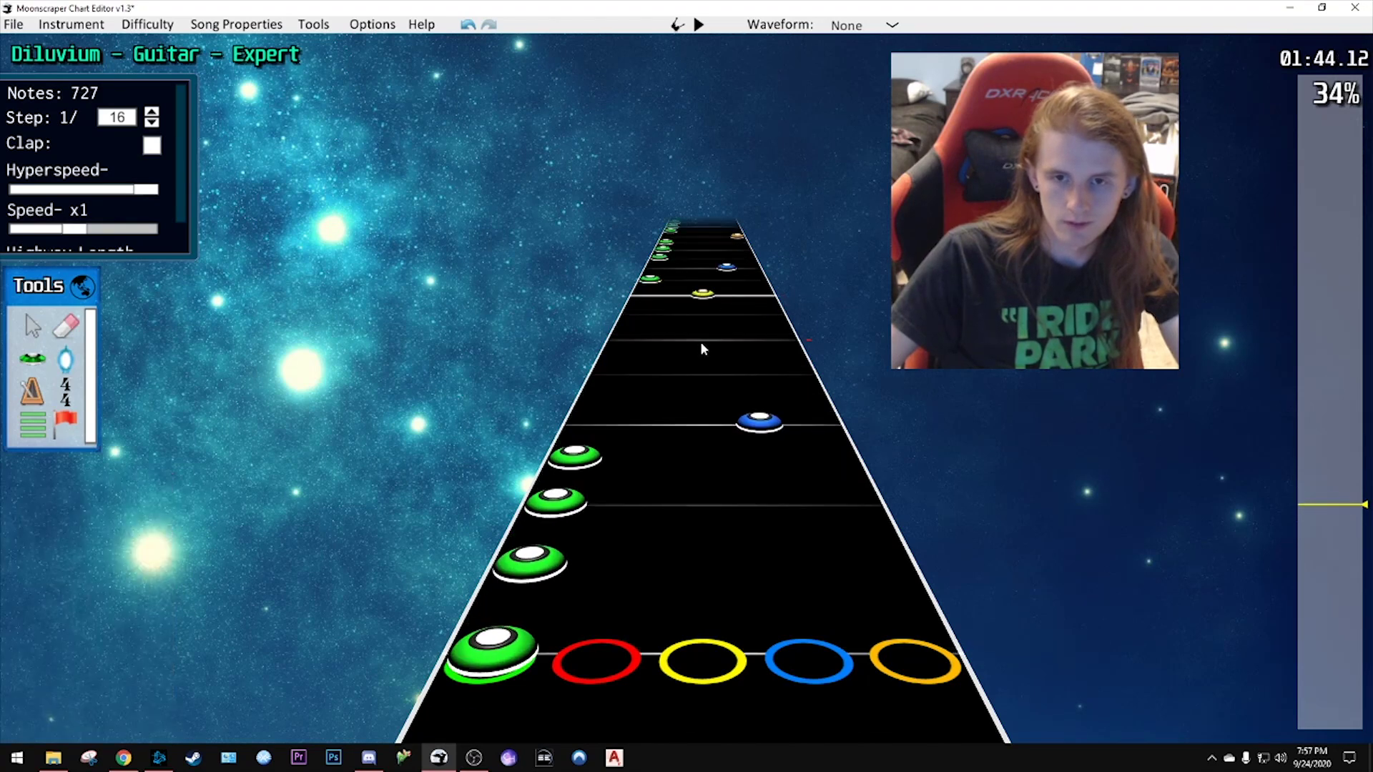
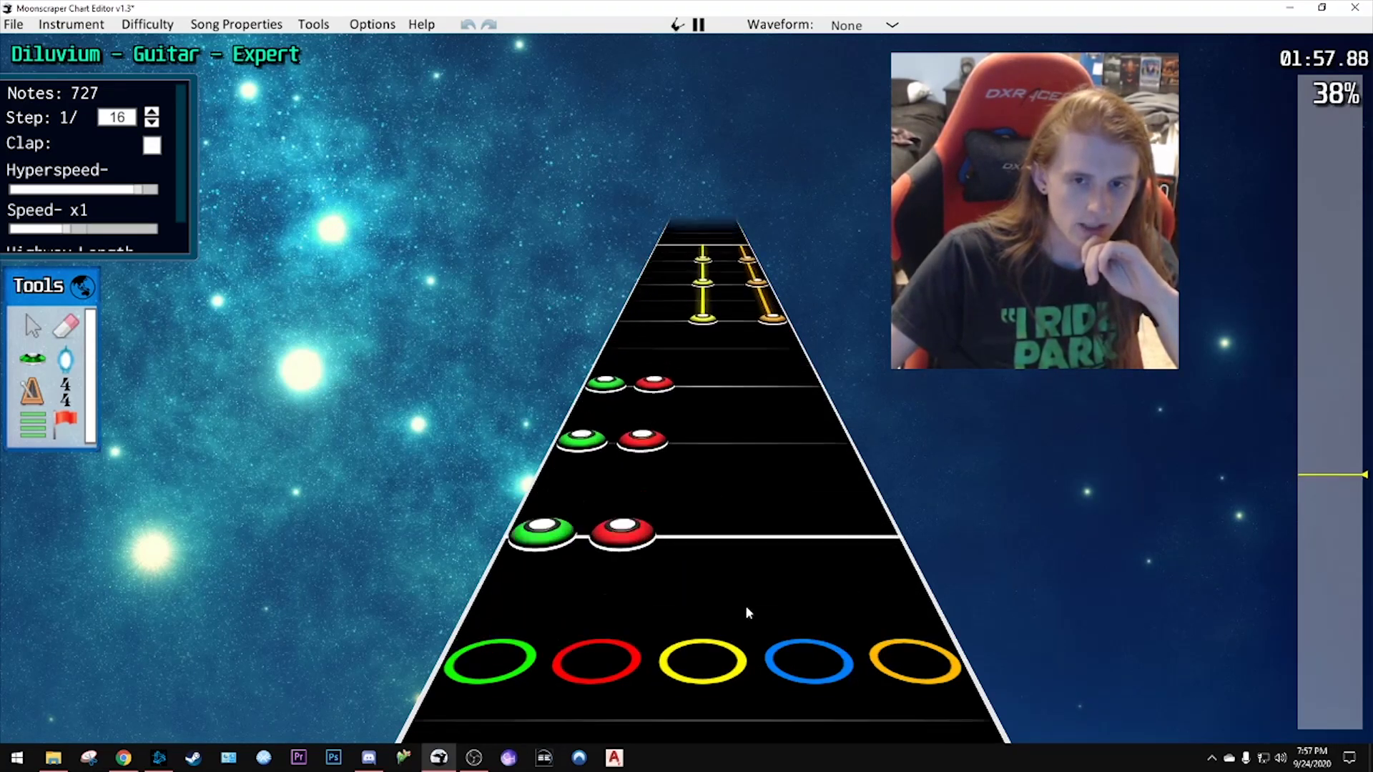
{"action": "key", "text": "space"}
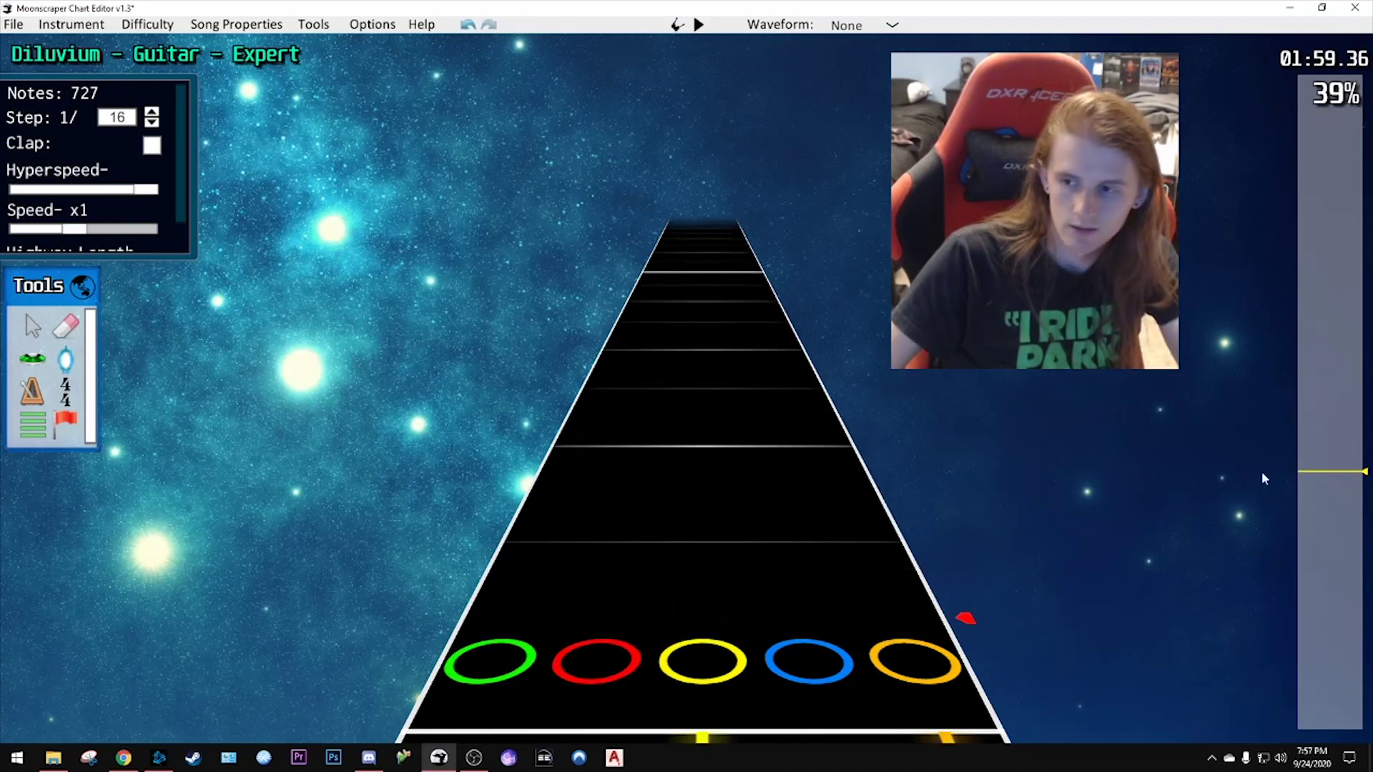
- Select the notes from the red-blue chord on the measure line at about 1:05 through the blue note shortly after the red-yellow-blue chord
{"action": "left_click_drag", "start_coordinate": [1334, 472], "coordinate": [1332, 592]}
{"action": "key", "text": "space"}
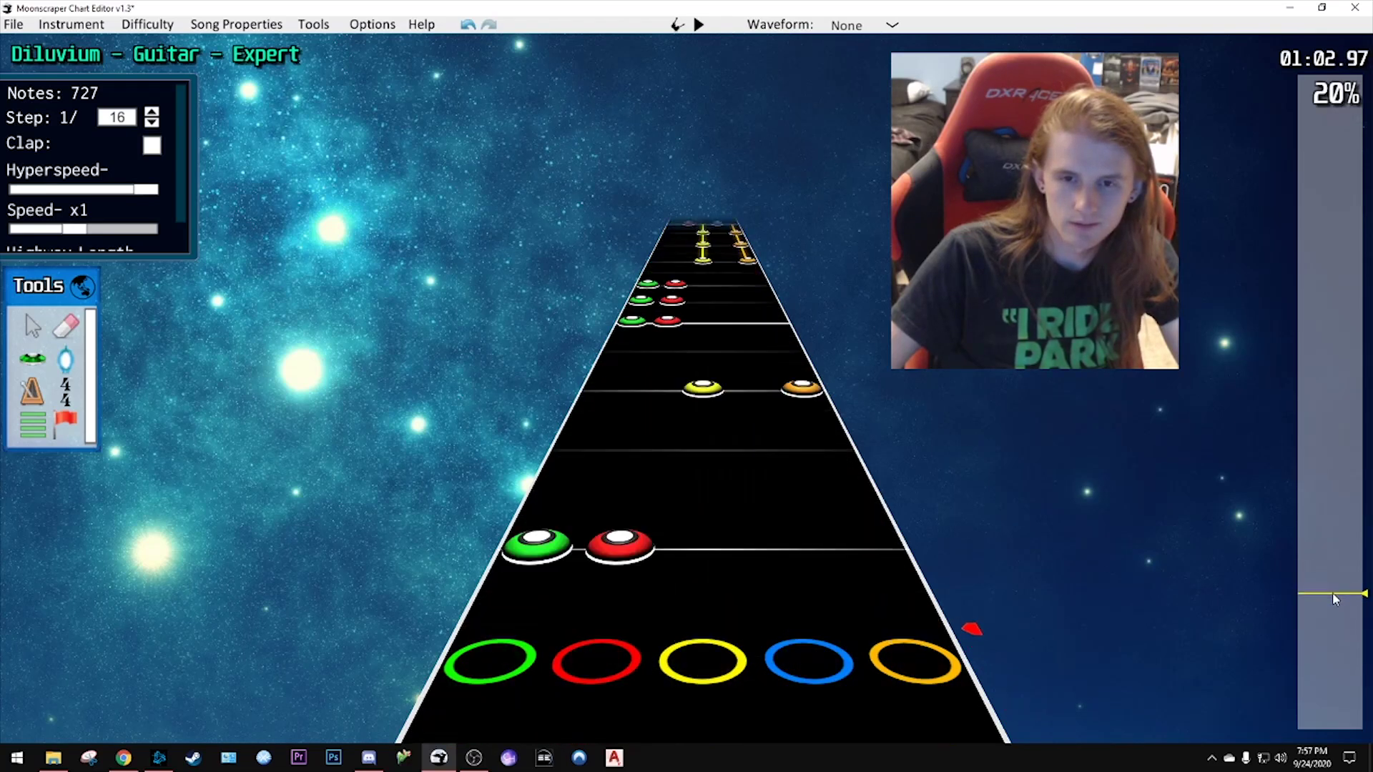
{"action": "key", "text": "space"}
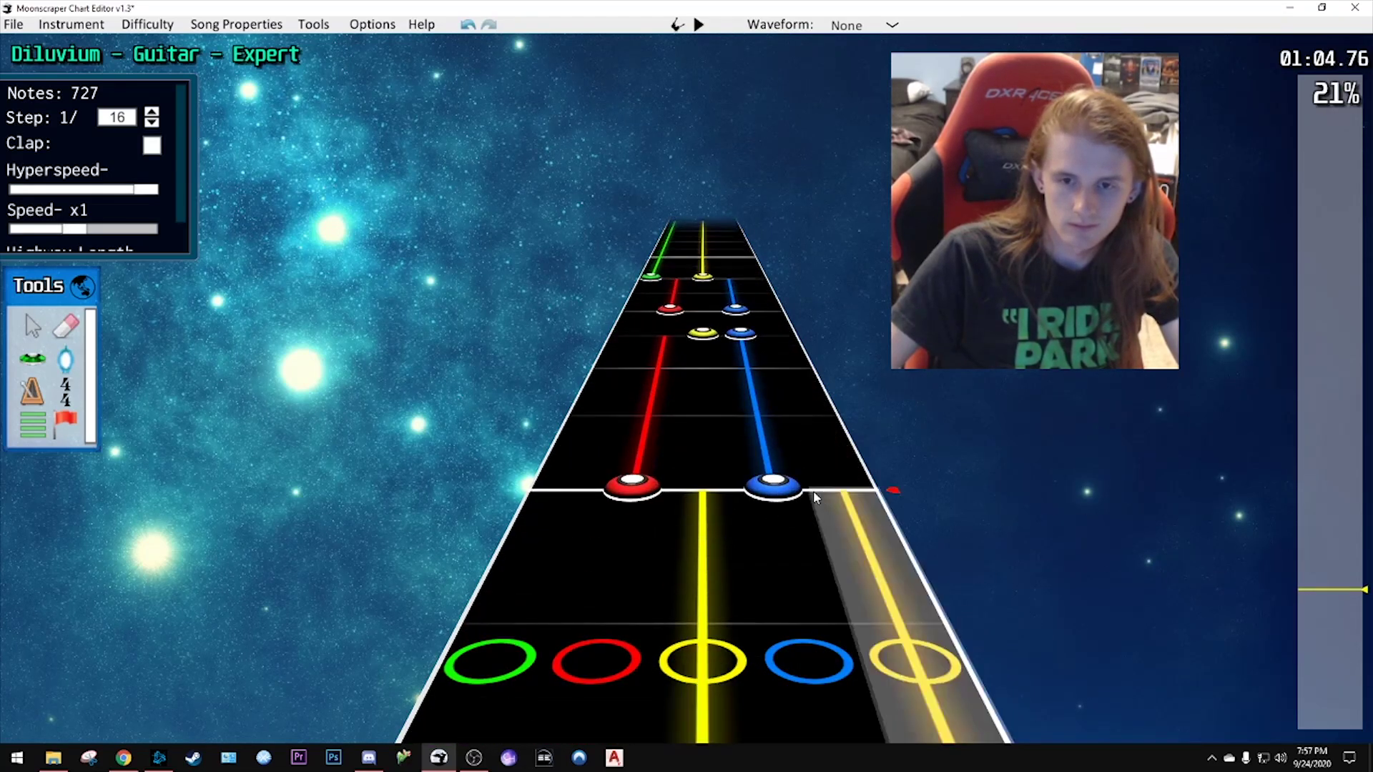
{"action": "left_click", "coordinate": [765, 484]}
{"action": "left_click_drag", "start_coordinate": [1352, 590], "coordinate": [1360, 567]}
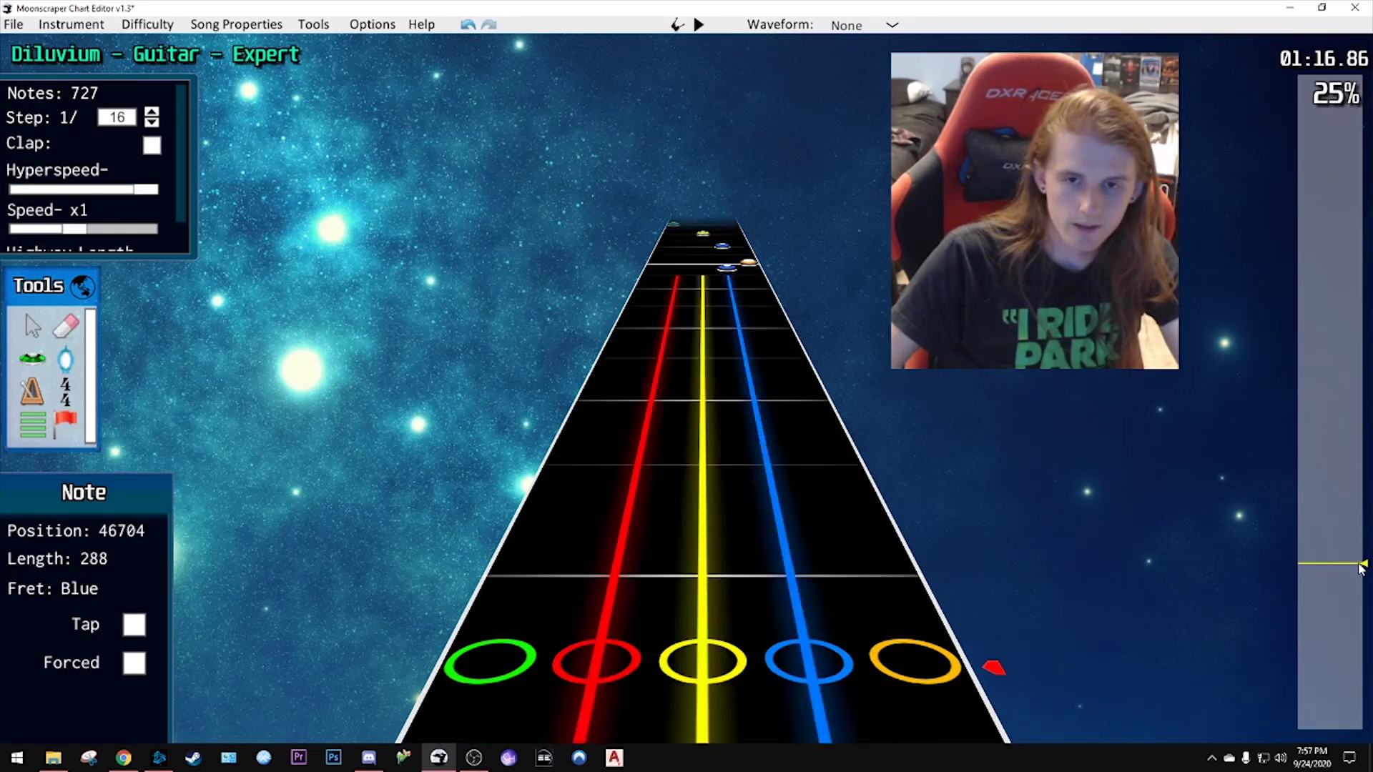
{"action": "scroll", "coordinate": [756, 458], "scroll_direction": "down", "scroll_amount": 10}
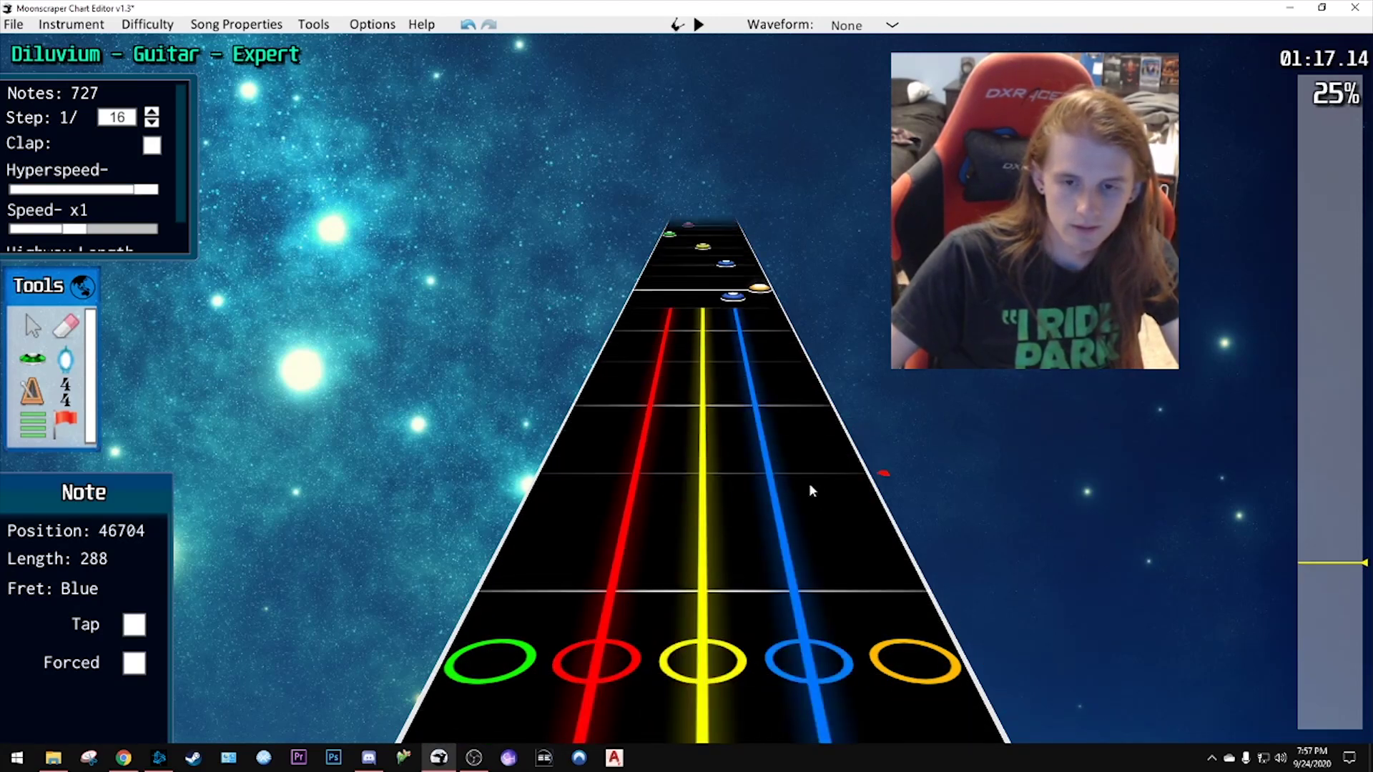
{"action": "scroll", "coordinate": [792, 547], "scroll_direction": "down", "scroll_amount": 6}
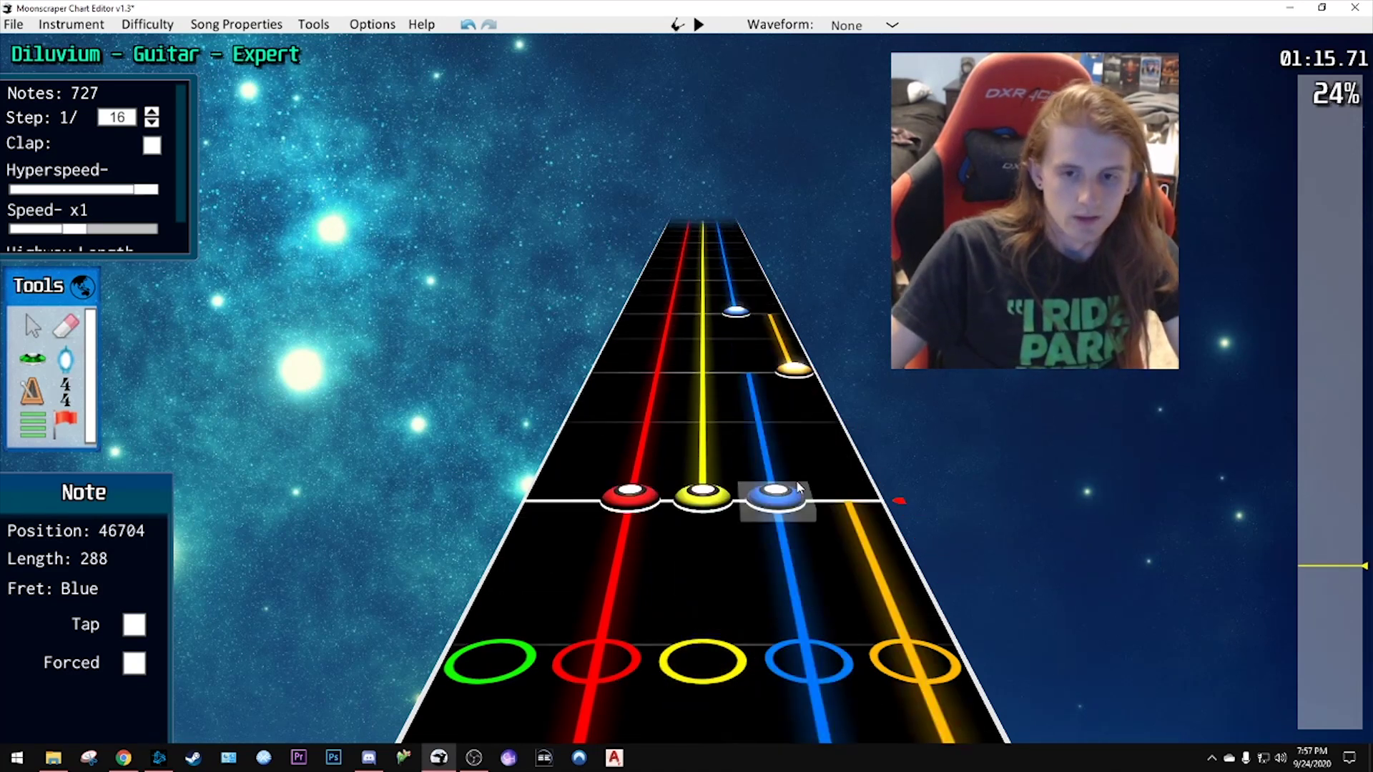
{"action": "left_click", "coordinate": [743, 315], "text": "shift"}
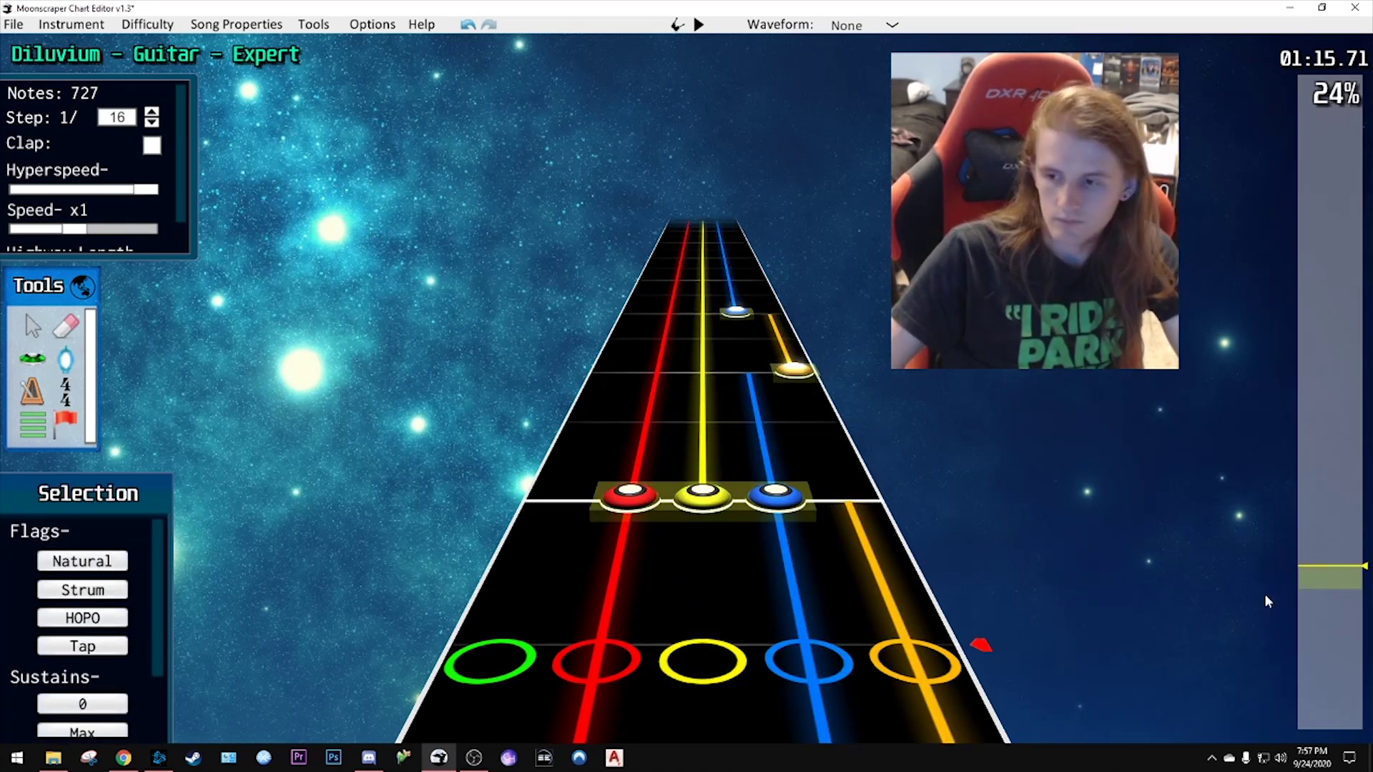
- Copy the selection to the measure line right after the last yellow-orange chord at about 1:59 and play it back
{"action": "left_click_drag", "start_coordinate": [1327, 561], "coordinate": [1354, 475]}
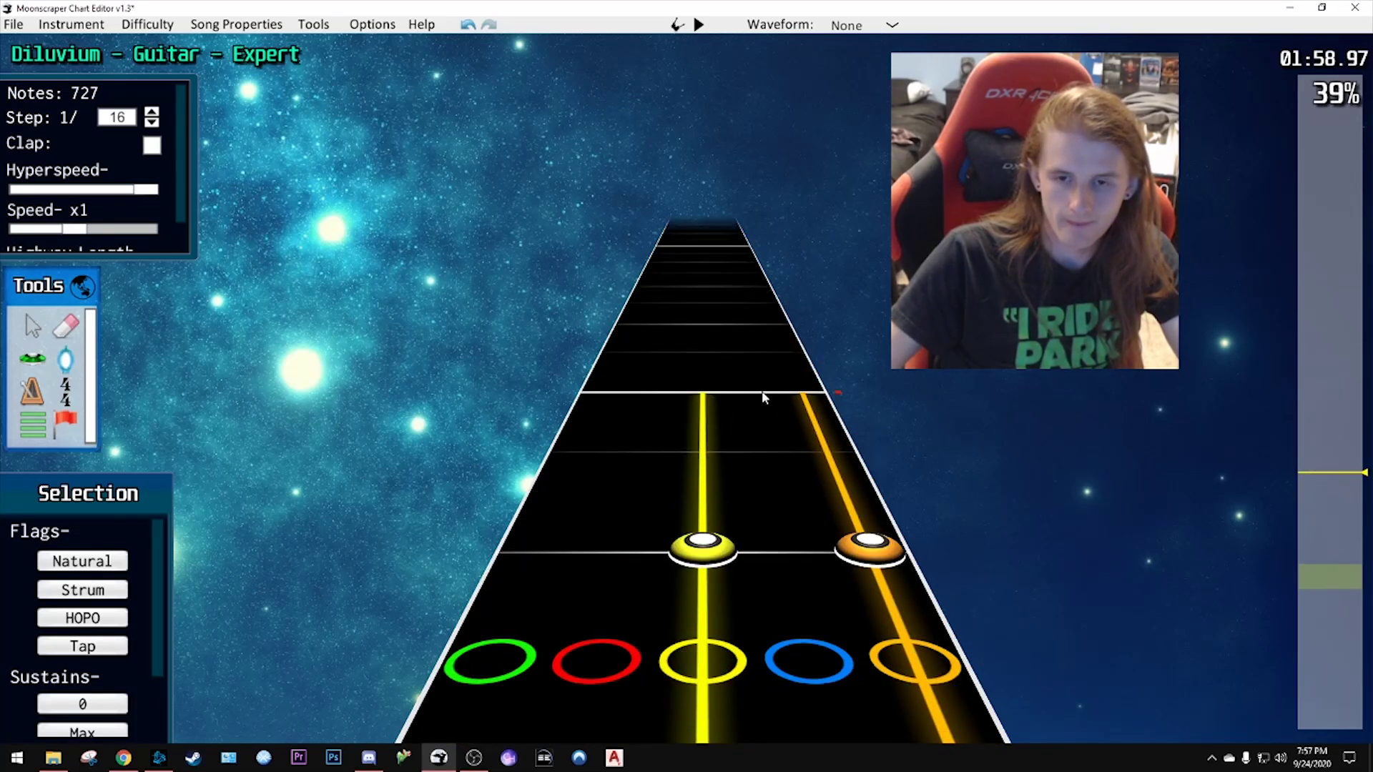
{"action": "left_click", "coordinate": [683, 284]}
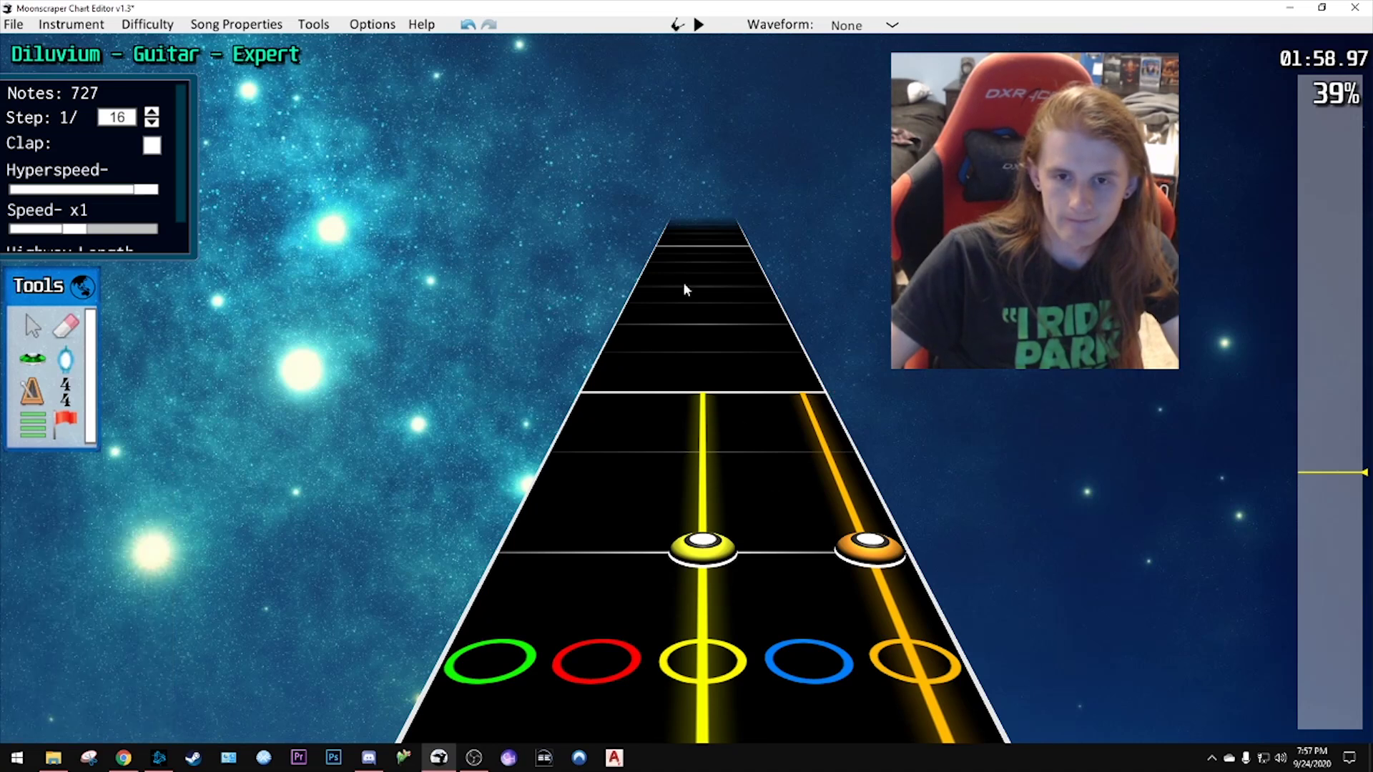
{"action": "scroll", "coordinate": [684, 287], "scroll_direction": "up", "scroll_amount": 4}
{"action": "scroll", "coordinate": [778, 446], "scroll_direction": "down", "scroll_amount": 2}
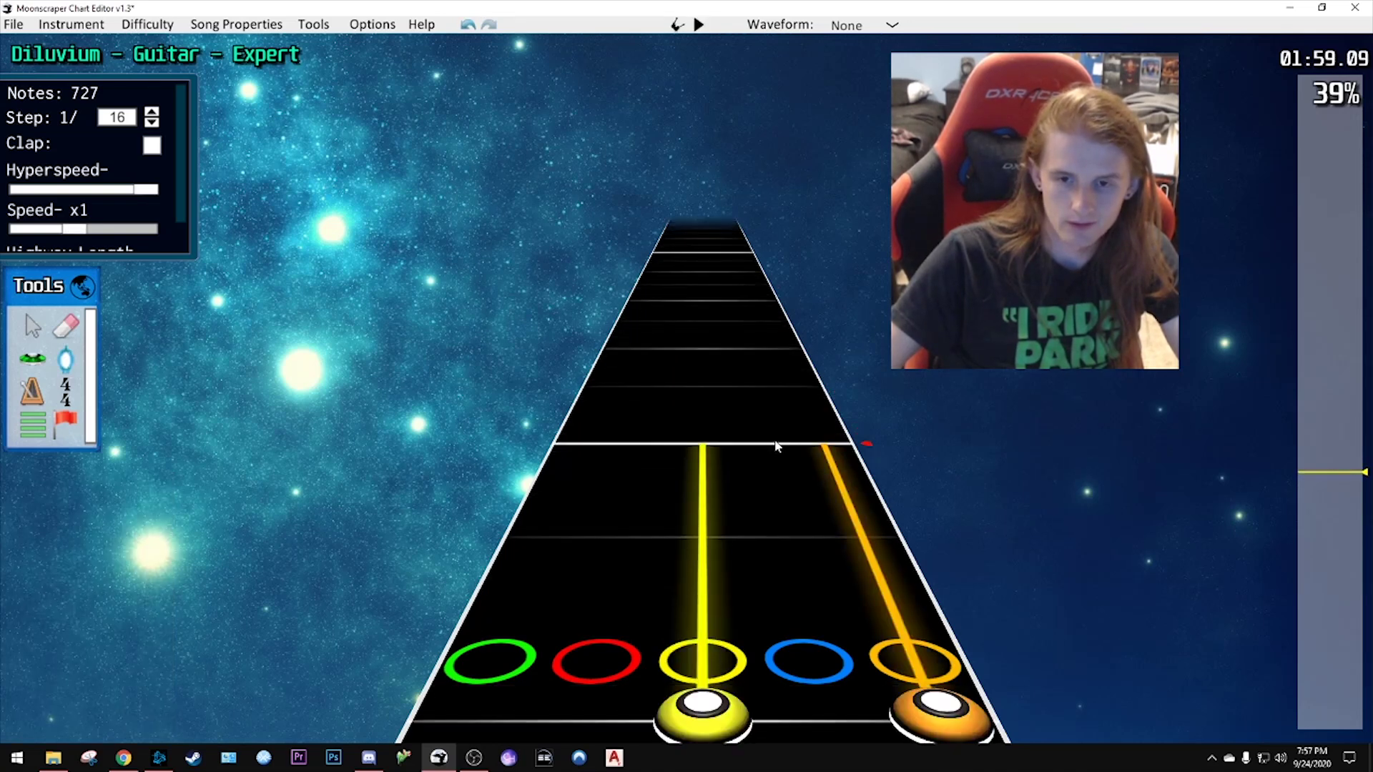
{"action": "key", "text": "space"}
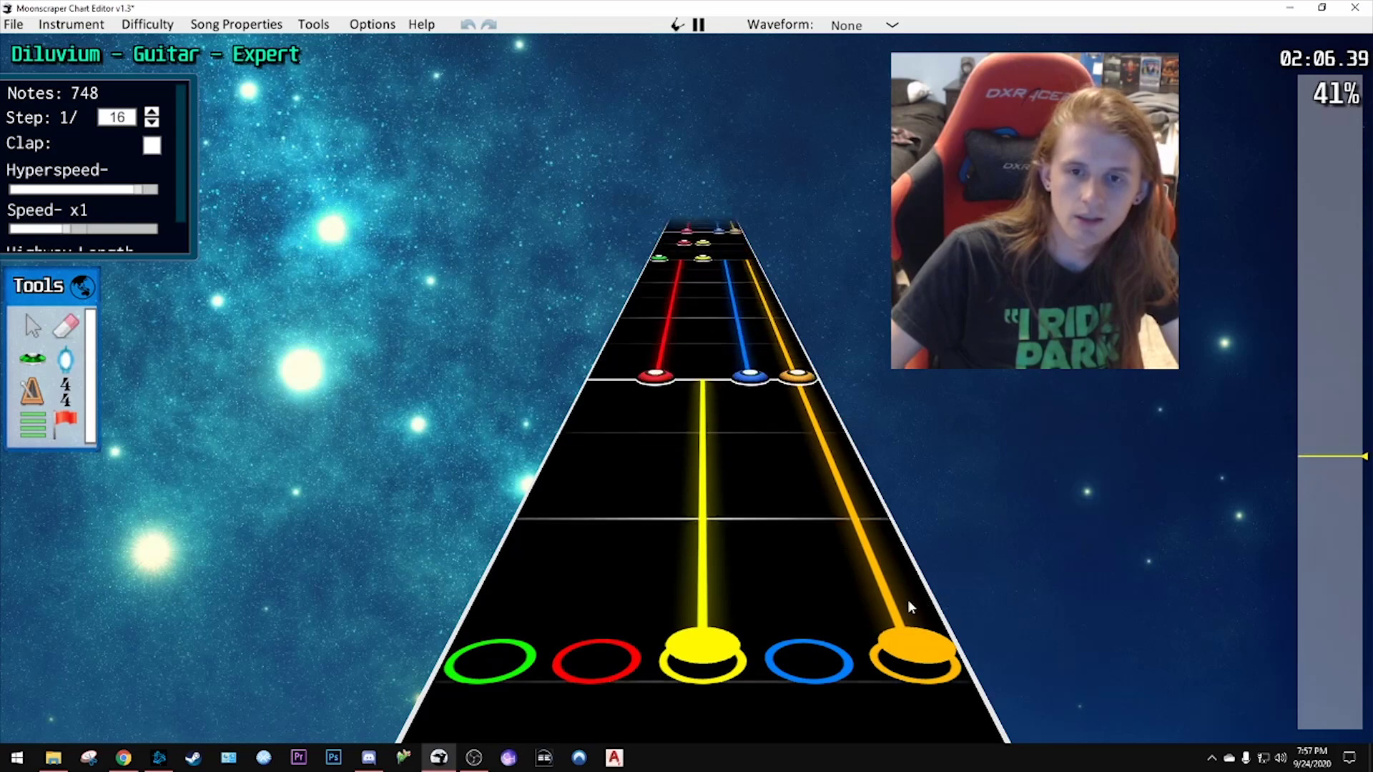
{"action": "key", "text": "space"}
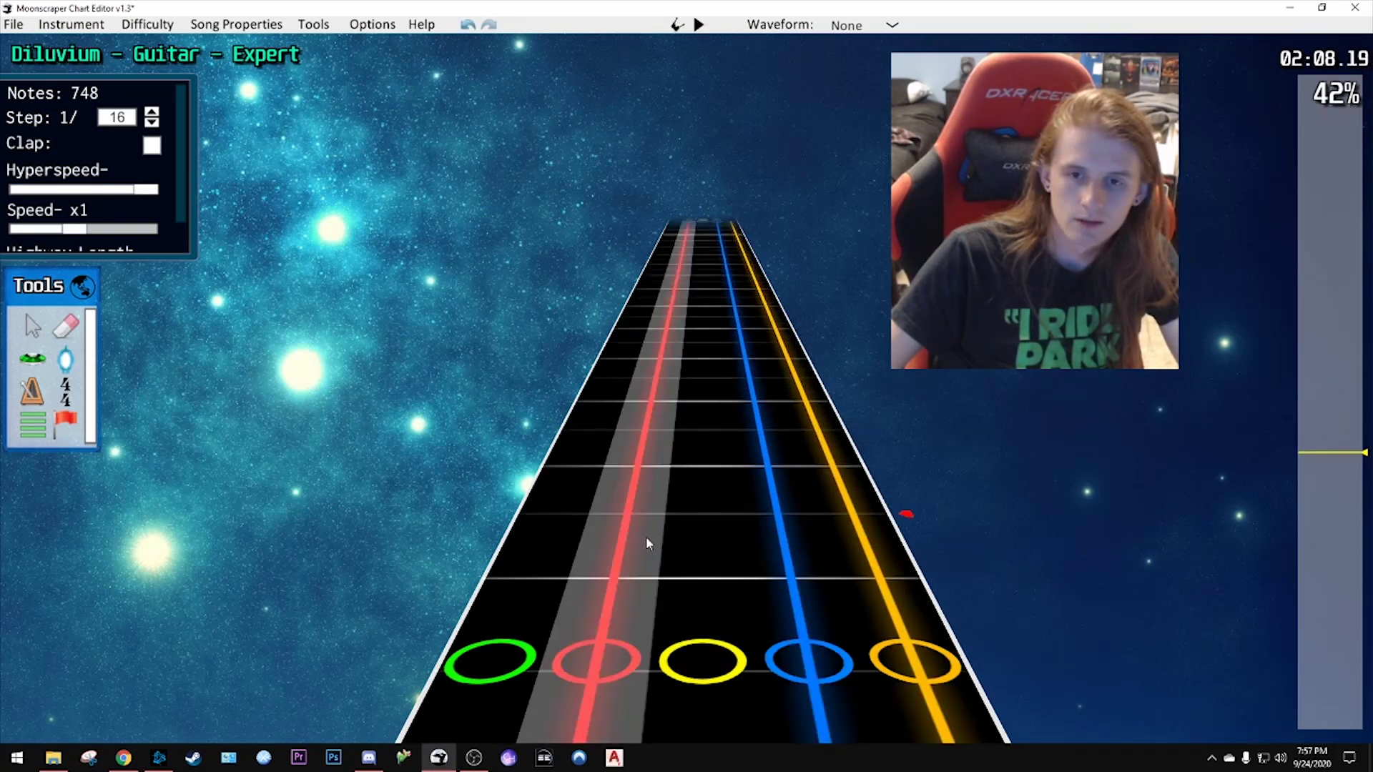
- Delete the green-yellow, red-yellow and long red-blue-orange chords at the end of the pasted section, around 2:07
{"action": "scroll", "coordinate": [641, 525], "scroll_direction": "down", "scroll_amount": 3}
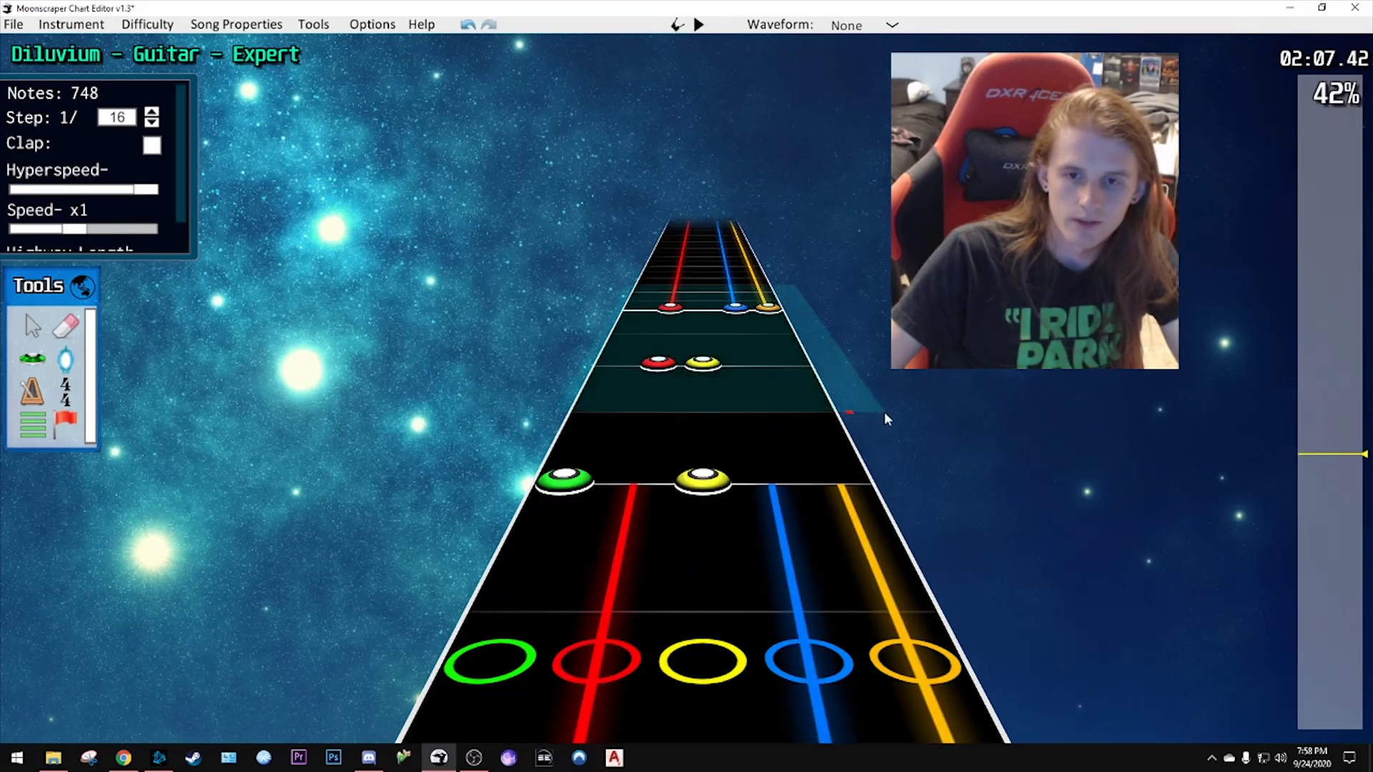
{"action": "left_click_drag", "start_coordinate": [884, 414], "coordinate": [830, 416]}
{"action": "key", "text": "Delete"}
{"action": "scroll", "coordinate": [559, 293], "scroll_direction": "down", "scroll_amount": 3}
{"action": "scroll", "coordinate": [727, 466], "scroll_direction": "down", "scroll_amount": 2}
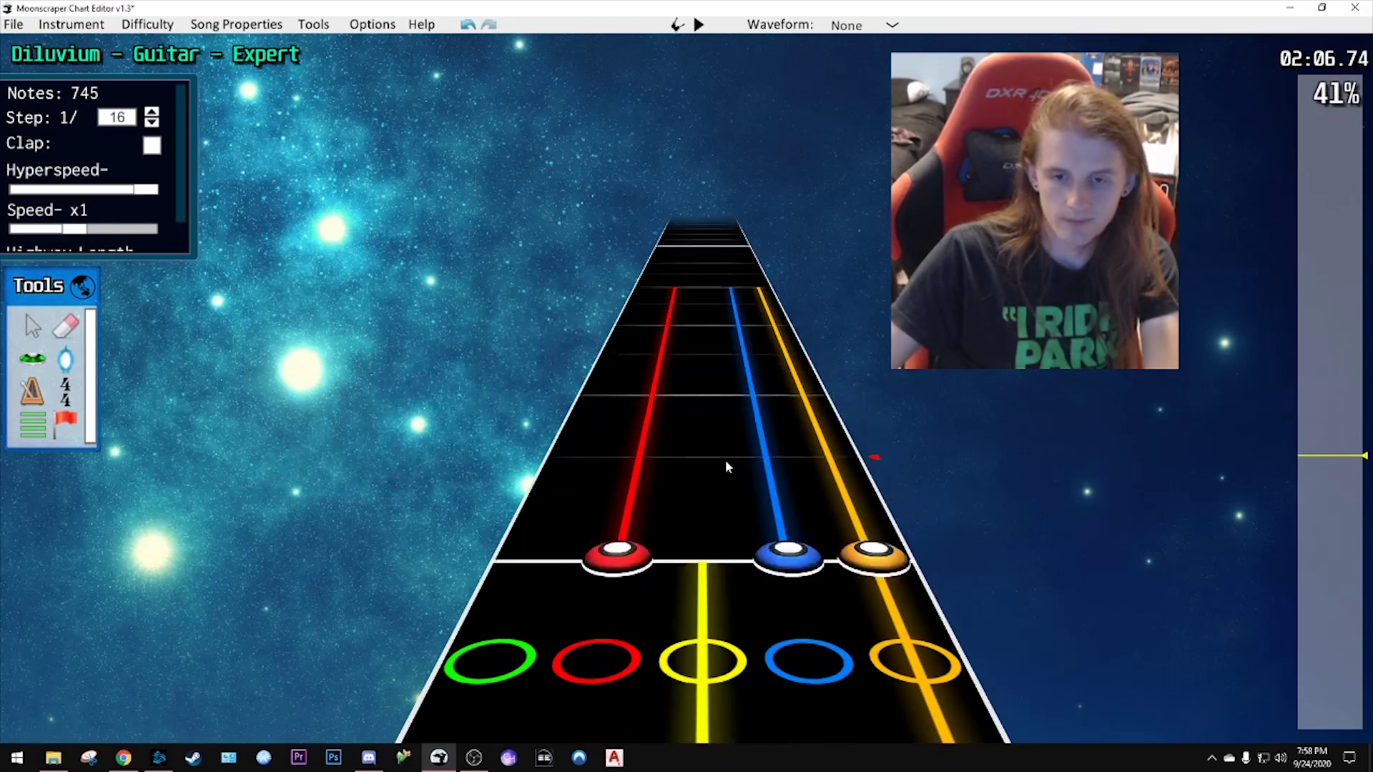
- Delete the remaining sustained red-blue-orange chord on the measure line after the yellow-orange chord and play the emptied stretch
{"action": "scroll", "coordinate": [615, 369], "scroll_direction": "down", "scroll_amount": 3}
{"action": "left_click", "coordinate": [656, 372]}
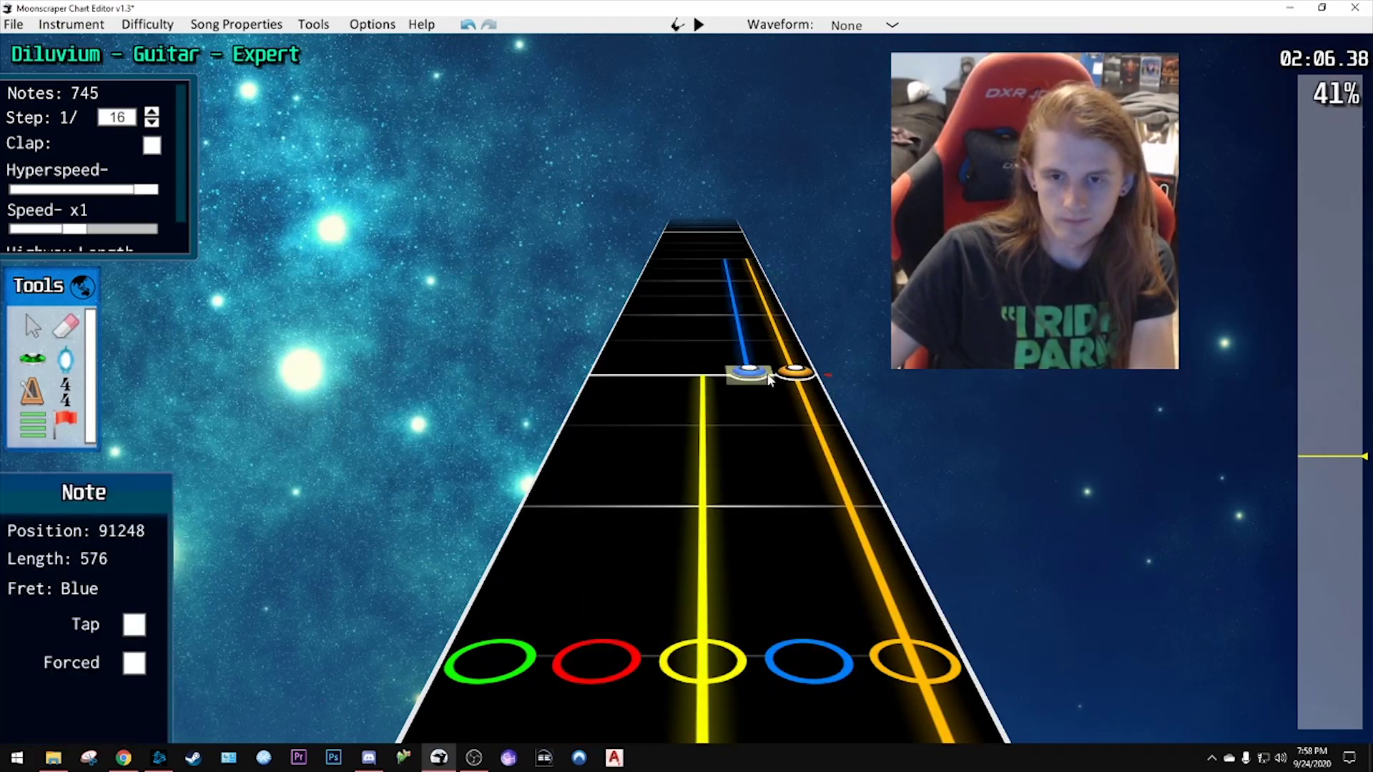
{"action": "key", "text": "Delete"}
{"action": "key", "text": "space"}
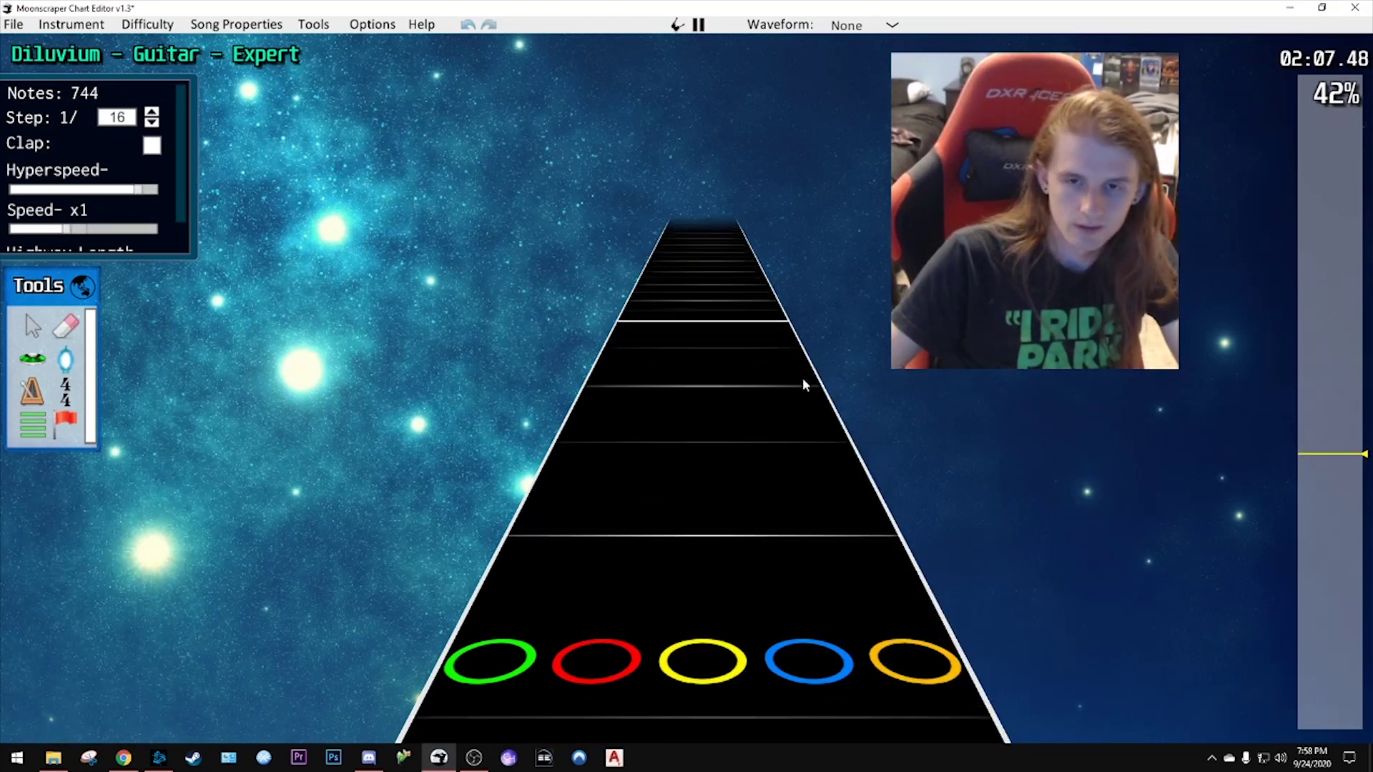
{"action": "key", "text": "space"}
{"action": "scroll", "coordinate": [779, 400], "scroll_direction": "down", "scroll_amount": 10}
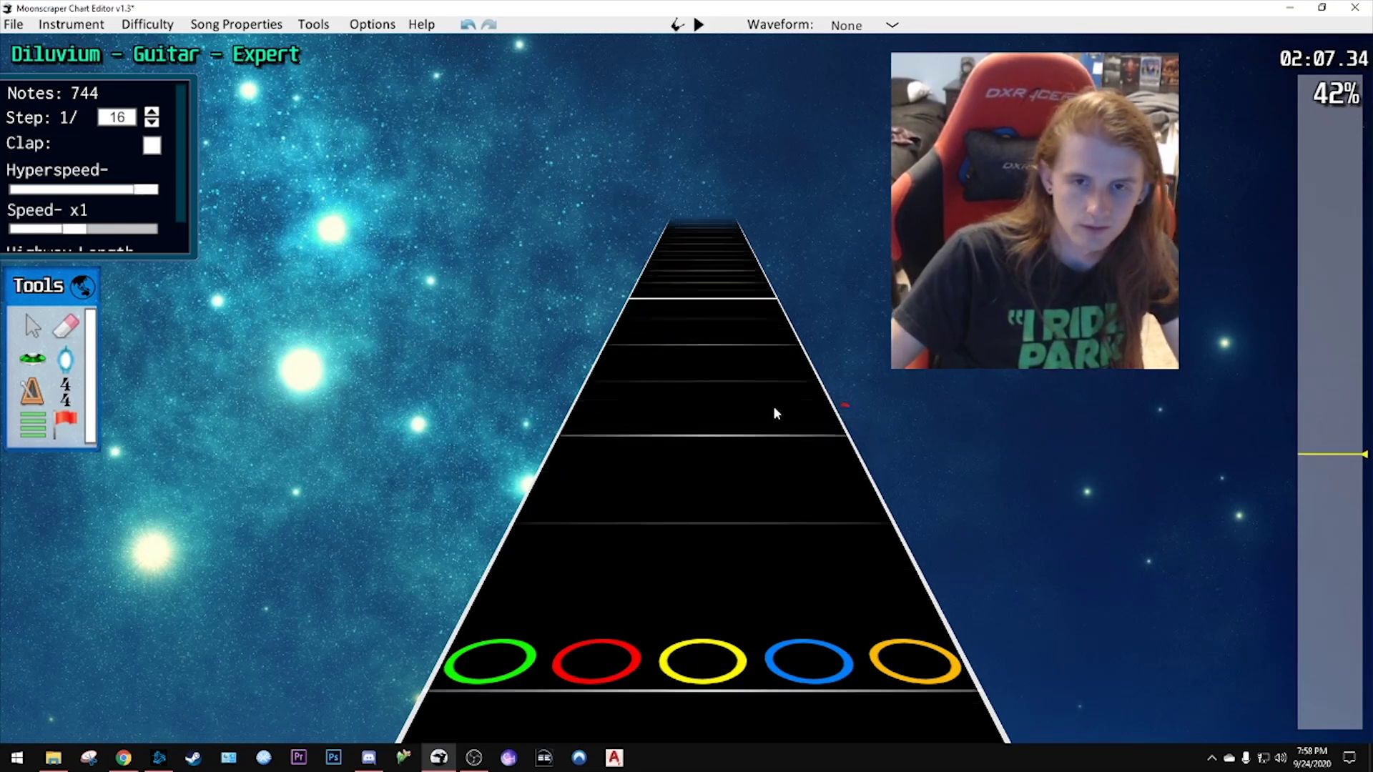
- Delete the sustained red-yellow-blue chord and the blue and orange notes following it around 2:10, and play the emptied stretch
{"action": "key", "text": "space"}
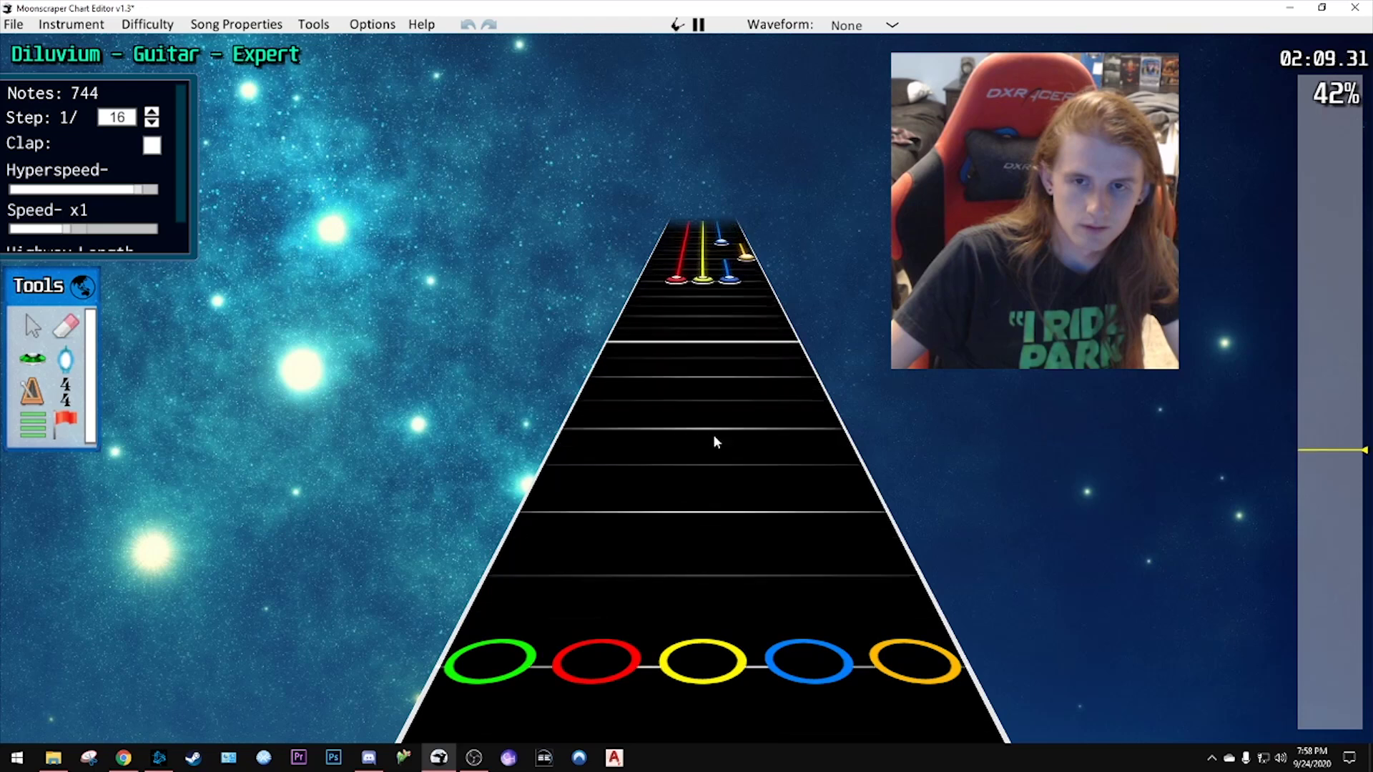
{"action": "key", "text": "space"}
{"action": "left_click_drag", "start_coordinate": [615, 439], "coordinate": [863, 241]}
{"action": "key", "text": "Delete"}
{"action": "key", "text": "space"}
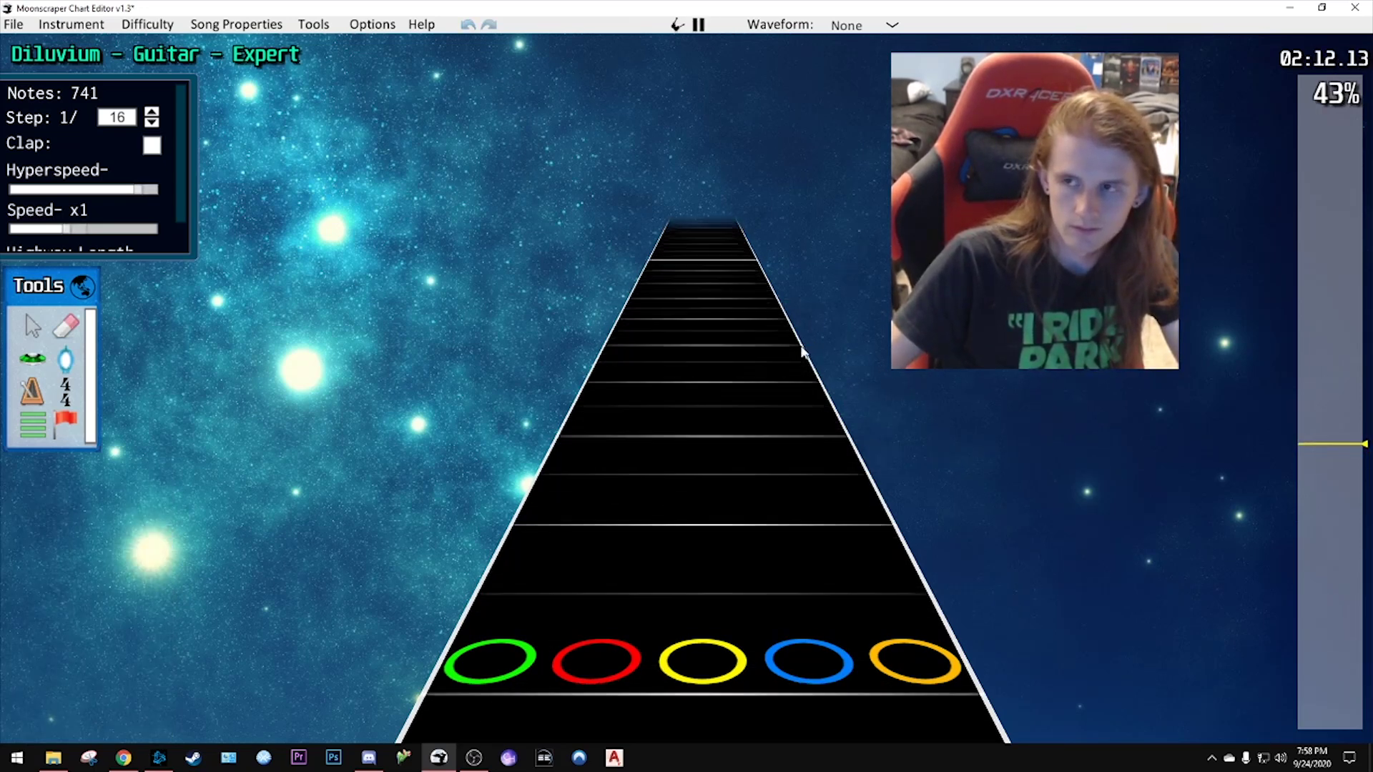
{"action": "key", "text": "space"}
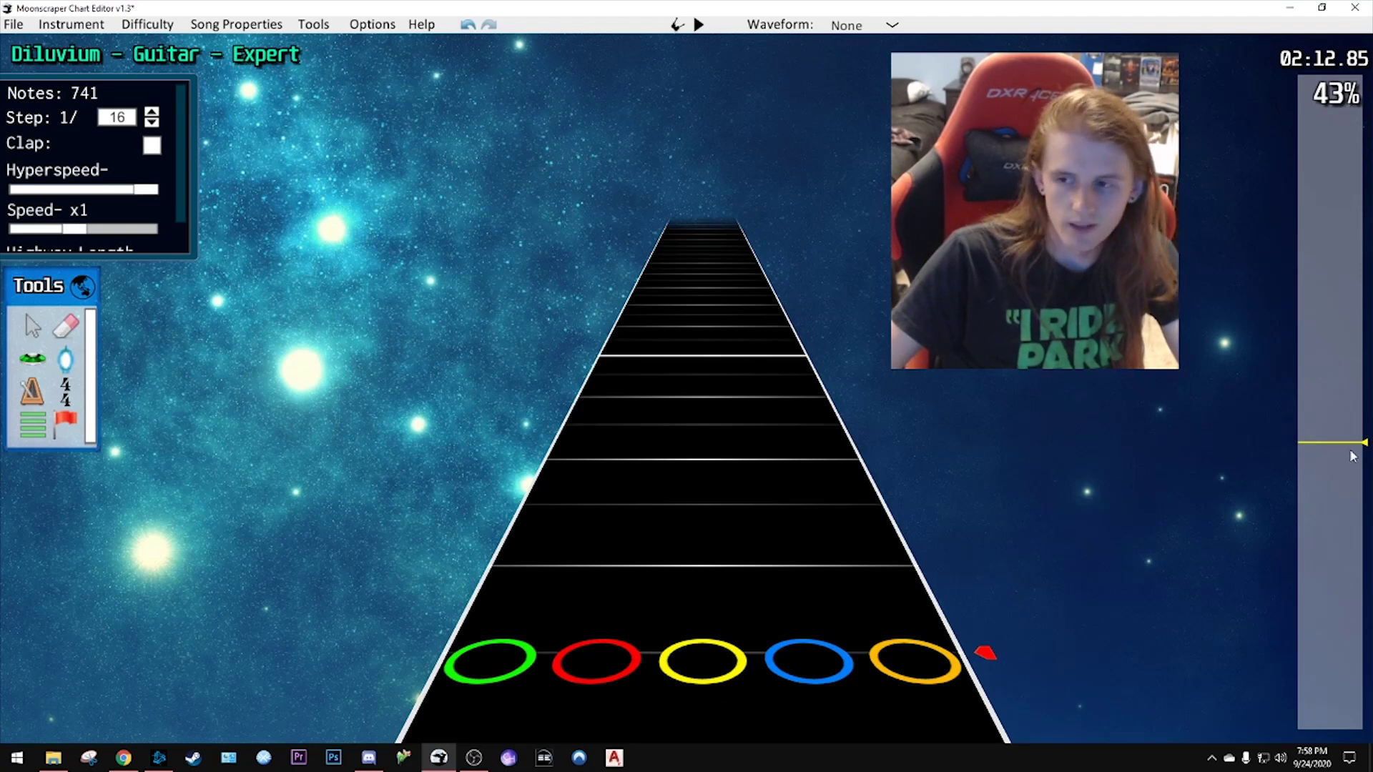
- Place a green note on the measure line right after the sustained yellow-orange chord at about 2:07 and a red note one beat after it
{"action": "left_click_drag", "start_coordinate": [1336, 452], "coordinate": [1336, 463]}
{"action": "scroll", "coordinate": [667, 350], "scroll_direction": "up", "scroll_amount": 6}
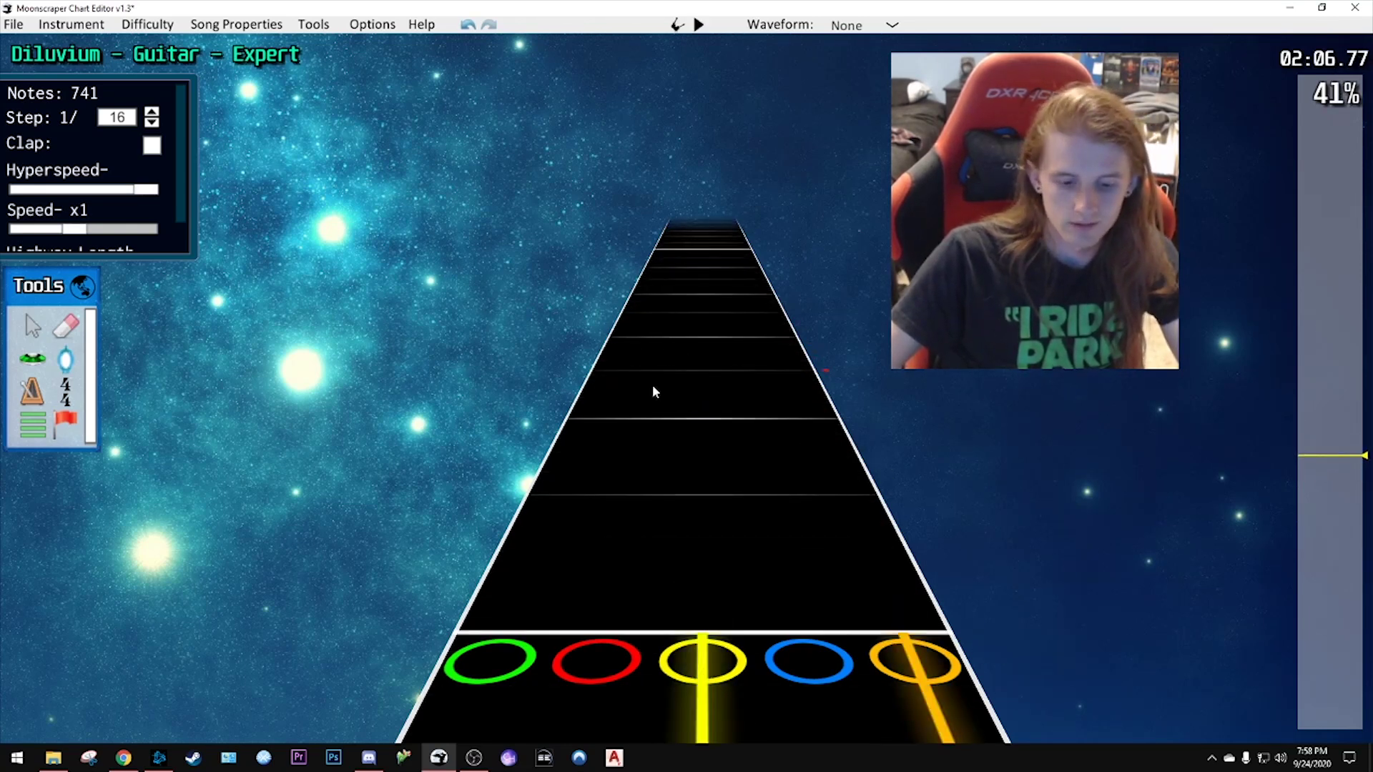
{"action": "scroll", "coordinate": [645, 435], "scroll_direction": "down", "scroll_amount": 2}
{"action": "key", "text": "space"}
{"action": "key", "text": "space"}
{"action": "scroll", "coordinate": [640, 443], "scroll_direction": "up", "scroll_amount": 1}
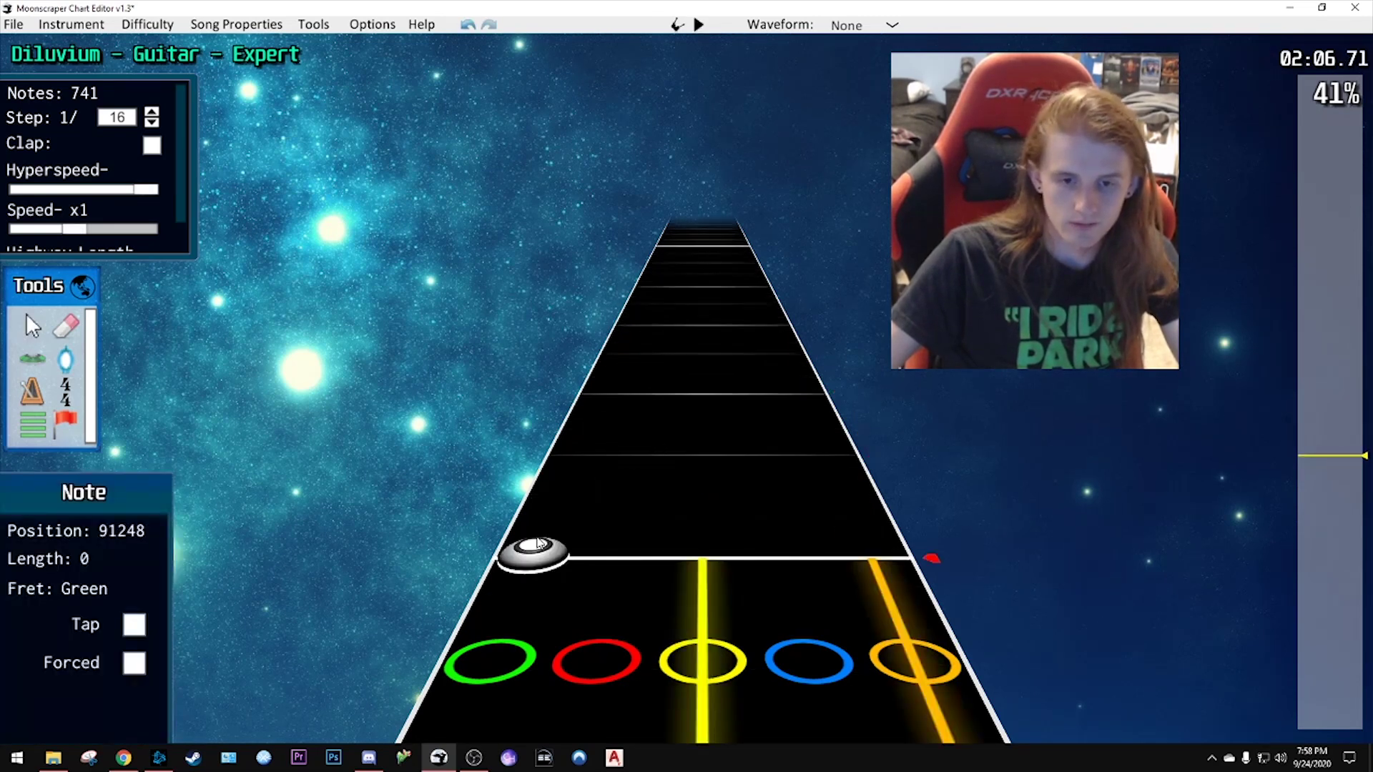
{"action": "scroll", "coordinate": [649, 399], "scroll_direction": "up", "scroll_amount": 4}
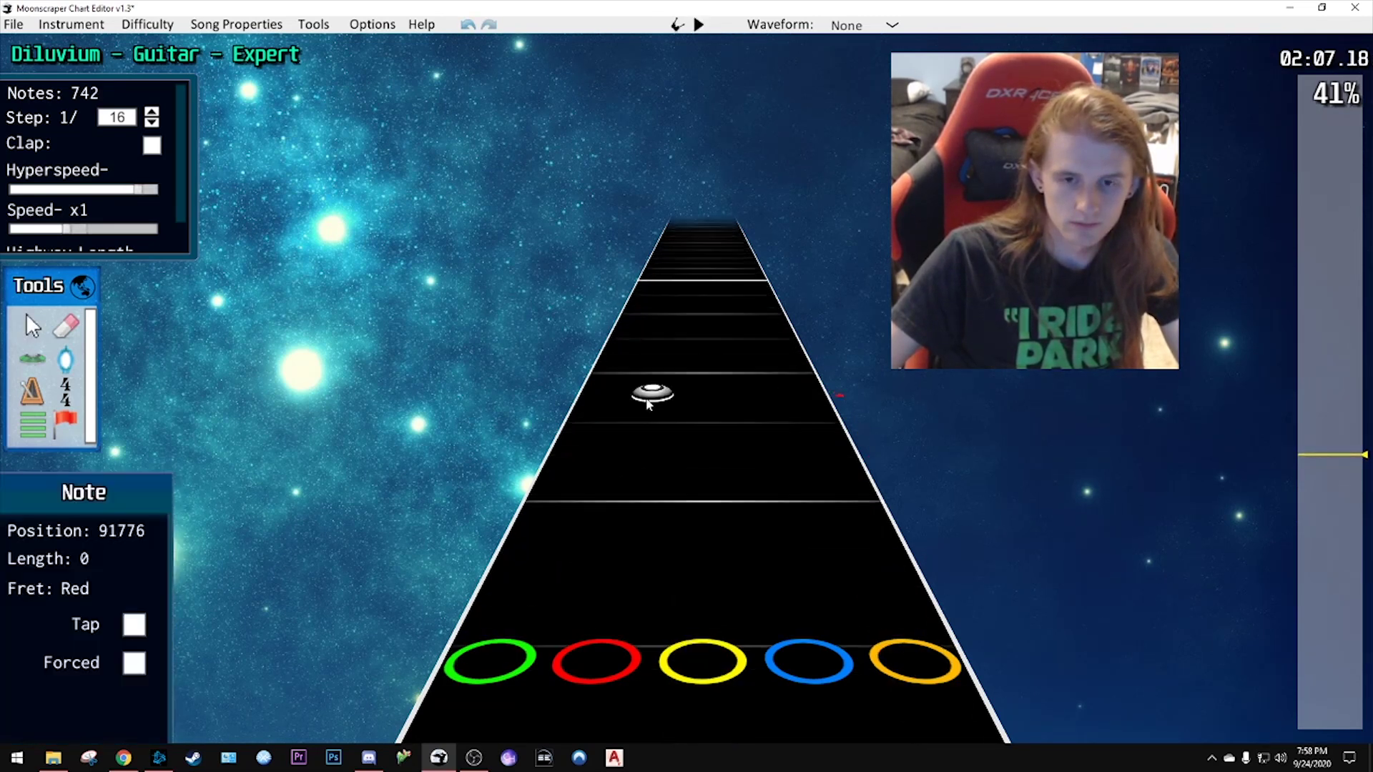
{"action": "scroll", "coordinate": [638, 552], "scroll_direction": "down", "scroll_amount": 1}
{"action": "left_click", "coordinate": [613, 580]}
{"action": "scroll", "coordinate": [659, 546], "scroll_direction": "up", "scroll_amount": 3}
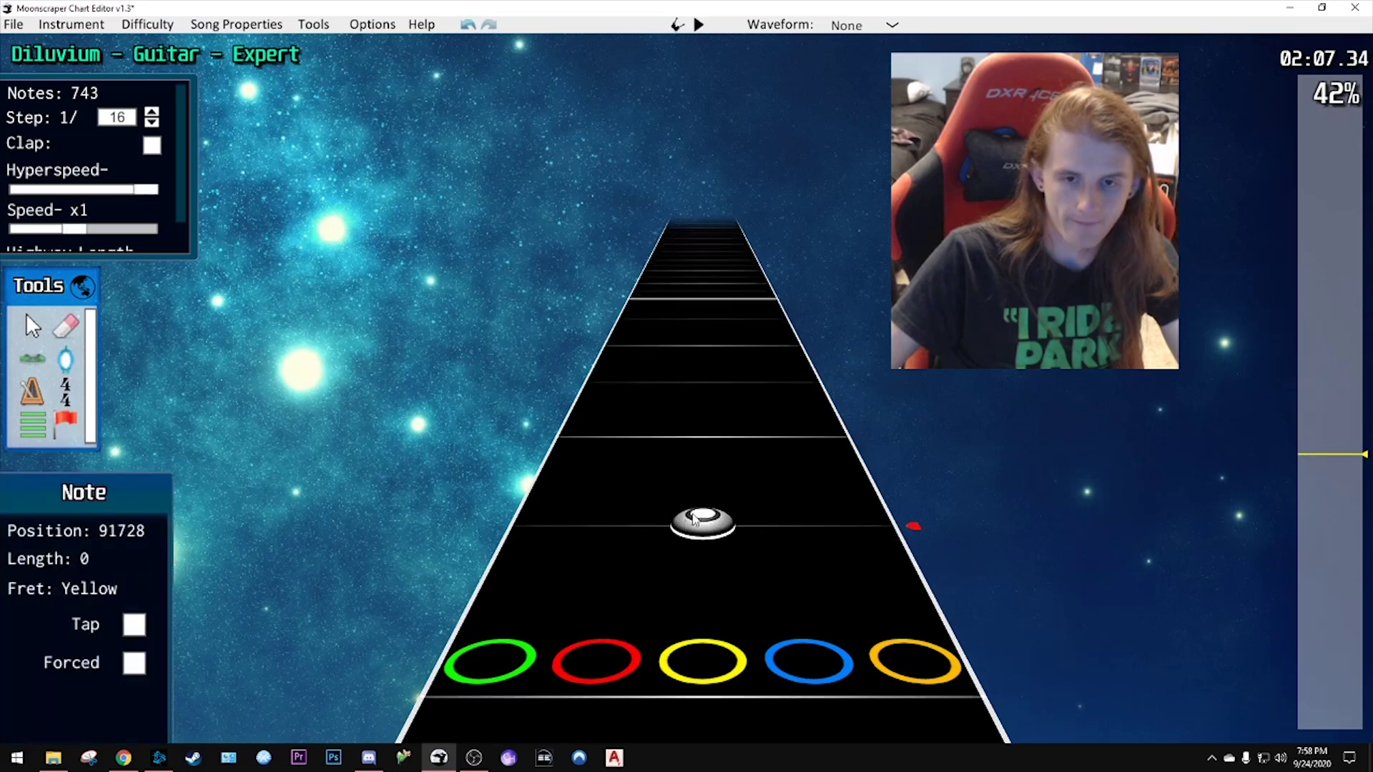
- Place a yellow note one beat after the red note and a green note on the following beat, and play them back
{"action": "scroll", "coordinate": [698, 500], "scroll_direction": "down", "scroll_amount": 8}
{"action": "scroll", "coordinate": [719, 482], "scroll_direction": "up", "scroll_amount": 8}
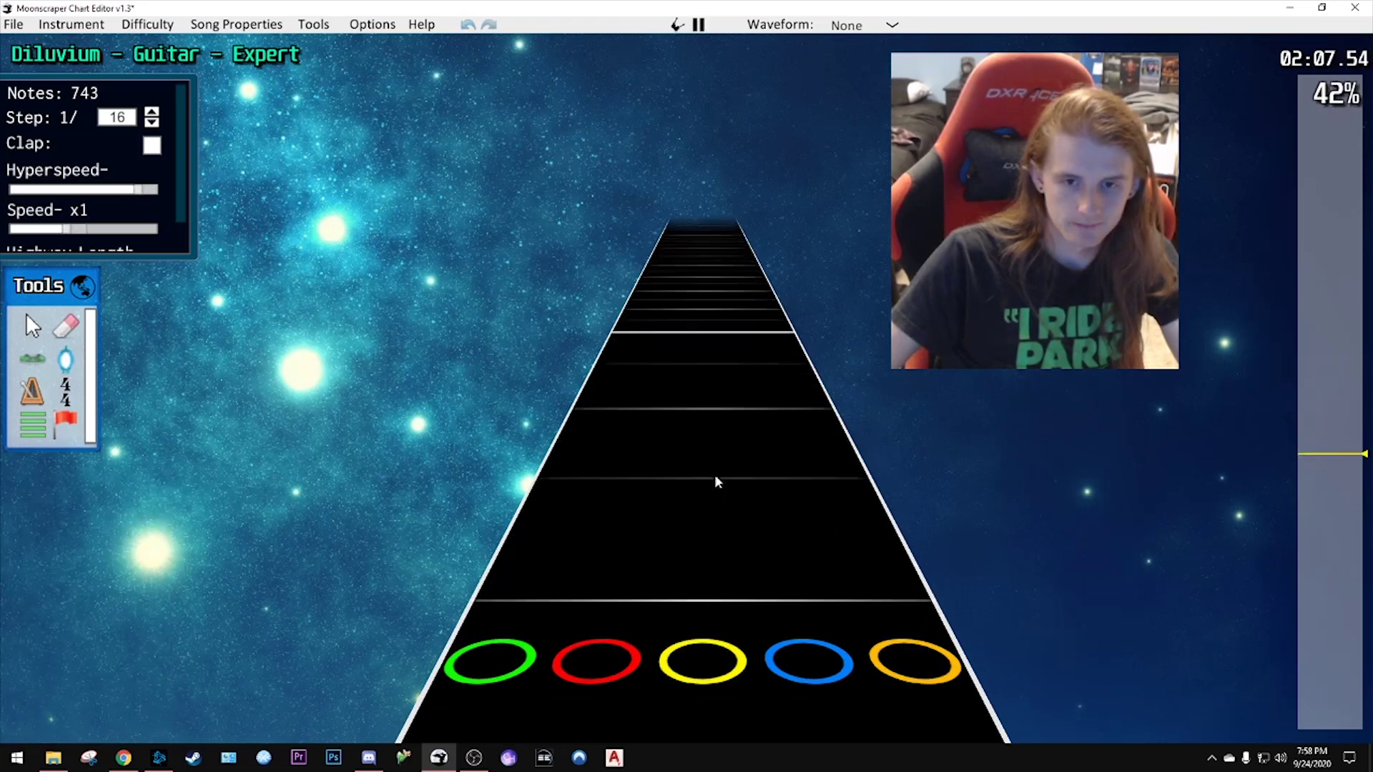
{"action": "left_click", "coordinate": [720, 452]}
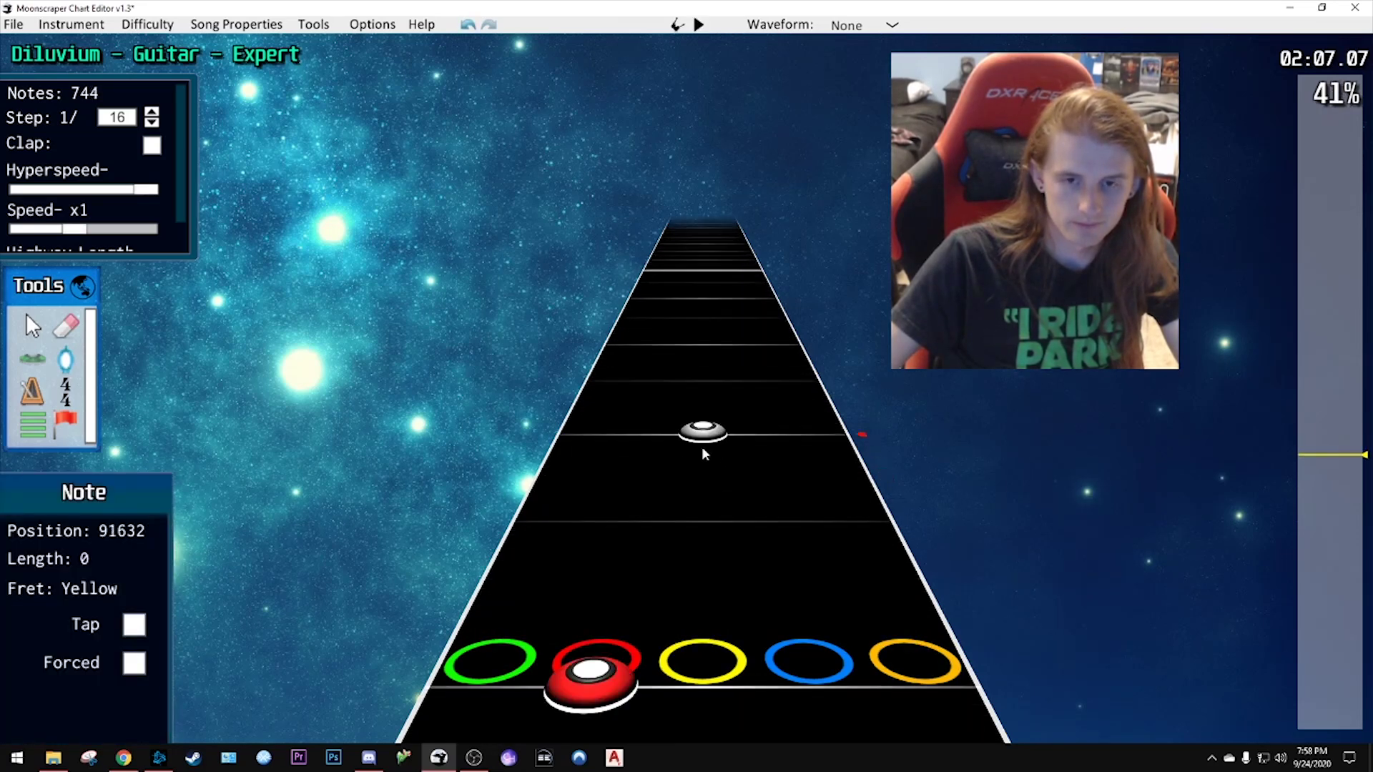
{"action": "scroll", "coordinate": [698, 456], "scroll_direction": "up", "scroll_amount": 5}
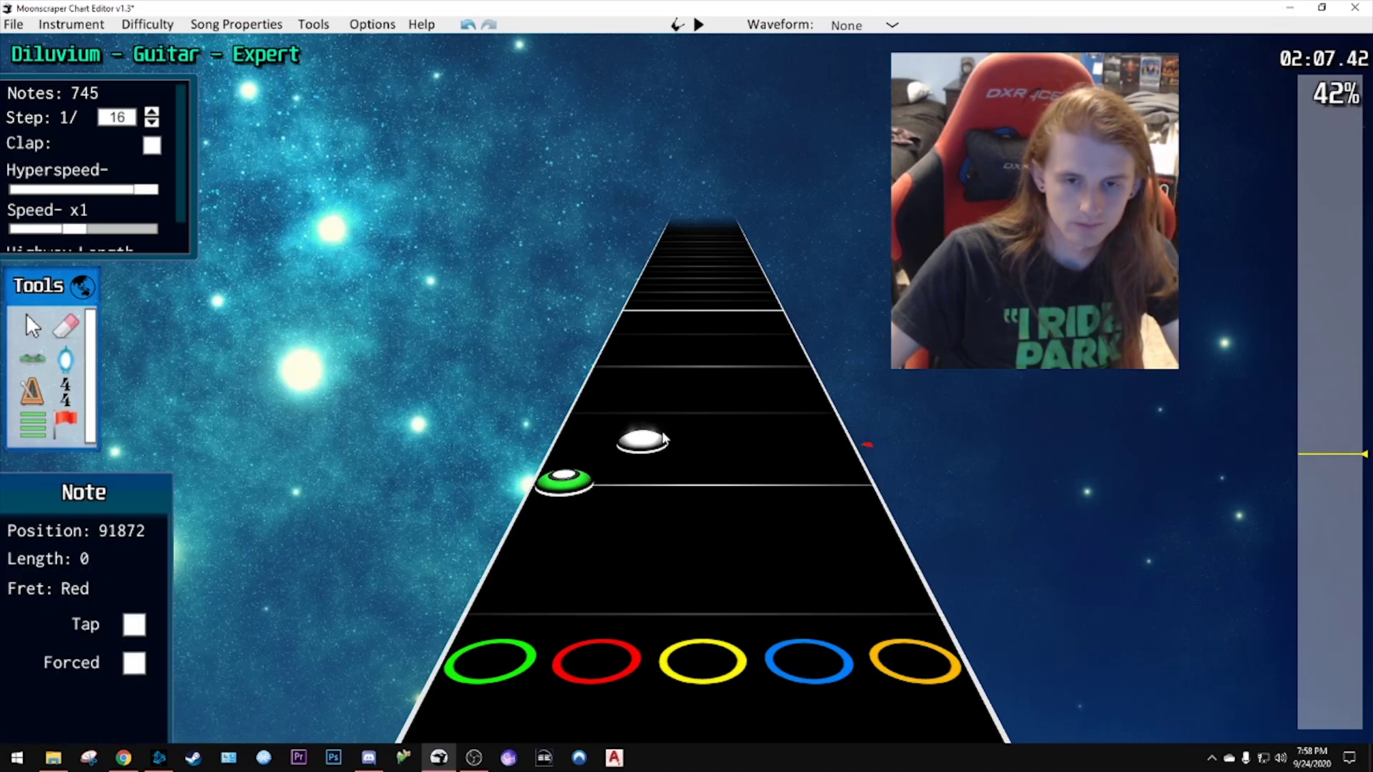
{"action": "key", "text": "space"}
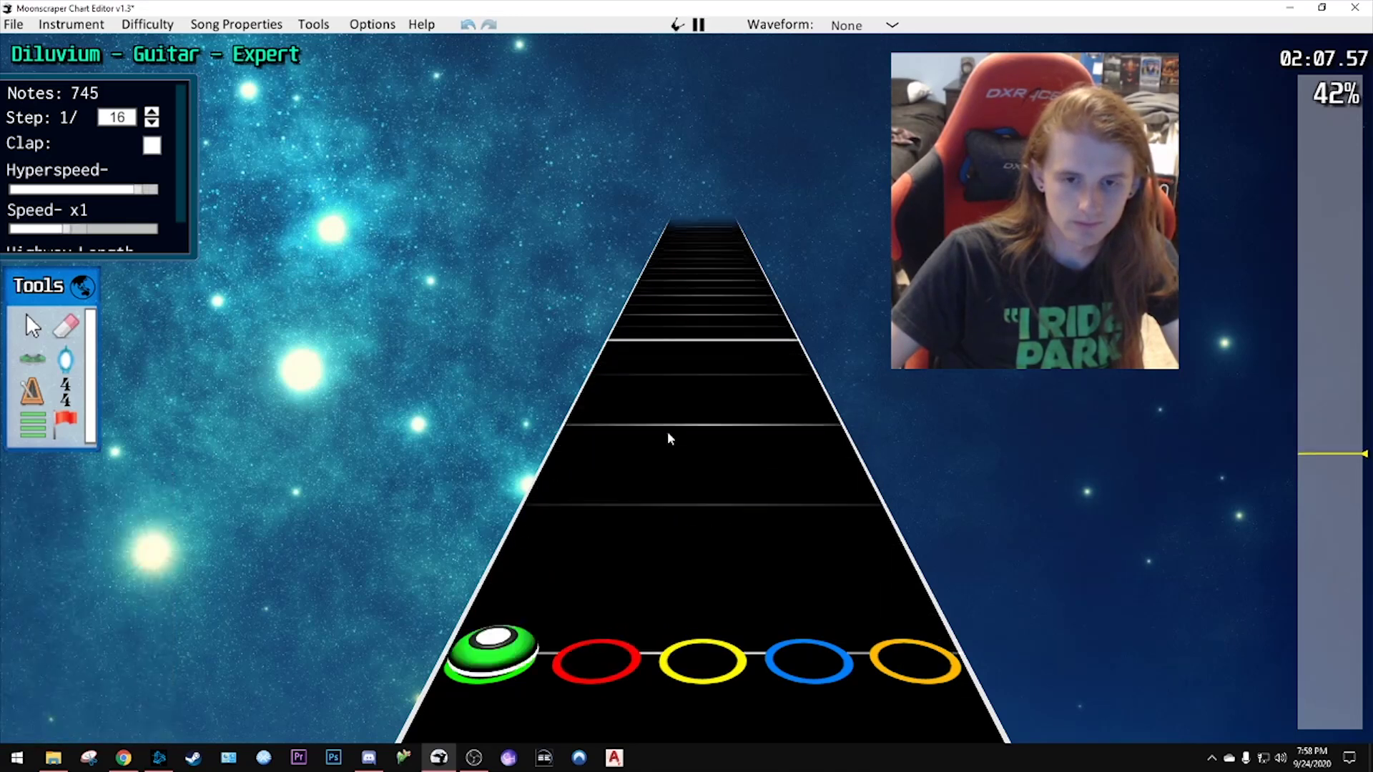
{"action": "key", "text": "space"}
{"action": "scroll", "coordinate": [672, 434], "scroll_direction": "down", "scroll_amount": 8}
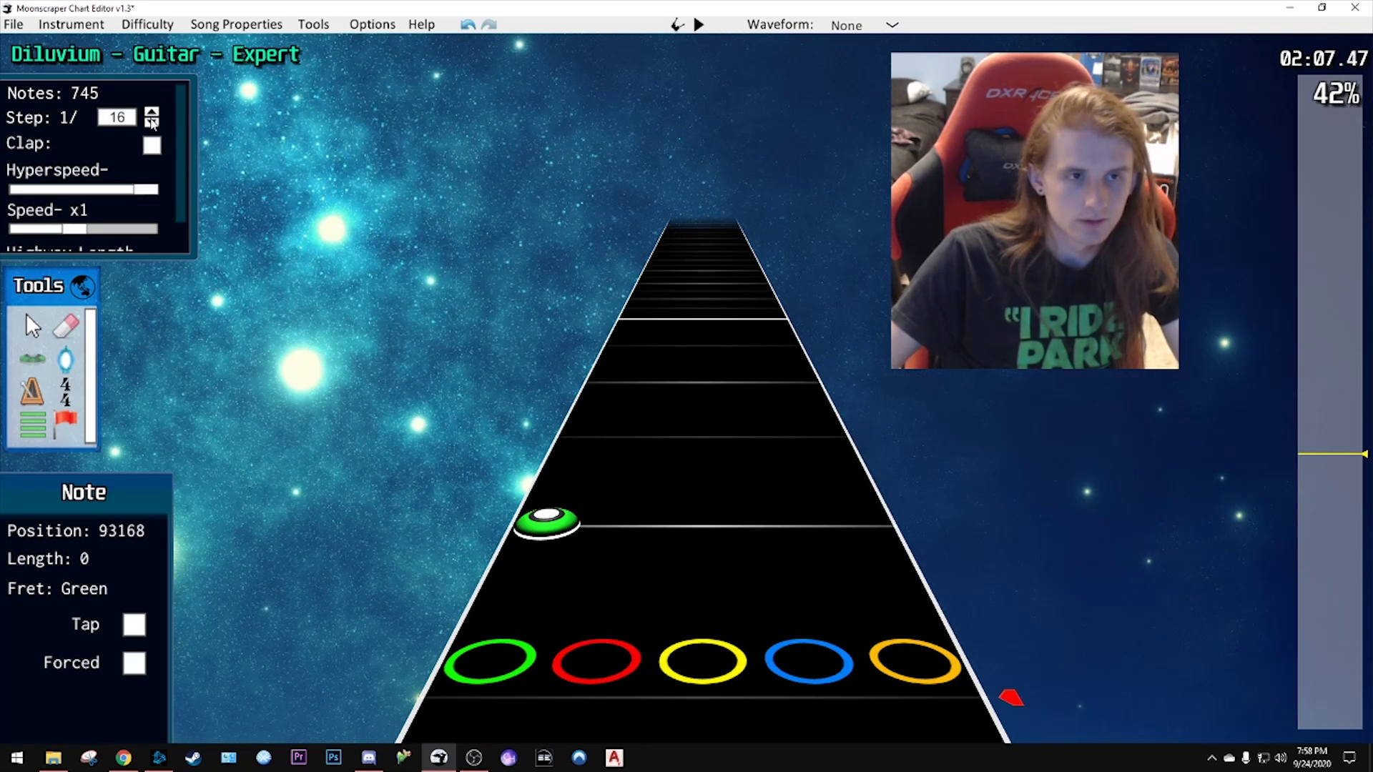
- Set the step to 1/32 and add a quick red, yellow, red, yellow, blue run after the last green note
{"action": "left_click", "coordinate": [152, 122]}
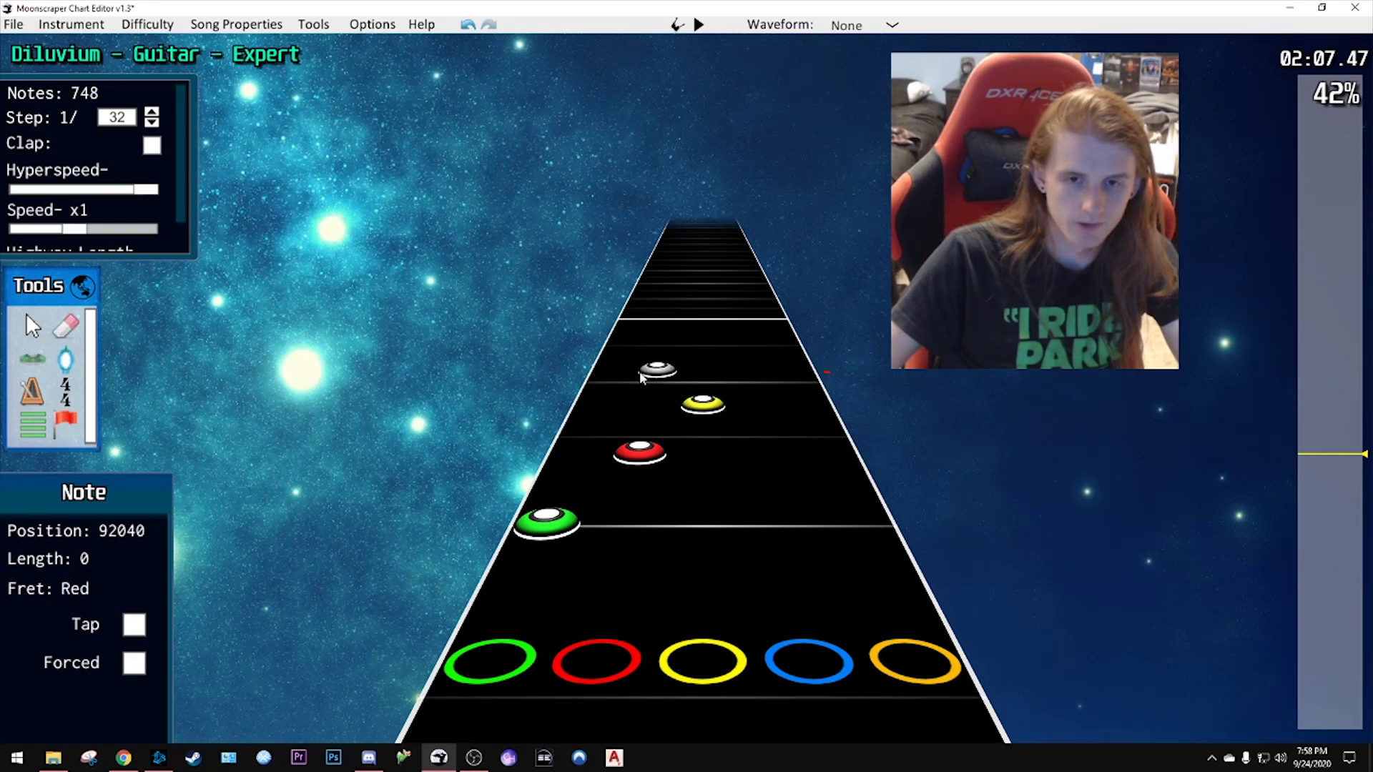
{"action": "left_click", "coordinate": [640, 377]}
{"action": "scroll", "coordinate": [667, 384], "scroll_direction": "up", "scroll_amount": 4}
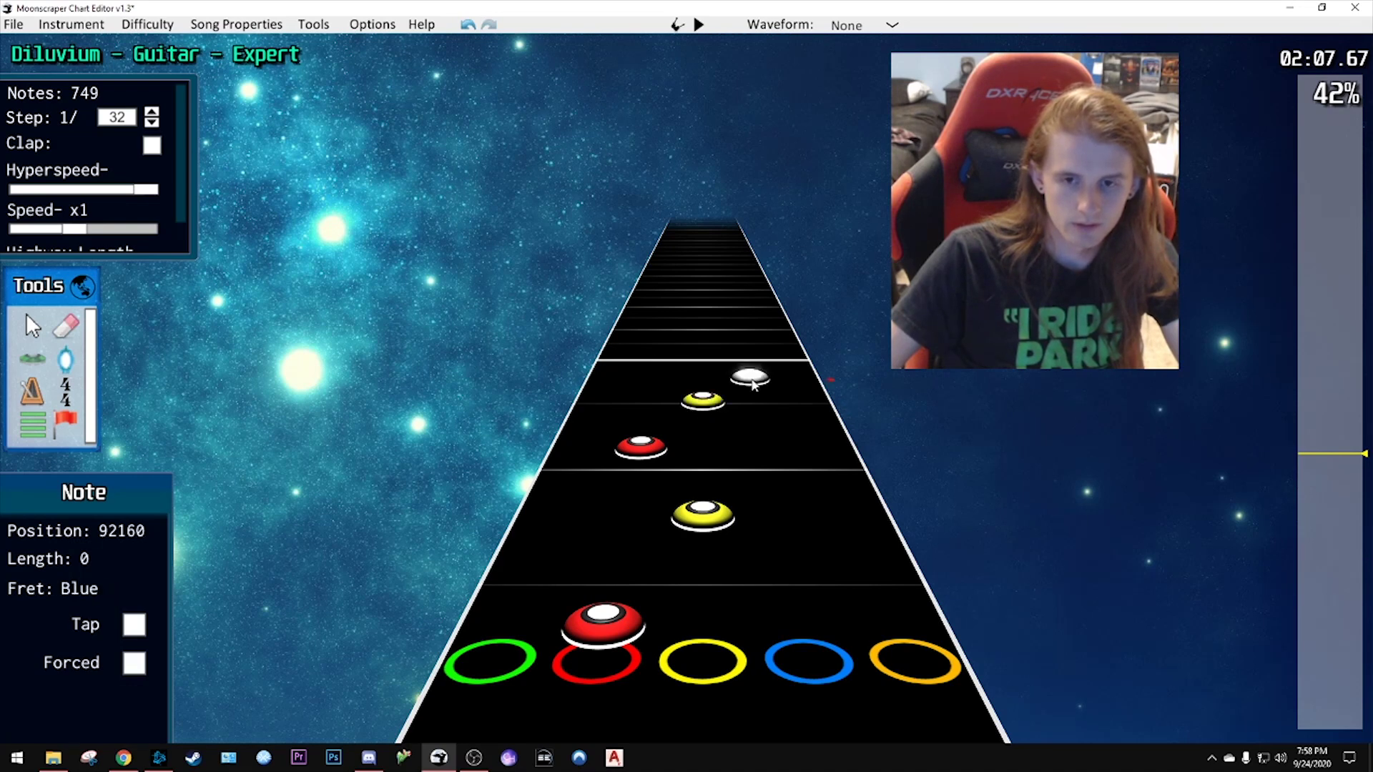
{"action": "left_click", "coordinate": [748, 371]}
- Play the stretch from about 2:07 several times to check the timing of the new run against the music
{"action": "key", "text": "space"}
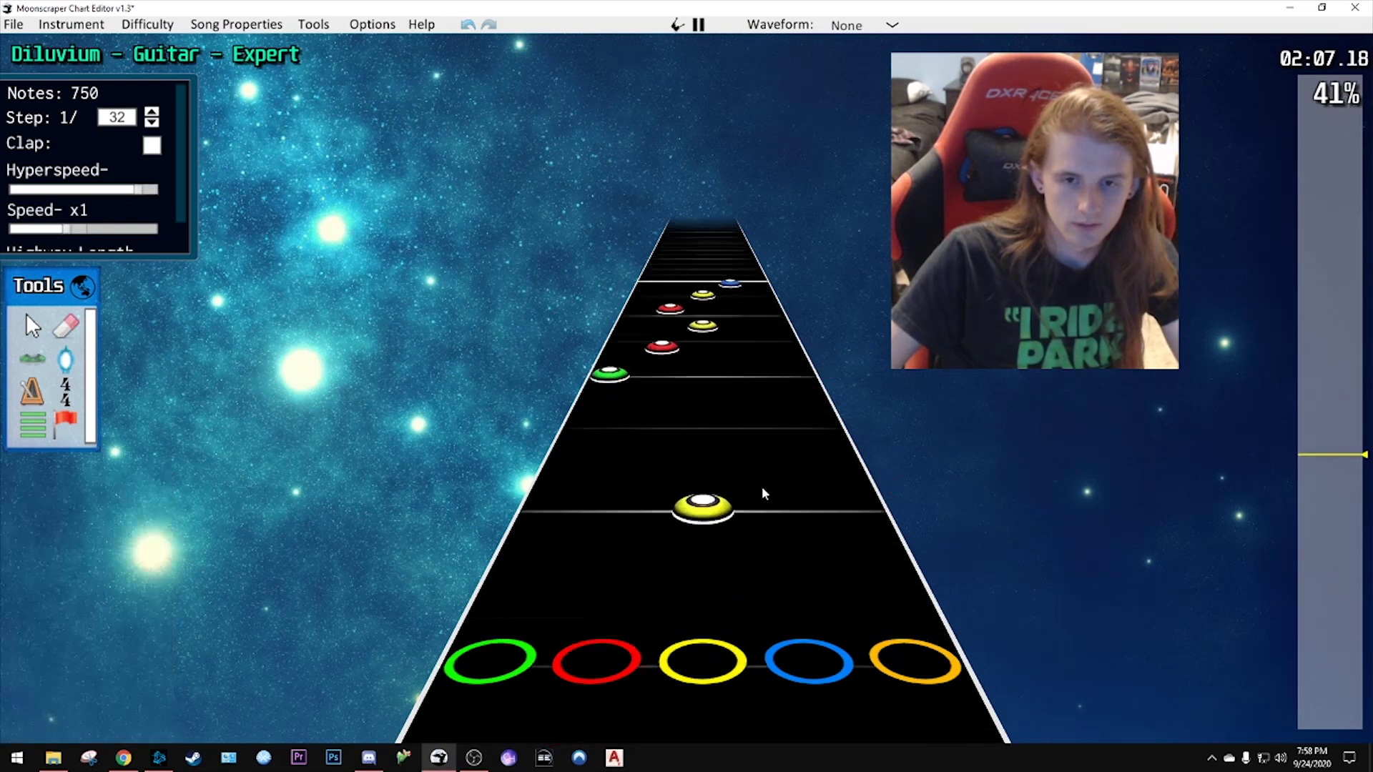
{"action": "key", "text": "space"}
{"action": "scroll", "coordinate": [780, 472], "scroll_direction": "down", "scroll_amount": 14}
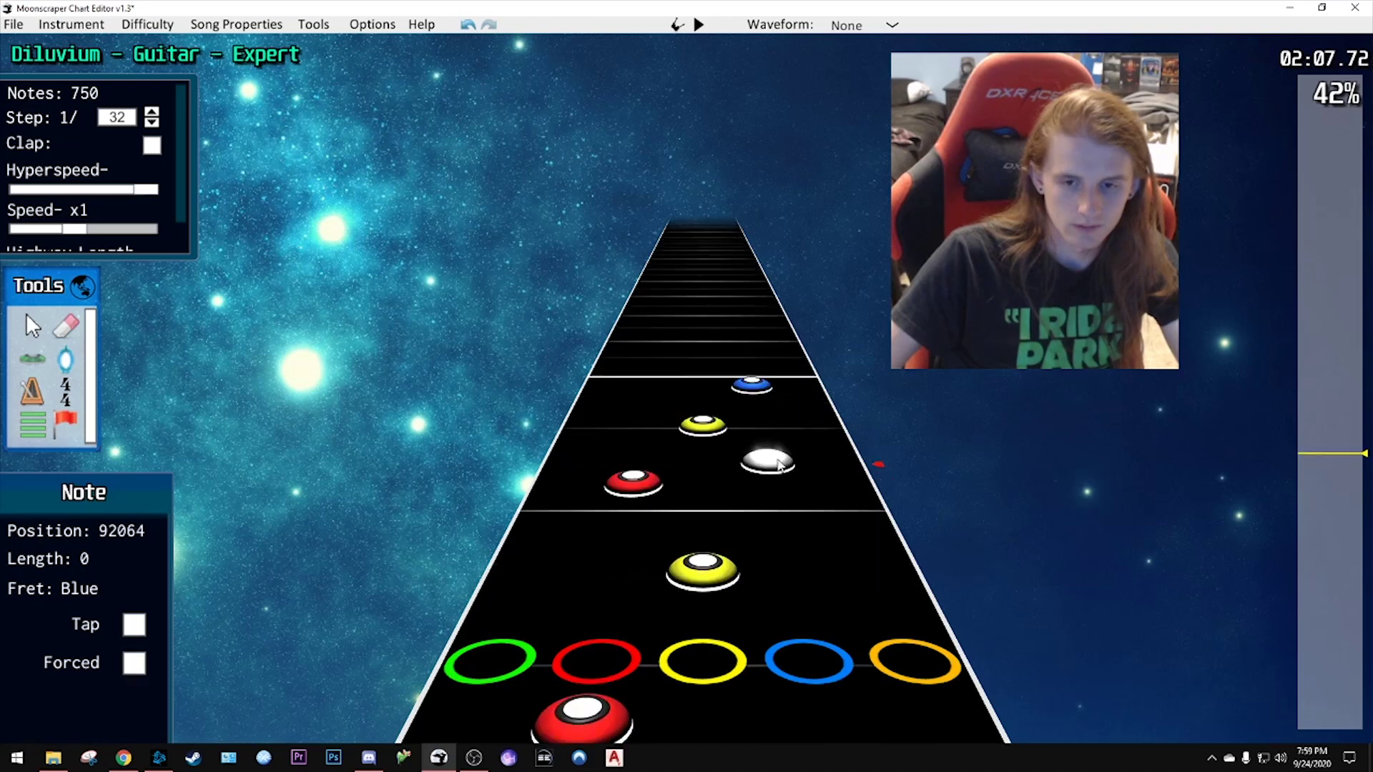
{"action": "key", "text": "space"}
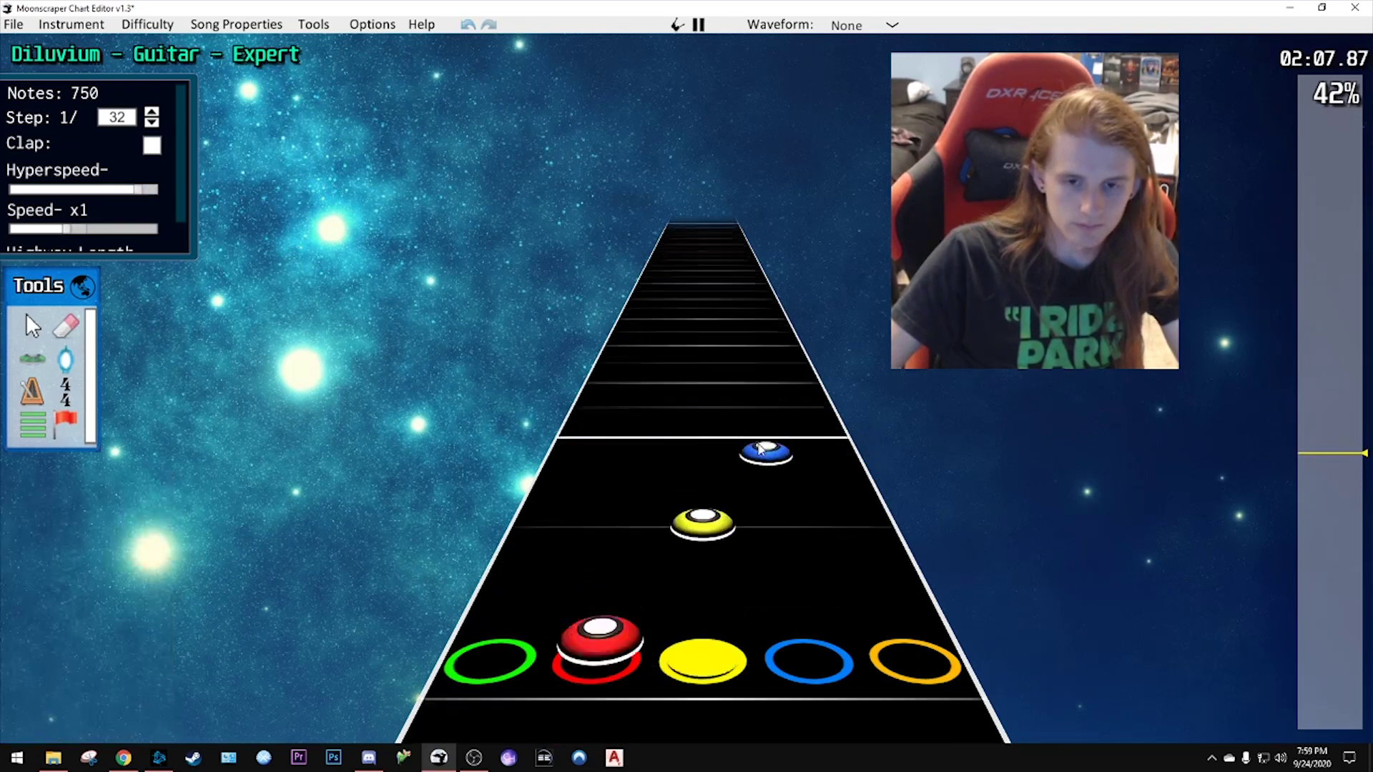
{"action": "key", "text": "space"}
{"action": "scroll", "coordinate": [693, 437], "scroll_direction": "down", "scroll_amount": 10}
{"action": "key", "text": "space"}
{"action": "key", "text": "space"}
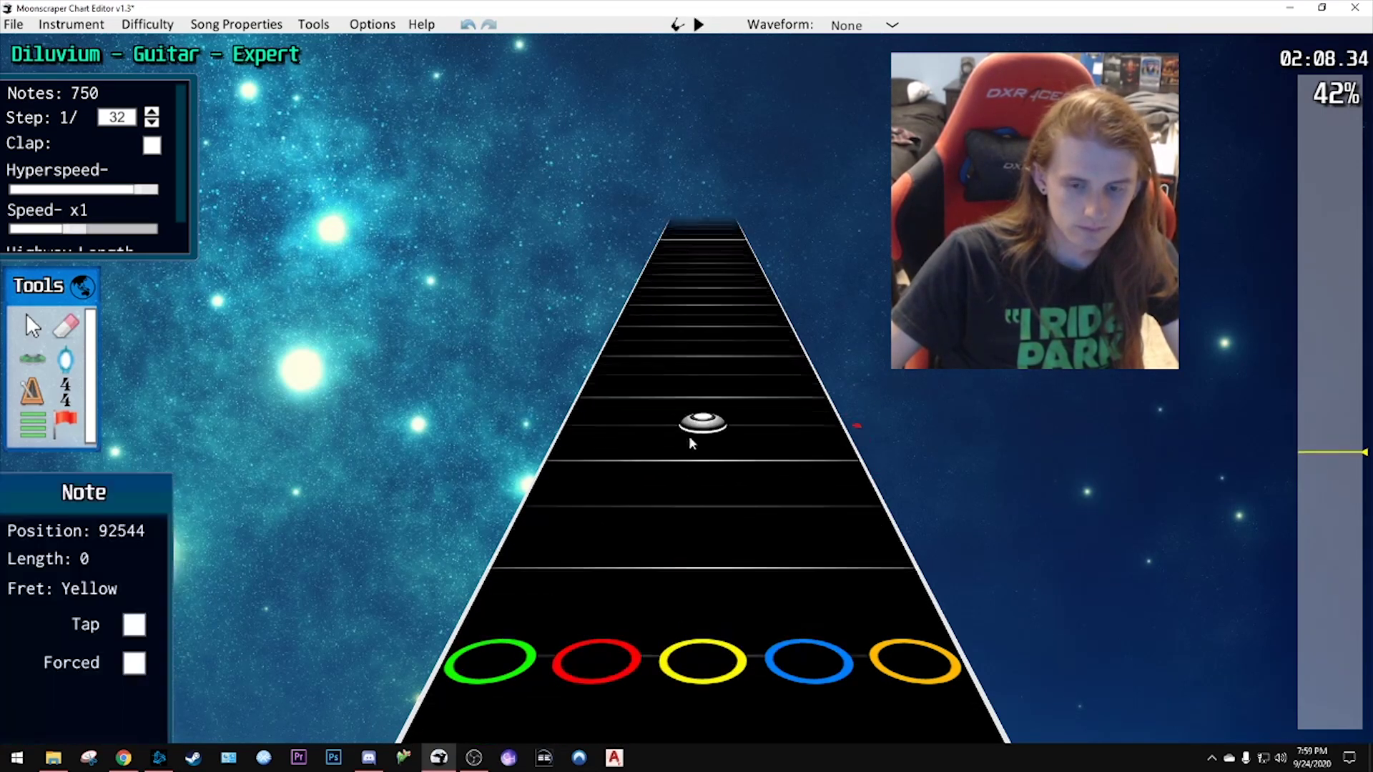
{"action": "scroll", "coordinate": [690, 436], "scroll_direction": "down", "scroll_amount": 20}
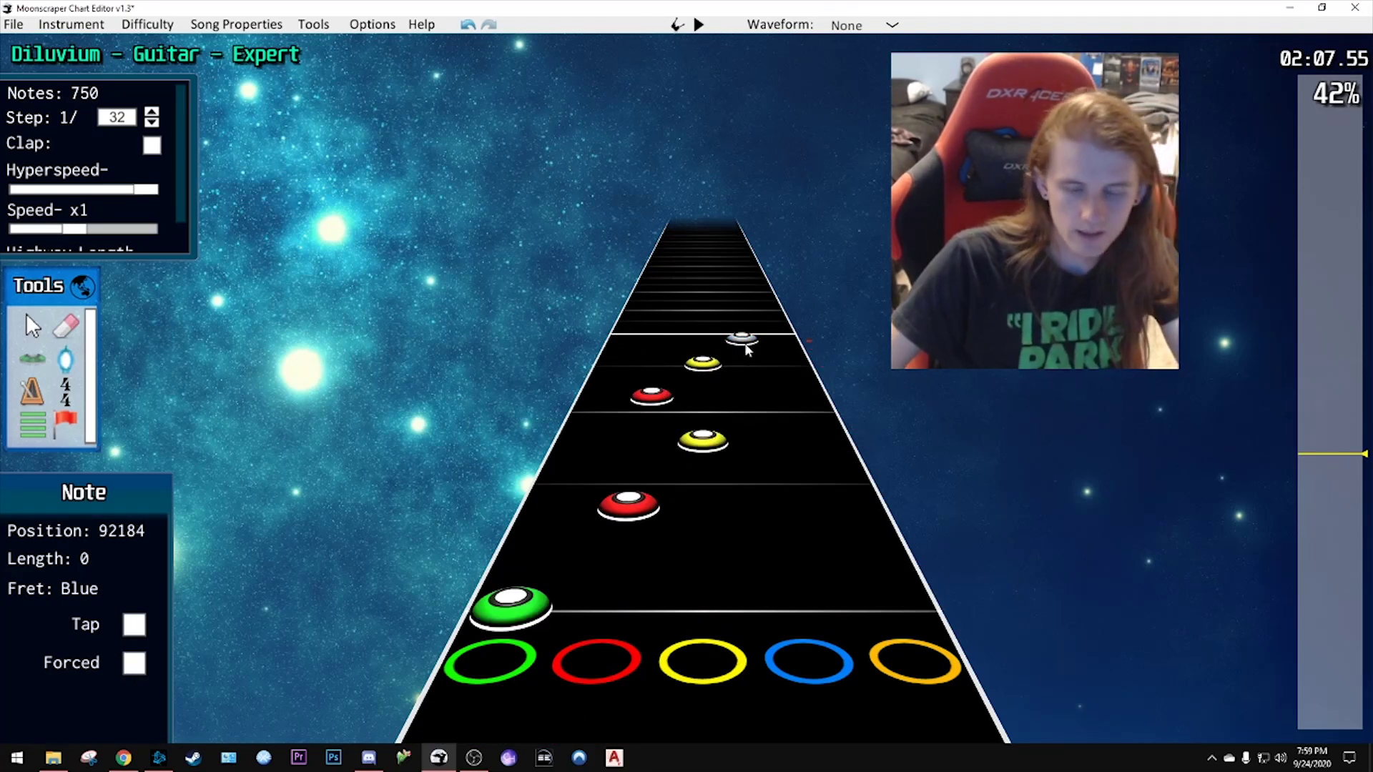
{"action": "key", "text": "space"}
{"action": "key", "text": "space"}
{"action": "scroll", "coordinate": [720, 437], "scroll_direction": "down", "scroll_amount": 3}
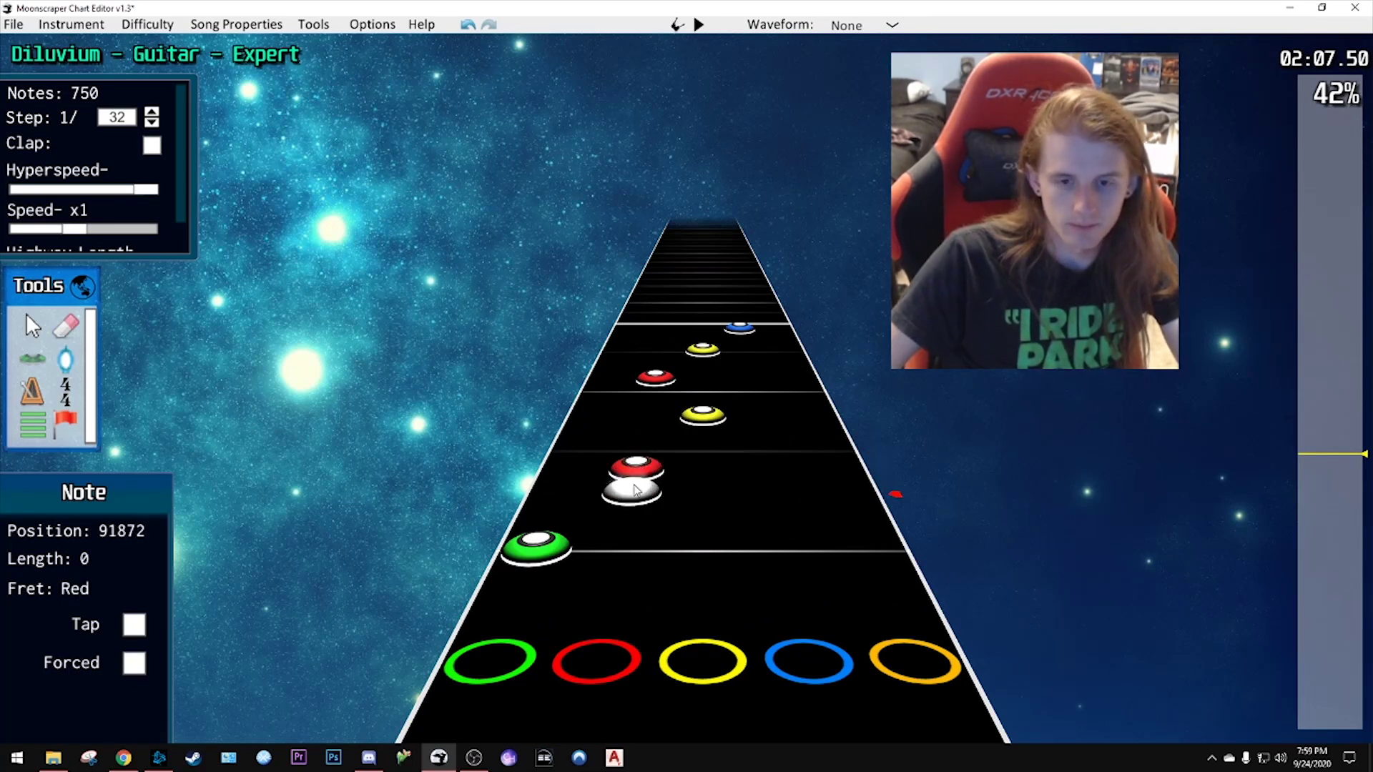
- Shift the red note right after the run's green note one 1/32 step earlier and replay the run
{"action": "key", "text": "g"}
{"action": "key", "text": "g"}
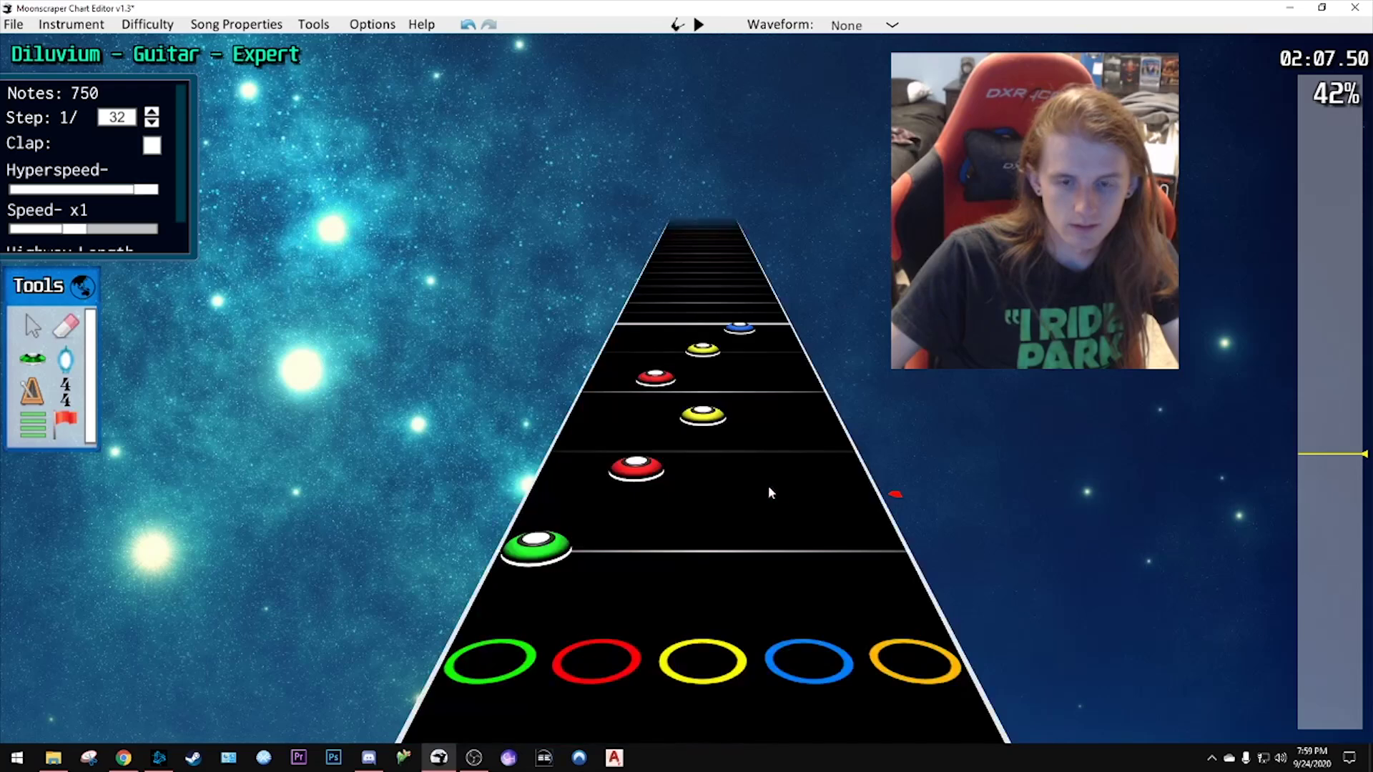
{"action": "left_click_drag", "start_coordinate": [637, 469], "coordinate": [641, 495]}
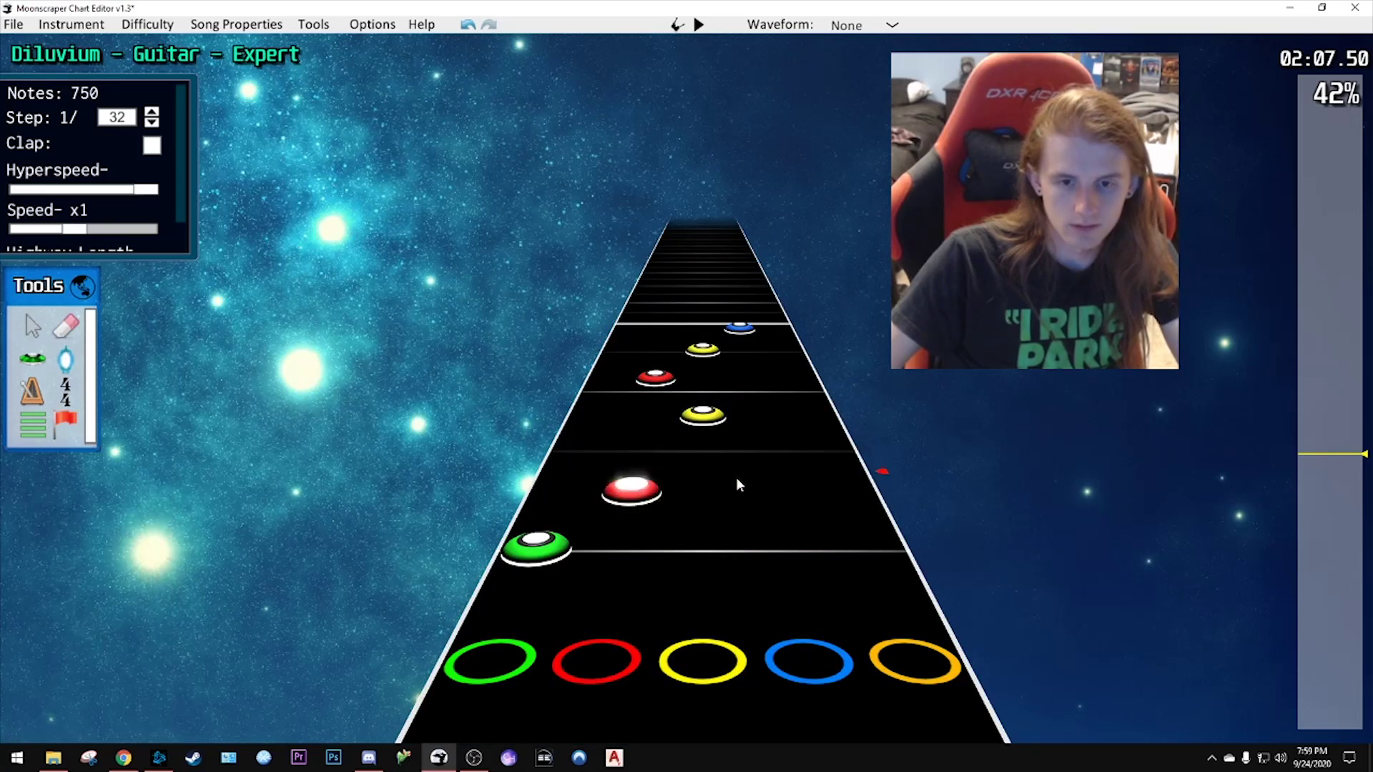
{"action": "key", "text": "space"}
{"action": "key", "text": "space"}
{"action": "key", "text": "space"}
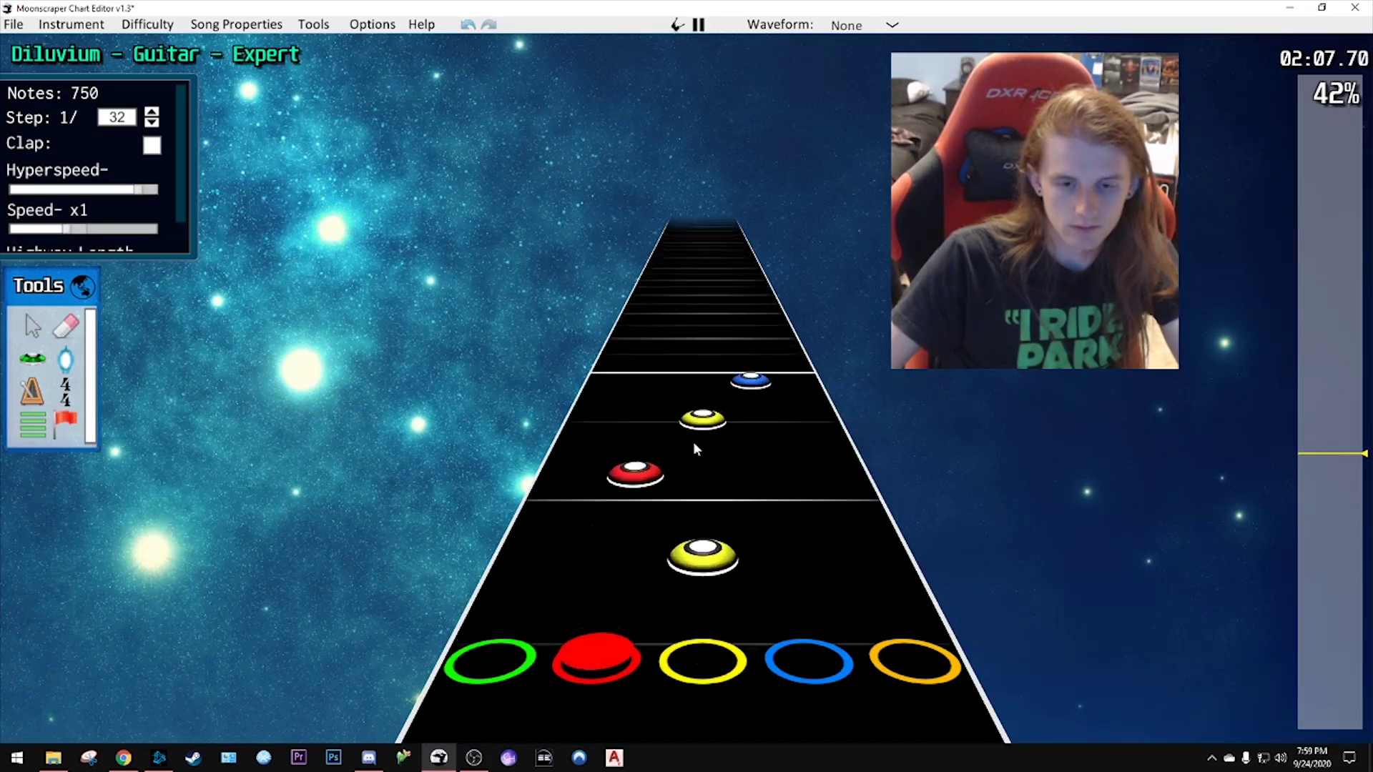
{"action": "scroll", "coordinate": [740, 453], "scroll_direction": "down", "scroll_amount": 5}
{"action": "key", "text": "space"}
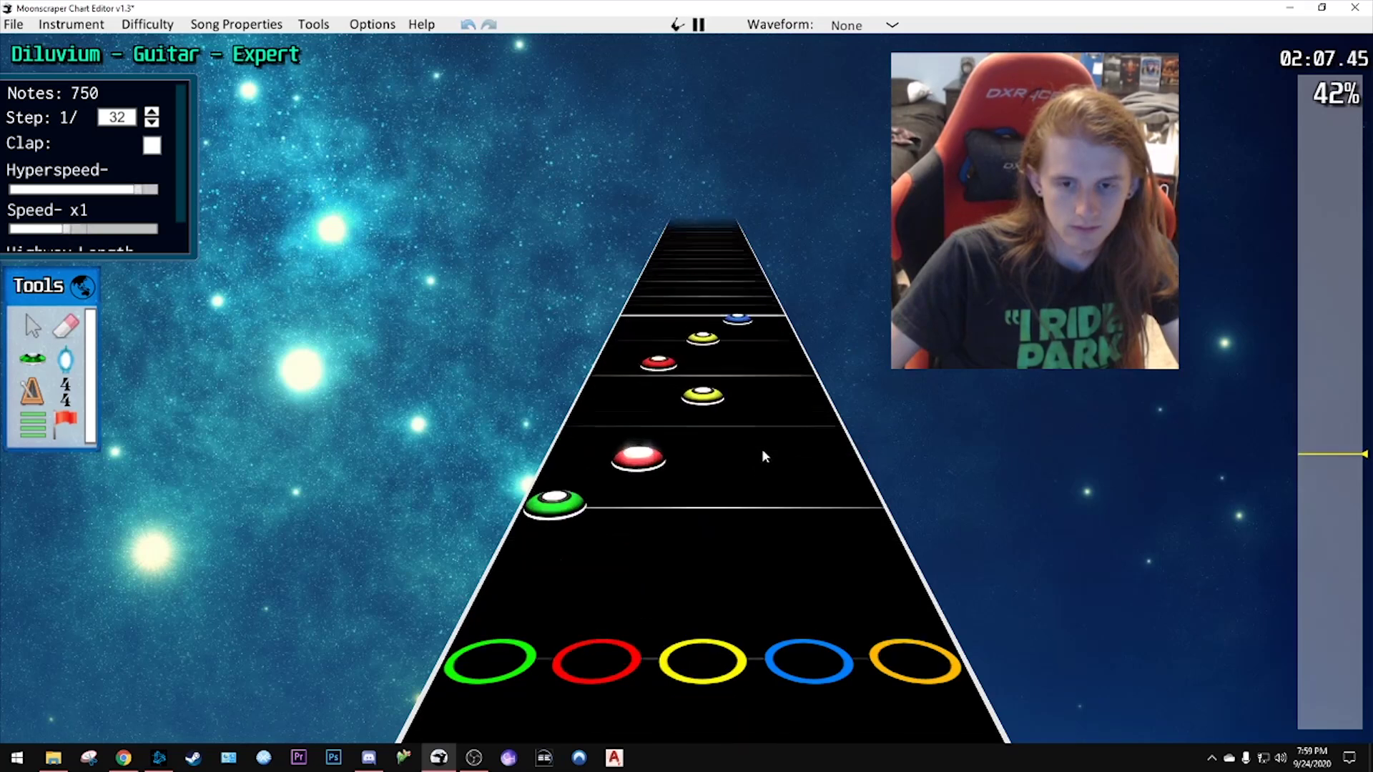
{"action": "key", "text": "space"}
{"action": "left_click", "coordinate": [701, 444]}
{"action": "scroll", "coordinate": [591, 419], "scroll_direction": "down", "scroll_amount": 1}
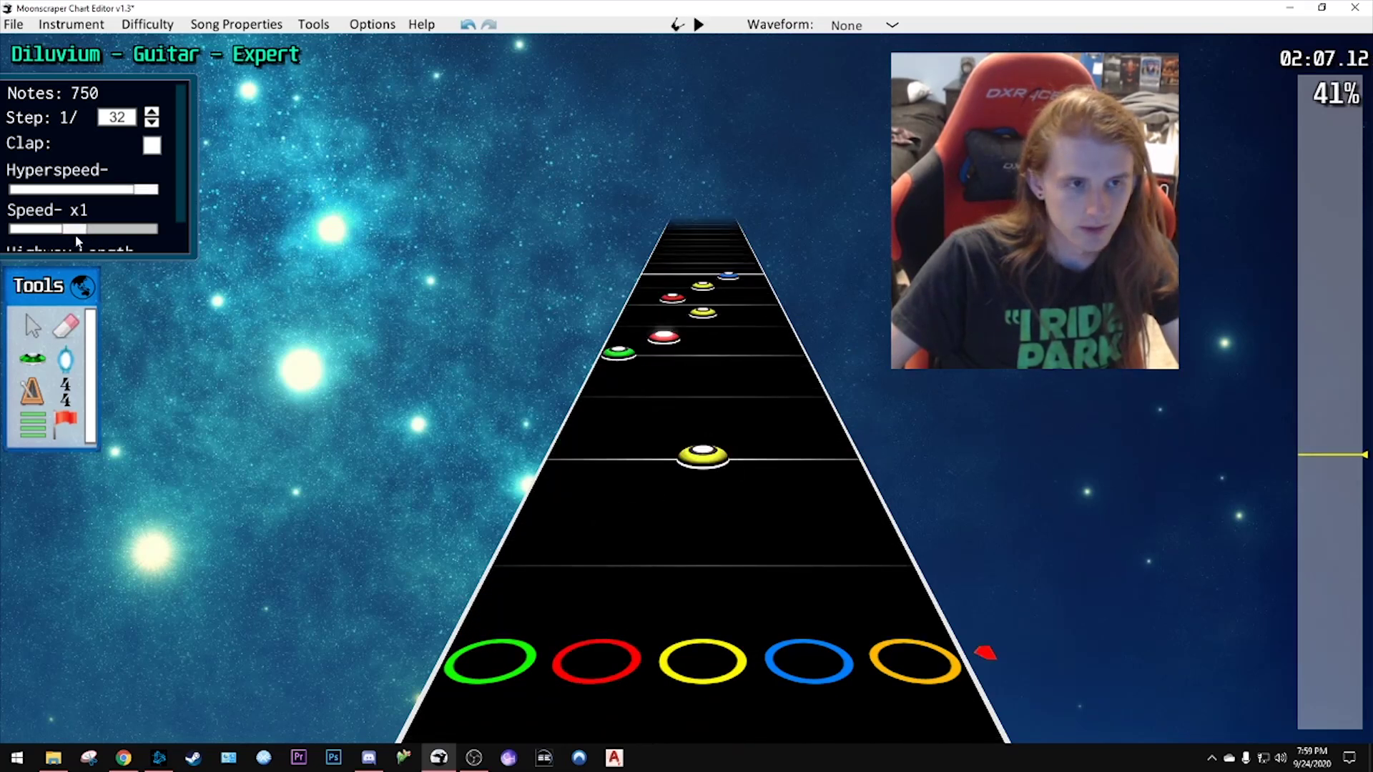
- Slow playback to x0.6, play the run and shift its final blue note one 1/32 step earlier
{"action": "left_click_drag", "start_coordinate": [75, 234], "coordinate": [45, 234]}
{"action": "key", "text": "space"}
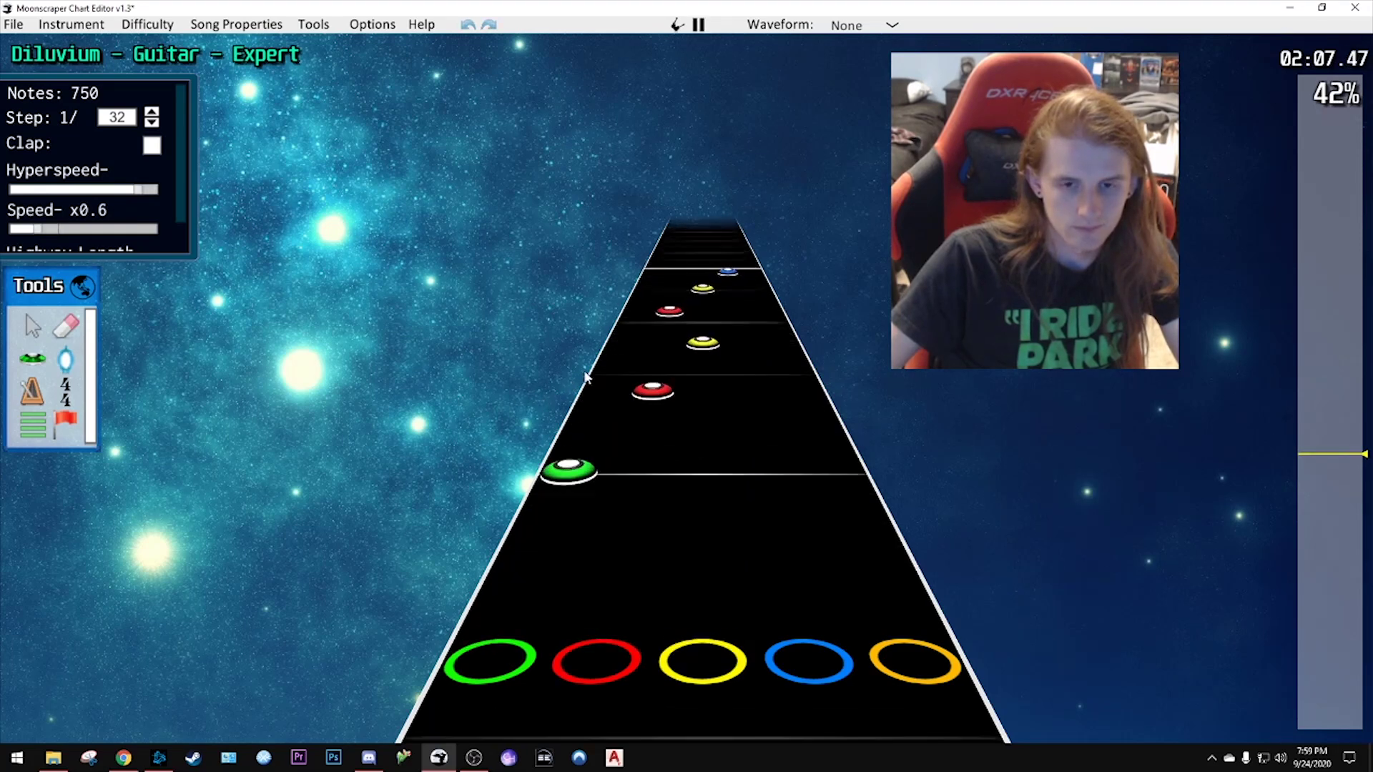
{"action": "key", "text": "space"}
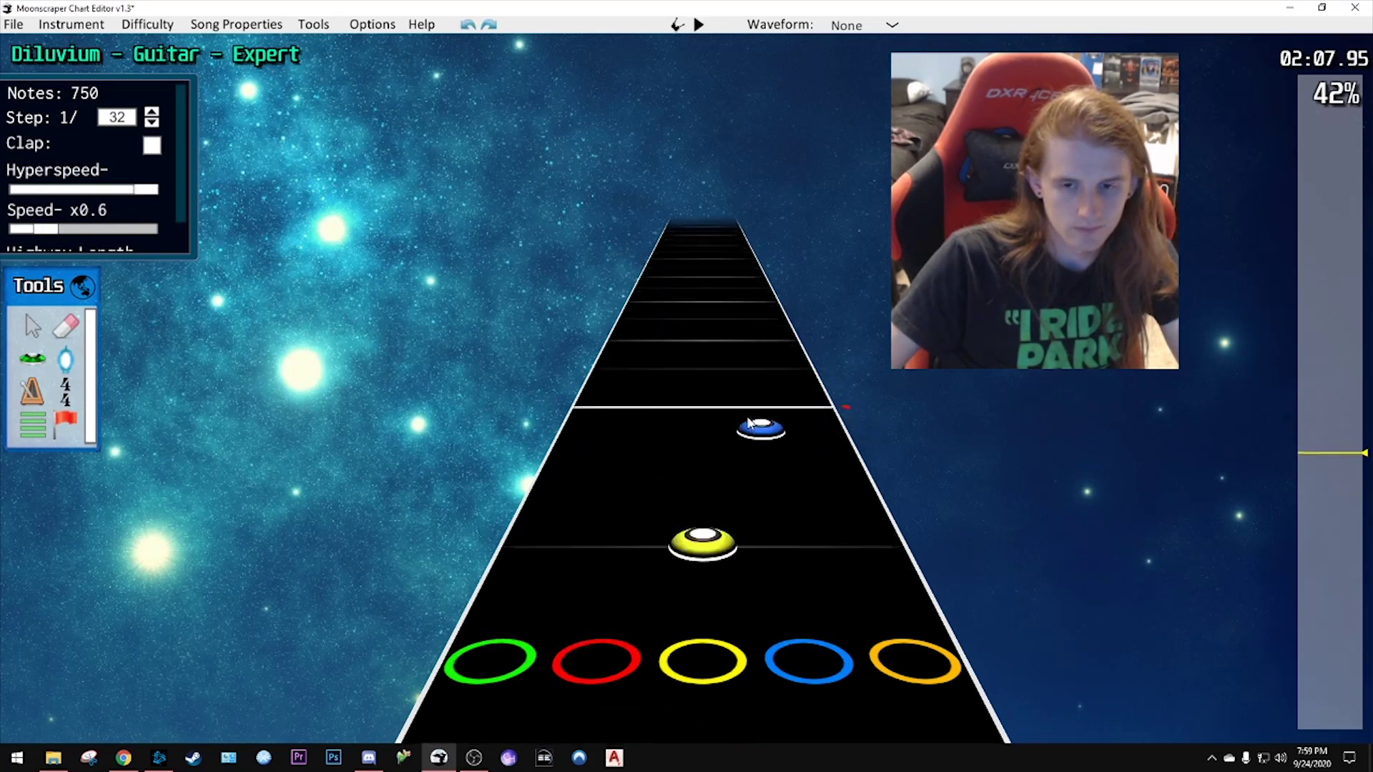
{"action": "scroll", "coordinate": [747, 420], "scroll_direction": "down", "scroll_amount": 2}
{"action": "scroll", "coordinate": [715, 425], "scroll_direction": "up", "scroll_amount": 5}
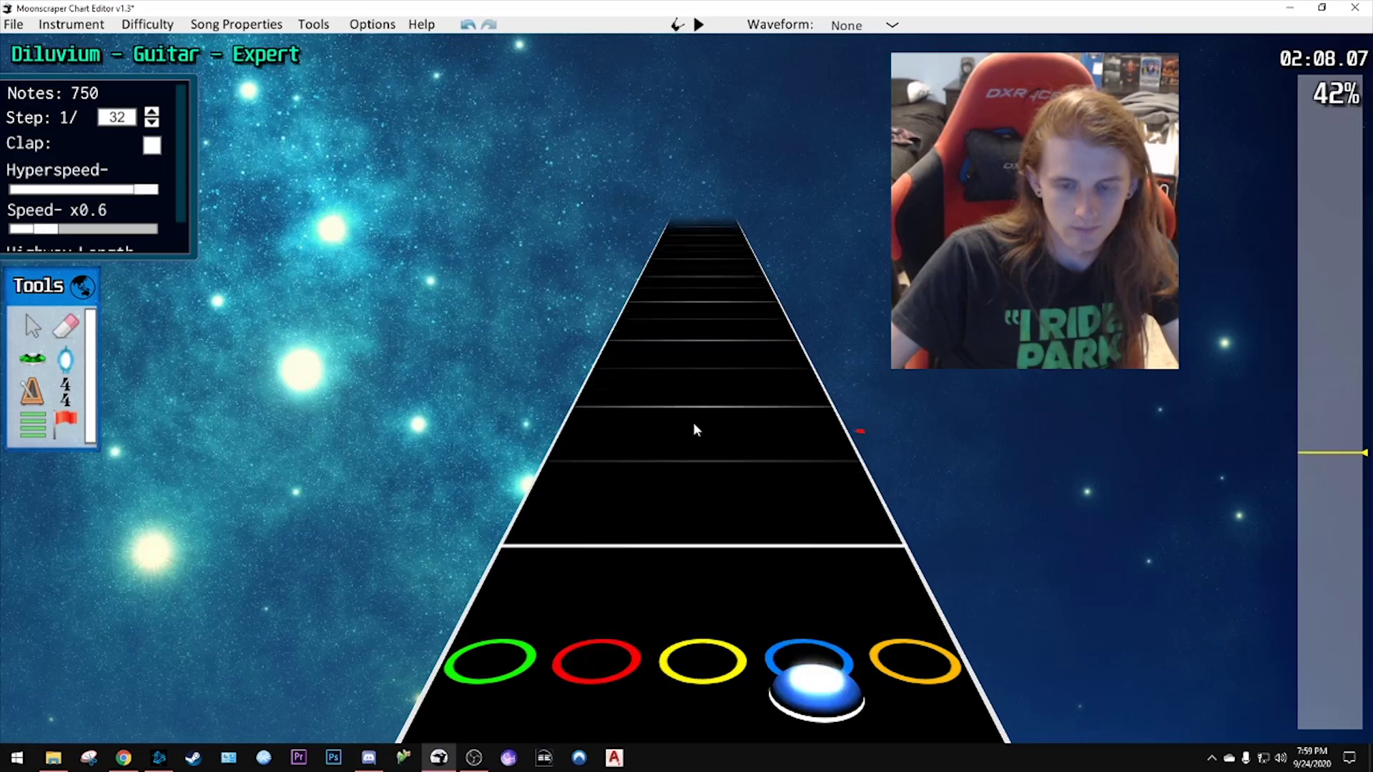
- Try the yellow note before the final blue note one 1/32 step earlier, and return it to its line
{"action": "scroll", "coordinate": [698, 425], "scroll_direction": "down", "scroll_amount": 6}
{"action": "left_click_drag", "start_coordinate": [703, 447], "coordinate": [706, 477]}
{"action": "scroll", "coordinate": [808, 458], "scroll_direction": "down", "scroll_amount": 3}
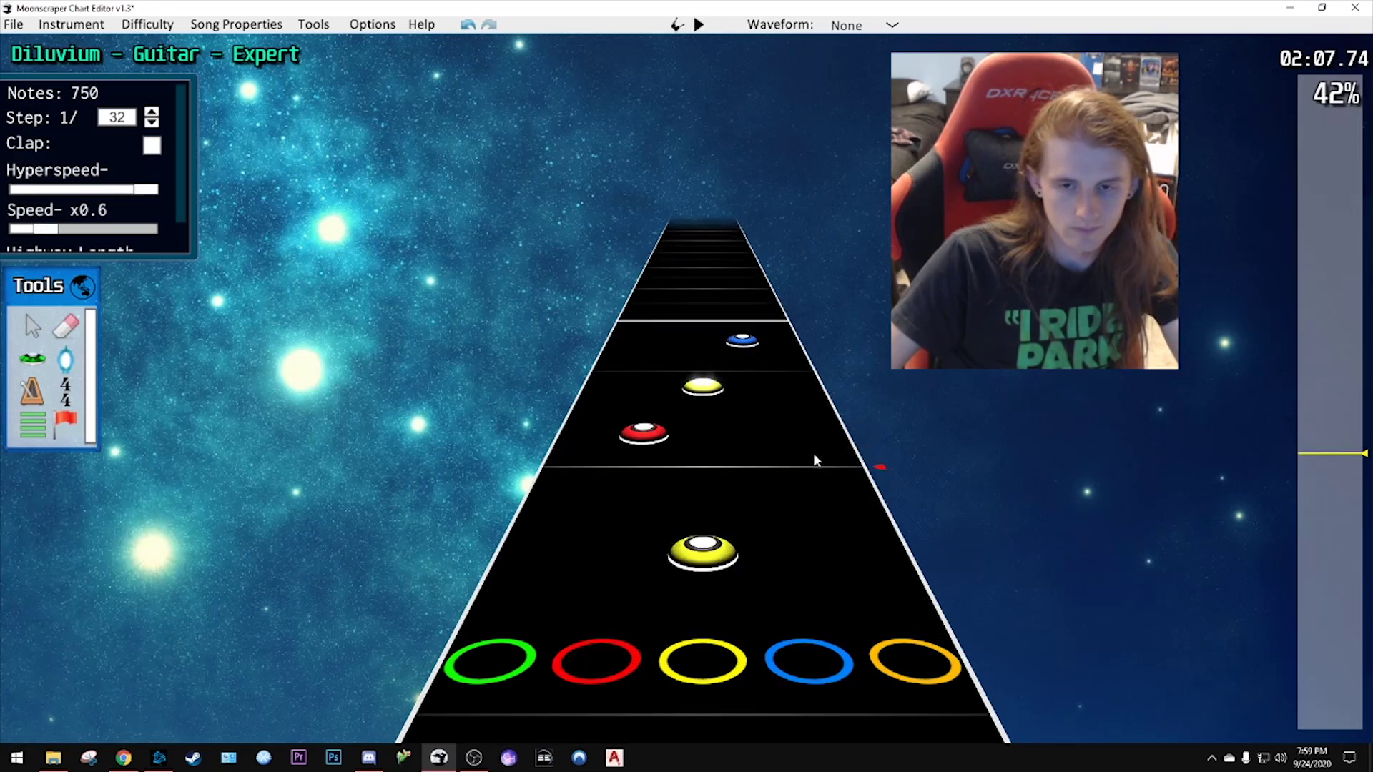
{"action": "left_click", "coordinate": [703, 387]}
{"action": "left_click_drag", "start_coordinate": [704, 385], "coordinate": [713, 381]}
- Shift the run's second red note one 1/32 step later, midway between the beat line and the last yellow note
{"action": "left_click", "coordinate": [644, 433]}
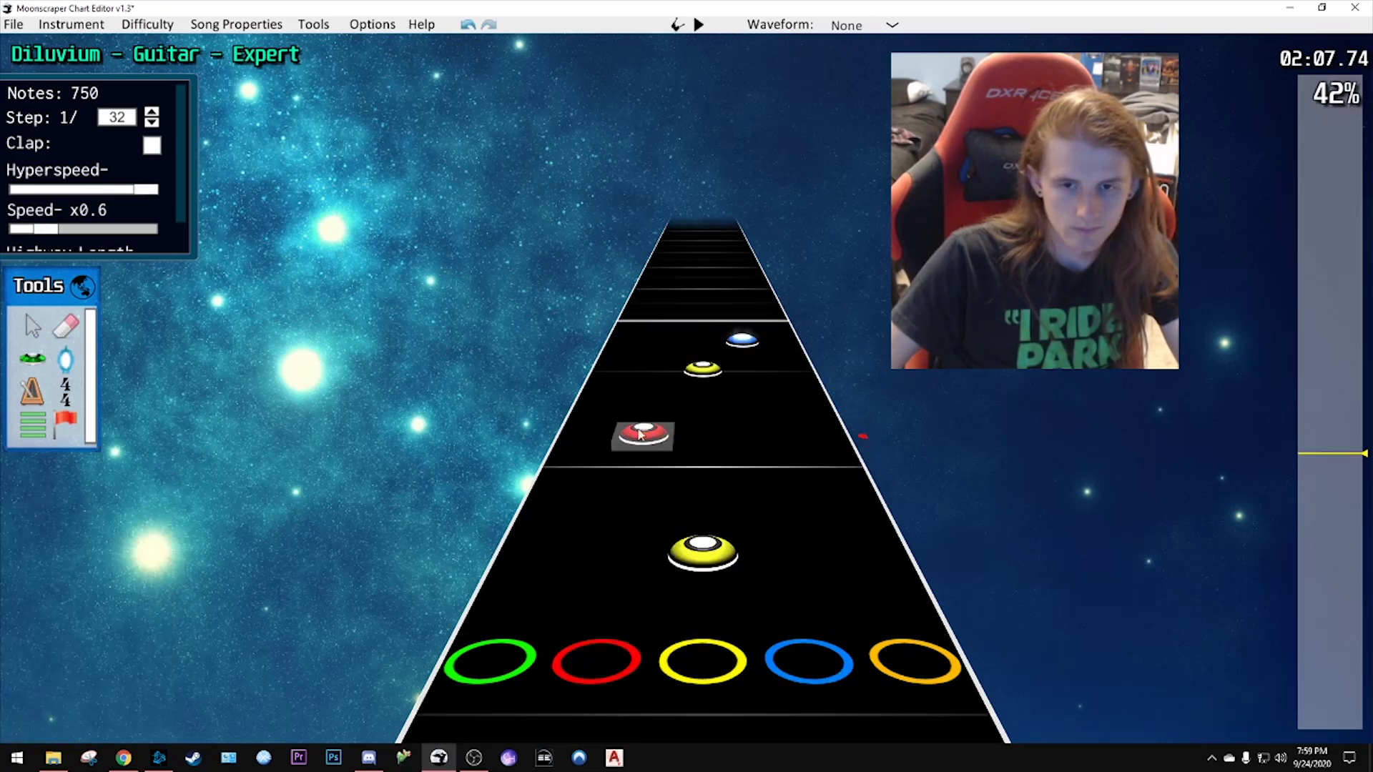
{"action": "left_click_drag", "start_coordinate": [643, 432], "coordinate": [646, 411]}
{"action": "scroll", "coordinate": [753, 428], "scroll_direction": "down", "scroll_amount": 2}
{"action": "scroll", "coordinate": [715, 437], "scroll_direction": "down", "scroll_amount": 2}
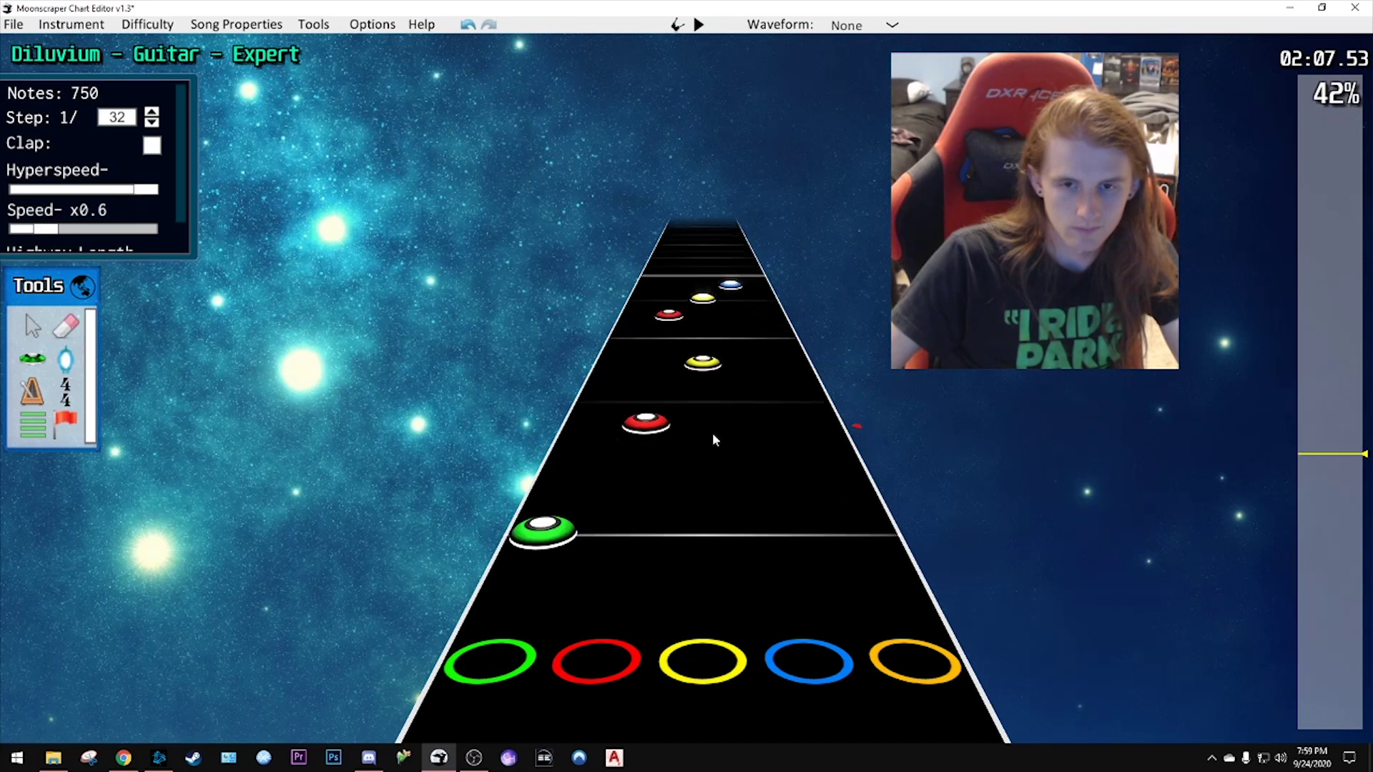
- Try the run's second red note on the beat line, and return it to midway before the last yellow note
{"action": "left_click", "coordinate": [672, 321]}
{"action": "left_click_drag", "start_coordinate": [669, 324], "coordinate": [668, 333]}
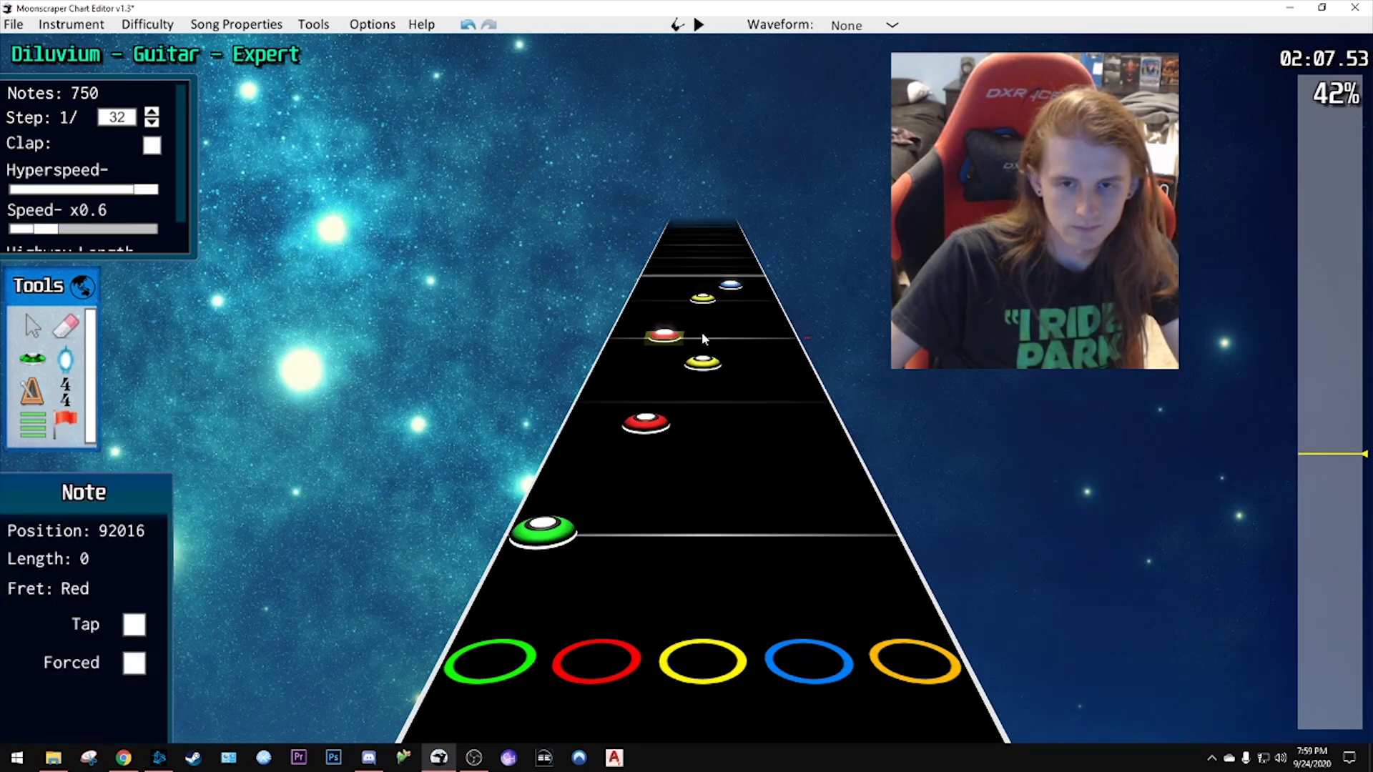
{"action": "scroll", "coordinate": [715, 339], "scroll_direction": "up", "scroll_amount": 3}
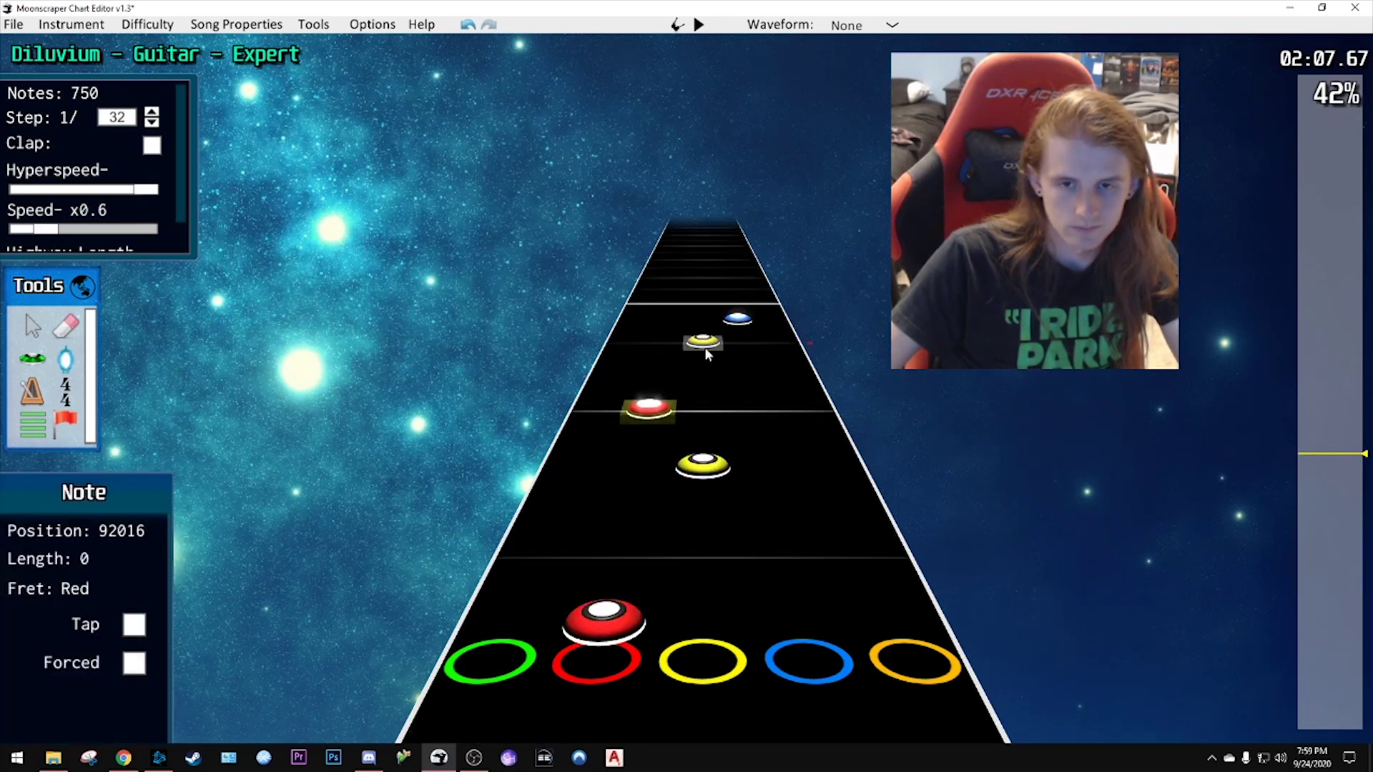
{"action": "right_click", "coordinate": [659, 402]}
{"action": "left_click", "coordinate": [660, 381]}
- Play the adjusted run at reduced speed to check its timing and go back to about 2:07.6
{"action": "key", "text": "space"}
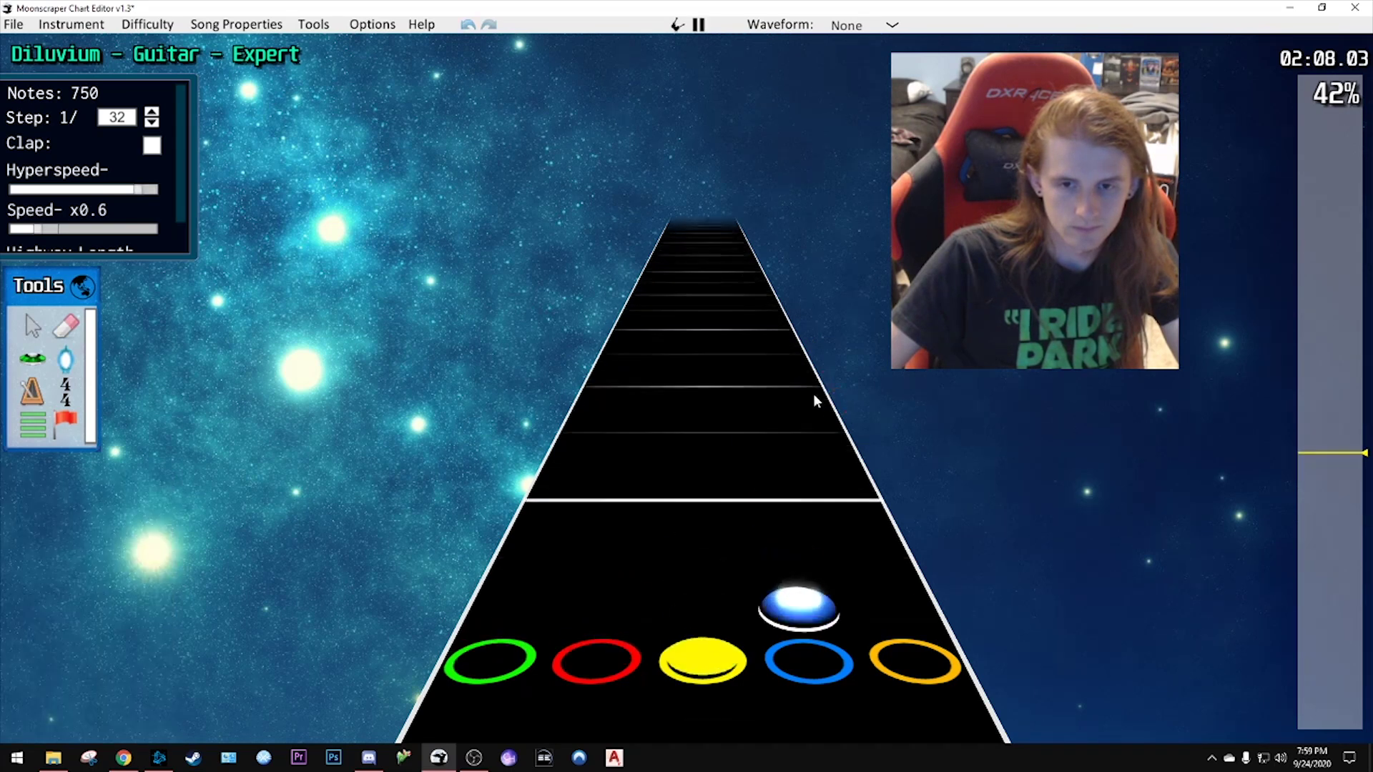
{"action": "key", "text": "space"}
{"action": "scroll", "coordinate": [725, 389], "scroll_direction": "down", "scroll_amount": 4}
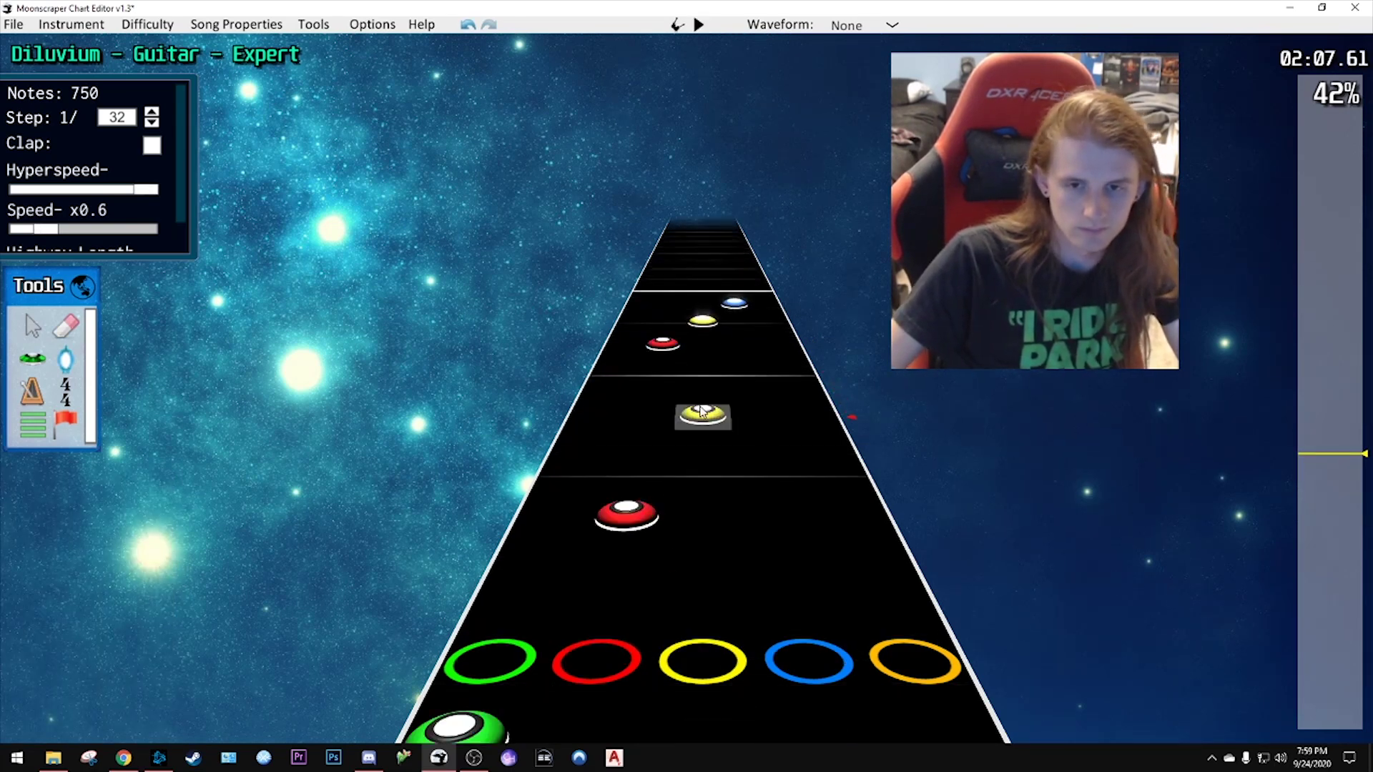
- Try different positions for the run's green, first red and first yellow notes, and play the result
{"action": "right_click", "coordinate": [704, 415]}
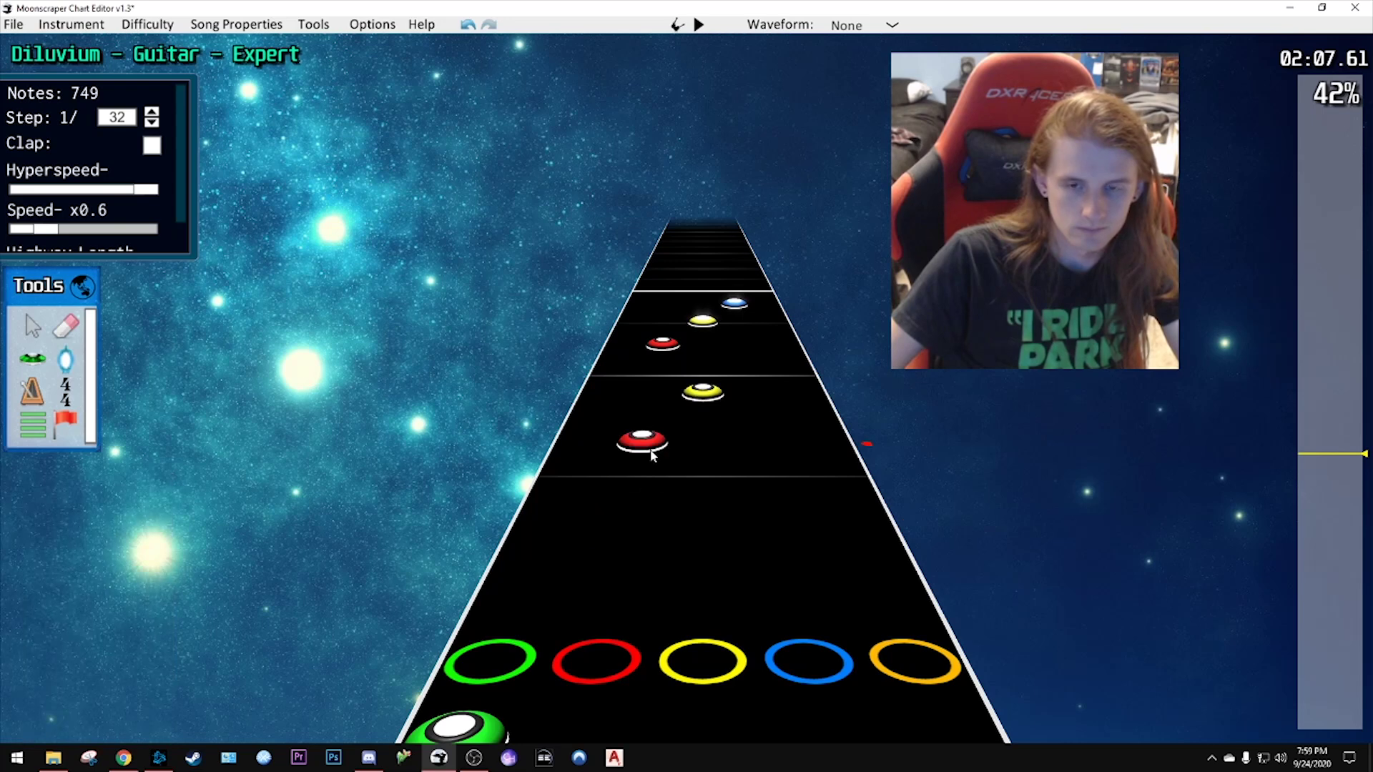
{"action": "left_click", "coordinate": [648, 456]}
{"action": "scroll", "coordinate": [629, 472], "scroll_direction": "down", "scroll_amount": 2}
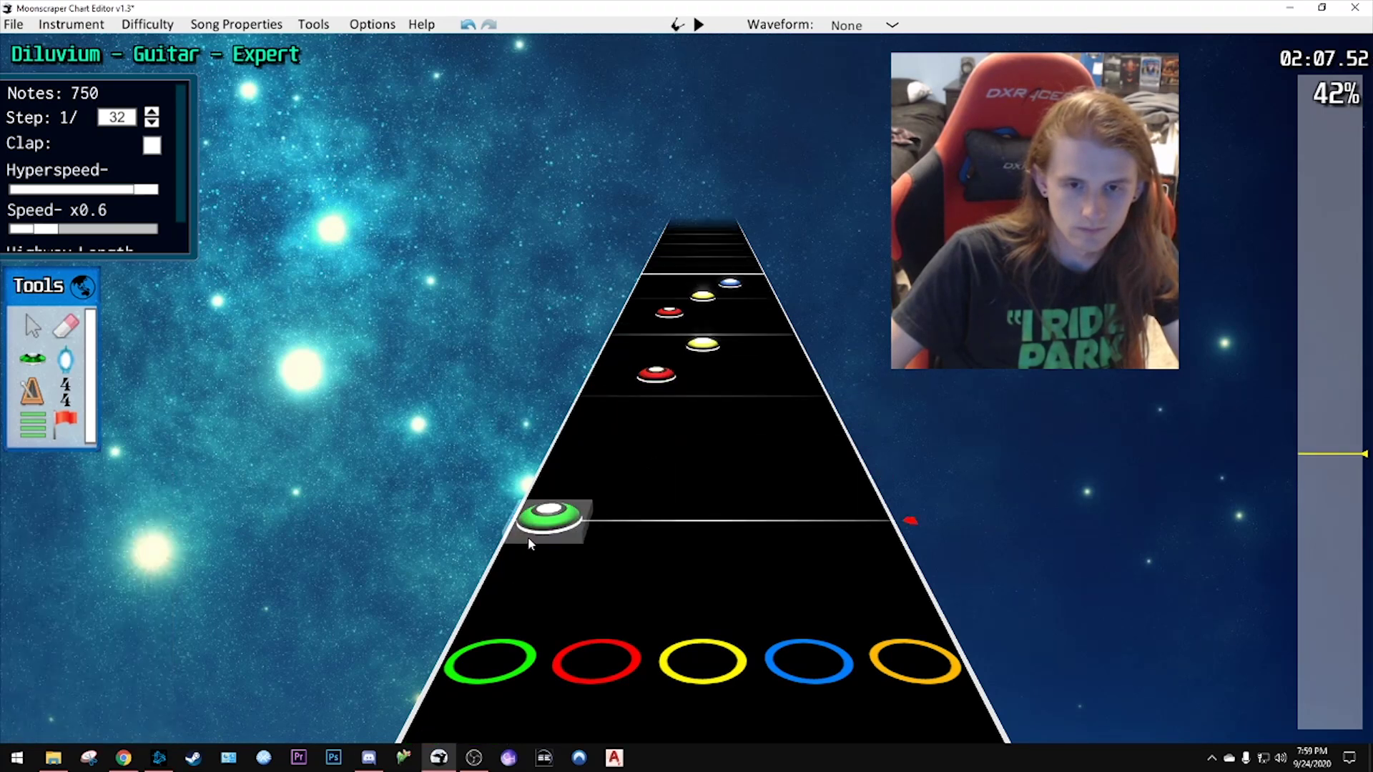
{"action": "left_click", "coordinate": [577, 437]}
{"action": "key", "text": "space"}
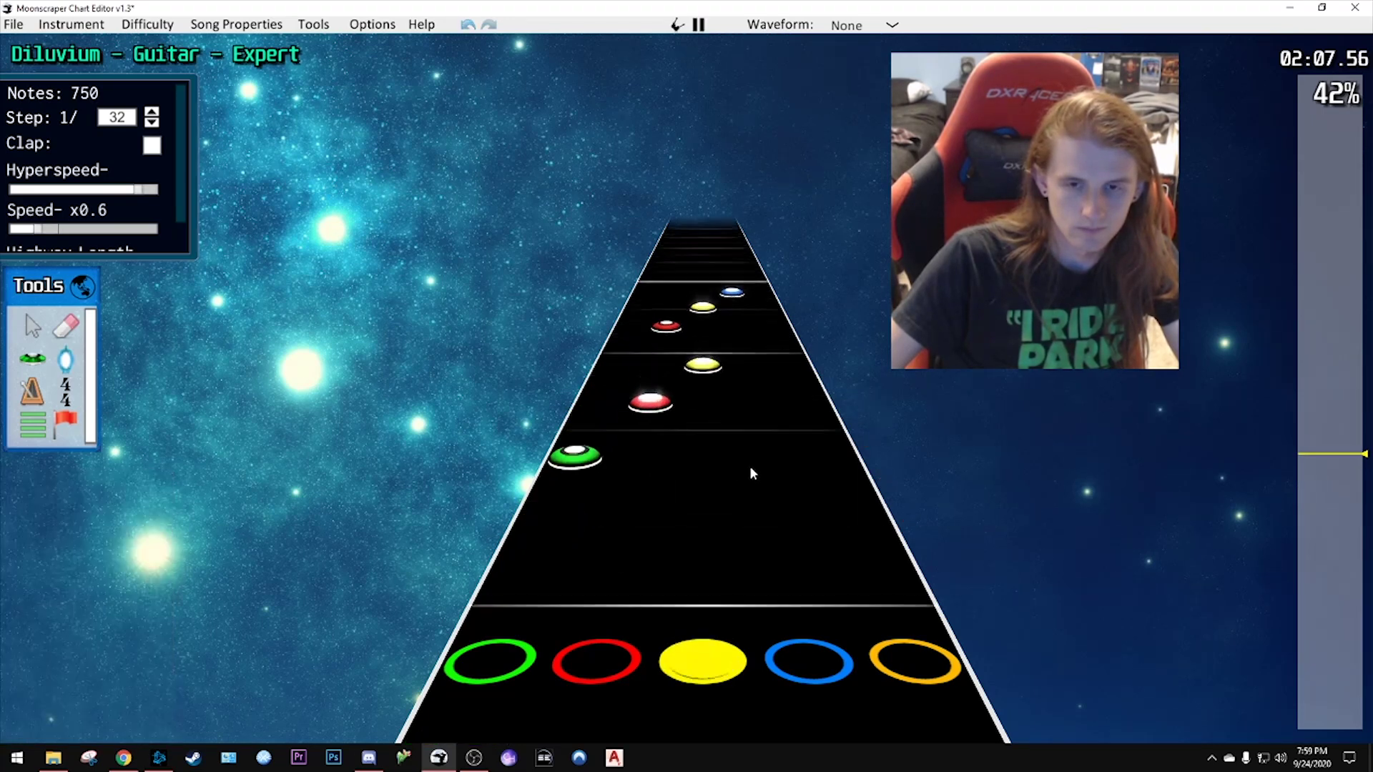
{"action": "key", "text": "space"}
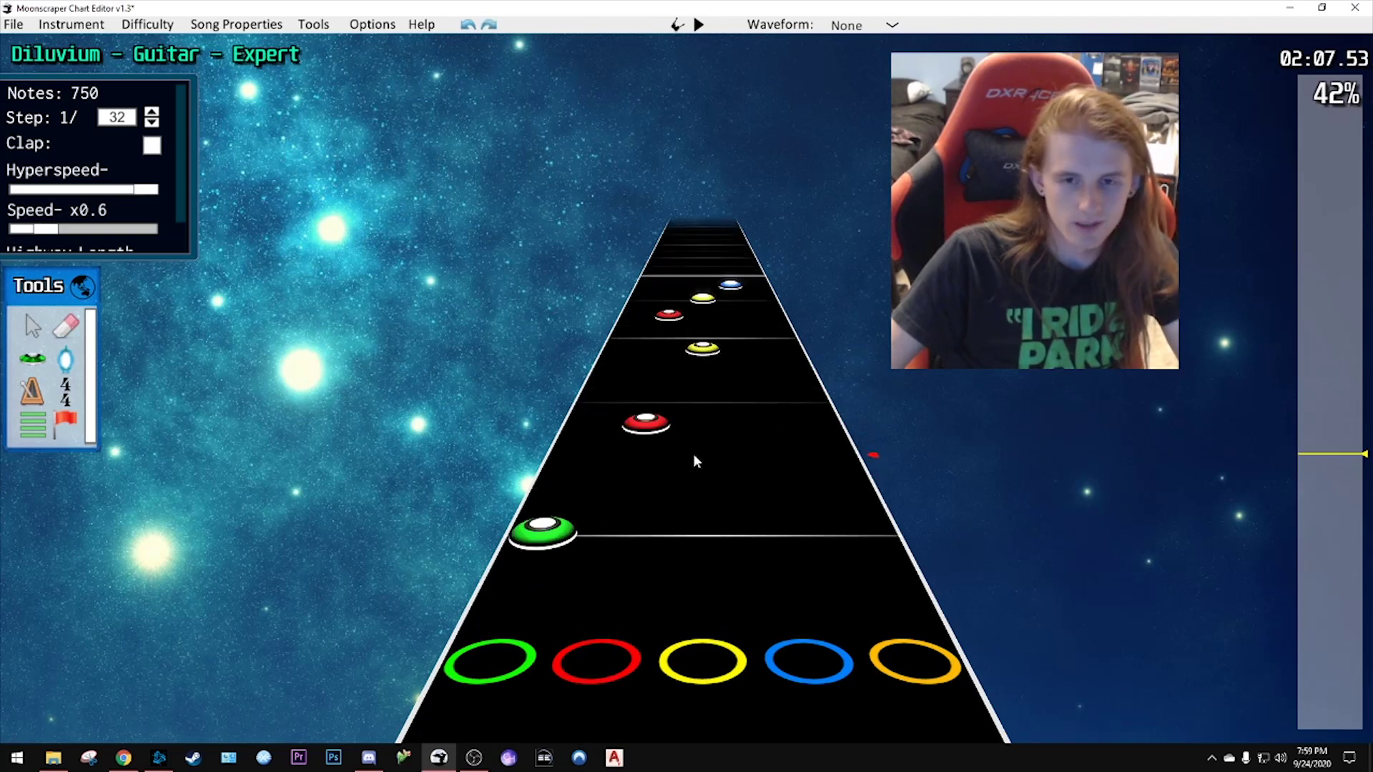
- Delete the run's five notes after the green note and set the step to 1/48
{"action": "left_click_drag", "start_coordinate": [592, 268], "coordinate": [862, 443]}
{"action": "key", "text": "Delete"}
{"action": "left_click", "coordinate": [151, 113]}
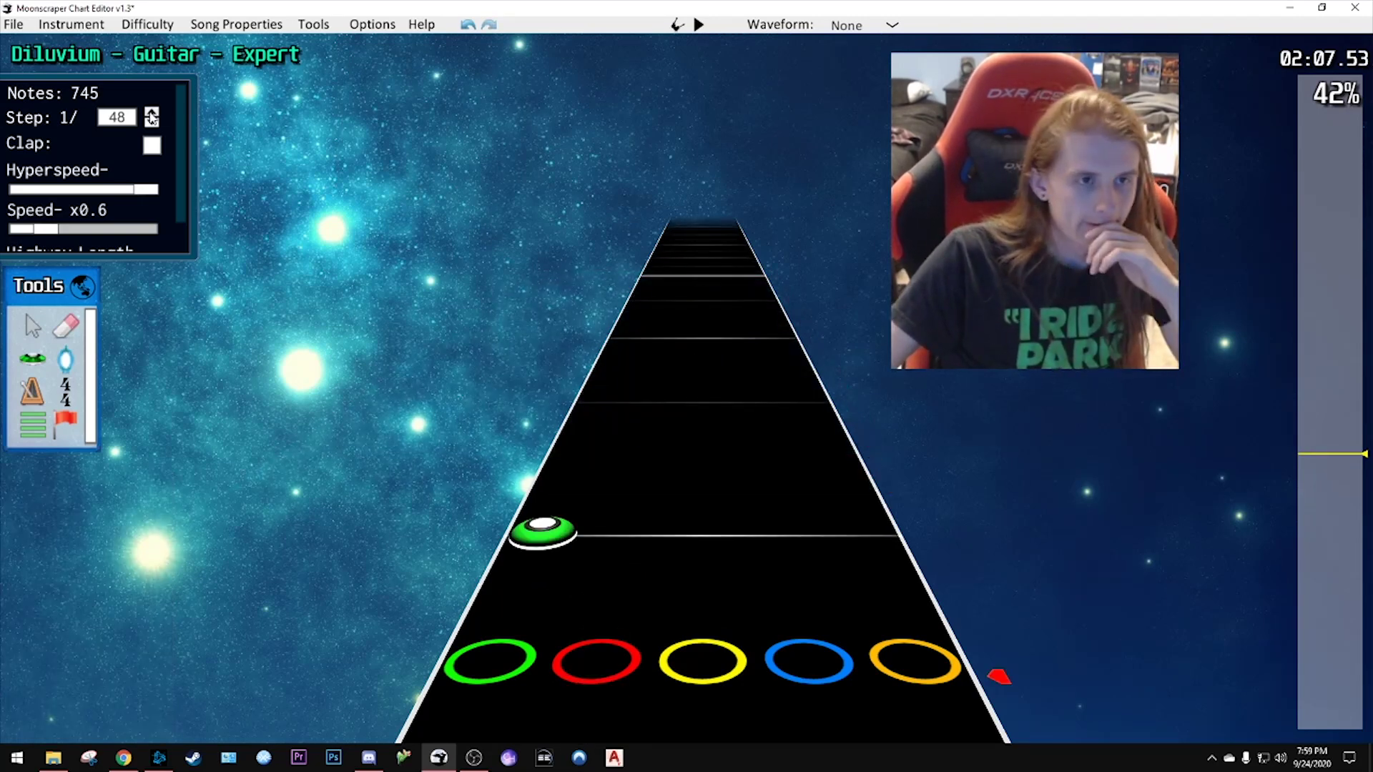
{"action": "left_click", "coordinate": [151, 123]}
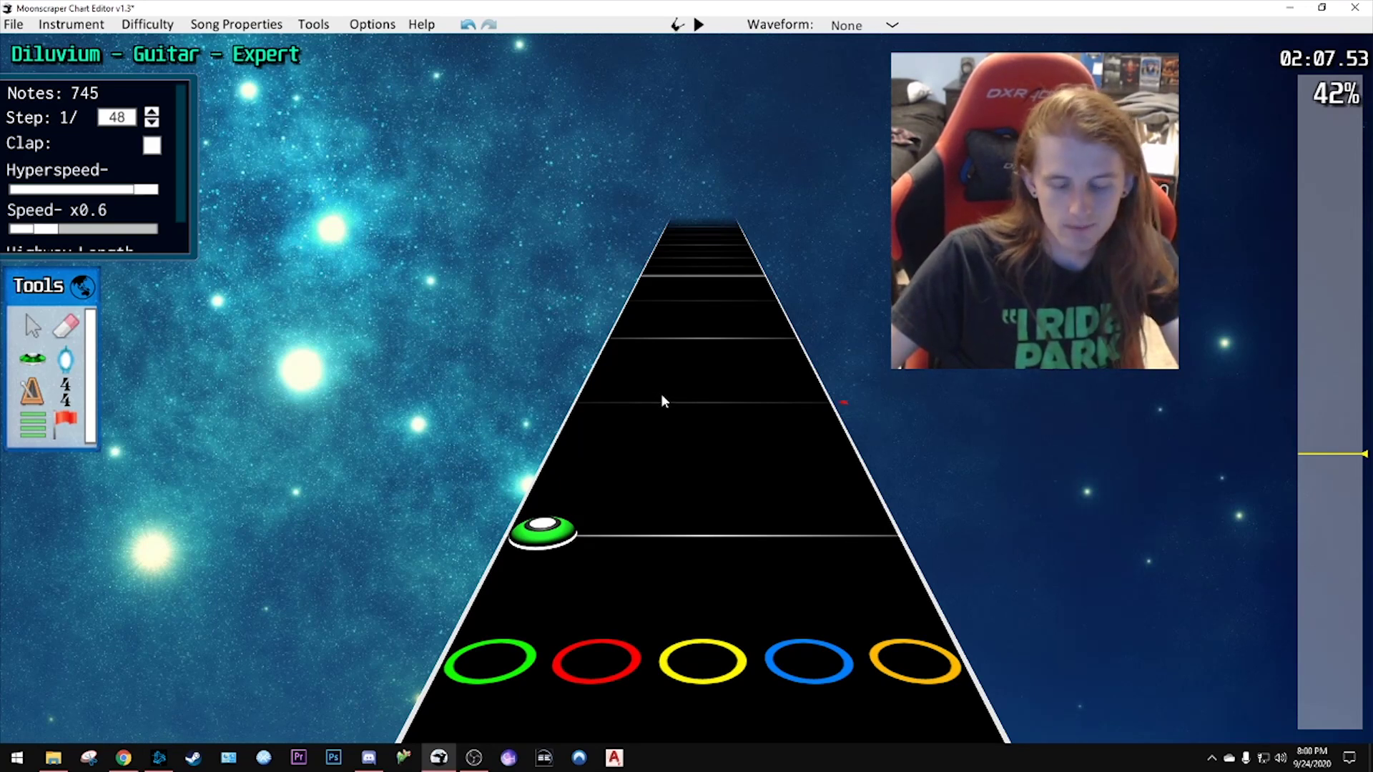
- Rebuild the run after the green note with red, yellow, red, yellow and blue notes, evenly spaced four 1/48 steps apart
{"action": "left_click", "coordinate": [625, 491]}
{"action": "left_click_drag", "start_coordinate": [624, 491], "coordinate": [568, 527]}
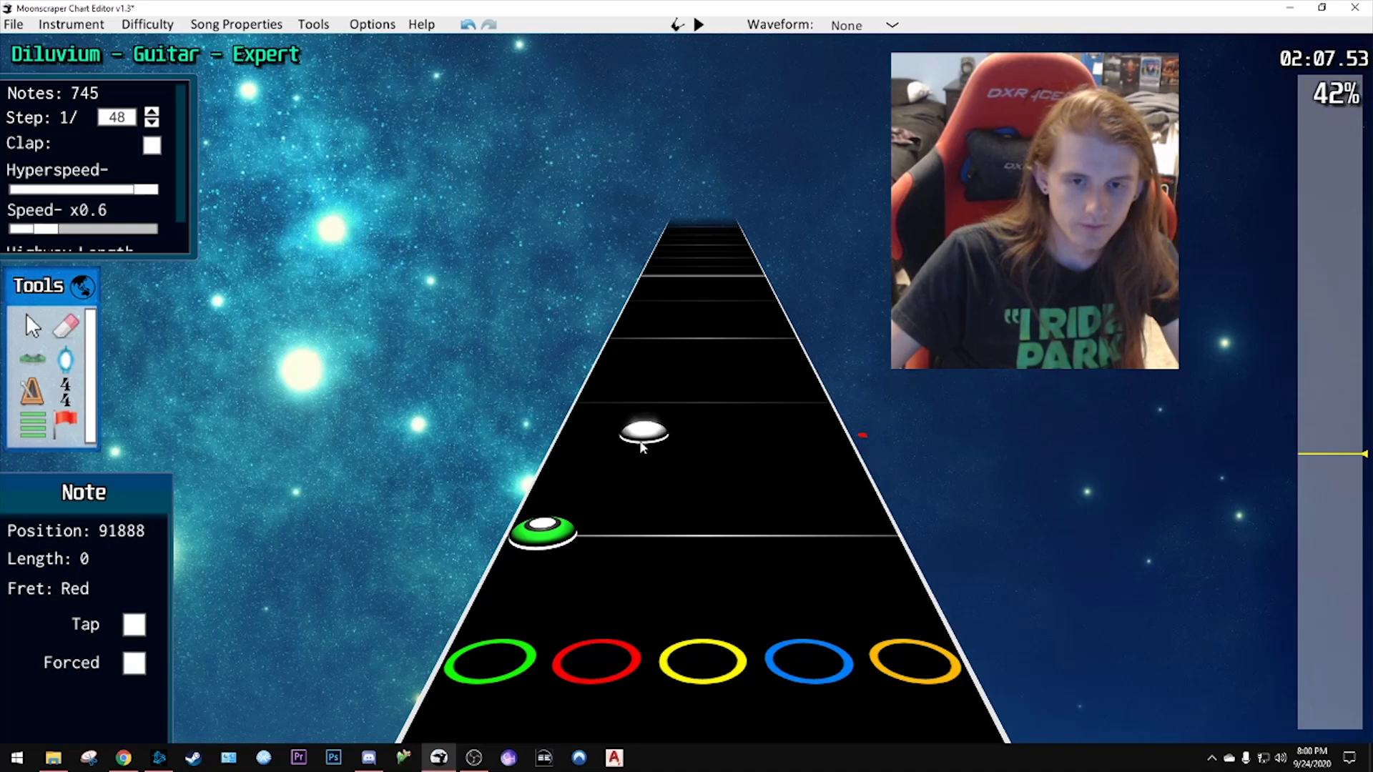
{"action": "scroll", "coordinate": [642, 448], "scroll_direction": "up", "scroll_amount": 1}
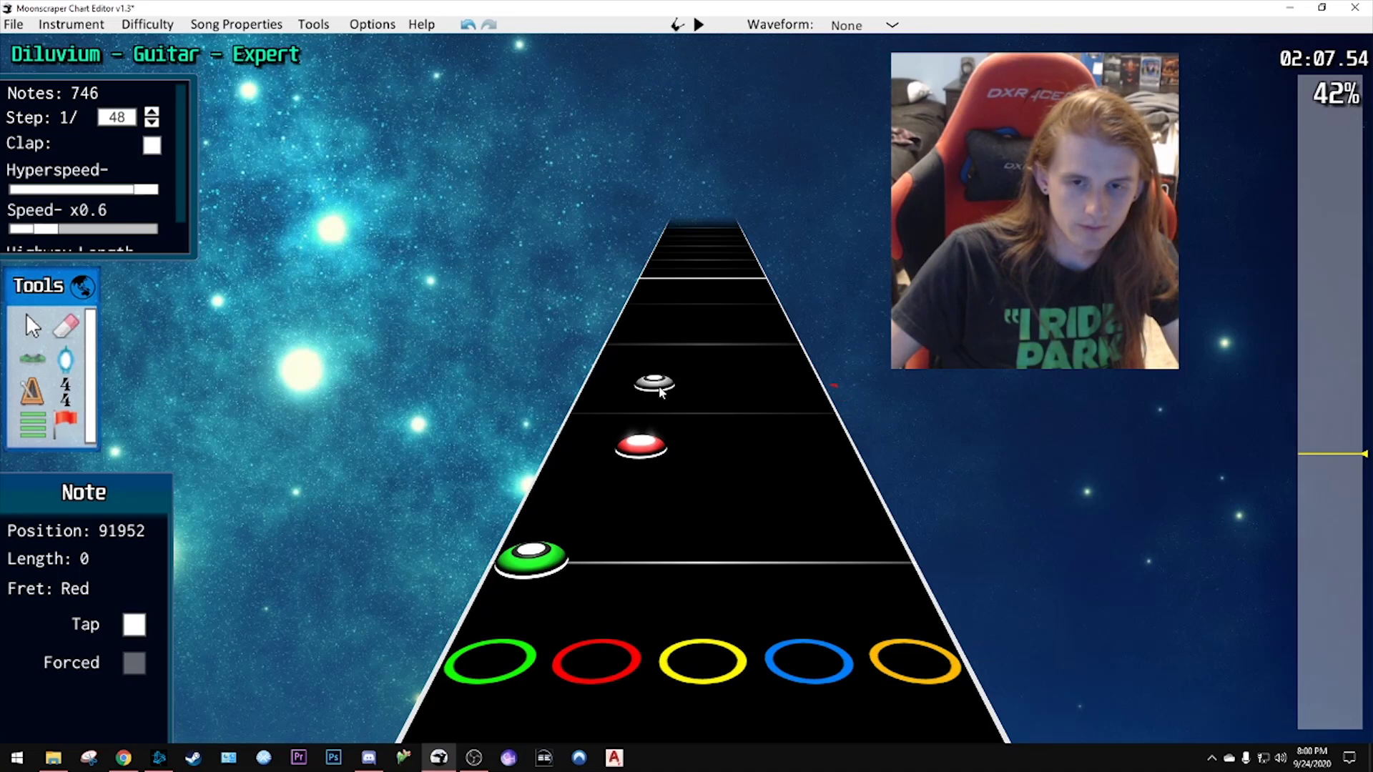
{"action": "scroll", "coordinate": [747, 477], "scroll_direction": "up", "scroll_amount": 2}
{"action": "left_click_drag", "start_coordinate": [748, 499], "coordinate": [688, 405]}
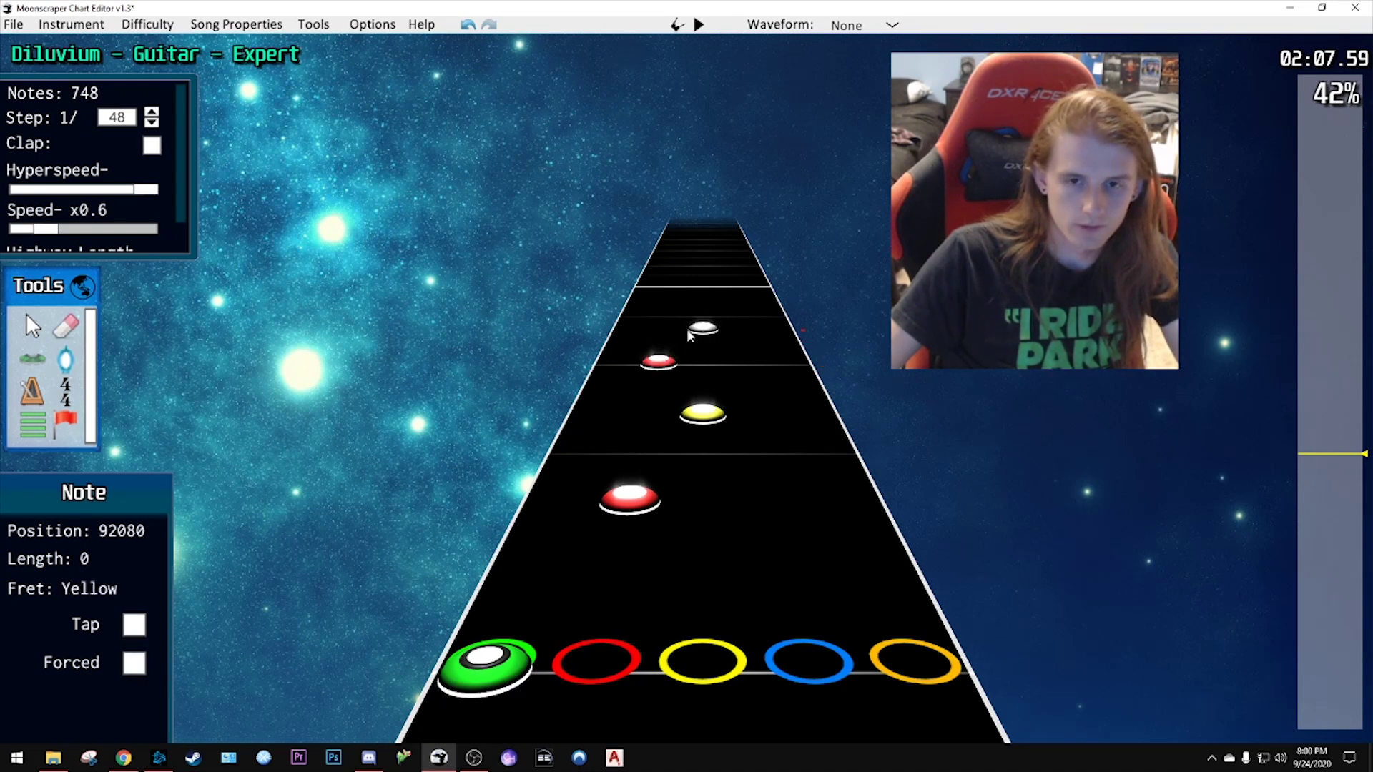
{"action": "left_click", "coordinate": [688, 330]}
{"action": "scroll", "coordinate": [697, 343], "scroll_direction": "up", "scroll_amount": 3}
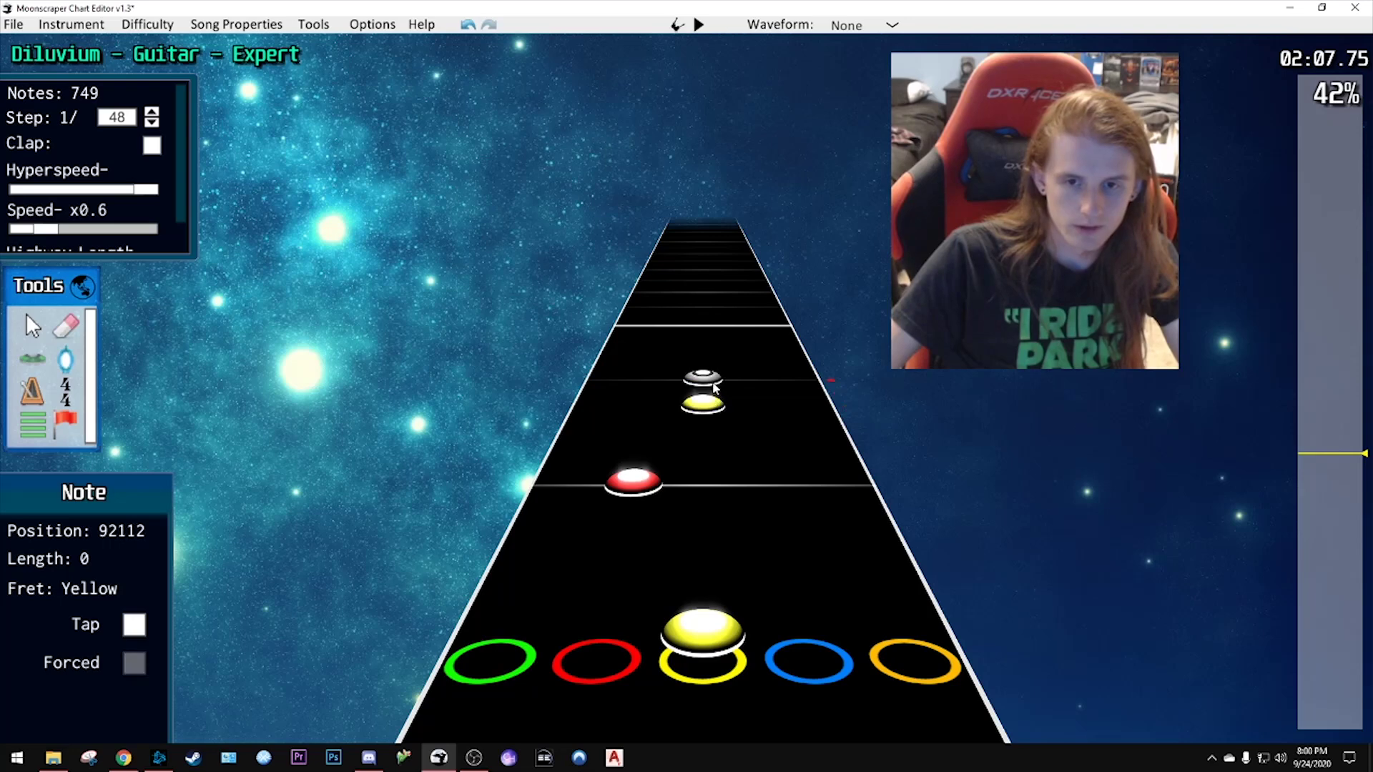
{"action": "left_click", "coordinate": [735, 359]}
{"action": "scroll", "coordinate": [774, 550], "scroll_direction": "down", "scroll_amount": 4}
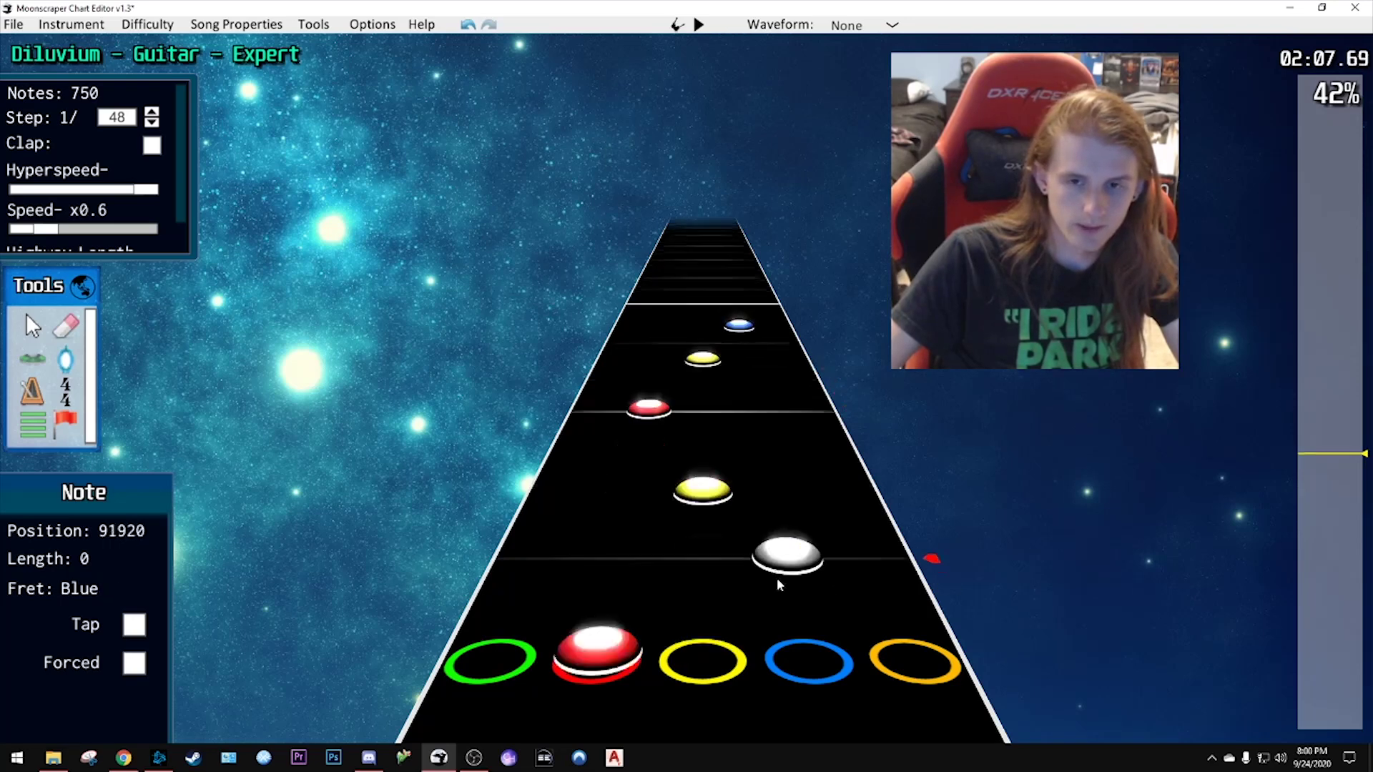
- Play the rebuilt run at reduced speed to check its timing, and set the step to 1/16
{"action": "key", "text": "space"}
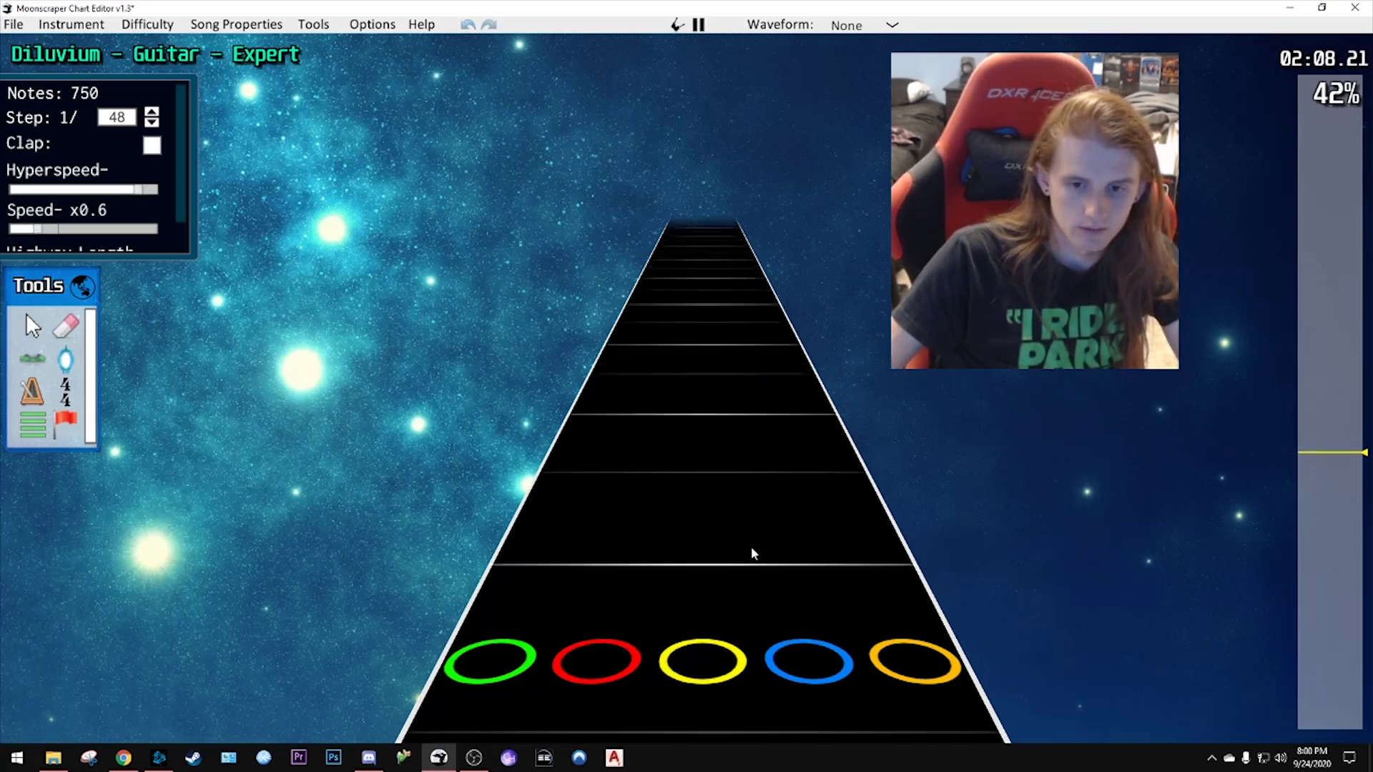
{"action": "key", "text": "space"}
{"action": "left_click_drag", "start_coordinate": [645, 527], "coordinate": [727, 401]}
{"action": "scroll", "coordinate": [708, 421], "scroll_direction": "down", "scroll_amount": 3}
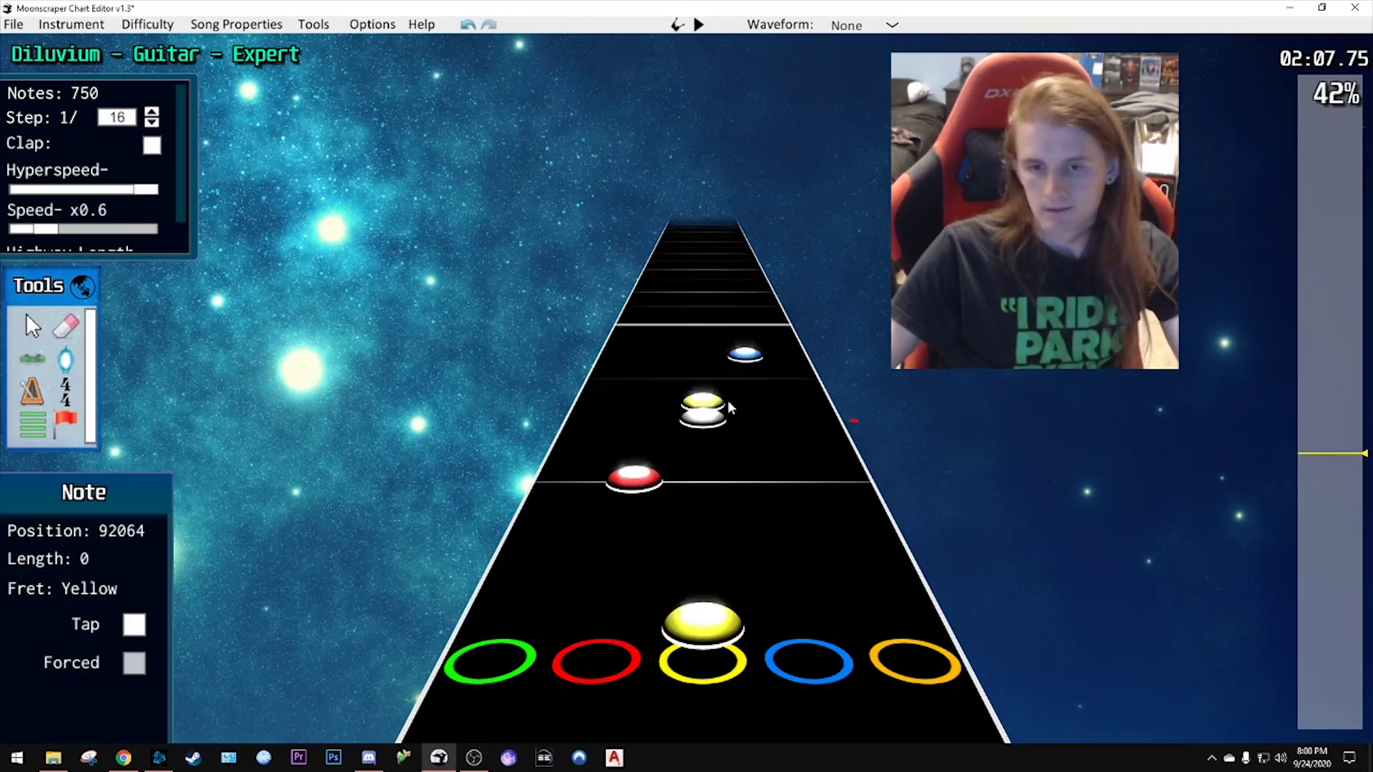
{"action": "key", "text": "space"}
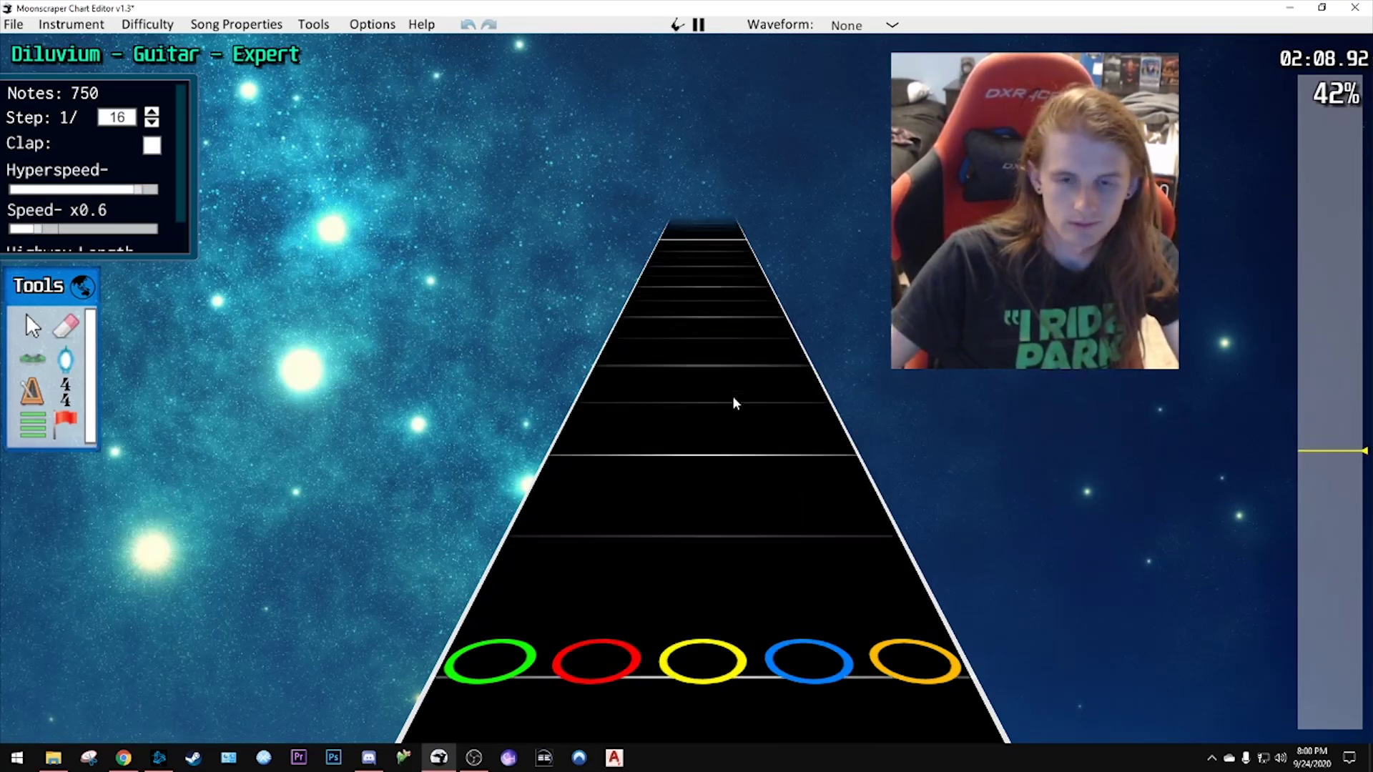
{"action": "left_click", "coordinate": [740, 392]}
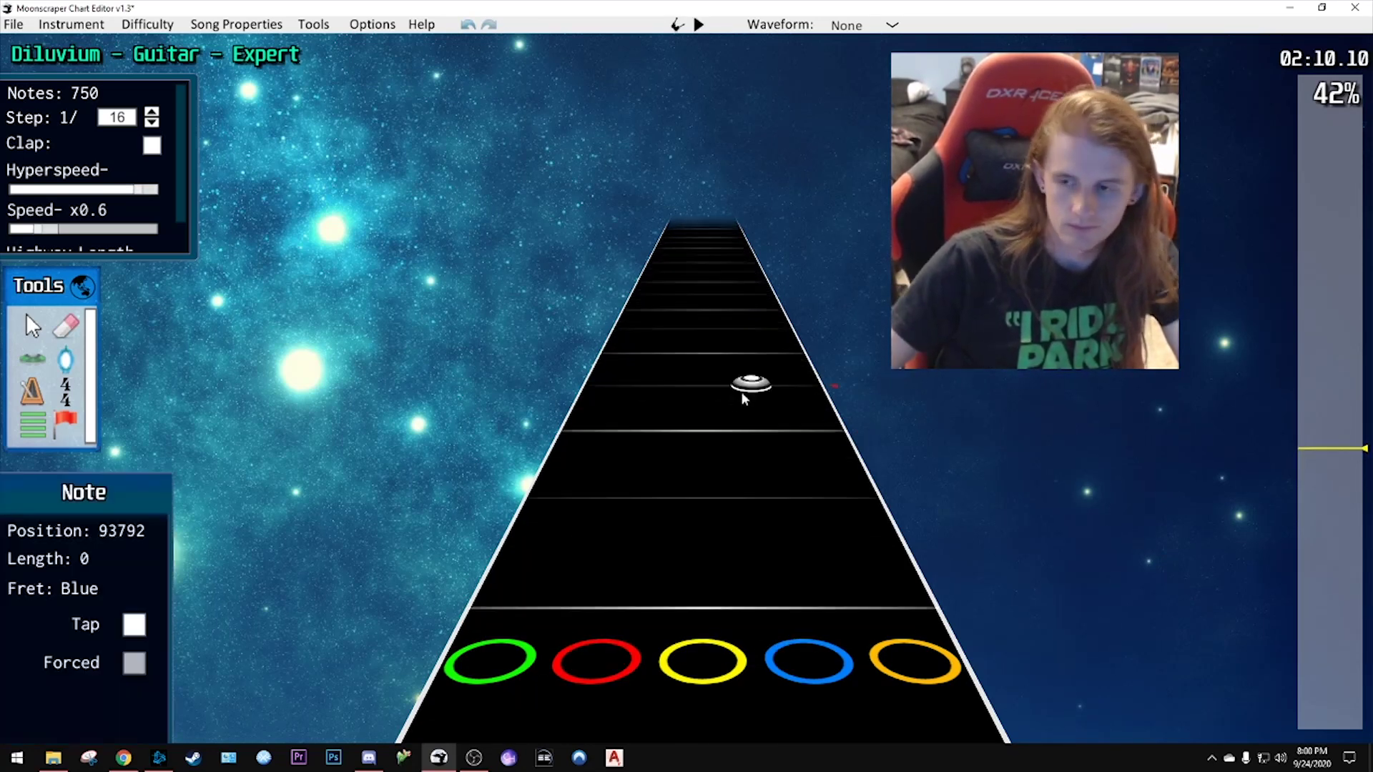
- Place blue, yellow and green notes after the run, two 1/16 steps apart, starting on the bar line at position 92208
{"action": "mouse_move", "coordinate": [1313, 449]}
{"action": "left_mouse_down"}
{"action": "mouse_move", "coordinate": [1316, 465]}
{"action": "mouse_move", "coordinate": [1317, 452]}
{"action": "left_mouse_up"}
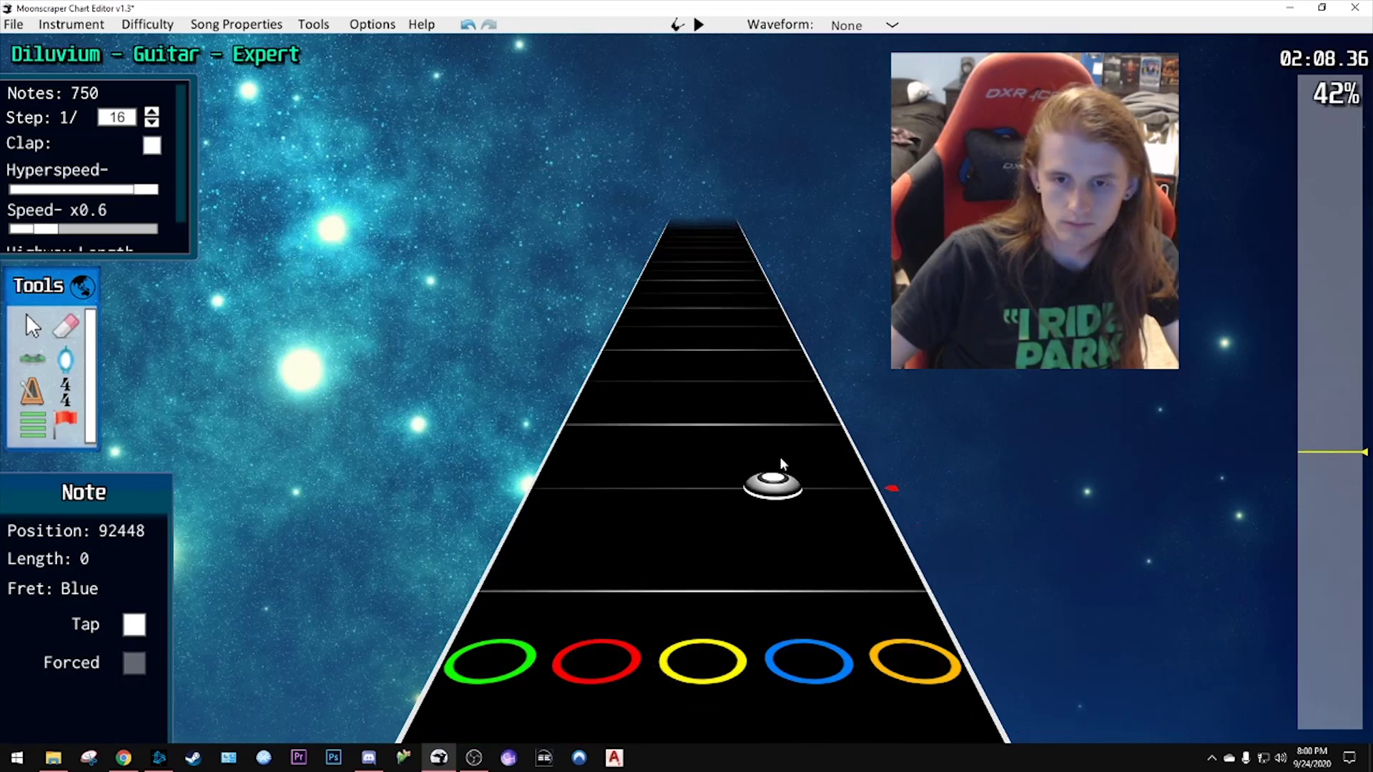
{"action": "scroll", "coordinate": [790, 464], "scroll_direction": "down", "scroll_amount": 3}
{"action": "scroll", "coordinate": [755, 461], "scroll_direction": "up", "scroll_amount": 1}
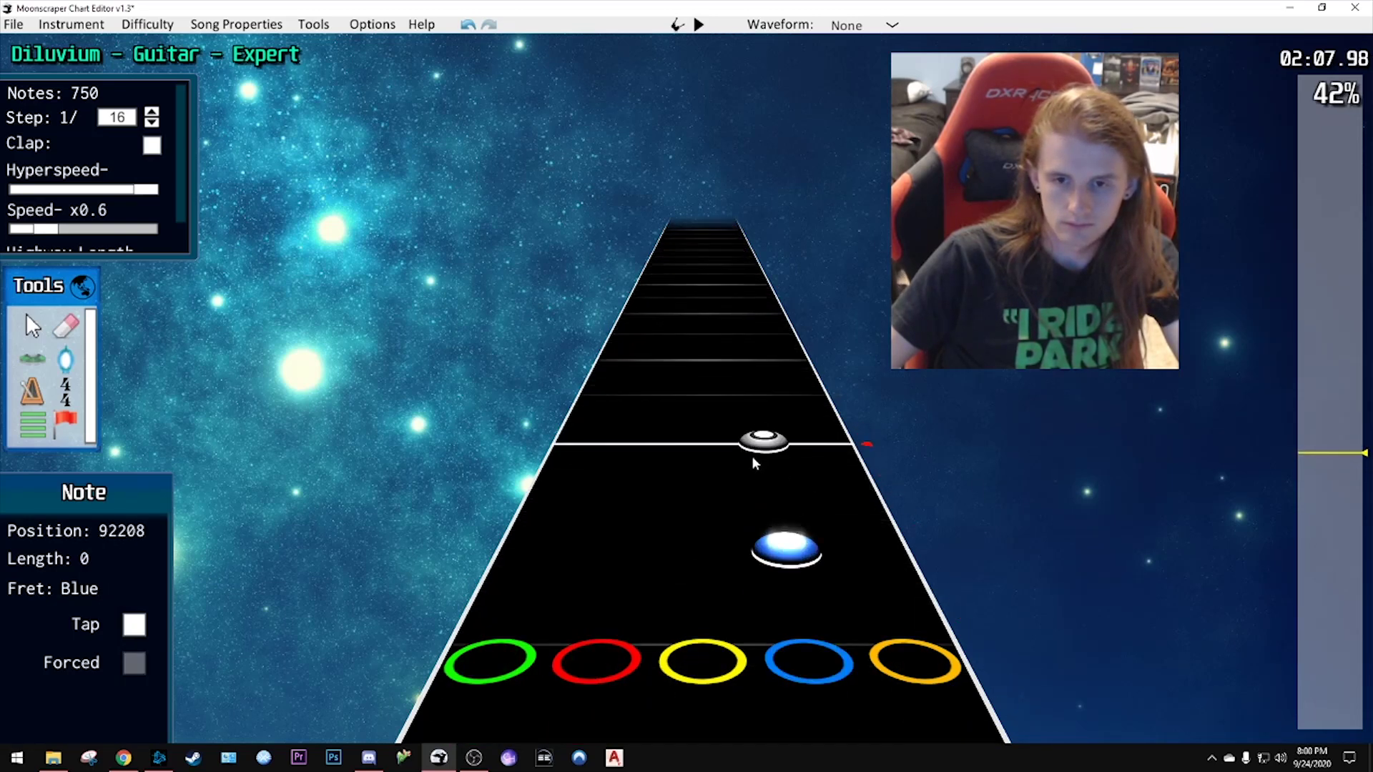
{"action": "left_click", "coordinate": [688, 359]}
{"action": "scroll", "coordinate": [739, 387], "scroll_direction": "up", "scroll_amount": 1}
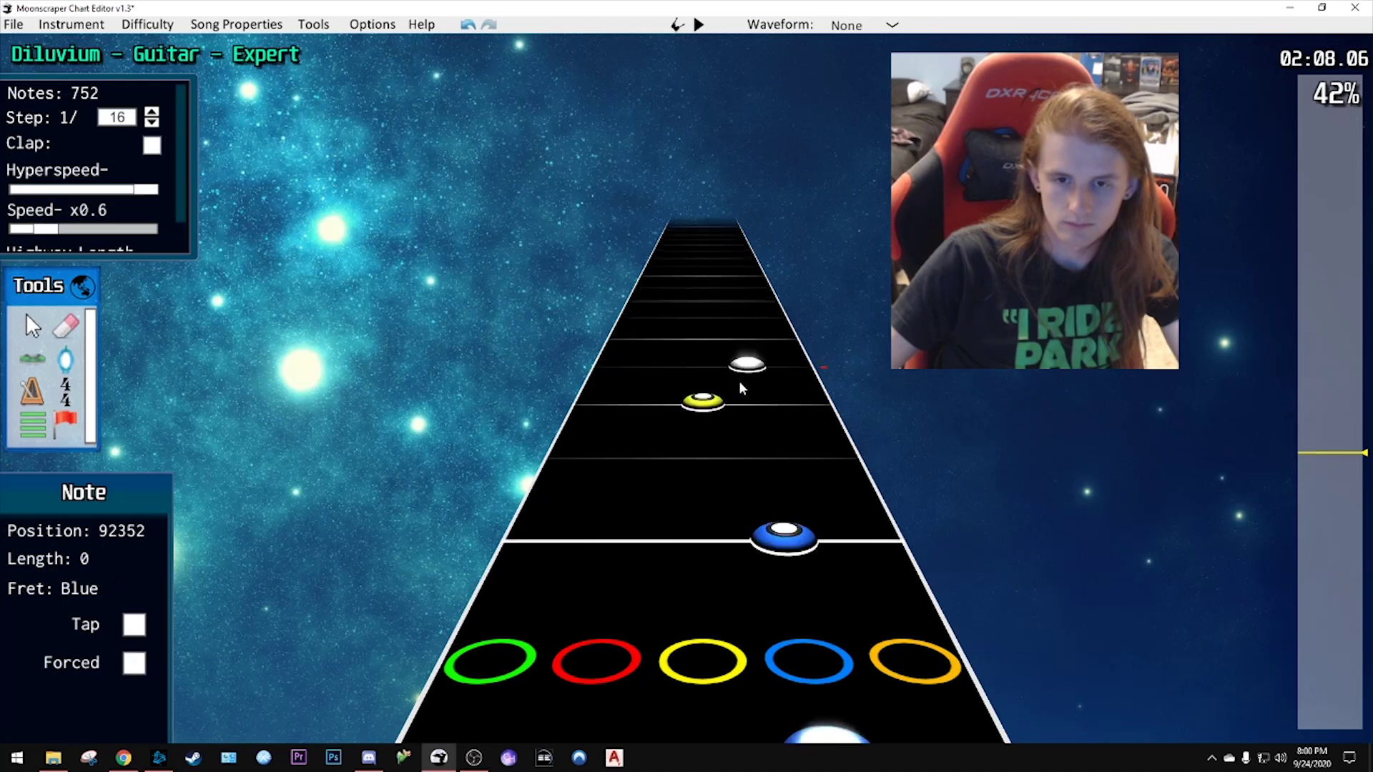
{"action": "left_click", "coordinate": [624, 346]}
{"action": "scroll", "coordinate": [635, 348], "scroll_direction": "up", "scroll_amount": 4}
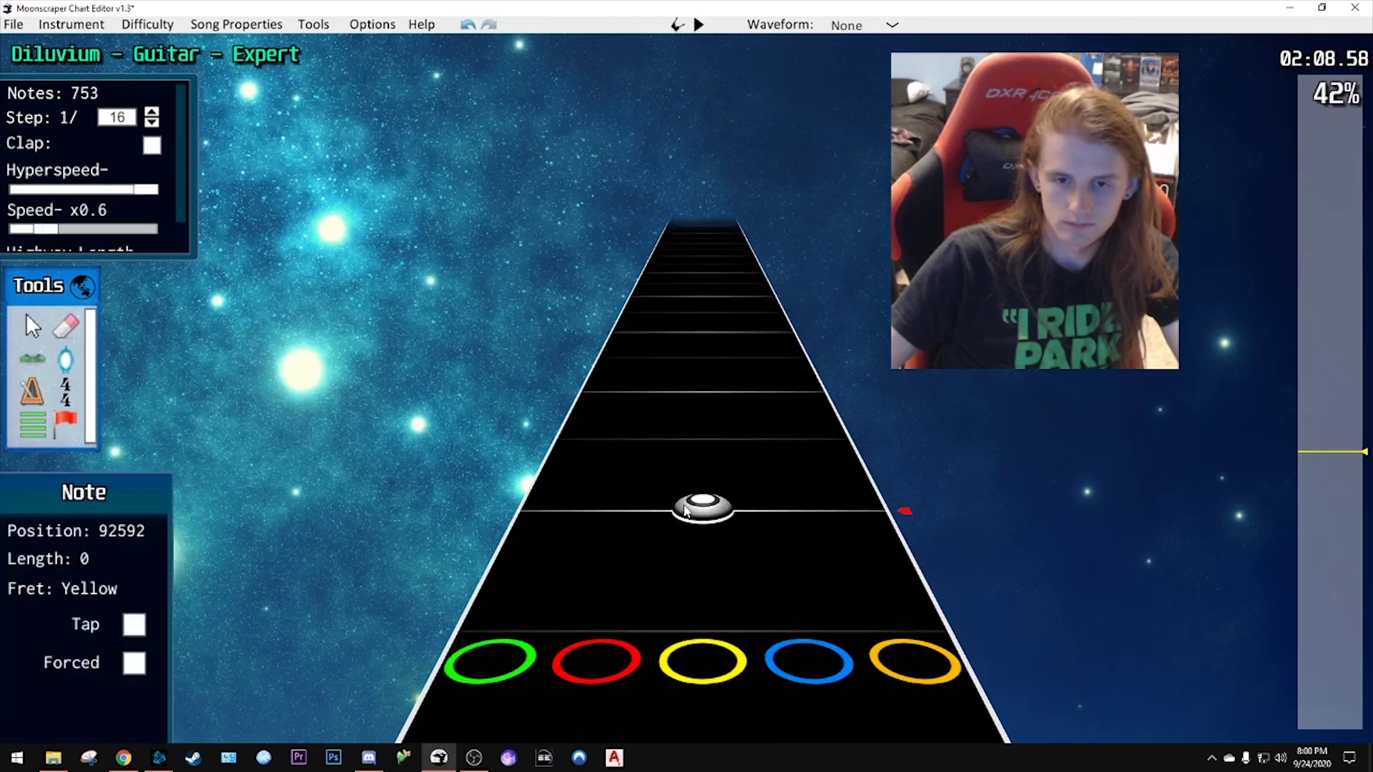
- Add a yellow and a blue note after the green one at the same spacing, and play back the passage
{"action": "scroll", "coordinate": [701, 498], "scroll_direction": "down", "scroll_amount": 2}
{"action": "scroll", "coordinate": [683, 419], "scroll_direction": "down", "scroll_amount": 3}
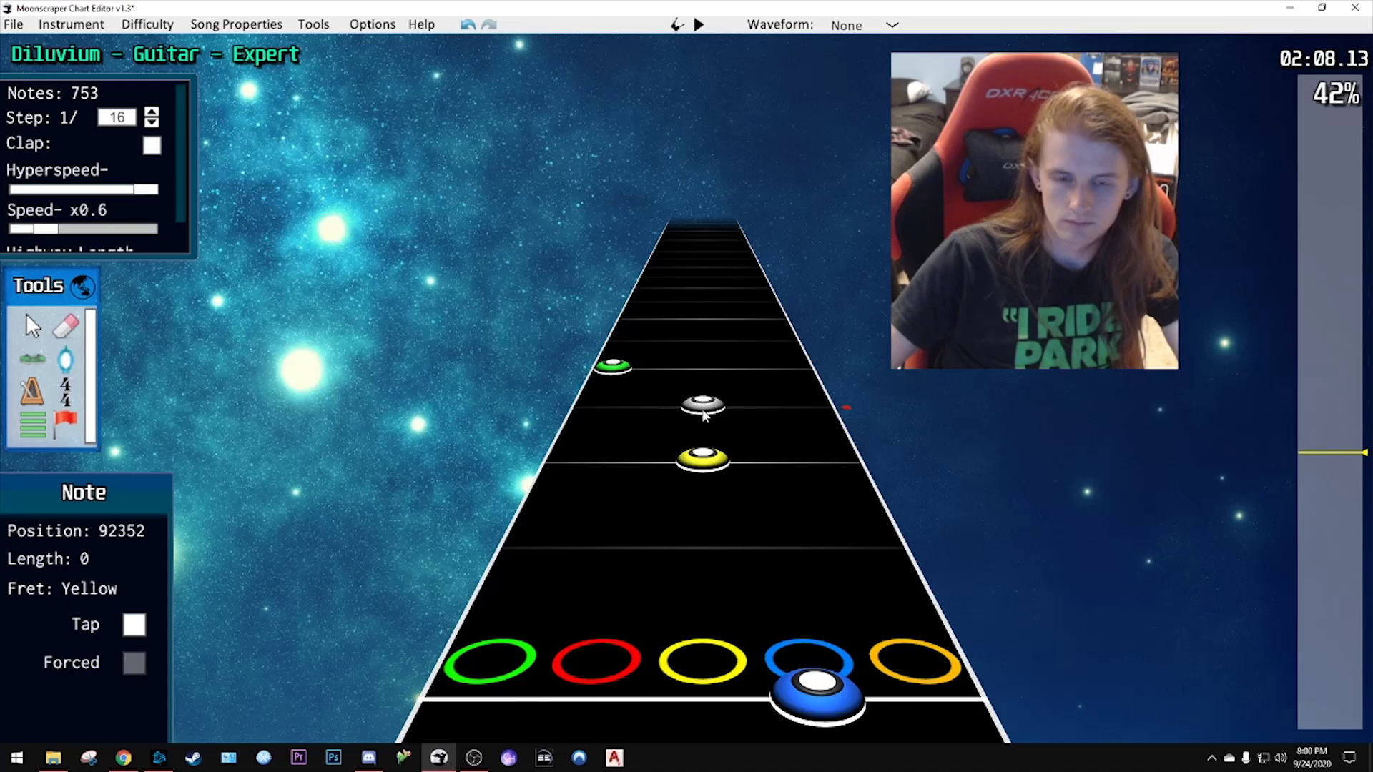
{"action": "scroll", "coordinate": [767, 414], "scroll_direction": "down", "scroll_amount": 2}
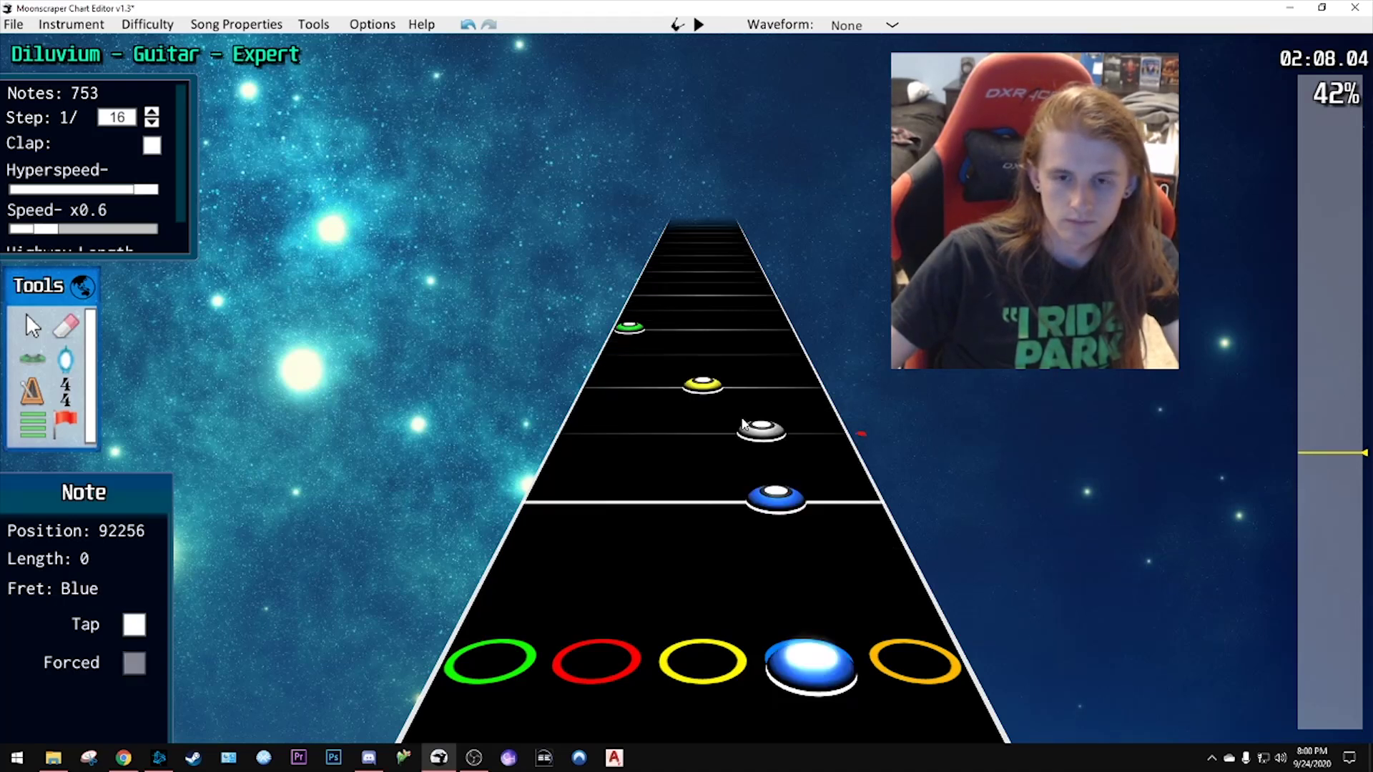
{"action": "scroll", "coordinate": [752, 414], "scroll_direction": "up", "scroll_amount": 3}
{"action": "left_click", "coordinate": [702, 515]}
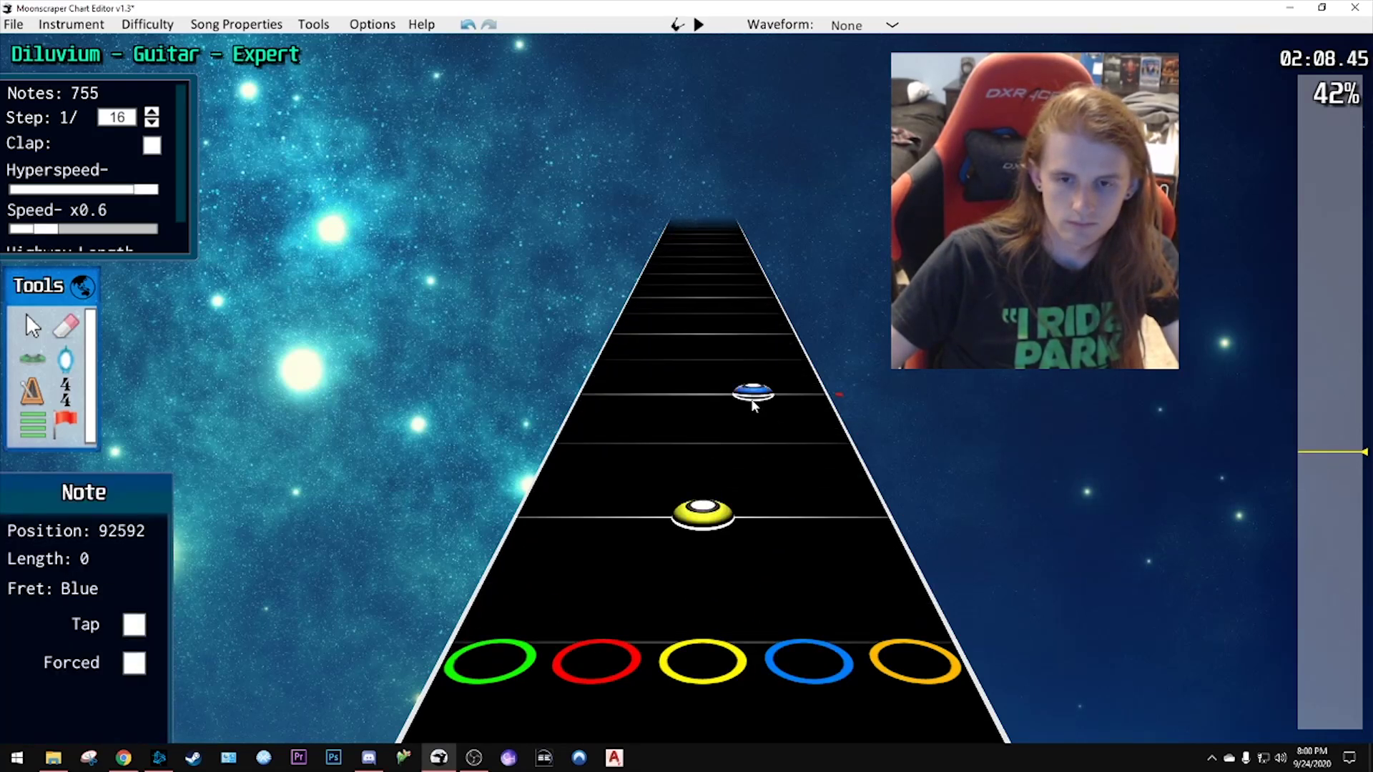
{"action": "key", "text": "space"}
{"action": "key", "text": "space"}
{"action": "scroll", "coordinate": [786, 476], "scroll_direction": "down", "scroll_amount": 3}
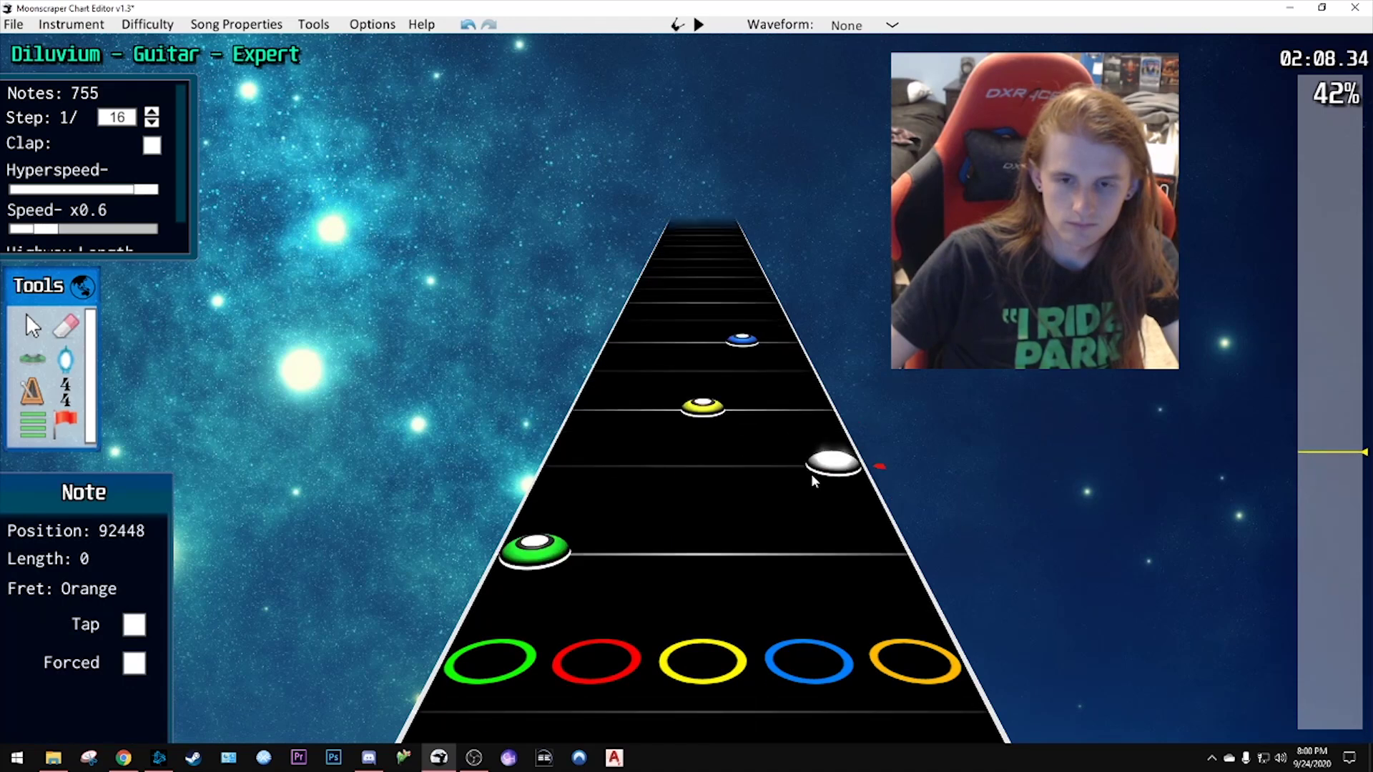
- Continue the phrase with yellow, green, yellow and blue notes two 1/16 steps apart, ending at position 92976
{"action": "key", "text": "space"}
{"action": "key", "text": "space"}
{"action": "left_click", "coordinate": [703, 547]}
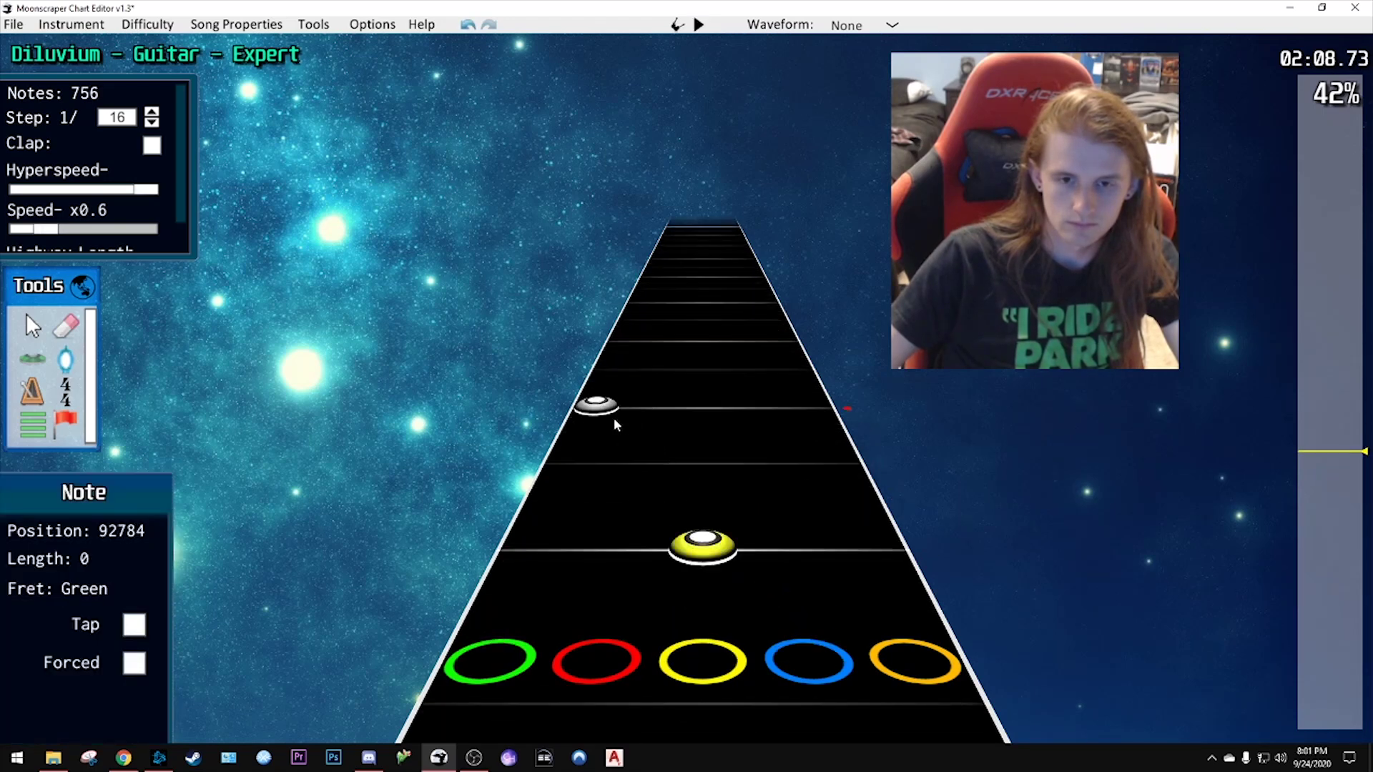
{"action": "left_click", "coordinate": [614, 417]}
{"action": "key", "text": "space"}
{"action": "key", "text": "space"}
{"action": "scroll", "coordinate": [701, 500], "scroll_direction": "down", "scroll_amount": 1}
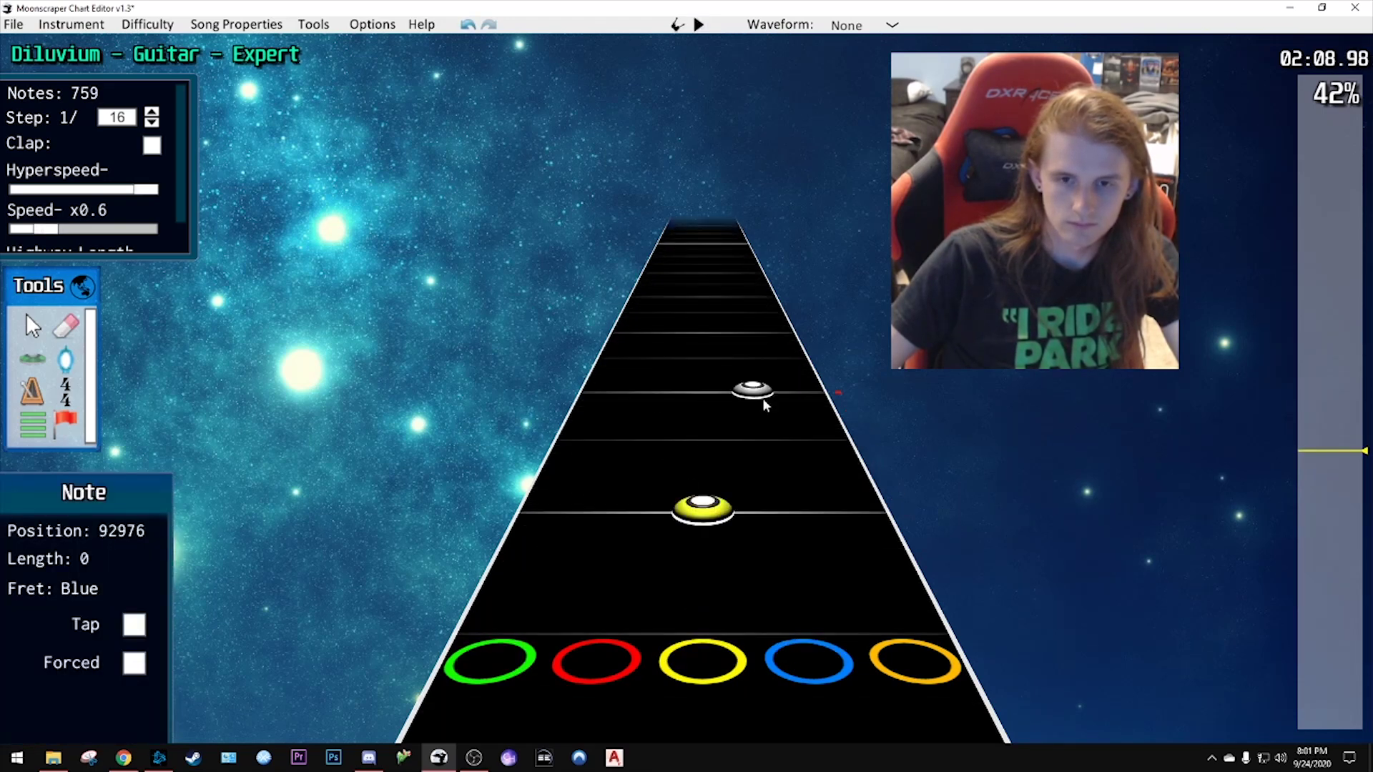
- Play the phrase and extend it with yellow, green, yellow and blue notes two 1/16 steps apart, starting at position 93072
{"action": "scroll", "coordinate": [764, 404], "scroll_direction": "down", "scroll_amount": 2}
{"action": "key", "text": "space"}
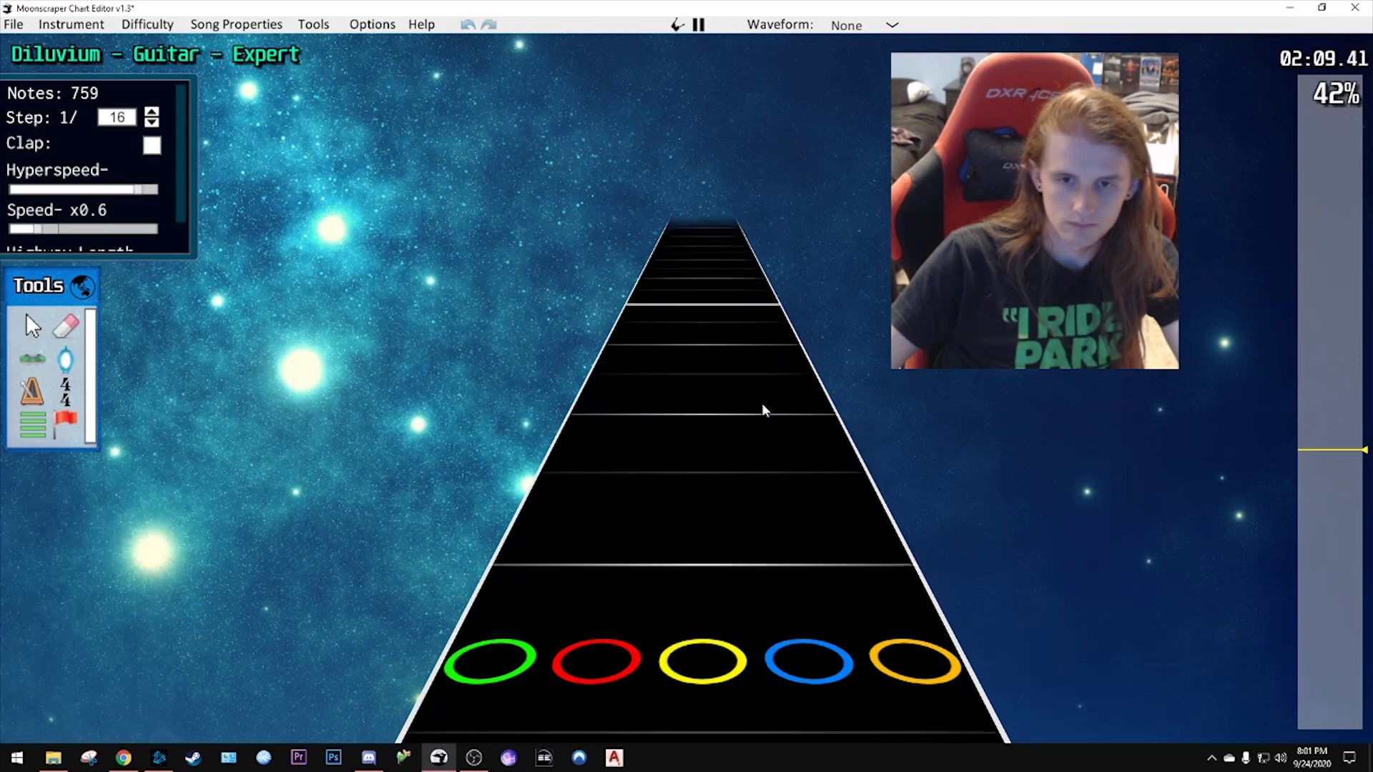
{"action": "key", "text": "space"}
{"action": "scroll", "coordinate": [770, 418], "scroll_direction": "down", "scroll_amount": 6}
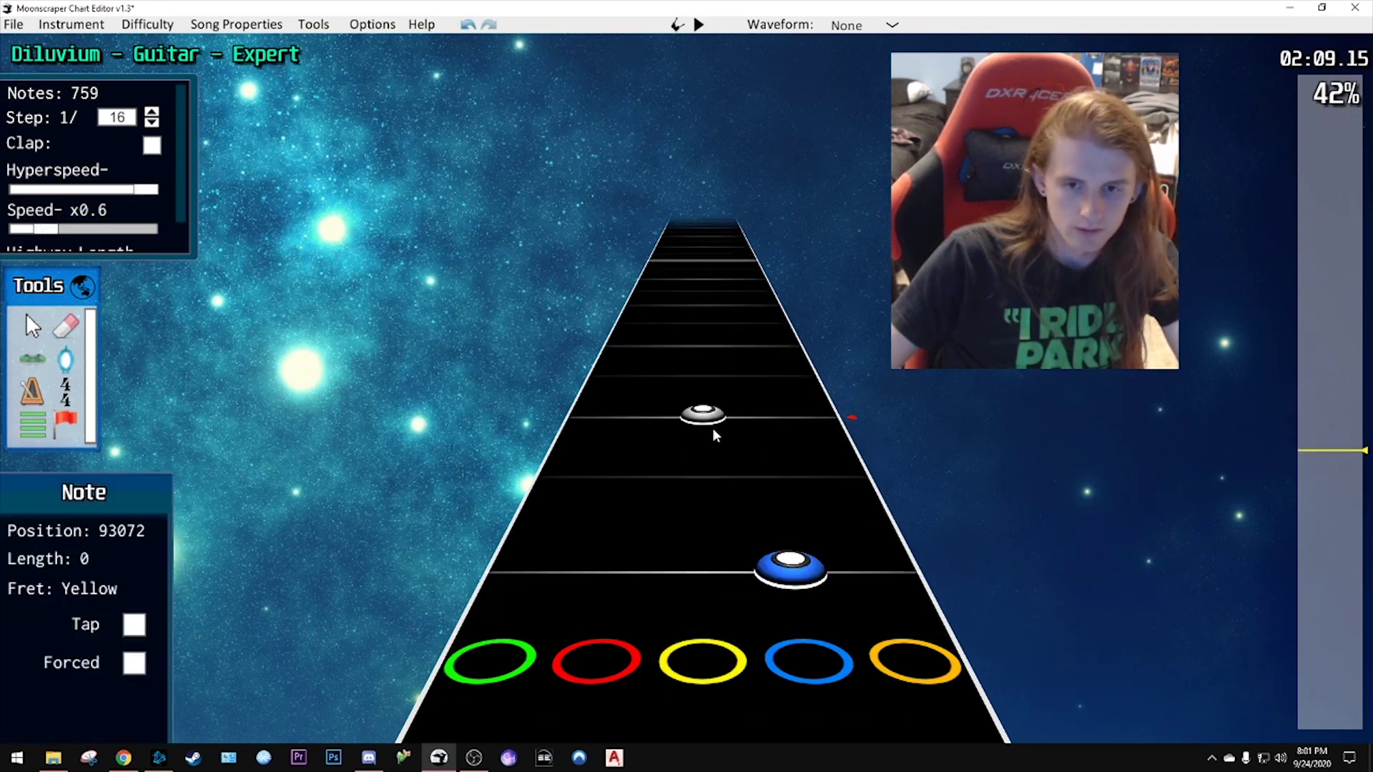
{"action": "left_click", "coordinate": [637, 350]}
{"action": "left_click", "coordinate": [702, 308]}
{"action": "left_click", "coordinate": [735, 277]}
{"action": "left_click", "coordinate": [756, 415]}
{"action": "scroll", "coordinate": [761, 355], "scroll_direction": "down", "scroll_amount": 3}
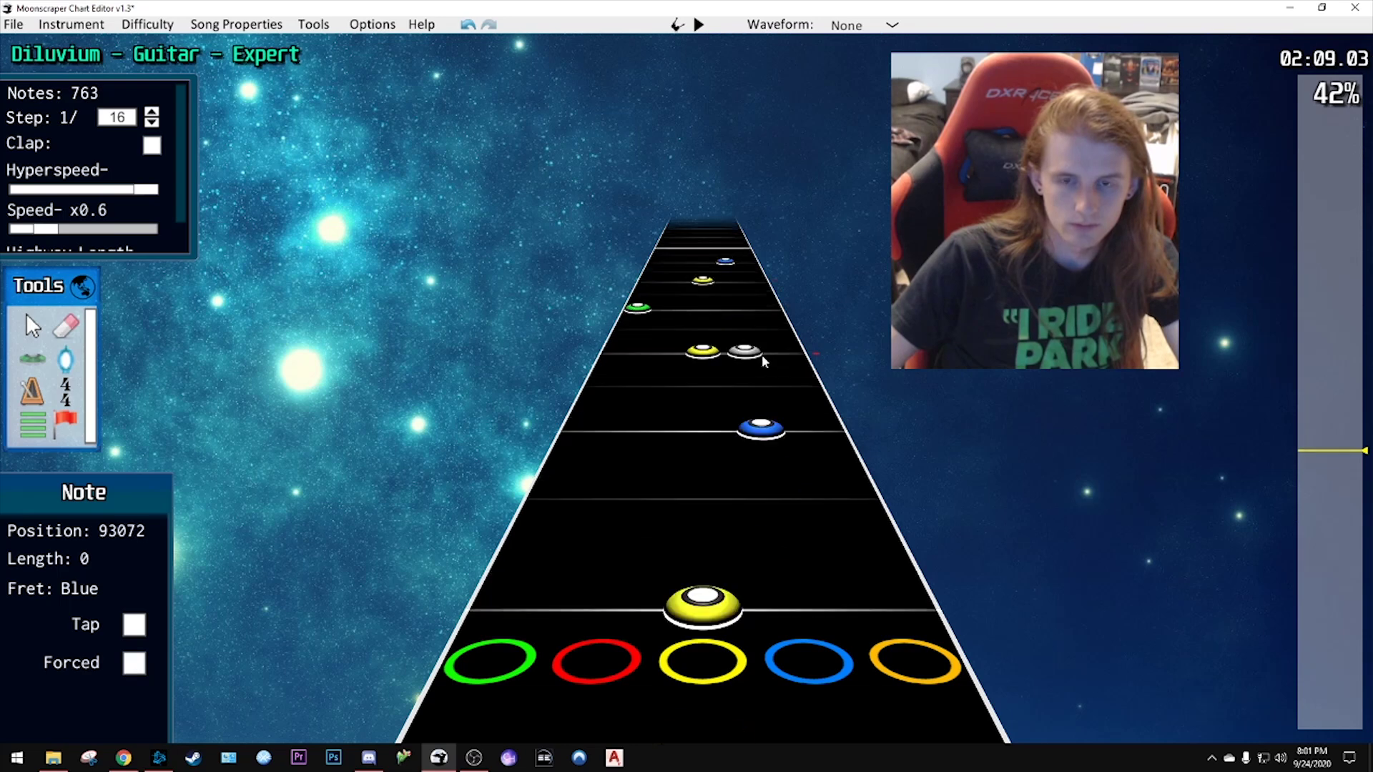
- Listen on and place yellow, red, green, red, yellow and red notes two 1/16 steps apart, starting on the next bar line
{"action": "key", "text": "space"}
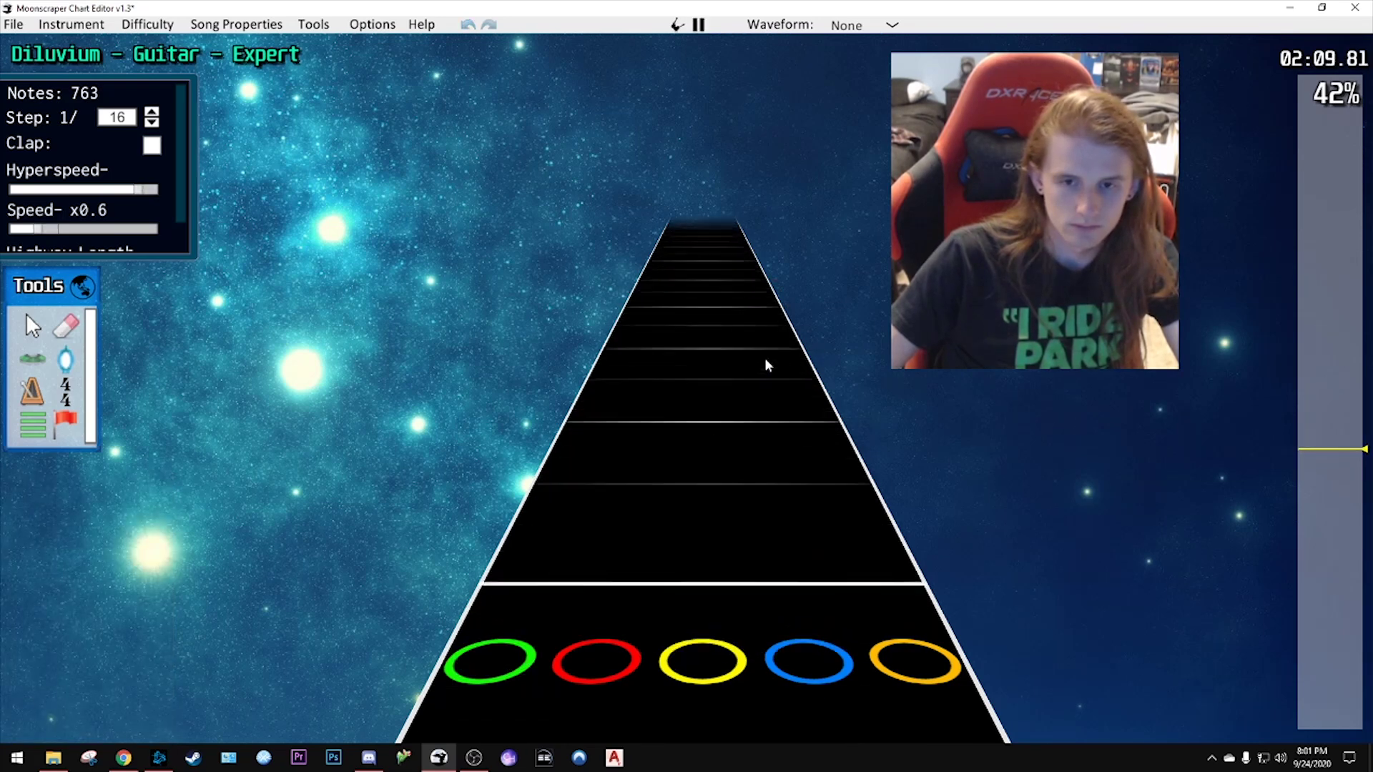
{"action": "key", "text": "space"}
{"action": "left_click", "coordinate": [703, 494]}
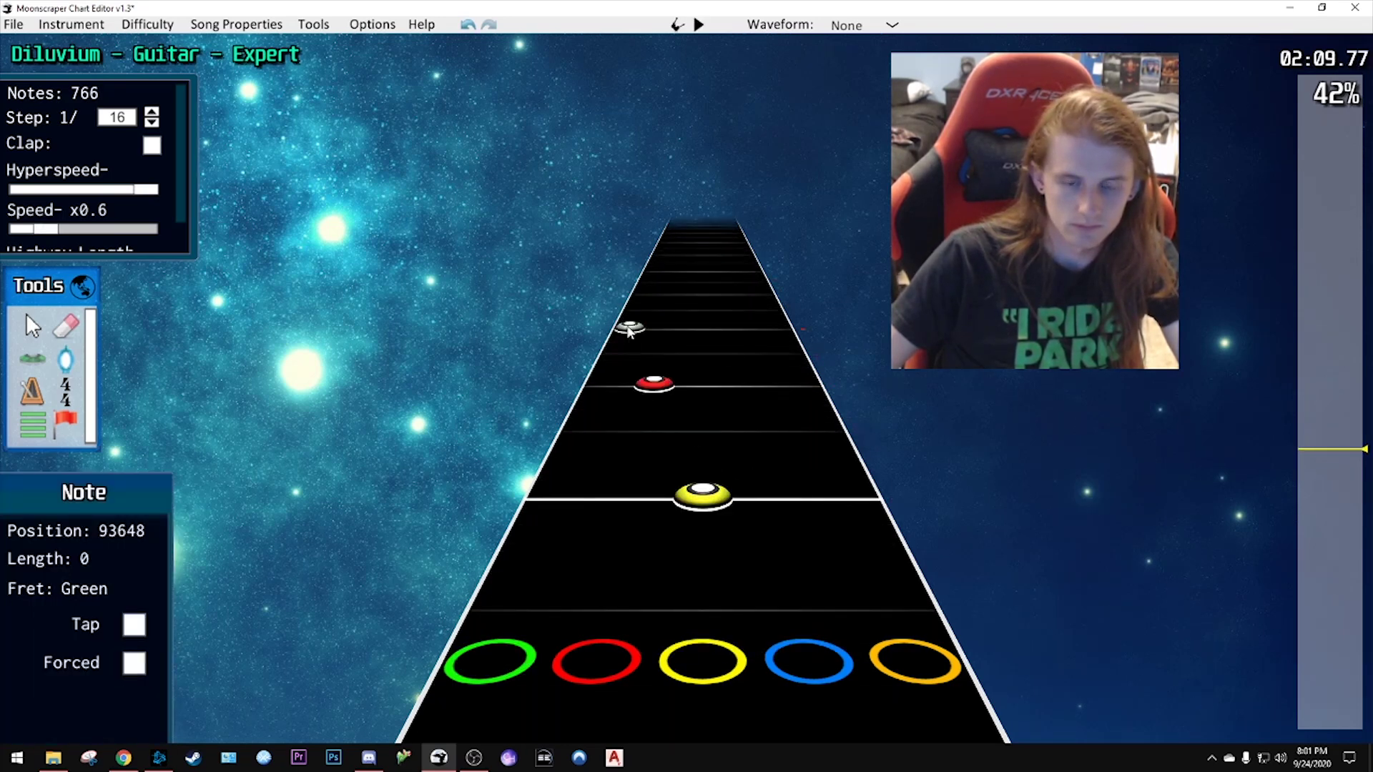
{"action": "key", "text": "space"}
{"action": "key", "text": "space"}
{"action": "left_click_drag", "start_coordinate": [612, 555], "coordinate": [651, 481]}
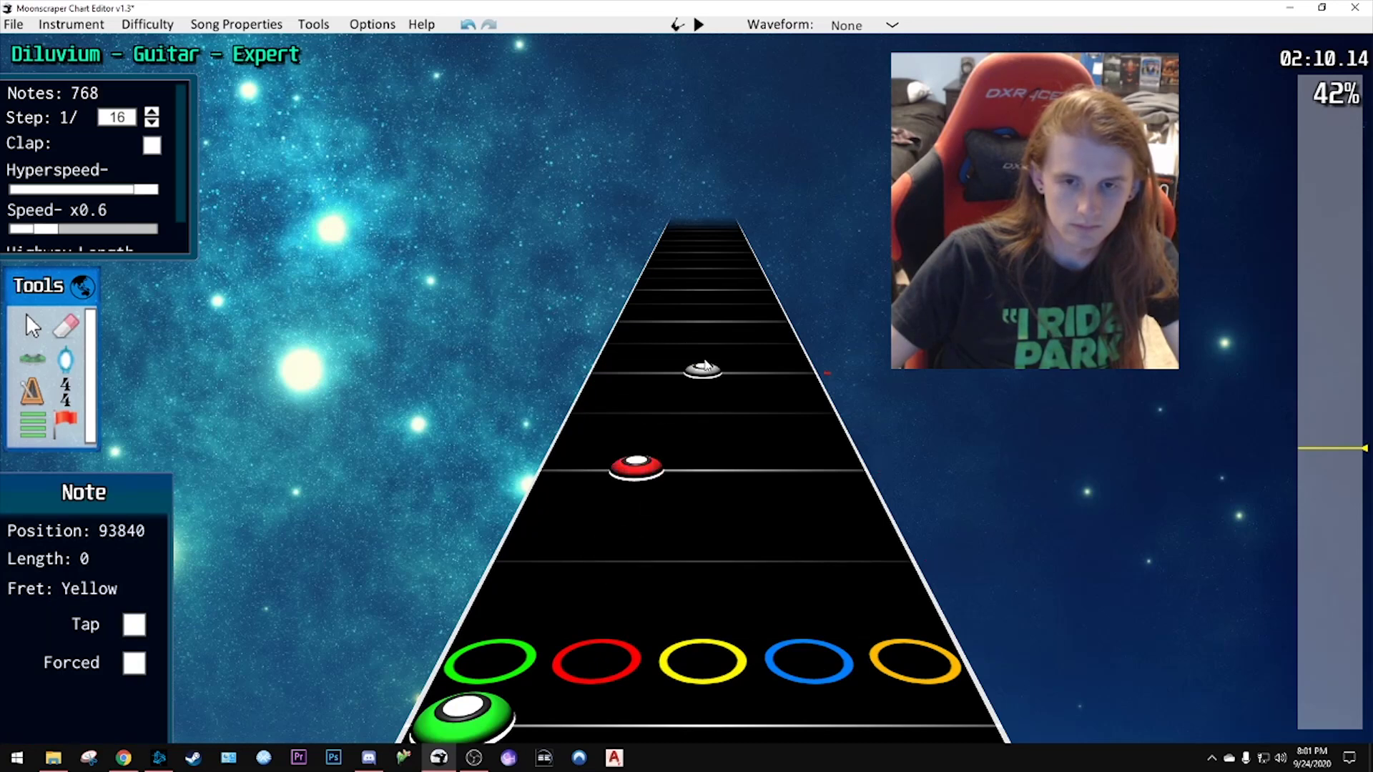
{"action": "left_click", "coordinate": [675, 326]}
- Place a green note at position 94032 and two more notes after it at the same spacing, playing the song between placements
{"action": "key", "text": "space"}
{"action": "key", "text": "space"}
{"action": "left_click", "coordinate": [576, 472]}
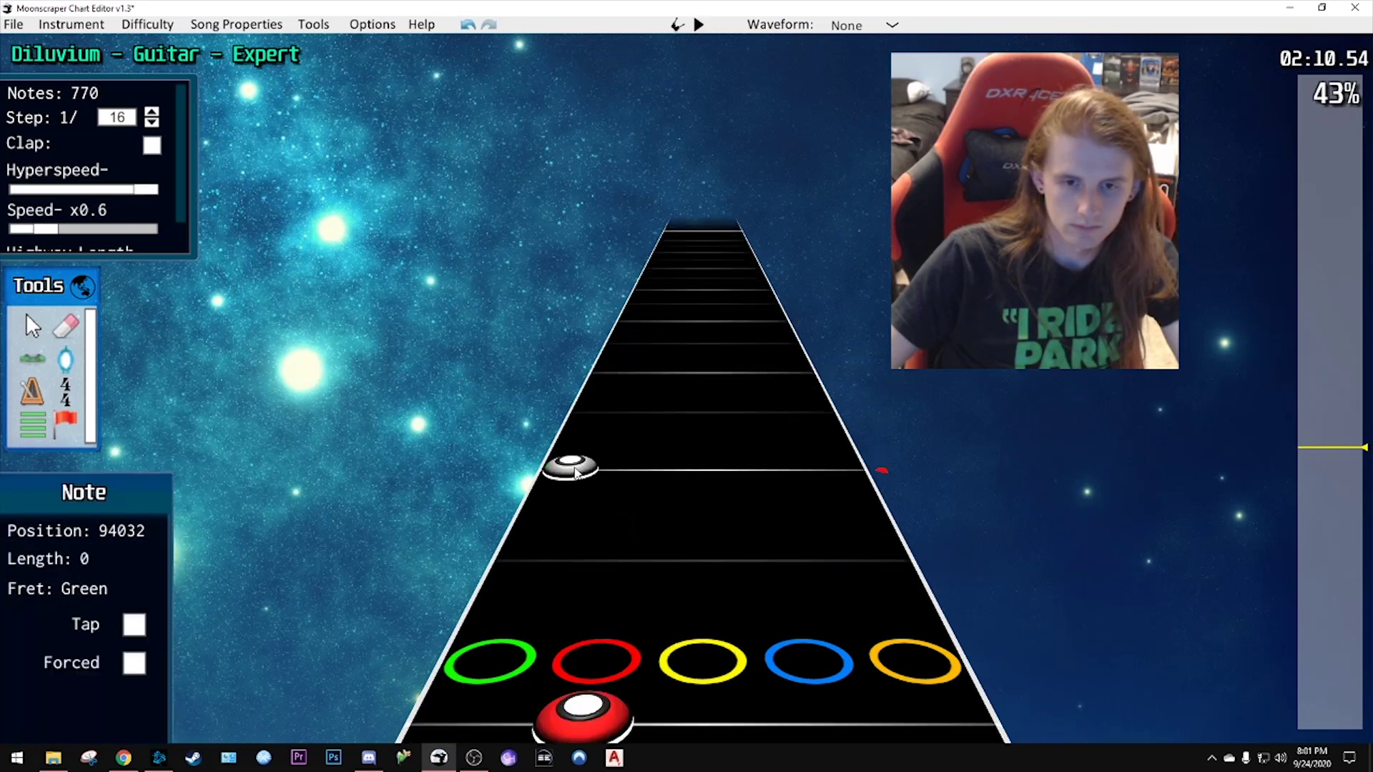
{"action": "left_click", "coordinate": [692, 325]}
{"action": "key", "text": "space"}
{"action": "key", "text": "space"}
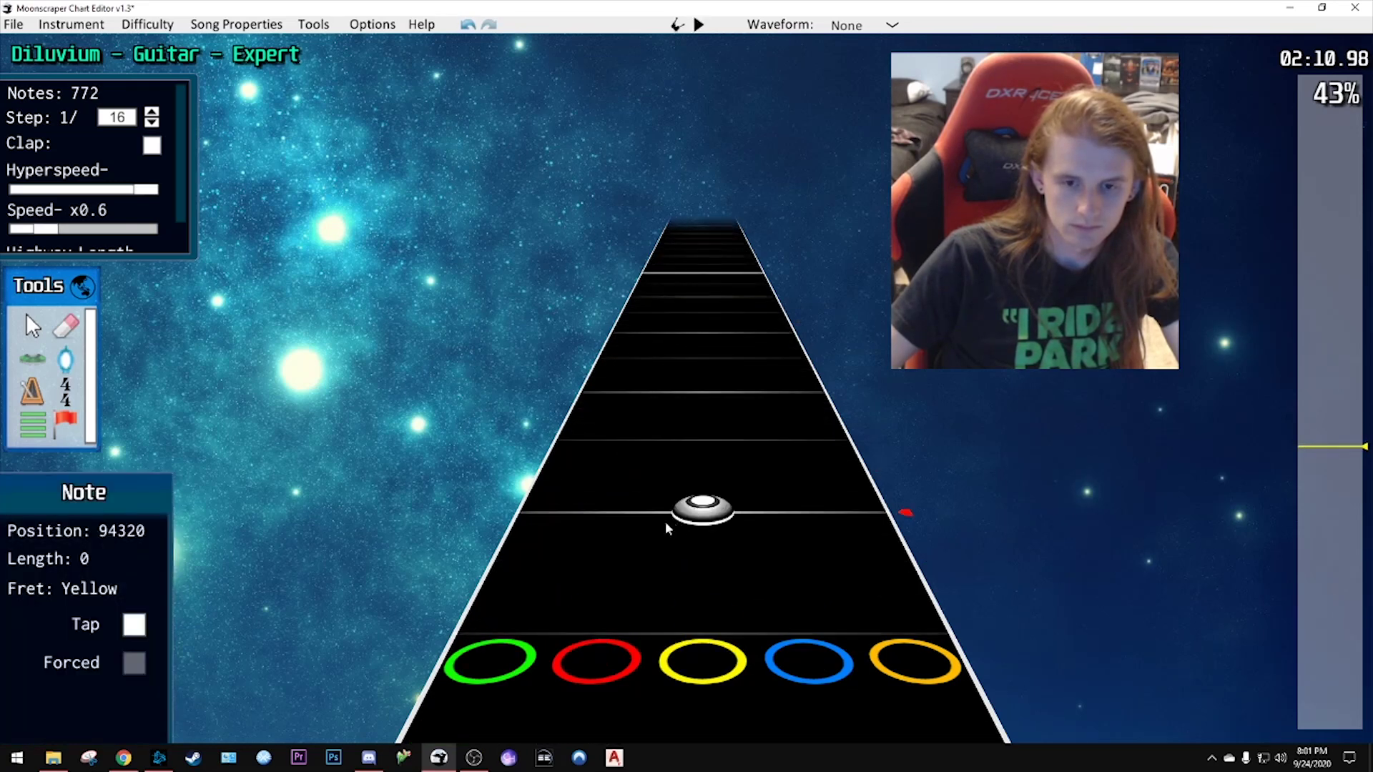
- Place red, green, red, yellow, blue and yellow notes two 1/16 steps apart up to position 94800, checking them against playback
{"action": "left_click", "coordinate": [701, 300]}
{"action": "key", "text": "space"}
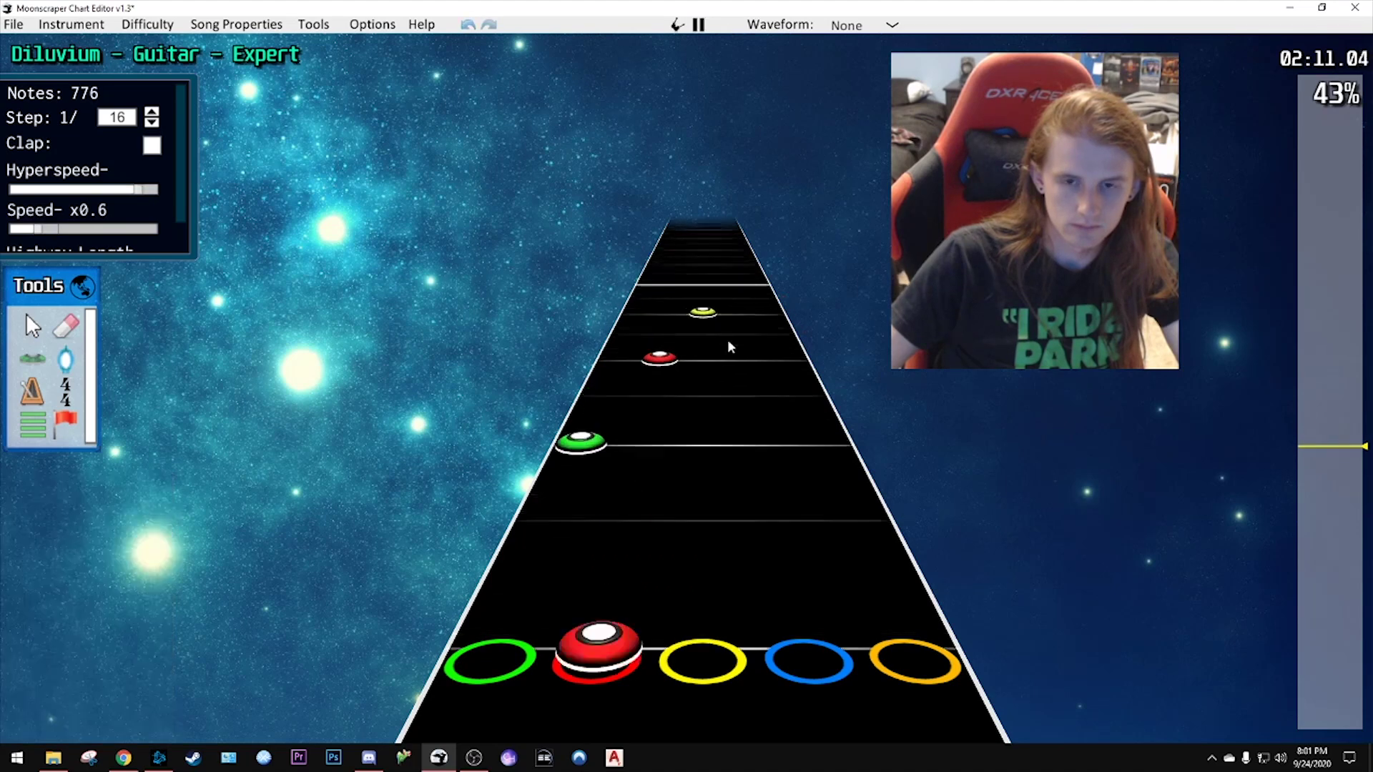
{"action": "key", "text": "space"}
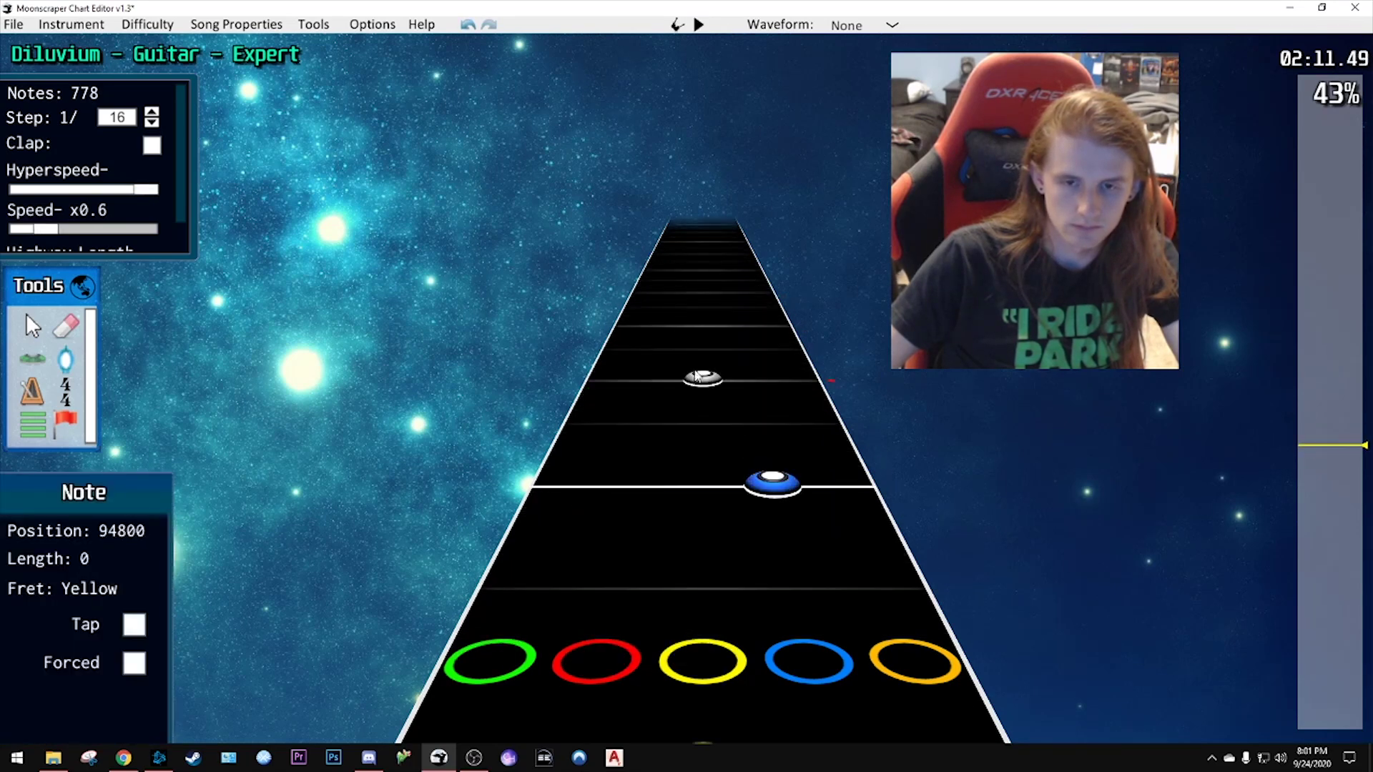
- Place green, yellow and blue notes two 1/16 steps apart from position 94896 to 95088, playing the song briefly to check them
{"action": "left_click", "coordinate": [640, 328]}
{"action": "scroll", "coordinate": [691, 346], "scroll_direction": "up", "scroll_amount": 3}
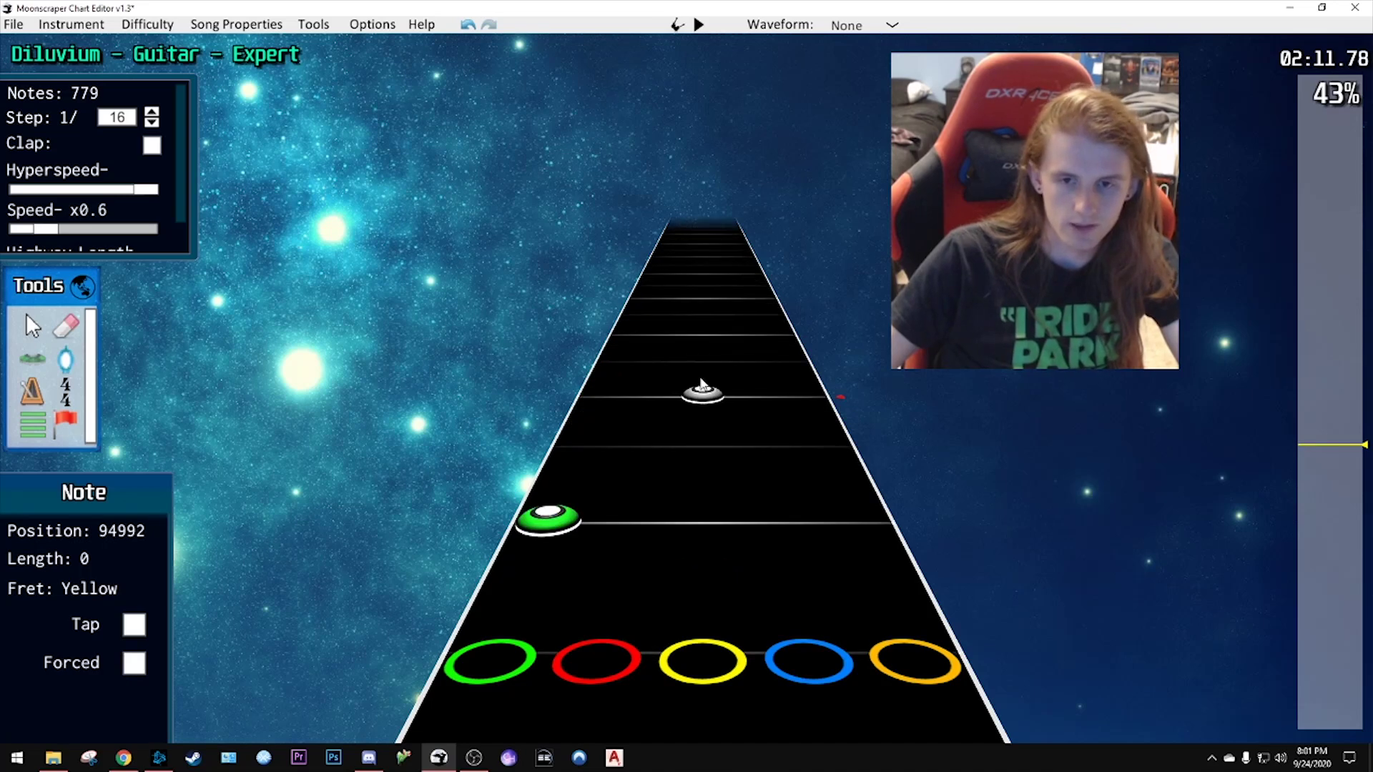
{"action": "left_click", "coordinate": [706, 390]}
{"action": "scroll", "coordinate": [720, 398], "scroll_direction": "up", "scroll_amount": 1}
{"action": "left_click", "coordinate": [750, 379]}
{"action": "key", "text": "space"}
{"action": "key", "text": "space"}
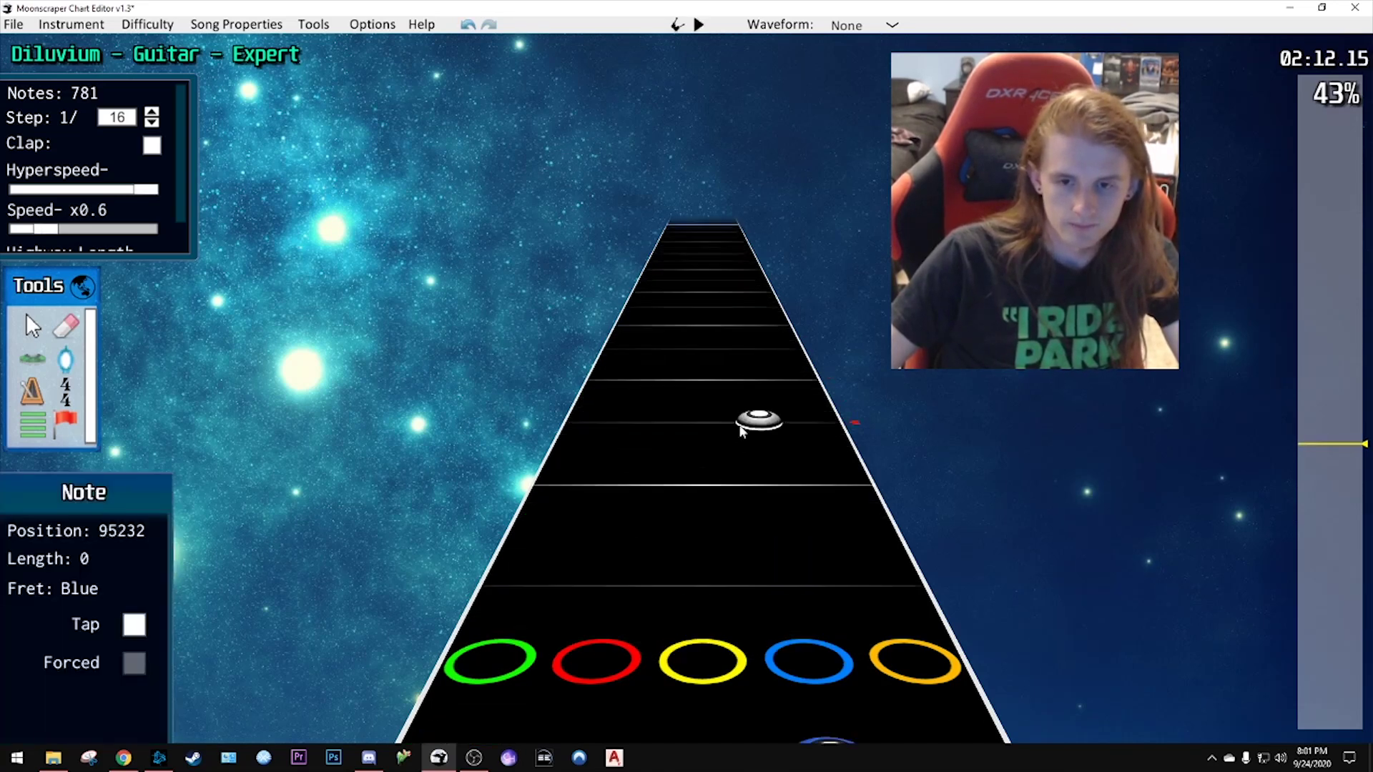
- Continue the phrase with yellow, green and yellow notes at the same spacing up to position 95376, listening to the music
{"action": "left_click", "coordinate": [625, 350]}
{"action": "left_click", "coordinate": [743, 350]}
{"action": "key", "text": "space"}
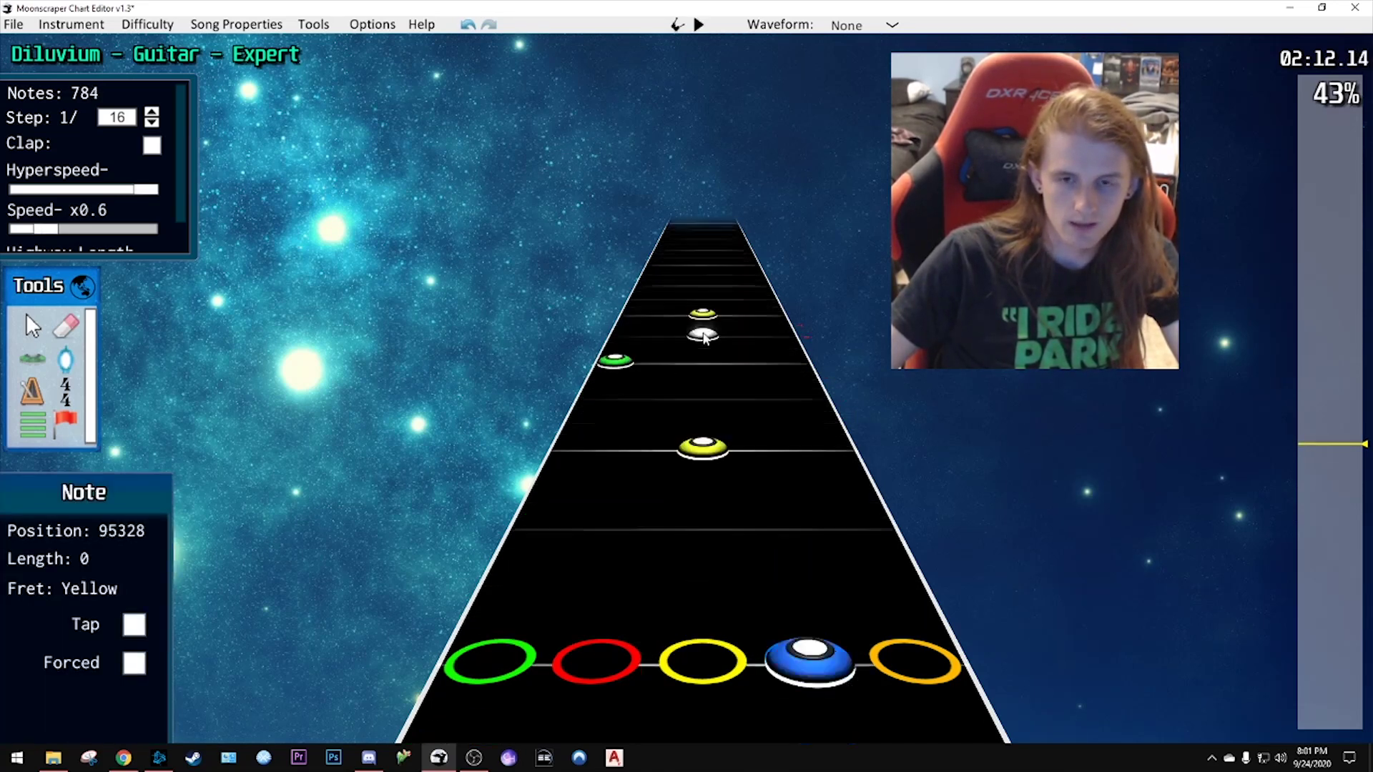
{"action": "key", "text": "space"}
- Place blue, yellow and green notes up to position 95664, plus two more notes at the same spacing, playing the song in between
{"action": "scroll", "coordinate": [724, 350], "scroll_direction": "up", "scroll_amount": 1}
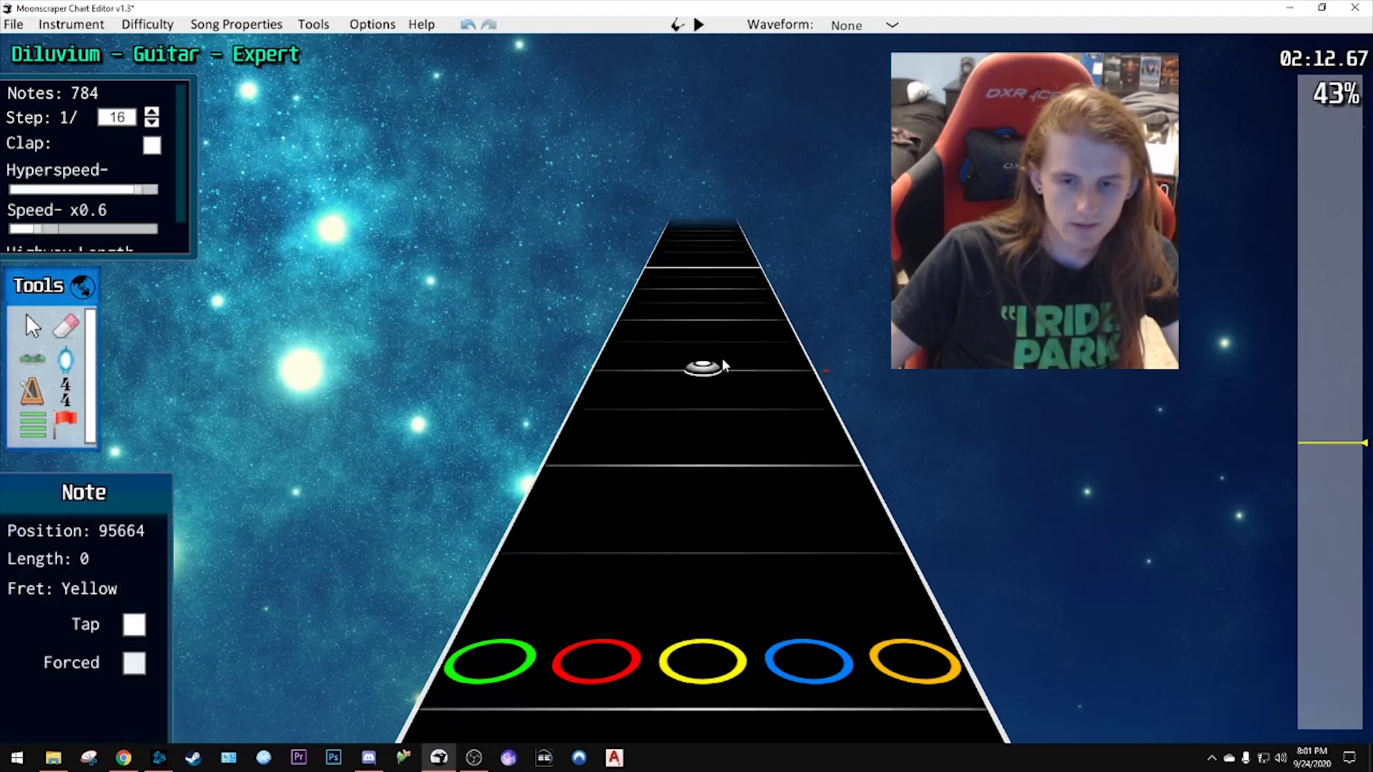
{"action": "left_click", "coordinate": [751, 481]}
{"action": "key", "text": "space"}
{"action": "key", "text": "space"}
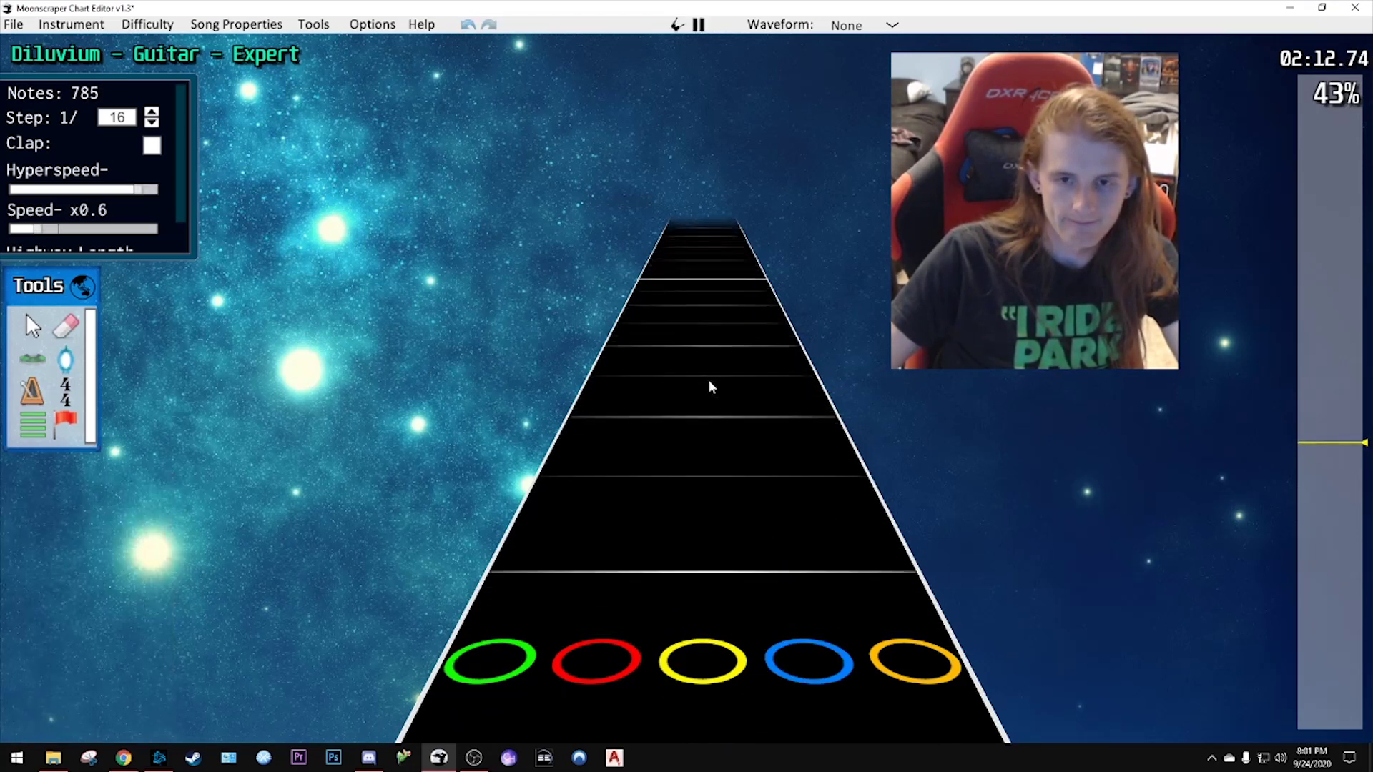
{"action": "left_click", "coordinate": [705, 418]}
{"action": "scroll", "coordinate": [687, 486], "scroll_direction": "up", "scroll_amount": 1}
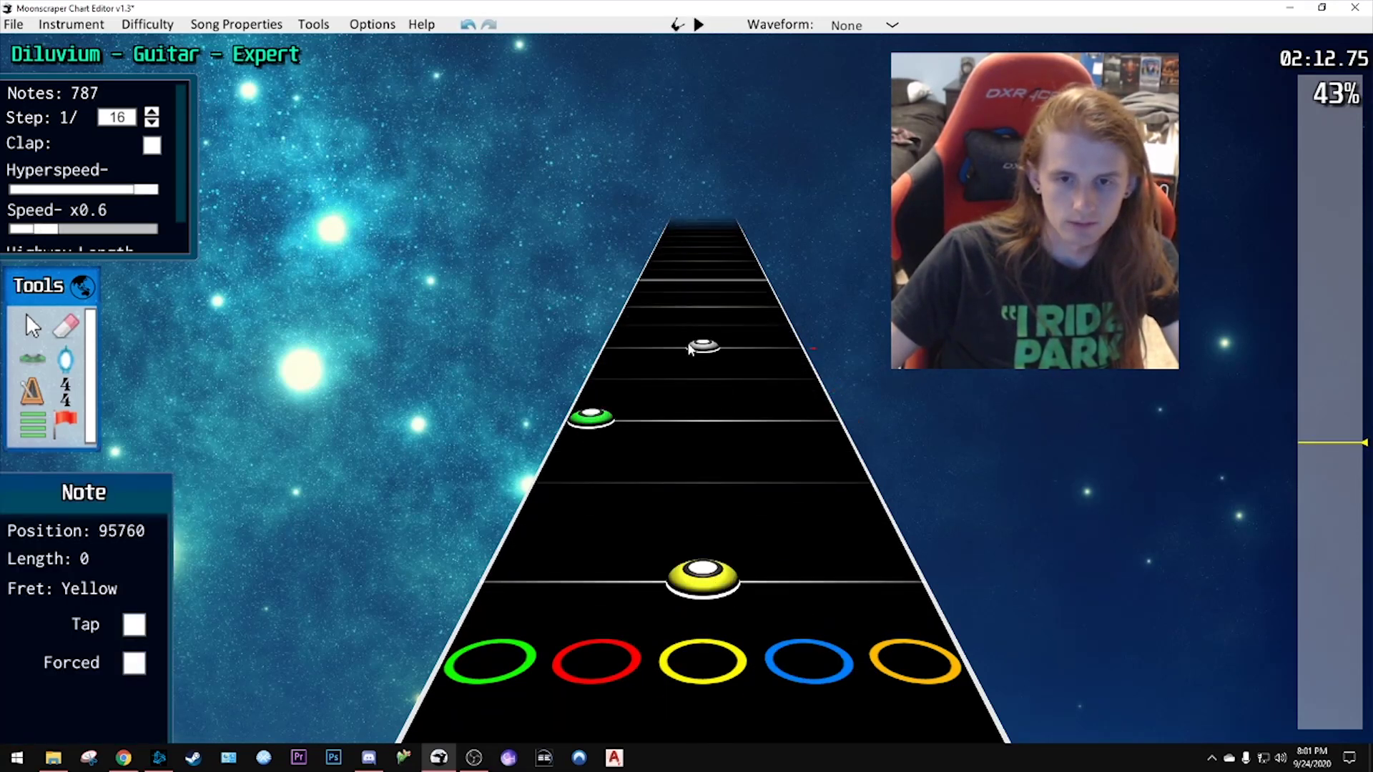
{"action": "key", "text": "space"}
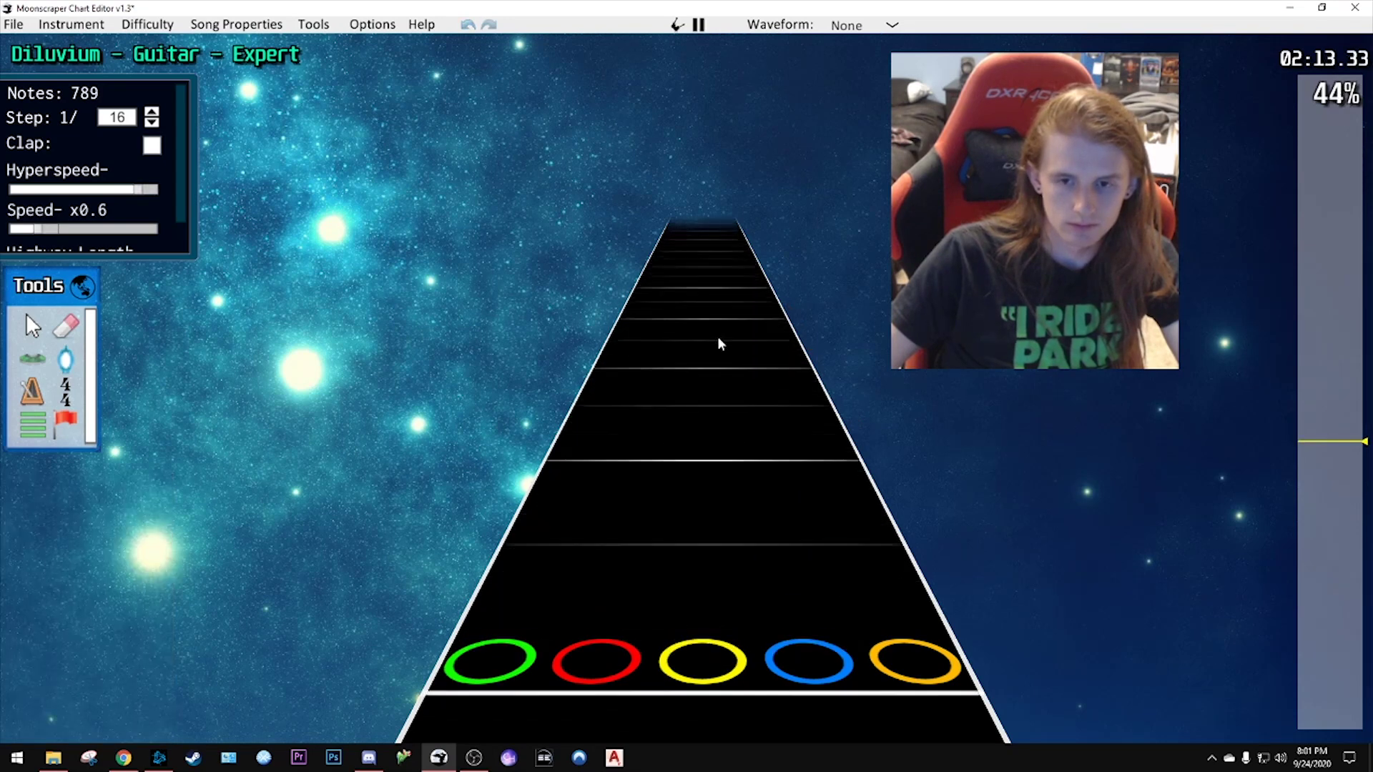
{"action": "key", "text": "space"}
- Place a yellow note on the bar line at position 95952, followed by red and green notes up to 96144, and play on
{"action": "scroll", "coordinate": [718, 393], "scroll_direction": "down", "scroll_amount": 1}
{"action": "key", "text": "3"}
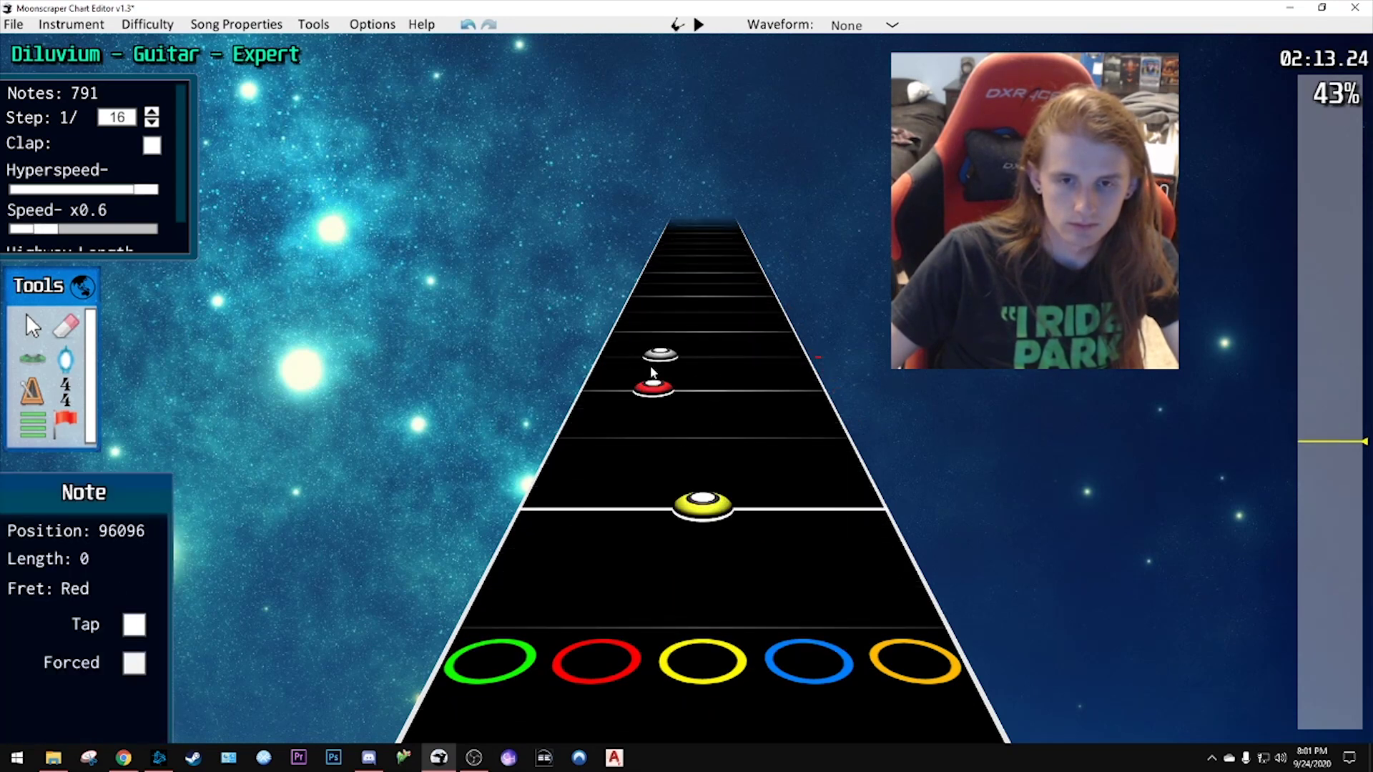
{"action": "key", "text": "1"}
{"action": "key", "text": "space"}
{"action": "key", "text": "space"}
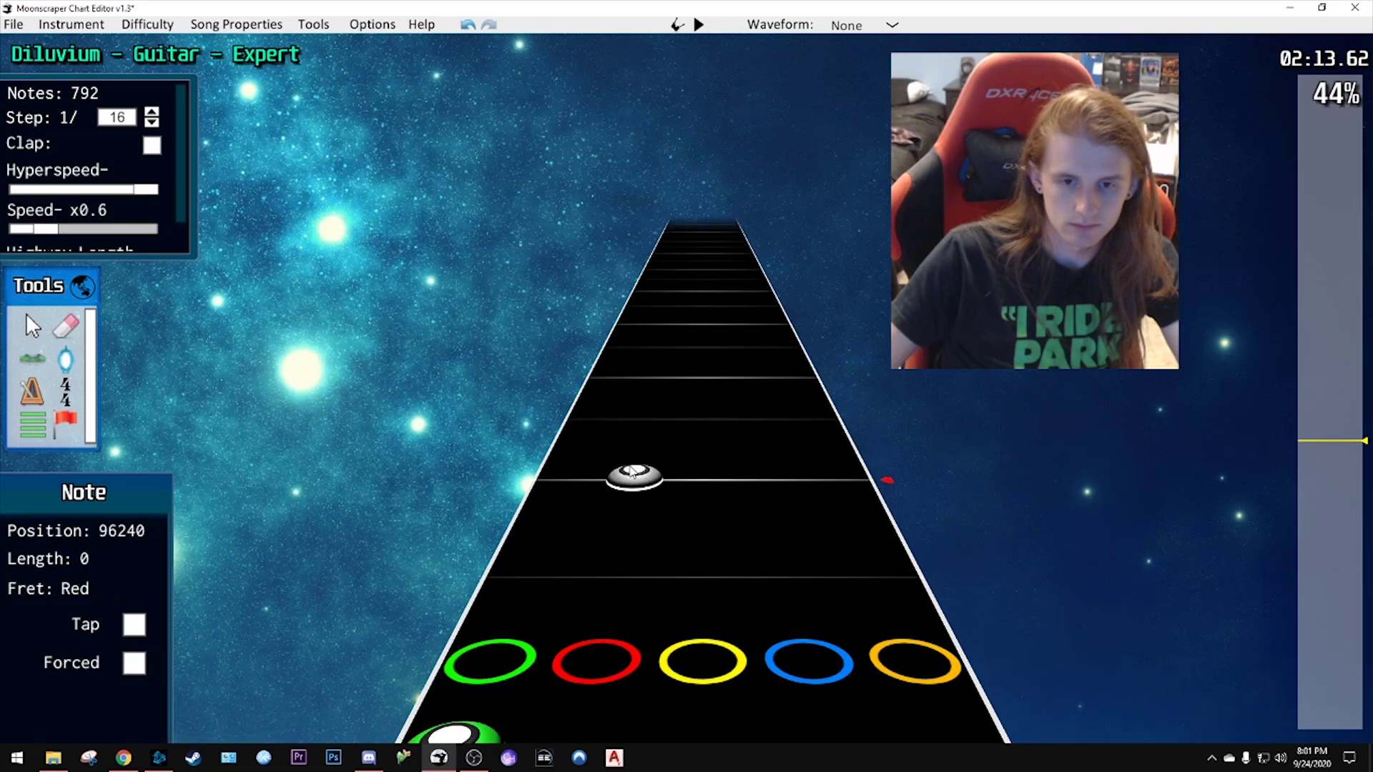
- Place red, yellow, red, green and red notes two 1/16 steps apart from position 96240 to 96624, checking them against playback
{"action": "left_click", "coordinate": [690, 386]}
{"action": "key", "text": "space"}
{"action": "key", "text": "space"}
{"action": "scroll", "coordinate": [691, 386], "scroll_direction": "down", "scroll_amount": 1}
{"action": "left_click", "coordinate": [639, 437]}
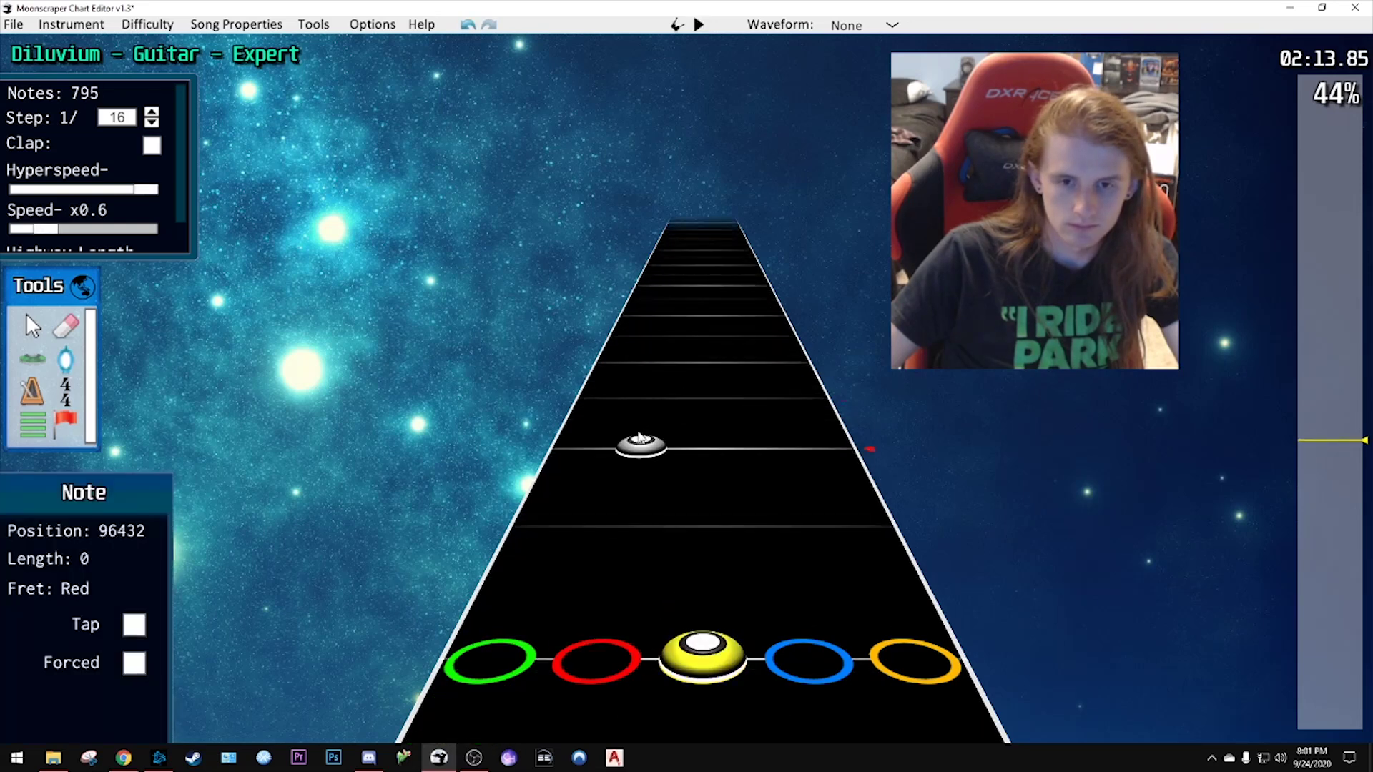
{"action": "left_click", "coordinate": [658, 319]}
- Play on and finish the phrase with yellow, red, green, red and yellow notes from position 96720 to 97104
{"action": "key", "text": "space"}
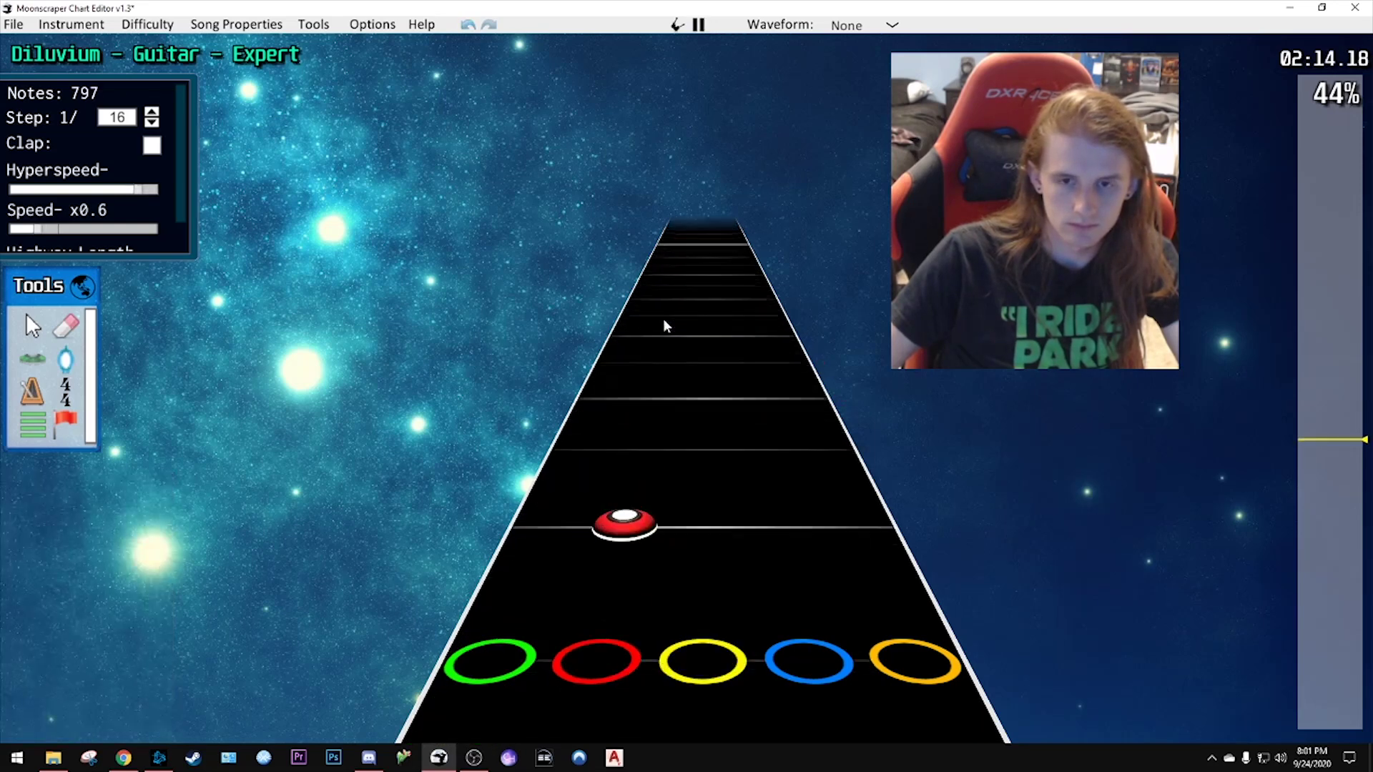
{"action": "key", "text": "space"}
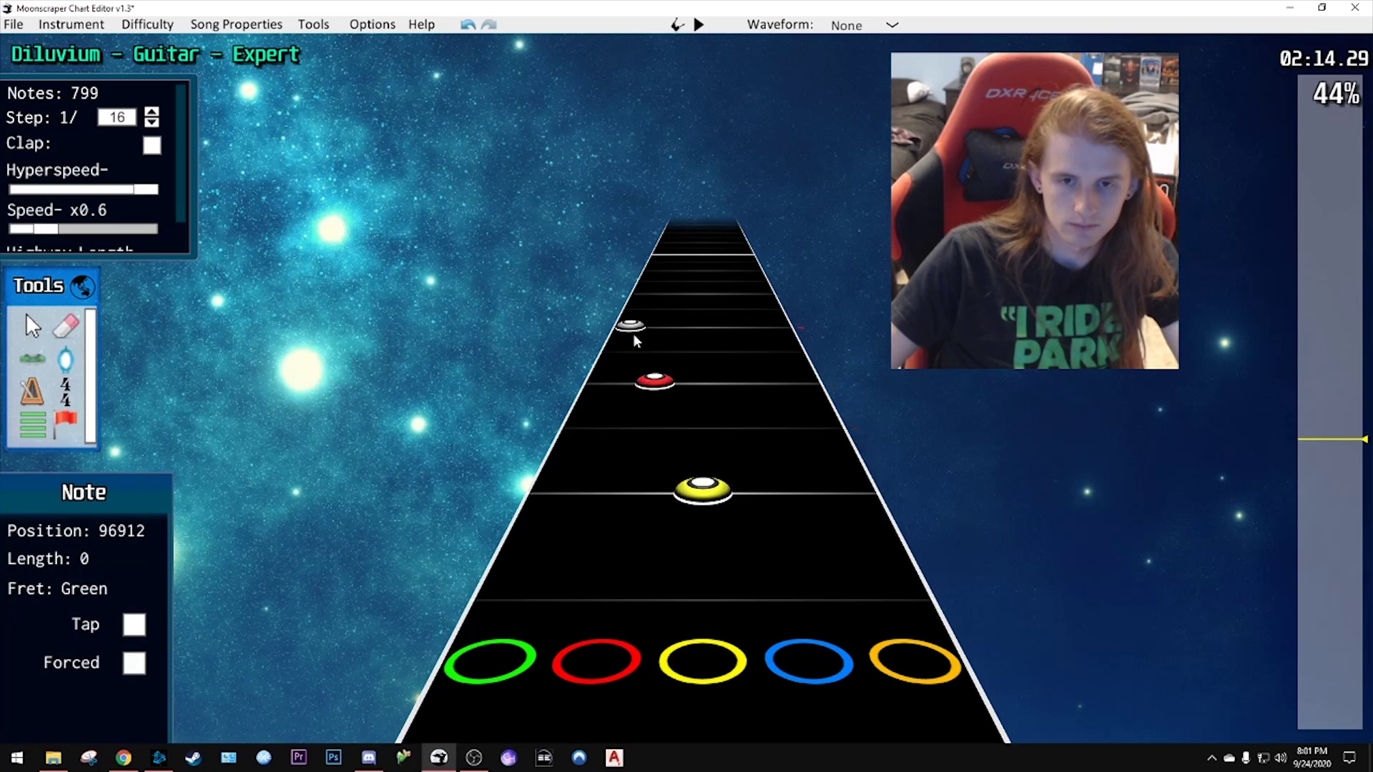
{"action": "left_click", "coordinate": [633, 335]}
{"action": "left_click", "coordinate": [674, 294]}
{"action": "left_click", "coordinate": [705, 275]}
- Play back the last measure from about 2:13.97 to check the newly placed notes
{"action": "scroll", "coordinate": [763, 349], "scroll_direction": "down", "scroll_amount": 5}
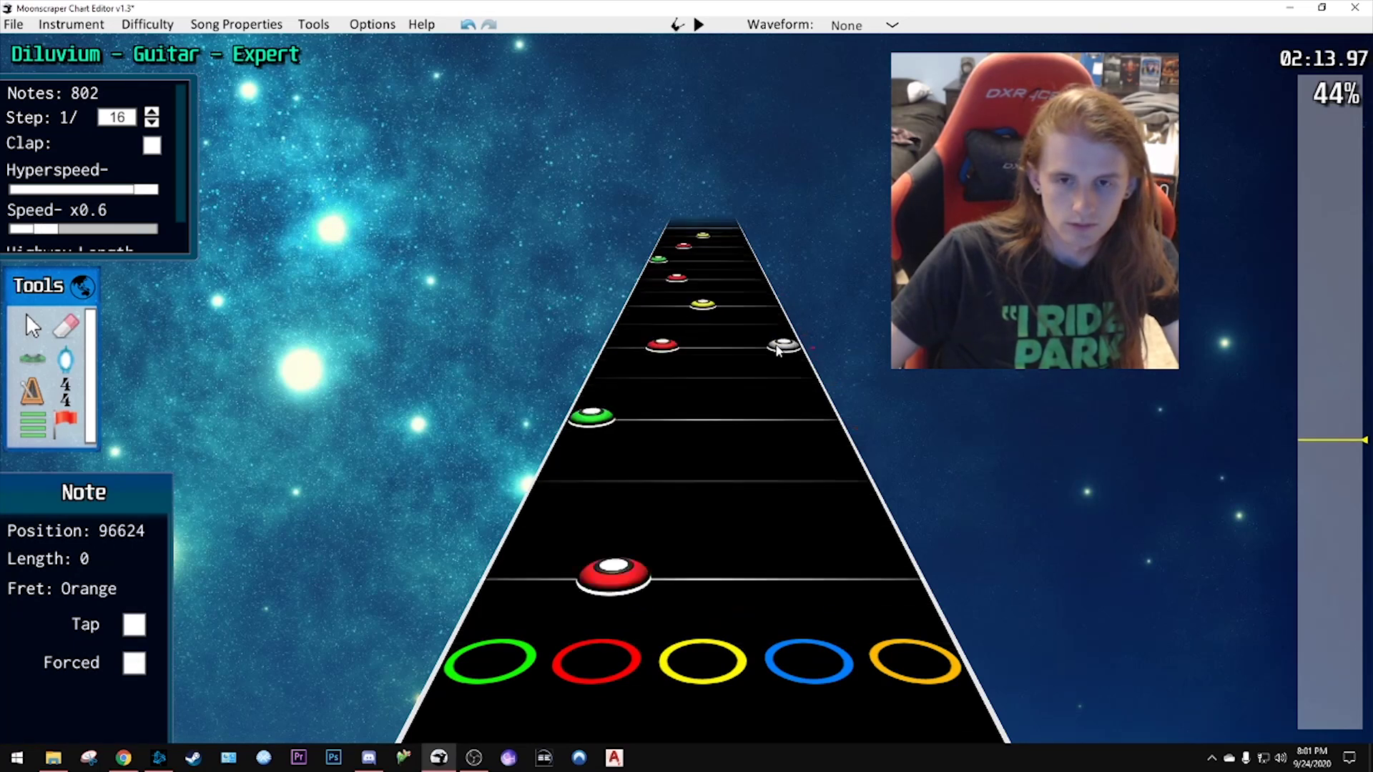
{"action": "key", "text": "space"}
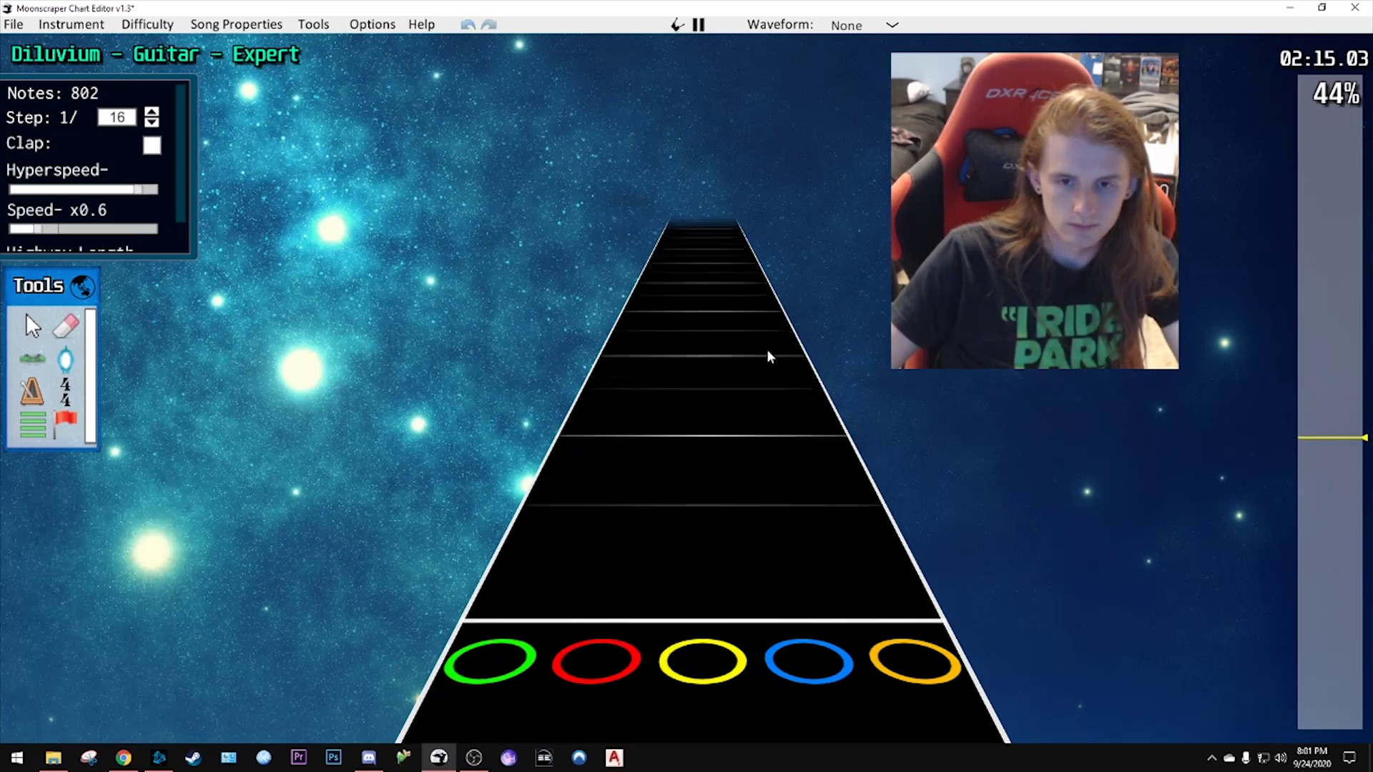
{"action": "key", "text": "space"}
{"action": "scroll", "coordinate": [714, 355], "scroll_direction": "down", "scroll_amount": 5}
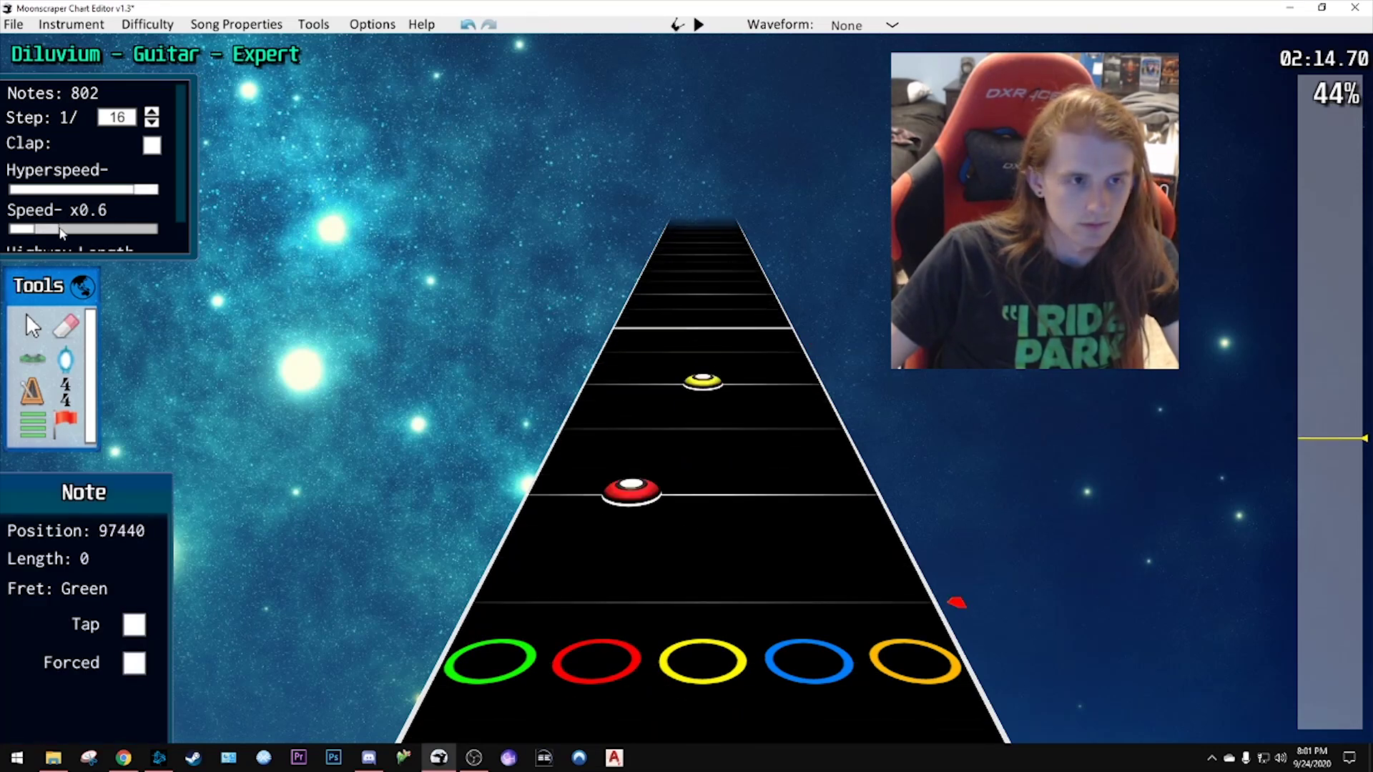
- Set the playback speed to x1 and replay the passage from about 2:07.46
{"action": "left_click_drag", "start_coordinate": [61, 232], "coordinate": [86, 231]}
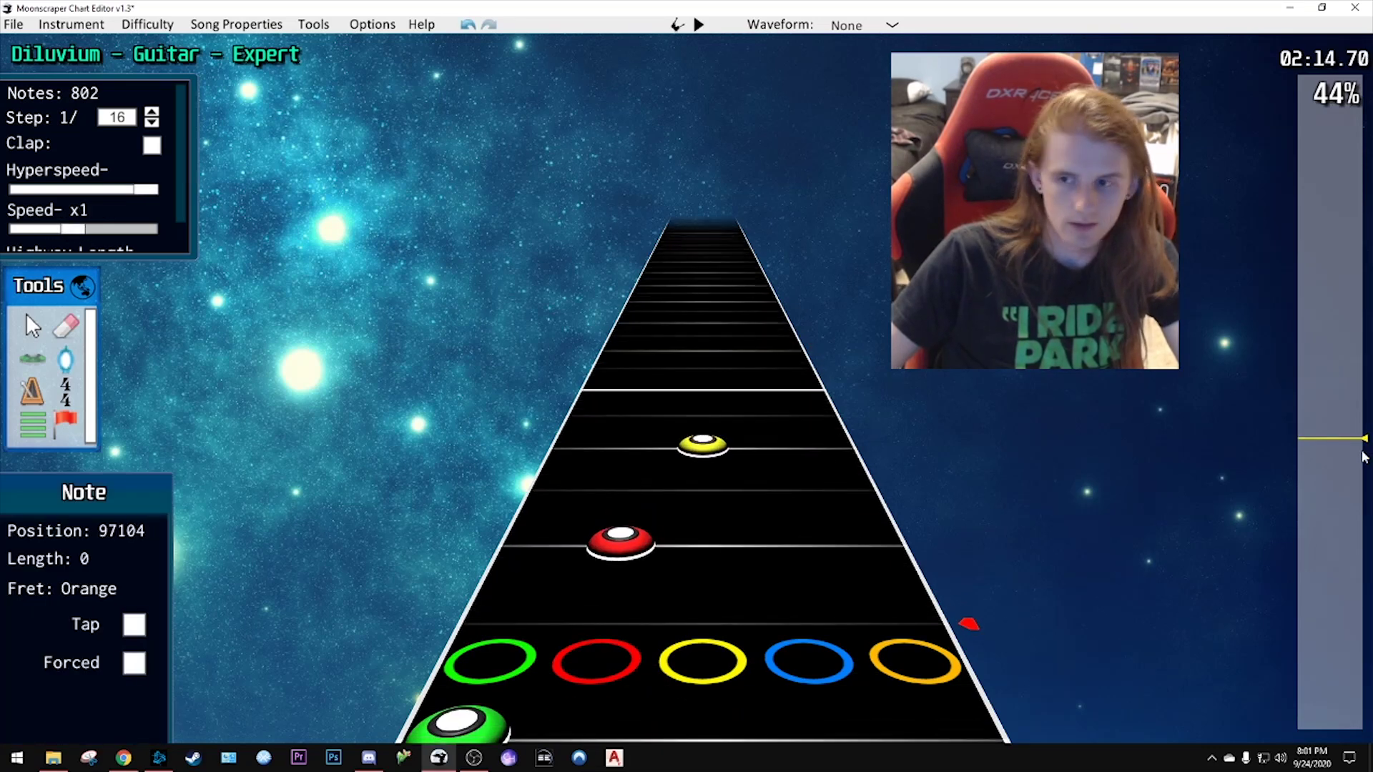
{"action": "left_click_drag", "start_coordinate": [1362, 458], "coordinate": [1342, 460]}
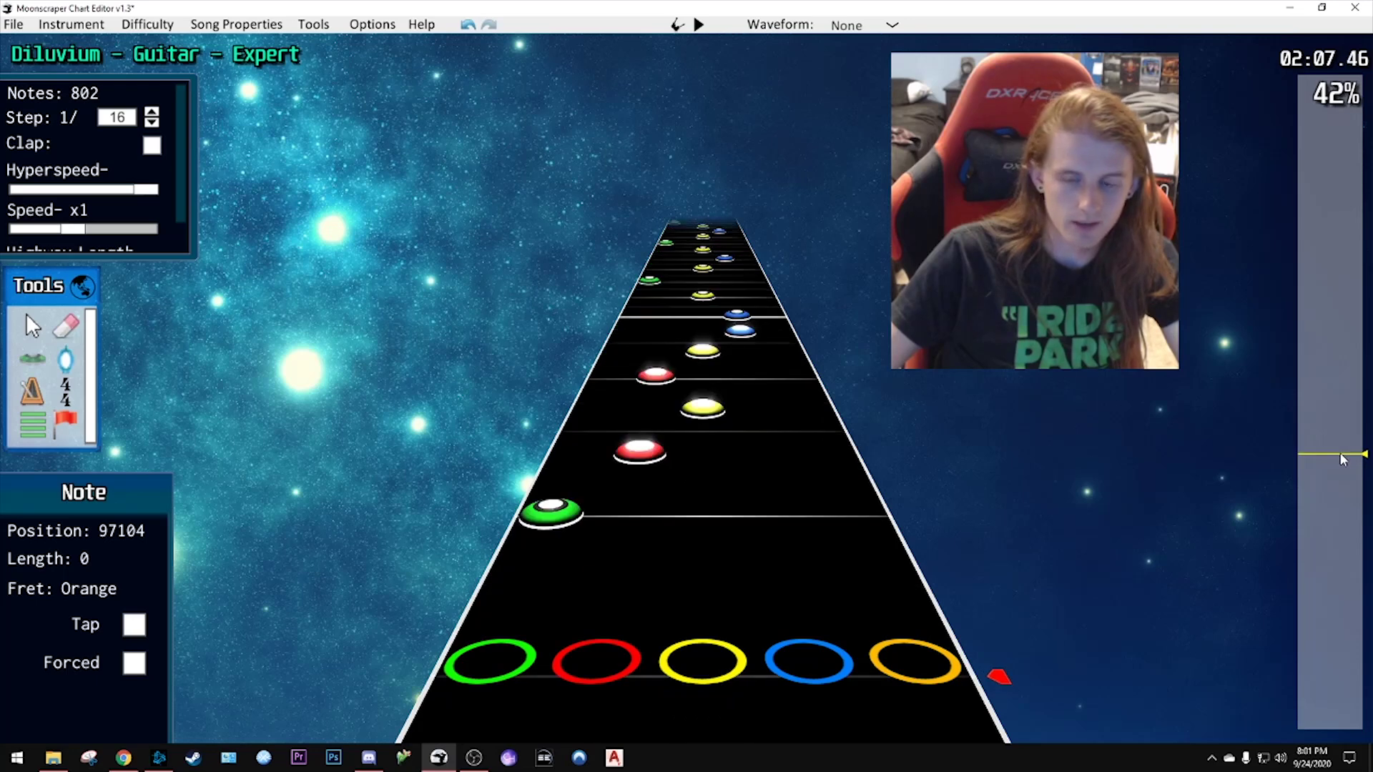
{"action": "key", "text": "space"}
{"action": "key", "text": "space"}
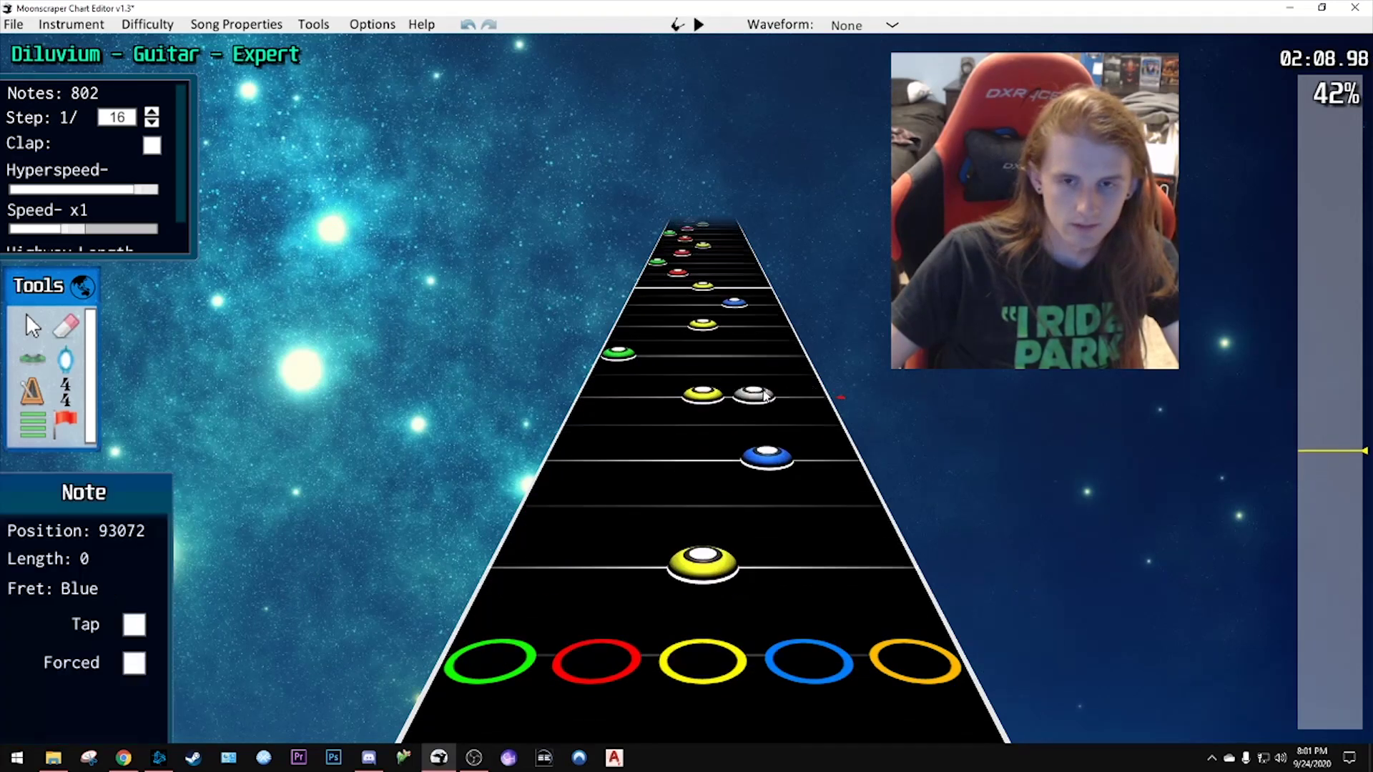
- Copy the whole run of notes from position 92208 to 97104 and paste it starting on the bar line at 97200
{"action": "scroll", "coordinate": [765, 395], "scroll_direction": "down", "scroll_amount": 12}
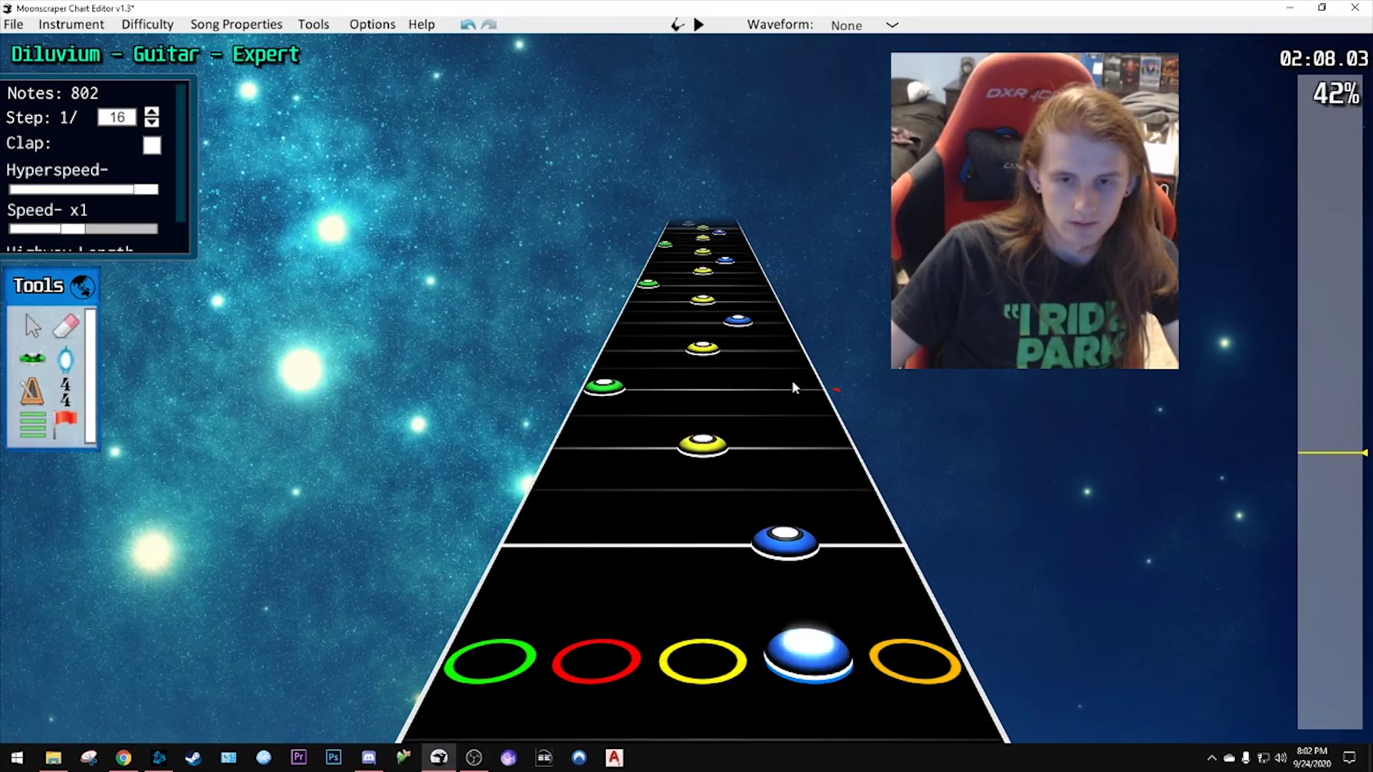
{"action": "left_click_drag", "start_coordinate": [1310, 453], "coordinate": [1304, 439]}
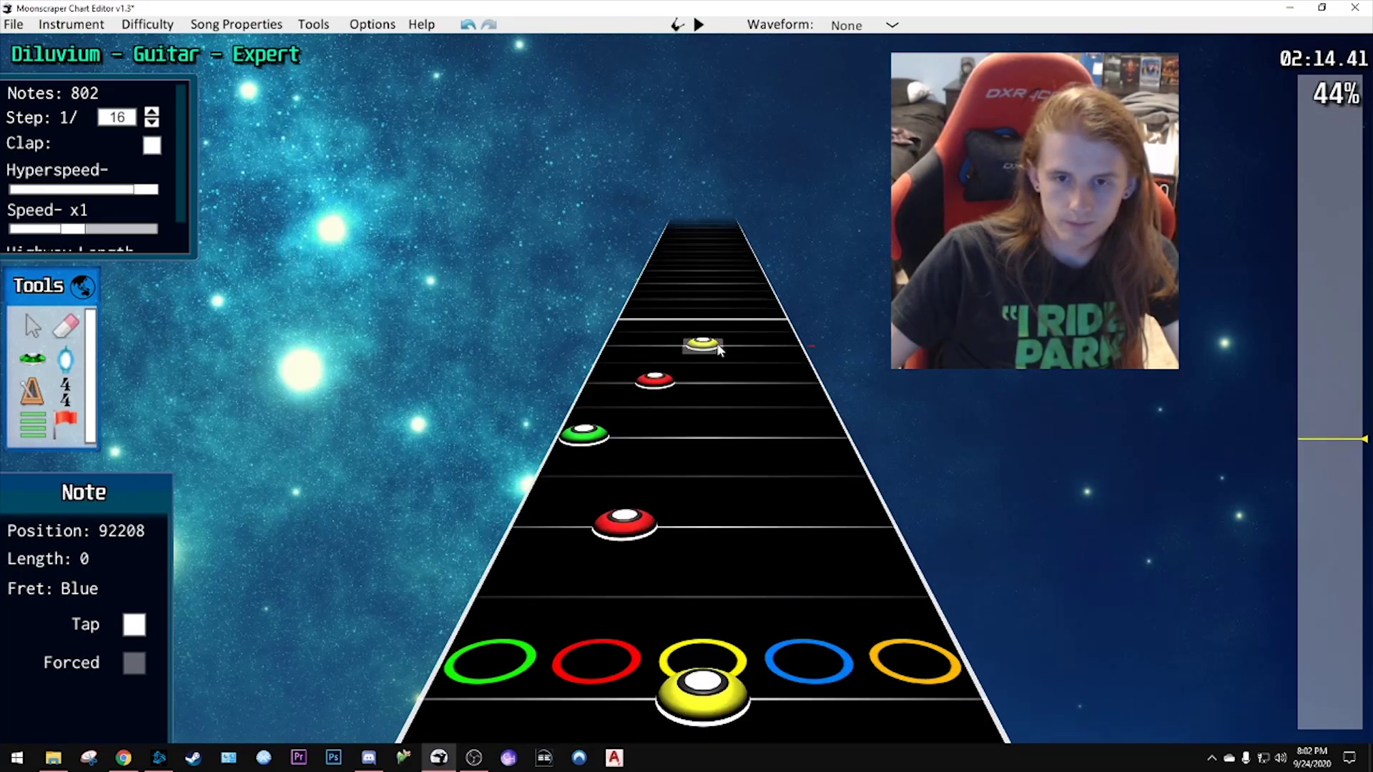
{"action": "mouse_move", "coordinate": [717, 348]}
{"action": "left_mouse_down"}
{"action": "mouse_move", "coordinate": [414, 383]}
{"action": "mouse_move", "coordinate": [710, 367]}
{"action": "left_mouse_up"}
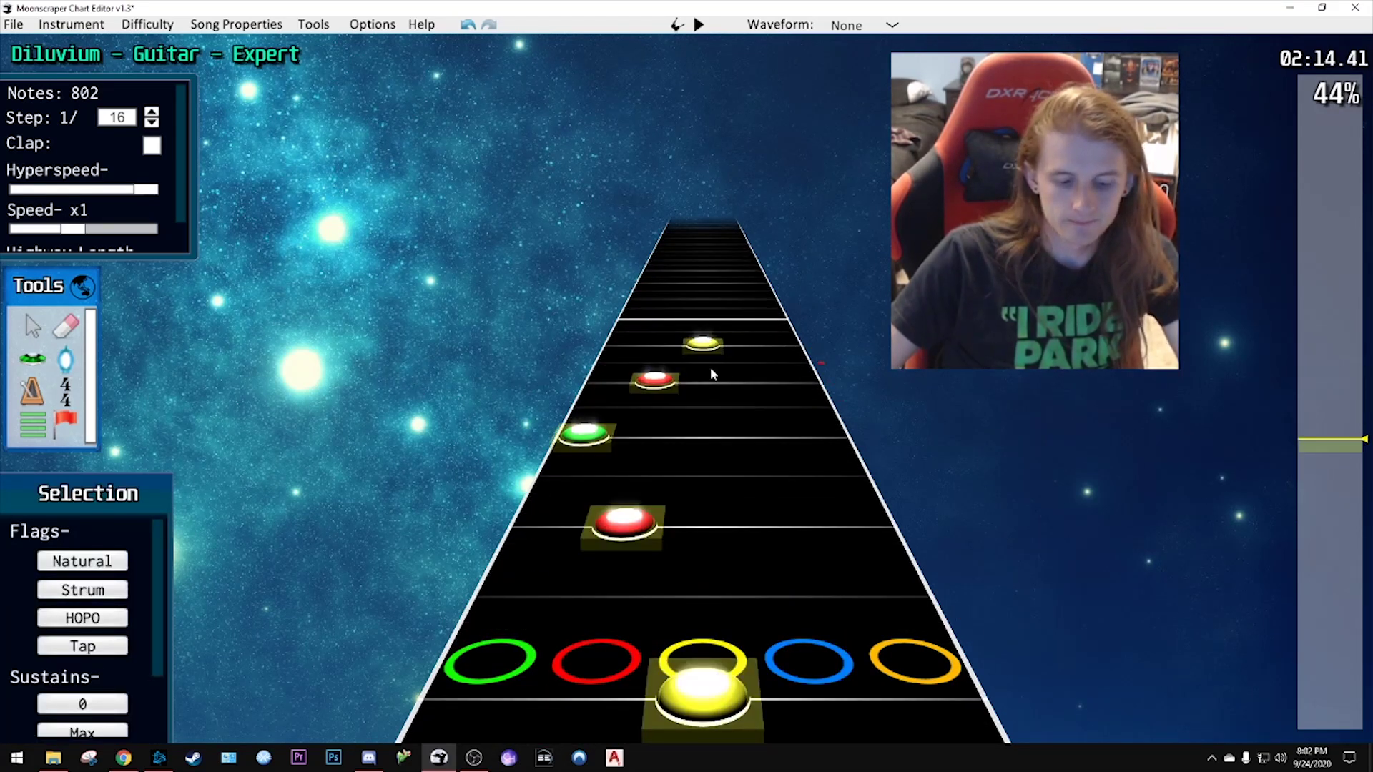
{"action": "key", "text": "ctrl+v"}
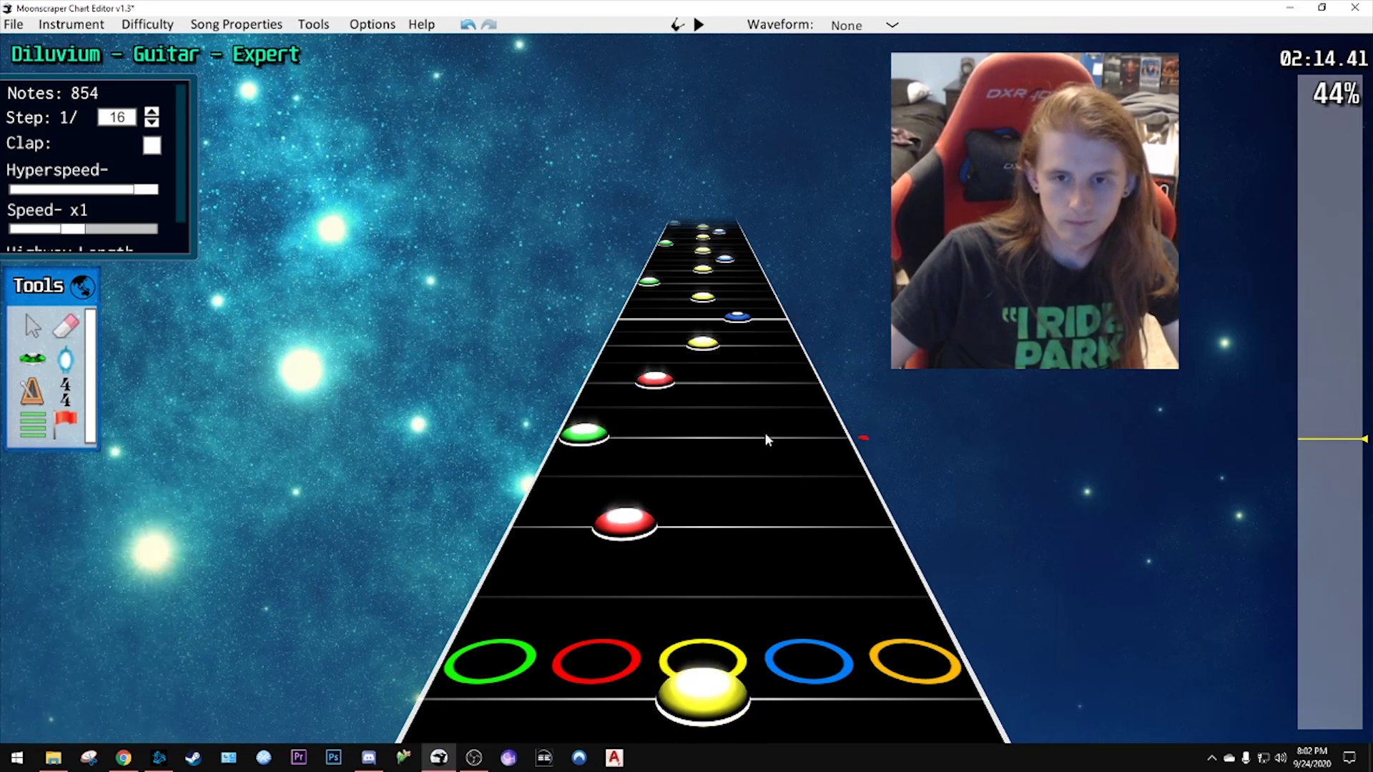
- Play the song from about 2:07.79 through the original phrase into the start of the pasted notes
{"action": "scroll", "coordinate": [765, 432], "scroll_direction": "down", "scroll_amount": 3}
{"action": "scroll", "coordinate": [1340, 453], "scroll_direction": "down", "scroll_amount": 10}
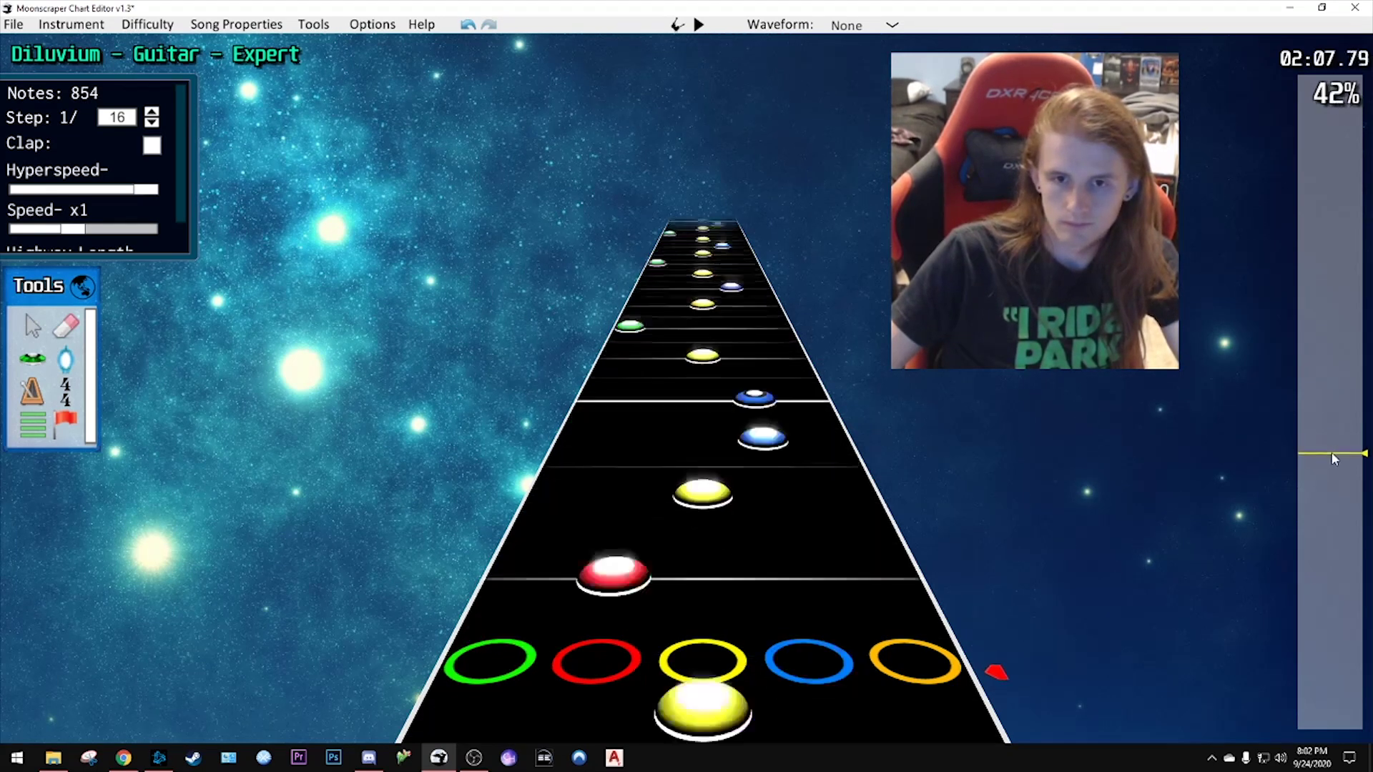
{"action": "key", "text": "space"}
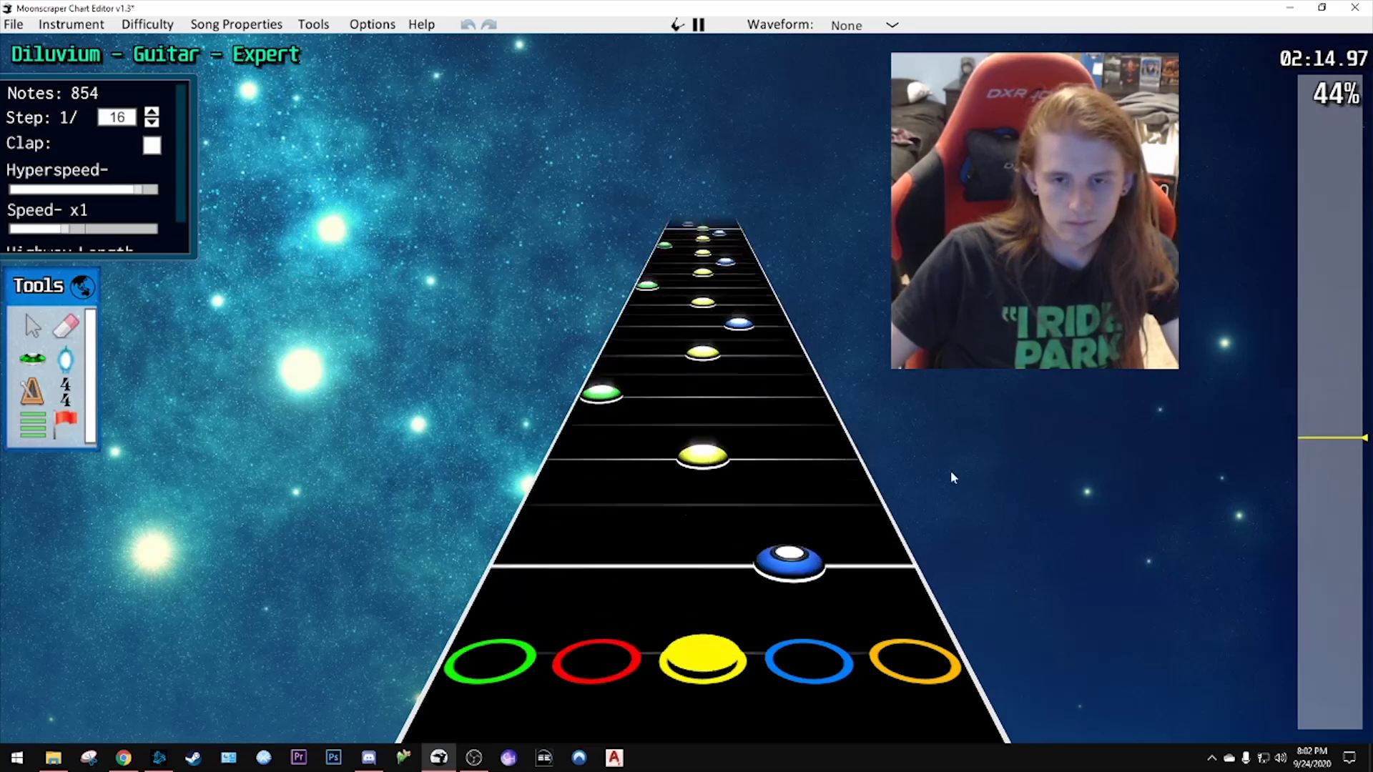
{"action": "key", "text": "space"}
- Move the first pasted note on the bar line at position 97200 from blue to orange and check it in playback
{"action": "scroll", "coordinate": [819, 452], "scroll_direction": "down", "scroll_amount": 5}
{"action": "left_click_drag", "start_coordinate": [774, 479], "coordinate": [839, 487]}
{"action": "key", "text": "space"}
{"action": "key", "text": "space"}
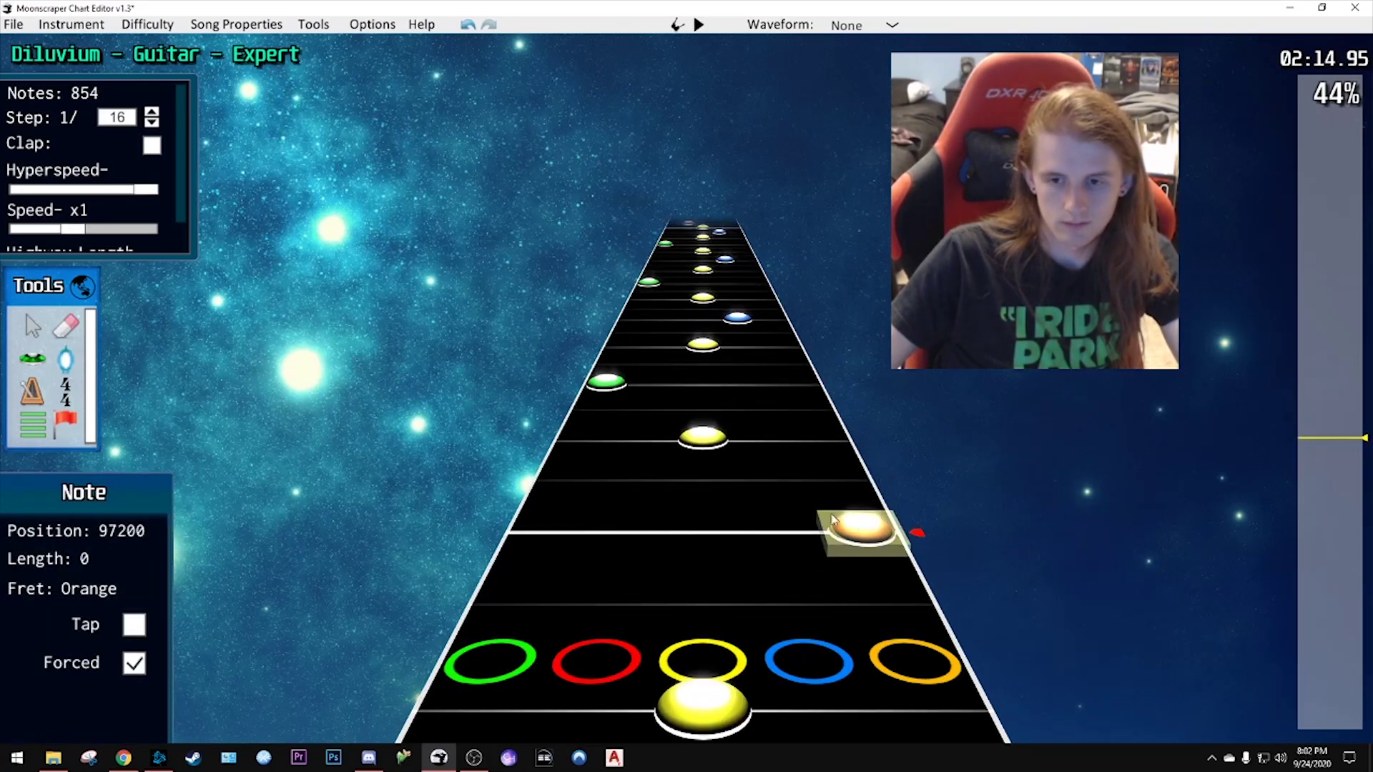
- Move the note at position 97968 on the measure line to the orange fret, playing the song on to the next phrase
{"action": "key", "text": "space"}
{"action": "key", "text": "space"}
{"action": "left_click_drag", "start_coordinate": [772, 502], "coordinate": [817, 486]}
{"action": "key", "text": "space"}
{"action": "key", "text": "space"}
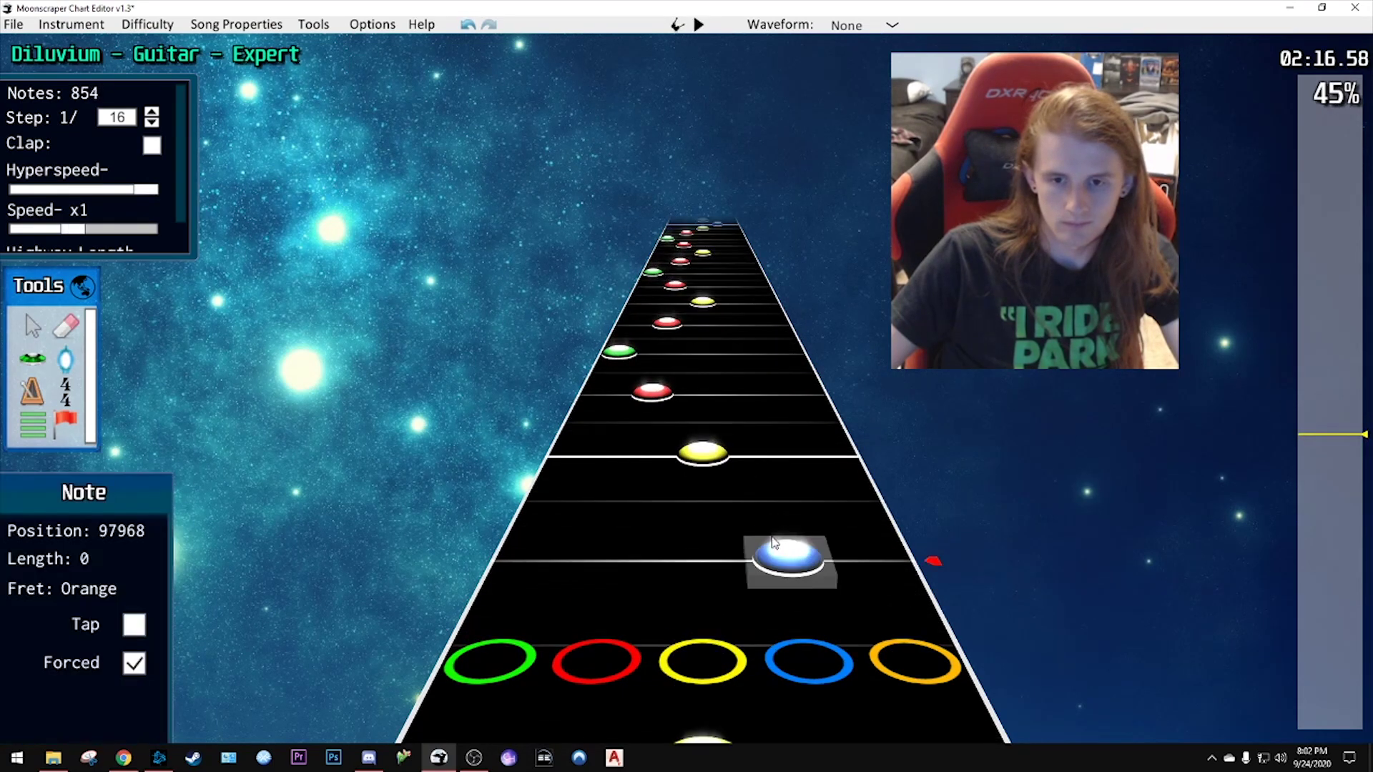
- Move the blue note just before the next measure line, near 02:16.6, to the orange fret
{"action": "left_click_drag", "start_coordinate": [772, 541], "coordinate": [854, 547]}
{"action": "key", "text": "space"}
{"action": "key", "text": "space"}
- Move the yellow note at position 98832 to the blue fret and play the song around it to check the change
{"action": "left_click_drag", "start_coordinate": [727, 486], "coordinate": [757, 462]}
{"action": "key", "text": "space"}
{"action": "key", "text": "space"}
{"action": "key", "text": "space"}
{"action": "key", "text": "space"}
{"action": "key", "text": "space"}
{"action": "key", "text": "space"}
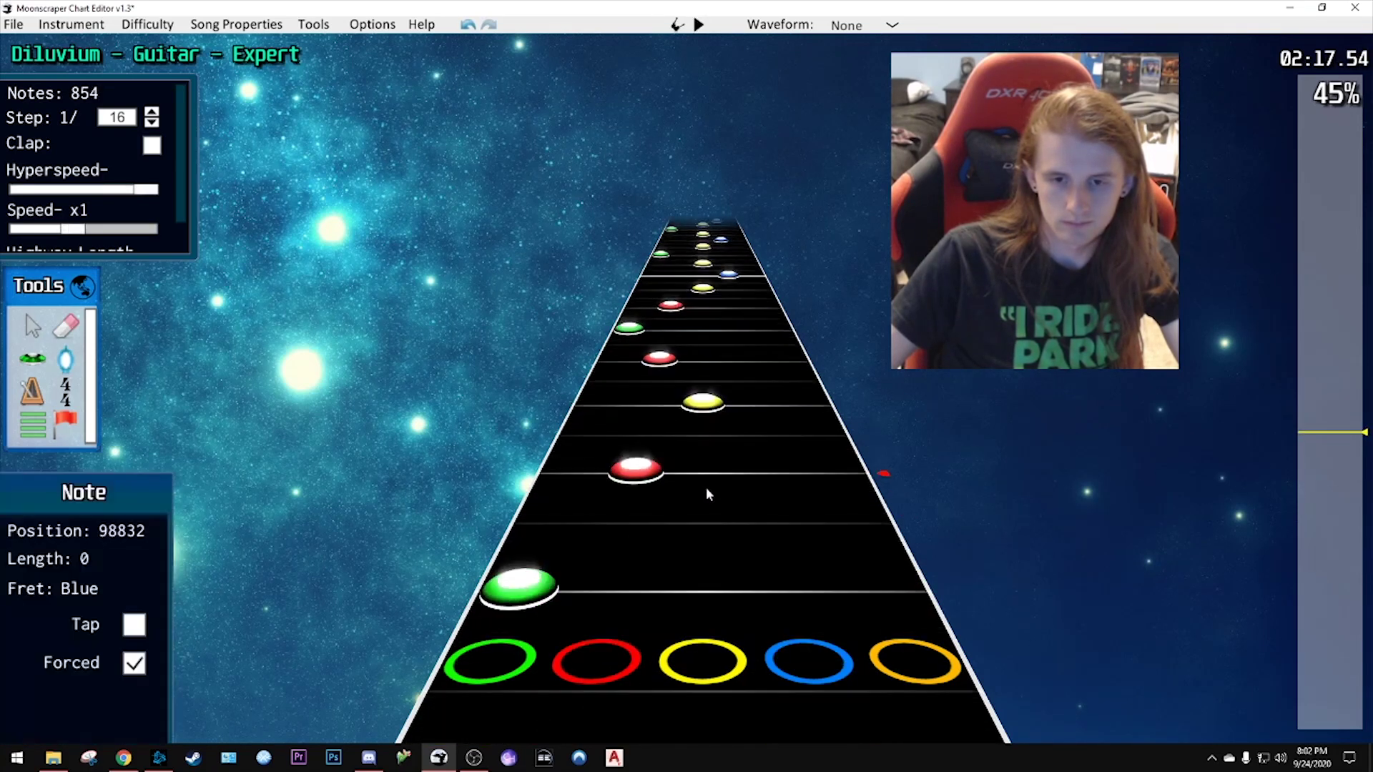
- Move the yellow note at position 99600, just before the measure line, to the blue fret
{"action": "left_click", "coordinate": [707, 413]}
{"action": "key", "text": "space"}
{"action": "left_click_drag", "start_coordinate": [695, 410], "coordinate": [768, 391]}
{"action": "key", "text": "space"}
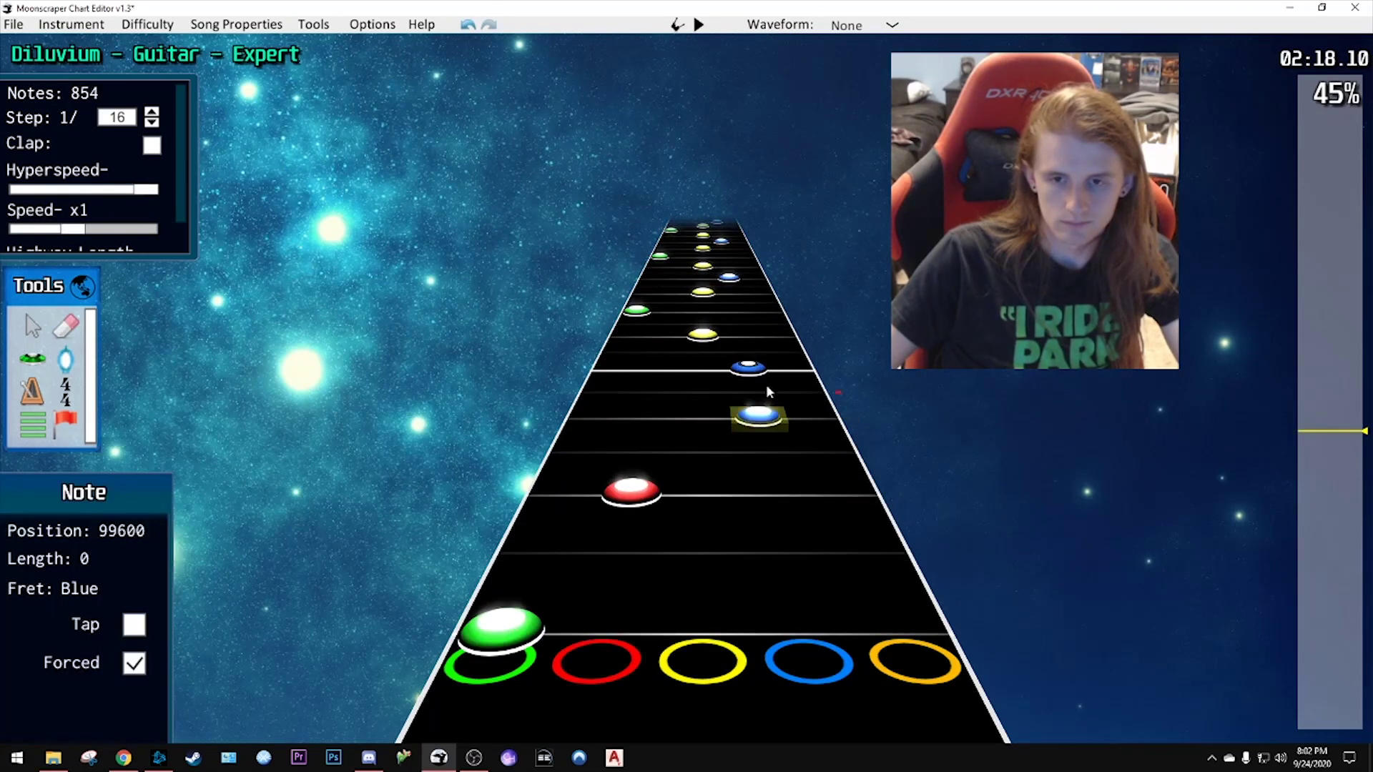
- Move the blue note on the measure line after position 99600 to the orange fret and make it forced
{"action": "key", "text": "space"}
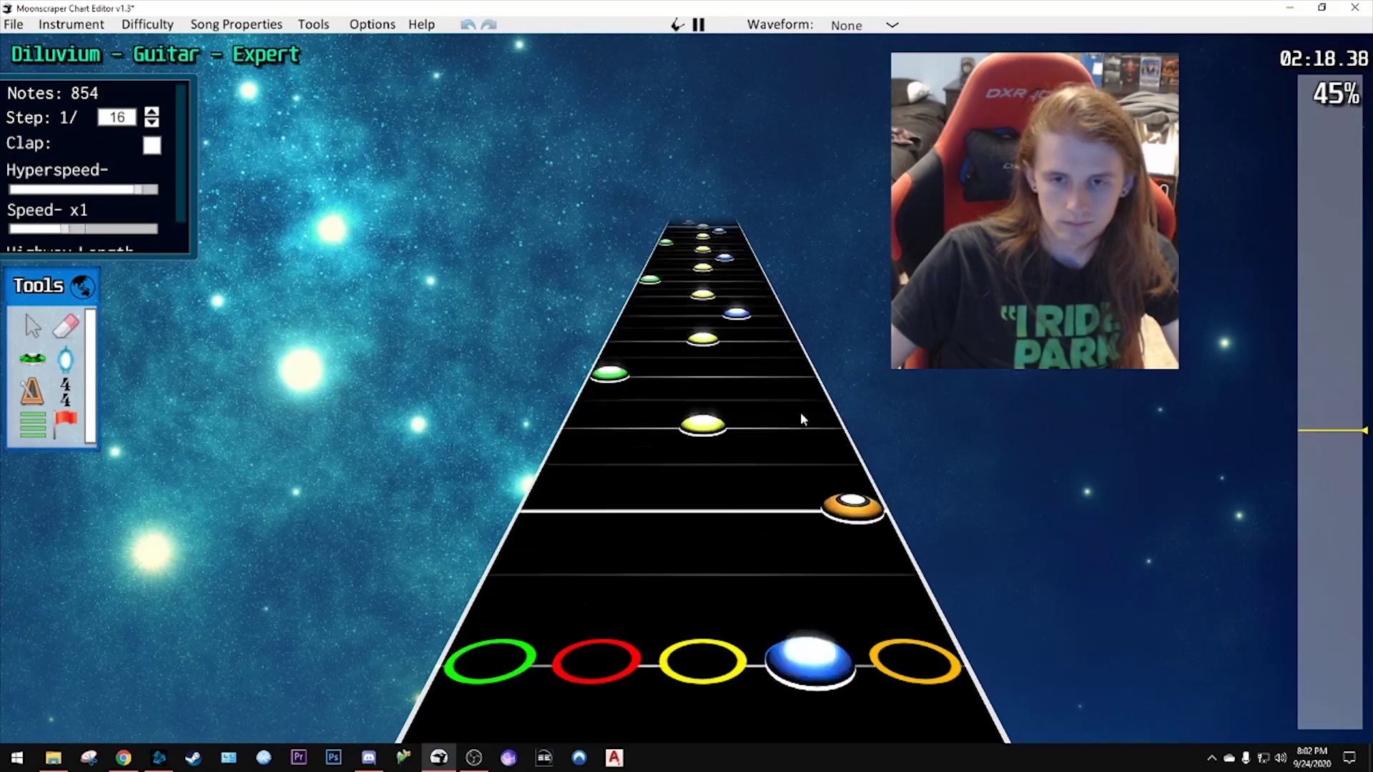
{"action": "key", "text": "space"}
{"action": "left_click", "coordinate": [829, 466]}
{"action": "key", "text": "space"}
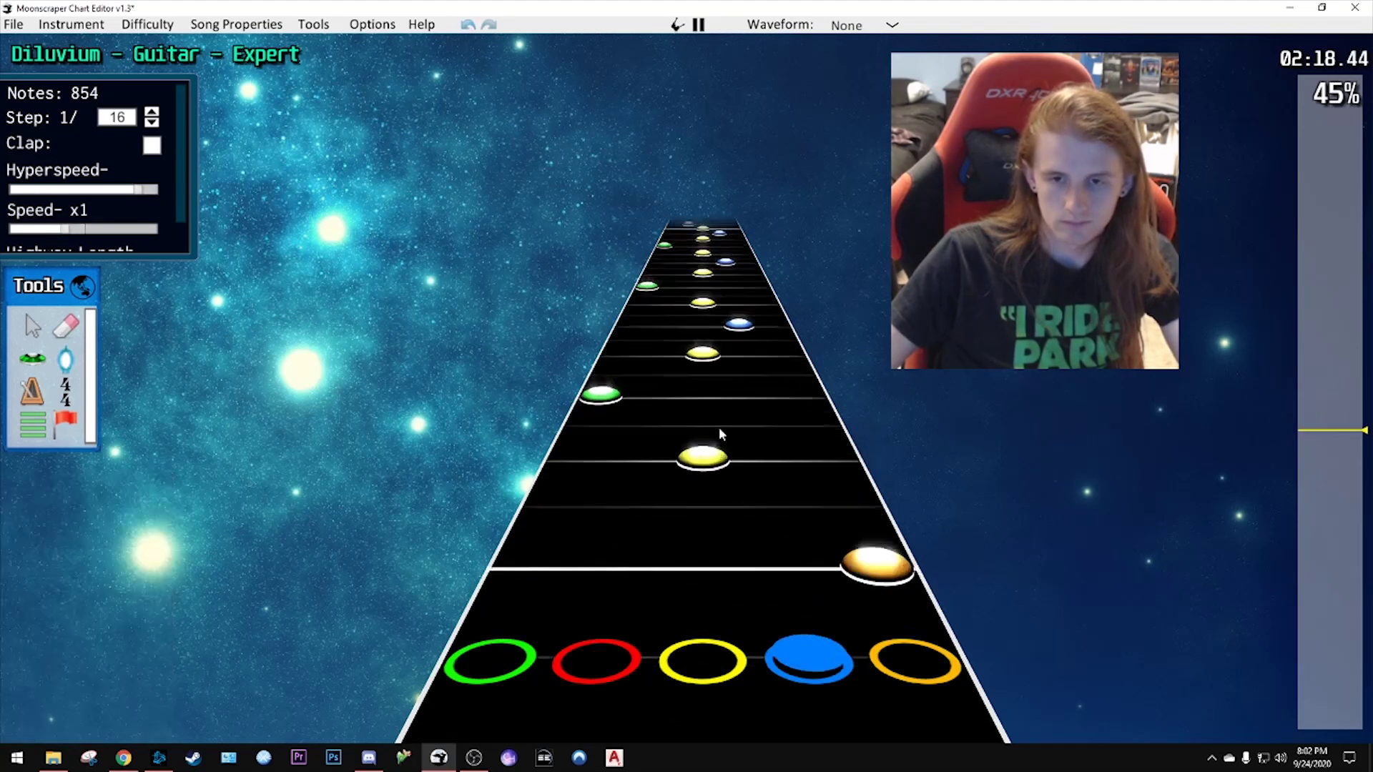
- Move the blue note at position 100080 to the orange fret while playing on toward the next measure
{"action": "key", "text": "space"}
{"action": "key", "text": "space"}
{"action": "key", "text": "space"}
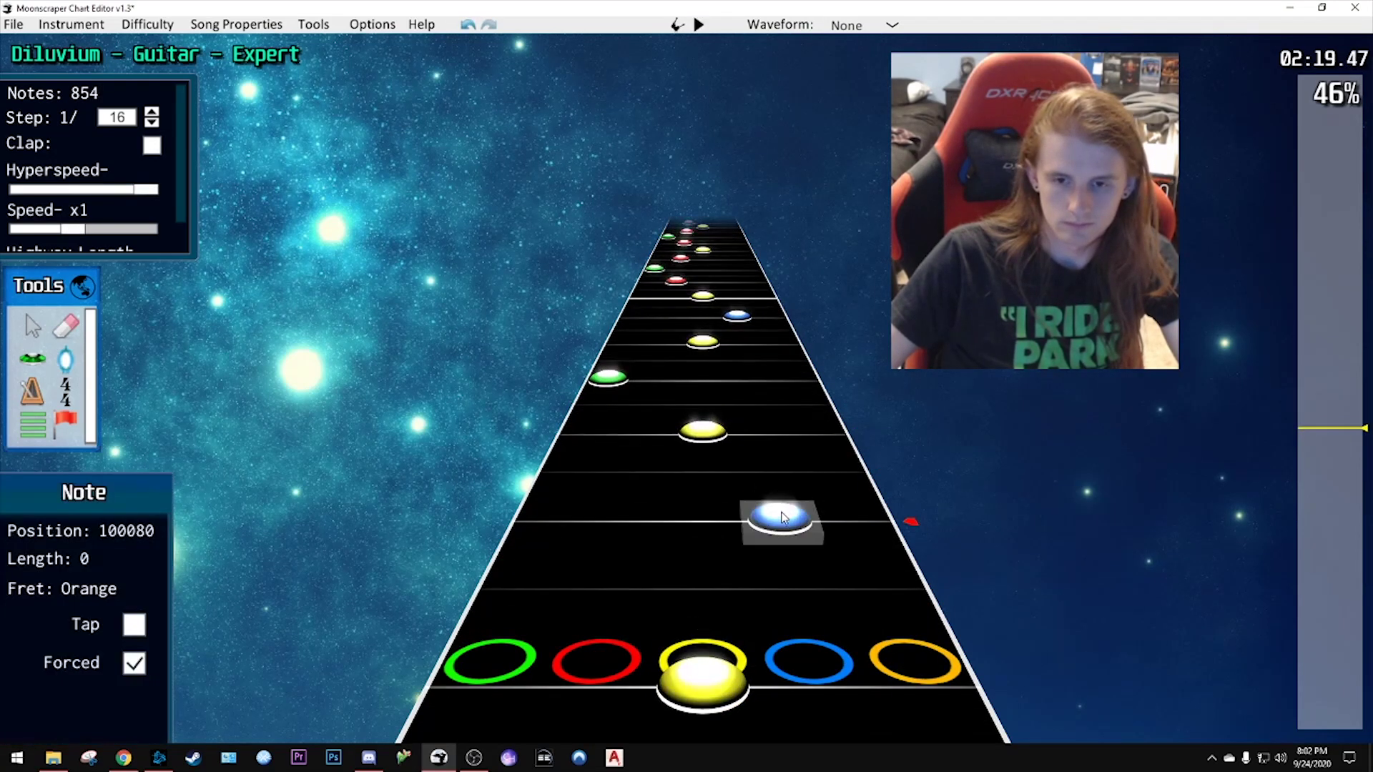
- Move the blue note at position 100848 to the orange fret and replay that spot to check it
{"action": "key", "text": "space"}
{"action": "key", "text": "space"}
{"action": "left_click", "coordinate": [826, 463]}
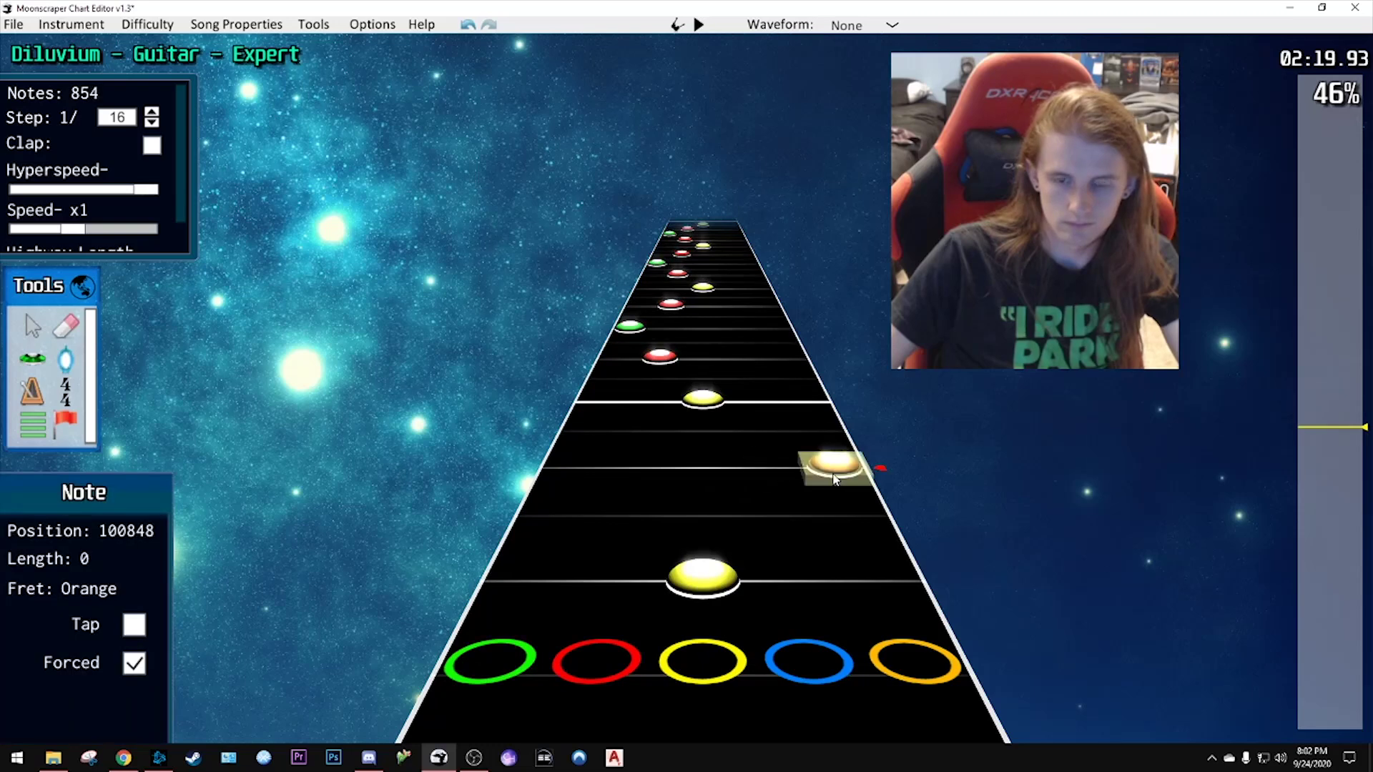
{"action": "key", "text": "space"}
{"action": "key", "text": "space"}
{"action": "scroll", "coordinate": [742, 484], "scroll_direction": "down", "scroll_amount": 3}
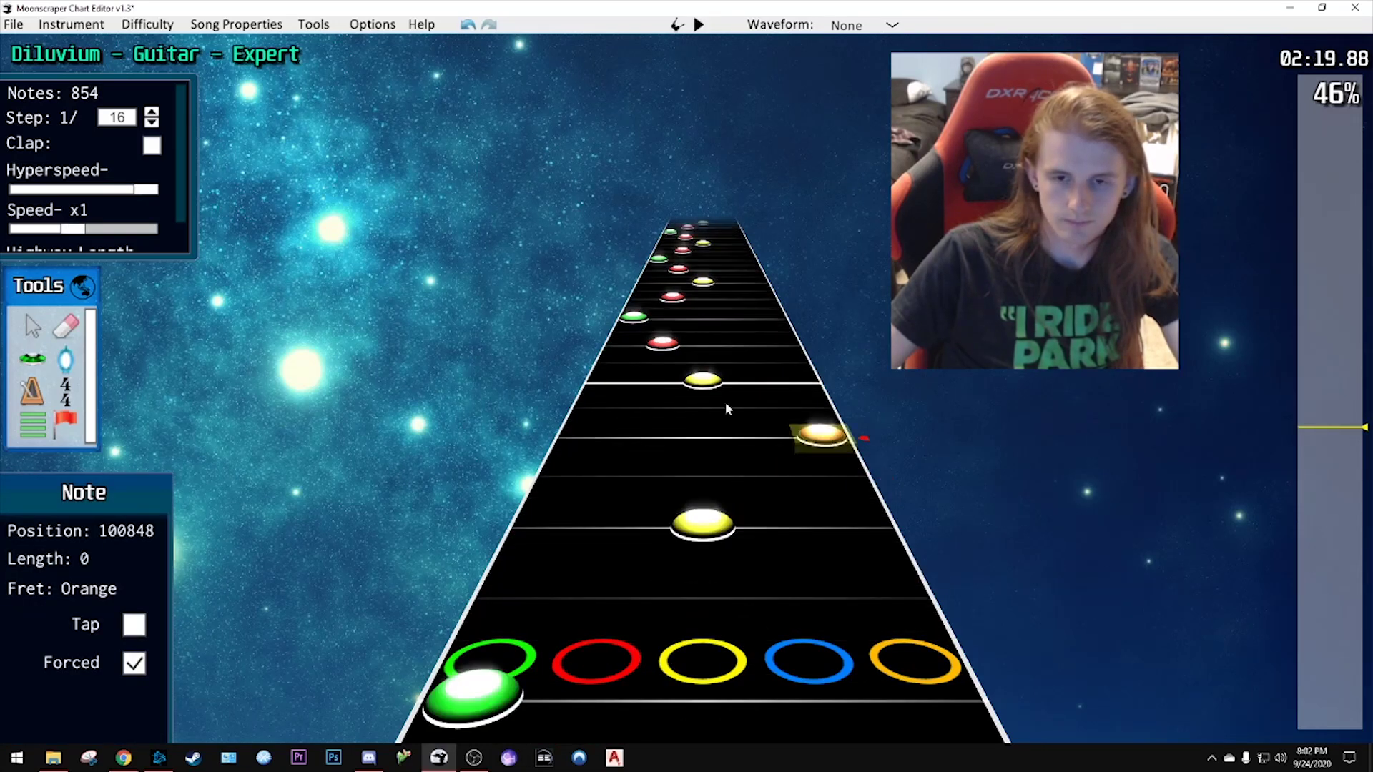
- Move the yellow note on the measure line at position 100944 to the orange fret
{"action": "key", "text": "space"}
{"action": "key", "text": "space"}
{"action": "left_click_drag", "start_coordinate": [703, 536], "coordinate": [865, 538]}
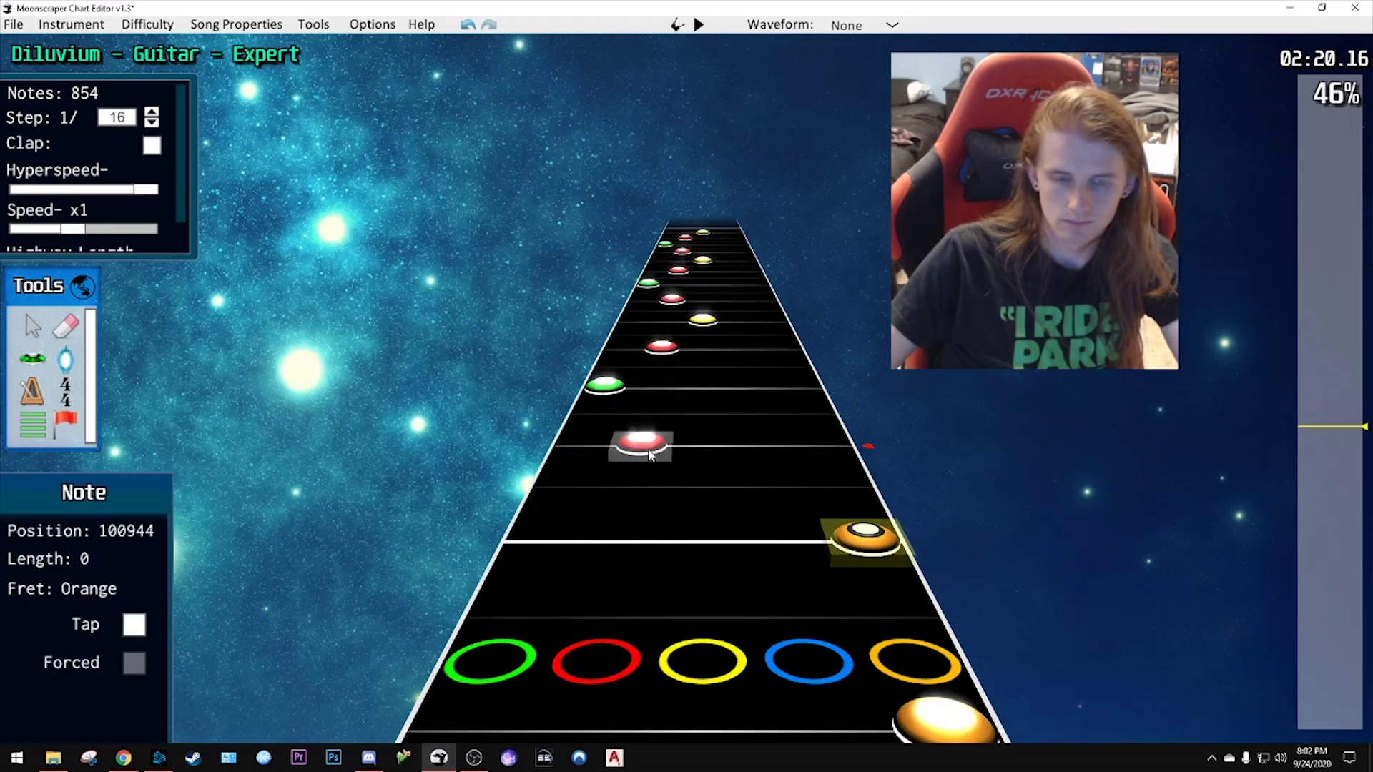
- Shift the four notes after the orange measure-line note up the frets: red to blue, green to red, red to blue, yellow to orange
{"action": "left_click_drag", "start_coordinate": [650, 455], "coordinate": [771, 449]}
{"action": "left_click_drag", "start_coordinate": [604, 387], "coordinate": [753, 354]}
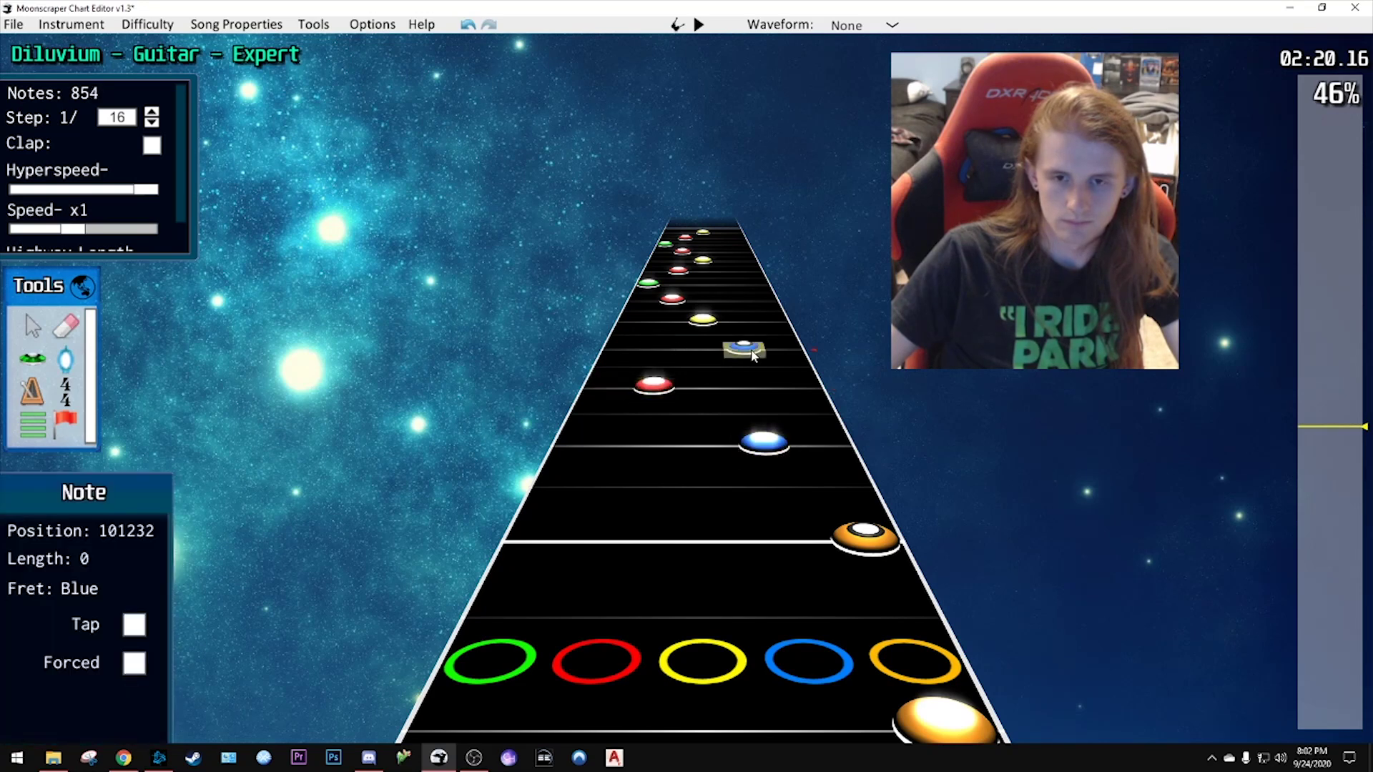
{"action": "scroll", "coordinate": [751, 360], "scroll_direction": "up", "scroll_amount": 2}
{"action": "left_click", "coordinate": [784, 349]}
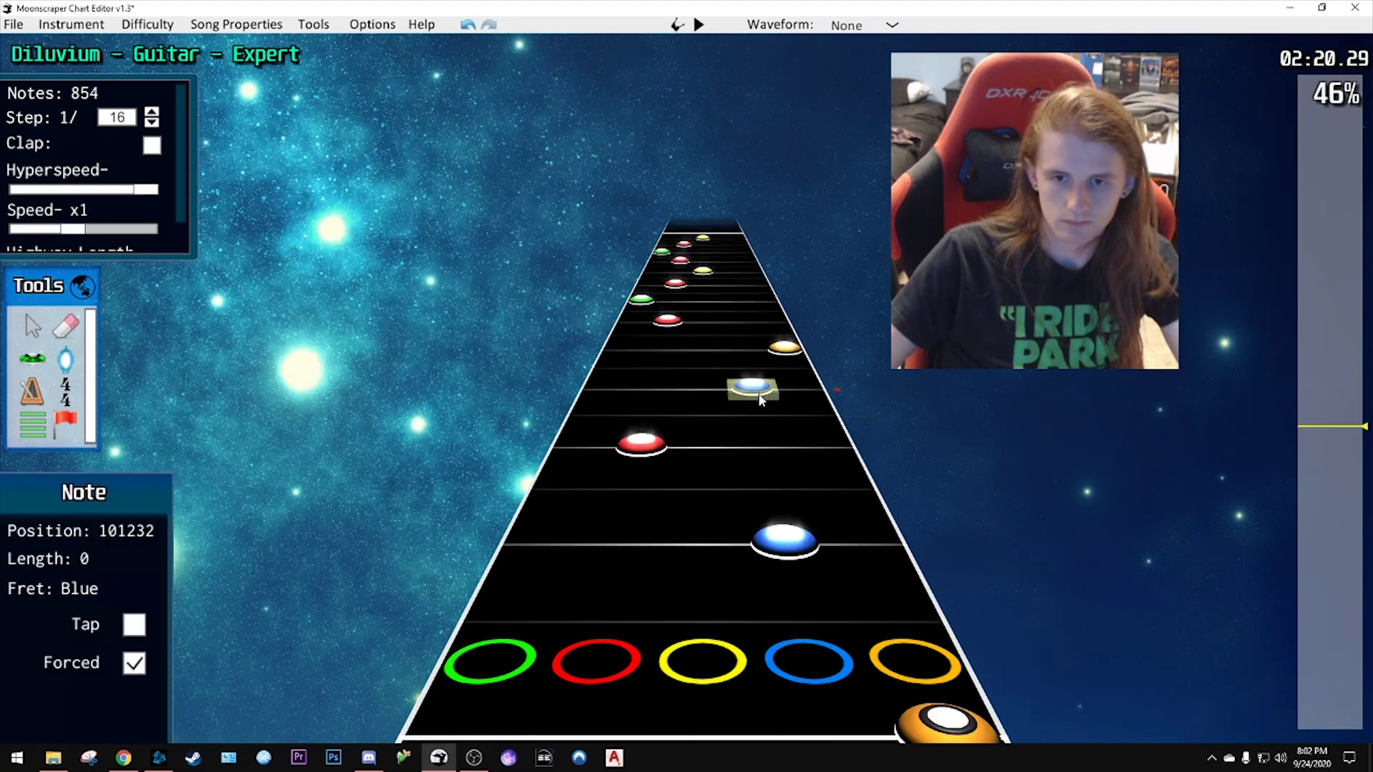
- Move the red note at position 101424 to the blue fret
{"action": "scroll", "coordinate": [843, 483], "scroll_direction": "up", "scroll_amount": 4}
{"action": "left_click", "coordinate": [695, 449]}
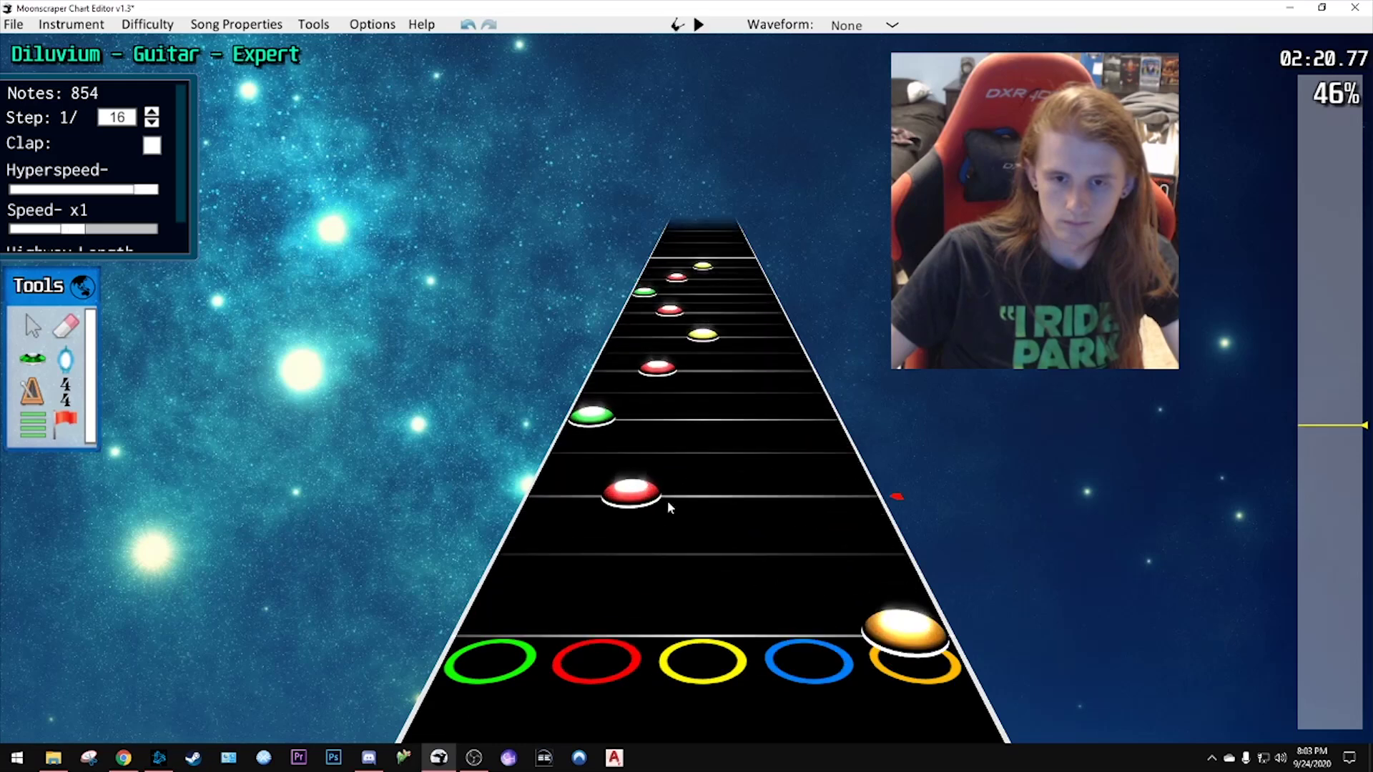
{"action": "left_click_drag", "start_coordinate": [647, 495], "coordinate": [772, 494]}
{"action": "scroll", "coordinate": [798, 484], "scroll_direction": "down", "scroll_amount": 2}
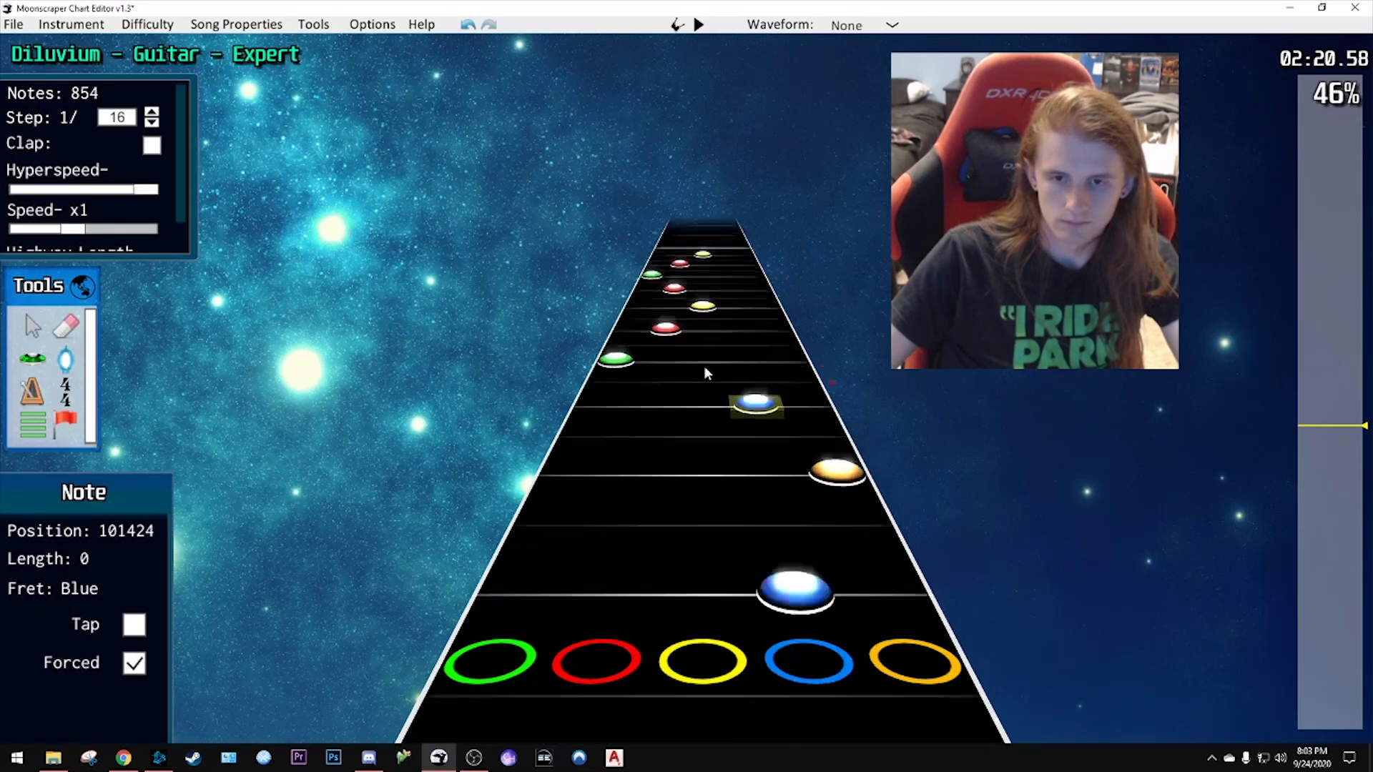
- Shift the four notes after position 101424 up the frets: green to red, red to blue, yellow to orange, red to blue
{"action": "scroll", "coordinate": [703, 372], "scroll_direction": "up", "scroll_amount": 1}
{"action": "left_click_drag", "start_coordinate": [601, 398], "coordinate": [758, 406]}
{"action": "scroll", "coordinate": [686, 396], "scroll_direction": "up", "scroll_amount": 2}
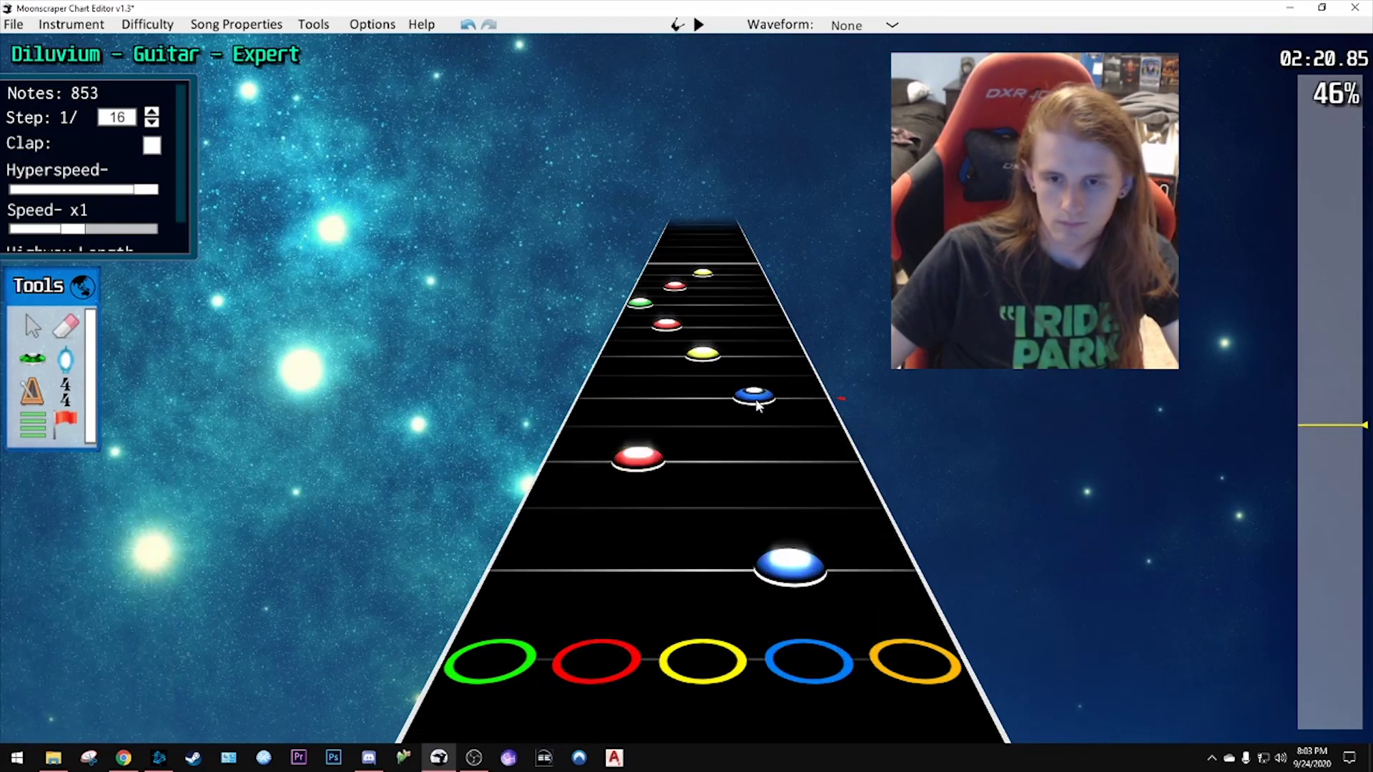
{"action": "scroll", "coordinate": [768, 400], "scroll_direction": "up", "scroll_amount": 2}
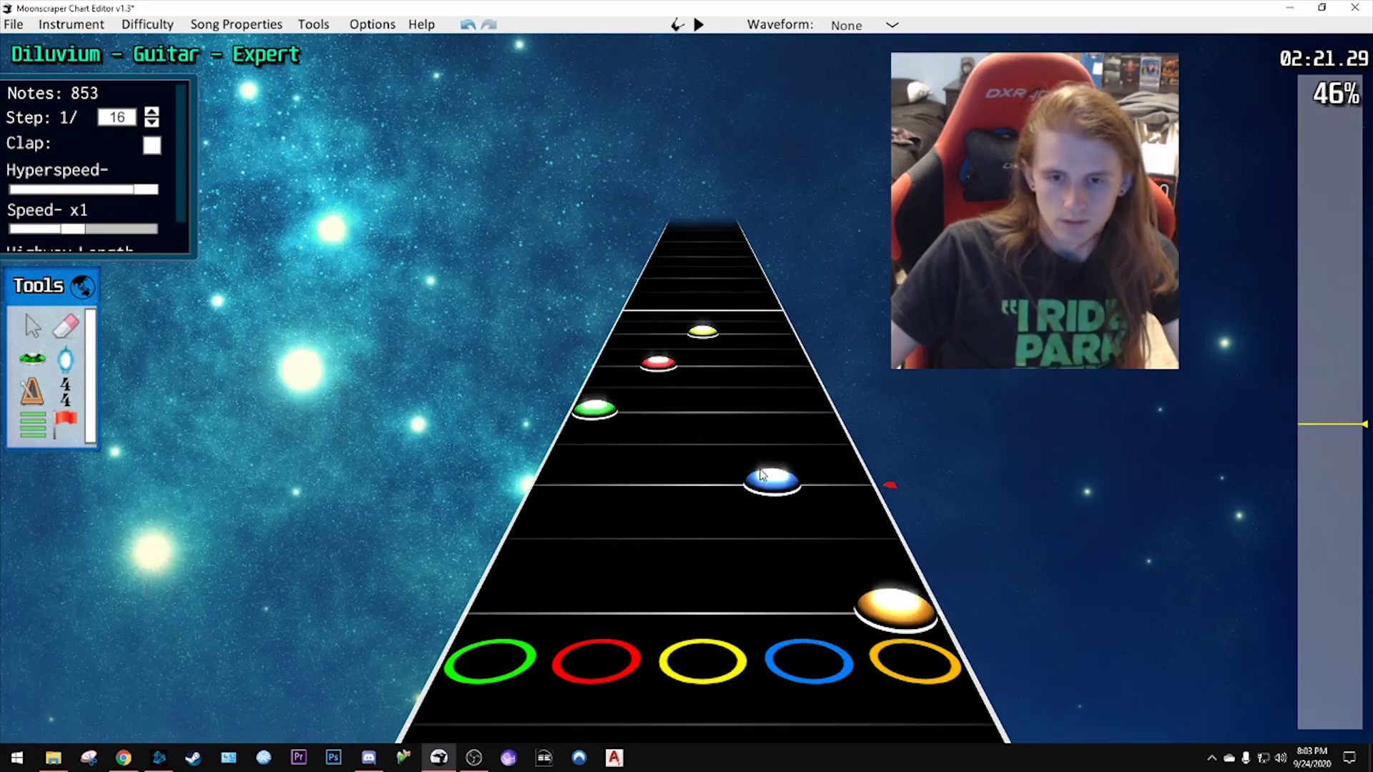
- Shift the last three notes of the run up the frets: green to red, red to blue and yellow to orange
{"action": "left_click_drag", "start_coordinate": [658, 364], "coordinate": [778, 330]}
{"action": "scroll", "coordinate": [791, 375], "scroll_direction": "up", "scroll_amount": 3}
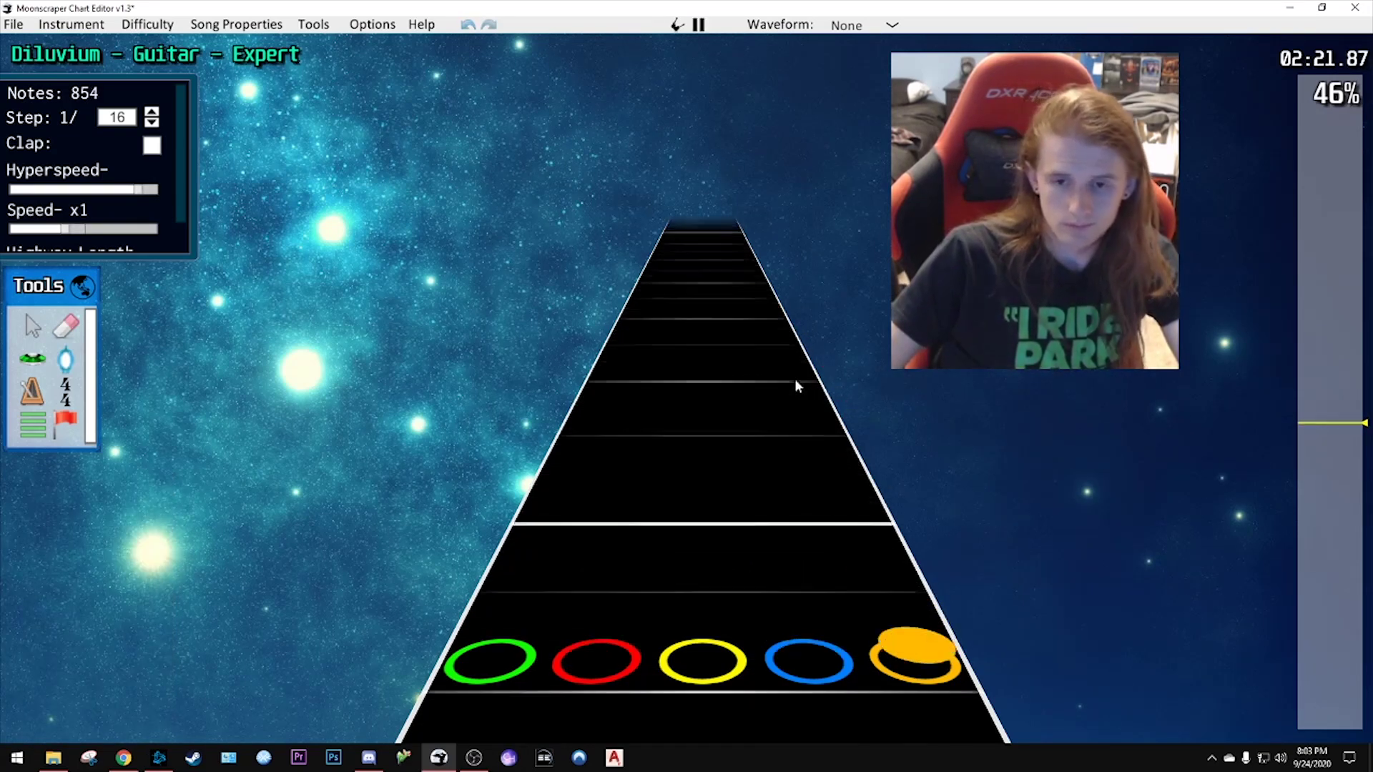
{"action": "key", "text": "space"}
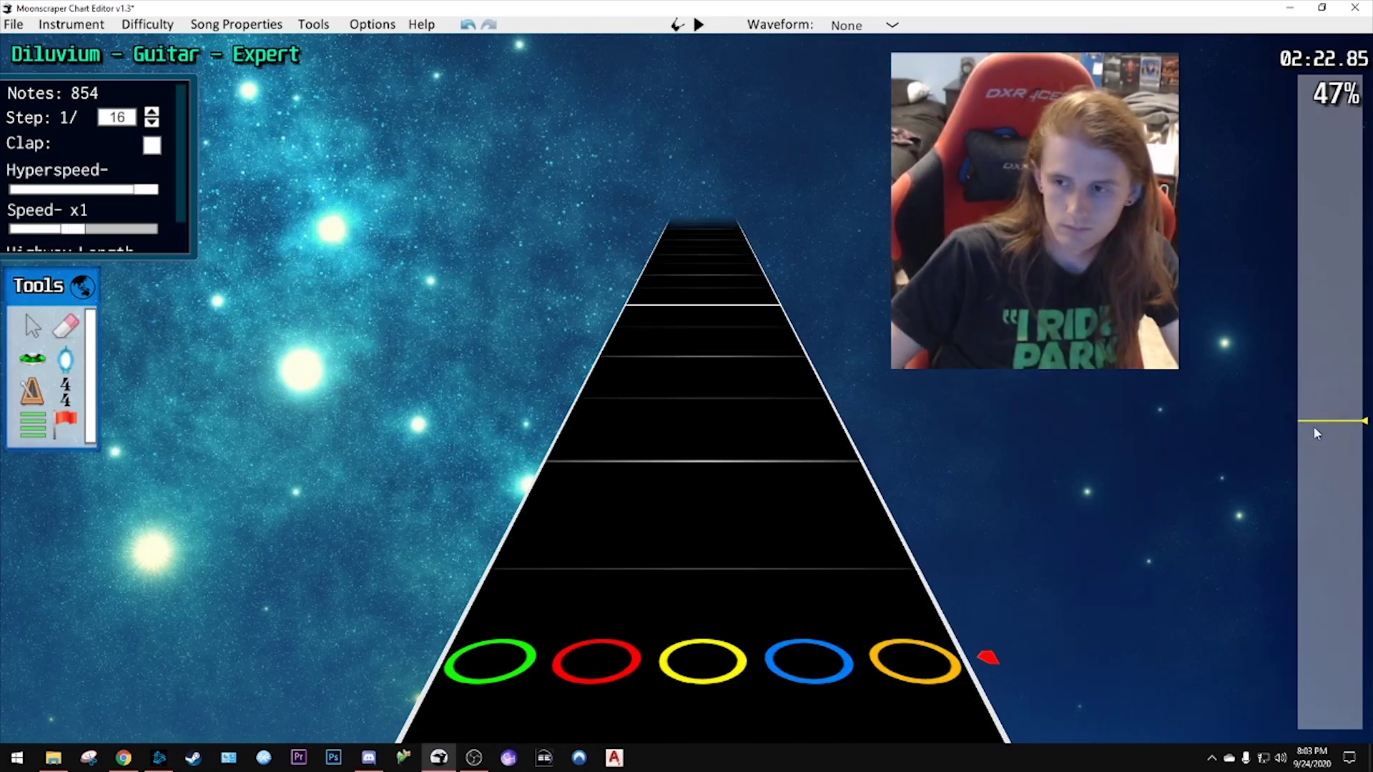
- Play the revised passage from about 02:07 and replay its ending from about 02:21
{"action": "key", "text": "space"}
{"action": "scroll", "coordinate": [689, 208], "scroll_direction": "down", "scroll_amount": 10}
{"action": "left_click", "coordinate": [729, 233]}
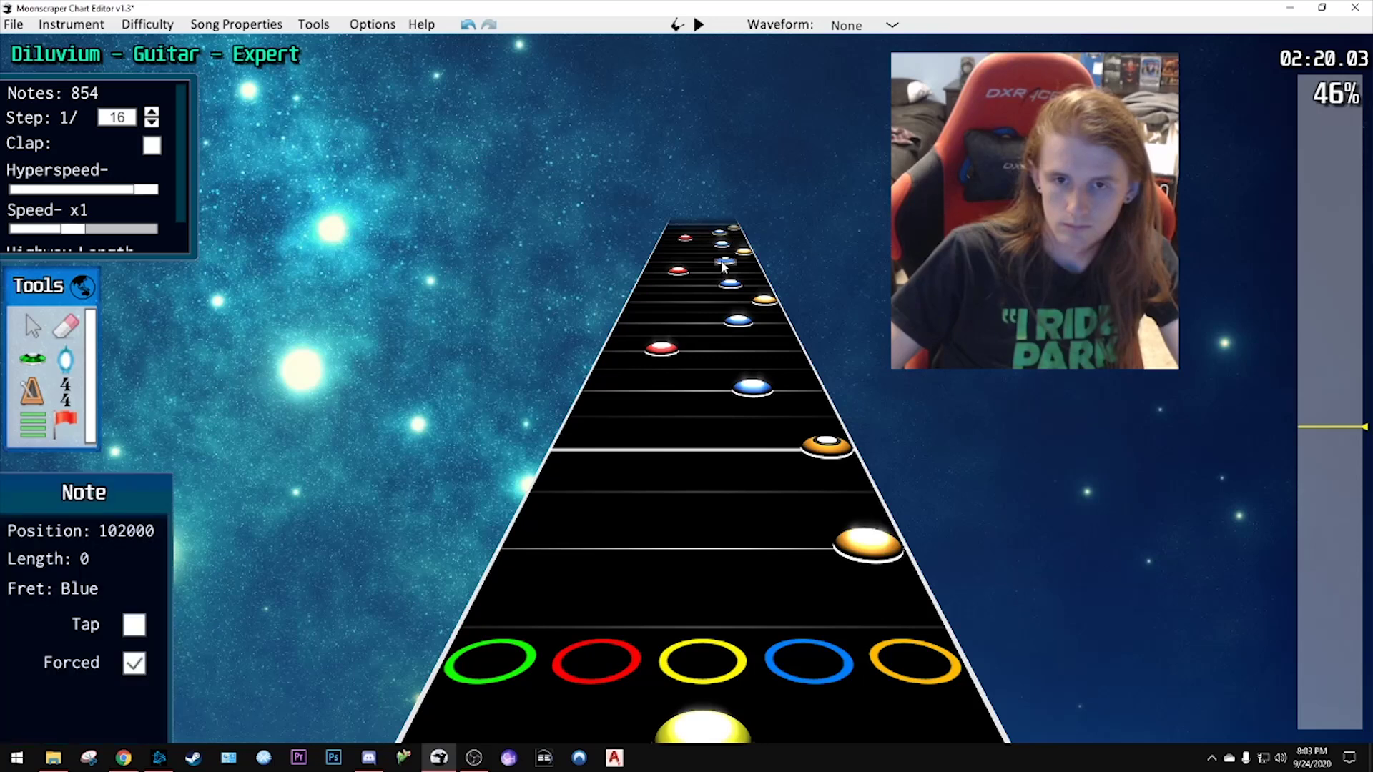
{"action": "left_click", "coordinate": [832, 460]}
{"action": "left_click", "coordinate": [1037, 492]}
{"action": "scroll", "coordinate": [1037, 492], "scroll_direction": "down", "scroll_amount": 2}
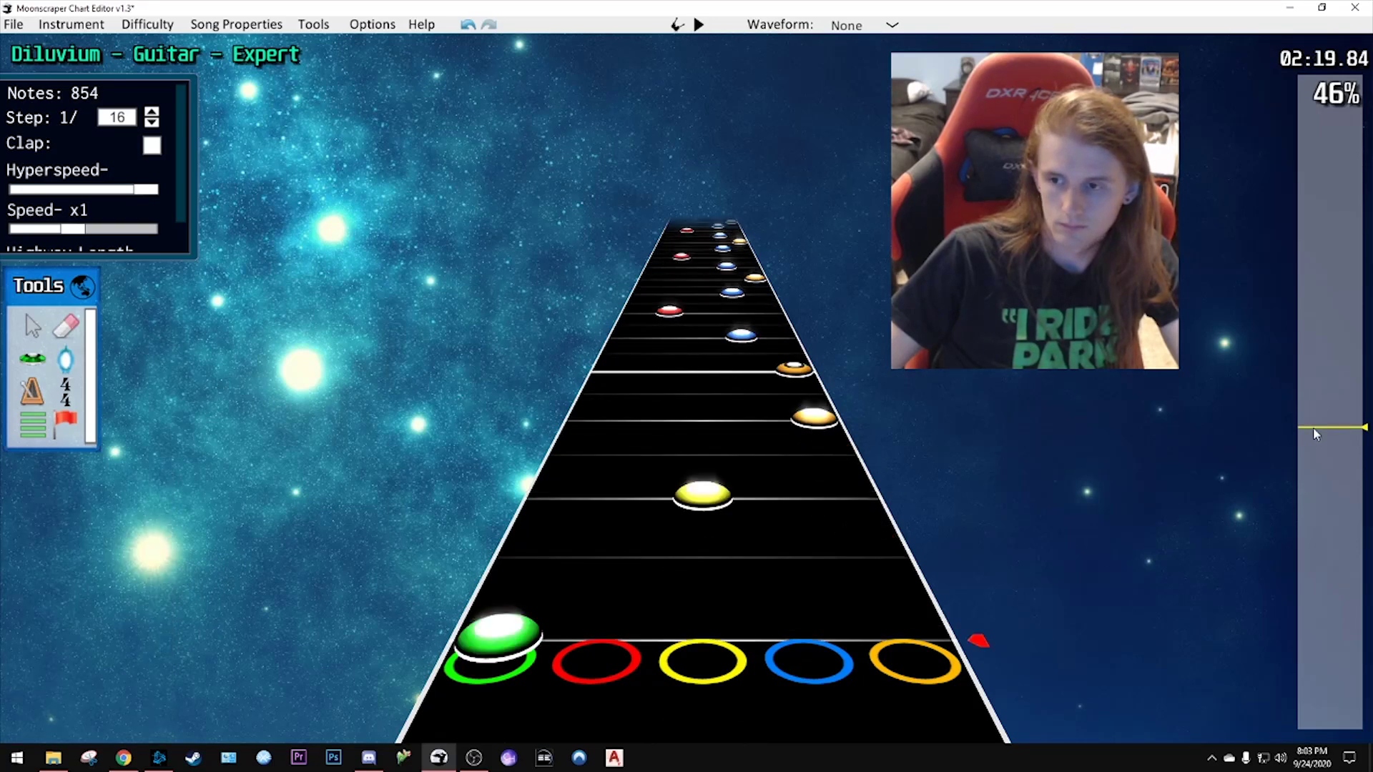
{"action": "left_click_drag", "start_coordinate": [1315, 434], "coordinate": [1321, 455]}
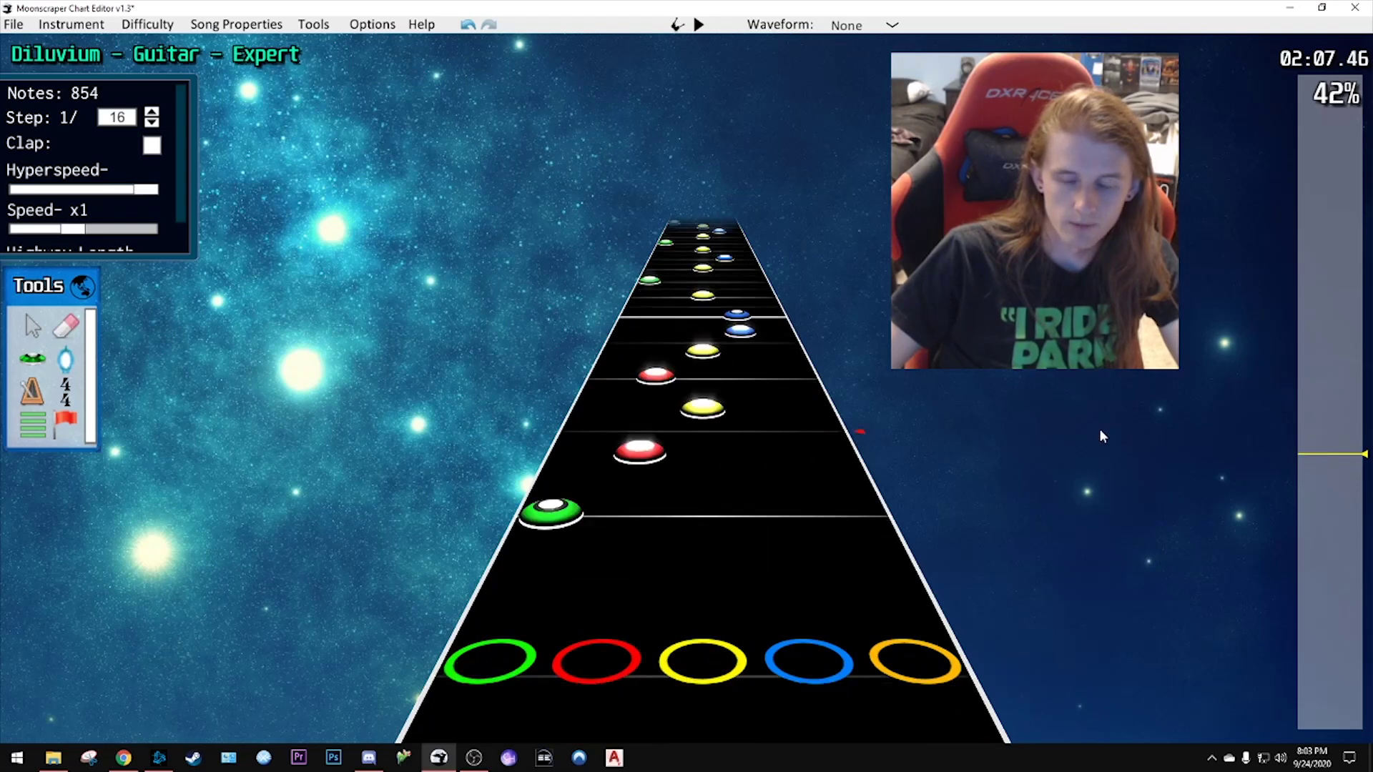
{"action": "key", "text": "space"}
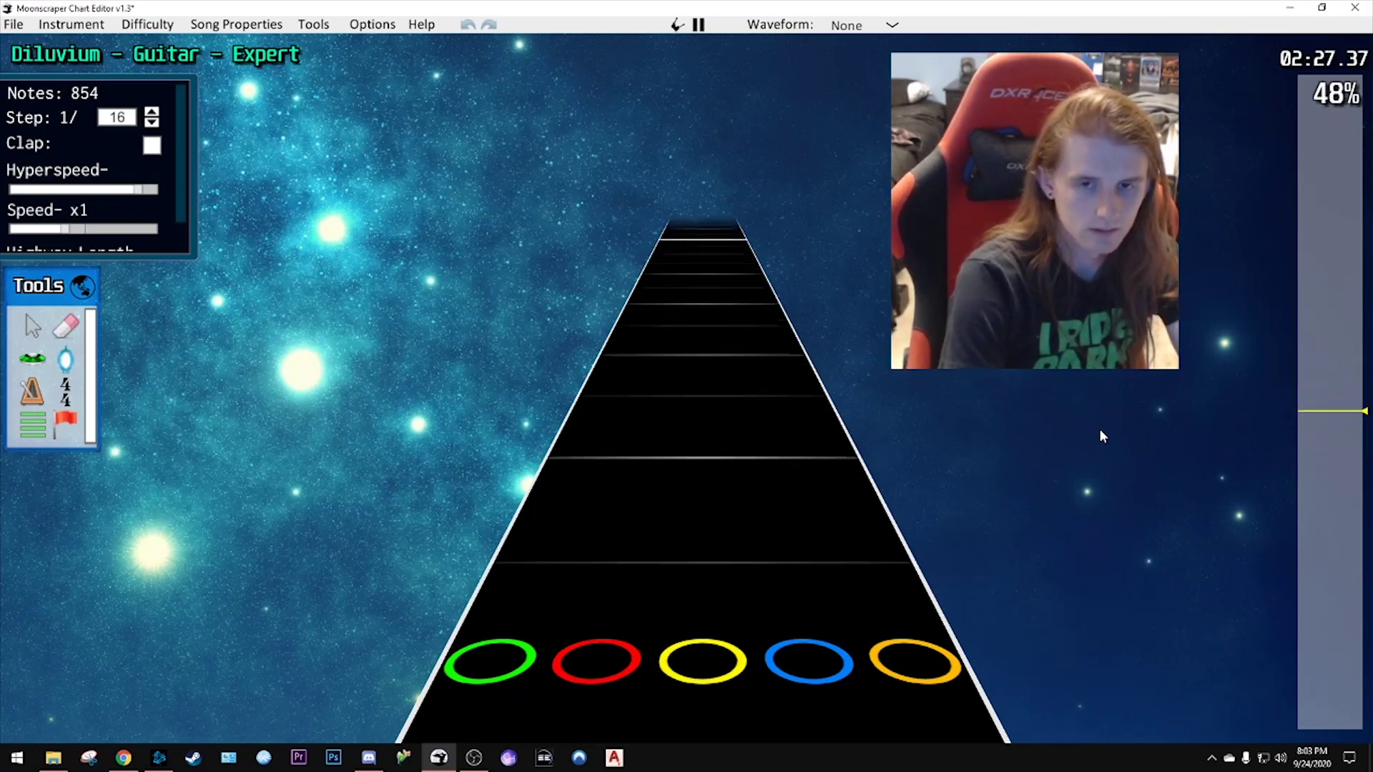
{"action": "key", "text": "space"}
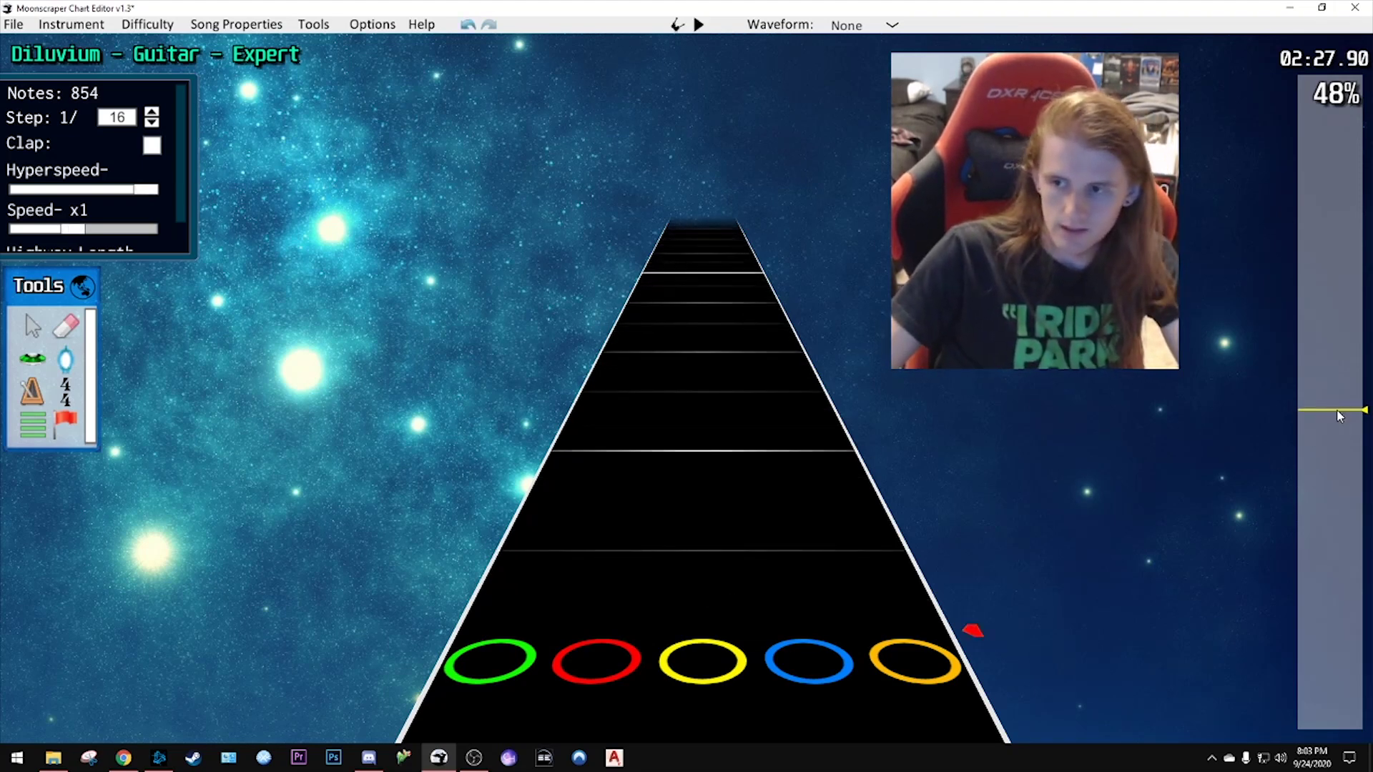
{"action": "left_click", "coordinate": [1341, 425]}
{"action": "key", "text": "space"}
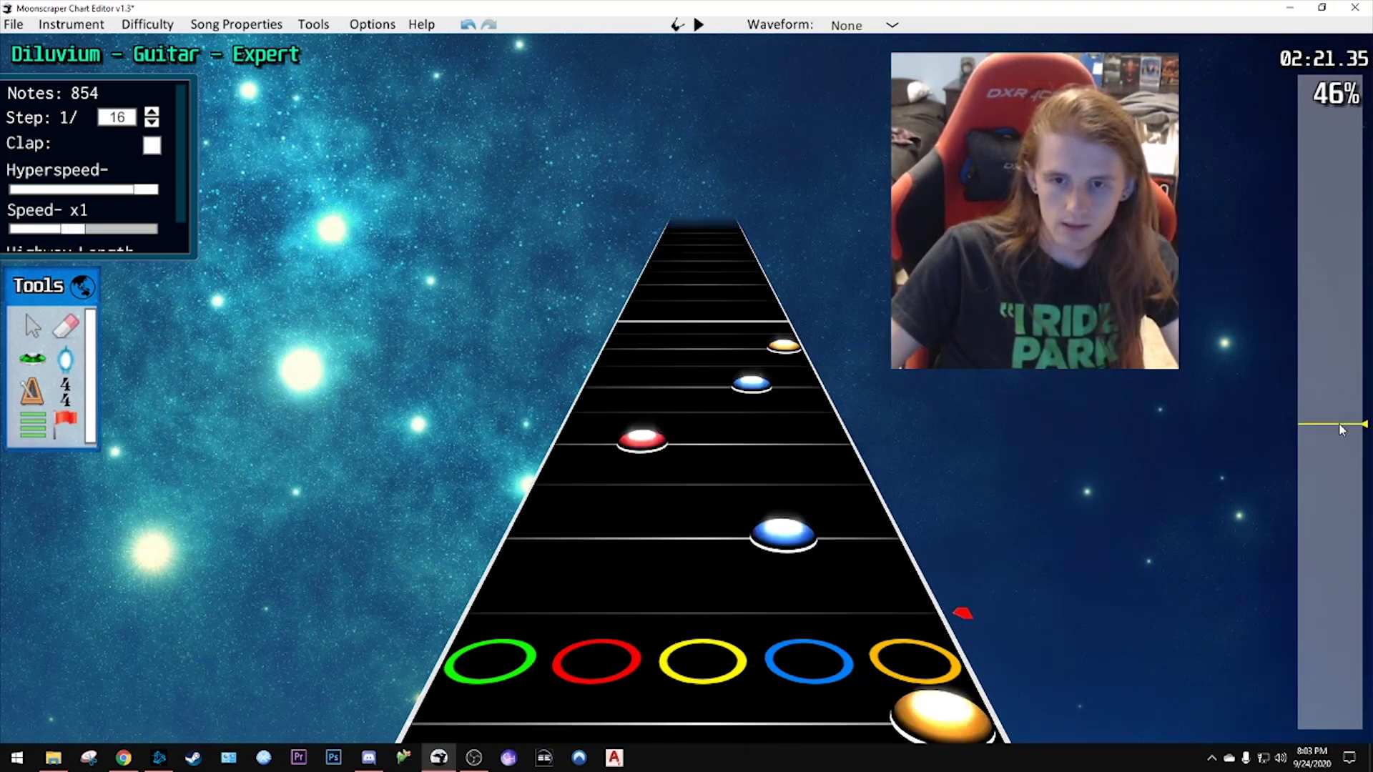
{"action": "key", "text": "space"}
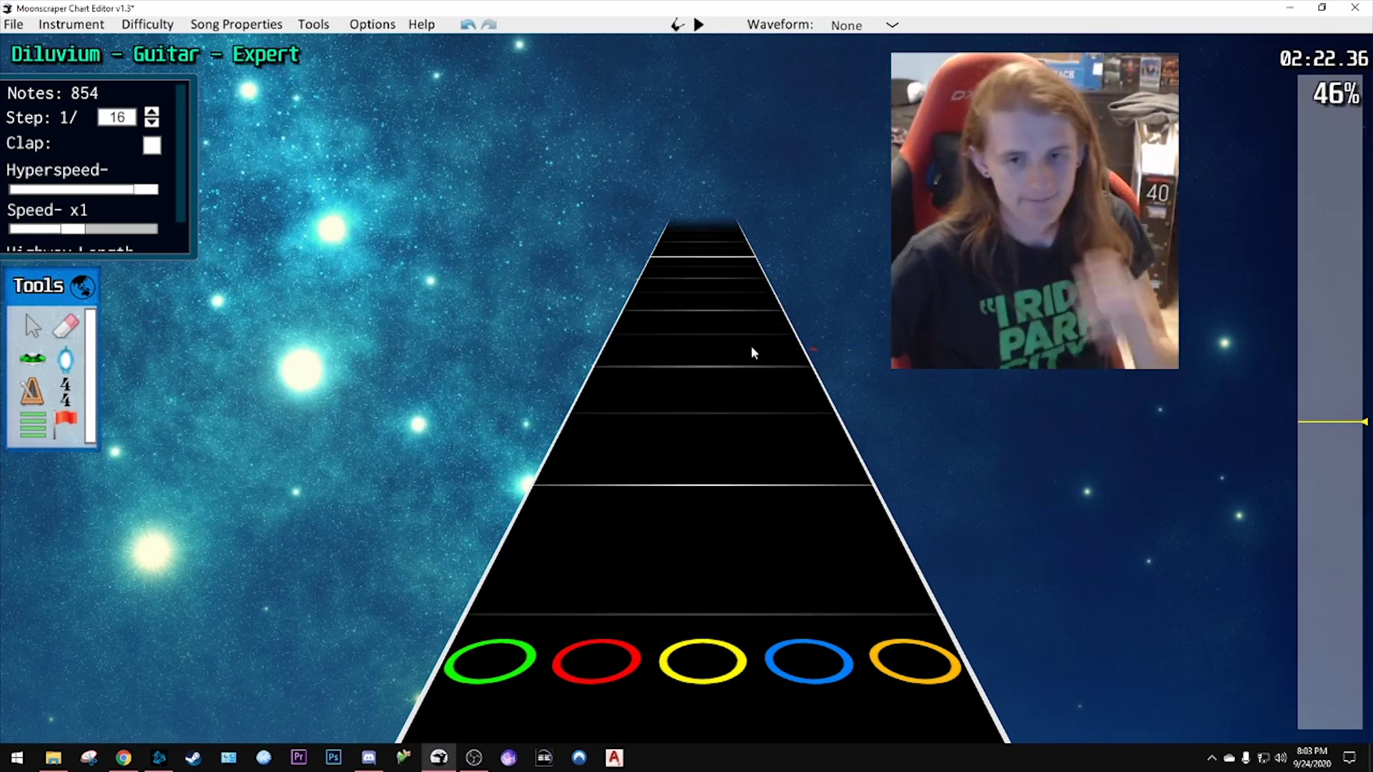
- Add a blue note on the measure line right after the last orange note and play the song past it
{"action": "scroll", "coordinate": [1015, 708], "scroll_direction": "down", "scroll_amount": 1}
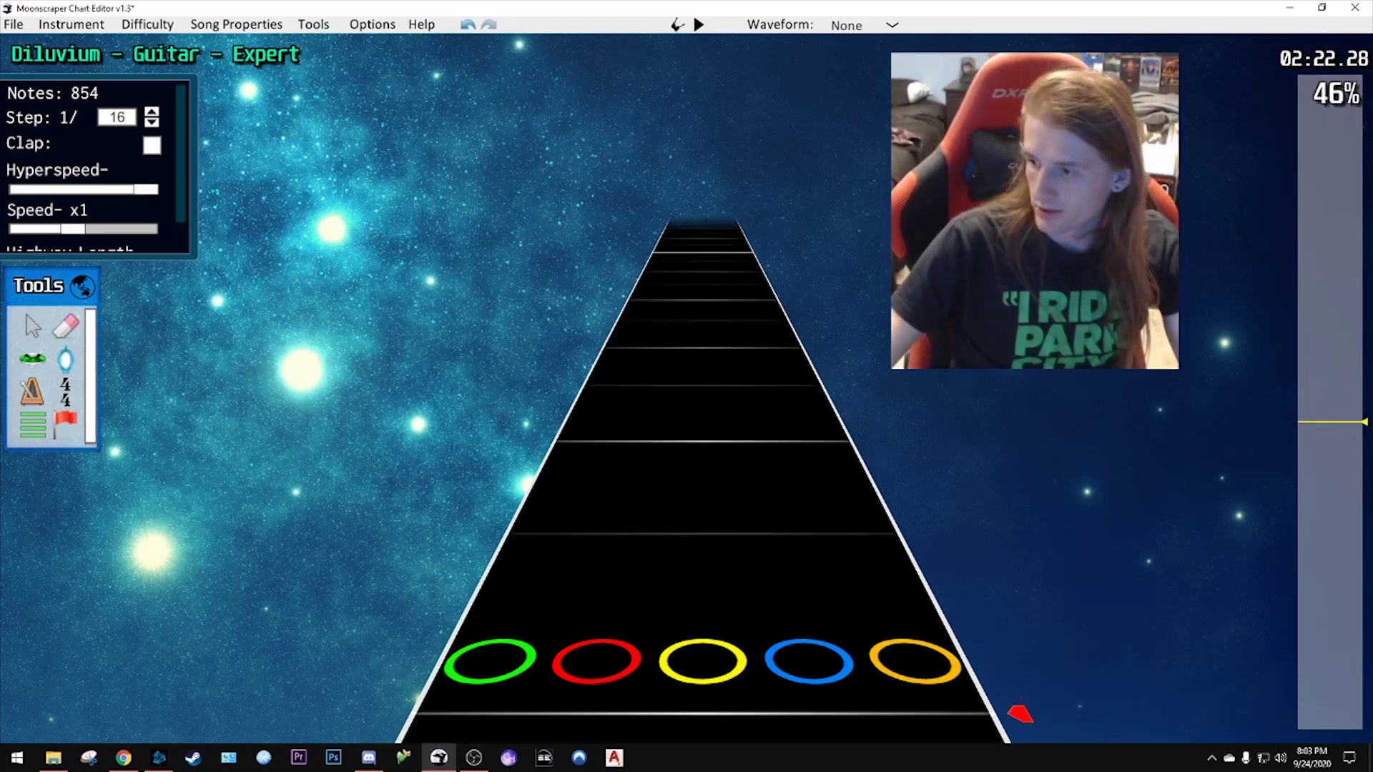
{"action": "scroll", "coordinate": [990, 662], "scroll_direction": "down", "scroll_amount": 1}
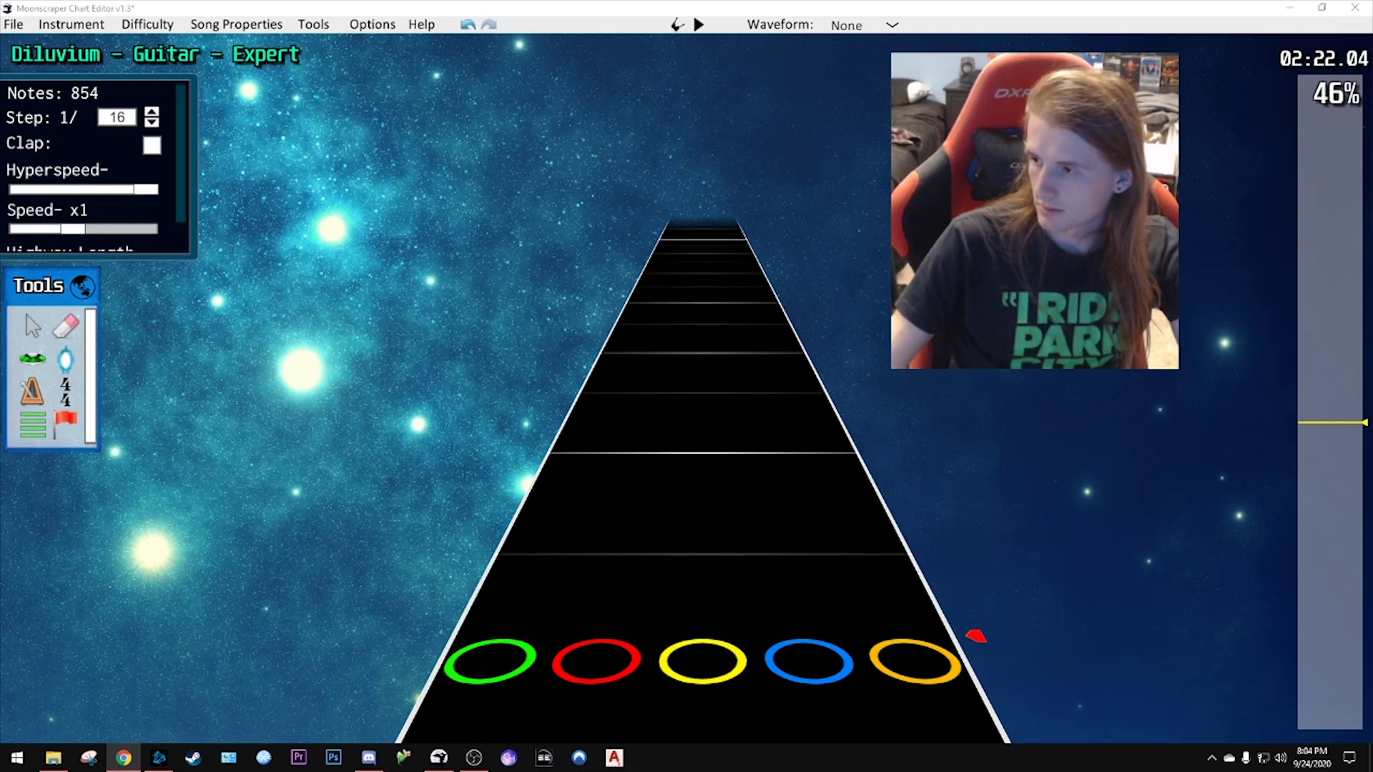
{"action": "scroll", "coordinate": [791, 388], "scroll_direction": "down", "scroll_amount": 4}
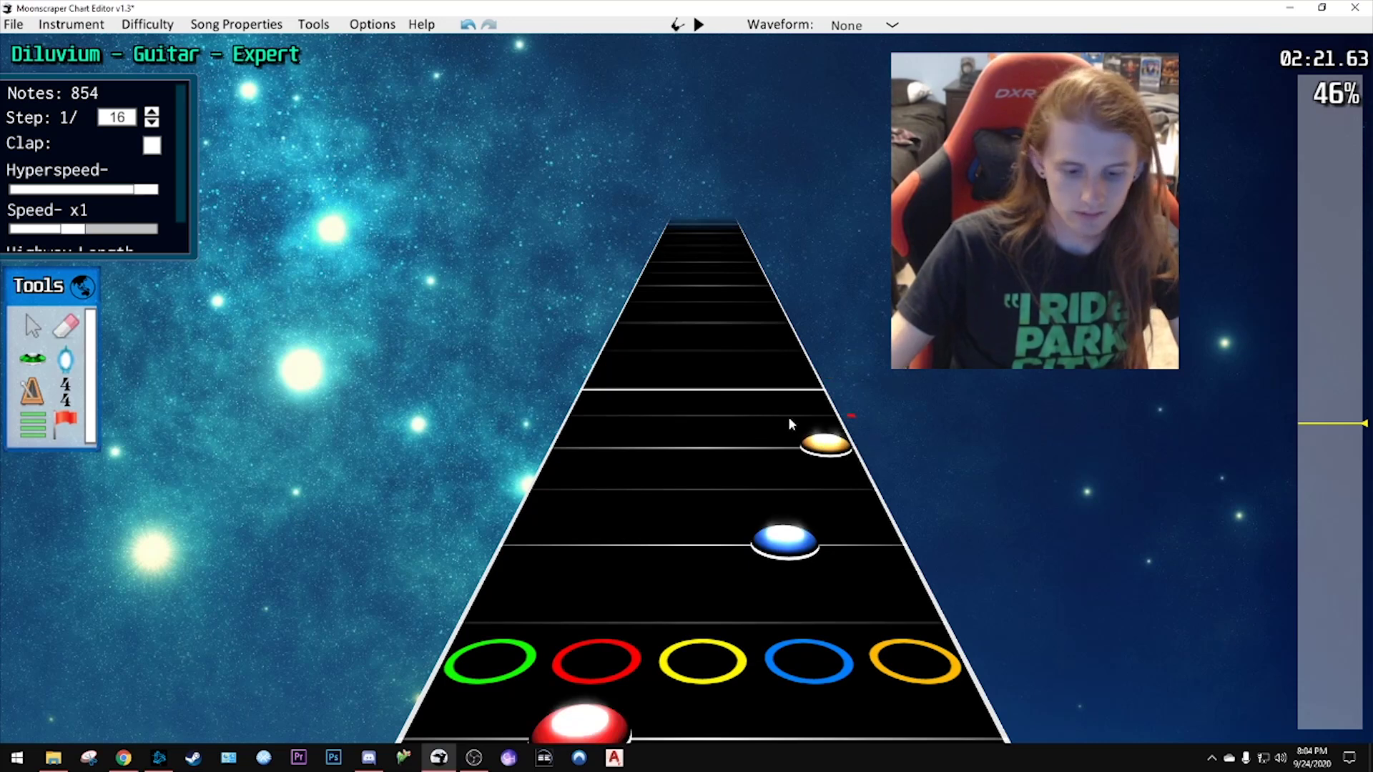
{"action": "left_click", "coordinate": [726, 397]}
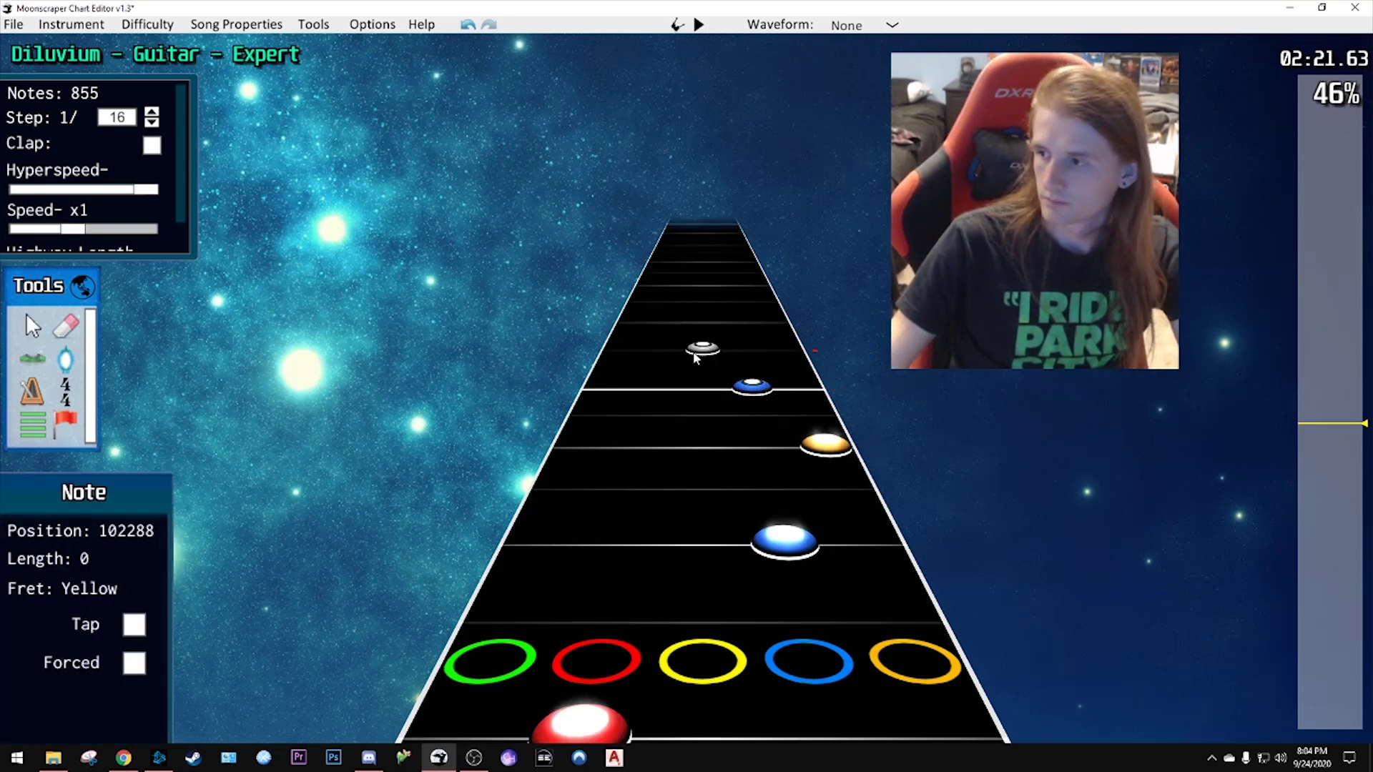
{"action": "scroll", "coordinate": [695, 357], "scroll_direction": "up", "scroll_amount": 1}
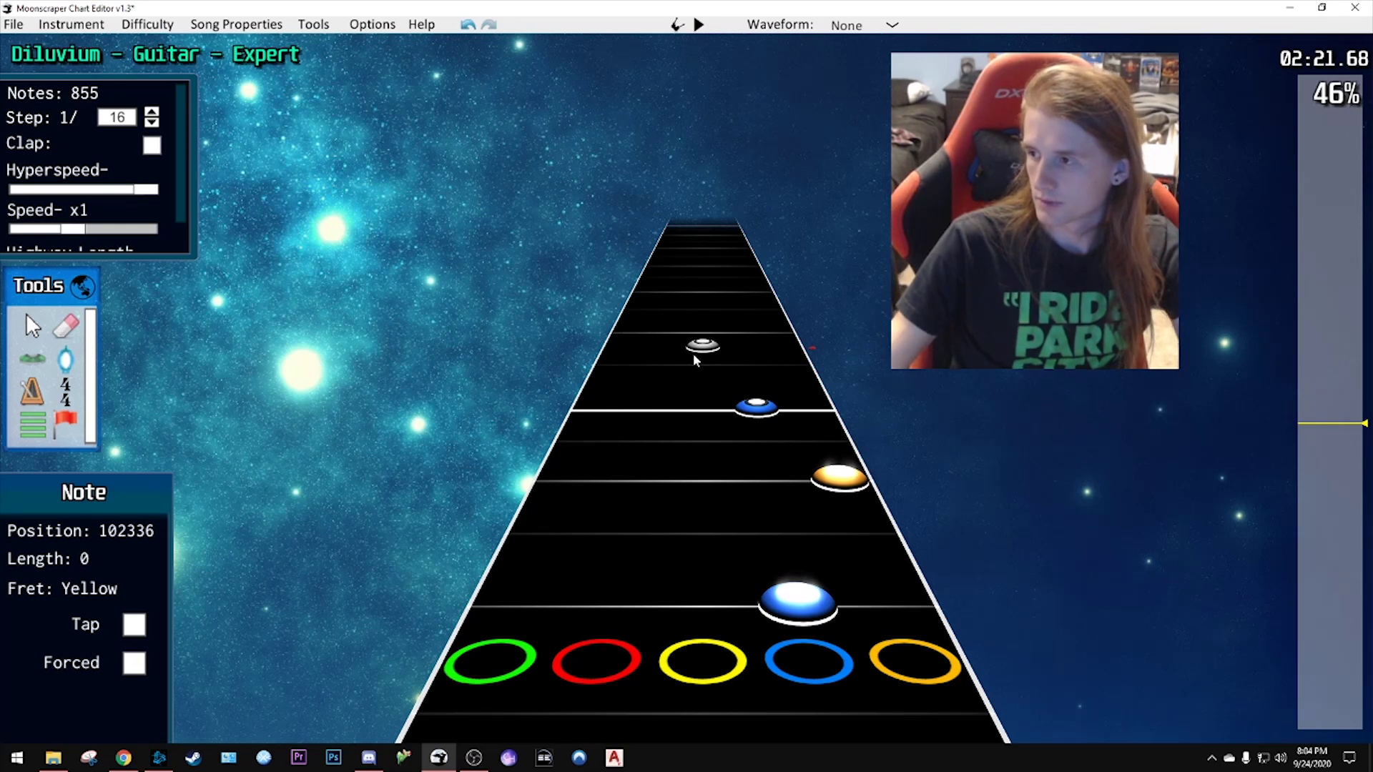
{"action": "left_click_drag", "start_coordinate": [693, 353], "coordinate": [801, 405]}
{"action": "key", "text": "space"}
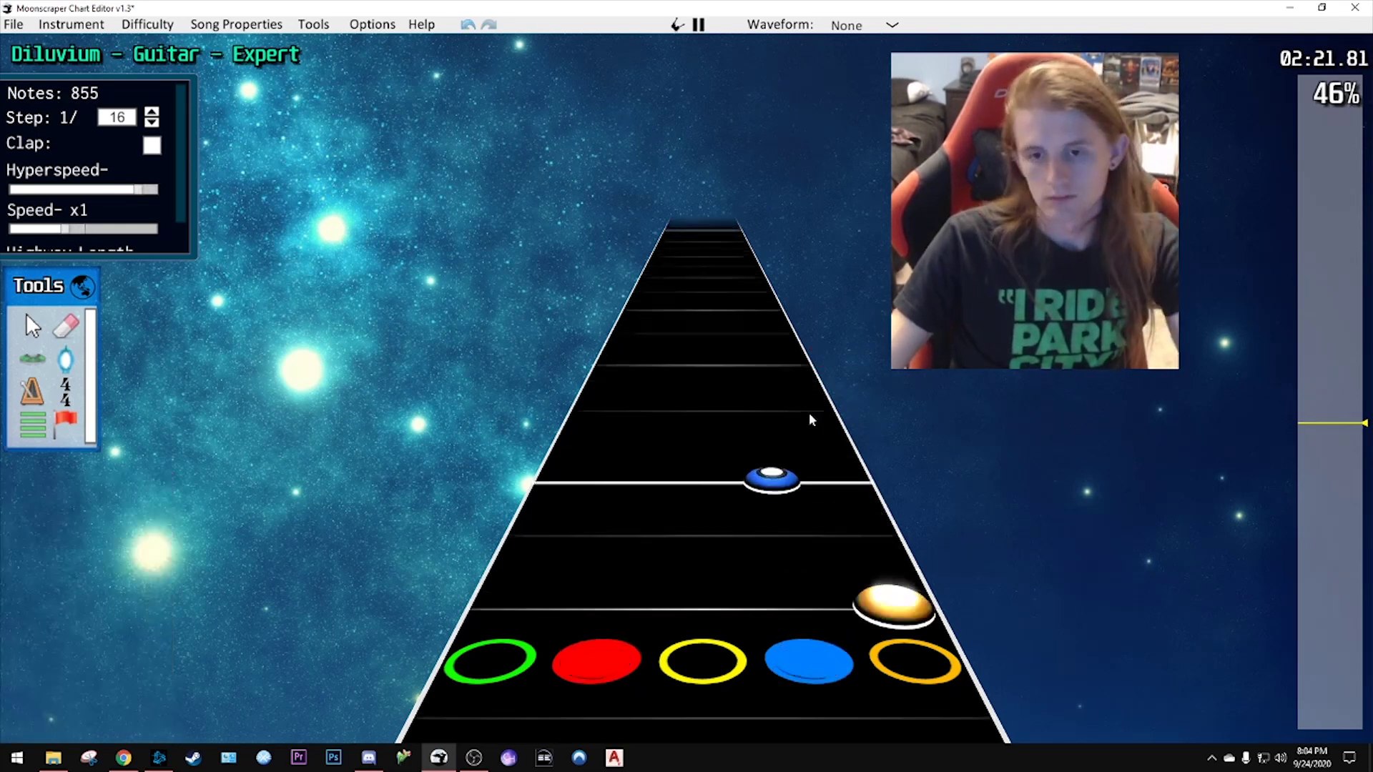
{"action": "key", "text": "space"}
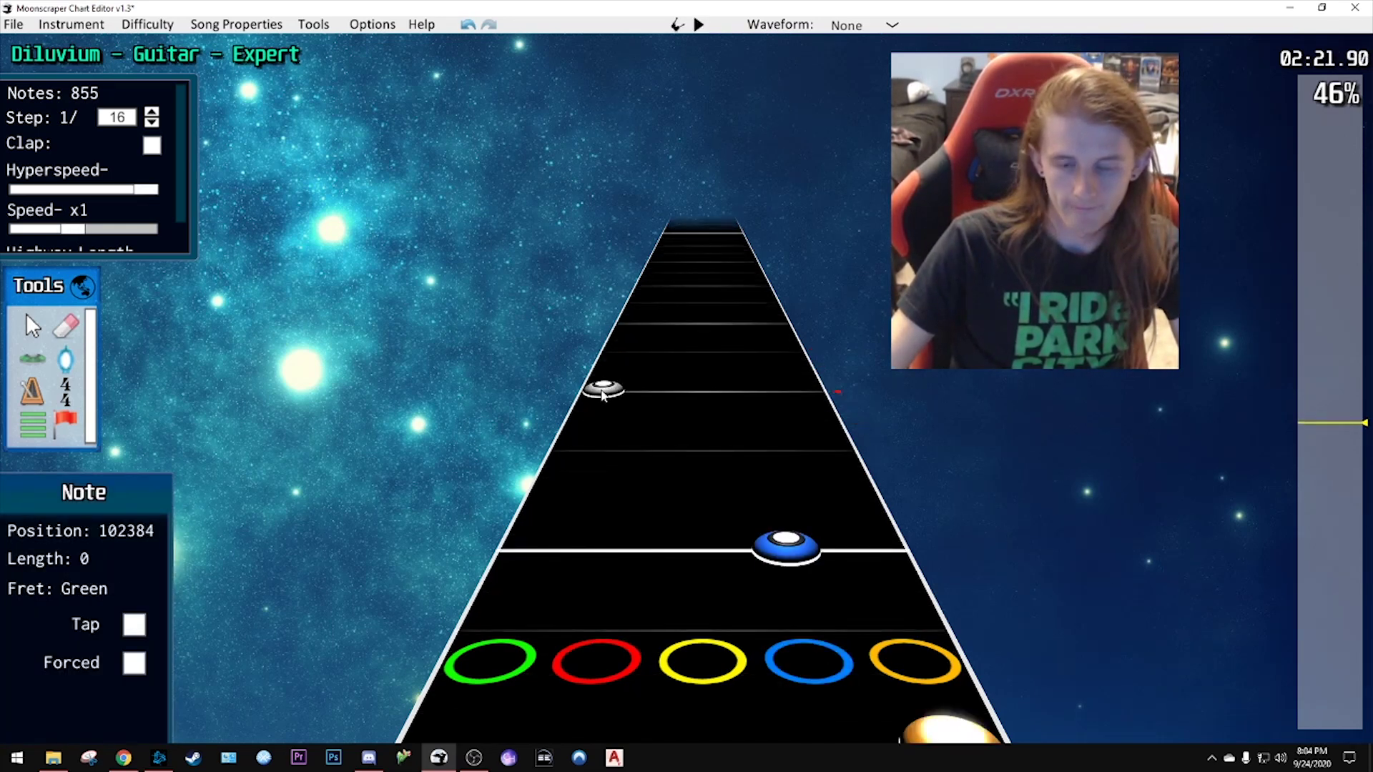
- Add green, red, yellow, red and green notes on consecutive eighth-note lines after the blue measure-line note, and check them
{"action": "left_click_drag", "start_coordinate": [602, 396], "coordinate": [585, 520]}
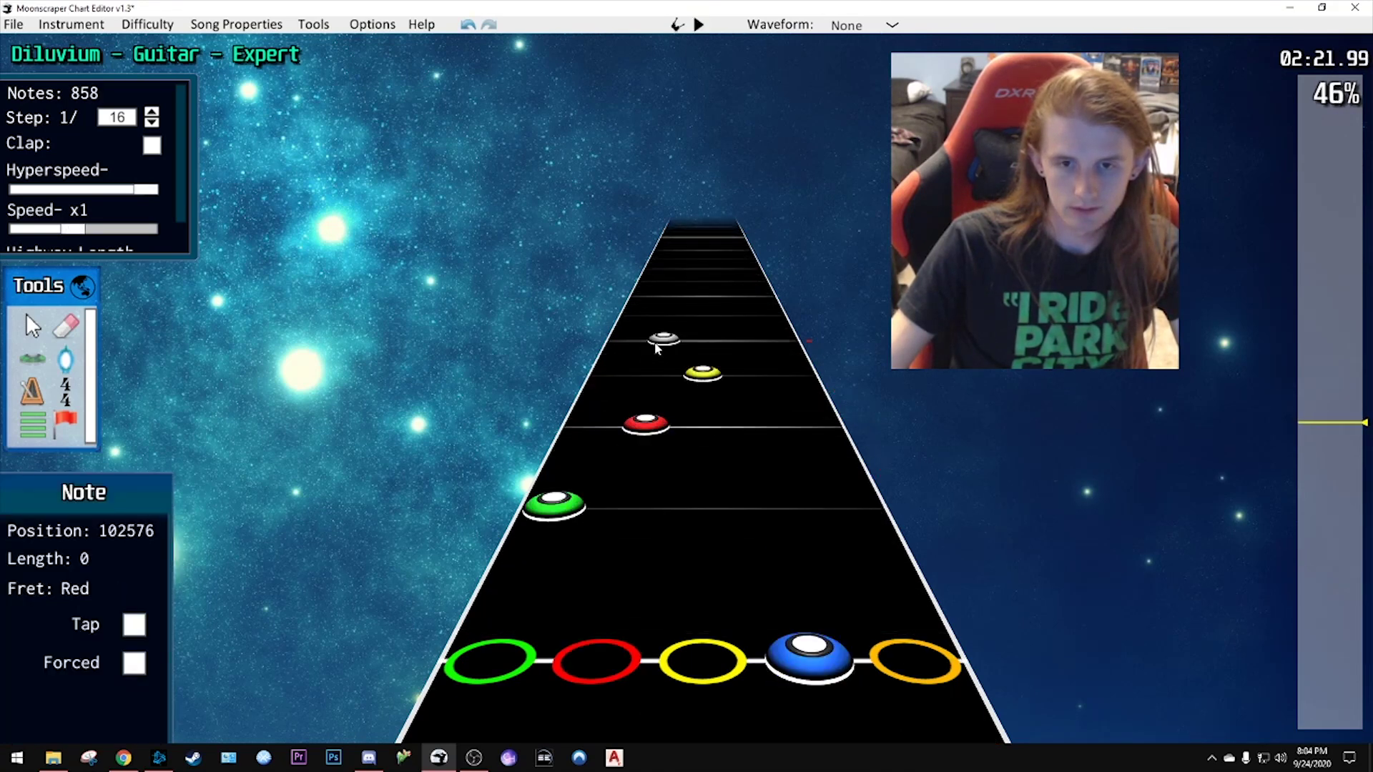
{"action": "left_click", "coordinate": [640, 321]}
{"action": "scroll", "coordinate": [745, 429], "scroll_direction": "up", "scroll_amount": 5}
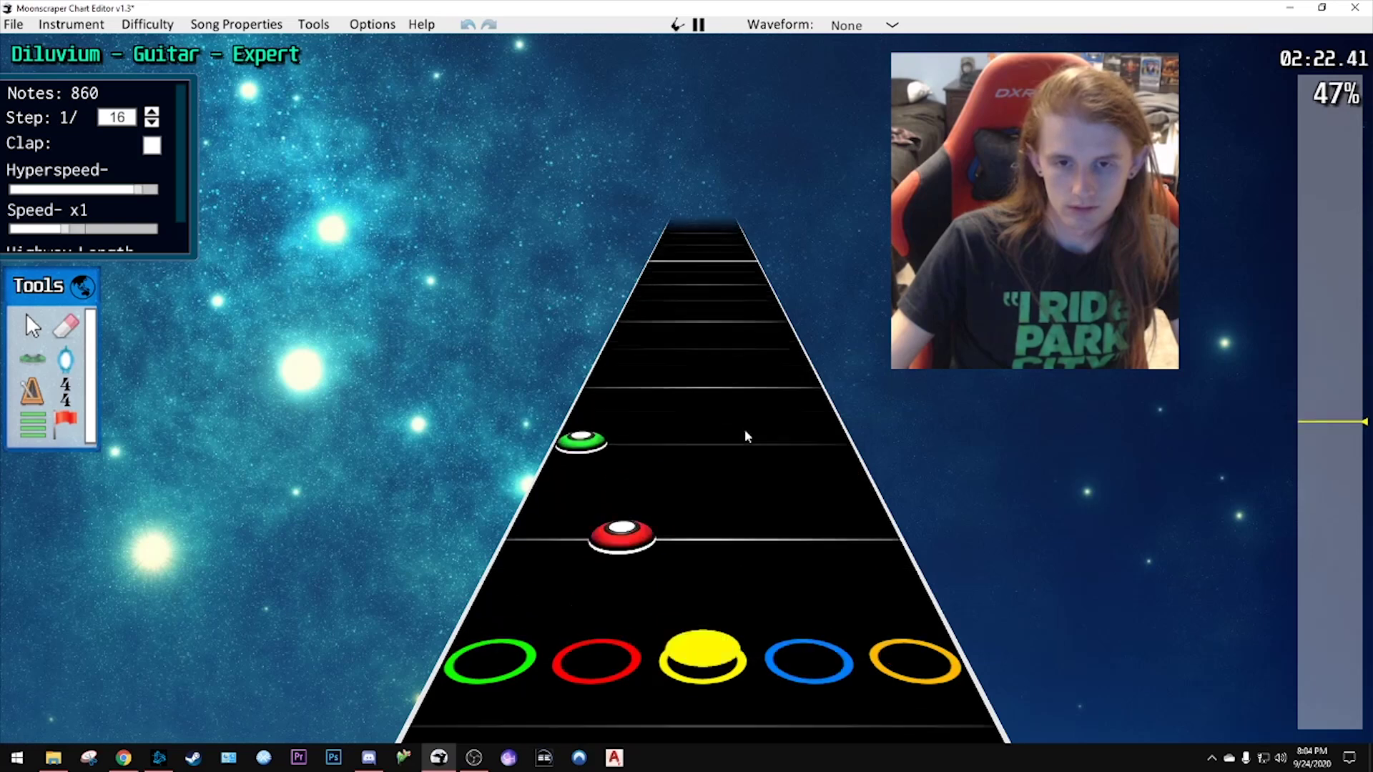
{"action": "scroll", "coordinate": [712, 448], "scroll_direction": "down", "scroll_amount": 5}
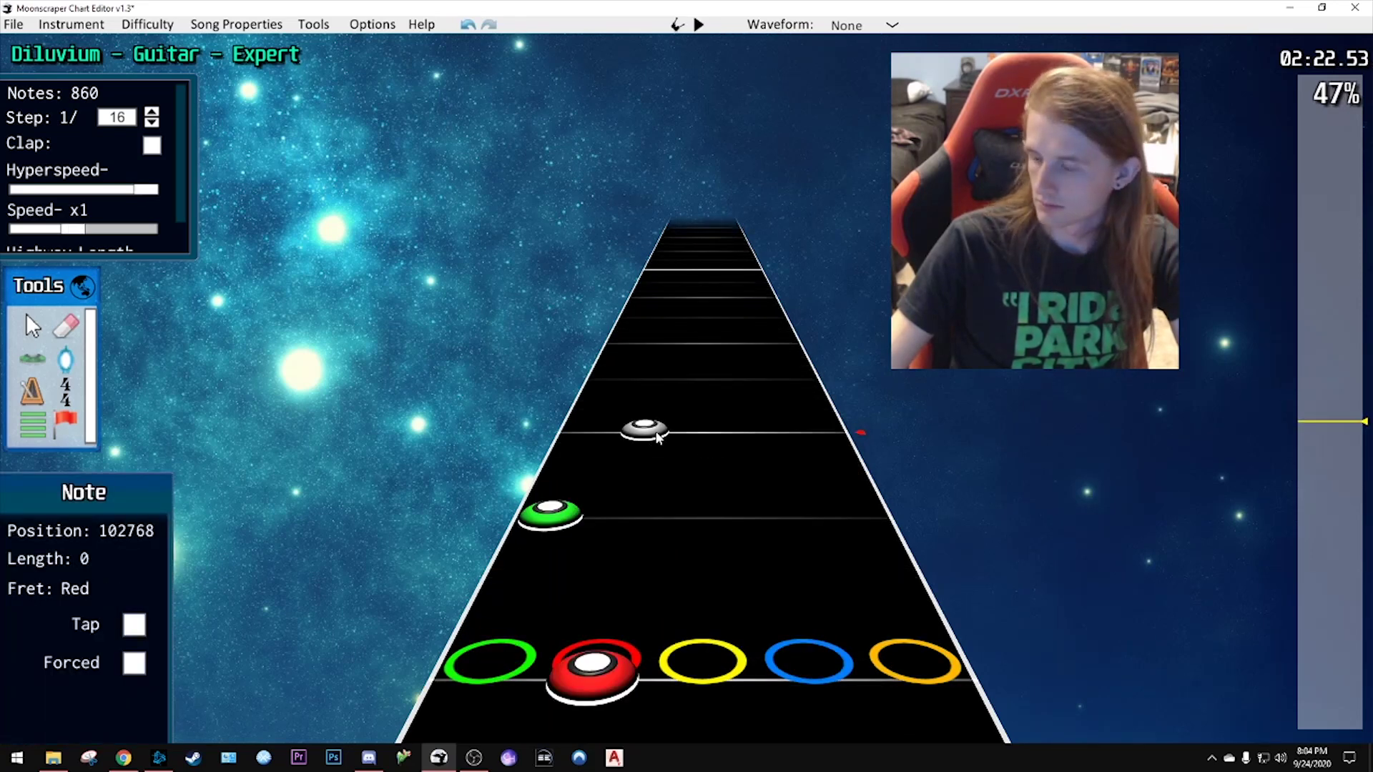
{"action": "scroll", "coordinate": [660, 439], "scroll_direction": "down", "scroll_amount": 6}
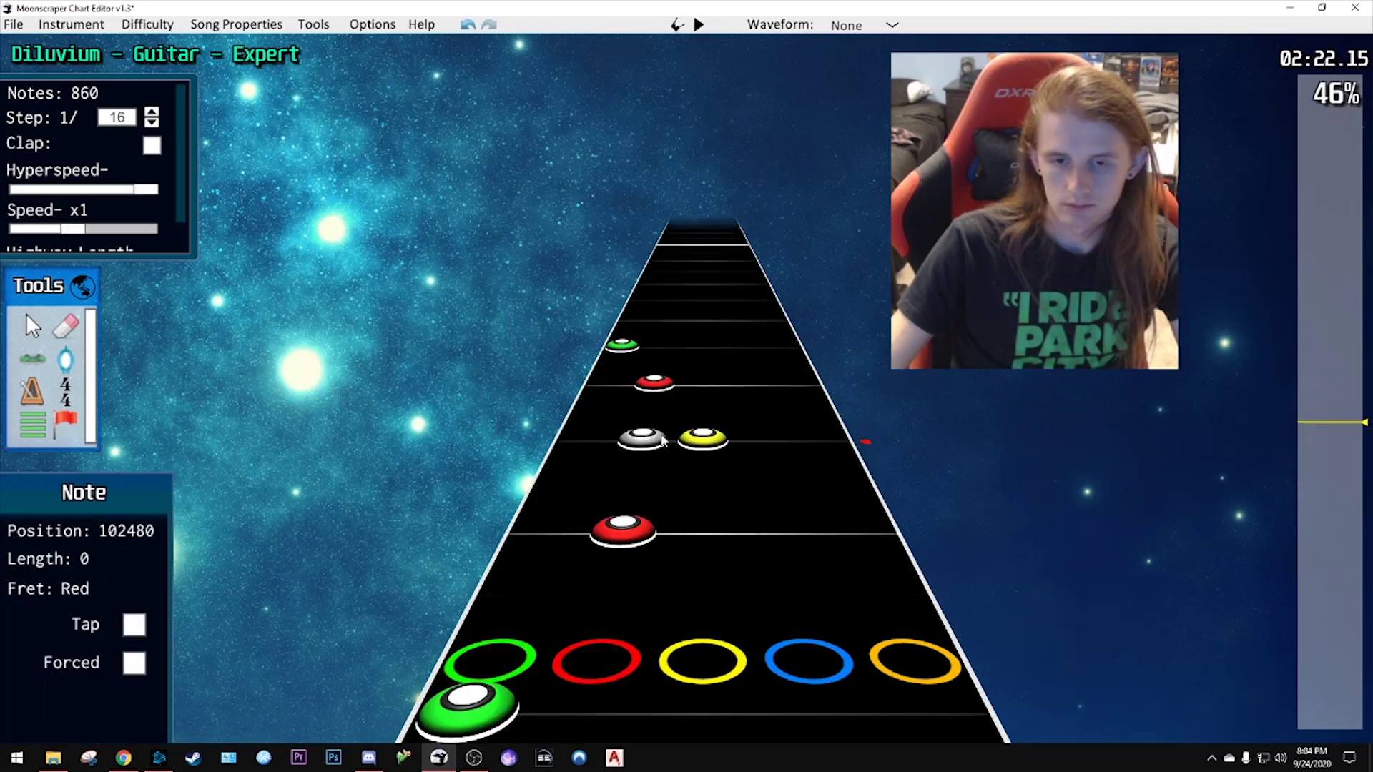
- Add red, yellow, green, blue, green and orange notes on consecutive lines after the last green note, plus a blue note on the following measure line
{"action": "key", "text": "space"}
{"action": "key", "text": "space"}
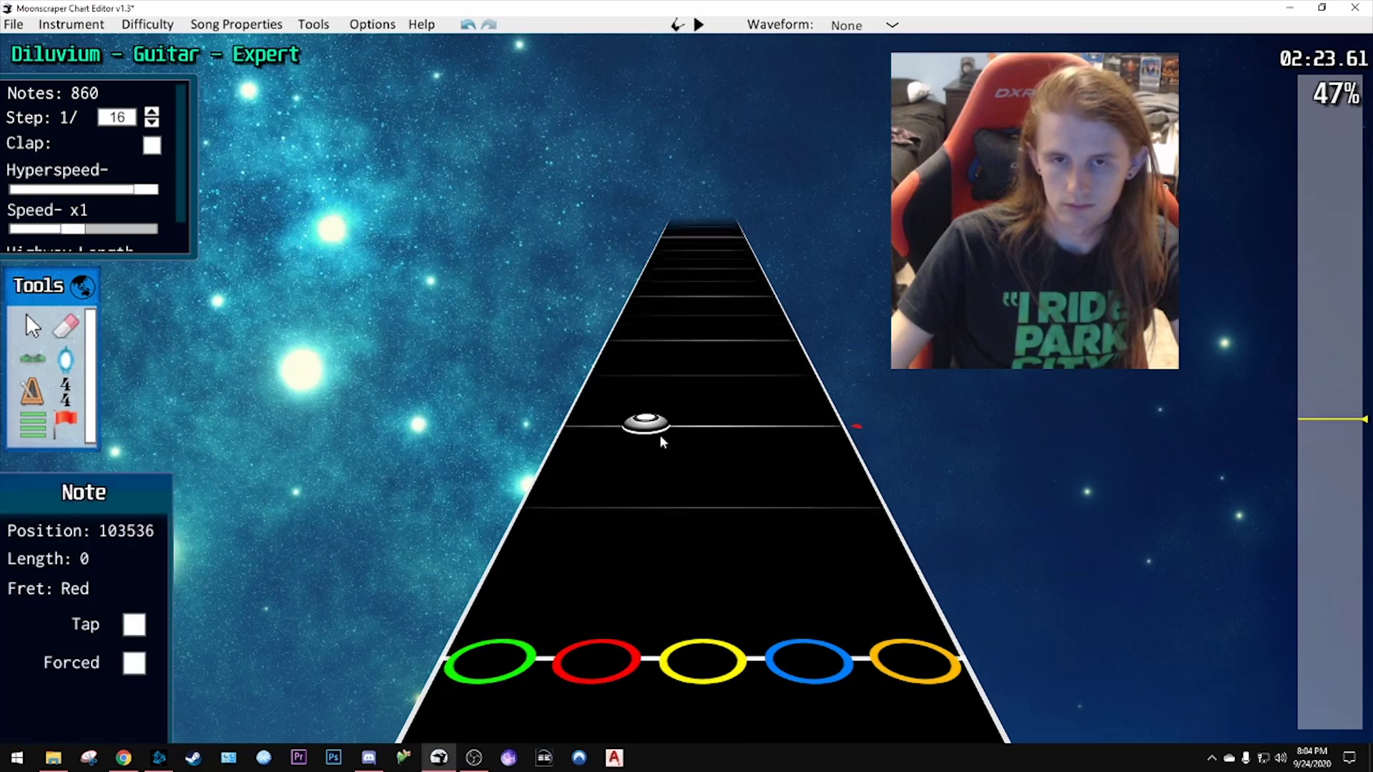
{"action": "scroll", "coordinate": [659, 435], "scroll_direction": "down", "scroll_amount": 14}
{"action": "scroll", "coordinate": [667, 492], "scroll_direction": "down", "scroll_amount": 2}
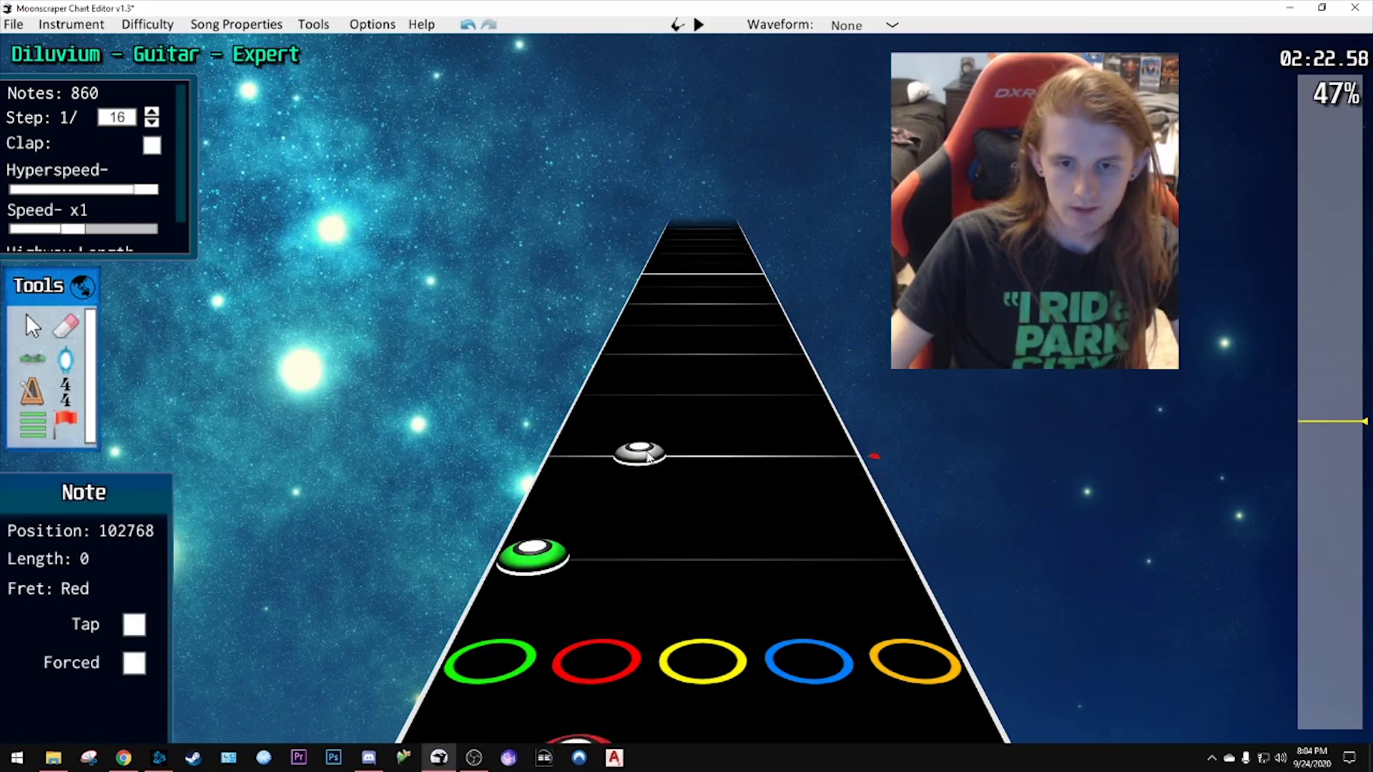
{"action": "left_click", "coordinate": [614, 364]}
{"action": "scroll", "coordinate": [615, 365], "scroll_direction": "down", "scroll_amount": 2}
{"action": "scroll", "coordinate": [738, 370], "scroll_direction": "up", "scroll_amount": 4}
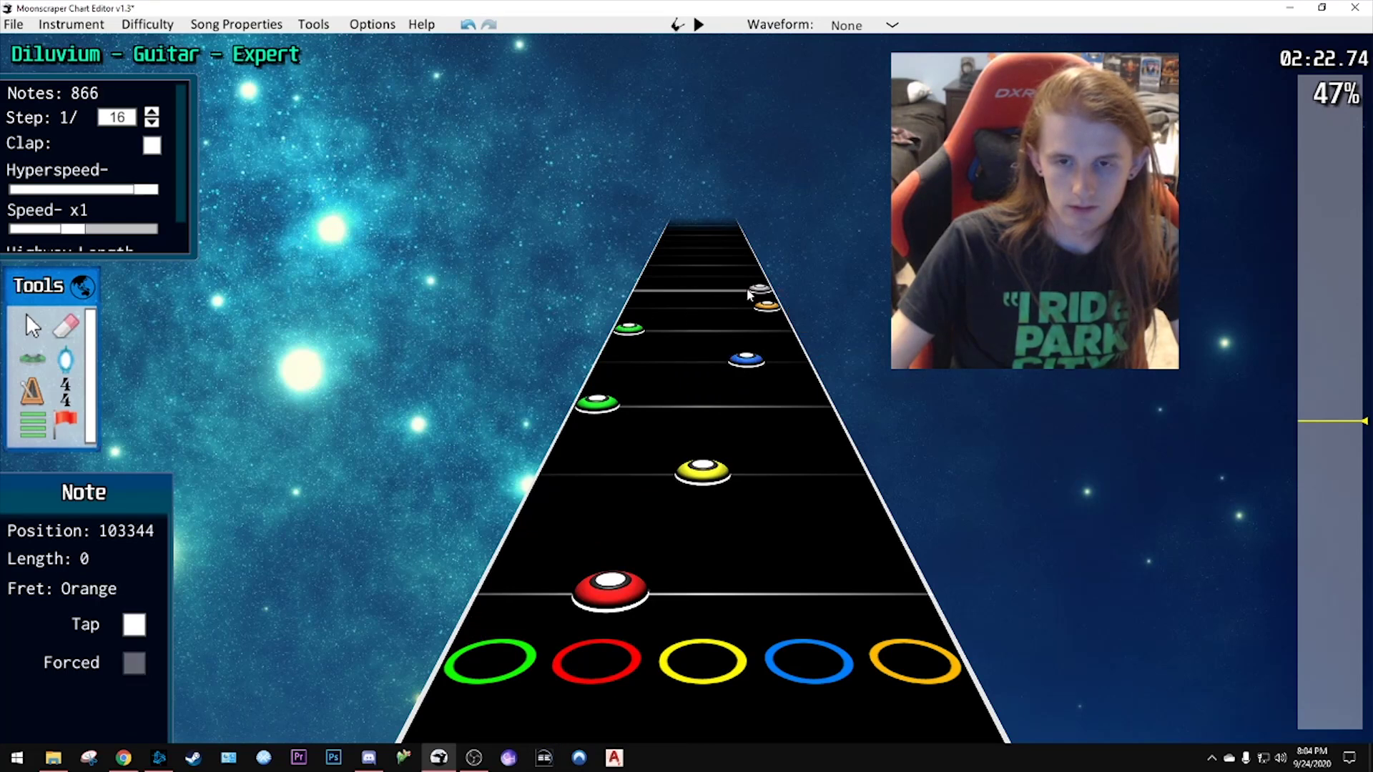
- Play the new passage from about 02:22 and replay its ending from about 02:23
{"action": "scroll", "coordinate": [743, 298], "scroll_direction": "down", "scroll_amount": 19}
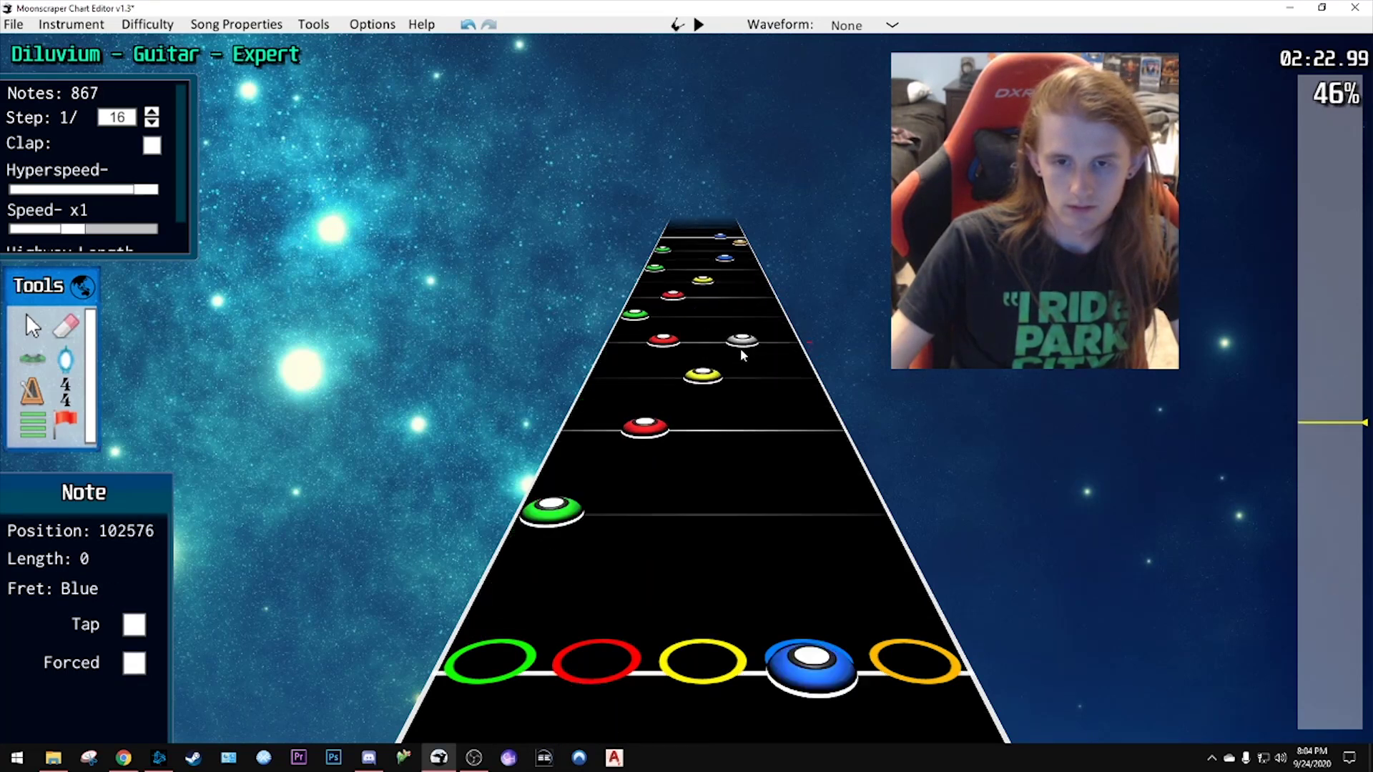
{"action": "key", "text": "space"}
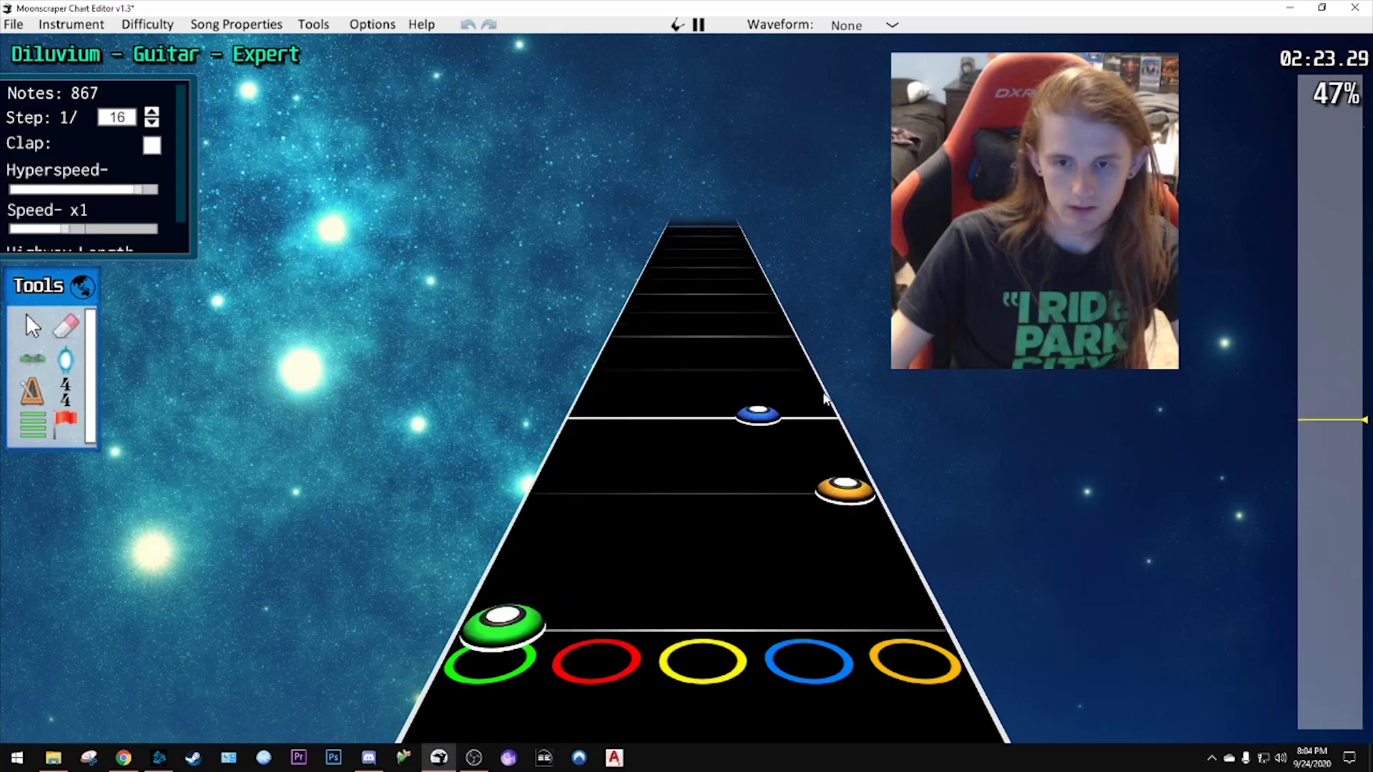
{"action": "key", "text": "space"}
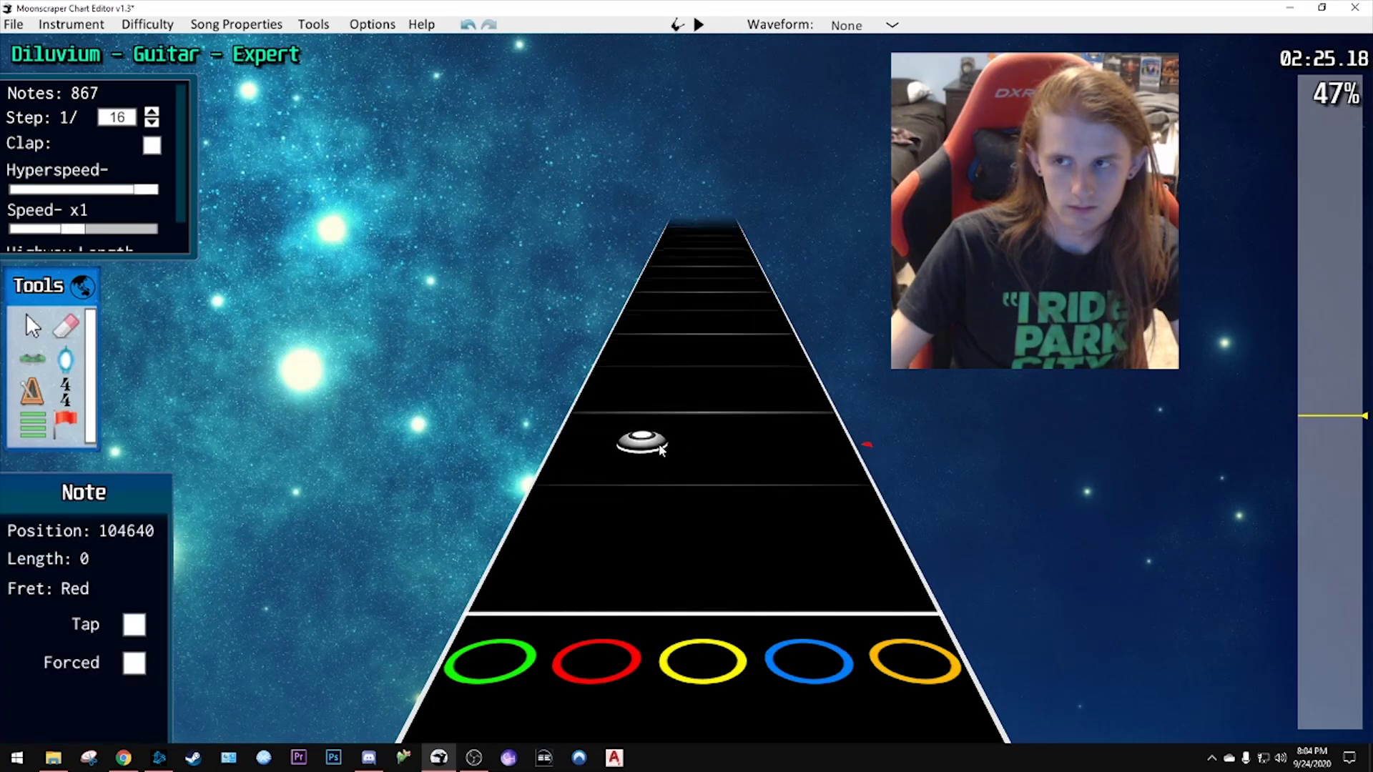
{"action": "scroll", "coordinate": [712, 454], "scroll_direction": "down", "scroll_amount": 13}
{"action": "scroll", "coordinate": [713, 453], "scroll_direction": "down", "scroll_amount": 17}
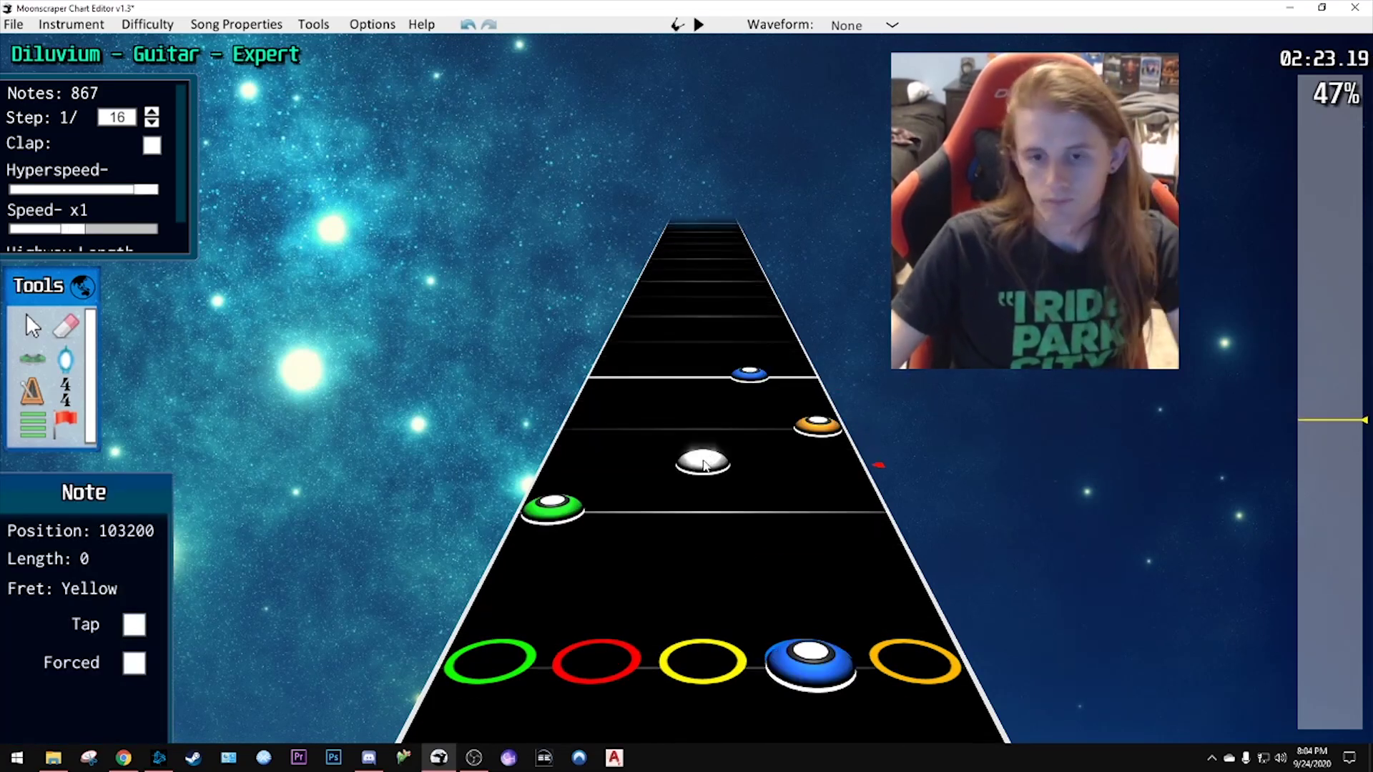
{"action": "key", "text": "space"}
{"action": "key", "text": "space"}
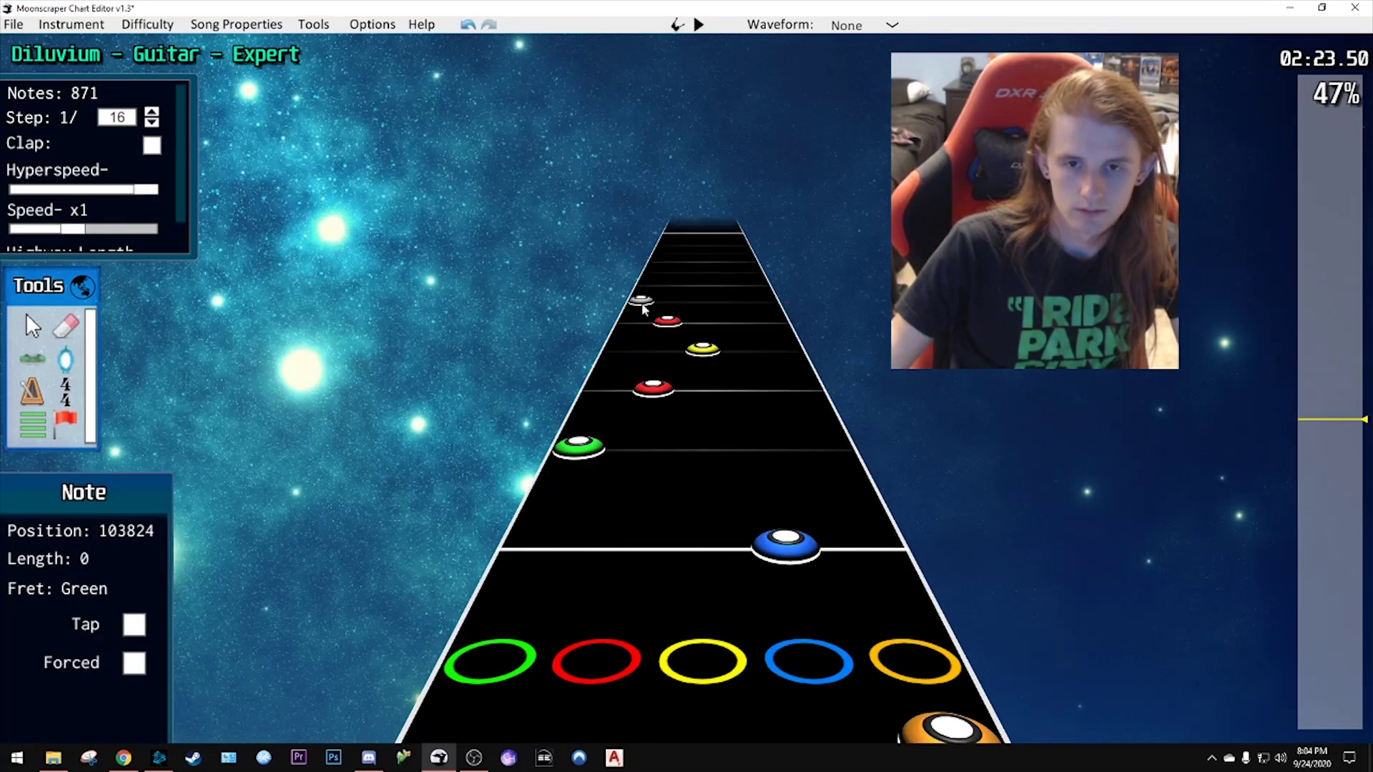
- After the blue measure-line note, add green, red, yellow, red, green, yellow, blue, orange, blue, yellow and red notes on consecutive lines
{"action": "left_click", "coordinate": [641, 303]}
{"action": "scroll", "coordinate": [692, 384], "scroll_direction": "up", "scroll_amount": 8}
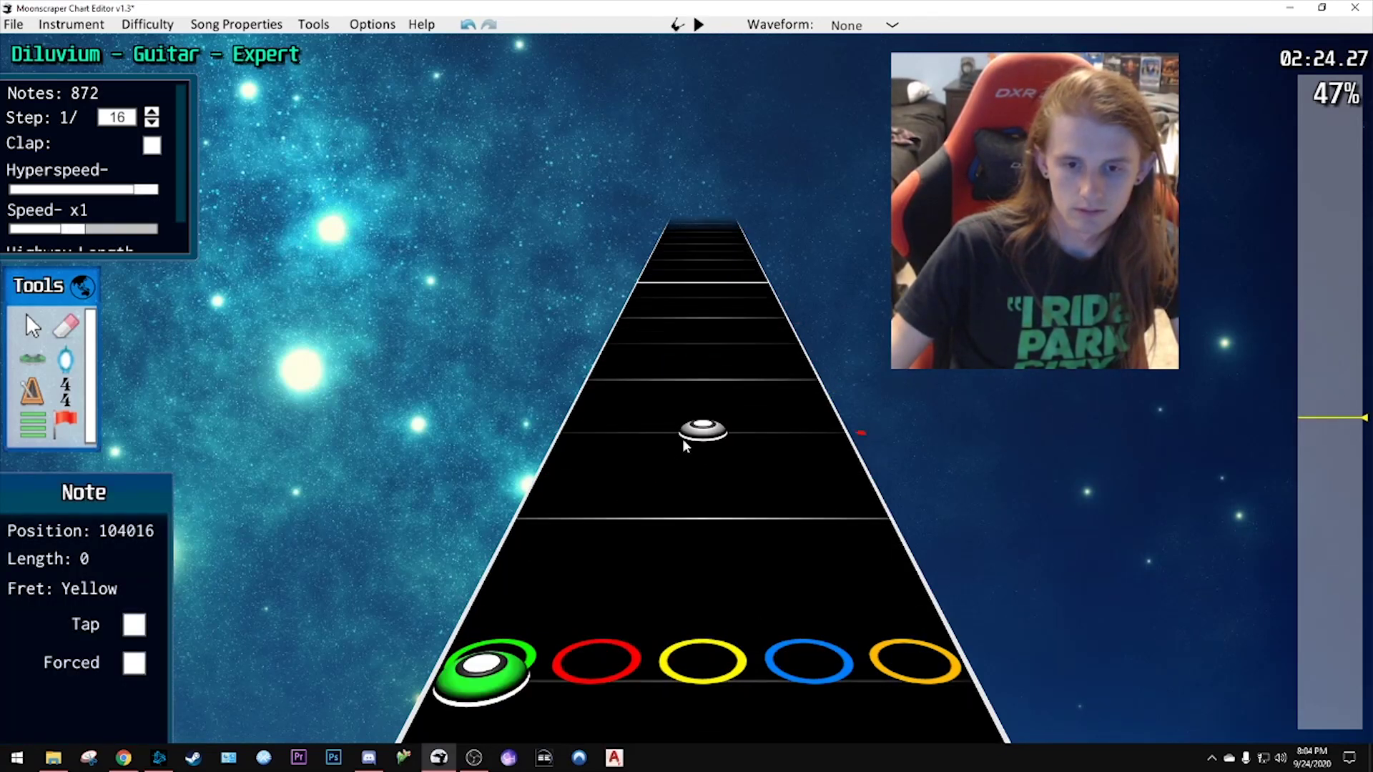
{"action": "scroll", "coordinate": [679, 438], "scroll_direction": "down", "scroll_amount": 2}
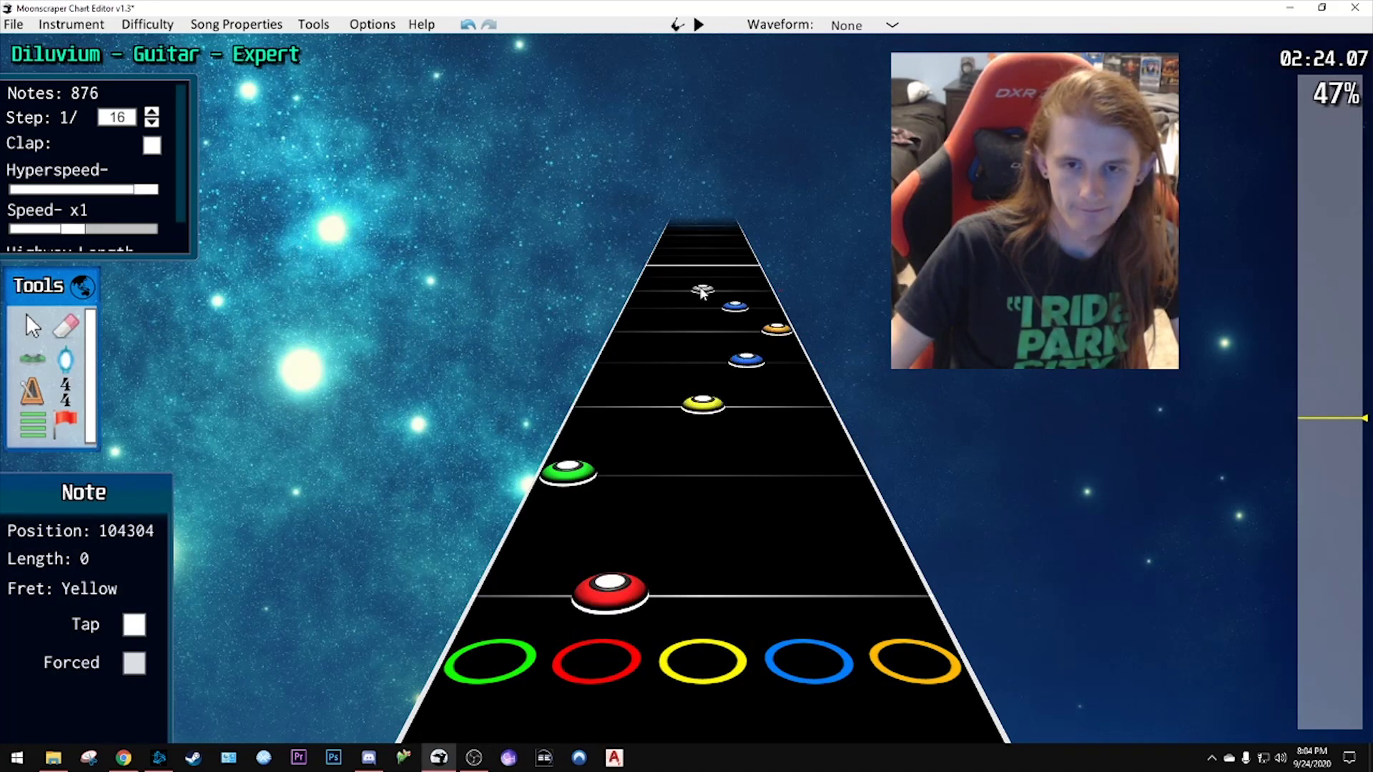
{"action": "scroll", "coordinate": [725, 400], "scroll_direction": "up", "scroll_amount": 10}
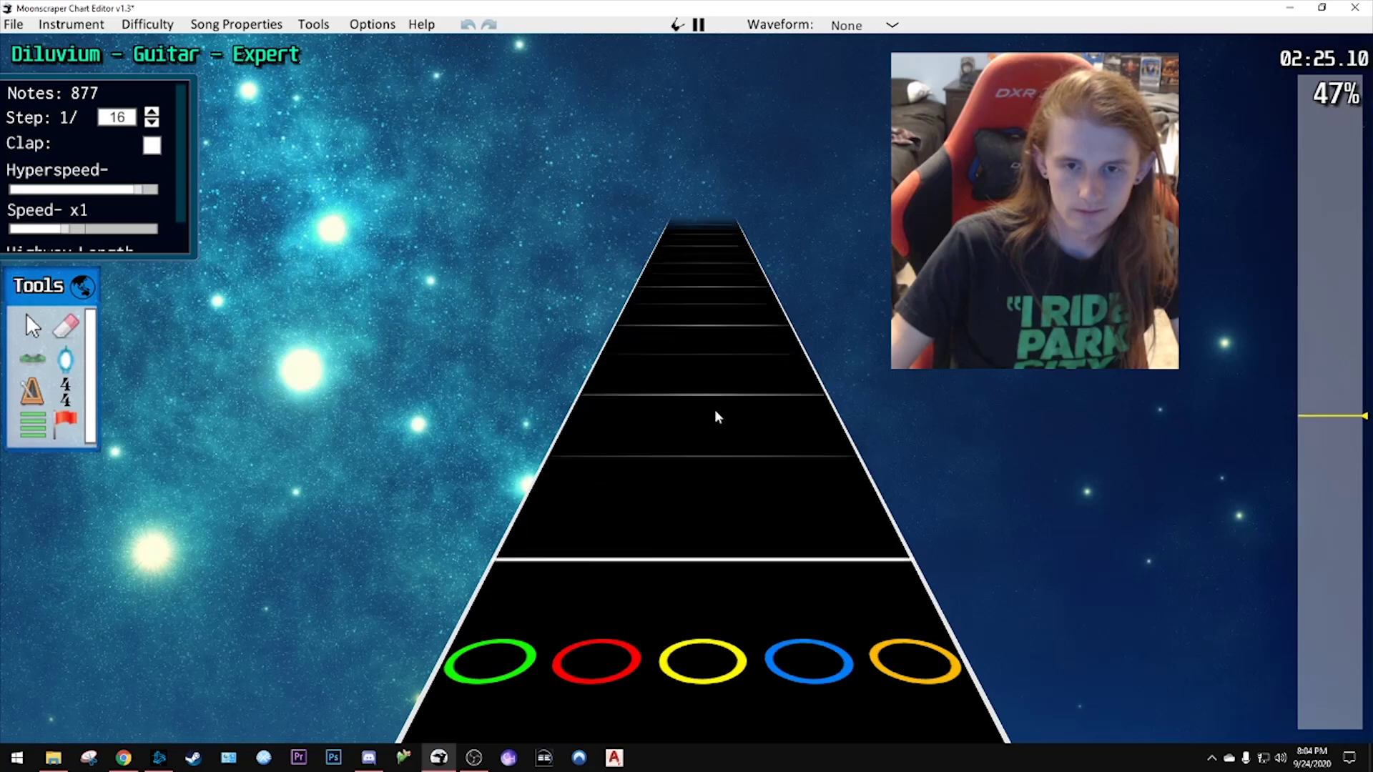
{"action": "scroll", "coordinate": [671, 429], "scroll_direction": "down", "scroll_amount": 7}
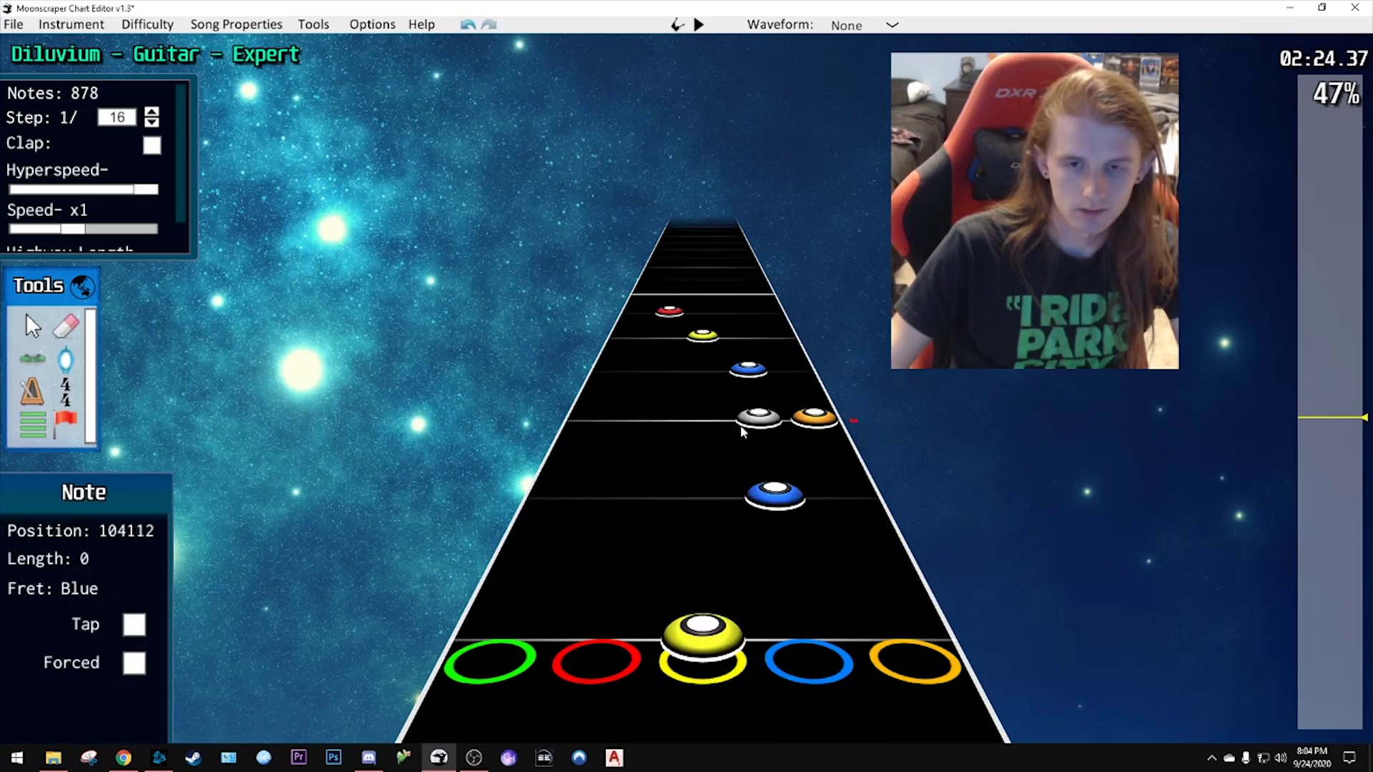
- Mark the closing six-note run of yellow, blue, orange, blue, yellow and red before the last measure line as forced
{"action": "scroll", "coordinate": [740, 426], "scroll_direction": "down", "scroll_amount": 3}
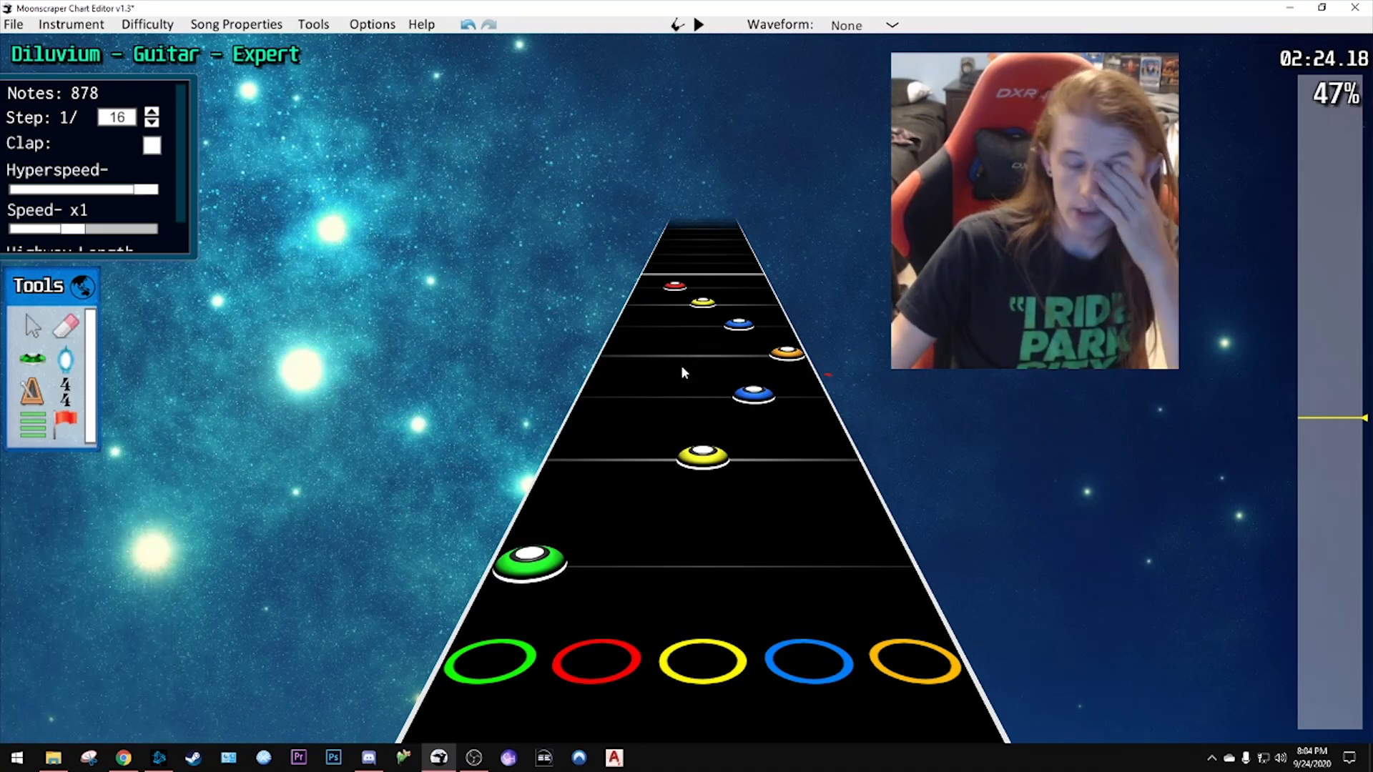
{"action": "scroll", "coordinate": [682, 393], "scroll_direction": "down", "scroll_amount": 5}
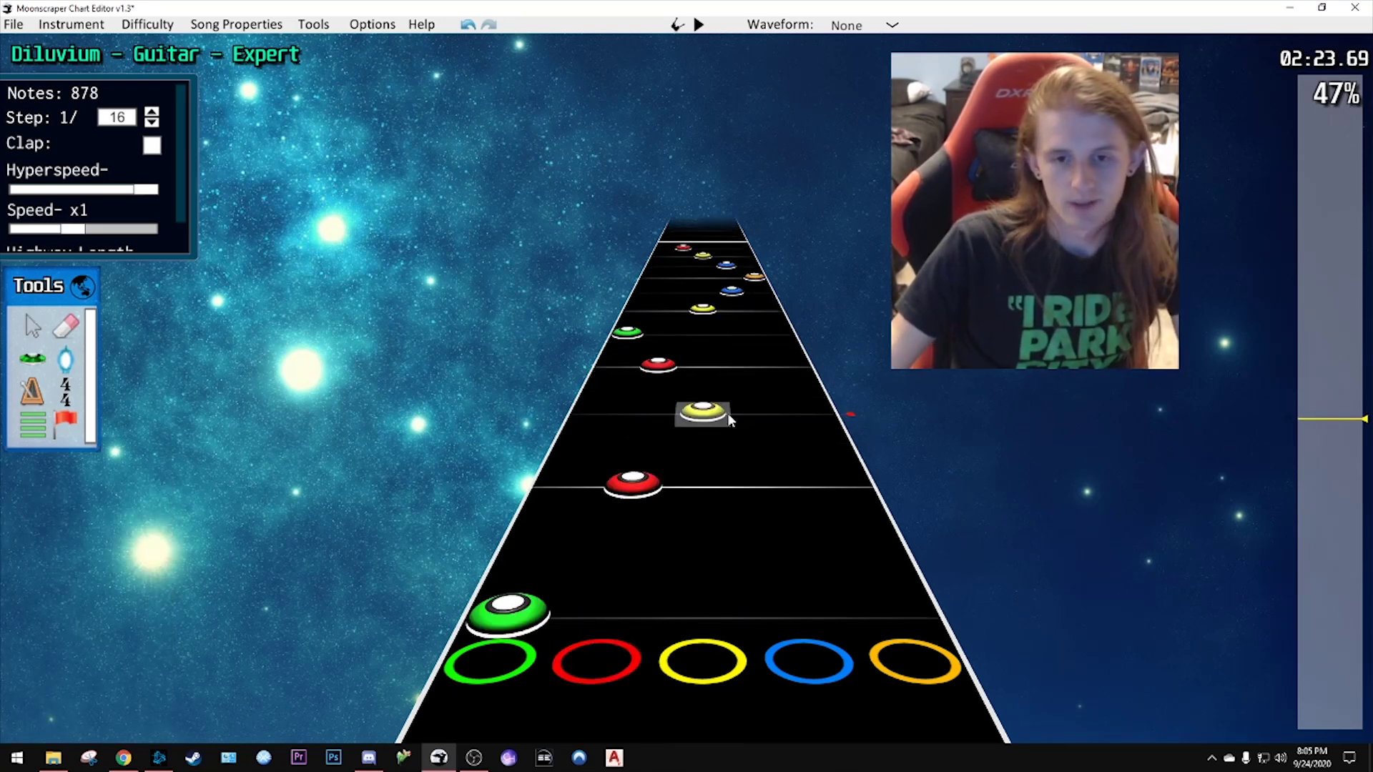
{"action": "scroll", "coordinate": [560, 576], "scroll_direction": "down", "scroll_amount": 2}
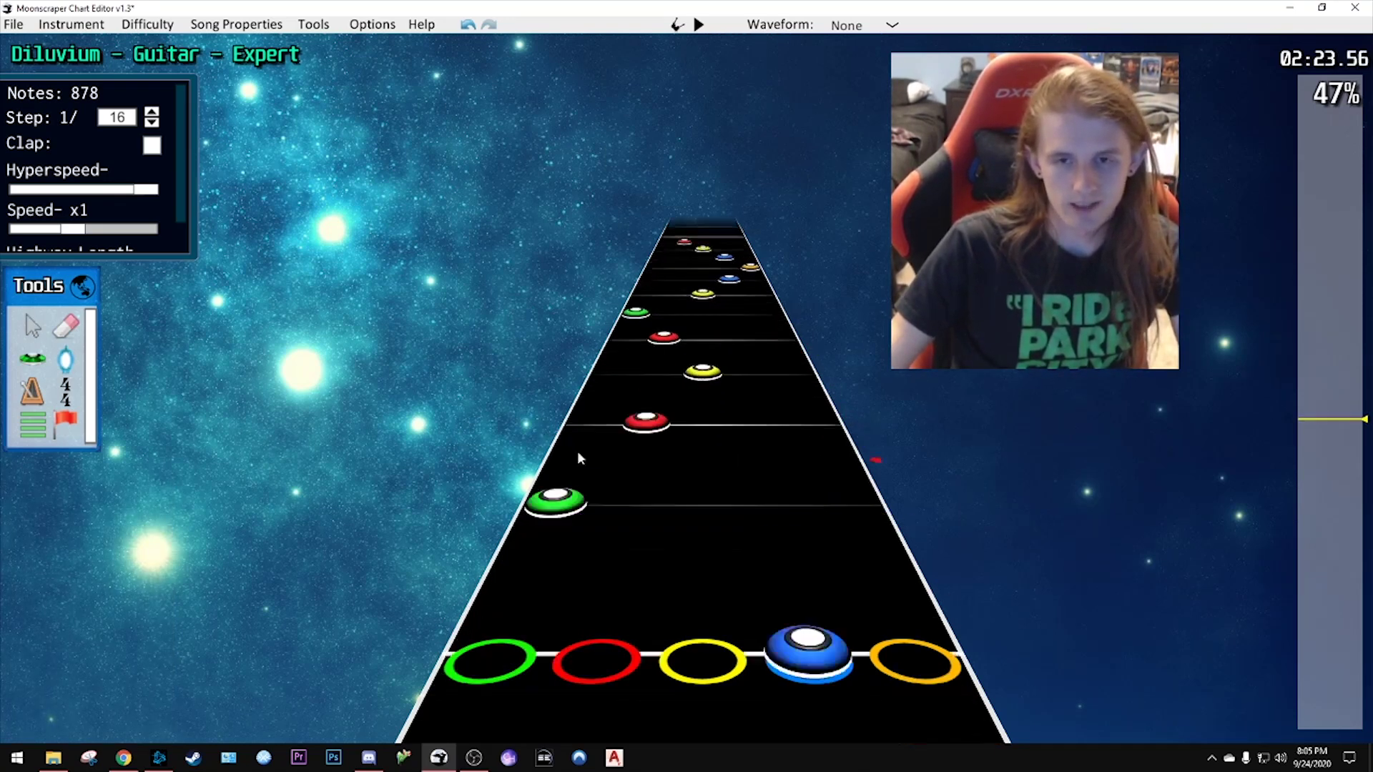
{"action": "scroll", "coordinate": [624, 328], "scroll_direction": "up", "scroll_amount": 1}
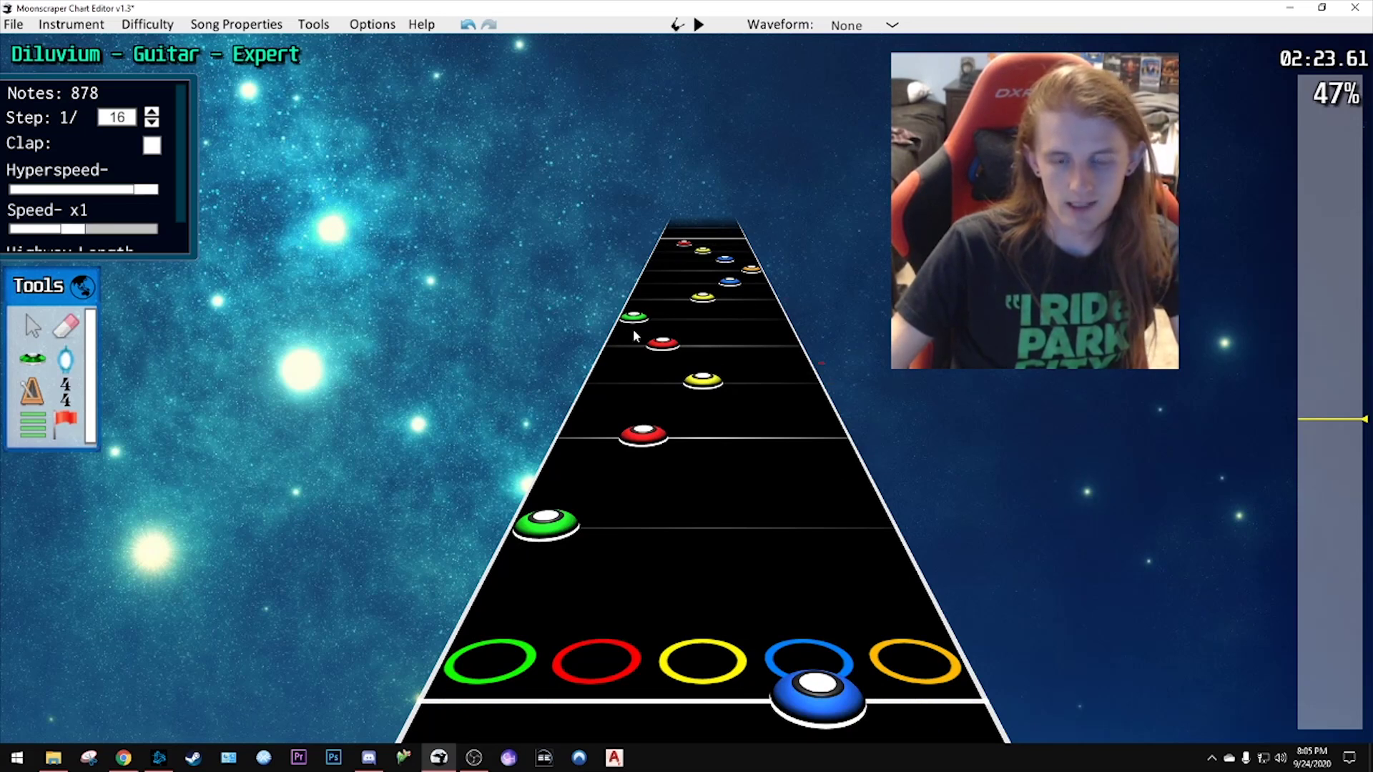
{"action": "left_click", "coordinate": [685, 247]}
{"action": "left_click", "coordinate": [706, 301], "text": "shift"}
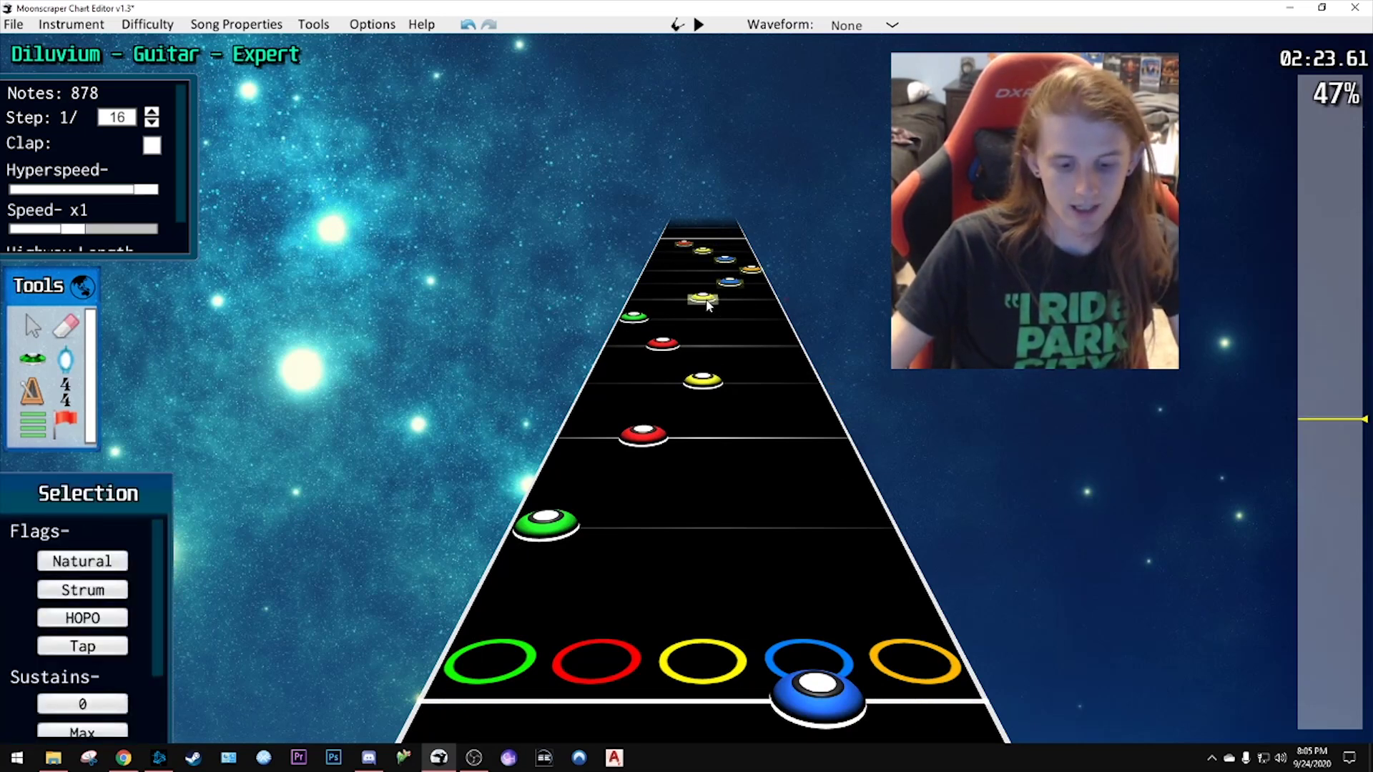
{"action": "left_click", "coordinate": [768, 353]}
- Mark the red, yellow, blue and orange notes after about 02:22.7 and the blue note on the following measure line as forced, leaving out the greens
{"action": "scroll", "coordinate": [768, 353], "scroll_direction": "down", "scroll_amount": 12}
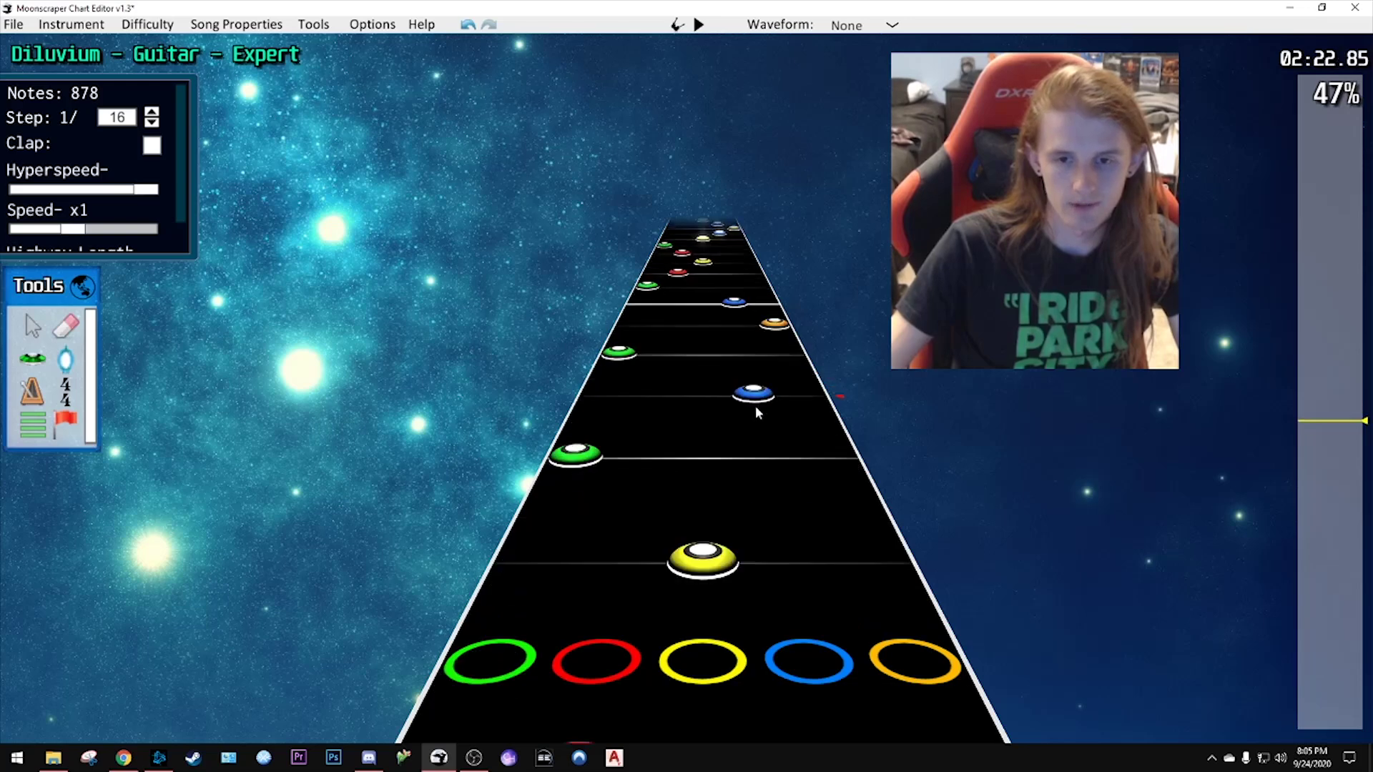
{"action": "key", "text": "space"}
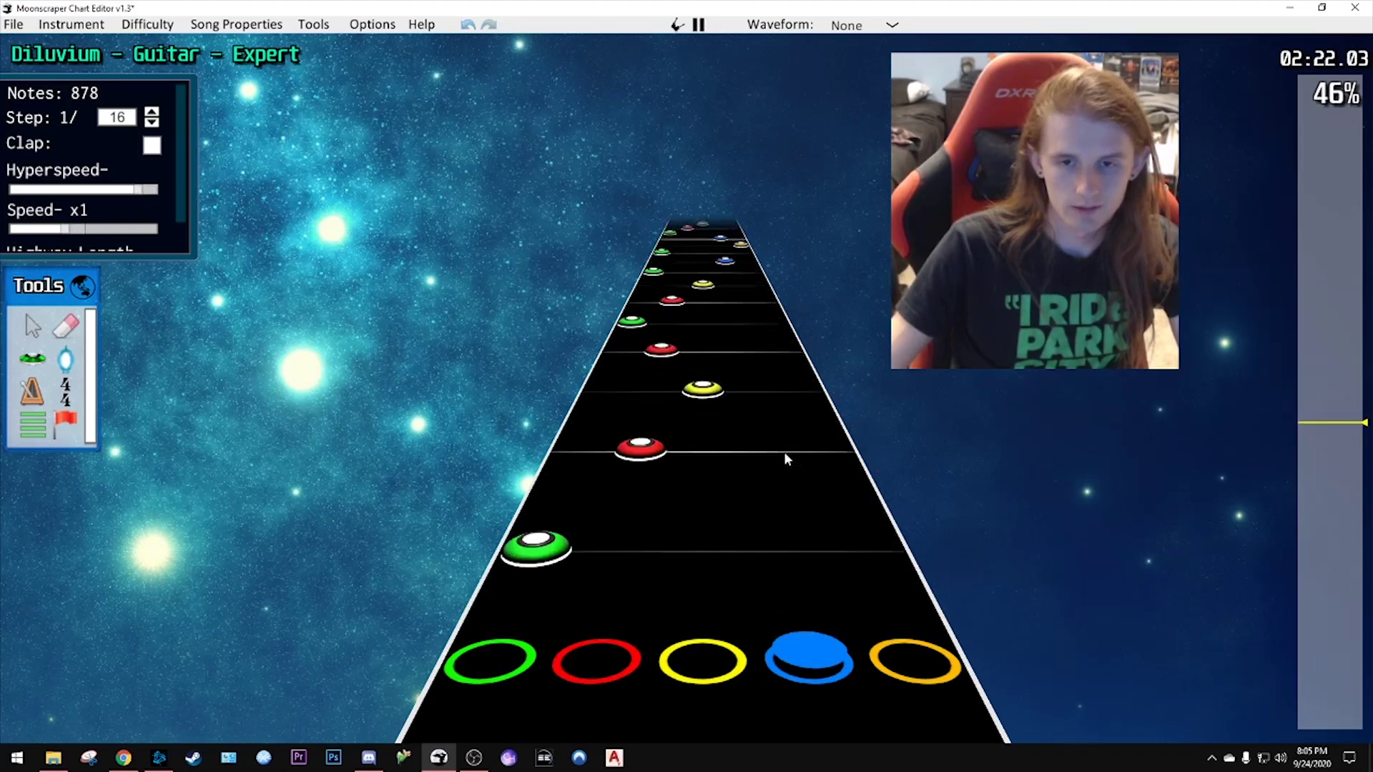
{"action": "key", "text": "space"}
{"action": "left_click", "coordinate": [641, 554]}
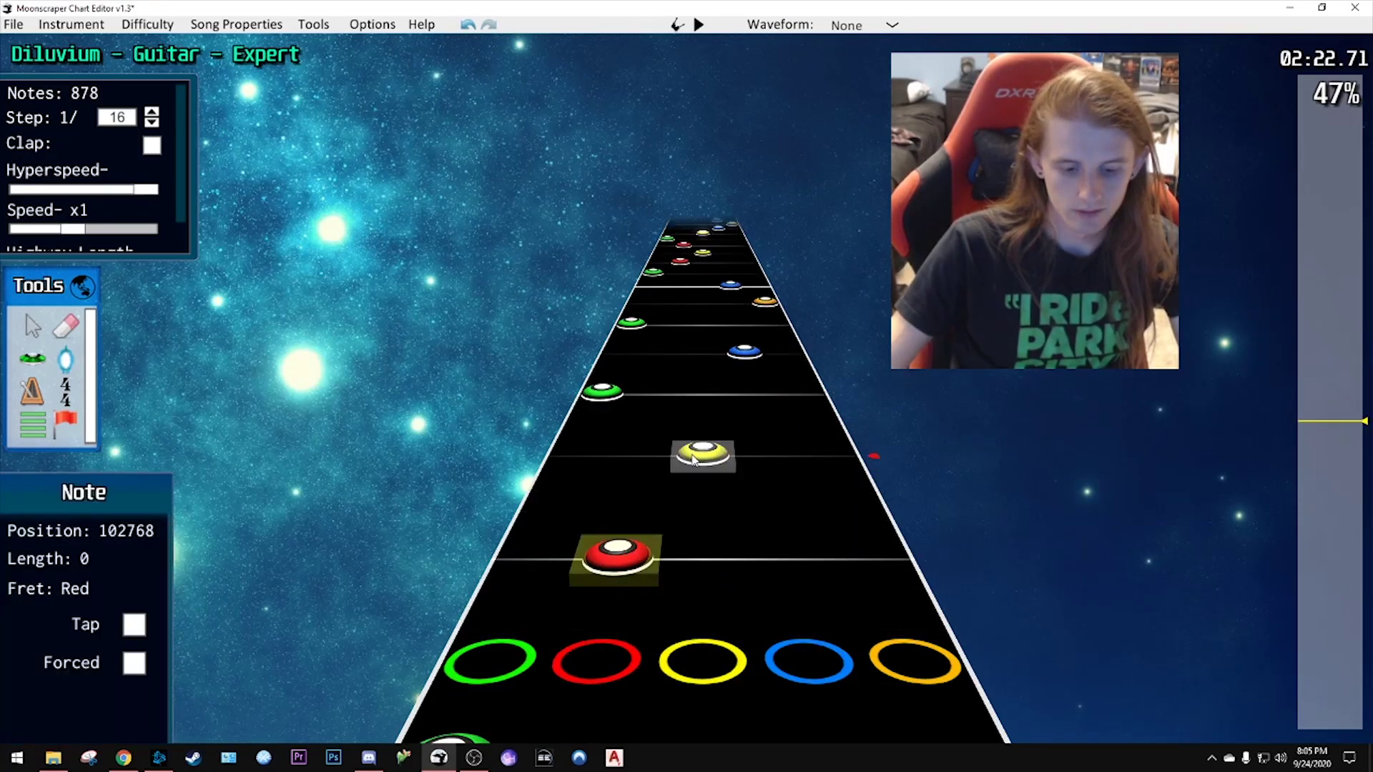
{"action": "left_click", "coordinate": [630, 551]}
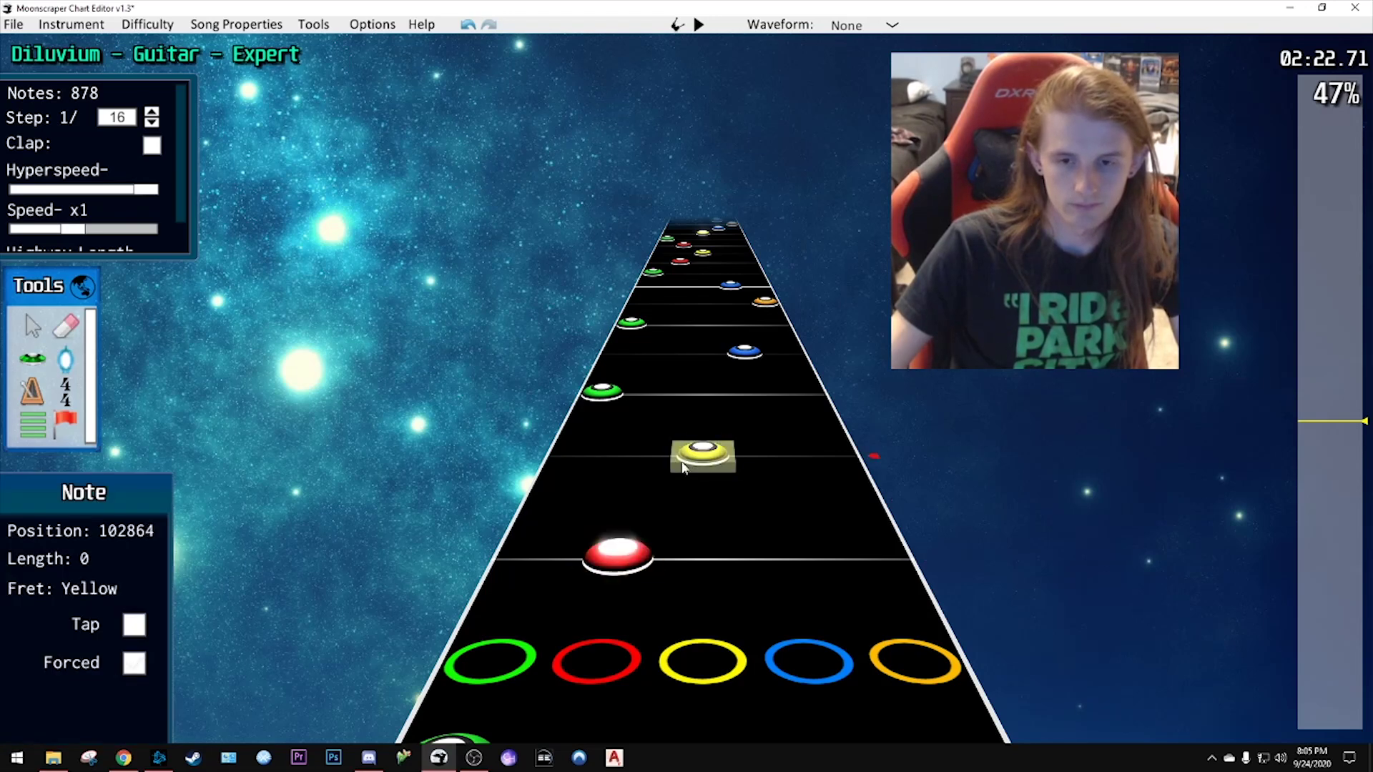
{"action": "key", "text": "space"}
{"action": "key", "text": "space"}
{"action": "key", "text": "space"}
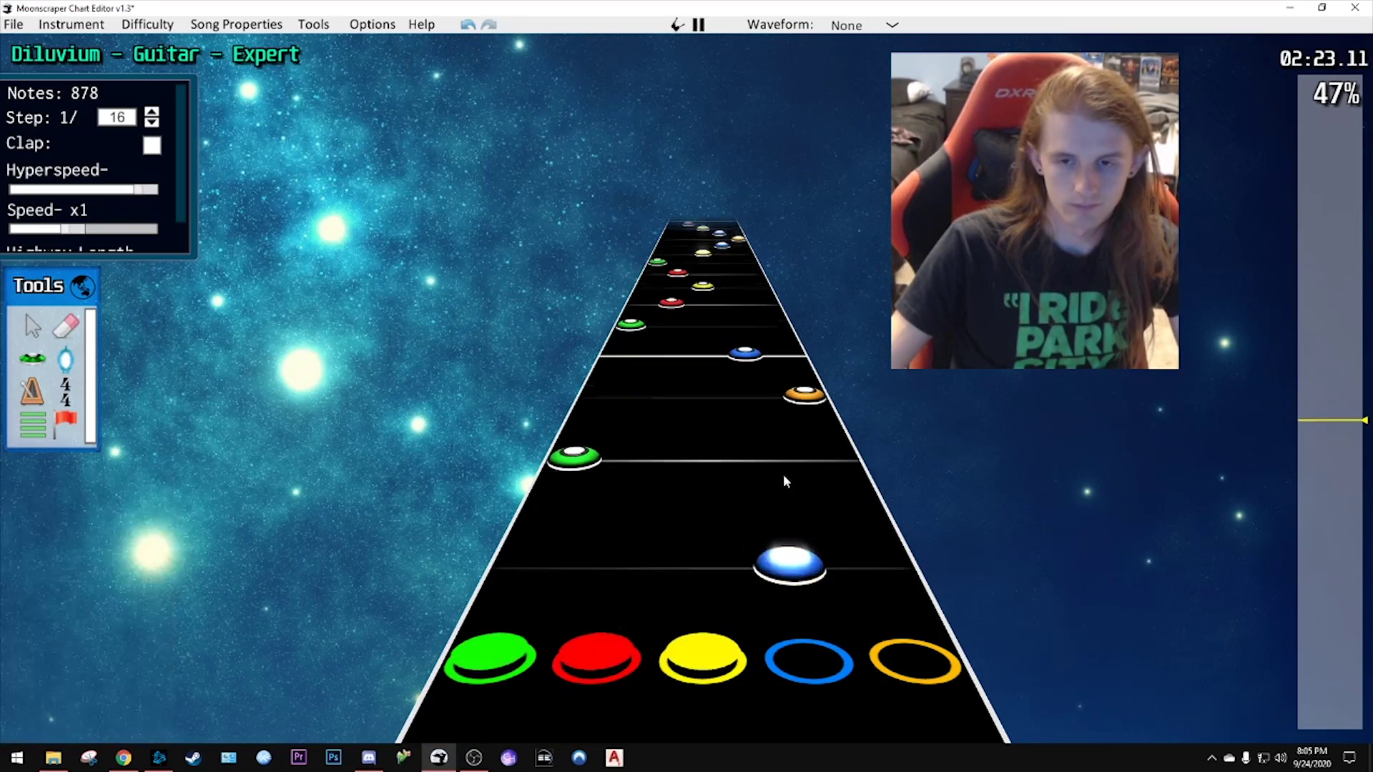
{"action": "key", "text": "space"}
{"action": "key", "text": "f"}
{"action": "key", "text": "space"}
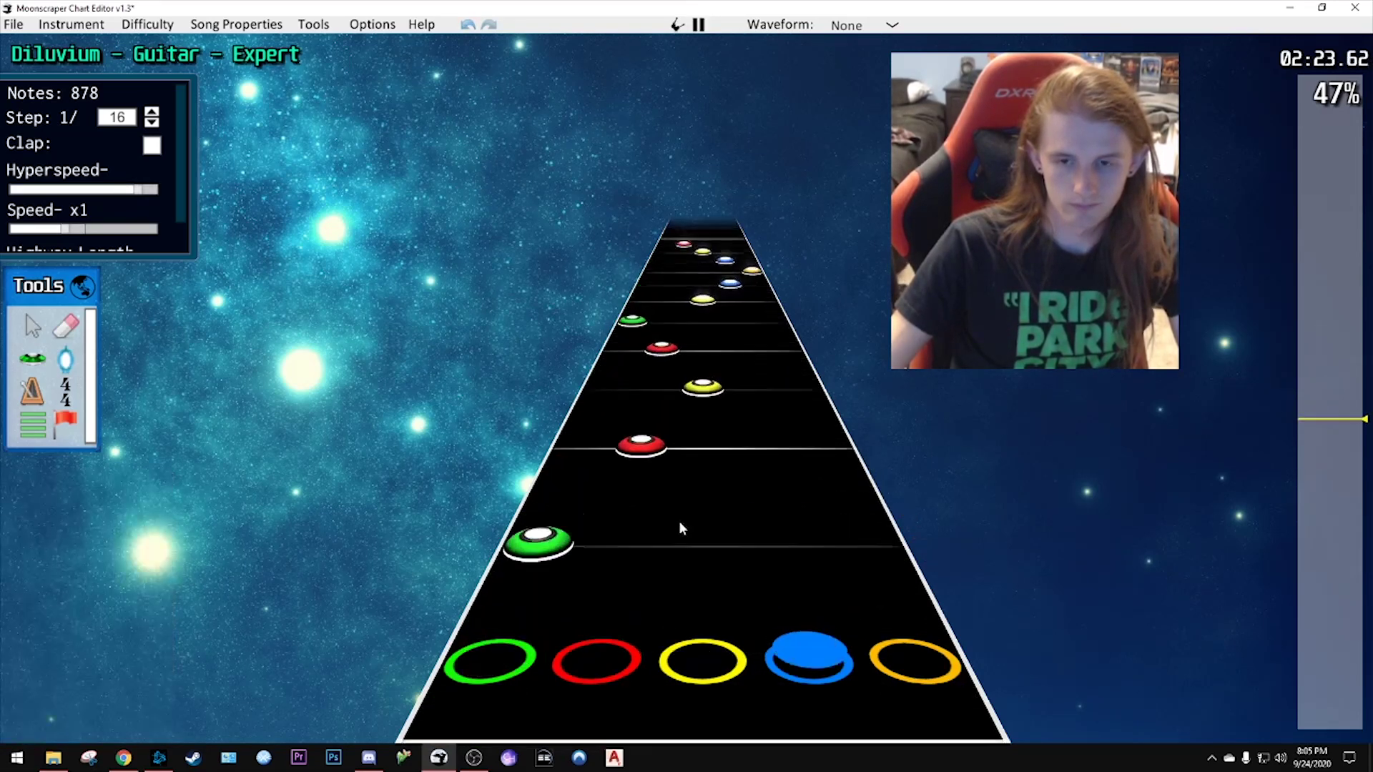
{"action": "key", "text": "space"}
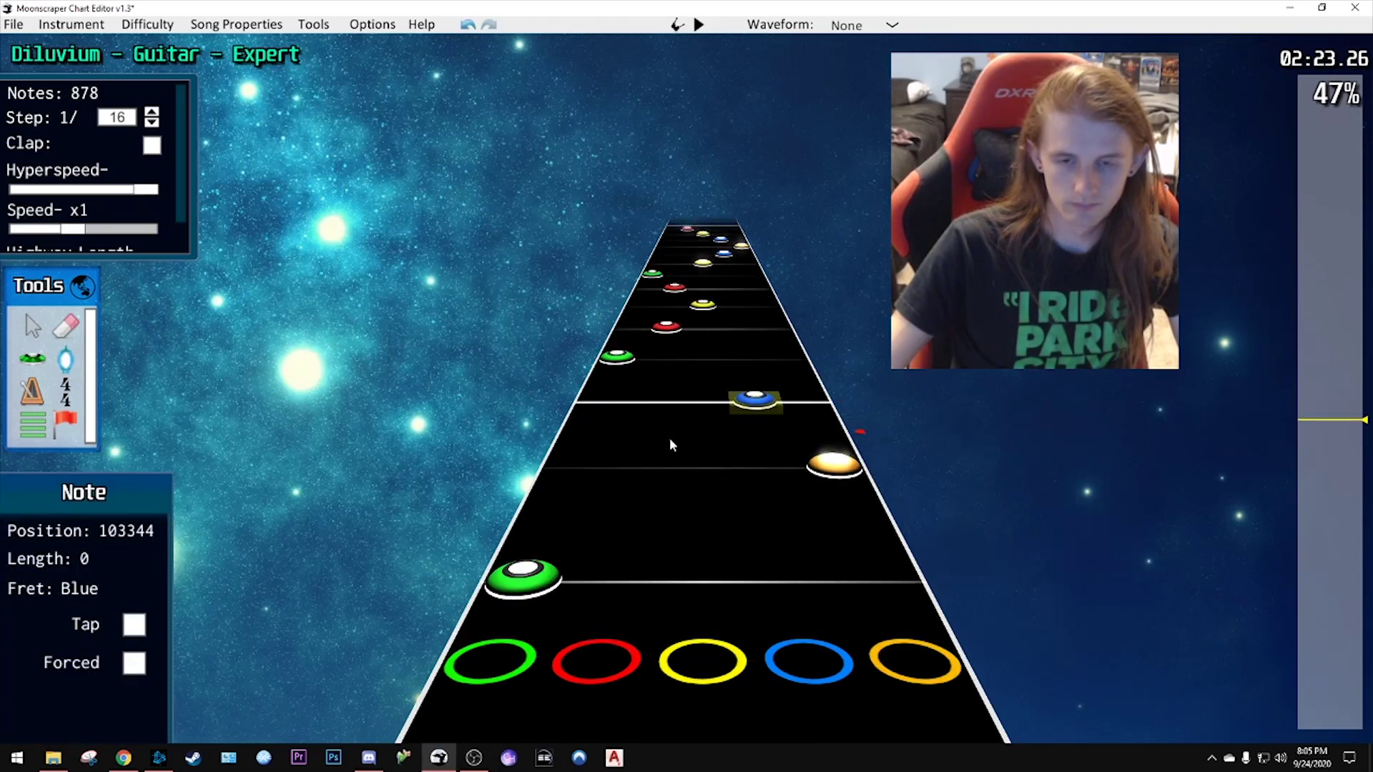
{"action": "left_click", "coordinate": [670, 447]}
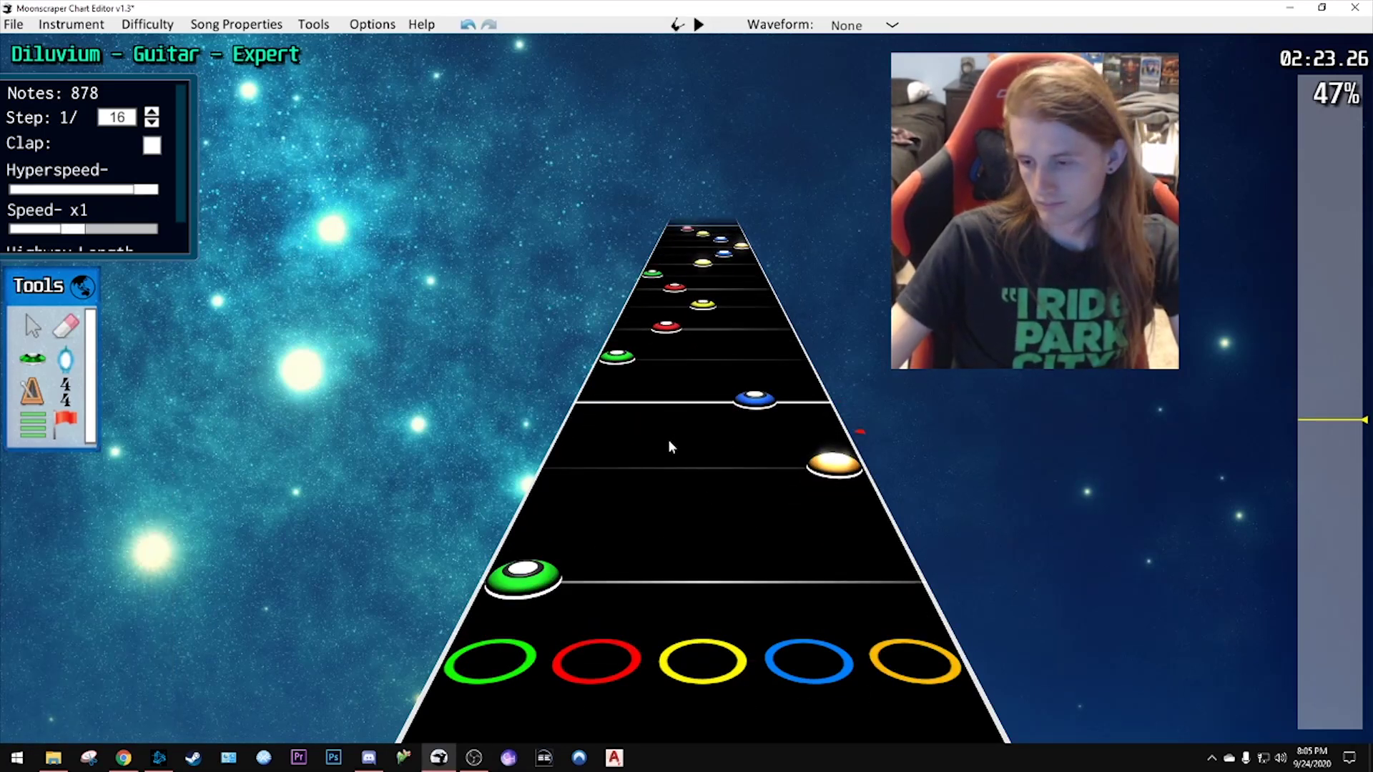
- Play the passage to its end at about 02:25 and replay it from about 02:20
{"action": "key", "text": "space"}
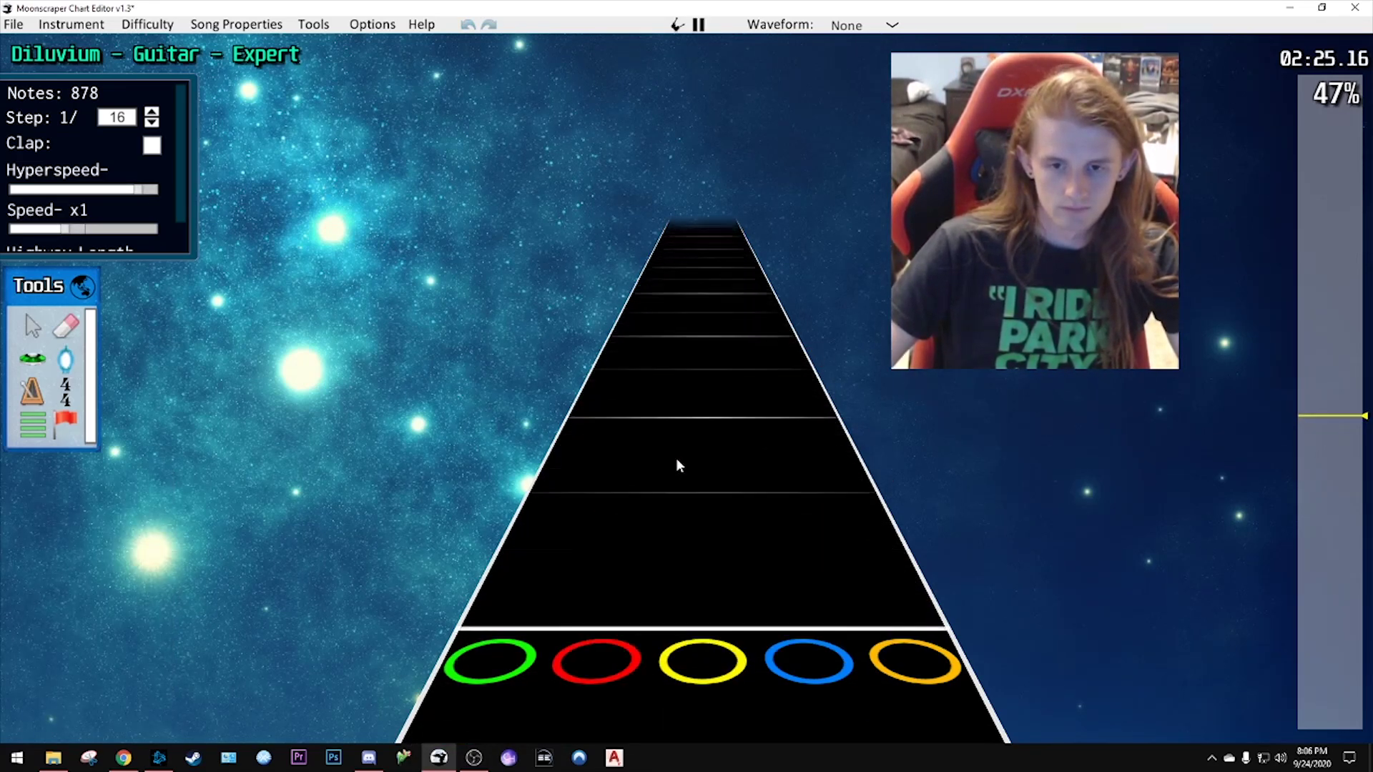
{"action": "key", "text": "space"}
{"action": "left_click_drag", "start_coordinate": [1313, 429], "coordinate": [1320, 432]}
{"action": "key", "text": "space"}
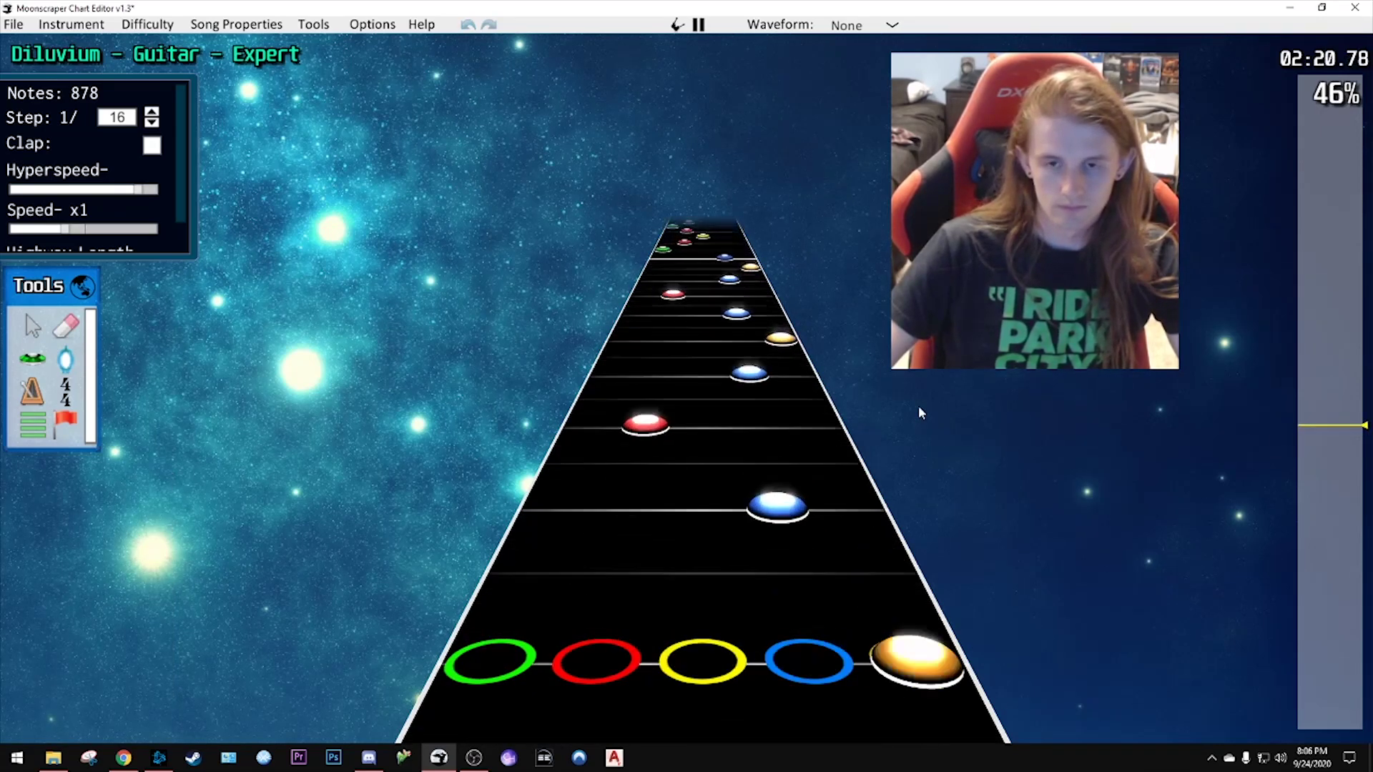
{"action": "key", "text": "space"}
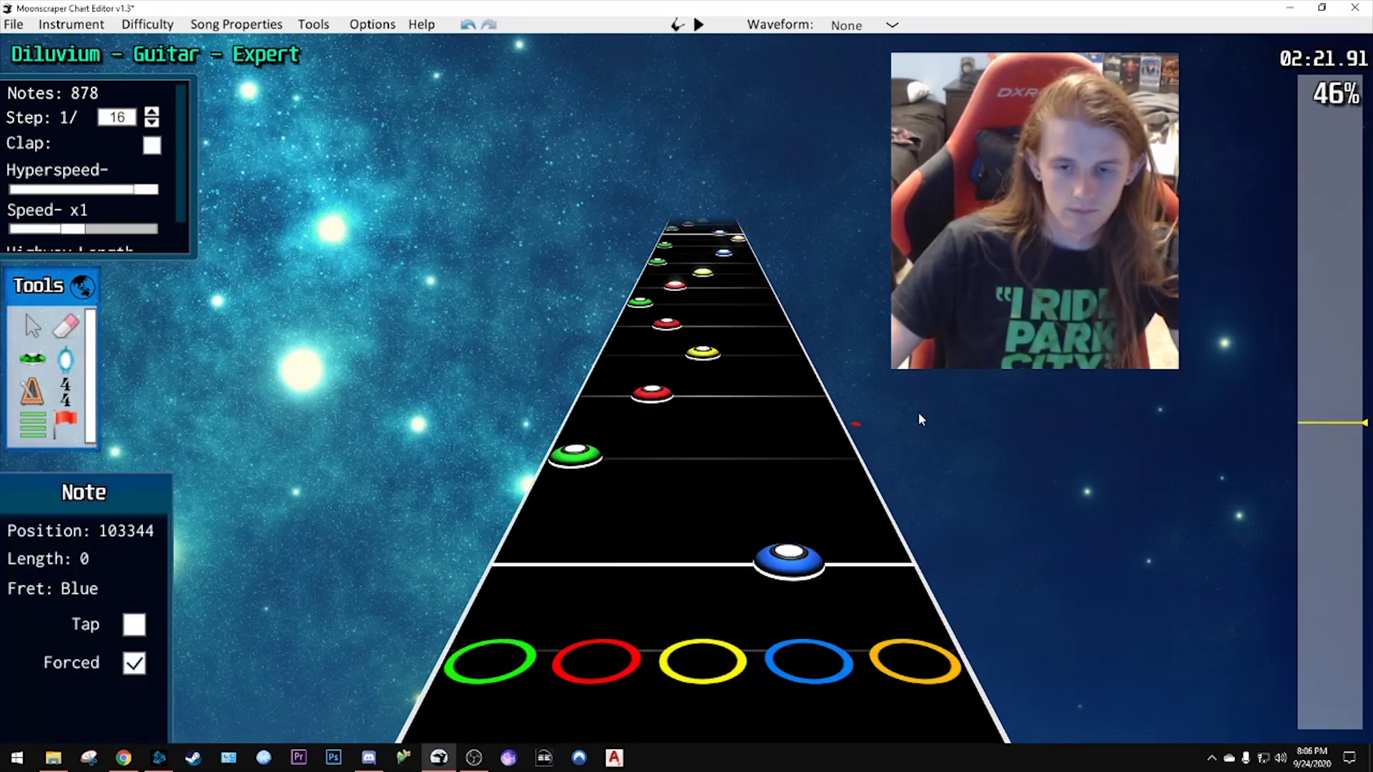
- Mark the blue measure-line note at about 02:22 as forced and play the passage through to its end
{"action": "left_click", "coordinate": [762, 439]}
{"action": "scroll", "coordinate": [805, 452], "scroll_direction": "down", "scroll_amount": 1}
{"action": "key", "text": "space"}
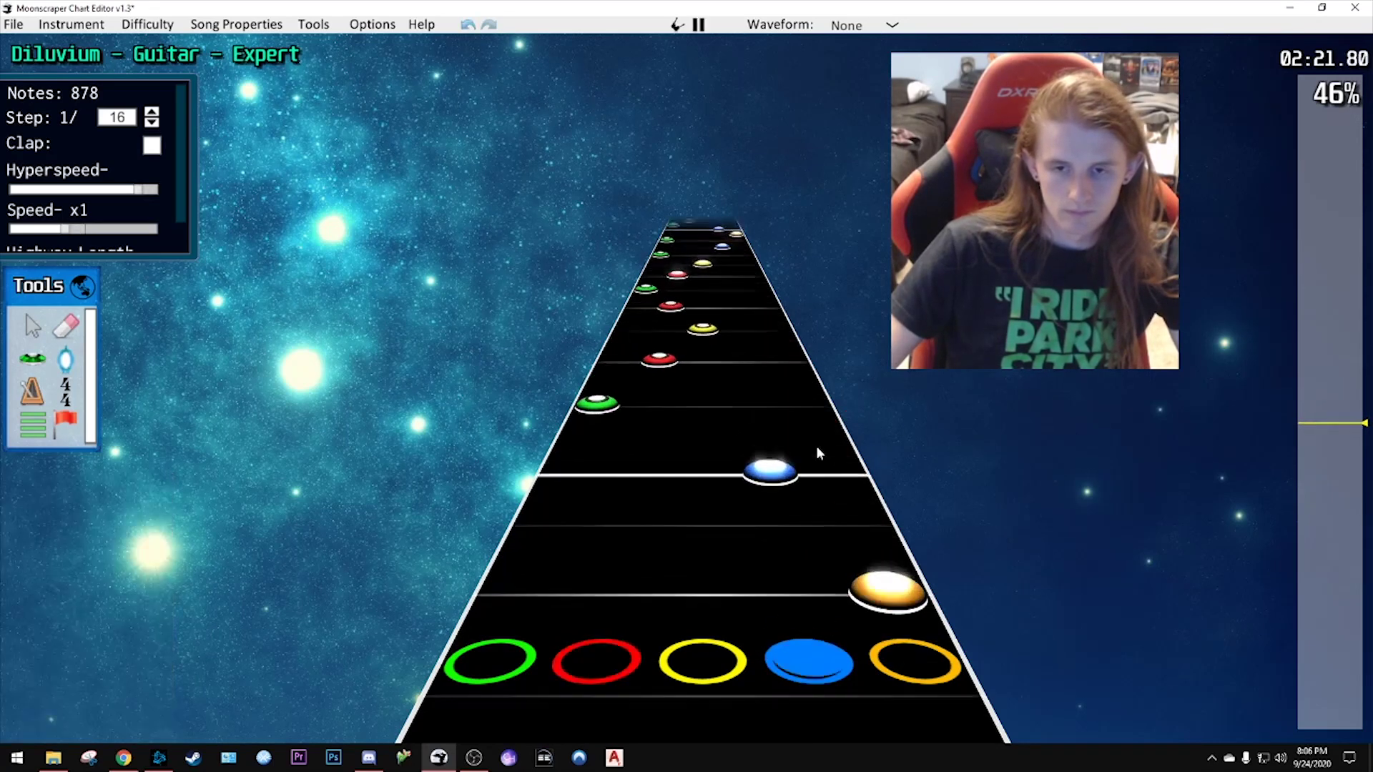
{"action": "key", "text": "space"}
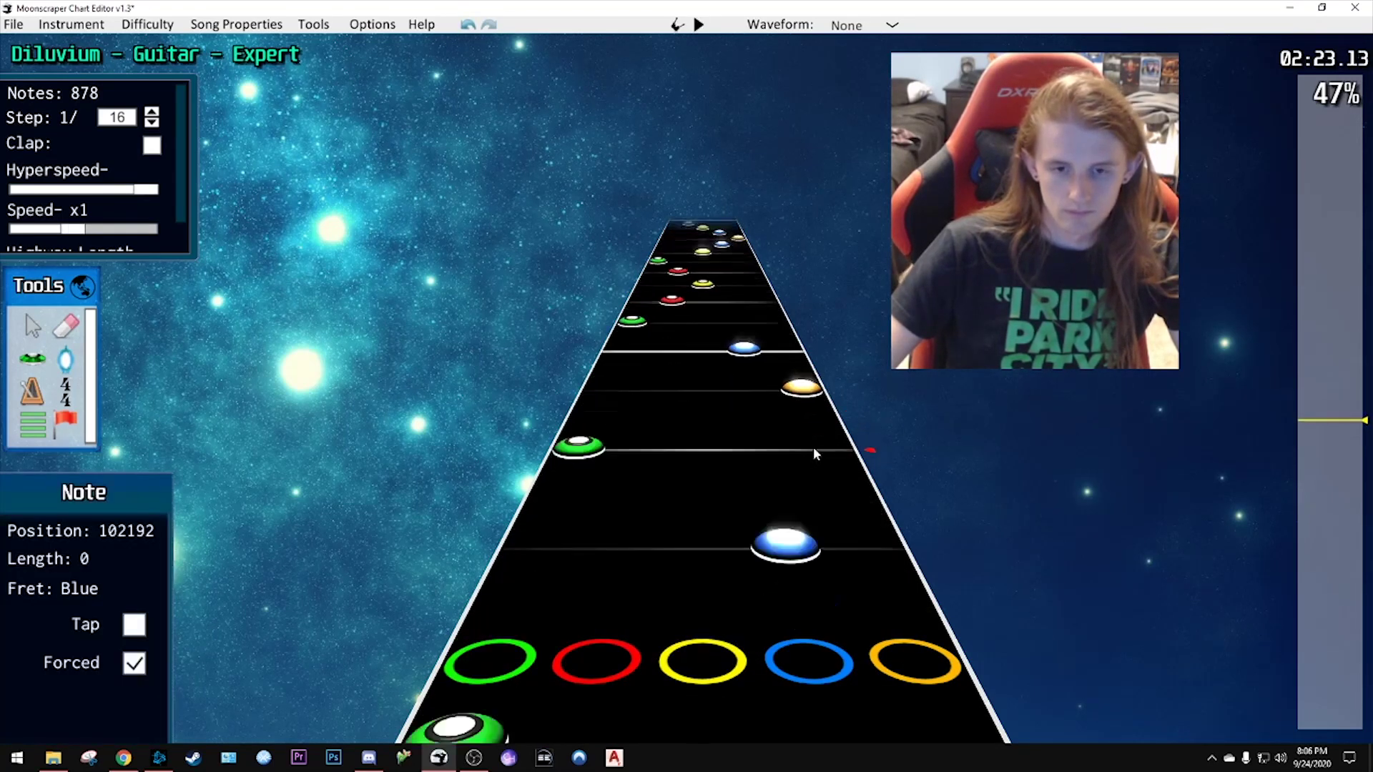
{"action": "key", "text": "space"}
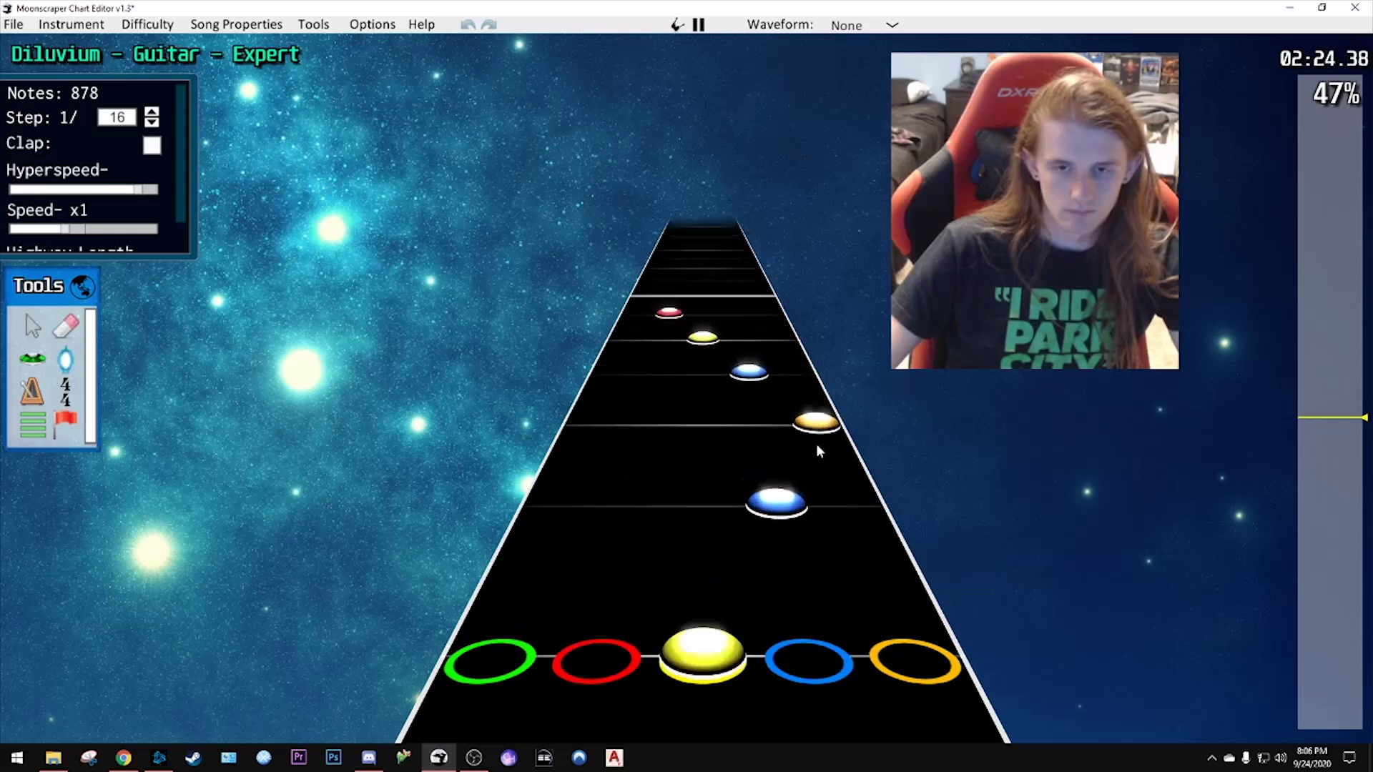
{"action": "key", "text": "space"}
- Shift the closing six-note run down one fret, making it red, yellow, blue, yellow, red and green
{"action": "left_click", "coordinate": [778, 431]}
{"action": "scroll", "coordinate": [778, 430], "scroll_direction": "down", "scroll_amount": 2}
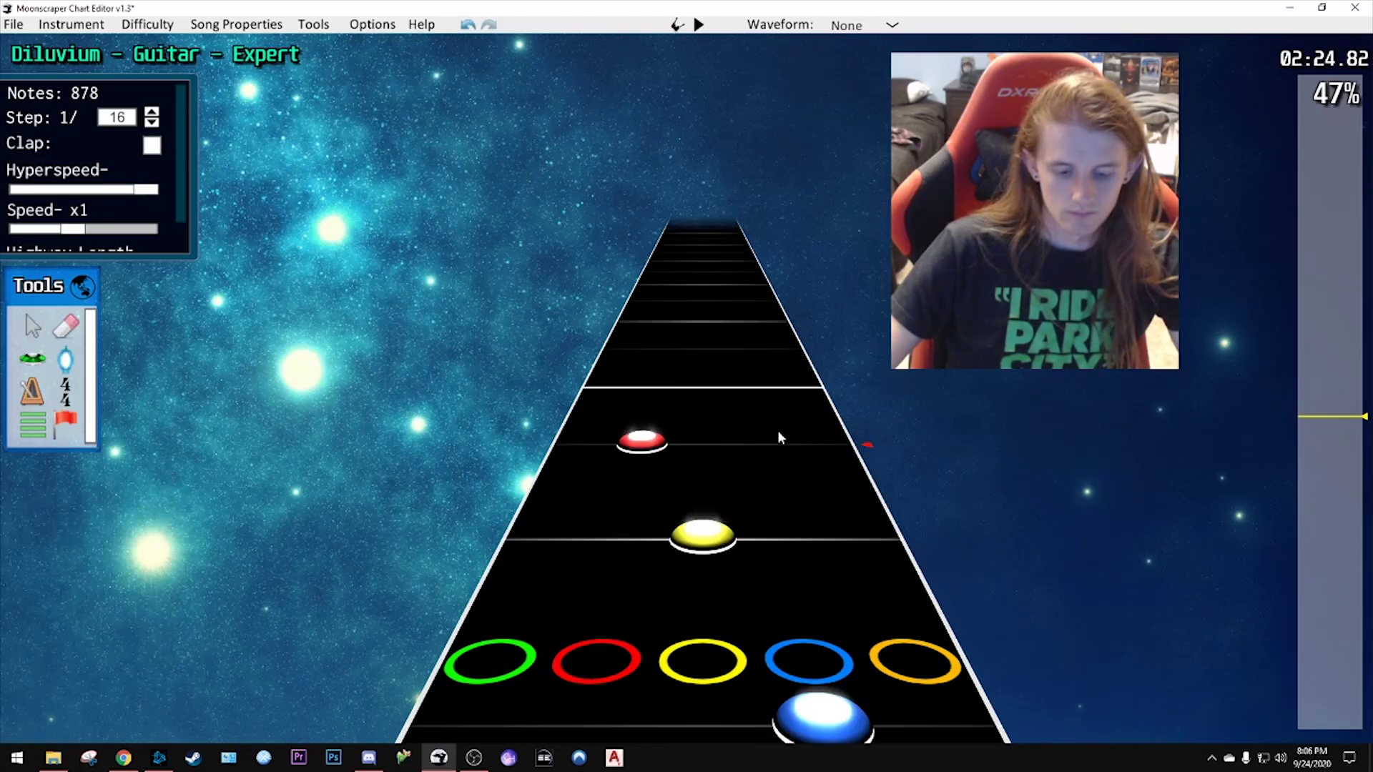
{"action": "left_click", "coordinate": [722, 385]}
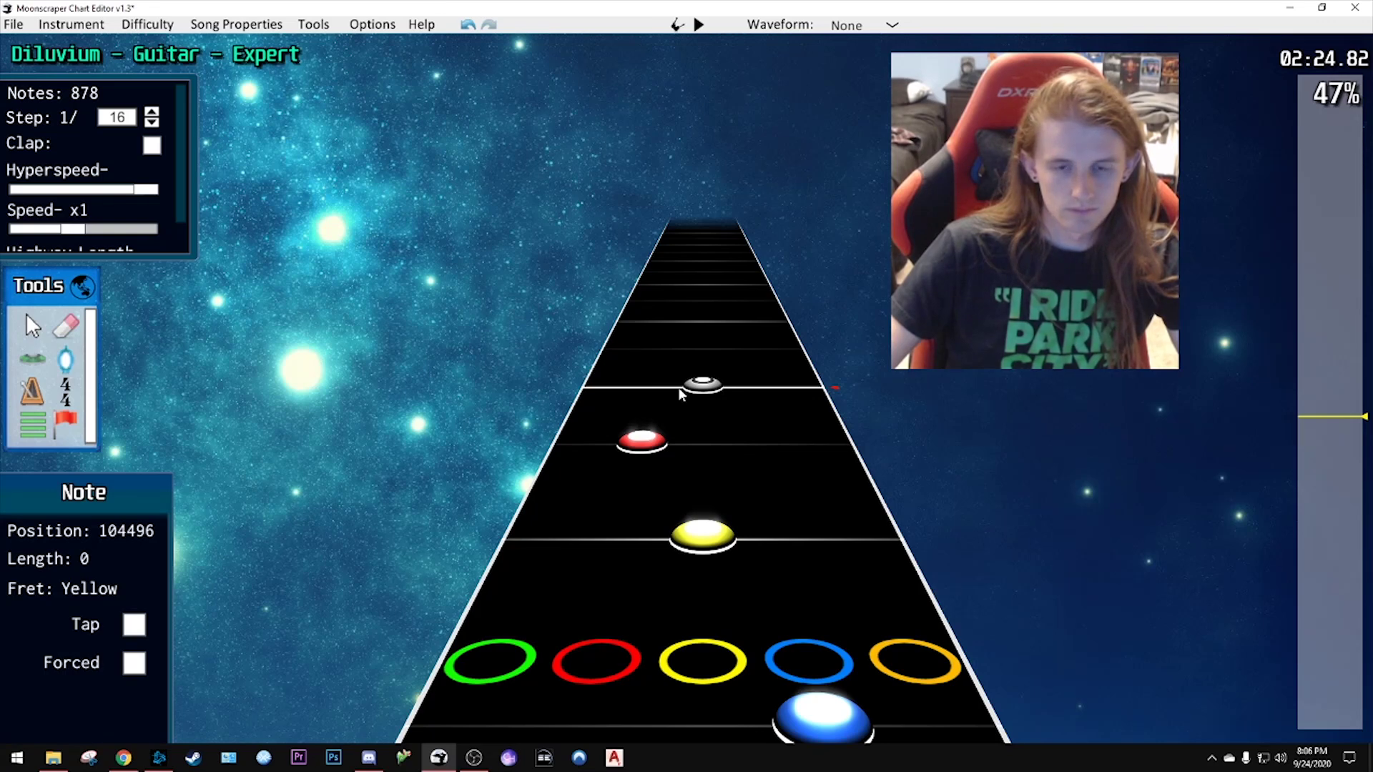
{"action": "scroll", "coordinate": [659, 392], "scroll_direction": "down", "scroll_amount": 3}
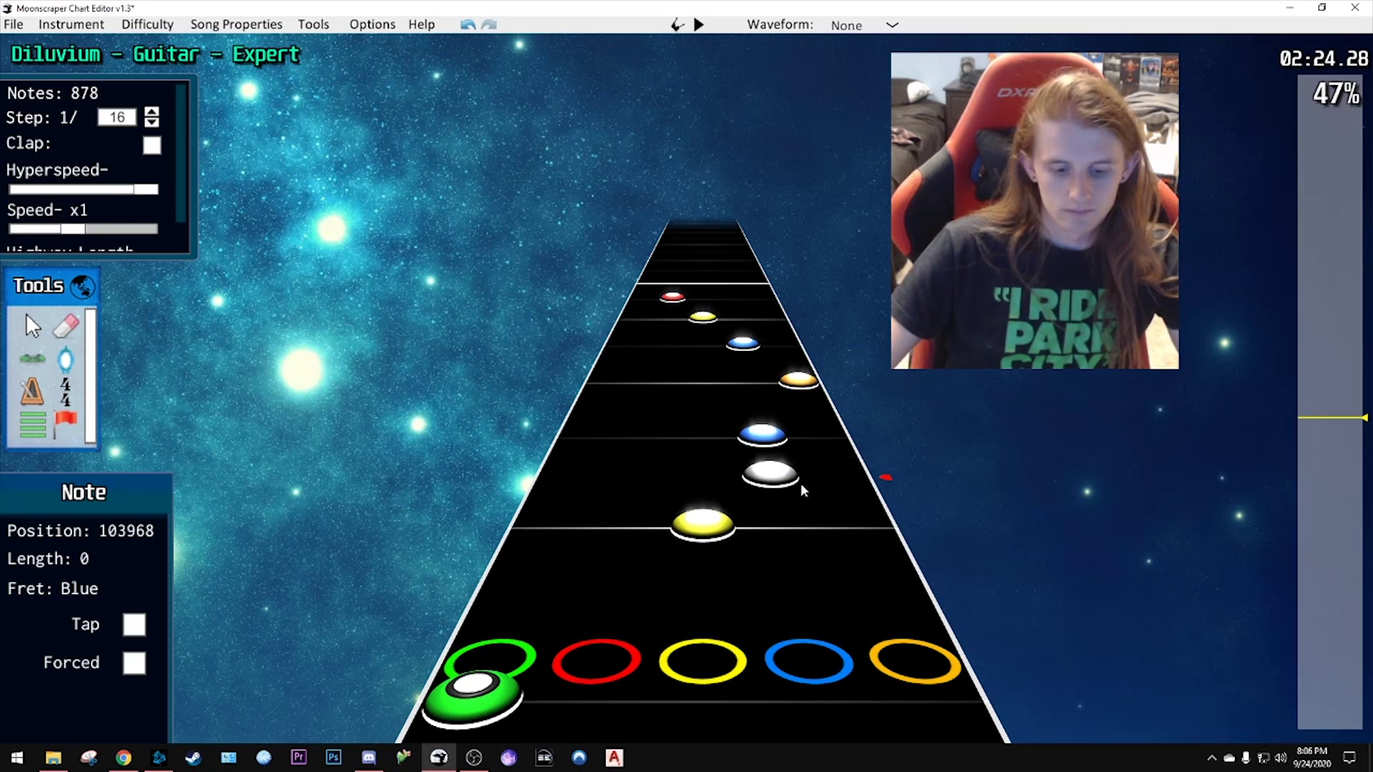
{"action": "key", "text": "Delete"}
{"action": "left_click_drag", "start_coordinate": [661, 264], "coordinate": [742, 530]}
{"action": "key", "text": "ctrl+v"}
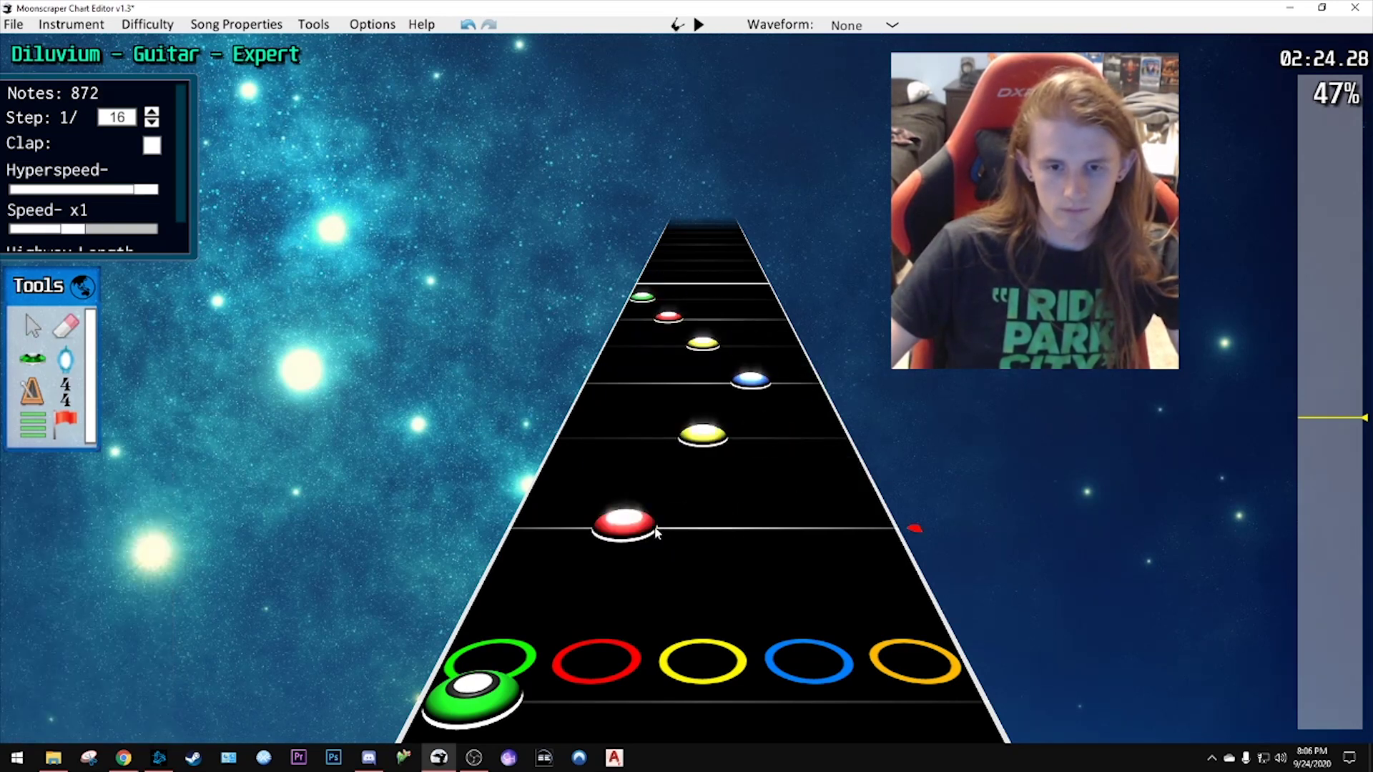
- Add a red note on the measure line just after 02:25.1 and a blue note on the next sixteenth line
{"action": "key", "text": "ctrl+z"}
{"action": "scroll", "coordinate": [765, 547], "scroll_direction": "up", "scroll_amount": 4}
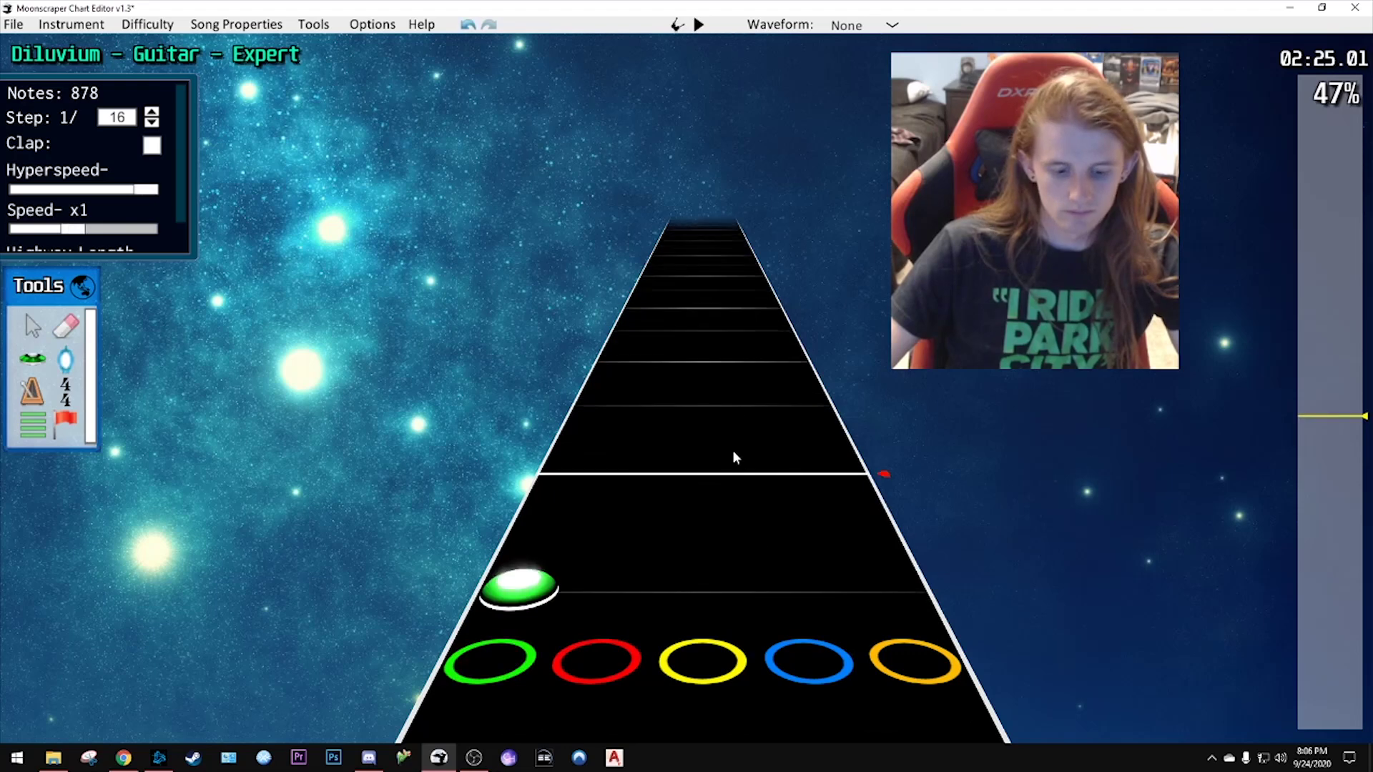
{"action": "left_click_drag", "start_coordinate": [735, 457], "coordinate": [661, 472]}
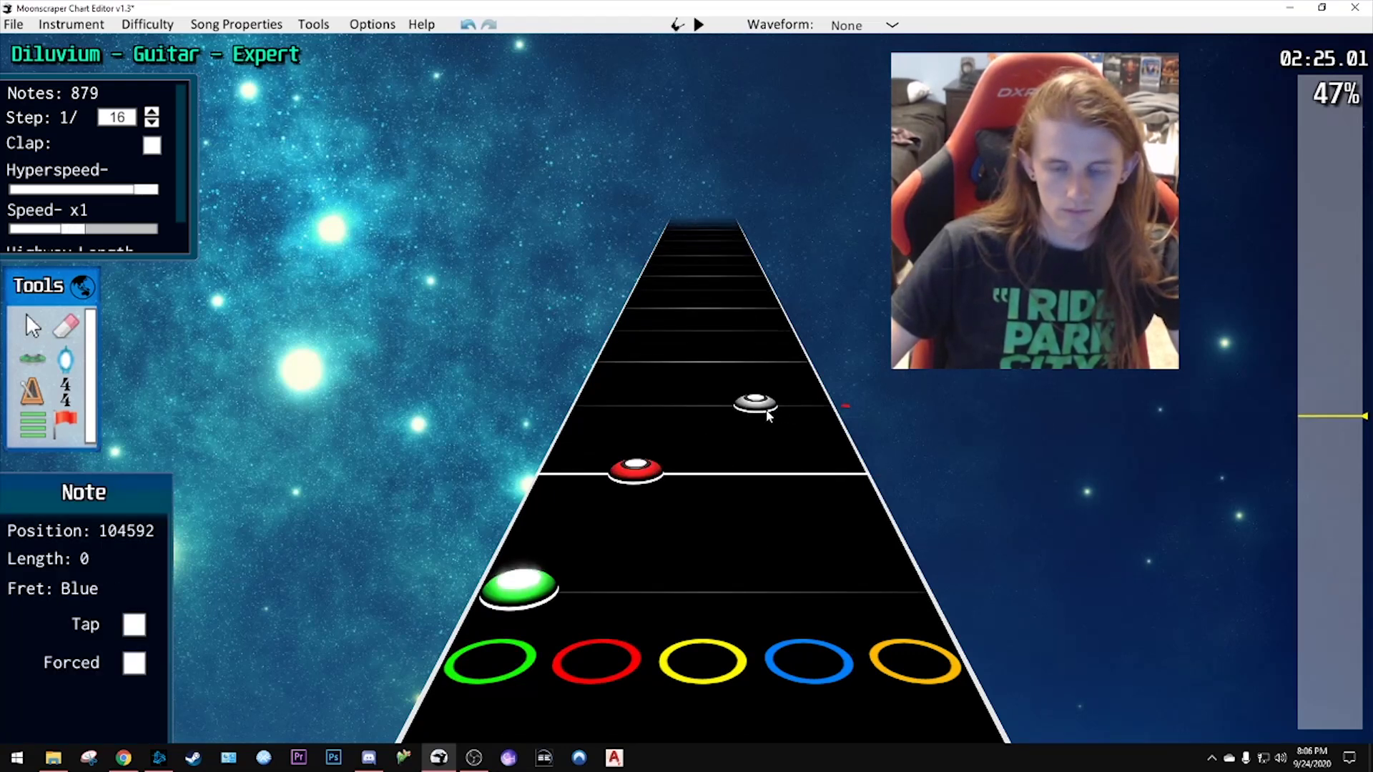
{"action": "scroll", "coordinate": [767, 415], "scroll_direction": "up", "scroll_amount": 1}
{"action": "left_click_drag", "start_coordinate": [767, 414], "coordinate": [780, 468]}
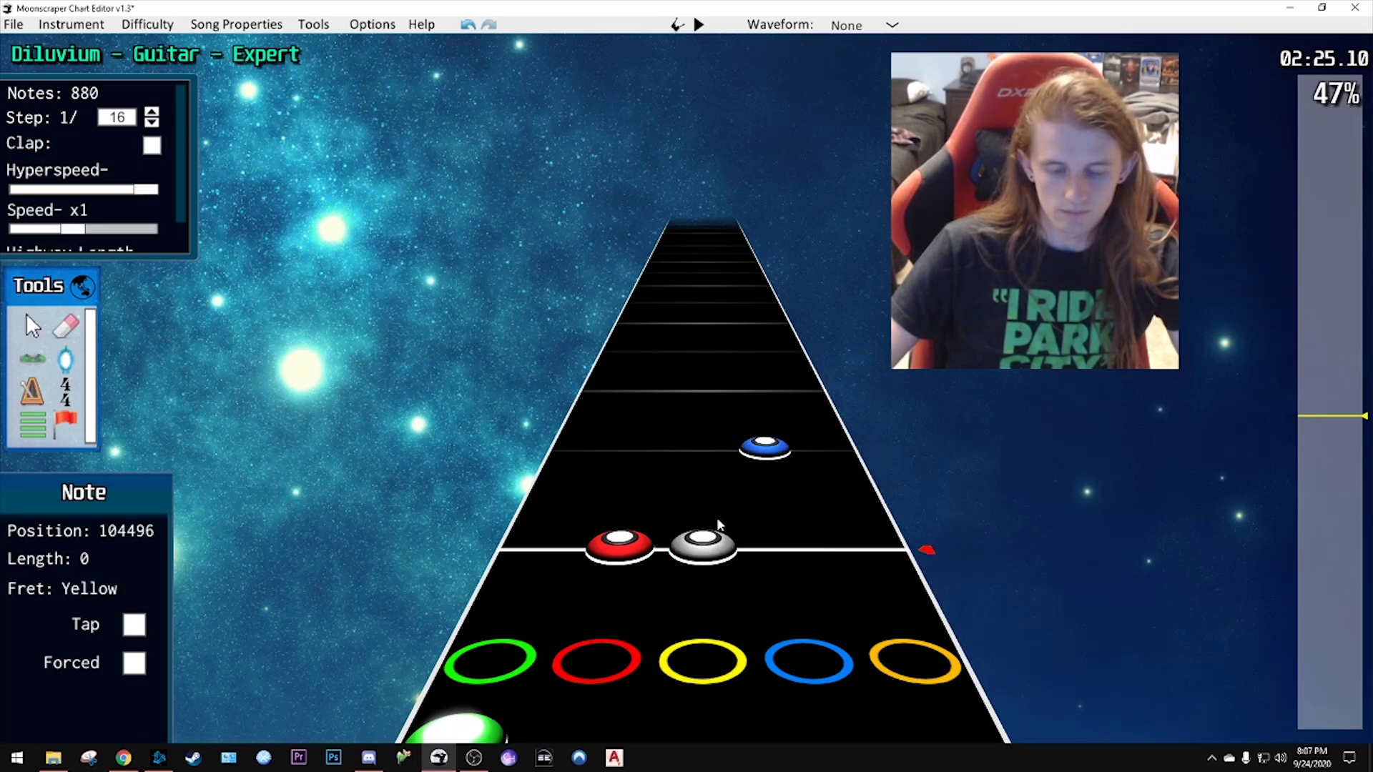
- Select the new red and blue notes together and mark both as forced
{"action": "key", "text": "1"}
{"action": "left_click", "coordinate": [619, 547]}
{"action": "left_click", "coordinate": [784, 451], "text": "ctrl"}
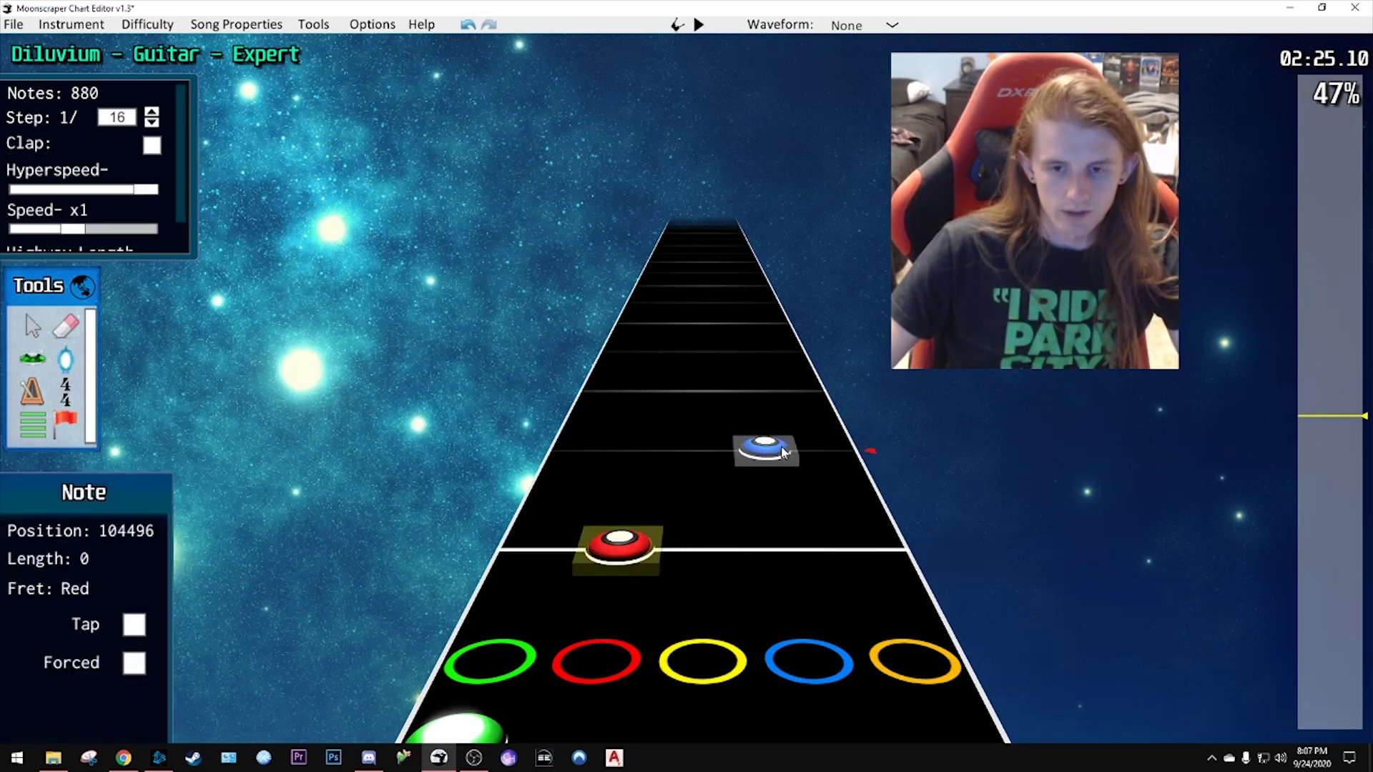
{"action": "left_click_drag", "start_coordinate": [684, 463], "coordinate": [767, 486]}
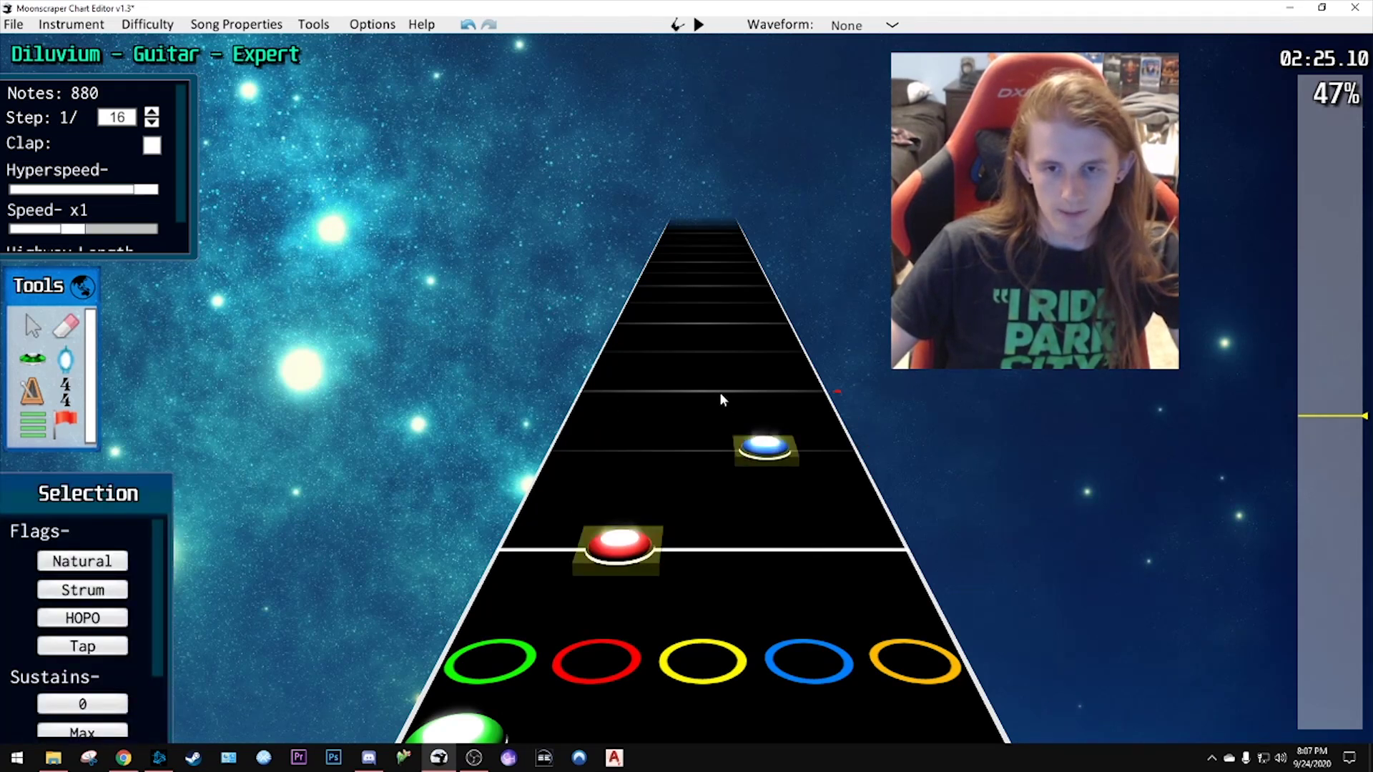
- Copy the forced red-blue pair and paste it four times in succession, through about 02:26.2
{"action": "key", "text": "ctrl+v"}
{"action": "key", "text": "space"}
{"action": "key", "text": "space"}
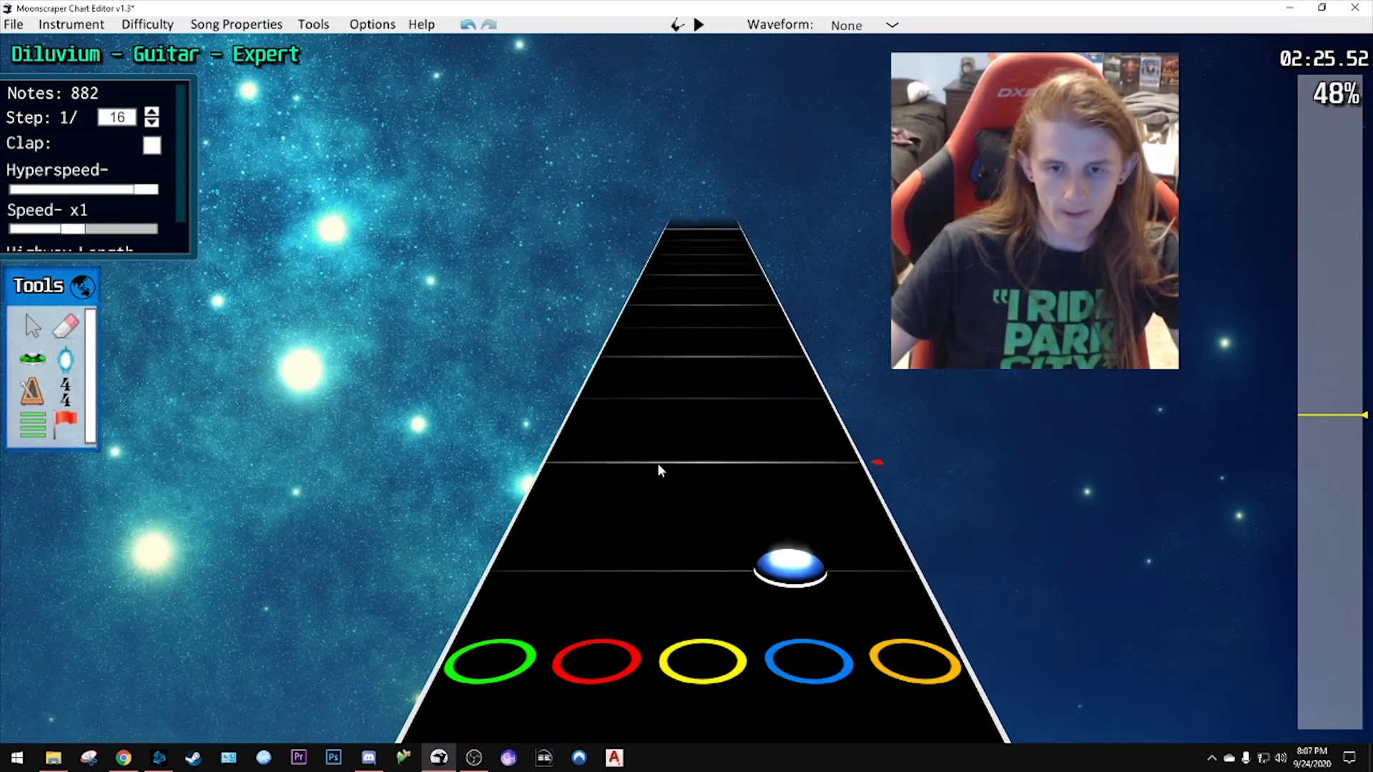
{"action": "key", "text": "ctrl+v"}
{"action": "key", "text": "space"}
{"action": "key", "text": "space"}
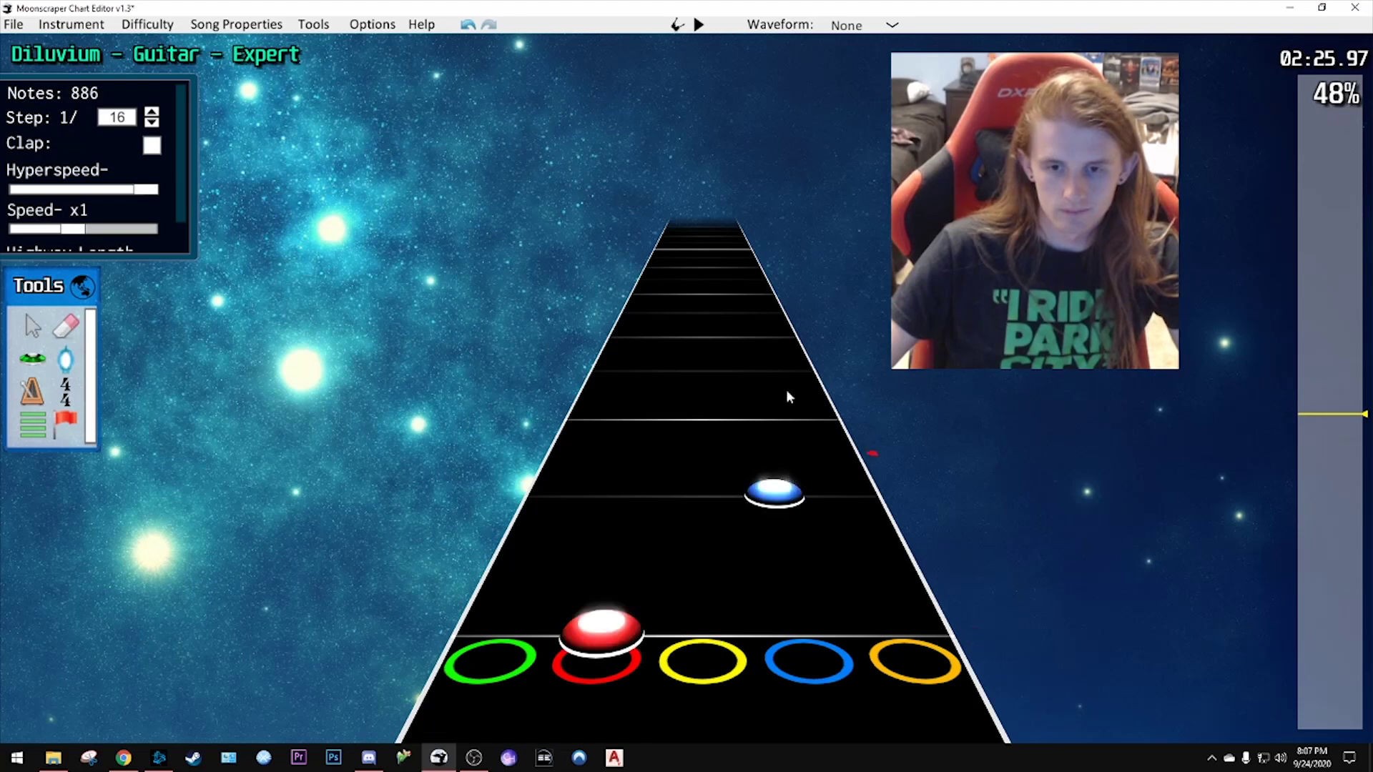
{"action": "key", "text": "ctrl+v"}
{"action": "key", "text": "space"}
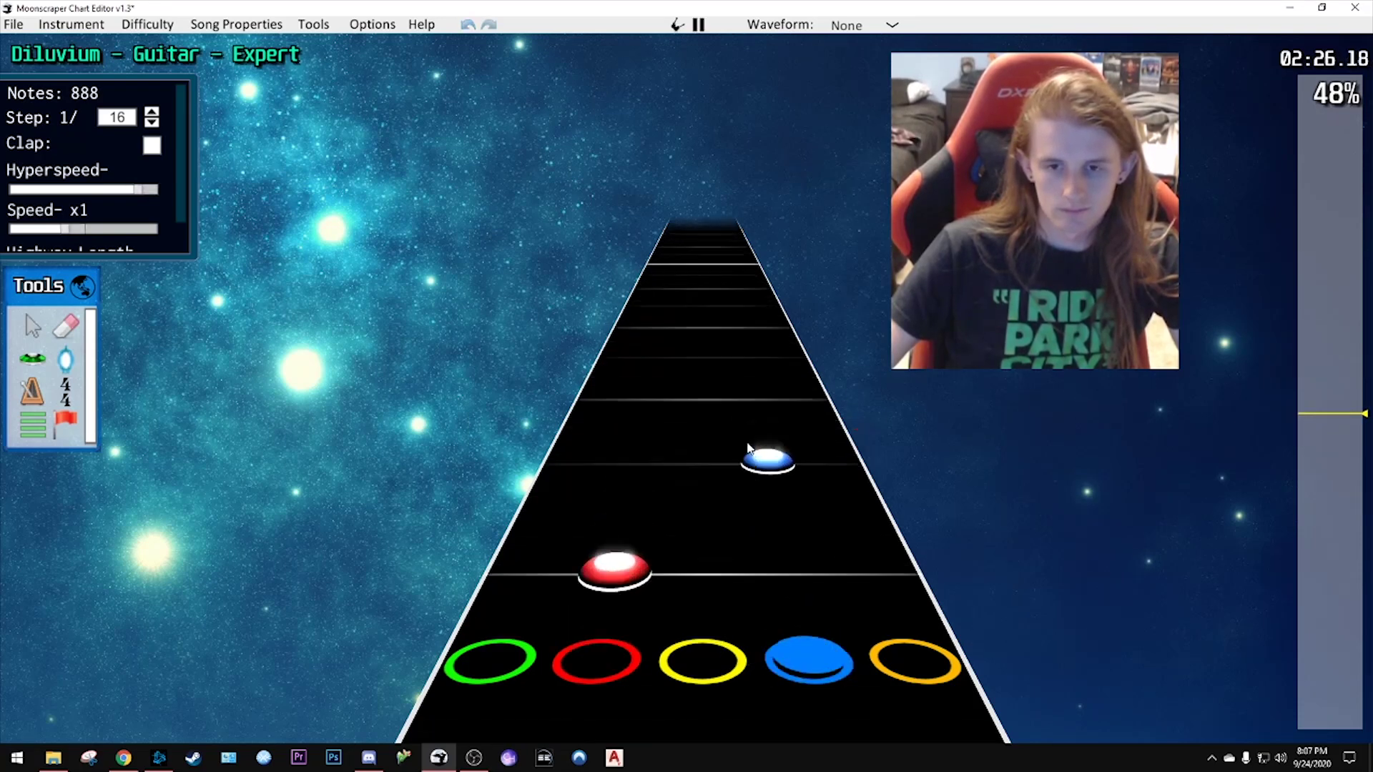
{"action": "key", "text": "space"}
- Continue the alternating red-blue pattern with four more pasted pairs, ending on the measure line just after 02:27.1
{"action": "key", "text": "ctrl+v"}
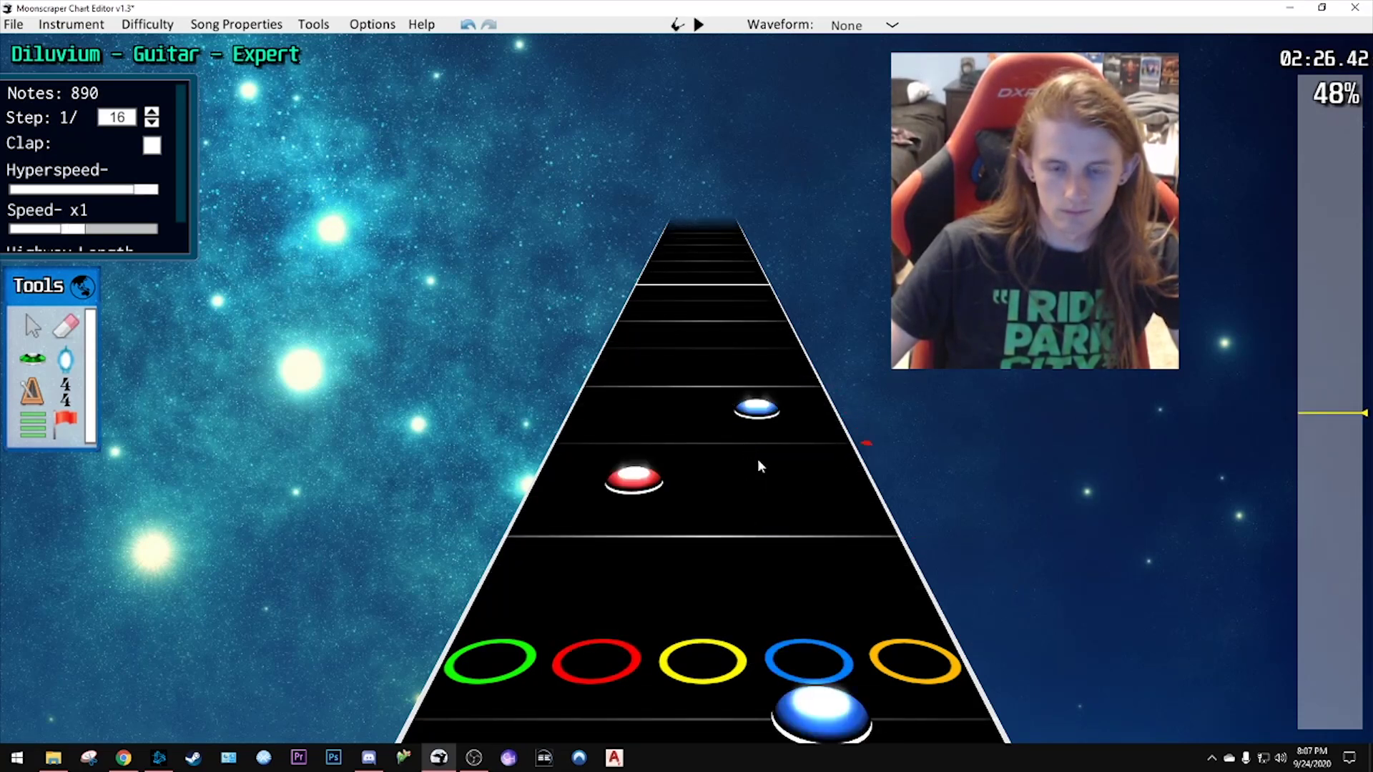
{"action": "key", "text": "ctrl+v"}
{"action": "key", "text": "ctrl+v"}
{"action": "key", "text": "space"}
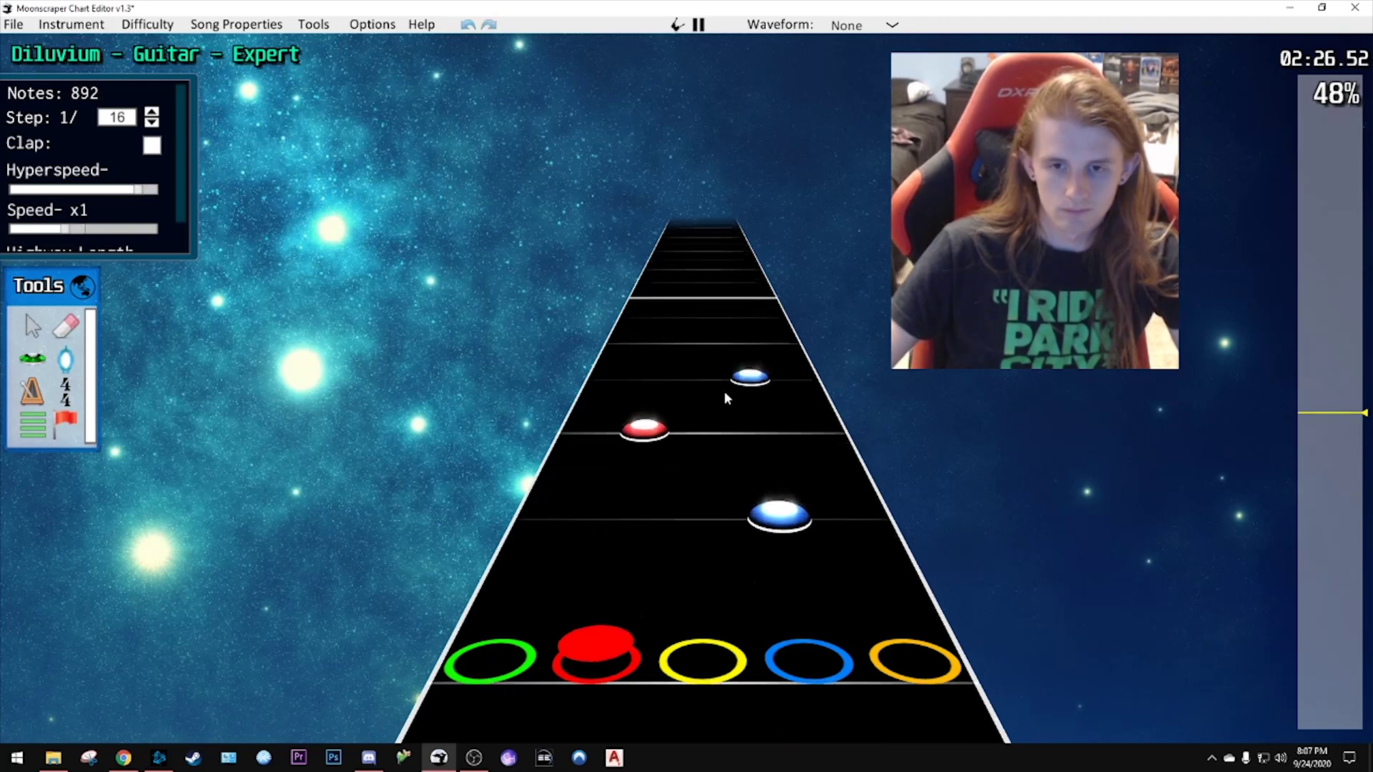
{"action": "key", "text": "space"}
{"action": "key", "text": "ctrl+v"}
{"action": "scroll", "coordinate": [732, 519], "scroll_direction": "up", "scroll_amount": 1}
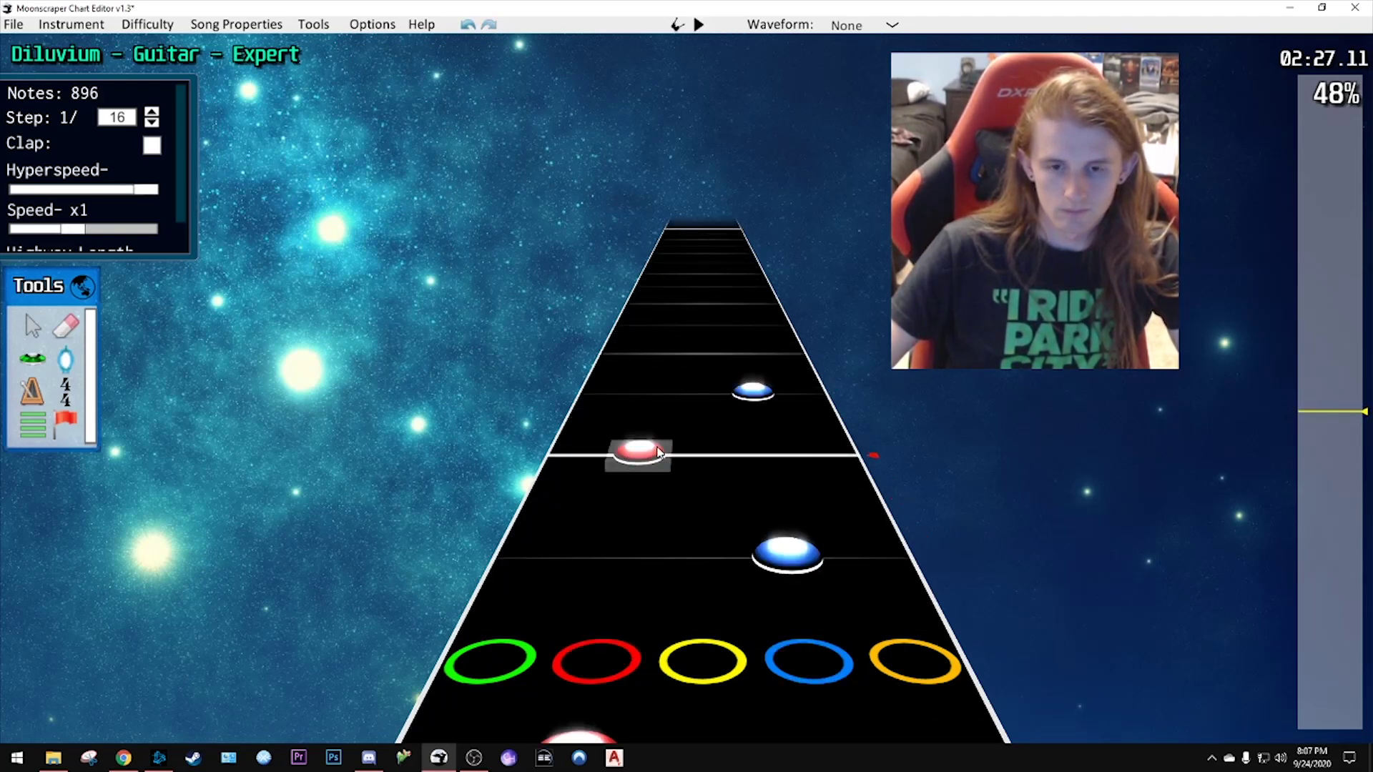
- Change the red note on the measure line at about 02:27.3 to green and paste the green-blue pair three more times
{"action": "left_click", "coordinate": [576, 454]}
{"action": "left_click", "coordinate": [759, 399], "text": "shift"}
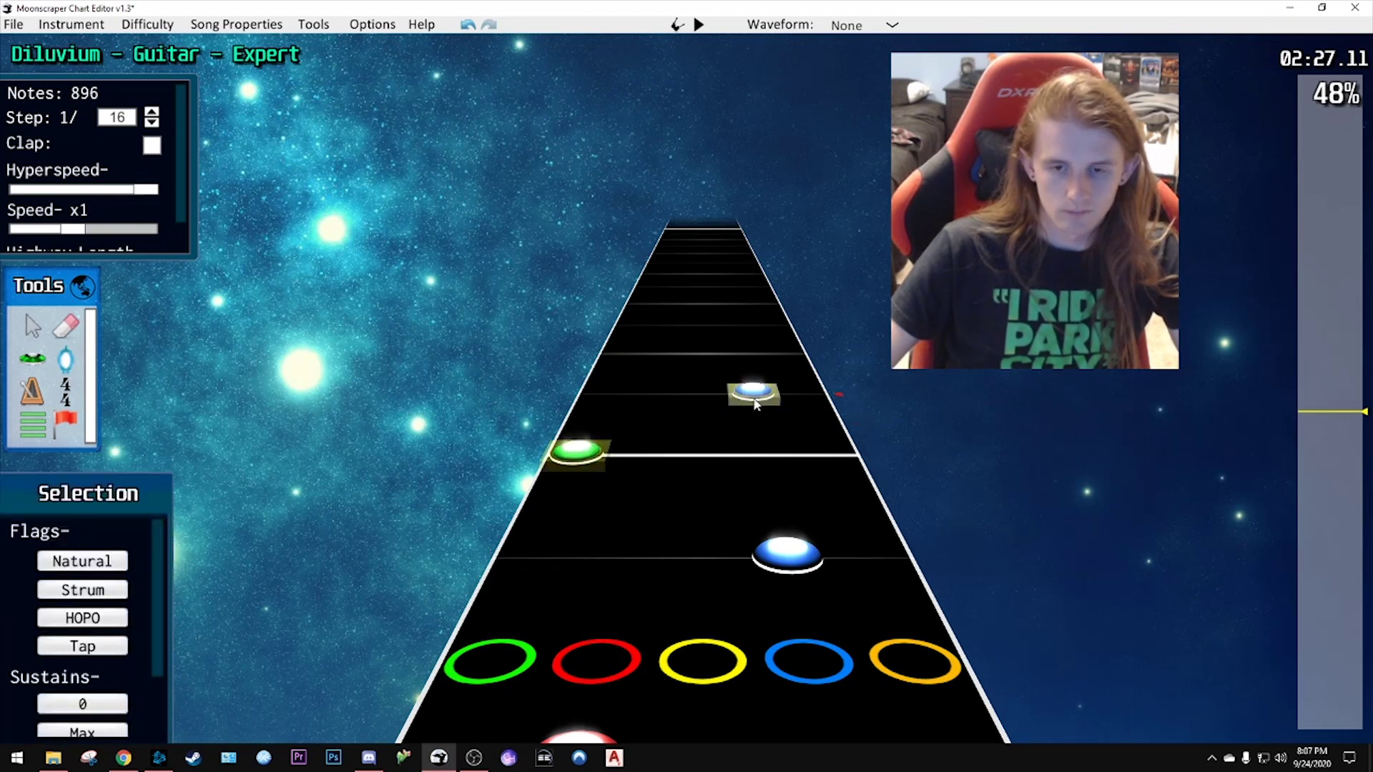
{"action": "scroll", "coordinate": [741, 415], "scroll_direction": "up", "scroll_amount": 2}
{"action": "key", "text": "ctrl+v"}
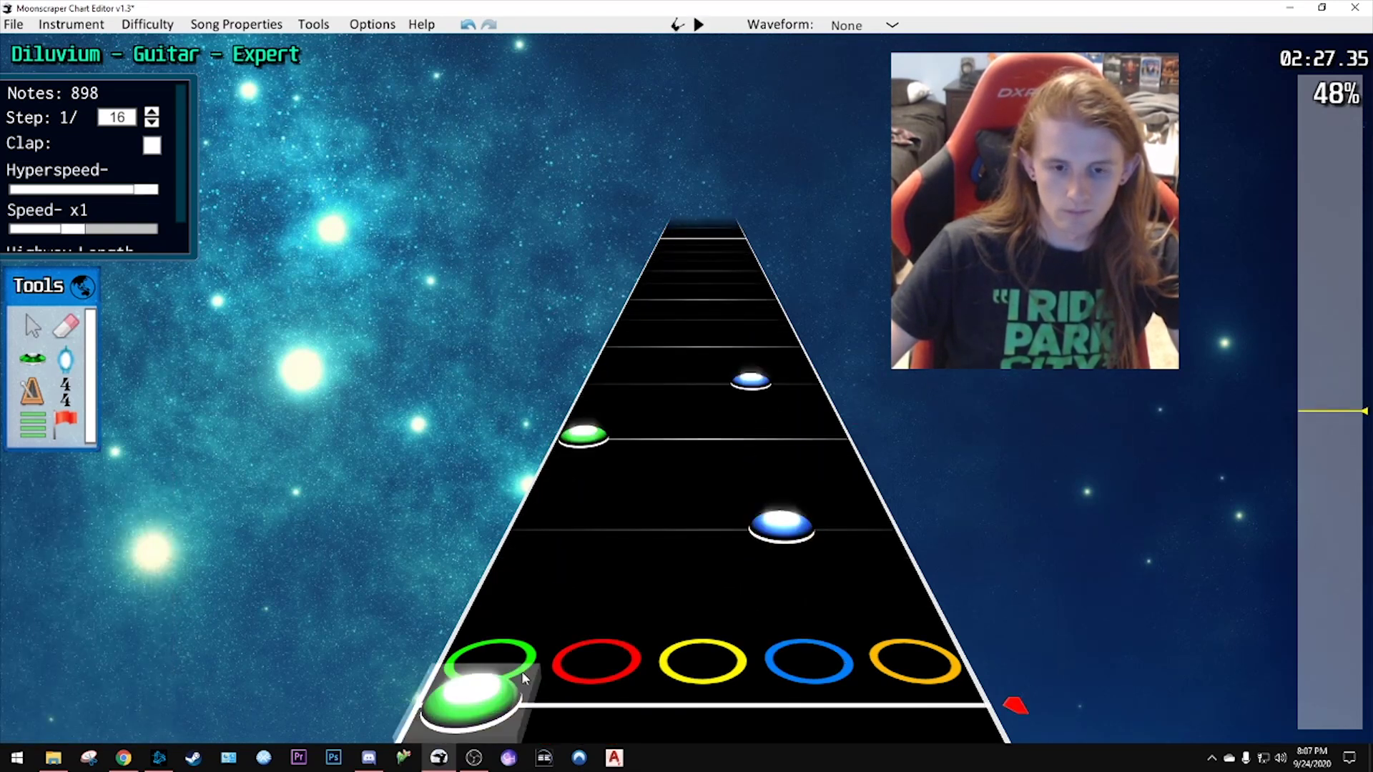
{"action": "left_click", "coordinate": [760, 427]}
{"action": "scroll", "coordinate": [739, 464], "scroll_direction": "up", "scroll_amount": 3}
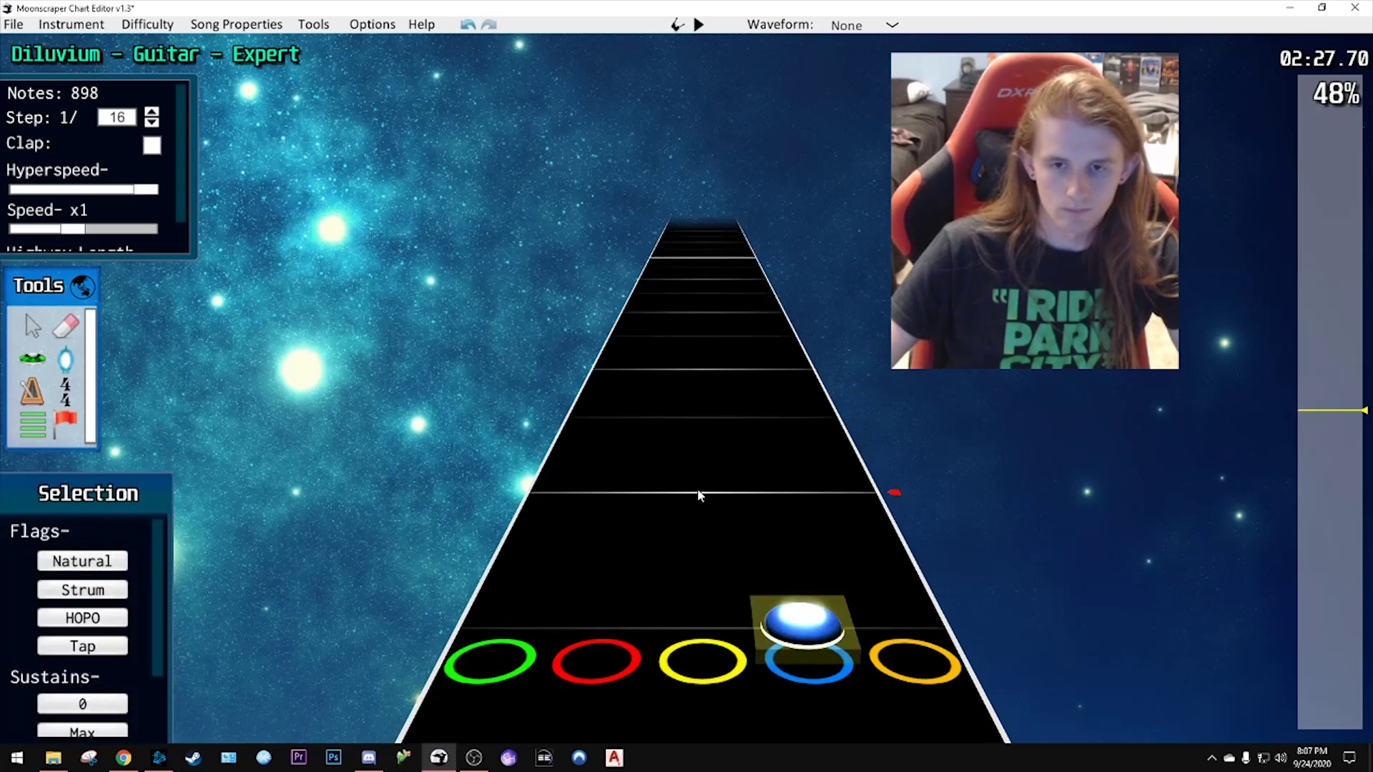
{"action": "key", "text": "ctrl+v"}
- Play back the red-blue and green-blue passage from before 02:26.9 to about 02:28.2
{"action": "scroll", "coordinate": [701, 367], "scroll_direction": "down", "scroll_amount": 6}
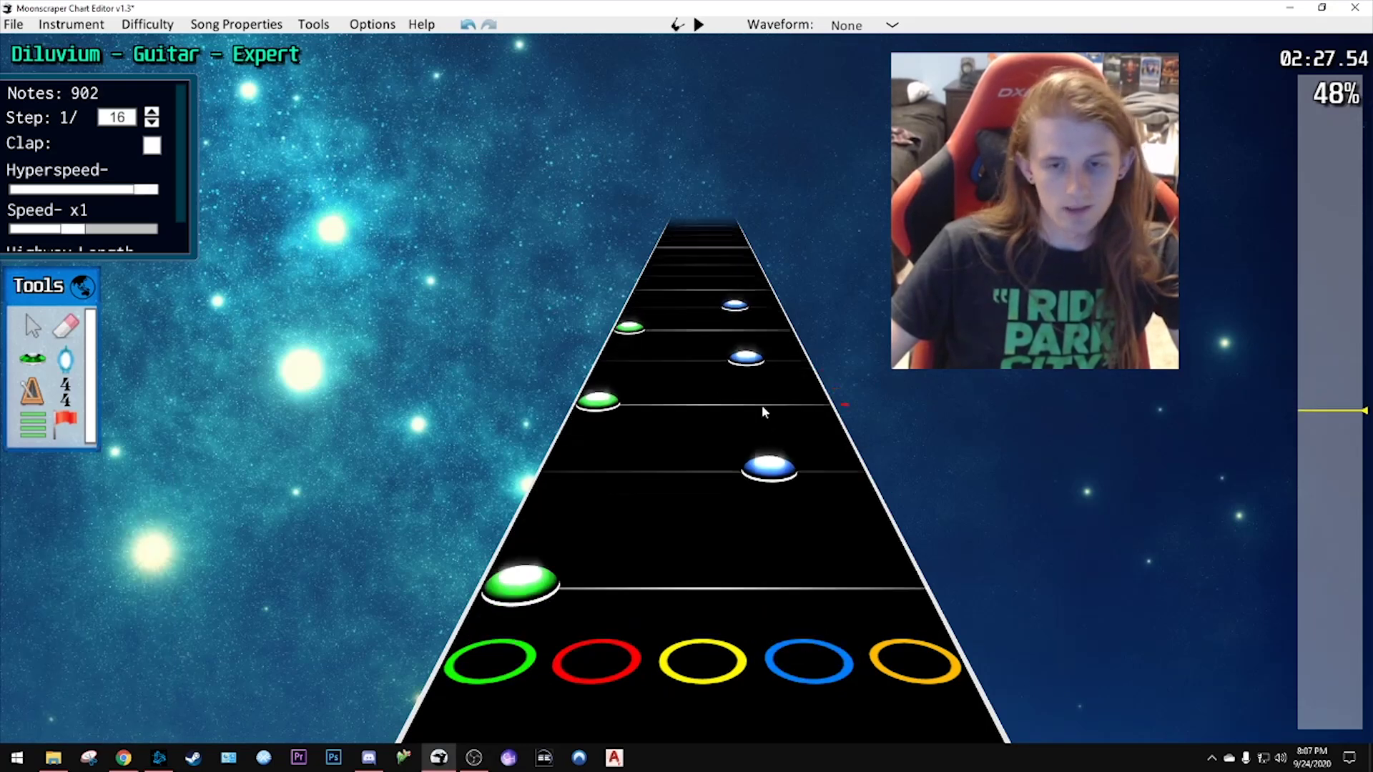
{"action": "key", "text": "space"}
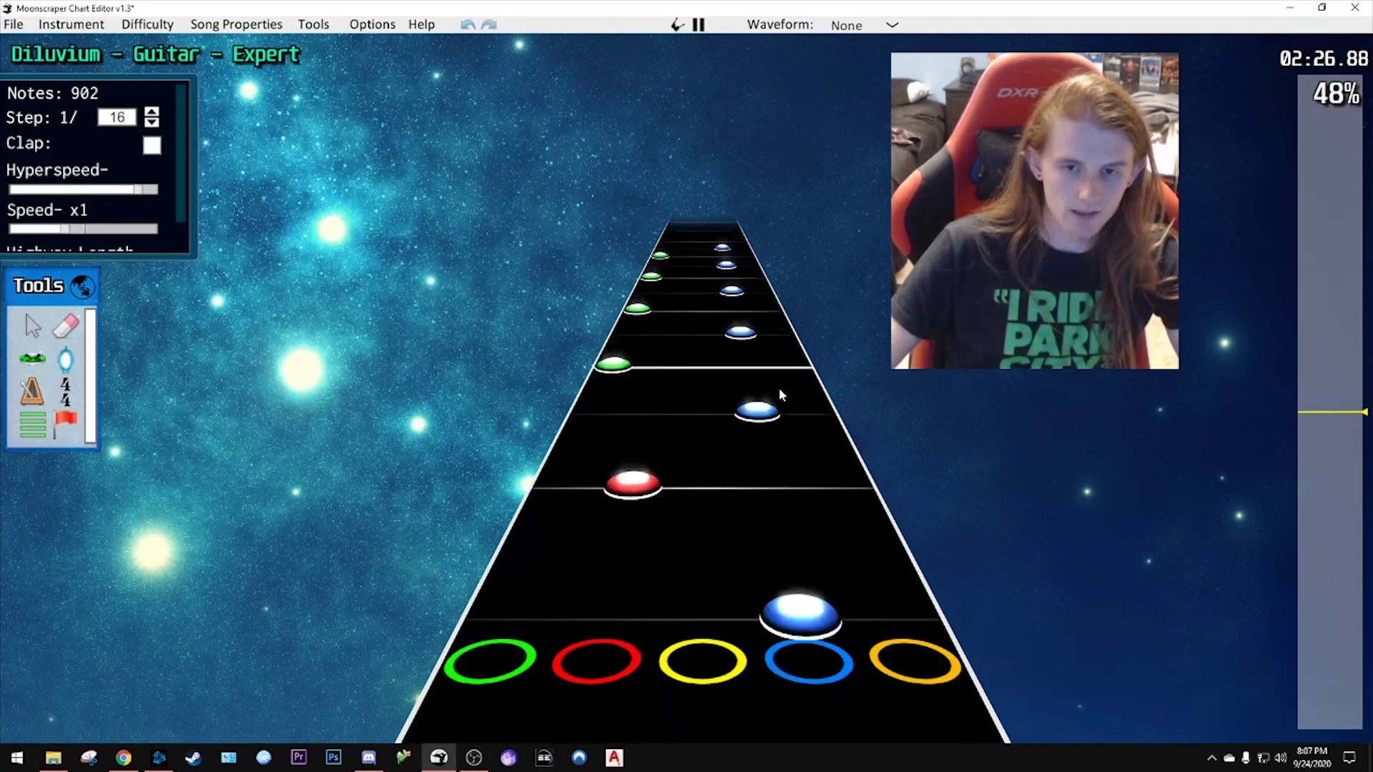
{"action": "key", "text": "space"}
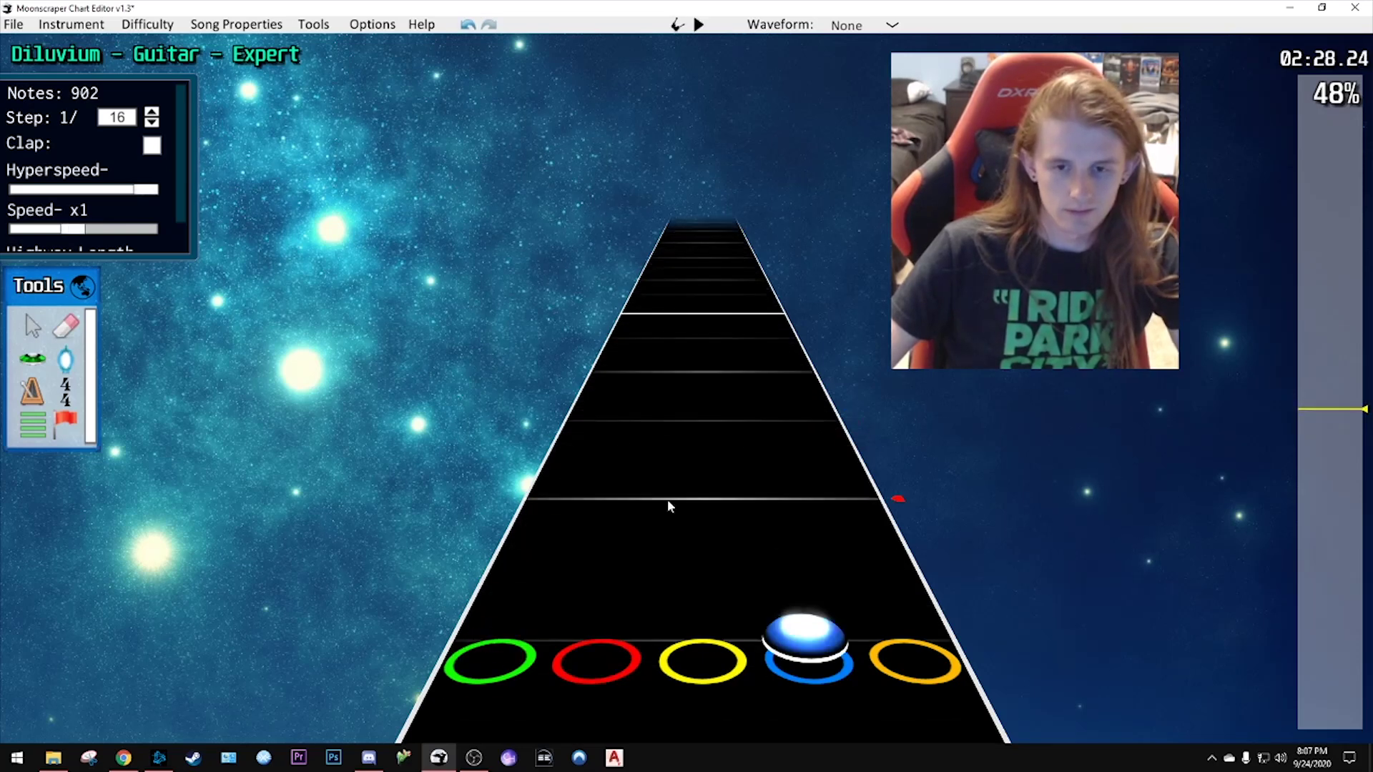
- Add two more green-blue pairs to fill the beats up to the next measure line at about 02:28.9
{"action": "key", "text": "1"}
{"action": "key", "text": "4"}
{"action": "scroll", "coordinate": [665, 494], "scroll_direction": "up", "scroll_amount": 2}
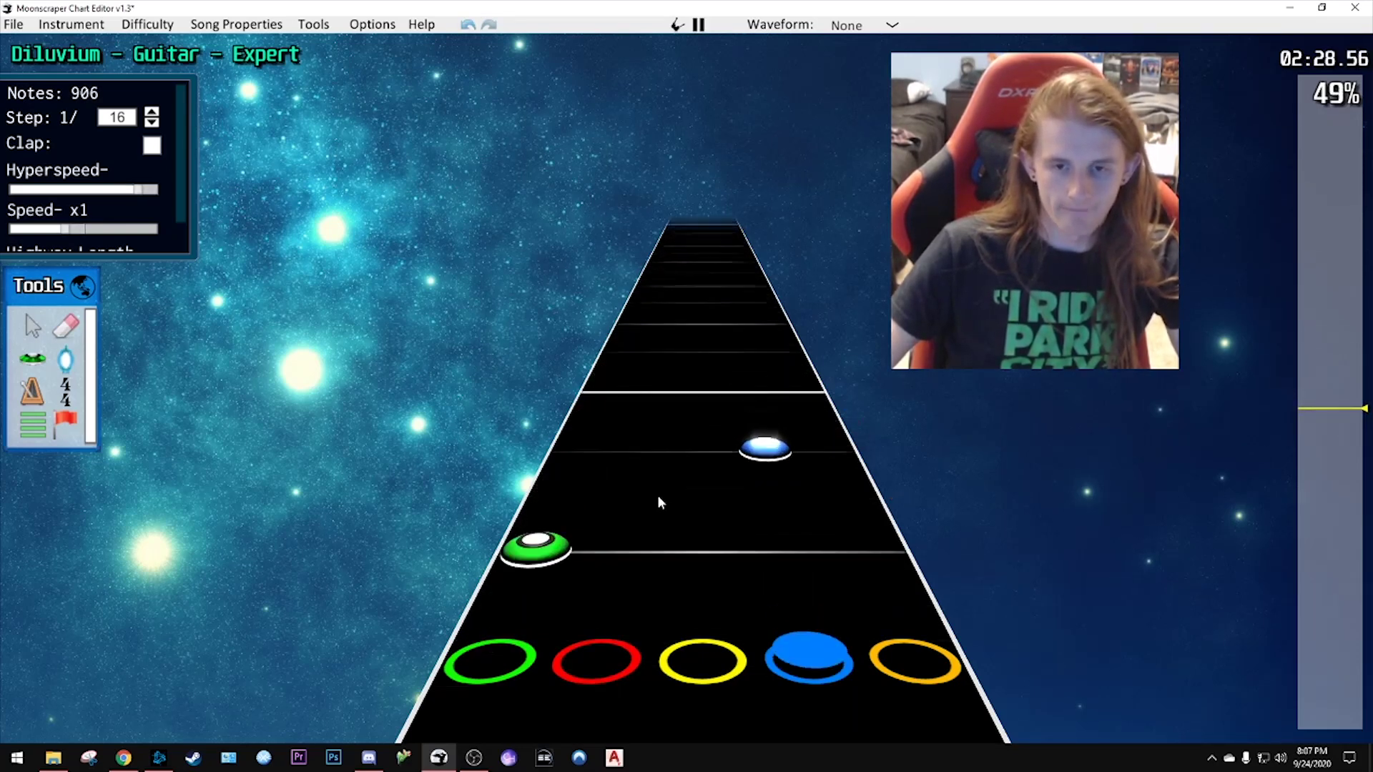
- Mark the last green note at about 02:28.6 as forced and replay that spot
{"action": "left_click", "coordinate": [514, 594]}
{"action": "key", "text": "f"}
{"action": "scroll", "coordinate": [639, 545], "scroll_direction": "down", "scroll_amount": 1}
{"action": "key", "text": "space"}
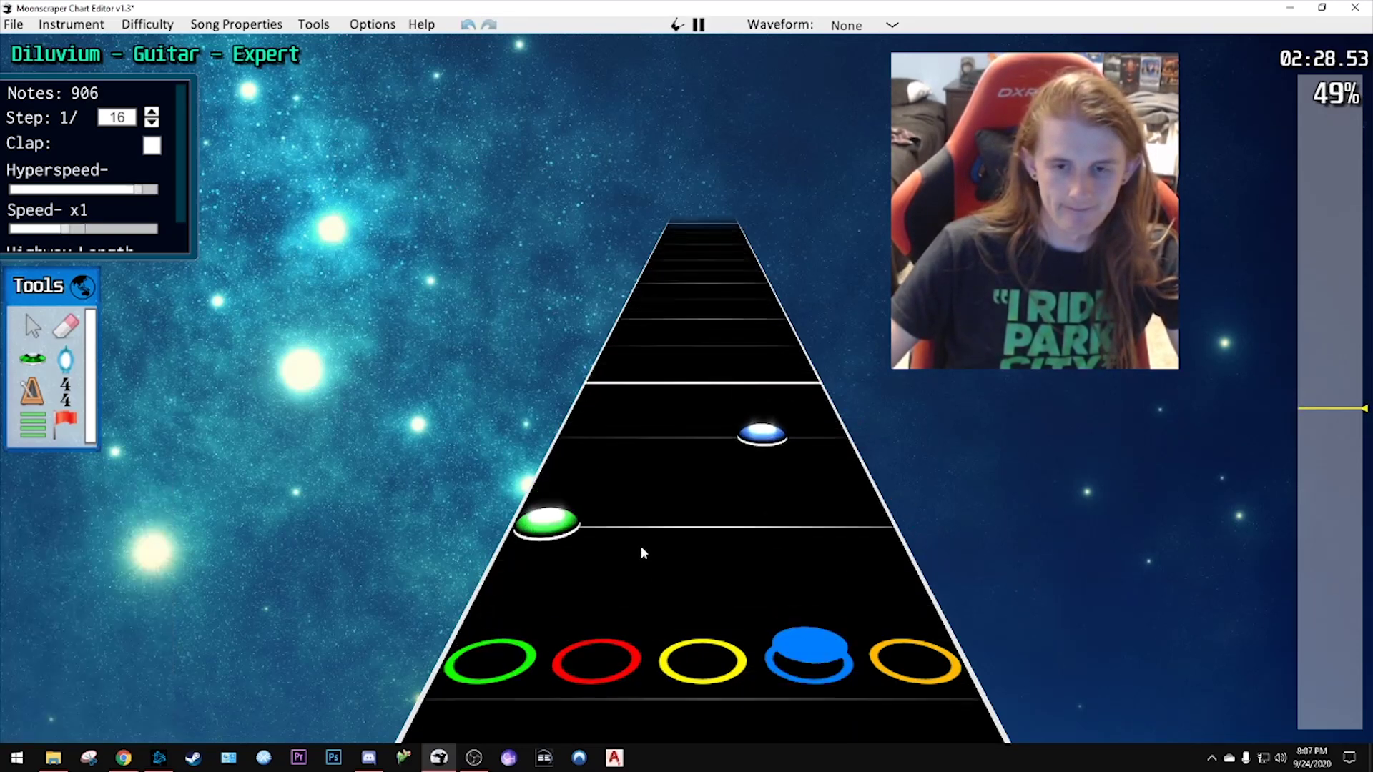
{"action": "key", "text": "space"}
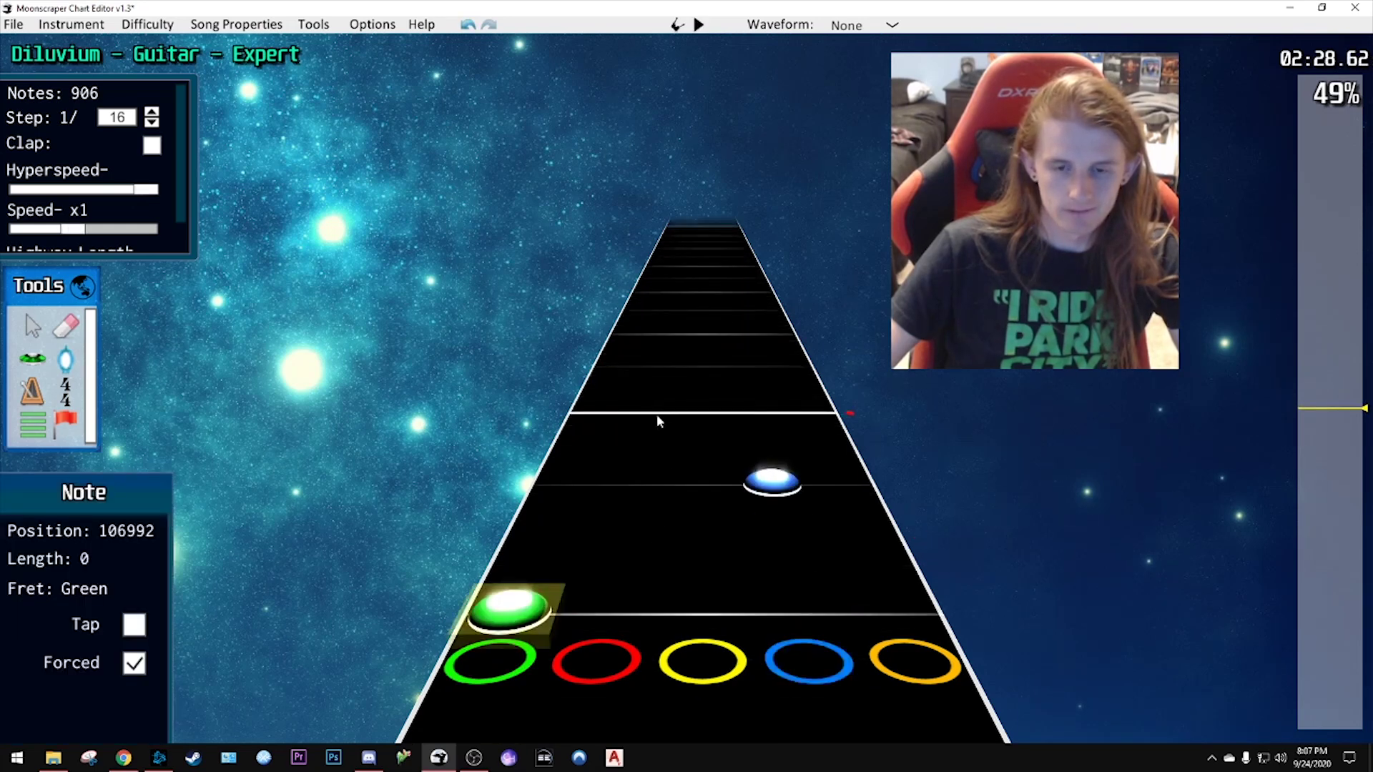
- Add a green-blue pair starting on the measure line at about 02:28.9 and move its green note to red
{"action": "key", "text": "1"}
{"action": "key", "text": "4"}
{"action": "left_click_drag", "start_coordinate": [592, 412], "coordinate": [647, 411]}
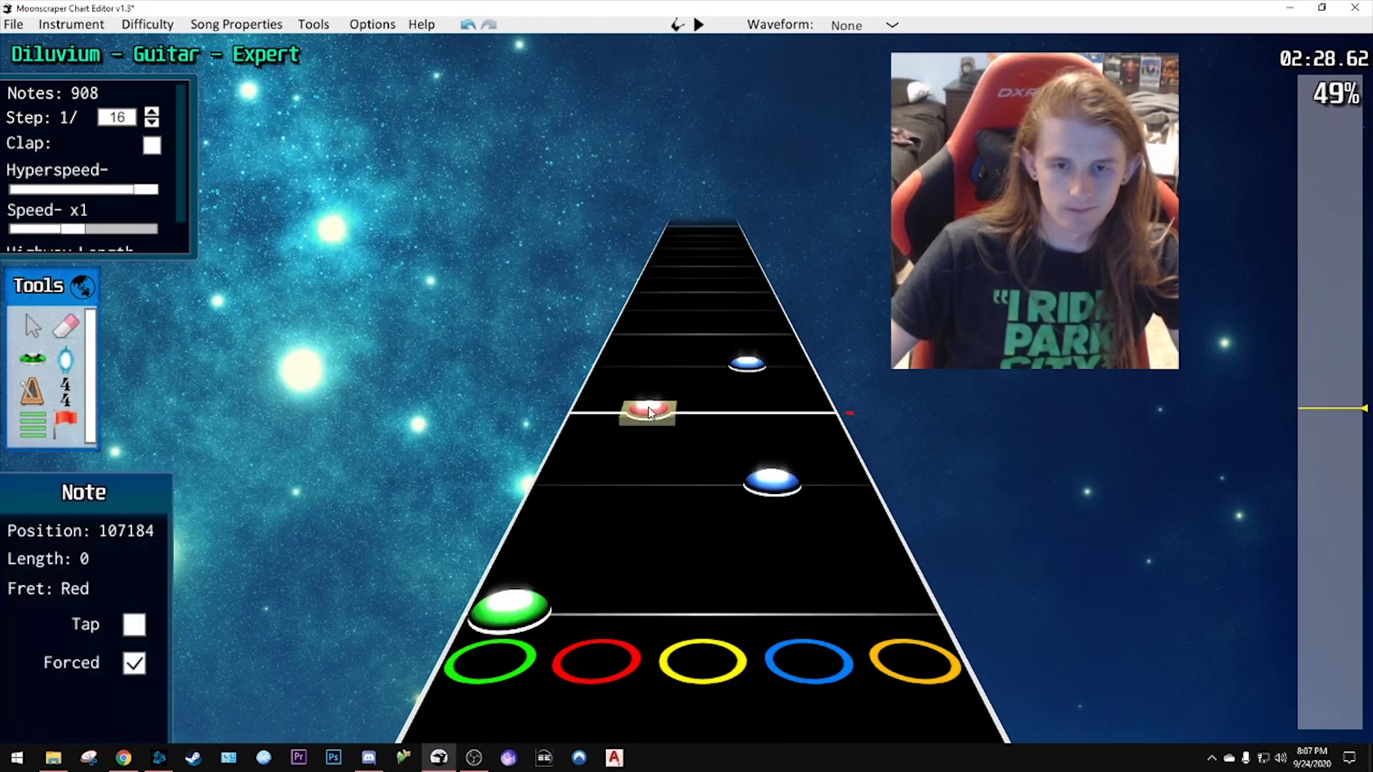
- Copy the red-blue pair from that measure line and paste it five times to fill the measure through about 02:30.3
{"action": "left_click", "coordinate": [740, 368], "text": "ctrl"}
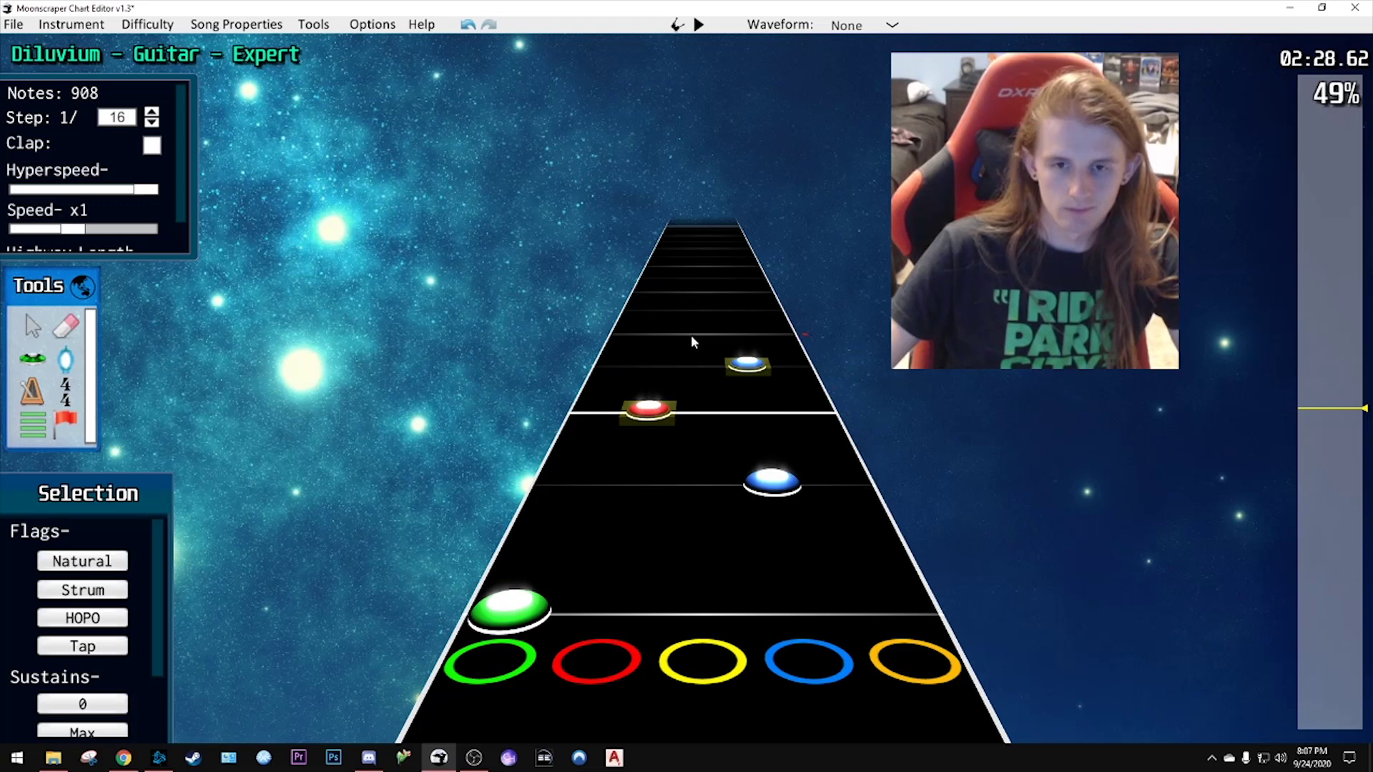
{"action": "key", "text": "ctrl+c"}
{"action": "key", "text": "ctrl+v"}
{"action": "scroll", "coordinate": [717, 371], "scroll_direction": "up", "scroll_amount": 2}
{"action": "key", "text": "ctrl+v"}
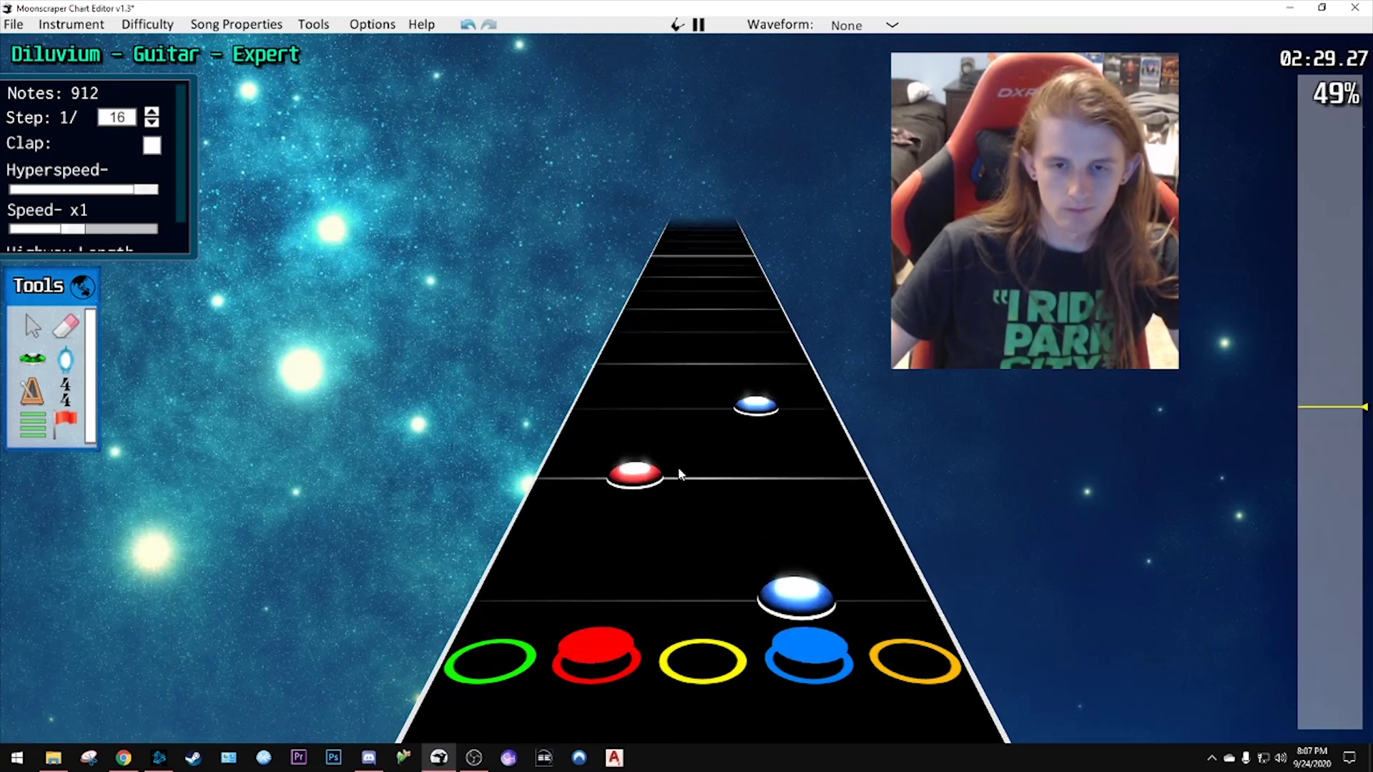
{"action": "scroll", "coordinate": [693, 522], "scroll_direction": "up", "scroll_amount": 1}
{"action": "key", "text": "ctrl+v"}
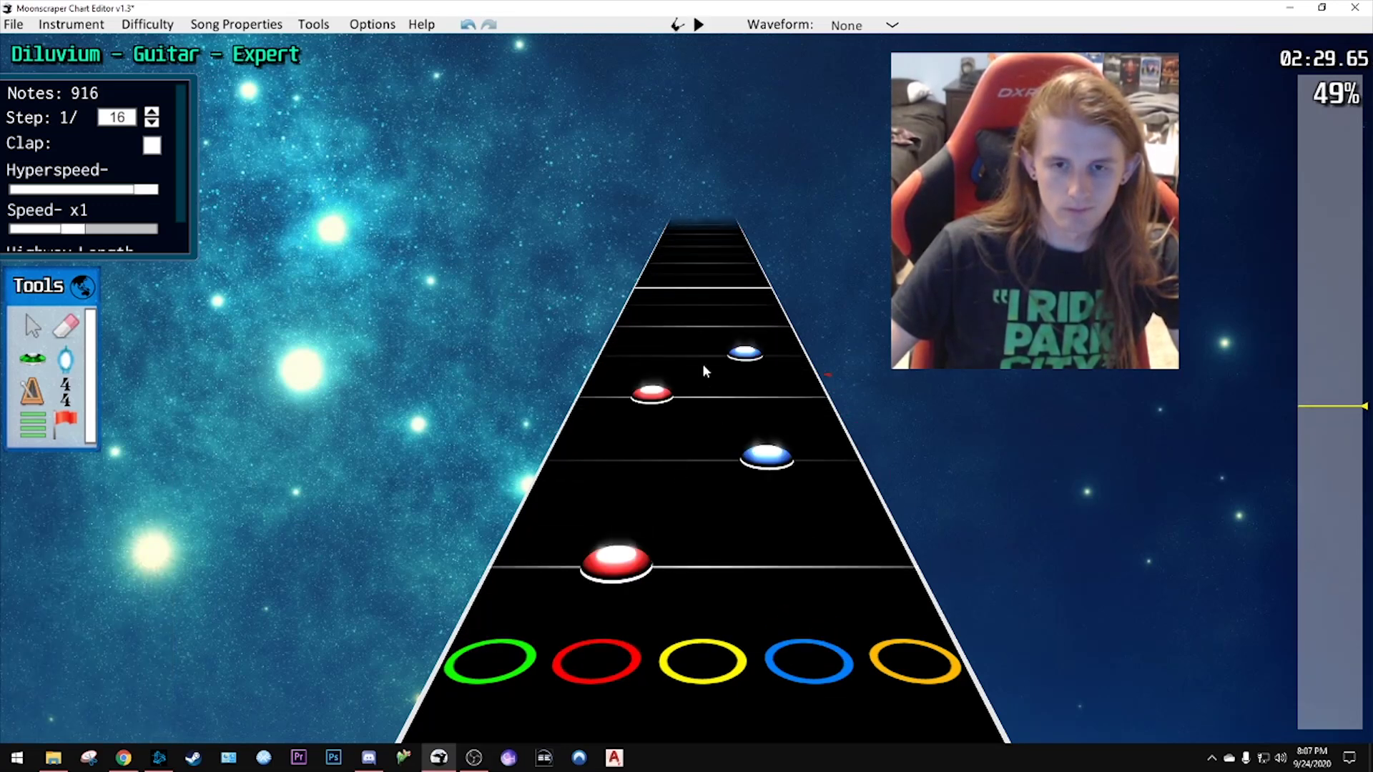
{"action": "key", "text": "ctrl+v"}
{"action": "scroll", "coordinate": [690, 324], "scroll_direction": "up", "scroll_amount": 2}
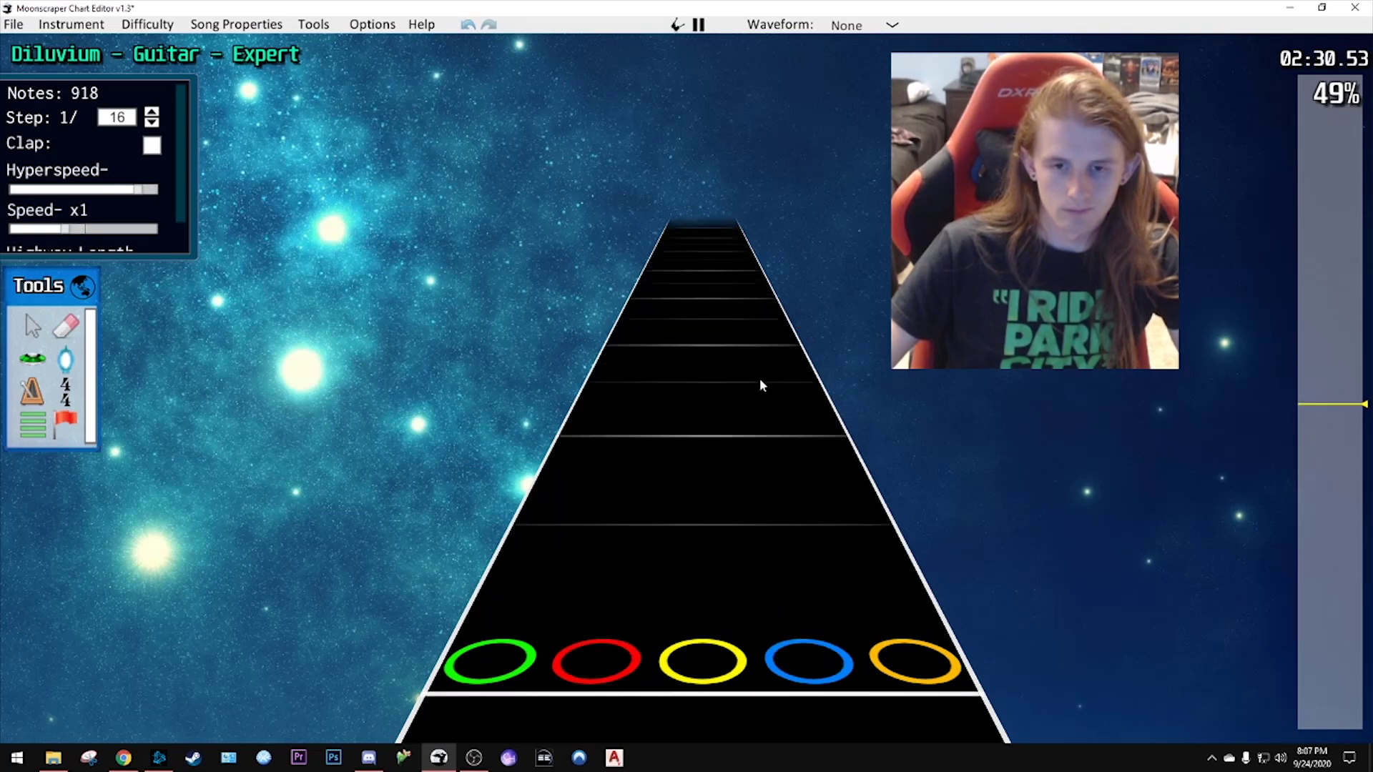
- Replay the end of the pasted red-blue pattern and on to about 02:31
{"action": "scroll", "coordinate": [737, 434], "scroll_direction": "down", "scroll_amount": 1}
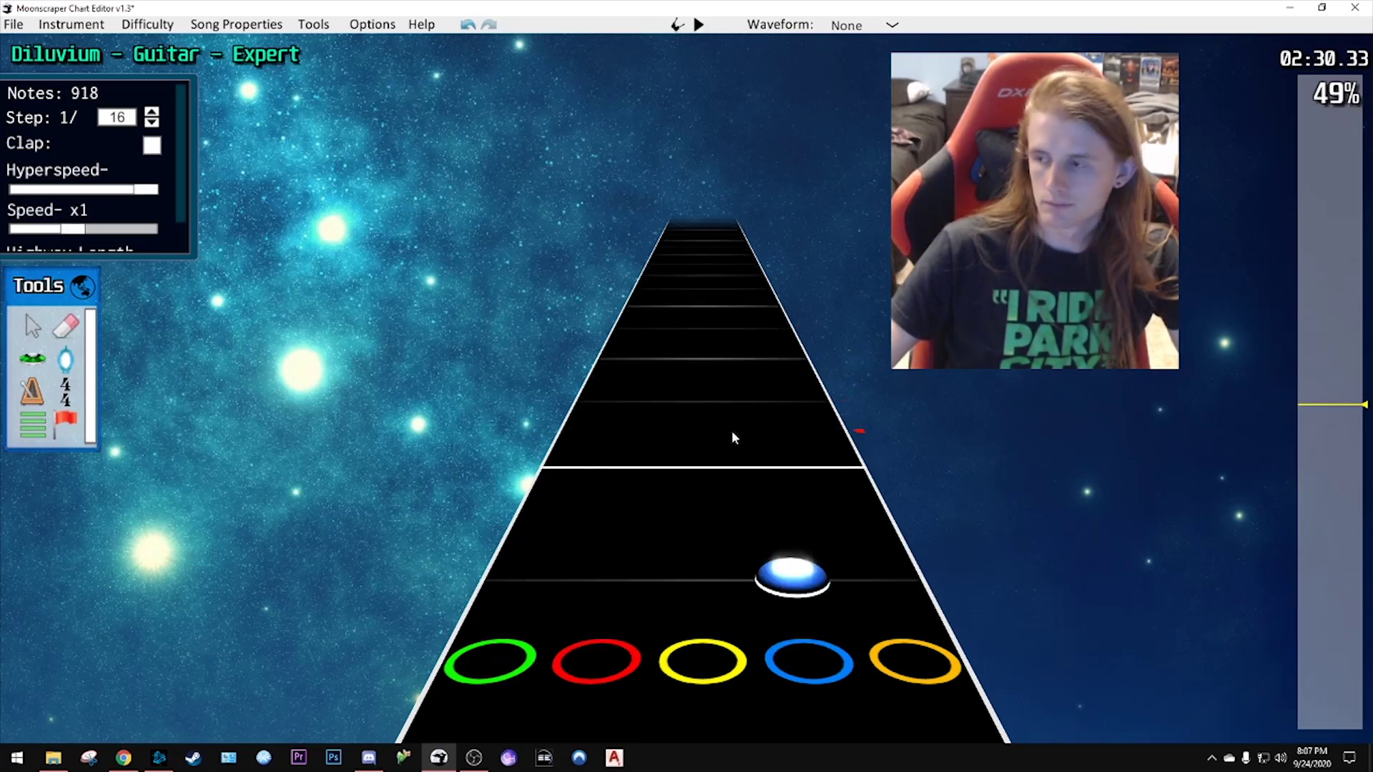
{"action": "scroll", "coordinate": [732, 430], "scroll_direction": "down", "scroll_amount": 3}
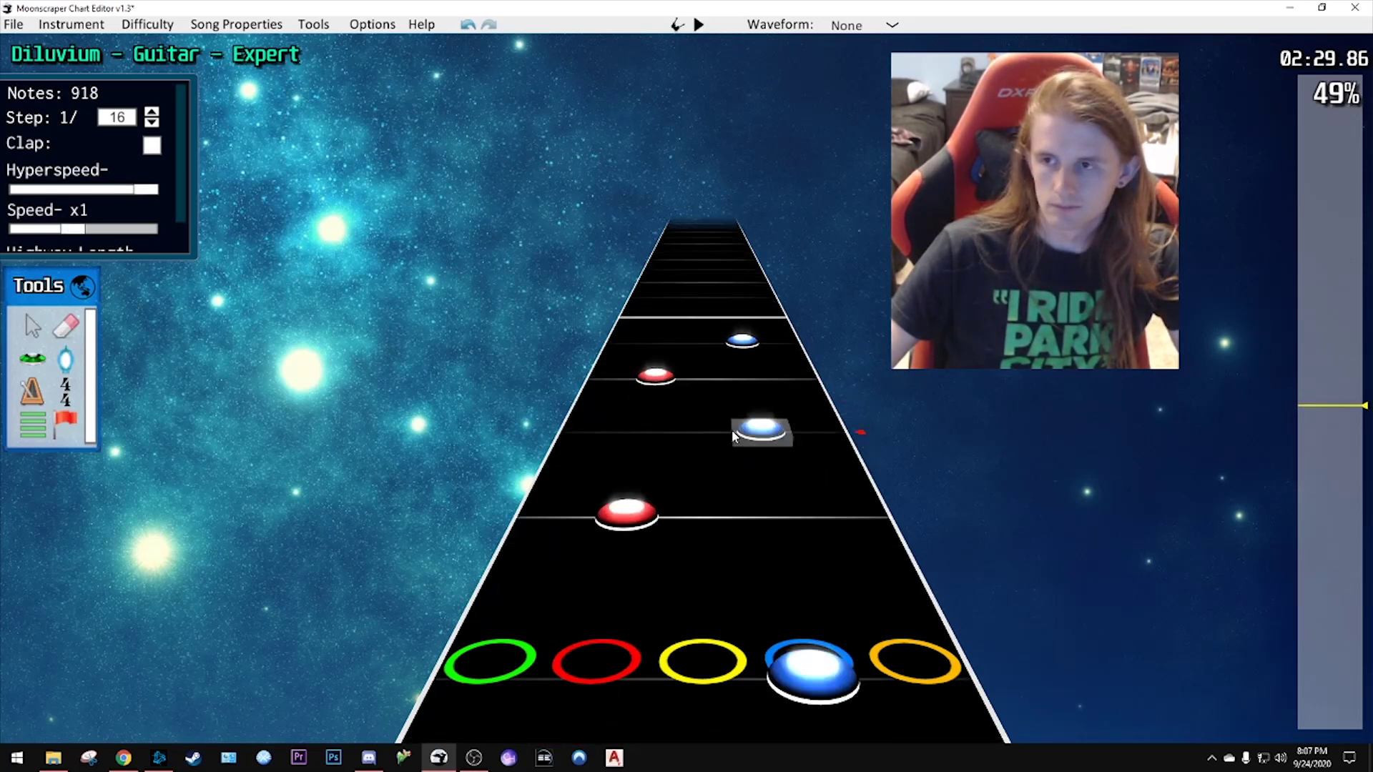
{"action": "key", "text": "space"}
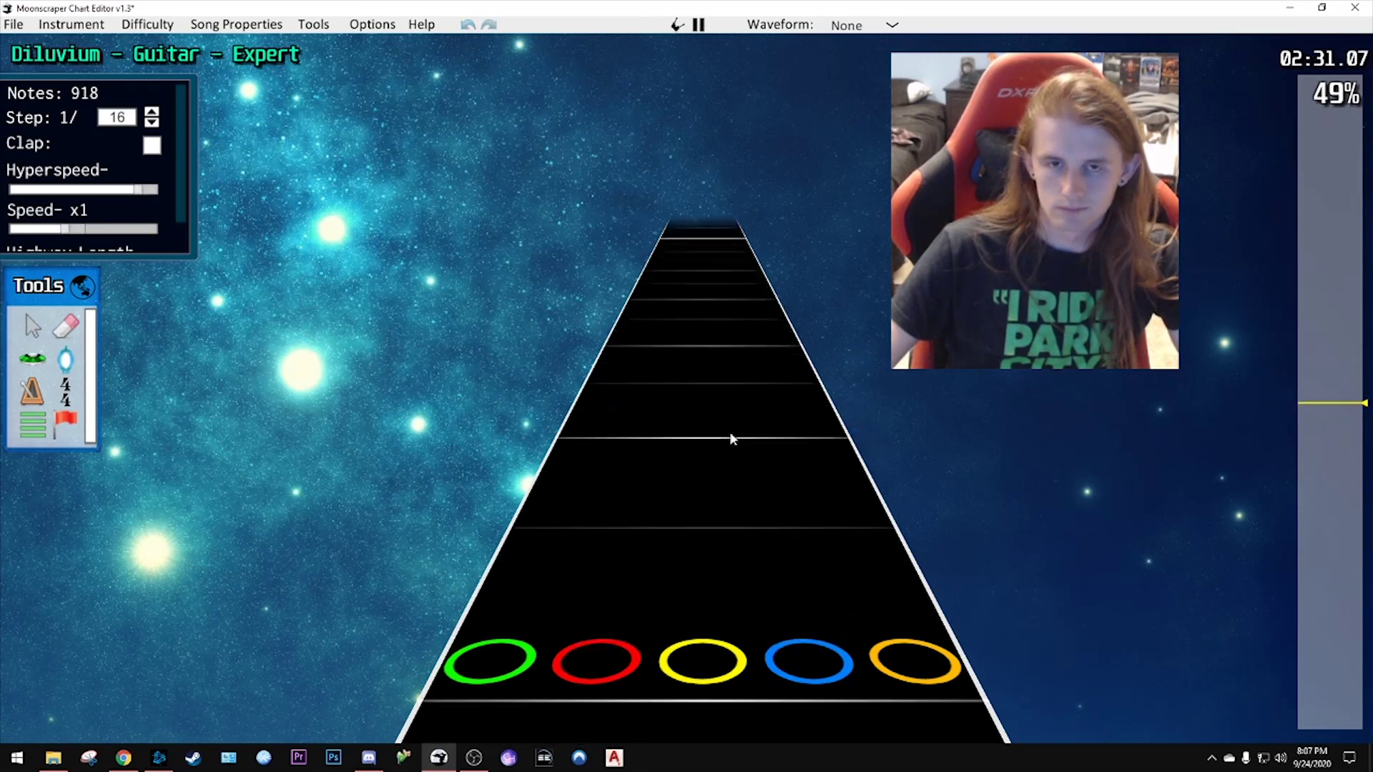
{"action": "key", "text": "space"}
{"action": "scroll", "coordinate": [731, 438], "scroll_direction": "down", "scroll_amount": 4}
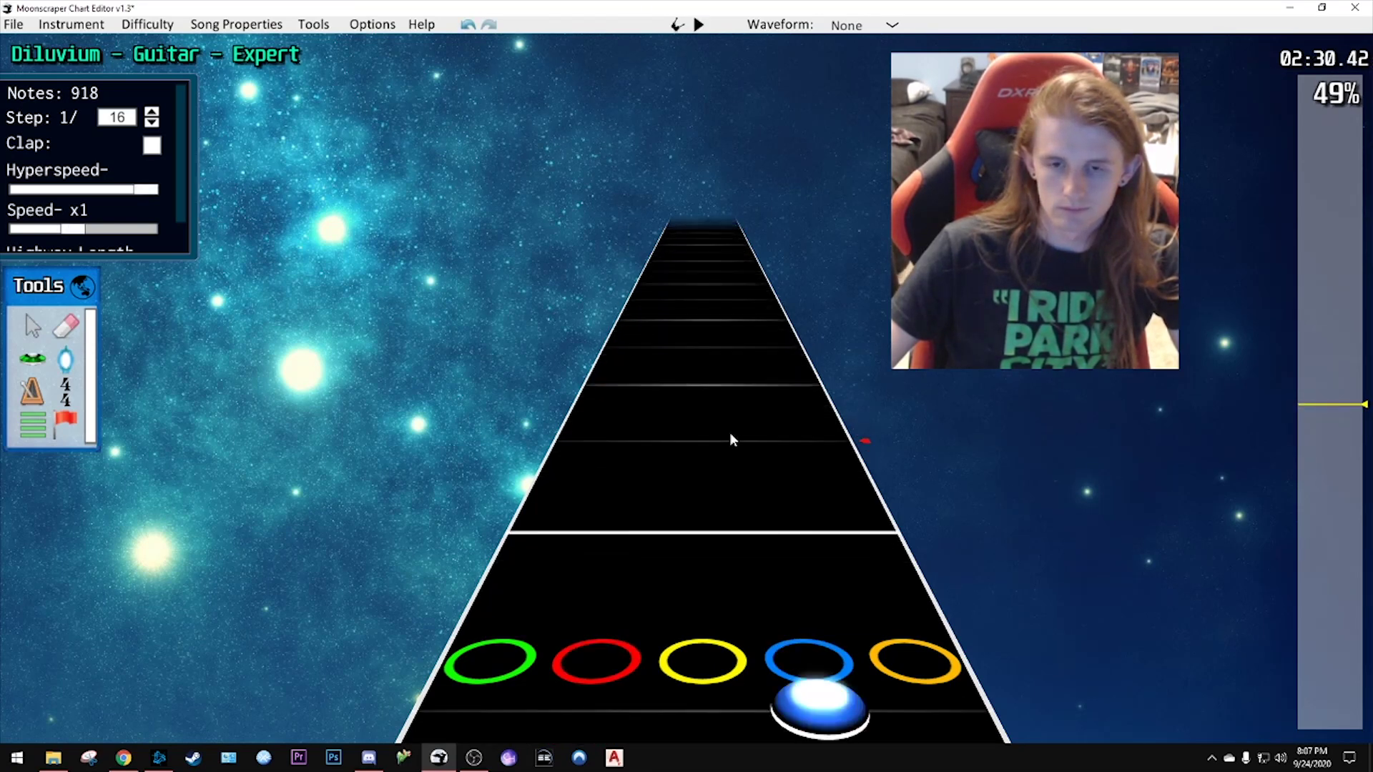
{"action": "scroll", "coordinate": [731, 438], "scroll_direction": "down", "scroll_amount": 1}
{"action": "scroll", "coordinate": [730, 432], "scroll_direction": "down", "scroll_amount": 4}
- Paste the red-blue pair at the measure line after 02:30.3 and move its blue note to orange
{"action": "scroll", "coordinate": [729, 432], "scroll_direction": "up", "scroll_amount": 3}
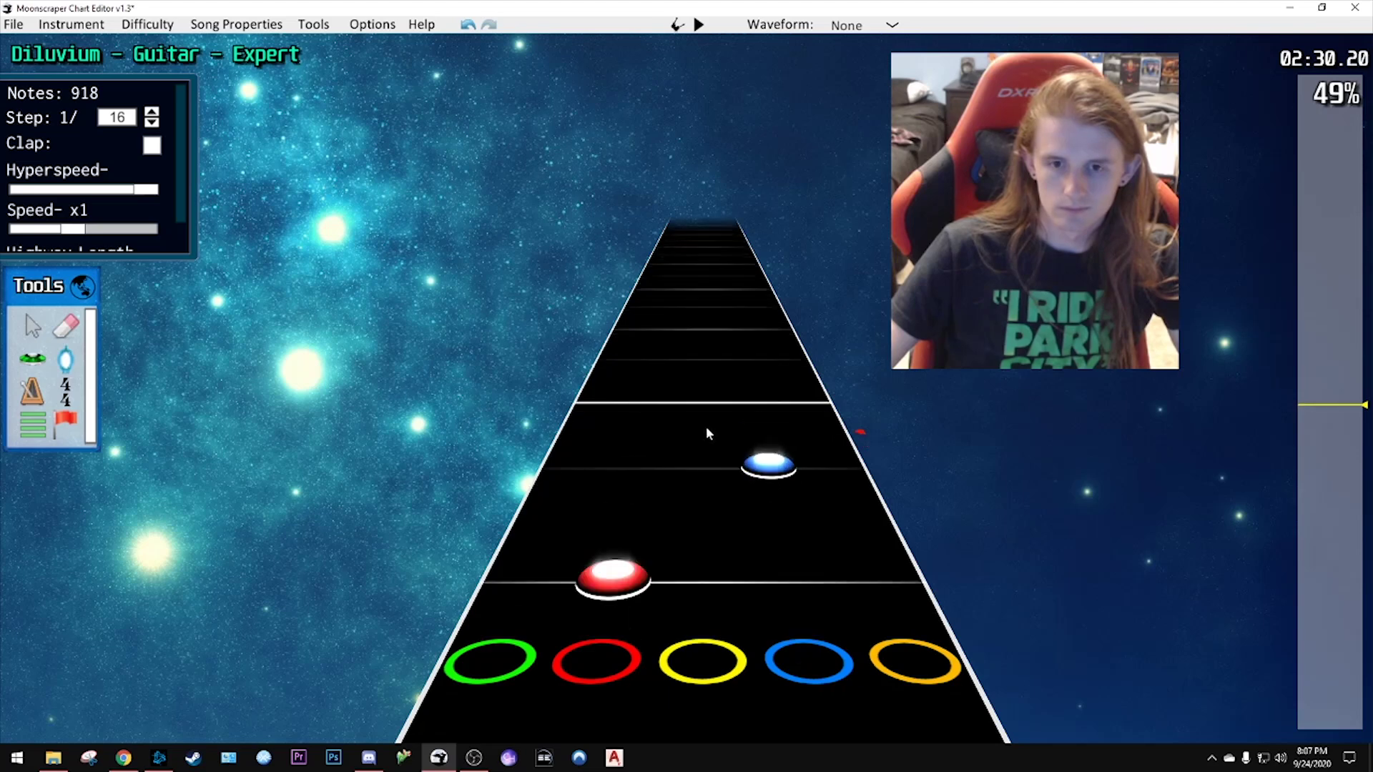
{"action": "key", "text": "ctrl+v"}
{"action": "scroll", "coordinate": [706, 412], "scroll_direction": "up", "scroll_amount": 1}
{"action": "left_click_drag", "start_coordinate": [757, 414], "coordinate": [812, 414]}
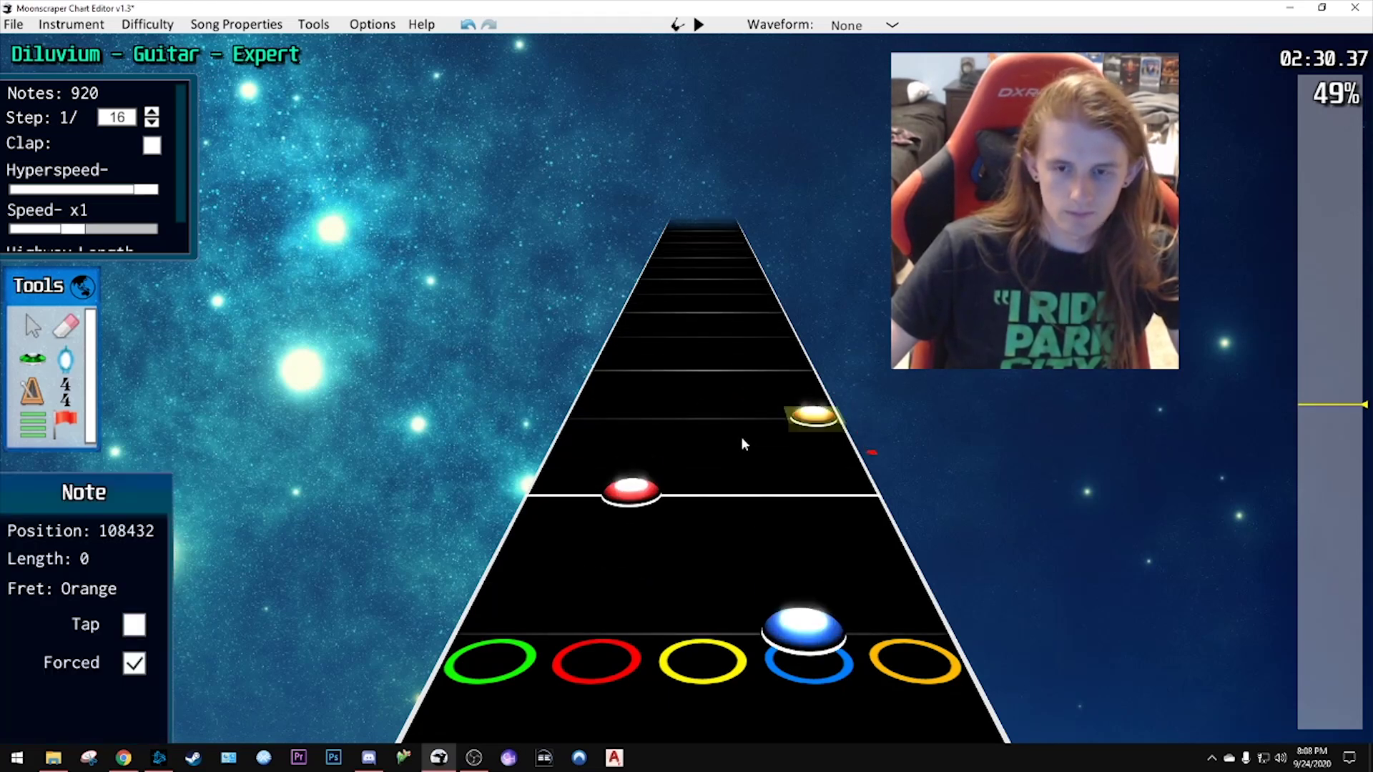
- Copy the forced red-orange pair and paste it directly after the original
{"action": "left_click", "coordinate": [631, 486]}
{"action": "left_click", "coordinate": [639, 487]}
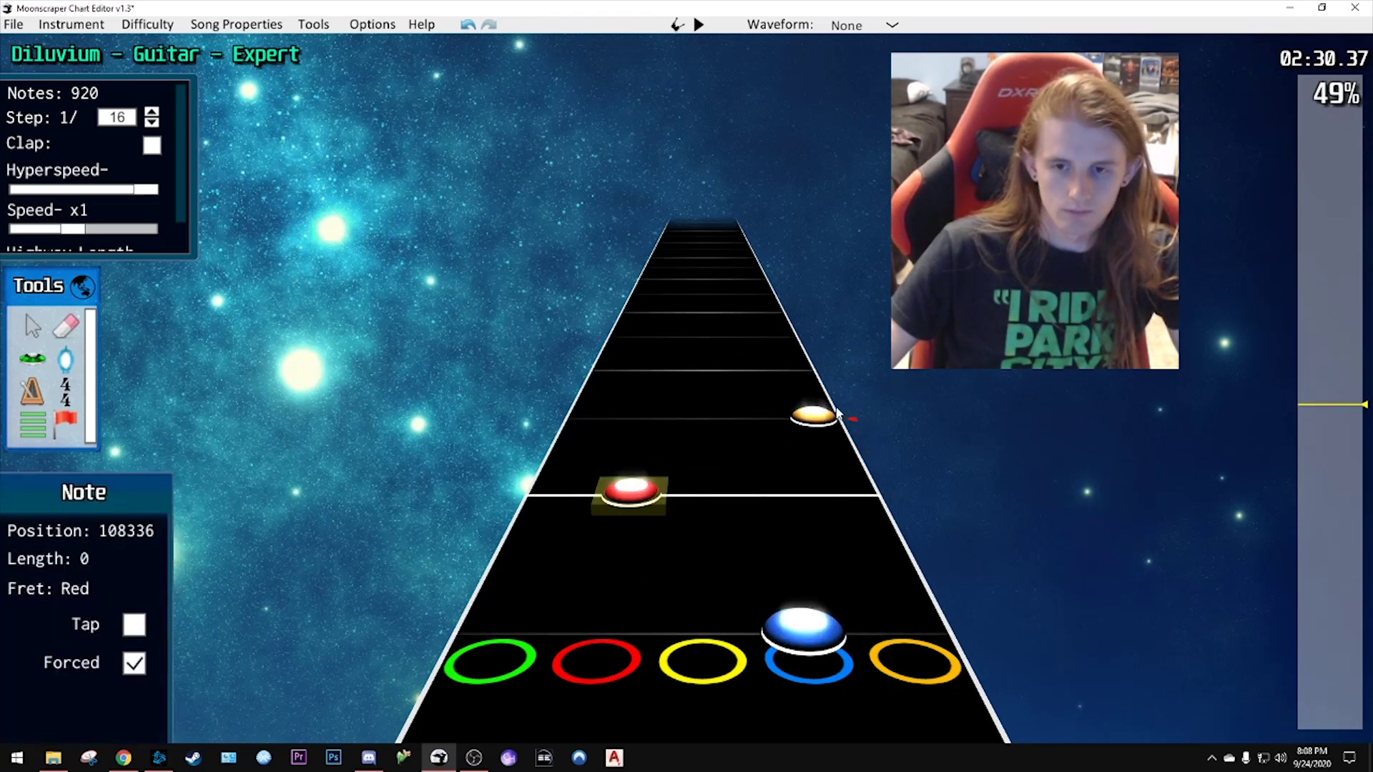
{"action": "left_click", "coordinate": [792, 425], "text": "ctrl"}
{"action": "key", "text": "ctrl+c"}
{"action": "key", "text": "ctrl+v"}
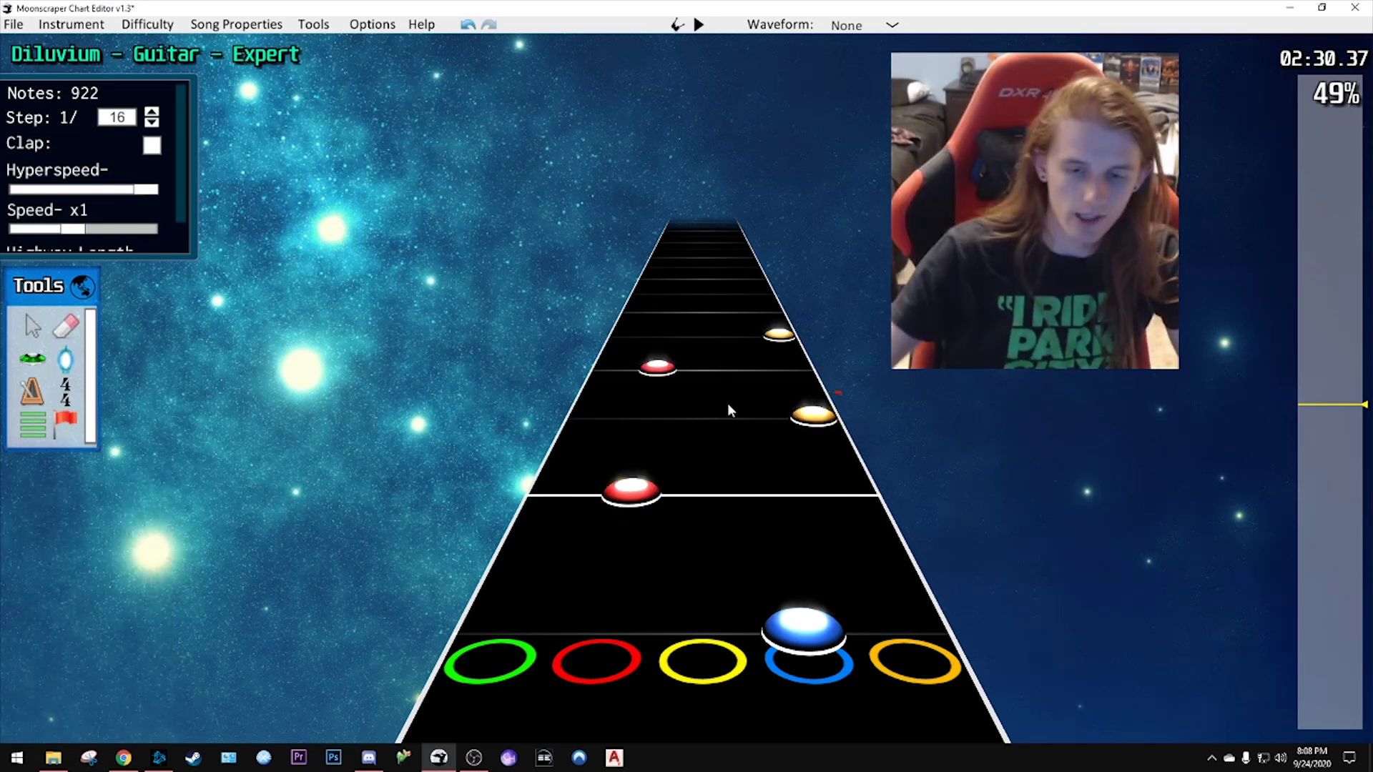
- Play through the red-orange notes to about 02:30.7 and add another red-orange pair at about 02:31
{"action": "scroll", "coordinate": [750, 402], "scroll_direction": "down", "scroll_amount": 2}
{"action": "key", "text": "space"}
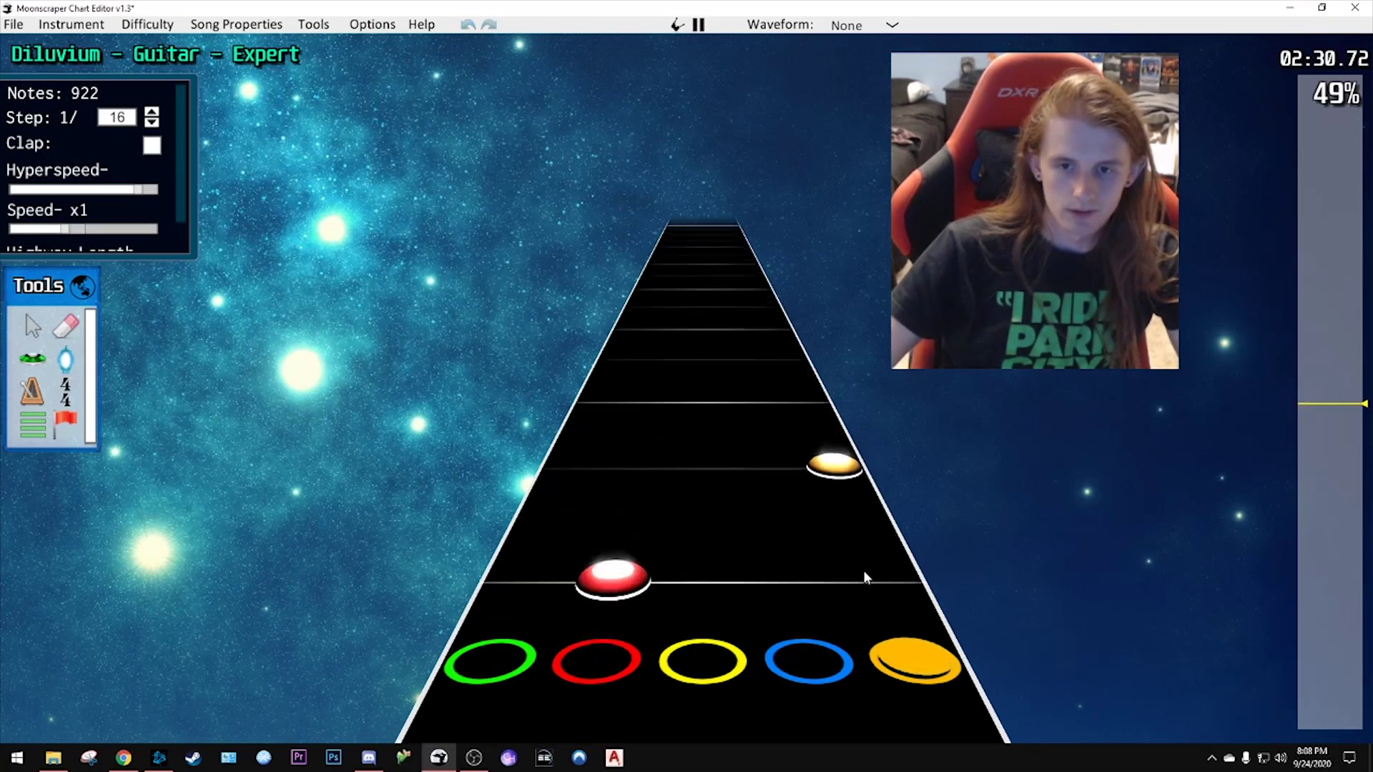
{"action": "key", "text": "space"}
{"action": "key", "text": "2"}
{"action": "key", "text": "5"}
{"action": "scroll", "coordinate": [726, 418], "scroll_direction": "up", "scroll_amount": 2}
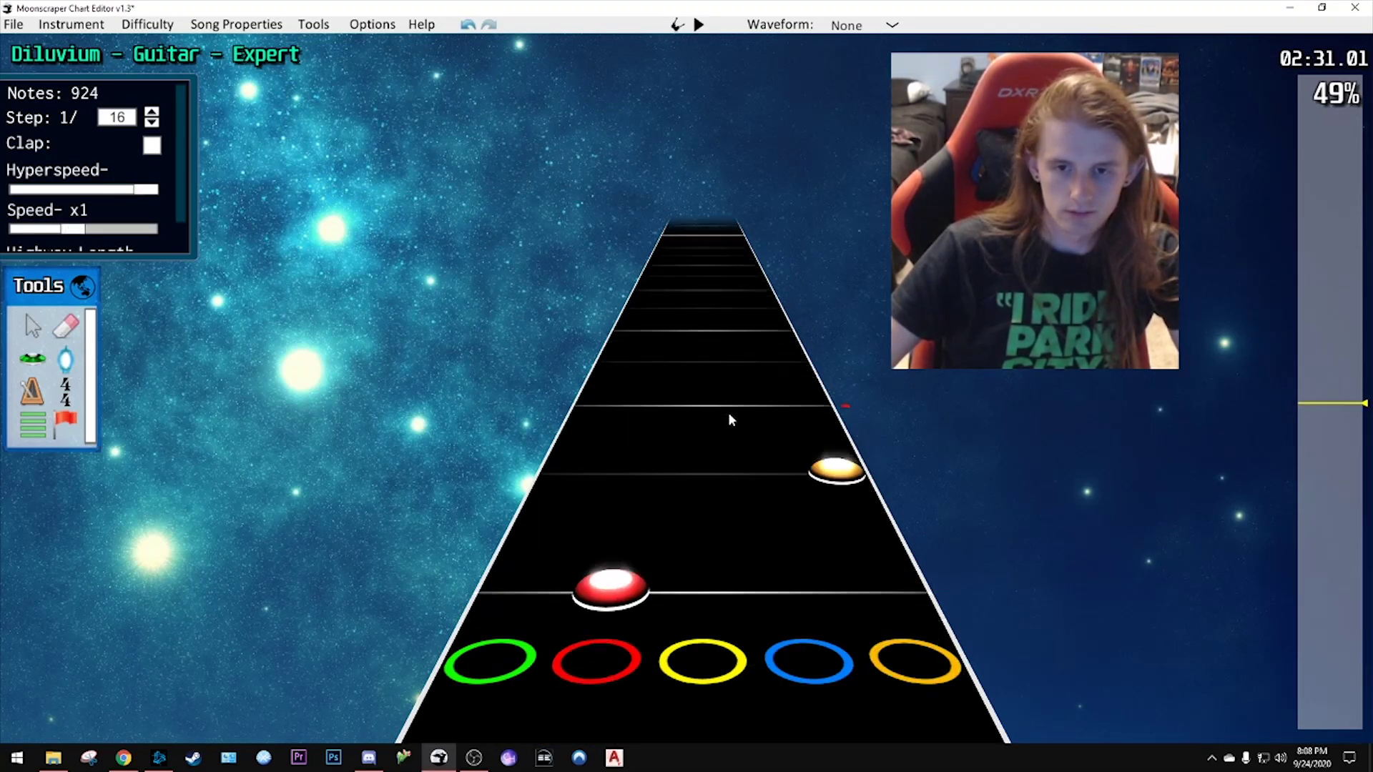
- Extend the forced red-orange pattern with five more pairs, from about 02:31 up to the measure line near 02:32.6
{"action": "key", "text": "2"}
{"action": "key", "text": "5"}
{"action": "scroll", "coordinate": [729, 401], "scroll_direction": "up", "scroll_amount": 1}
{"action": "key", "text": "2"}
{"action": "key", "text": "5"}
{"action": "scroll", "coordinate": [733, 387], "scroll_direction": "up", "scroll_amount": 2}
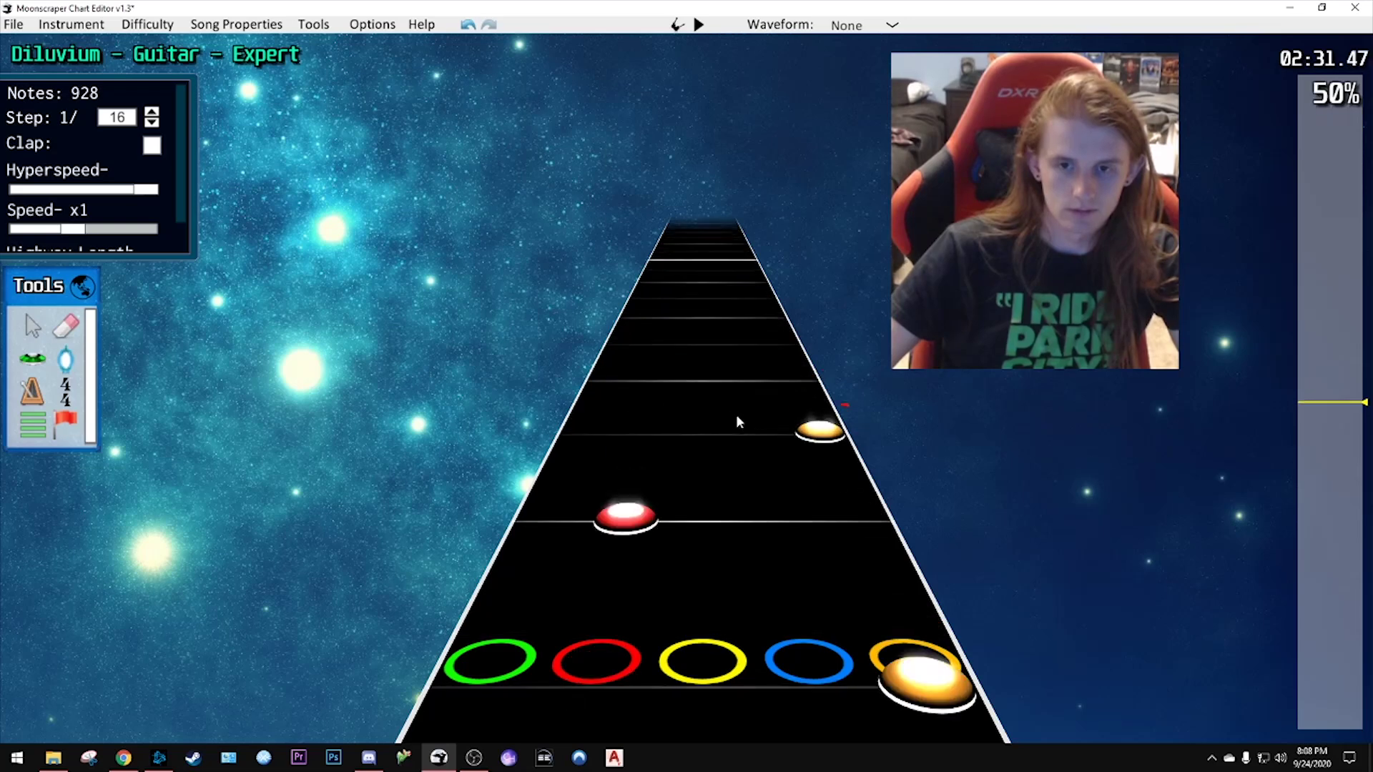
{"action": "key", "text": "2"}
{"action": "key", "text": "5"}
{"action": "key", "text": "2"}
{"action": "key", "text": "5"}
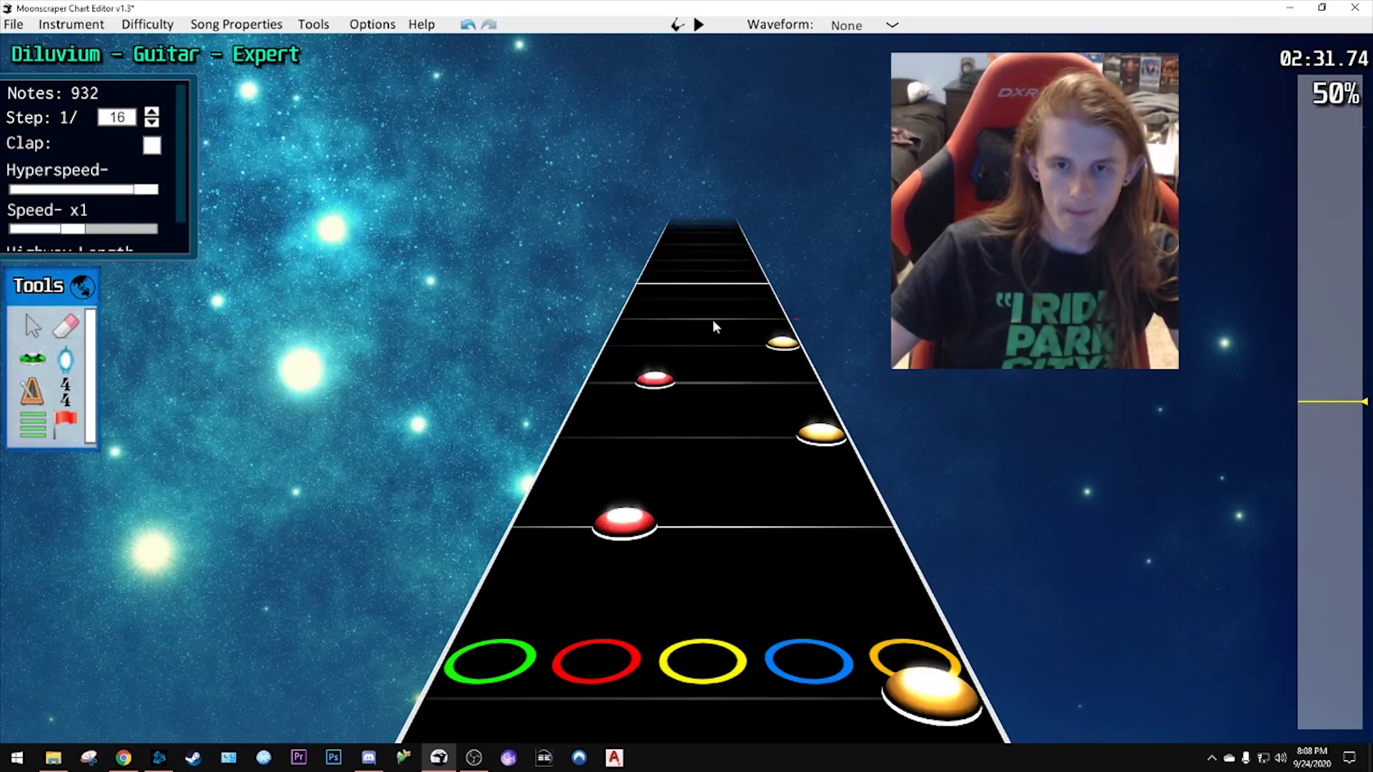
{"action": "key", "text": "2"}
{"action": "key", "text": "5"}
- Play on to about 02:32.6 and place a yellow-orange pair at the measure line there
{"action": "scroll", "coordinate": [757, 477], "scroll_direction": "down", "scroll_amount": 2}
{"action": "key", "text": "space"}
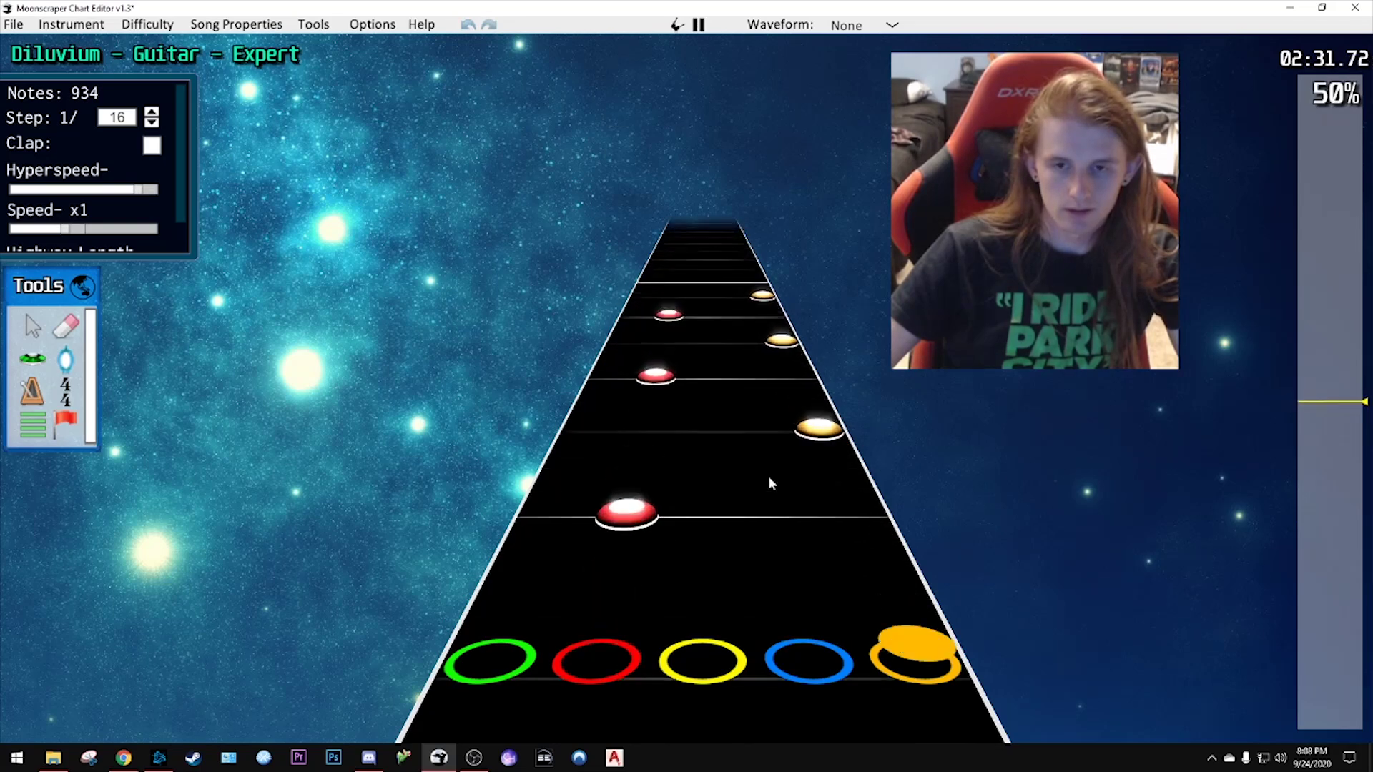
{"action": "key", "text": "space"}
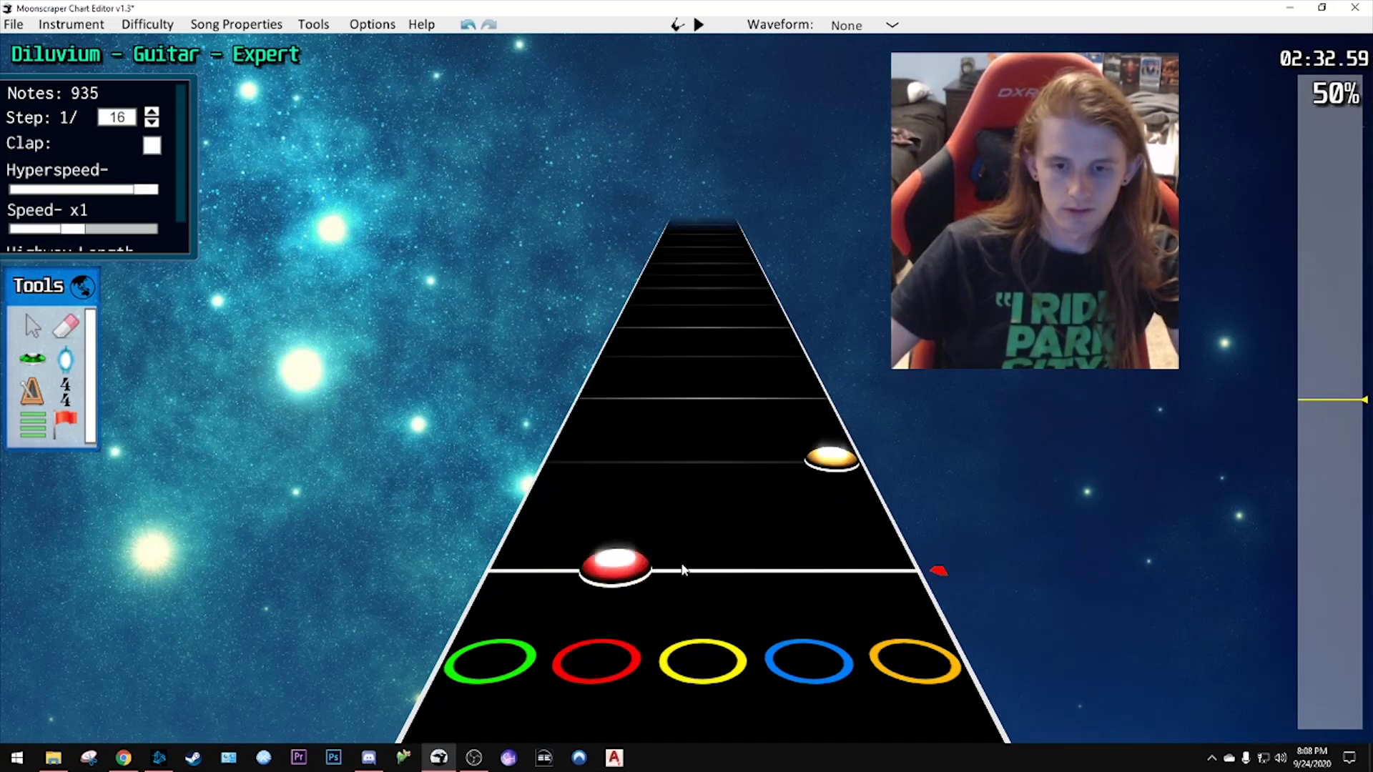
{"action": "left_click", "coordinate": [700, 568]}
{"action": "left_click", "coordinate": [822, 472], "text": "ctrl"}
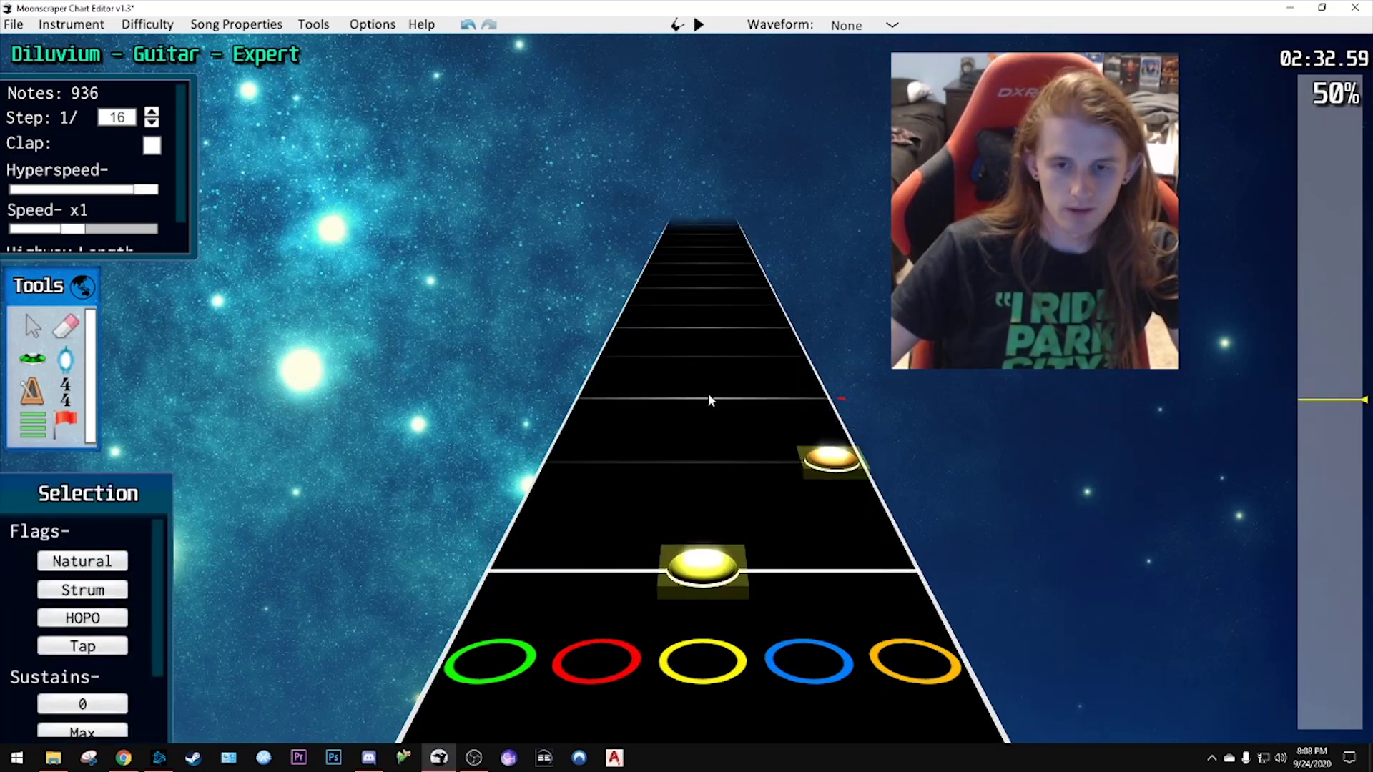
- Copy the yellow-orange pair at the measure line and paste four copies of it in sequence after the original
{"action": "key", "text": "ctrl+c"}
{"action": "key", "text": "ctrl+v"}
{"action": "key", "text": "space"}
{"action": "key", "text": "space"}
{"action": "key", "text": "ctrl+v"}
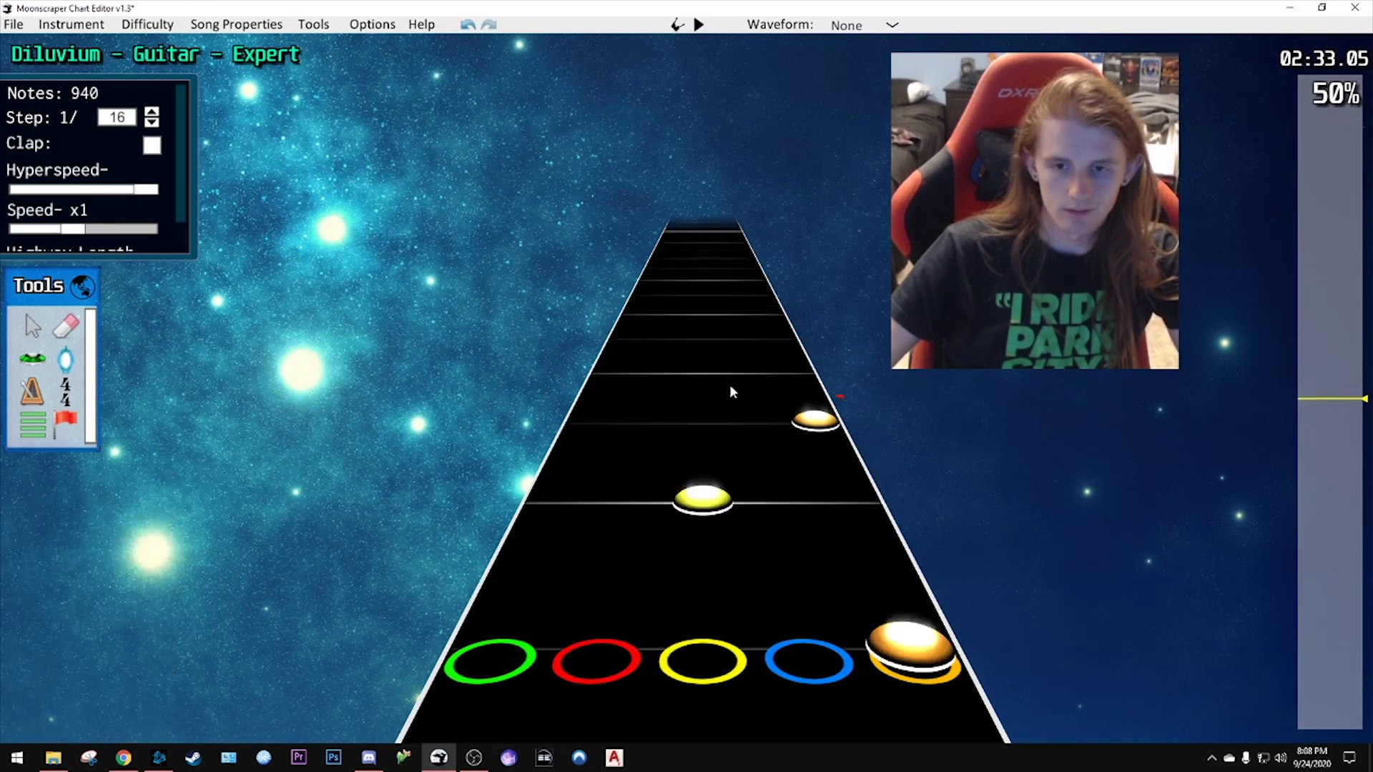
{"action": "key", "text": "ctrl+v"}
{"action": "key", "text": "ctrl+v"}
- Paste three more yellow-orange pairs up to the next measure line and play through them to about 02:35
{"action": "key", "text": "space"}
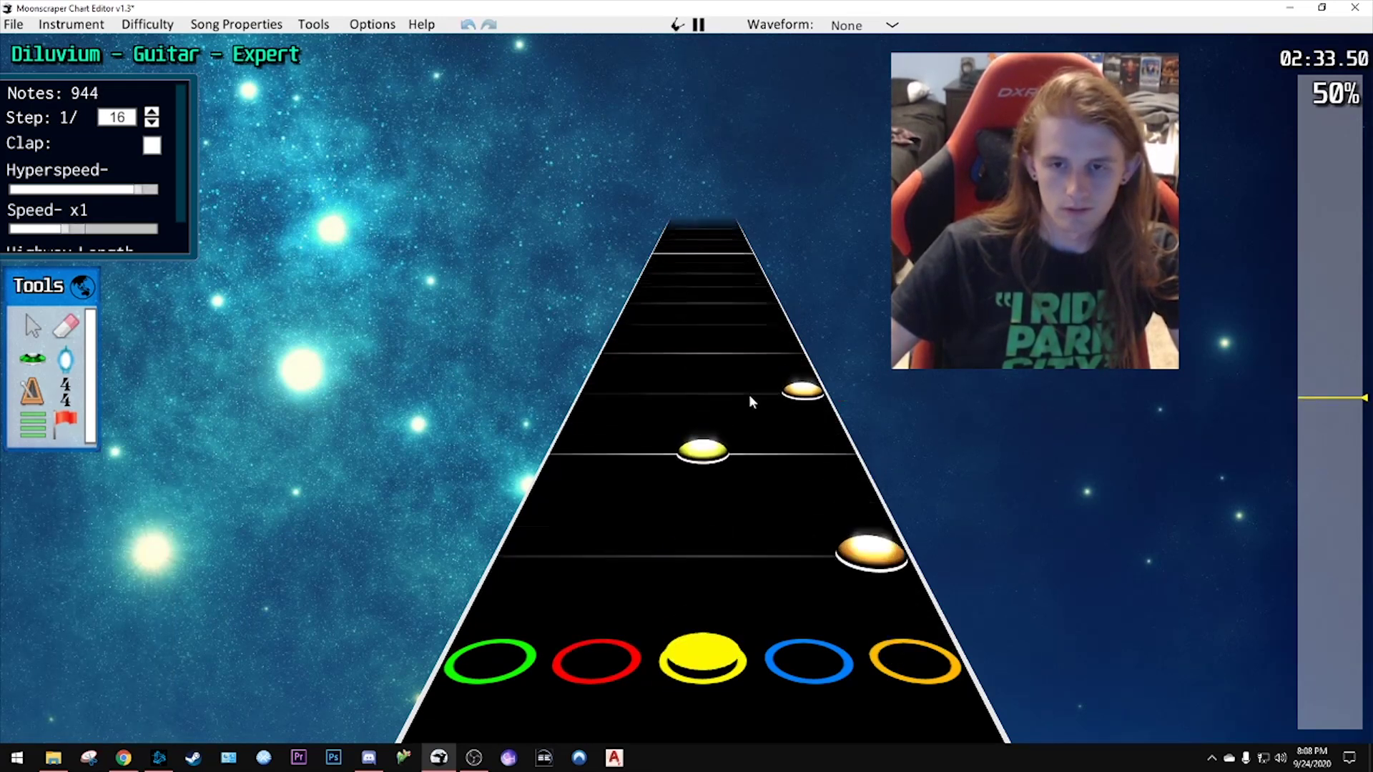
{"action": "key", "text": "space"}
{"action": "key", "text": "ctrl+v"}
{"action": "key", "text": "ctrl+v"}
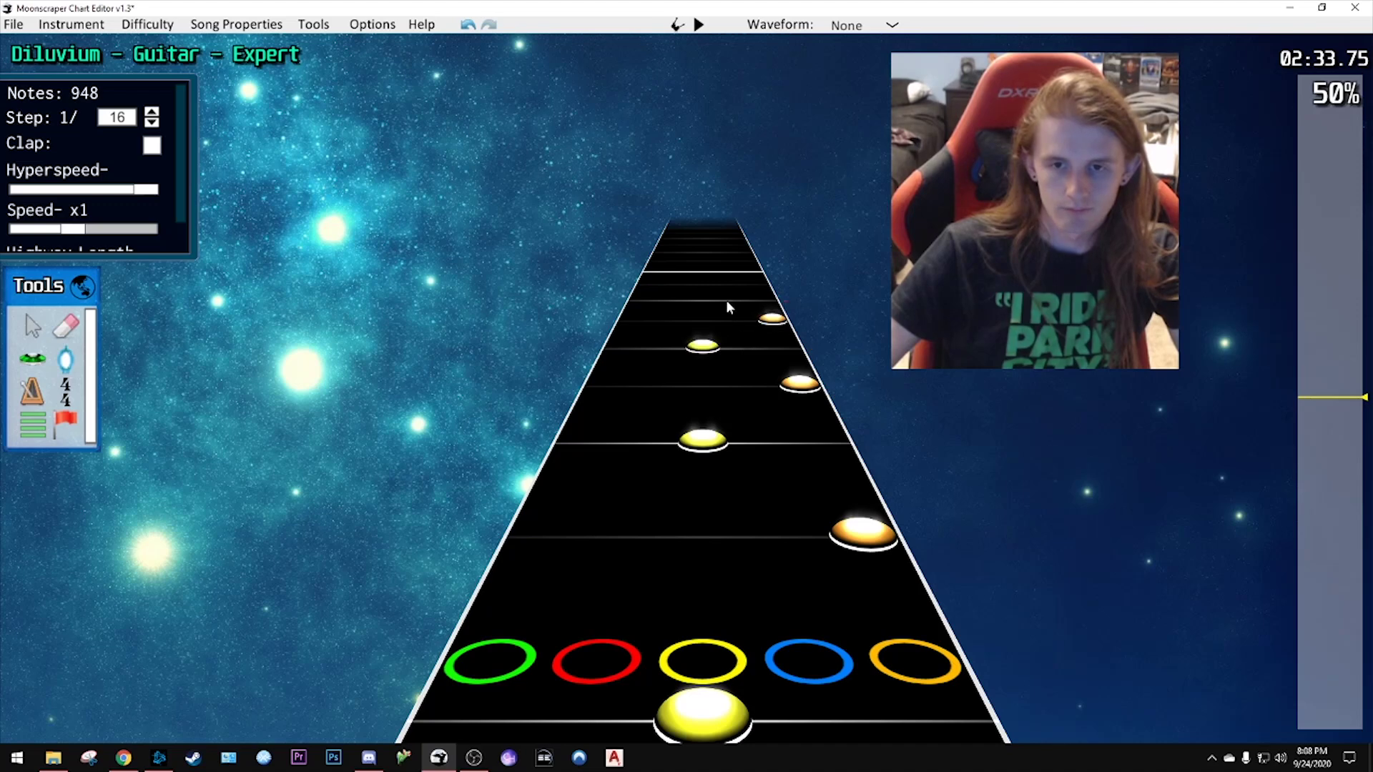
{"action": "key", "text": "ctrl+v"}
{"action": "key", "text": "space"}
{"action": "key", "text": "space"}
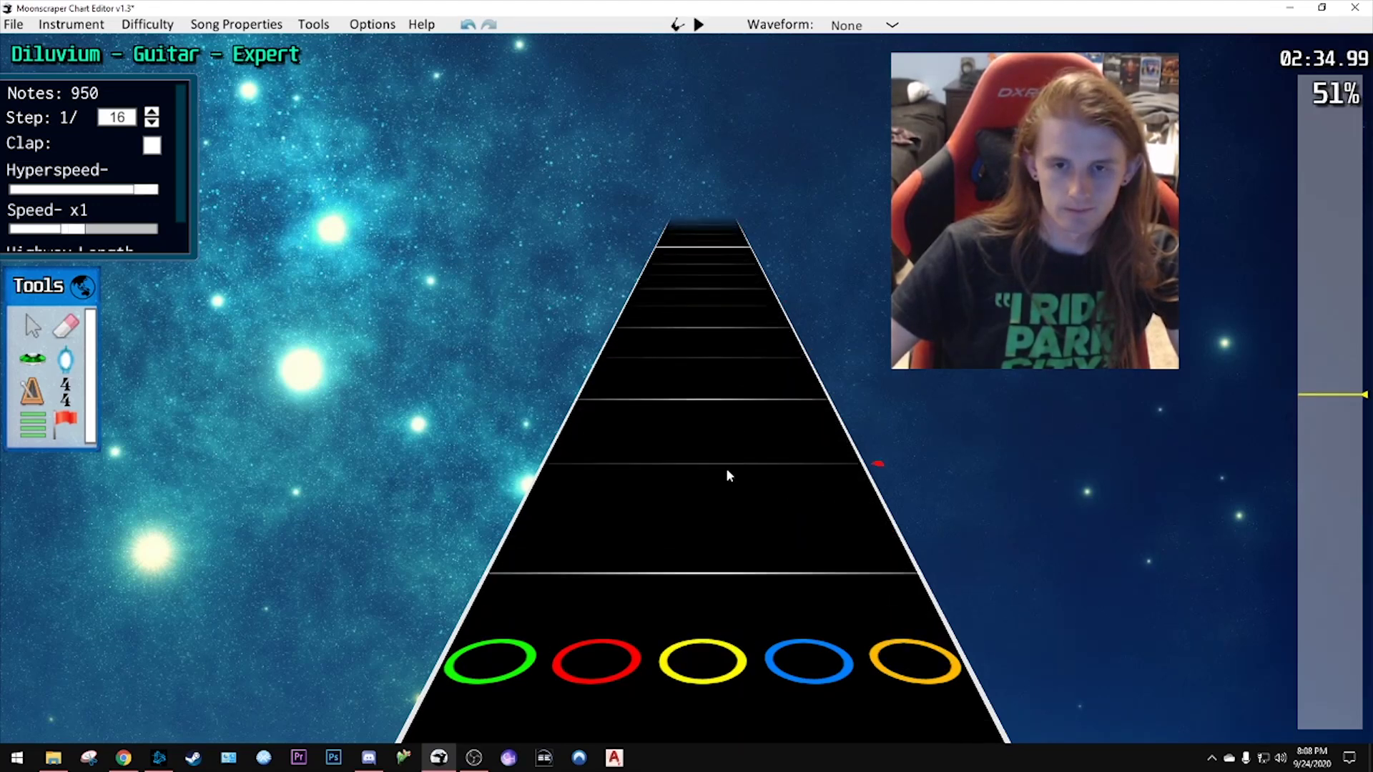
- Paste the yellow-orange pair at the measure line after 02:34.6, move its yellow note to red, and select the resulting pair
{"action": "scroll", "coordinate": [728, 475], "scroll_direction": "down", "scroll_amount": 3}
{"action": "key", "text": "ctrl+v"}
{"action": "left_click_drag", "start_coordinate": [699, 469], "coordinate": [638, 474]}
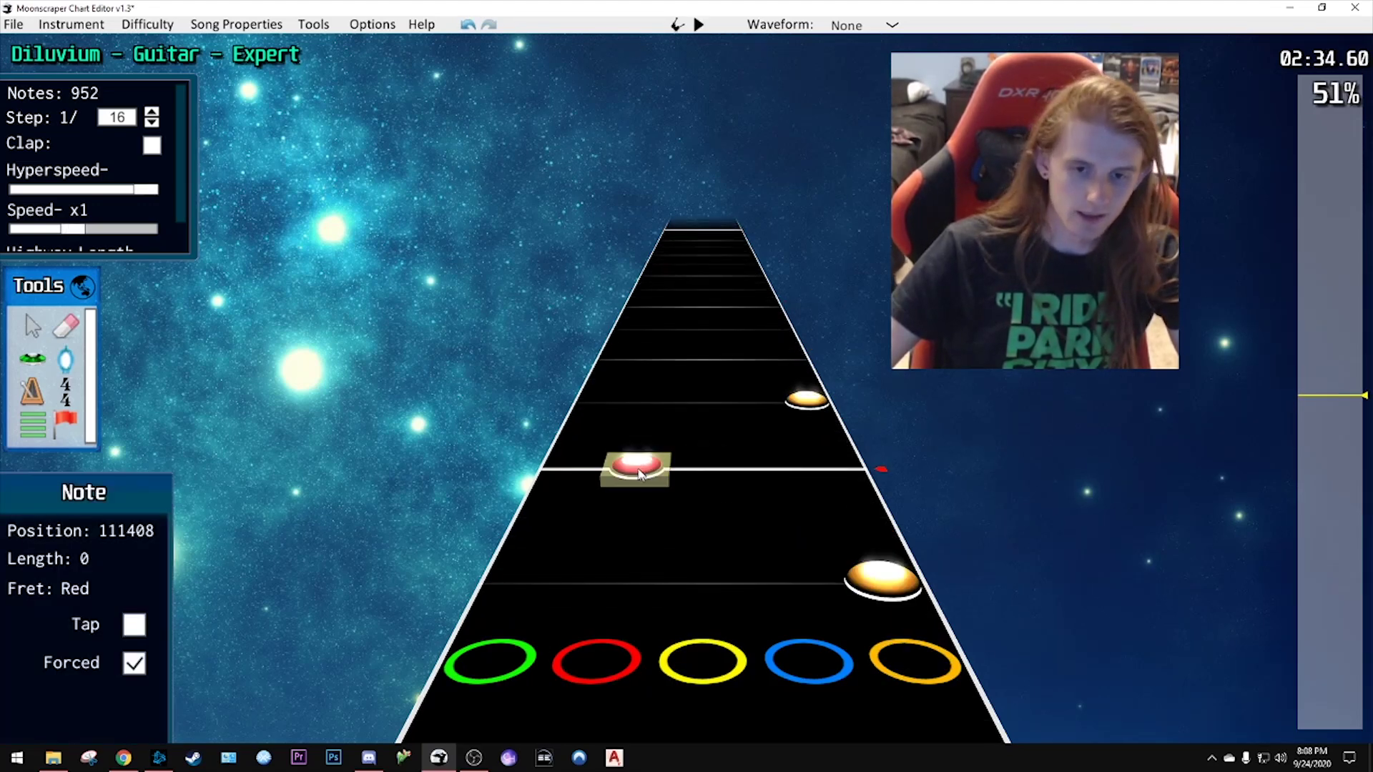
{"action": "left_click", "coordinate": [804, 403], "text": "ctrl"}
{"action": "scroll", "coordinate": [765, 450], "scroll_direction": "up", "scroll_amount": 3}
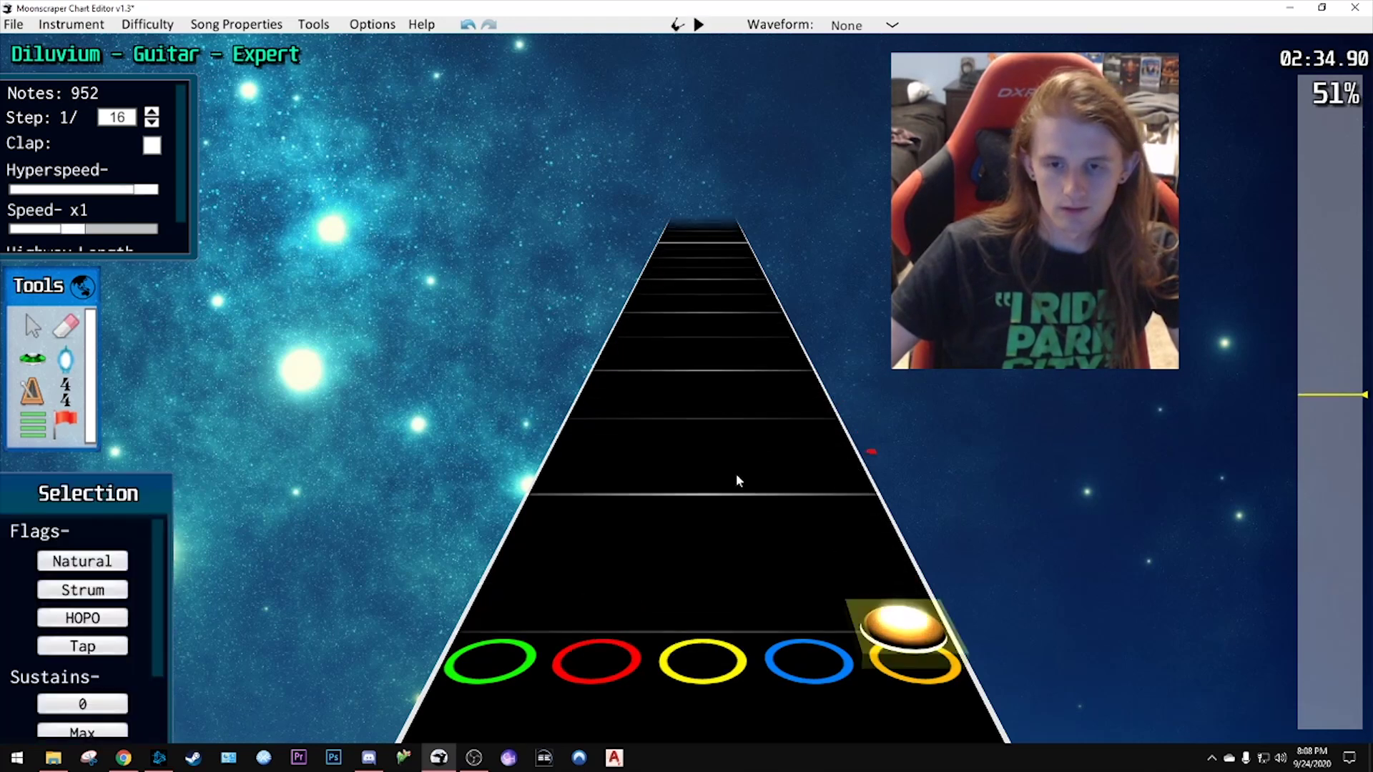
- Paste five copies of the red-orange pair in sequence, up to the measure line after 02:36.2
{"action": "key", "text": "ctrl+v"}
{"action": "key", "text": "ctrl+v"}
{"action": "scroll", "coordinate": [712, 371], "scroll_direction": "up", "scroll_amount": 3}
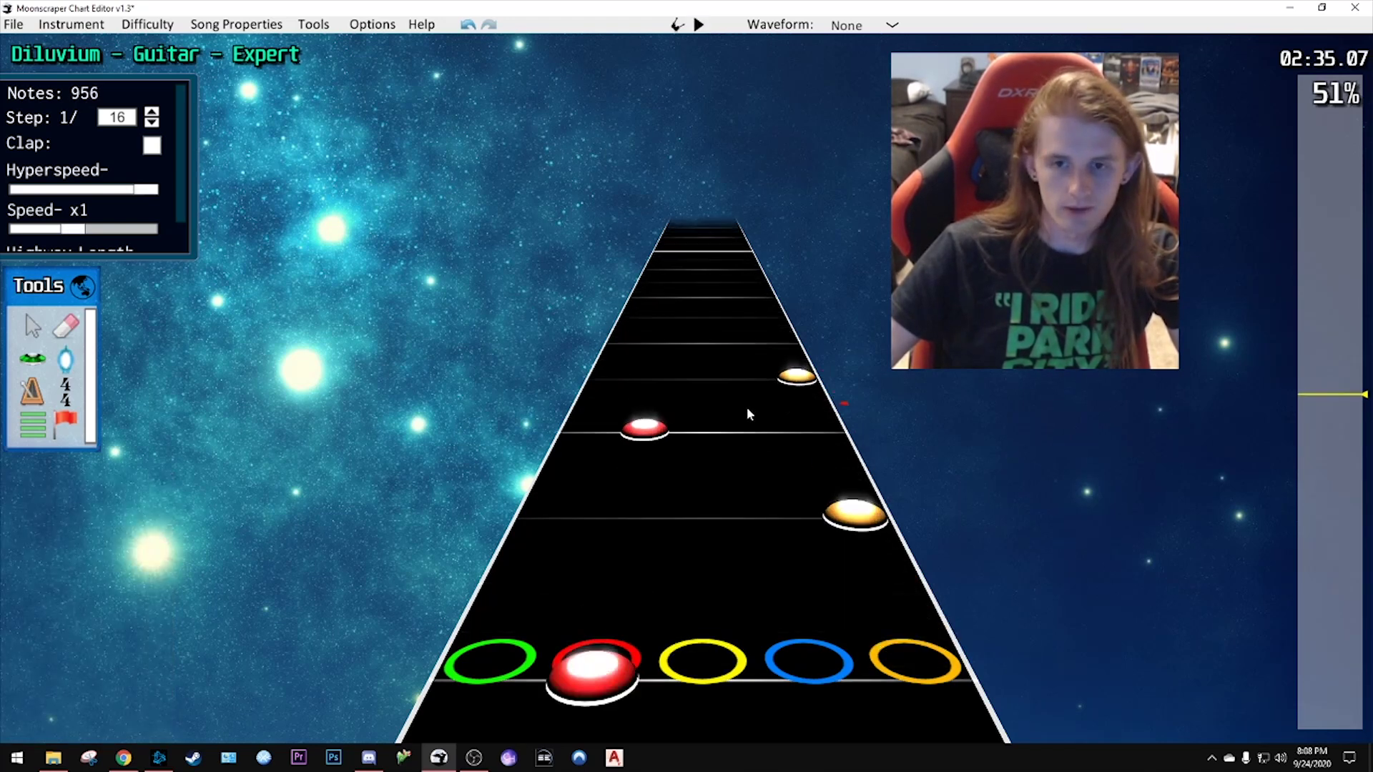
{"action": "key", "text": "ctrl+v"}
{"action": "scroll", "coordinate": [758, 389], "scroll_direction": "up", "scroll_amount": 3}
{"action": "key", "text": "ctrl+v"}
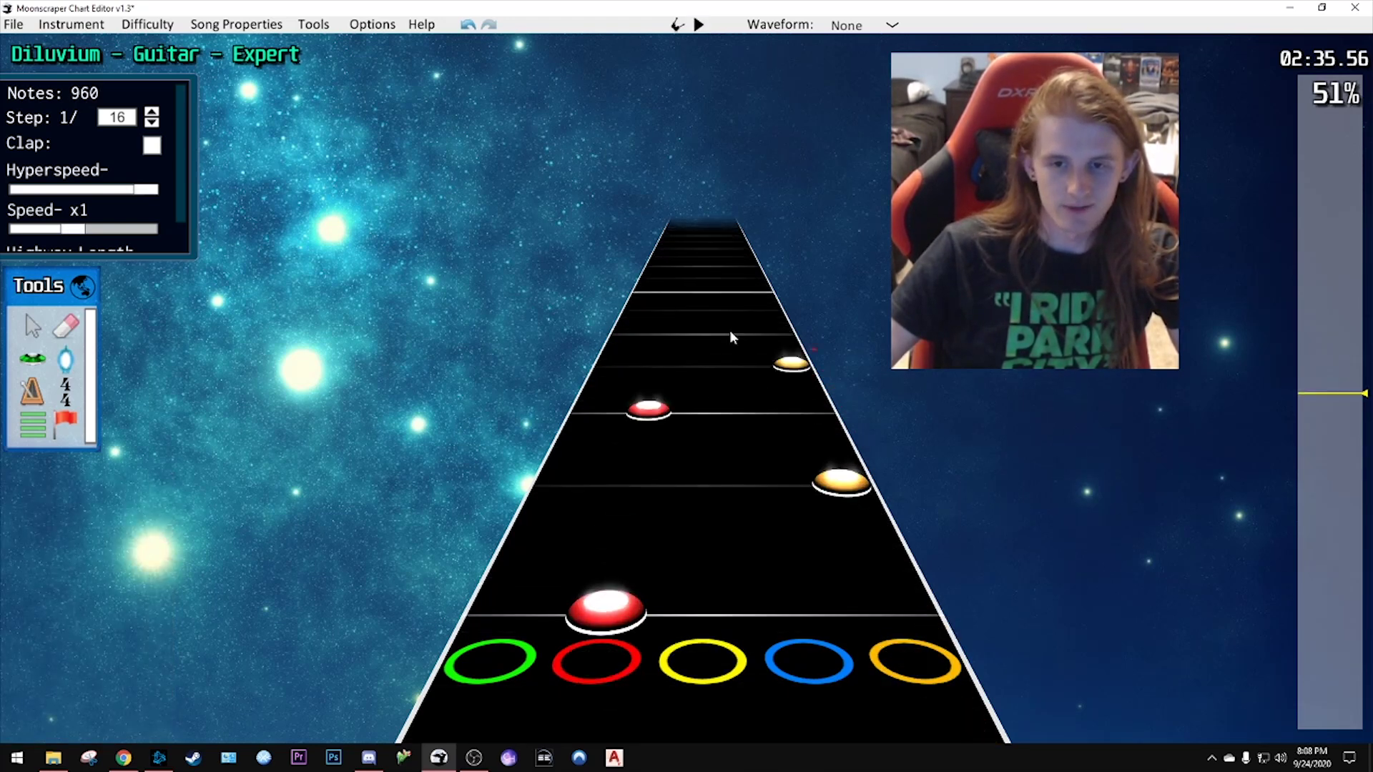
{"action": "key", "text": "ctrl+v"}
{"action": "scroll", "coordinate": [1242, 383], "scroll_direction": "up", "scroll_amount": 3}
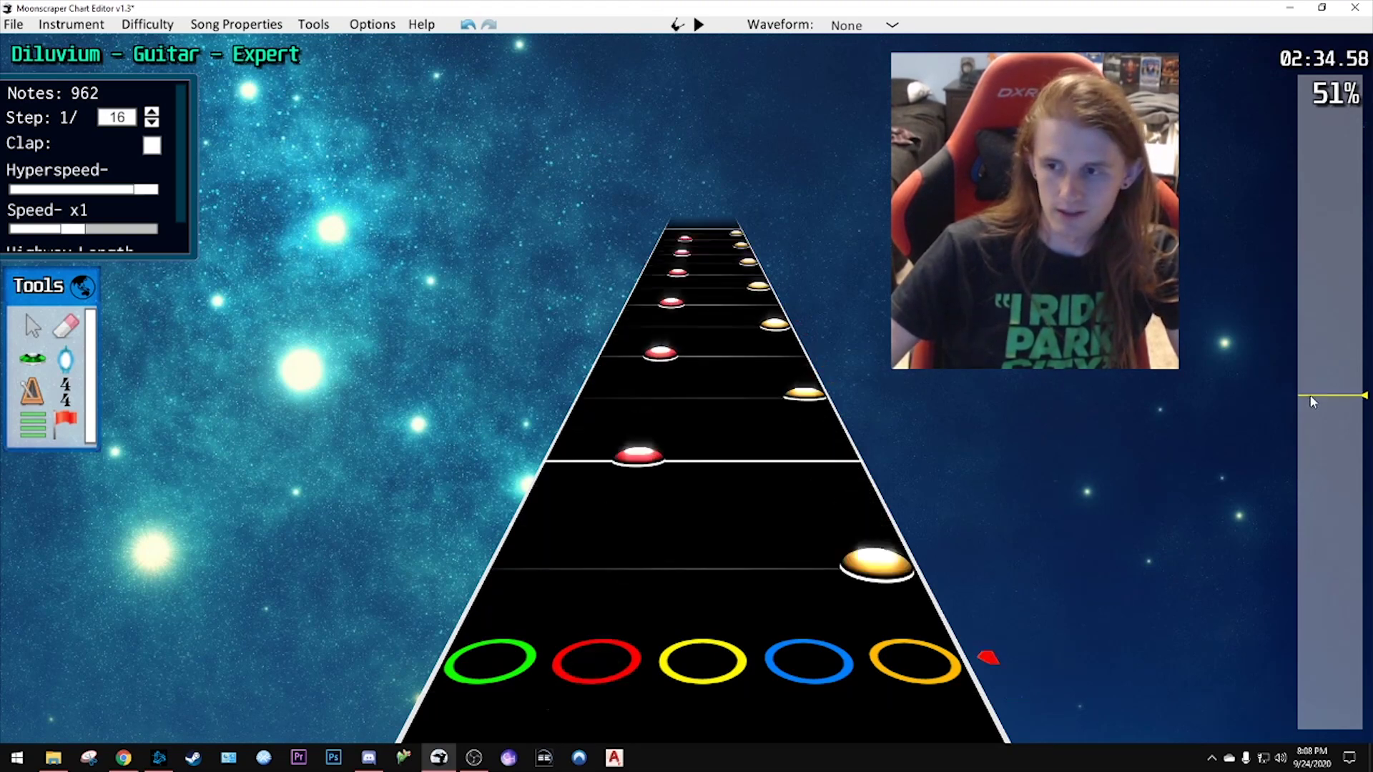
- Replay the end of the yellow-orange pattern and the new red-orange pairs up to about 02:36.4
{"action": "left_click", "coordinate": [1313, 413]}
{"action": "key", "text": "space"}
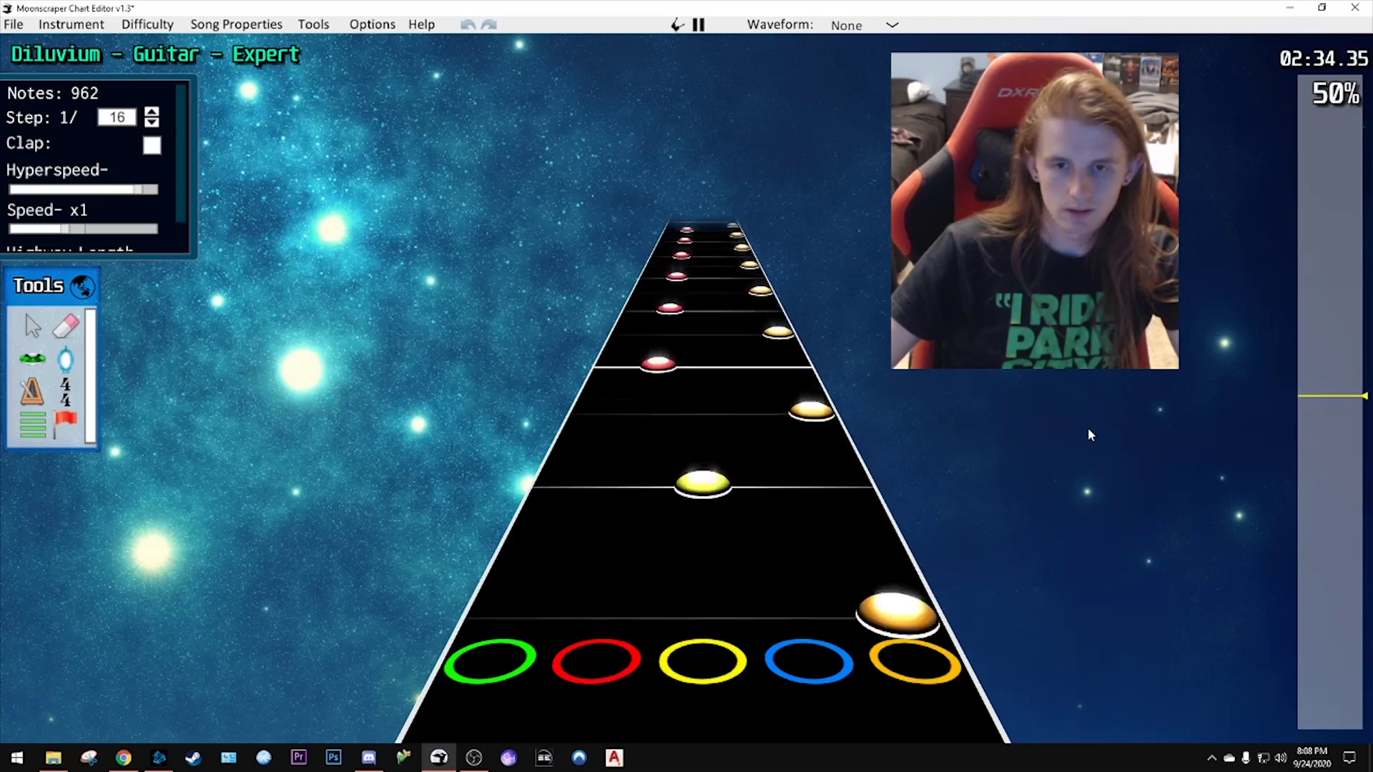
{"action": "key", "text": "space"}
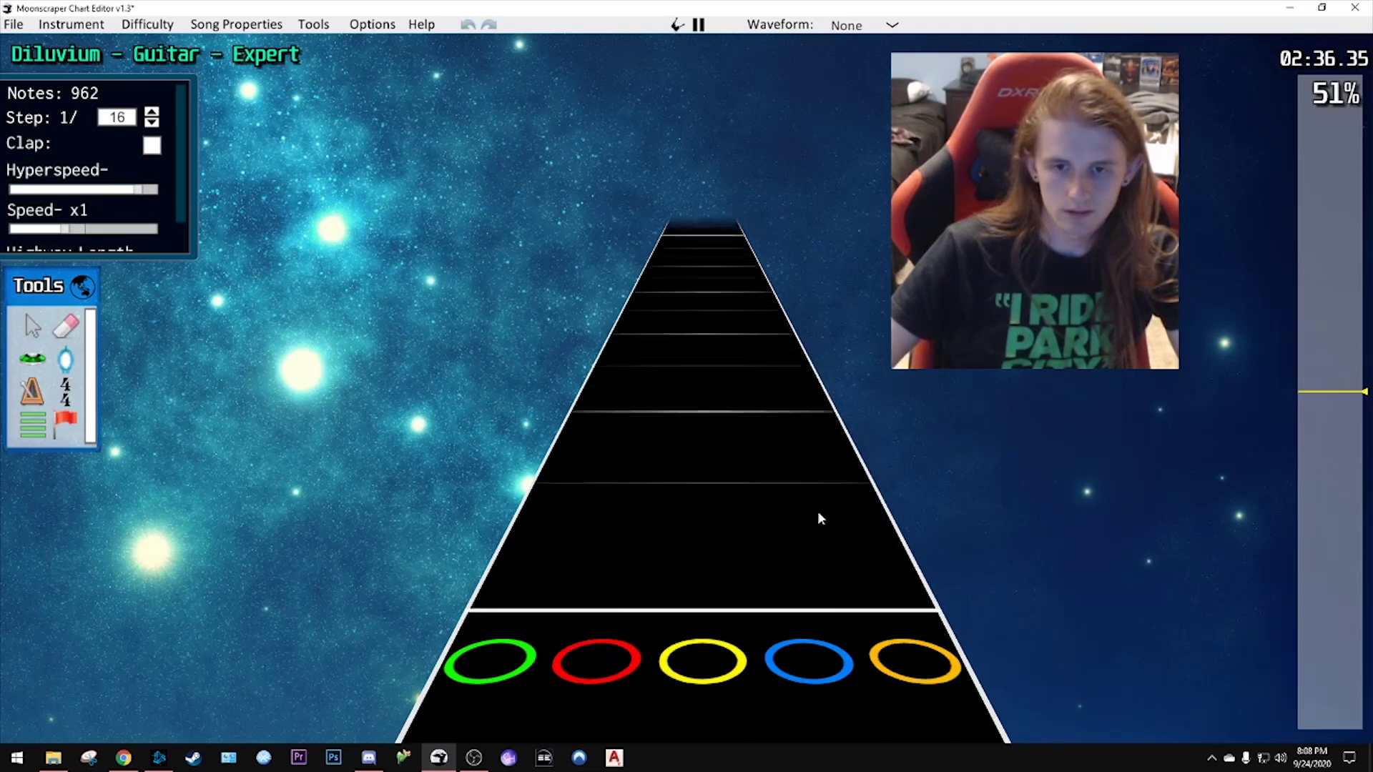
- Copy the sixteen-note yellow-orange run starting at 02:32.6 and paste it at the measure line after 02:36.2
{"action": "left_click", "coordinate": [1325, 401]}
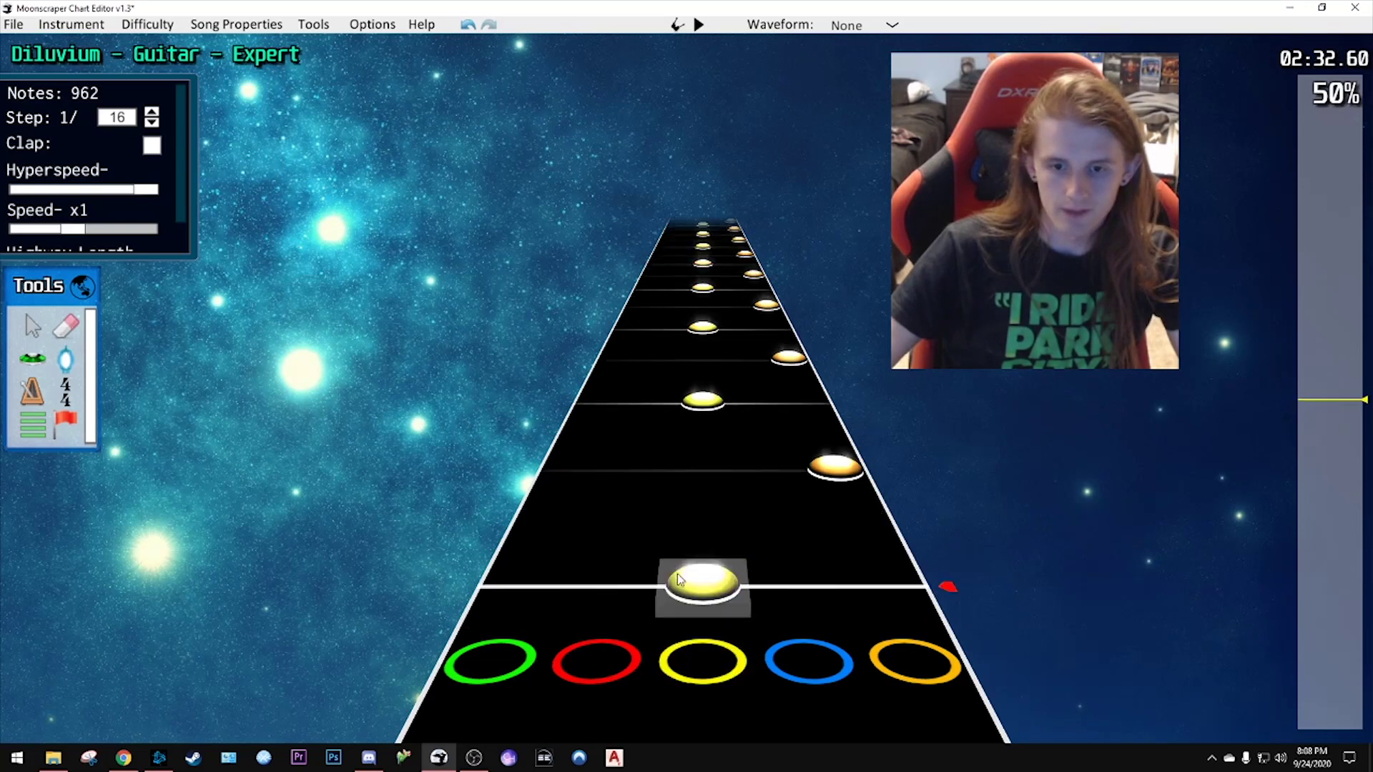
{"action": "left_click", "coordinate": [679, 579]}
{"action": "scroll", "coordinate": [723, 565], "scroll_direction": "down", "scroll_amount": 2}
{"action": "scroll", "coordinate": [1344, 465], "scroll_direction": "down", "scroll_amount": 3}
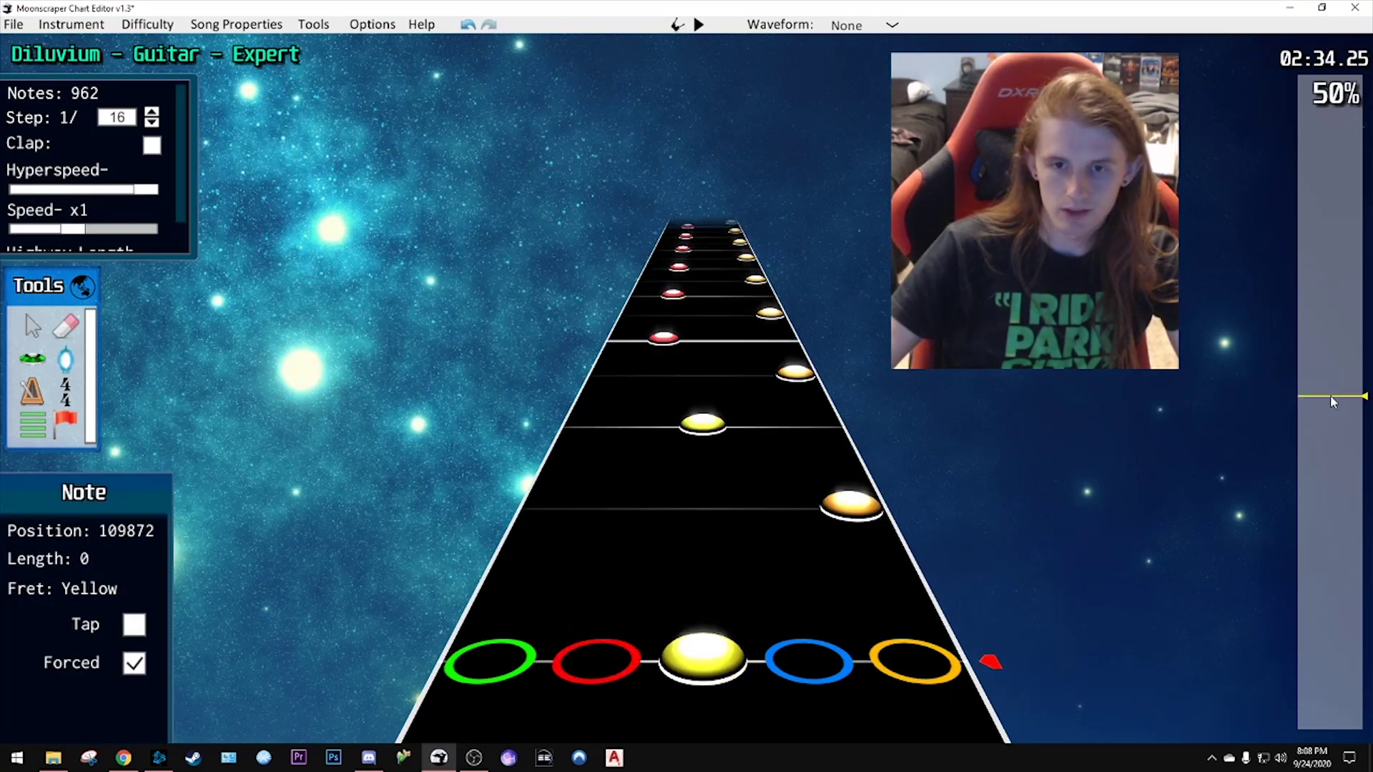
{"action": "left_click_drag", "start_coordinate": [1332, 405], "coordinate": [1332, 396]}
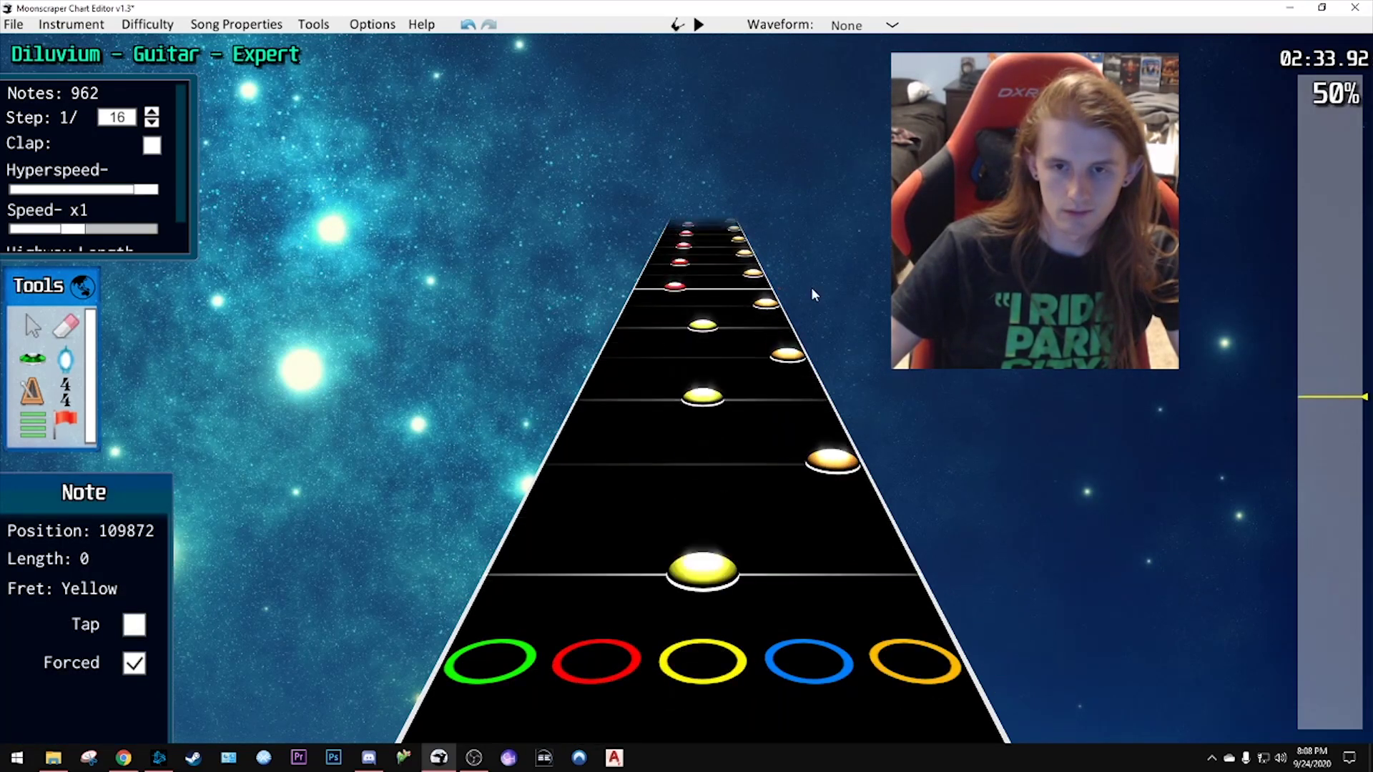
{"action": "left_click", "coordinate": [772, 306], "text": "shift"}
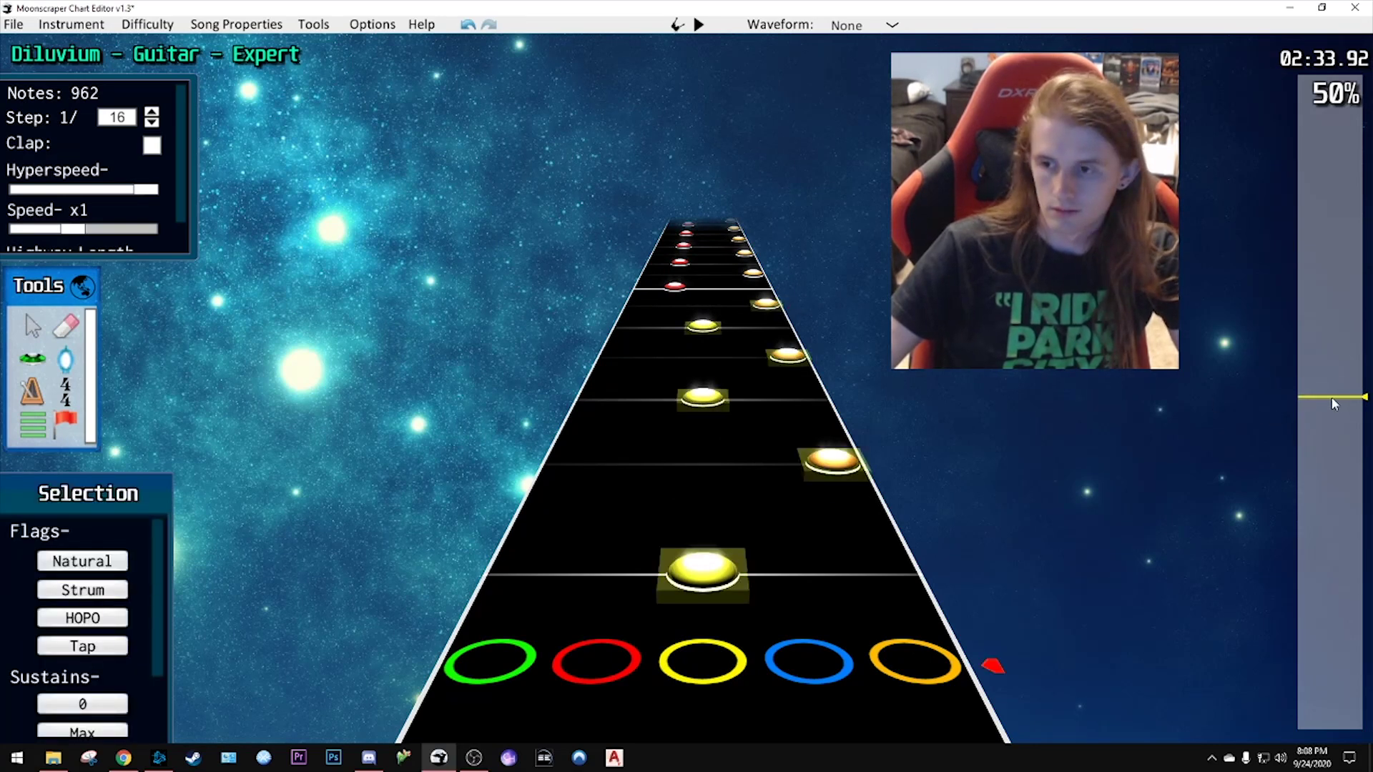
{"action": "left_click_drag", "start_coordinate": [1332, 405], "coordinate": [1332, 392]}
{"action": "key", "text": "ctrl+v"}
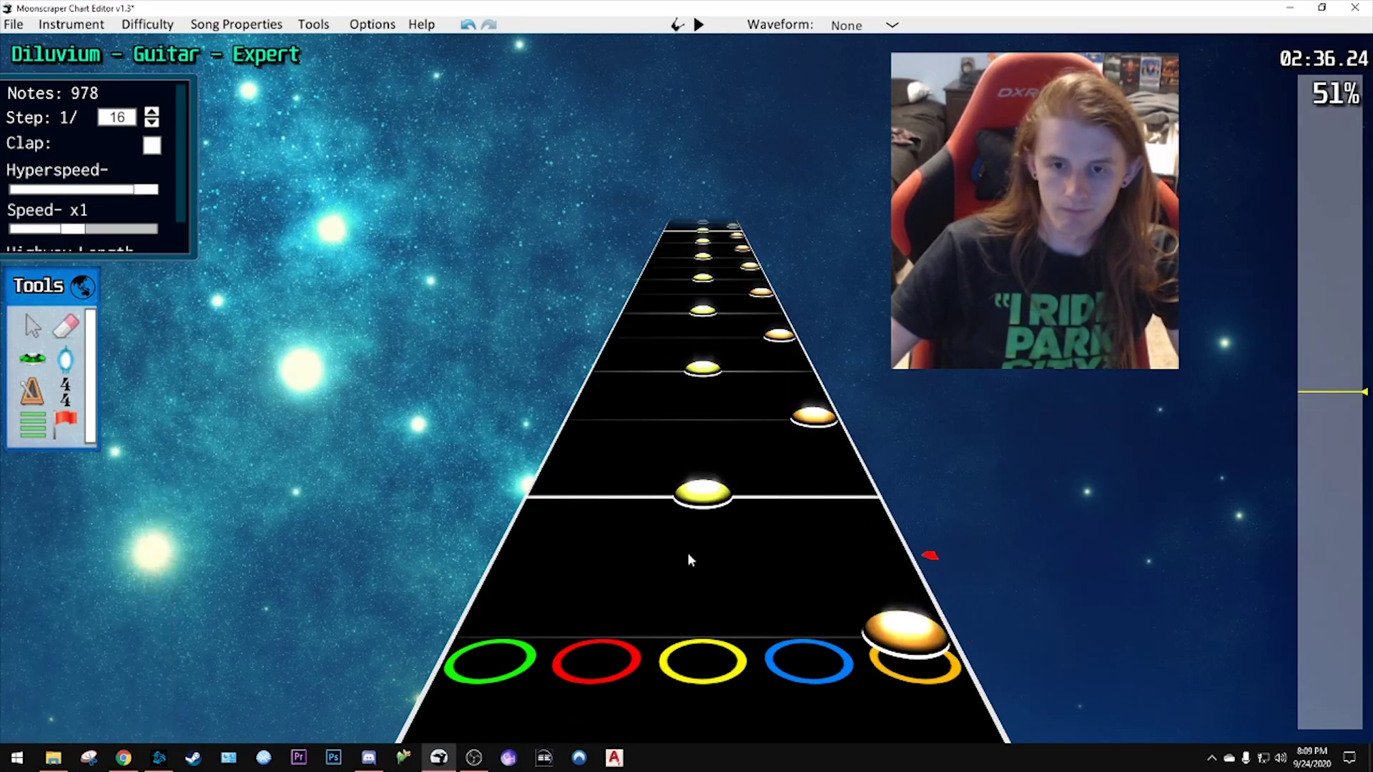
- Play the pasted run and change the yellow notes of its last two pairs, from the measure line after 02:37.8, to blue
{"action": "key", "text": "space"}
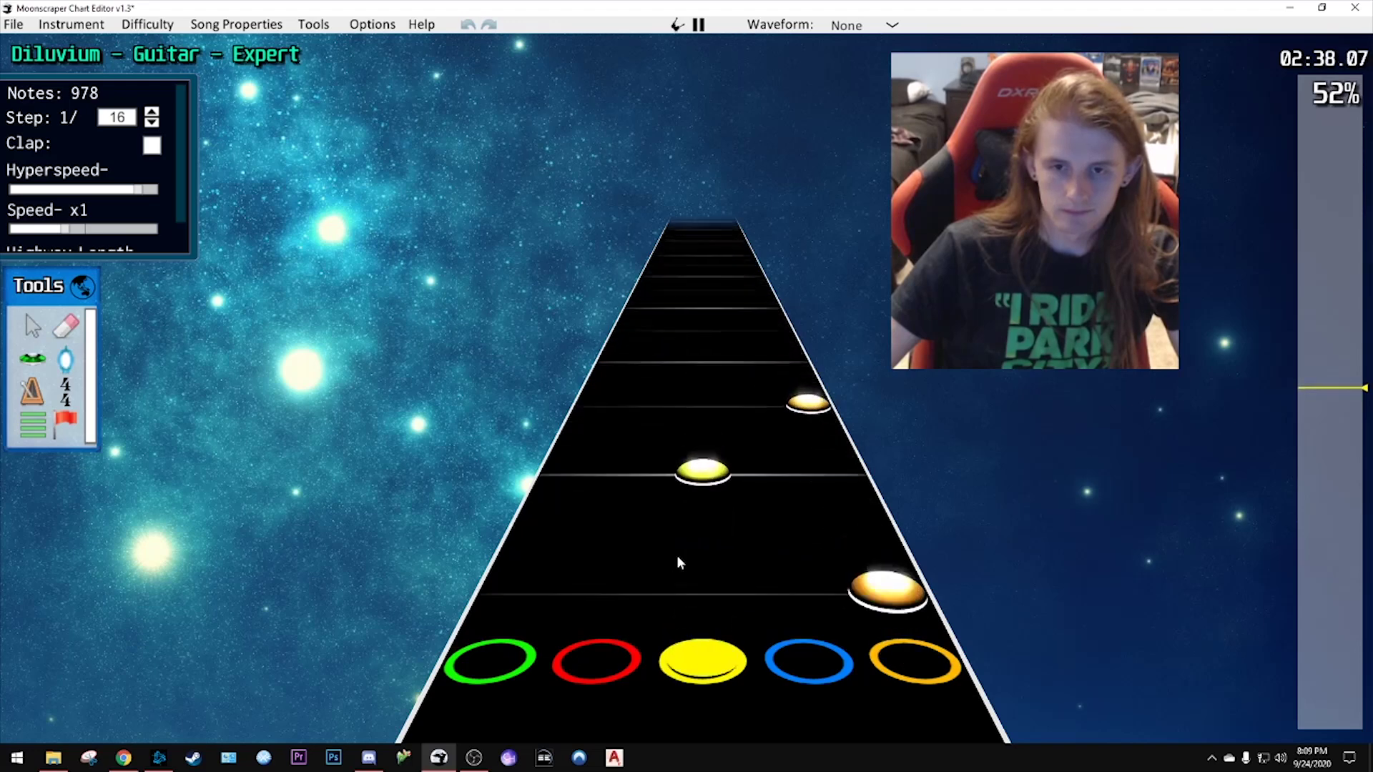
{"action": "key", "text": "space"}
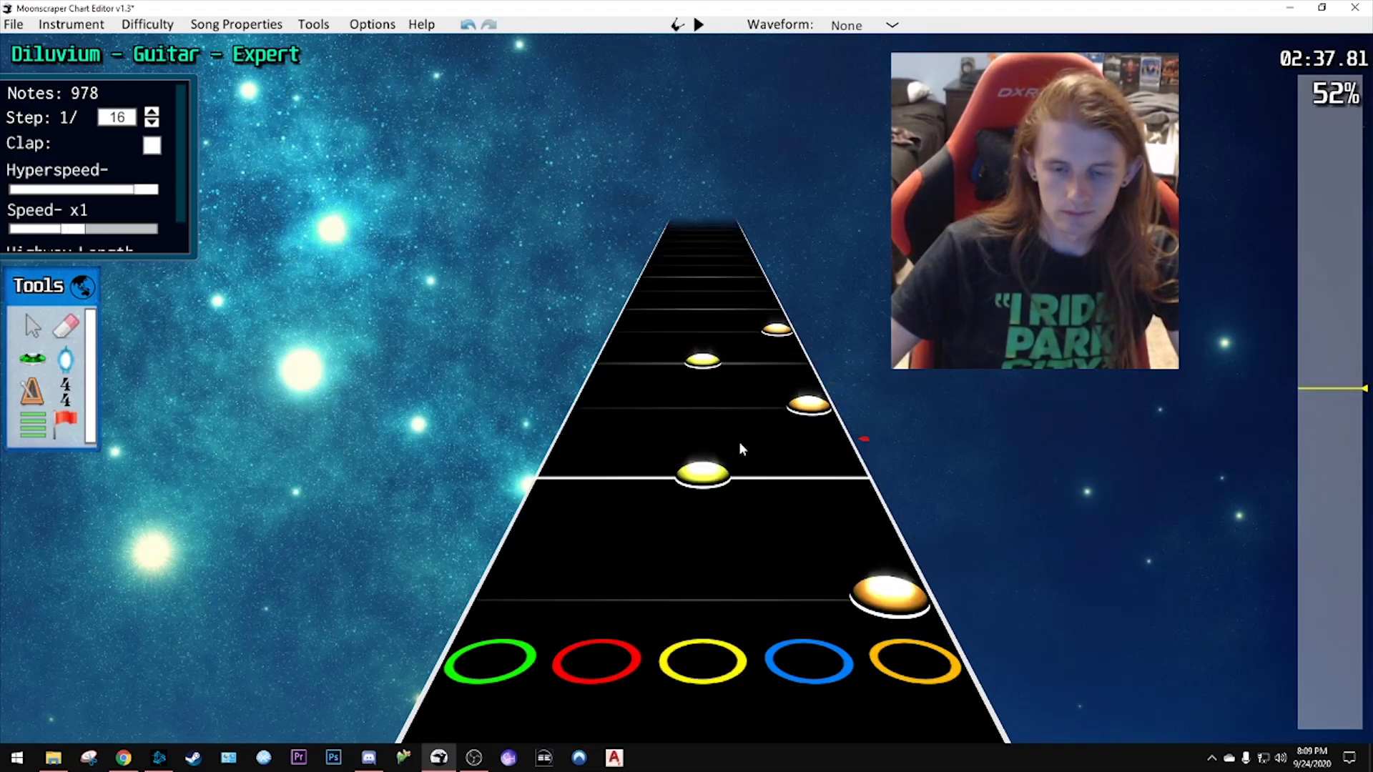
{"action": "left_click", "coordinate": [762, 479]}
{"action": "key", "text": "space"}
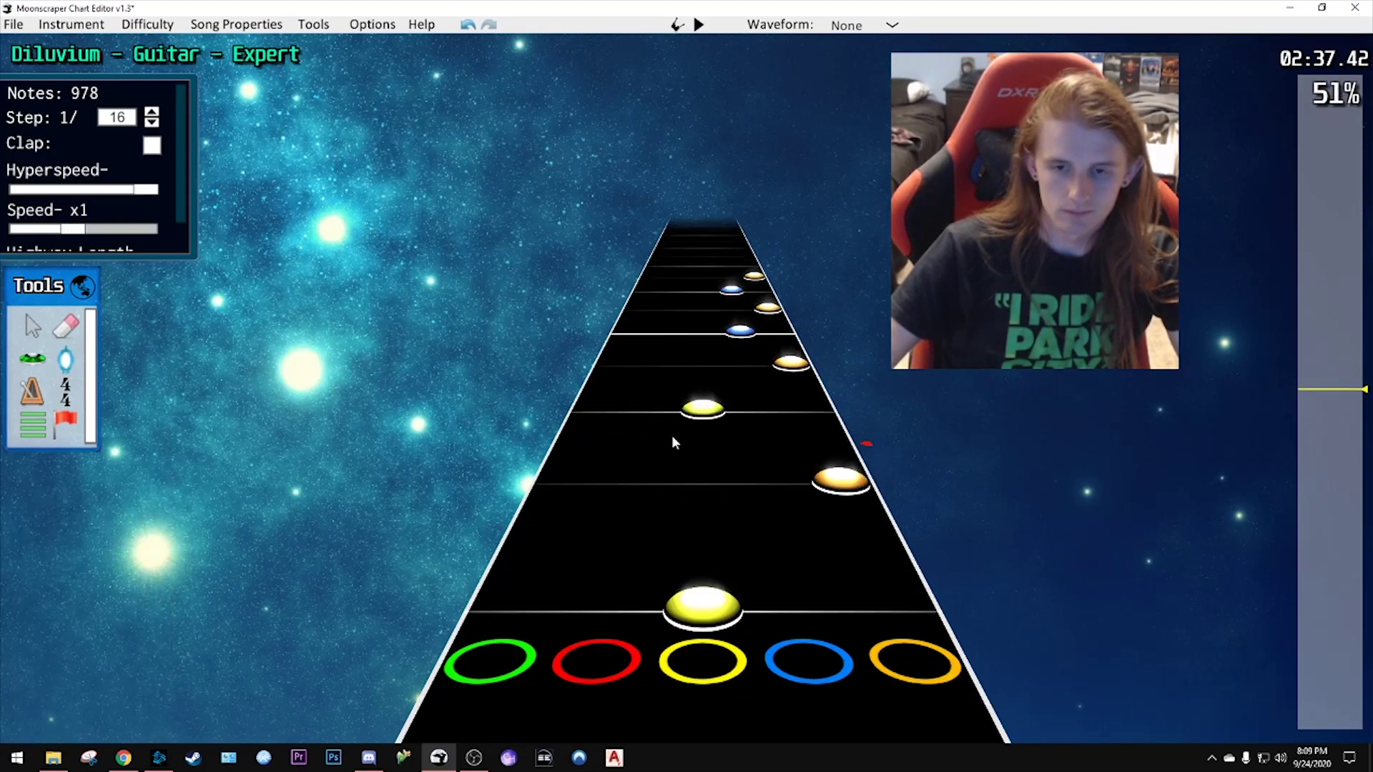
{"action": "key", "text": "space"}
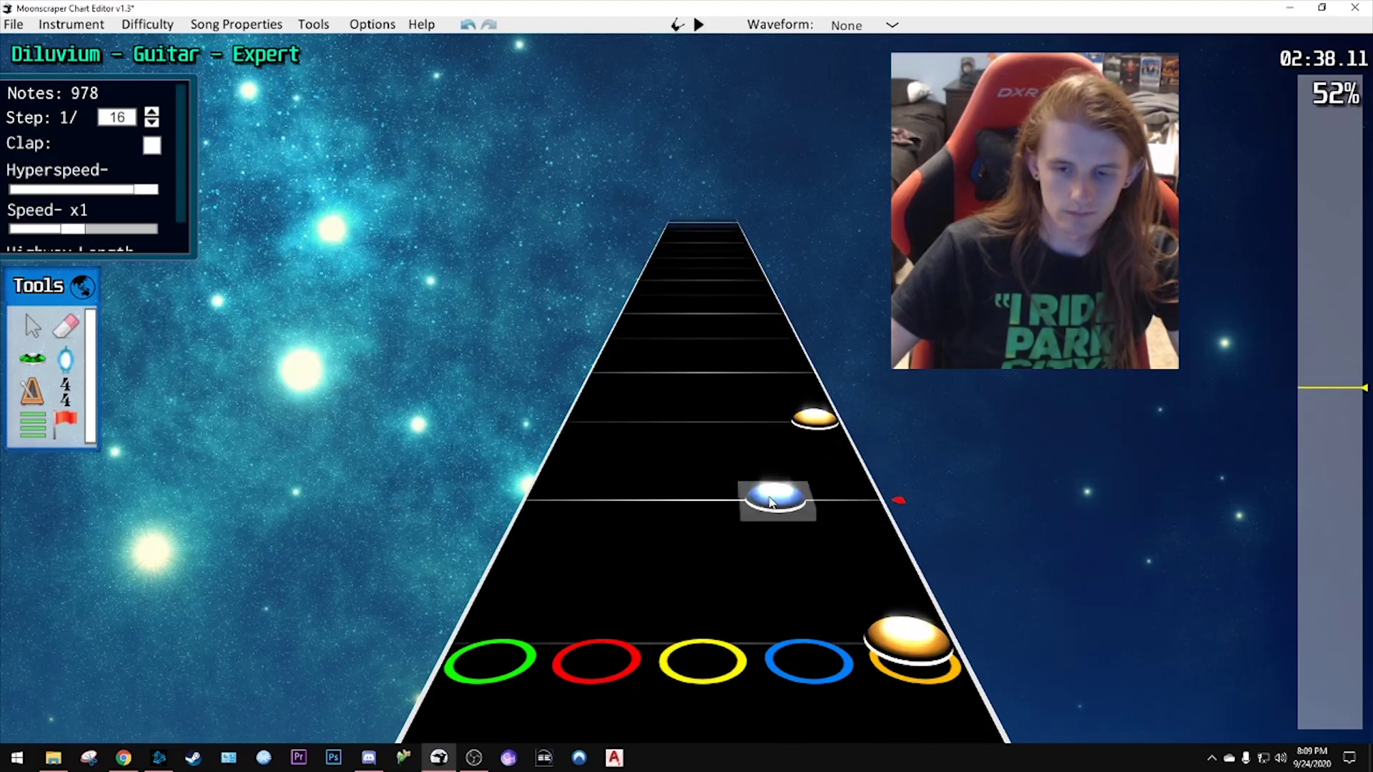
- Copy the last two blue-orange pairs and paste them three times in sequence, up to the measure line after 02:40
{"action": "left_click_drag", "start_coordinate": [751, 683], "coordinate": [811, 375]}
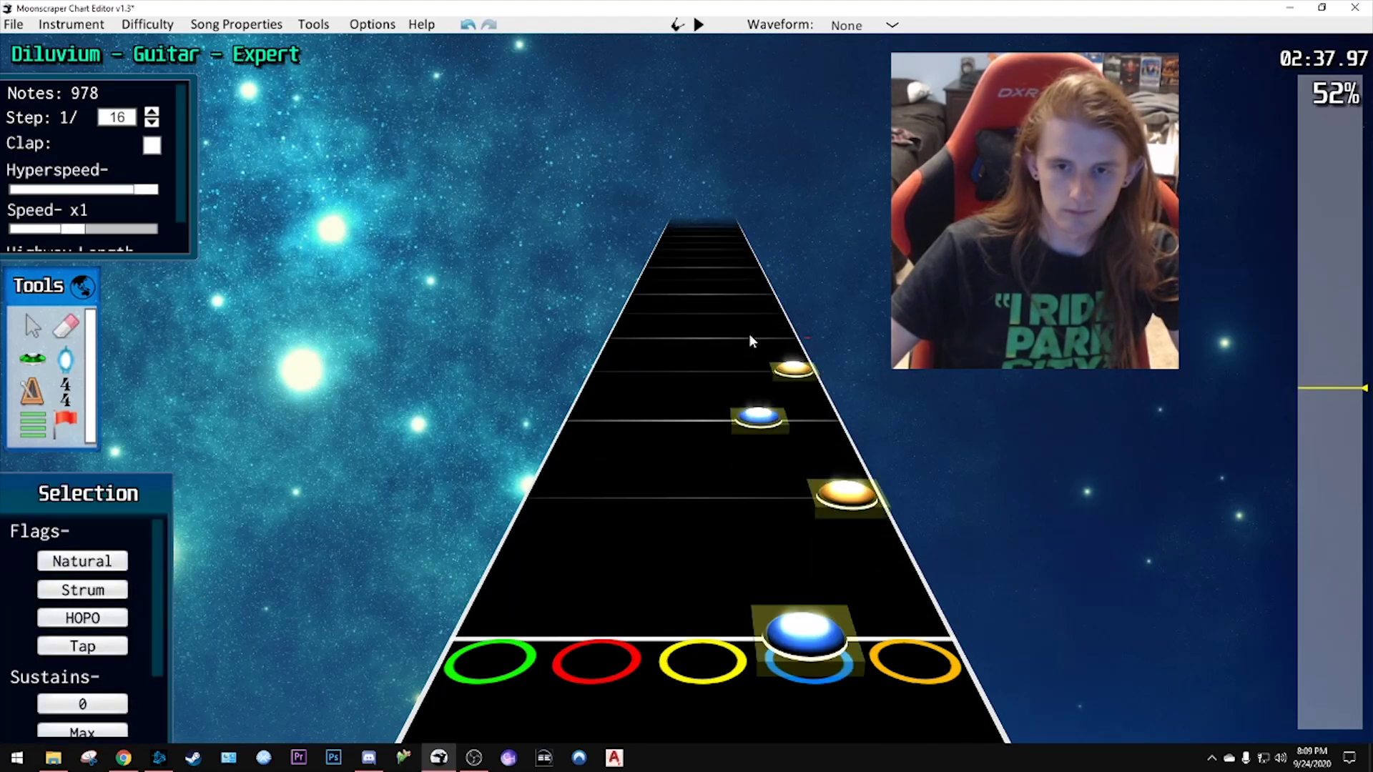
{"action": "key", "text": "ctrl+c"}
{"action": "key", "text": "ctrl+v"}
{"action": "key", "text": "space"}
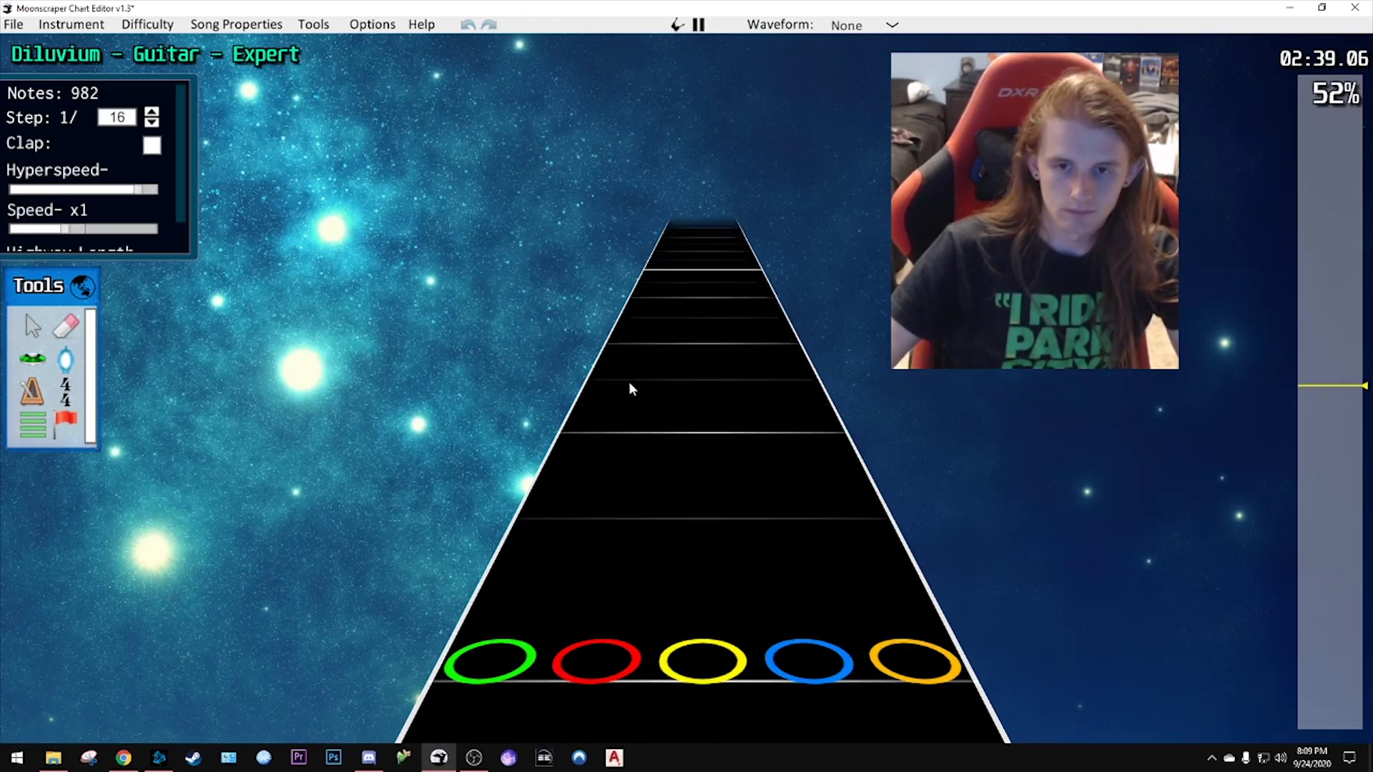
{"action": "key", "text": "space"}
{"action": "key", "text": "ctrl+v"}
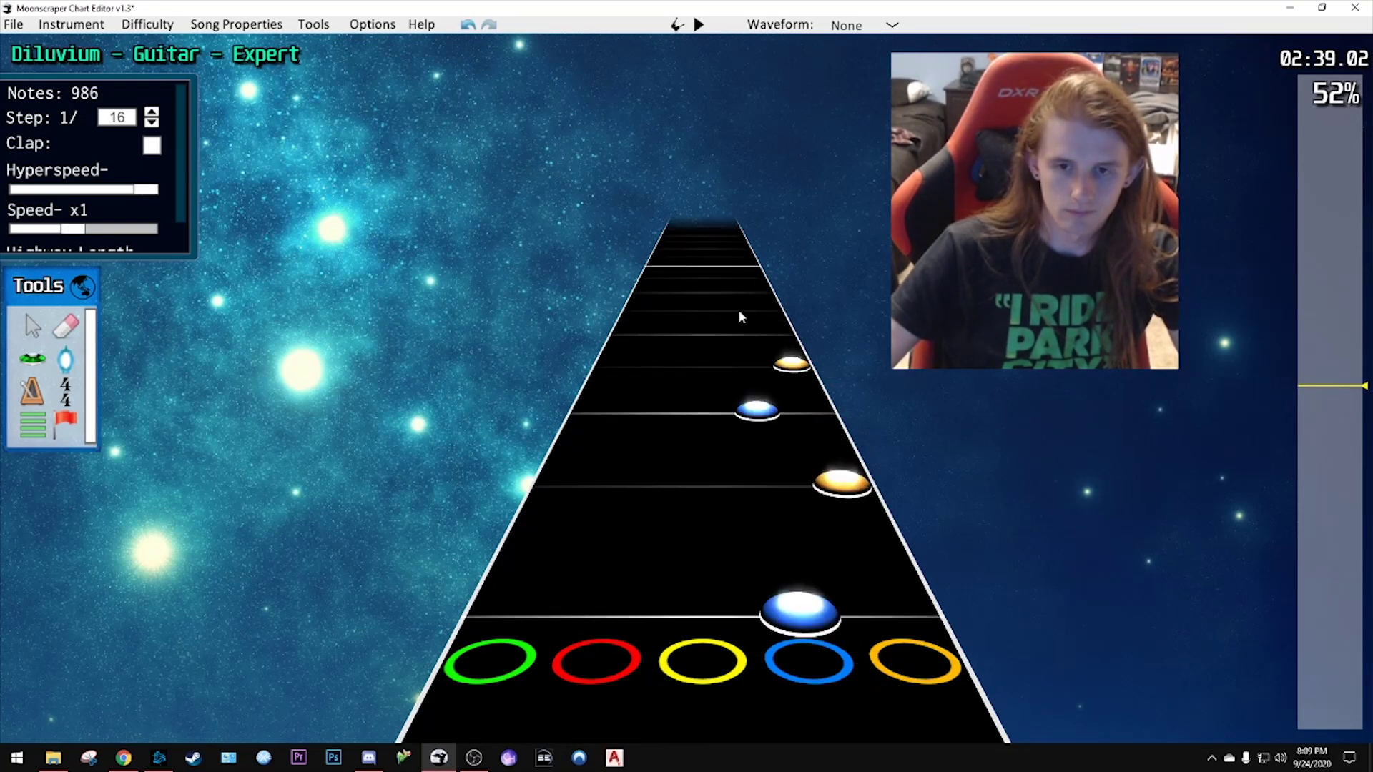
{"action": "key", "text": "ctrl+v"}
- Replay and review the blue-orange pattern between about 02:38 and 02:40
{"action": "key", "text": "space"}
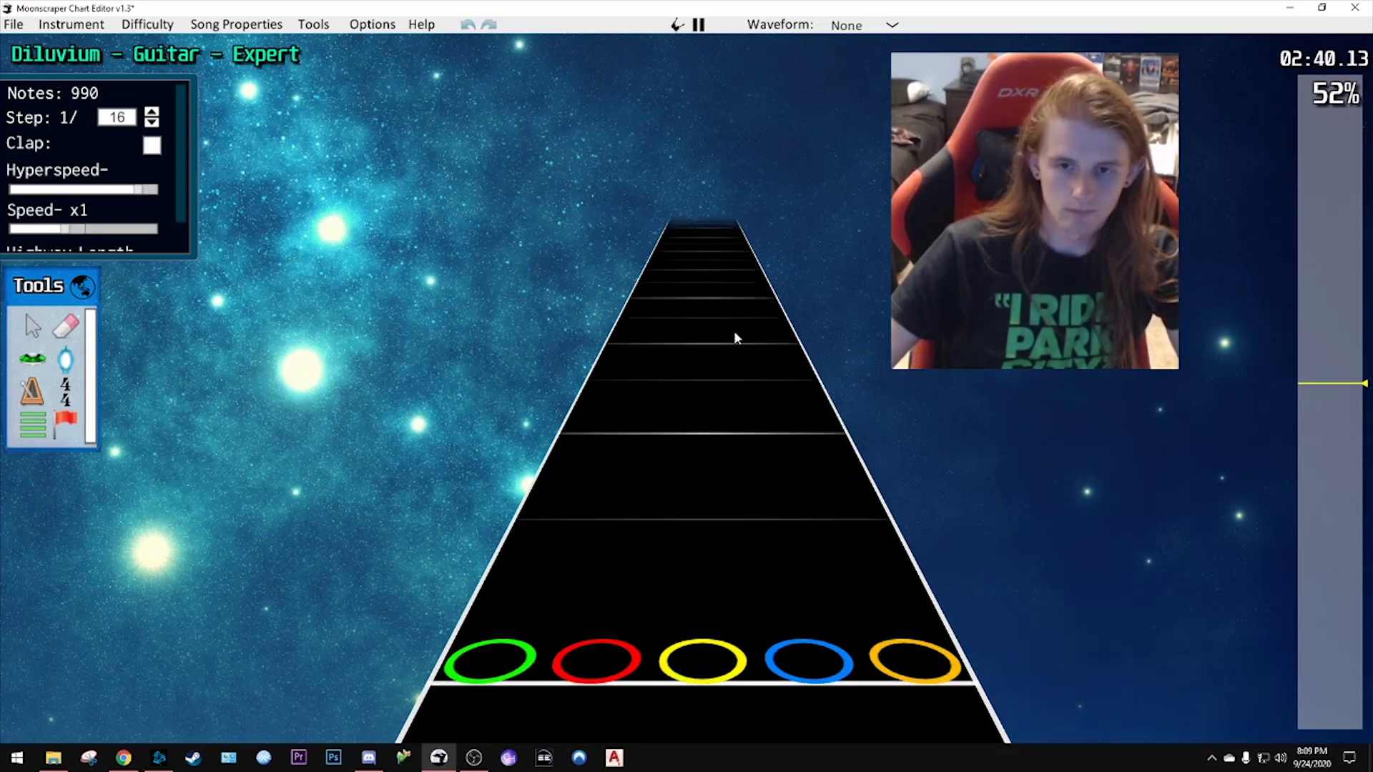
{"action": "key", "text": "space"}
{"action": "scroll", "coordinate": [738, 386], "scroll_direction": "down", "scroll_amount": 5}
{"action": "left_click", "coordinate": [1304, 390]}
{"action": "key", "text": "space"}
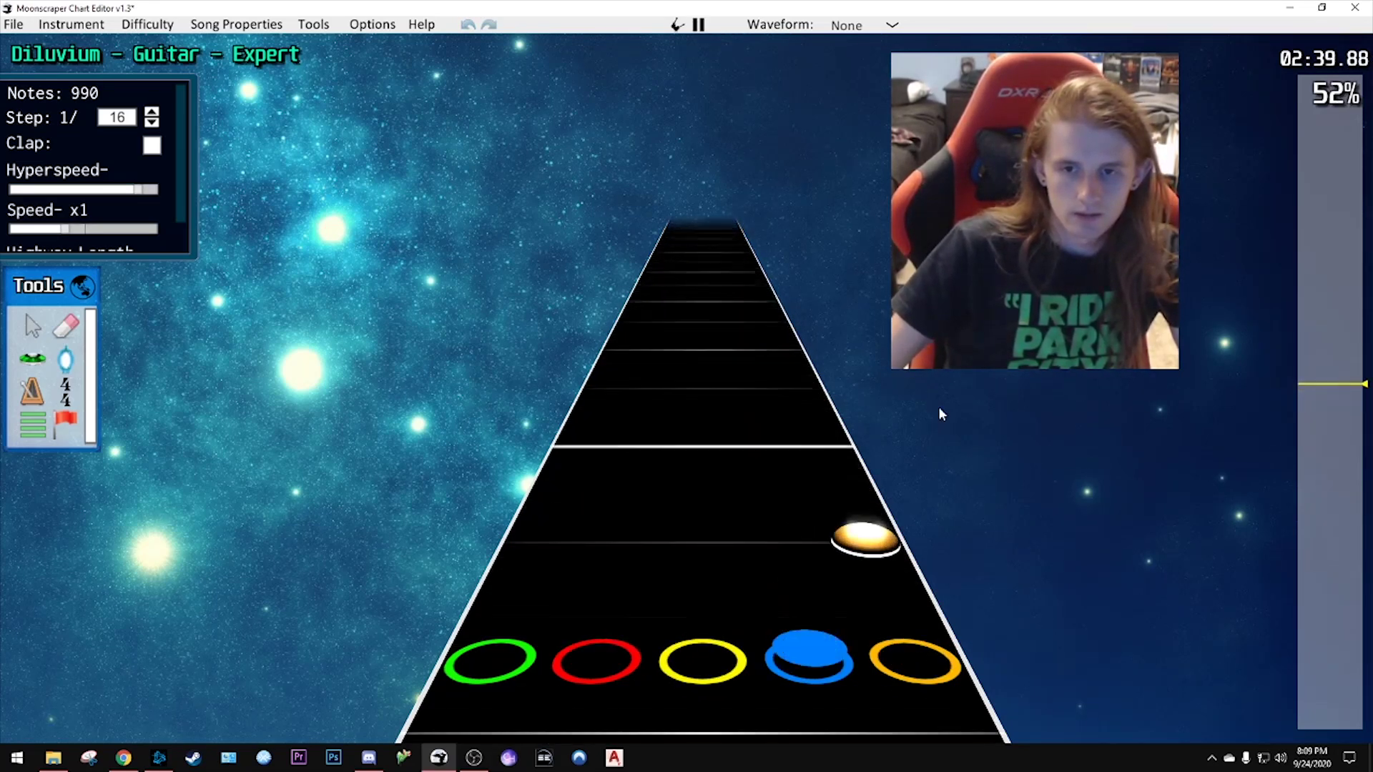
{"action": "key", "text": "space"}
{"action": "scroll", "coordinate": [858, 398], "scroll_direction": "down", "scroll_amount": 3}
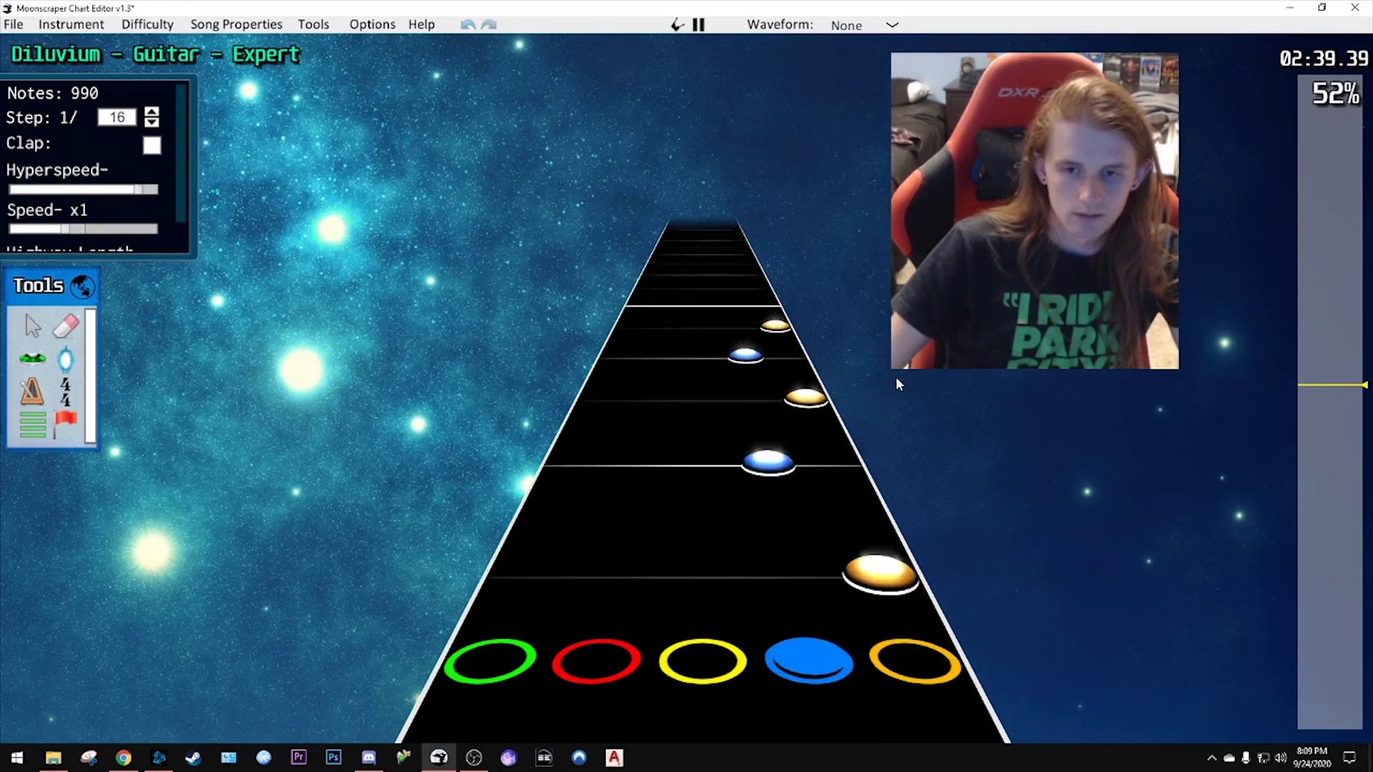
{"action": "scroll", "coordinate": [818, 386], "scroll_direction": "up", "scroll_amount": 4}
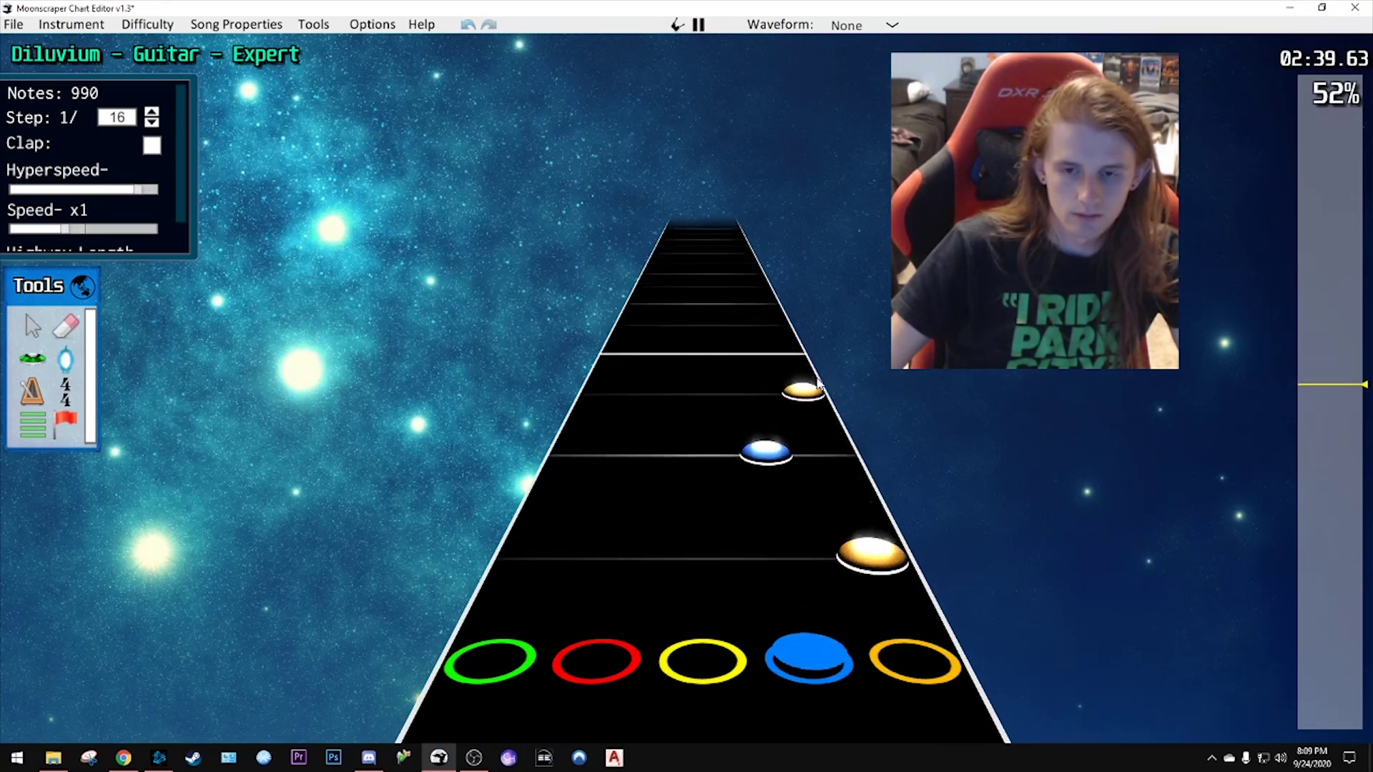
{"action": "scroll", "coordinate": [758, 382], "scroll_direction": "down", "scroll_amount": 3}
{"action": "scroll", "coordinate": [761, 374], "scroll_direction": "down", "scroll_amount": 5}
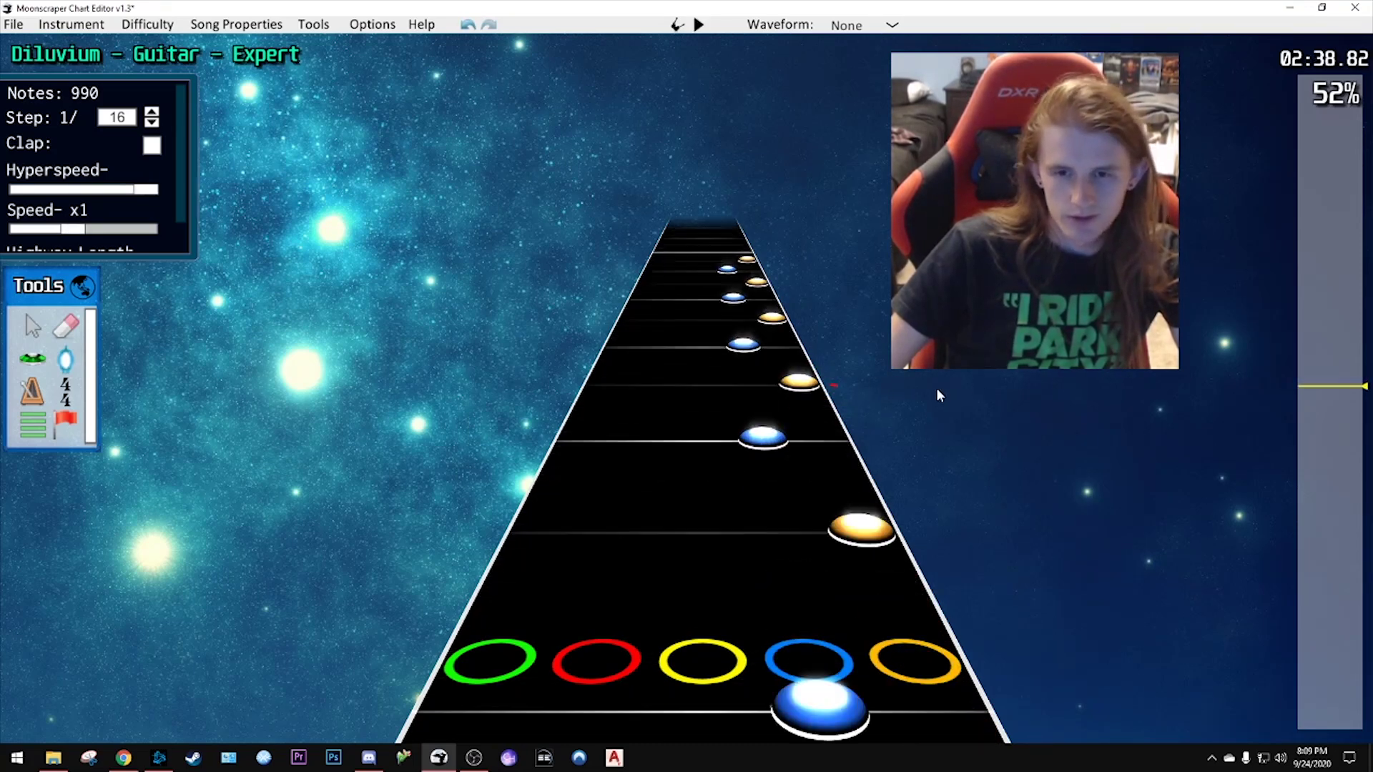
{"action": "scroll", "coordinate": [661, 349], "scroll_direction": "down", "scroll_amount": 1}
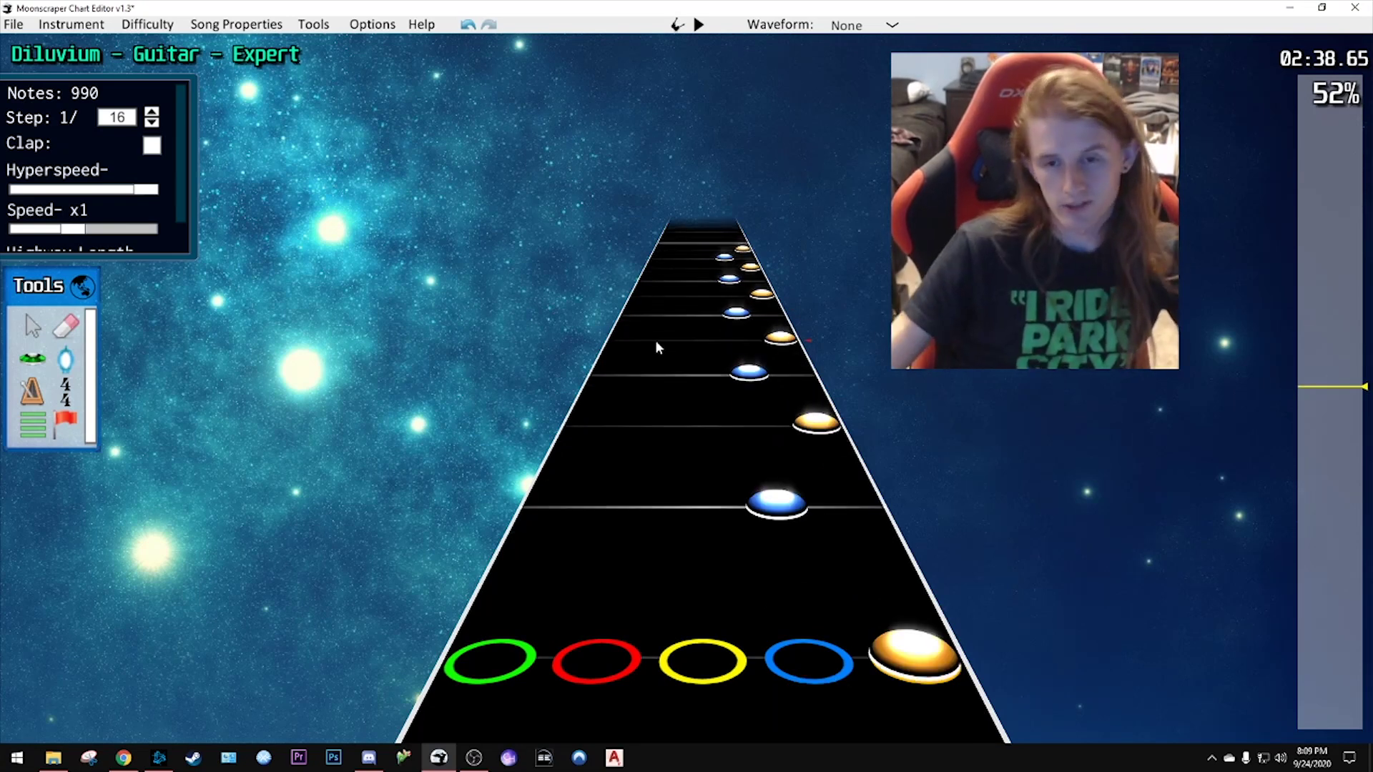
{"action": "scroll", "coordinate": [631, 362], "scroll_direction": "down", "scroll_amount": 3}
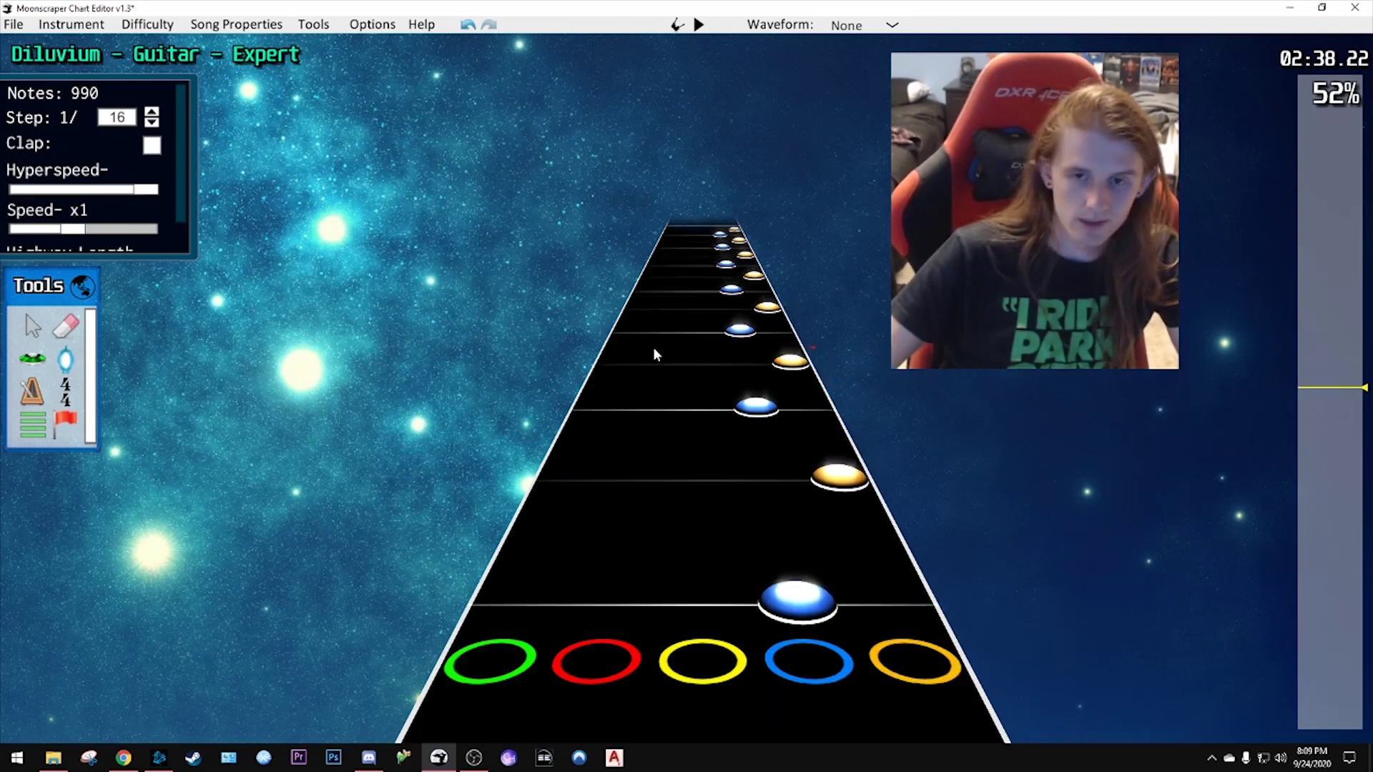
- Replay the blue-orange run from about 02:38 to 02:40 and inspect the section that follows it
{"action": "key", "text": "space"}
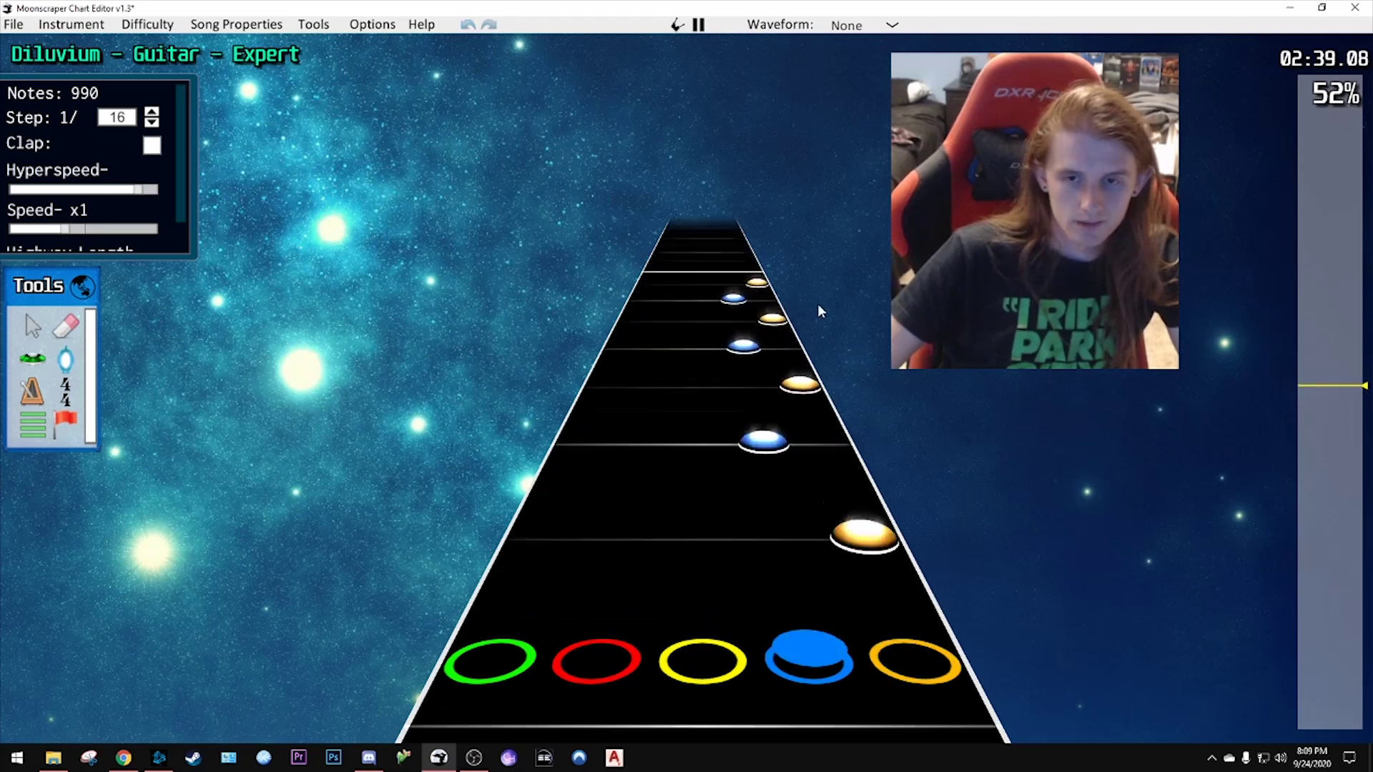
{"action": "key", "text": "space"}
{"action": "scroll", "coordinate": [812, 424], "scroll_direction": "up", "scroll_amount": 5}
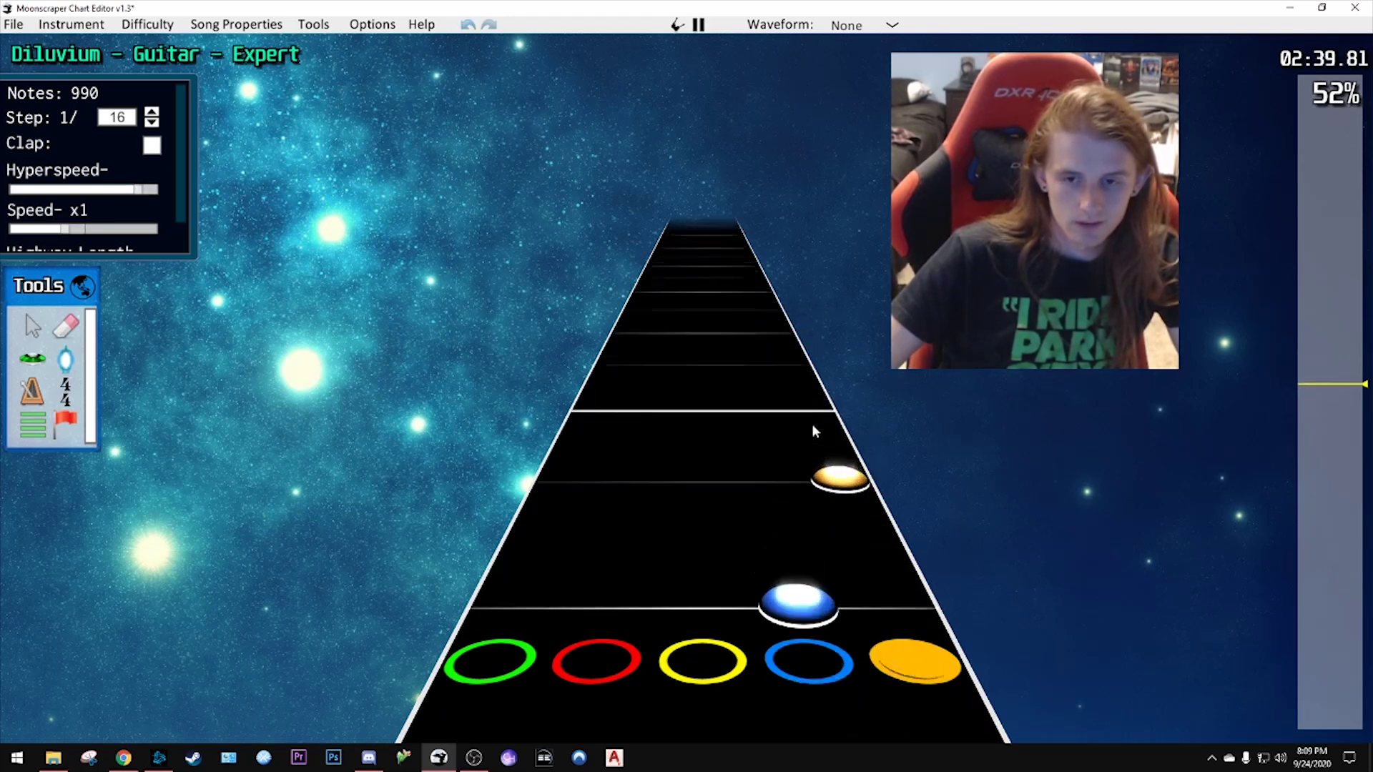
{"action": "scroll", "coordinate": [705, 397], "scroll_direction": "down", "scroll_amount": 5}
{"action": "scroll", "coordinate": [805, 369], "scroll_direction": "up", "scroll_amount": 3}
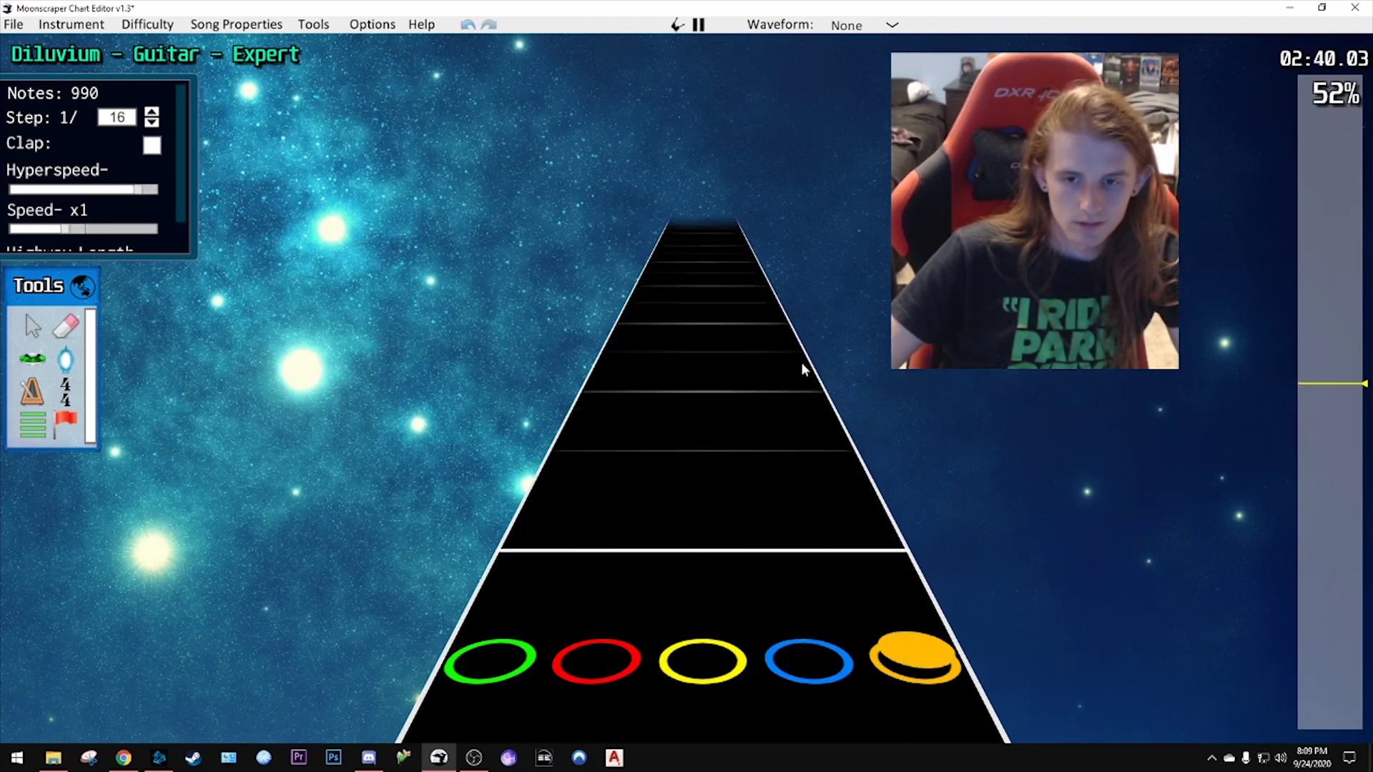
{"action": "scroll", "coordinate": [757, 365], "scroll_direction": "down", "scroll_amount": 4}
{"action": "key", "text": "space"}
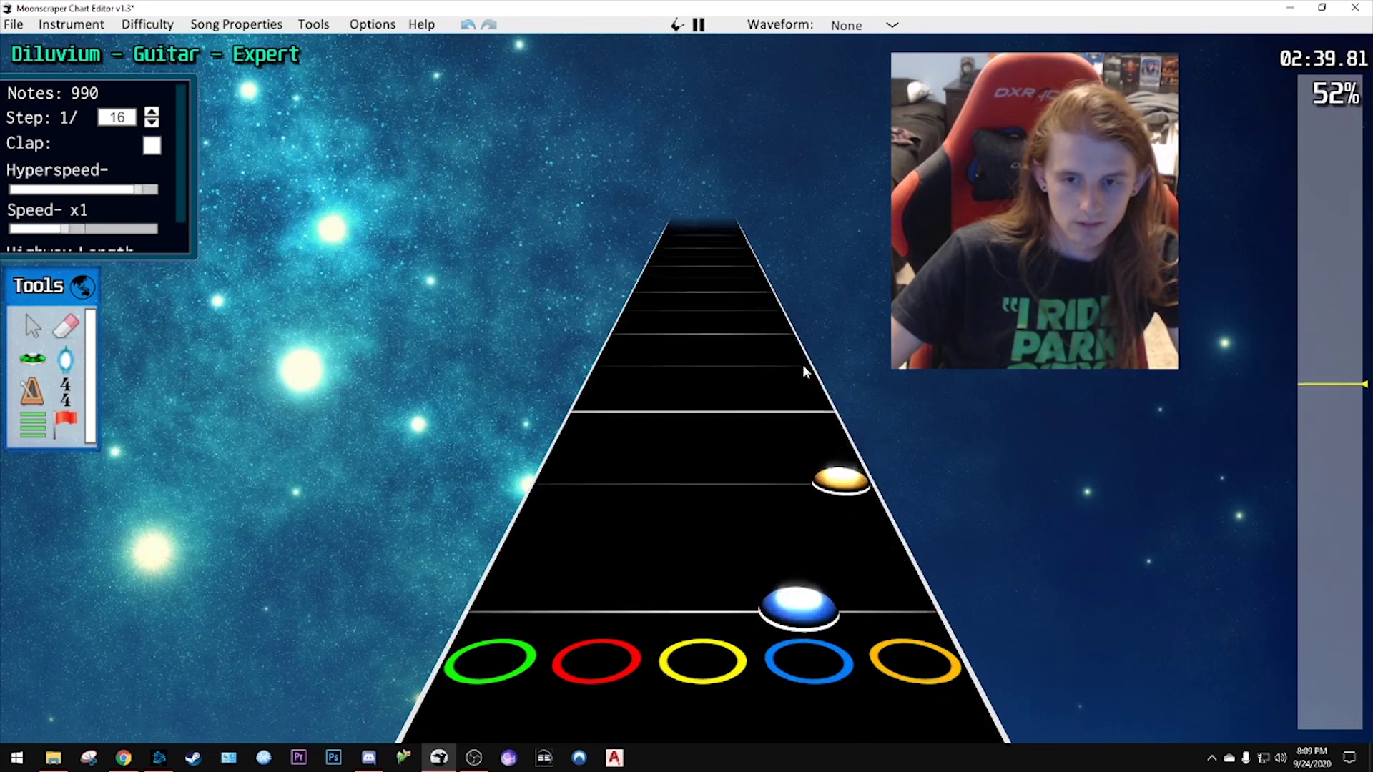
{"action": "key", "text": "space"}
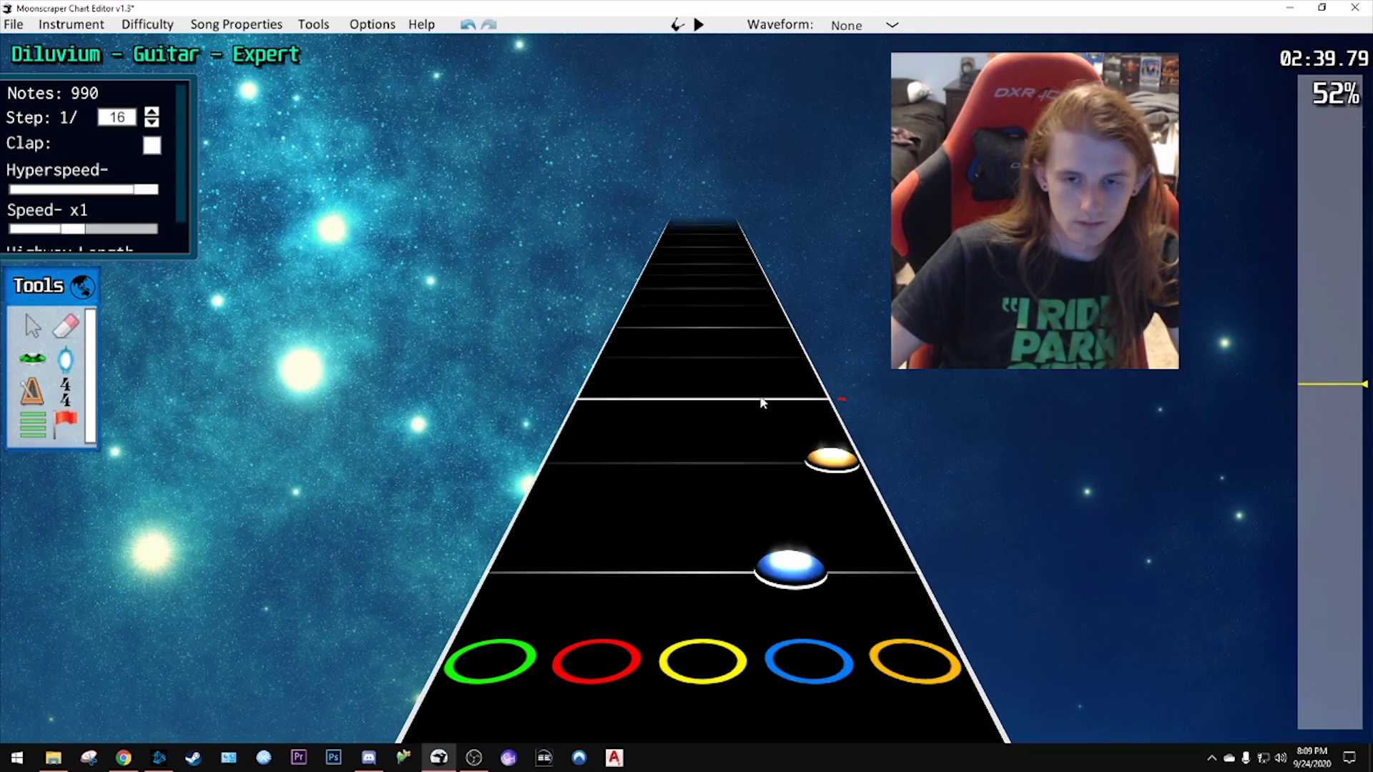
{"action": "scroll", "coordinate": [757, 396], "scroll_direction": "up", "scroll_amount": 10}
{"action": "scroll", "coordinate": [702, 388], "scroll_direction": "down", "scroll_amount": 4}
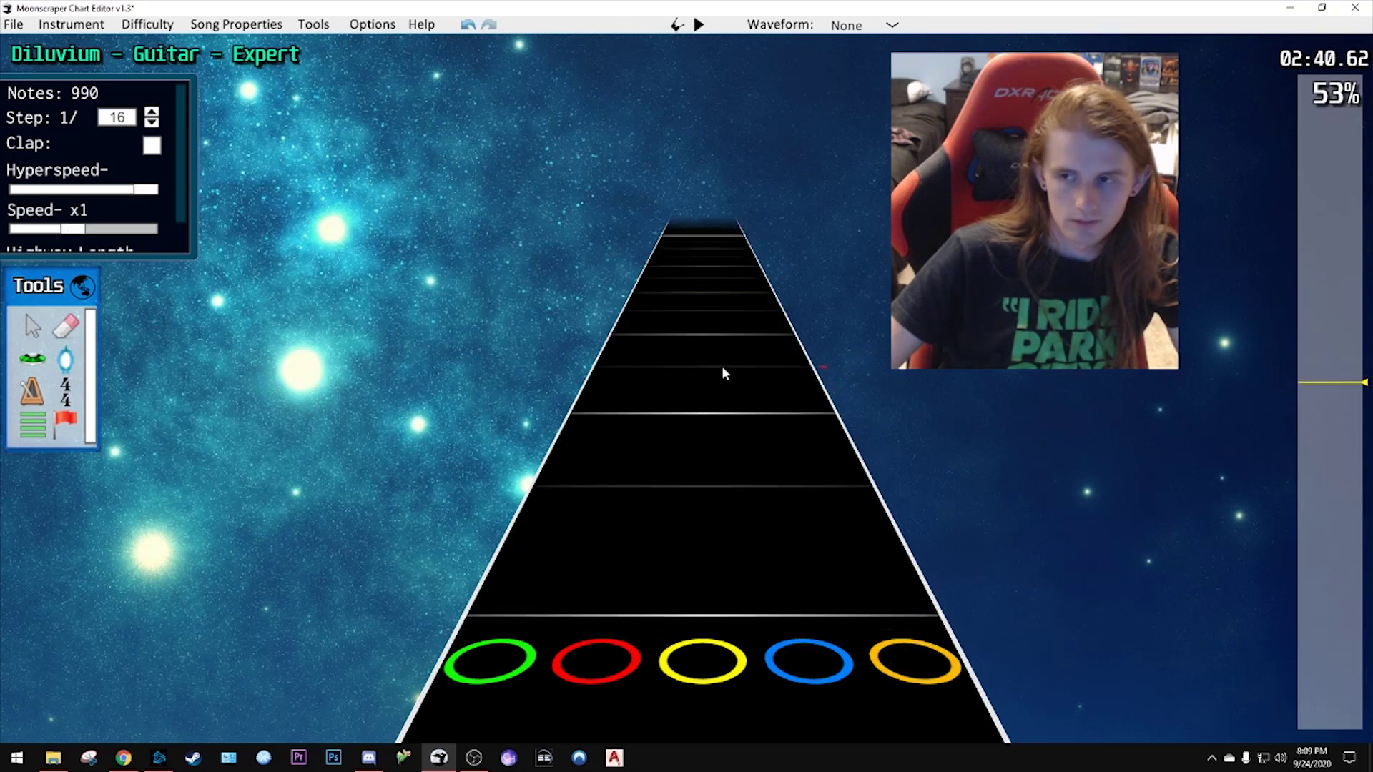
{"action": "scroll", "coordinate": [965, 625], "scroll_direction": "down", "scroll_amount": 1}
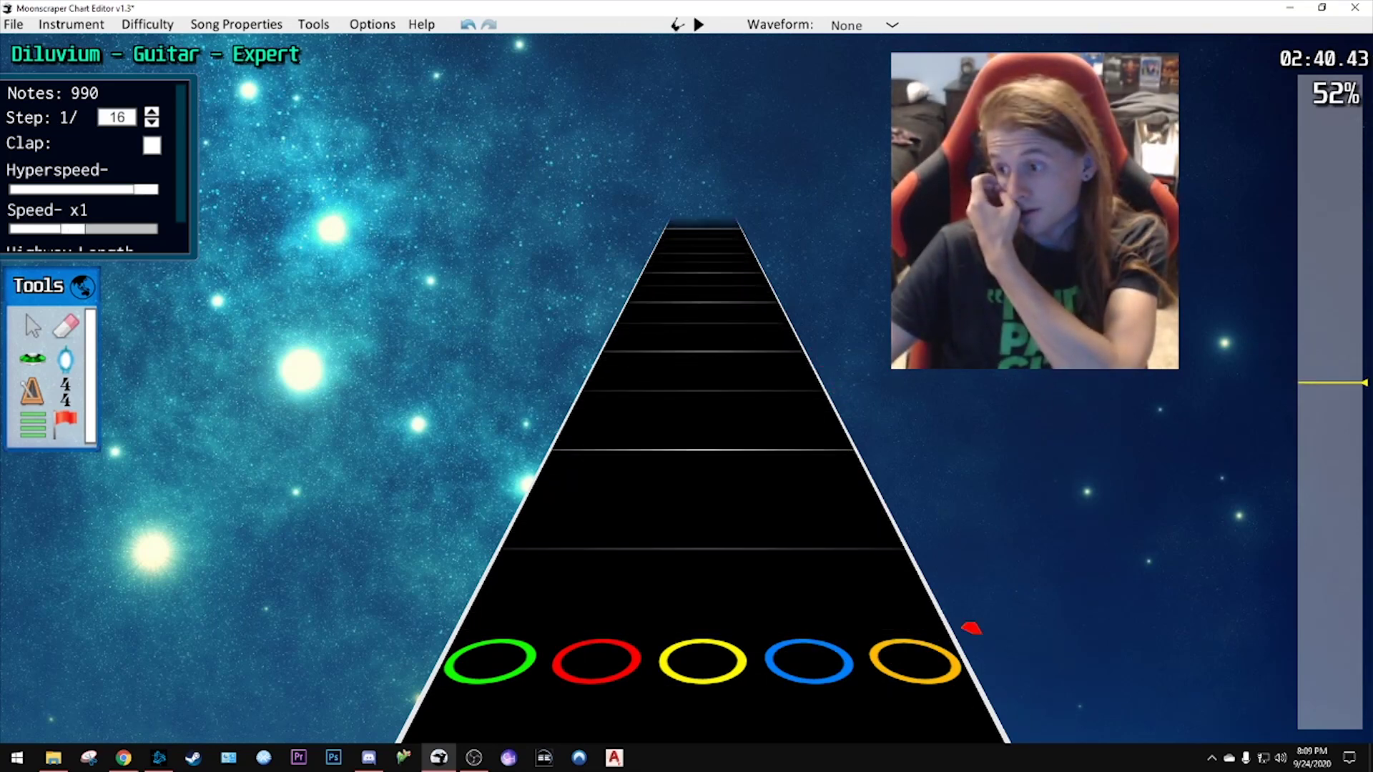
{"action": "key", "text": "alt+Tab"}
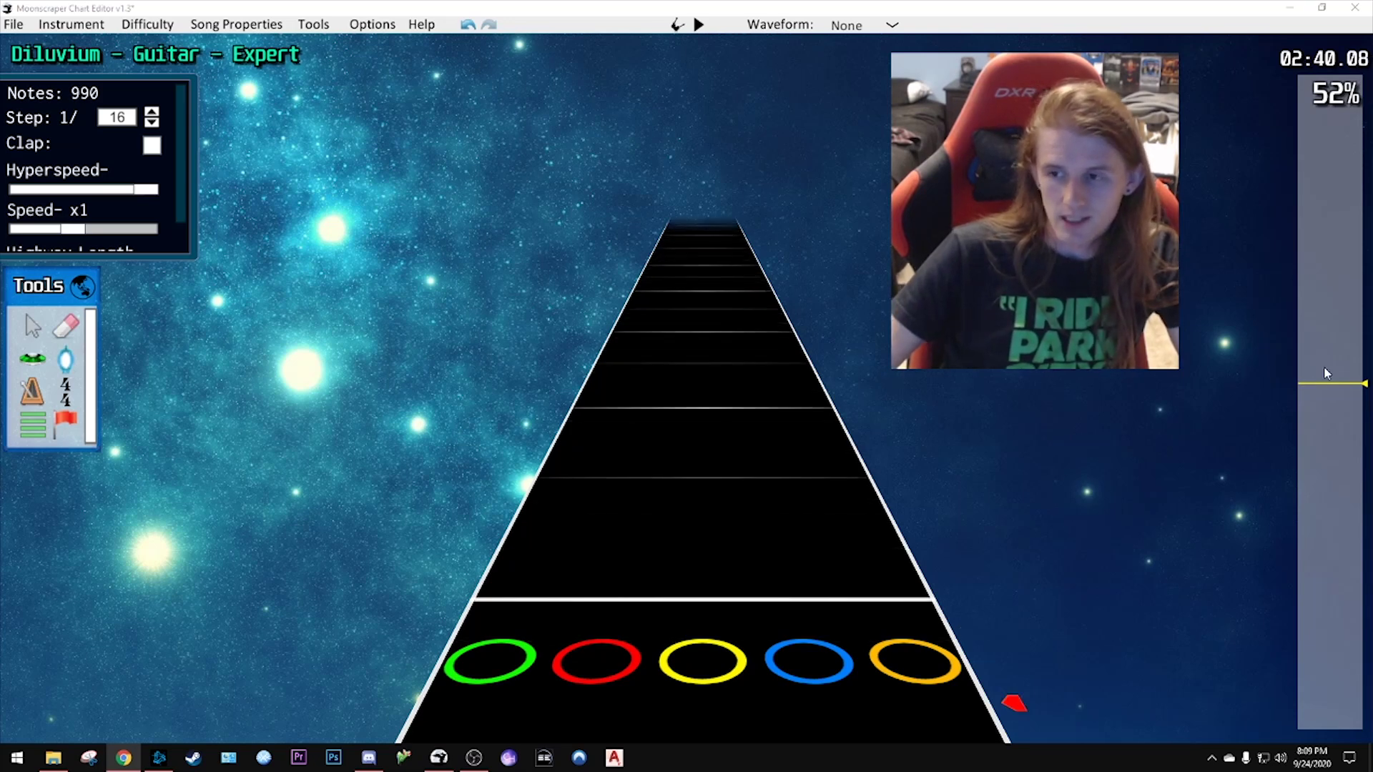
- Replay the charted run from about 02:29 to 02:35 to review its red, yellow, blue and orange alternations
{"action": "left_click_drag", "start_coordinate": [1324, 367], "coordinate": [1322, 415]}
{"action": "key", "text": "space"}
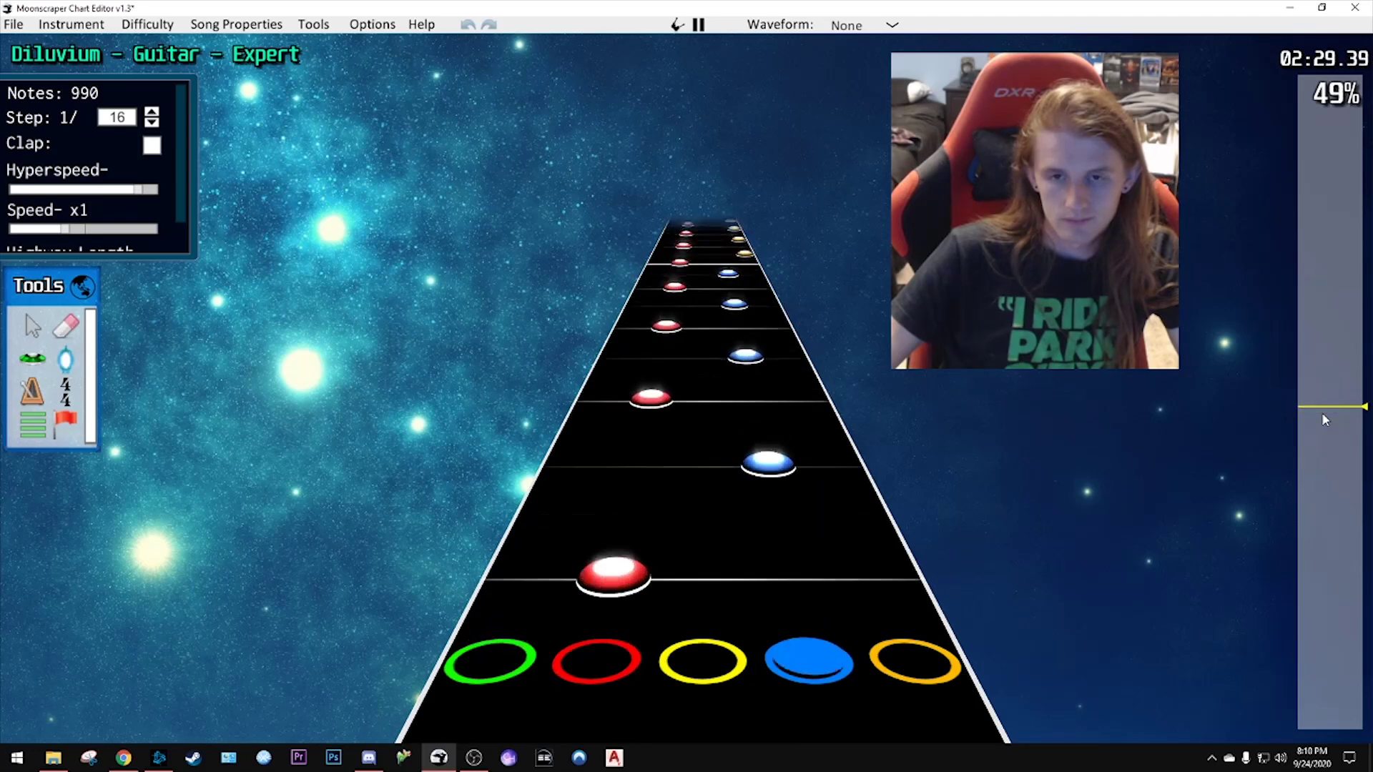
{"action": "key", "text": "space"}
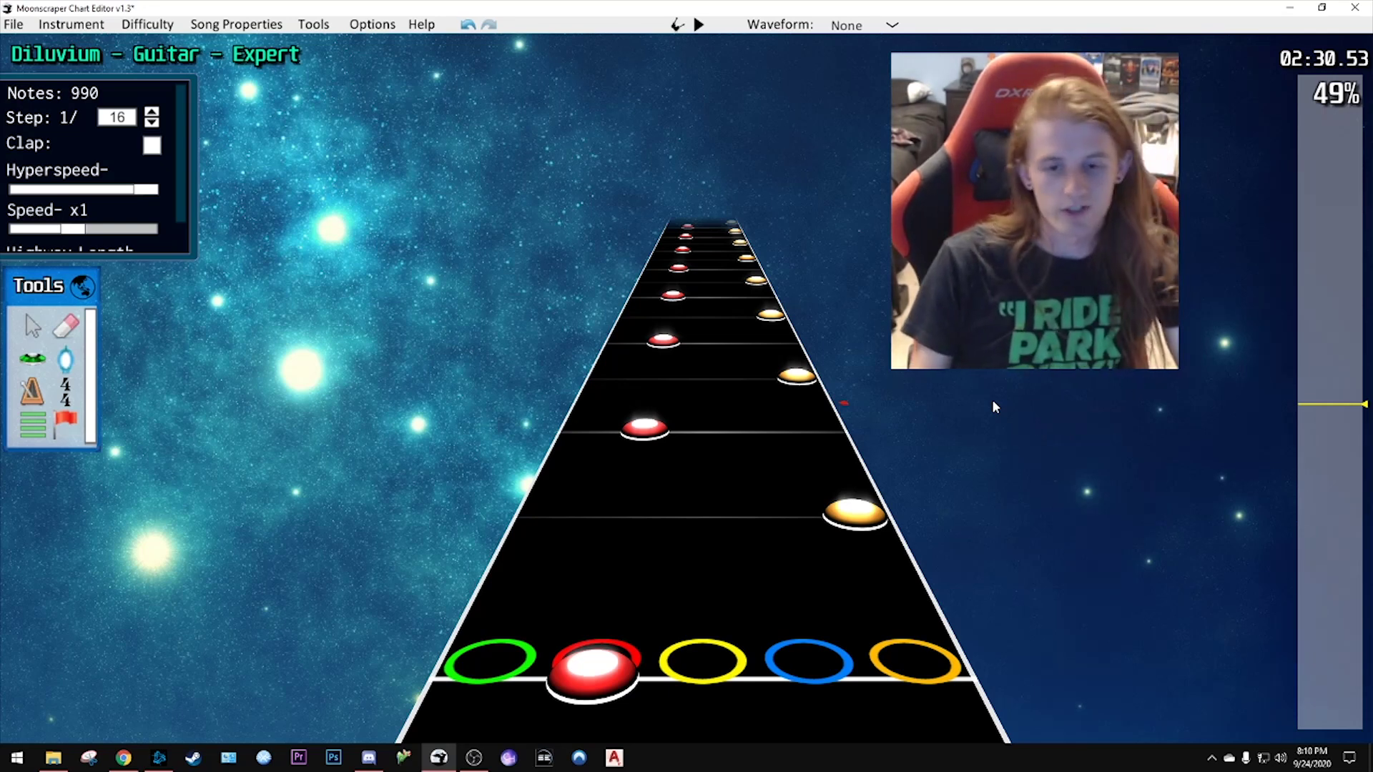
{"action": "scroll", "coordinate": [664, 472], "scroll_direction": "down", "scroll_amount": 2}
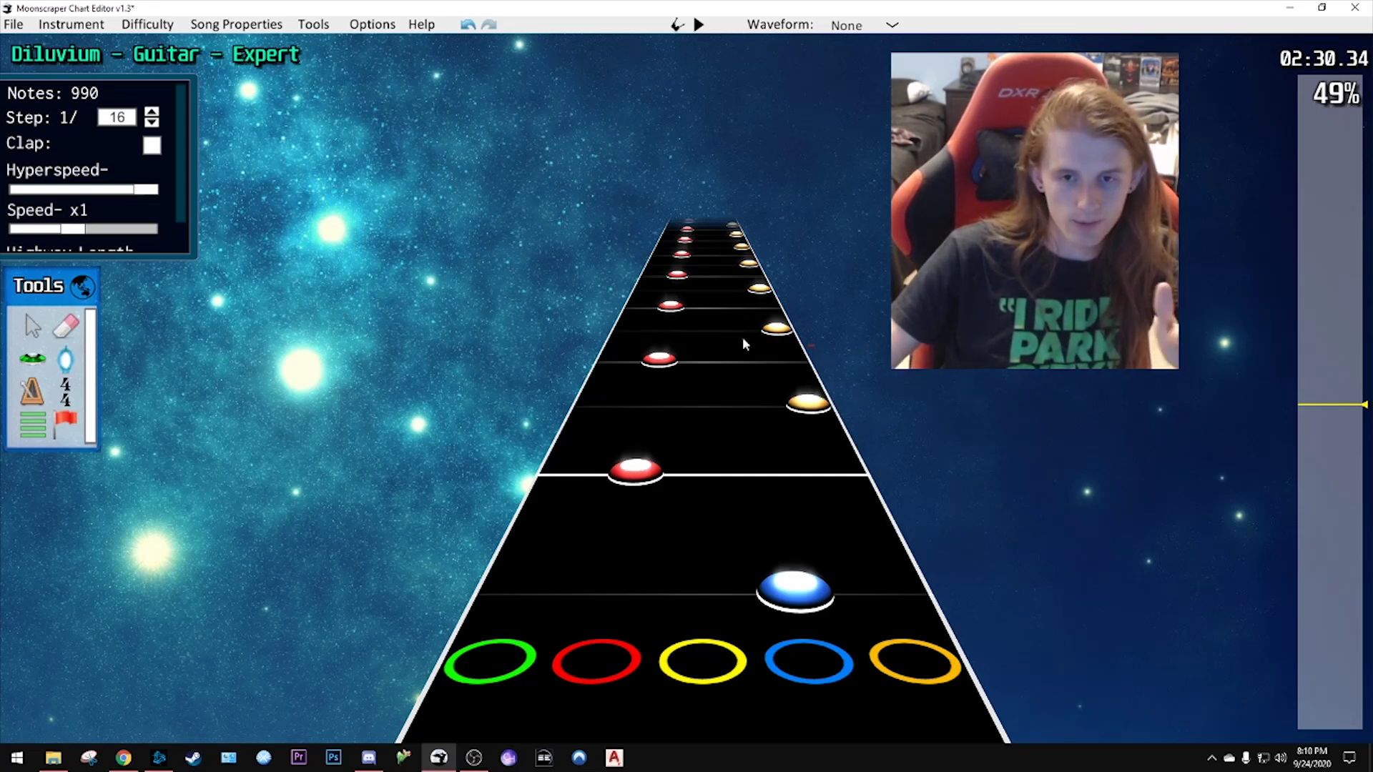
{"action": "key", "text": "space"}
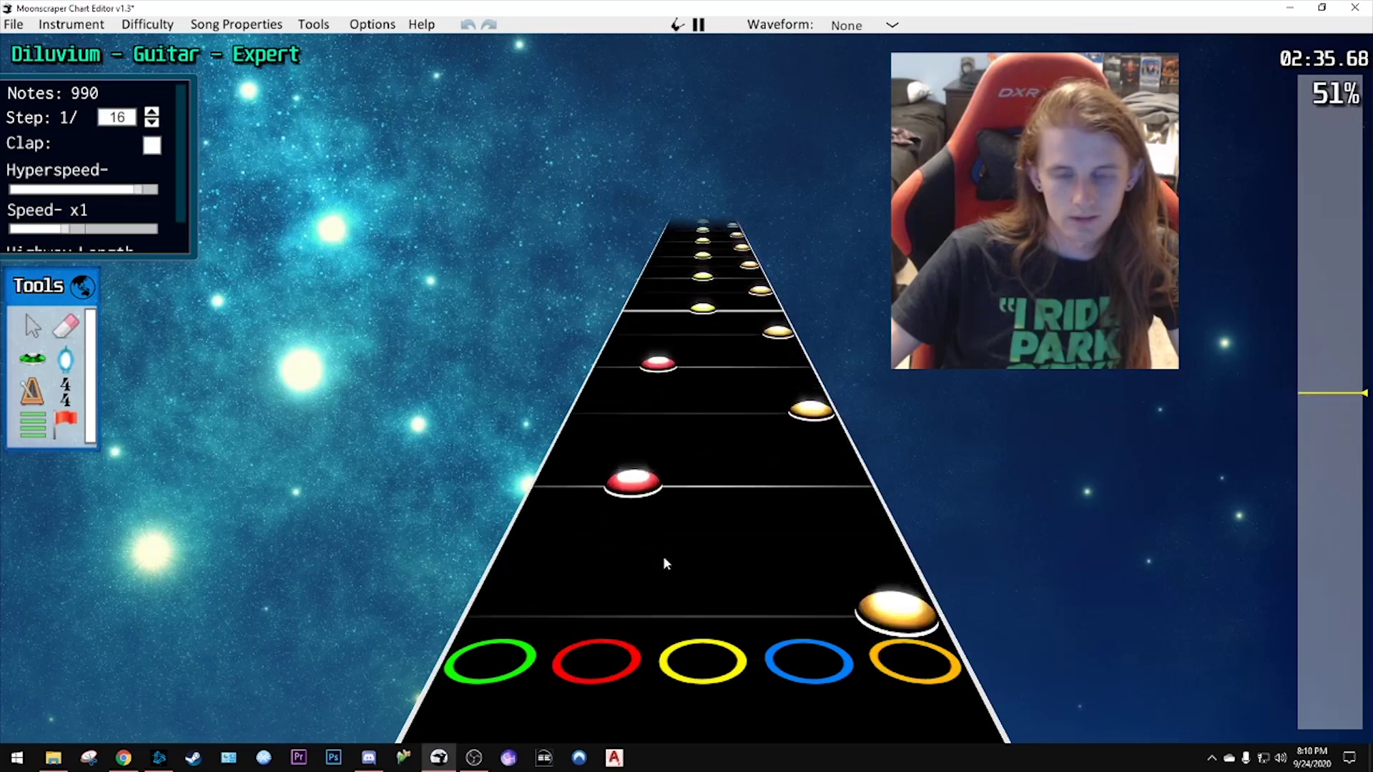
{"action": "key", "text": "space"}
- Return to about 02:24 and change red notes of the red-blue run before the measure line after 02:27 to green
{"action": "left_click_drag", "start_coordinate": [1309, 401], "coordinate": [1311, 420]}
{"action": "key", "text": "space"}
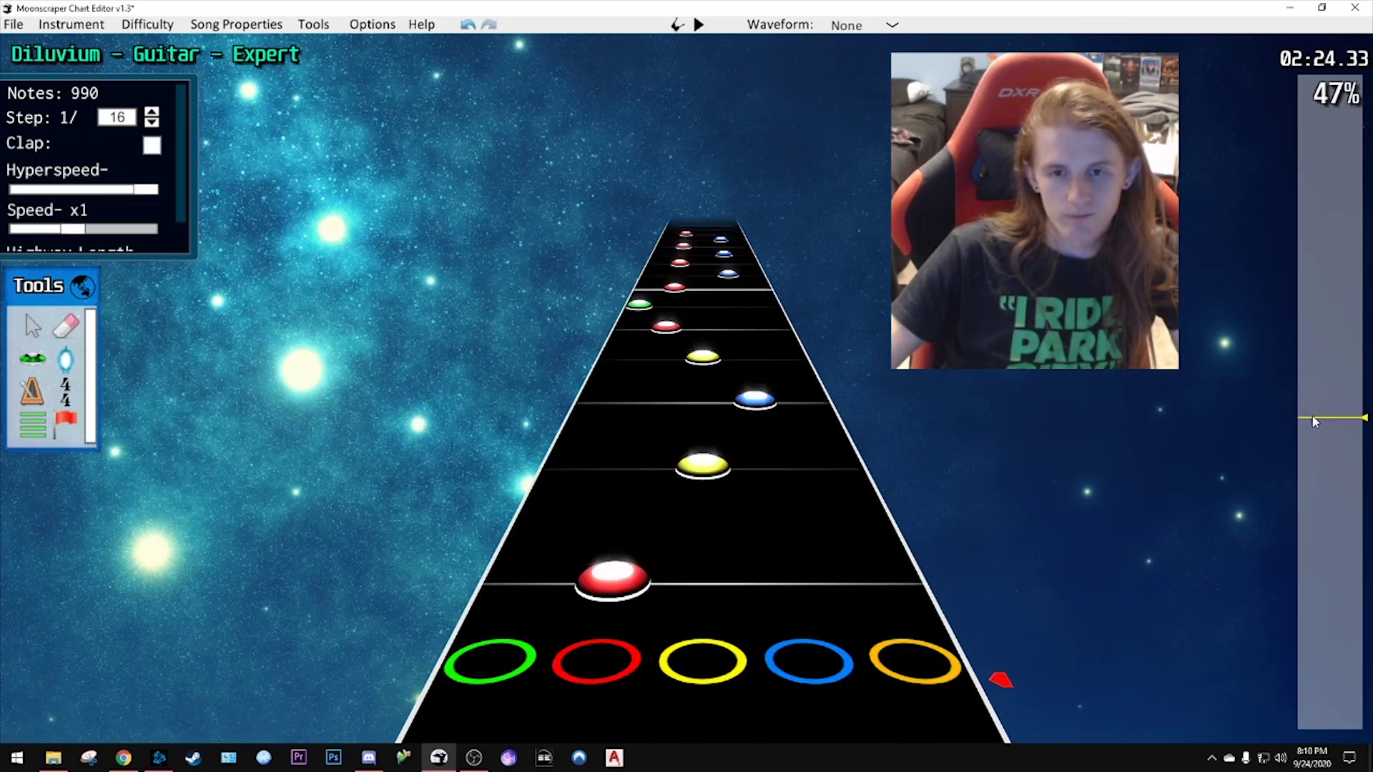
{"action": "scroll", "coordinate": [843, 538], "scroll_direction": "down", "scroll_amount": 3}
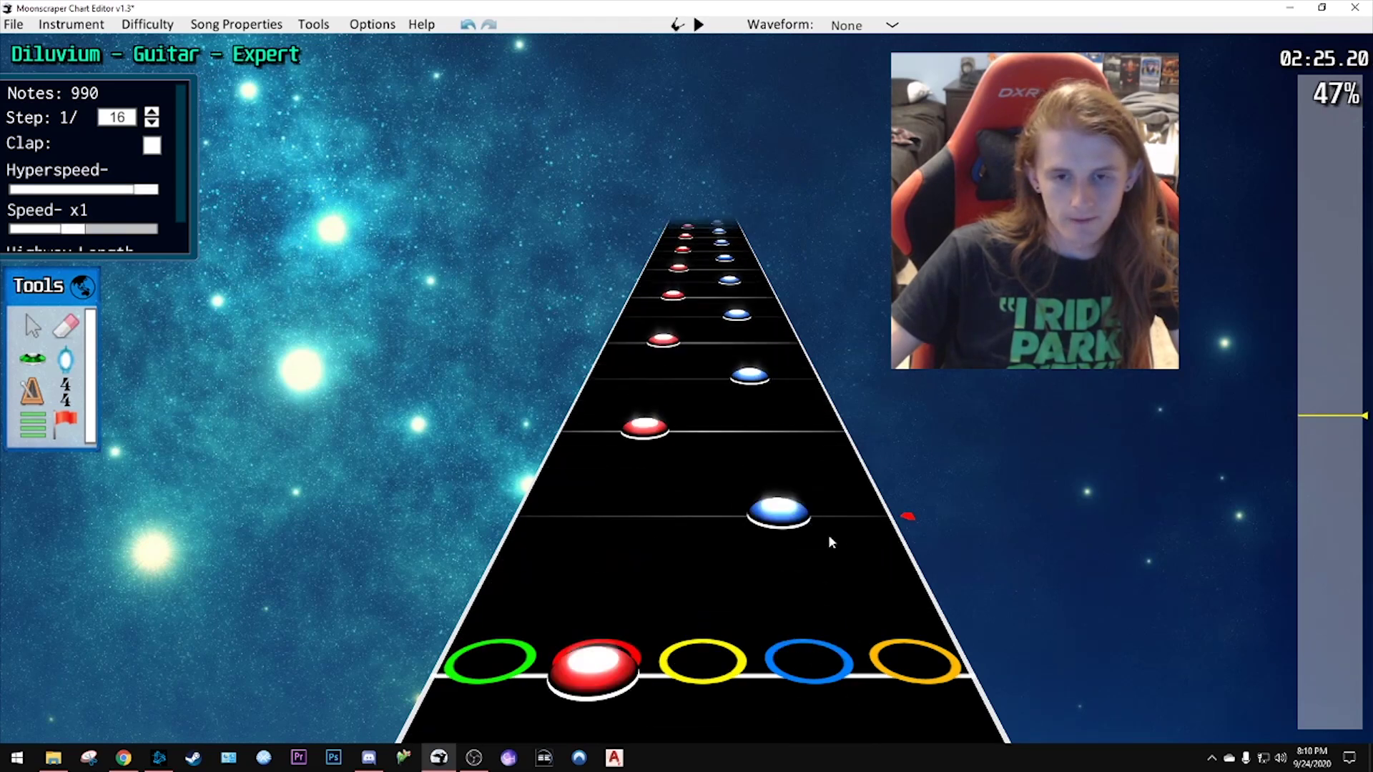
{"action": "left_click_drag", "start_coordinate": [634, 438], "coordinate": [603, 439]}
{"action": "scroll", "coordinate": [645, 465], "scroll_direction": "up", "scroll_amount": 3}
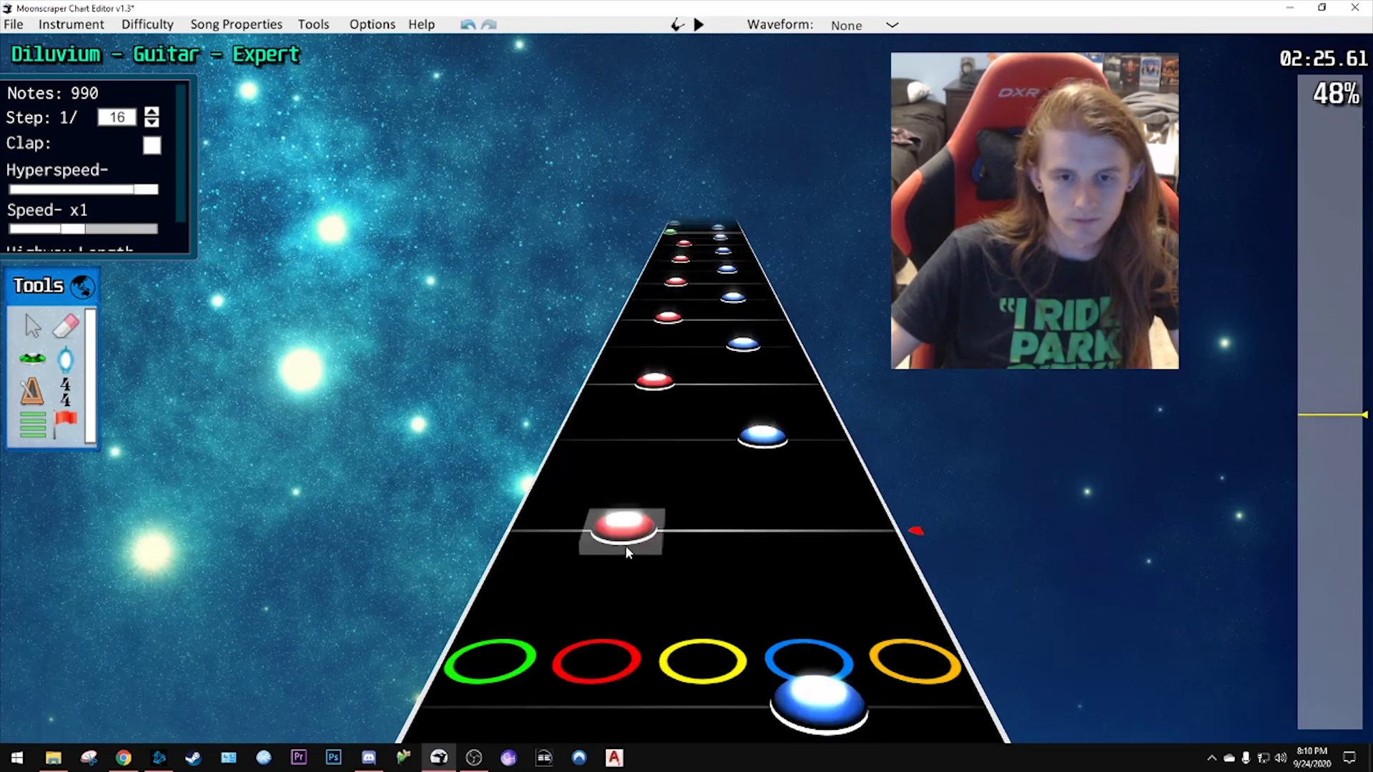
{"action": "mouse_move", "coordinate": [625, 544]}
{"action": "left_mouse_down"}
{"action": "mouse_move", "coordinate": [576, 532]}
{"action": "mouse_move", "coordinate": [622, 531]}
{"action": "left_mouse_up"}
{"action": "scroll", "coordinate": [673, 507], "scroll_direction": "up", "scroll_amount": 2}
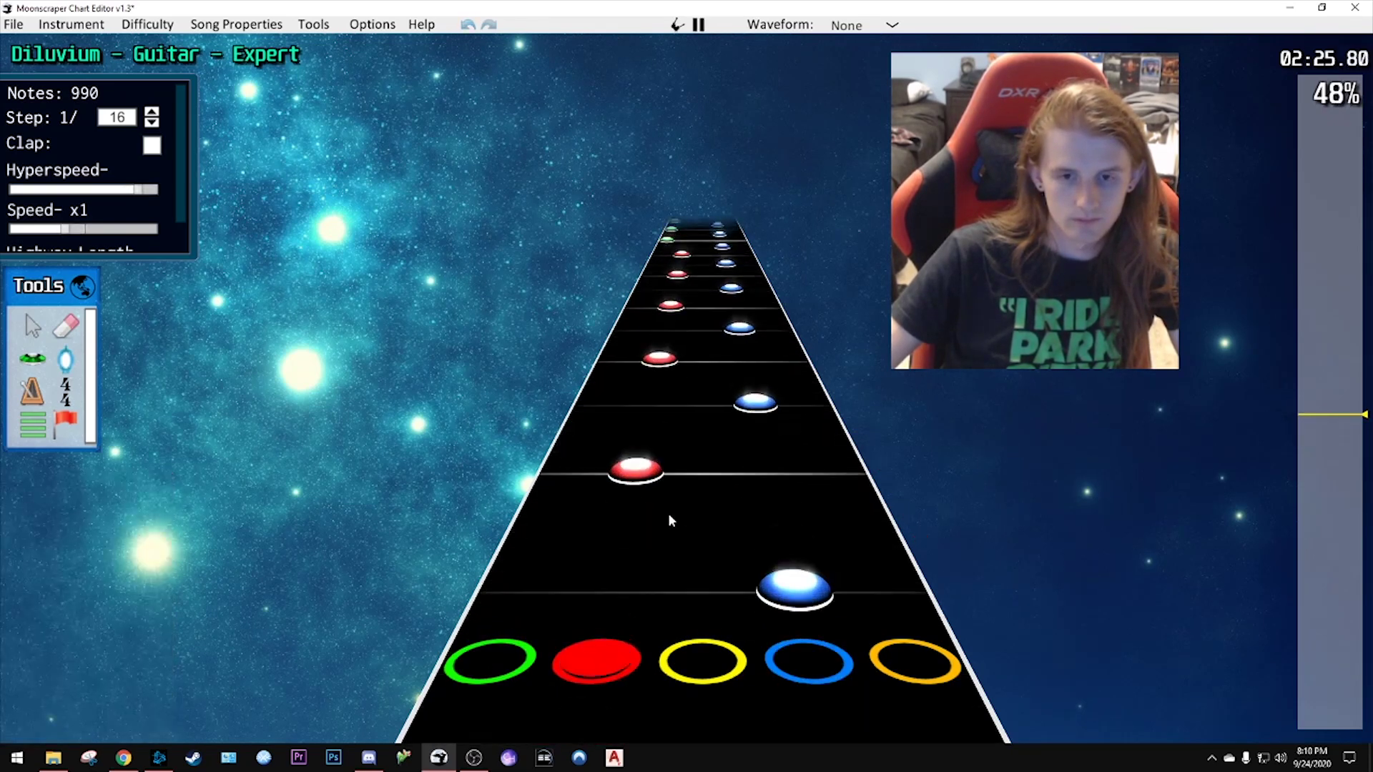
{"action": "key", "text": "space"}
{"action": "key", "text": "space"}
{"action": "left_click_drag", "start_coordinate": [636, 466], "coordinate": [598, 467]}
{"action": "key", "text": "space"}
{"action": "key", "text": "space"}
{"action": "key", "text": "space"}
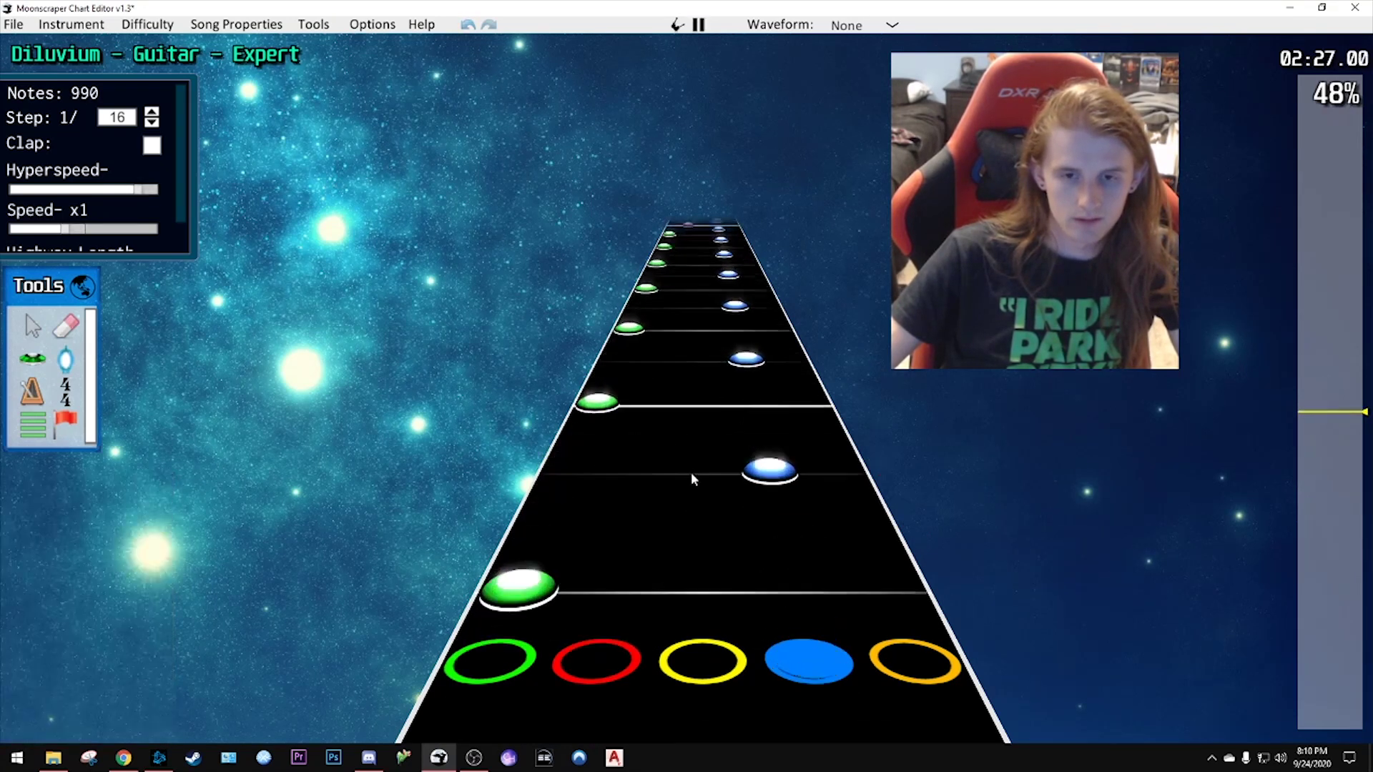
- Change the green note at position 106224, the first pair after the measure line past 02:27, to red
{"action": "key", "text": "space"}
{"action": "scroll", "coordinate": [679, 489], "scroll_direction": "down", "scroll_amount": 1}
{"action": "left_click_drag", "start_coordinate": [607, 380], "coordinate": [652, 380]}
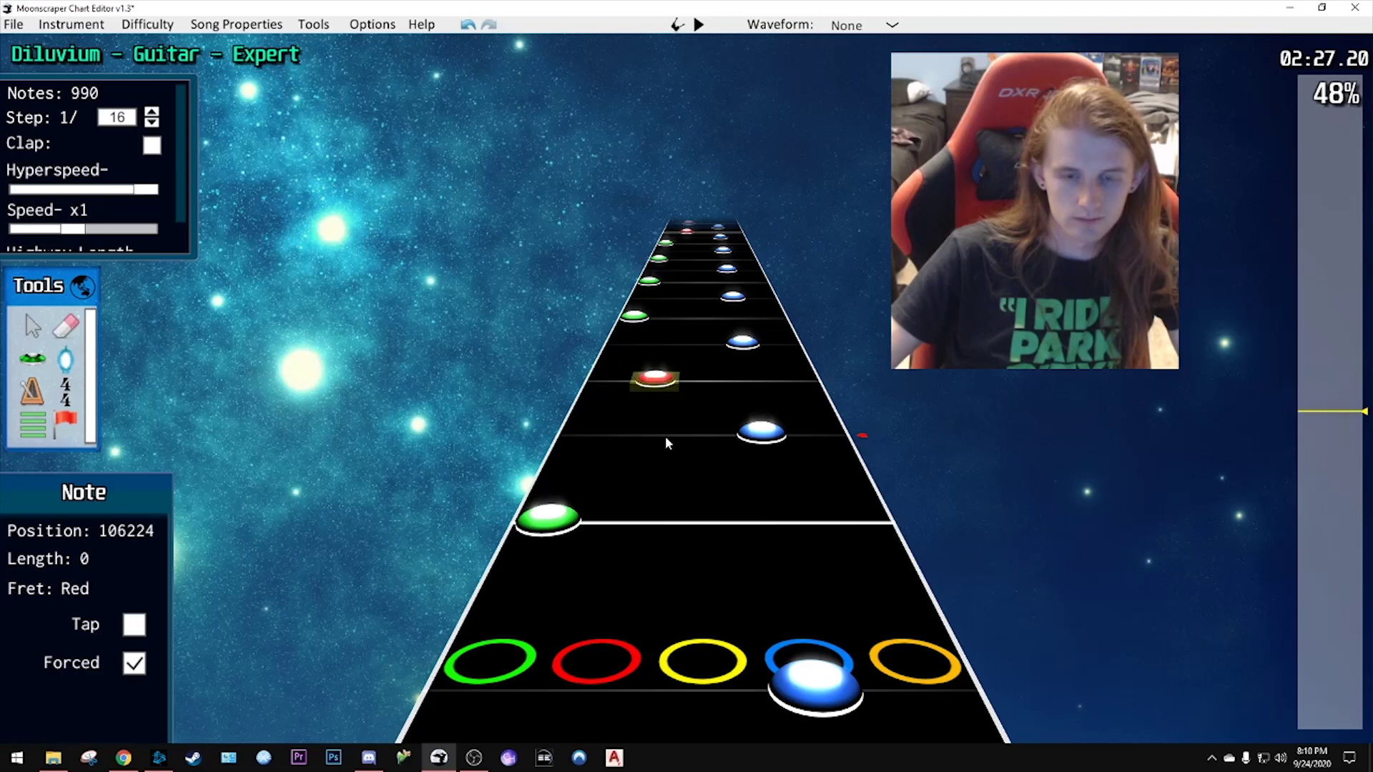
{"action": "left_click", "coordinate": [665, 438]}
{"action": "scroll", "coordinate": [671, 469], "scroll_direction": "down", "scroll_amount": 2}
- Play on to 02:28 and change the green notes at about 02:28.1 and 02:28.7 to red
{"action": "key", "text": "space"}
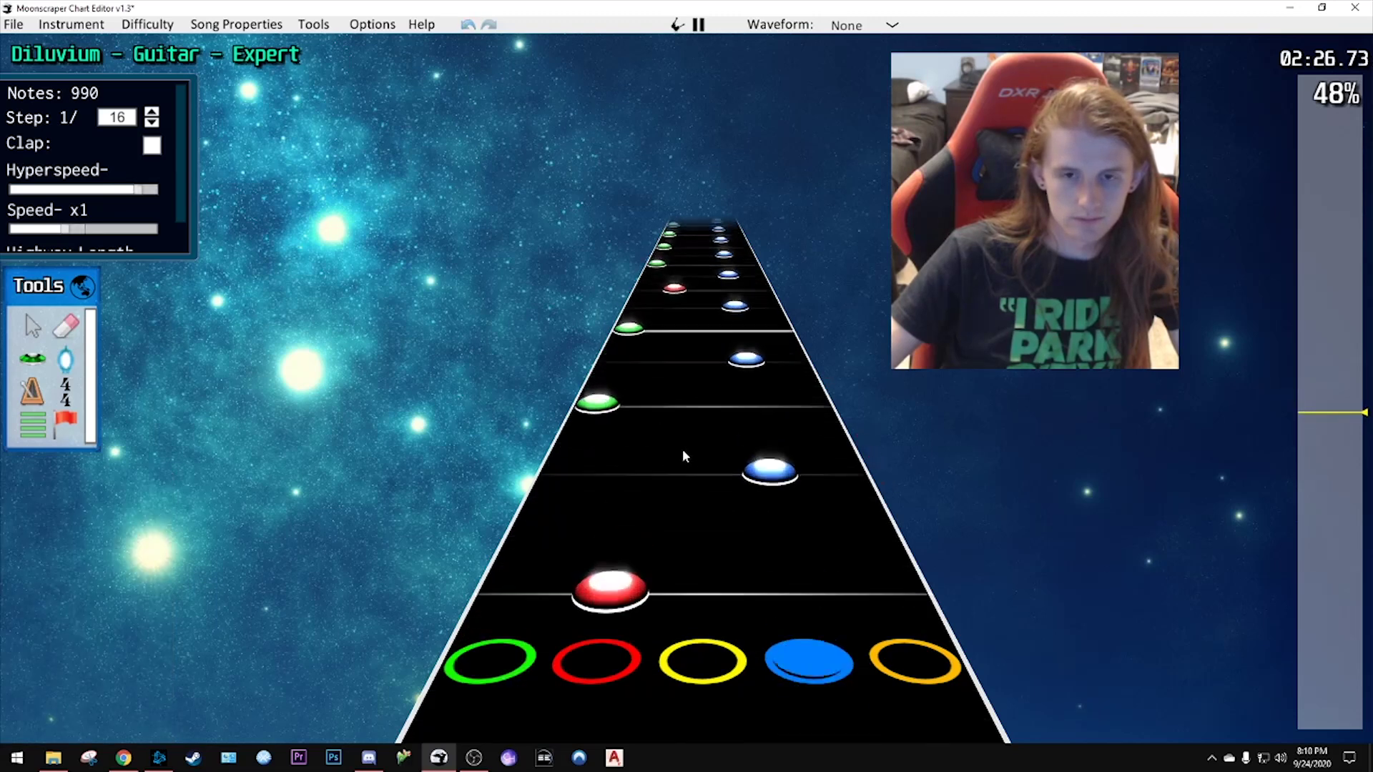
{"action": "key", "text": "space"}
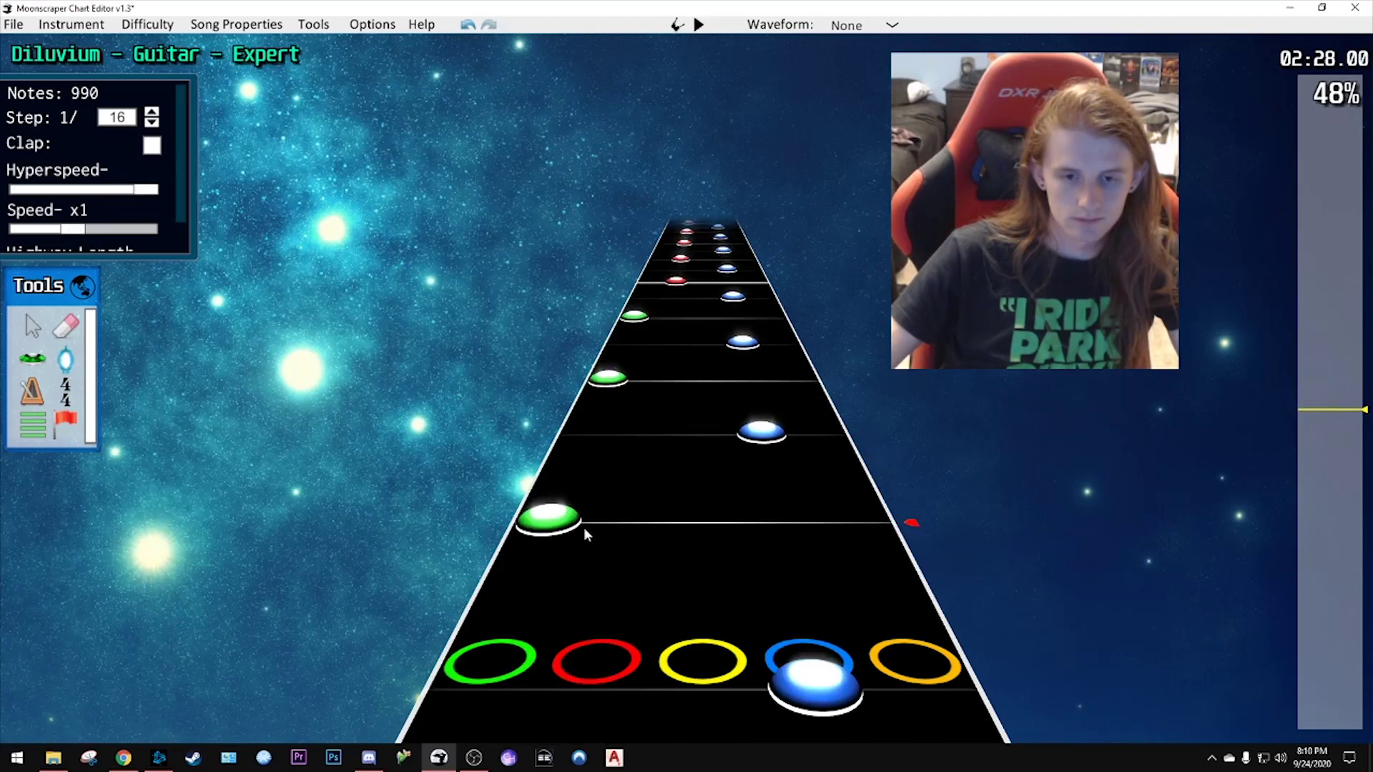
{"action": "left_click_drag", "start_coordinate": [584, 526], "coordinate": [628, 529]}
{"action": "key", "text": "space"}
{"action": "key", "text": "space"}
{"action": "left_click_drag", "start_coordinate": [576, 464], "coordinate": [661, 463]}
- Change alternate red notes between about 02:29 and 02:30.3 to green, including position 107760 and the last one before the measure line
{"action": "key", "text": "space"}
{"action": "key", "text": "space"}
{"action": "key", "text": "space"}
{"action": "key", "text": "space"}
{"action": "key", "text": "space"}
{"action": "key", "text": "space"}
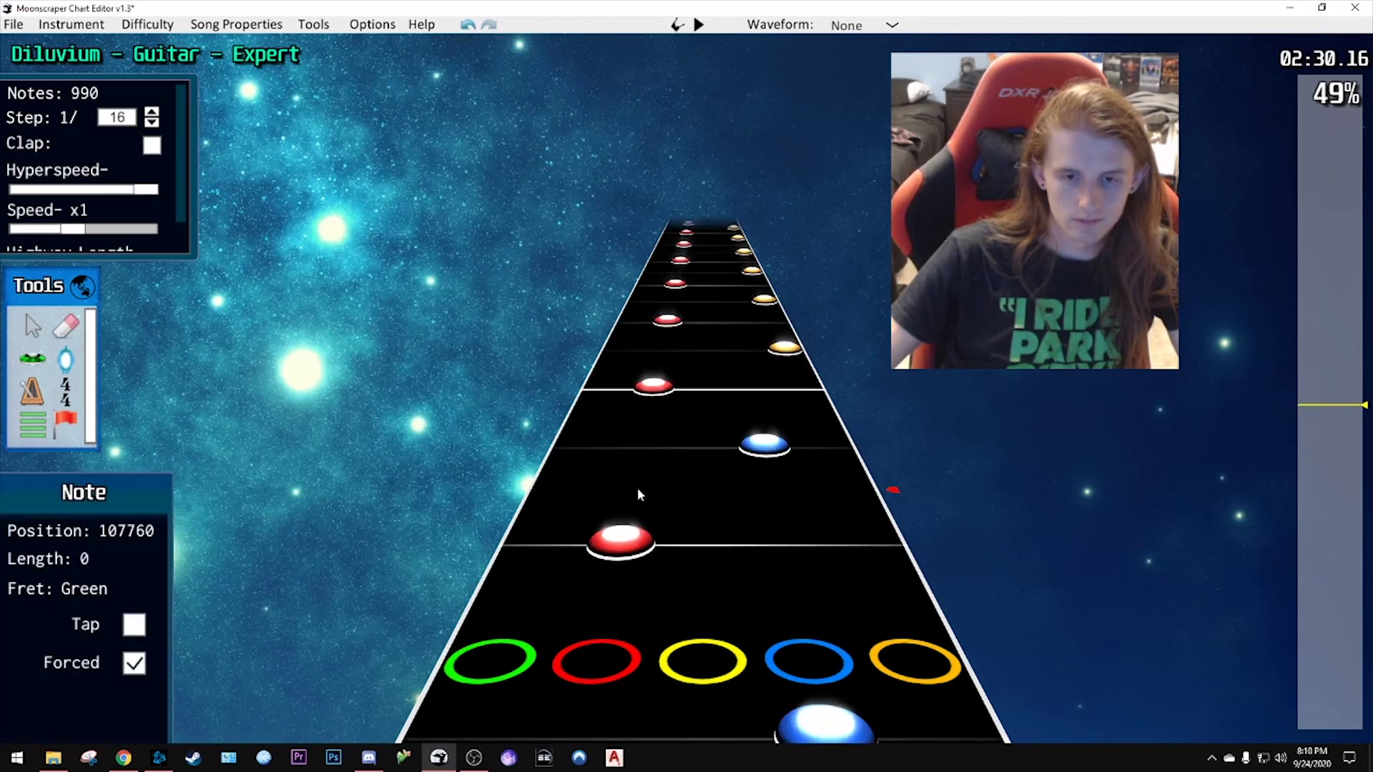
{"action": "left_click_drag", "start_coordinate": [619, 538], "coordinate": [540, 539]}
{"action": "key", "text": "space"}
{"action": "key", "text": "space"}
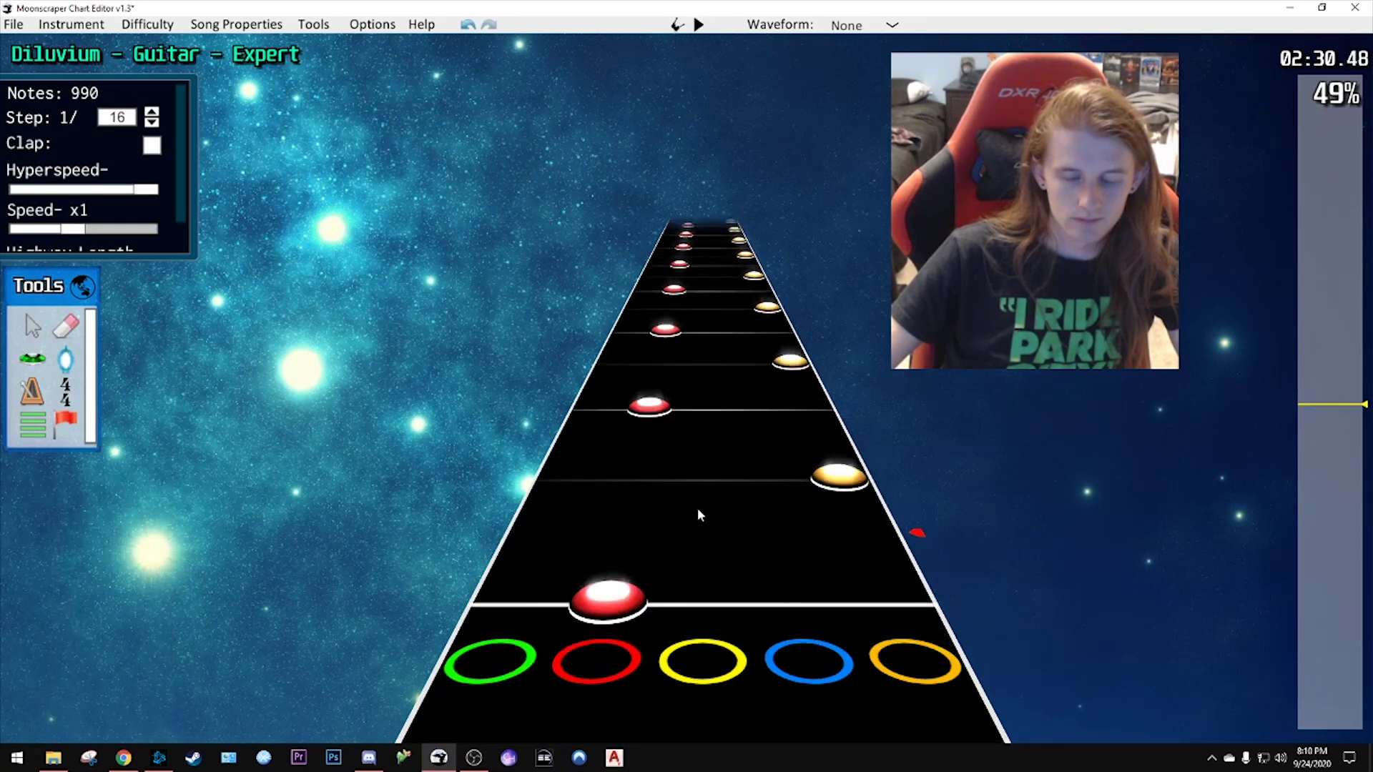
- Change the red note at position 109296 and the last red note before the measure line after 02:32.4 to green
{"action": "scroll", "coordinate": [698, 515], "scroll_direction": "down", "scroll_amount": 1}
{"action": "scroll", "coordinate": [695, 512], "scroll_direction": "up", "scroll_amount": 4}
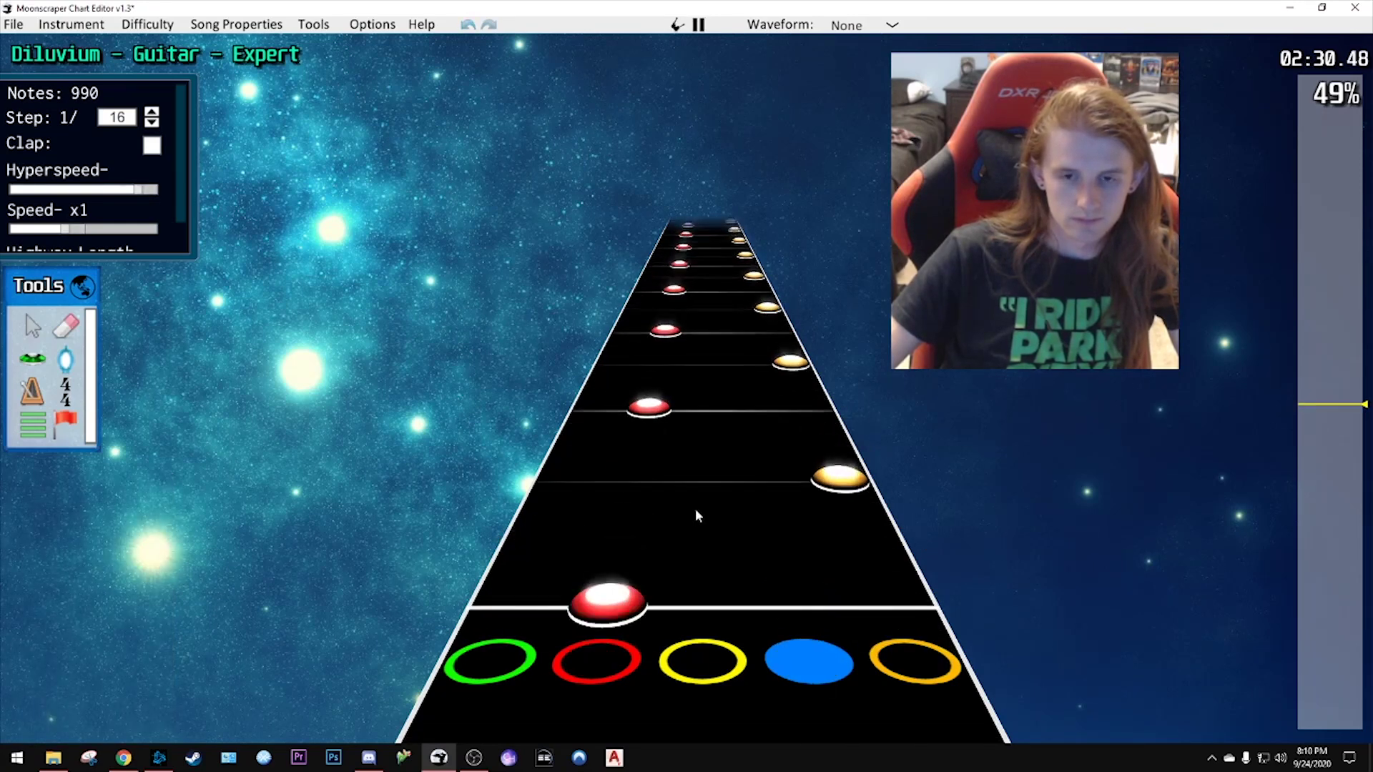
{"action": "key", "text": "space"}
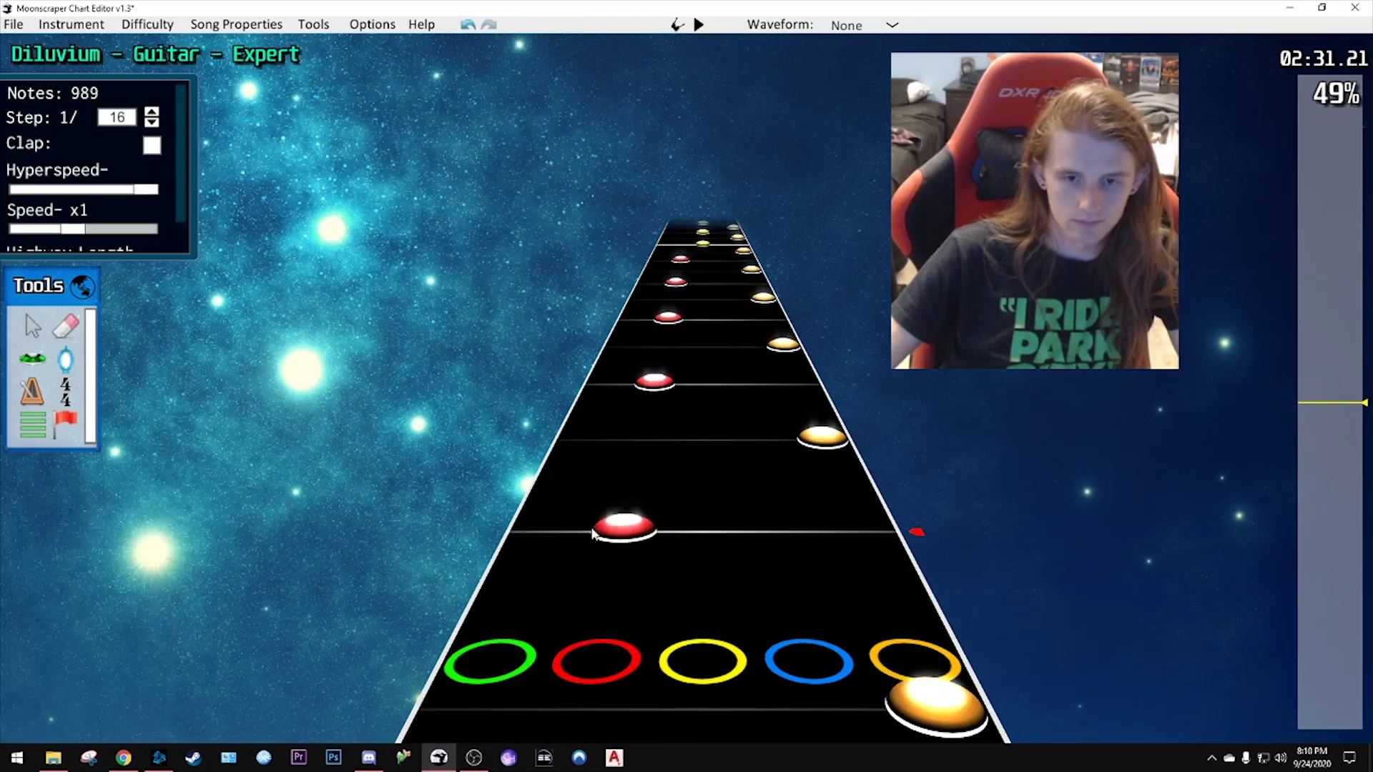
{"action": "key", "text": "space"}
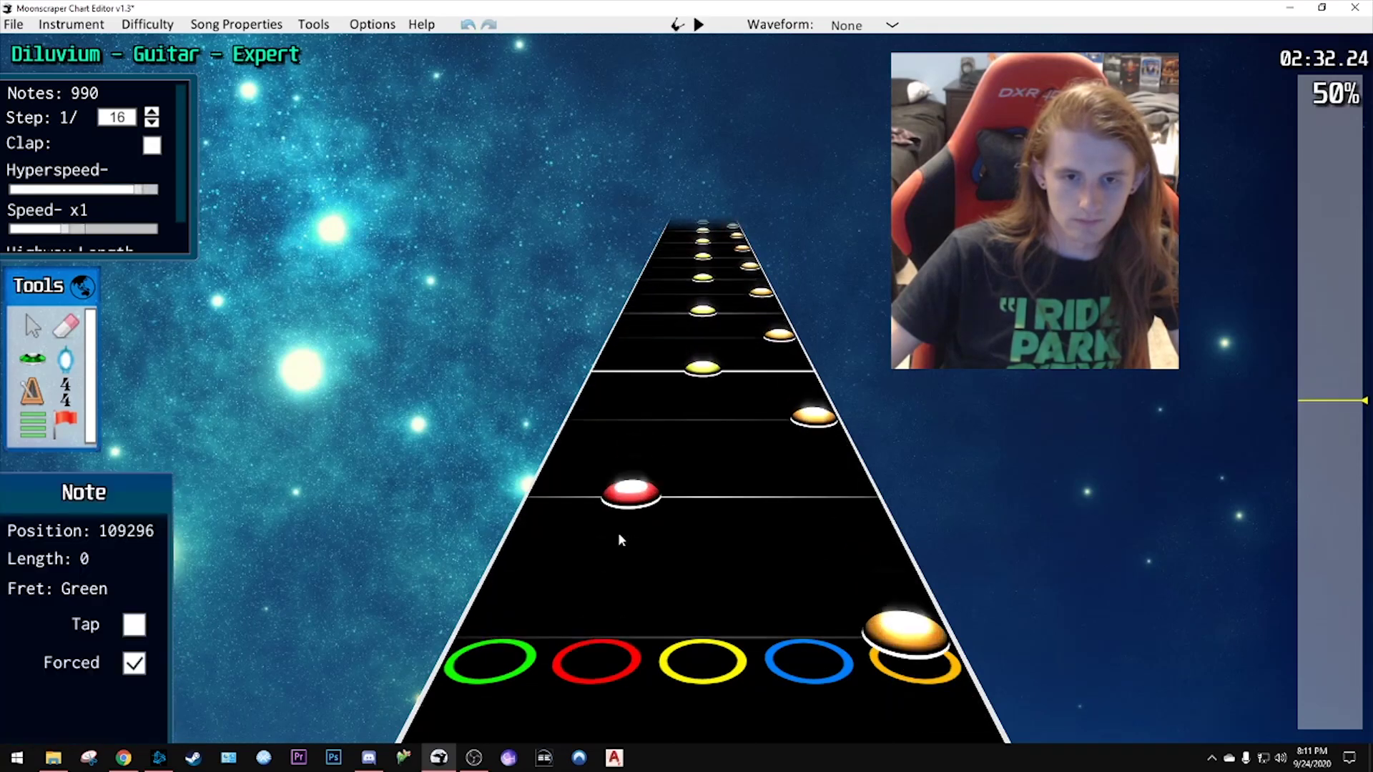
{"action": "left_click_drag", "start_coordinate": [594, 516], "coordinate": [687, 522]}
- Play the yellow-orange run from about 02:32.5 and change the yellow note at position 110832, near 02:34, to red
{"action": "key", "text": "space"}
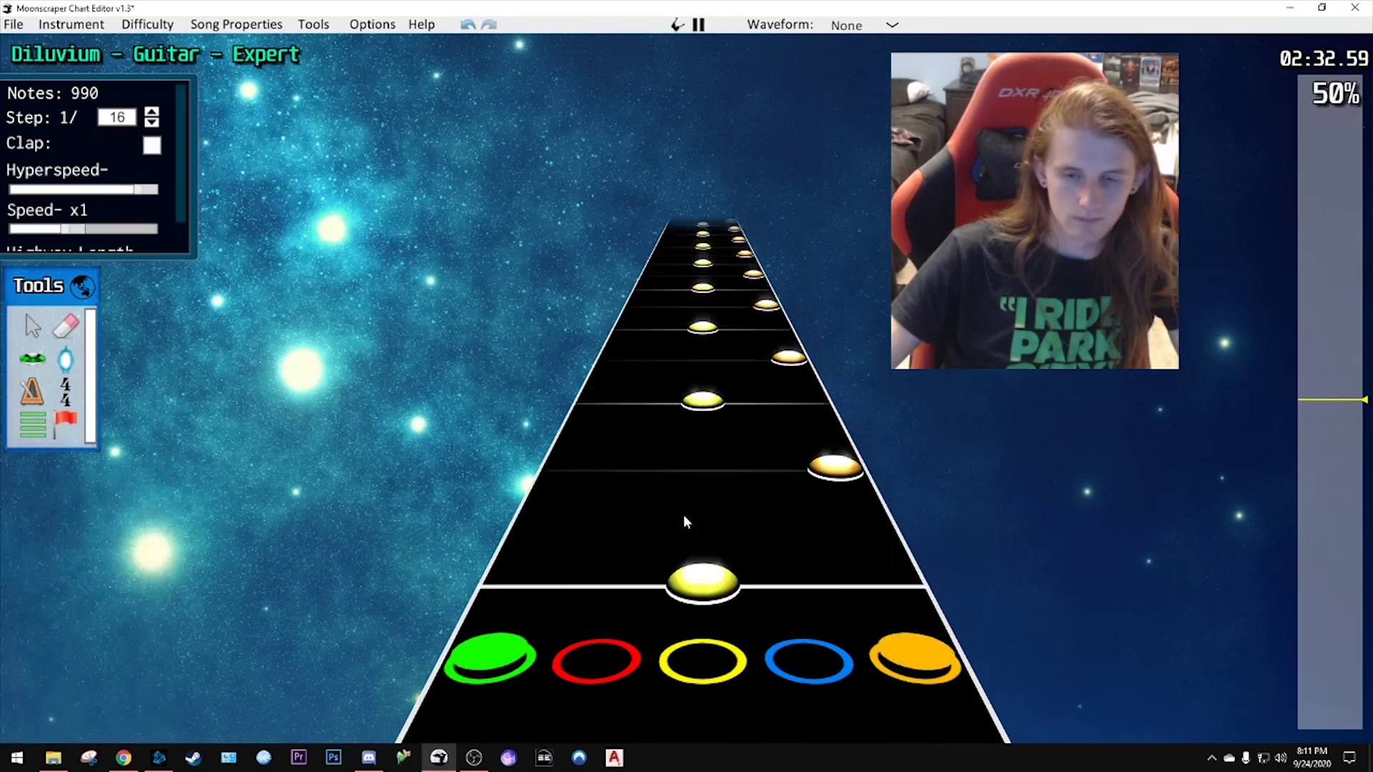
{"action": "key", "text": "space"}
{"action": "key", "text": "space"}
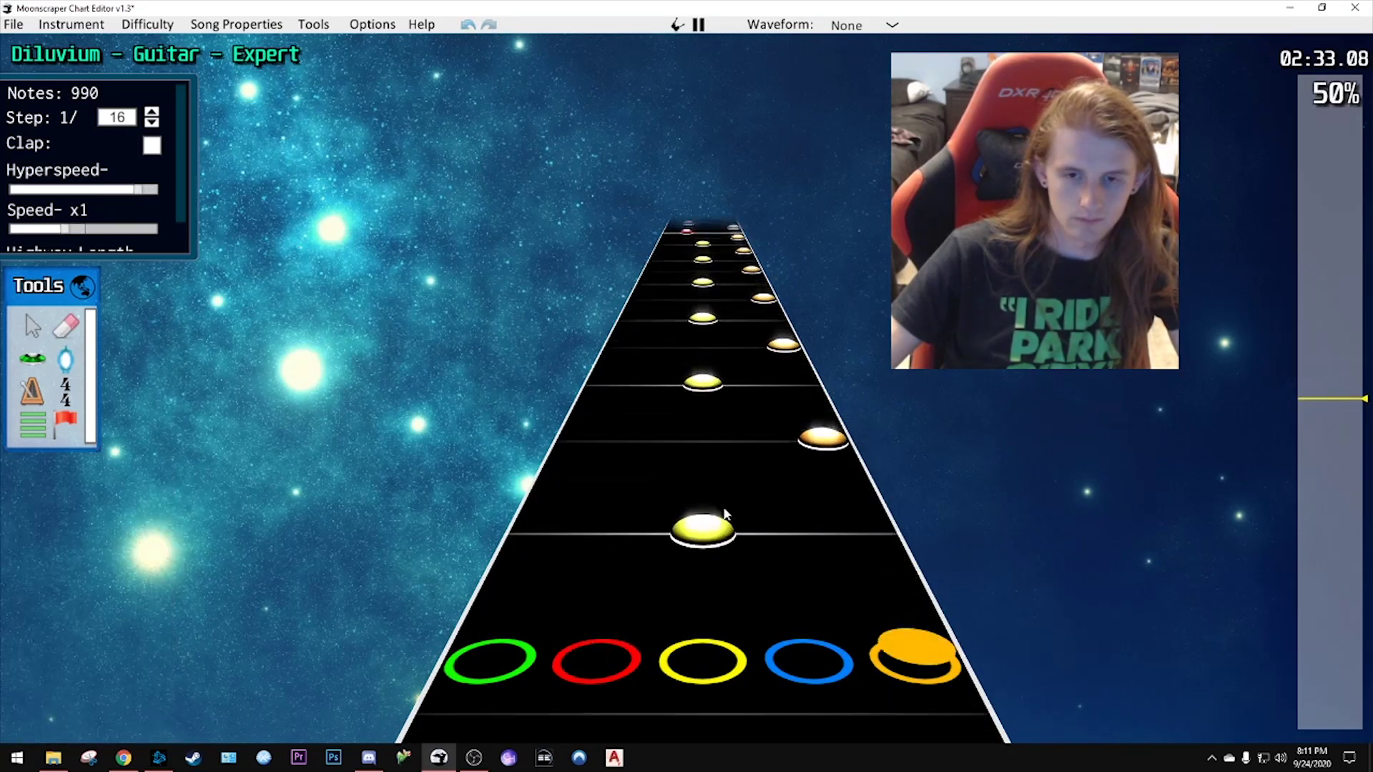
{"action": "key", "text": "space"}
{"action": "key", "text": "space"}
{"action": "key", "text": "space"}
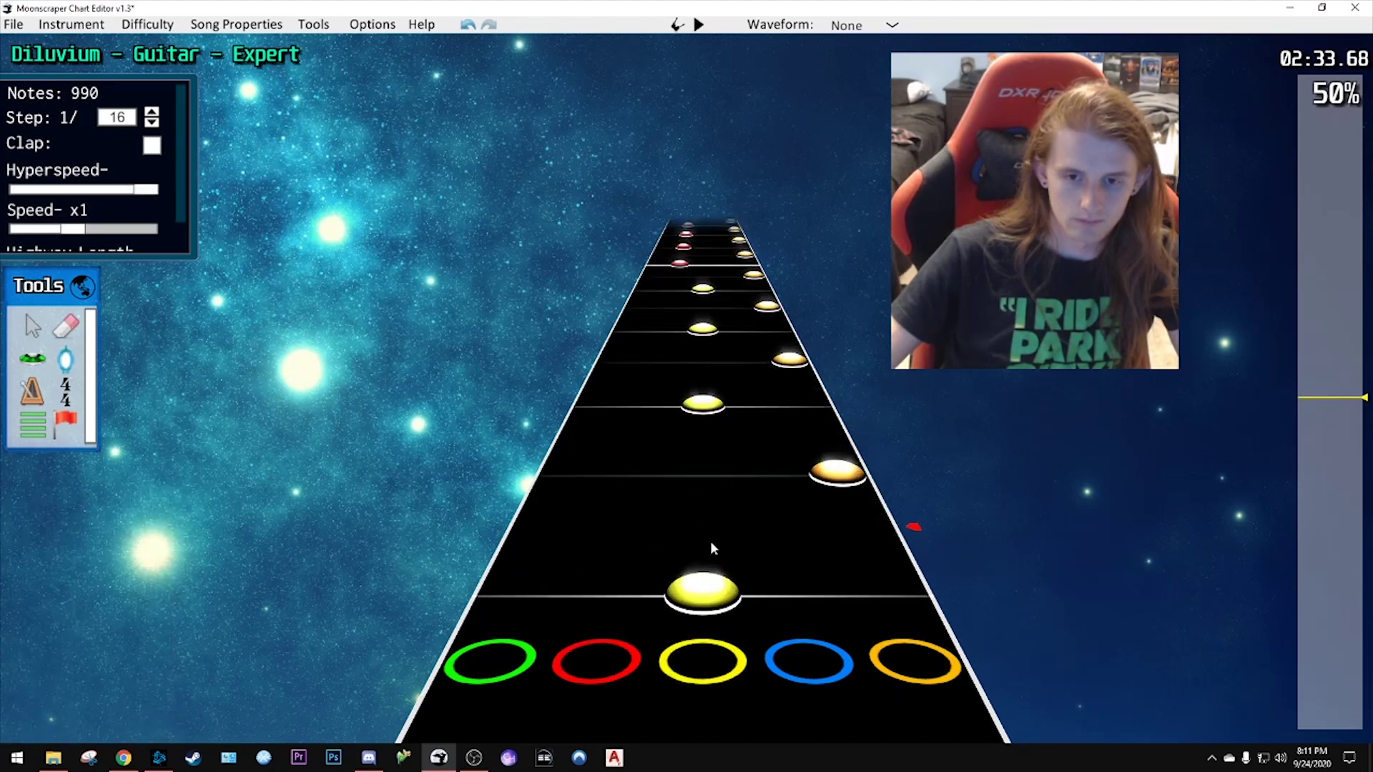
{"action": "key", "text": "space"}
{"action": "key", "text": "space"}
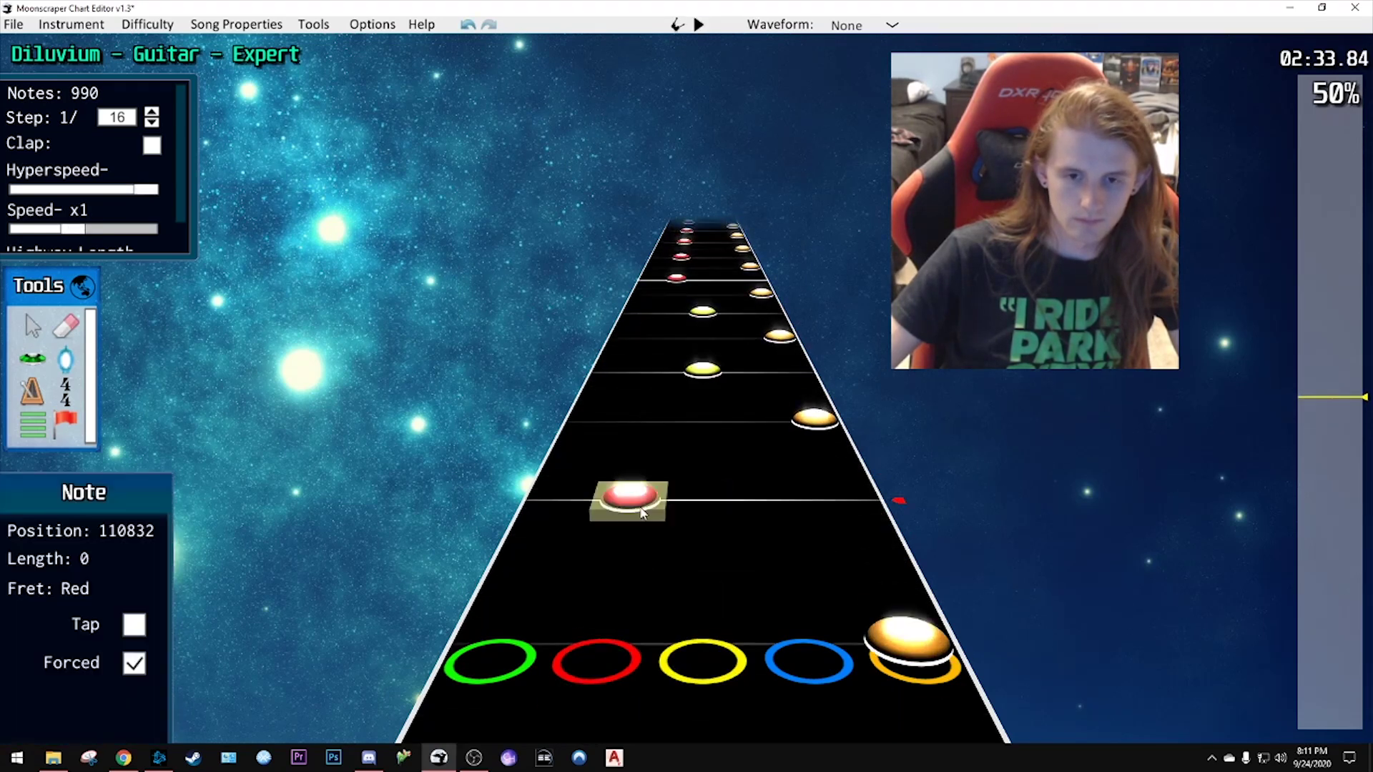
- Change the yellow note at position 111216, just before the measure line after 02:34.7, to red
{"action": "key", "text": "space"}
{"action": "key", "text": "space"}
{"action": "key", "text": "space"}
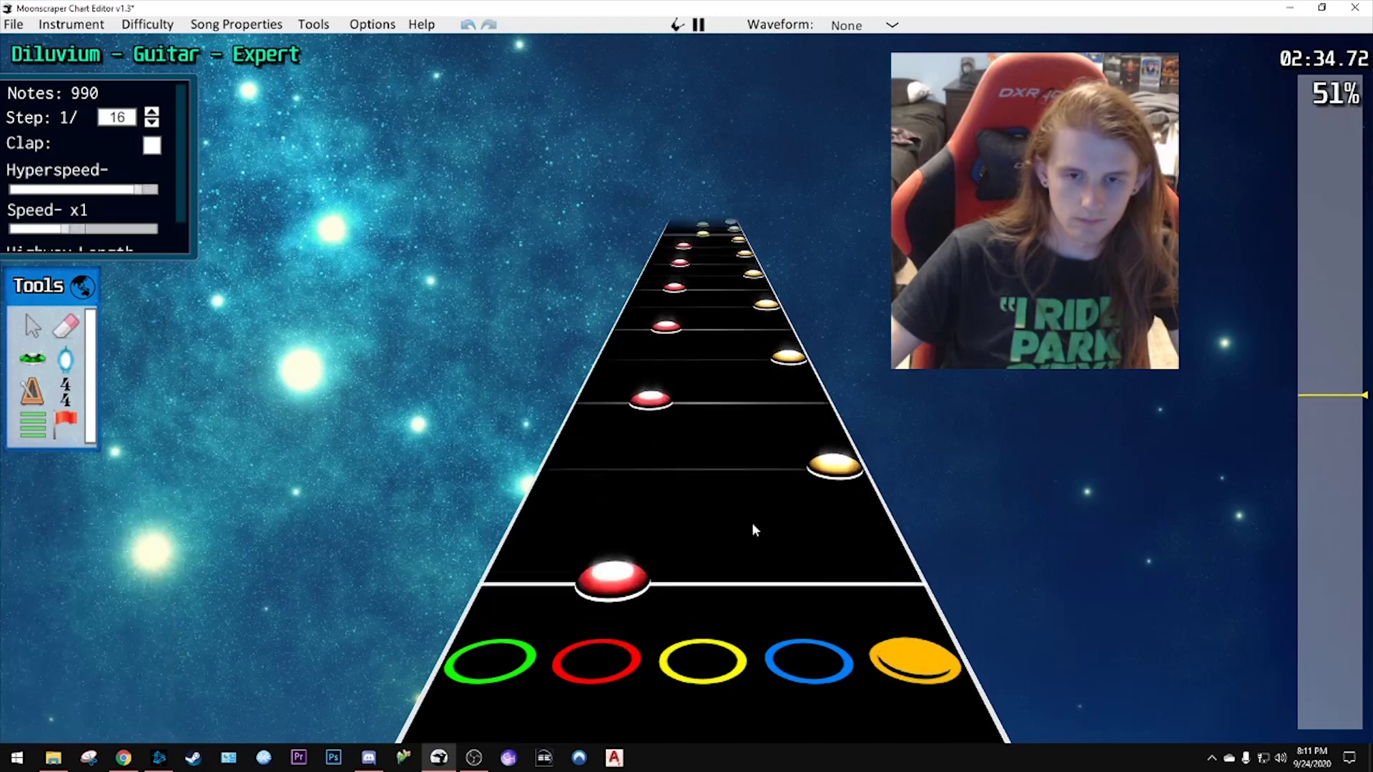
{"action": "key", "text": "space"}
{"action": "key", "text": "space"}
{"action": "key", "text": "space"}
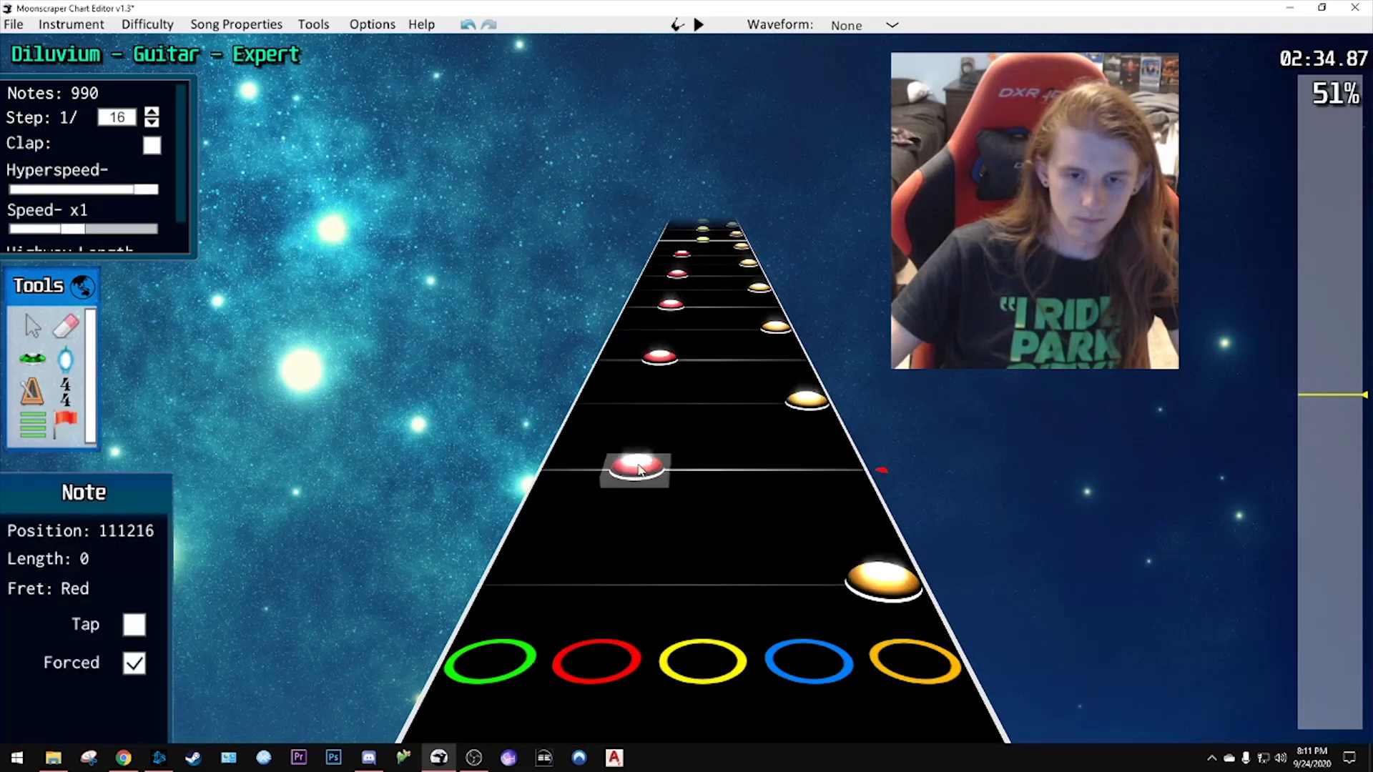
- Change the red notes at about 02:35.6 and at position 112368, before the measure line after 02:36, to yellow
{"action": "key", "text": "space"}
{"action": "key", "text": "space"}
{"action": "key", "text": "space"}
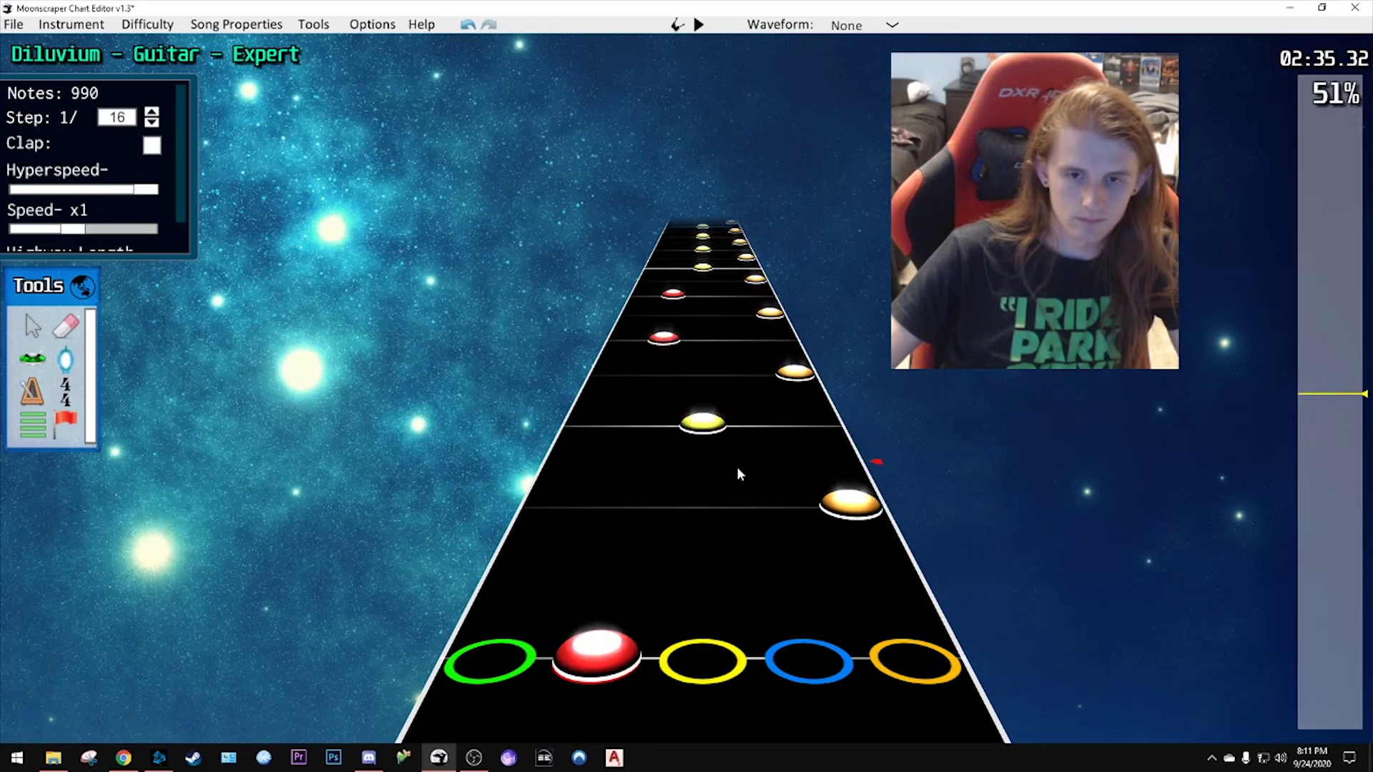
{"action": "key", "text": "space"}
{"action": "left_click_drag", "start_coordinate": [639, 485], "coordinate": [725, 505]}
{"action": "key", "text": "ctrl+z"}
{"action": "scroll", "coordinate": [704, 457], "scroll_direction": "down", "scroll_amount": 3}
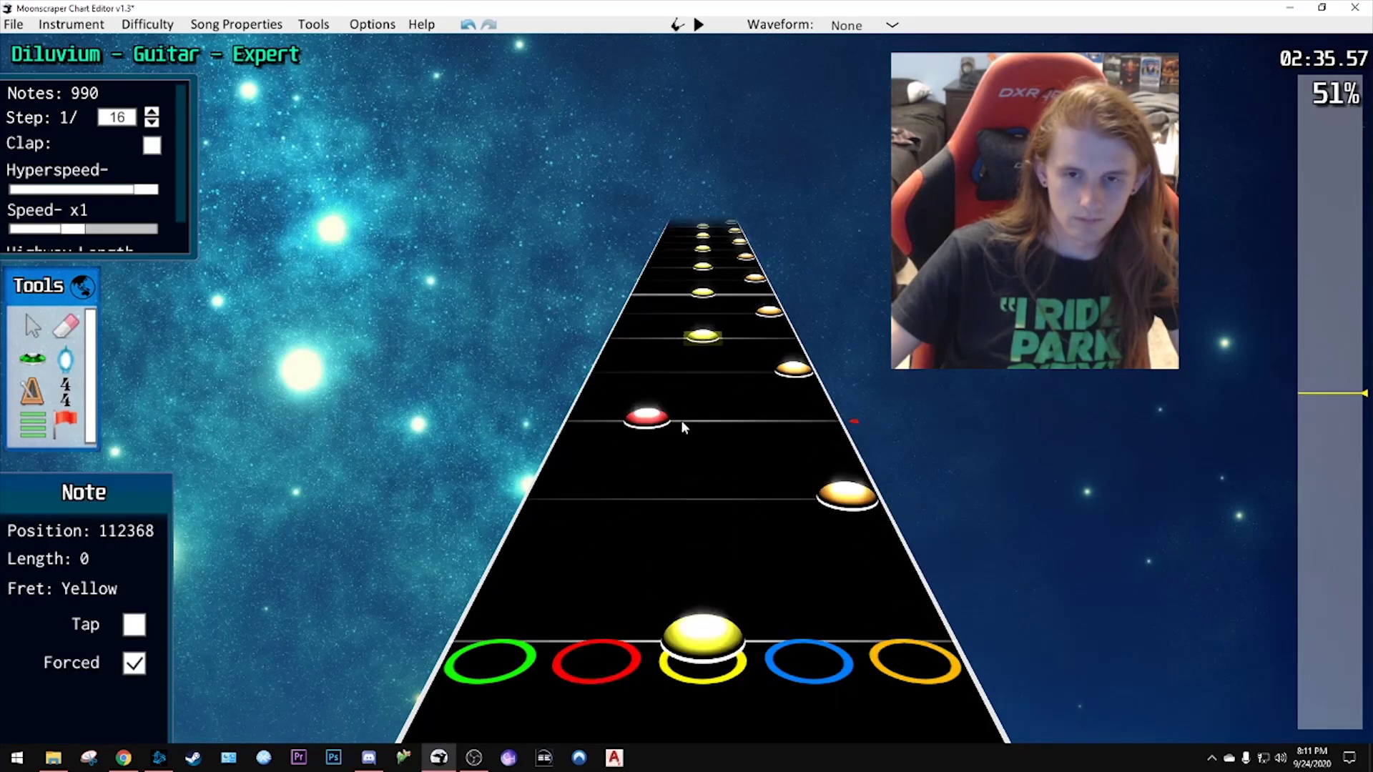
{"action": "left_click", "coordinate": [968, 421]}
- Play back the edited run from about 02:28 to just past 02:36 to check the changed notes
{"action": "left_click_drag", "start_coordinate": [1316, 393], "coordinate": [1317, 409]}
{"action": "key", "text": "space"}
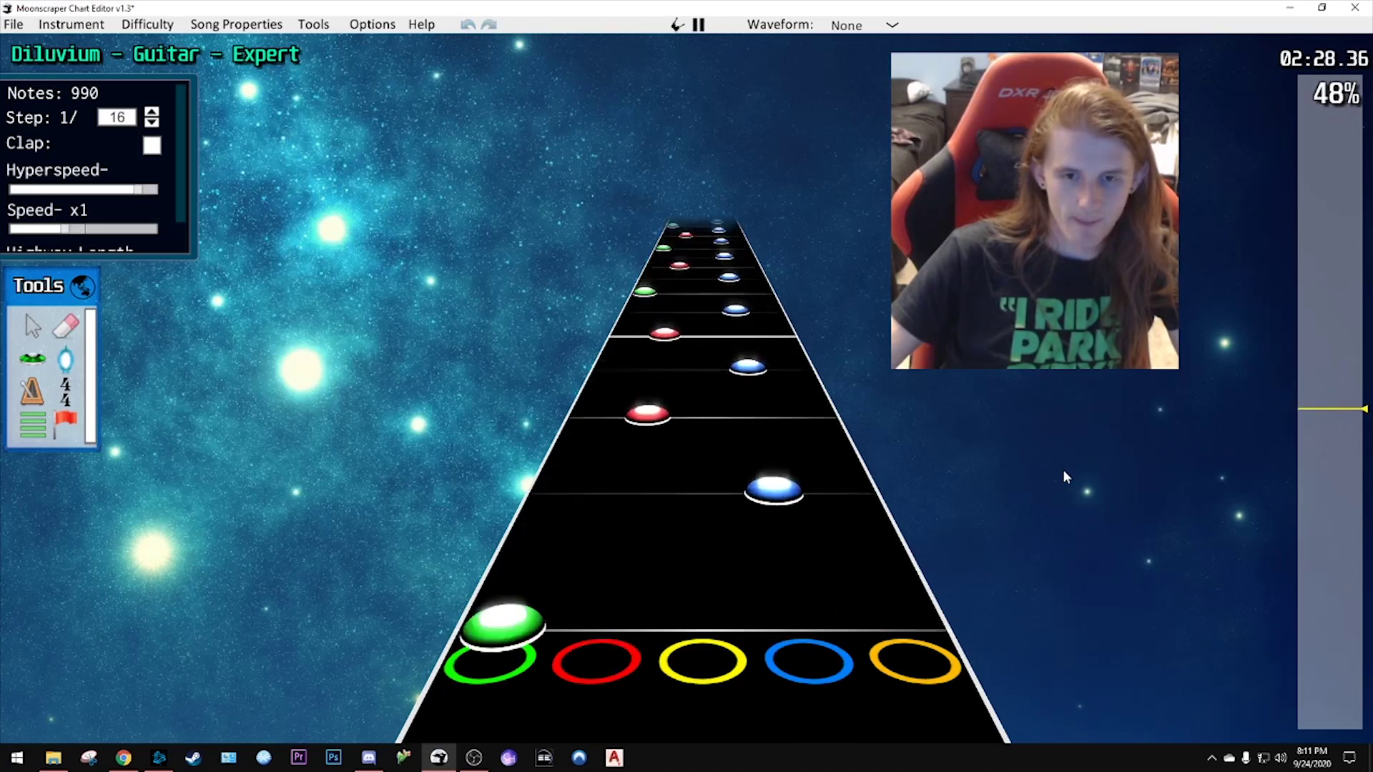
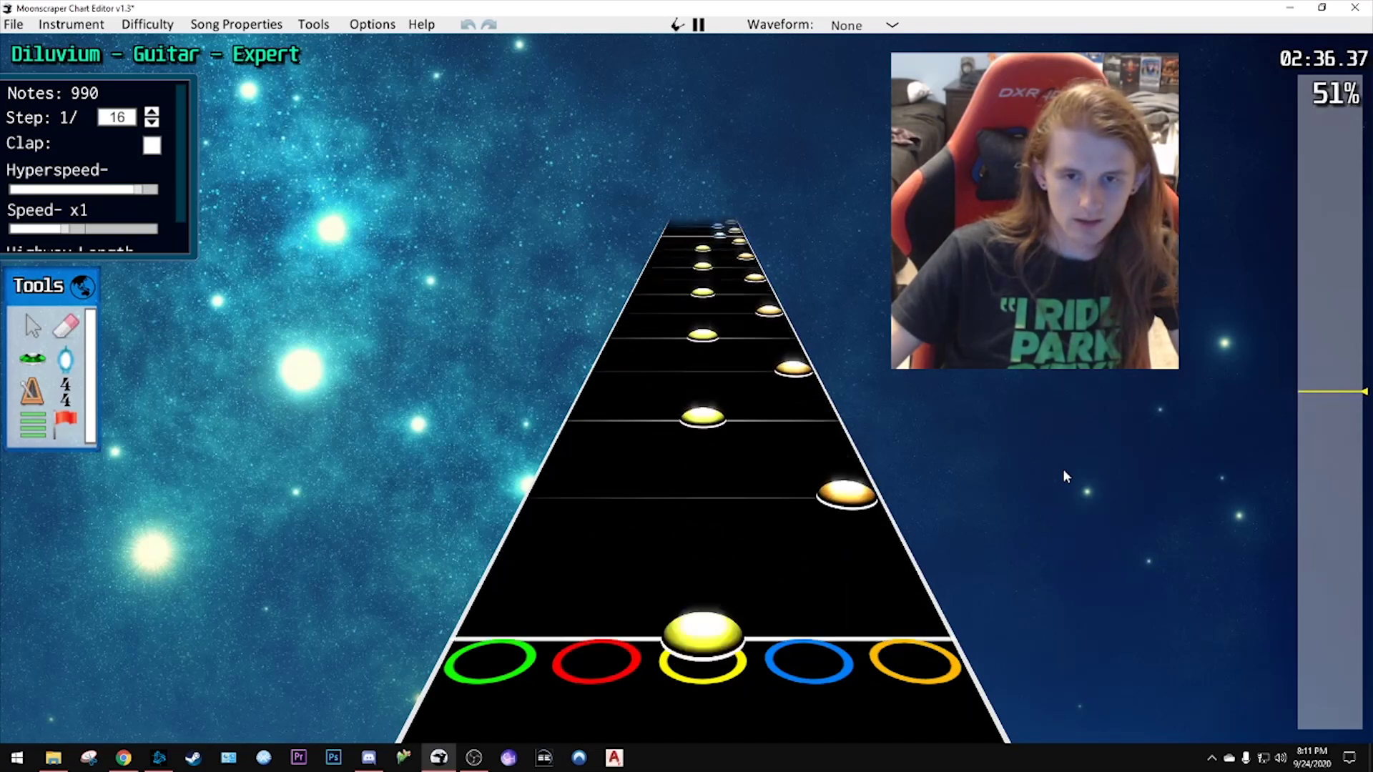
{"action": "key", "text": "space"}
{"action": "scroll", "coordinate": [790, 516], "scroll_direction": "down", "scroll_amount": 5}
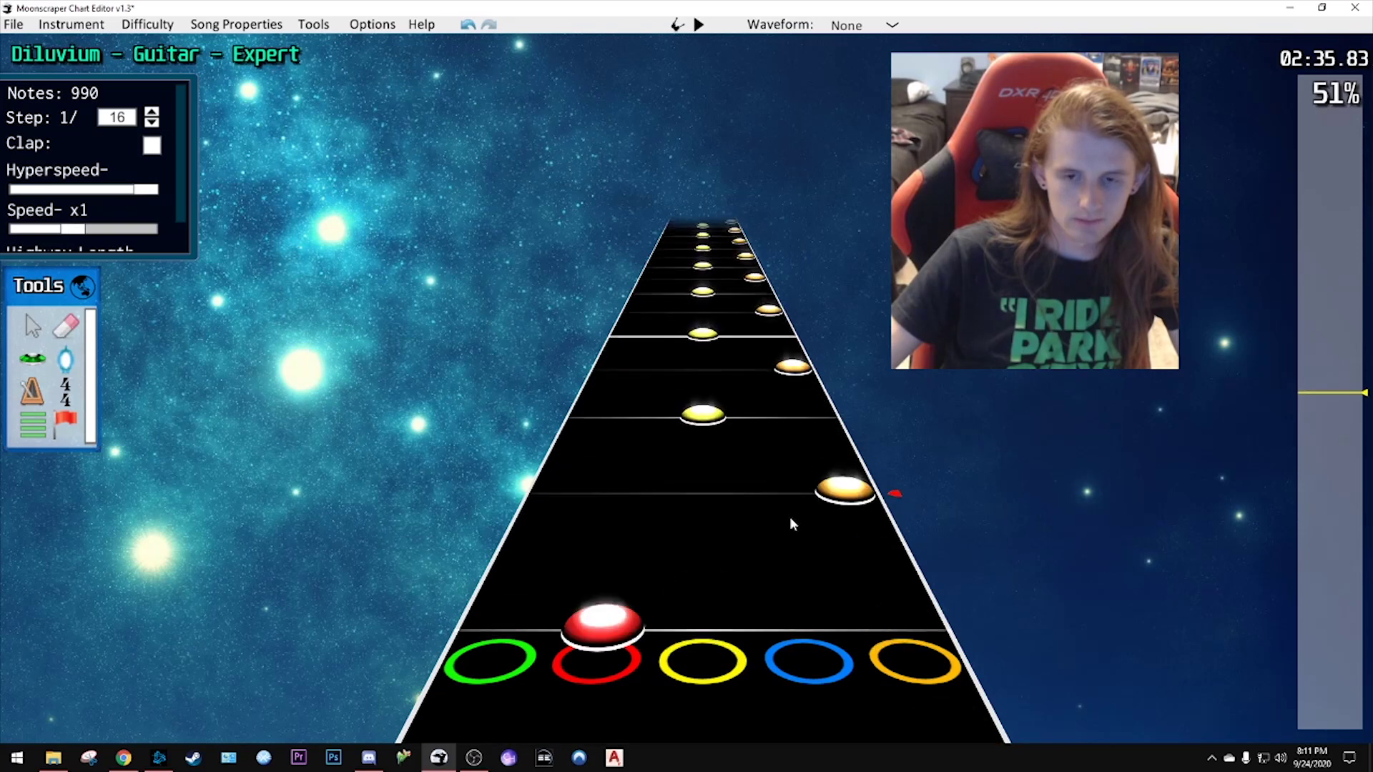
{"action": "key", "text": "space"}
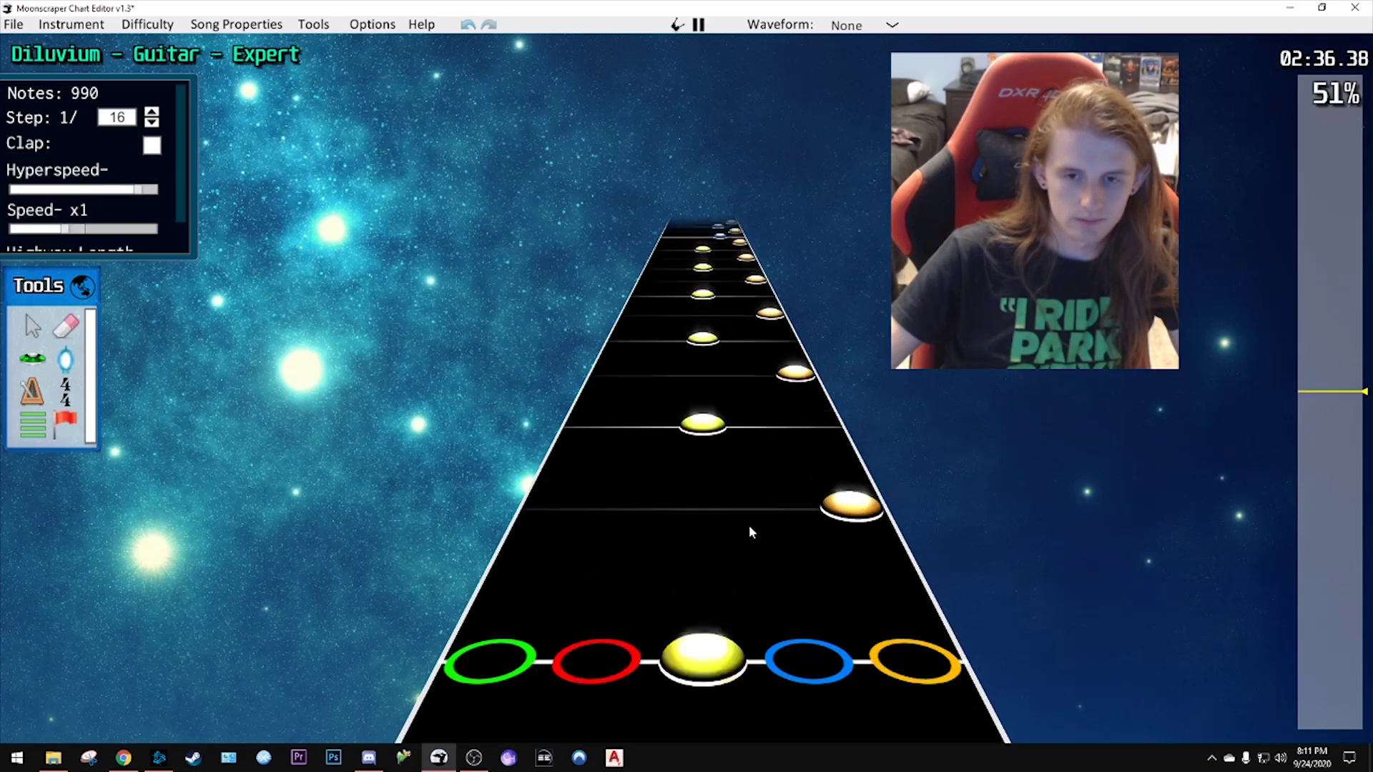
- Change the last yellow note before the measure line after 02:37.8 to red and replay the transition into the blue-orange run
{"action": "key", "text": "space"}
{"action": "left_click_drag", "start_coordinate": [709, 458], "coordinate": [640, 486]}
{"action": "key", "text": "space"}
{"action": "key", "text": "space"}
{"action": "key", "text": "space"}
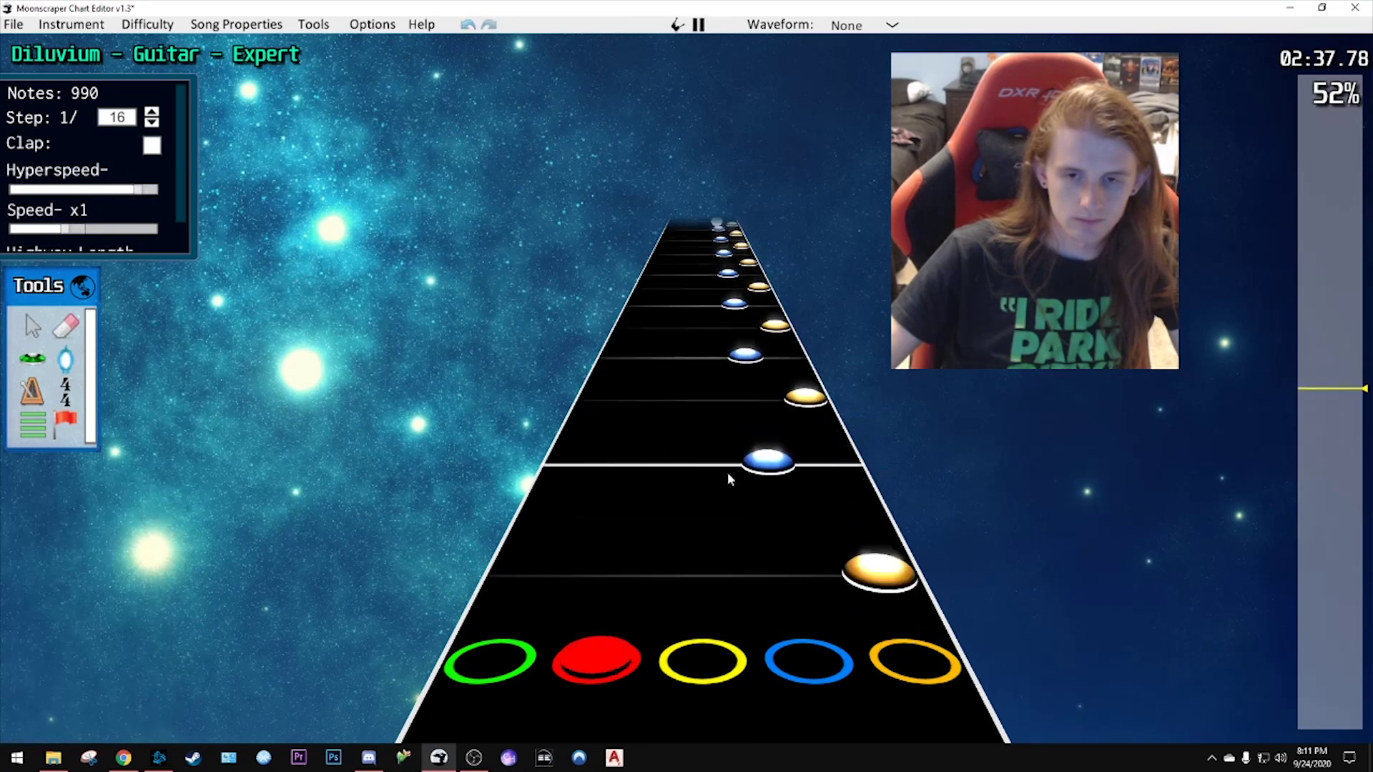
{"action": "key", "text": "space"}
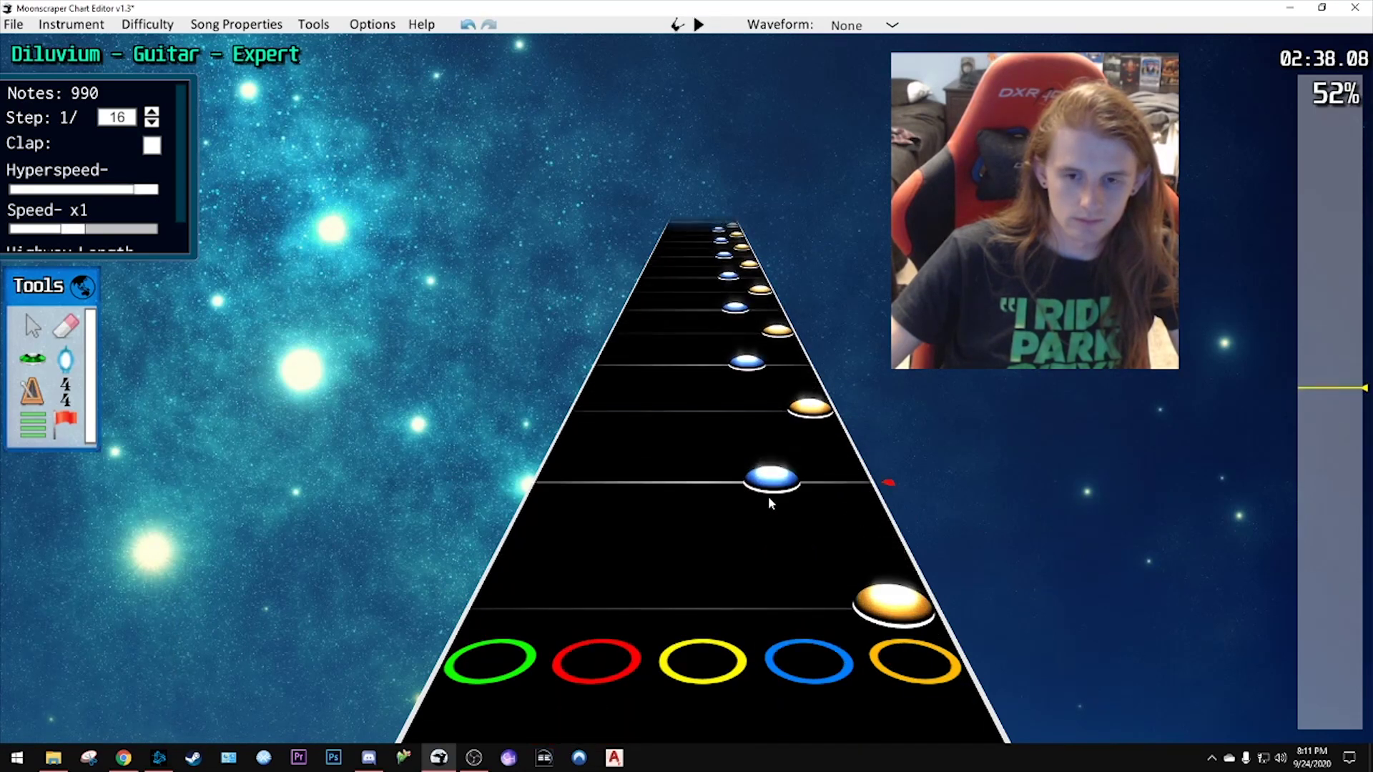
- Play on into the blue-orange run and change the blue note at position 114672 to yellow
{"action": "key", "text": "space"}
{"action": "left_click_drag", "start_coordinate": [764, 443], "coordinate": [776, 492]}
{"action": "key", "text": "space"}
{"action": "key", "text": "space"}
{"action": "left_click", "coordinate": [772, 478]}
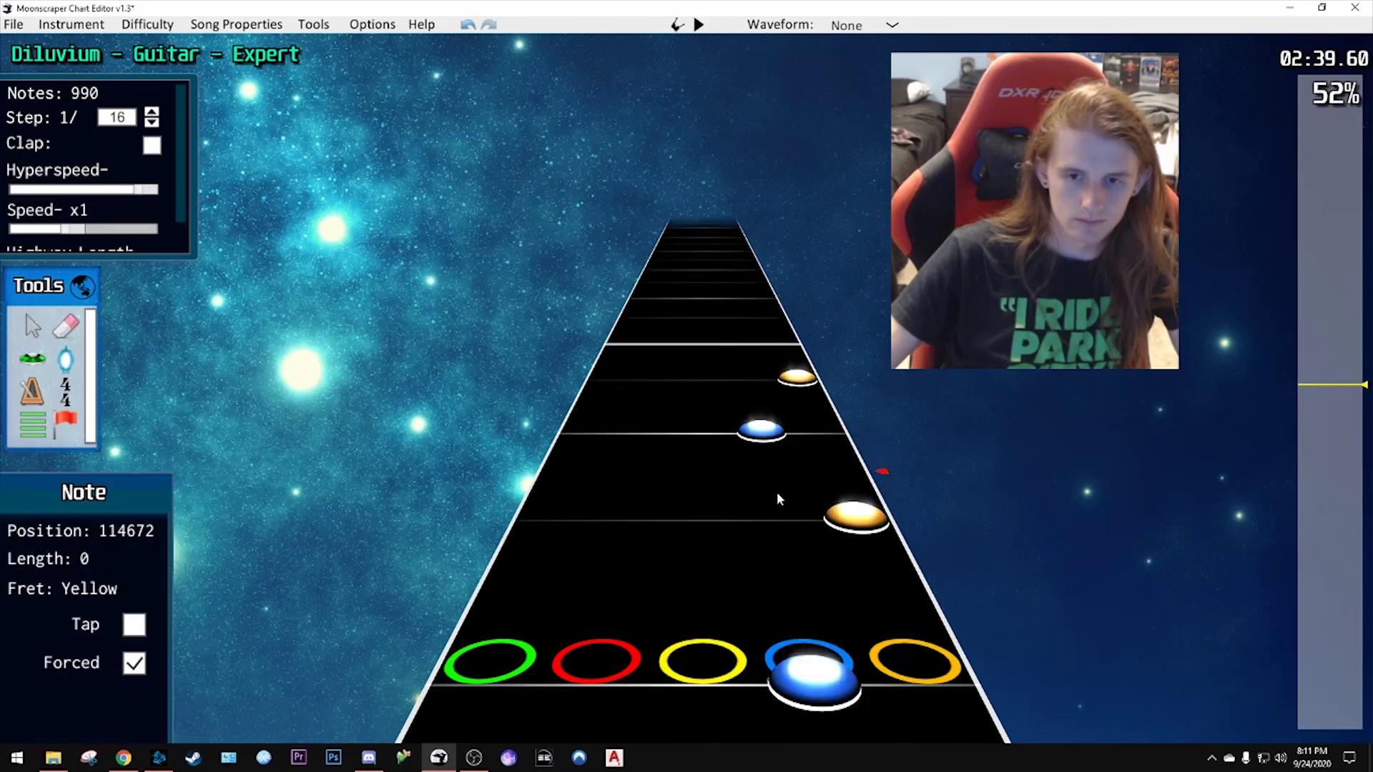
- Change the last blue note of the run, at about 02:39.85, to yellow
{"action": "key", "text": "space"}
{"action": "key", "text": "space"}
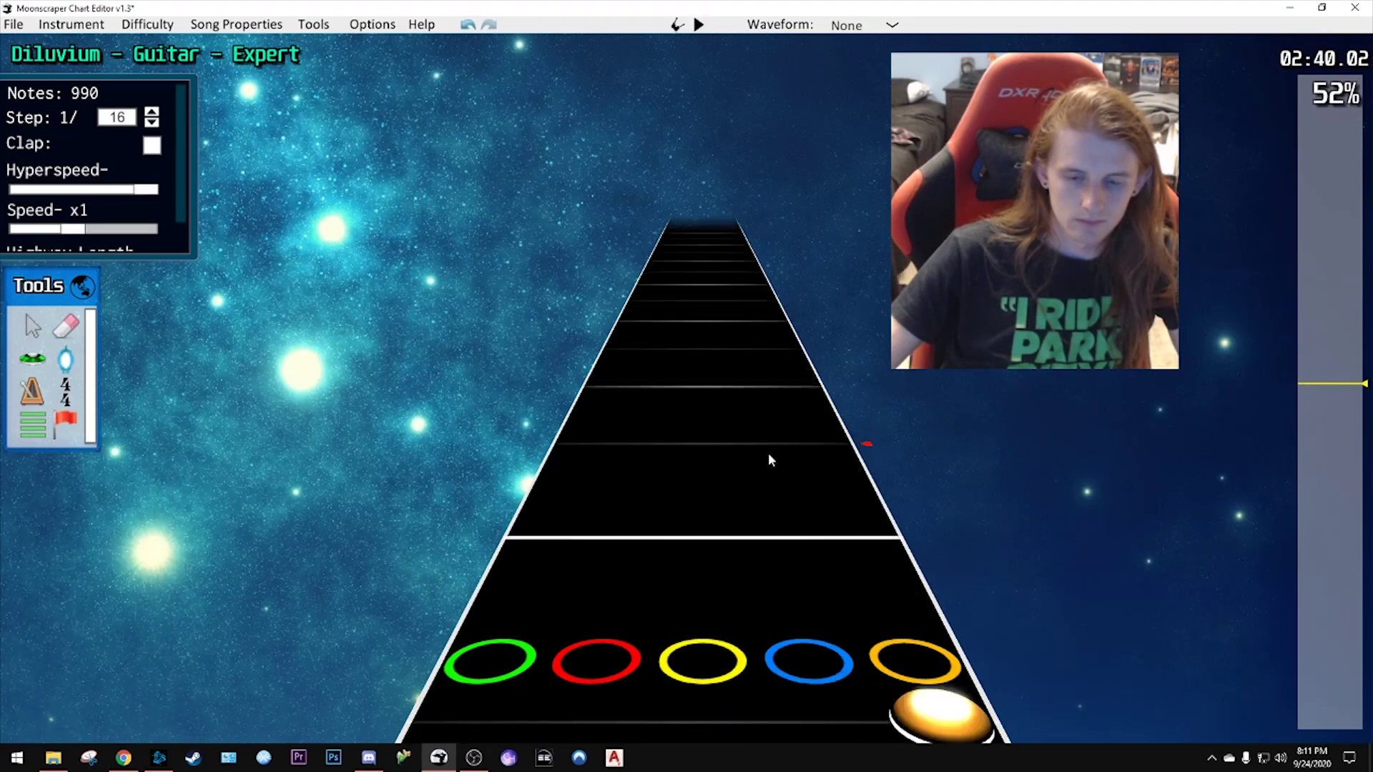
{"action": "scroll", "coordinate": [769, 429], "scroll_direction": "down", "scroll_amount": 6}
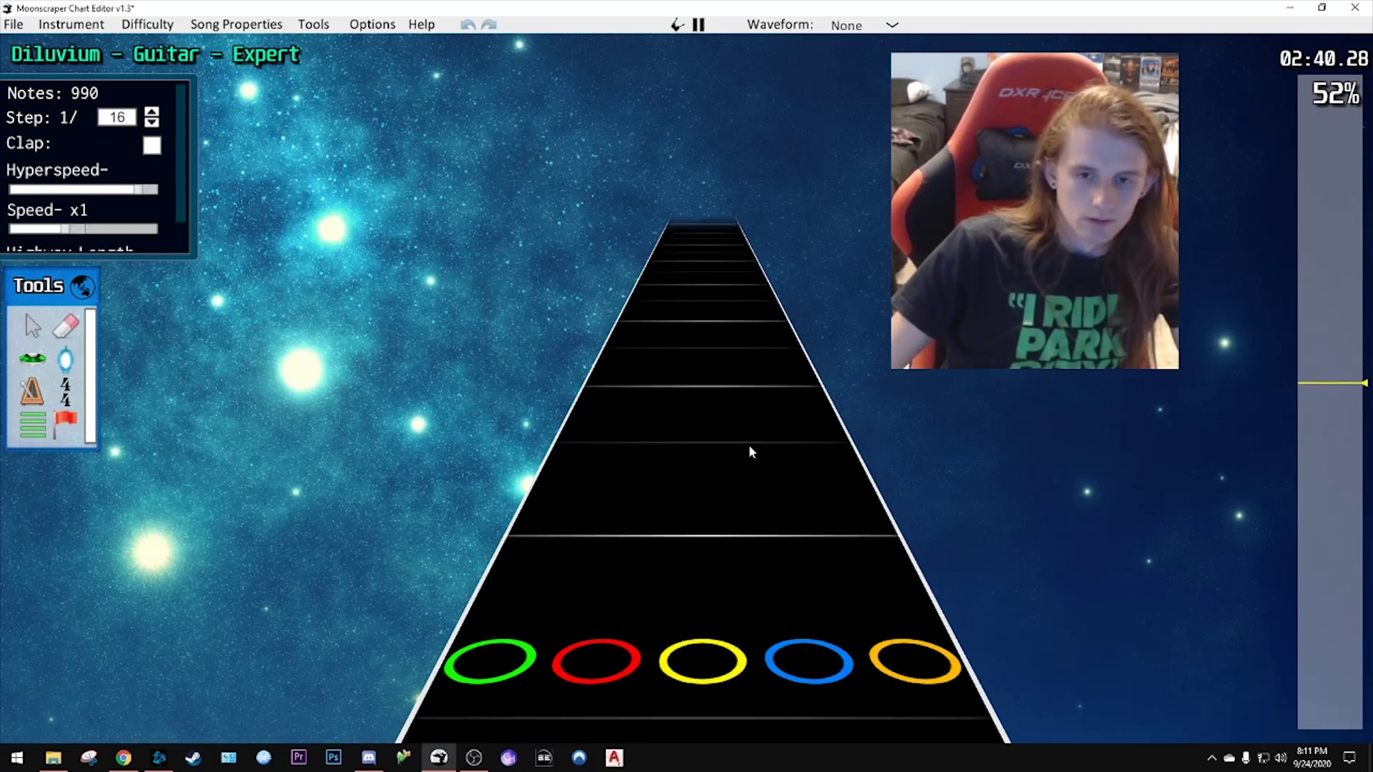
- Play the end of the run and the empty section between about 02:40 and 02:42 to hear the next riff
{"action": "key", "text": "space"}
{"action": "scroll", "coordinate": [762, 414], "scroll_direction": "down", "scroll_amount": 3}
{"action": "key", "text": "space"}
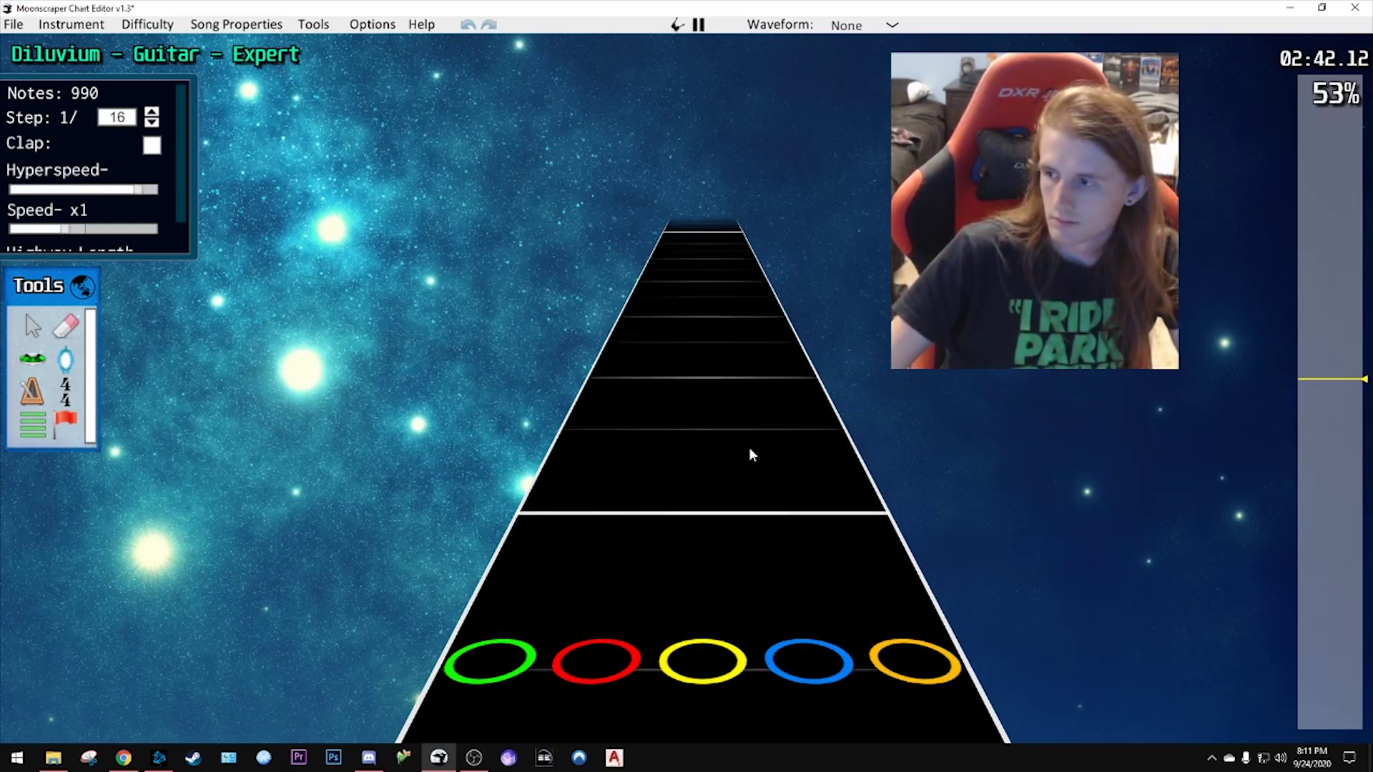
{"action": "key", "text": "space"}
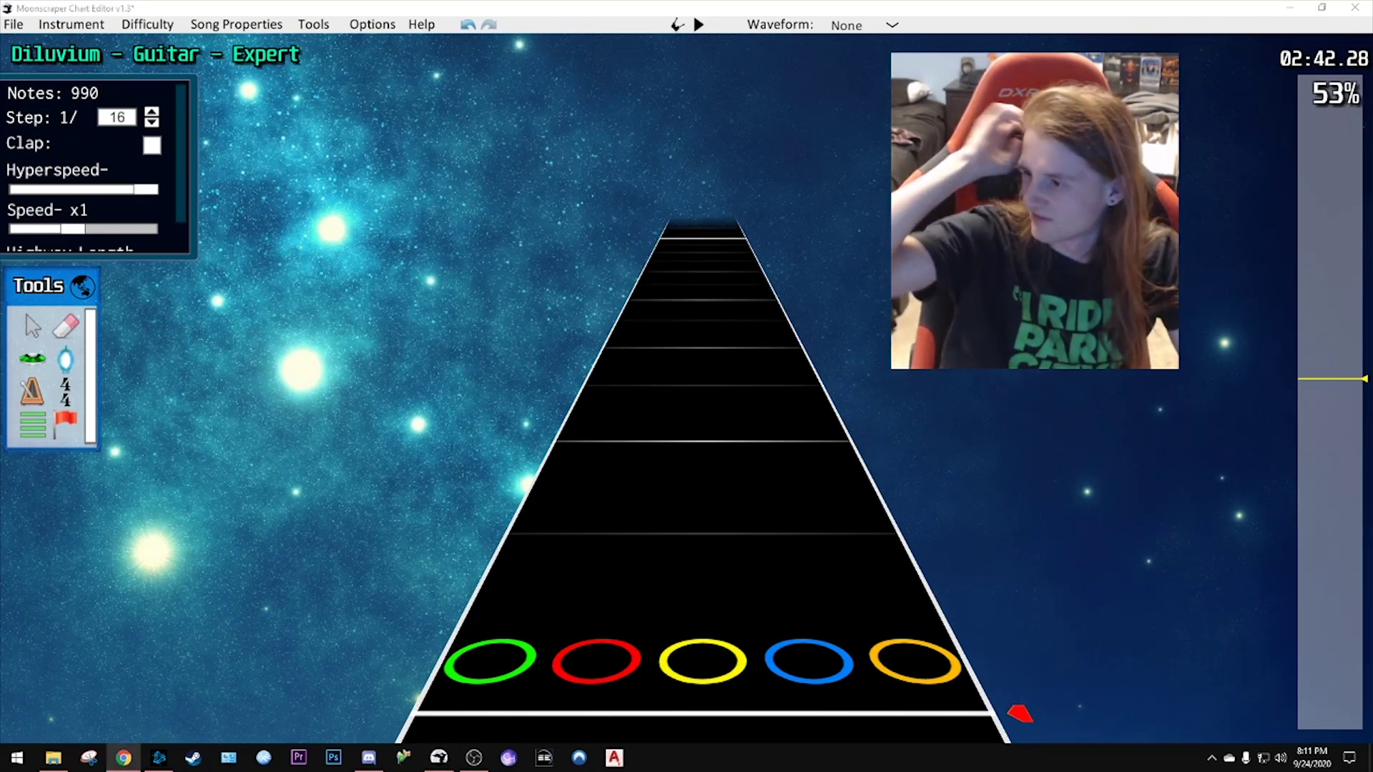
{"action": "scroll", "coordinate": [960, 369], "scroll_direction": "down", "scroll_amount": 5}
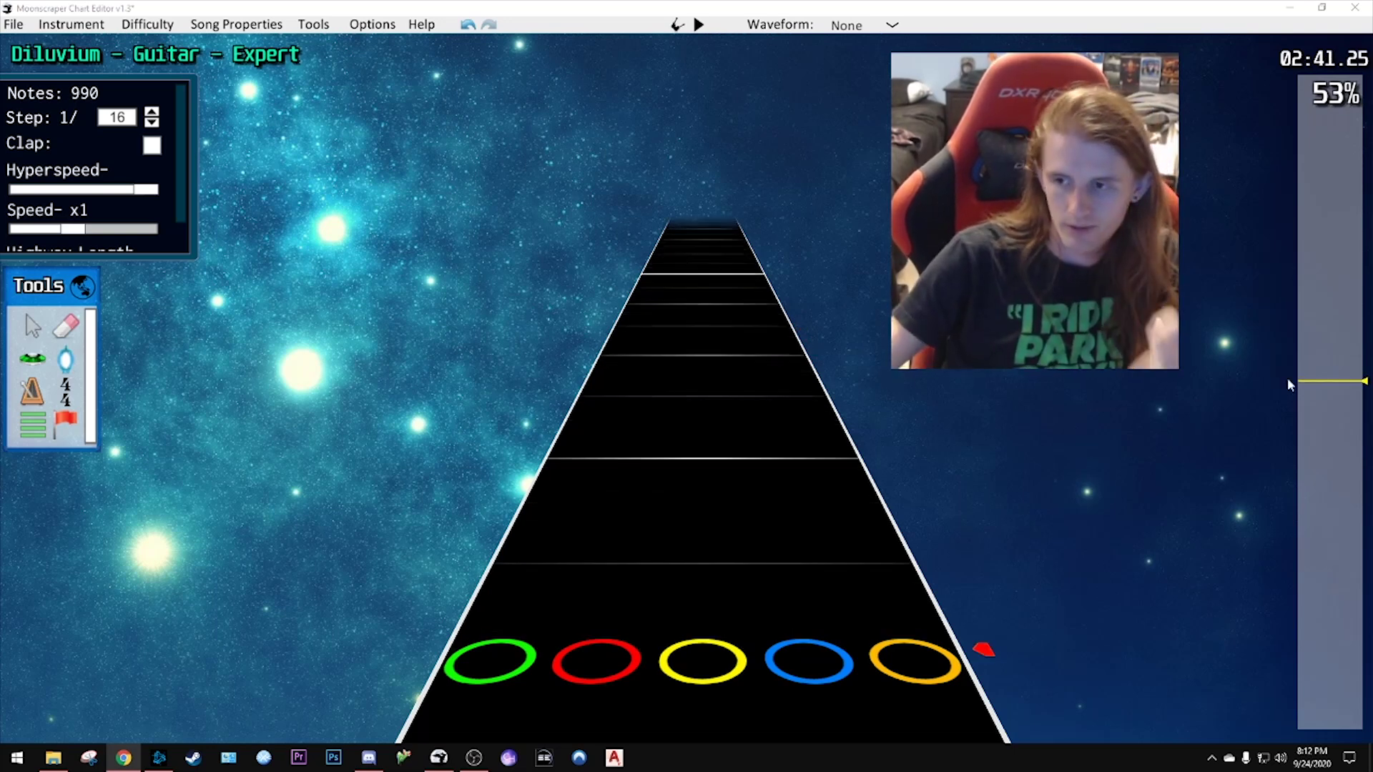
{"action": "left_click_drag", "start_coordinate": [1313, 379], "coordinate": [1319, 389]}
{"action": "key", "text": "space"}
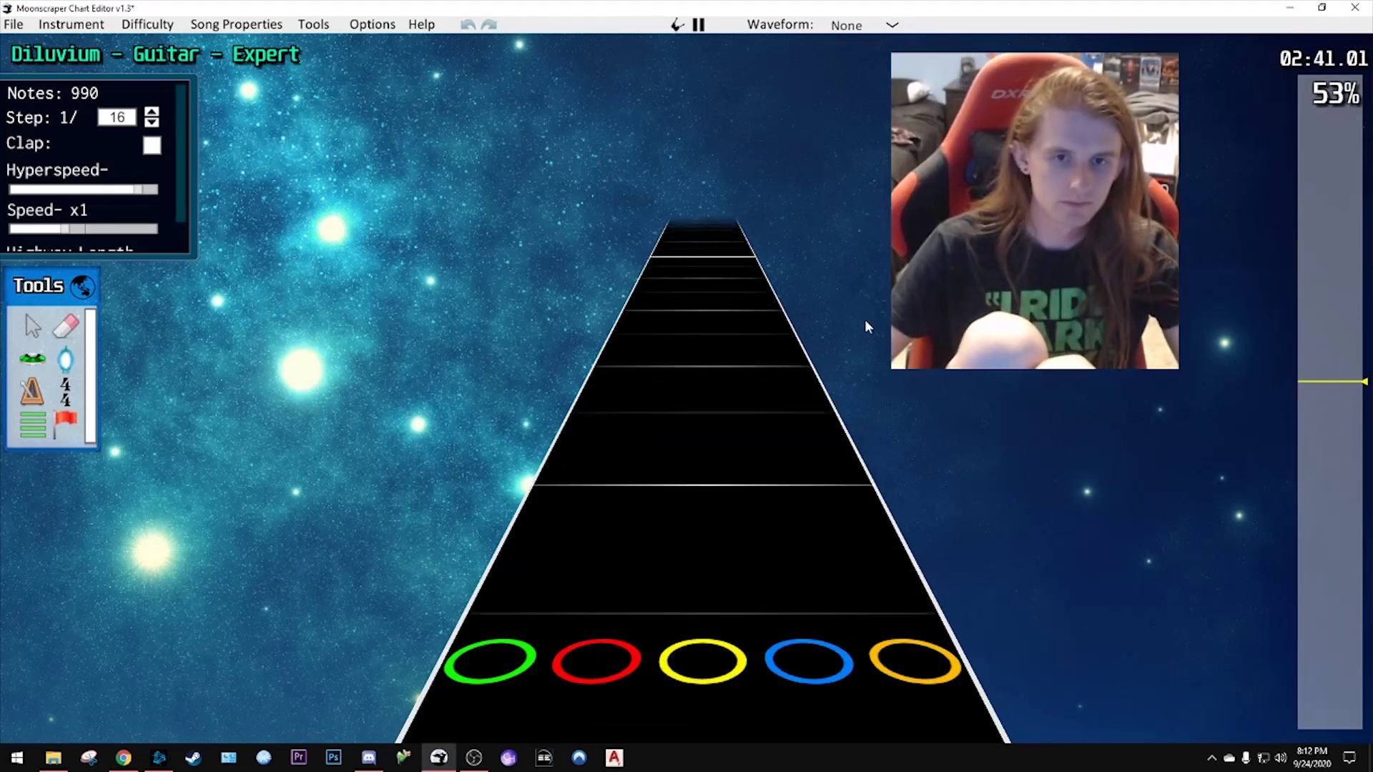
{"action": "key", "text": "space"}
{"action": "scroll", "coordinate": [750, 366], "scroll_direction": "down", "scroll_amount": 5}
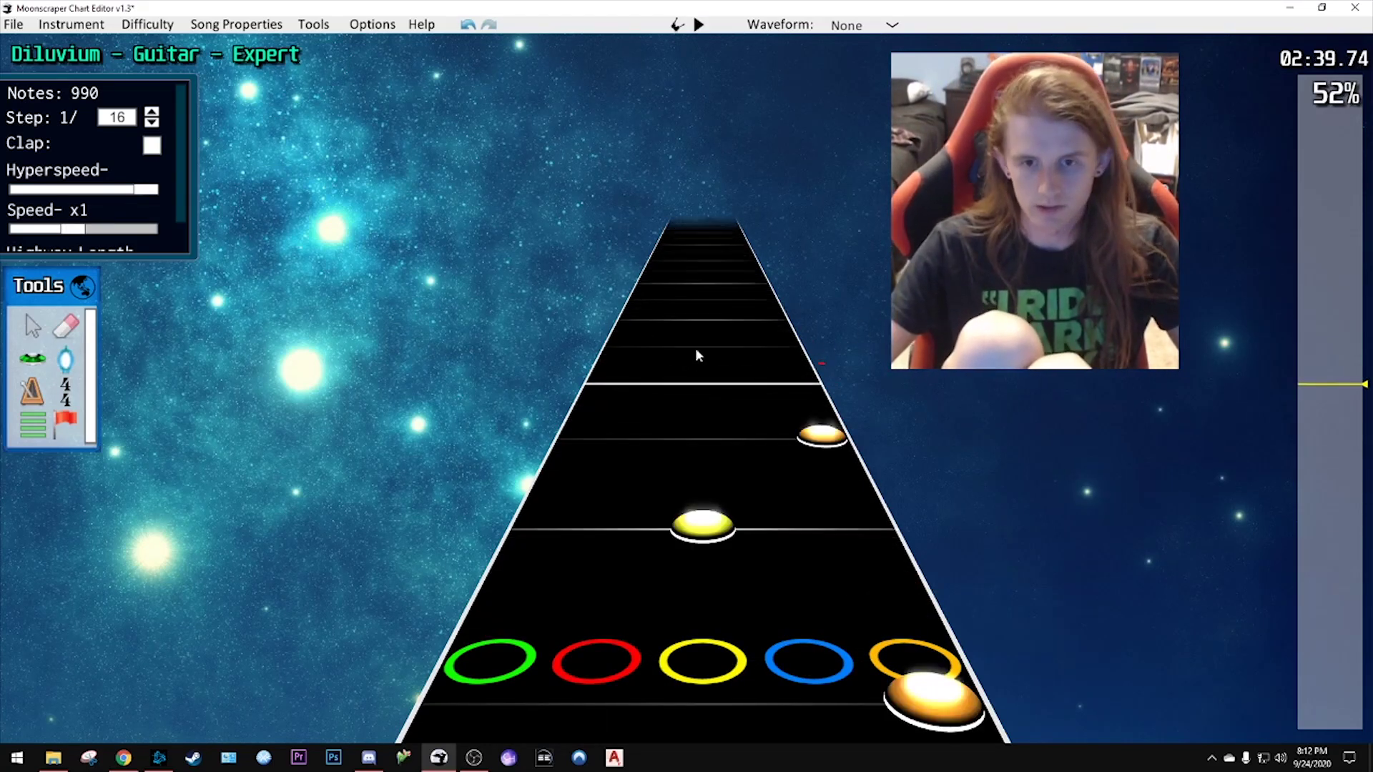
- Place a green note on the measure line at position 115248 and a blue note on the next grid line
{"action": "left_click", "coordinate": [664, 394]}
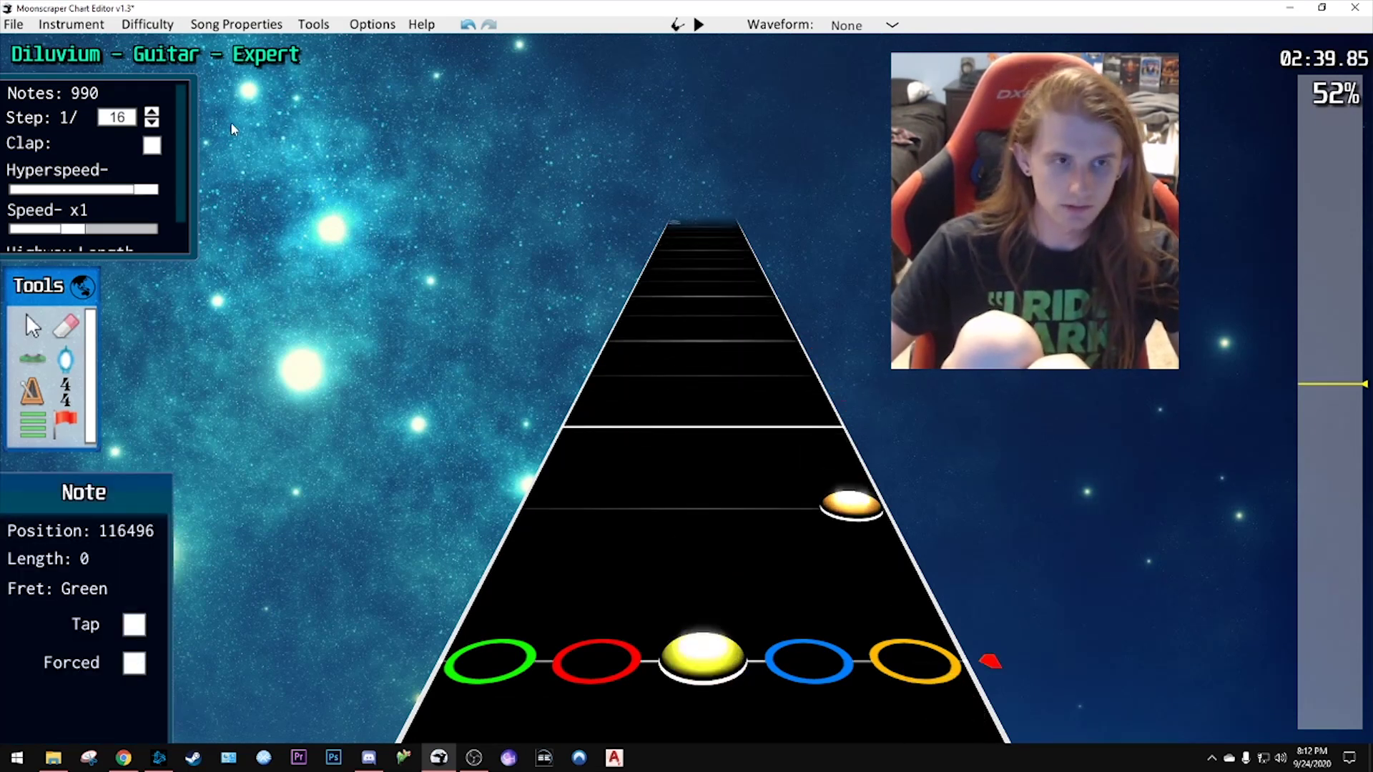
{"action": "left_click", "coordinate": [154, 122]}
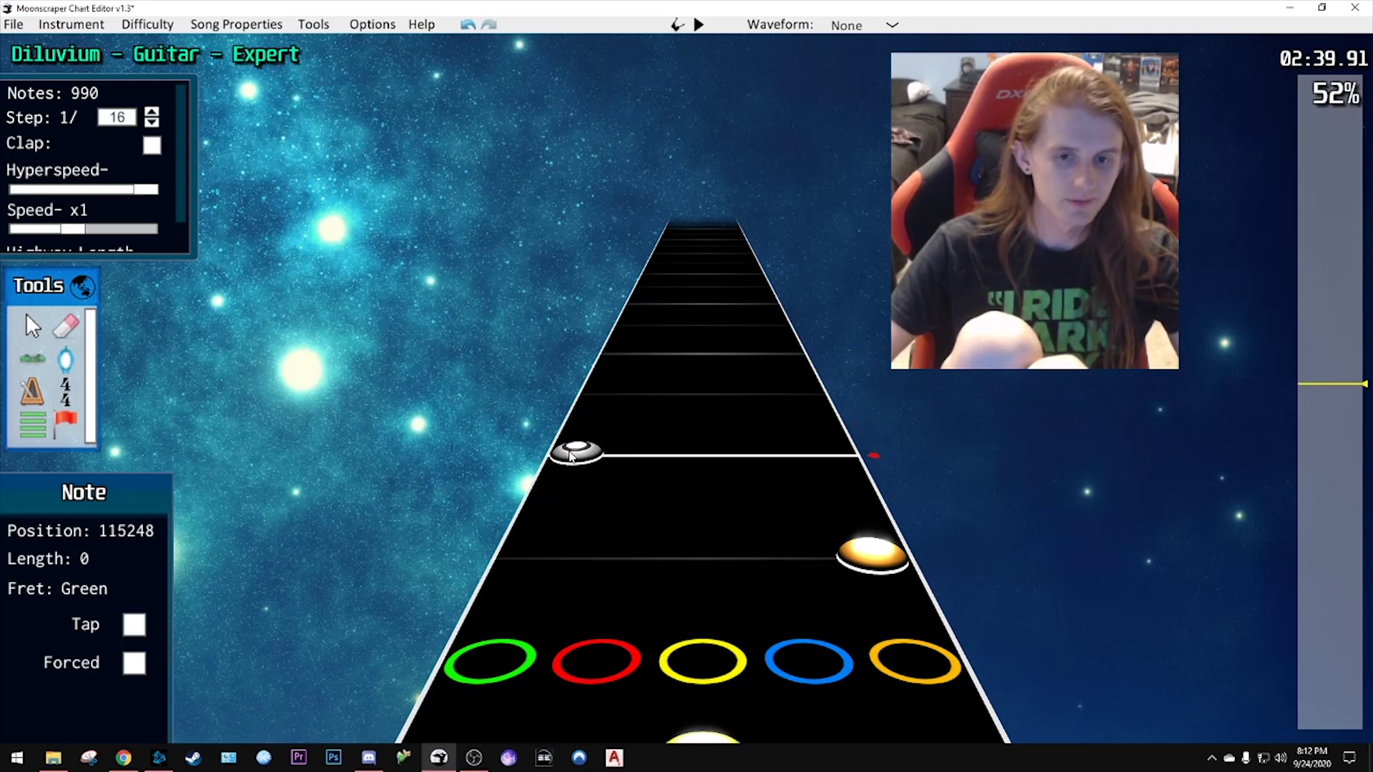
{"action": "scroll", "coordinate": [717, 452], "scroll_direction": "down", "scroll_amount": 2}
{"action": "scroll", "coordinate": [716, 452], "scroll_direction": "up", "scroll_amount": 3}
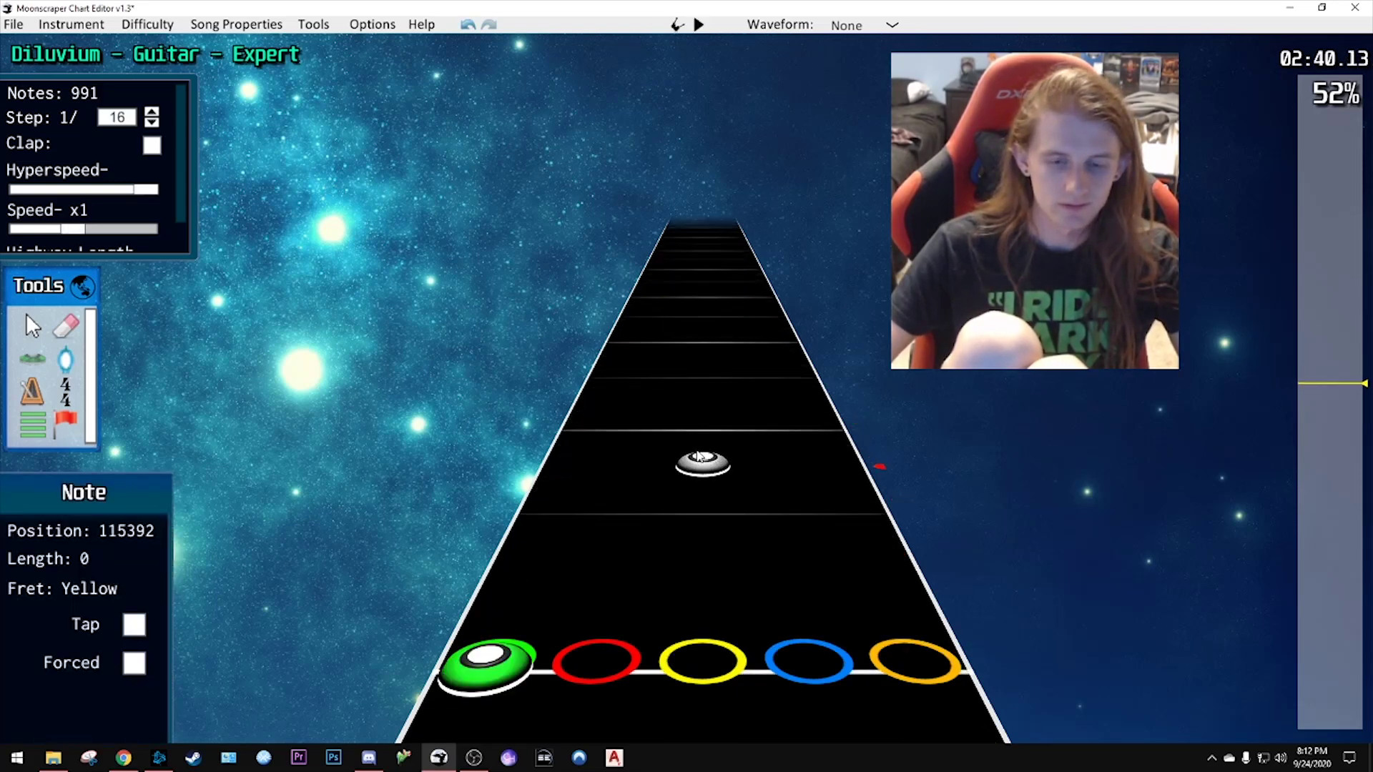
{"action": "left_click", "coordinate": [771, 489]}
{"action": "scroll", "coordinate": [699, 463], "scroll_direction": "up", "scroll_amount": 4}
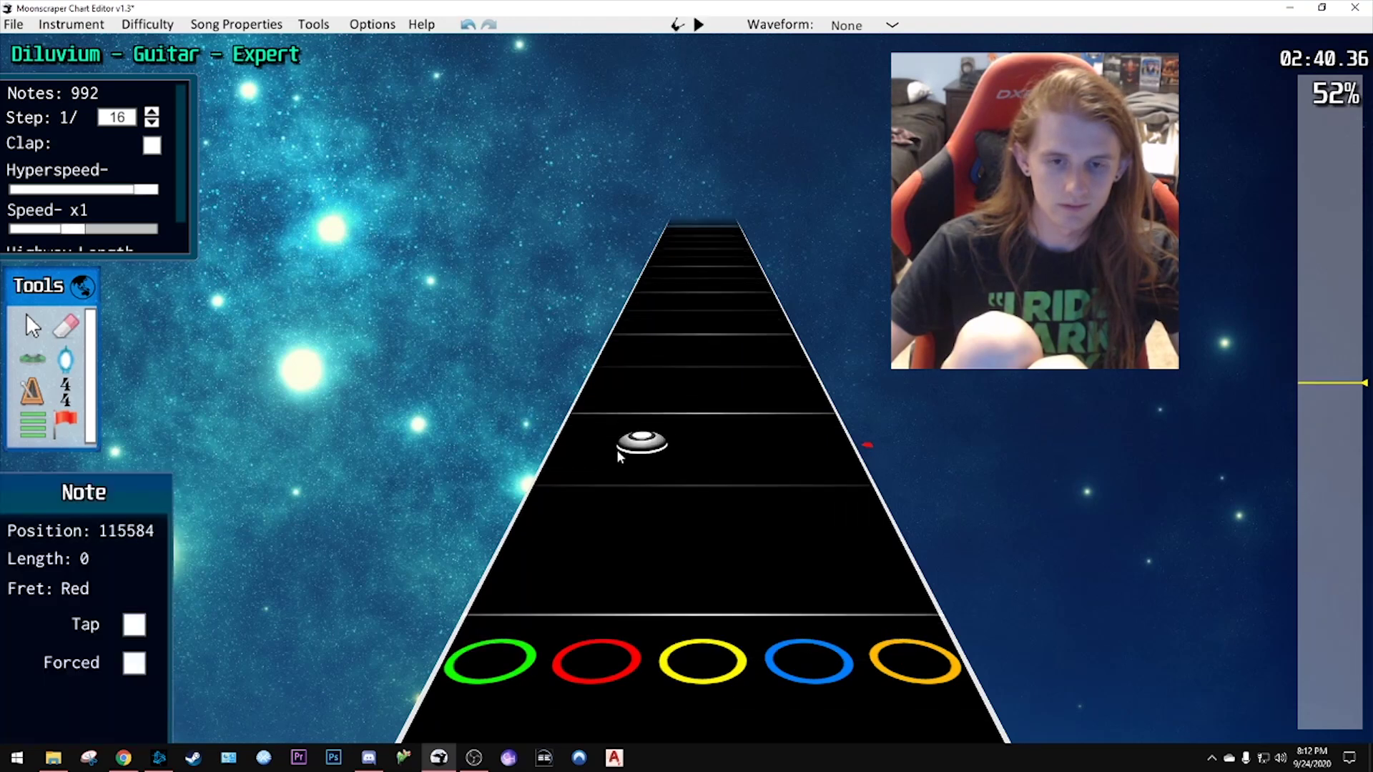
- Set the playback speed to x0.7 and add green notes on the two grid lines after the new blue note
{"action": "scroll", "coordinate": [616, 449], "scroll_direction": "down", "scroll_amount": 4}
{"action": "left_click_drag", "start_coordinate": [81, 236], "coordinate": [54, 233]}
{"action": "key", "text": "space"}
{"action": "key", "text": "space"}
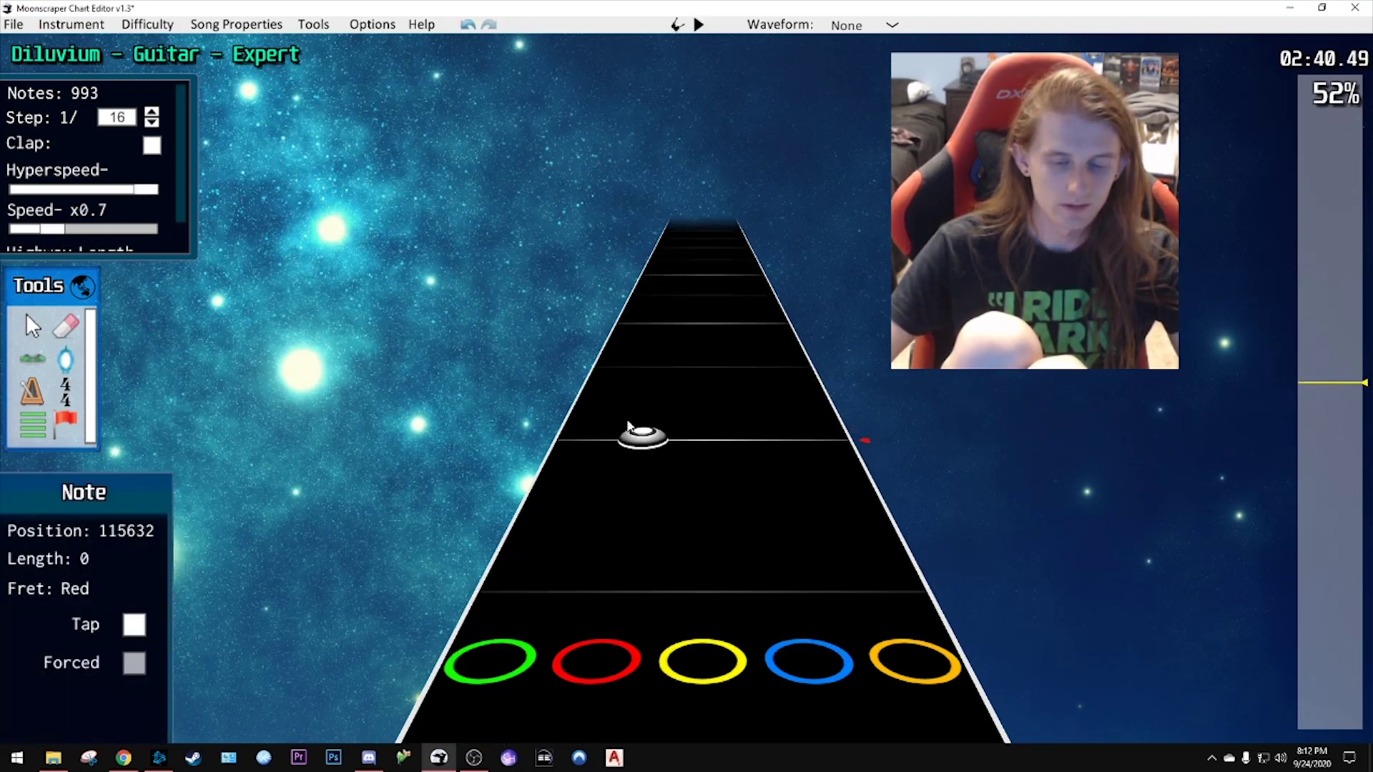
{"action": "scroll", "coordinate": [598, 441], "scroll_direction": "down", "scroll_amount": 1}
{"action": "scroll", "coordinate": [641, 433], "scroll_direction": "down", "scroll_amount": 2}
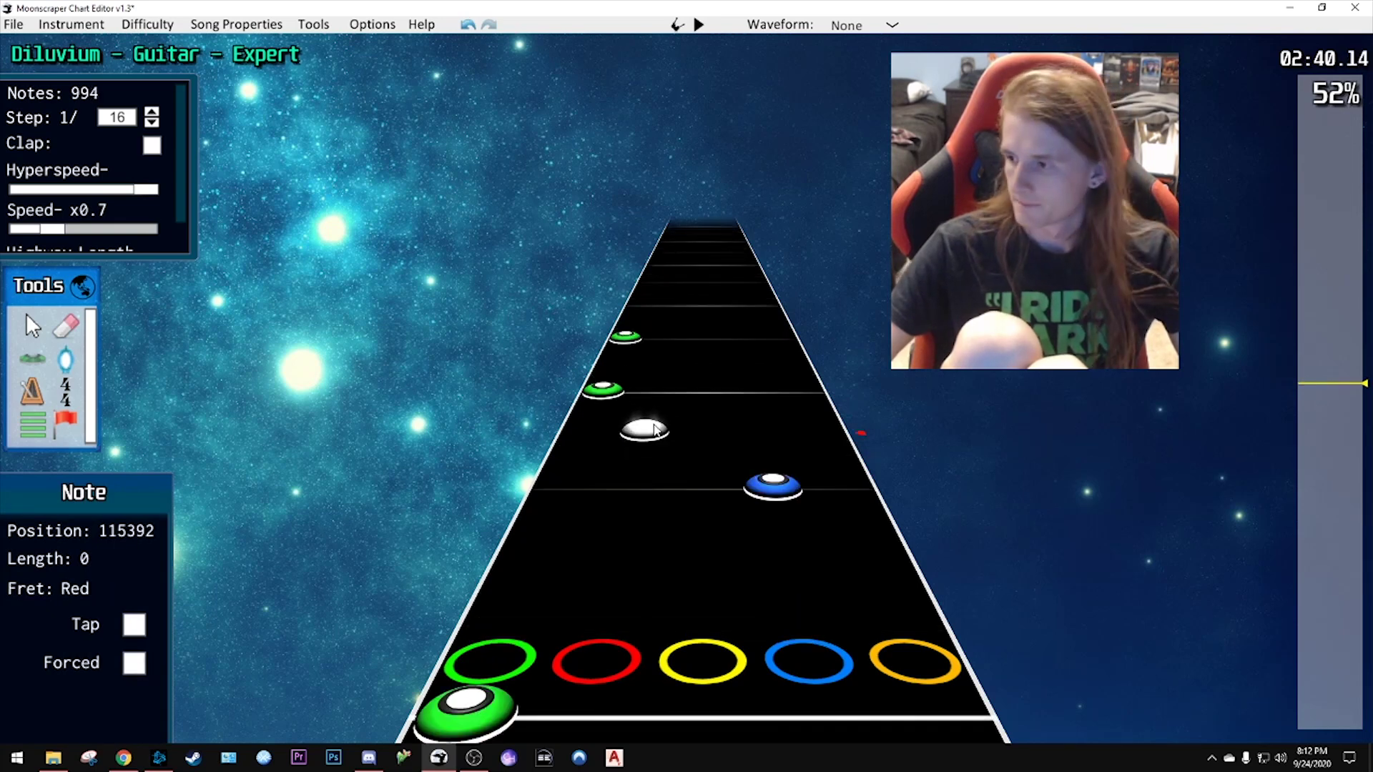
- Undo the two green notes after the blue note and put a yellow note on the first of those grid lines
{"action": "scroll", "coordinate": [655, 429], "scroll_direction": "down", "scroll_amount": 2}
{"action": "scroll", "coordinate": [661, 437], "scroll_direction": "up", "scroll_amount": 4}
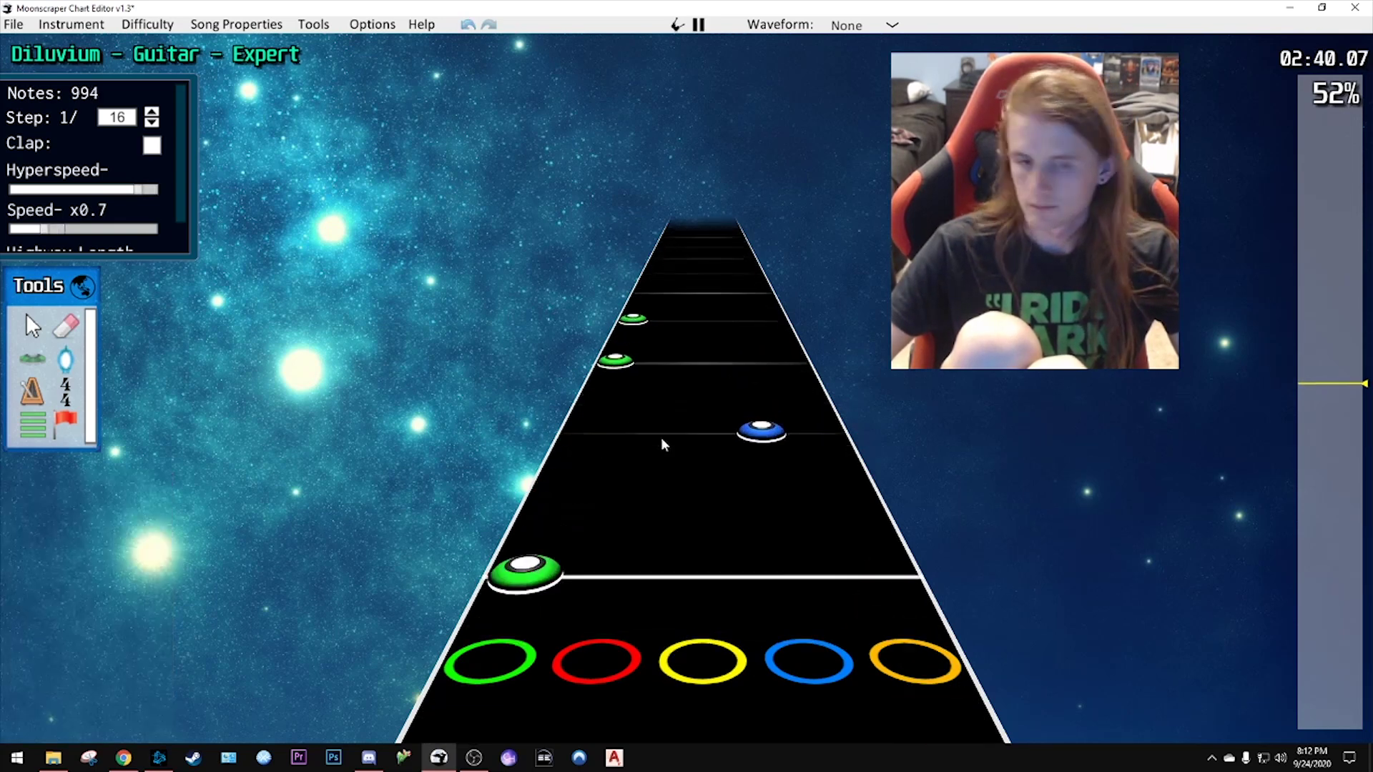
{"action": "scroll", "coordinate": [681, 427], "scroll_direction": "down", "scroll_amount": 1}
{"action": "key", "text": "ctrl+z"}
{"action": "key", "text": "ctrl+z"}
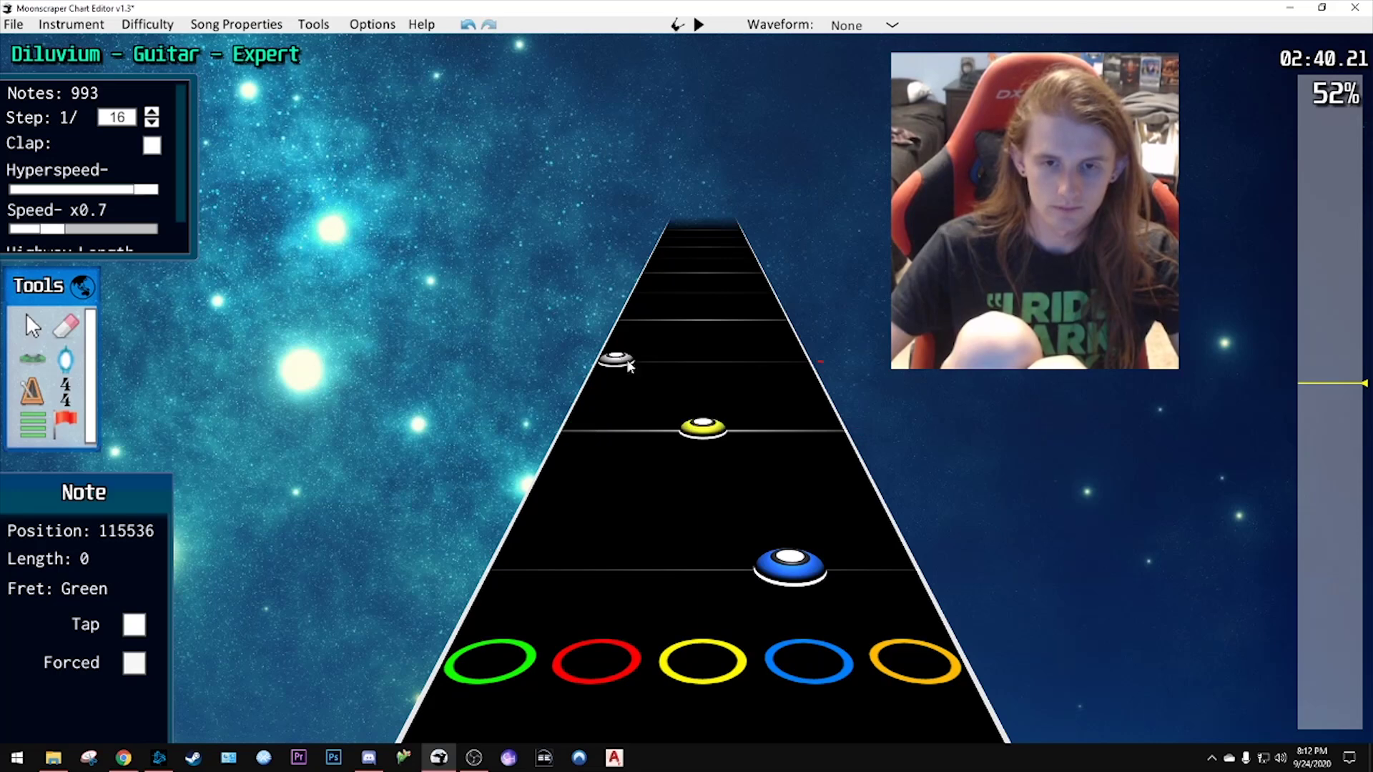
- Place green notes at positions 115536 and 115632, following the yellow note
{"action": "key", "text": "space"}
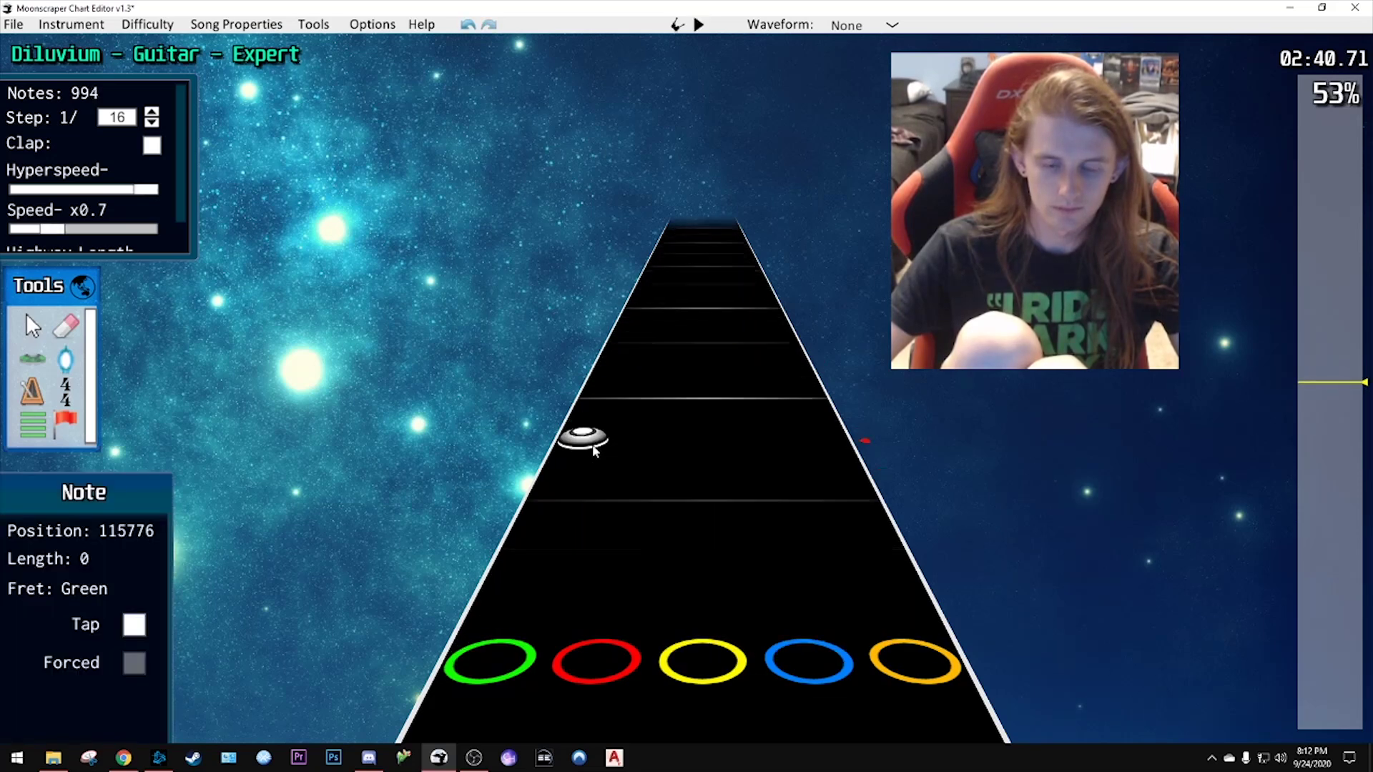
{"action": "key", "text": "space"}
{"action": "scroll", "coordinate": [604, 429], "scroll_direction": "up", "scroll_amount": 7}
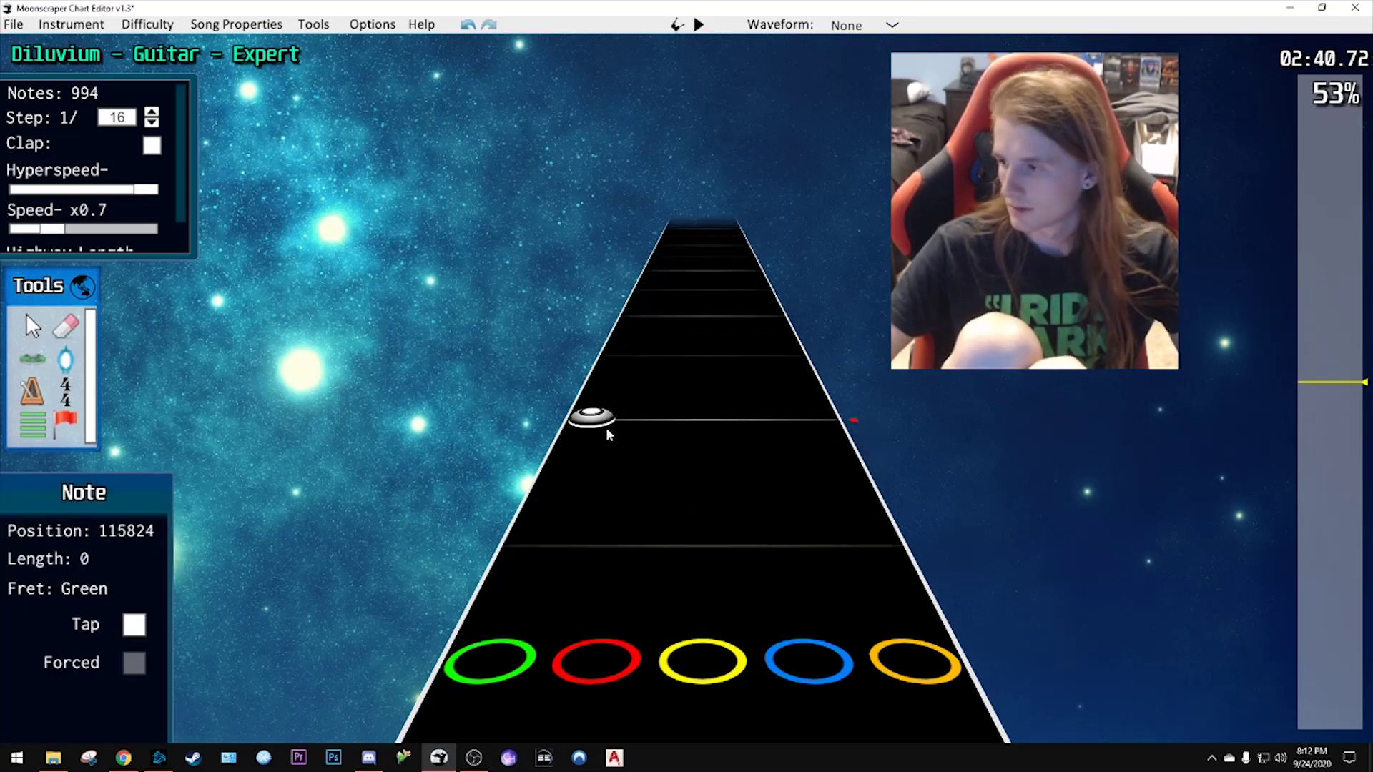
{"action": "scroll", "coordinate": [663, 435], "scroll_direction": "up", "scroll_amount": 4}
{"action": "left_click", "coordinate": [592, 417]}
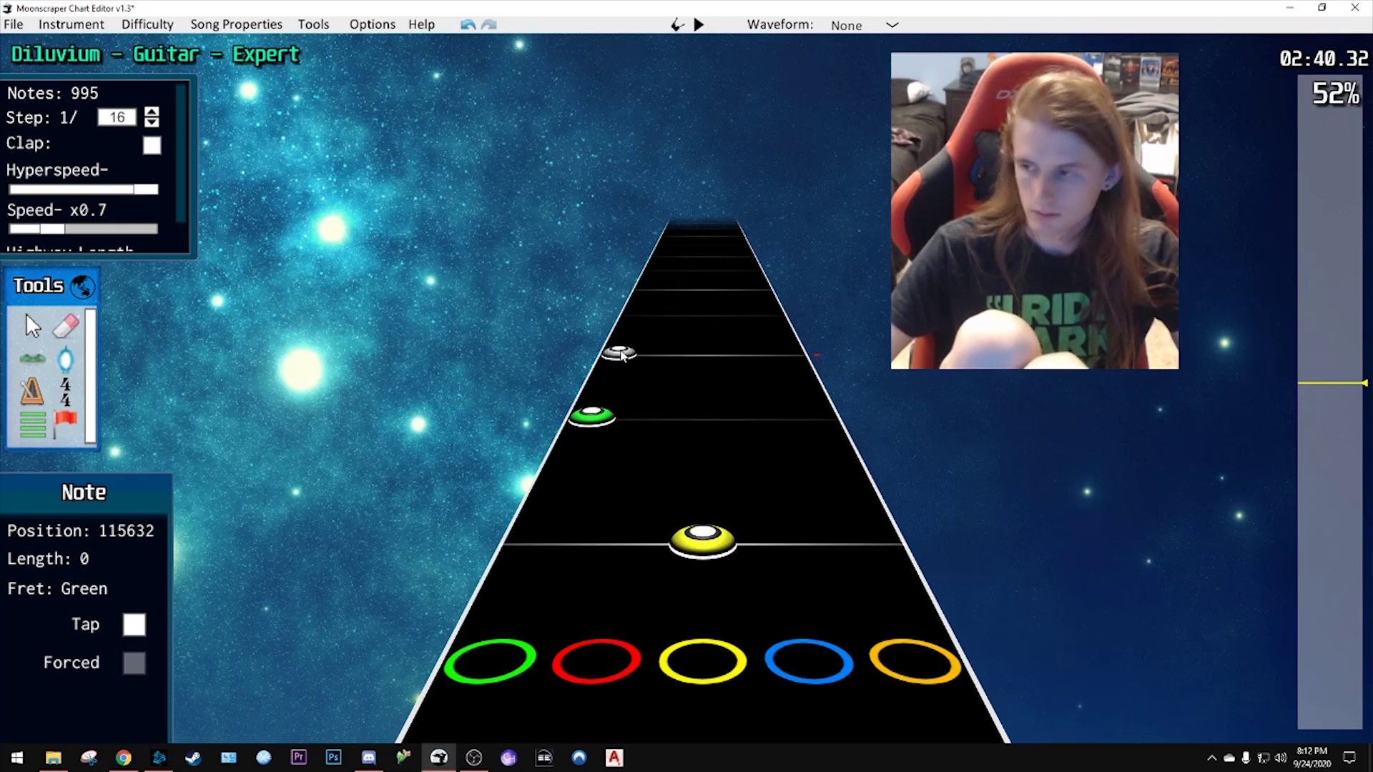
{"action": "left_click", "coordinate": [619, 353]}
{"action": "scroll", "coordinate": [636, 364], "scroll_direction": "down", "scroll_amount": 1}
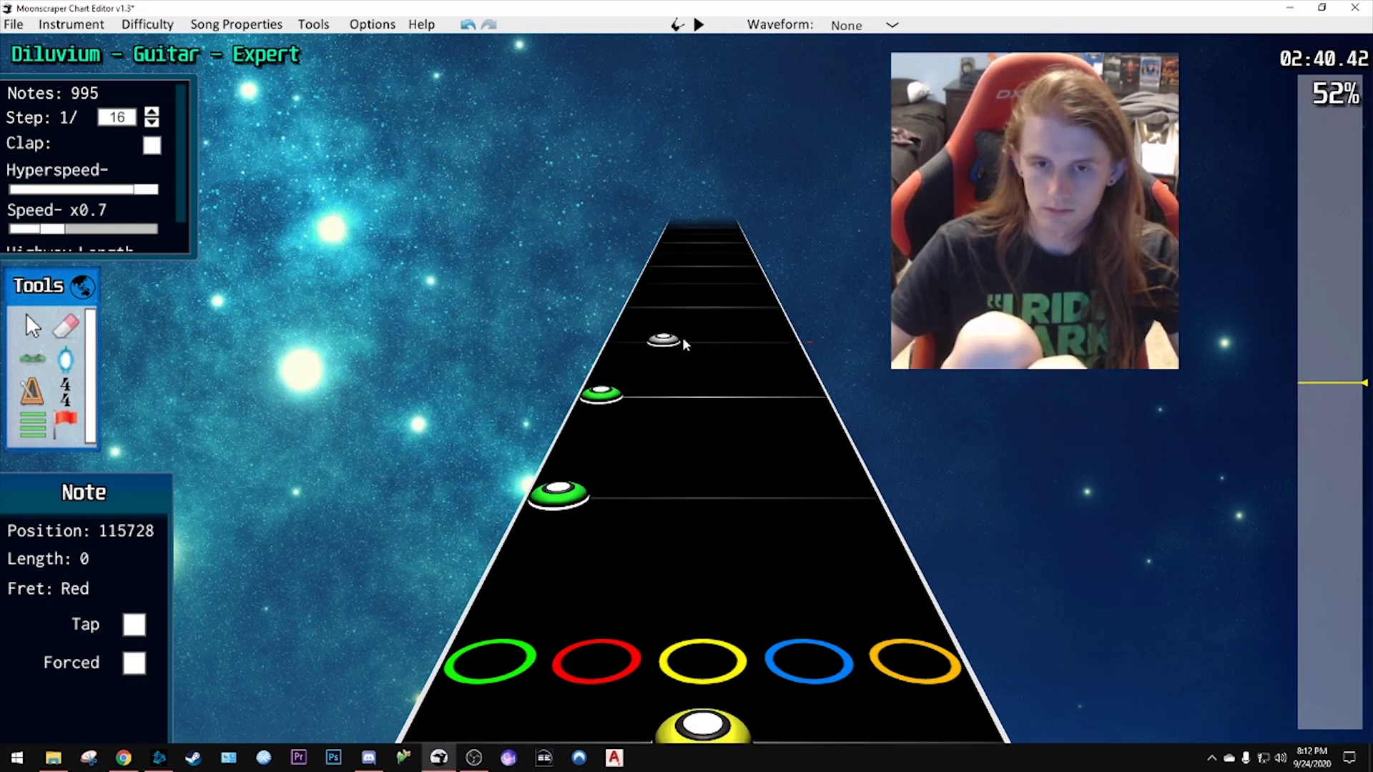
- Add a red note at position 115728 and a yellow note at position 115824, and play back the pattern
{"action": "left_click", "coordinate": [683, 339]}
{"action": "left_click", "coordinate": [705, 309]}
{"action": "scroll", "coordinate": [704, 373], "scroll_direction": "down", "scroll_amount": 5}
{"action": "key", "text": "space"}
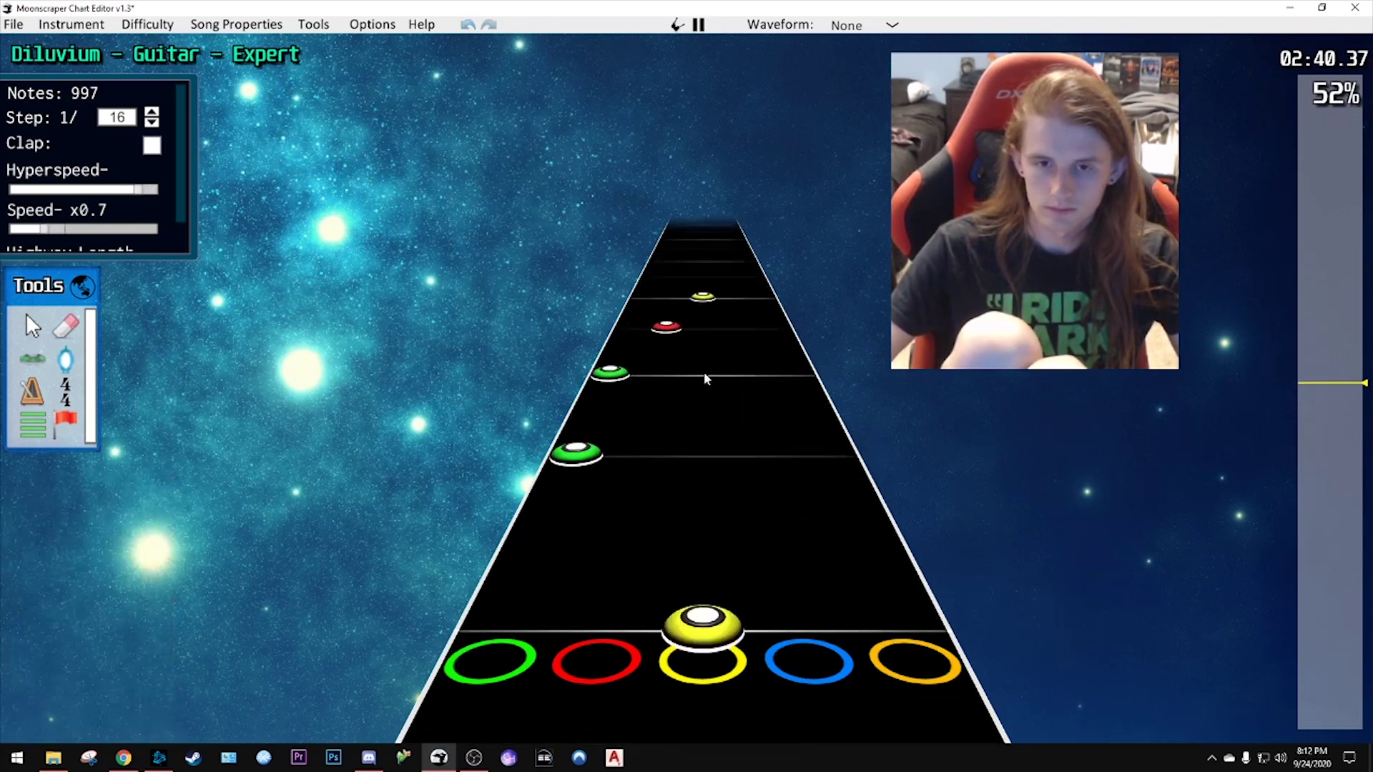
{"action": "key", "text": "space"}
- Place four green notes on consecutive grid lines after the yellow note near 02:40.9
{"action": "scroll", "coordinate": [684, 396], "scroll_direction": "up", "scroll_amount": 2}
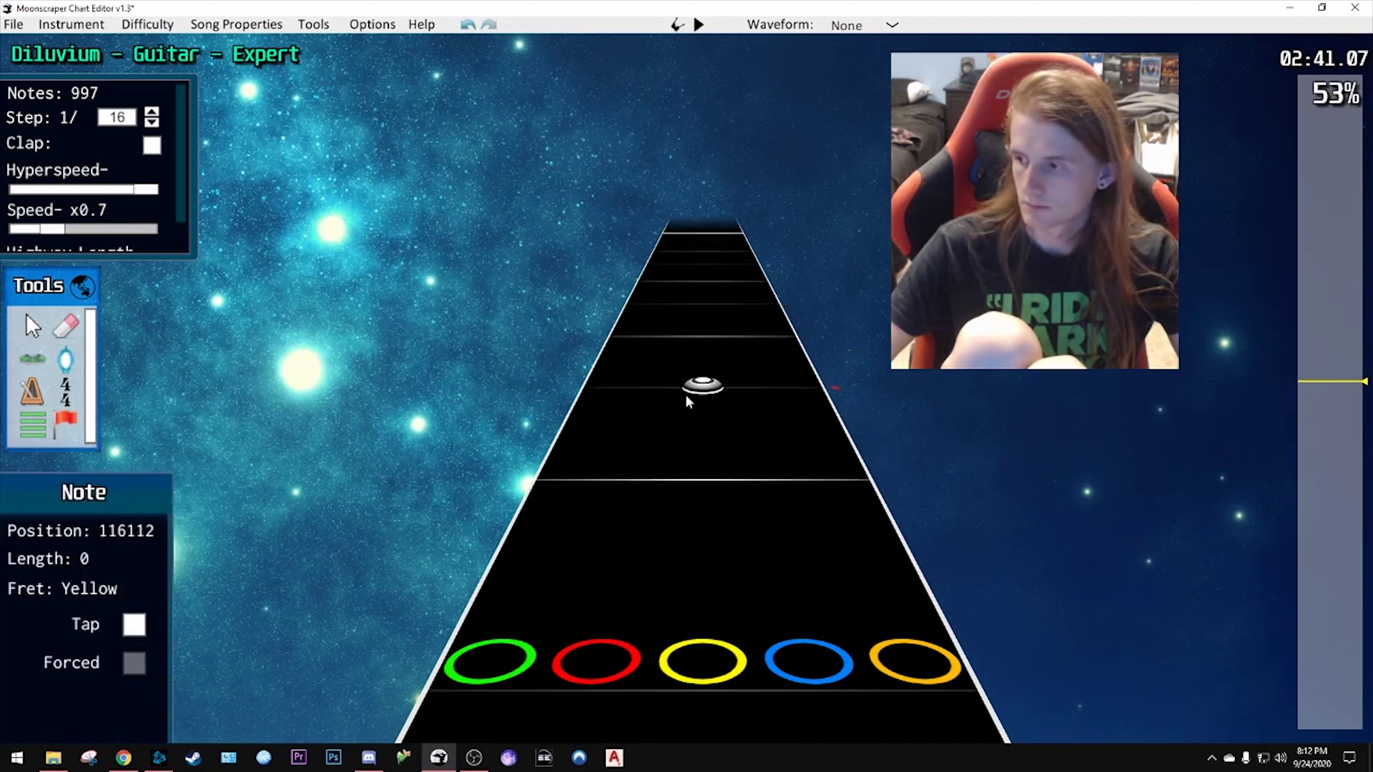
{"action": "left_click", "coordinate": [566, 475]}
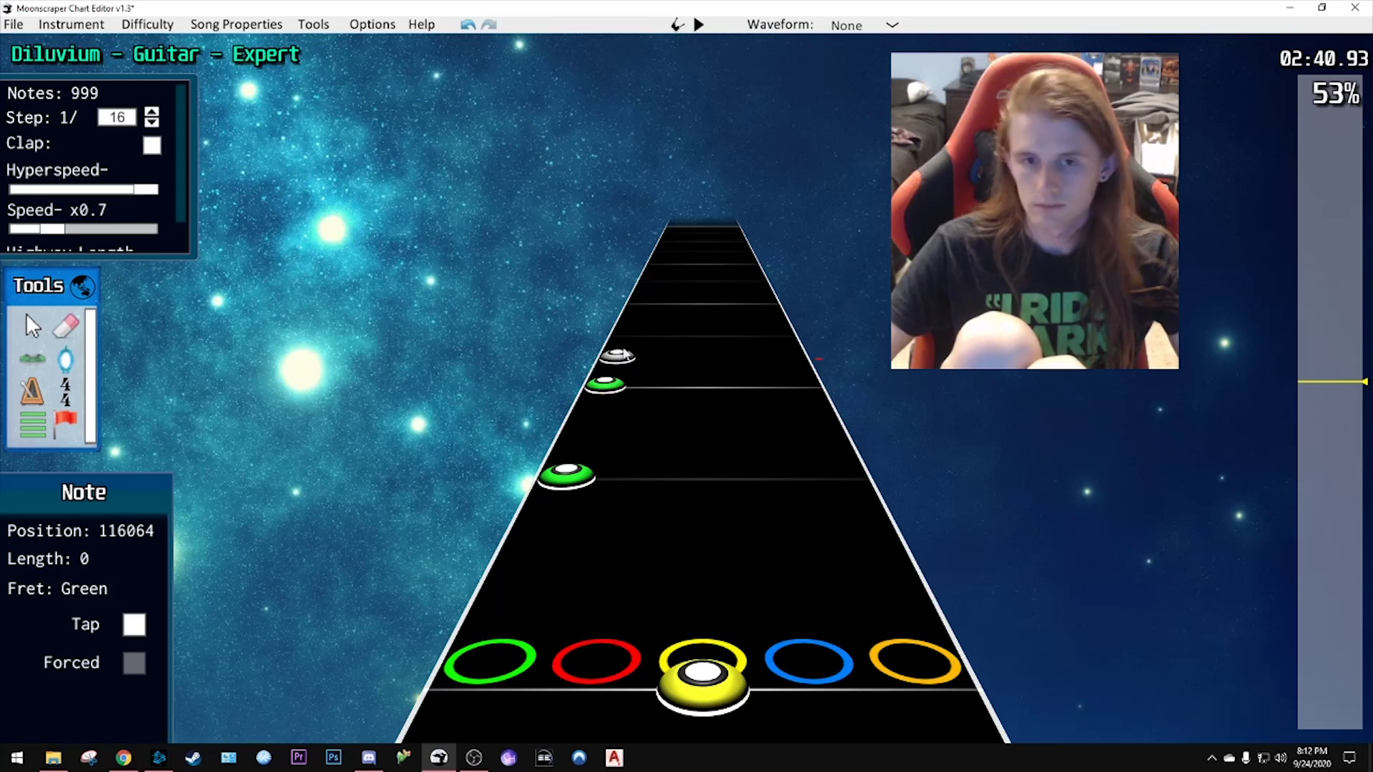
{"action": "scroll", "coordinate": [686, 372], "scroll_direction": "up", "scroll_amount": 10}
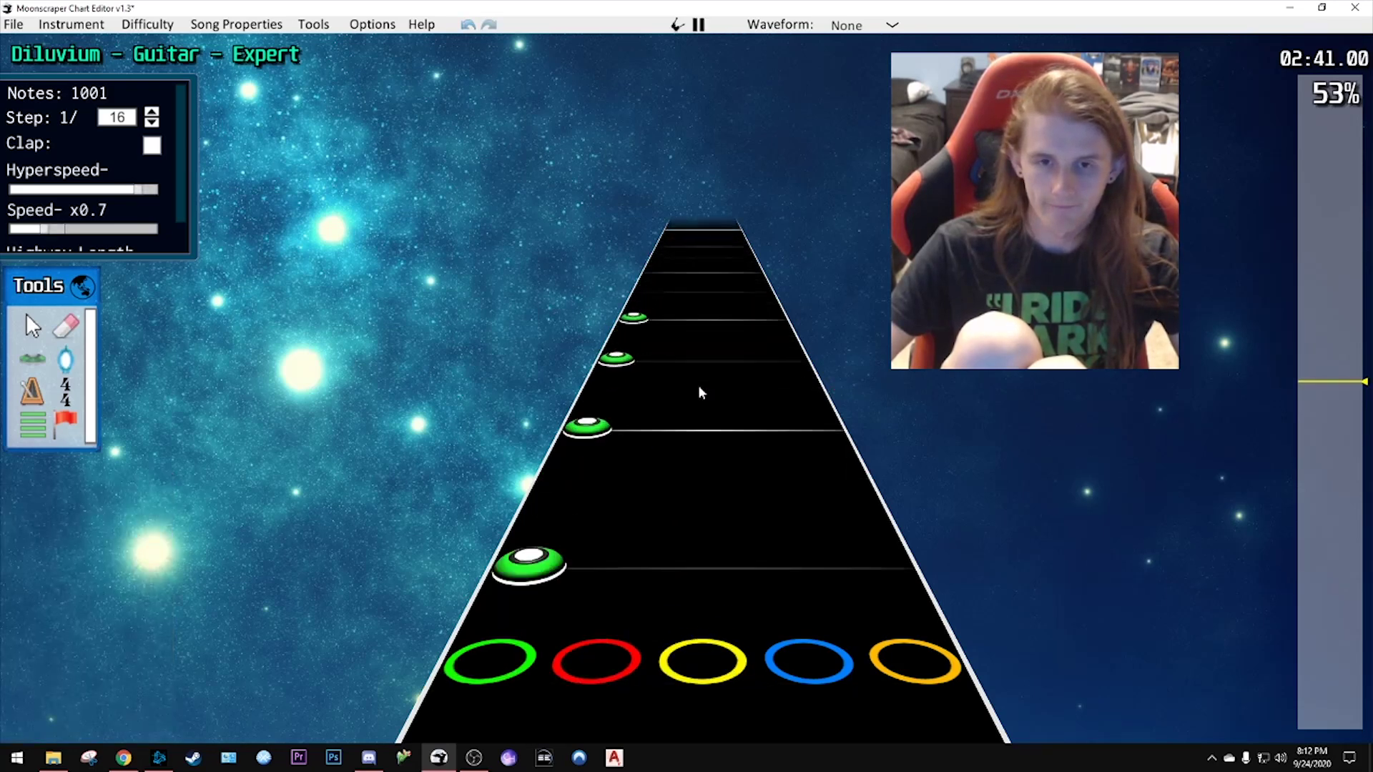
- Add a blue note on the grid line after the last green note and a green note at position 116400, then replay them
{"action": "scroll", "coordinate": [672, 439], "scroll_direction": "down", "scroll_amount": 4}
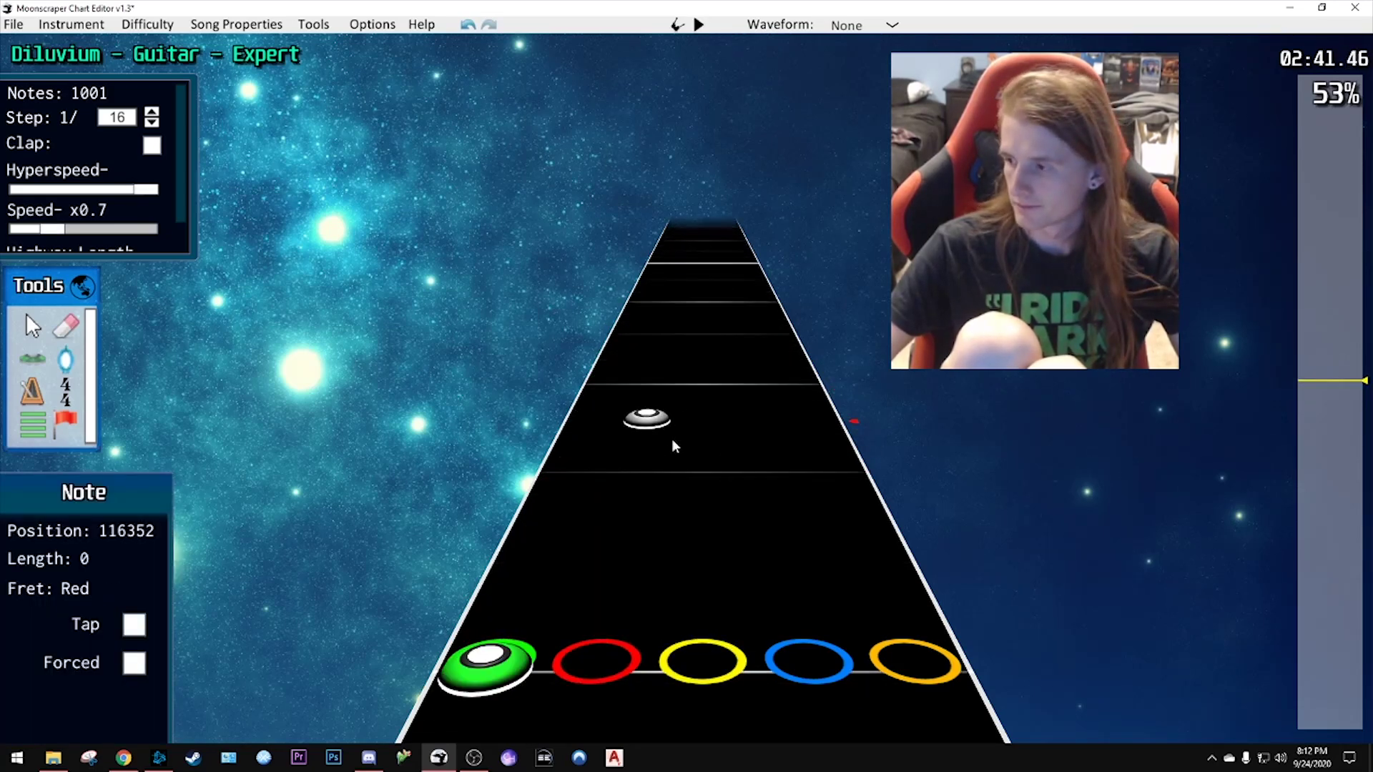
{"action": "left_click", "coordinate": [730, 392]}
{"action": "scroll", "coordinate": [728, 390], "scroll_direction": "up", "scroll_amount": 4}
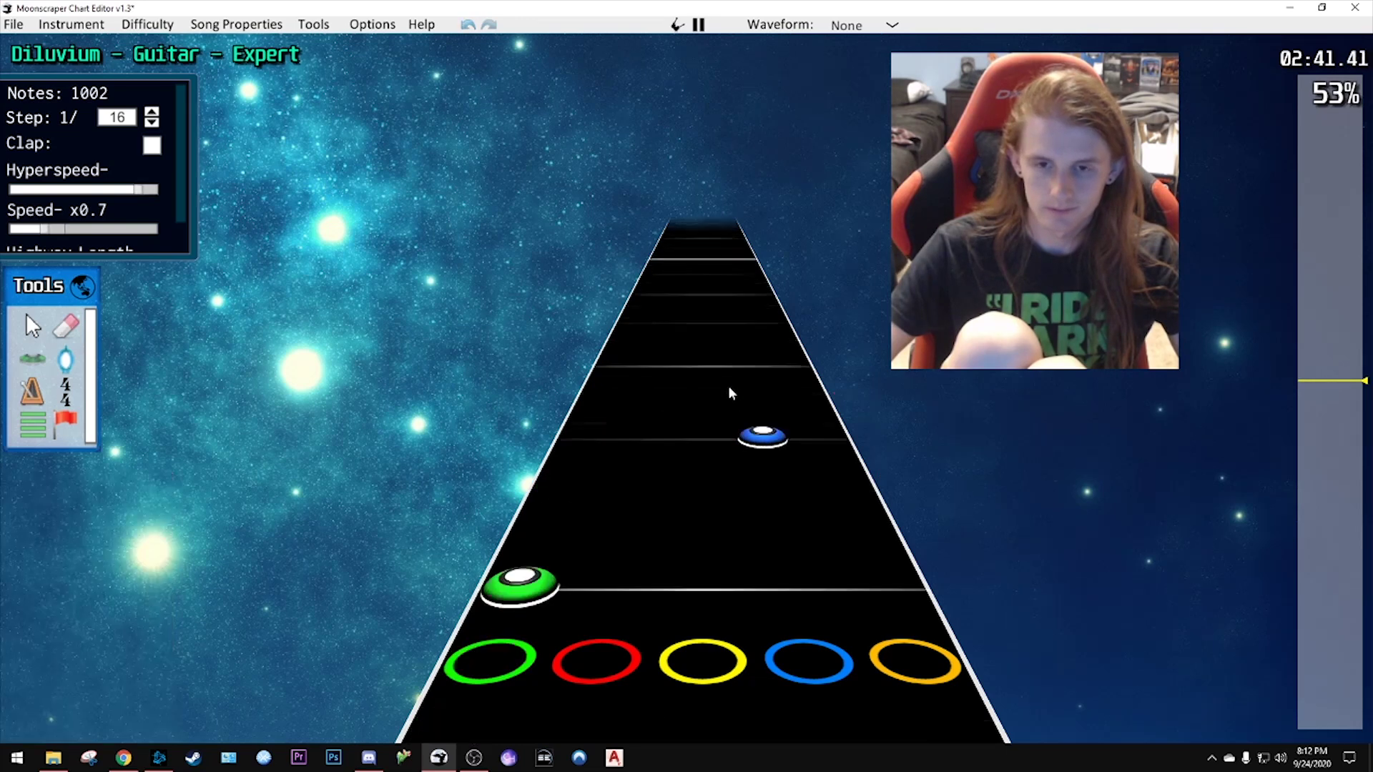
{"action": "left_click", "coordinate": [548, 516]}
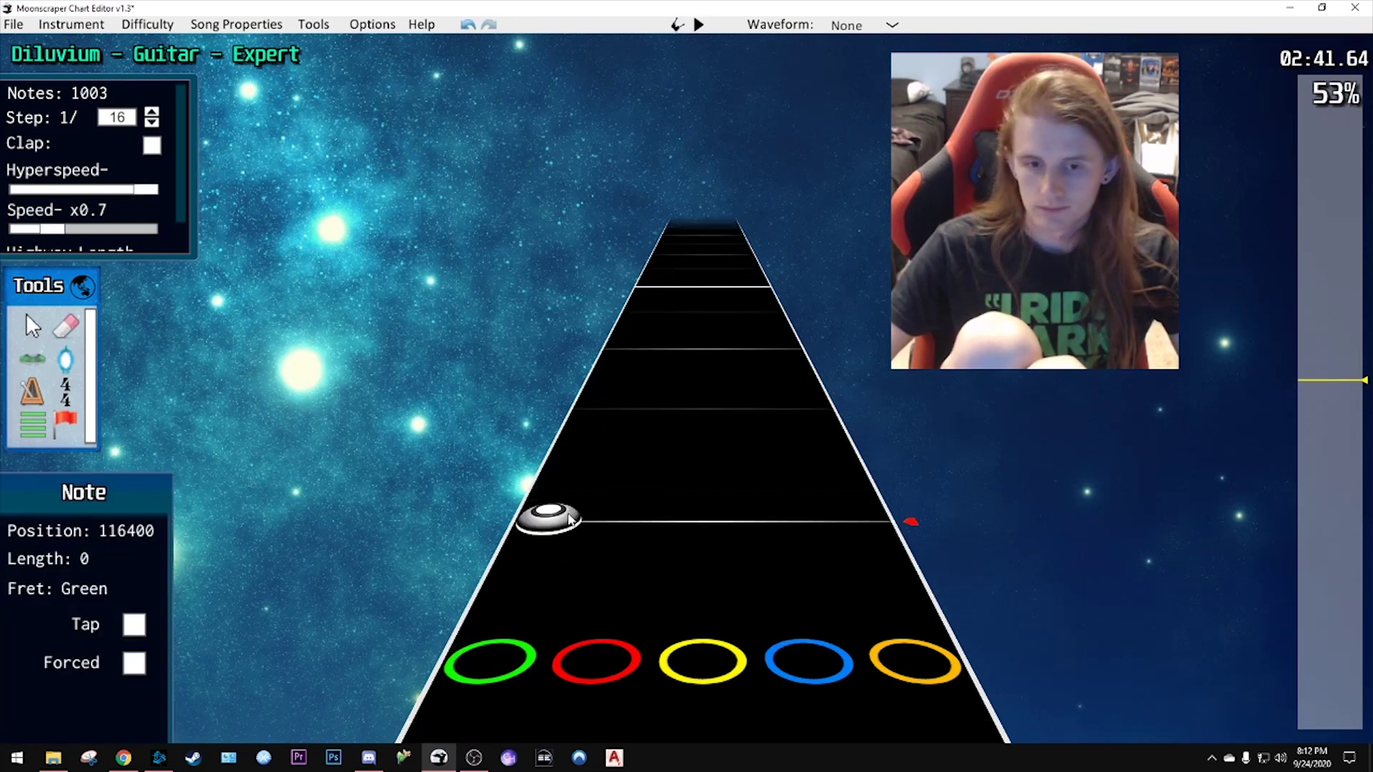
{"action": "scroll", "coordinate": [619, 490], "scroll_direction": "down", "scroll_amount": 3}
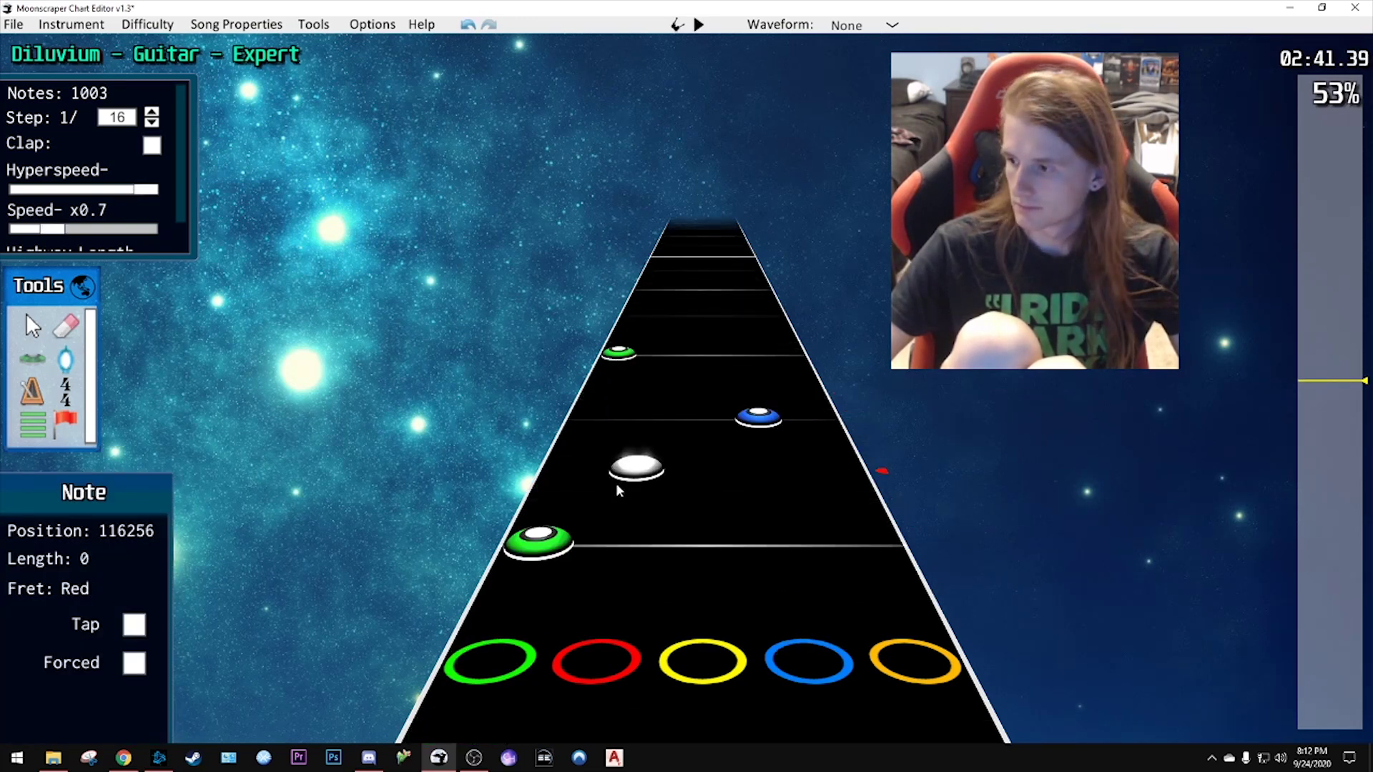
{"action": "key", "text": "space"}
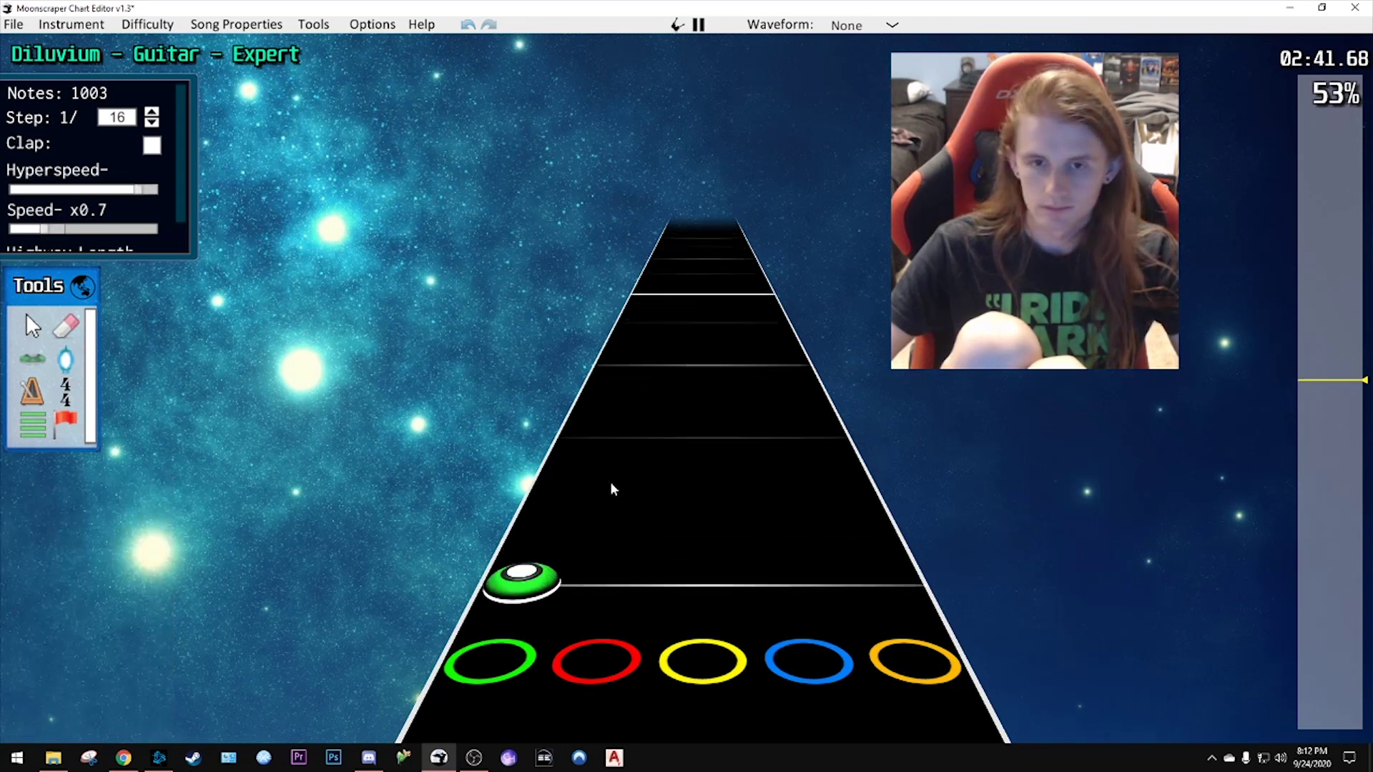
- Scrub back through the charted notes between 02:40.7 and 02:42.2 and play the passage to hear what follows
{"action": "key", "text": "space"}
{"action": "scroll", "coordinate": [609, 470], "scroll_direction": "down", "scroll_amount": 8}
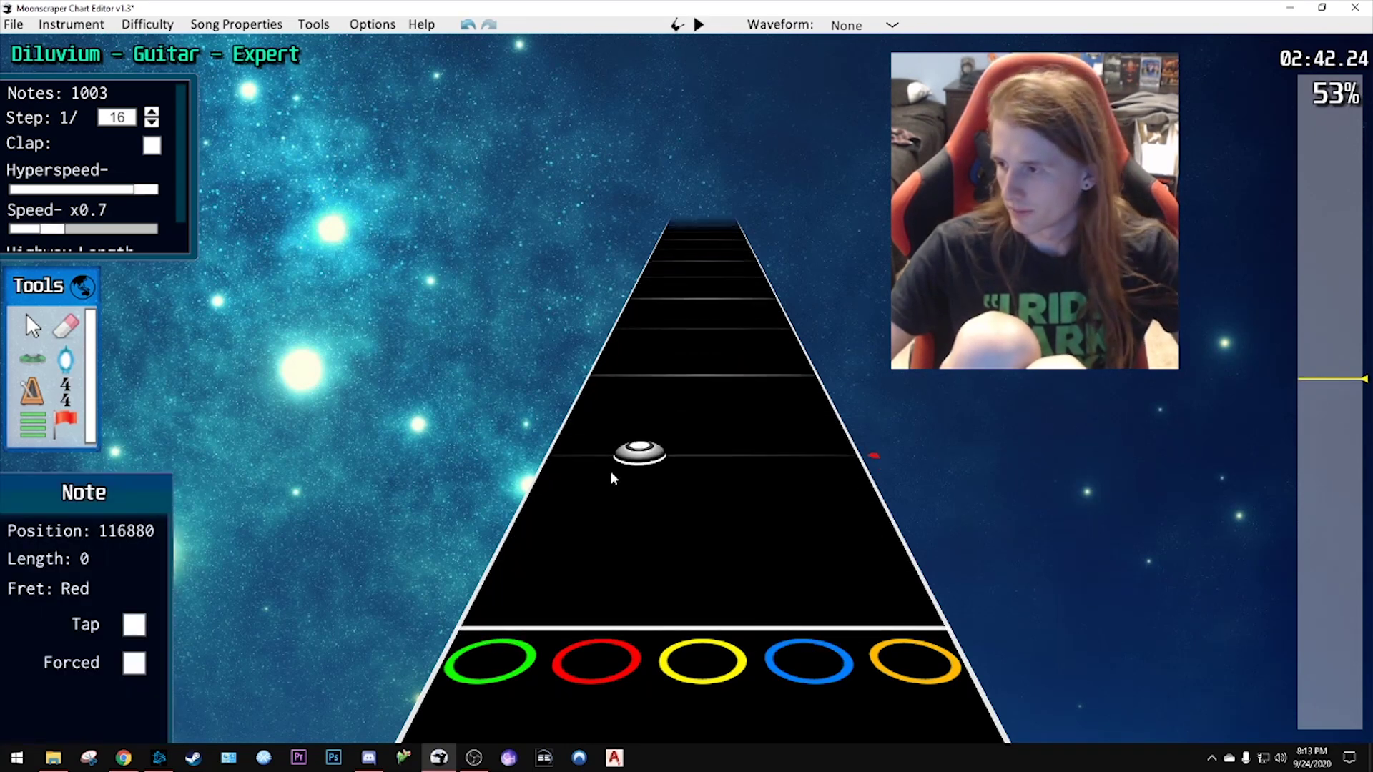
{"action": "scroll", "coordinate": [609, 461], "scroll_direction": "down", "scroll_amount": 4}
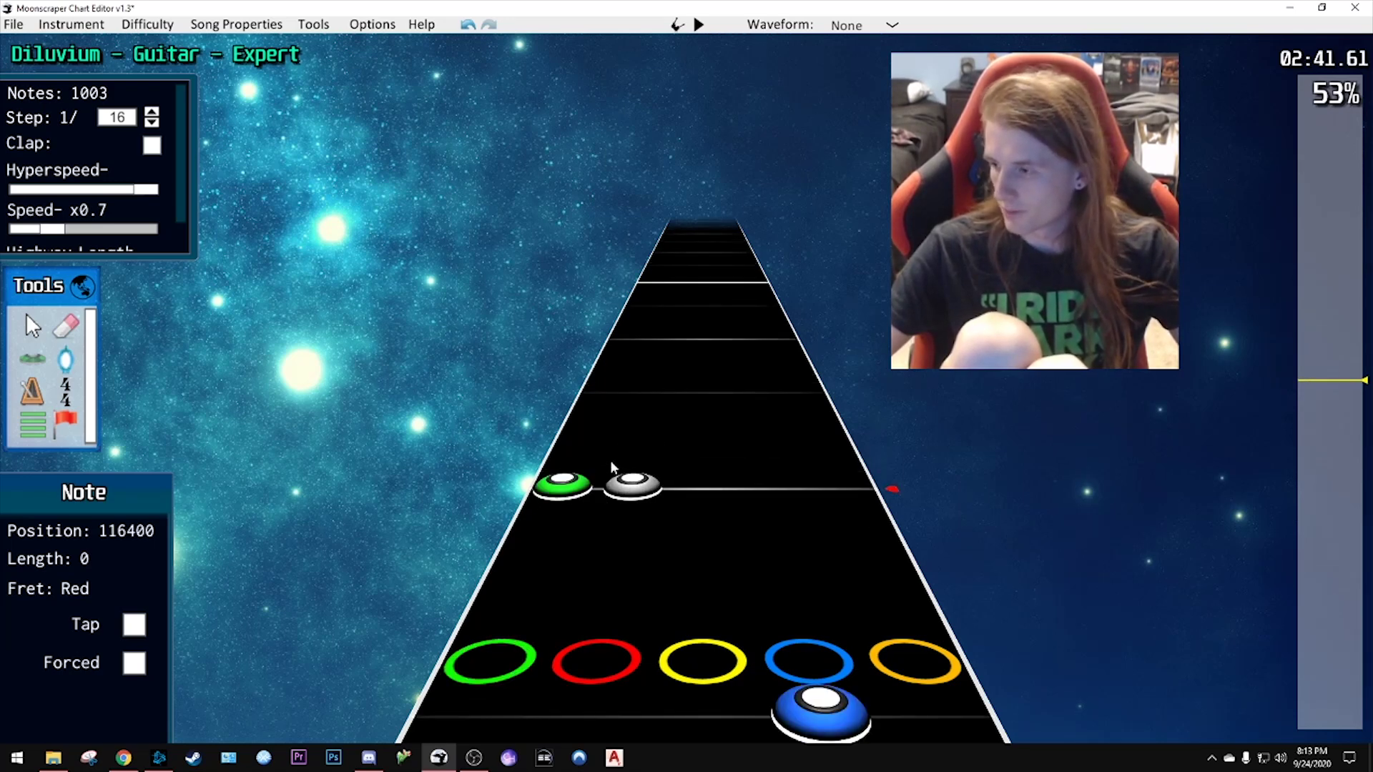
{"action": "scroll", "coordinate": [611, 460], "scroll_direction": "down", "scroll_amount": 12}
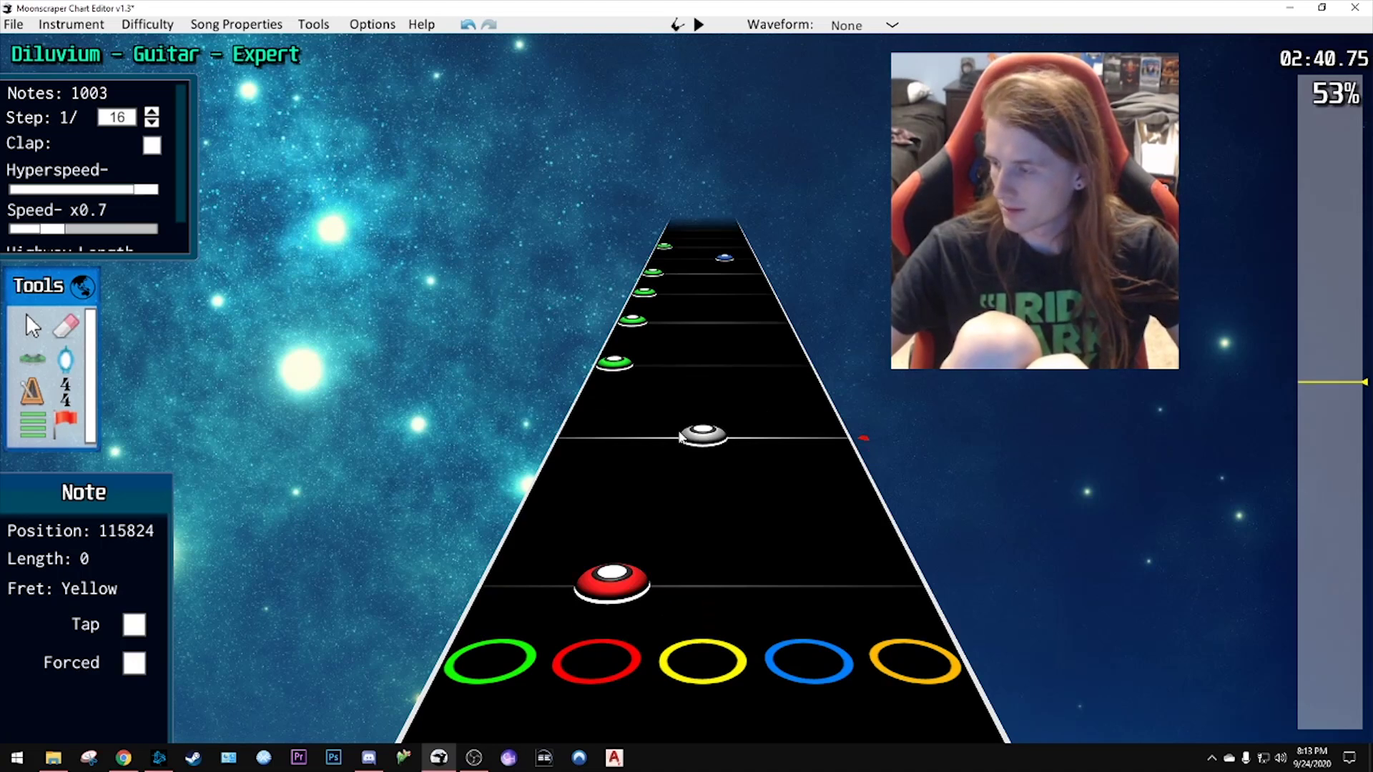
{"action": "scroll", "coordinate": [675, 422], "scroll_direction": "up", "scroll_amount": 4}
{"action": "left_click_drag", "start_coordinate": [675, 443], "coordinate": [764, 387]}
{"action": "key", "text": "space"}
{"action": "key", "text": "space"}
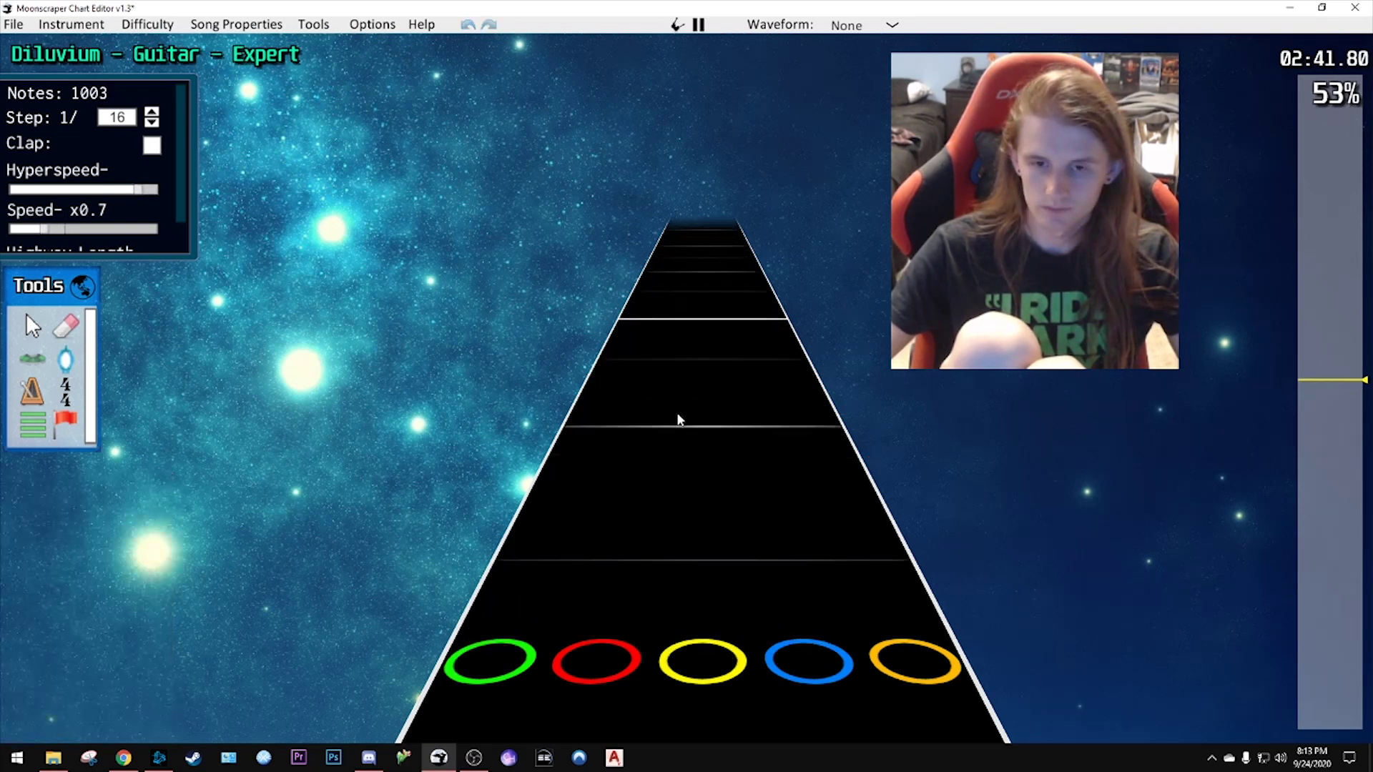
- Place a green note at position 116496, an orange note at 116592 and a green note at 116688, and replay them
{"action": "left_click_drag", "start_coordinate": [637, 460], "coordinate": [579, 533]}
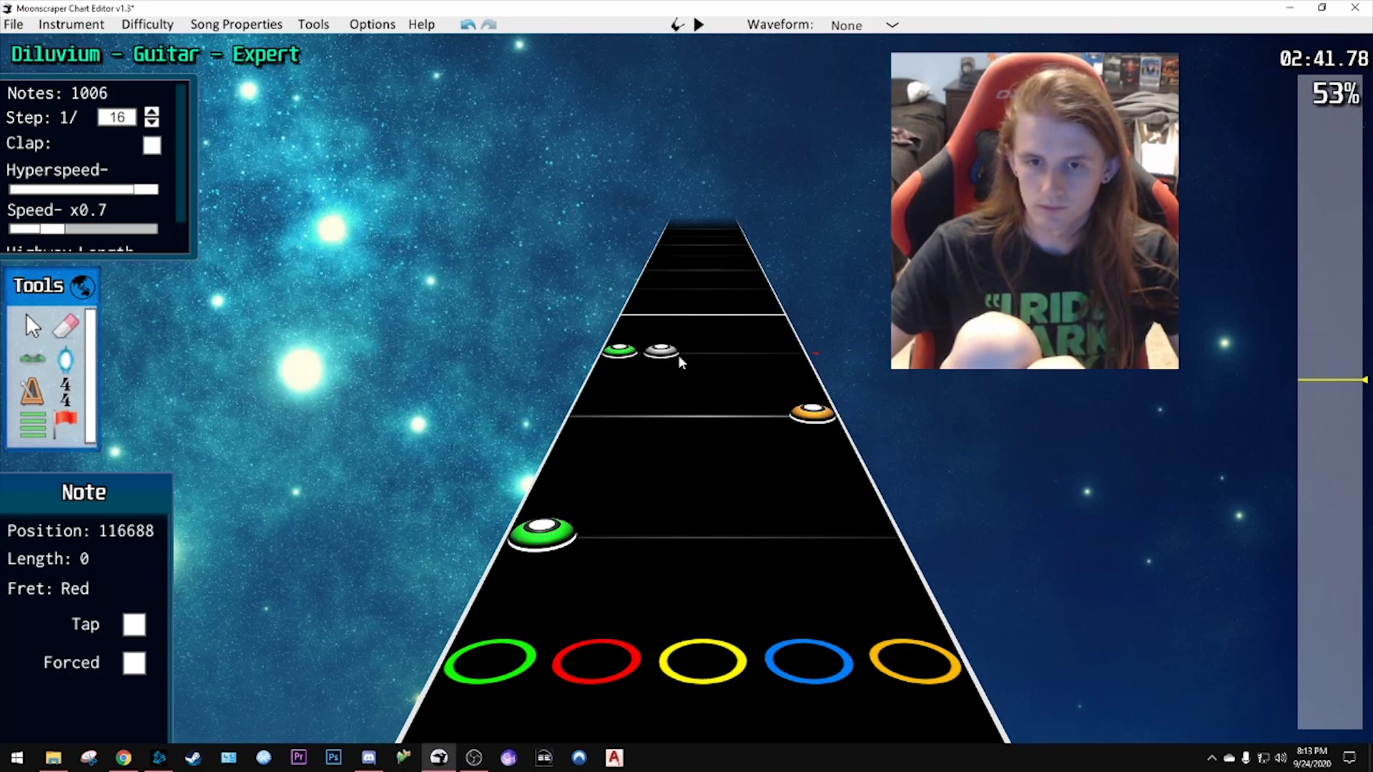
{"action": "left_click_drag", "start_coordinate": [678, 355], "coordinate": [714, 375]}
{"action": "key", "text": "space"}
{"action": "key", "text": "space"}
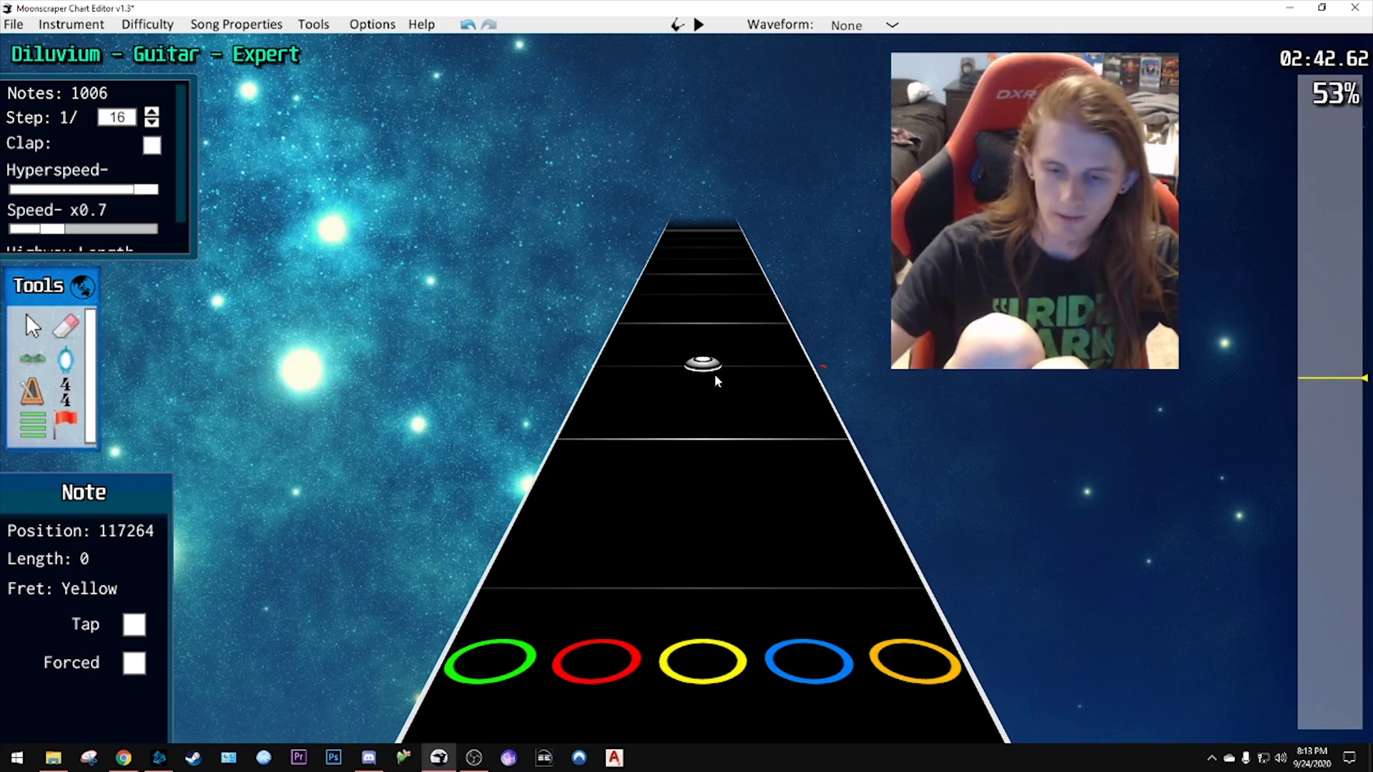
{"action": "left_click_drag", "start_coordinate": [715, 375], "coordinate": [848, 532]}
{"action": "left_click_drag", "start_coordinate": [810, 452], "coordinate": [525, 520]}
{"action": "left_click_drag", "start_coordinate": [515, 607], "coordinate": [628, 459]}
{"action": "left_click", "coordinate": [723, 397]}
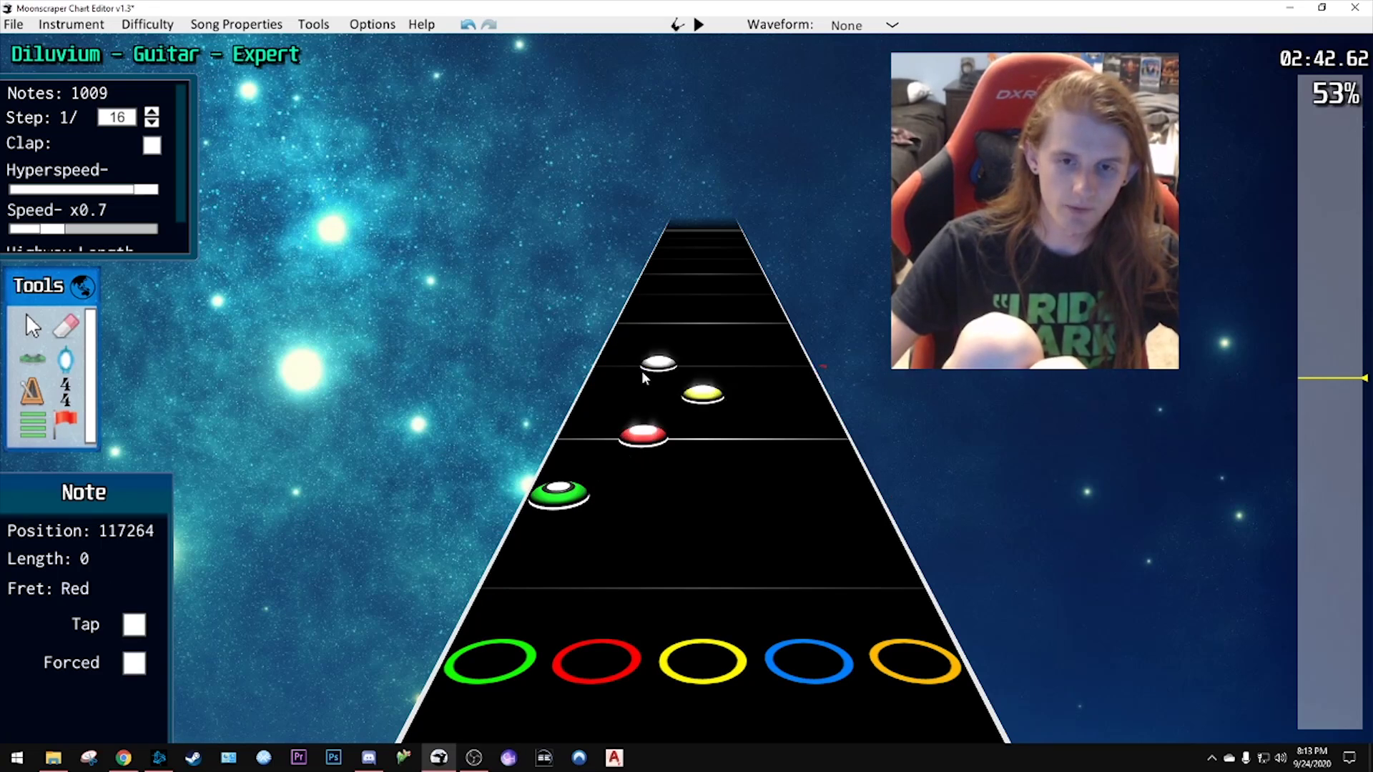
{"action": "left_click", "coordinate": [643, 369]}
{"action": "left_click", "coordinate": [719, 342]}
{"action": "scroll", "coordinate": [675, 324], "scroll_direction": "up", "scroll_amount": 1}
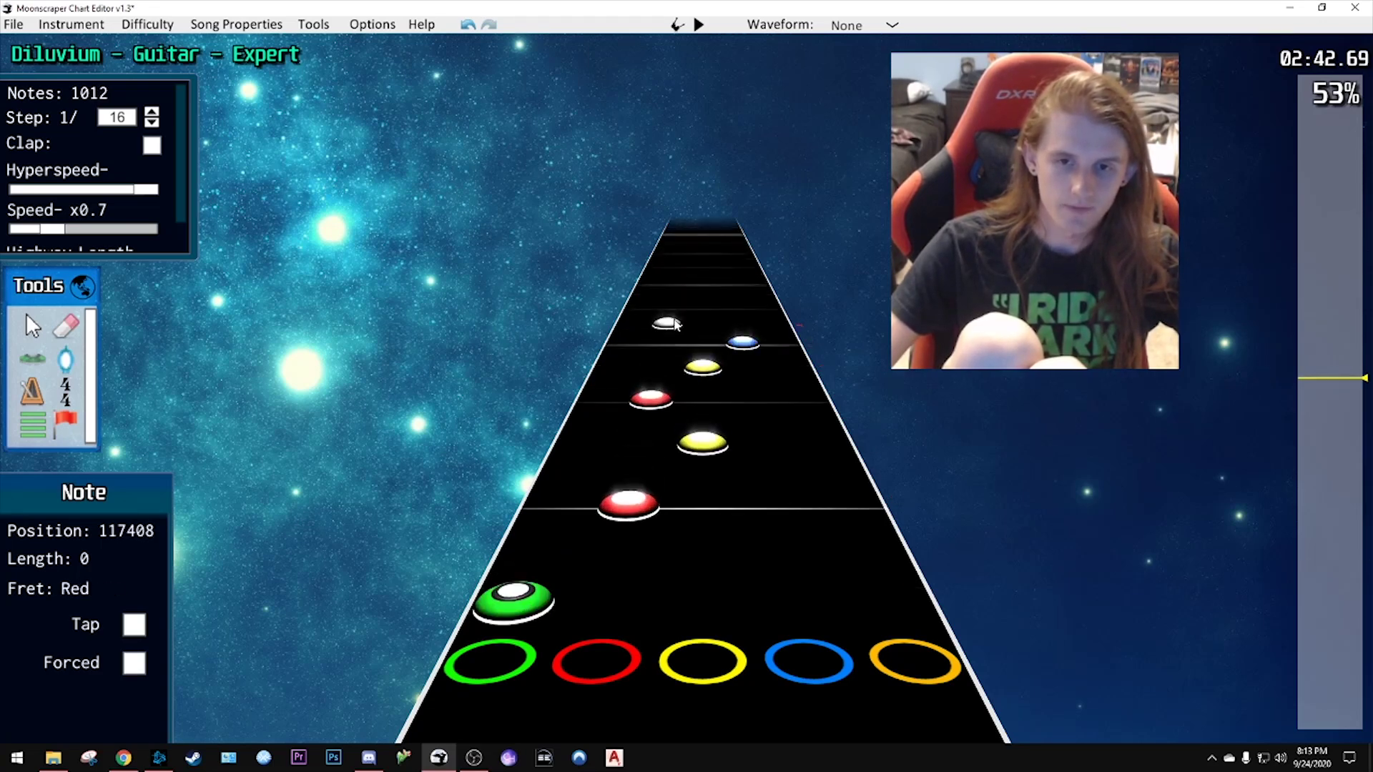
{"action": "left_click", "coordinate": [717, 309]}
{"action": "left_click", "coordinate": [735, 294]}
{"action": "left_click", "coordinate": [759, 283]}
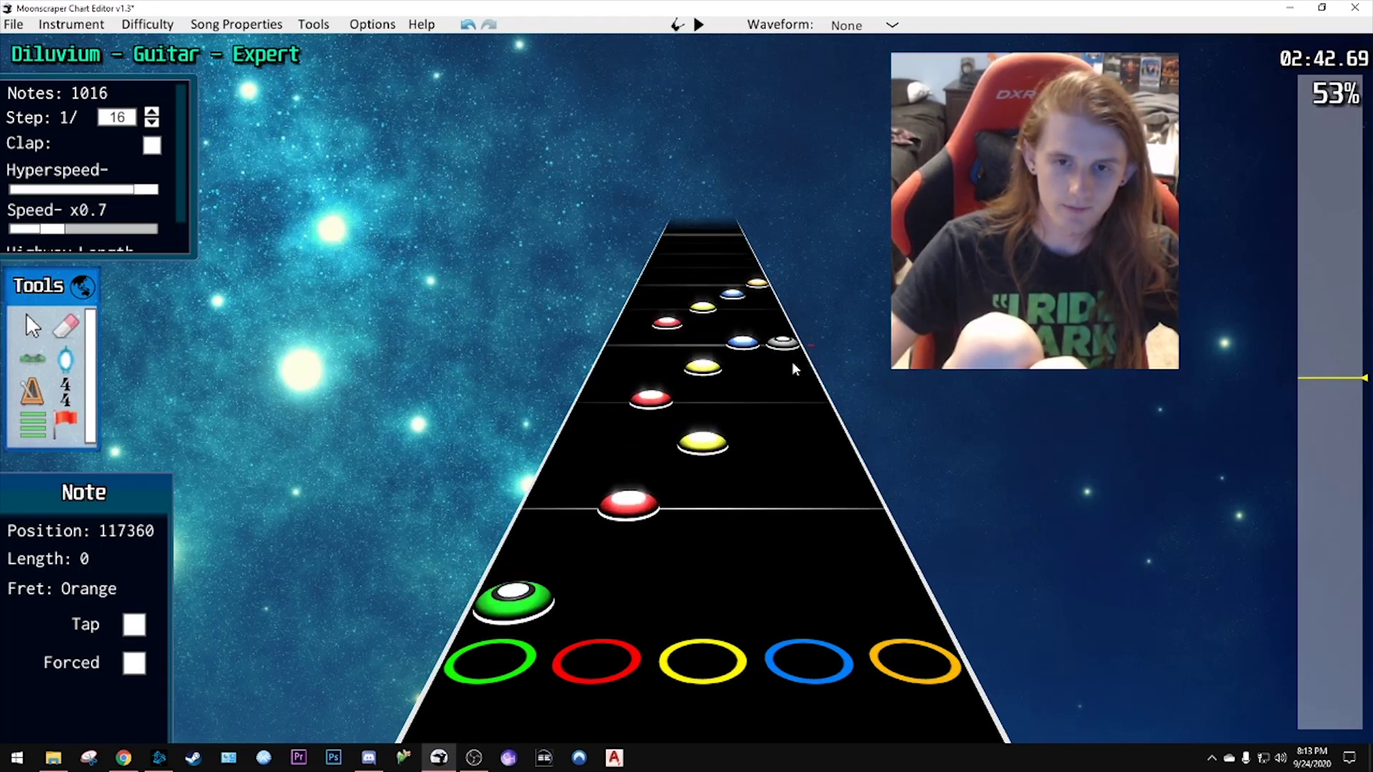
{"action": "scroll", "coordinate": [798, 494], "scroll_direction": "down", "scroll_amount": 1}
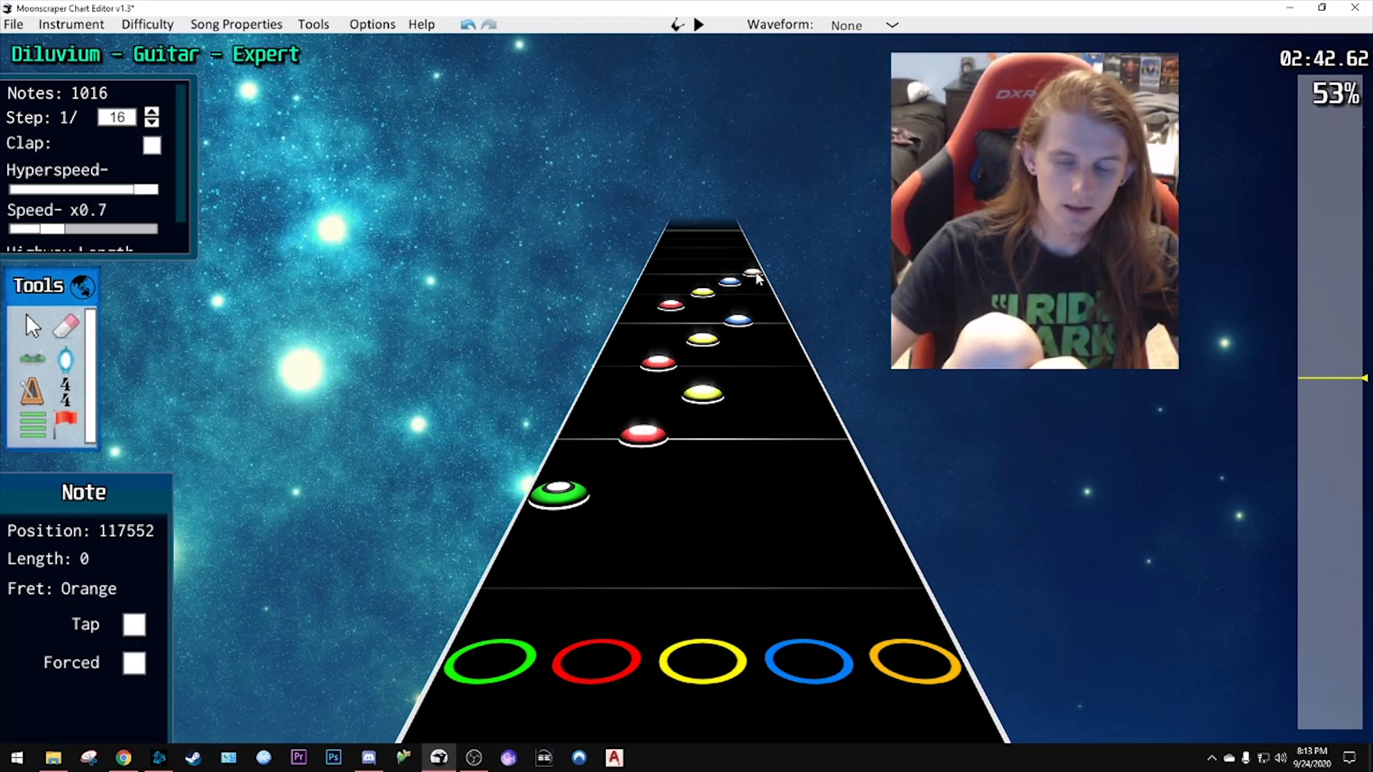
{"action": "key", "text": "ctrl+a"}
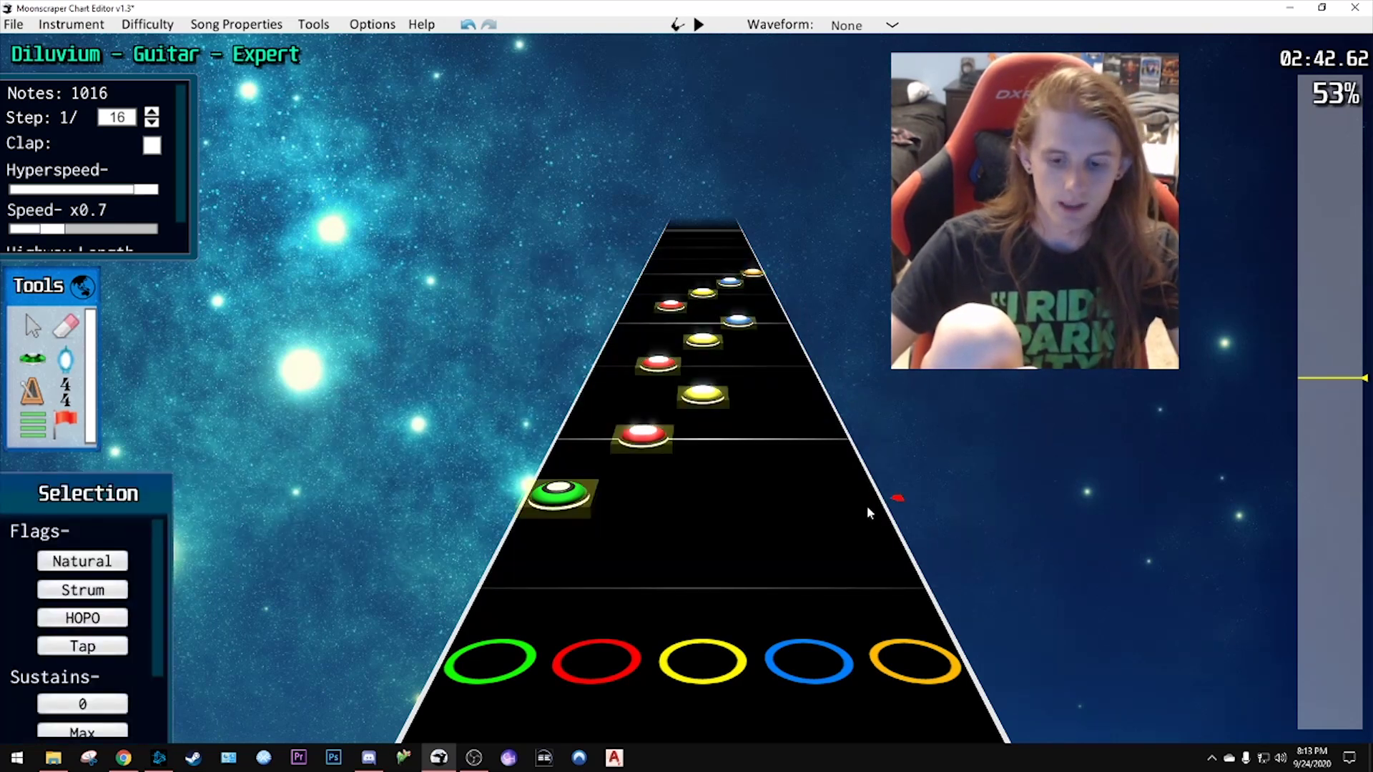
{"action": "key", "text": "Delete"}
- Replay the passage from 02:41.6, and add a blue note at position 116784, after the last green note
{"action": "scroll", "coordinate": [721, 463], "scroll_direction": "down", "scroll_amount": 4}
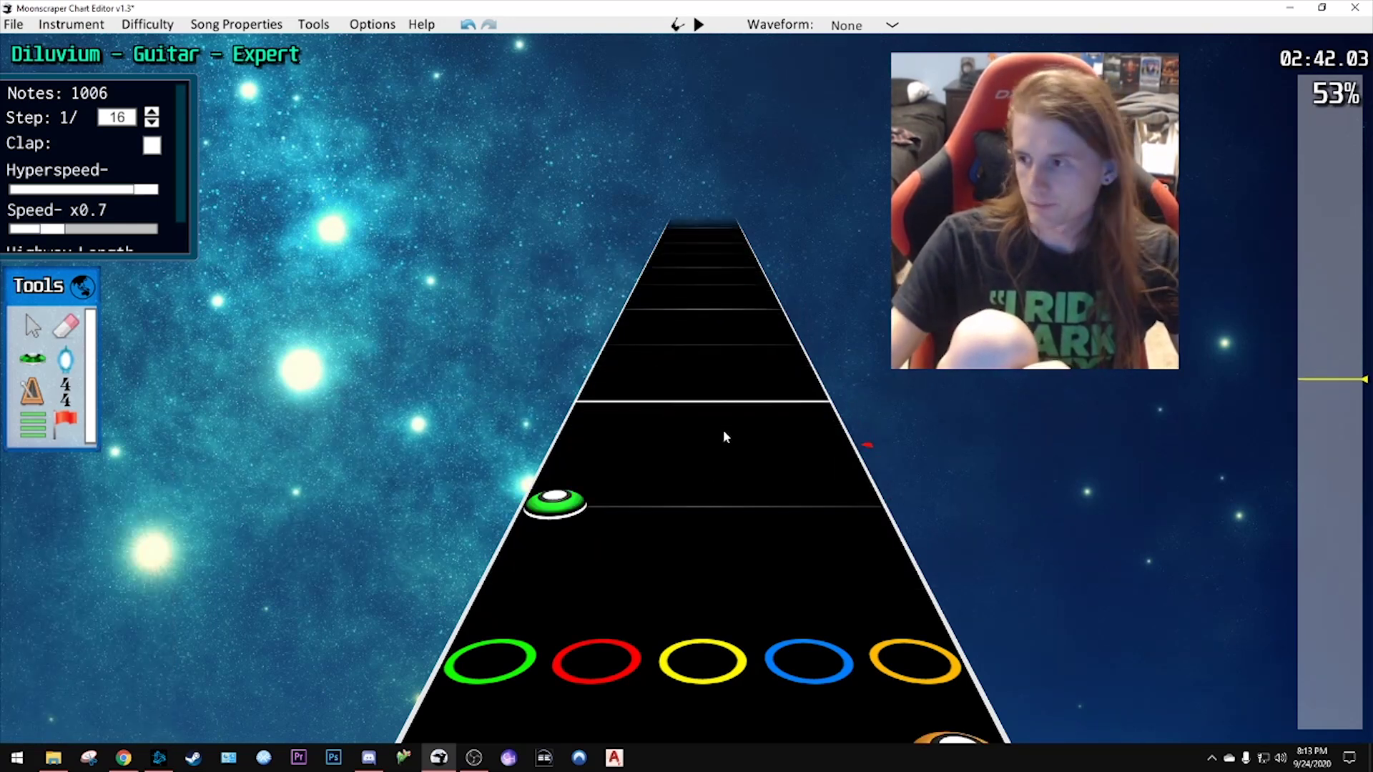
{"action": "scroll", "coordinate": [725, 379], "scroll_direction": "up", "scroll_amount": 2}
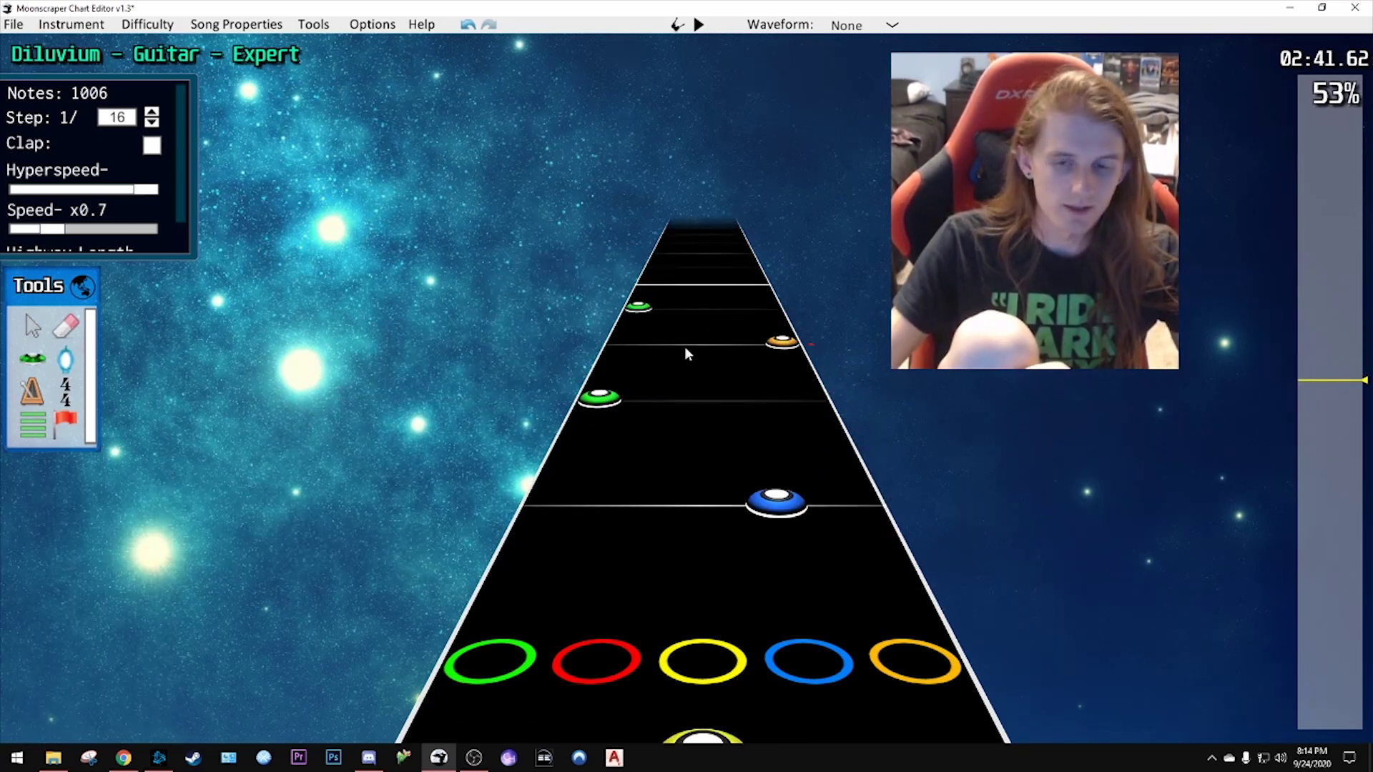
{"action": "key", "text": "space"}
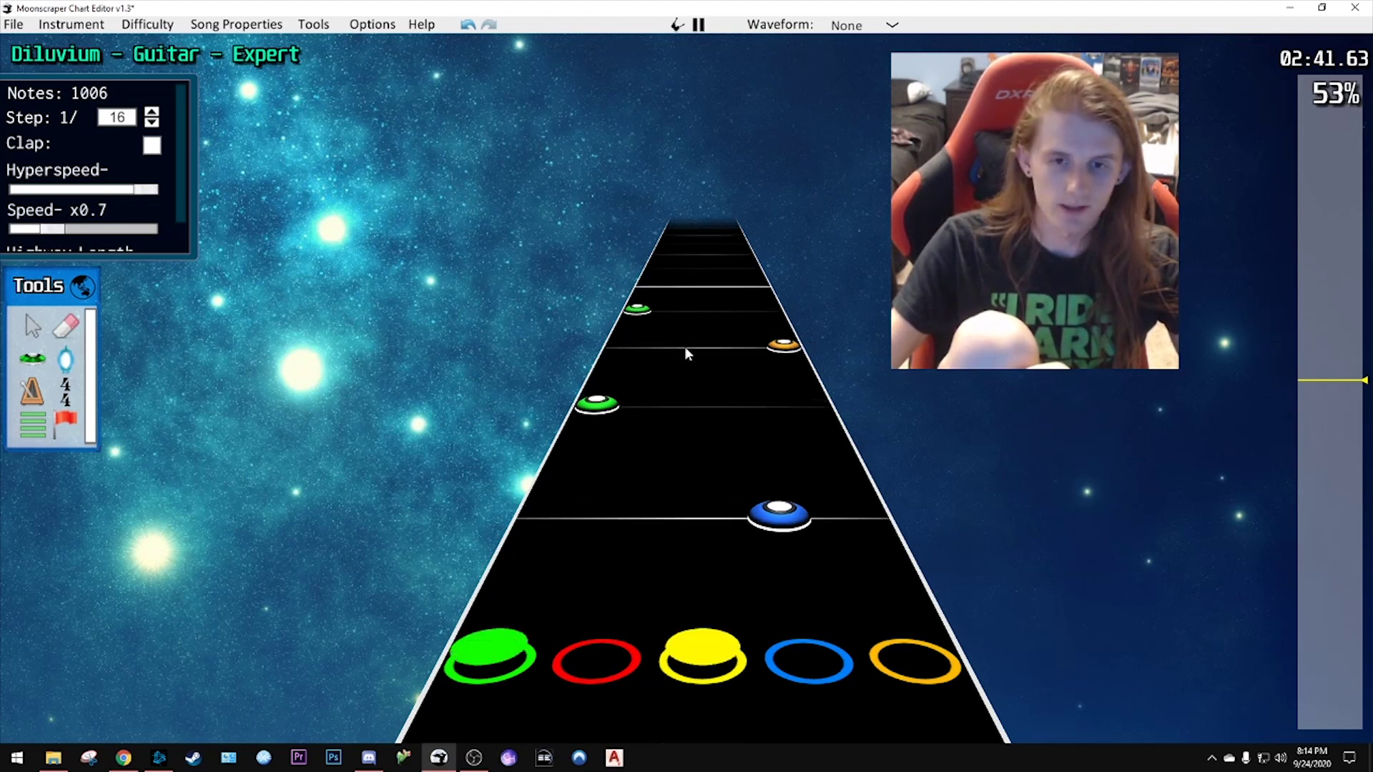
{"action": "key", "text": "space"}
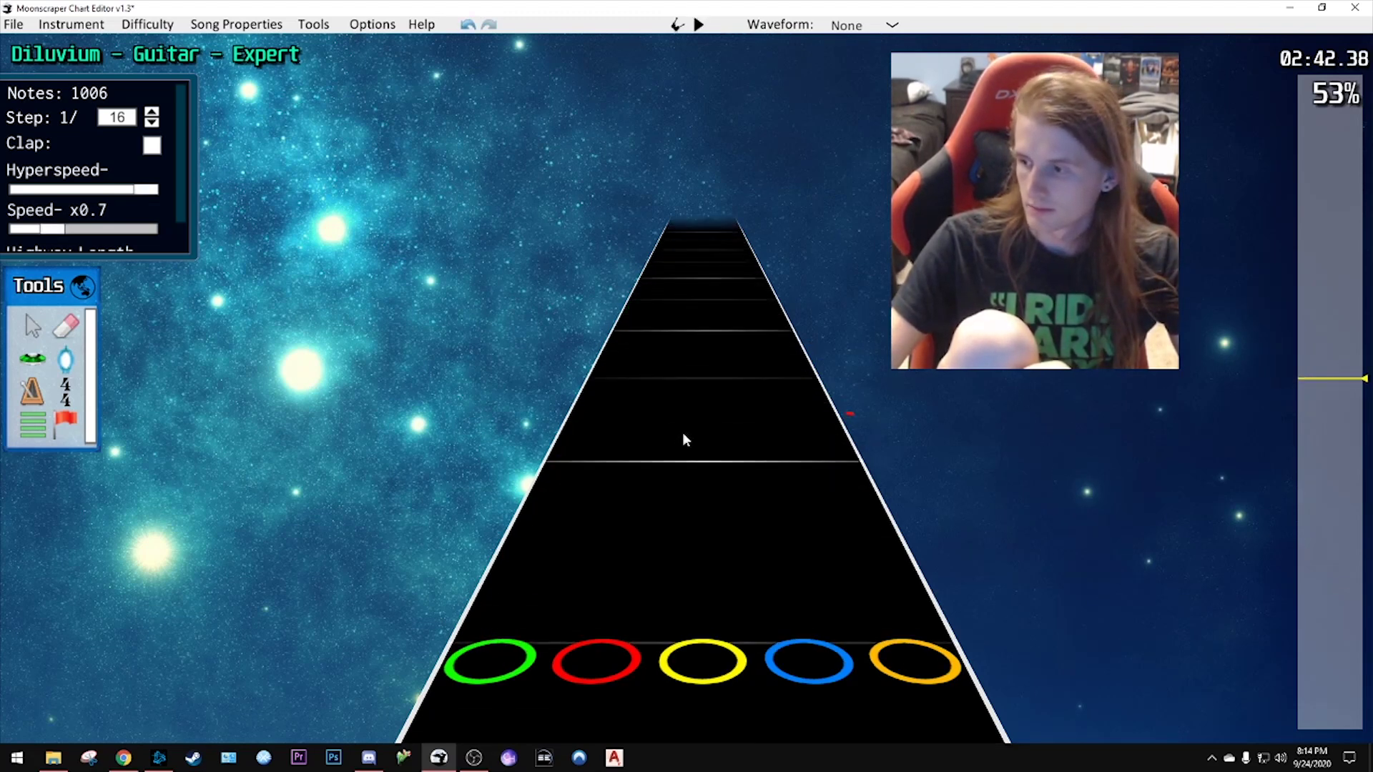
{"action": "scroll", "coordinate": [685, 393], "scroll_direction": "up", "scroll_amount": 2}
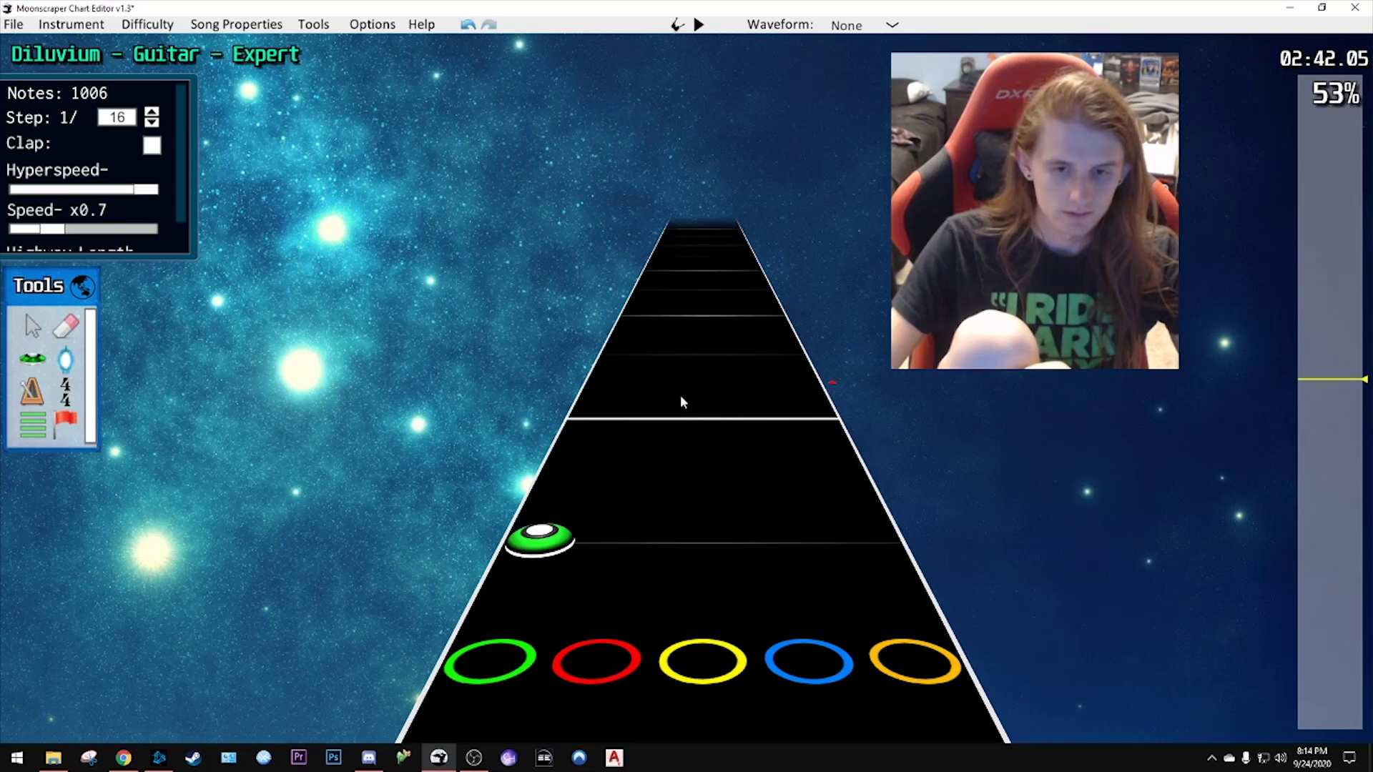
{"action": "left_click", "coordinate": [685, 392]}
{"action": "scroll", "coordinate": [719, 428], "scroll_direction": "down", "scroll_amount": 2}
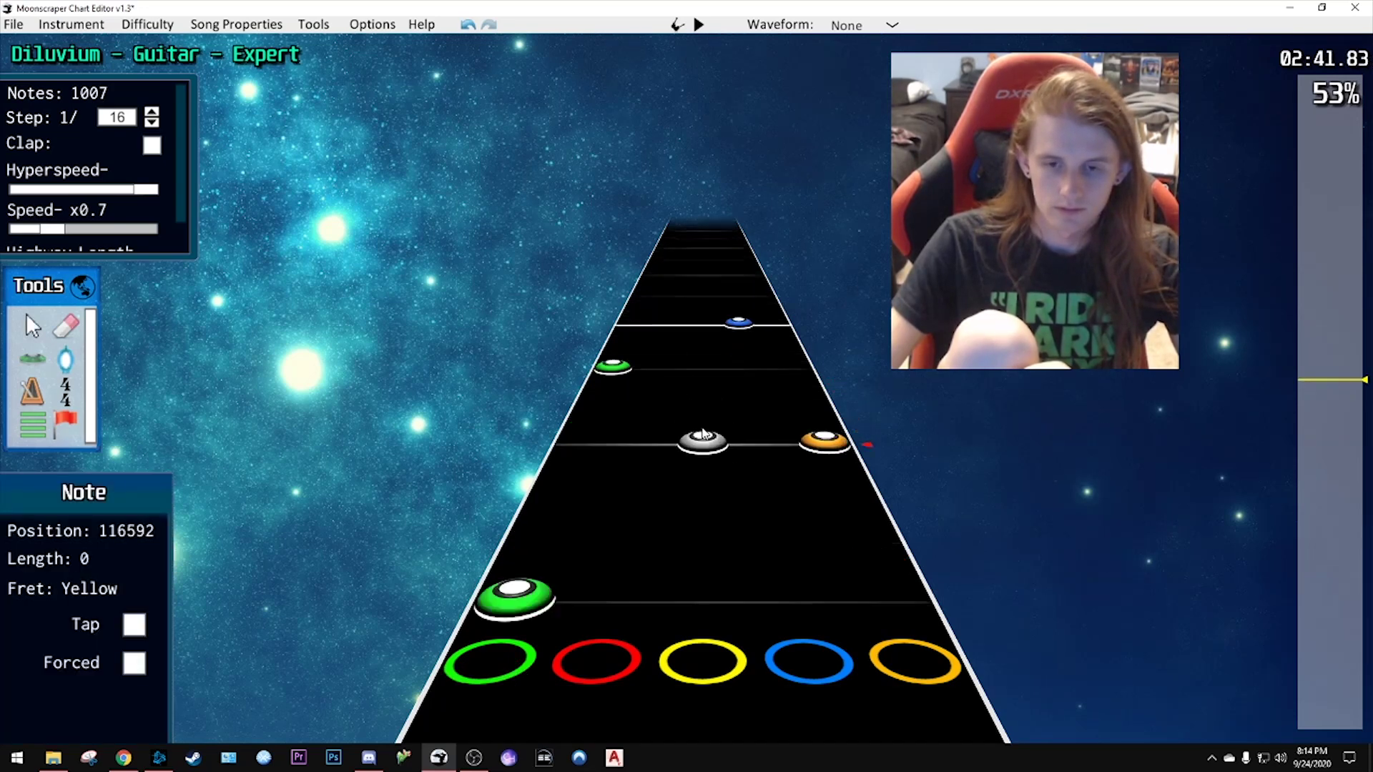
{"action": "key", "text": "space"}
{"action": "key", "text": "space"}
- Place green notes at positions 116880 and 116976, following the blue note, and replay them
{"action": "scroll", "coordinate": [661, 456], "scroll_direction": "down", "scroll_amount": 1}
{"action": "scroll", "coordinate": [658, 461], "scroll_direction": "down", "scroll_amount": 1}
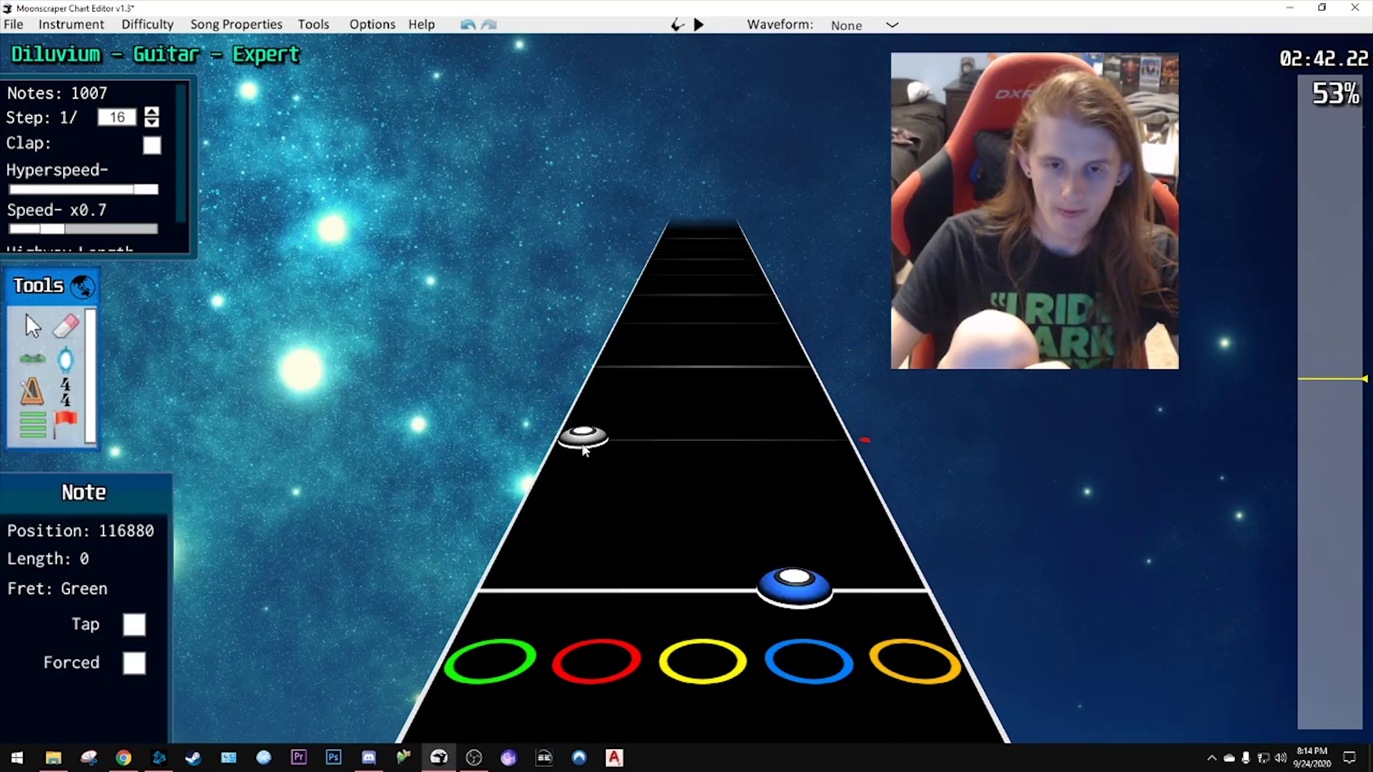
{"action": "left_click", "coordinate": [616, 368]}
{"action": "scroll", "coordinate": [645, 442], "scroll_direction": "down", "scroll_amount": 1}
{"action": "key", "text": "space"}
{"action": "key", "text": "space"}
- Change the orange note at position 116592 to blue and the blue note at 116784 to orange, and play back the result
{"action": "scroll", "coordinate": [904, 453], "scroll_direction": "down", "scroll_amount": 6}
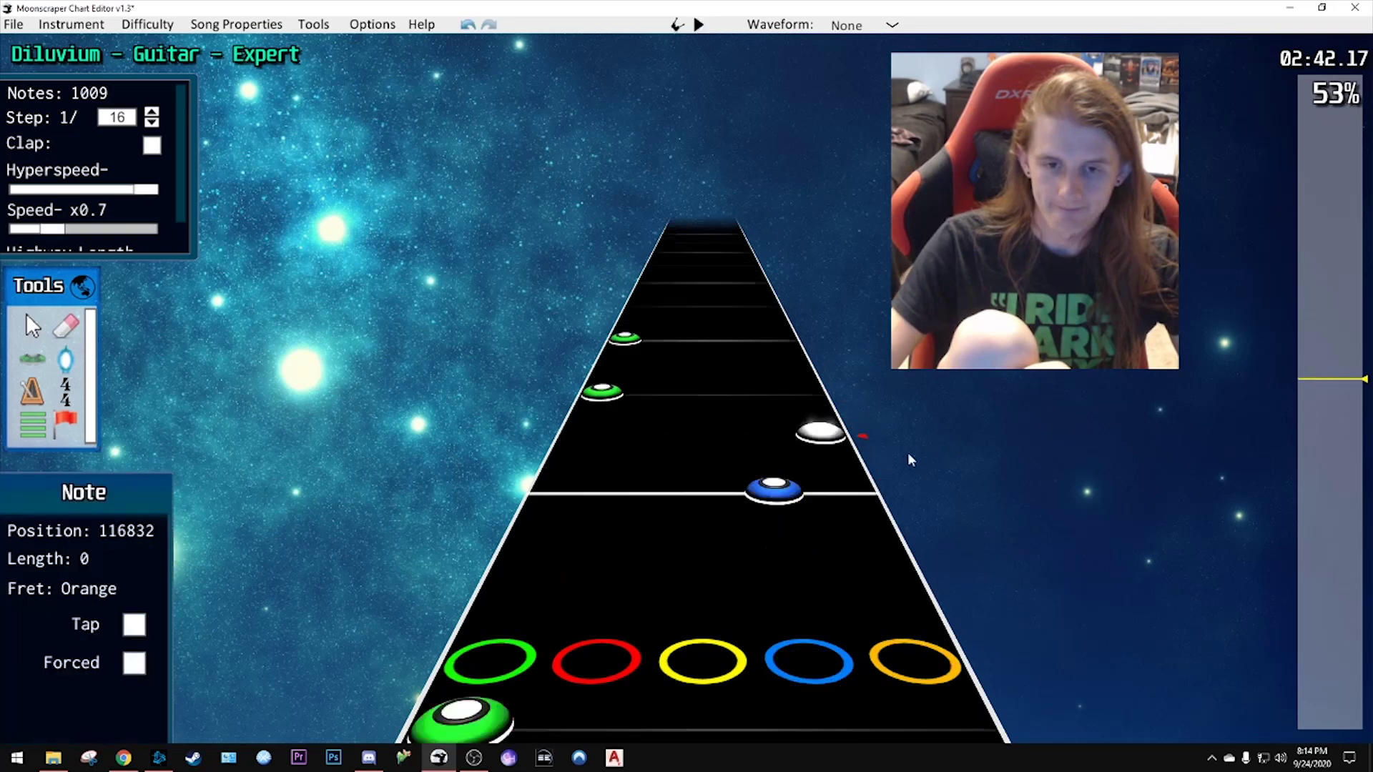
{"action": "scroll", "coordinate": [805, 454], "scroll_direction": "down", "scroll_amount": 3}
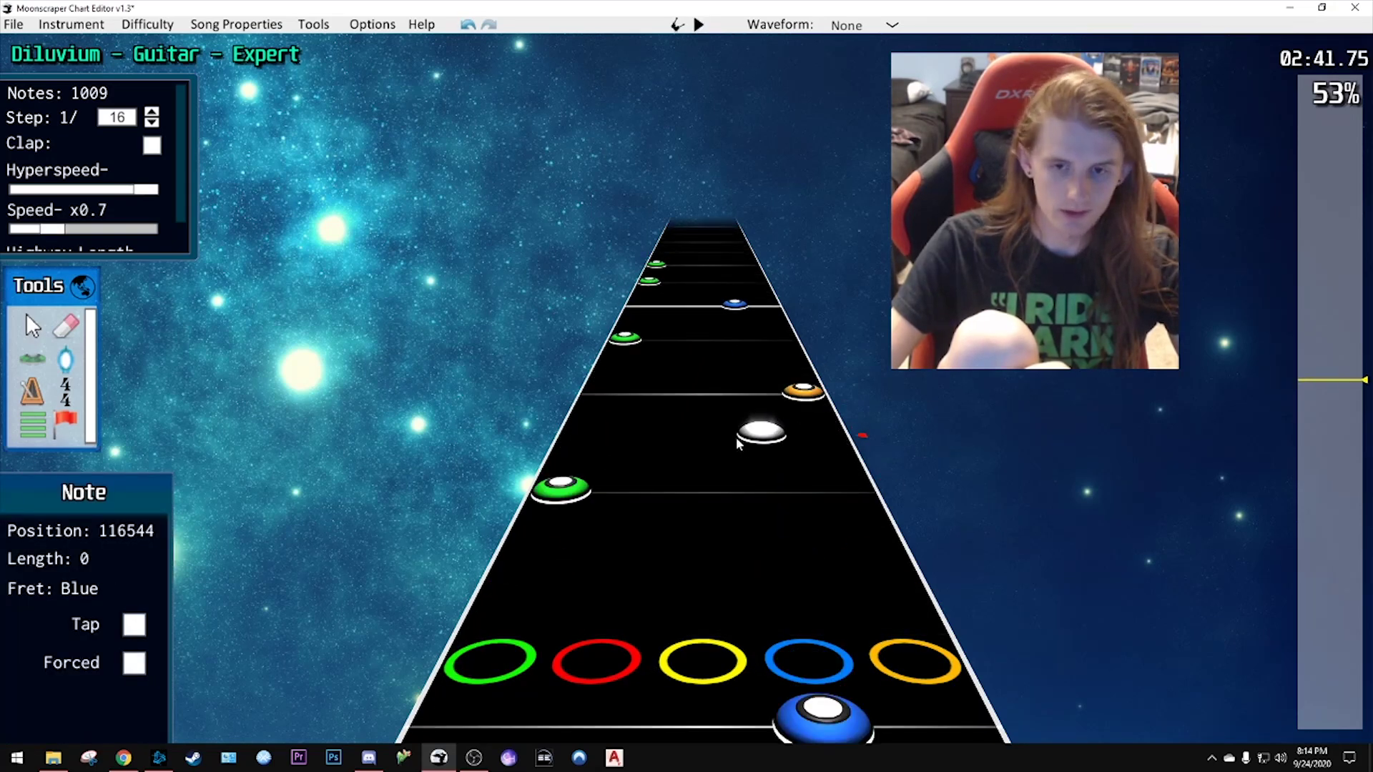
{"action": "key", "text": "j"}
{"action": "left_click_drag", "start_coordinate": [788, 392], "coordinate": [758, 389]}
{"action": "left_click_drag", "start_coordinate": [744, 306], "coordinate": [764, 307]}
{"action": "scroll", "coordinate": [731, 349], "scroll_direction": "down", "scroll_amount": 3}
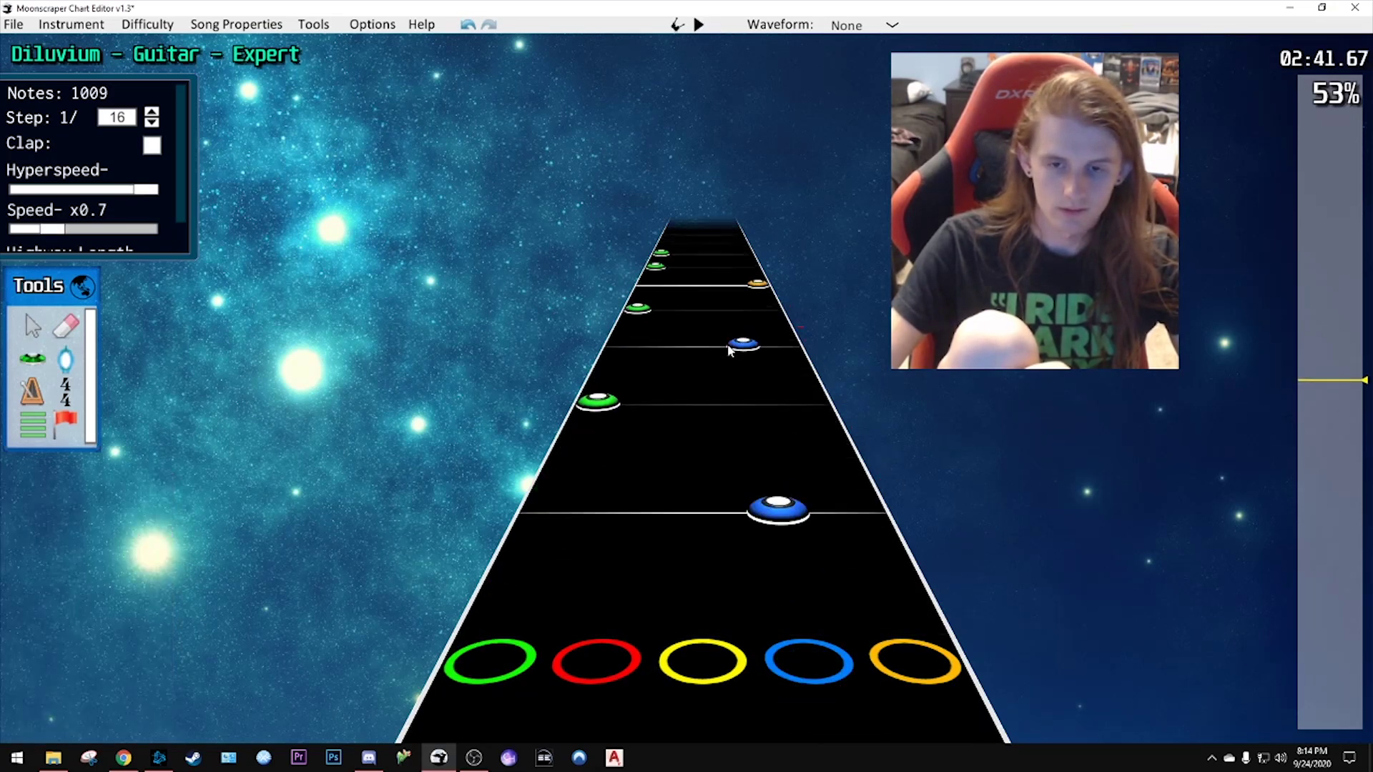
{"action": "key", "text": "space"}
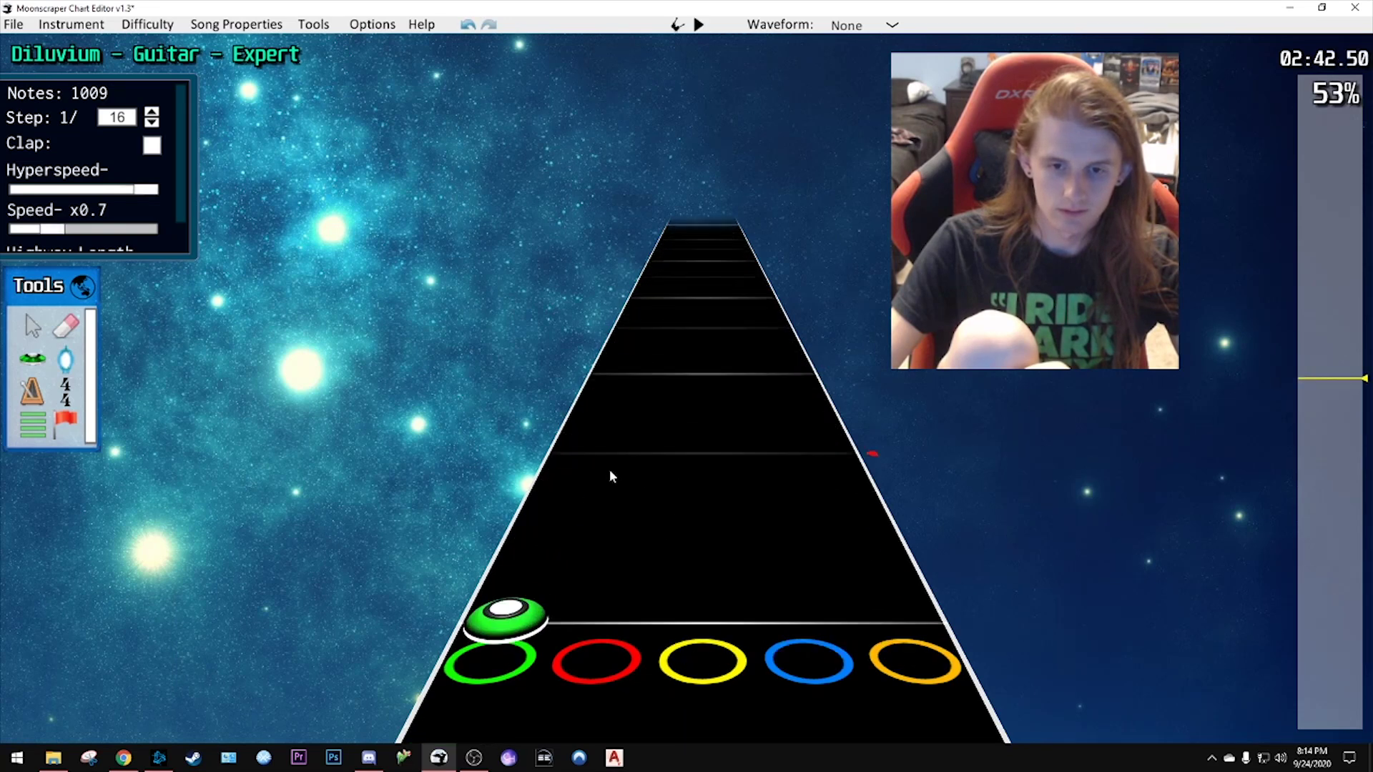
{"action": "key", "text": "space"}
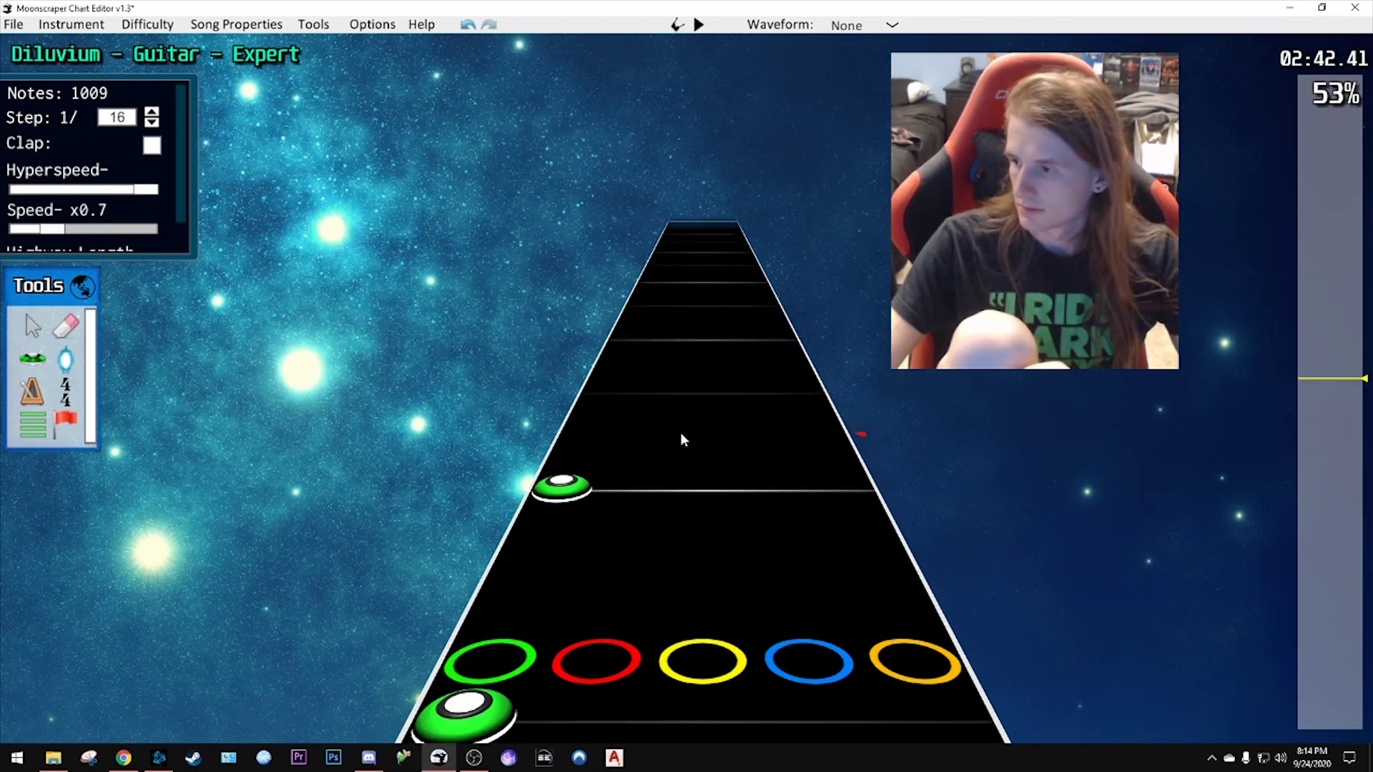
- Add green notes at positions 117072 and 117168, and play back the section after them
{"action": "left_click", "coordinate": [582, 395]}
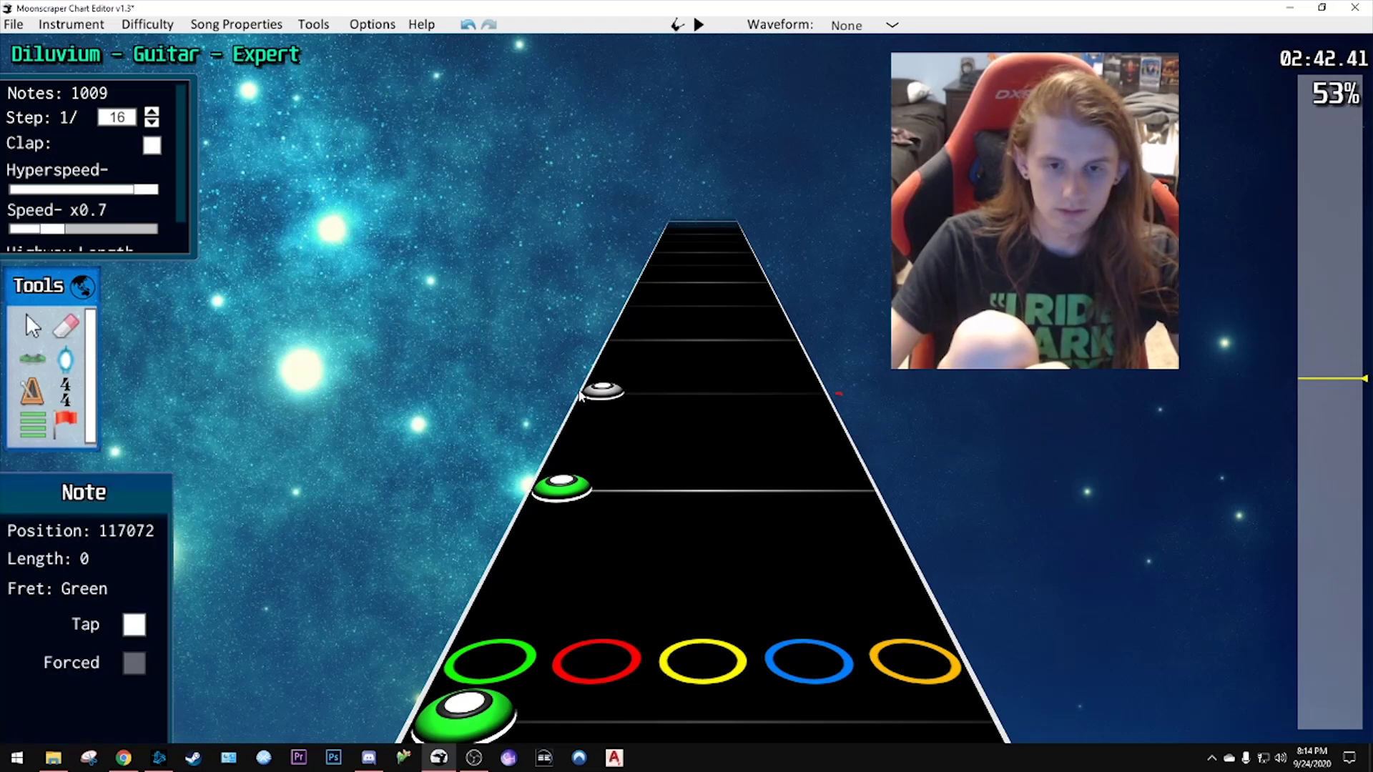
{"action": "left_click", "coordinate": [610, 342]}
{"action": "scroll", "coordinate": [748, 403], "scroll_direction": "up", "scroll_amount": 5}
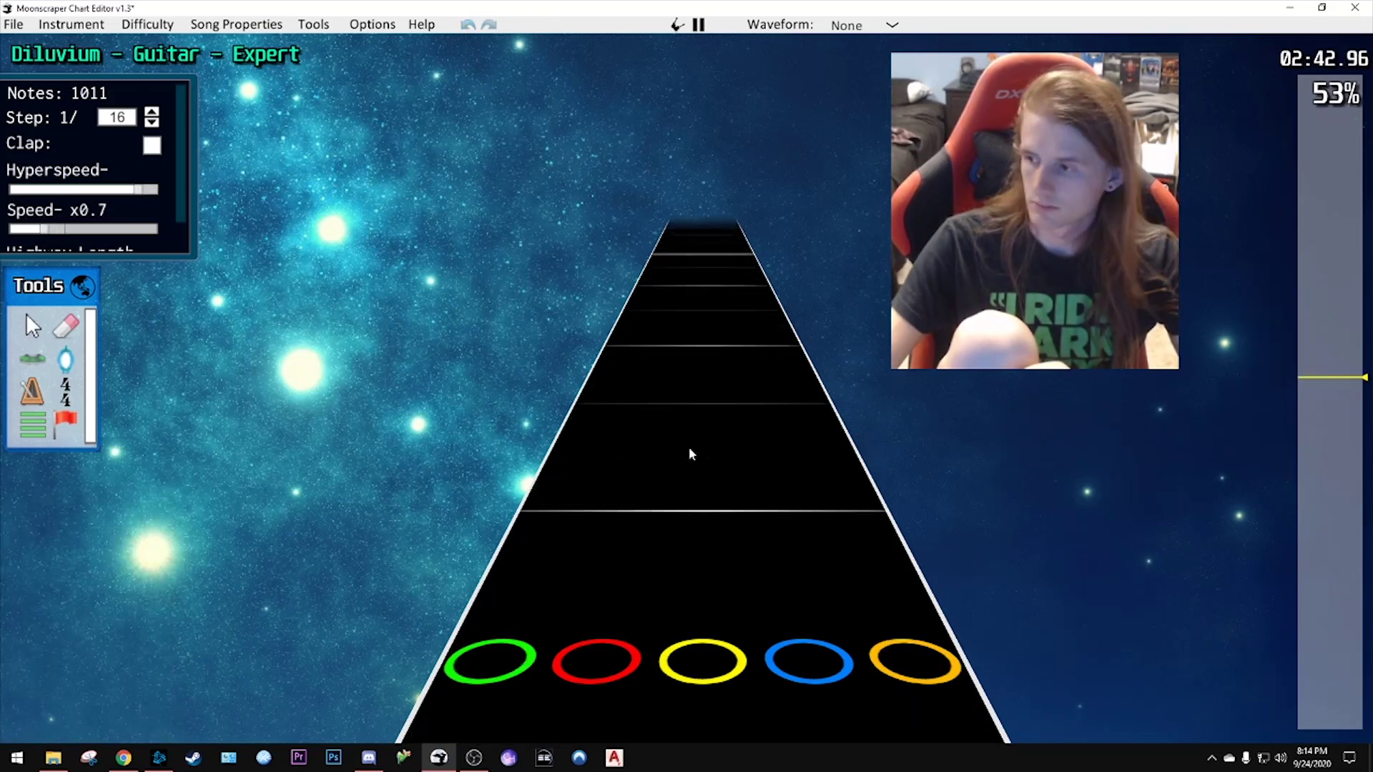
{"action": "scroll", "coordinate": [661, 452], "scroll_direction": "down", "scroll_amount": 3}
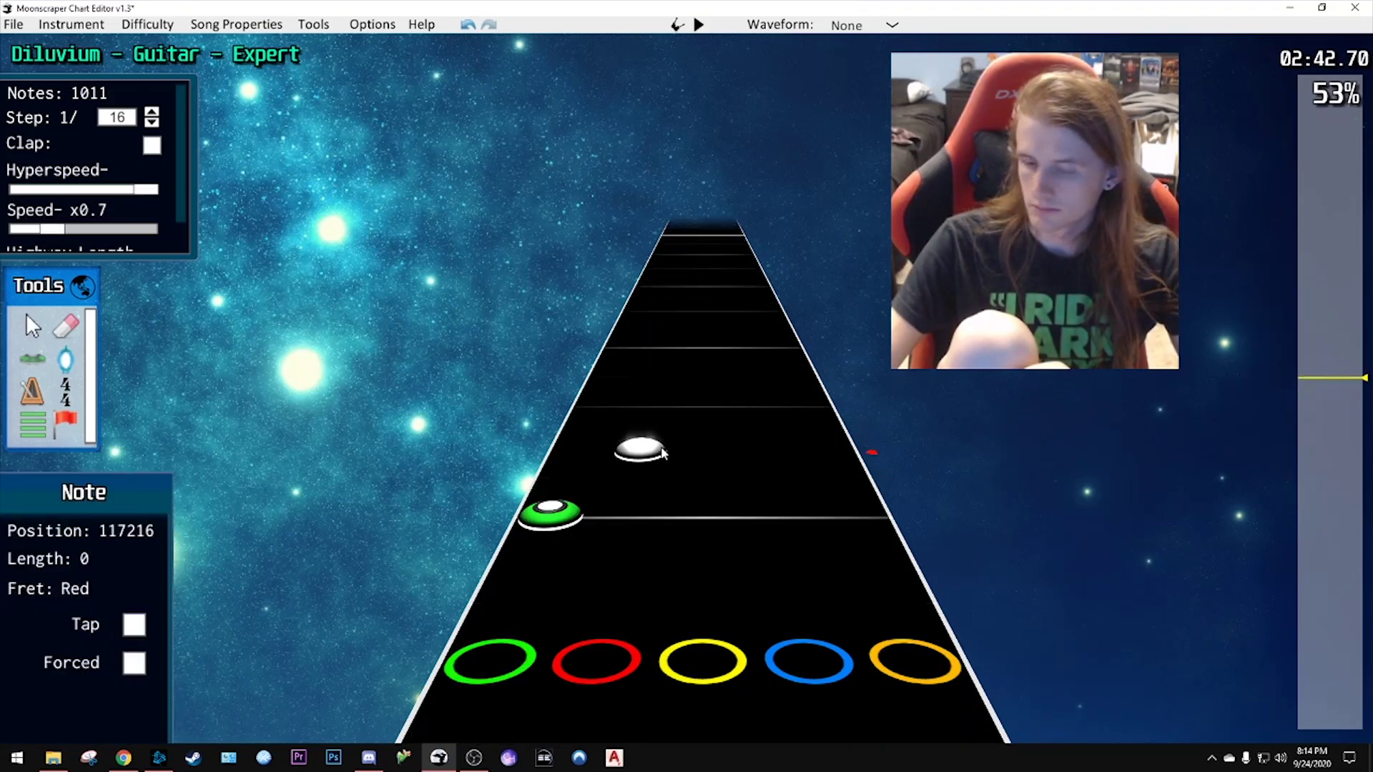
{"action": "key", "text": "space"}
{"action": "key", "text": "space"}
{"action": "scroll", "coordinate": [710, 432], "scroll_direction": "down", "scroll_amount": 3}
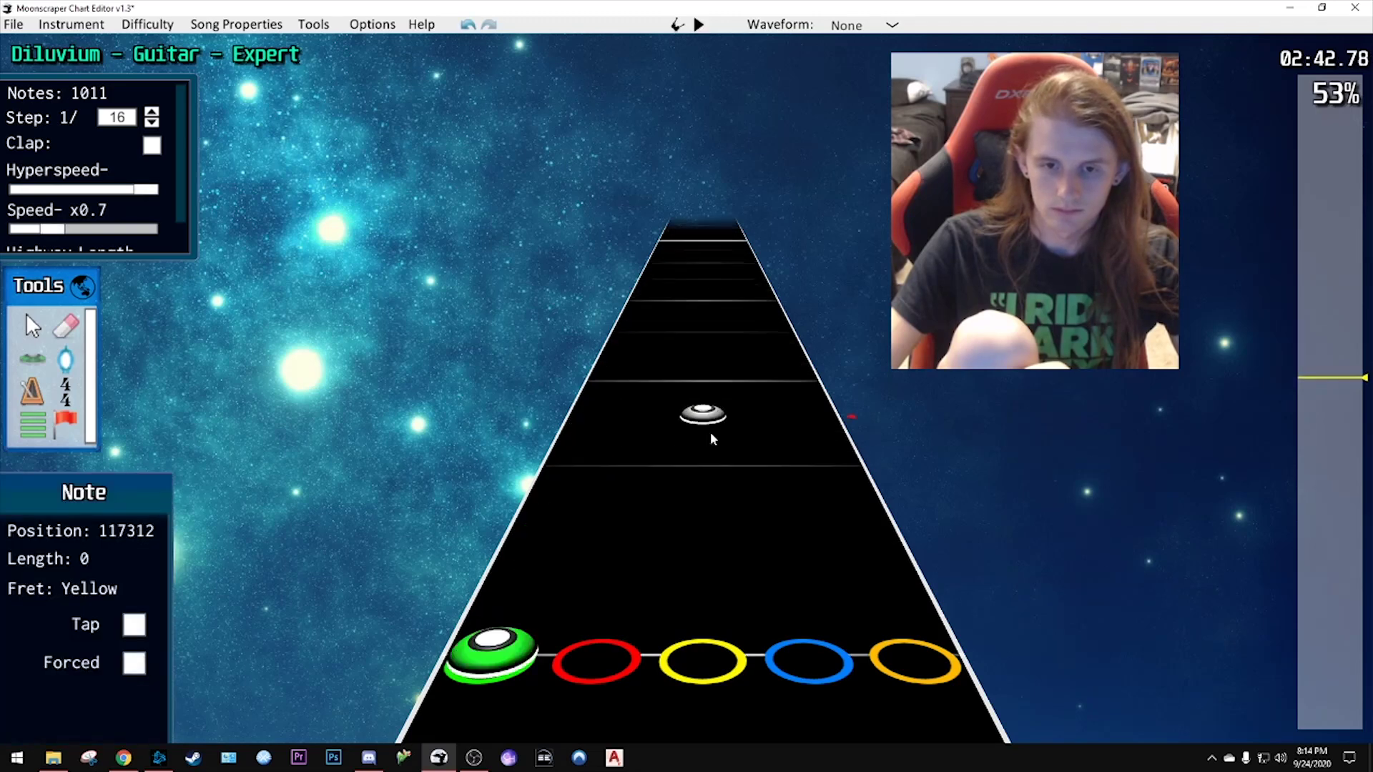
- Place an orange note at position 117264, after the last green note, and replay the passage
{"action": "left_click", "coordinate": [828, 451]}
{"action": "scroll", "coordinate": [702, 450], "scroll_direction": "down", "scroll_amount": 2}
{"action": "key", "text": "space"}
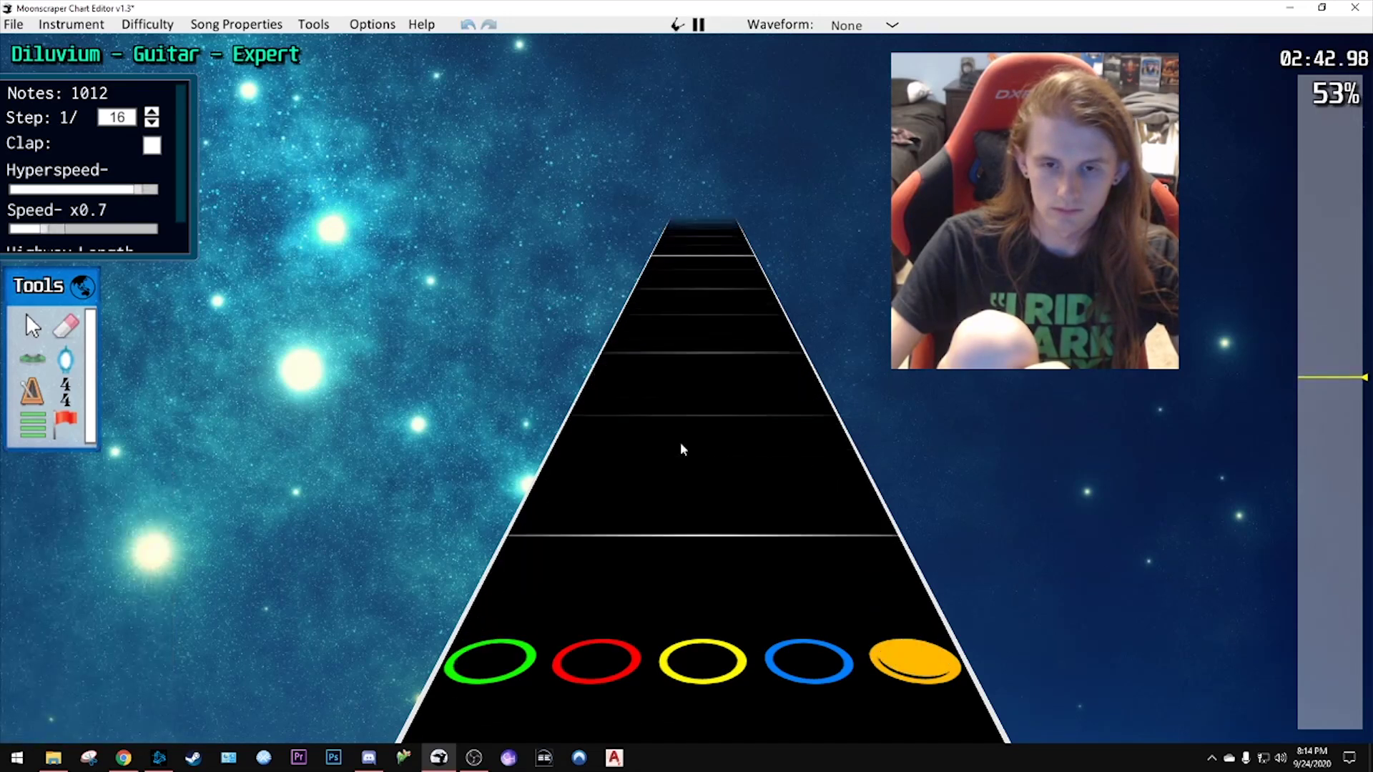
{"action": "key", "text": "space"}
{"action": "scroll", "coordinate": [678, 439], "scroll_direction": "down", "scroll_amount": 3}
{"action": "scroll", "coordinate": [678, 439], "scroll_direction": "down", "scroll_amount": 2}
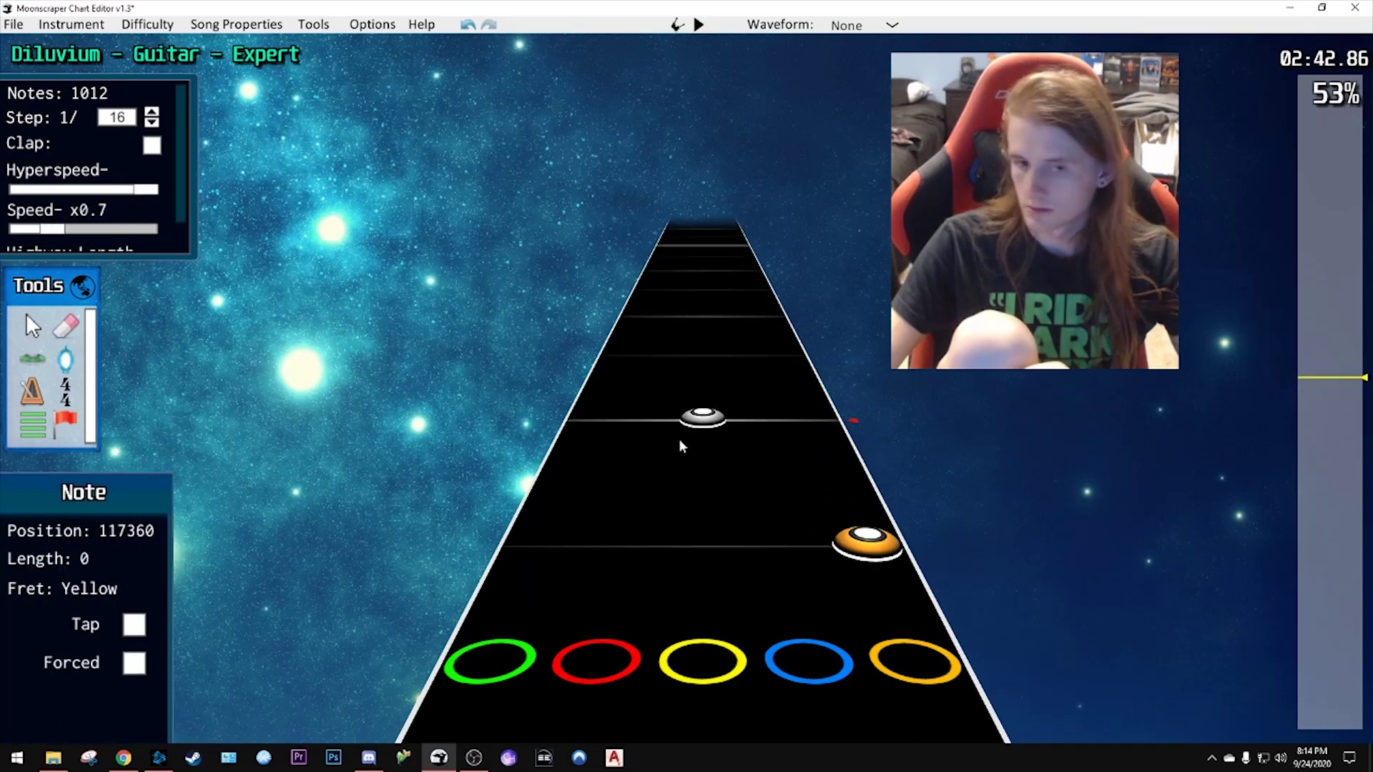
- Add green notes at positions 117360 and 117456, followed by a blue note at 117552 and a yellow note at 117648
{"action": "scroll", "coordinate": [679, 439], "scroll_direction": "down", "scroll_amount": 3}
{"action": "left_click", "coordinate": [631, 330]}
{"action": "scroll", "coordinate": [669, 367], "scroll_direction": "up", "scroll_amount": 10}
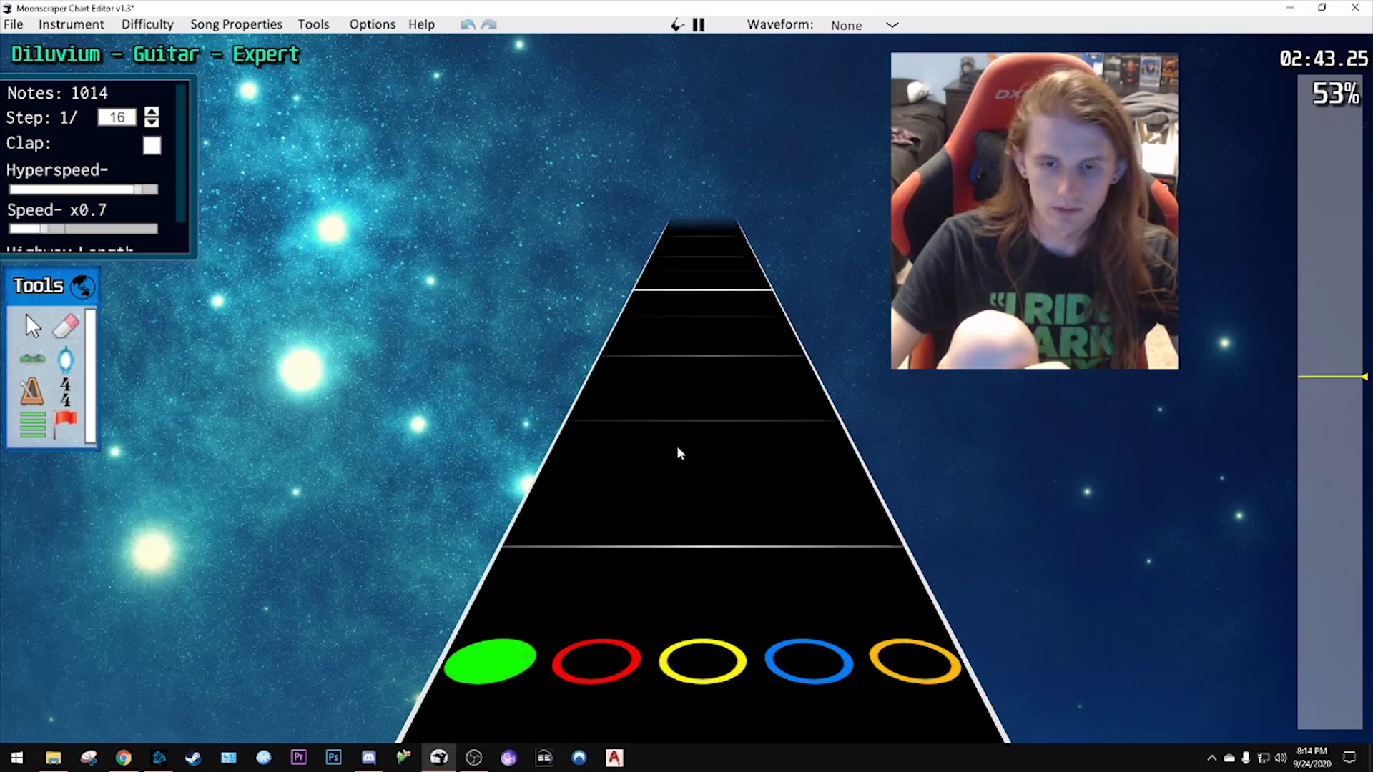
{"action": "left_click", "coordinate": [787, 489]}
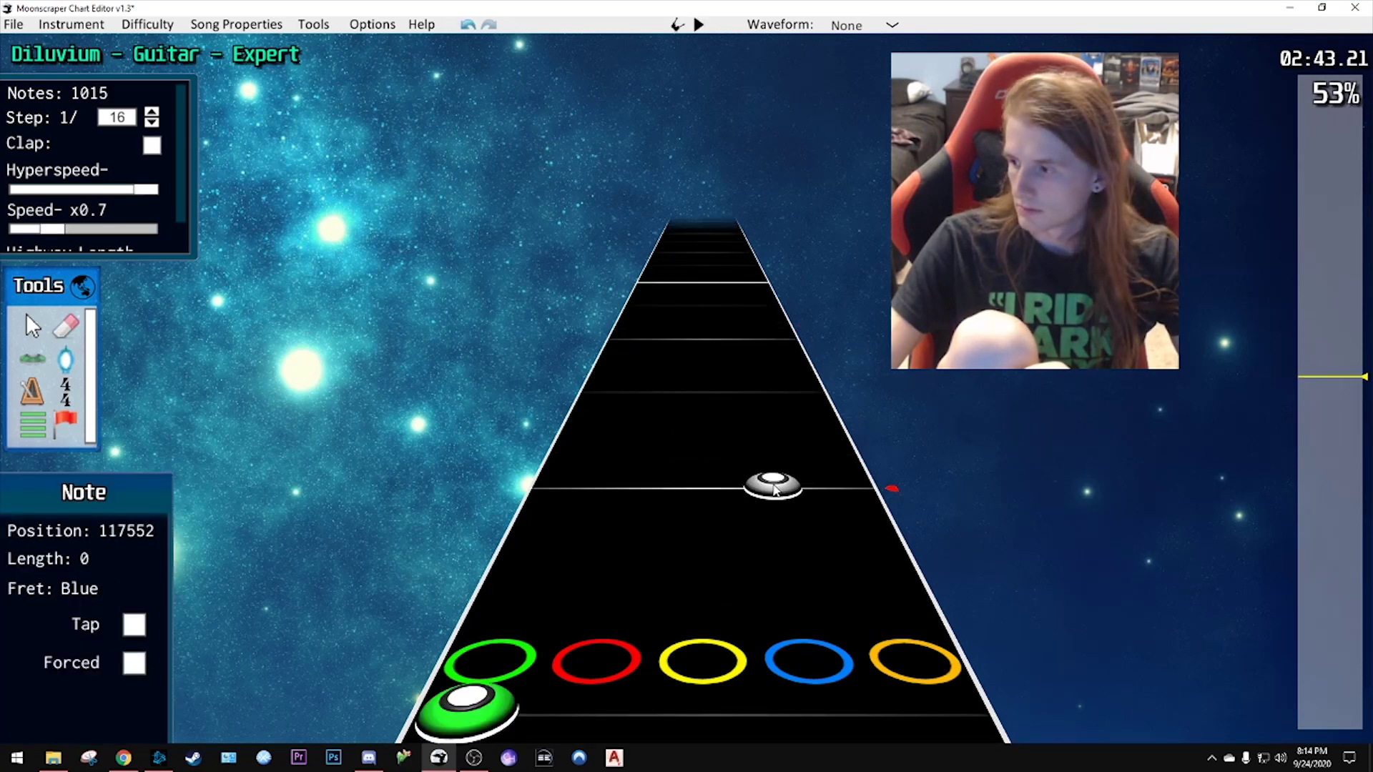
{"action": "left_click", "coordinate": [717, 391]}
{"action": "scroll", "coordinate": [719, 397], "scroll_direction": "down", "scroll_amount": 3}
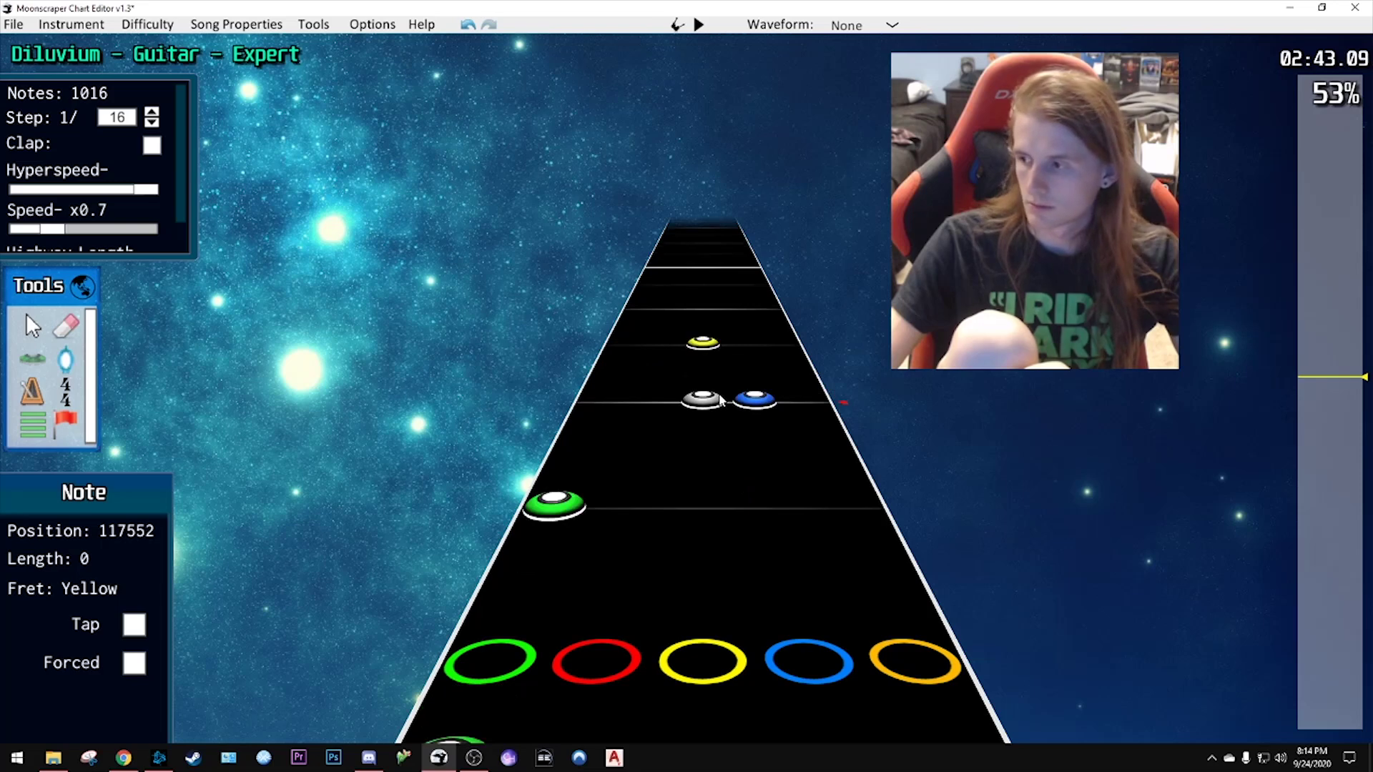
- Add two more notes after the yellow note, around 02:43.6, and play back the passage beyond them
{"action": "scroll", "coordinate": [718, 394], "scroll_direction": "up", "scroll_amount": 10}
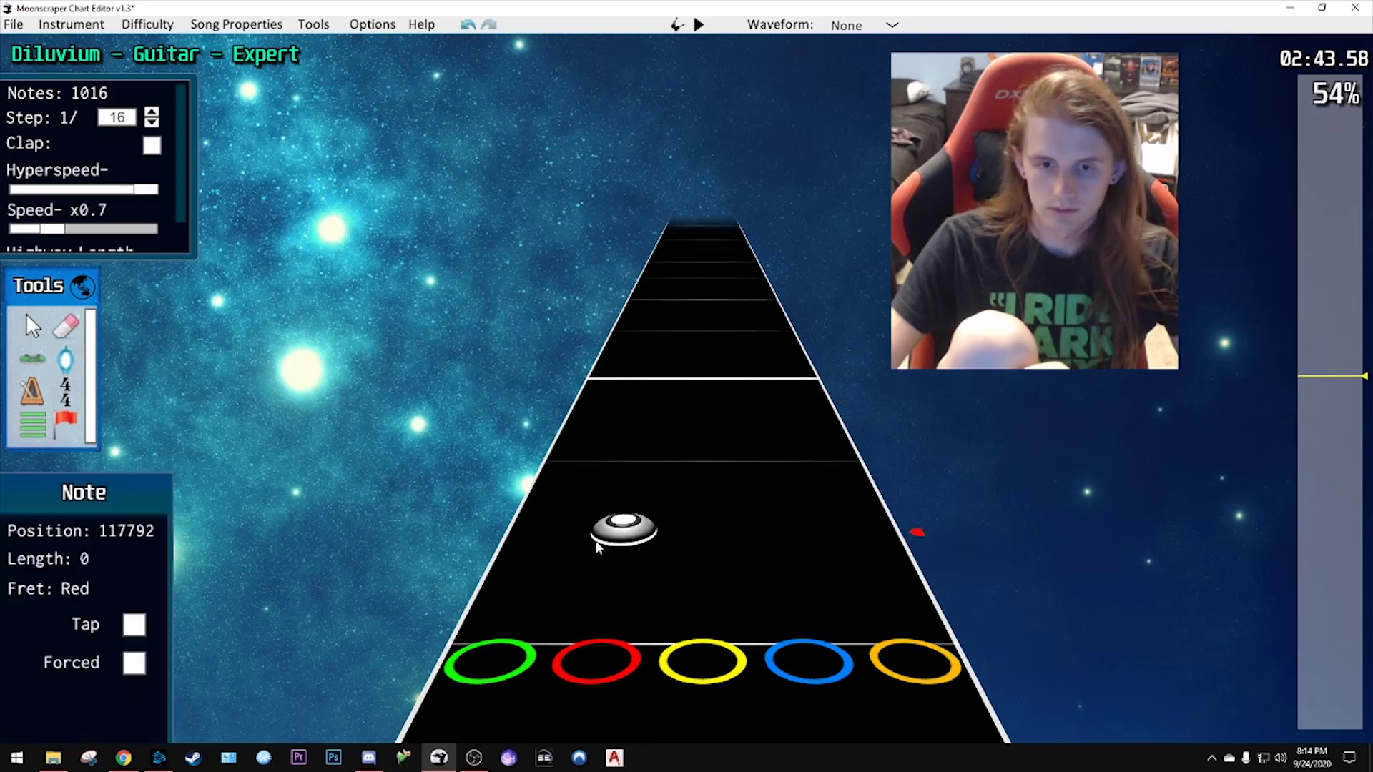
{"action": "left_click", "coordinate": [539, 546]}
{"action": "key", "text": "space"}
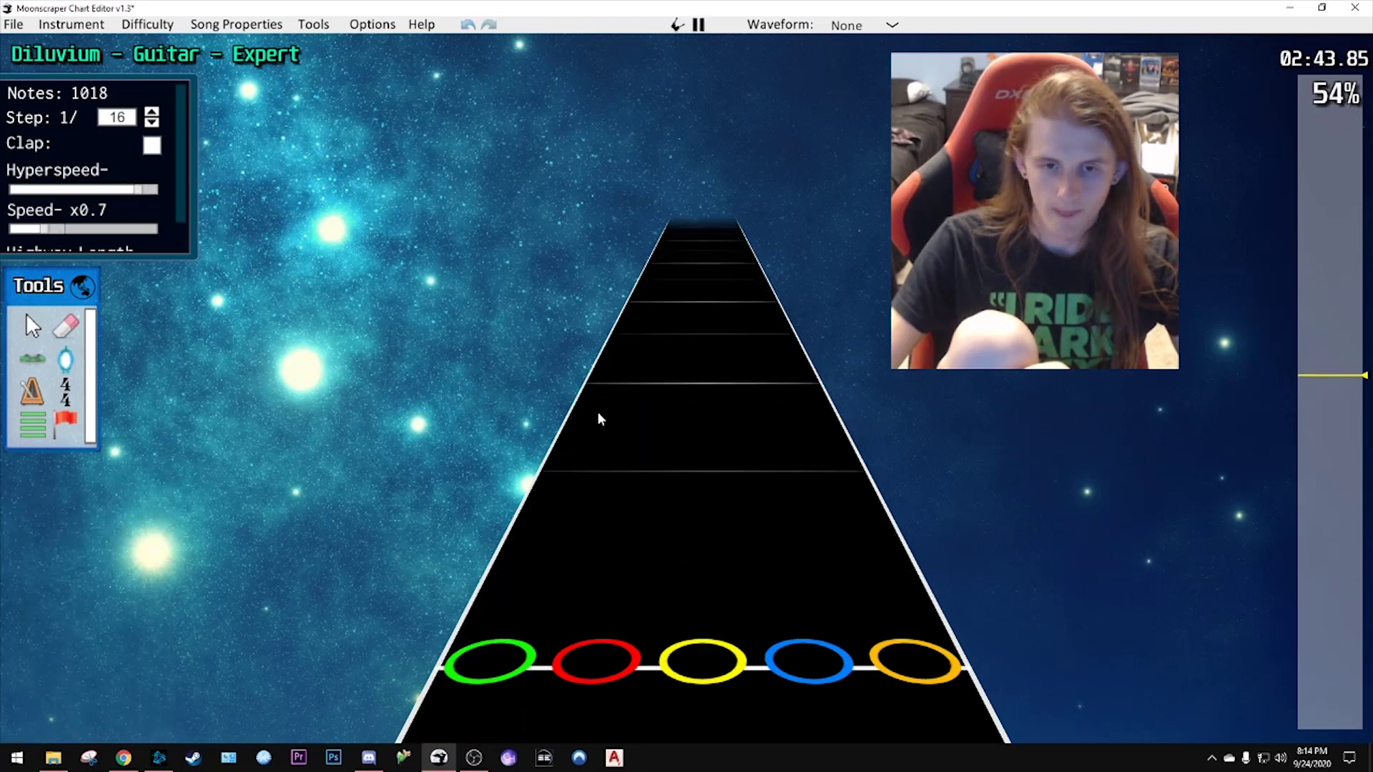
{"action": "key", "text": "space"}
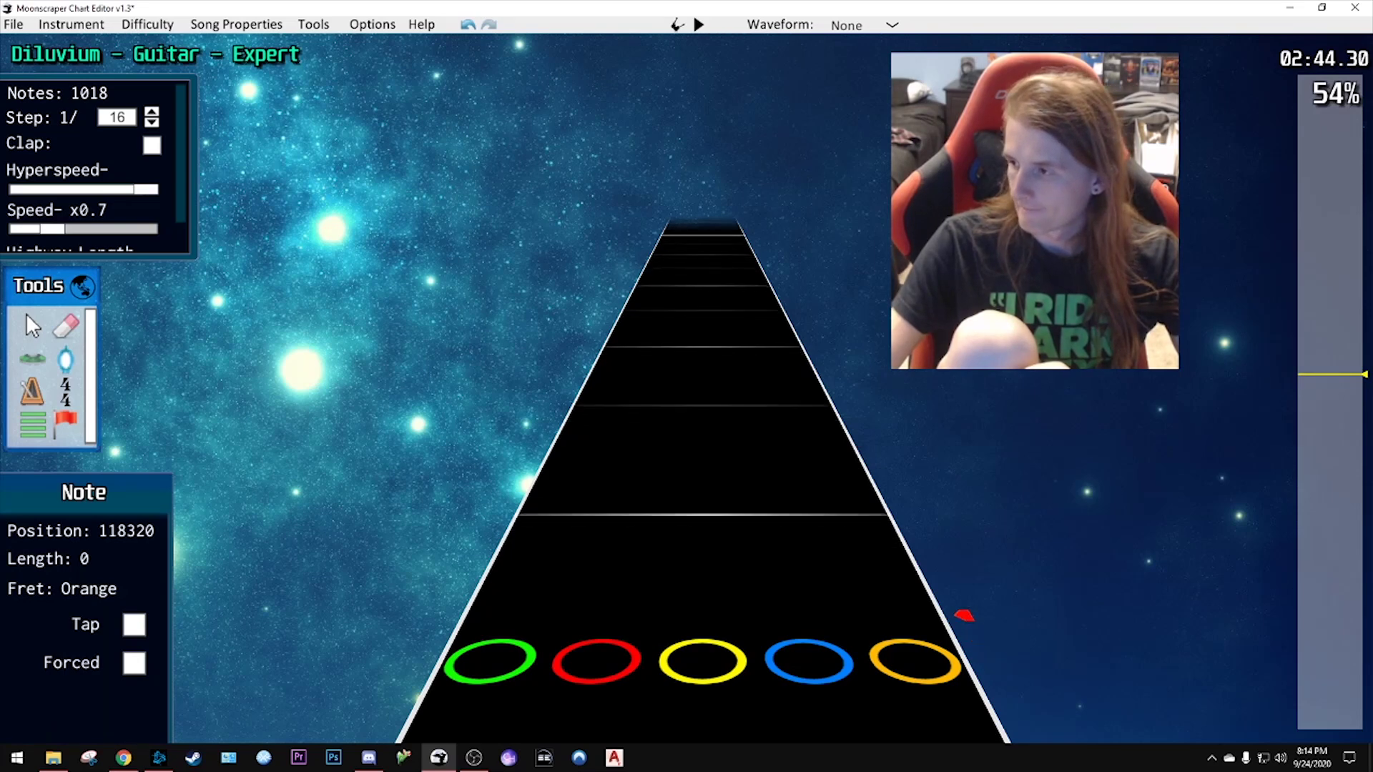
- Add a green note at position 117936, an orange note at 118032, a green note at 118128 and a blue note at 118224
{"action": "scroll", "coordinate": [748, 415], "scroll_direction": "down", "scroll_amount": 4}
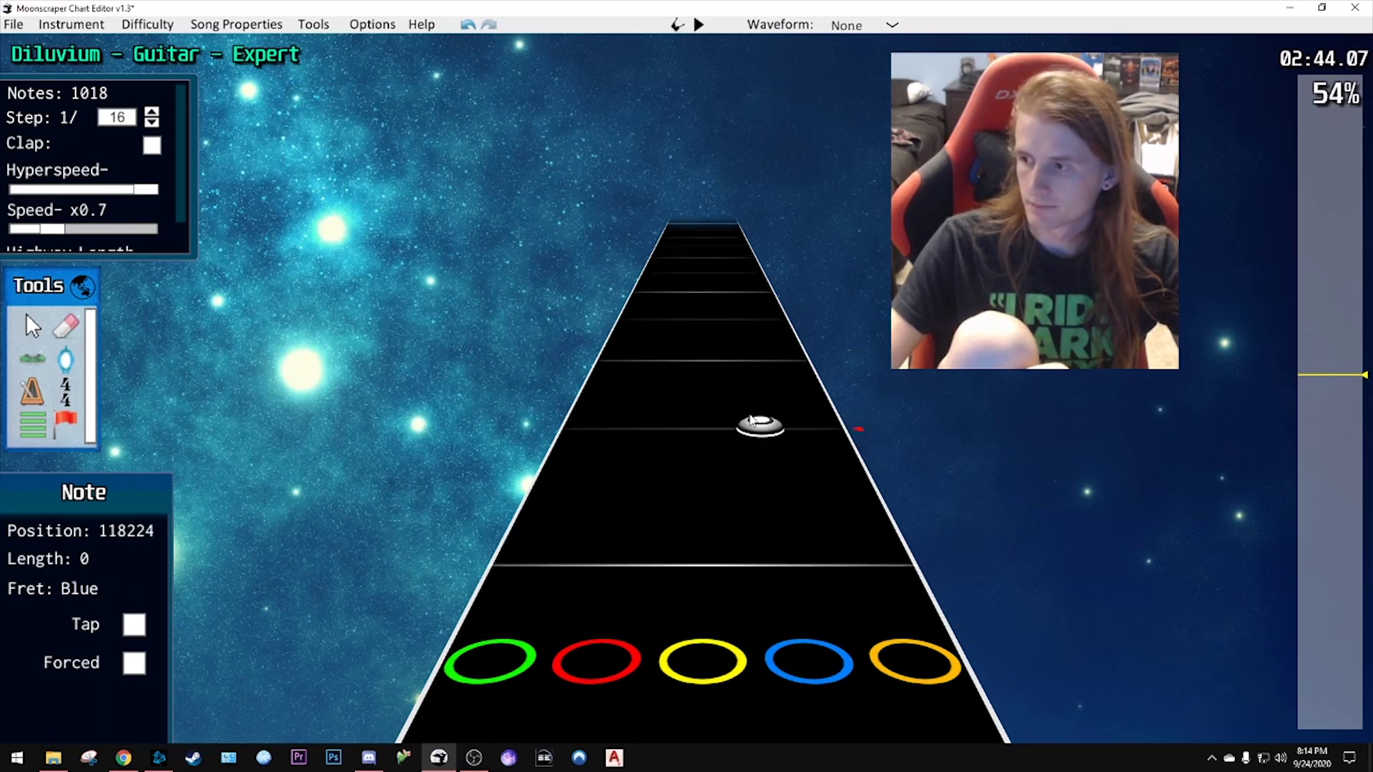
{"action": "scroll", "coordinate": [746, 420], "scroll_direction": "down", "scroll_amount": 3}
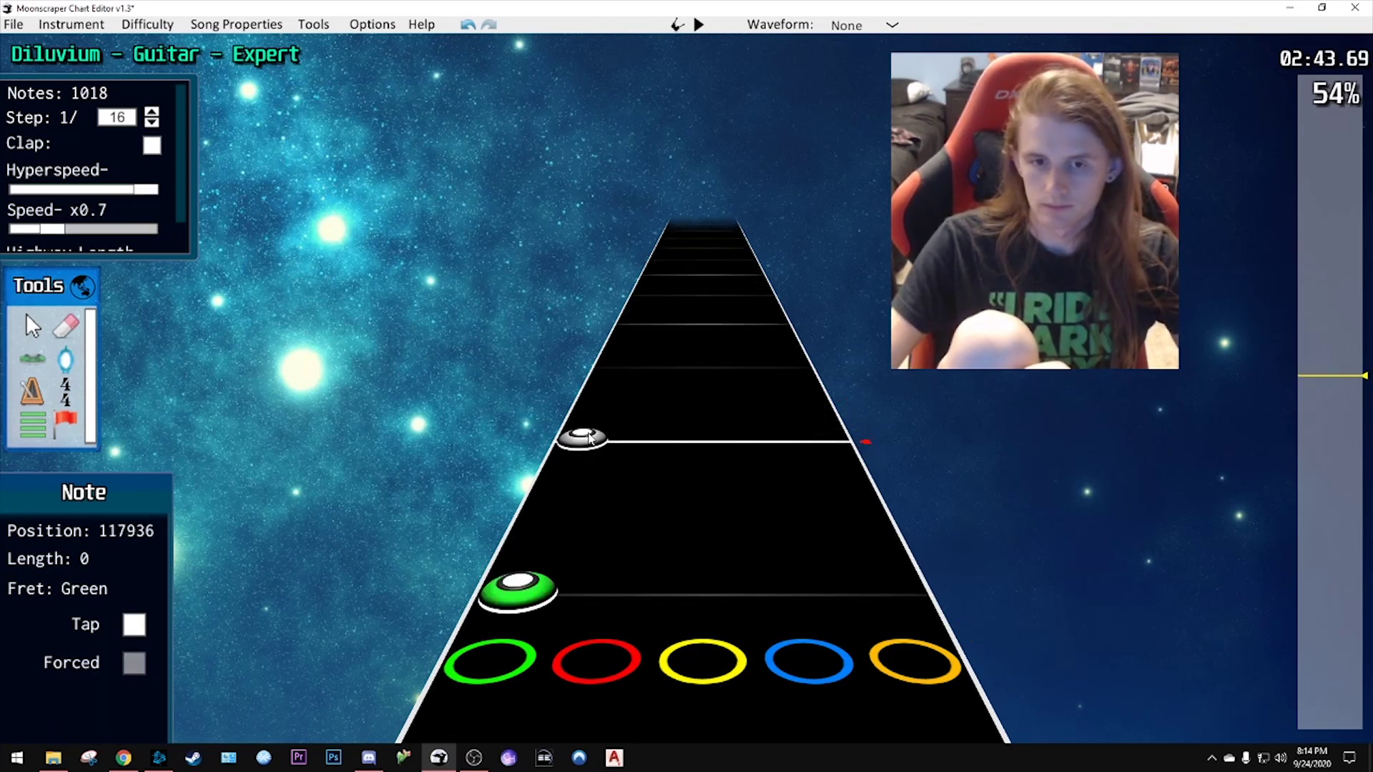
{"action": "left_click", "coordinate": [582, 436]}
{"action": "left_click", "coordinate": [792, 365]}
{"action": "left_click", "coordinate": [639, 325]}
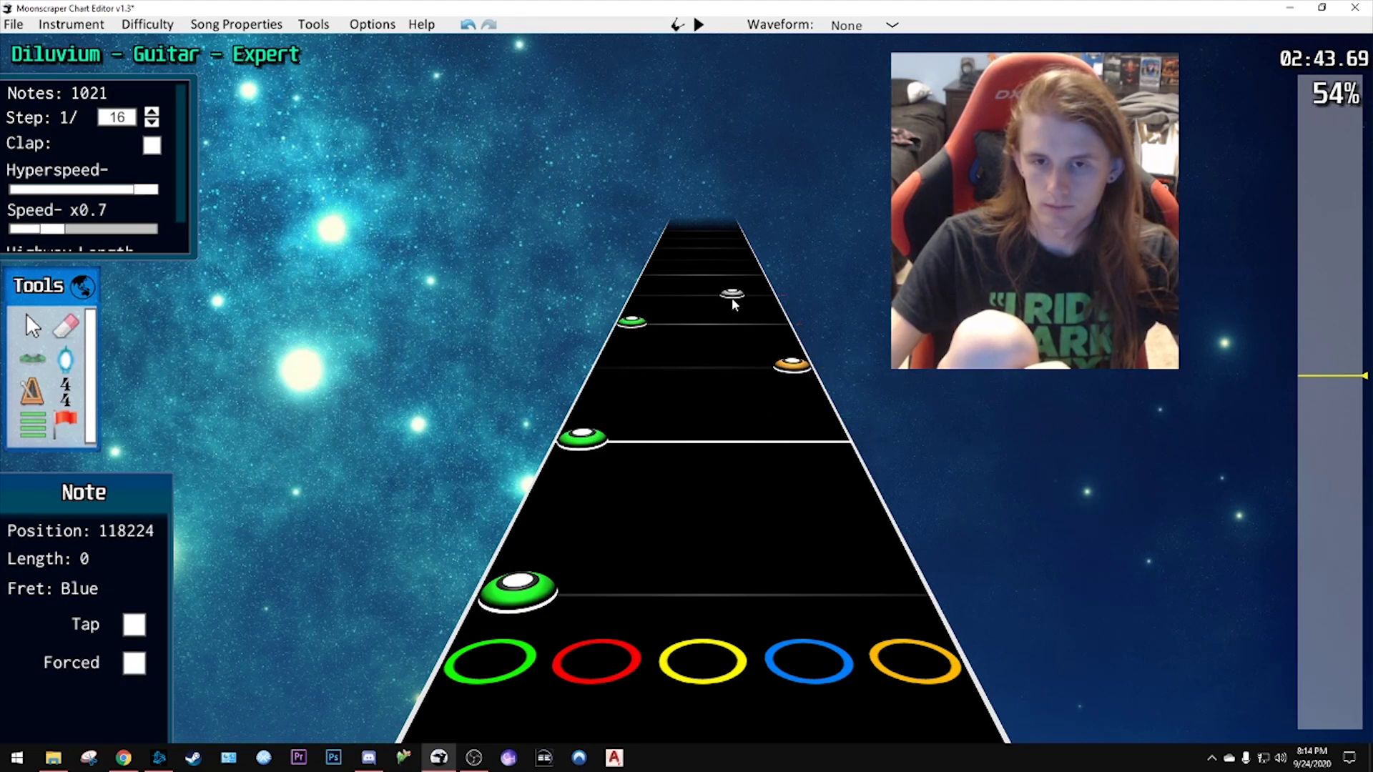
{"action": "left_click", "coordinate": [732, 297]}
- Add a green note at position 118320 and review the passage around it up to about 02:44.8
{"action": "scroll", "coordinate": [740, 400], "scroll_direction": "up", "scroll_amount": 4}
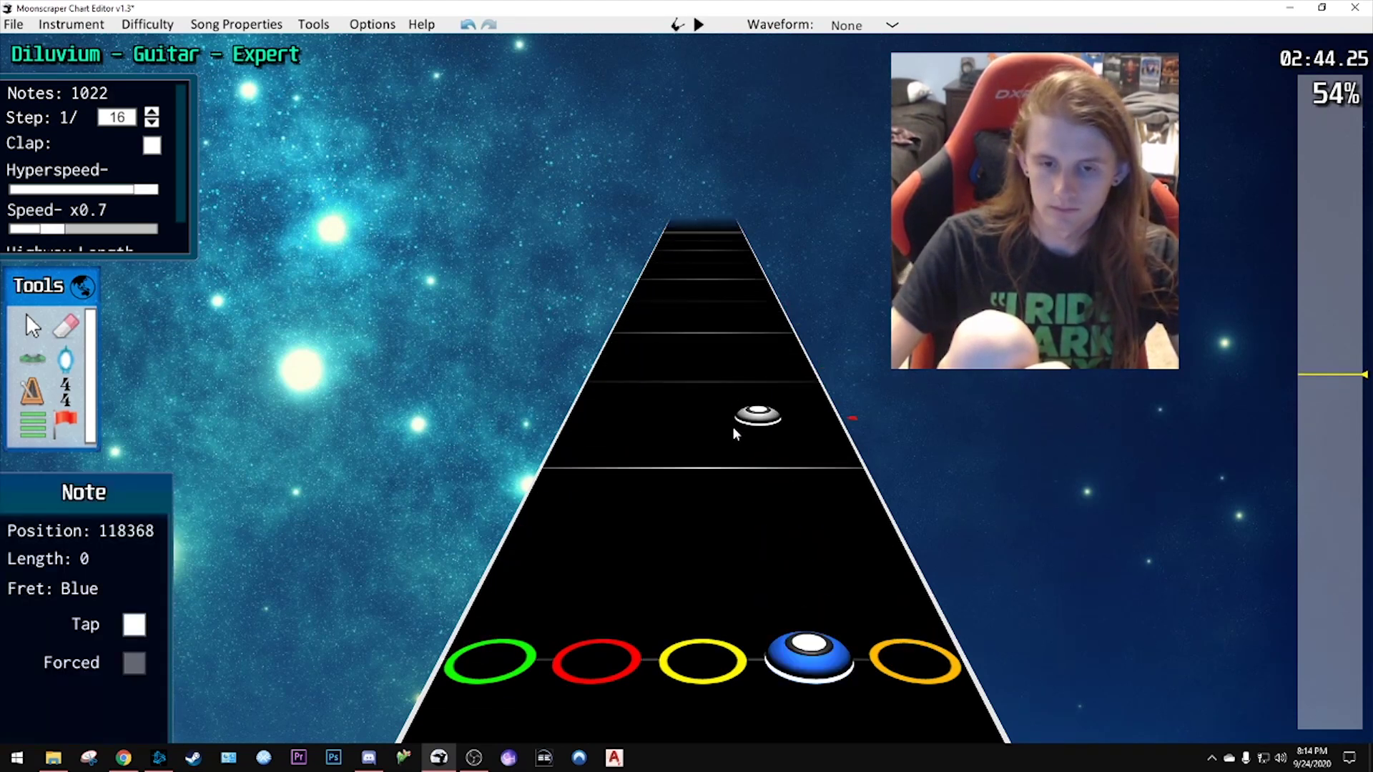
{"action": "scroll", "coordinate": [601, 413], "scroll_direction": "down", "scroll_amount": 2}
{"action": "left_click", "coordinate": [588, 413]}
{"action": "scroll", "coordinate": [620, 409], "scroll_direction": "up", "scroll_amount": 6}
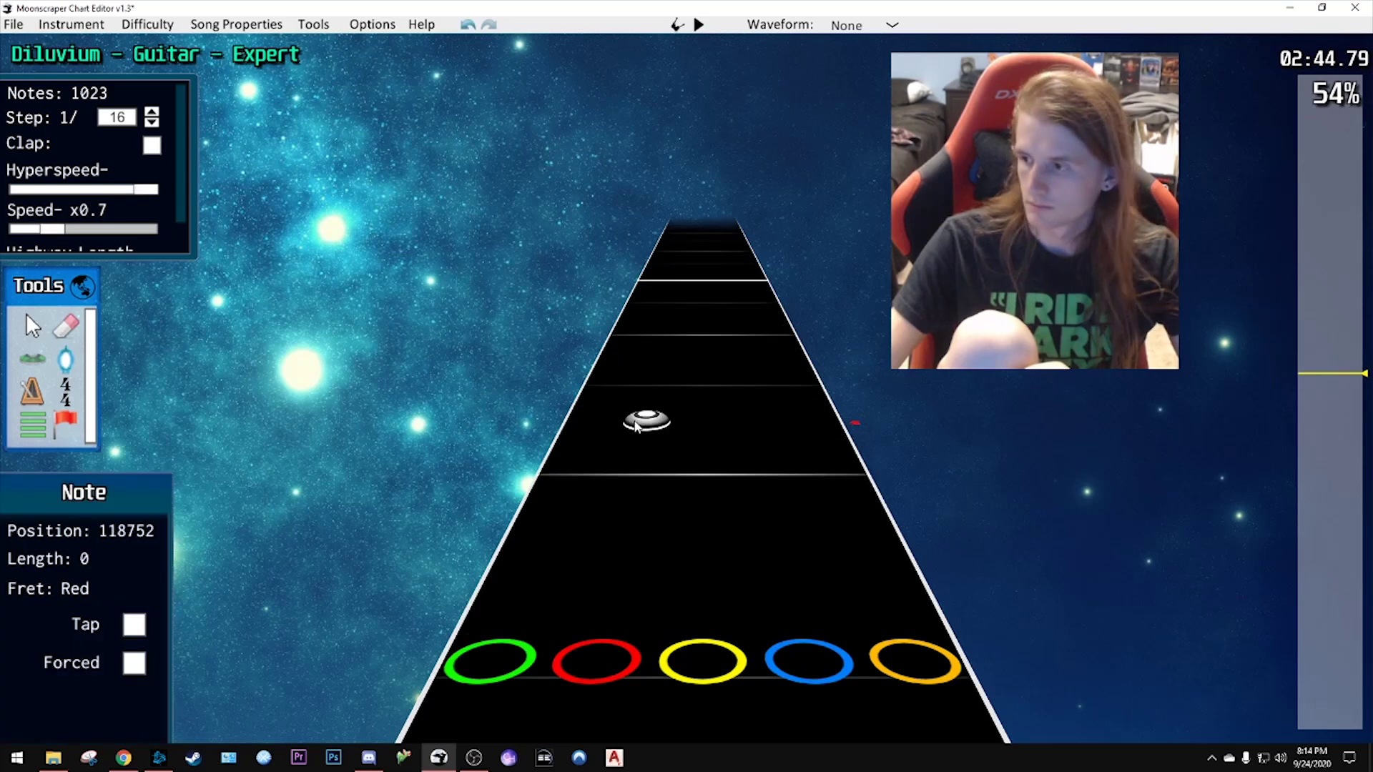
{"action": "scroll", "coordinate": [636, 426], "scroll_direction": "down", "scroll_amount": 5}
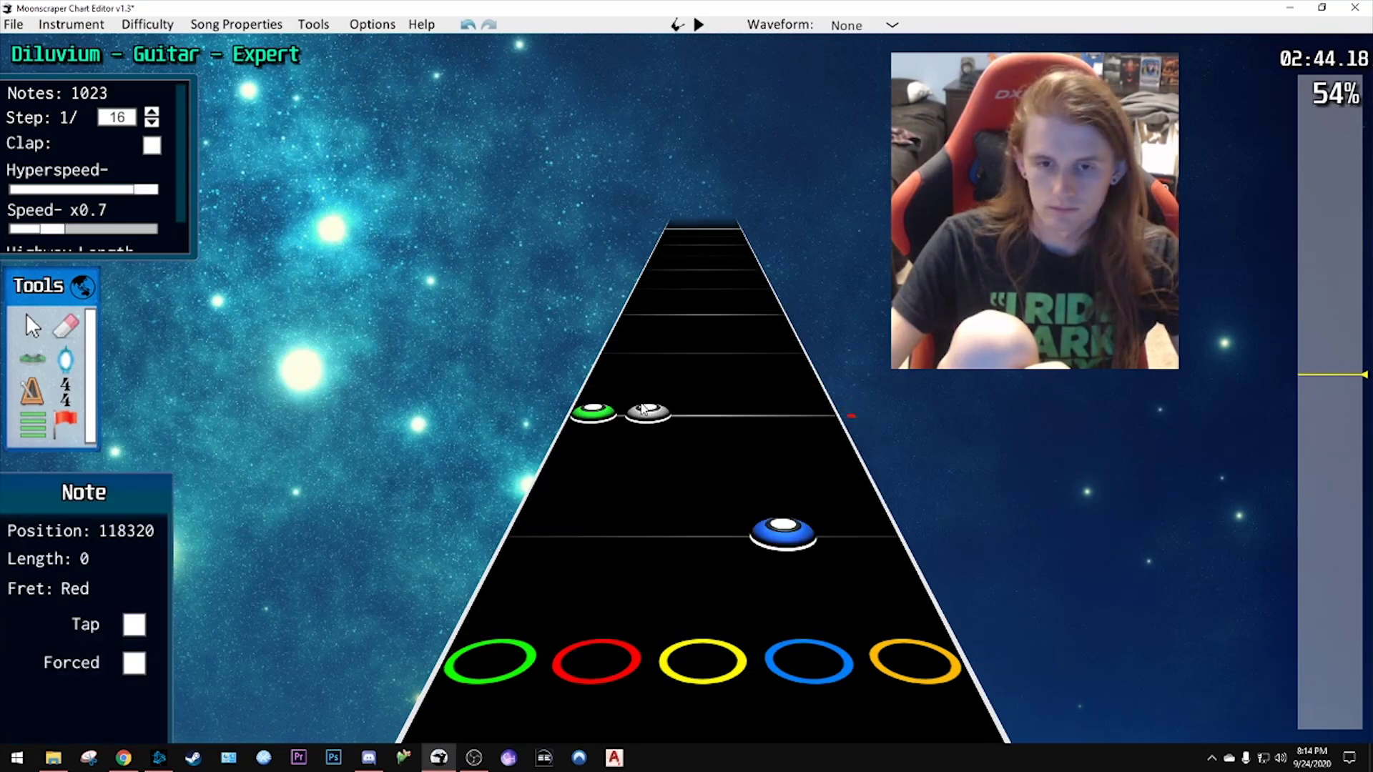
{"action": "scroll", "coordinate": [641, 409], "scroll_direction": "down", "scroll_amount": 2}
{"action": "scroll", "coordinate": [641, 409], "scroll_direction": "up", "scroll_amount": 6}
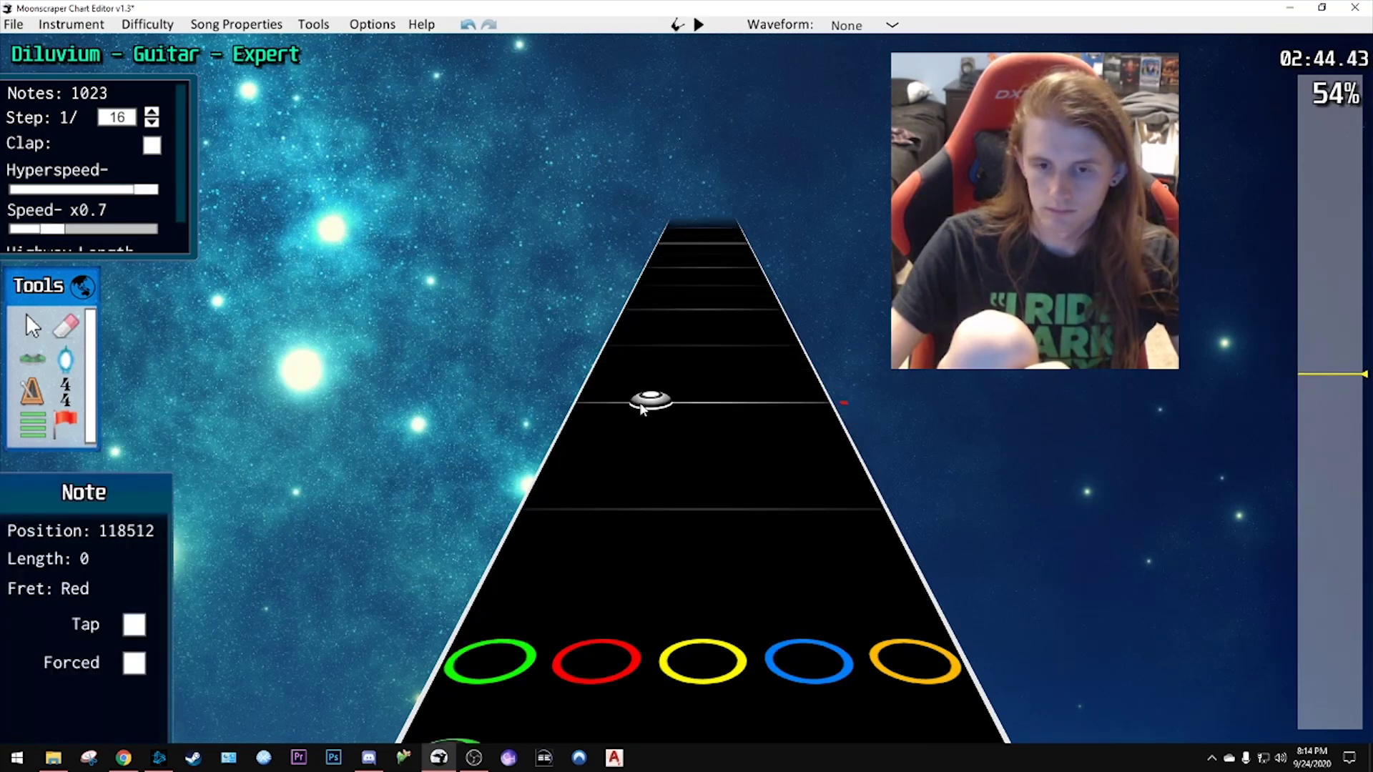
- Place a blue note at position 118416 and a yellow note at 118512, and check the passage after them
{"action": "scroll", "coordinate": [641, 409], "scroll_direction": "down", "scroll_amount": 2}
{"action": "left_click", "coordinate": [756, 417]}
{"action": "left_click", "coordinate": [703, 355]}
{"action": "scroll", "coordinate": [716, 380], "scroll_direction": "down", "scroll_amount": 1}
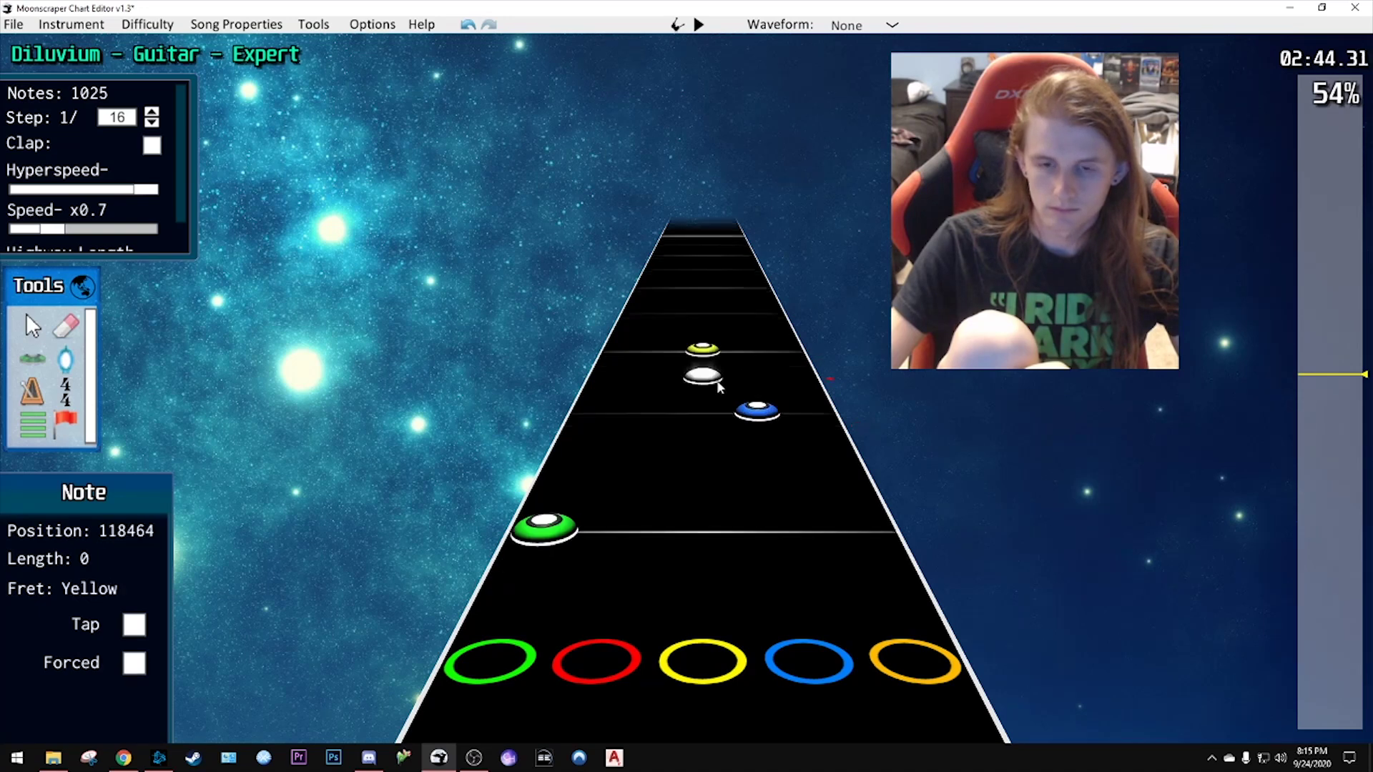
{"action": "scroll", "coordinate": [720, 382], "scroll_direction": "up", "scroll_amount": 6}
{"action": "scroll", "coordinate": [721, 411], "scroll_direction": "down", "scroll_amount": 2}
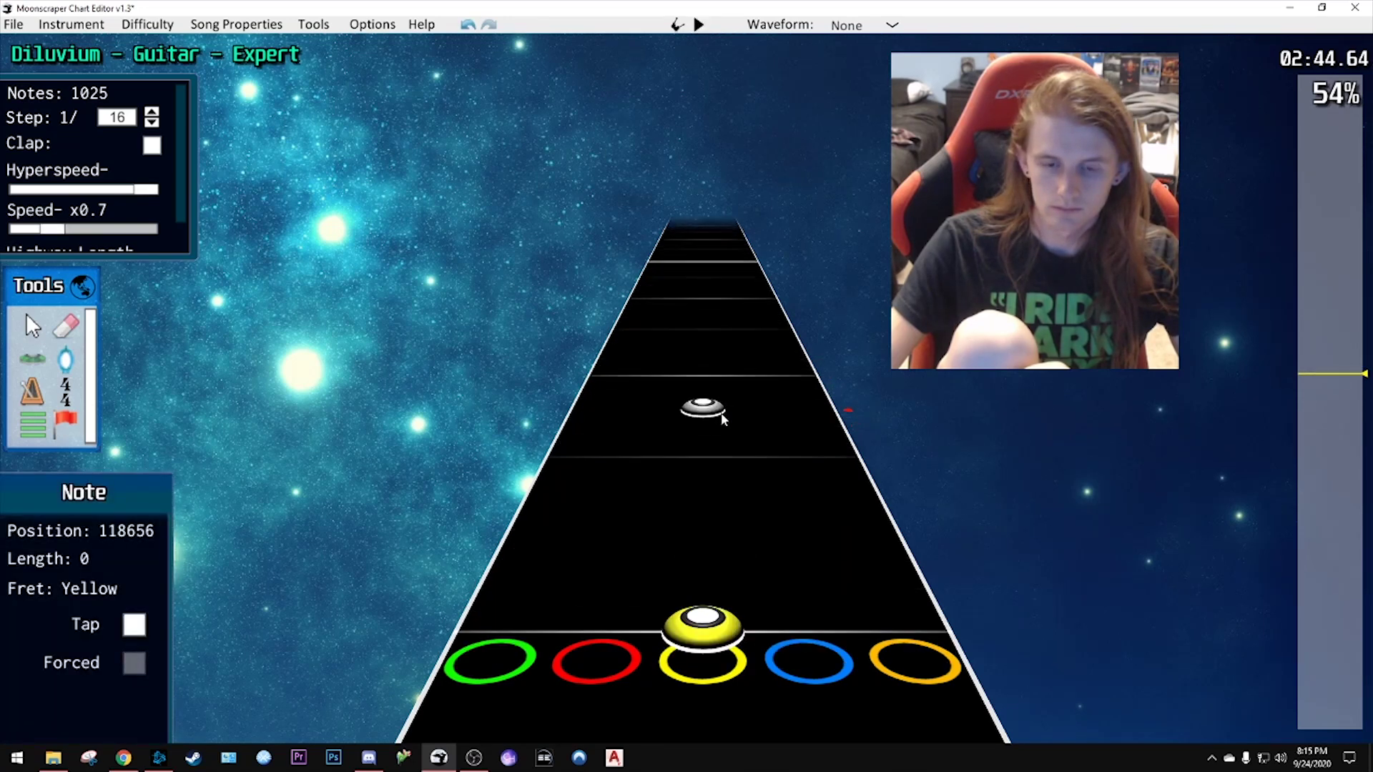
- Replace the notes at positions 118416 and 118512 with a yellow note and a red note
{"action": "scroll", "coordinate": [722, 418], "scroll_direction": "down", "scroll_amount": 4}
{"action": "right_click", "coordinate": [702, 454]}
{"action": "left_click_drag", "start_coordinate": [766, 466], "coordinate": [703, 467]}
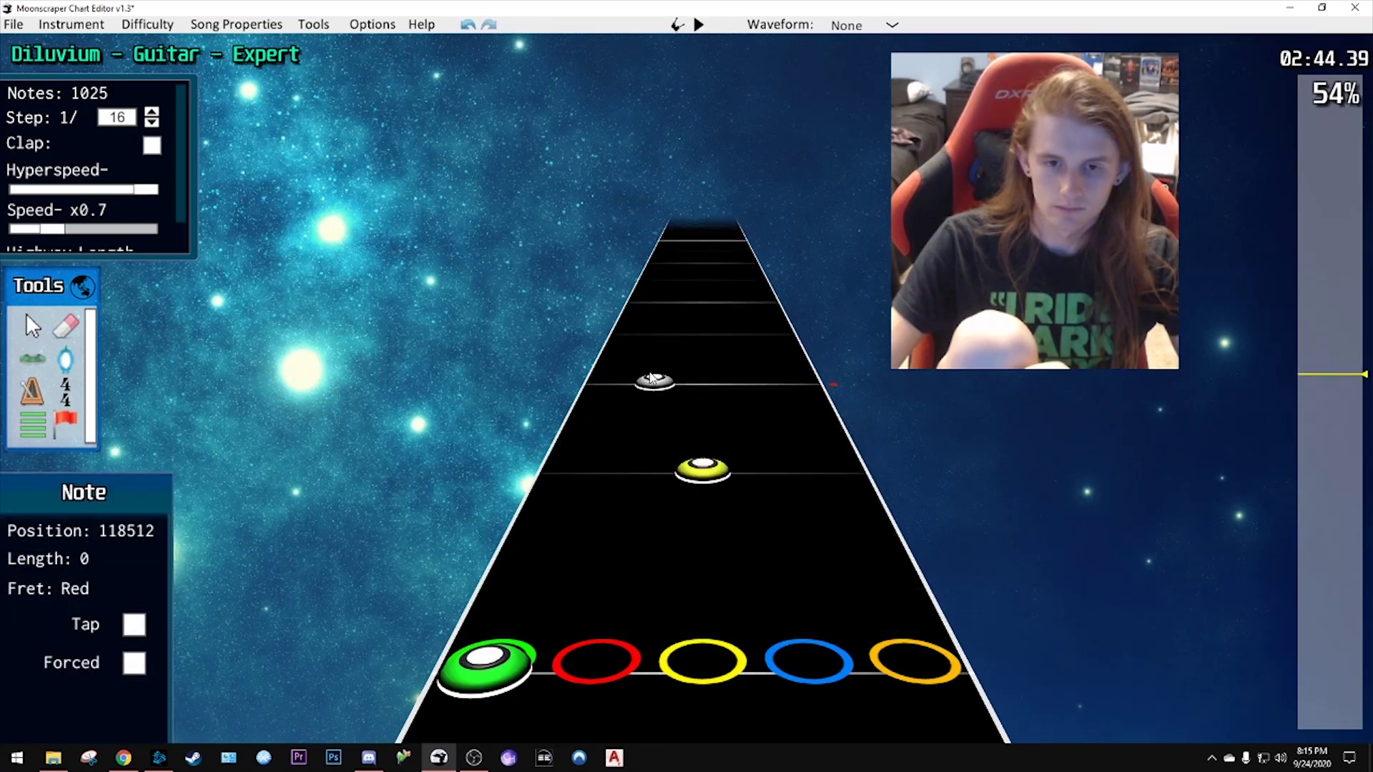
- Add green notes at positions 118608, 118704, 118800 and 118896, and play back the section after them
{"action": "scroll", "coordinate": [652, 378], "scroll_direction": "up", "scroll_amount": 2}
{"action": "left_click_drag", "start_coordinate": [684, 385], "coordinate": [550, 541]}
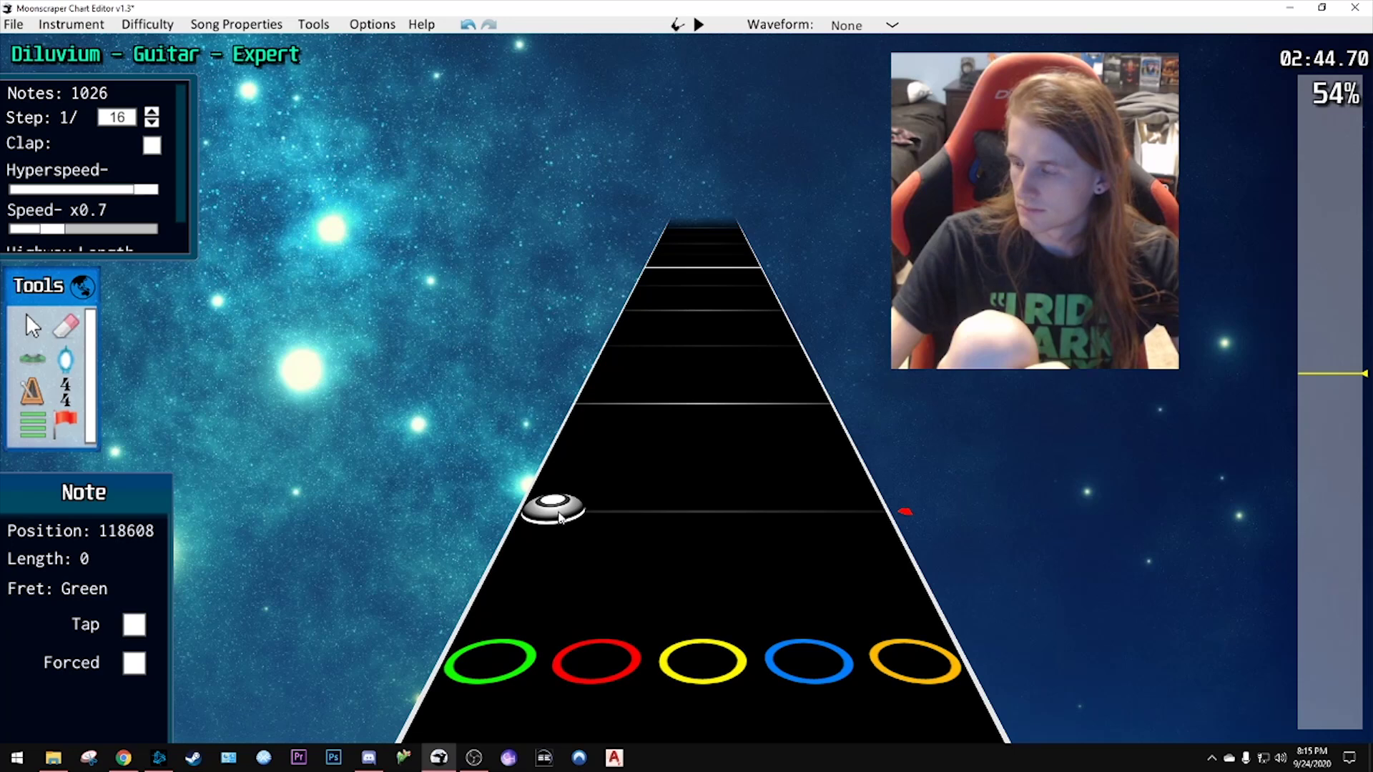
{"action": "left_click_drag", "start_coordinate": [579, 505], "coordinate": [578, 417]}
{"action": "left_click", "coordinate": [623, 347]}
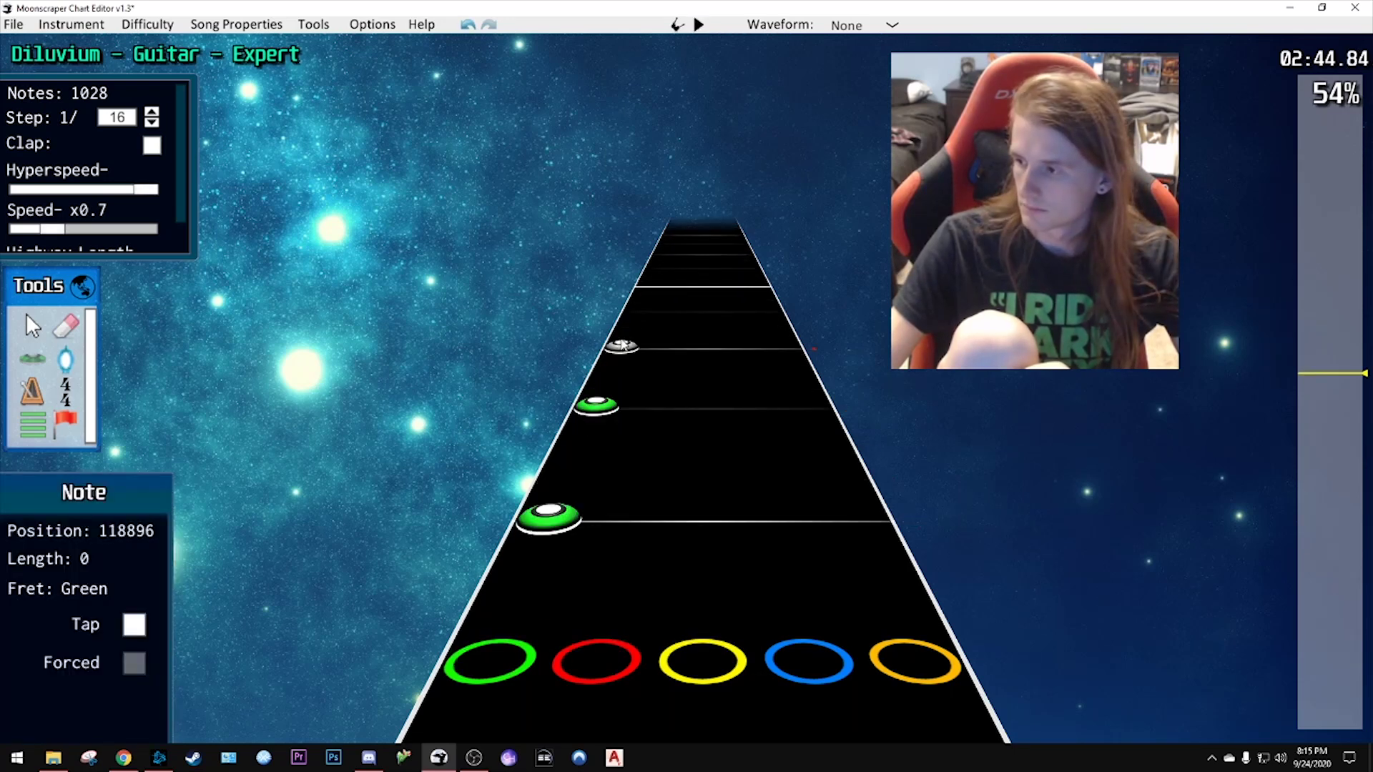
{"action": "scroll", "coordinate": [710, 385], "scroll_direction": "down", "scroll_amount": 2}
{"action": "left_click", "coordinate": [710, 384]}
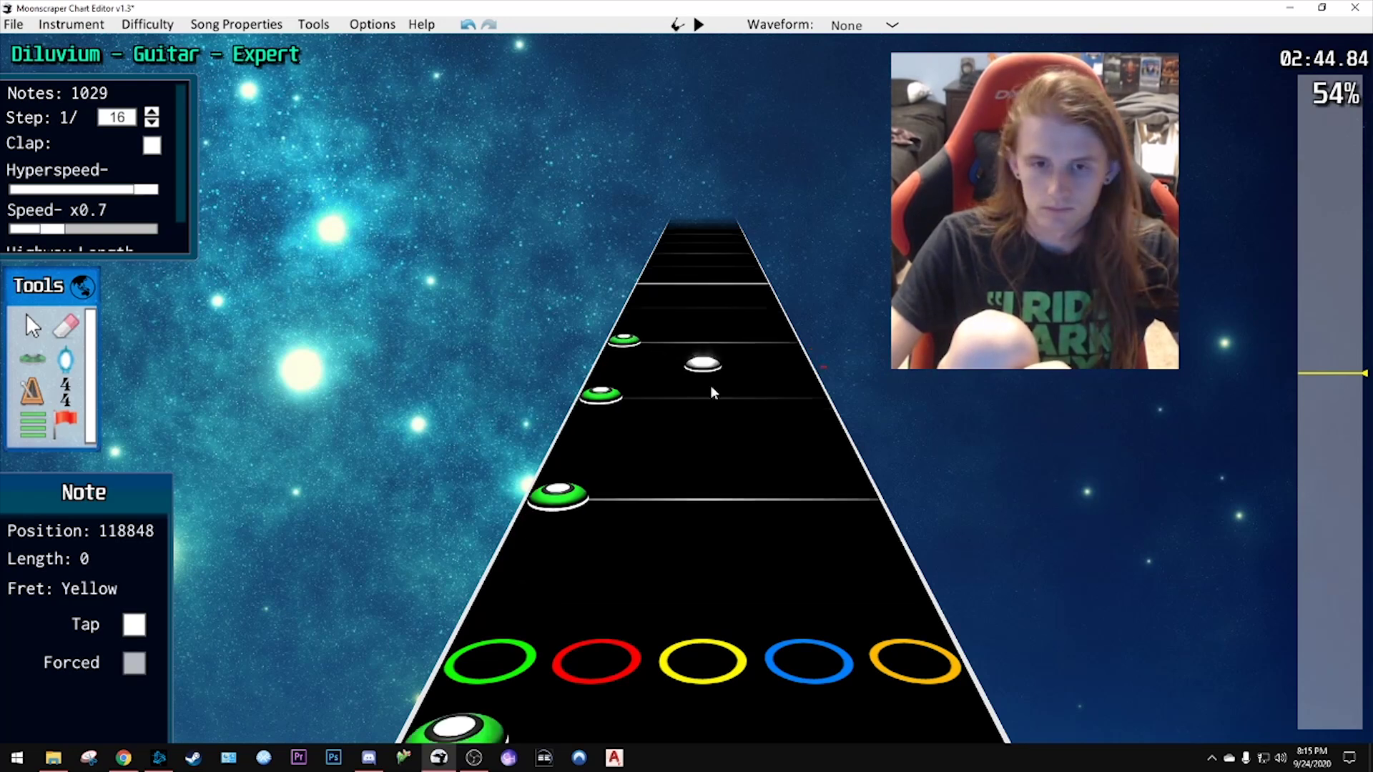
{"action": "scroll", "coordinate": [717, 403], "scroll_direction": "down", "scroll_amount": 2}
{"action": "scroll", "coordinate": [739, 349], "scroll_direction": "up", "scroll_amount": 5}
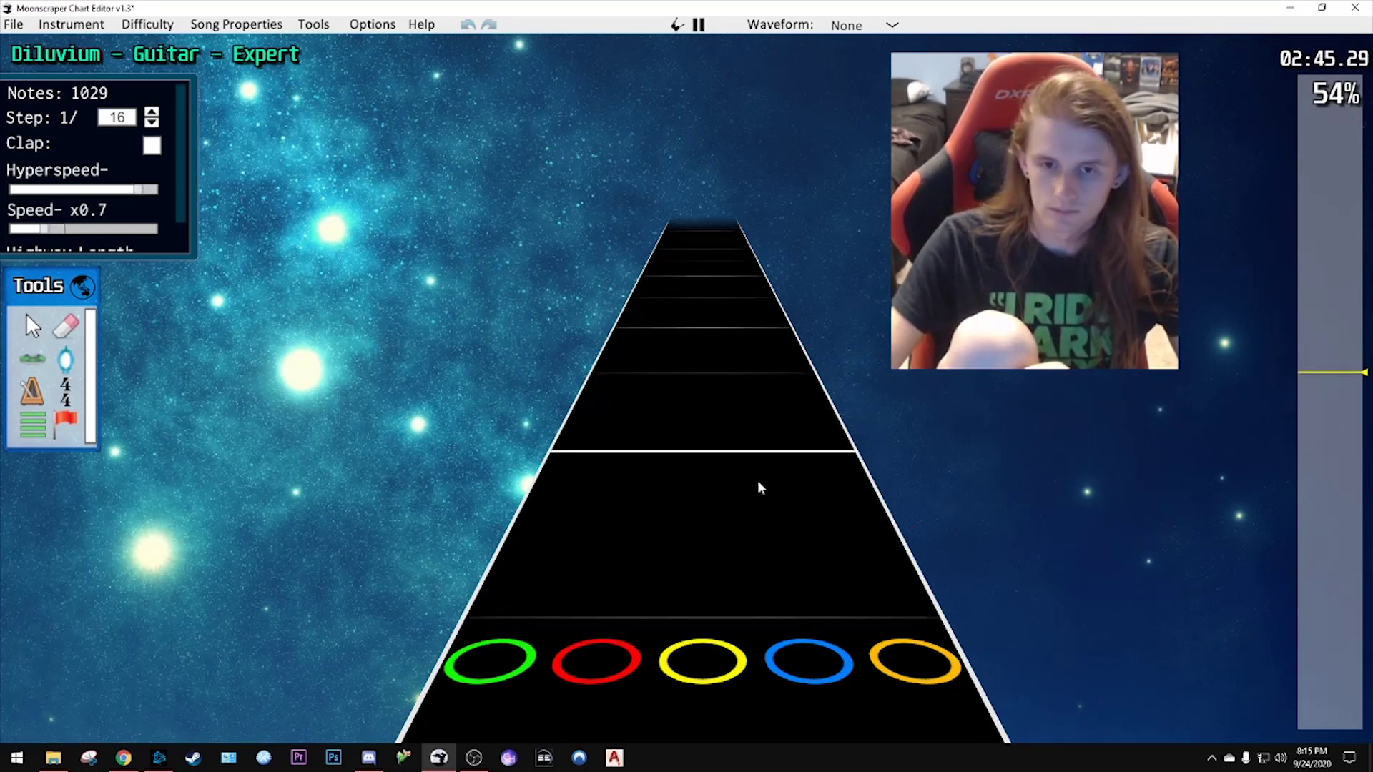
- Add yellow notes at positions 118944 and 118992, followed by a blue note at 119088
{"action": "left_click", "coordinate": [713, 486]}
{"action": "scroll", "coordinate": [711, 483], "scroll_direction": "down", "scroll_amount": 2}
{"action": "scroll", "coordinate": [710, 482], "scroll_direction": "up", "scroll_amount": 3}
{"action": "left_click", "coordinate": [661, 472]}
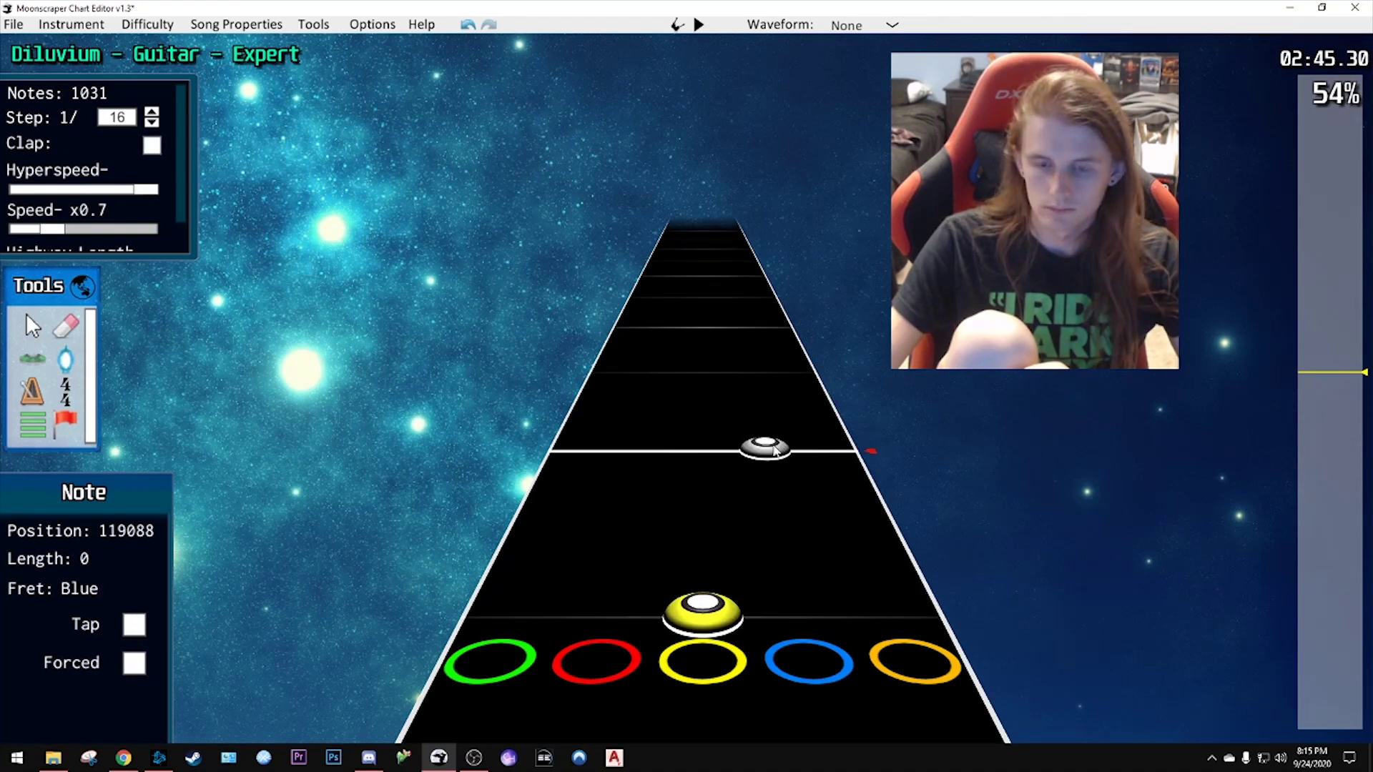
{"action": "left_click", "coordinate": [760, 448]}
- Add five evenly spaced red notes from position 119184 through 119568, and play back the passage
{"action": "scroll", "coordinate": [759, 448], "scroll_direction": "up", "scroll_amount": 2}
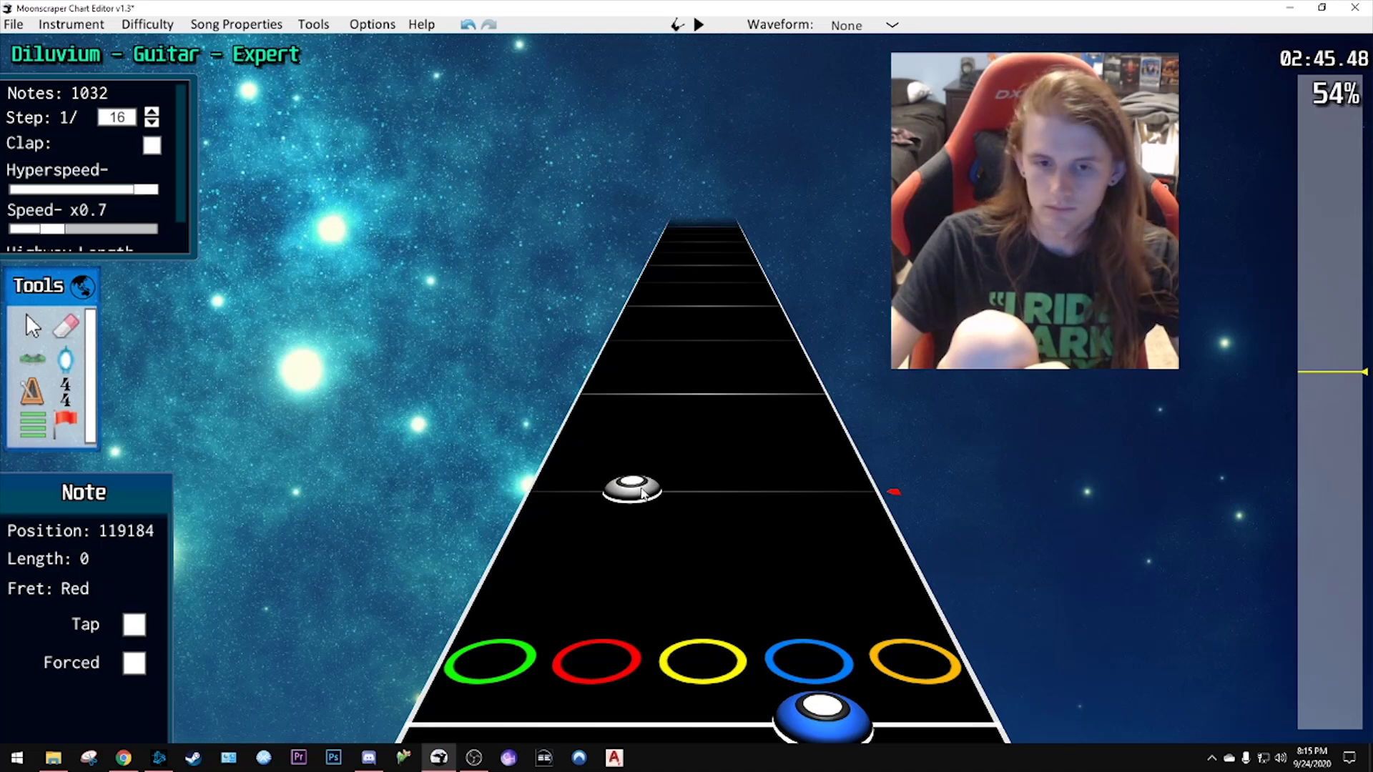
{"action": "left_click", "coordinate": [643, 480]}
{"action": "scroll", "coordinate": [662, 407], "scroll_direction": "down", "scroll_amount": 2}
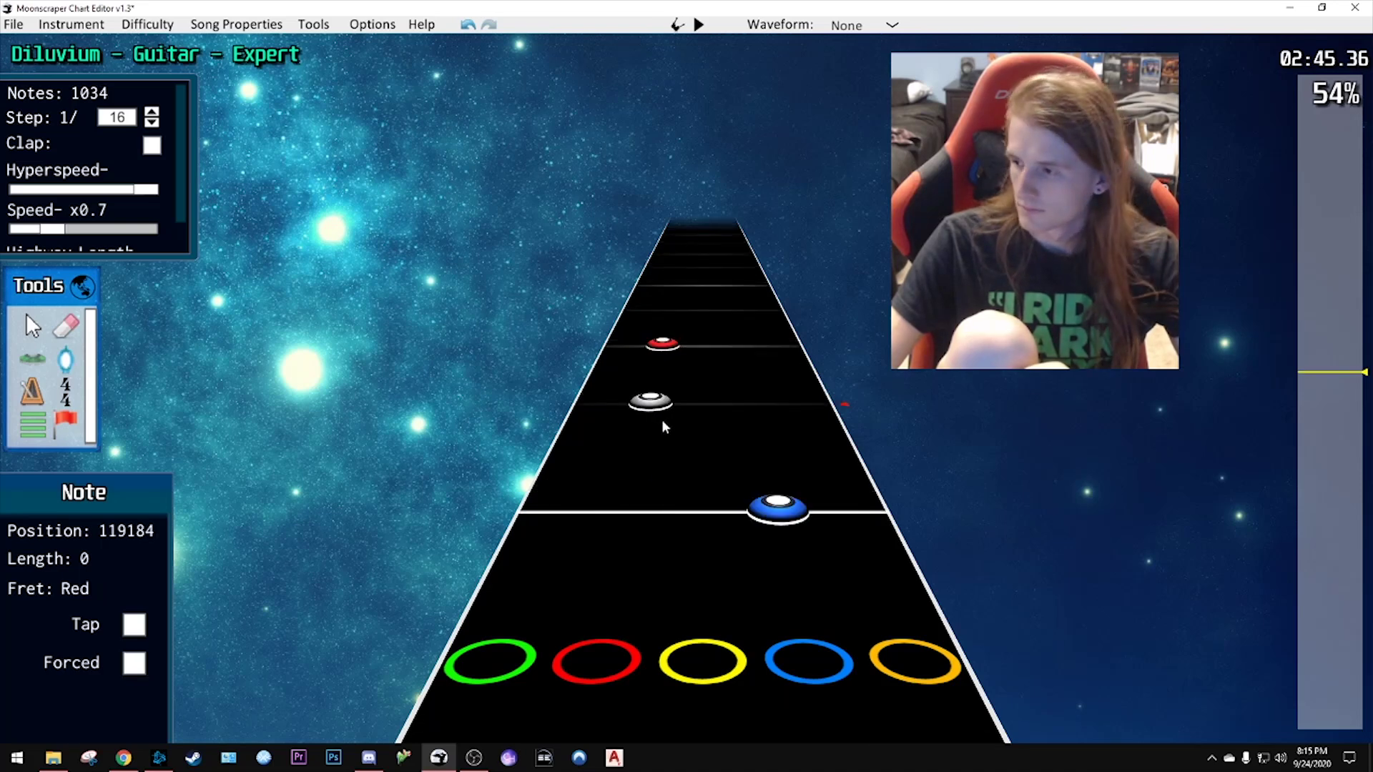
{"action": "scroll", "coordinate": [662, 423], "scroll_direction": "up", "scroll_amount": 2}
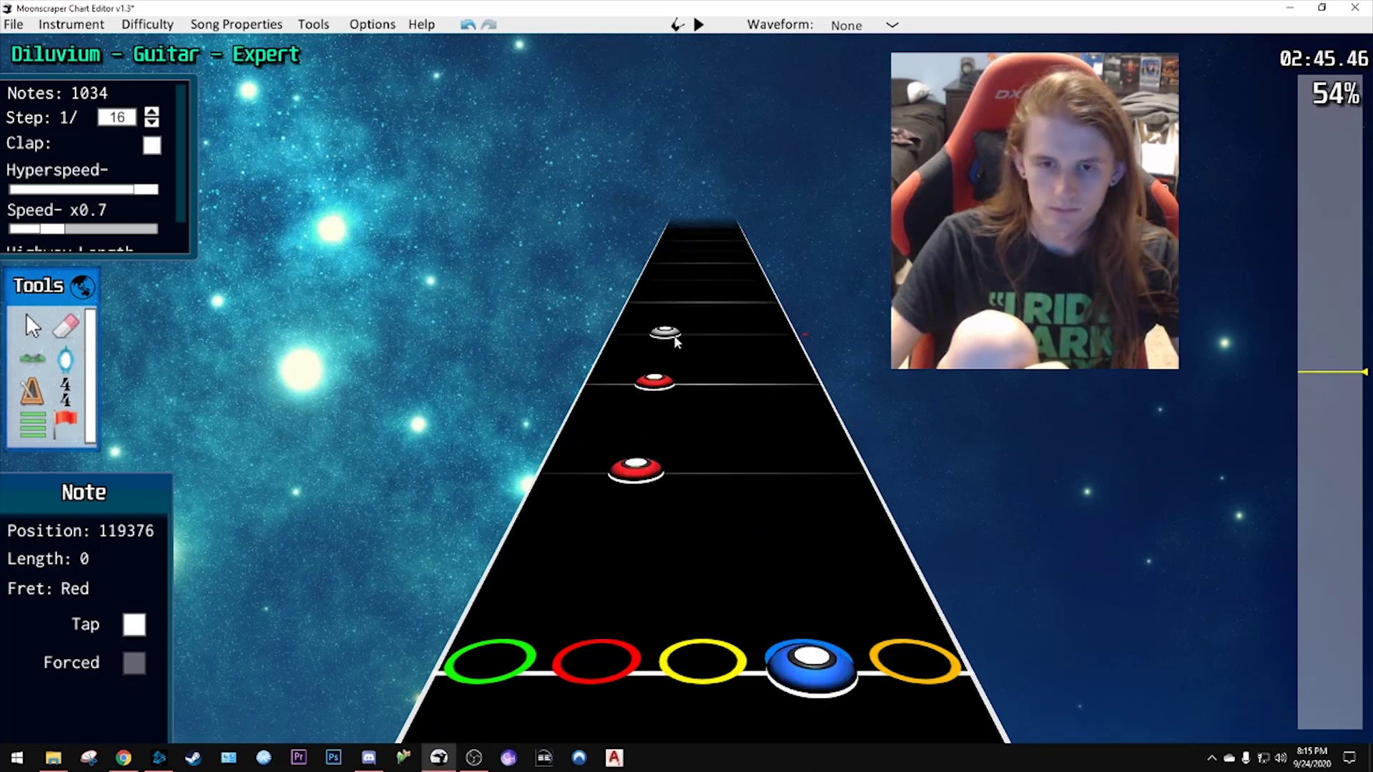
{"action": "scroll", "coordinate": [794, 400], "scroll_direction": "down", "scroll_amount": 2}
{"action": "key", "text": "space"}
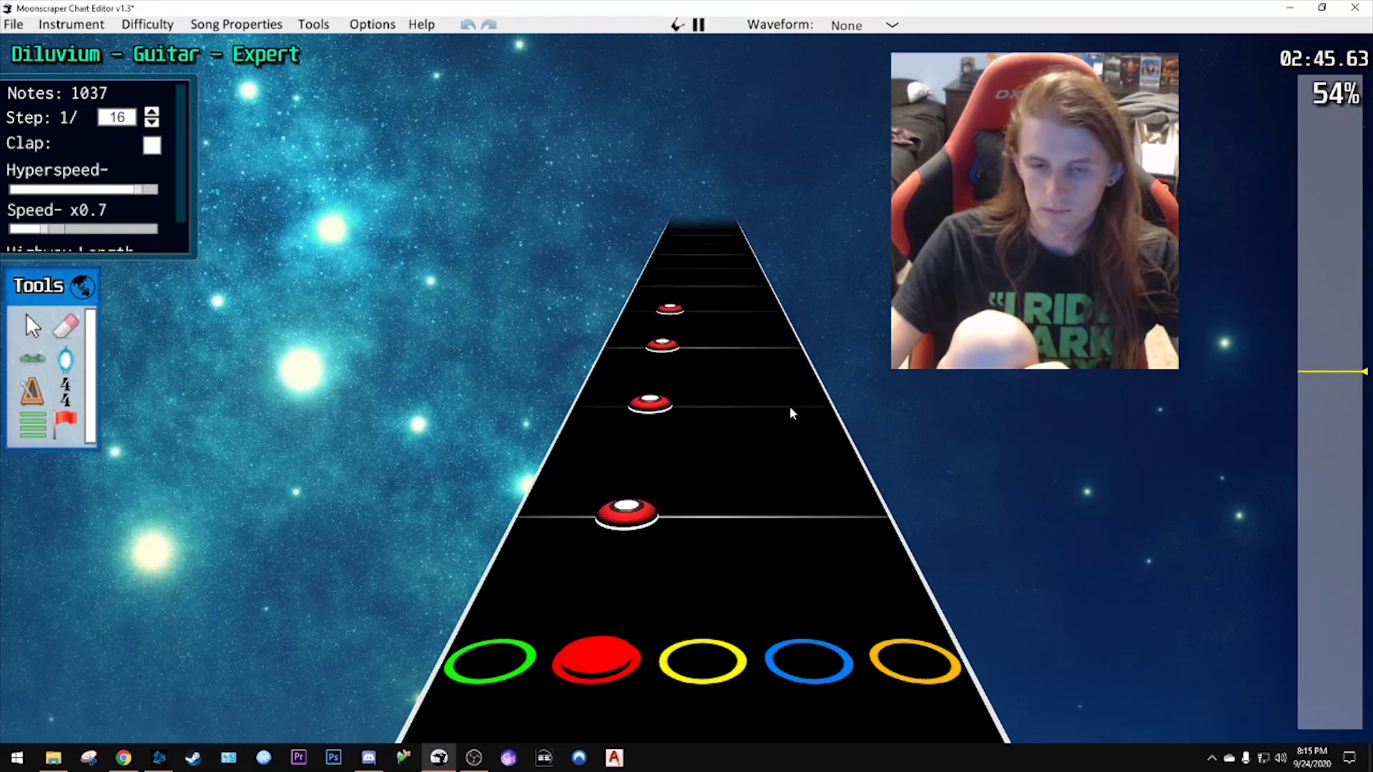
{"action": "key", "text": "space"}
- Add a blue note at position 119664 and red notes at 119760, 119856 and 119952, and replay the passage
{"action": "scroll", "coordinate": [704, 498], "scroll_direction": "down", "scroll_amount": 3}
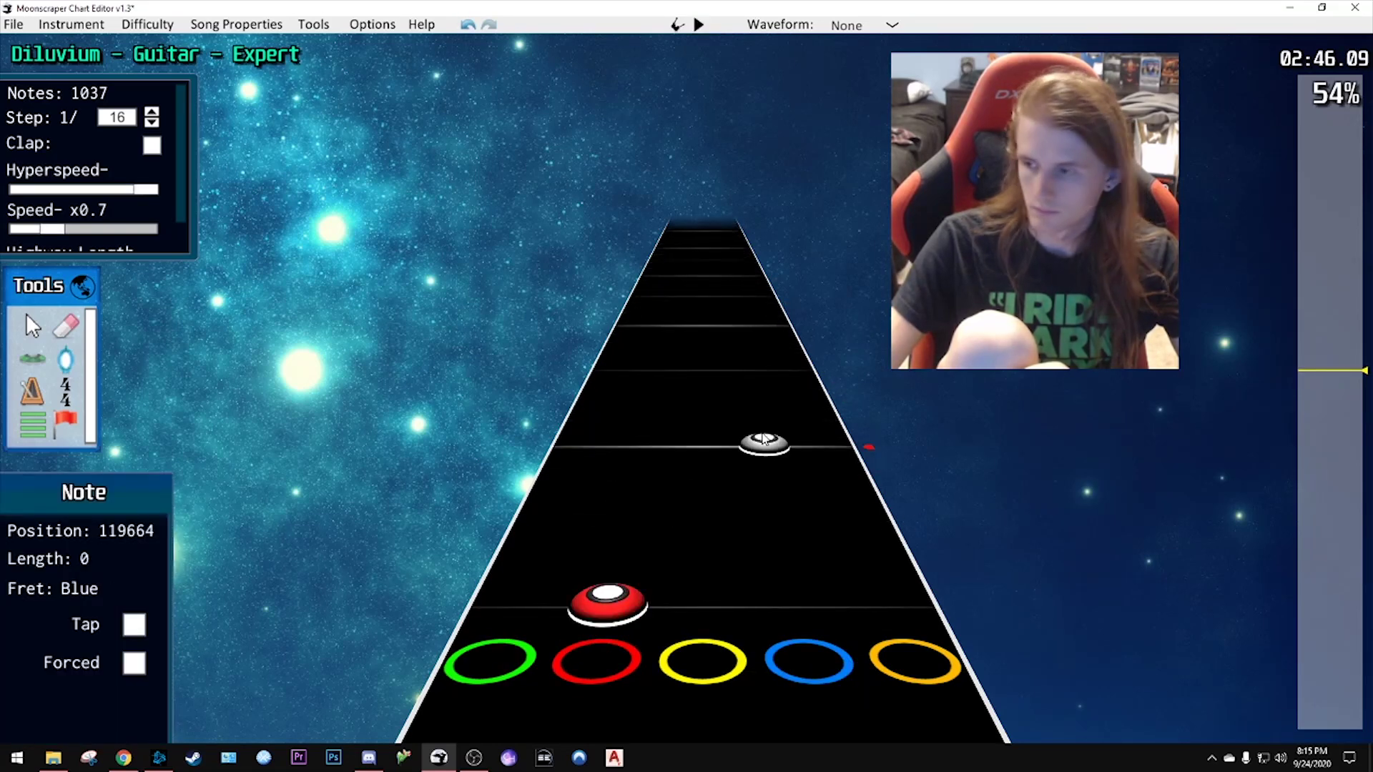
{"action": "left_click", "coordinate": [764, 439]}
{"action": "left_click", "coordinate": [657, 367]}
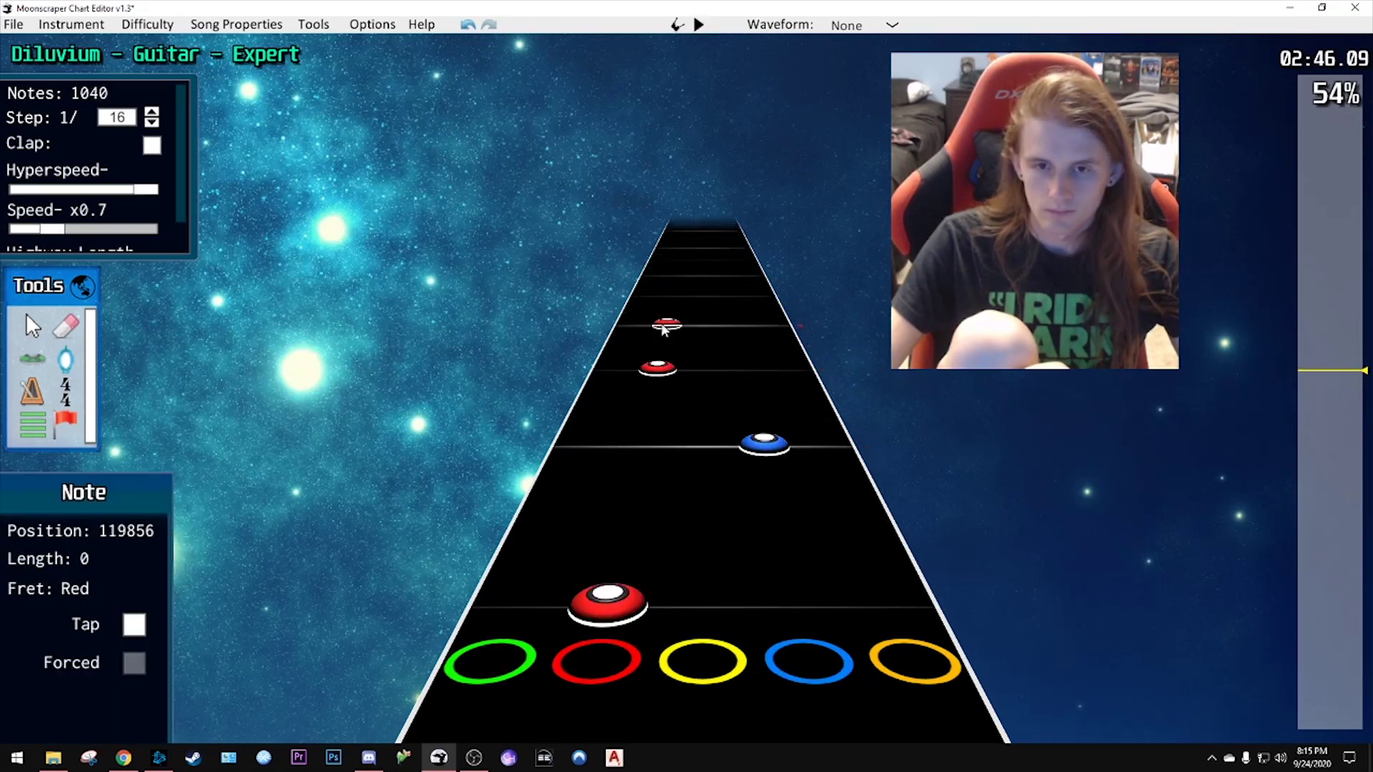
{"action": "scroll", "coordinate": [755, 427], "scroll_direction": "down", "scroll_amount": 2}
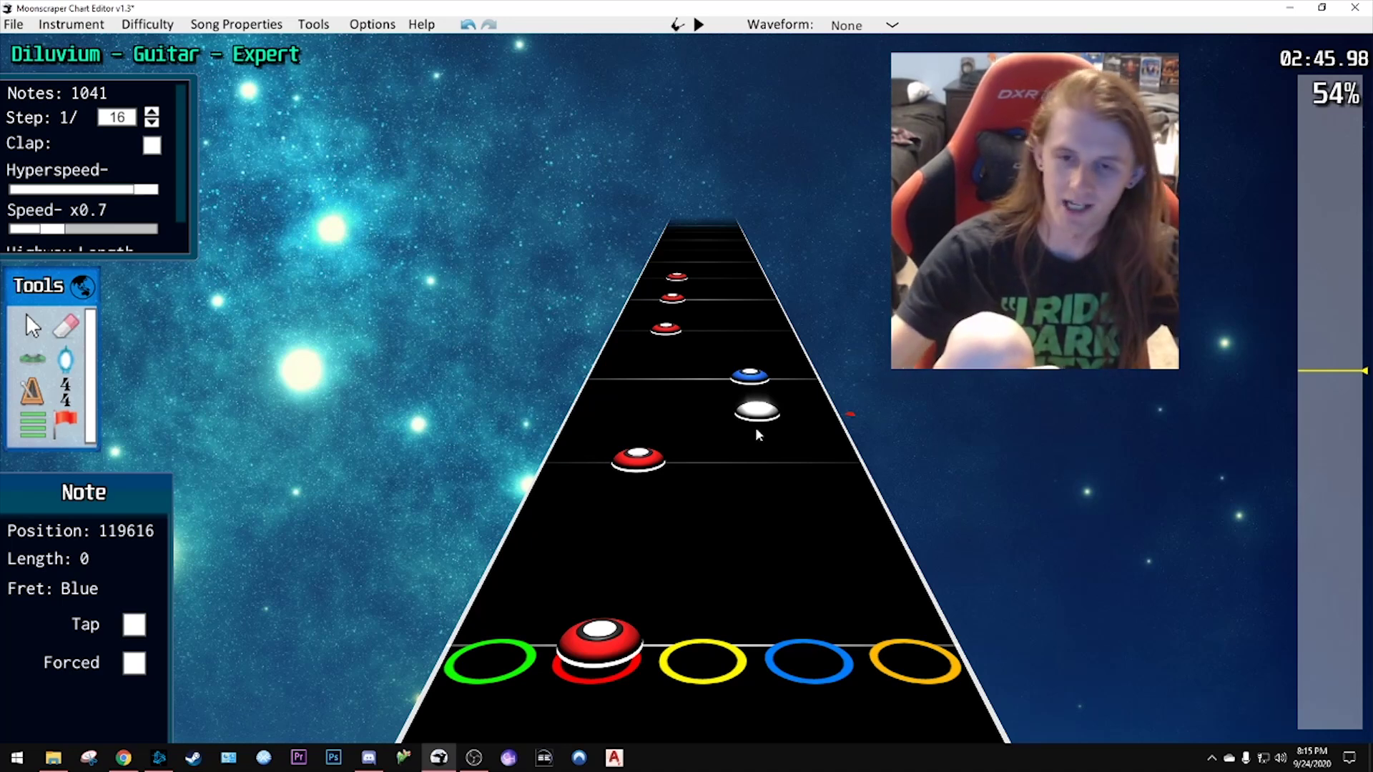
{"action": "left_click_drag", "start_coordinate": [755, 429], "coordinate": [725, 336]}
{"action": "key", "text": "space"}
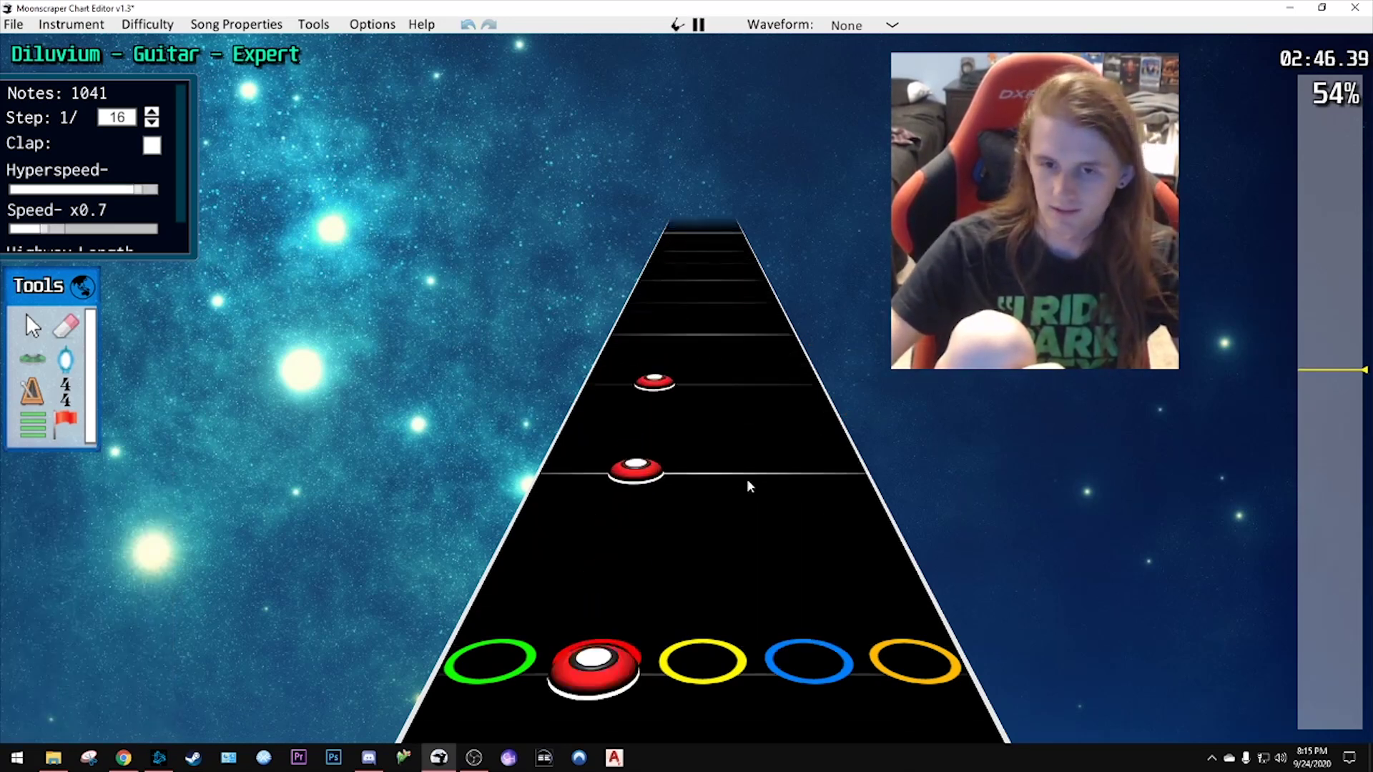
{"action": "key", "text": "space"}
- Add an orange note at position 120048, a red note at 120144 and a blue note at 120240, and play back the section beyond them
{"action": "scroll", "coordinate": [748, 481], "scroll_direction": "down", "scroll_amount": 5}
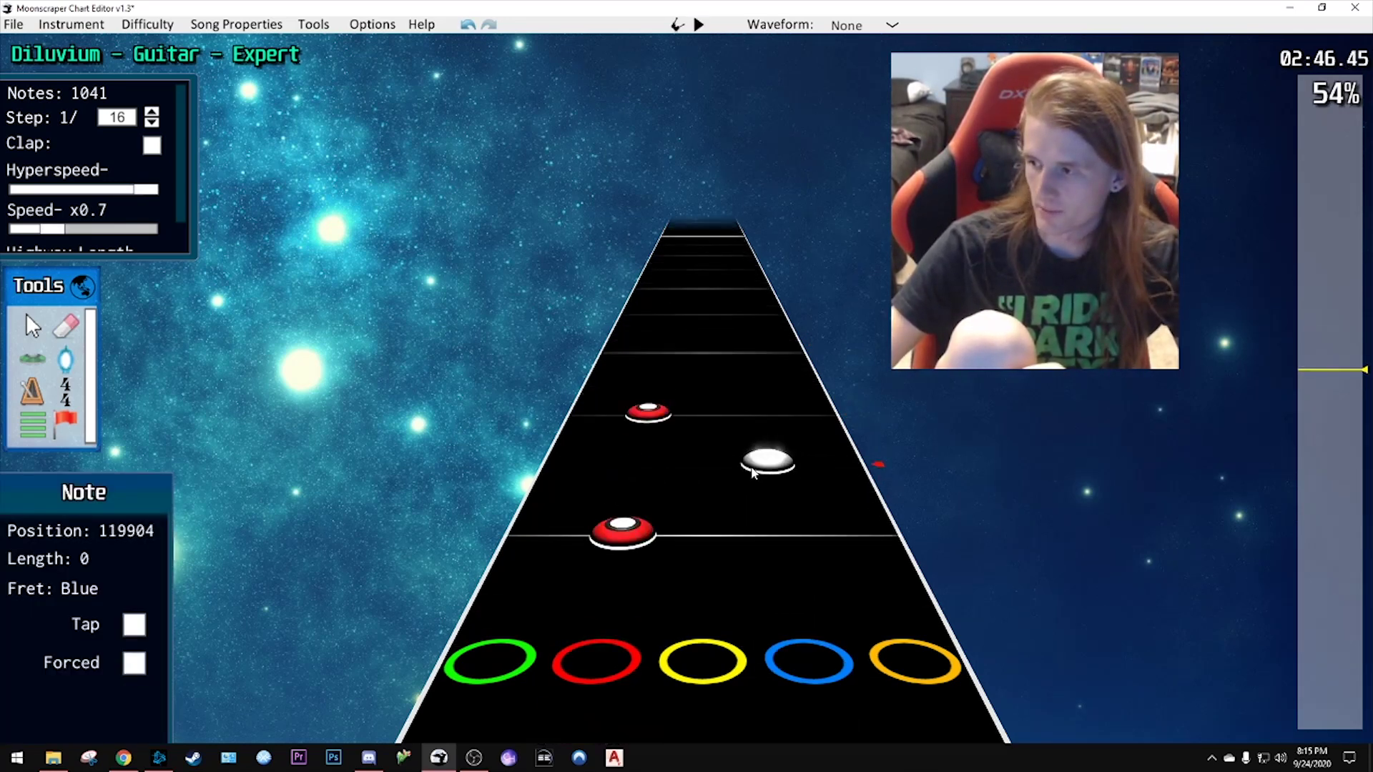
{"action": "scroll", "coordinate": [751, 469], "scroll_direction": "up", "scroll_amount": 2}
{"action": "left_click", "coordinate": [860, 522]}
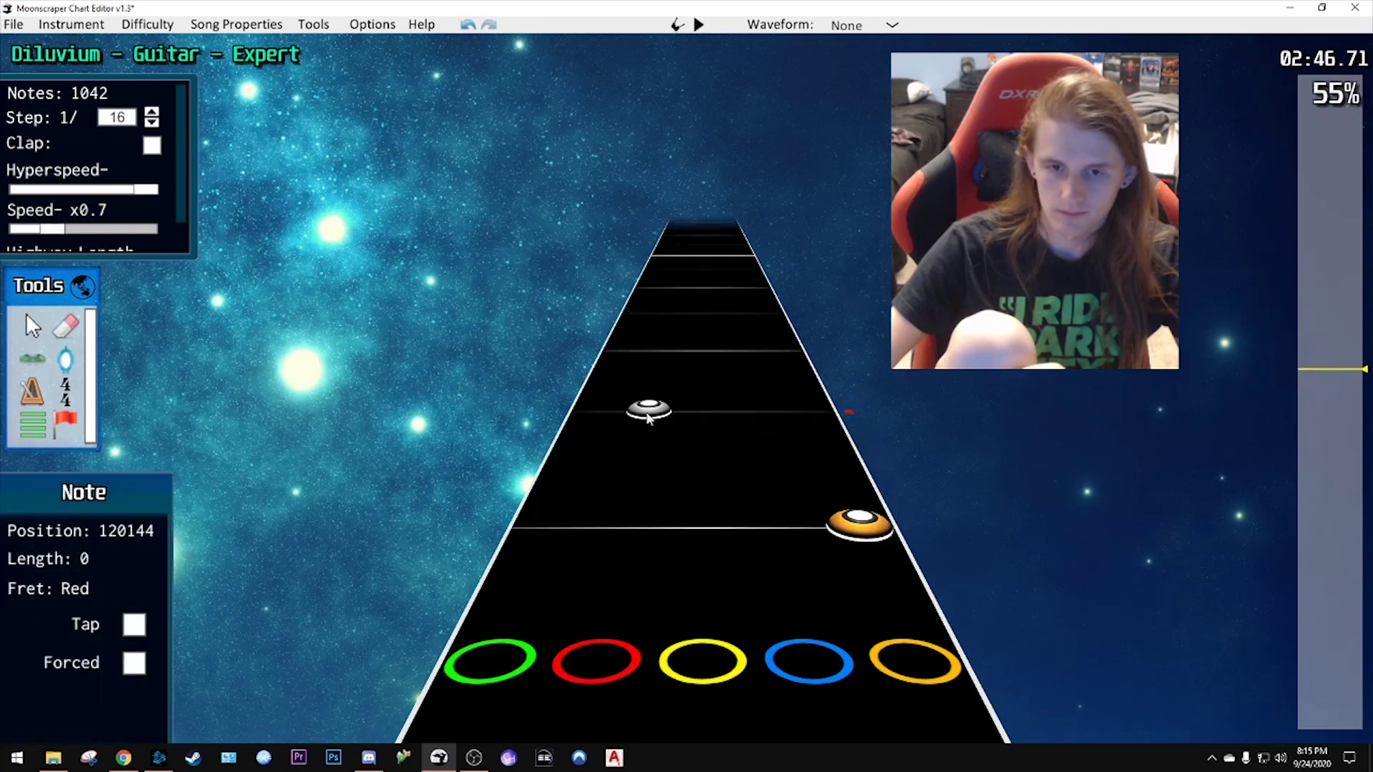
{"action": "left_click", "coordinate": [764, 372]}
{"action": "key", "text": "space"}
{"action": "key", "text": "space"}
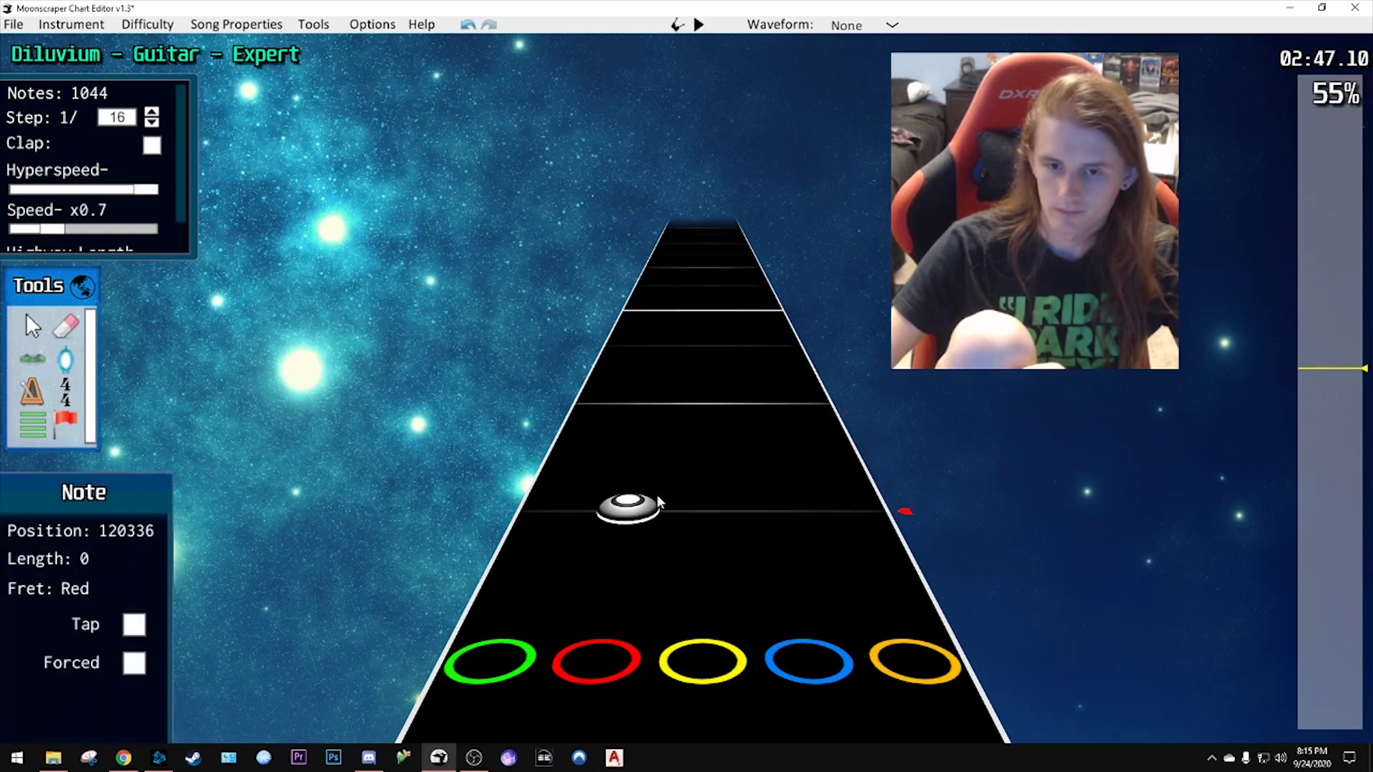
- Add a red note at position 120336, an orange note at 120432 and a blue note at 120528, and replay the passage
{"action": "left_click", "coordinate": [657, 495]}
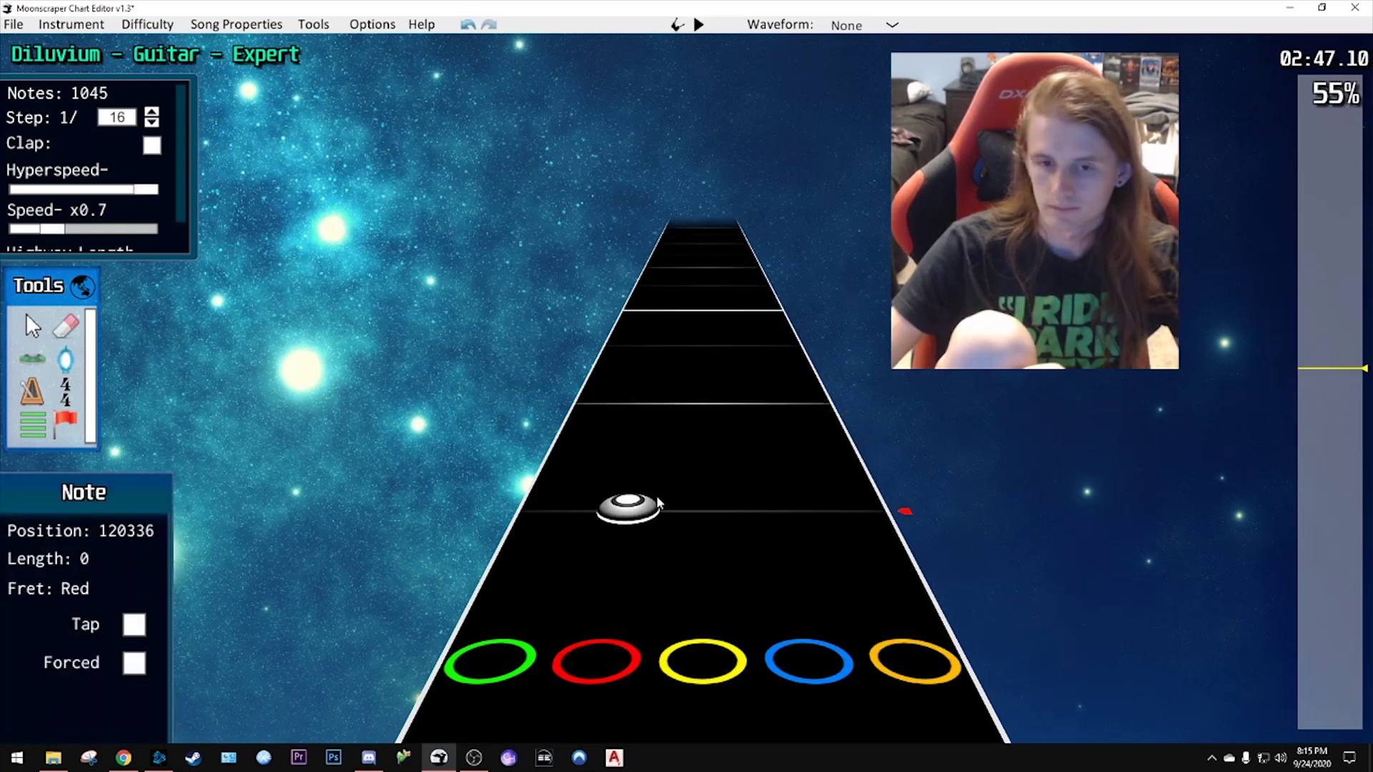
{"action": "left_click", "coordinate": [802, 402]}
{"action": "key", "text": "space"}
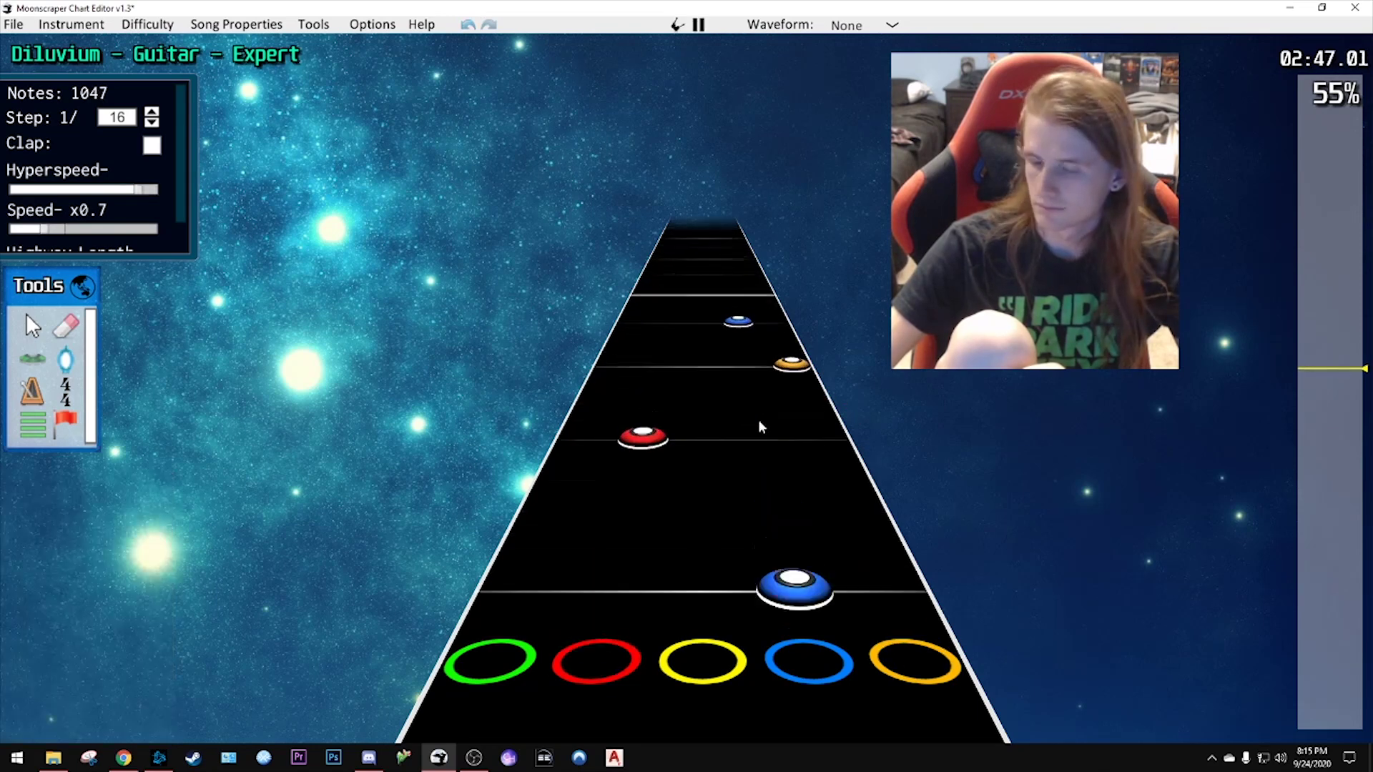
{"action": "key", "text": "space"}
{"action": "scroll", "coordinate": [704, 473], "scroll_direction": "down", "scroll_amount": 12}
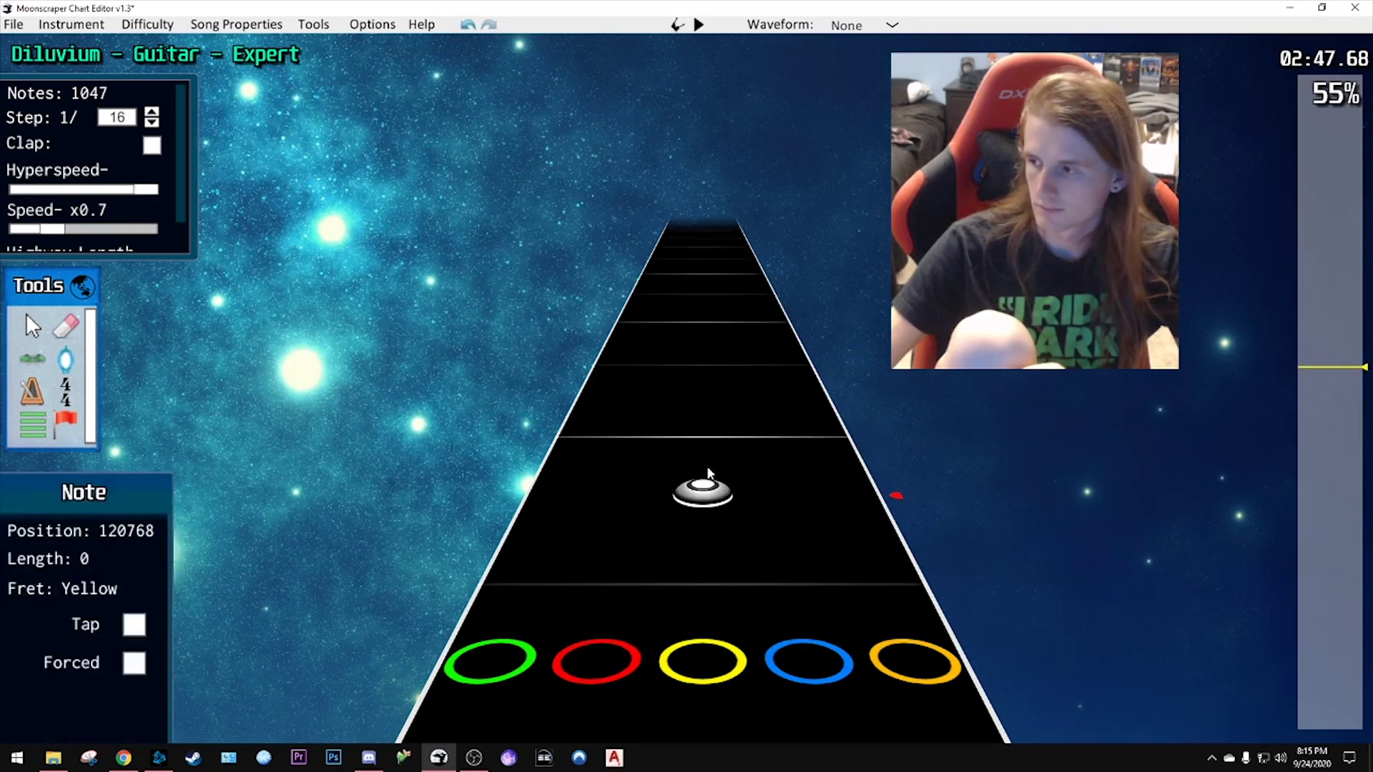
{"action": "scroll", "coordinate": [706, 468], "scroll_direction": "down", "scroll_amount": 6}
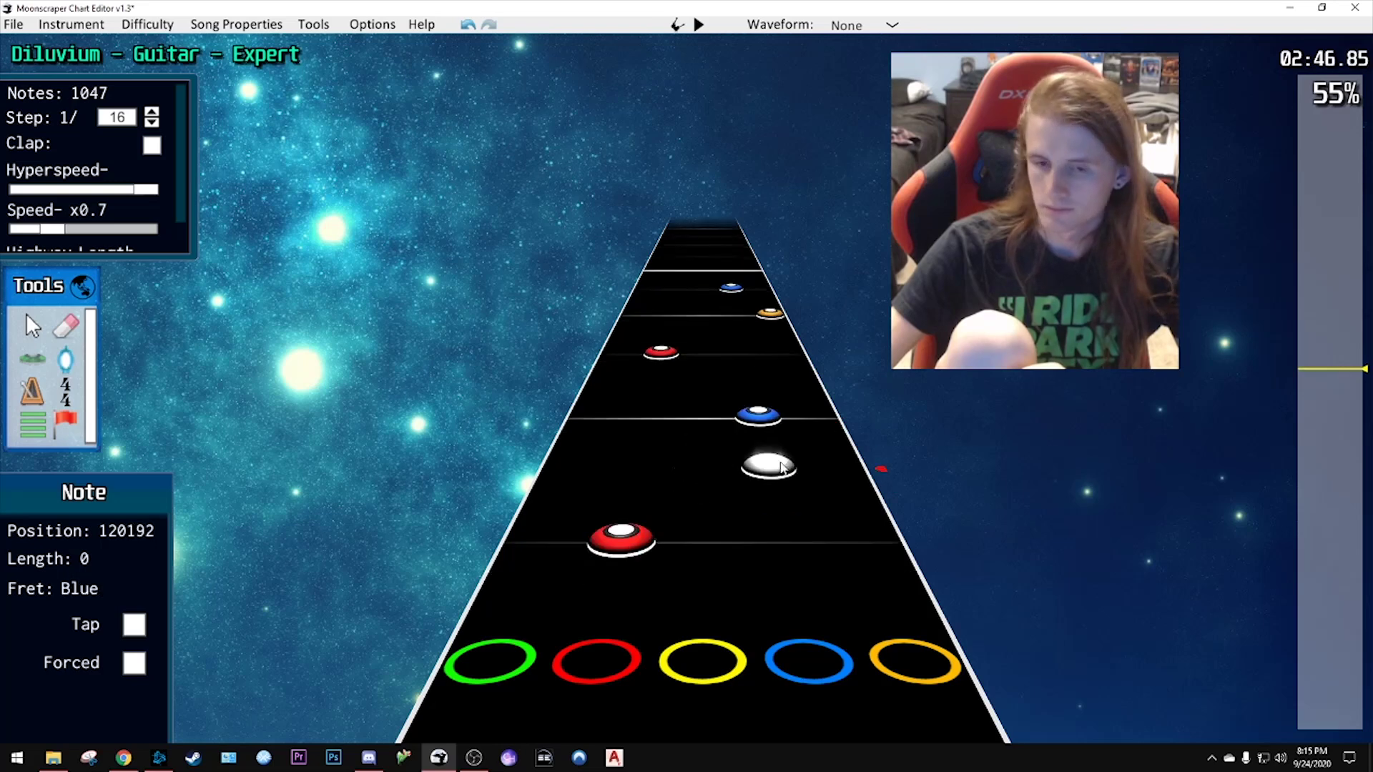
- Set the playback speed to x1 and play back the charted riff from before 02:40
{"action": "left_click_drag", "start_coordinate": [1313, 380], "coordinate": [1316, 384]}
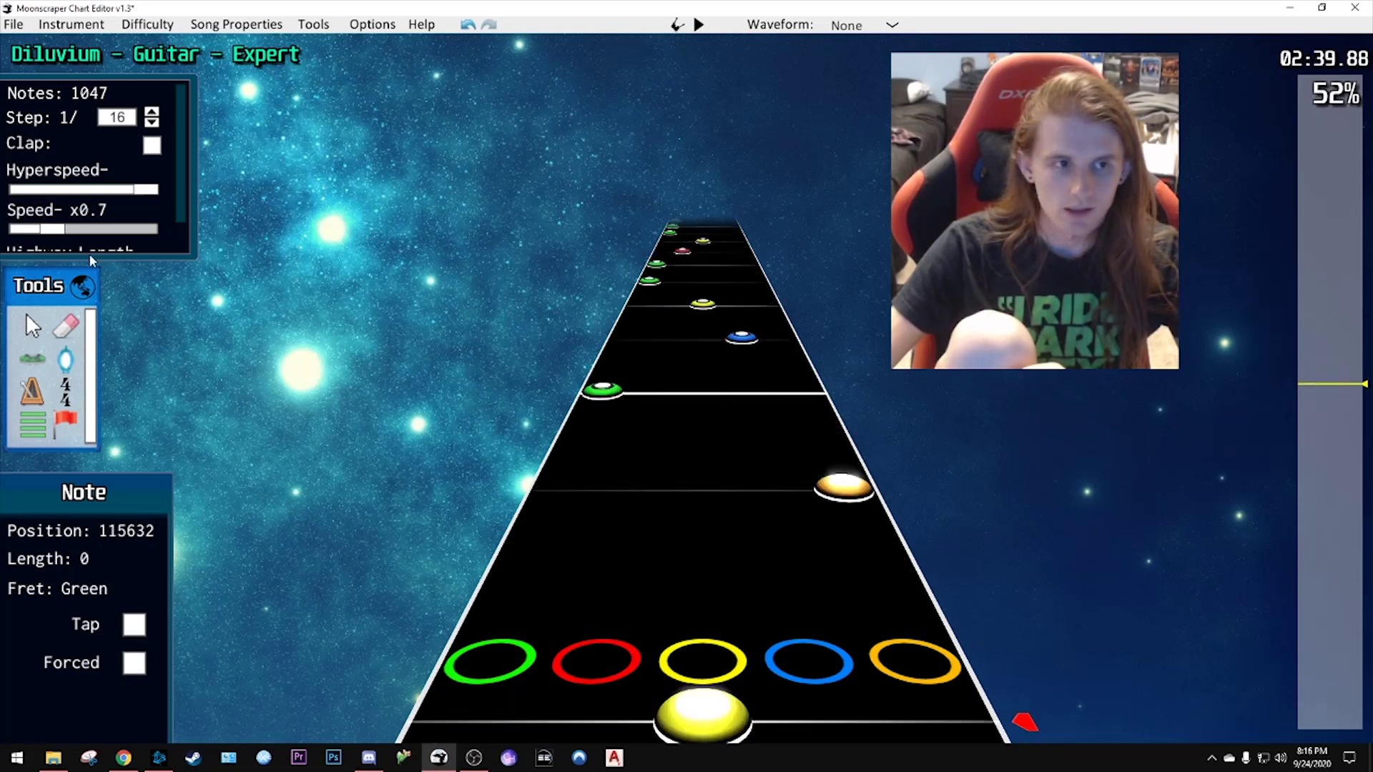
{"action": "left_click_drag", "start_coordinate": [61, 228], "coordinate": [83, 234]}
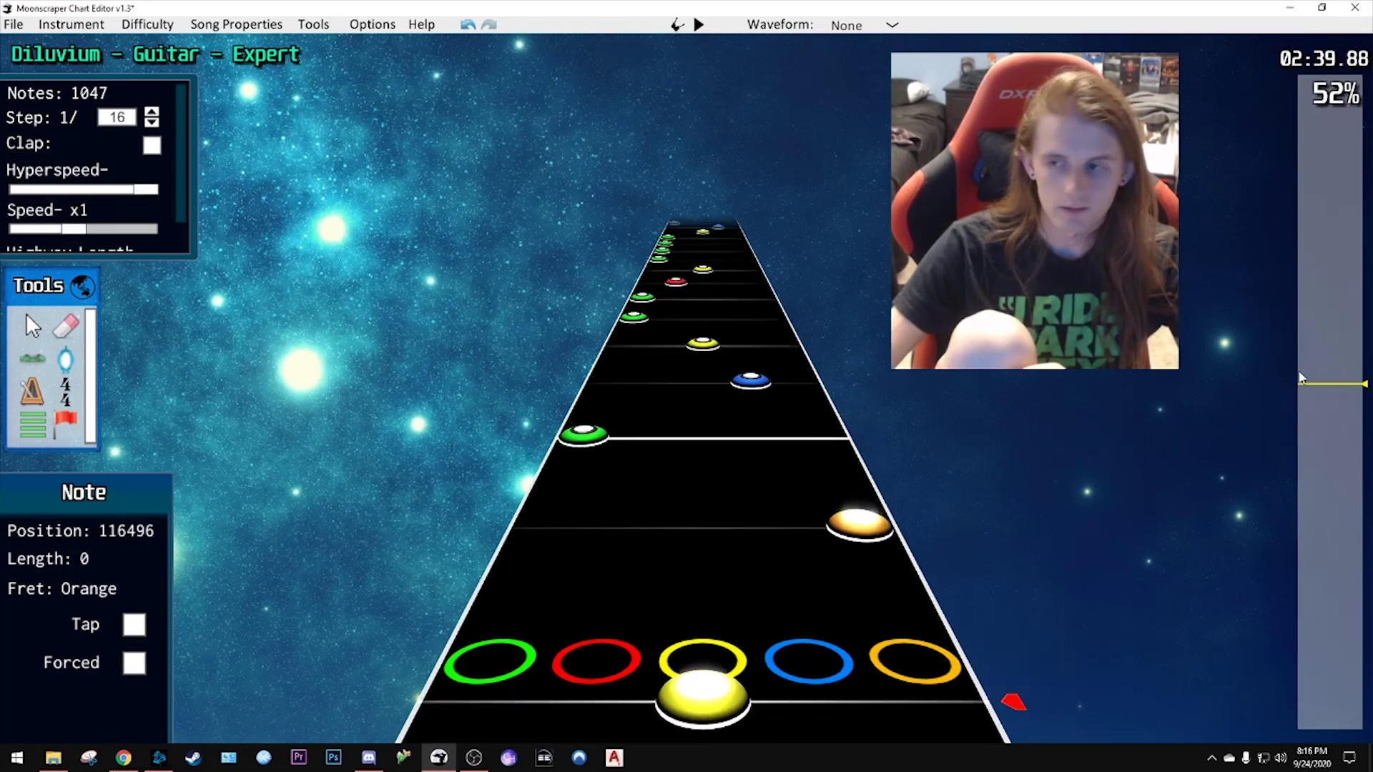
{"action": "left_click", "coordinate": [1329, 389]}
{"action": "key", "text": "space"}
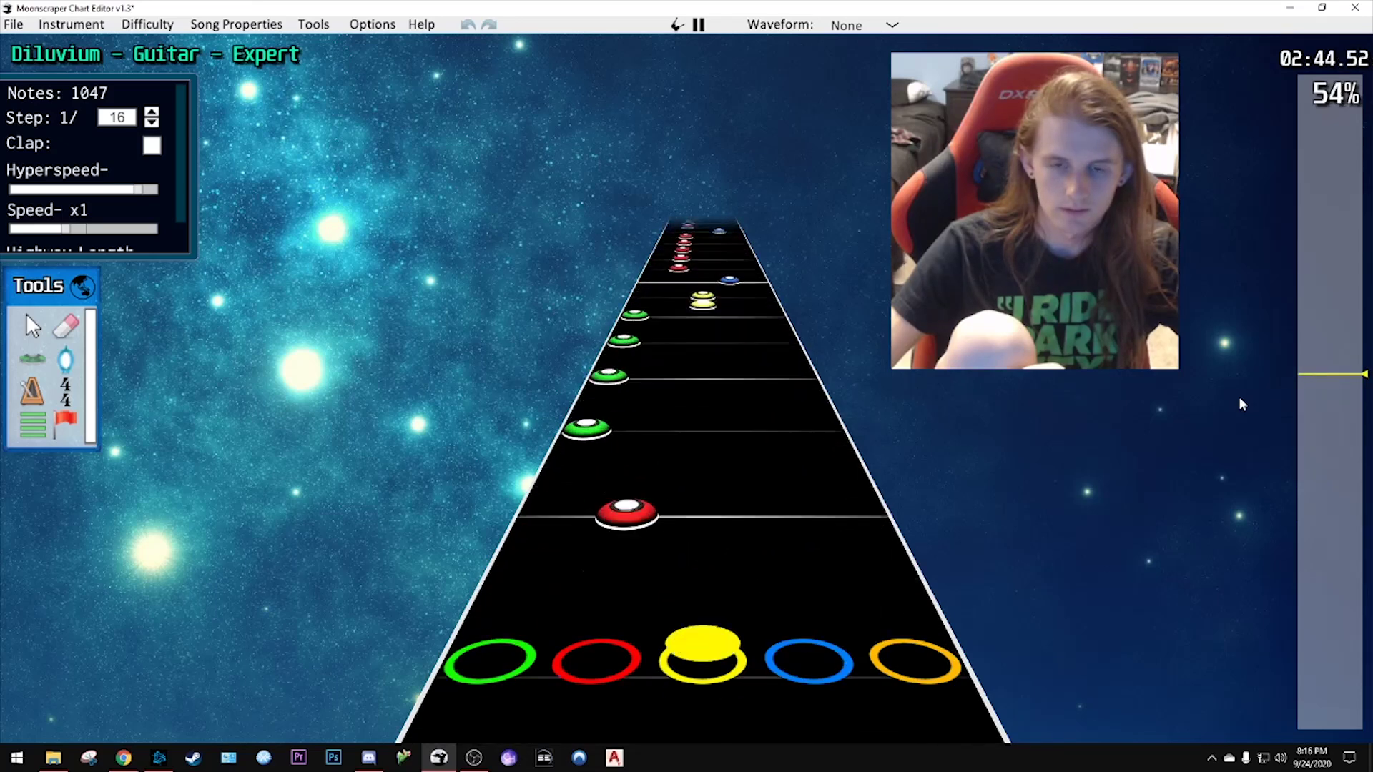
{"action": "key", "text": "space"}
- Mark the yellow note at position 118944 as forced and replay the passage around it
{"action": "scroll", "coordinate": [783, 454], "scroll_direction": "down", "scroll_amount": 4}
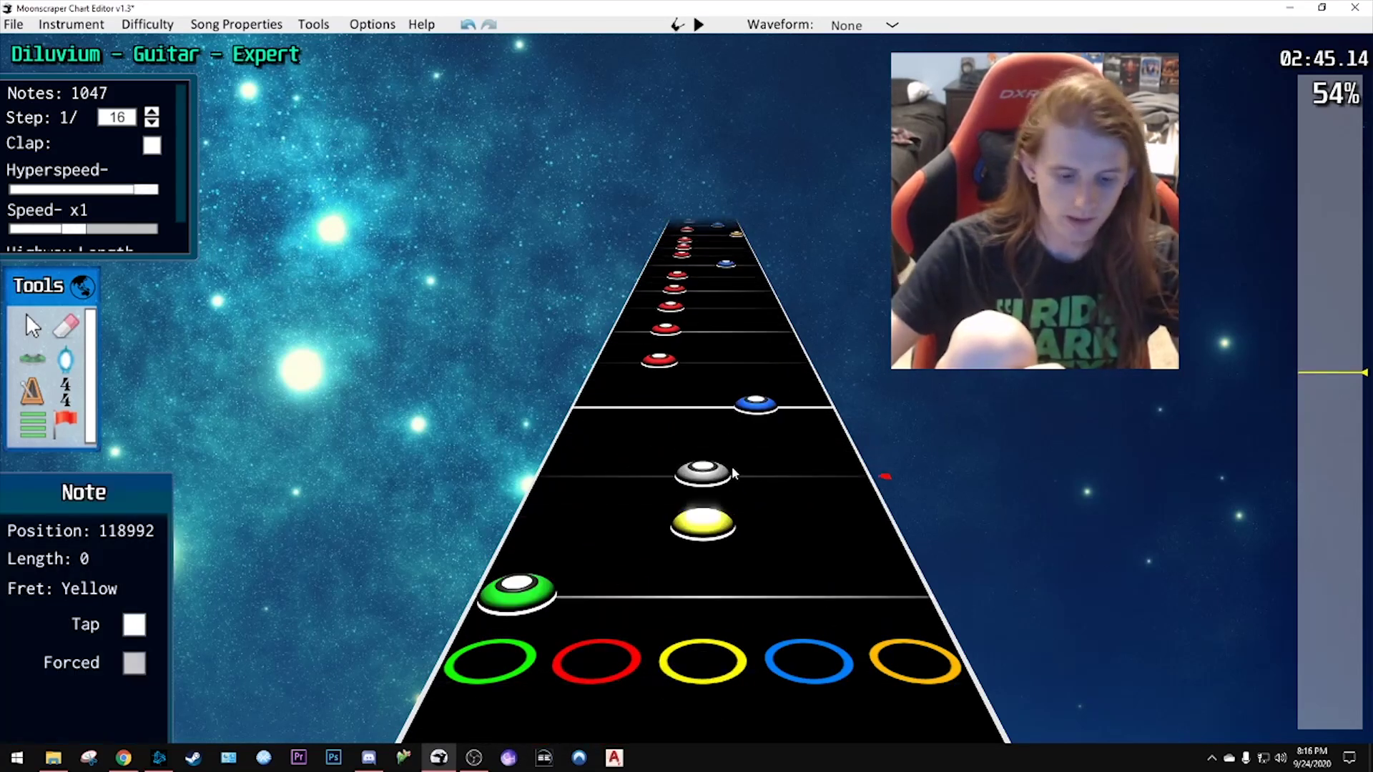
{"action": "key", "text": "j"}
{"action": "left_click", "coordinate": [707, 410]}
{"action": "key", "text": "f"}
{"action": "key", "text": "space"}
{"action": "key", "text": "space"}
{"action": "scroll", "coordinate": [750, 488], "scroll_direction": "down", "scroll_amount": 2}
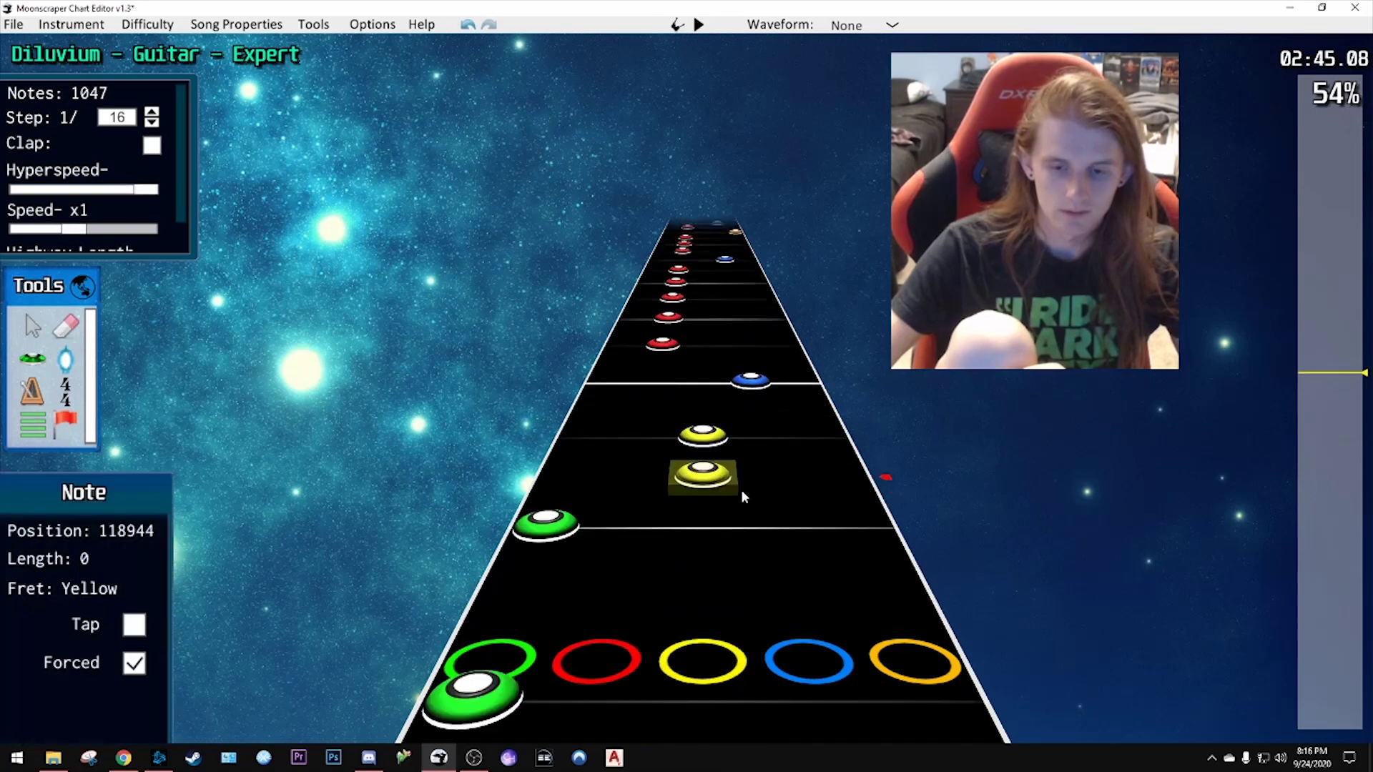
- Delete the yellow note at position 118944 and play back the section up to 02:46
{"action": "key", "text": "Delete"}
{"action": "key", "text": "space"}
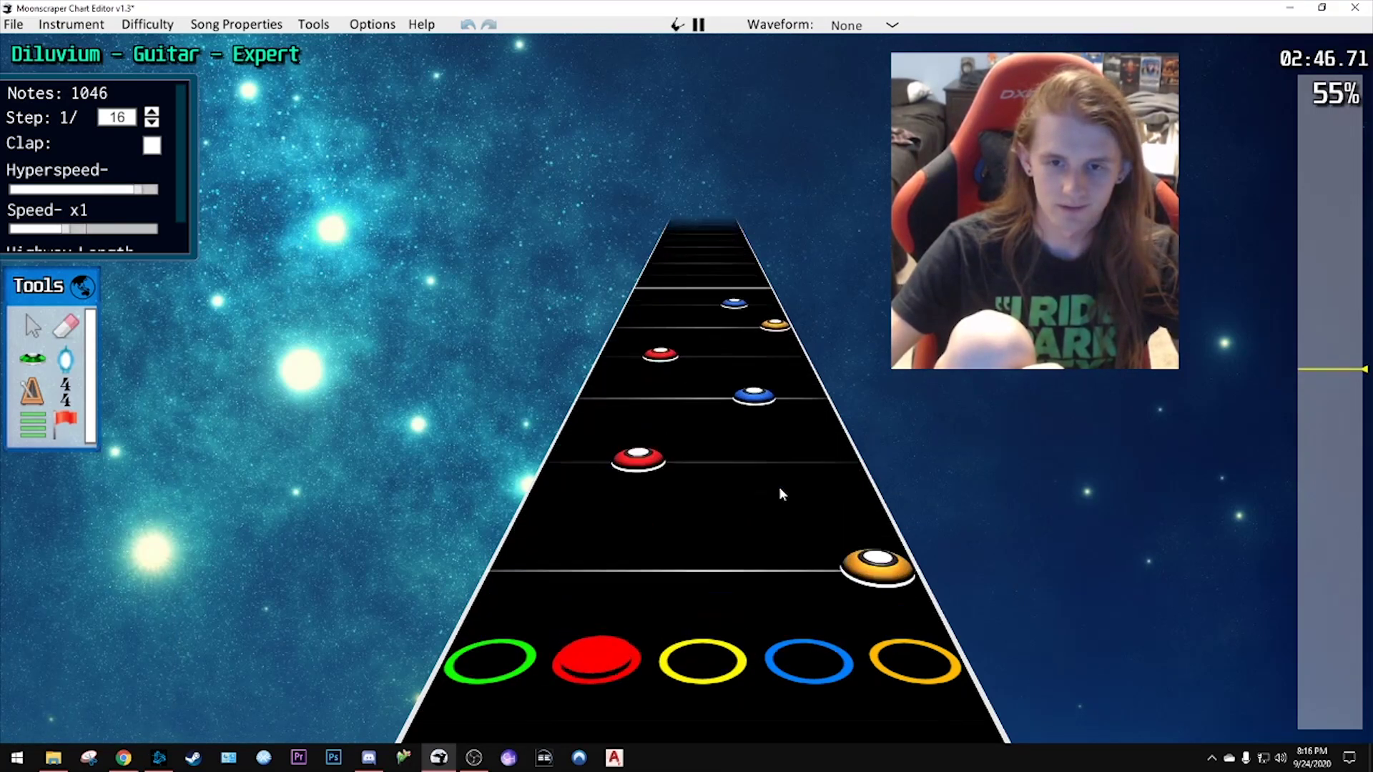
{"action": "key", "text": "space"}
- Add a yellow note at position 120624 and replay the passage around it
{"action": "scroll", "coordinate": [774, 486], "scroll_direction": "down", "scroll_amount": 3}
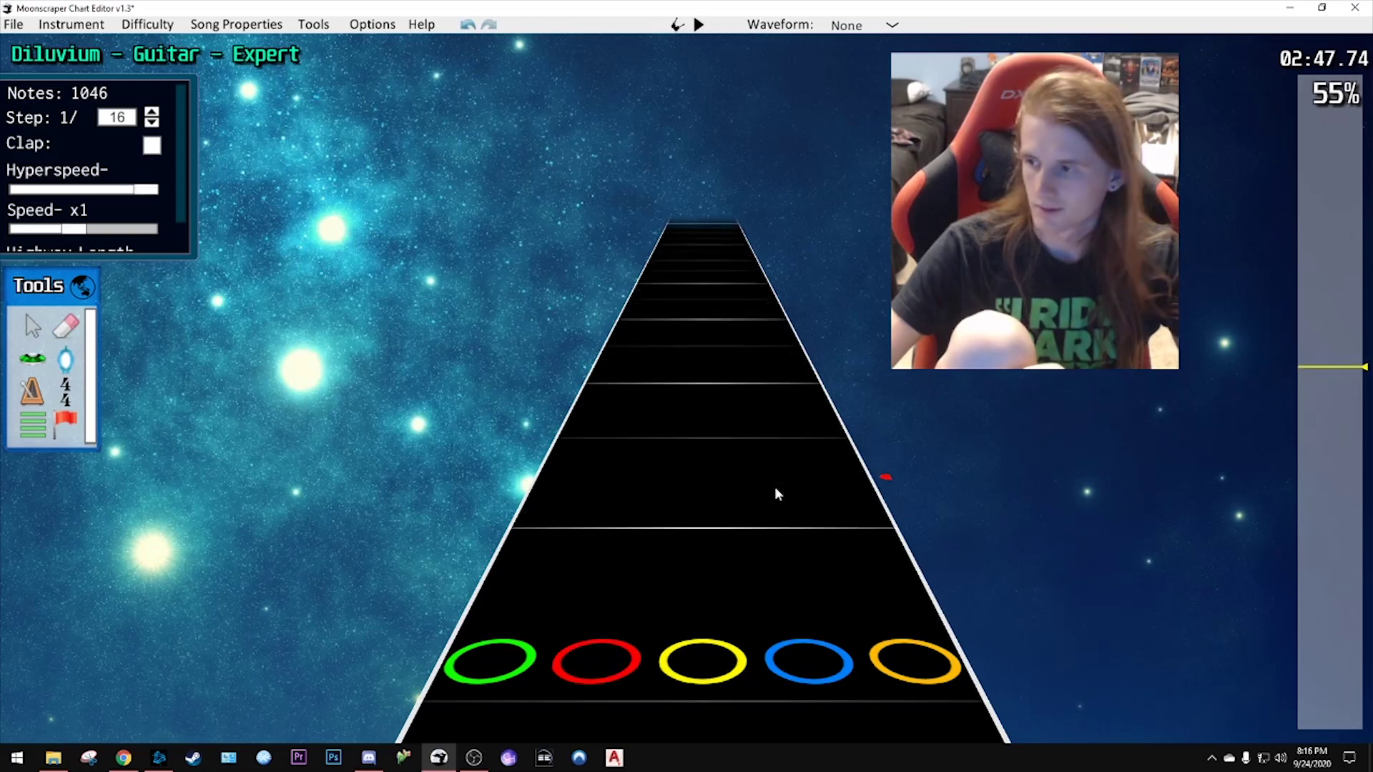
{"action": "scroll", "coordinate": [706, 445], "scroll_direction": "down", "scroll_amount": 1}
{"action": "left_click_drag", "start_coordinate": [705, 443], "coordinate": [708, 391]}
{"action": "key", "text": "space"}
{"action": "scroll", "coordinate": [748, 414], "scroll_direction": "down", "scroll_amount": 2}
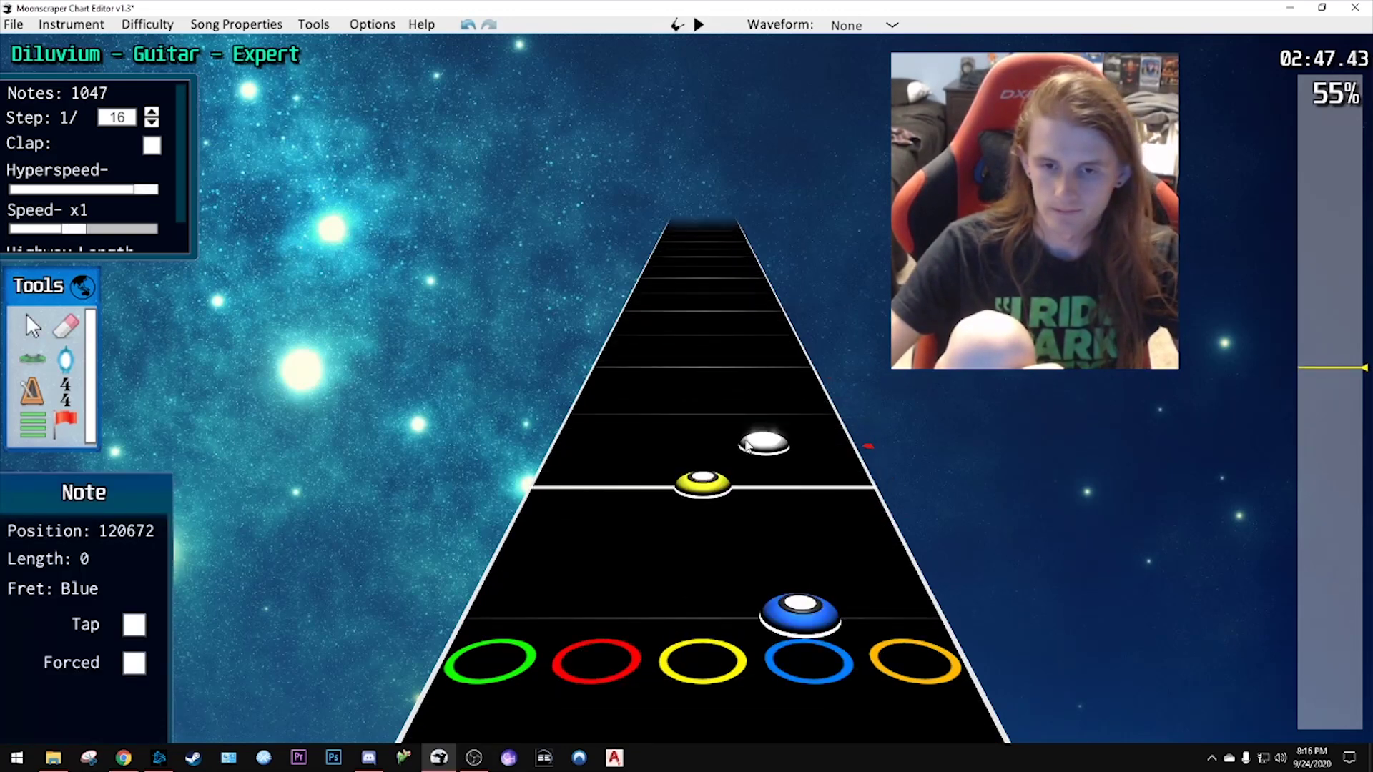
{"action": "key", "text": "space"}
{"action": "key", "text": "space"}
- Add an orange note at position 120720, a blue note at 120816 and a yellow note at 120912
{"action": "left_click_drag", "start_coordinate": [747, 478], "coordinate": [978, 644]}
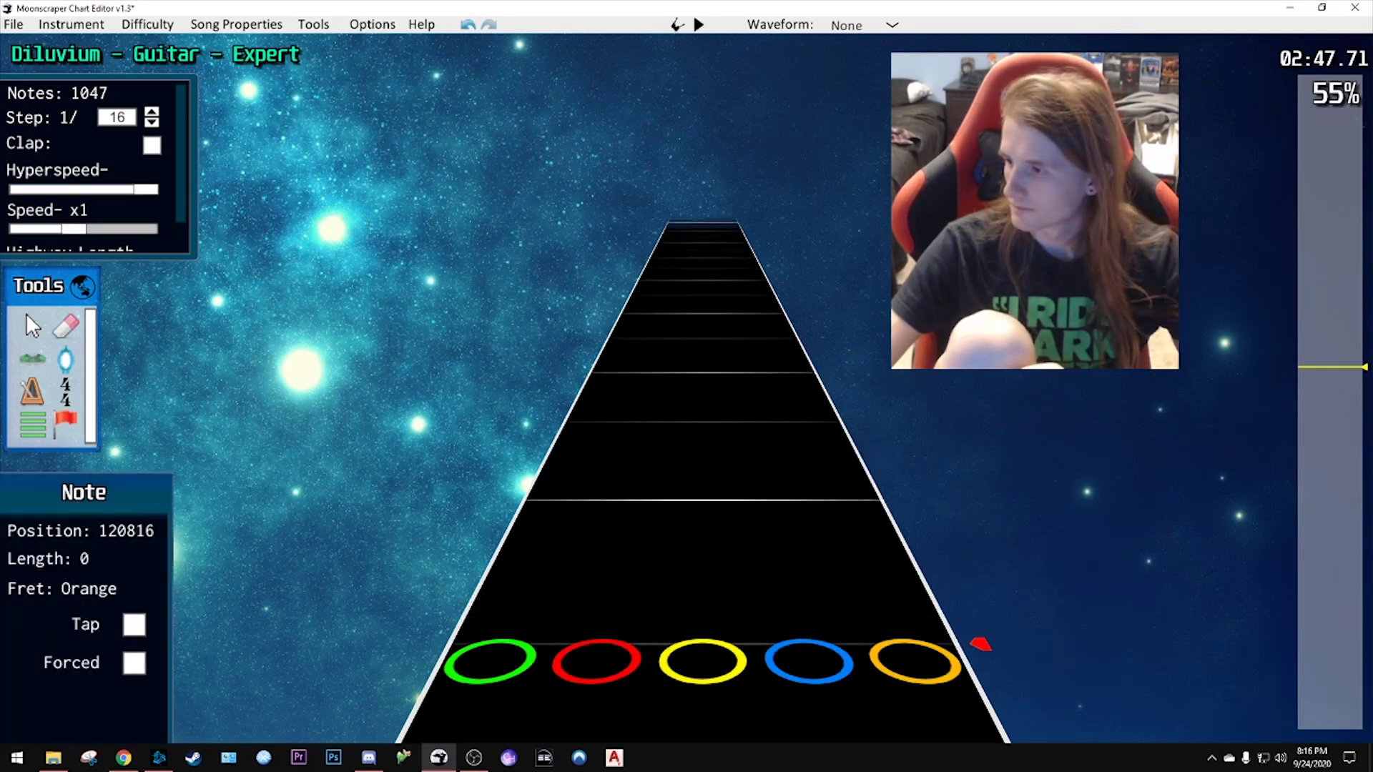
{"action": "scroll", "coordinate": [972, 629], "scroll_direction": "down", "scroll_amount": 1}
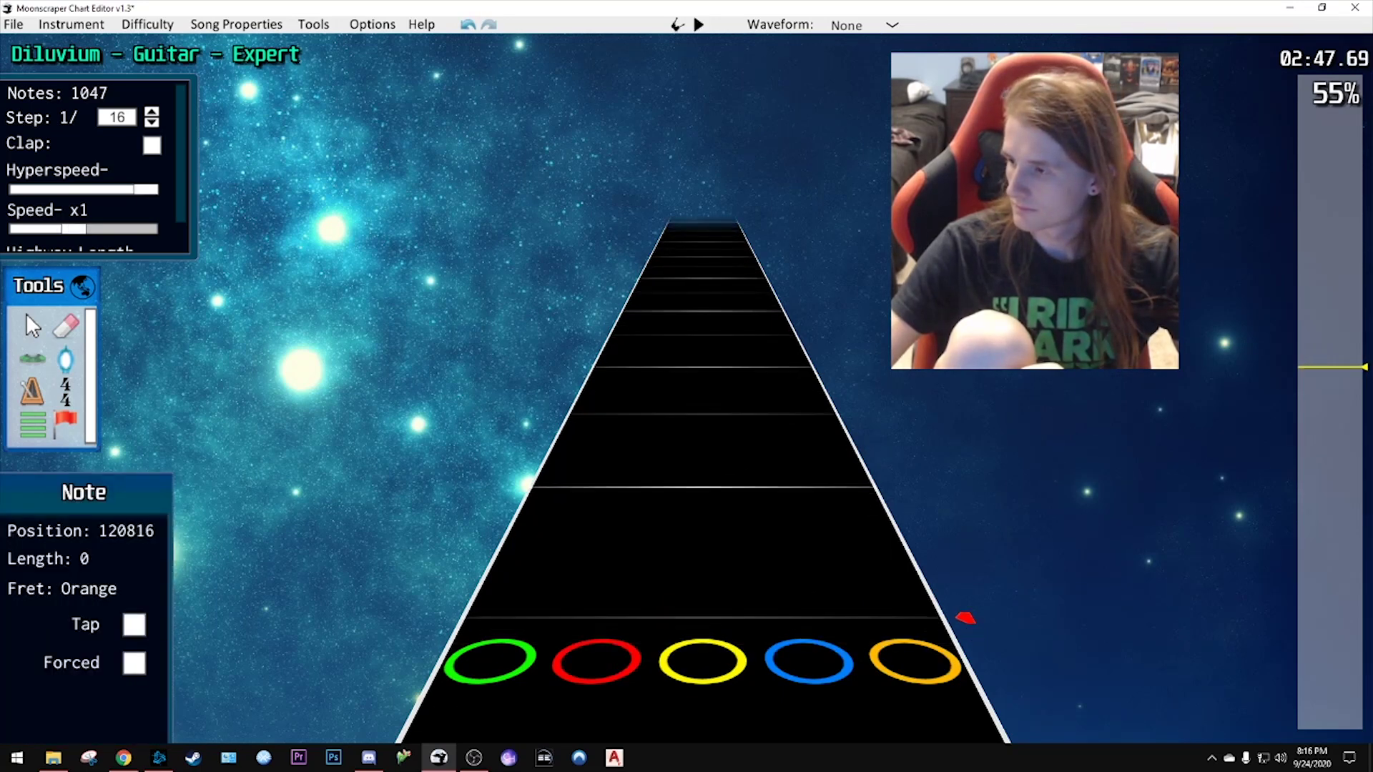
{"action": "left_click_drag", "start_coordinate": [966, 617], "coordinate": [632, 411]}
{"action": "scroll", "coordinate": [633, 411], "scroll_direction": "down", "scroll_amount": 2}
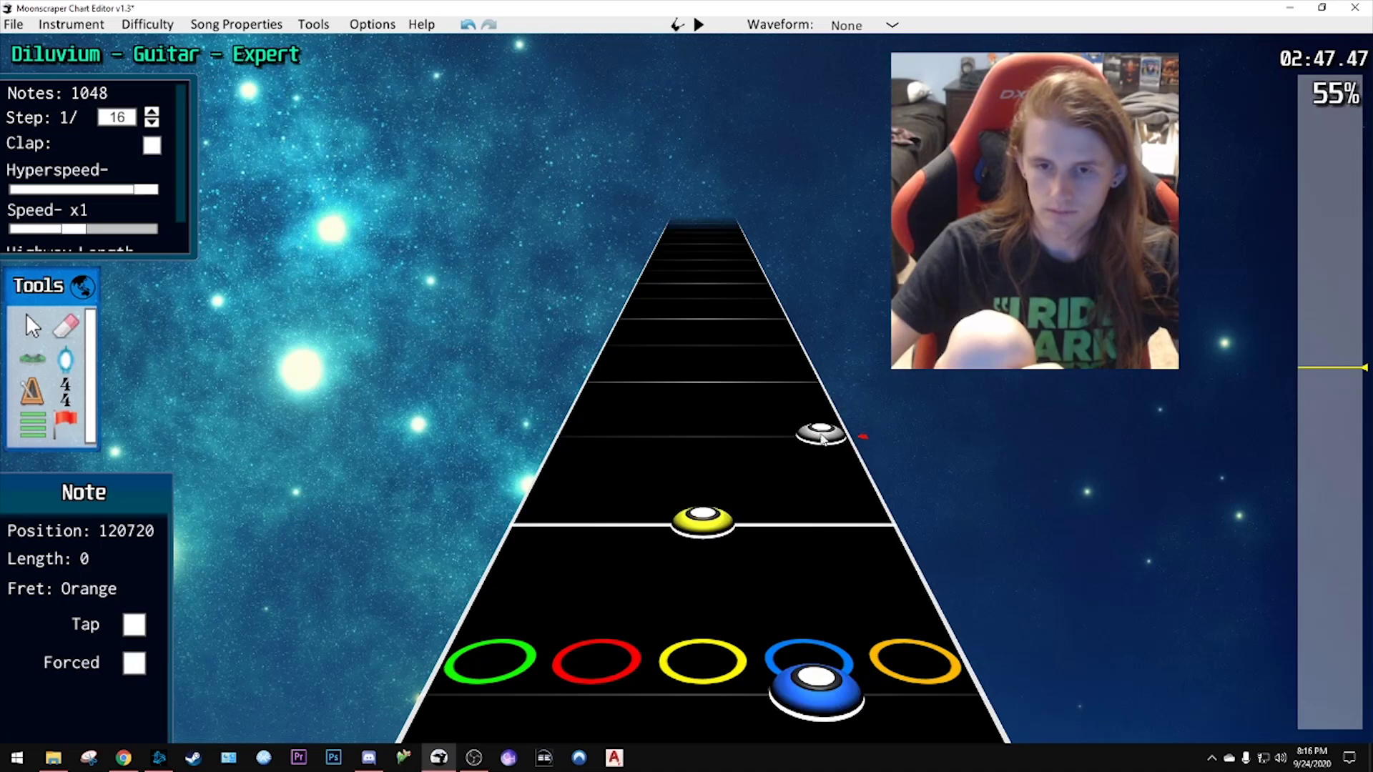
{"action": "left_click", "coordinate": [750, 378]}
{"action": "left_click", "coordinate": [695, 348]}
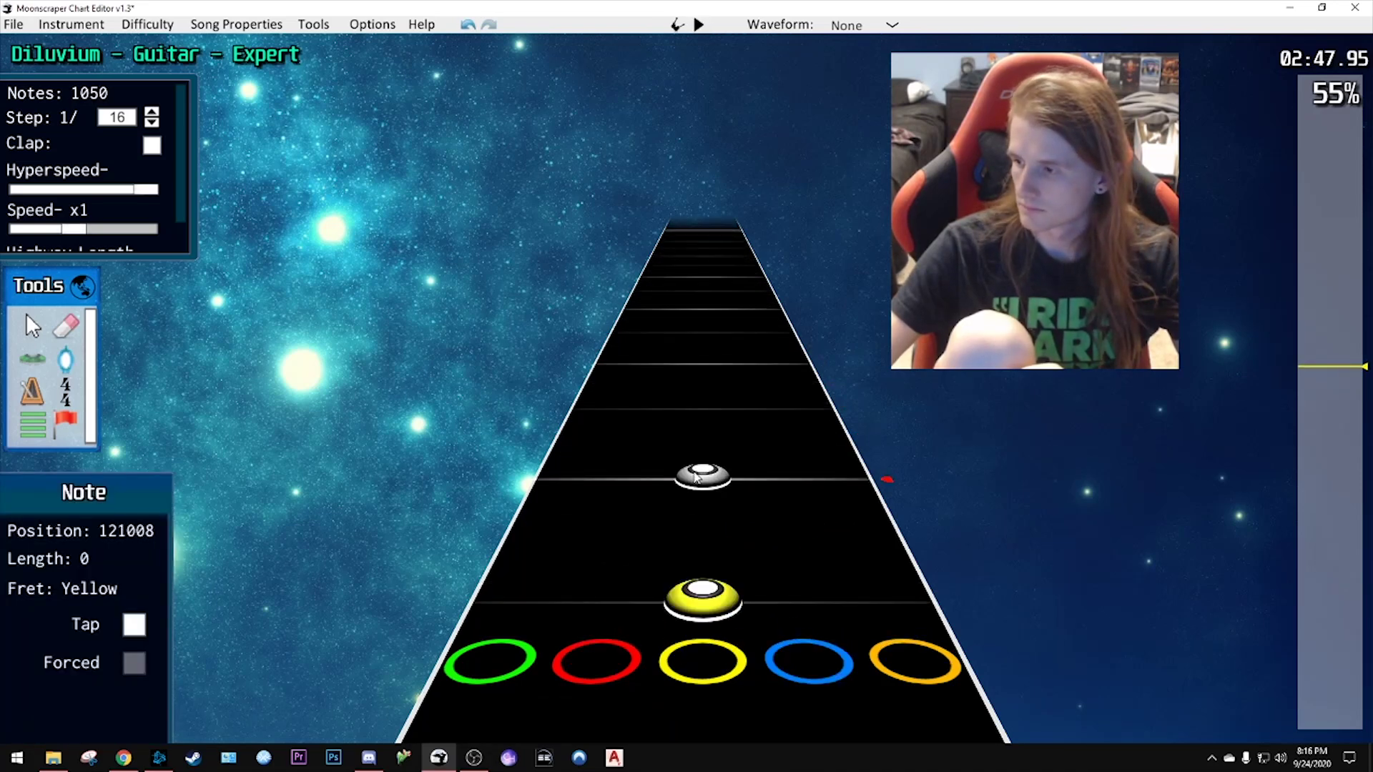
- Add a yellow note at position 121008, a blue note at 121104 and an orange note at 121200, and replay the passage
{"action": "left_click", "coordinate": [697, 477]}
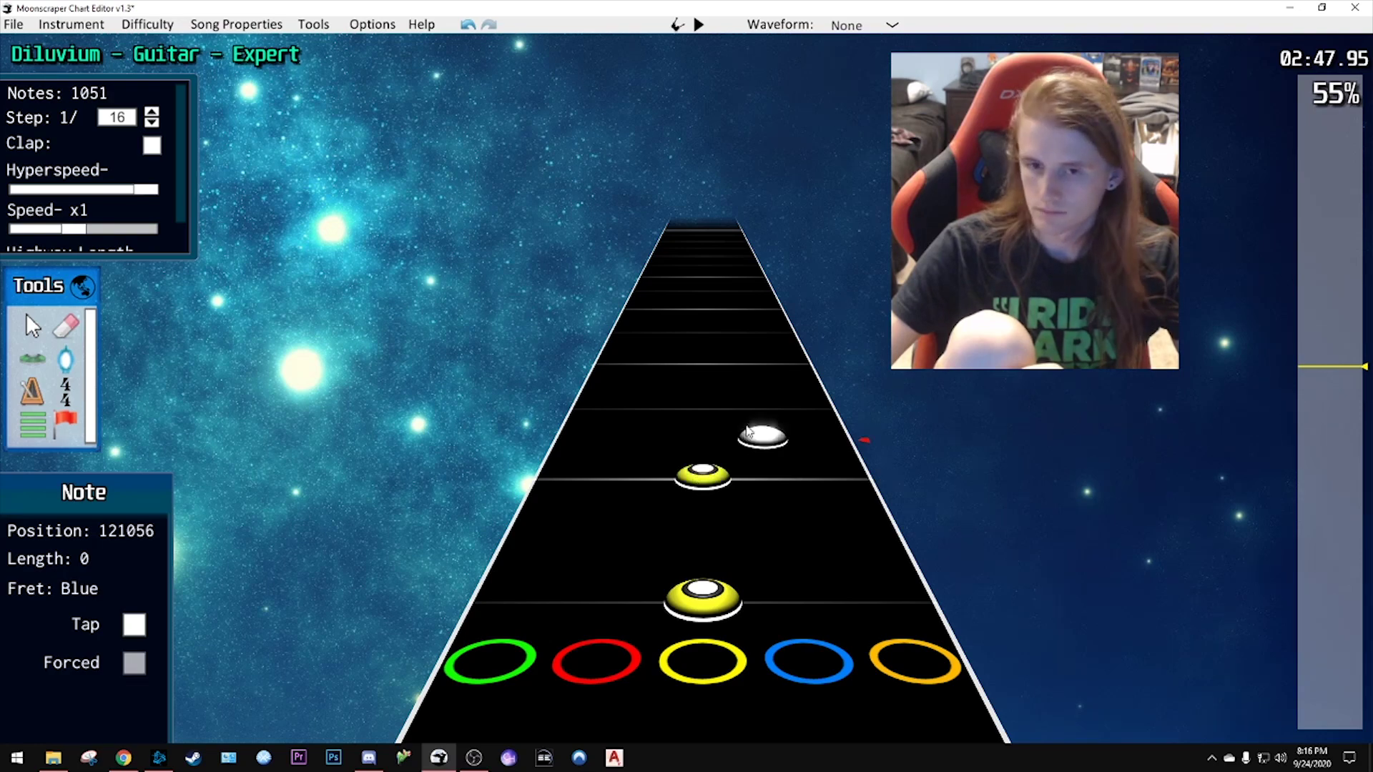
{"action": "left_click", "coordinate": [759, 409]}
{"action": "key", "text": "space"}
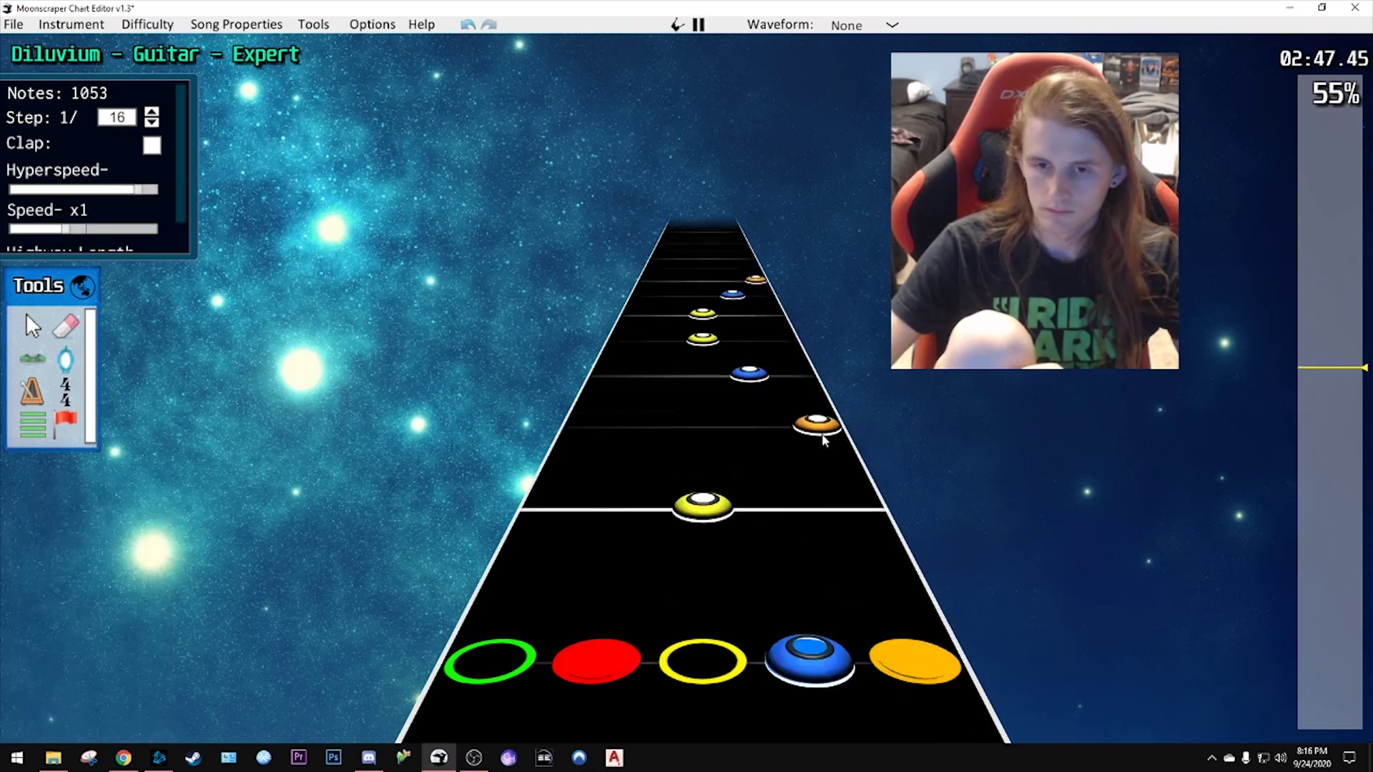
{"action": "key", "text": "space"}
- Add four yellow notes at positions 121296, 121392, 121488 and 121584, and play back the section
{"action": "left_click", "coordinate": [704, 442]}
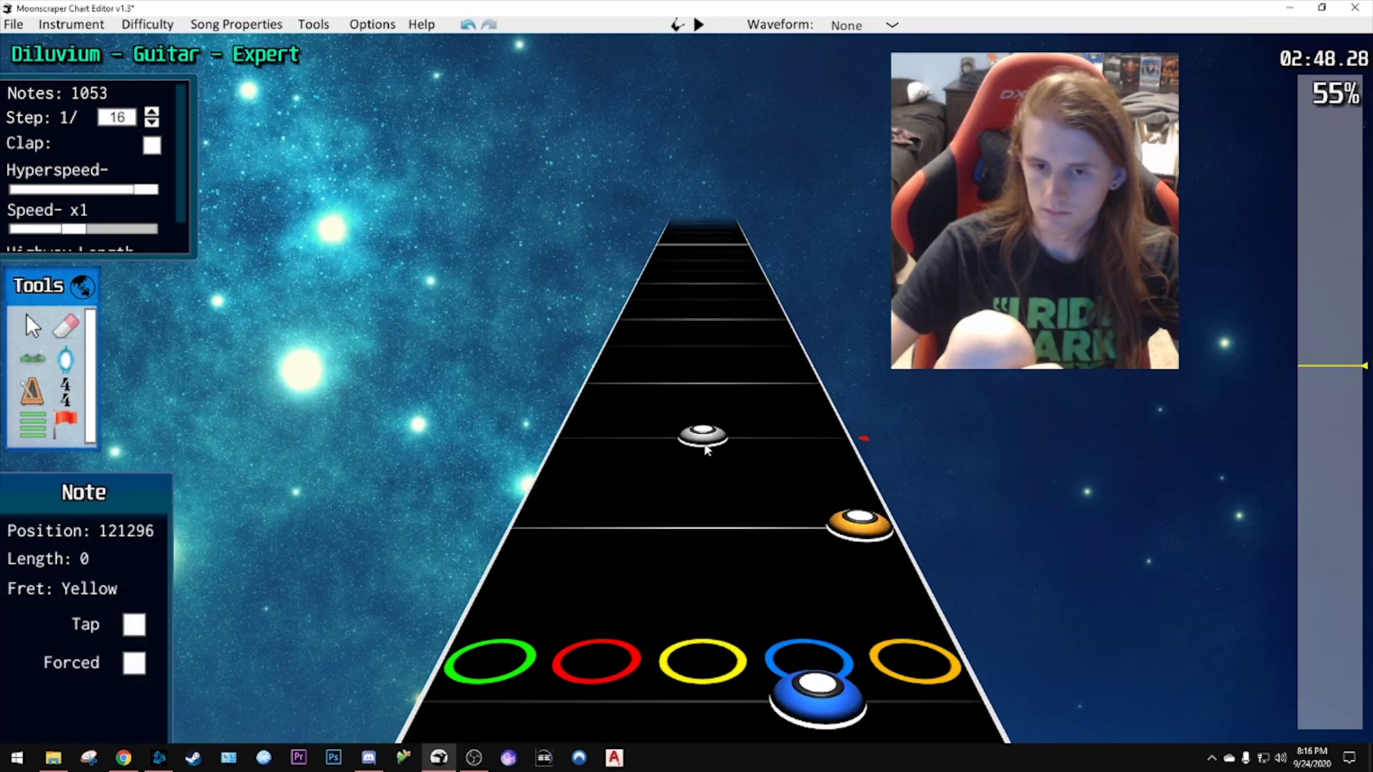
{"action": "left_click_drag", "start_coordinate": [704, 404], "coordinate": [701, 384]}
{"action": "left_click", "coordinate": [697, 346]}
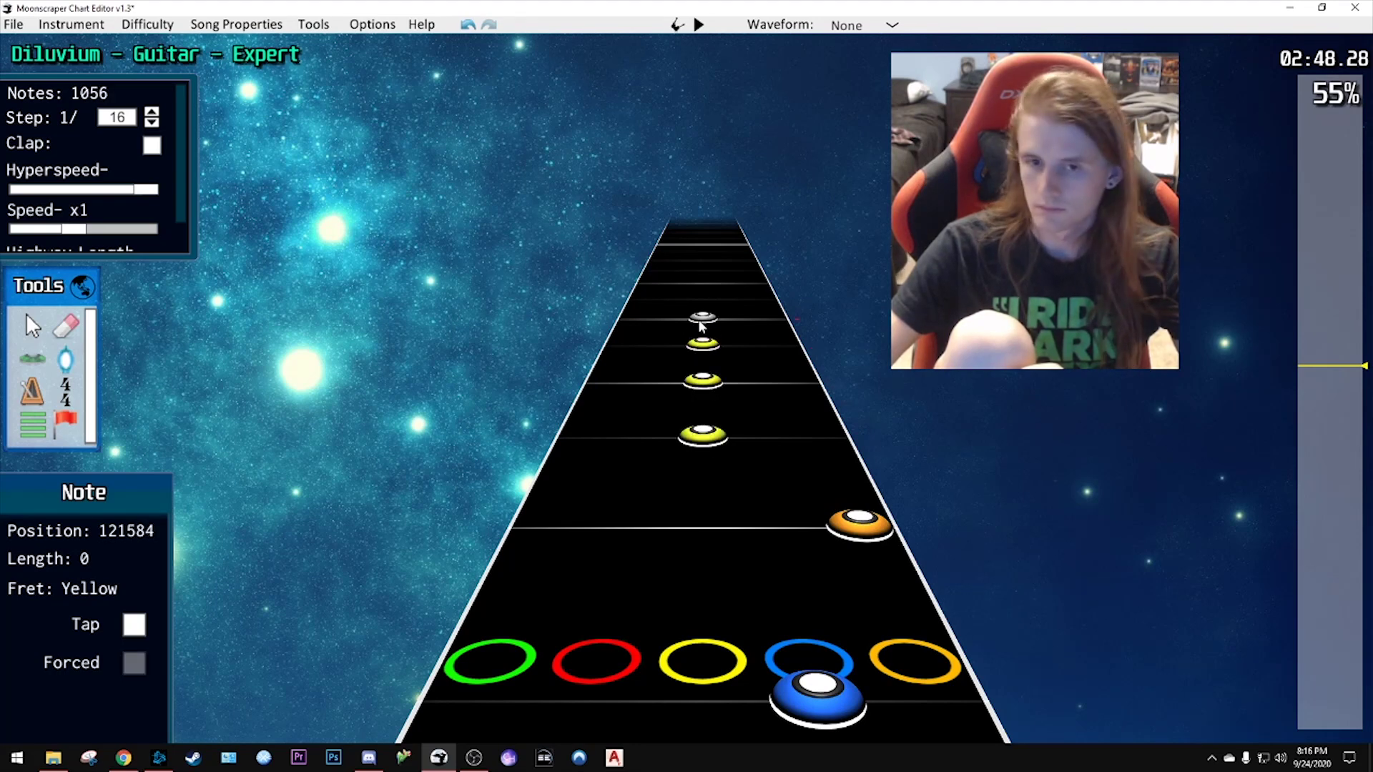
{"action": "left_click", "coordinate": [701, 319]}
{"action": "key", "text": "space"}
{"action": "key", "text": "space"}
- Add an orange note at position 121680, a blue note at 121776 and a yellow note at 121872
{"action": "left_click", "coordinate": [747, 407]}
{"action": "left_click", "coordinate": [834, 472]}
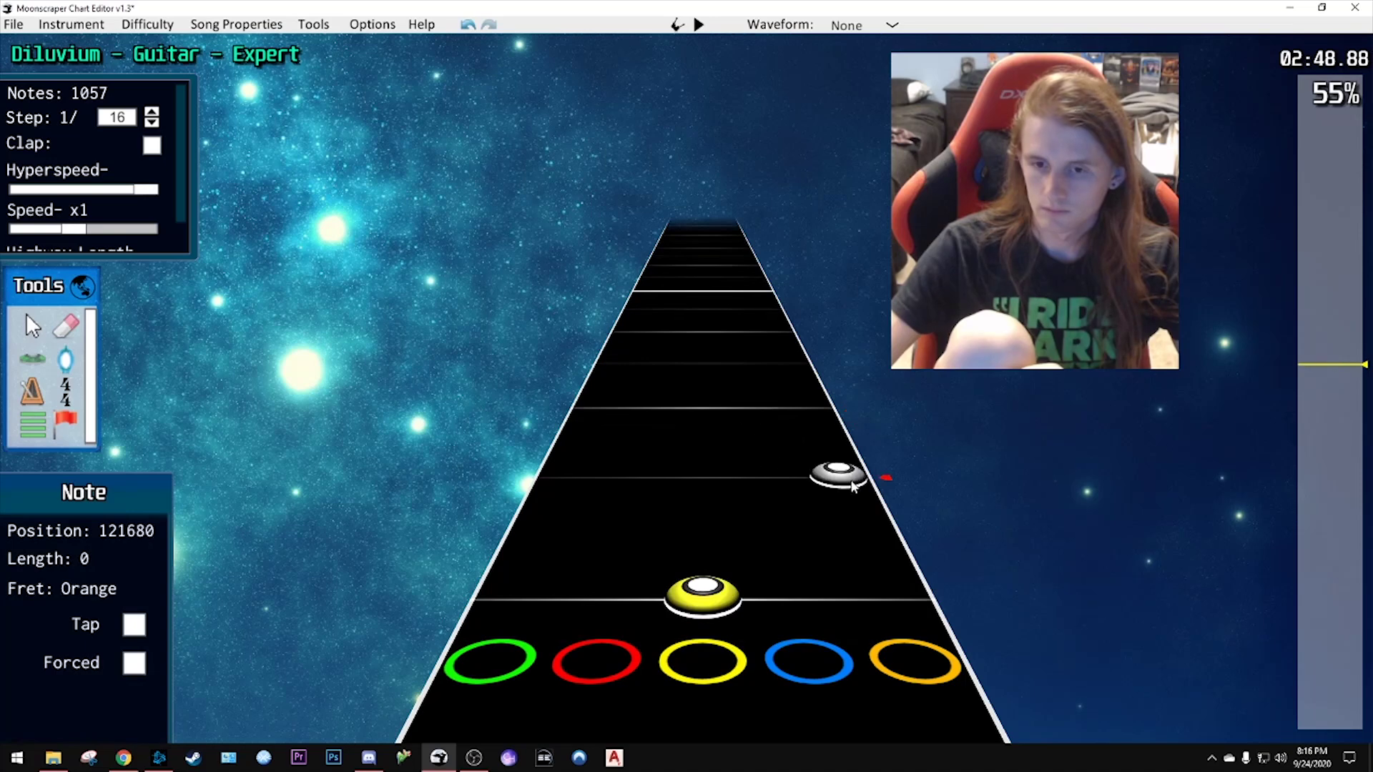
{"action": "left_click", "coordinate": [761, 411]}
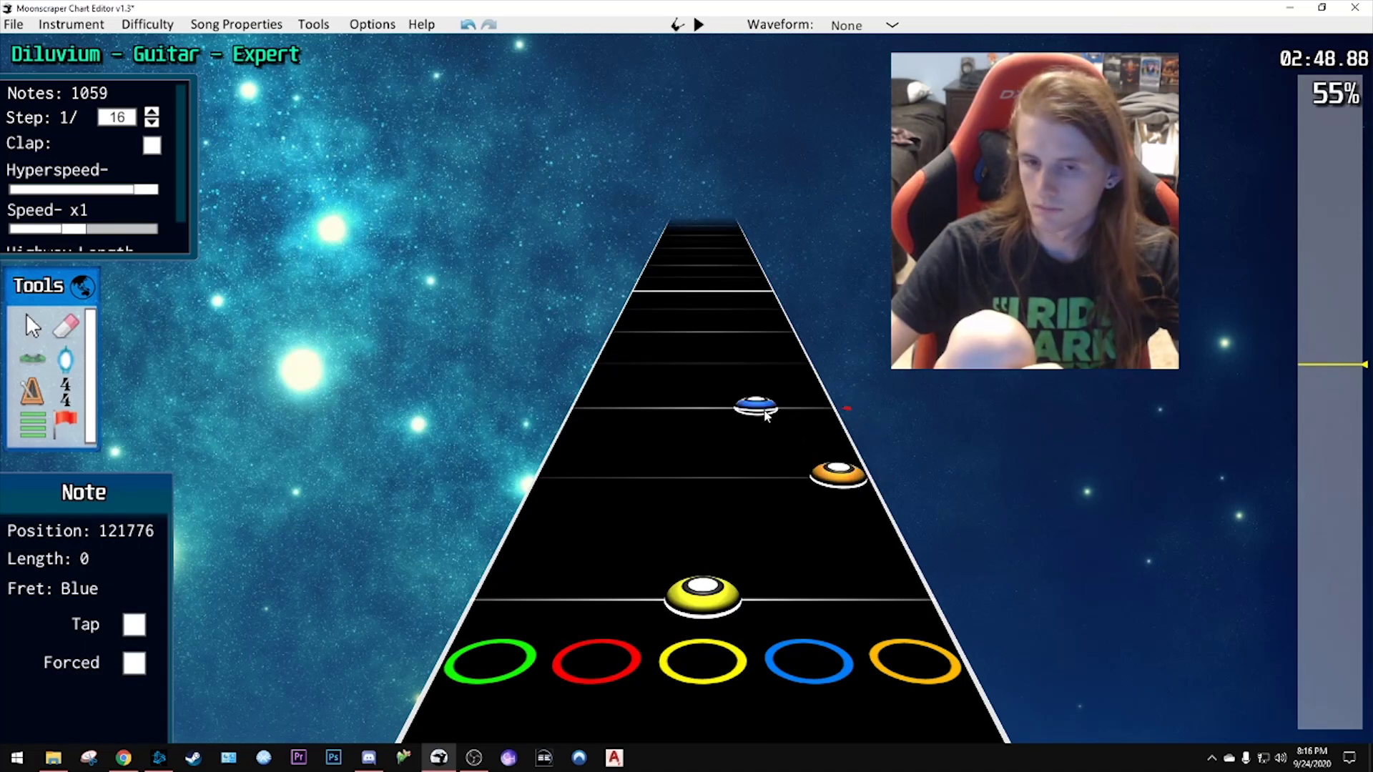
{"action": "left_click", "coordinate": [701, 369]}
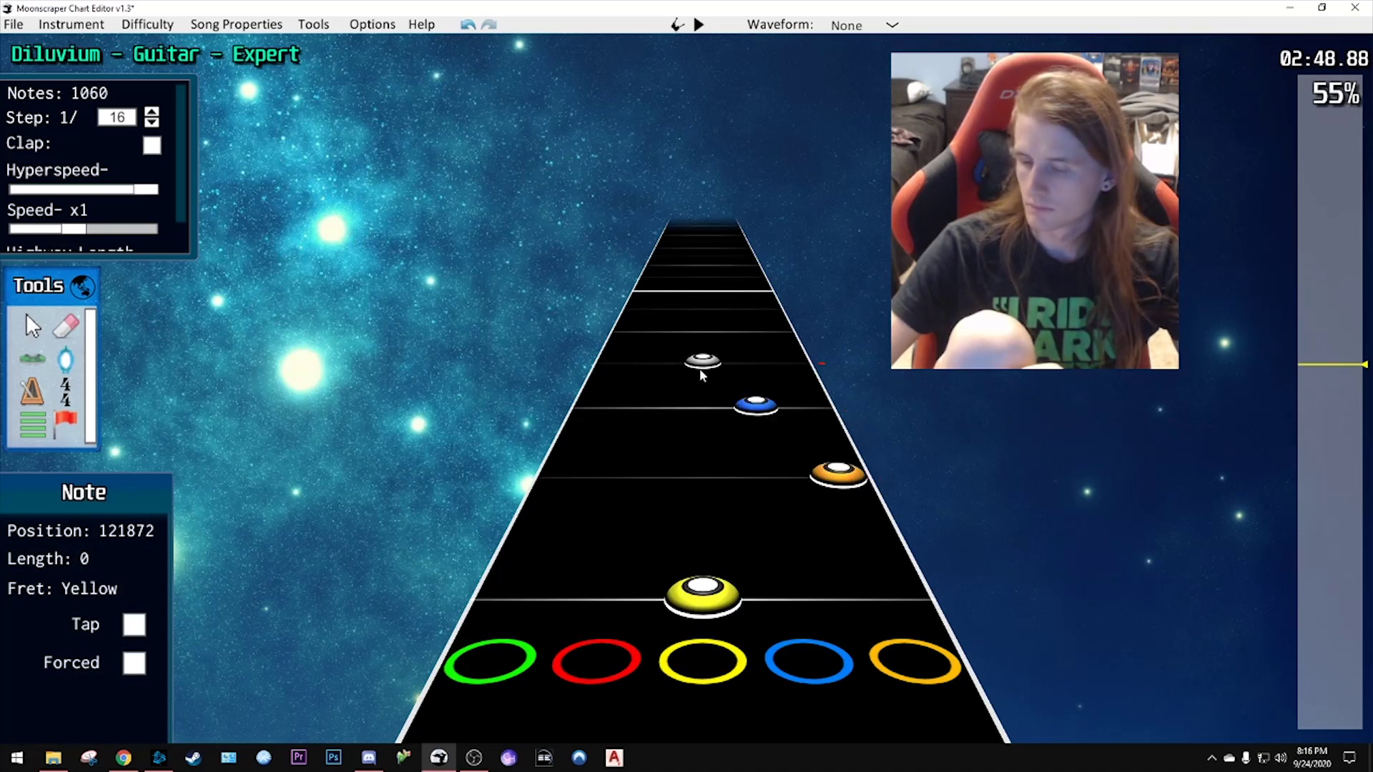
- Add an orange note at position 121968 and a yellow note at 122064, and play back the new notes
{"action": "left_click", "coordinate": [777, 329]}
{"action": "key", "text": "space"}
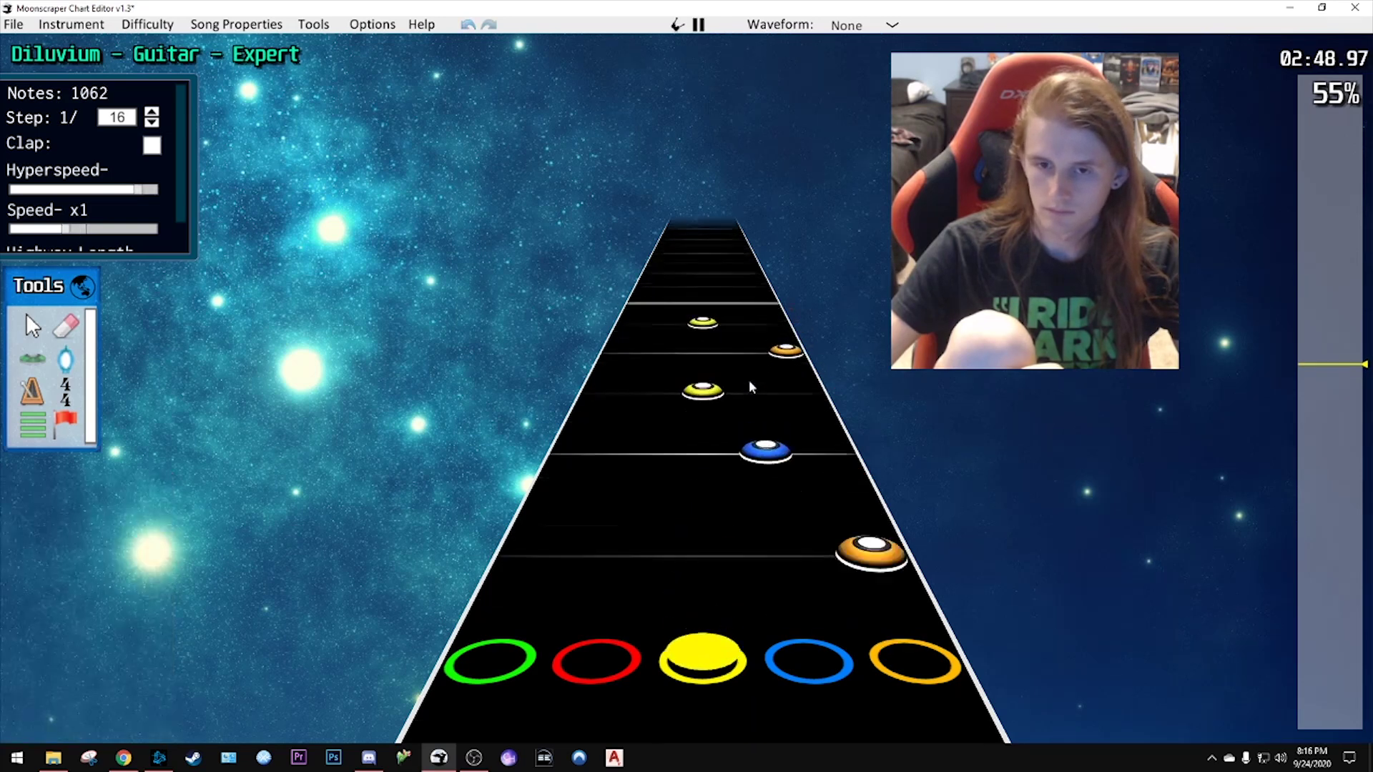
{"action": "key", "text": "space"}
- Add a blue note at position 122160 and four red notes at 122256, 122352, 122448 and 122544
{"action": "left_click", "coordinate": [703, 454]}
{"action": "scroll", "coordinate": [705, 456], "scroll_direction": "down", "scroll_amount": 3}
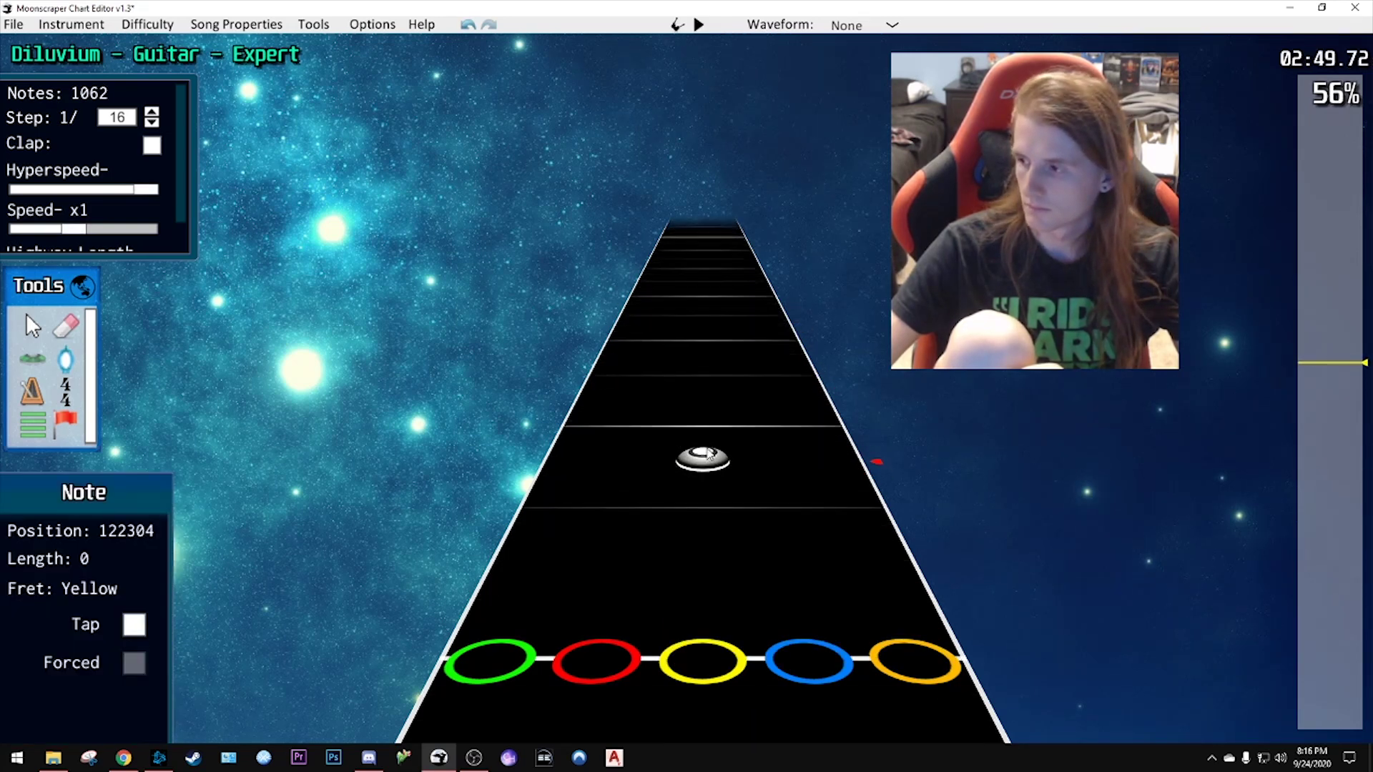
{"action": "left_click_drag", "start_coordinate": [707, 454], "coordinate": [766, 485]}
{"action": "scroll", "coordinate": [766, 485], "scroll_direction": "down", "scroll_amount": 1}
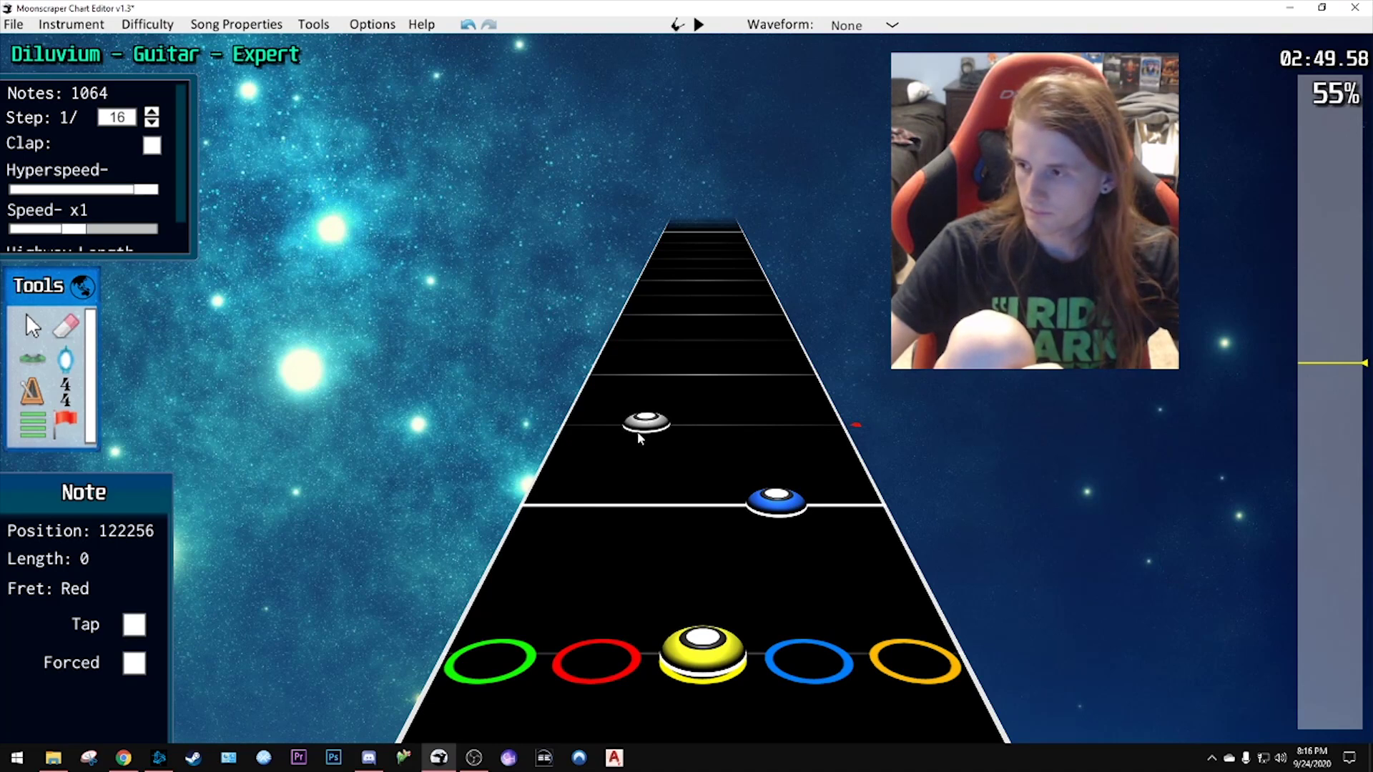
{"action": "left_click", "coordinate": [640, 438]}
{"action": "scroll", "coordinate": [640, 438], "scroll_direction": "up", "scroll_amount": 1}
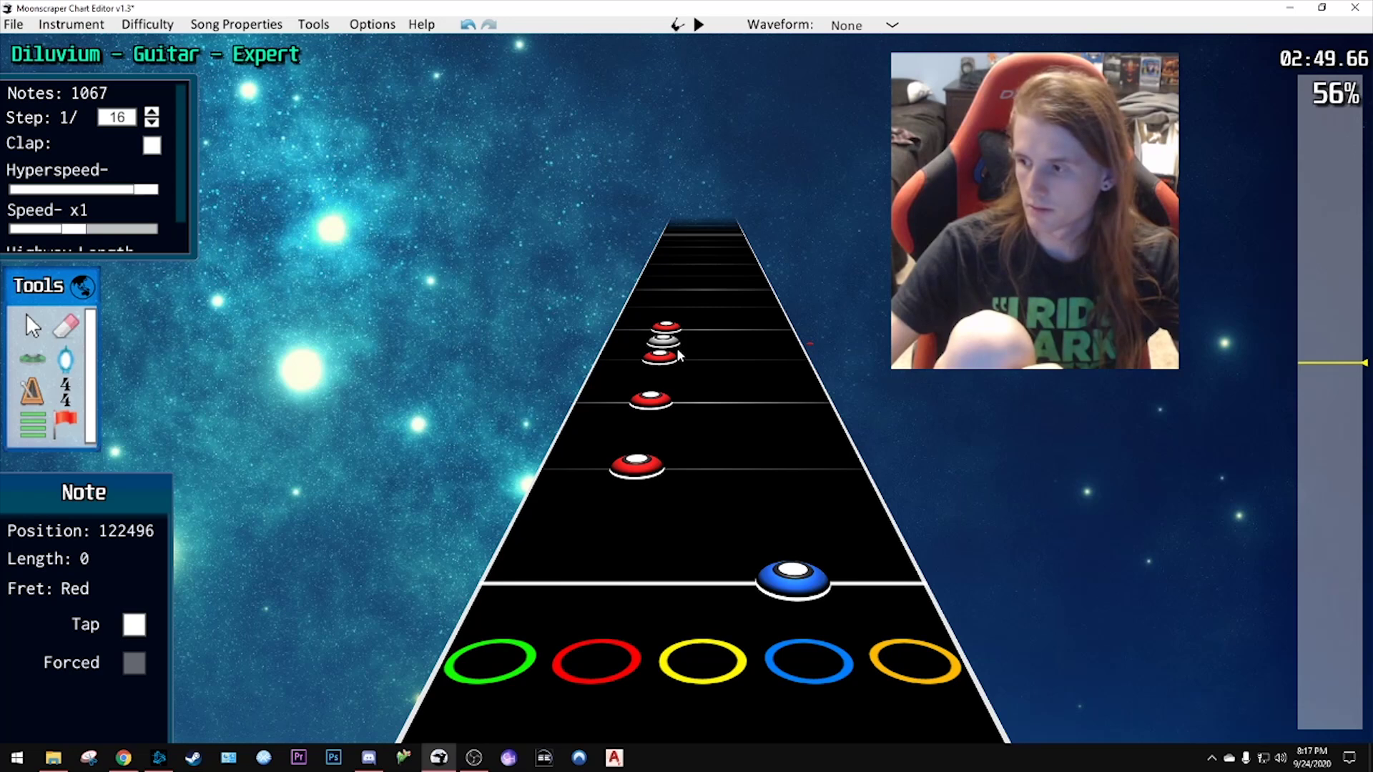
- Add an orange note at position 122640 and red notes at 122736 and 122832
{"action": "scroll", "coordinate": [690, 359], "scroll_direction": "up", "scroll_amount": 5}
{"action": "left_click_drag", "start_coordinate": [679, 355], "coordinate": [804, 391]}
{"action": "scroll", "coordinate": [803, 392], "scroll_direction": "down", "scroll_amount": 1}
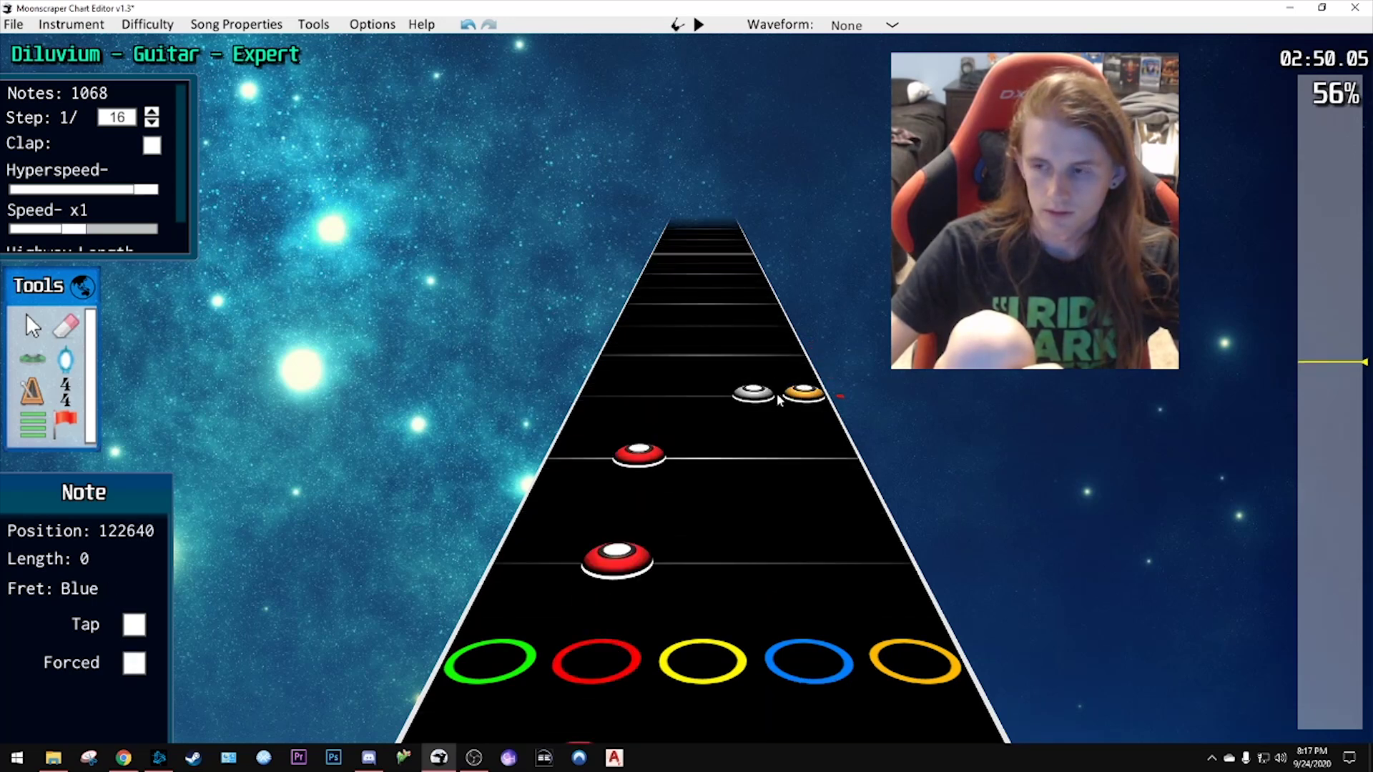
{"action": "scroll", "coordinate": [775, 393], "scroll_direction": "up", "scroll_amount": 1}
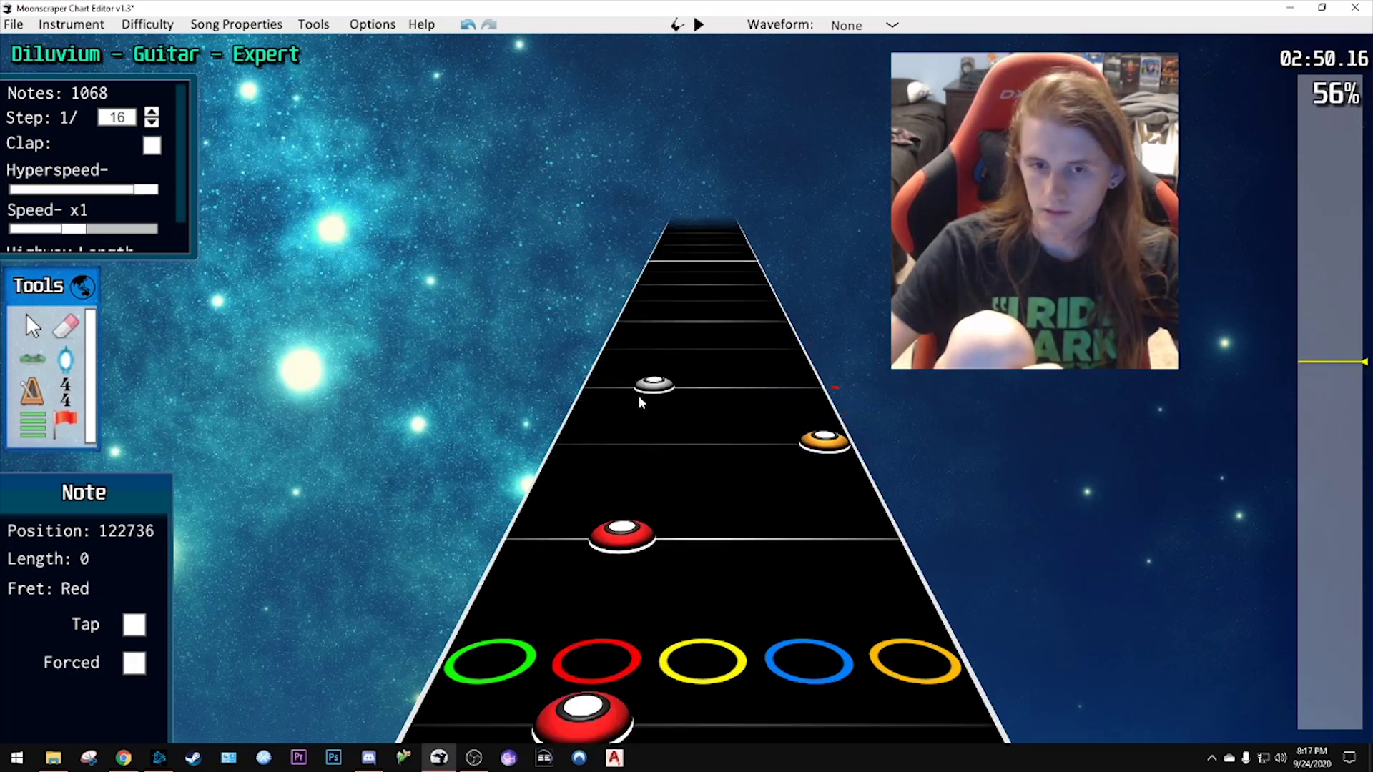
{"action": "left_click", "coordinate": [639, 399]}
{"action": "scroll", "coordinate": [704, 399], "scroll_direction": "up", "scroll_amount": 2}
{"action": "left_click_drag", "start_coordinate": [654, 354], "coordinate": [805, 399]}
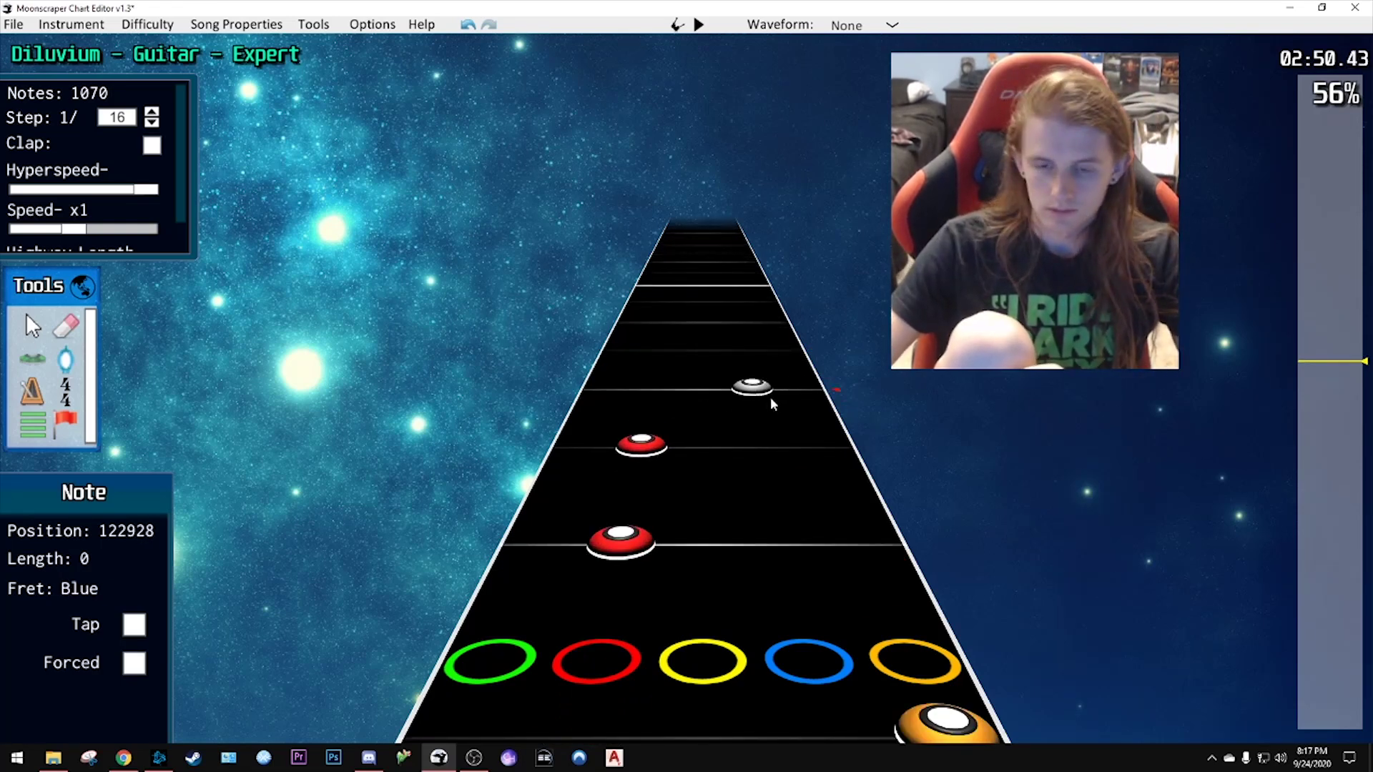
- Add a blue note at position 122928, a yellow note at 123024 and red notes at 123120 and 123216, playing back the passage
{"action": "left_click", "coordinate": [770, 397]}
{"action": "left_click", "coordinate": [713, 360]}
{"action": "key", "text": "space"}
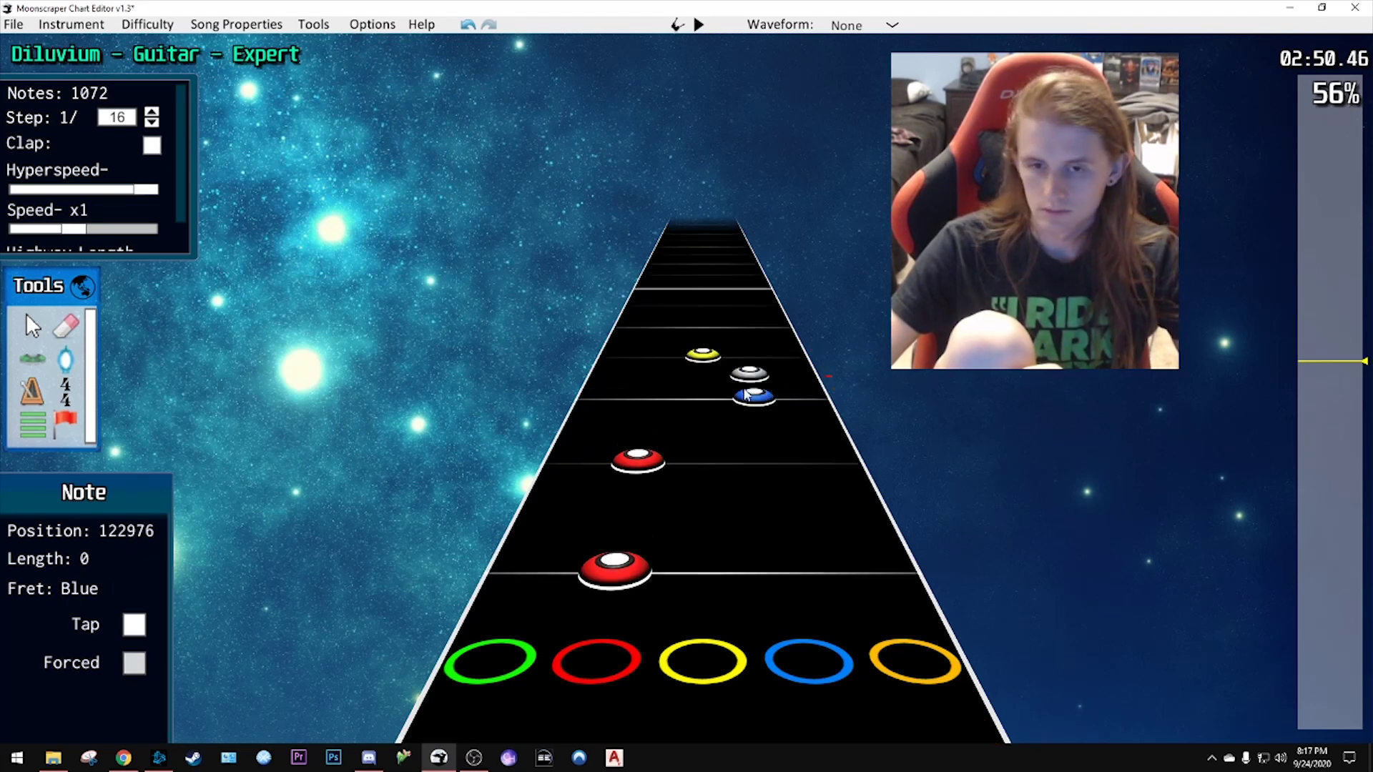
{"action": "key", "text": "space"}
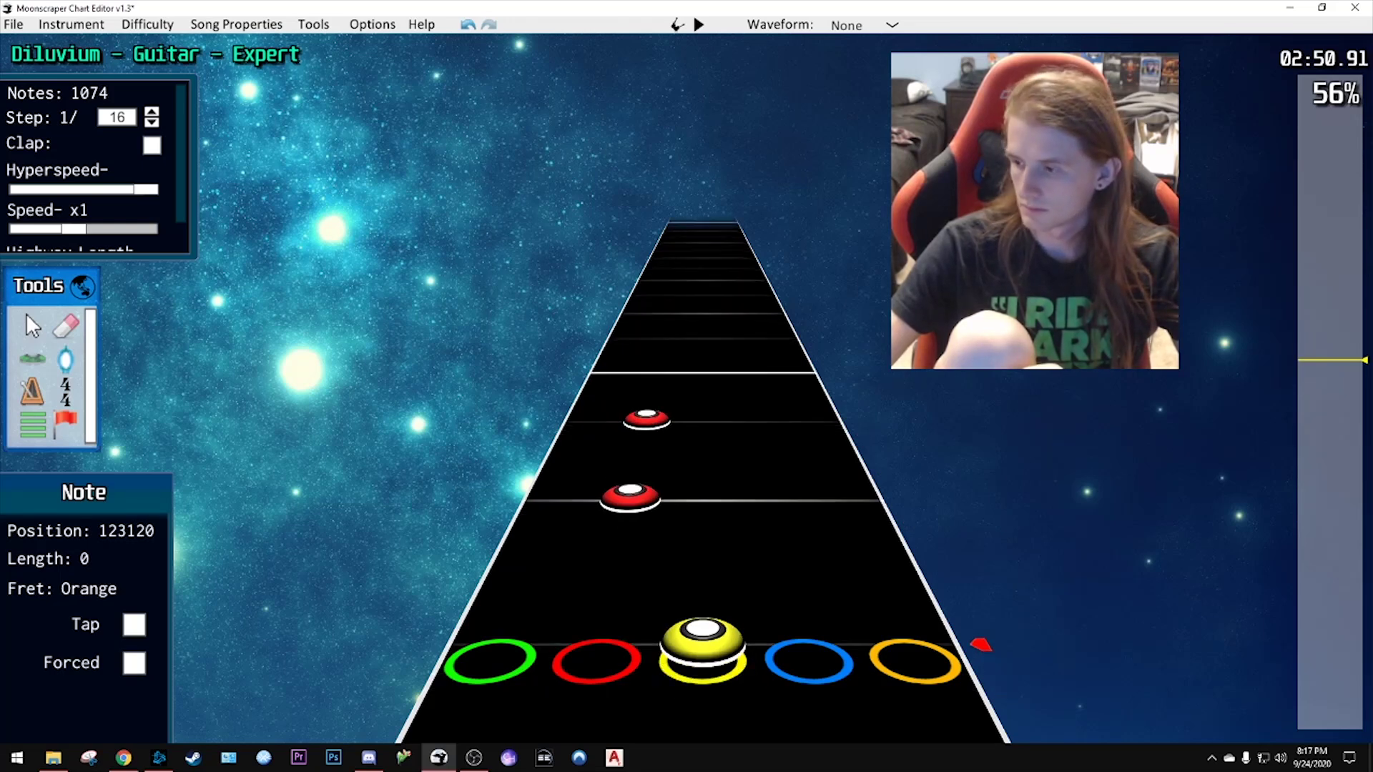
- Add a yellow note at position 123312 and replay the passage around it
{"action": "scroll", "coordinate": [717, 426], "scroll_direction": "up", "scroll_amount": 1}
{"action": "scroll", "coordinate": [717, 425], "scroll_direction": "up", "scroll_amount": 3}
{"action": "left_click", "coordinate": [721, 465]}
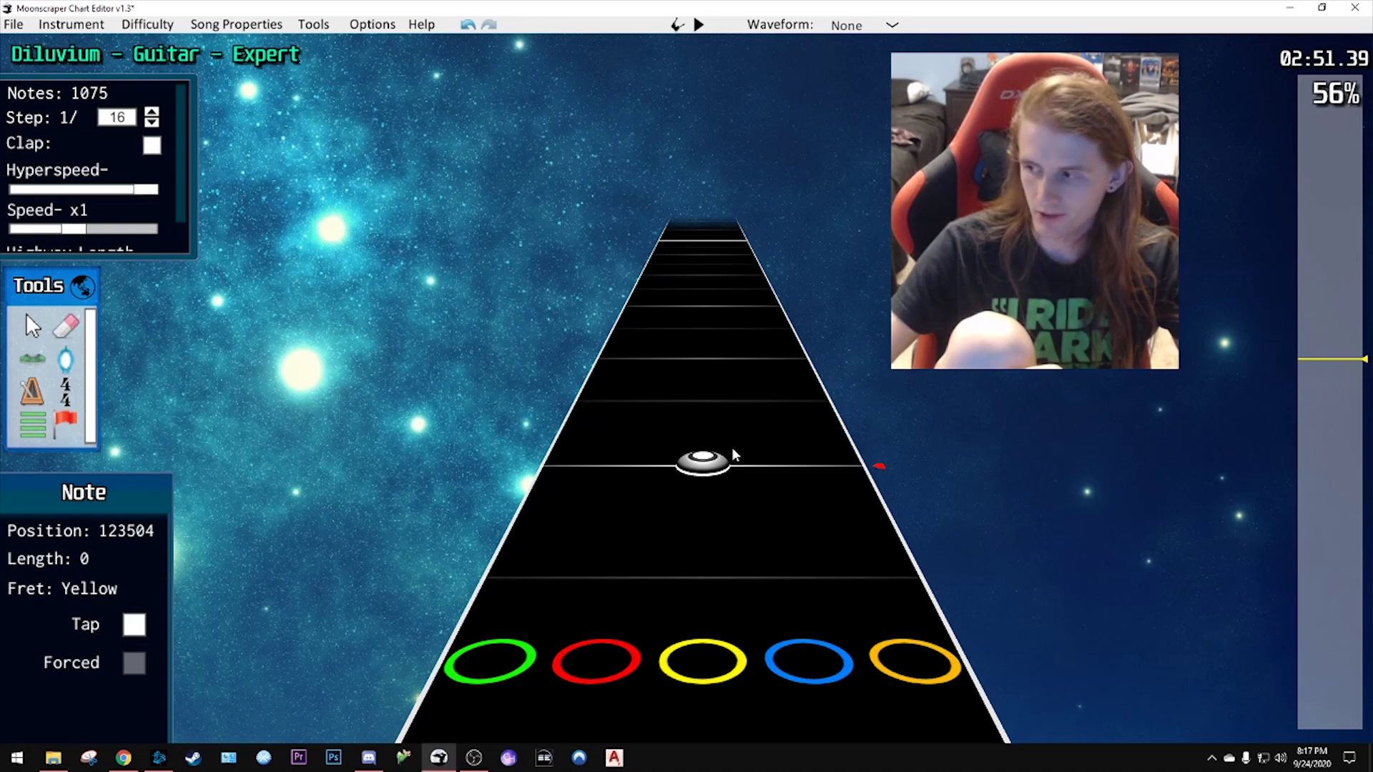
{"action": "scroll", "coordinate": [699, 388], "scroll_direction": "down", "scroll_amount": 2}
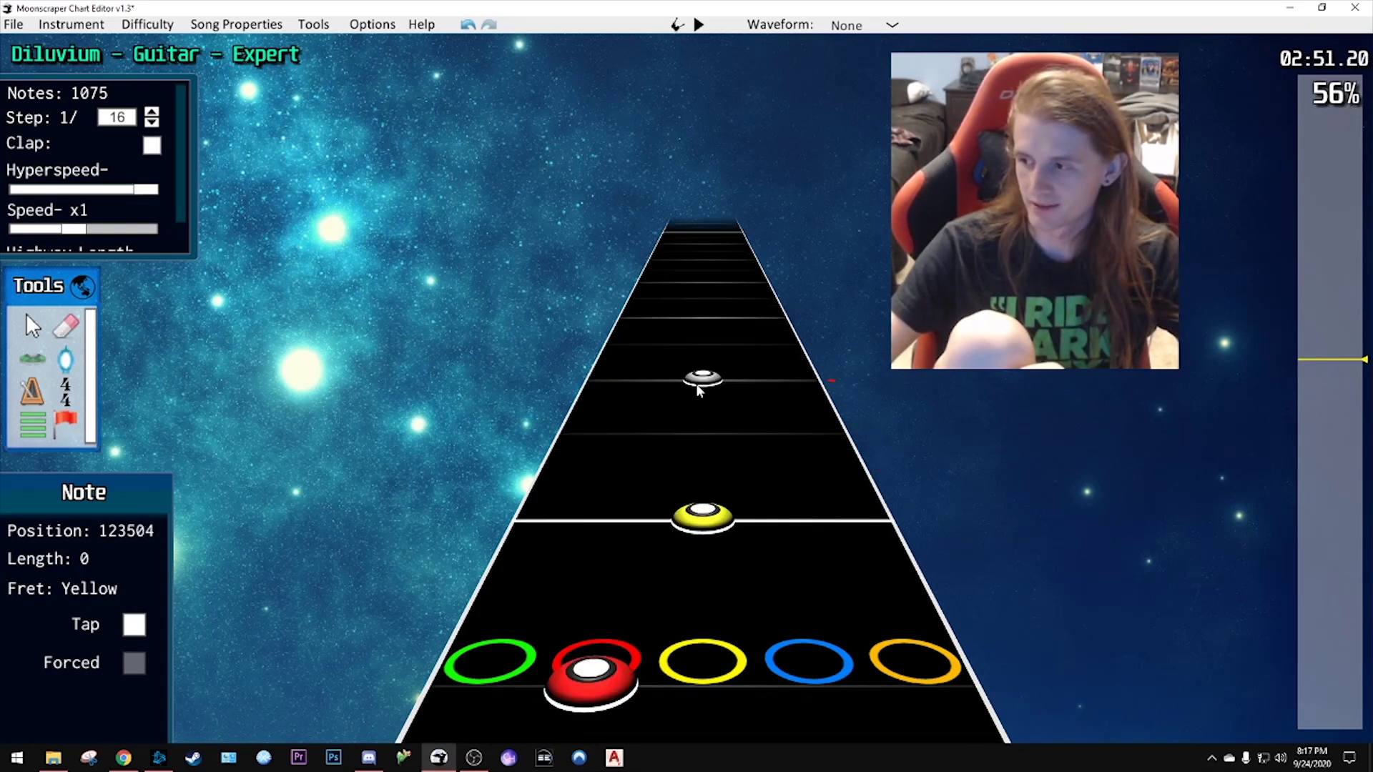
{"action": "scroll", "coordinate": [700, 388], "scroll_direction": "down", "scroll_amount": 3}
{"action": "scroll", "coordinate": [729, 354], "scroll_direction": "up", "scroll_amount": 5}
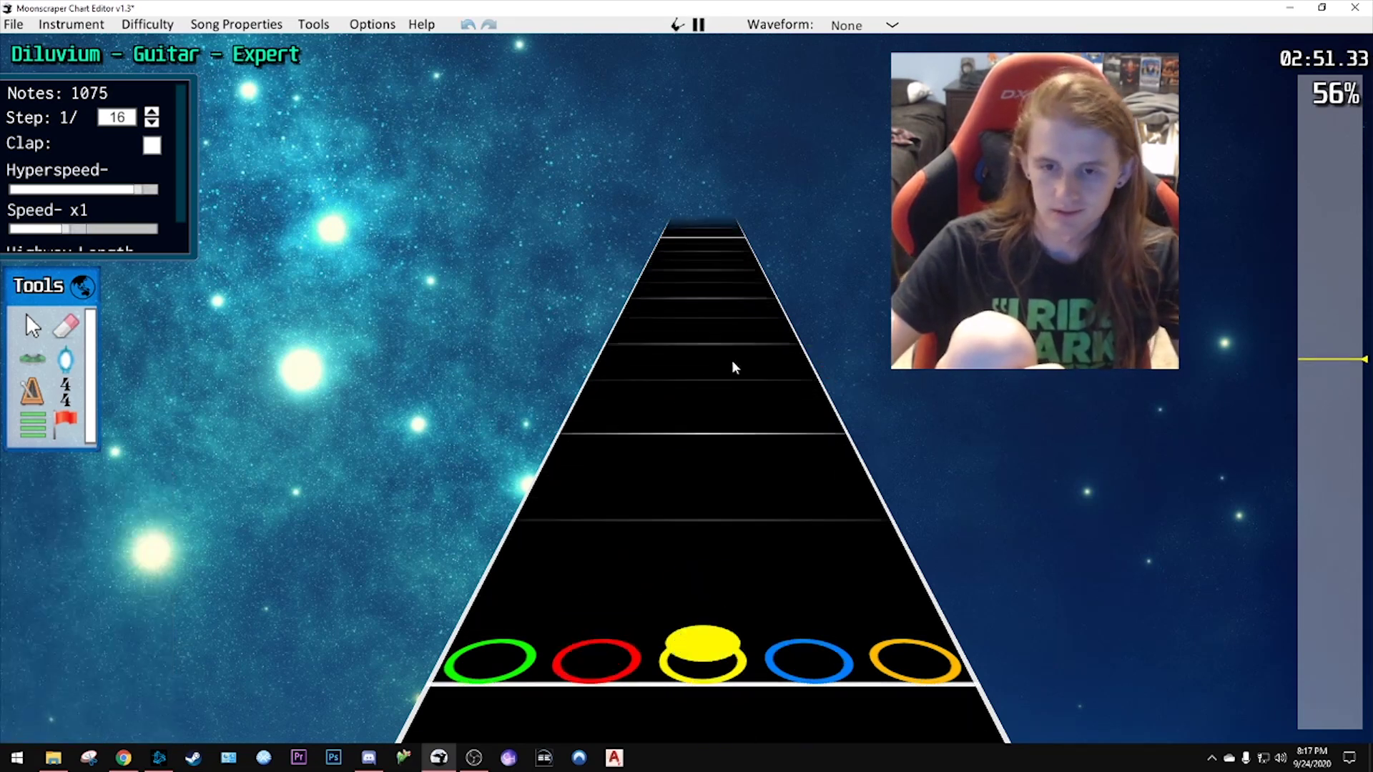
- Add a blue note at position 123408 and an orange note at 123504
{"action": "scroll", "coordinate": [708, 519], "scroll_direction": "down", "scroll_amount": 3}
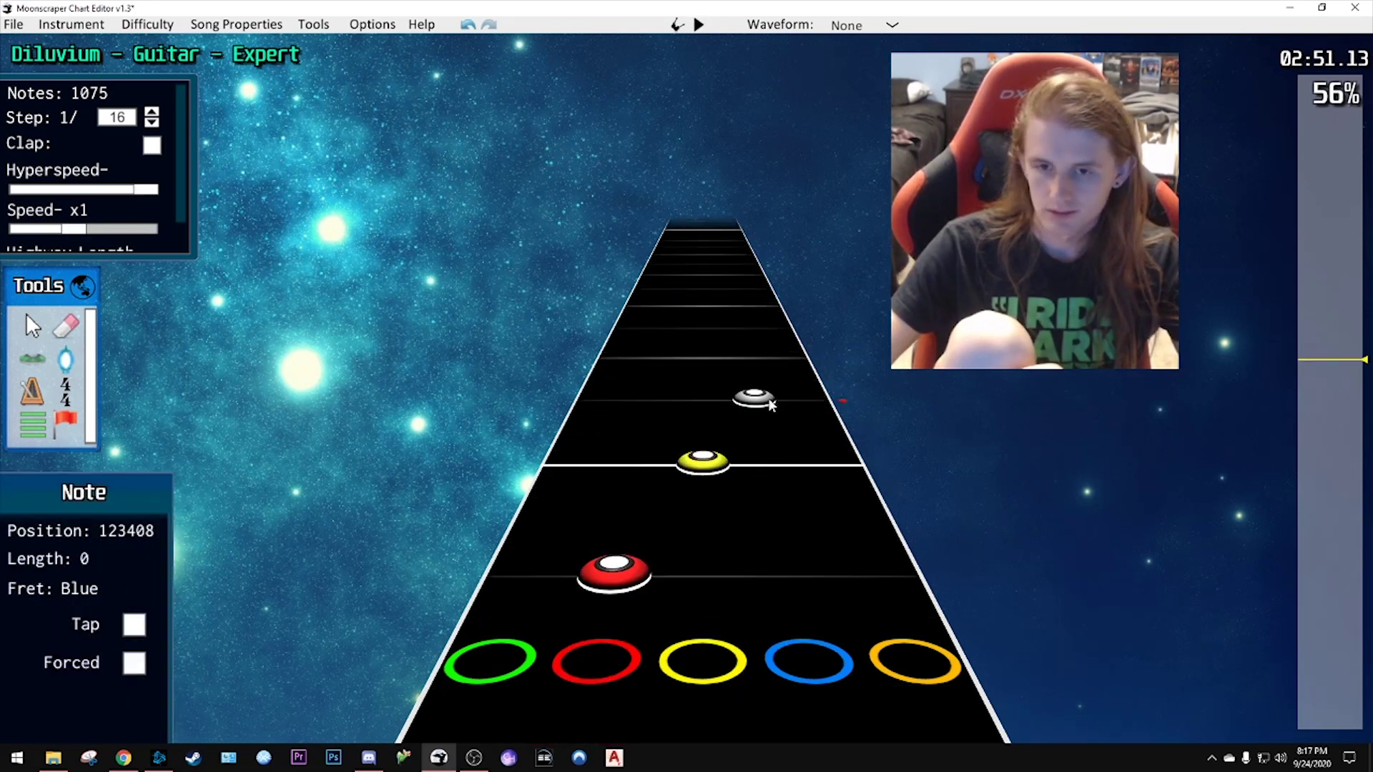
{"action": "left_click", "coordinate": [787, 357]}
{"action": "scroll", "coordinate": [762, 410], "scroll_direction": "up", "scroll_amount": 3}
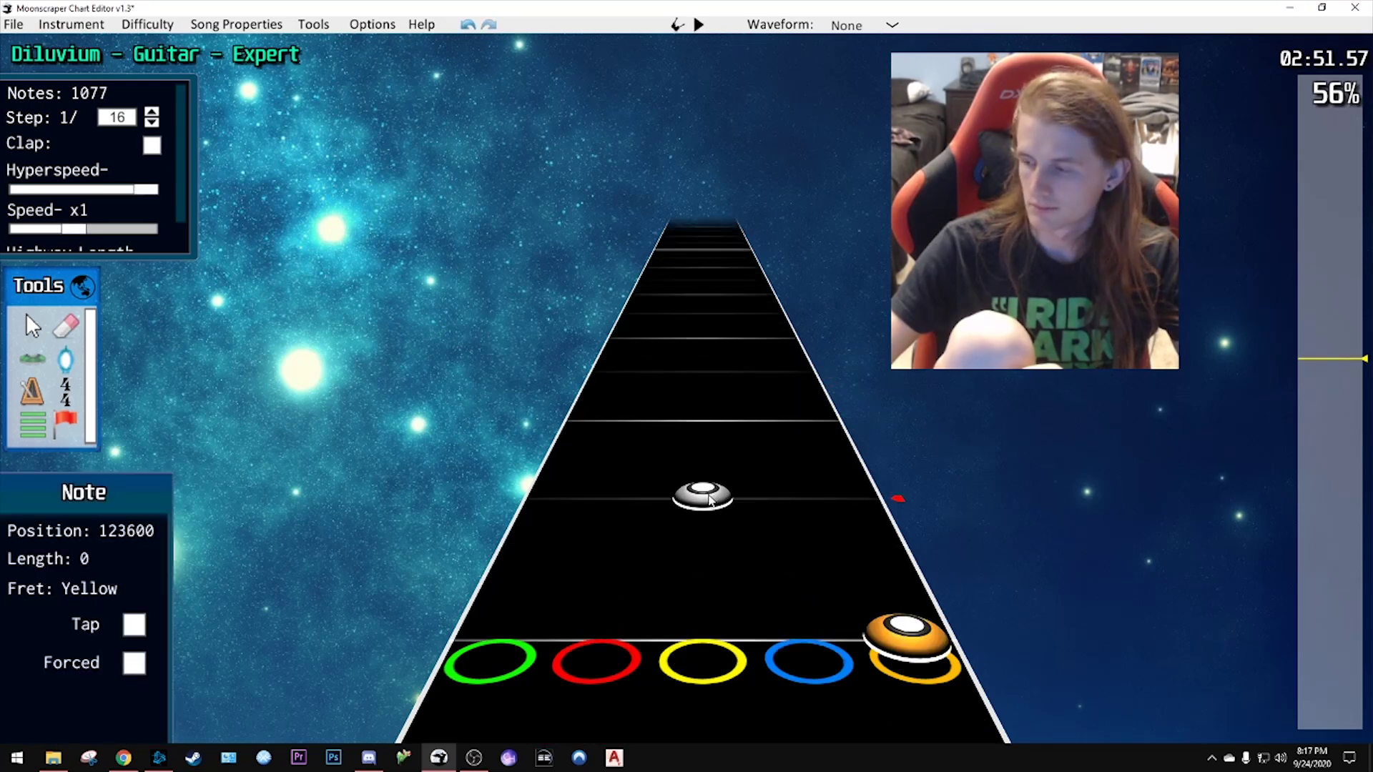
- Add a yellow note at position 123600 and replay the section around 02:51
{"action": "scroll", "coordinate": [710, 495], "scroll_direction": "down", "scroll_amount": 3}
{"action": "key", "text": "space"}
{"action": "key", "text": "space"}
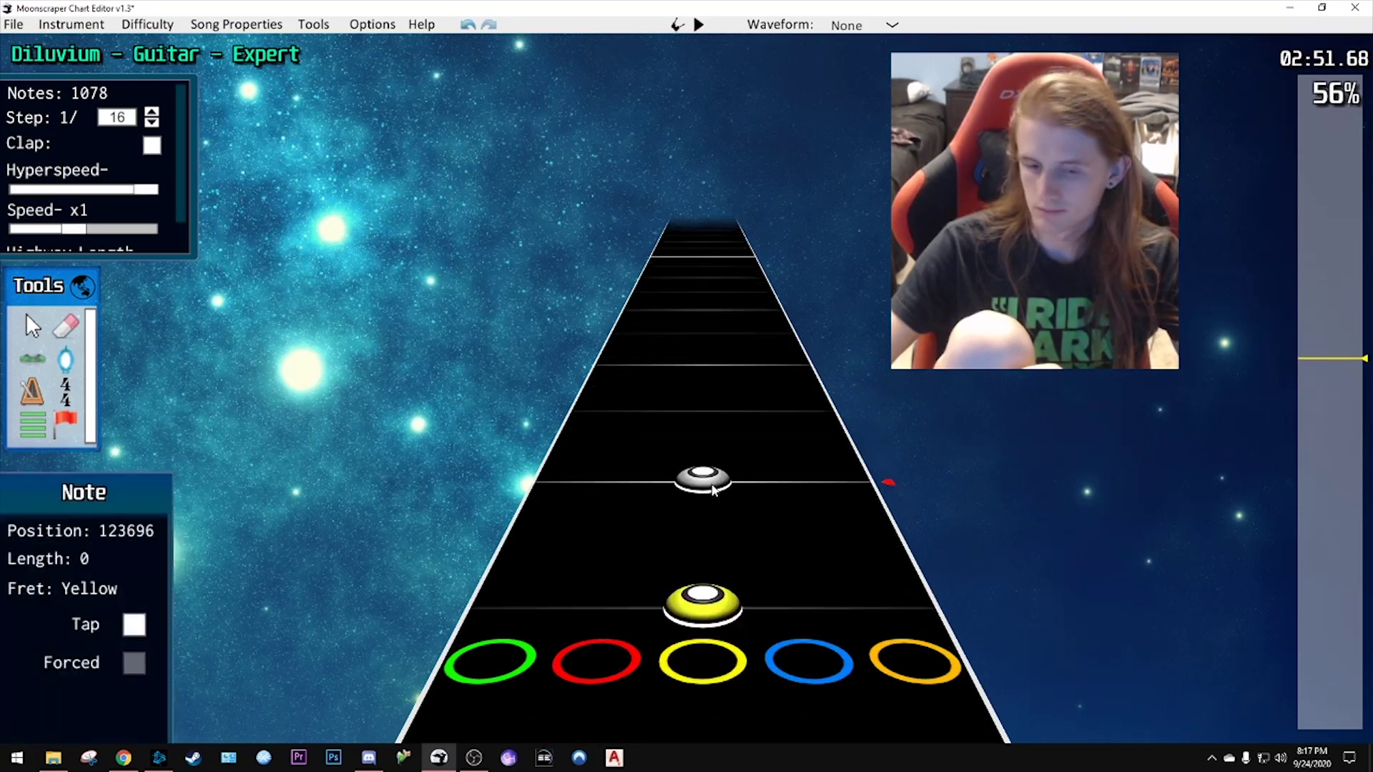
{"action": "scroll", "coordinate": [710, 496], "scroll_direction": "down", "scroll_amount": 1}
{"action": "key", "text": "space"}
{"action": "key", "text": "space"}
{"action": "scroll", "coordinate": [752, 472], "scroll_direction": "down", "scroll_amount": 1}
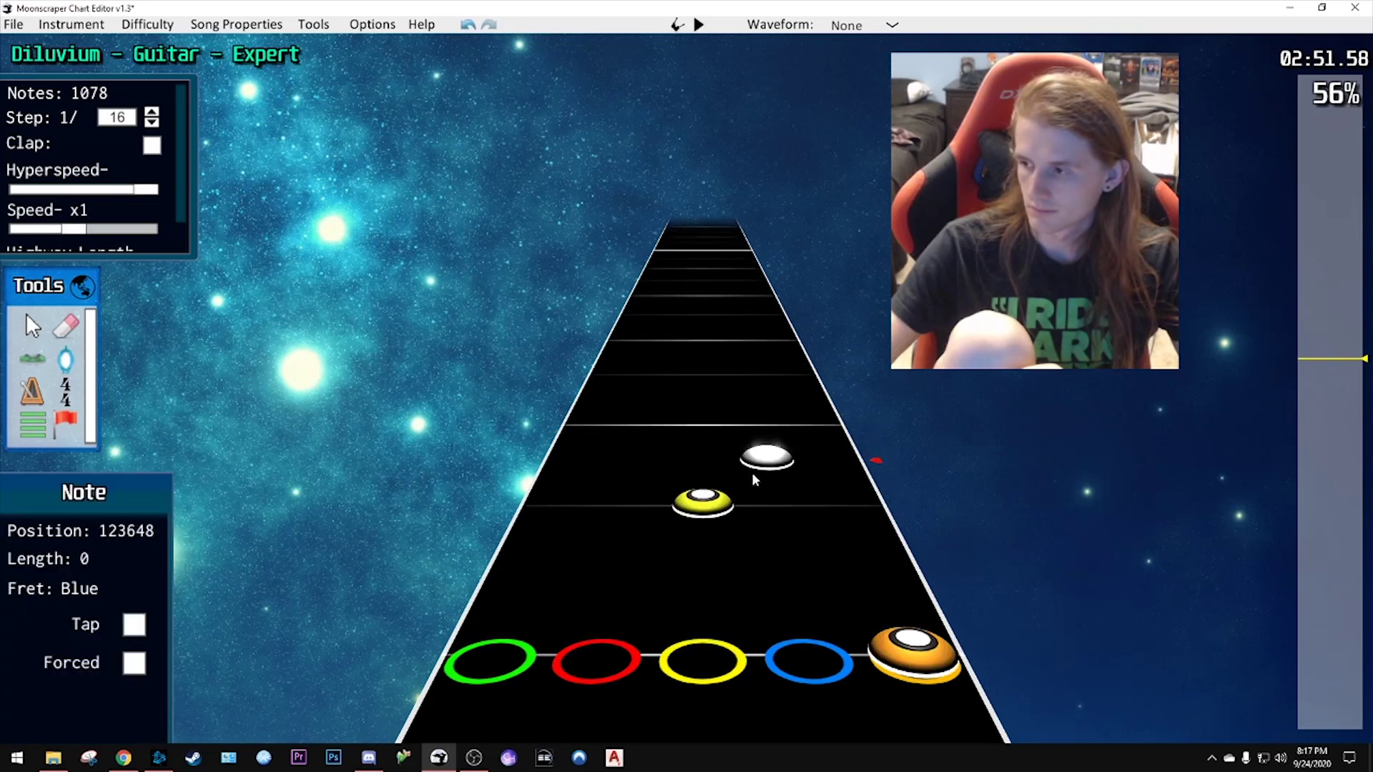
- Add an orange note at position 123696, a blue note at 123792 and a yellow note at 123888, and play back the section
{"action": "left_click", "coordinate": [815, 420]}
{"action": "left_click", "coordinate": [768, 379]}
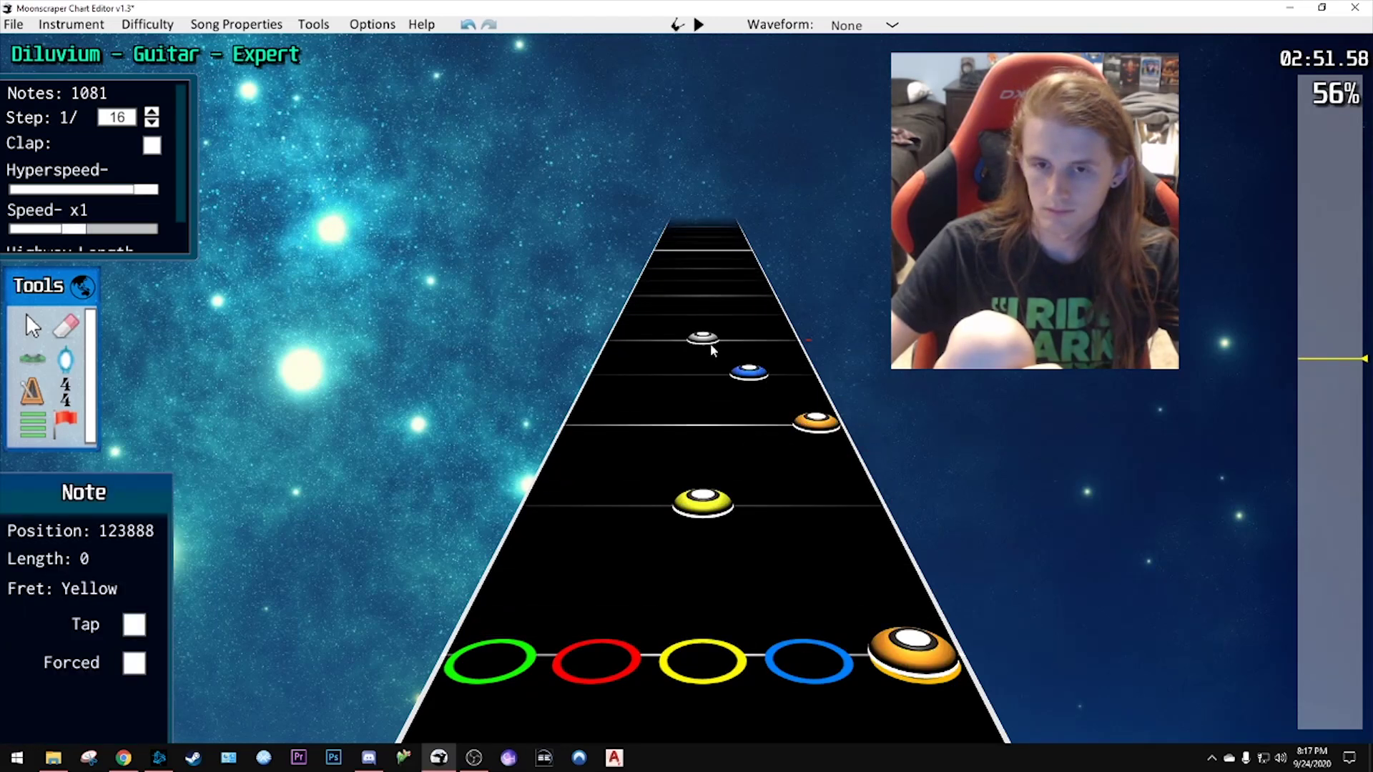
{"action": "left_click", "coordinate": [710, 343]}
{"action": "key", "text": "space"}
{"action": "key", "text": "space"}
- Add yellow notes at positions 123984, 124080 and 124176 and a blue note at 124272, and replay the passage
{"action": "scroll", "coordinate": [757, 512], "scroll_direction": "down", "scroll_amount": 1}
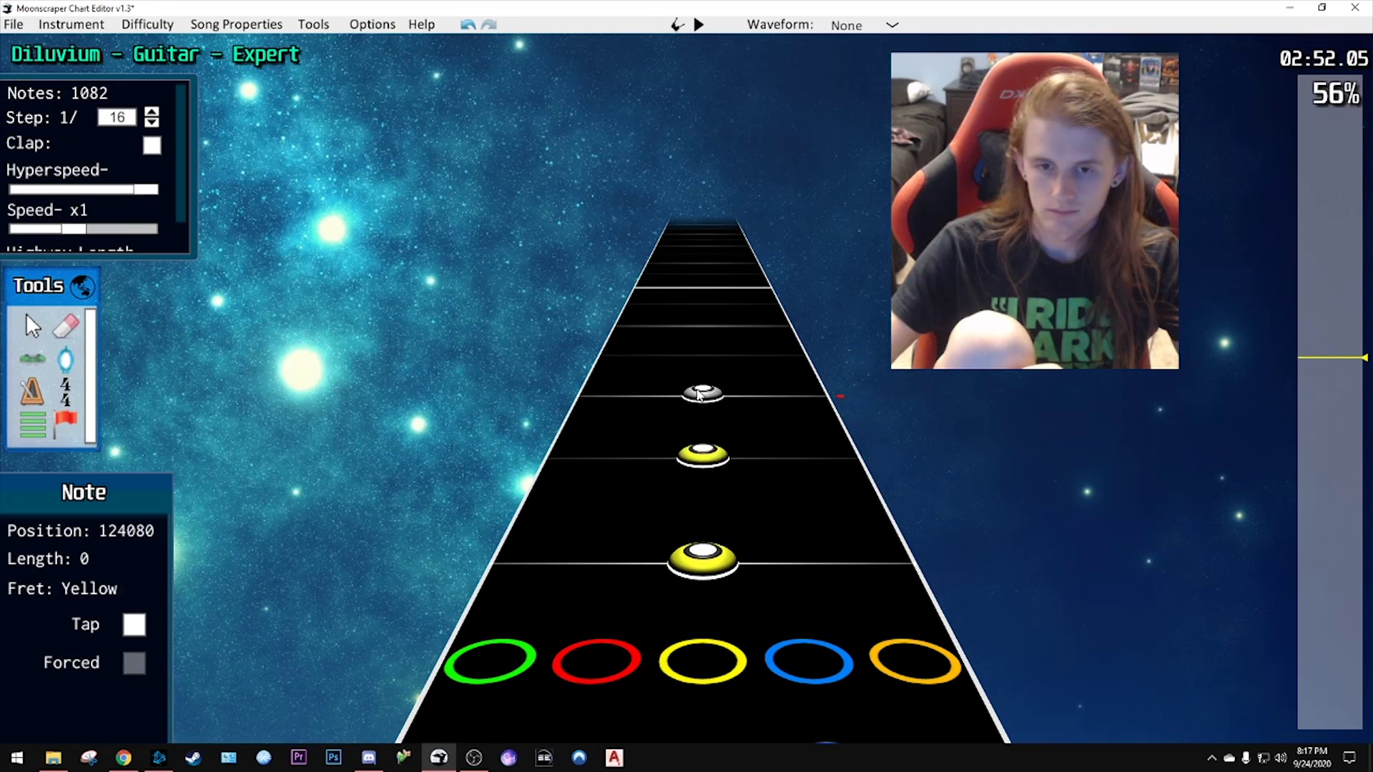
{"action": "scroll", "coordinate": [703, 356], "scroll_direction": "up", "scroll_amount": 2}
{"action": "key", "text": "space"}
{"action": "key", "text": "space"}
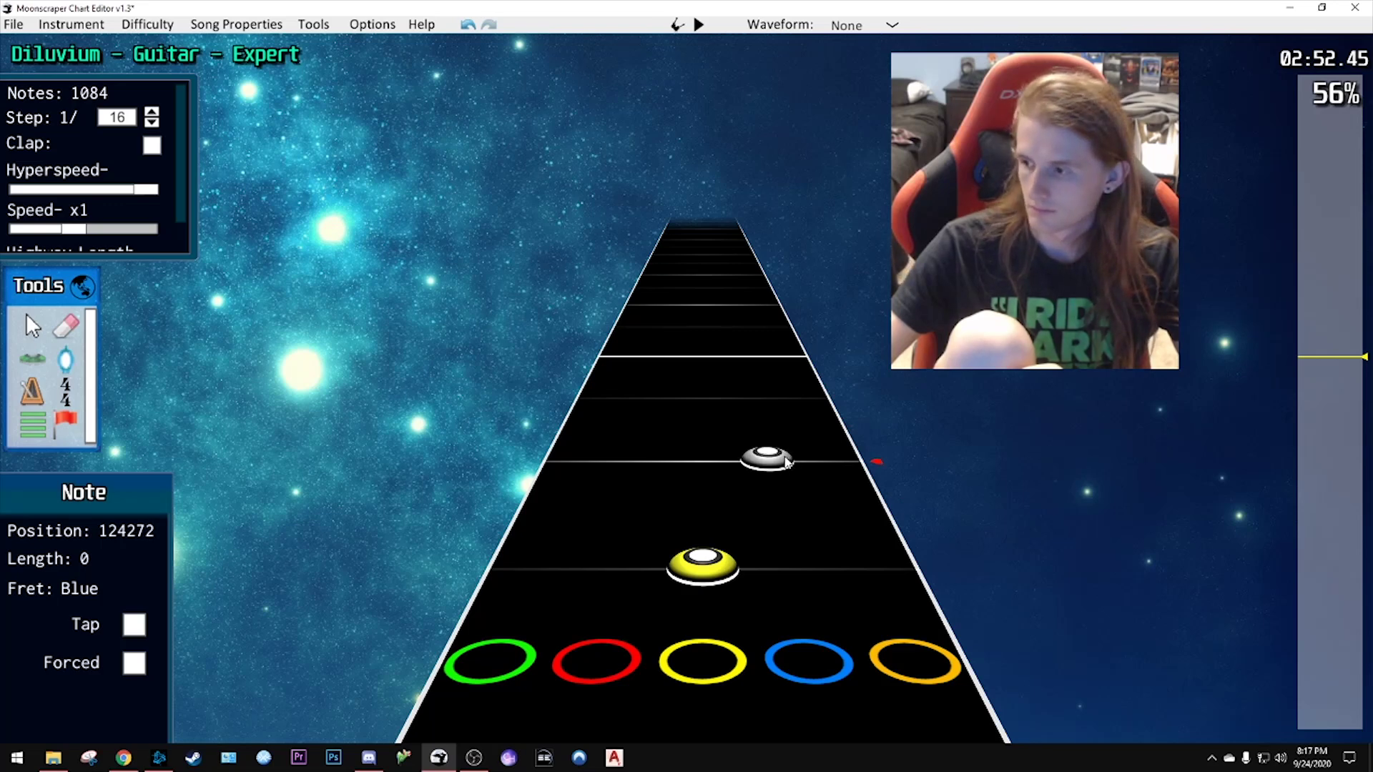
{"action": "left_click", "coordinate": [785, 461]}
{"action": "scroll", "coordinate": [783, 463], "scroll_direction": "up", "scroll_amount": 4}
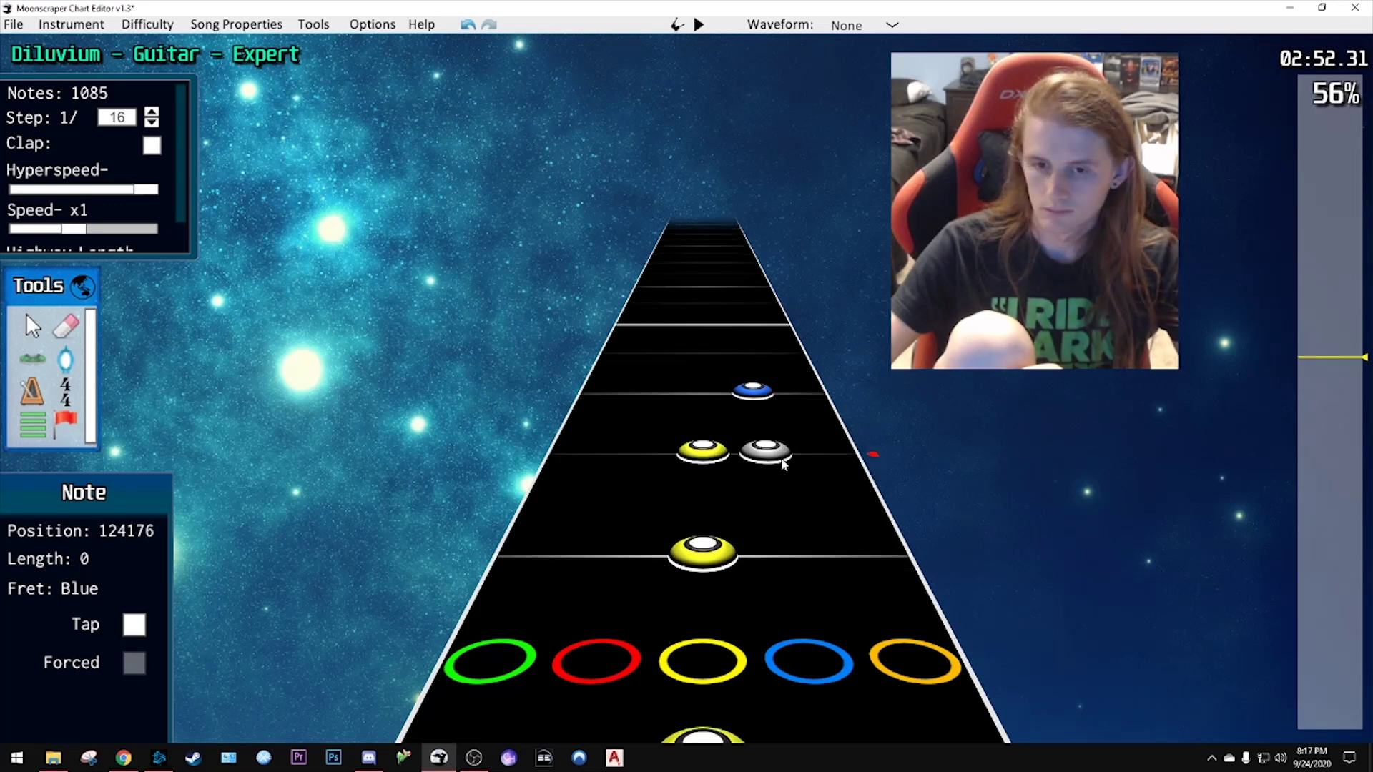
{"action": "scroll", "coordinate": [783, 461], "scroll_direction": "up", "scroll_amount": 10}
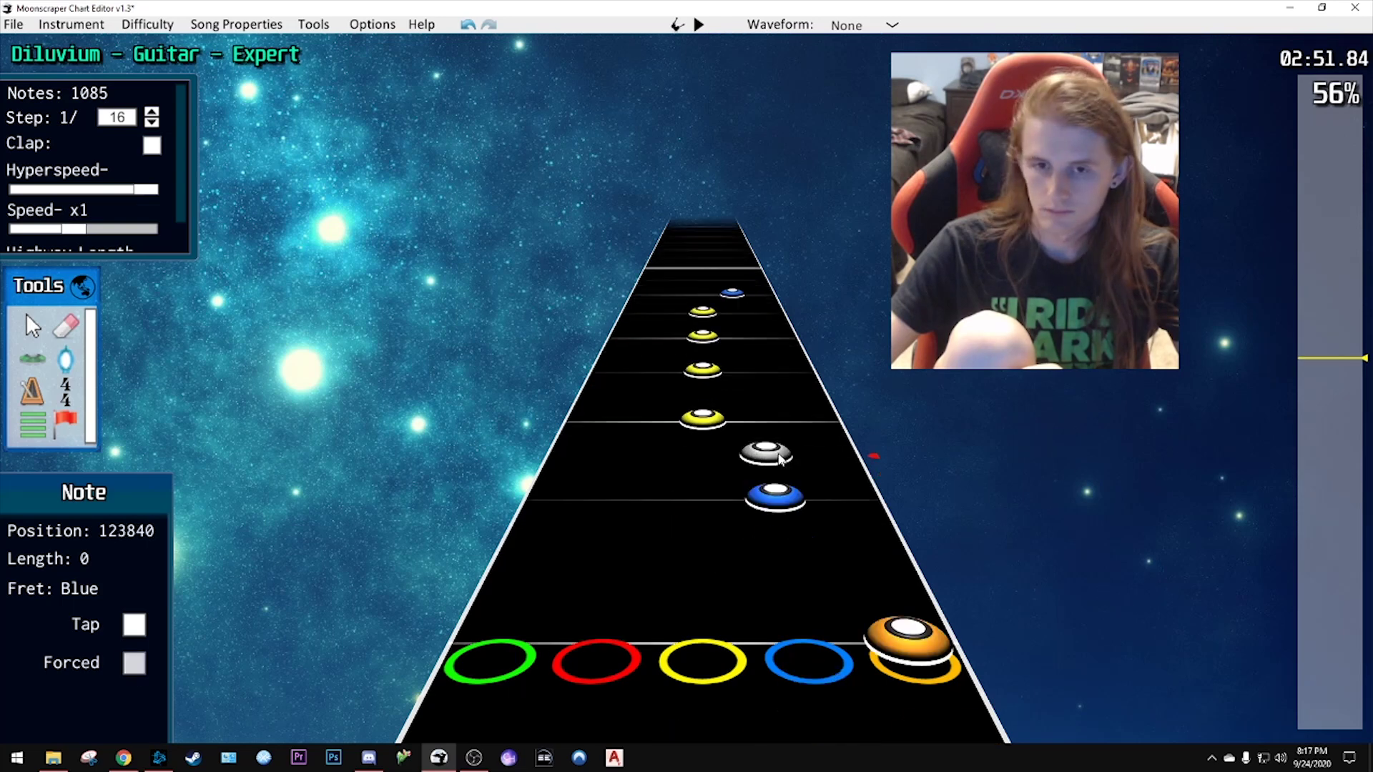
- Shift the notes from the orange one at 123696 onward 96 ticks later, and add a yellow note at position 123696
{"action": "scroll", "coordinate": [785, 458], "scroll_direction": "up", "scroll_amount": 6}
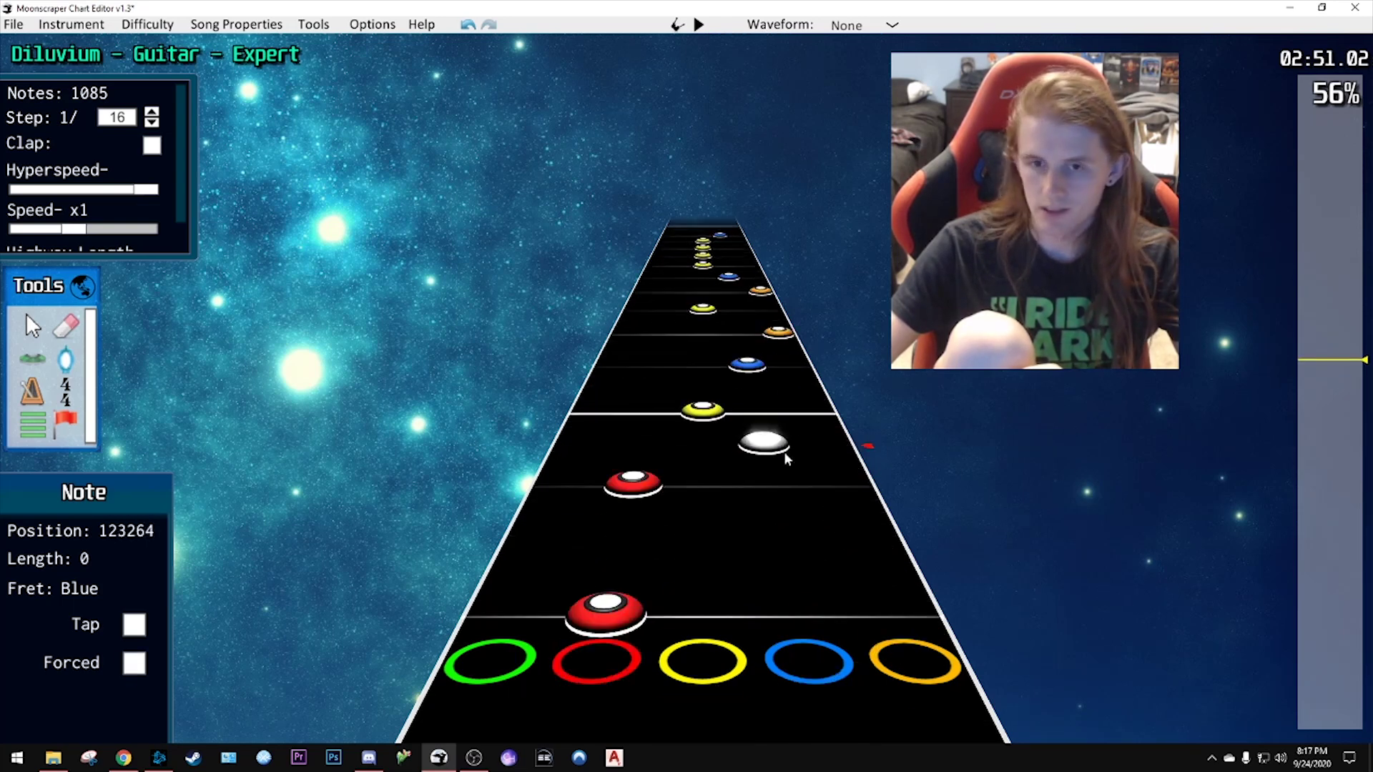
{"action": "scroll", "coordinate": [841, 466], "scroll_direction": "down", "scroll_amount": 2}
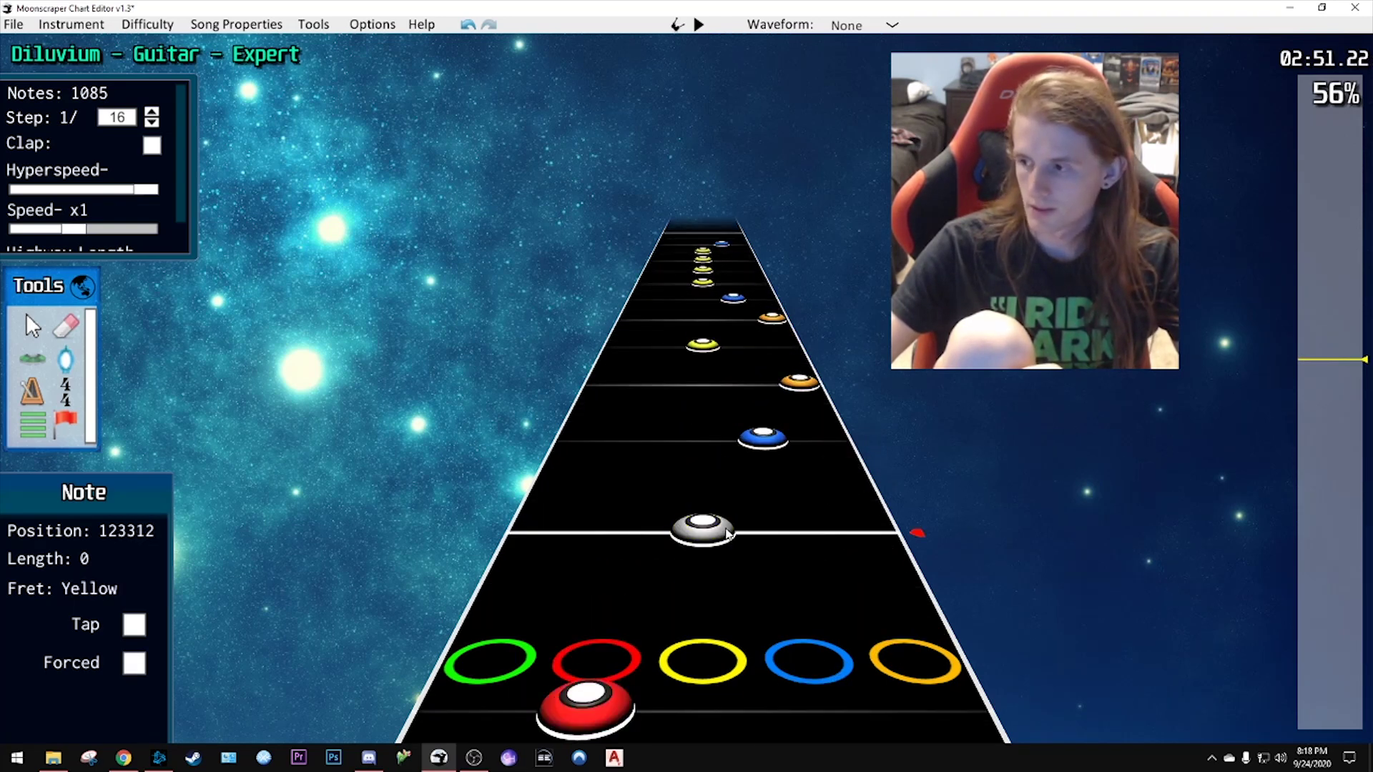
{"action": "scroll", "coordinate": [799, 389], "scroll_direction": "down", "scroll_amount": 5}
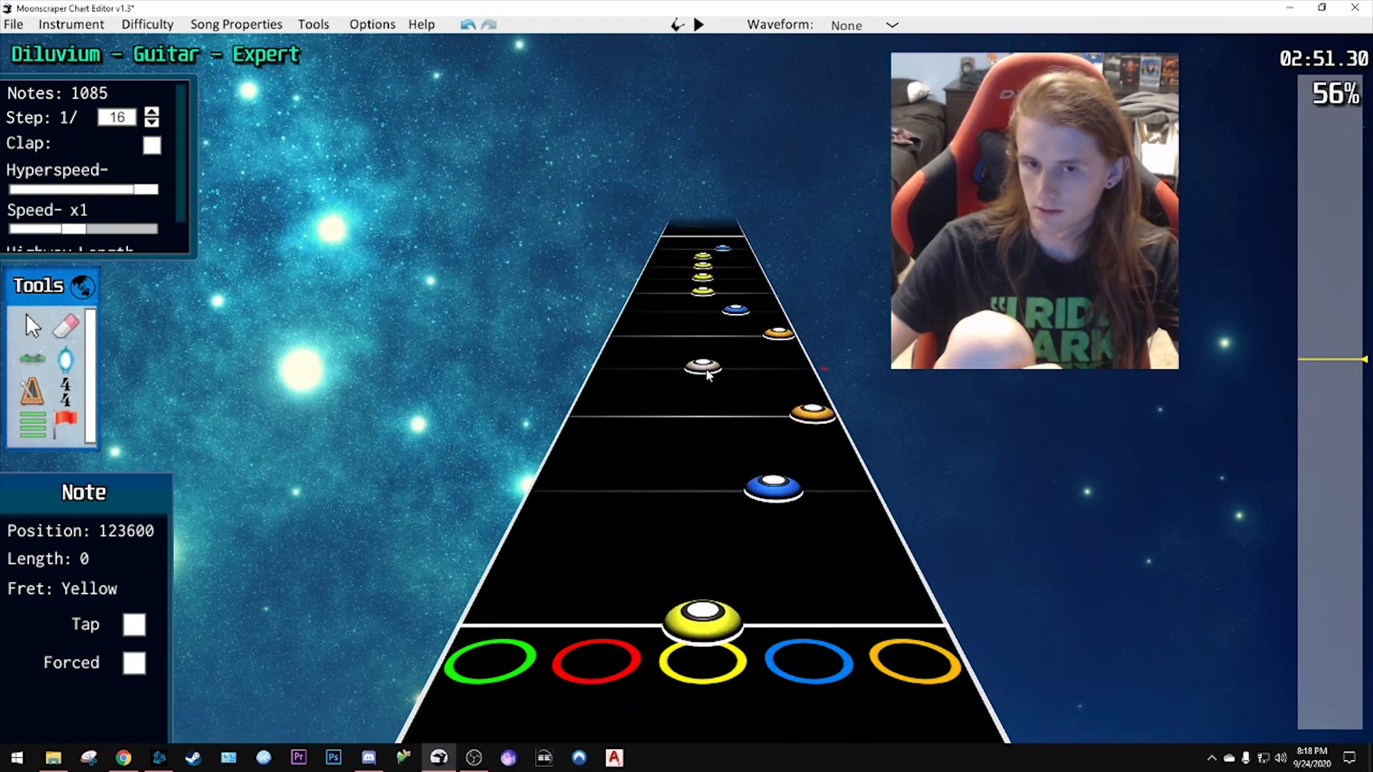
{"action": "left_click_drag", "start_coordinate": [876, 458], "coordinate": [615, 239]}
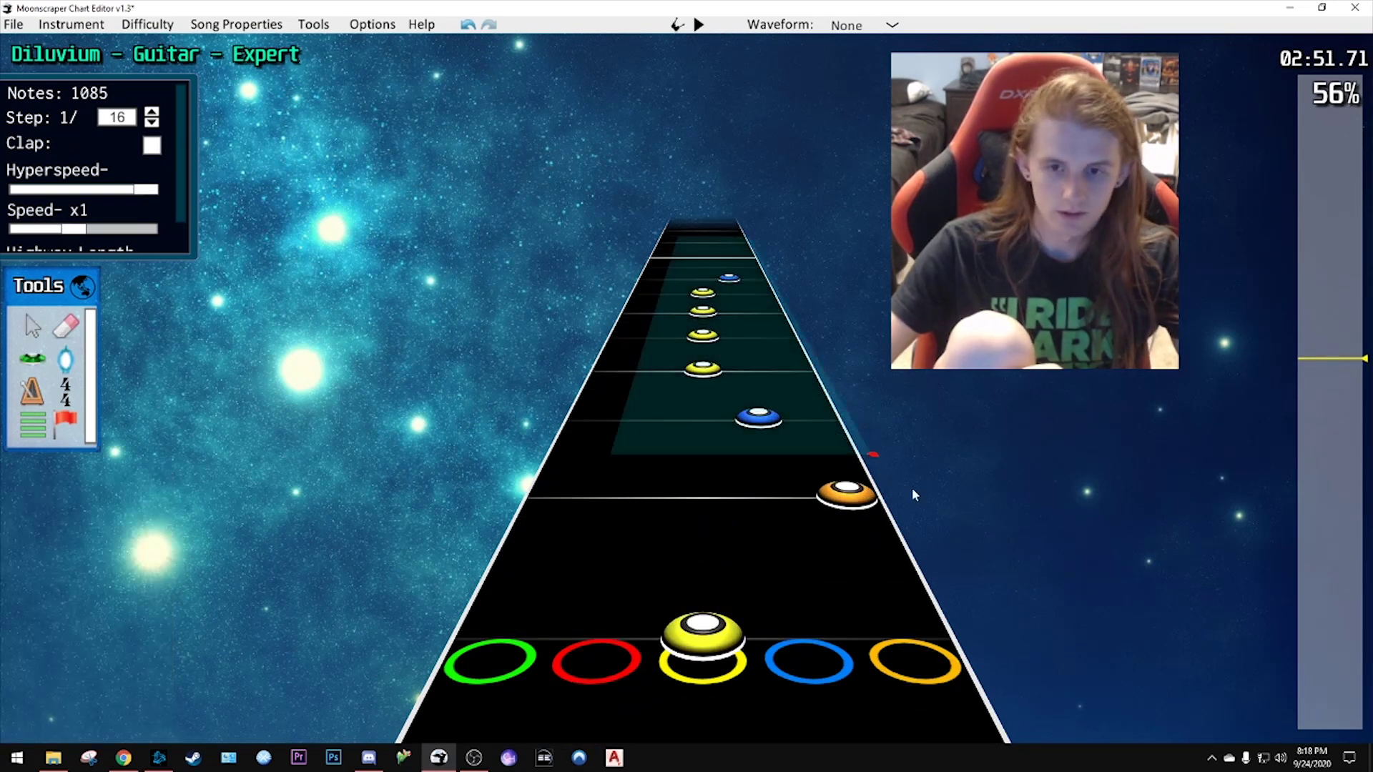
{"action": "left_click_drag", "start_coordinate": [846, 494], "coordinate": [835, 427]}
{"action": "left_click", "coordinate": [794, 455]}
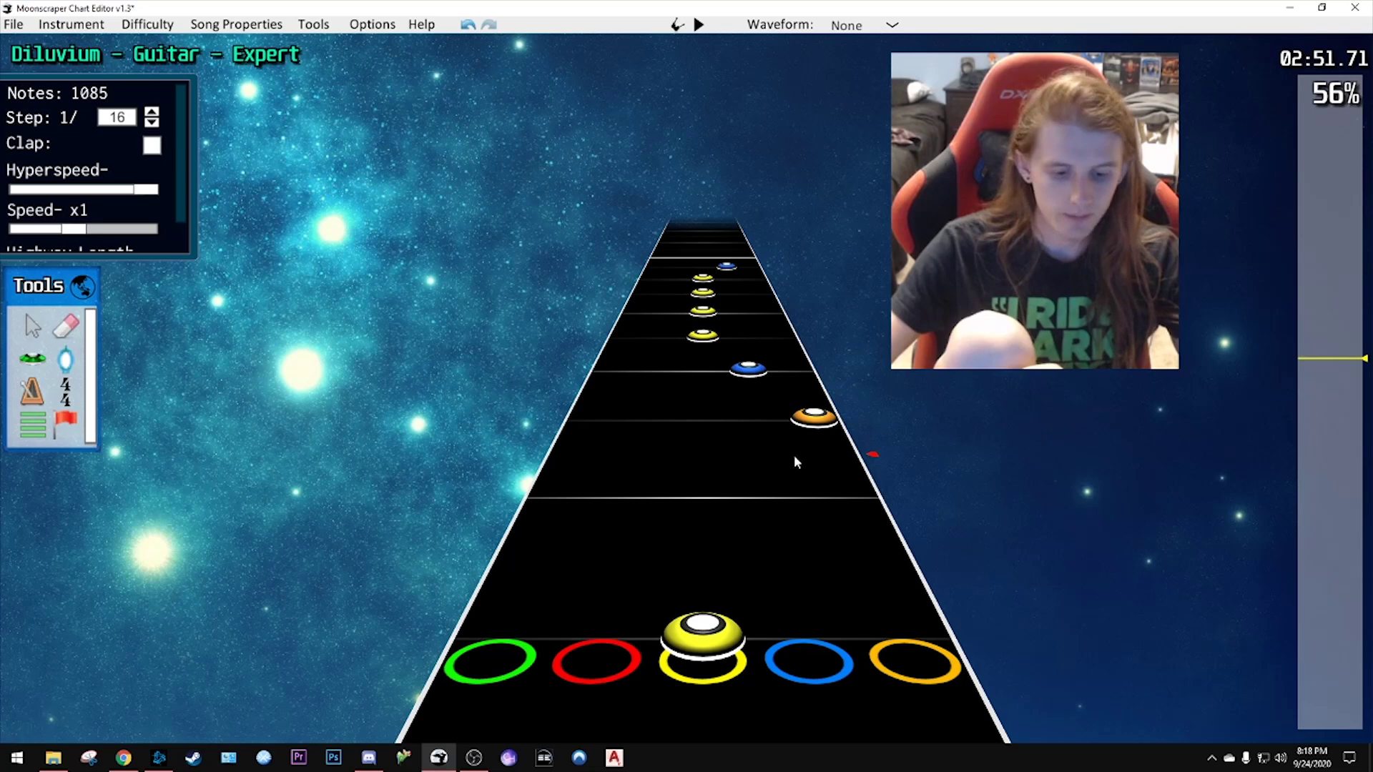
{"action": "left_click", "coordinate": [729, 501]}
{"action": "left_click_drag", "start_coordinate": [729, 500], "coordinate": [789, 509]}
- Play back the shifted passage from around 02:51 and add an orange note at position 124464
{"action": "scroll", "coordinate": [789, 509], "scroll_direction": "up", "scroll_amount": 2}
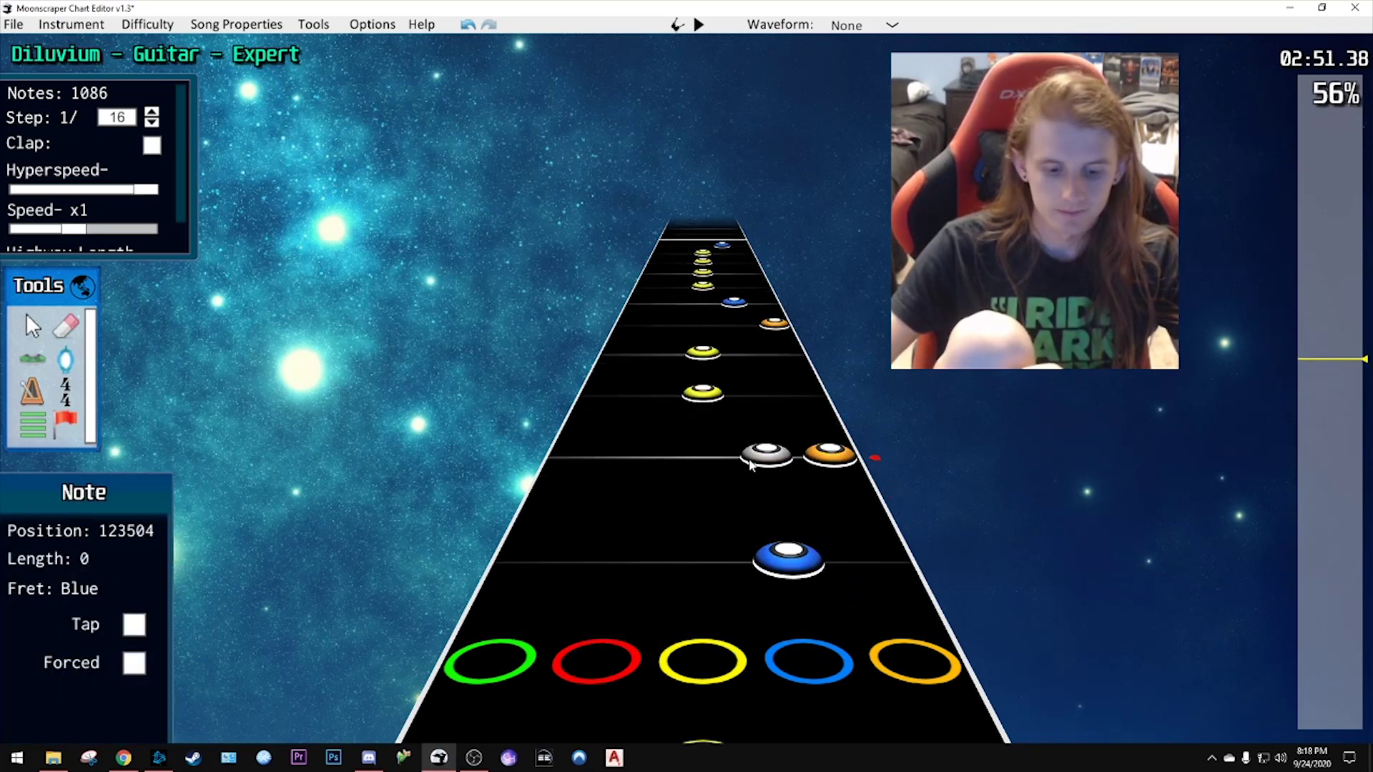
{"action": "left_click", "coordinate": [747, 456]}
{"action": "key", "text": "space"}
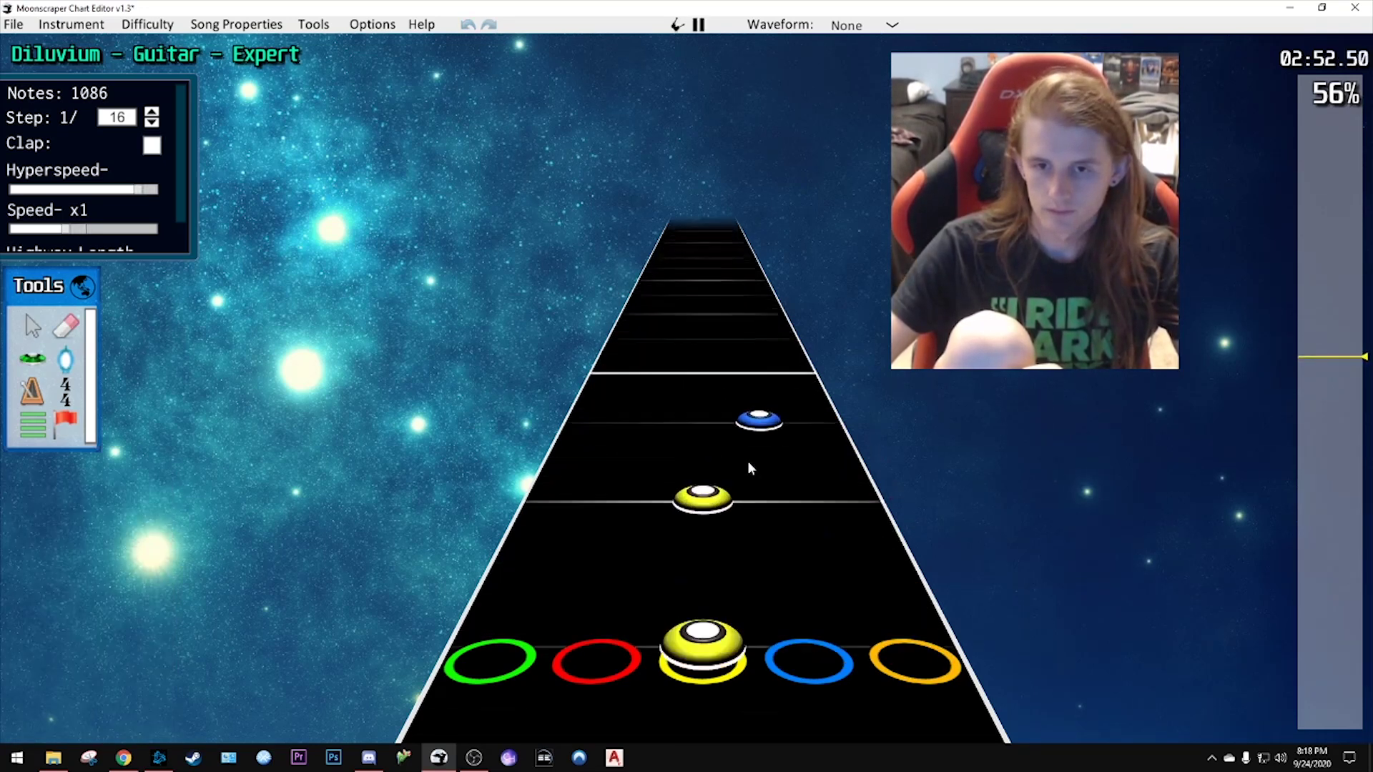
{"action": "key", "text": "space"}
{"action": "key", "text": "space"}
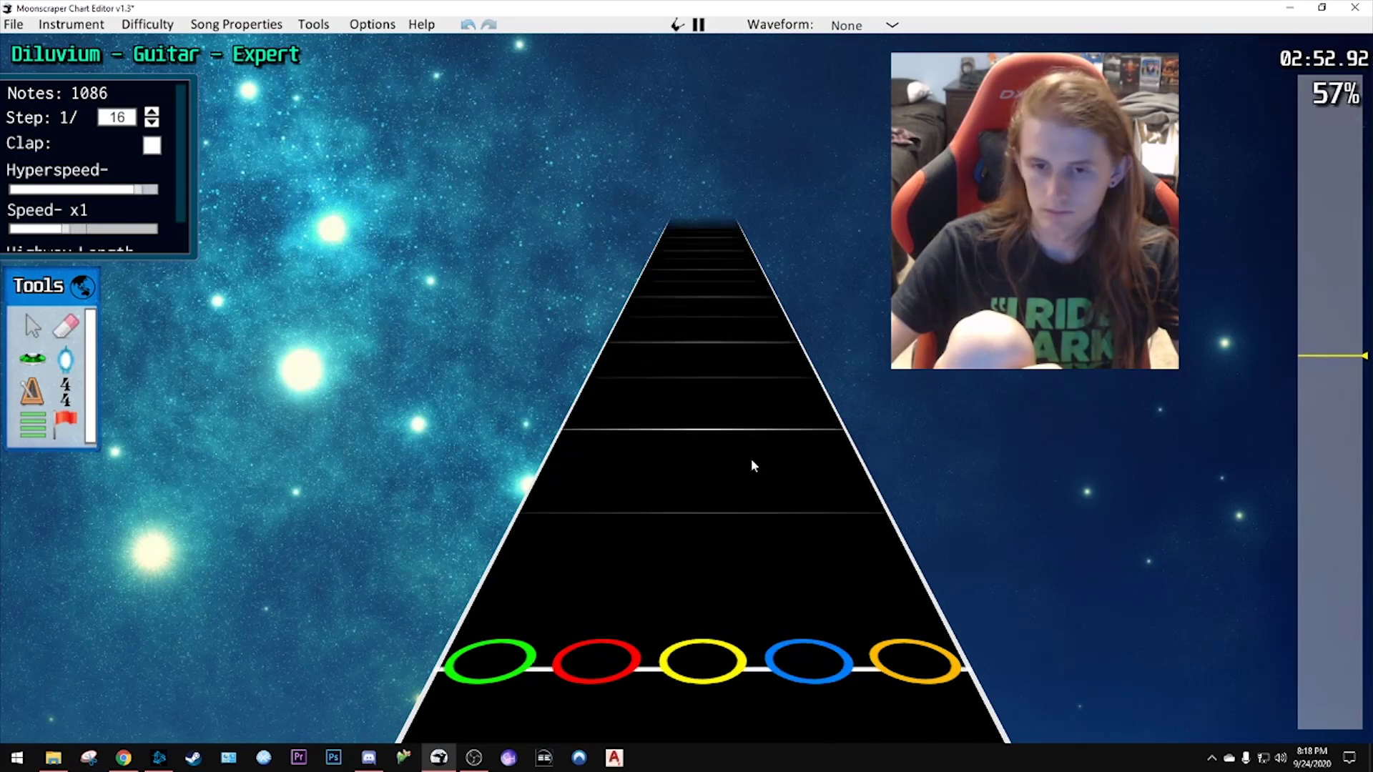
{"action": "key", "text": "space"}
{"action": "left_click", "coordinate": [822, 495]}
{"action": "key", "text": "space"}
{"action": "key", "text": "space"}
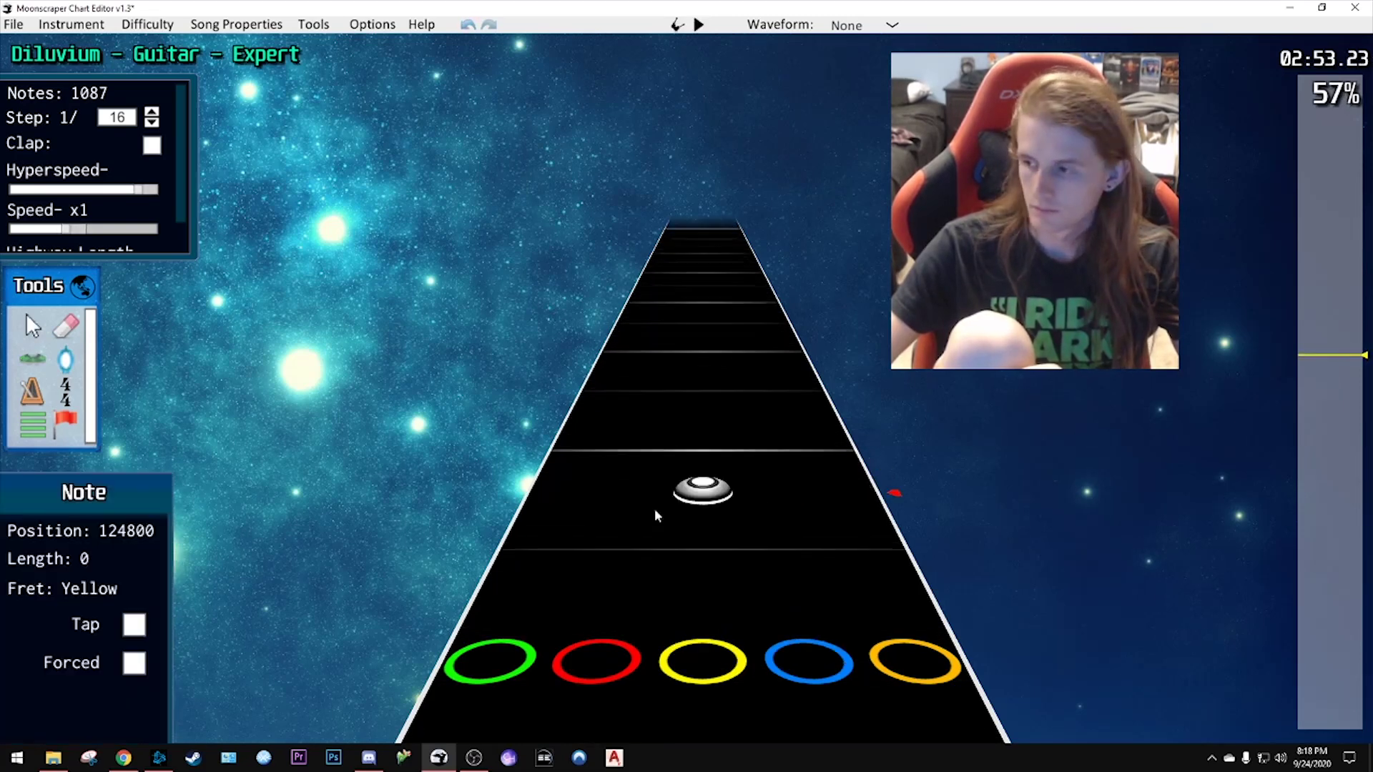
- Add green-red chords at positions 124560 and 124656 and play back the section
{"action": "scroll", "coordinate": [654, 508], "scroll_direction": "down", "scroll_amount": 2}
{"action": "left_click", "coordinate": [611, 415]}
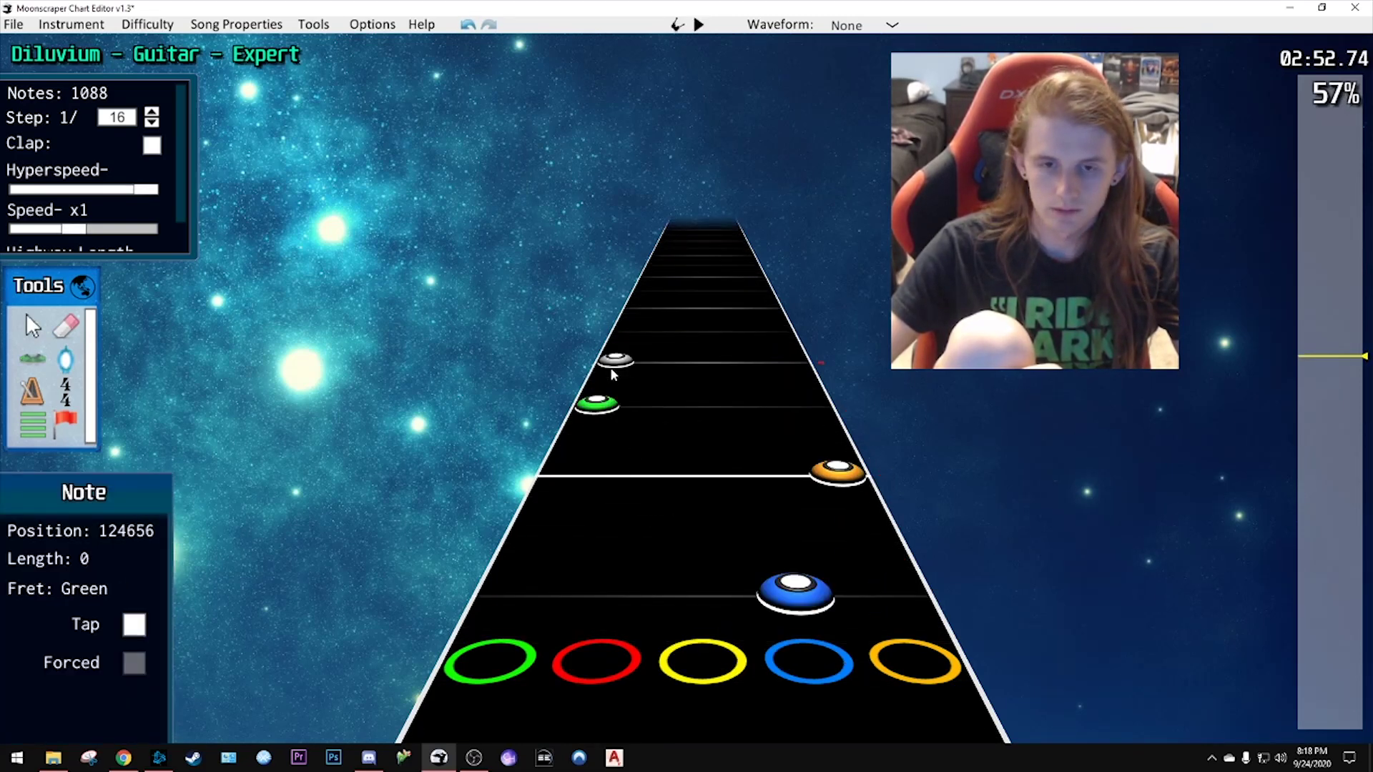
{"action": "key", "text": "space"}
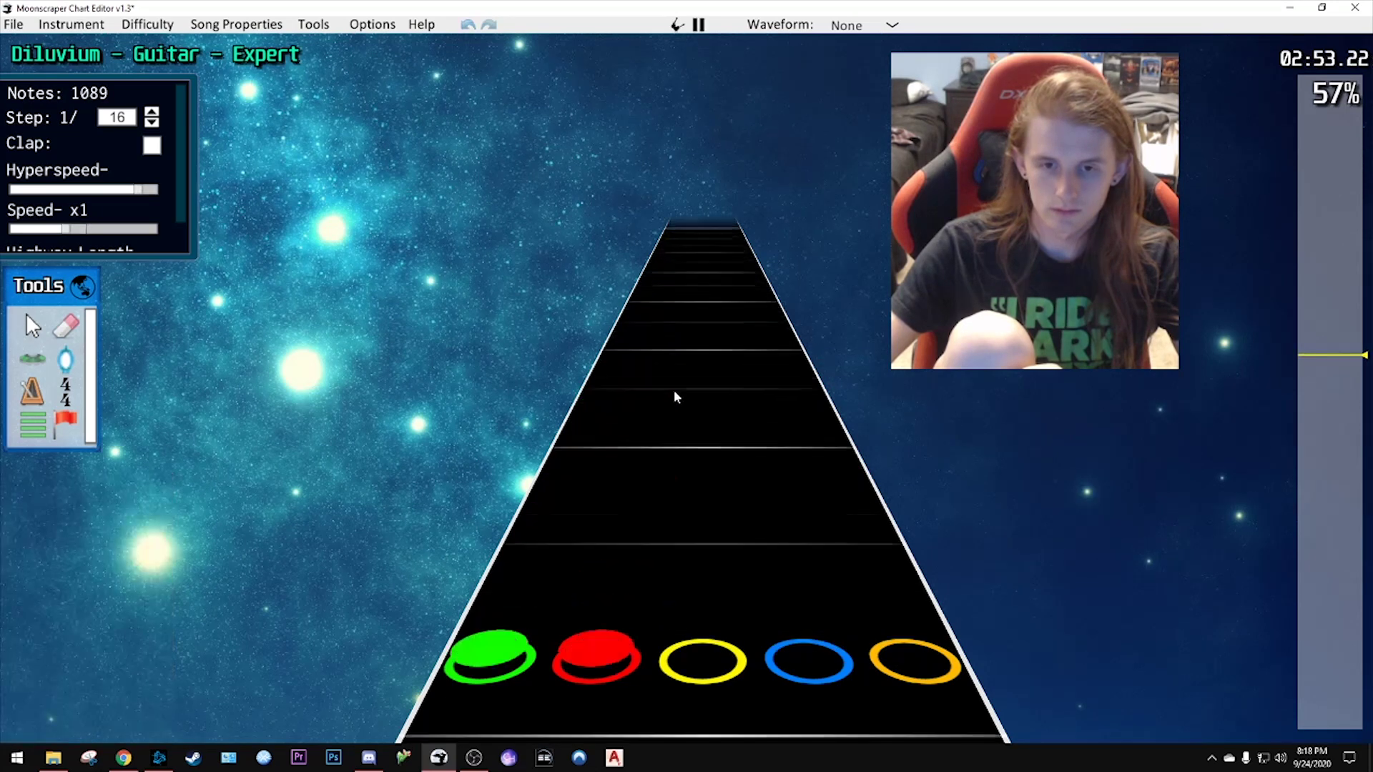
{"action": "key", "text": "space"}
- Replay the passage from around 02:52 and add a green-red chord at position 124752, checking it by playback
{"action": "scroll", "coordinate": [686, 505], "scroll_direction": "down", "scroll_amount": 3}
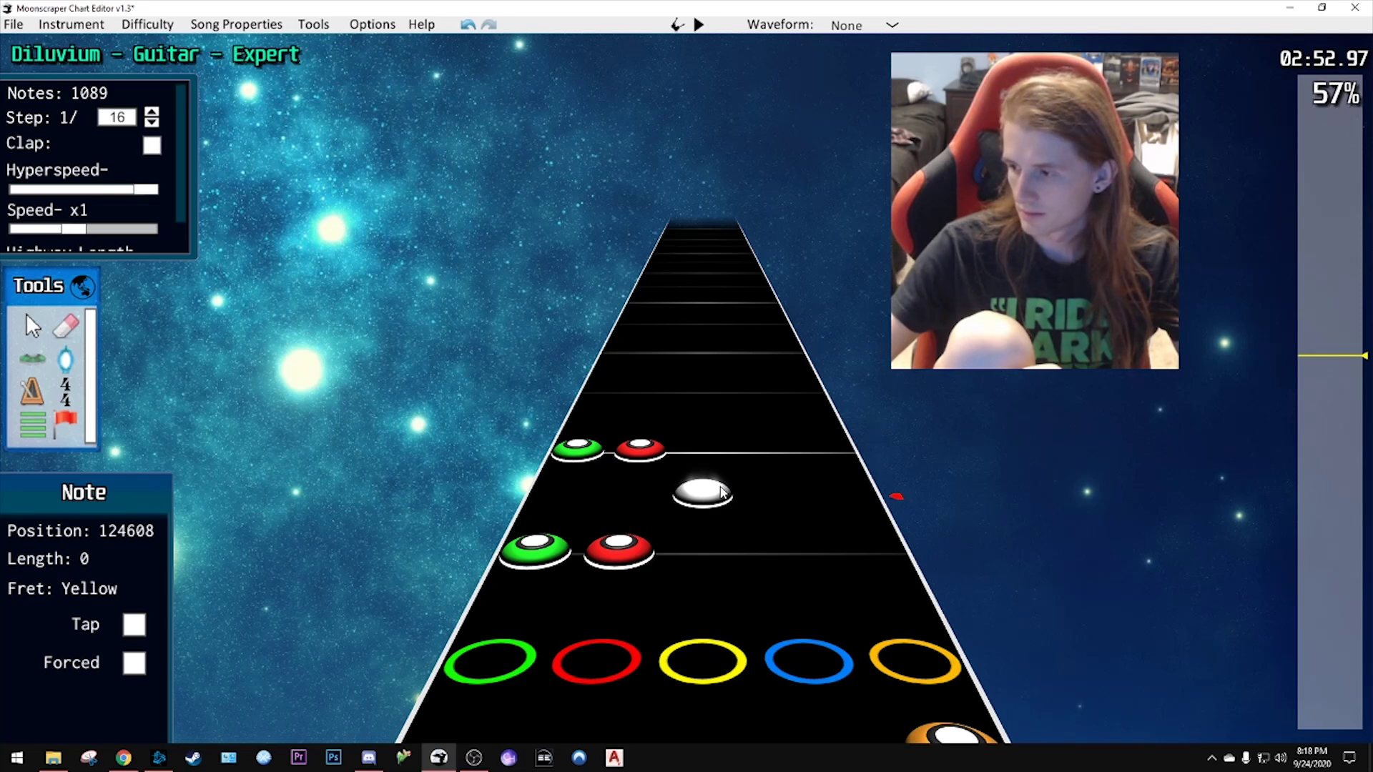
{"action": "scroll", "coordinate": [736, 469], "scroll_direction": "down", "scroll_amount": 5}
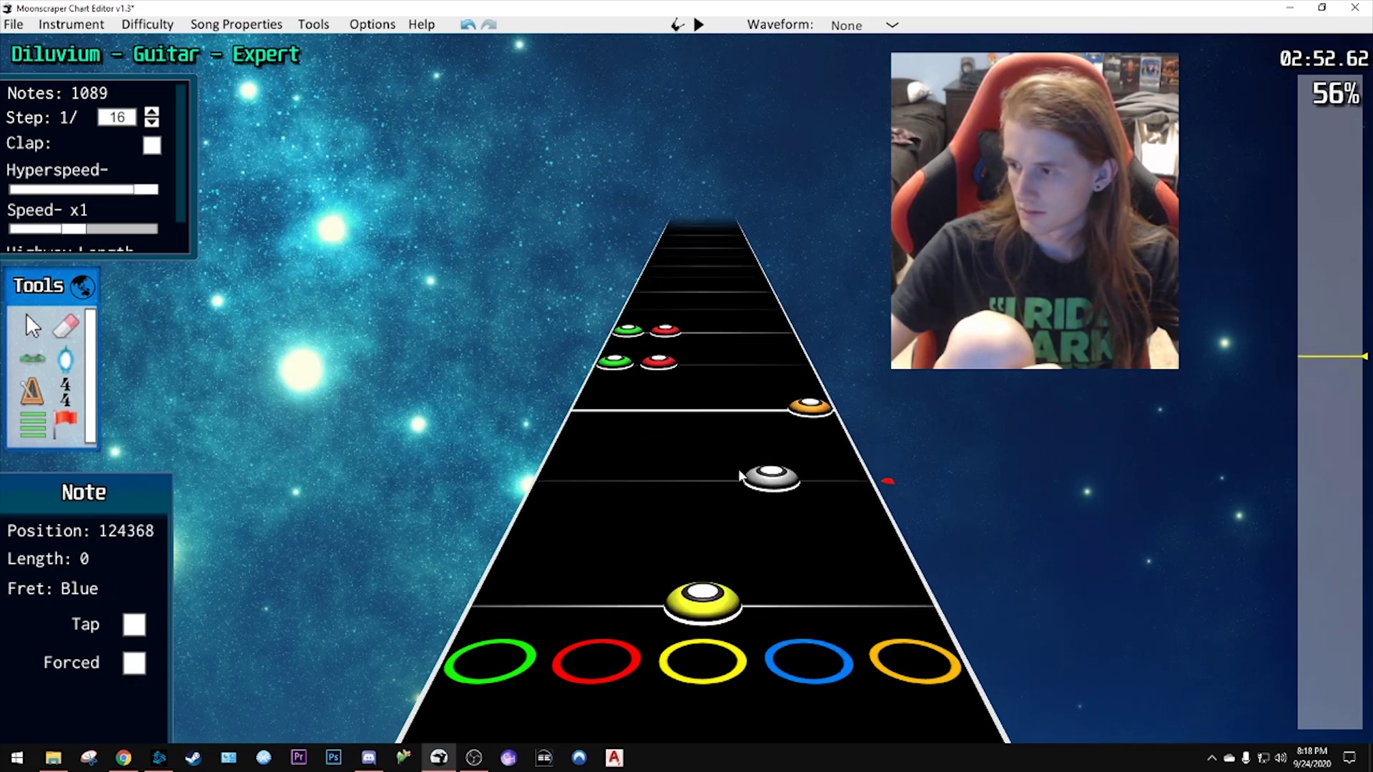
{"action": "key", "text": "space"}
{"action": "key", "text": "space"}
{"action": "scroll", "coordinate": [656, 484], "scroll_direction": "down", "scroll_amount": 6}
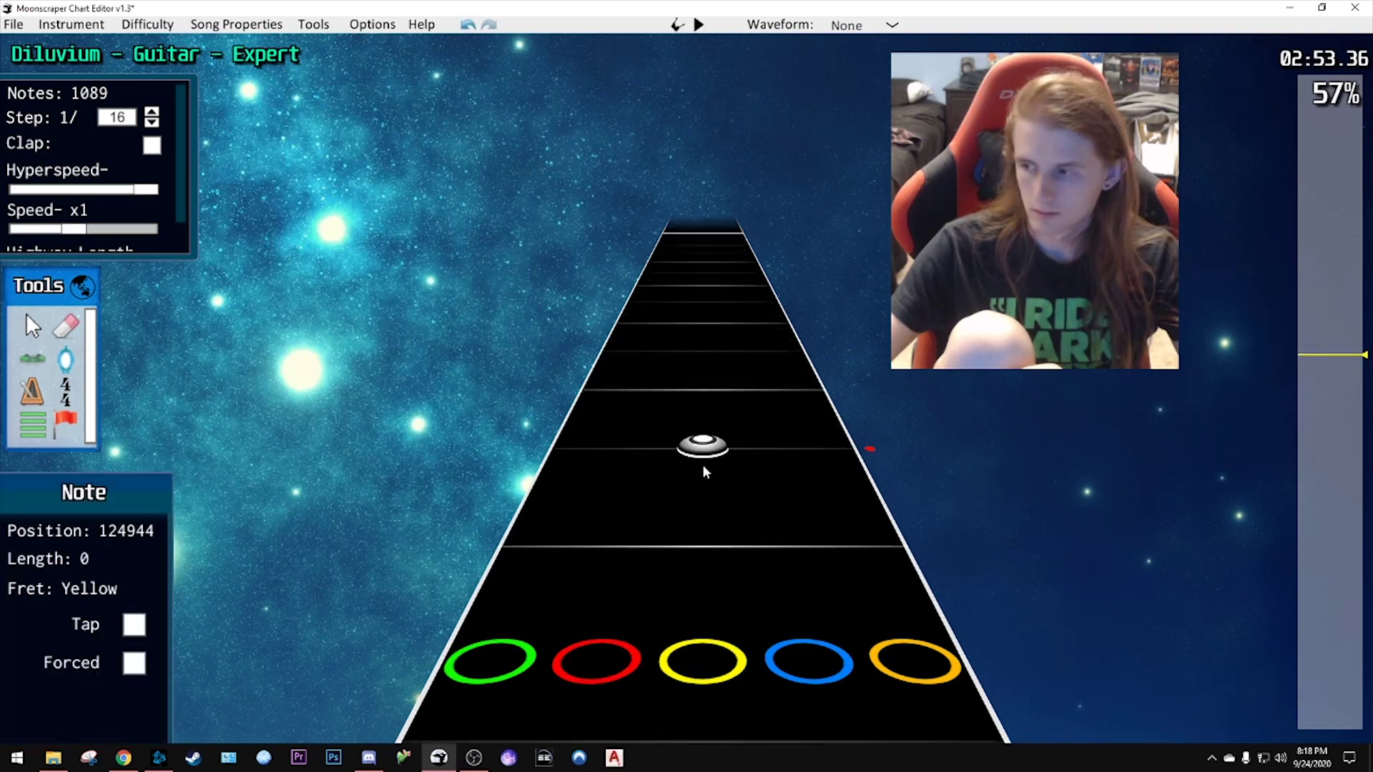
{"action": "scroll", "coordinate": [655, 458], "scroll_direction": "down", "scroll_amount": 2}
{"action": "left_click", "coordinate": [572, 463]}
{"action": "scroll", "coordinate": [650, 459], "scroll_direction": "down", "scroll_amount": 2}
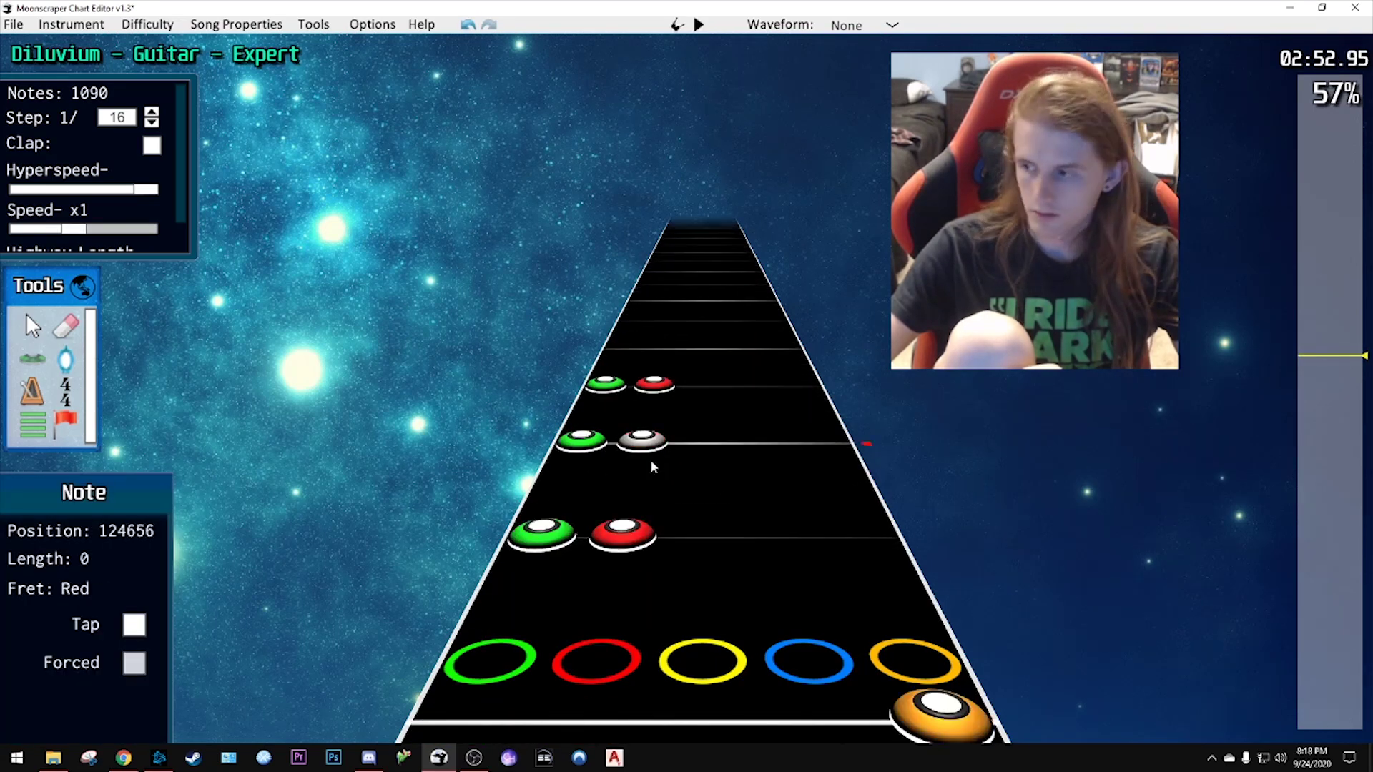
{"action": "key", "text": "space"}
{"action": "key", "text": "space"}
- Add a green-red chord at position 124944 and play on from there
{"action": "scroll", "coordinate": [663, 452], "scroll_direction": "up", "scroll_amount": 2}
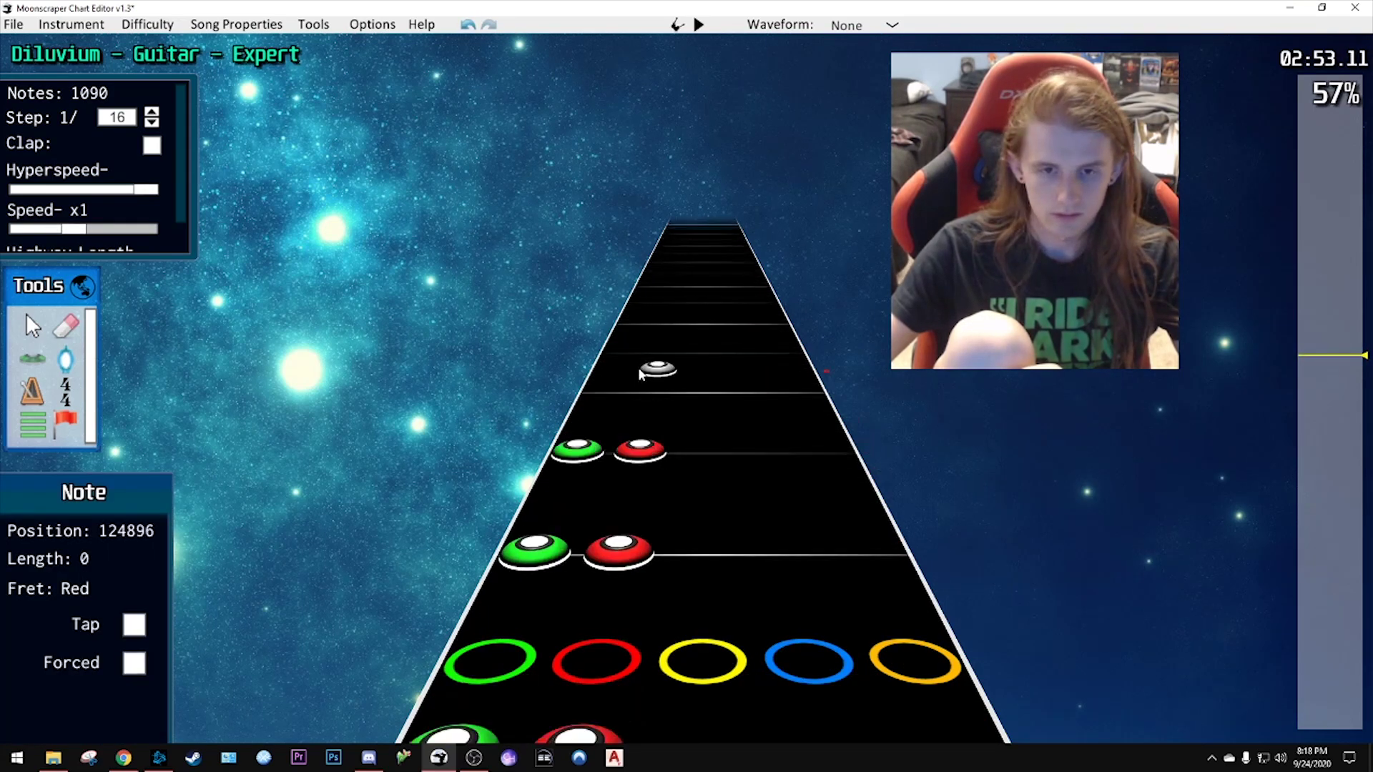
{"action": "key", "text": "1"}
{"action": "key", "text": "space"}
{"action": "key", "text": "space"}
- Add green-red chords at positions 125136, 125328, 125424 and 125520 and play back the section from 02:53
{"action": "scroll", "coordinate": [572, 500], "scroll_direction": "down", "scroll_amount": 3}
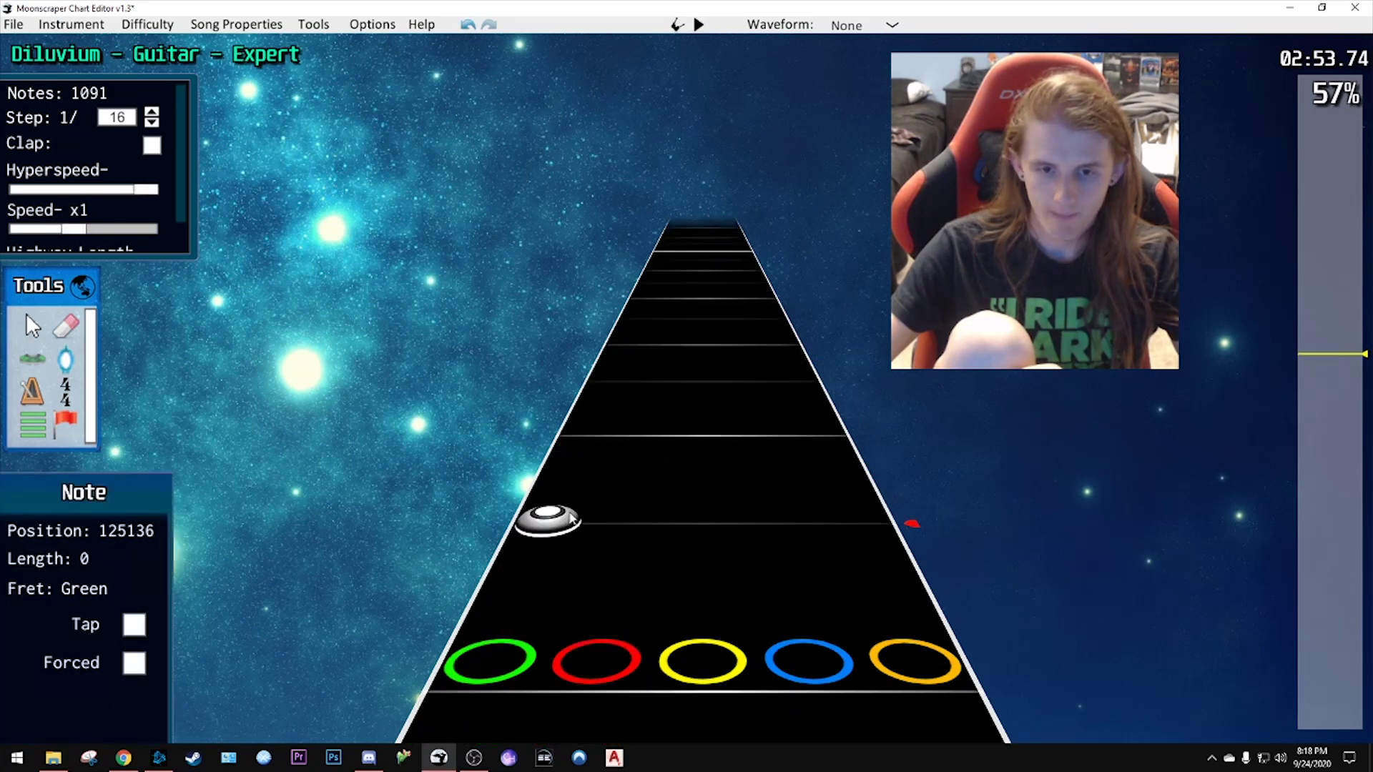
{"action": "left_click", "coordinate": [547, 520]}
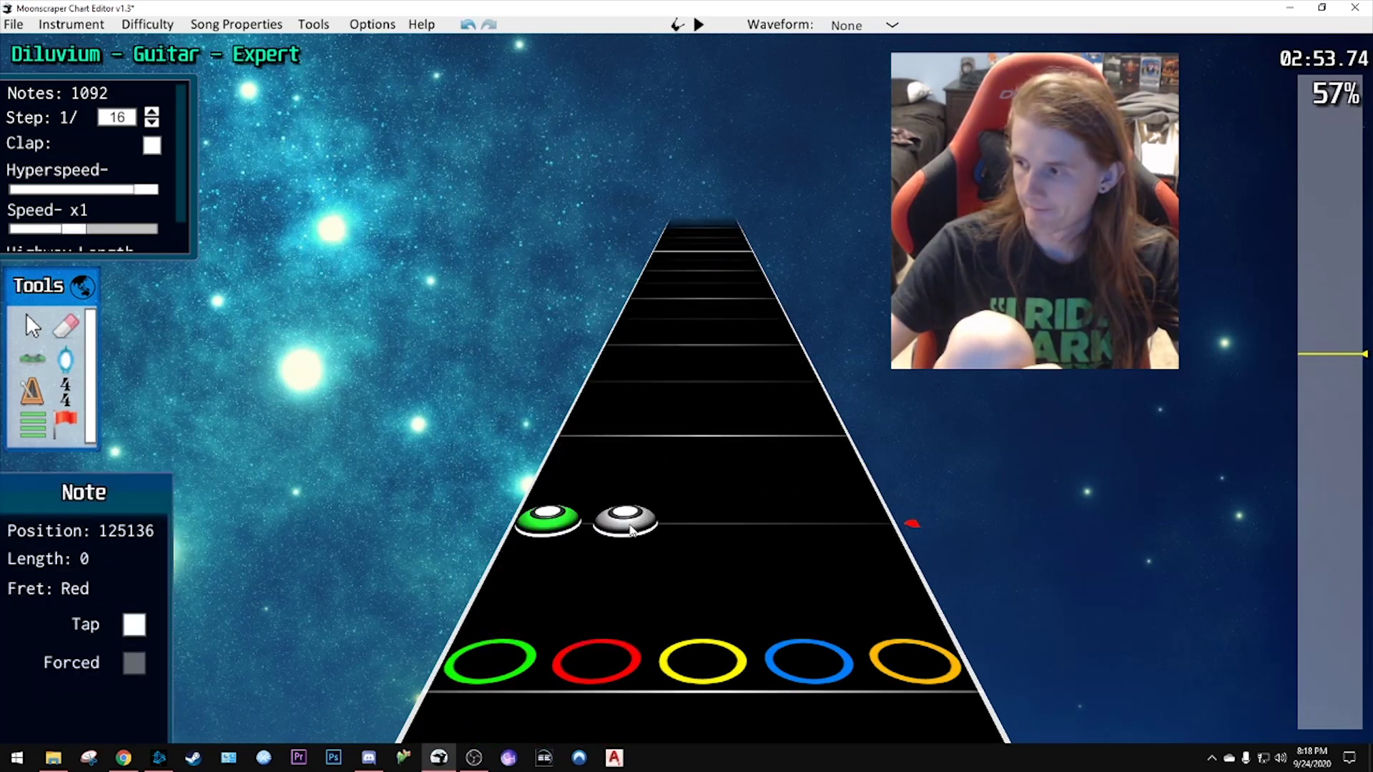
{"action": "left_click", "coordinate": [631, 529]}
{"action": "left_click", "coordinate": [607, 378]}
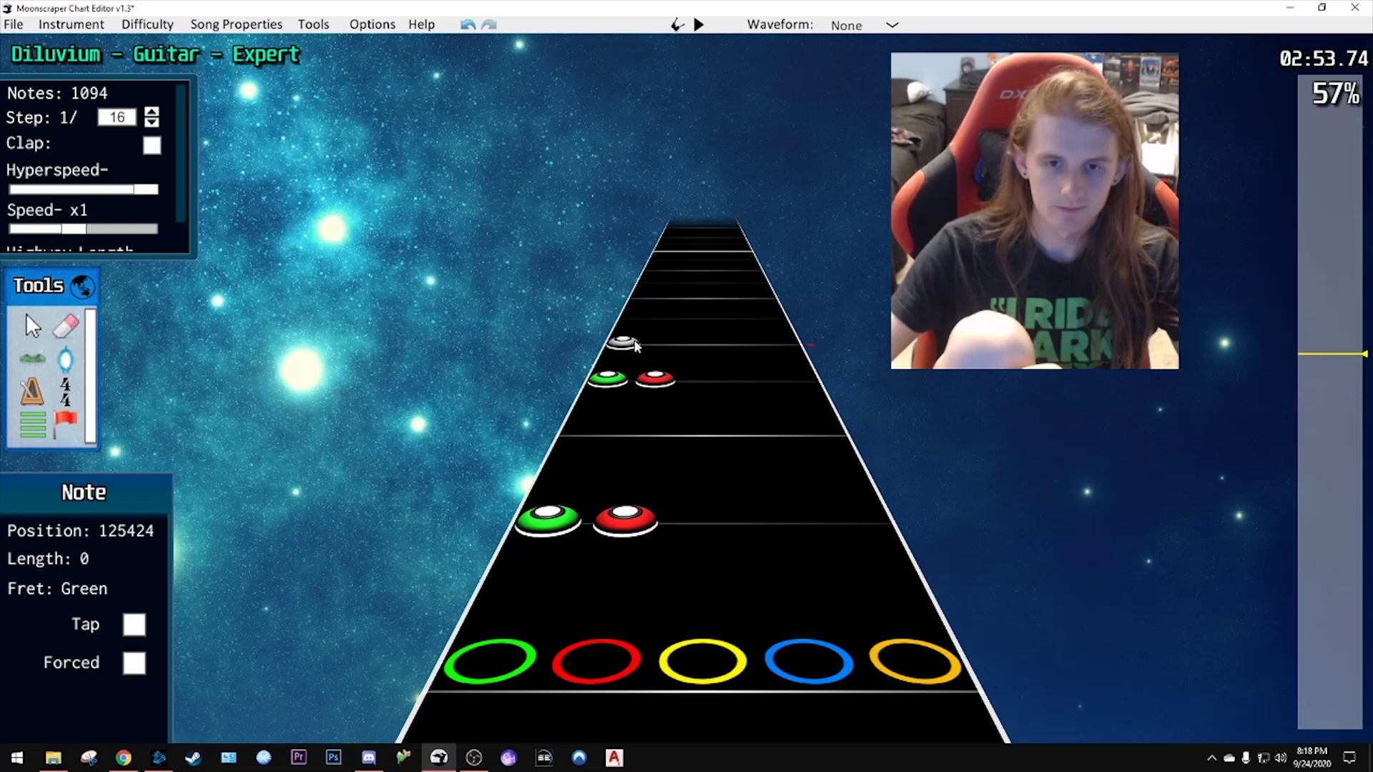
{"action": "scroll", "coordinate": [687, 401], "scroll_direction": "down", "scroll_amount": 10}
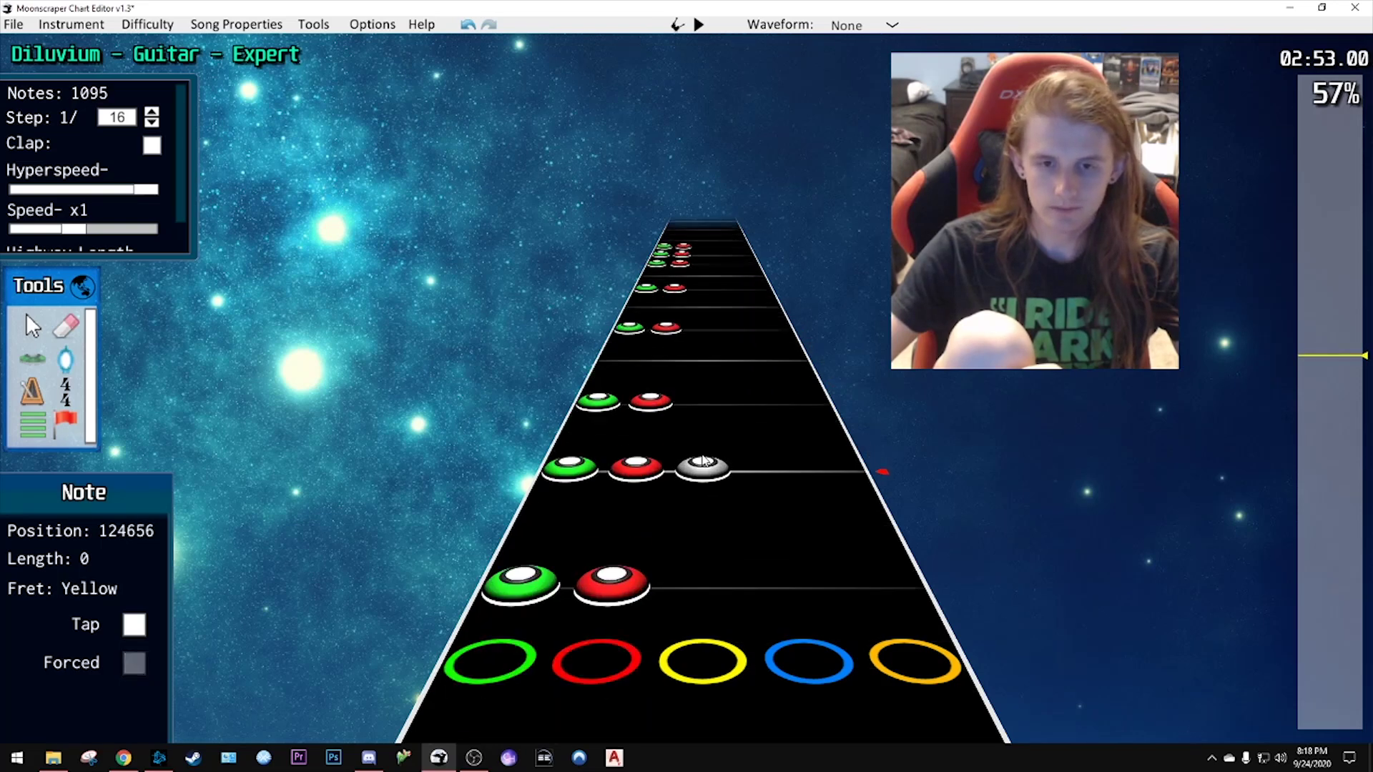
{"action": "key", "text": "space"}
{"action": "key", "text": "space"}
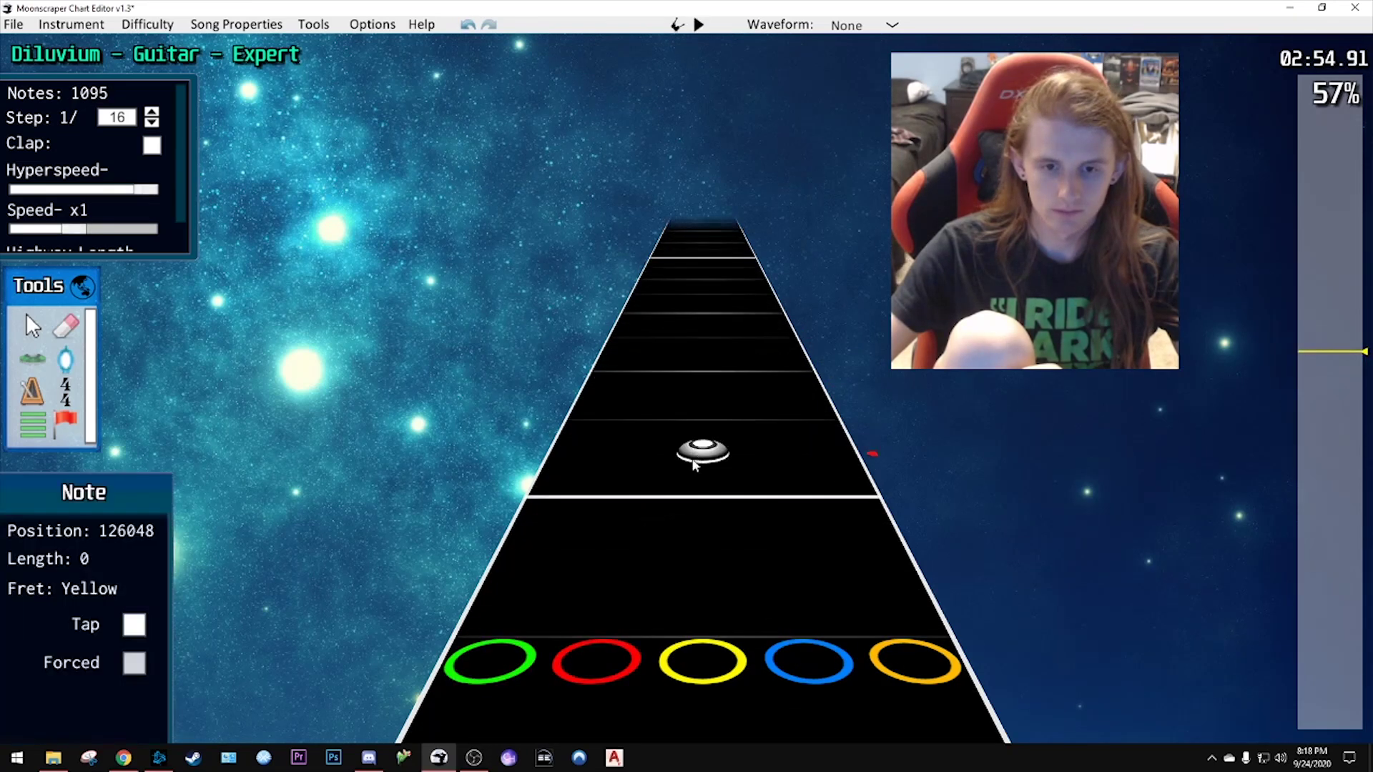
- Add green-red chords at positions 125712 and 125904 and replay the passage around 02:54
{"action": "left_click", "coordinate": [619, 513]}
{"action": "left_click", "coordinate": [657, 369]}
{"action": "scroll", "coordinate": [727, 482], "scroll_direction": "down", "scroll_amount": 3}
{"action": "key", "text": "space"}
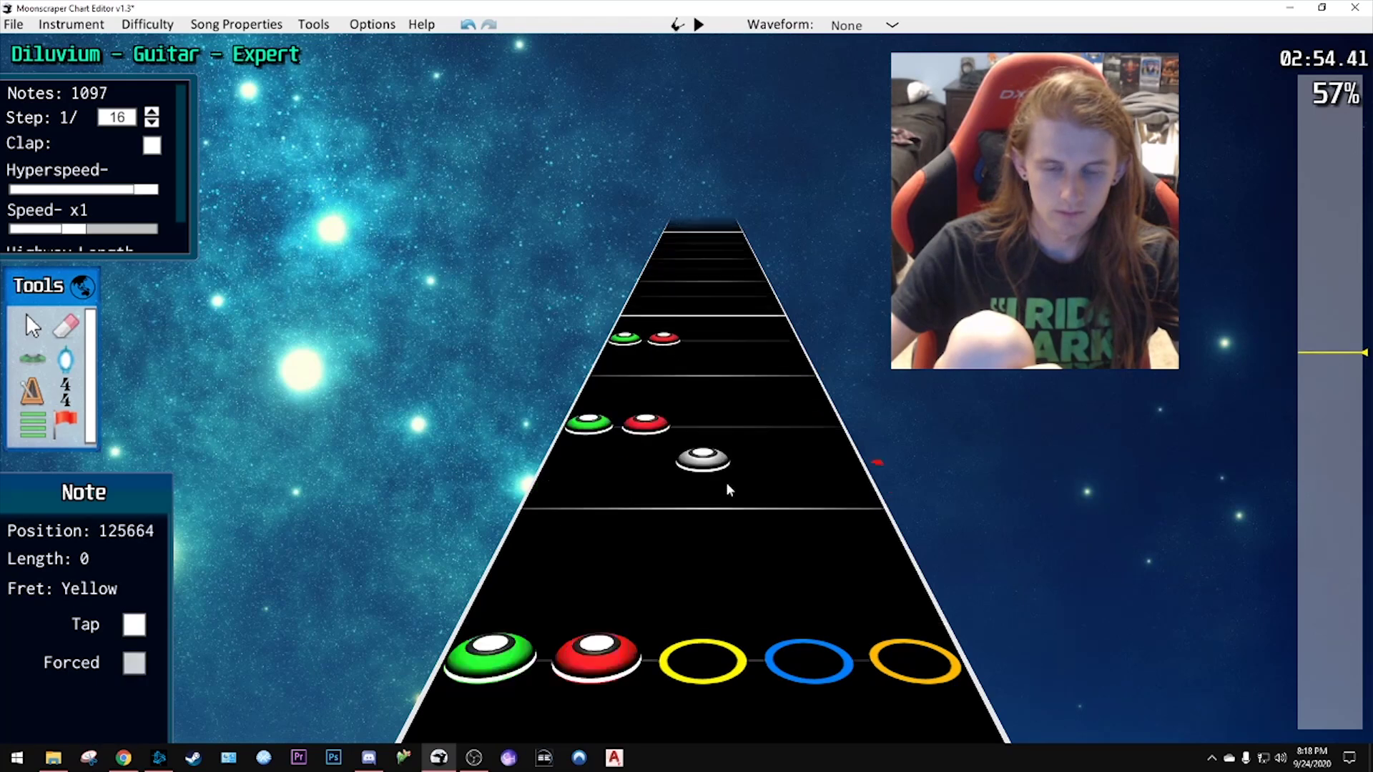
{"action": "key", "text": "space"}
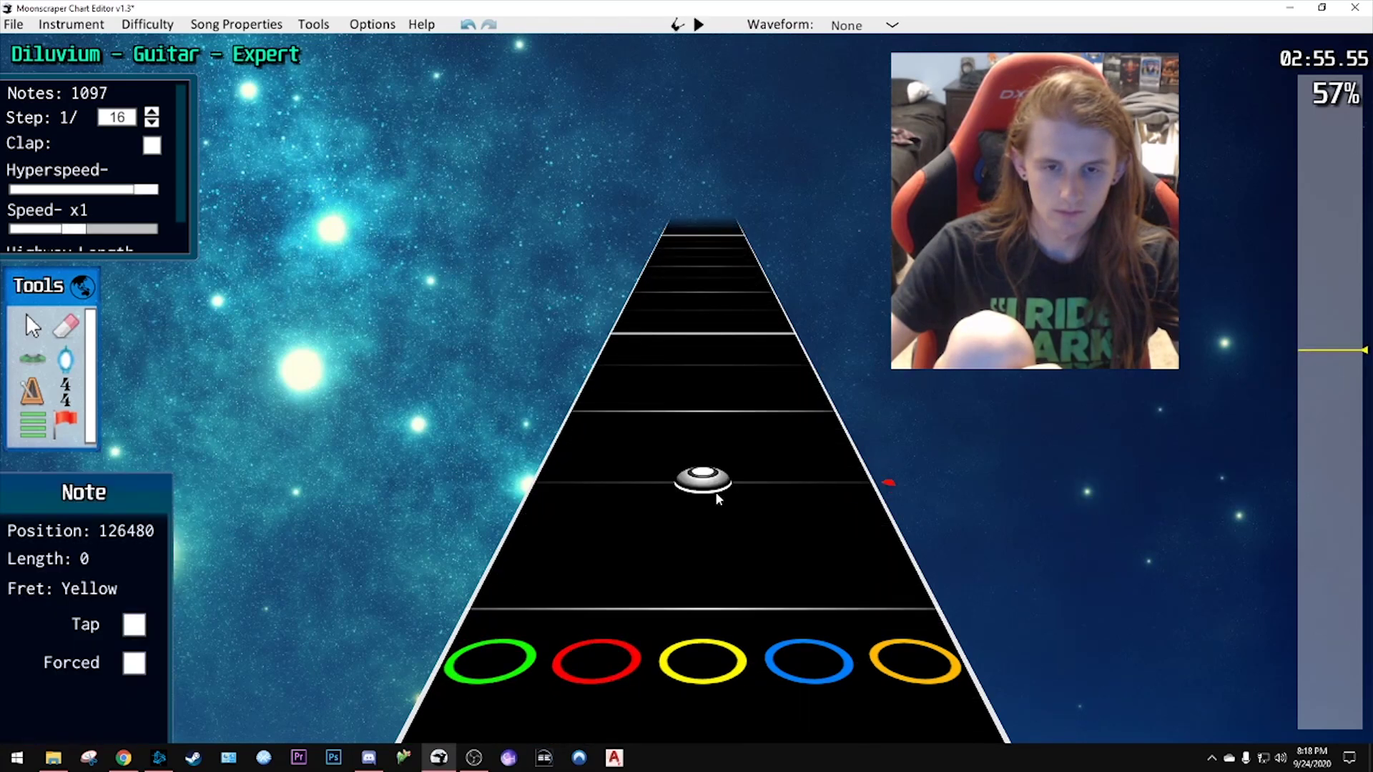
{"action": "scroll", "coordinate": [723, 495], "scroll_direction": "down", "scroll_amount": 3}
{"action": "scroll", "coordinate": [721, 494], "scroll_direction": "down", "scroll_amount": 8}
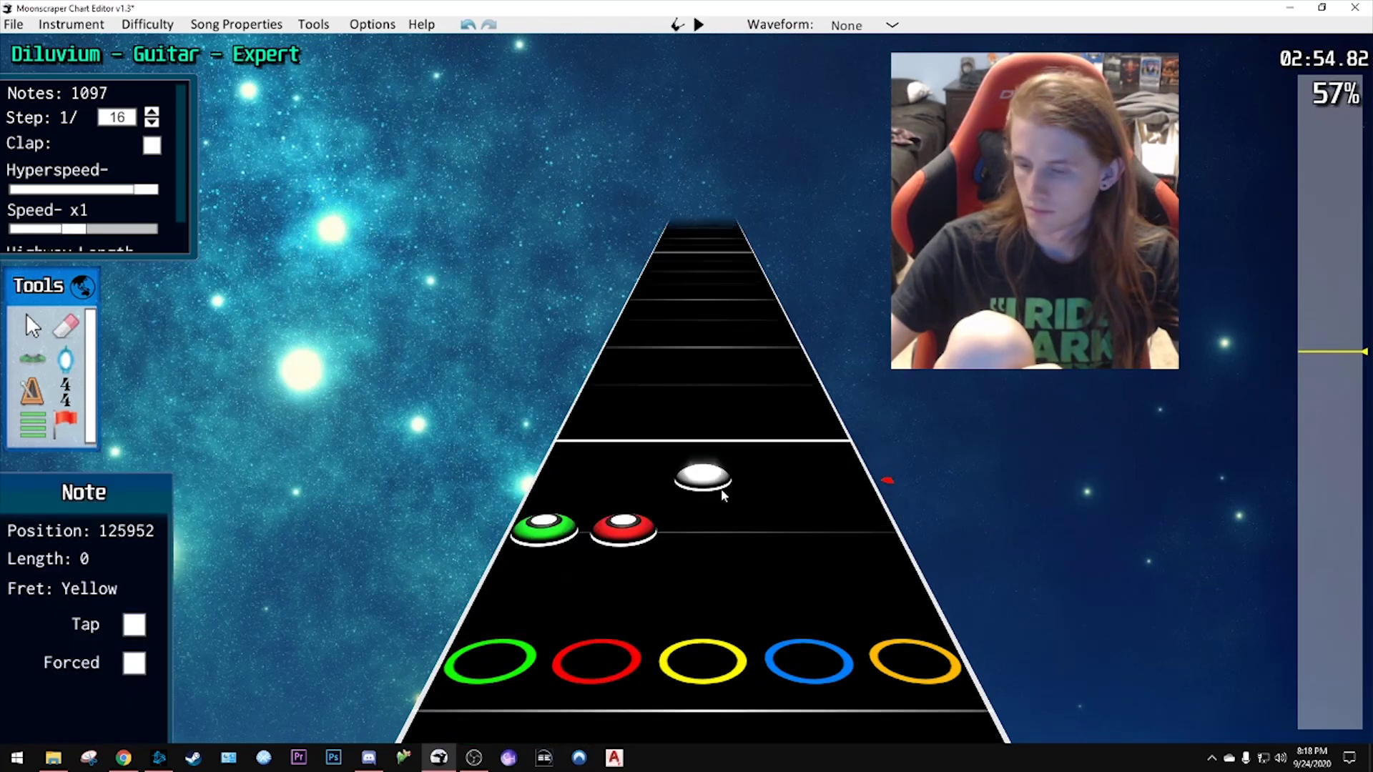
{"action": "scroll", "coordinate": [721, 493], "scroll_direction": "down", "scroll_amount": 5}
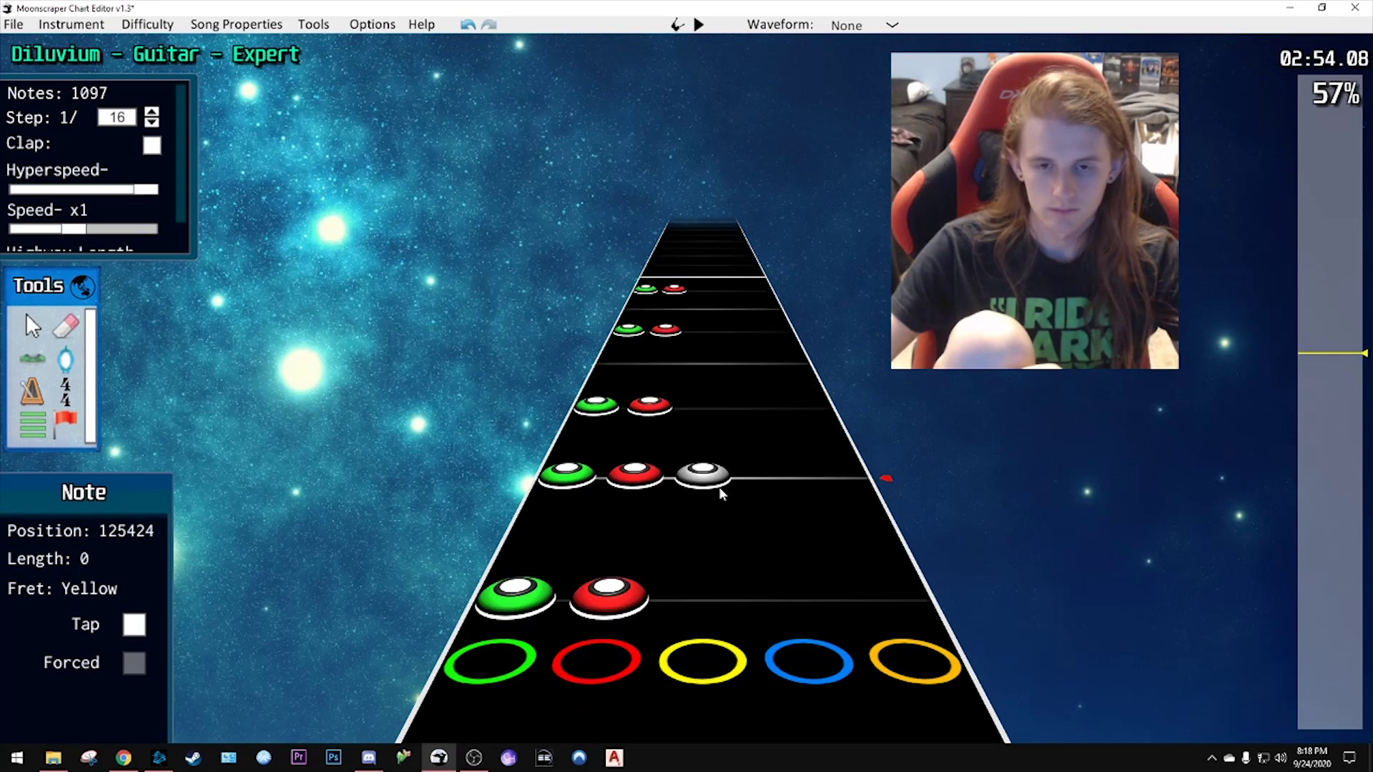
{"action": "key", "text": "space"}
{"action": "key", "text": "space"}
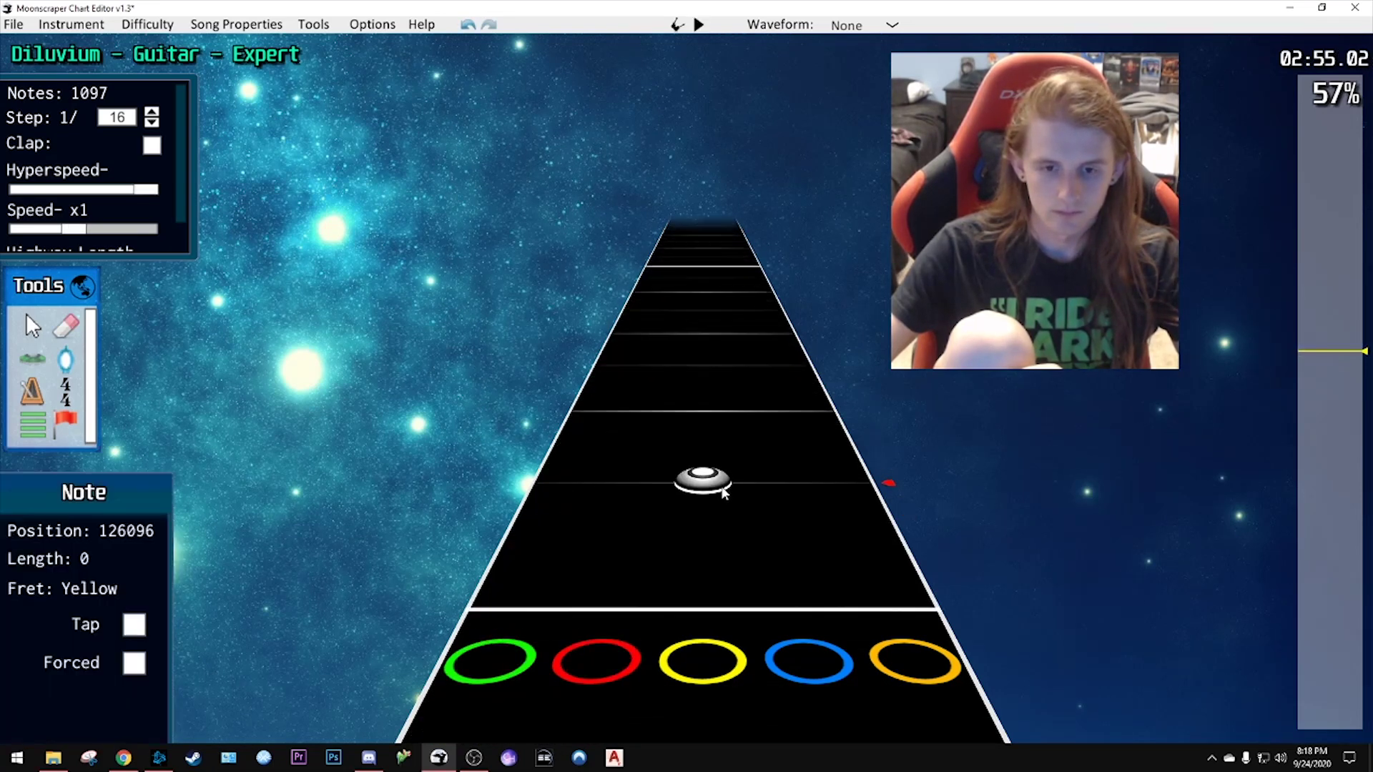
- Add a blue note to the chord at 125904 and give the whole chord a long sustain, adjusting its end after playback
{"action": "scroll", "coordinate": [720, 493], "scroll_direction": "down", "scroll_amount": 4}
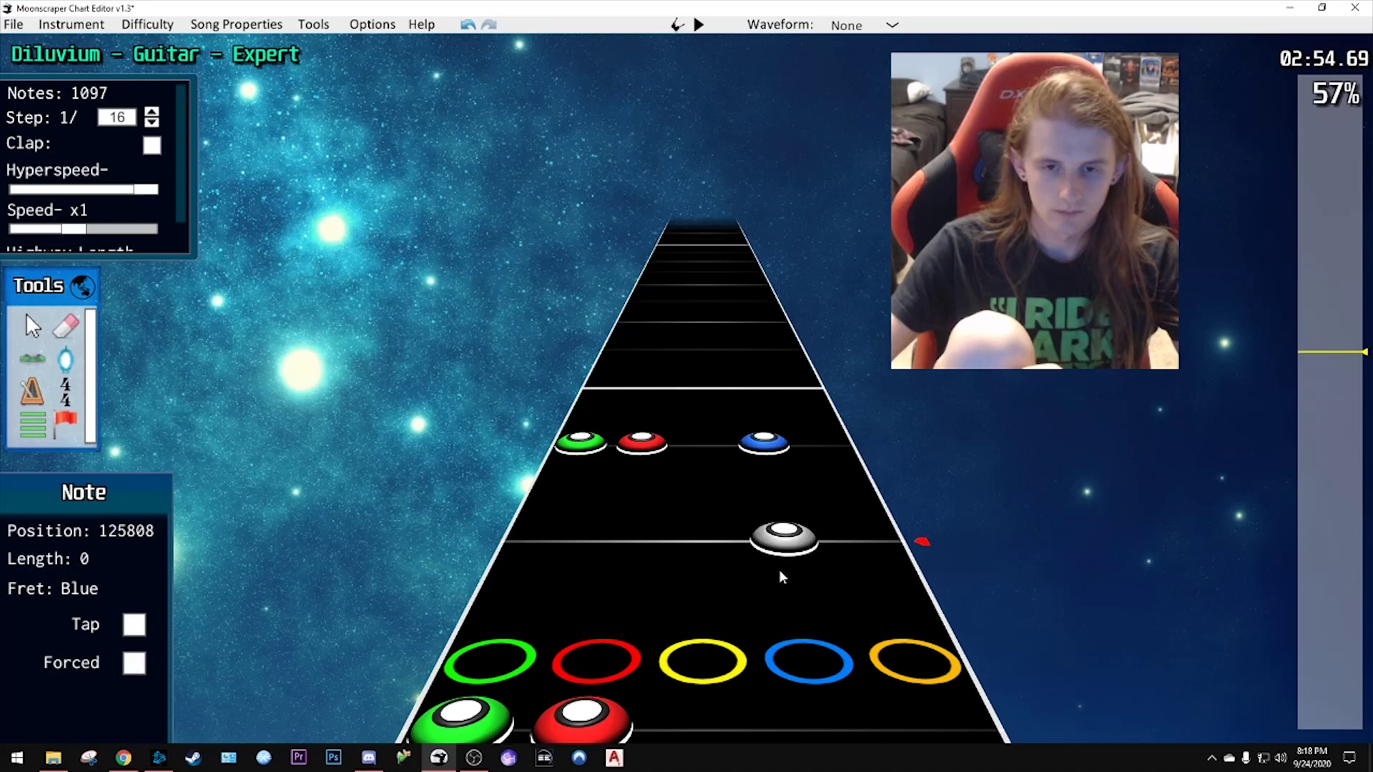
{"action": "left_click_drag", "start_coordinate": [751, 554], "coordinate": [716, 287]}
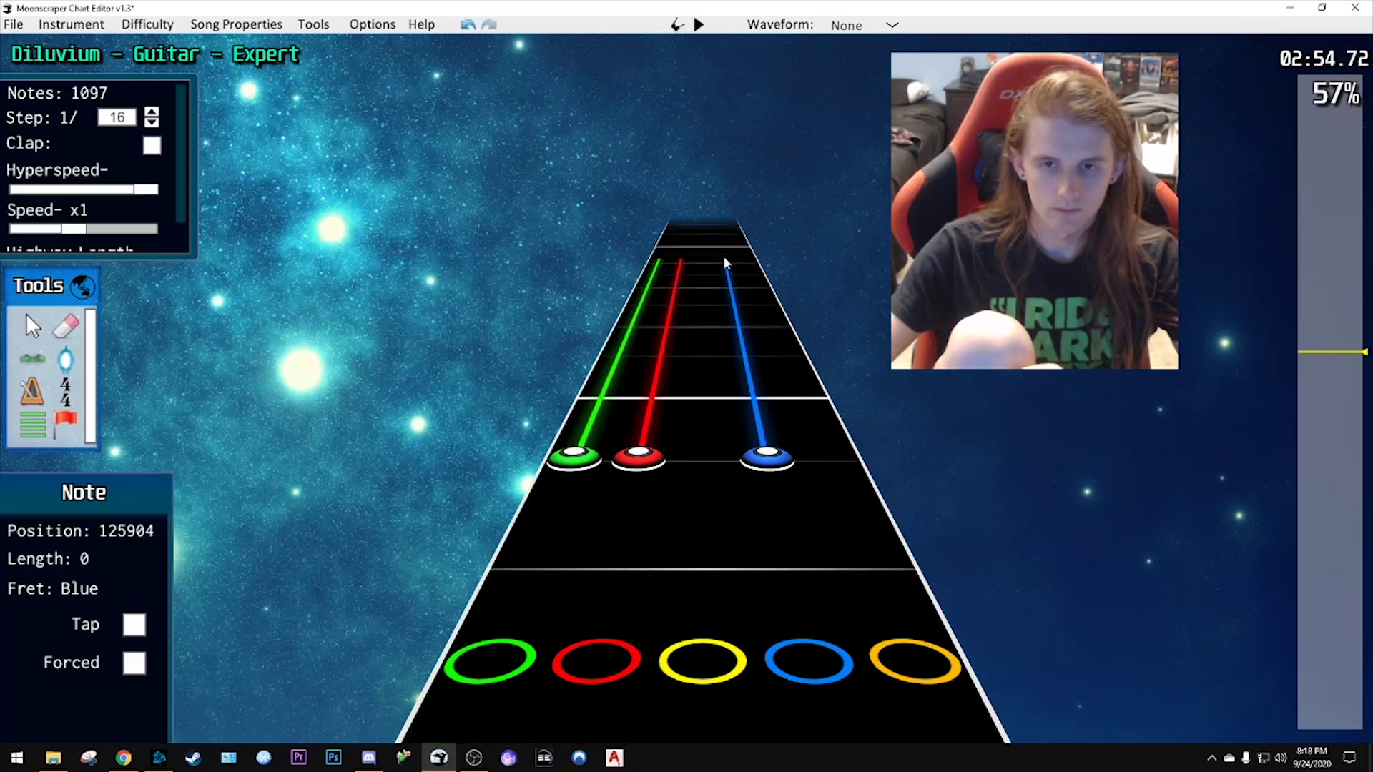
{"action": "key", "text": "space"}
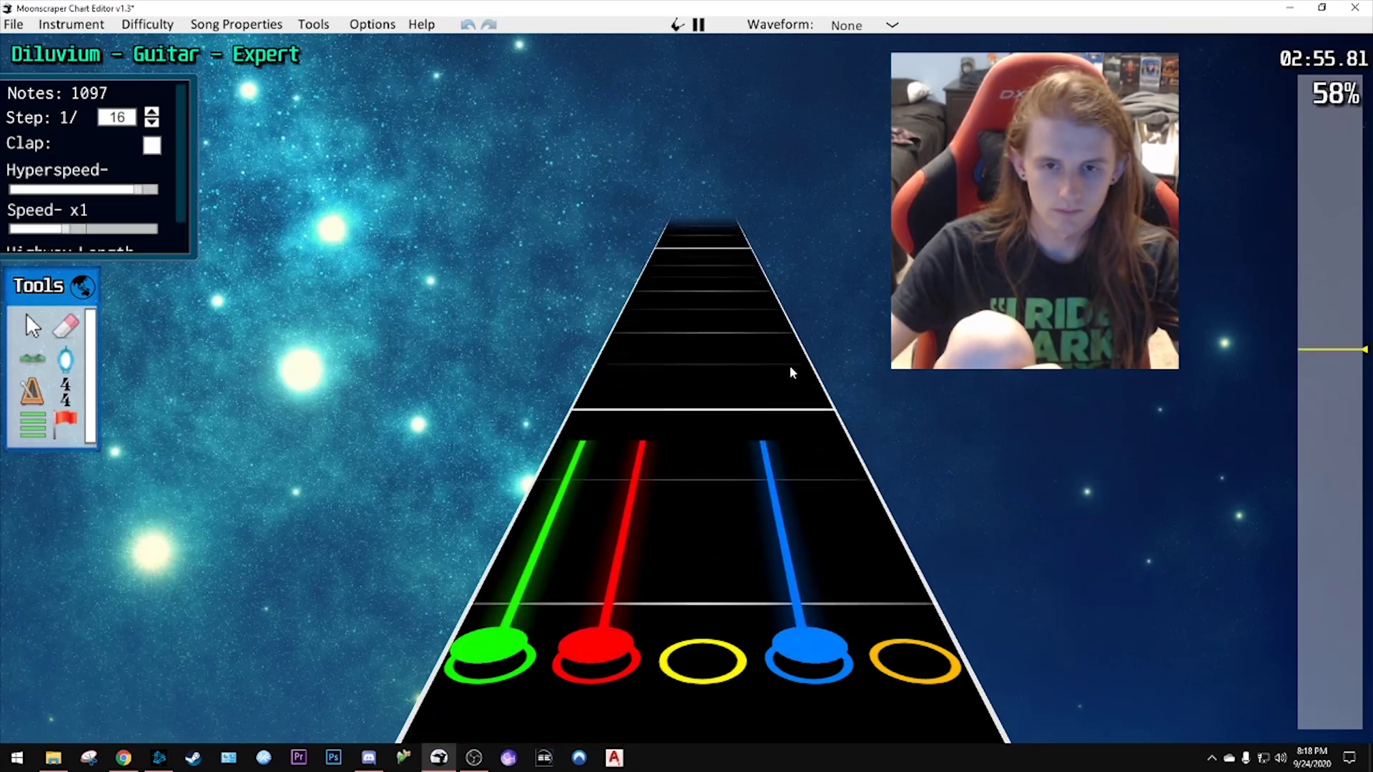
{"action": "key", "text": "space"}
{"action": "scroll", "coordinate": [766, 468], "scroll_direction": "up", "scroll_amount": 2}
{"action": "left_click_drag", "start_coordinate": [724, 473], "coordinate": [778, 490]}
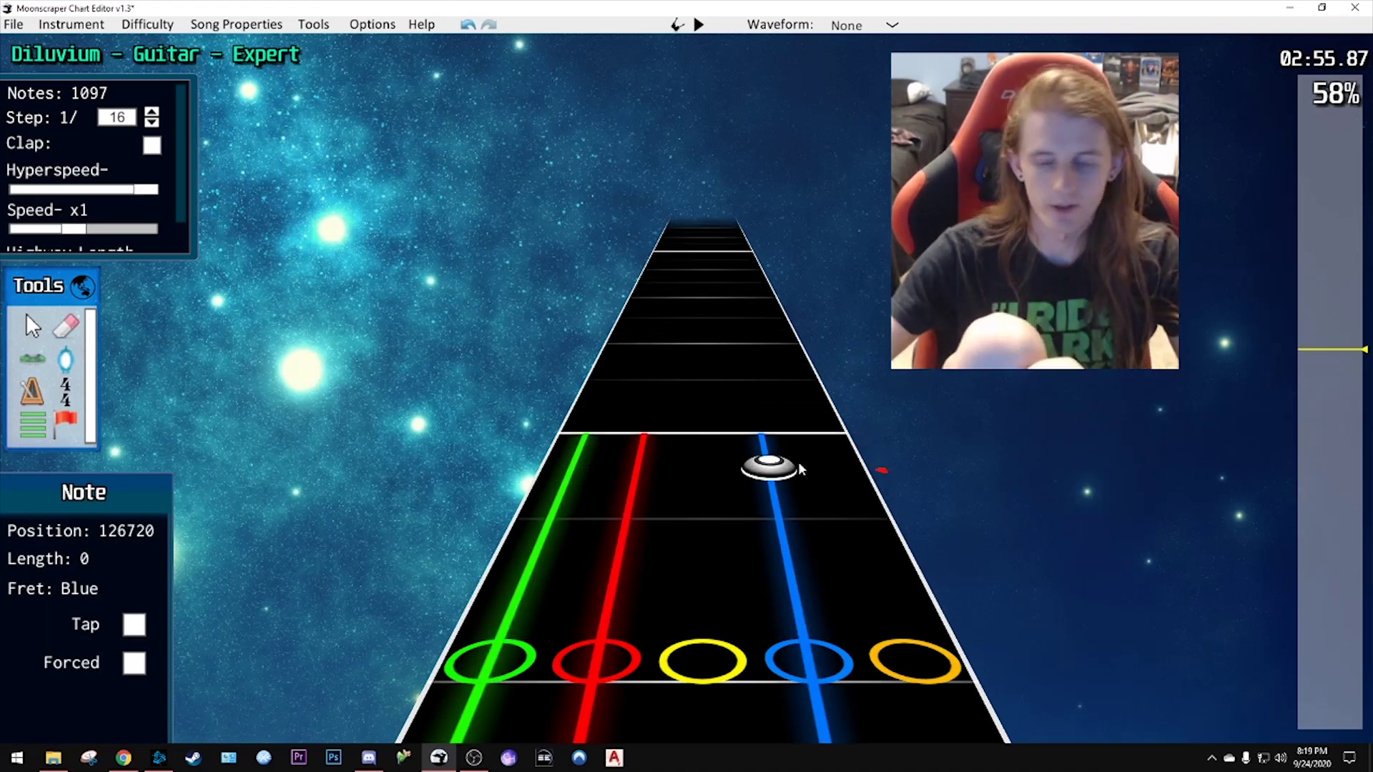
- Play on from the end of the long green-red-blue sustain and replay around 02:57 to locate the next note entry
{"action": "scroll", "coordinate": [762, 572], "scroll_direction": "down", "scroll_amount": 2}
{"action": "left_click_drag", "start_coordinate": [1321, 354], "coordinate": [1322, 358]}
{"action": "key", "text": "space"}
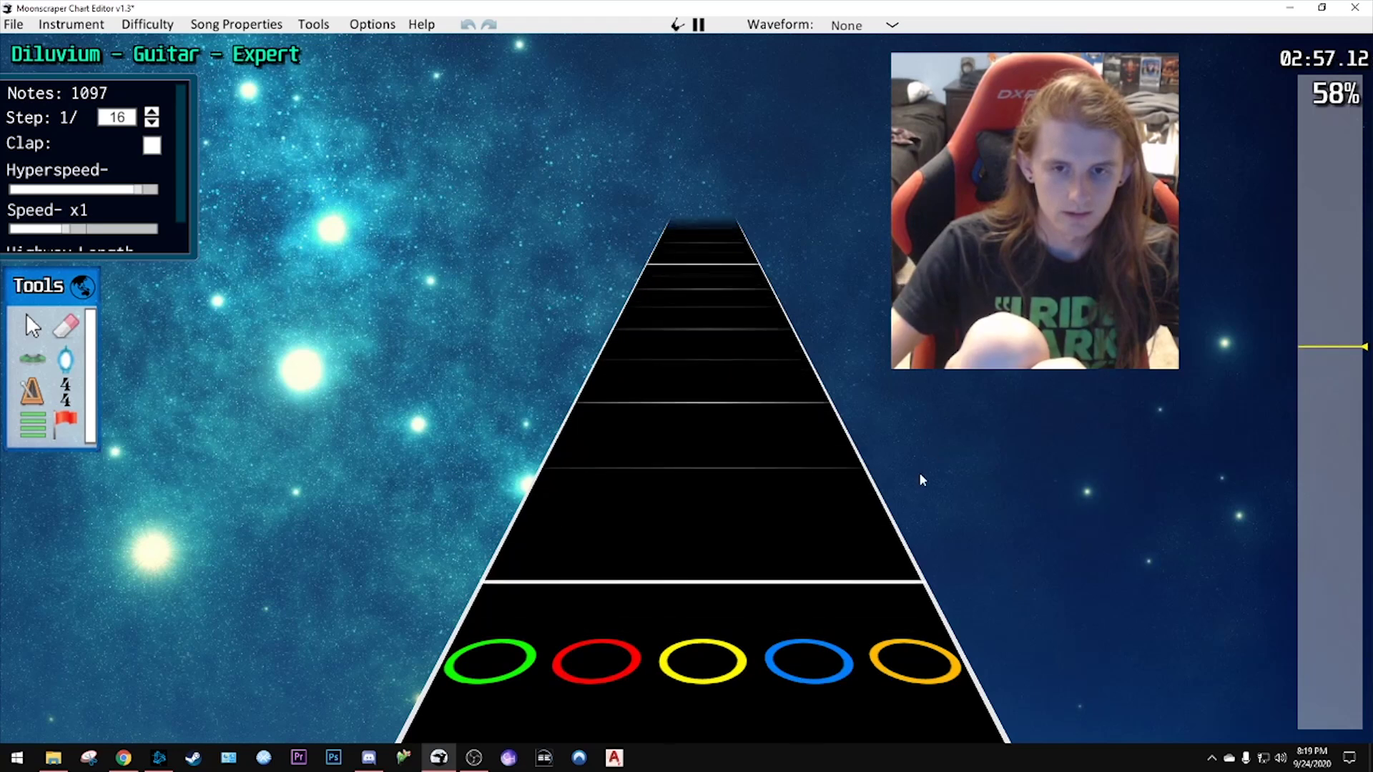
{"action": "key", "text": "space"}
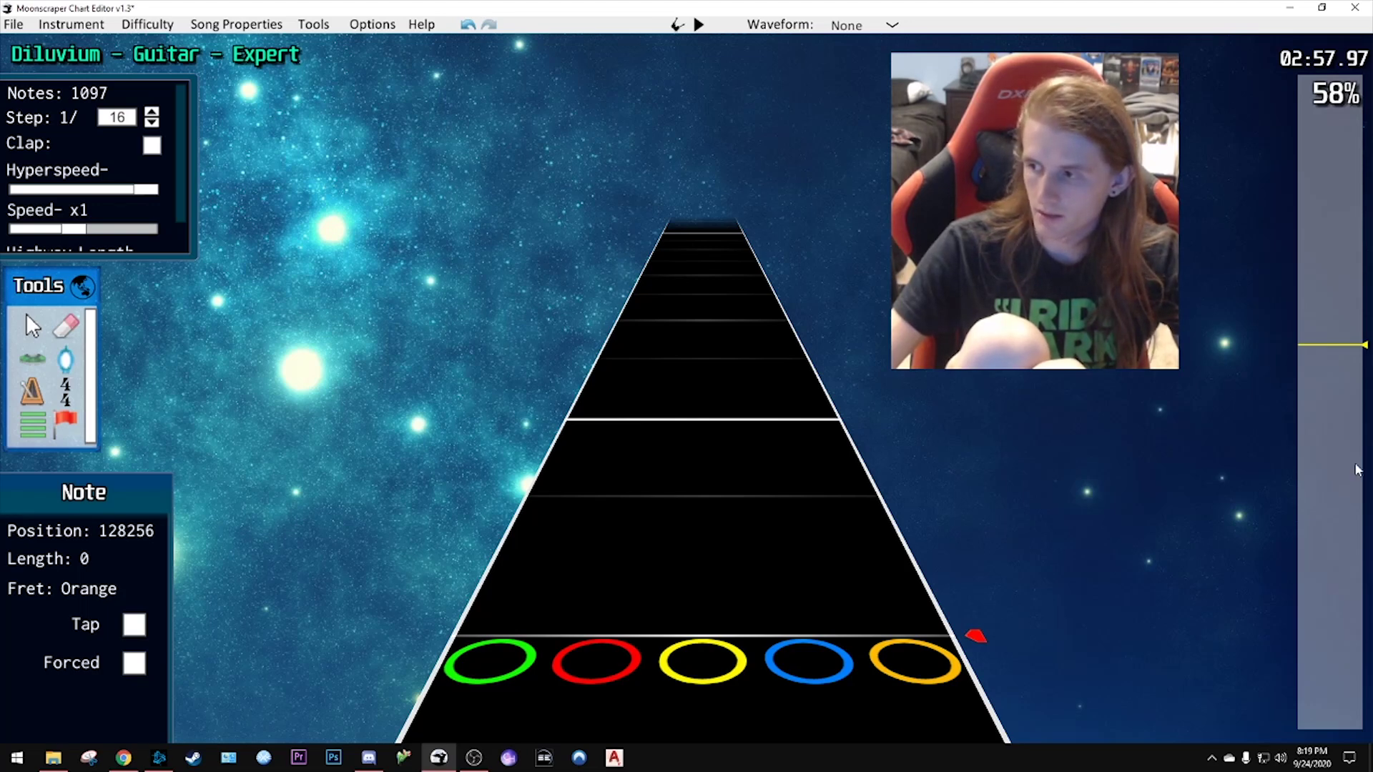
{"action": "scroll", "coordinate": [843, 400], "scroll_direction": "down", "scroll_amount": 6}
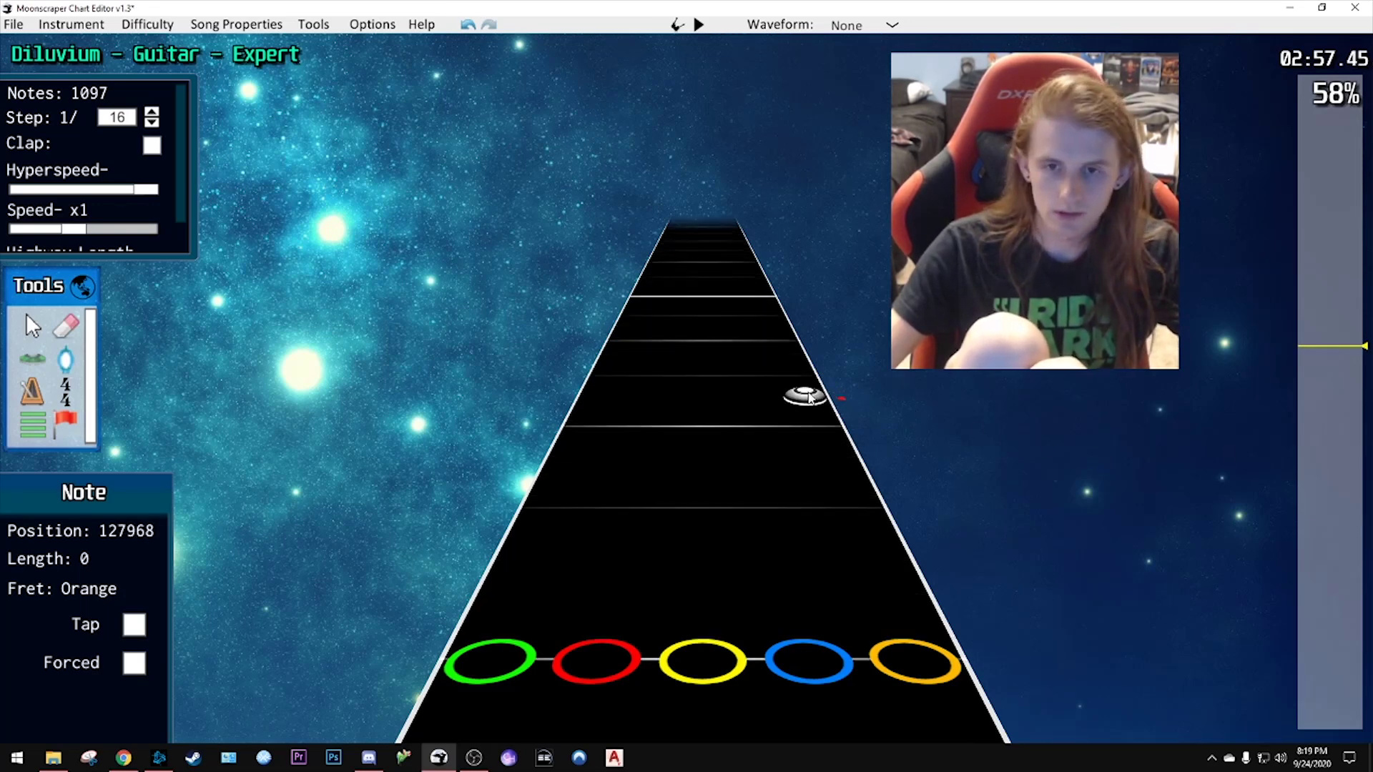
{"action": "key", "text": "space"}
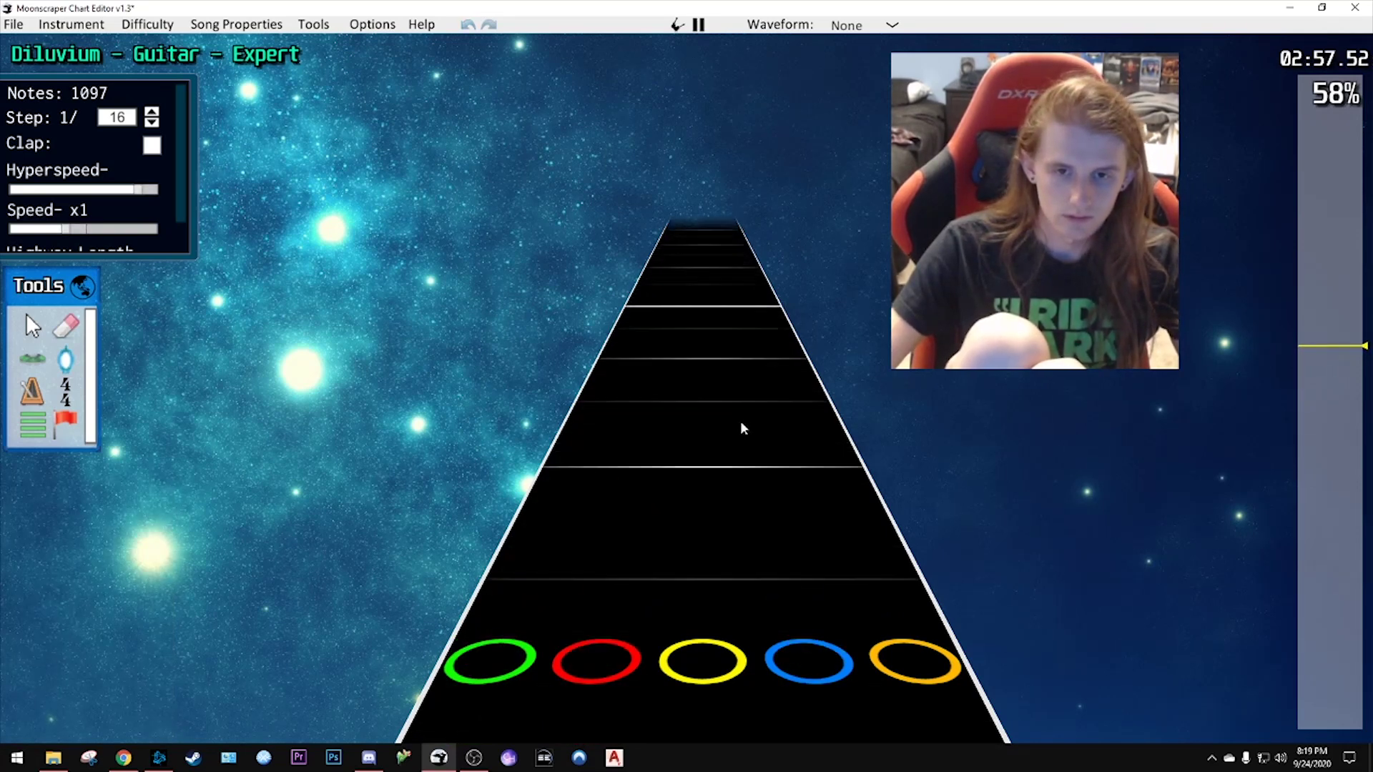
{"action": "key", "text": "space"}
{"action": "left_click", "coordinate": [729, 447]}
{"action": "scroll", "coordinate": [740, 437], "scroll_direction": "down", "scroll_amount": 2}
{"action": "key", "text": "space"}
{"action": "key", "text": "space"}
{"action": "scroll", "coordinate": [758, 422], "scroll_direction": "down", "scroll_amount": 3}
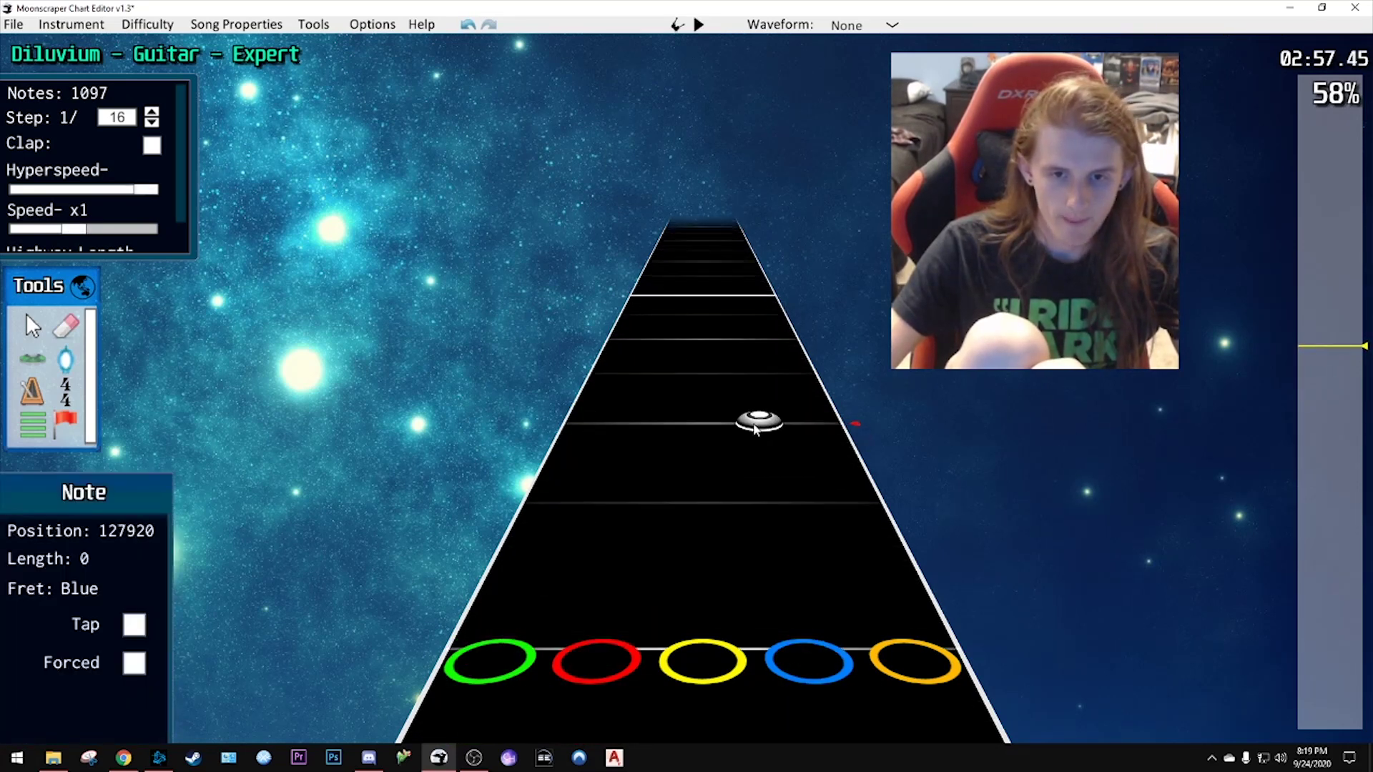
{"action": "key", "text": "space"}
{"action": "key", "text": "space"}
- Add blue notes at positions 127728, 127776 and 127824 and play back the section from 02:53
{"action": "left_click_drag", "start_coordinate": [761, 414], "coordinate": [763, 443]}
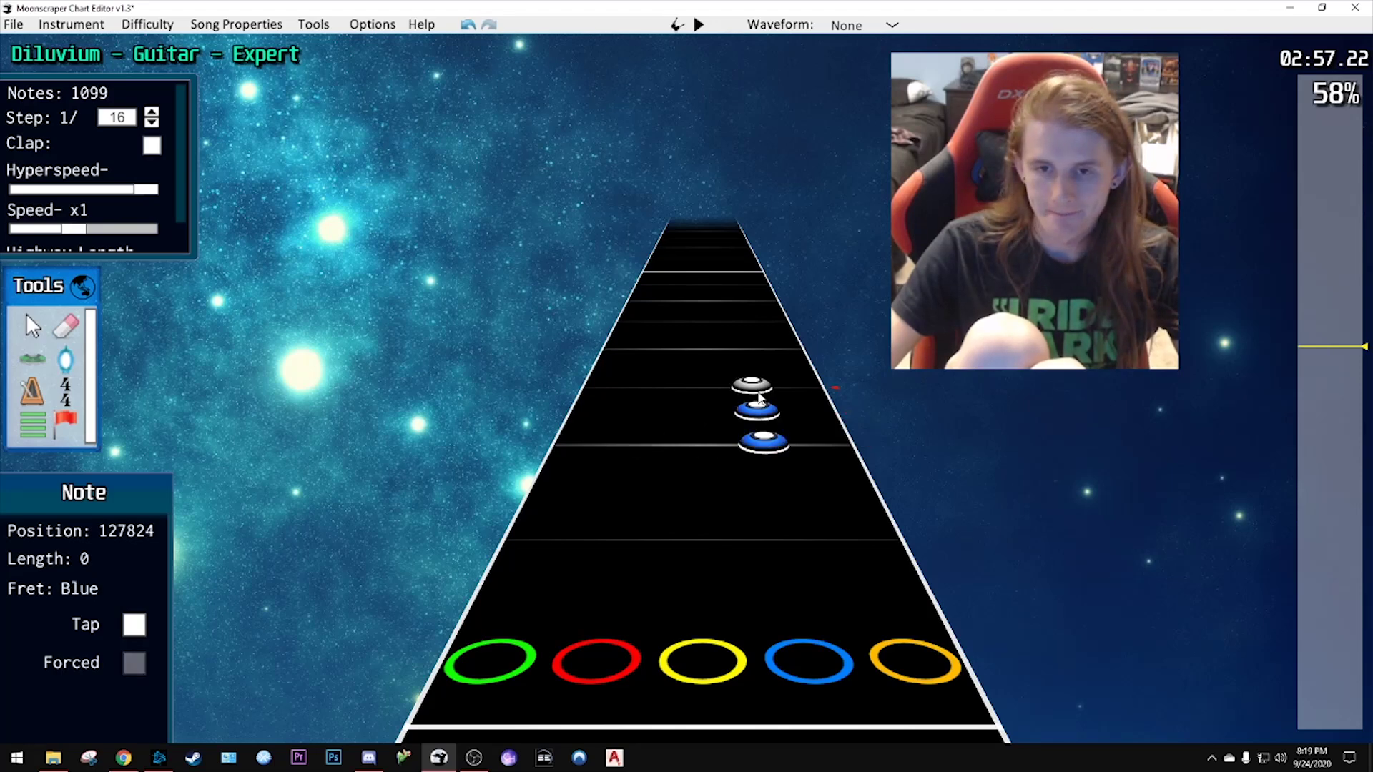
{"action": "left_click_drag", "start_coordinate": [1322, 348], "coordinate": [1322, 357]}
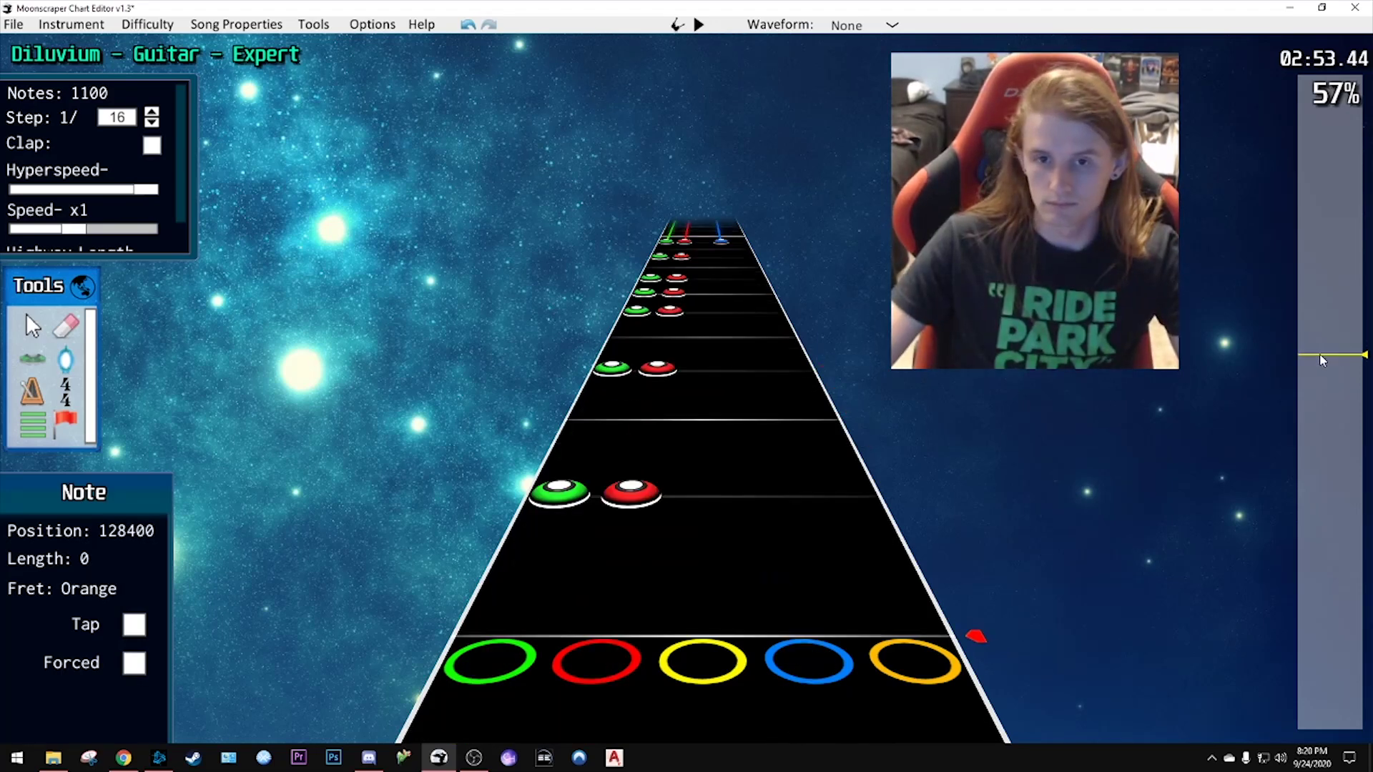
{"action": "key", "text": "space"}
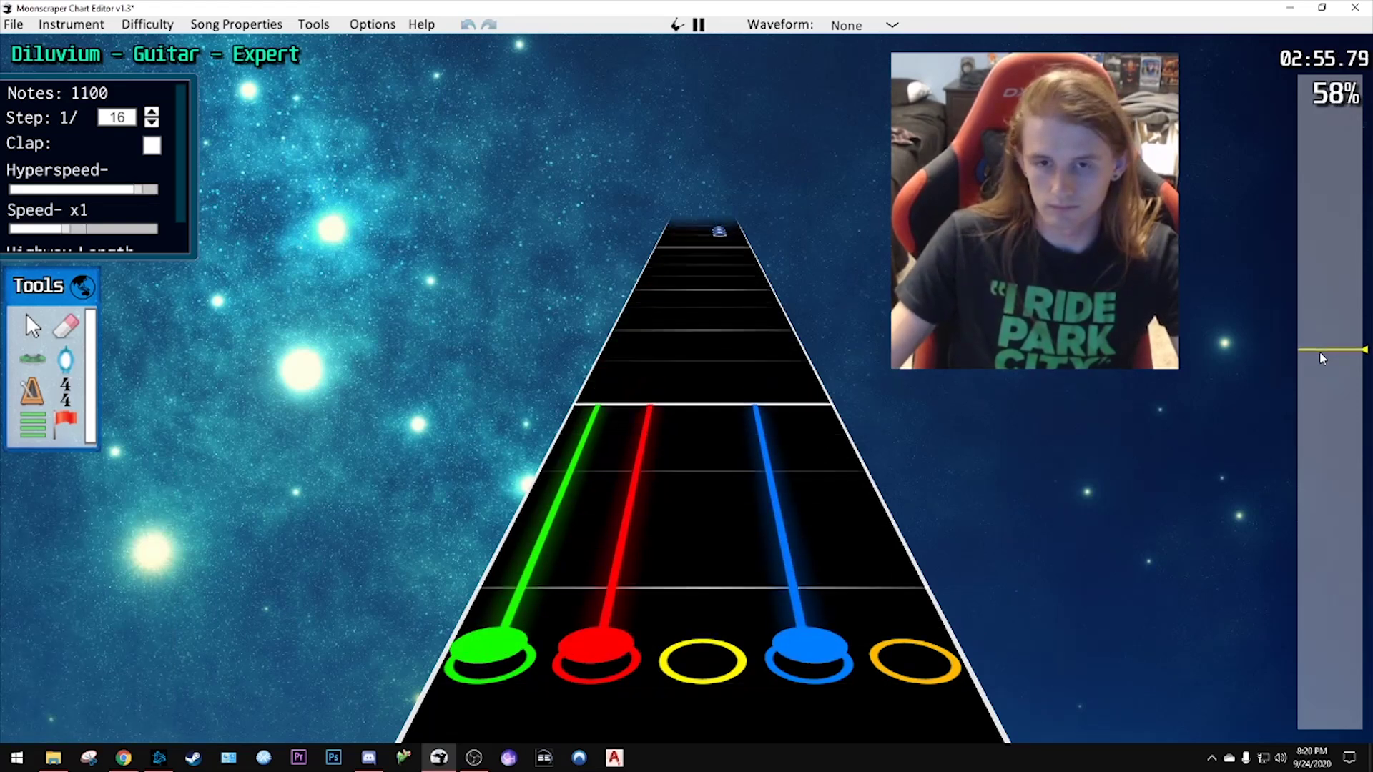
{"action": "key", "text": "space"}
{"action": "left_click", "coordinate": [822, 440]}
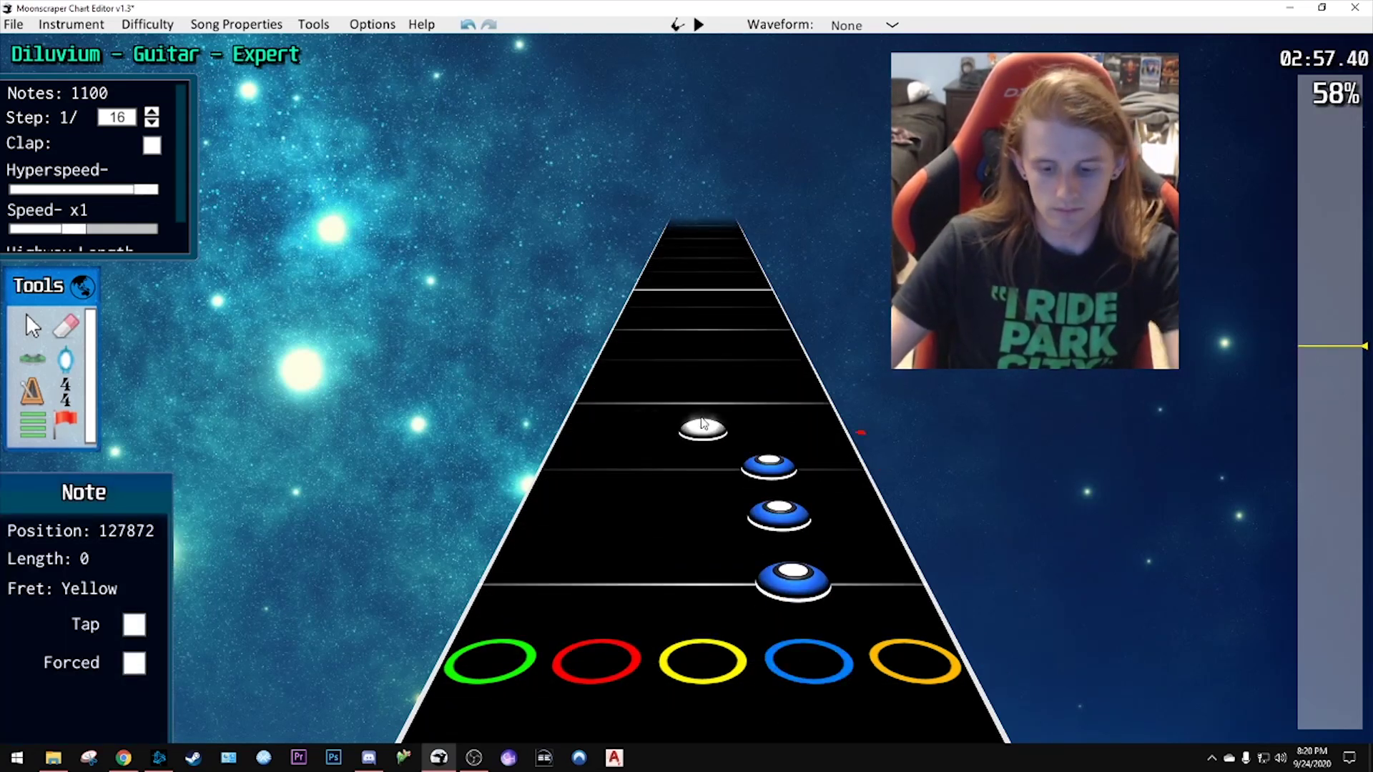
- Delete the blue notes at positions 127776 and 127824 and set the step to 1/48
{"action": "left_click_drag", "start_coordinate": [722, 419], "coordinate": [809, 535]}
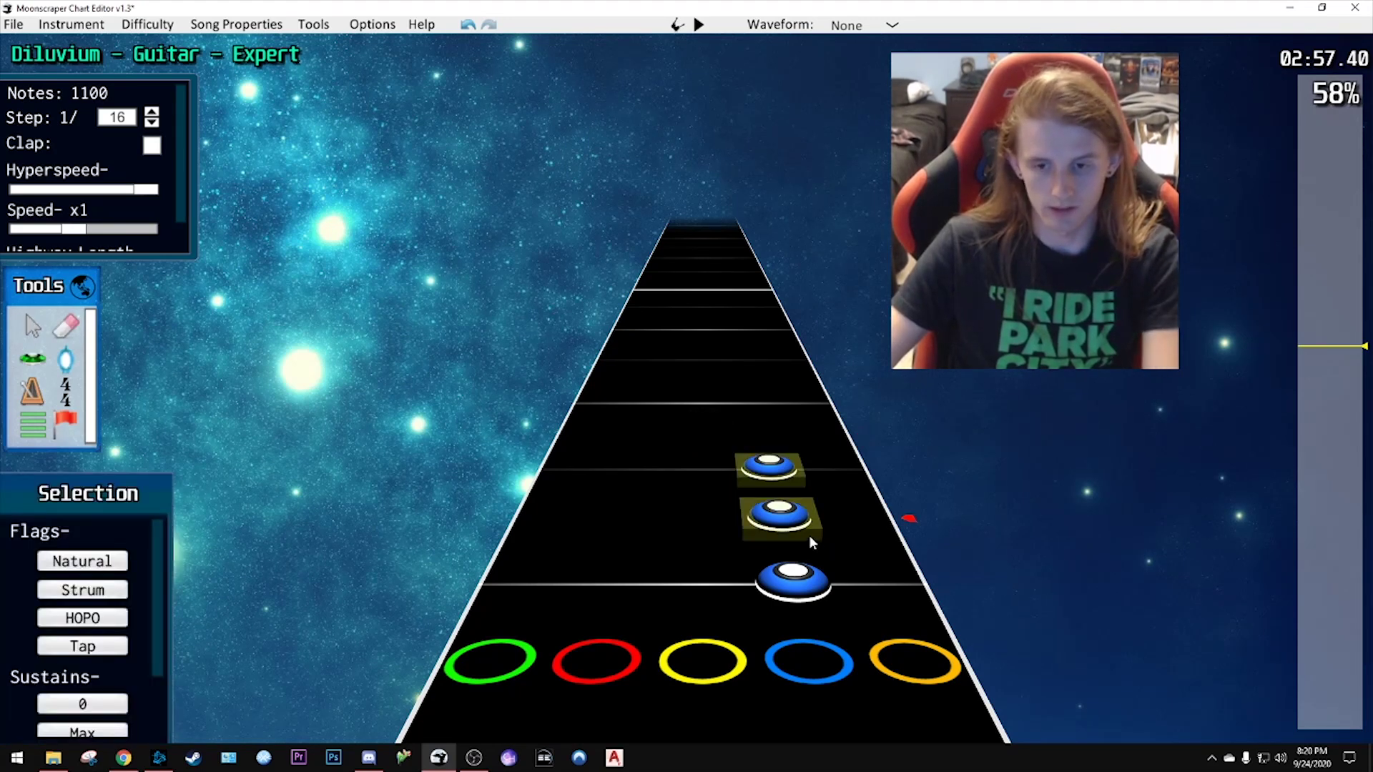
{"action": "key", "text": "Delete"}
{"action": "scroll", "coordinate": [751, 490], "scroll_direction": "down", "scroll_amount": 1}
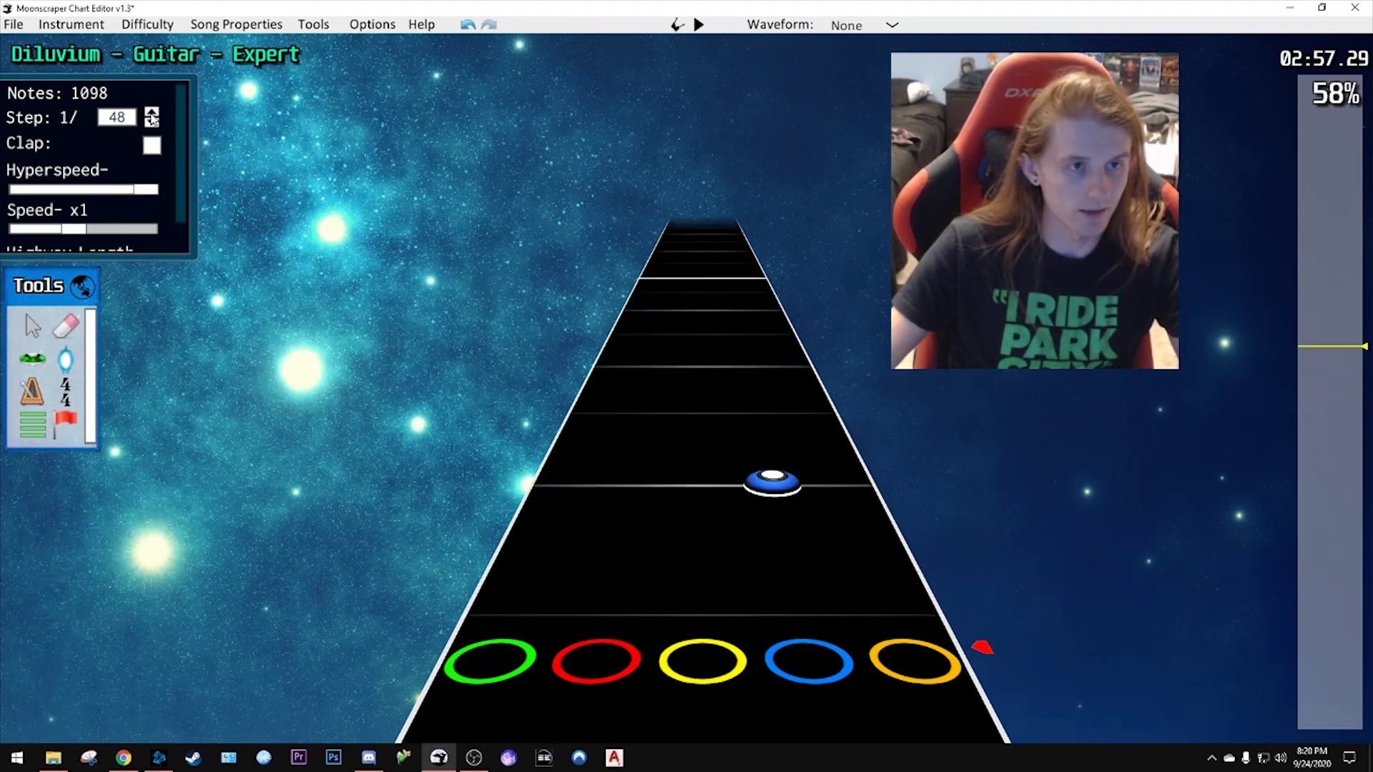
{"action": "key", "text": "y"}
{"action": "scroll", "coordinate": [772, 405], "scroll_direction": "up", "scroll_amount": 2}
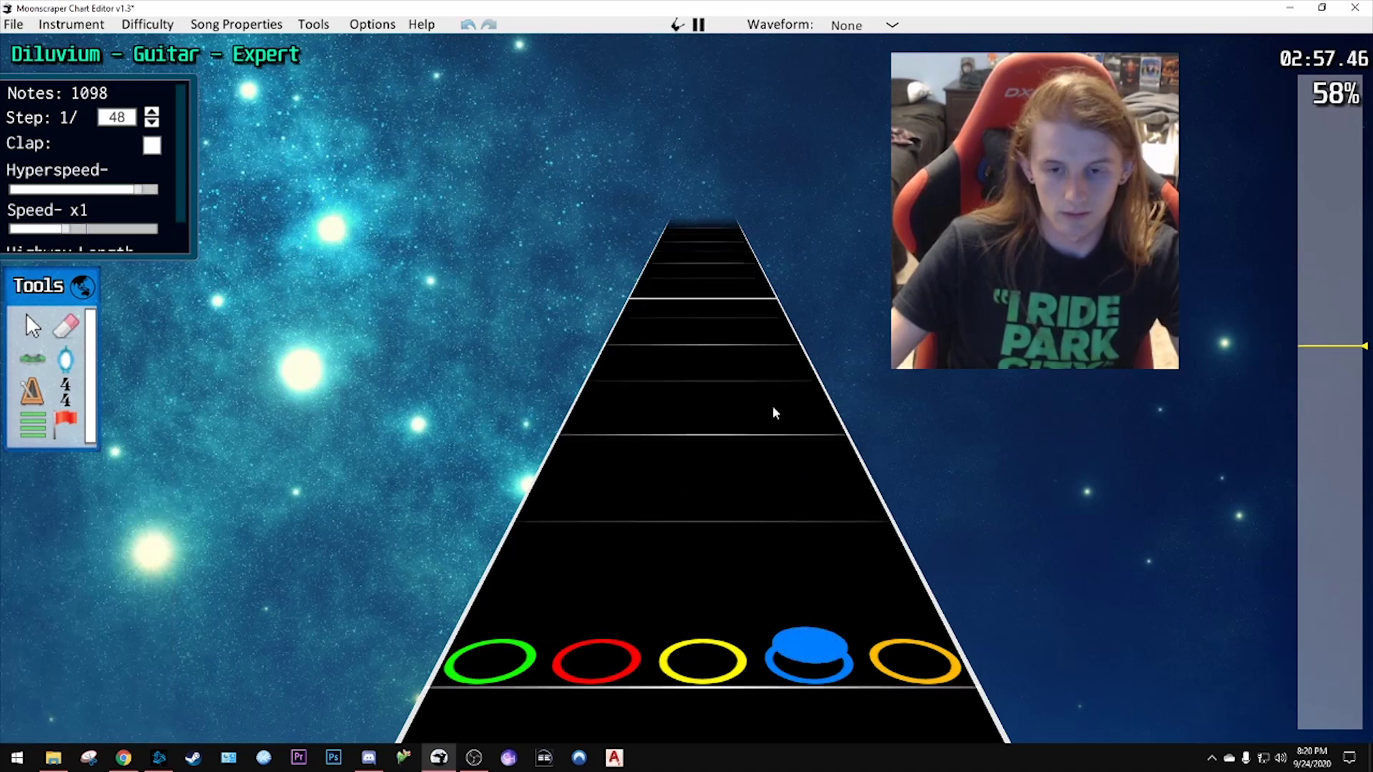
- Slow the playback speed to x0.25 and play through the blue note entry around 02:57
{"action": "scroll", "coordinate": [760, 418], "scroll_direction": "down", "scroll_amount": 2}
{"action": "left_click_drag", "start_coordinate": [75, 229], "coordinate": [13, 230]}
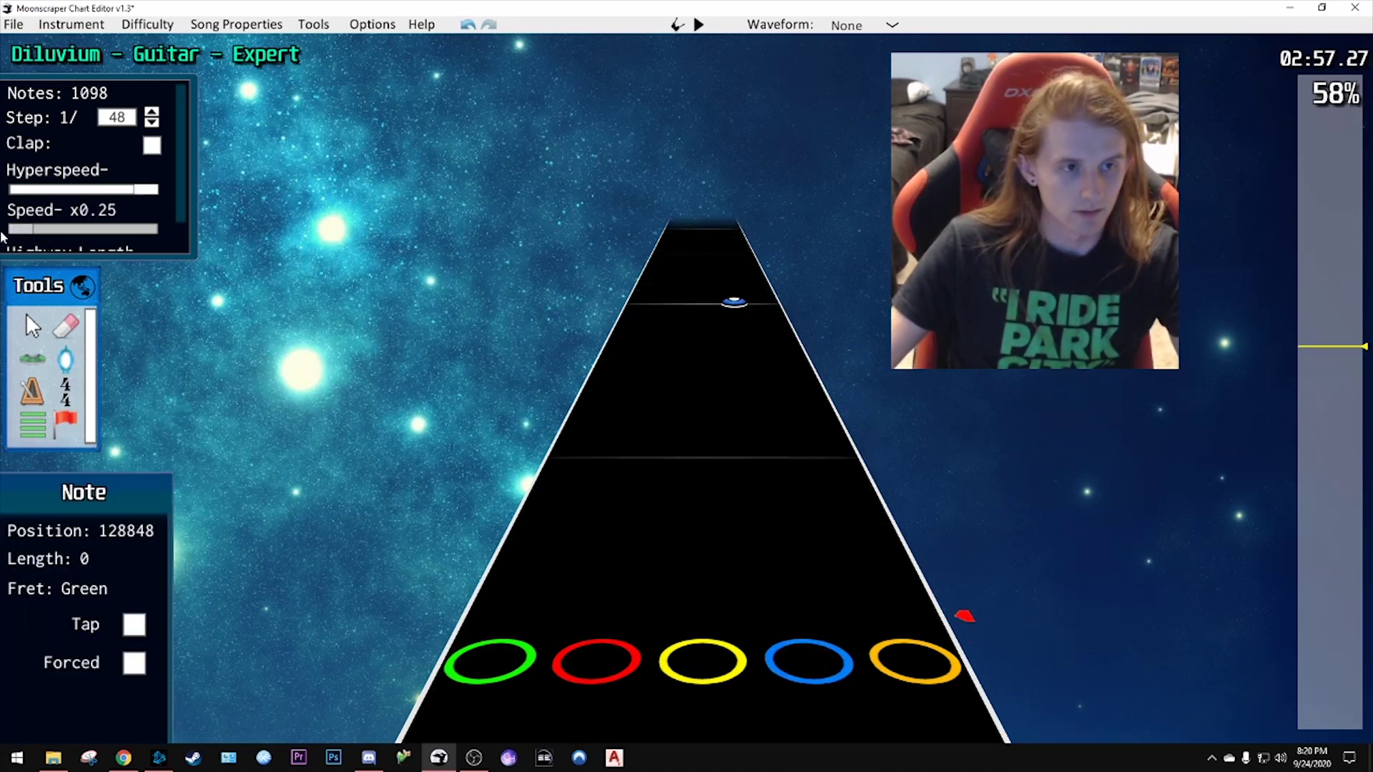
{"action": "key", "text": "space"}
{"action": "key", "text": "space"}
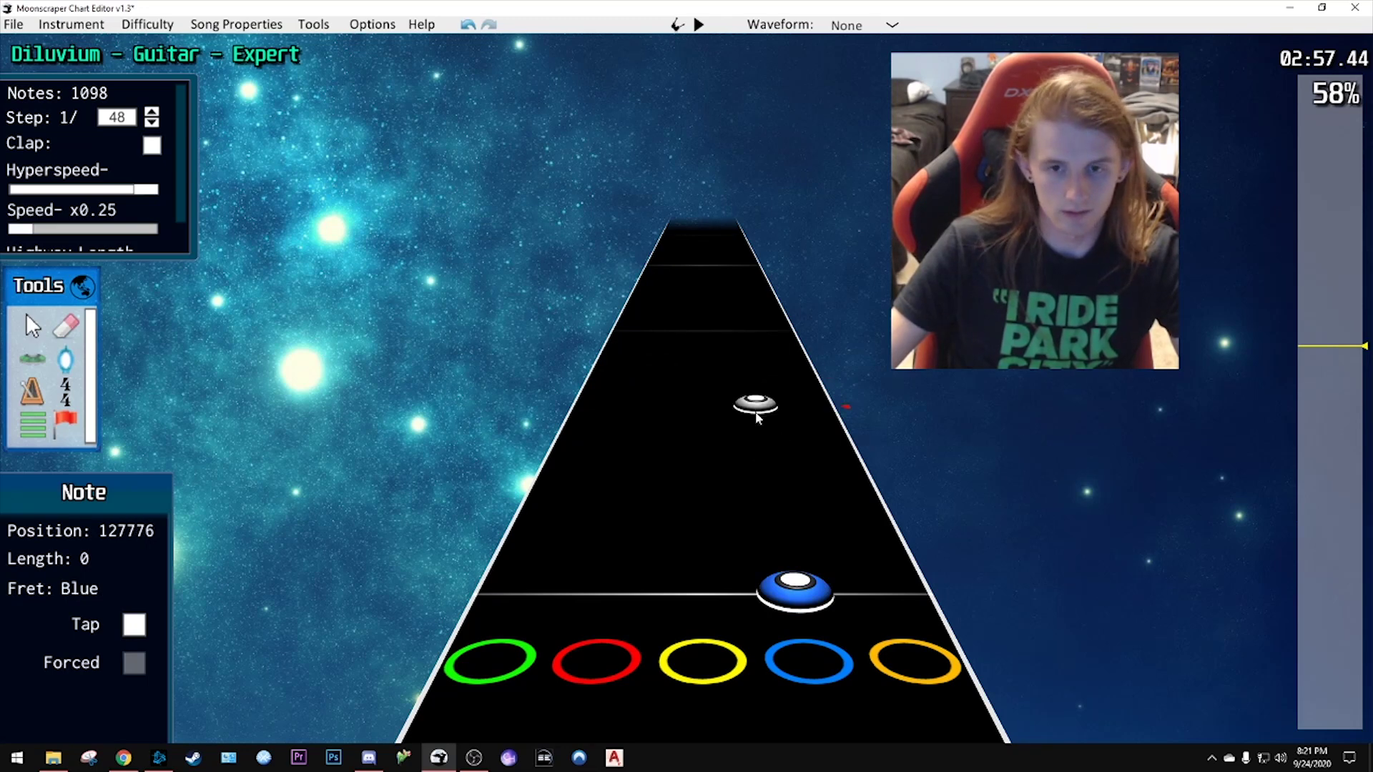
{"action": "key", "text": "space"}
{"action": "key", "text": "space"}
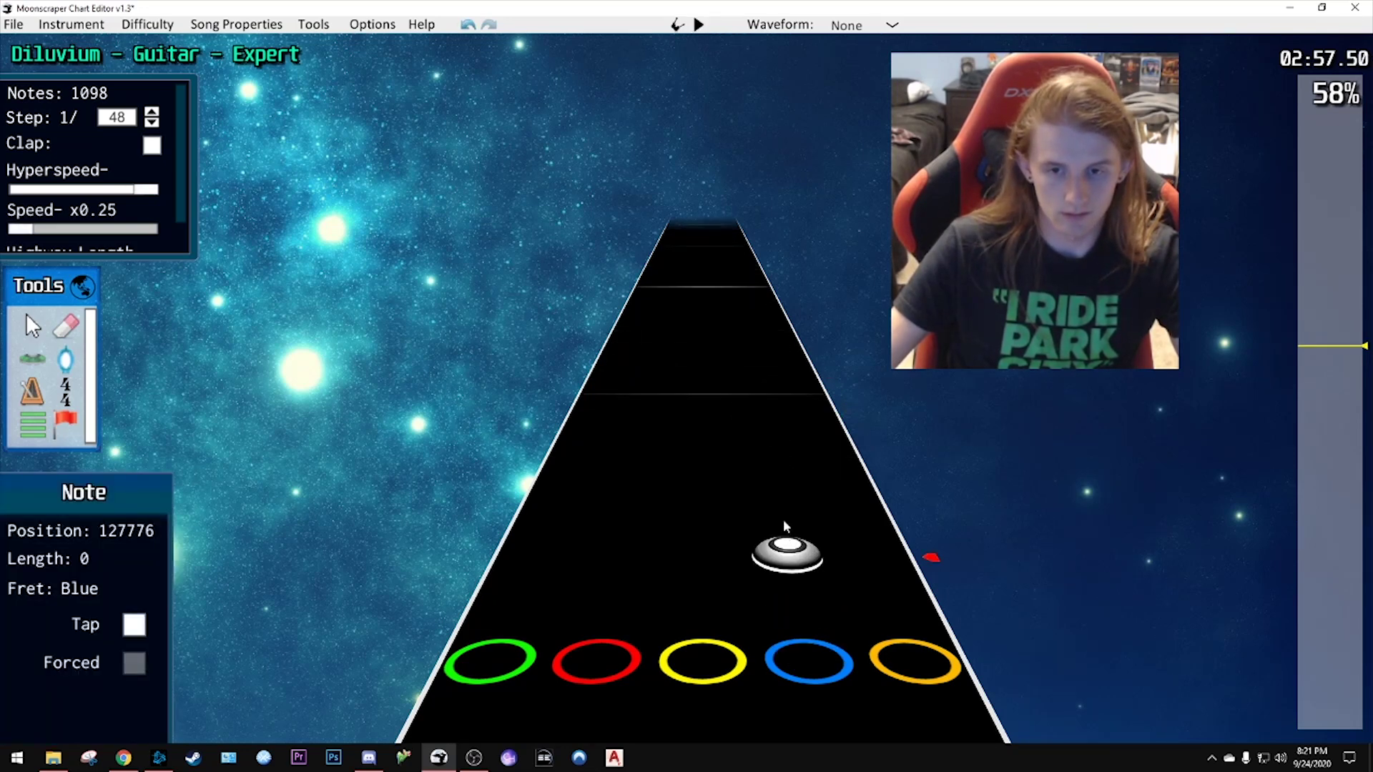
- Replace the blue note at position 127728 with a blue note at position 127776
{"action": "left_click", "coordinate": [785, 527]}
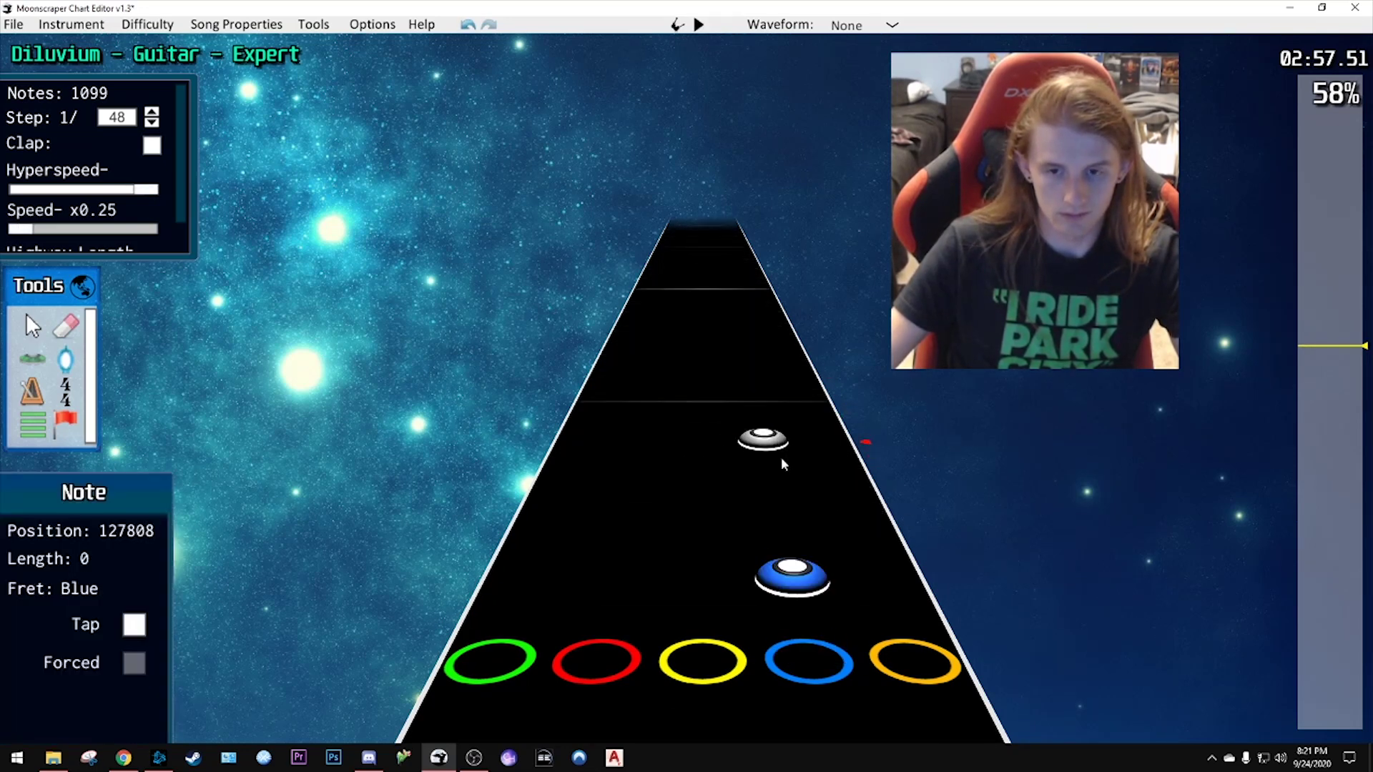
{"action": "scroll", "coordinate": [759, 402], "scroll_direction": "up", "scroll_amount": 2}
{"action": "scroll", "coordinate": [756, 411], "scroll_direction": "down", "scroll_amount": 3}
{"action": "left_click", "coordinate": [756, 422]}
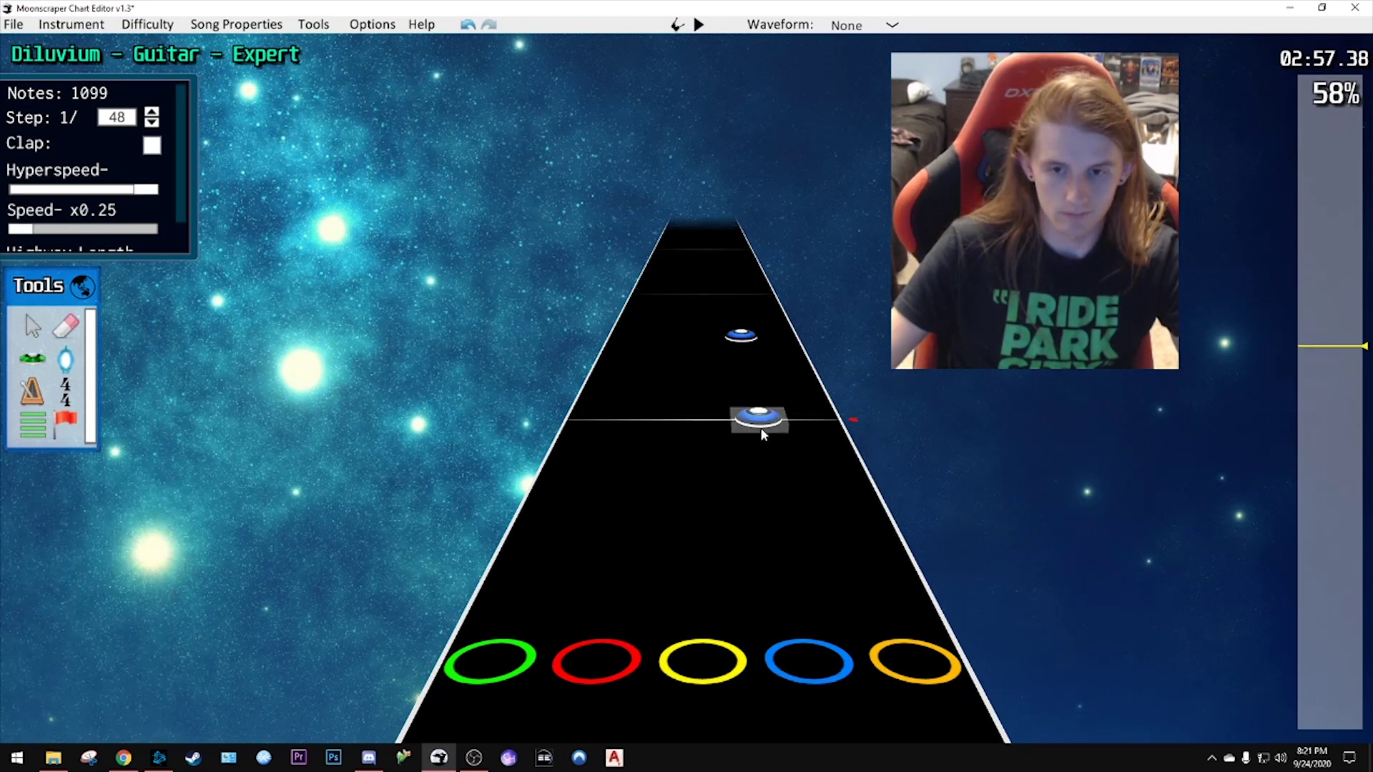
{"action": "key", "text": "Delete"}
- Play the entry at quarter speed and try a second blue note at position 127824
{"action": "key", "text": "space"}
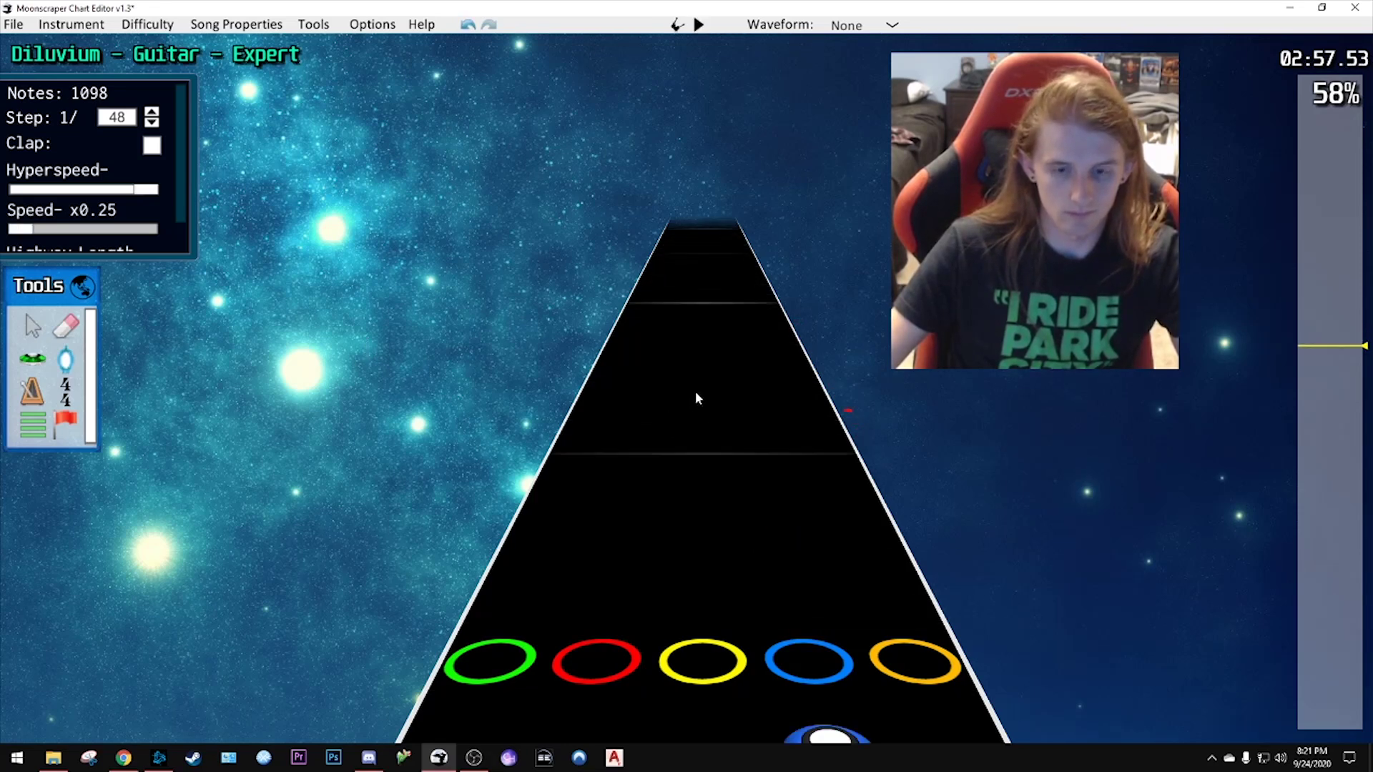
{"action": "key", "text": "space"}
{"action": "key", "text": "space"}
{"action": "key", "text": "space"}
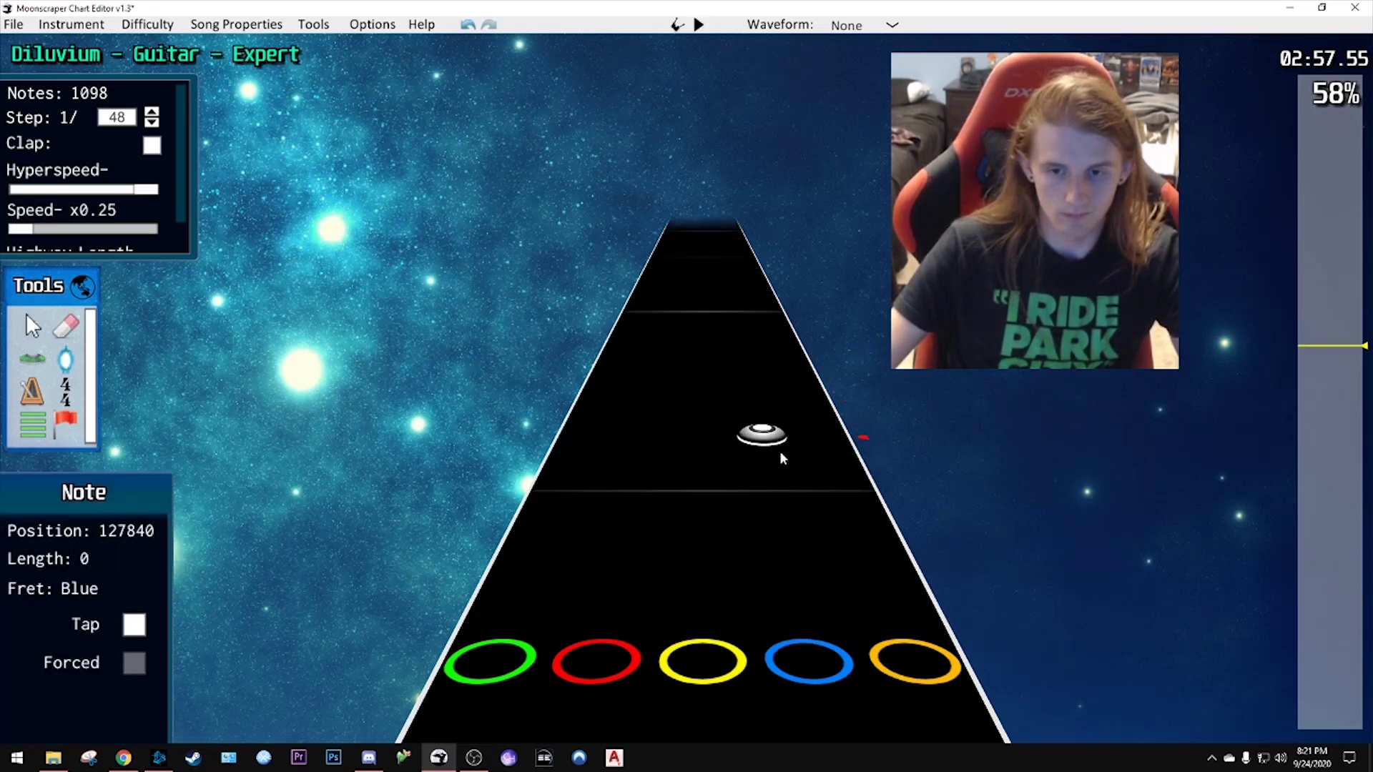
{"action": "left_click", "coordinate": [779, 480]}
{"action": "scroll", "coordinate": [779, 480], "scroll_direction": "down", "scroll_amount": 1}
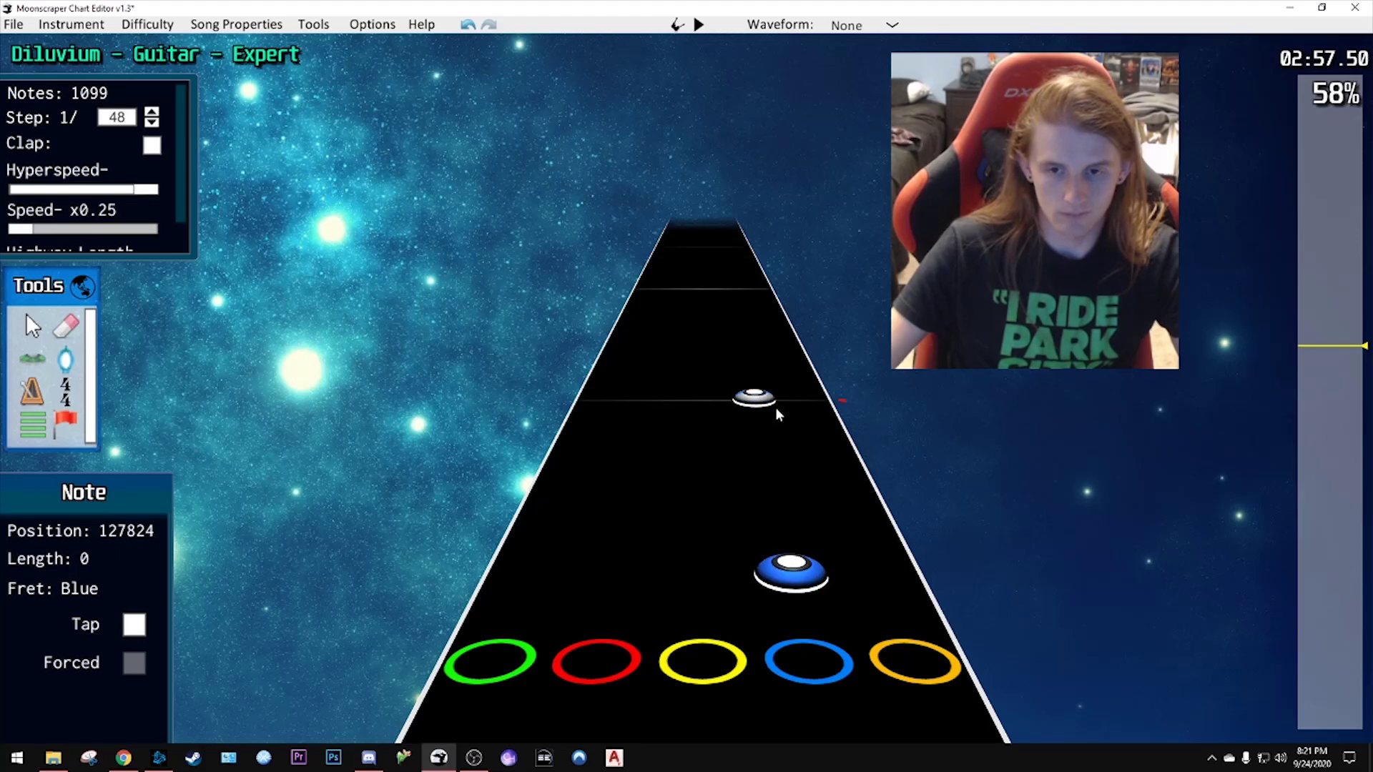
{"action": "key", "text": "space"}
{"action": "key", "text": "space"}
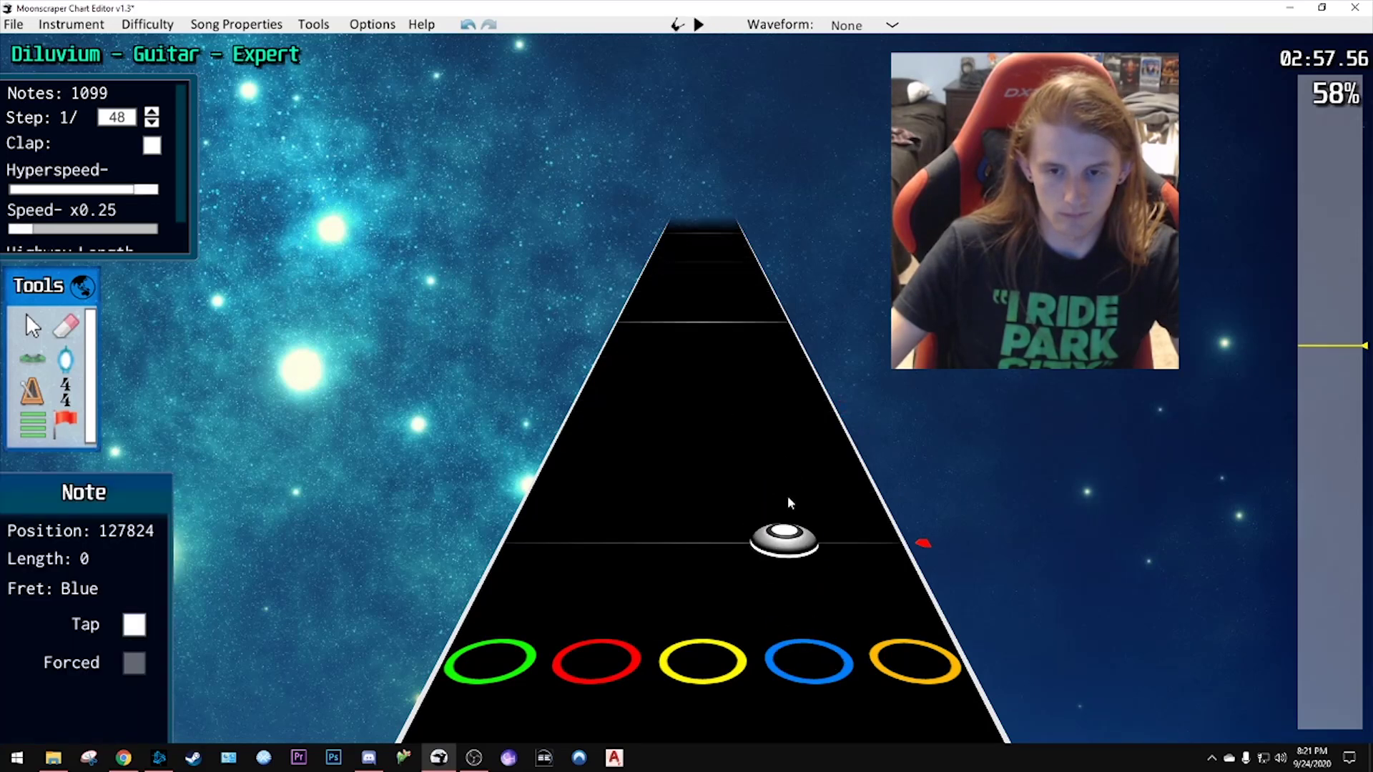
- Try further blue notes at positions 127872 and 127920 and replay the run at quarter speed
{"action": "left_click", "coordinate": [761, 396]}
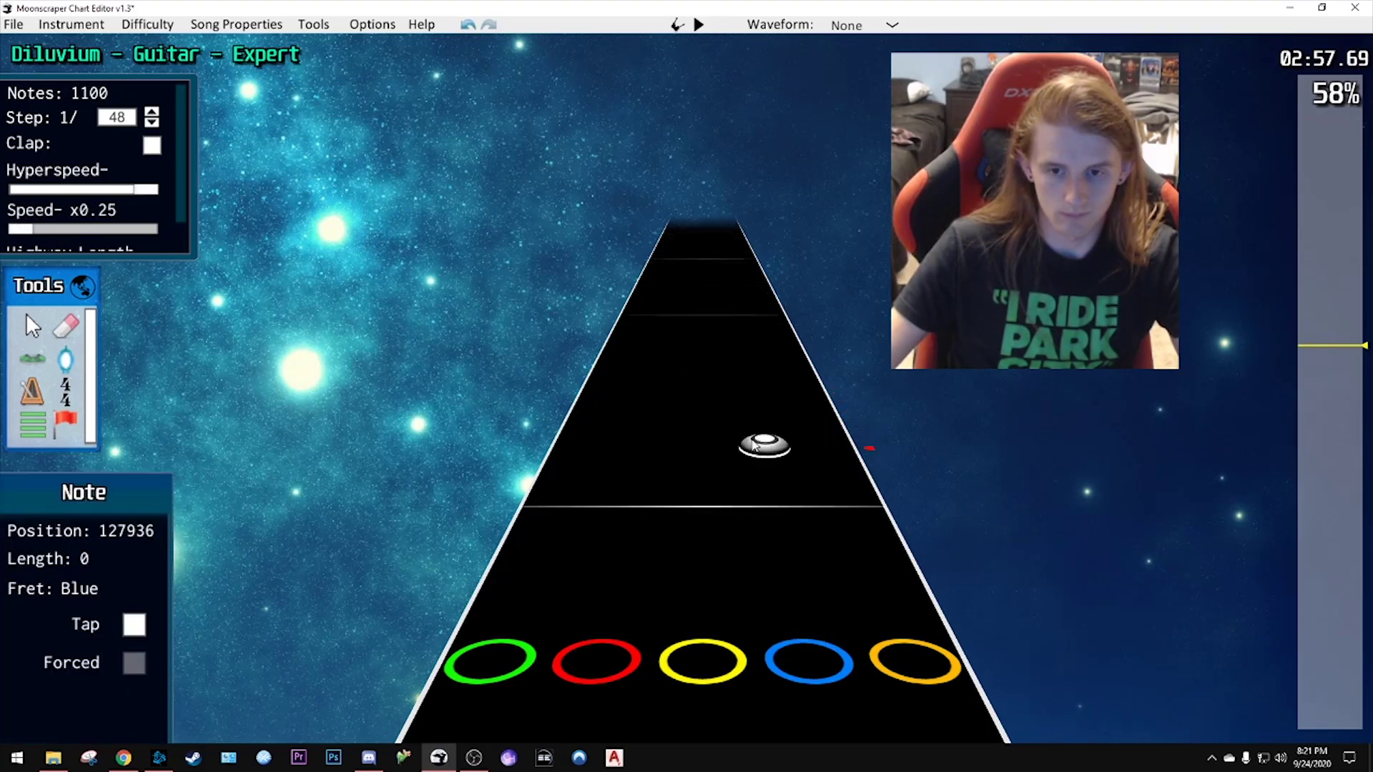
{"action": "key", "text": "space"}
{"action": "key", "text": "space"}
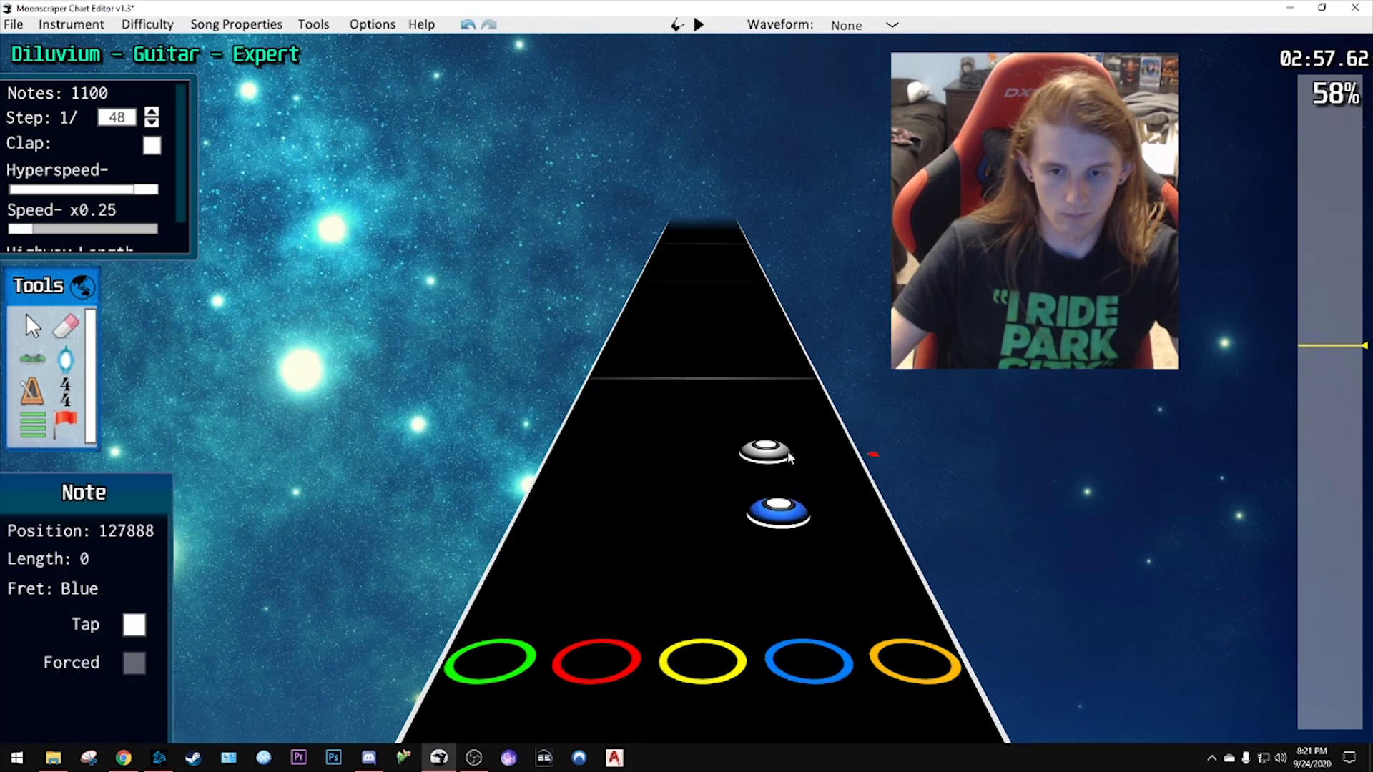
{"action": "left_click", "coordinate": [747, 376]}
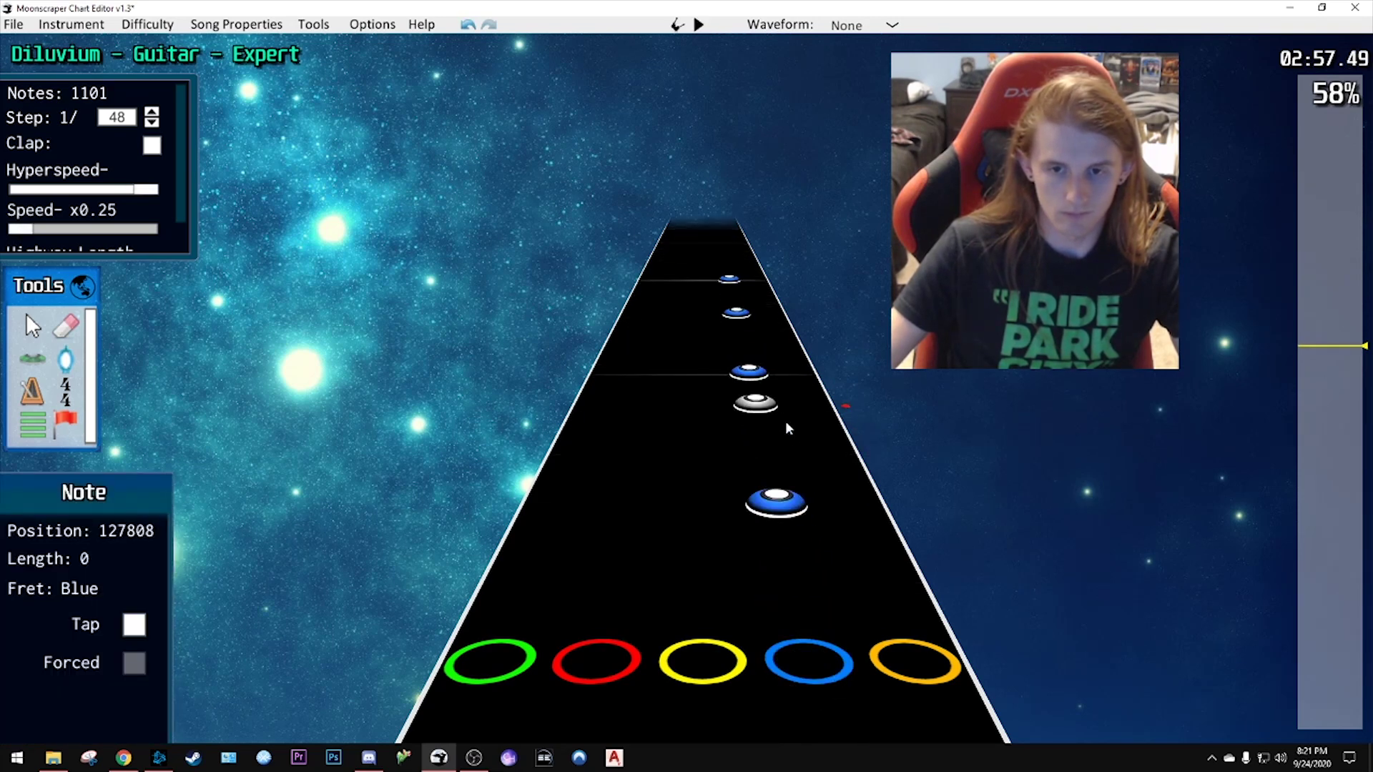
{"action": "key", "text": "space"}
{"action": "key", "text": "space"}
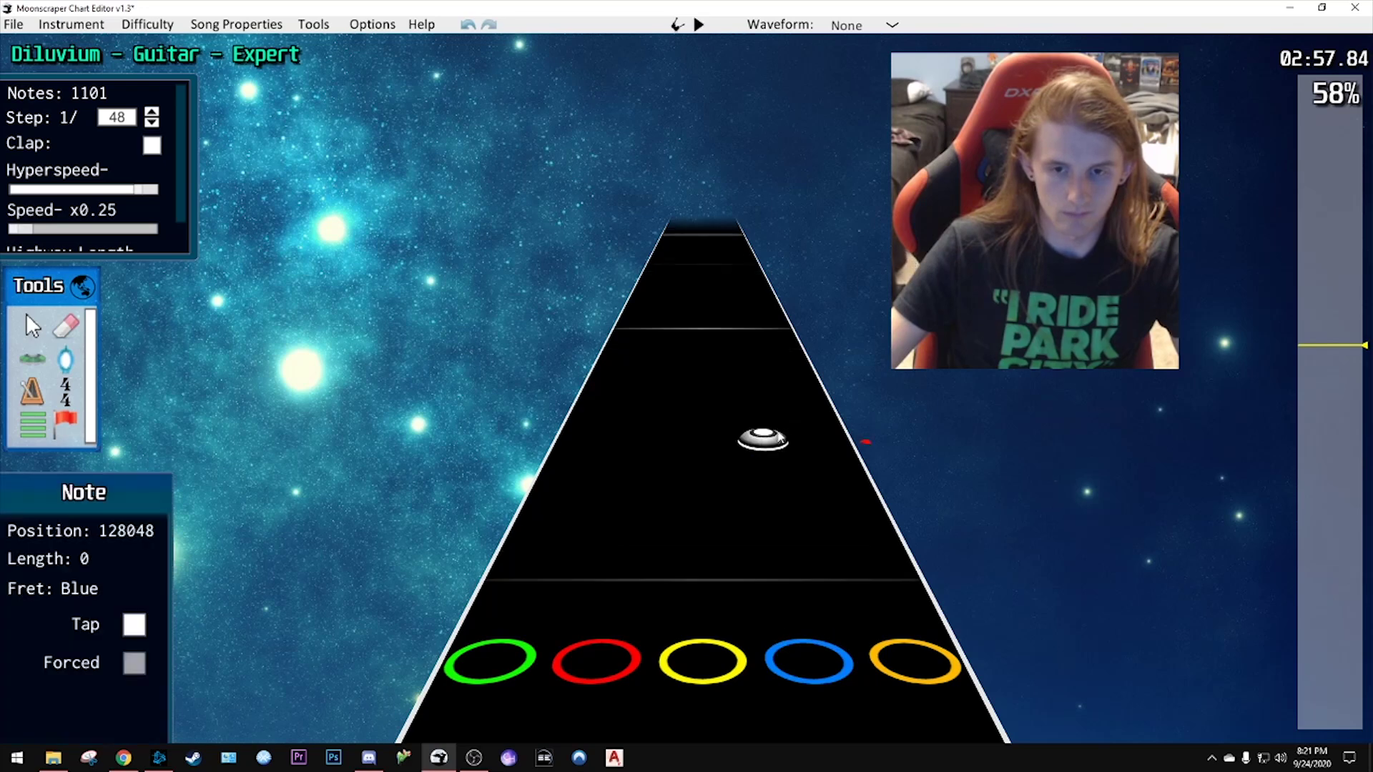
{"action": "scroll", "coordinate": [793, 406], "scroll_direction": "up", "scroll_amount": 5}
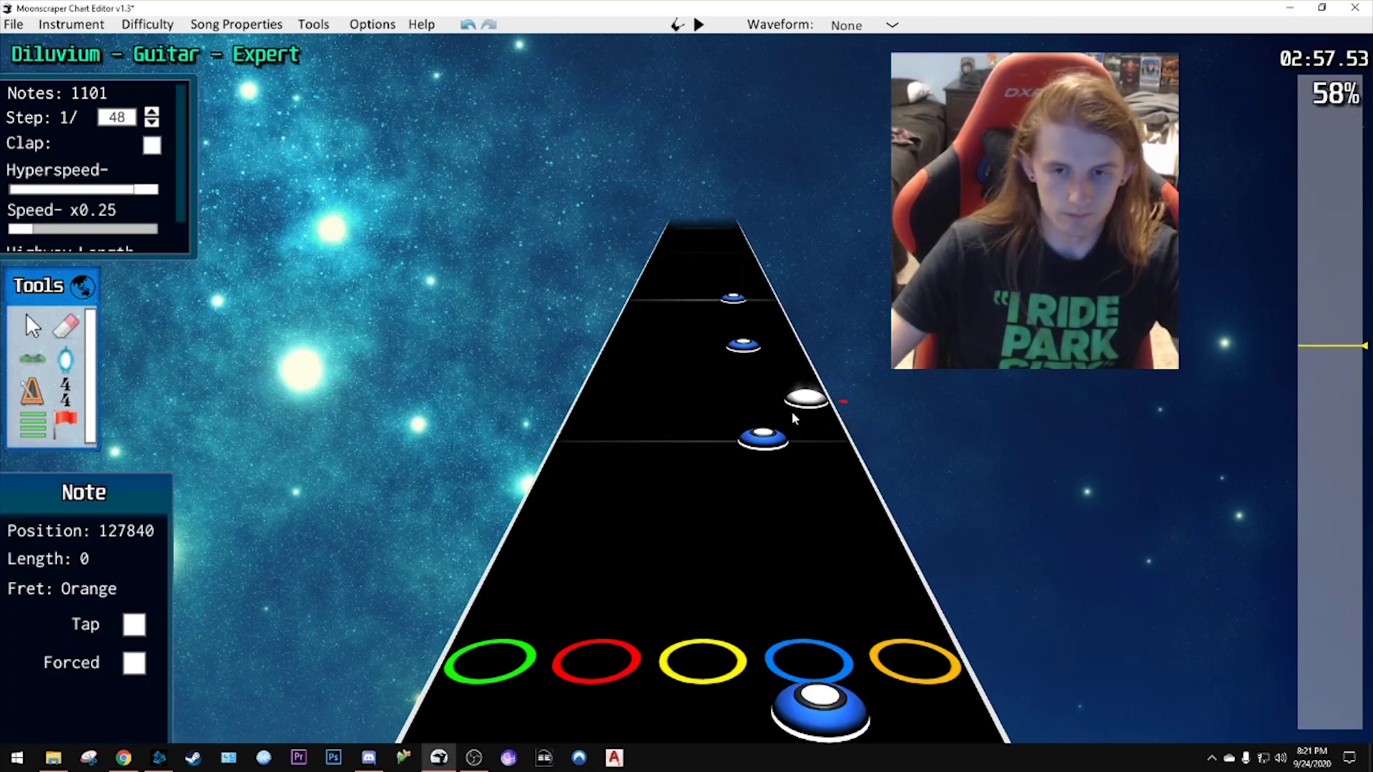
- Undo the last three blue notes, keeping the one at position 127776
{"action": "key", "text": "ctrl+z"}
{"action": "key", "text": "ctrl+z"}
{"action": "key", "text": "ctrl+z"}
- Add blue notes at positions 127840 and 127904, playing on slowly after each one
{"action": "left_click", "coordinate": [755, 409]}
{"action": "key", "text": "space"}
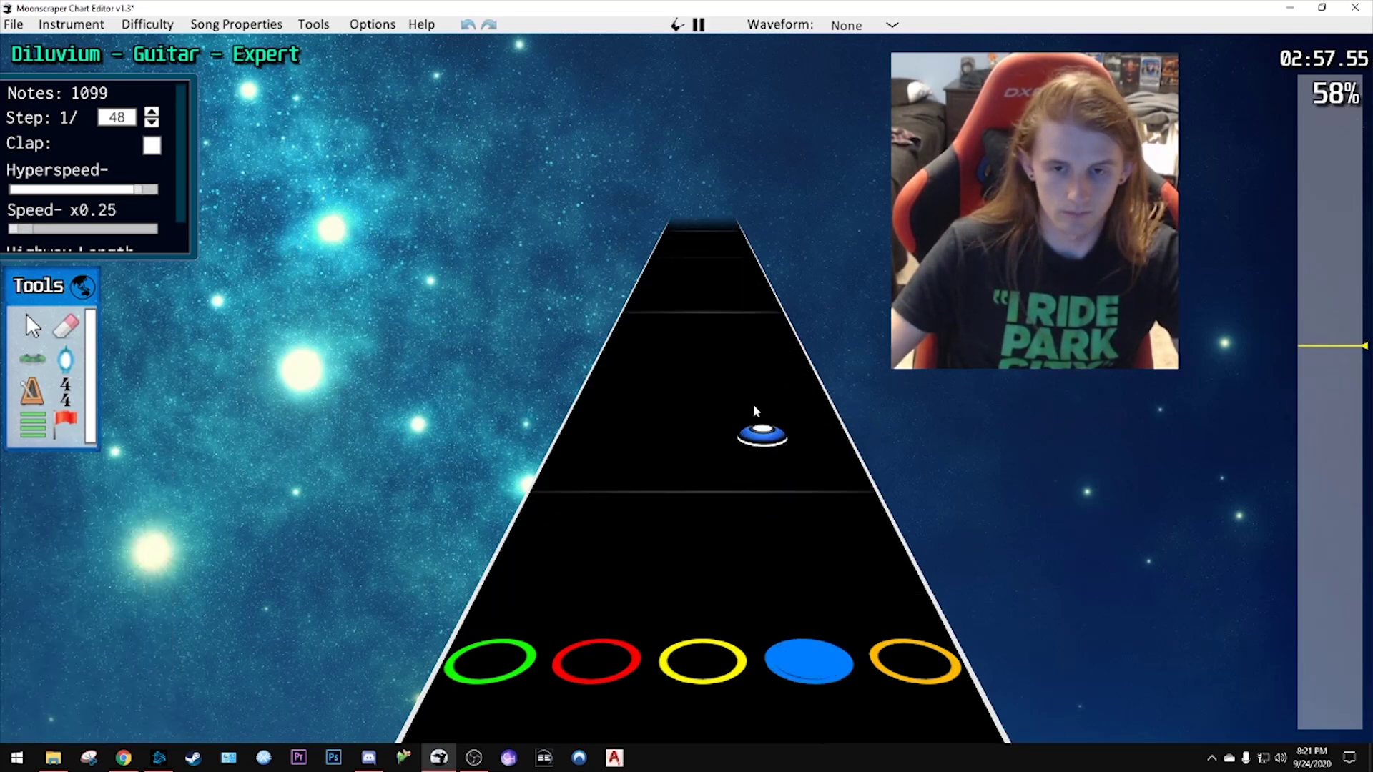
{"action": "key", "text": "space"}
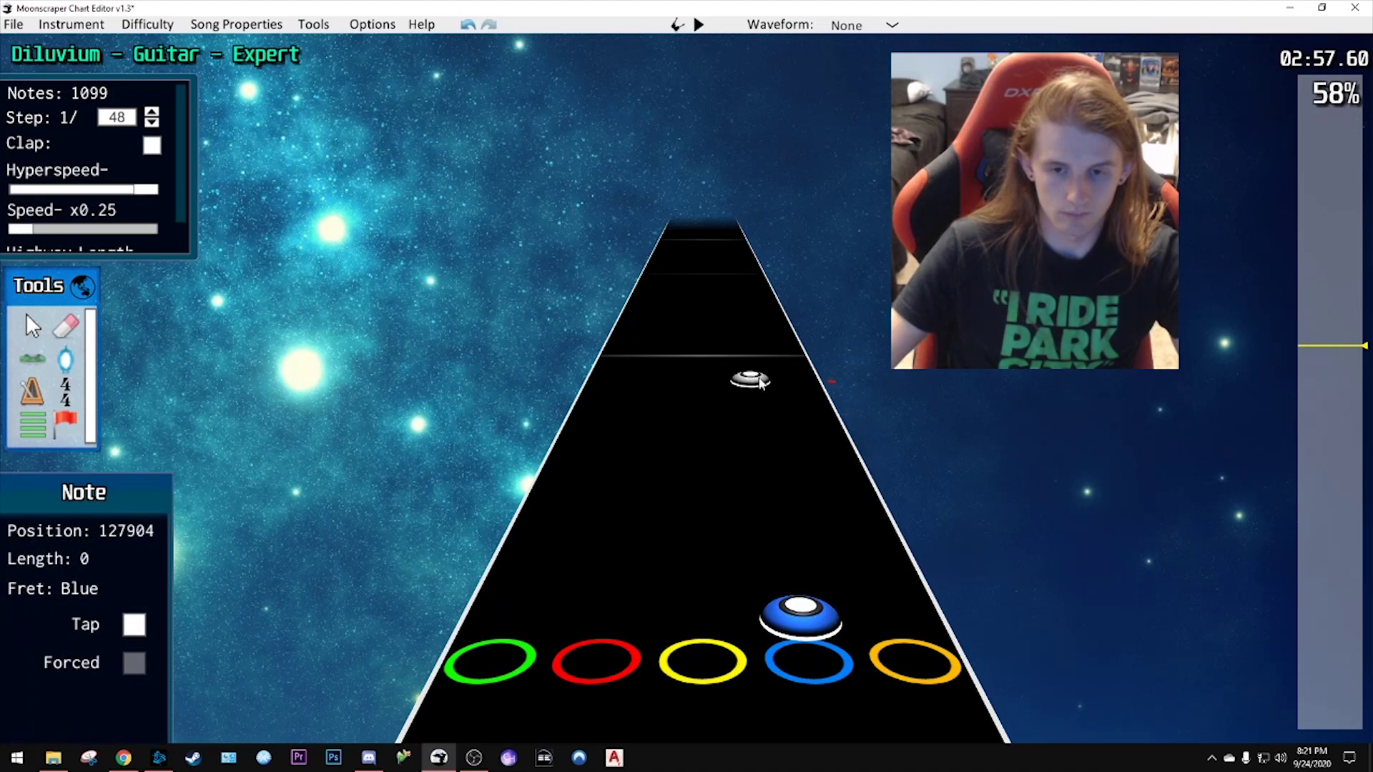
{"action": "left_click", "coordinate": [760, 377]}
{"action": "key", "text": "space"}
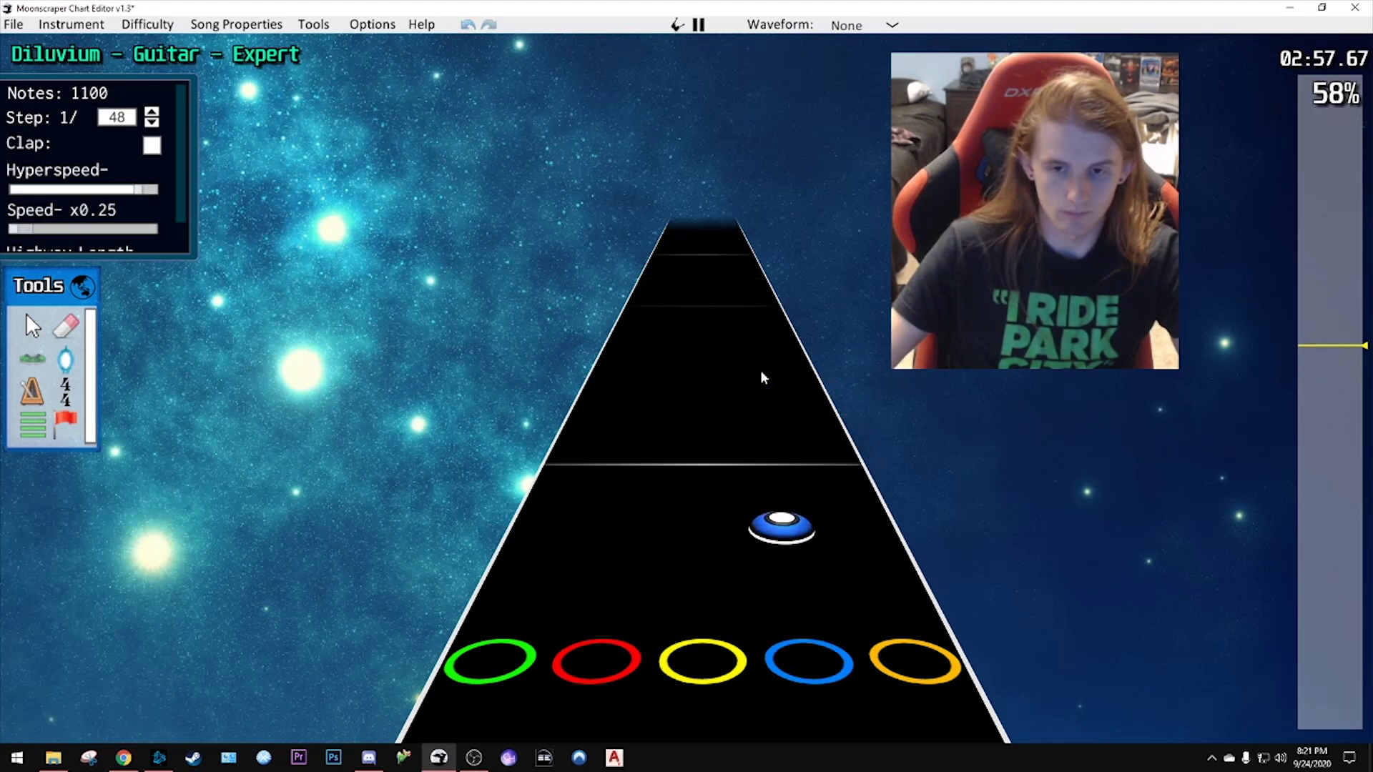
{"action": "key", "text": "space"}
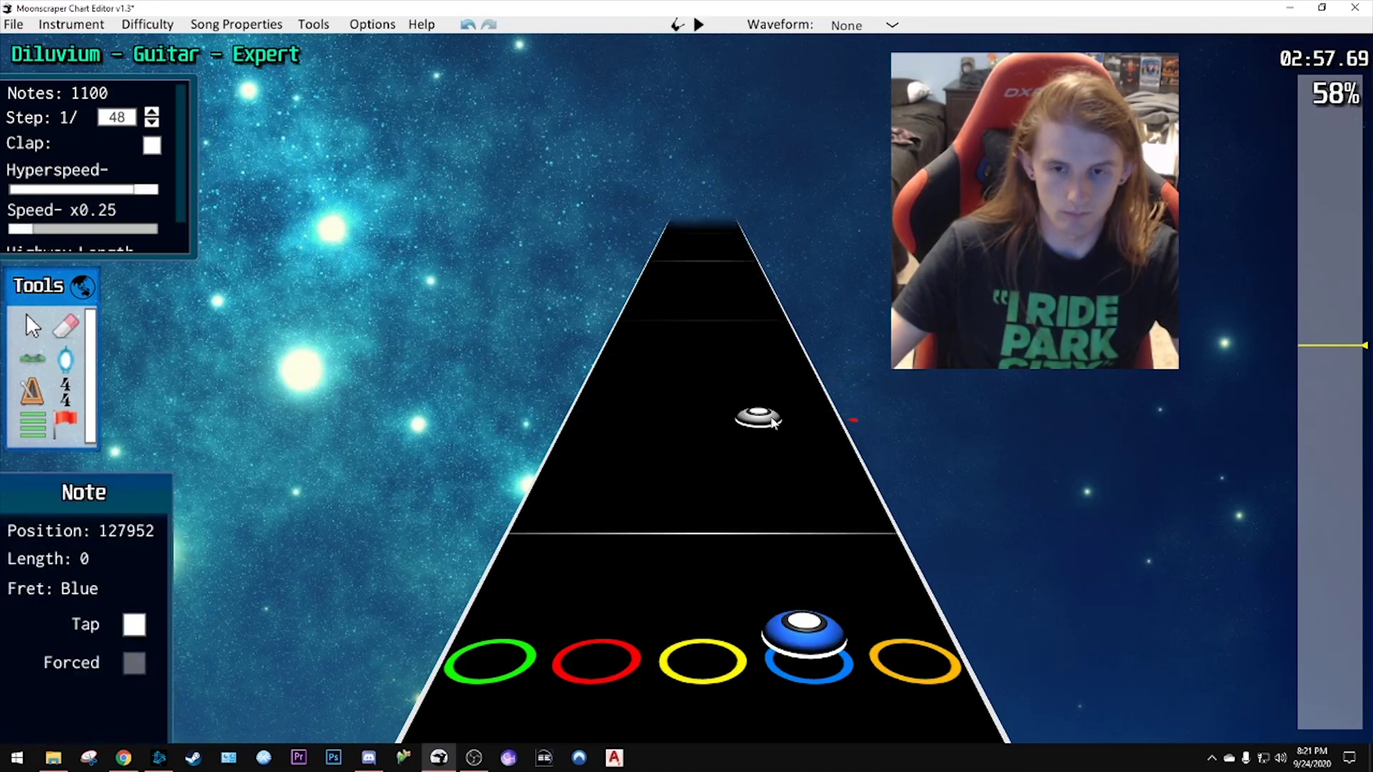
- Continue the blue run at the same spacing with notes at positions 127968 and 128032, checking each by slow playback
{"action": "key", "text": "space"}
{"action": "key", "text": "space"}
{"action": "scroll", "coordinate": [772, 429], "scroll_direction": "up", "scroll_amount": 2}
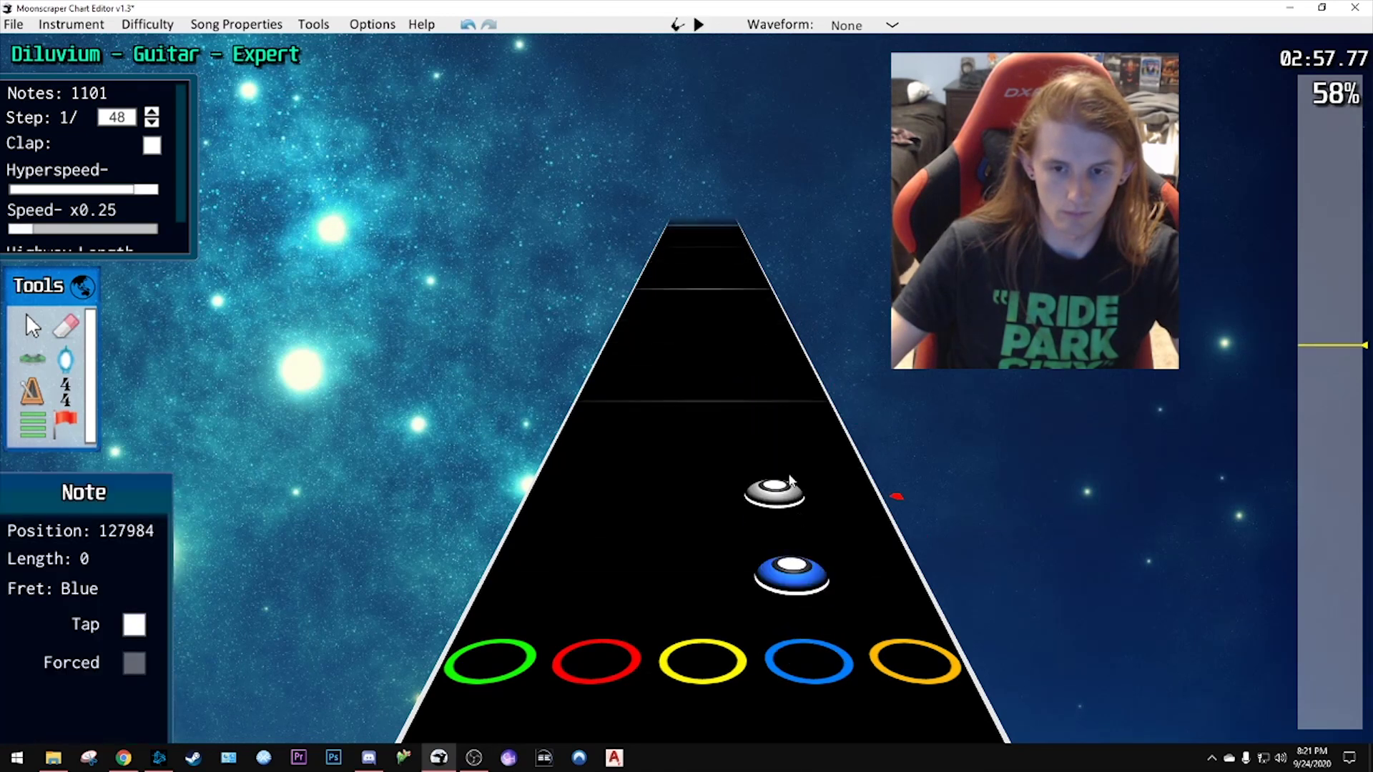
{"action": "key", "text": "space"}
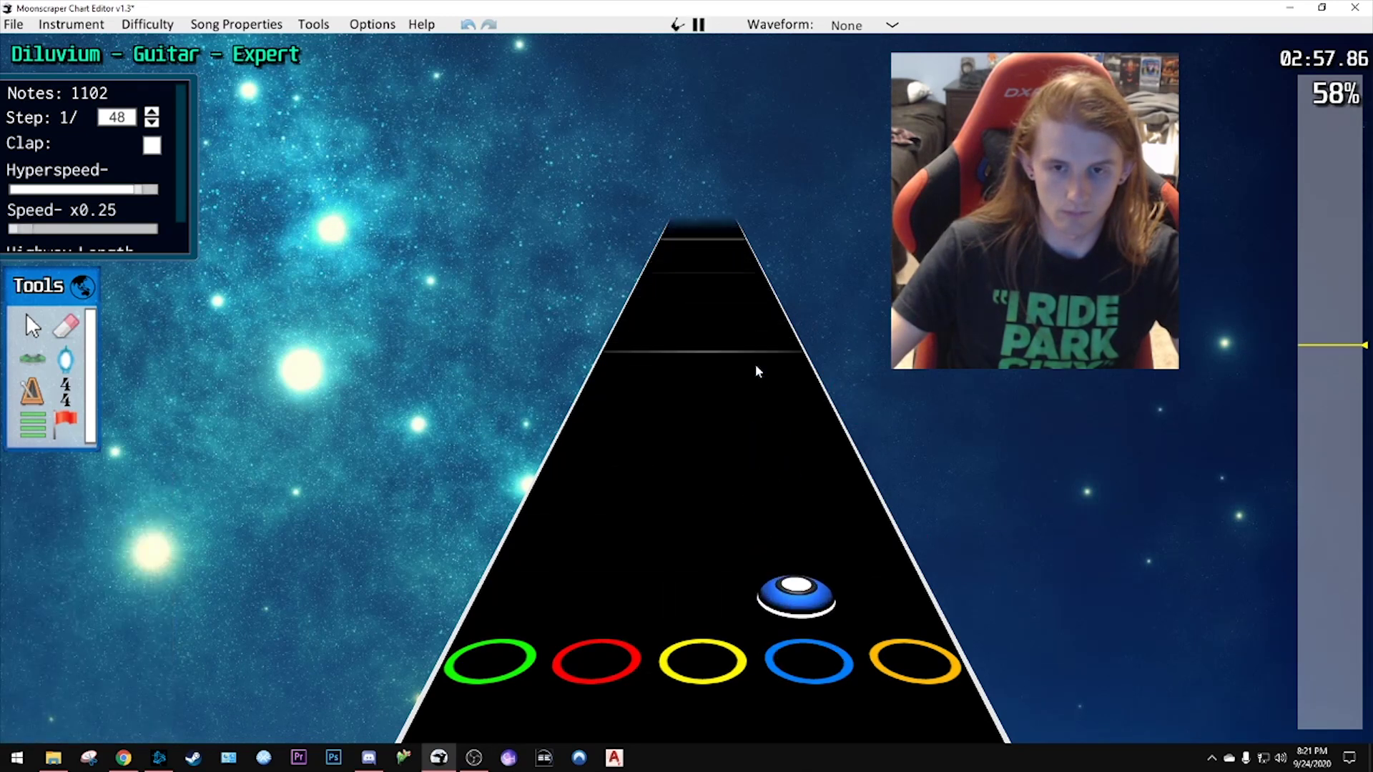
{"action": "key", "text": "space"}
{"action": "scroll", "coordinate": [787, 364], "scroll_direction": "down", "scroll_amount": 1}
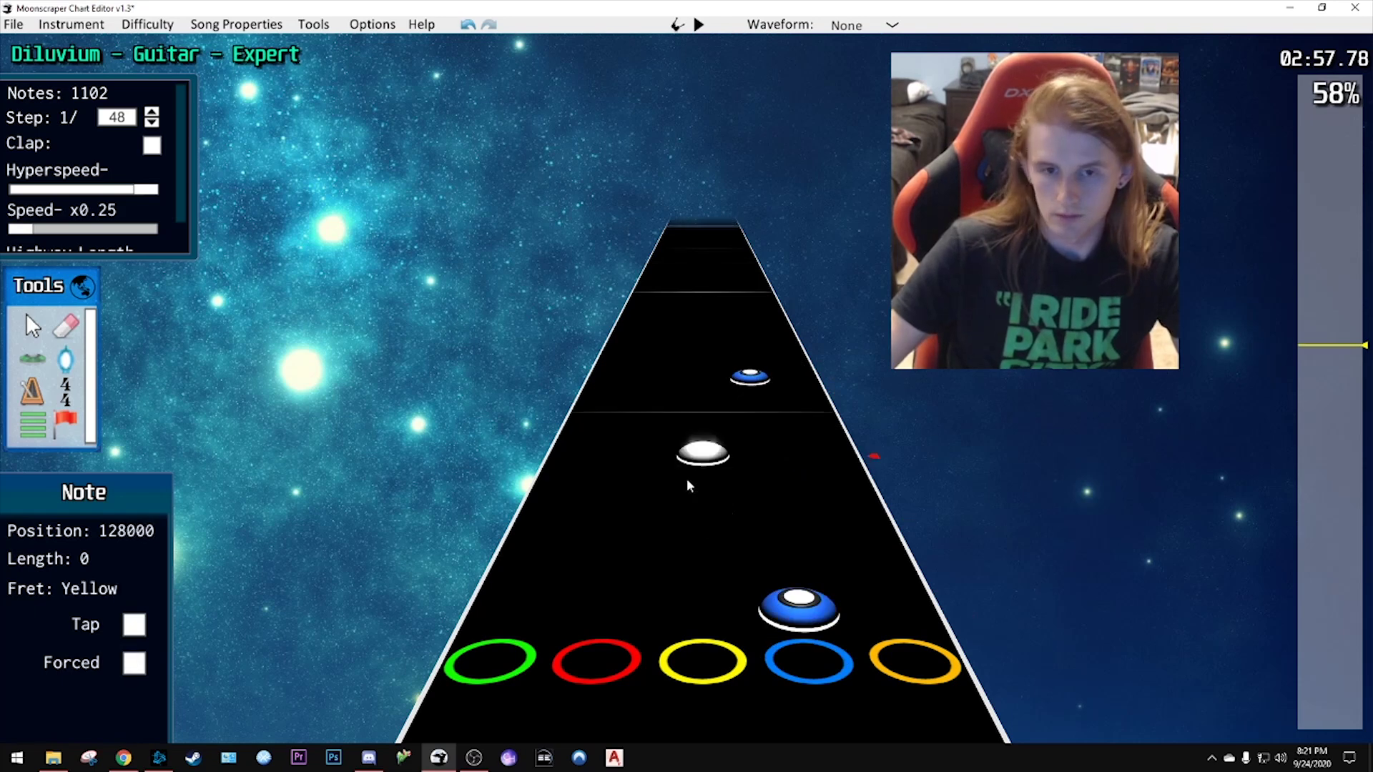
- Set the playback speed to x0.8 and play back the passage around 2:57
{"action": "scroll", "coordinate": [686, 478], "scroll_direction": "up", "scroll_amount": 1}
{"action": "left_click_drag", "start_coordinate": [25, 230], "coordinate": [62, 234]}
{"action": "scroll", "coordinate": [730, 351], "scroll_direction": "up", "scroll_amount": 2}
{"action": "left_click", "coordinate": [744, 361]}
{"action": "key", "text": "y"}
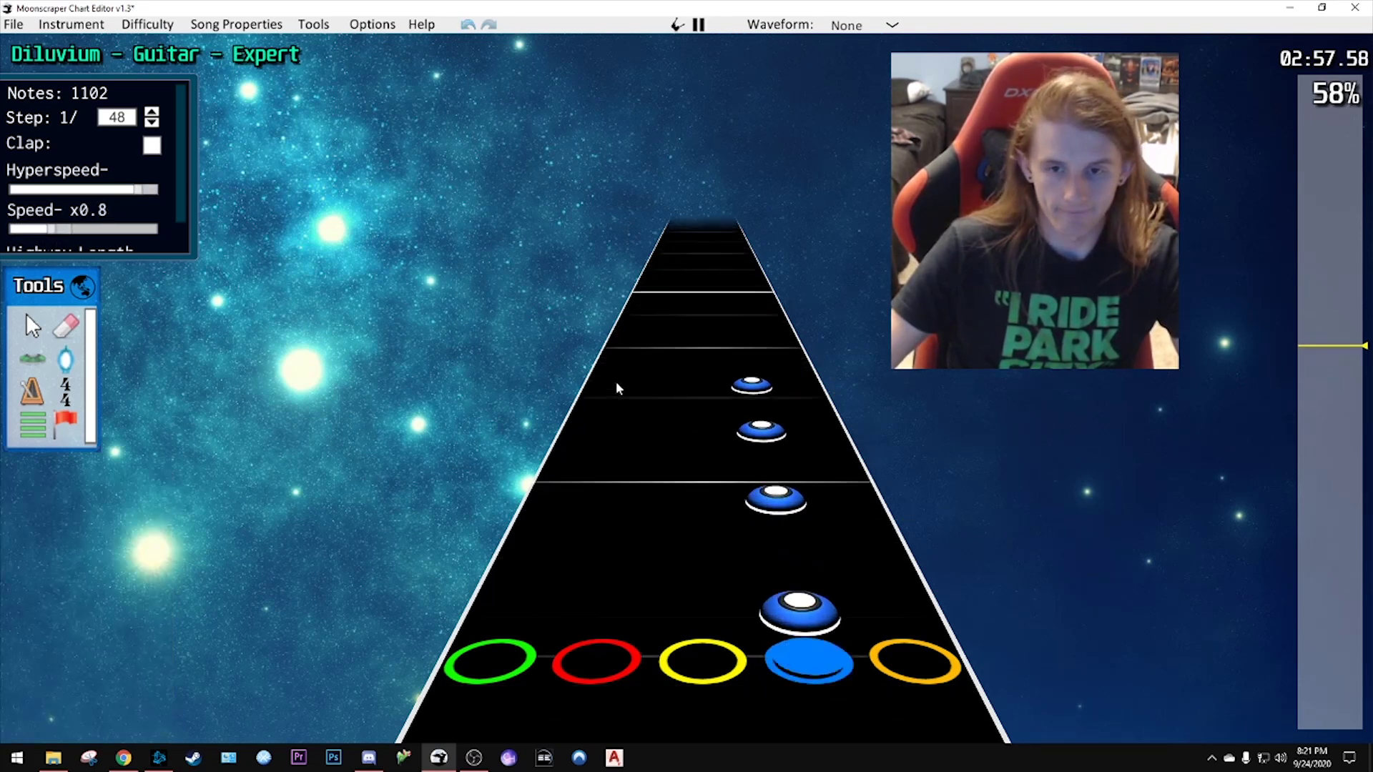
{"action": "scroll", "coordinate": [619, 389], "scroll_direction": "down", "scroll_amount": 1}
{"action": "scroll", "coordinate": [686, 429], "scroll_direction": "up", "scroll_amount": 2}
{"action": "scroll", "coordinate": [647, 414], "scroll_direction": "down", "scroll_amount": 3}
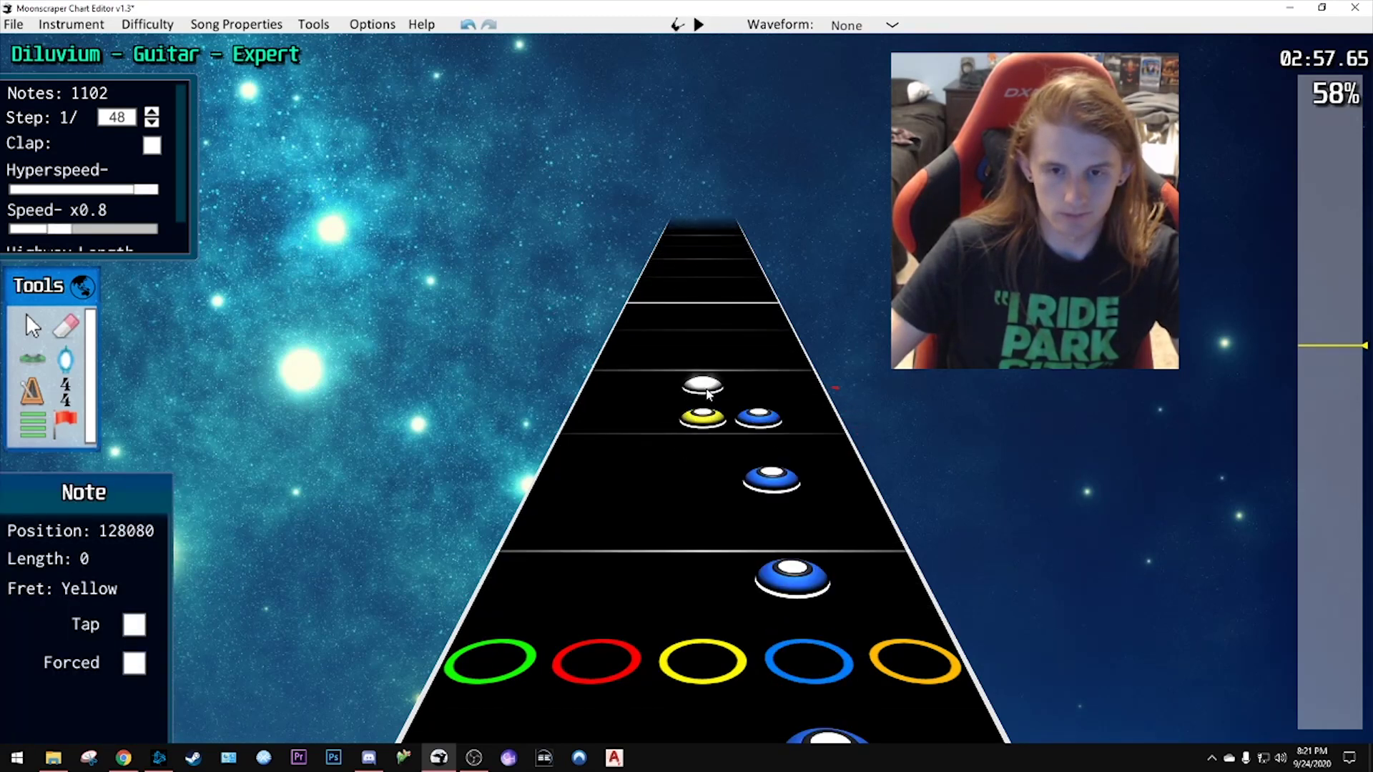
- Select and copy the run of four consecutive blue notes near 2:57
{"action": "scroll", "coordinate": [721, 388], "scroll_direction": "up", "scroll_amount": 1}
{"action": "left_click", "coordinate": [745, 379]}
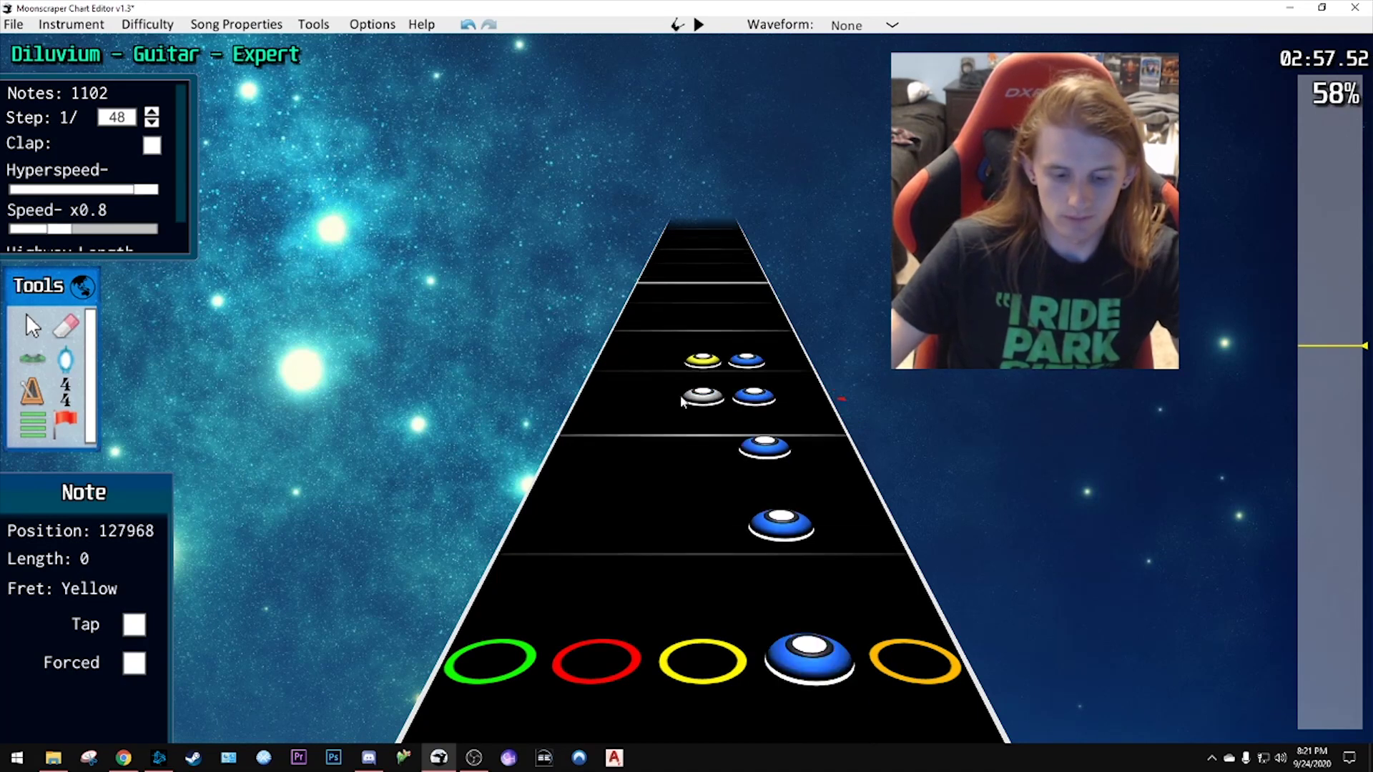
{"action": "key", "text": "j"}
{"action": "left_click_drag", "start_coordinate": [715, 383], "coordinate": [852, 582]}
{"action": "scroll", "coordinate": [828, 495], "scroll_direction": "down", "scroll_amount": 1}
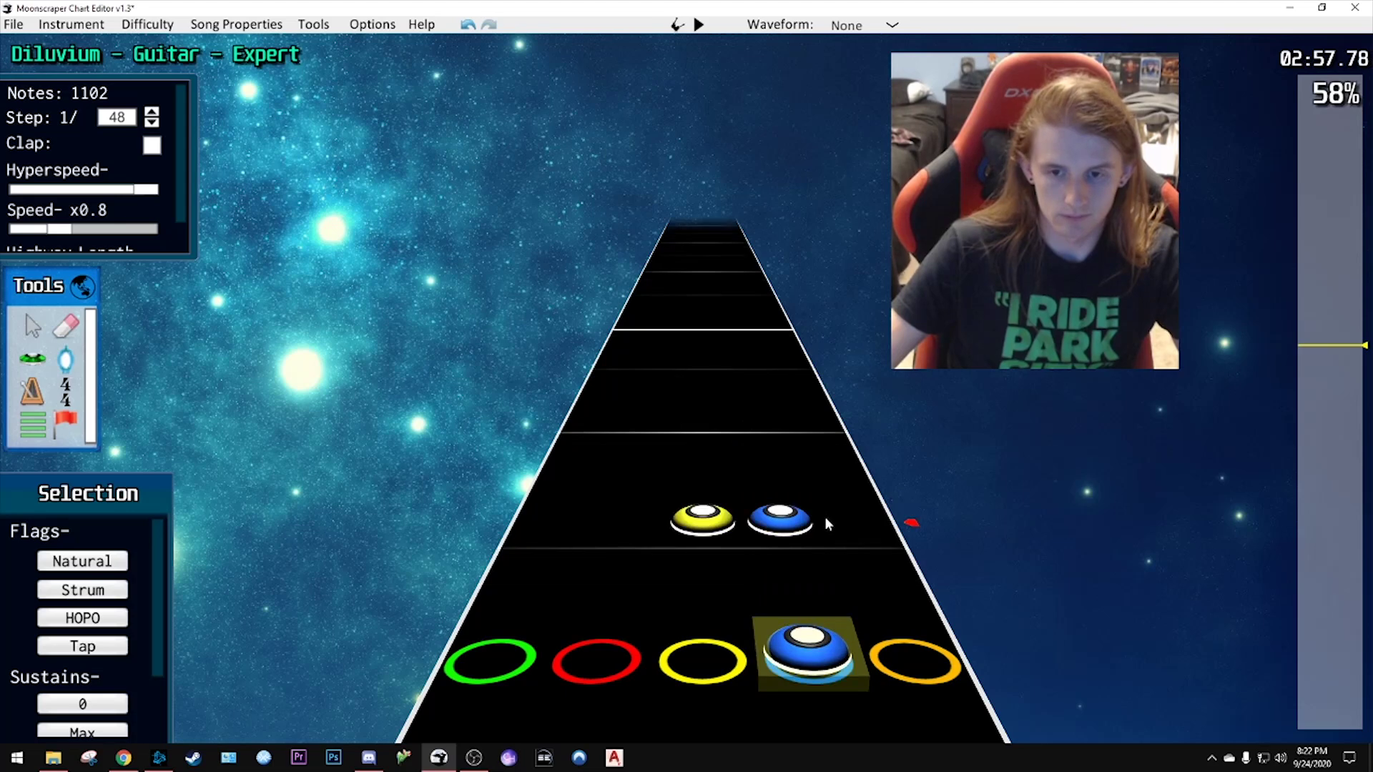
- Paste the four copied notes directly after the original blue run and move the copies to the yellow lane
{"action": "key", "text": "ctrl+v"}
{"action": "scroll", "coordinate": [826, 479], "scroll_direction": "down", "scroll_amount": 1}
{"action": "left_click_drag", "start_coordinate": [665, 336], "coordinate": [929, 551]}
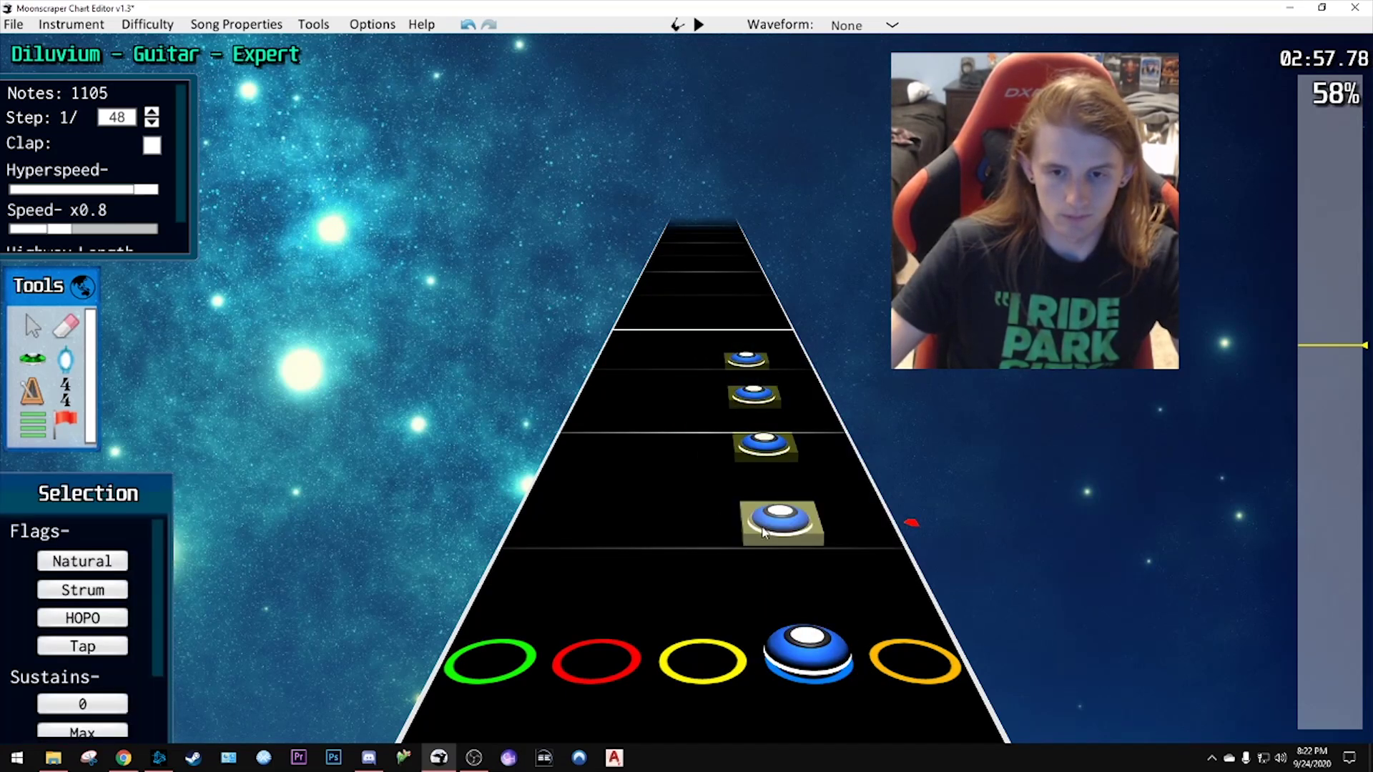
{"action": "left_click_drag", "start_coordinate": [793, 525], "coordinate": [721, 528]}
- Play back the passage around 2:57 to check the timing of the blue and yellow runs
{"action": "key", "text": "space"}
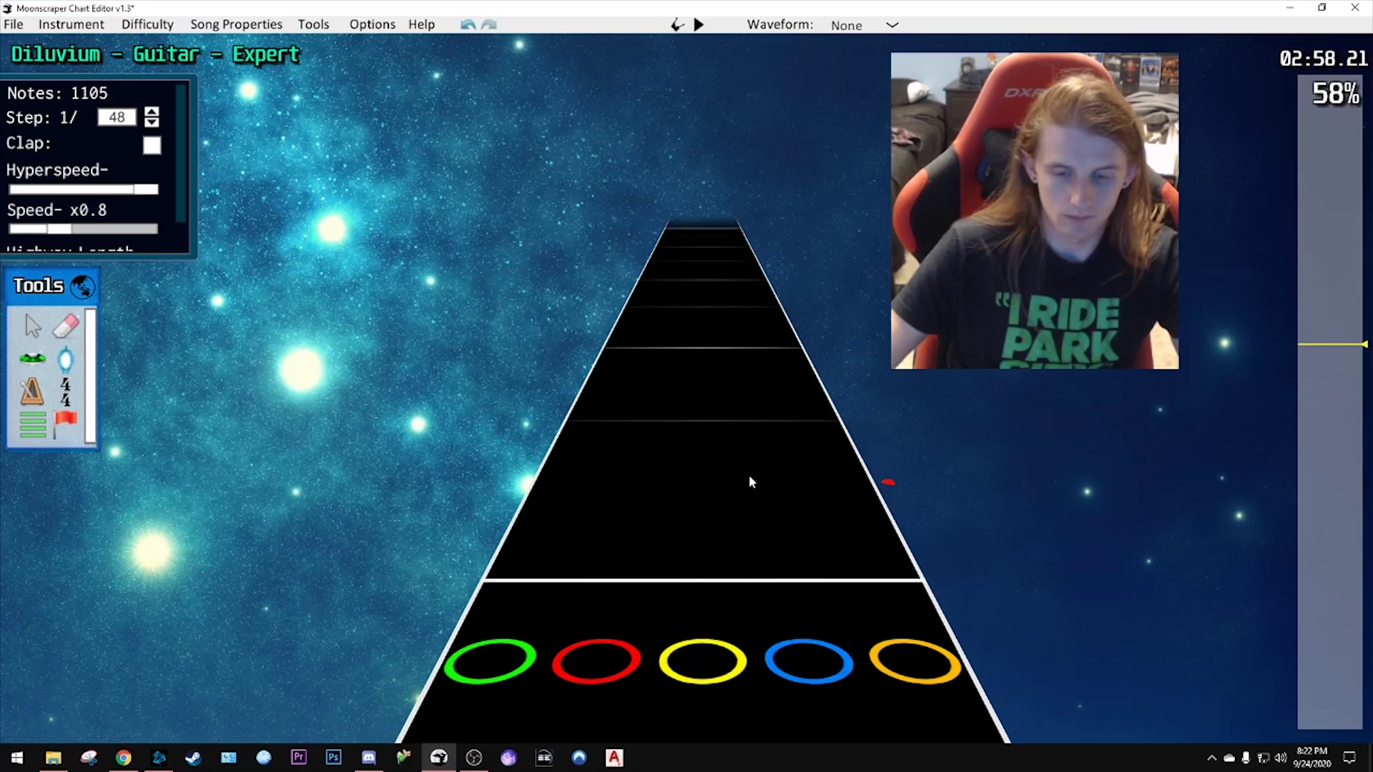
{"action": "key", "text": "space"}
{"action": "left_click", "coordinate": [705, 447]}
{"action": "left_click", "coordinate": [770, 426]}
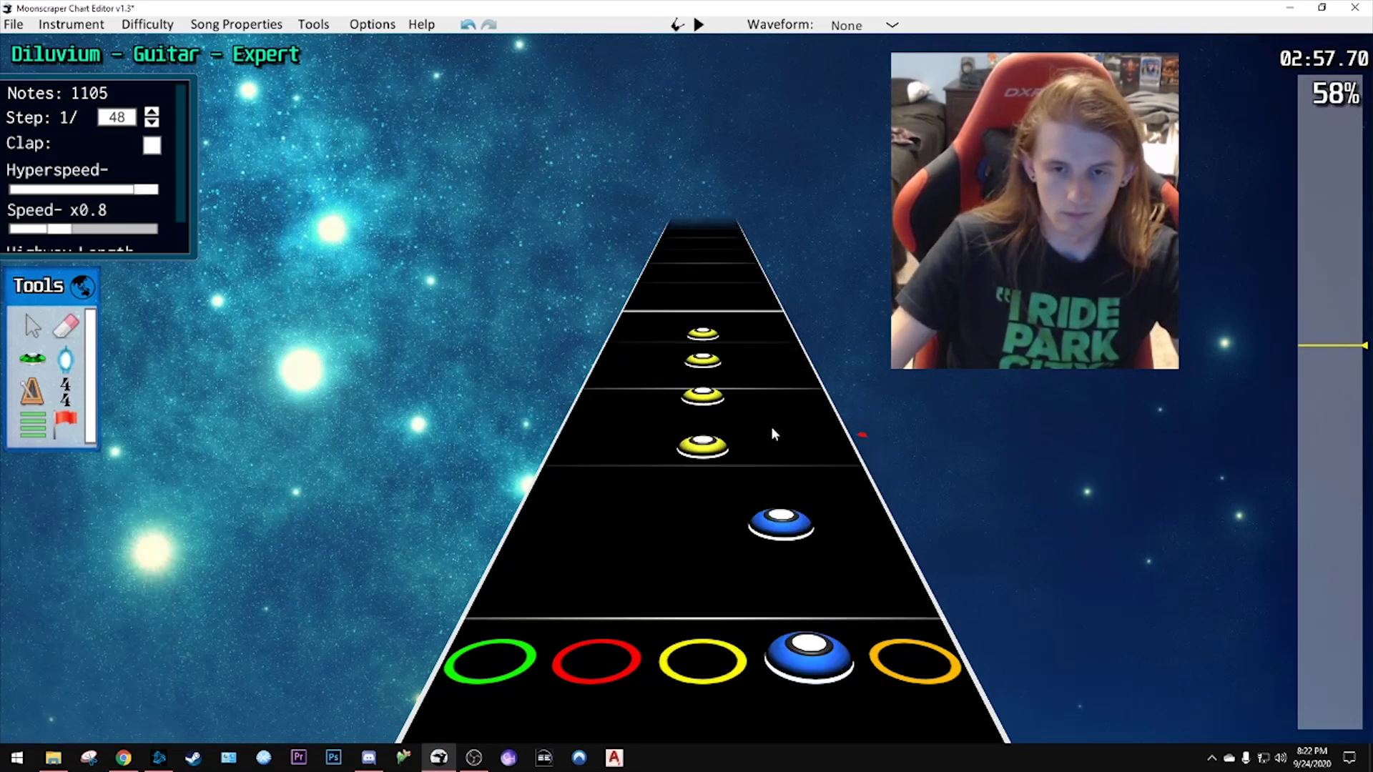
{"action": "key", "text": "space"}
{"action": "key", "text": "space"}
{"action": "scroll", "coordinate": [768, 433], "scroll_direction": "up", "scroll_amount": 3}
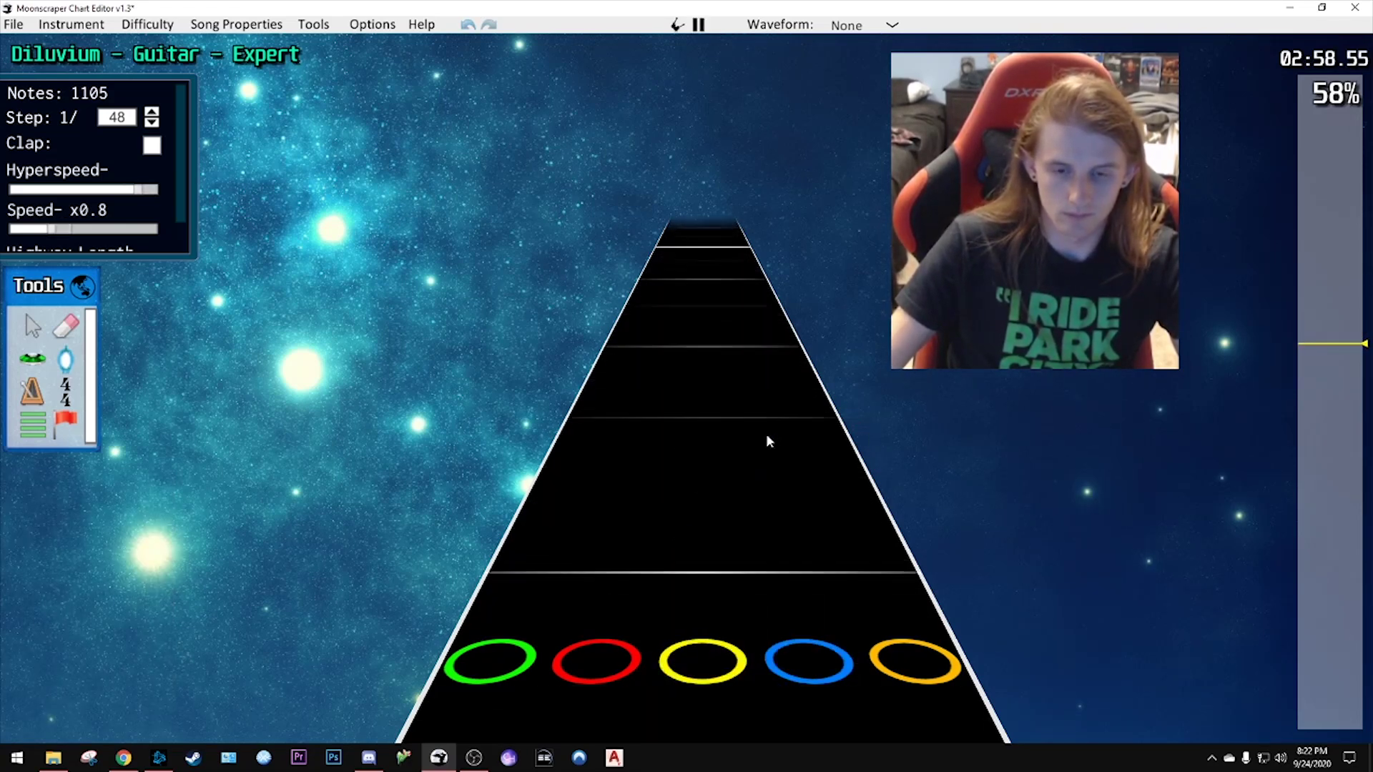
{"action": "scroll", "coordinate": [723, 444], "scroll_direction": "down", "scroll_amount": 10}
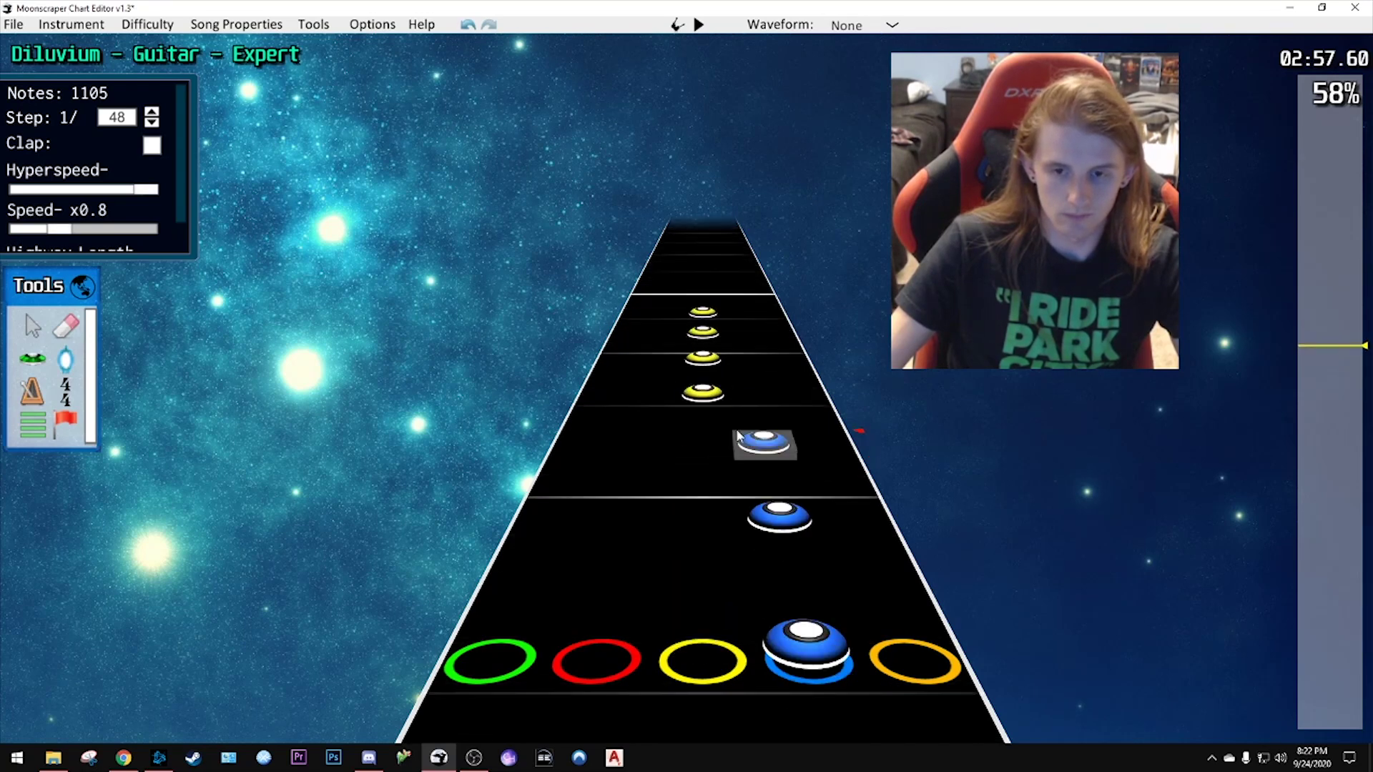
- Examine the blue and yellow notes against the song waveform in the global tempo view, and return to the chart view
{"action": "left_click", "coordinate": [32, 392]}
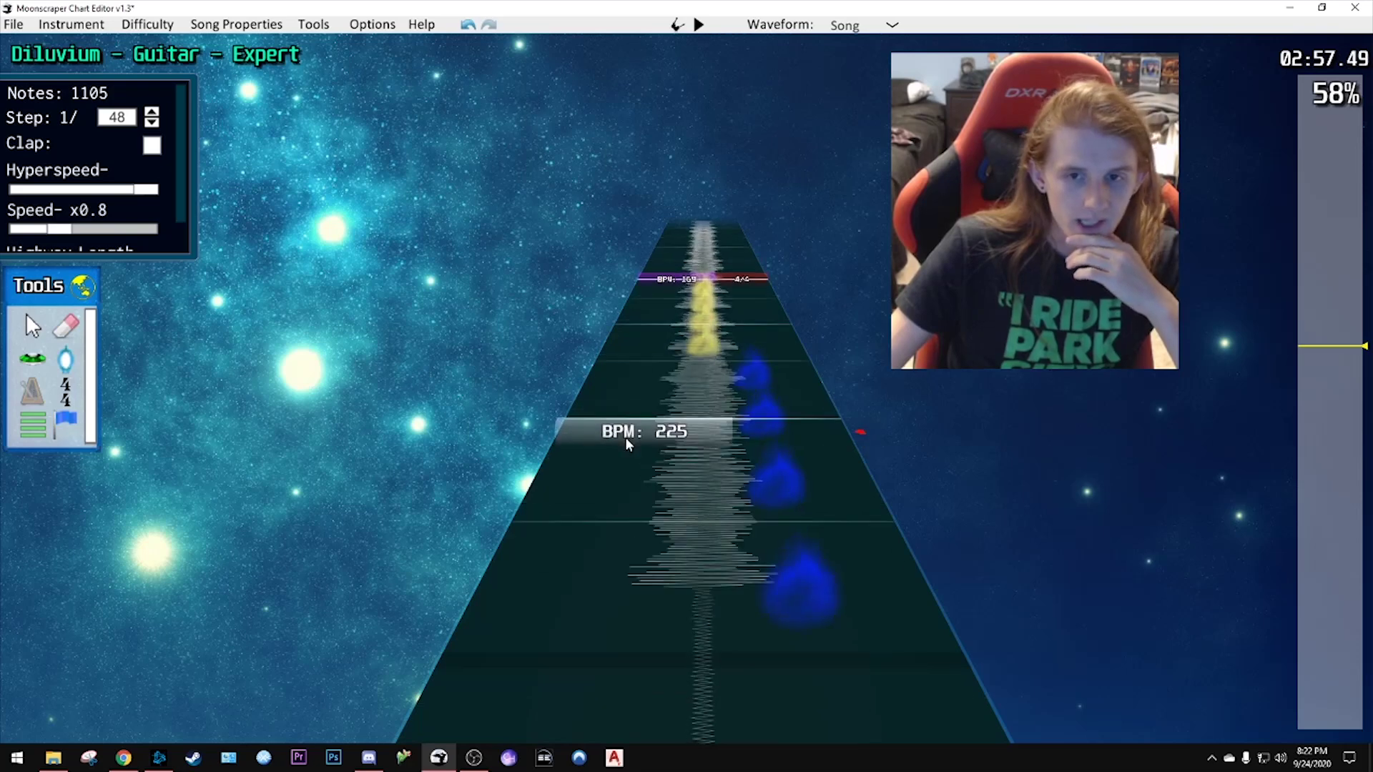
{"action": "scroll", "coordinate": [629, 458], "scroll_direction": "up", "scroll_amount": 8}
{"action": "scroll", "coordinate": [608, 500], "scroll_direction": "up", "scroll_amount": 1}
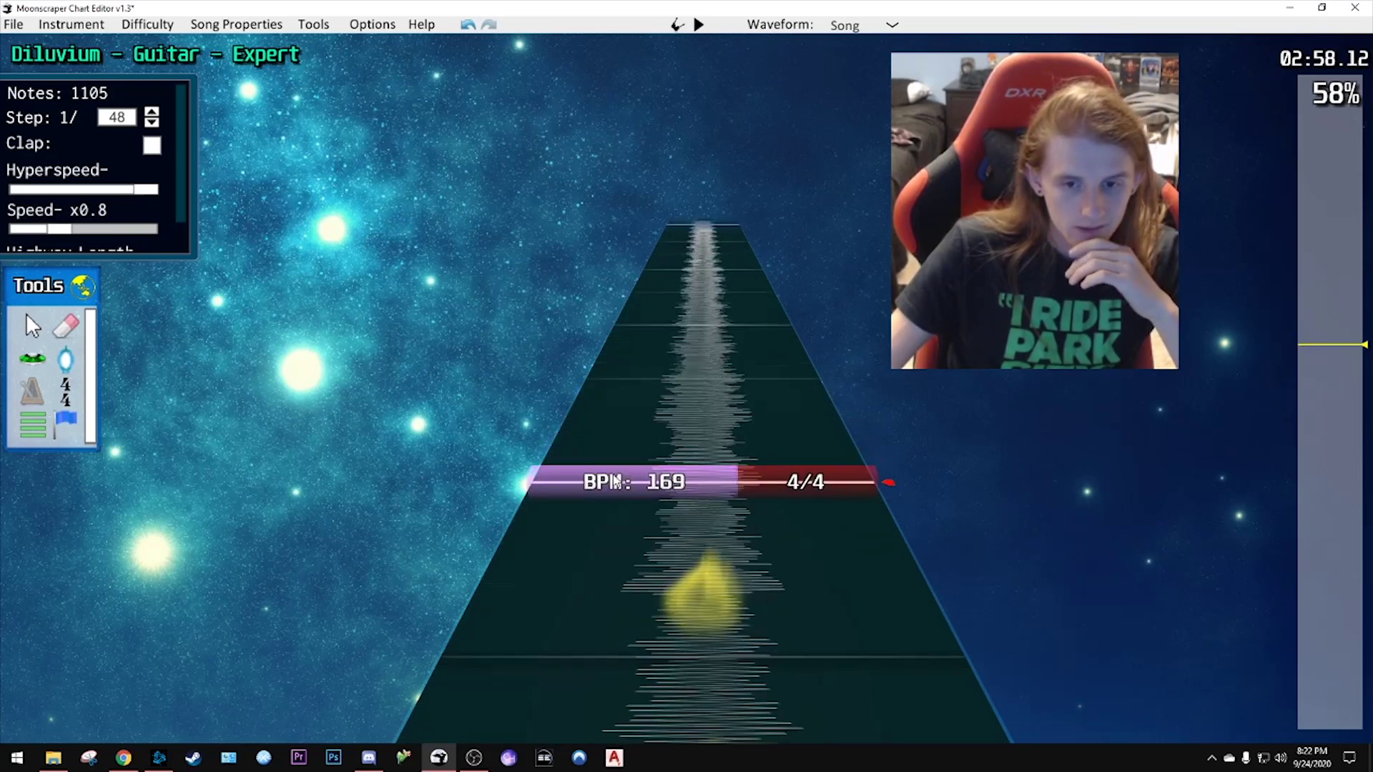
{"action": "scroll", "coordinate": [622, 472], "scroll_direction": "down", "scroll_amount": 2}
{"action": "scroll", "coordinate": [619, 468], "scroll_direction": "down", "scroll_amount": 2}
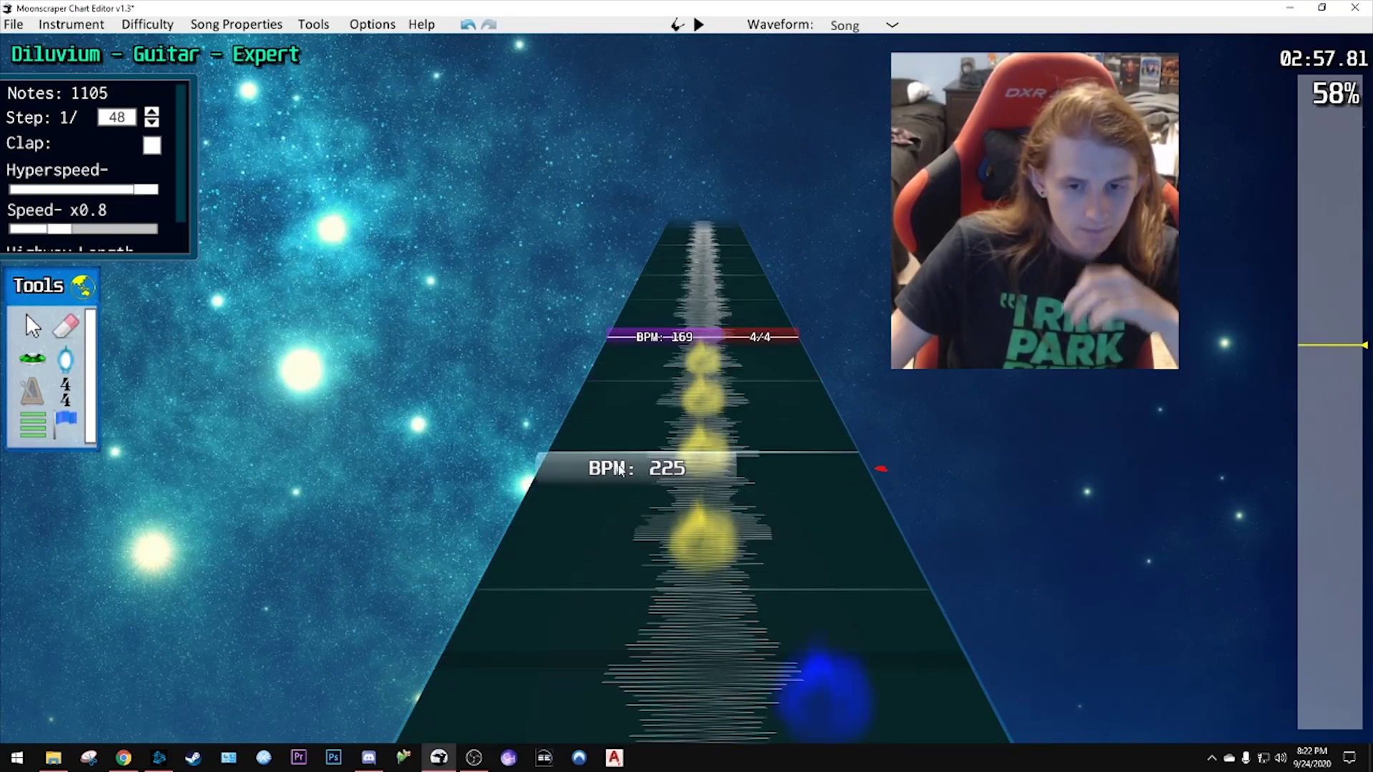
{"action": "scroll", "coordinate": [604, 450], "scroll_direction": "down", "scroll_amount": 2}
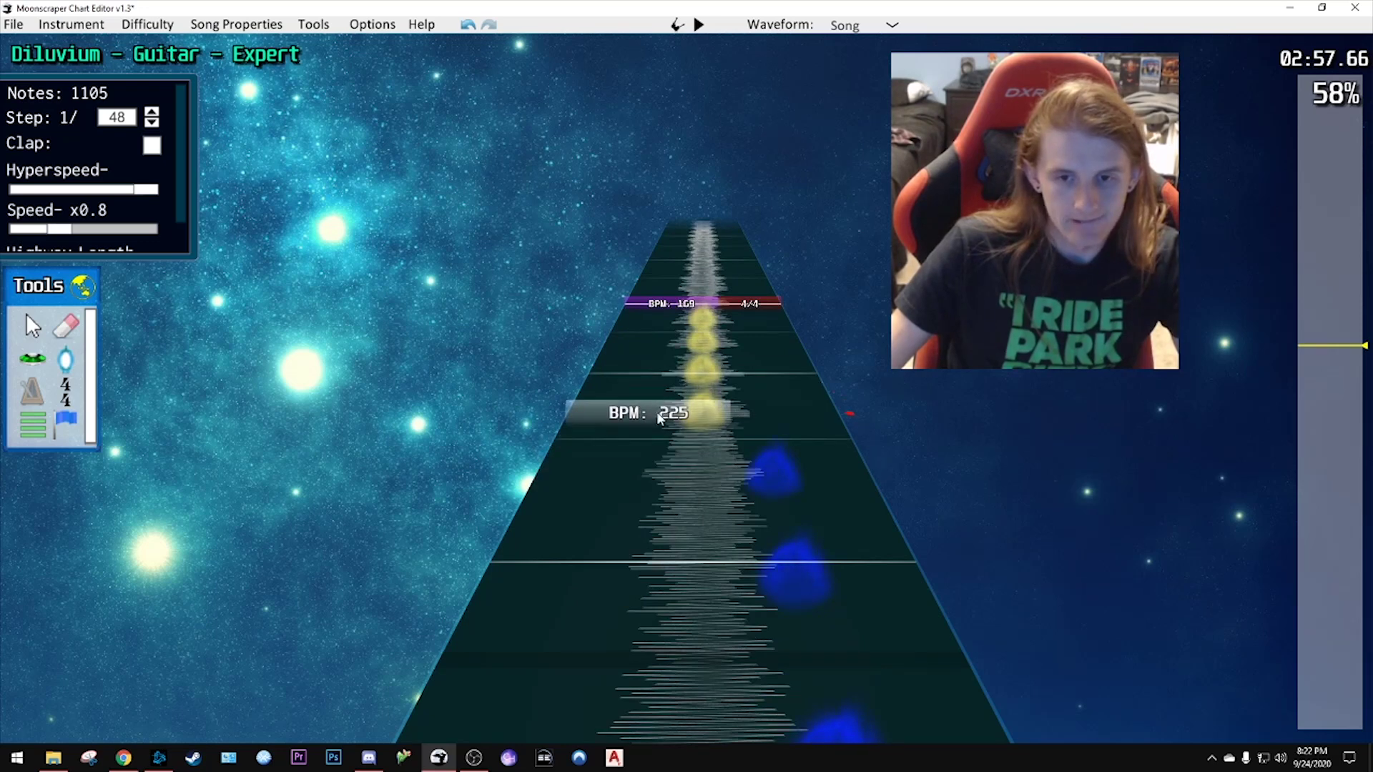
{"action": "scroll", "coordinate": [672, 429], "scroll_direction": "up", "scroll_amount": 2}
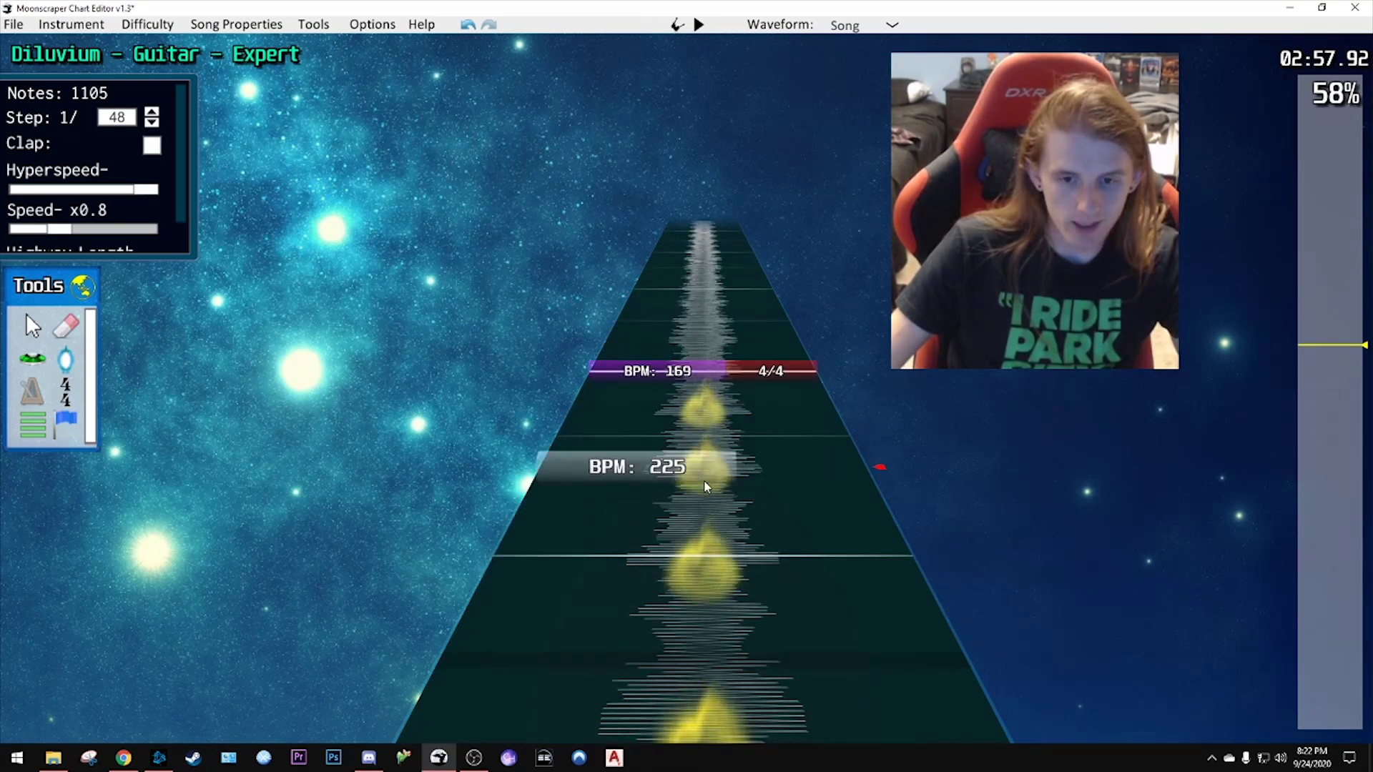
{"action": "scroll", "coordinate": [703, 493], "scroll_direction": "down", "scroll_amount": 1}
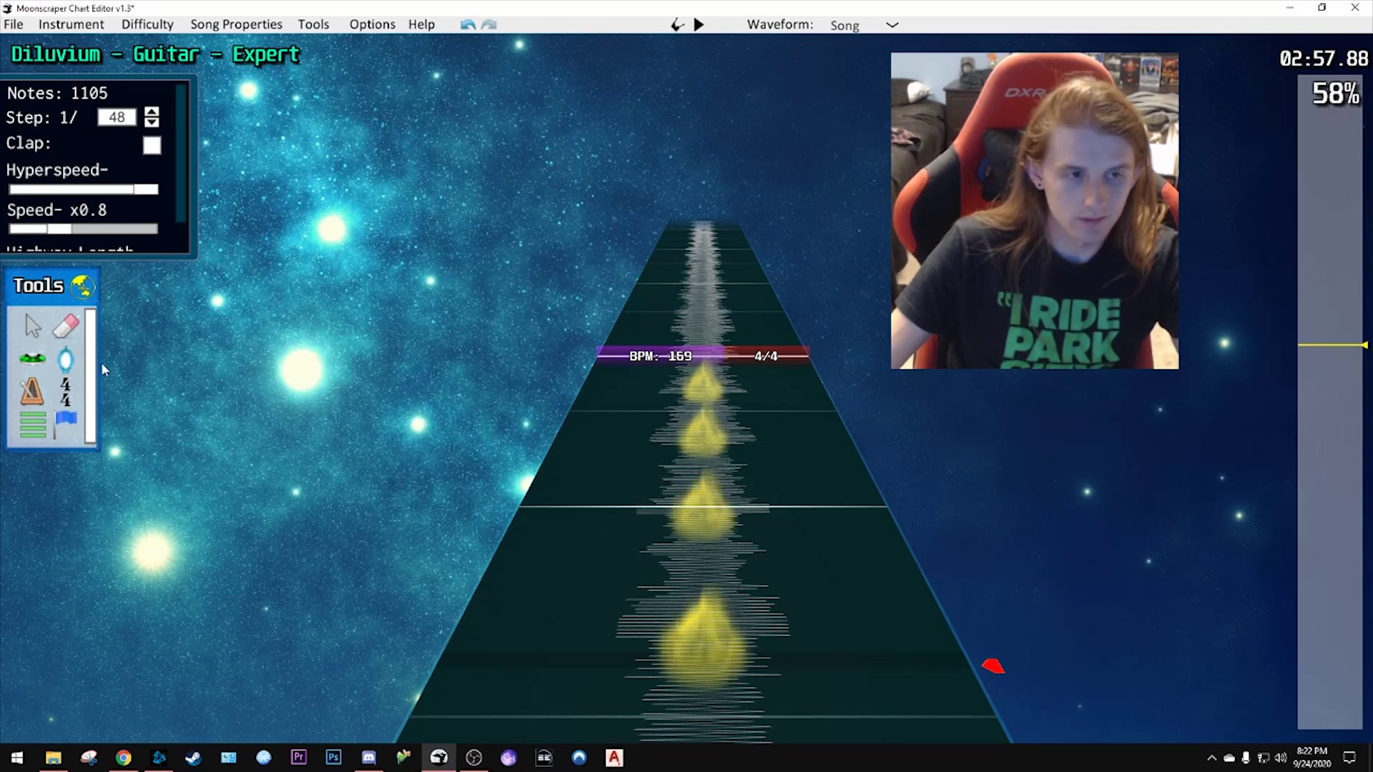
{"action": "left_click", "coordinate": [37, 367]}
{"action": "left_click", "coordinate": [54, 343]}
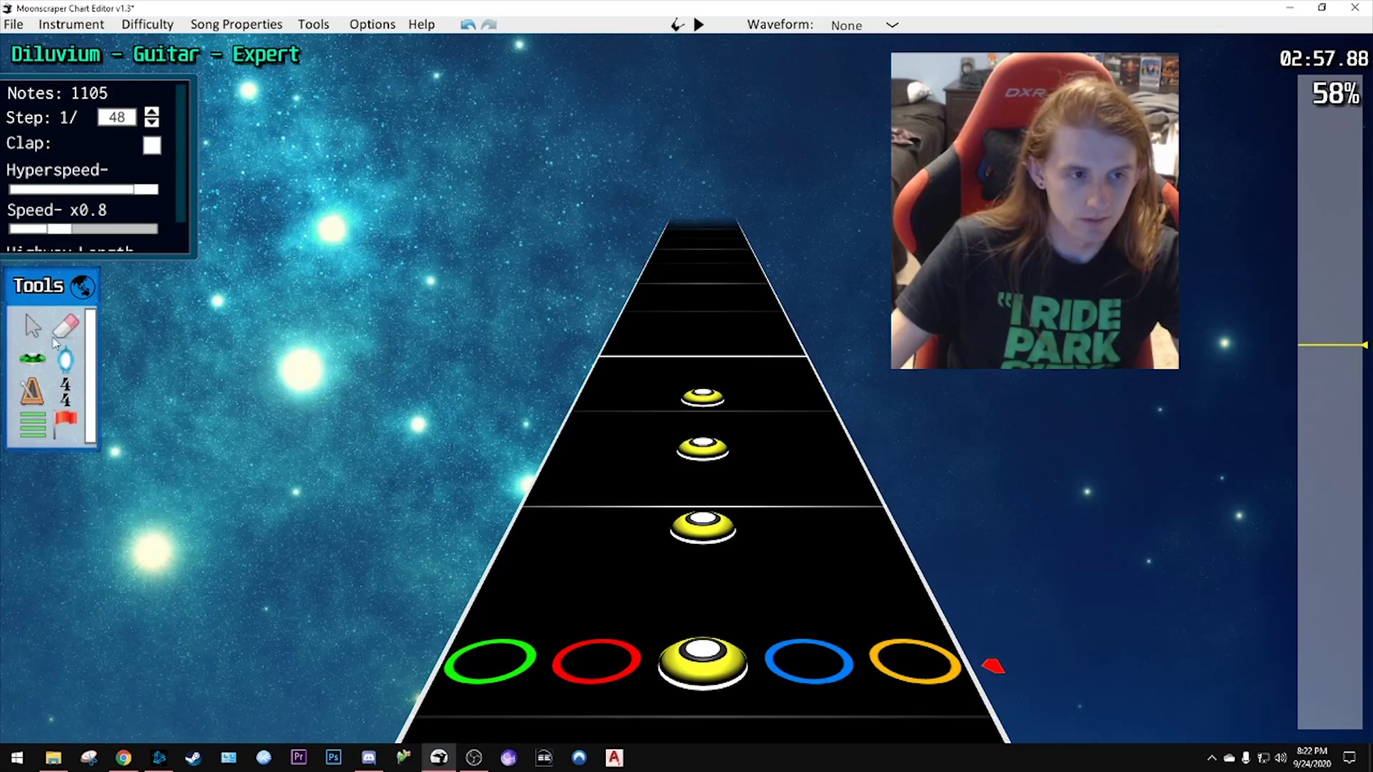
- Shift the four yellow notes slightly later and play back the result
{"action": "scroll", "coordinate": [624, 354], "scroll_direction": "down", "scroll_amount": 3}
{"action": "left_click_drag", "start_coordinate": [639, 310], "coordinate": [788, 582]}
{"action": "left_click_drag", "start_coordinate": [697, 555], "coordinate": [696, 546]}
{"action": "scroll", "coordinate": [809, 532], "scroll_direction": "up", "scroll_amount": 3}
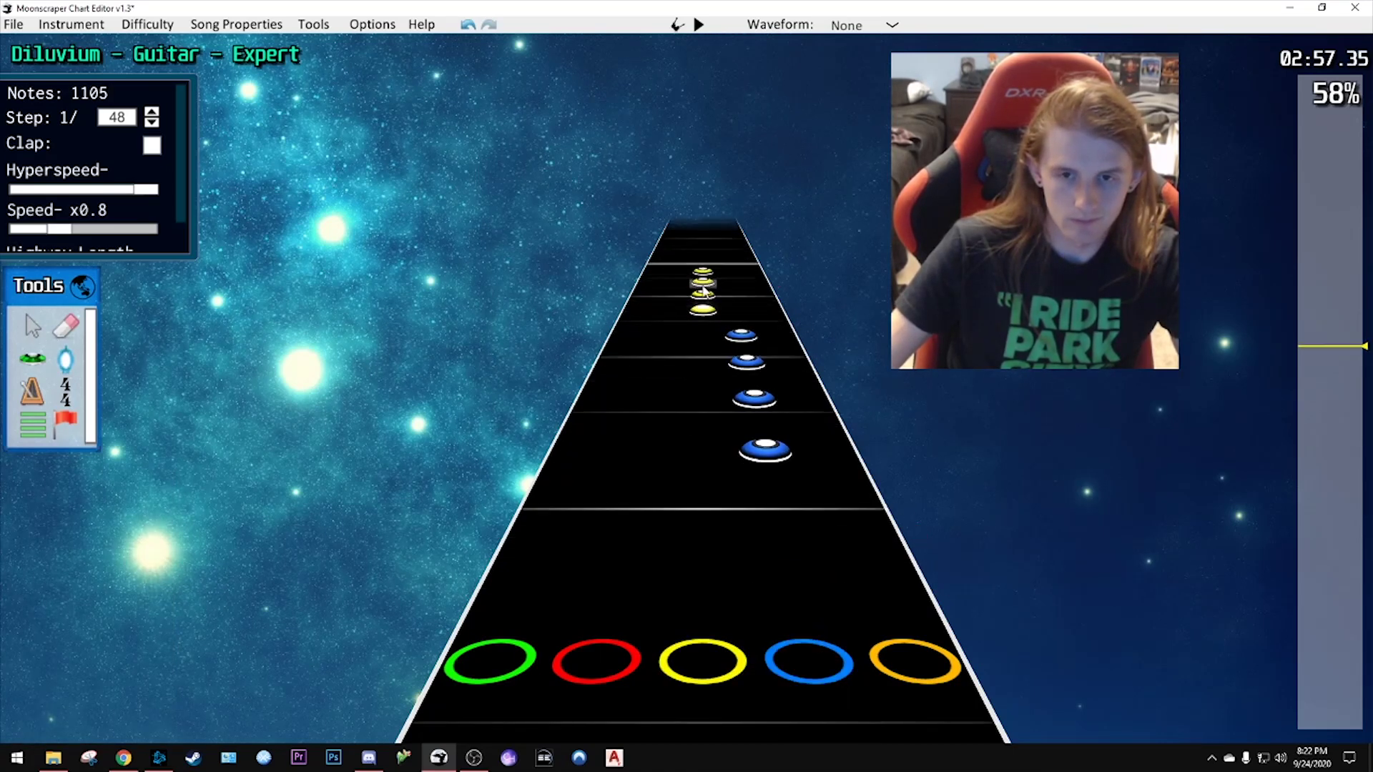
{"action": "key", "text": "space"}
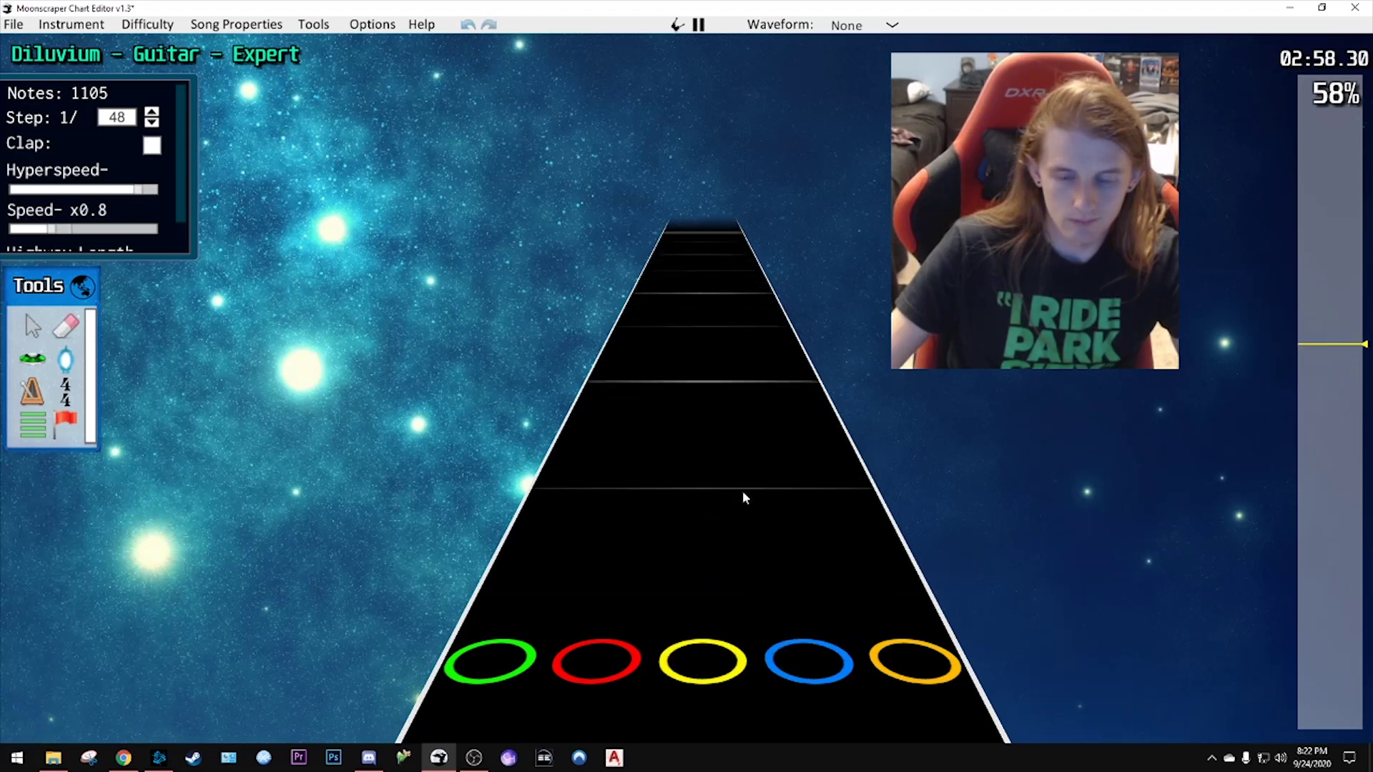
{"action": "key", "text": "space"}
- Shift the four blue notes slightly later and replay the passage
{"action": "scroll", "coordinate": [750, 477], "scroll_direction": "up", "scroll_amount": 3}
{"action": "left_click_drag", "start_coordinate": [701, 395], "coordinate": [829, 572]}
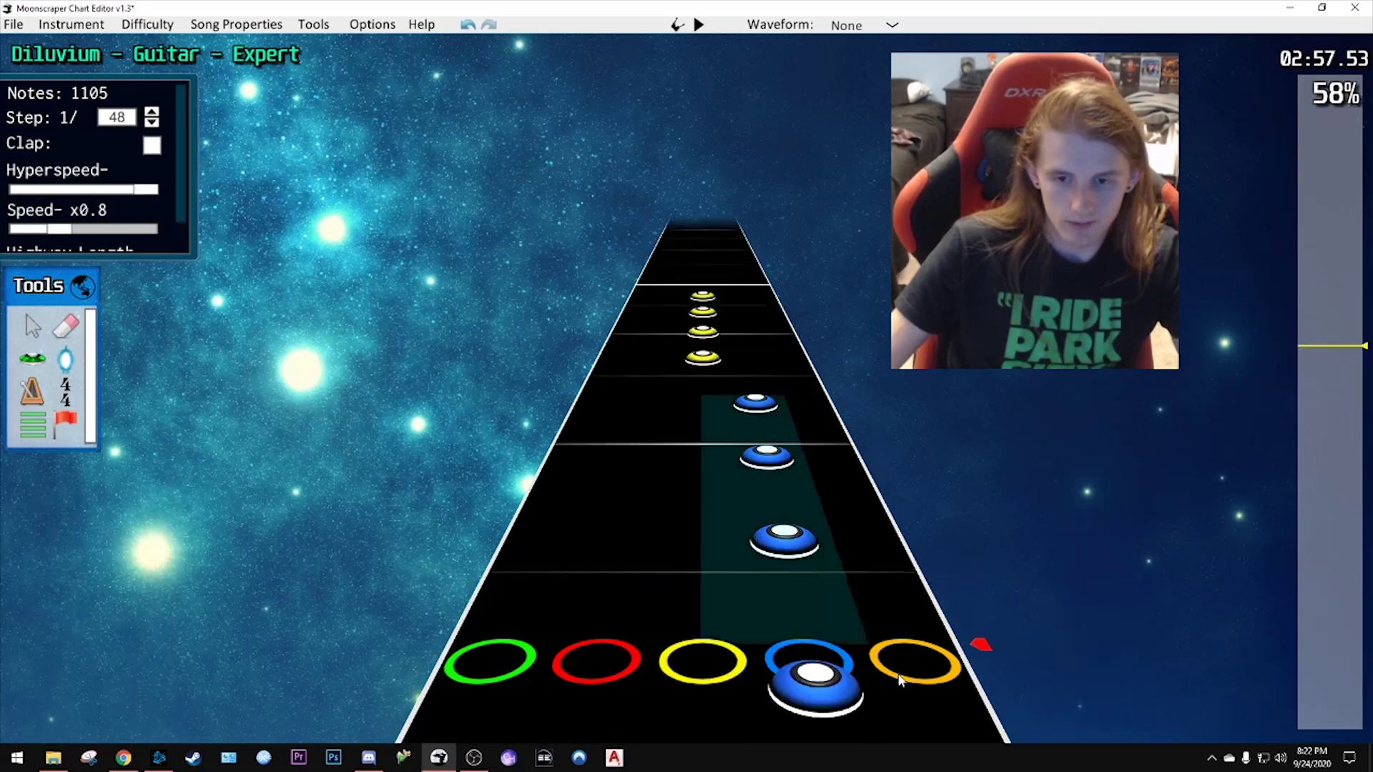
{"action": "scroll", "coordinate": [826, 581], "scroll_direction": "up", "scroll_amount": 2}
{"action": "left_click_drag", "start_coordinate": [804, 504], "coordinate": [792, 488]}
{"action": "key", "text": "space"}
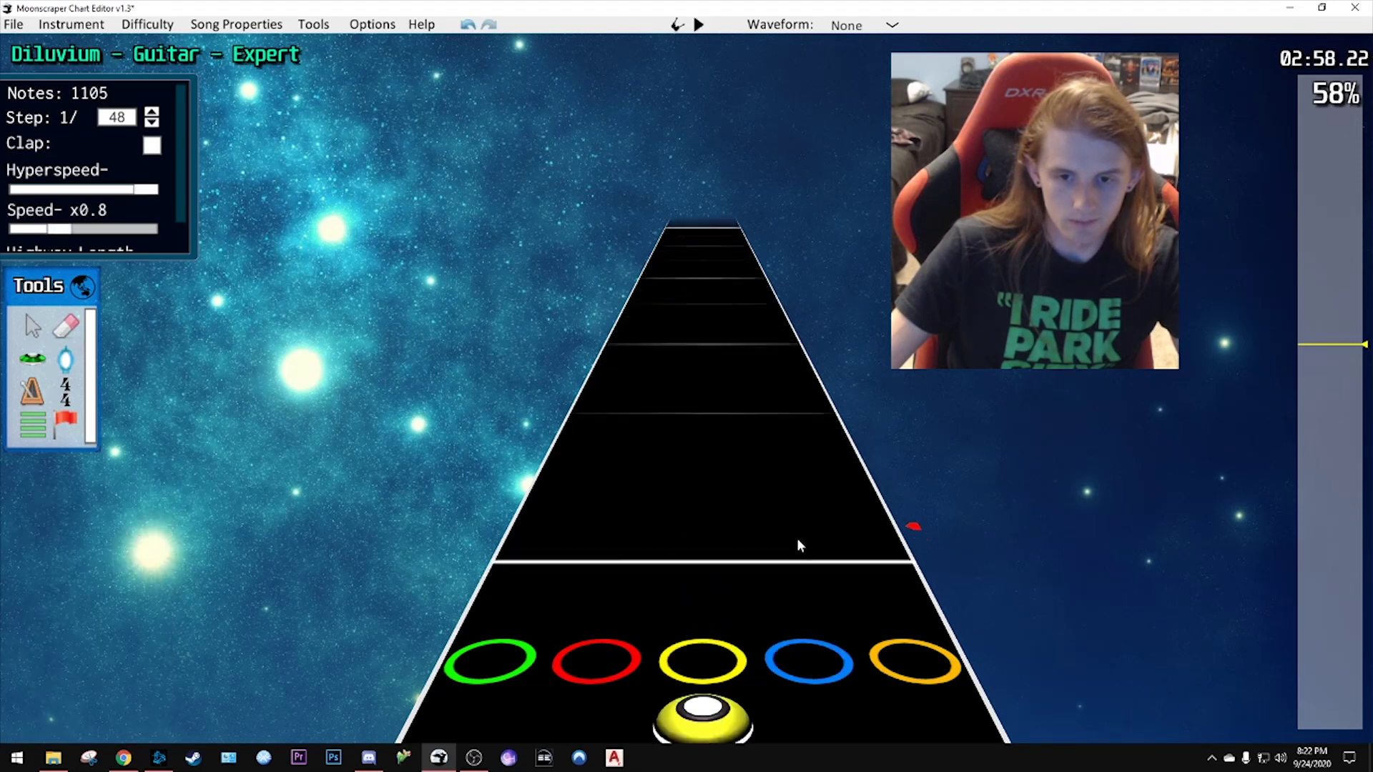
{"action": "key", "text": "space"}
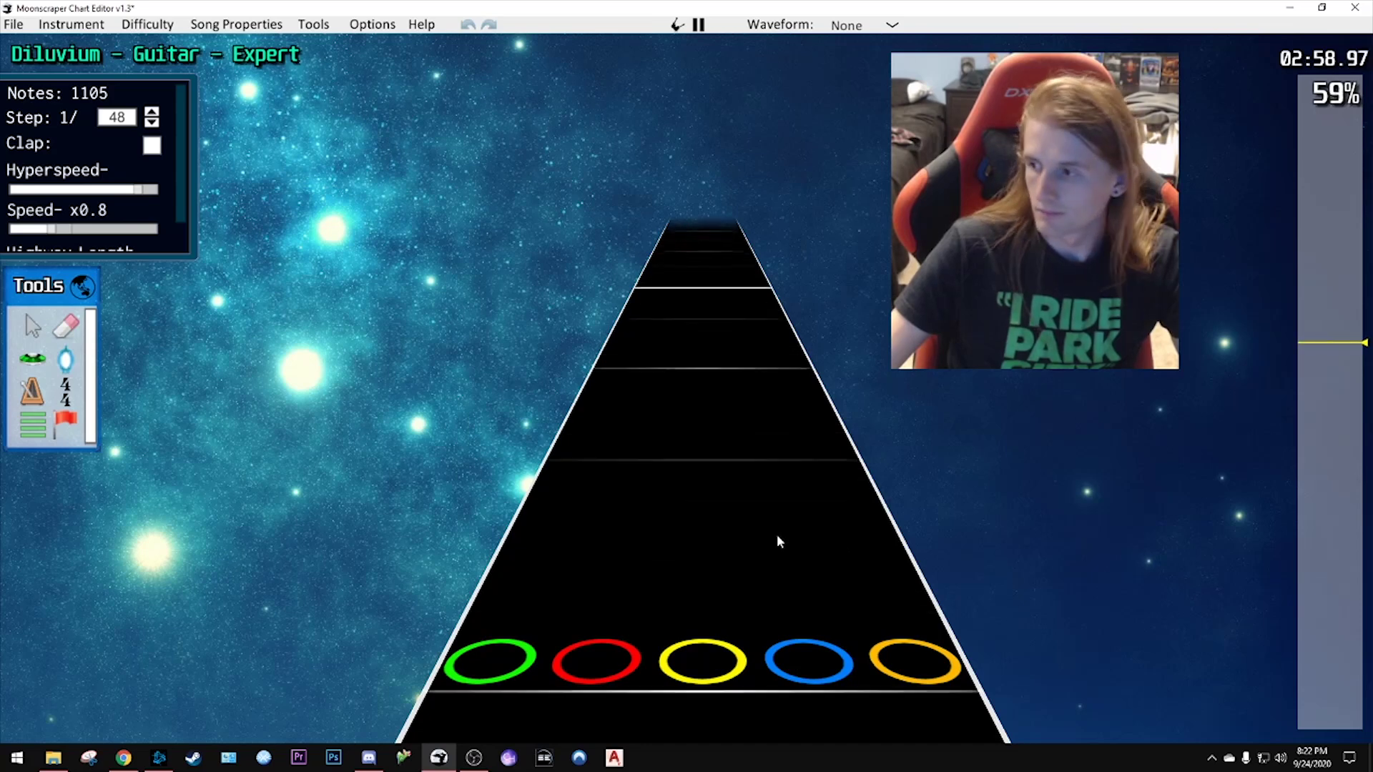
{"action": "key", "text": "space"}
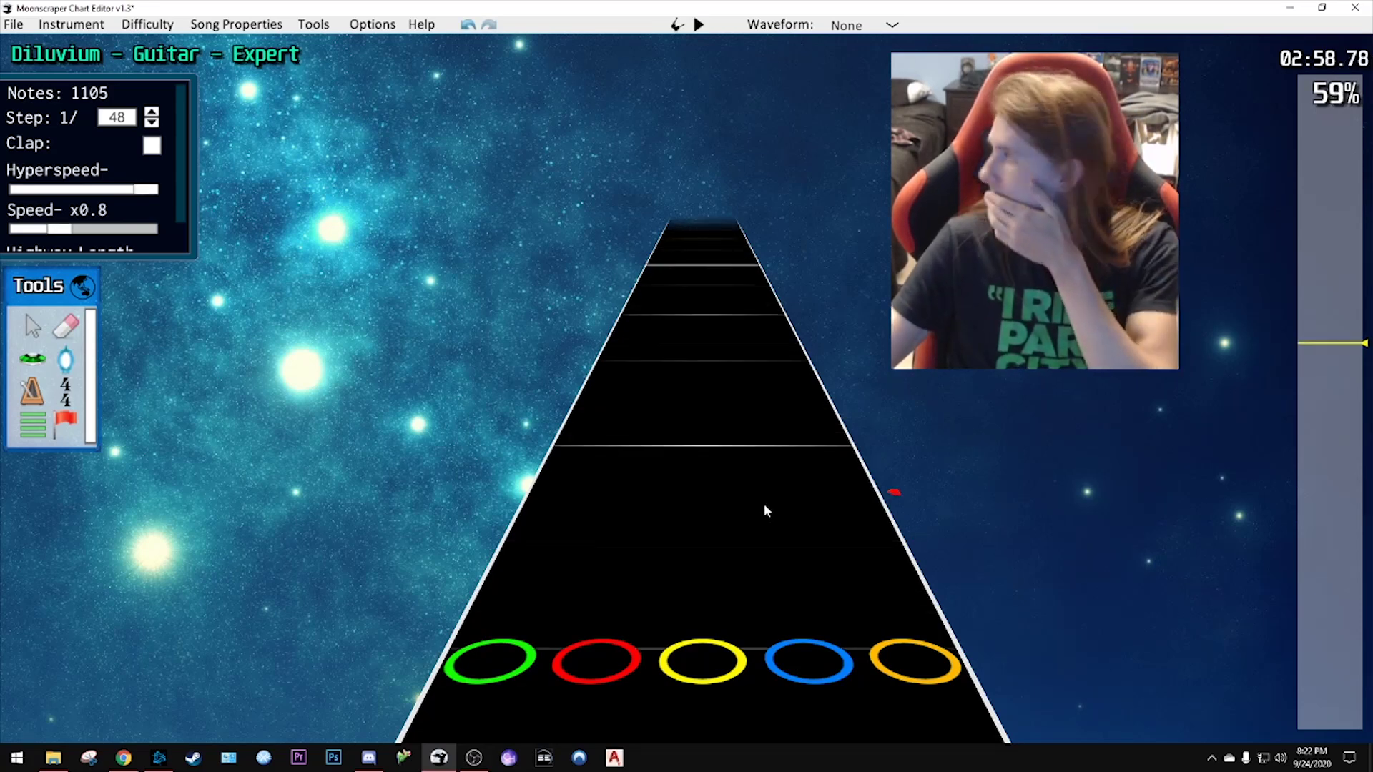
{"action": "left_click", "coordinate": [1313, 354]}
{"action": "key", "text": "space"}
{"action": "key", "text": "space"}
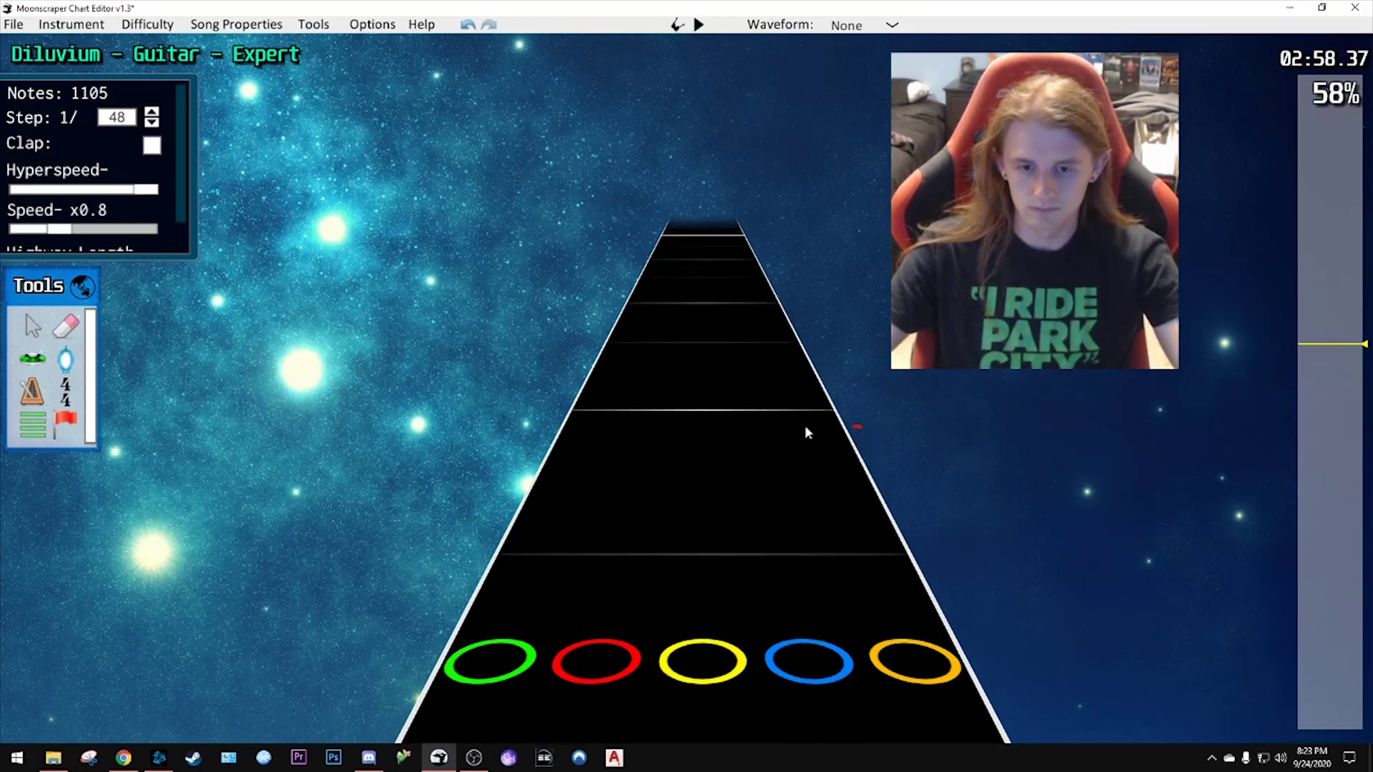
- Set the playback speed to x1 and replay the passage from about 2:57
{"action": "left_click_drag", "start_coordinate": [59, 230], "coordinate": [78, 234]}
{"action": "scroll", "coordinate": [680, 308], "scroll_direction": "down", "scroll_amount": 2}
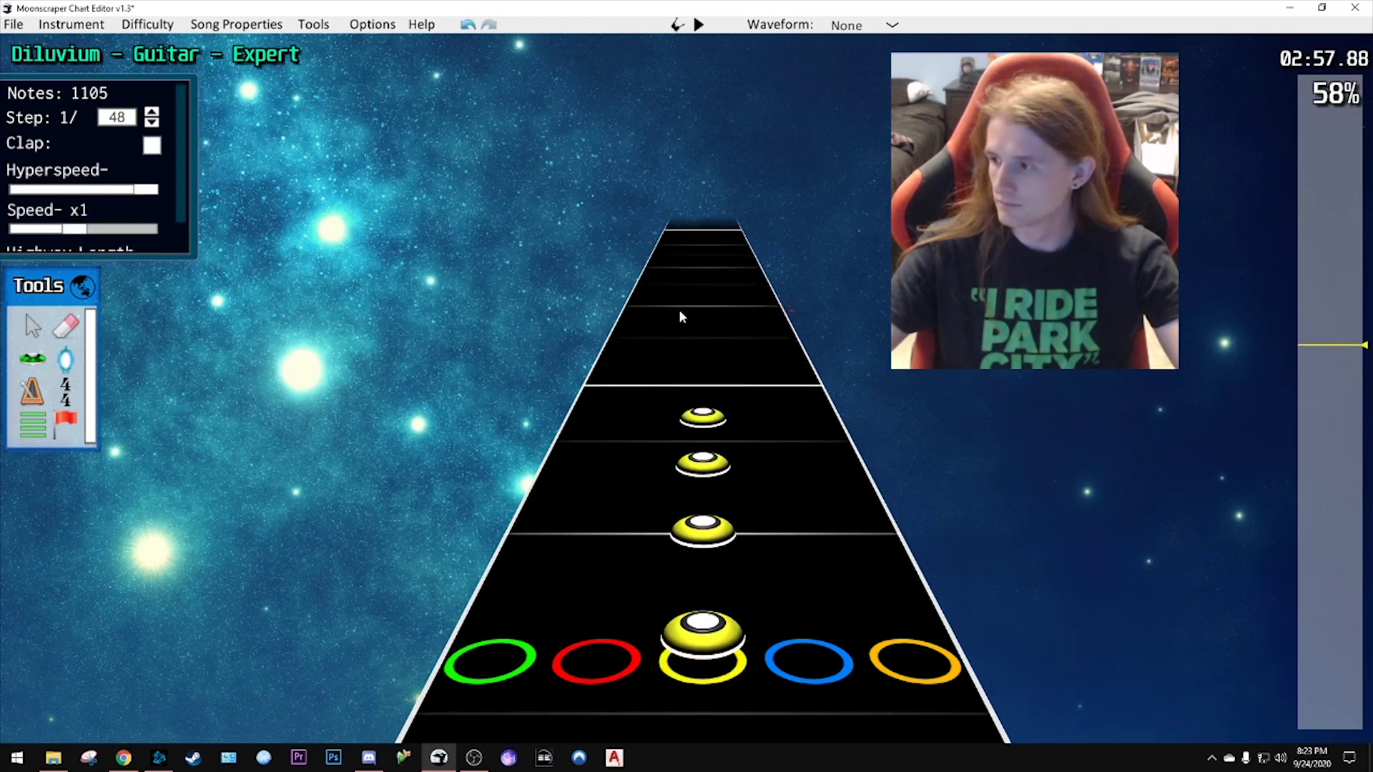
{"action": "key", "text": "space"}
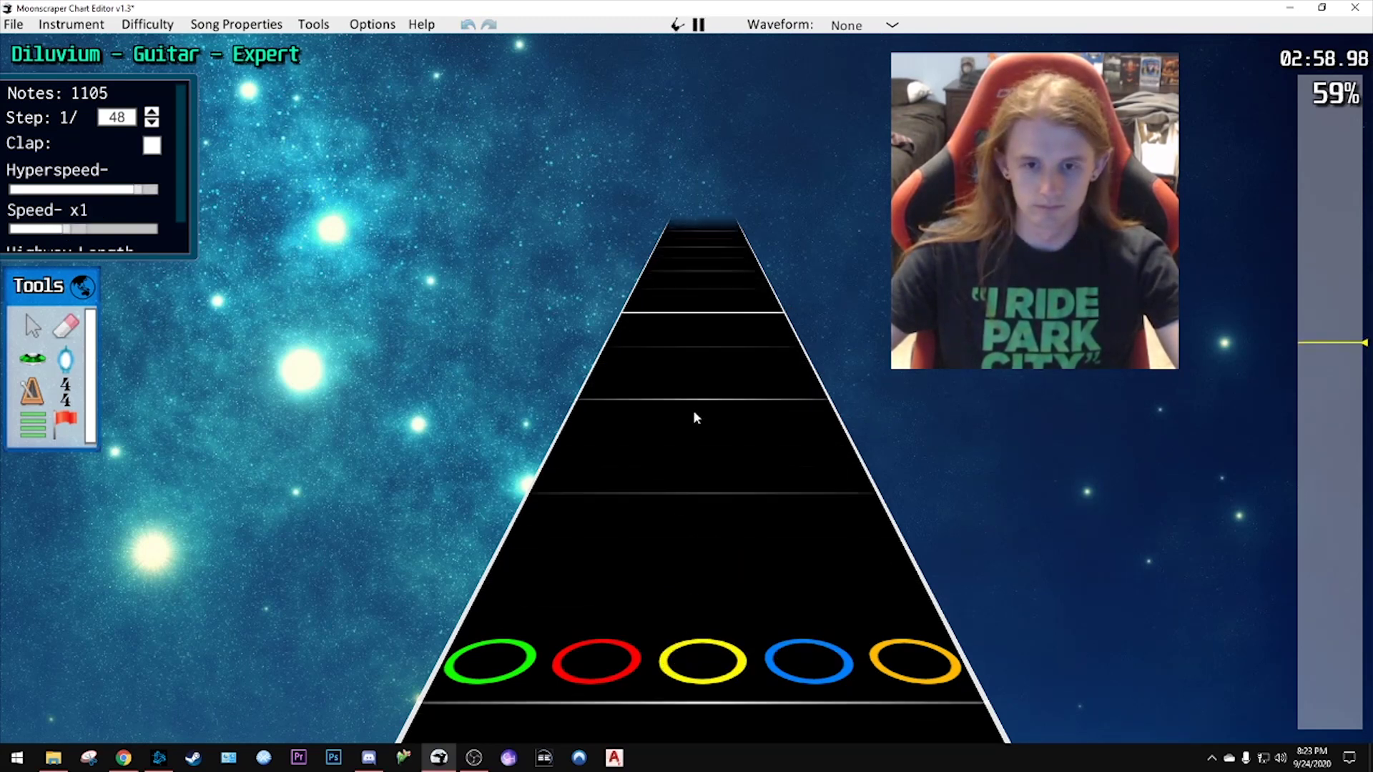
{"action": "key", "text": "space"}
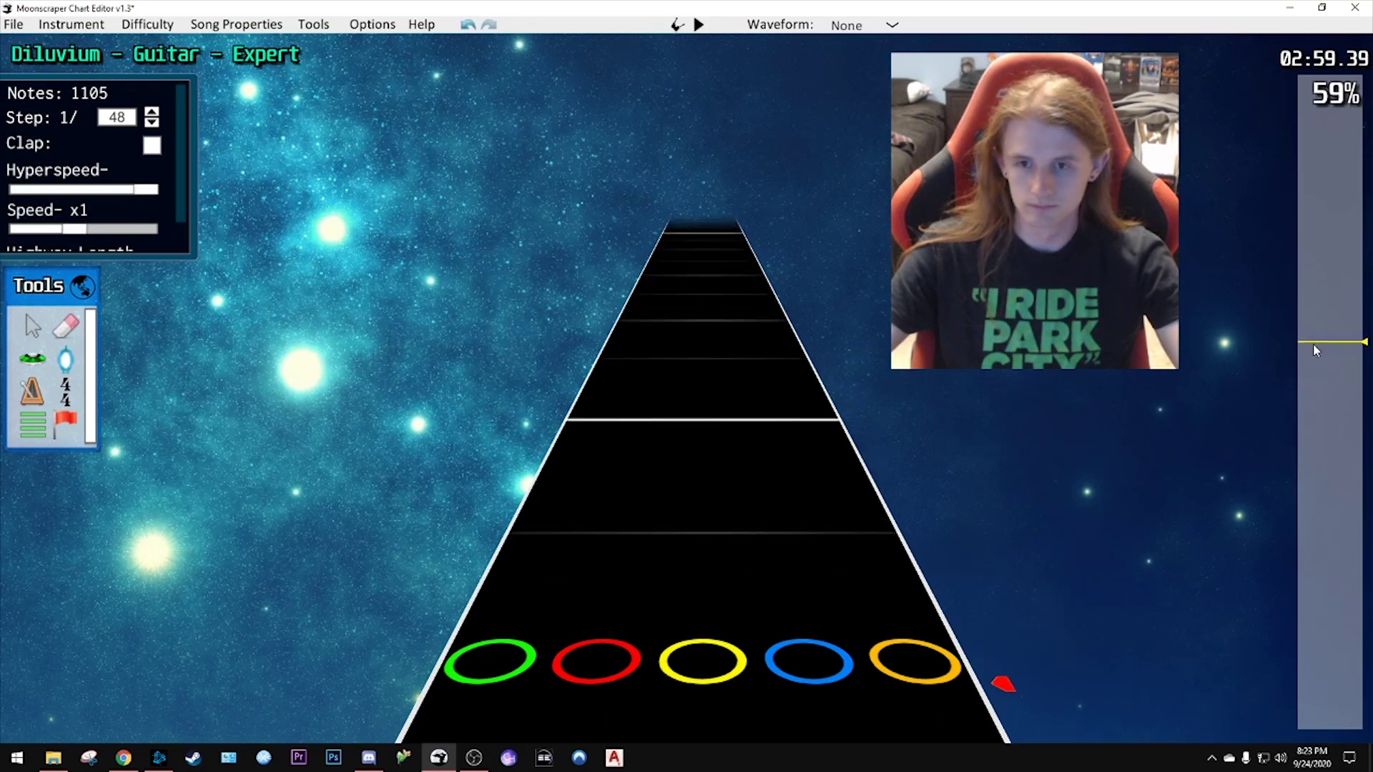
{"action": "left_click", "coordinate": [1313, 347]}
{"action": "key", "text": "space"}
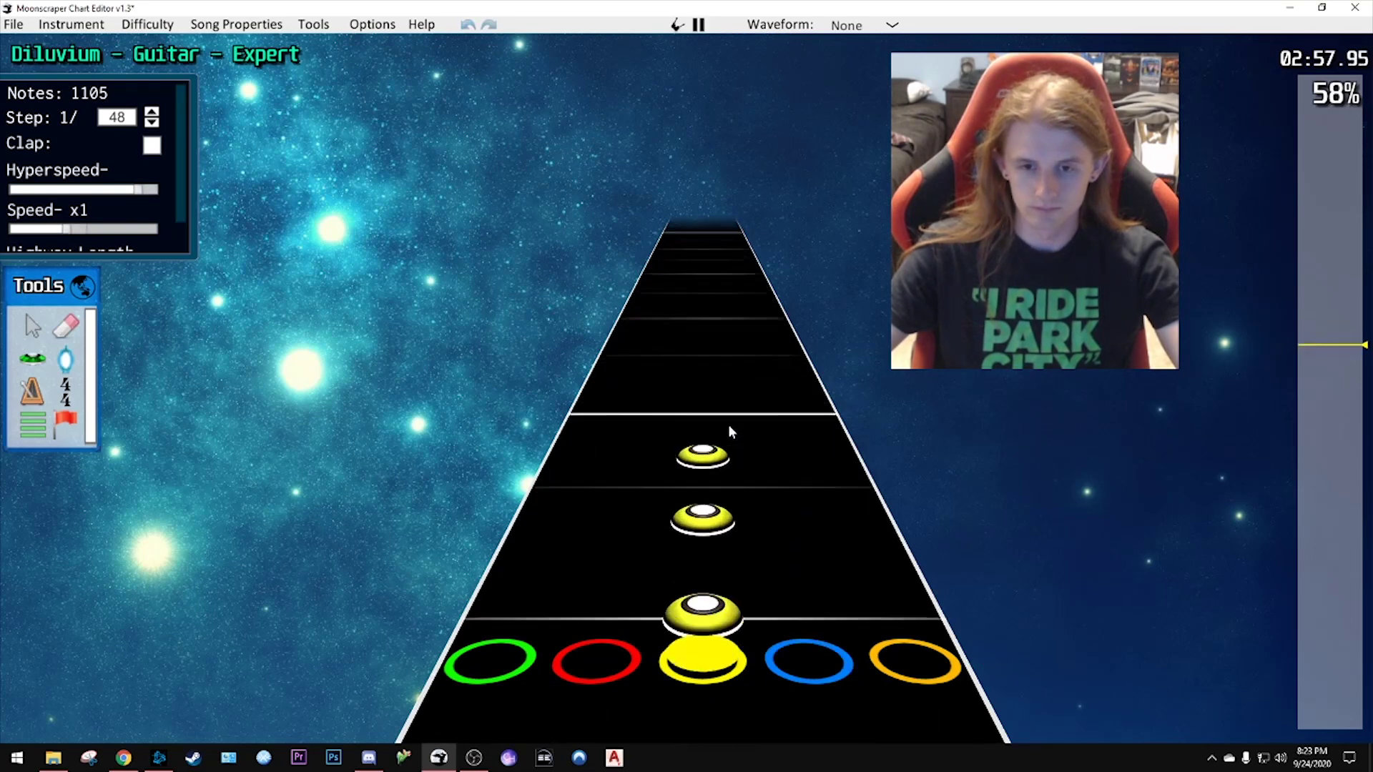
{"action": "key", "text": "space"}
- Place a green-yellow chord at position 128304 and extend its sustain to position 128688
{"action": "scroll", "coordinate": [697, 422], "scroll_direction": "up", "scroll_amount": 1}
{"action": "left_click", "coordinate": [661, 394]}
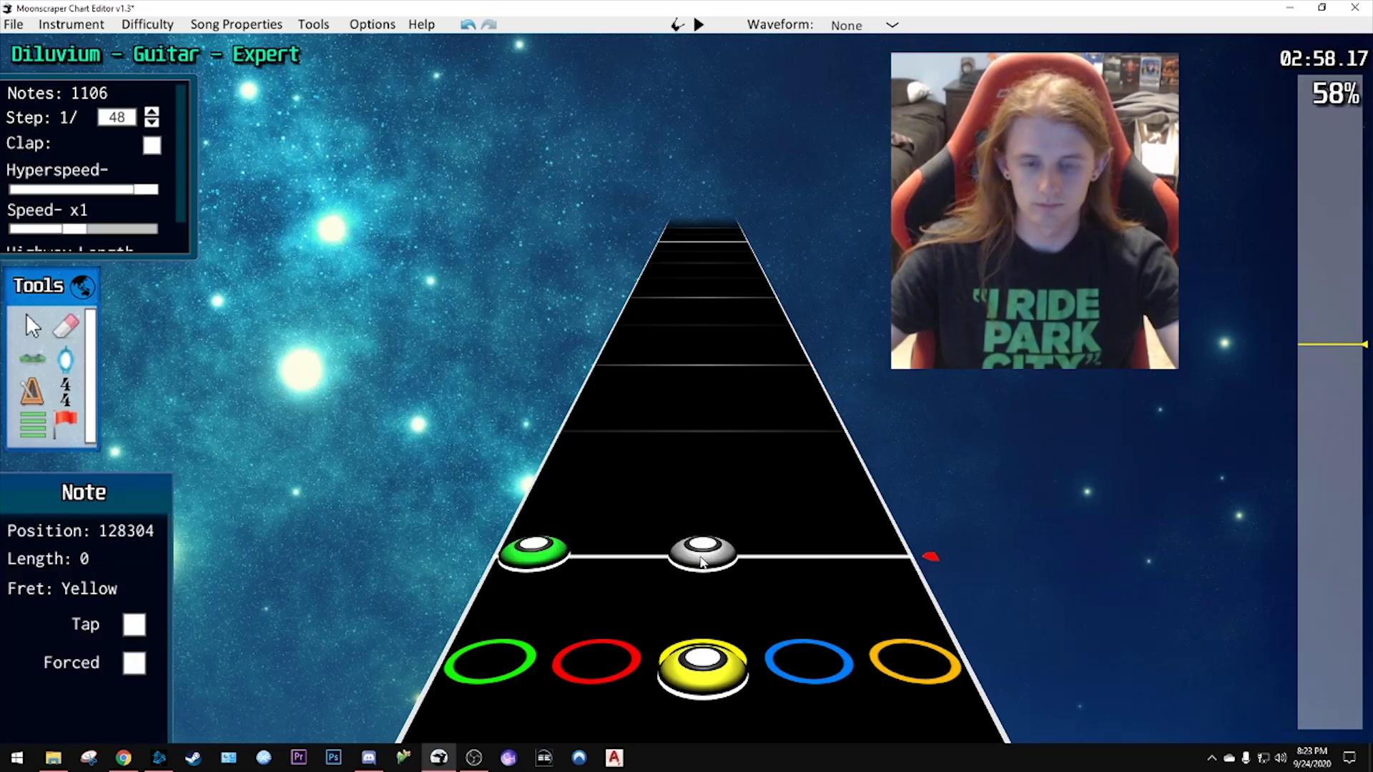
{"action": "left_click_drag", "start_coordinate": [700, 563], "coordinate": [572, 442]}
{"action": "scroll", "coordinate": [646, 414], "scroll_direction": "up", "scroll_amount": 3}
{"action": "scroll", "coordinate": [641, 478], "scroll_direction": "down", "scroll_amount": 1}
{"action": "scroll", "coordinate": [682, 455], "scroll_direction": "down", "scroll_amount": 1}
{"action": "left_click_drag", "start_coordinate": [622, 352], "coordinate": [694, 478]}
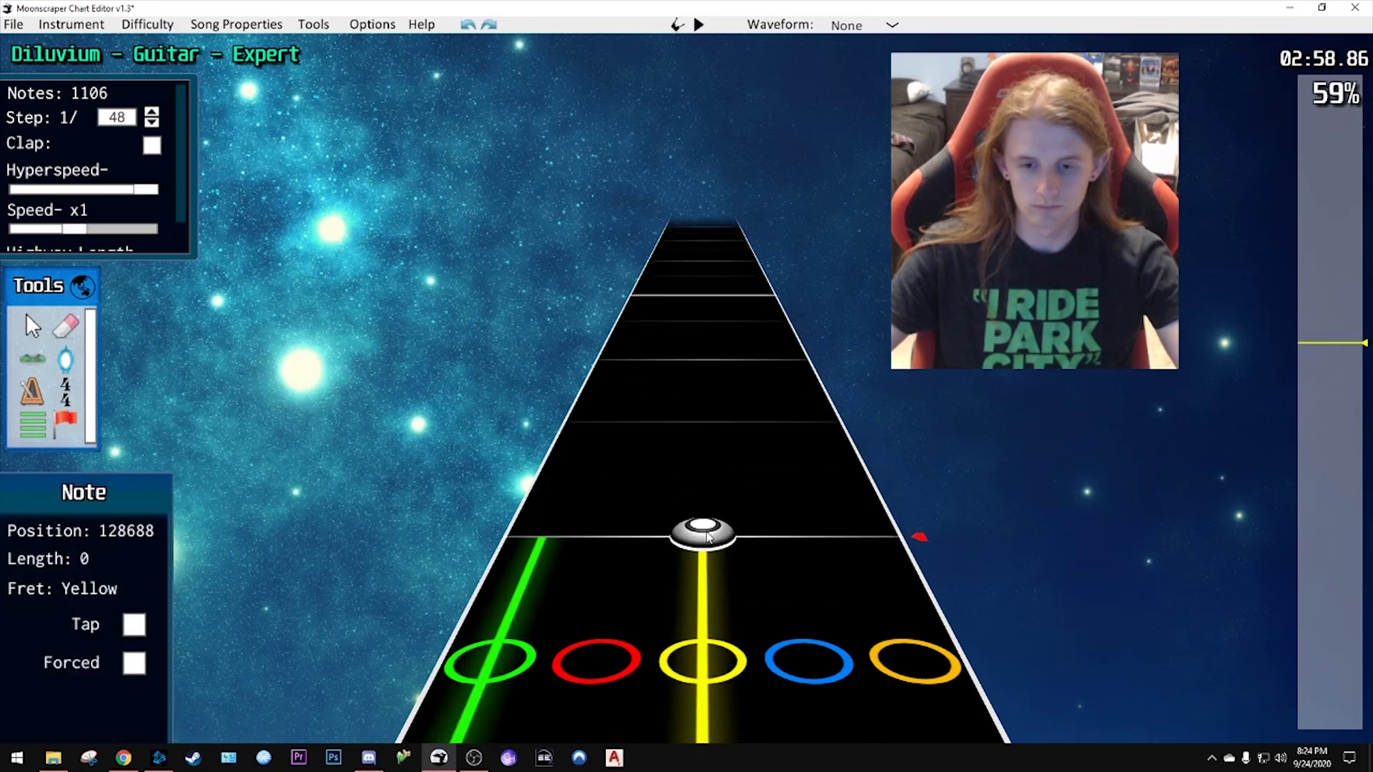
- Add a sustained yellow-blue chord at position 128688 and a green note where its sustain ends
{"action": "left_click_drag", "start_coordinate": [797, 538], "coordinate": [739, 330]}
{"action": "key", "text": "space"}
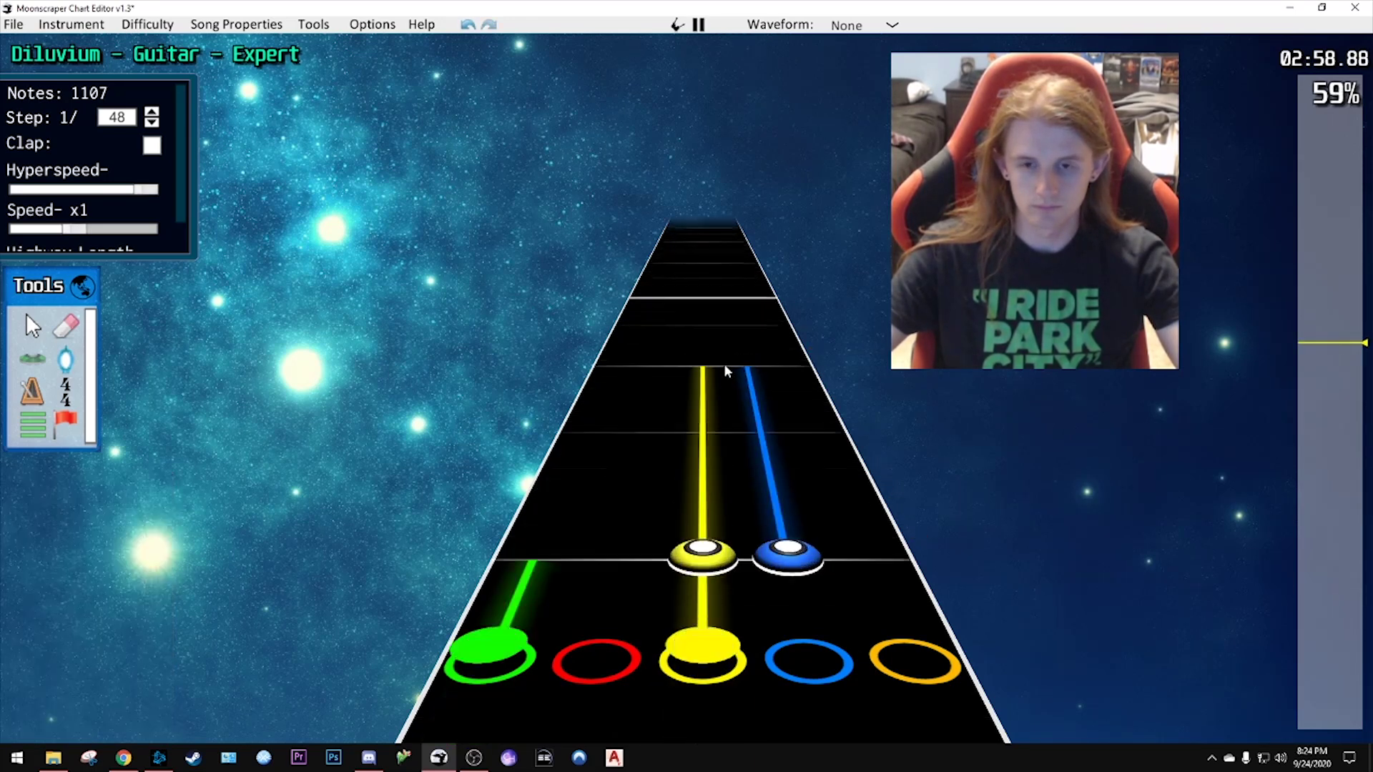
{"action": "key", "text": "space"}
{"action": "scroll", "coordinate": [722, 415], "scroll_direction": "down", "scroll_amount": 2}
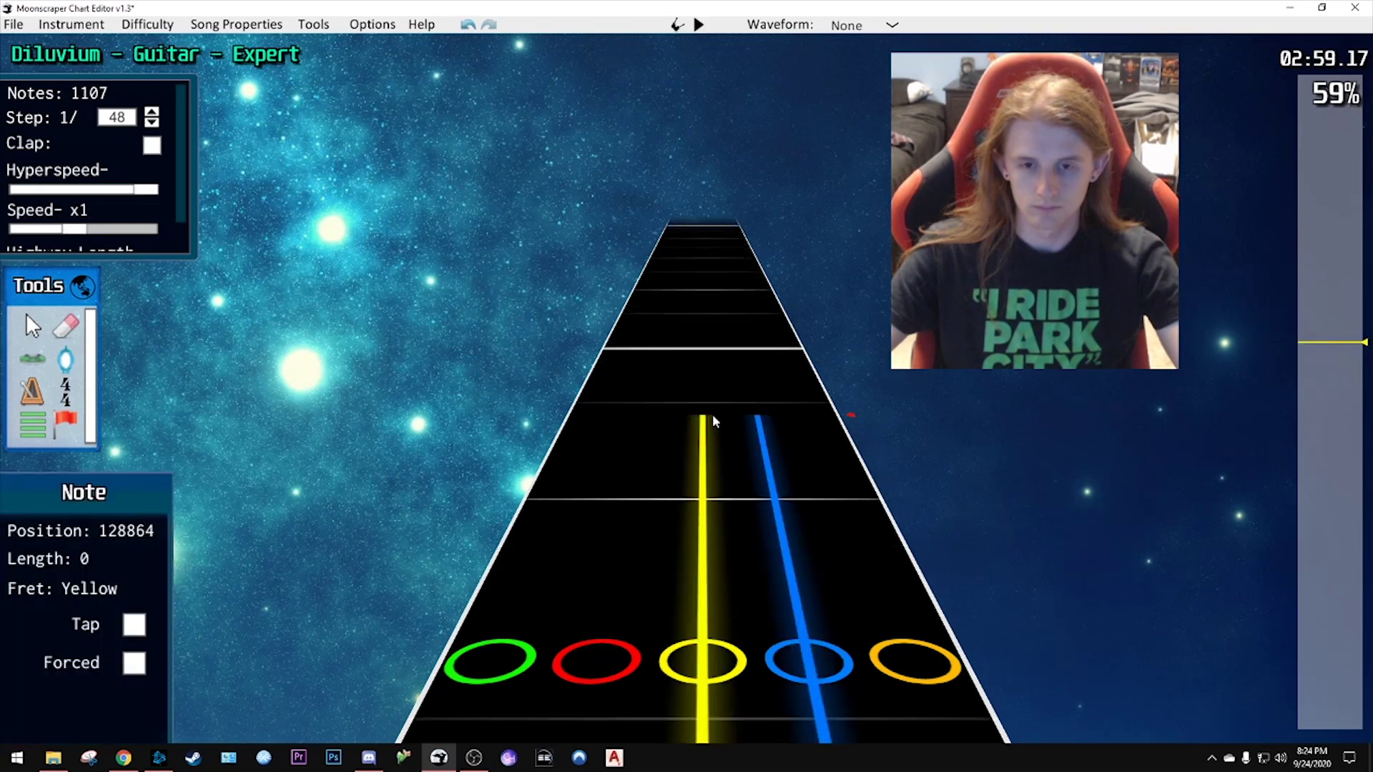
{"action": "key", "text": "space"}
{"action": "key", "text": "space"}
{"action": "left_click_drag", "start_coordinate": [659, 456], "coordinate": [653, 492]}
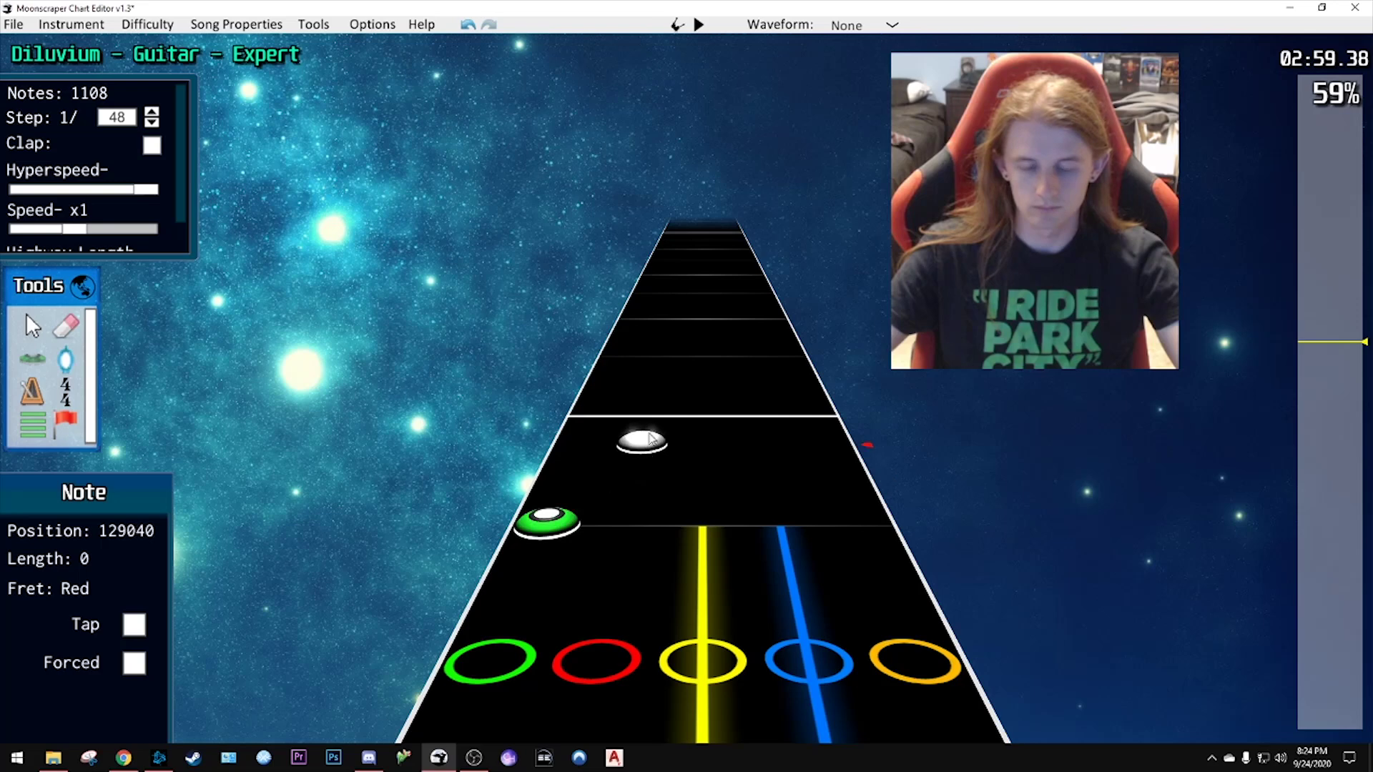
- Add a red-blue chord on the next measure line, a yellow-blue chord half a beat after it, and another red-blue chord at position 129264
{"action": "key", "text": "space"}
{"action": "key", "text": "space"}
{"action": "scroll", "coordinate": [640, 443], "scroll_direction": "up", "scroll_amount": 1}
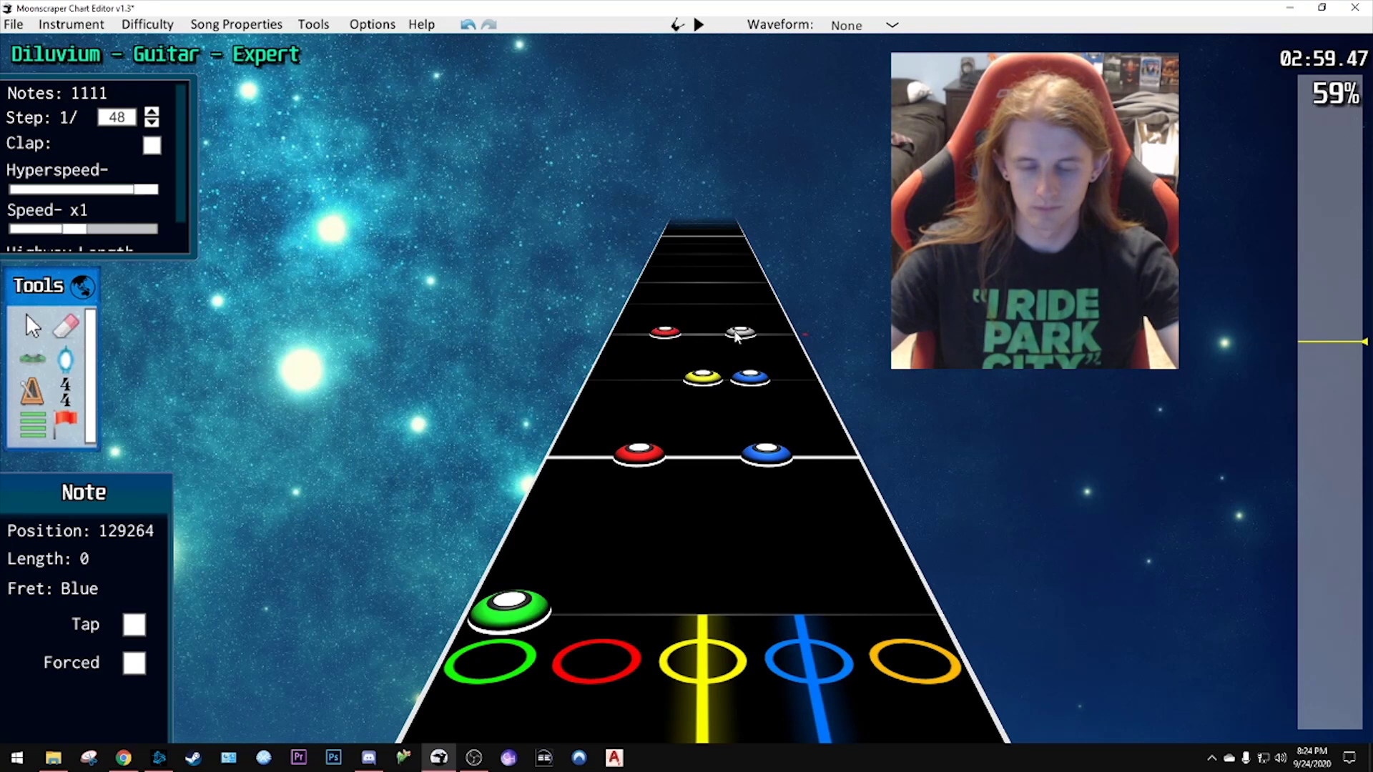
{"action": "key", "text": "space"}
{"action": "key", "text": "space"}
{"action": "scroll", "coordinate": [714, 438], "scroll_direction": "up", "scroll_amount": 1}
{"action": "left_click", "coordinate": [760, 475]}
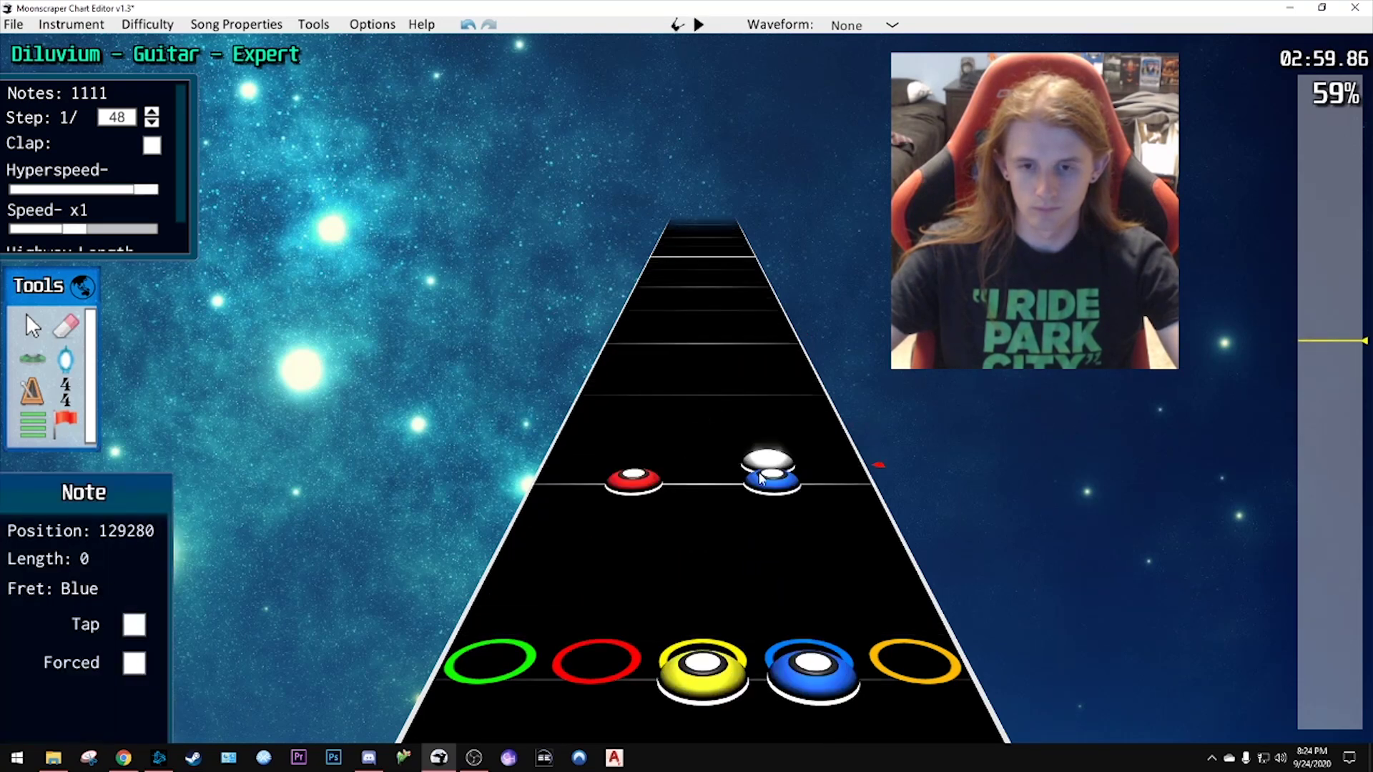
{"action": "key", "text": "space"}
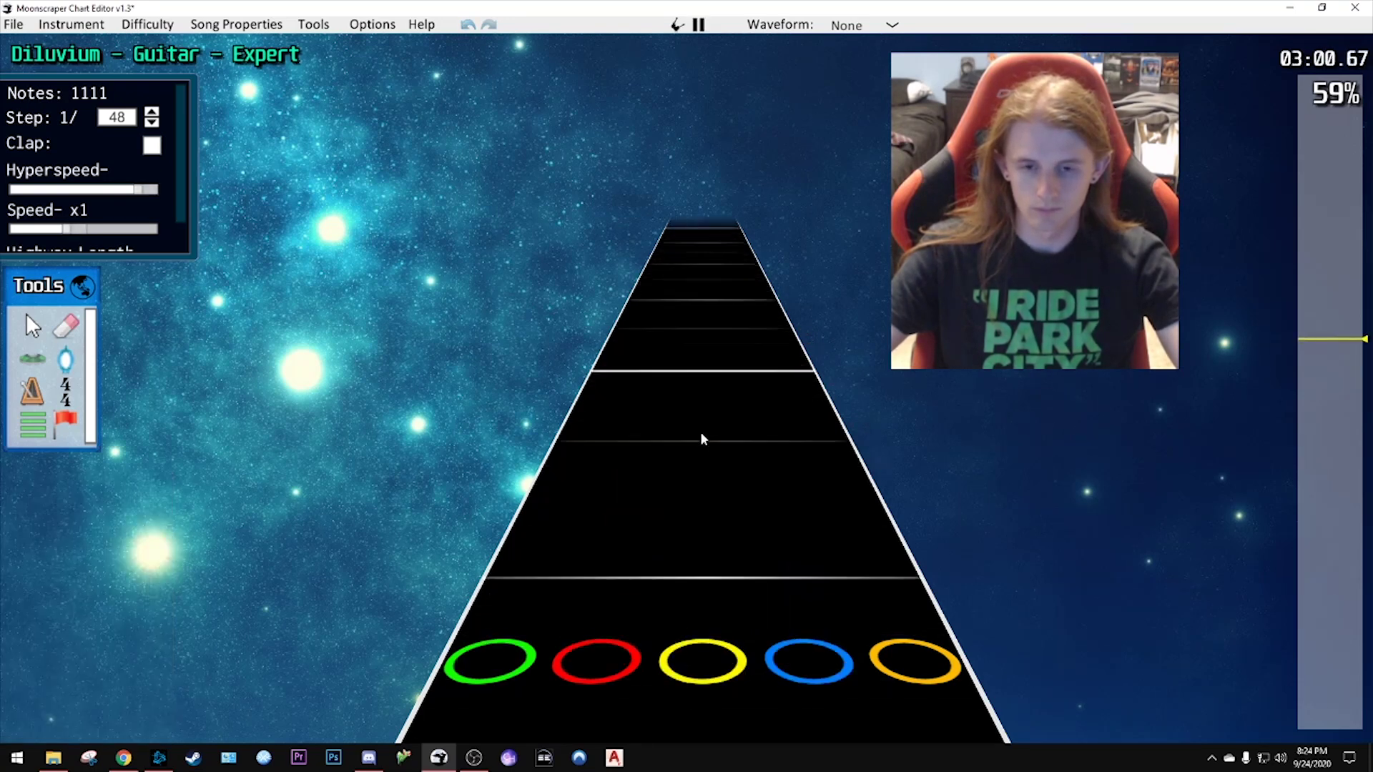
- Extend the sustain of the red-blue chord at position 129264 to position 129648 and replay that spot
{"action": "key", "text": "space"}
{"action": "scroll", "coordinate": [695, 426], "scroll_direction": "down", "scroll_amount": 1}
{"action": "left_click", "coordinate": [772, 515]}
{"action": "key", "text": "space"}
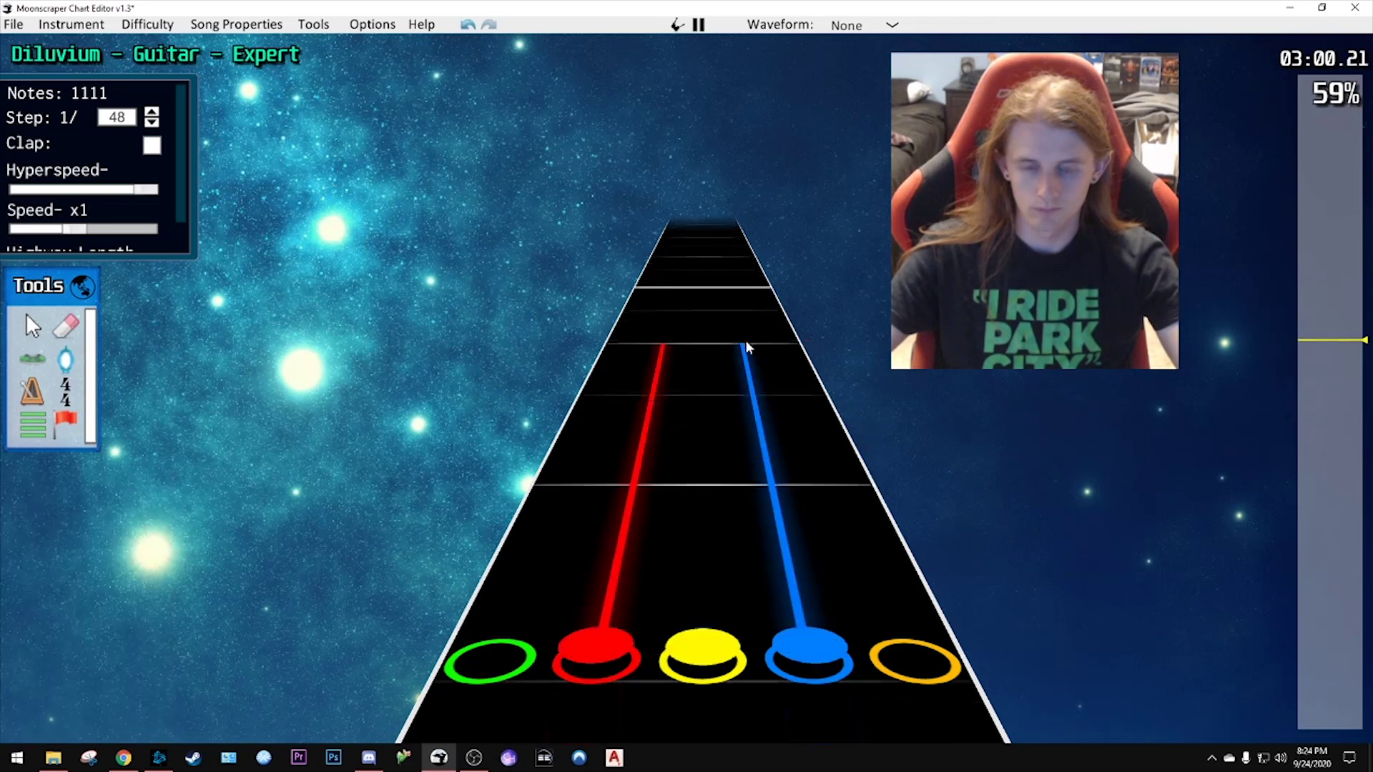
- Add a green-yellow chord at position 129648 and sustain it to the next measure line
{"action": "key", "text": "space"}
{"action": "scroll", "coordinate": [723, 417], "scroll_direction": "down", "scroll_amount": 1}
{"action": "scroll", "coordinate": [723, 417], "scroll_direction": "down", "scroll_amount": 1}
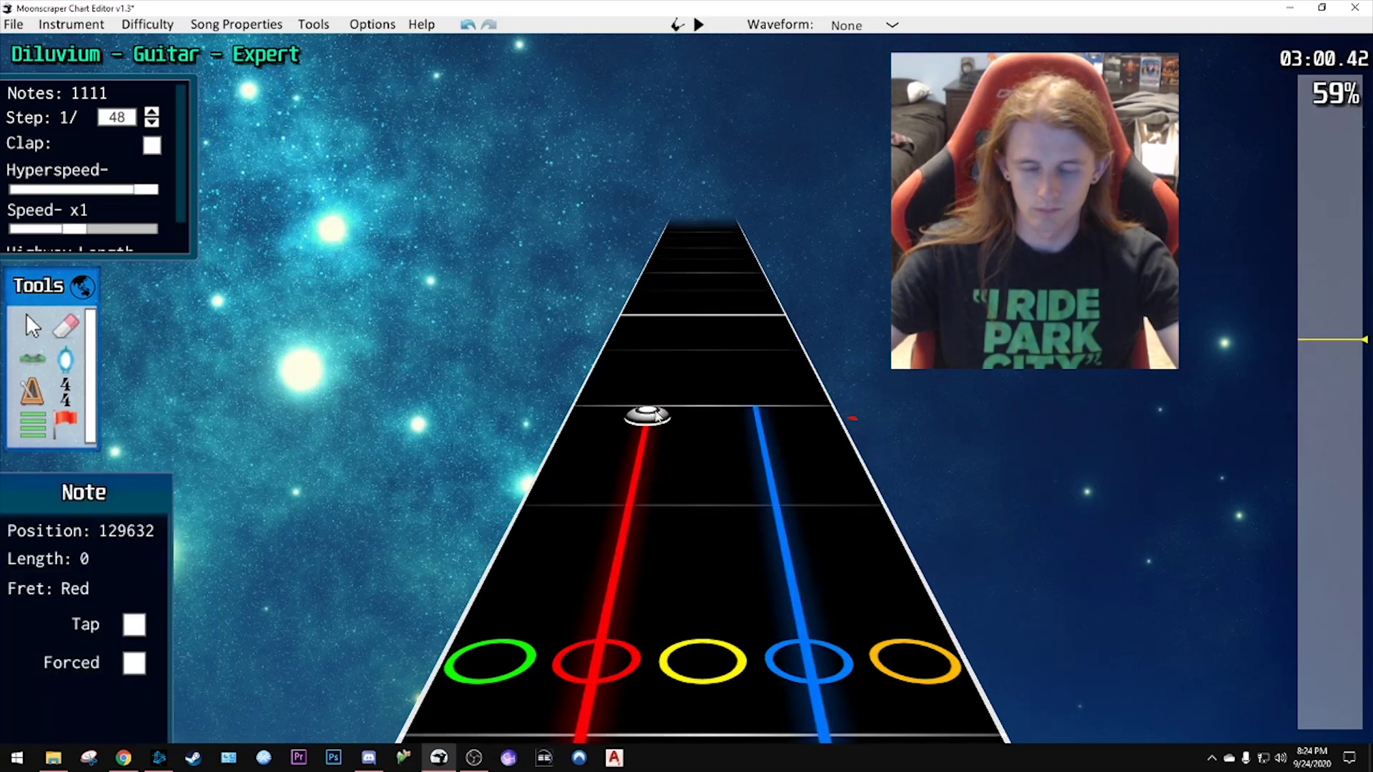
{"action": "left_click", "coordinate": [618, 402]}
{"action": "left_click_drag", "start_coordinate": [704, 402], "coordinate": [712, 306]}
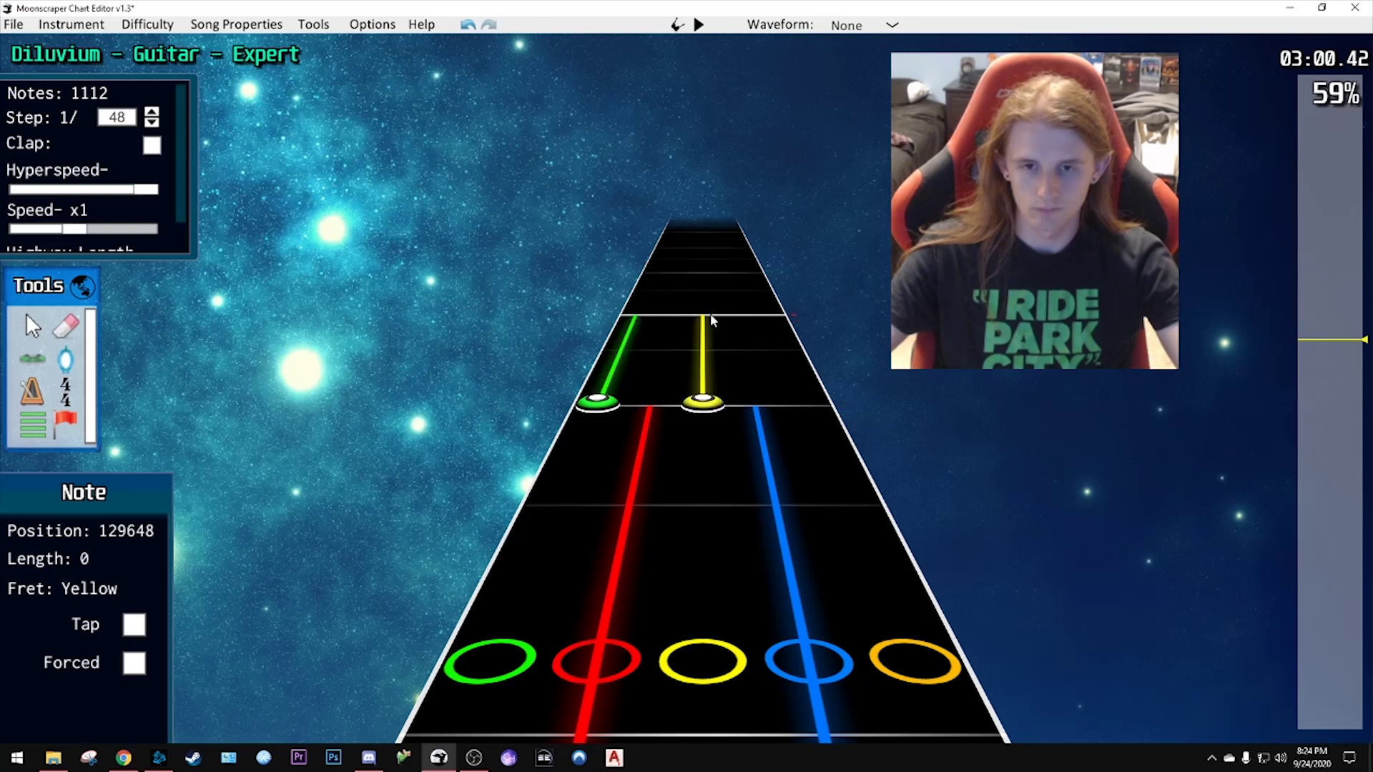
- Extend the green-yellow sustain one beat past the measure line and add a green-red chord with a one-beat sustain where it ends
{"action": "key", "text": "space"}
{"action": "key", "text": "space"}
{"action": "scroll", "coordinate": [708, 425], "scroll_direction": "down", "scroll_amount": 1}
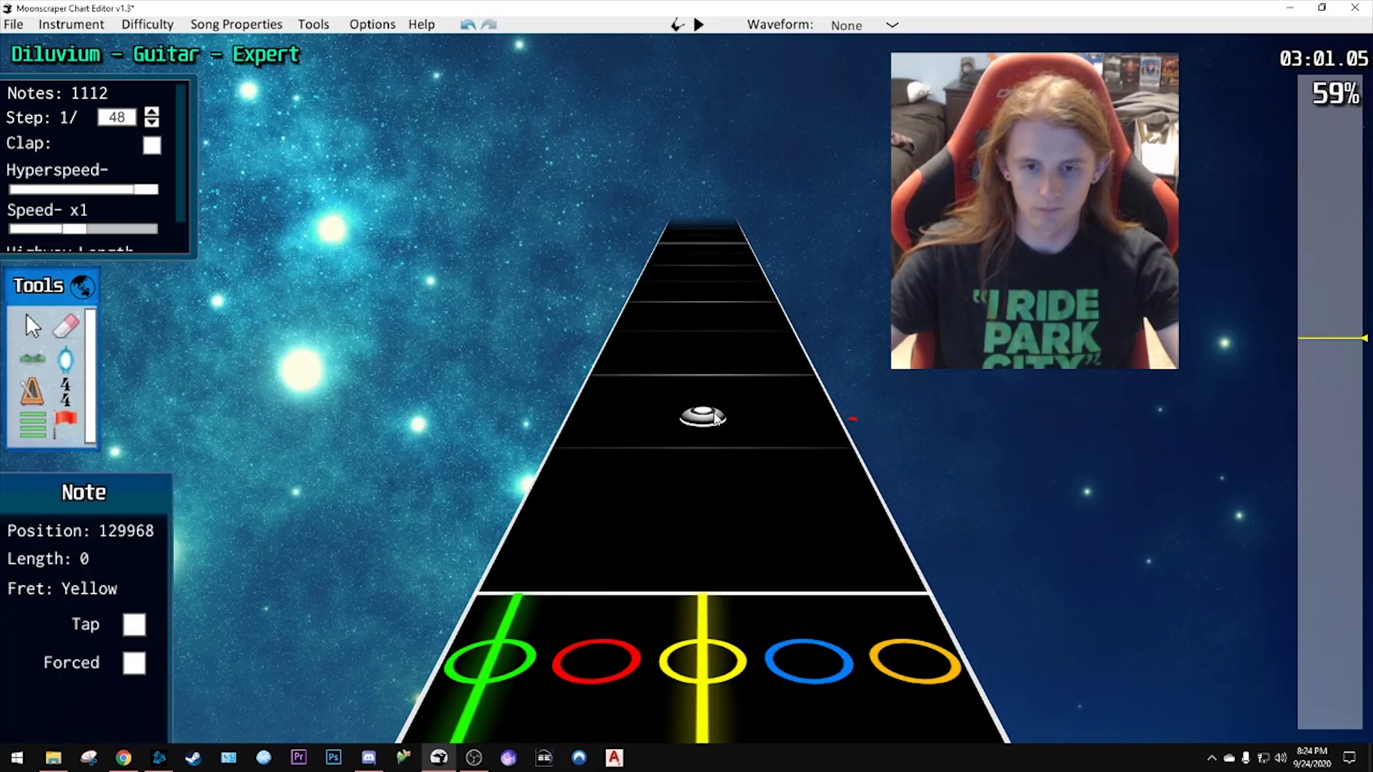
{"action": "key", "text": "space"}
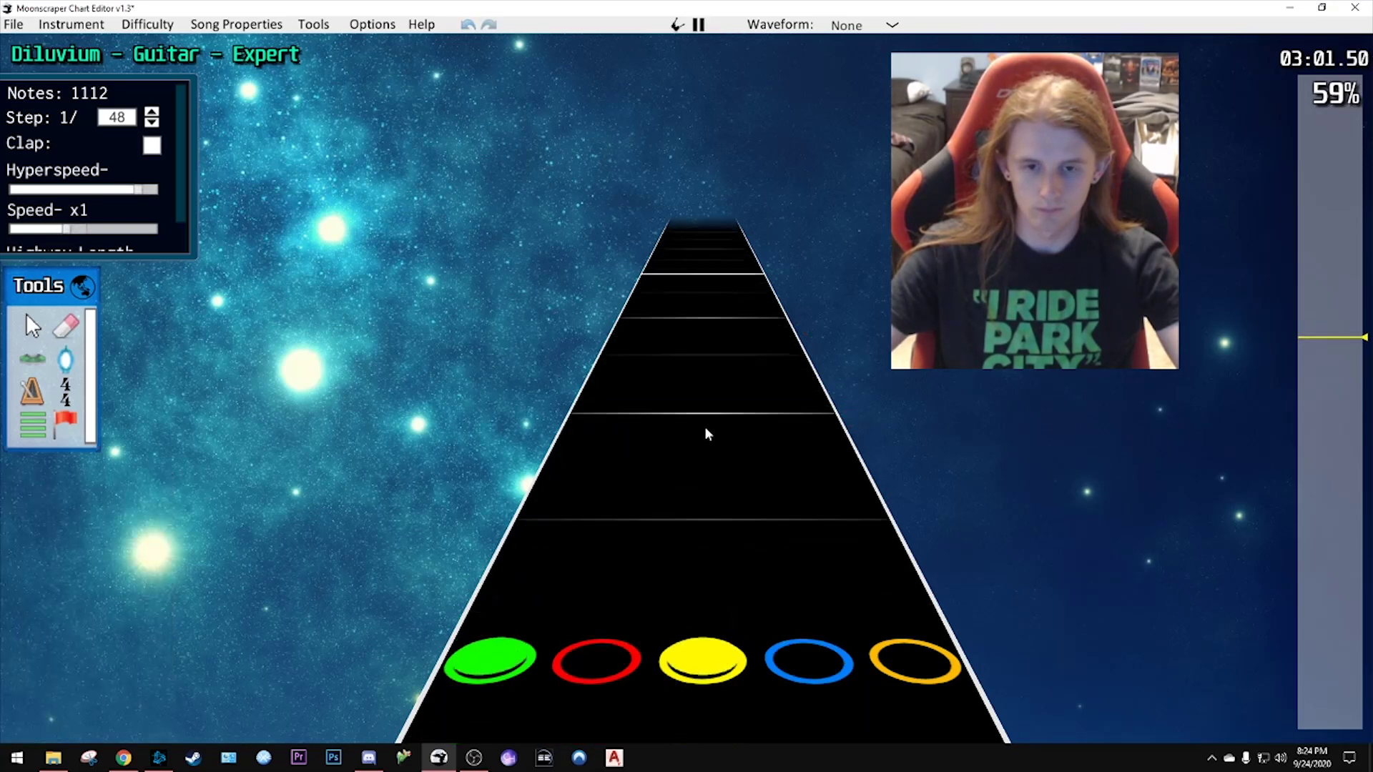
{"action": "key", "text": "space"}
{"action": "left_click_drag", "start_coordinate": [626, 519], "coordinate": [662, 357]}
{"action": "key", "text": "space"}
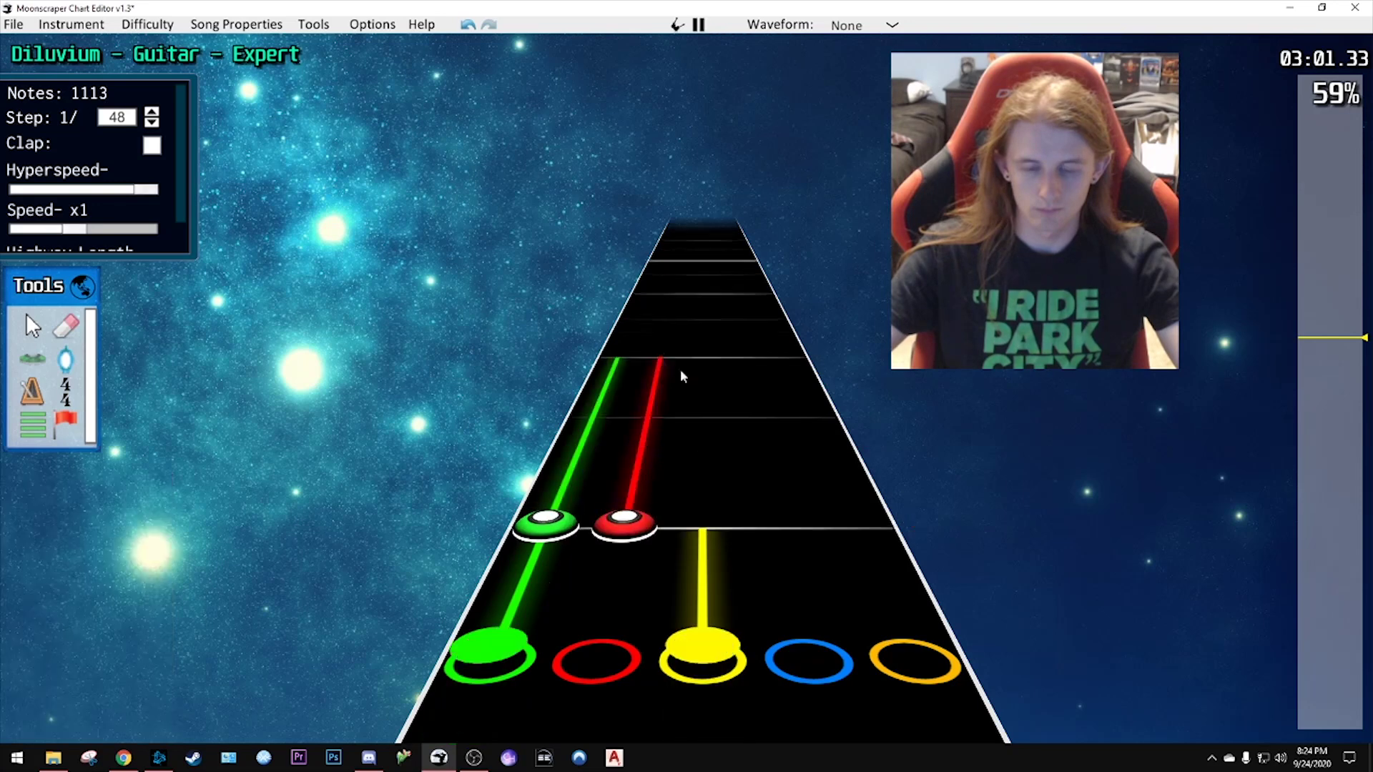
{"action": "key", "text": "space"}
{"action": "left_click", "coordinate": [705, 390]}
{"action": "key", "text": "space"}
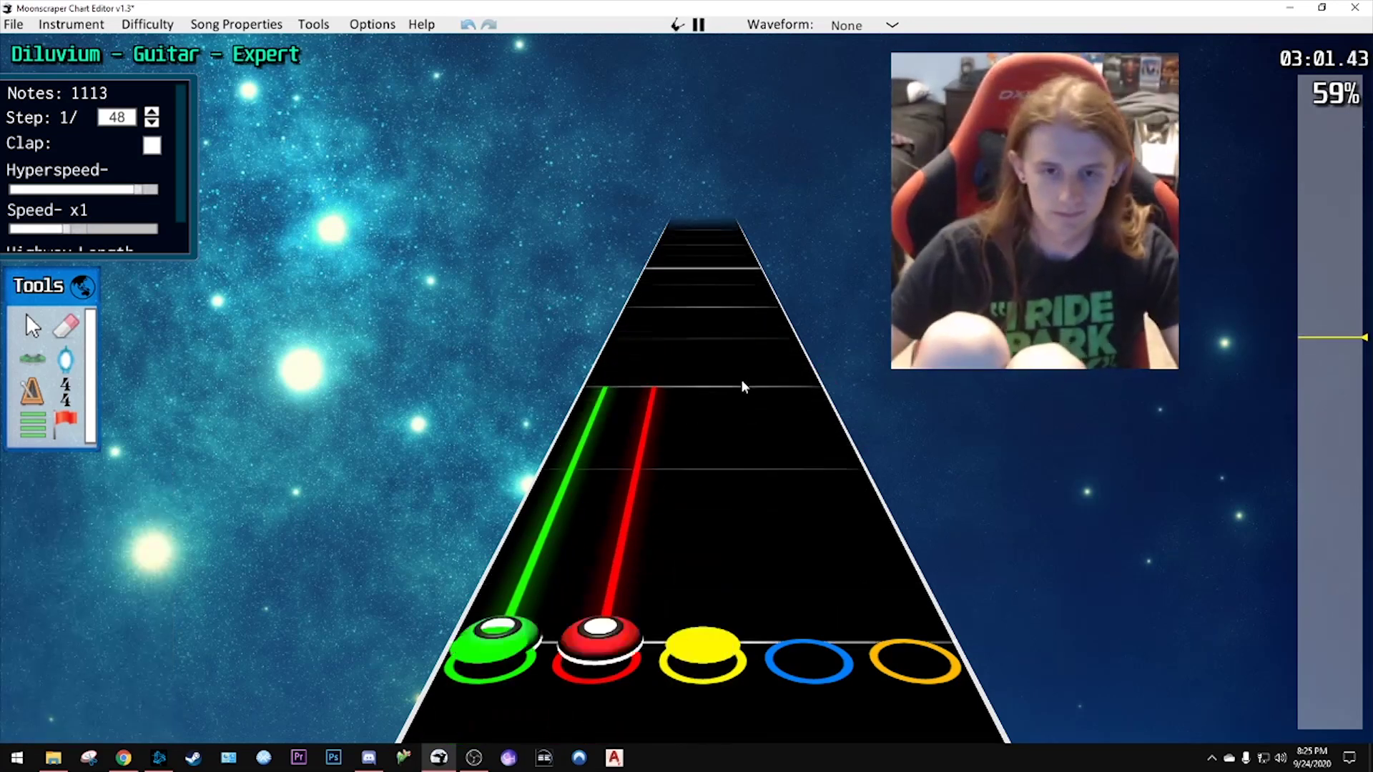
- Lengthen the green-red chord's sustain to one beat before the next measure line and add a green-yellow chord where it ends
{"action": "key", "text": "space"}
{"action": "left_click", "coordinate": [729, 427]}
{"action": "scroll", "coordinate": [729, 428], "scroll_direction": "down", "scroll_amount": 3}
{"action": "left_click_drag", "start_coordinate": [633, 520], "coordinate": [669, 355]}
{"action": "key", "text": "space"}
{"action": "key", "text": "space"}
{"action": "scroll", "coordinate": [776, 501], "scroll_direction": "down", "scroll_amount": 3}
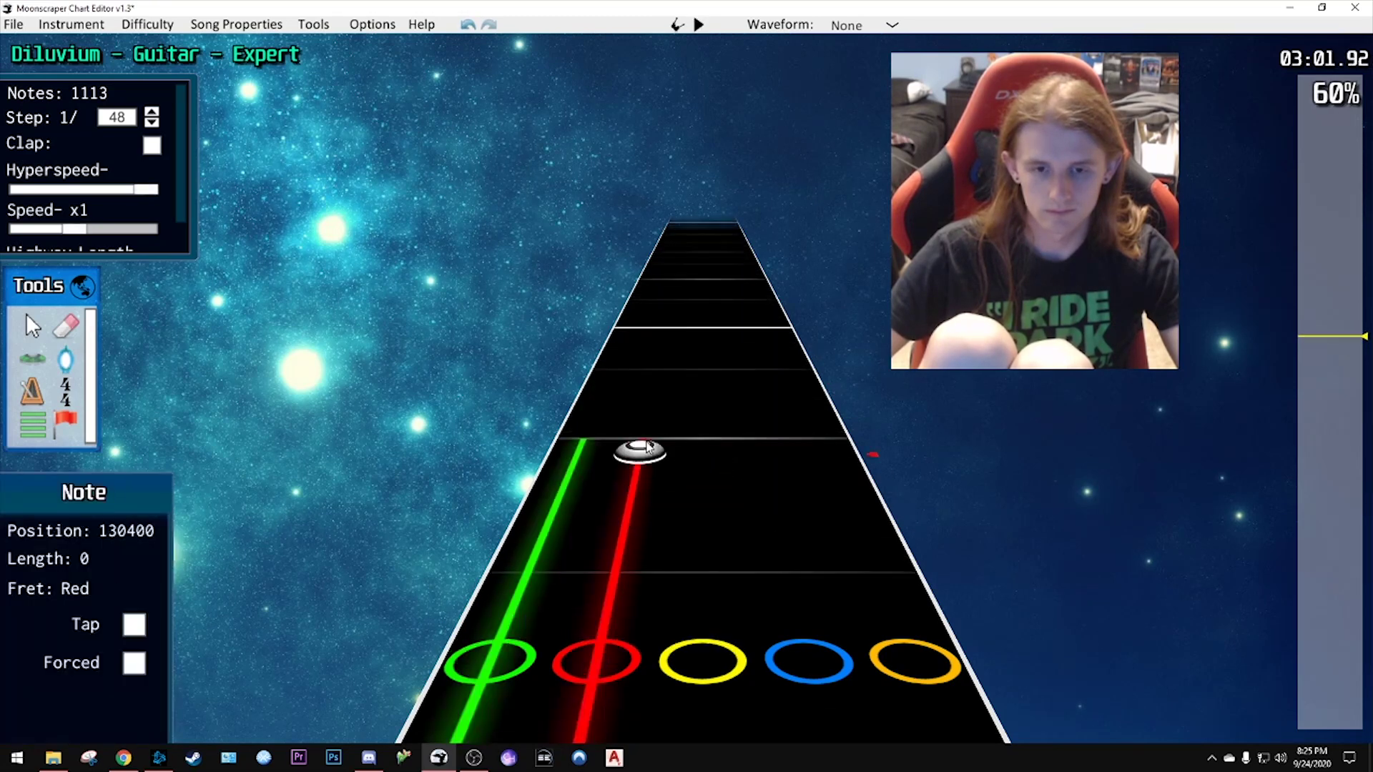
{"action": "scroll", "coordinate": [701, 442], "scroll_direction": "down", "scroll_amount": 3}
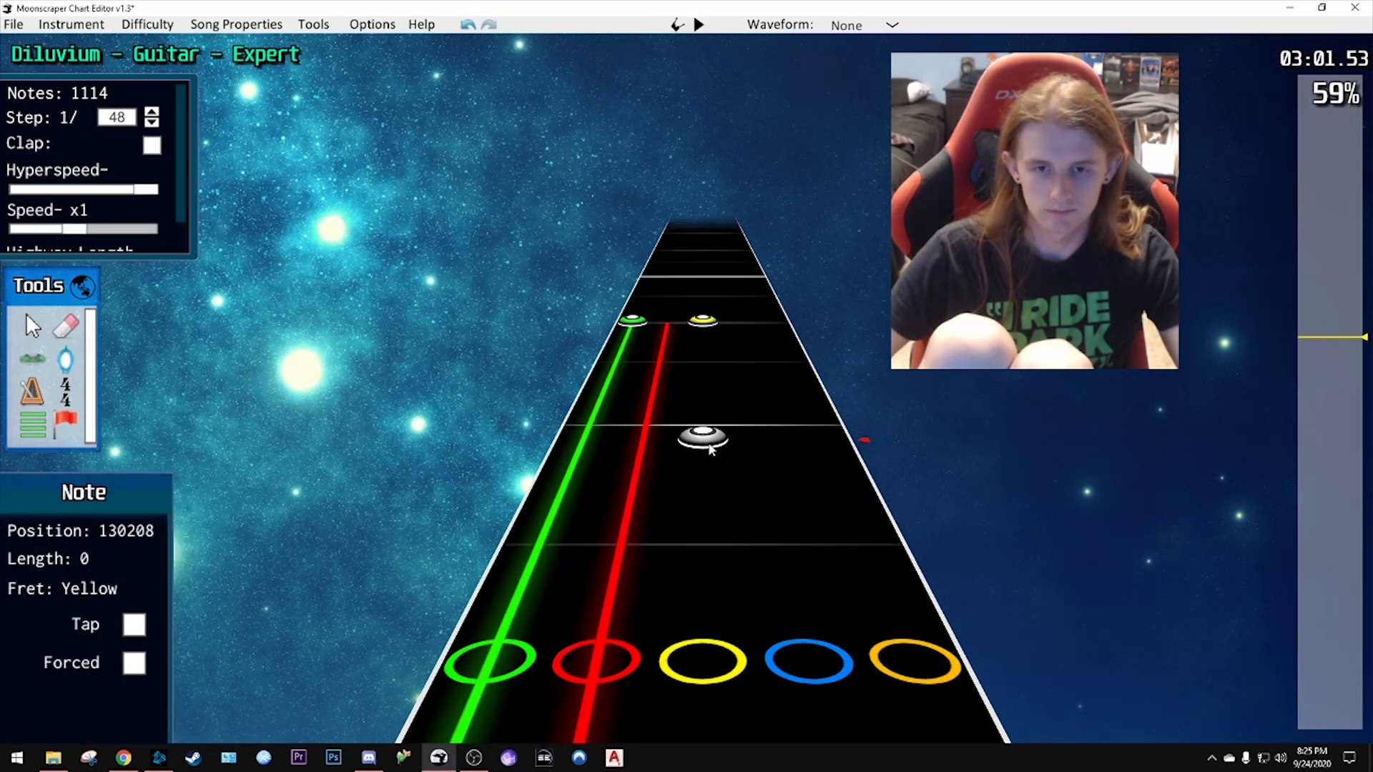
- Sustain the new green-yellow chord past the measure line to position 130704 and replay the passage
{"action": "key", "text": "space"}
{"action": "key", "text": "space"}
{"action": "left_click_drag", "start_coordinate": [702, 457], "coordinate": [706, 367]}
{"action": "key", "text": "space"}
{"action": "key", "text": "space"}
{"action": "key", "text": "space"}
{"action": "key", "text": "space"}
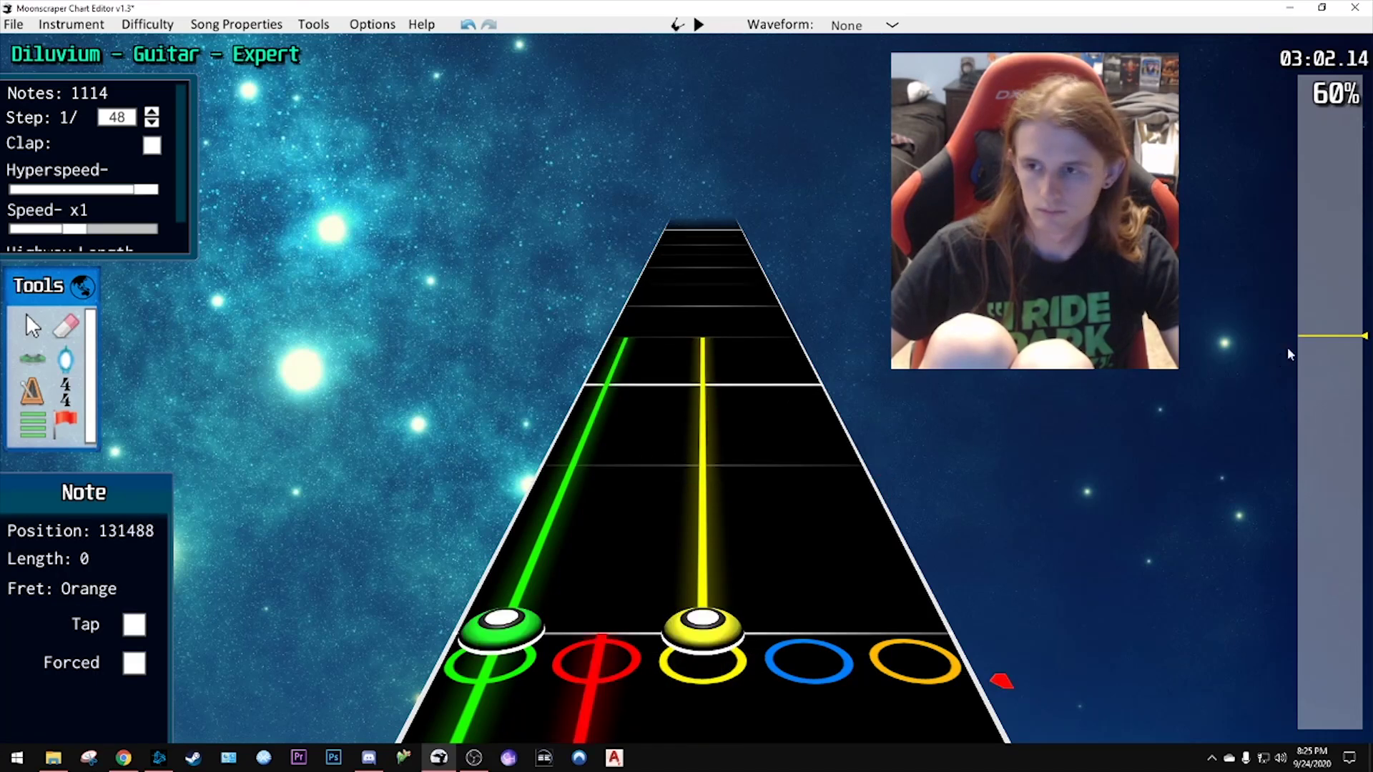
- Replay from about 3:01, then add a red-blue chord at position 130704 with a sustain of one and a half beats
{"action": "left_click", "coordinate": [1307, 346]}
{"action": "key", "text": "space"}
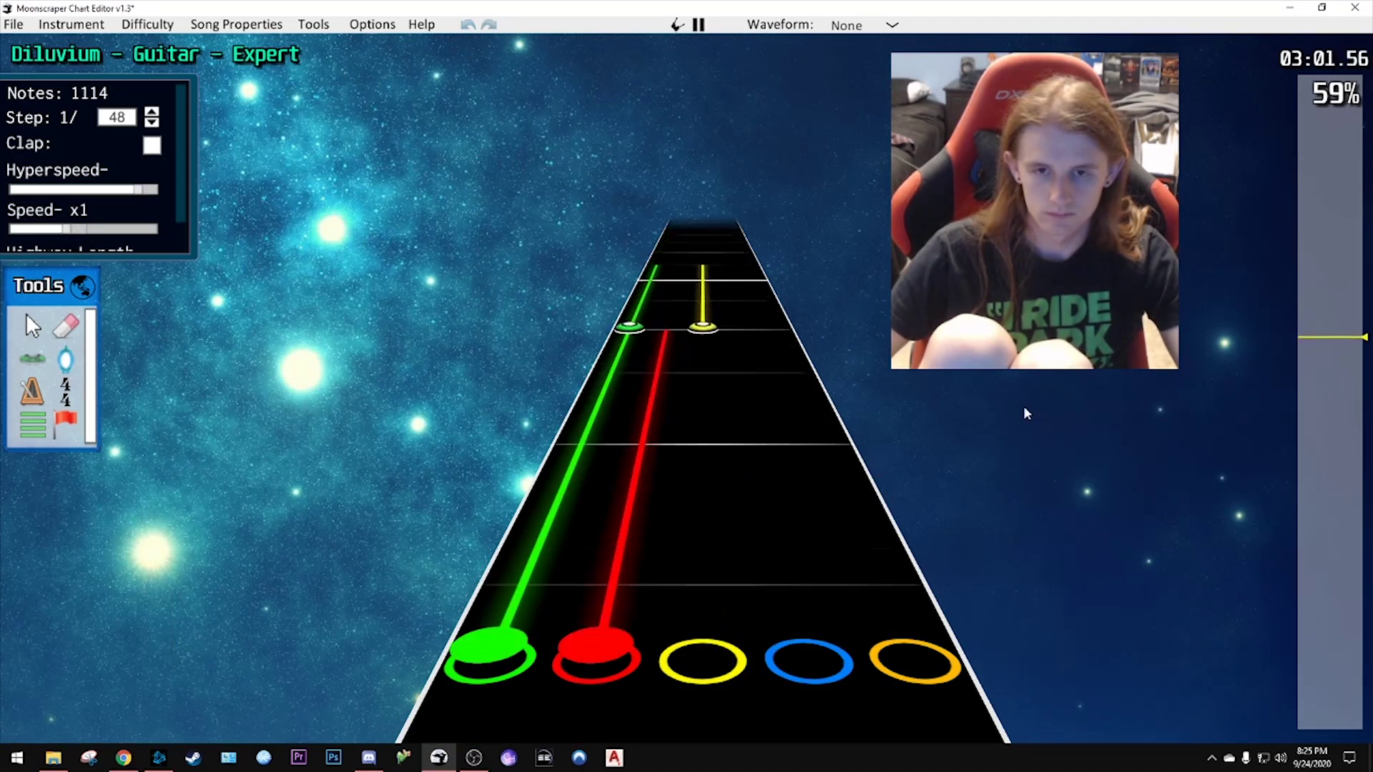
{"action": "key", "text": "space"}
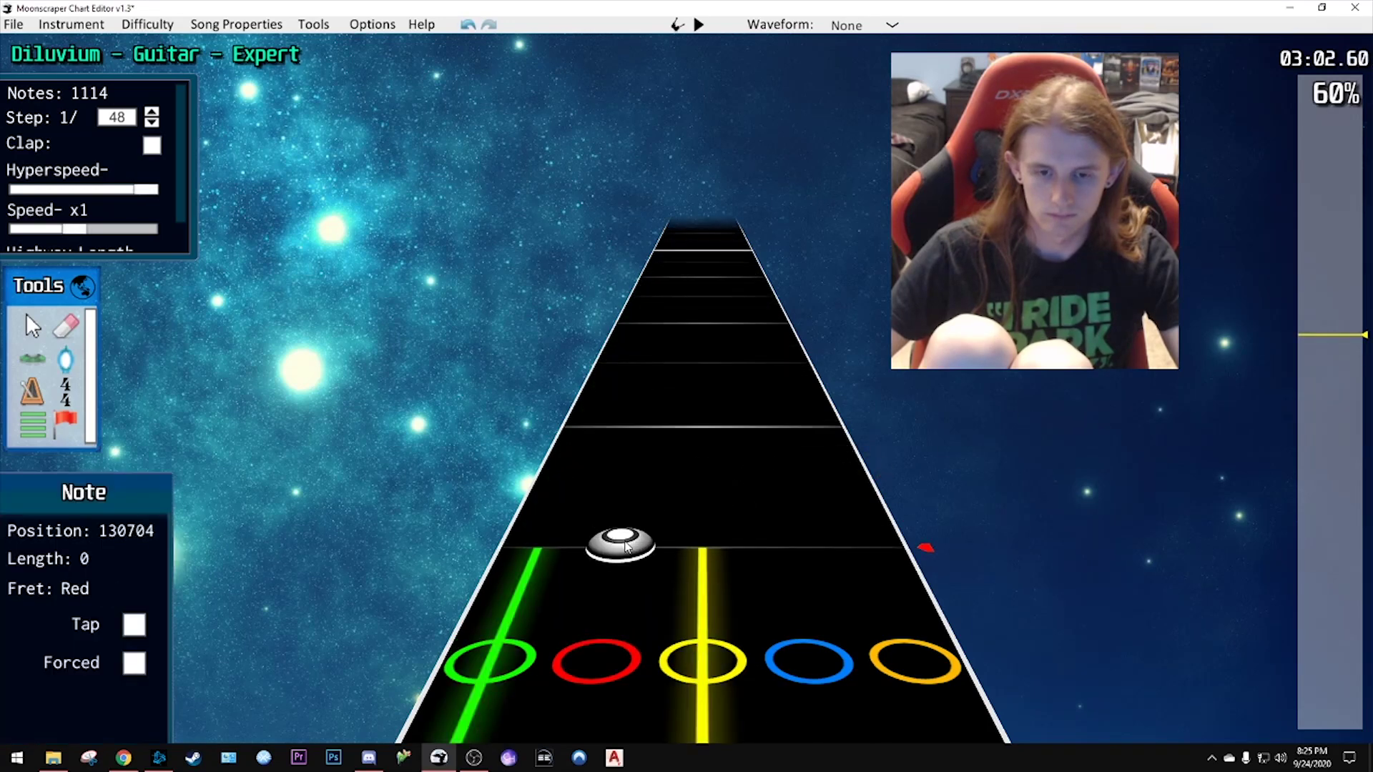
{"action": "left_click_drag", "start_coordinate": [785, 540], "coordinate": [765, 361]}
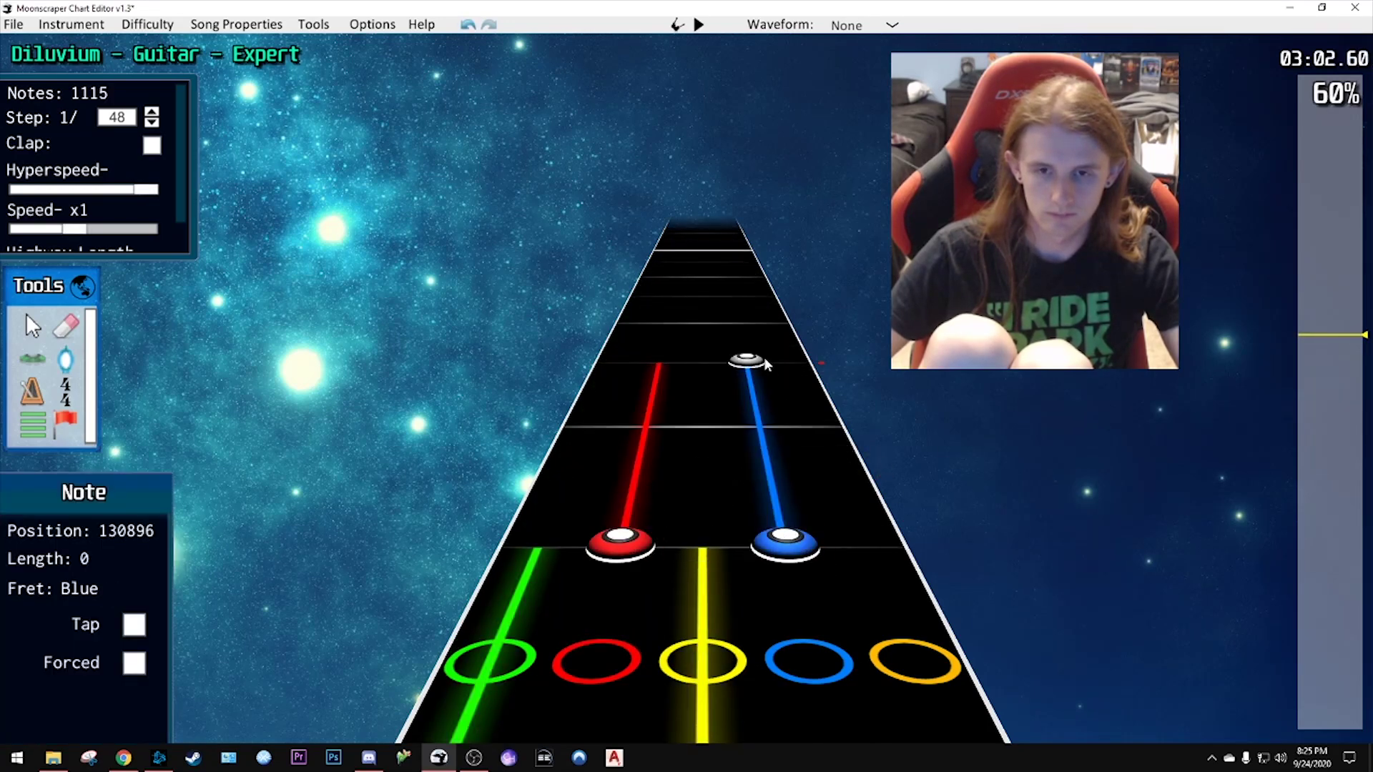
{"action": "scroll", "coordinate": [764, 361], "scroll_direction": "up", "scroll_amount": 2}
{"action": "scroll", "coordinate": [772, 483], "scroll_direction": "down", "scroll_amount": 1}
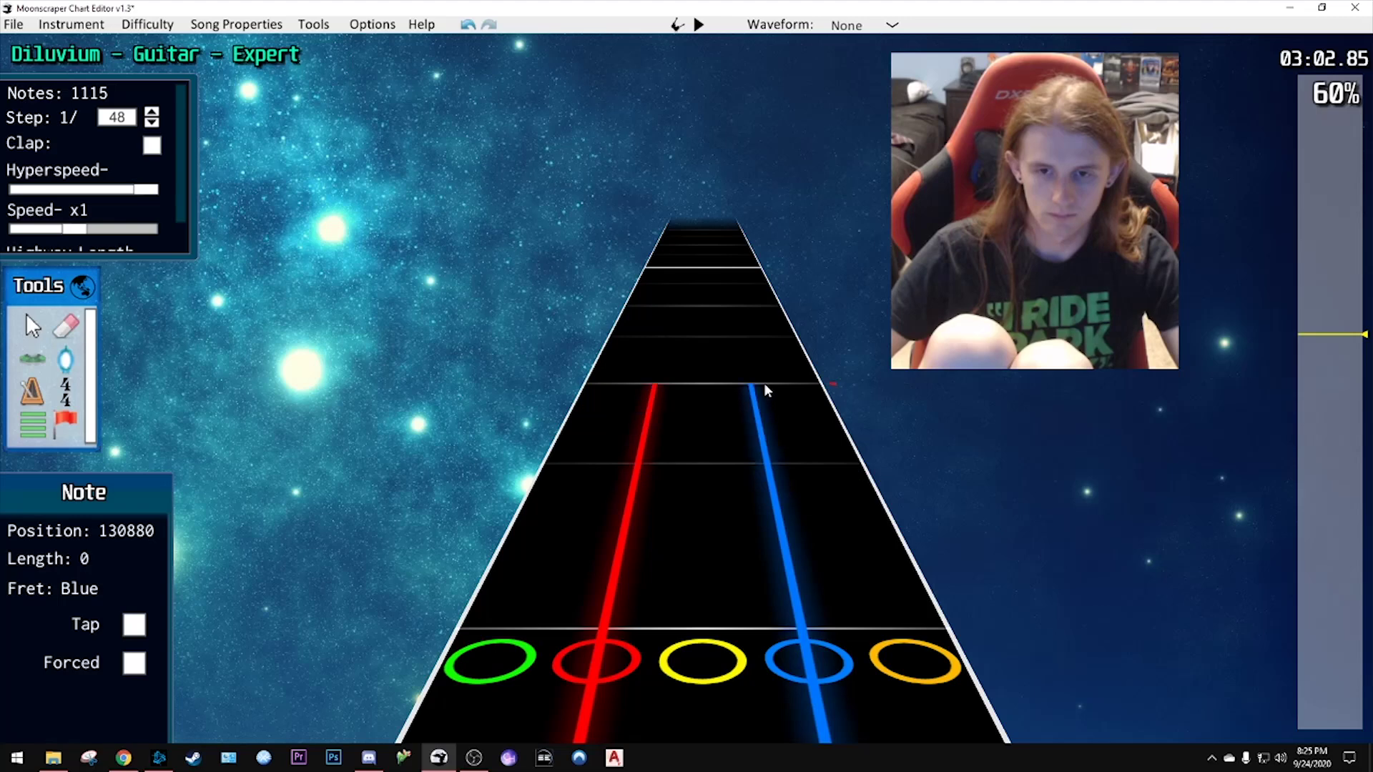
- Add a yellow-blue chord where the red-blue sustain ends, sustain it to the next measure line, and replay from about 2:56
{"action": "scroll", "coordinate": [764, 383], "scroll_direction": "up", "scroll_amount": 2}
{"action": "left_click_drag", "start_coordinate": [706, 477], "coordinate": [711, 297]}
{"action": "scroll", "coordinate": [782, 346], "scroll_direction": "up", "scroll_amount": 4}
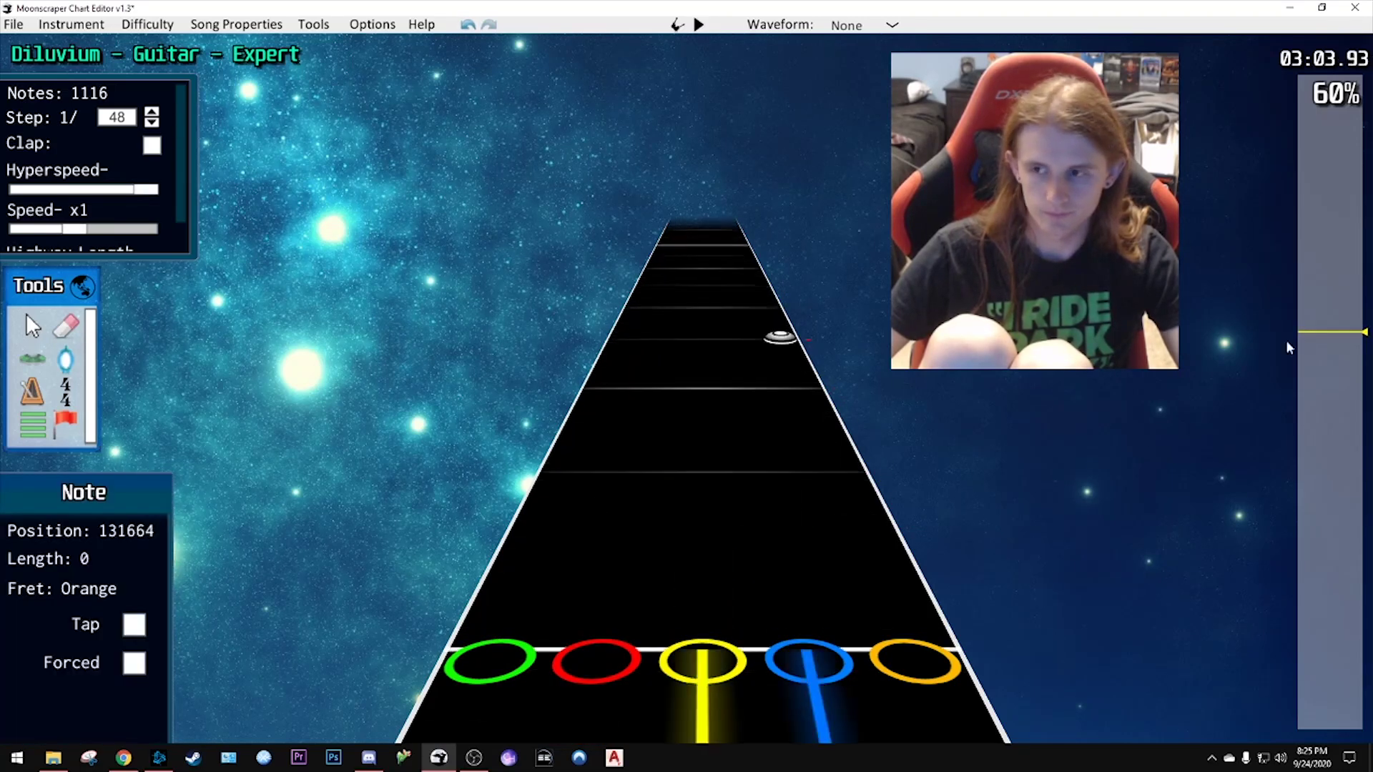
{"action": "left_click_drag", "start_coordinate": [1314, 333], "coordinate": [1320, 352]}
{"action": "key", "text": "space"}
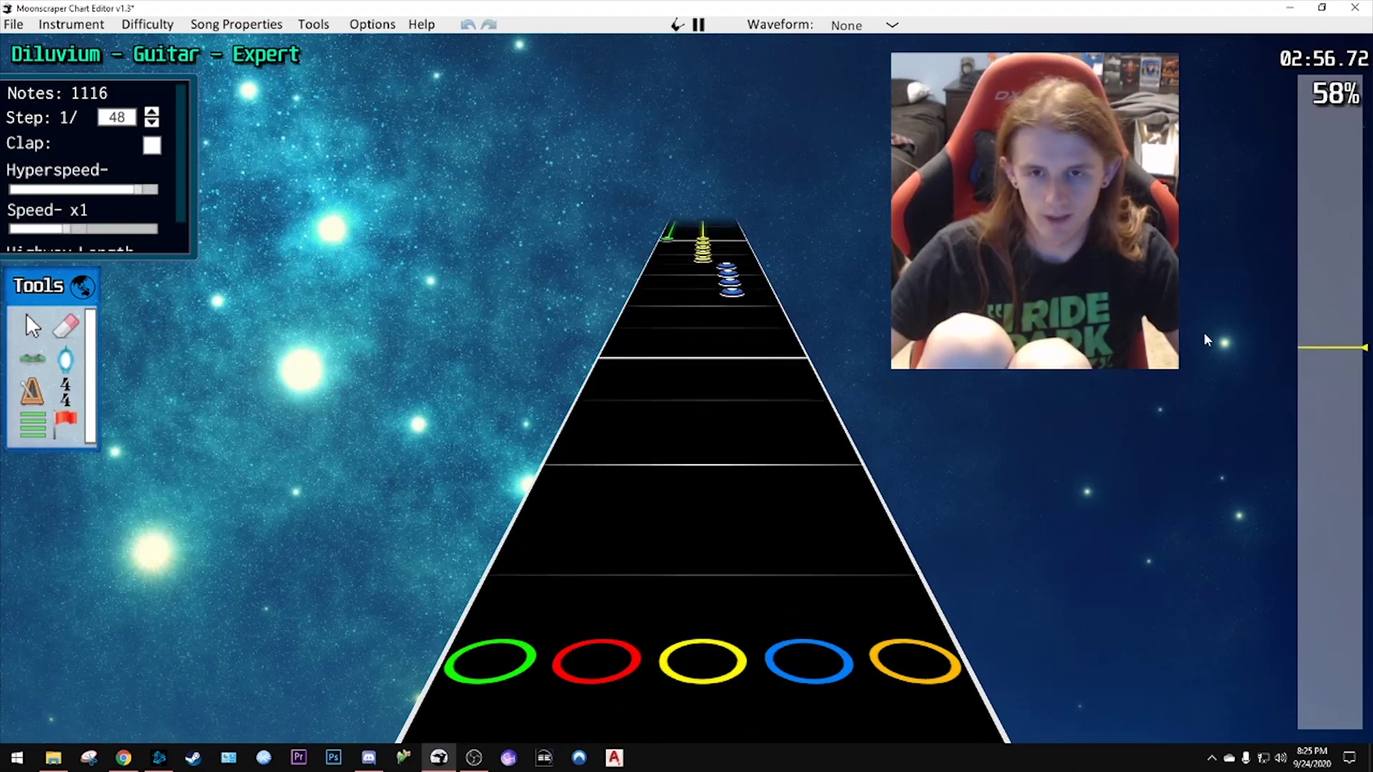
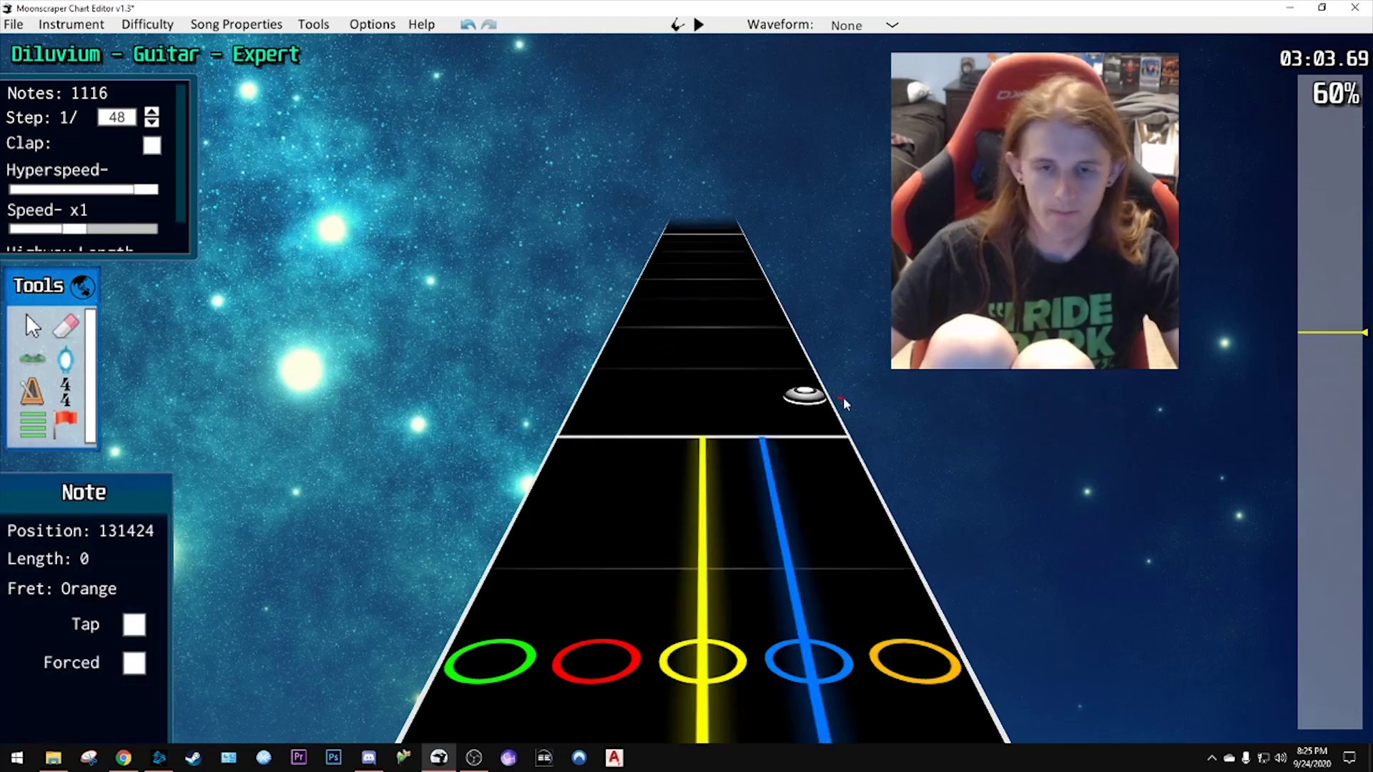
- Copy the notes from the yellow-blue chord at 128688 through the red-blue chord at 129264 and paste them where the last yellow-blue sustain ends
{"action": "left_click", "coordinate": [1331, 343]}
{"action": "left_click_drag", "start_coordinate": [1330, 348], "coordinate": [1330, 351]}
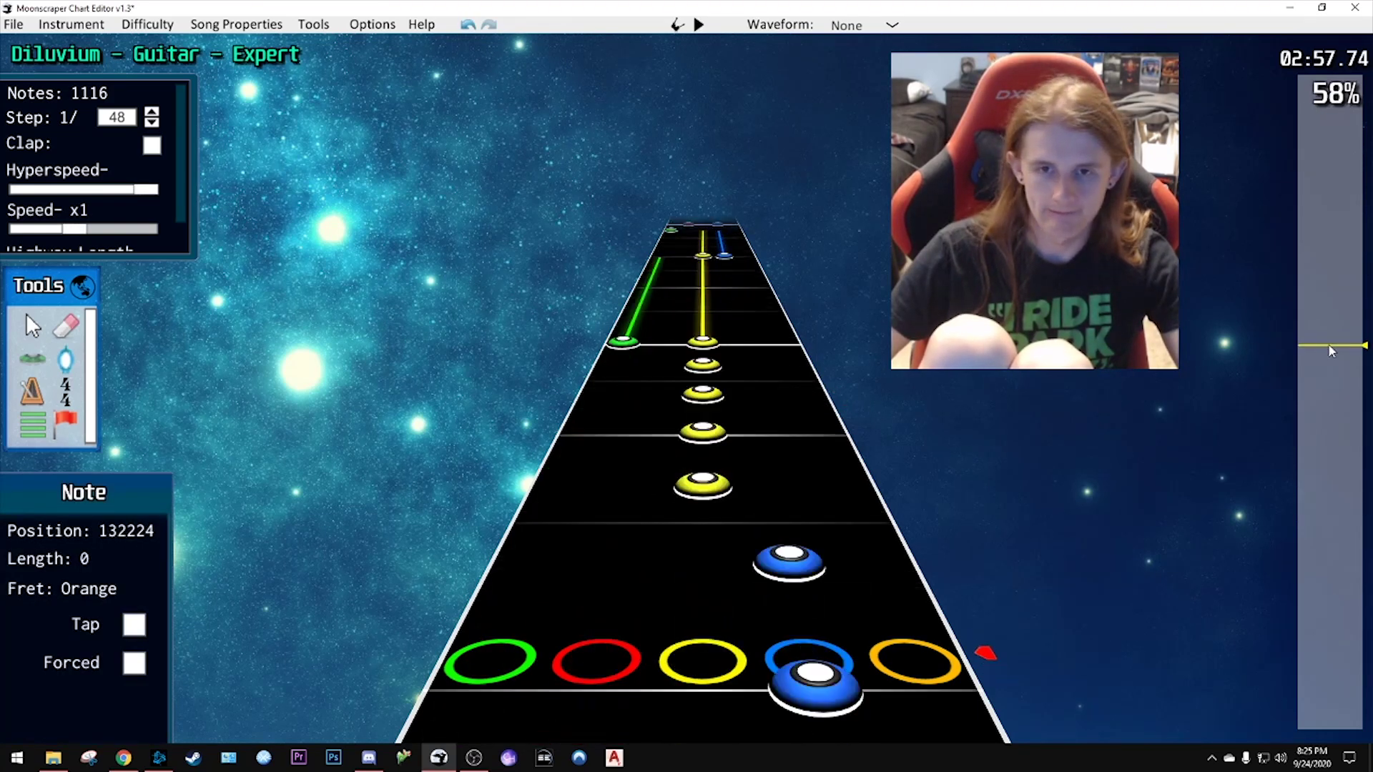
{"action": "scroll", "coordinate": [756, 298], "scroll_direction": "up", "scroll_amount": 3}
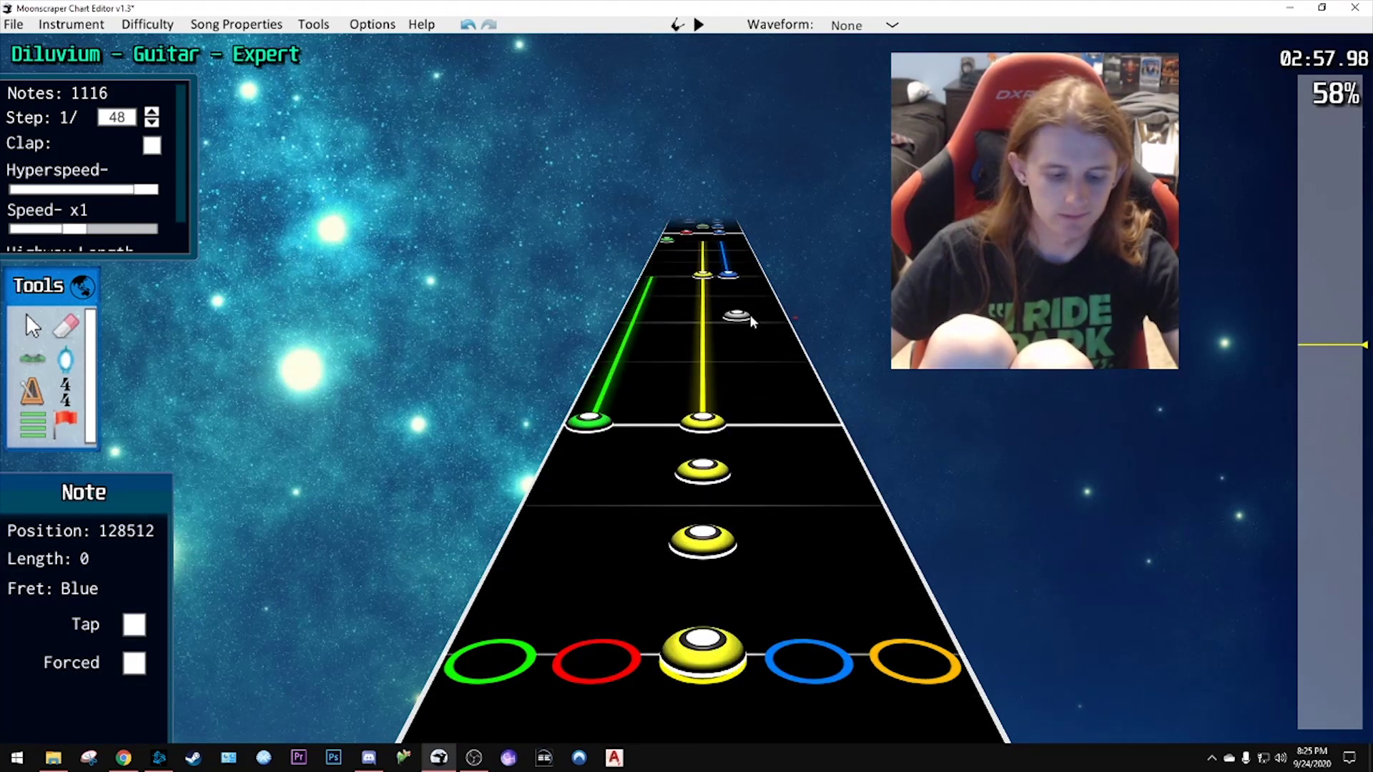
{"action": "left_click_drag", "start_coordinate": [740, 325], "coordinate": [602, 426]}
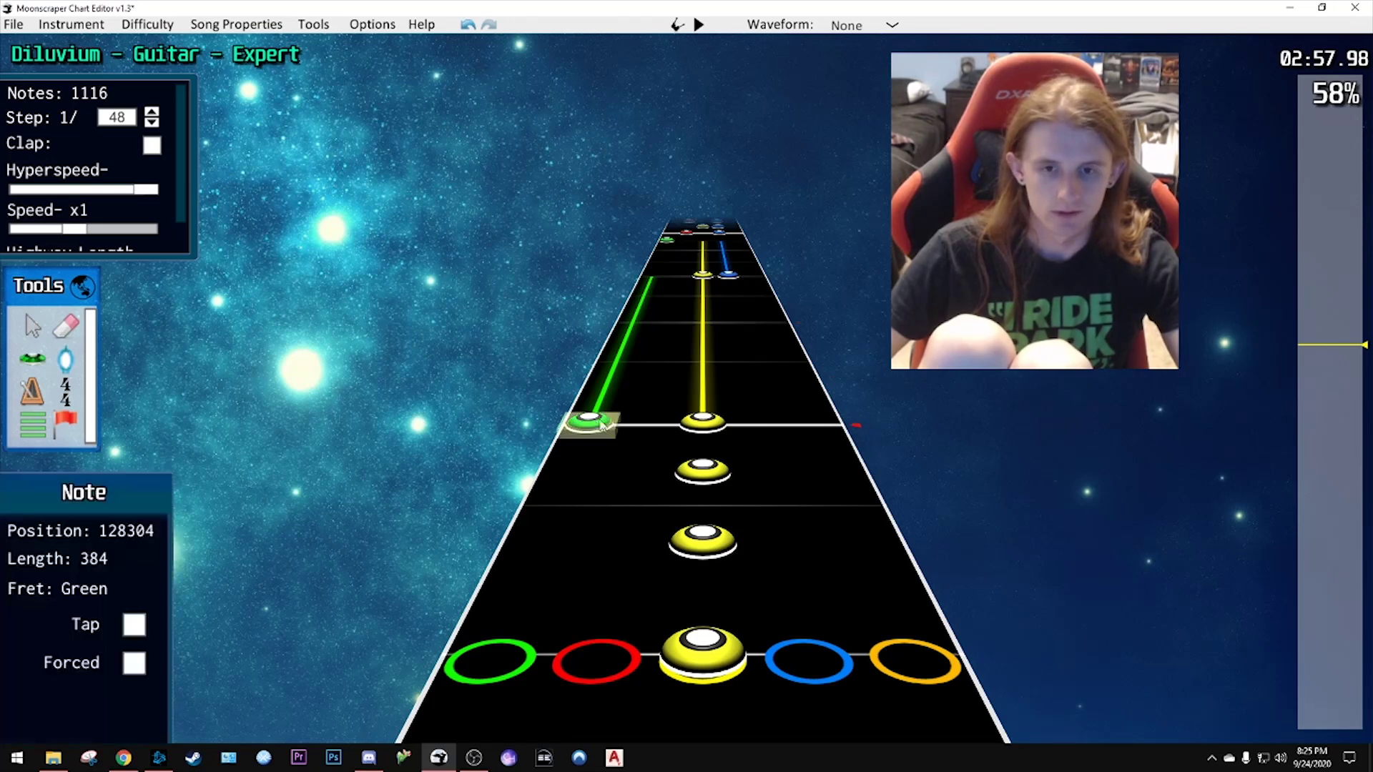
{"action": "left_click", "coordinate": [731, 277], "text": "shift"}
{"action": "scroll", "coordinate": [729, 257], "scroll_direction": "up", "scroll_amount": 4}
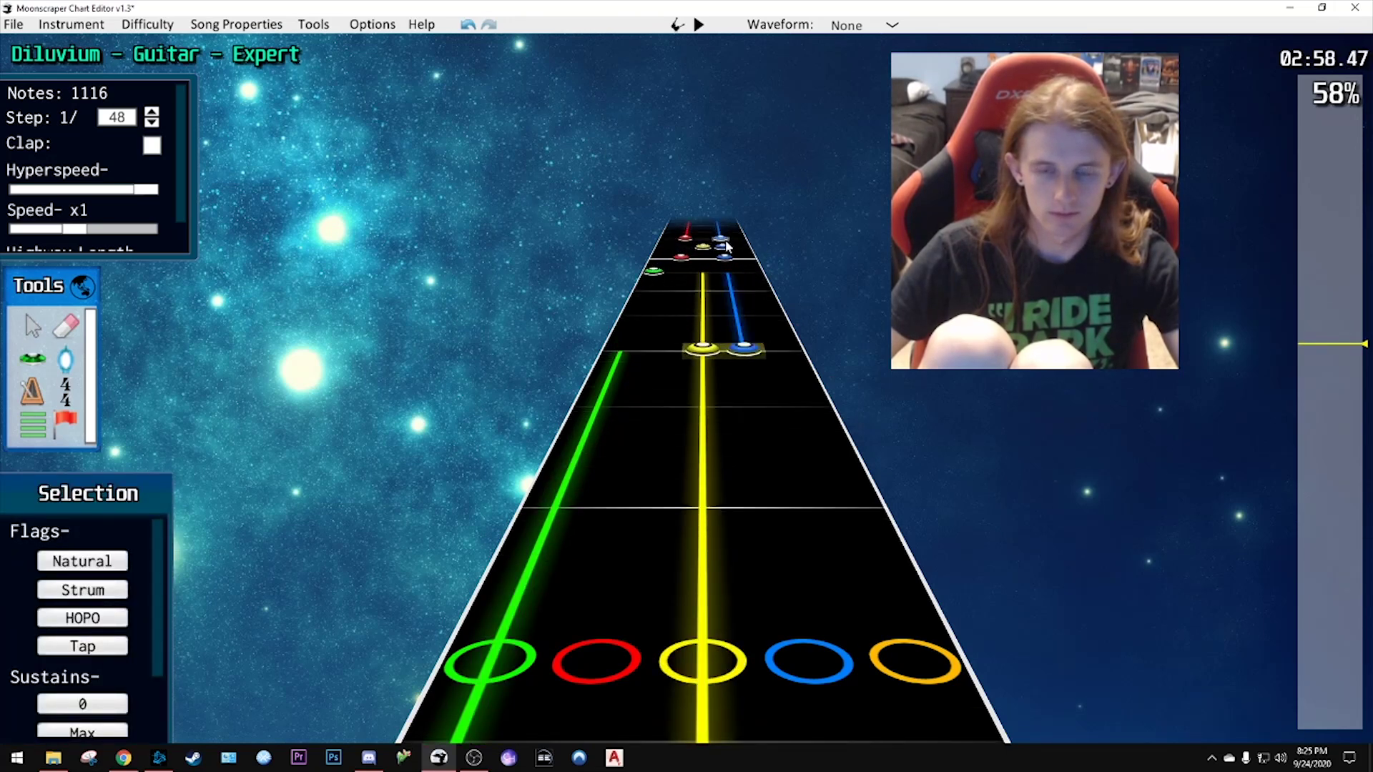
{"action": "left_click_drag", "start_coordinate": [1328, 343], "coordinate": [1330, 333]}
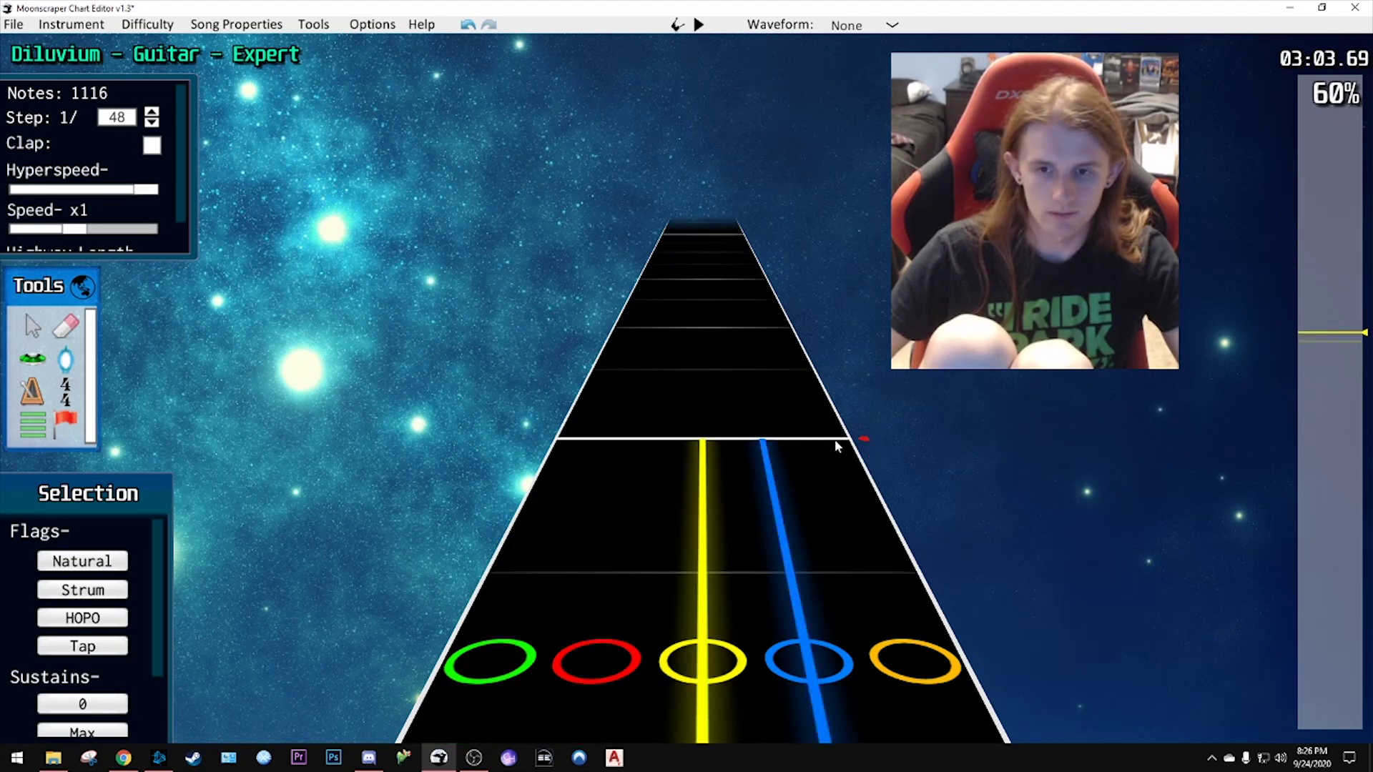
{"action": "key", "text": "space"}
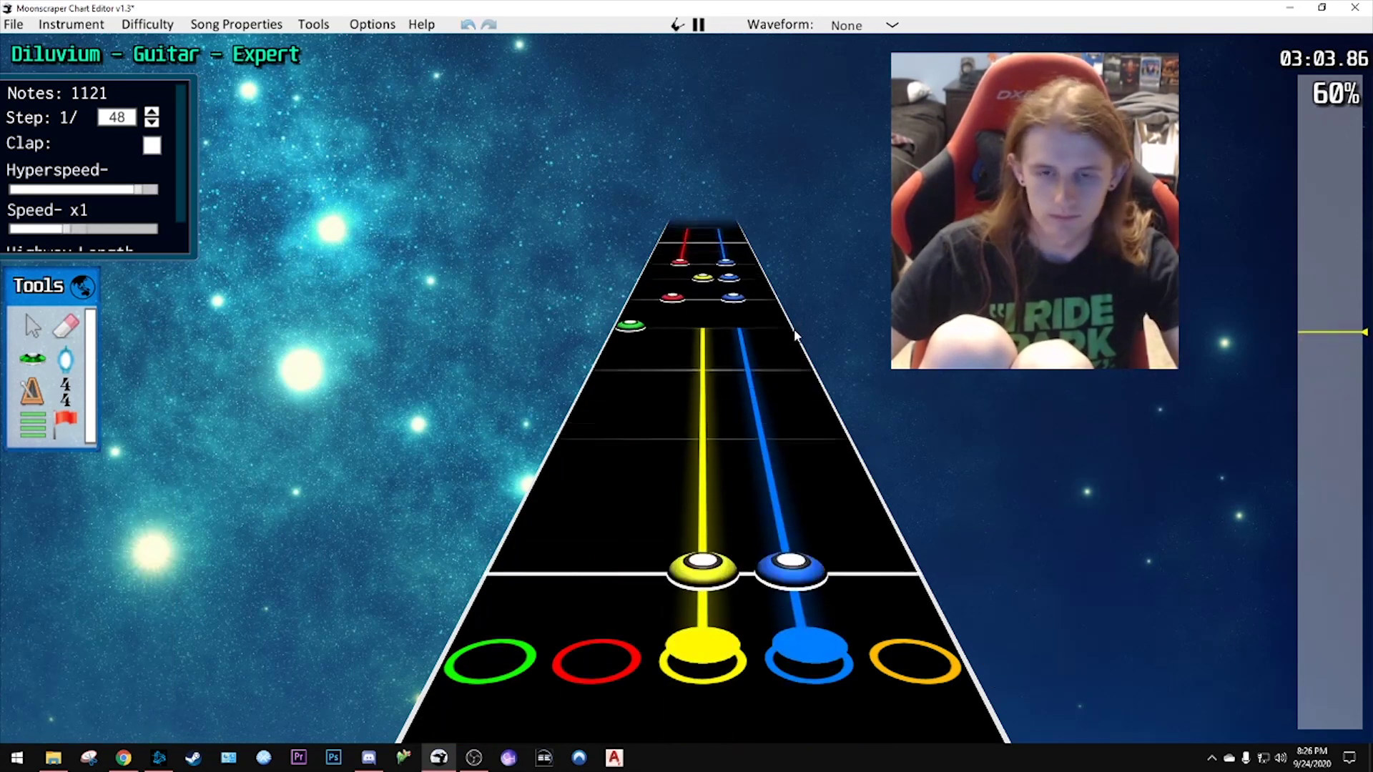
- Replay the charted passage from about 2:56 through the pasted notes and recheck their timing against the audio from about 3:03
{"action": "key", "text": "space"}
{"action": "scroll", "coordinate": [787, 329], "scroll_direction": "down", "scroll_amount": 4}
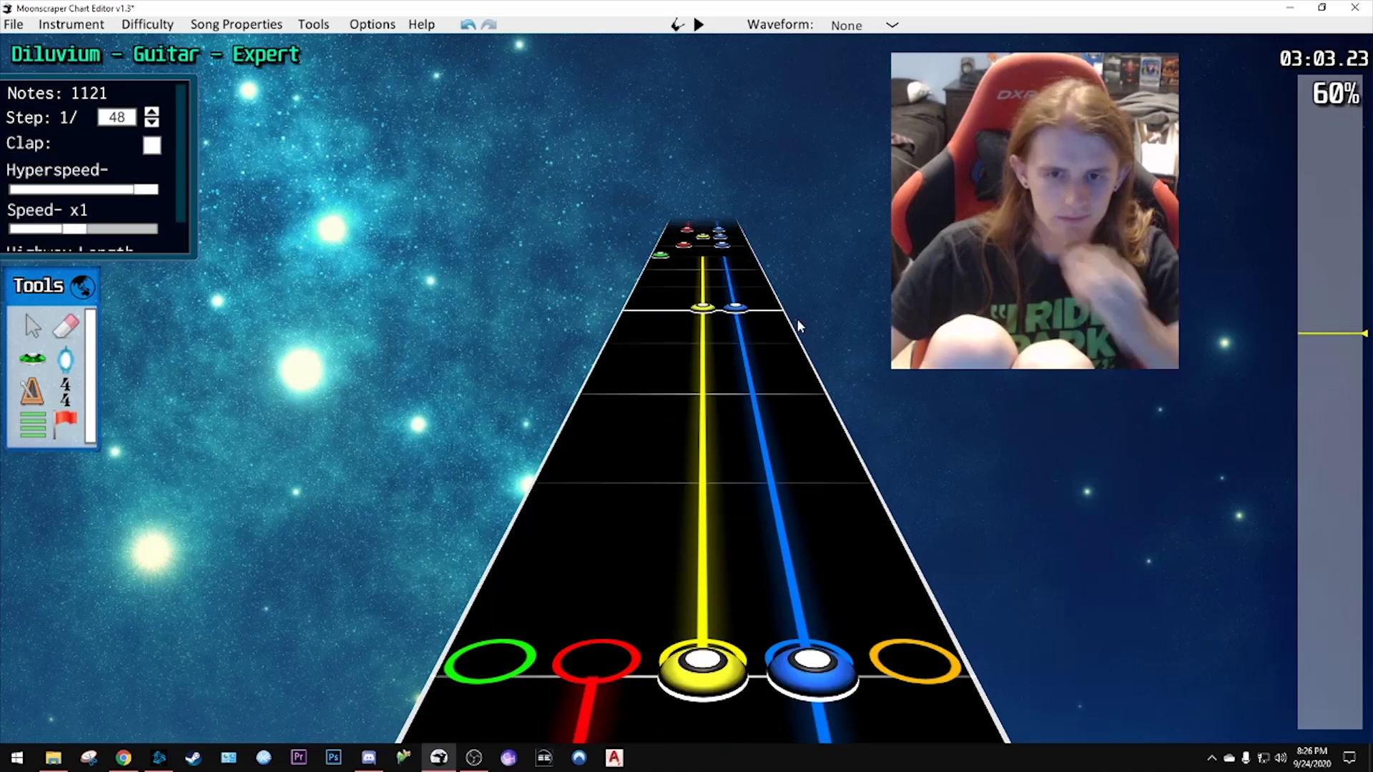
{"action": "scroll", "coordinate": [798, 319], "scroll_direction": "down", "scroll_amount": 6}
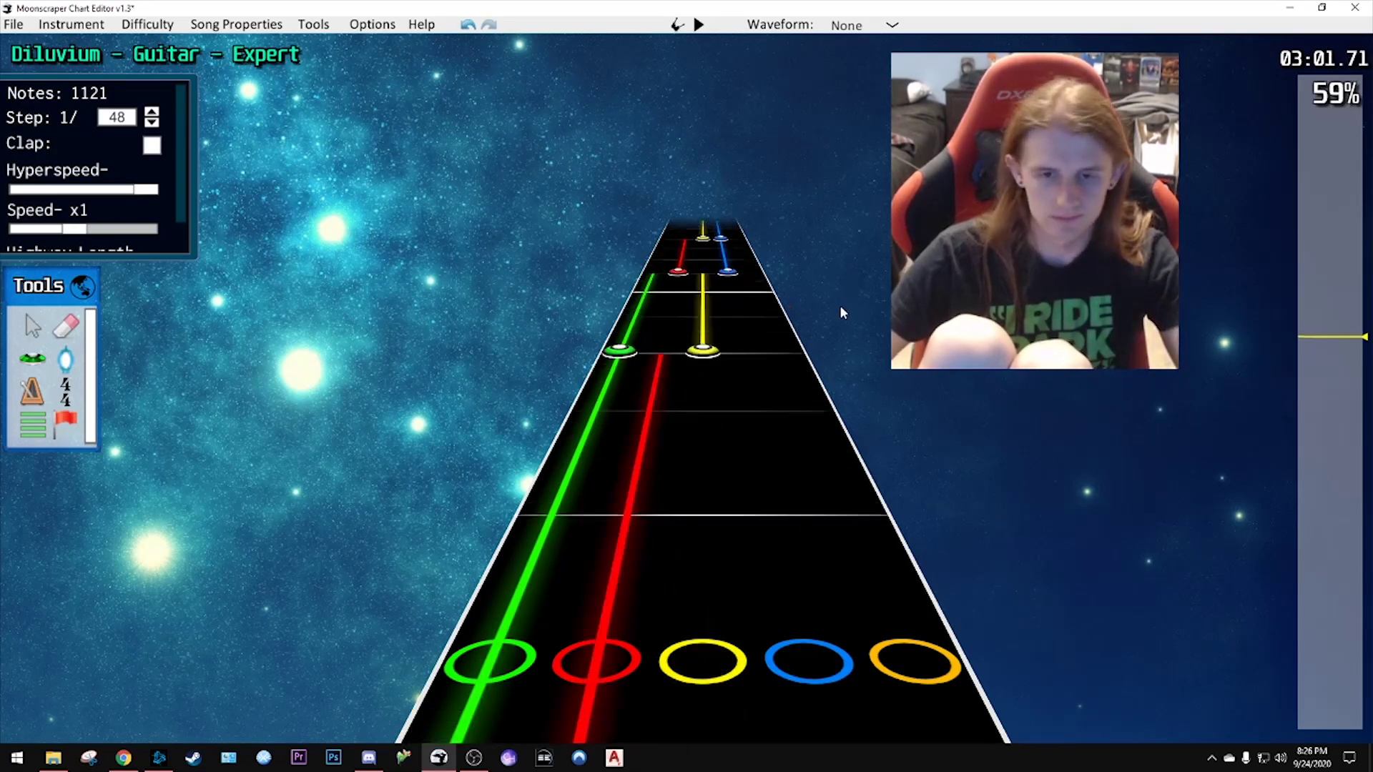
{"action": "scroll", "coordinate": [851, 321], "scroll_direction": "down", "scroll_amount": 3}
{"action": "left_click_drag", "start_coordinate": [1321, 336], "coordinate": [1324, 353]}
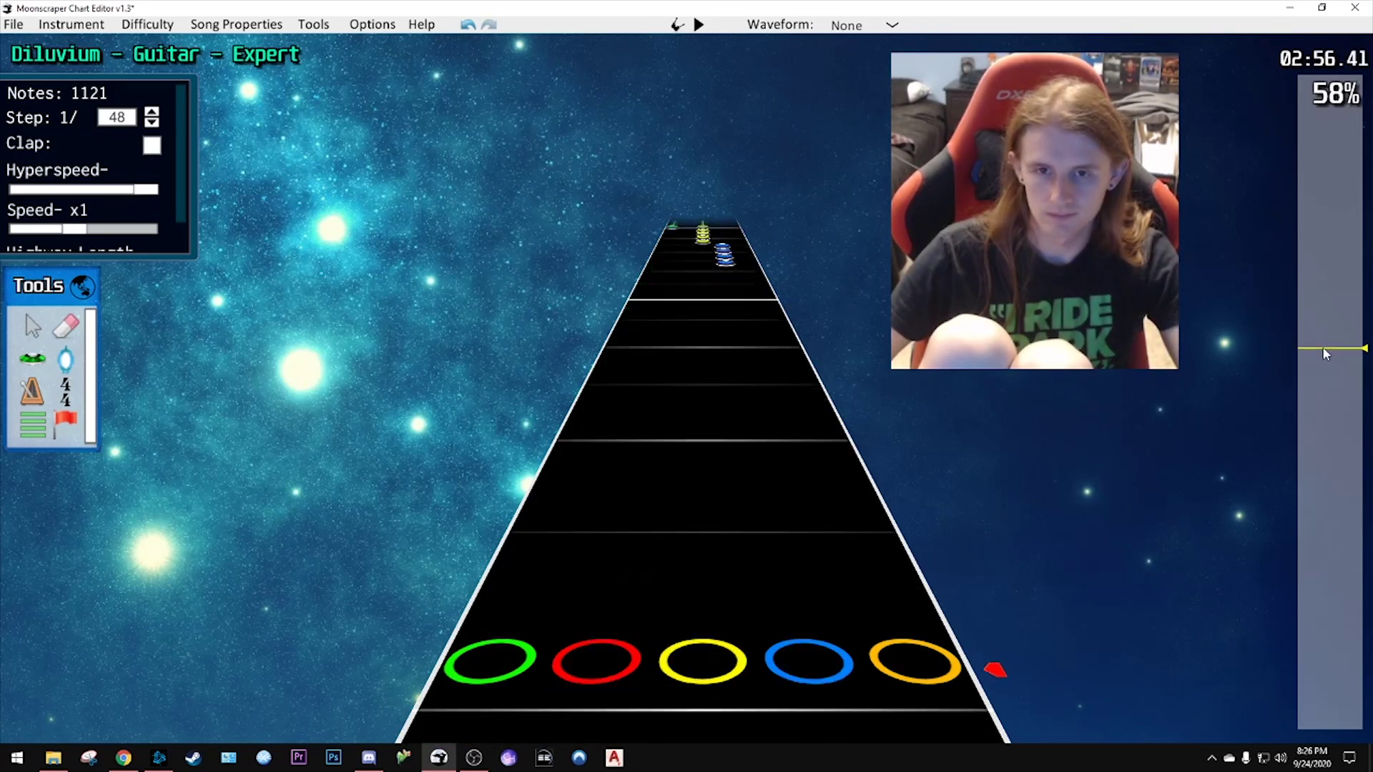
{"action": "key", "text": "space"}
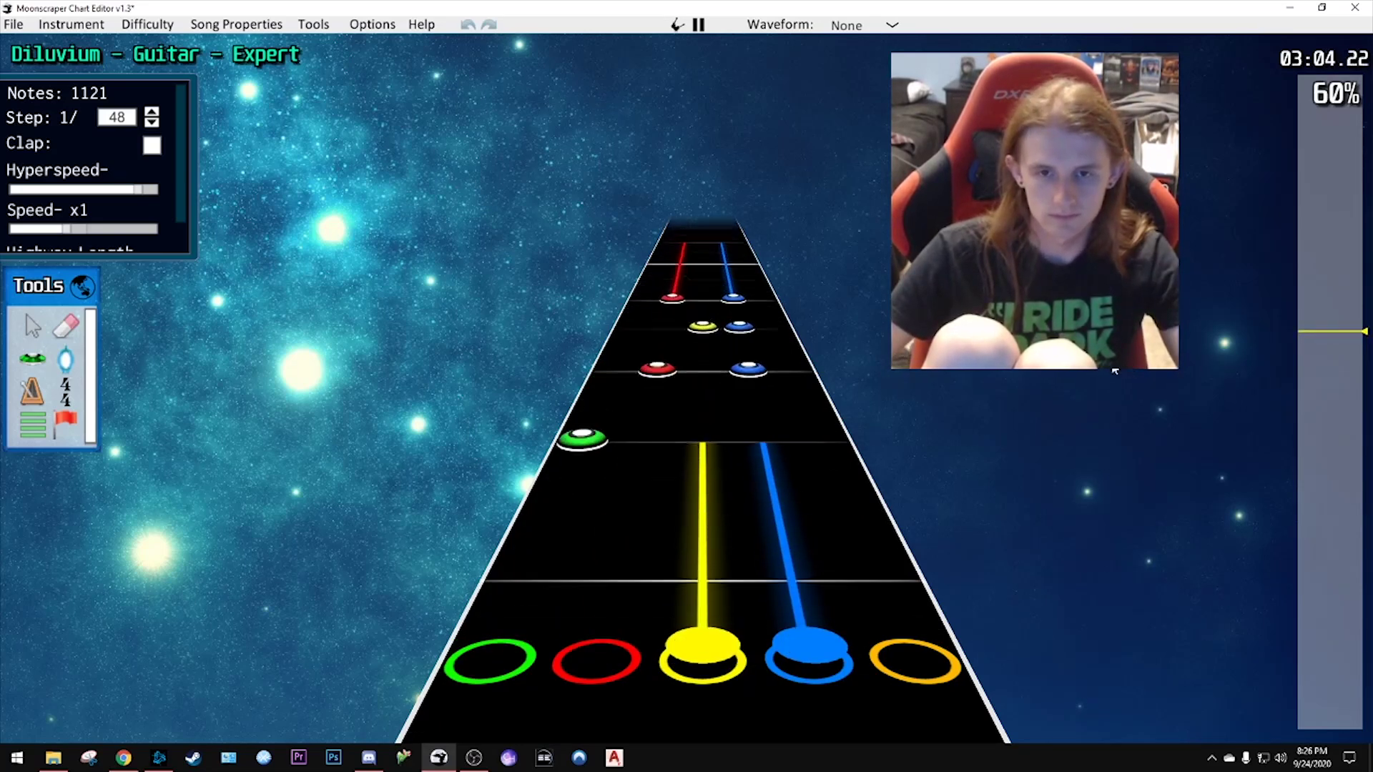
{"action": "key", "text": "space"}
{"action": "scroll", "coordinate": [933, 368], "scroll_direction": "up", "scroll_amount": 2}
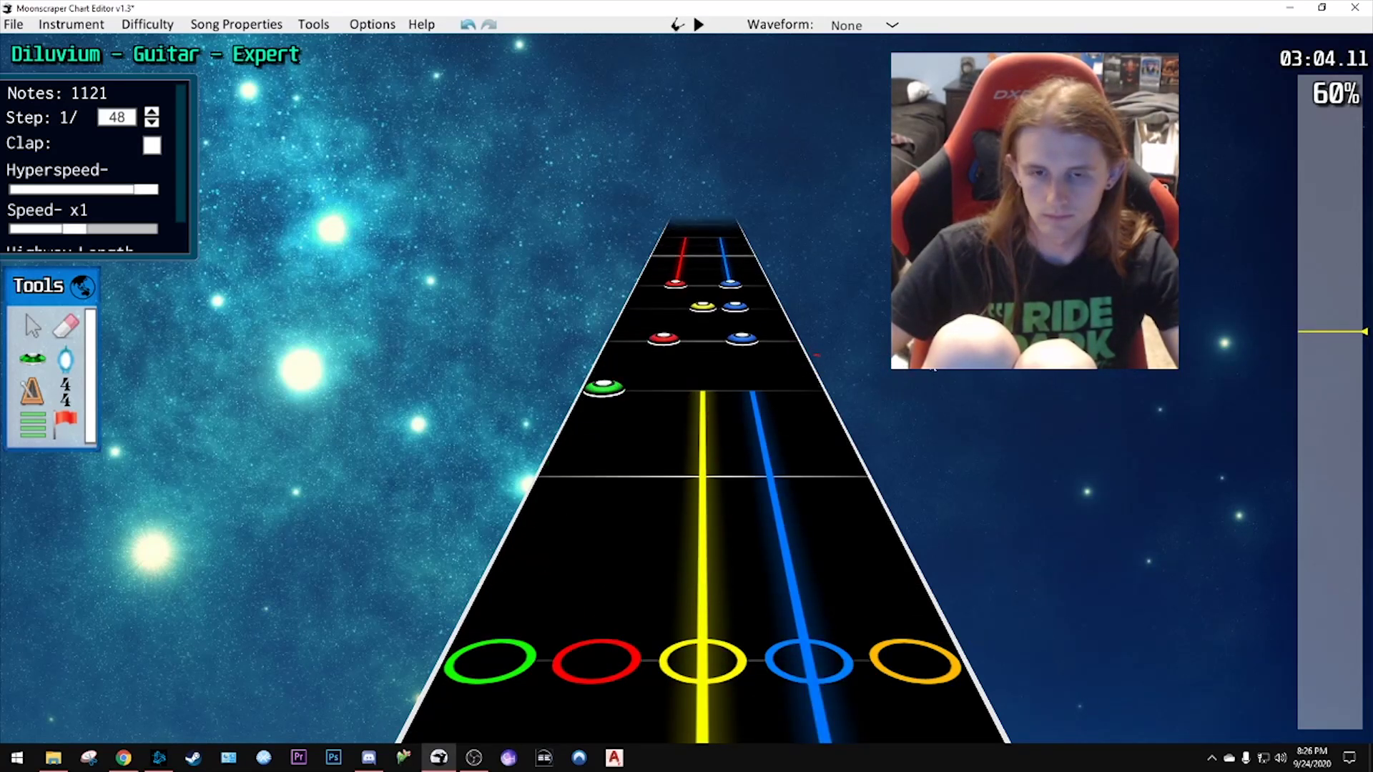
{"action": "scroll", "coordinate": [704, 429], "scroll_direction": "up", "scroll_amount": 3}
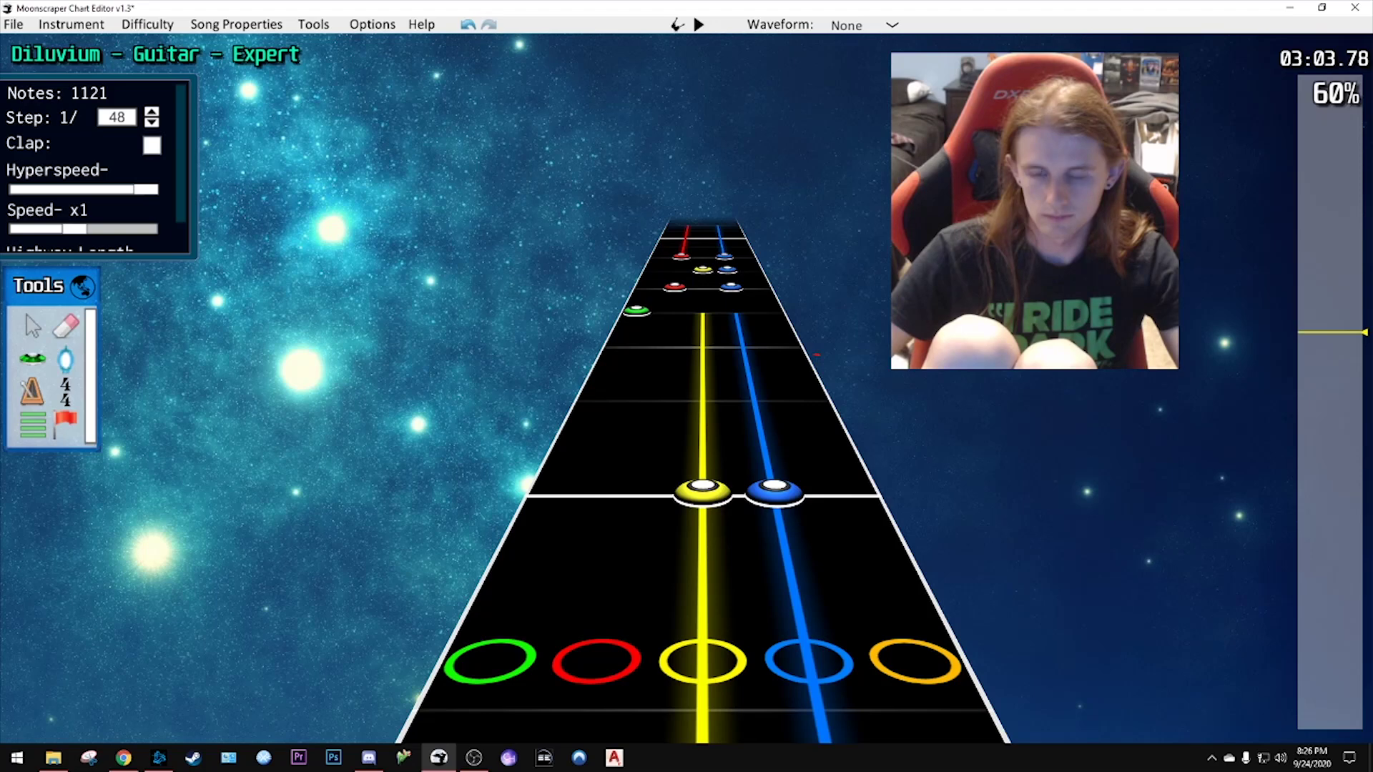
{"action": "key", "text": "space"}
{"action": "key", "text": "space"}
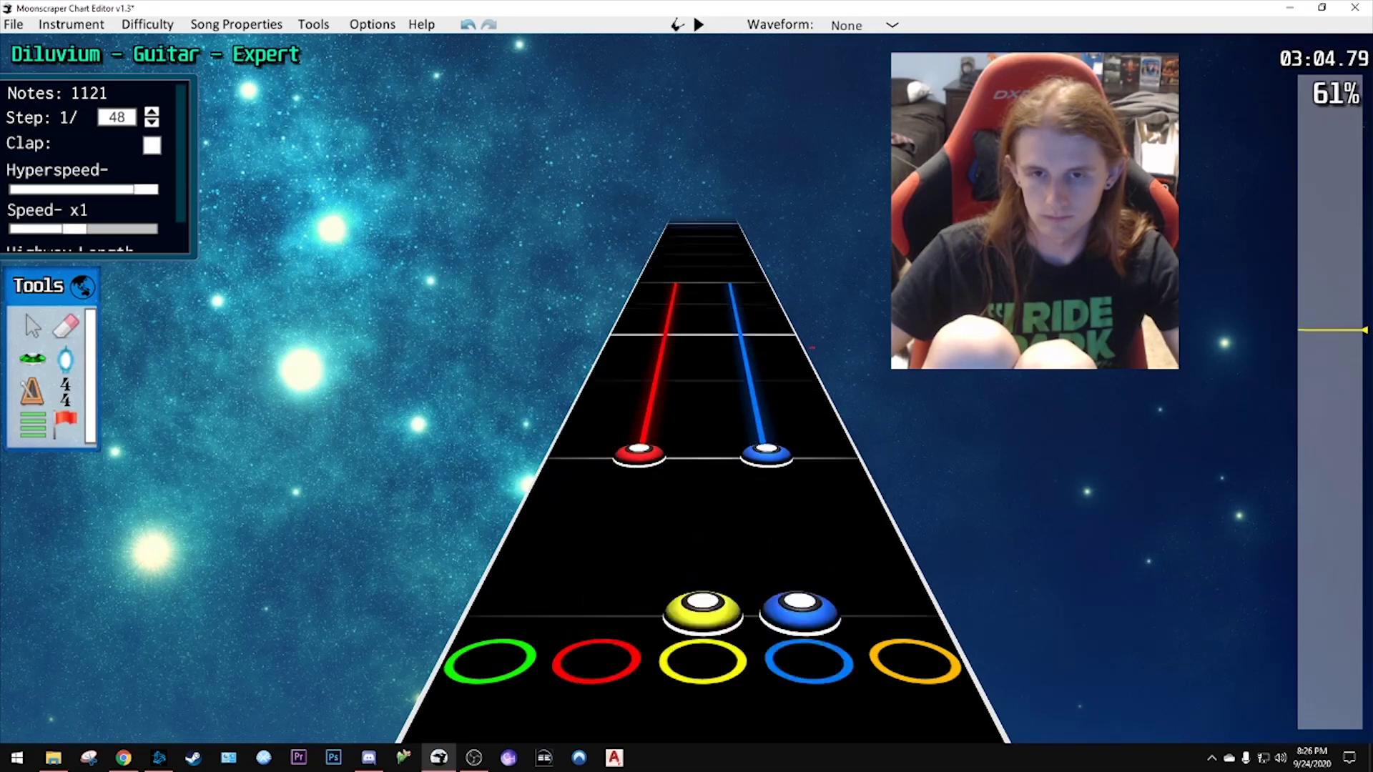
- Undo the paste of the copied chords and replay the final yellow-blue chord from about 3:03
{"action": "scroll", "coordinate": [890, 350], "scroll_direction": "up", "scroll_amount": 10}
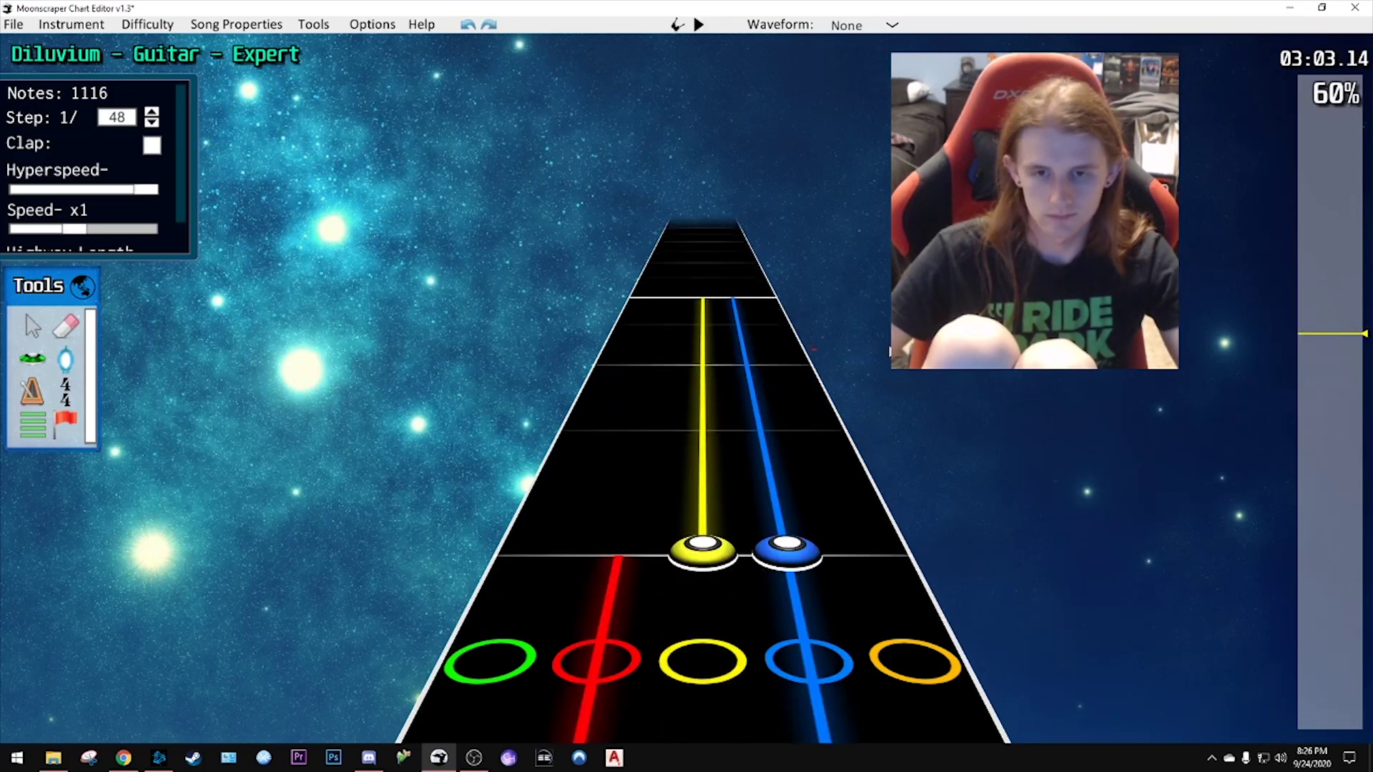
{"action": "scroll", "coordinate": [652, 336], "scroll_direction": "up", "scroll_amount": 3}
{"action": "scroll", "coordinate": [632, 290], "scroll_direction": "down", "scroll_amount": 5}
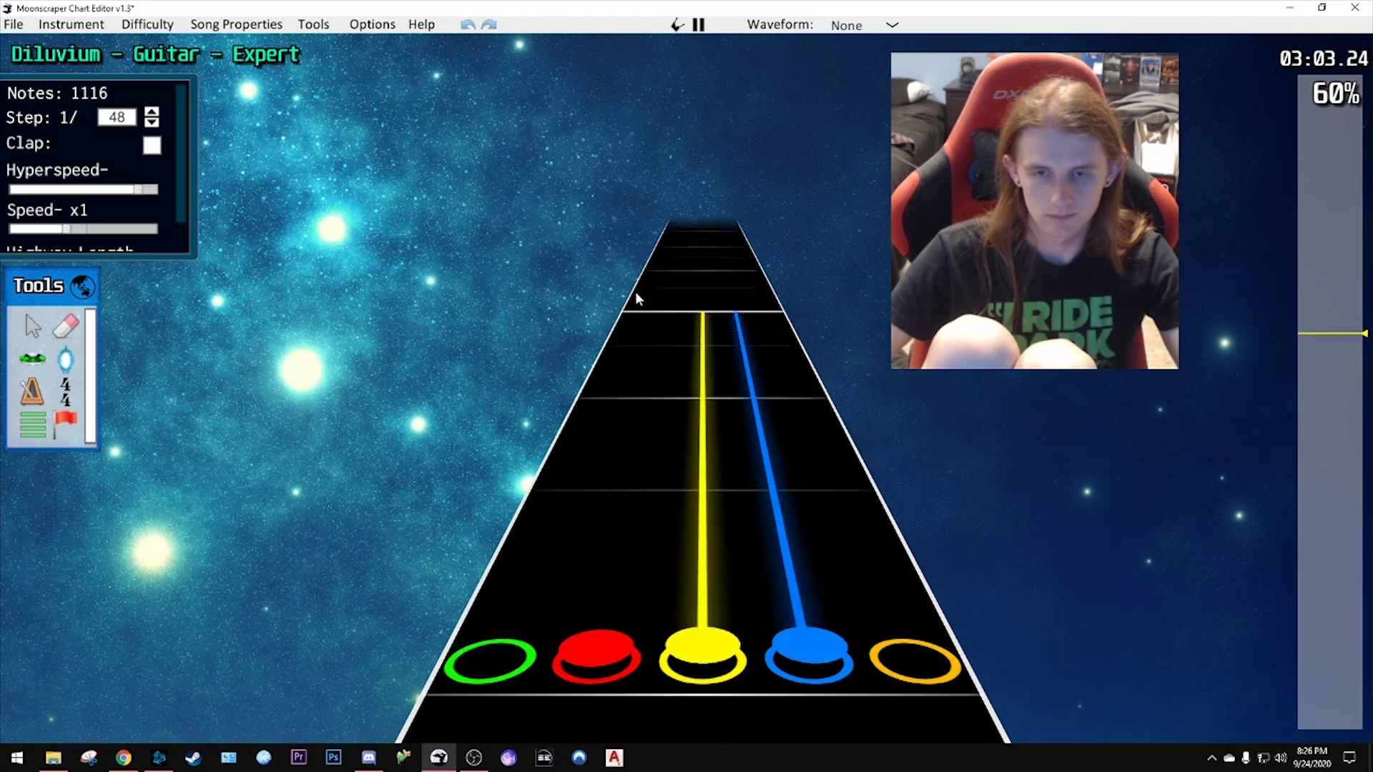
- Copy the notes from the green-yellow chord at 128304 through the following red-blue chord, paste them where the last yellow-blue sustain ends, and play them back
{"action": "left_click", "coordinate": [1316, 341]}
{"action": "left_click_drag", "start_coordinate": [1317, 341], "coordinate": [1316, 345]}
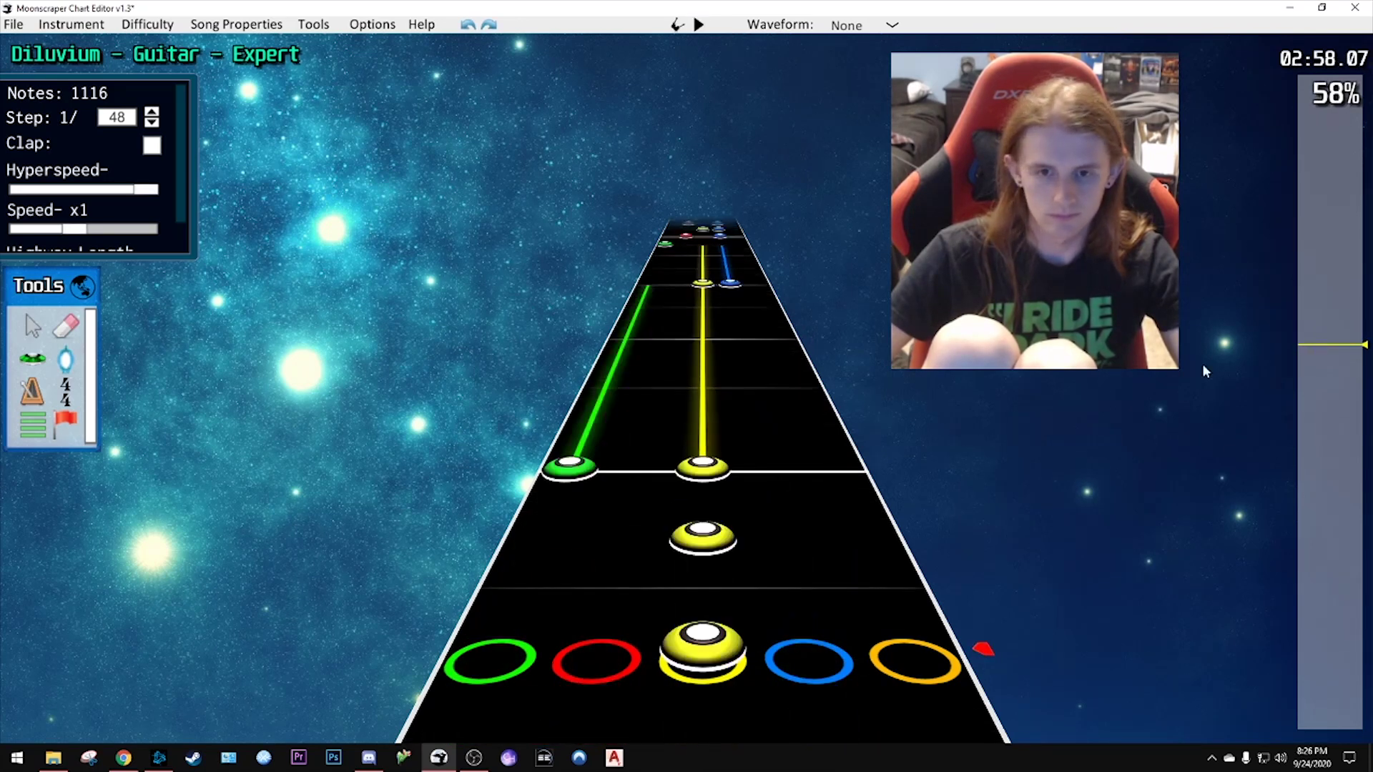
{"action": "left_click", "coordinate": [704, 469]}
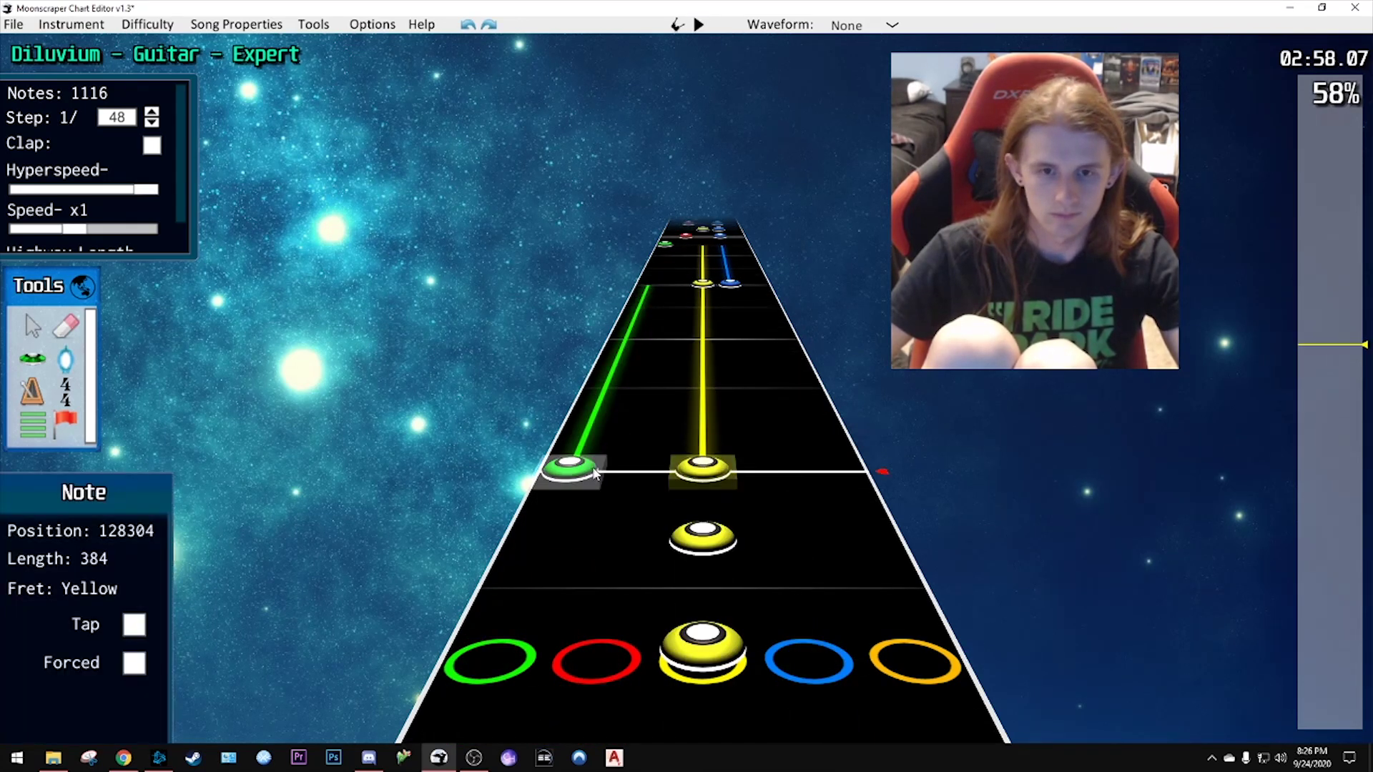
{"action": "left_click", "coordinate": [731, 286]}
{"action": "scroll", "coordinate": [720, 258], "scroll_direction": "up", "scroll_amount": 5}
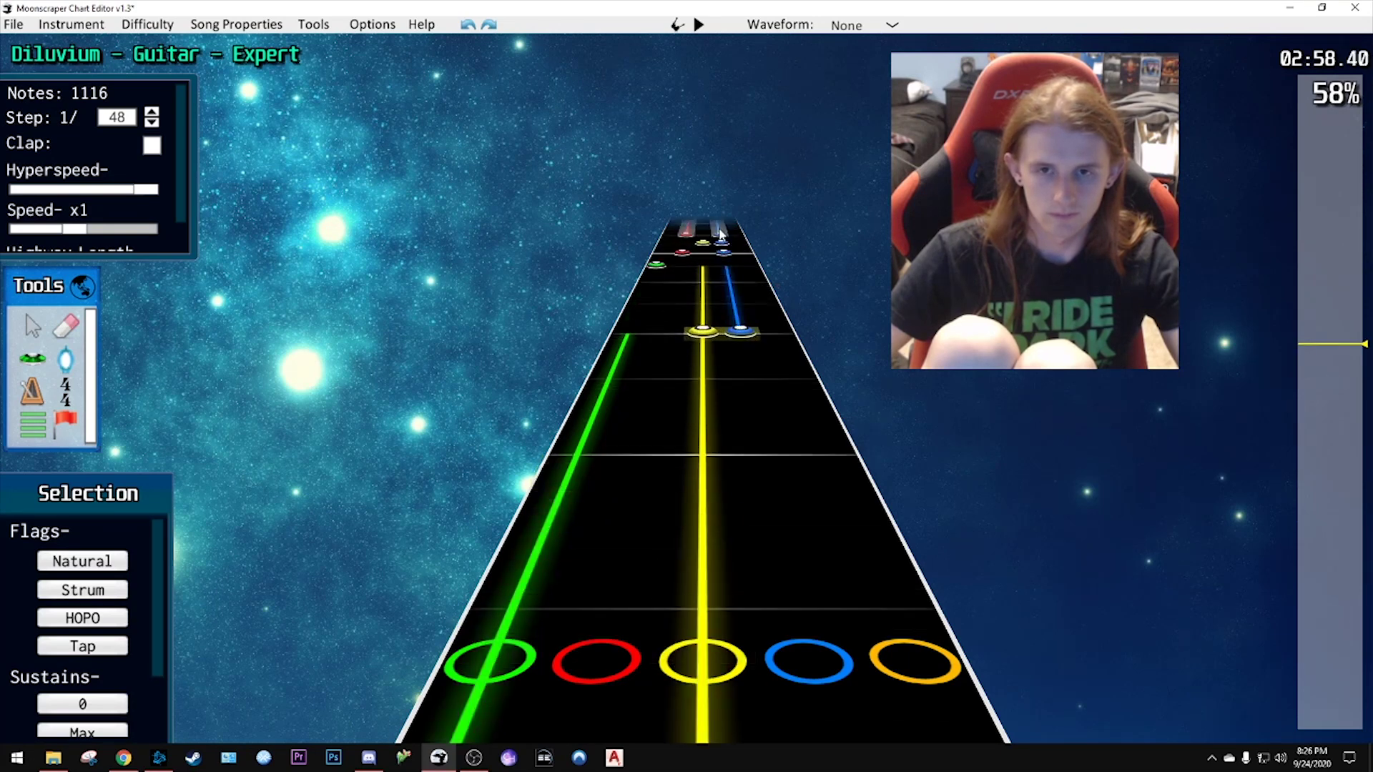
{"action": "scroll", "coordinate": [789, 390], "scroll_direction": "down", "scroll_amount": 5}
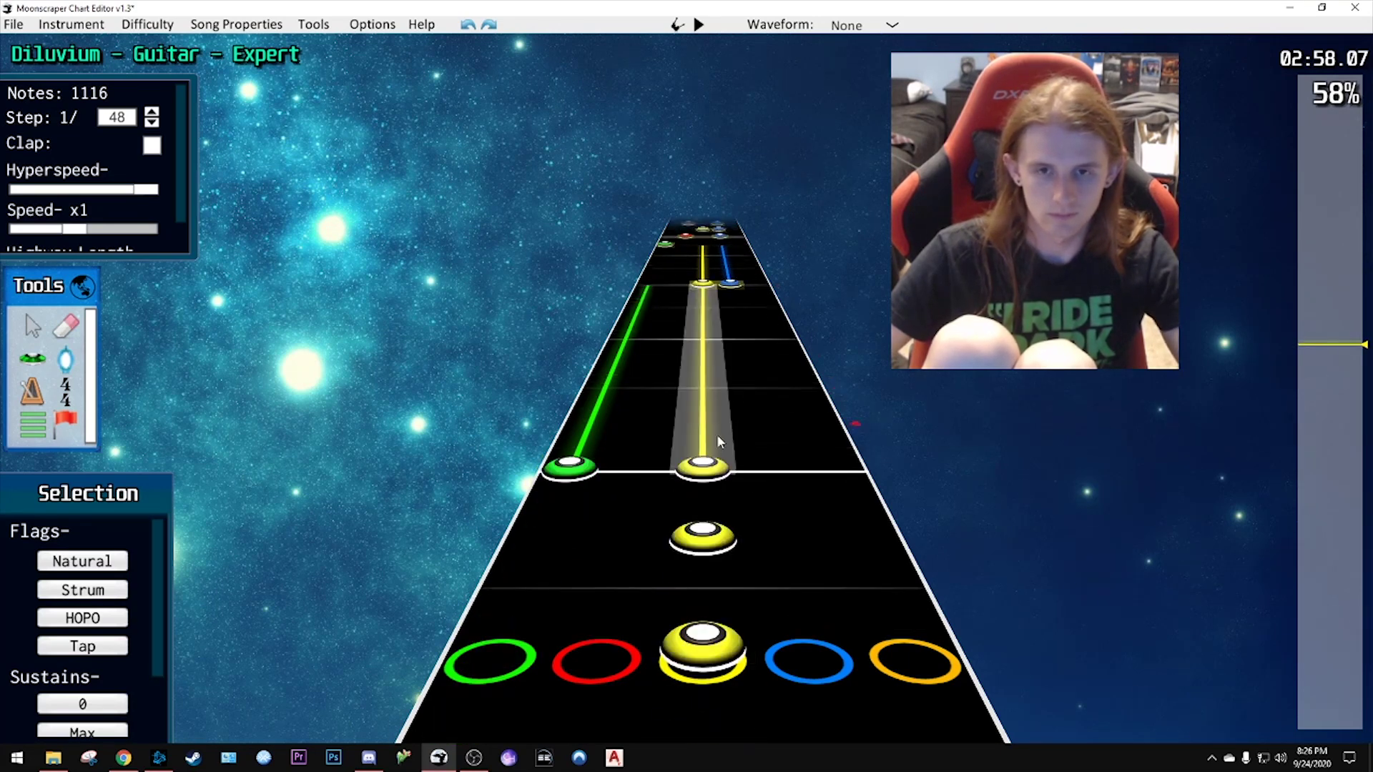
{"action": "left_click", "coordinate": [702, 477]}
{"action": "left_click", "coordinate": [729, 285], "text": "shift"}
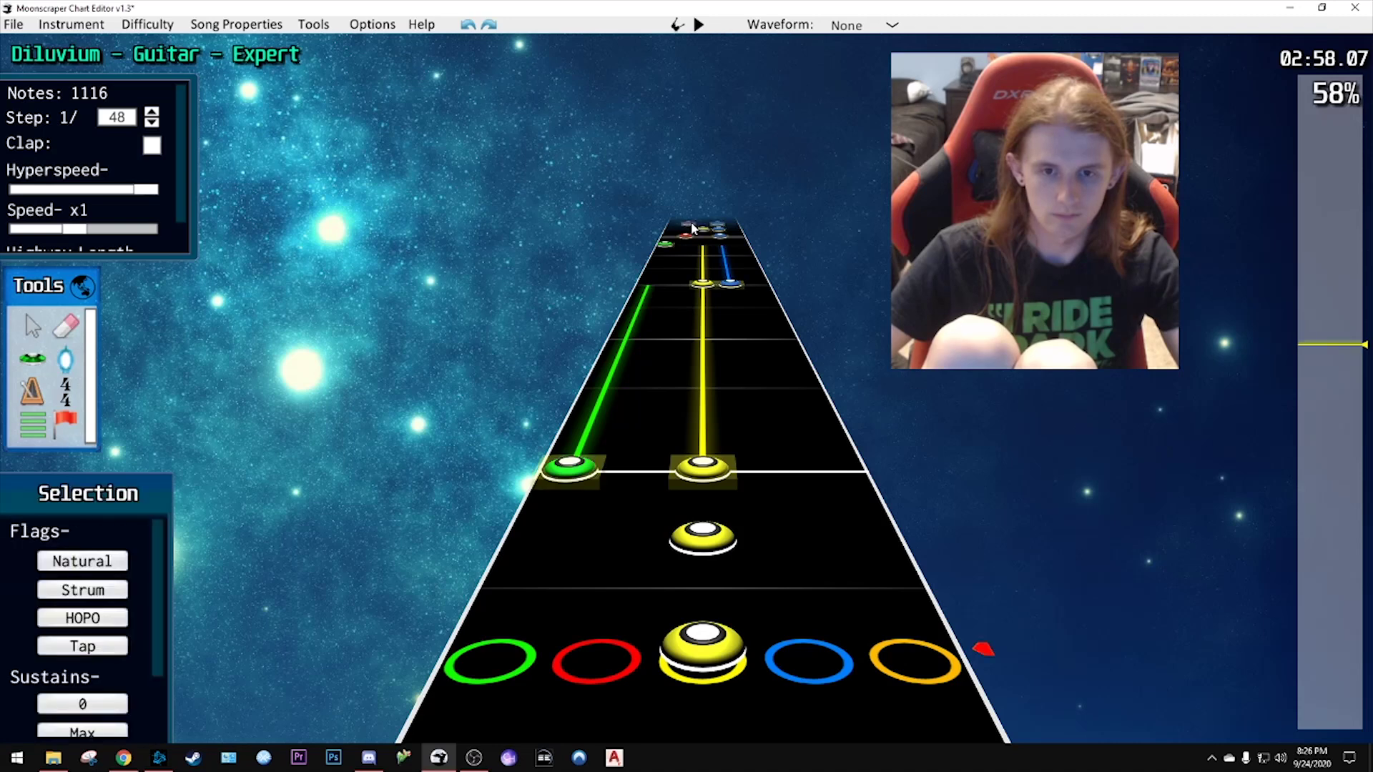
{"action": "scroll", "coordinate": [1341, 341], "scroll_direction": "up", "scroll_amount": 15}
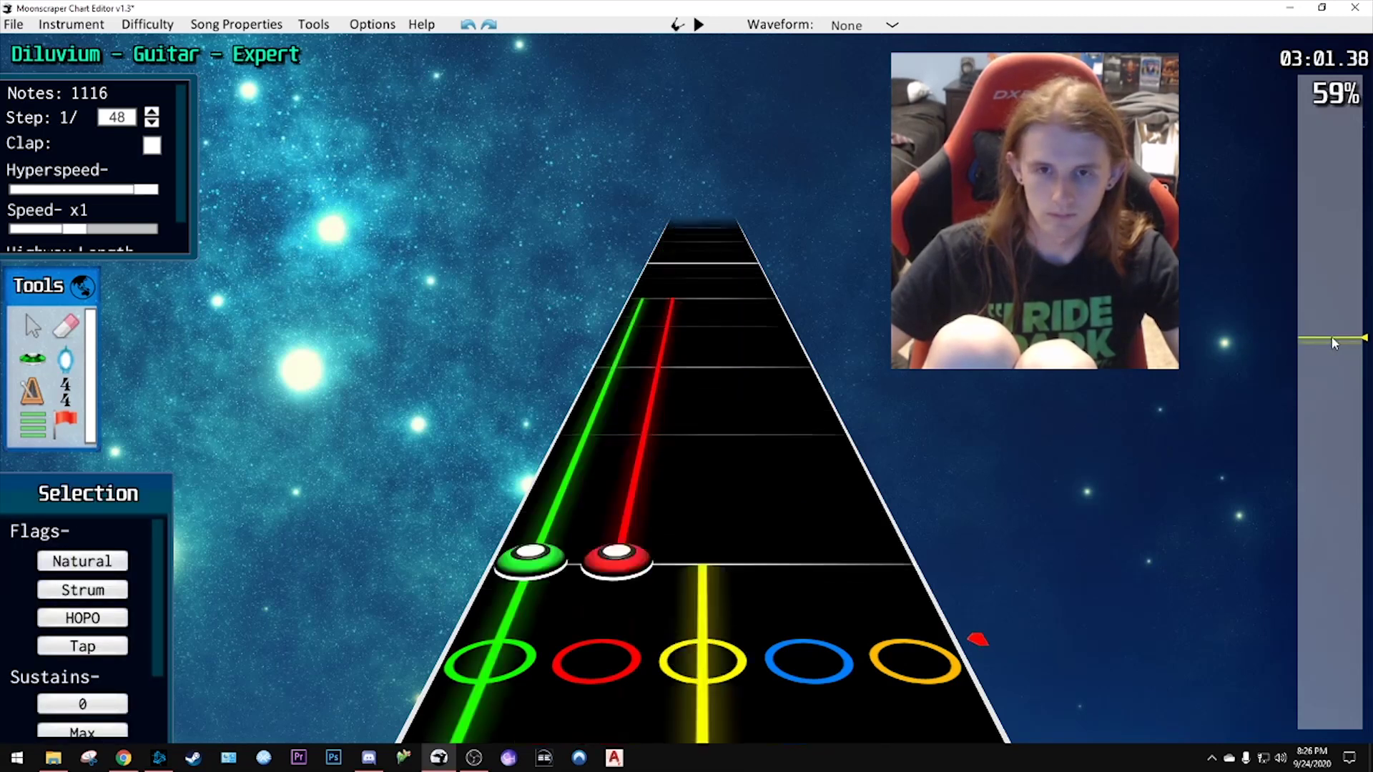
{"action": "left_click", "coordinate": [799, 302]}
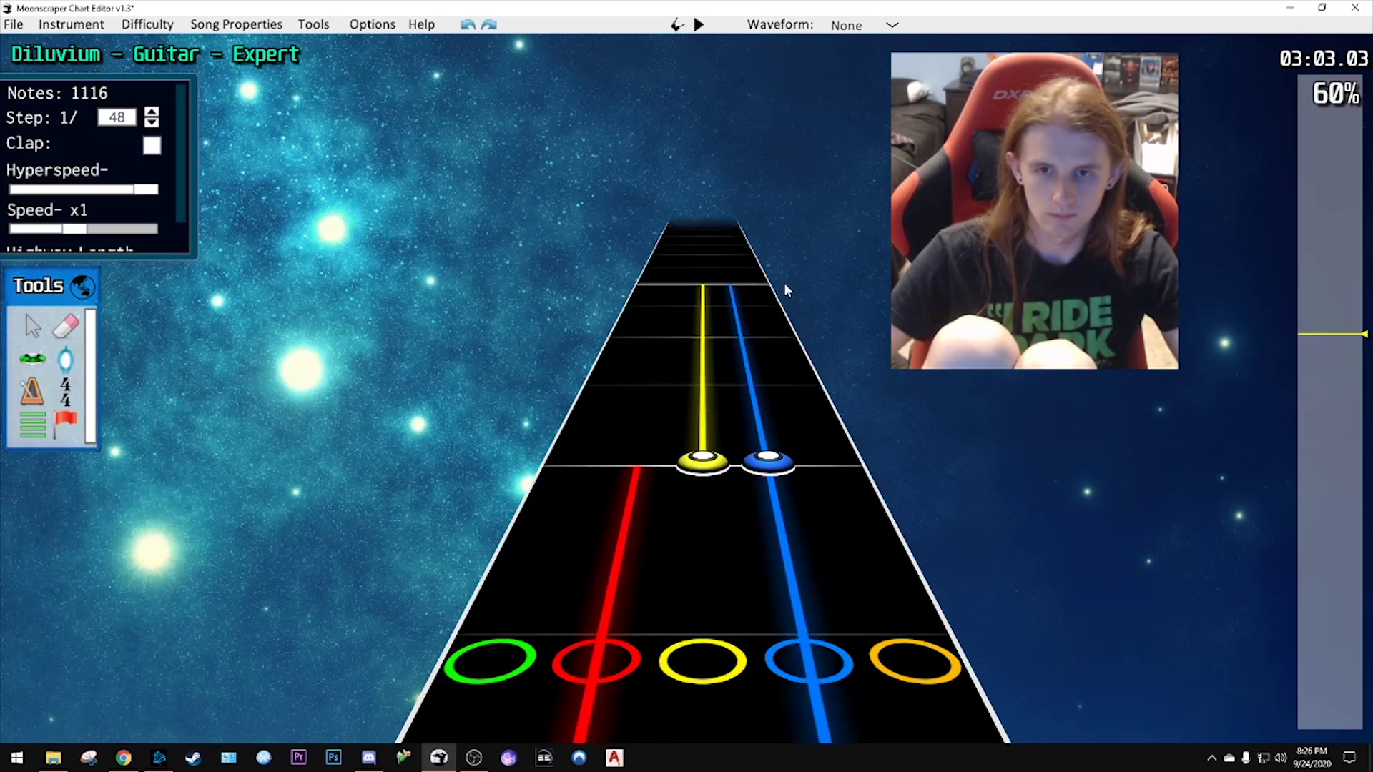
{"action": "key", "text": "space"}
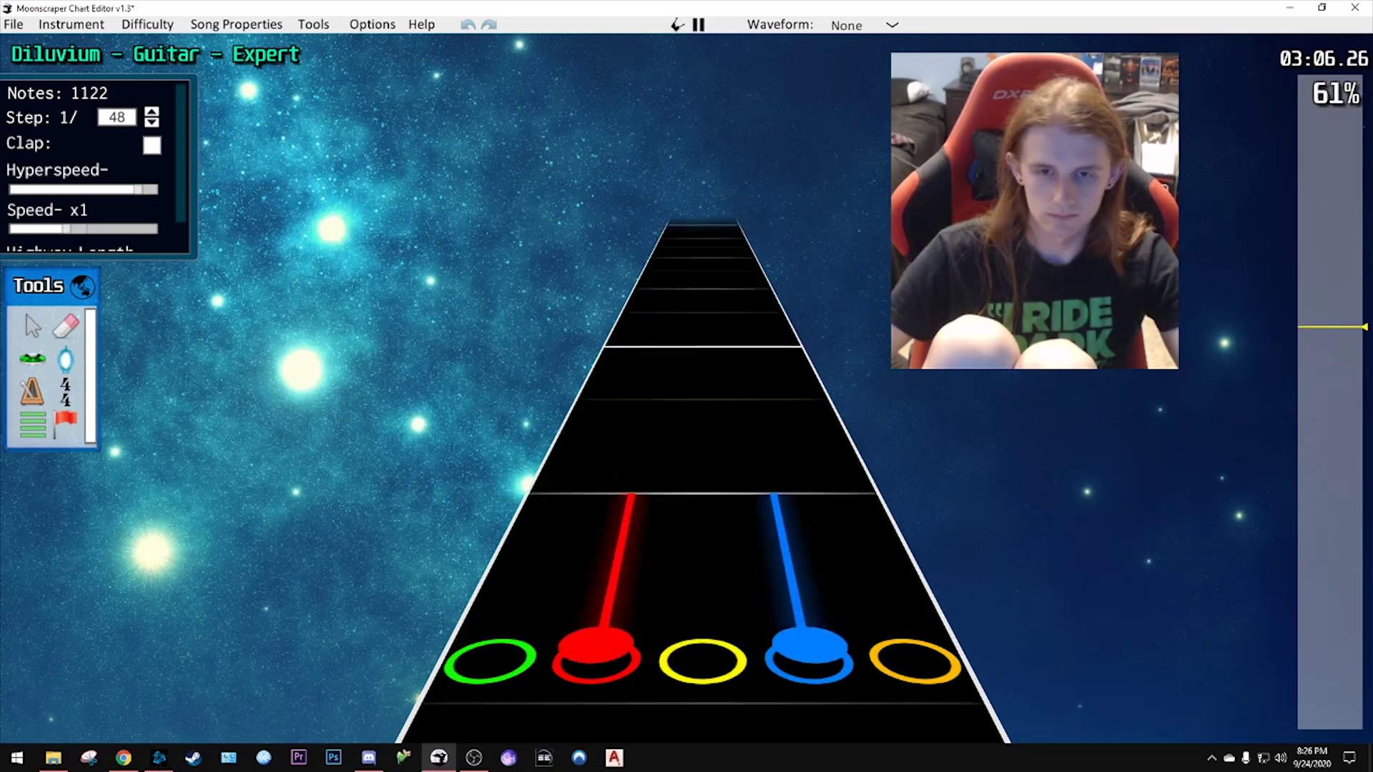
- Add a red-yellow chord at 132624 where the pasted red-blue sustain ends, sustain it to the next line, and check it against the audio
{"action": "key", "text": "space"}
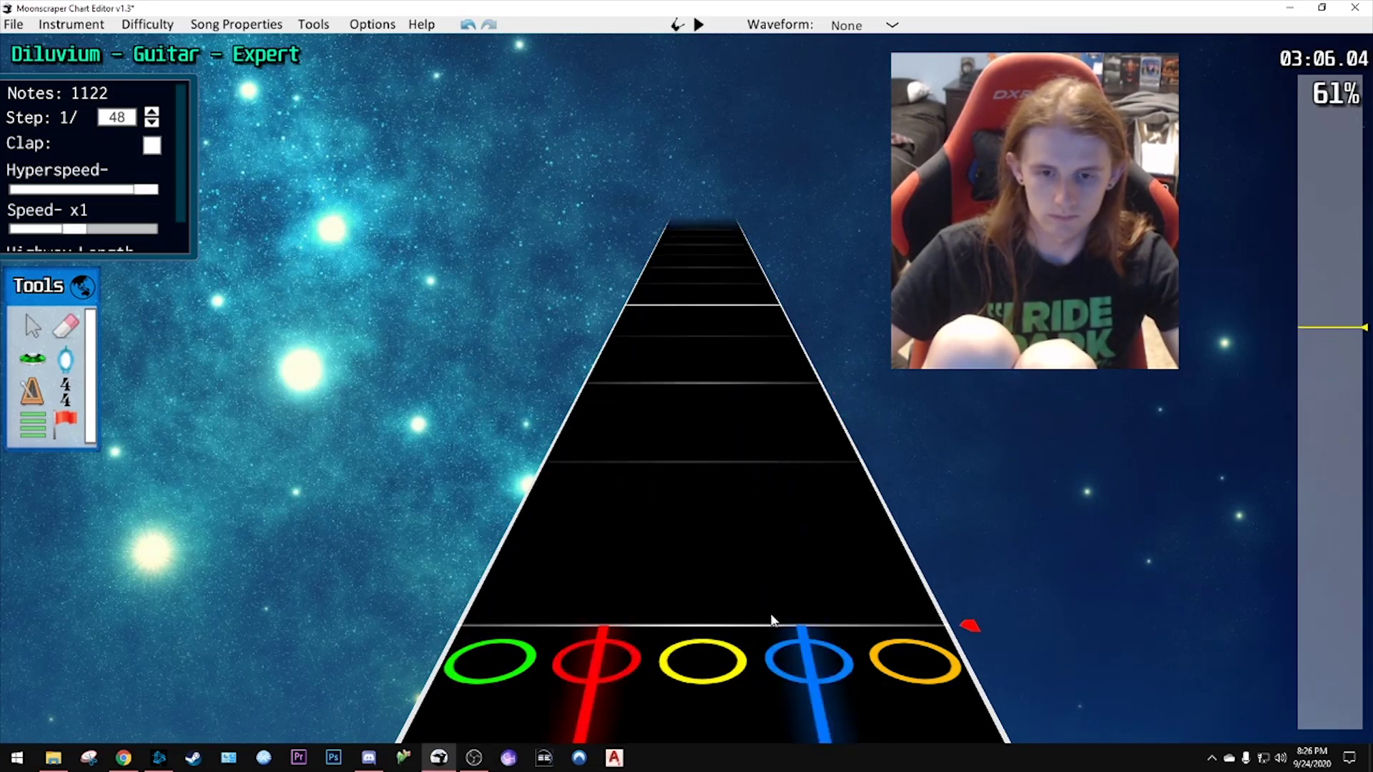
{"action": "key", "text": "space"}
{"action": "key", "text": "space"}
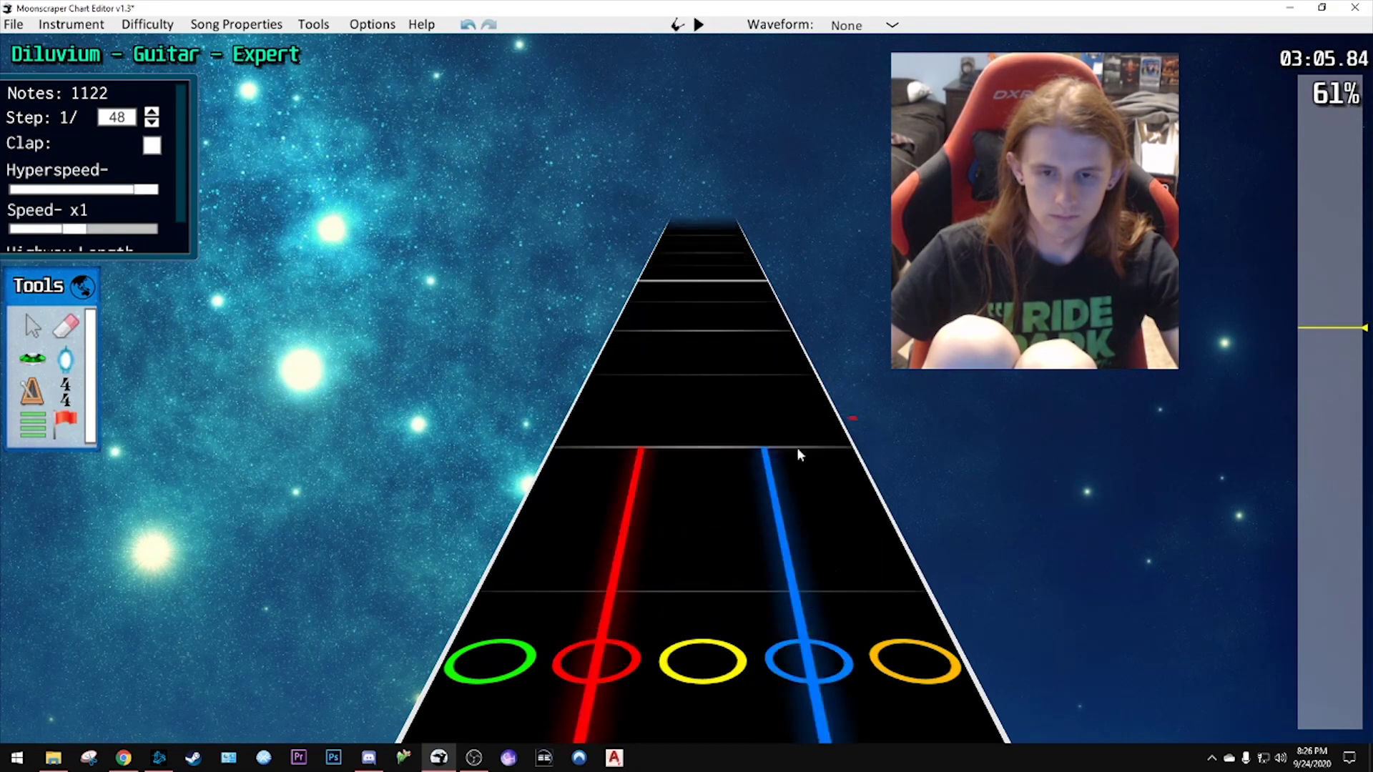
{"action": "key", "text": "space"}
{"action": "key", "text": "space"}
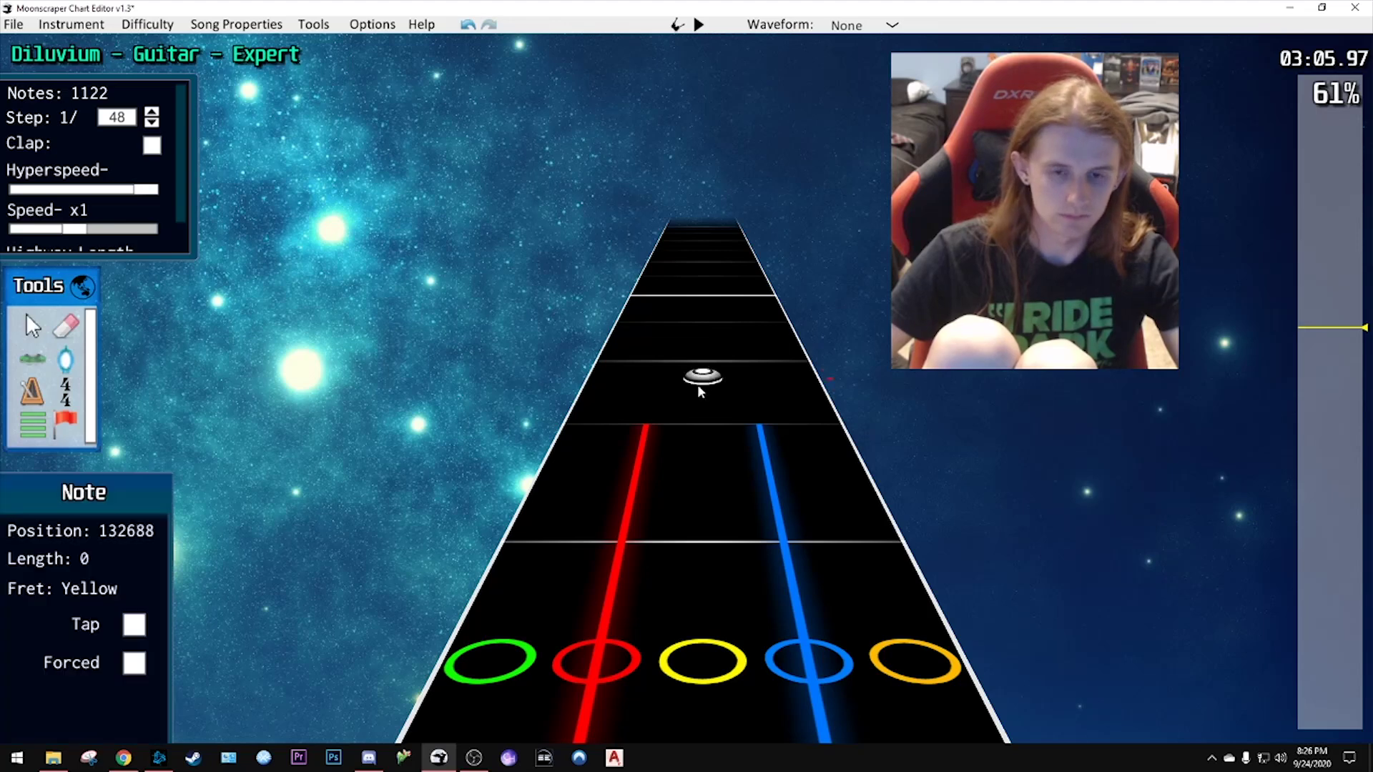
{"action": "left_click", "coordinate": [702, 421]}
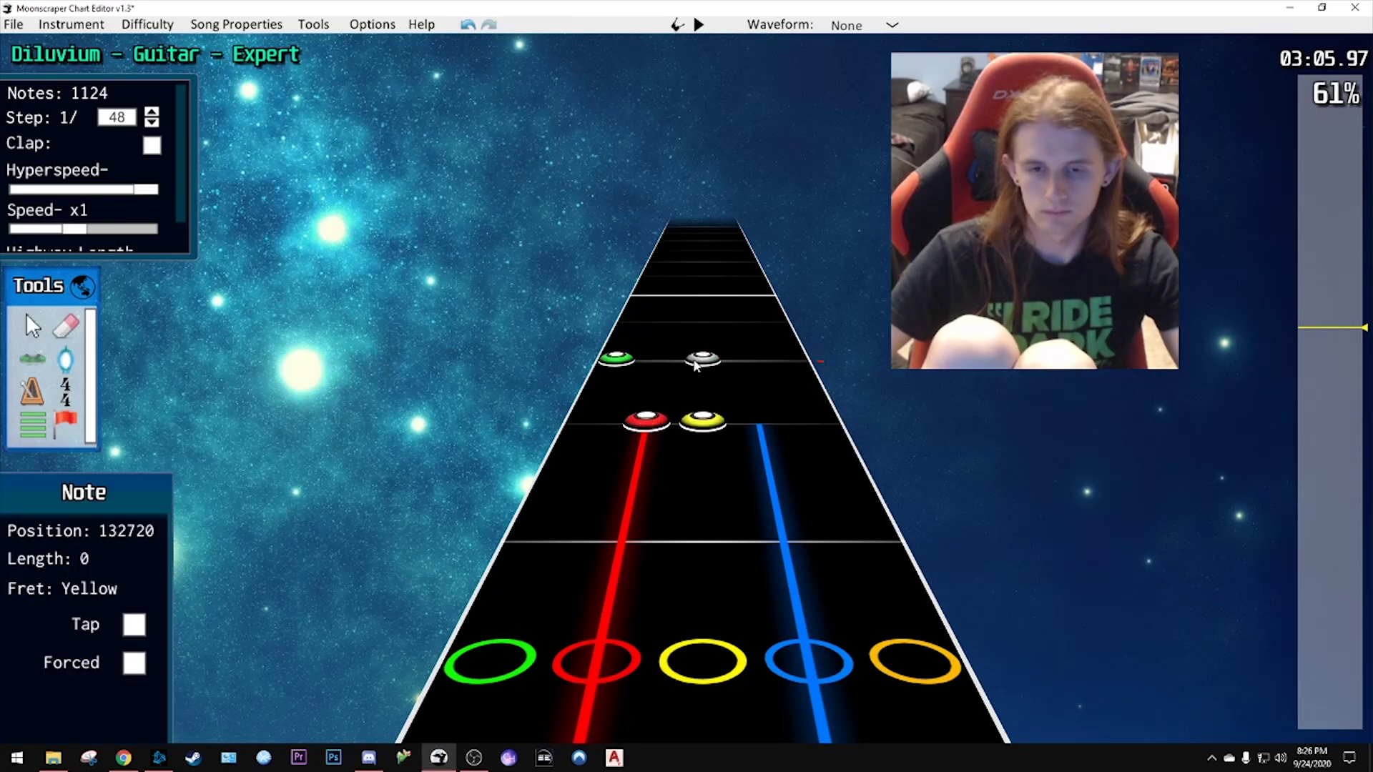
{"action": "key", "text": "space"}
{"action": "key", "text": "space"}
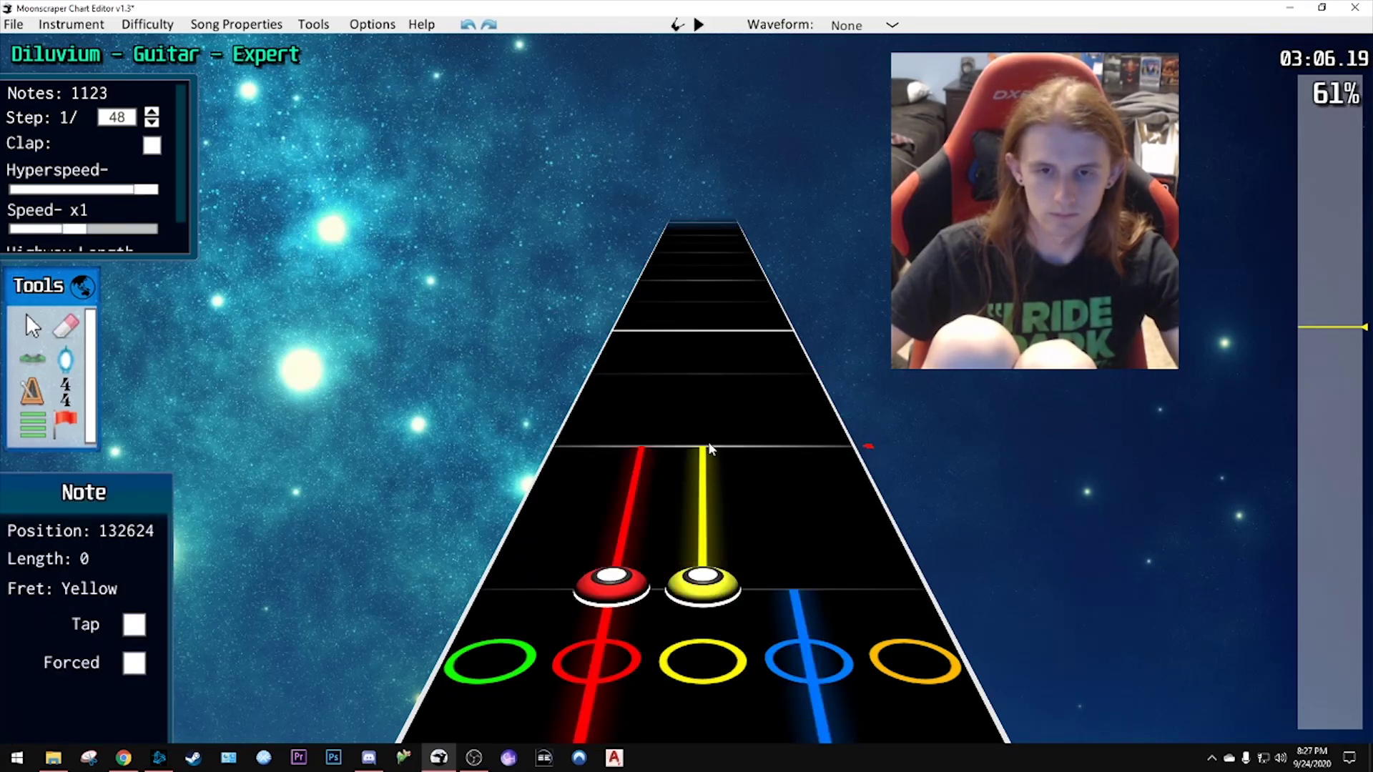
- Add a green-yellow chord at 132816 and a red-yellow chord after it, sustaining each preceding chord up to the next
{"action": "key", "text": "space"}
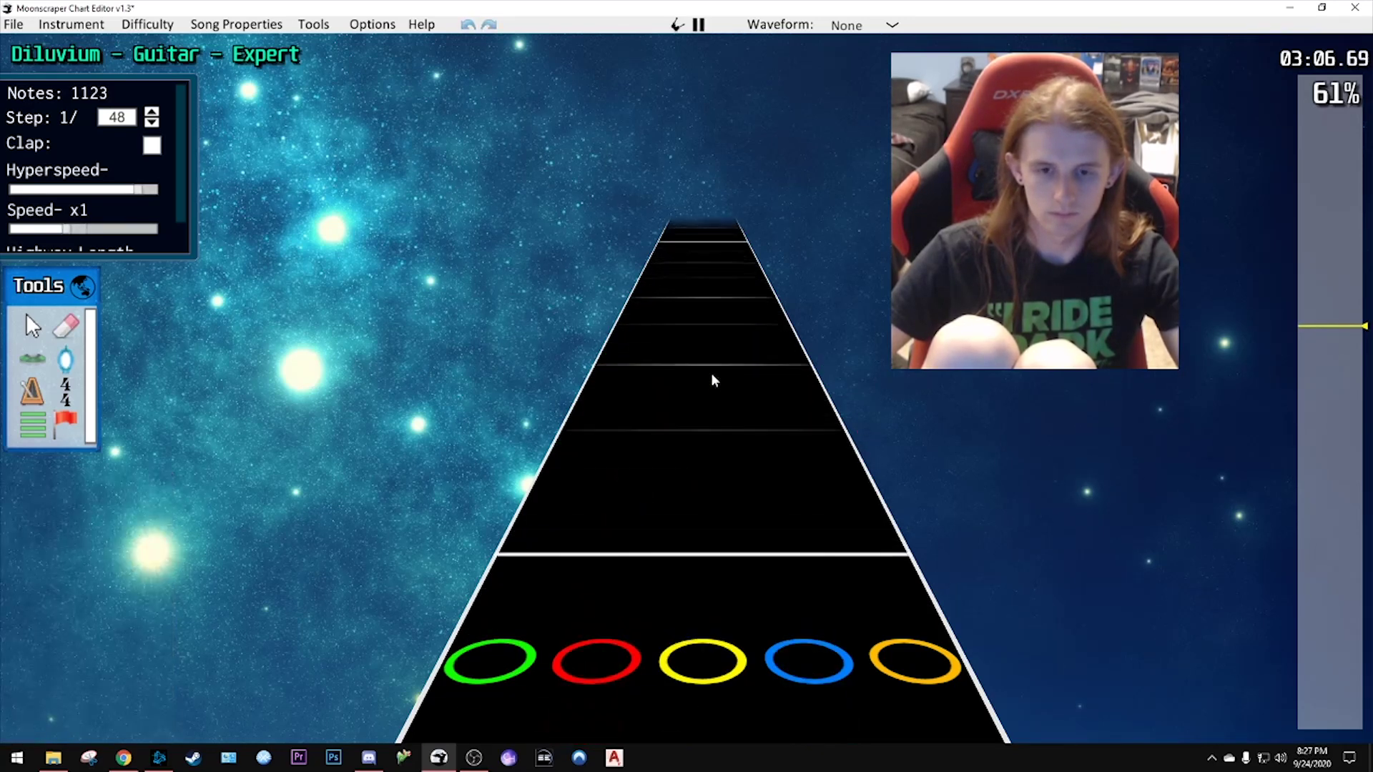
{"action": "key", "text": "space"}
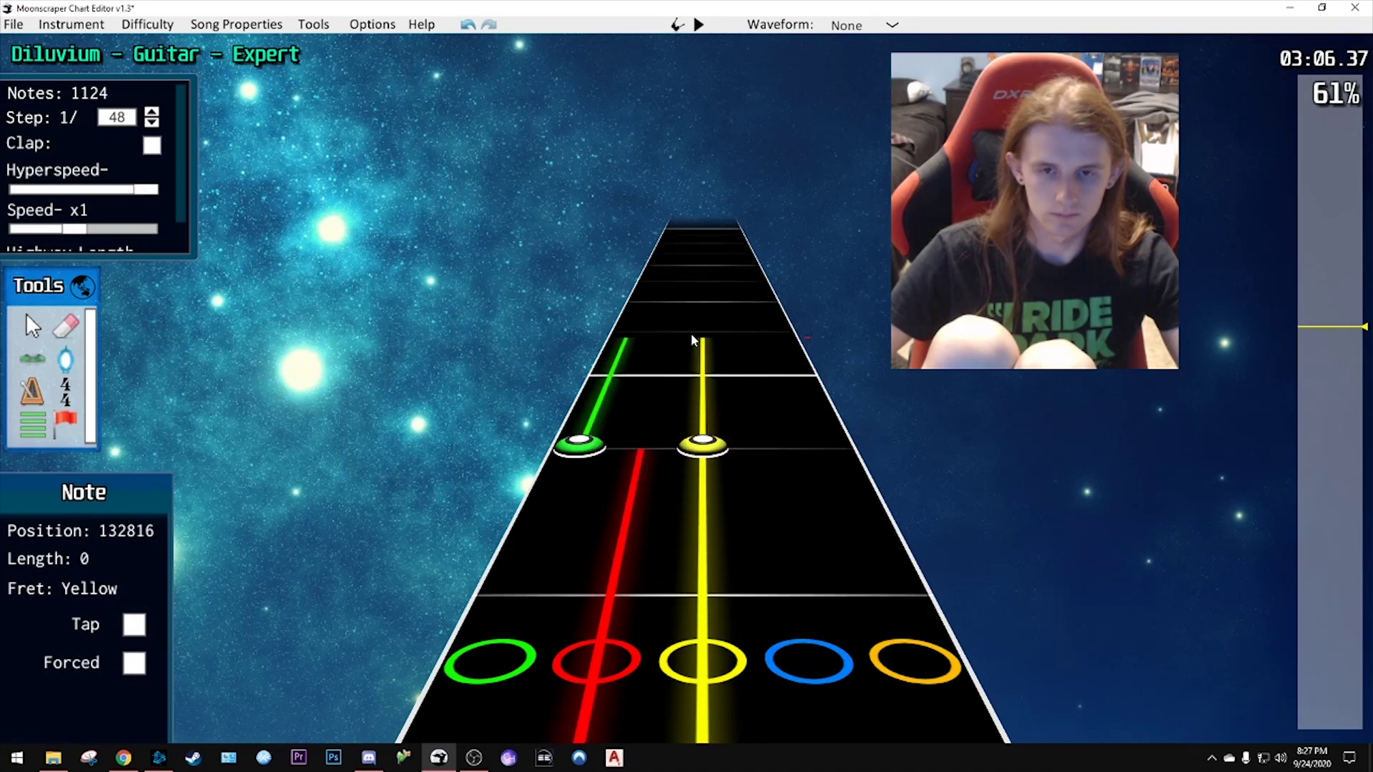
{"action": "key", "text": "space"}
{"action": "key", "text": "space"}
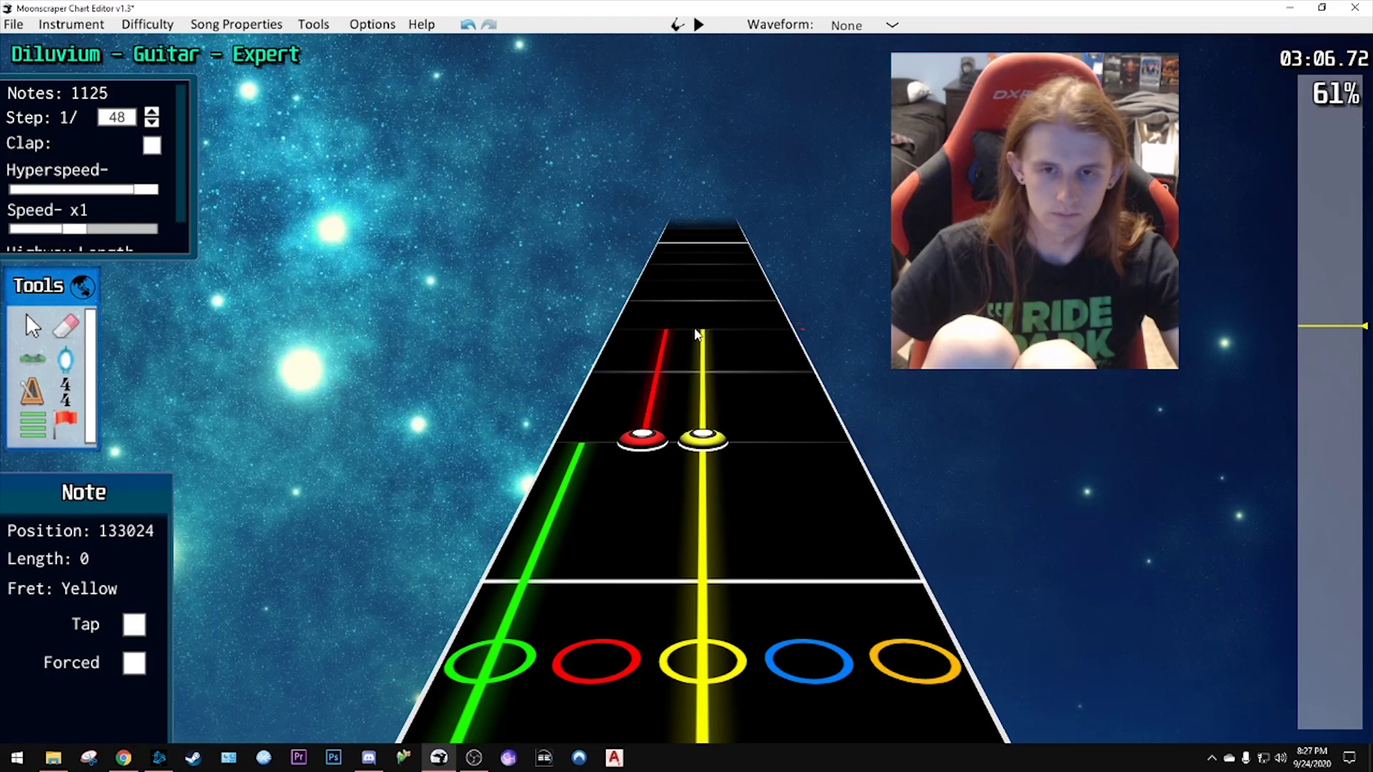
- Add a red-blue chord at 133200 sustained to 133488, and place a green-yellow chord where that sustain ends
{"action": "key", "text": "space"}
{"action": "key", "text": "space"}
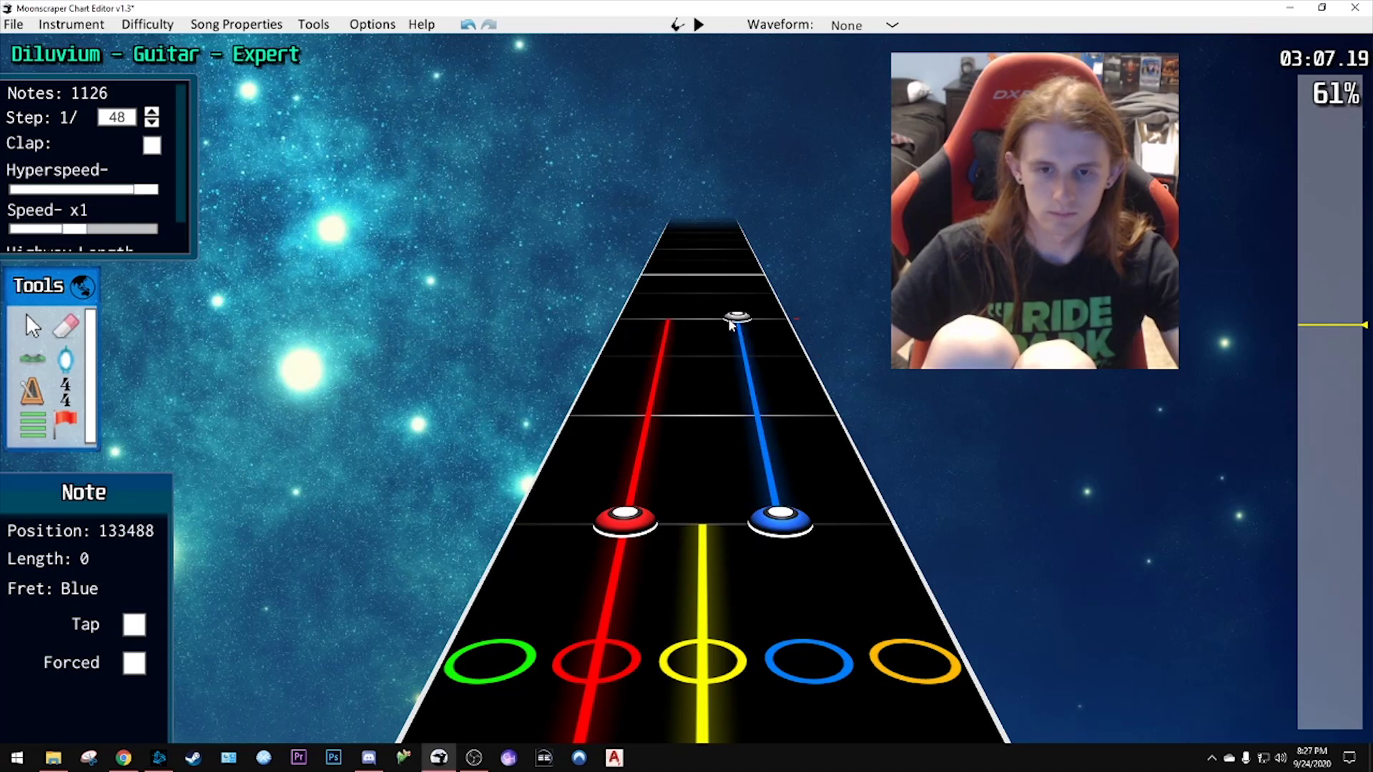
{"action": "key", "text": "space"}
{"action": "key", "text": "space"}
{"action": "scroll", "coordinate": [640, 376], "scroll_direction": "down", "scroll_amount": 2}
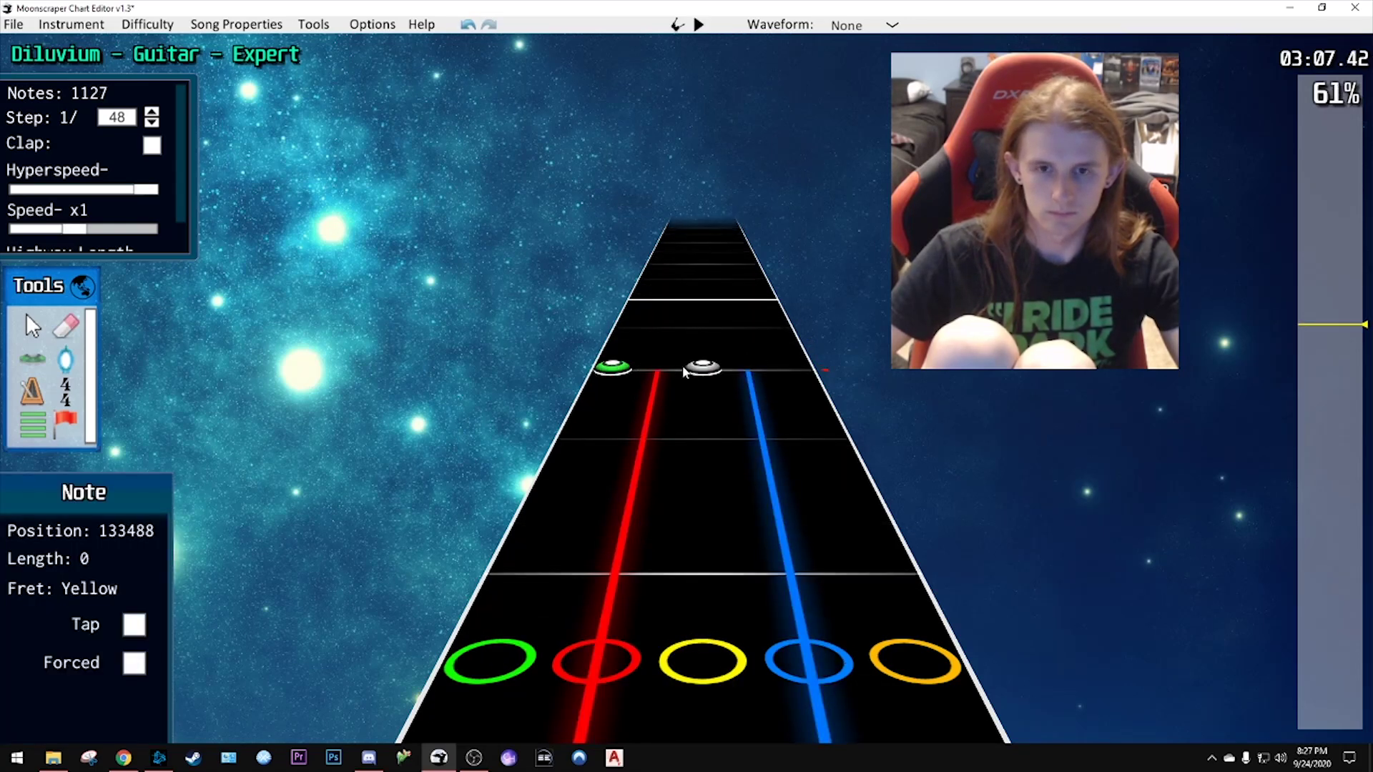
- Replay the passage around 3:07 to check the timing of the red-blue and green-yellow chords against the audio
{"action": "scroll", "coordinate": [701, 368], "scroll_direction": "down", "scroll_amount": 5}
{"action": "key", "text": "space"}
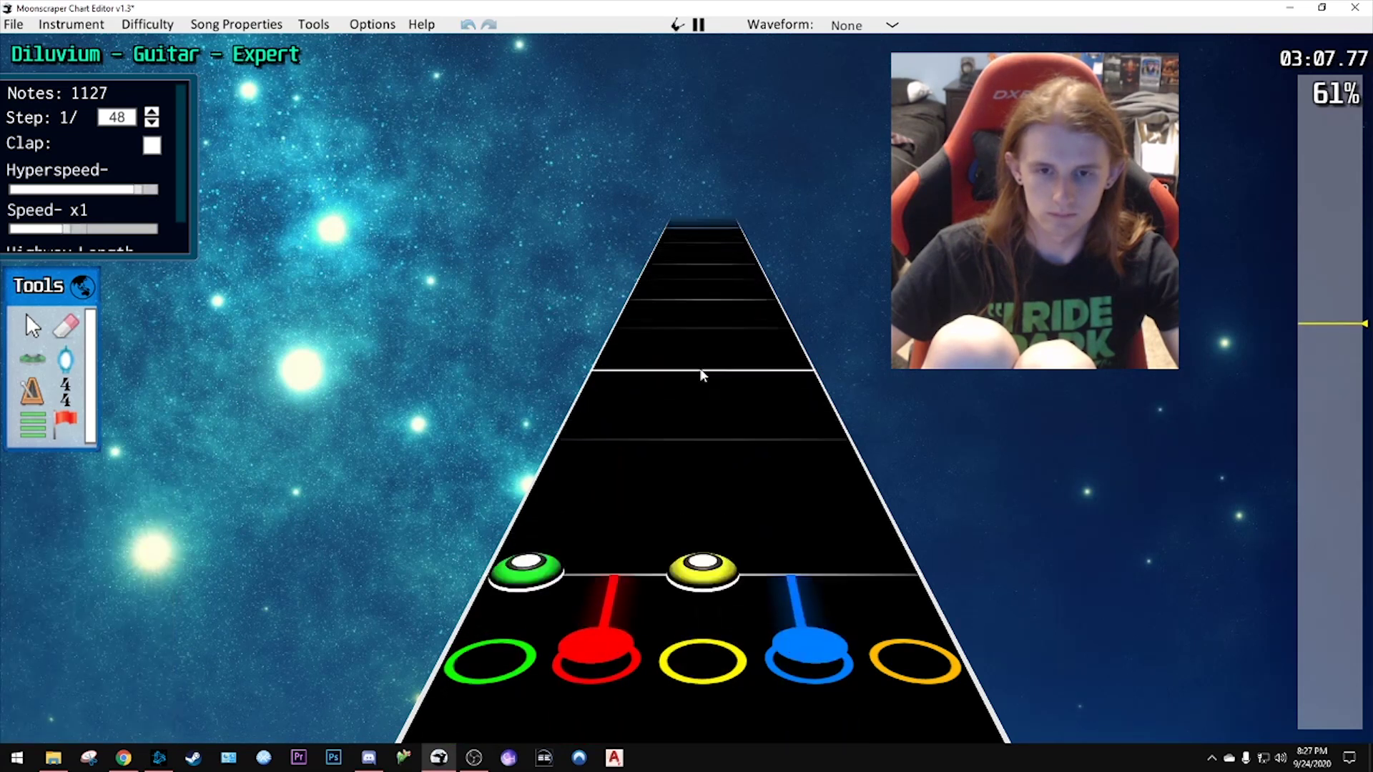
{"action": "key", "text": "space"}
{"action": "scroll", "coordinate": [746, 369], "scroll_direction": "down", "scroll_amount": 2}
{"action": "key", "text": "space"}
{"action": "key", "text": "space"}
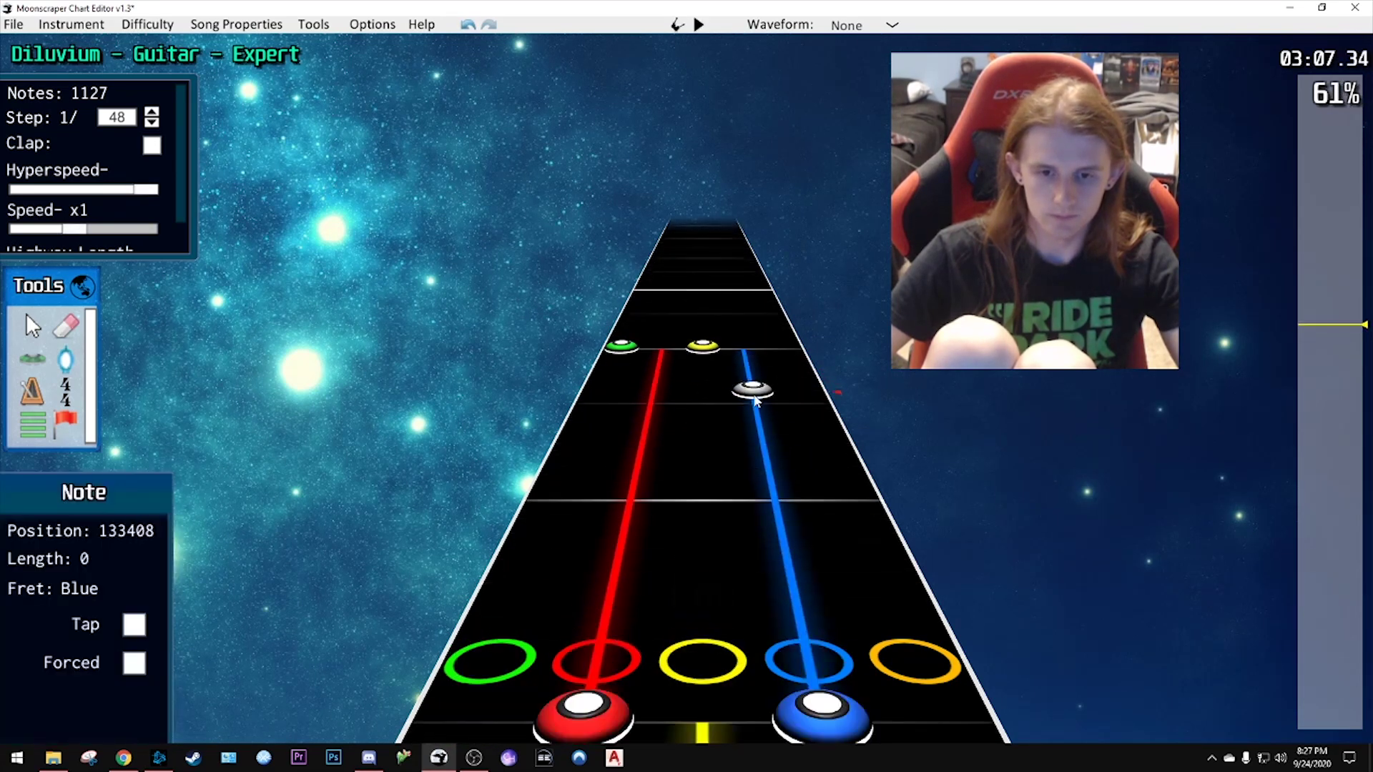
- Remove the green-yellow chord and the red-blue sustain, move the red-blue chord from 133200 to the next grid line, and extend the preceding sustain toward it
{"action": "key", "text": "space"}
{"action": "key", "text": "space"}
{"action": "scroll", "coordinate": [769, 389], "scroll_direction": "down", "scroll_amount": 3}
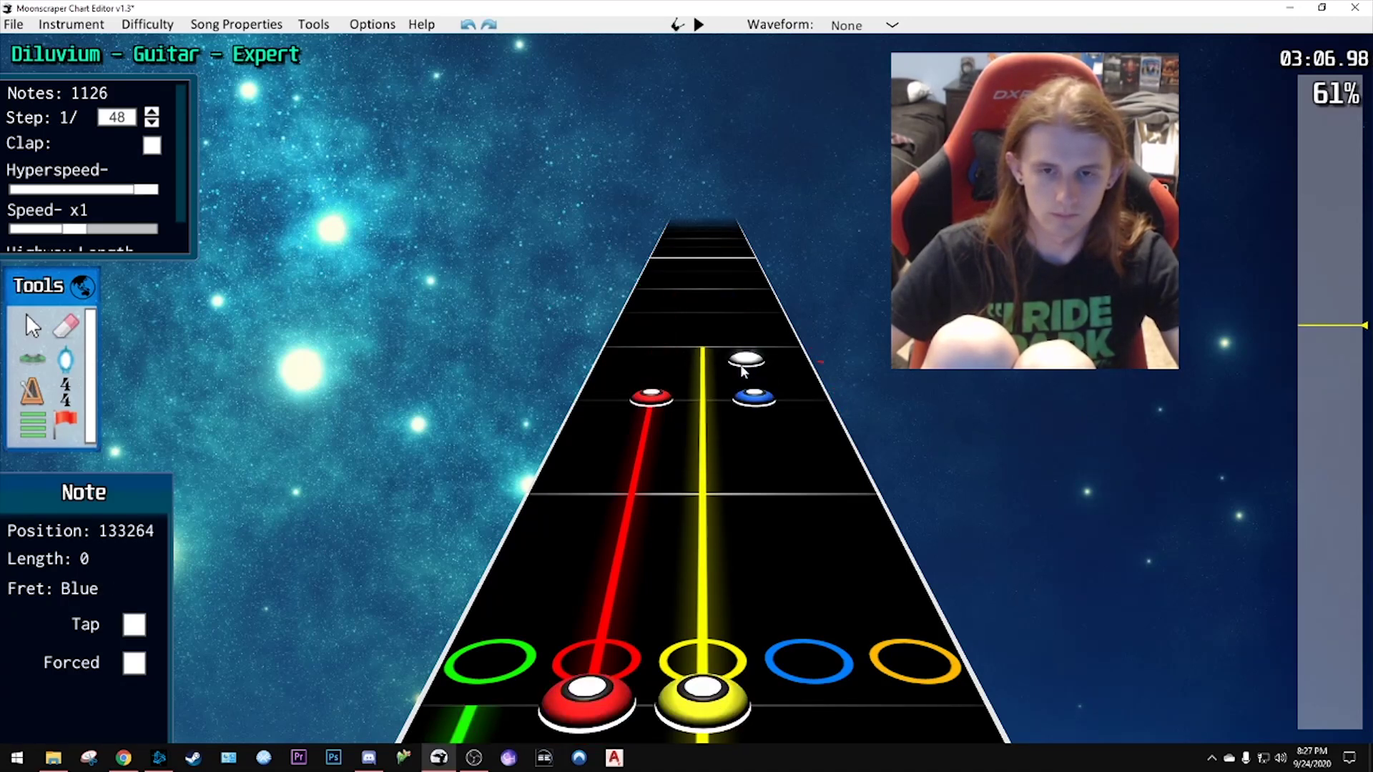
{"action": "key", "text": "Delete"}
{"action": "left_click", "coordinate": [651, 397]}
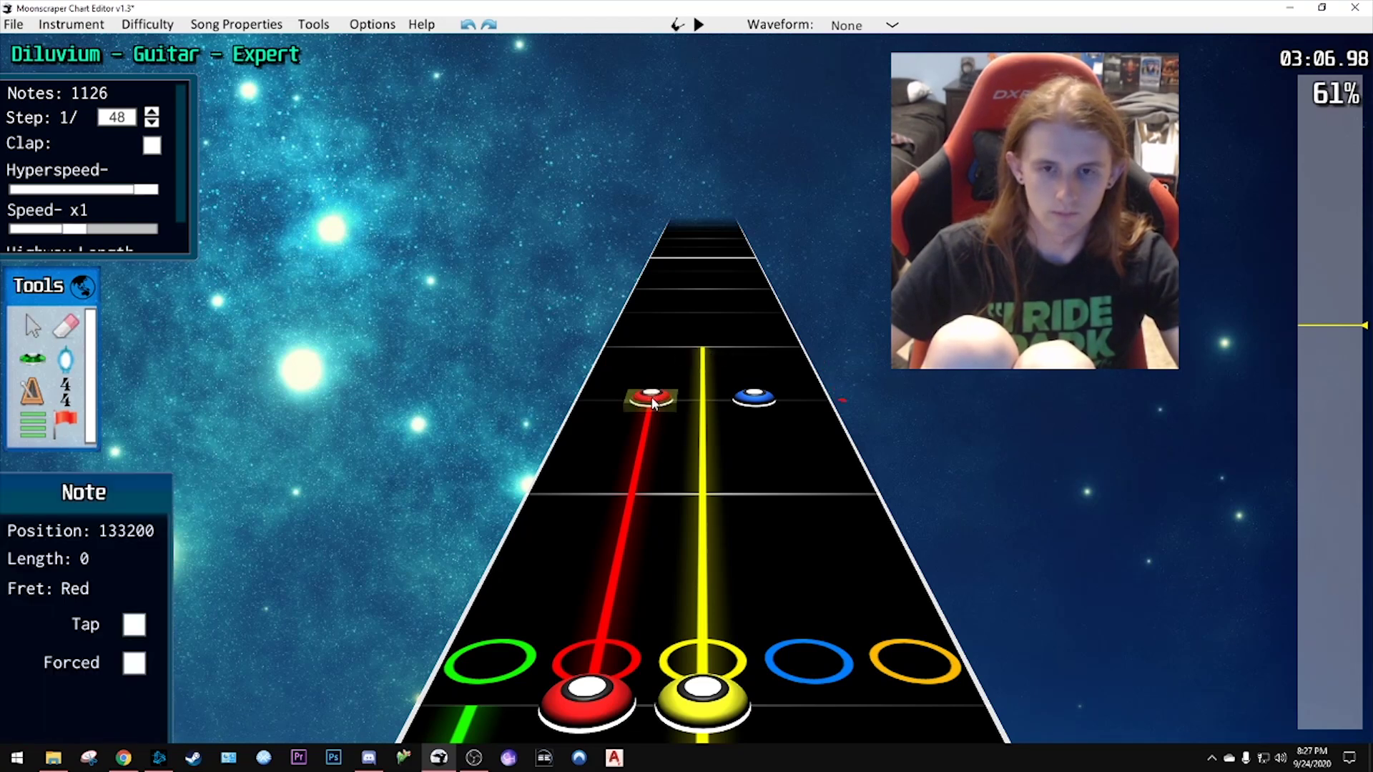
{"action": "left_click", "coordinate": [754, 396], "text": "ctrl"}
{"action": "left_click_drag", "start_coordinate": [758, 398], "coordinate": [703, 378]}
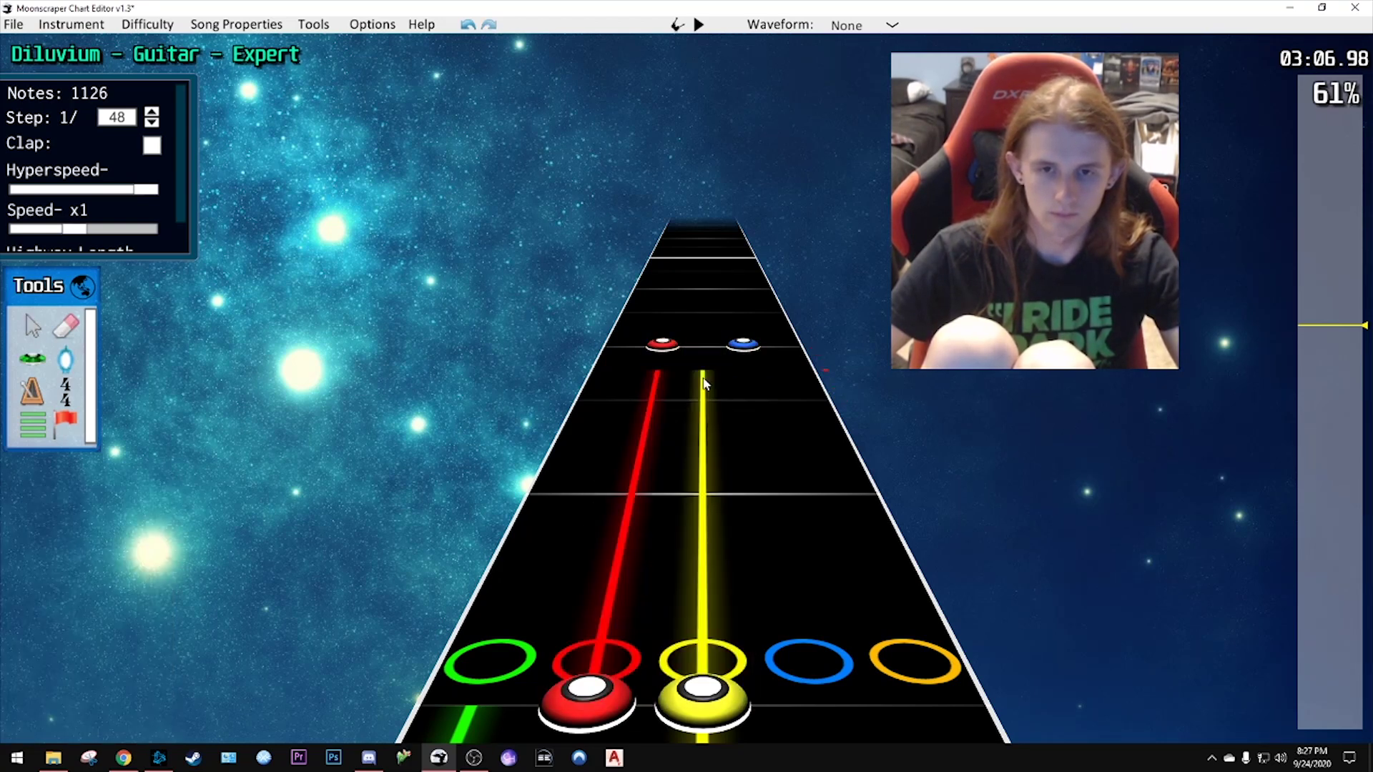
- Sustain the moved red-blue chord to 133488 and replay it from about 3:07
{"action": "scroll", "coordinate": [742, 378], "scroll_direction": "up", "scroll_amount": 4}
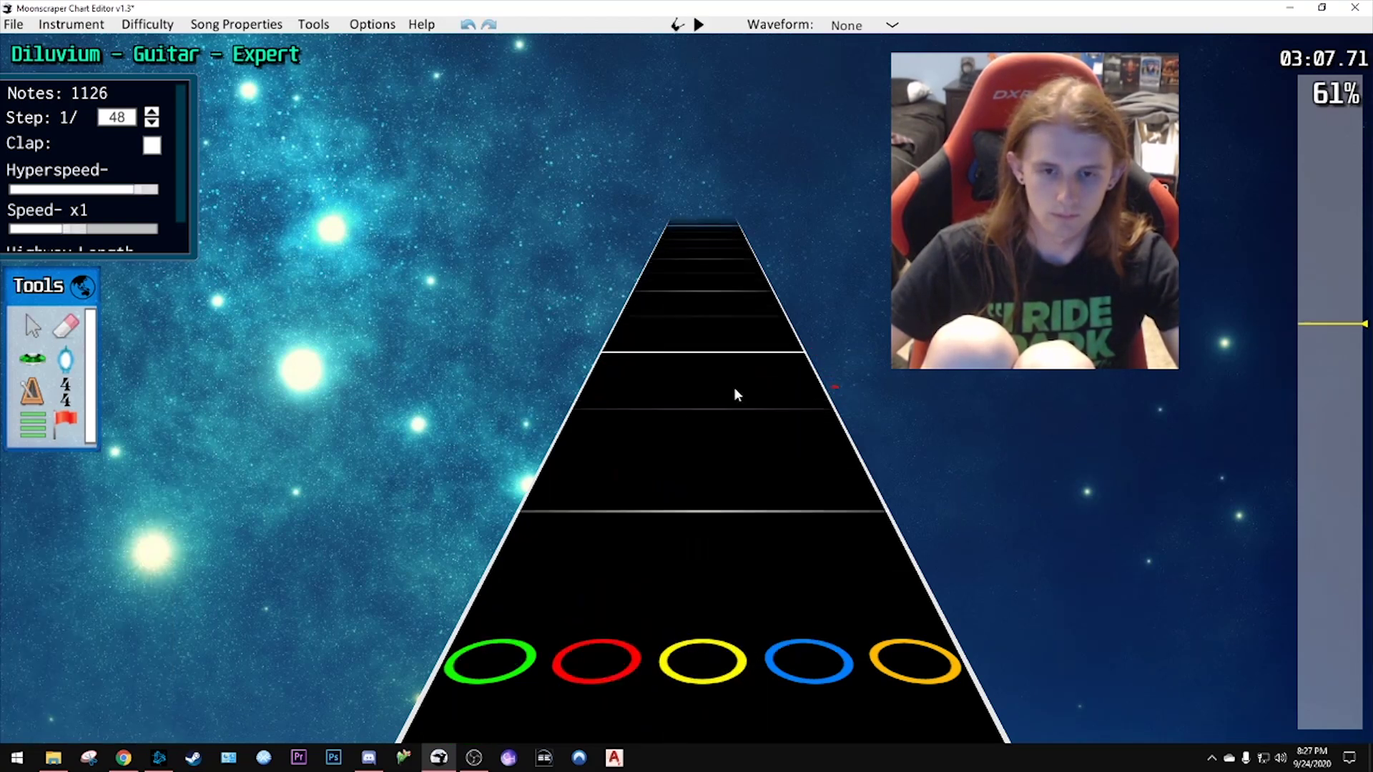
{"action": "scroll", "coordinate": [733, 387], "scroll_direction": "down", "scroll_amount": 2}
{"action": "left_click_drag", "start_coordinate": [767, 466], "coordinate": [772, 388]}
{"action": "key", "text": "space"}
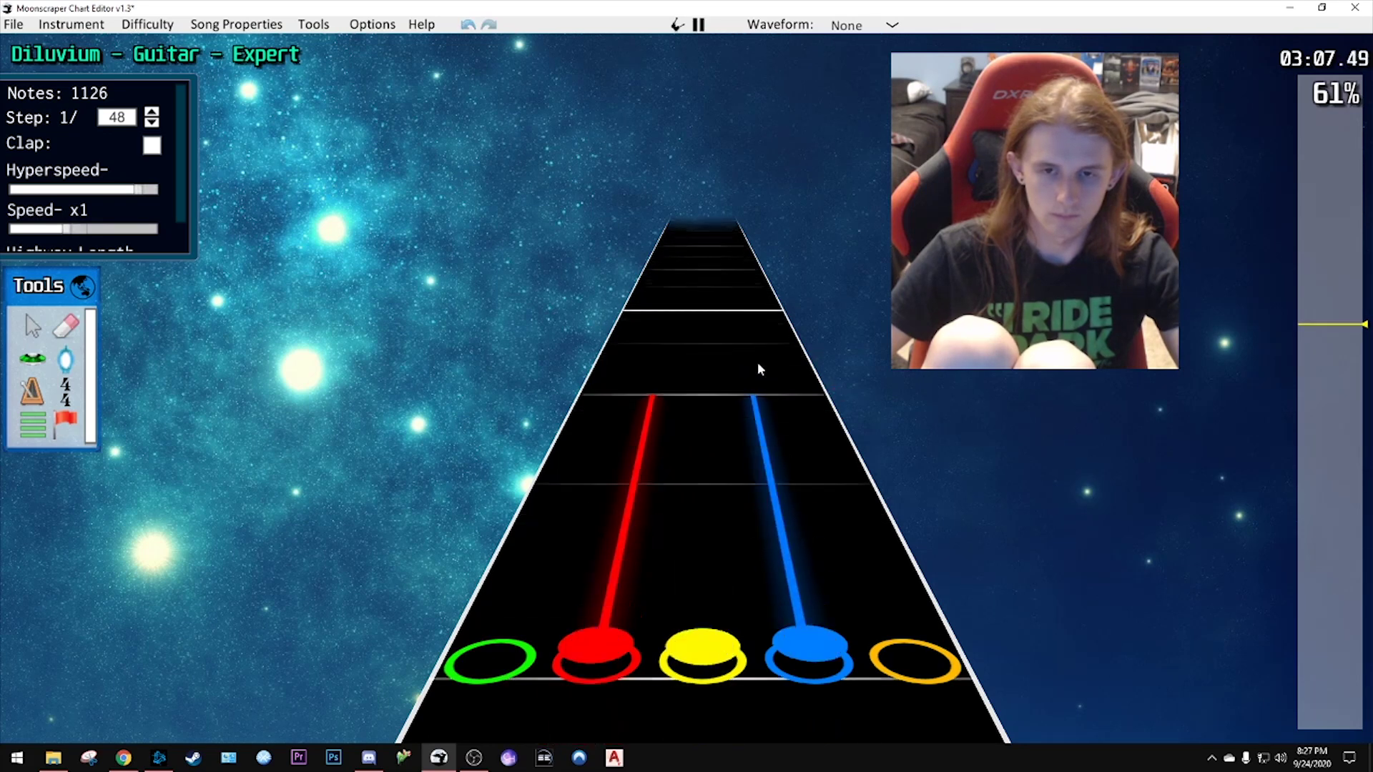
{"action": "key", "text": "space"}
- Add a green-yellow chord at 133488 where the red-blue sustain ends, sustain it past the next measure line, and replay it
{"action": "left_click", "coordinate": [598, 433]}
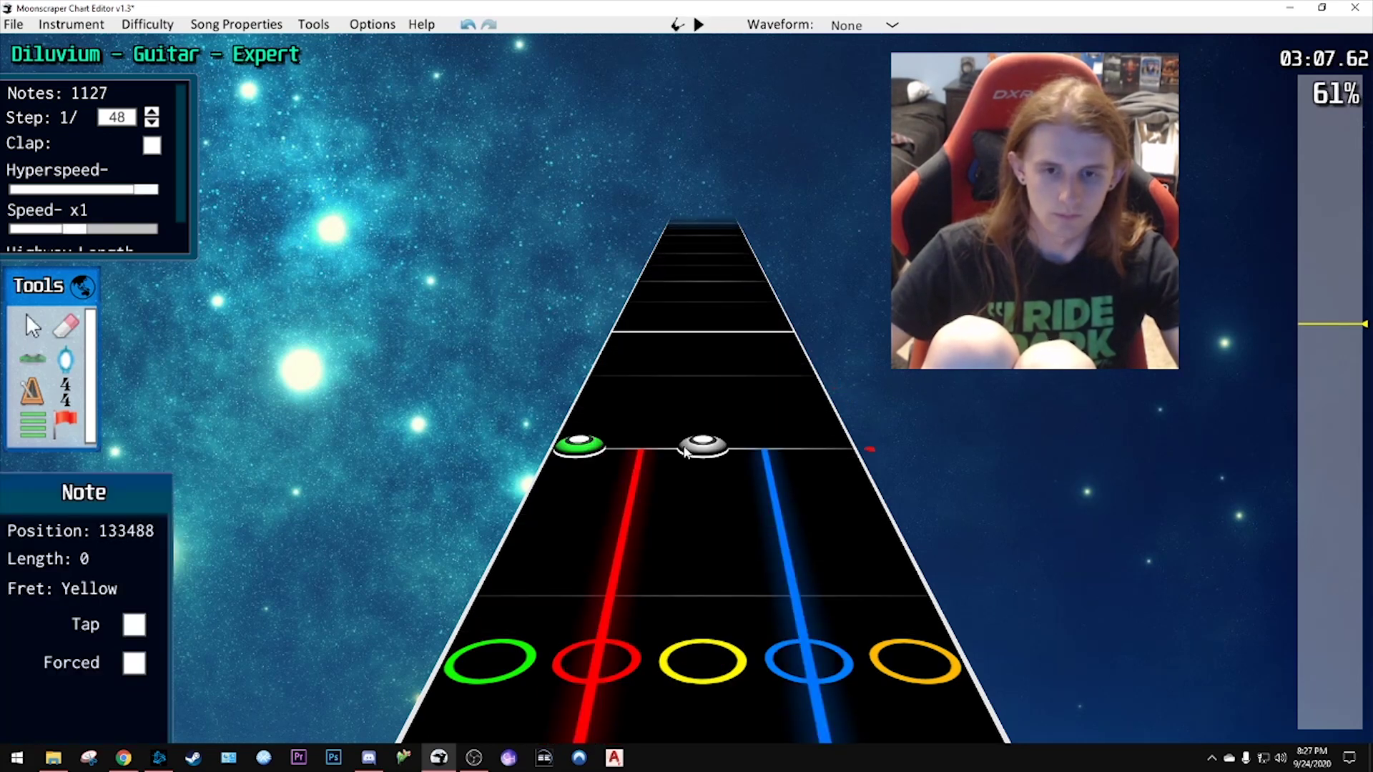
{"action": "left_click_drag", "start_coordinate": [703, 442], "coordinate": [707, 334]}
{"action": "key", "text": "space"}
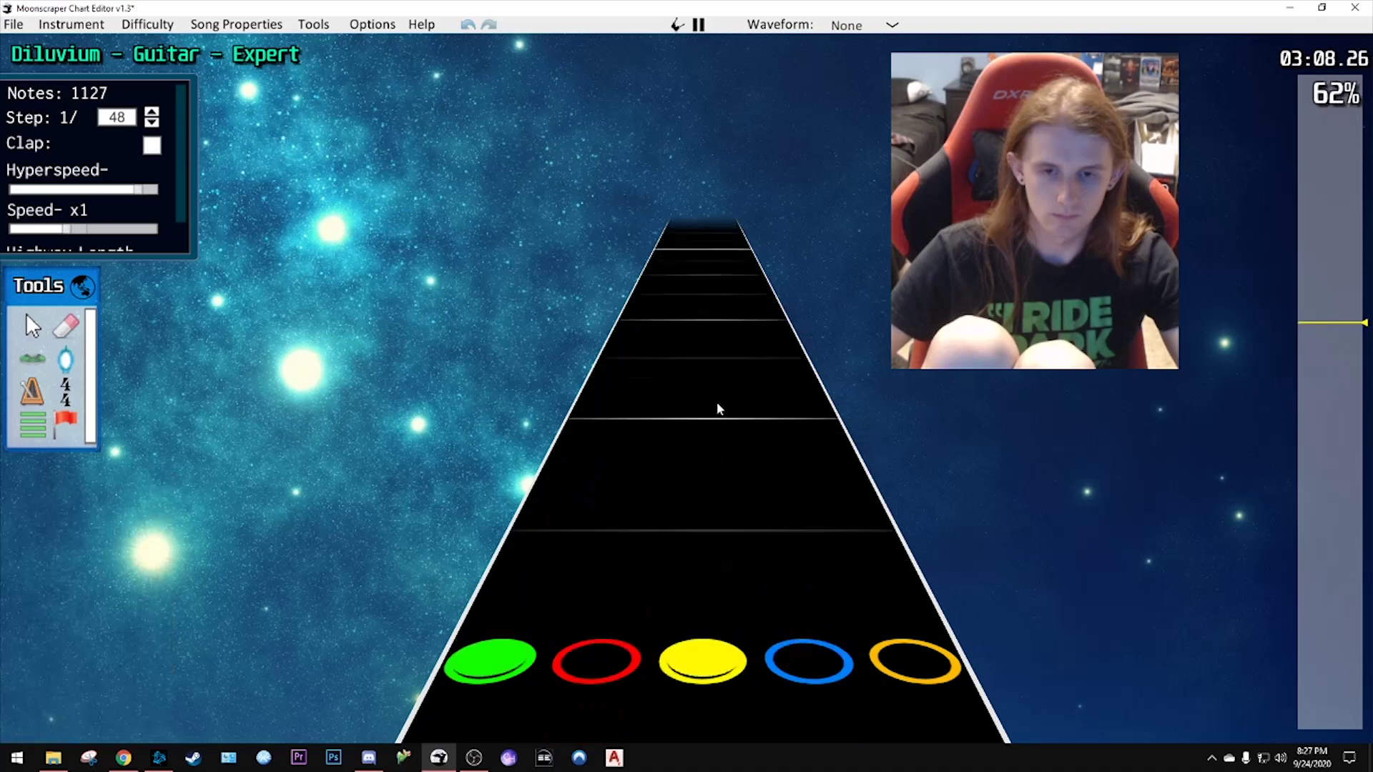
{"action": "key", "text": "space"}
{"action": "scroll", "coordinate": [693, 403], "scroll_direction": "down", "scroll_amount": 2}
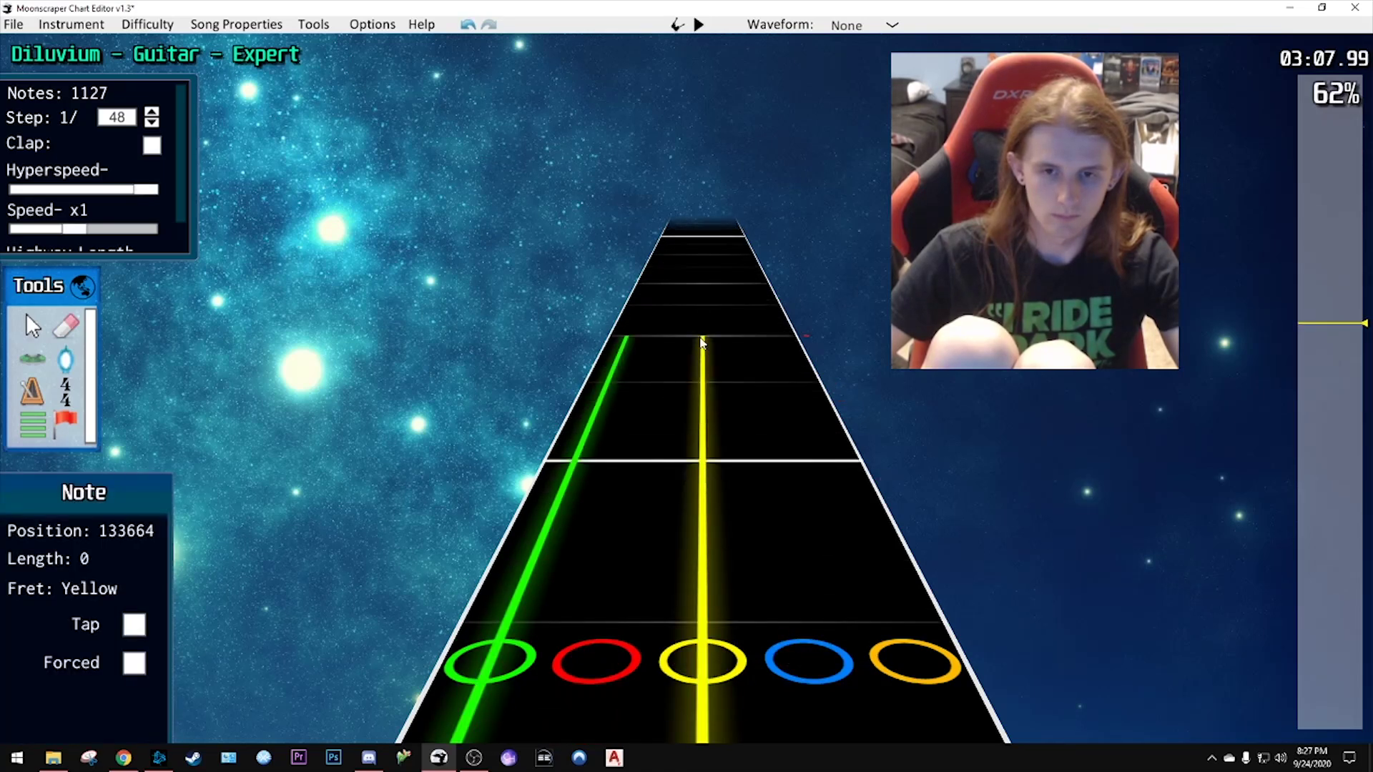
- Replay the green-yellow chord around 3:08 and shorten its sustain to the first grid line after the measure line
{"action": "key", "text": "space"}
{"action": "key", "text": "space"}
{"action": "scroll", "coordinate": [715, 375], "scroll_direction": "down", "scroll_amount": 1}
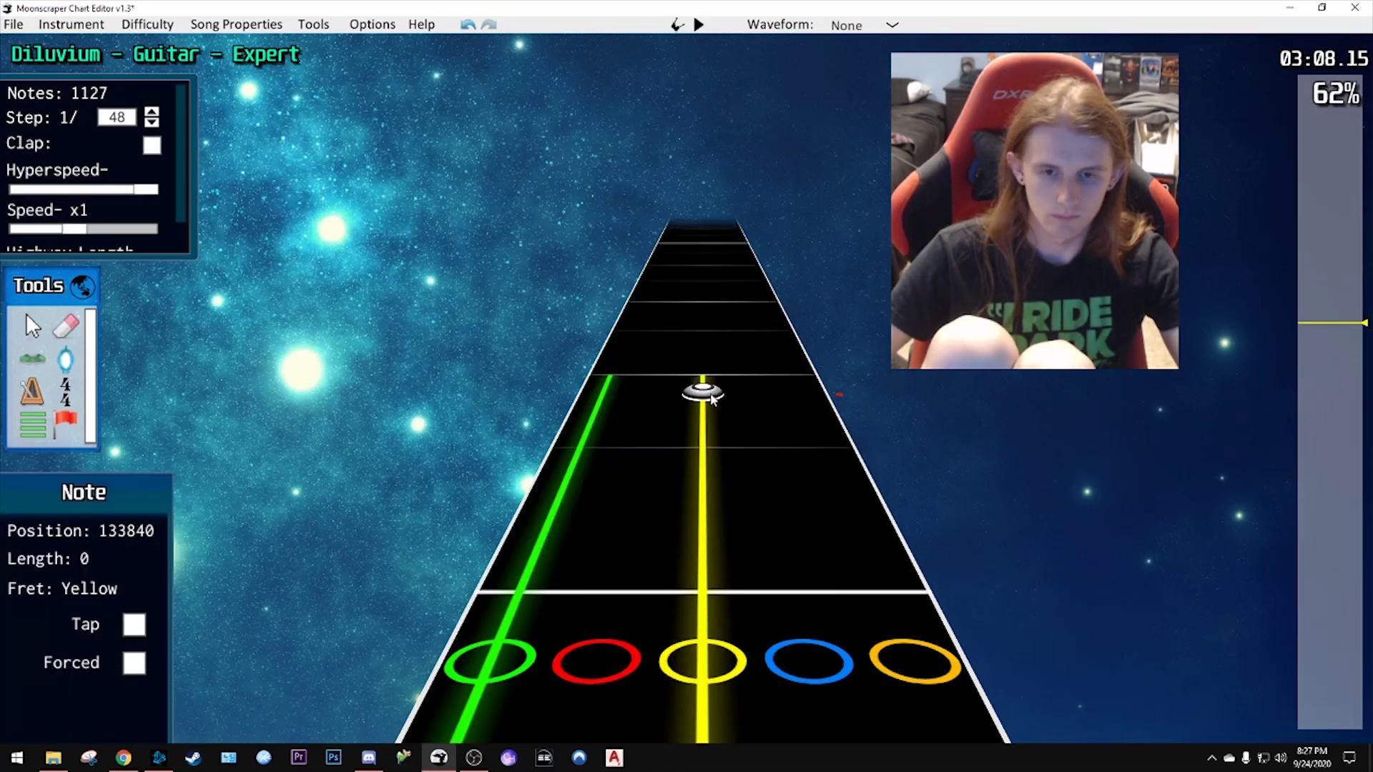
{"action": "key", "text": "space"}
{"action": "key", "text": "space"}
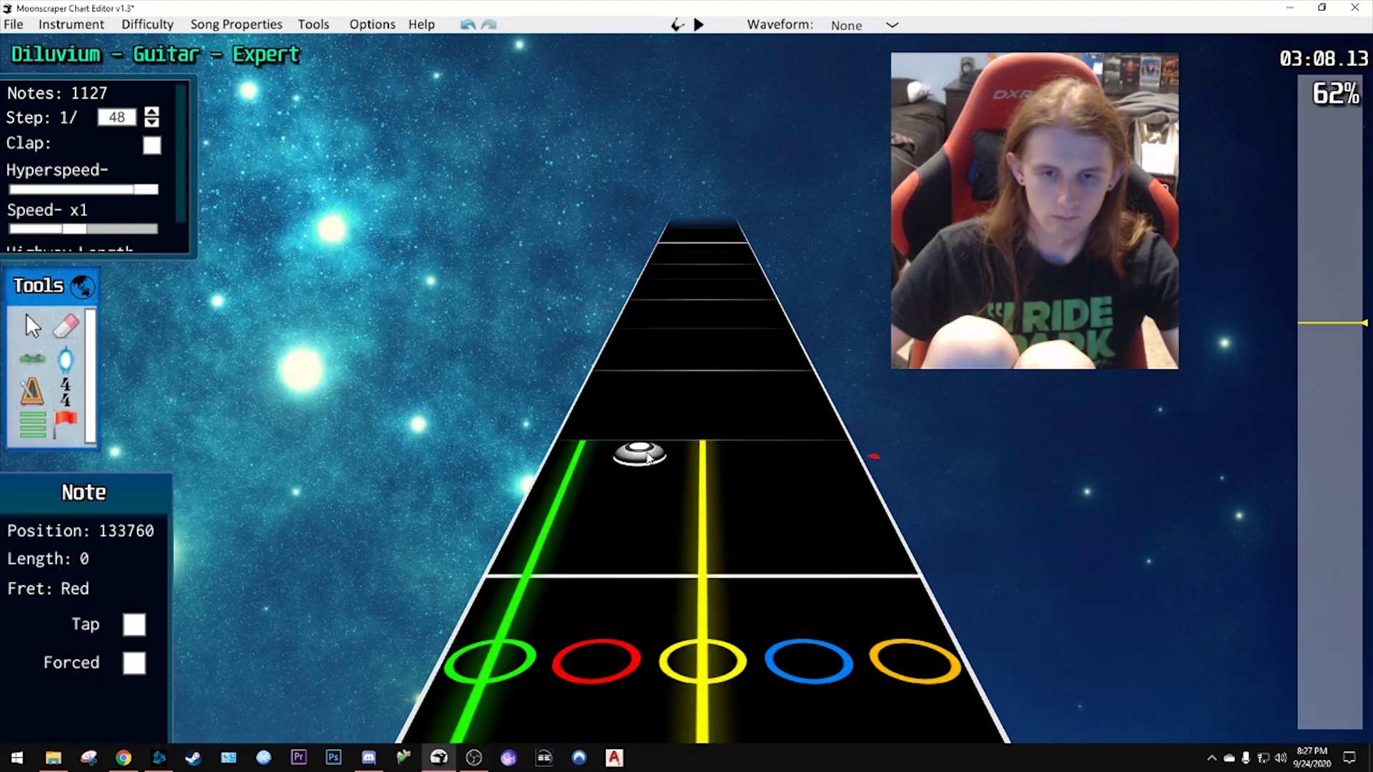
- Add a red-yellow chord at 133776 where the green-yellow sustain ends, sustain it to the next grid line, and replay from about 3:08
{"action": "scroll", "coordinate": [696, 442], "scroll_direction": "down", "scroll_amount": 1}
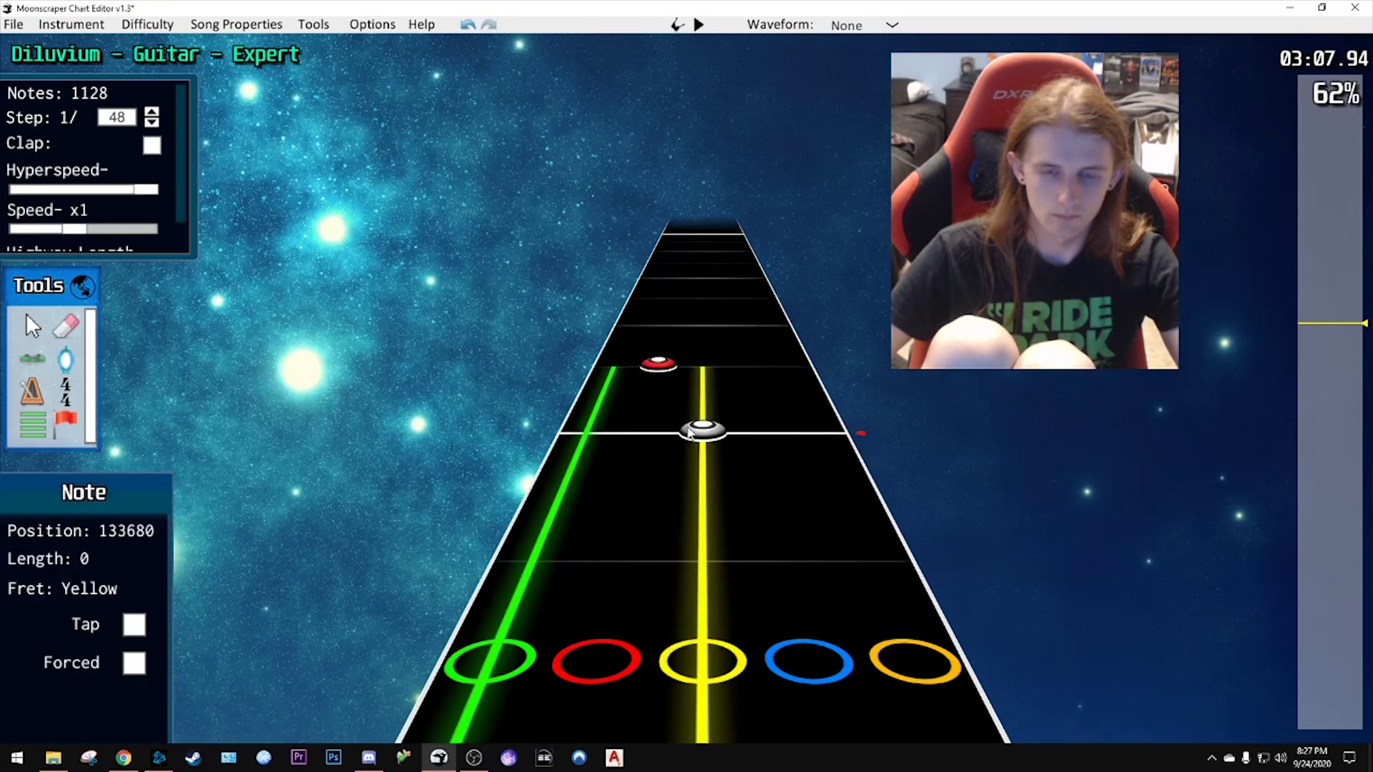
{"action": "key", "text": "space"}
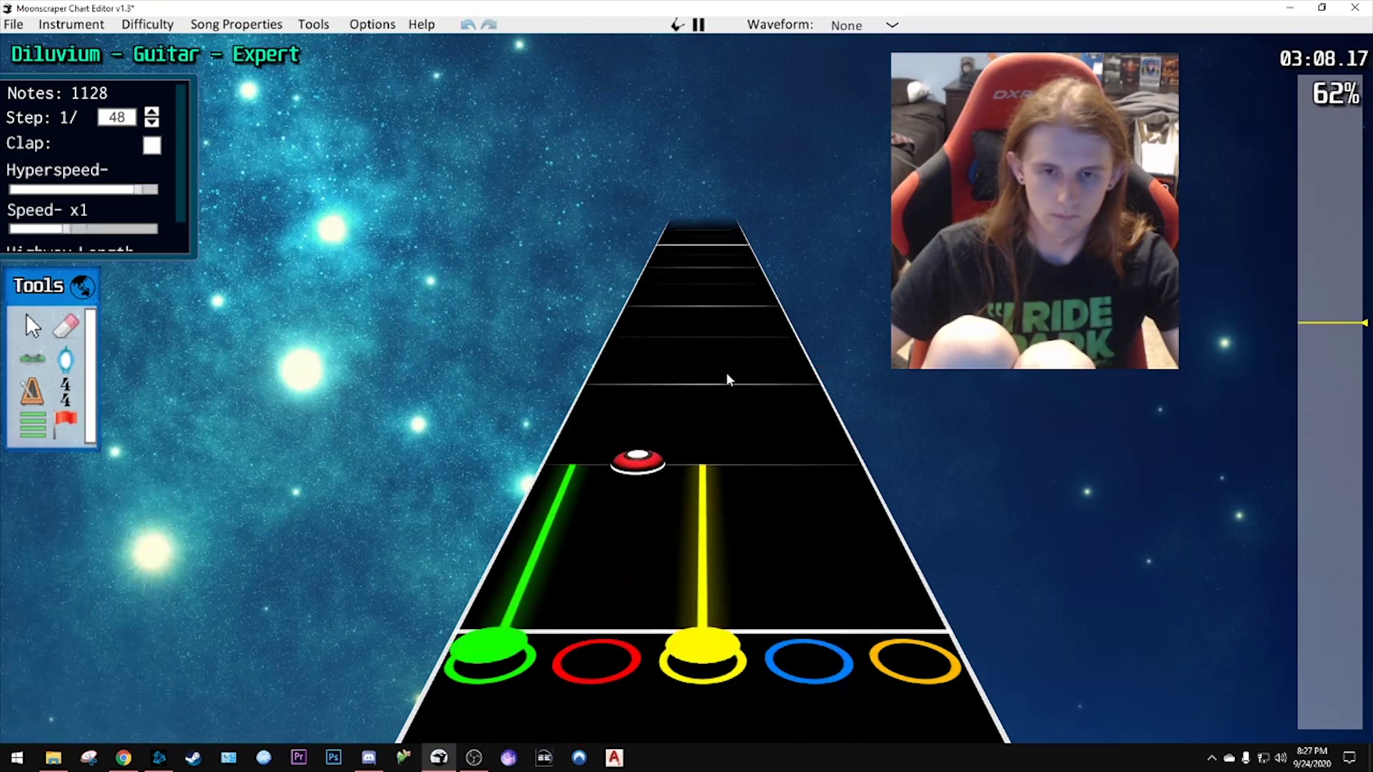
{"action": "key", "text": "space"}
{"action": "scroll", "coordinate": [718, 386], "scroll_direction": "down", "scroll_amount": 2}
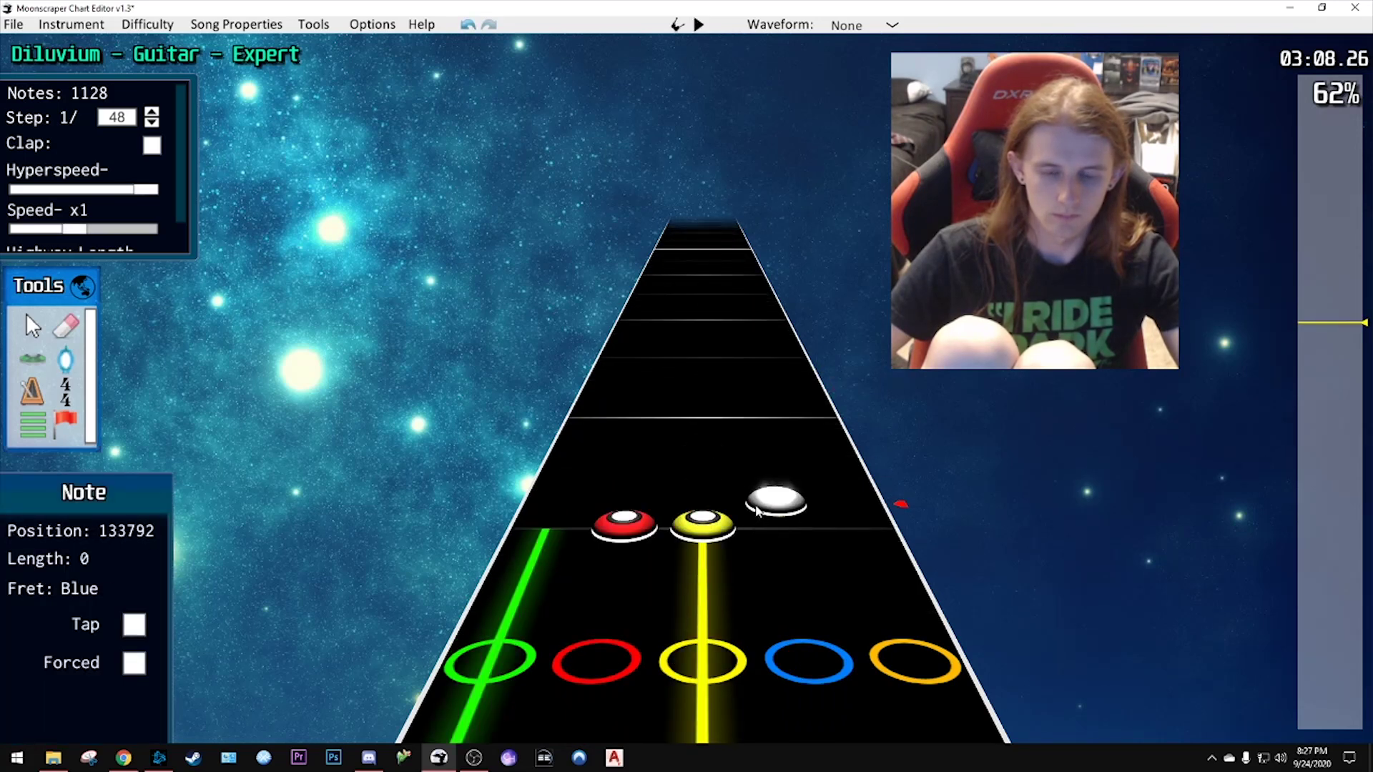
{"action": "key", "text": "space"}
{"action": "key", "text": "space"}
{"action": "scroll", "coordinate": [694, 542], "scroll_direction": "down", "scroll_amount": 1}
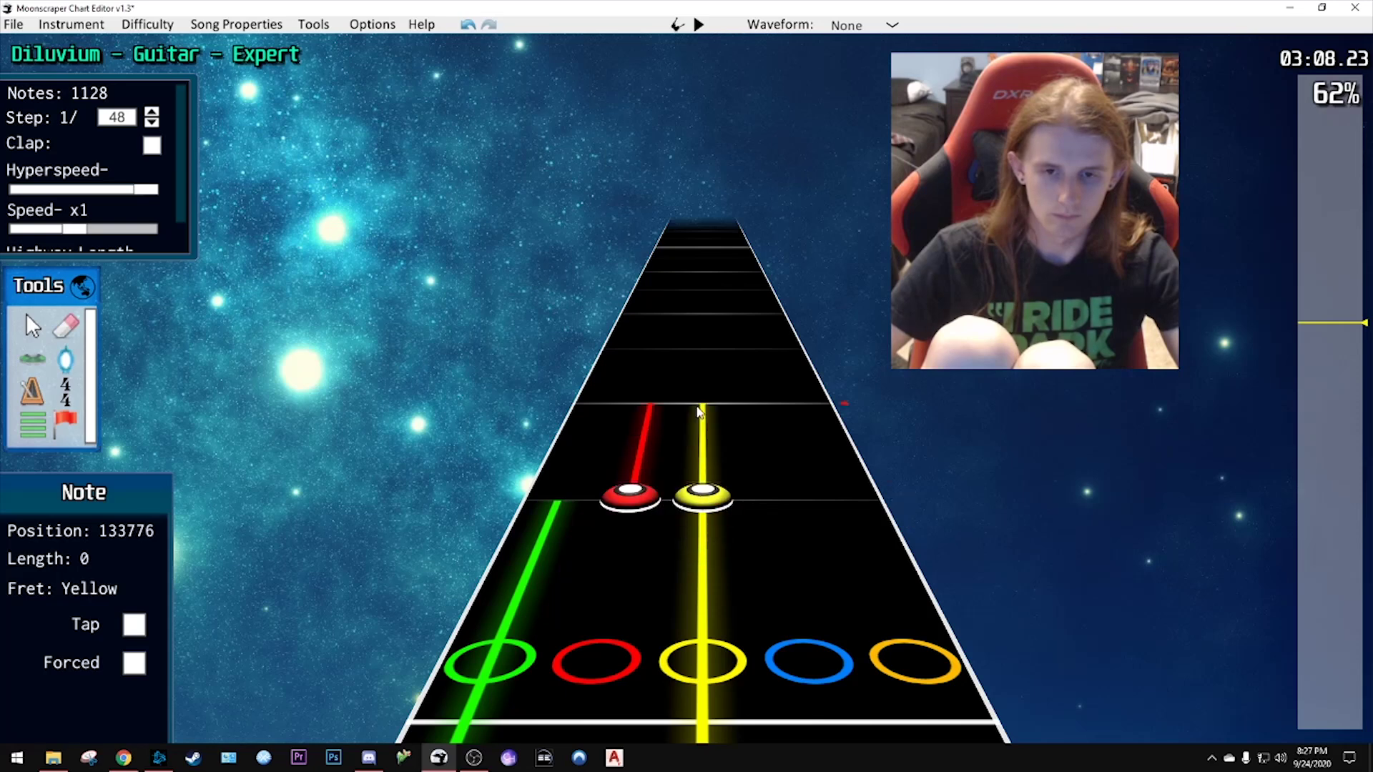
{"action": "key", "text": "space"}
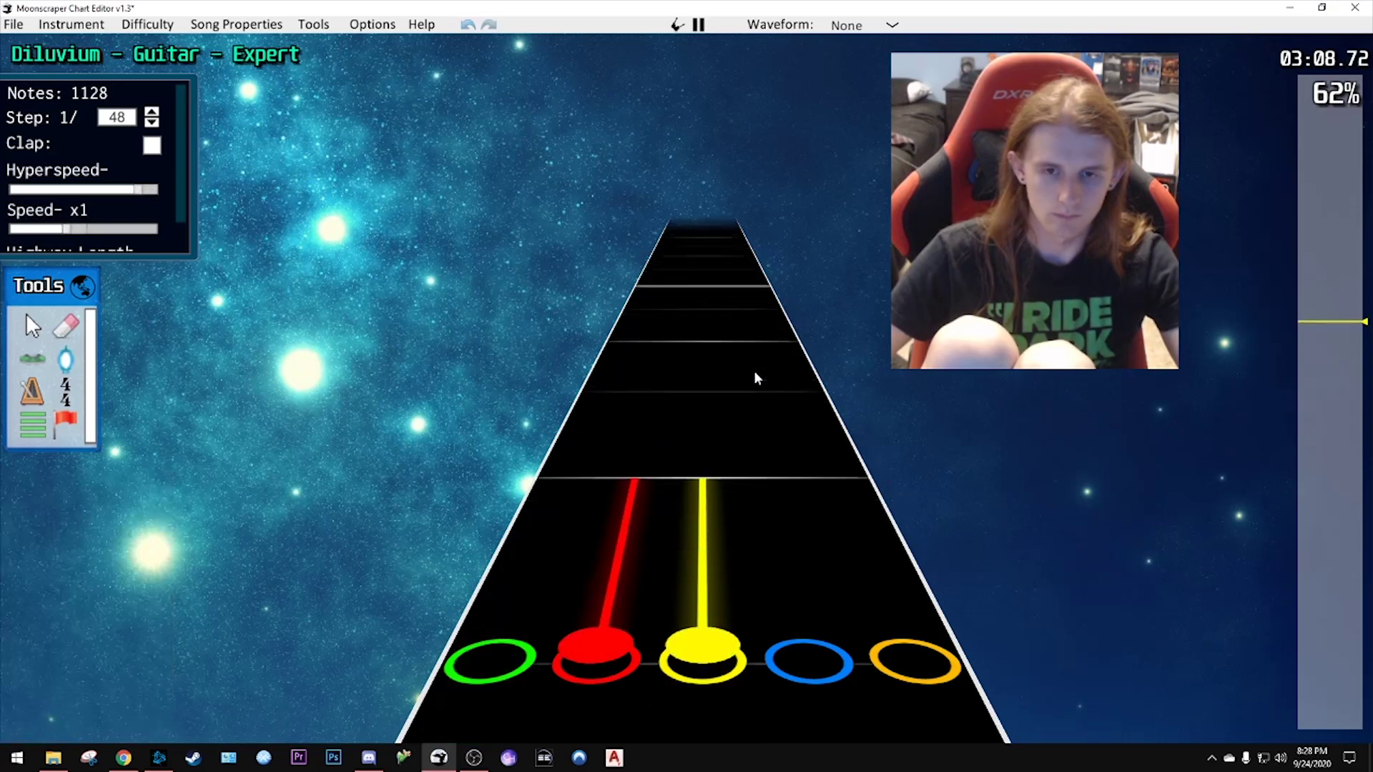
- Add a green-blue chord at 134064 where the red-yellow sustain ends, sustain it to the next beat line, and replay from about 3:06
{"action": "key", "text": "space"}
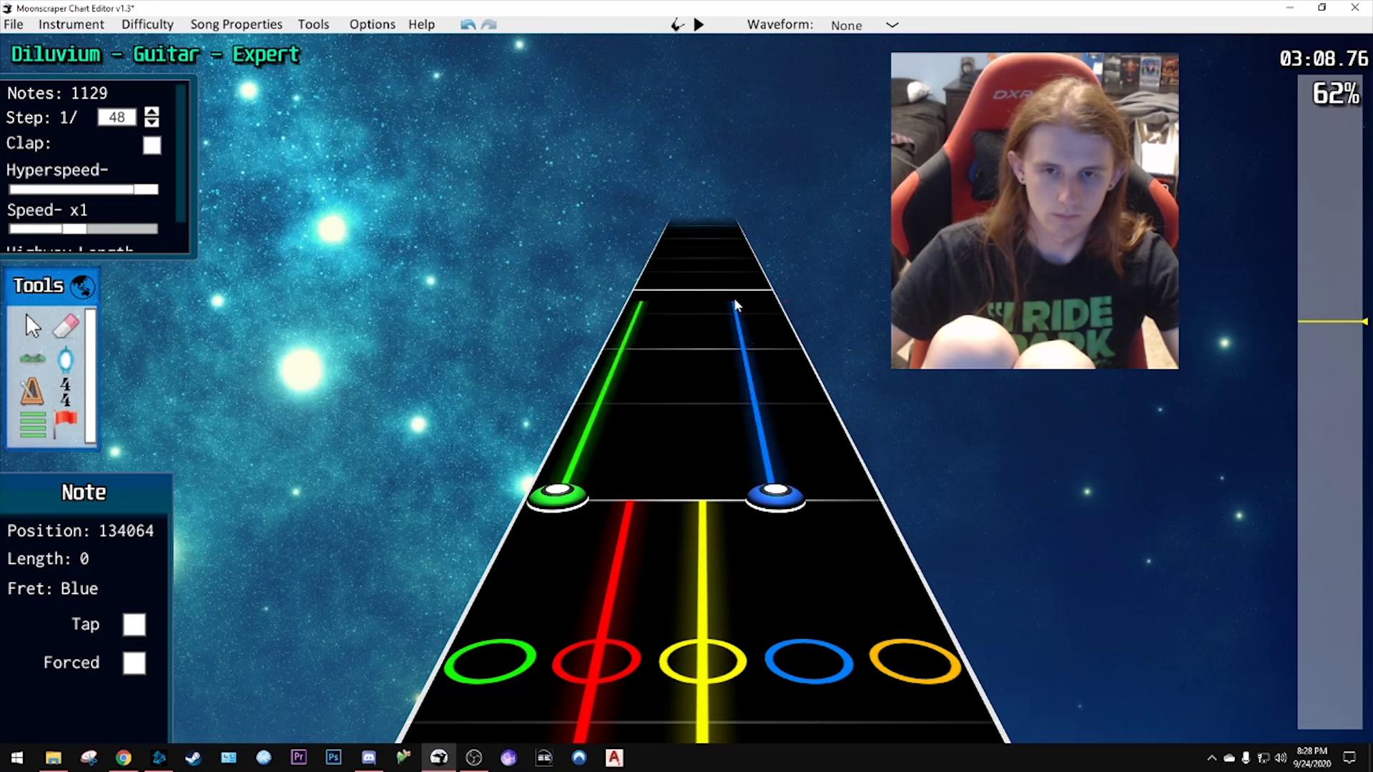
{"action": "key", "text": "space"}
{"action": "key", "text": "space"}
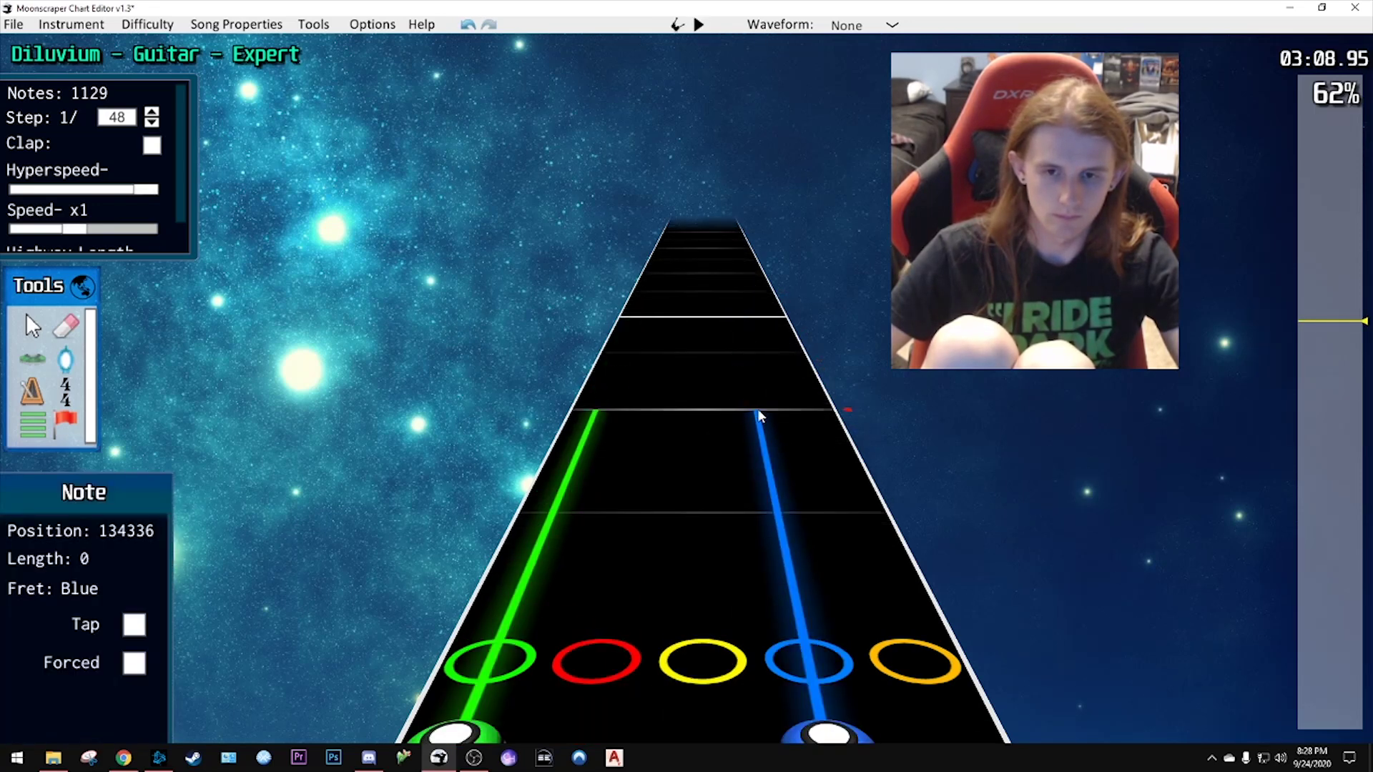
{"action": "key", "text": "space"}
{"action": "key", "text": "space"}
{"action": "left_click", "coordinate": [1316, 327]}
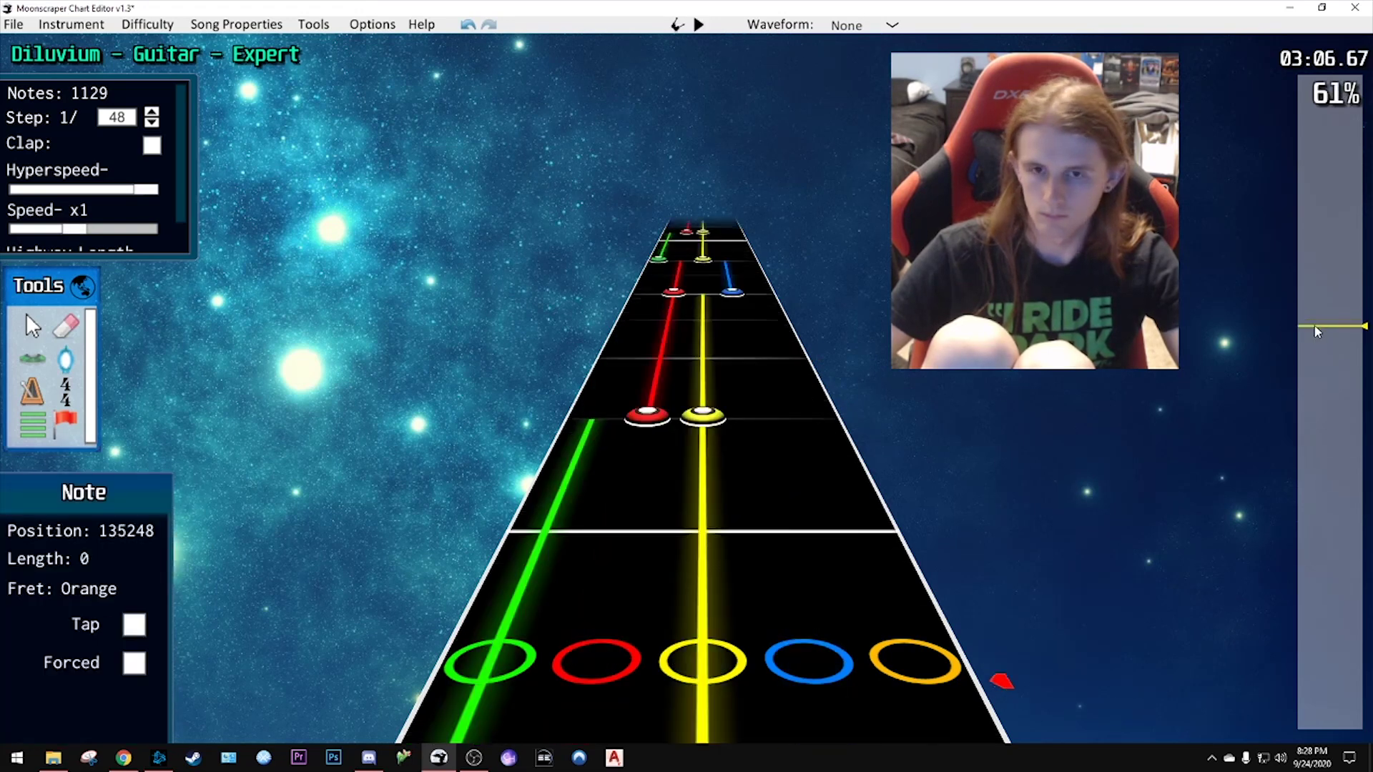
{"action": "left_click", "coordinate": [1316, 334]}
{"action": "key", "text": "space"}
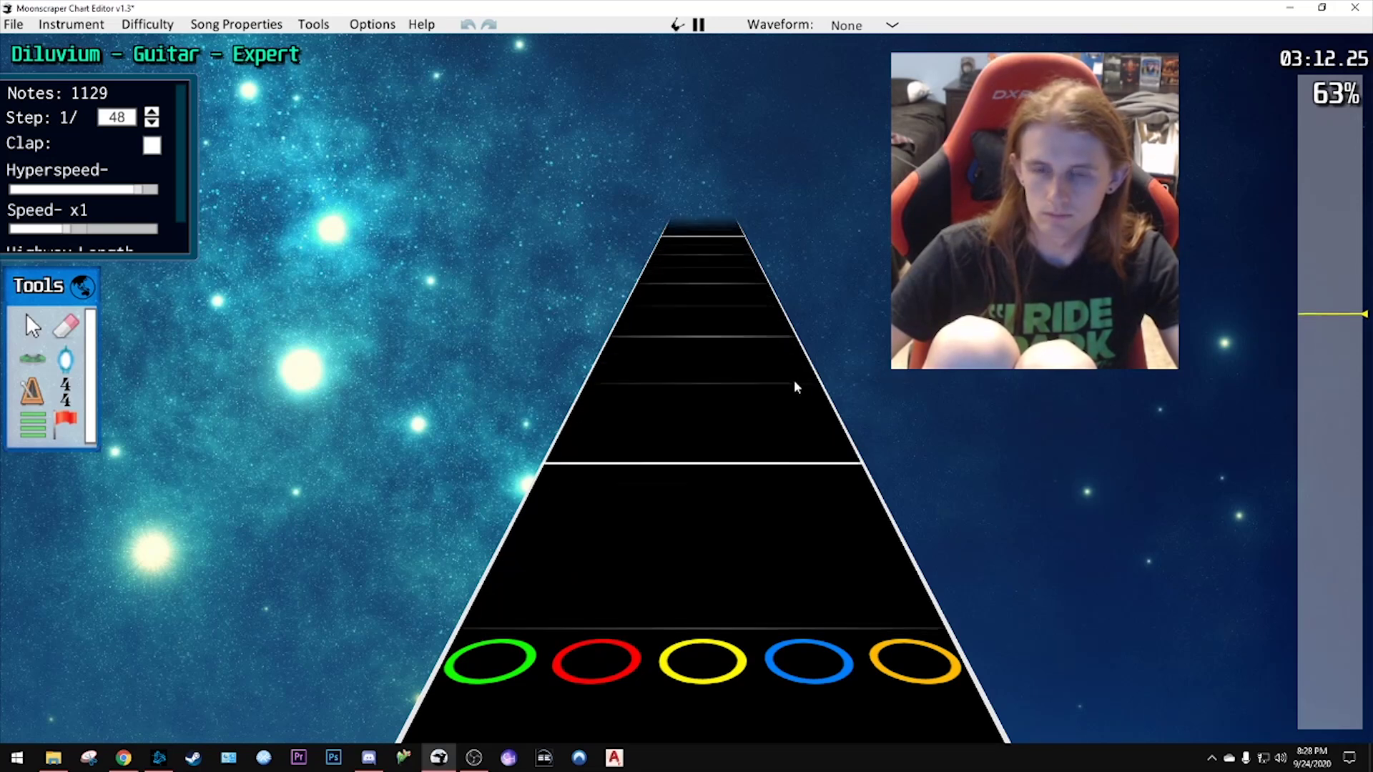
{"action": "key", "text": "space"}
- Try to paste a selected earlier phrase just after 3:09 and play it back
{"action": "mouse_move", "coordinate": [1309, 320]}
{"action": "left_mouse_down"}
{"action": "mouse_move", "coordinate": [1310, 354]}
{"action": "mouse_move", "coordinate": [1350, 319]}
{"action": "mouse_move", "coordinate": [1332, 327]}
{"action": "left_mouse_up"}
{"action": "left_click", "coordinate": [703, 341]}
{"action": "scroll", "coordinate": [772, 314], "scroll_direction": "up", "scroll_amount": 3}
{"action": "left_click", "coordinate": [731, 272], "text": "shift"}
{"action": "scroll", "coordinate": [778, 356], "scroll_direction": "up", "scroll_amount": 2}
{"action": "scroll", "coordinate": [776, 371], "scroll_direction": "up", "scroll_amount": 2}
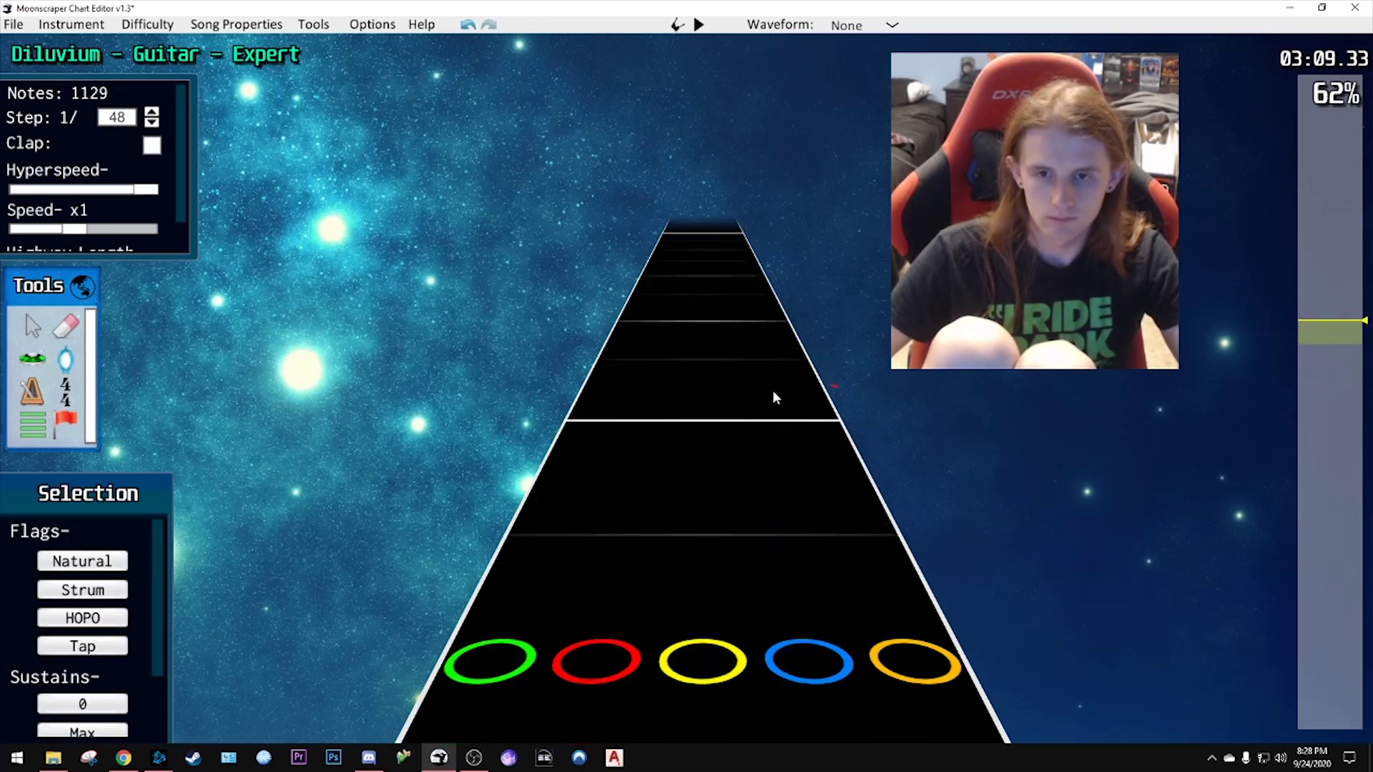
{"action": "key", "text": "space"}
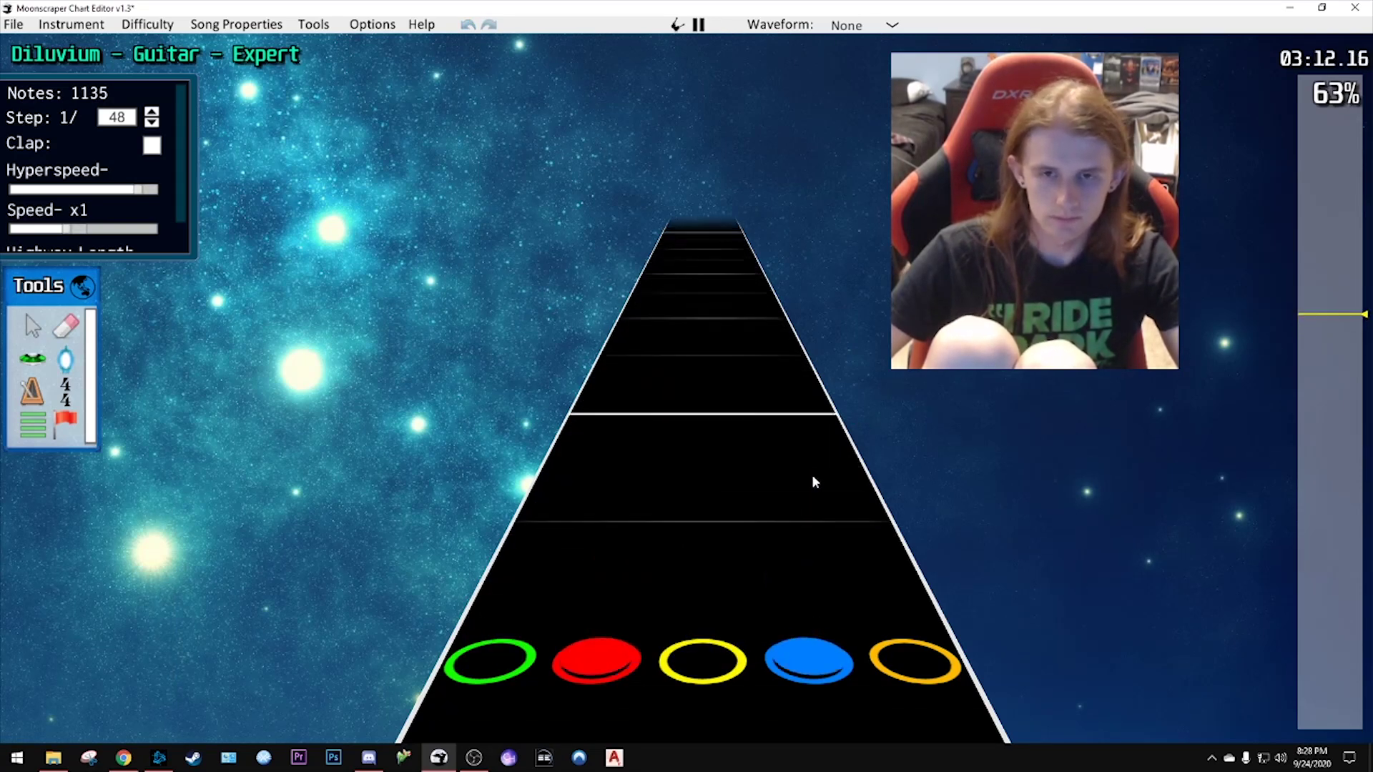
{"action": "key", "text": "space"}
- Copy the phrase from about 2:58 through the green-blue chord at 134064, paste it just after 3:09, and play it back past 3:21
{"action": "left_click_drag", "start_coordinate": [1328, 312], "coordinate": [1327, 345]}
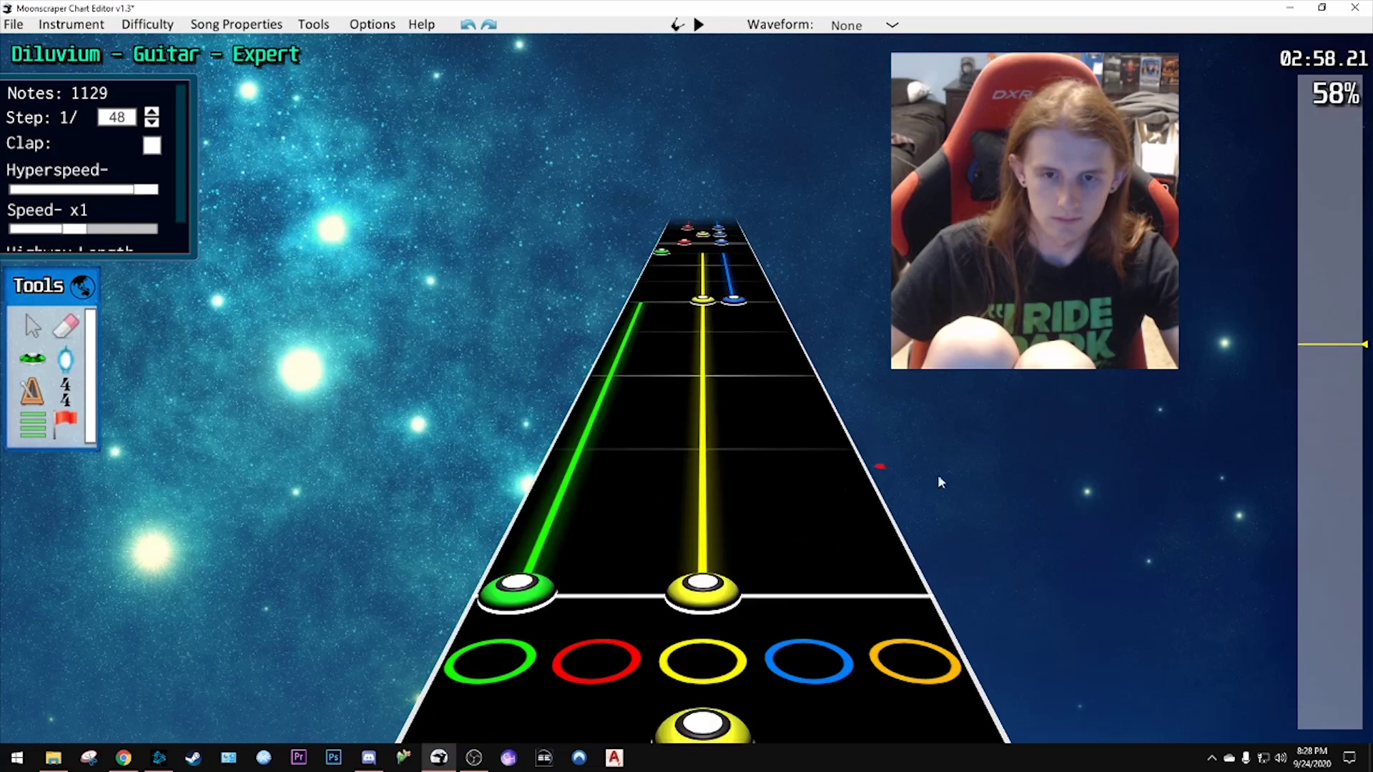
{"action": "left_click", "coordinate": [715, 536]}
{"action": "left_click", "coordinate": [715, 537]}
{"action": "mouse_move", "coordinate": [1302, 344]}
{"action": "left_mouse_down"}
{"action": "mouse_move", "coordinate": [1337, 326]}
{"action": "mouse_move", "coordinate": [1329, 352]}
{"action": "mouse_move", "coordinate": [1332, 323]}
{"action": "left_mouse_up"}
{"action": "left_click", "coordinate": [738, 284], "text": "shift"}
{"action": "scroll", "coordinate": [729, 312], "scroll_direction": "up", "scroll_amount": 1}
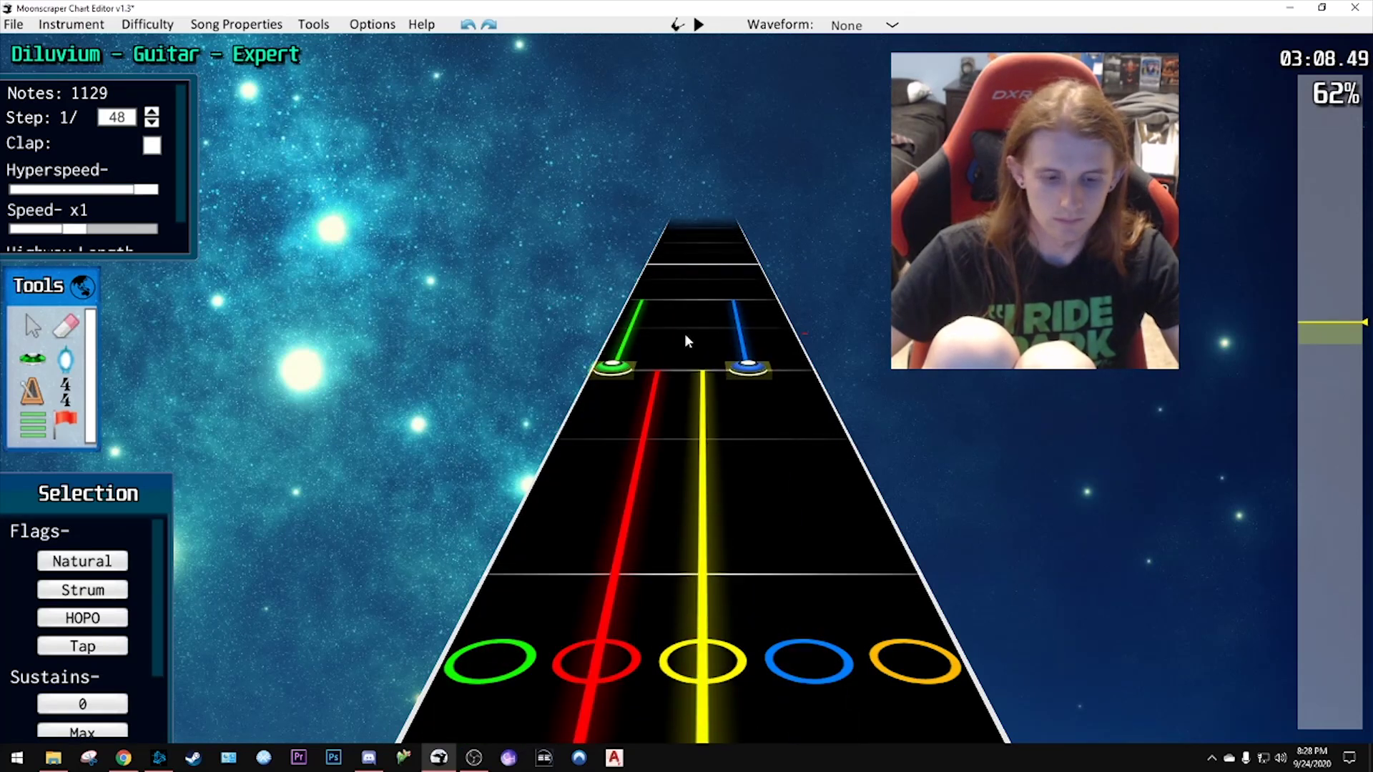
{"action": "scroll", "coordinate": [693, 336], "scroll_direction": "up", "scroll_amount": 5}
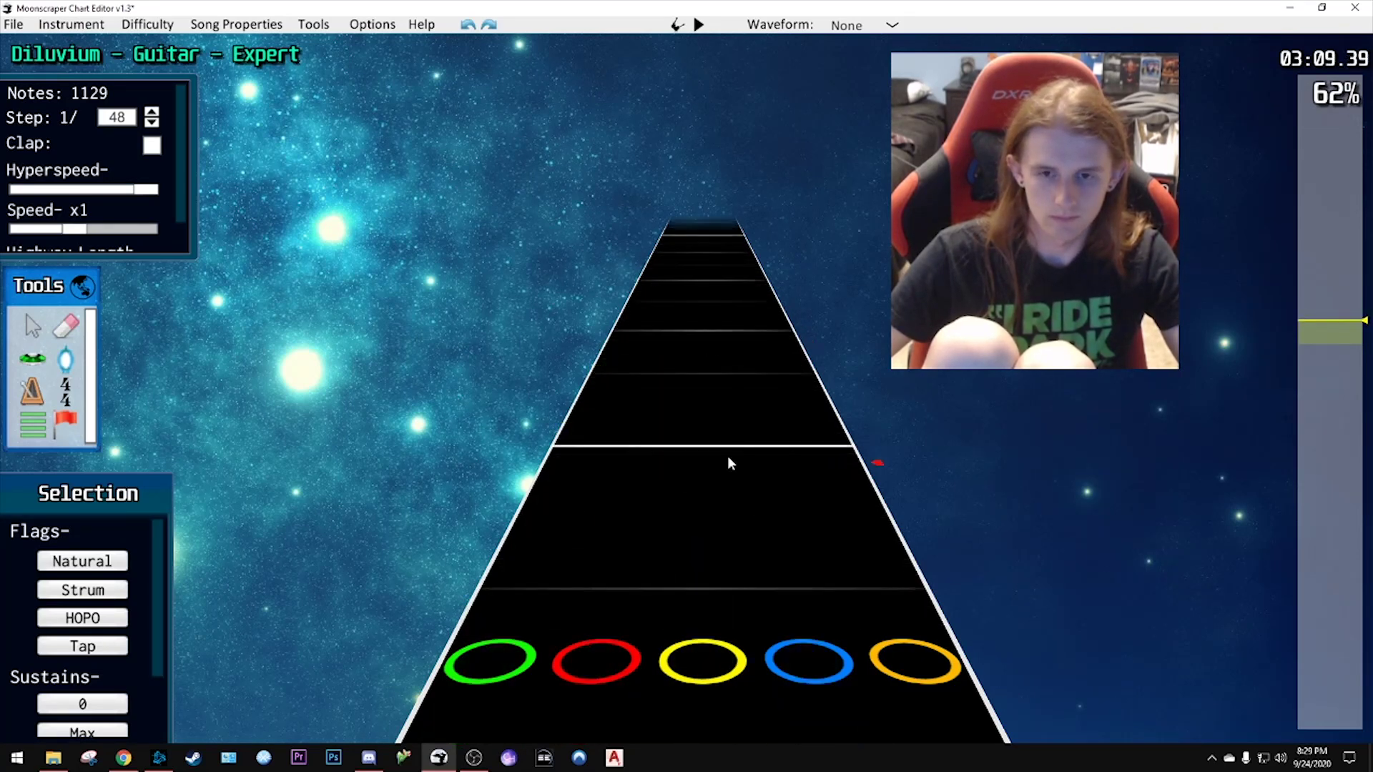
{"action": "key", "text": "ctrl+v"}
{"action": "key", "text": "space"}
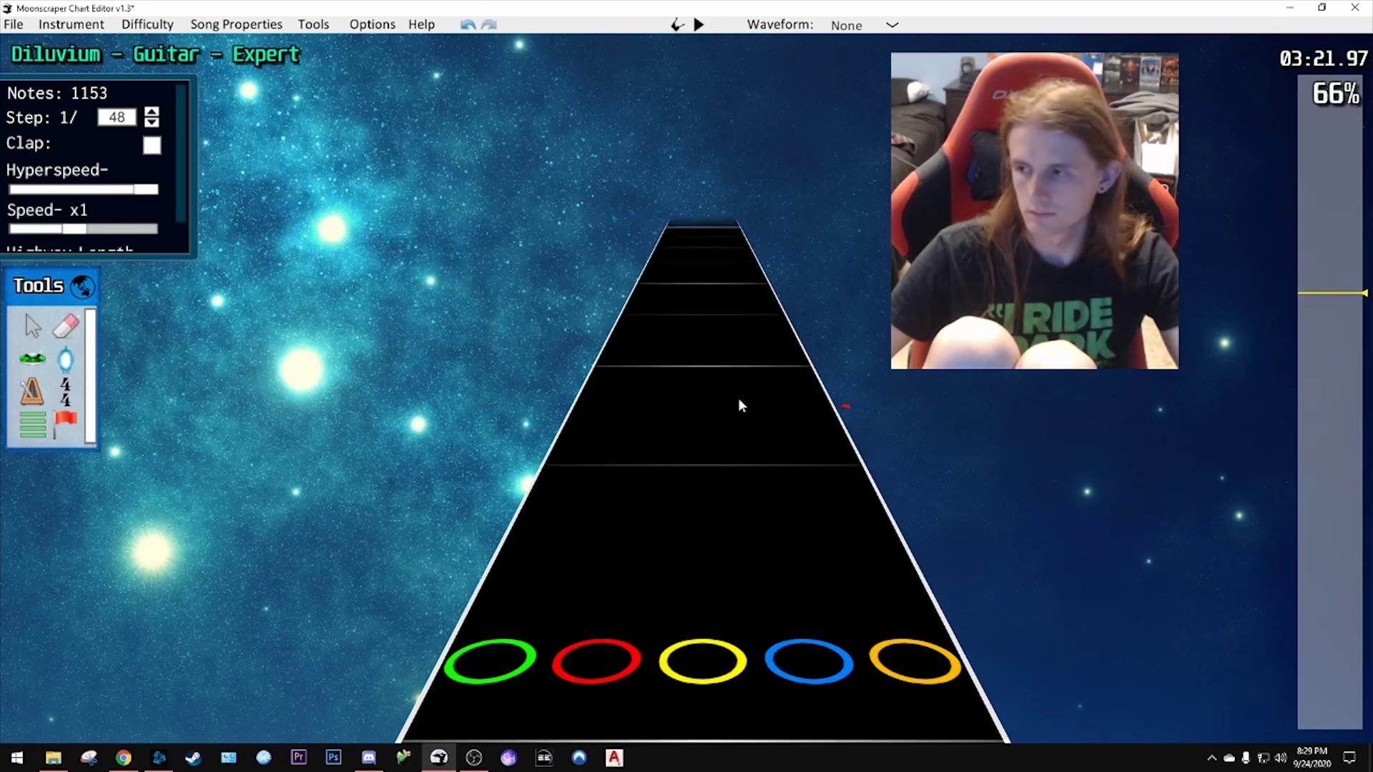
{"action": "key", "text": "space"}
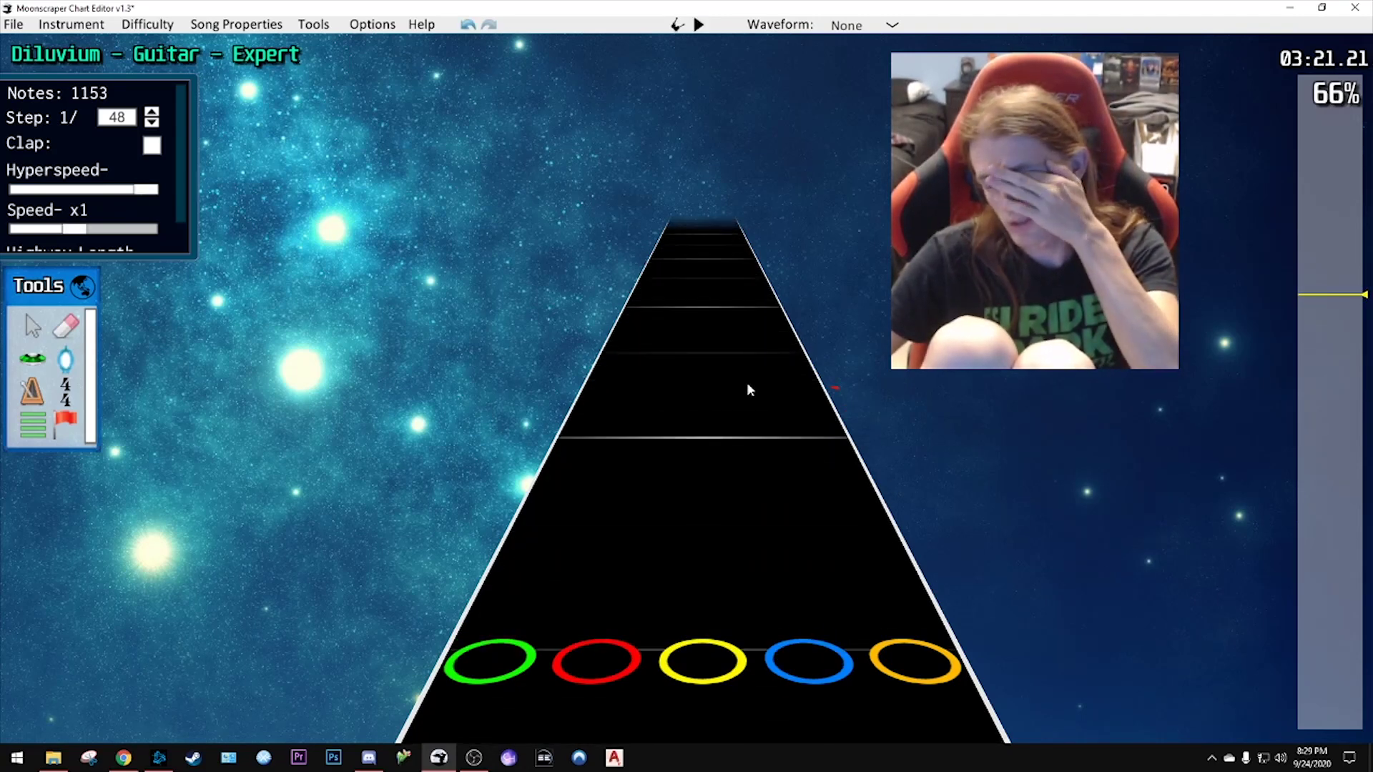
- Sustain the last pasted green-blue chord to the measure line at 140592 and replay the section after 3:21
{"action": "scroll", "coordinate": [751, 390], "scroll_direction": "down", "scroll_amount": 2}
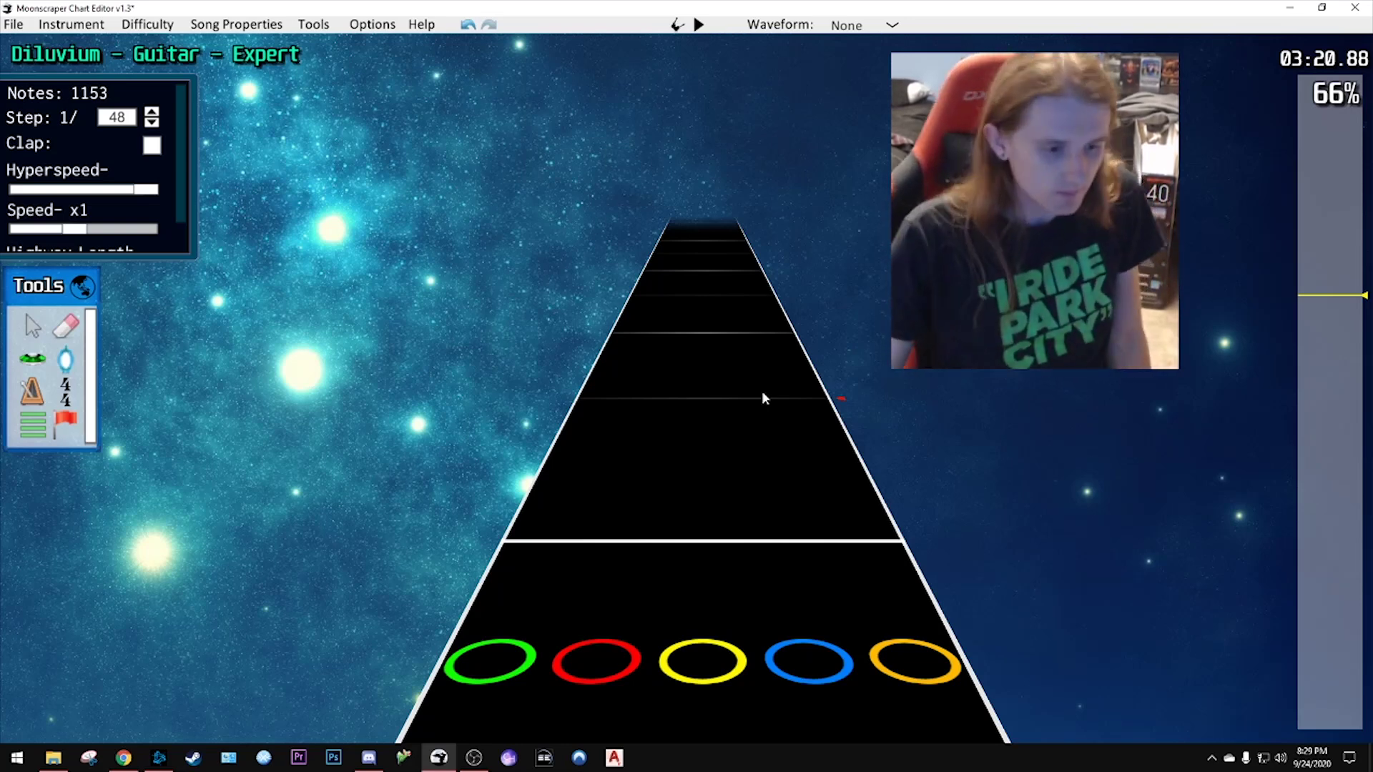
{"action": "key", "text": "space"}
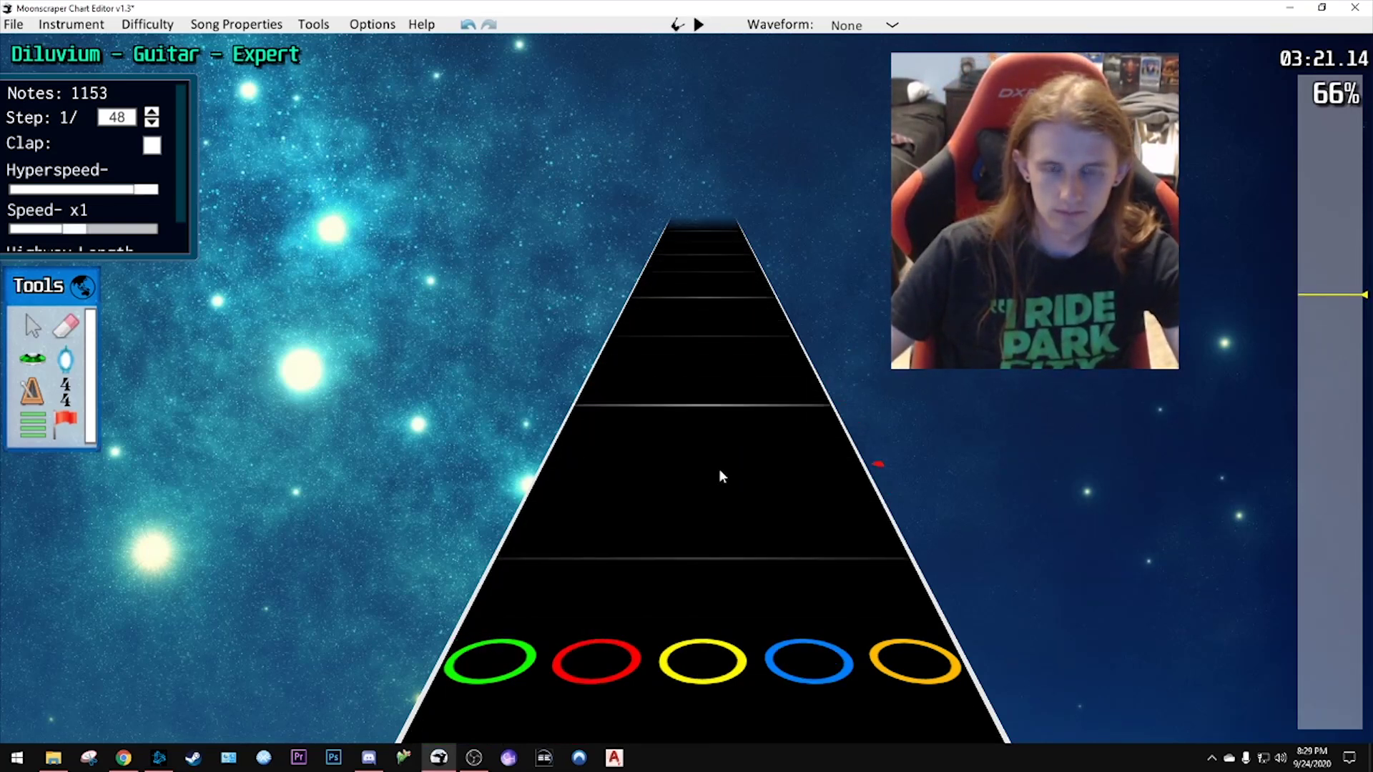
{"action": "key", "text": "space"}
{"action": "left_click_drag", "start_coordinate": [783, 537], "coordinate": [772, 372]}
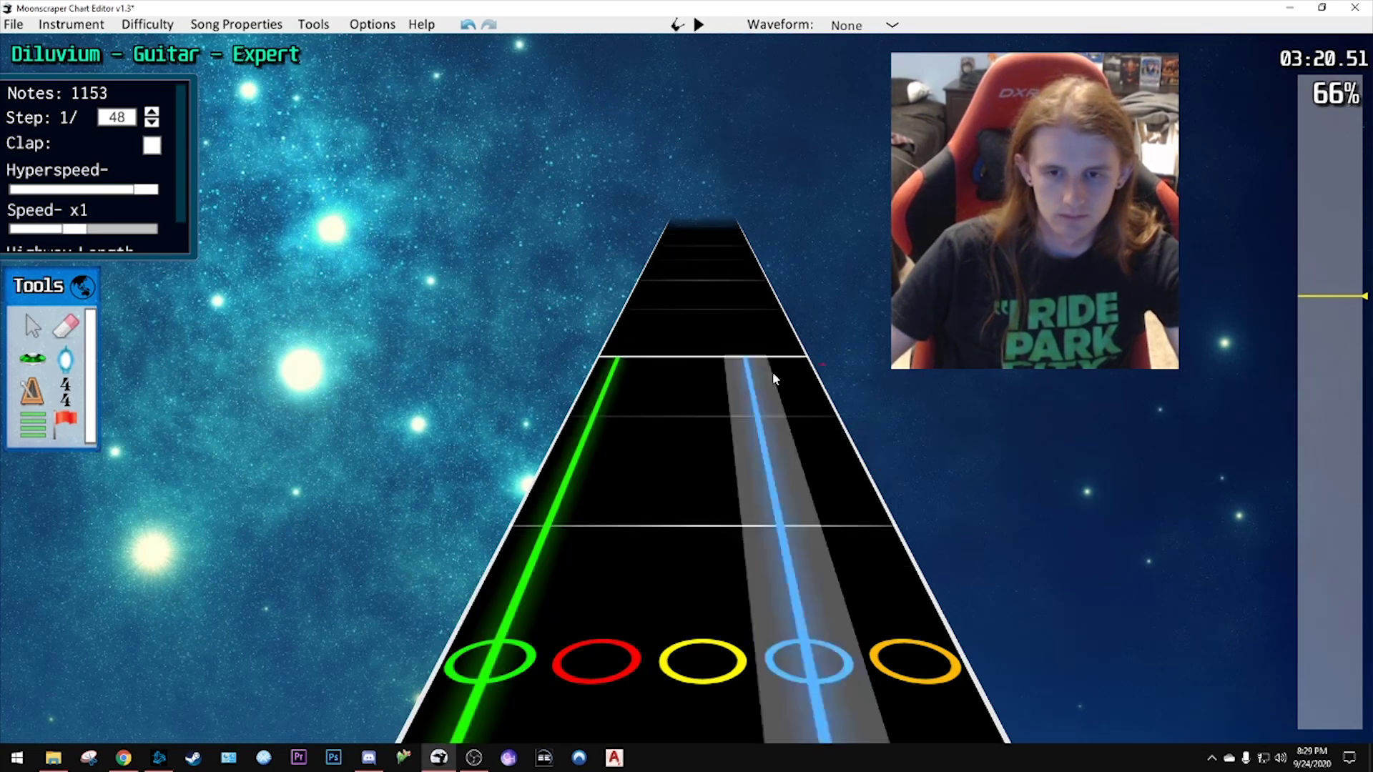
{"action": "scroll", "coordinate": [814, 412], "scroll_direction": "up", "scroll_amount": 3}
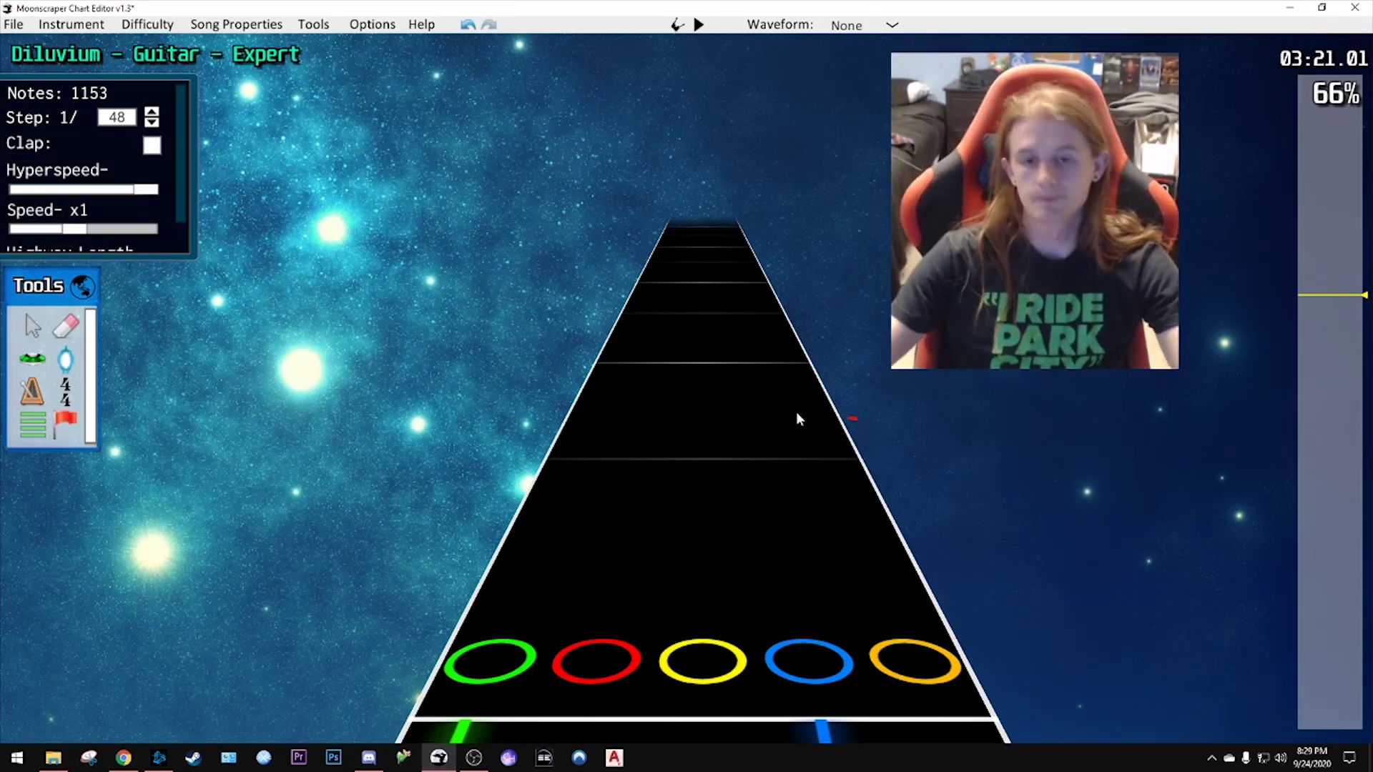
{"action": "left_click", "coordinate": [466, 764]}
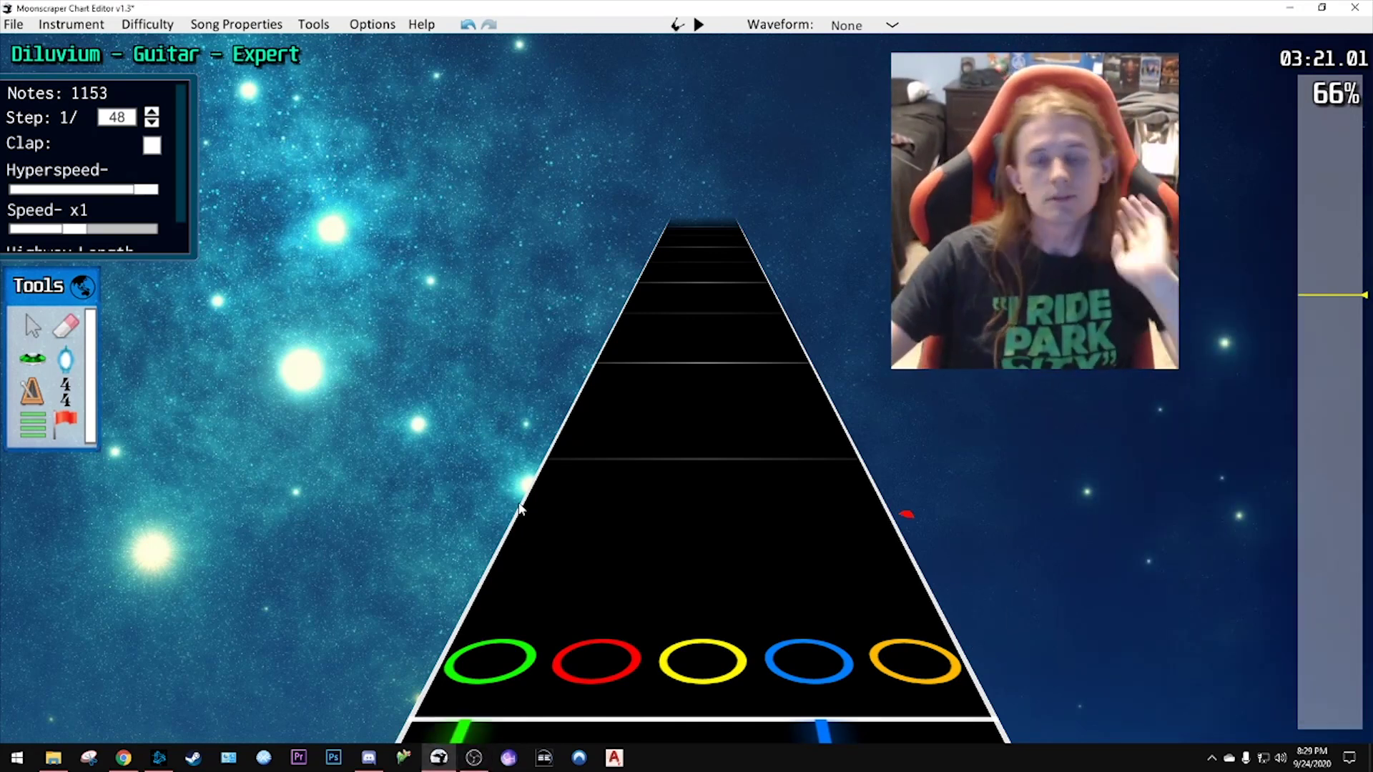
{"action": "key", "text": "space"}
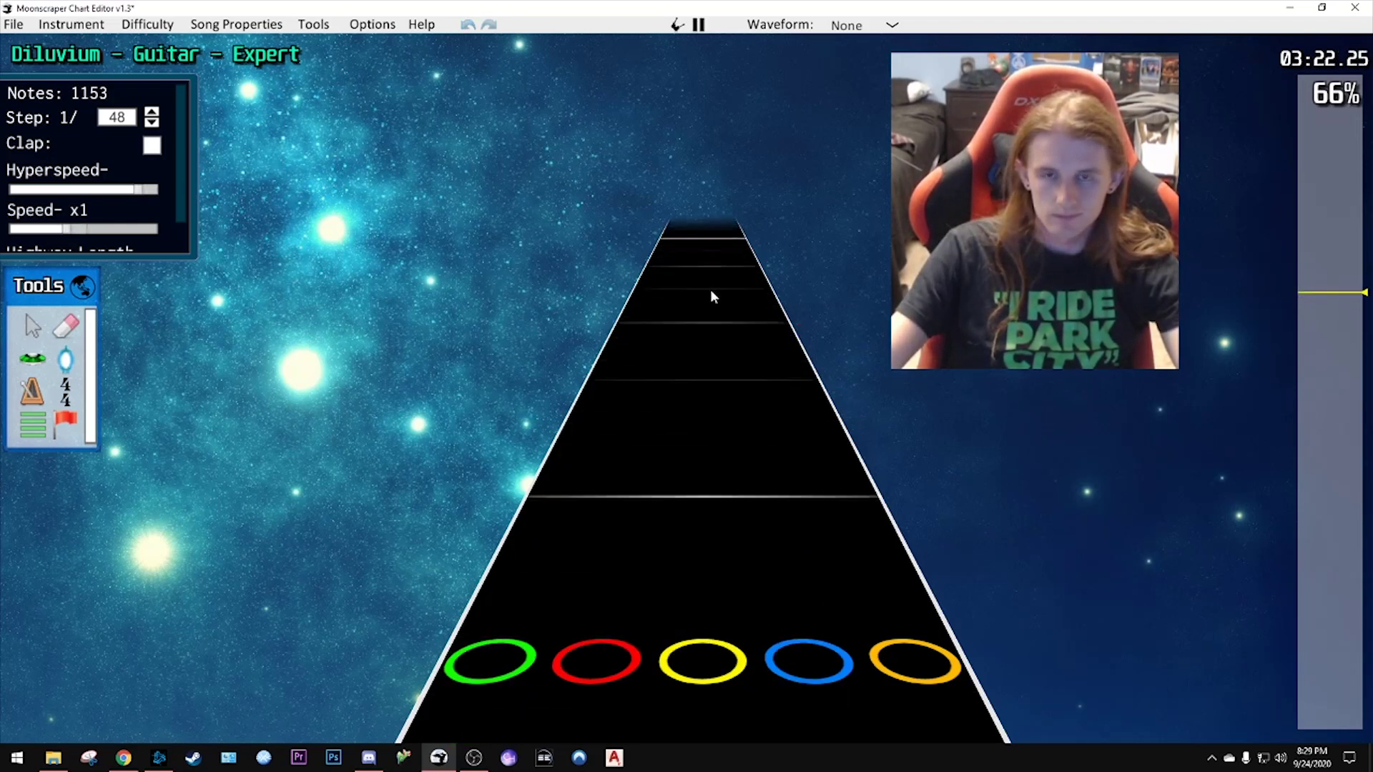
{"action": "key", "text": "space"}
{"action": "scroll", "coordinate": [725, 319], "scroll_direction": "down", "scroll_amount": 5}
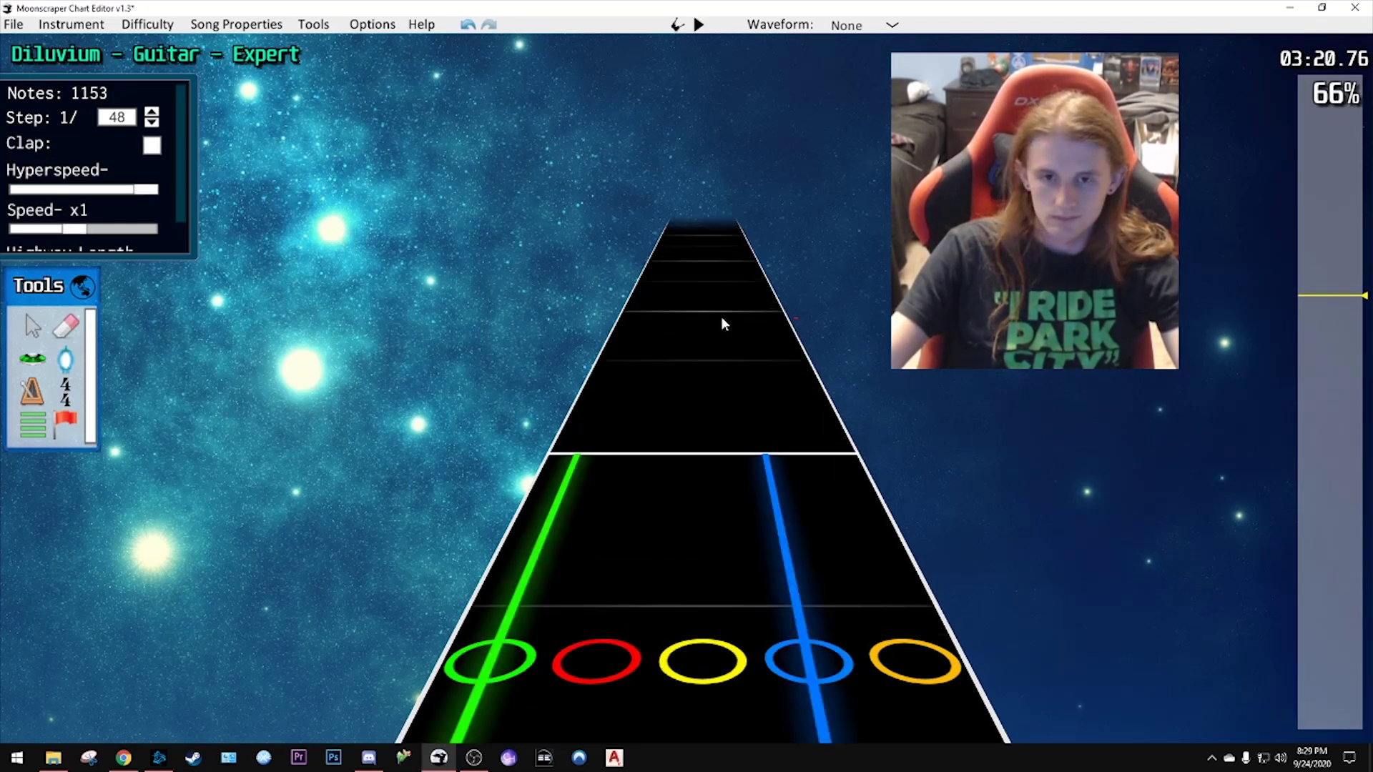
- Add a red note at 140592 where the green-blue sustain ends, sustain it past the next beat, and replay it
{"action": "key", "text": "3"}
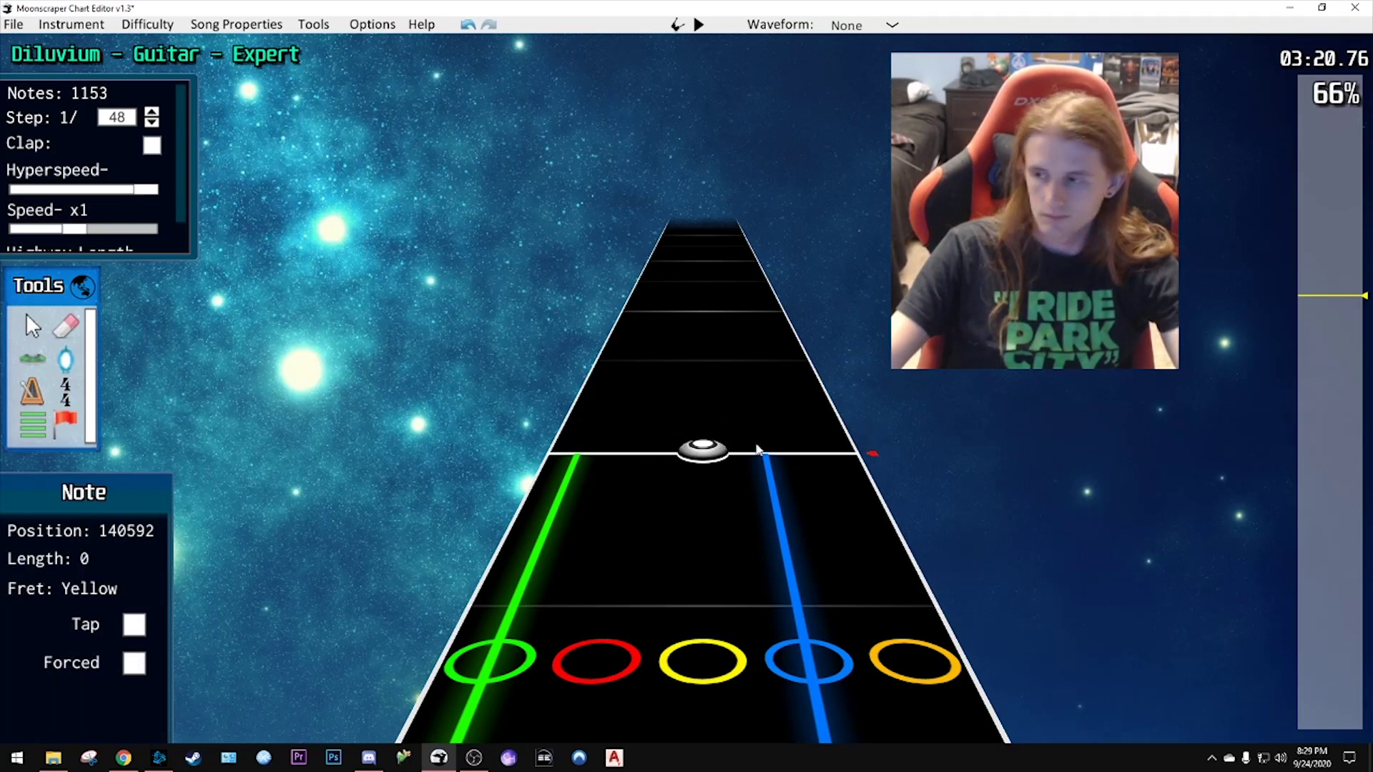
{"action": "key", "text": "Down"}
{"action": "key", "text": "Down"}
{"action": "key", "text": "Down"}
{"action": "key", "text": "Down"}
{"action": "key", "text": "Down"}
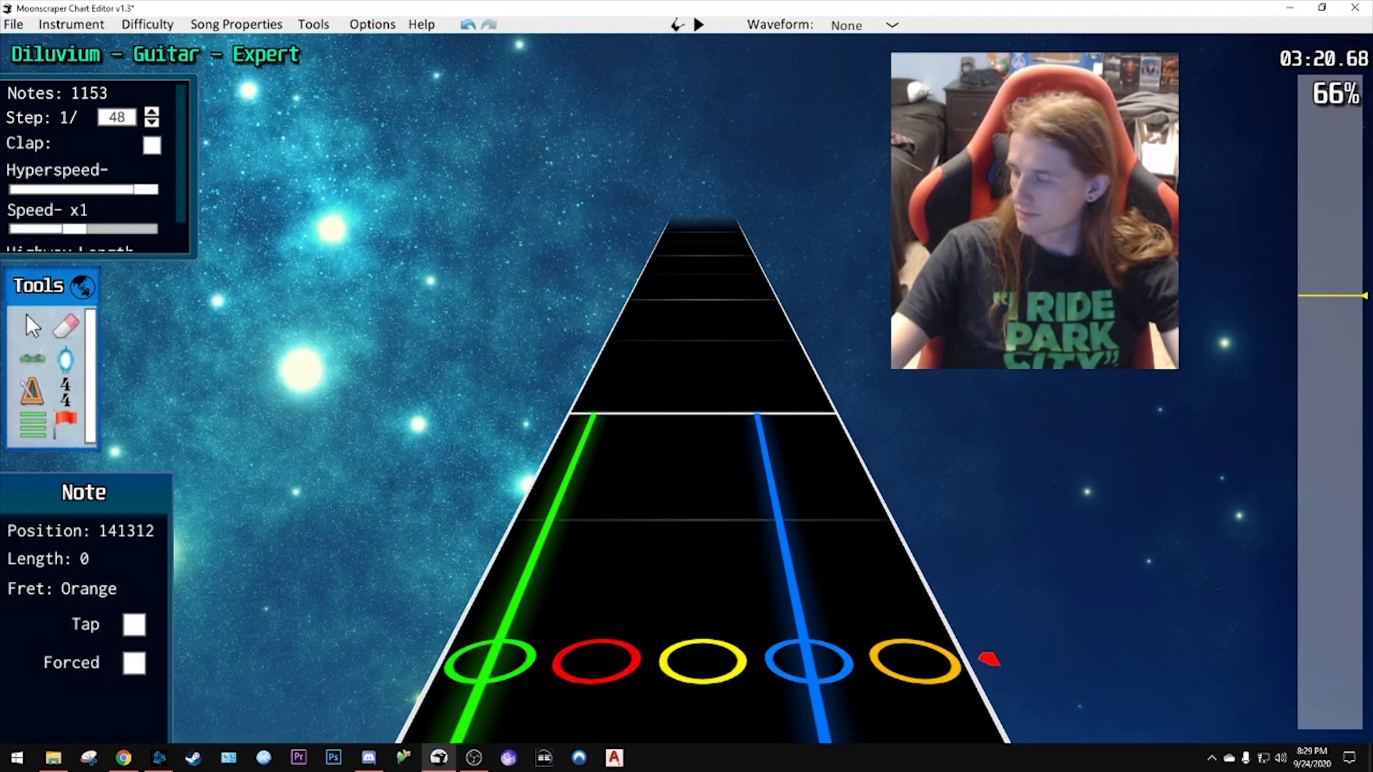
{"action": "key", "text": "Up"}
{"action": "key", "text": "alt+Tab"}
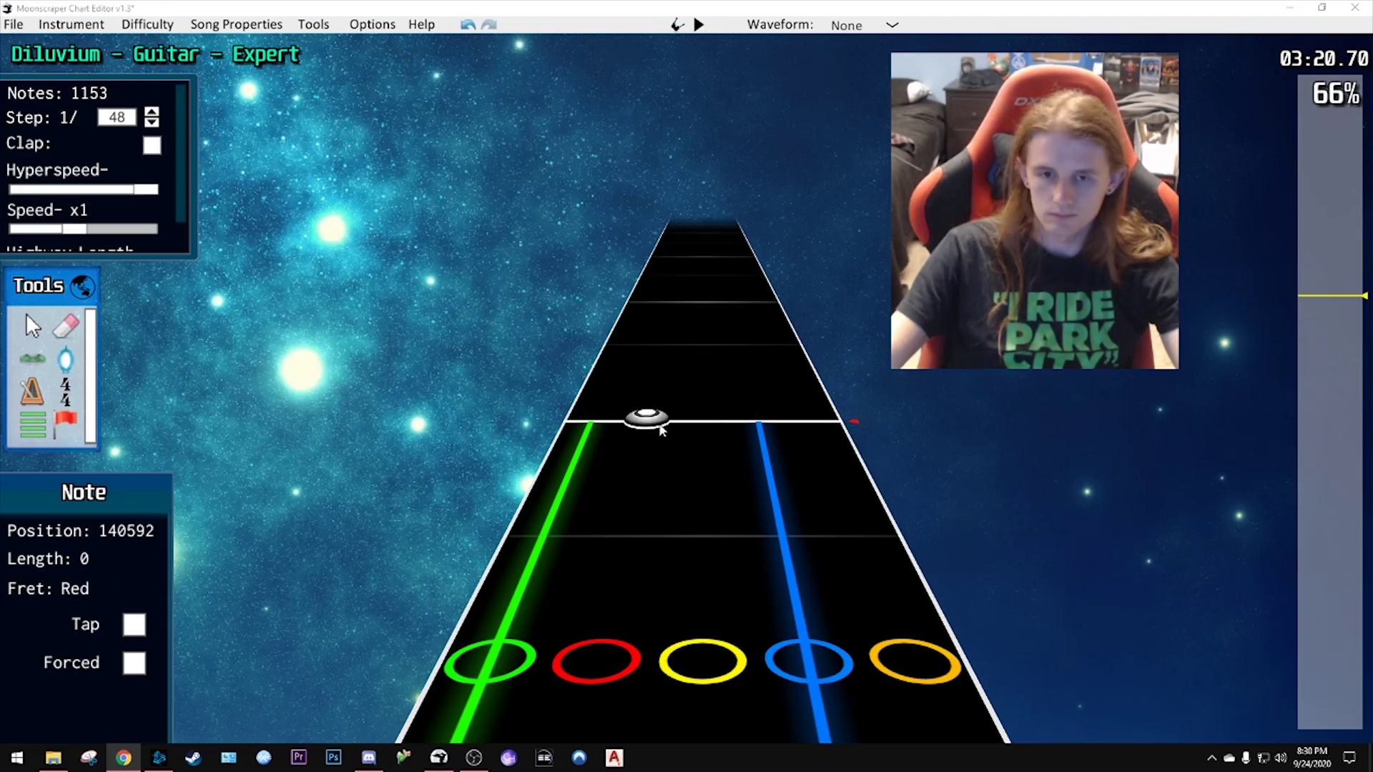
{"action": "left_click_drag", "start_coordinate": [661, 429], "coordinate": [671, 298]}
{"action": "key", "text": "space"}
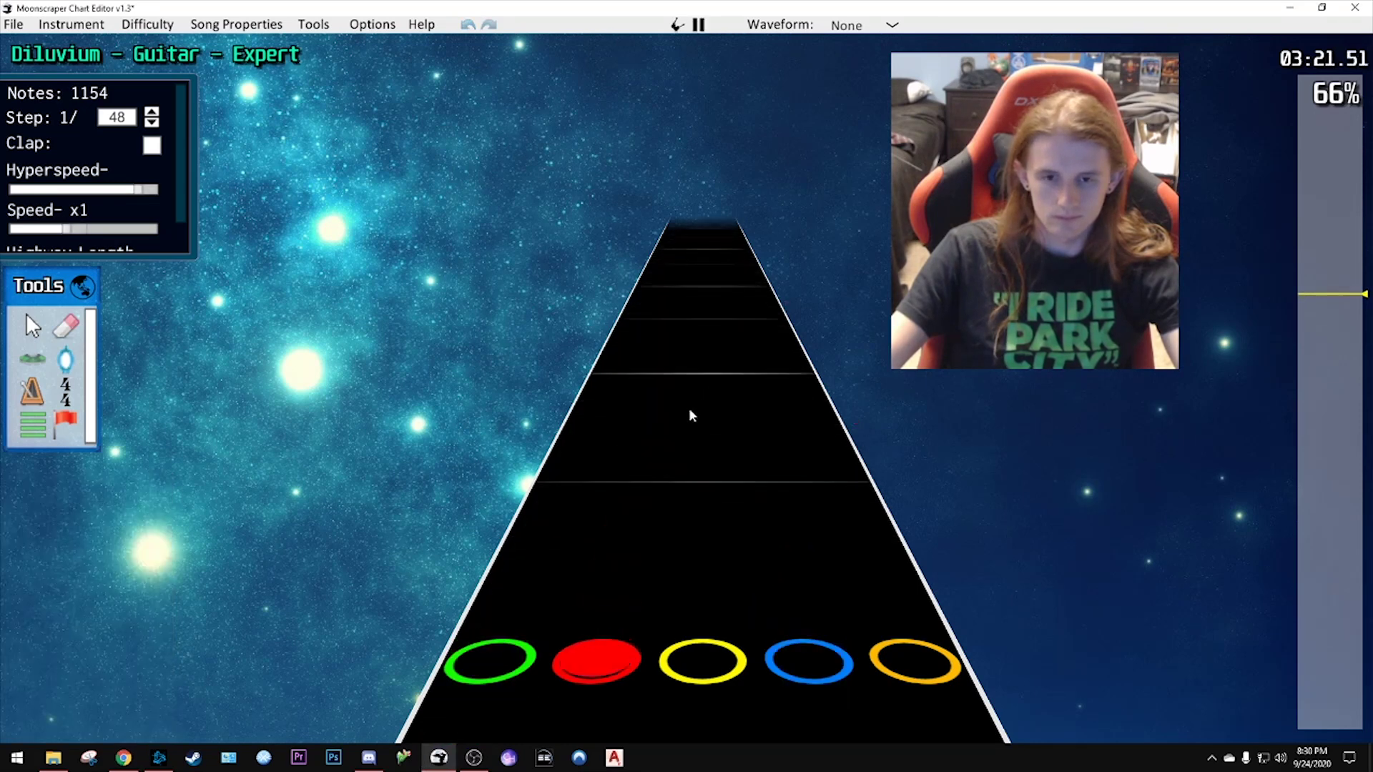
{"action": "key", "text": "space"}
{"action": "key", "text": "space"}
{"action": "key", "text": "space"}
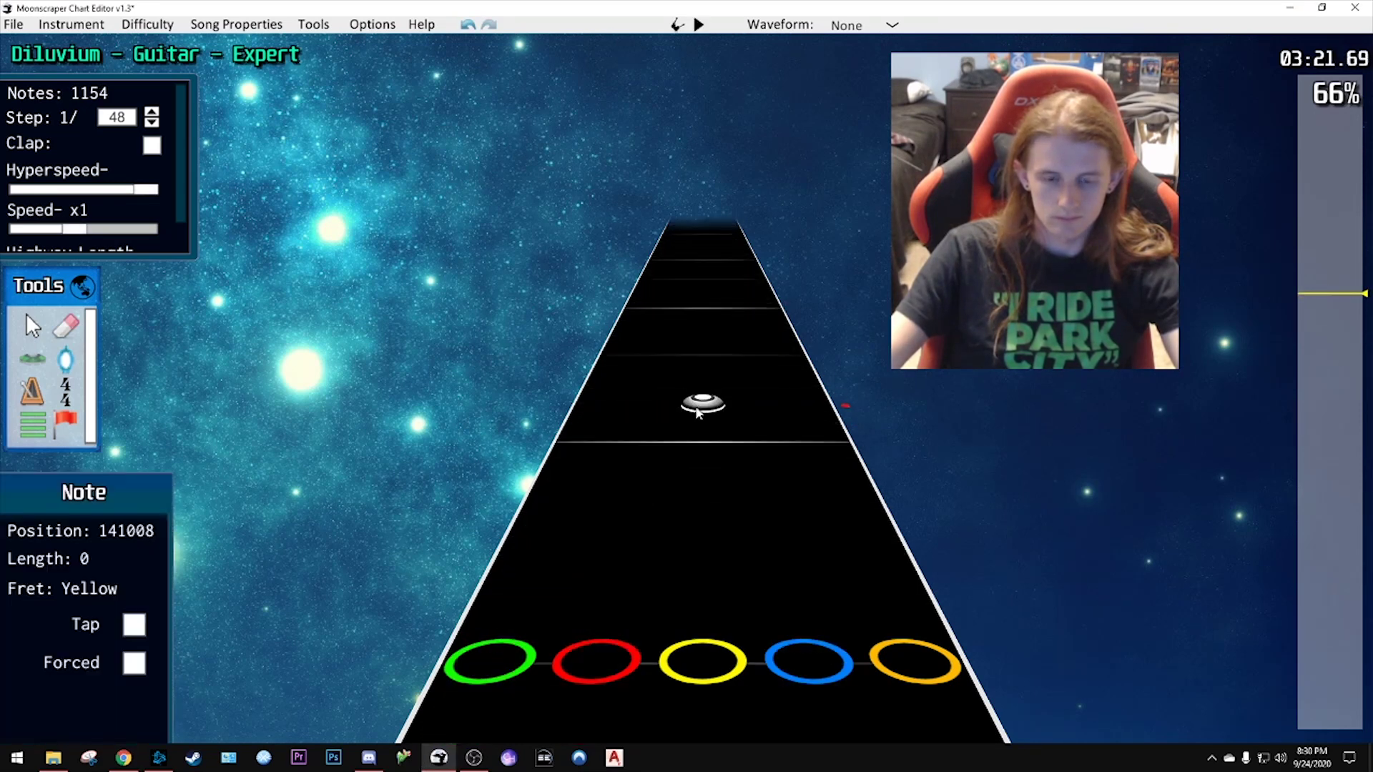
- Set the step to 1/16, add green at 140880 where the red sustain ends and red at 140928, and replay them
{"action": "scroll", "coordinate": [698, 413], "scroll_direction": "down", "scroll_amount": 3}
{"action": "key", "text": "space"}
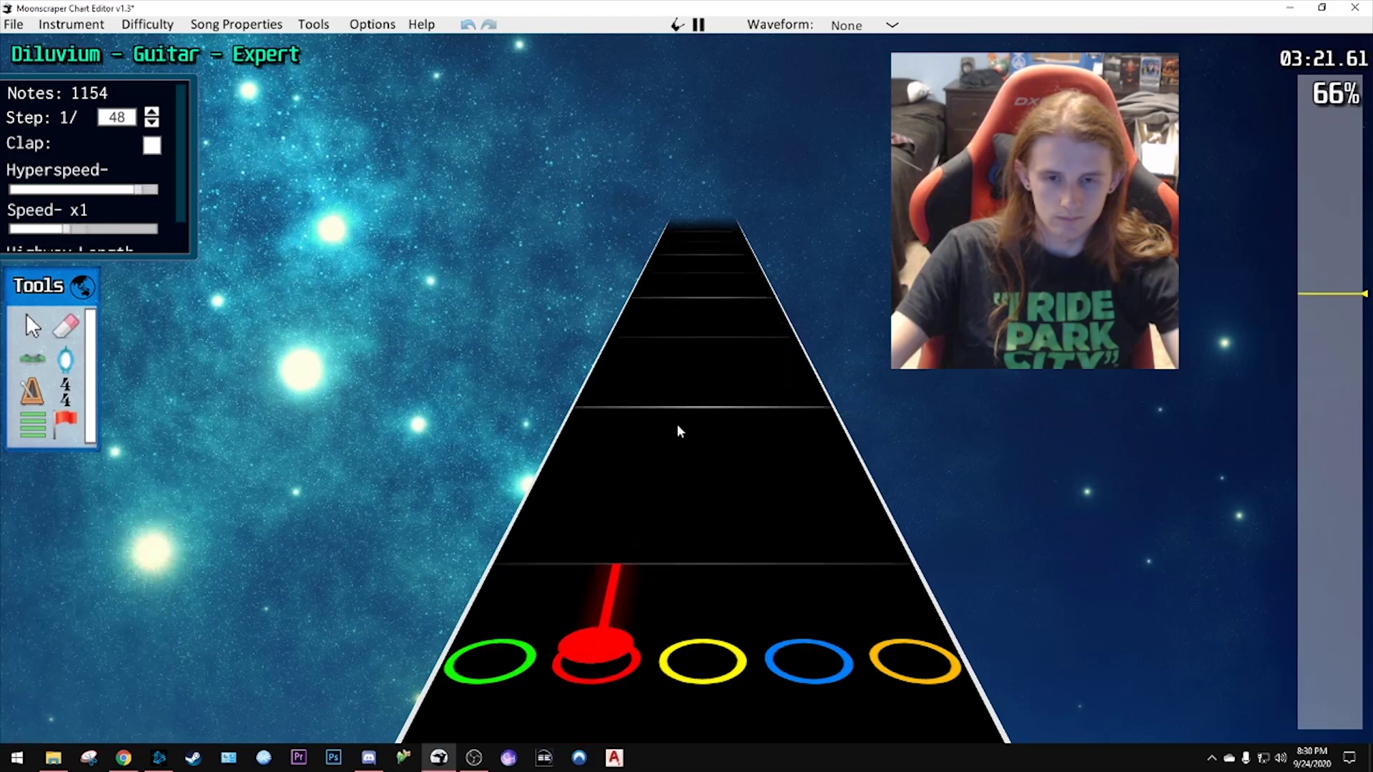
{"action": "key", "text": "space"}
{"action": "left_click", "coordinate": [542, 534]}
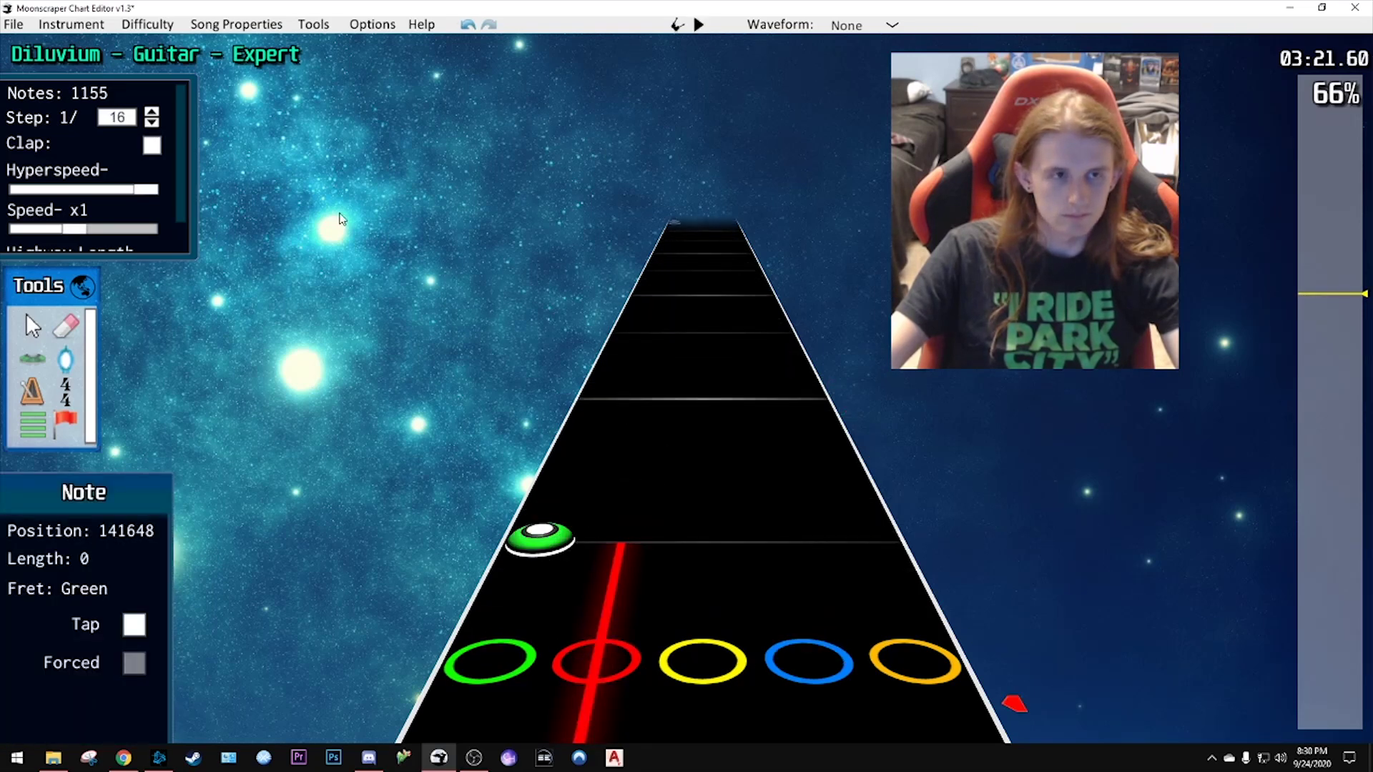
{"action": "scroll", "coordinate": [638, 481], "scroll_direction": "down", "scroll_amount": 2}
{"action": "key", "text": "space"}
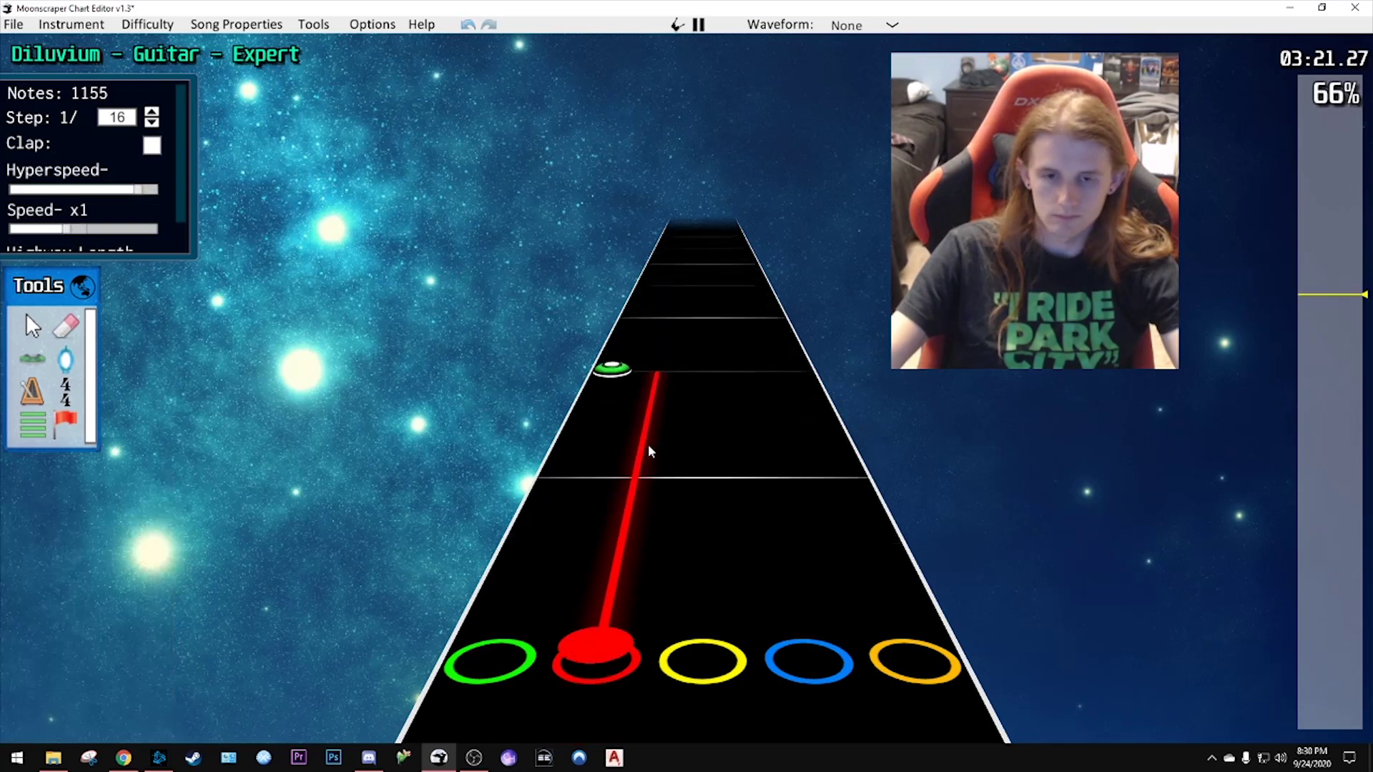
{"action": "key", "text": "space"}
{"action": "left_click", "coordinate": [637, 483]}
{"action": "key", "text": "space"}
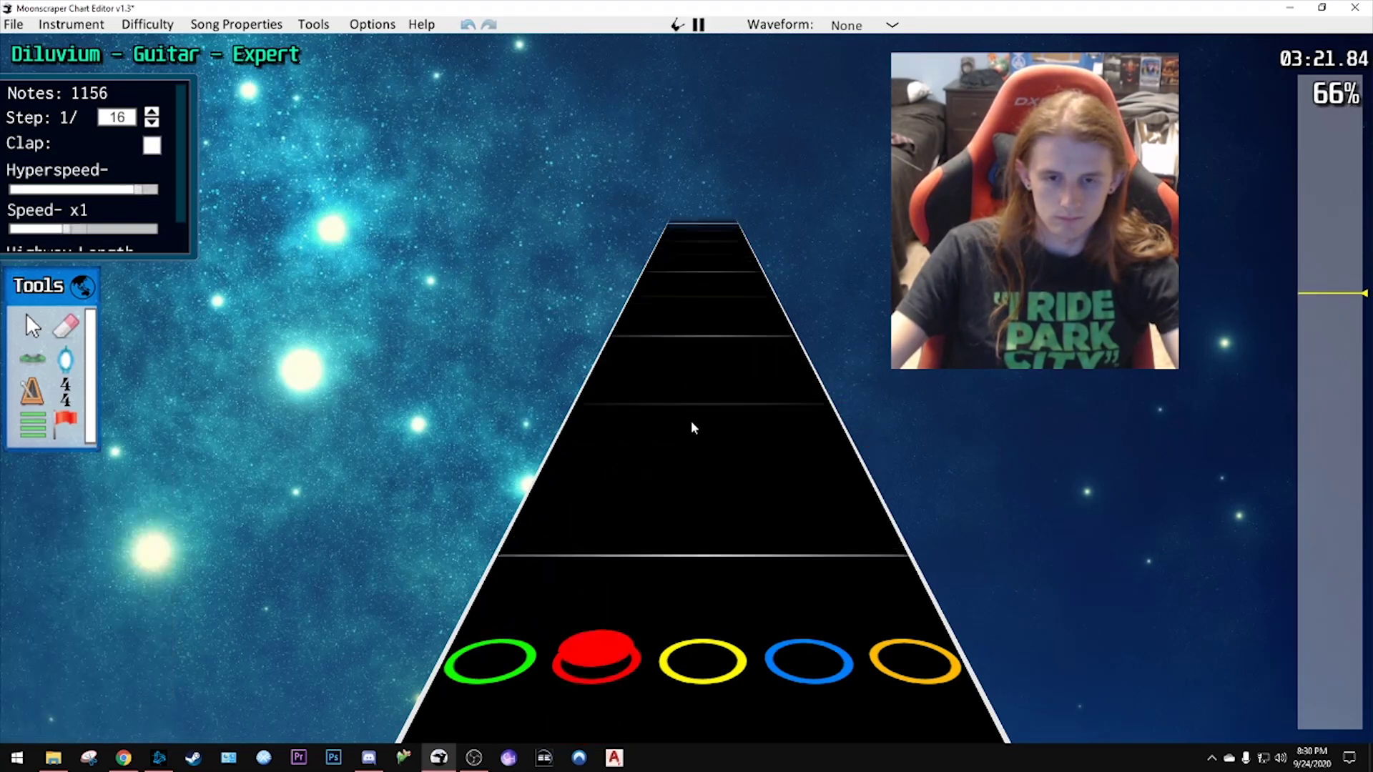
{"action": "key", "text": "space"}
- Add a yellow note at 140976 and a red note at 141024, and replay the run
{"action": "scroll", "coordinate": [659, 456], "scroll_direction": "down", "scroll_amount": 1}
{"action": "left_click", "coordinate": [682, 461]}
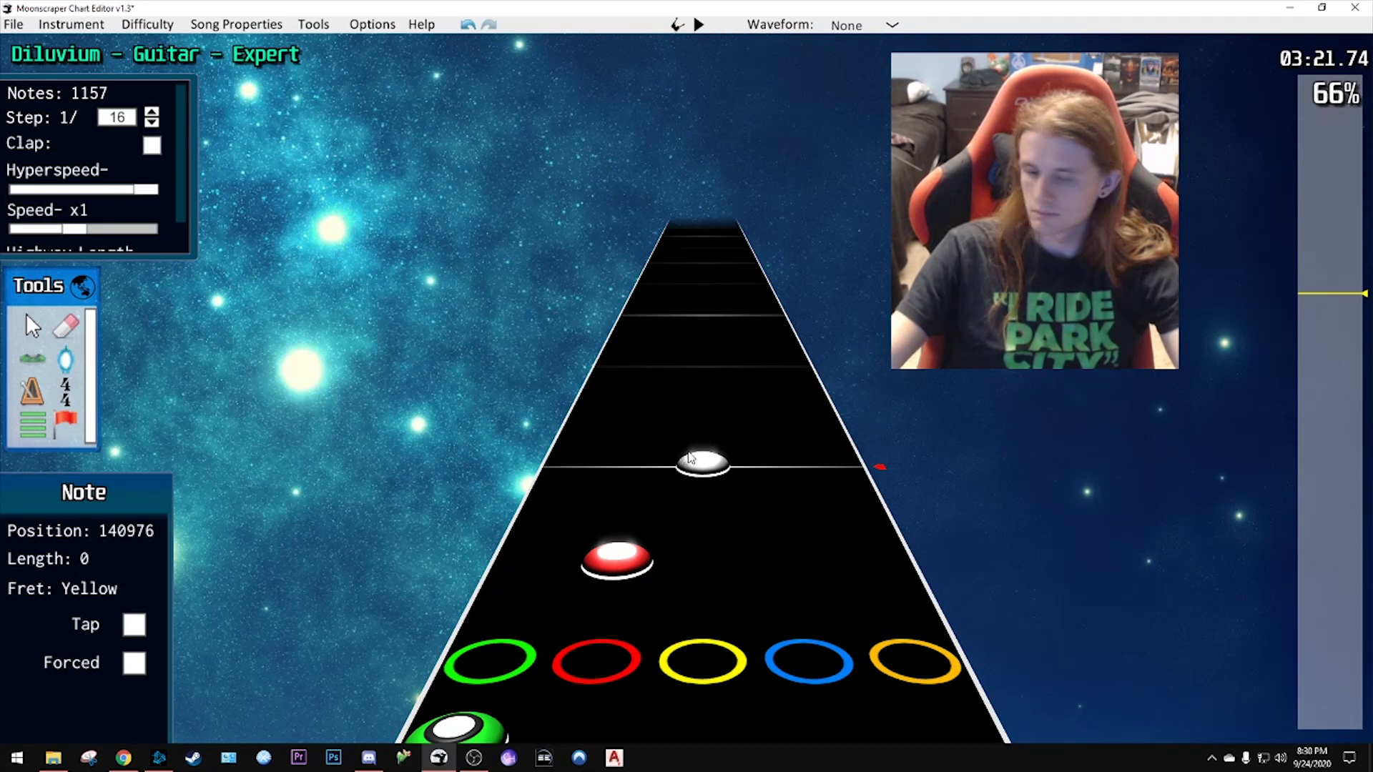
{"action": "left_click", "coordinate": [649, 399]}
{"action": "scroll", "coordinate": [668, 413], "scroll_direction": "down", "scroll_amount": 2}
{"action": "key", "text": "space"}
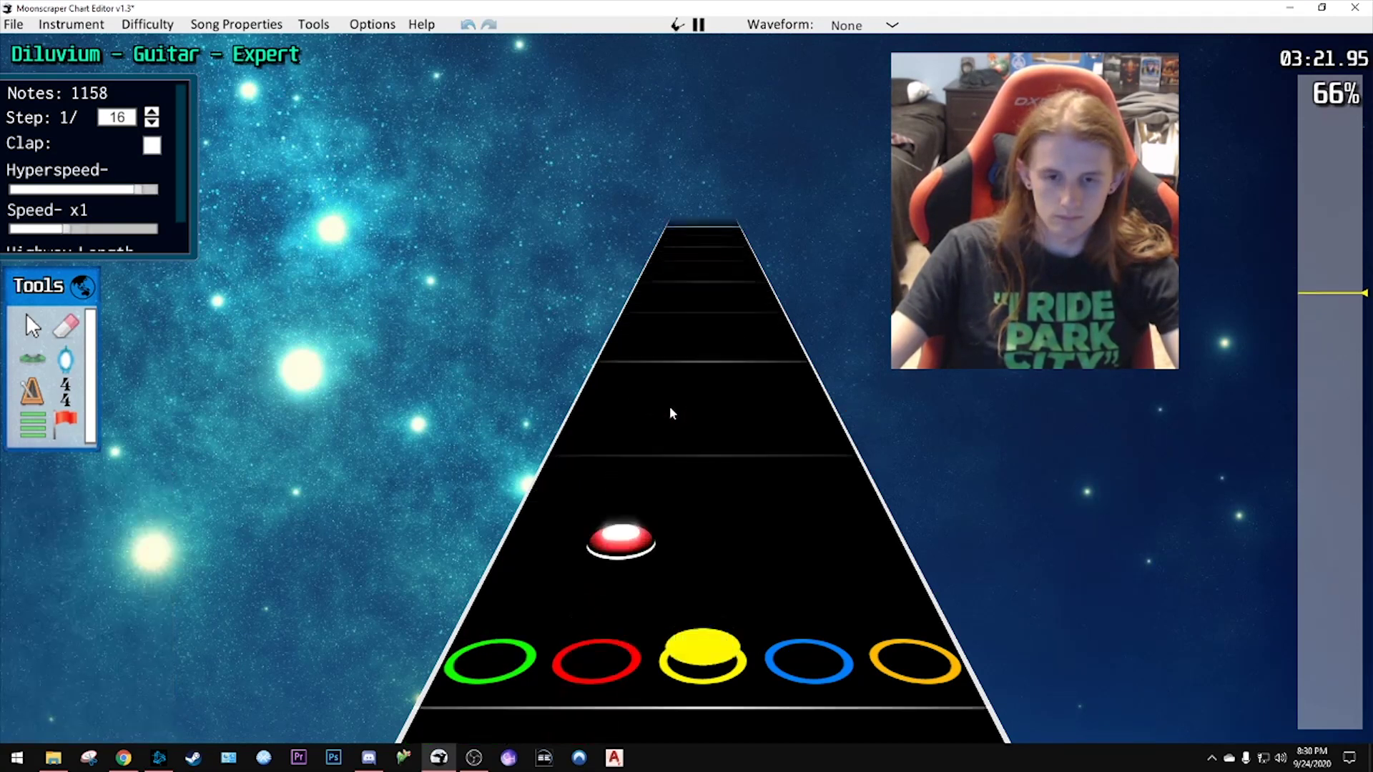
{"action": "key", "text": "space"}
- Continue the run with green at 141072, red at 141120 and yellow at 141168, and replay it
{"action": "scroll", "coordinate": [668, 412], "scroll_direction": "down", "scroll_amount": 2}
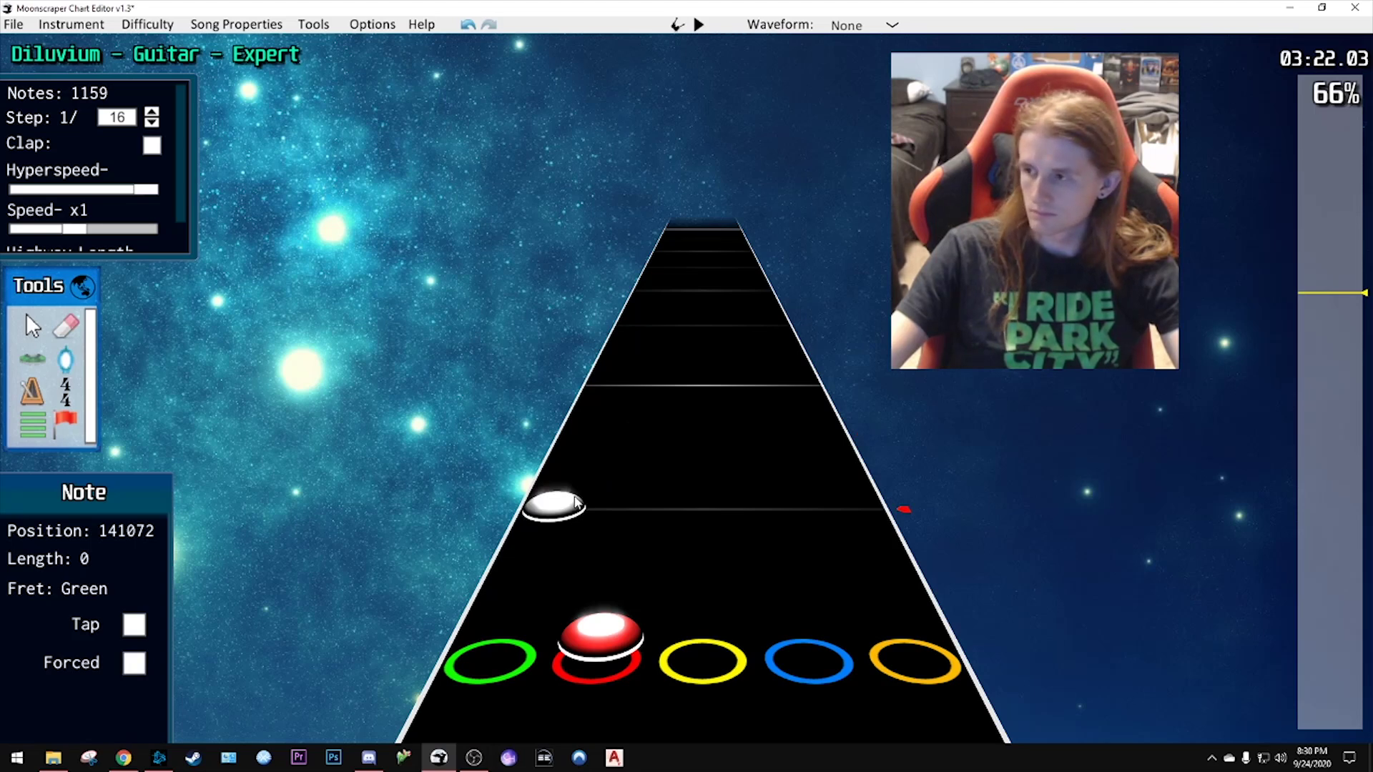
{"action": "left_click", "coordinate": [645, 428]}
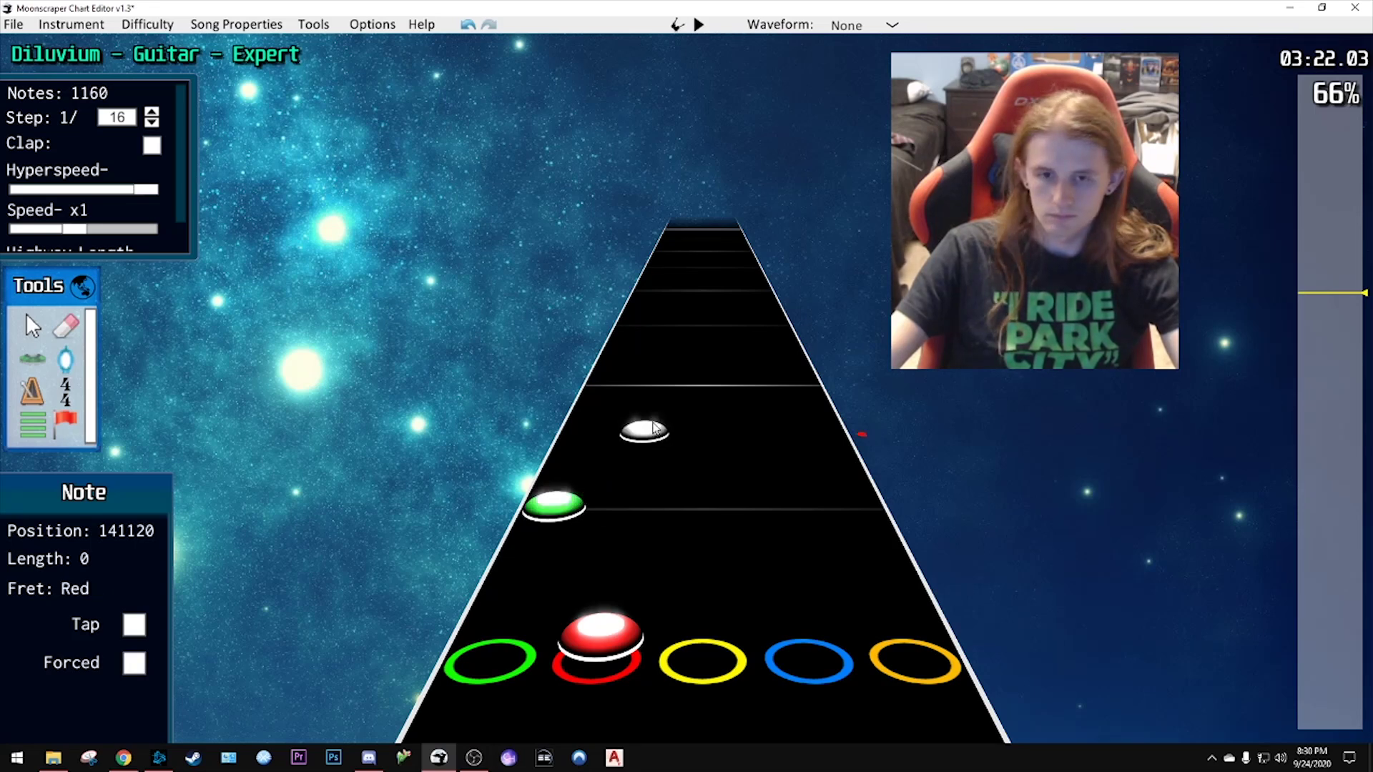
{"action": "left_click", "coordinate": [697, 404]}
{"action": "scroll", "coordinate": [702, 414], "scroll_direction": "down", "scroll_amount": 5}
{"action": "key", "text": "space"}
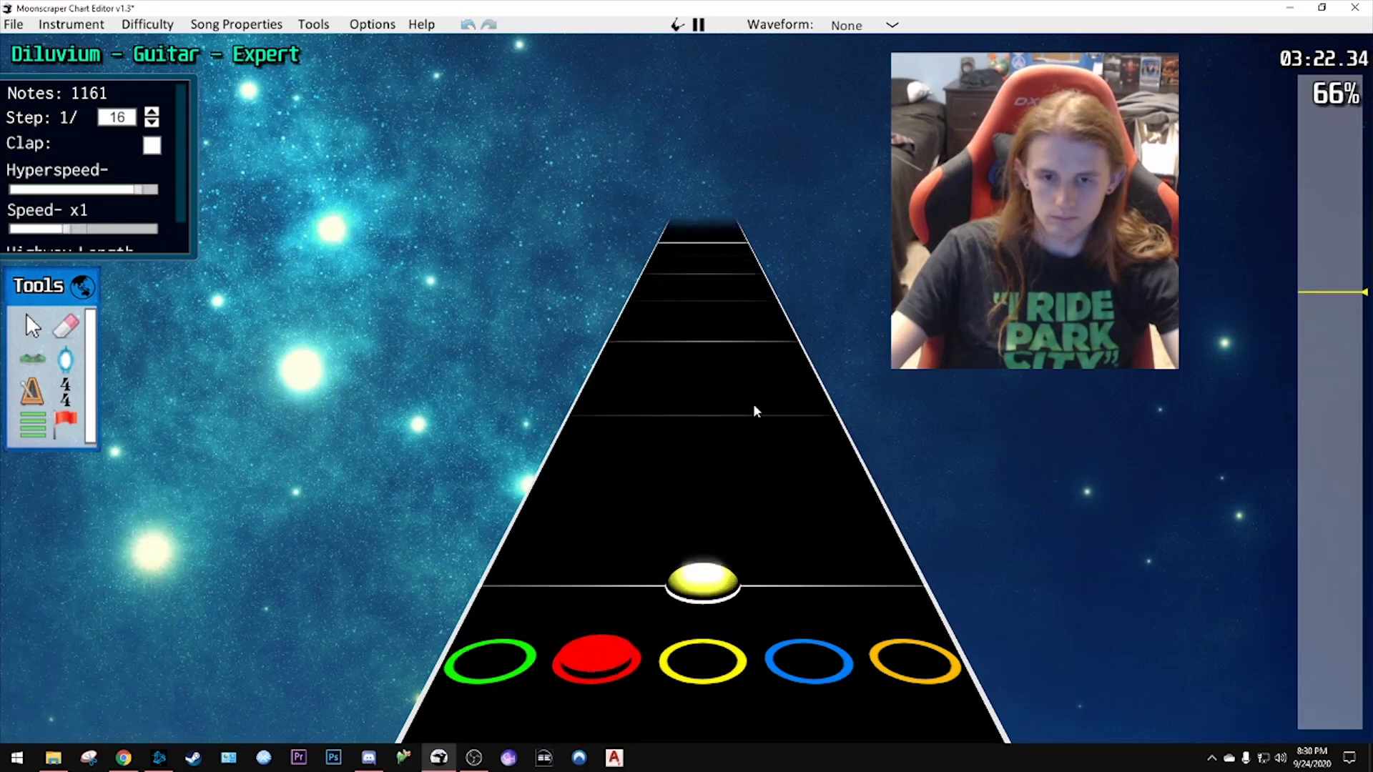
{"action": "key", "text": "space"}
- Extend the run with red at 141216, yellow at 141264 and blue at 141312
{"action": "scroll", "coordinate": [674, 419], "scroll_direction": "down", "scroll_amount": 2}
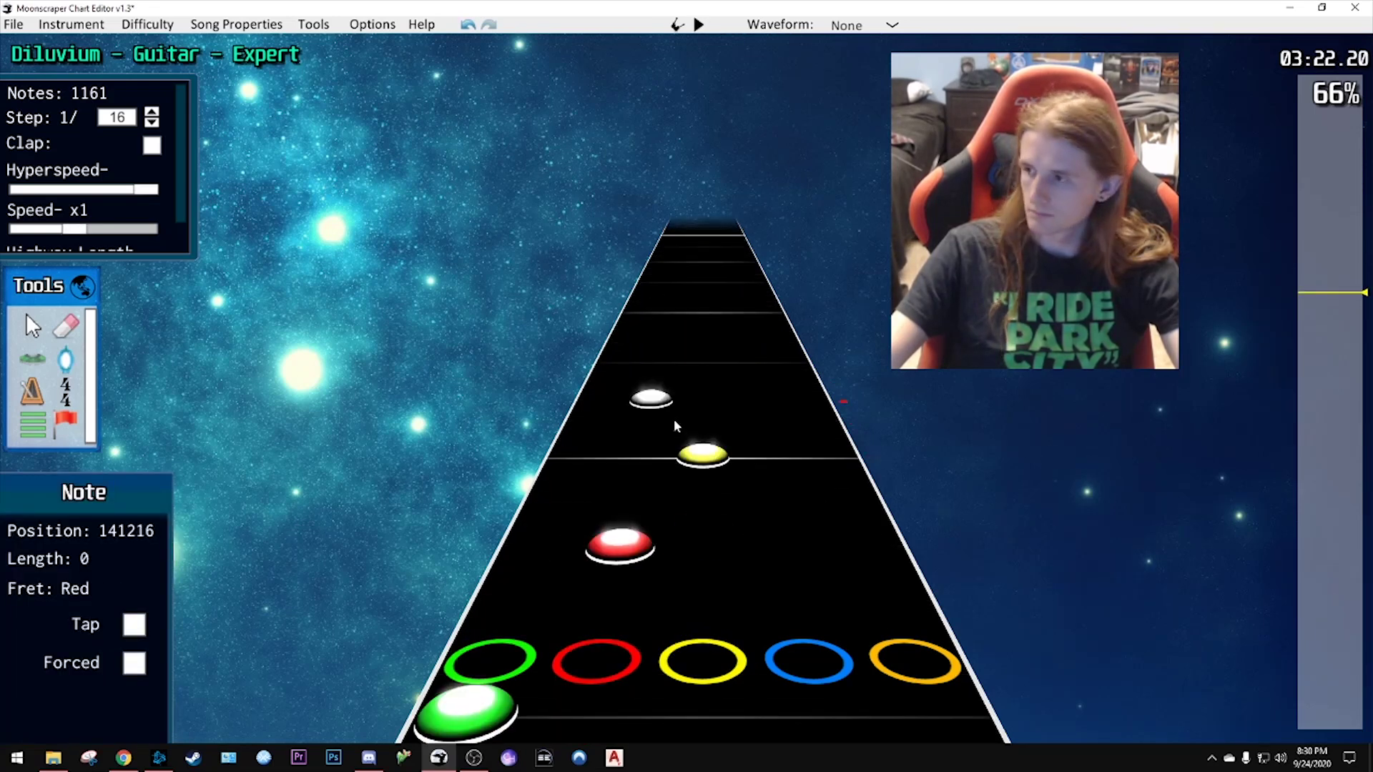
{"action": "left_click", "coordinate": [651, 399]}
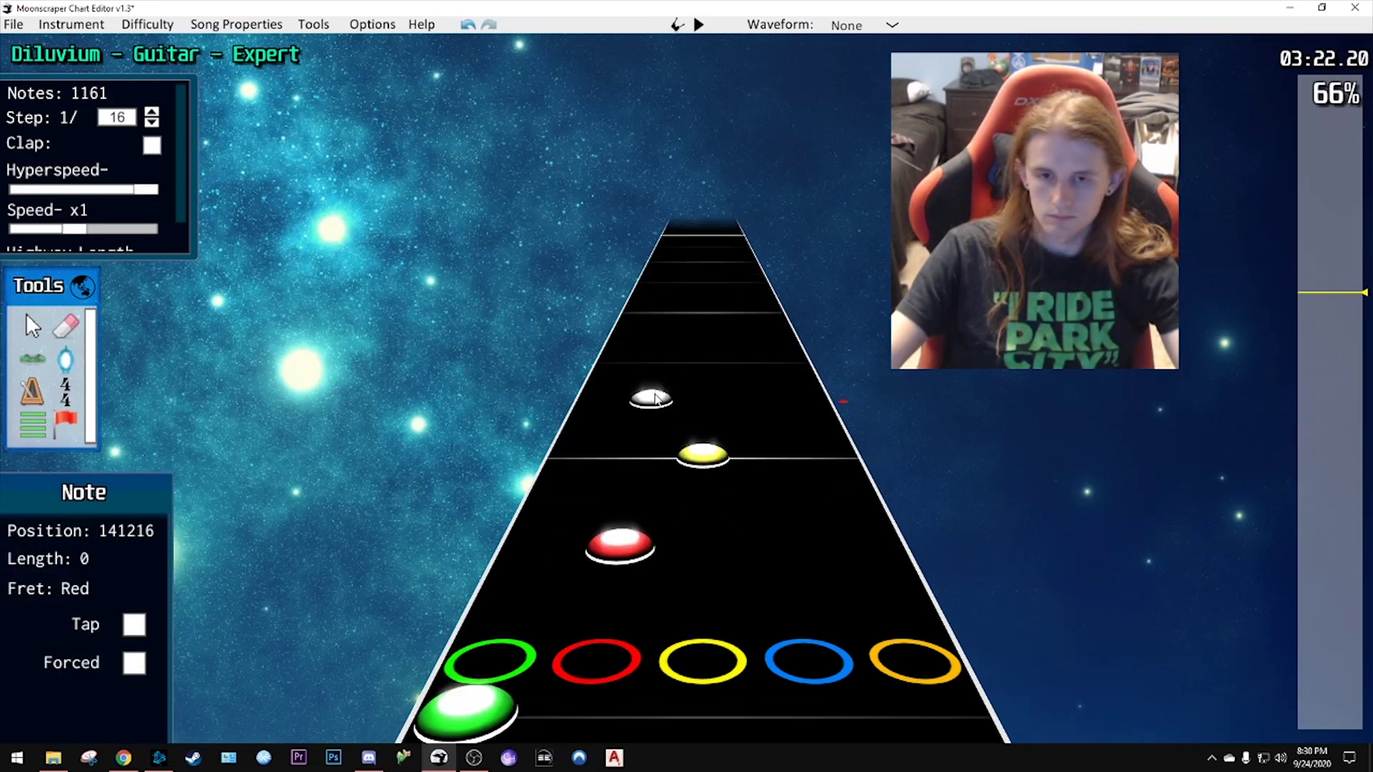
{"action": "left_click", "coordinate": [701, 365]}
{"action": "left_click", "coordinate": [740, 334]}
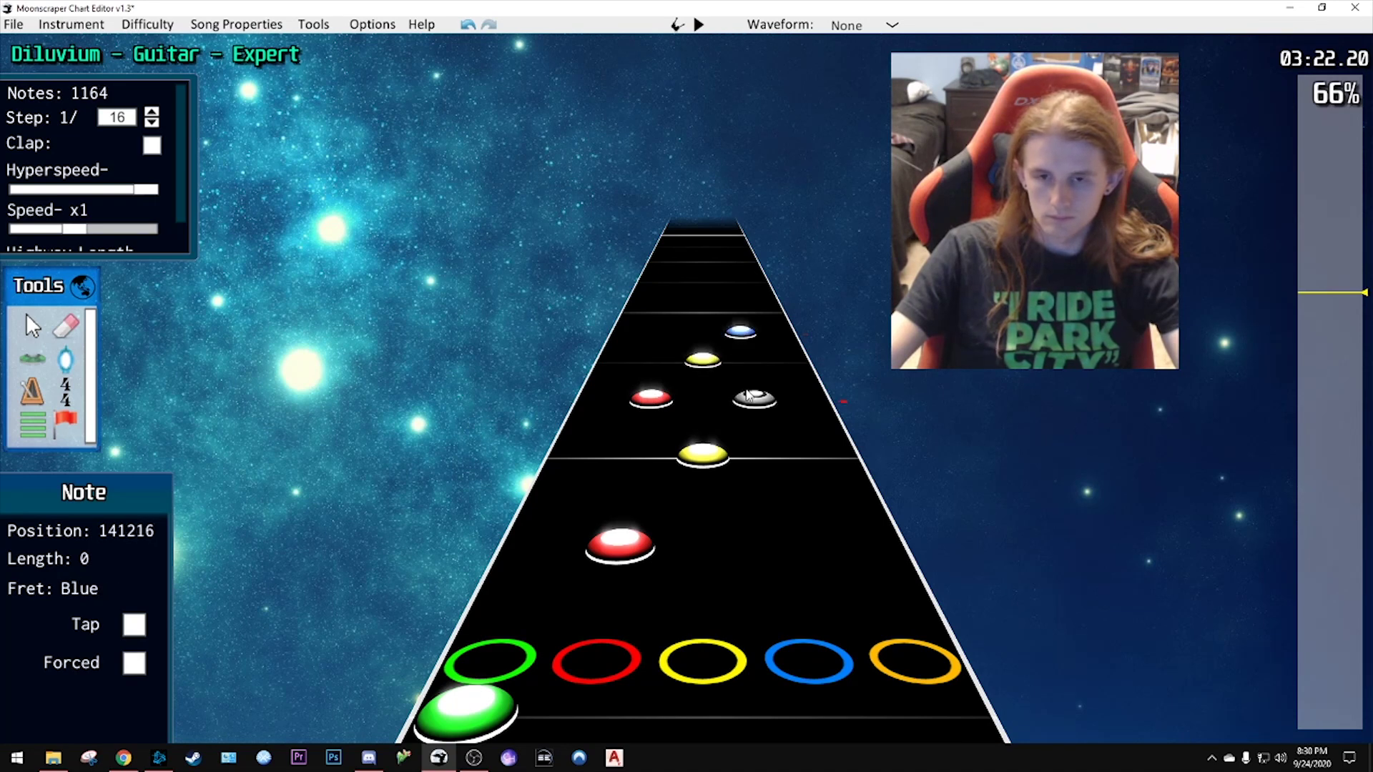
- Add a yellow note at 141360, replay the run, and extend the yellow note into a sustain ending at 141456
{"action": "scroll", "coordinate": [747, 426], "scroll_direction": "down", "scroll_amount": 3}
{"action": "key", "text": "space"}
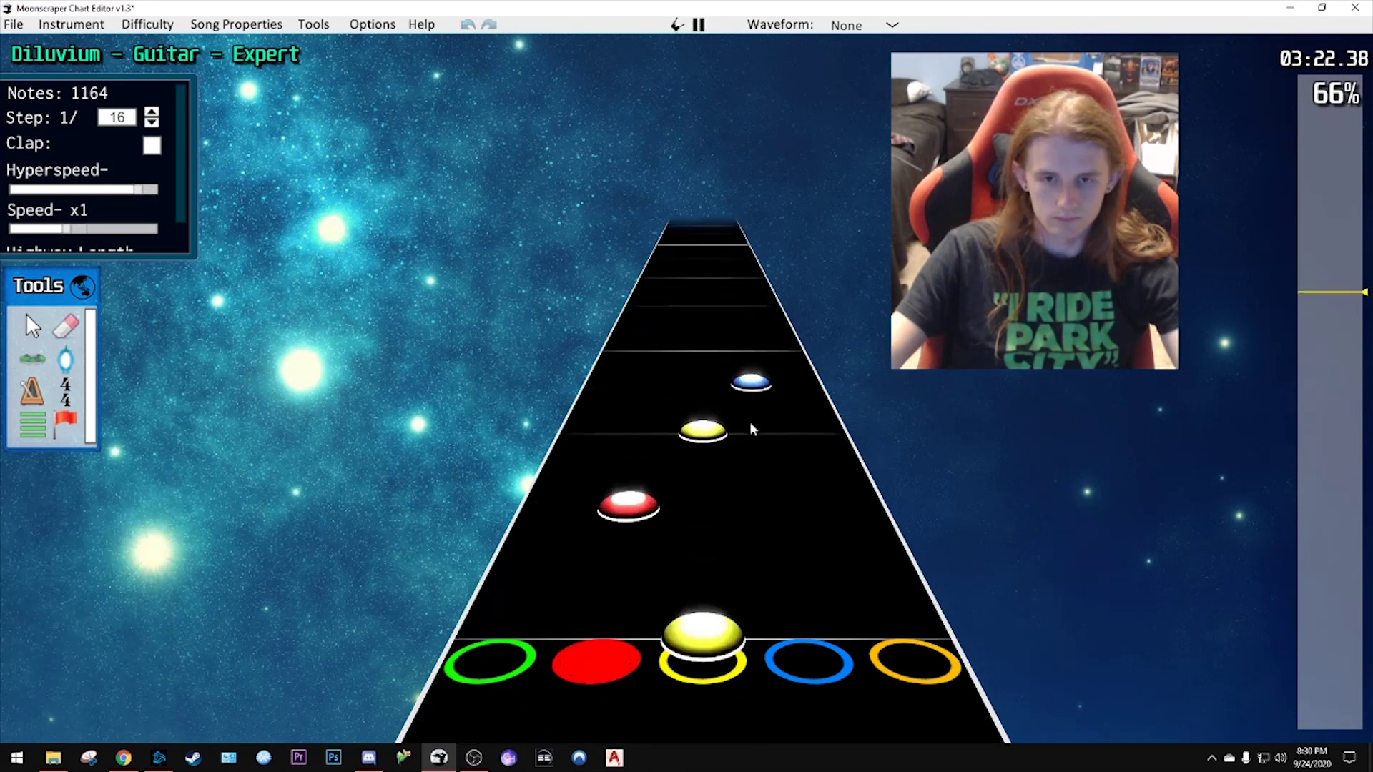
{"action": "key", "text": "space"}
{"action": "left_click", "coordinate": [732, 478]}
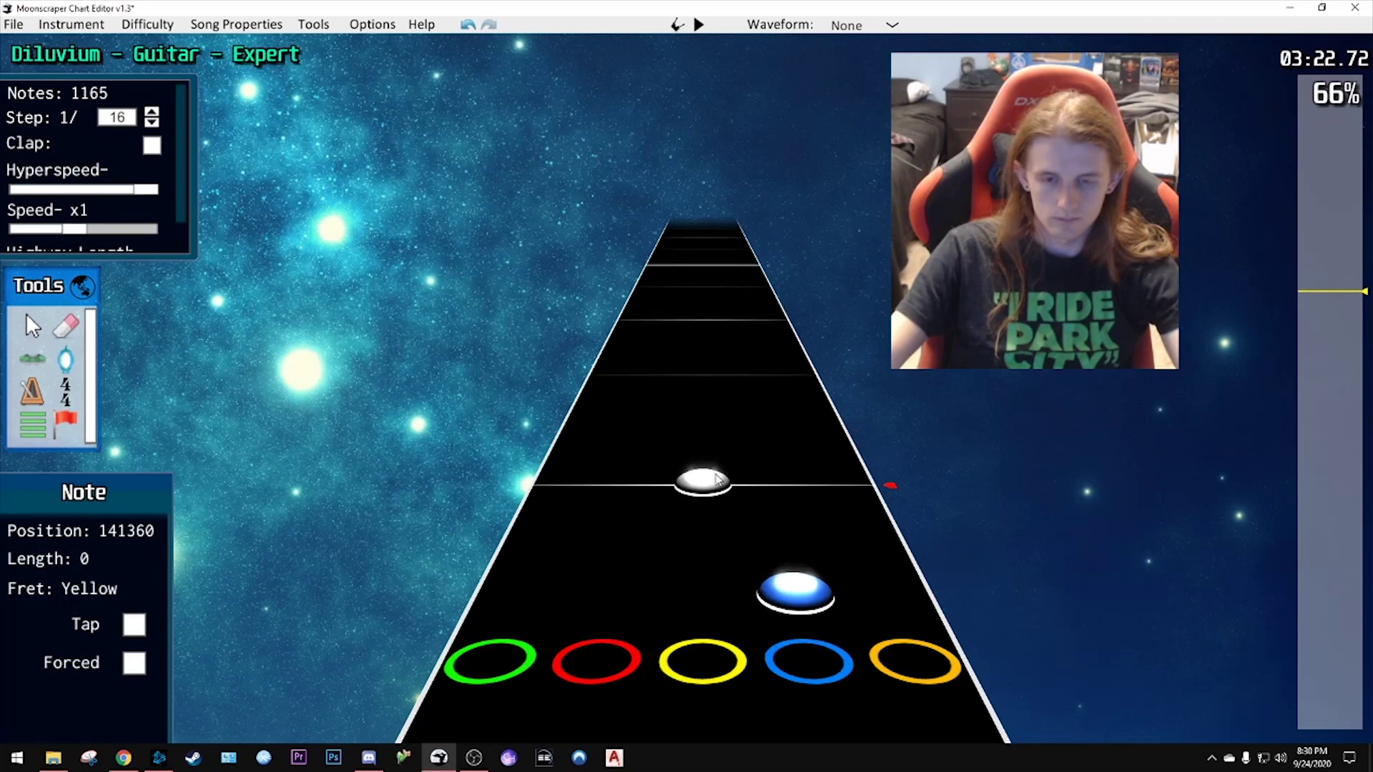
{"action": "key", "text": "space"}
{"action": "key", "text": "space"}
{"action": "scroll", "coordinate": [723, 457], "scroll_direction": "up", "scroll_amount": 1}
{"action": "left_click_drag", "start_coordinate": [708, 557], "coordinate": [715, 417]}
{"action": "scroll", "coordinate": [712, 406], "scroll_direction": "up", "scroll_amount": 3}
{"action": "scroll", "coordinate": [715, 417], "scroll_direction": "down", "scroll_amount": 1}
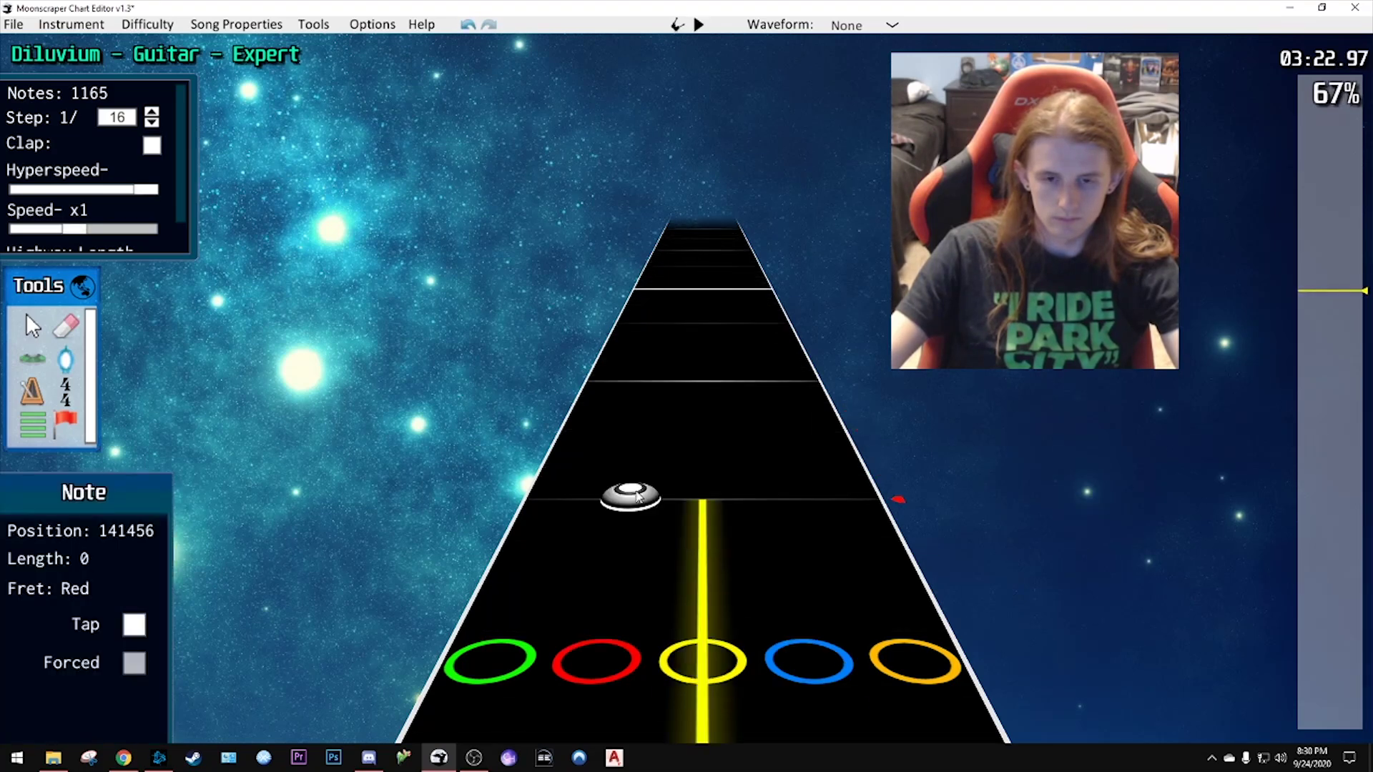
- Try red at 141456, yellow at 141504 and blue at 141552 after the yellow sustain, replay them, and undo the three notes
{"action": "left_click", "coordinate": [629, 493]}
{"action": "left_click", "coordinate": [702, 428]}
{"action": "key", "text": "space"}
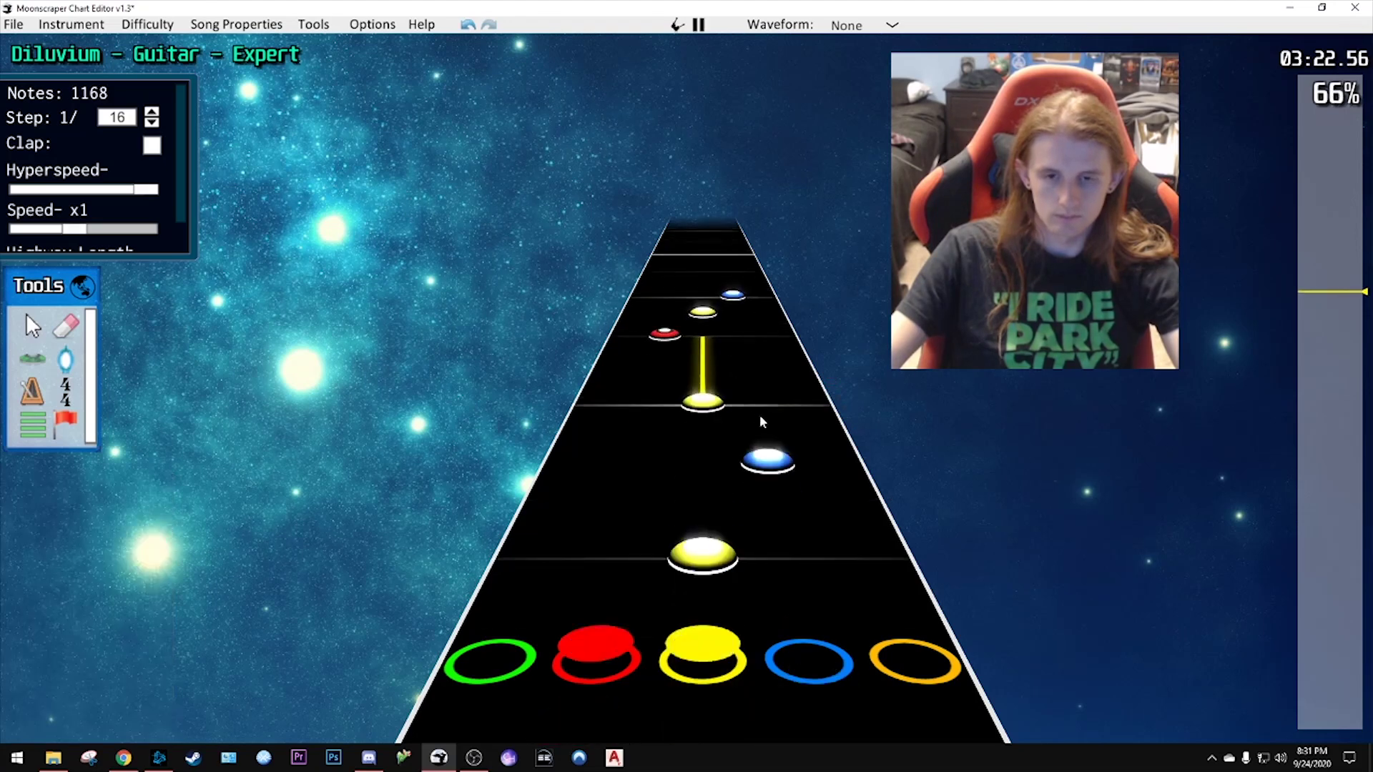
{"action": "key", "text": "space"}
{"action": "scroll", "coordinate": [758, 413], "scroll_direction": "down", "scroll_amount": 3}
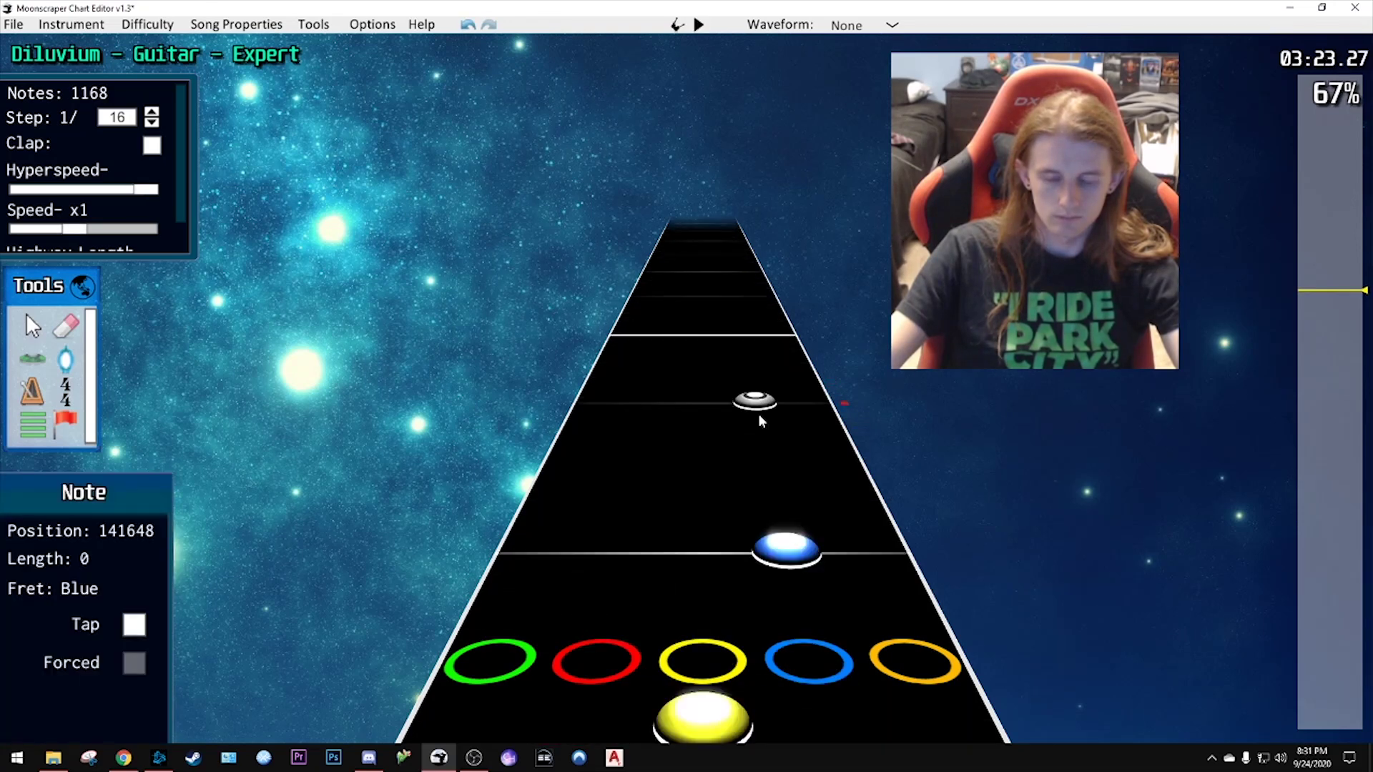
{"action": "key", "text": "ctrl+z"}
{"action": "key", "text": "ctrl+z"}
{"action": "key", "text": "ctrl+z"}
- Chart green, red, yellow, blue and orange at 48-tick spacing from 141456 to 141648, add blue at 141696, and replay
{"action": "left_click", "coordinate": [602, 454]}
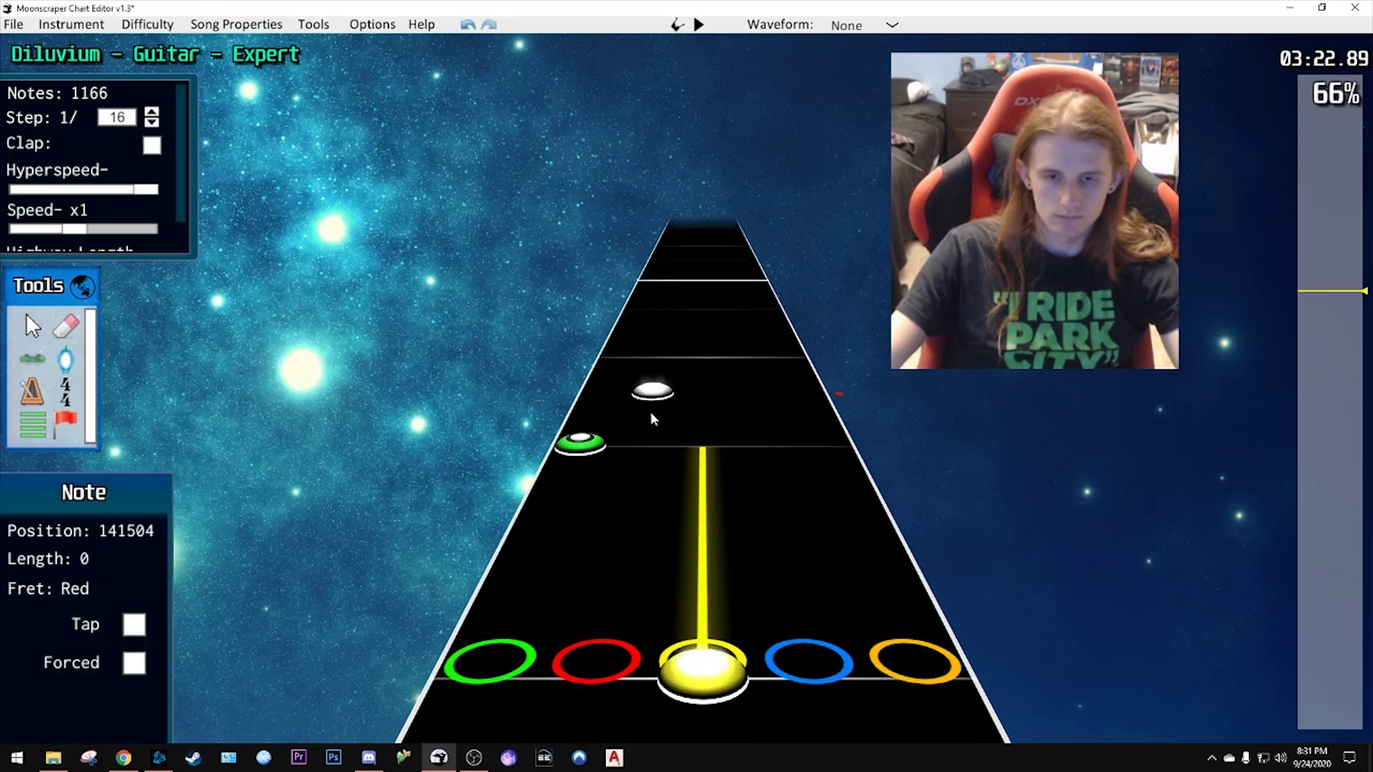
{"action": "left_click", "coordinate": [750, 333]}
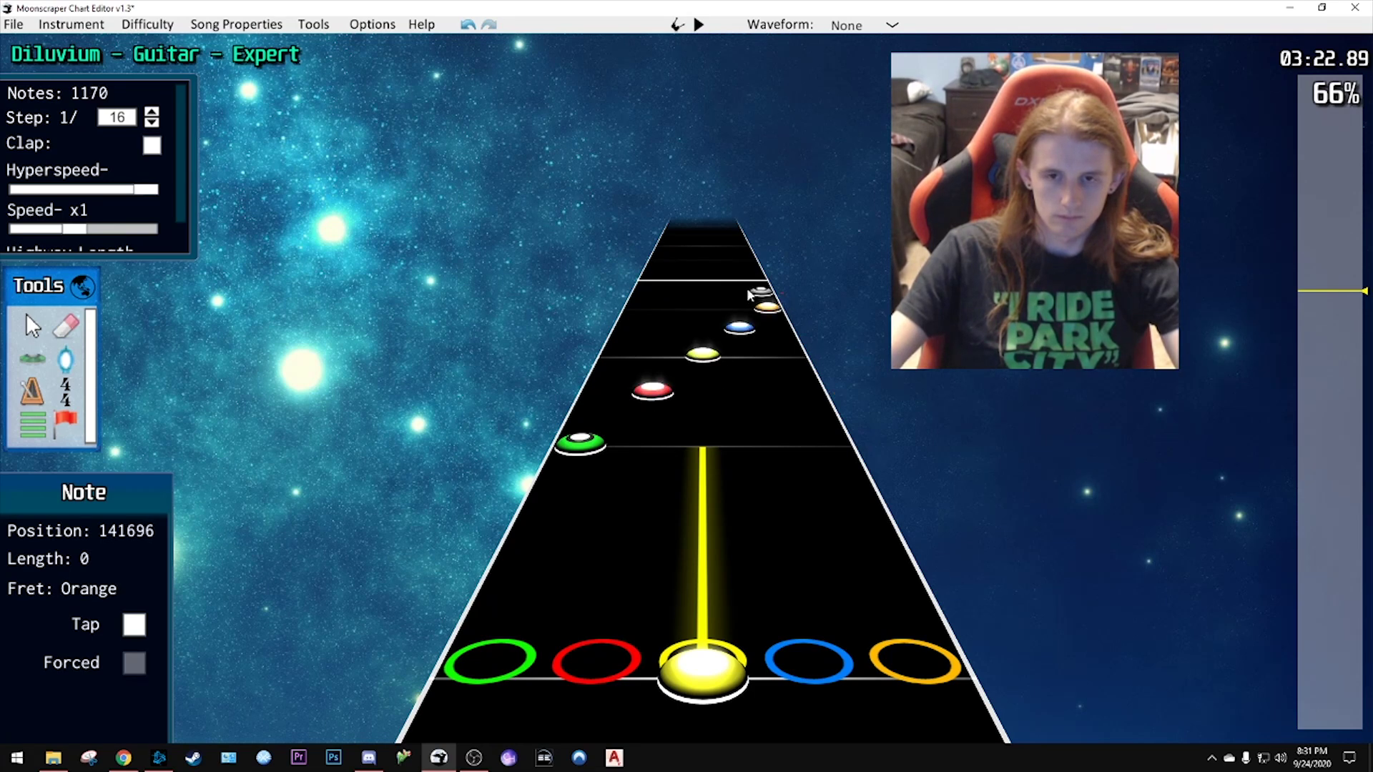
{"action": "left_click", "coordinate": [747, 293]}
{"action": "key", "text": "space"}
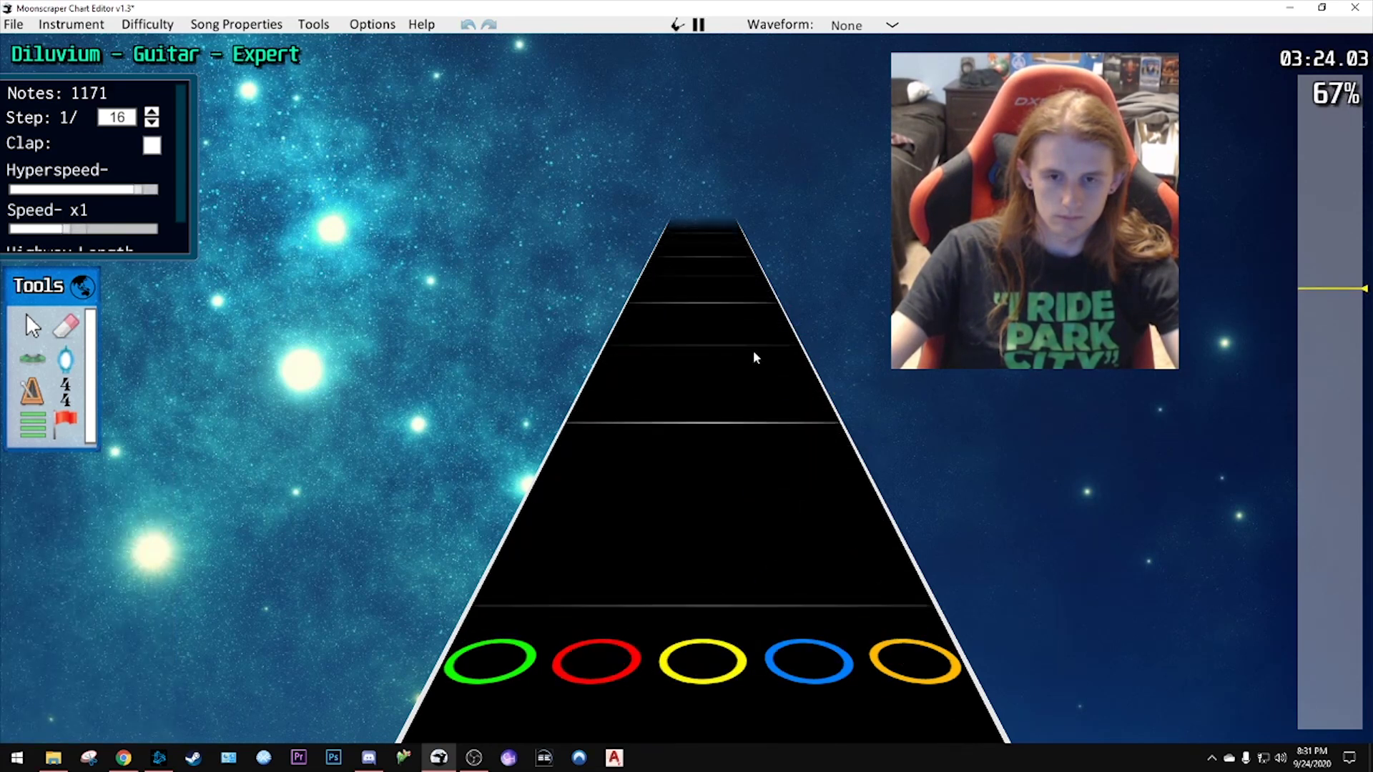
{"action": "key", "text": "space"}
- Extend the blue note at 141696 into a sustain ending at 141792, and replay it
{"action": "left_click_drag", "start_coordinate": [781, 500], "coordinate": [749, 349]}
{"action": "key", "text": "space"}
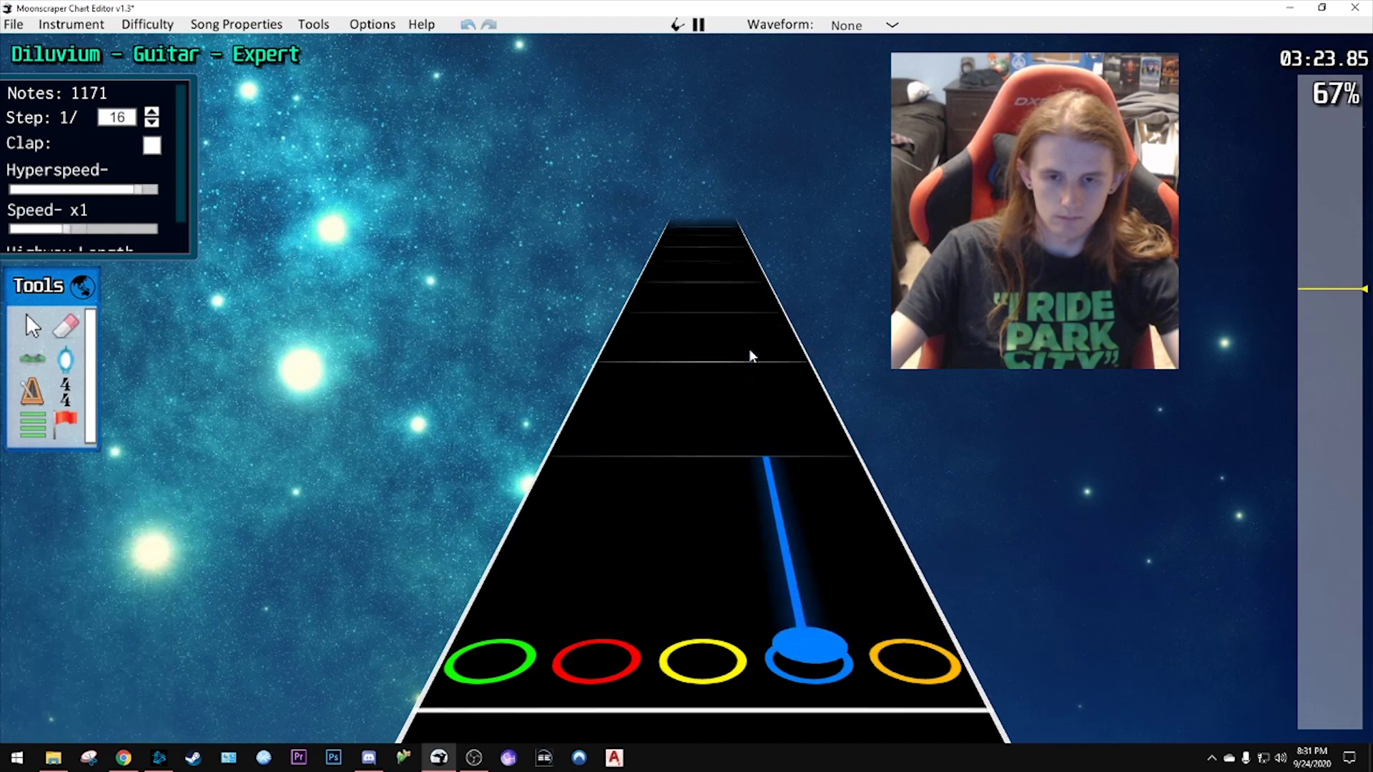
{"action": "key", "text": "space"}
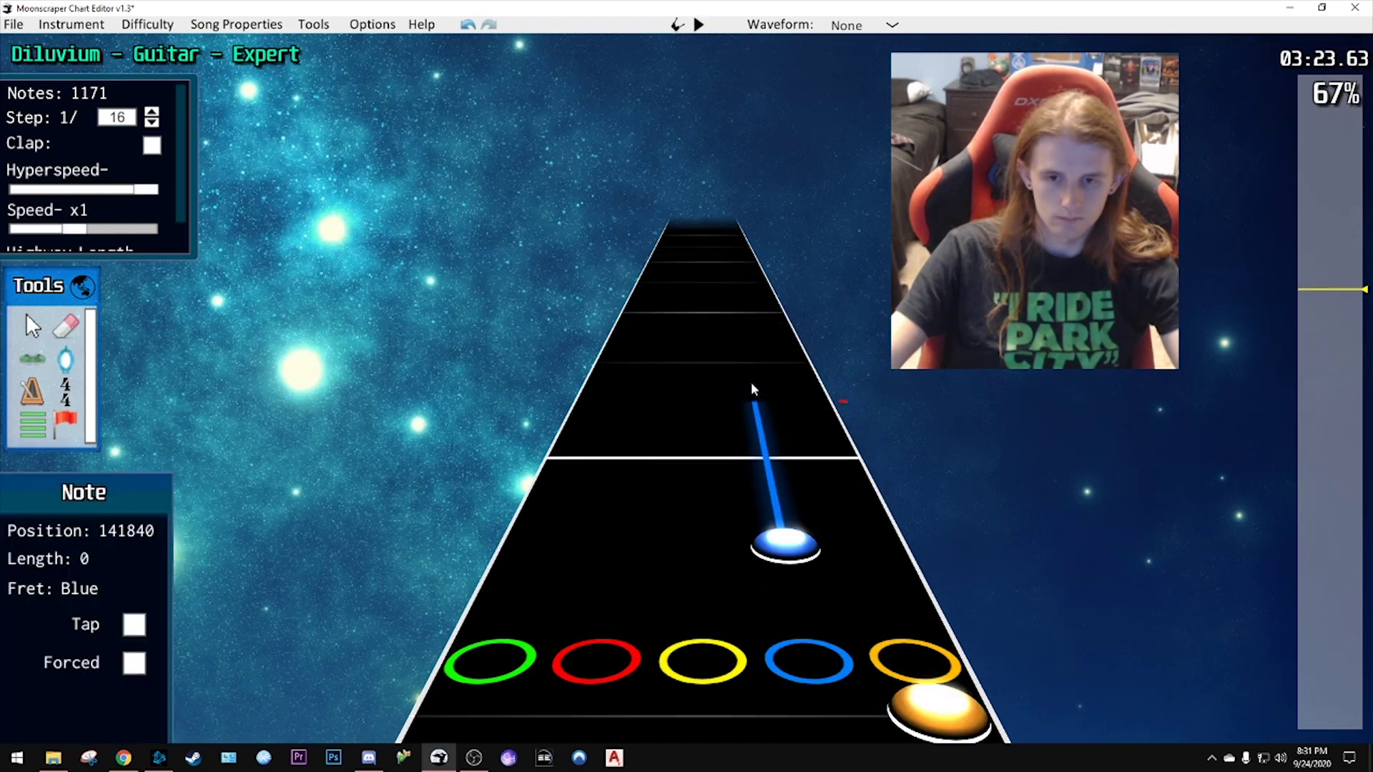
- Try yellow at 141792, blue at 141840 and orange at 141888 following the blue sustain, and replay them against the audio
{"action": "left_click", "coordinate": [704, 399]}
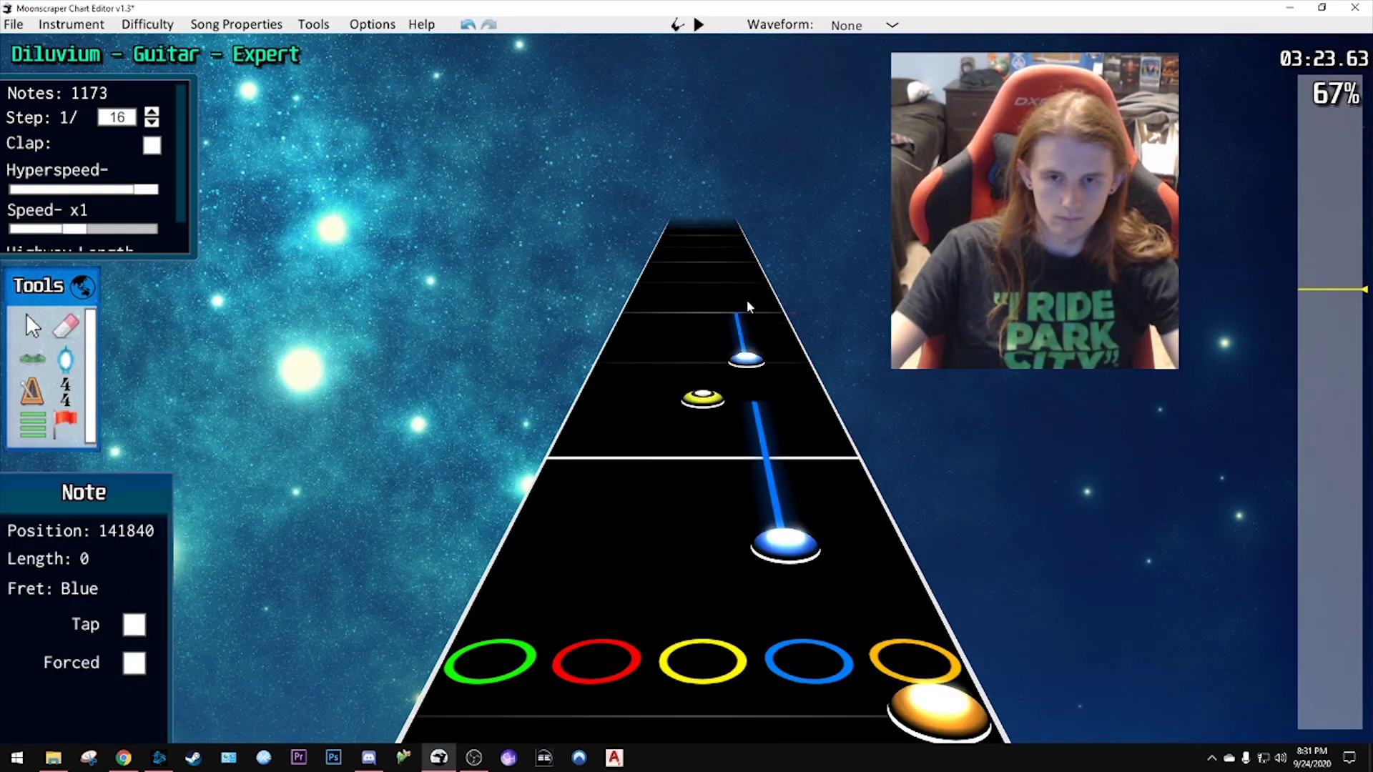
{"action": "key", "text": "space"}
{"action": "key", "text": "space"}
{"action": "scroll", "coordinate": [747, 398], "scroll_direction": "up", "scroll_amount": 3}
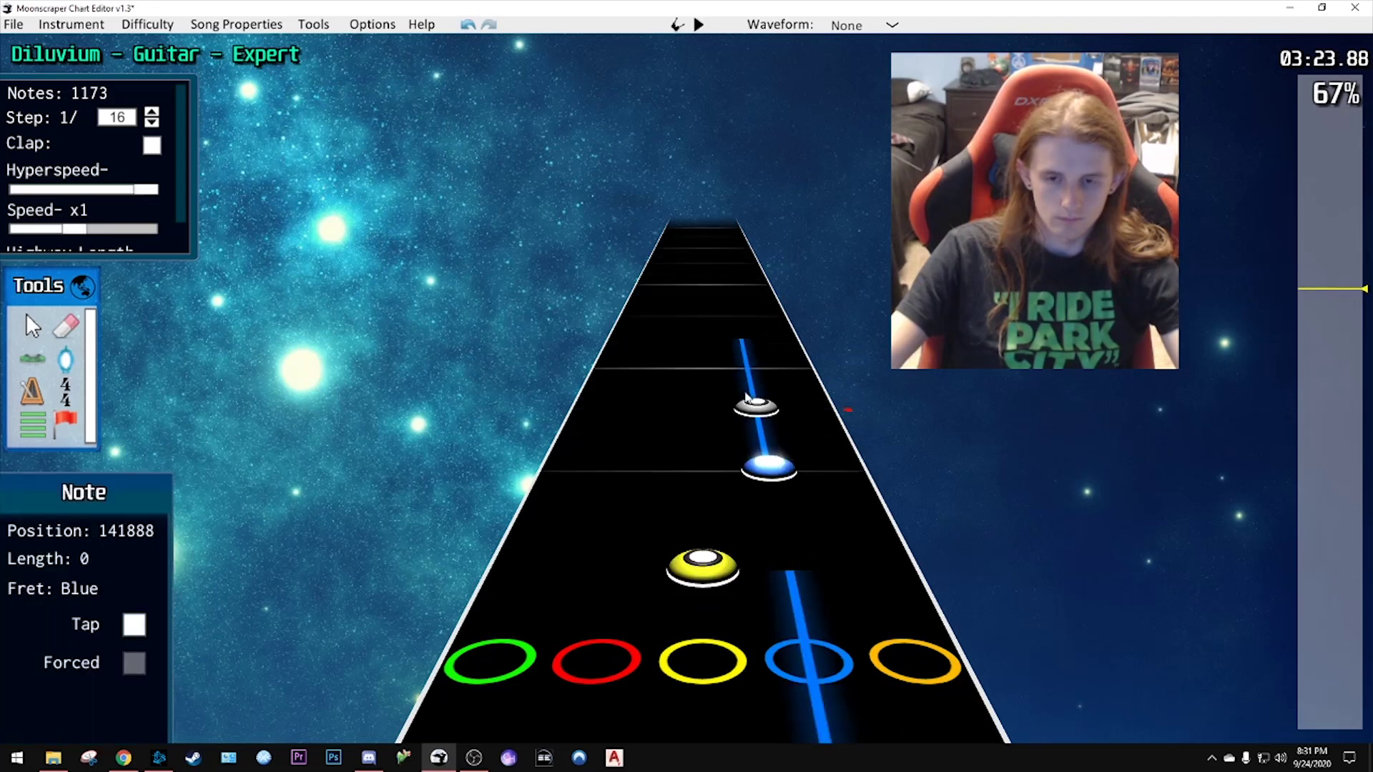
{"action": "key", "text": "space"}
{"action": "key", "text": "space"}
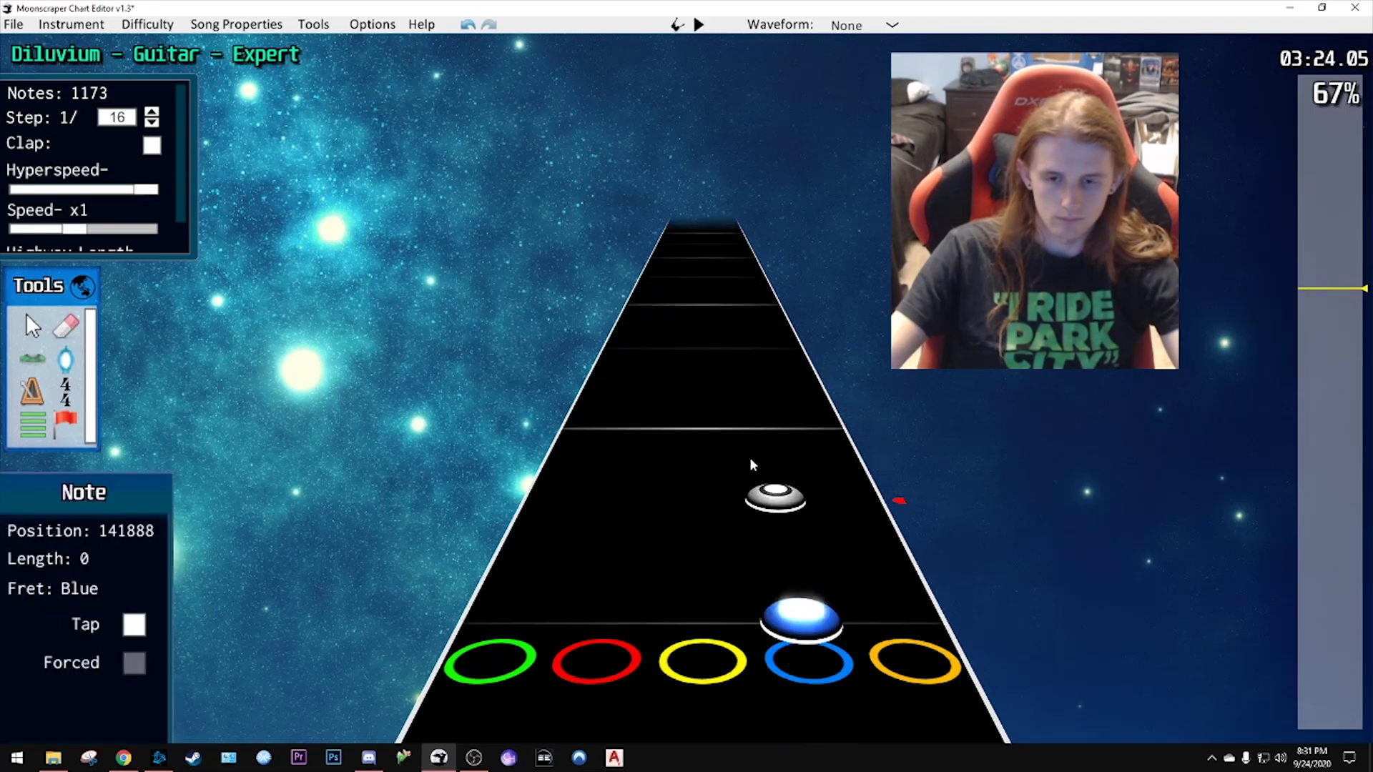
{"action": "scroll", "coordinate": [795, 443], "scroll_direction": "down", "scroll_amount": 2}
{"action": "key", "text": "space"}
{"action": "key", "text": "space"}
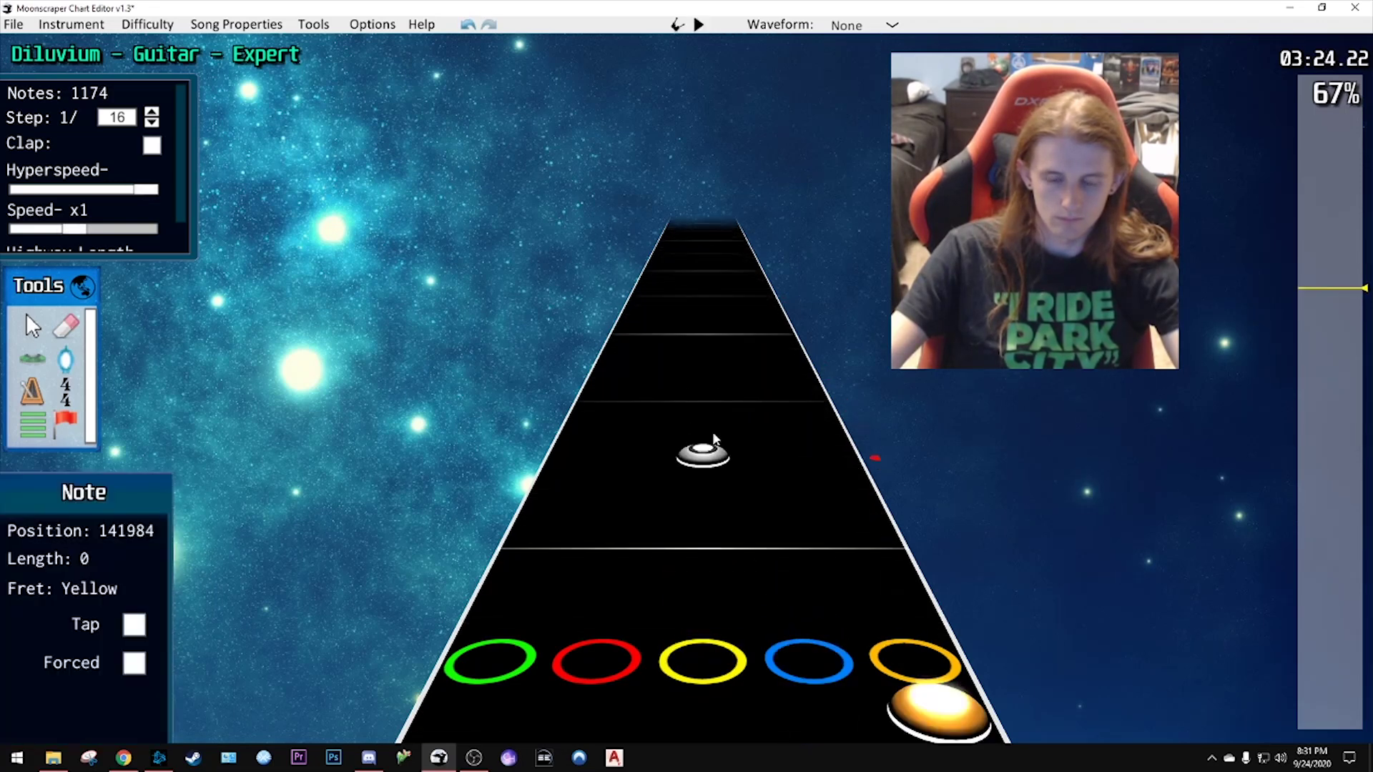
- Delete the orange, blue and yellow notes placed at 141888, 141840 and 141792
{"action": "scroll", "coordinate": [731, 417], "scroll_direction": "down", "scroll_amount": 2}
{"action": "key", "text": "Delete"}
{"action": "right_click", "coordinate": [779, 433]}
{"action": "left_click", "coordinate": [780, 433]}
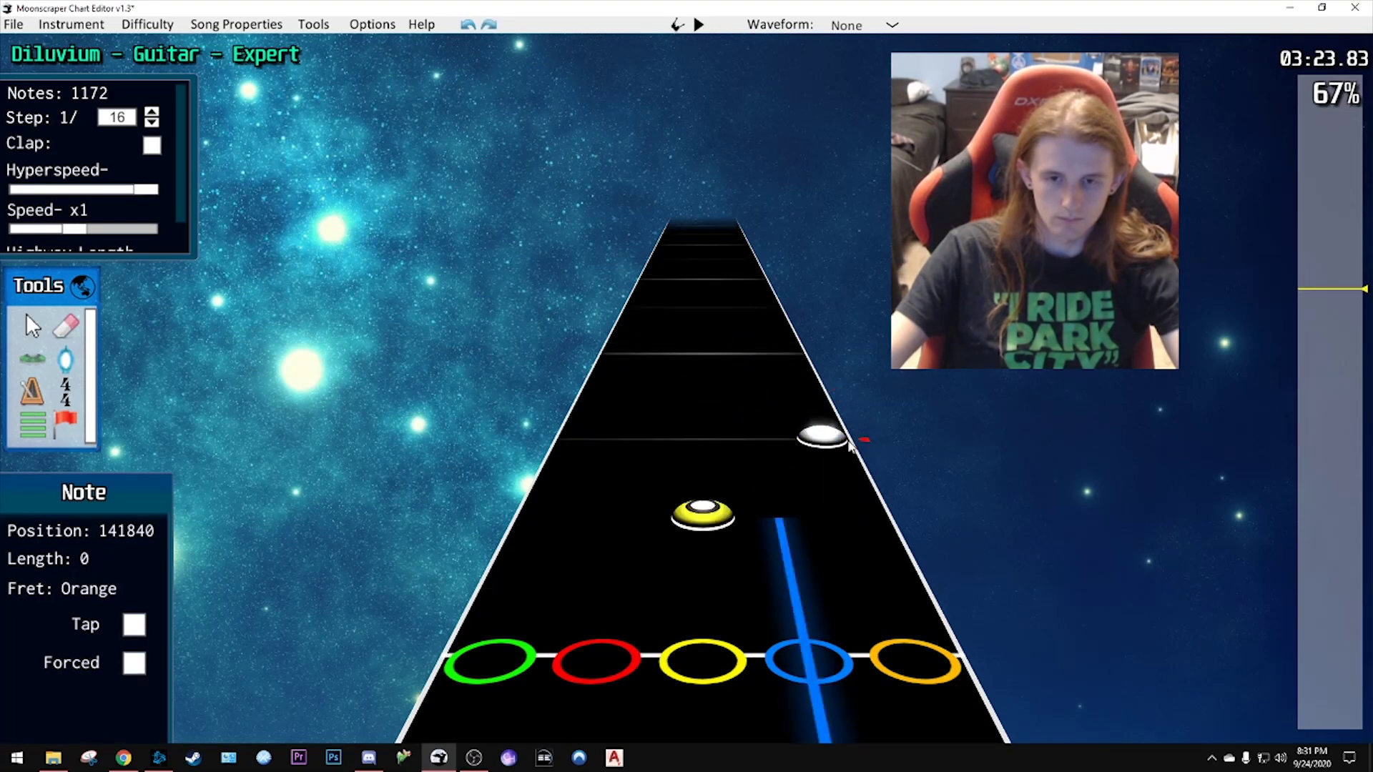
{"action": "right_click", "coordinate": [694, 510]}
{"action": "left_click", "coordinate": [694, 510]}
- Add green at 141792, red at 141840 and yellow at 141888, and replay the run
{"action": "left_click", "coordinate": [551, 512]}
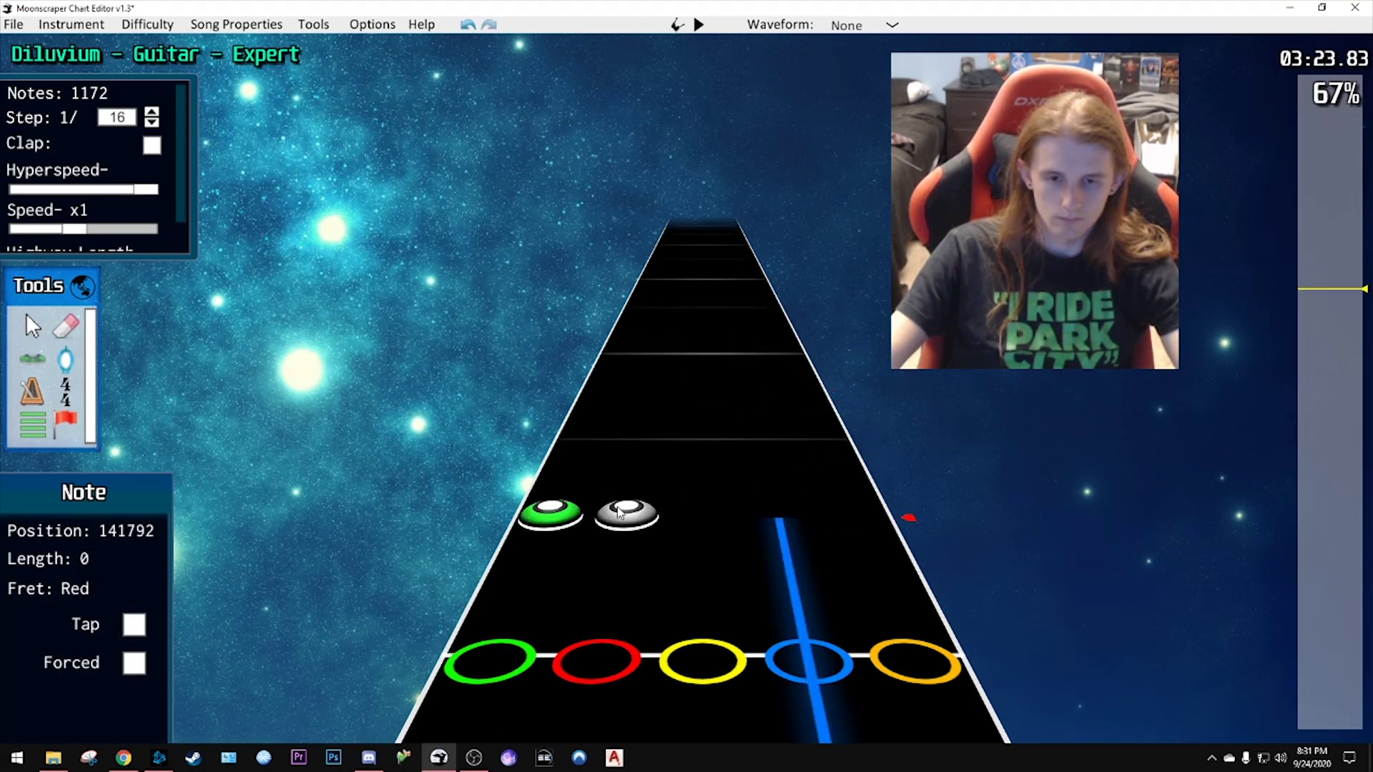
{"action": "left_click", "coordinate": [643, 435]}
{"action": "left_click", "coordinate": [727, 389]}
{"action": "scroll", "coordinate": [729, 397], "scroll_direction": "down", "scroll_amount": 2}
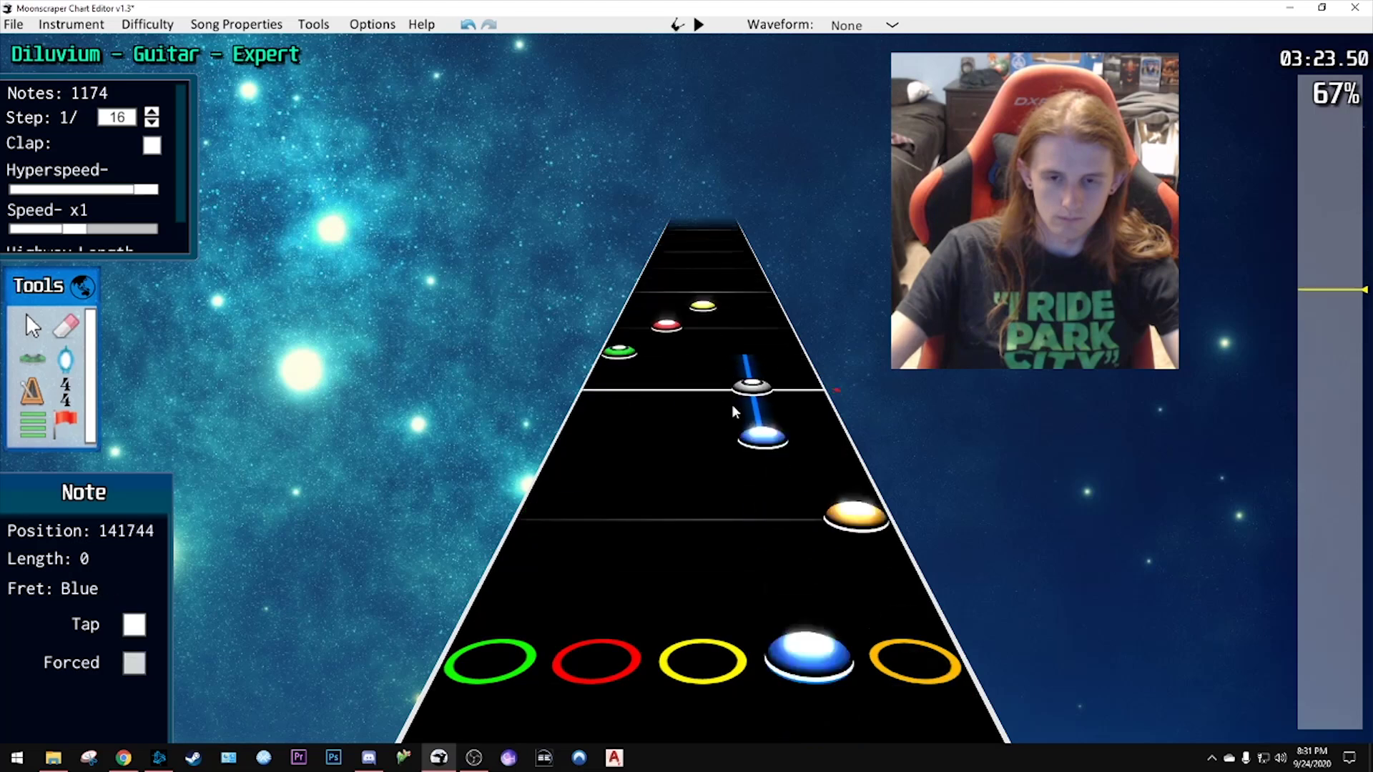
{"action": "key", "text": "space"}
{"action": "key", "text": "space"}
{"action": "scroll", "coordinate": [736, 408], "scroll_direction": "down", "scroll_amount": 2}
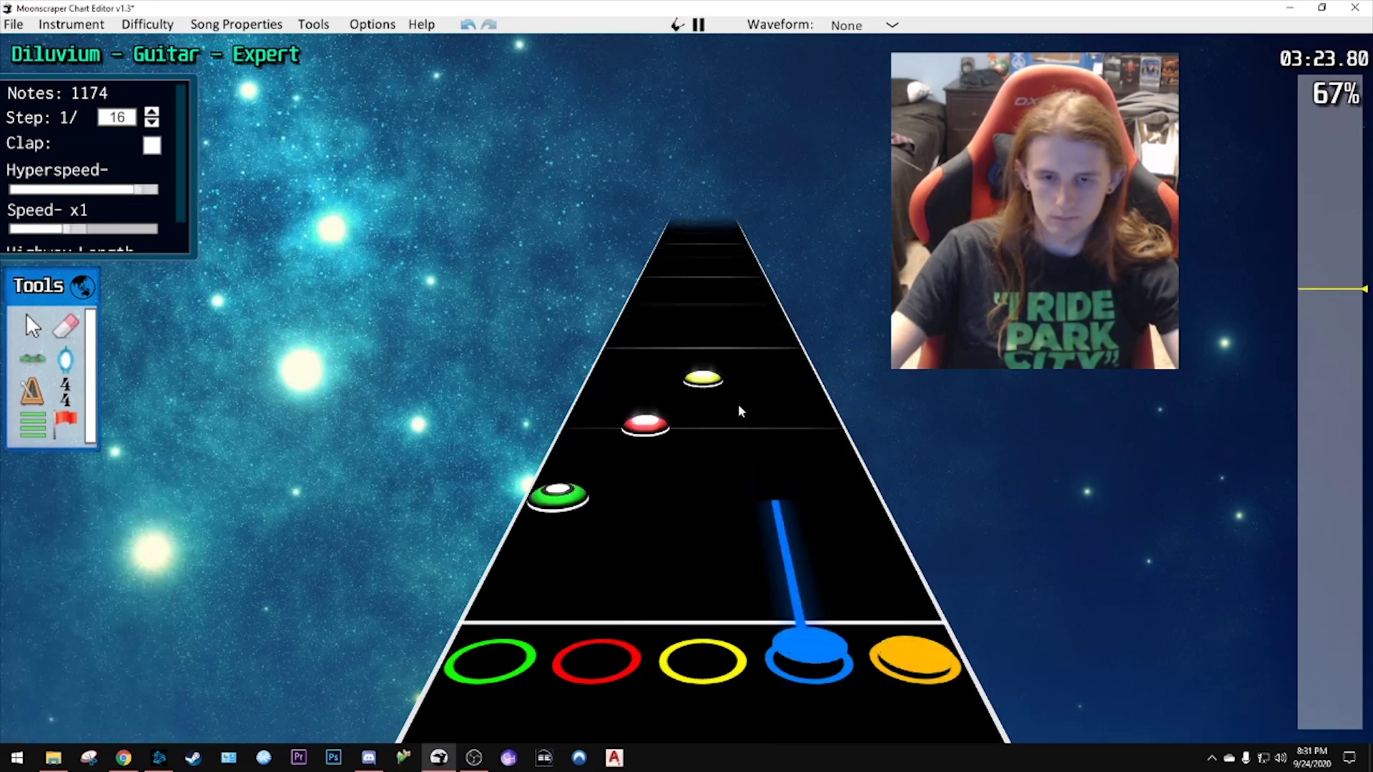
{"action": "scroll", "coordinate": [738, 407], "scroll_direction": "up", "scroll_amount": 2}
{"action": "scroll", "coordinate": [737, 408], "scroll_direction": "down", "scroll_amount": 2}
{"action": "scroll", "coordinate": [738, 405], "scroll_direction": "up", "scroll_amount": 2}
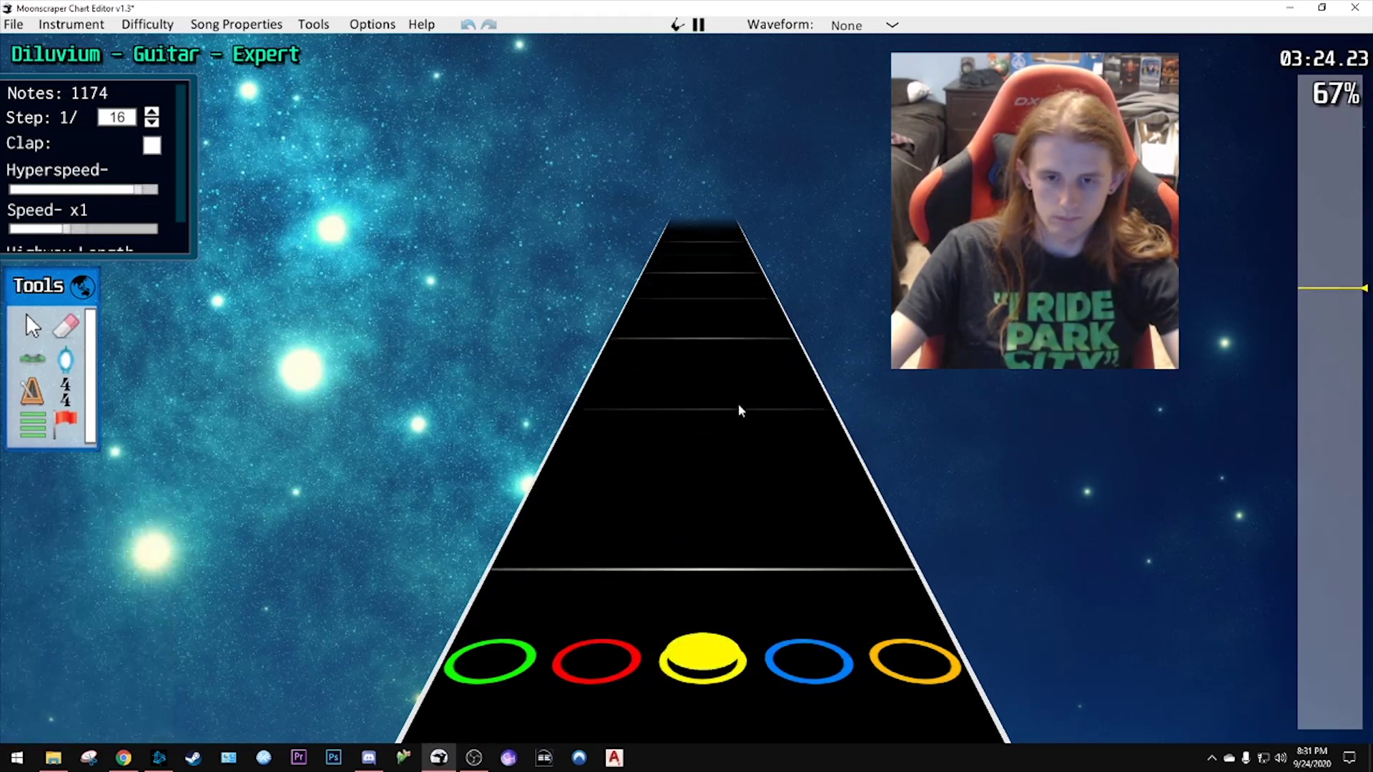
{"action": "scroll", "coordinate": [765, 419], "scroll_direction": "down", "scroll_amount": 1}
{"action": "scroll", "coordinate": [795, 476], "scroll_direction": "up", "scroll_amount": 3}
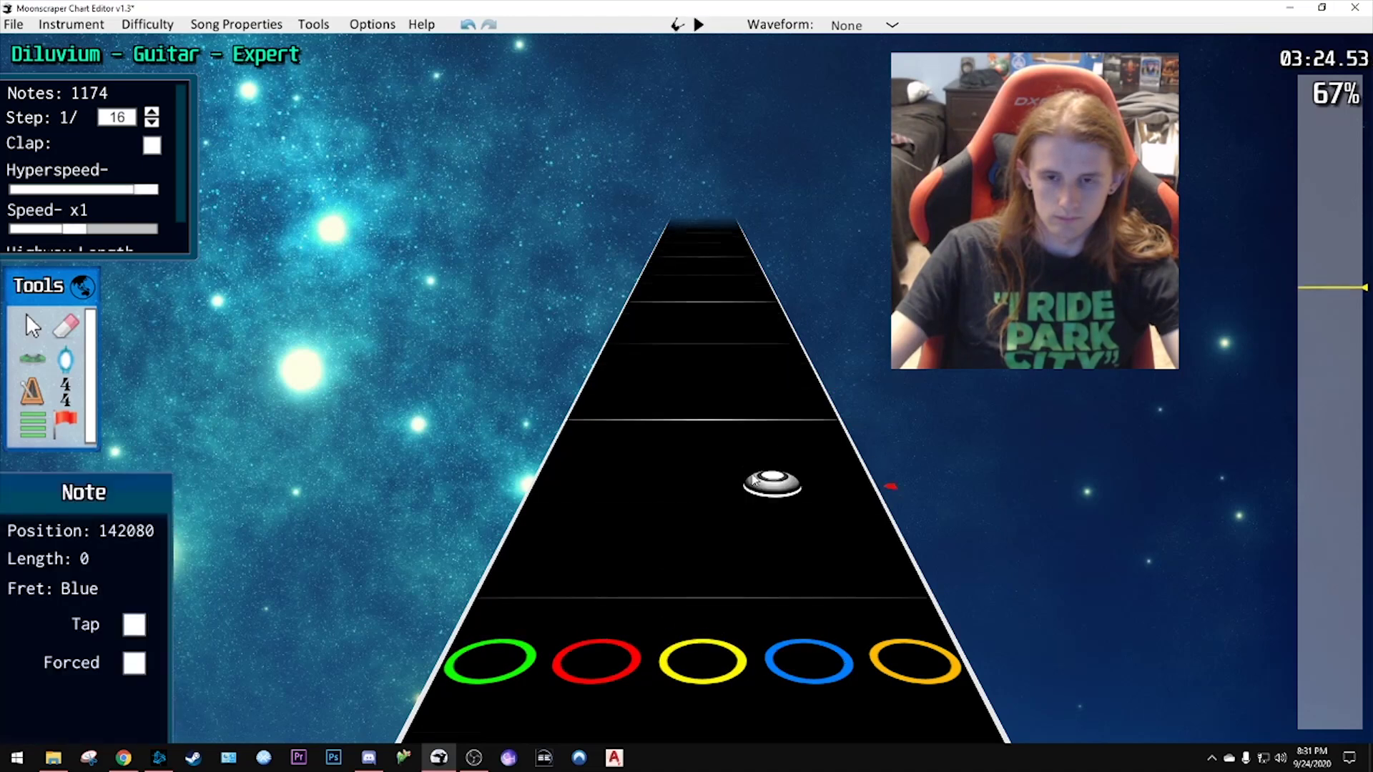
- Continue the run with blue at 141936, orange at 141984 and blue at 142032, and replay it
{"action": "scroll", "coordinate": [786, 465], "scroll_direction": "down", "scroll_amount": 4}
{"action": "left_click", "coordinate": [751, 373]}
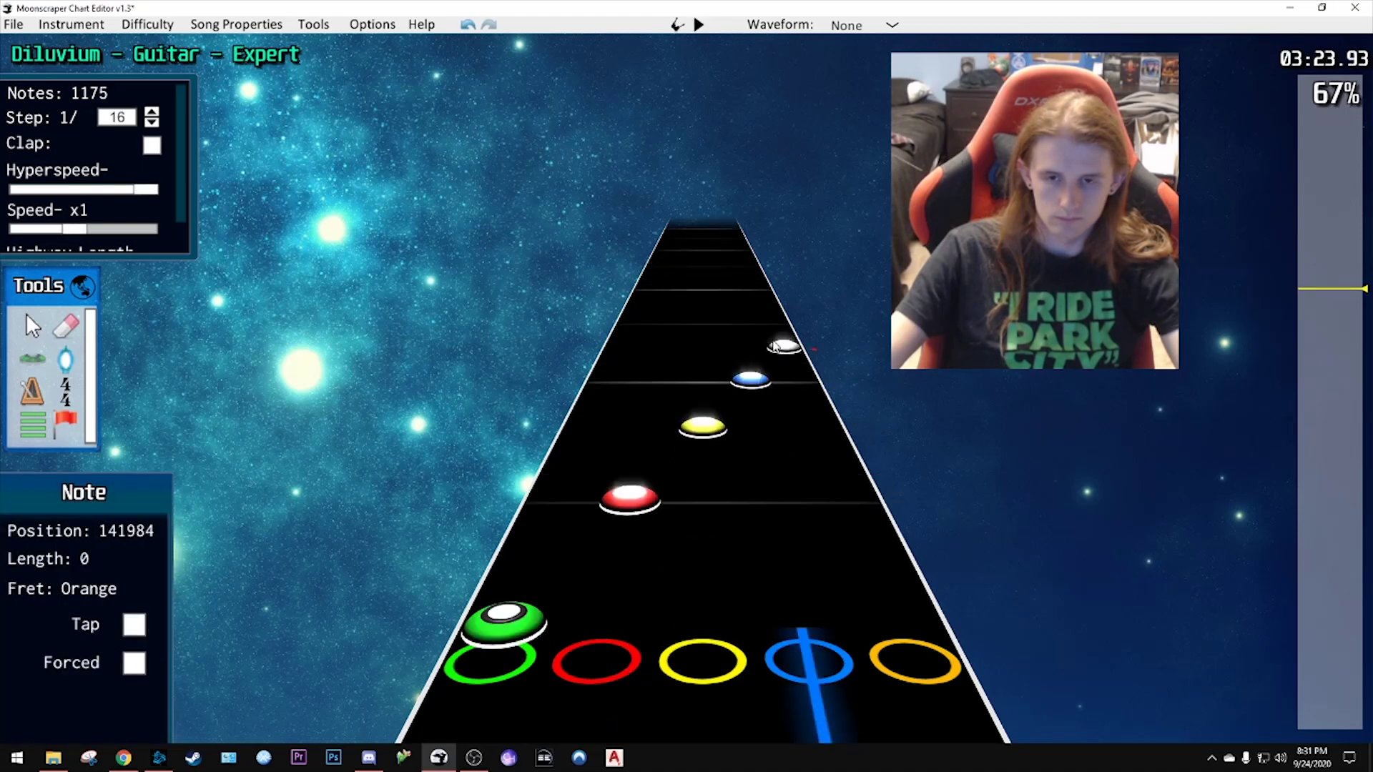
{"action": "left_click", "coordinate": [779, 325]}
{"action": "left_click_drag", "start_coordinate": [773, 321], "coordinate": [787, 346]}
{"action": "left_click", "coordinate": [740, 321]}
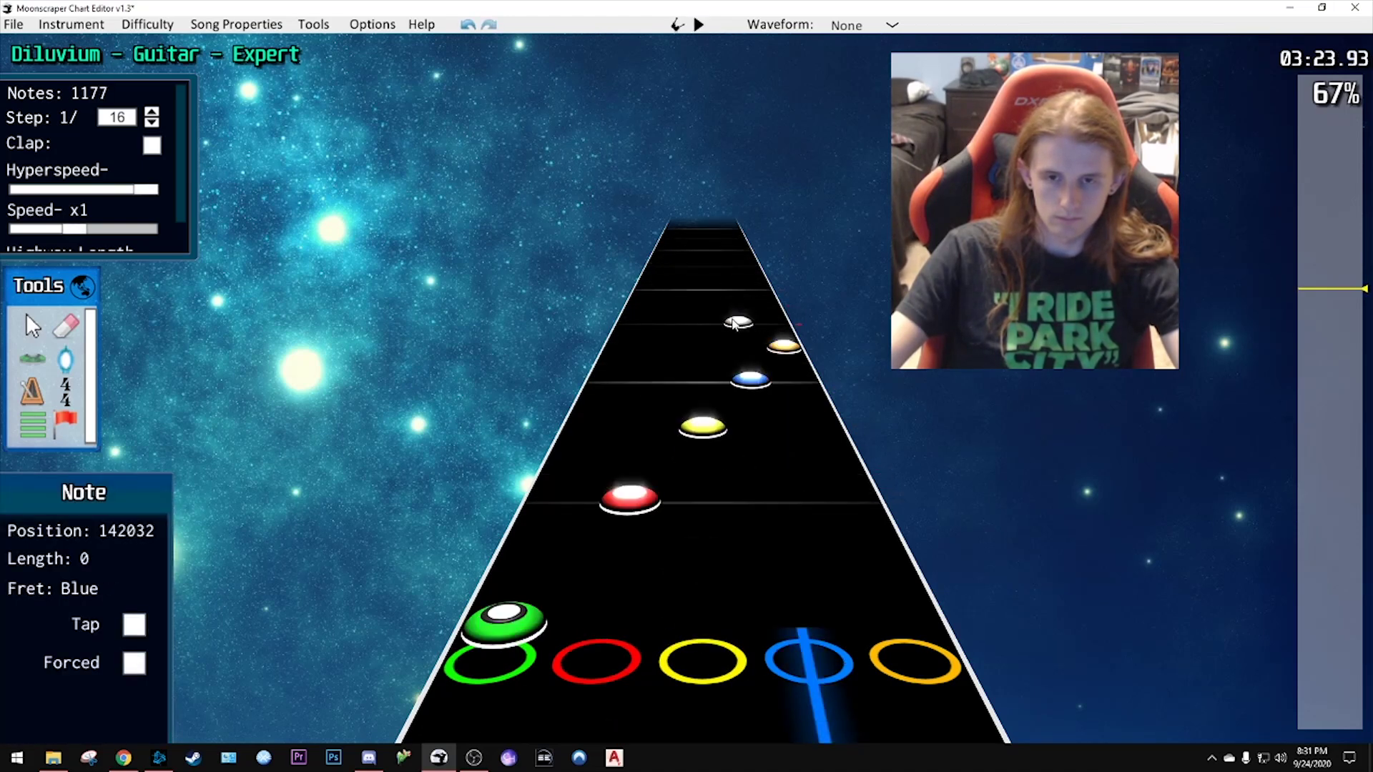
{"action": "key", "text": "space"}
{"action": "key", "text": "space"}
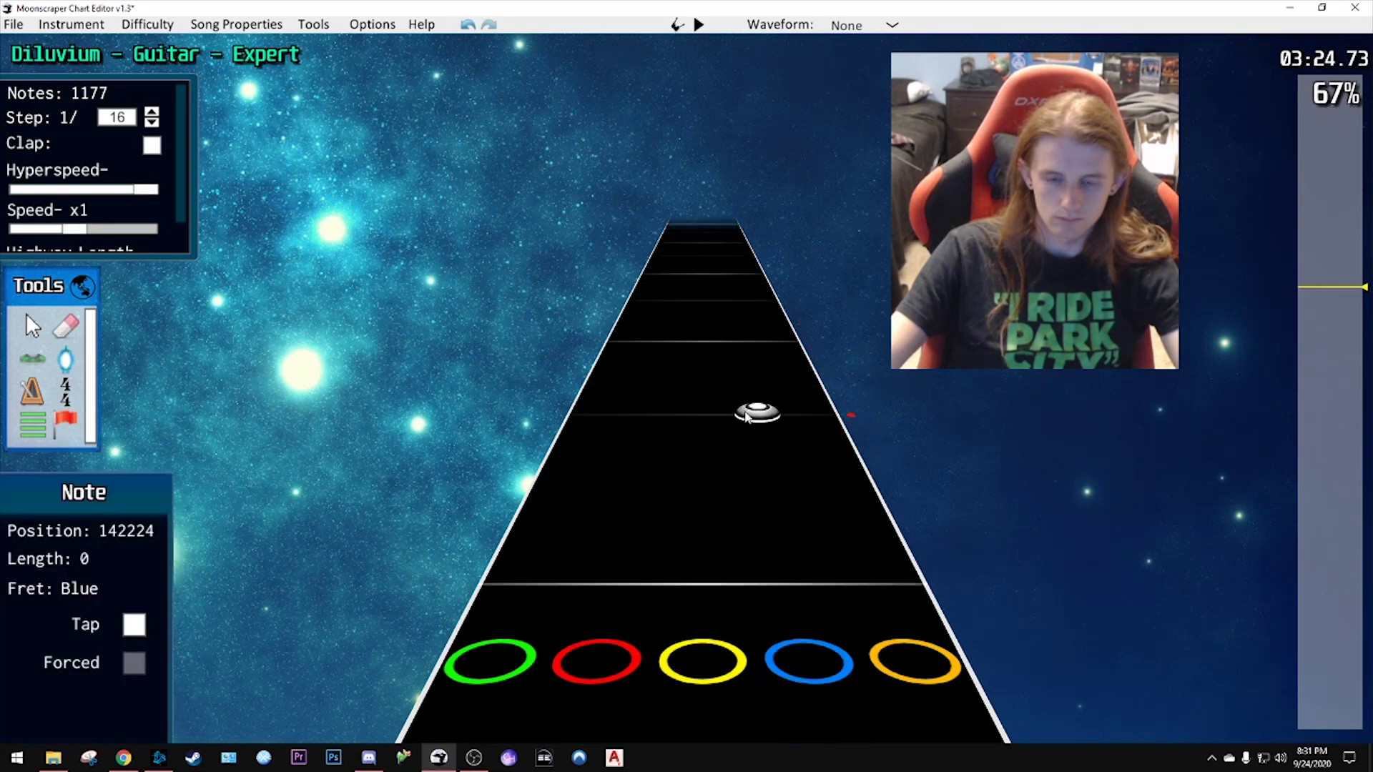
- Extend the blue note at 142032 into a sustain ending at 142128, and replay the run
{"action": "scroll", "coordinate": [768, 401], "scroll_direction": "down", "scroll_amount": 3}
{"action": "left_click_drag", "start_coordinate": [780, 517], "coordinate": [755, 414]}
{"action": "key", "text": "space"}
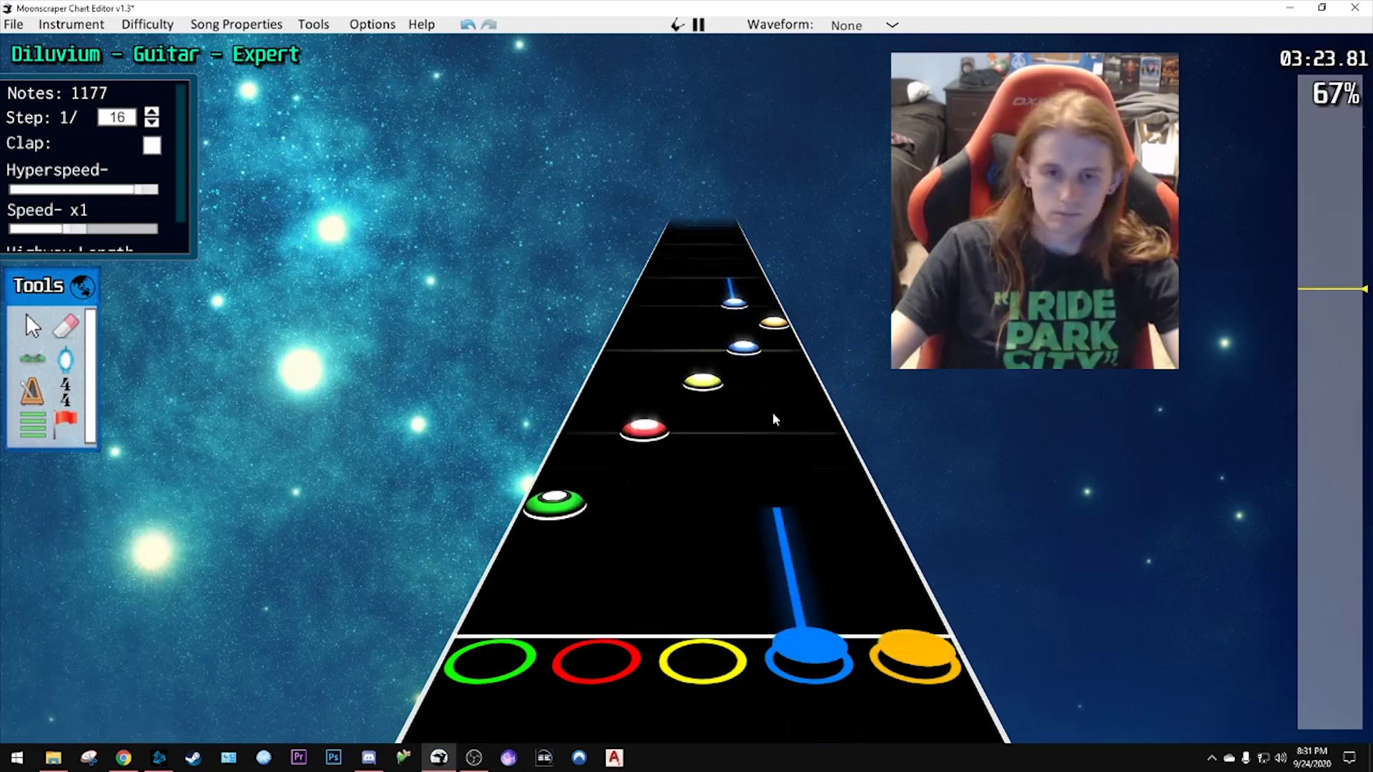
{"action": "key", "text": "space"}
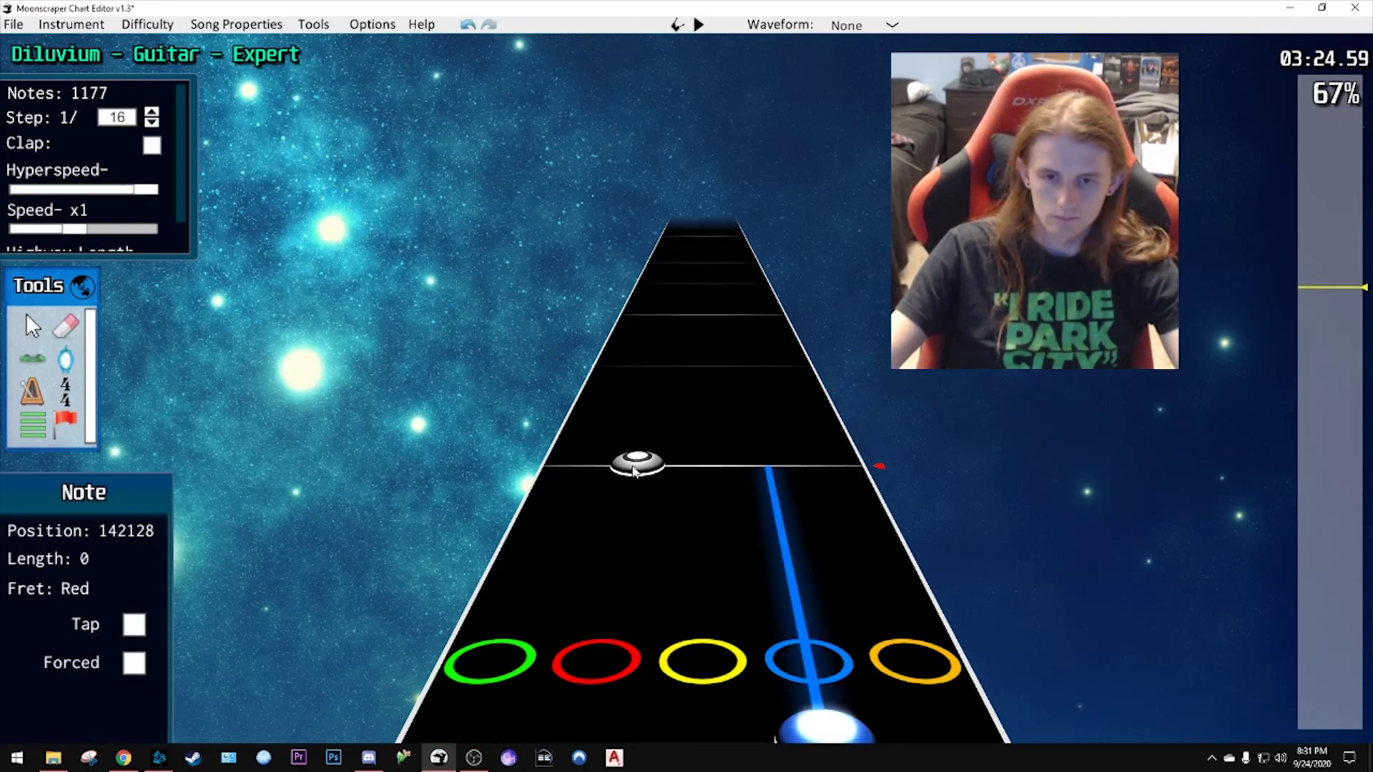
- Try red at 142128, yellow at 142176 and blue at 142224 after the blue sustain, replay them, and undo the three notes
{"action": "left_click", "coordinate": [635, 469]}
{"action": "left_click", "coordinate": [708, 421]}
{"action": "left_click", "coordinate": [744, 372]}
{"action": "key", "text": "space"}
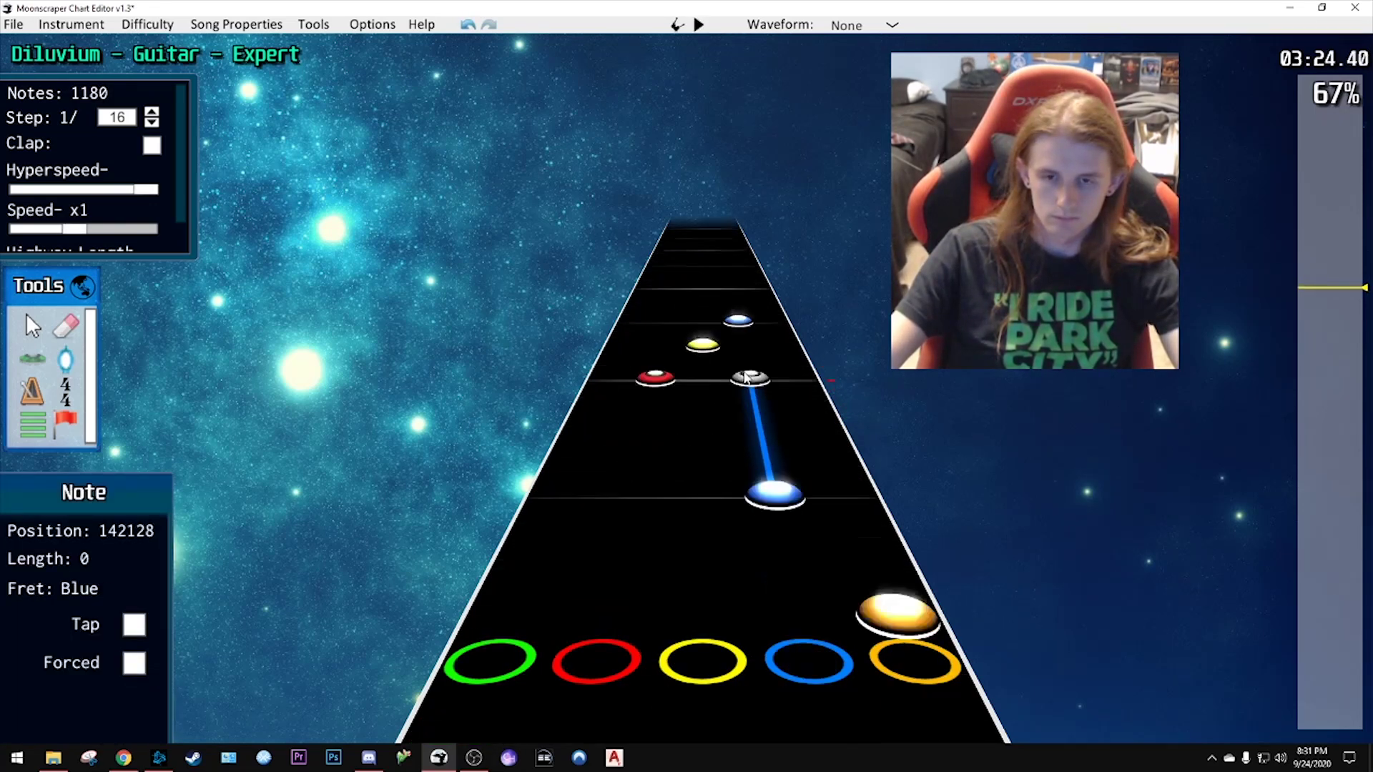
{"action": "key", "text": "space"}
{"action": "scroll", "coordinate": [739, 379], "scroll_direction": "up", "scroll_amount": 4}
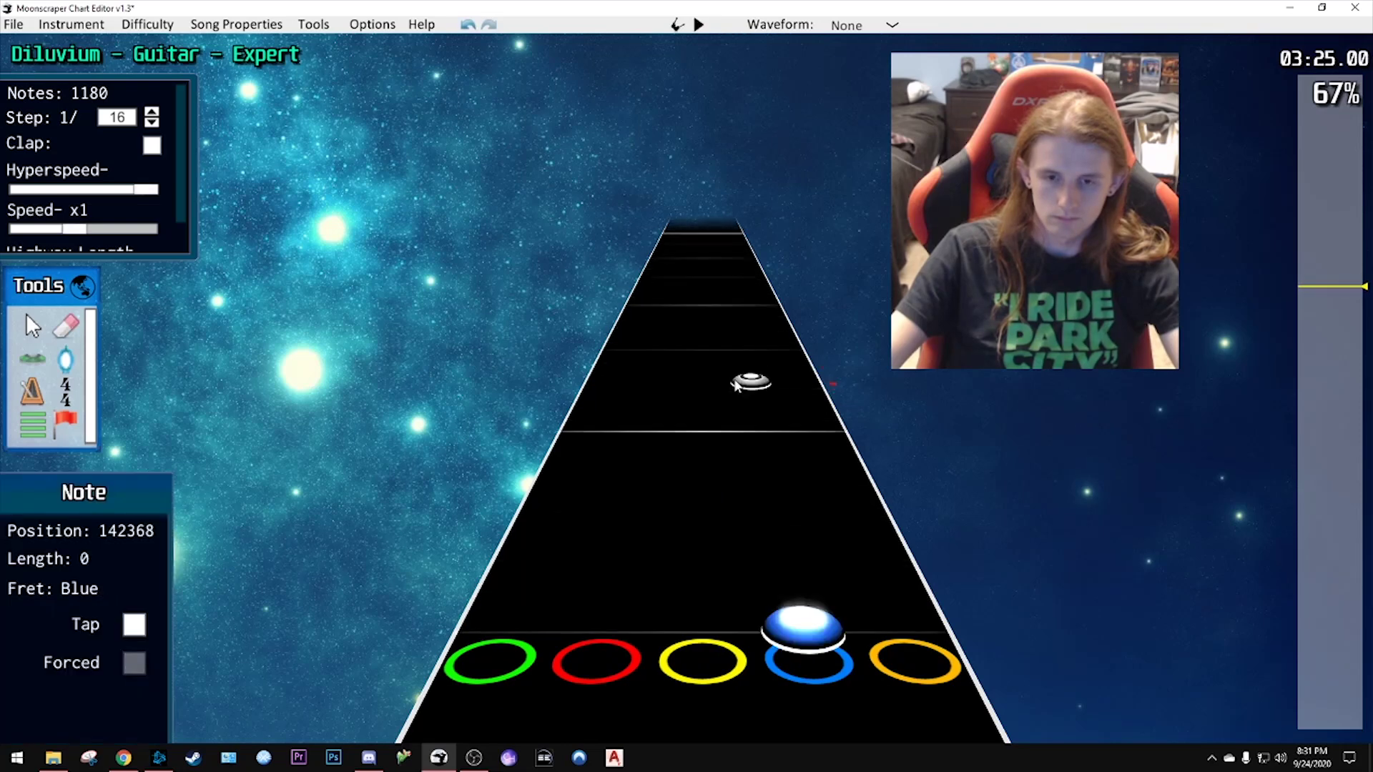
{"action": "key", "text": "ctrl+z"}
{"action": "key", "text": "ctrl+z"}
{"action": "key", "text": "ctrl+z"}
- Chart green, red, yellow, blue and orange at 48-tick spacing from 142128 to 142320, and replay the run
{"action": "scroll", "coordinate": [644, 429], "scroll_direction": "down", "scroll_amount": 3}
{"action": "left_click", "coordinate": [563, 480]}
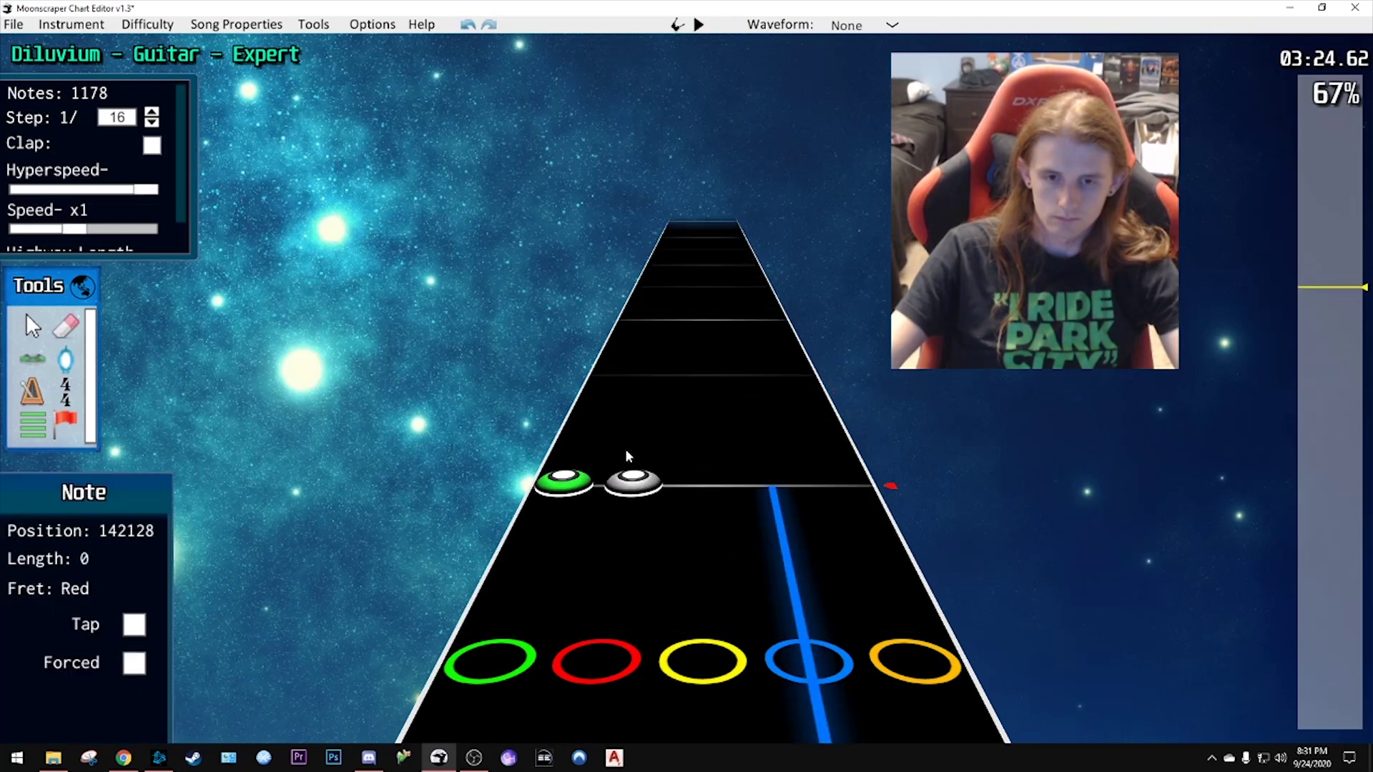
{"action": "left_click", "coordinate": [648, 415]}
{"action": "left_click", "coordinate": [743, 340]}
{"action": "left_click", "coordinate": [775, 319]}
{"action": "left_click", "coordinate": [785, 330]}
{"action": "key", "text": "space"}
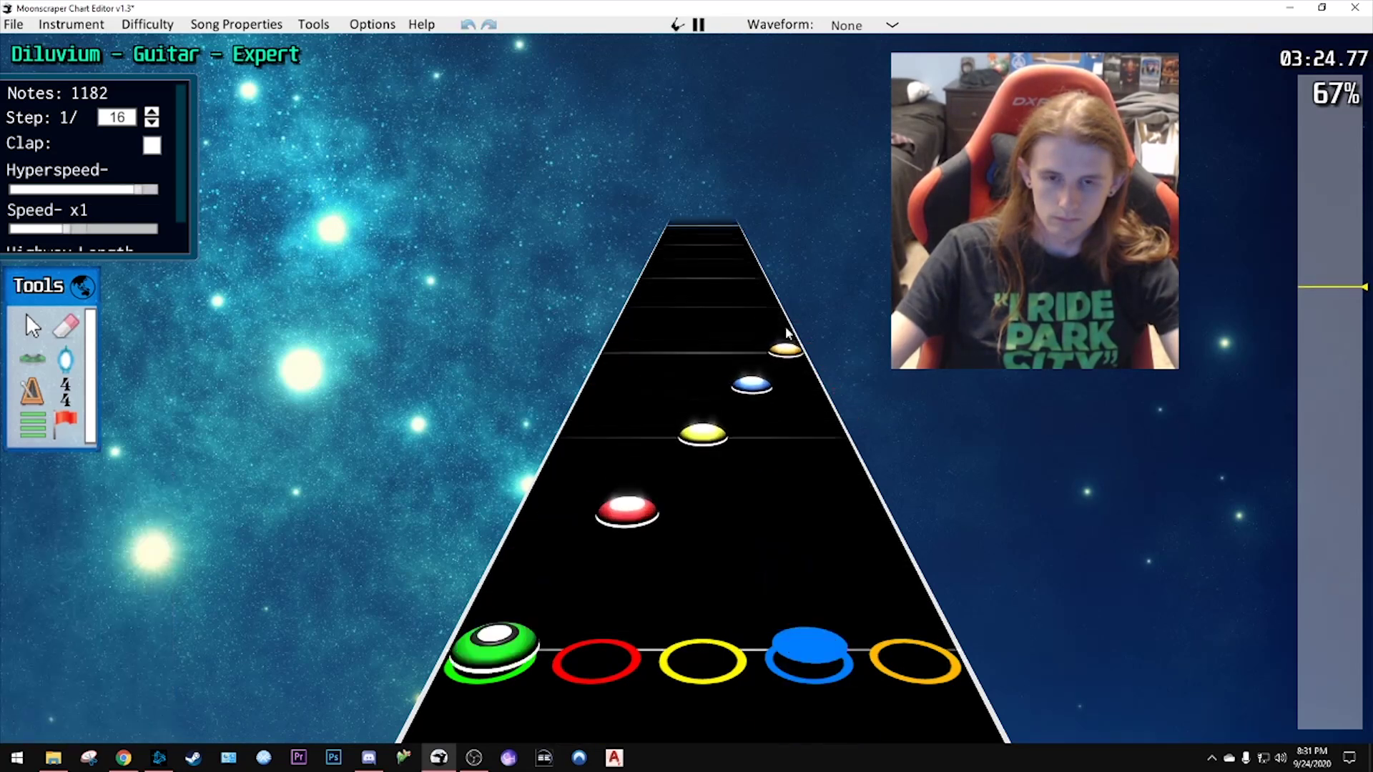
{"action": "key", "text": "space"}
- Extend the orange note at 142320 into a sustain ending at 142608, replaying it to judge its length
{"action": "scroll", "coordinate": [766, 405], "scroll_direction": "up", "scroll_amount": 2}
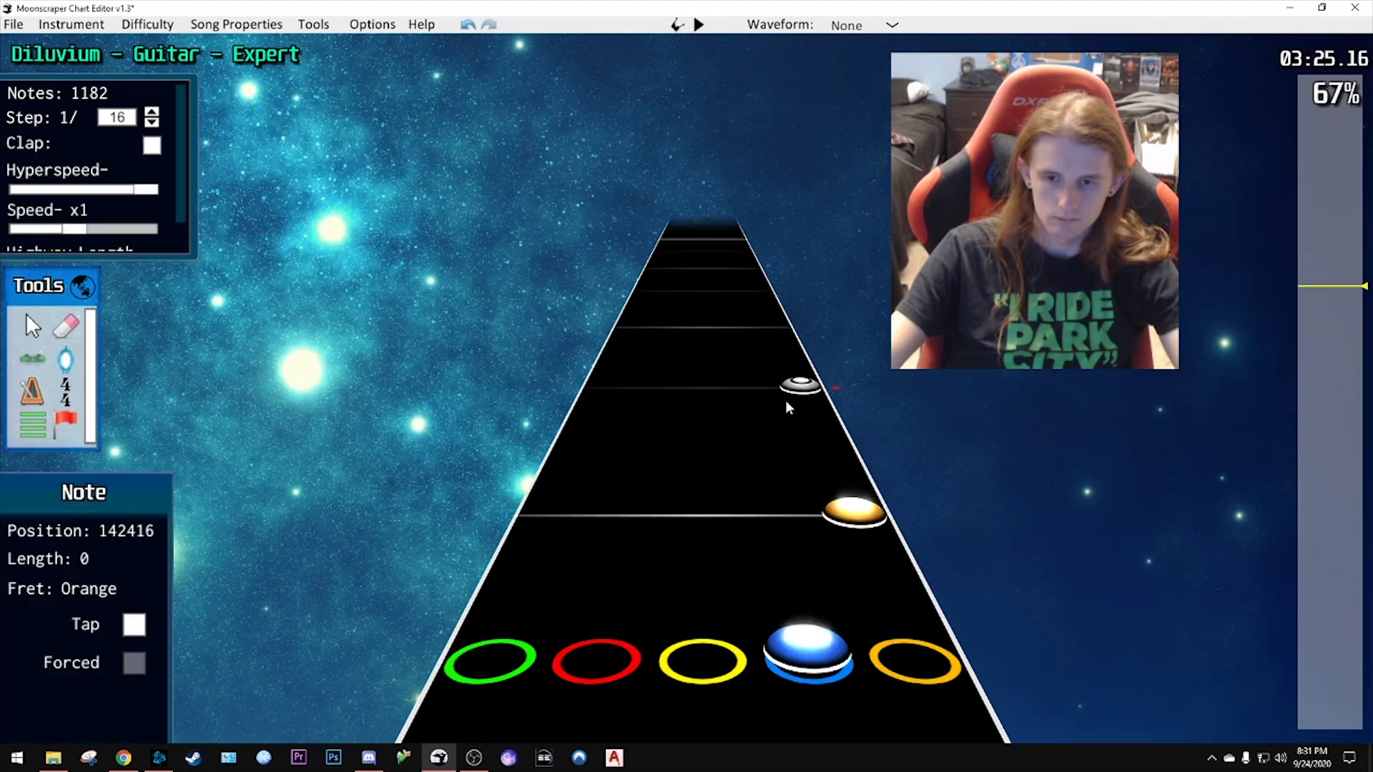
{"action": "left_click_drag", "start_coordinate": [842, 503], "coordinate": [807, 325]}
{"action": "key", "text": "space"}
{"action": "key", "text": "space"}
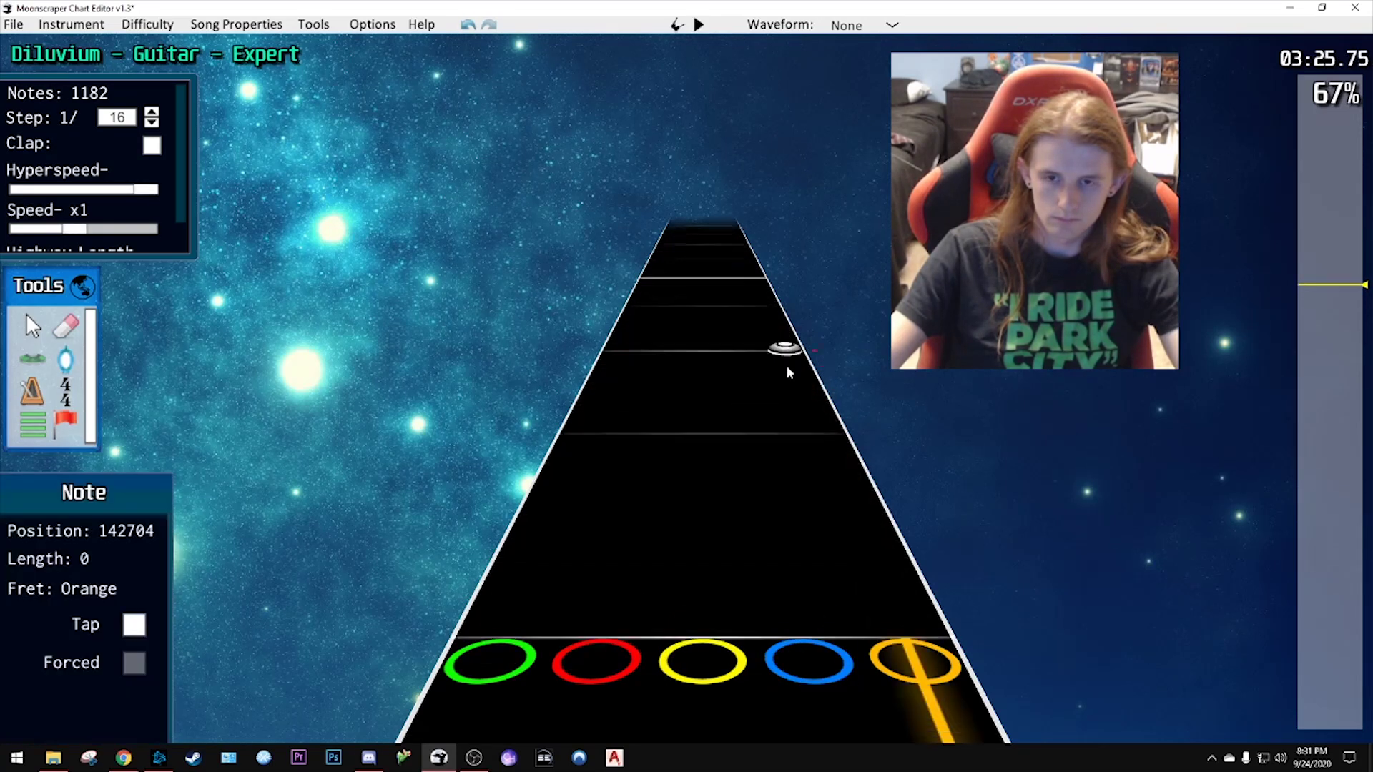
{"action": "left_click_drag", "start_coordinate": [882, 577], "coordinate": [822, 342]}
{"action": "key", "text": "space"}
{"action": "key", "text": "space"}
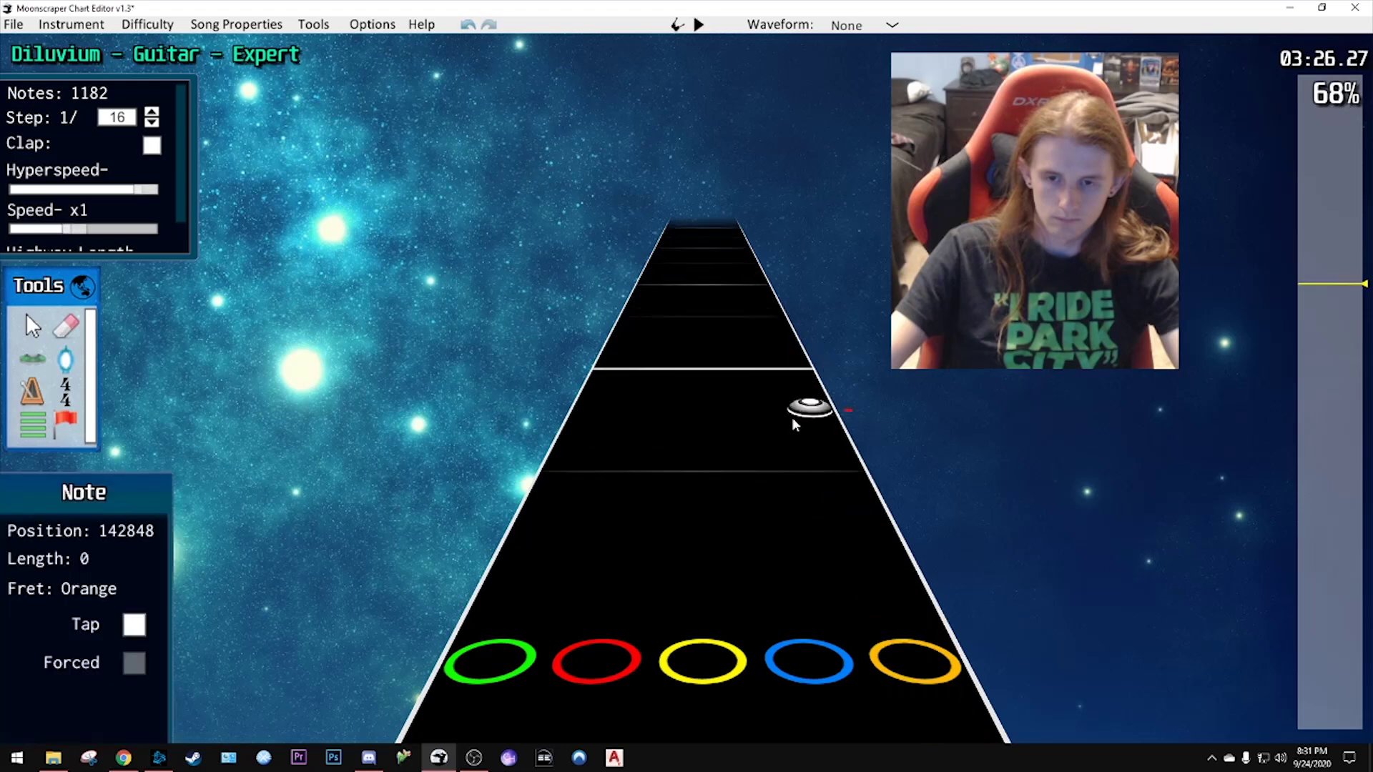
{"action": "scroll", "coordinate": [790, 414], "scroll_direction": "down", "scroll_amount": 3}
{"action": "scroll", "coordinate": [789, 411], "scroll_direction": "down", "scroll_amount": 1}
{"action": "left_click_drag", "start_coordinate": [807, 409], "coordinate": [807, 433]}
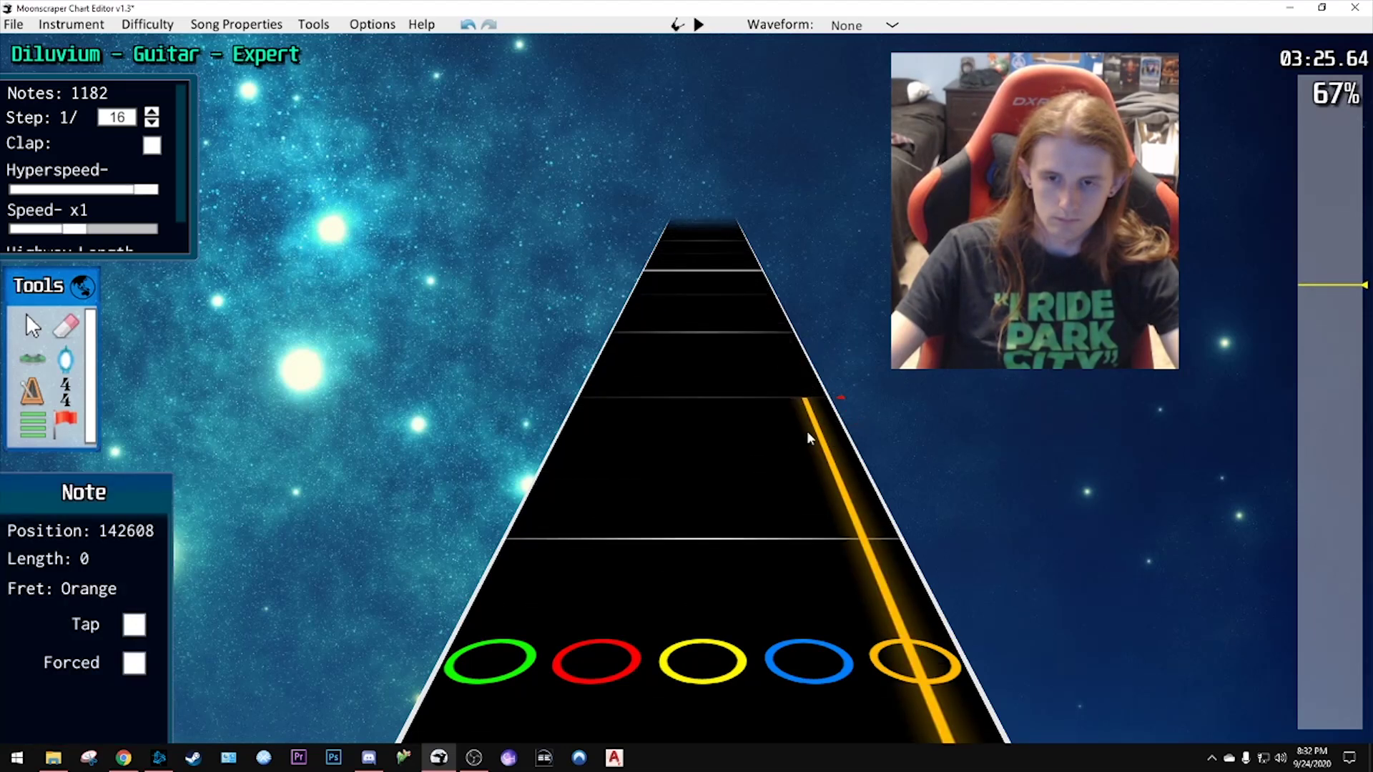
- Replay the end of the orange sustain to check its length against the audio
{"action": "key", "text": "space"}
{"action": "key", "text": "space"}
{"action": "scroll", "coordinate": [779, 434], "scroll_direction": "down", "scroll_amount": 2}
{"action": "key", "text": "space"}
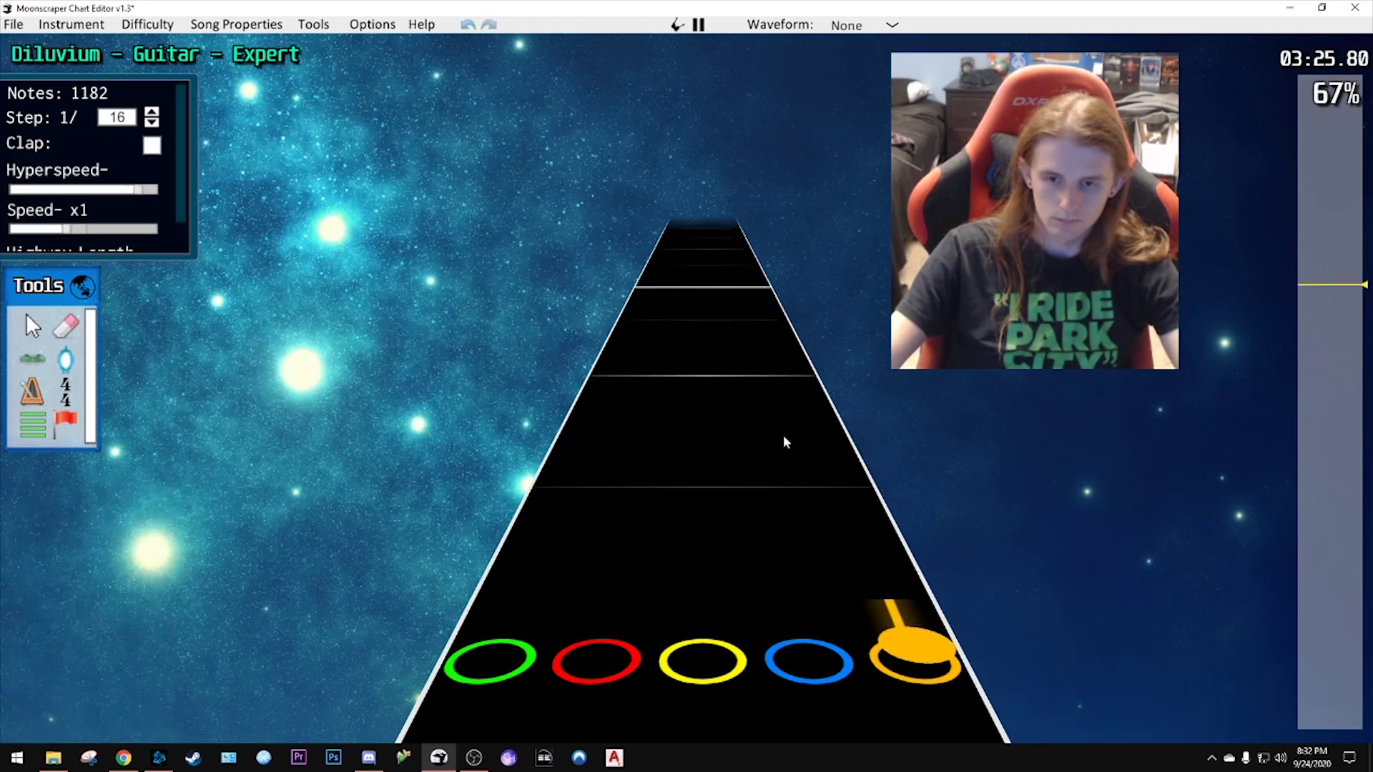
{"action": "key", "text": "space"}
{"action": "scroll", "coordinate": [787, 433], "scroll_direction": "down", "scroll_amount": 1}
{"action": "scroll", "coordinate": [790, 439], "scroll_direction": "down", "scroll_amount": 1}
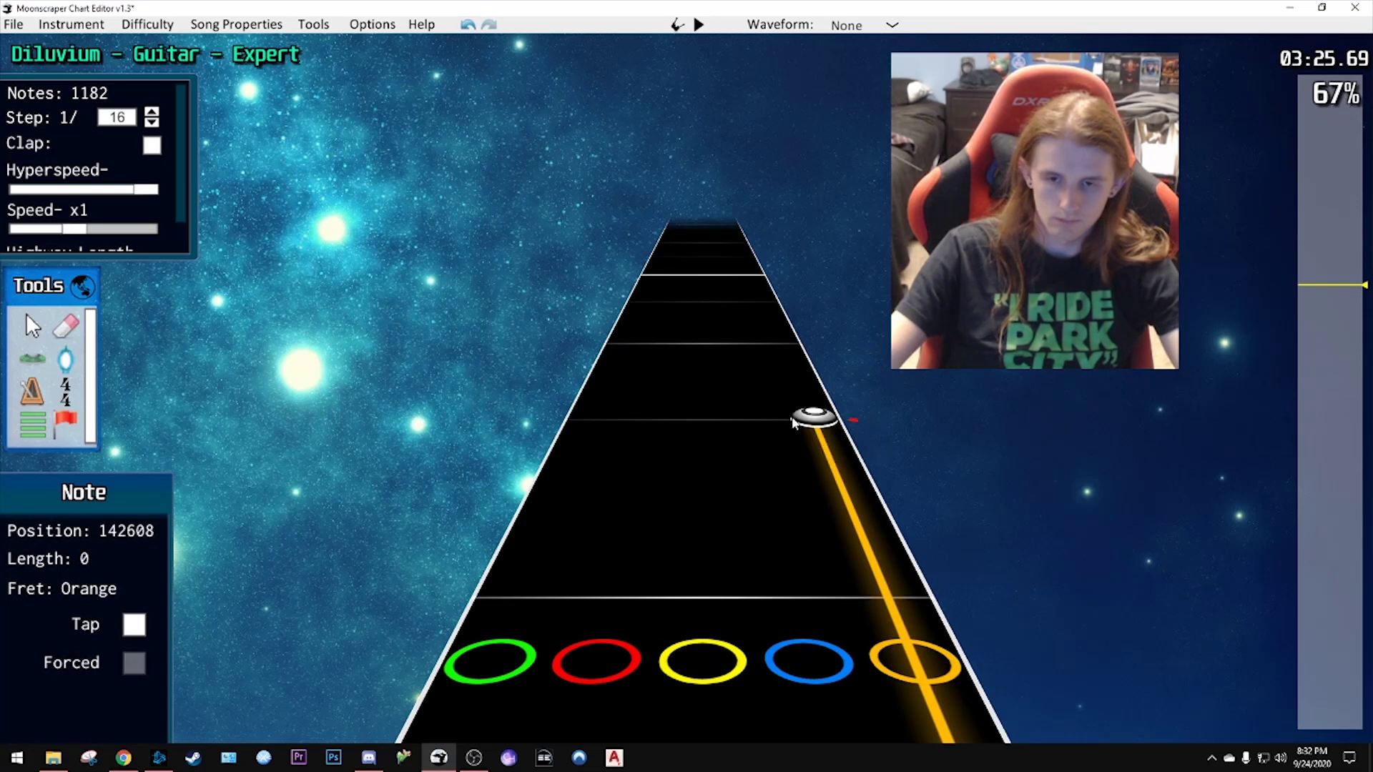
- Chart blue at 142608 and orange at 142656 right after the orange sustain, and replay them
{"action": "left_click", "coordinate": [758, 417]}
{"action": "left_click", "coordinate": [801, 374]}
{"action": "scroll", "coordinate": [798, 379], "scroll_direction": "down", "scroll_amount": 1}
{"action": "key", "text": "space"}
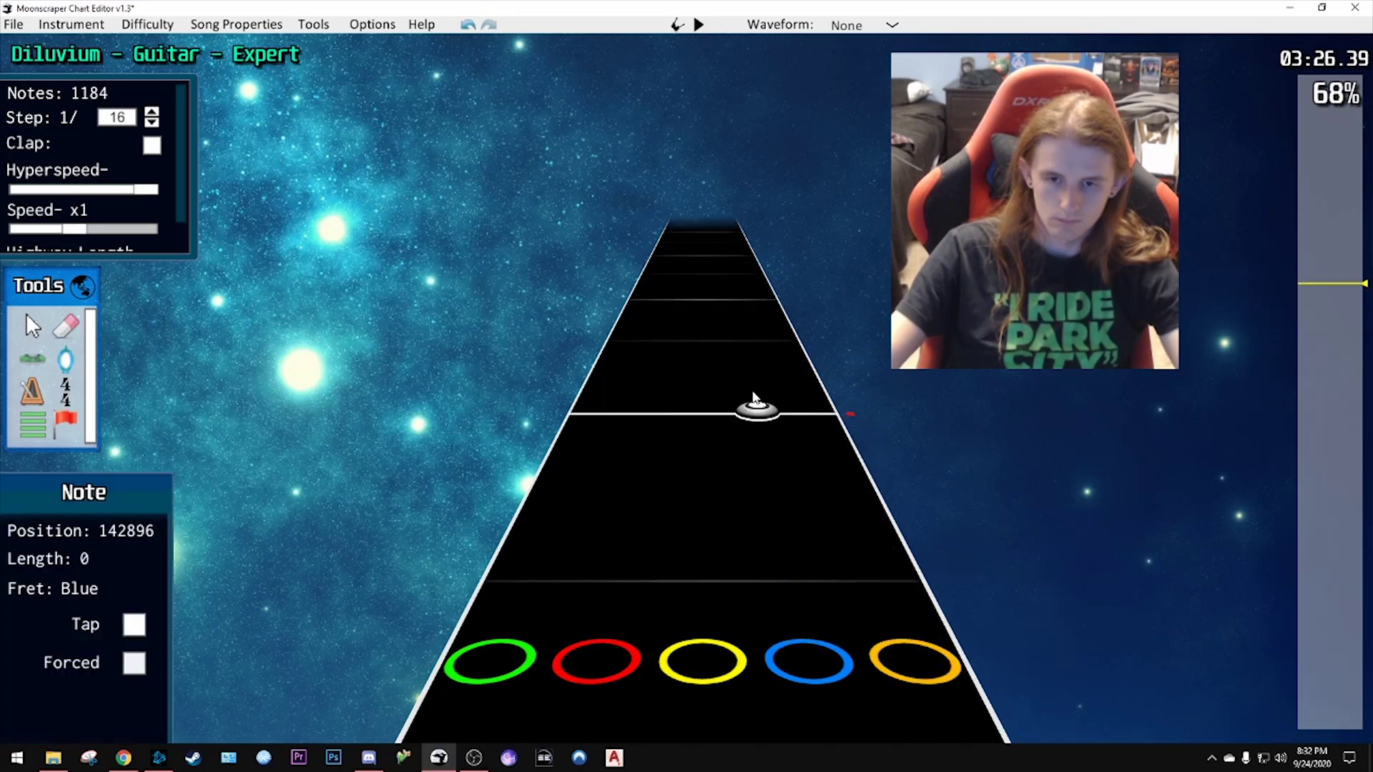
{"action": "key", "text": "space"}
- Chart a yellow note at 142704 with a sustain ending at 142896, and replay it
{"action": "scroll", "coordinate": [767, 400], "scroll_direction": "down", "scroll_amount": 1}
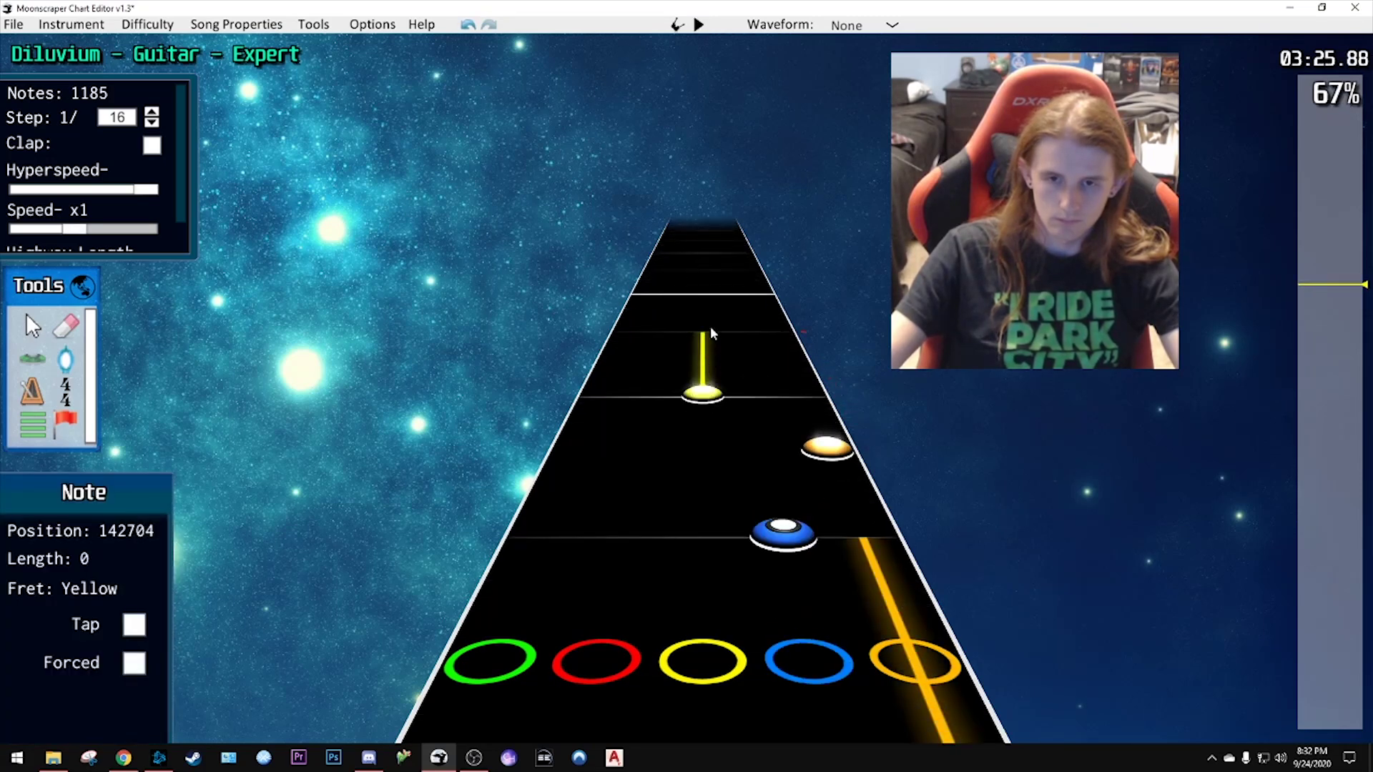
{"action": "key", "text": "space"}
{"action": "key", "text": "space"}
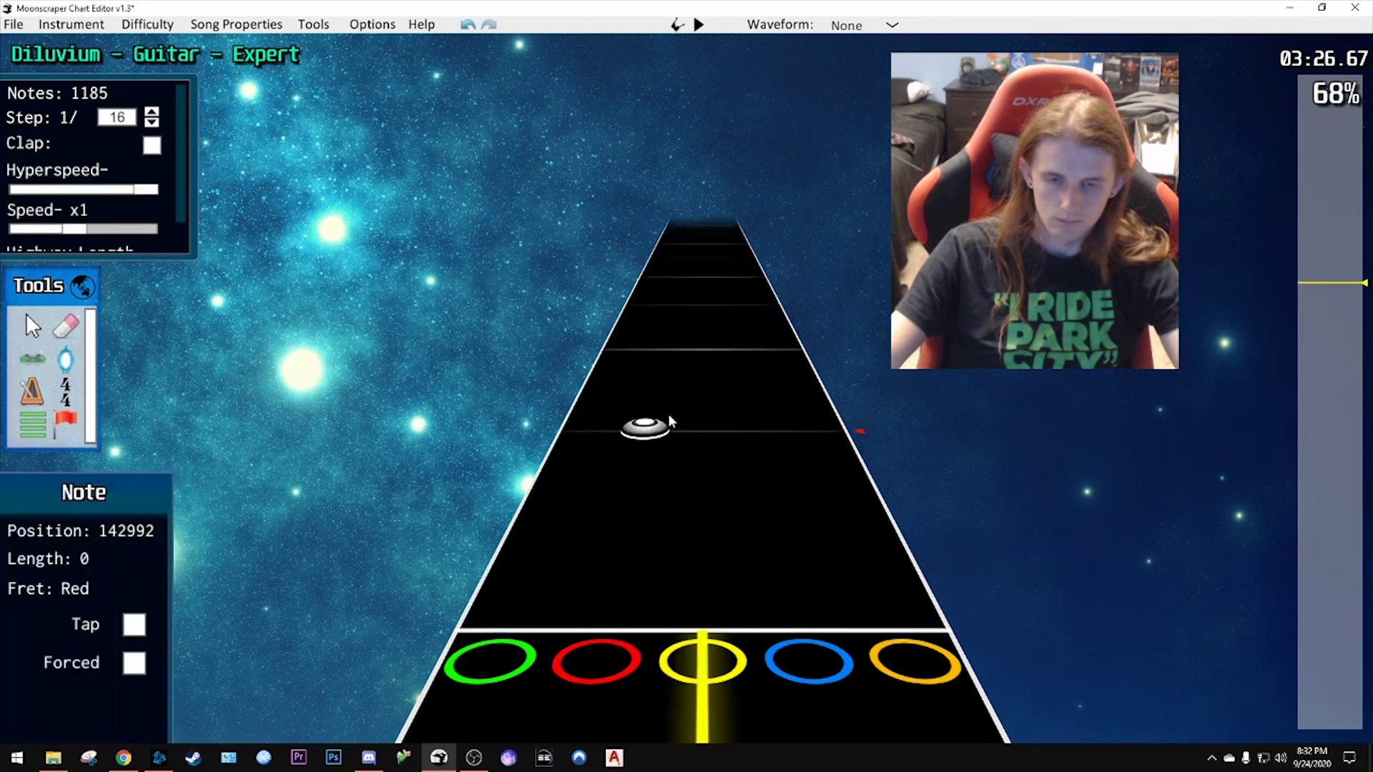
- Play the audio through and past the yellow sustain twice to hear which notes follow
{"action": "key", "text": "space"}
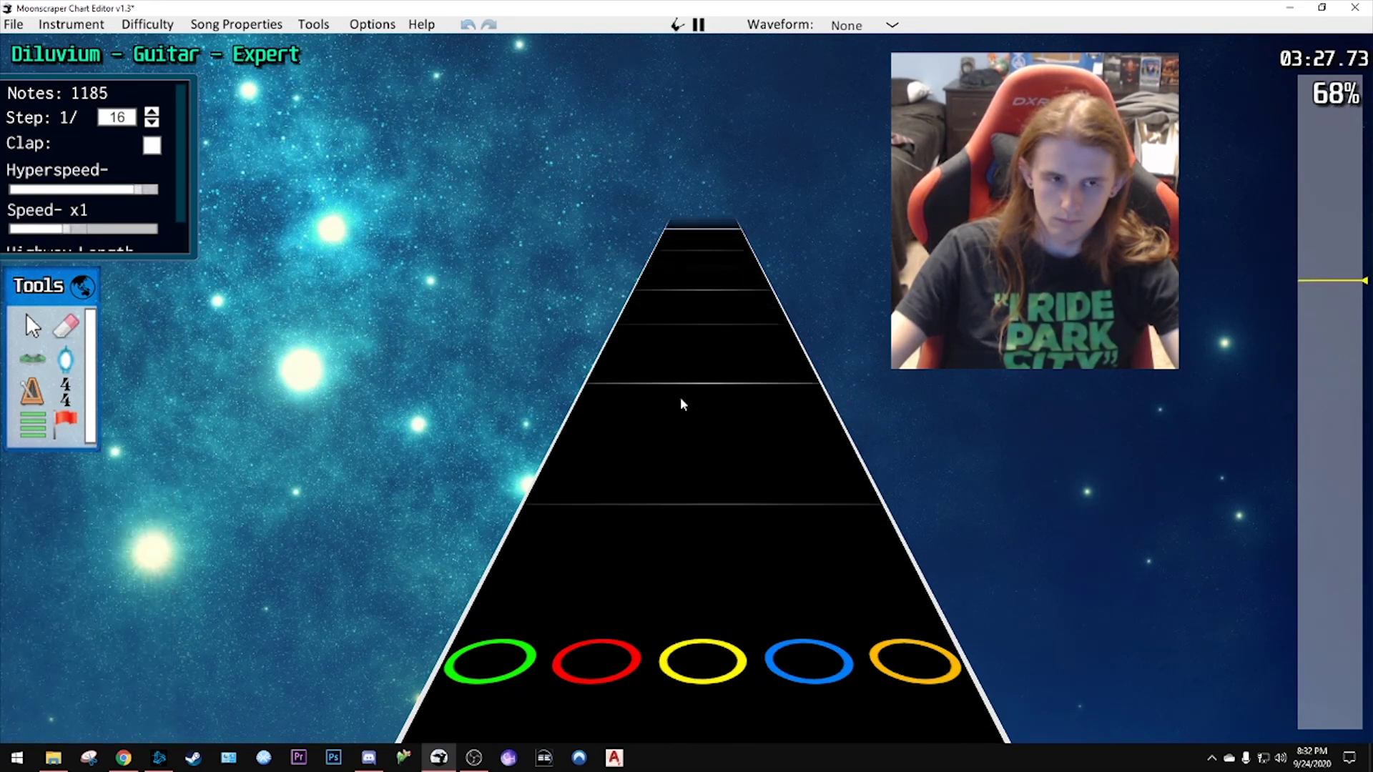
{"action": "key", "text": "space"}
{"action": "left_click_drag", "start_coordinate": [1315, 282], "coordinate": [1320, 297]}
{"action": "key", "text": "space"}
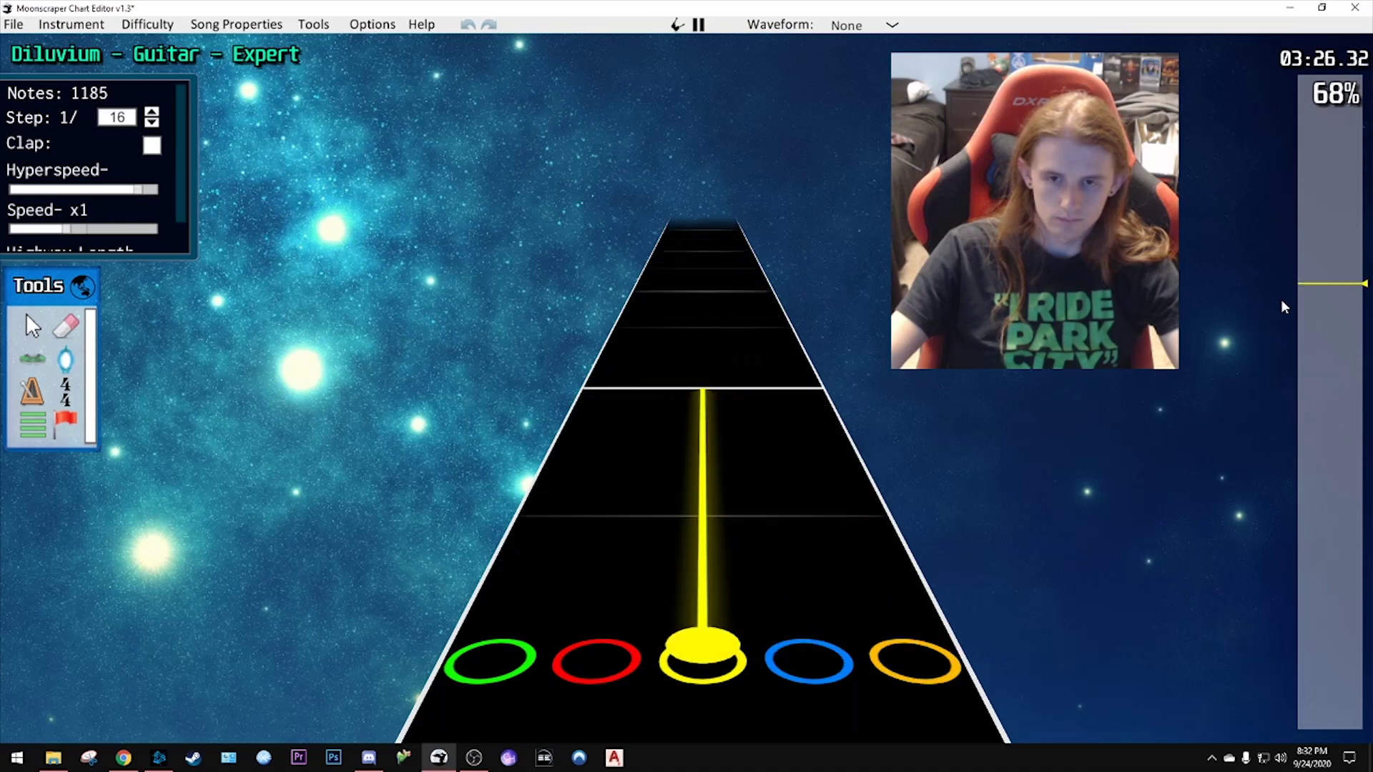
{"action": "key", "text": "space"}
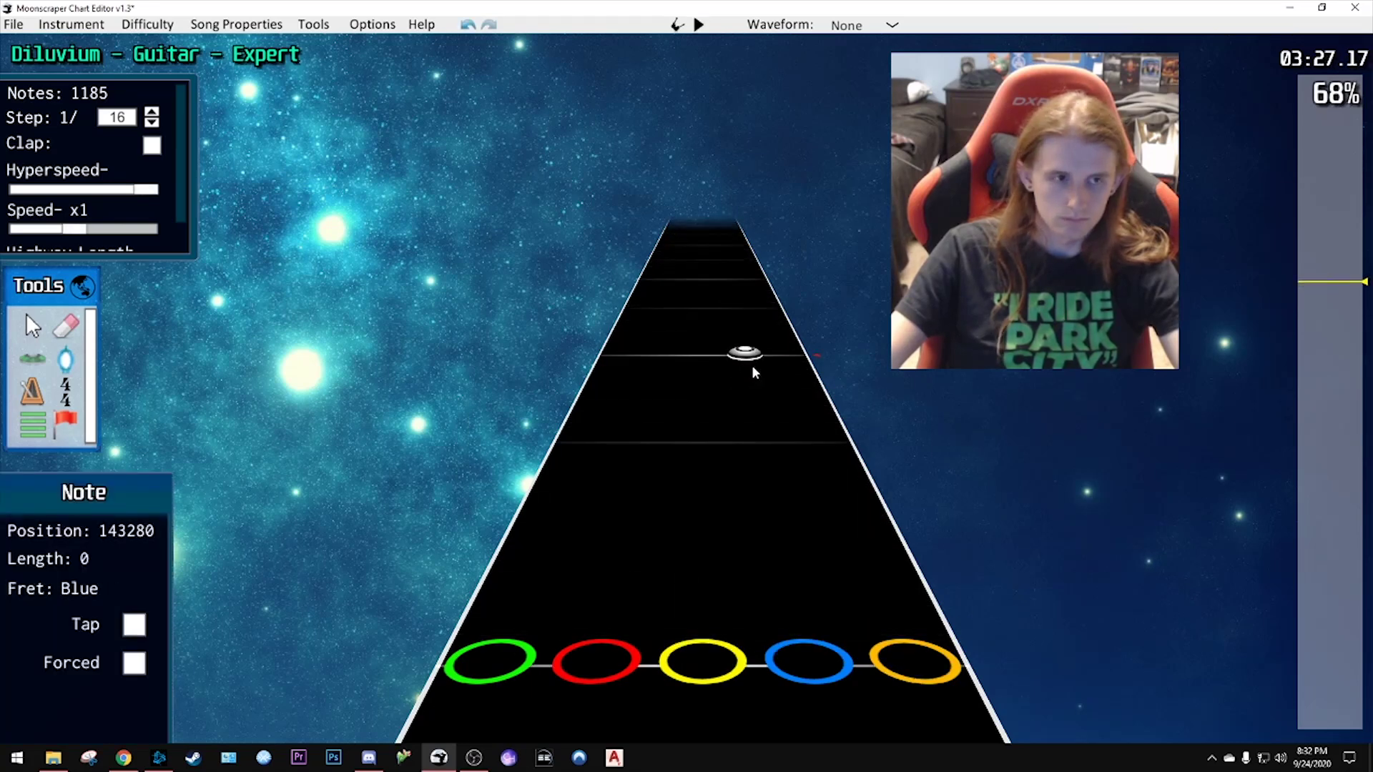
{"action": "scroll", "coordinate": [752, 371], "scroll_direction": "down", "scroll_amount": 3}
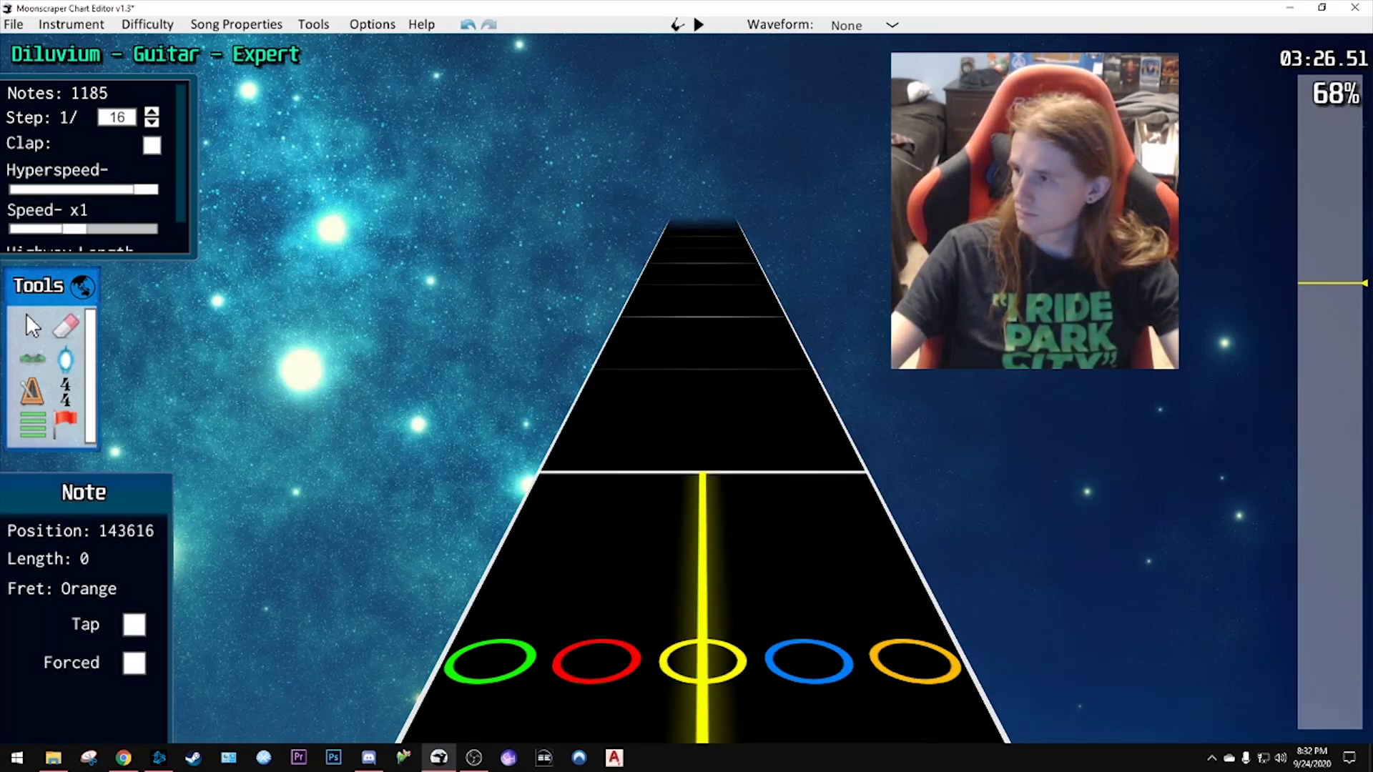
{"action": "key", "text": "alt+Tab"}
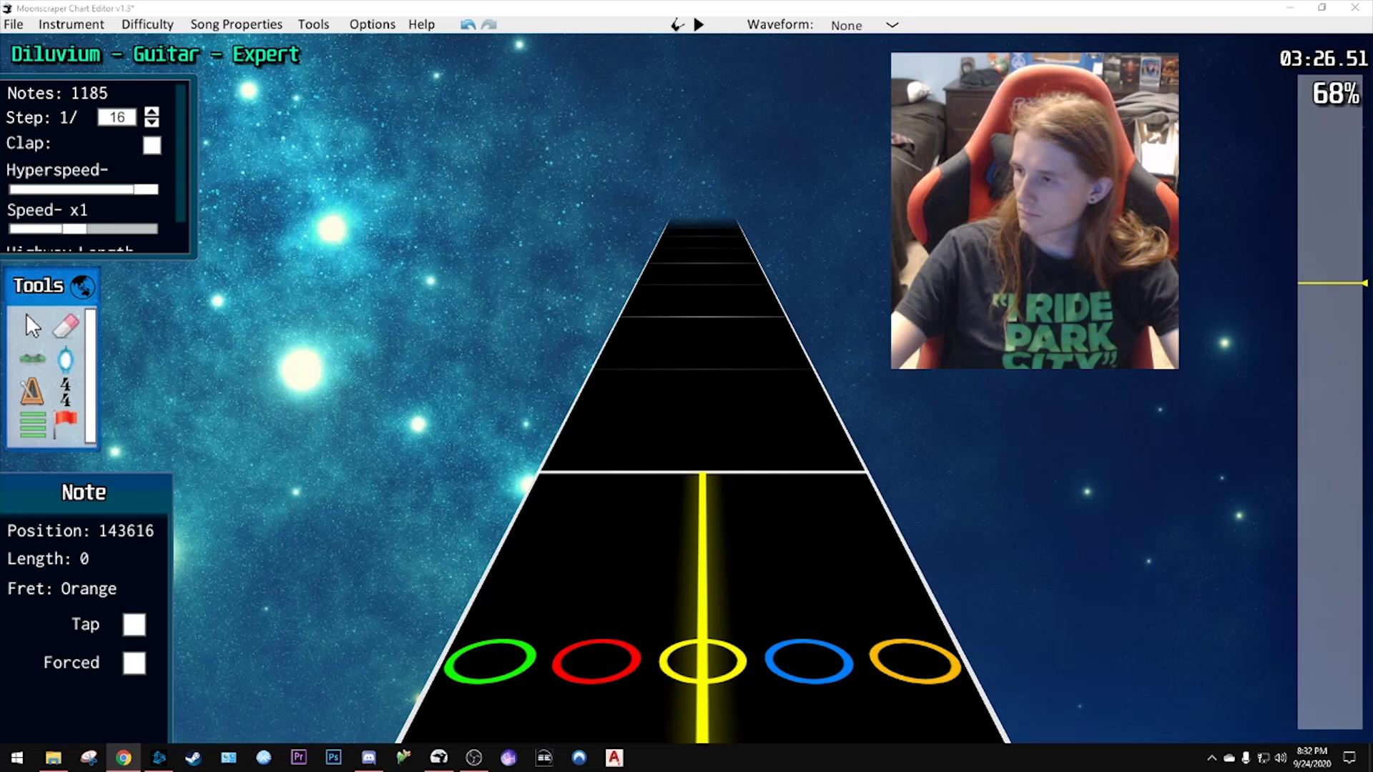
{"action": "left_click_drag", "start_coordinate": [1095, 378], "coordinate": [831, 266]}
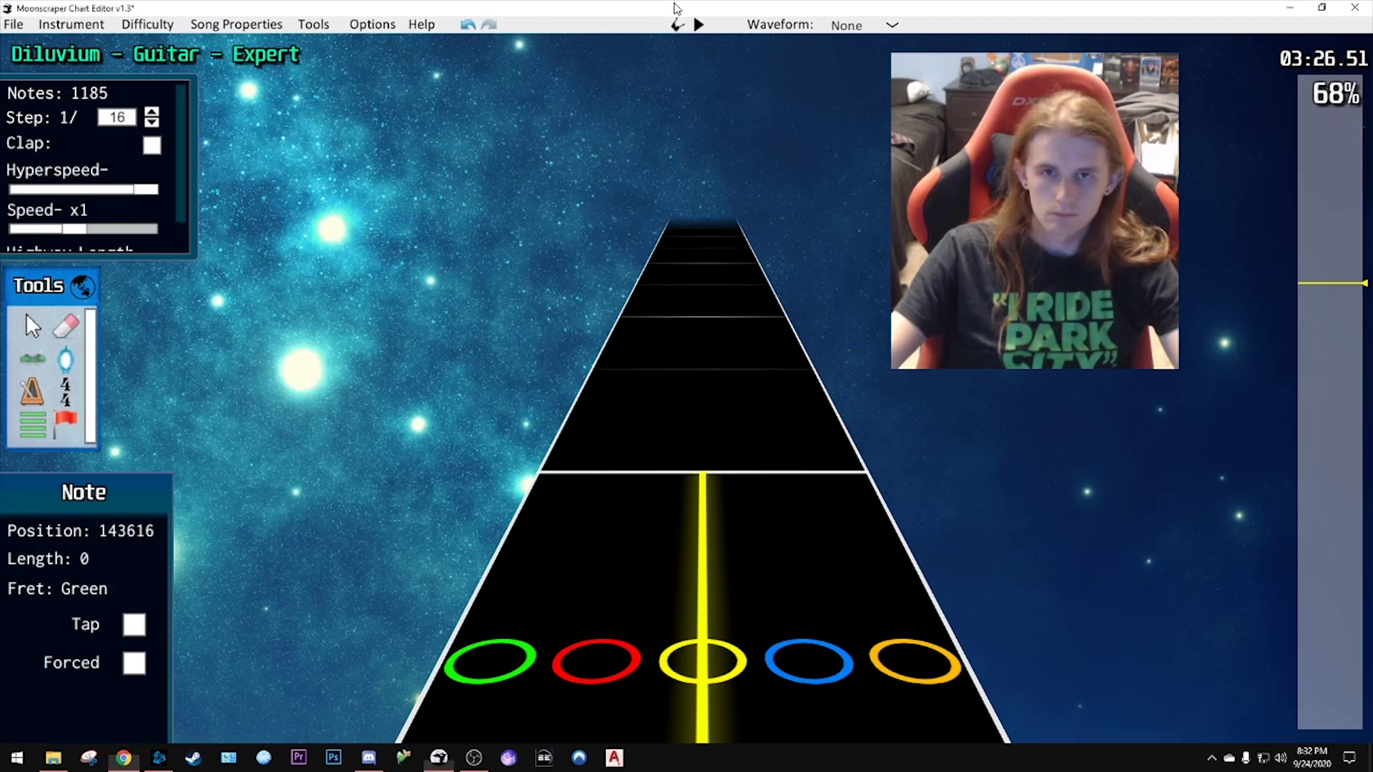
{"action": "scroll", "coordinate": [744, 439], "scroll_direction": "up", "scroll_amount": 3}
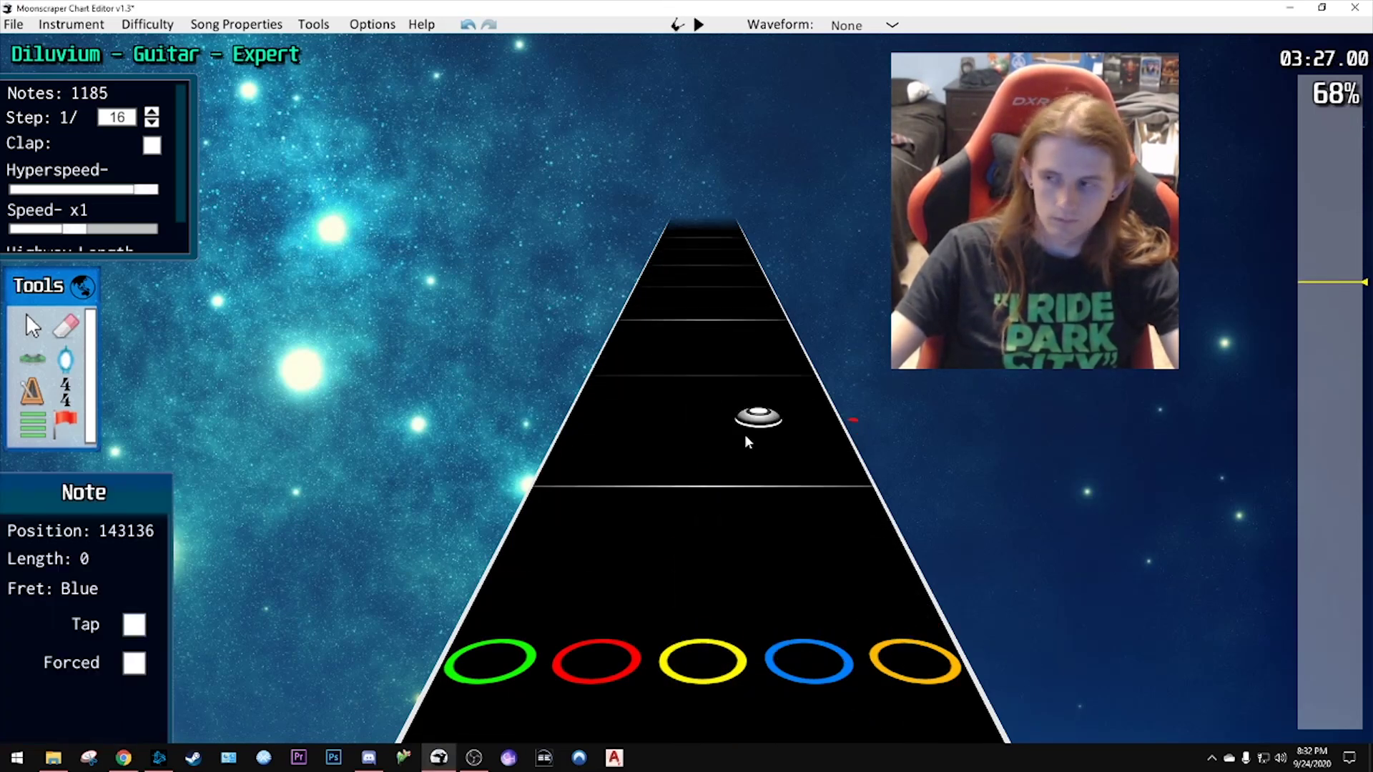
{"action": "scroll", "coordinate": [744, 441], "scroll_direction": "down", "scroll_amount": 3}
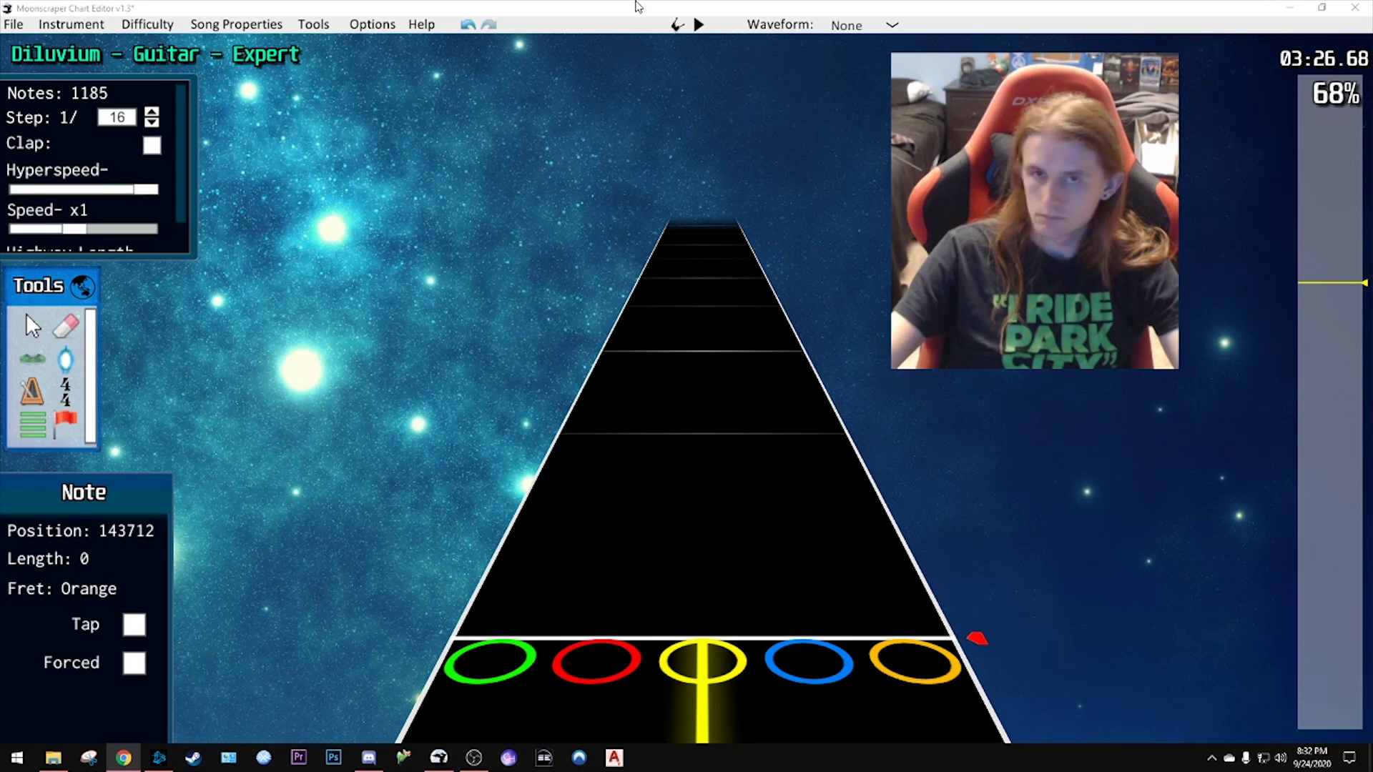
- Slow the playback speed to x0.65 and replay the passage around the end of the yellow sustain
{"action": "scroll", "coordinate": [844, 508], "scroll_direction": "down", "scroll_amount": 6}
{"action": "key", "text": "space"}
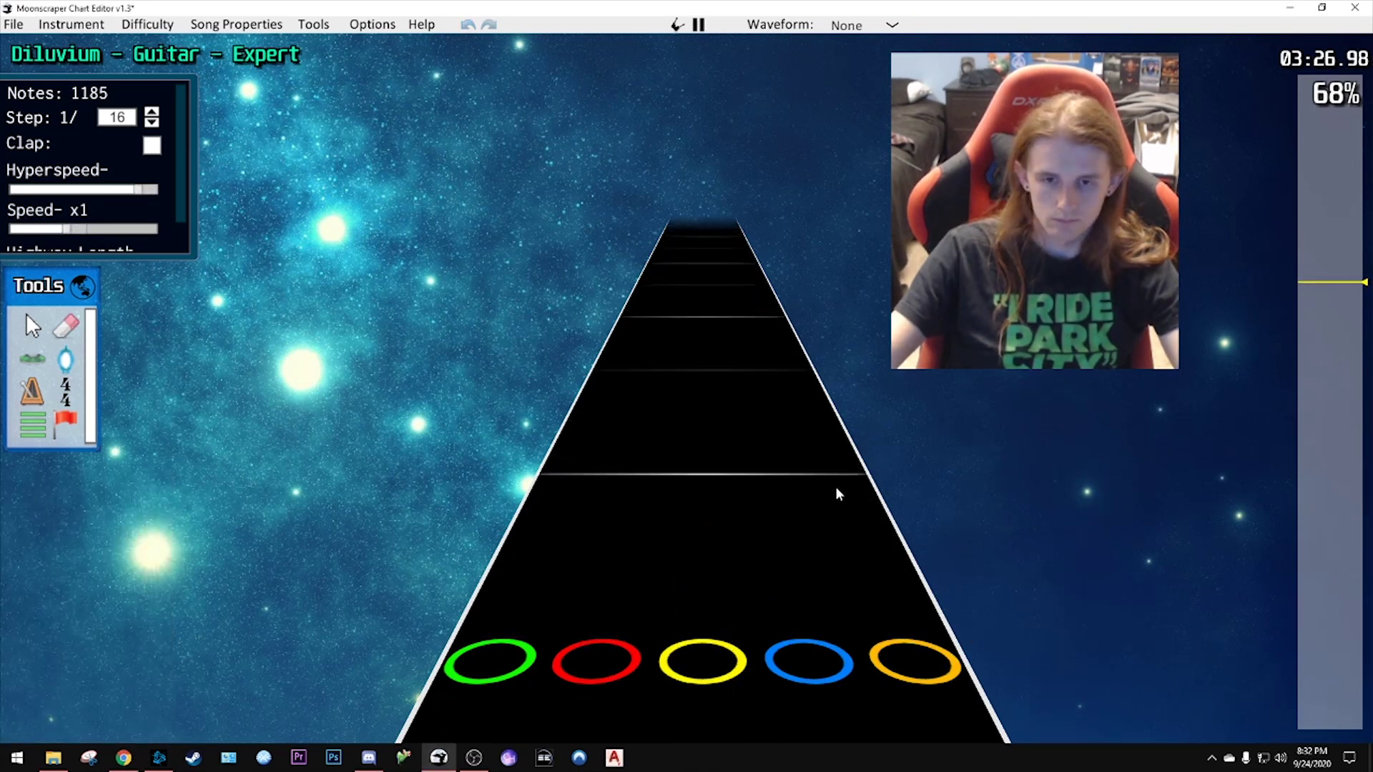
{"action": "key", "text": "space"}
{"action": "left_click_drag", "start_coordinate": [68, 230], "coordinate": [51, 233]}
{"action": "key", "text": "space"}
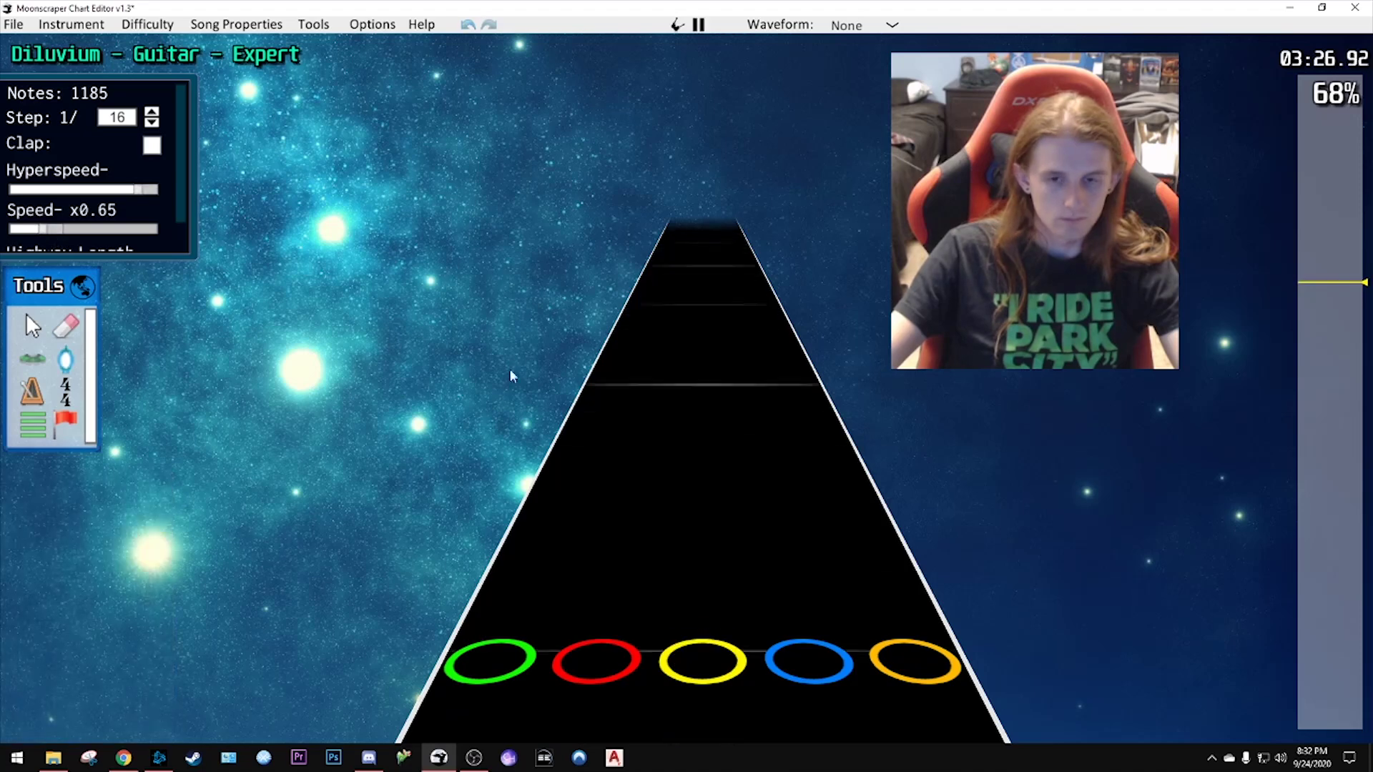
{"action": "key", "text": "space"}
{"action": "scroll", "coordinate": [820, 436], "scroll_direction": "down", "scroll_amount": 3}
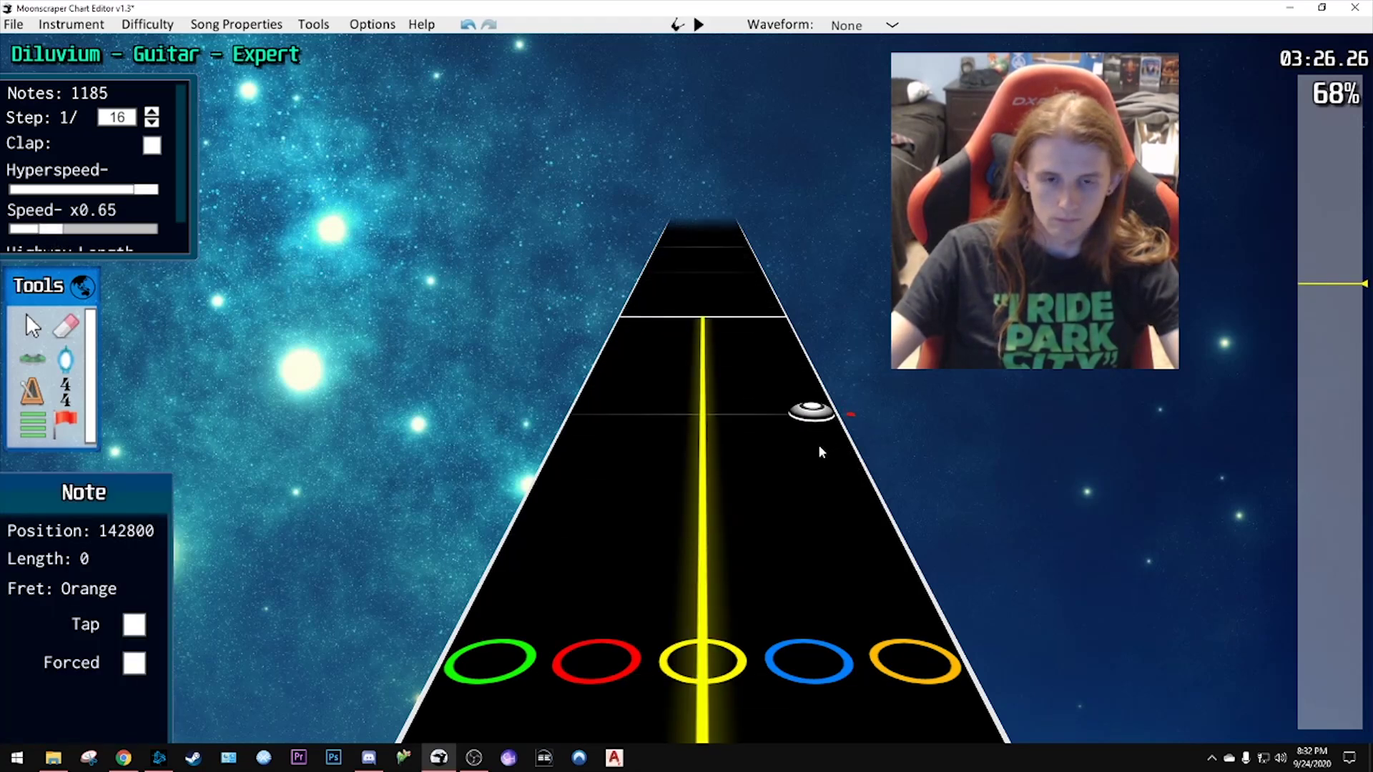
{"action": "key", "text": "space"}
{"action": "key", "text": "space"}
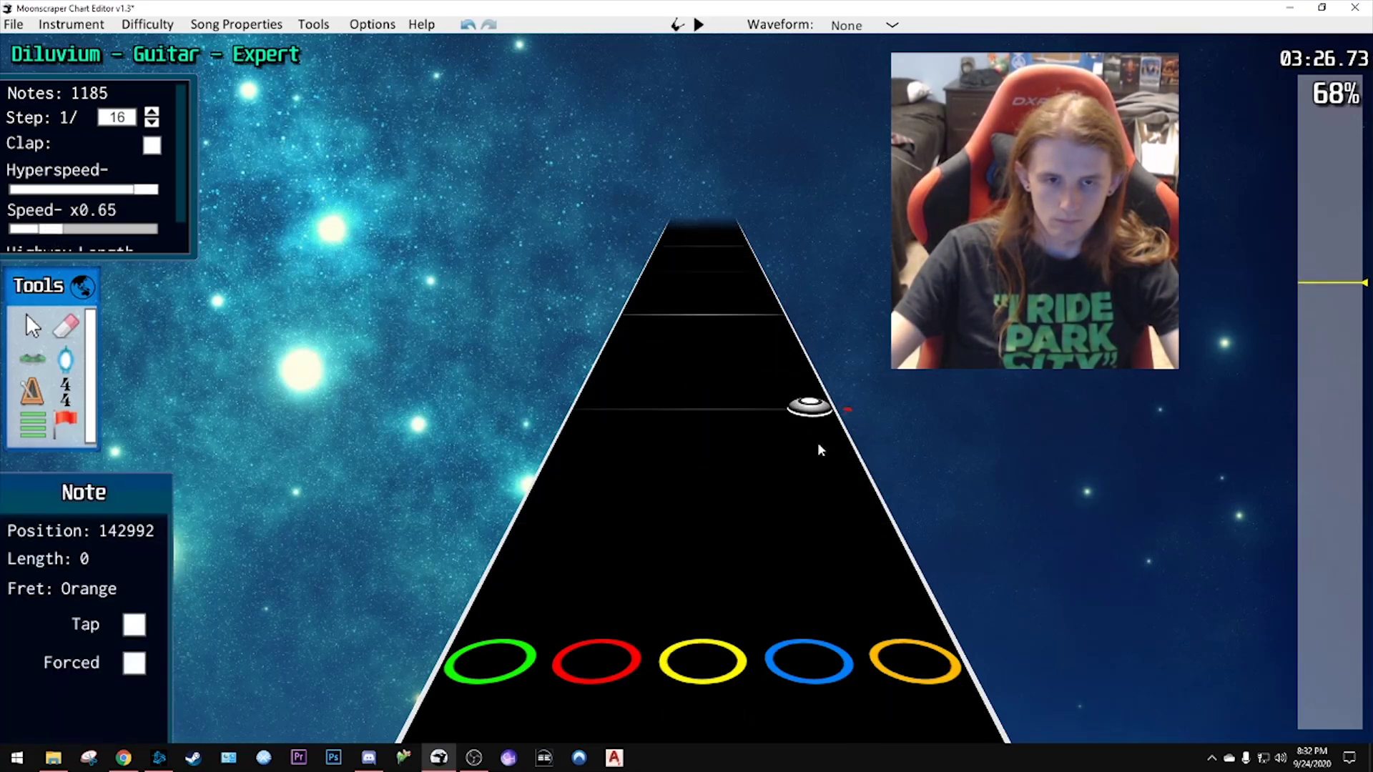
- Chart blue at 142848, cutting the yellow sustain there, and replay it against the audio
{"action": "scroll", "coordinate": [817, 444], "scroll_direction": "down", "scroll_amount": 1}
{"action": "left_click", "coordinate": [775, 464]}
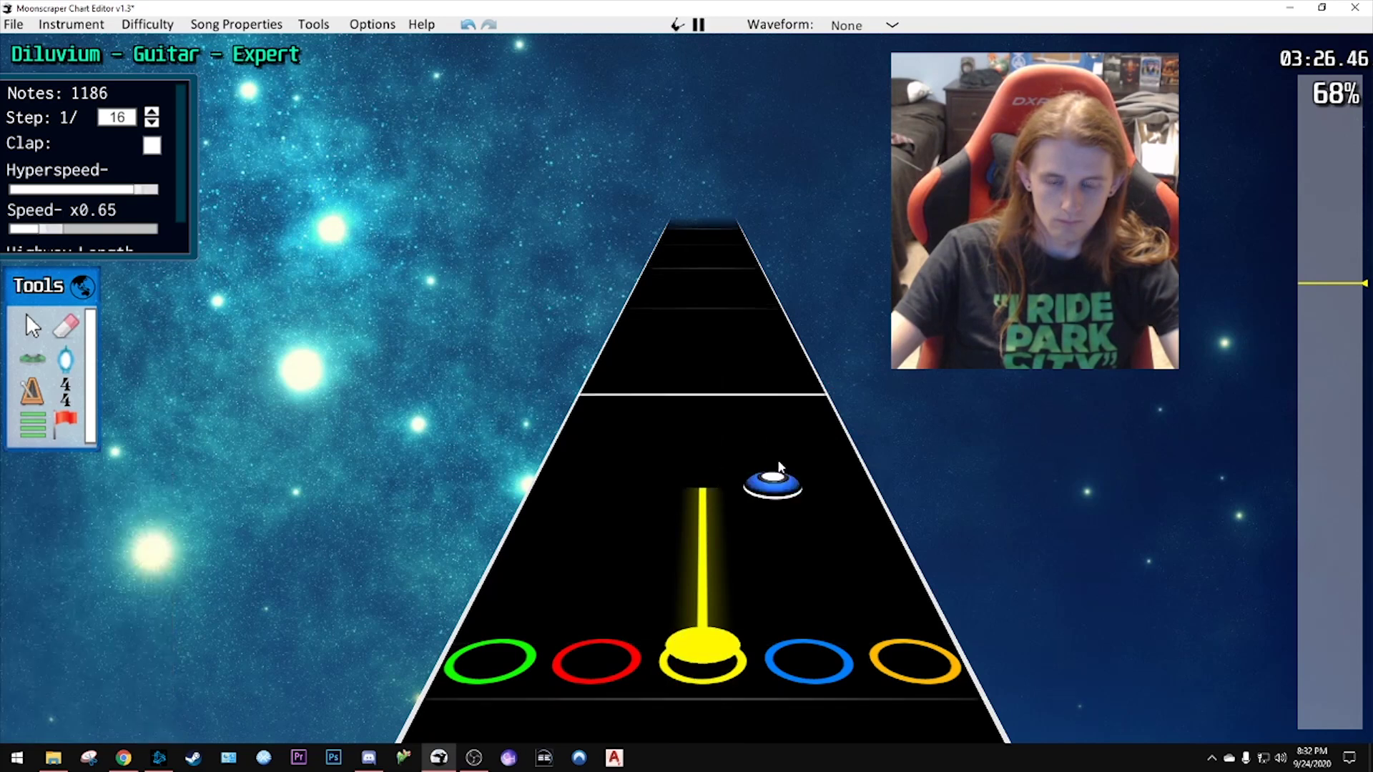
{"action": "scroll", "coordinate": [744, 447], "scroll_direction": "down", "scroll_amount": 1}
{"action": "left_click", "coordinate": [704, 402]}
{"action": "key", "text": "space"}
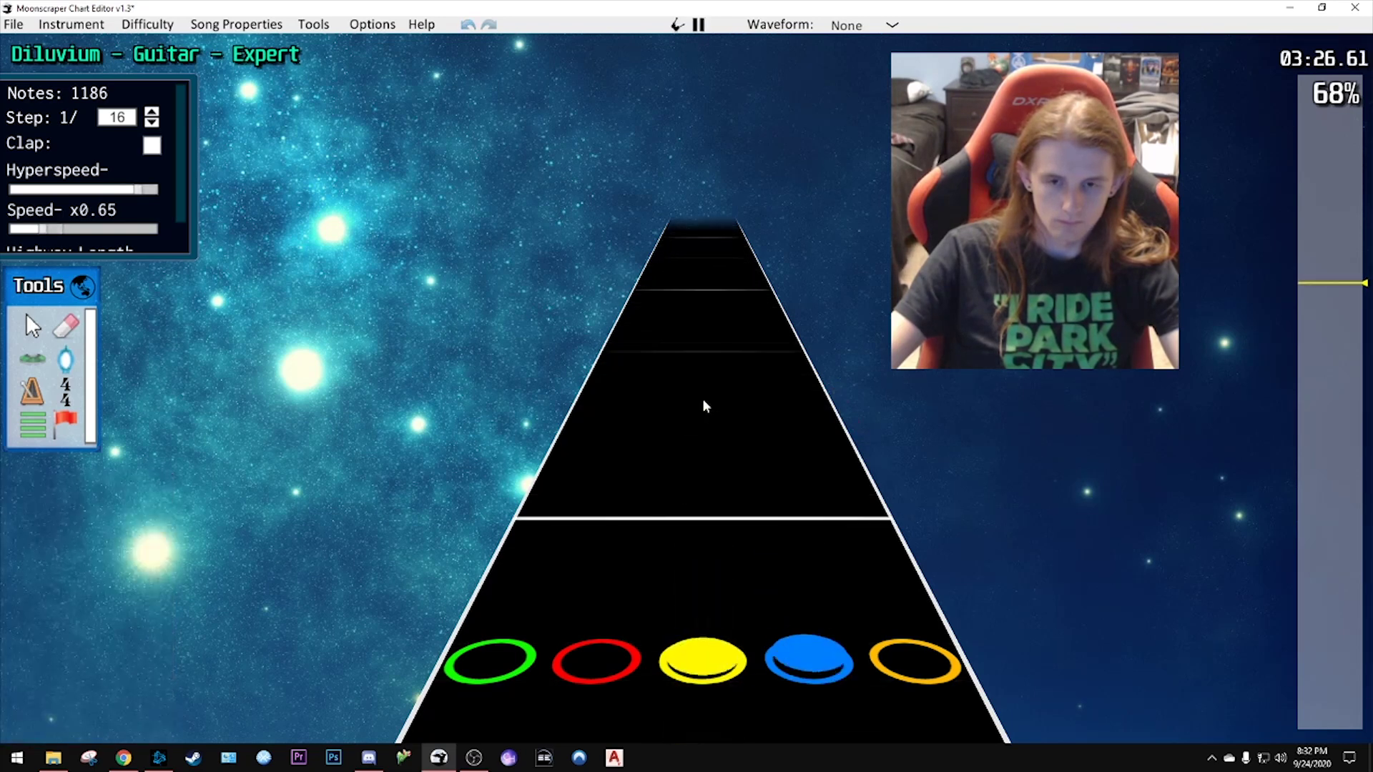
{"action": "key", "text": "space"}
- Chart red at 142896 and yellow at 142944 after the blue note, and replay them
{"action": "scroll", "coordinate": [711, 413], "scroll_direction": "down", "scroll_amount": 2}
{"action": "left_click", "coordinate": [658, 445]}
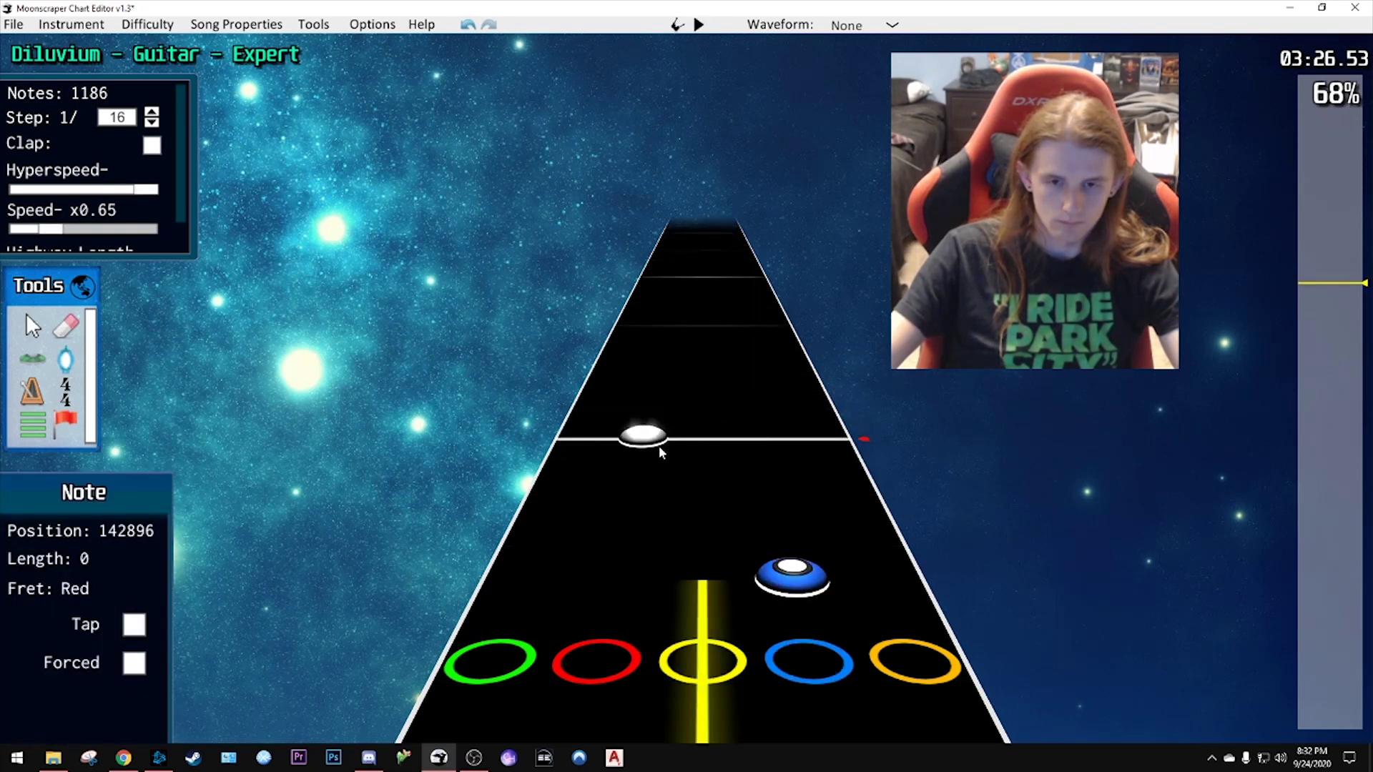
{"action": "left_click", "coordinate": [708, 379]}
{"action": "key", "text": "space"}
{"action": "key", "text": "space"}
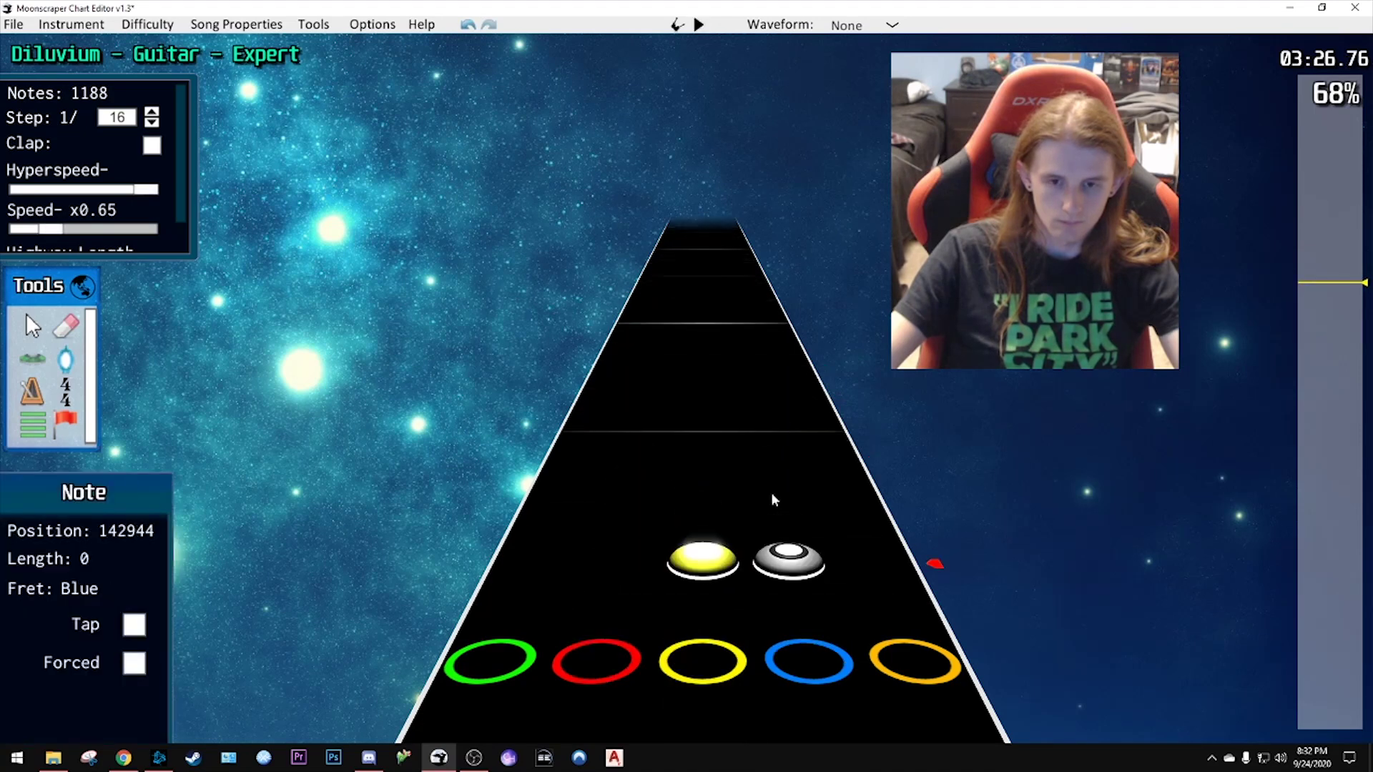
- Extend the yellow note at 142944 into a sustain ending at 143040, and chart blue at 143040
{"action": "left_click", "coordinate": [711, 396]}
{"action": "key", "text": "space"}
{"action": "key", "text": "space"}
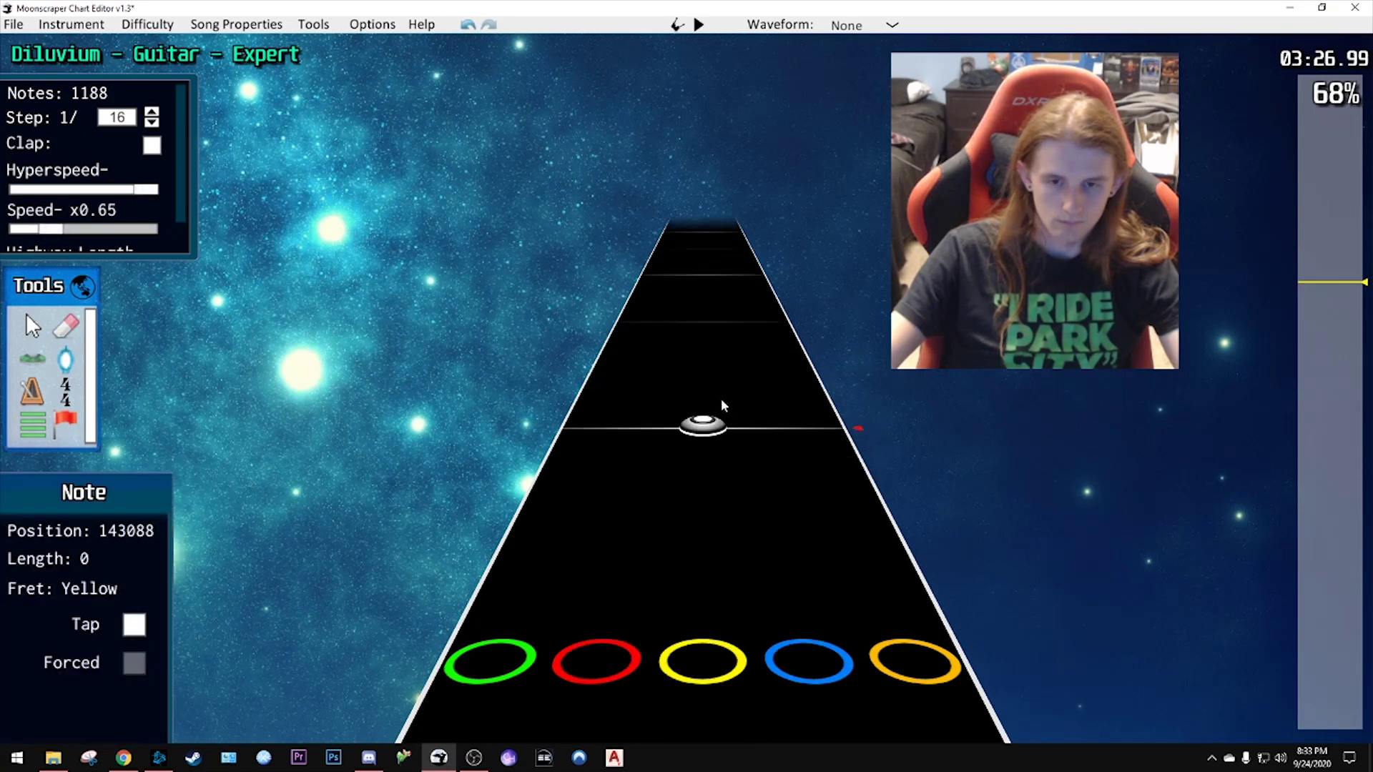
{"action": "scroll", "coordinate": [711, 365], "scroll_direction": "up", "scroll_amount": 1}
{"action": "left_click", "coordinate": [739, 342]}
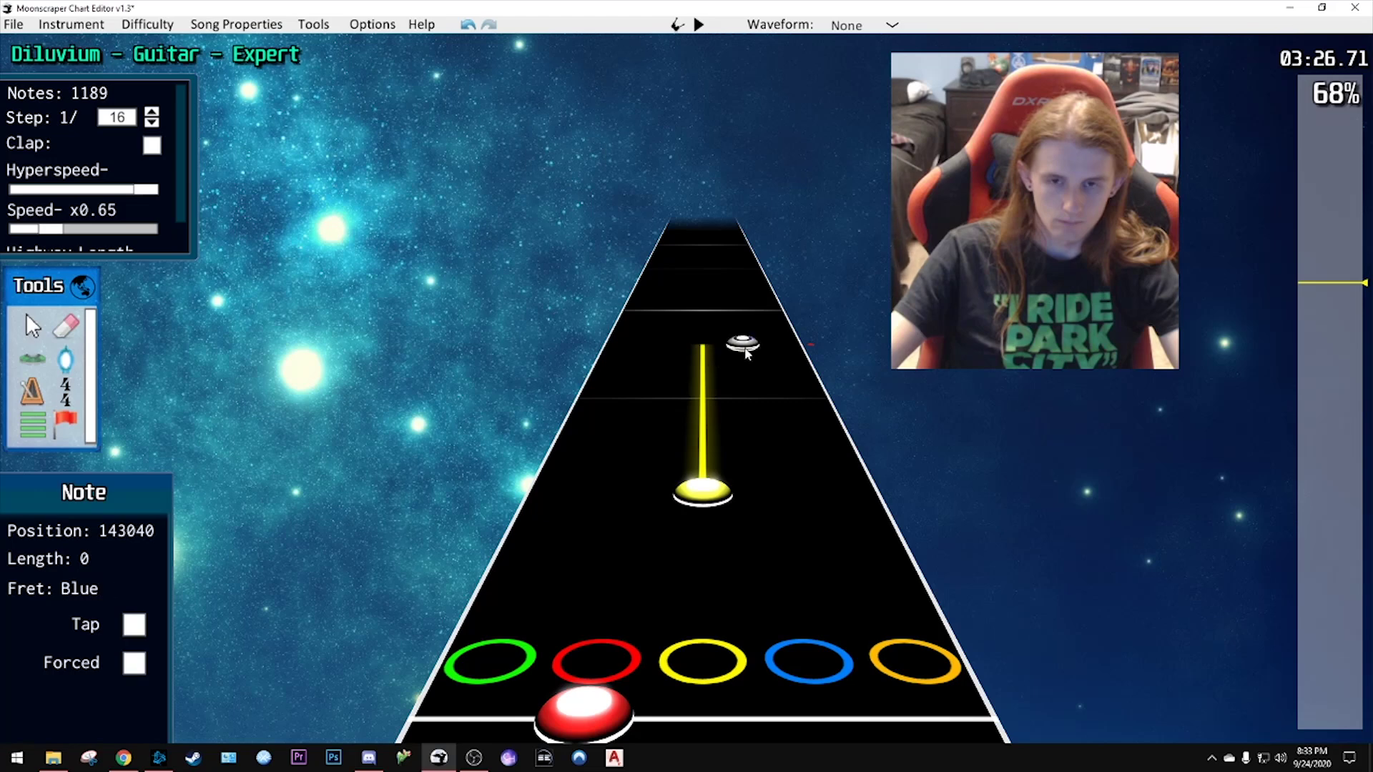
- Try a yellow note at 143088 after the blue note and replay it
{"action": "left_click", "coordinate": [706, 314]}
{"action": "key", "text": "space"}
{"action": "key", "text": "space"}
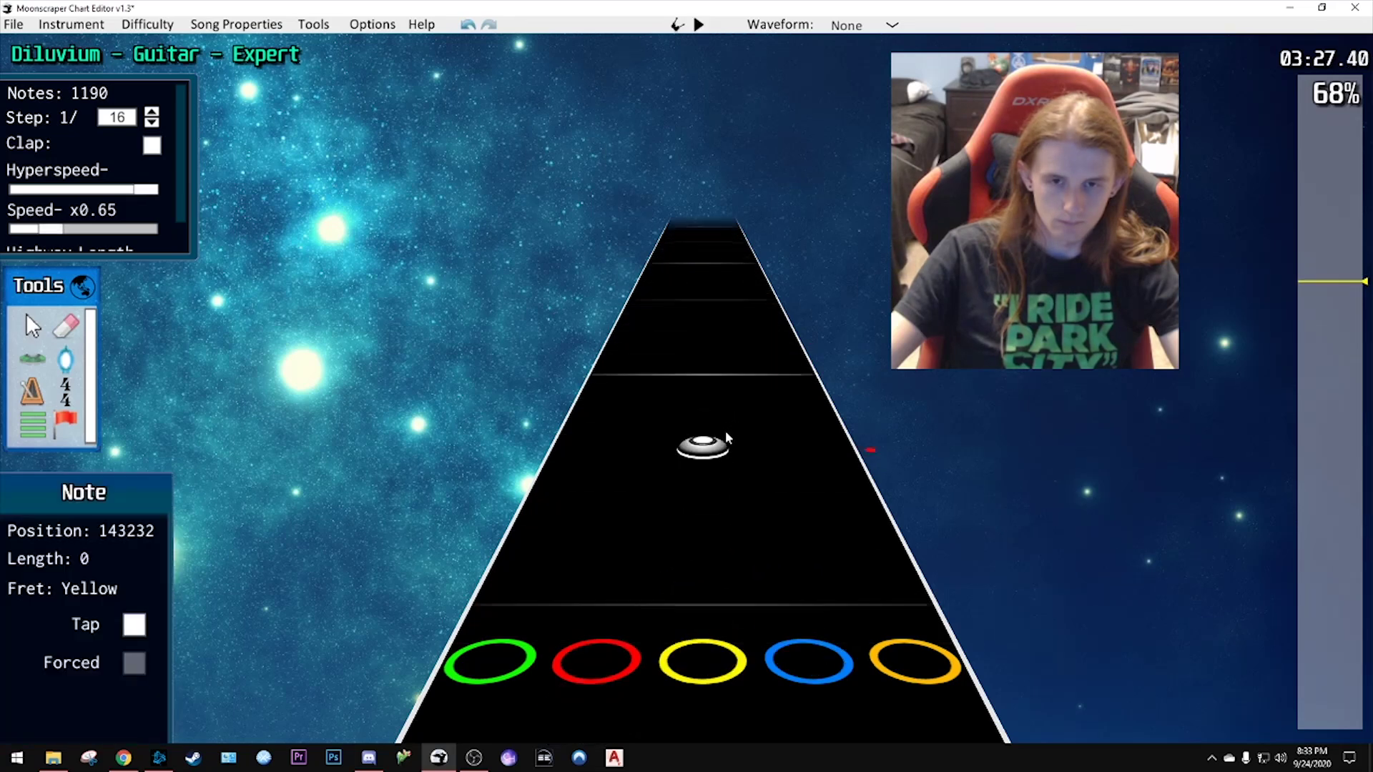
- Set the step to 1/32, replace the yellow note at 143088 with one at 143064, and replay it
{"action": "scroll", "coordinate": [725, 431], "scroll_direction": "up", "scroll_amount": 2}
{"action": "scroll", "coordinate": [695, 367], "scroll_direction": "down", "scroll_amount": 2}
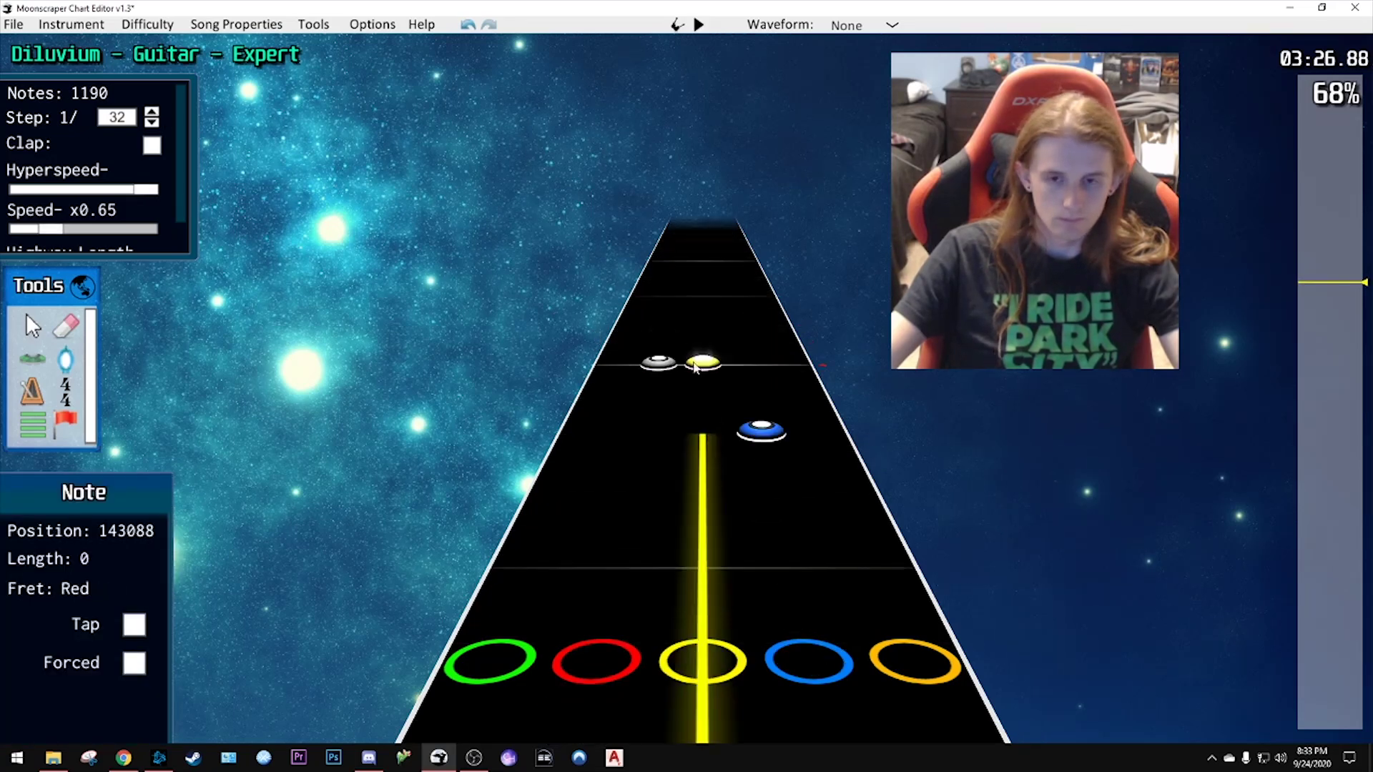
{"action": "key", "text": "ctrl+z"}
{"action": "key", "text": "ctrl+z"}
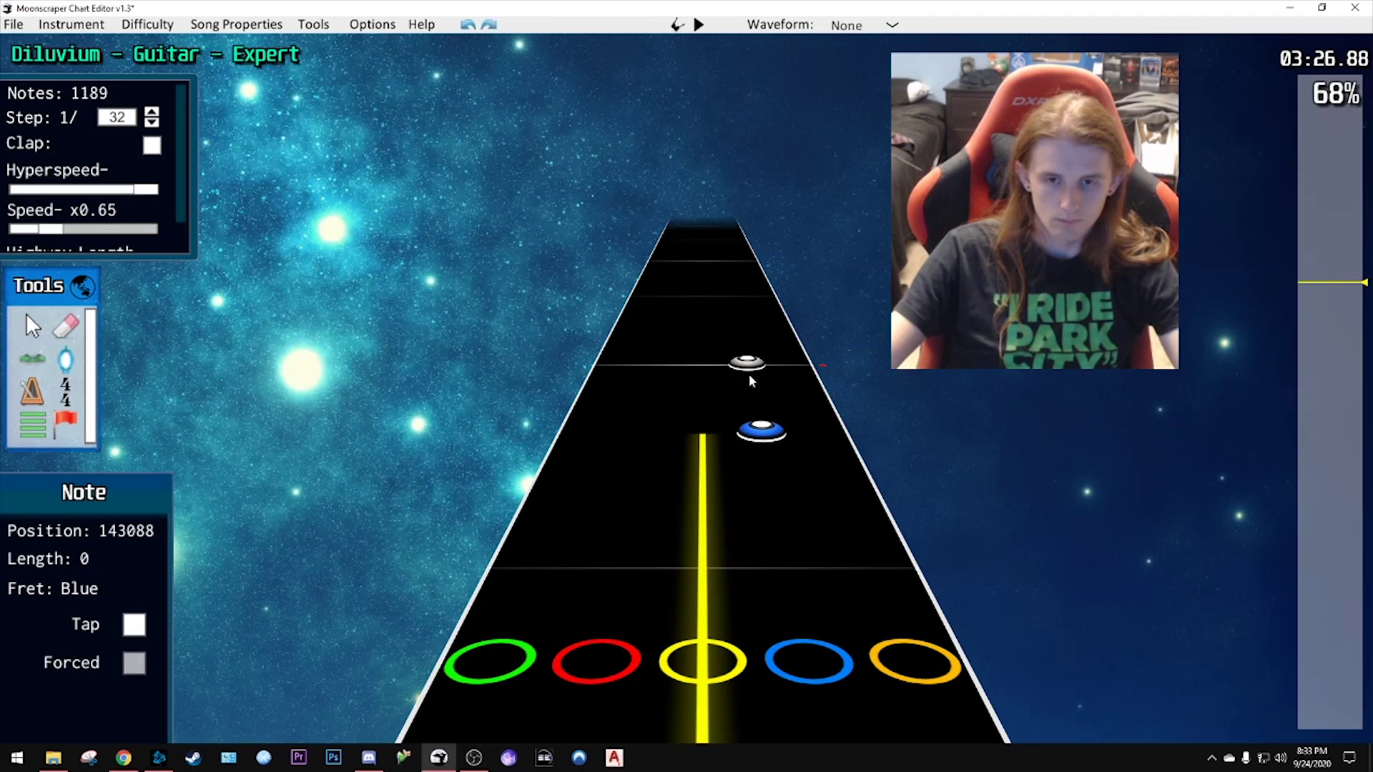
{"action": "key", "text": "ctrl+y"}
{"action": "key", "text": "space"}
{"action": "key", "text": "space"}
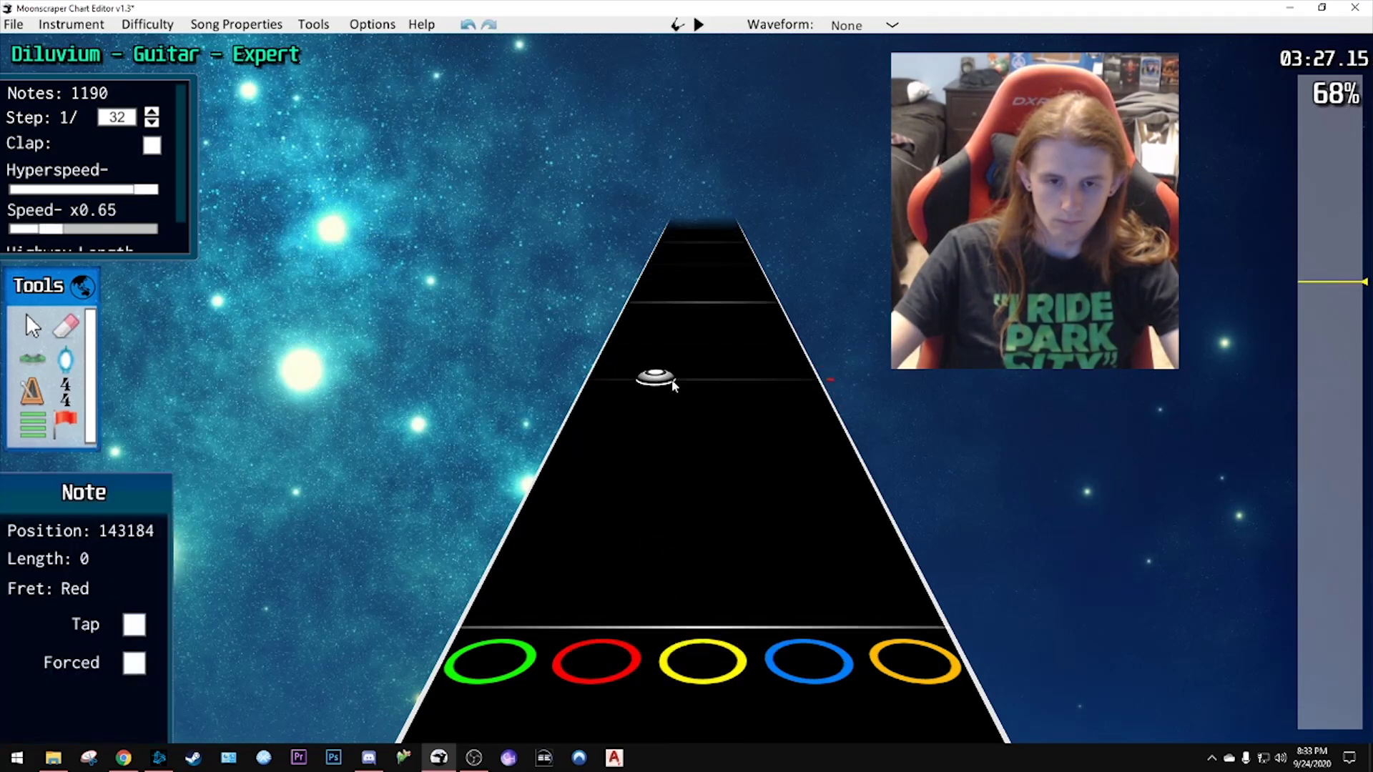
- Chart green at 143088 after the yellow note, and replay the short run to check its timing
{"action": "scroll", "coordinate": [629, 415], "scroll_direction": "down", "scroll_amount": 1}
{"action": "left_click", "coordinate": [598, 440]}
{"action": "scroll", "coordinate": [598, 439], "scroll_direction": "down", "scroll_amount": 1}
{"action": "key", "text": "space"}
{"action": "key", "text": "space"}
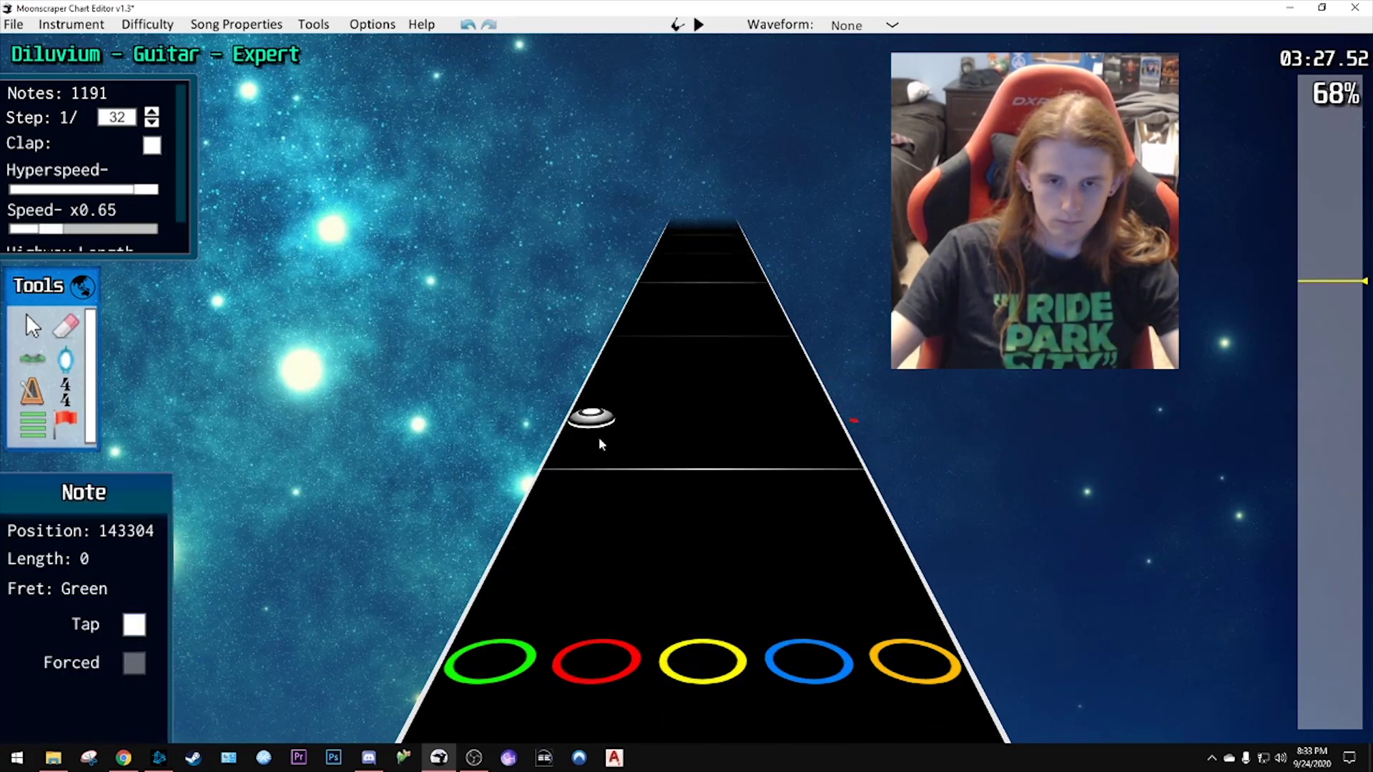
{"action": "scroll", "coordinate": [760, 433], "scroll_direction": "down", "scroll_amount": 2}
{"action": "key", "text": "space"}
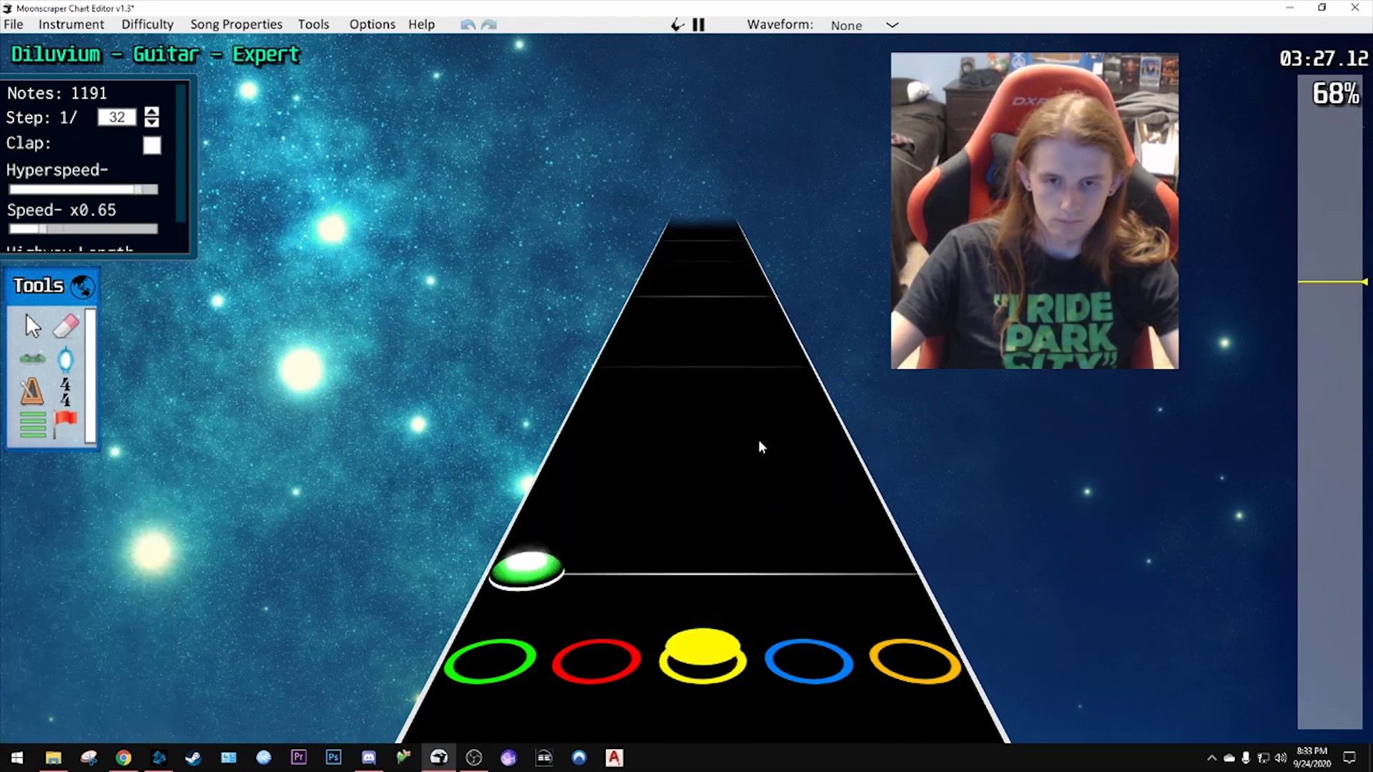
{"action": "key", "text": "space"}
- Chart blue at 143136, green at 143184 and red at 143232, and replay the notes
{"action": "scroll", "coordinate": [758, 445], "scroll_direction": "down", "scroll_amount": 2}
{"action": "scroll", "coordinate": [758, 444], "scroll_direction": "down", "scroll_amount": 2}
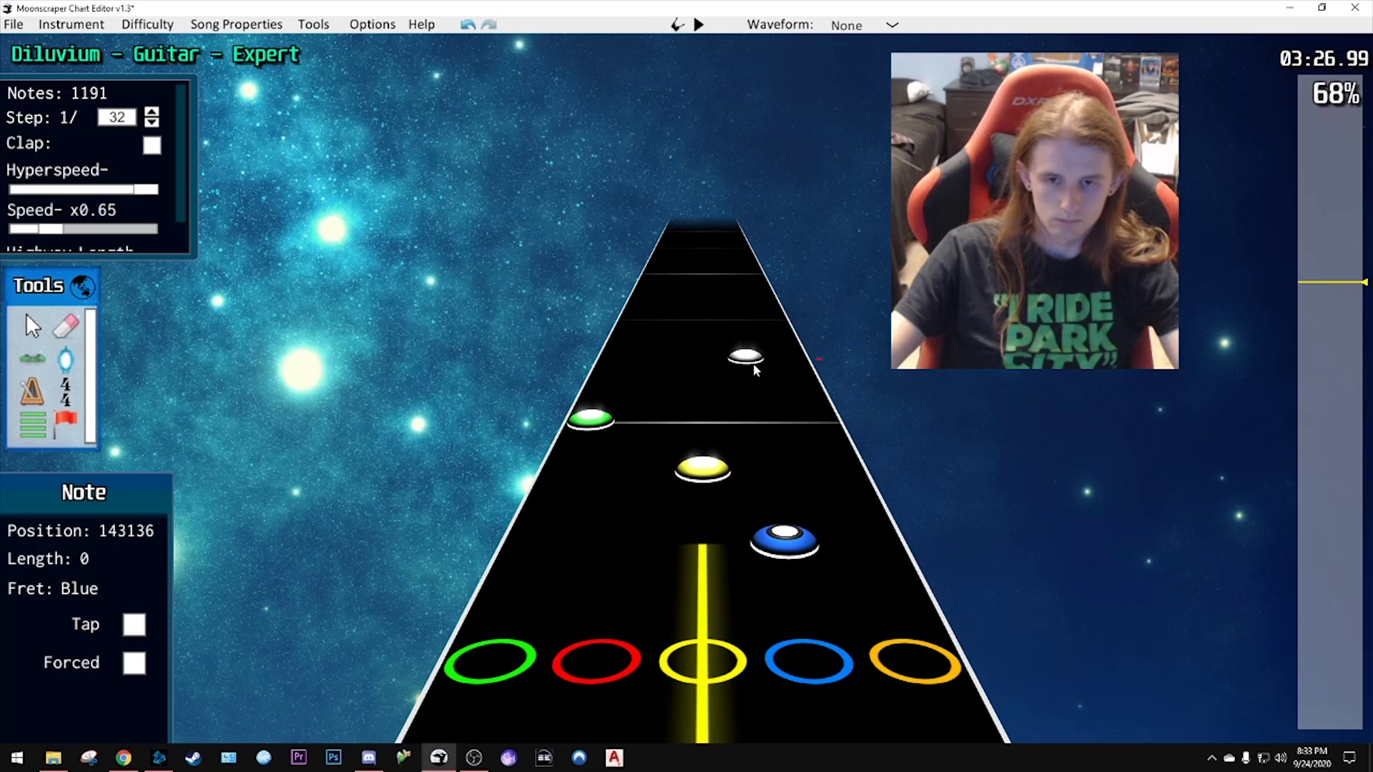
{"action": "left_click", "coordinate": [751, 361]}
{"action": "left_click", "coordinate": [633, 316]}
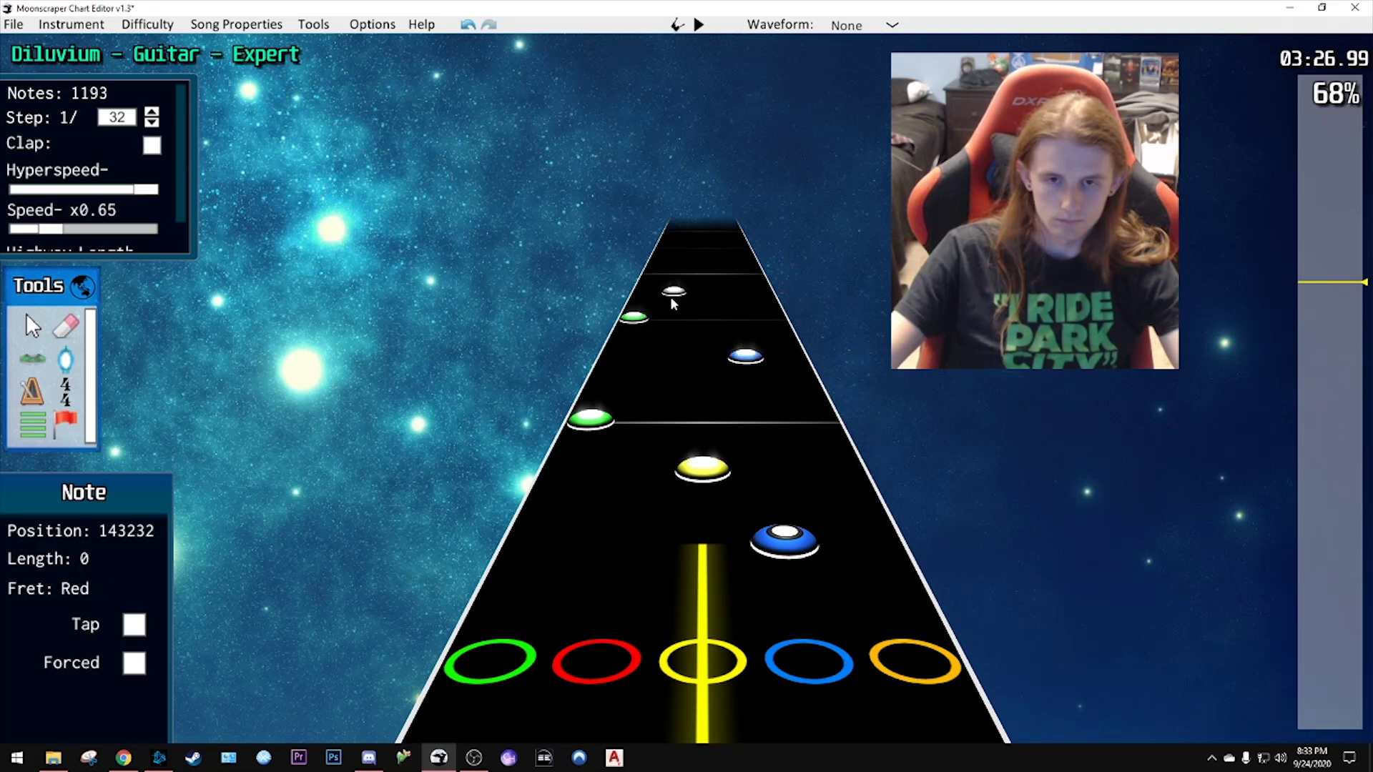
{"action": "left_click", "coordinate": [672, 298]}
{"action": "key", "text": "space"}
{"action": "key", "text": "space"}
{"action": "scroll", "coordinate": [723, 411], "scroll_direction": "down", "scroll_amount": 5}
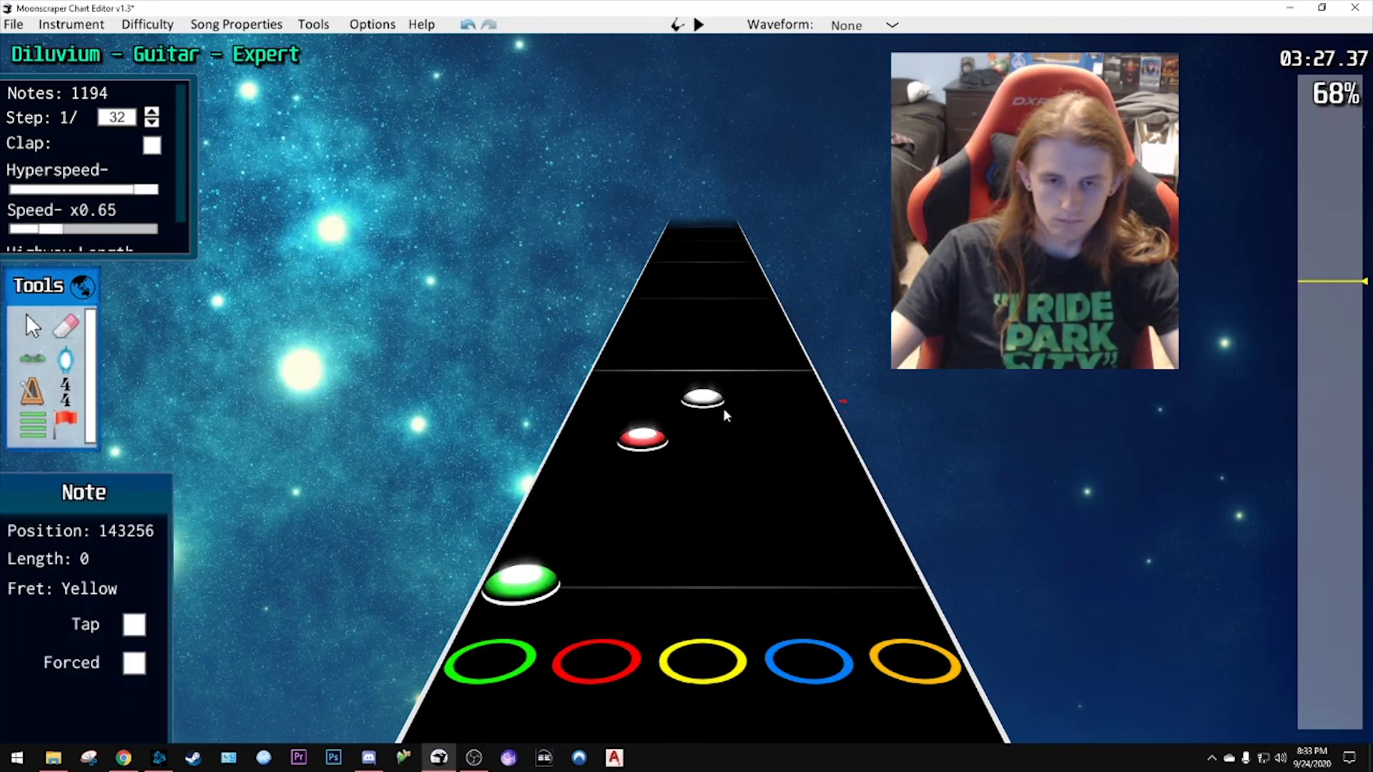
- Replay the passage and chart green at 143280, red at 143328 and yellow at 143376
{"action": "key", "text": "space"}
{"action": "key", "text": "space"}
{"action": "scroll", "coordinate": [723, 407], "scroll_direction": "down", "scroll_amount": 5}
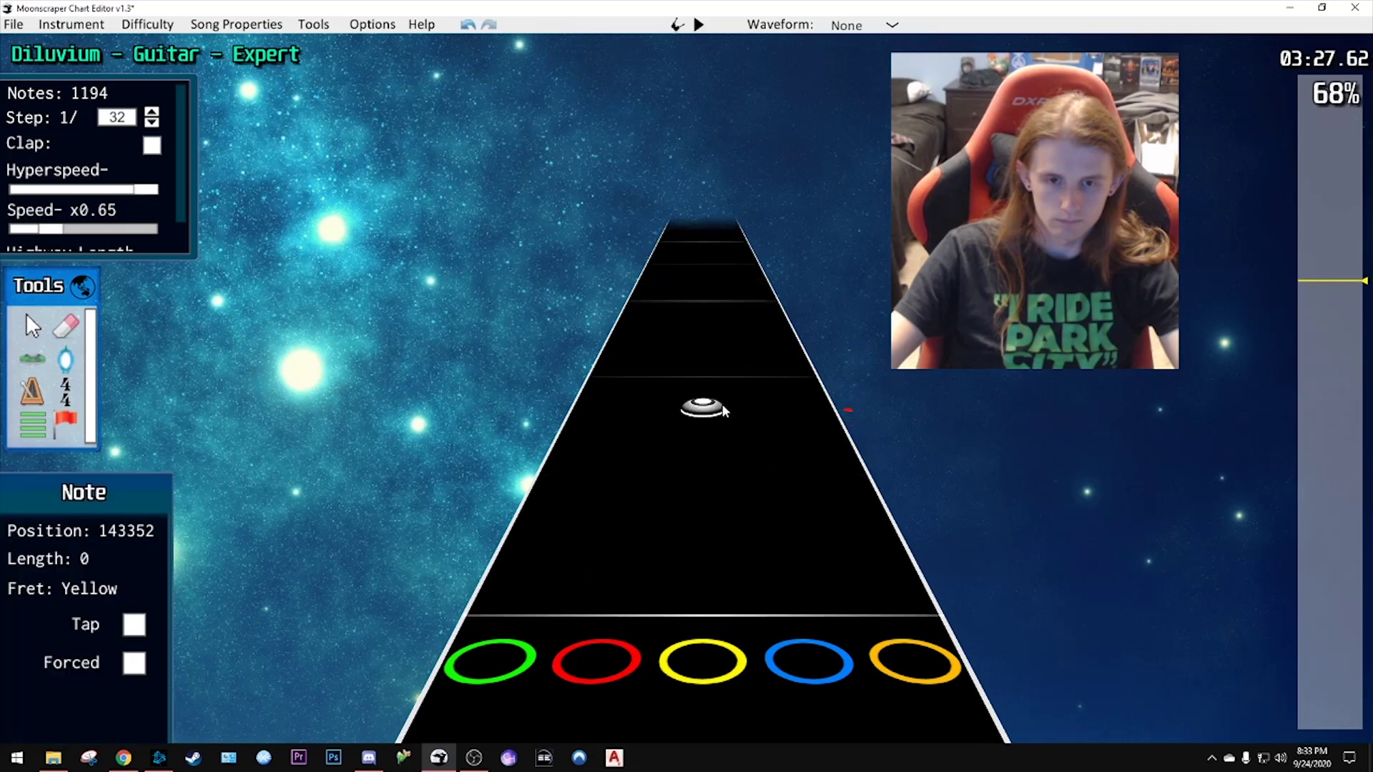
{"action": "scroll", "coordinate": [717, 407], "scroll_direction": "down", "scroll_amount": 4}
{"action": "left_click", "coordinate": [667, 341]}
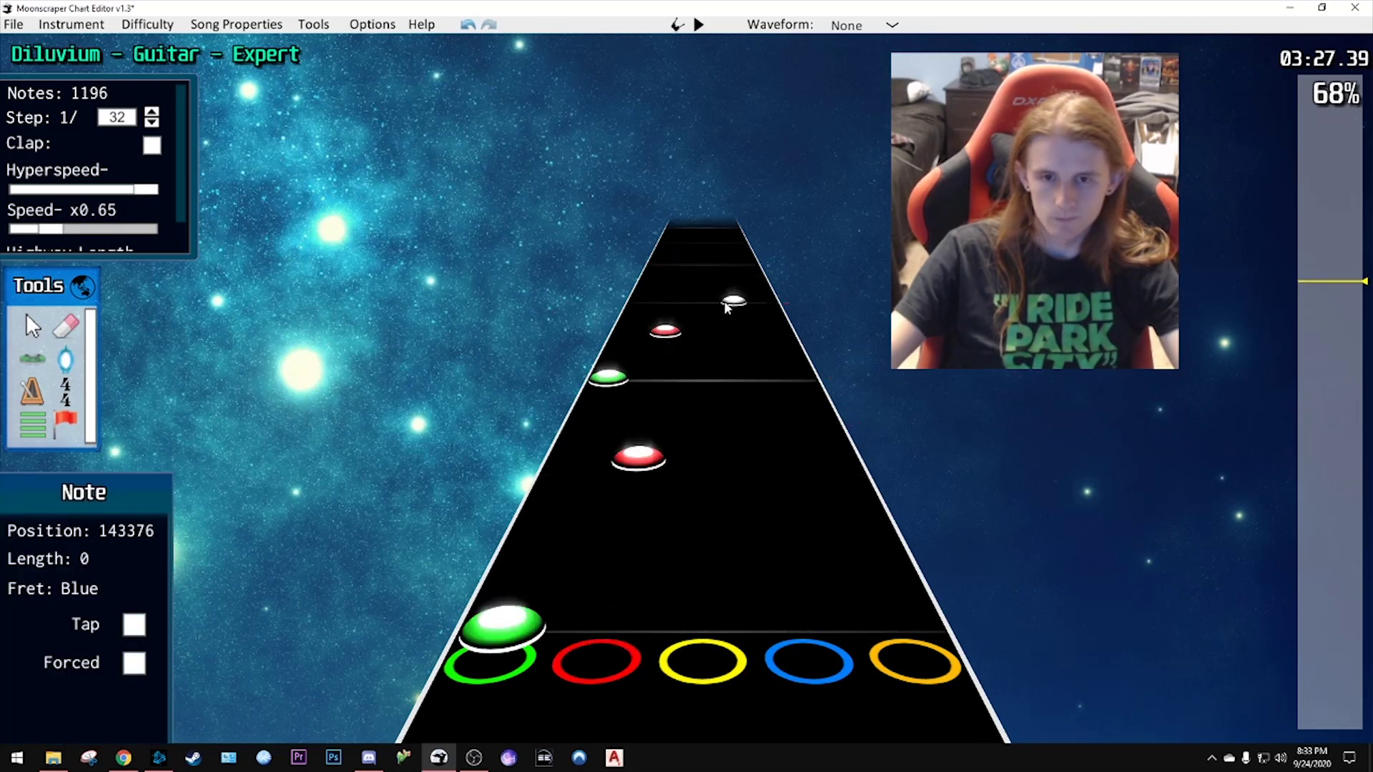
{"action": "left_click", "coordinate": [706, 308]}
- Replay the green-red-yellow run and continue it with blue at 143424 and orange at 143472
{"action": "key", "text": "space"}
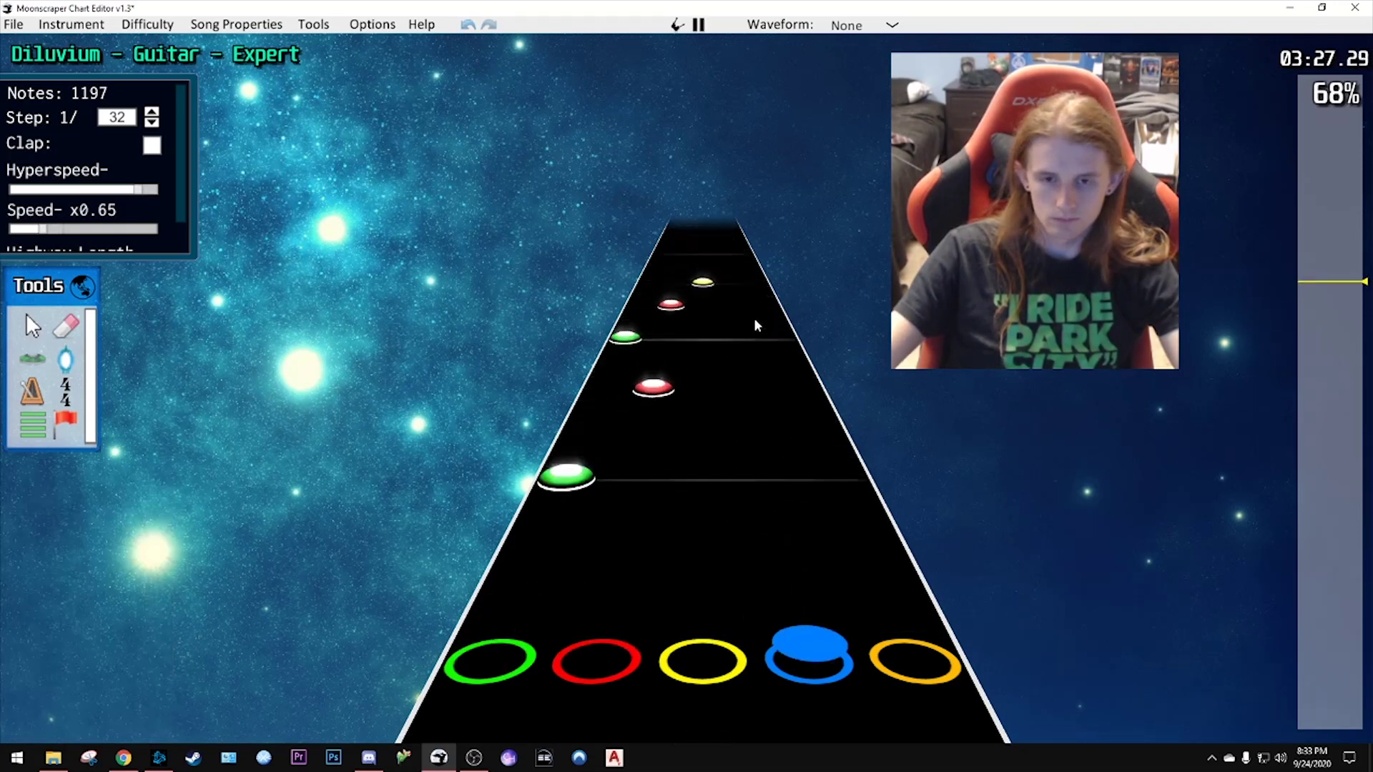
{"action": "key", "text": "space"}
{"action": "scroll", "coordinate": [758, 329], "scroll_direction": "down", "scroll_amount": 6}
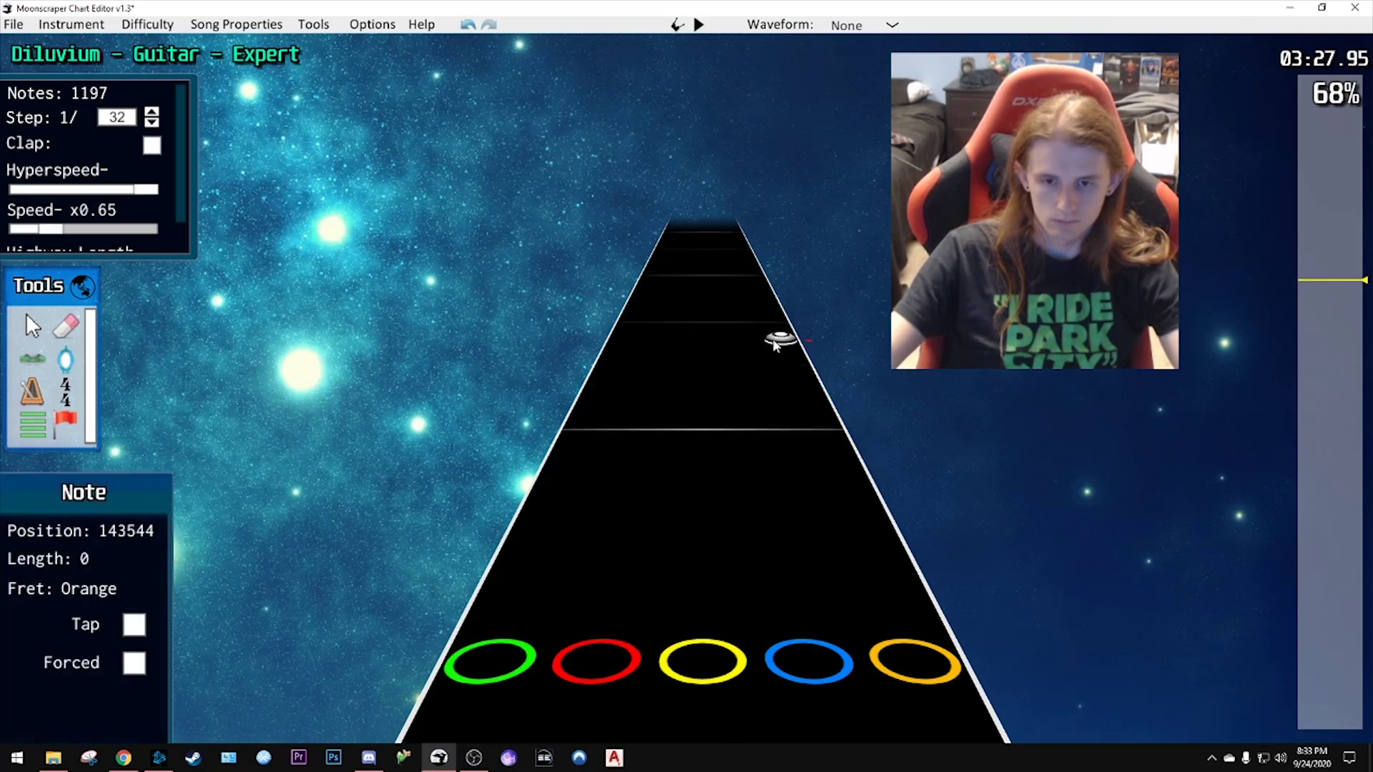
{"action": "scroll", "coordinate": [784, 360], "scroll_direction": "down", "scroll_amount": 2}
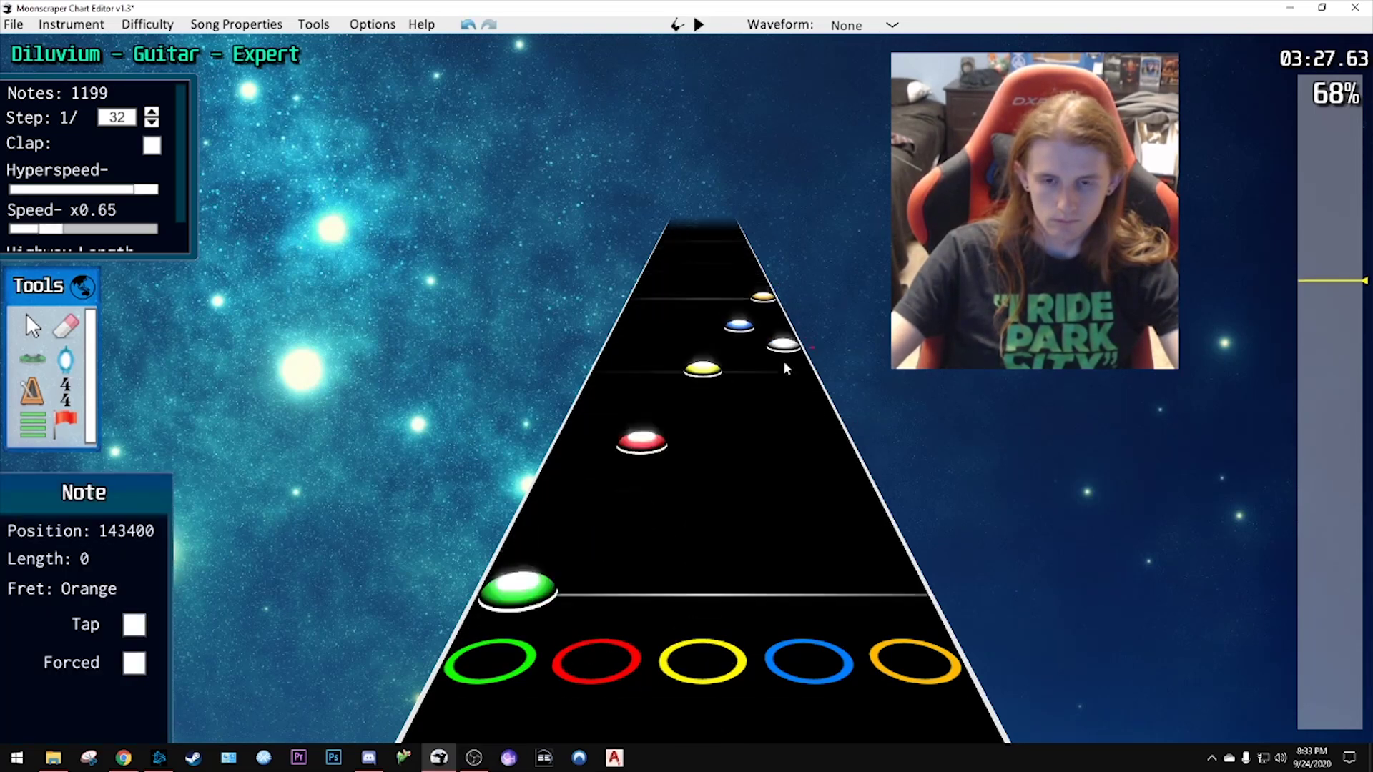
- Replay the run and try a blue and an orange note after the orange at 143472, undoing the last placement
{"action": "key", "text": "space"}
{"action": "key", "text": "space"}
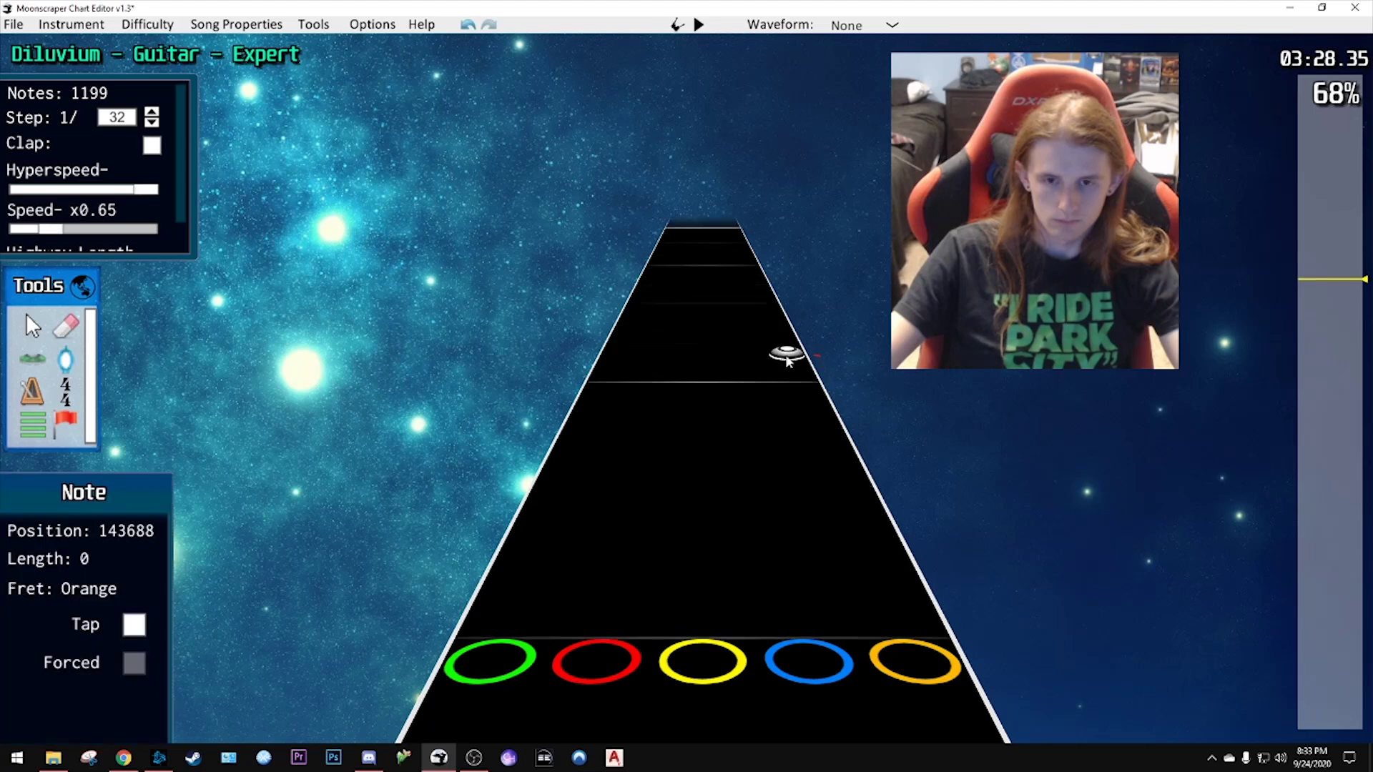
{"action": "scroll", "coordinate": [786, 362], "scroll_direction": "down", "scroll_amount": 4}
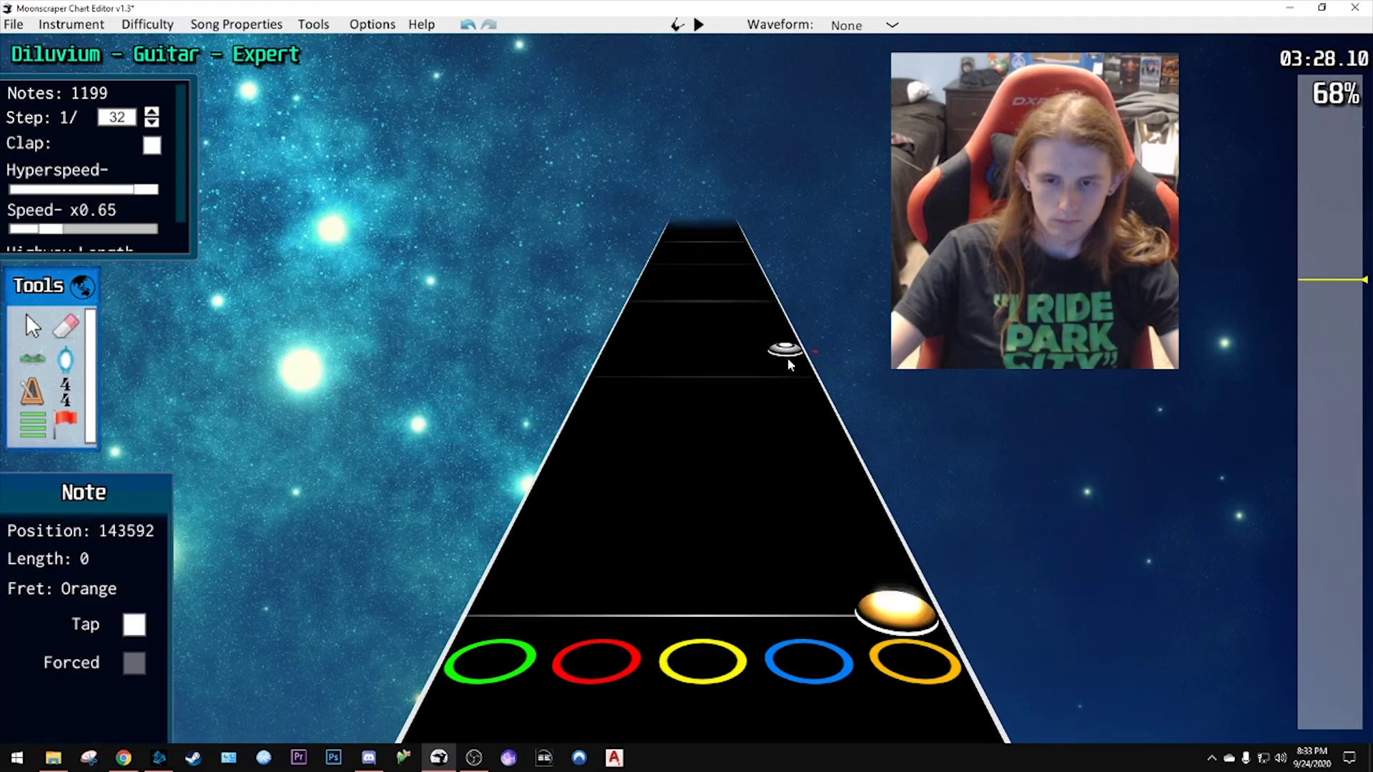
{"action": "left_click", "coordinate": [770, 396]}
{"action": "key", "text": "ctrl+z"}
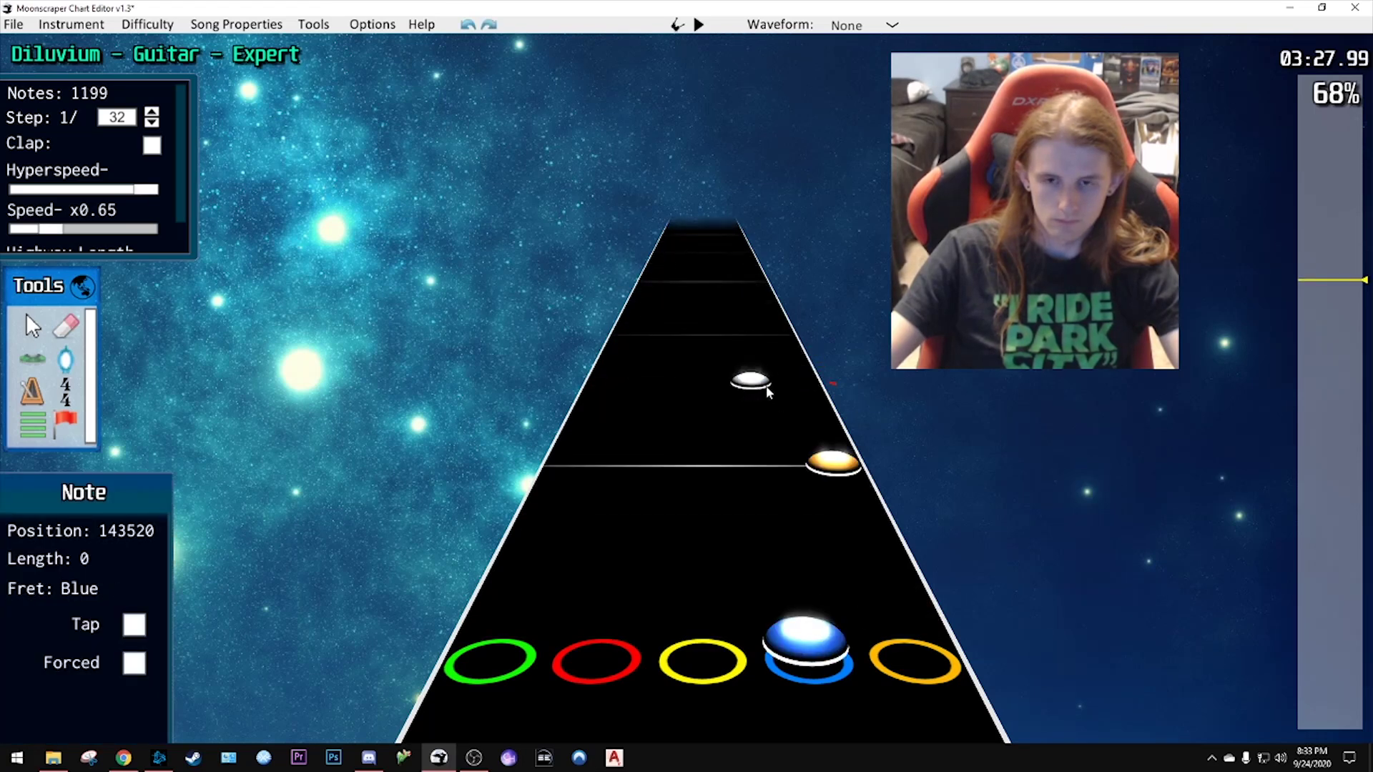
{"action": "left_click", "coordinate": [779, 340]}
{"action": "key", "text": "space"}
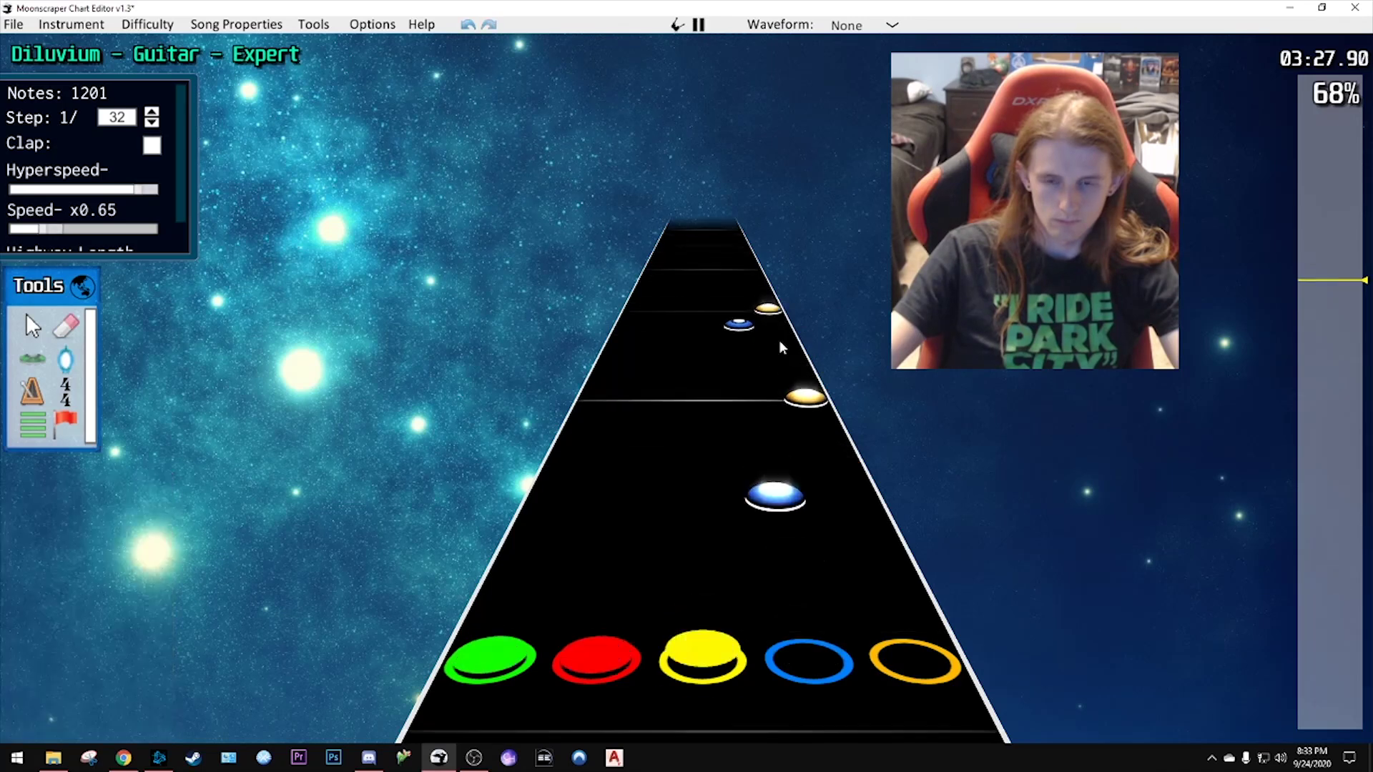
{"action": "key", "text": "space"}
{"action": "key", "text": "ctrl+z"}
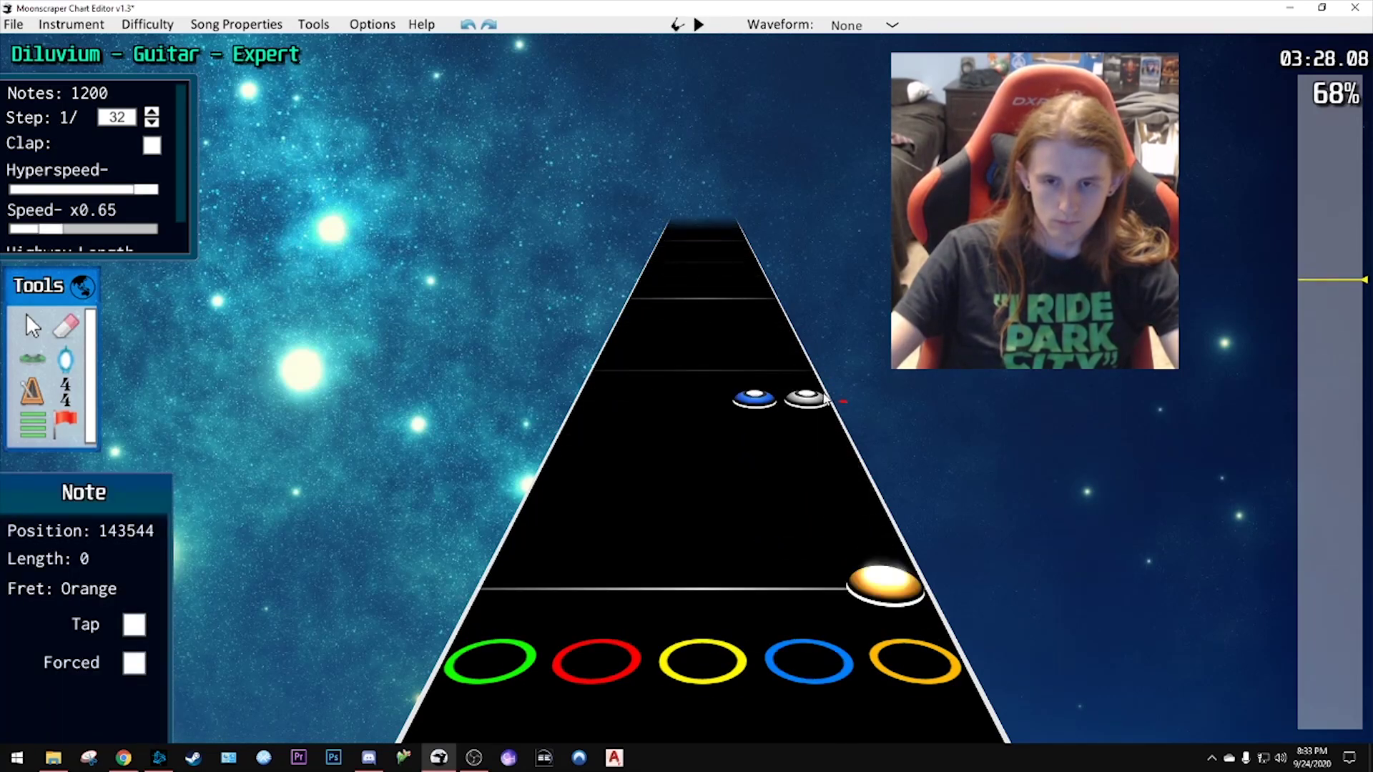
- Chart blue at 143520 and orange at 143544, and replay the pair to check its timing
{"action": "left_click", "coordinate": [778, 452]}
{"action": "left_click", "coordinate": [819, 409]}
{"action": "key", "text": "space"}
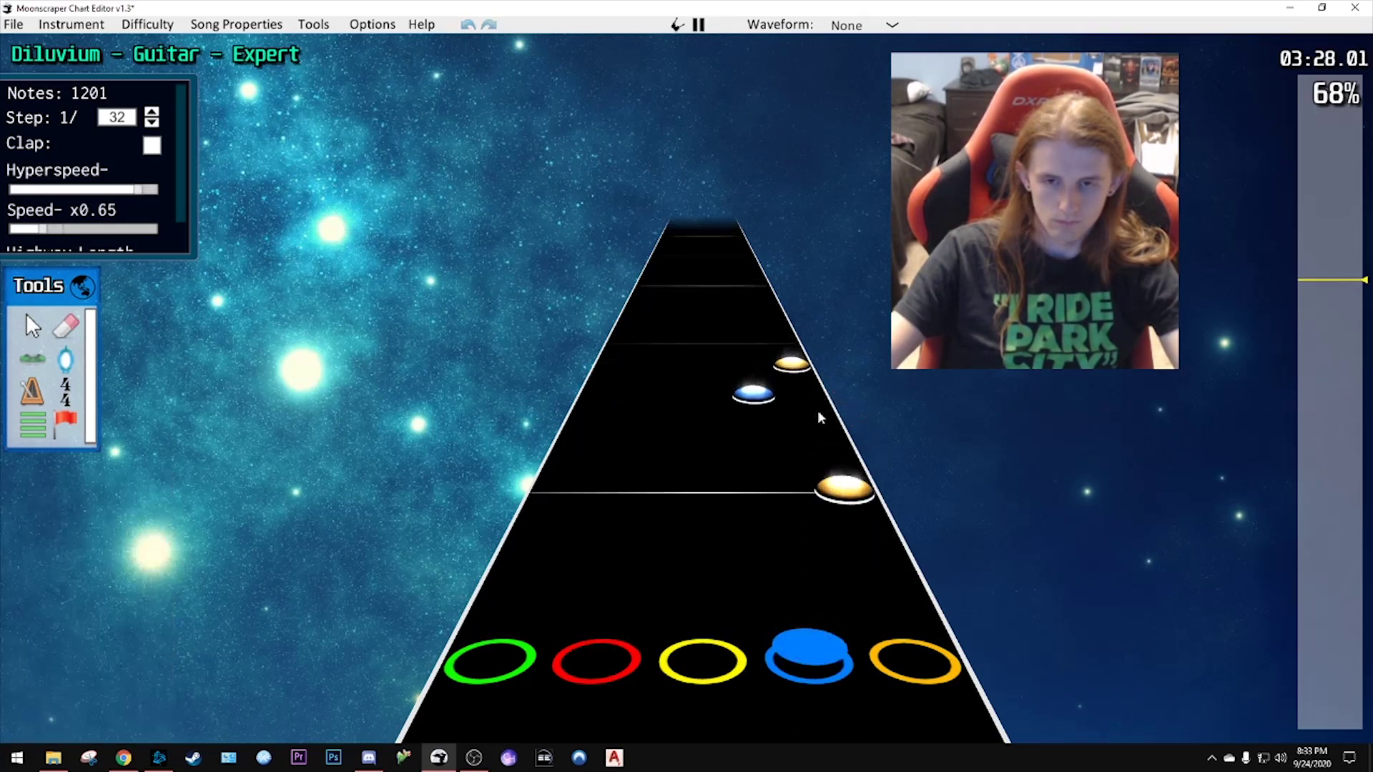
{"action": "key", "text": "space"}
{"action": "scroll", "coordinate": [754, 395], "scroll_direction": "down", "scroll_amount": 6}
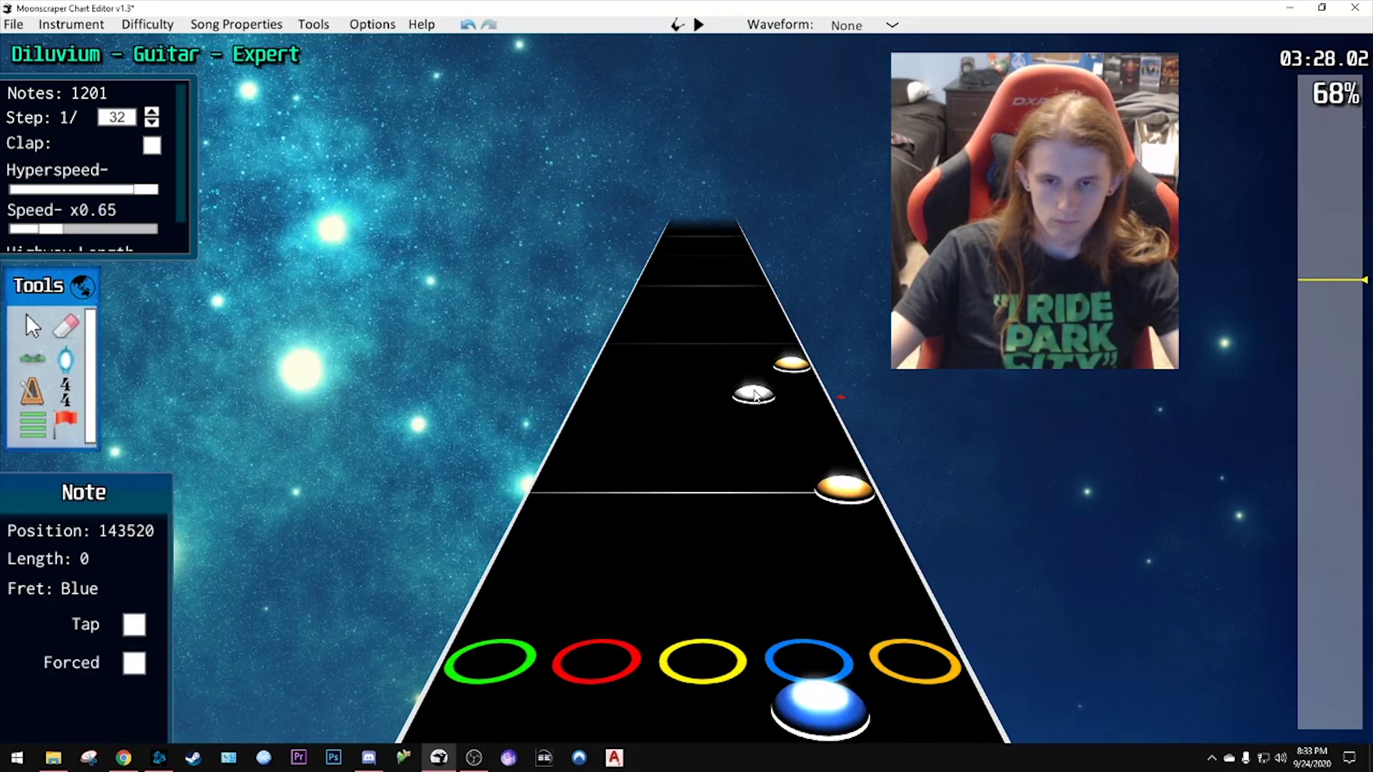
{"action": "key", "text": "space"}
{"action": "key", "text": "space"}
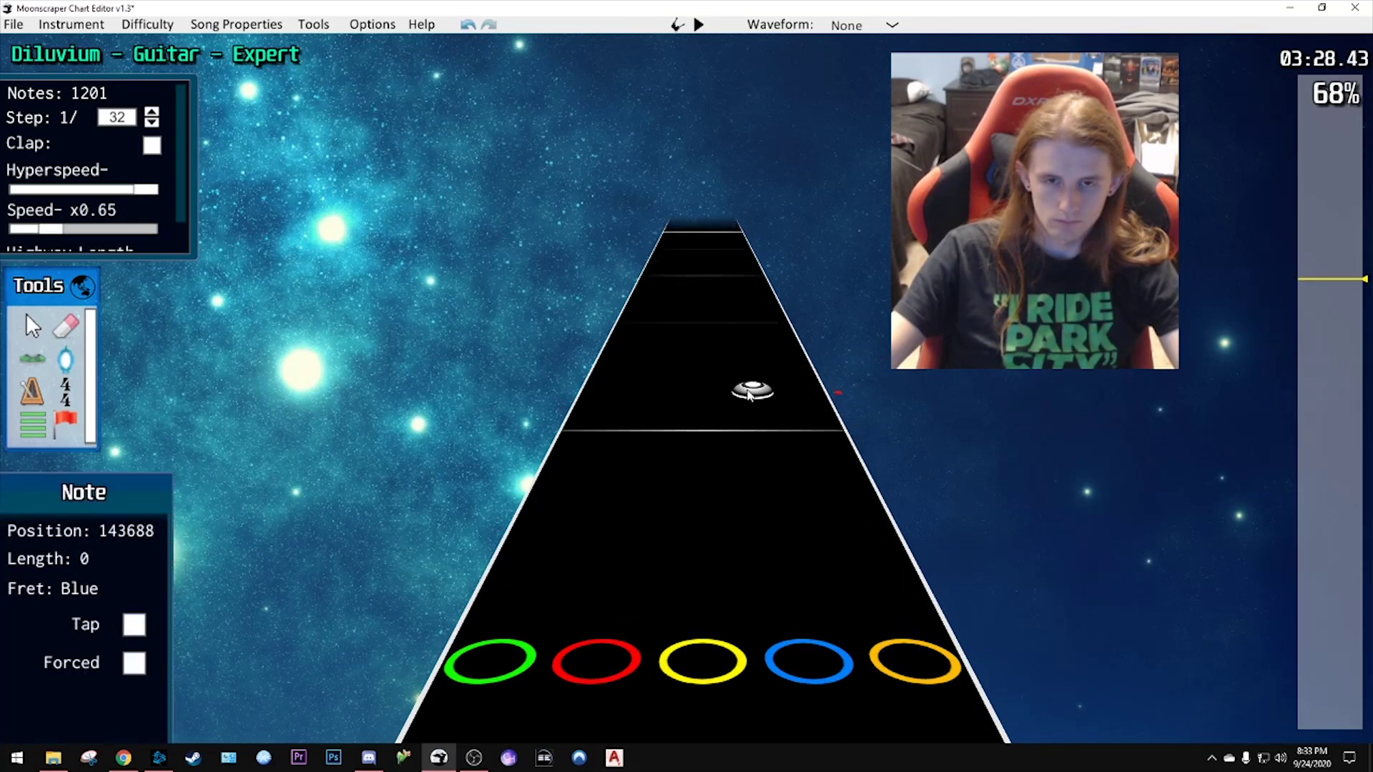
{"action": "scroll", "coordinate": [750, 390], "scroll_direction": "down", "scroll_amount": 5}
{"action": "scroll", "coordinate": [750, 390], "scroll_direction": "down", "scroll_amount": 2}
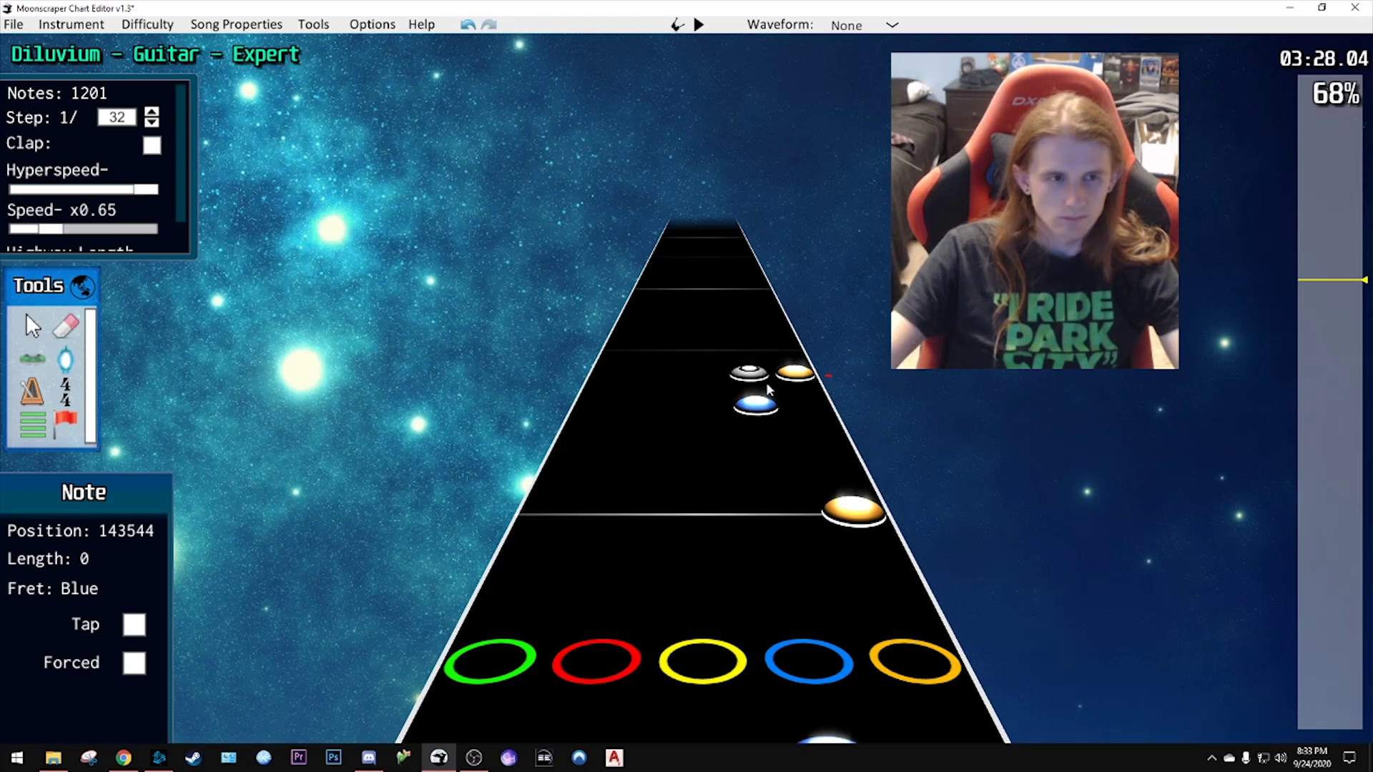
- Replay the passage after the orange at 143544 and chart blue at 143616
{"action": "left_click_drag", "start_coordinate": [766, 382], "coordinate": [831, 394]}
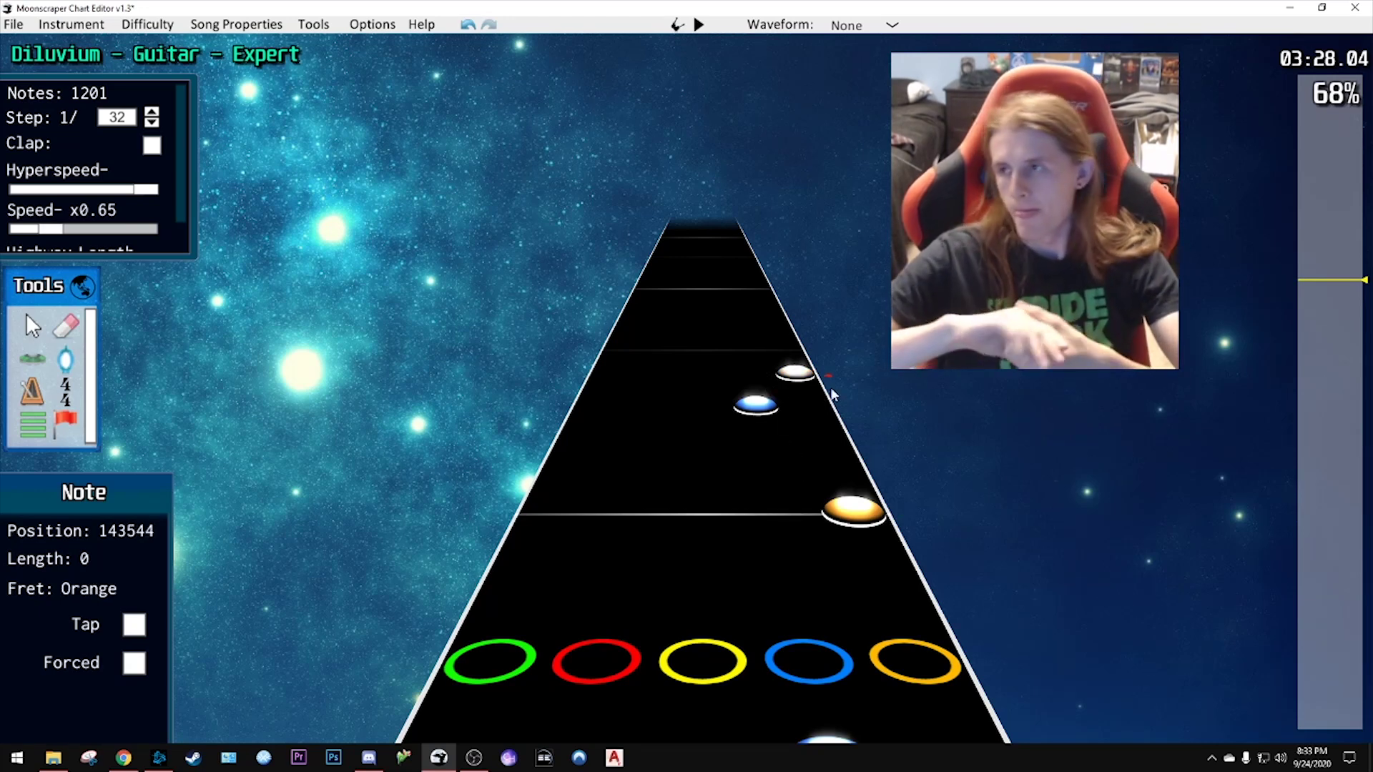
{"action": "scroll", "coordinate": [832, 393], "scroll_direction": "down", "scroll_amount": 4}
{"action": "left_click_drag", "start_coordinate": [766, 460], "coordinate": [684, 434]}
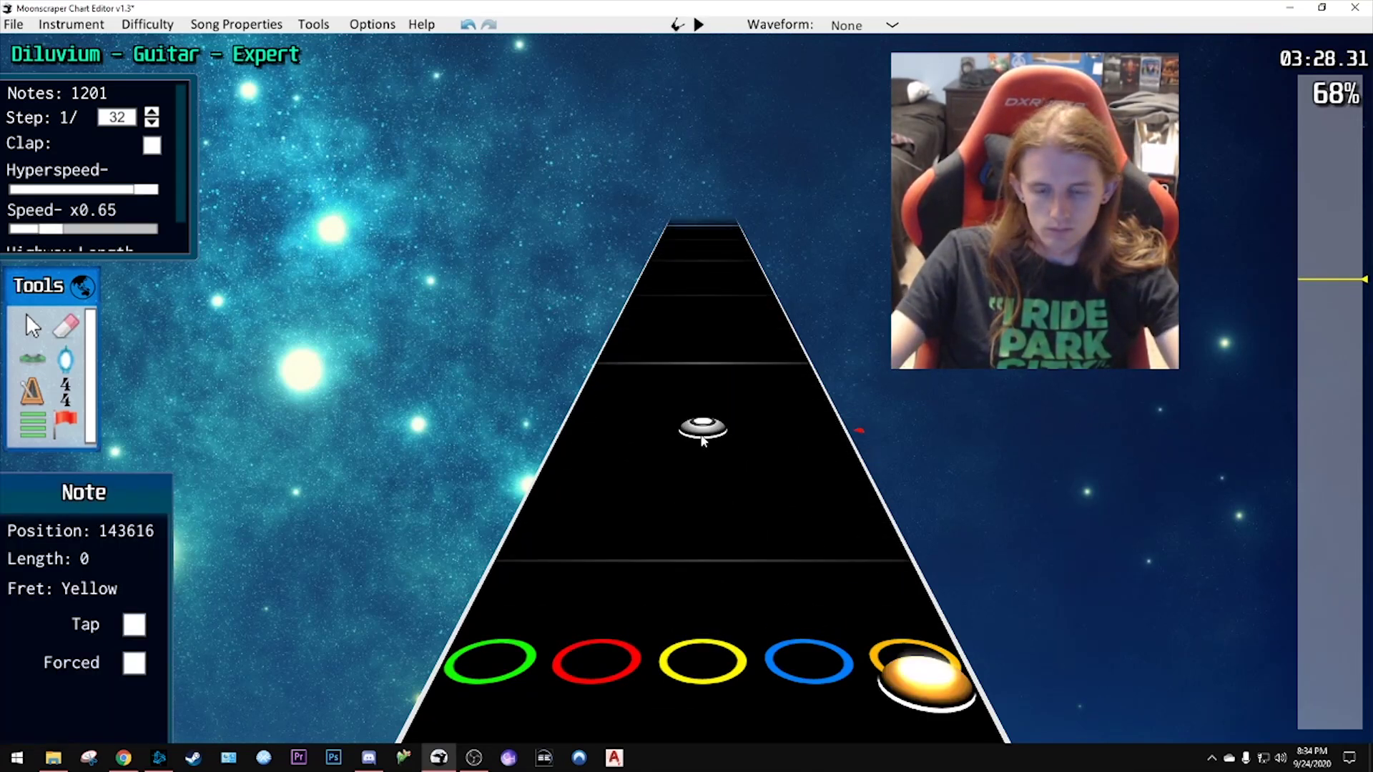
{"action": "key", "text": "space"}
{"action": "scroll", "coordinate": [744, 451], "scroll_direction": "down", "scroll_amount": 2}
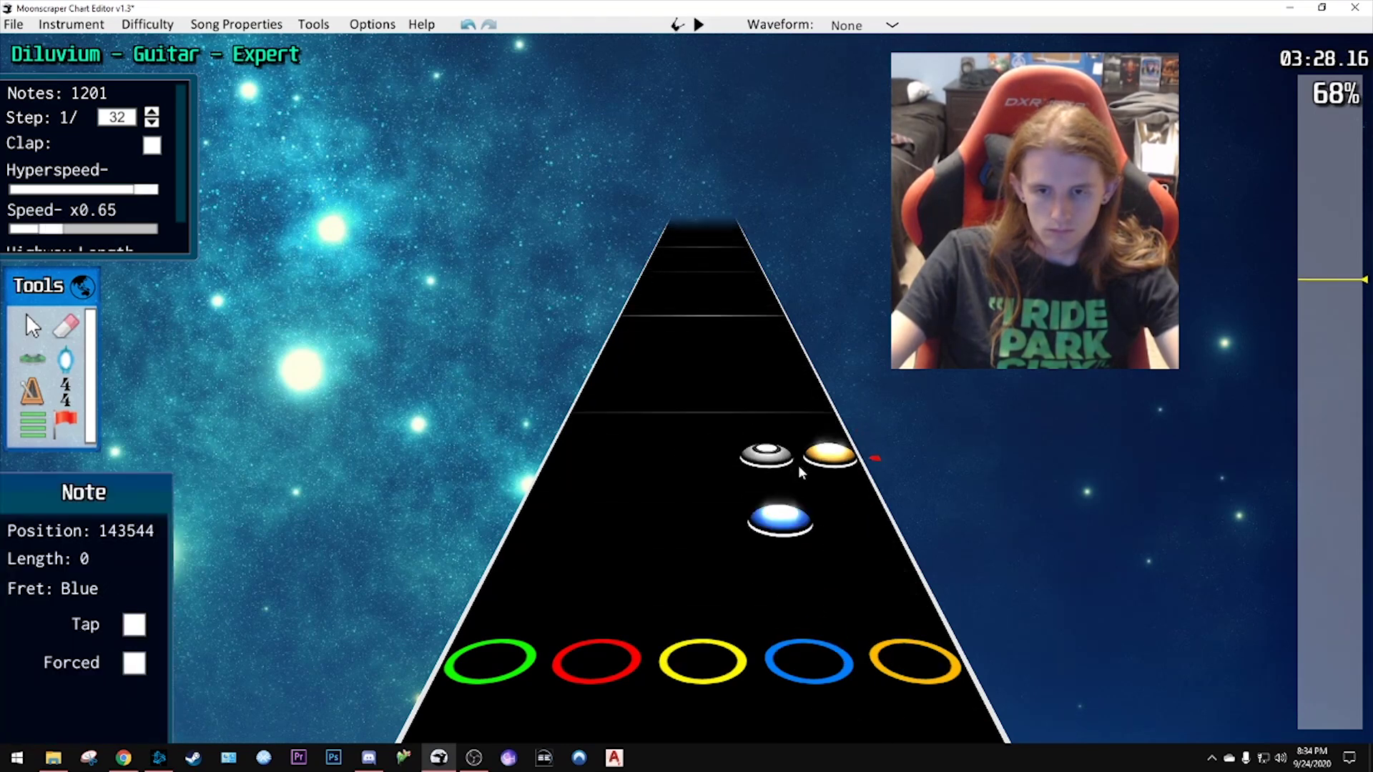
{"action": "left_click", "coordinate": [762, 382]}
{"action": "key", "text": "space"}
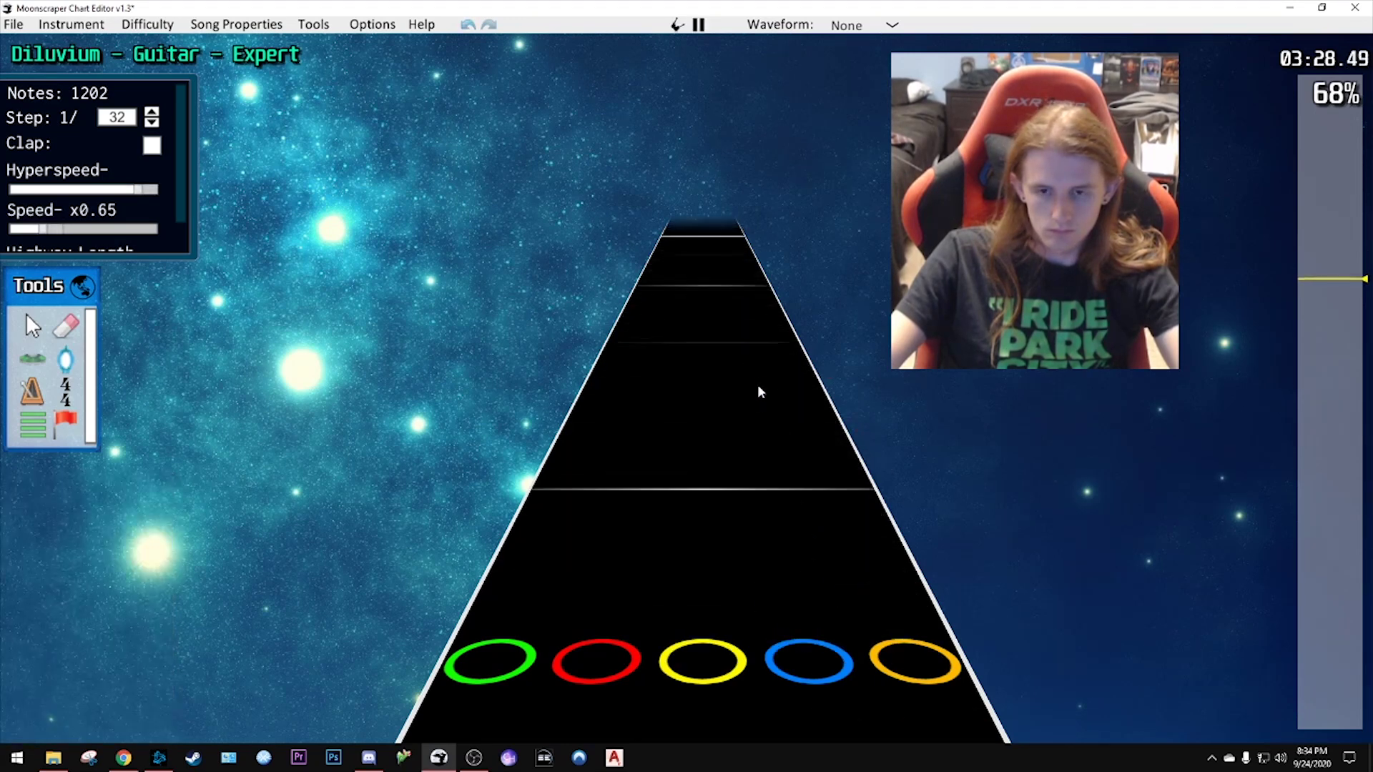
{"action": "key", "text": "space"}
{"action": "scroll", "coordinate": [772, 462], "scroll_direction": "down", "scroll_amount": 3}
{"action": "key", "text": "ctrl+z"}
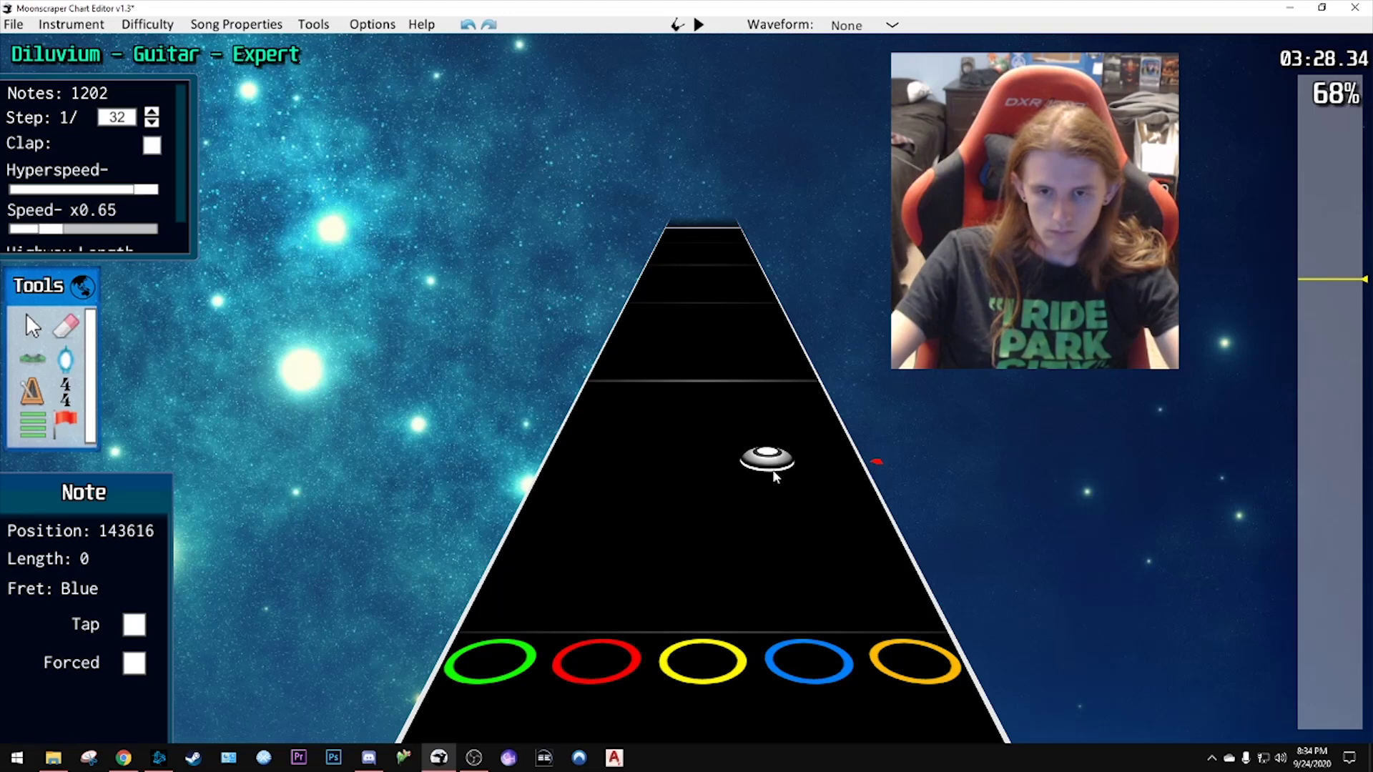
{"action": "key", "text": "space"}
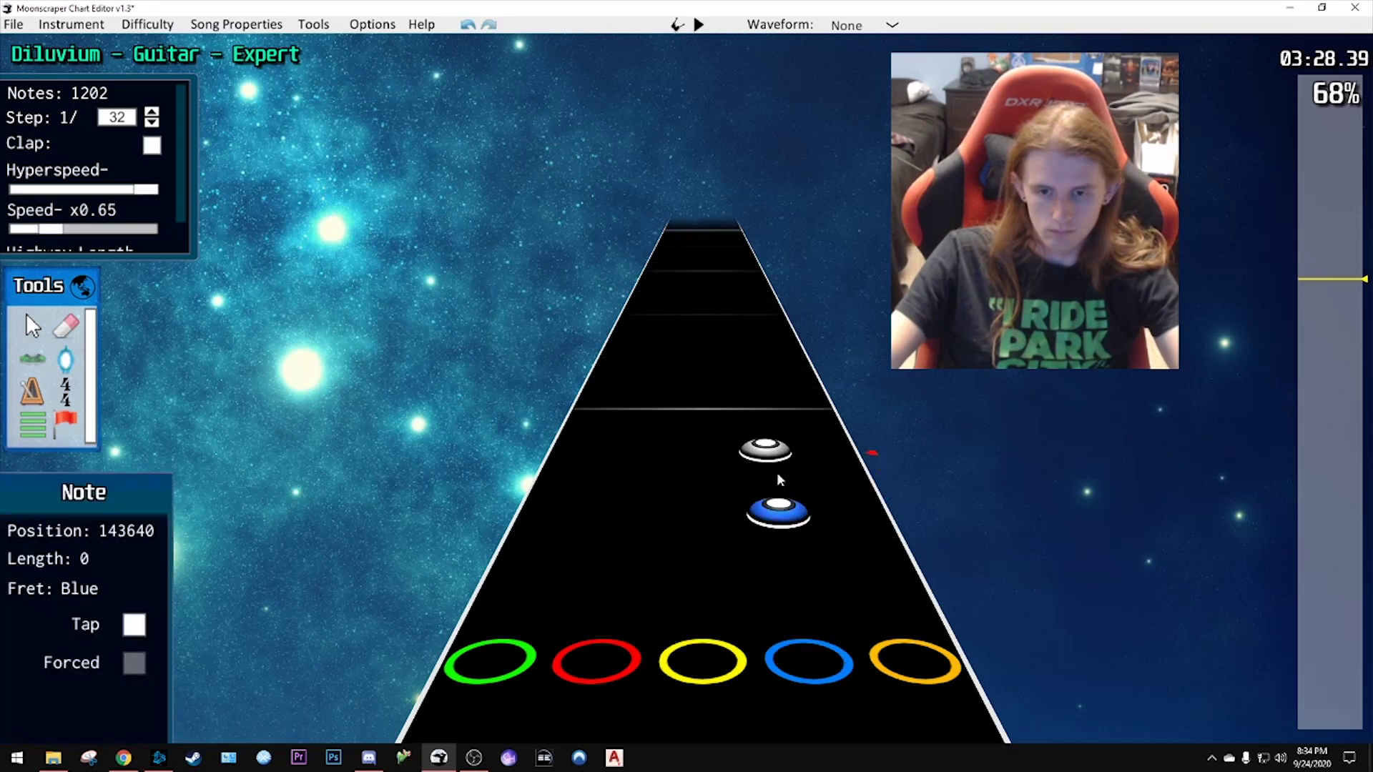
- Sustain the blue note at 143616 until 143712 and replay the stretch that follows it
{"action": "scroll", "coordinate": [758, 415], "scroll_direction": "up", "scroll_amount": 1}
{"action": "left_click_drag", "start_coordinate": [759, 441], "coordinate": [791, 405]}
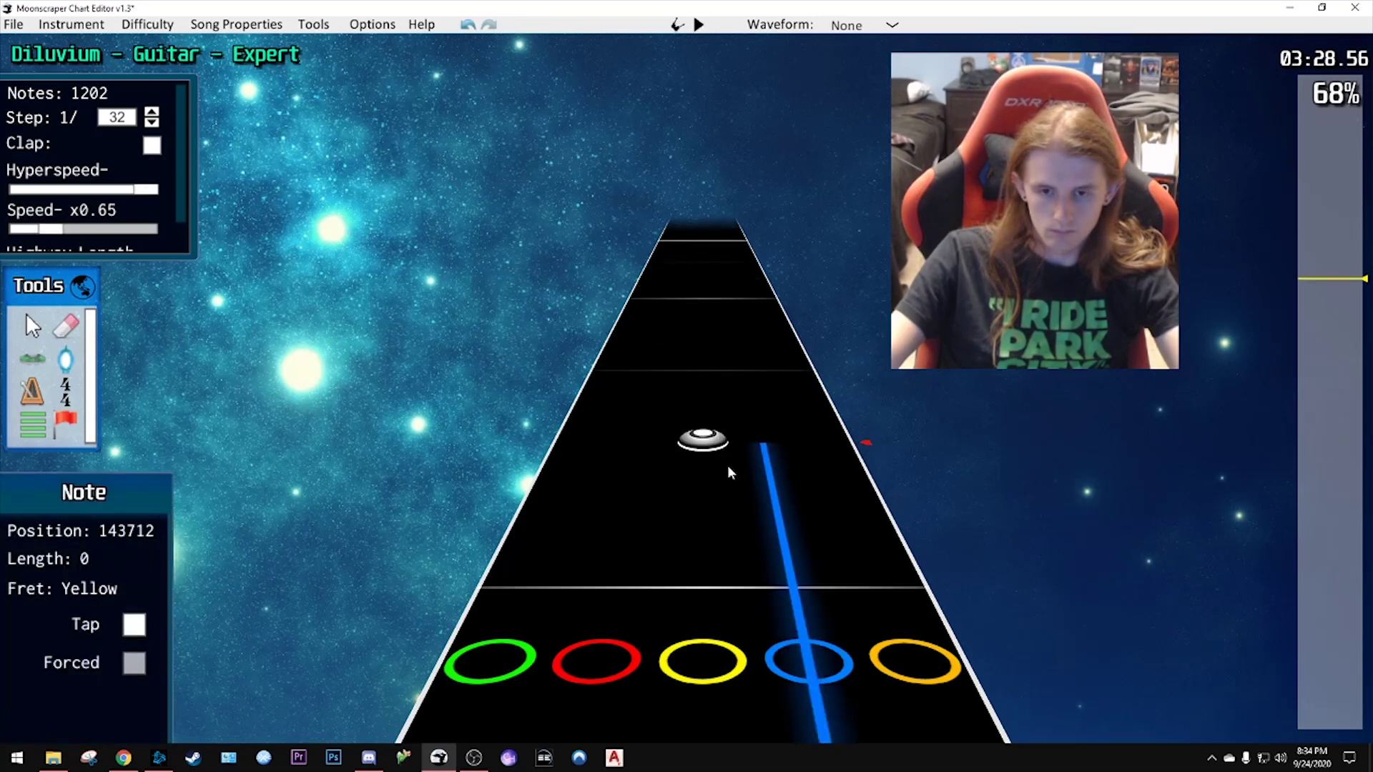
{"action": "left_click", "coordinate": [724, 452]}
{"action": "key", "text": "space"}
{"action": "key", "text": "space"}
- Chart red at 143712, yellow at 143760, blue at 143808, yellow at 143856 and orange at 143904, and replay the run
{"action": "left_click_drag", "start_coordinate": [701, 477], "coordinate": [623, 512]}
{"action": "scroll", "coordinate": [762, 457], "scroll_direction": "up", "scroll_amount": 2}
{"action": "scroll", "coordinate": [766, 454], "scroll_direction": "down", "scroll_amount": 2}
{"action": "left_click", "coordinate": [698, 477]}
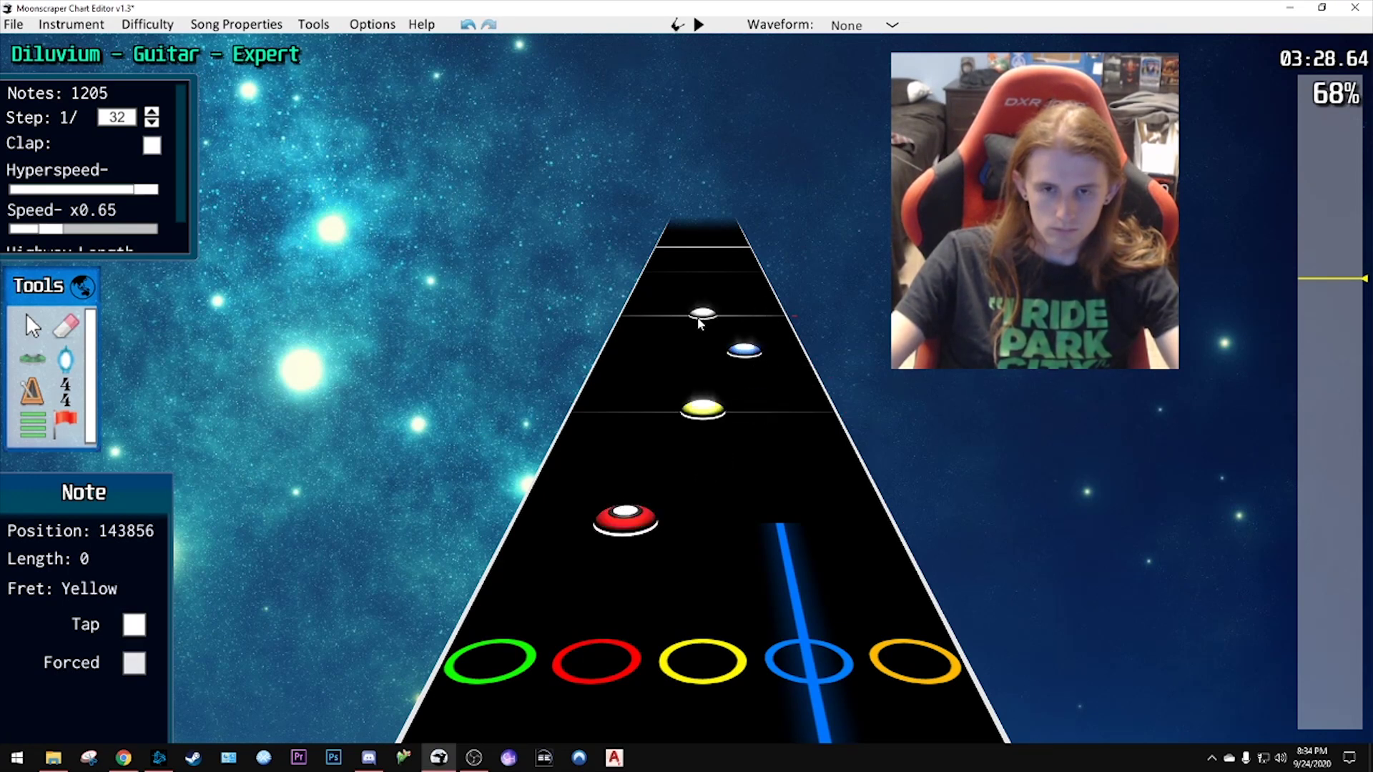
{"action": "mouse_move", "coordinate": [739, 294]}
{"action": "left_mouse_down"}
{"action": "mouse_move", "coordinate": [755, 272]}
{"action": "mouse_move", "coordinate": [758, 286]}
{"action": "left_mouse_up"}
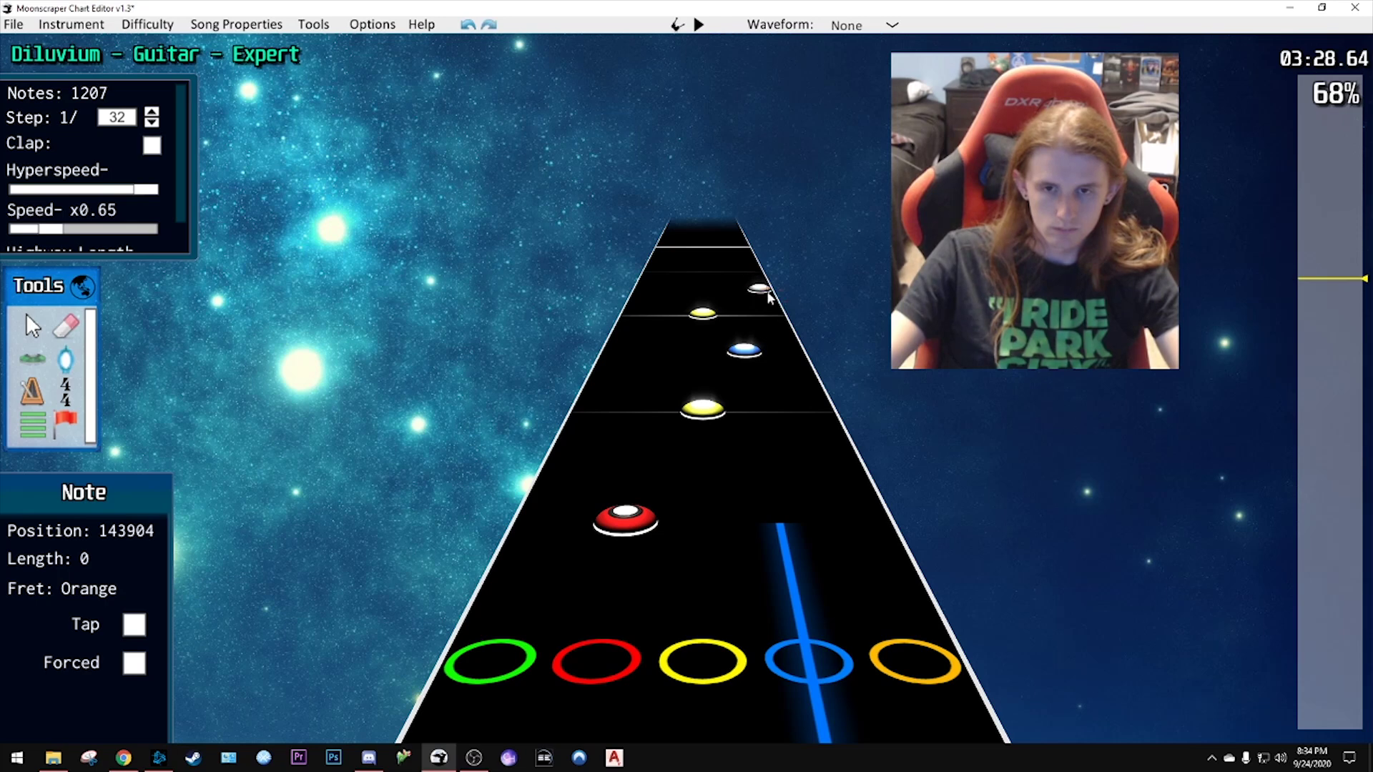
{"action": "key", "text": "space"}
{"action": "key", "text": "space"}
- Try a blue and an orange note on a 1/64 step after the orange at 143904, replay them and undo both
{"action": "left_click", "coordinate": [764, 406]}
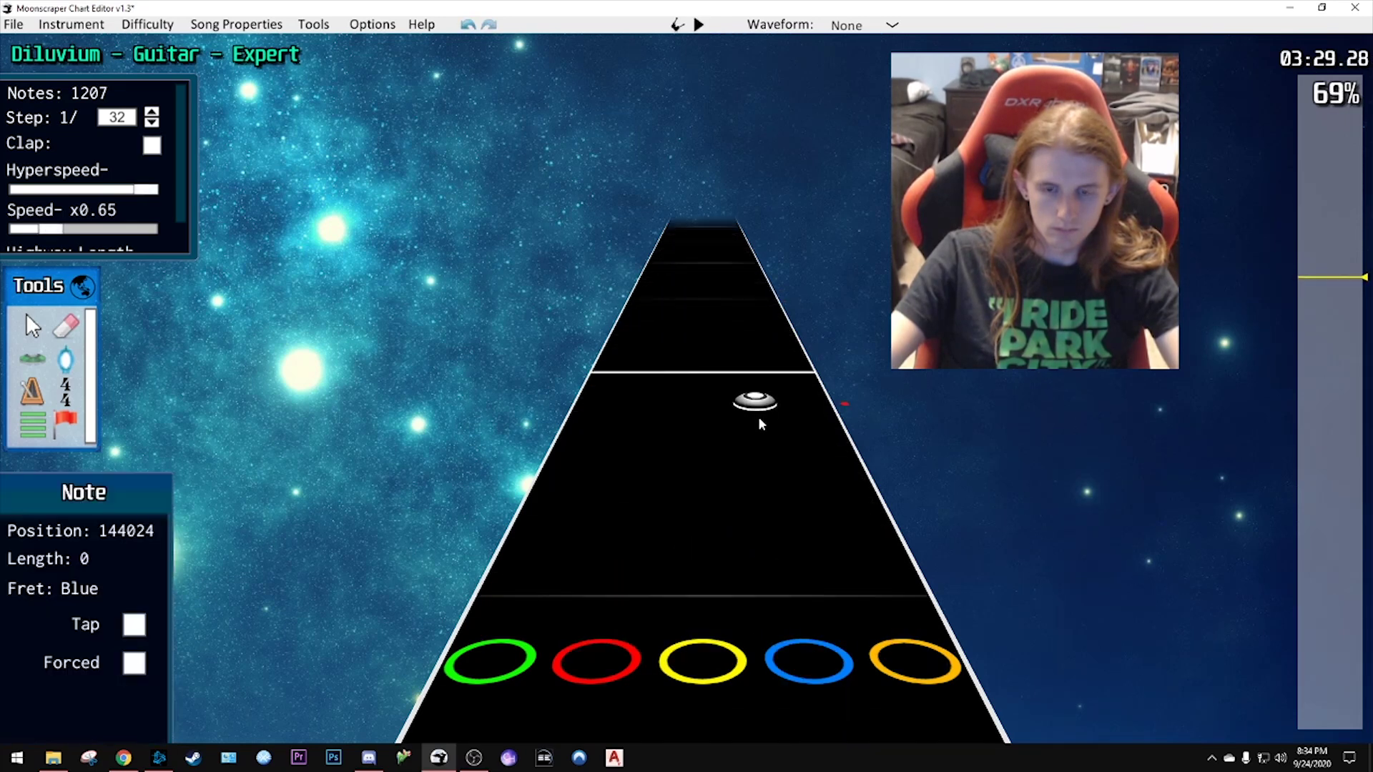
{"action": "left_click_drag", "start_coordinate": [763, 412], "coordinate": [762, 373]}
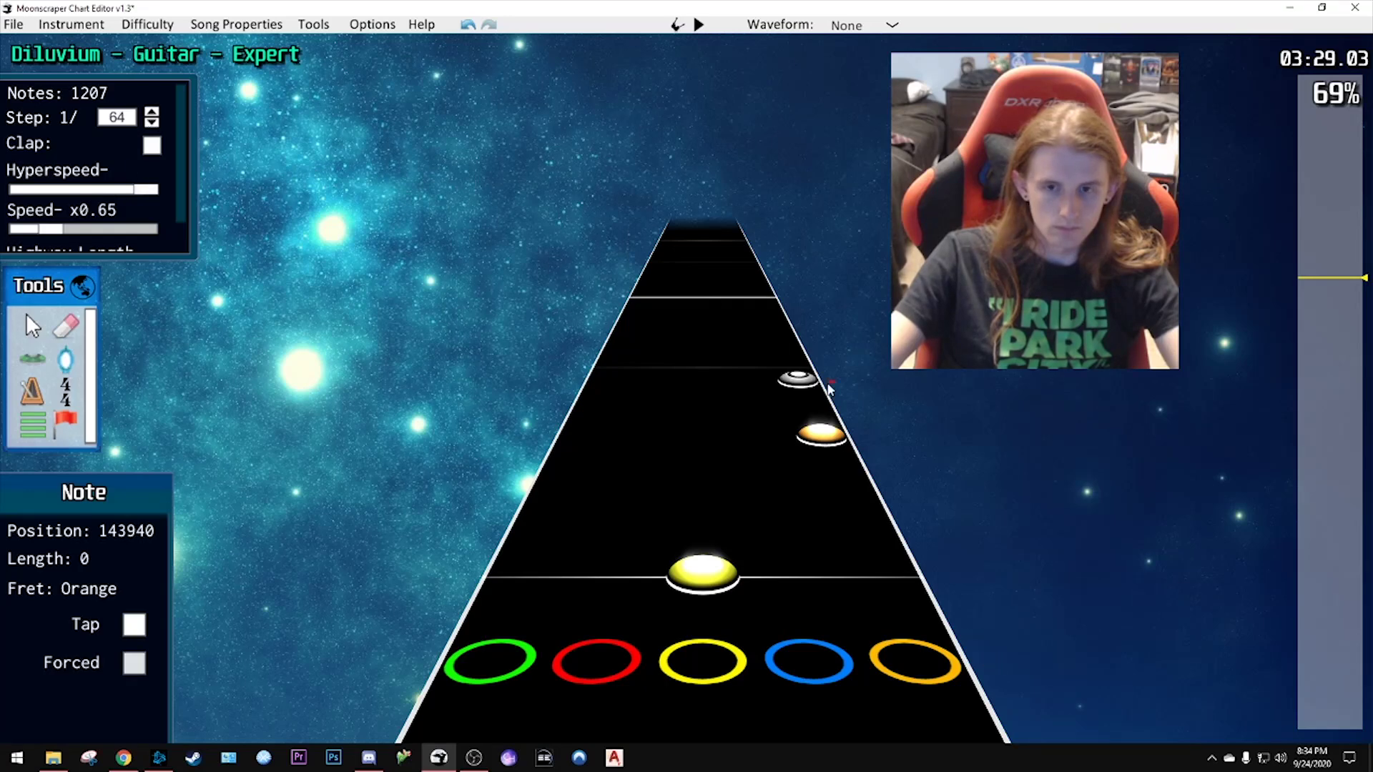
{"action": "left_click", "coordinate": [801, 363]}
{"action": "scroll", "coordinate": [811, 419], "scroll_direction": "down", "scroll_amount": 2}
{"action": "key", "text": "space"}
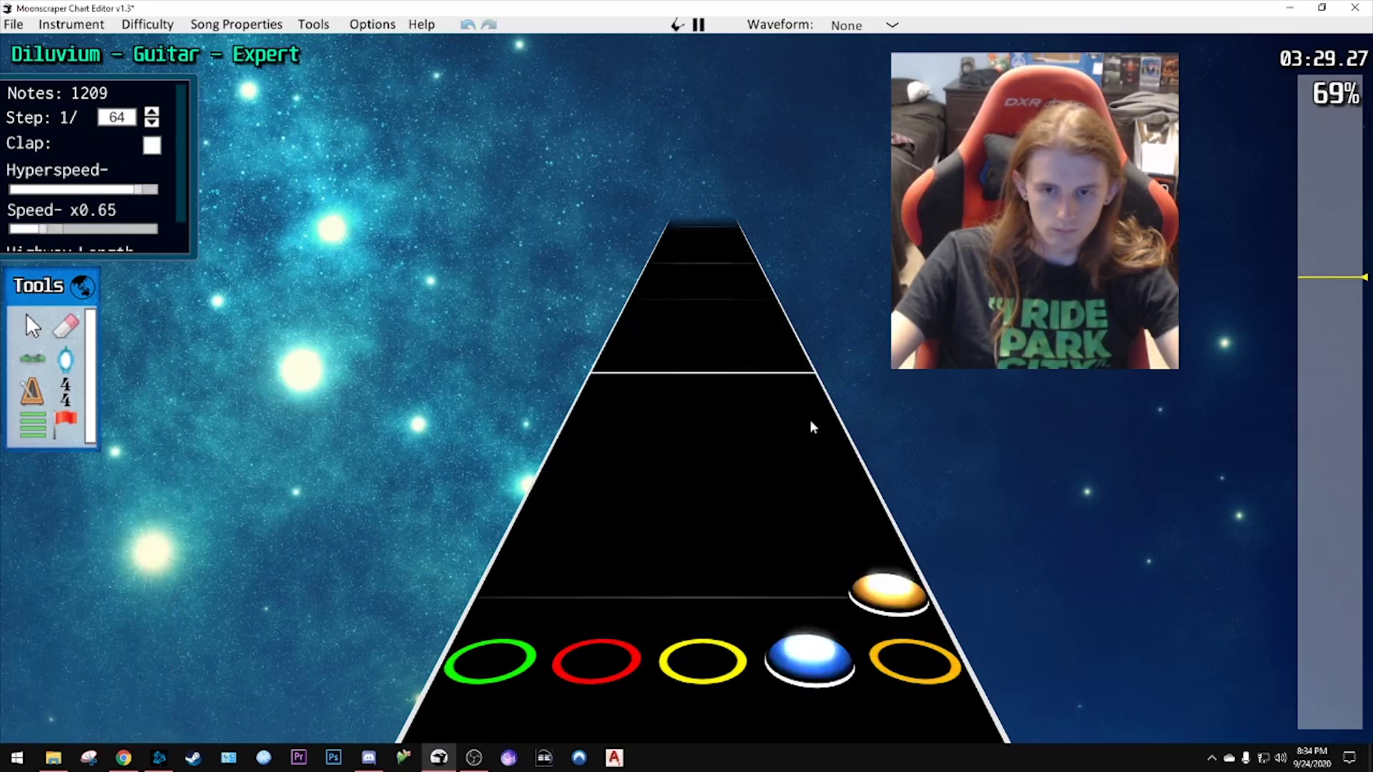
{"action": "key", "text": "space"}
{"action": "scroll", "coordinate": [793, 458], "scroll_direction": "down", "scroll_amount": 3}
{"action": "key", "text": "space"}
{"action": "key", "text": "space"}
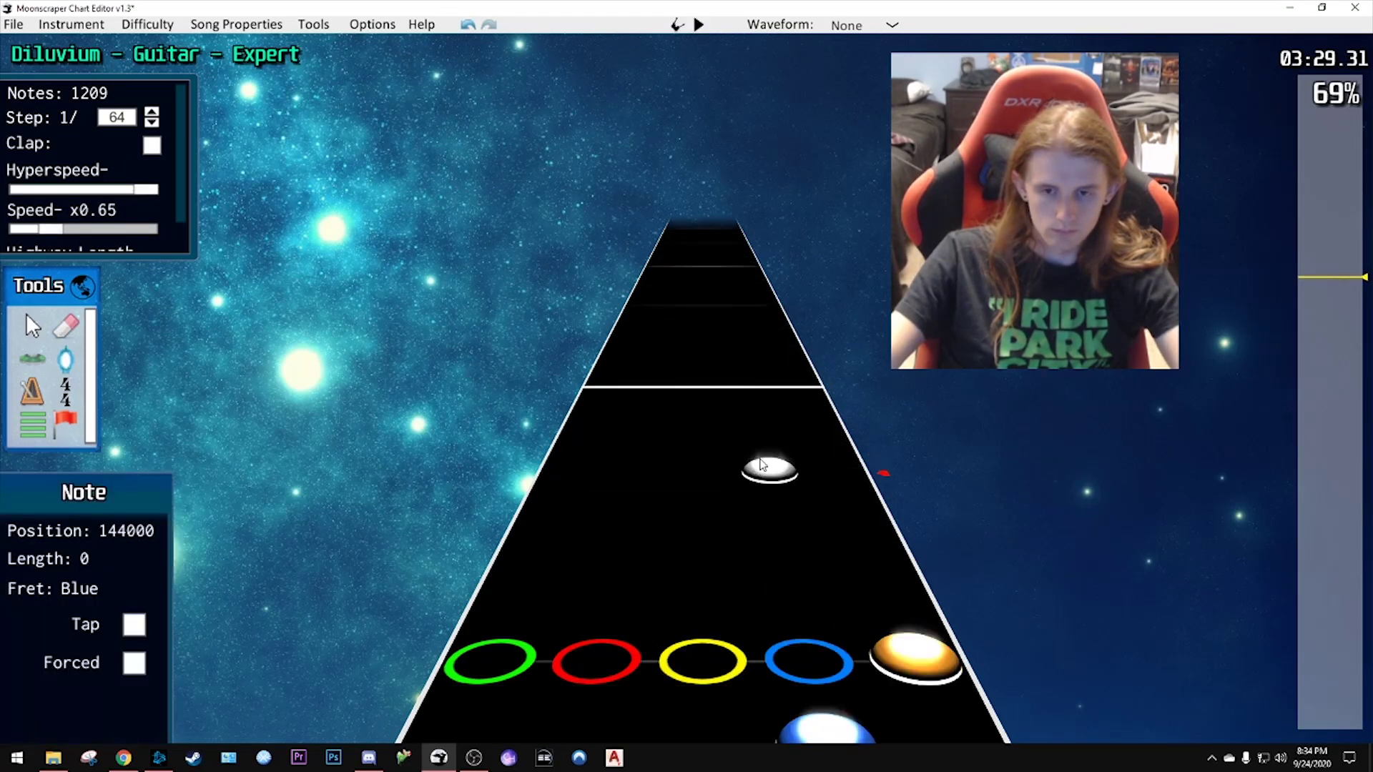
{"action": "scroll", "coordinate": [770, 465], "scroll_direction": "down", "scroll_amount": 2}
{"action": "key", "text": "ctrl+z"}
{"action": "key", "text": "ctrl+z"}
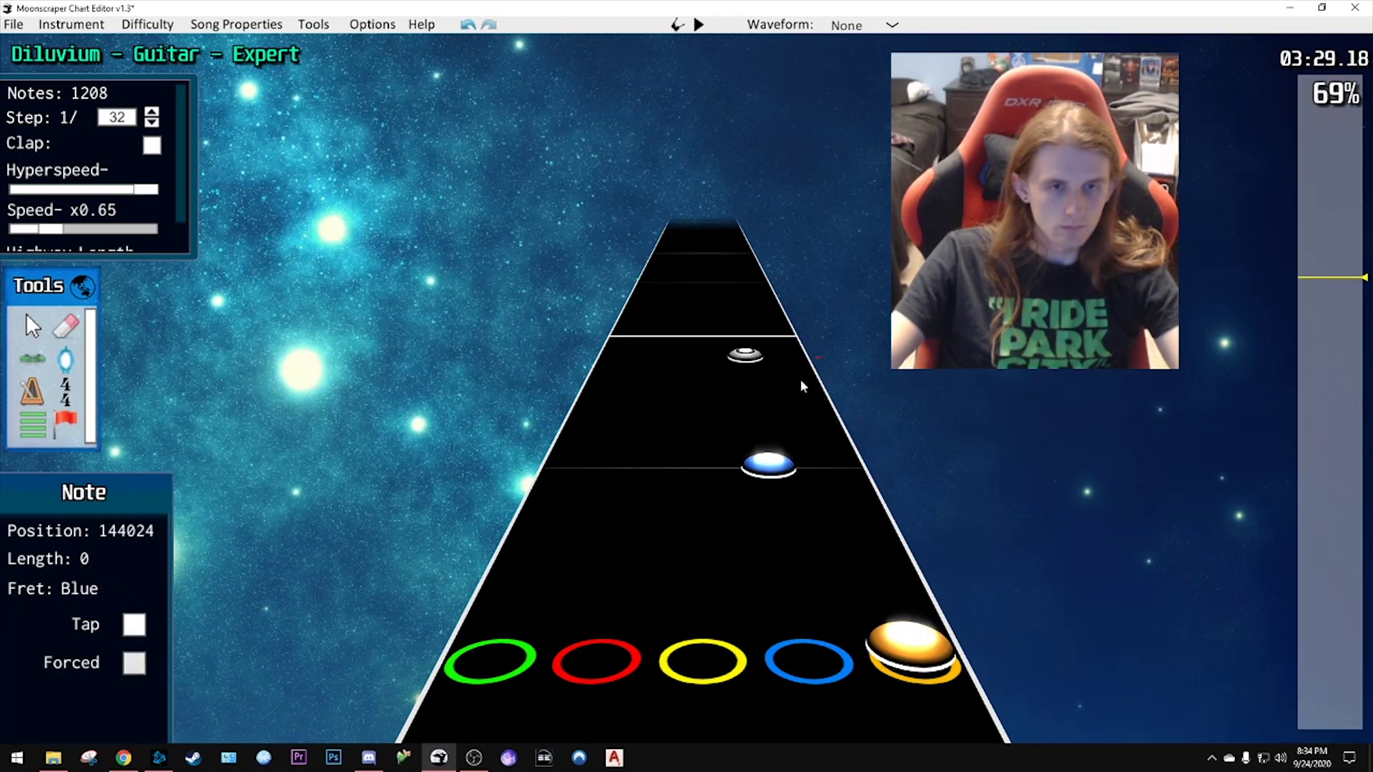
- On a 1/32 step, chart blue at 143952 and orange at 143976, replay them and give the orange a sustain
{"action": "left_click", "coordinate": [804, 404]}
{"action": "key", "text": "space"}
{"action": "key", "text": "space"}
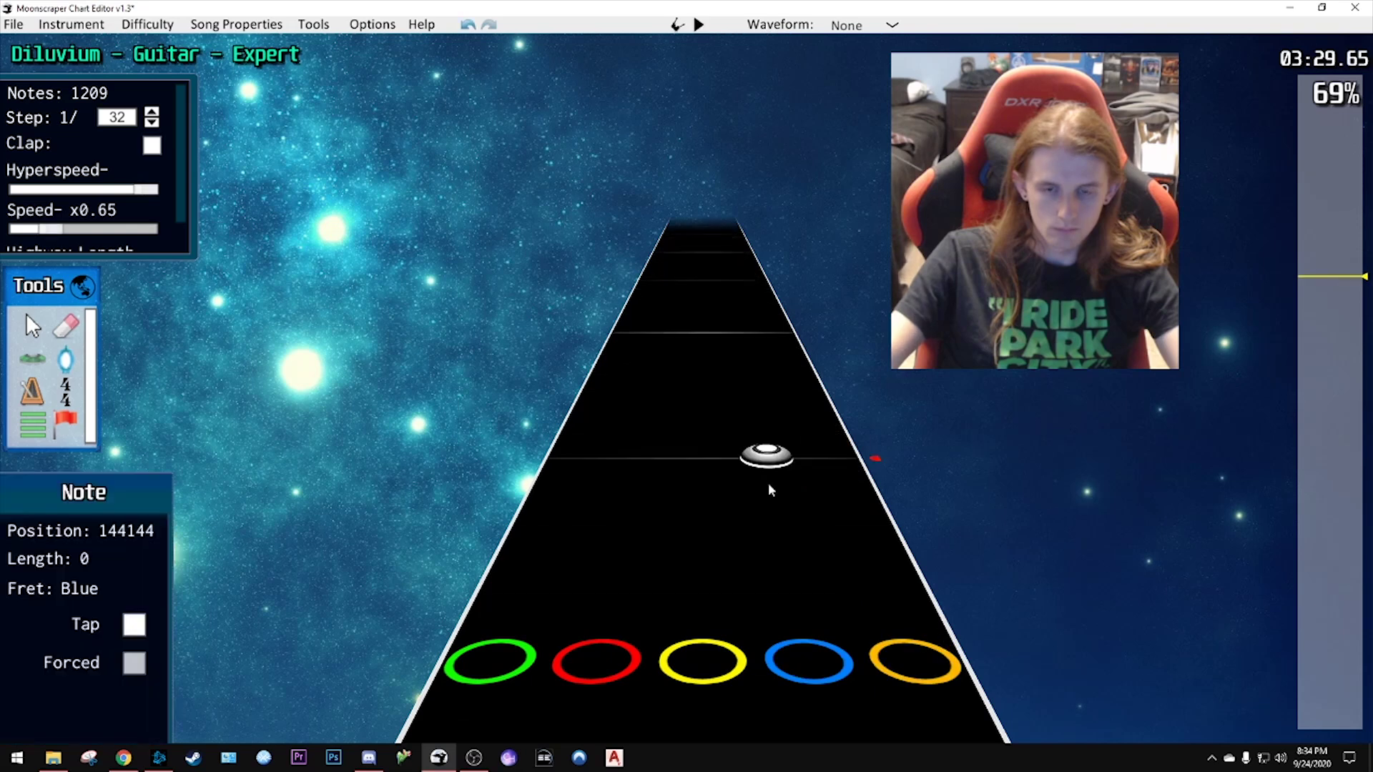
{"action": "scroll", "coordinate": [769, 489], "scroll_direction": "down", "scroll_amount": 4}
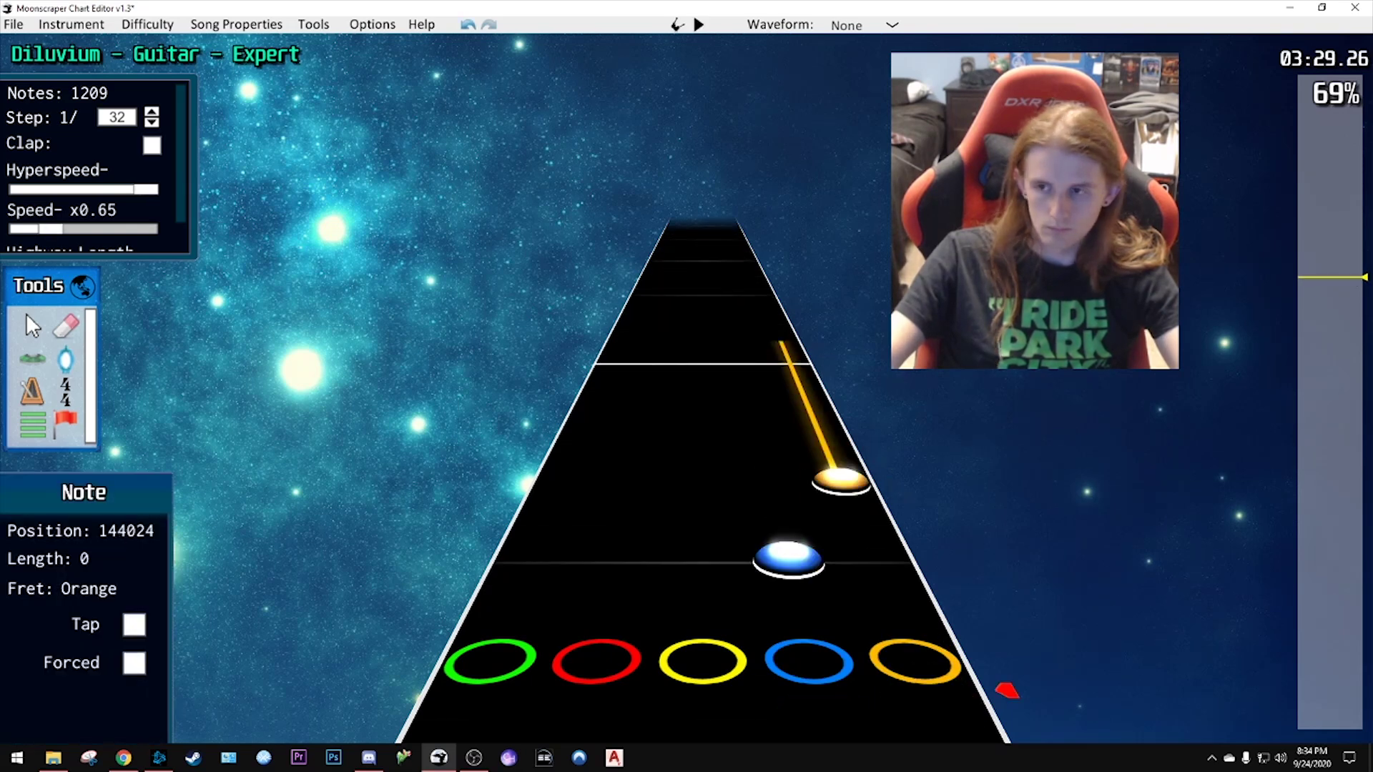
- Replay the newly charted run from about 3:27 through the sustained orange note to check its timing
{"action": "scroll", "coordinate": [994, 665], "scroll_direction": "down", "scroll_amount": 20}
{"action": "key", "text": "space"}
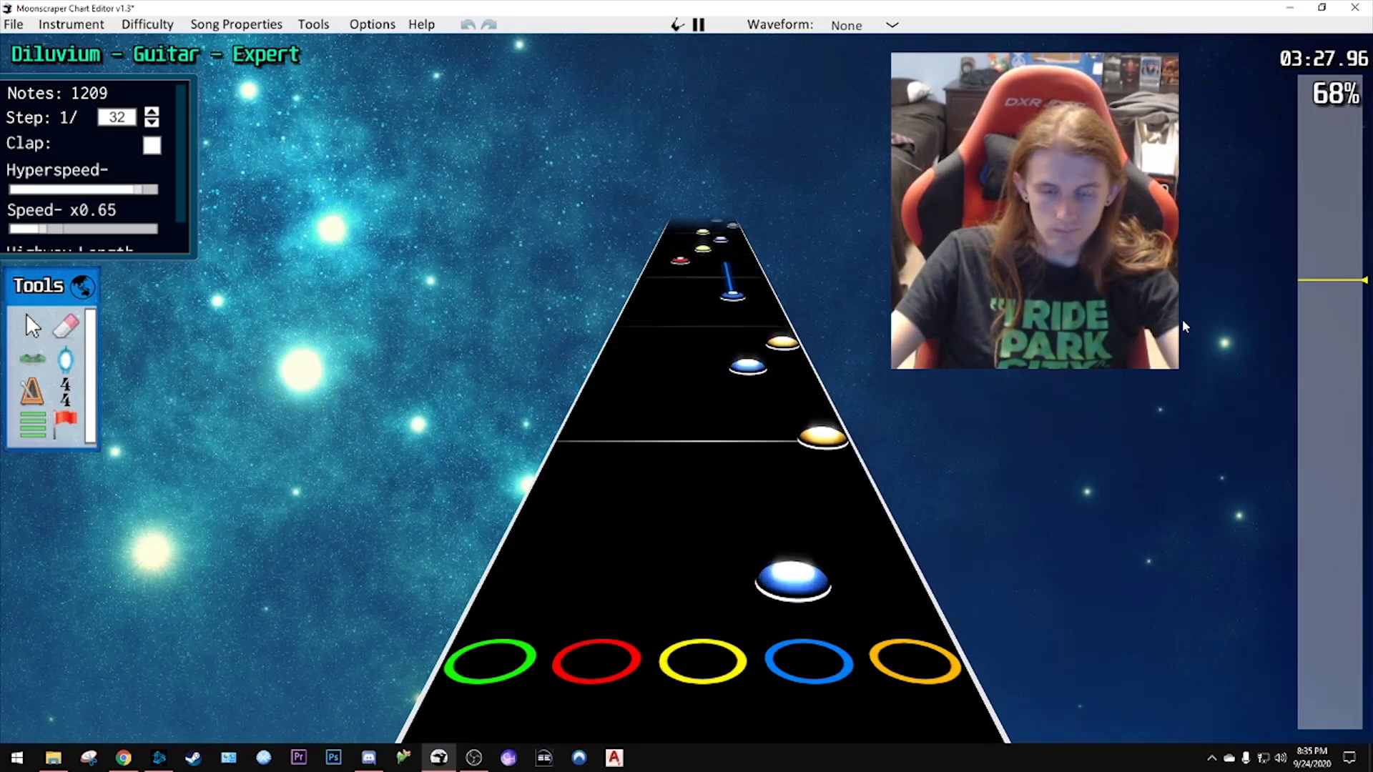
{"action": "key", "text": "space"}
{"action": "left_click", "coordinate": [792, 531]}
{"action": "key", "text": "space"}
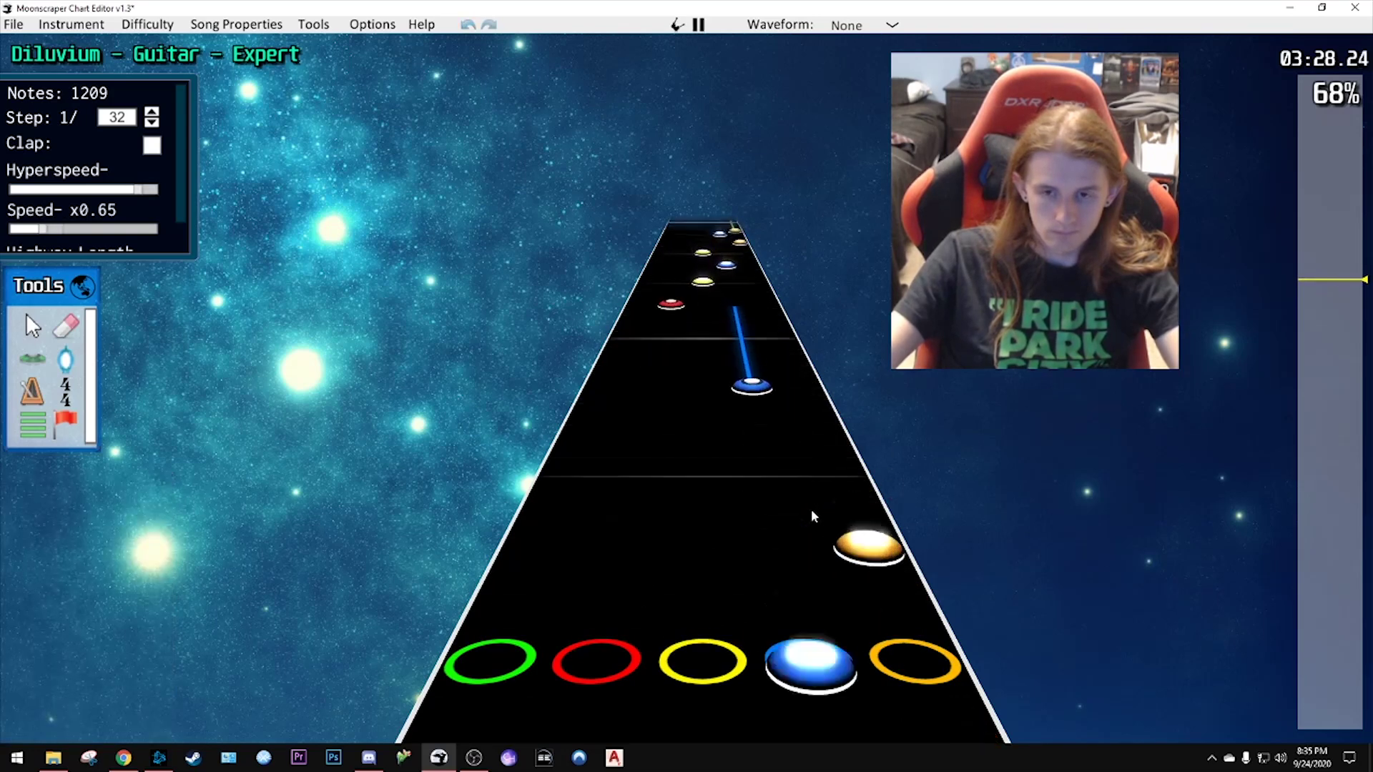
{"action": "key", "text": "space"}
{"action": "scroll", "coordinate": [811, 511], "scroll_direction": "down", "scroll_amount": 2}
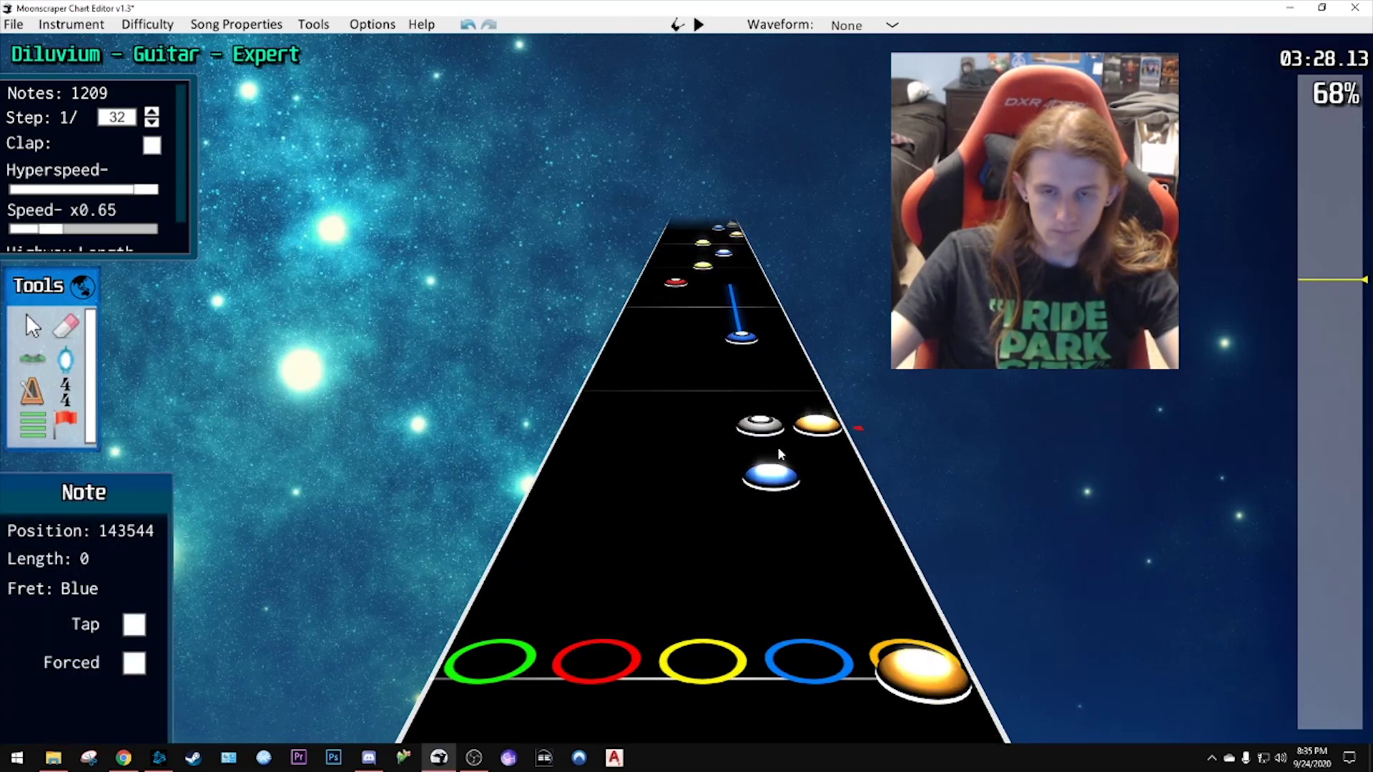
{"action": "key", "text": "space"}
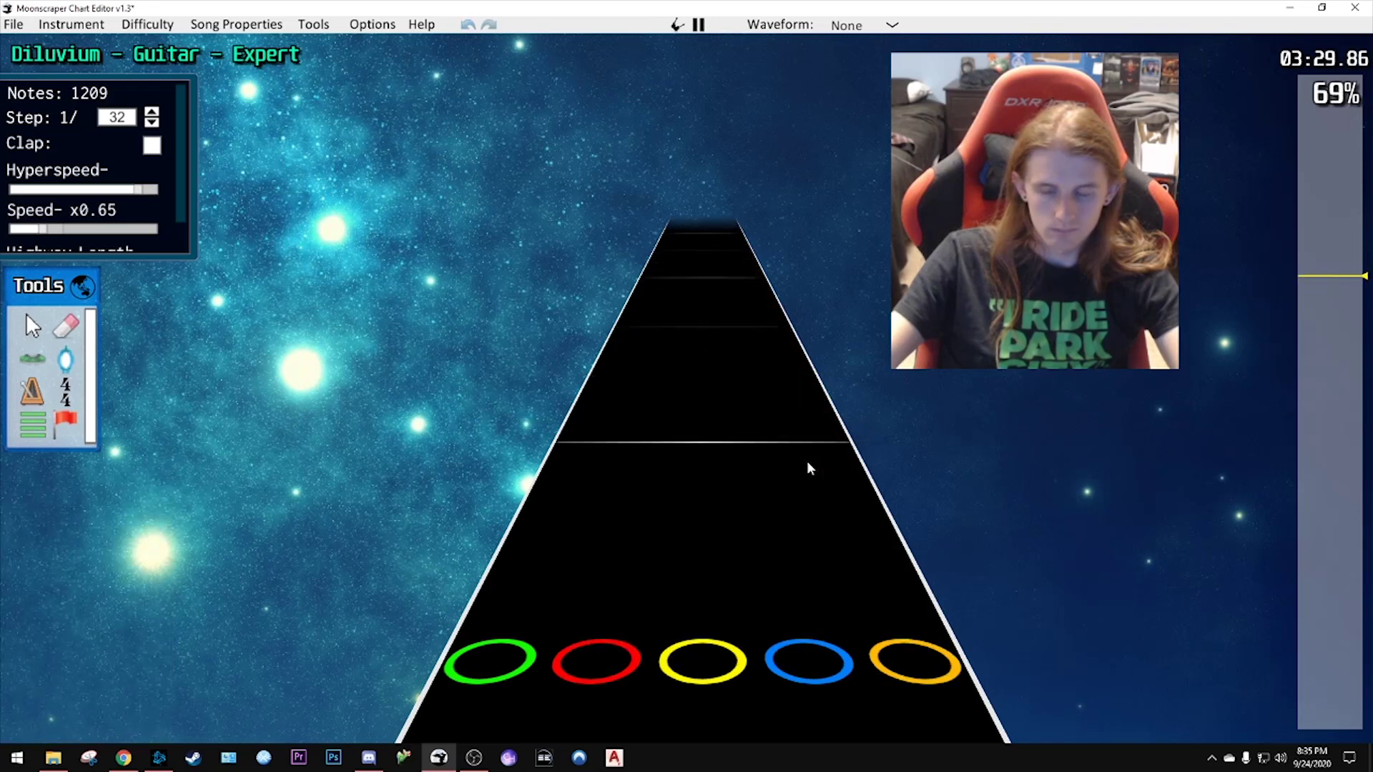
- Extend the sustain of the orange note at 143976 until 144144 and replay its ending
{"action": "key", "text": "space"}
{"action": "left_click", "coordinate": [815, 457]}
{"action": "scroll", "coordinate": [821, 456], "scroll_direction": "down", "scroll_amount": 1}
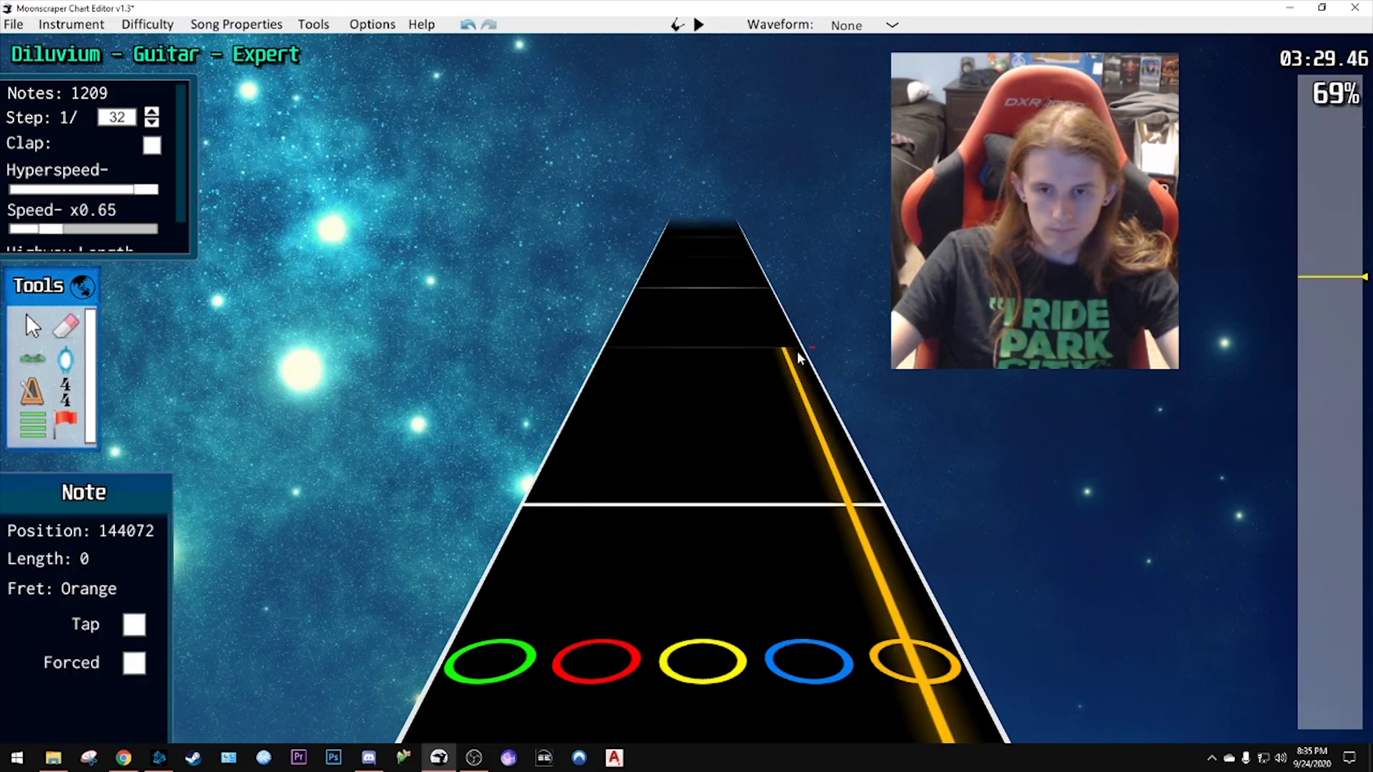
{"action": "key", "text": "space"}
{"action": "key", "text": "space"}
{"action": "scroll", "coordinate": [843, 446], "scroll_direction": "down", "scroll_amount": 5}
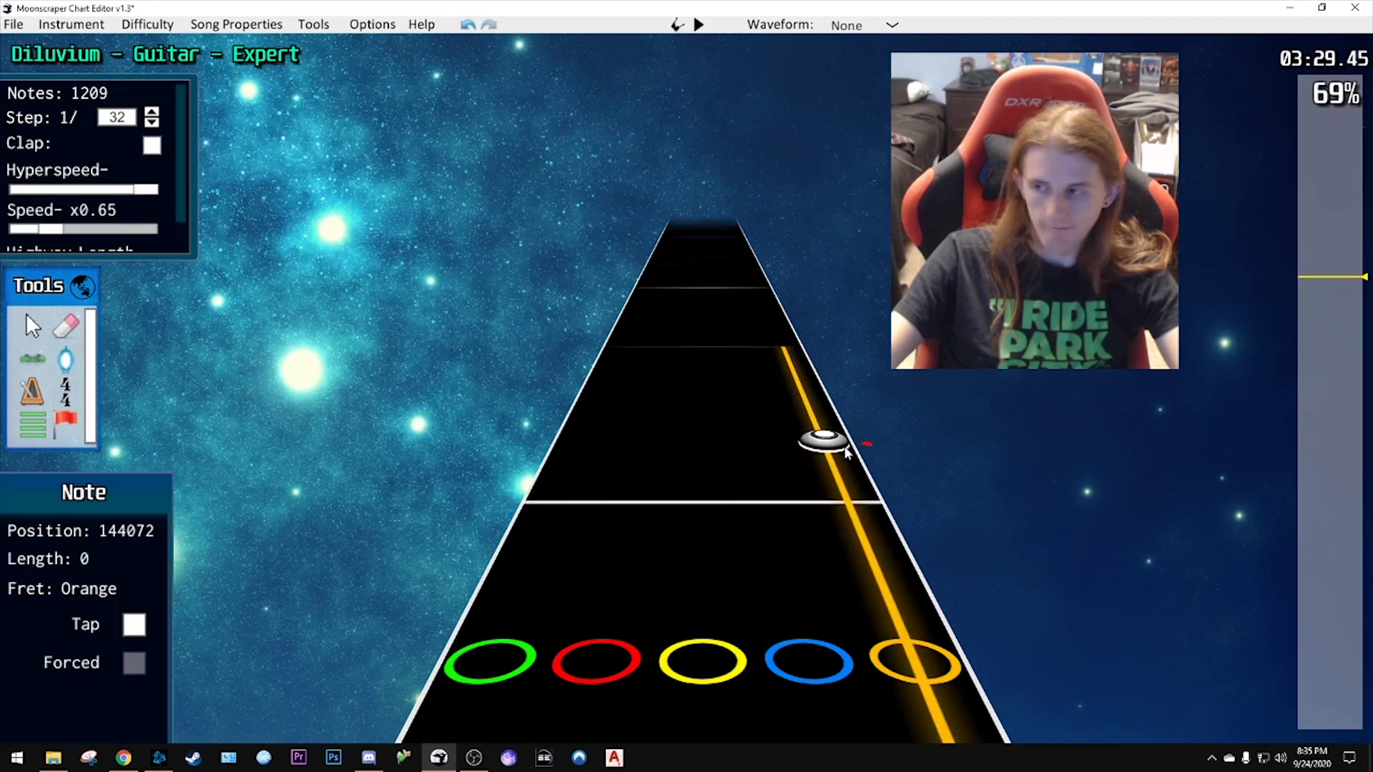
- Replay the passage from about 3:29 to 3:30 repeatedly to locate the notes following the orange sustain
{"action": "key", "text": "space"}
{"action": "key", "text": "space"}
{"action": "scroll", "coordinate": [871, 439], "scroll_direction": "down", "scroll_amount": 5}
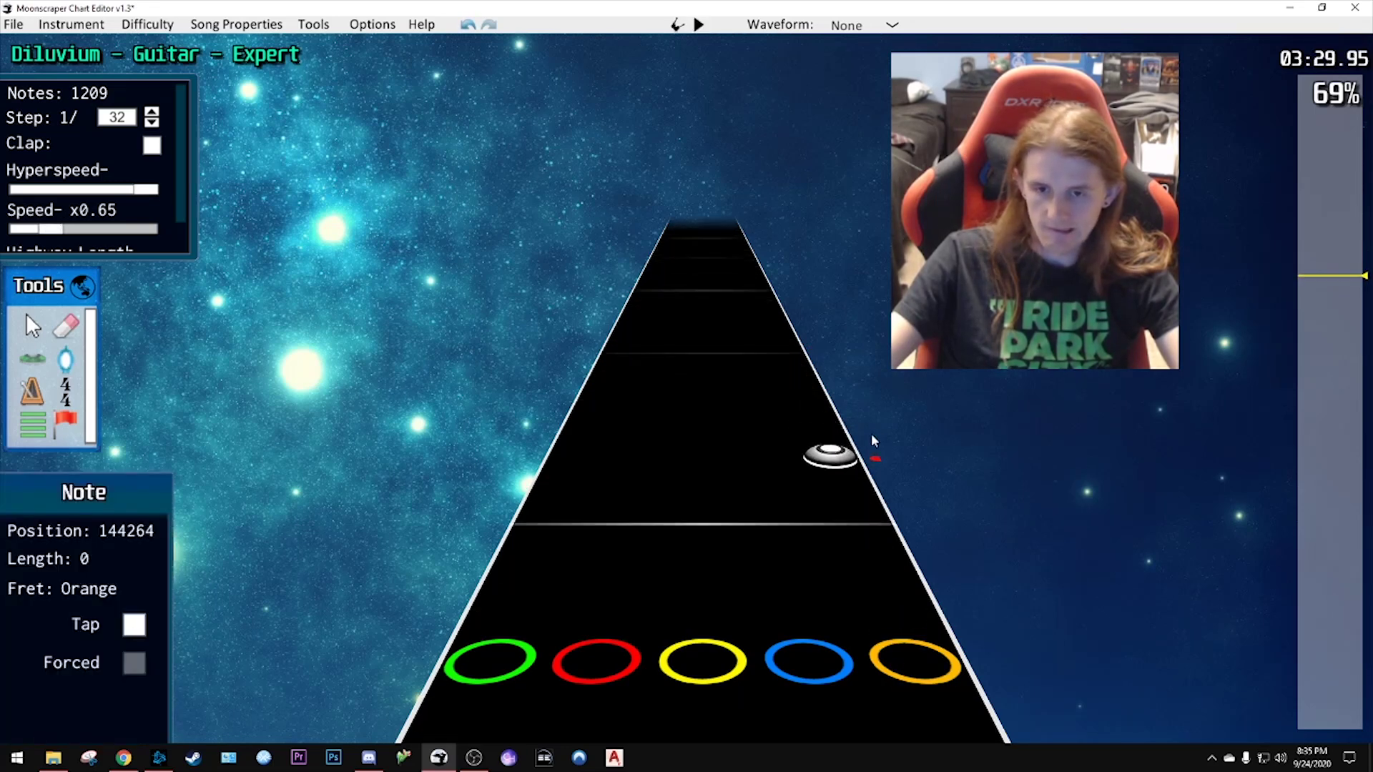
{"action": "scroll", "coordinate": [871, 439], "scroll_direction": "down", "scroll_amount": 5}
{"action": "key", "text": "space"}
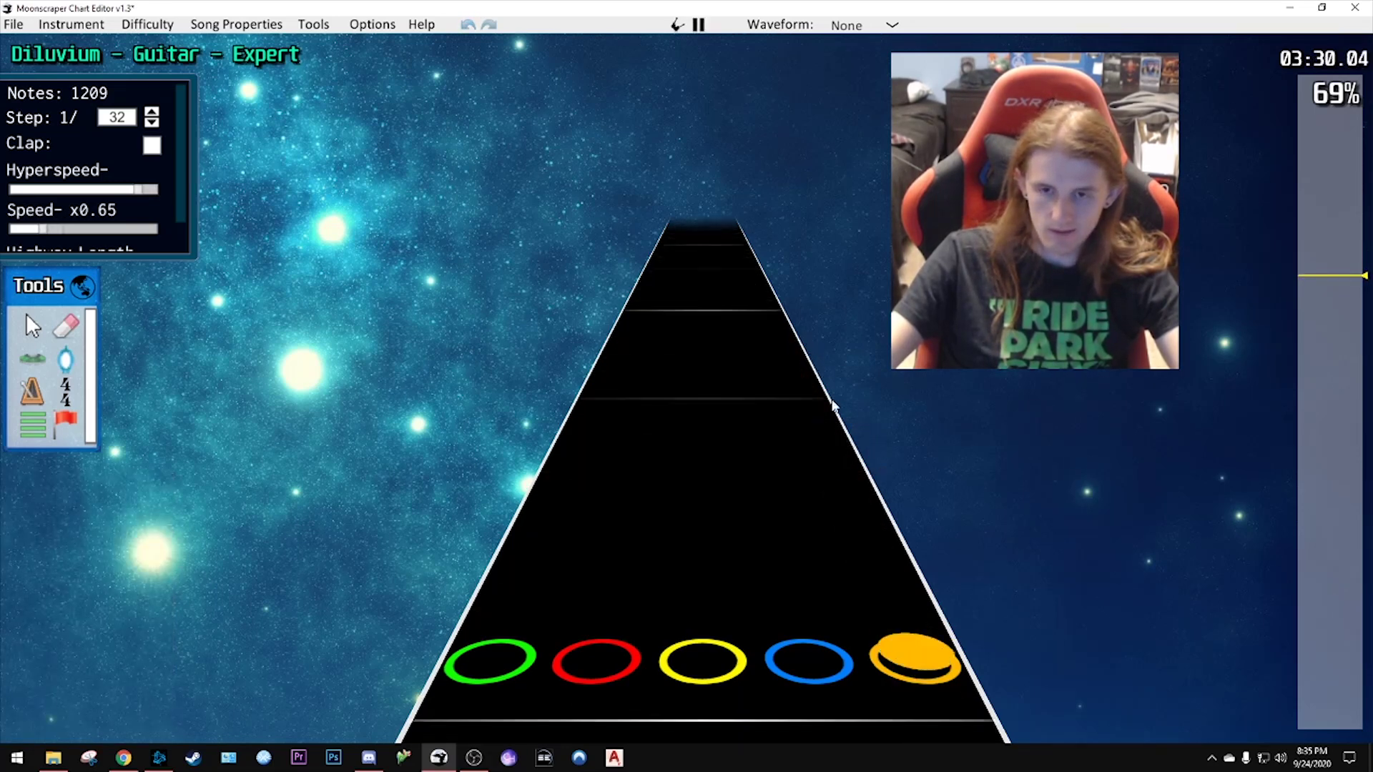
{"action": "key", "text": "space"}
{"action": "scroll", "coordinate": [826, 407], "scroll_direction": "down", "scroll_amount": 2}
{"action": "key", "text": "space"}
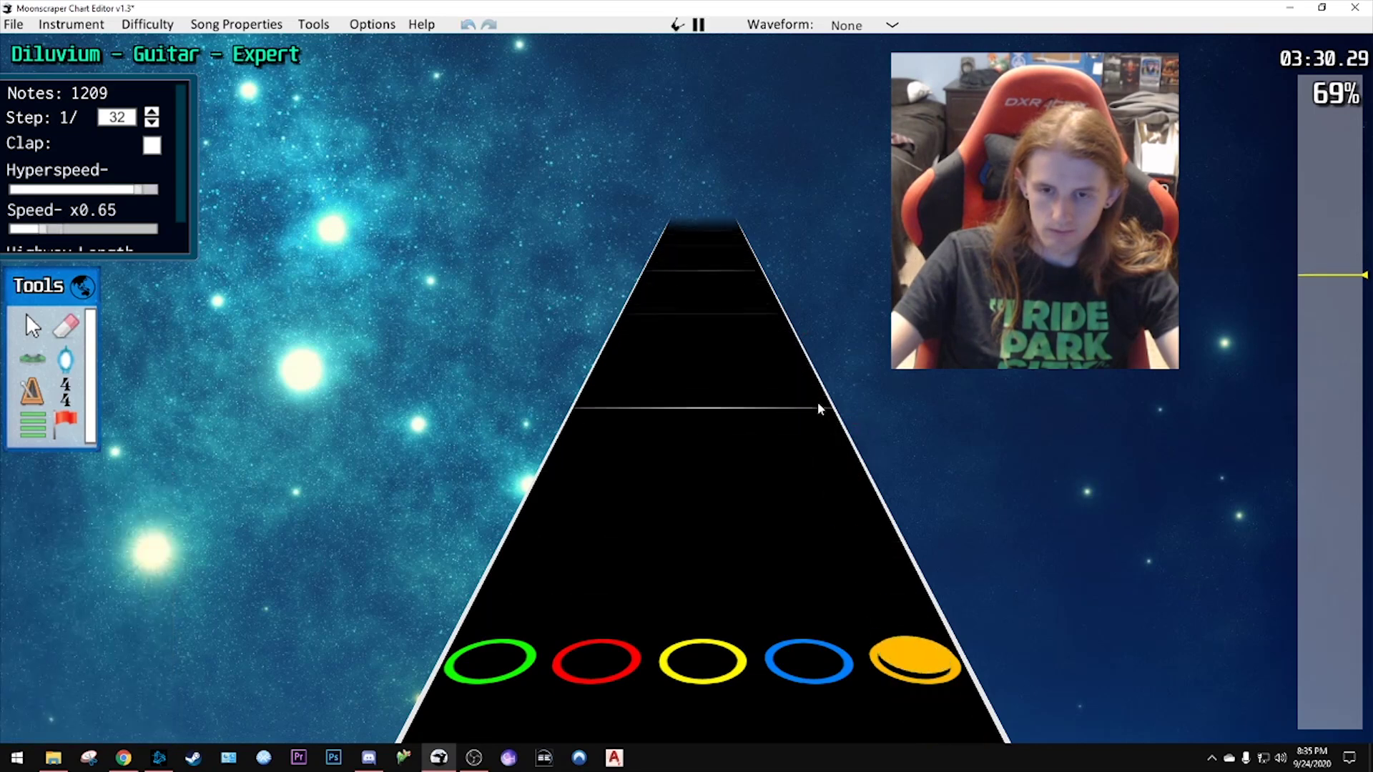
{"action": "key", "text": "space"}
{"action": "scroll", "coordinate": [806, 398], "scroll_direction": "down", "scroll_amount": 1}
{"action": "key", "text": "space"}
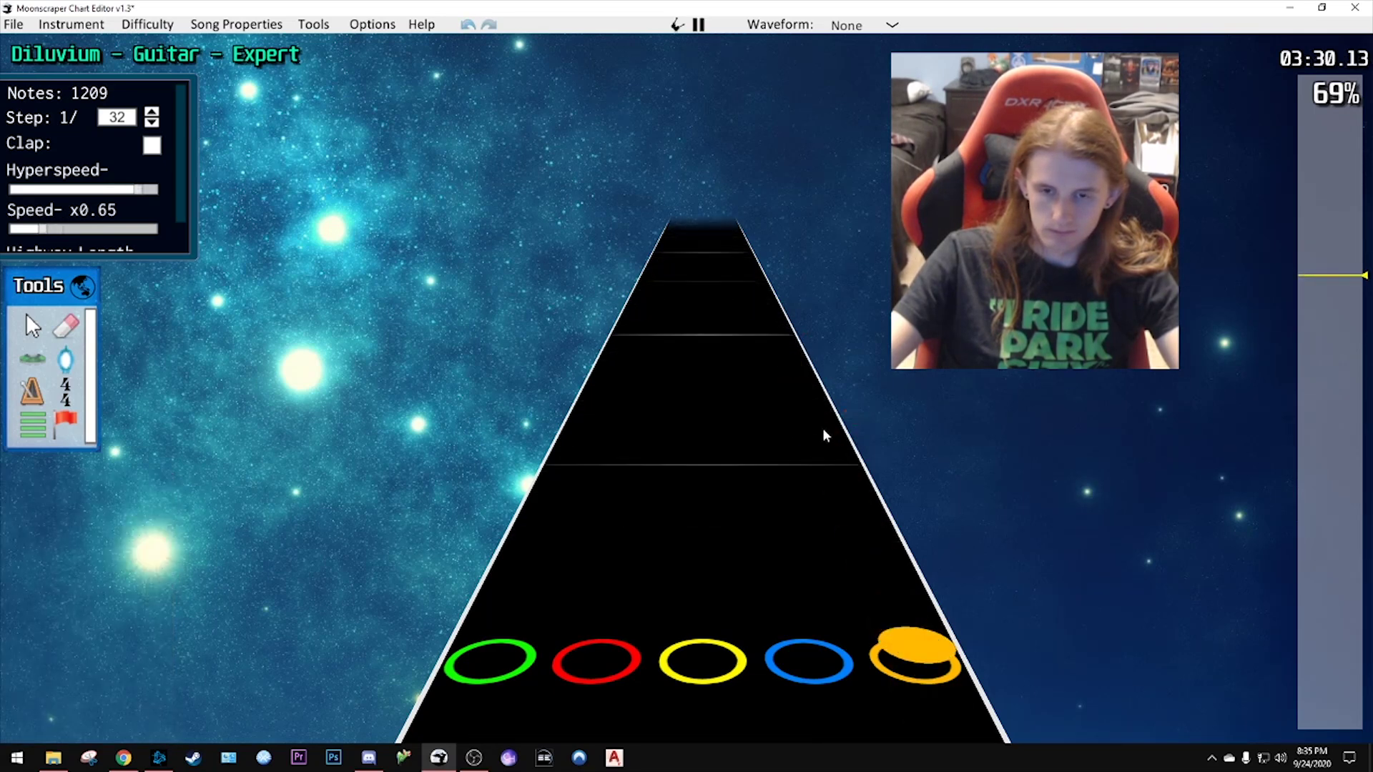
- Chart yellow at 144288, blue at 144312, yellow at 144336 and red at 144360, and replay the run
{"action": "key", "text": "space"}
{"action": "scroll", "coordinate": [818, 435], "scroll_direction": "down", "scroll_amount": 1}
{"action": "left_click", "coordinate": [731, 465]}
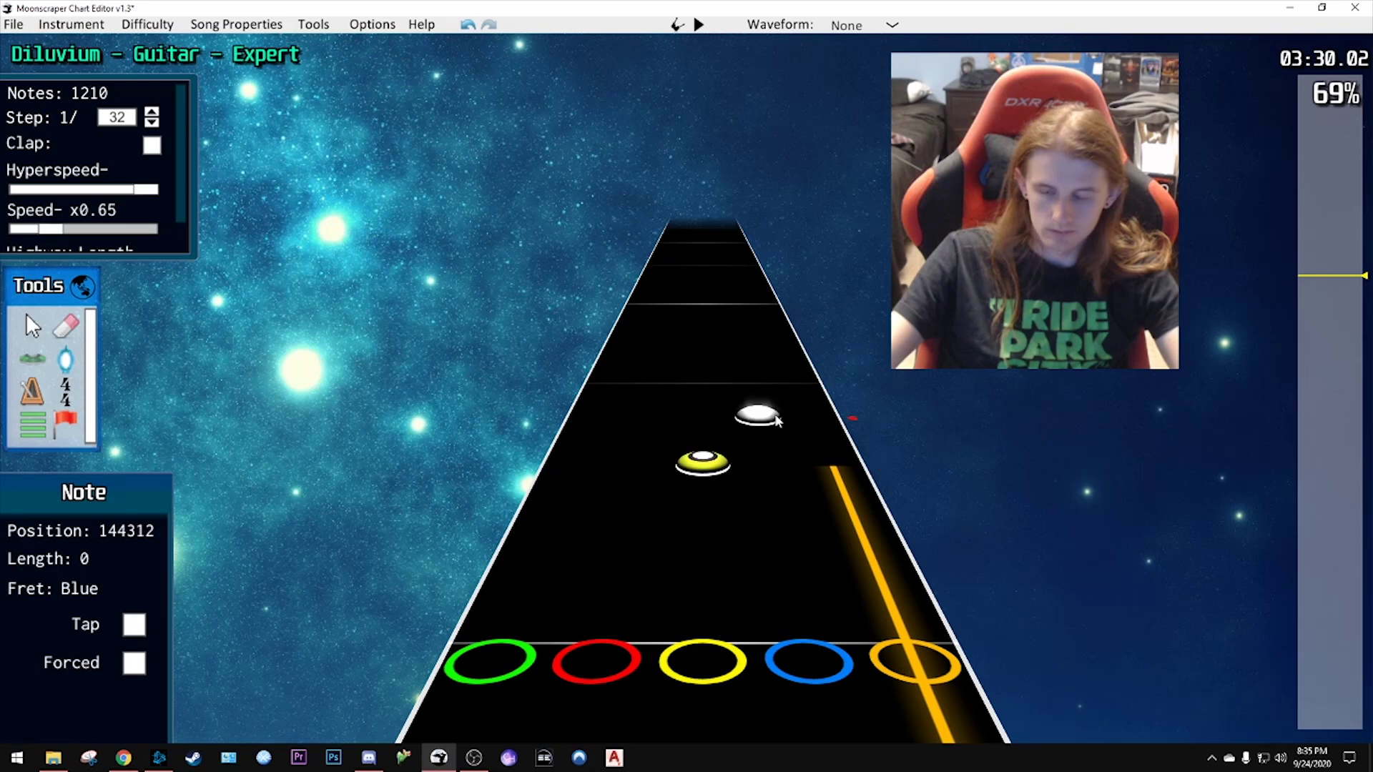
{"action": "left_click", "coordinate": [644, 358]}
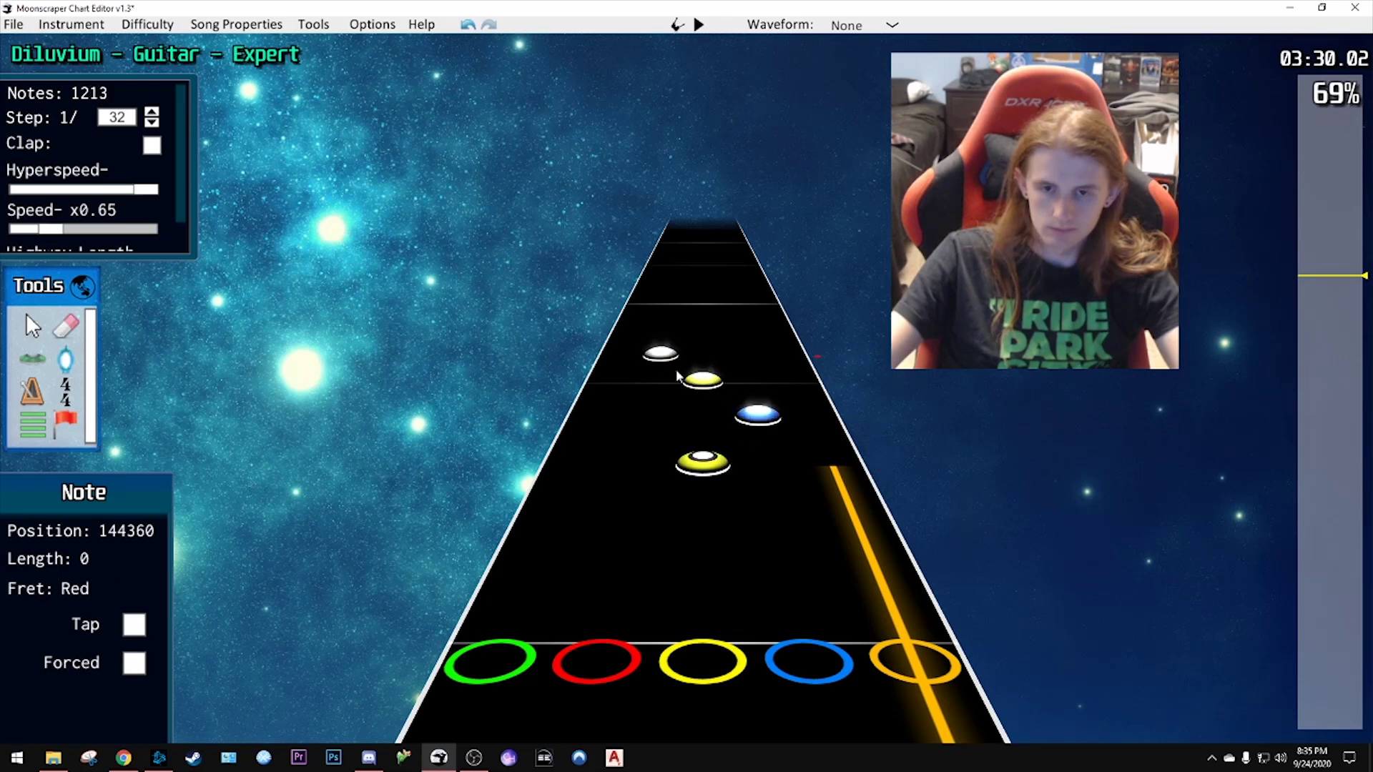
{"action": "key", "text": "space"}
{"action": "key", "text": "space"}
{"action": "key", "text": "space"}
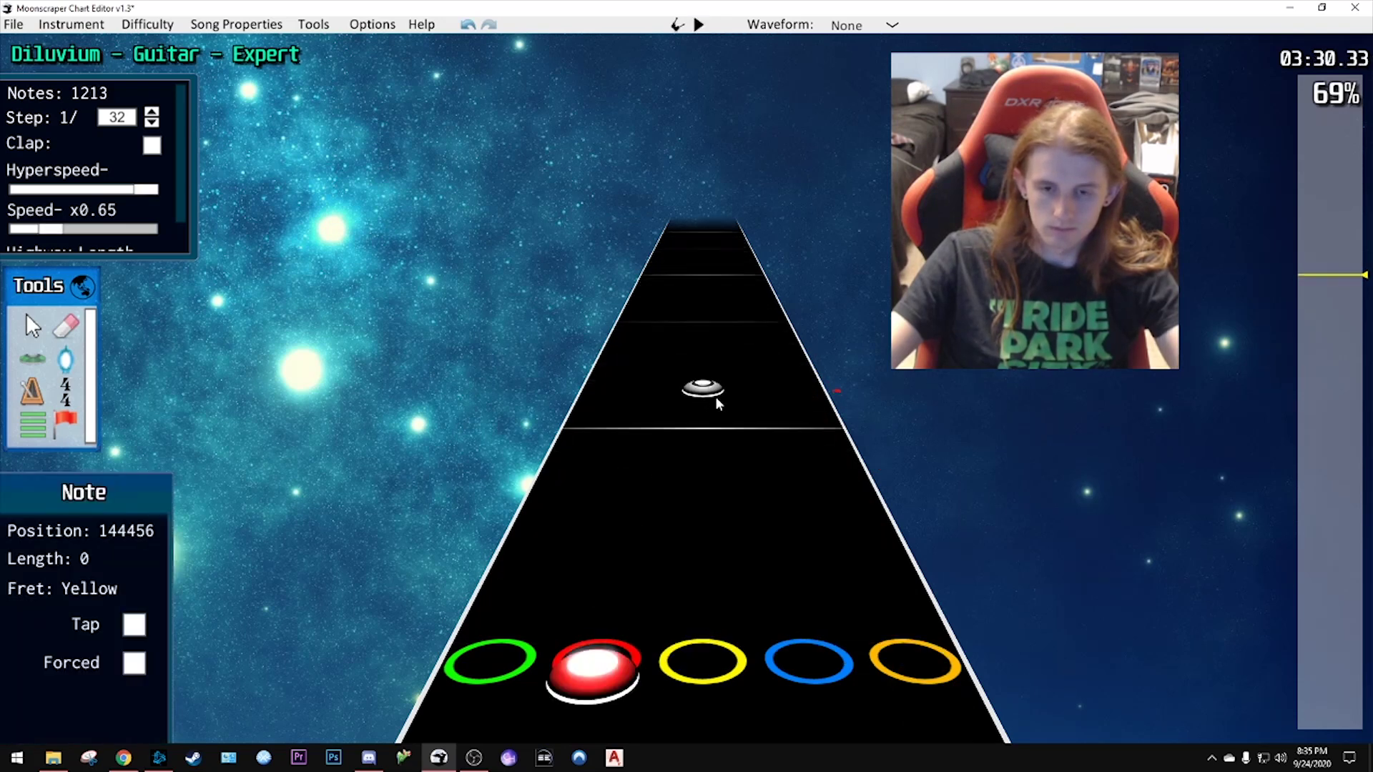
{"action": "key", "text": "space"}
{"action": "key", "text": "space"}
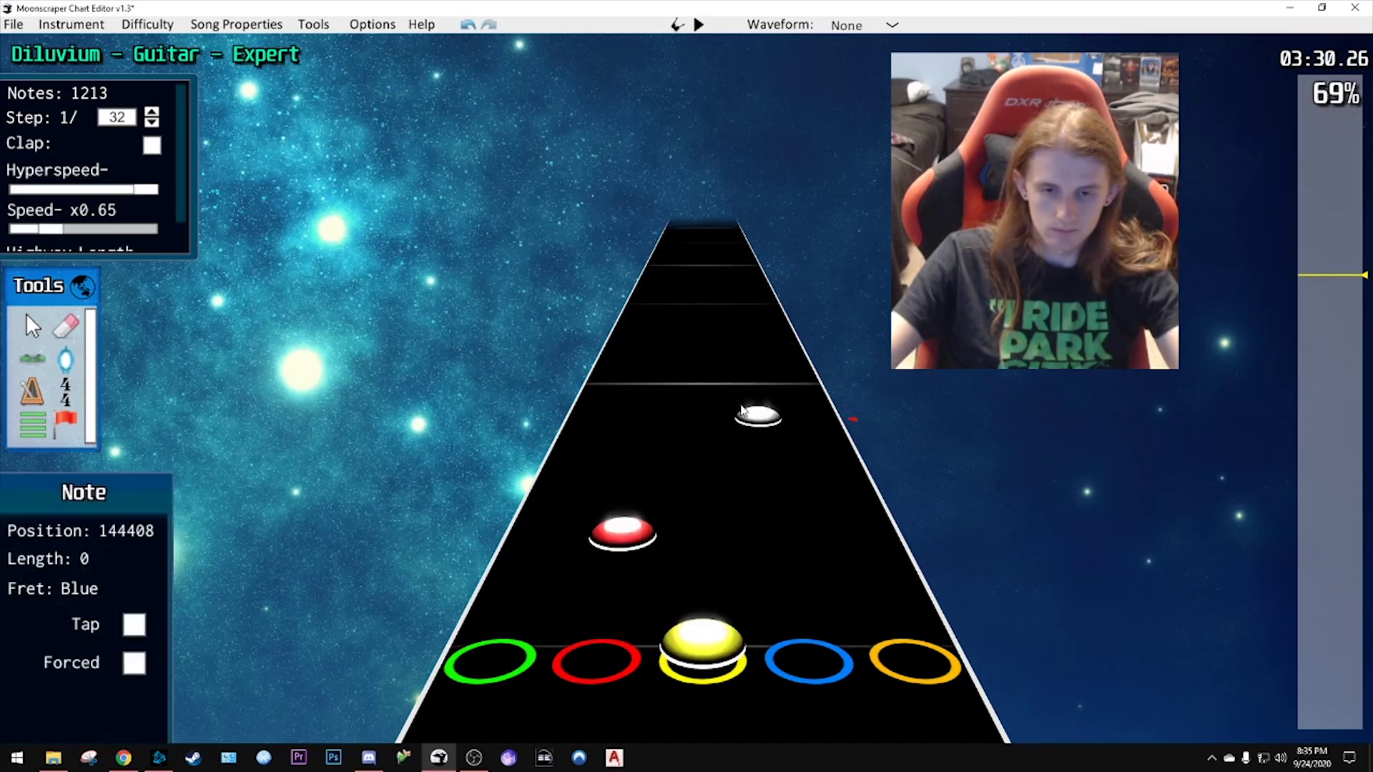
{"action": "key", "text": "space"}
{"action": "scroll", "coordinate": [741, 401], "scroll_direction": "up", "scroll_amount": 8}
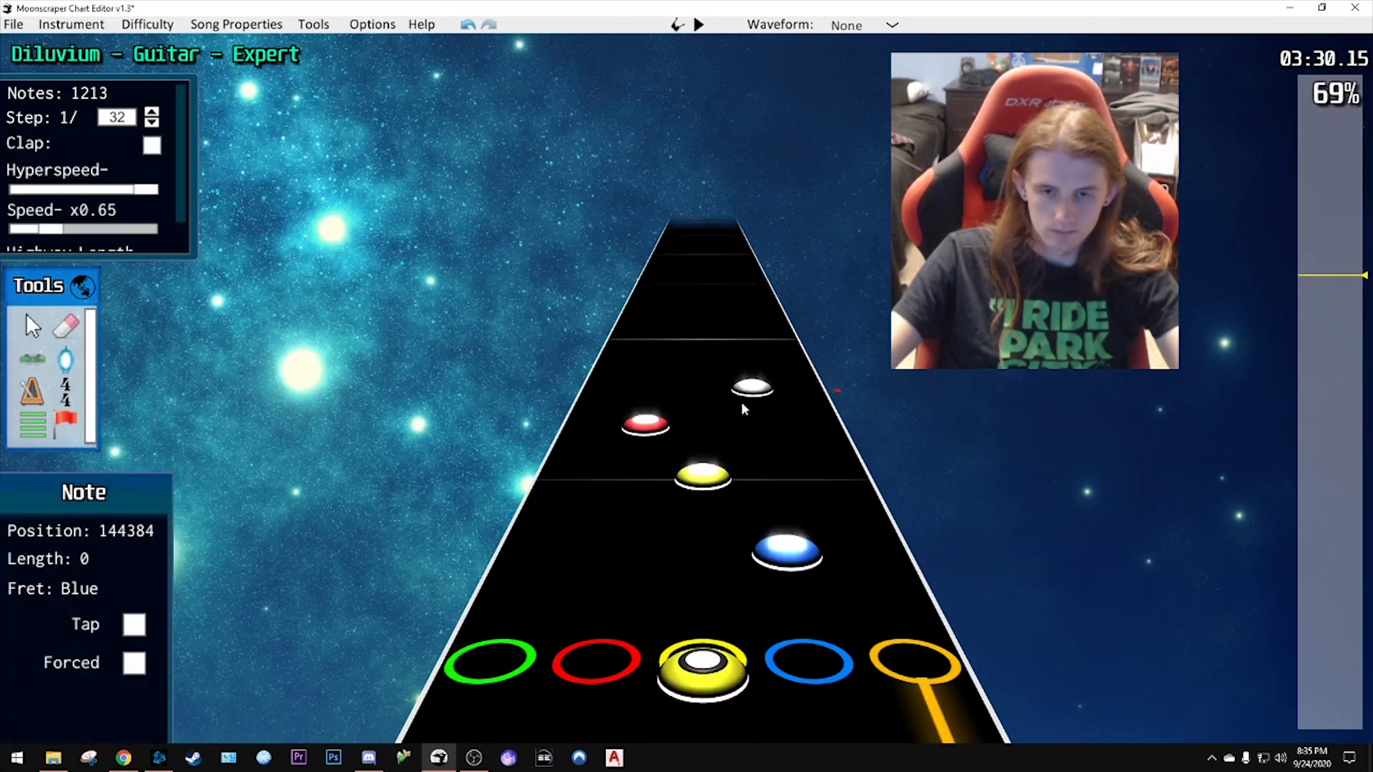
- Shift the four-note run starting at 144288 one fret up to blue, orange, blue, yellow, and replay it
{"action": "key", "text": "j"}
{"action": "left_click_drag", "start_coordinate": [622, 351], "coordinate": [779, 508]}
{"action": "left_click", "coordinate": [704, 504]}
{"action": "key", "text": "ctrl+a"}
{"action": "key", "text": "space"}
{"action": "key", "text": "space"}
{"action": "scroll", "coordinate": [736, 504], "scroll_direction": "down", "scroll_amount": 2}
- Replay the end of the shifted run and give its last yellow note at 144360 a sustain
{"action": "key", "text": "space"}
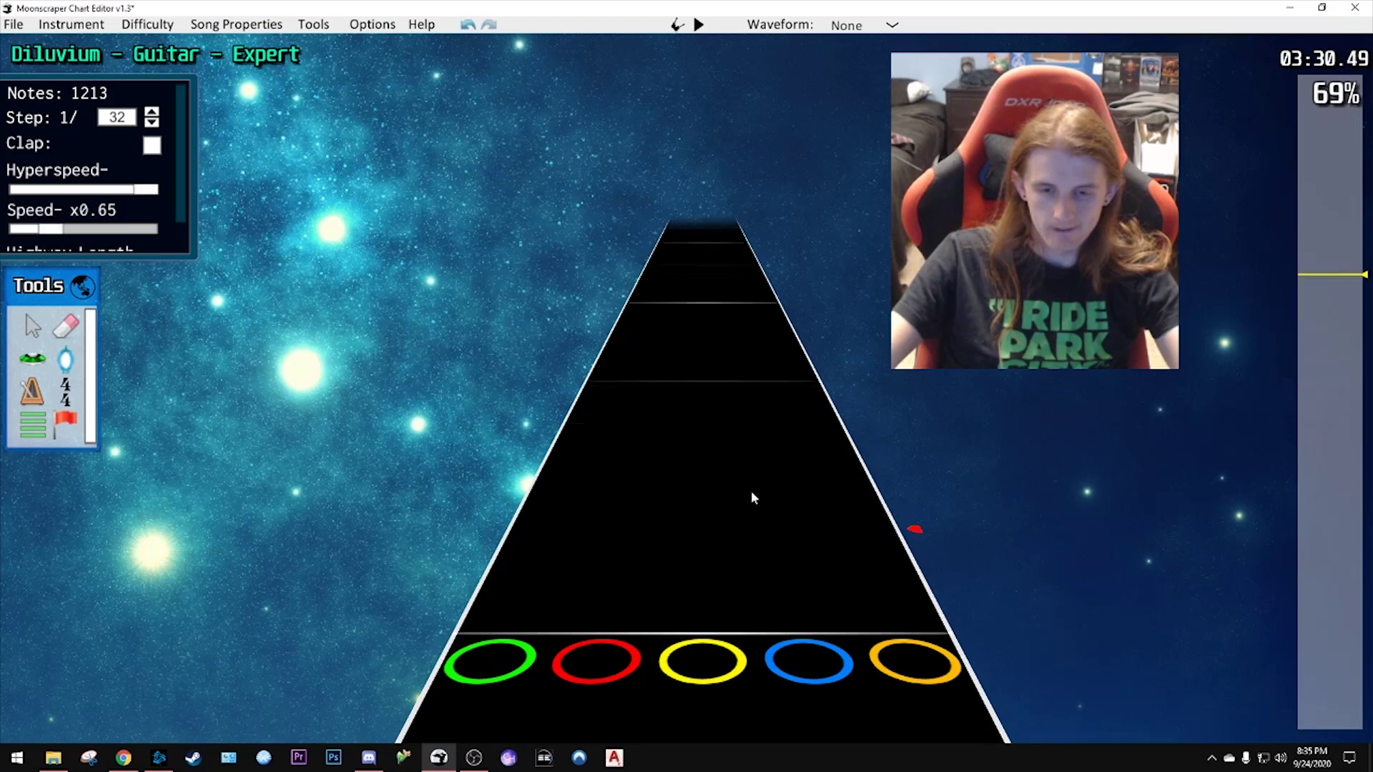
{"action": "key", "text": "space"}
{"action": "scroll", "coordinate": [744, 487], "scroll_direction": "down", "scroll_amount": 2}
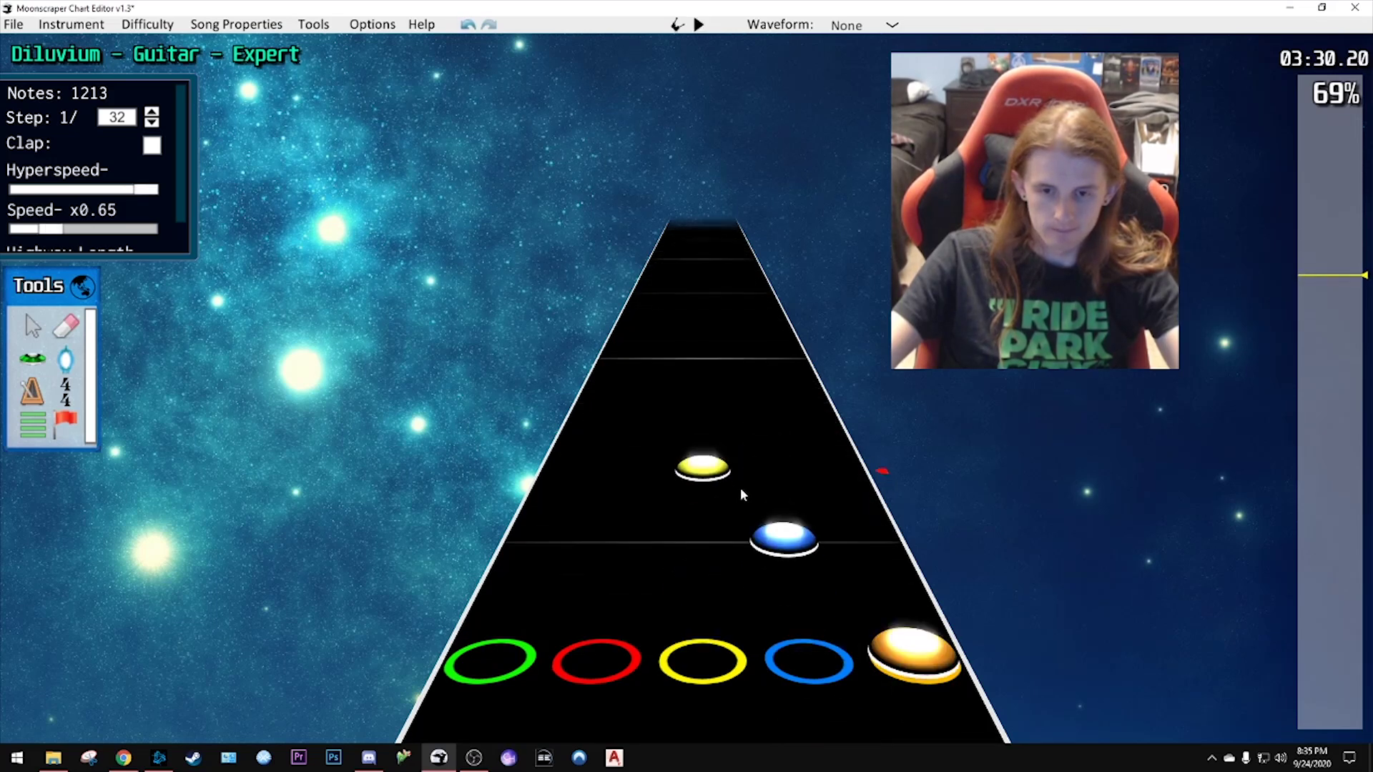
{"action": "key", "text": "space"}
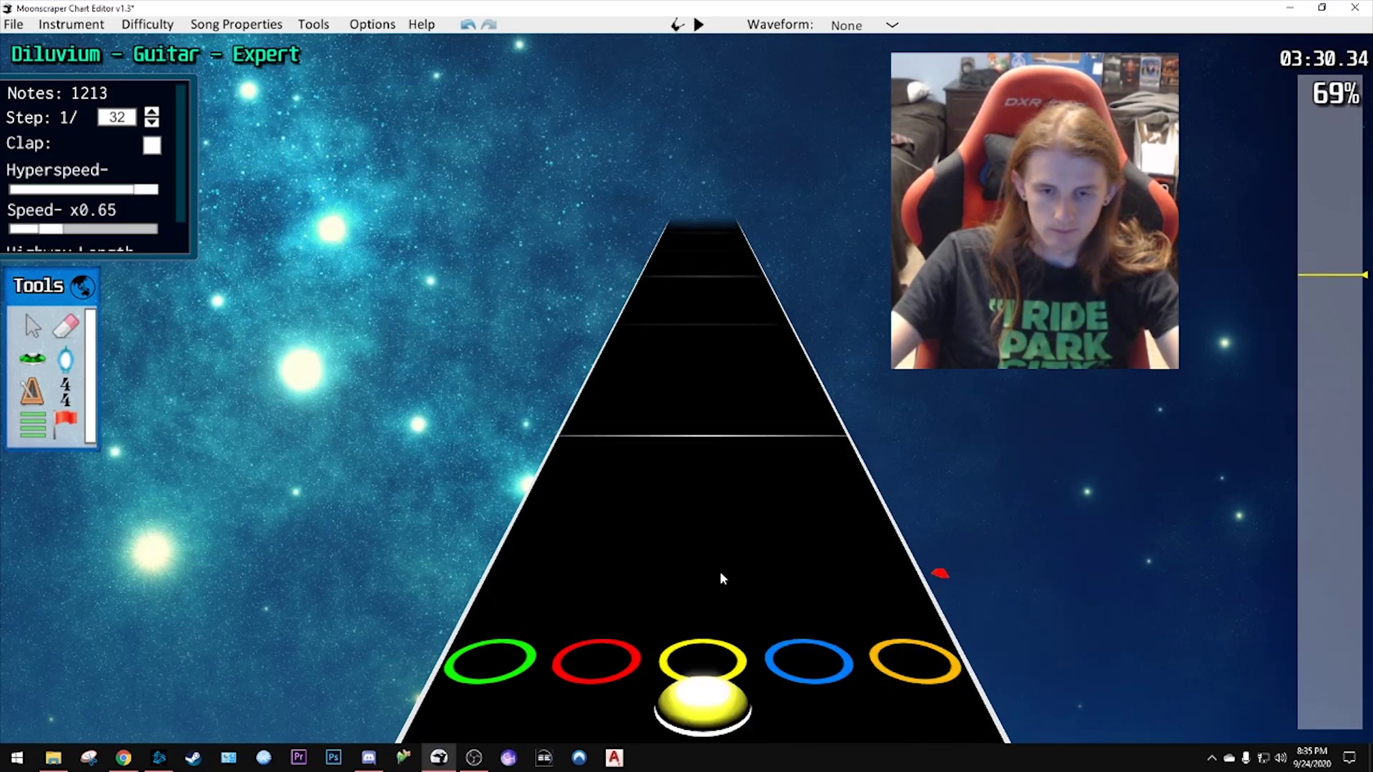
{"action": "scroll", "coordinate": [787, 397], "scroll_direction": "down", "scroll_amount": 1}
{"action": "key", "text": "space"}
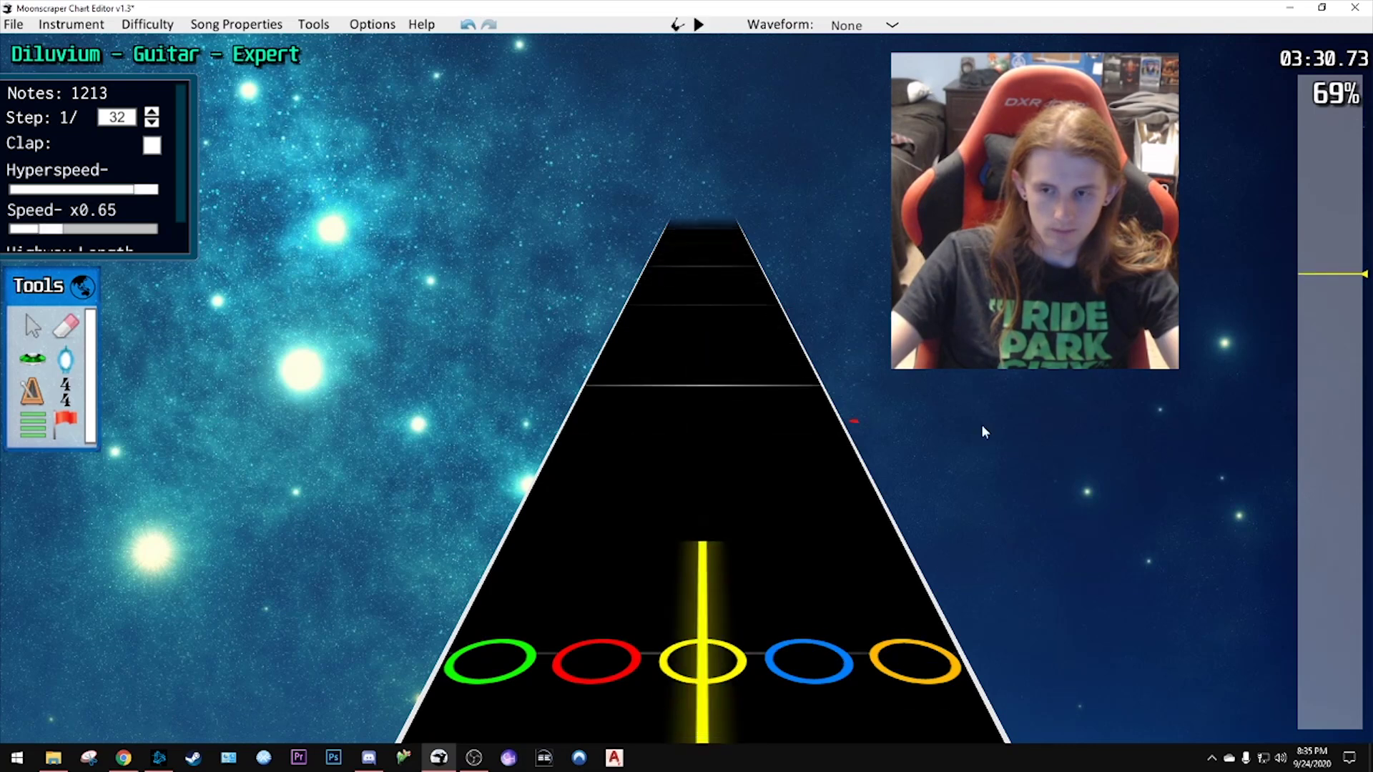
- Replay the passage from about 3:29 and move the blue-orange-blue-yellow run starting at 144288 one 1/32 step later
{"action": "left_click", "coordinate": [1310, 285]}
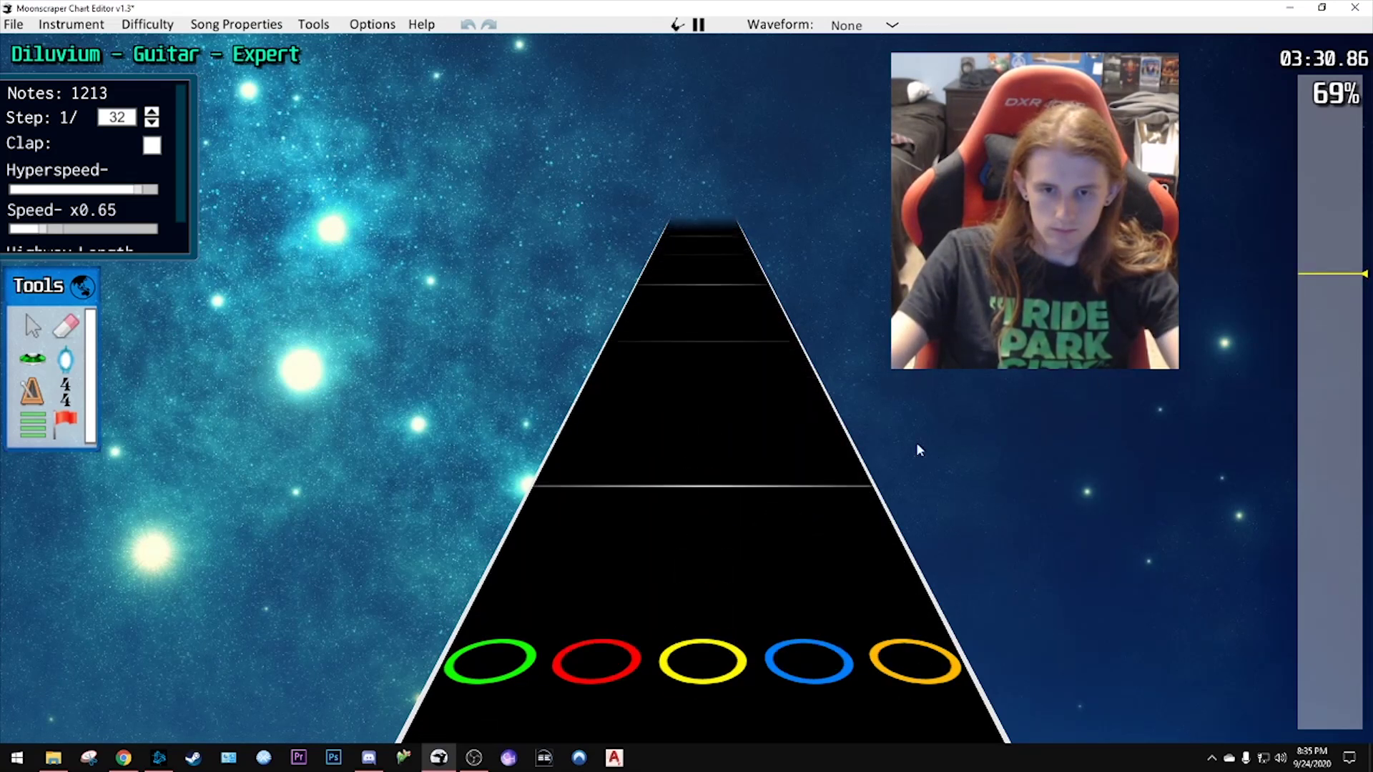
{"action": "left_click", "coordinate": [1330, 279]}
{"action": "key", "text": "space"}
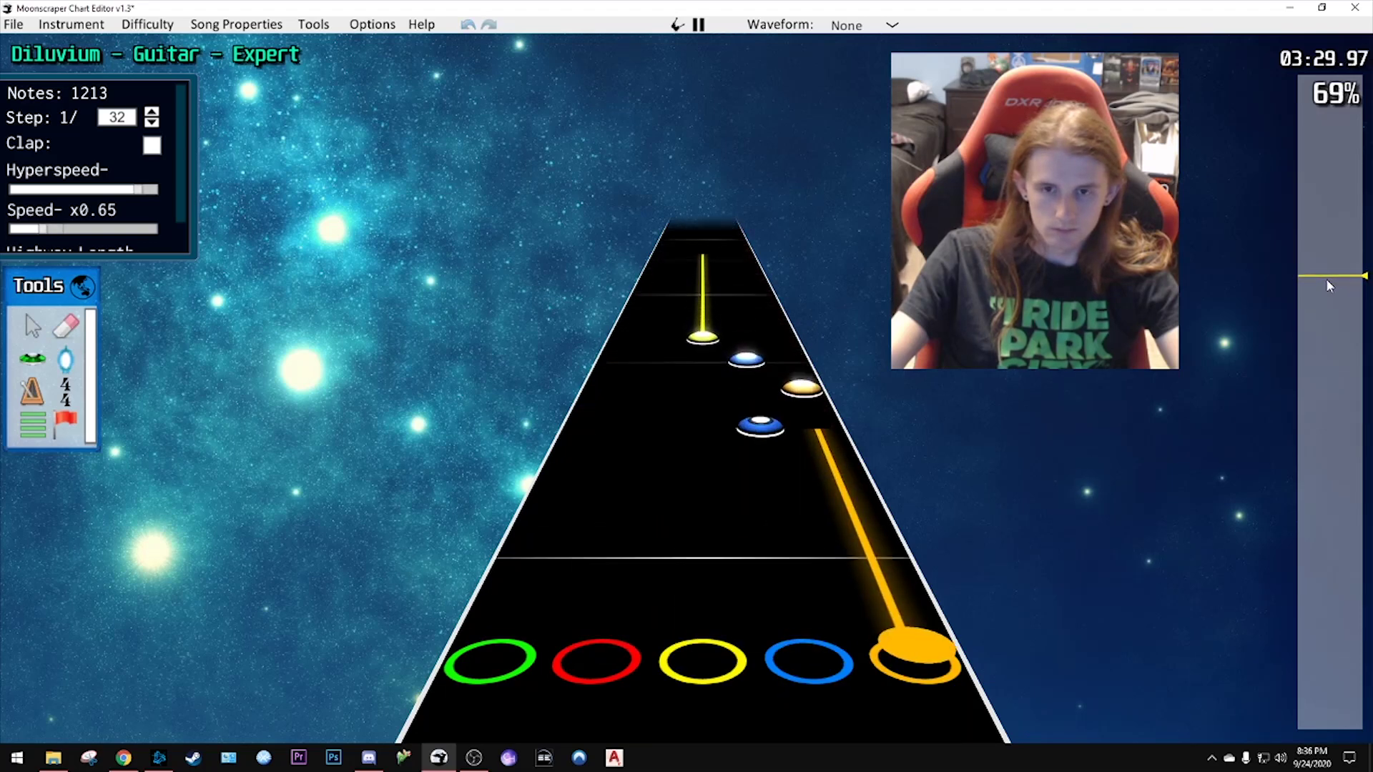
{"action": "key", "text": "space"}
{"action": "scroll", "coordinate": [855, 413], "scroll_direction": "down", "scroll_amount": 6}
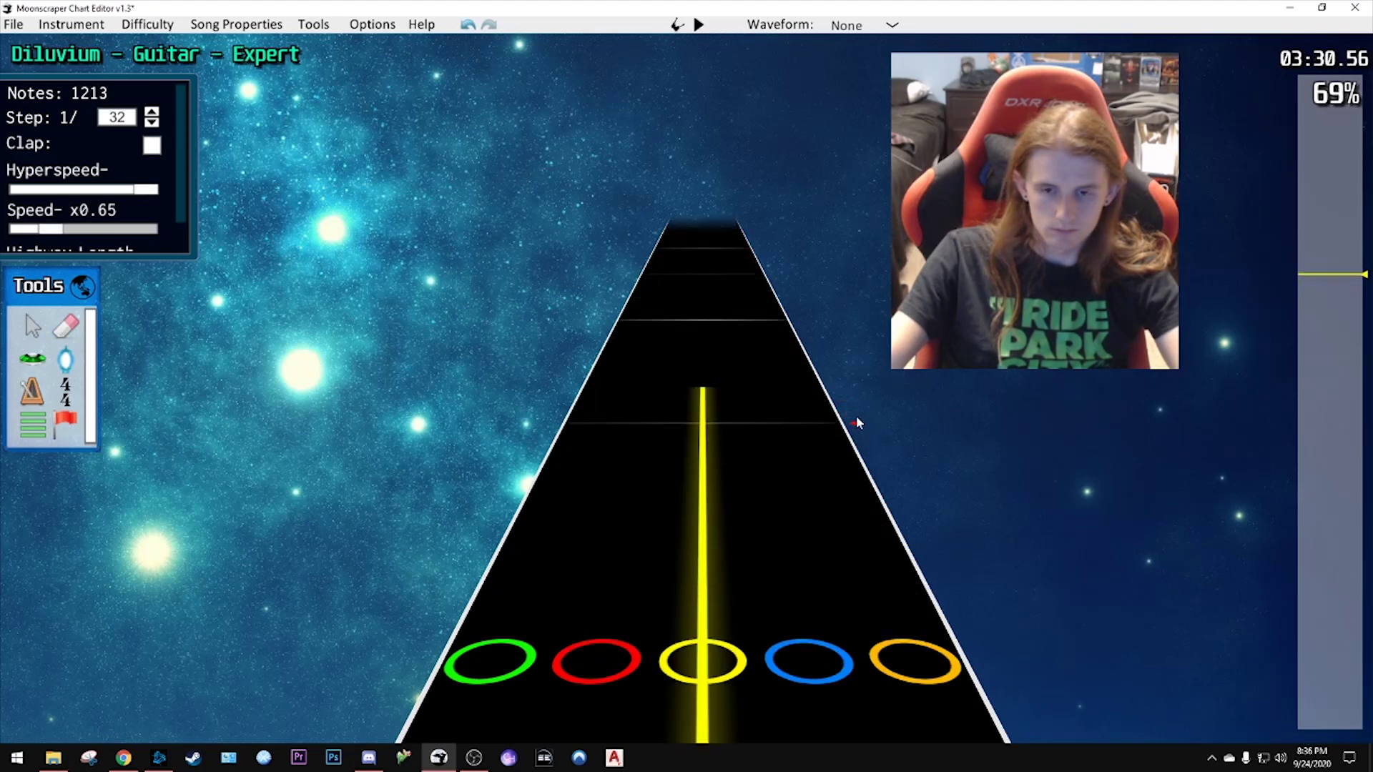
{"action": "left_click", "coordinate": [771, 471]}
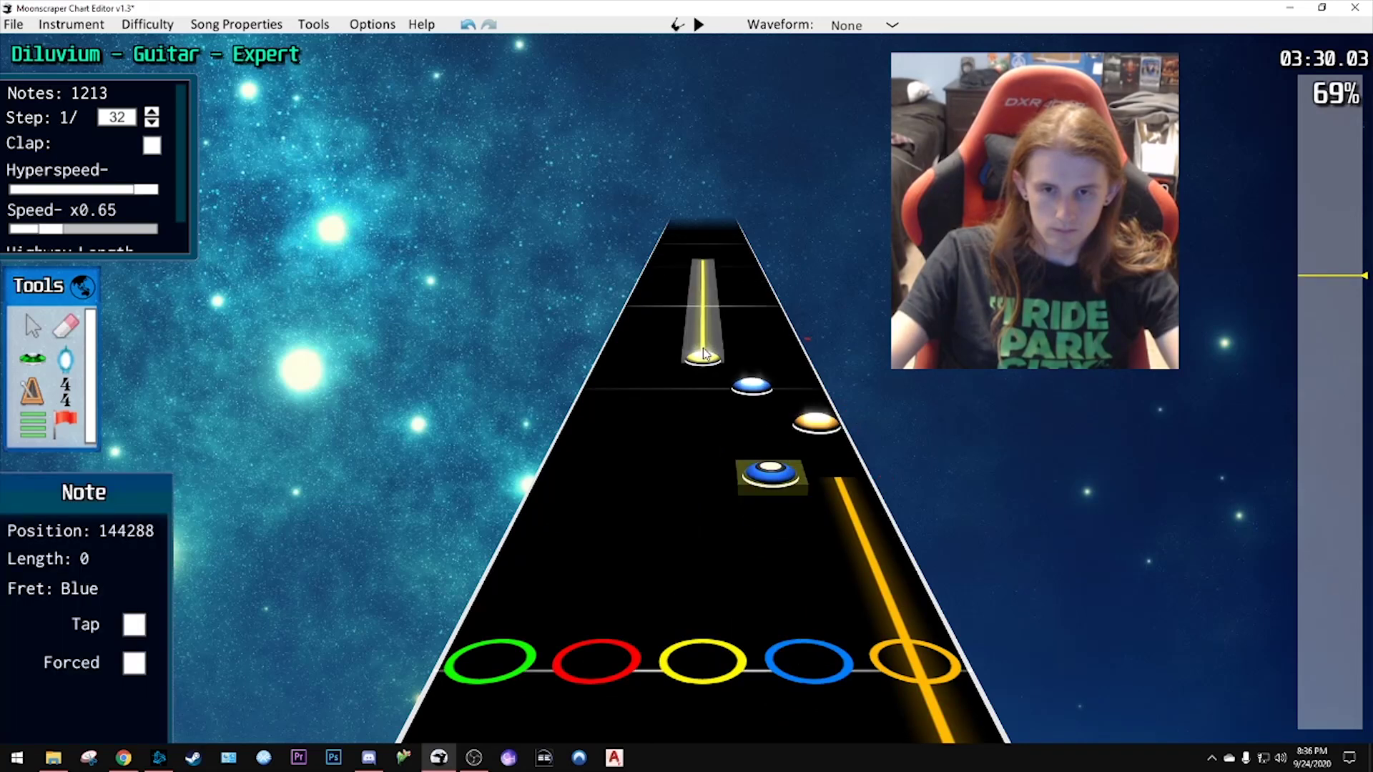
{"action": "left_click", "coordinate": [703, 357], "text": "shift"}
{"action": "mouse_move", "coordinate": [771, 477]}
{"action": "left_mouse_down"}
{"action": "mouse_move", "coordinate": [759, 452]}
{"action": "mouse_move", "coordinate": [753, 466]}
{"action": "left_mouse_up"}
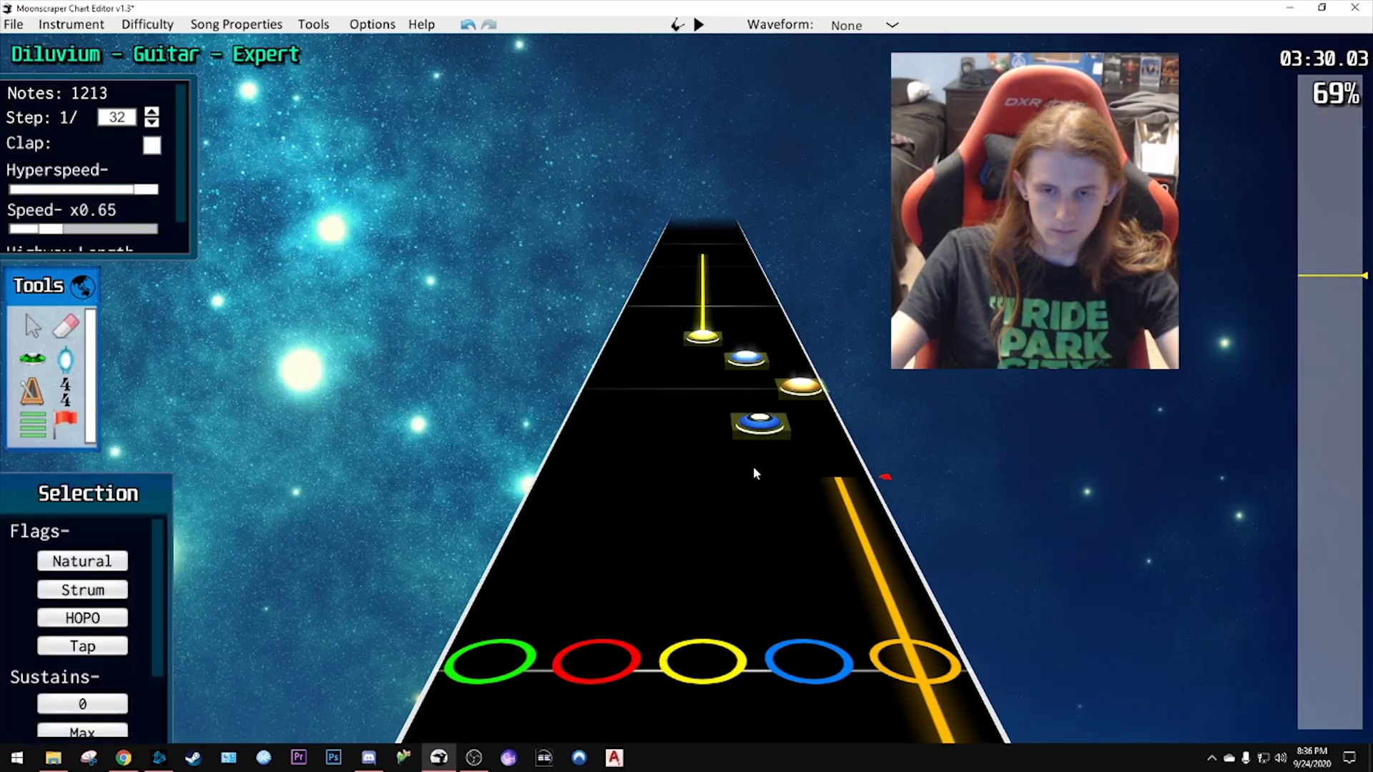
{"action": "left_click", "coordinate": [753, 467]}
- Replay the moved run and extend the yellow note's sustain by one 1/32 step
{"action": "key", "text": "space"}
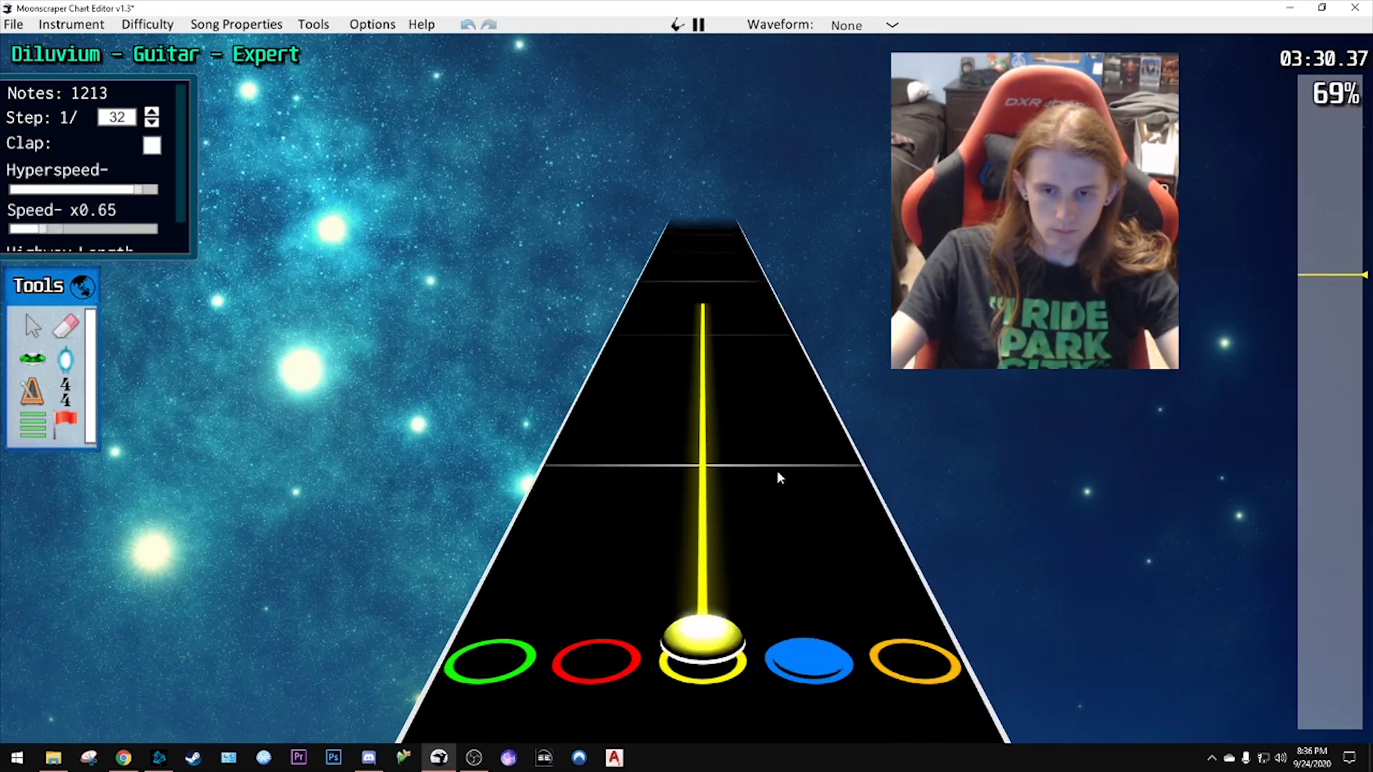
{"action": "key", "text": "space"}
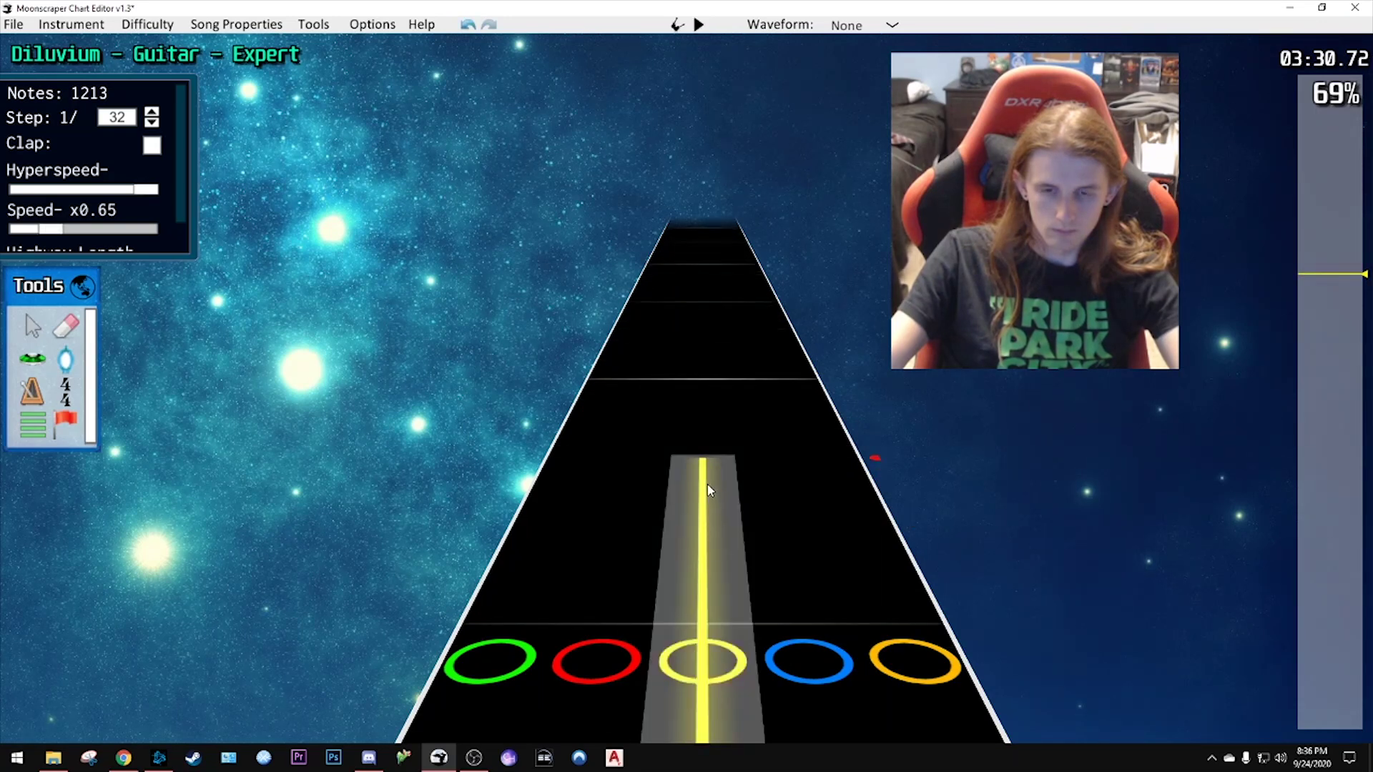
{"action": "key", "text": "space"}
{"action": "key", "text": "space"}
{"action": "scroll", "coordinate": [744, 441], "scroll_direction": "down", "scroll_amount": 2}
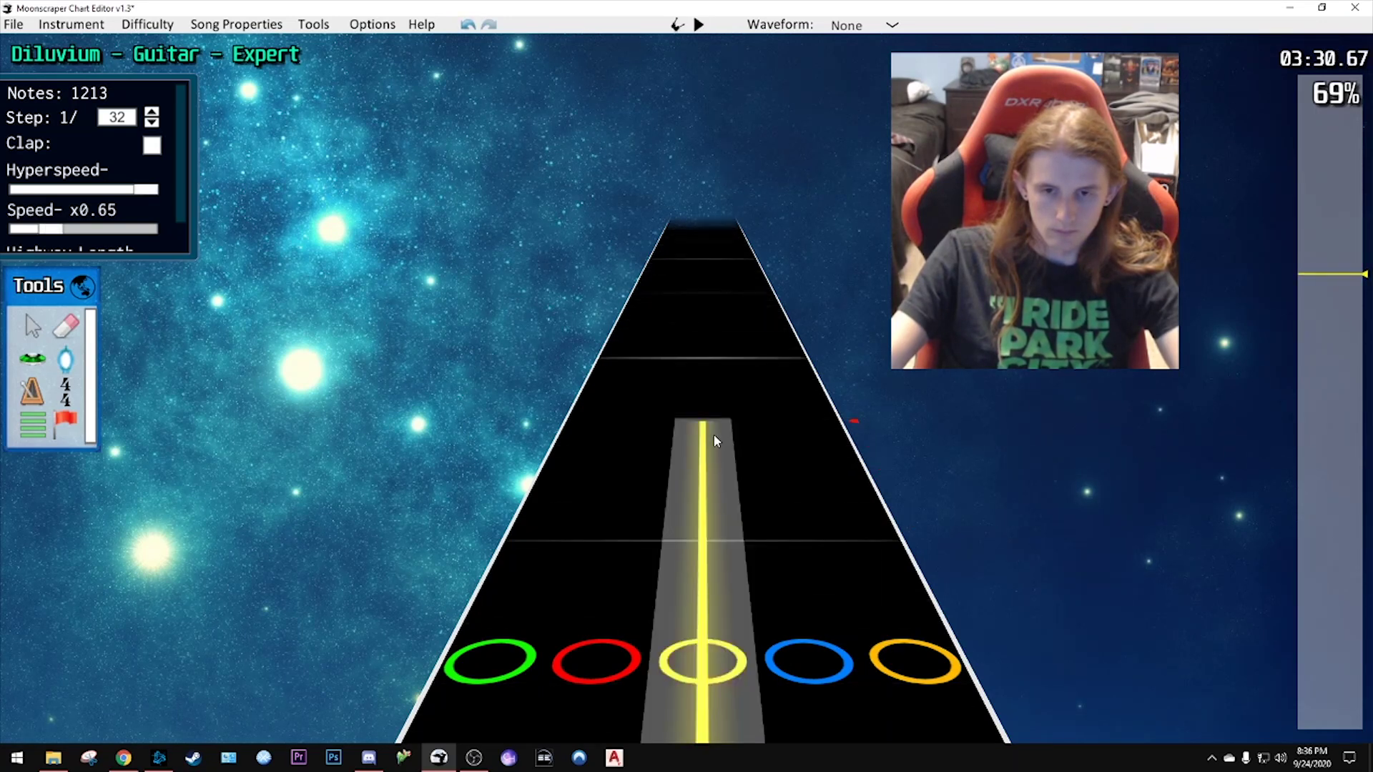
{"action": "key", "text": "space"}
{"action": "key", "text": "space"}
{"action": "scroll", "coordinate": [789, 395], "scroll_direction": "up", "scroll_amount": 3}
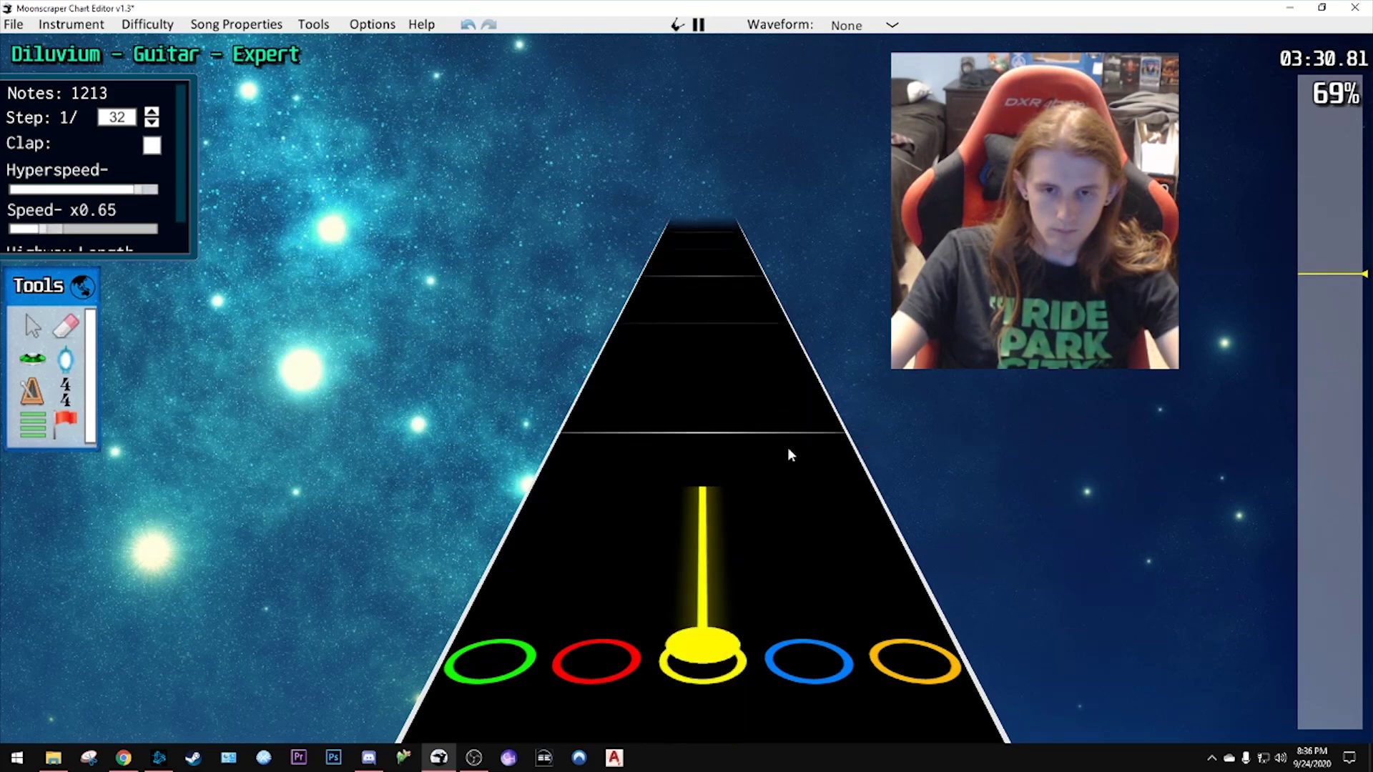
- Chart a sustained orange note just after the yellow sustain, replay it and shorten its sustain by one beat line
{"action": "scroll", "coordinate": [787, 450], "scroll_direction": "down", "scroll_amount": 2}
{"action": "left_click", "coordinate": [751, 387]}
{"action": "scroll", "coordinate": [758, 389], "scroll_direction": "up", "scroll_amount": 2}
{"action": "left_click", "coordinate": [768, 391]}
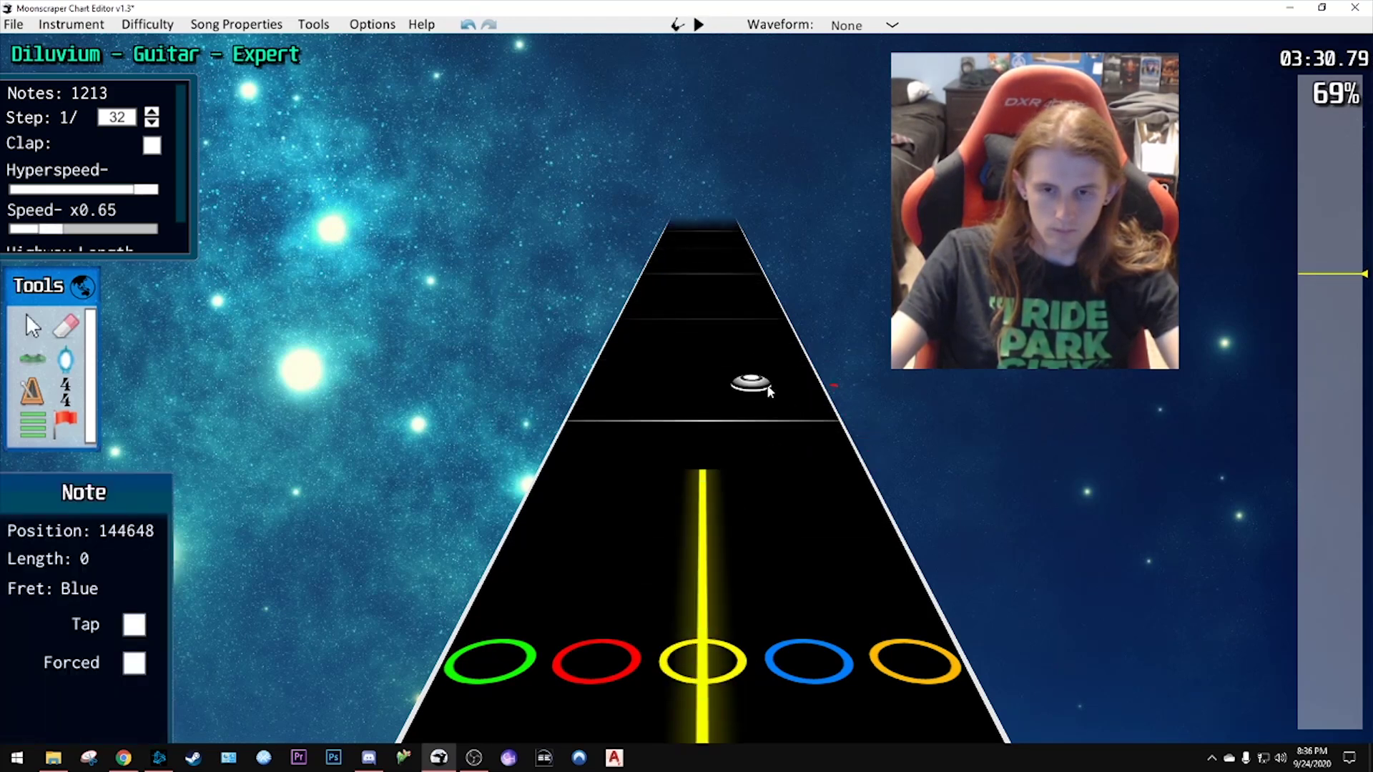
{"action": "left_click_drag", "start_coordinate": [815, 424], "coordinate": [772, 315]}
{"action": "key", "text": "space"}
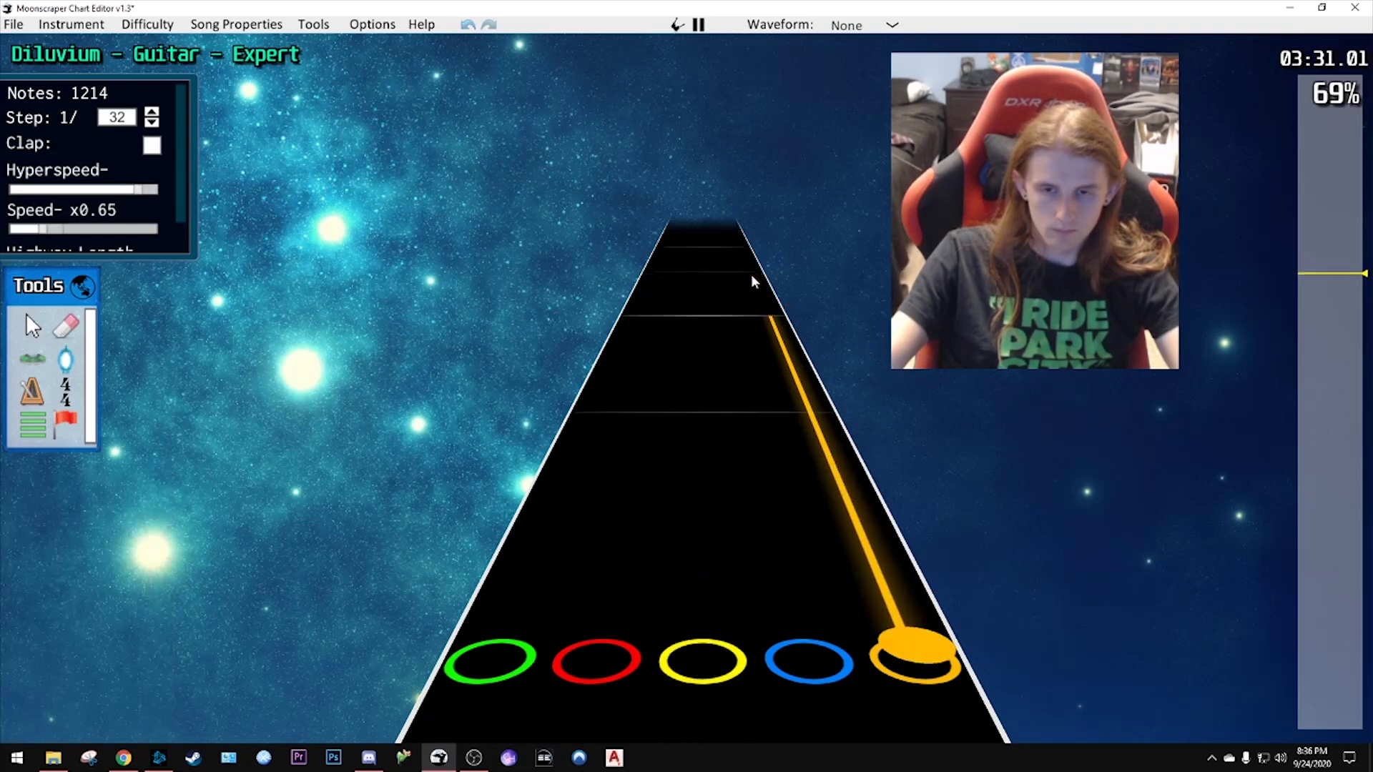
{"action": "key", "text": "space"}
{"action": "scroll", "coordinate": [793, 349], "scroll_direction": "down", "scroll_amount": 2}
{"action": "left_click_drag", "start_coordinate": [828, 393], "coordinate": [850, 521]}
{"action": "key", "text": "space"}
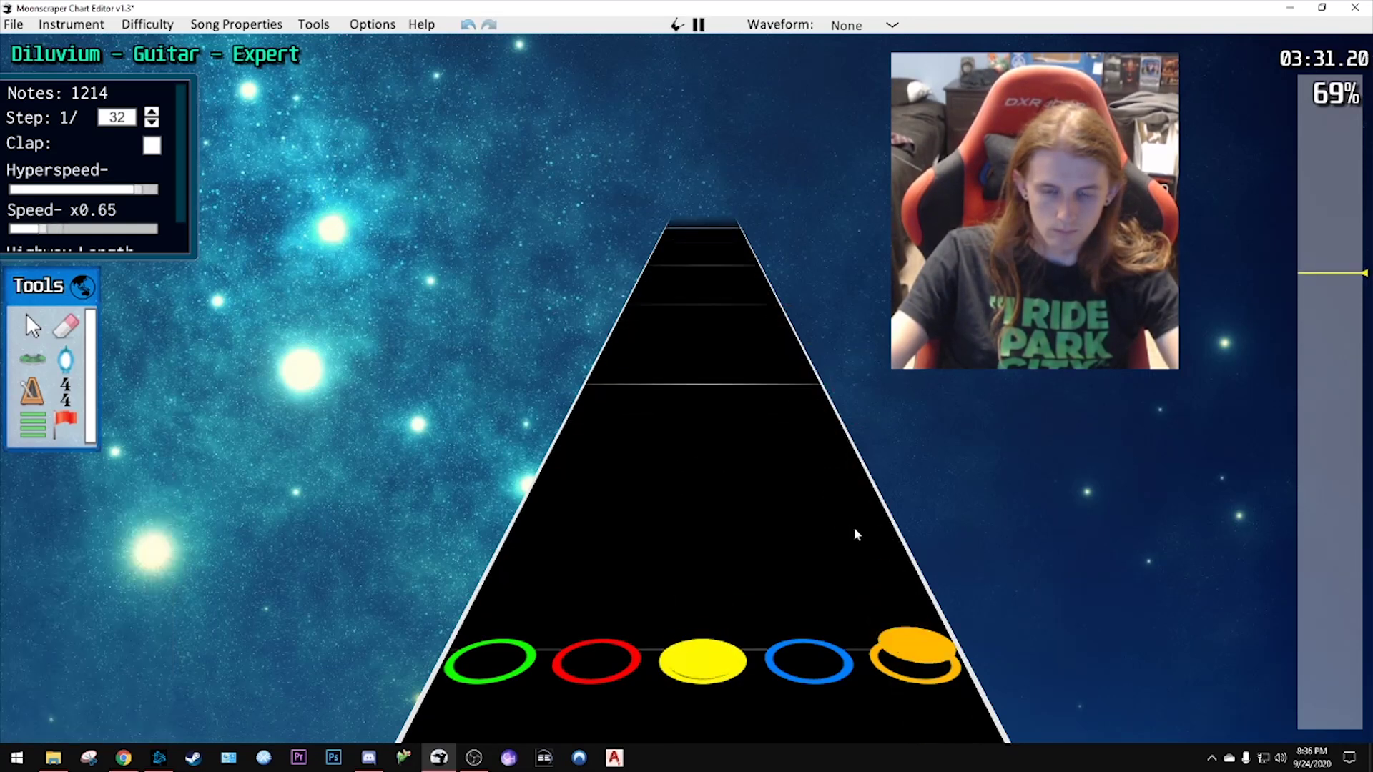
- Chart yellow, blue, yellow and red on consecutive 1/32 steps from the end of the orange sustain, and replay them
{"action": "key", "text": "space"}
{"action": "scroll", "coordinate": [786, 486], "scroll_direction": "down", "scroll_amount": 2}
{"action": "left_click", "coordinate": [789, 463]}
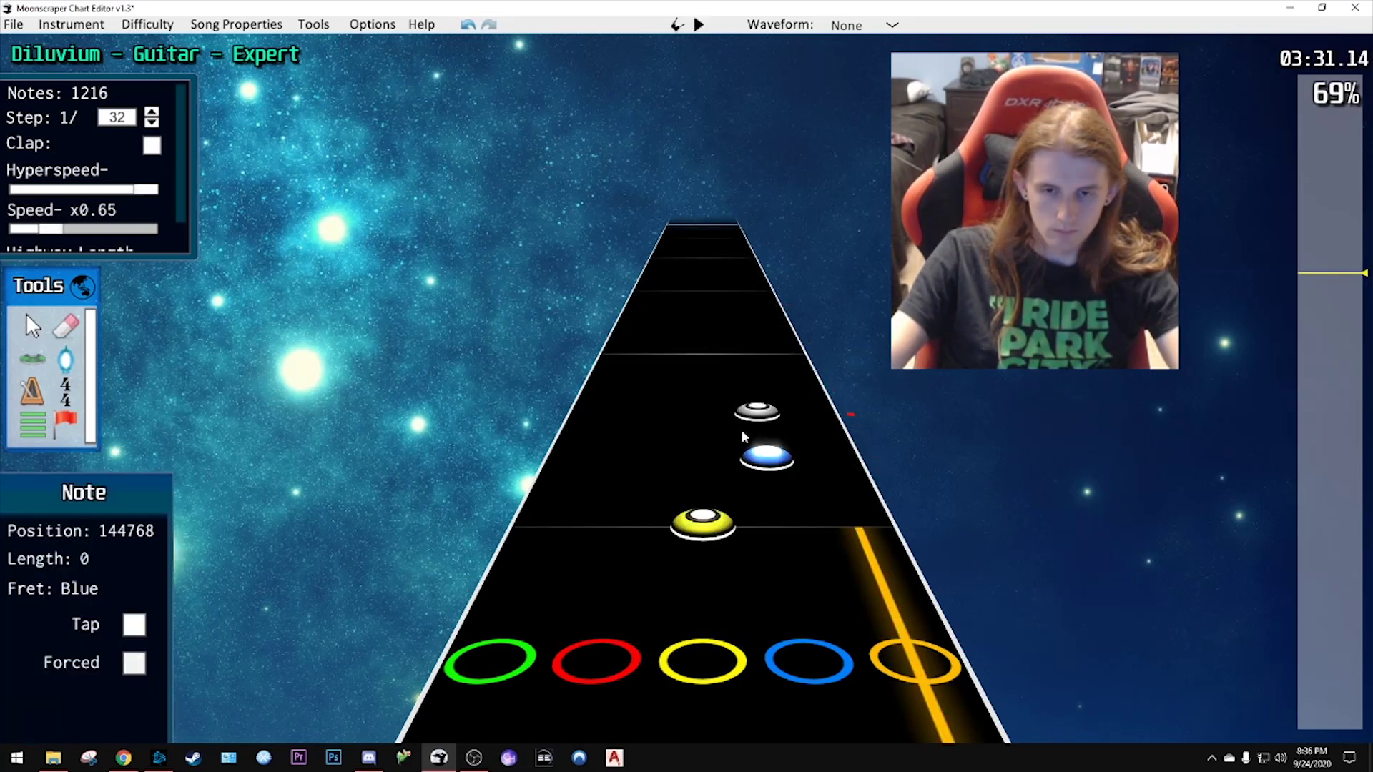
{"action": "key", "text": "space"}
{"action": "key", "text": "space"}
{"action": "scroll", "coordinate": [742, 411], "scroll_direction": "down", "scroll_amount": 3}
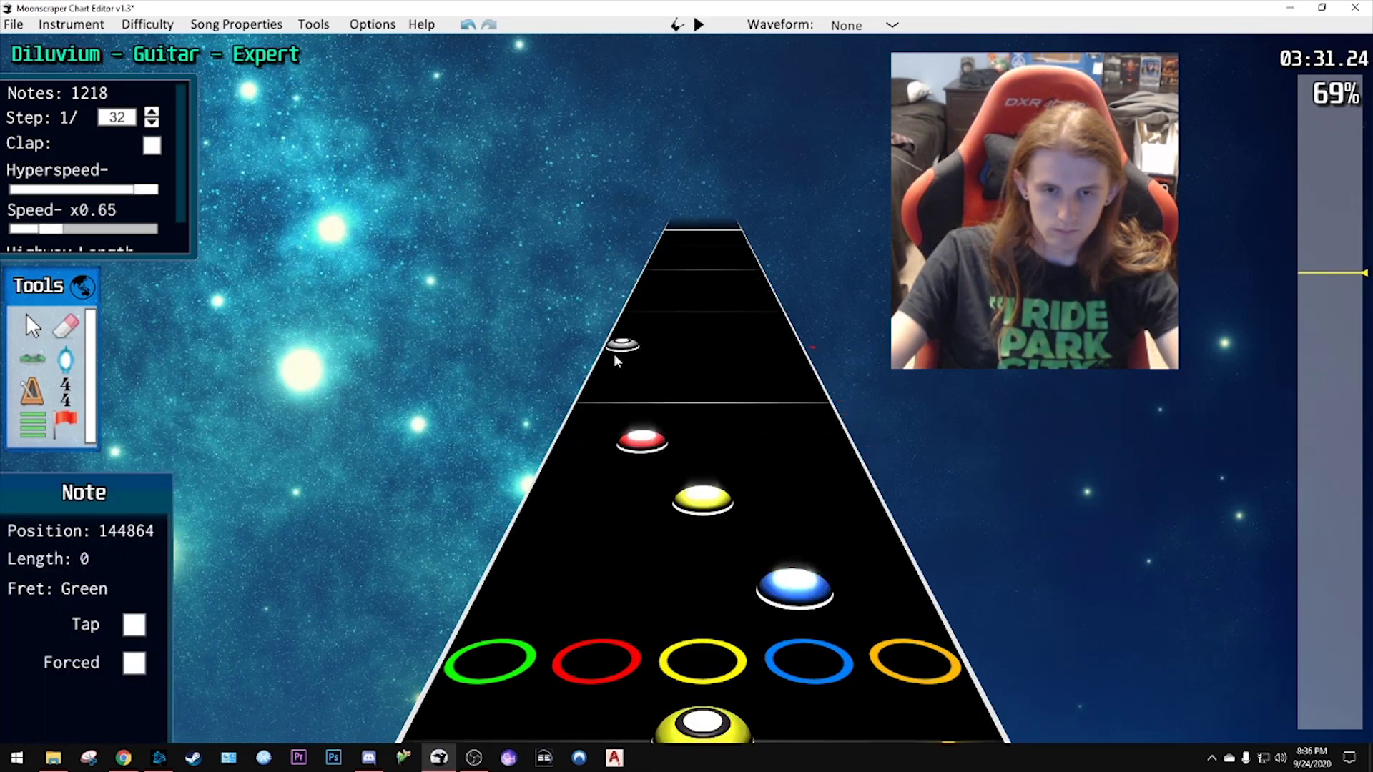
- Chart a green note at 144864 after the run and replay the passage around 3:31 to check its timing
{"action": "left_click", "coordinate": [614, 353]}
{"action": "key", "text": "space"}
{"action": "key", "text": "space"}
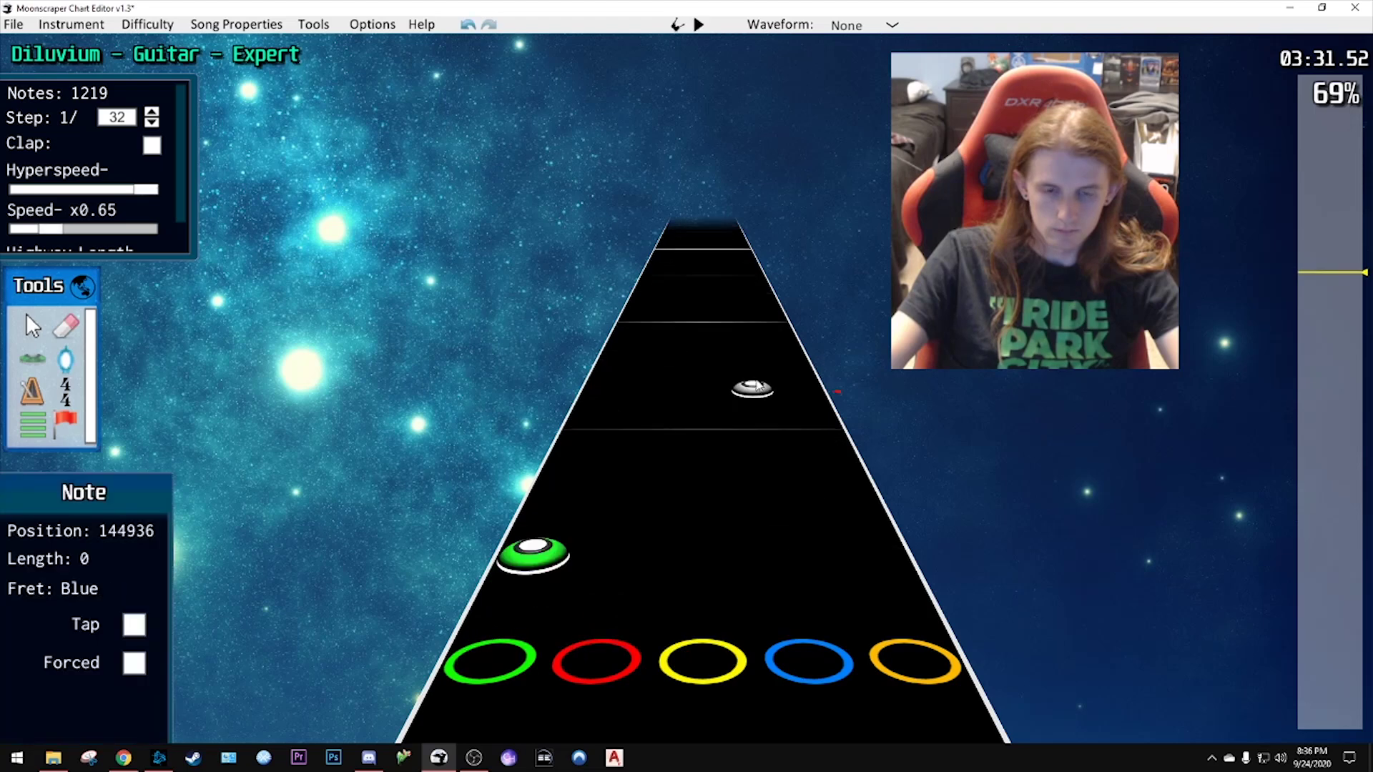
{"action": "scroll", "coordinate": [754, 386], "scroll_direction": "down", "scroll_amount": 2}
{"action": "key", "text": "space"}
{"action": "key", "text": "space"}
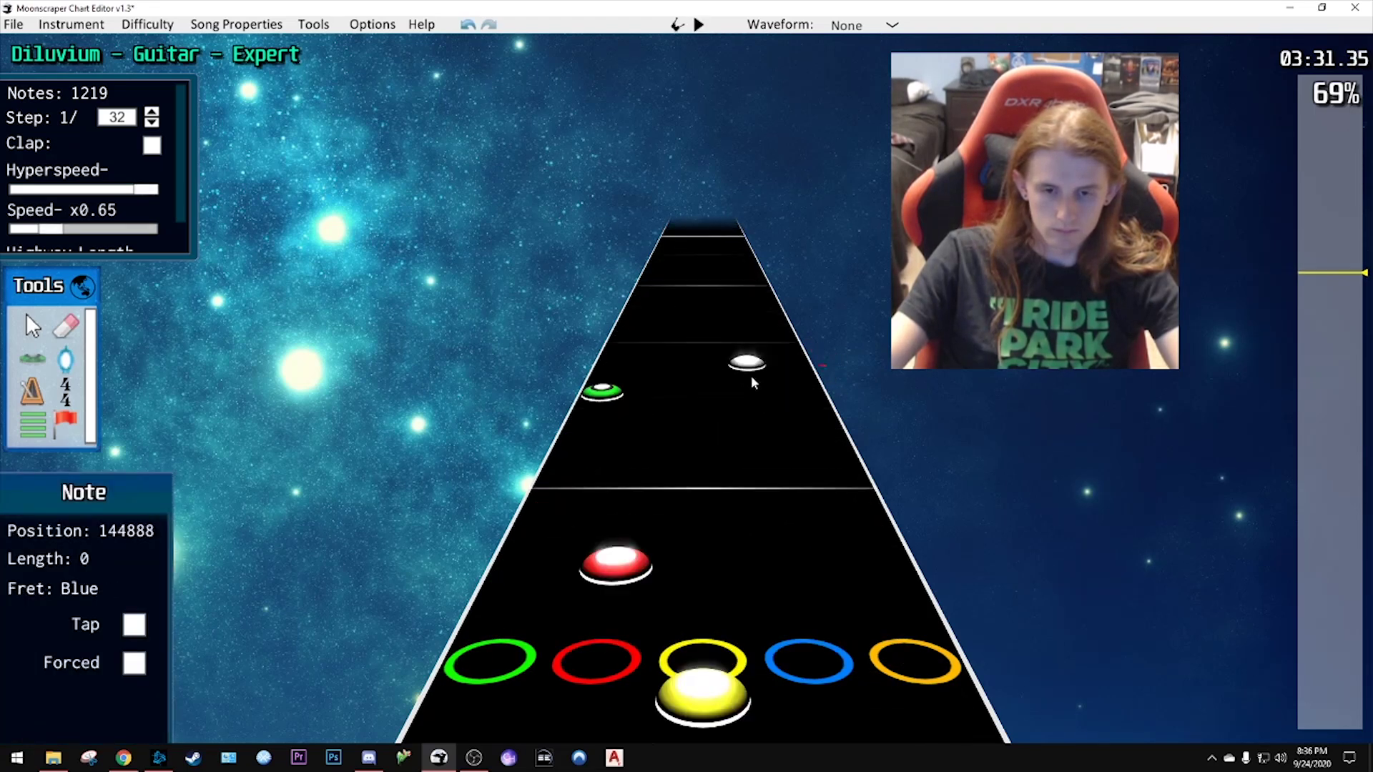
{"action": "scroll", "coordinate": [751, 384], "scroll_direction": "down", "scroll_amount": 4}
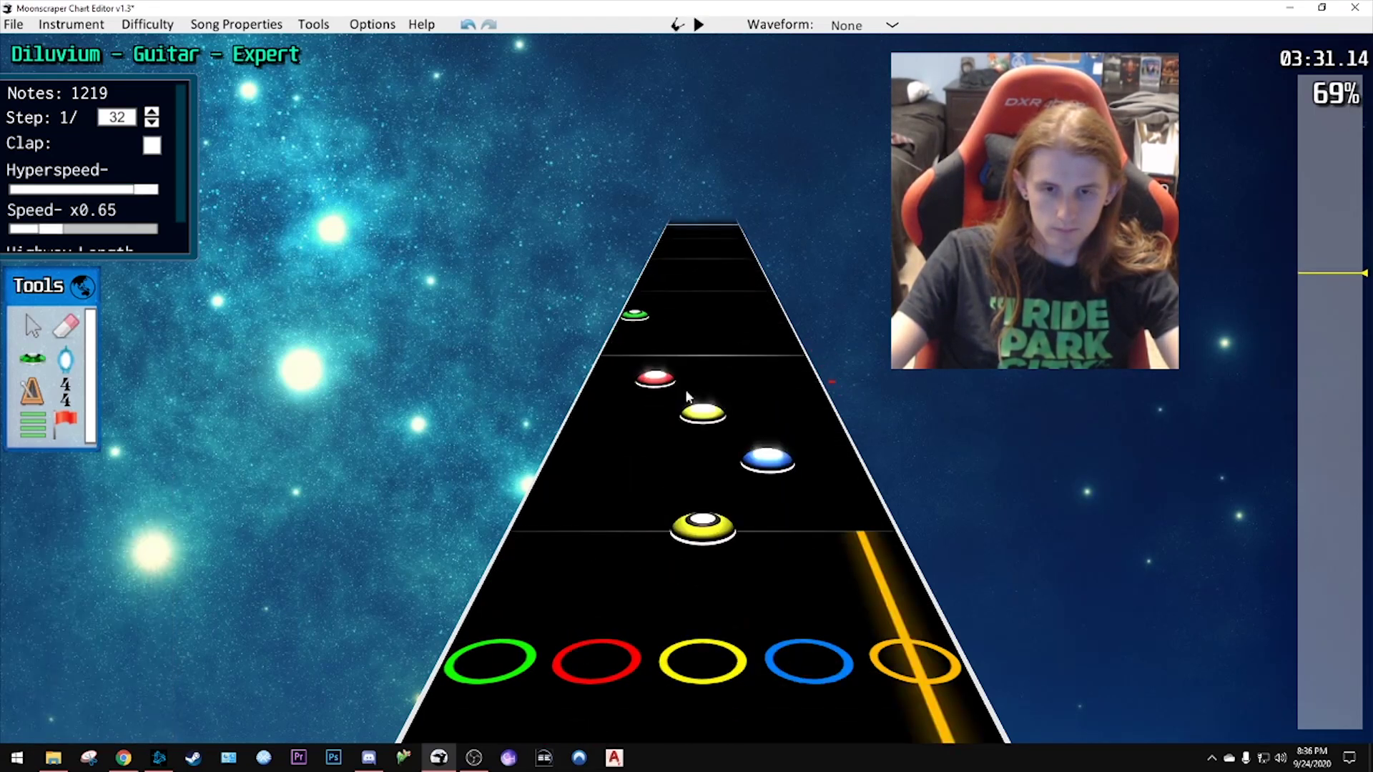
- Move the yellow-blue-yellow-red run before the green note one 1/32 step later and replay it
{"action": "left_click", "coordinate": [655, 381]}
{"action": "left_click", "coordinate": [706, 528], "text": "shift"}
{"action": "key", "text": "Delete"}
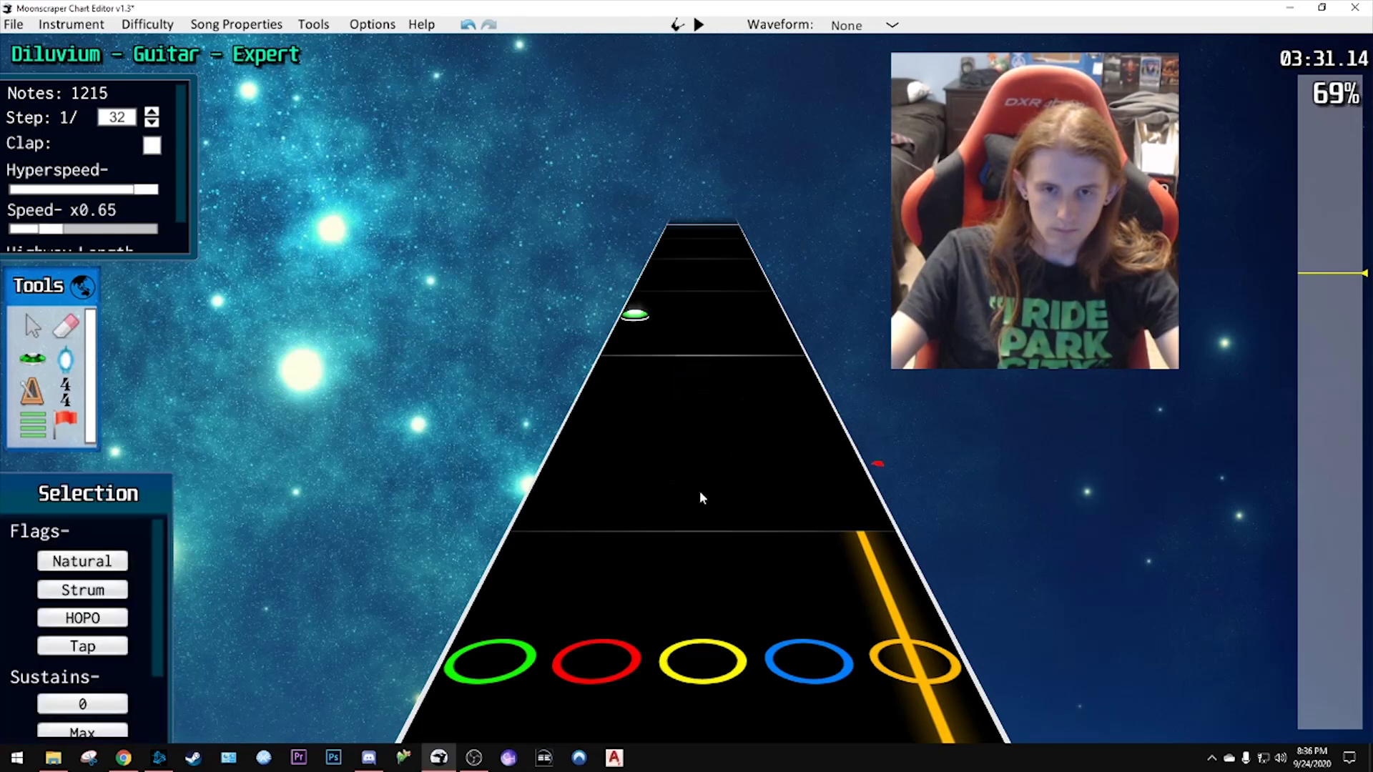
{"action": "key", "text": "ctrl+z"}
{"action": "key", "text": "space"}
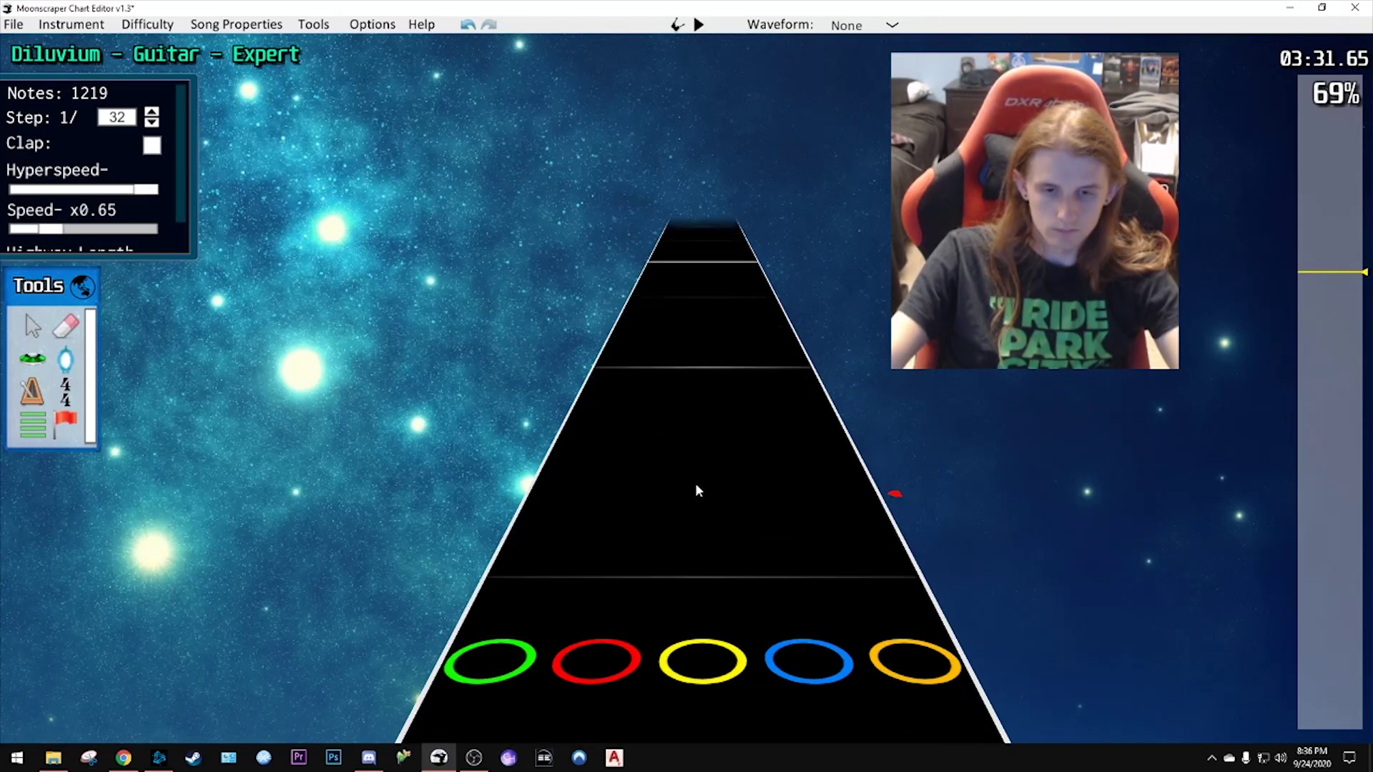
- Chart a yellow note after the green at 144864, replay it and extend its sustain past 144984
{"action": "scroll", "coordinate": [690, 476], "scroll_direction": "down", "scroll_amount": 8}
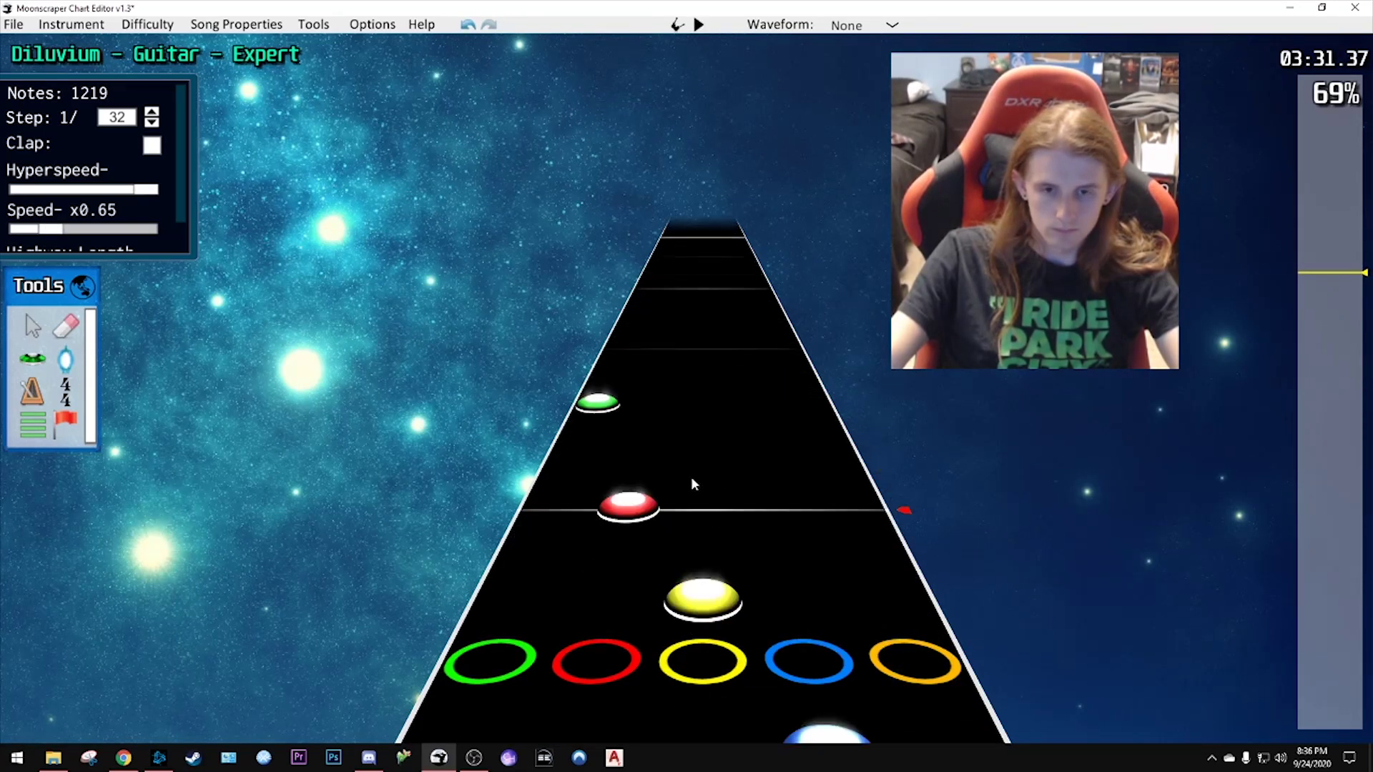
{"action": "left_click", "coordinate": [690, 335]}
{"action": "key", "text": "space"}
{"action": "key", "text": "space"}
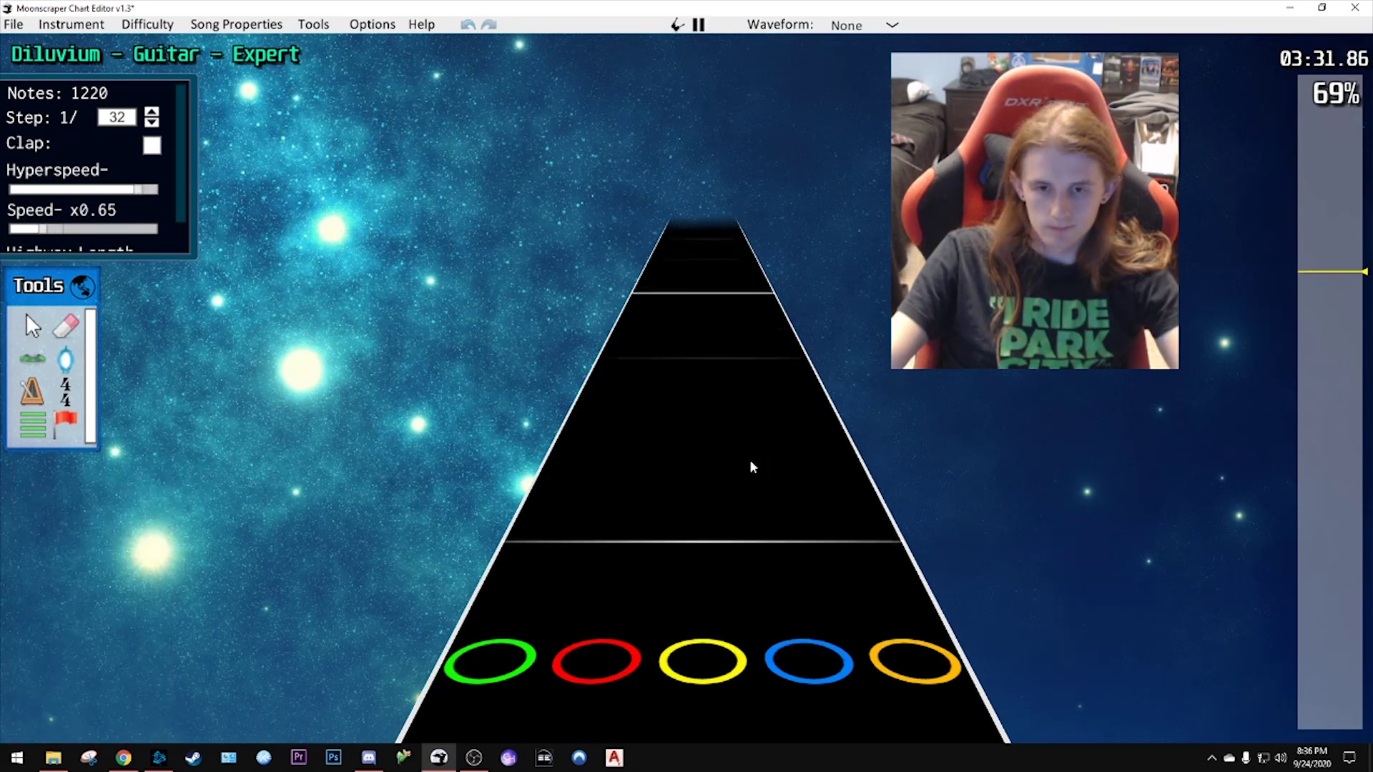
{"action": "left_click_drag", "start_coordinate": [750, 461], "coordinate": [699, 475]}
{"action": "scroll", "coordinate": [719, 507], "scroll_direction": "up", "scroll_amount": 3}
{"action": "scroll", "coordinate": [770, 472], "scroll_direction": "down", "scroll_amount": 2}
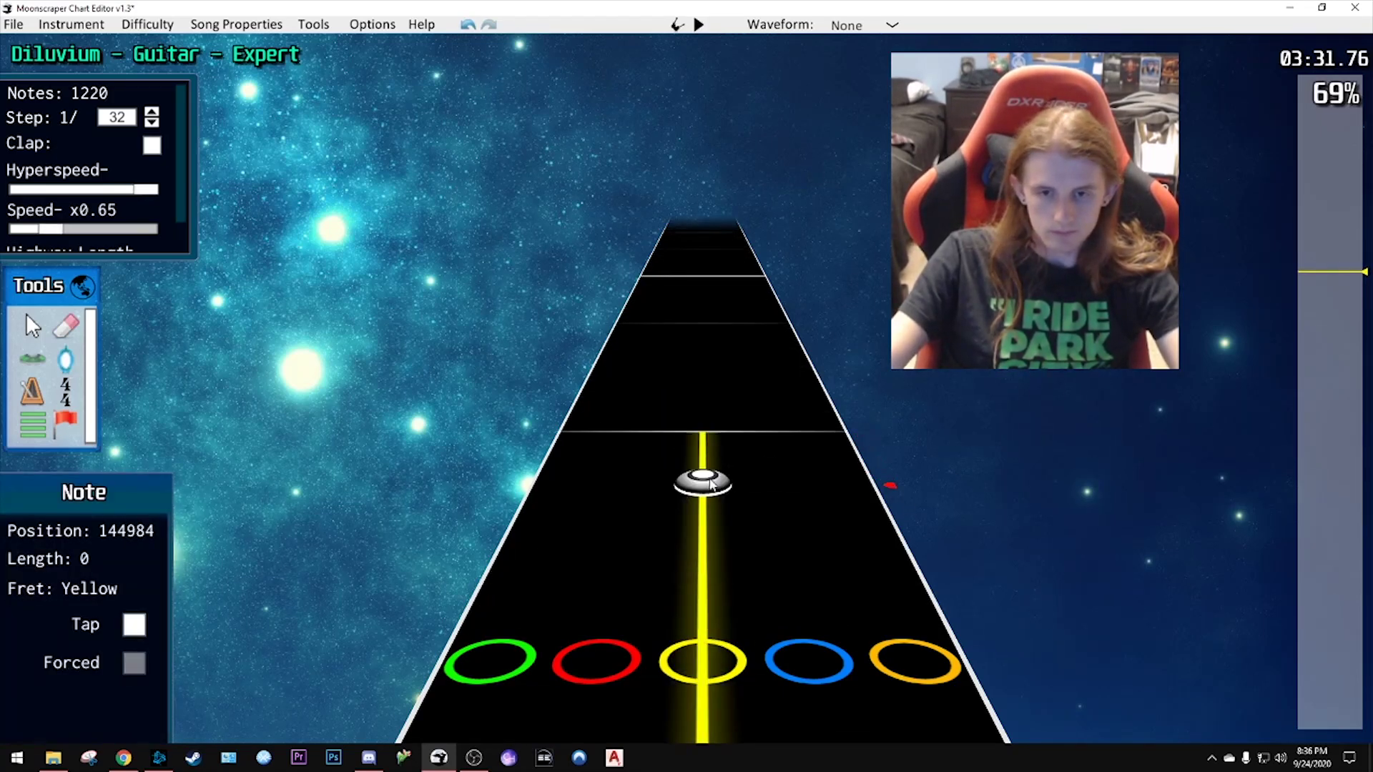
- Chart red, yellow, red and green notes on consecutive 1/32 steps after the yellow sustain, replaying the passage to check them
{"action": "key", "text": "space"}
{"action": "key", "text": "space"}
{"action": "left_click", "coordinate": [705, 449]}
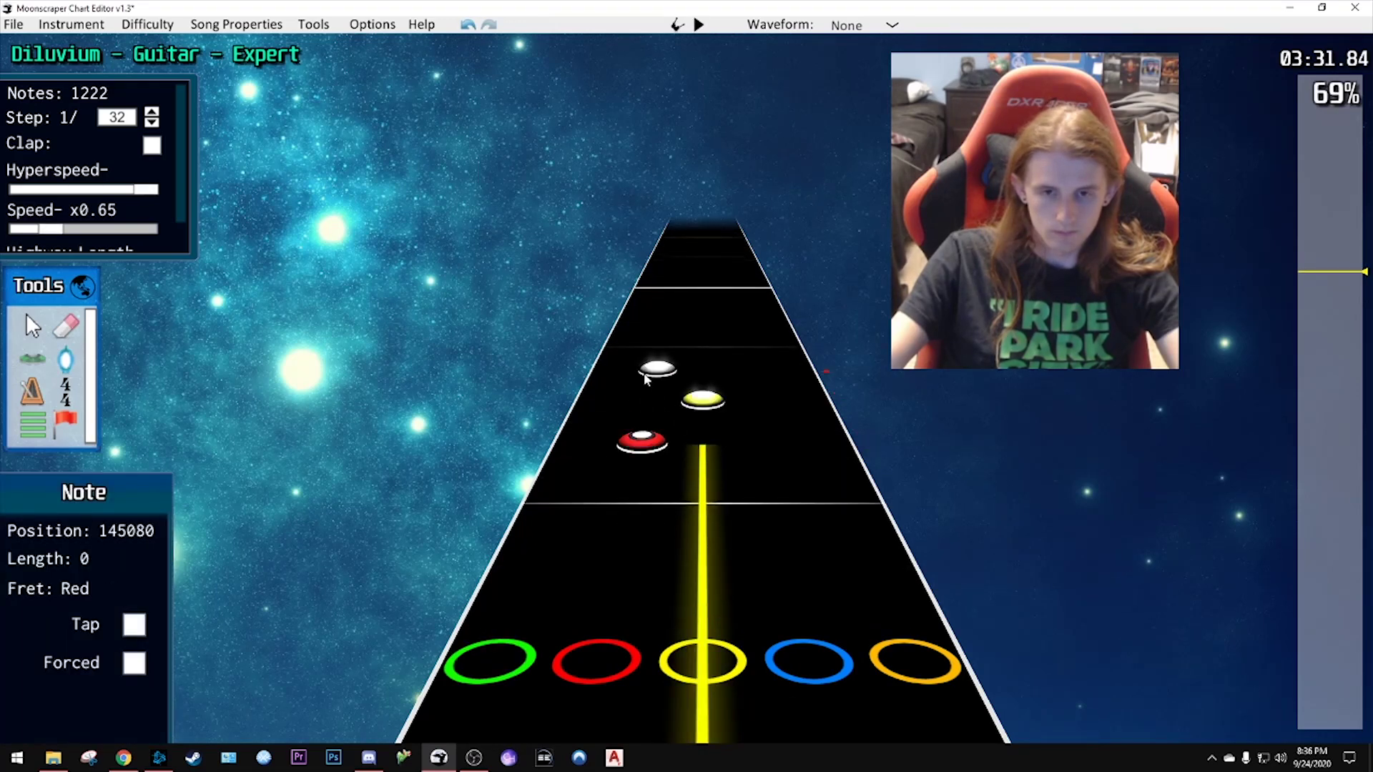
{"action": "left_click_drag", "start_coordinate": [624, 357], "coordinate": [636, 356]}
{"action": "key", "text": "space"}
{"action": "key", "text": "space"}
{"action": "left_click_drag", "start_coordinate": [697, 422], "coordinate": [718, 428]}
{"action": "scroll", "coordinate": [708, 427], "scroll_direction": "down", "scroll_amount": 1}
{"action": "key", "text": "Delete"}
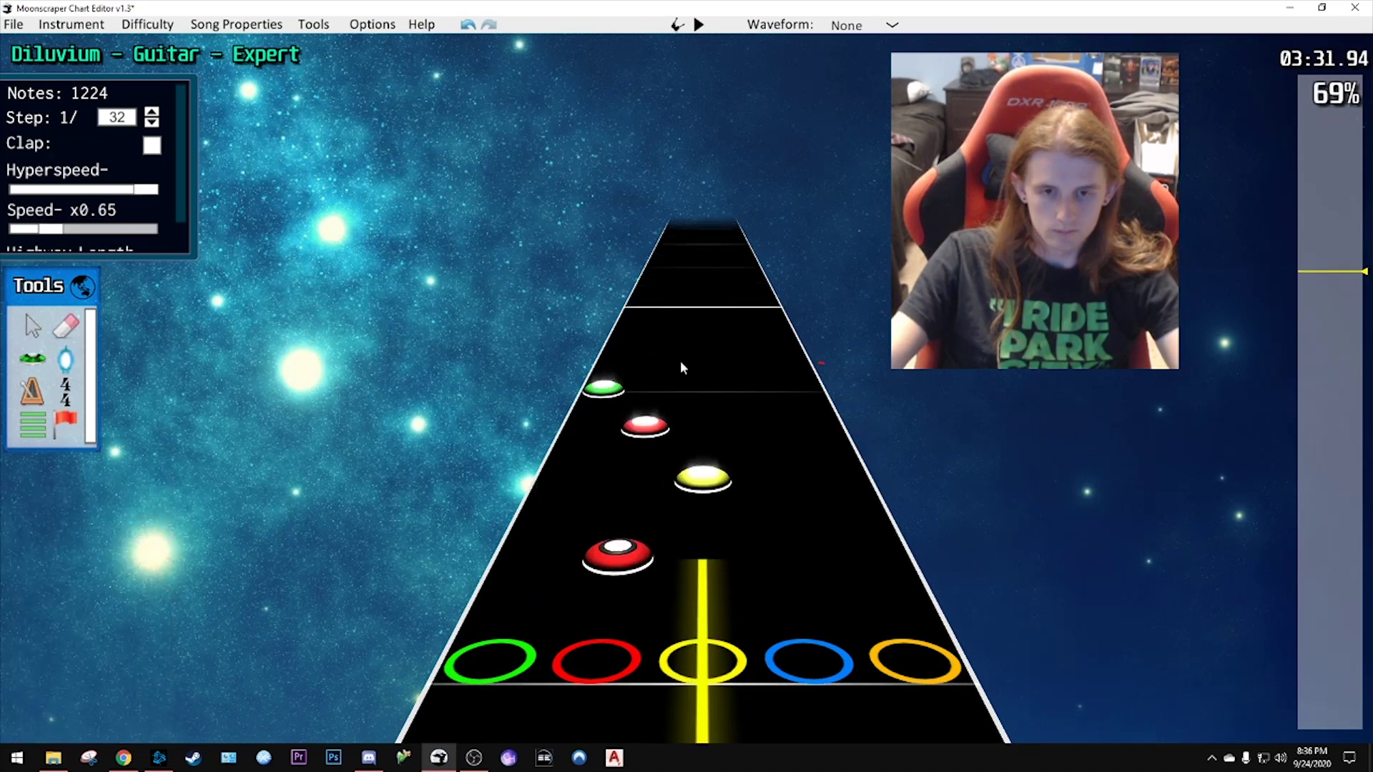
- Move the red-yellow-red-green run after the yellow sustain one 1/32 step later and replay it
{"action": "left_click_drag", "start_coordinate": [680, 367], "coordinate": [543, 558]}
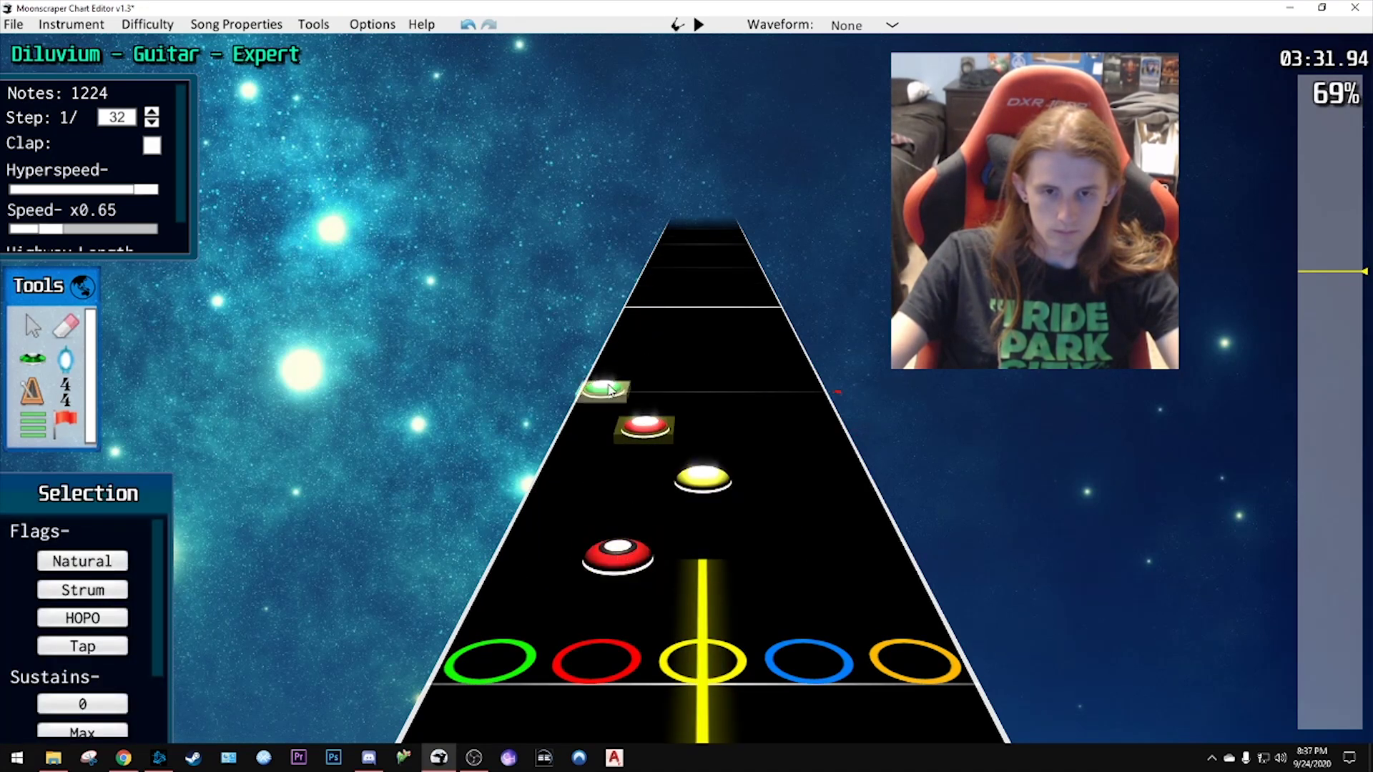
{"action": "left_click_drag", "start_coordinate": [641, 427], "coordinate": [635, 397]}
{"action": "left_click_drag", "start_coordinate": [750, 431], "coordinate": [566, 575]}
{"action": "left_click_drag", "start_coordinate": [623, 554], "coordinate": [638, 501]}
{"action": "key", "text": "space"}
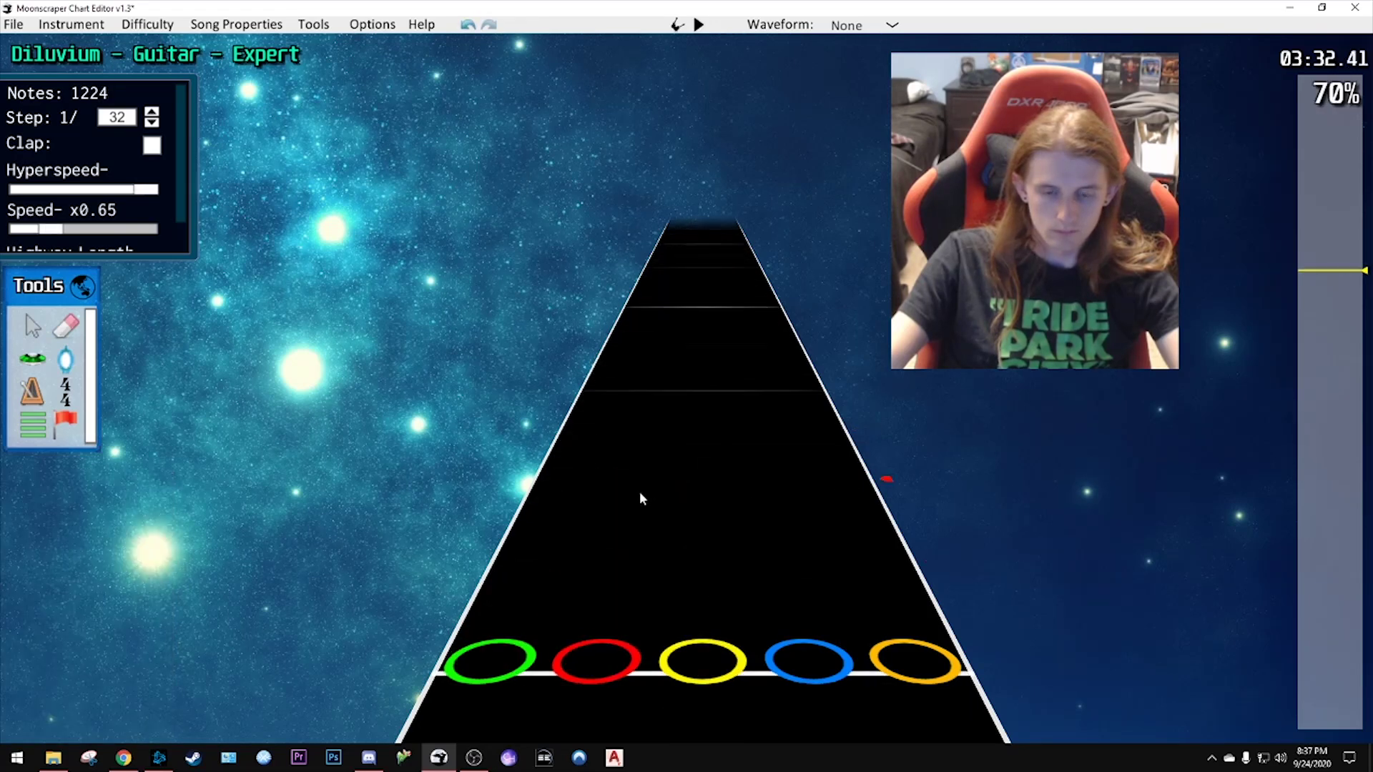
{"action": "scroll", "coordinate": [745, 478], "scroll_direction": "down", "scroll_amount": 4}
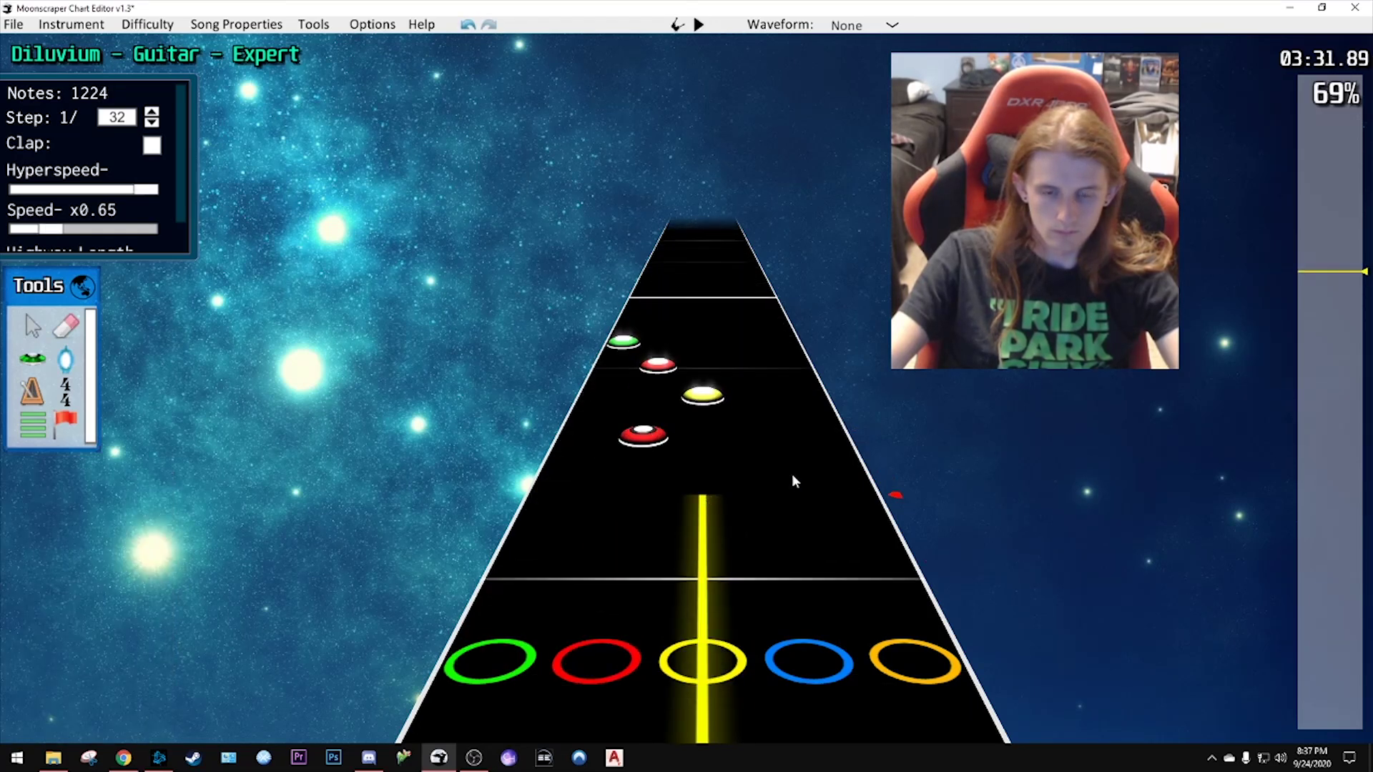
{"action": "scroll", "coordinate": [776, 469], "scroll_direction": "down", "scroll_amount": 1}
{"action": "key", "text": "space"}
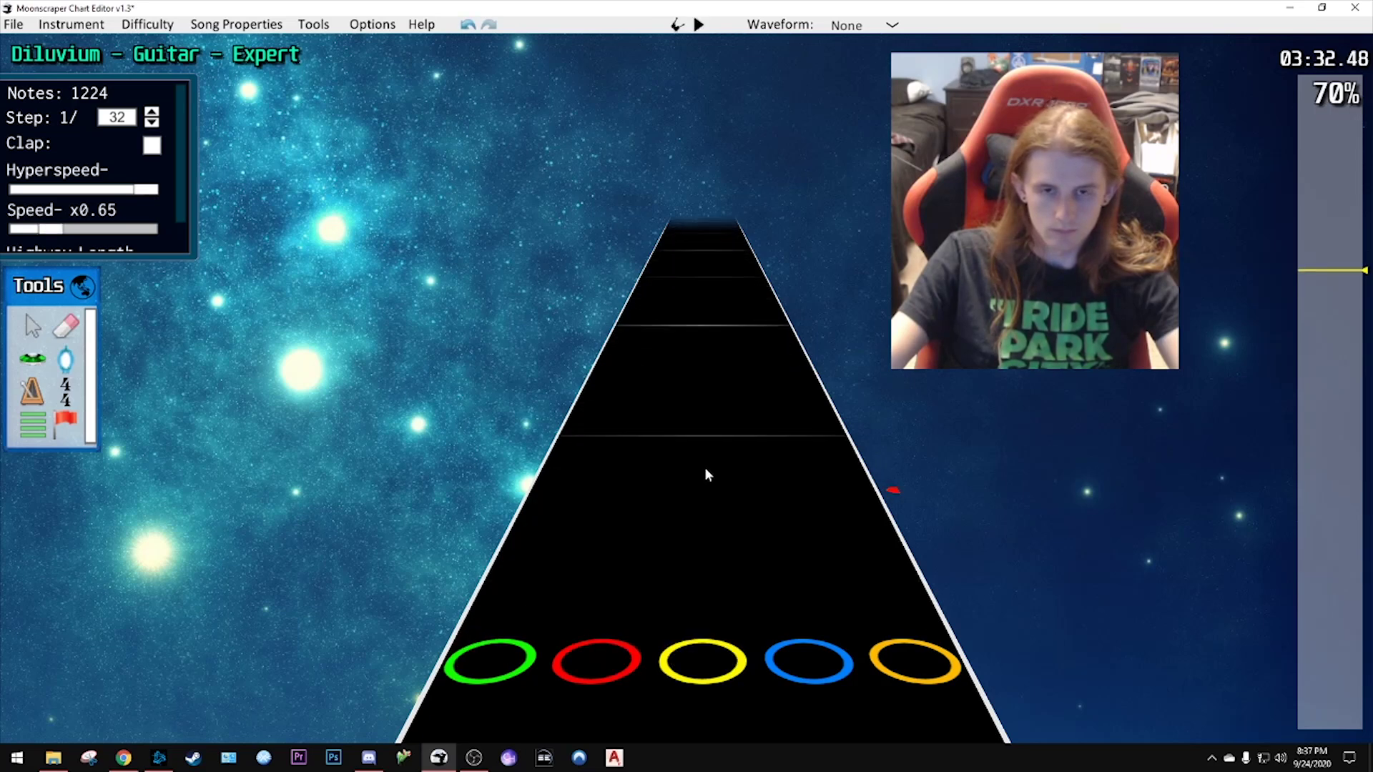
- Chart a red note at 145152 after the green that ends the run and replay the passage
{"action": "scroll", "coordinate": [705, 472], "scroll_direction": "down", "scroll_amount": 3}
{"action": "left_click", "coordinate": [648, 404]}
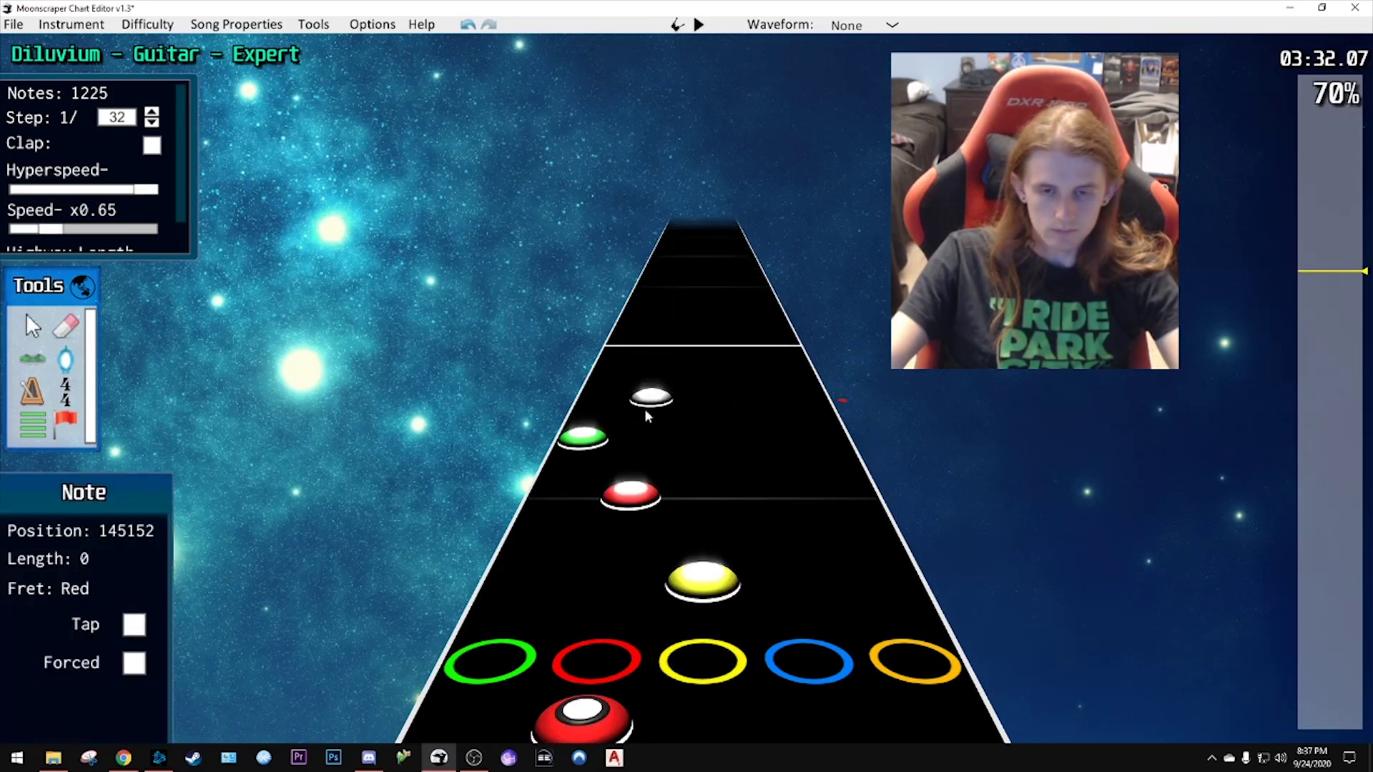
{"action": "key", "text": "space"}
{"action": "key", "text": "space"}
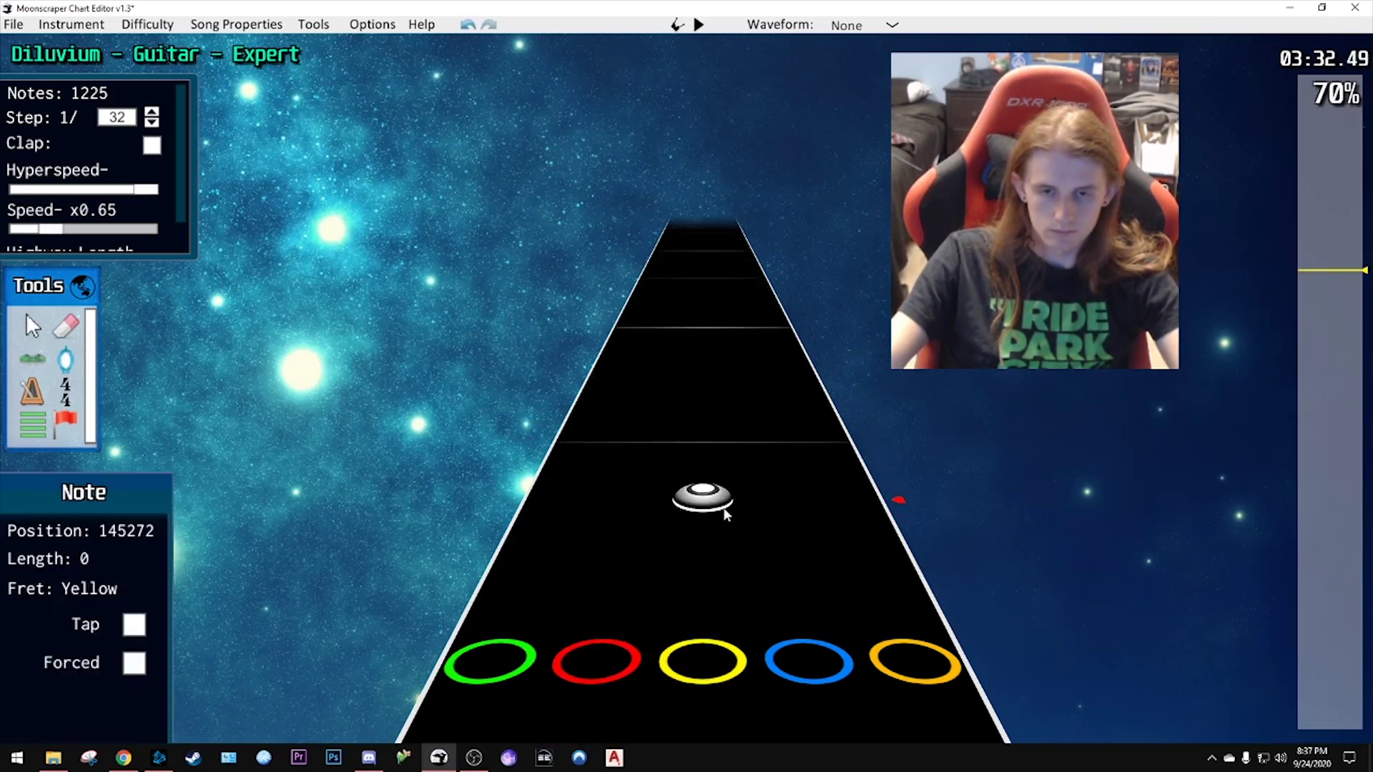
{"action": "scroll", "coordinate": [725, 514], "scroll_direction": "down", "scroll_amount": 2}
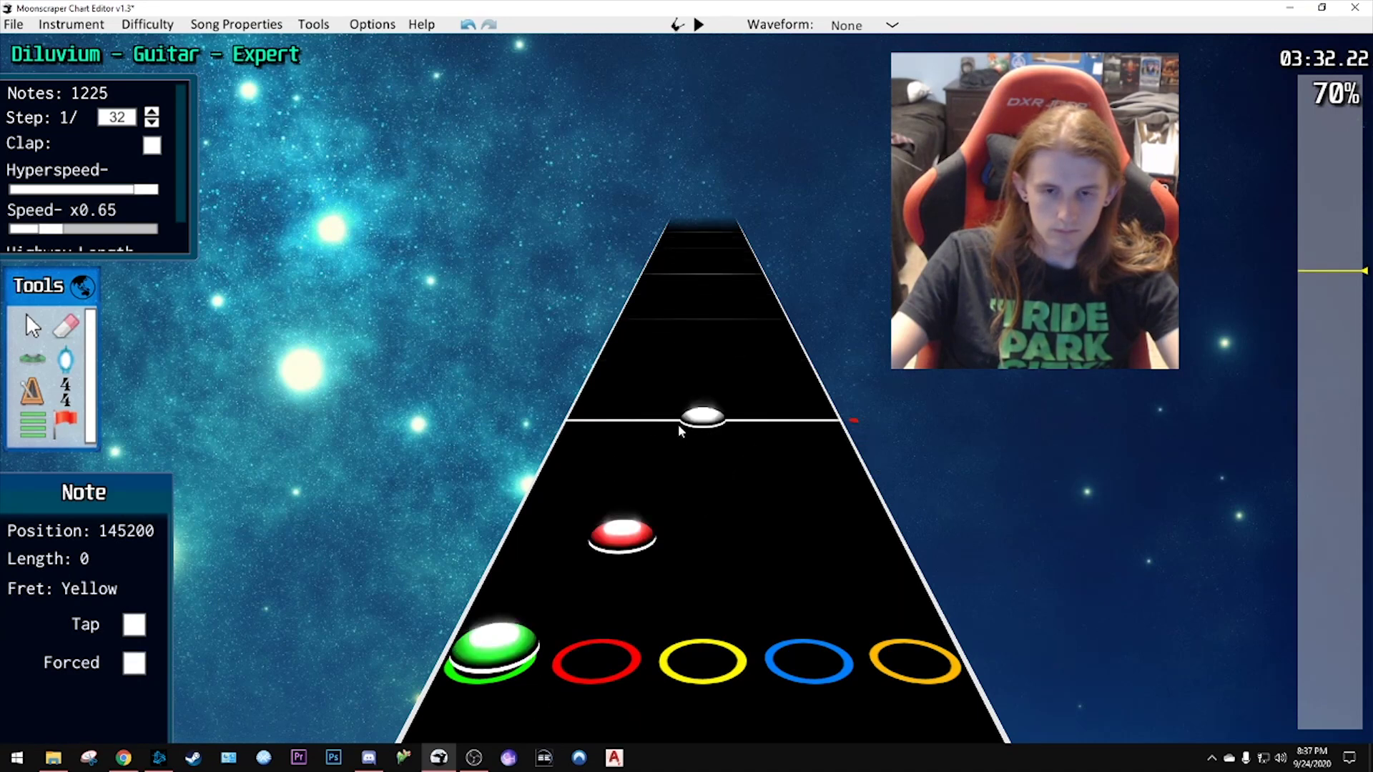
- Set the step to 1/64, chart a red note one step before 145200 and a sustained yellow note at 145200, and replay them
{"action": "left_click", "coordinate": [151, 111]}
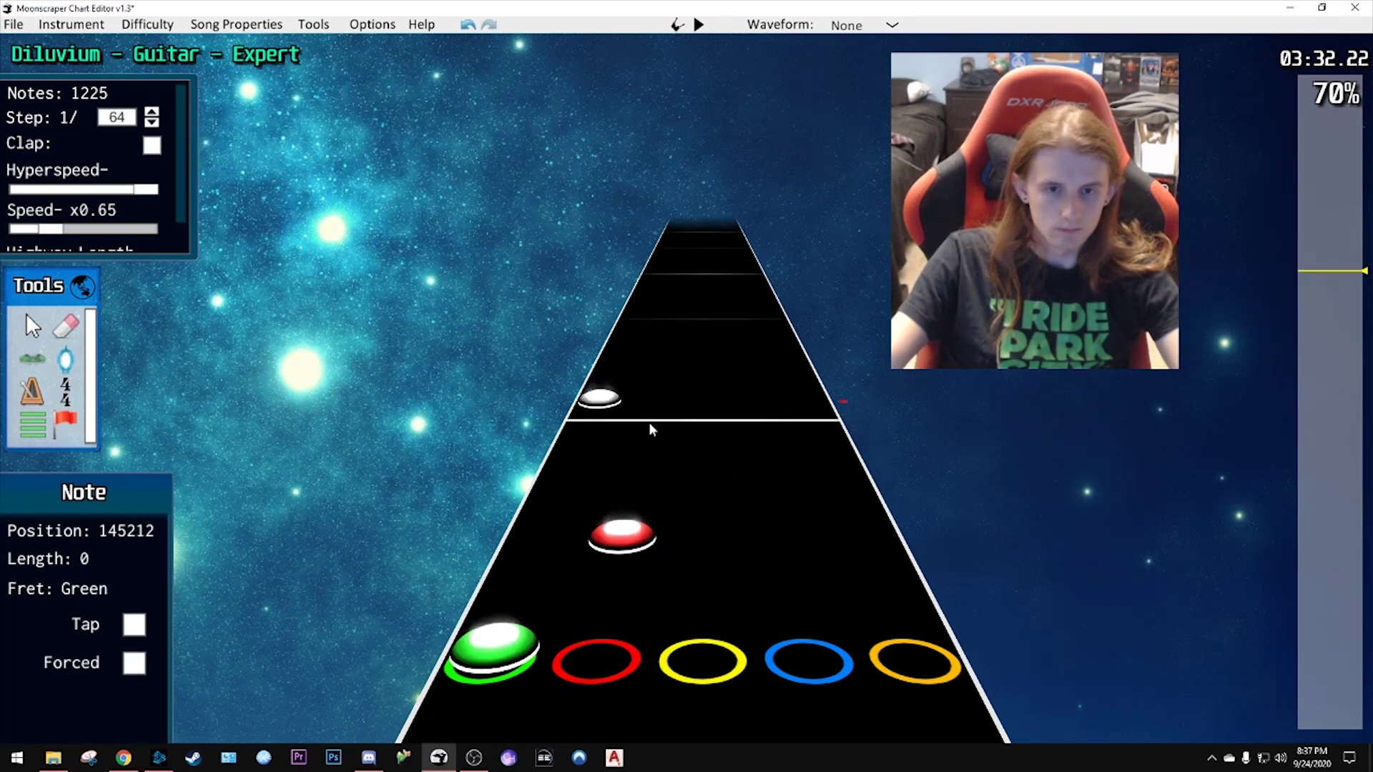
{"action": "left_click", "coordinate": [691, 428]}
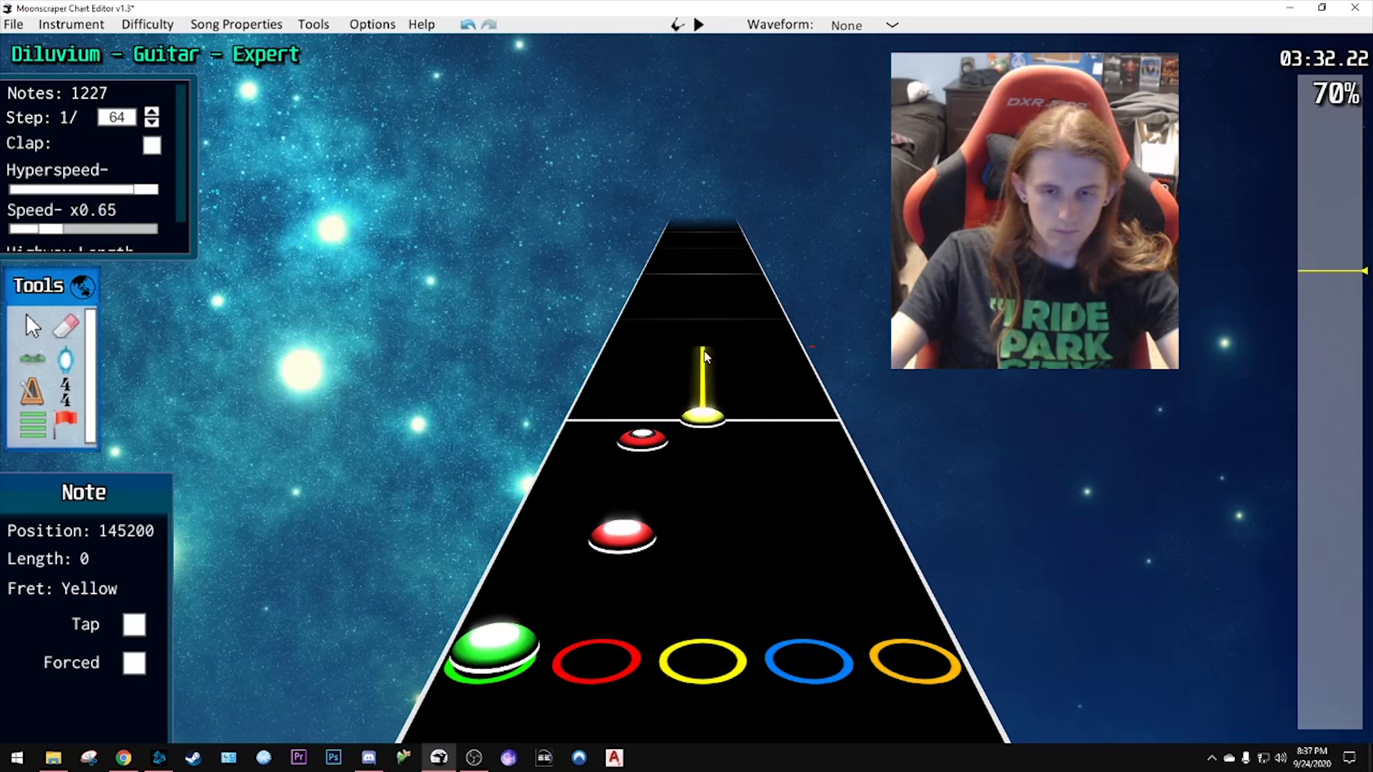
{"action": "key", "text": "space"}
{"action": "key", "text": "space"}
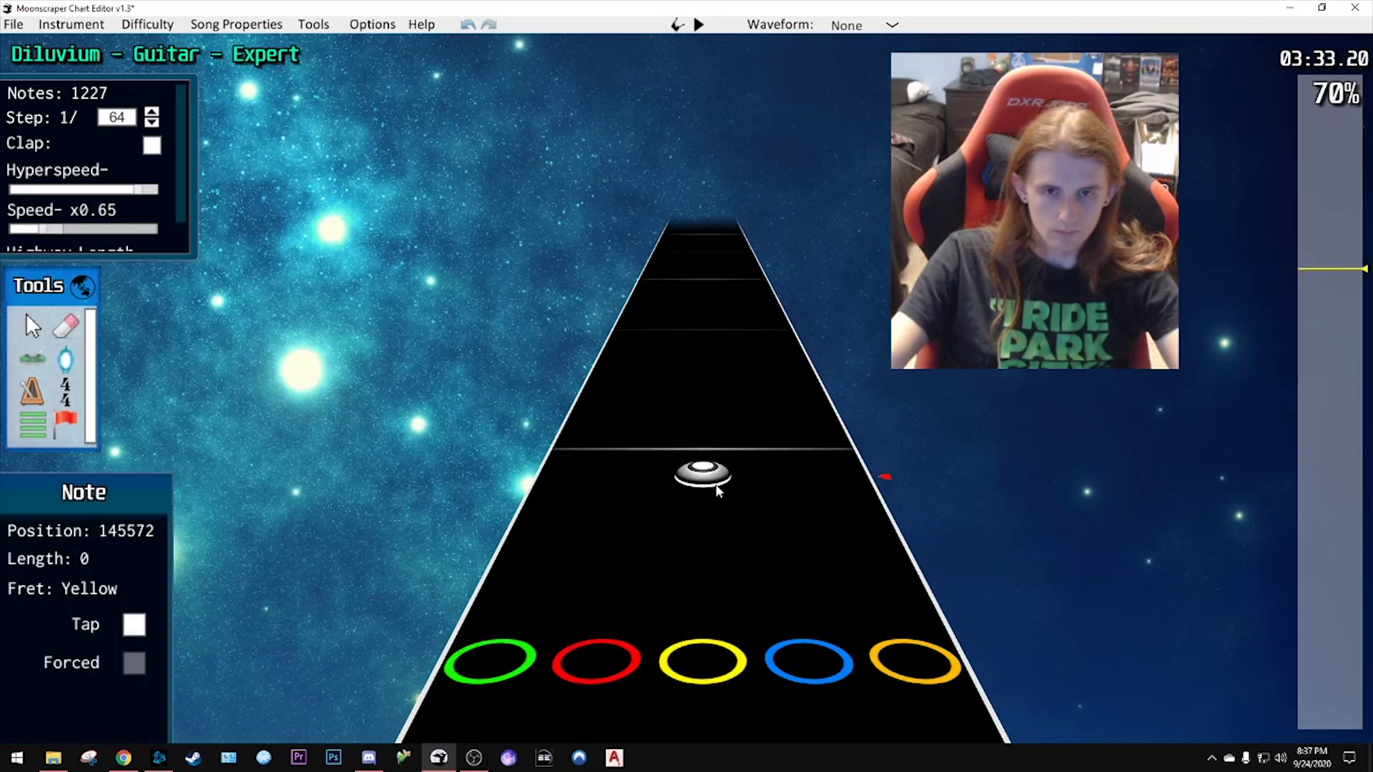
- Extend the yellow sustain from 145200 to 145392, replay it and set the step back to 1/32
{"action": "scroll", "coordinate": [718, 491], "scroll_direction": "down", "scroll_amount": 20}
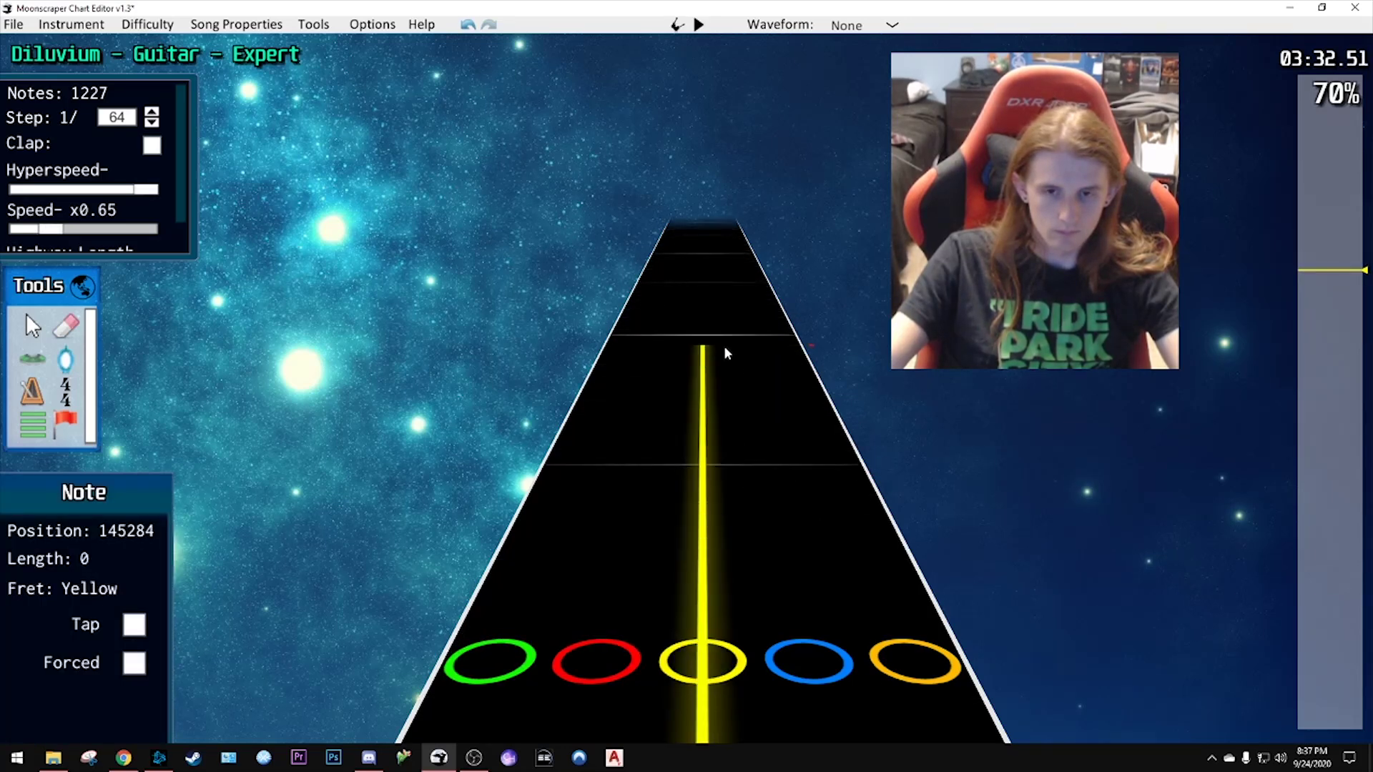
{"action": "key", "text": "space"}
{"action": "key", "text": "space"}
{"action": "scroll", "coordinate": [734, 437], "scroll_direction": "down", "scroll_amount": 8}
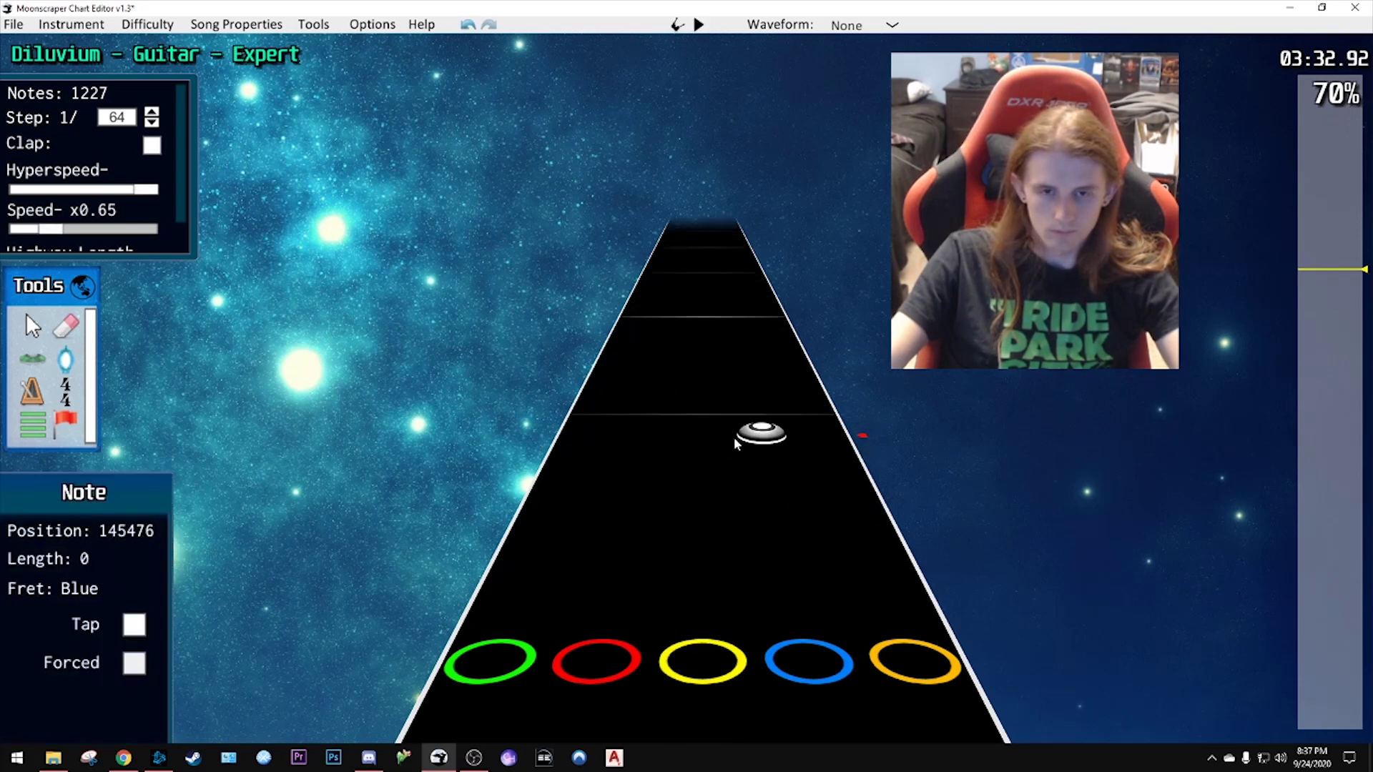
{"action": "scroll", "coordinate": [734, 438], "scroll_direction": "down", "scroll_amount": 8}
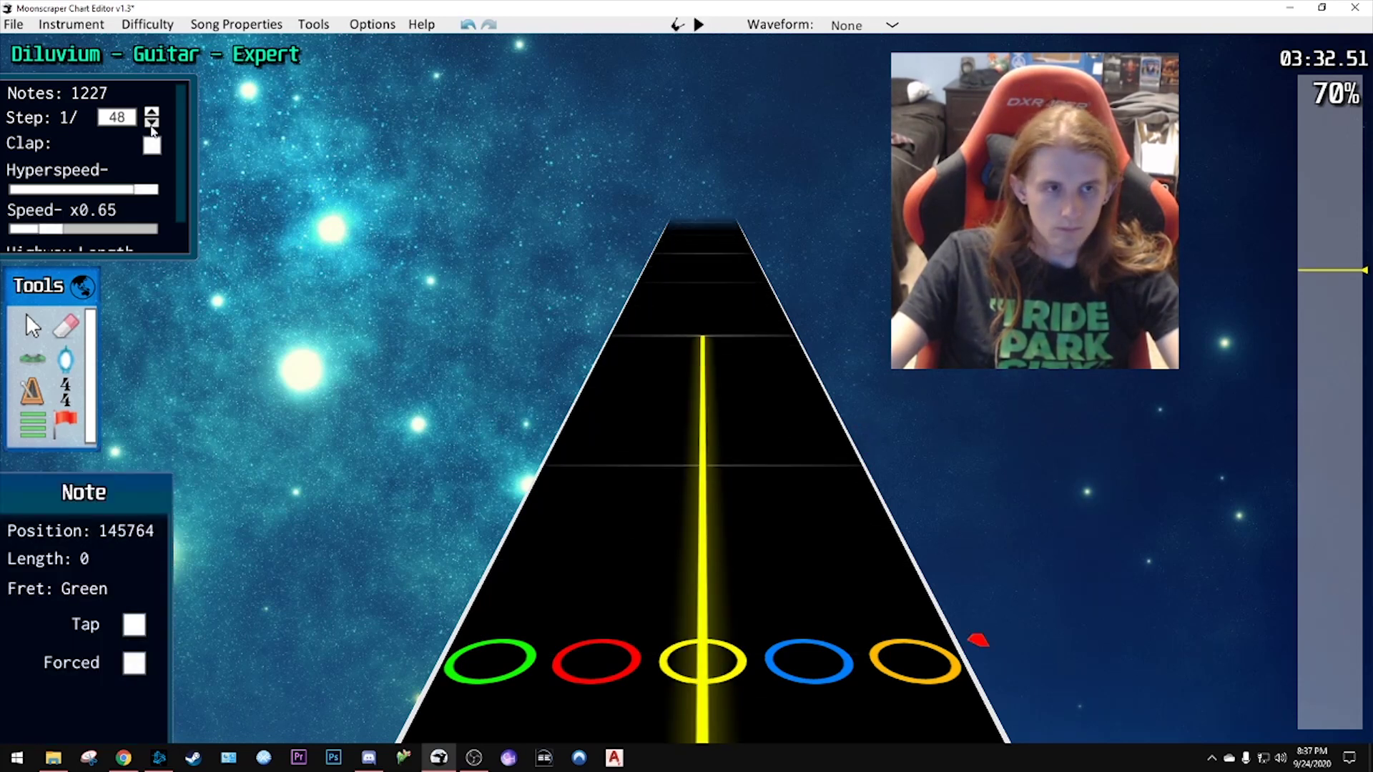
{"action": "key", "text": "space"}
{"action": "key", "text": "space"}
{"action": "scroll", "coordinate": [700, 440], "scroll_direction": "down", "scroll_amount": 4}
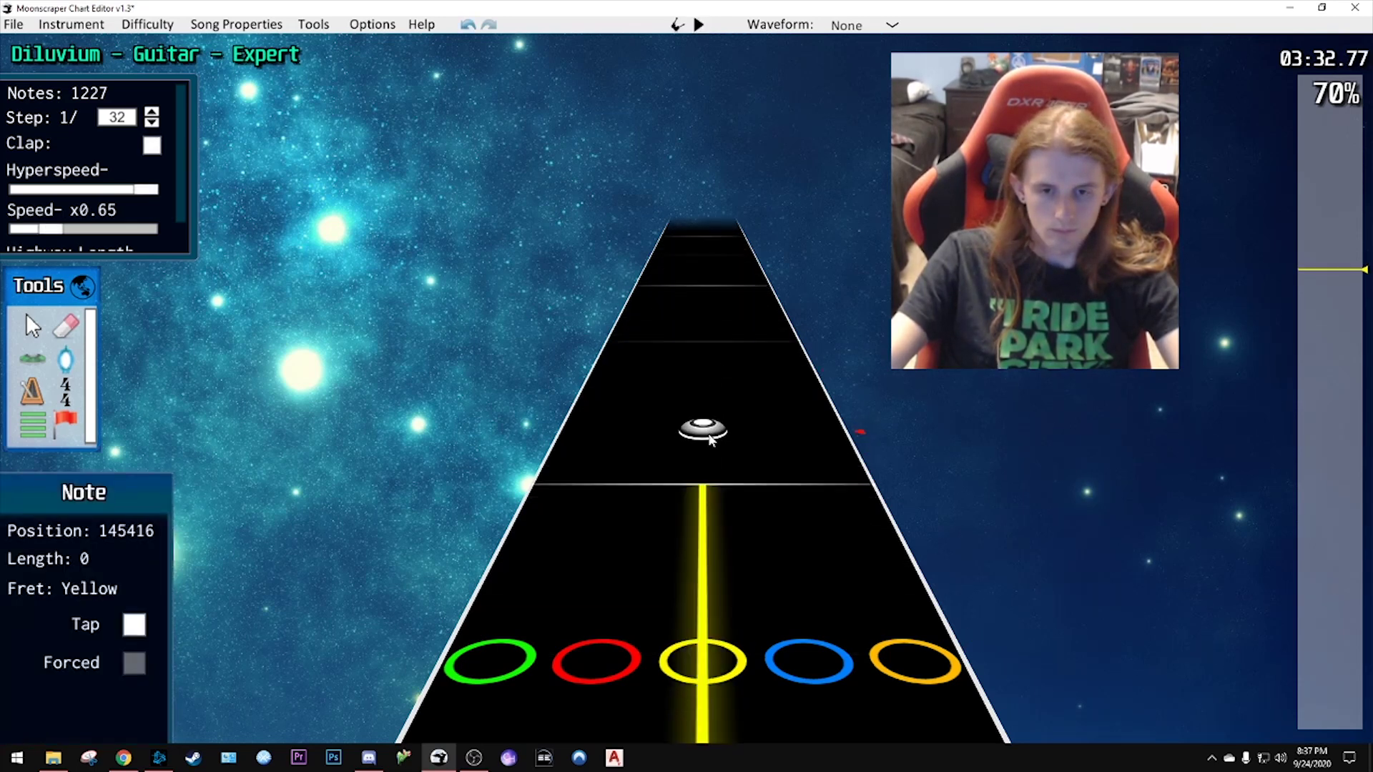
- Replay the end of the yellow sustain and extend it to 145488
{"action": "key", "text": "space"}
{"action": "key", "text": "space"}
{"action": "scroll", "coordinate": [703, 438], "scroll_direction": "down", "scroll_amount": 5}
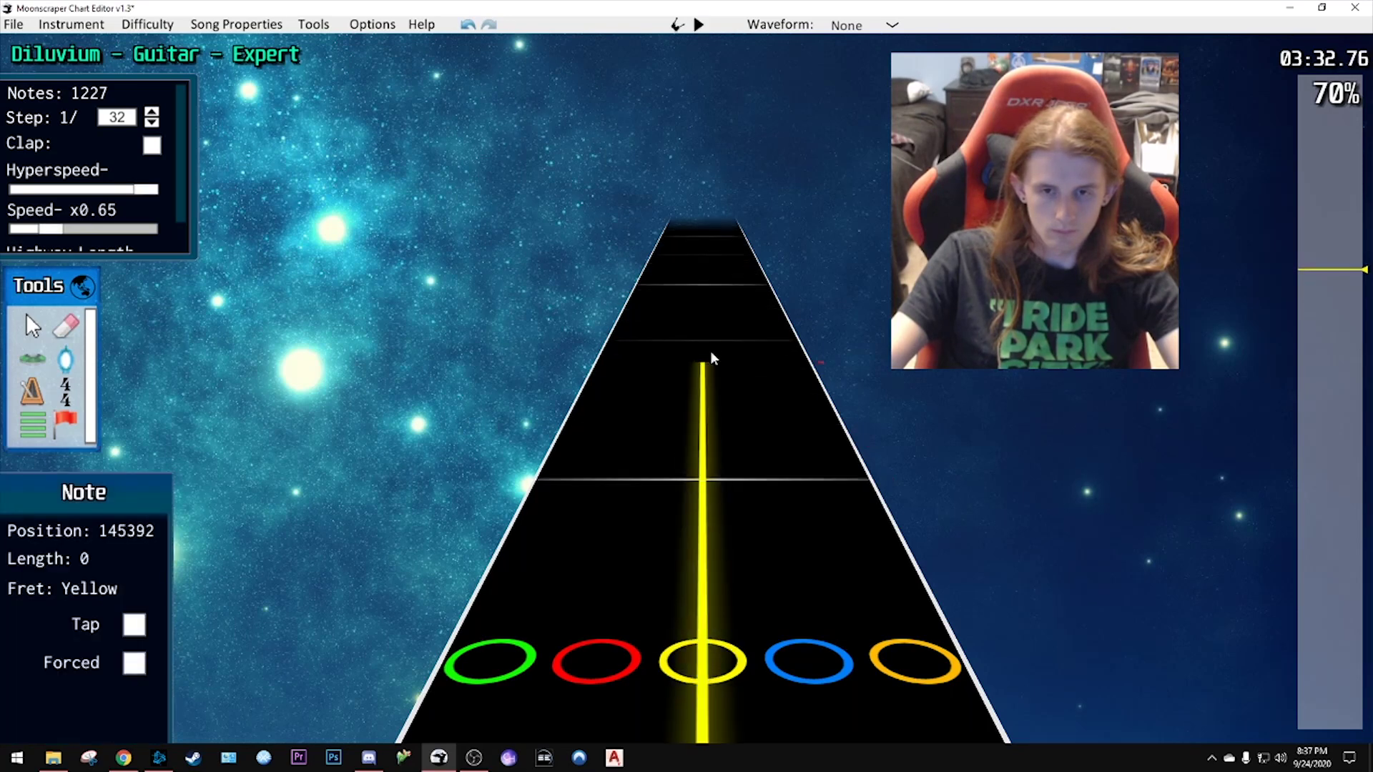
{"action": "key", "text": "space"}
{"action": "key", "text": "space"}
{"action": "left_click_drag", "start_coordinate": [756, 462], "coordinate": [714, 519]}
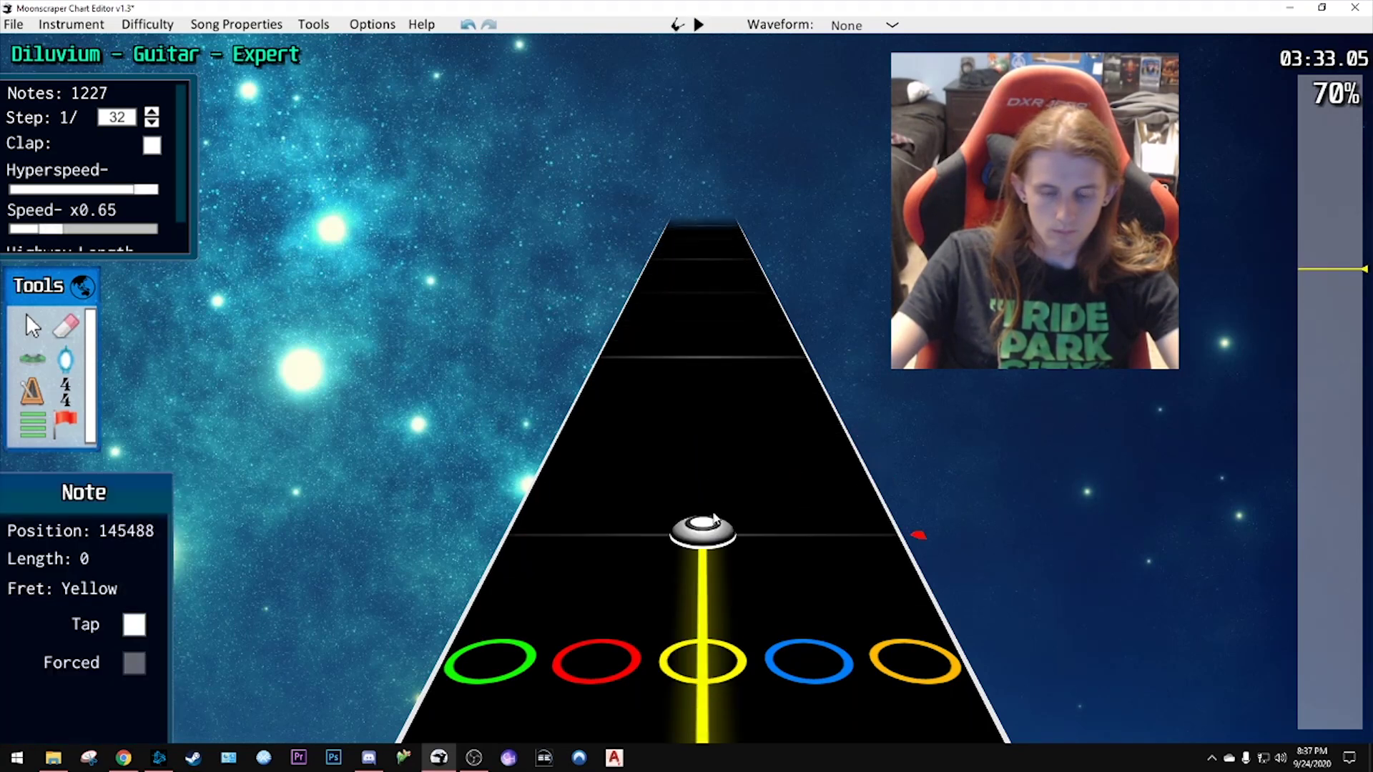
- Chart a yellow note at 145488, an orange note at 145536 and one more note after it, and replay them
{"action": "left_click", "coordinate": [825, 435]}
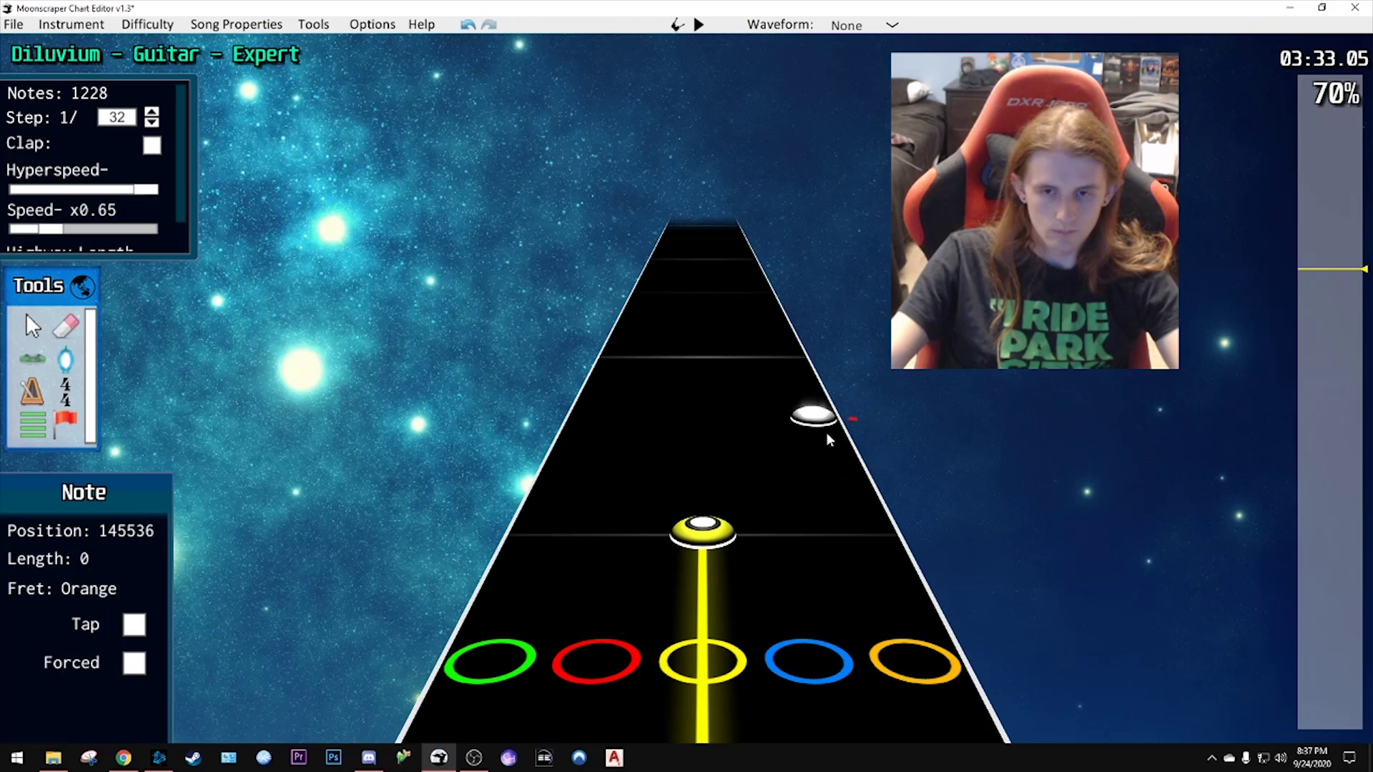
{"action": "left_click", "coordinate": [787, 354]}
{"action": "left_click", "coordinate": [746, 351]}
{"action": "key", "text": "space"}
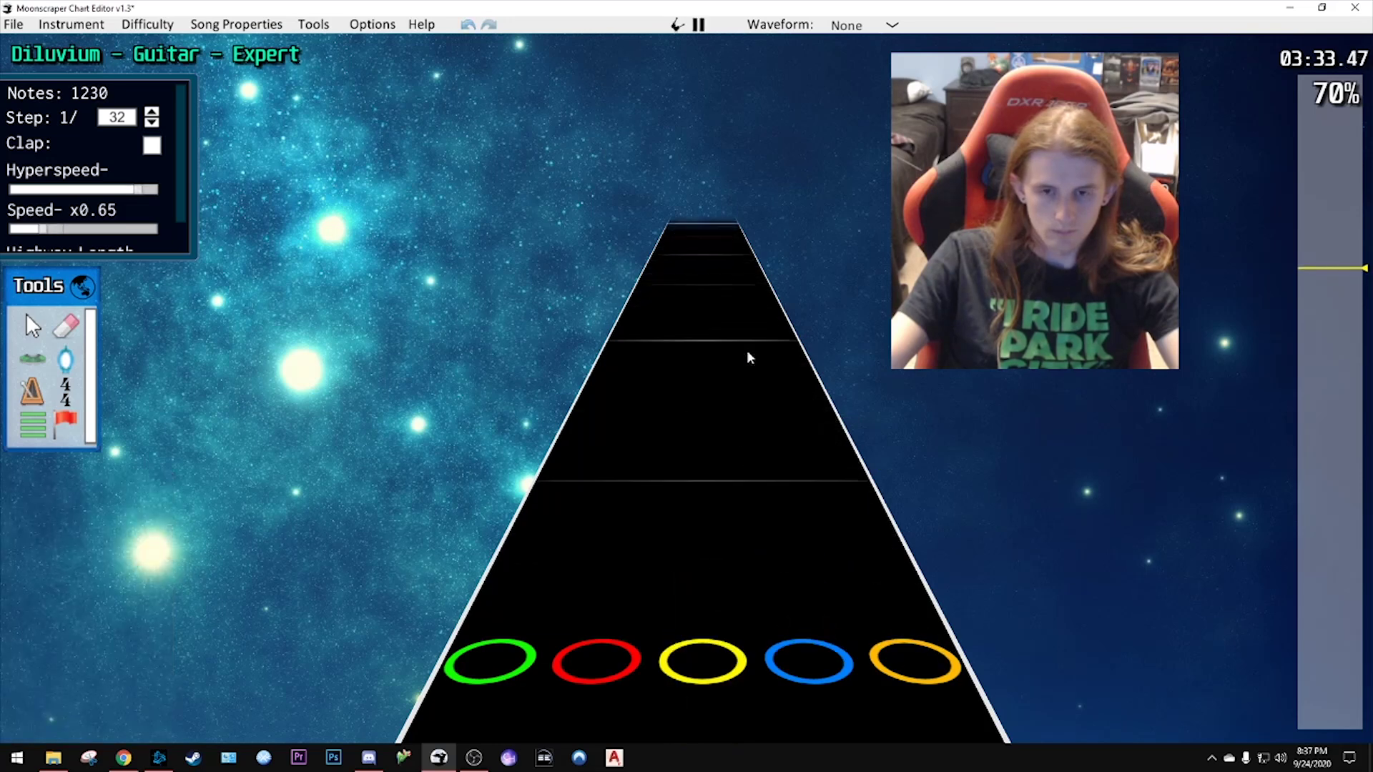
{"action": "key", "text": "space"}
- Replace the note after the orange with a green at 145584, chart a blue note at 145632 and replay them
{"action": "left_click_drag", "start_coordinate": [746, 349], "coordinate": [690, 453]}
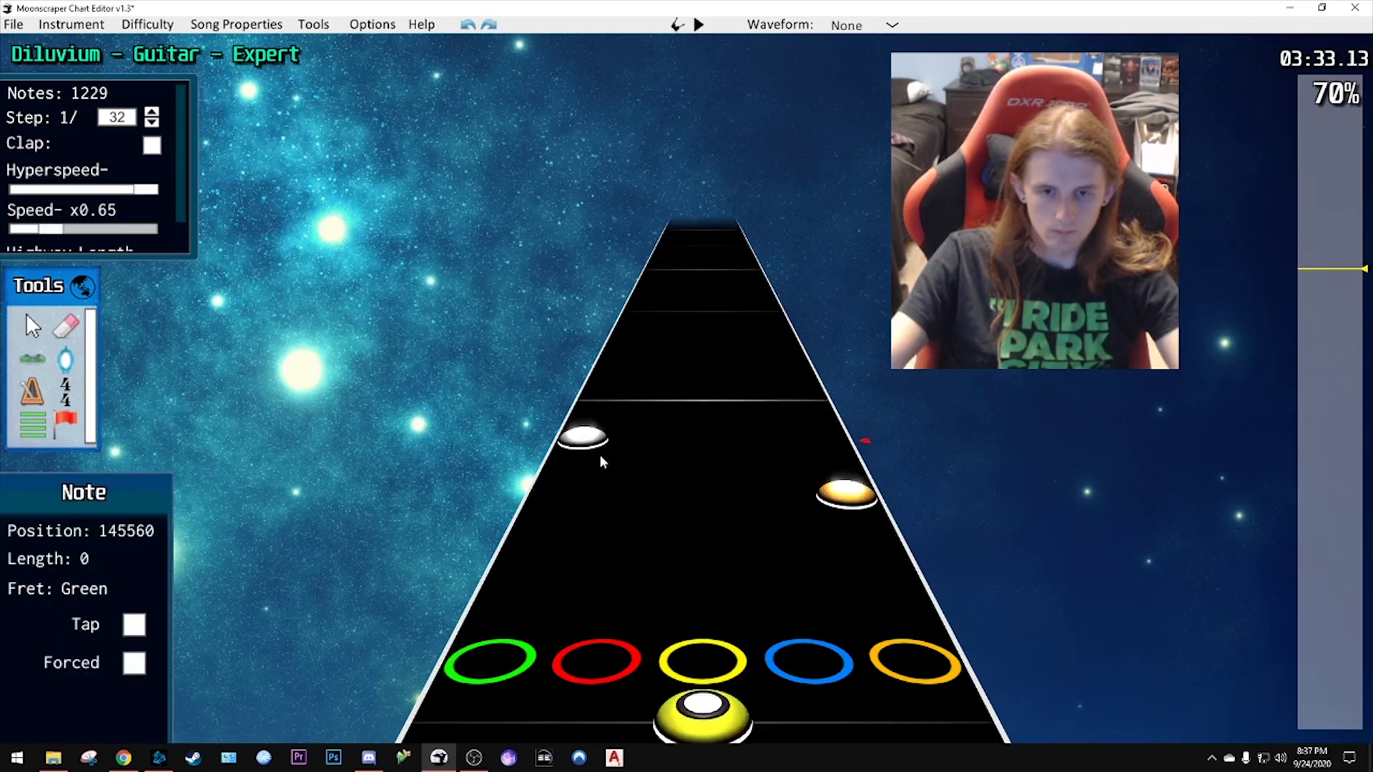
{"action": "left_click_drag", "start_coordinate": [759, 408], "coordinate": [744, 362]}
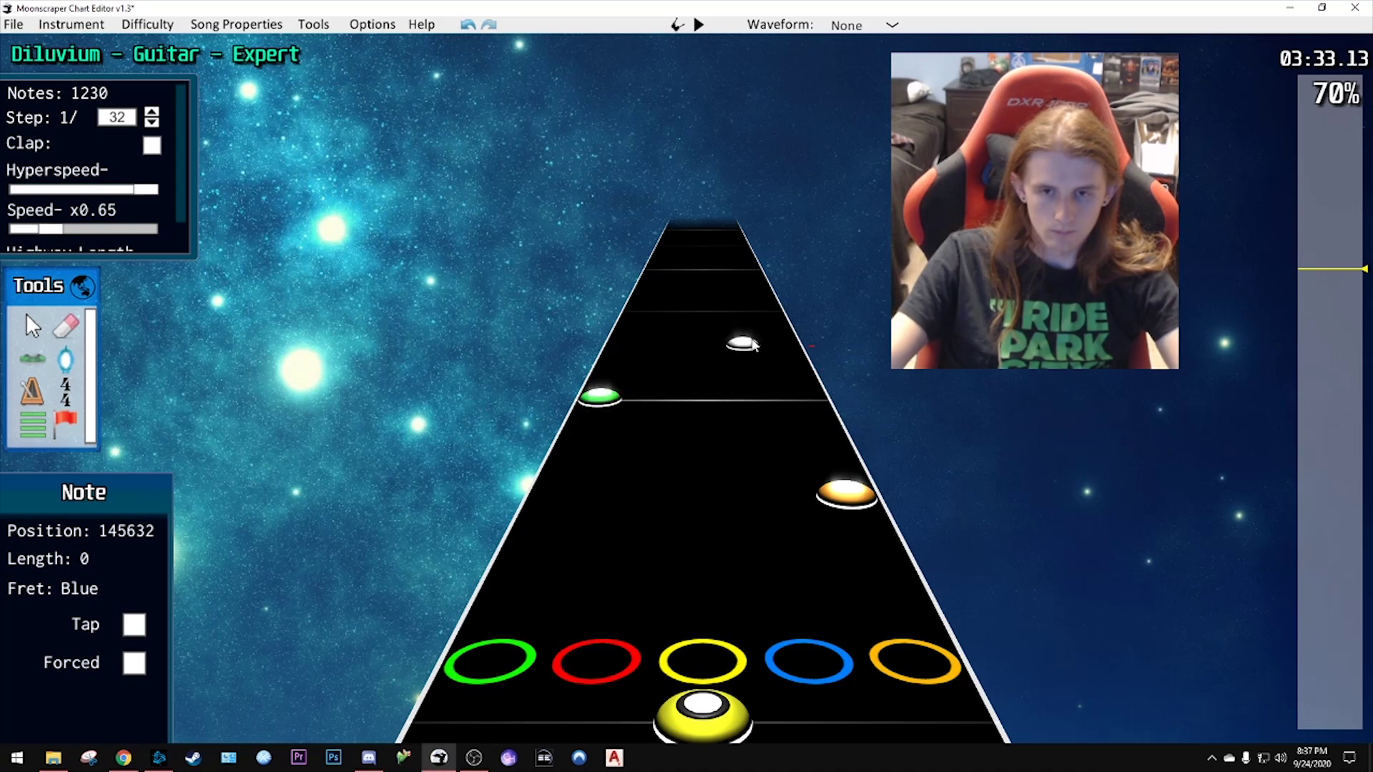
{"action": "left_click", "coordinate": [753, 344]}
{"action": "key", "text": "space"}
{"action": "key", "text": "space"}
- Extend the sustain of the blue note at 145632 to 145776 and replay its ending
{"action": "scroll", "coordinate": [797, 423], "scroll_direction": "down", "scroll_amount": 3}
{"action": "left_click_drag", "start_coordinate": [772, 477], "coordinate": [809, 519]}
{"action": "key", "text": "space"}
{"action": "key", "text": "space"}
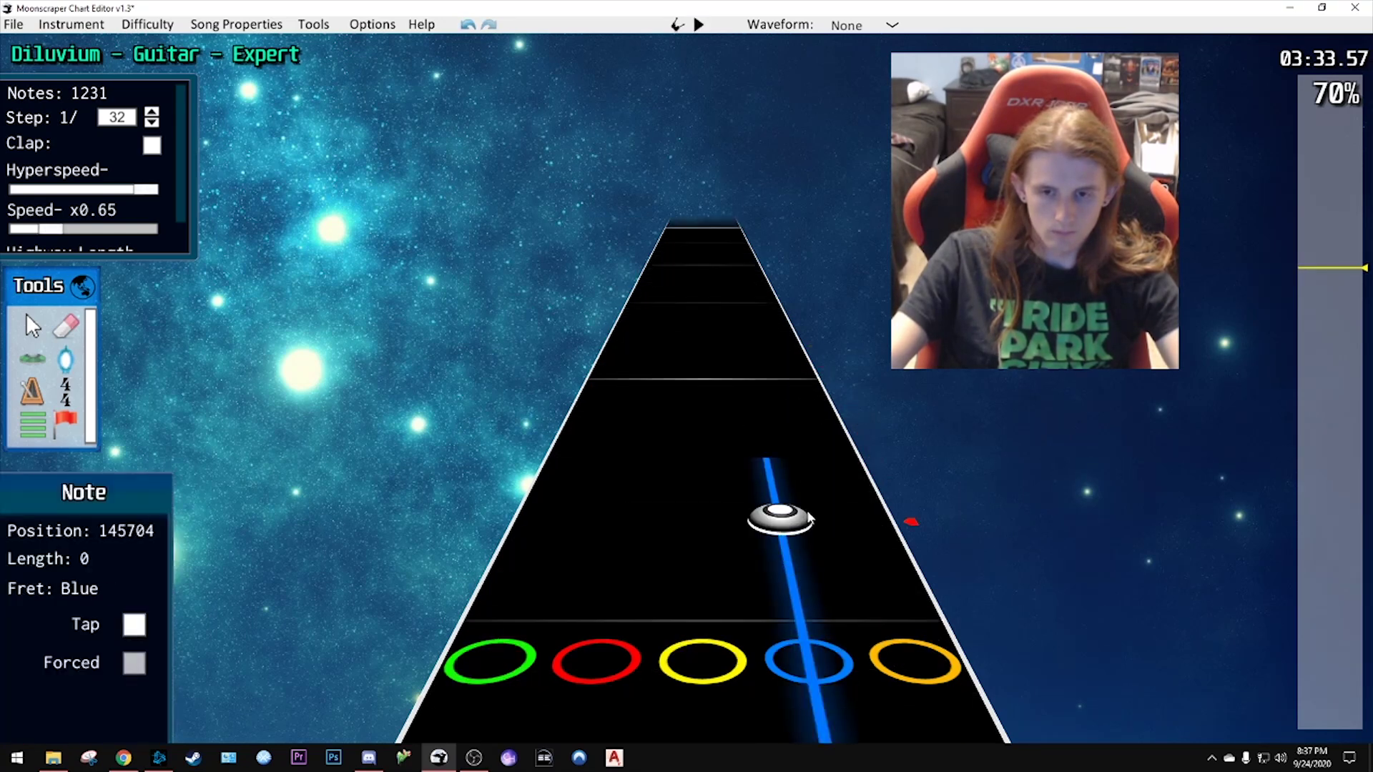
{"action": "key", "text": "space"}
{"action": "key", "text": "space"}
- Chart a green note at 145776, a red note at 145872 and one more note after them, and replay the passage
{"action": "left_click", "coordinate": [716, 378]}
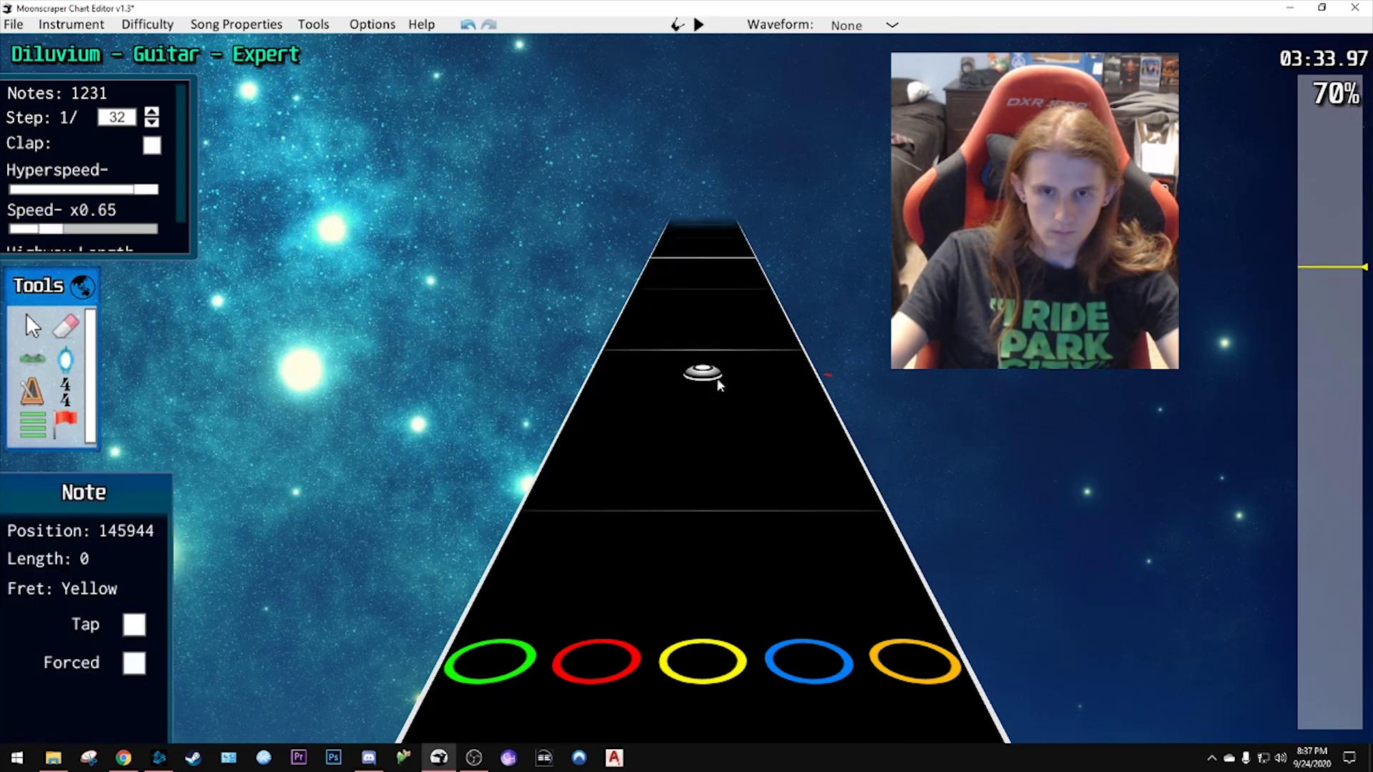
{"action": "scroll", "coordinate": [716, 383], "scroll_direction": "up", "scroll_amount": 1}
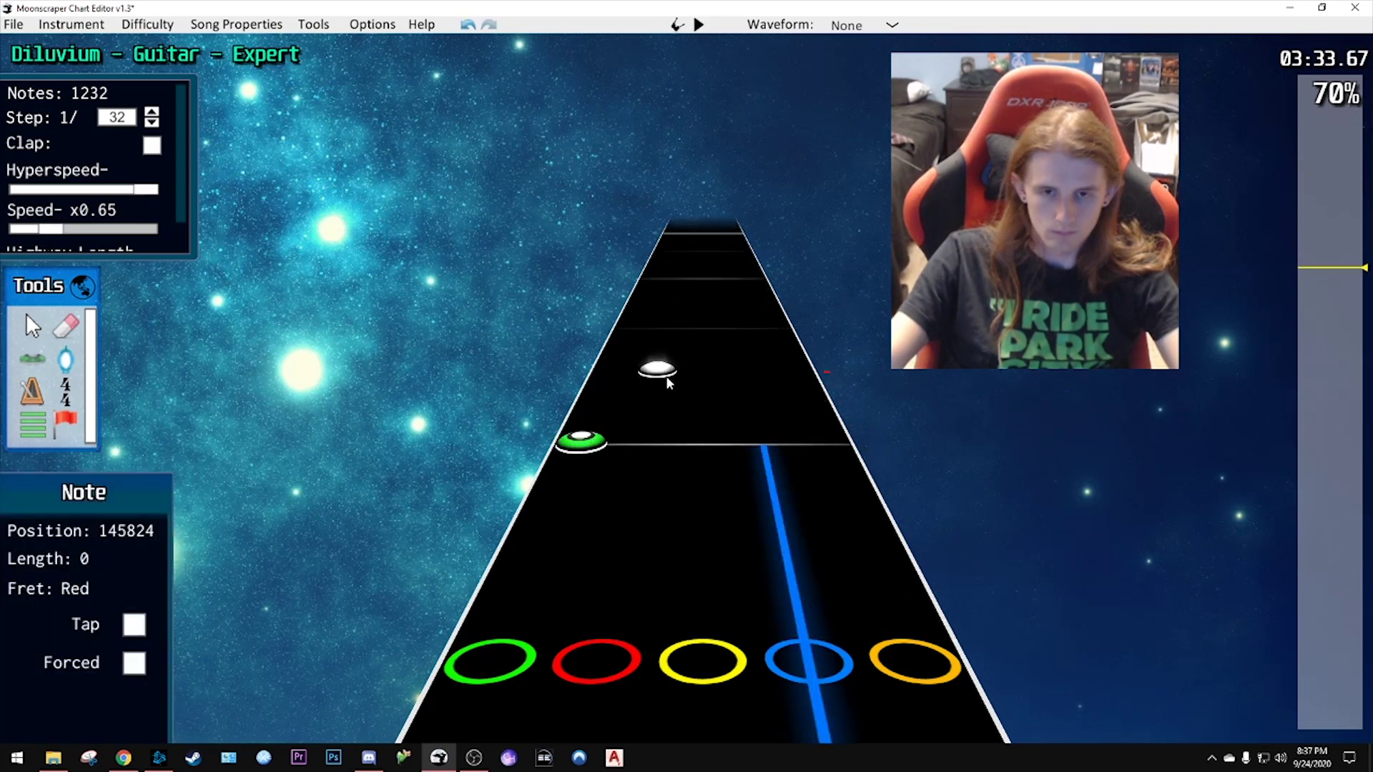
{"action": "left_click", "coordinate": [711, 334]}
{"action": "key", "text": "space"}
{"action": "key", "text": "space"}
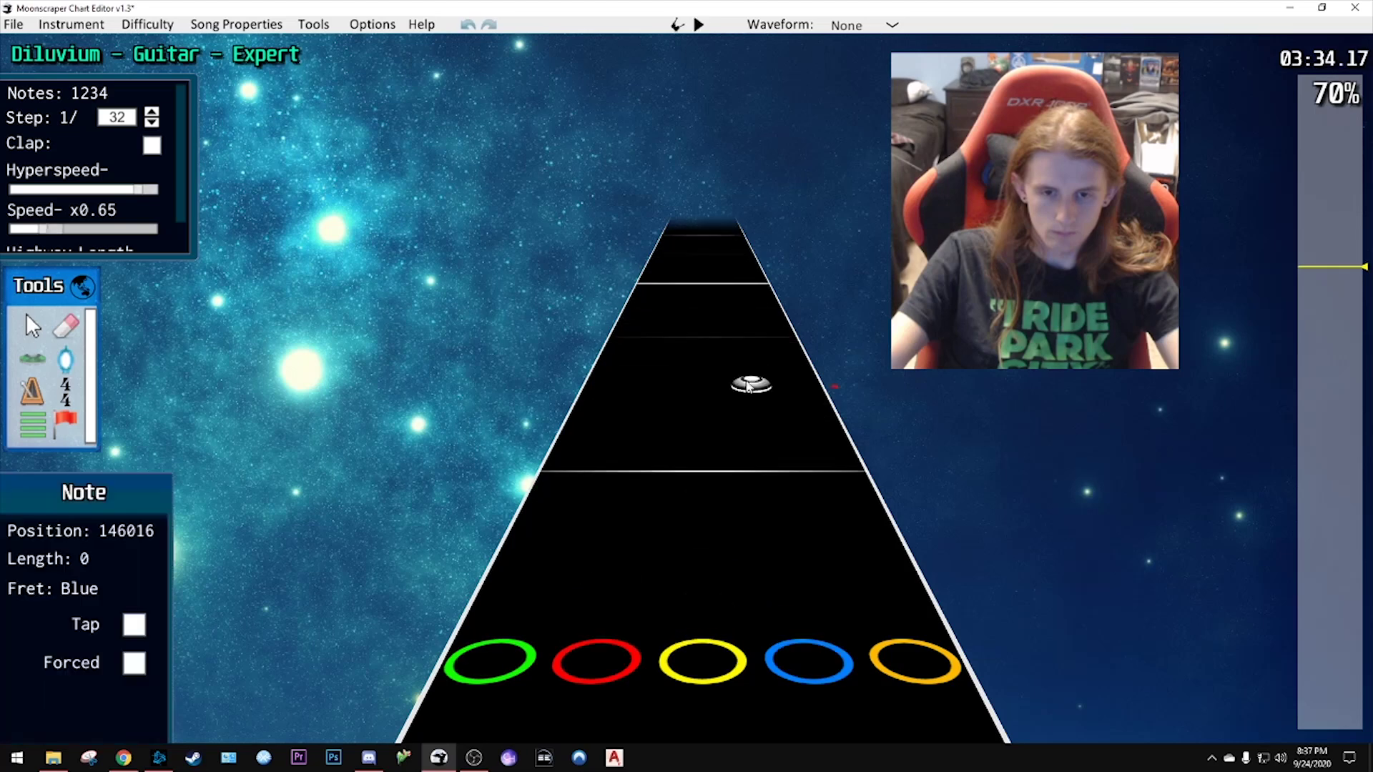
- Undo the last note placed after the red at 145872 and replay the passage
{"action": "key", "text": "ctrl+z"}
{"action": "key", "text": "ctrl+z"}
{"action": "key", "text": "ctrl+y"}
{"action": "key", "text": "space"}
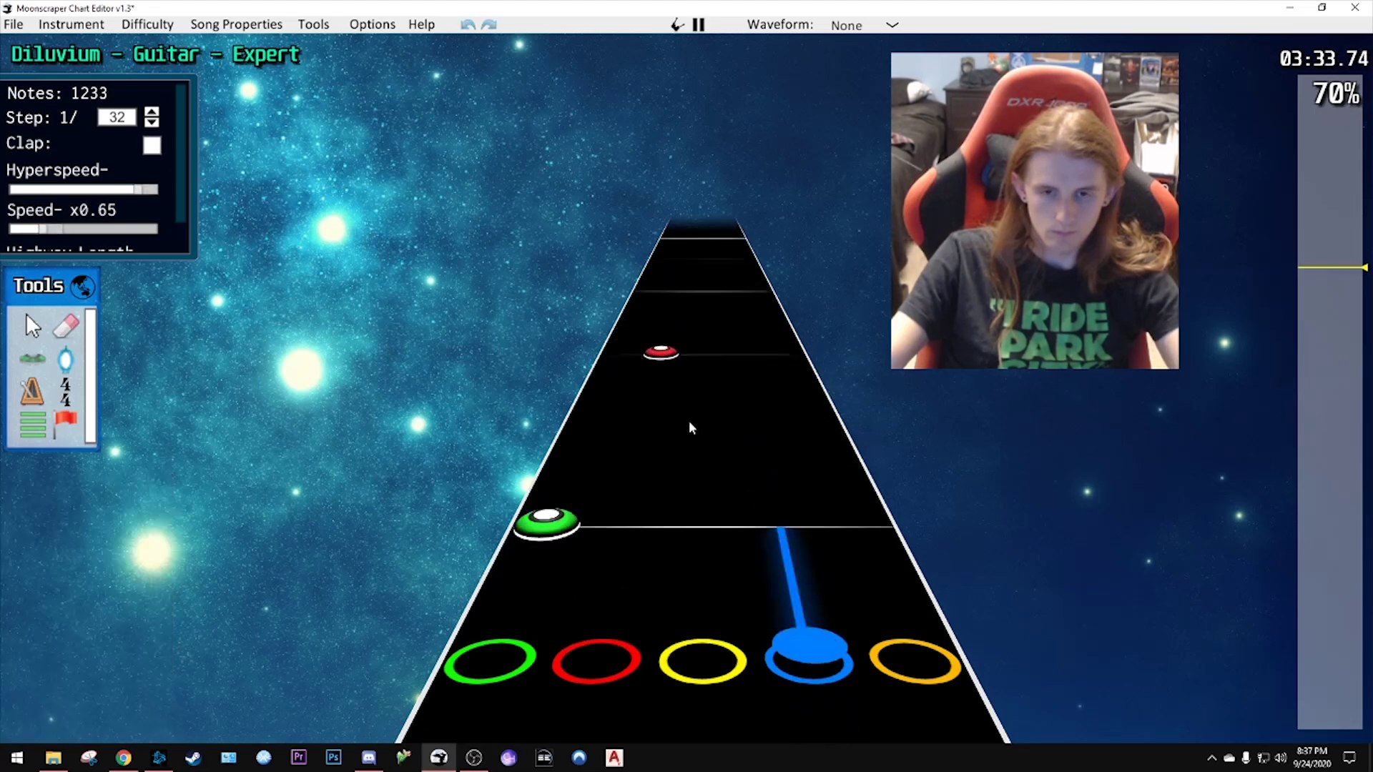
{"action": "key", "text": "space"}
{"action": "scroll", "coordinate": [686, 422], "scroll_direction": "up", "scroll_amount": 2}
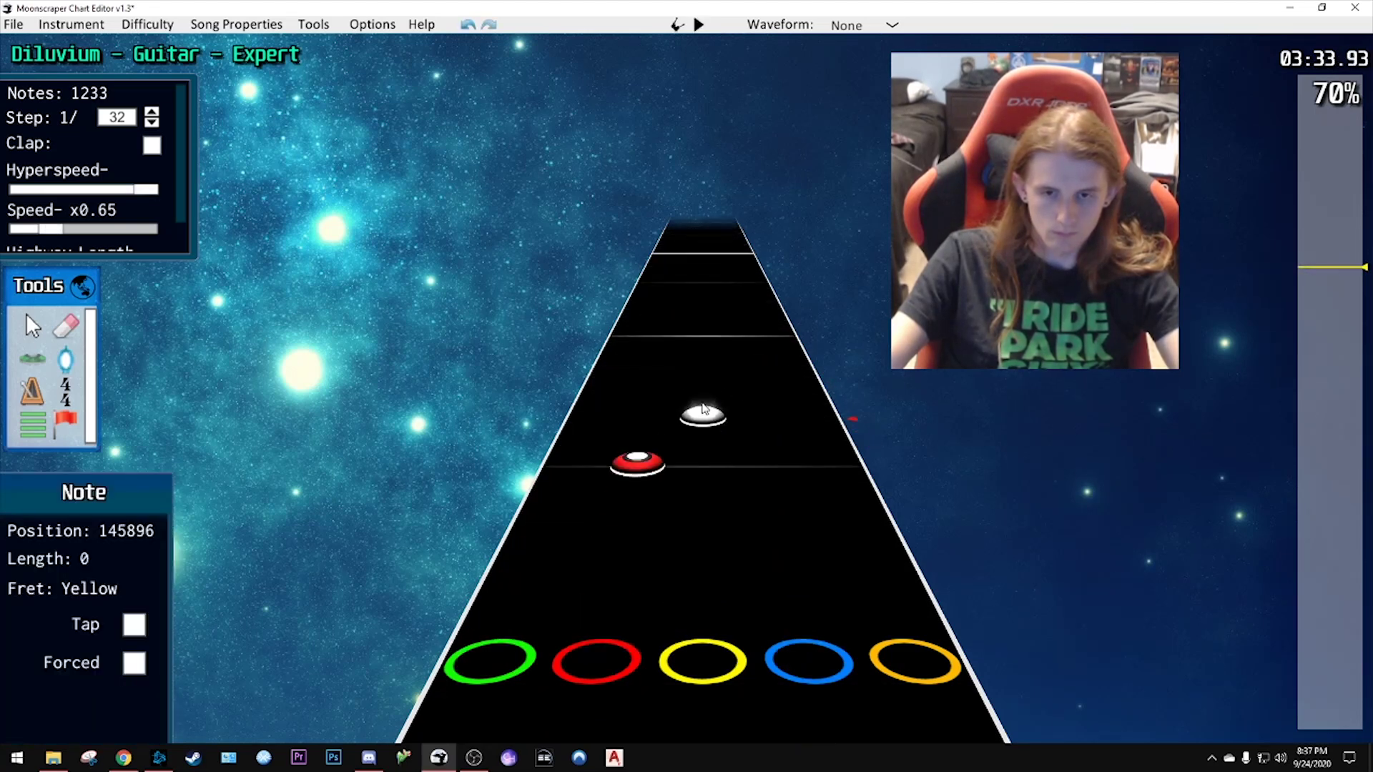
- Chart a blue note at 145920 and a green note at 145968, replaying the passage to check their timing
{"action": "scroll", "coordinate": [745, 386], "scroll_direction": "up", "scroll_amount": 2}
{"action": "key", "text": "space"}
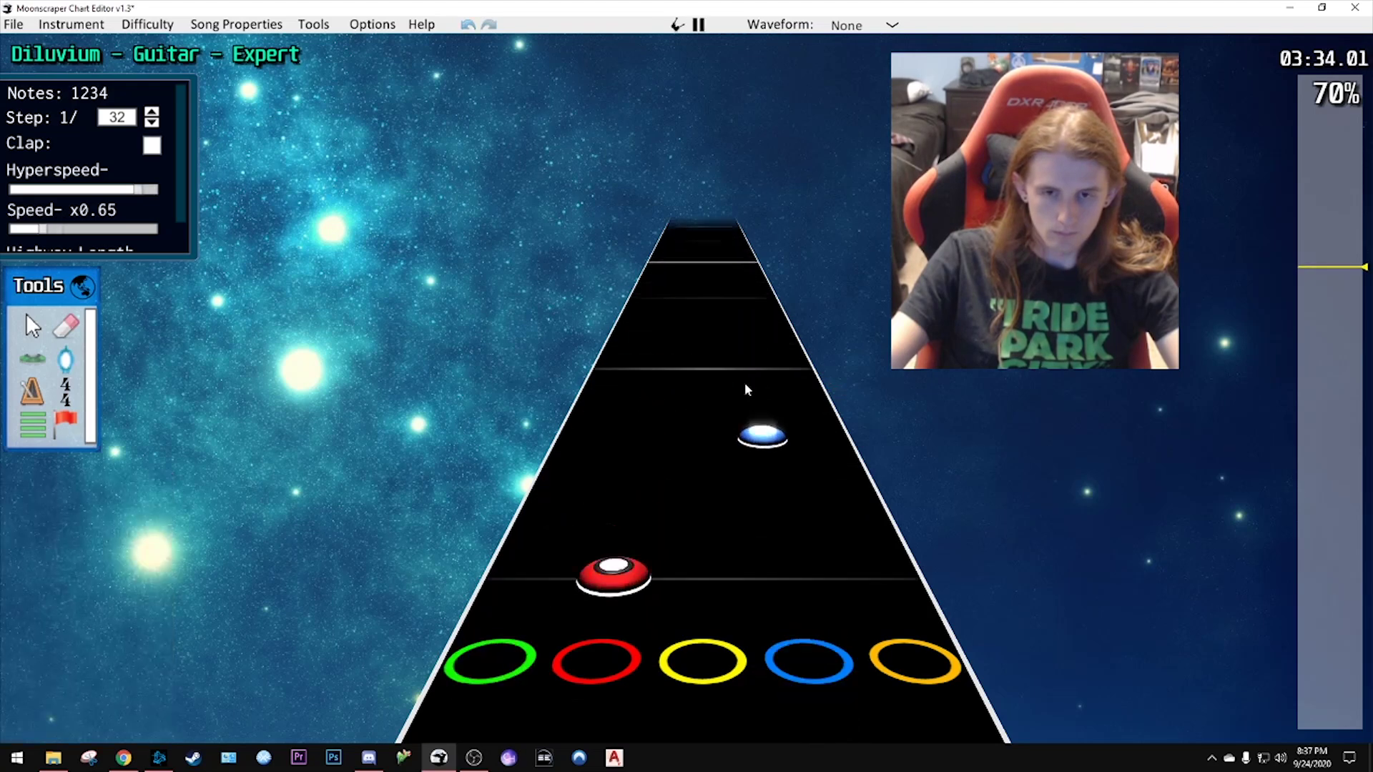
{"action": "key", "text": "space"}
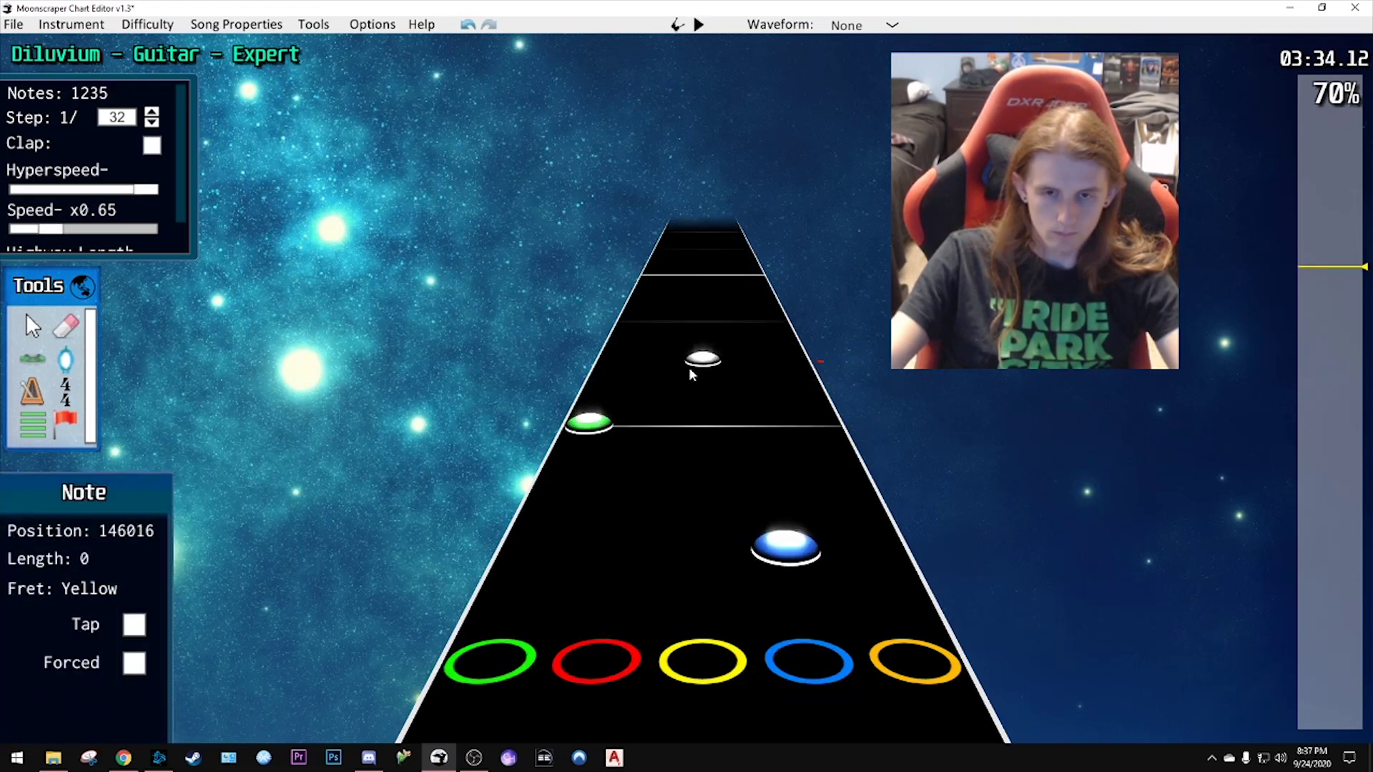
{"action": "key", "text": "space"}
{"action": "key", "text": "space"}
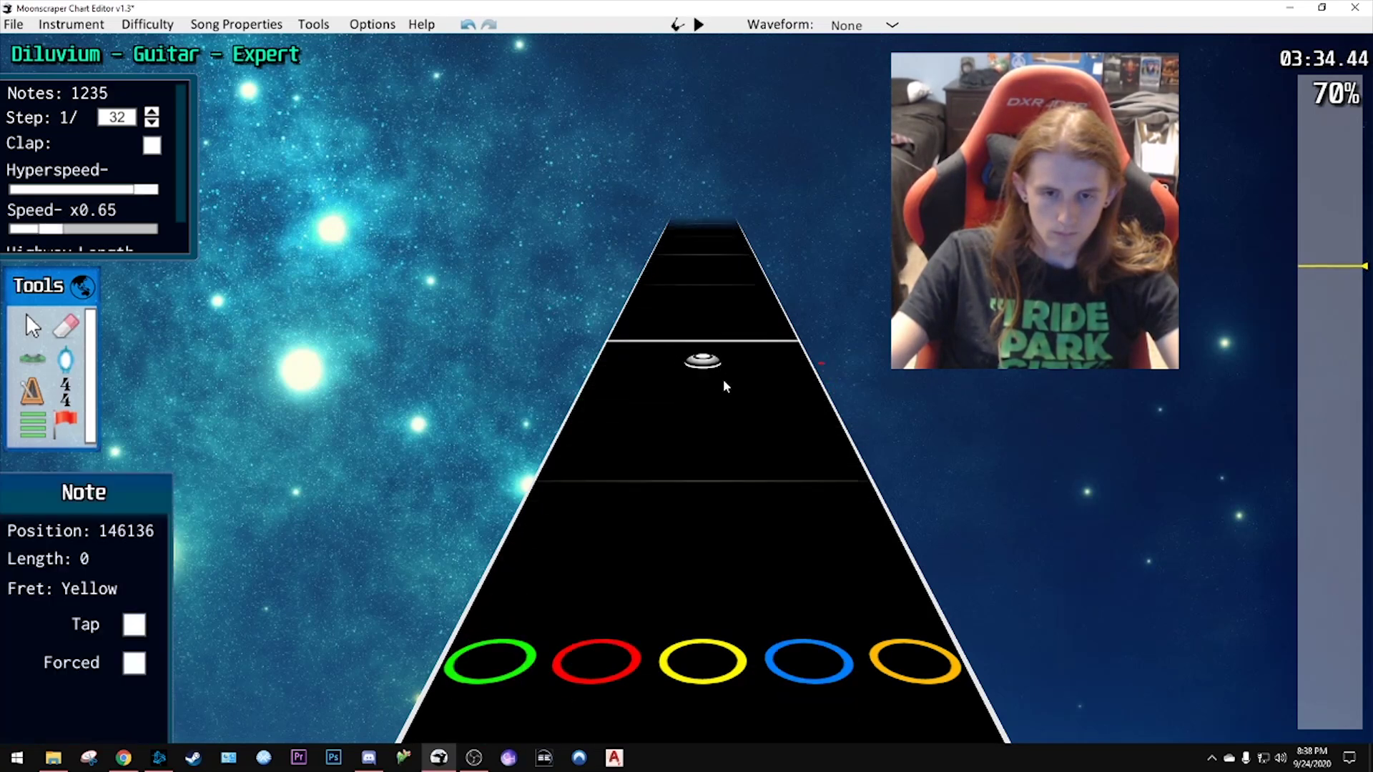
- Chart a red note at 146016 and an orange note at 146064, and replay the run from around 3:33.9
{"action": "left_click", "coordinate": [645, 530]}
{"action": "left_click", "coordinate": [828, 426]}
{"action": "scroll", "coordinate": [827, 429], "scroll_direction": "down", "scroll_amount": 3}
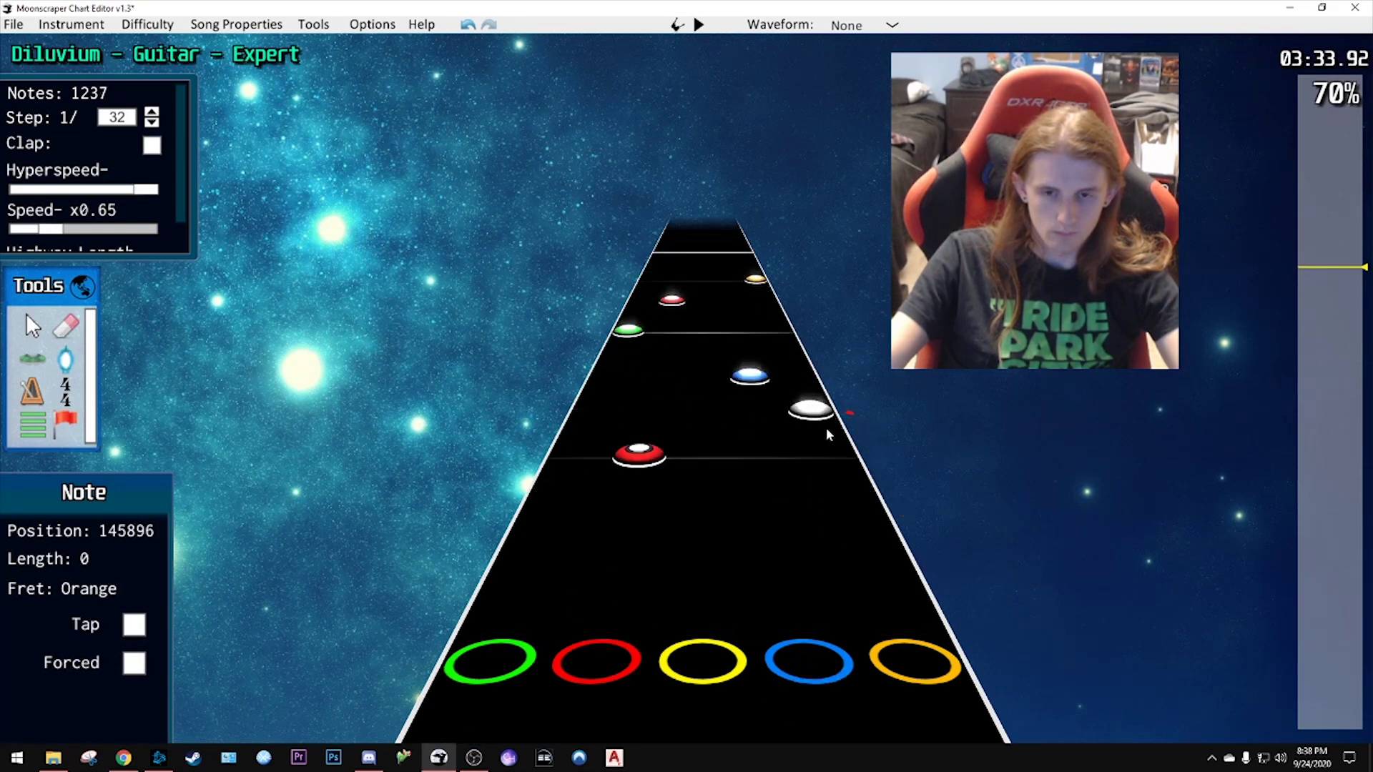
{"action": "key", "text": "space"}
{"action": "key", "text": "space"}
{"action": "scroll", "coordinate": [776, 420], "scroll_direction": "down", "scroll_amount": 5}
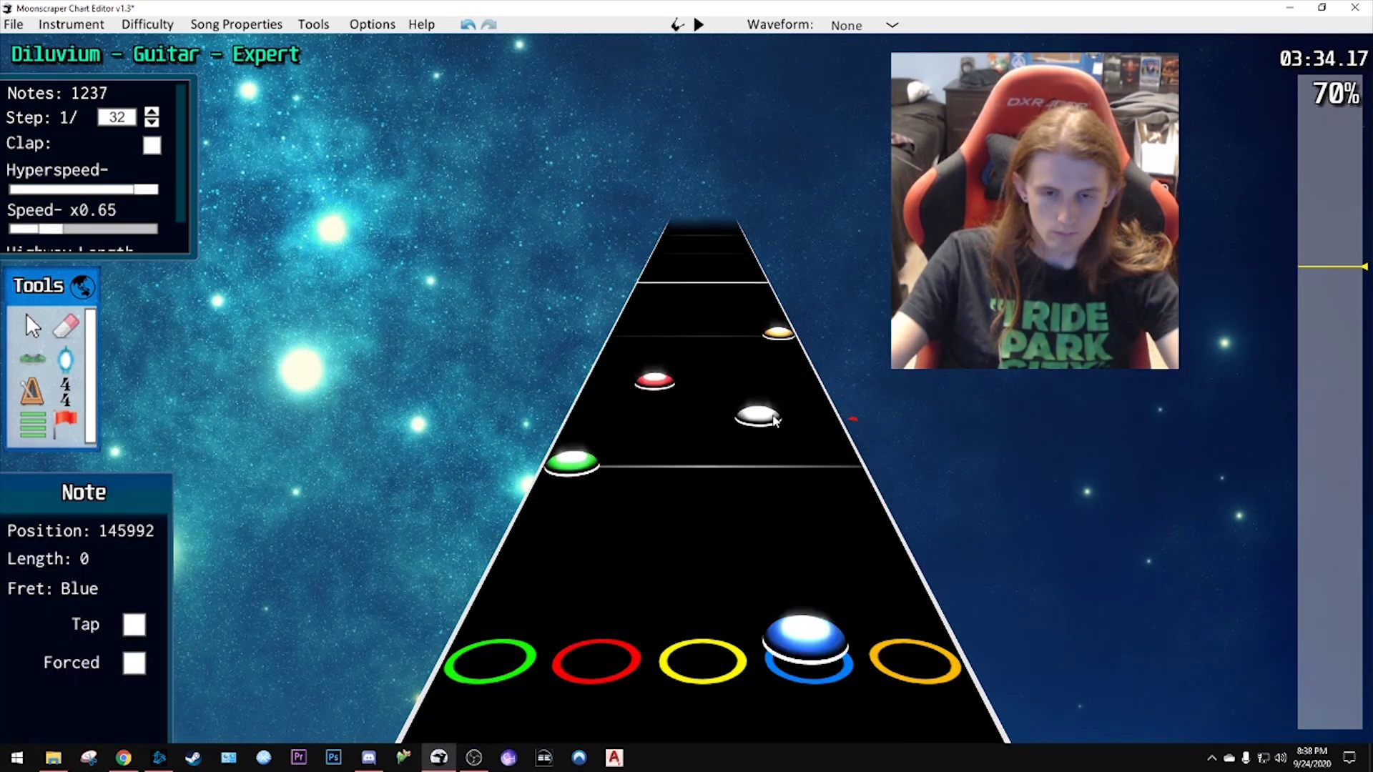
{"action": "scroll", "coordinate": [776, 420], "scroll_direction": "down", "scroll_amount": 6}
{"action": "key", "text": "space"}
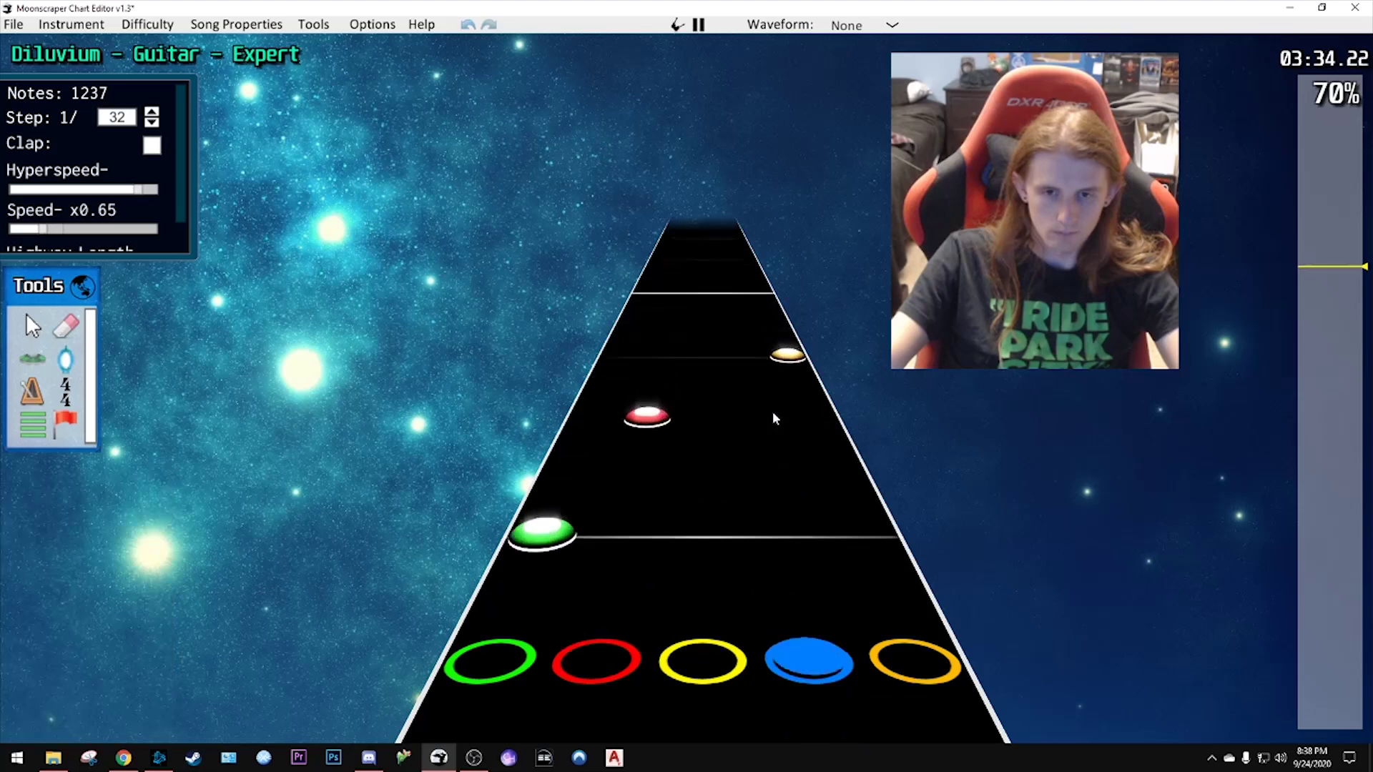
{"action": "key", "text": "space"}
{"action": "scroll", "coordinate": [768, 399], "scroll_direction": "down", "scroll_amount": 2}
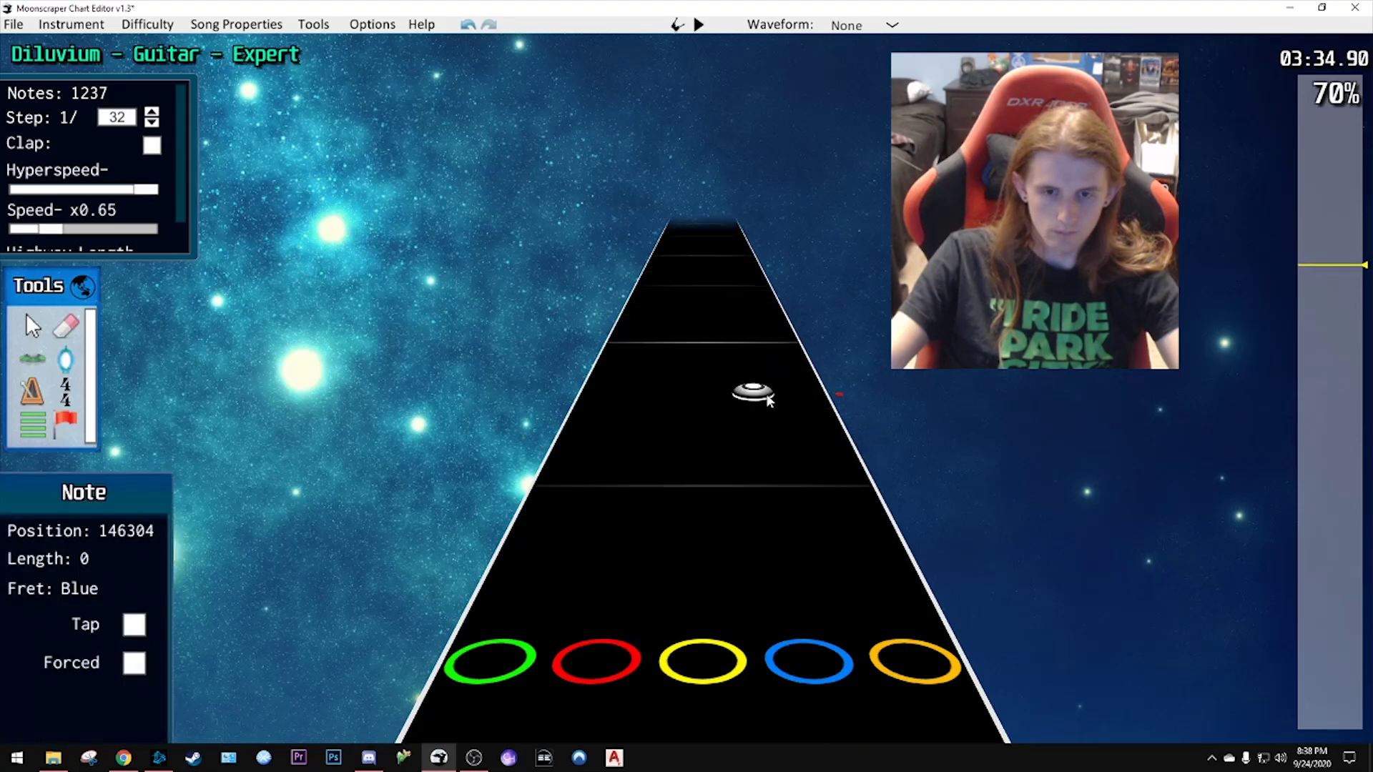
- Move the orange note at 146064 to the yellow lane
{"action": "scroll", "coordinate": [761, 392], "scroll_direction": "down", "scroll_amount": 11}
{"action": "left_click", "coordinate": [774, 362]}
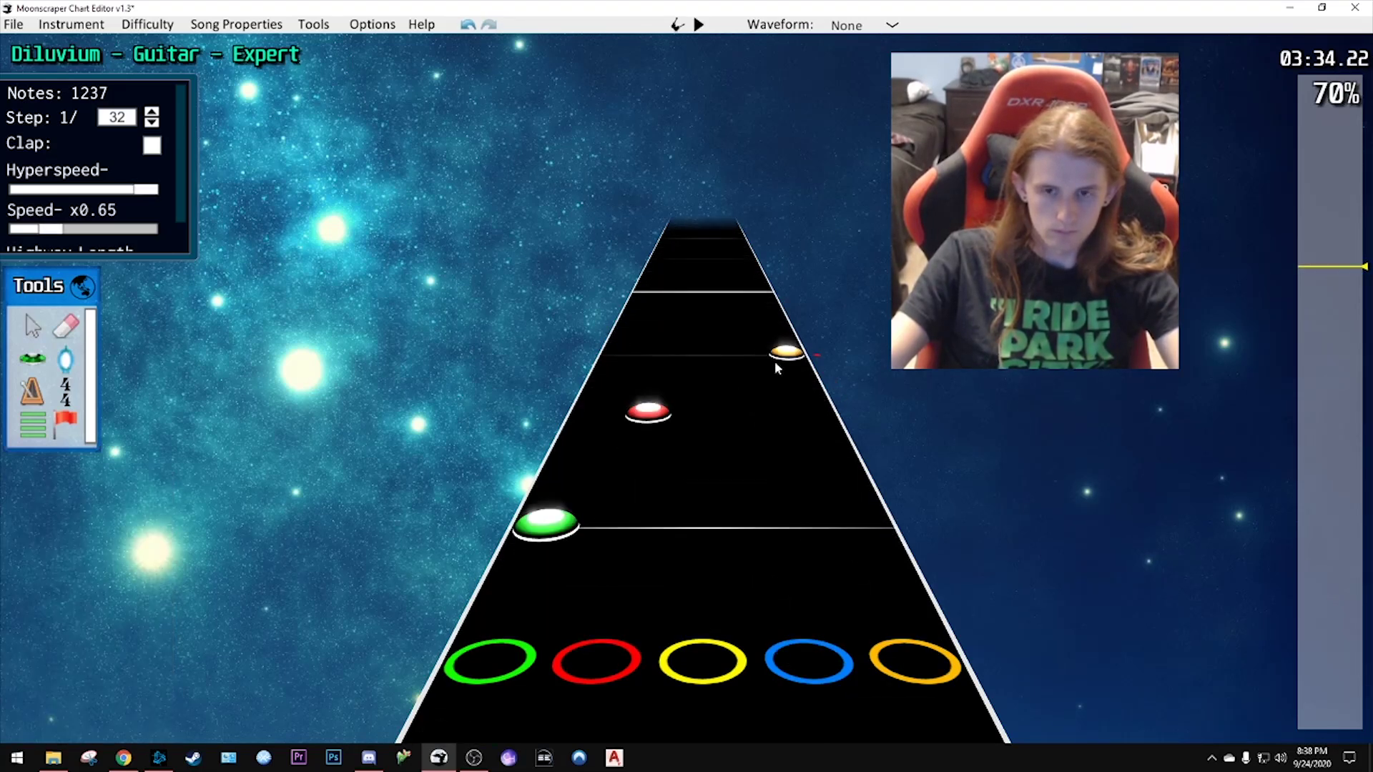
{"action": "left_click_drag", "start_coordinate": [774, 362], "coordinate": [710, 358]}
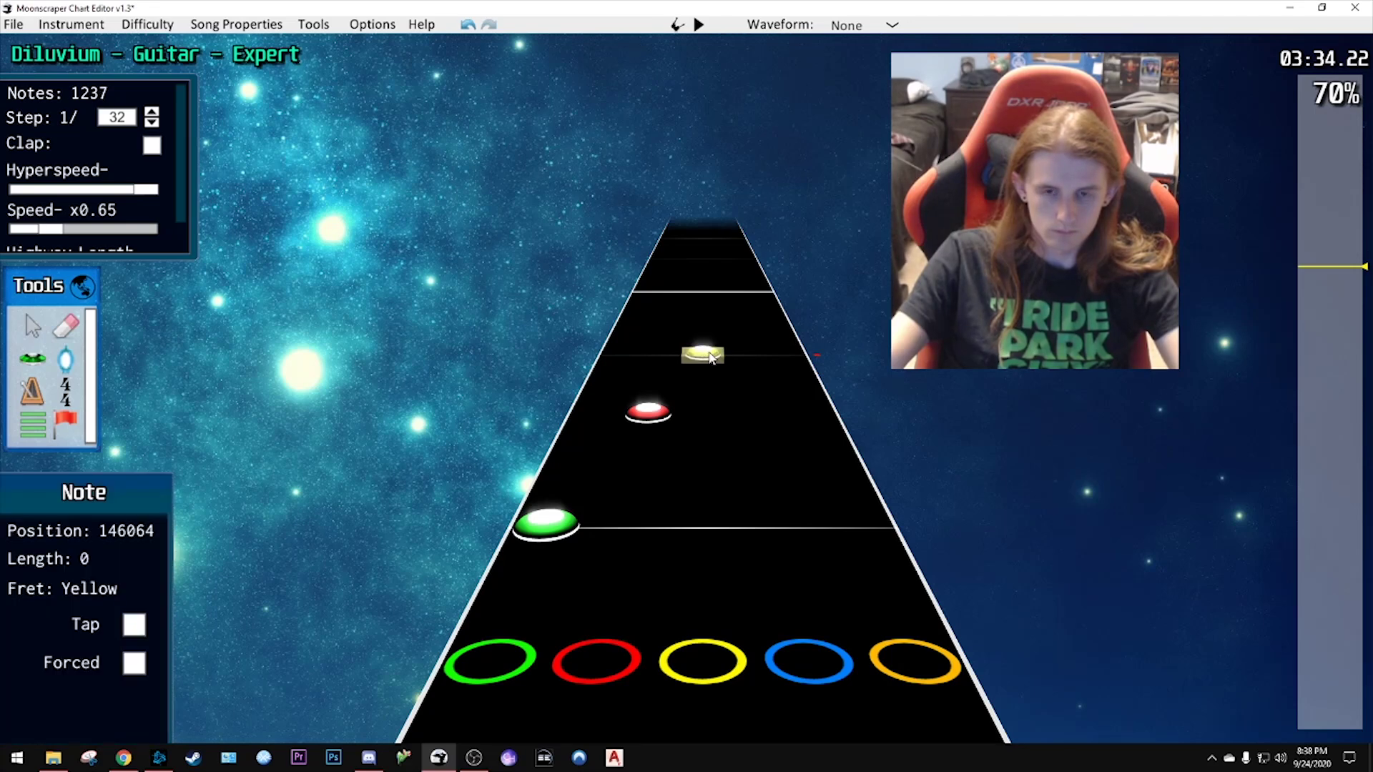
- Change the yellow note at 146064 to blue, chart another blue note at 146112, and replay the passage
{"action": "scroll", "coordinate": [711, 356], "scroll_direction": "up", "scroll_amount": 1}
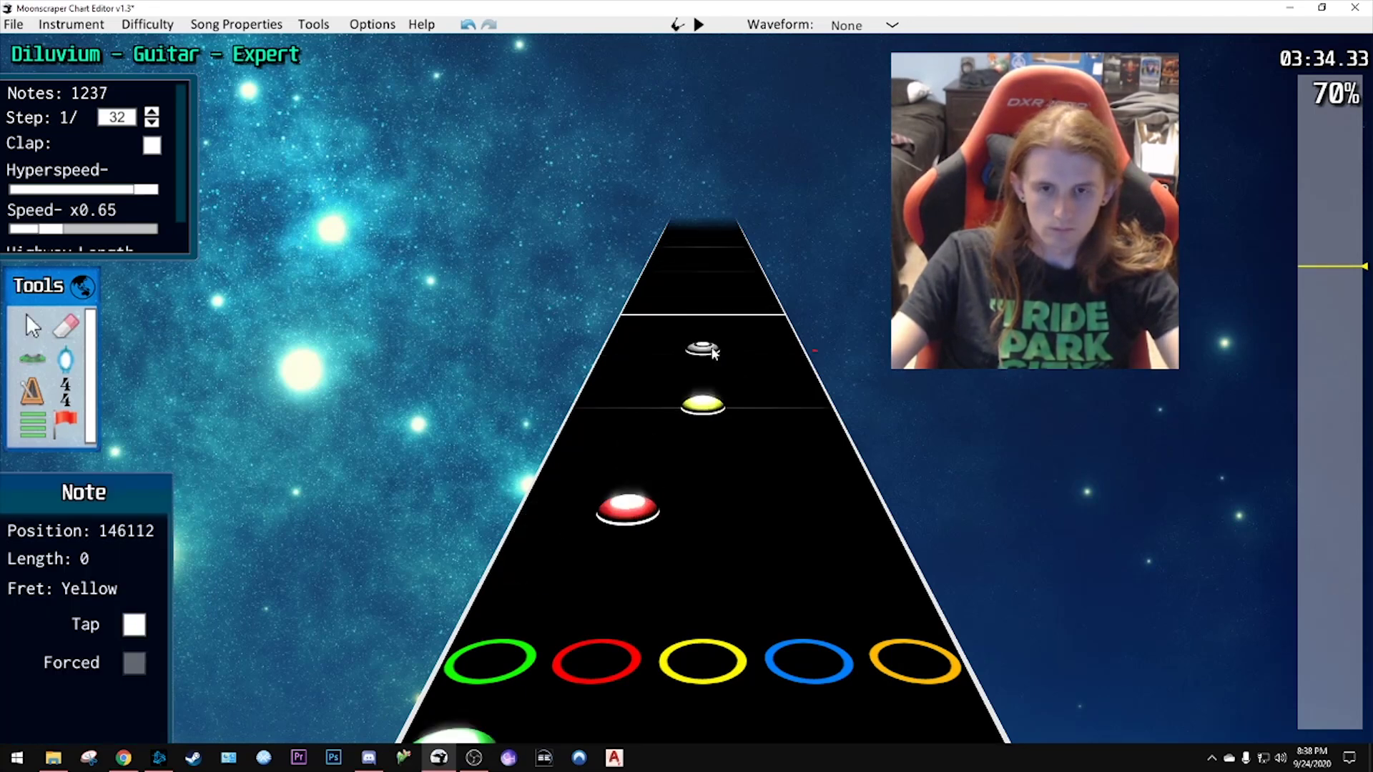
{"action": "left_click_drag", "start_coordinate": [703, 351], "coordinate": [771, 481]}
{"action": "scroll", "coordinate": [740, 318], "scroll_direction": "up", "scroll_amount": 4}
{"action": "scroll", "coordinate": [757, 434], "scroll_direction": "down", "scroll_amount": 5}
{"action": "key", "text": "space"}
{"action": "key", "text": "space"}
{"action": "scroll", "coordinate": [721, 404], "scroll_direction": "down", "scroll_amount": 3}
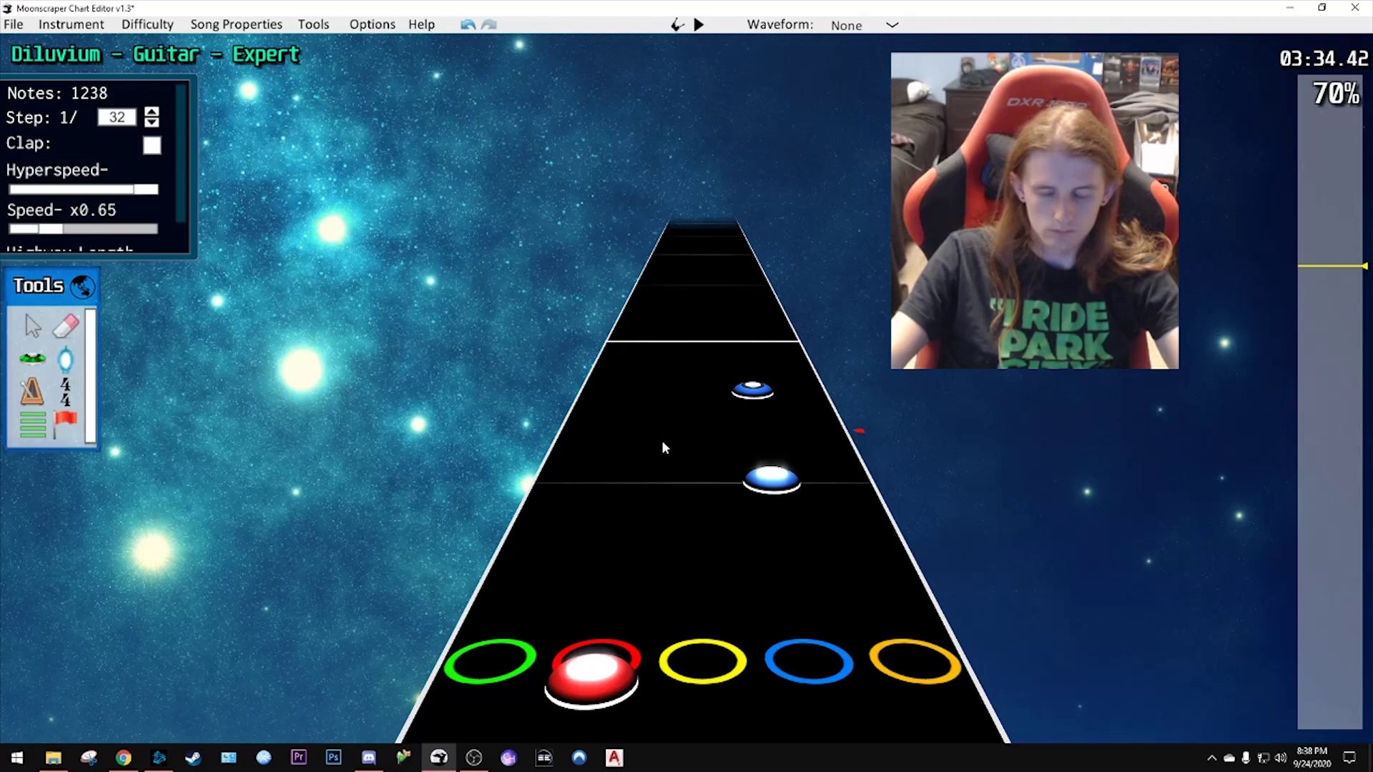
- Chart an orange note at 146160 following the two blue notes, and replay the passage to check its timing
{"action": "left_click_drag", "start_coordinate": [751, 389], "coordinate": [781, 344]}
{"action": "key", "text": "space"}
{"action": "key", "text": "space"}
{"action": "scroll", "coordinate": [806, 399], "scroll_direction": "down", "scroll_amount": 3}
{"action": "key", "text": "space"}
{"action": "key", "text": "space"}
{"action": "key", "text": "space"}
{"action": "key", "text": "space"}
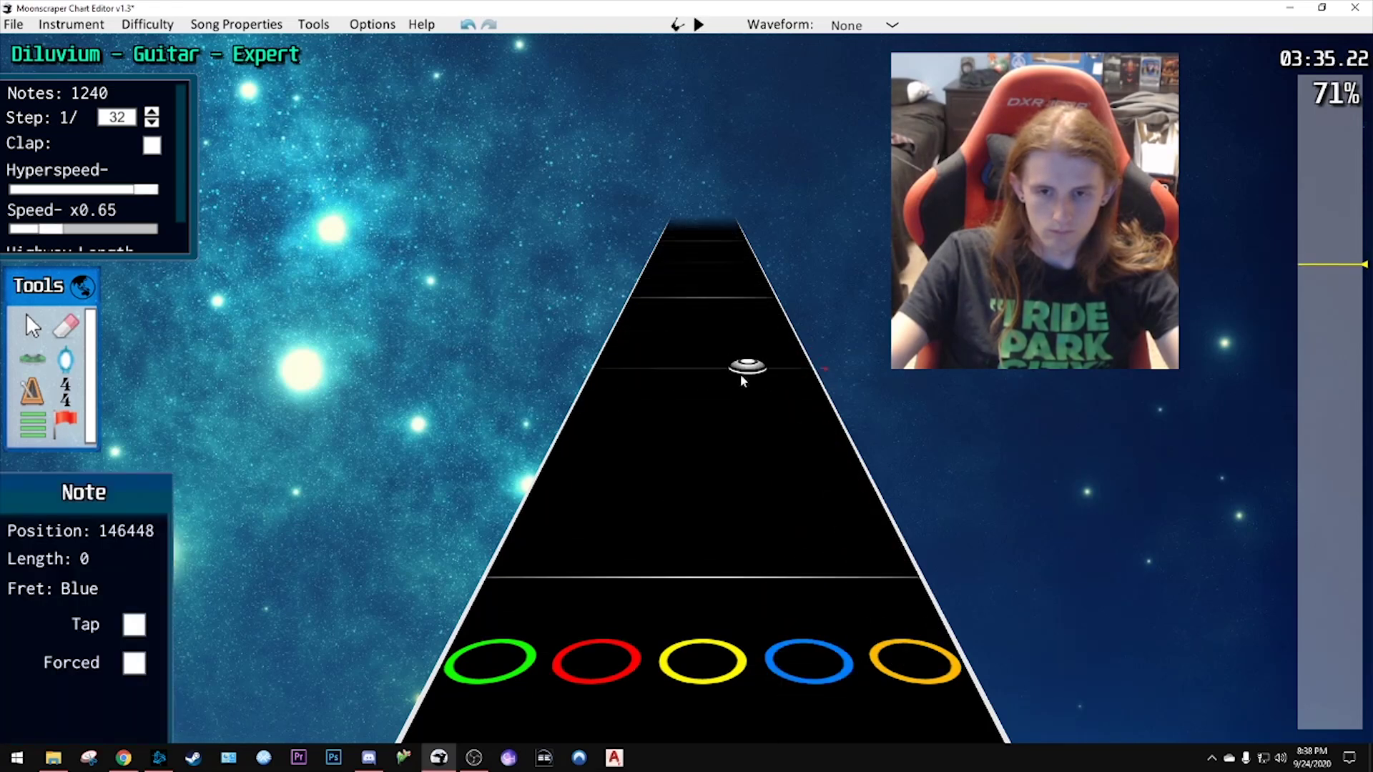
- Extend the last orange note's sustain to about 146544, replaying it to match the audio
{"action": "scroll", "coordinate": [810, 422], "scroll_direction": "down", "scroll_amount": 2}
{"action": "left_click_drag", "start_coordinate": [810, 422], "coordinate": [787, 301]}
{"action": "key", "text": "space"}
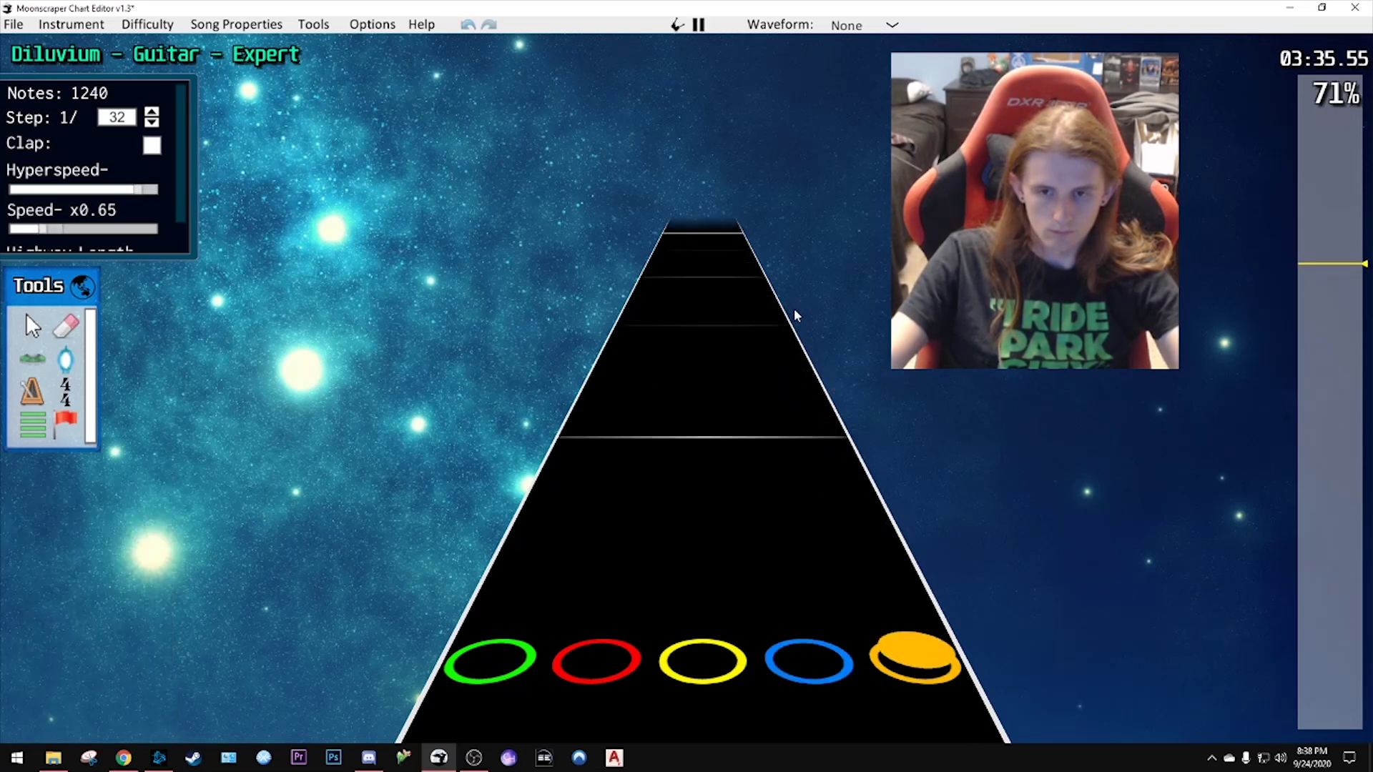
{"action": "key", "text": "space"}
{"action": "scroll", "coordinate": [759, 338], "scroll_direction": "down", "scroll_amount": 2}
{"action": "left_click_drag", "start_coordinate": [854, 497], "coordinate": [782, 342]}
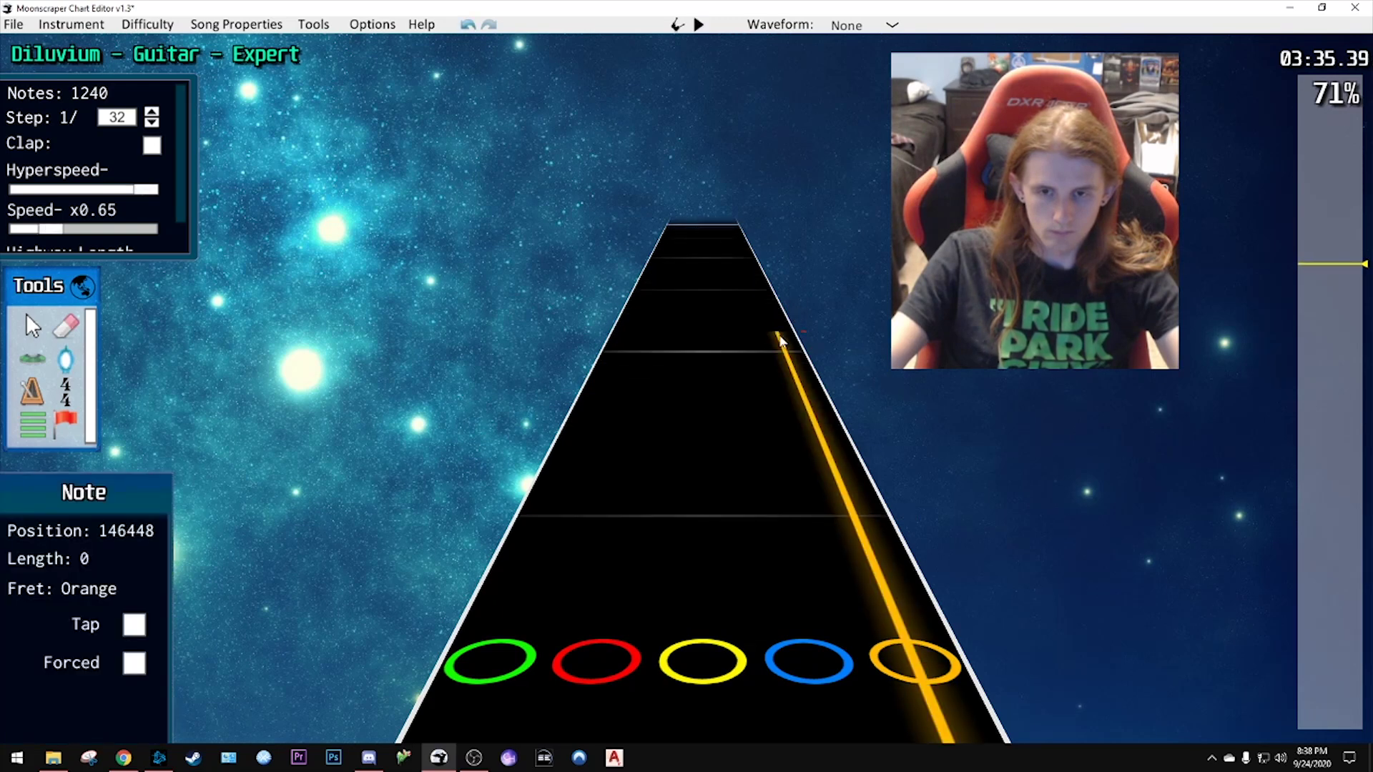
{"action": "key", "text": "space"}
{"action": "key", "text": "space"}
- Chart a red note at 146544 with a sustain to about 146832, and replay it to check its length
{"action": "left_click", "coordinate": [654, 474]}
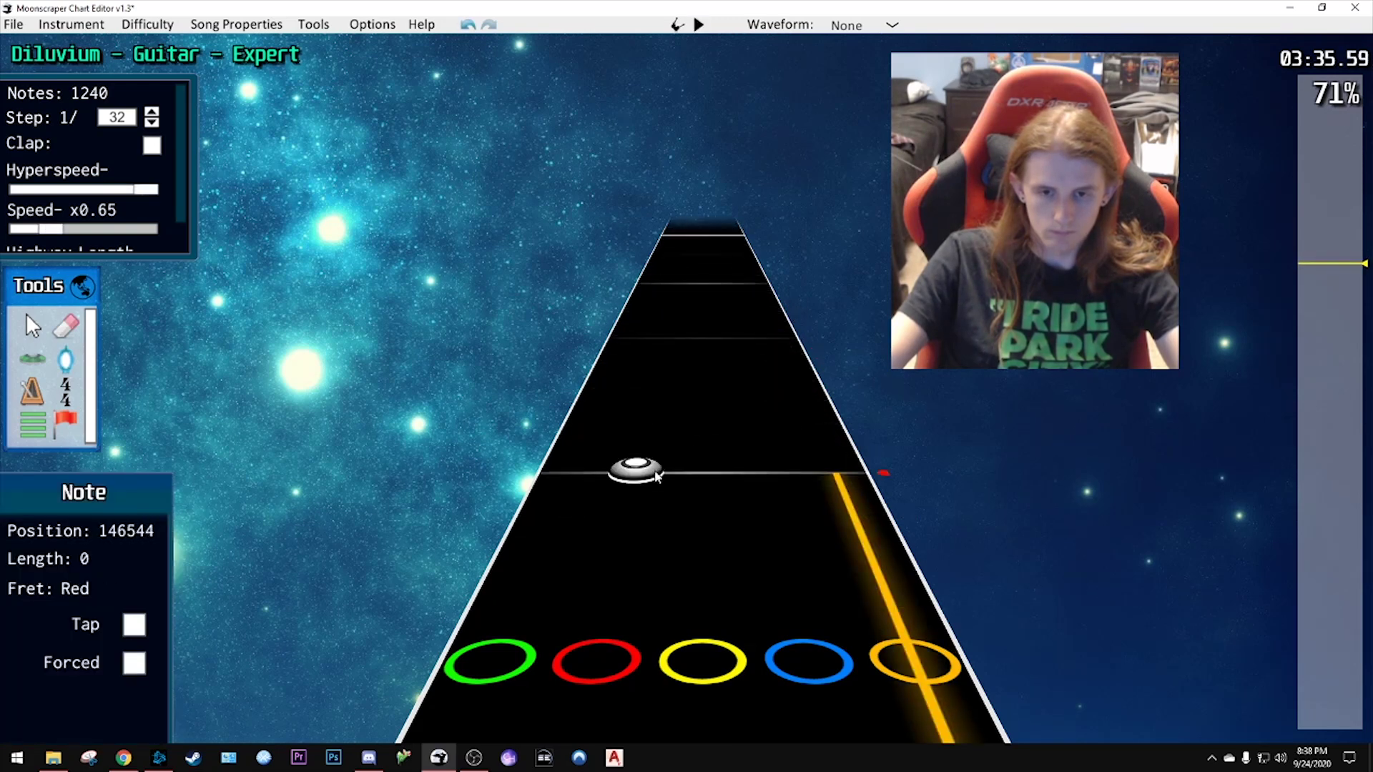
{"action": "key", "text": "space"}
{"action": "key", "text": "space"}
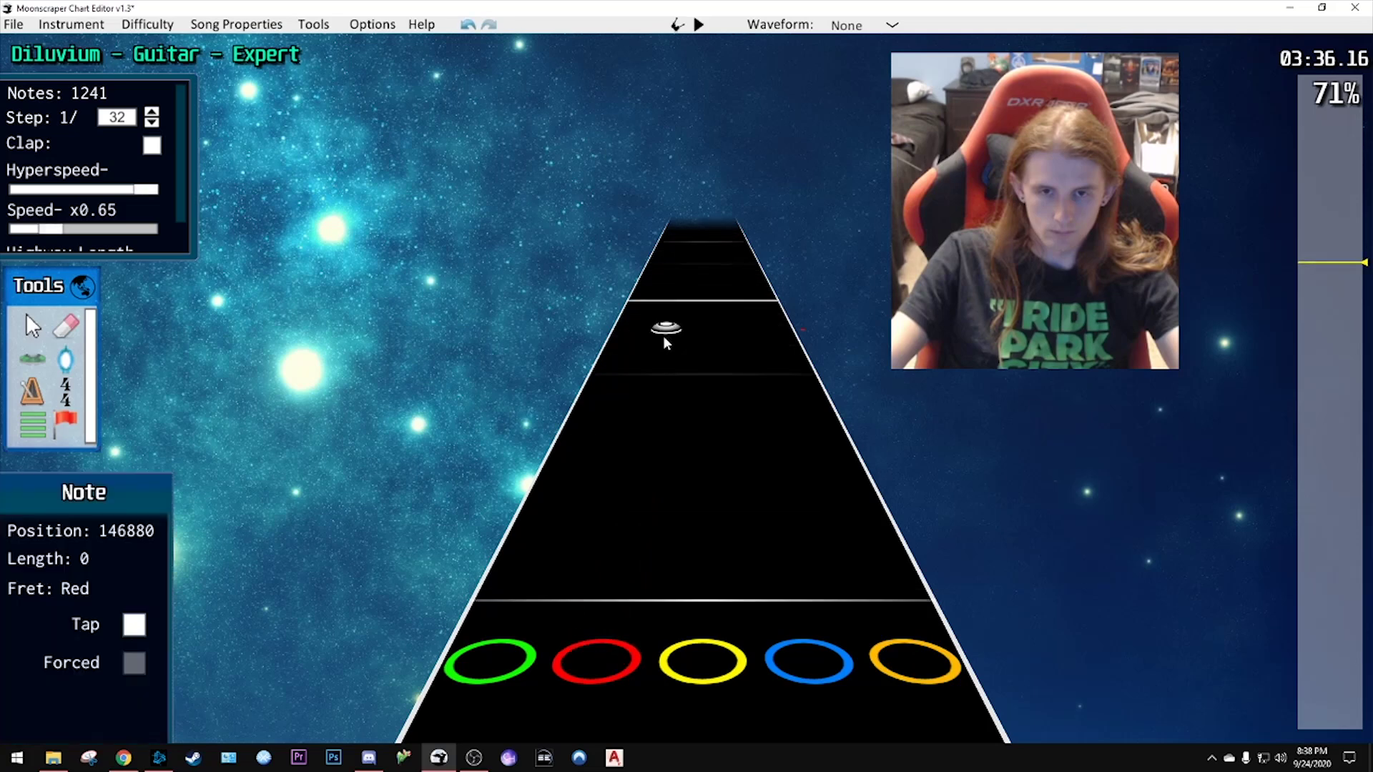
{"action": "scroll", "coordinate": [665, 336], "scroll_direction": "down", "scroll_amount": 2}
{"action": "key", "text": "space"}
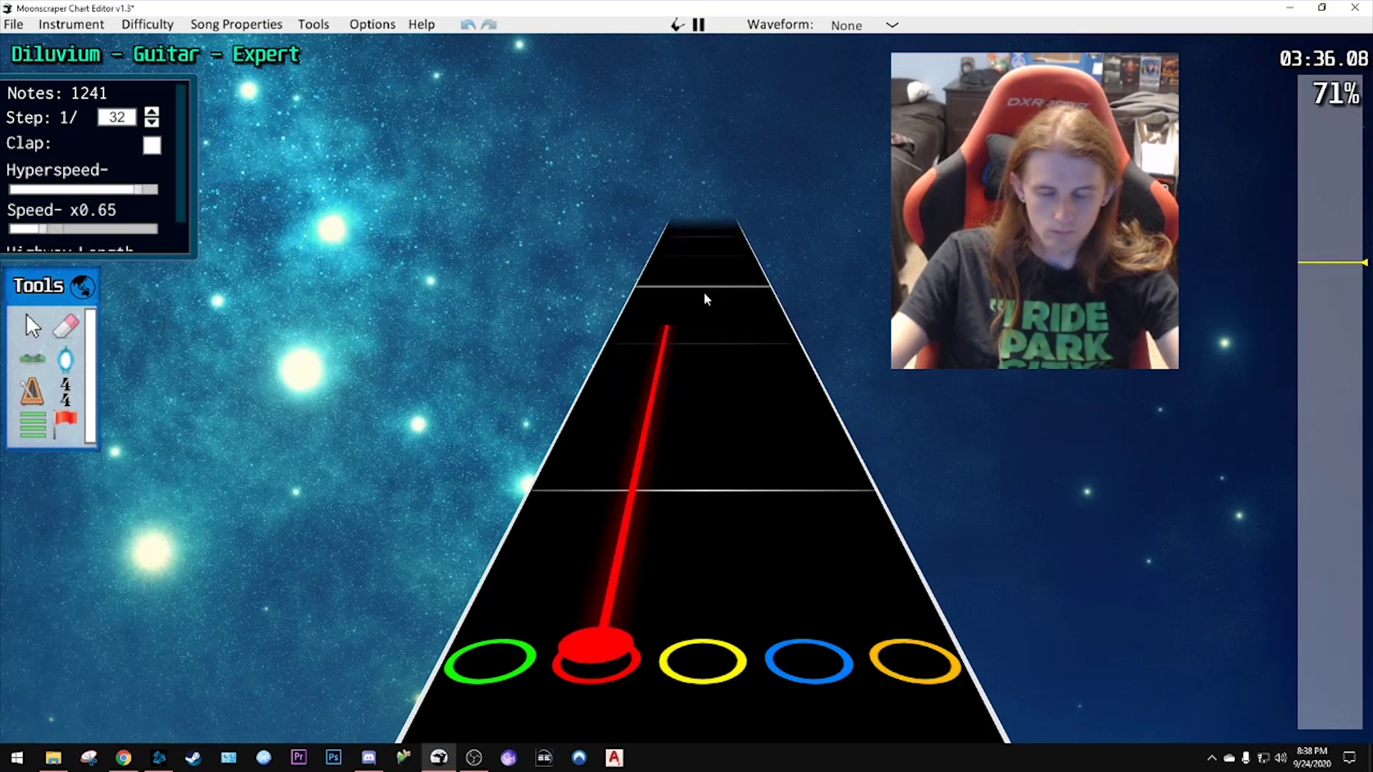
{"action": "key", "text": "space"}
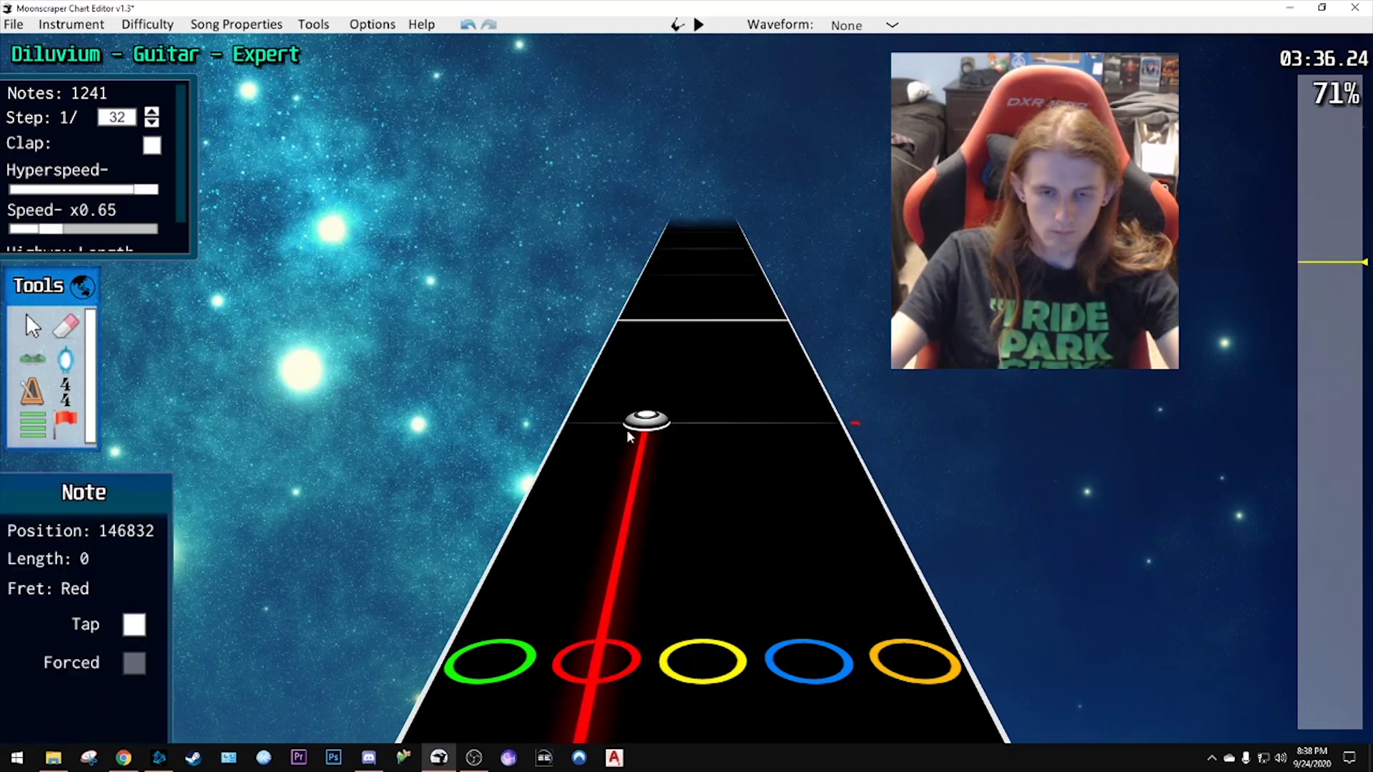
{"action": "key", "text": "space"}
{"action": "key", "text": "space"}
- Chart an ascending run of red at 146832, yellow at 146880, blue at 146928 and orange at 146976, and replay it
{"action": "scroll", "coordinate": [674, 414], "scroll_direction": "up", "scroll_amount": 2}
{"action": "left_click", "coordinate": [714, 386]}
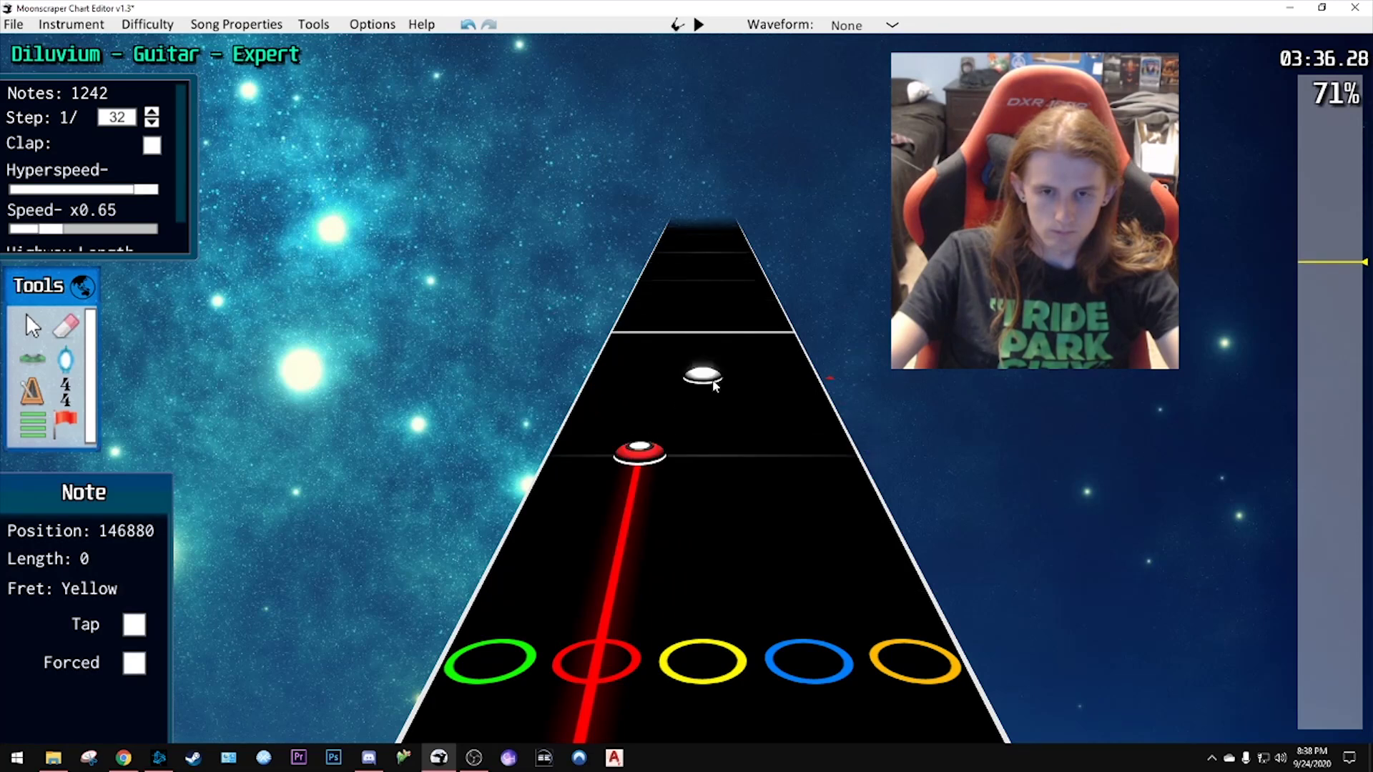
{"action": "left_click", "coordinate": [755, 329]}
{"action": "key", "text": "space"}
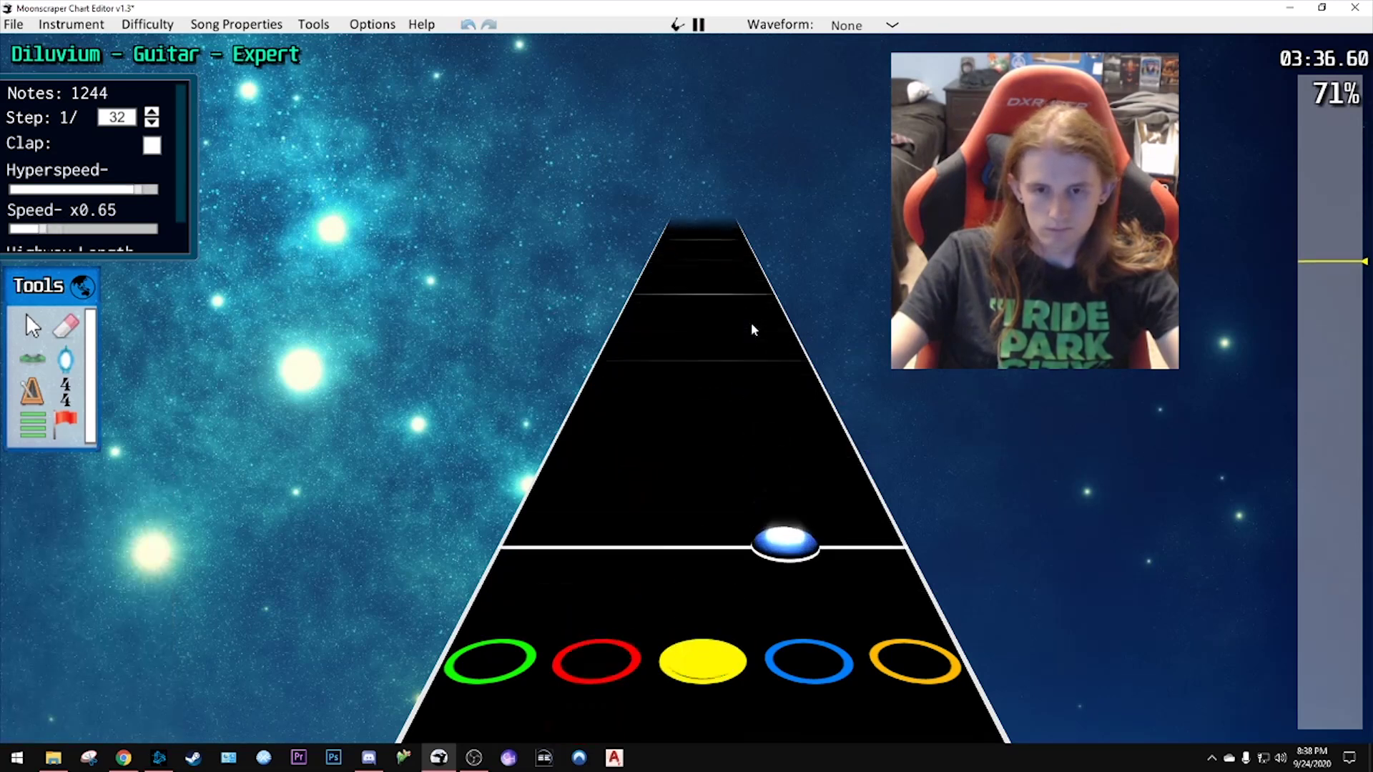
{"action": "key", "text": "space"}
{"action": "scroll", "coordinate": [744, 341], "scroll_direction": "up", "scroll_amount": 2}
{"action": "left_click", "coordinate": [807, 394]}
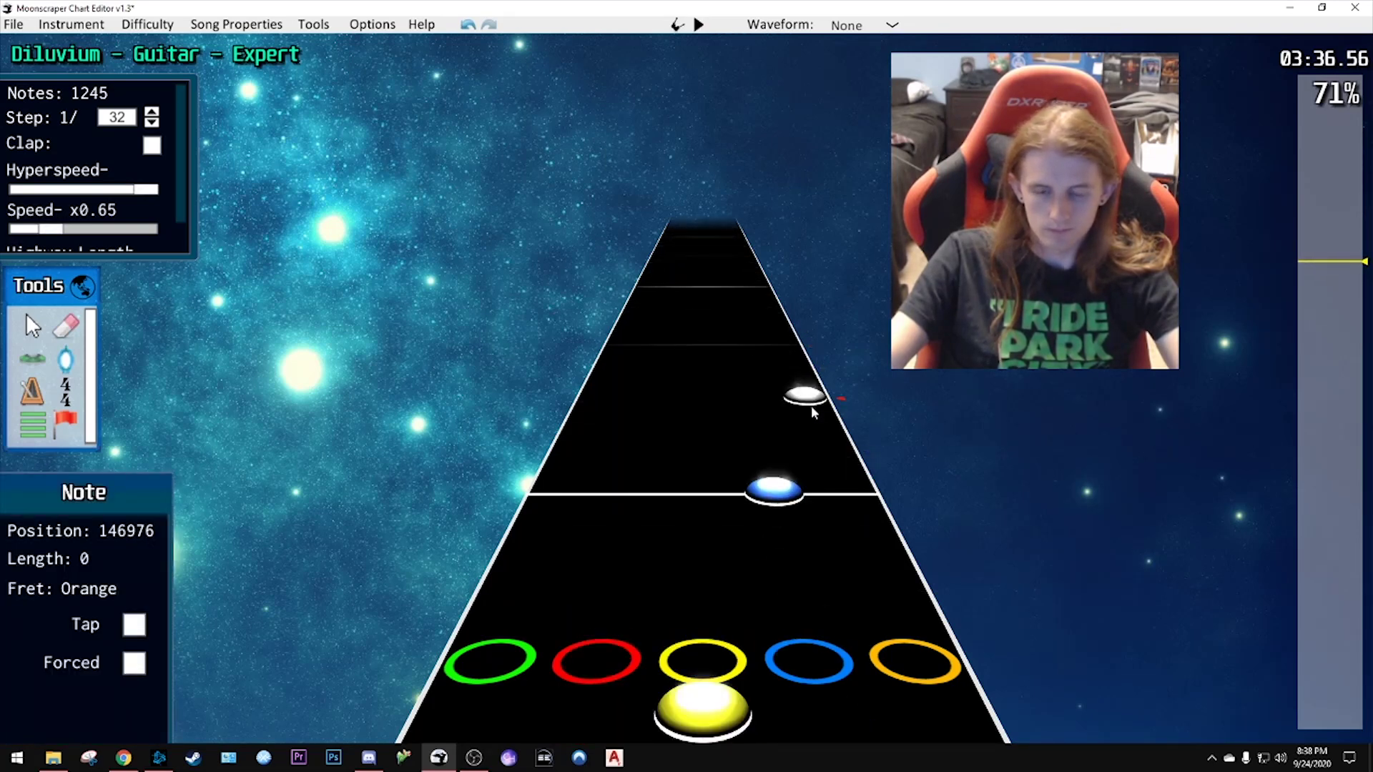
{"action": "key", "text": "space"}
{"action": "key", "text": "space"}
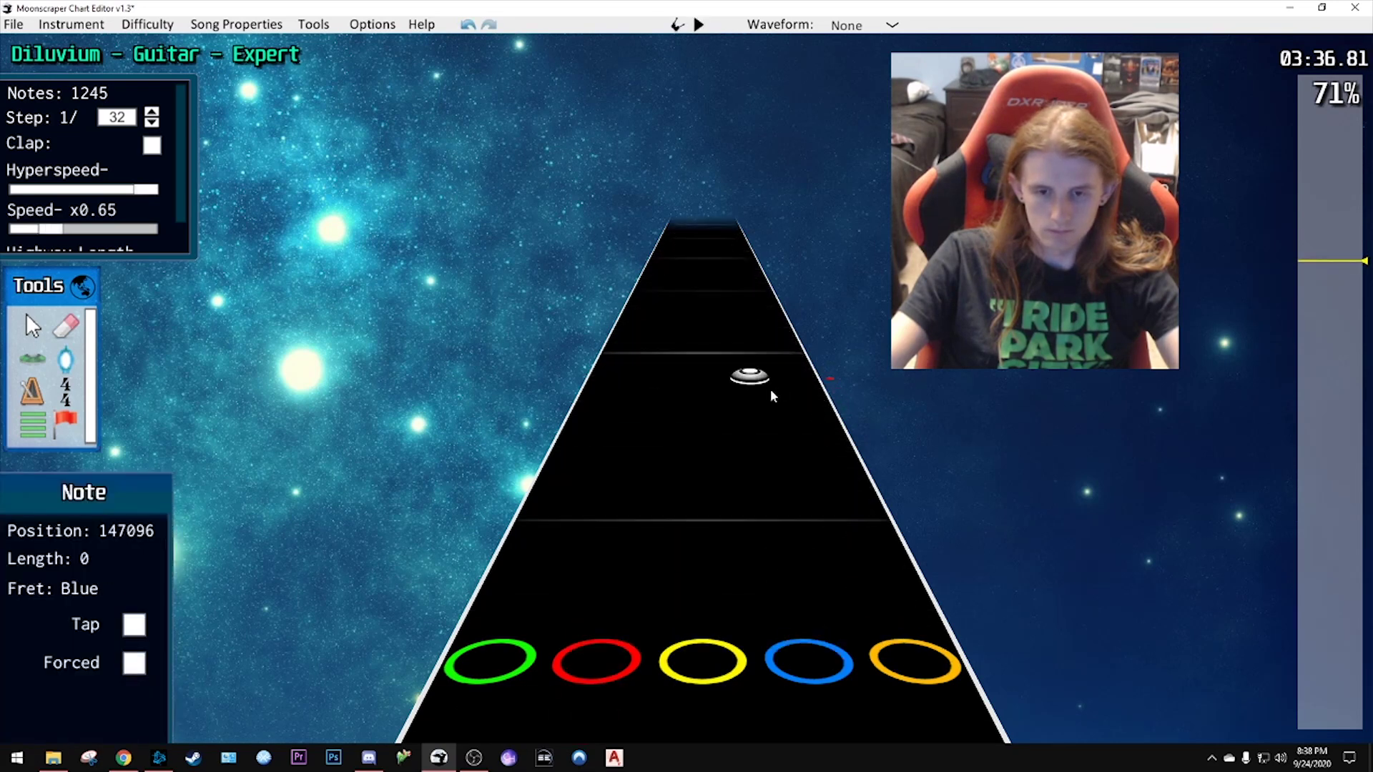
- Chart a green note at 146784 ahead of the ascending run, and replay the whole run
{"action": "scroll", "coordinate": [769, 393], "scroll_direction": "up", "scroll_amount": 2}
{"action": "key", "text": "space"}
{"action": "key", "text": "space"}
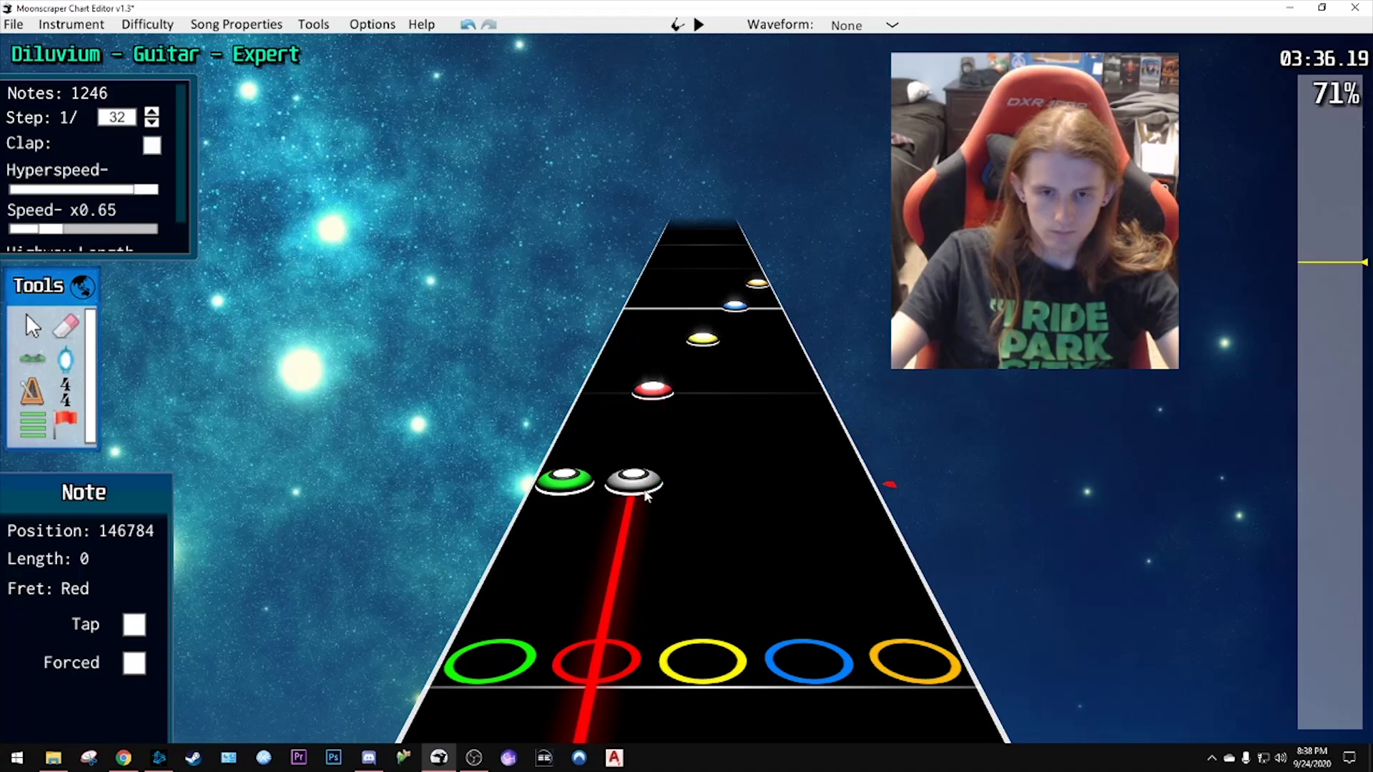
{"action": "key", "text": "space"}
{"action": "key", "text": "space"}
{"action": "scroll", "coordinate": [697, 440], "scroll_direction": "up", "scroll_amount": 1}
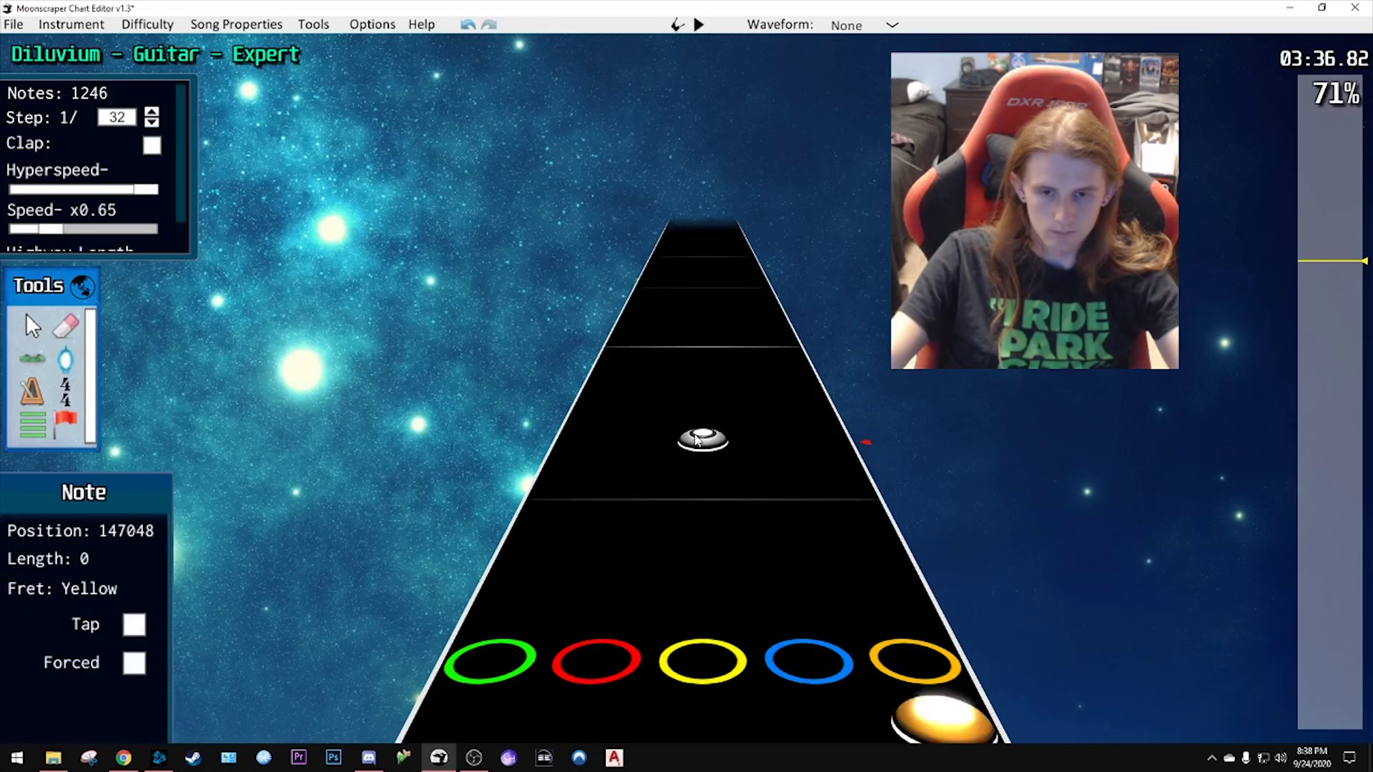
- Try a yellow note shortly after the orange note at 146976, and undo its placement
{"action": "scroll", "coordinate": [697, 440], "scroll_direction": "down", "scroll_amount": 1}
{"action": "left_click", "coordinate": [701, 460]}
{"action": "scroll", "coordinate": [701, 465], "scroll_direction": "down", "scroll_amount": 3}
{"action": "key", "text": "ctrl+z"}
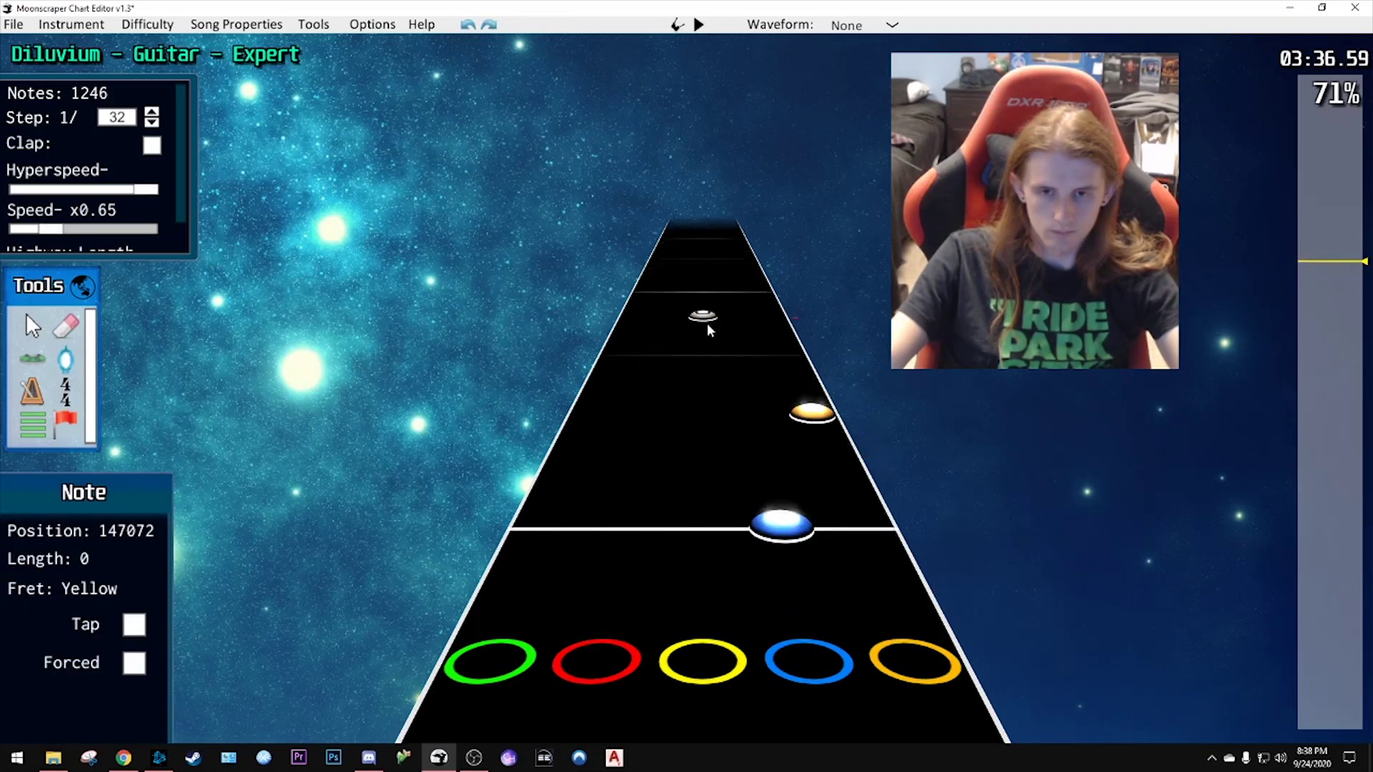
- Chart a yellow note at 147072 and replay the passage to check its timing
{"action": "key", "text": "space"}
{"action": "key", "text": "space"}
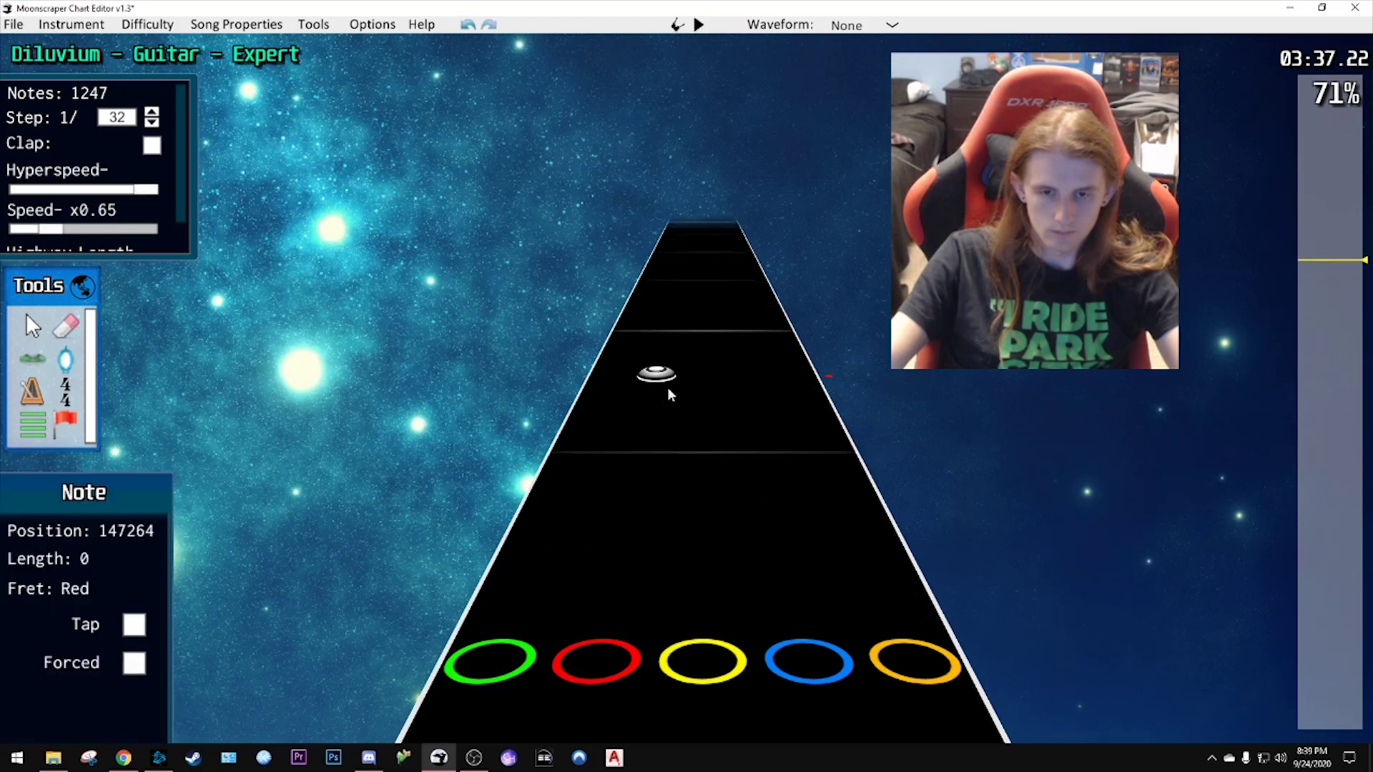
{"action": "scroll", "coordinate": [715, 386], "scroll_direction": "down", "scroll_amount": 1}
{"action": "scroll", "coordinate": [715, 390], "scroll_direction": "down", "scroll_amount": 1}
{"action": "key", "text": "space"}
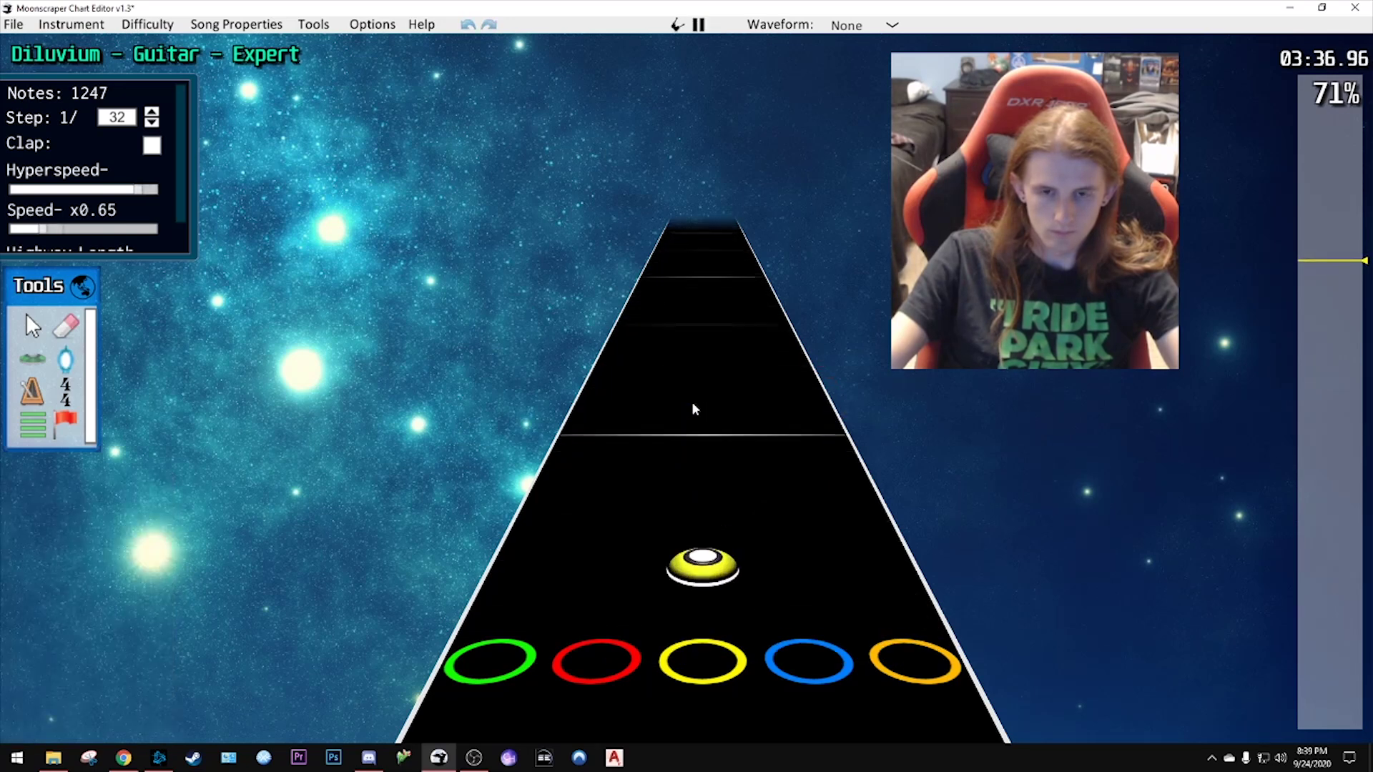
{"action": "key", "text": "space"}
{"action": "scroll", "coordinate": [699, 393], "scroll_direction": "down", "scroll_amount": 2}
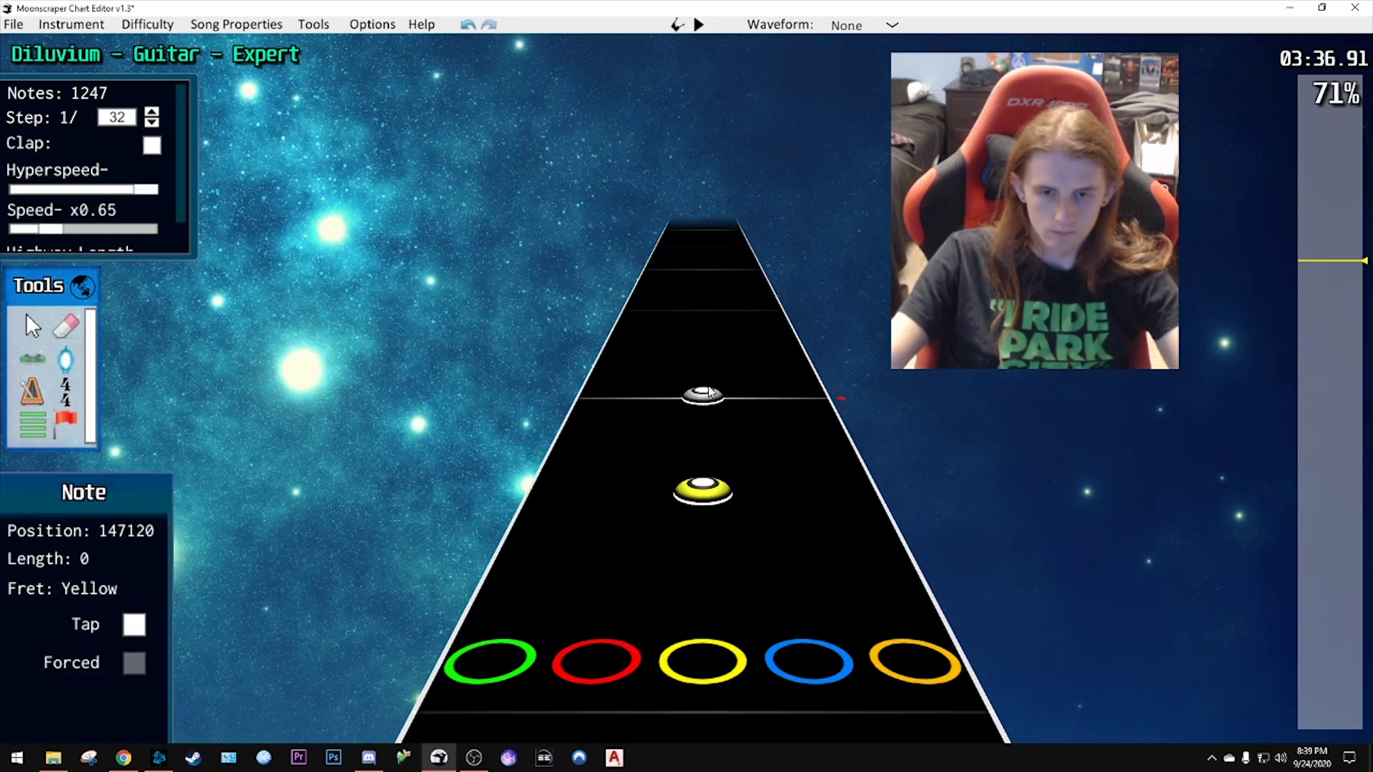
- Sustain the yellow note at 147072 up to 147216, and chart a green note there with a sustain to 147312
{"action": "key", "text": "space"}
{"action": "key", "text": "space"}
{"action": "left_click", "coordinate": [588, 458]}
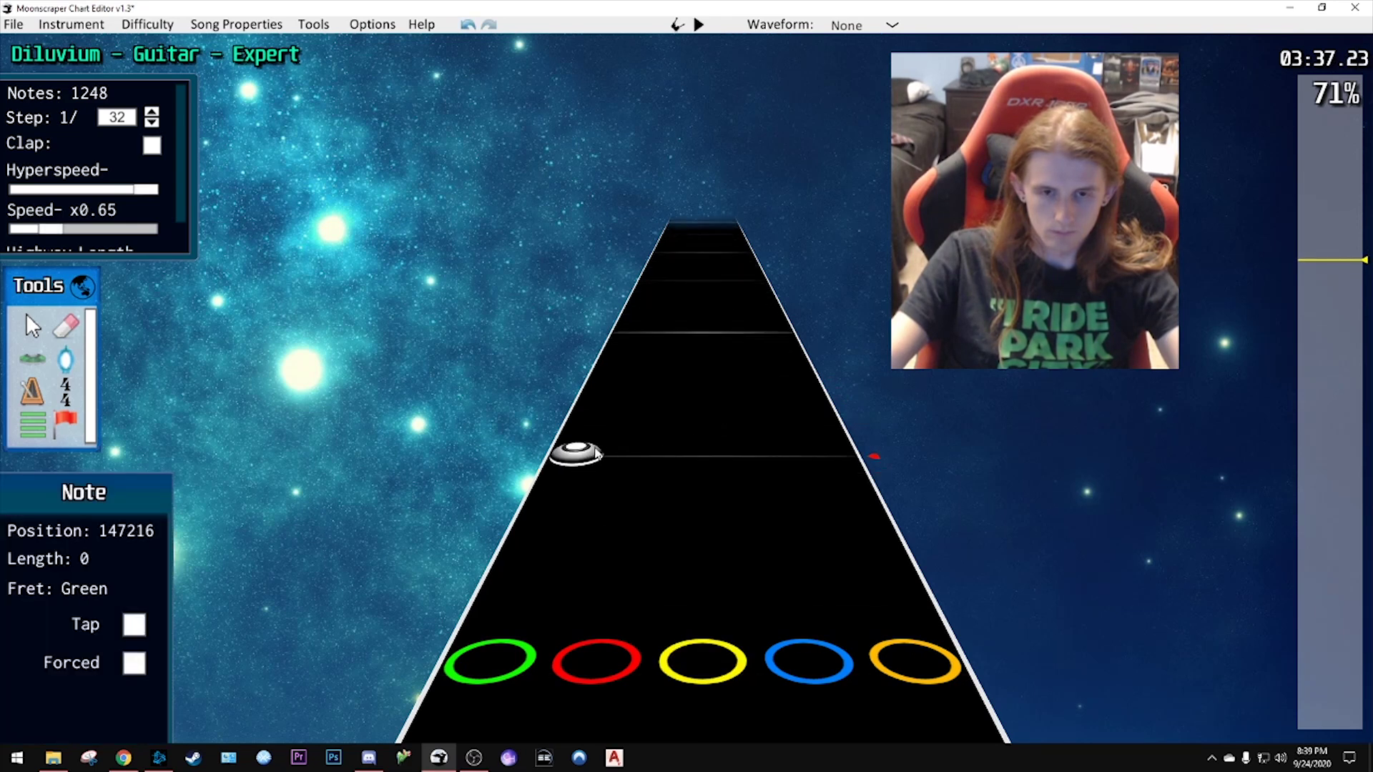
{"action": "left_click_drag", "start_coordinate": [597, 454], "coordinate": [628, 331]}
{"action": "scroll", "coordinate": [637, 347], "scroll_direction": "up", "scroll_amount": 2}
{"action": "scroll", "coordinate": [822, 372], "scroll_direction": "down", "scroll_amount": 3}
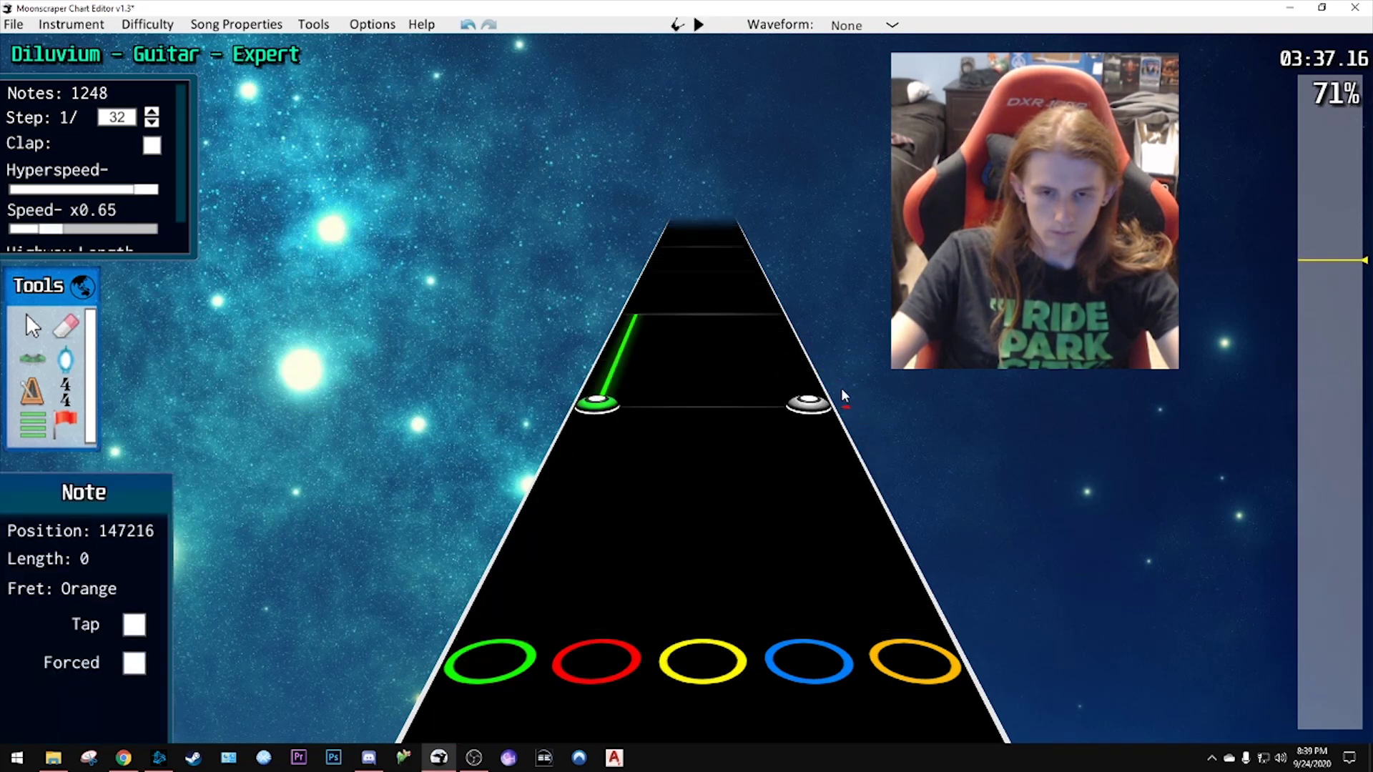
- Extend the sustain of the green note at 147216 to about 147408, replaying it to match the audio
{"action": "scroll", "coordinate": [823, 399], "scroll_direction": "down", "scroll_amount": 4}
{"action": "key", "text": "space"}
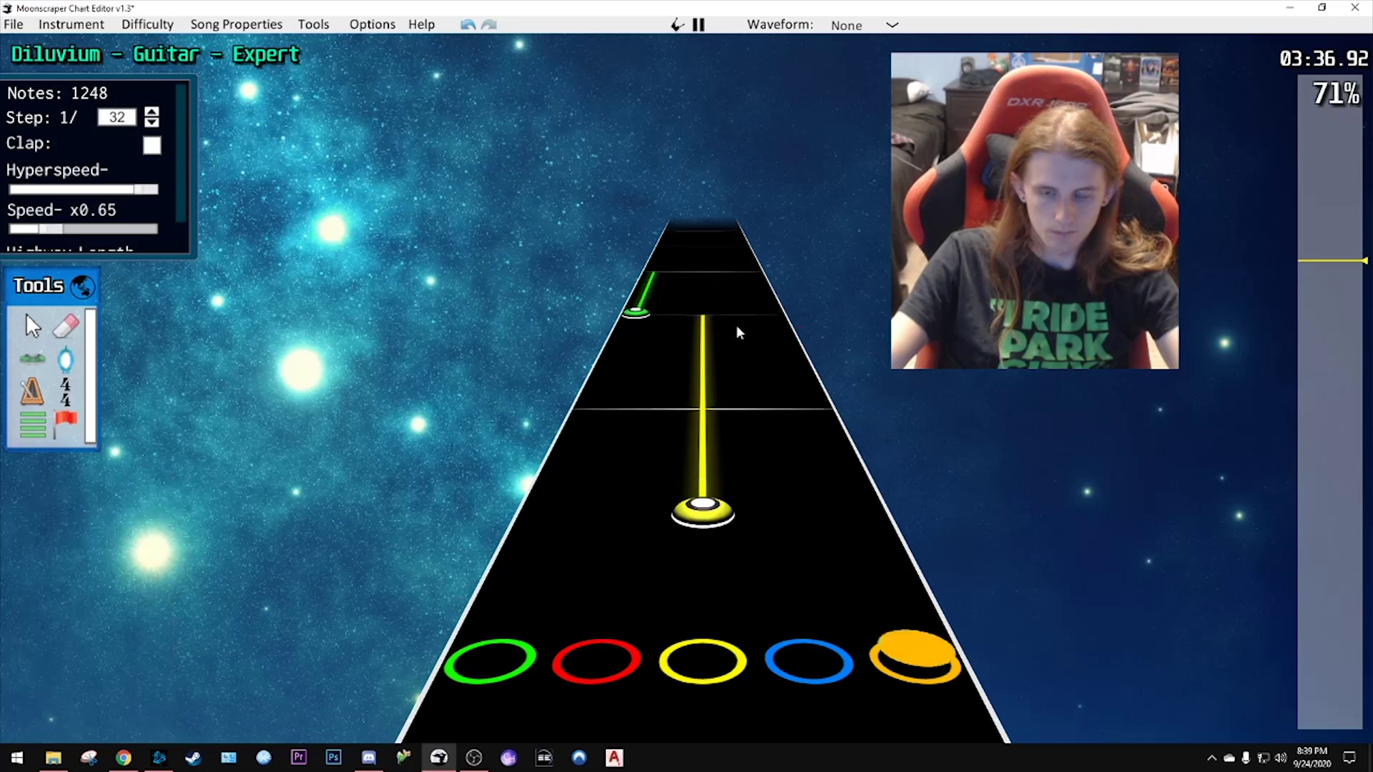
{"action": "key", "text": "space"}
{"action": "left_click", "coordinate": [629, 324]}
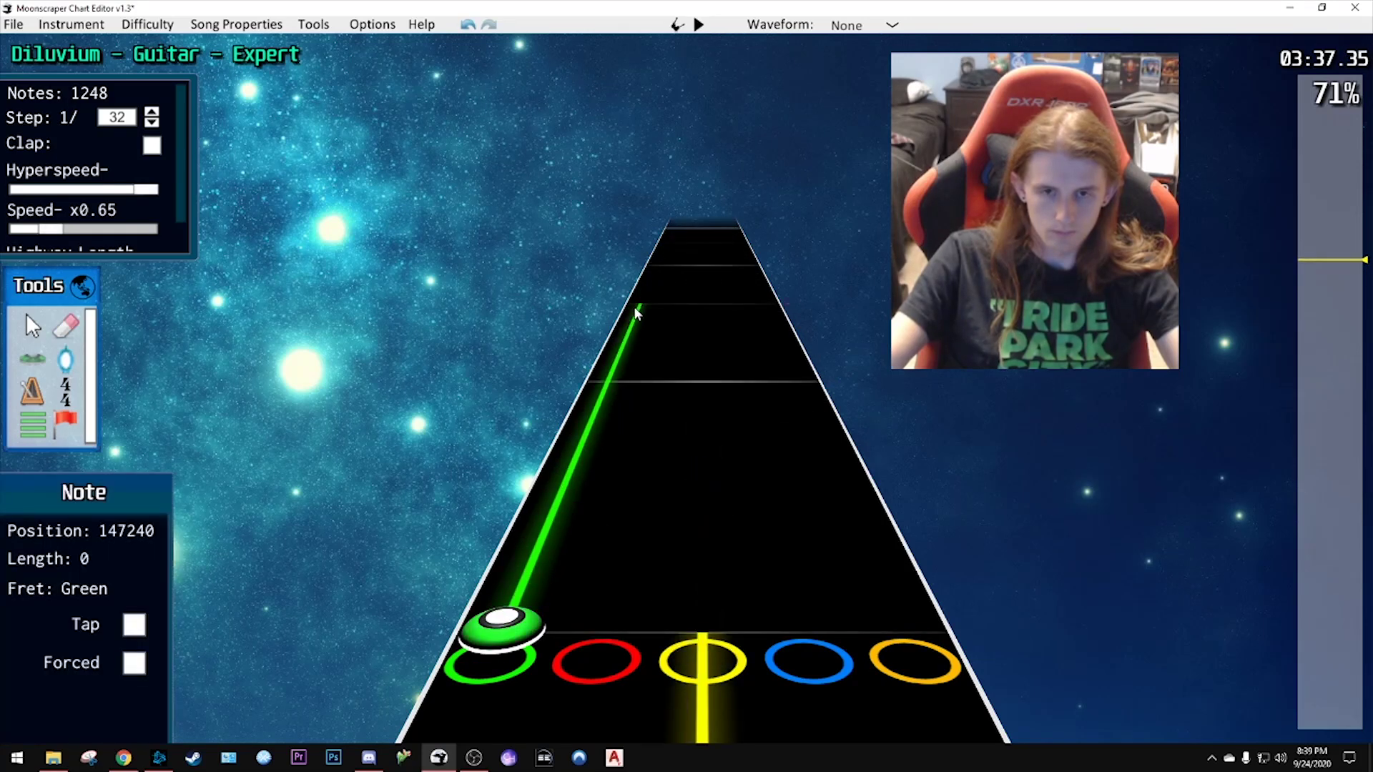
{"action": "key", "text": "space"}
{"action": "key", "text": "space"}
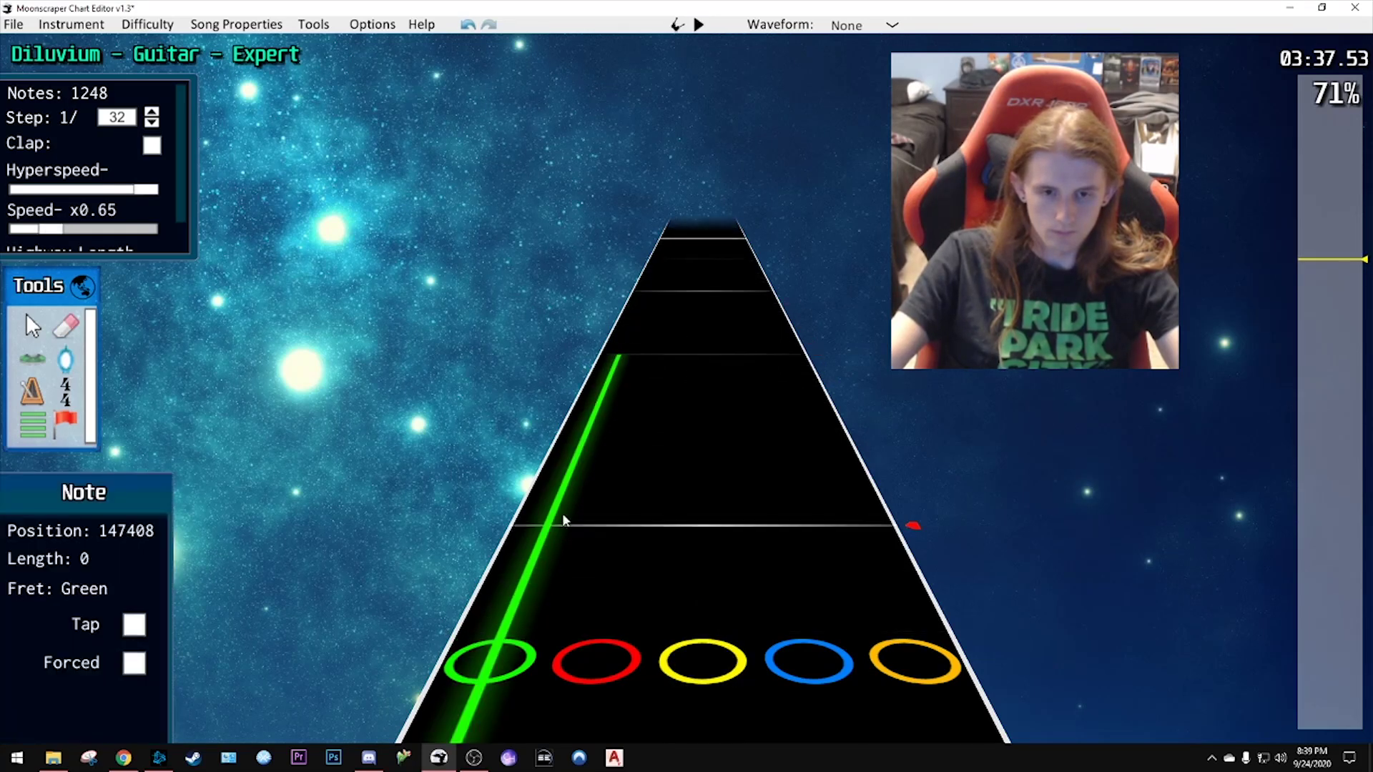
- Chart a blue note at 147312, an orange note at 147360 and a blue note at 147408, and replay the run
{"action": "scroll", "coordinate": [697, 496], "scroll_direction": "down", "scroll_amount": 3}
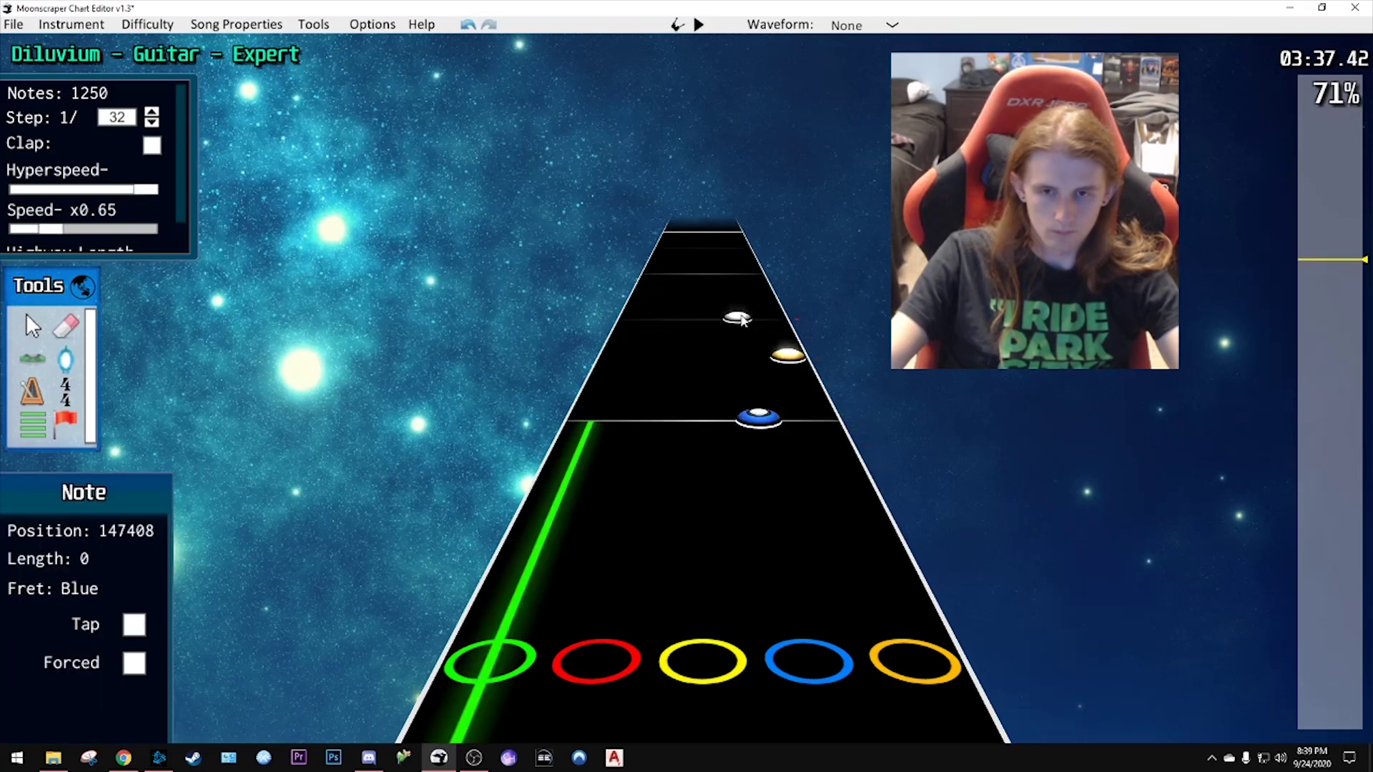
{"action": "key", "text": "space"}
{"action": "key", "text": "space"}
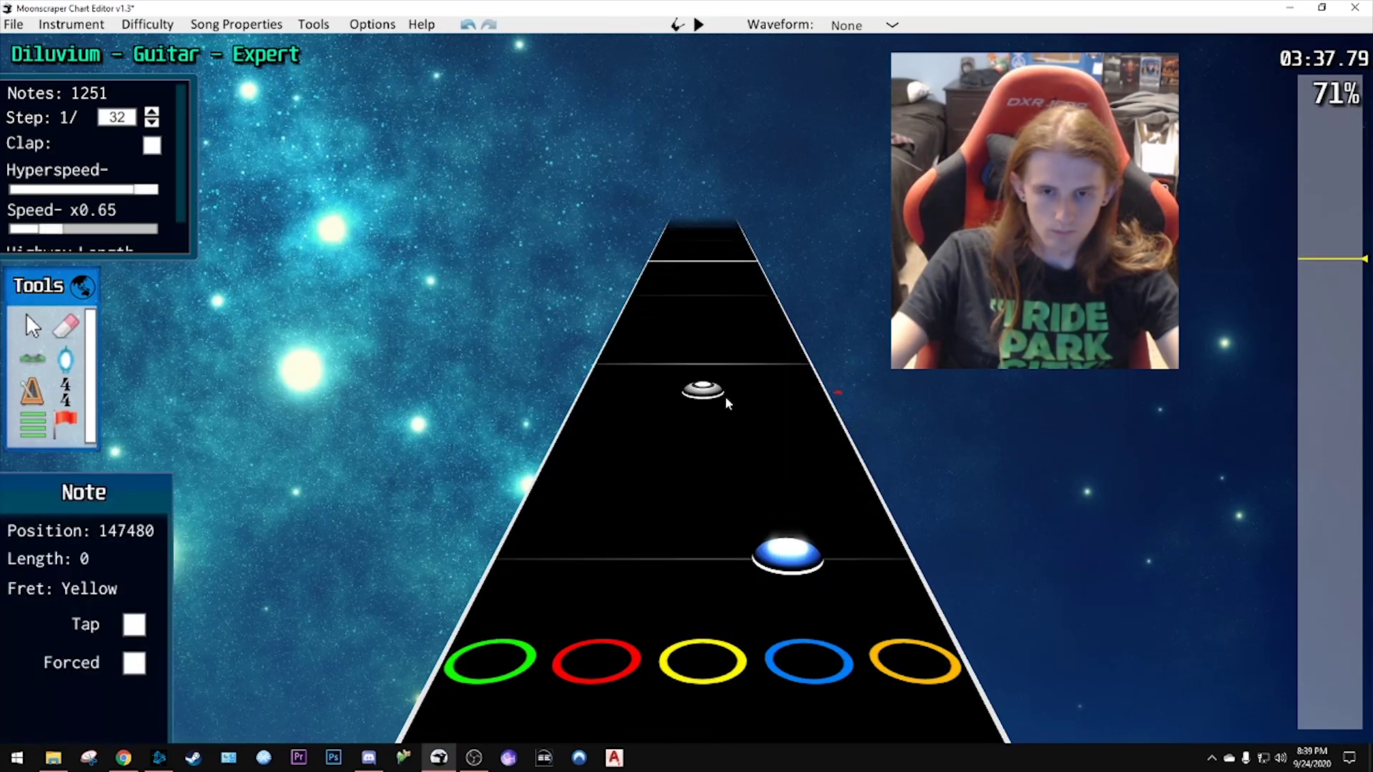
{"action": "scroll", "coordinate": [717, 395], "scroll_direction": "down", "scroll_amount": 3}
{"action": "key", "text": "space"}
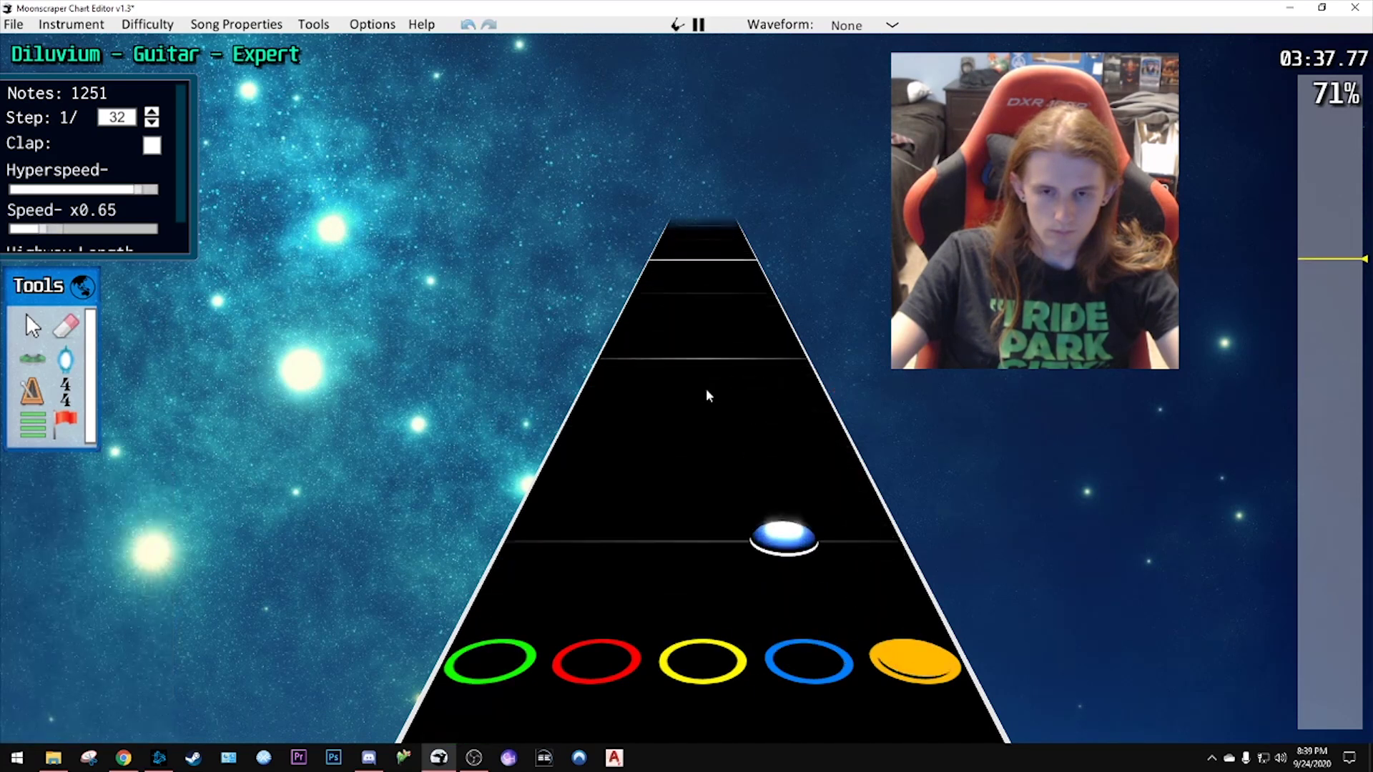
{"action": "key", "text": "space"}
- Replace the blue note at 147408 with a yellow one, add a red note at 147456, and replay them
{"action": "scroll", "coordinate": [706, 396], "scroll_direction": "down", "scroll_amount": 4}
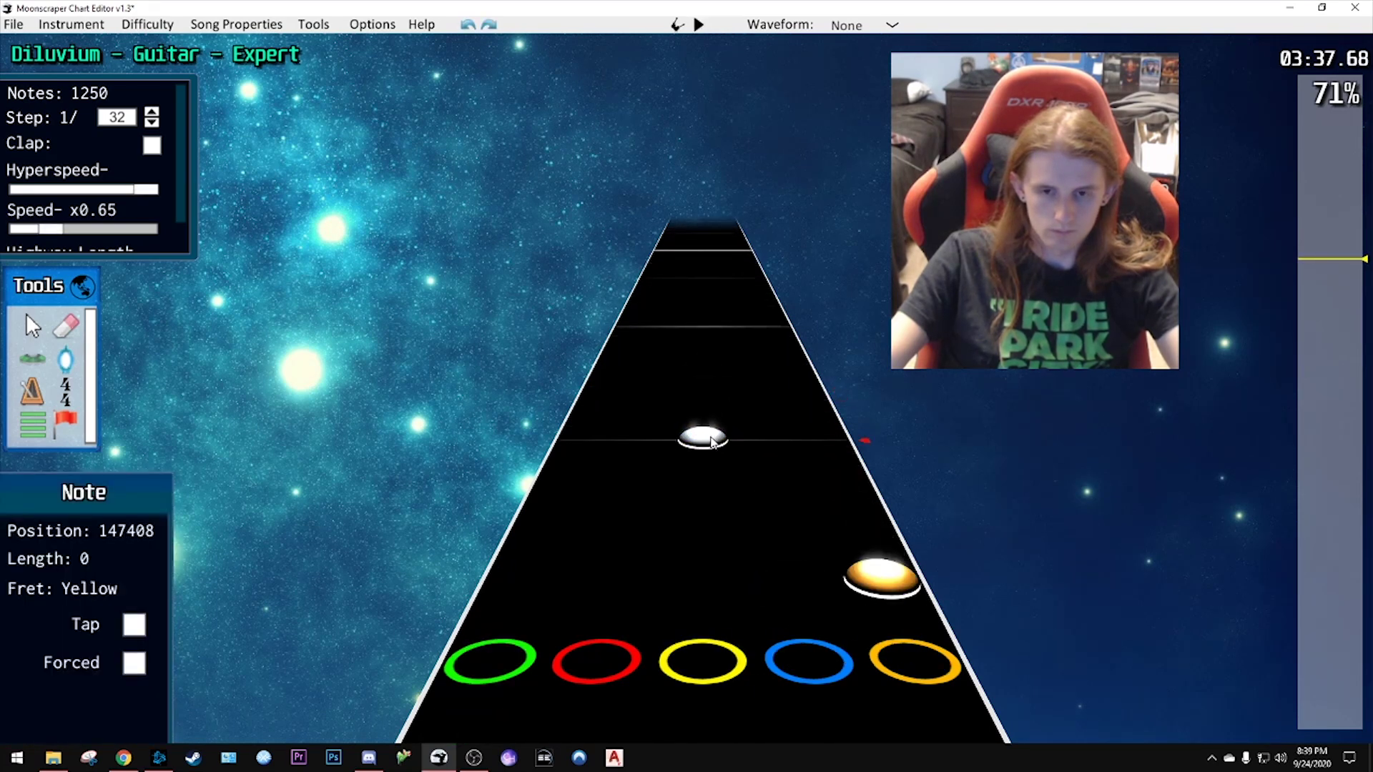
{"action": "key", "text": "space"}
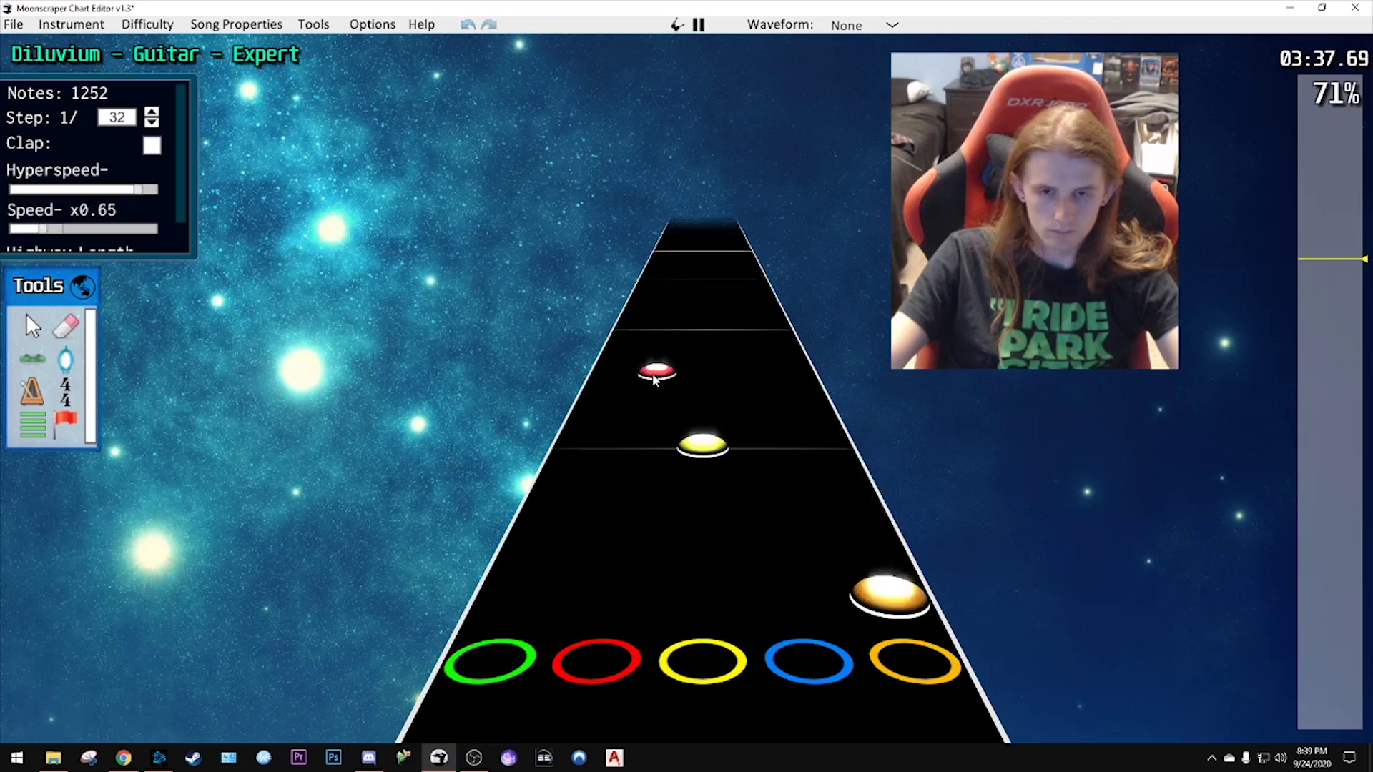
{"action": "key", "text": "space"}
- Chart a green note at 147504 to end the descending run, replay it, and return to around 3:37.6
{"action": "left_click", "coordinate": [552, 512]}
{"action": "scroll", "coordinate": [600, 470], "scroll_direction": "down", "scroll_amount": 4}
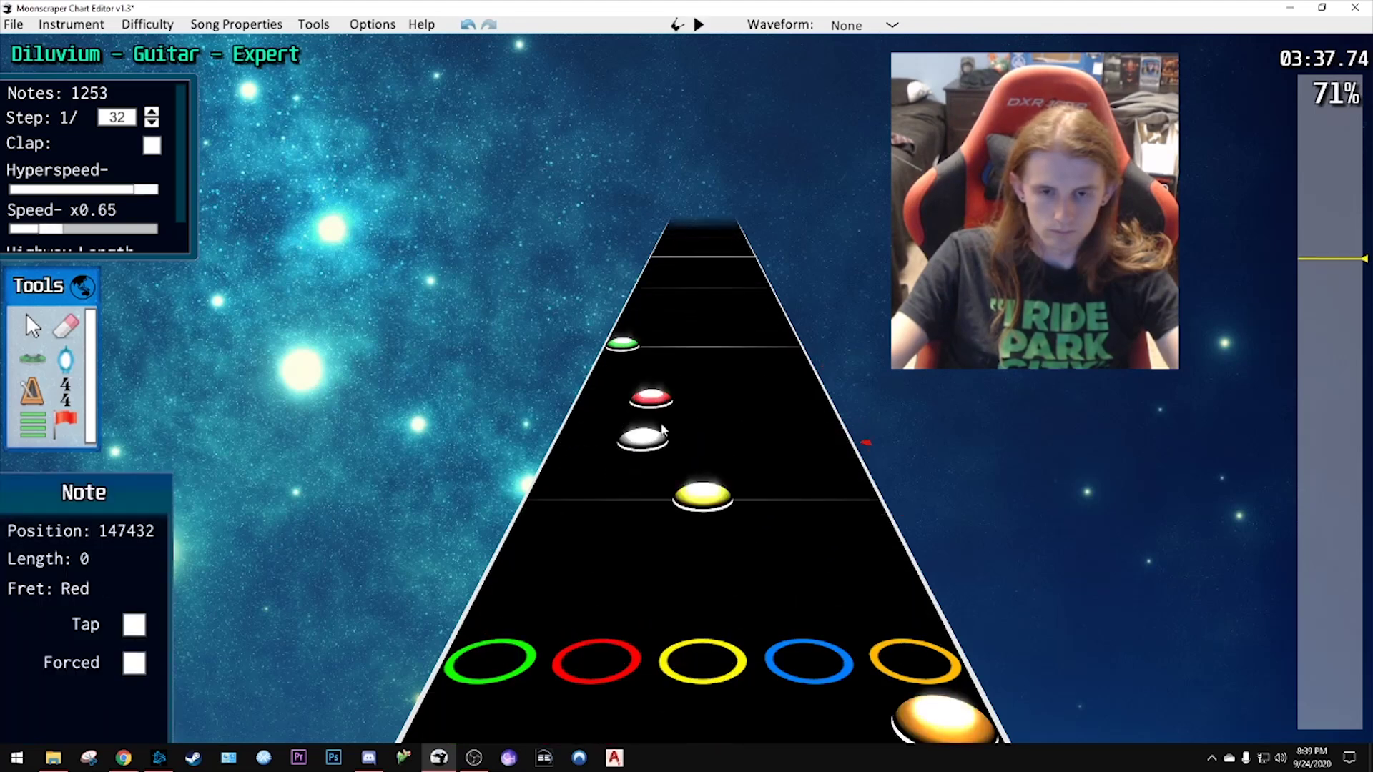
{"action": "key", "text": "space"}
{"action": "key", "text": "space"}
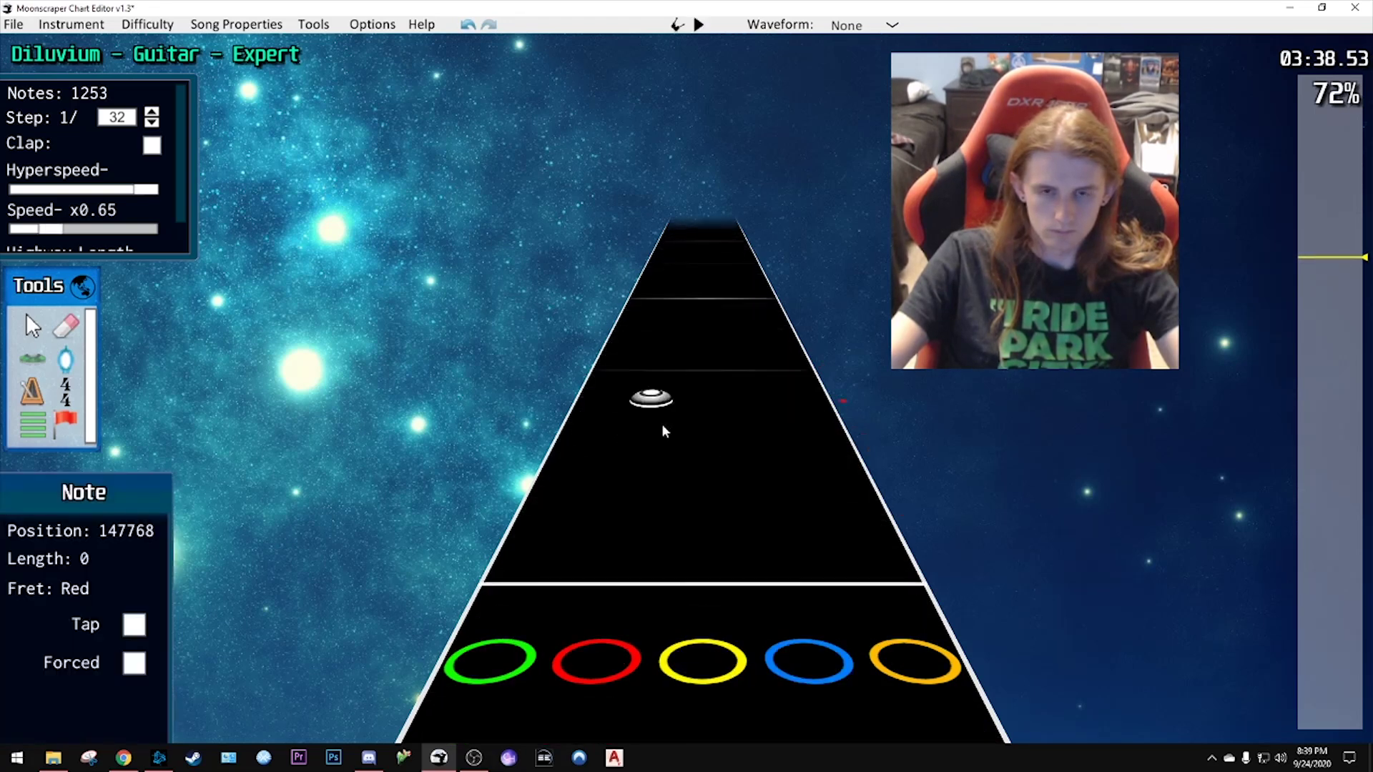
{"action": "scroll", "coordinate": [663, 422], "scroll_direction": "down", "scroll_amount": 14}
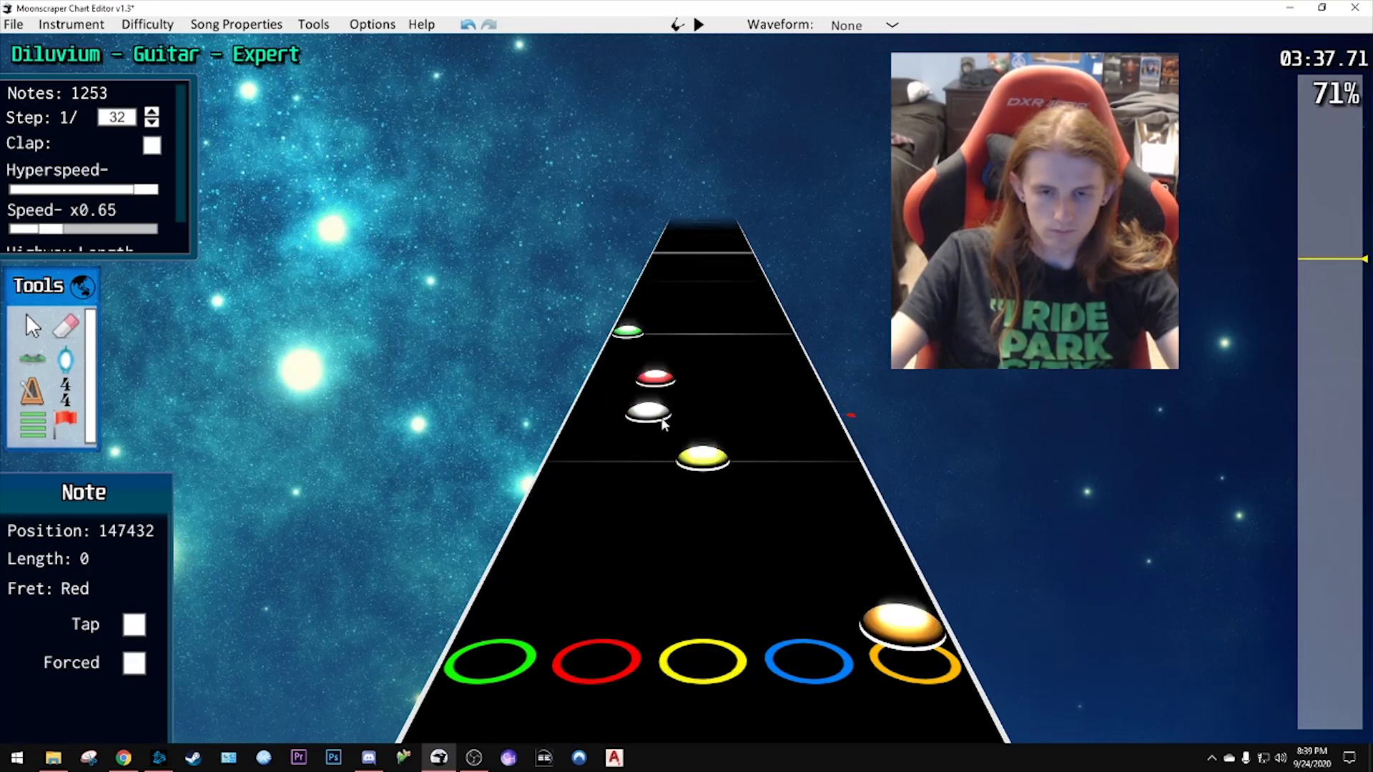
{"action": "scroll", "coordinate": [672, 417], "scroll_direction": "down", "scroll_amount": 2}
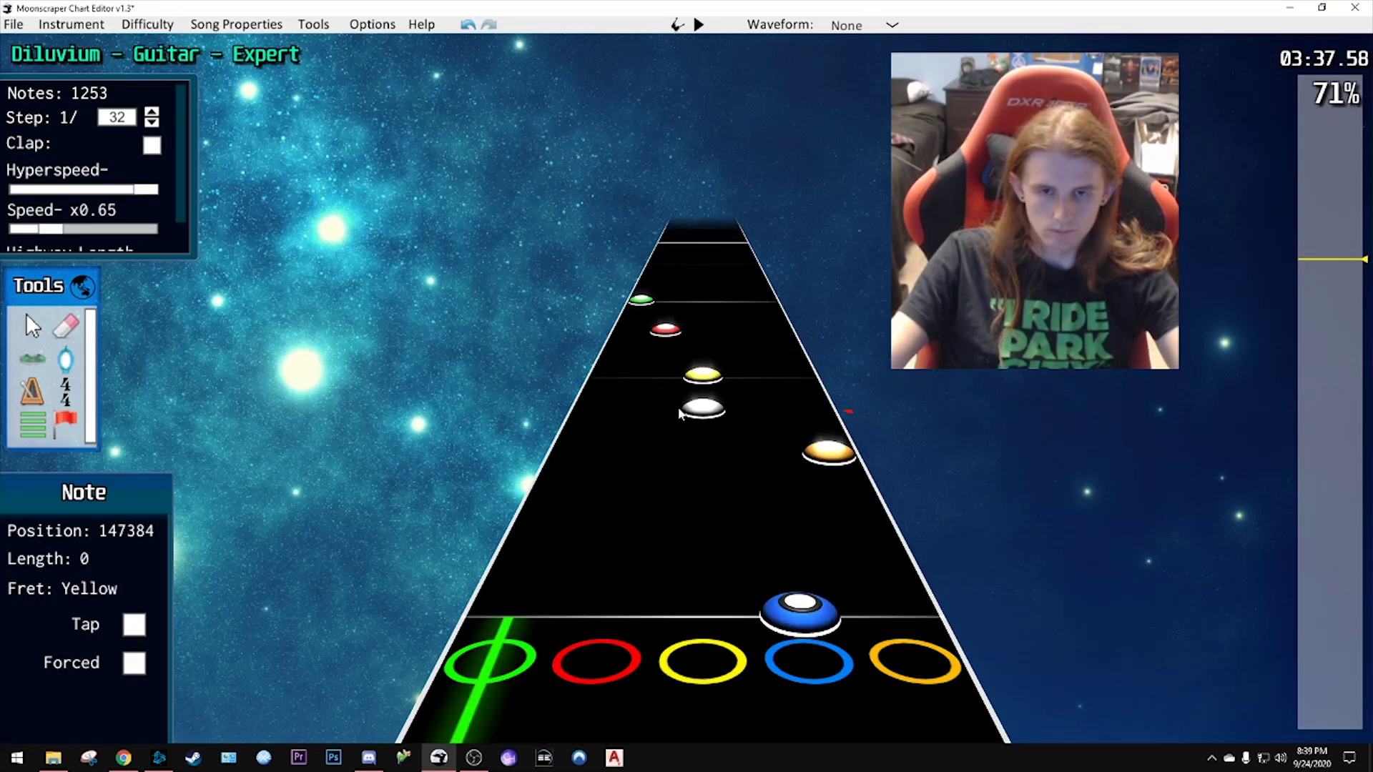
- Shift the yellow, red and green notes from 147408 to 147504 up one fret each, and replay the run
{"action": "scroll", "coordinate": [679, 413], "scroll_direction": "up", "scroll_amount": 1}
{"action": "left_click", "coordinate": [639, 283]}
{"action": "left_click_drag", "start_coordinate": [639, 283], "coordinate": [754, 451]}
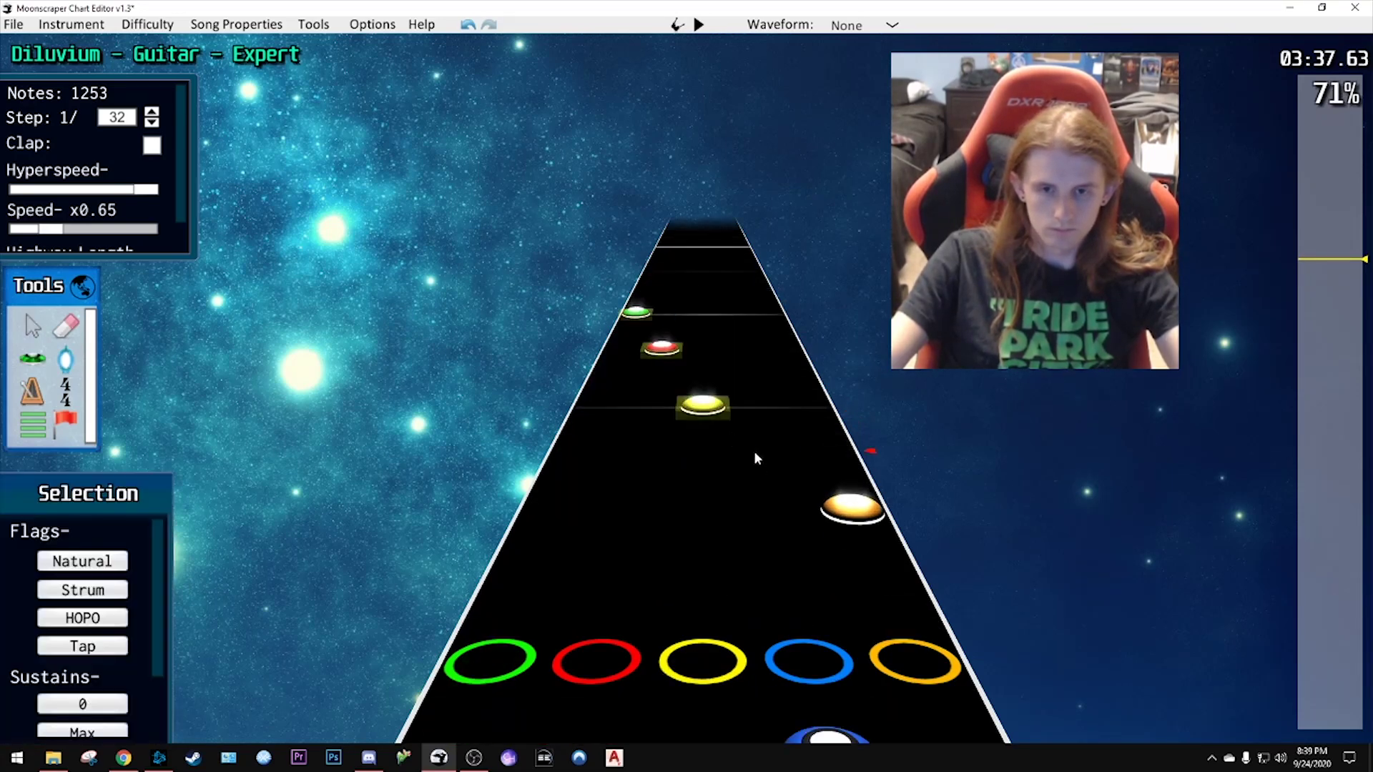
{"action": "key", "text": "Delete"}
{"action": "key", "text": "ctrl+z"}
{"action": "key", "text": "space"}
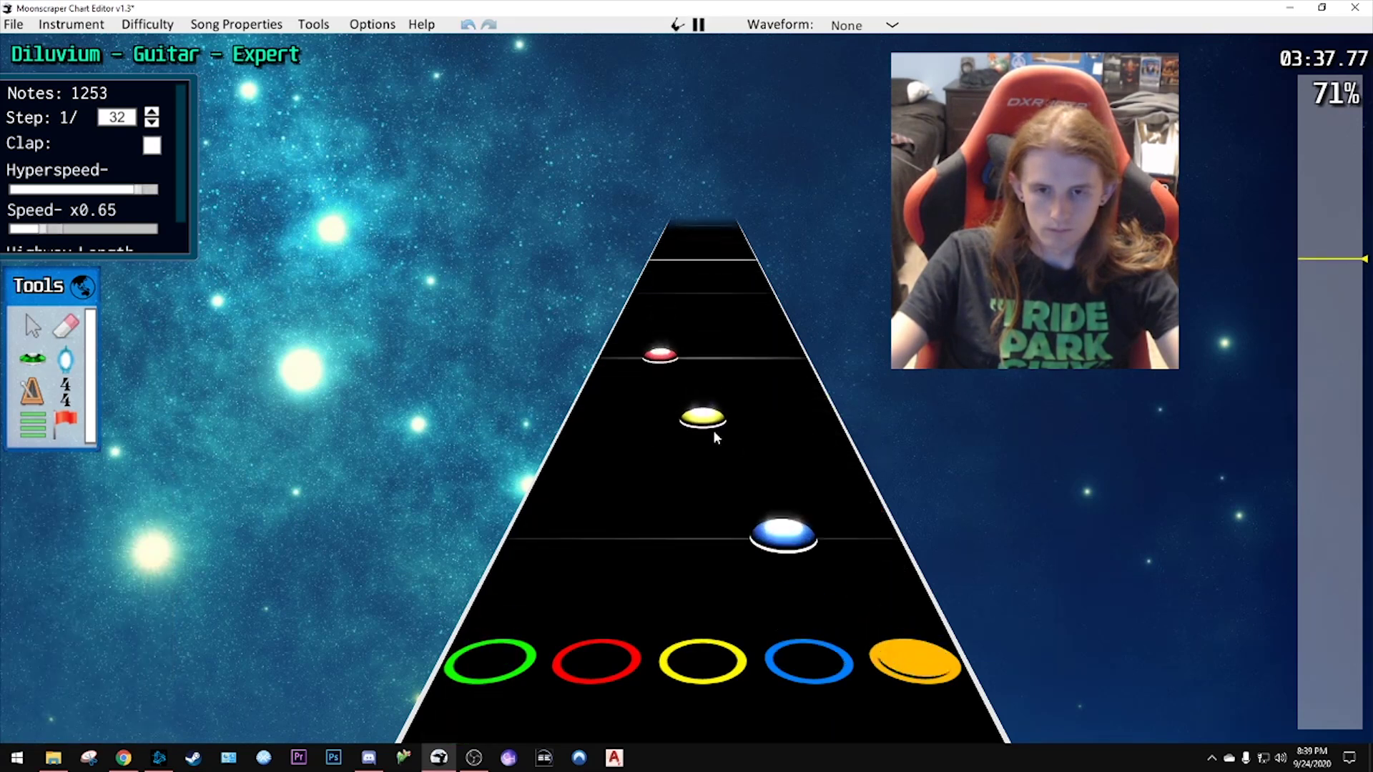
{"action": "key", "text": "space"}
- Try a tightly spaced run of yellow at 147528, red at 147552, green at 147576 and red at 147600, and replay it
{"action": "left_click", "coordinate": [704, 425]}
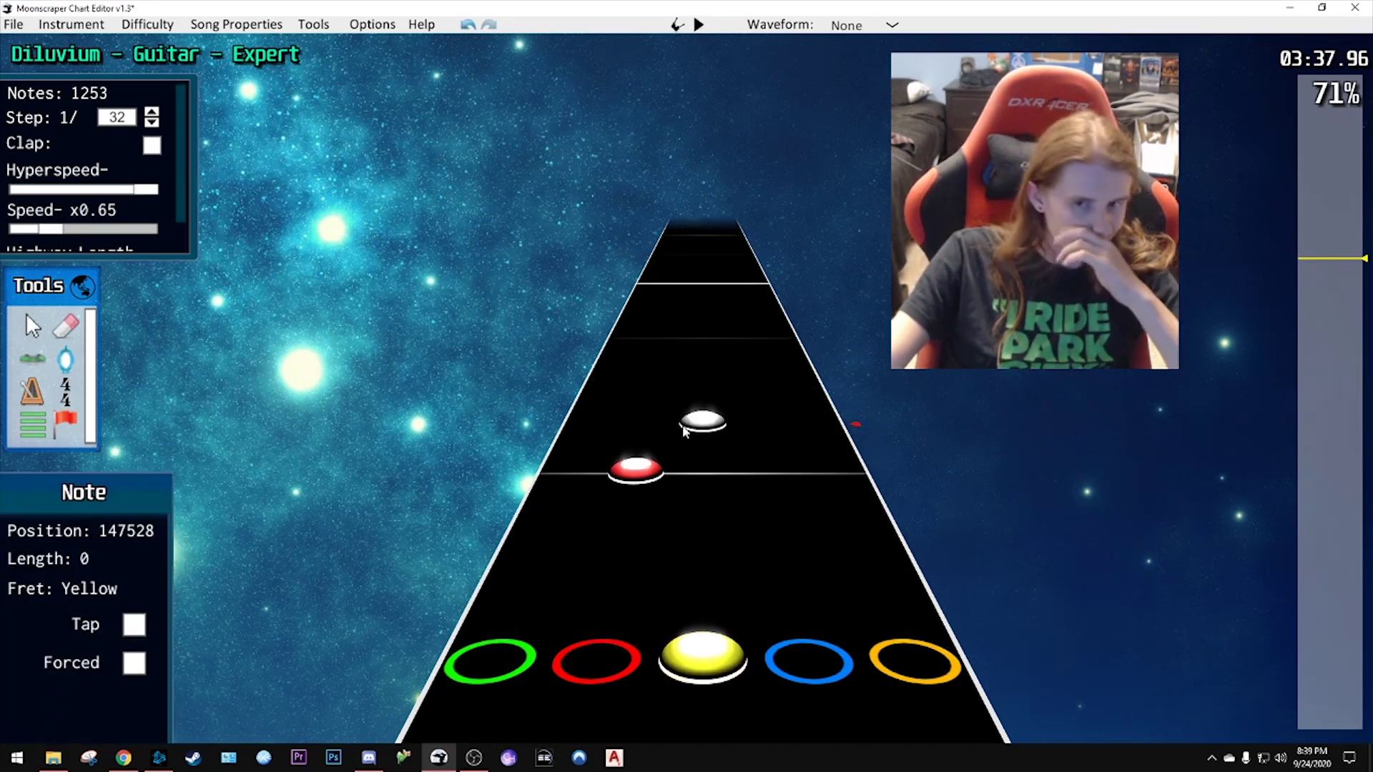
{"action": "left_click", "coordinate": [649, 392]}
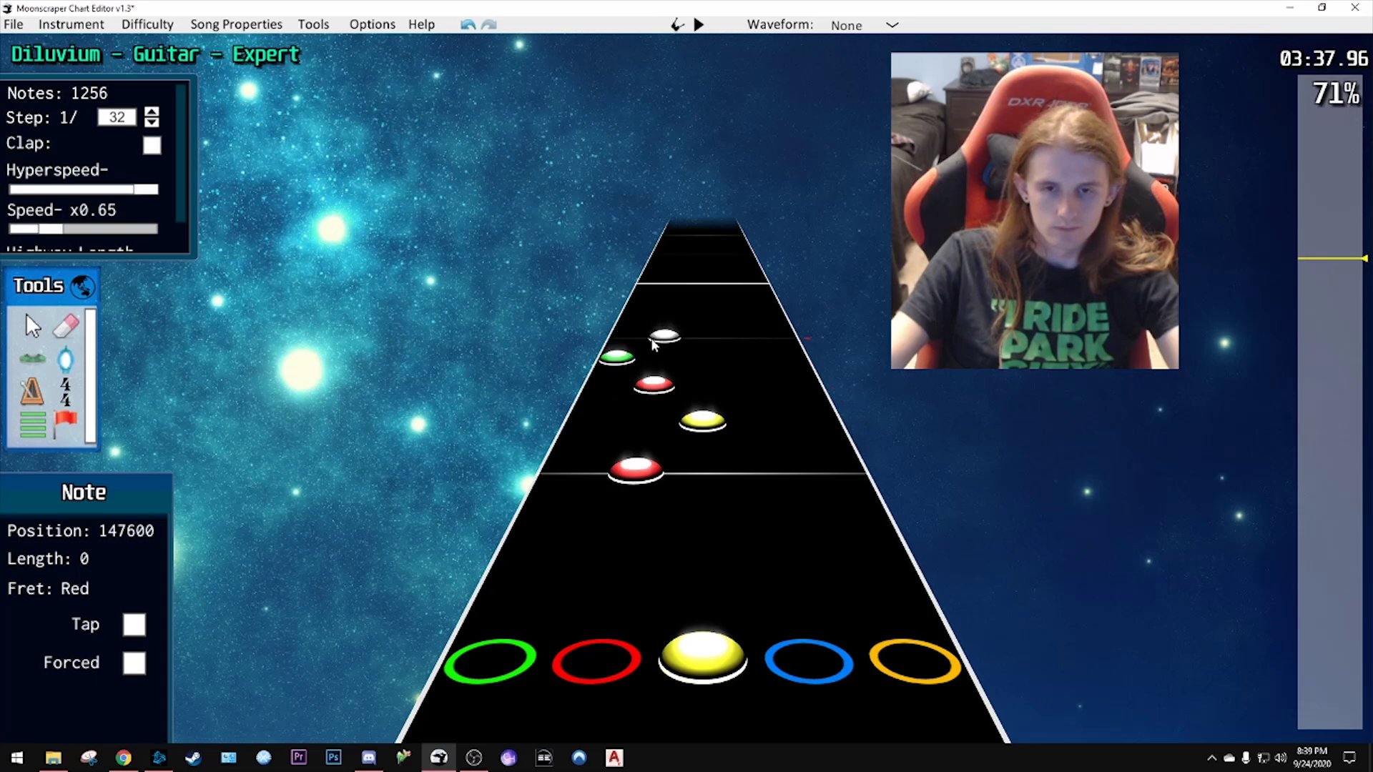
{"action": "left_click", "coordinate": [653, 345]}
{"action": "key", "text": "space"}
{"action": "key", "text": "space"}
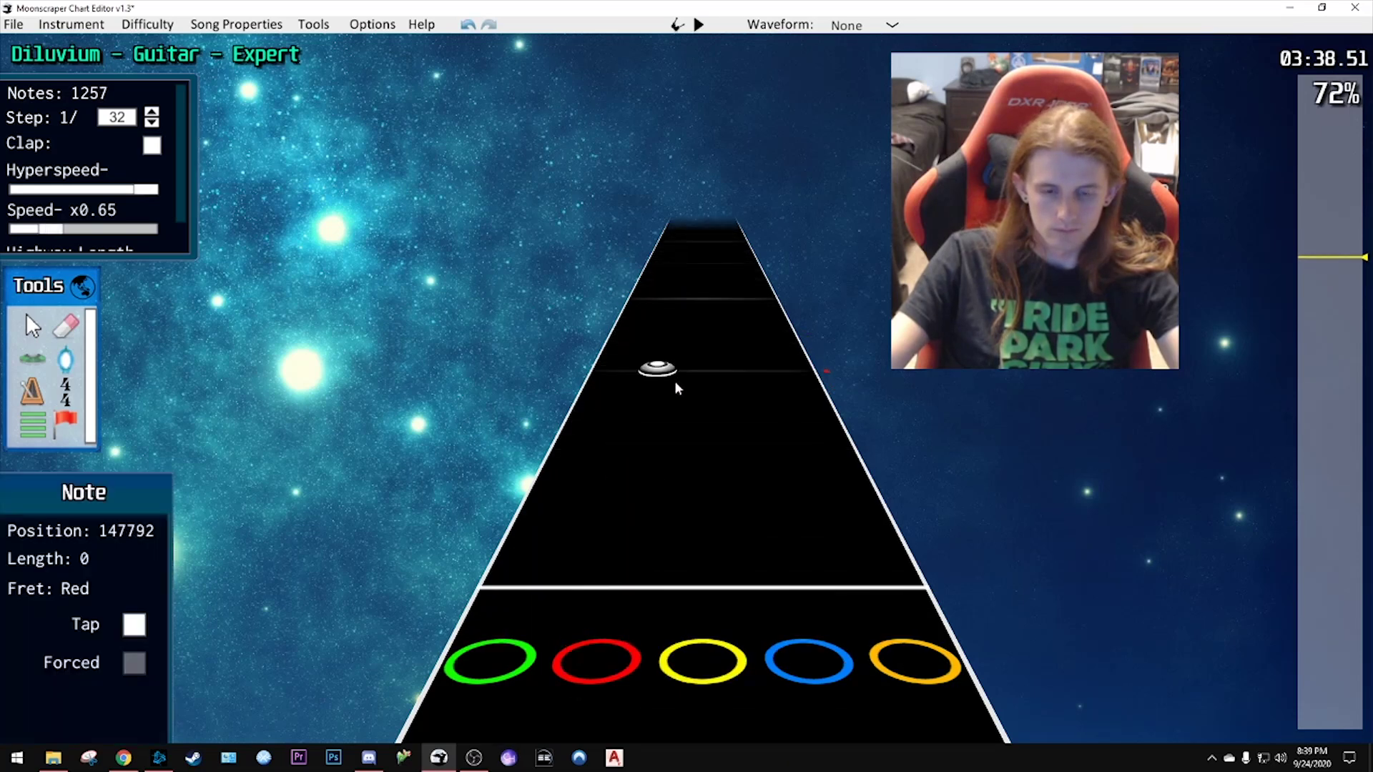
{"action": "scroll", "coordinate": [681, 378], "scroll_direction": "down", "scroll_amount": 3}
{"action": "key", "text": "space"}
{"action": "key", "text": "space"}
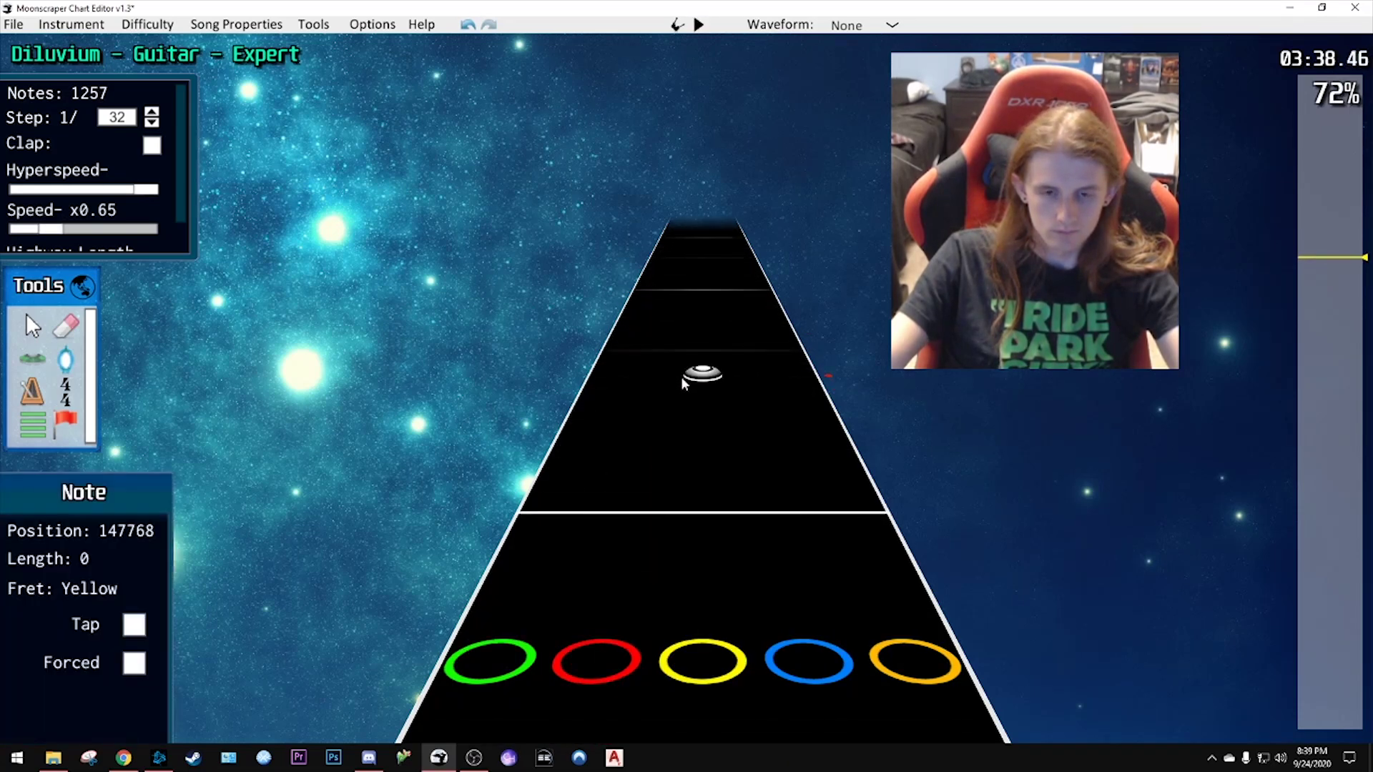
- Respace the run with yellow at 147552, red at 147600, green at 147648 and red at 147696, and replay it
{"action": "scroll", "coordinate": [680, 376], "scroll_direction": "down", "scroll_amount": 3}
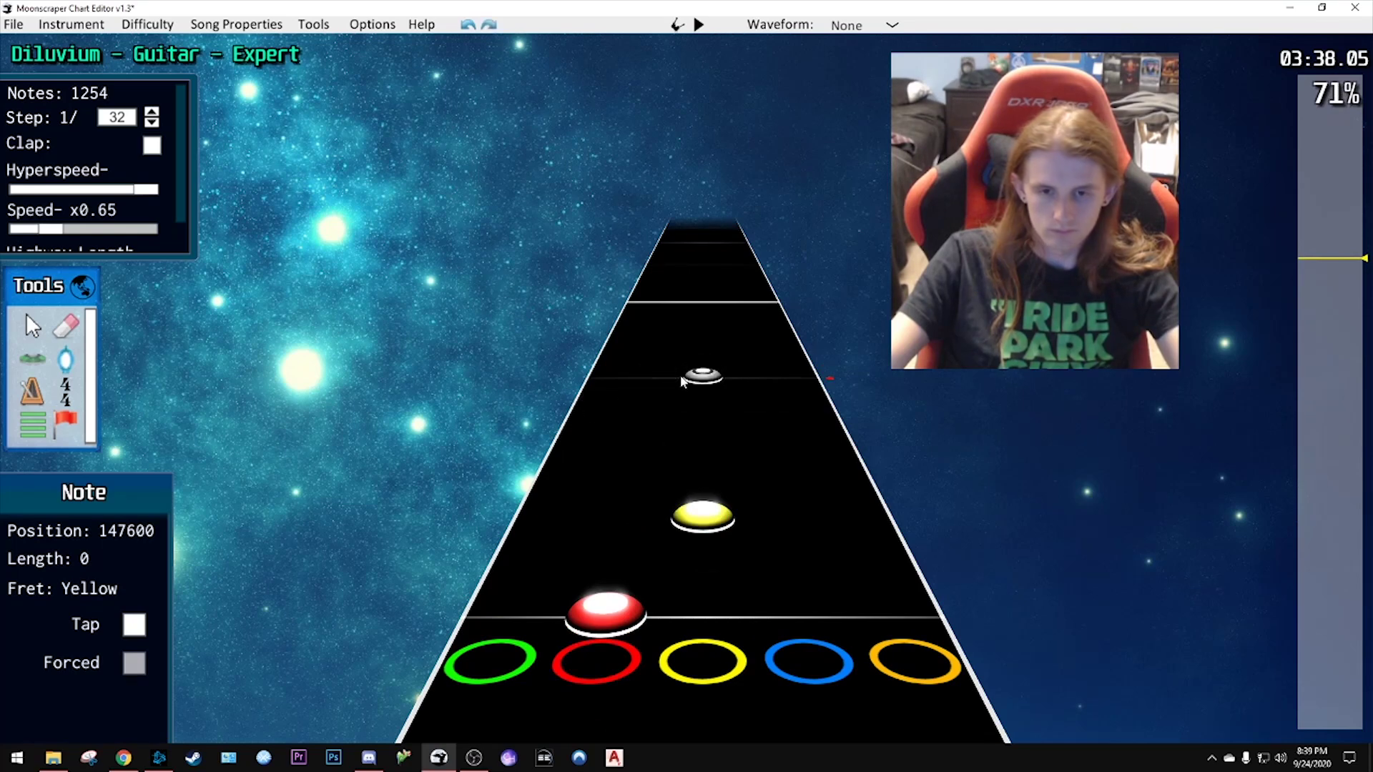
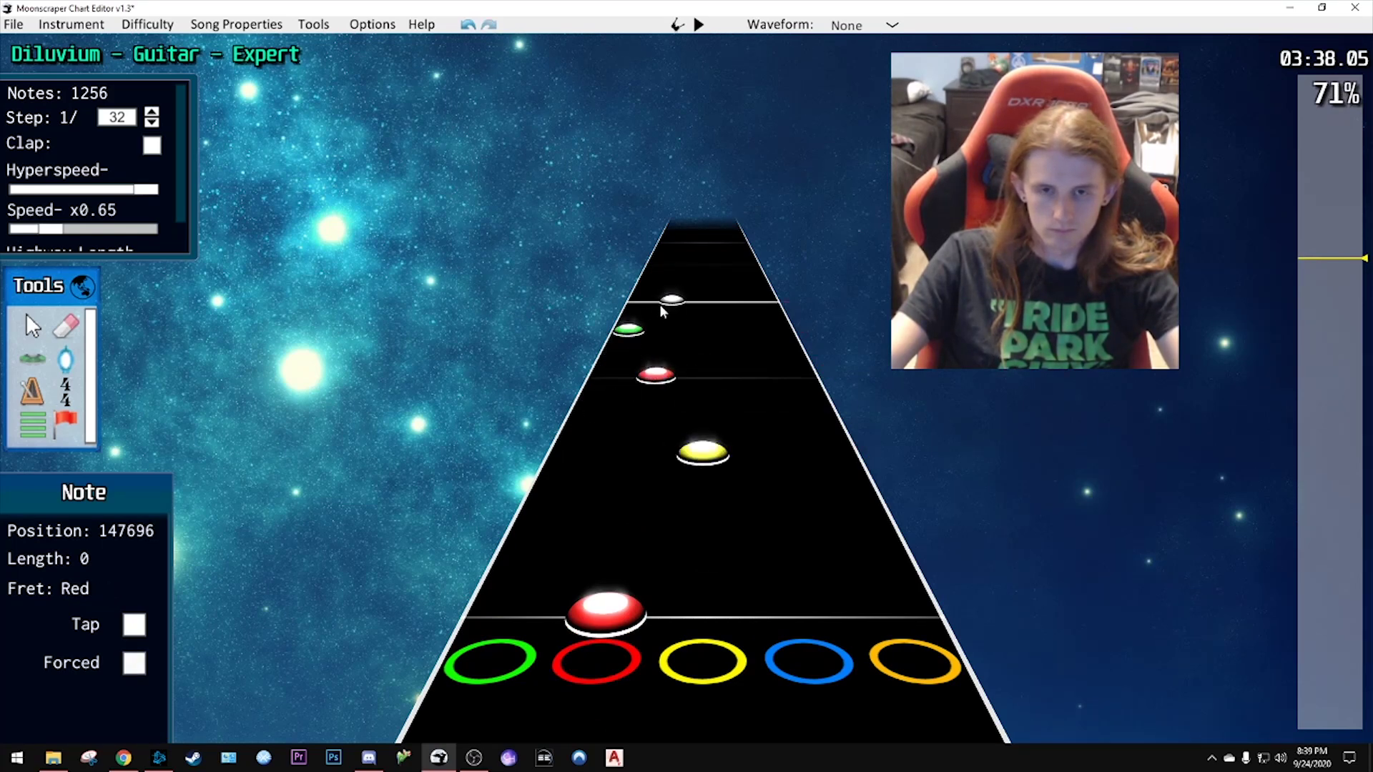
{"action": "left_click", "coordinate": [659, 303]}
{"action": "key", "text": "space"}
{"action": "key", "text": "space"}
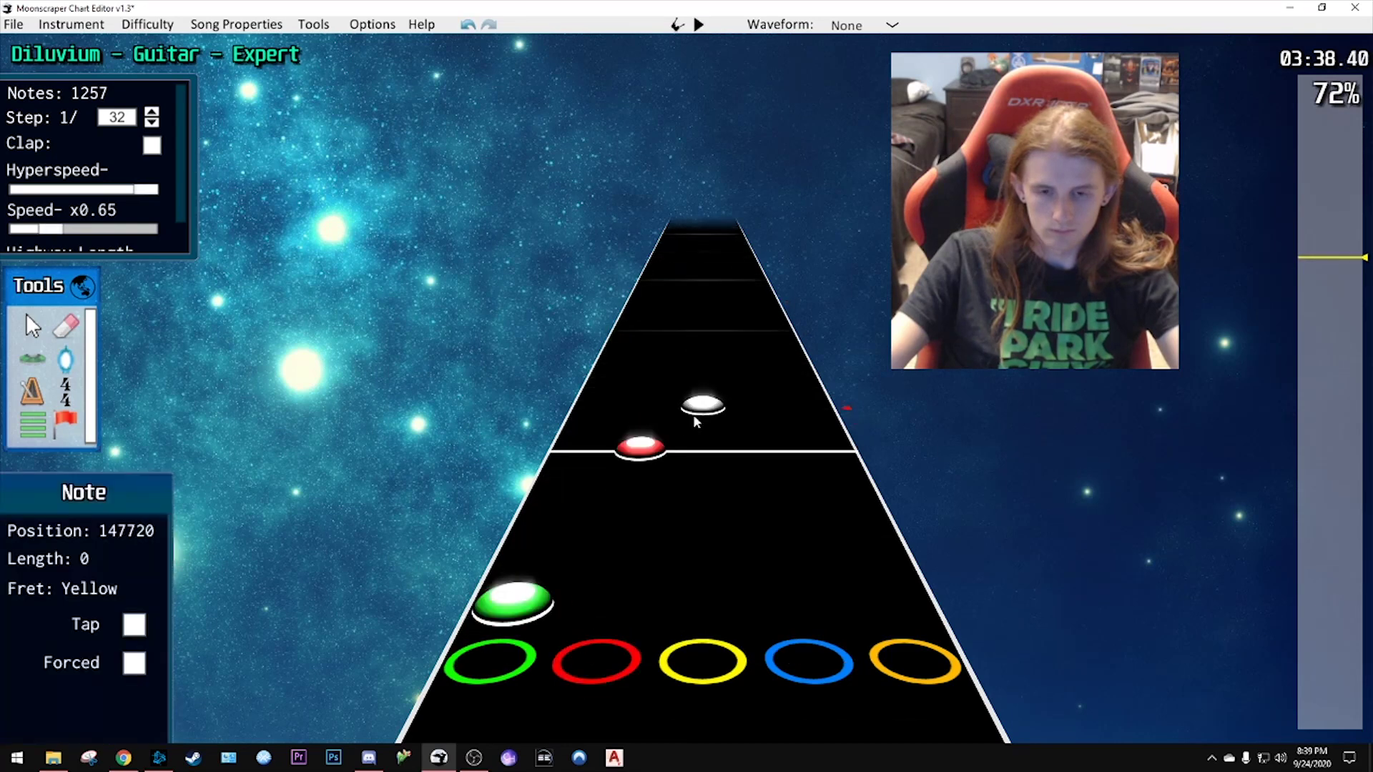
{"action": "scroll", "coordinate": [695, 421], "scroll_direction": "down", "scroll_amount": 3}
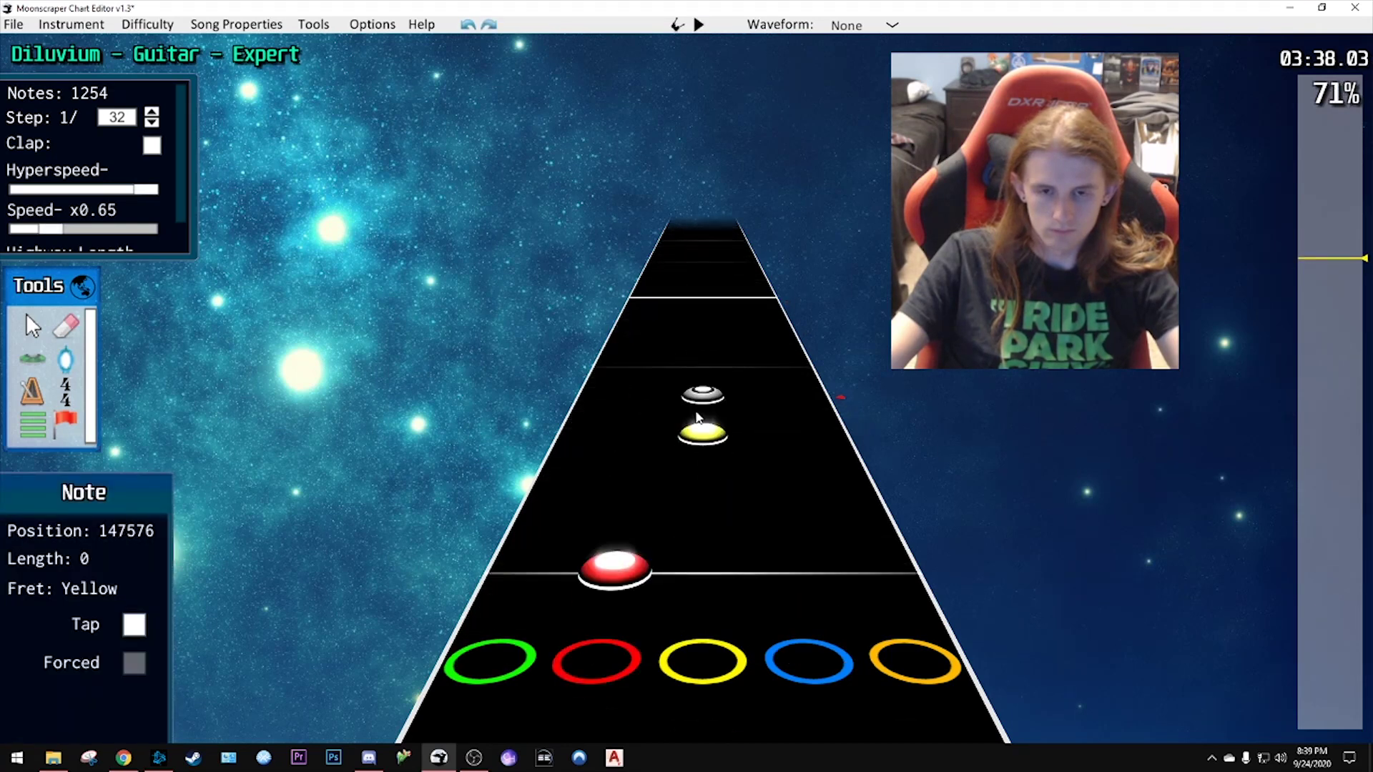
- Replace the notes following the yellow at 147552 with a green note at 147600 and a red note at 147648, and replay
{"action": "key", "text": "space"}
{"action": "key", "text": "space"}
{"action": "left_click", "coordinate": [599, 431]}
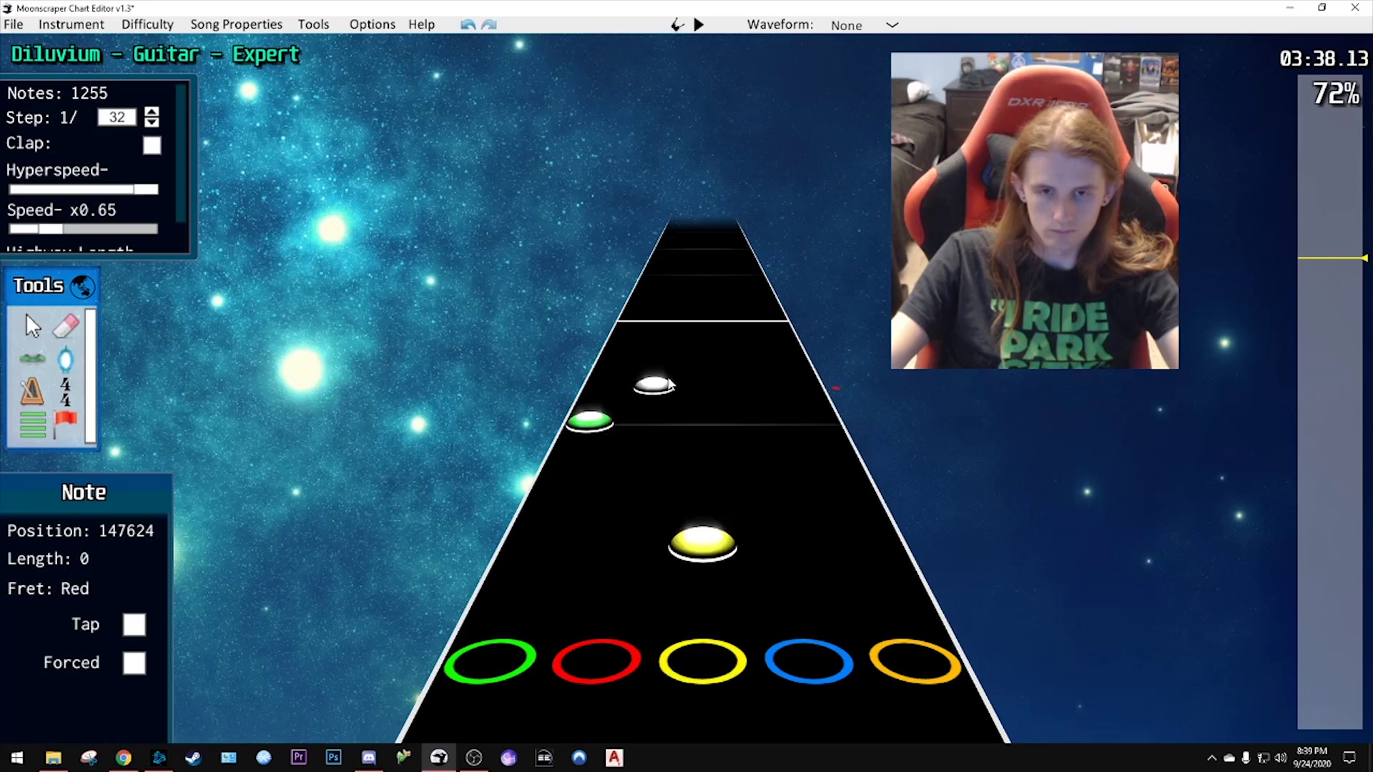
{"action": "left_click", "coordinate": [669, 383]}
{"action": "key", "text": "space"}
{"action": "key", "text": "space"}
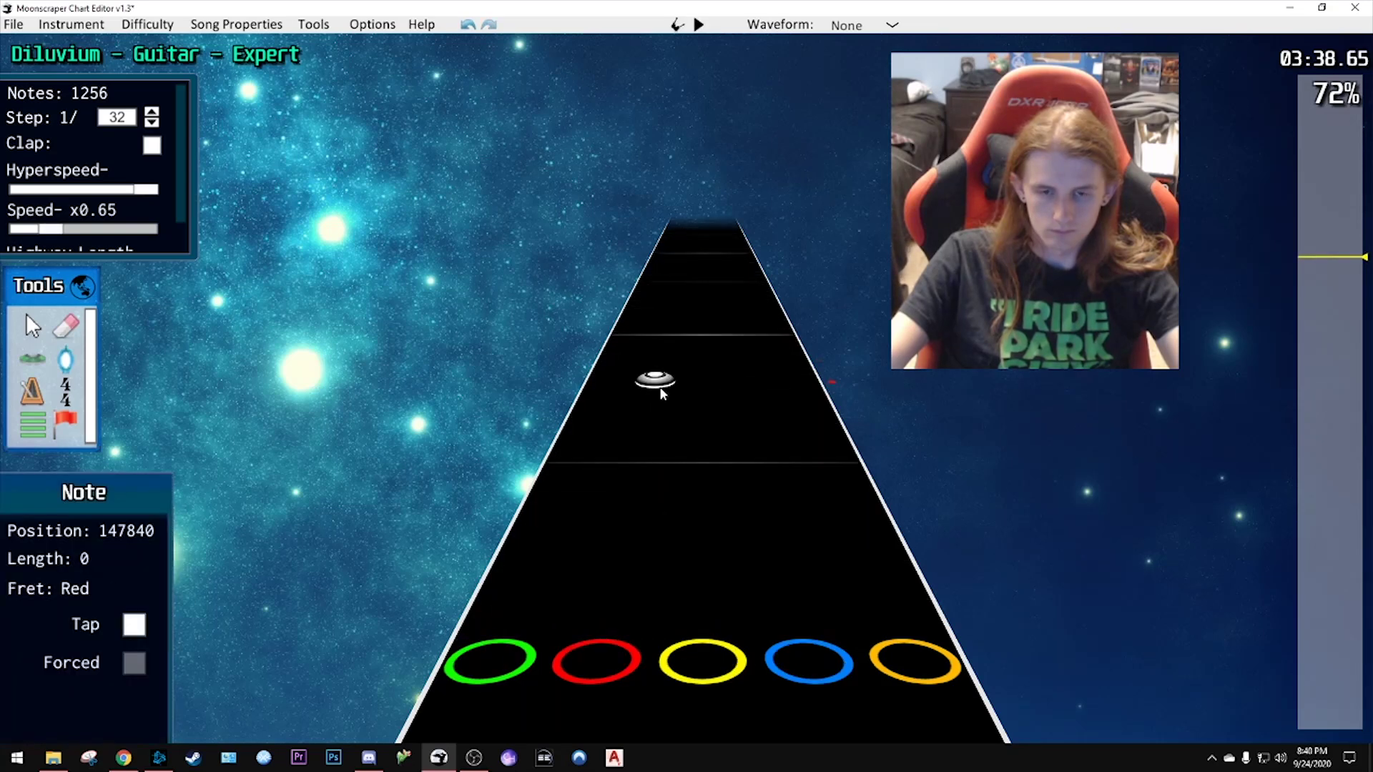
- Insert a red note at 147576 between the yellow and green notes, and replay the run
{"action": "scroll", "coordinate": [661, 392], "scroll_direction": "down", "scroll_amount": 4}
{"action": "left_click", "coordinate": [637, 495]}
{"action": "scroll", "coordinate": [712, 455], "scroll_direction": "down", "scroll_amount": 1}
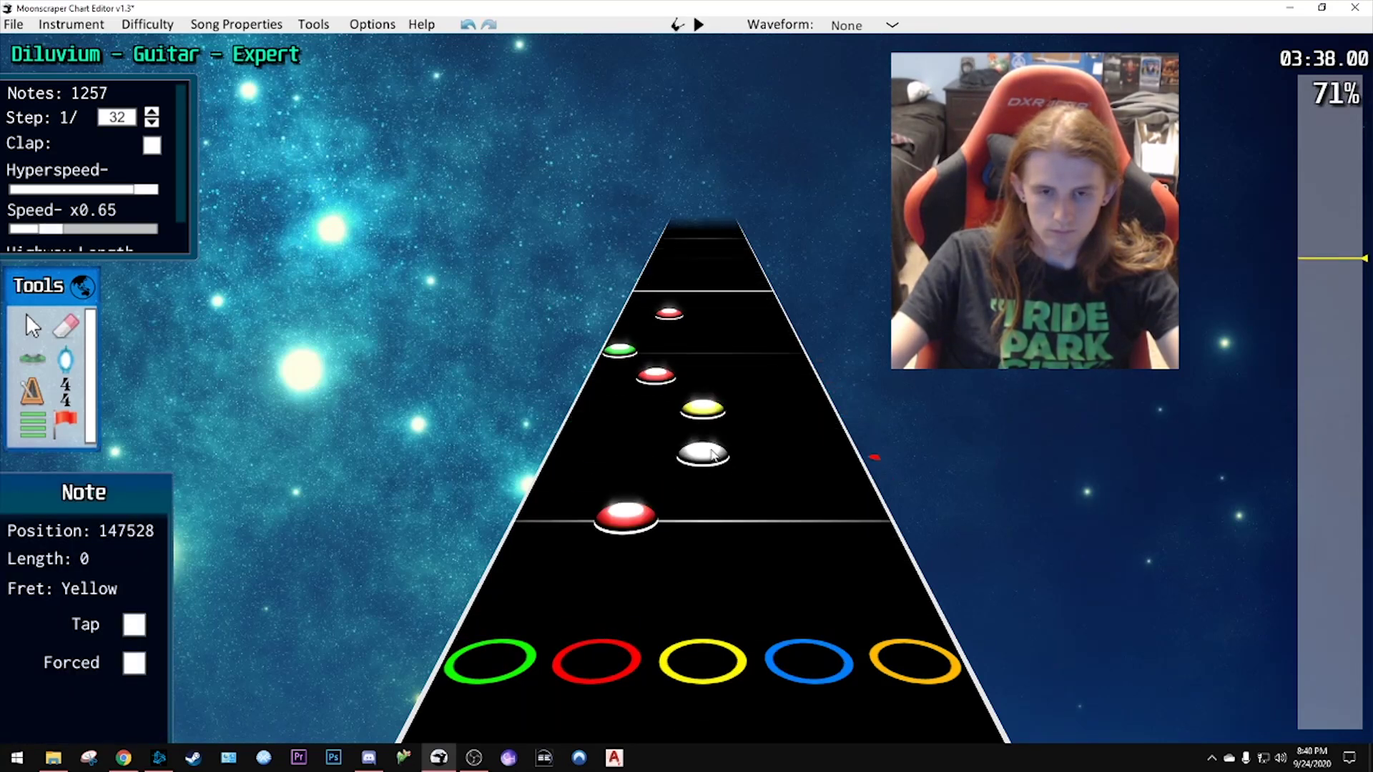
{"action": "key", "text": "space"}
{"action": "key", "text": "space"}
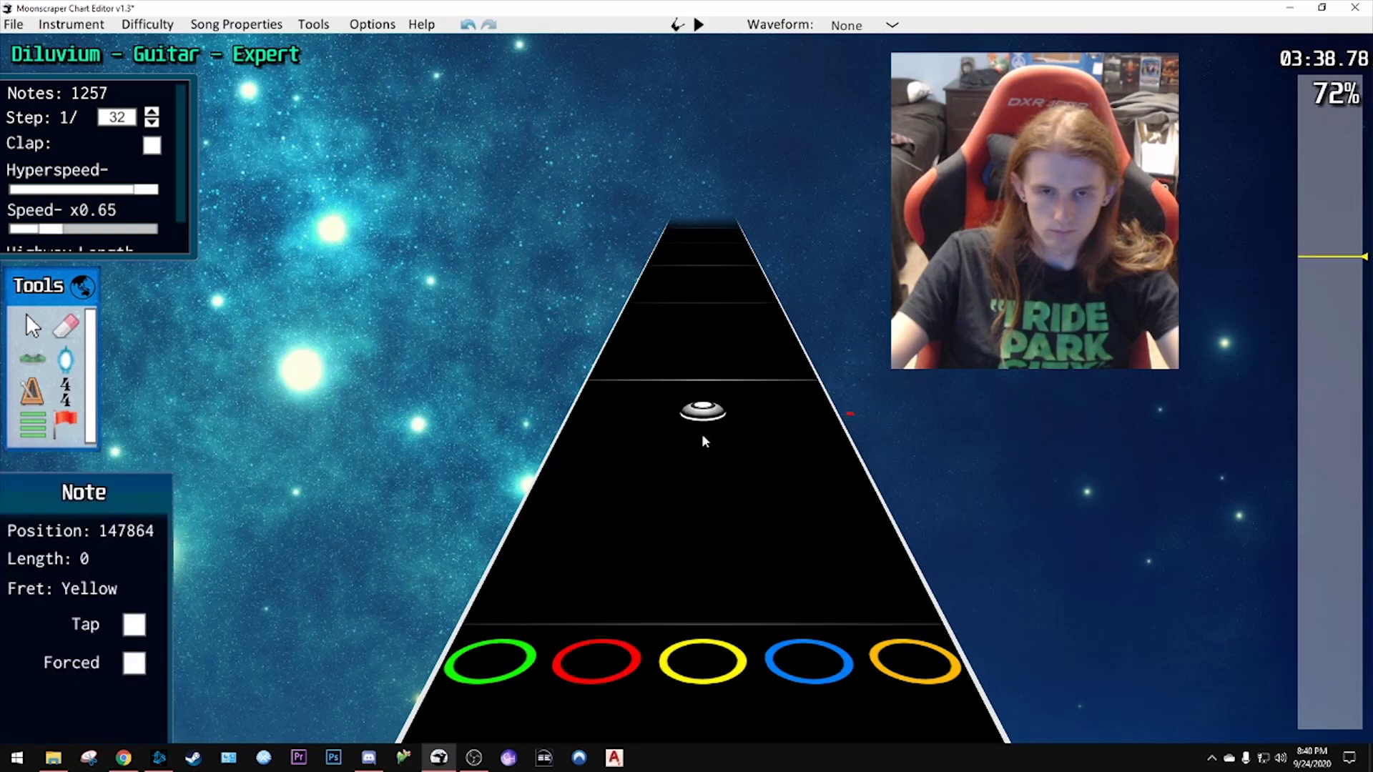
- Try continuing the run with yellow at 147696, red at 147744, yellow at 147792 and red at 147840, and replay it
{"action": "scroll", "coordinate": [703, 442], "scroll_direction": "down", "scroll_amount": 5}
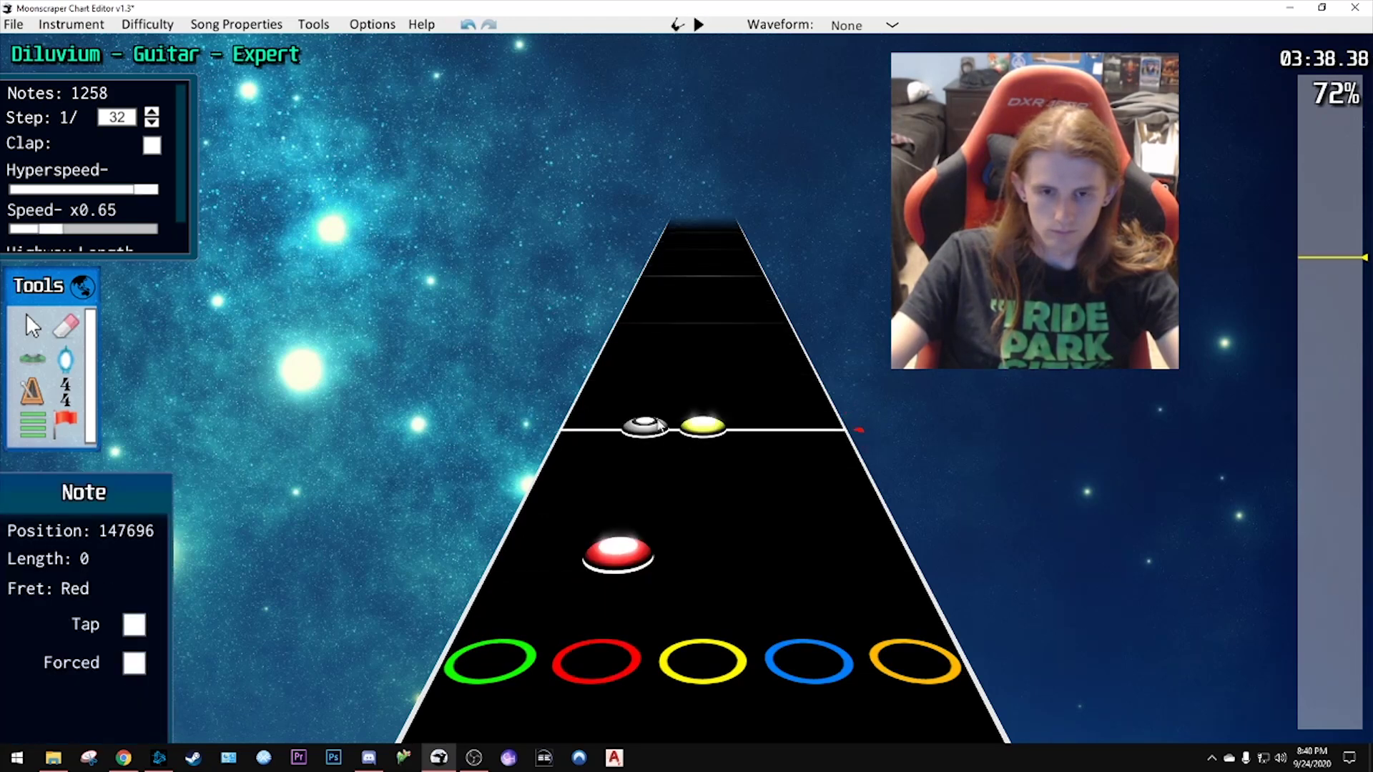
{"action": "scroll", "coordinate": [689, 393], "scroll_direction": "up", "scroll_amount": 3}
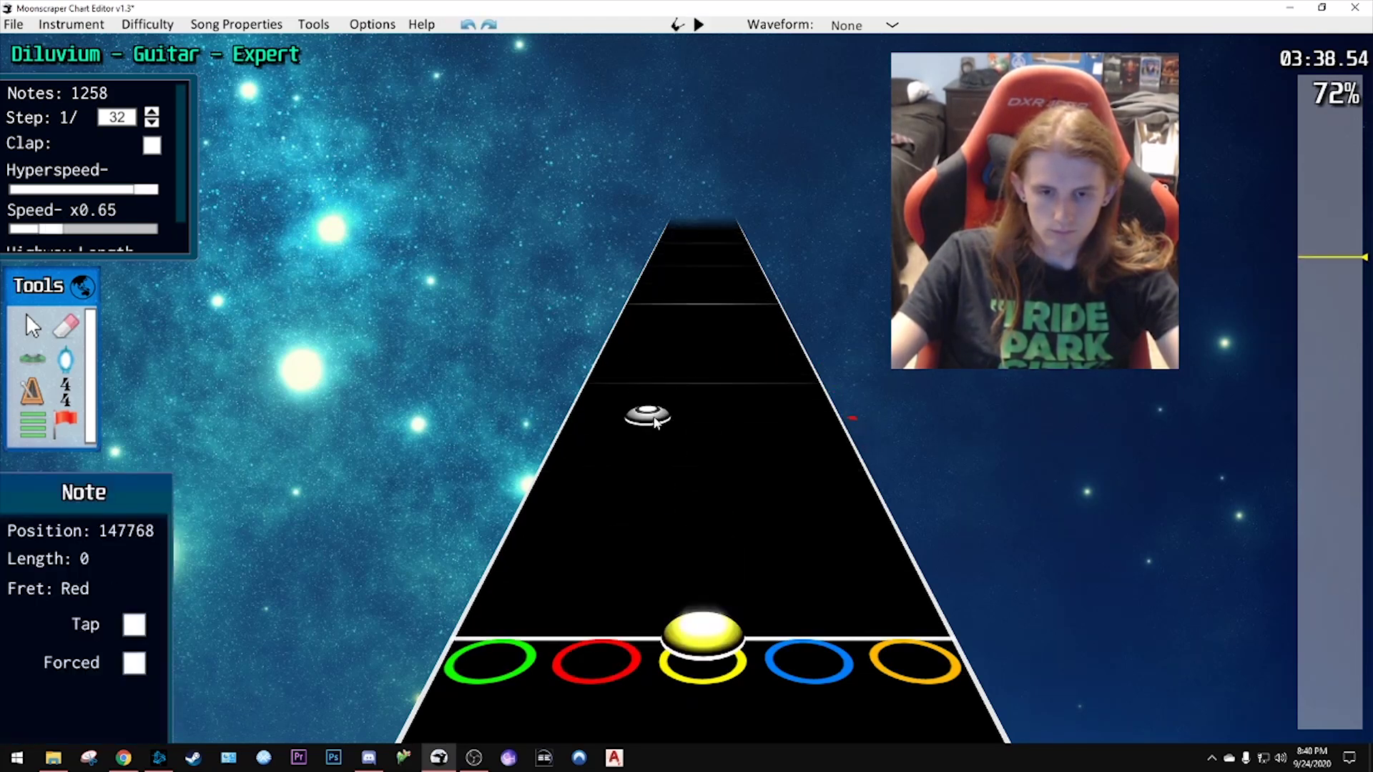
{"action": "left_click", "coordinate": [634, 491]}
{"action": "left_click", "coordinate": [690, 367]}
{"action": "left_click", "coordinate": [676, 333]}
{"action": "key", "text": "space"}
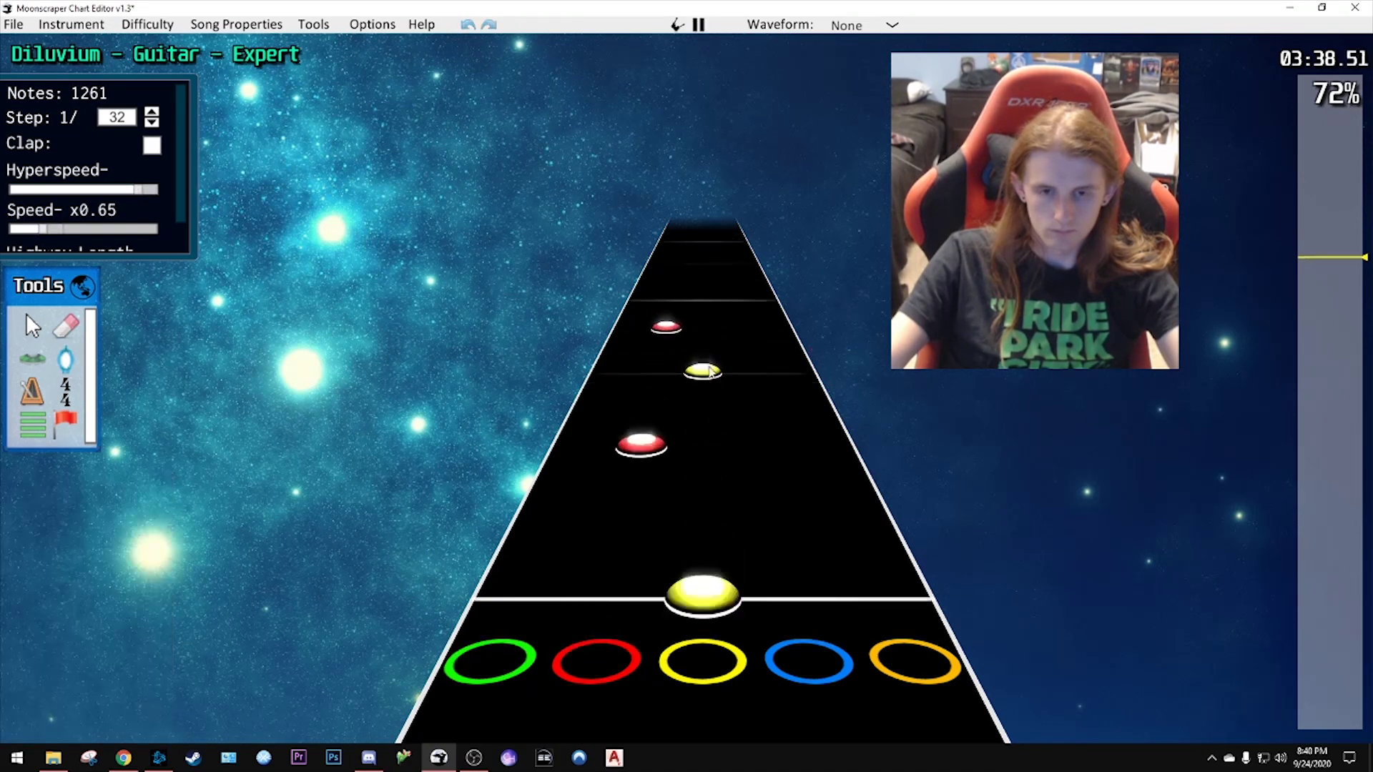
{"action": "key", "text": "space"}
{"action": "scroll", "coordinate": [705, 376], "scroll_direction": "down", "scroll_amount": 8}
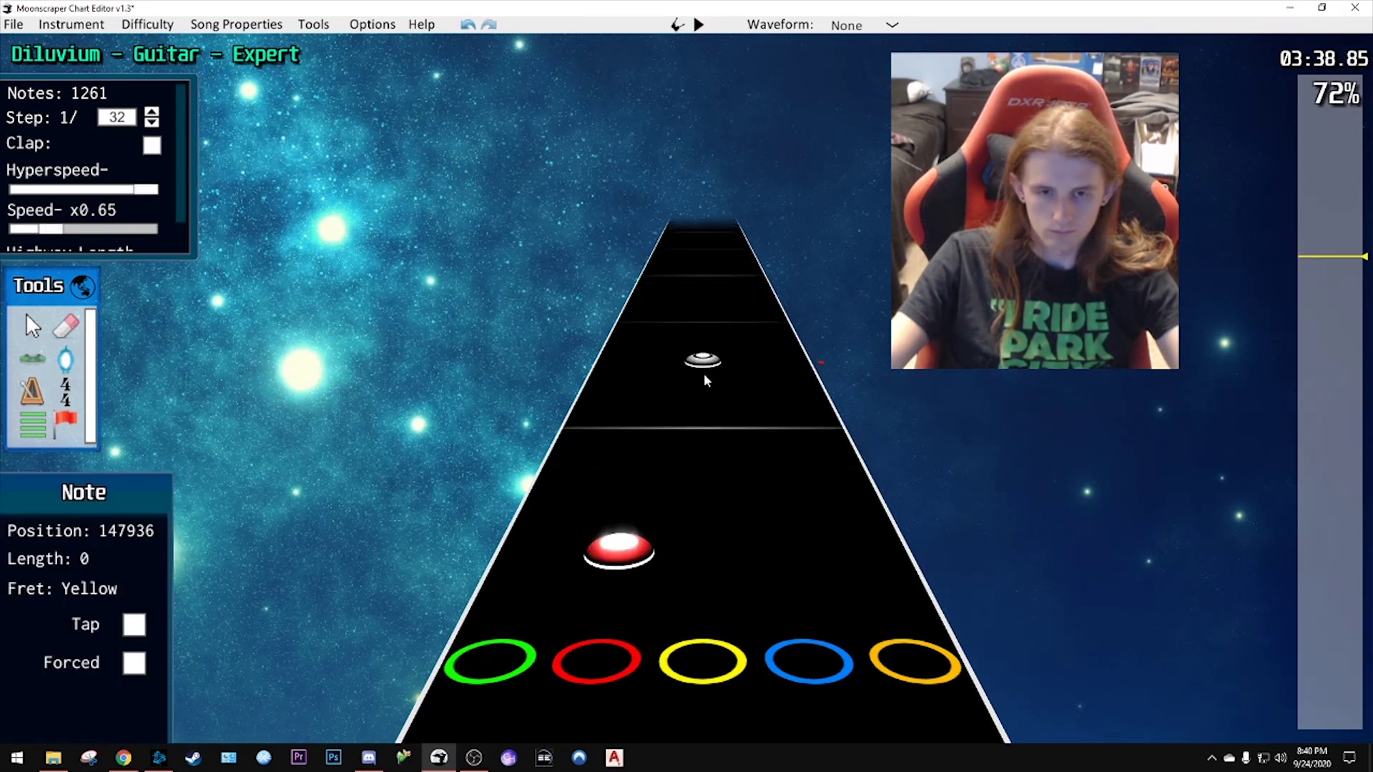
{"action": "left_click", "coordinate": [705, 381]}
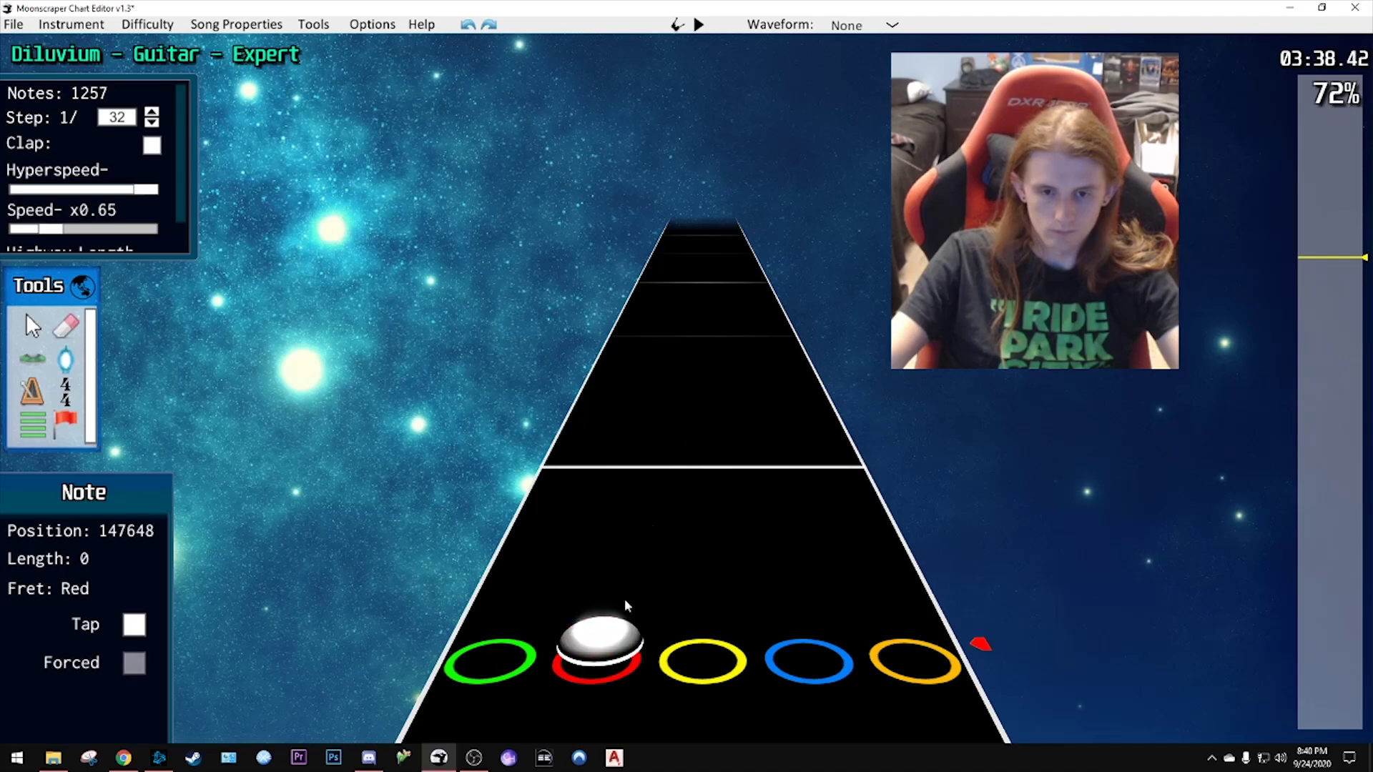
- Extend the sustain of the red note at 147648 to 147888
{"action": "left_click_drag", "start_coordinate": [624, 606], "coordinate": [675, 332]}
{"action": "scroll", "coordinate": [708, 363], "scroll_direction": "up", "scroll_amount": 4}
{"action": "left_click", "coordinate": [701, 382]}
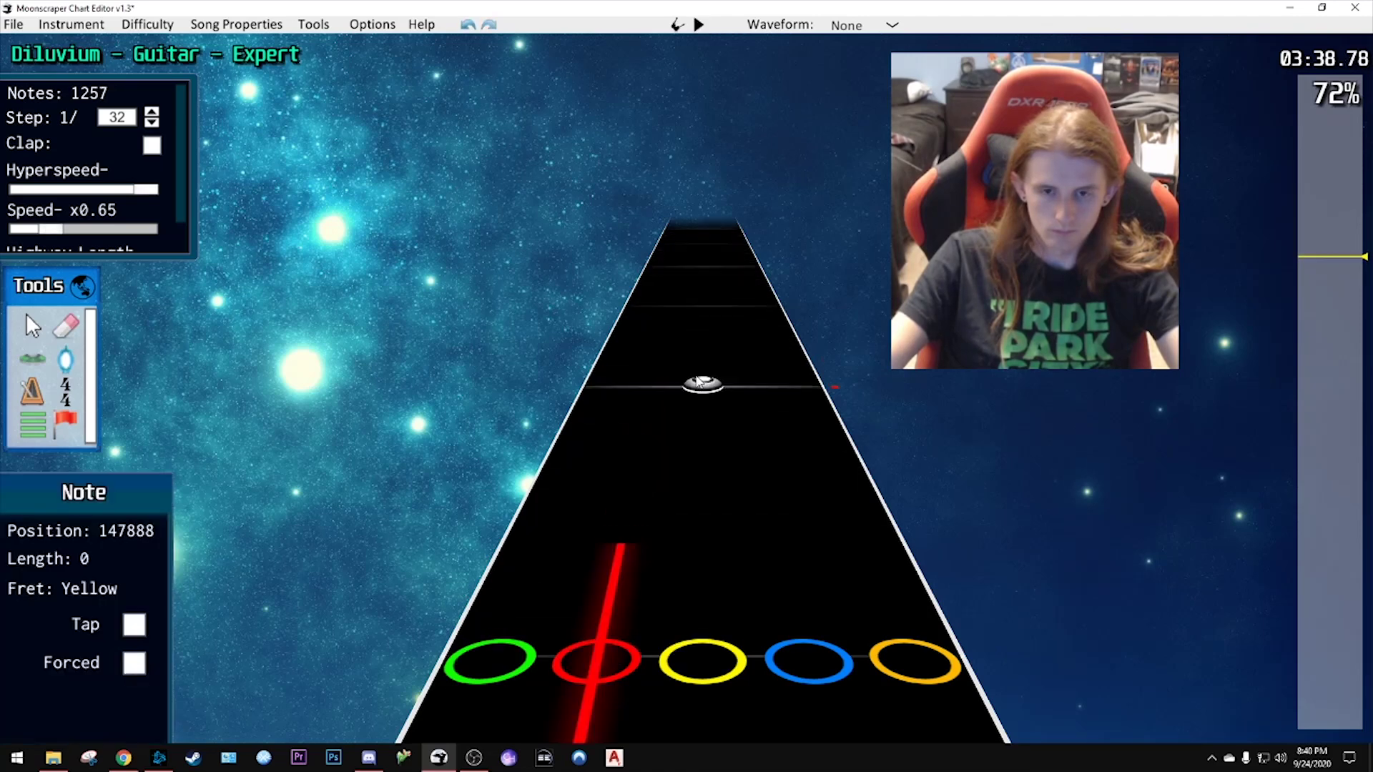
{"action": "left_click_drag", "start_coordinate": [700, 382], "coordinate": [653, 363]}
{"action": "scroll", "coordinate": [652, 363], "scroll_direction": "up", "scroll_amount": 6}
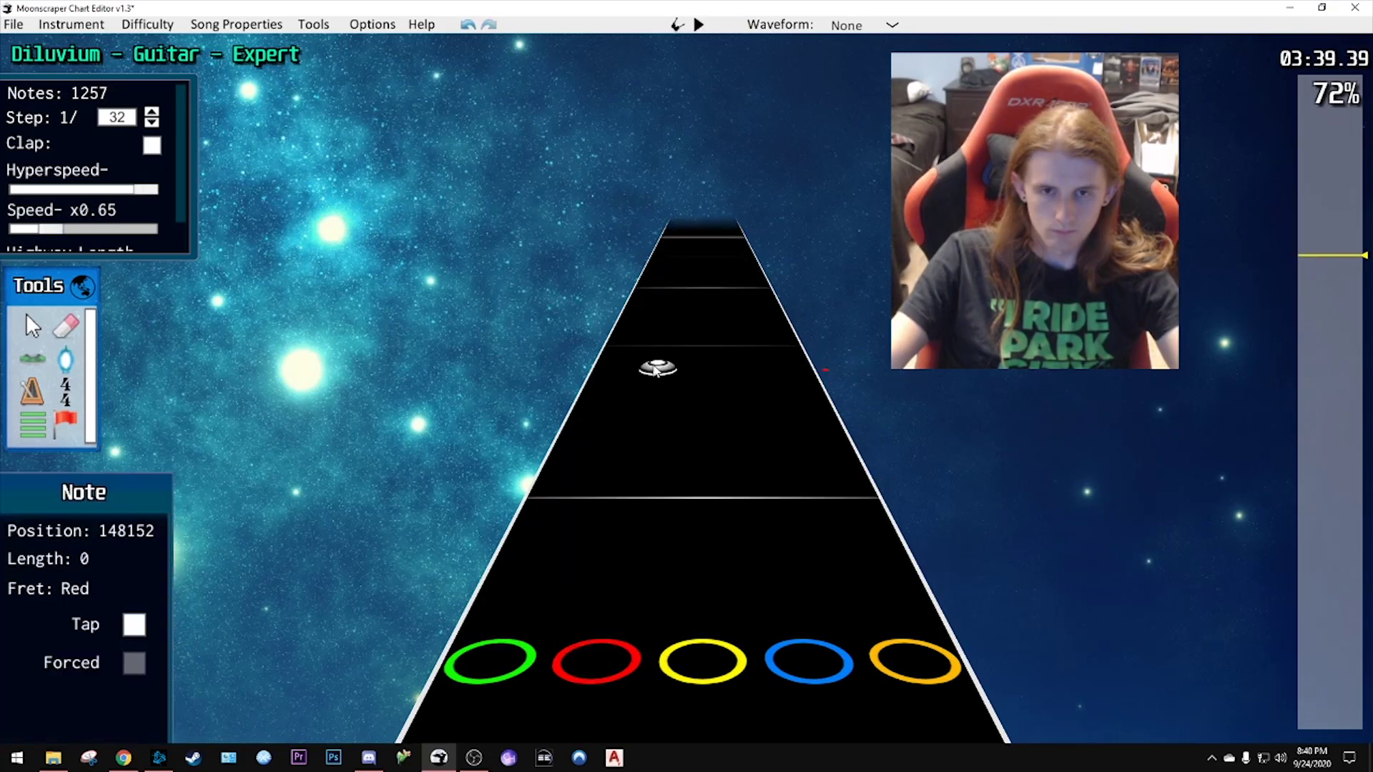
- Try a green note at 147888, a red note at 147936 and a yellow note following the red sustain, and undo them
{"action": "scroll", "coordinate": [654, 369], "scroll_direction": "down", "scroll_amount": 9}
{"action": "left_click_drag", "start_coordinate": [646, 398], "coordinate": [668, 379]}
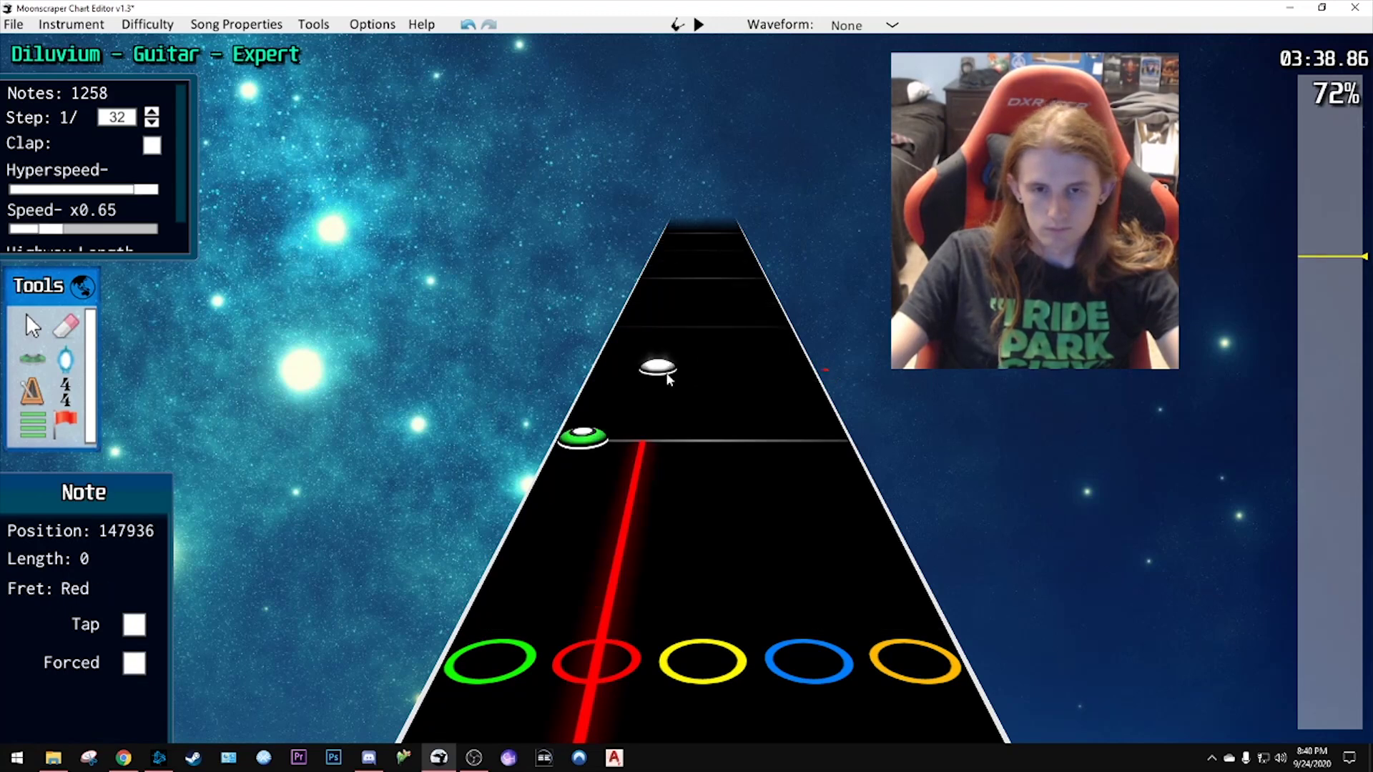
{"action": "left_click", "coordinate": [712, 330]}
{"action": "scroll", "coordinate": [713, 330], "scroll_direction": "up", "scroll_amount": 9}
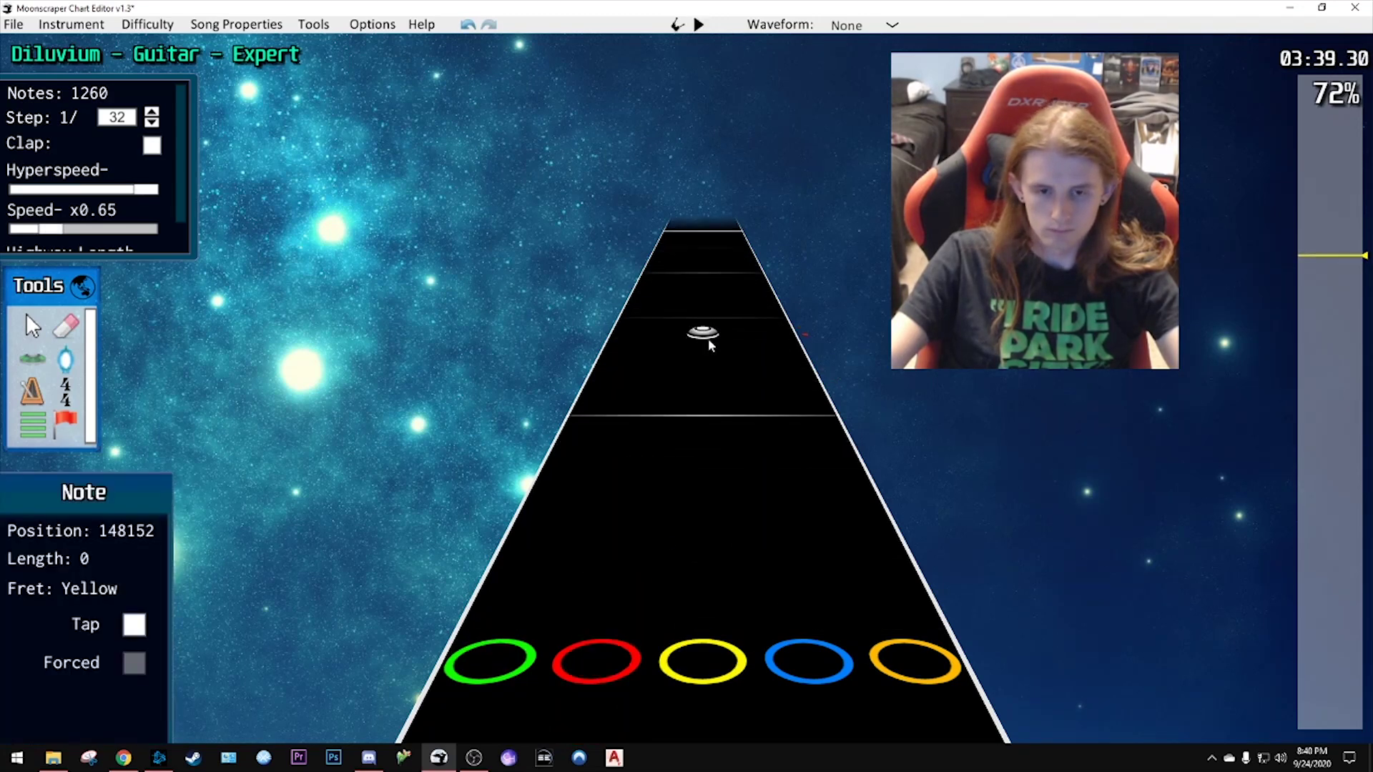
{"action": "scroll", "coordinate": [709, 340], "scroll_direction": "down", "scroll_amount": 6}
{"action": "key", "text": "ctrl+z"}
- Lengthen the red sustain to 147936, chart green at 147936, red at 147984 and yellow at 148032, and replay
{"action": "left_click_drag", "start_coordinate": [684, 359], "coordinate": [652, 420]}
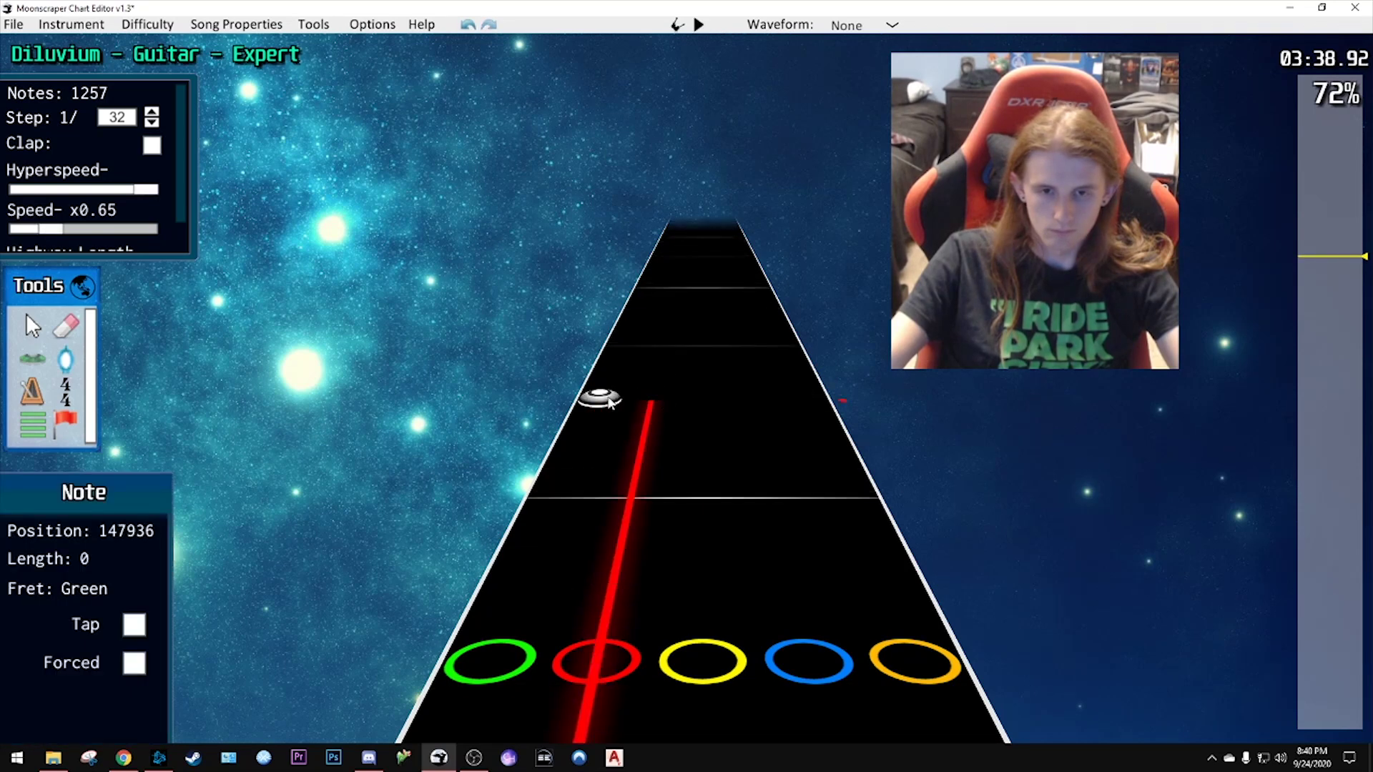
{"action": "left_click", "coordinate": [599, 398]}
{"action": "scroll", "coordinate": [633, 387], "scroll_direction": "up", "scroll_amount": 4}
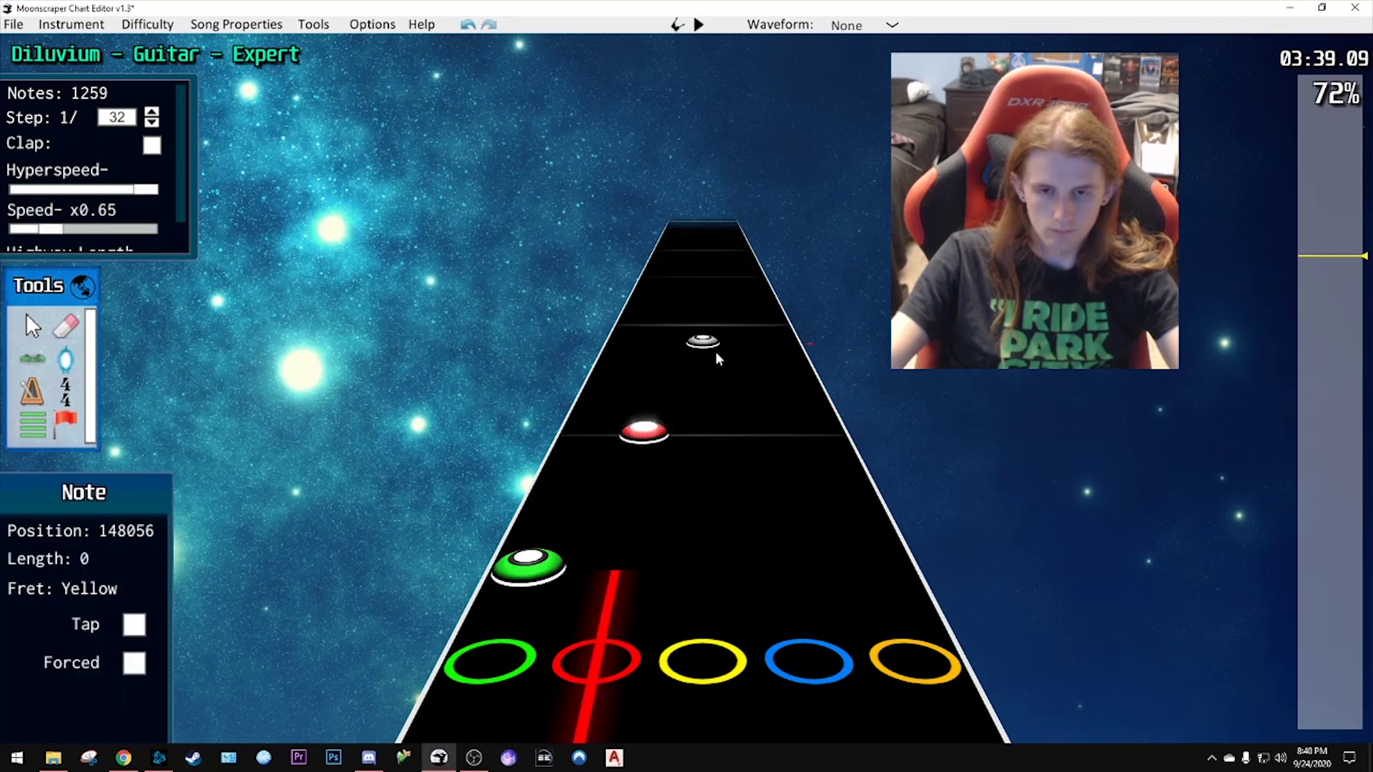
{"action": "left_click", "coordinate": [715, 354]}
{"action": "key", "text": "space"}
{"action": "key", "text": "space"}
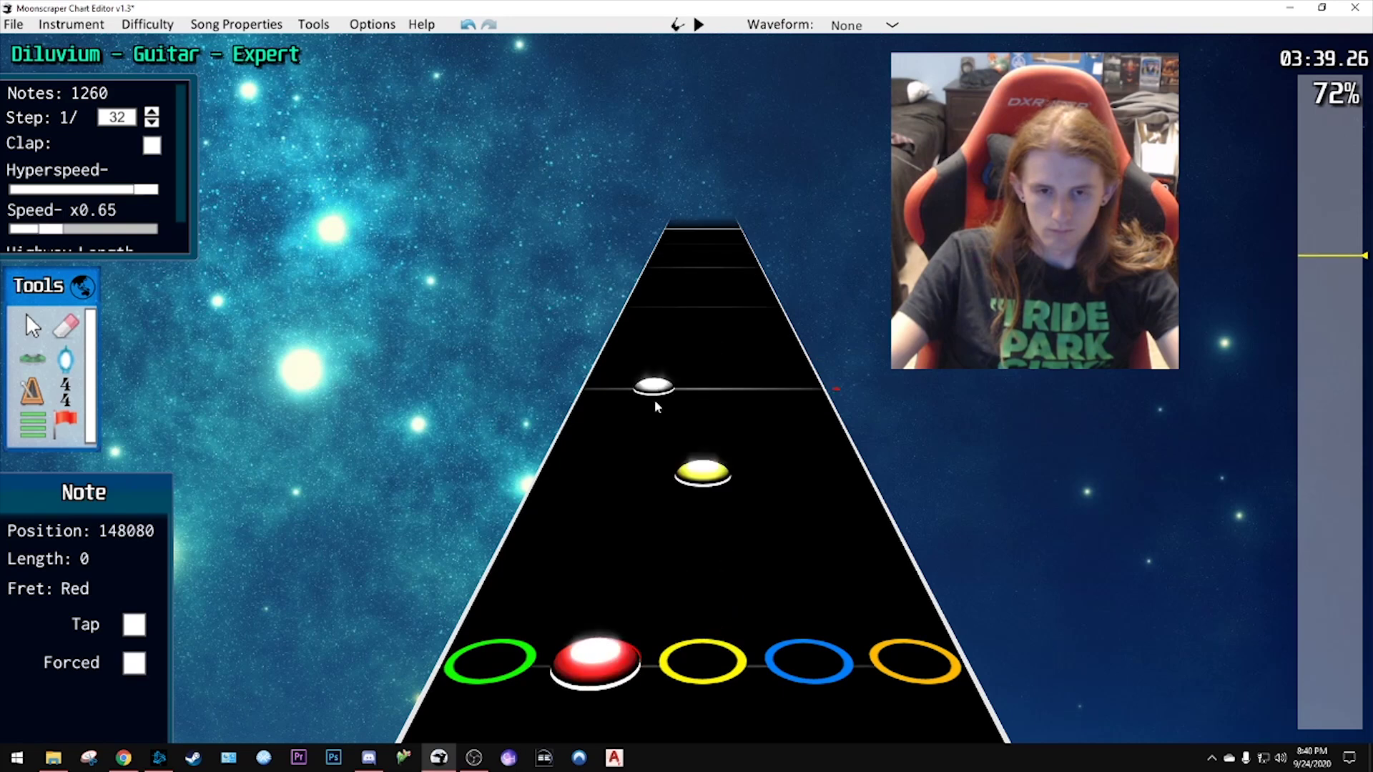
- Chart red at 148080, blue at 148128, yellow at 148176 and red at 148224, and replay the run
{"action": "scroll", "coordinate": [721, 333], "scroll_direction": "up", "scroll_amount": 4}
{"action": "left_click_drag", "start_coordinate": [726, 340], "coordinate": [703, 429]}
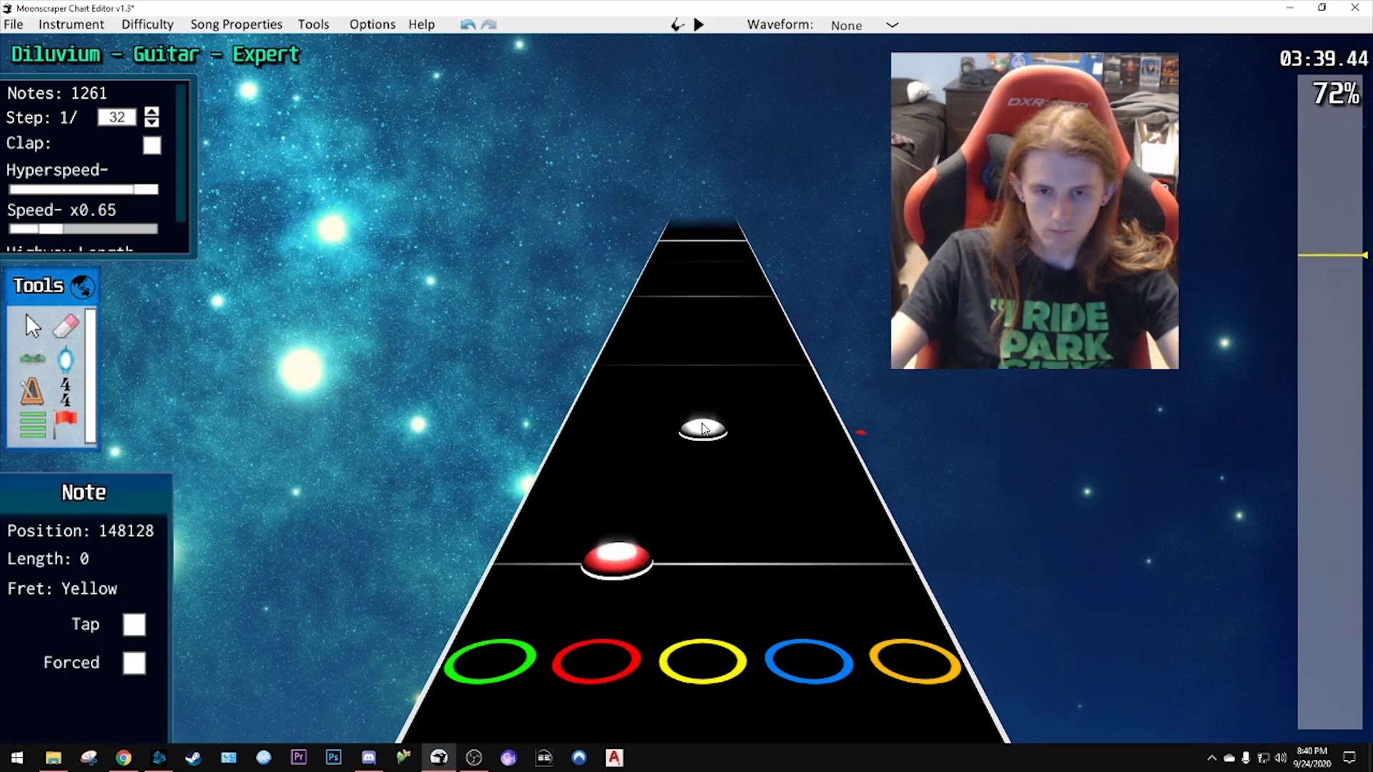
{"action": "scroll", "coordinate": [757, 356], "scroll_direction": "up", "scroll_amount": 3}
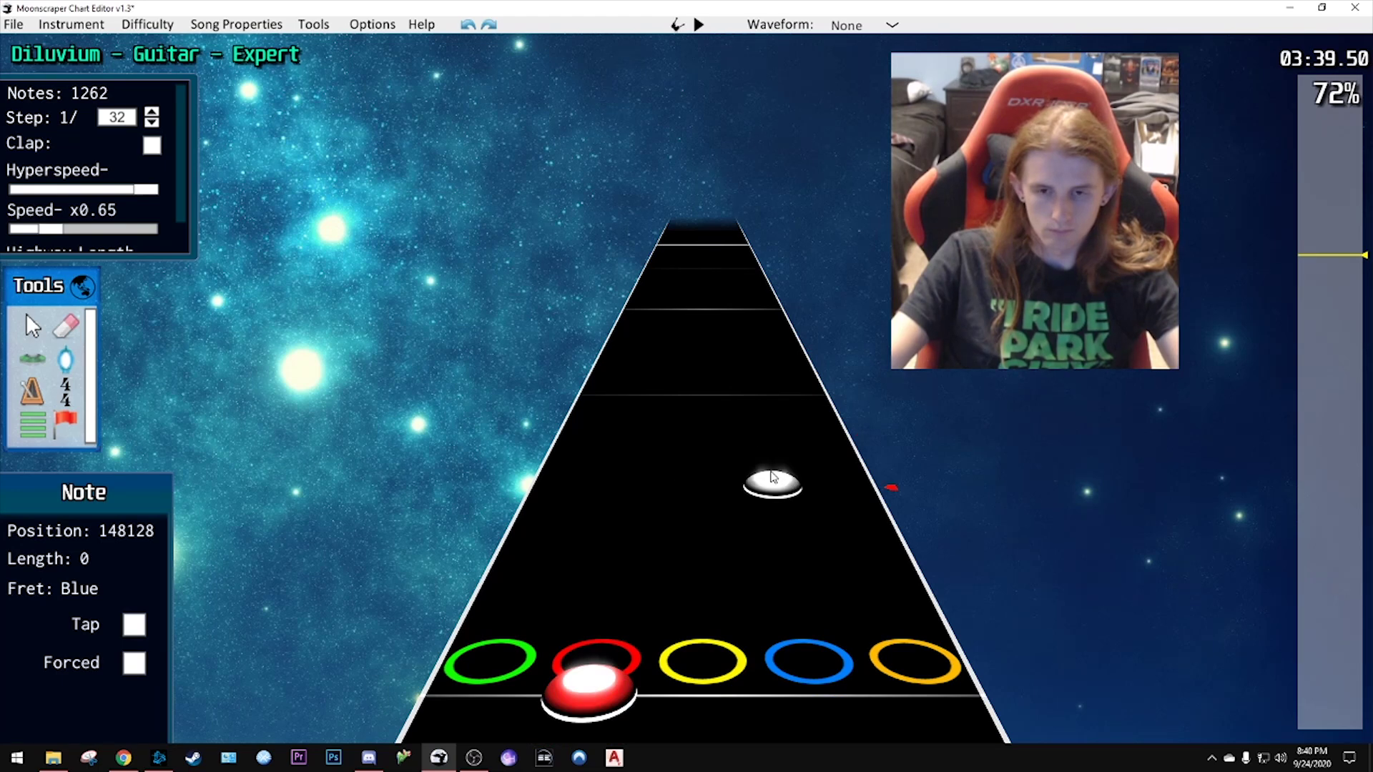
{"action": "scroll", "coordinate": [715, 384], "scroll_direction": "up", "scroll_amount": 2}
{"action": "left_click_drag", "start_coordinate": [714, 384], "coordinate": [678, 397]}
{"action": "left_click", "coordinate": [663, 399]}
{"action": "key", "text": "space"}
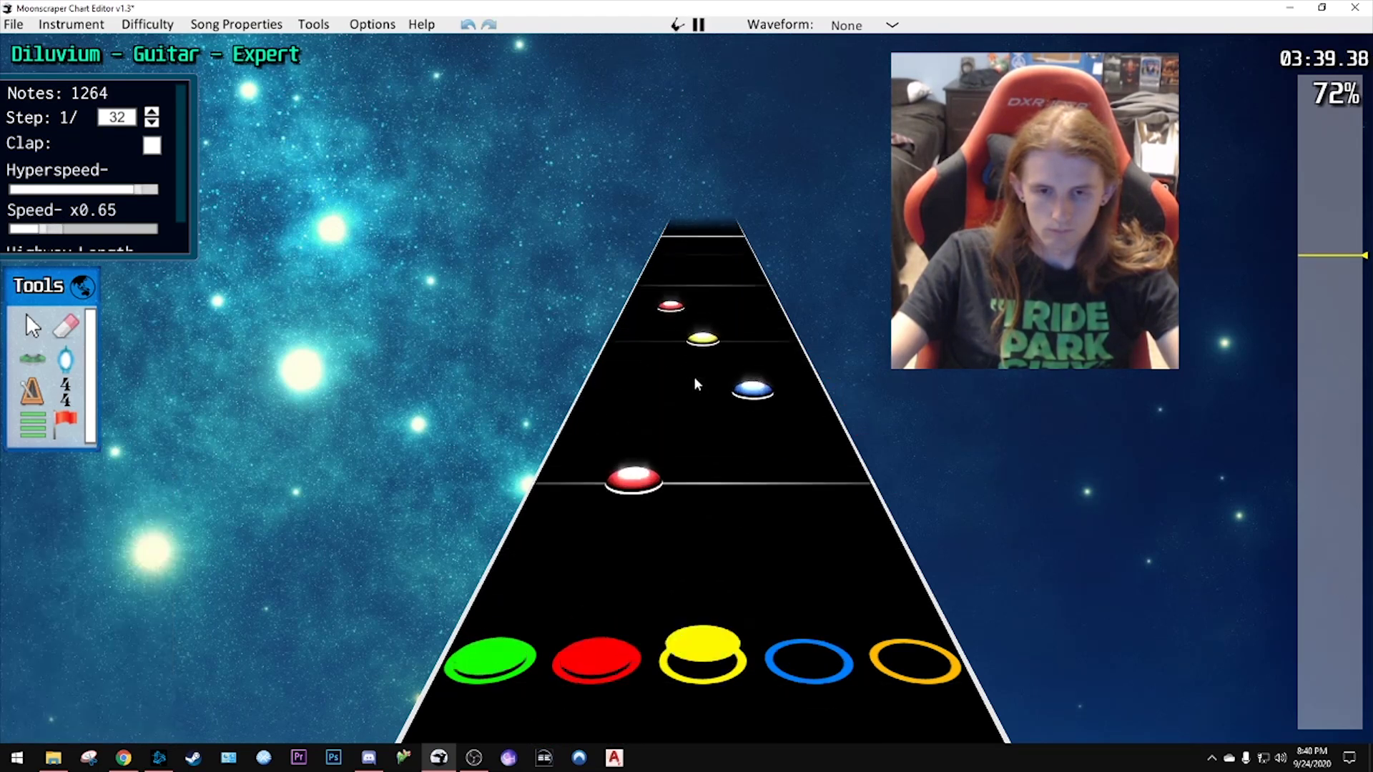
{"action": "key", "text": "space"}
- Remove the red note at 148224 and shift the blue and yellow notes at 148128 and 148176 up one fret
{"action": "scroll", "coordinate": [695, 378], "scroll_direction": "down", "scroll_amount": 10}
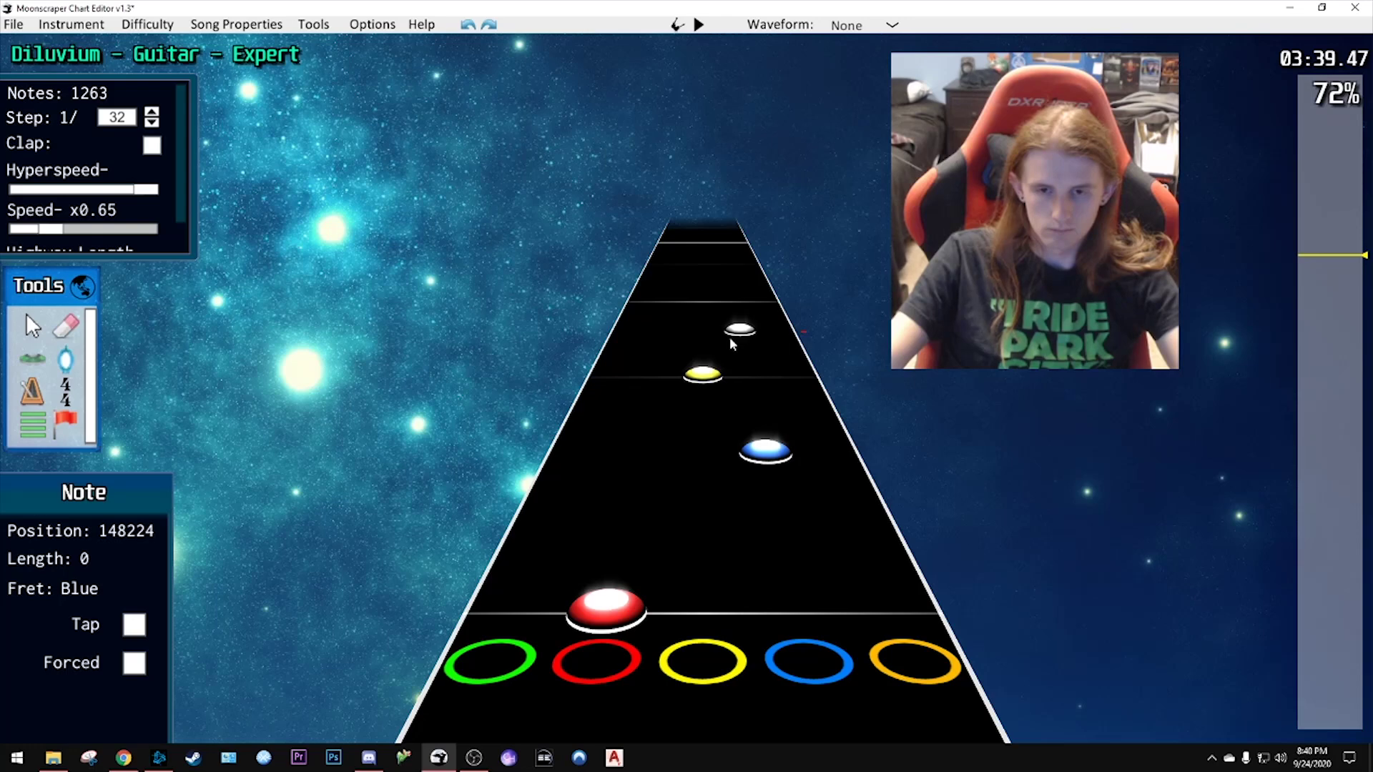
{"action": "left_click_drag", "start_coordinate": [682, 337], "coordinate": [770, 457]}
{"action": "key", "text": "shift+Right"}
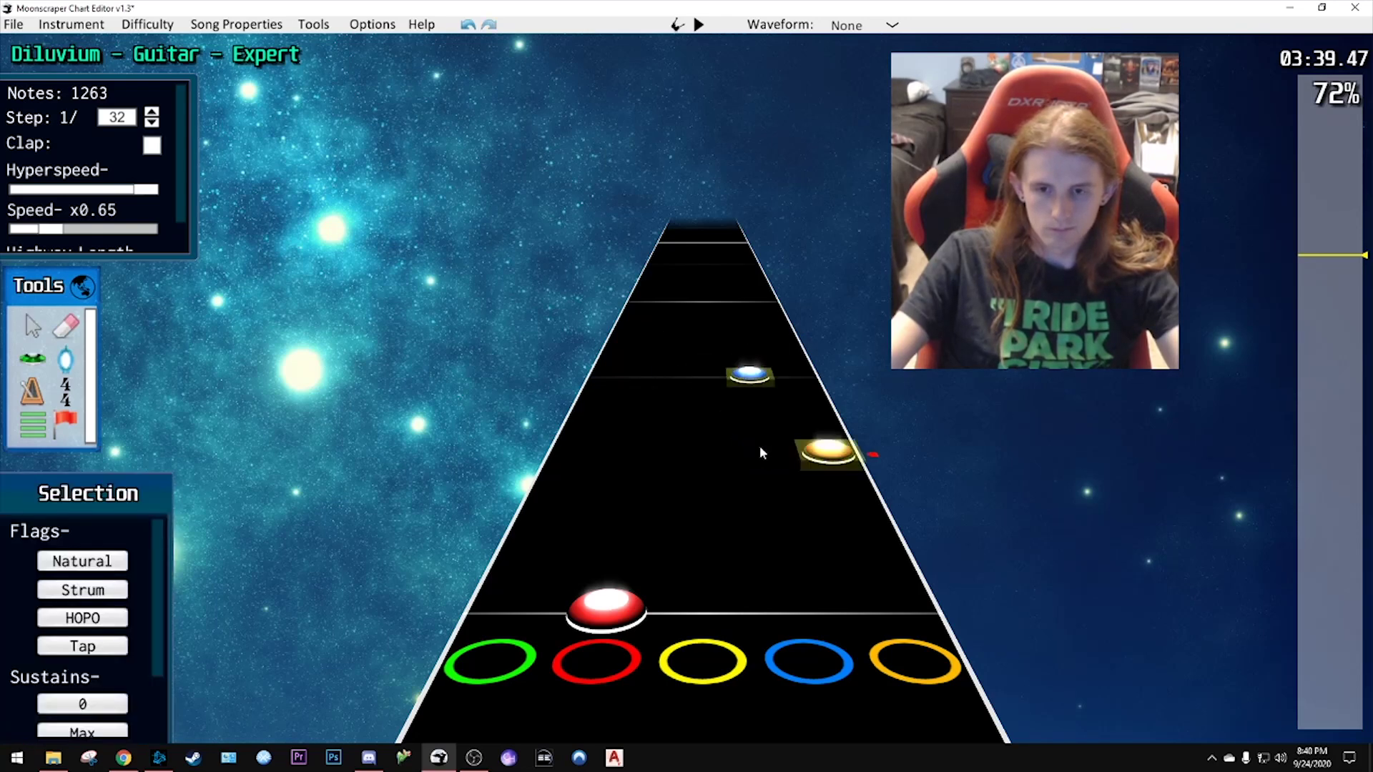
- Finish the descending run with yellow at 148224, red at 148272 and green at 148320, and start replaying it
{"action": "key", "text": "y"}
{"action": "scroll", "coordinate": [752, 448], "scroll_direction": "up", "scroll_amount": 2}
{"action": "left_click", "coordinate": [702, 390]}
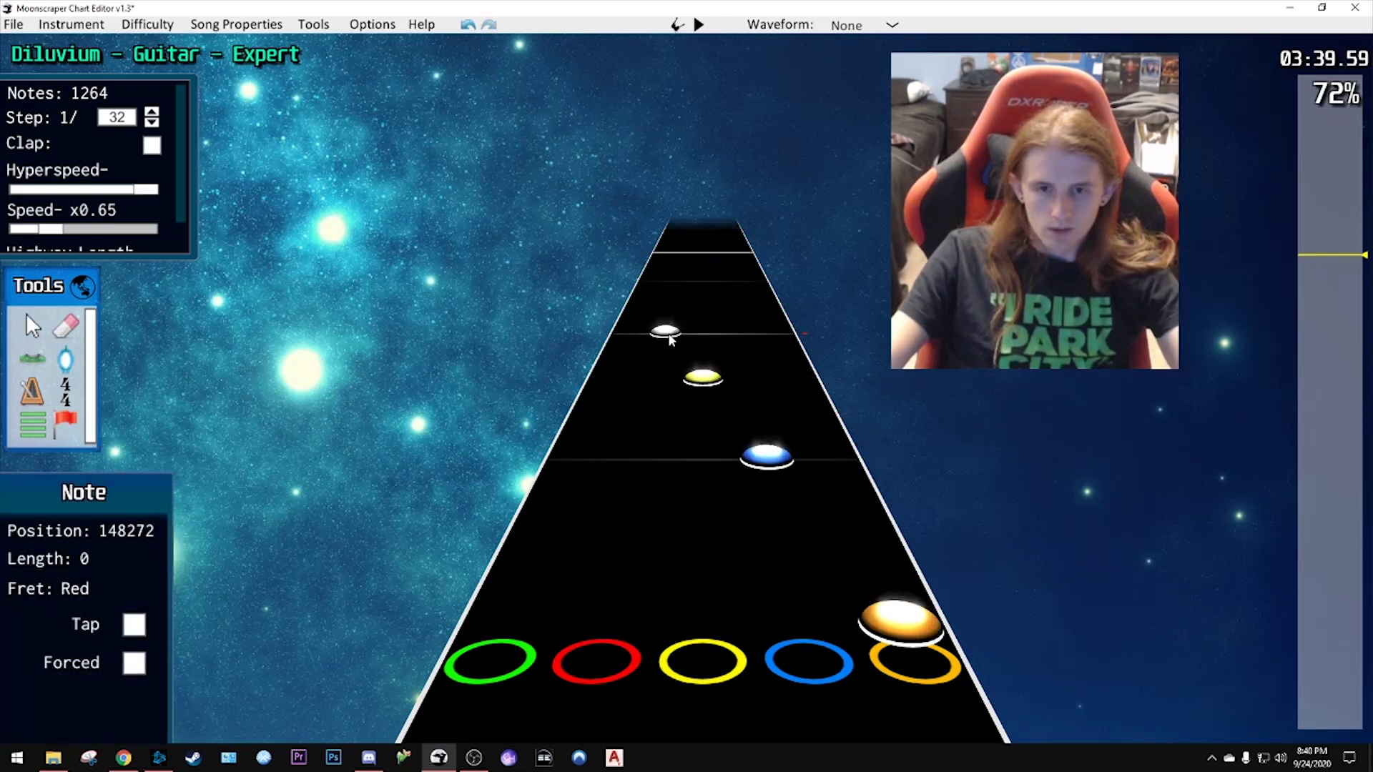
{"action": "left_click", "coordinate": [641, 301]}
{"action": "left_click", "coordinate": [800, 376]}
{"action": "key", "text": "space"}
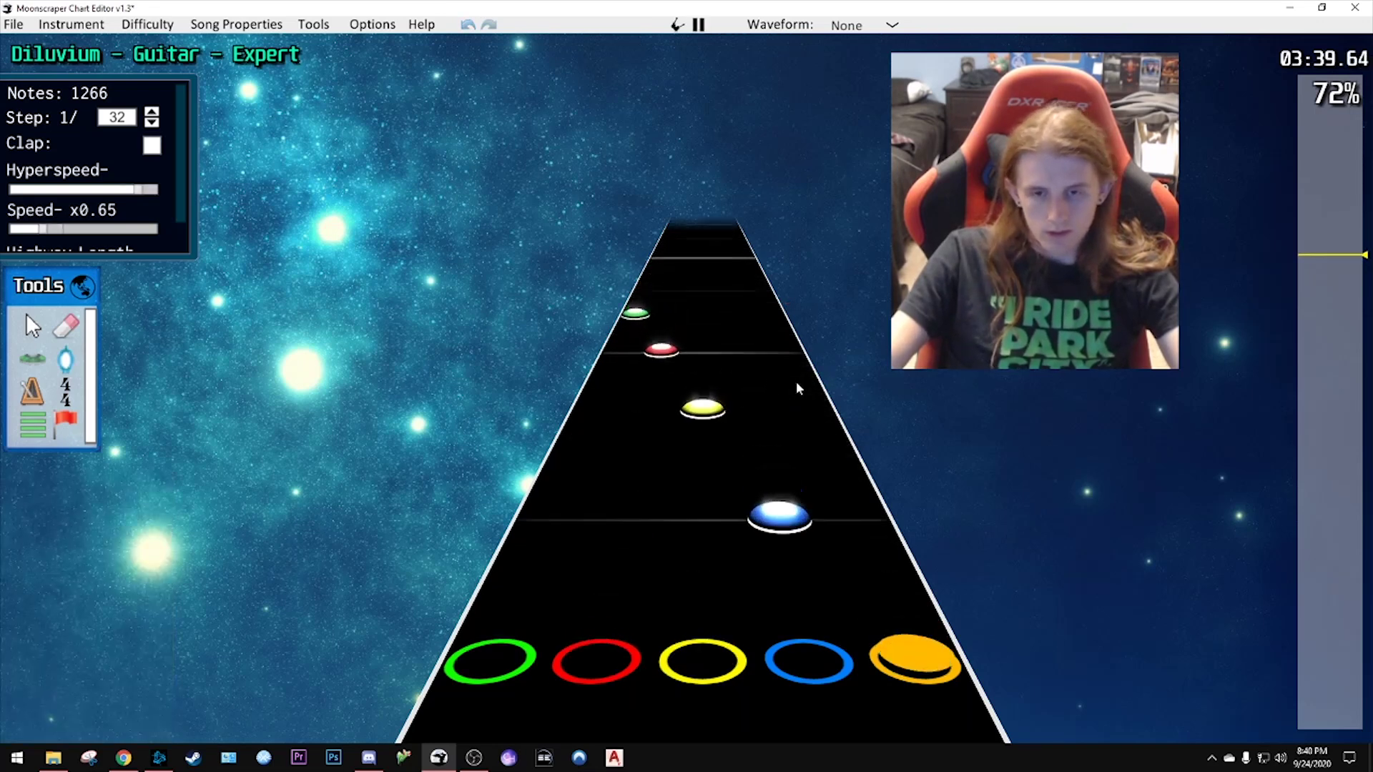
- Place blue, yellow and red notes following the green note near 3:40, matching them to the song playback
{"action": "key", "text": "space"}
{"action": "scroll", "coordinate": [686, 382], "scroll_direction": "down", "scroll_amount": 1}
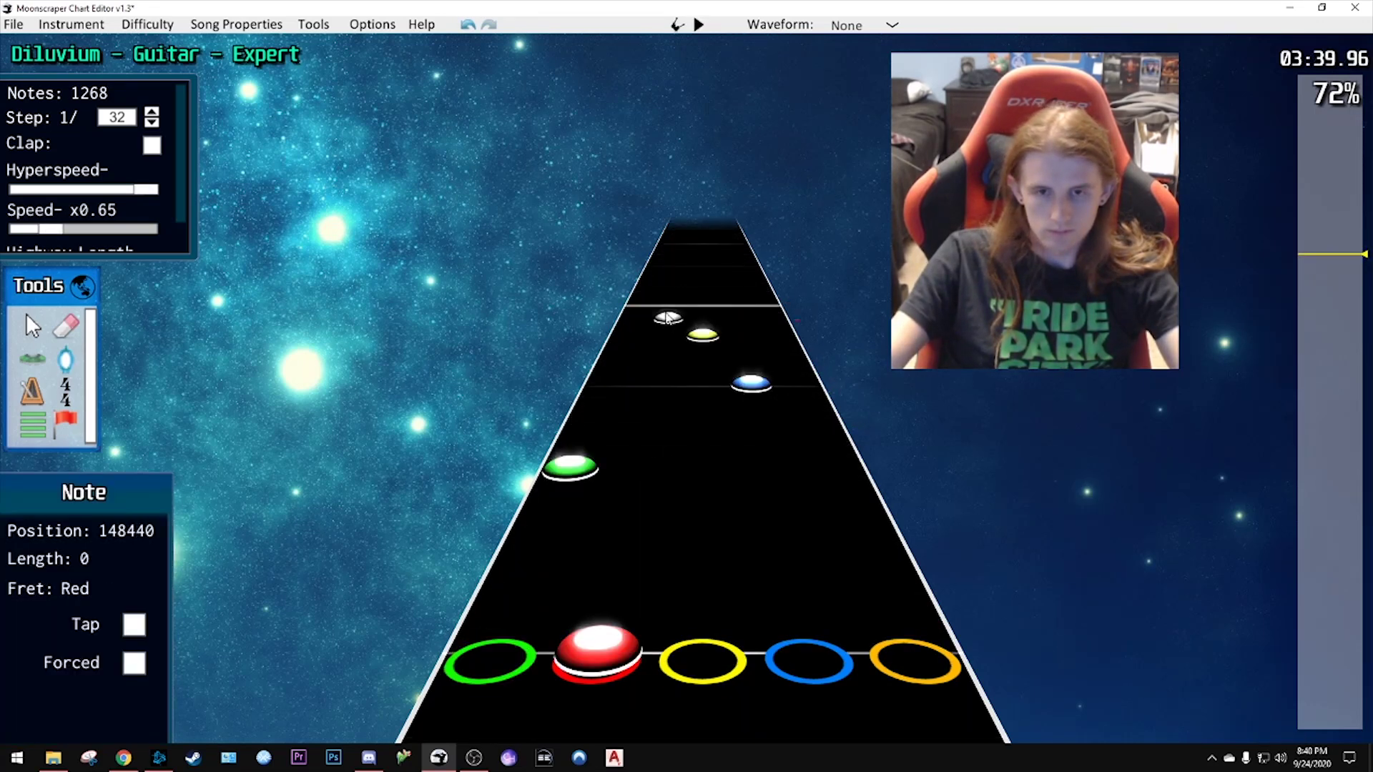
{"action": "key", "text": "space"}
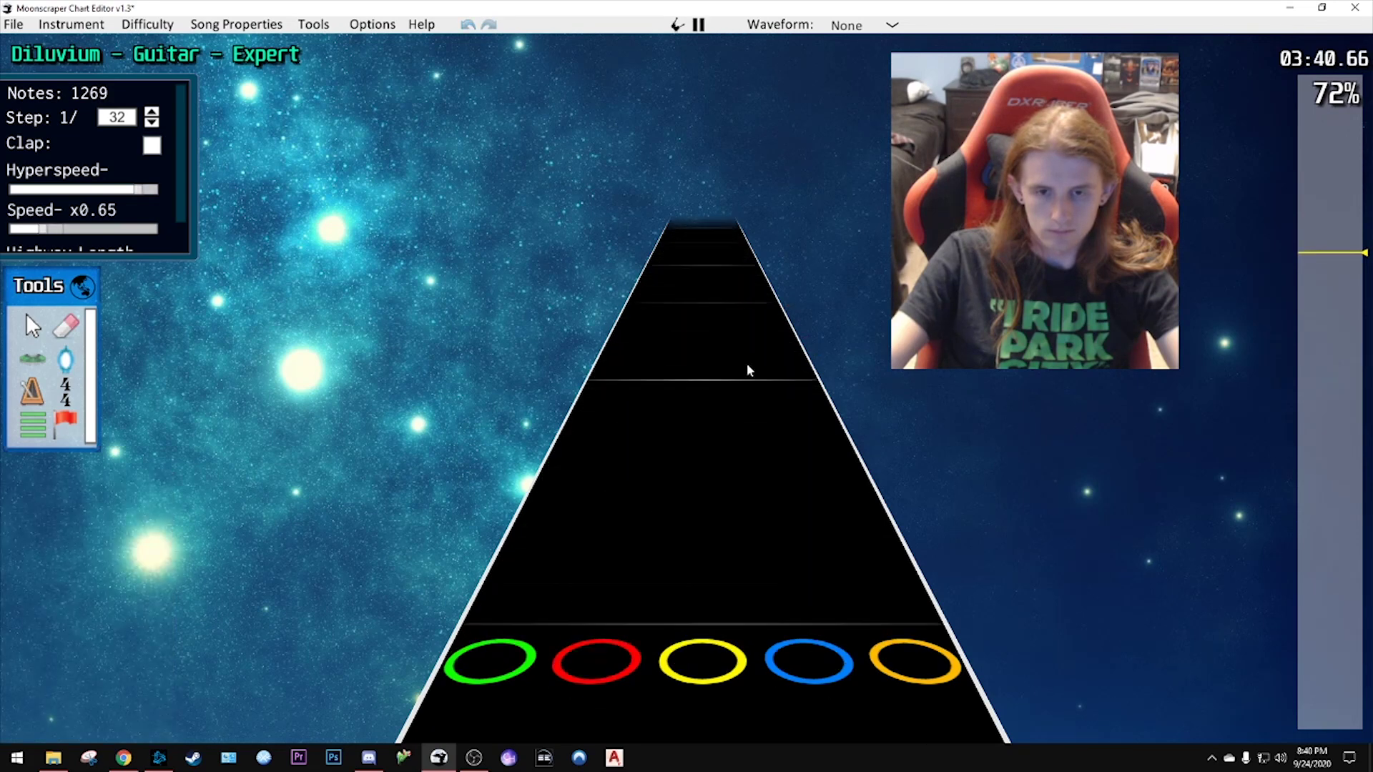
{"action": "key", "text": "space"}
{"action": "scroll", "coordinate": [725, 382], "scroll_direction": "down", "scroll_amount": 3}
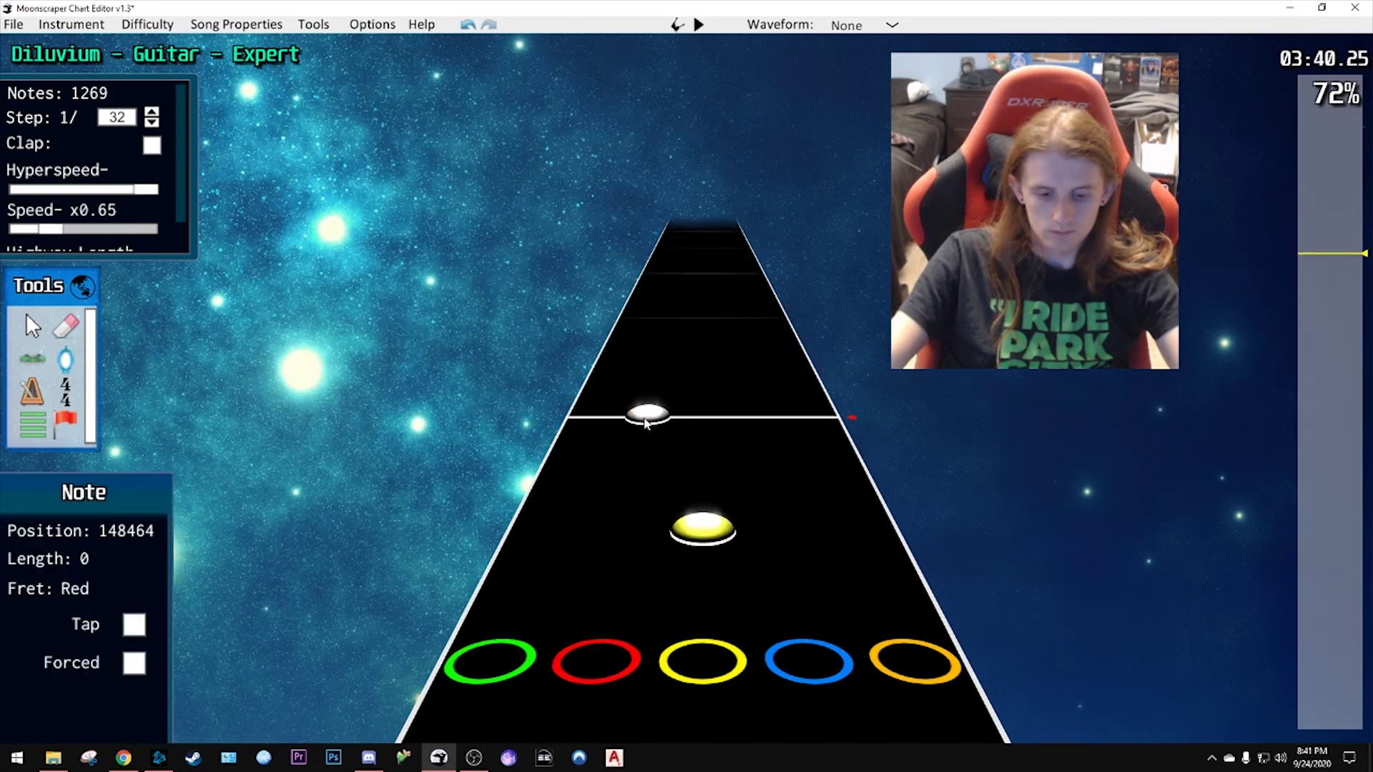
- Extend the note at position 148464 into a sustain ending at the next beat line, keep it in the red lane, and play it back
{"action": "left_click_drag", "start_coordinate": [645, 422], "coordinate": [609, 386]}
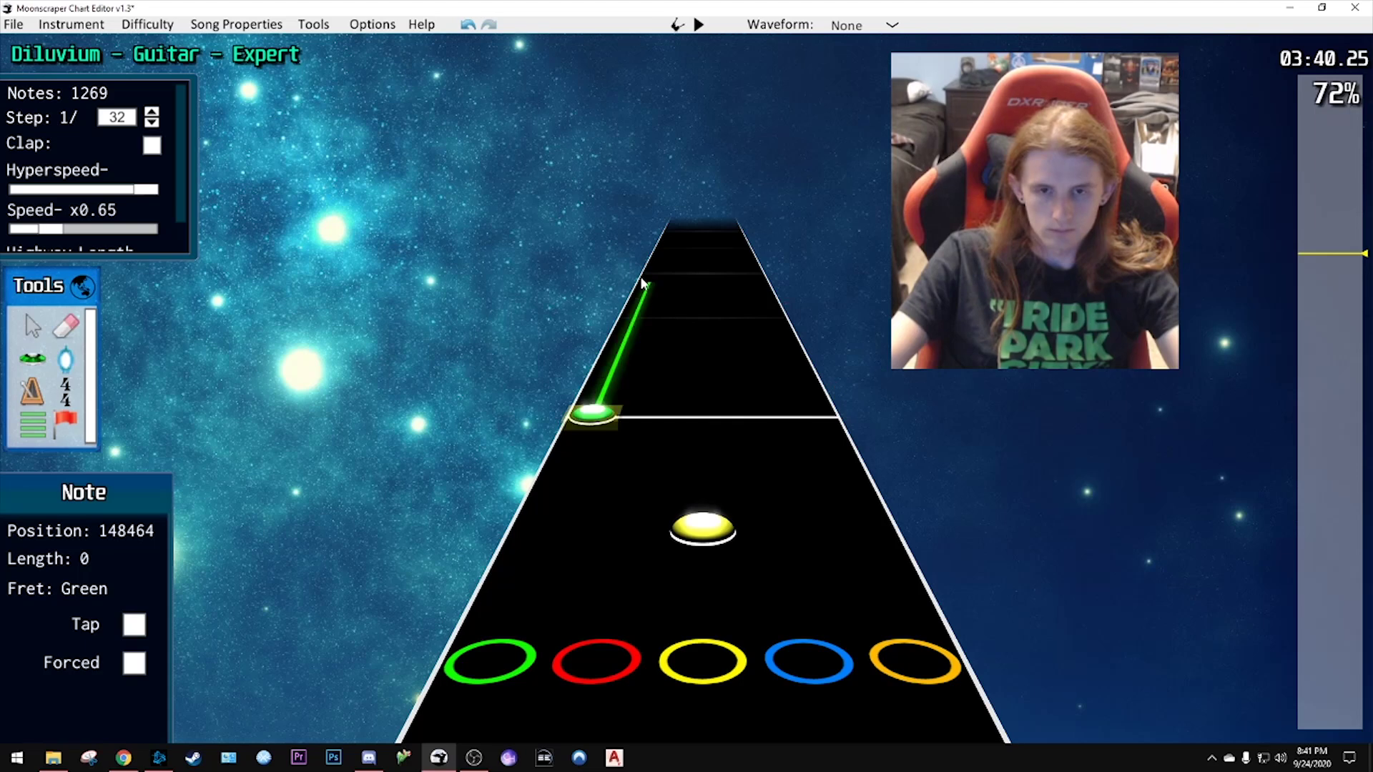
{"action": "key", "text": "space"}
{"action": "key", "text": "space"}
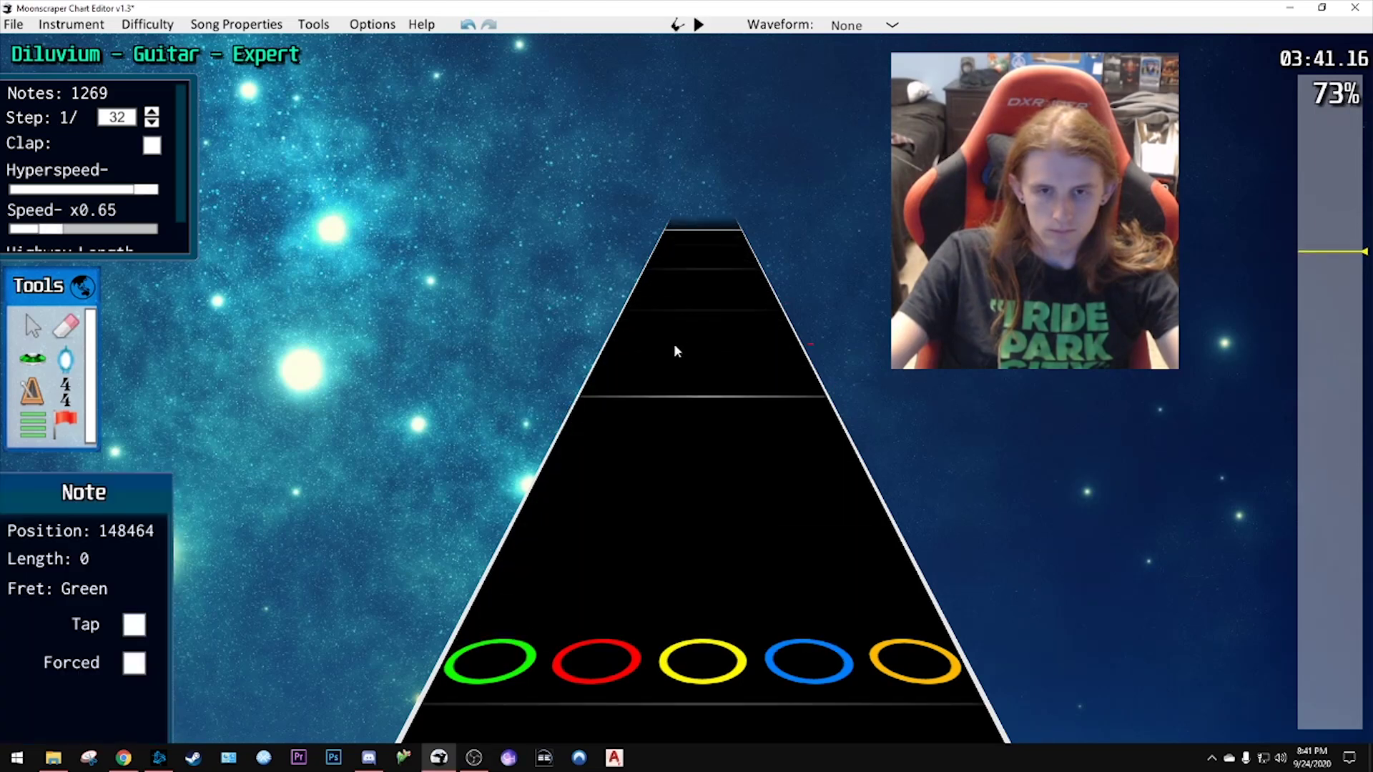
{"action": "scroll", "coordinate": [680, 341], "scroll_direction": "down", "scroll_amount": 4}
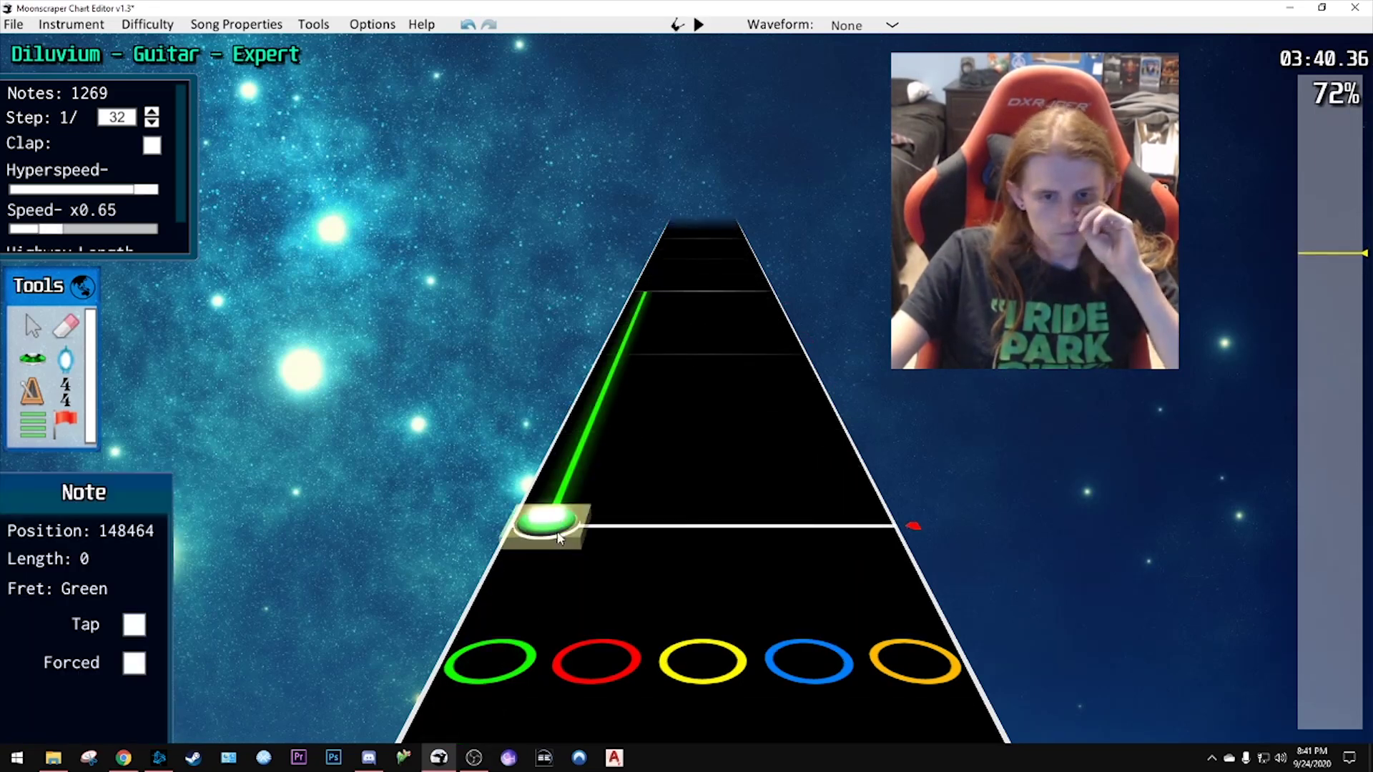
{"action": "key", "text": "space"}
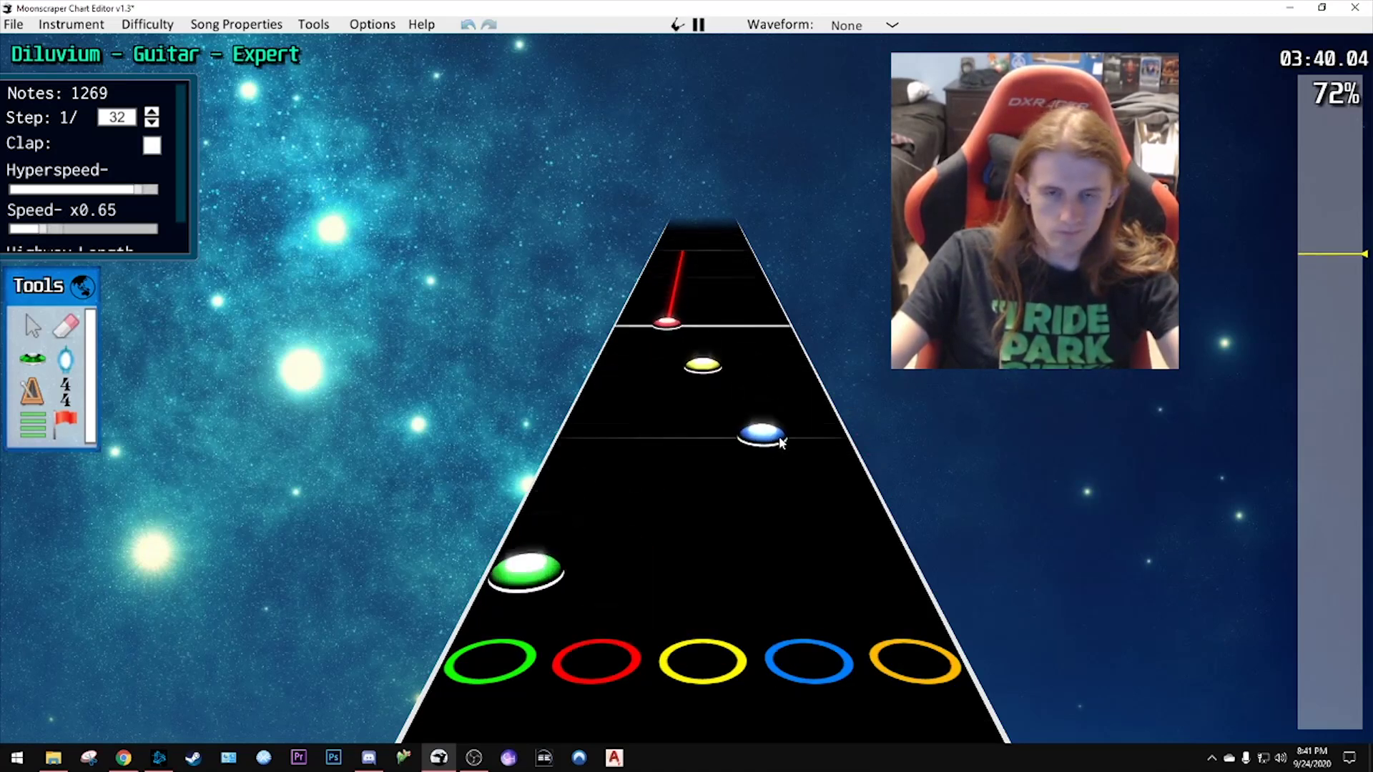
{"action": "key", "text": "space"}
{"action": "scroll", "coordinate": [720, 422], "scroll_direction": "down", "scroll_amount": 2}
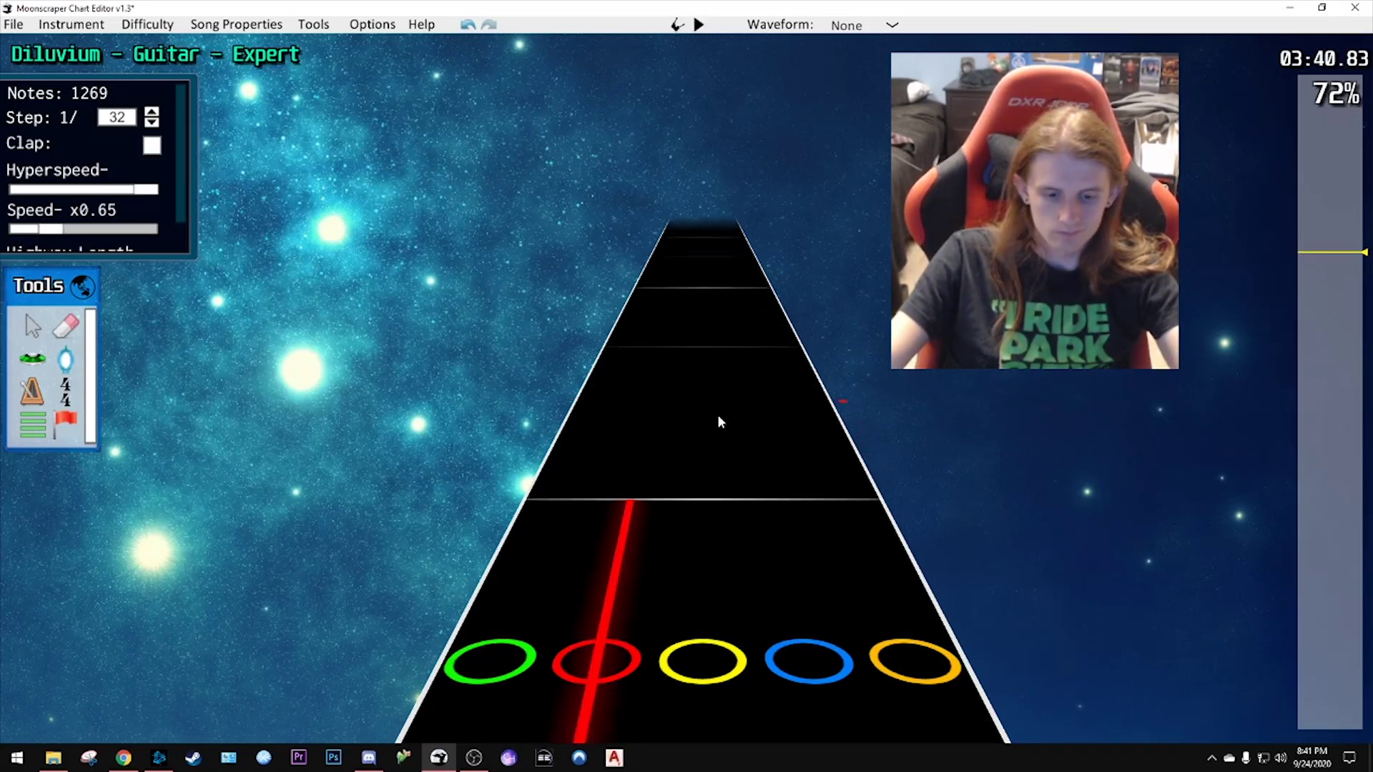
- Place a green note at position 148656, where the red sustain ends, followed by ascending red, yellow and blue notes
{"action": "key", "text": "y"}
{"action": "left_click", "coordinate": [558, 493]}
{"action": "key", "text": "space"}
{"action": "key", "text": "space"}
{"action": "scroll", "coordinate": [631, 467], "scroll_direction": "down", "scroll_amount": 1}
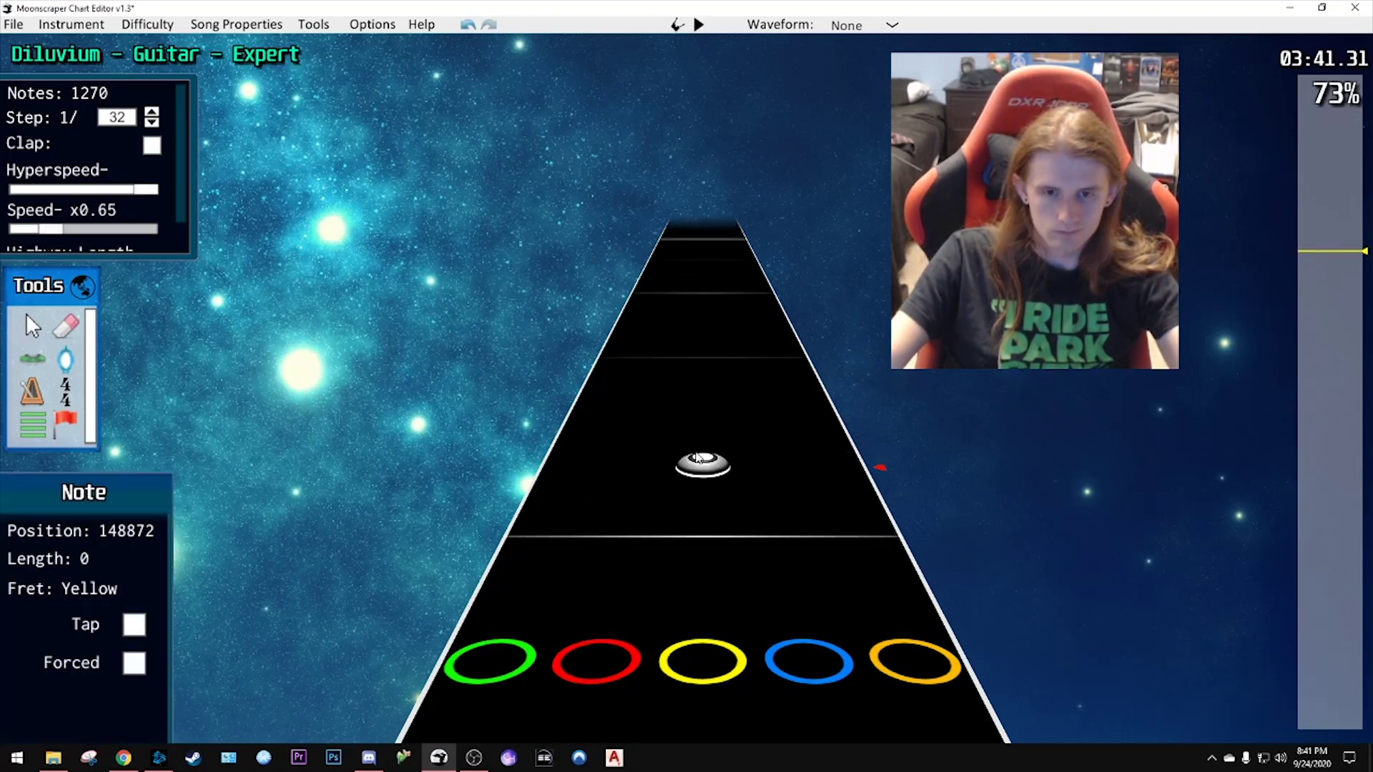
{"action": "scroll", "coordinate": [700, 459], "scroll_direction": "down", "scroll_amount": 4}
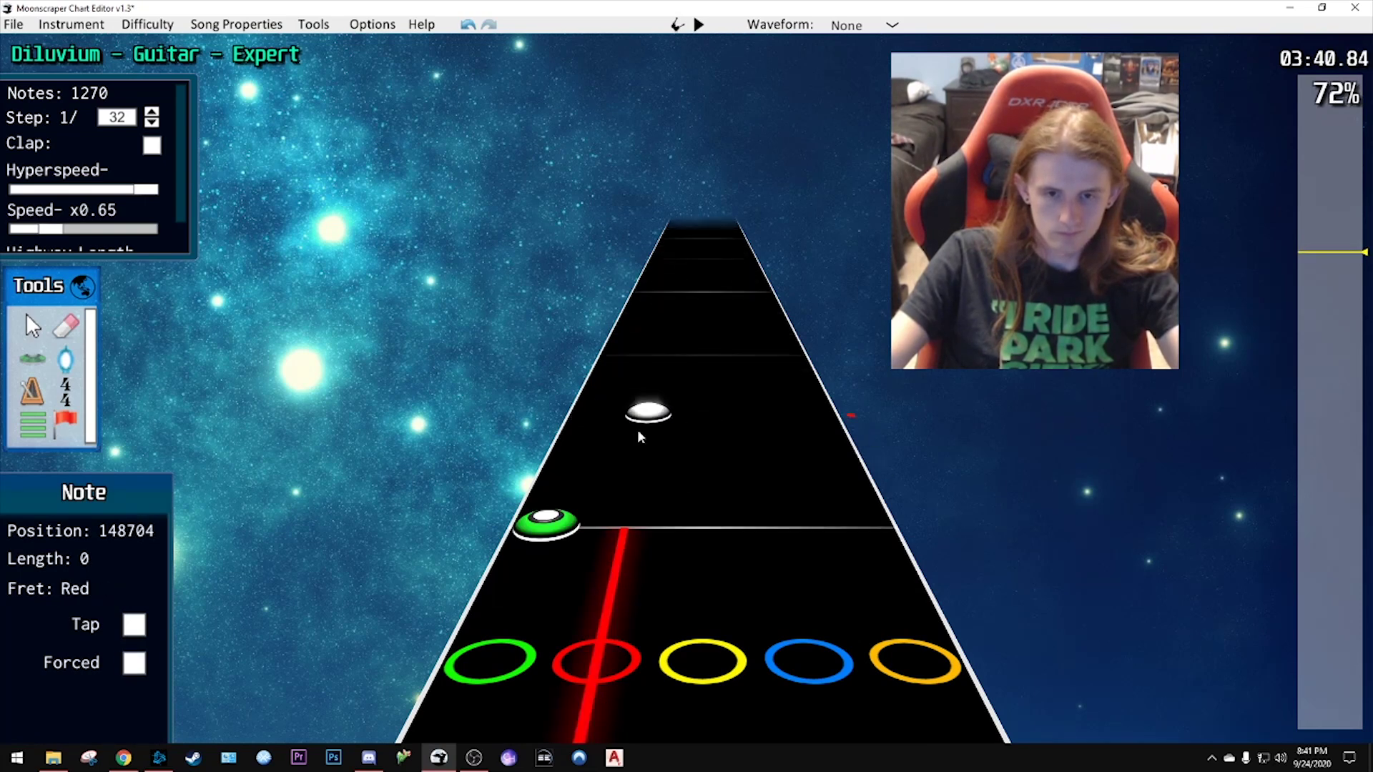
{"action": "left_click", "coordinate": [637, 431]}
{"action": "left_click", "coordinate": [704, 364]}
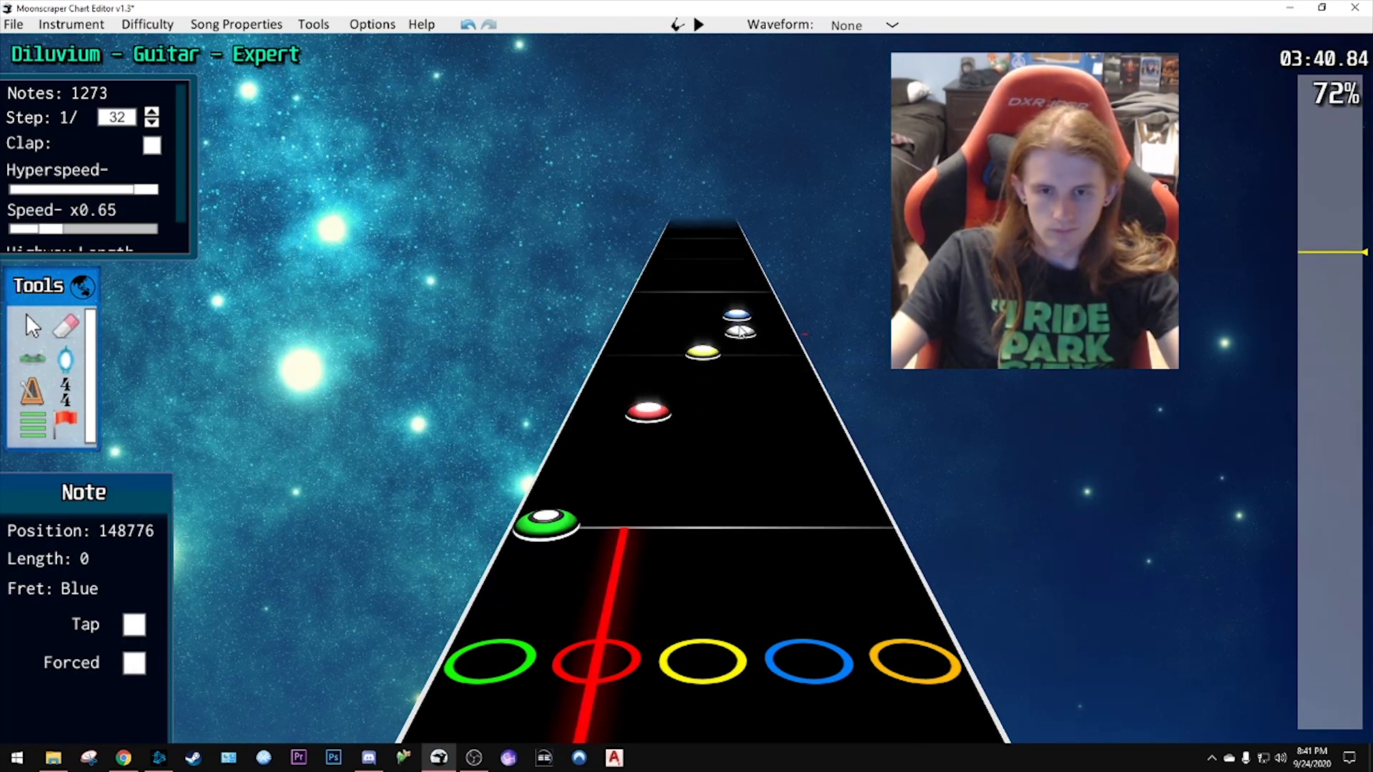
- Continue the run after the blue note with a yellow note and a red note at position 148896, checking against playback
{"action": "key", "text": "space"}
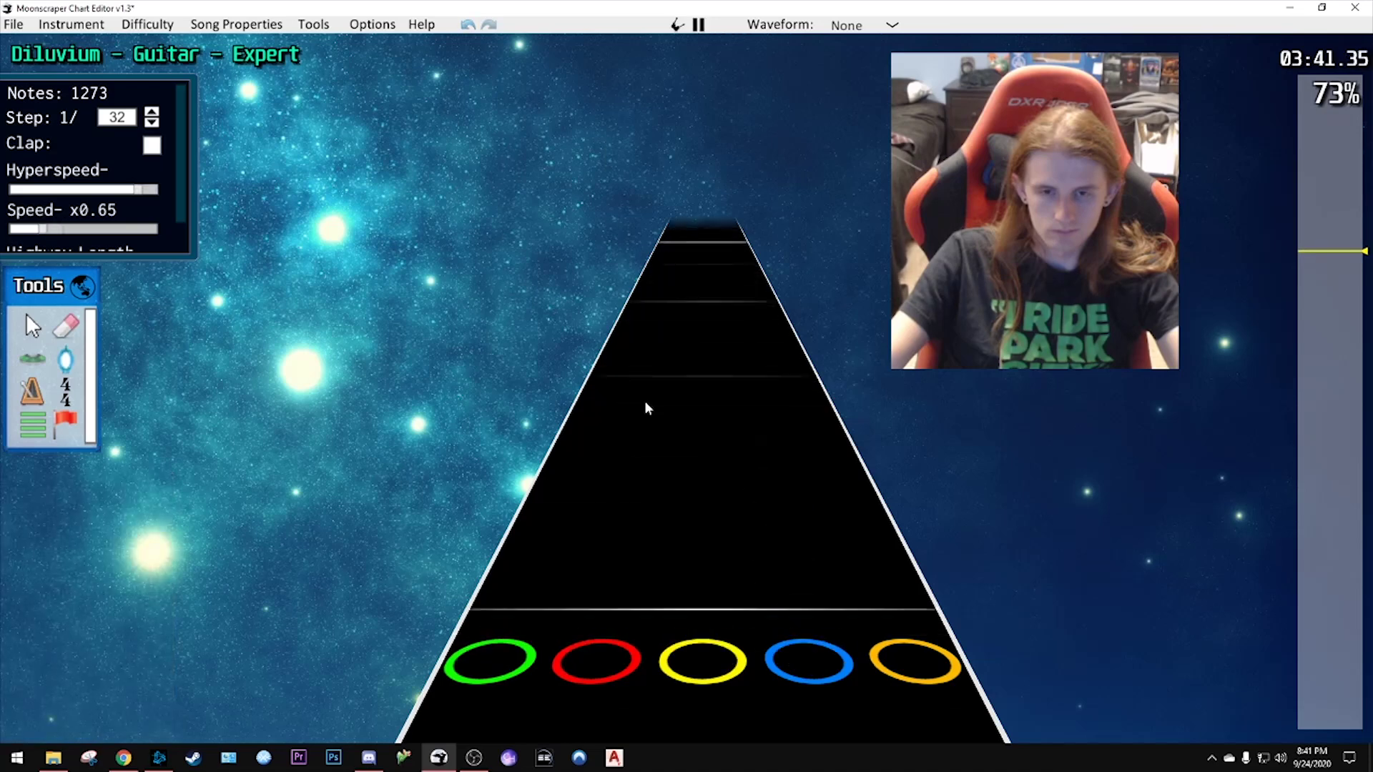
{"action": "key", "text": "space"}
{"action": "left_click", "coordinate": [637, 421]}
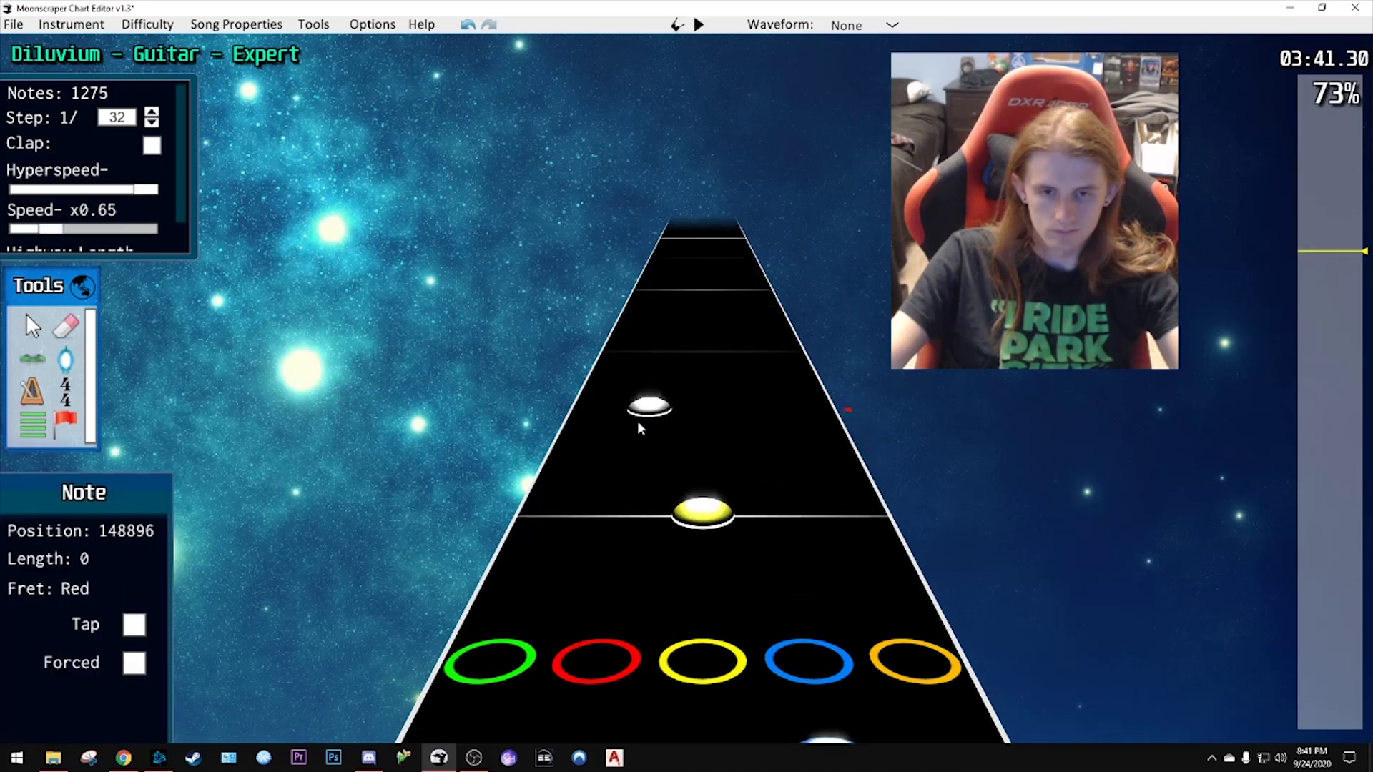
{"action": "key", "text": "space"}
{"action": "key", "text": "space"}
{"action": "scroll", "coordinate": [702, 422], "scroll_direction": "down", "scroll_amount": 2}
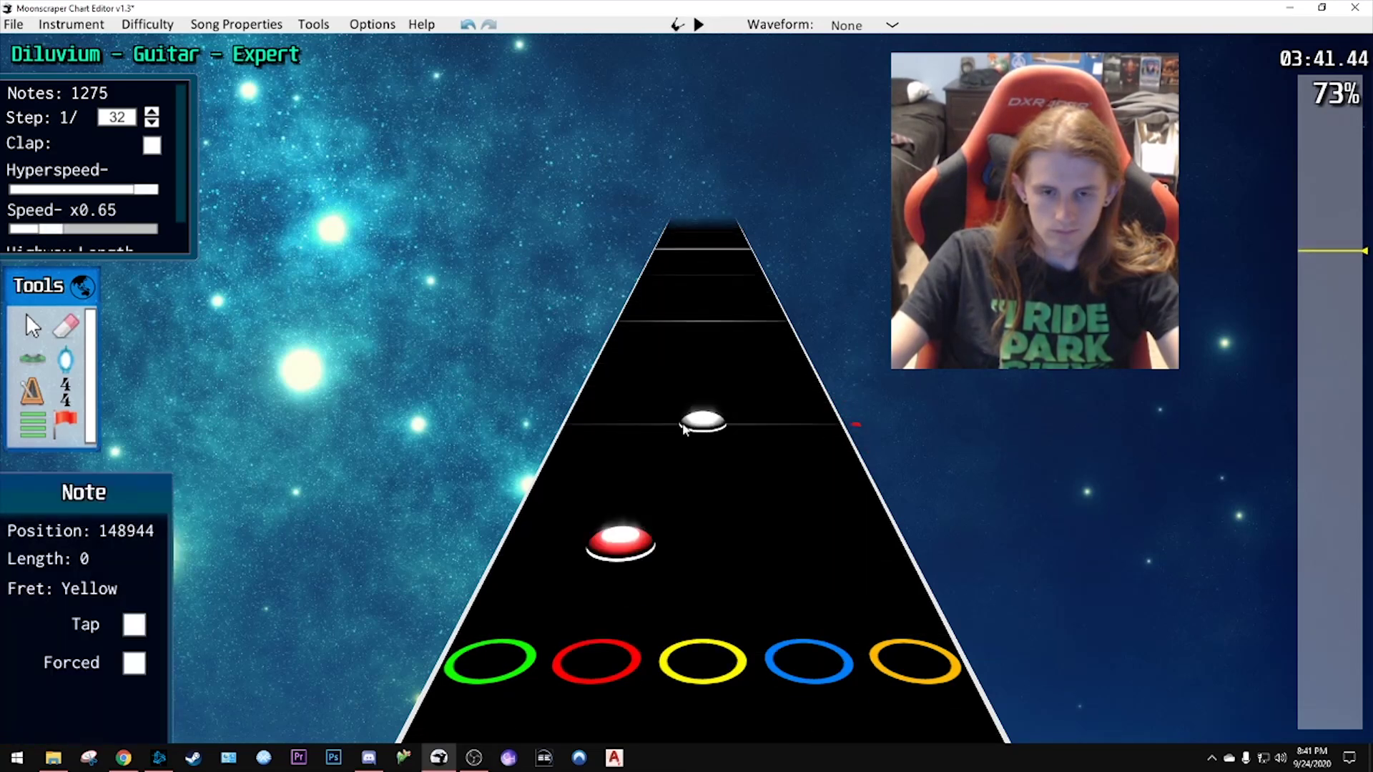
- Add blue, yellow and red notes from position 148944 to 149040, following the song playback
{"action": "left_click", "coordinate": [594, 439]}
{"action": "key", "text": "space"}
{"action": "key", "text": "space"}
{"action": "scroll", "coordinate": [679, 414], "scroll_direction": "down", "scroll_amount": 5}
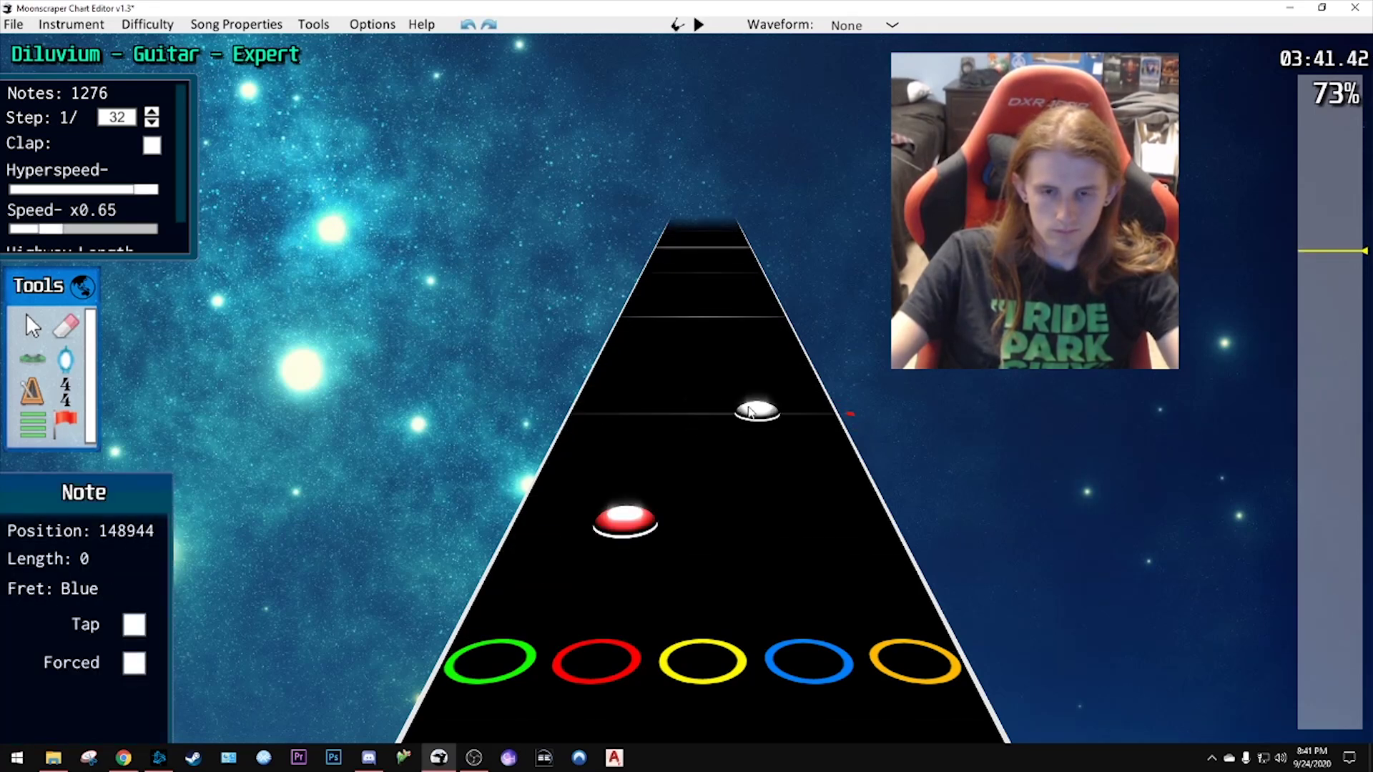
{"action": "scroll", "coordinate": [661, 286], "scroll_direction": "up", "scroll_amount": 1}
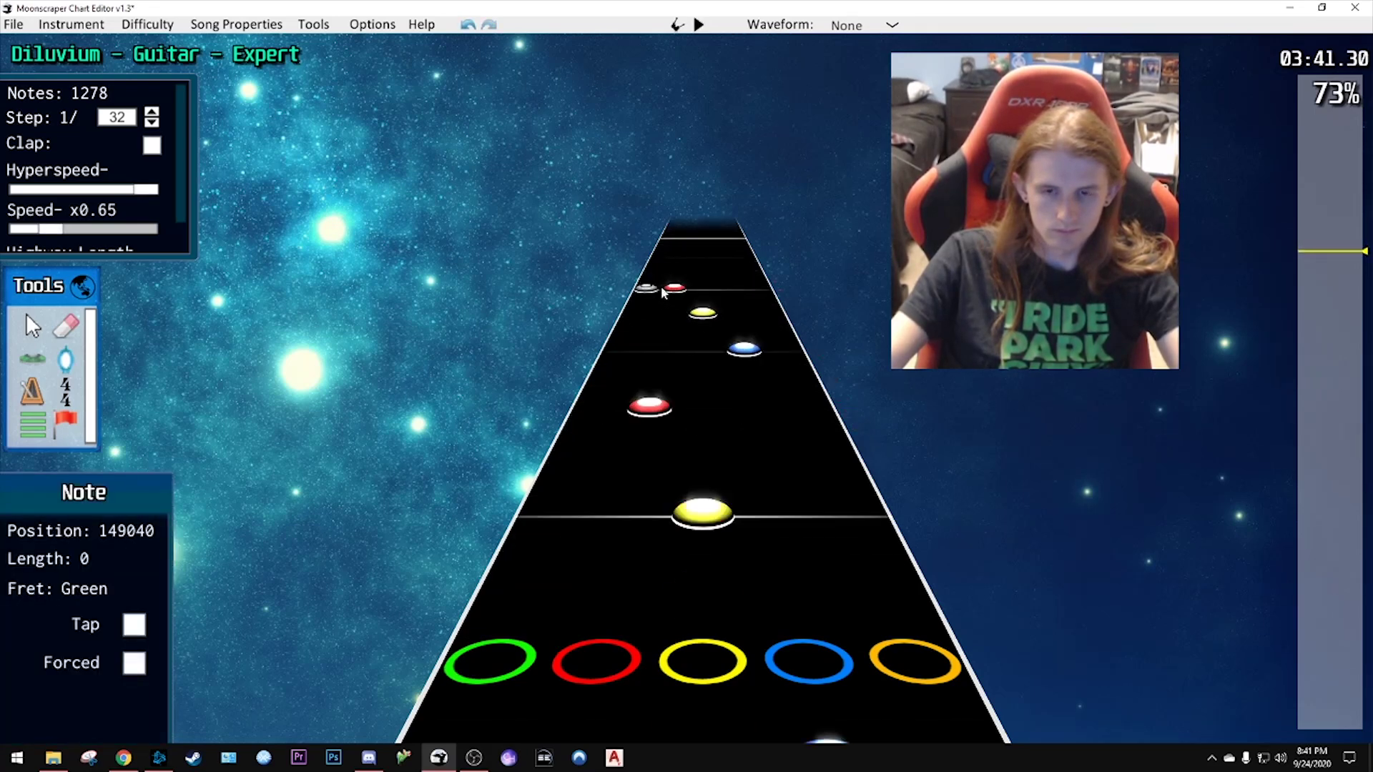
- Play back the newly charted run between 3:40 and 3:42 several times to examine its timing and pitch pattern
{"action": "key", "text": "space"}
{"action": "key", "text": "space"}
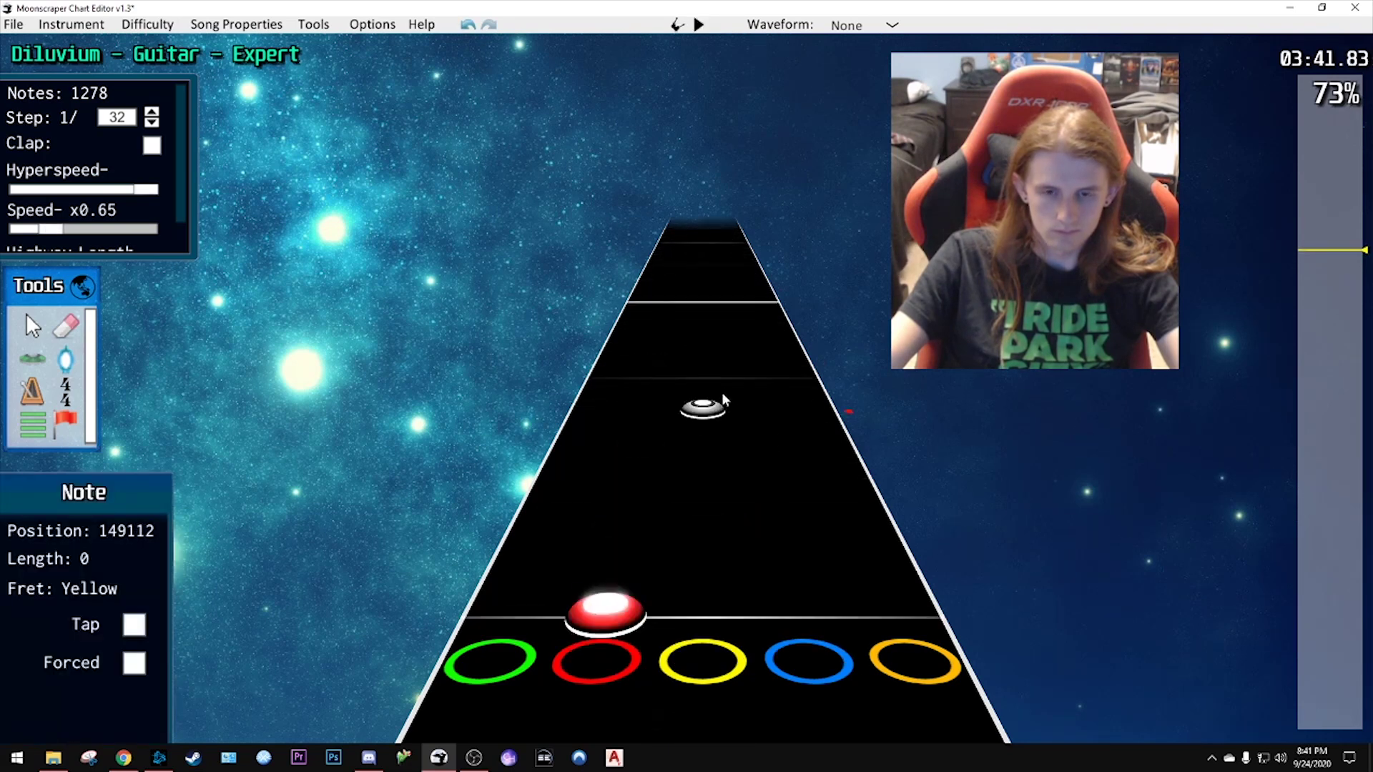
{"action": "scroll", "coordinate": [730, 379], "scroll_direction": "down", "scroll_amount": 6}
{"action": "scroll", "coordinate": [746, 386], "scroll_direction": "down", "scroll_amount": 1}
{"action": "left_click", "coordinate": [745, 376]}
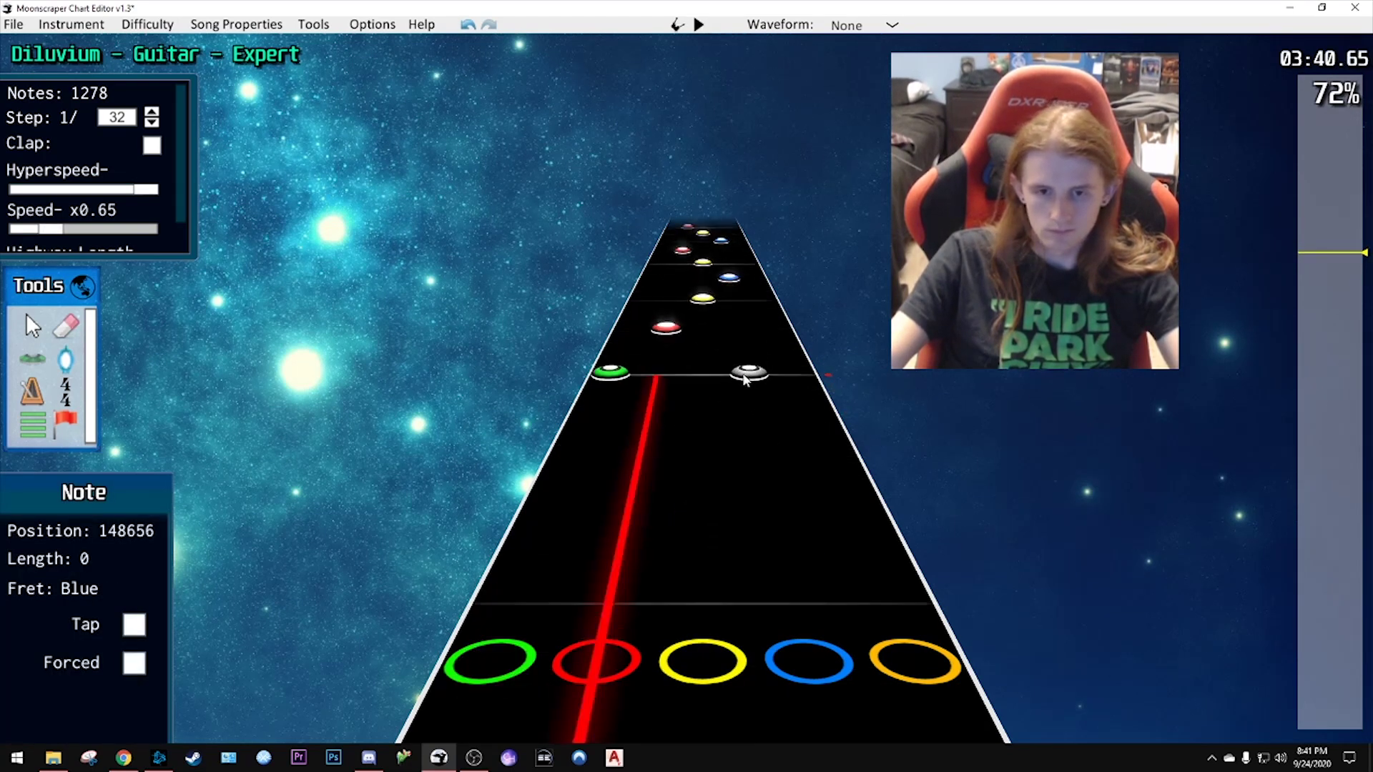
{"action": "key", "text": "space"}
{"action": "key", "text": "space"}
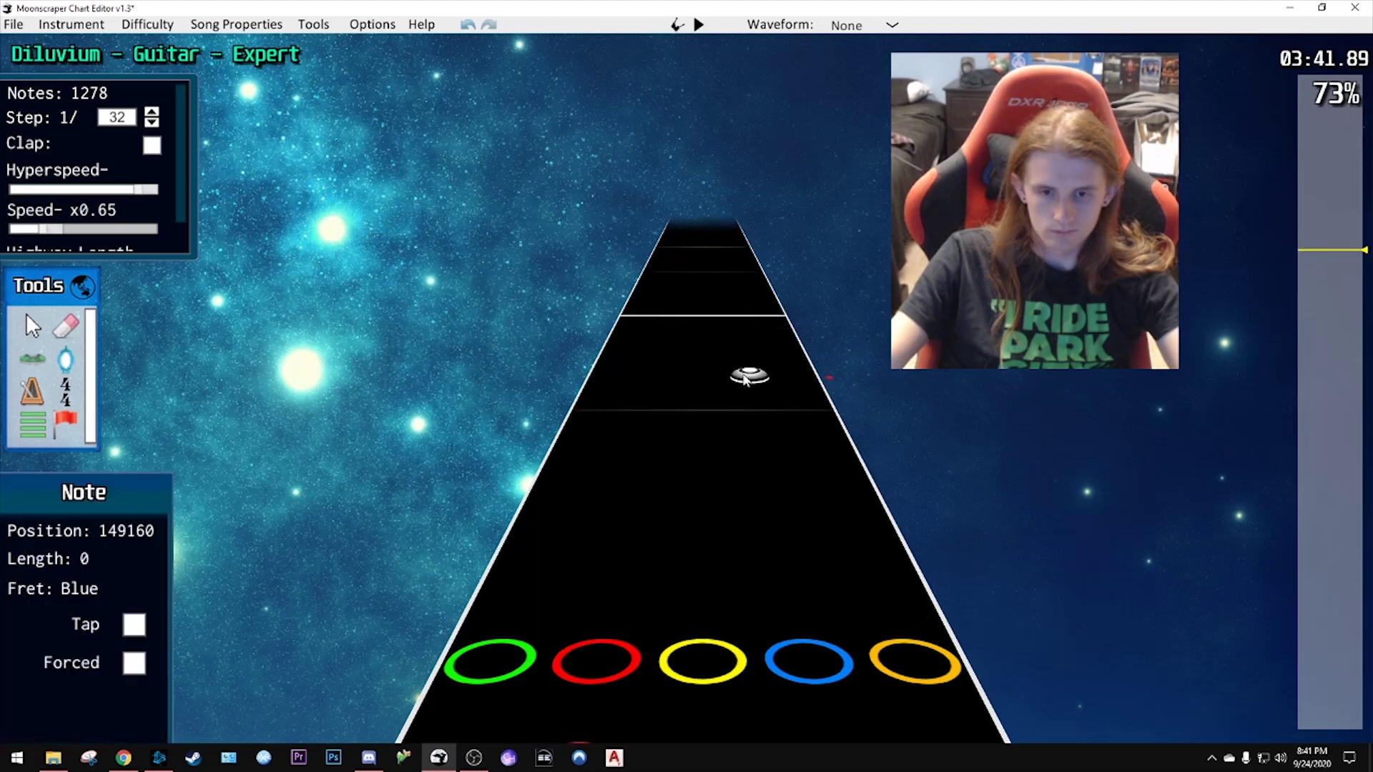
{"action": "scroll", "coordinate": [744, 377], "scroll_direction": "down", "scroll_amount": 7}
{"action": "scroll", "coordinate": [742, 374], "scroll_direction": "down", "scroll_amount": 5}
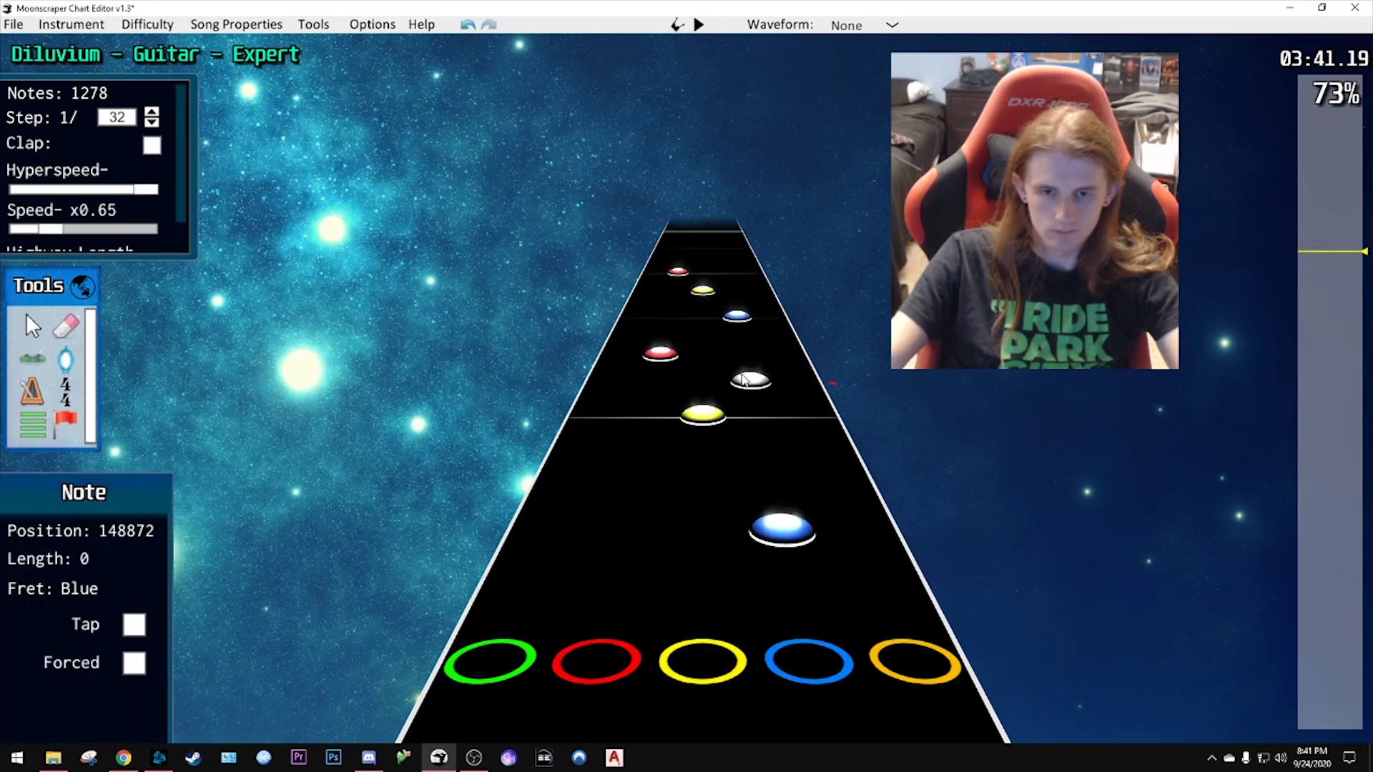
{"action": "key", "text": "space"}
{"action": "key", "text": "space"}
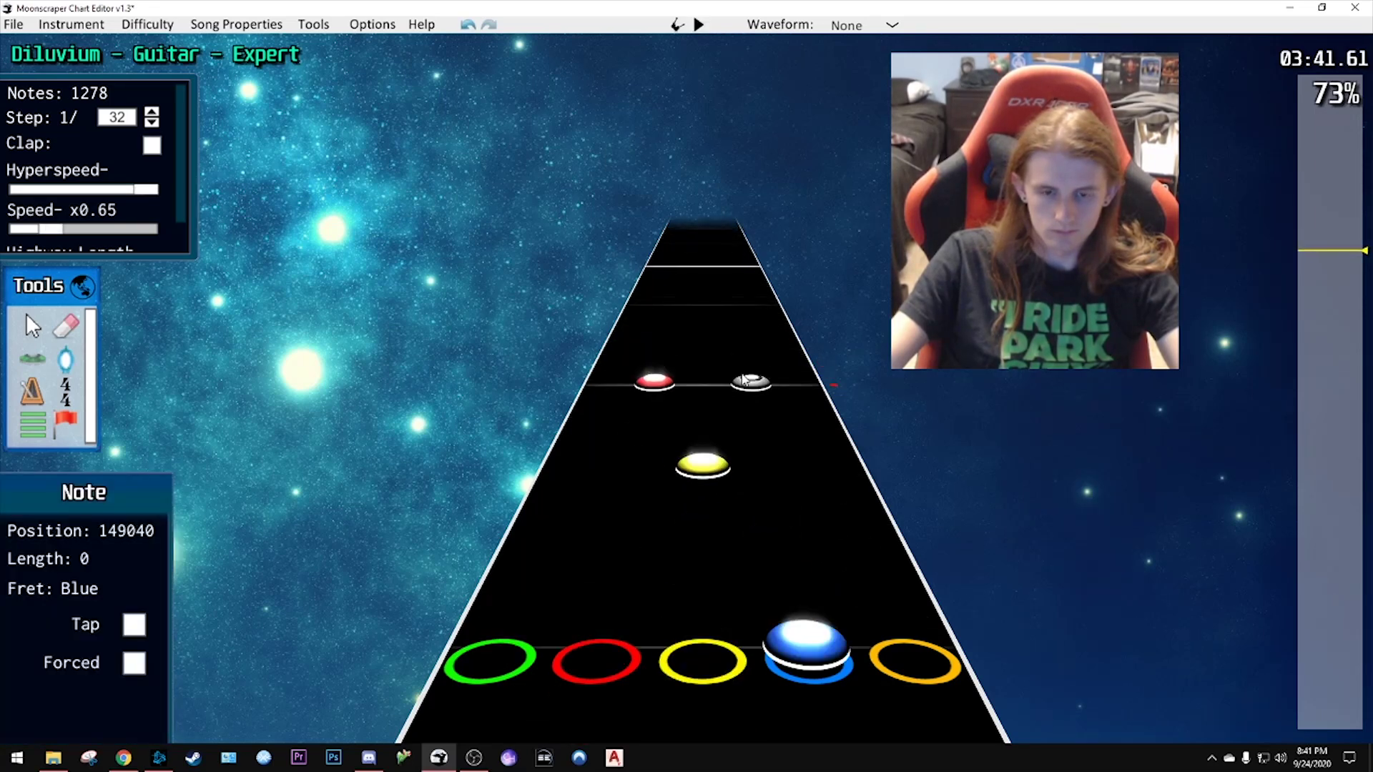
{"action": "scroll", "coordinate": [742, 375], "scroll_direction": "down", "scroll_amount": 2}
{"action": "scroll", "coordinate": [744, 379], "scroll_direction": "down", "scroll_amount": 9}
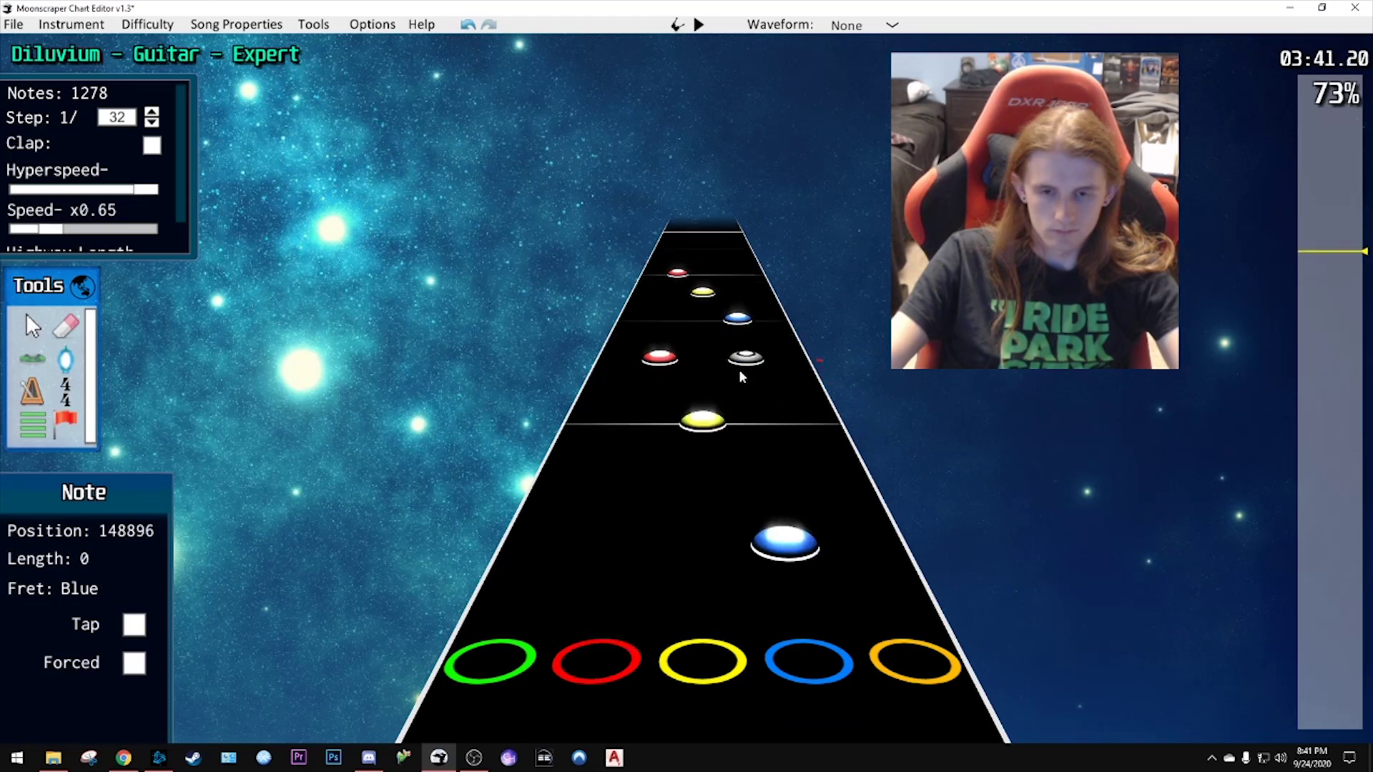
{"action": "scroll", "coordinate": [742, 376], "scroll_direction": "down", "scroll_amount": 2}
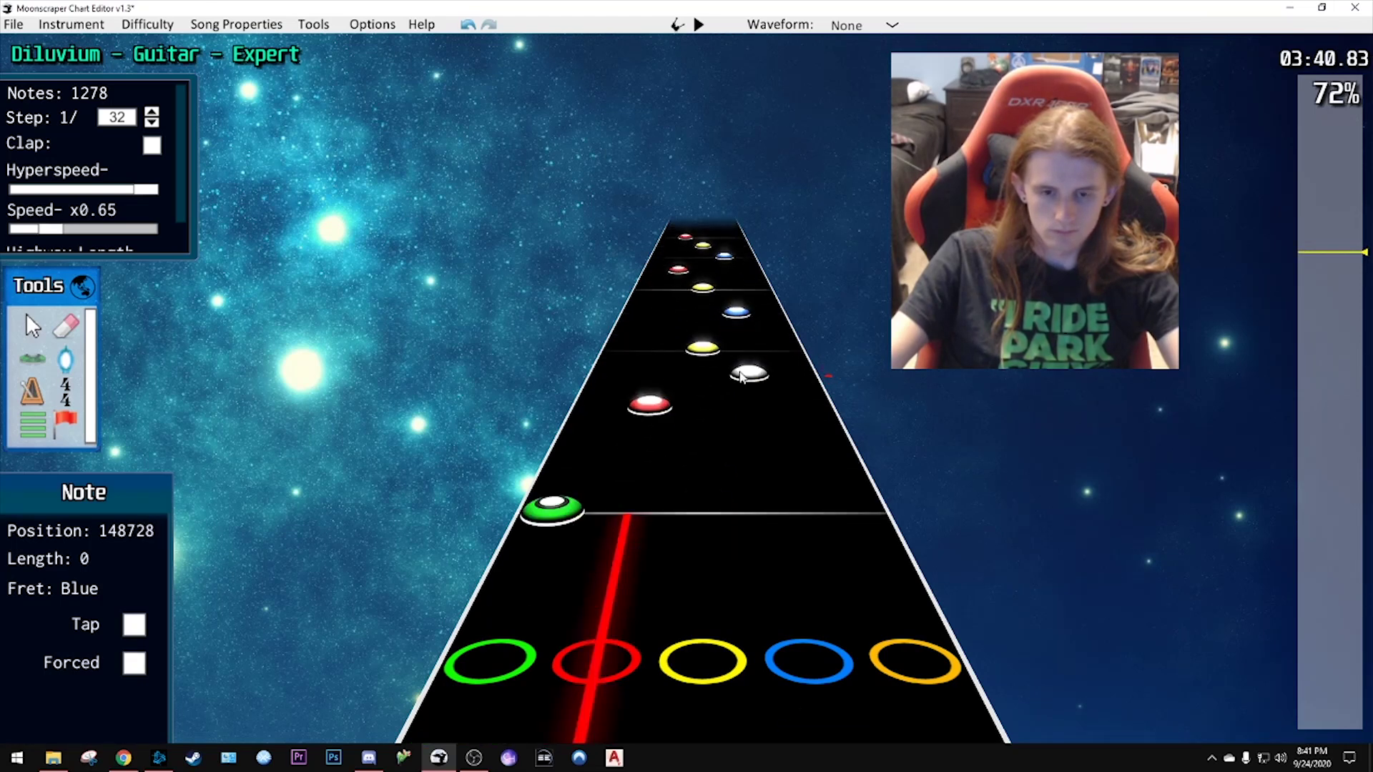
- Select the run of notes from position 148656 to 149040 and shift it one lane higher, from green to red
{"action": "key", "text": "j"}
{"action": "left_click", "coordinate": [552, 508]}
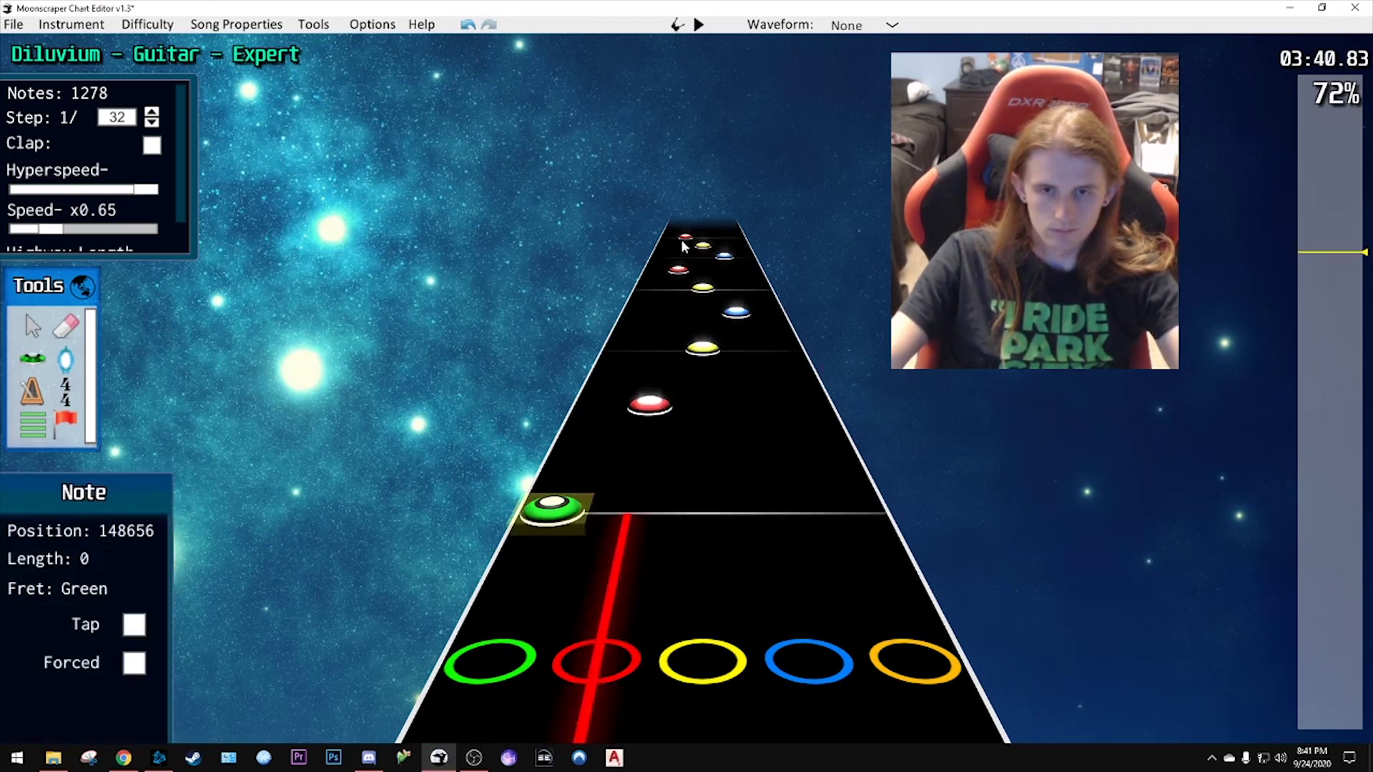
{"action": "left_click", "coordinate": [683, 241], "text": "shift"}
{"action": "left_click", "coordinate": [685, 269]}
{"action": "left_click", "coordinate": [687, 240]}
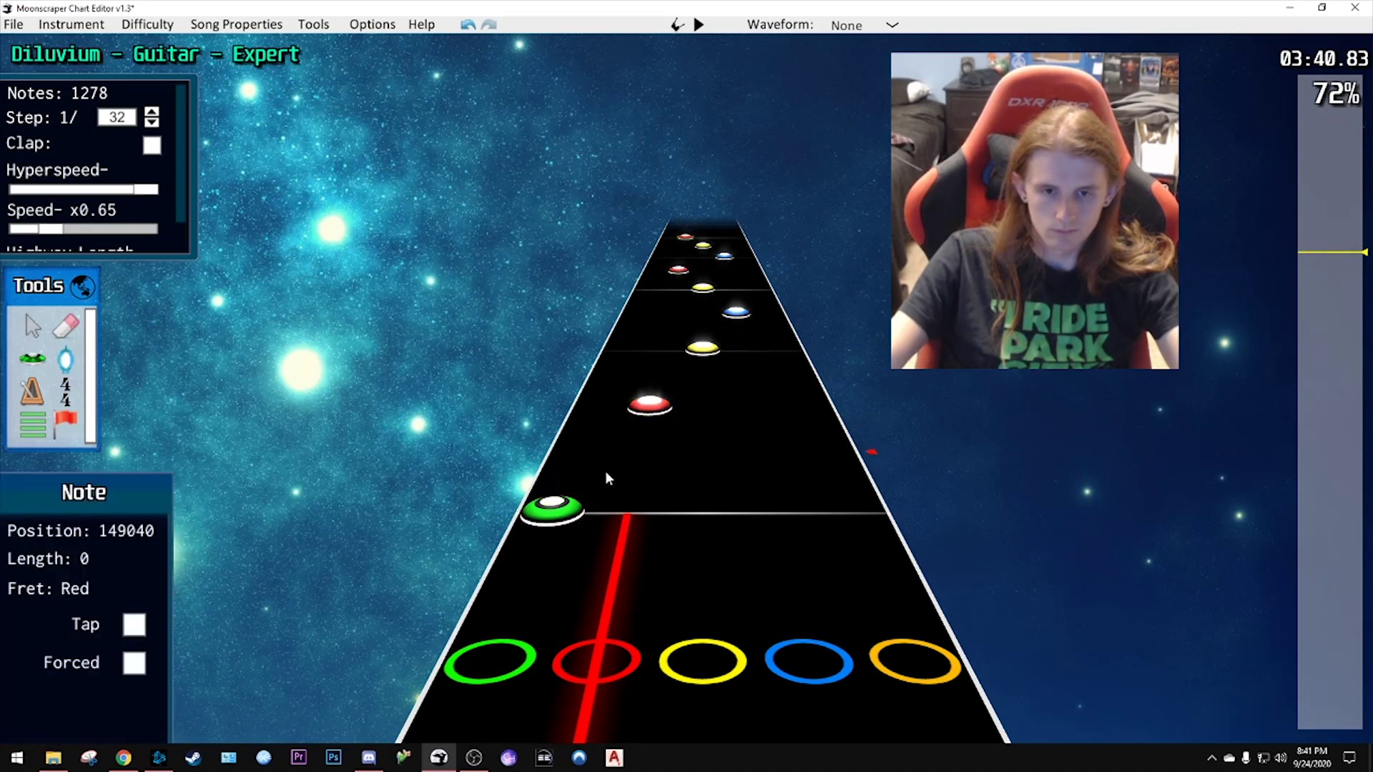
{"action": "left_click", "coordinate": [552, 508], "text": "shift"}
{"action": "left_click_drag", "start_coordinate": [552, 508], "coordinate": [628, 509]}
{"action": "left_click", "coordinate": [781, 482]}
- Select the orange, blue and yellow notes ending the run and shift them down two lanes to yellow, red and green
{"action": "scroll", "coordinate": [781, 481], "scroll_direction": "up", "scroll_amount": 6}
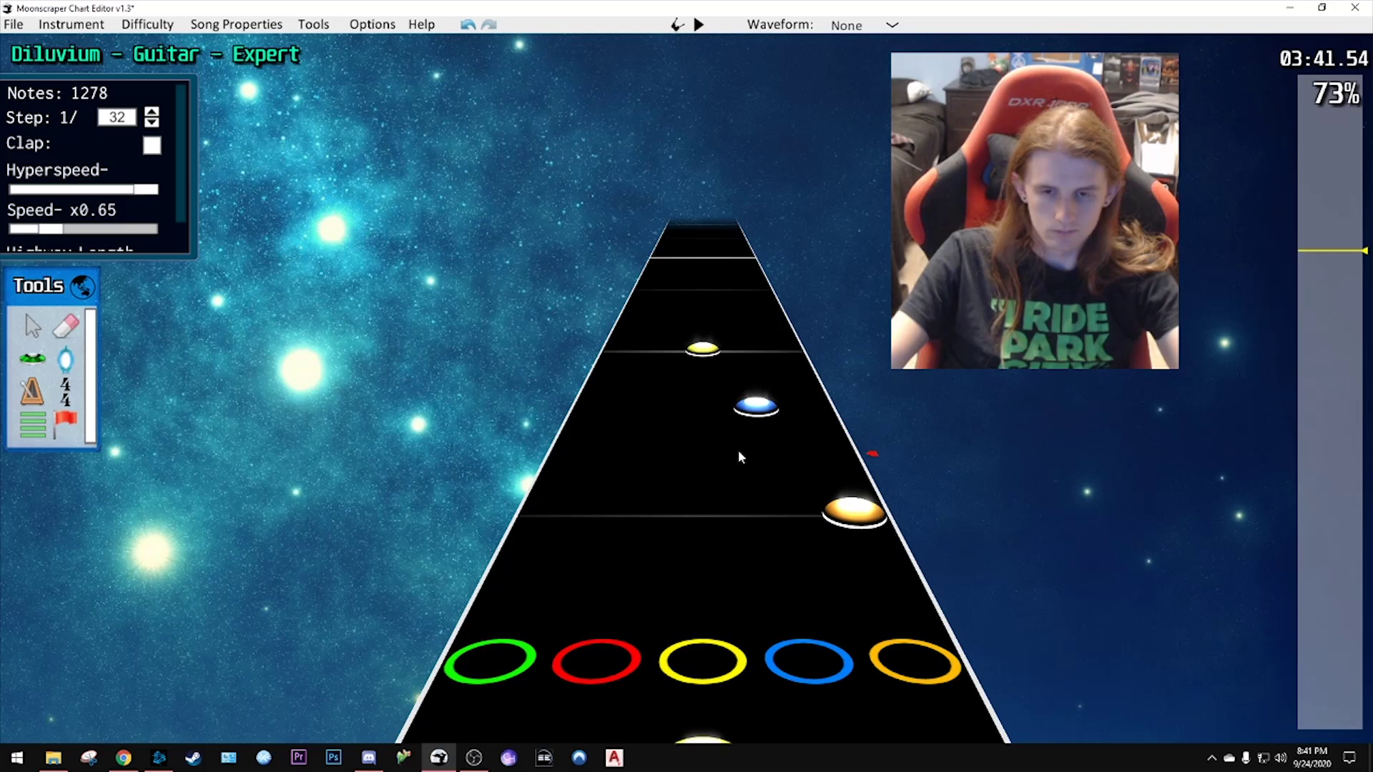
{"action": "scroll", "coordinate": [740, 456], "scroll_direction": "down", "scroll_amount": 1}
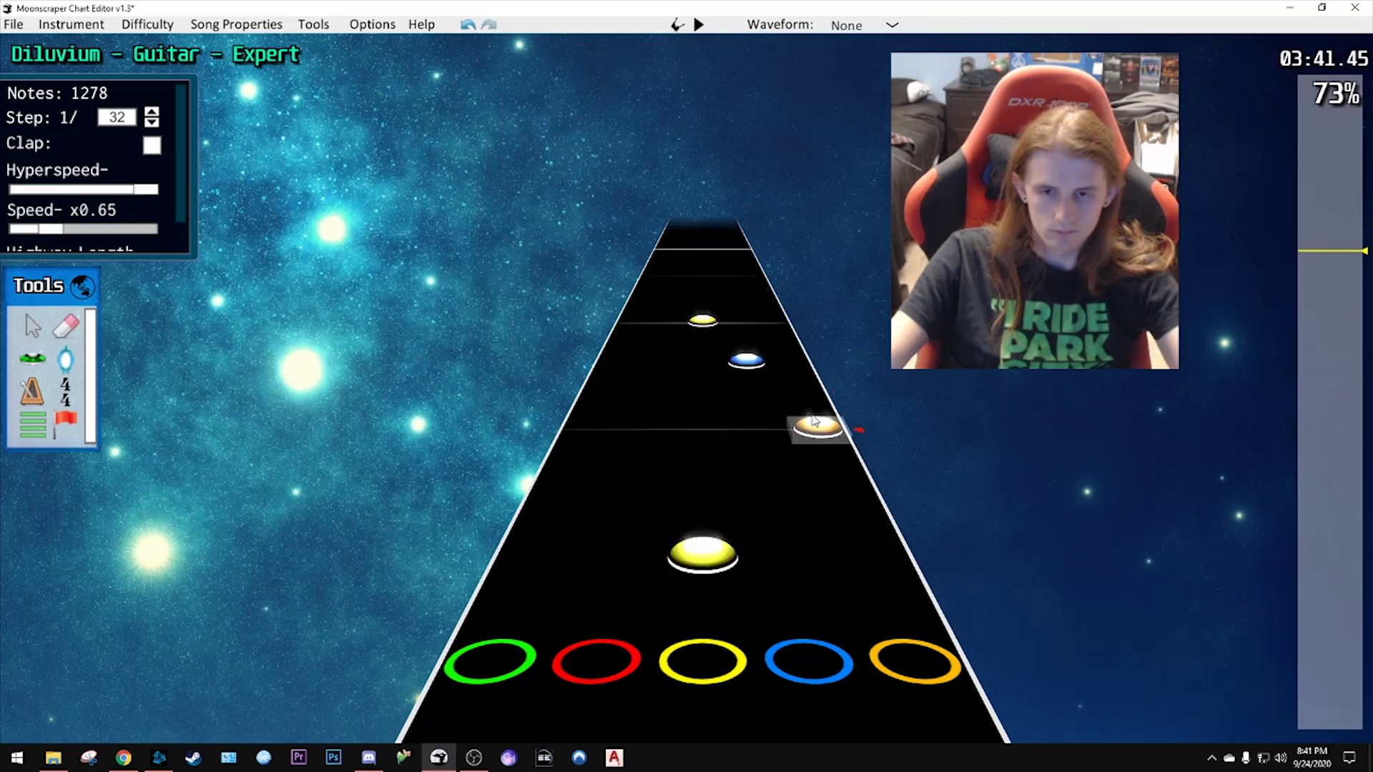
{"action": "left_click_drag", "start_coordinate": [650, 277], "coordinate": [874, 456]}
{"action": "left_click_drag", "start_coordinate": [820, 425], "coordinate": [765, 419]}
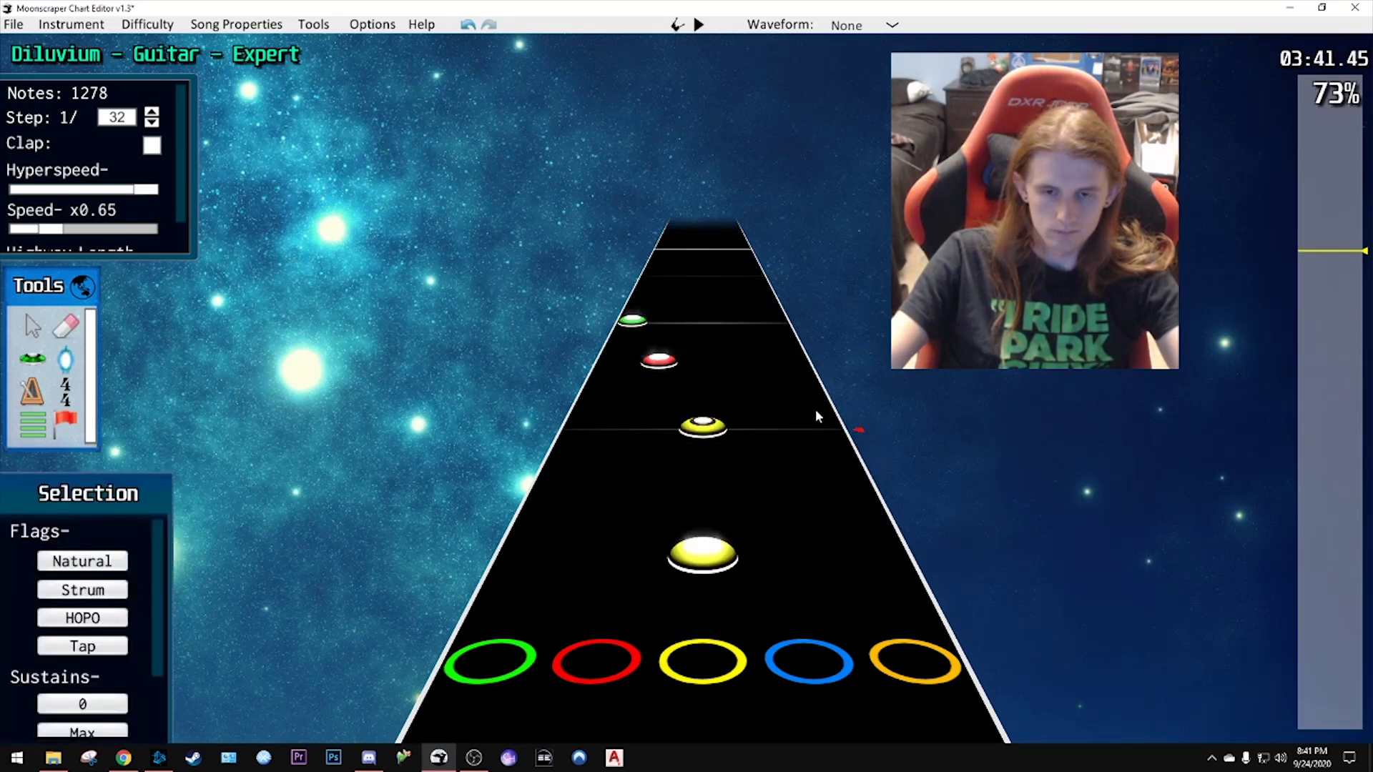
- Delete the yellow note at position 148944 and move the following red and green notes one step earlier
{"action": "key", "text": "space"}
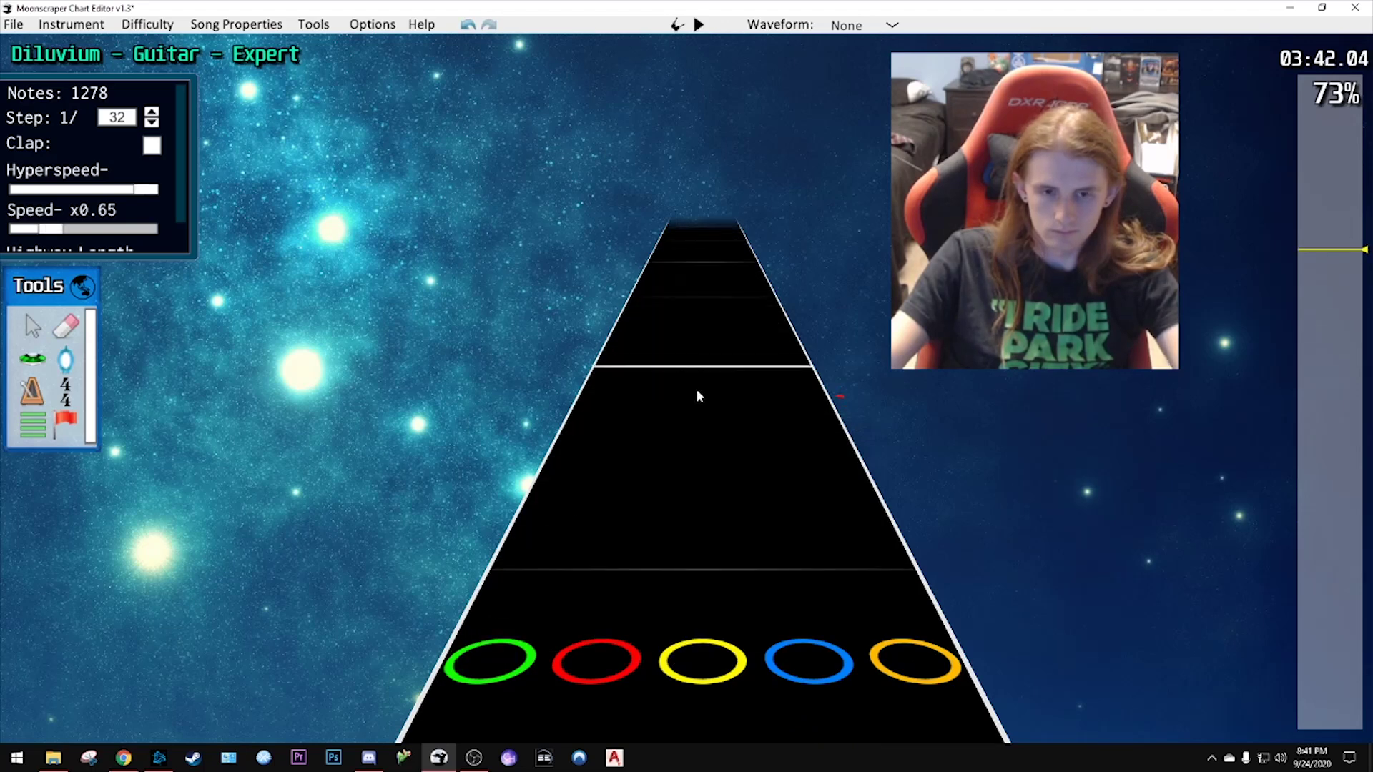
{"action": "scroll", "coordinate": [704, 382], "scroll_direction": "down", "scroll_amount": 5}
{"action": "left_click", "coordinate": [693, 470]}
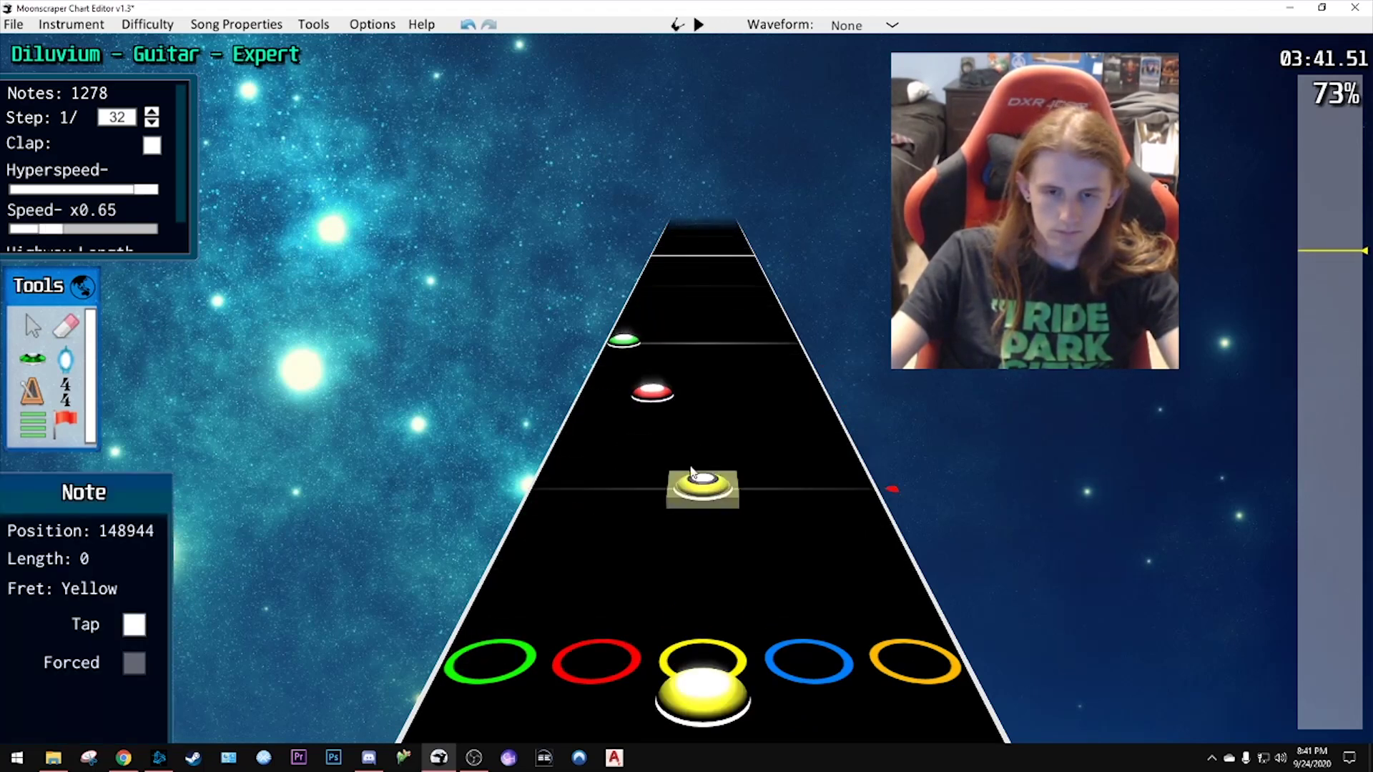
{"action": "key", "text": "Delete"}
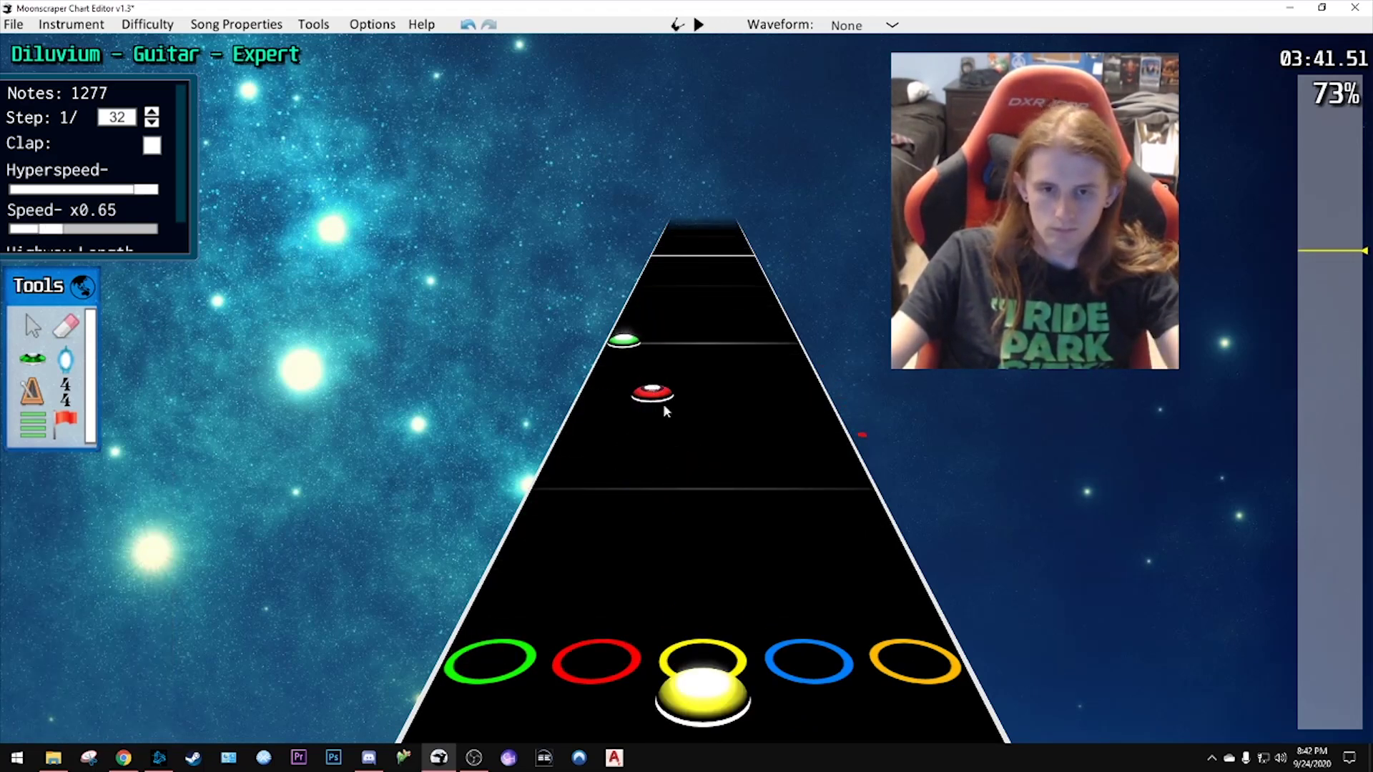
{"action": "left_click_drag", "start_coordinate": [652, 393], "coordinate": [654, 516]}
{"action": "left_click_drag", "start_coordinate": [627, 344], "coordinate": [622, 402]}
{"action": "left_click", "coordinate": [699, 405]}
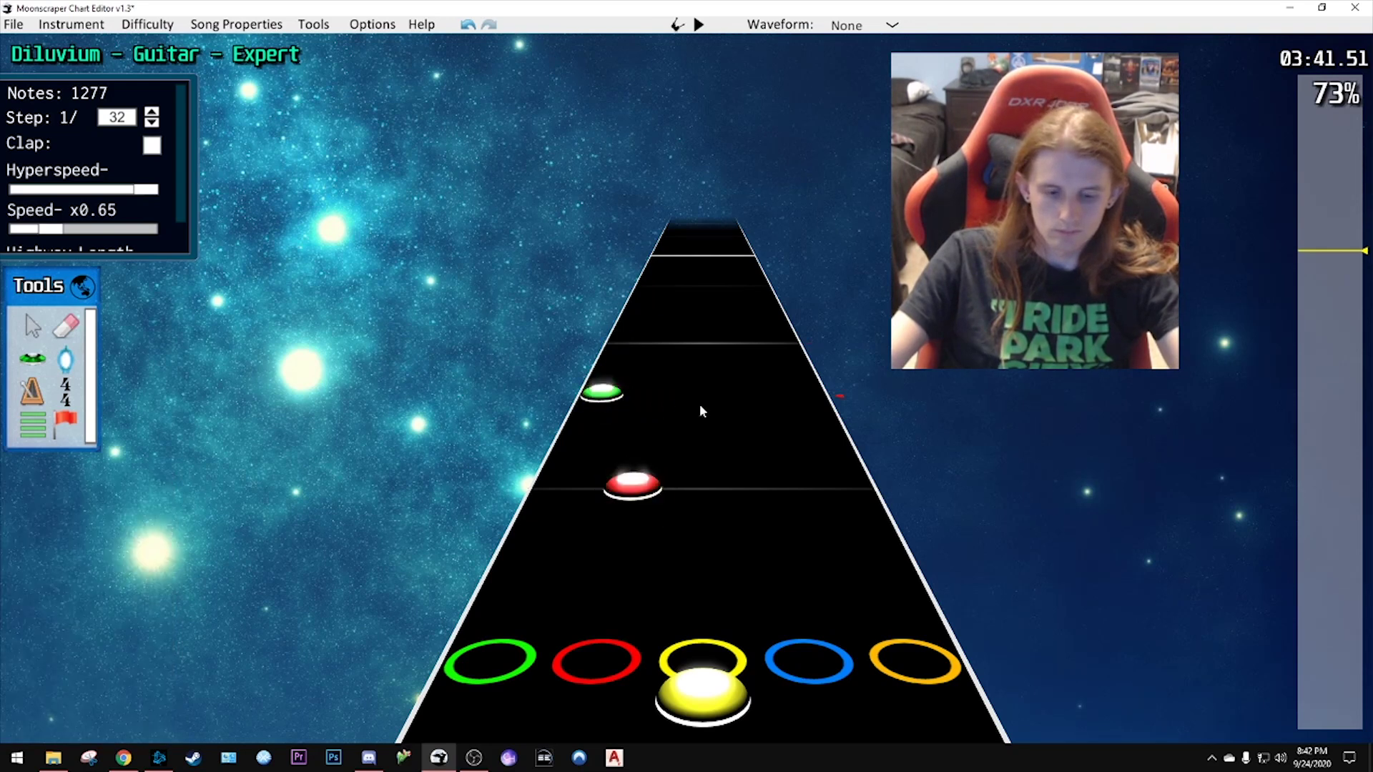
- Add yellow, red and green notes from position 149040 onward after the moved green note, and play the section back
{"action": "key", "text": "y"}
{"action": "key", "text": "space"}
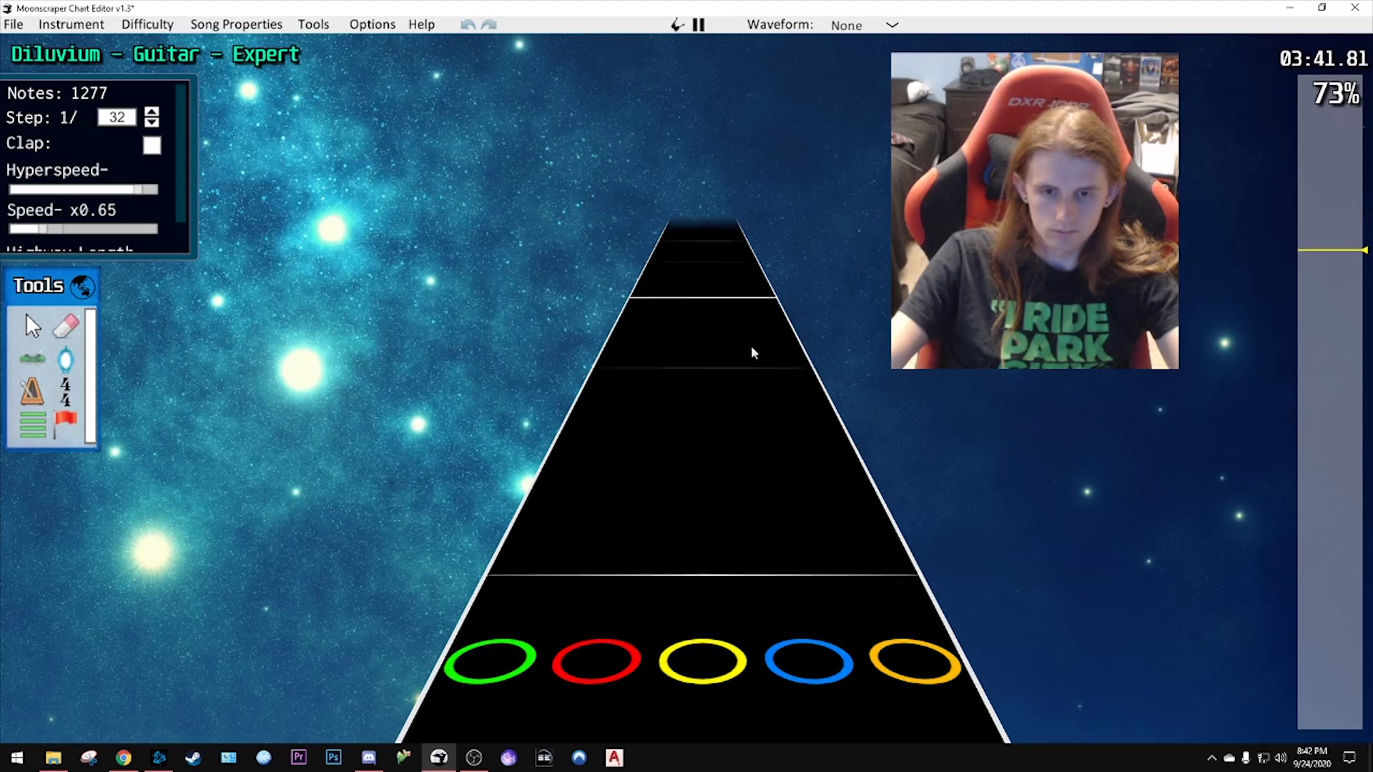
{"action": "key", "text": "space"}
{"action": "scroll", "coordinate": [688, 376], "scroll_direction": "down", "scroll_amount": 8}
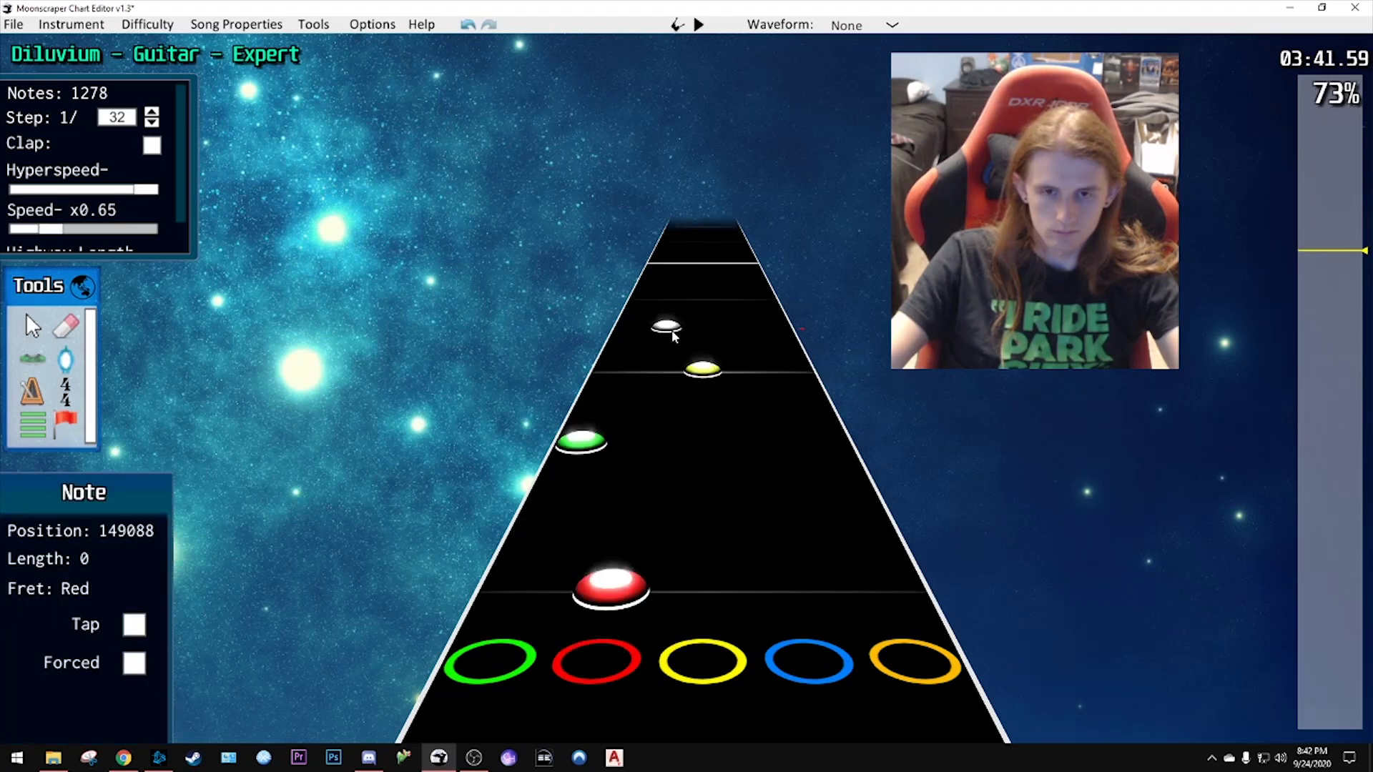
{"action": "left_click", "coordinate": [649, 308]}
{"action": "key", "text": "space"}
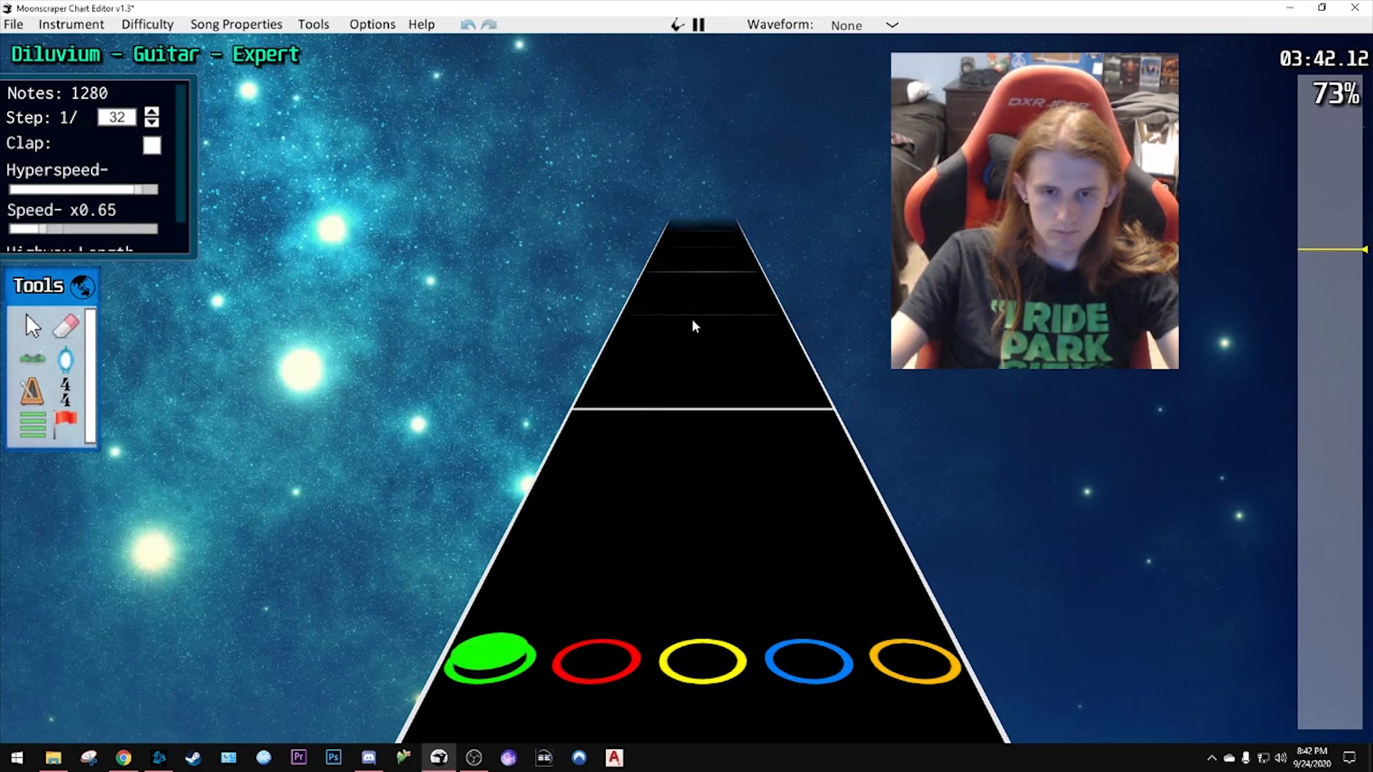
- Replace the green note at position 149136 with a red one, add a green note right after it, and play the section
{"action": "key", "text": "space"}
{"action": "scroll", "coordinate": [692, 319], "scroll_direction": "down", "scroll_amount": 6}
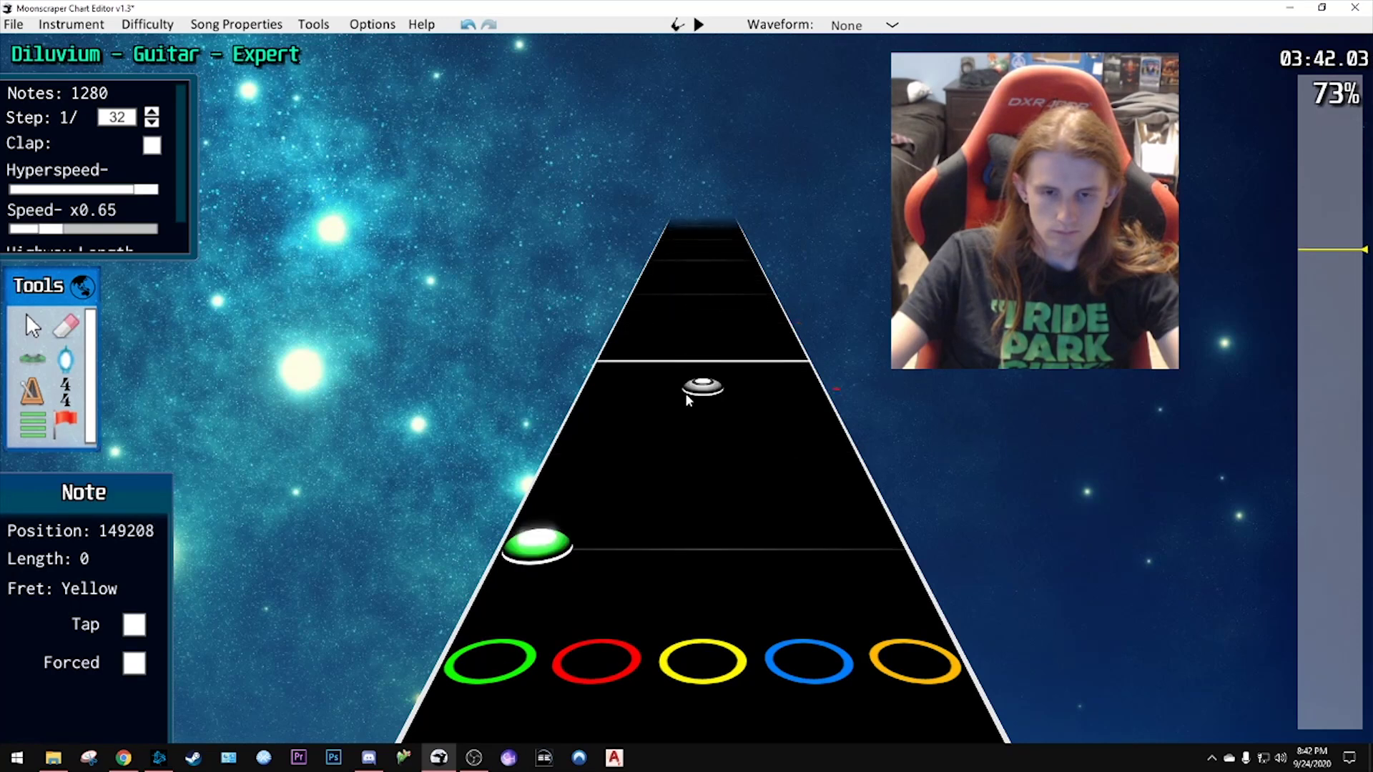
{"action": "key", "text": "j"}
{"action": "left_click_drag", "start_coordinate": [608, 321], "coordinate": [771, 488]}
{"action": "key", "text": "y"}
{"action": "scroll", "coordinate": [658, 383], "scroll_direction": "up", "scroll_amount": 3}
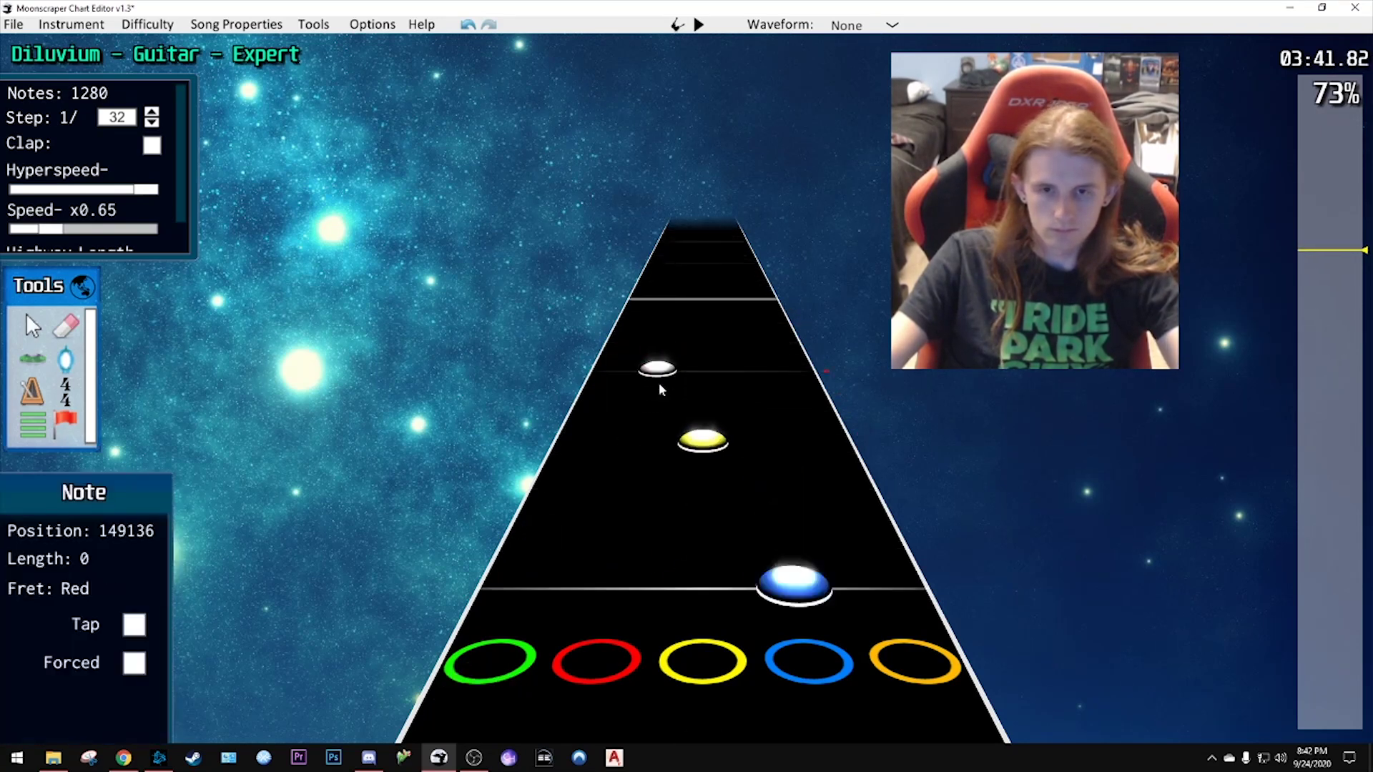
{"action": "left_click", "coordinate": [611, 374]}
{"action": "key", "text": "space"}
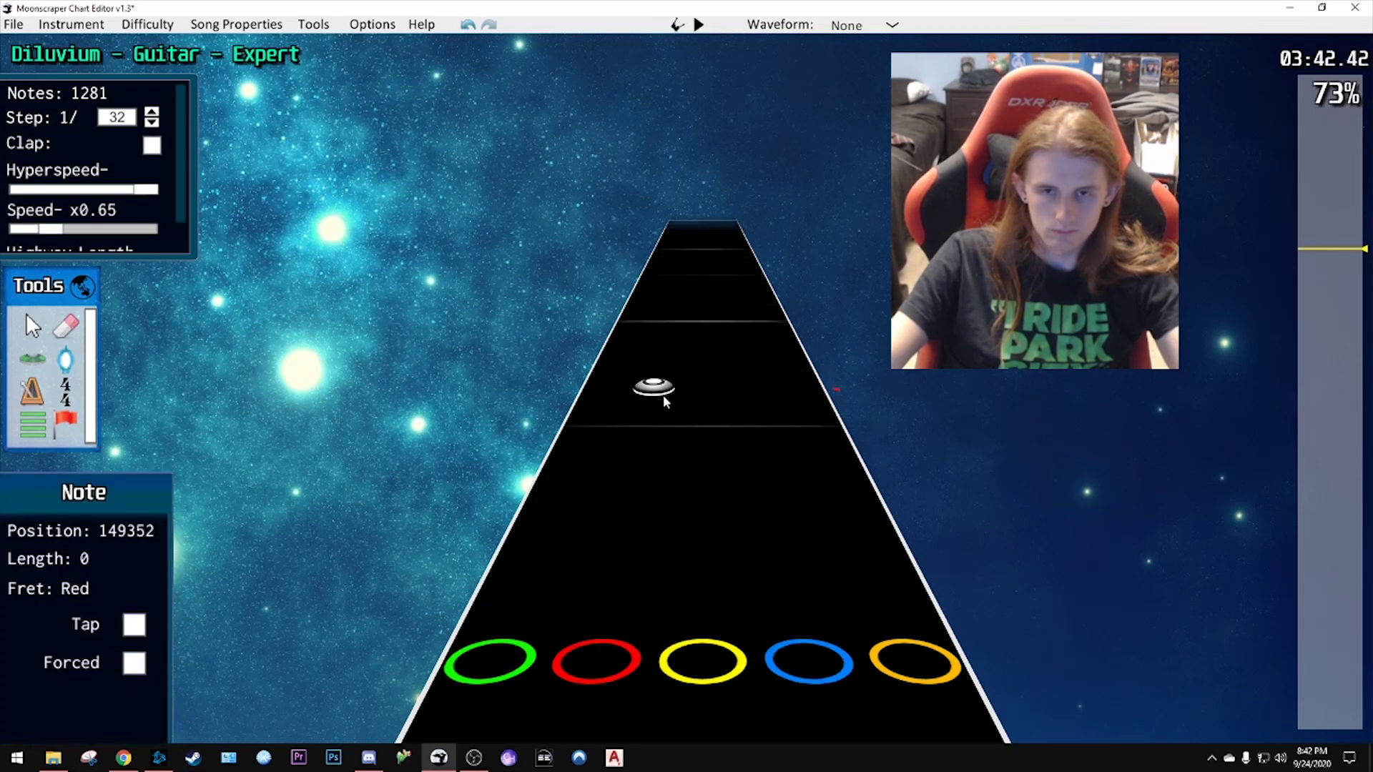
- Replay the passage from about 3:42 and add a green and blue chord at position 149232
{"action": "key", "text": "space"}
{"action": "scroll", "coordinate": [672, 397], "scroll_direction": "down", "scroll_amount": 2}
{"action": "key", "text": "space"}
{"action": "key", "text": "space"}
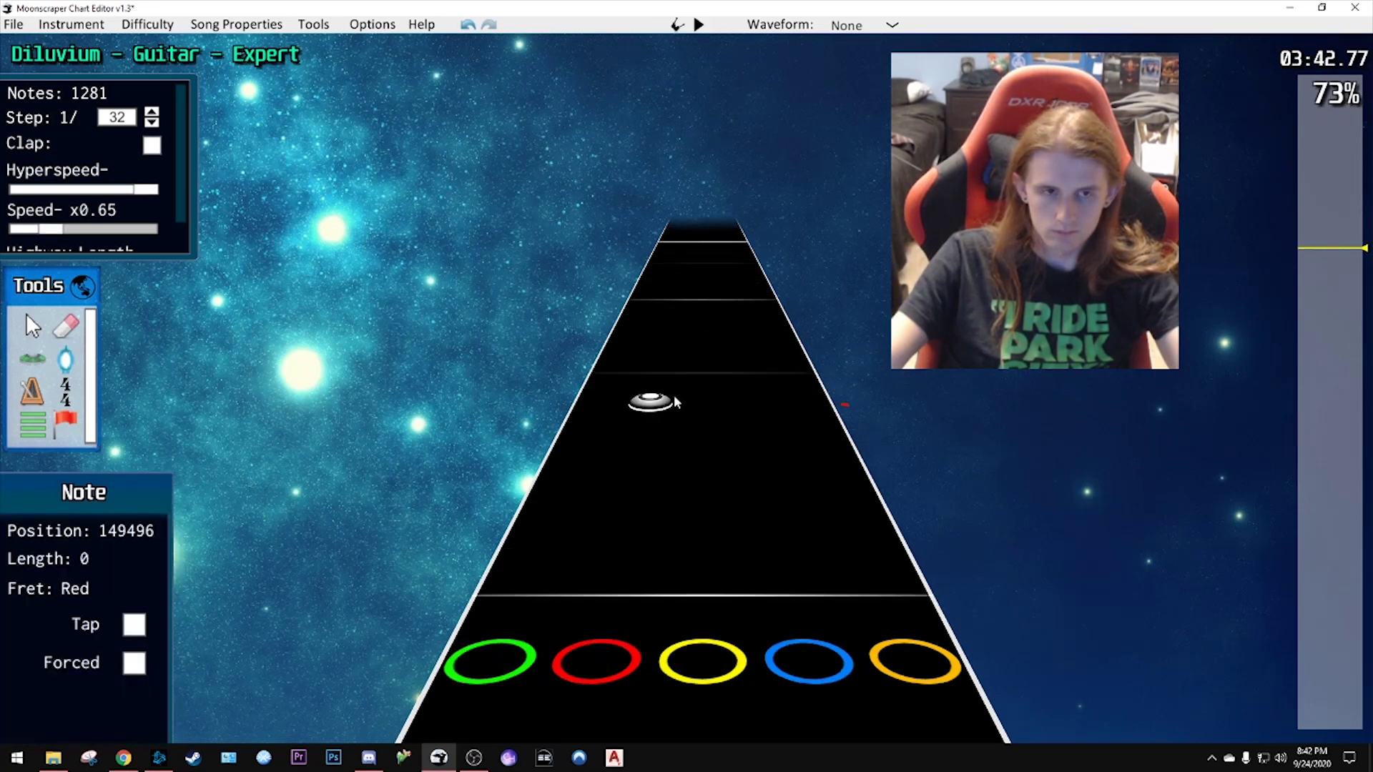
{"action": "scroll", "coordinate": [676, 399], "scroll_direction": "down", "scroll_amount": 3}
{"action": "scroll", "coordinate": [684, 398], "scroll_direction": "down", "scroll_amount": 3}
{"action": "key", "text": "space"}
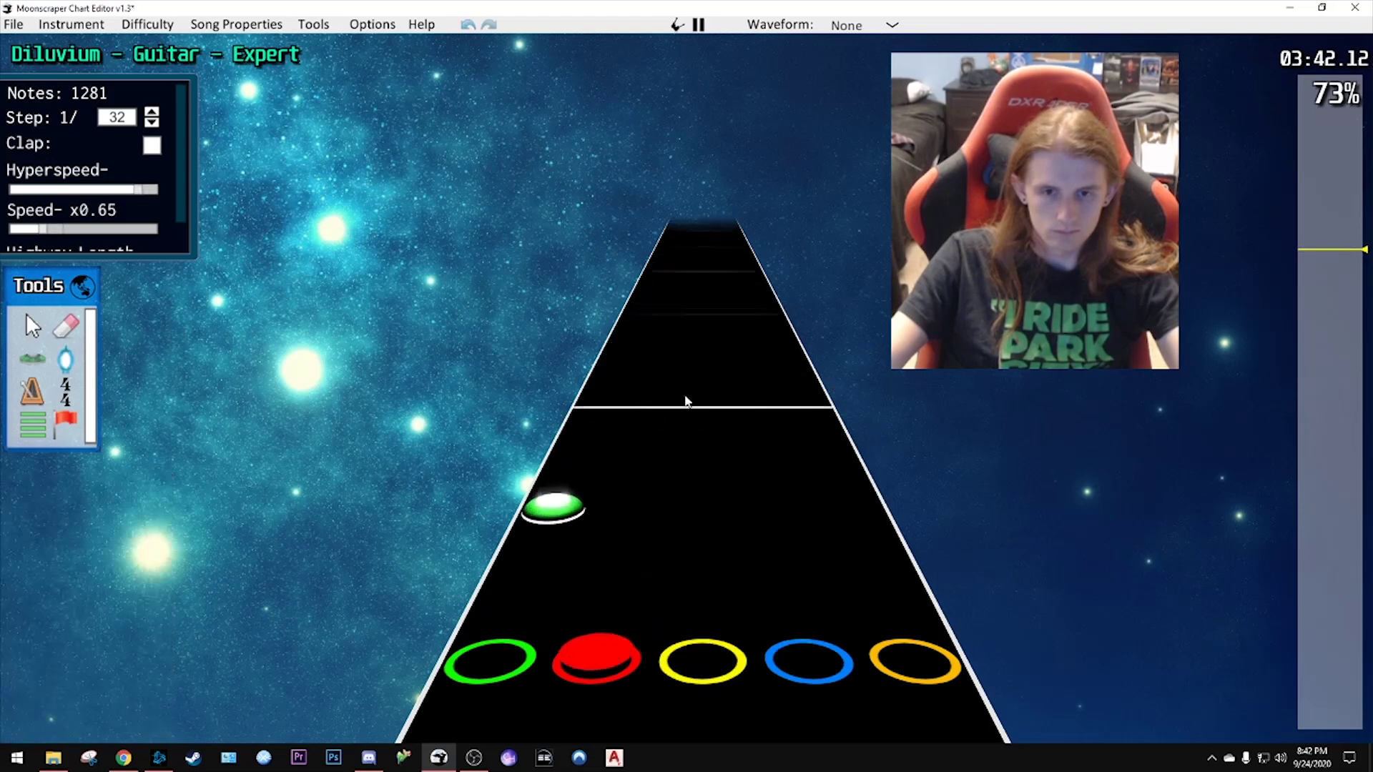
{"action": "key", "text": "space"}
{"action": "scroll", "coordinate": [679, 393], "scroll_direction": "down", "scroll_amount": 5}
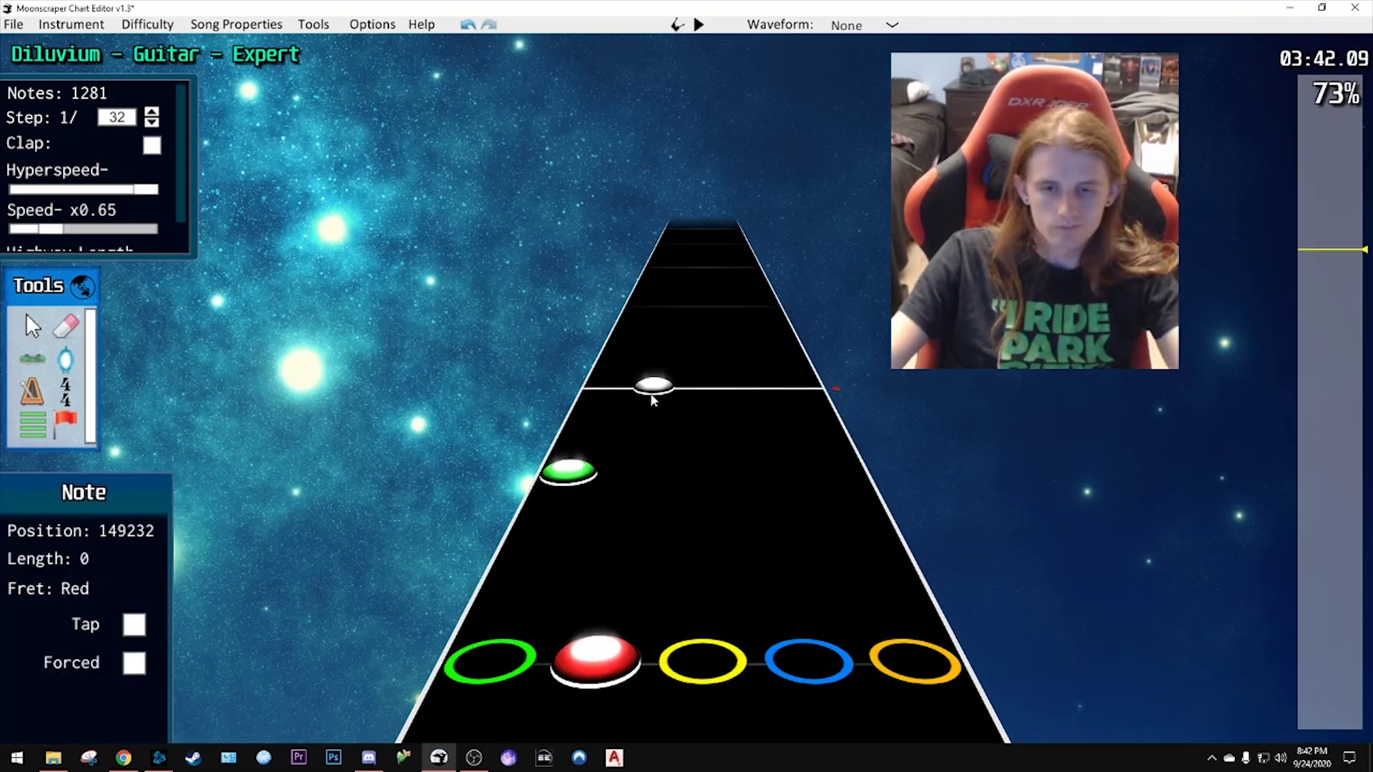
{"action": "left_click", "coordinate": [635, 389]}
{"action": "key", "text": "space"}
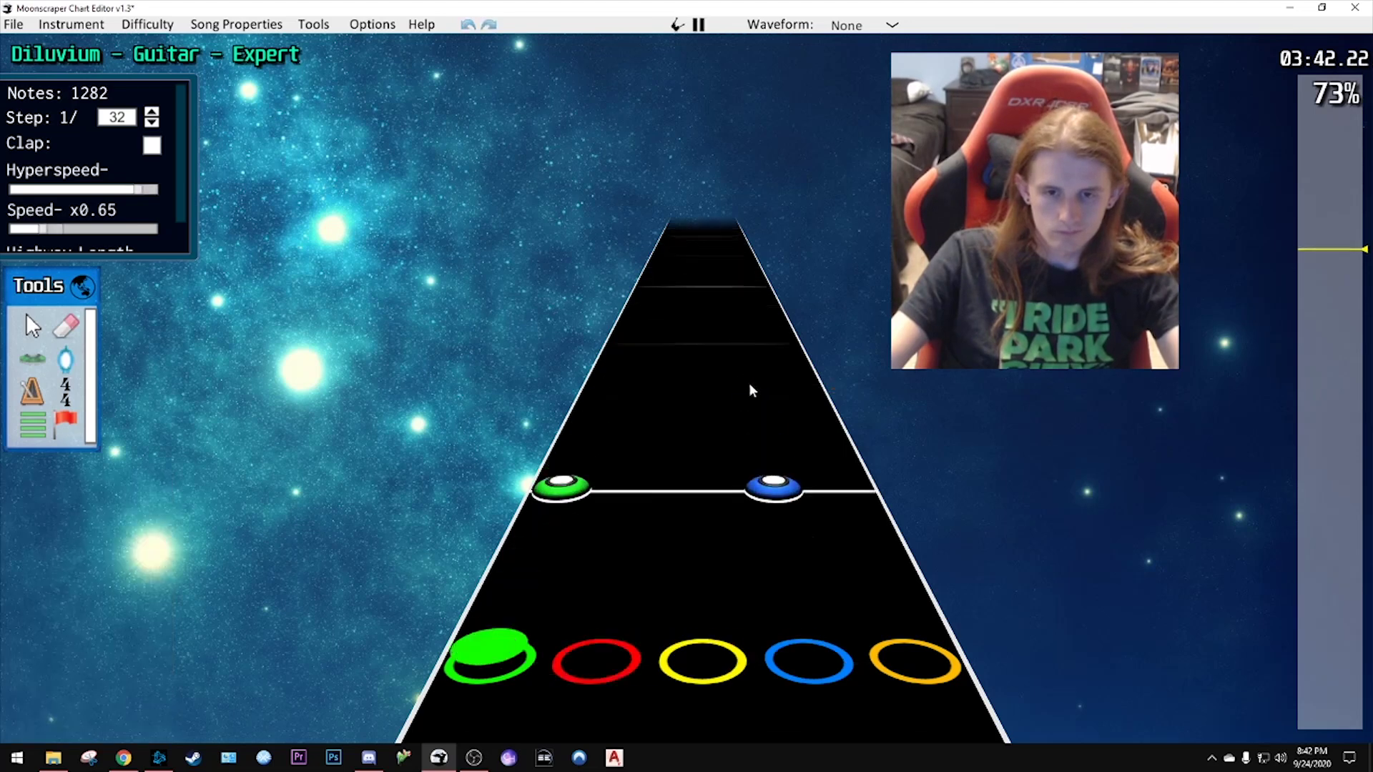
- Sustain the green and blue chord for two beats, playing it back to match its length to the song
{"action": "key", "text": "space"}
{"action": "scroll", "coordinate": [789, 572], "scroll_direction": "up", "scroll_amount": 1}
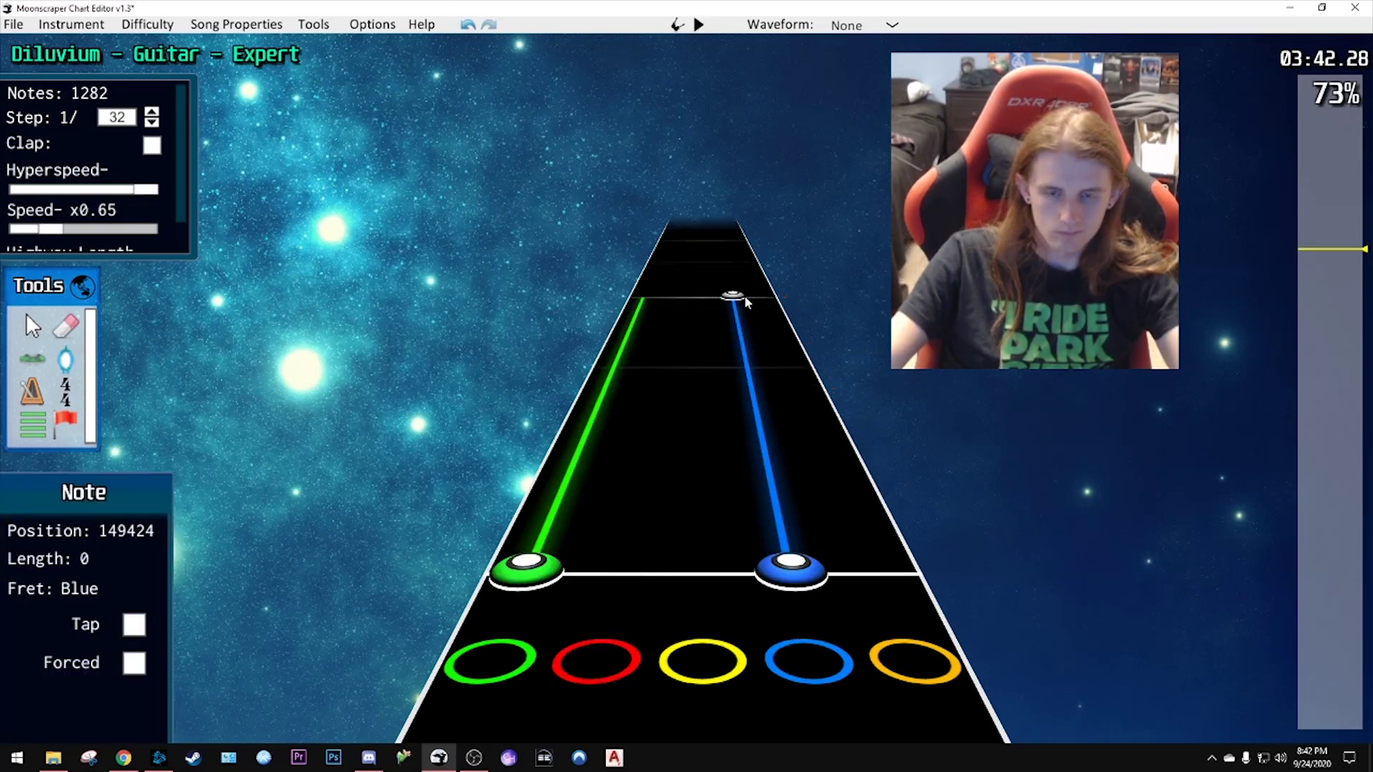
{"action": "key", "text": "space"}
{"action": "key", "text": "space"}
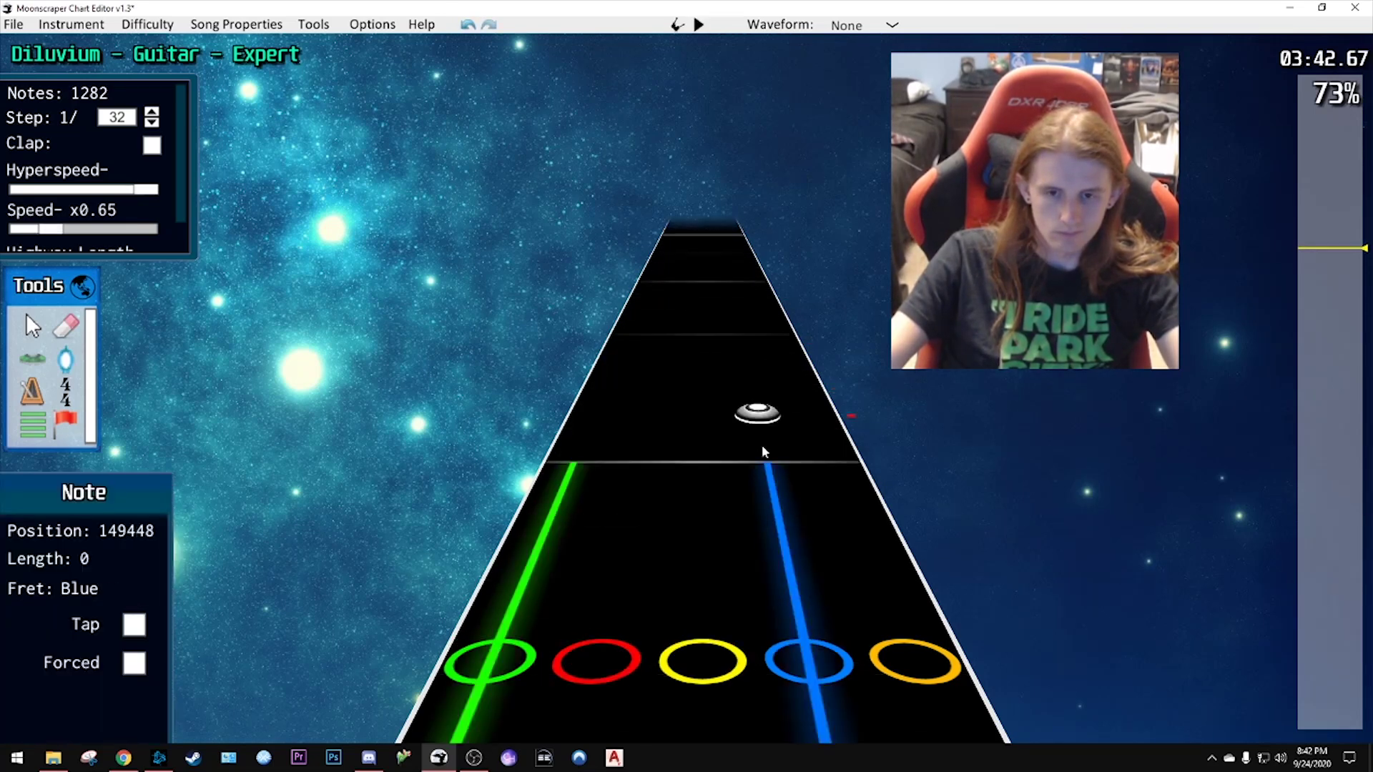
{"action": "key", "text": "space"}
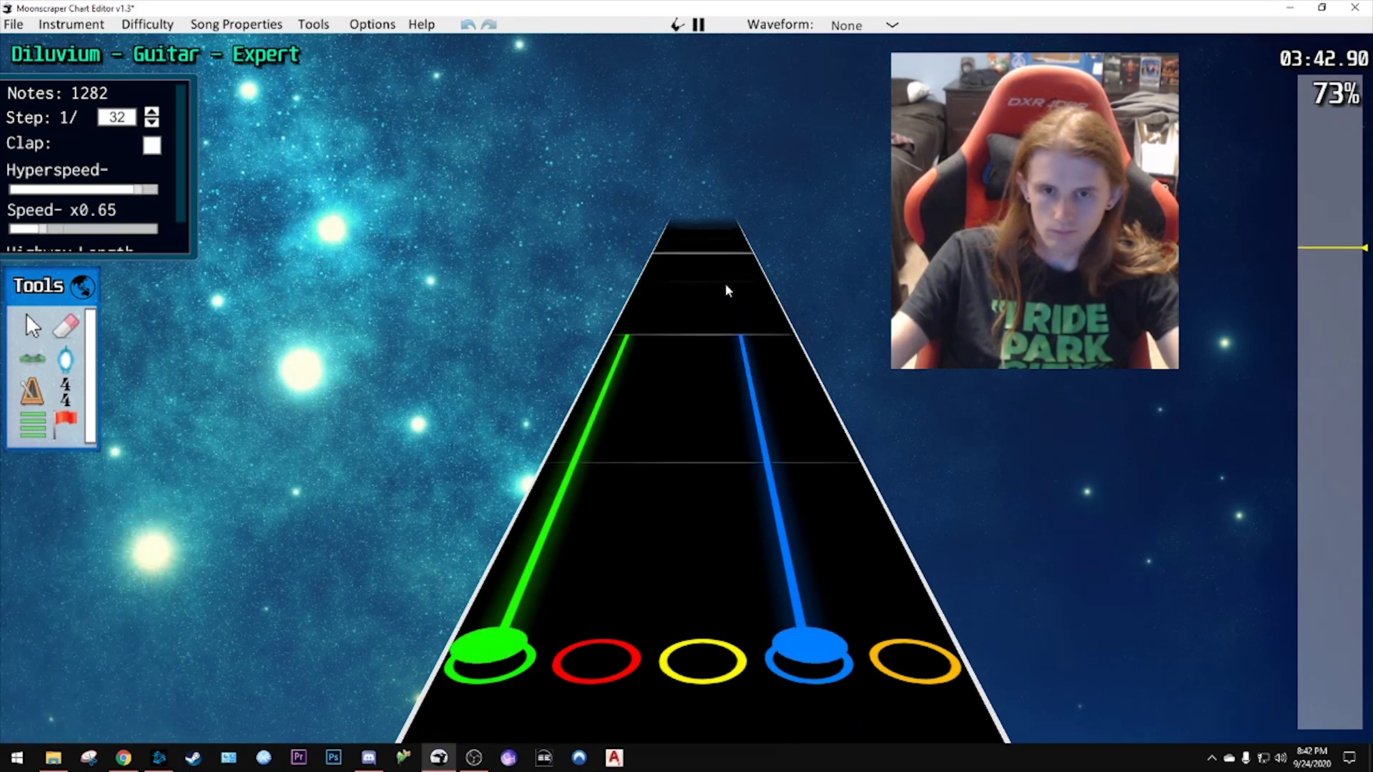
{"action": "key", "text": "space"}
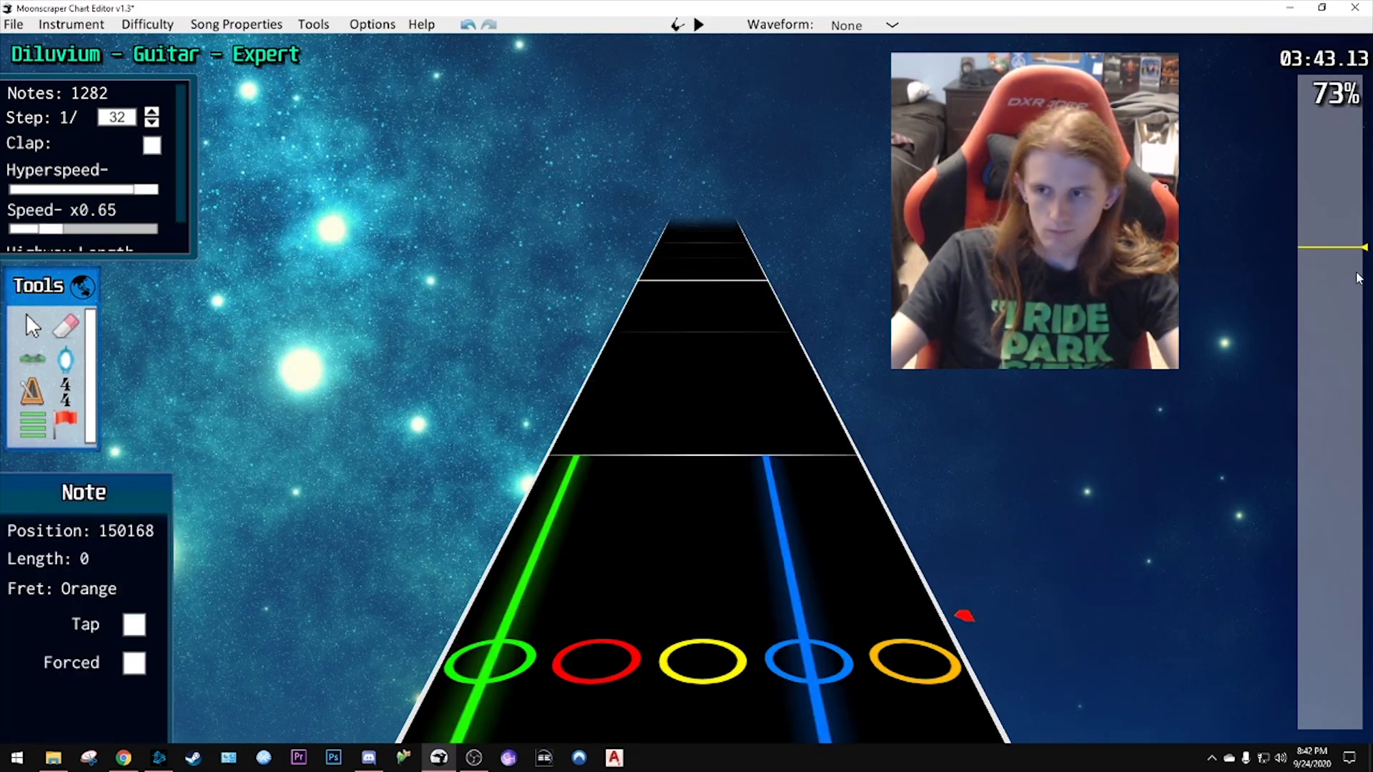
- Jump back to about 3:18, set the playback speed to x1 and review the charted section, replaying from about 3:36
{"action": "left_click_drag", "start_coordinate": [1315, 250], "coordinate": [1324, 299]}
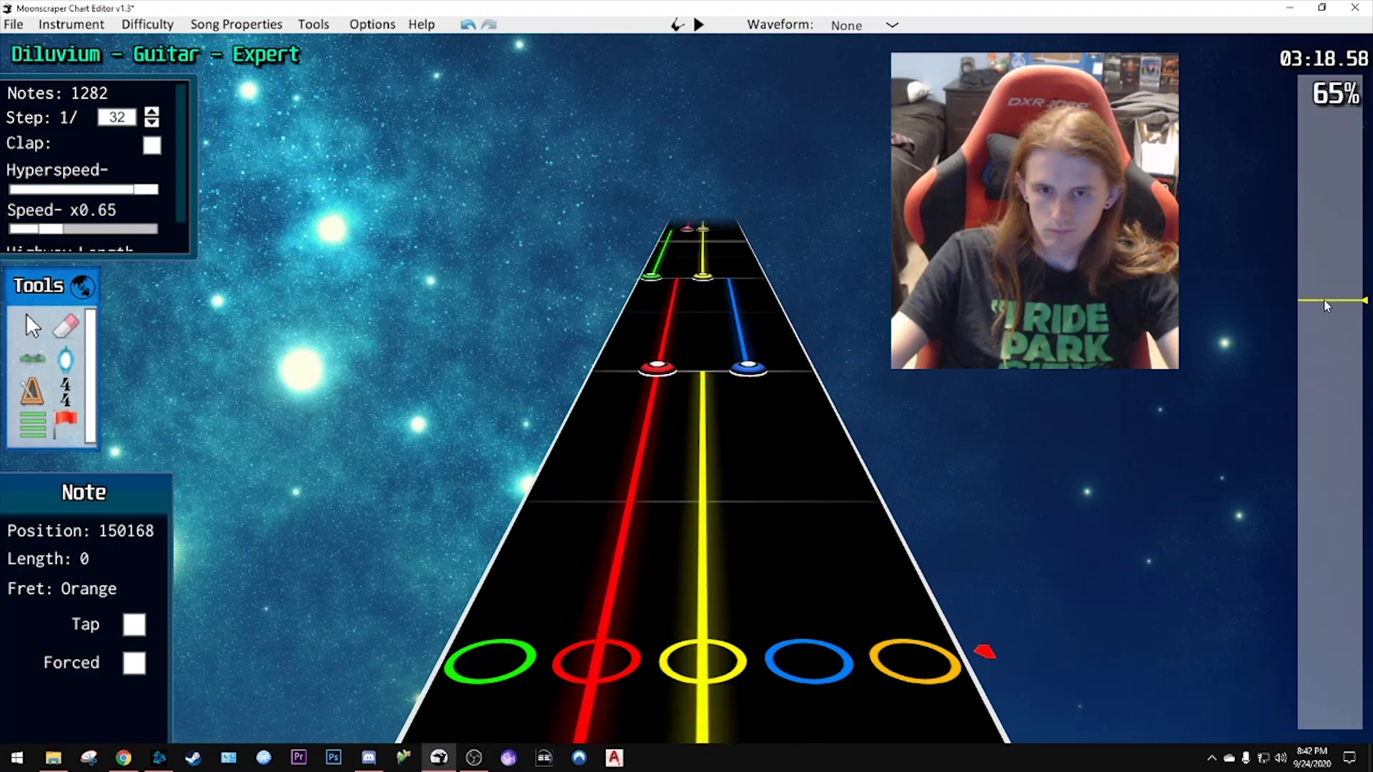
{"action": "scroll", "coordinate": [843, 302], "scroll_direction": "up", "scroll_amount": 3}
{"action": "mouse_move", "coordinate": [61, 228]}
{"action": "left_mouse_down"}
{"action": "mouse_move", "coordinate": [93, 229]}
{"action": "mouse_move", "coordinate": [81, 229]}
{"action": "left_mouse_up"}
{"action": "key", "text": "space"}
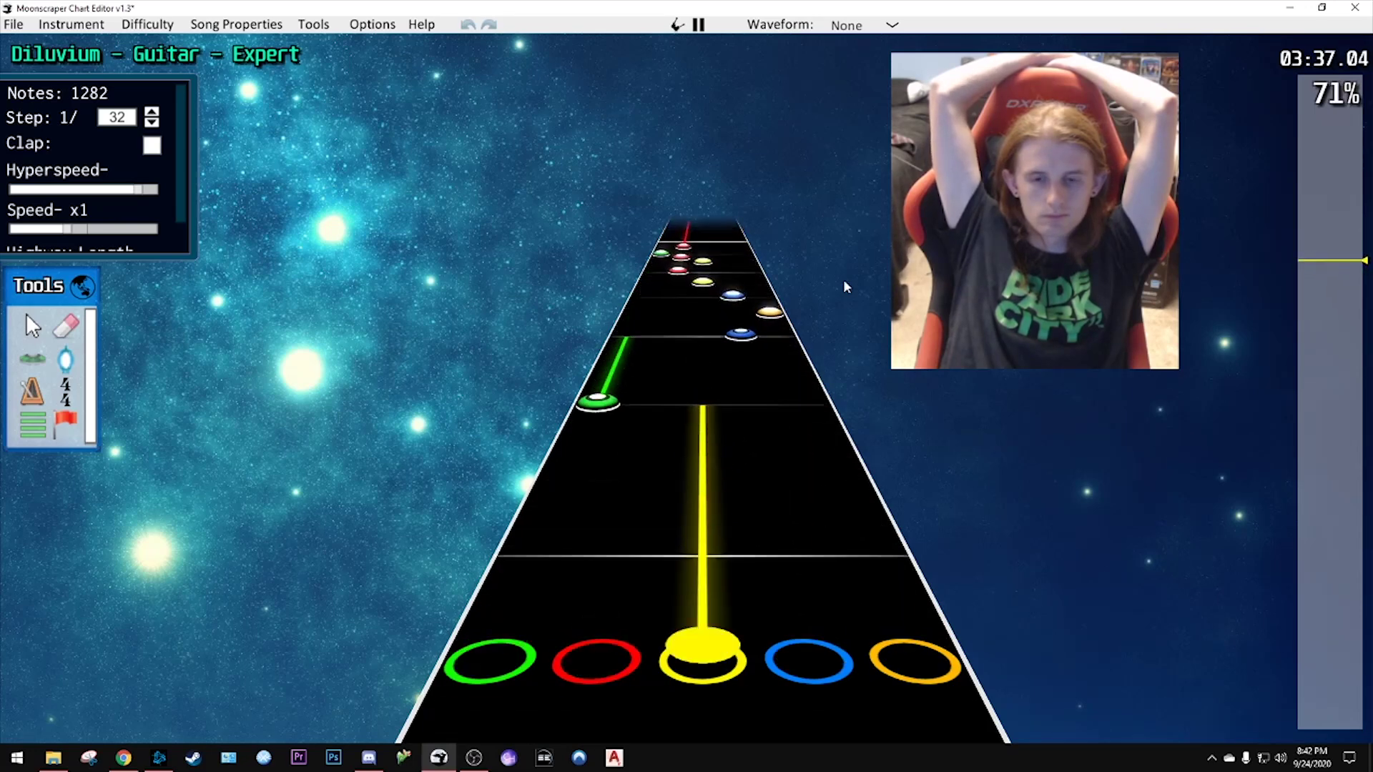
{"action": "key", "text": "space"}
{"action": "scroll", "coordinate": [851, 273], "scroll_direction": "up", "scroll_amount": 20}
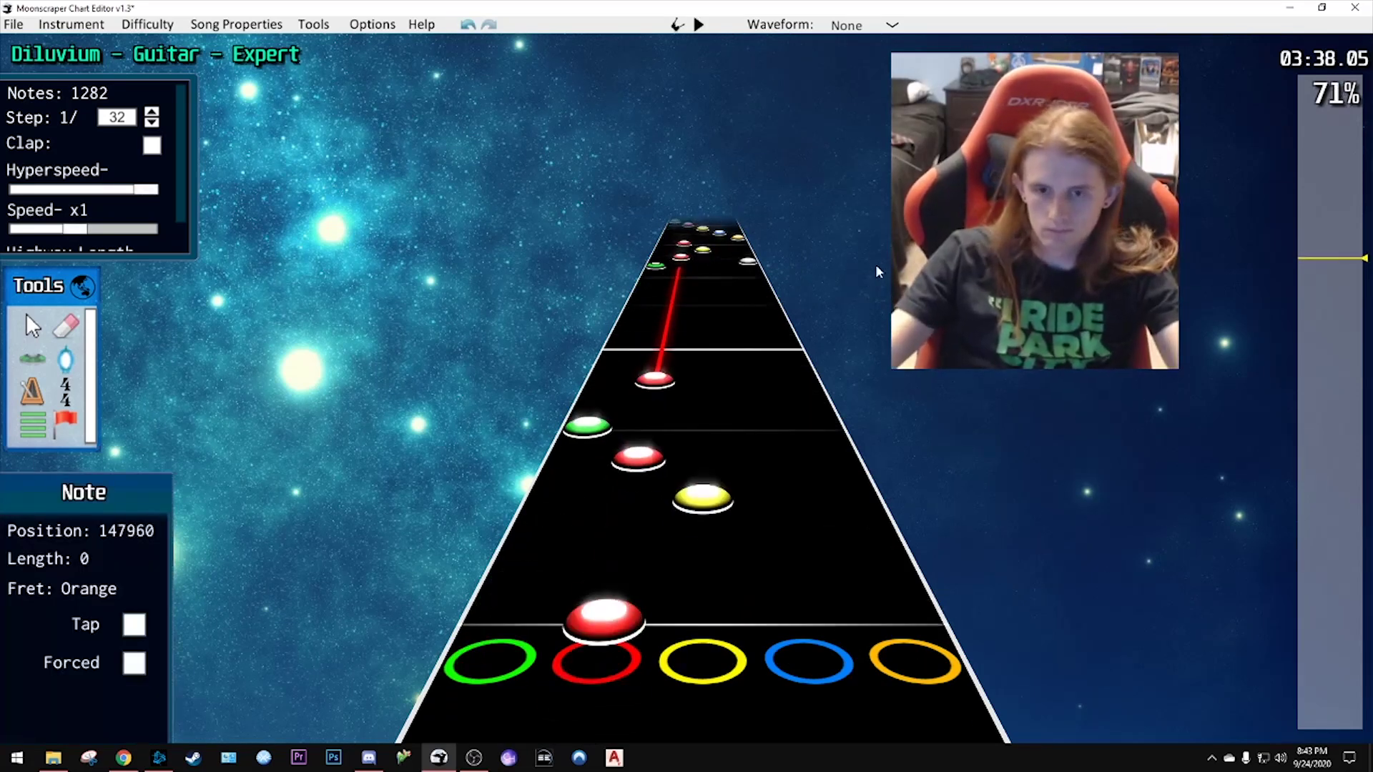
{"action": "scroll", "coordinate": [929, 375], "scroll_direction": "up", "scroll_amount": 16}
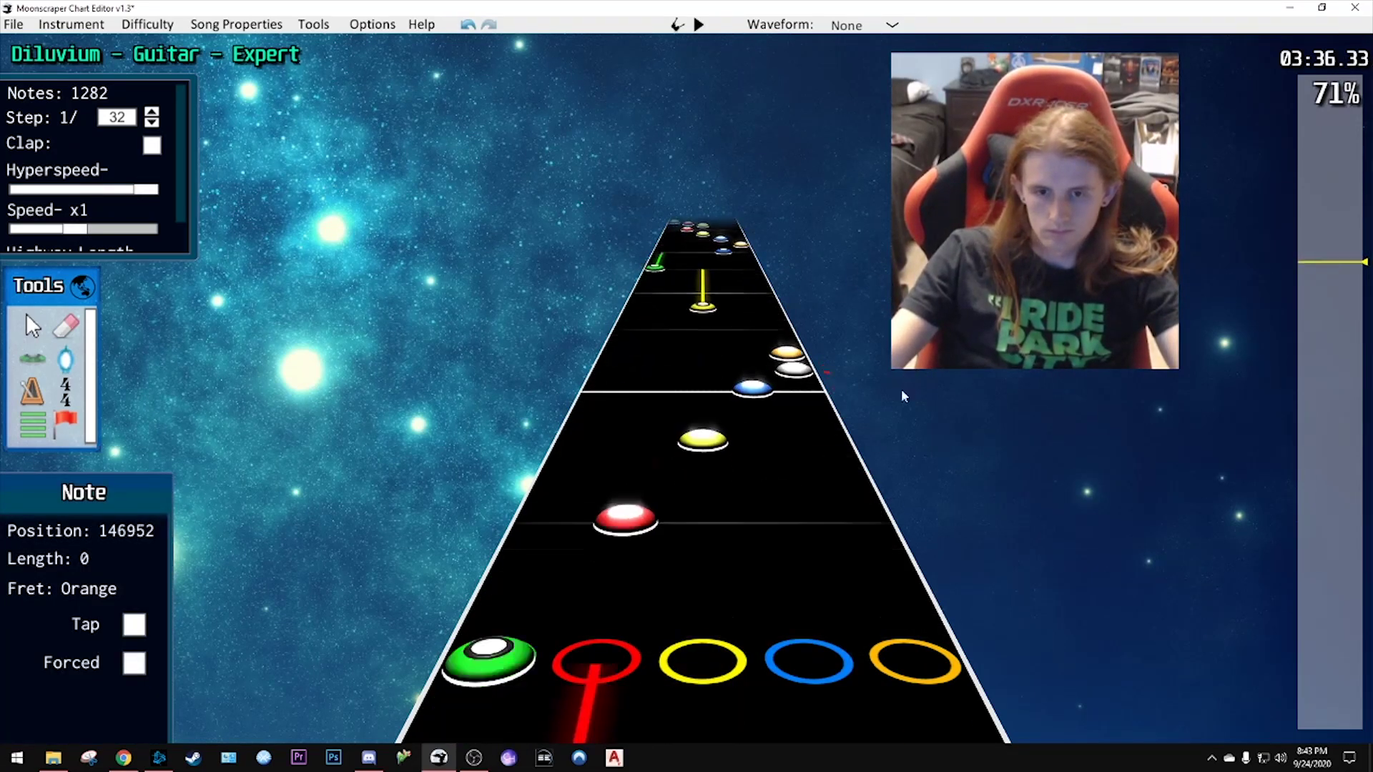
{"action": "key", "text": "space"}
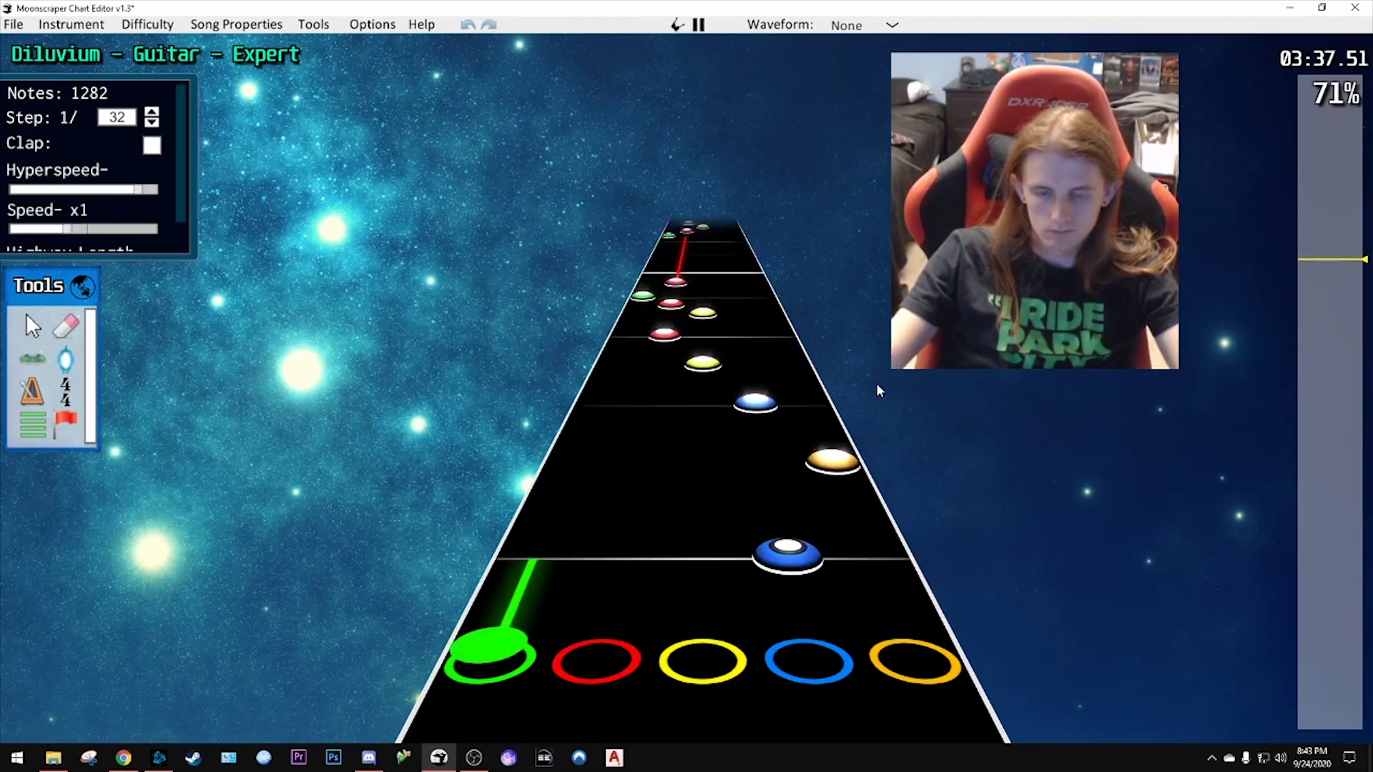
- Go back to about 3:35, delete the green note at position 146784 after the red sustain, and resume playback
{"action": "key", "text": "space"}
{"action": "left_click", "coordinate": [1310, 263]}
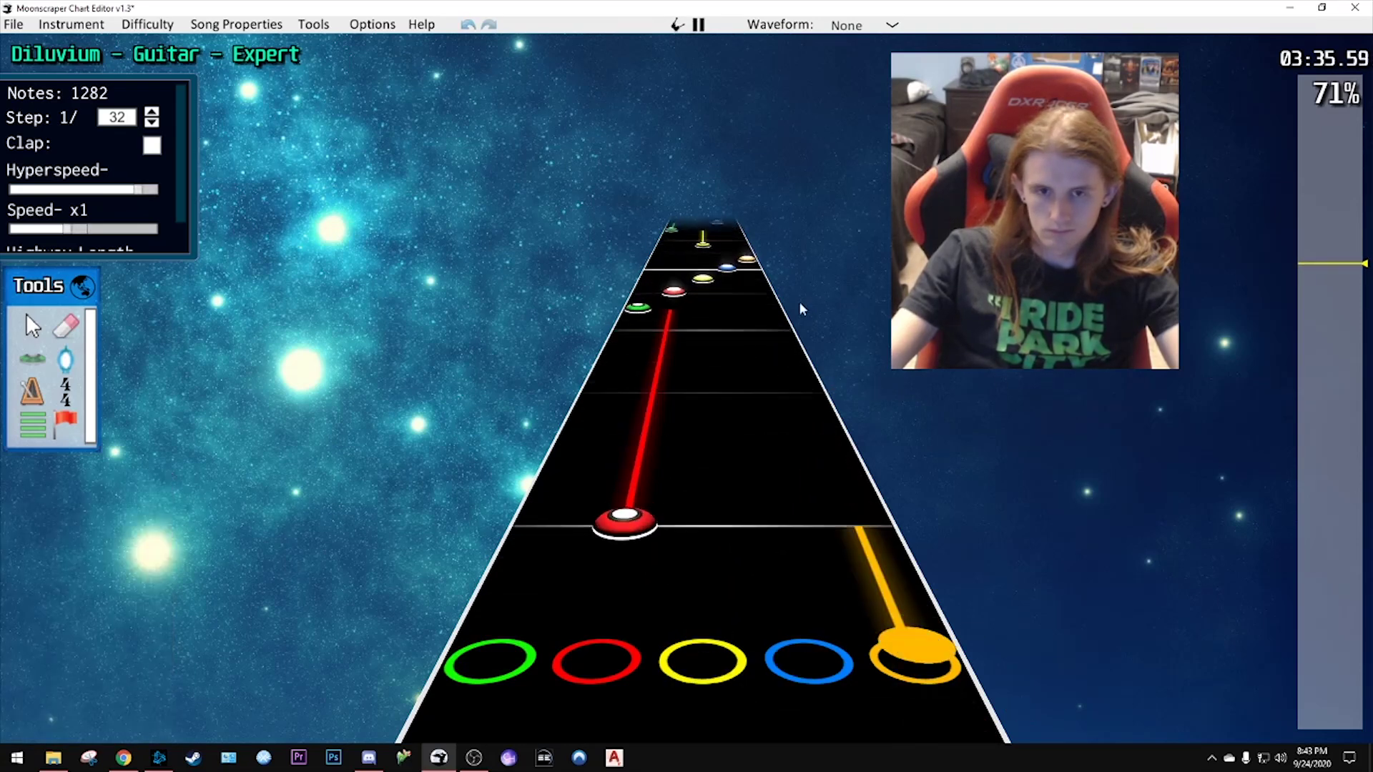
{"action": "left_click", "coordinate": [627, 400]}
{"action": "left_click", "coordinate": [627, 382]}
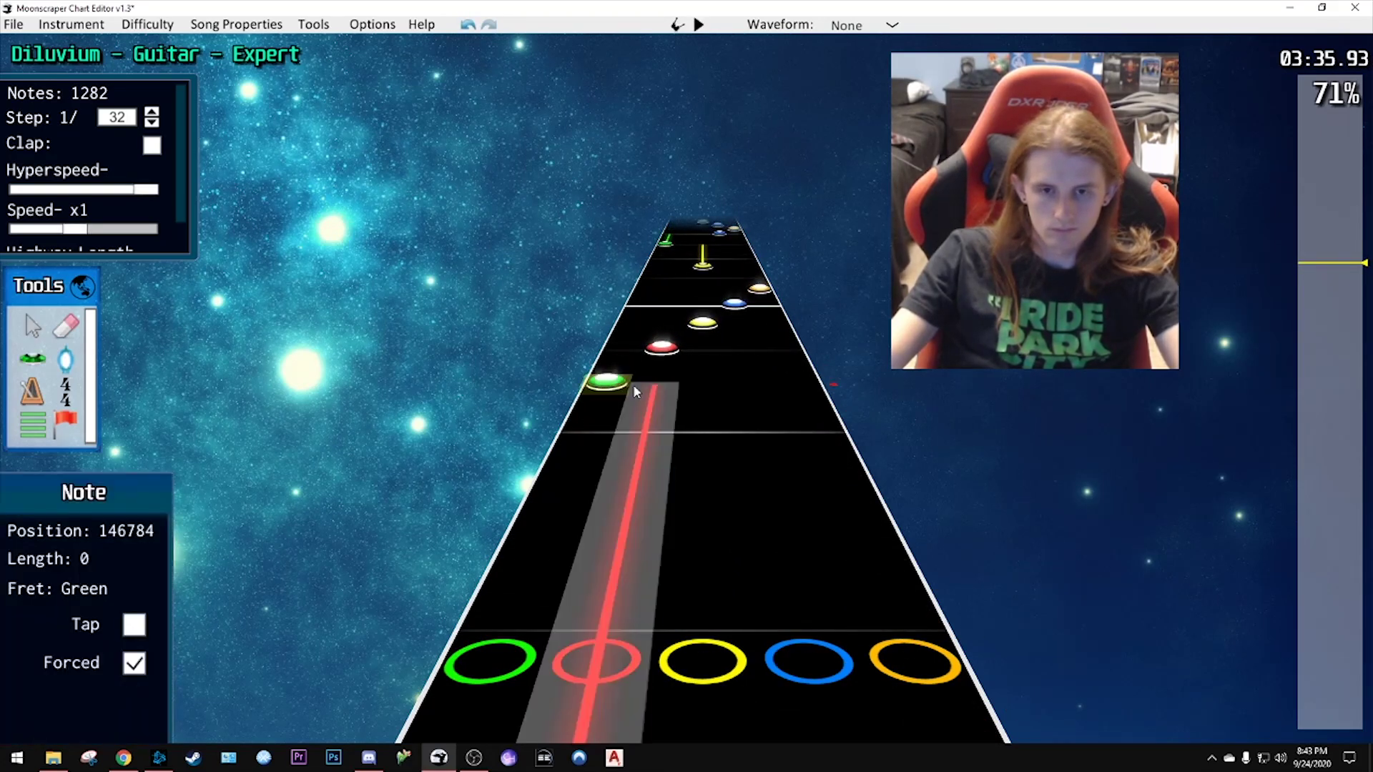
{"action": "key", "text": "Delete"}
{"action": "key", "text": "space"}
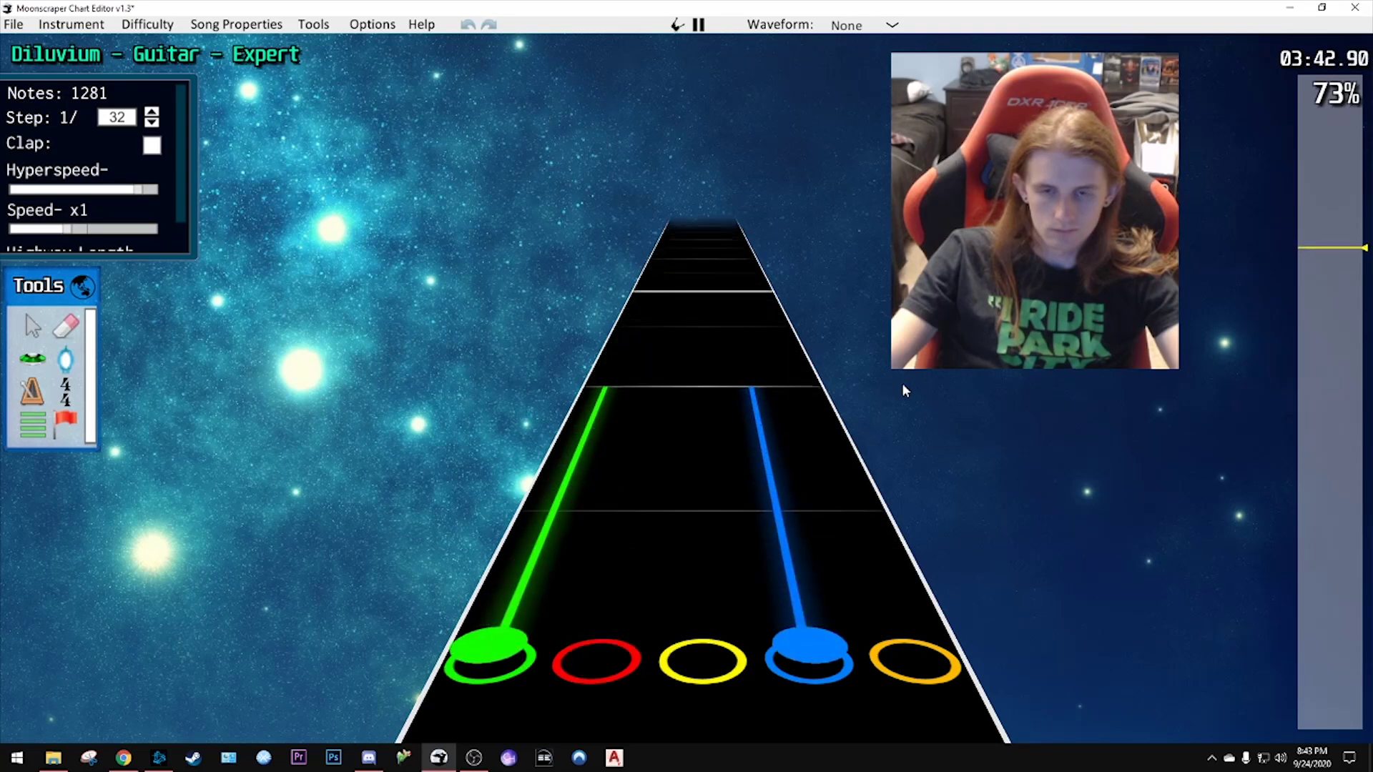
- Replay the part around 3:43 where the green and blue sustain ends to listen for the notes that follow
{"action": "key", "text": "space"}
{"action": "scroll", "coordinate": [855, 370], "scroll_direction": "down", "scroll_amount": 5}
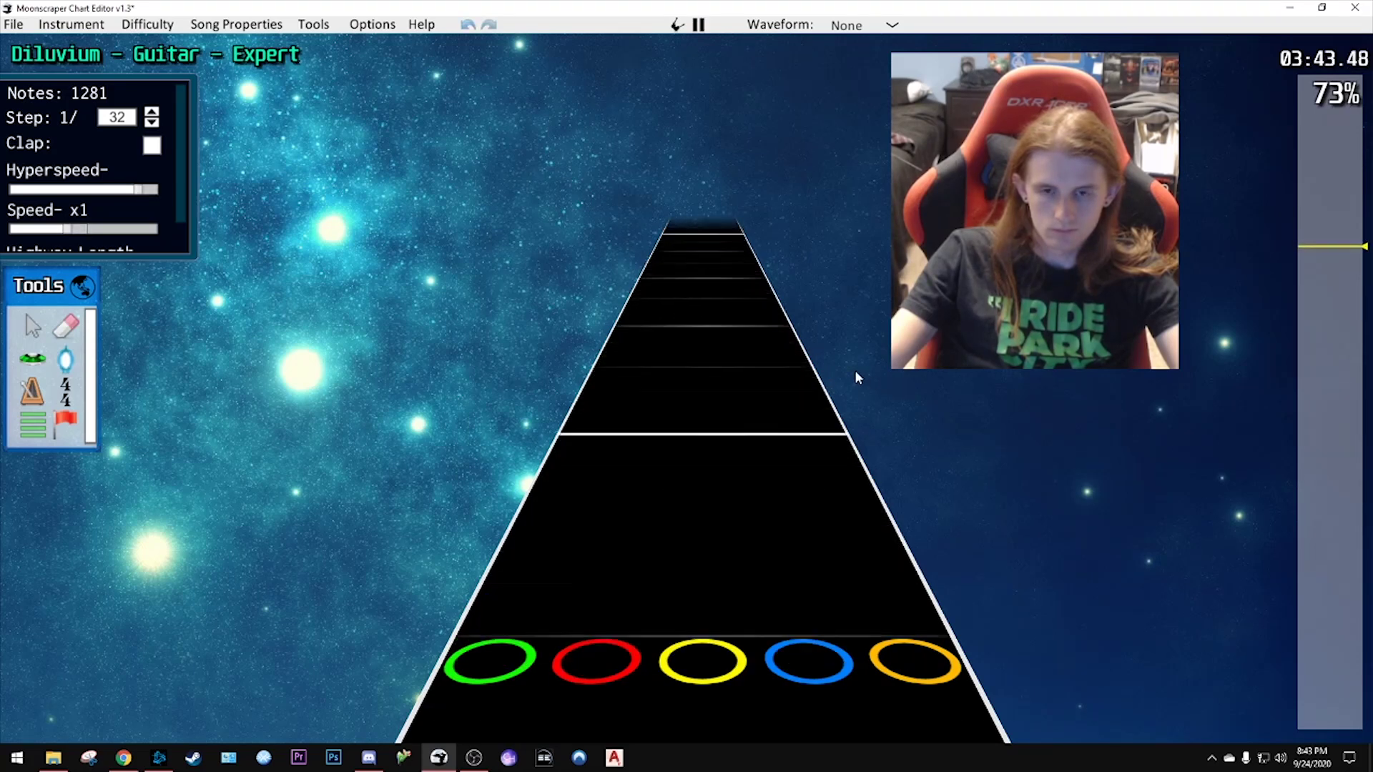
{"action": "scroll", "coordinate": [752, 345], "scroll_direction": "up", "scroll_amount": 3}
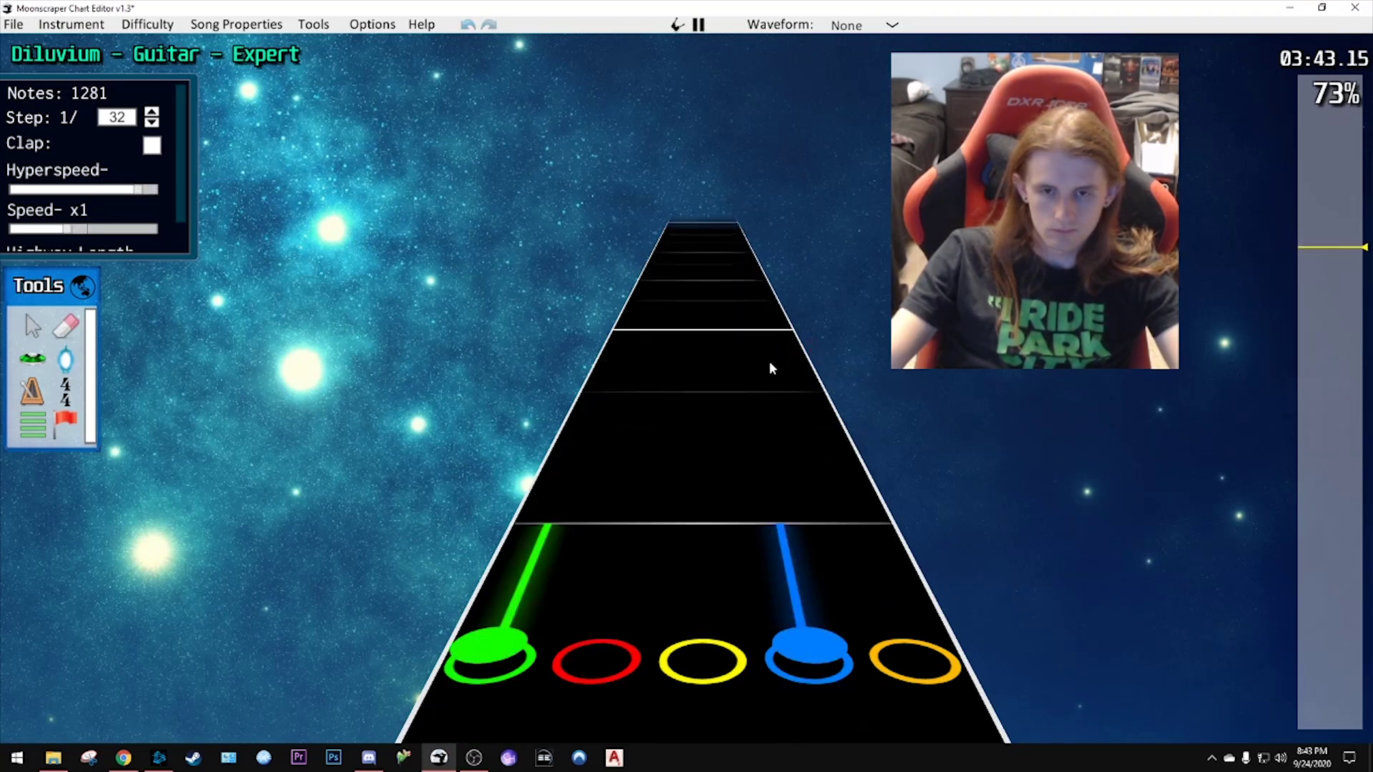
{"action": "scroll", "coordinate": [751, 351], "scroll_direction": "down", "scroll_amount": 10}
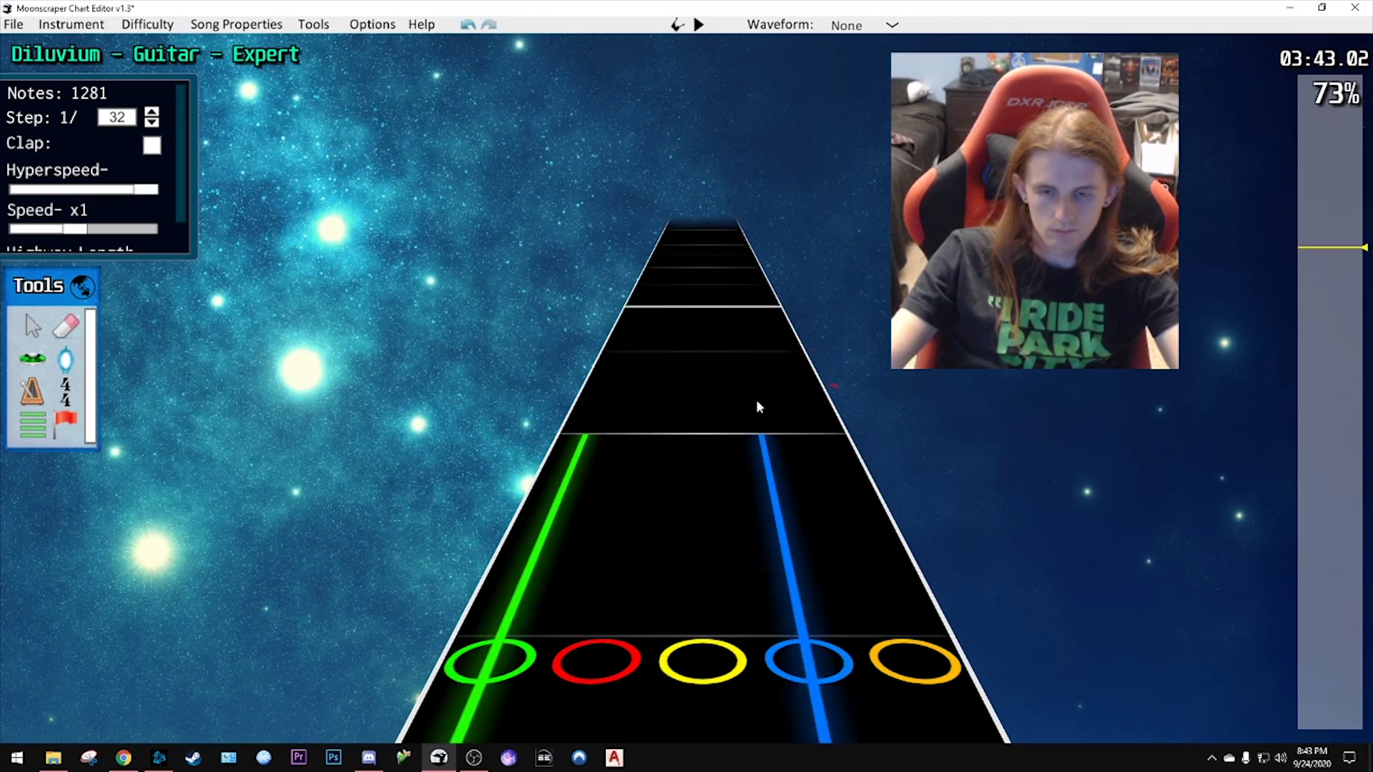
{"action": "scroll", "coordinate": [749, 341], "scroll_direction": "up", "scroll_amount": 10}
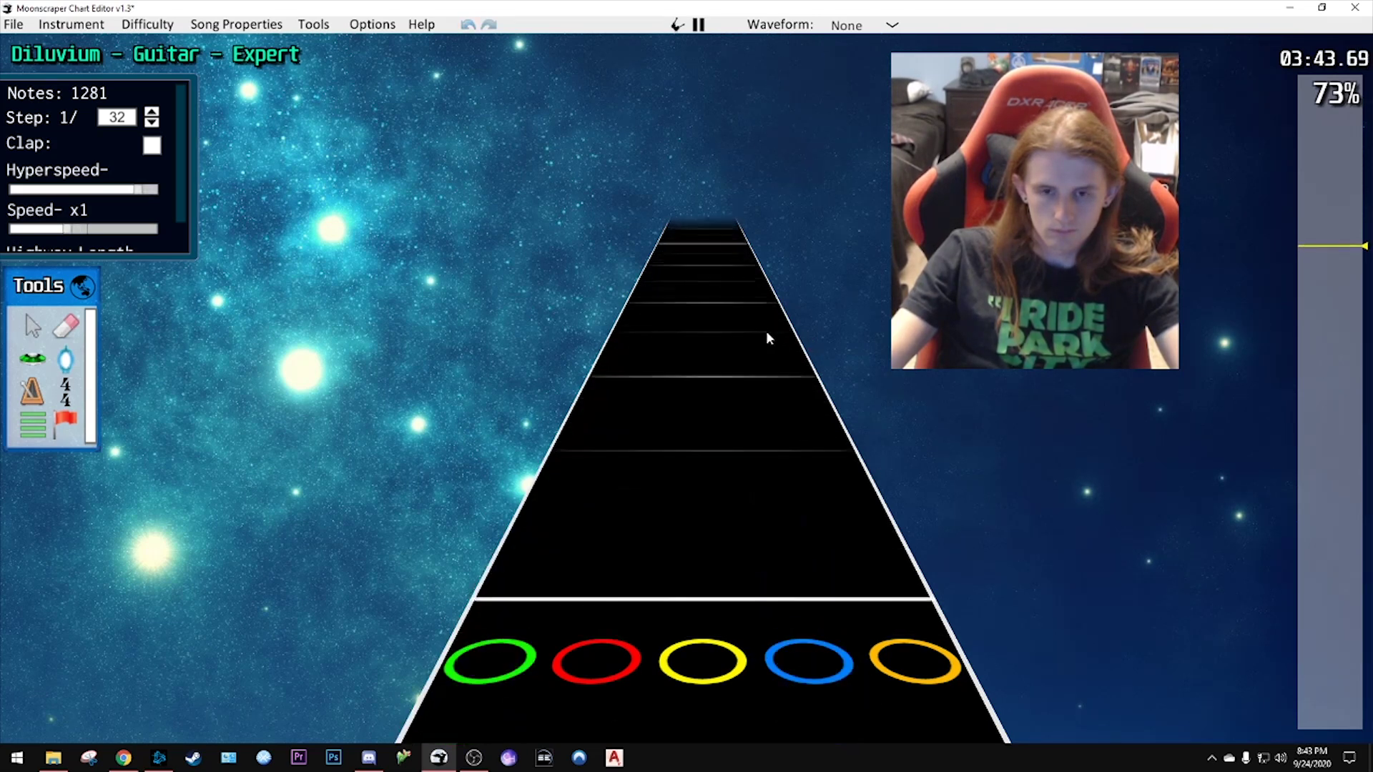
{"action": "scroll", "coordinate": [766, 330], "scroll_direction": "down", "scroll_amount": 3}
{"action": "scroll", "coordinate": [769, 346], "scroll_direction": "down", "scroll_amount": 5}
{"action": "key", "text": "space"}
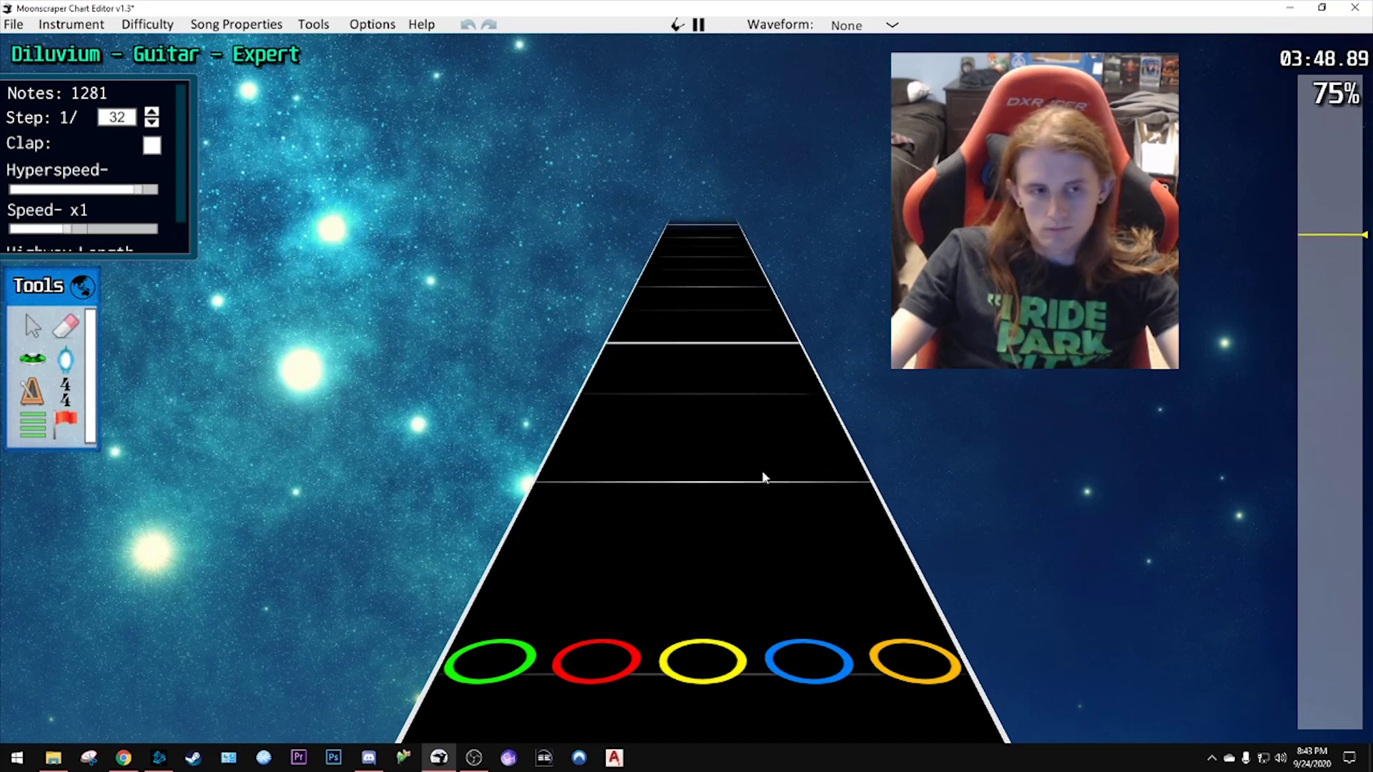
- Jump back to about 3:41 and play the charted run into the green and blue sustain again
{"action": "key", "text": "space"}
{"action": "left_click", "coordinate": [1301, 243]}
{"action": "left_click_drag", "start_coordinate": [1301, 245], "coordinate": [1300, 248]}
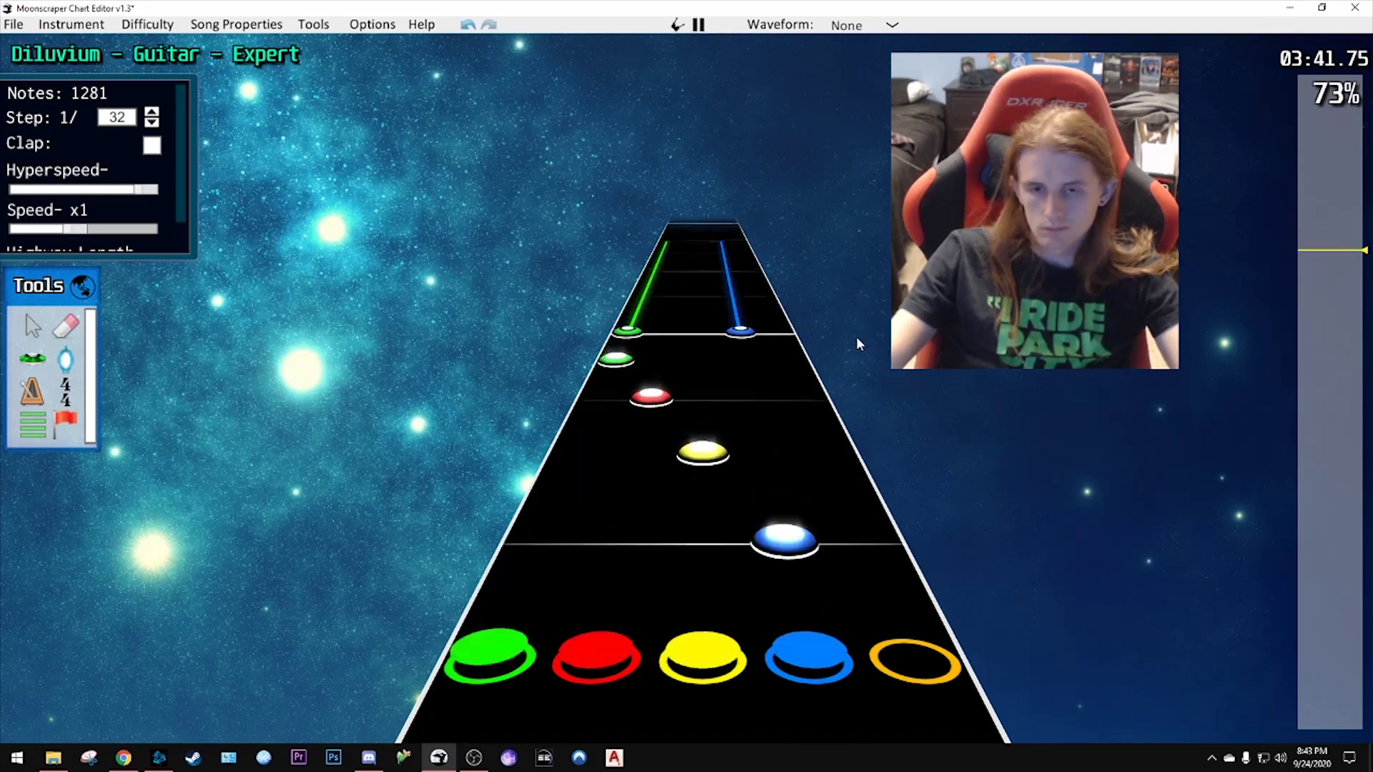
{"action": "key", "text": "space"}
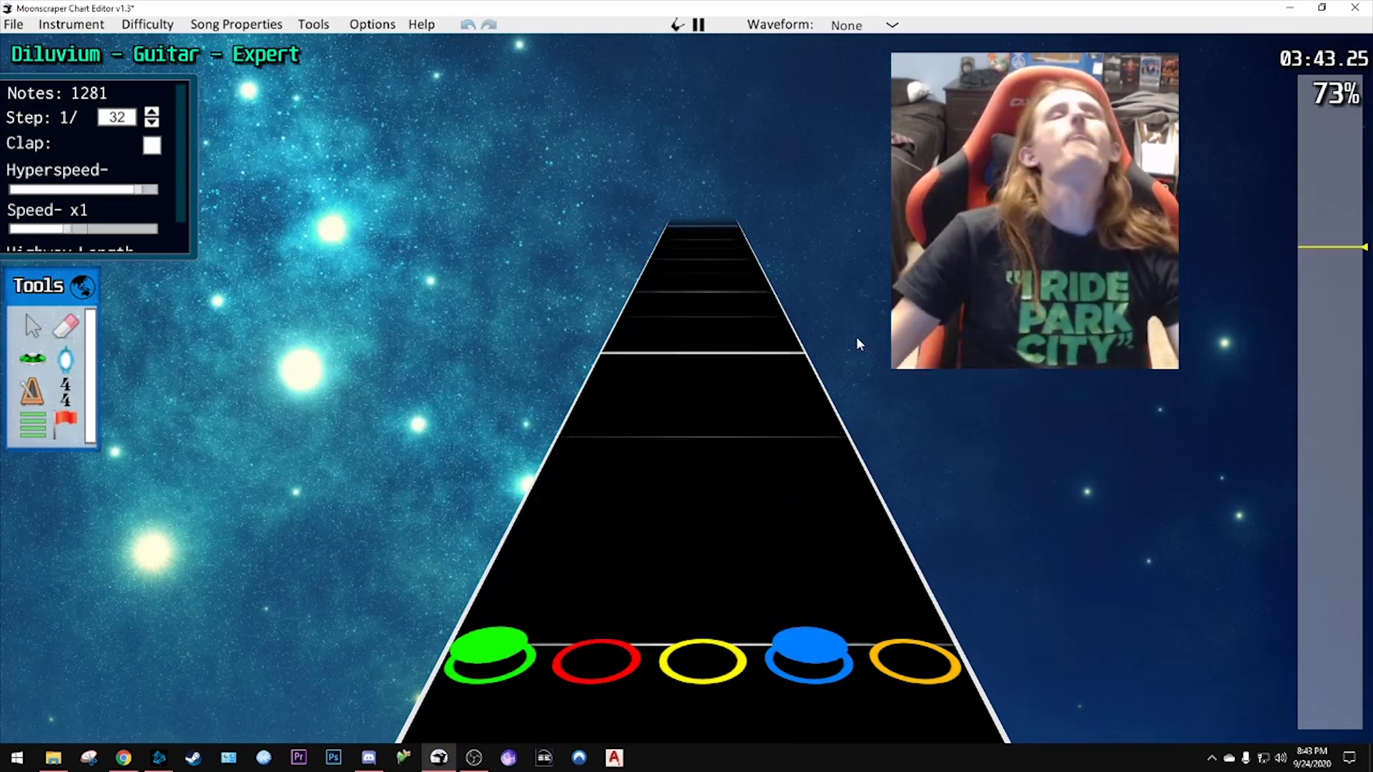
{"action": "key", "text": "space"}
- Set the playback speed to x0.6 and add a sustained yellow note at position 149808 on the measure line
{"action": "scroll", "coordinate": [719, 307], "scroll_direction": "up", "scroll_amount": 2}
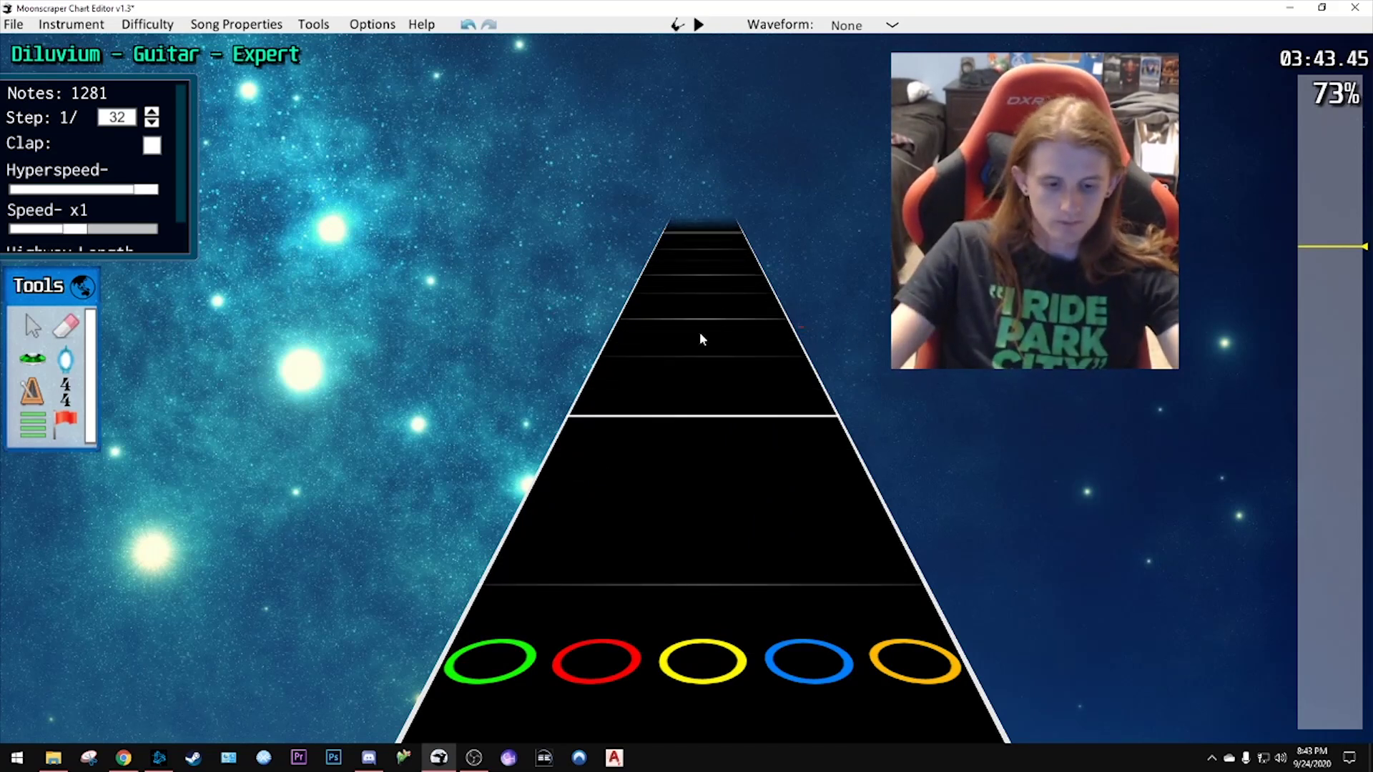
{"action": "left_click", "coordinate": [699, 322]}
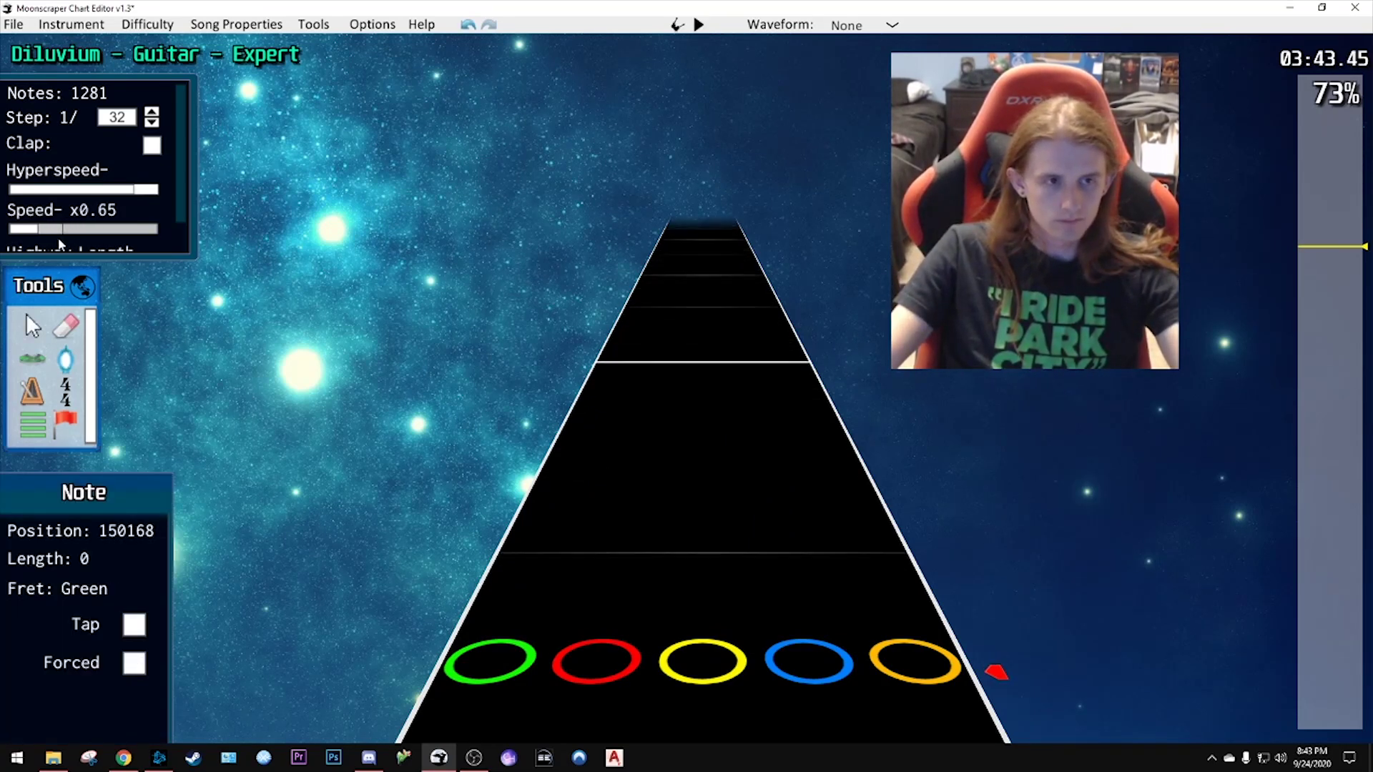
{"action": "left_click_drag", "start_coordinate": [58, 239], "coordinate": [61, 237]}
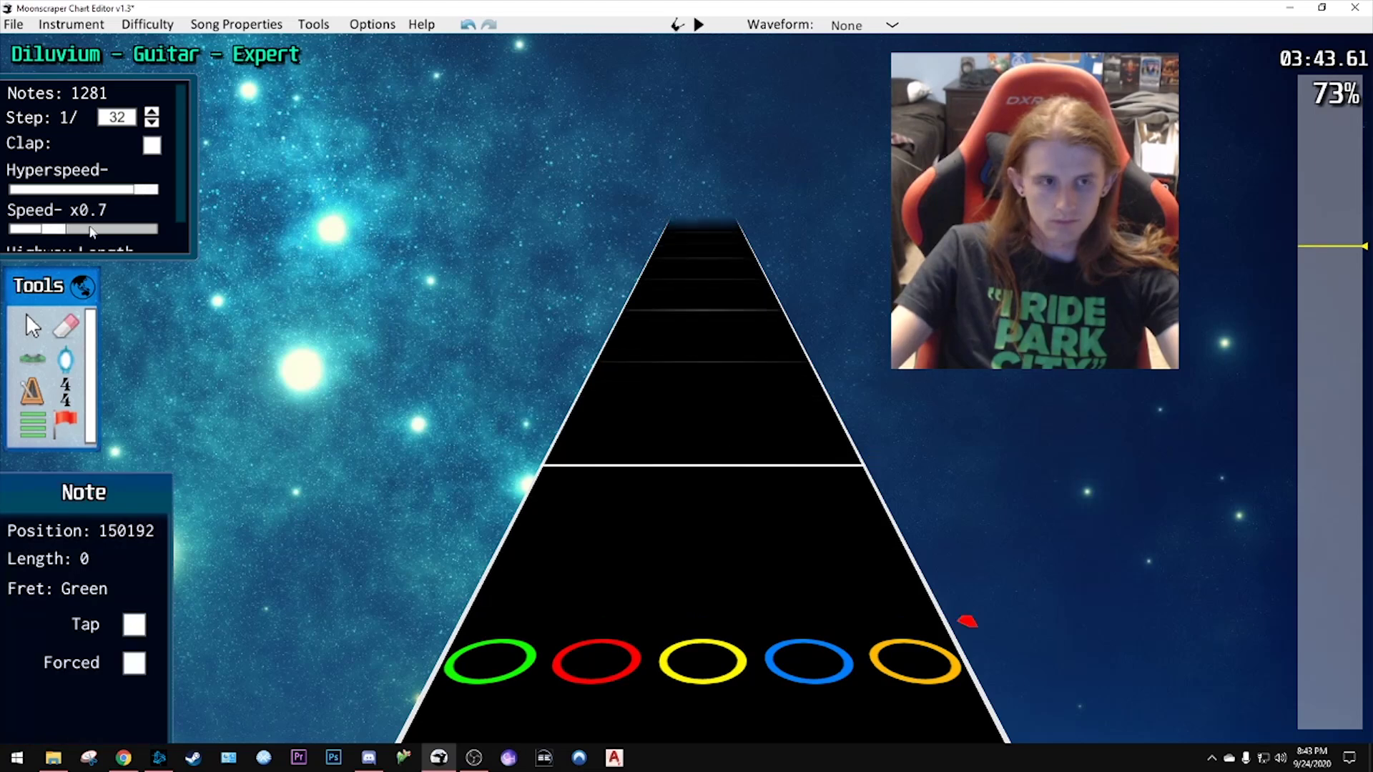
{"action": "left_click_drag", "start_coordinate": [50, 236], "coordinate": [45, 234]}
{"action": "left_click_drag", "start_coordinate": [643, 411], "coordinate": [713, 443]}
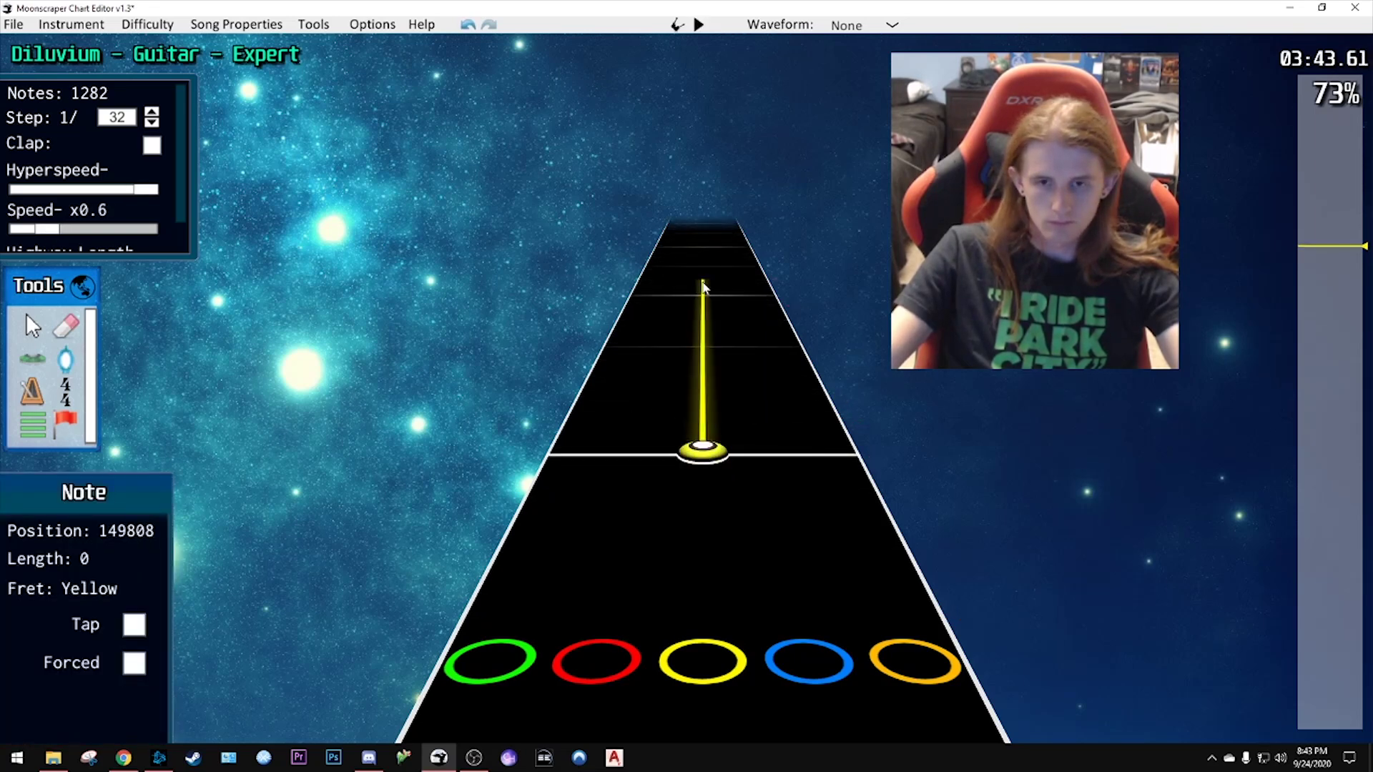
- Play past the yellow sustain and set the playback speed to x0.65
{"action": "key", "text": "space"}
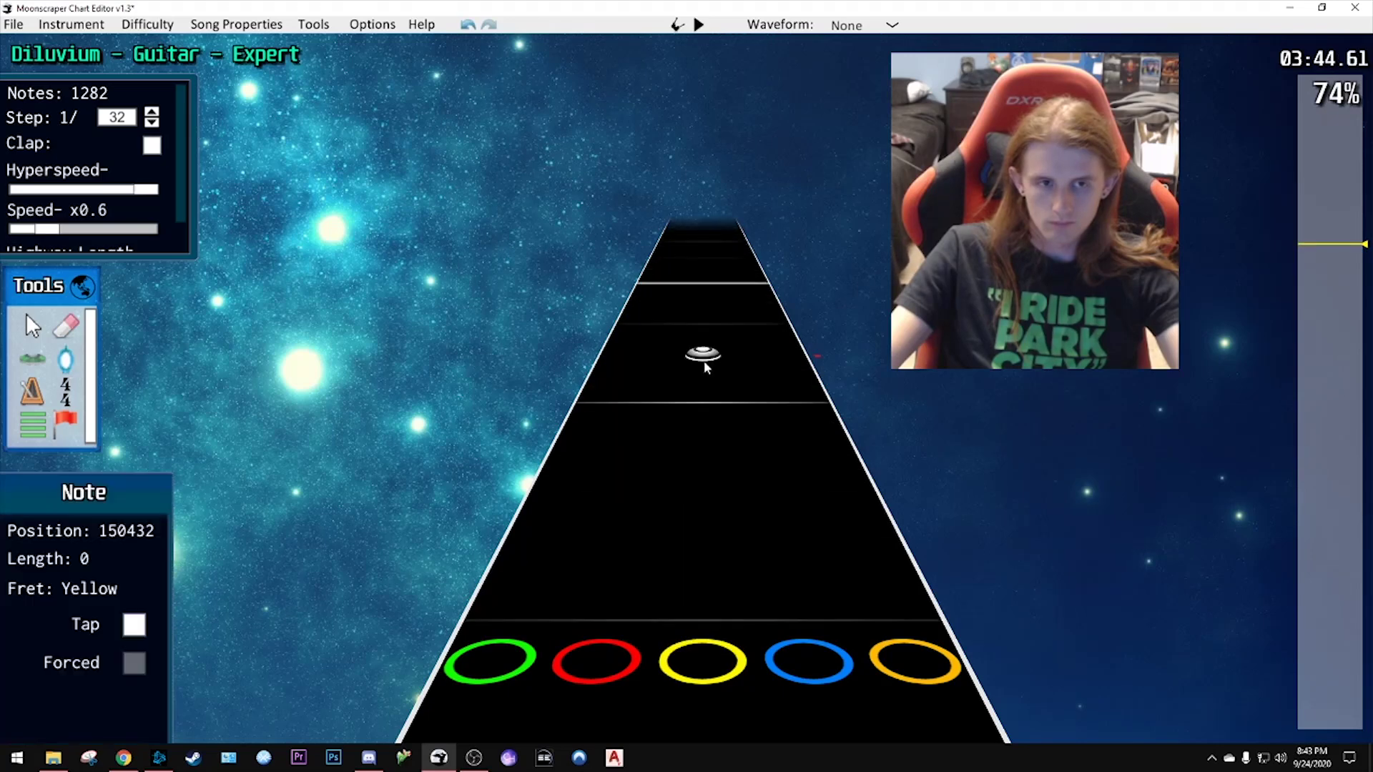
{"action": "left_click_drag", "start_coordinate": [703, 360], "coordinate": [57, 232]}
{"action": "scroll", "coordinate": [661, 346], "scroll_direction": "down", "scroll_amount": 5}
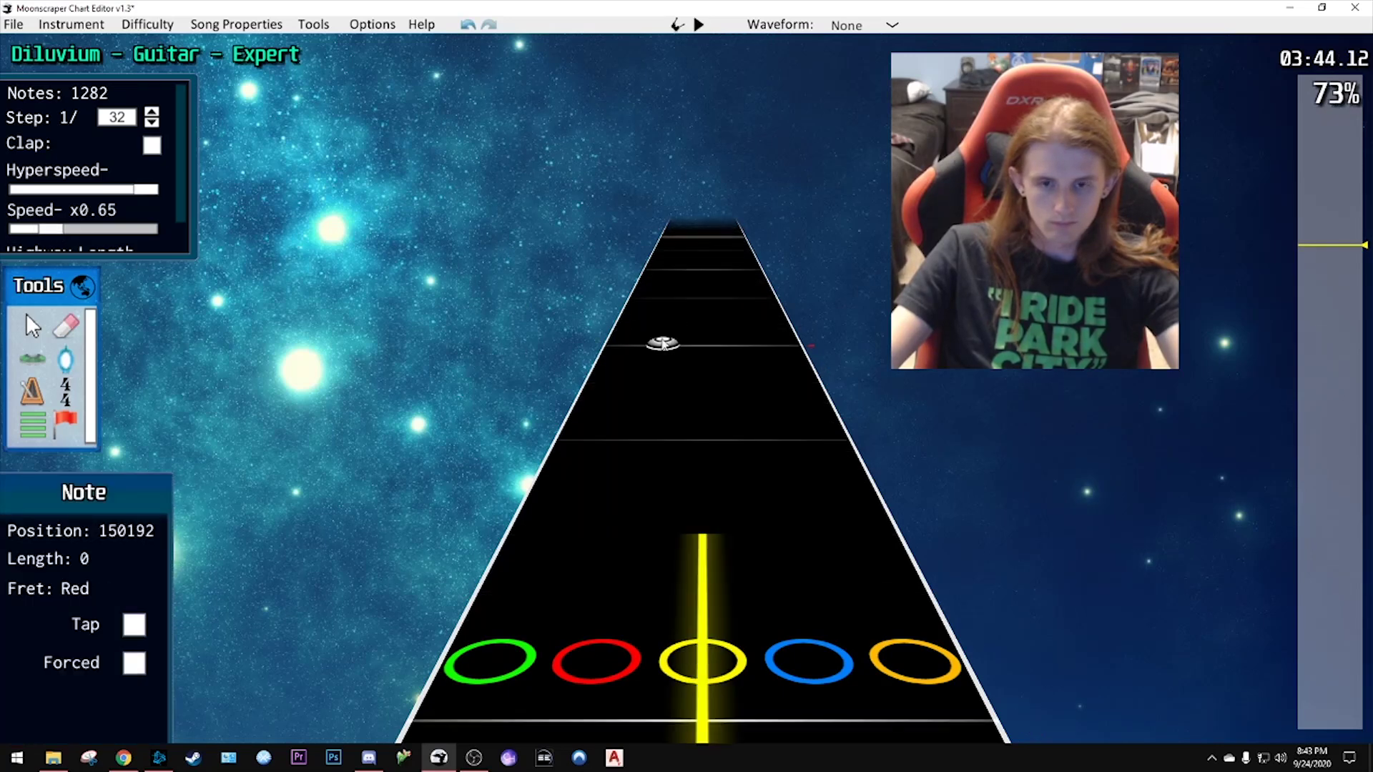
- Adjust the yellow note's sustain to last two beats, replaying the passage to check where it ends
{"action": "left_click_drag", "start_coordinate": [717, 347], "coordinate": [706, 510]}
{"action": "scroll", "coordinate": [708, 382], "scroll_direction": "down", "scroll_amount": 1}
{"action": "scroll", "coordinate": [751, 368], "scroll_direction": "up", "scroll_amount": 2}
{"action": "scroll", "coordinate": [706, 511], "scroll_direction": "down", "scroll_amount": 1}
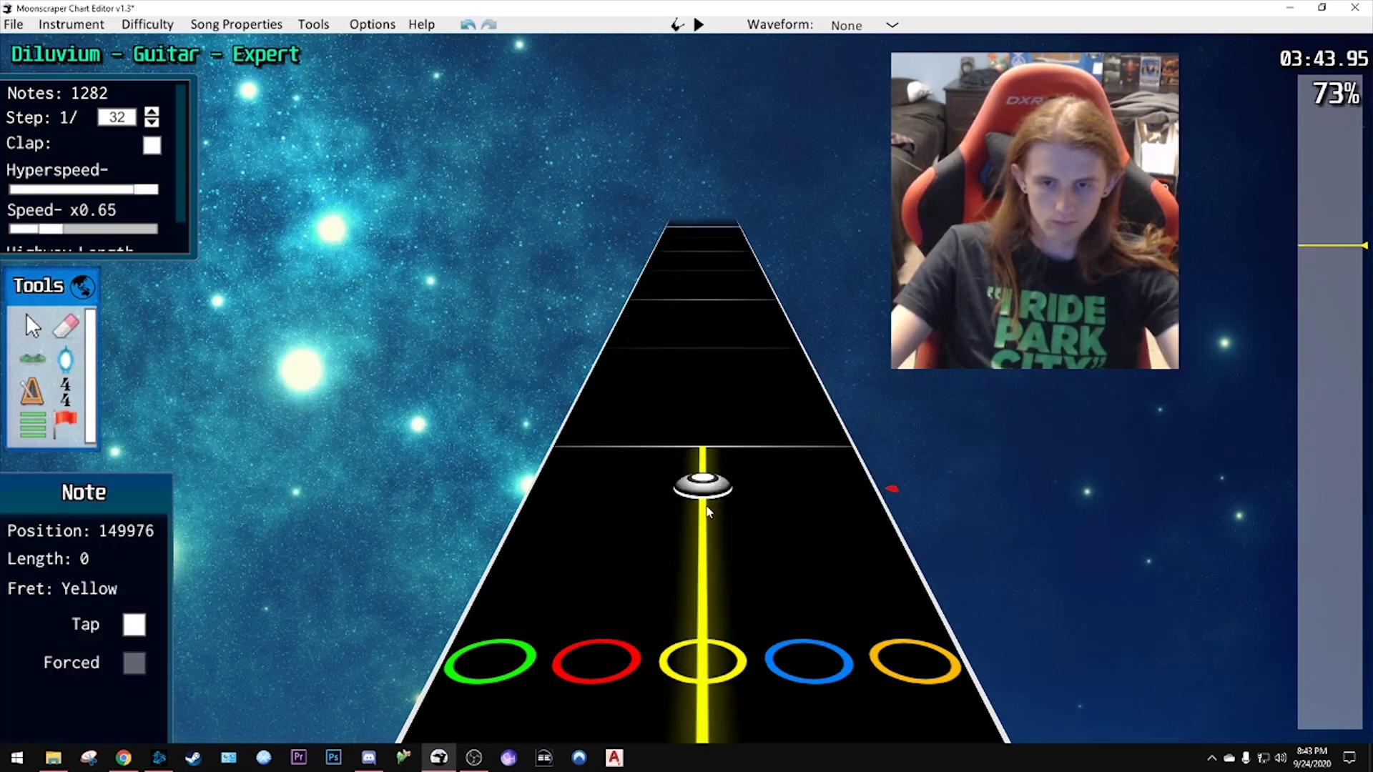
{"action": "scroll", "coordinate": [725, 366], "scroll_direction": "up", "scroll_amount": 3}
{"action": "left_click_drag", "start_coordinate": [725, 371], "coordinate": [712, 480]}
{"action": "scroll", "coordinate": [712, 479], "scroll_direction": "down", "scroll_amount": 2}
{"action": "scroll", "coordinate": [711, 344], "scroll_direction": "up", "scroll_amount": 4}
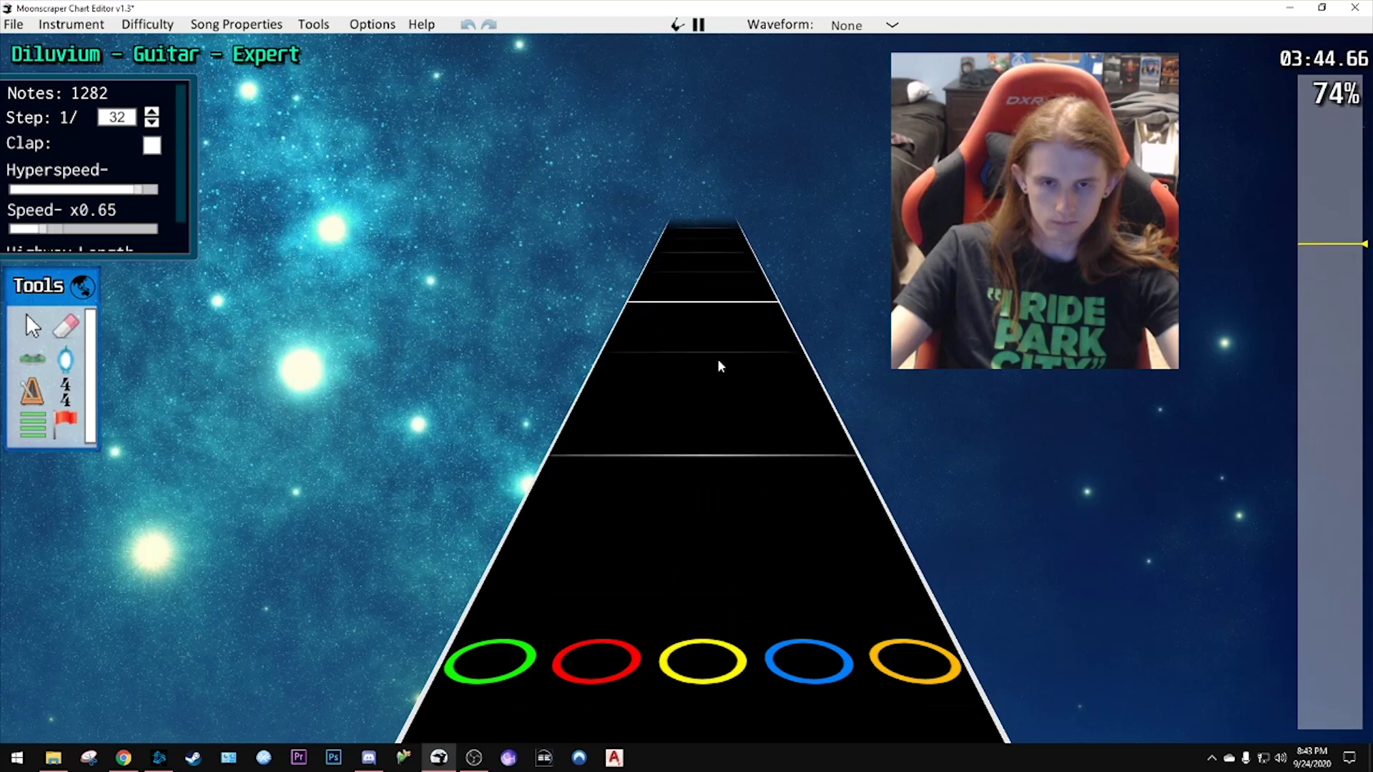
- Add an ascending run of green, red and yellow notes from the end of the yellow sustain to position 150288
{"action": "left_click", "coordinate": [705, 366]}
{"action": "scroll", "coordinate": [705, 375], "scroll_direction": "down", "scroll_amount": 4}
{"action": "left_click_drag", "start_coordinate": [706, 377], "coordinate": [644, 386]}
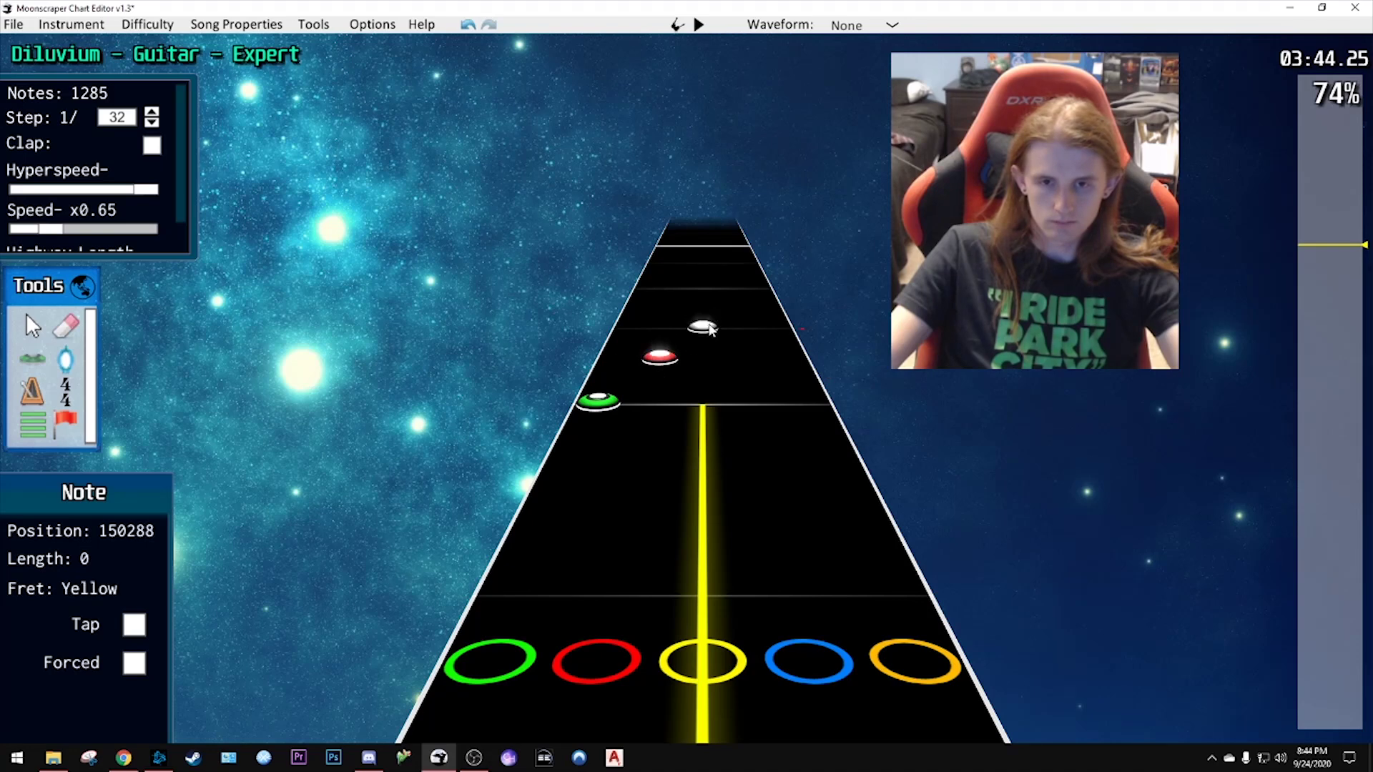
- Continue the ascending run with blue and orange notes and descend through blue at position 150432, yellow and red, playing past them
{"action": "scroll", "coordinate": [722, 336], "scroll_direction": "up", "scroll_amount": 1}
{"action": "left_click", "coordinate": [756, 360]}
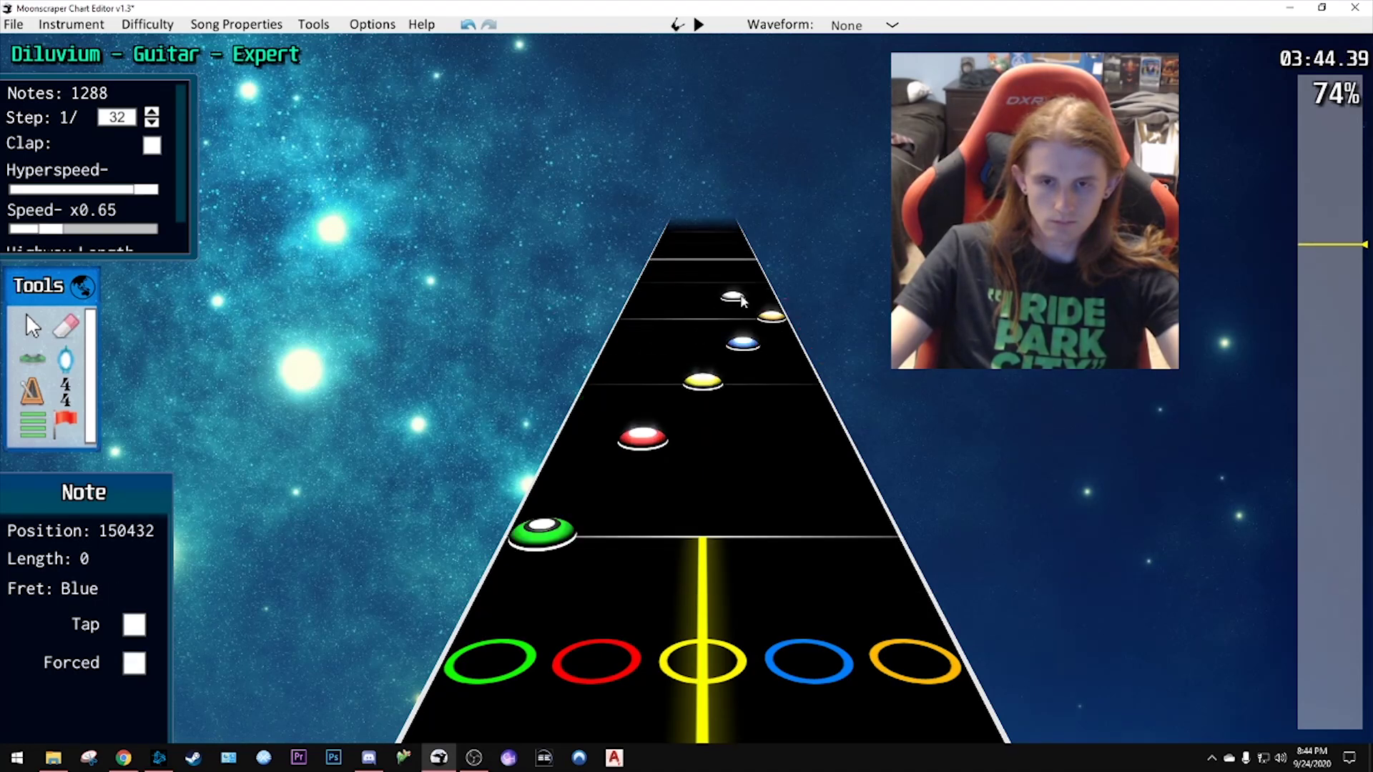
{"action": "key", "text": "space"}
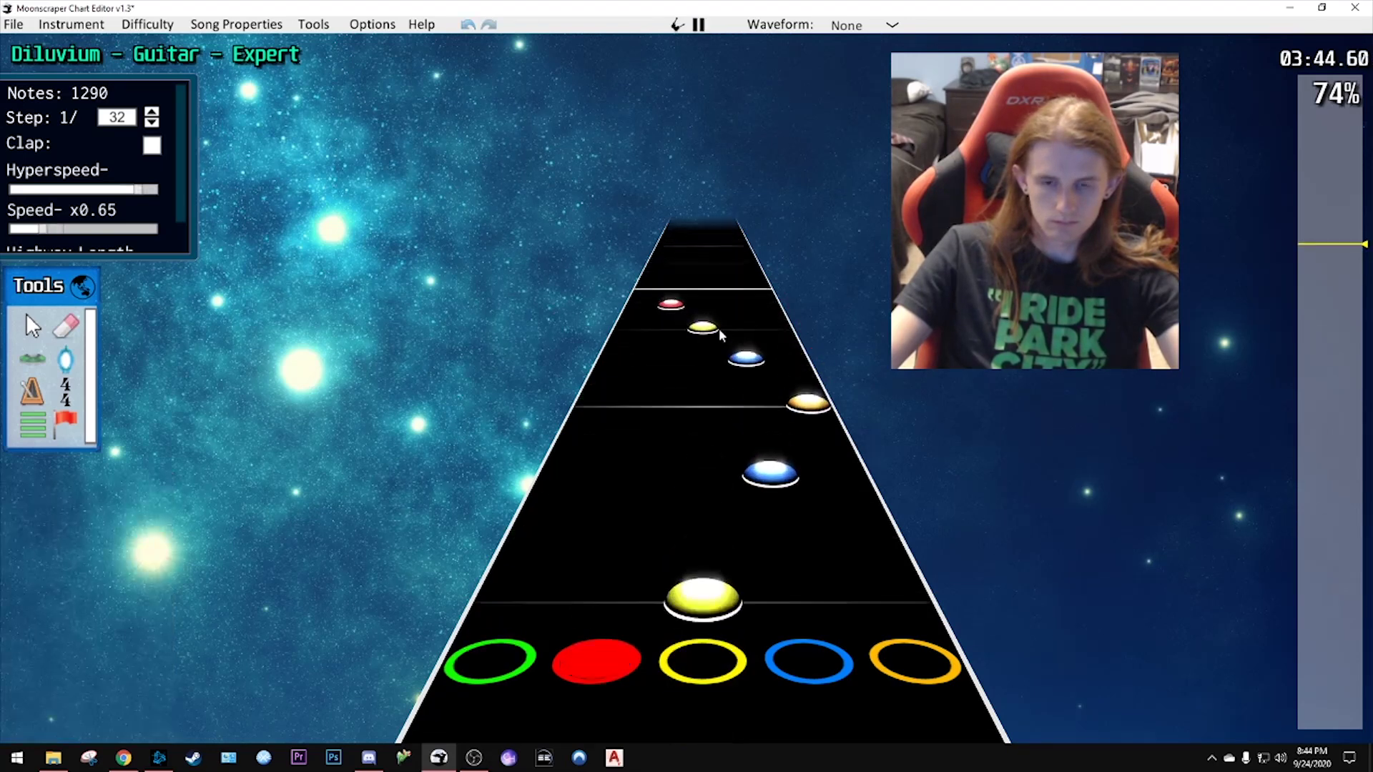
{"action": "key", "text": "space"}
- Add a green note on the measure line, a descending blue, yellow, red and green run from position 150624, and play it back
{"action": "scroll", "coordinate": [699, 390], "scroll_direction": "down", "scroll_amount": 5}
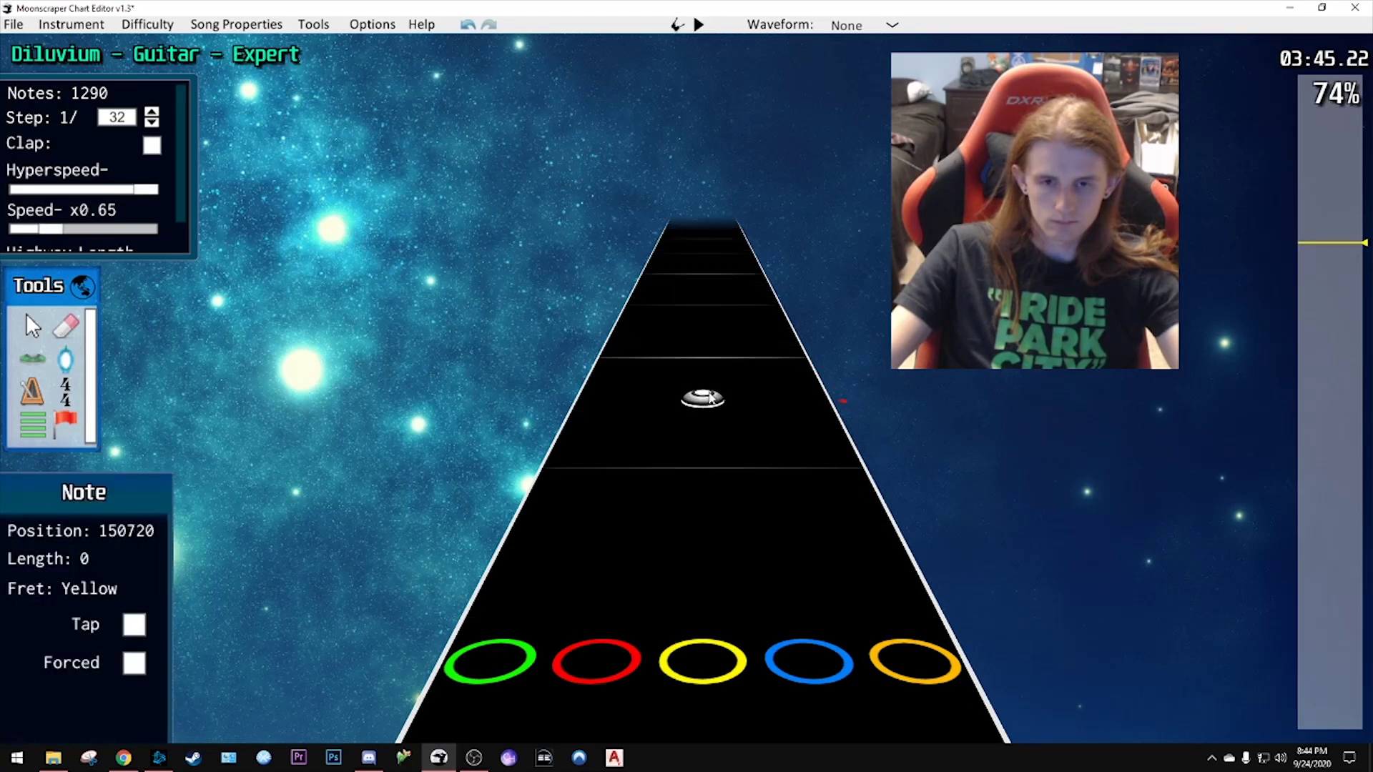
{"action": "left_click", "coordinate": [605, 397]}
{"action": "scroll", "coordinate": [700, 415], "scroll_direction": "up", "scroll_amount": 2}
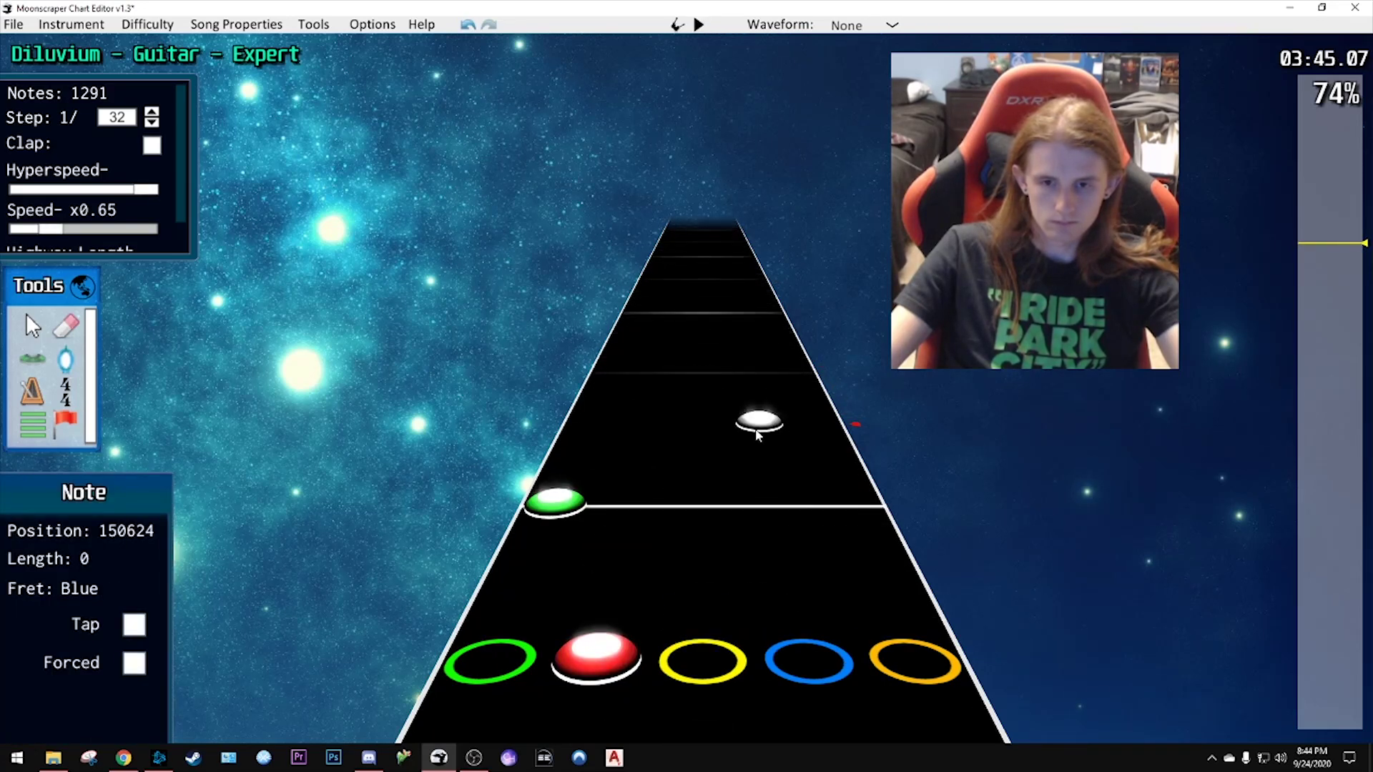
{"action": "left_click", "coordinate": [638, 315]}
{"action": "scroll", "coordinate": [643, 322], "scroll_direction": "down", "scroll_amount": 2}
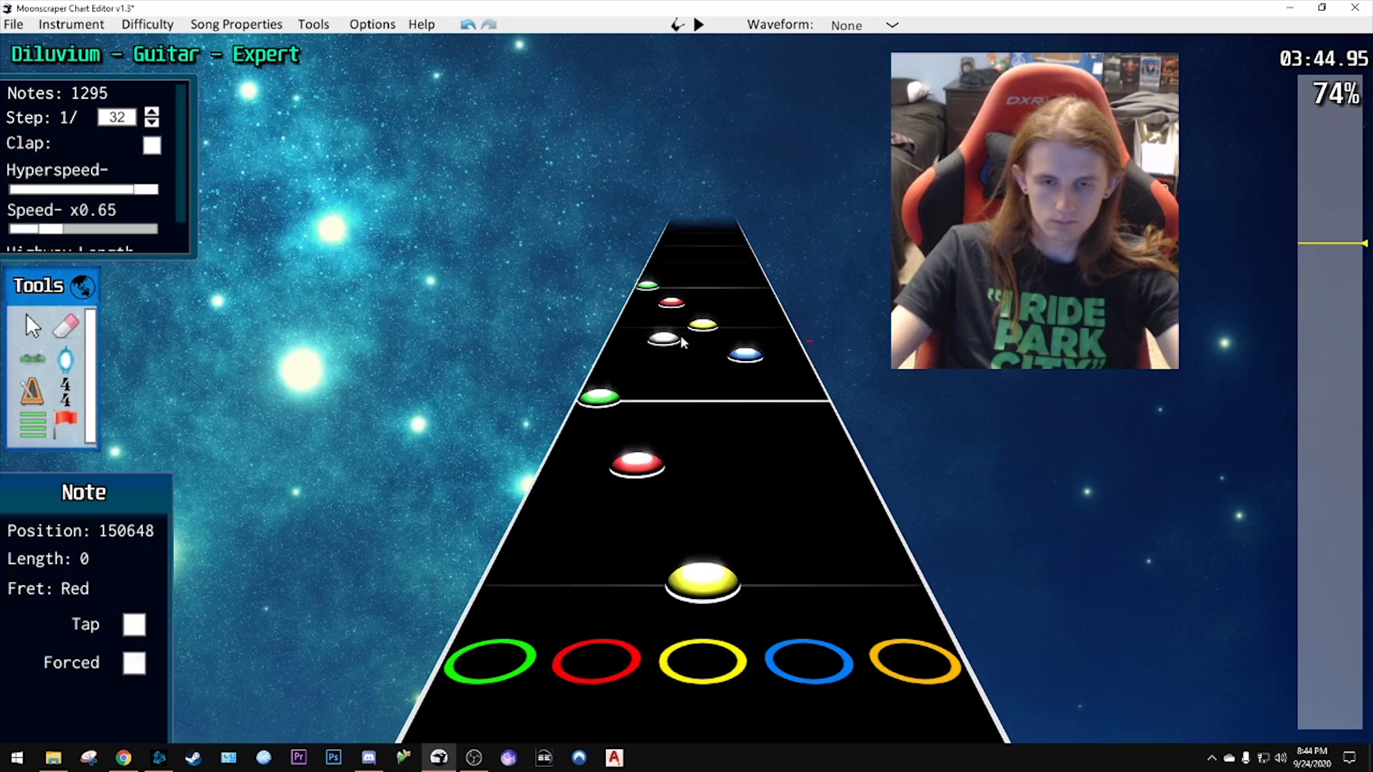
{"action": "key", "text": "space"}
{"action": "key", "text": "space"}
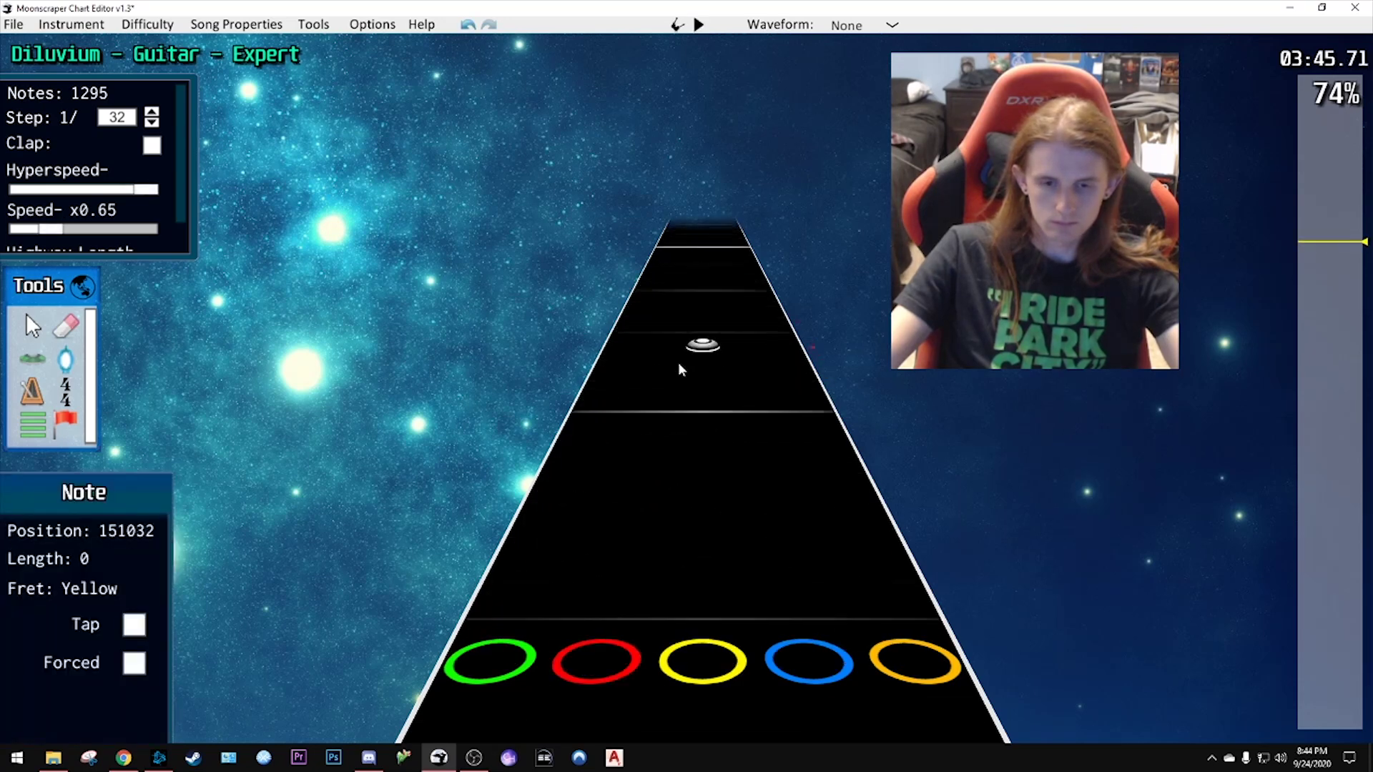
- Add two consecutive red, yellow and blue runs after the last green note, with the second run's yellow at position 151008
{"action": "scroll", "coordinate": [679, 361], "scroll_direction": "down", "scroll_amount": 4}
{"action": "left_click", "coordinate": [697, 365]}
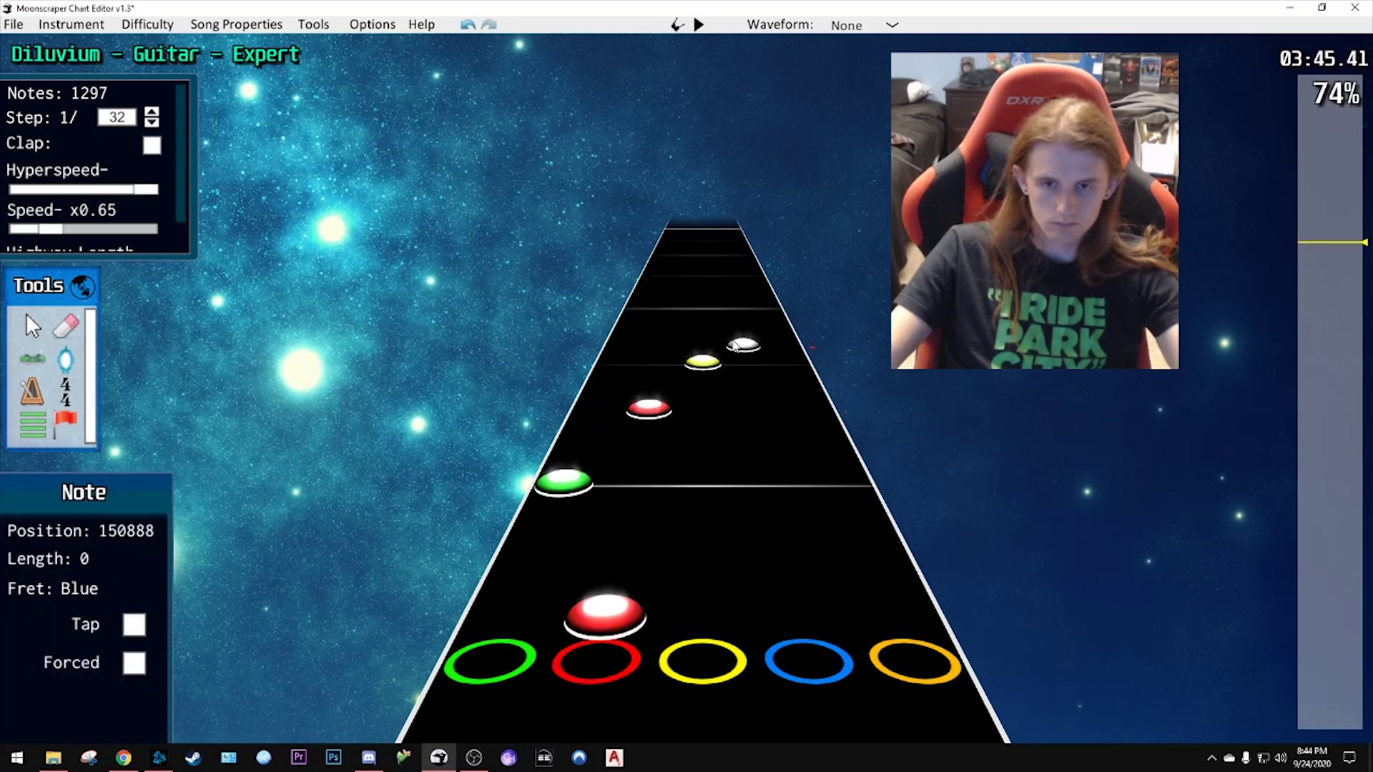
{"action": "key", "text": "space"}
{"action": "key", "text": "space"}
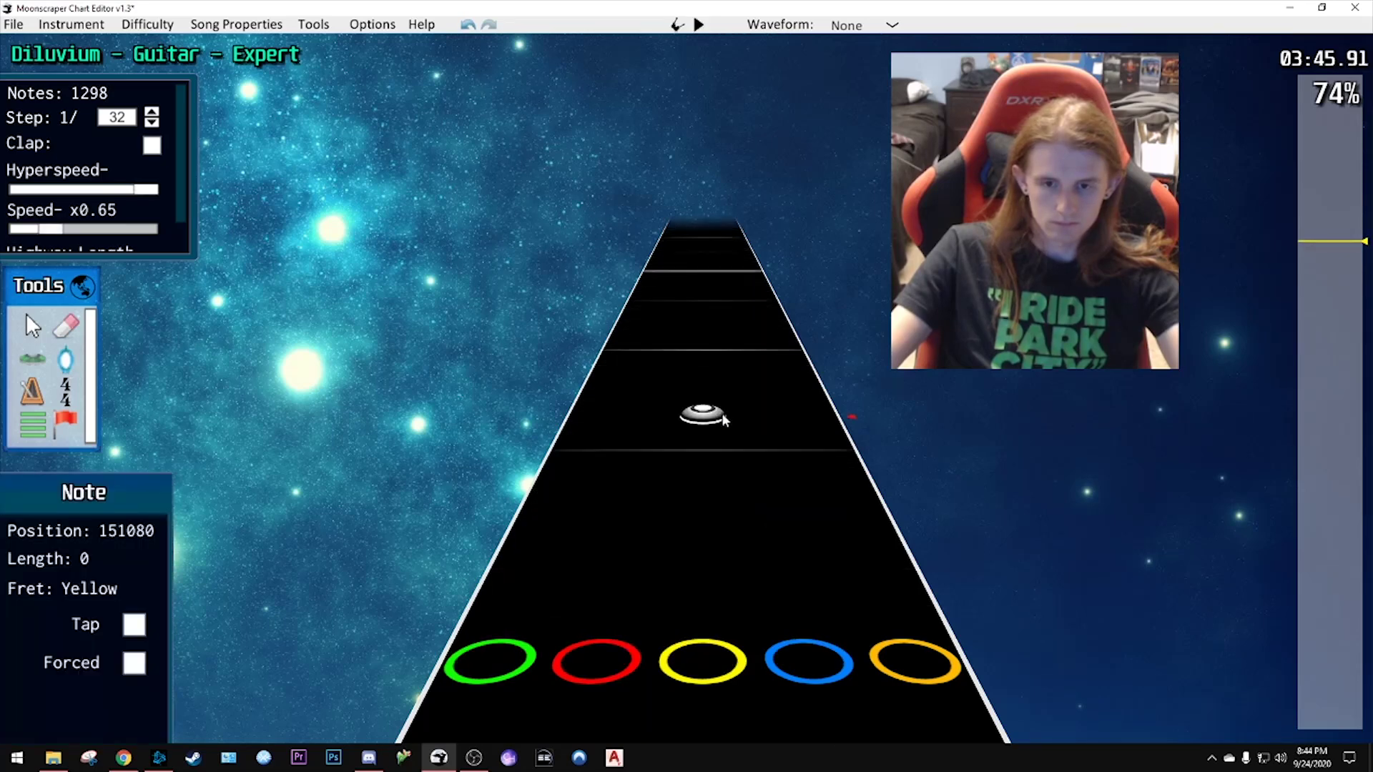
{"action": "scroll", "coordinate": [682, 422], "scroll_direction": "down", "scroll_amount": 4}
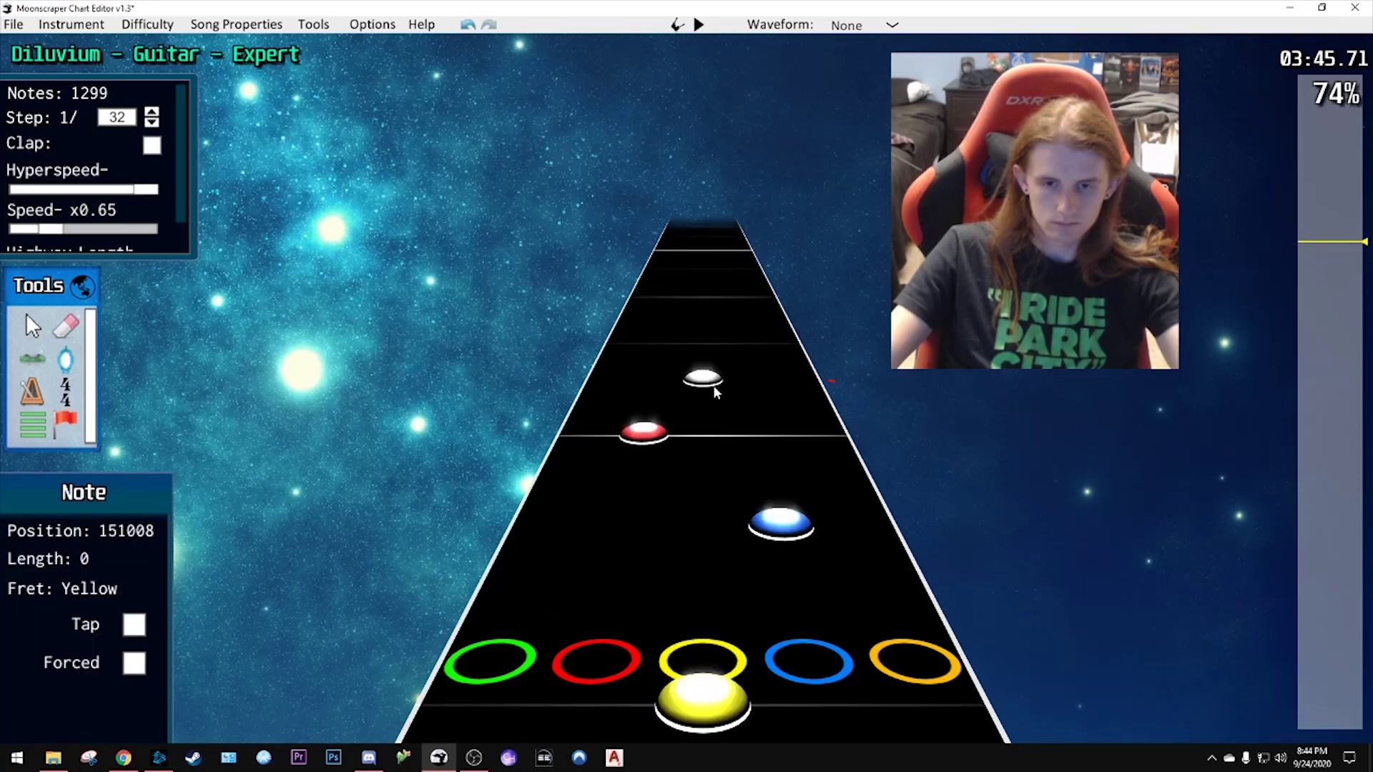
{"action": "left_click", "coordinate": [746, 342]}
{"action": "key", "text": "space"}
{"action": "key", "text": "space"}
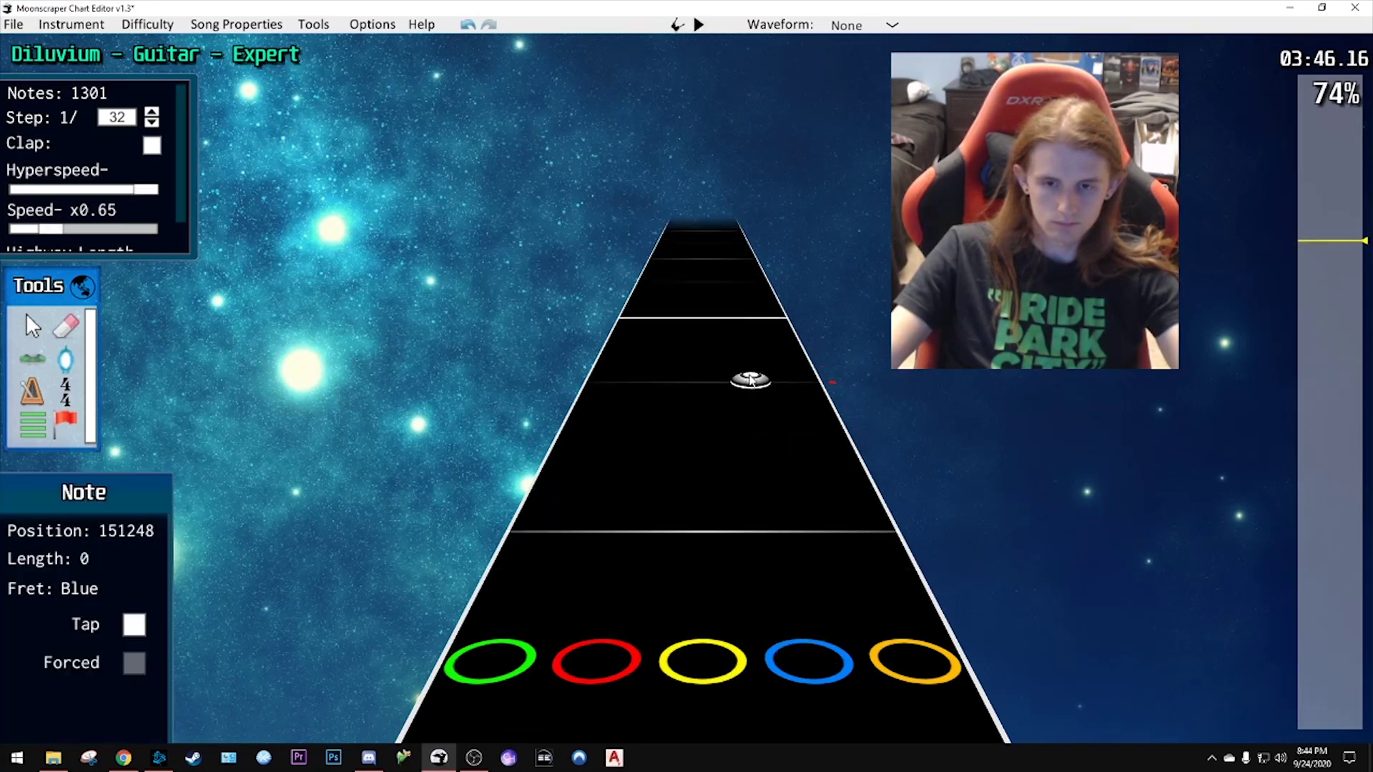
- Replay the latest runs and add an orange note after the last blue, followed by a blue note at position 151152
{"action": "scroll", "coordinate": [747, 372], "scroll_direction": "down", "scroll_amount": 5}
{"action": "scroll", "coordinate": [751, 368], "scroll_direction": "down", "scroll_amount": 4}
{"action": "key", "text": "space"}
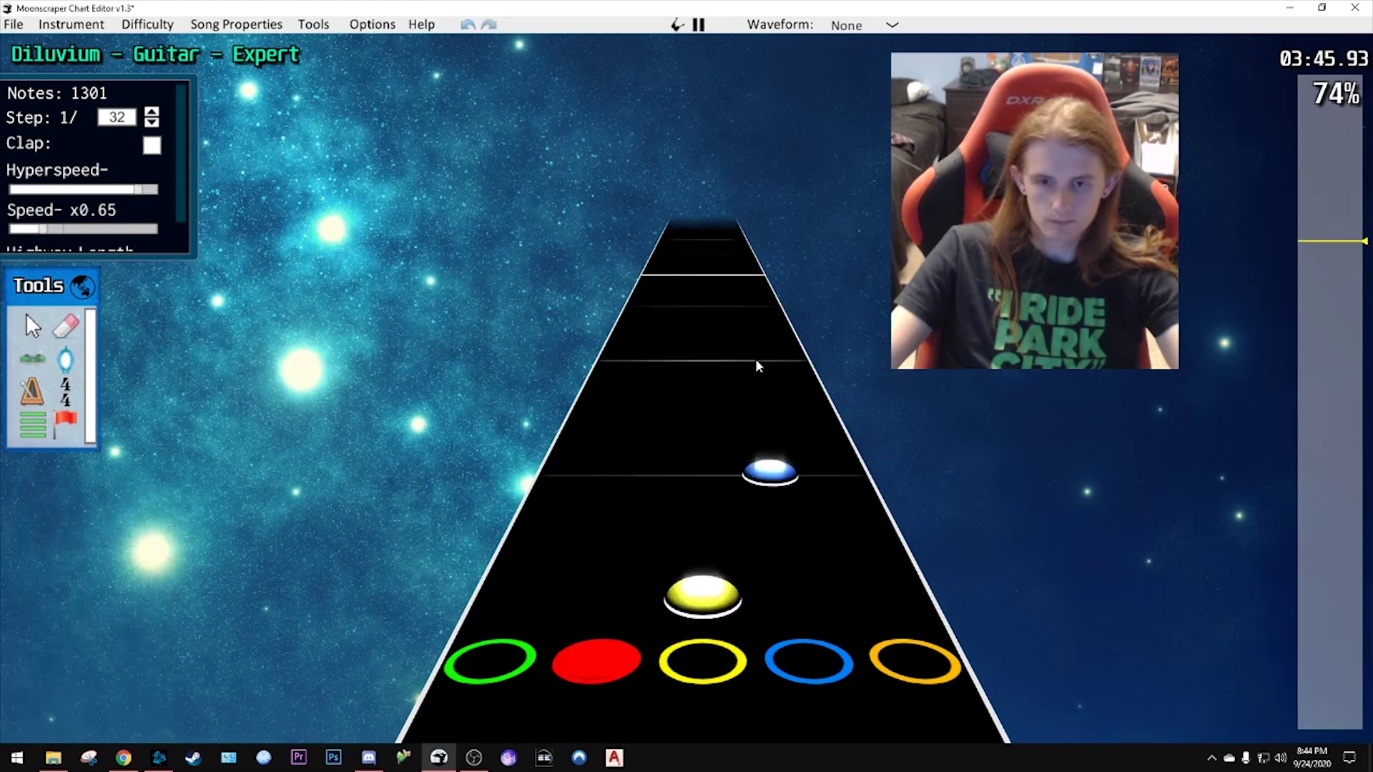
{"action": "key", "text": "space"}
{"action": "scroll", "coordinate": [799, 417], "scroll_direction": "down", "scroll_amount": 2}
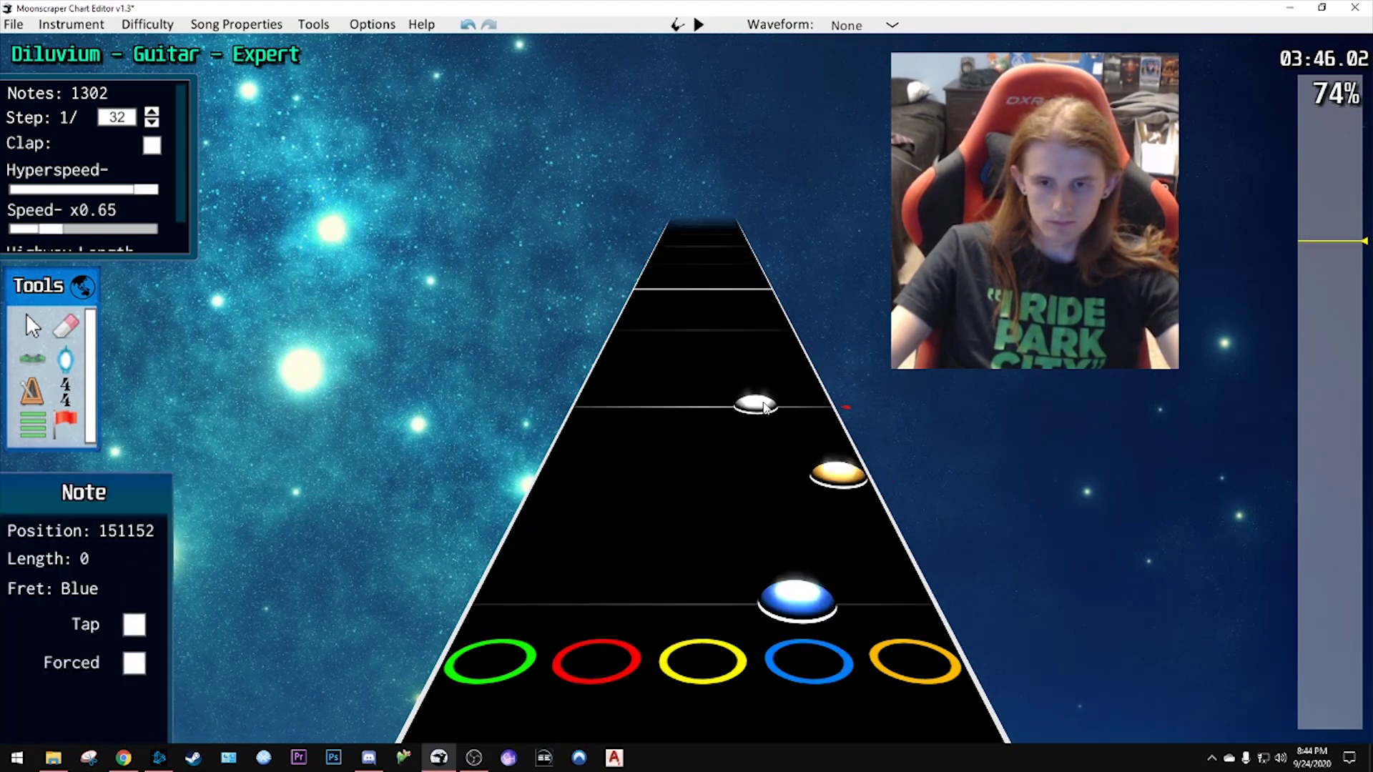
{"action": "left_click", "coordinate": [762, 406]}
{"action": "key", "text": "space"}
{"action": "key", "text": "space"}
- Add a descending yellow, red and green run after the blue note at position 151152 and play it back
{"action": "scroll", "coordinate": [751, 400], "scroll_direction": "down", "scroll_amount": 7}
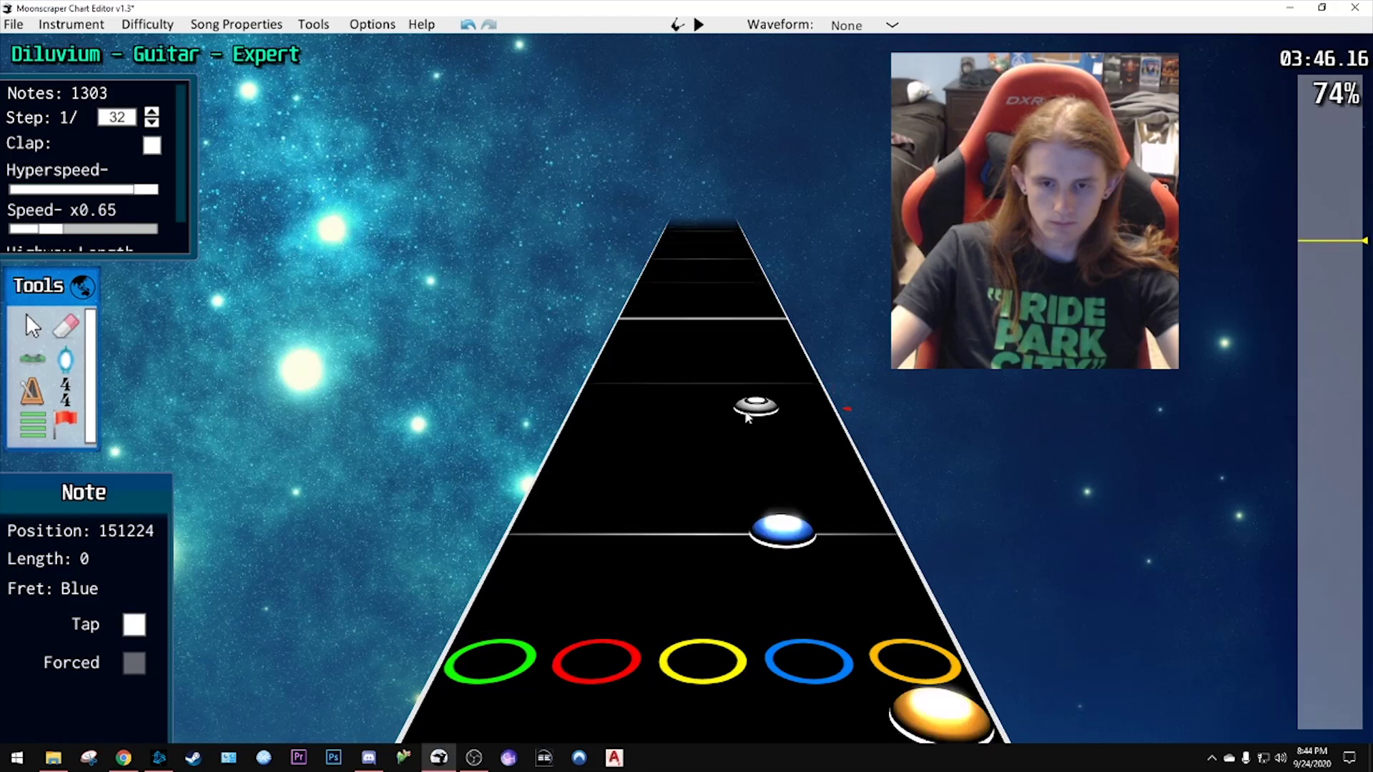
{"action": "left_click", "coordinate": [662, 382]}
{"action": "left_click", "coordinate": [614, 349]}
{"action": "key", "text": "space"}
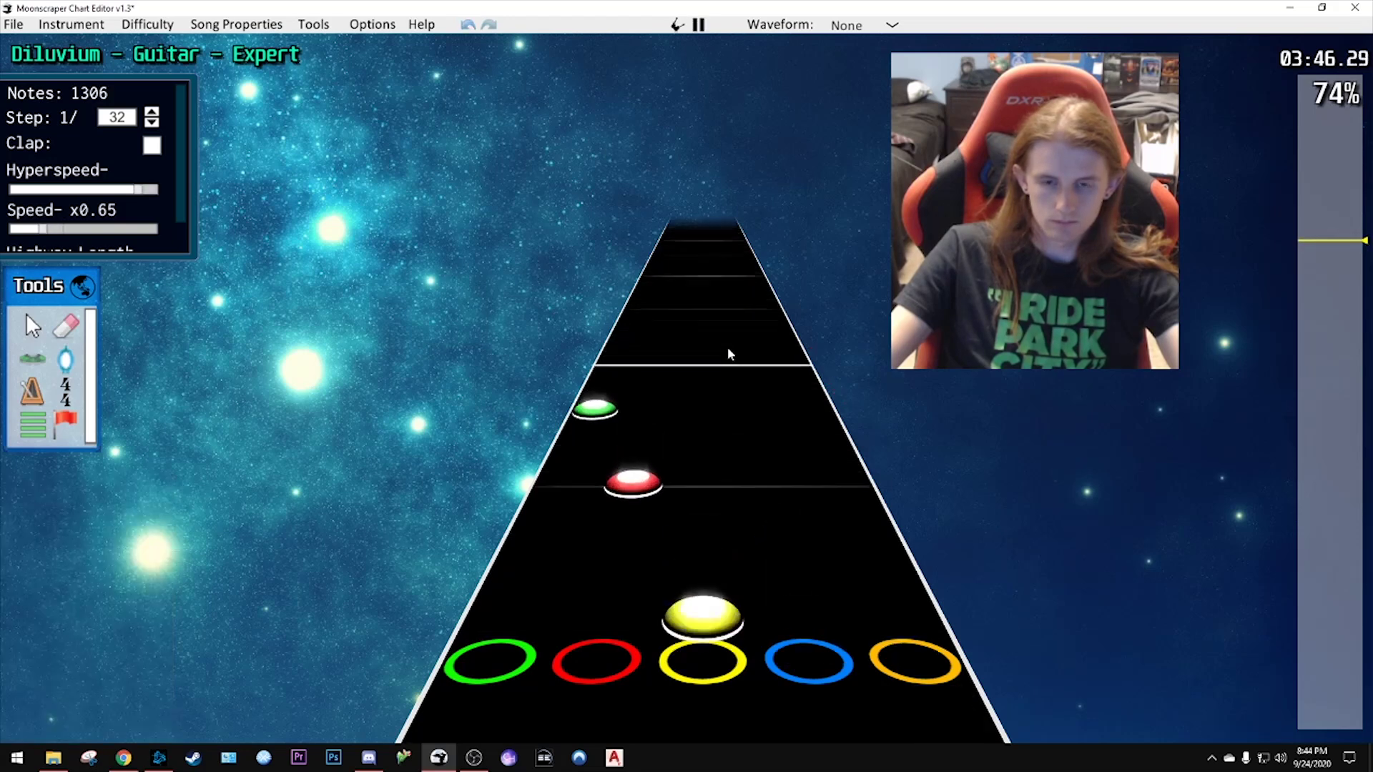
{"action": "key", "text": "space"}
- Add a red note at position 151344 on the measure line, followed by blue and yellow notes, and play through them
{"action": "scroll", "coordinate": [688, 347], "scroll_direction": "down", "scroll_amount": 15}
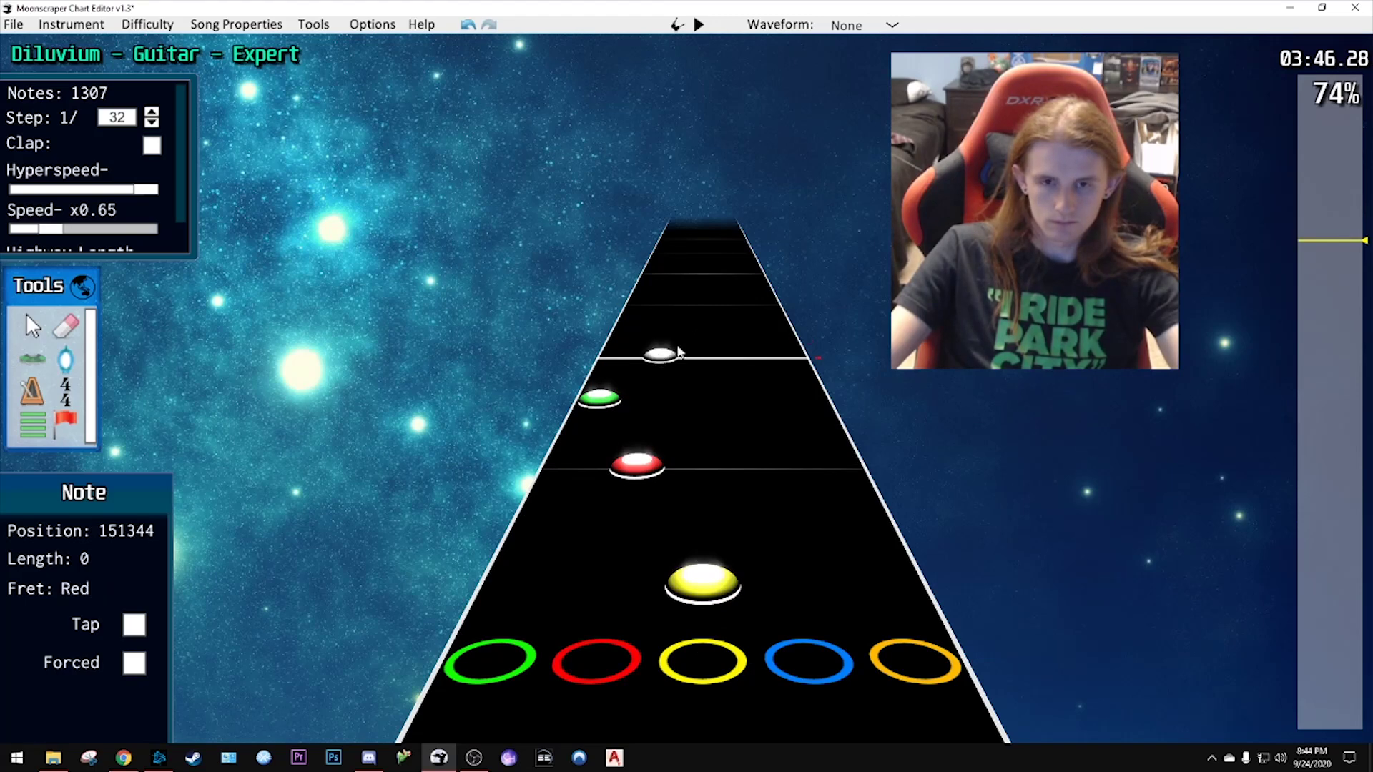
{"action": "left_click", "coordinate": [715, 315]}
{"action": "key", "text": "space"}
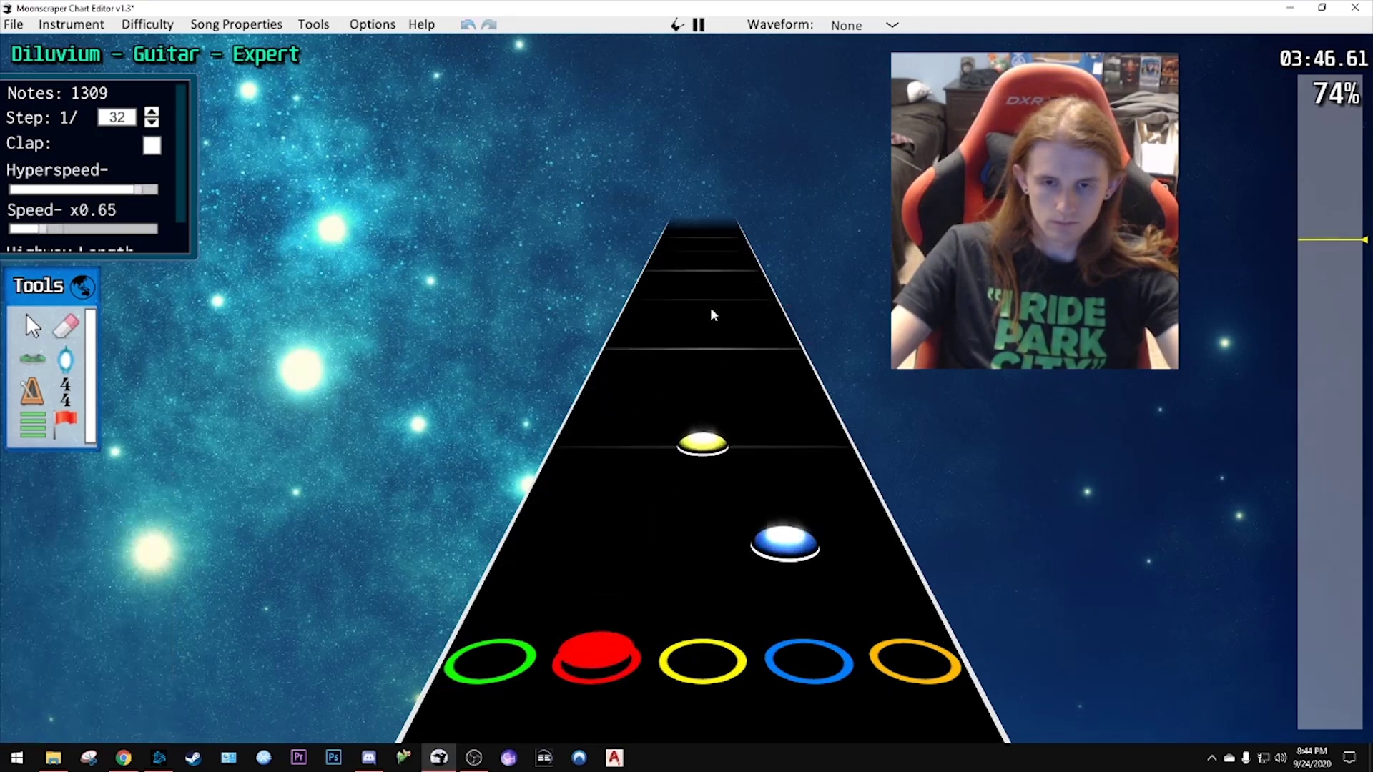
{"action": "key", "text": "space"}
{"action": "key", "text": "space"}
{"action": "key", "text": "space"}
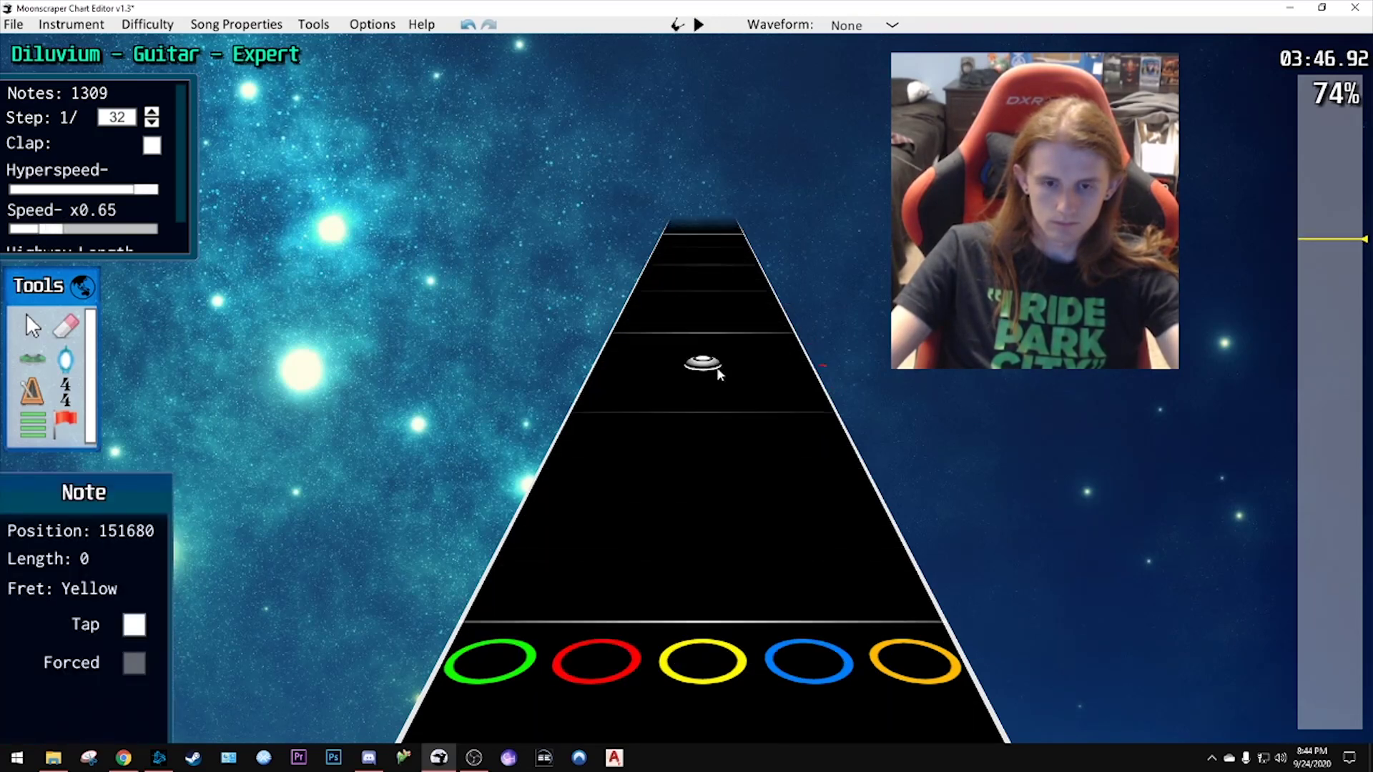
- Add a green note after the yellow, correcting the red placed there, followed by red at position 151536, green and red
{"action": "left_click", "coordinate": [652, 406]}
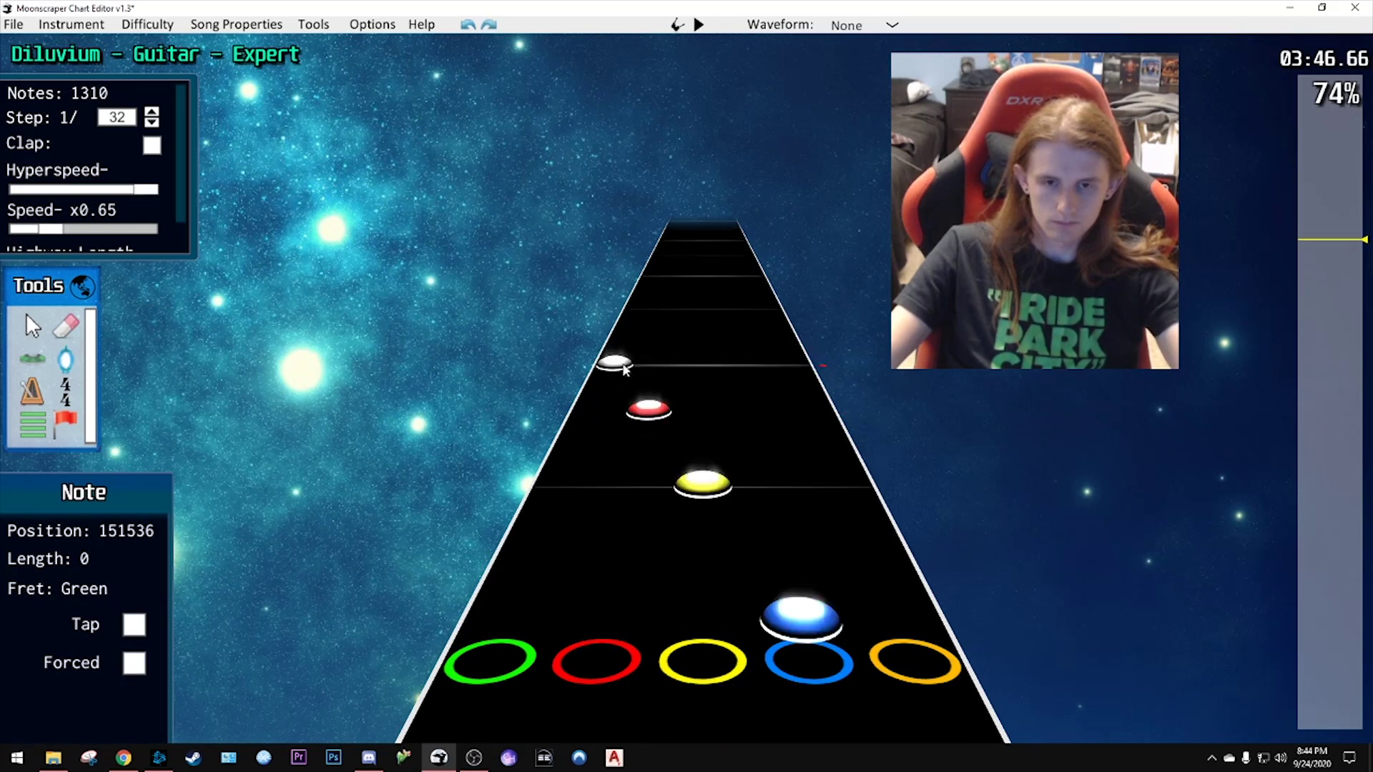
{"action": "key", "text": "space"}
{"action": "key", "text": "space"}
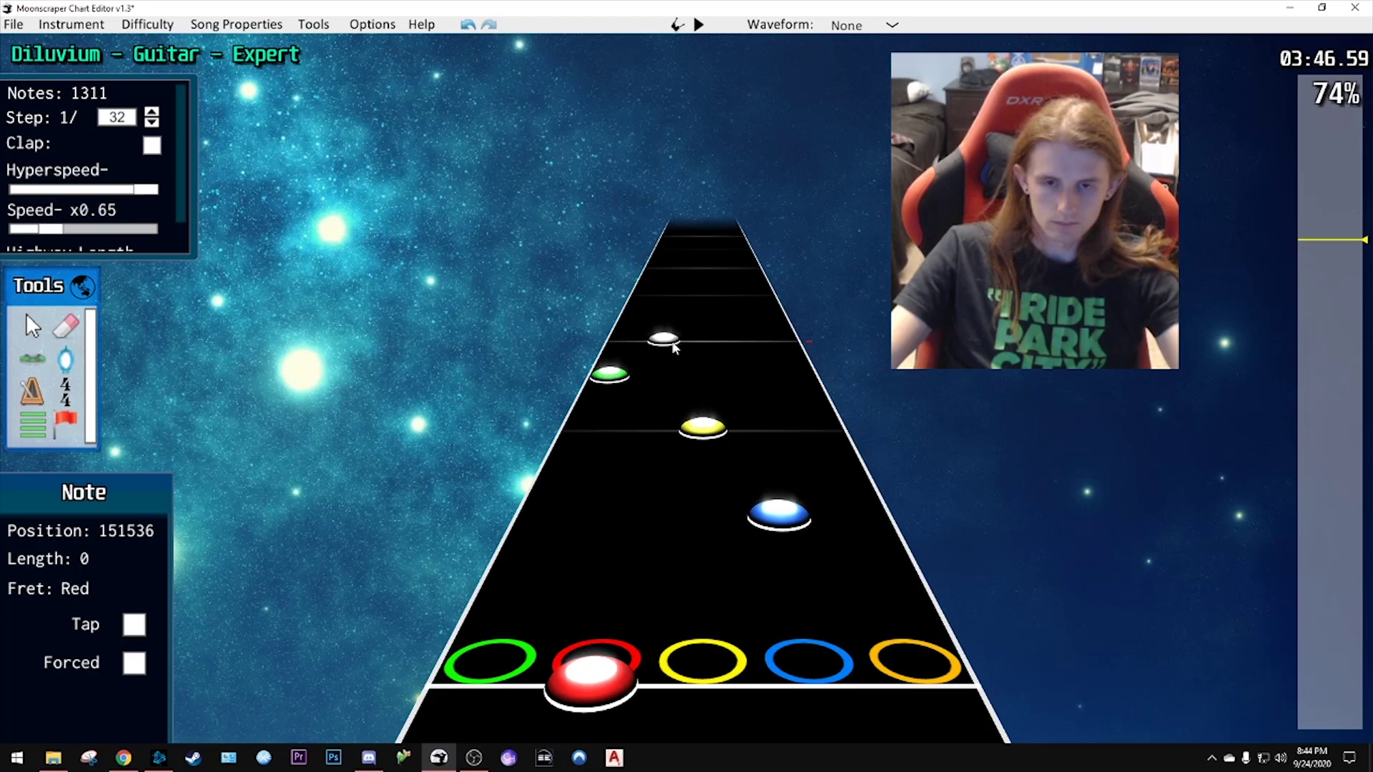
{"action": "key", "text": "space"}
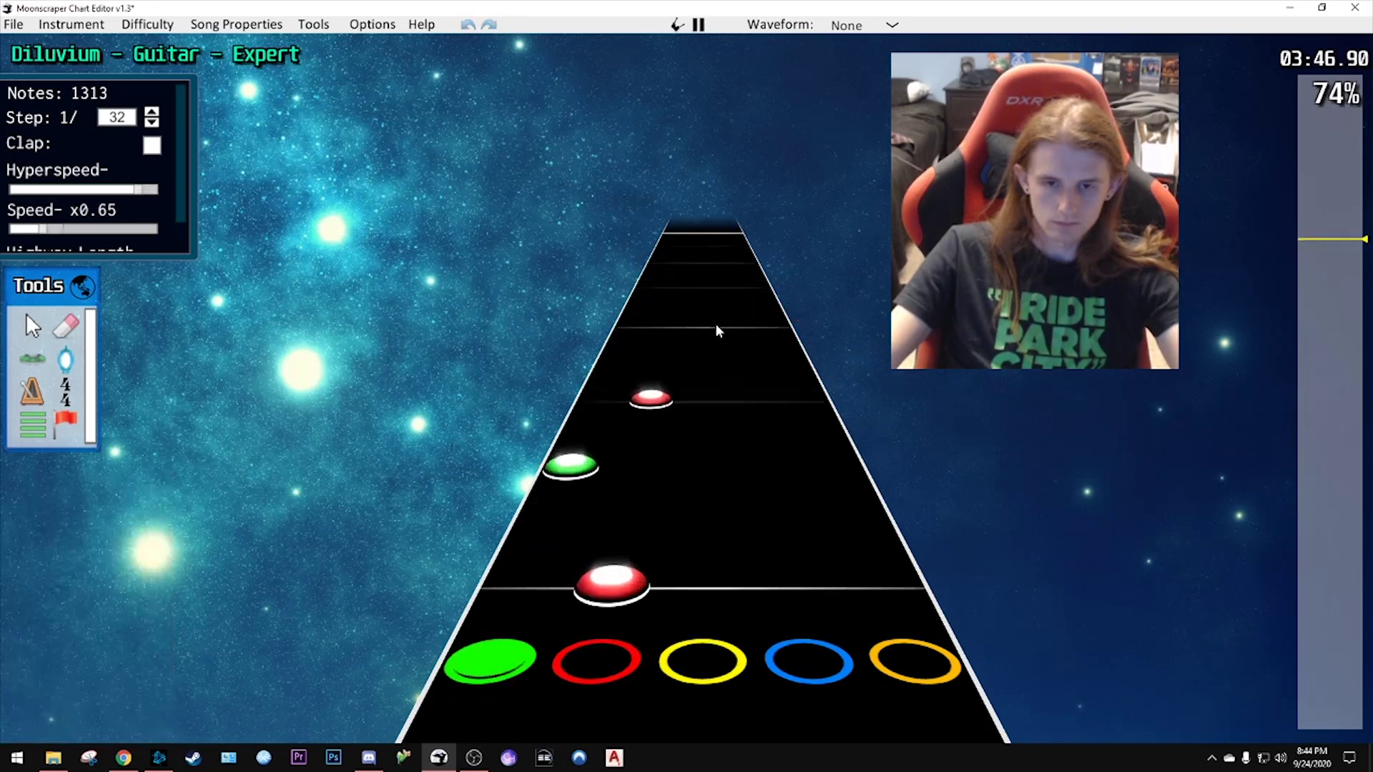
{"action": "key", "text": "space"}
- Replay the passage from about 3:46 and add two consecutive green notes after the last red note
{"action": "key", "text": "space"}
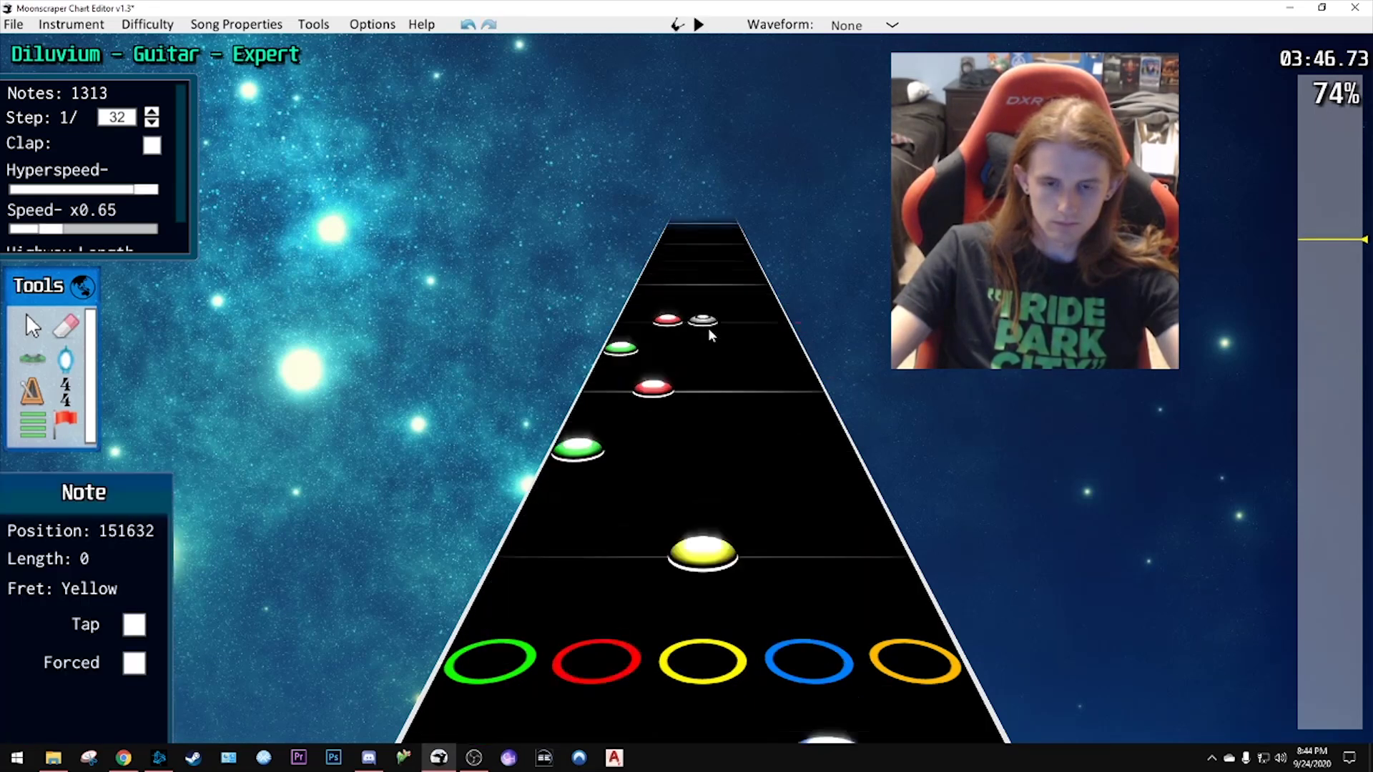
{"action": "key", "text": "space"}
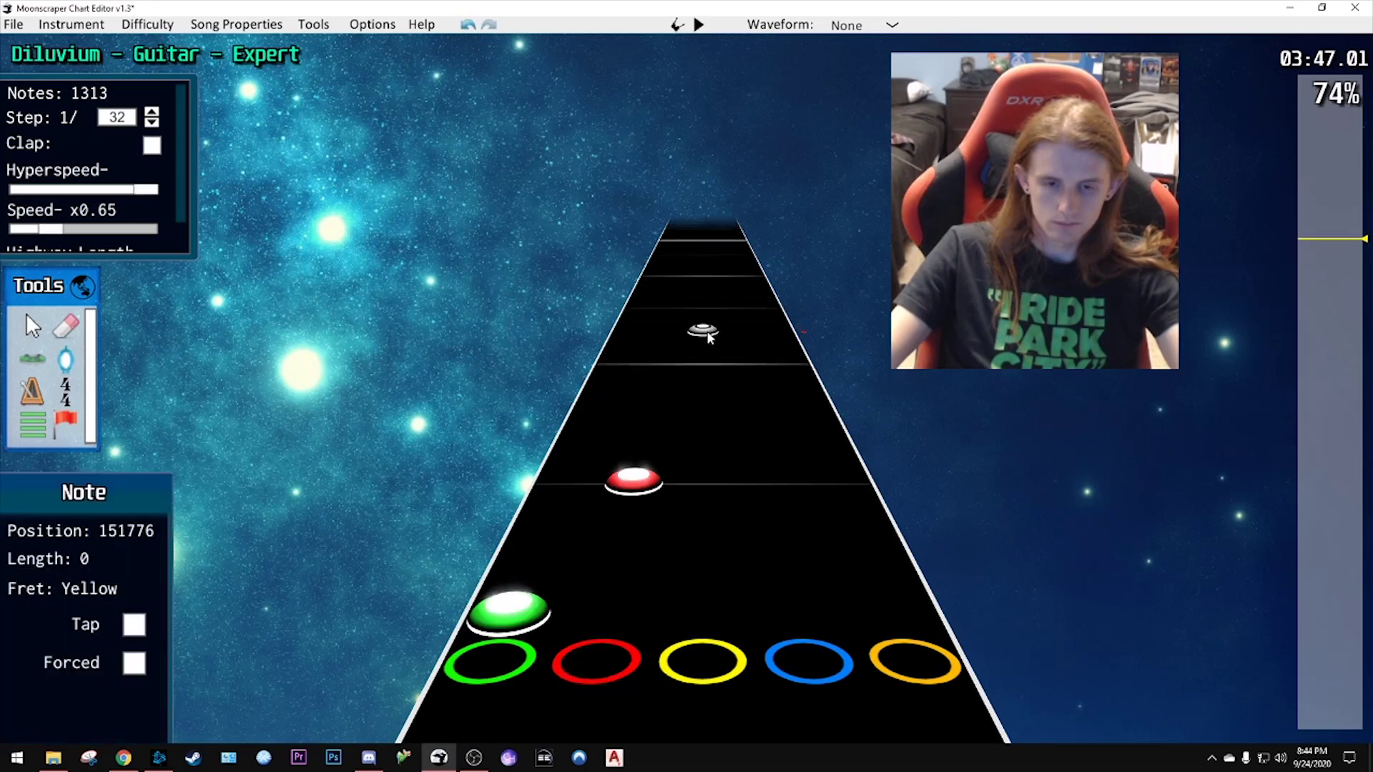
{"action": "key", "text": "space"}
{"action": "key", "text": "space"}
{"action": "scroll", "coordinate": [691, 349], "scroll_direction": "down", "scroll_amount": 10}
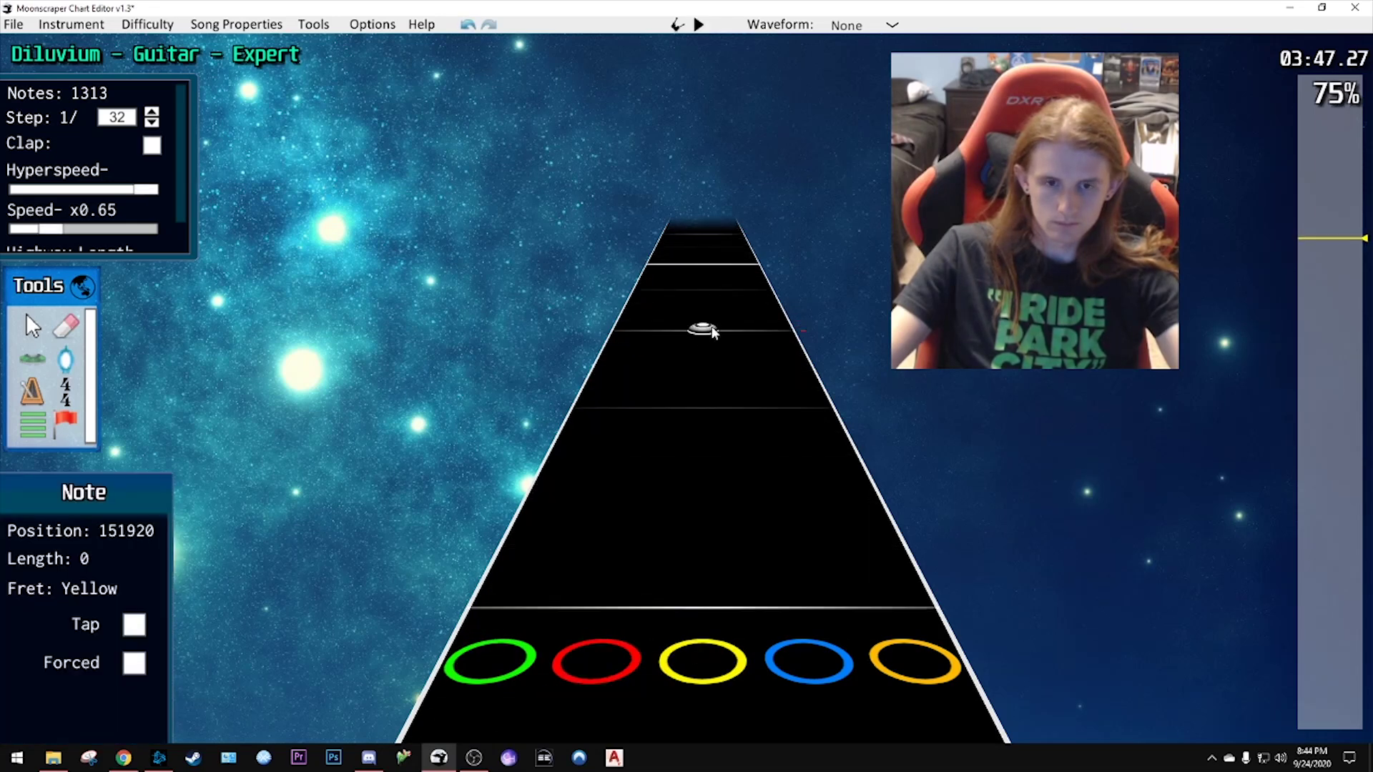
{"action": "left_click", "coordinate": [631, 326]}
{"action": "key", "text": "space"}
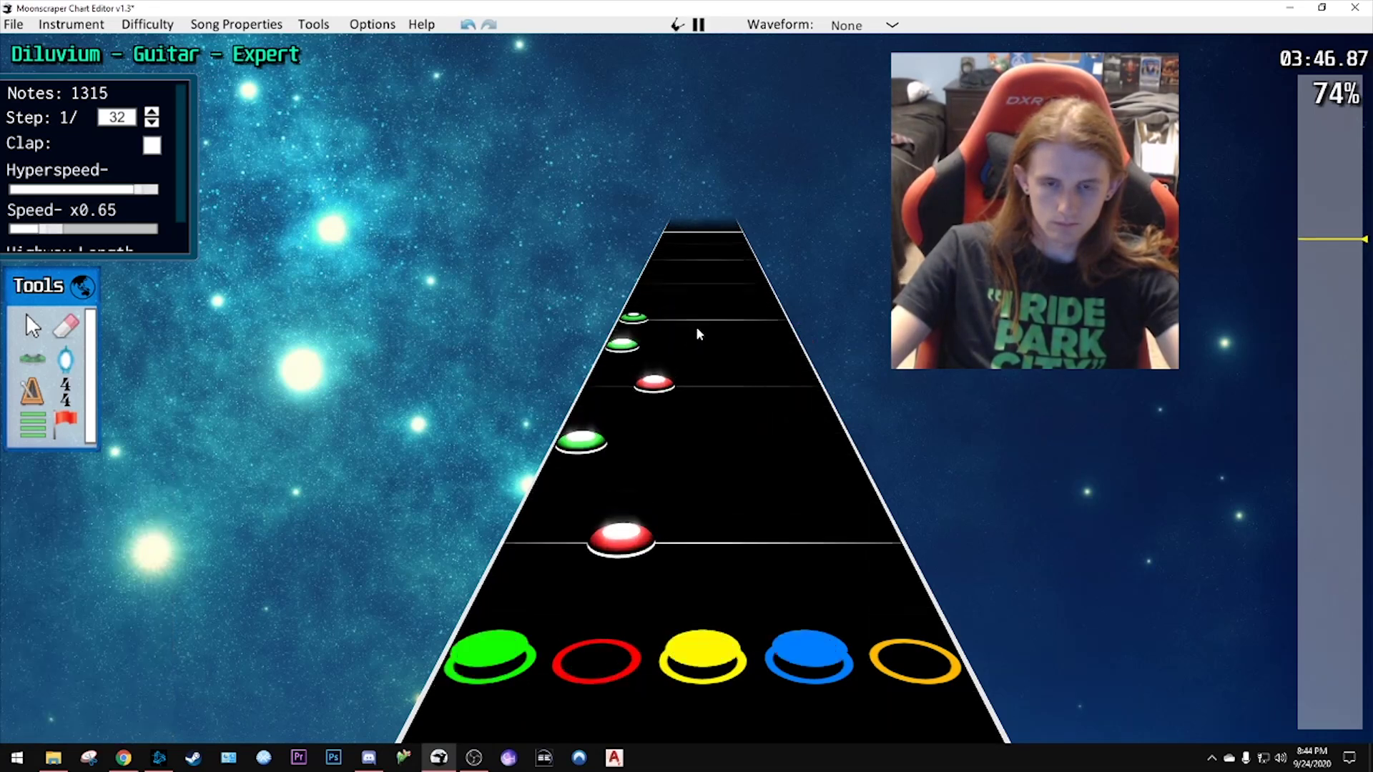
{"action": "key", "text": "space"}
- Add a red note at position 151776 with yellow and blue after it, and repeat the red, yellow and blue run, checking by playback
{"action": "scroll", "coordinate": [613, 452], "scroll_direction": "down", "scroll_amount": 2}
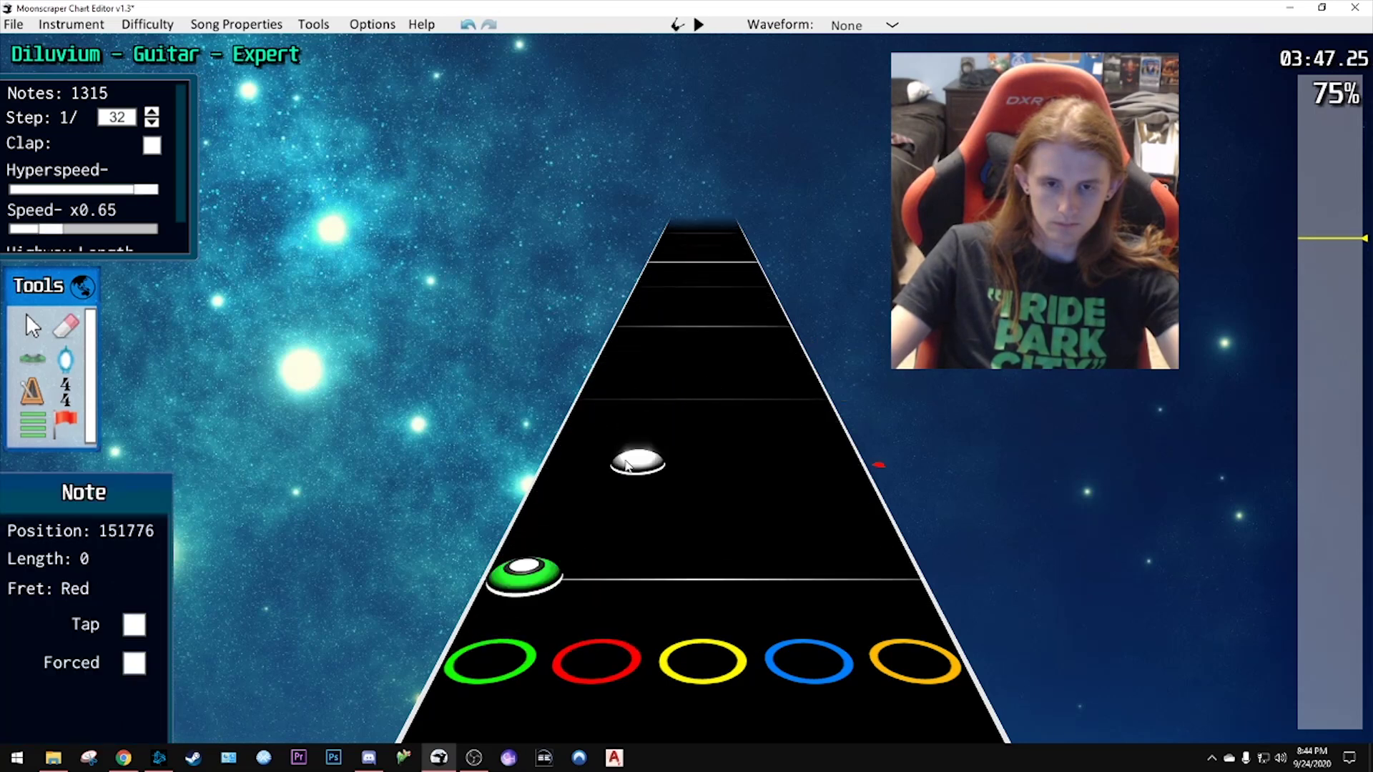
{"action": "left_click", "coordinate": [733, 364]}
{"action": "key", "text": "space"}
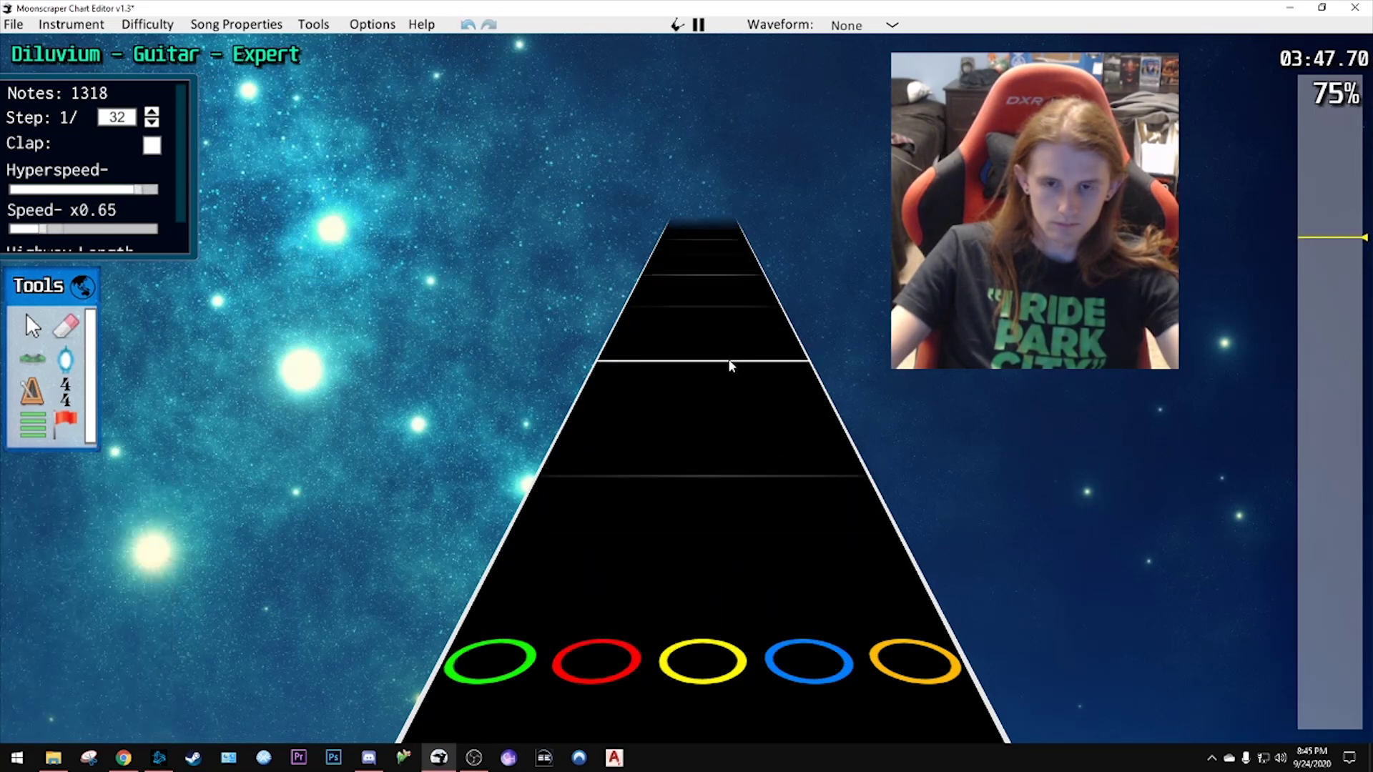
{"action": "key", "text": "space"}
{"action": "scroll", "coordinate": [800, 427], "scroll_direction": "down", "scroll_amount": 5}
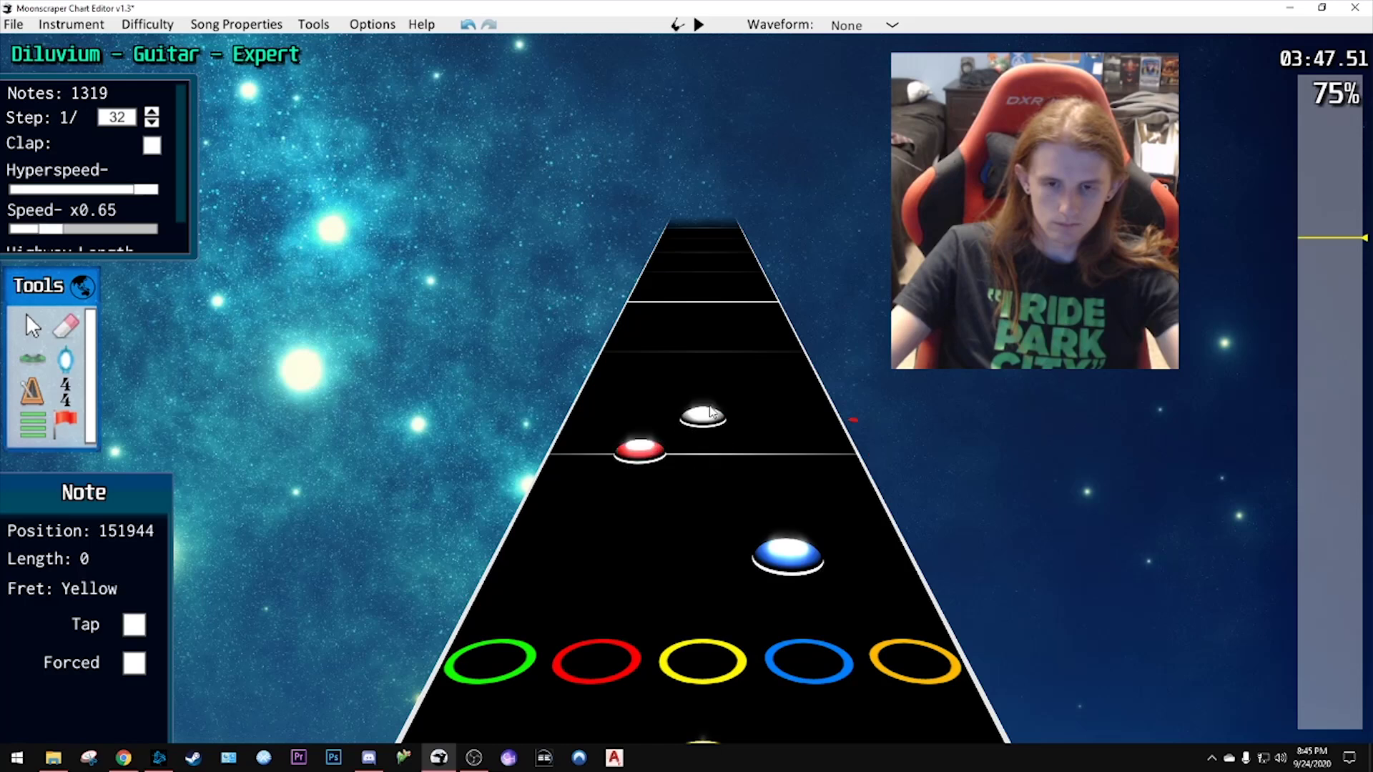
{"action": "key", "text": "space"}
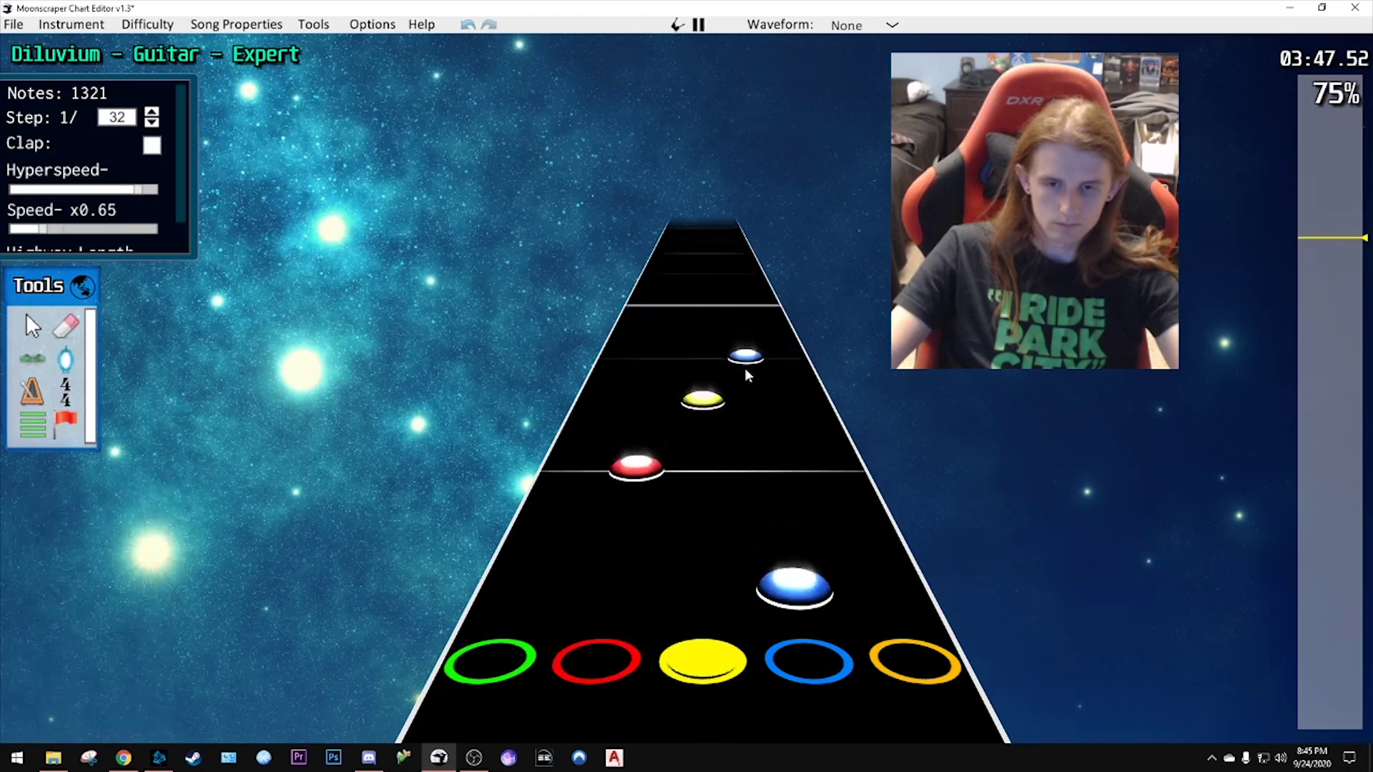
{"action": "key", "text": "space"}
- Add an orange note at position 152064 after the last blue and play past it
{"action": "scroll", "coordinate": [781, 391], "scroll_direction": "down", "scroll_amount": 2}
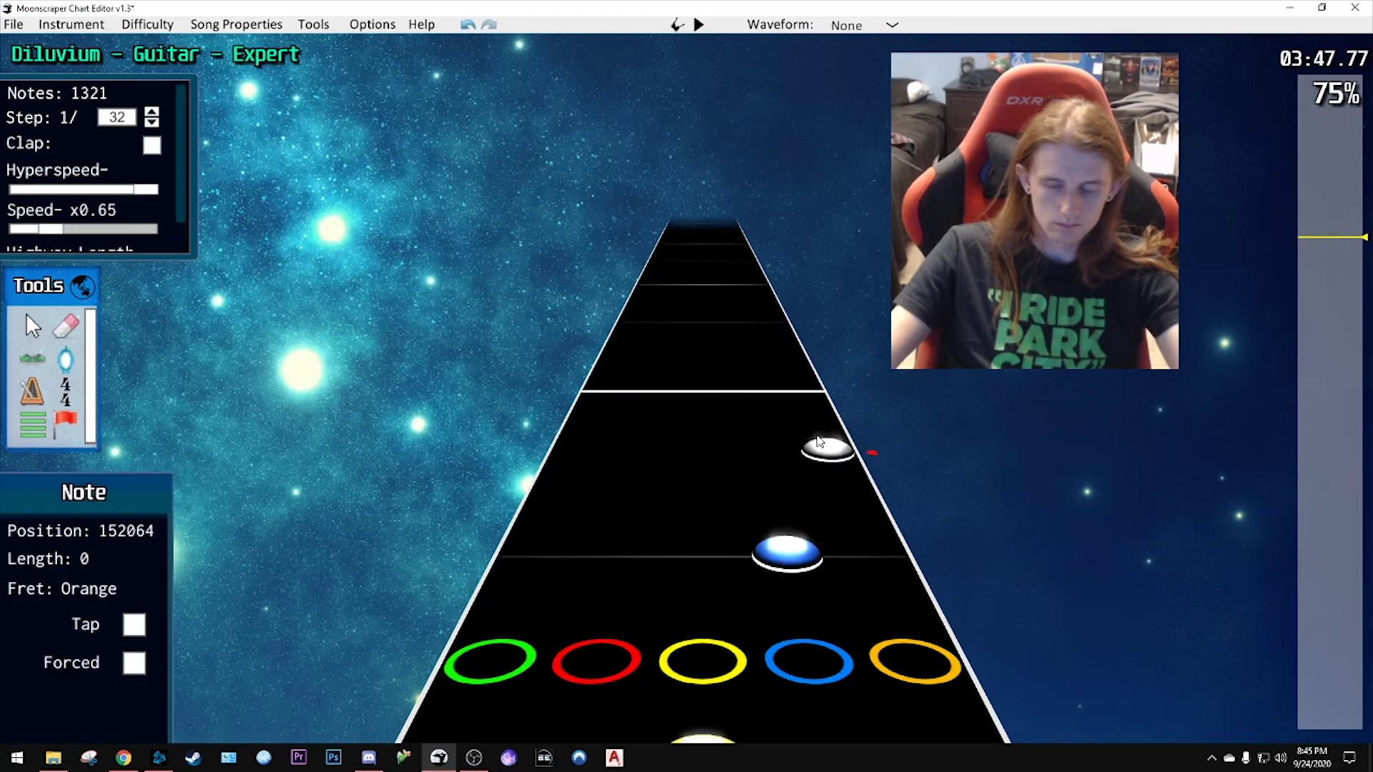
{"action": "key", "text": "space"}
{"action": "key", "text": "space"}
{"action": "scroll", "coordinate": [723, 393], "scroll_direction": "down", "scroll_amount": 2}
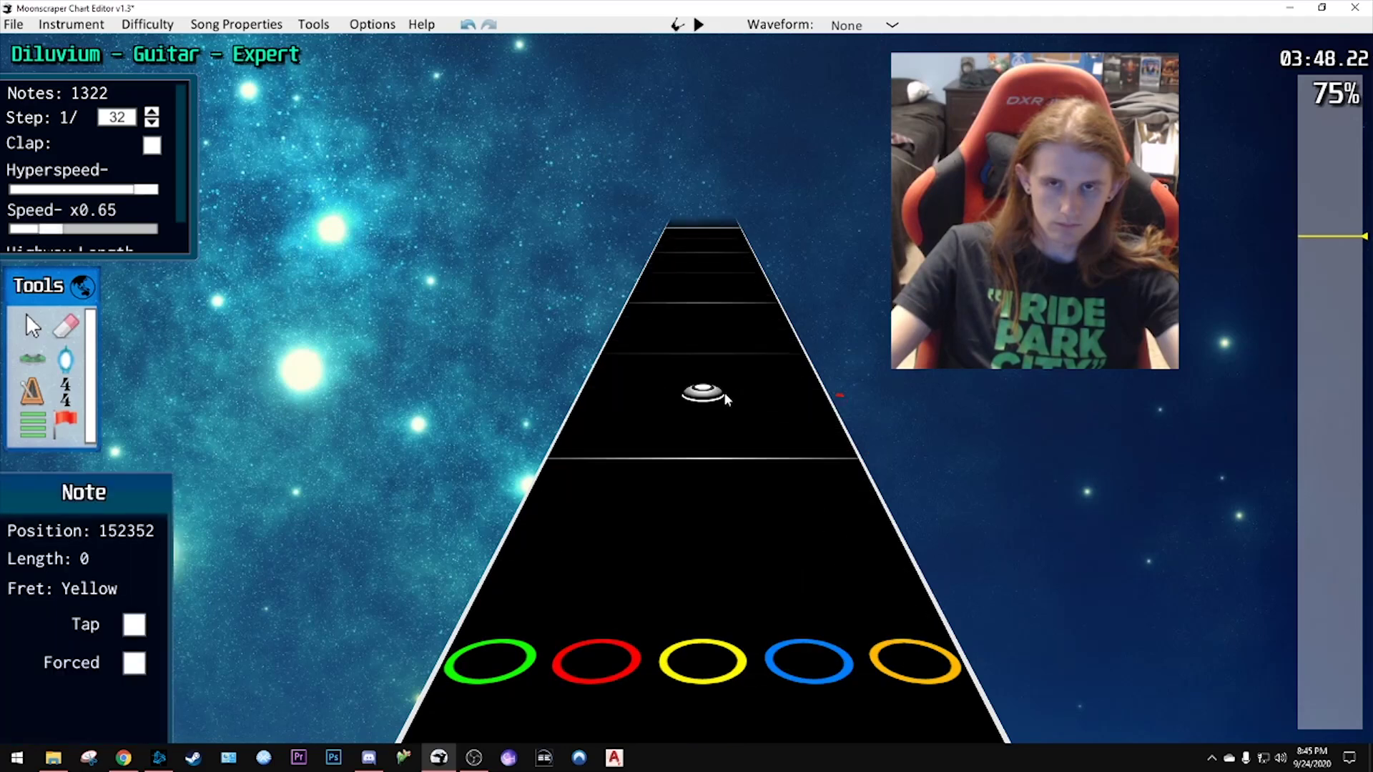
- Add a yellow note on the measure line, followed by orange and a blue note at position 152208, and play them back
{"action": "scroll", "coordinate": [723, 390], "scroll_direction": "down", "scroll_amount": 3}
{"action": "left_click", "coordinate": [723, 422]}
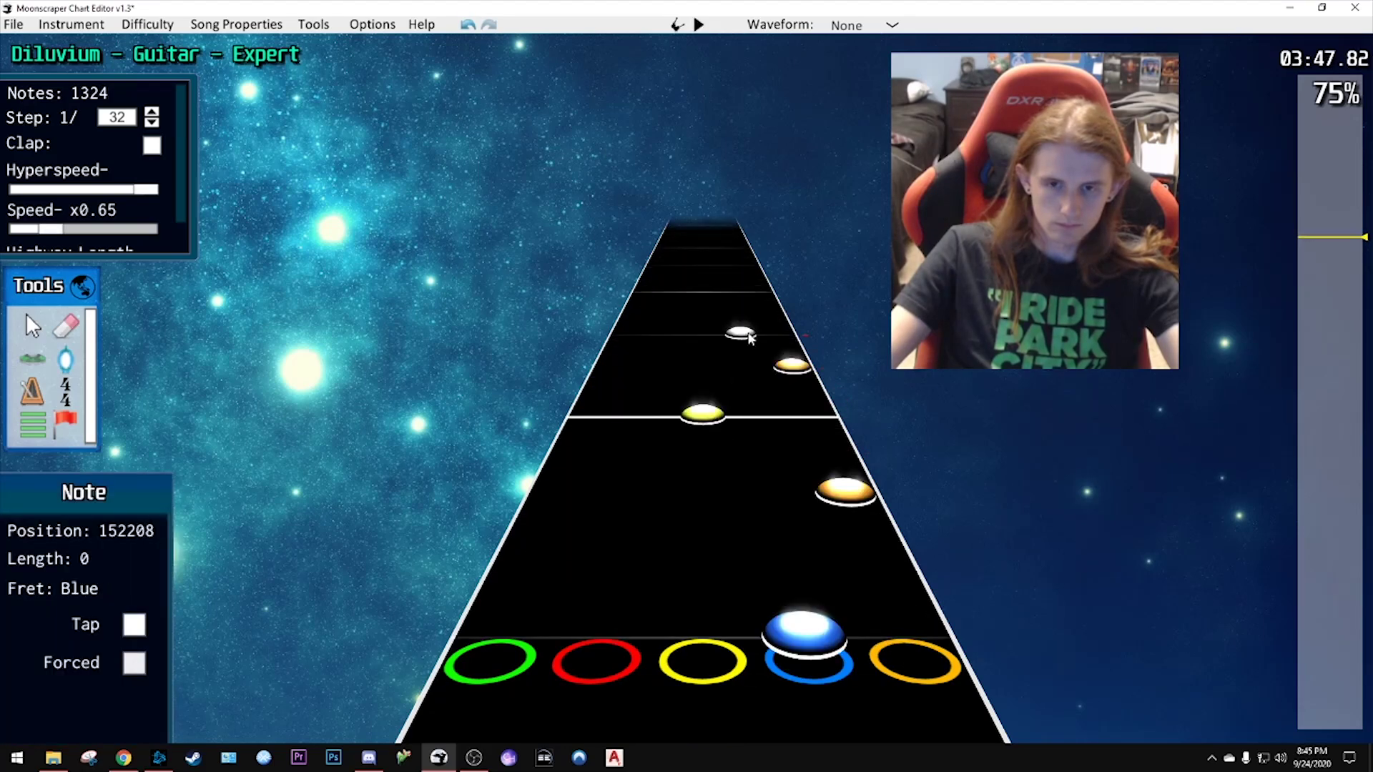
{"action": "scroll", "coordinate": [775, 379], "scroll_direction": "down", "scroll_amount": 2}
{"action": "key", "text": "space"}
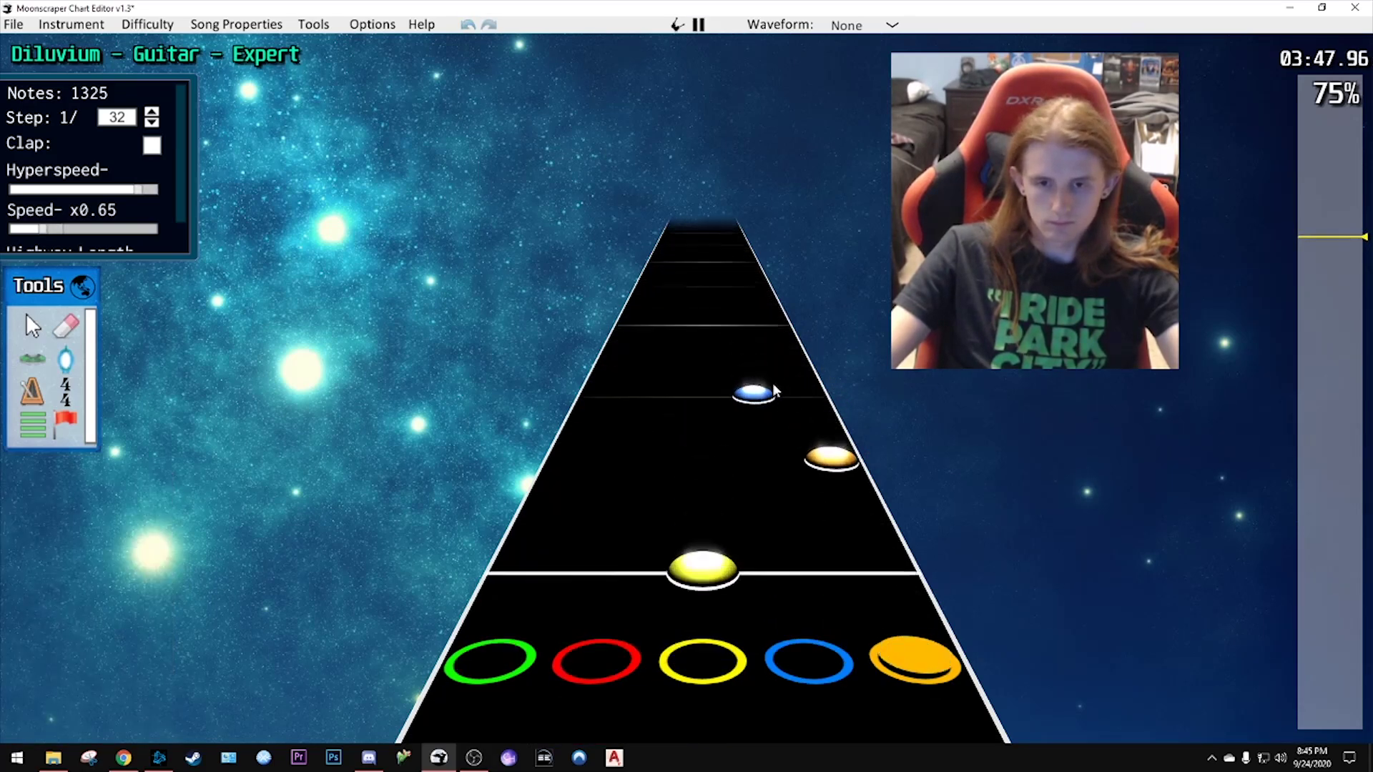
{"action": "key", "text": "space"}
- Add yellow and red notes after the blue at position 152208, followed by a yellow note at position 152352 and a green note
{"action": "scroll", "coordinate": [751, 379], "scroll_direction": "down", "scroll_amount": 2}
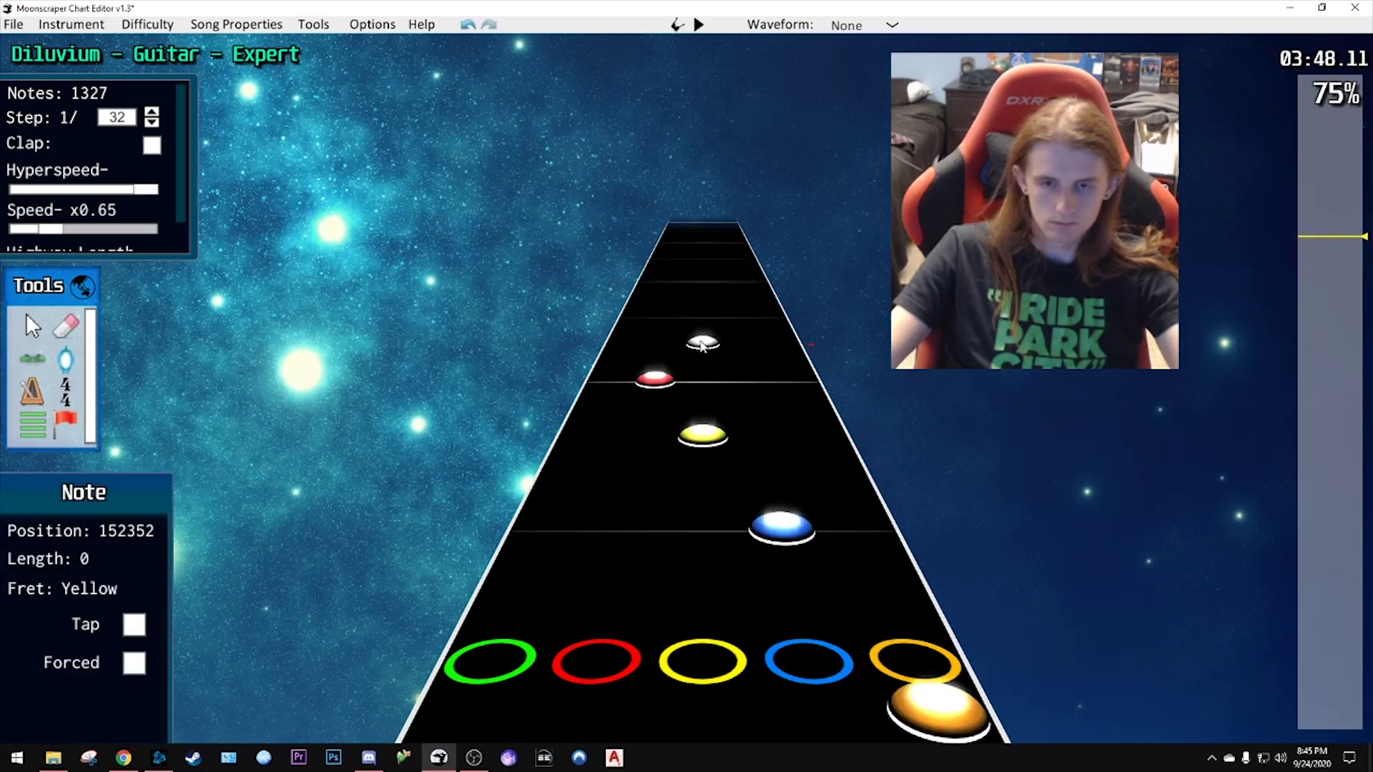
{"action": "scroll", "coordinate": [635, 323], "scroll_direction": "down", "scroll_amount": 2}
{"action": "left_click", "coordinate": [671, 325]}
- Play the latest run back from about 3:47 and add a yellow note after the last green one
{"action": "key", "text": "space"}
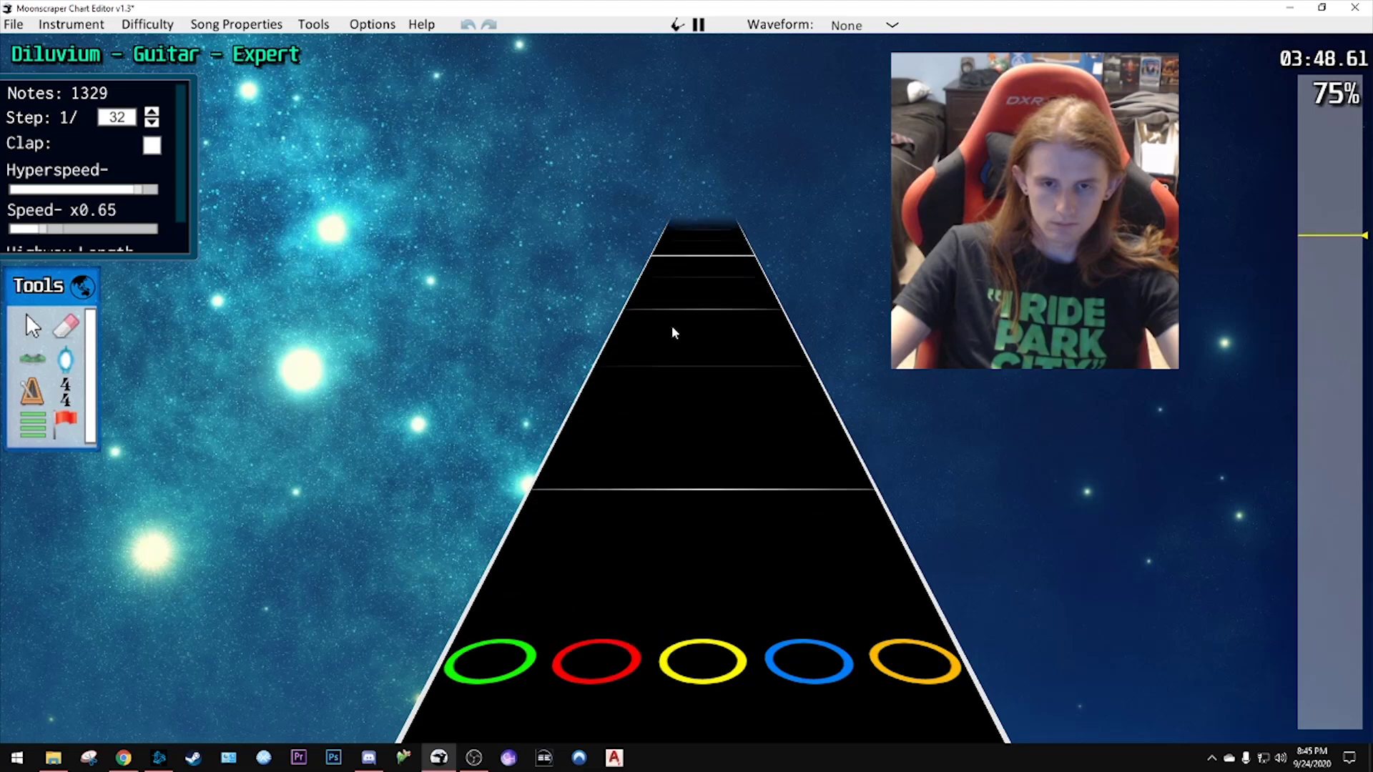
{"action": "key", "text": "space"}
{"action": "scroll", "coordinate": [1311, 238], "scroll_direction": "down", "scroll_amount": 5}
{"action": "key", "text": "space"}
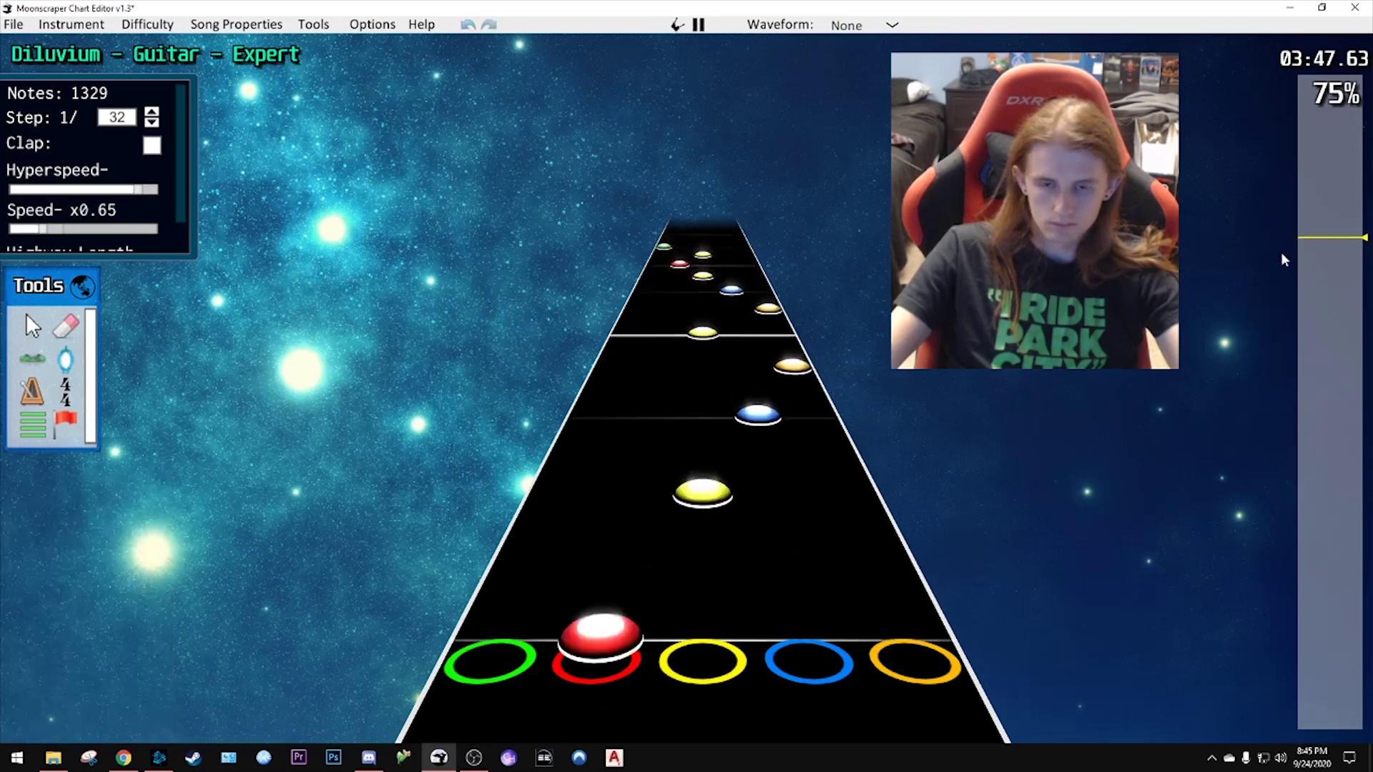
{"action": "key", "text": "space"}
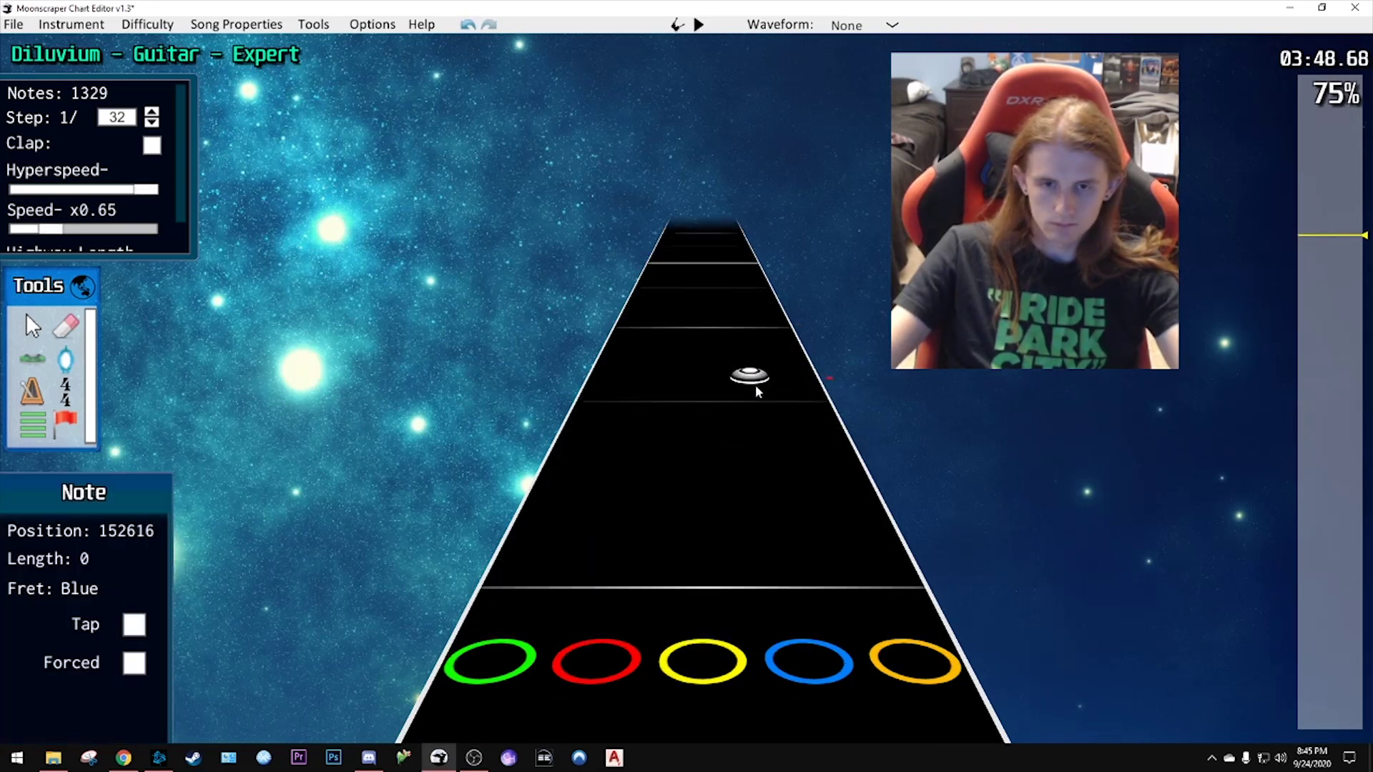
{"action": "scroll", "coordinate": [730, 352], "scroll_direction": "down", "scroll_amount": 1}
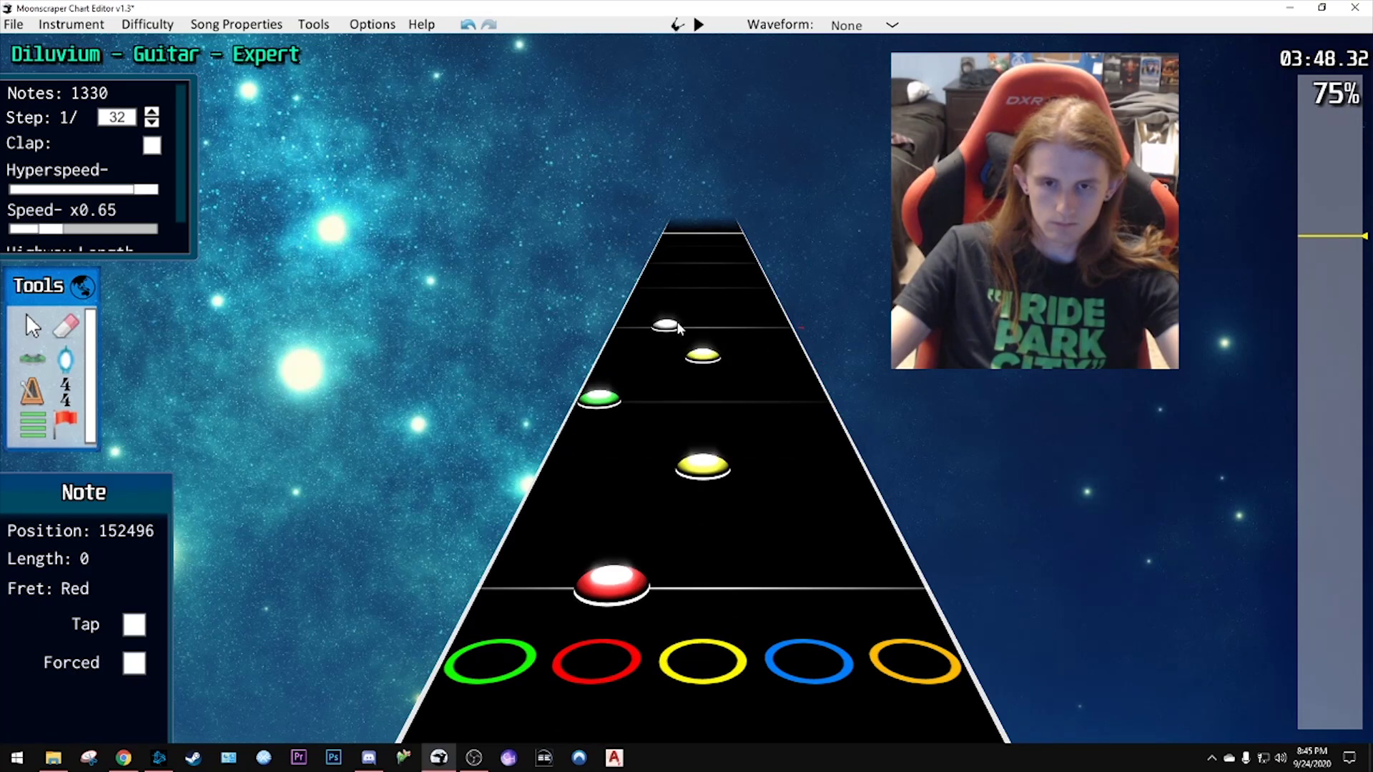
- Try a note at position 152496, check it by playback and undo it
{"action": "left_click", "coordinate": [710, 319]}
{"action": "key", "text": "space"}
{"action": "key", "text": "space"}
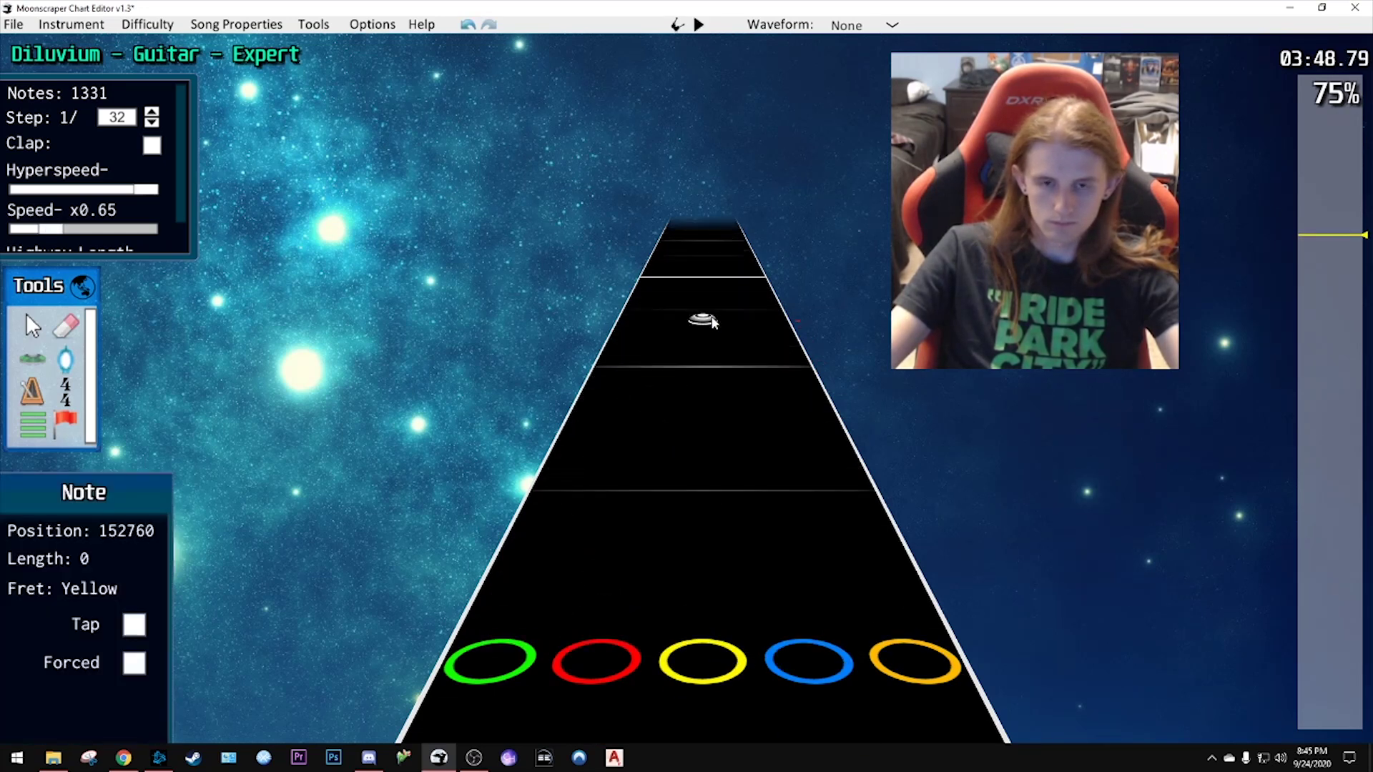
{"action": "scroll", "coordinate": [711, 316], "scroll_direction": "down", "scroll_amount": 8}
{"action": "key", "text": "ctrl+z"}
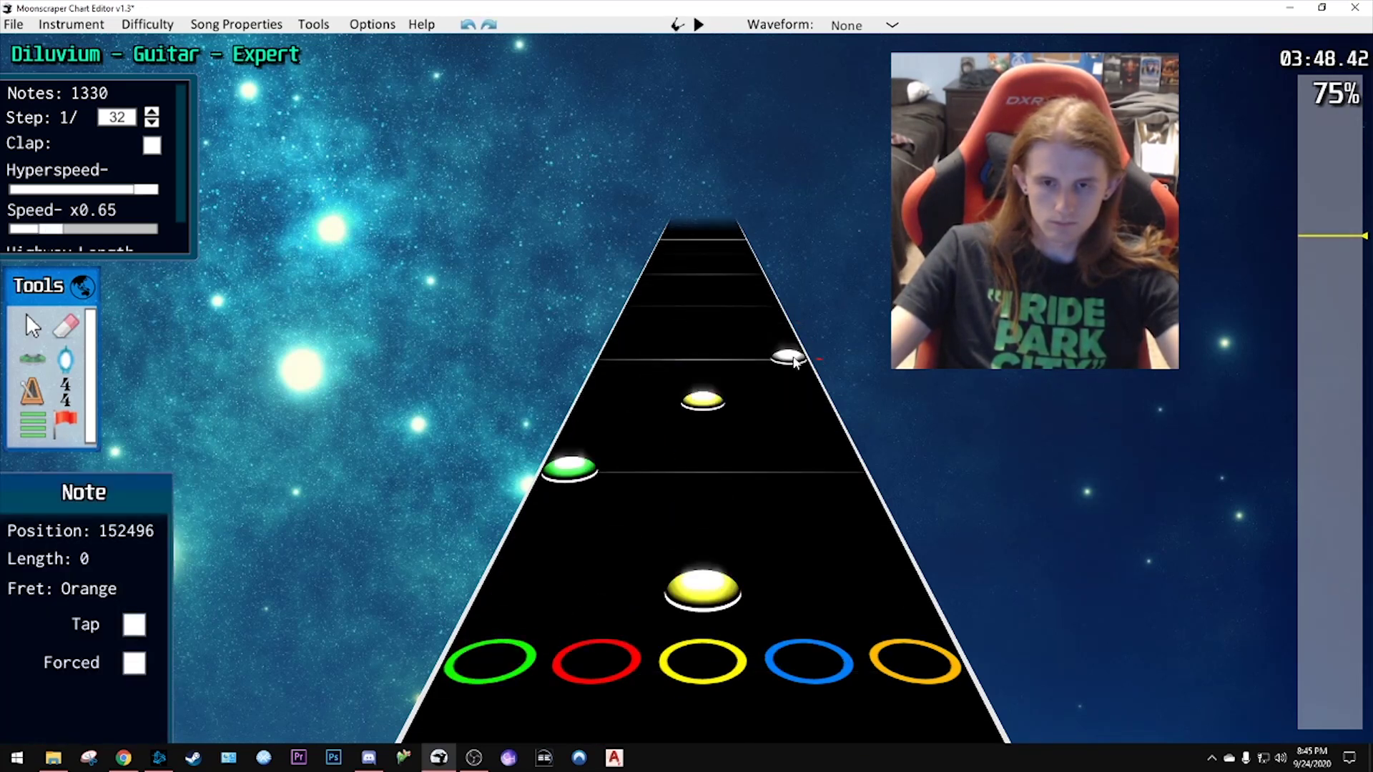
- Add a blue note at position 152496, followed by yellow, red at 152592 and green, and play them back
{"action": "left_click", "coordinate": [684, 306]}
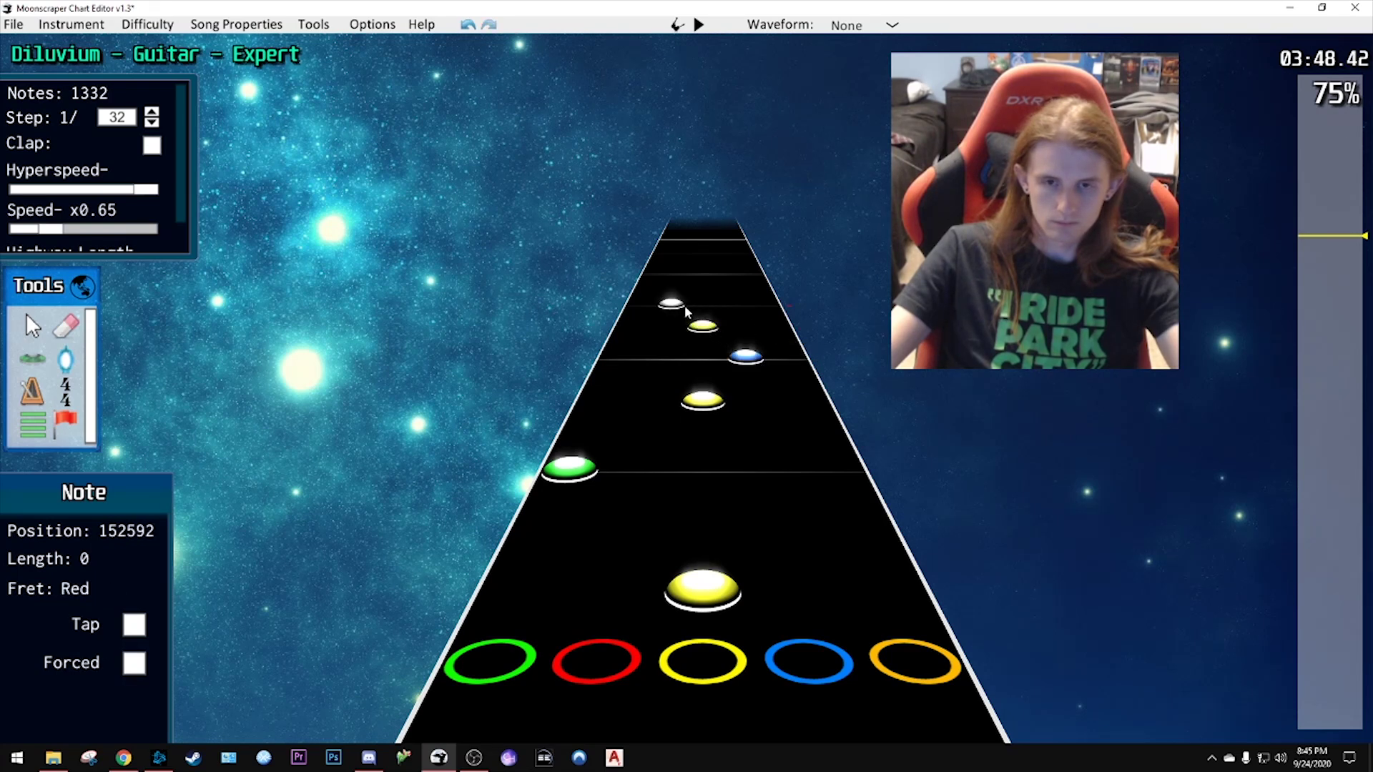
{"action": "left_click", "coordinate": [648, 289]}
{"action": "key", "text": "space"}
{"action": "key", "text": "space"}
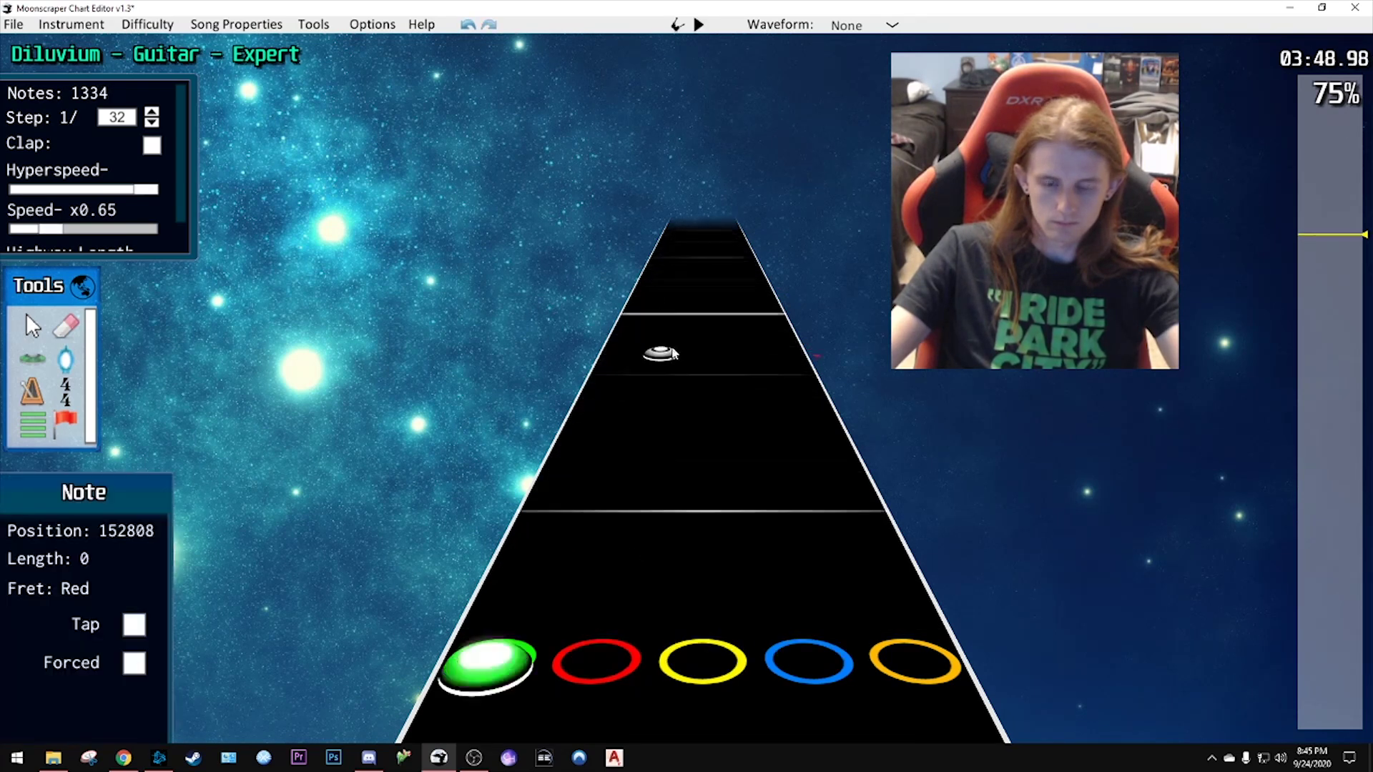
{"action": "key", "text": "space"}
{"action": "key", "text": "space"}
{"action": "scroll", "coordinate": [680, 346], "scroll_direction": "down", "scroll_amount": 8}
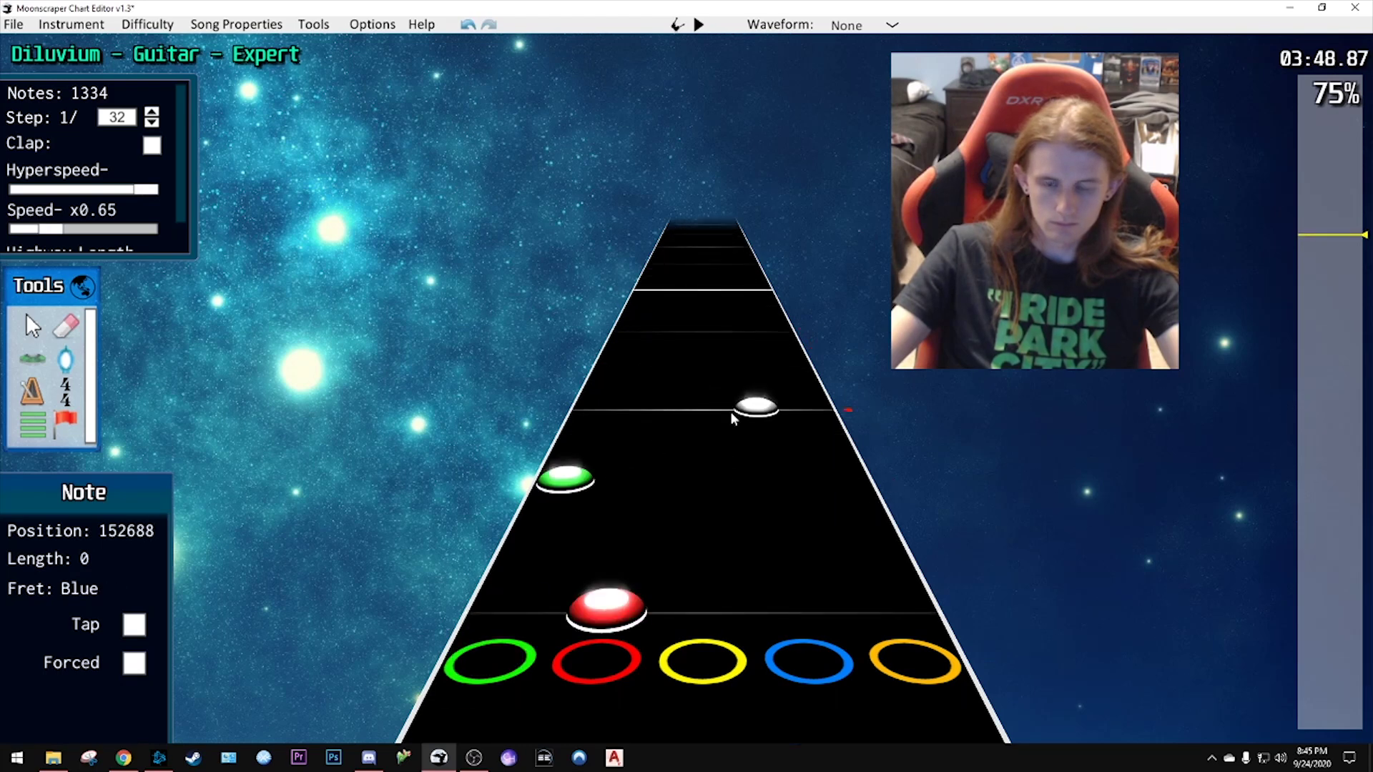
{"action": "key", "text": "space"}
{"action": "key", "text": "space"}
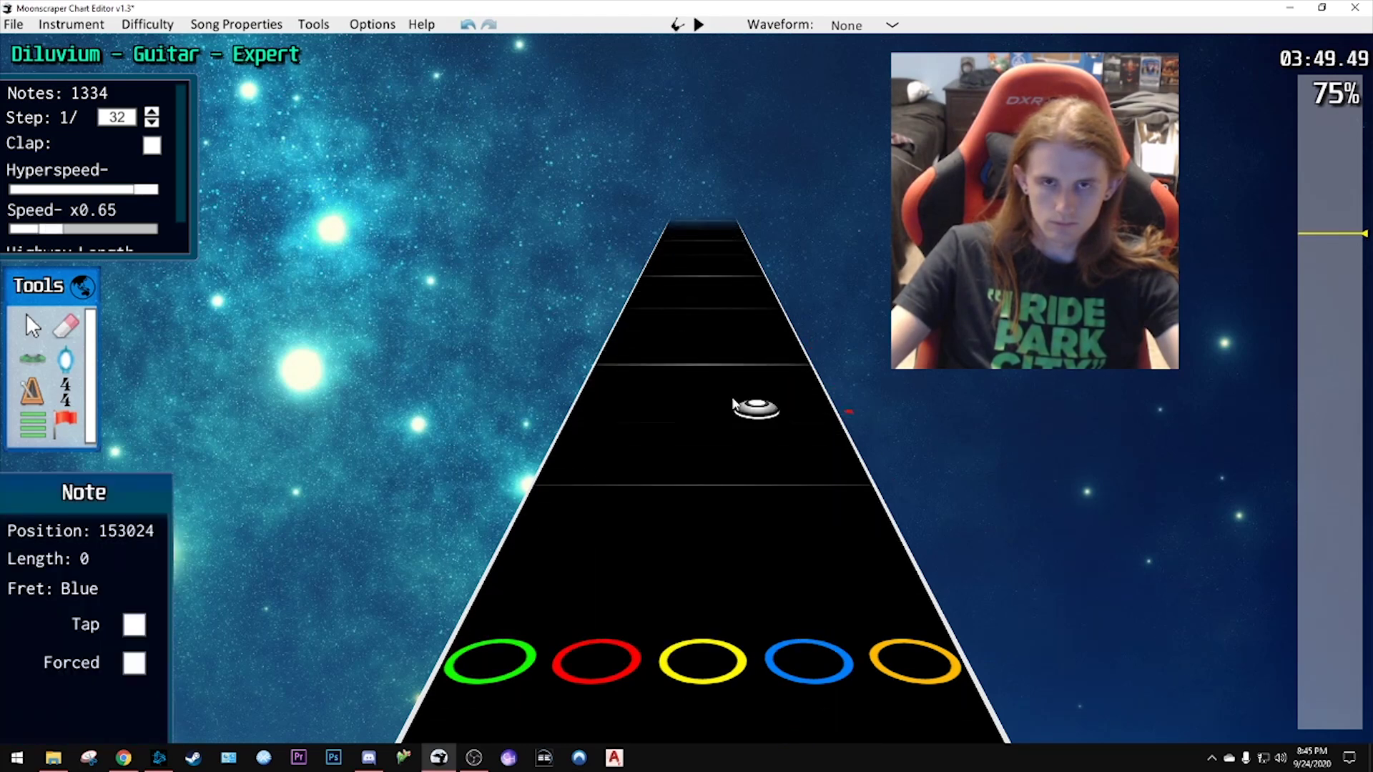
- Shift the last five notes one fret lane higher, making them blue, orange, blue, yellow and red, and play them back
{"action": "scroll", "coordinate": [734, 405], "scroll_direction": "down", "scroll_amount": 10}
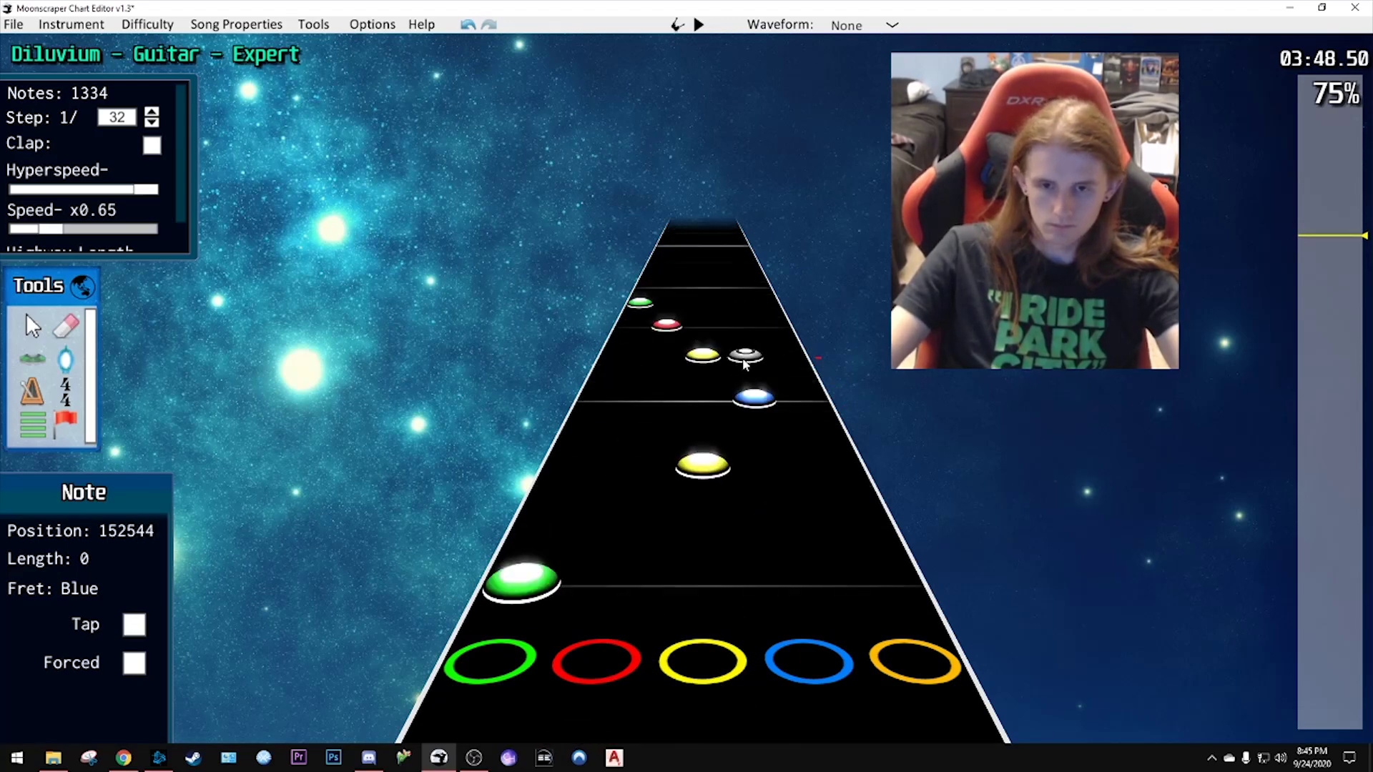
{"action": "scroll", "coordinate": [744, 364], "scroll_direction": "down", "scroll_amount": 1}
{"action": "left_click_drag", "start_coordinate": [589, 258], "coordinate": [783, 400]}
{"action": "key", "text": "Delete"}
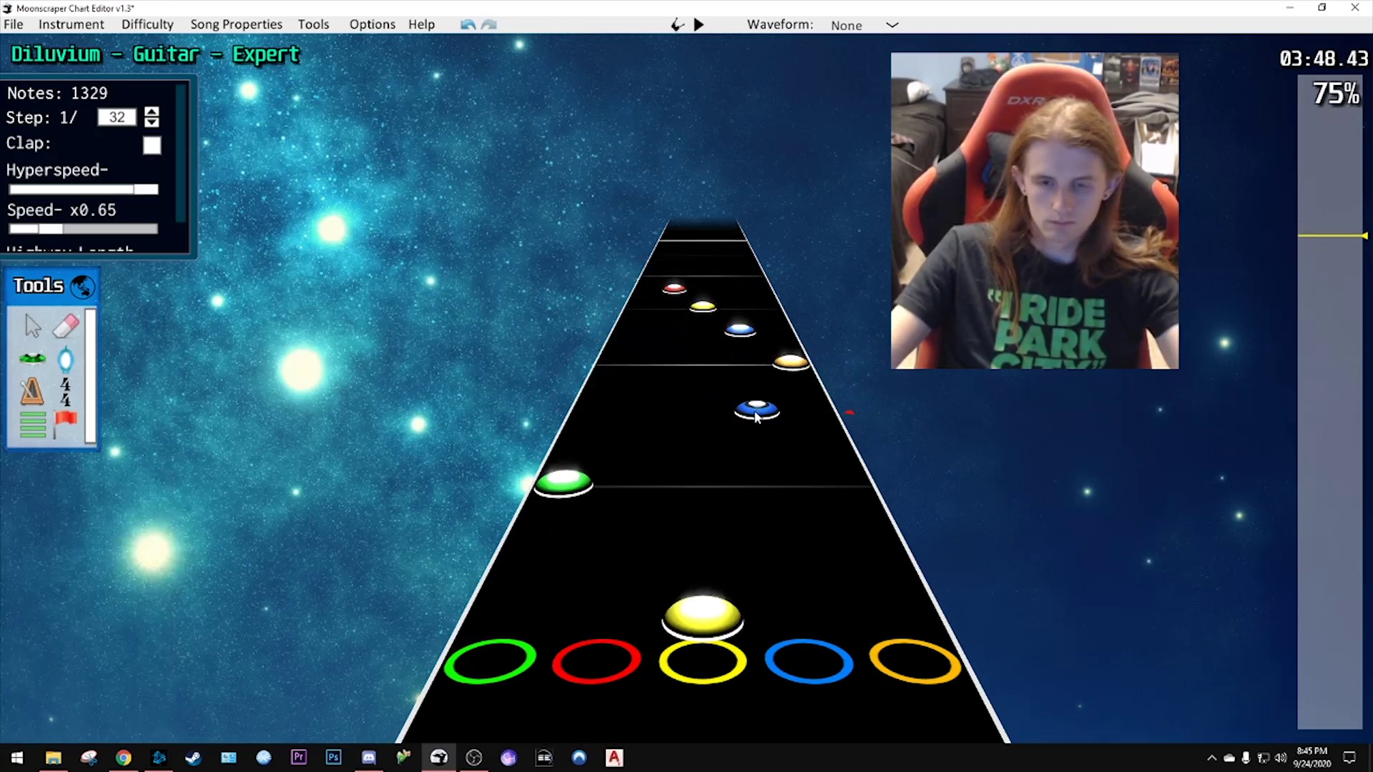
{"action": "key", "text": "ctrl+z"}
{"action": "key", "text": "space"}
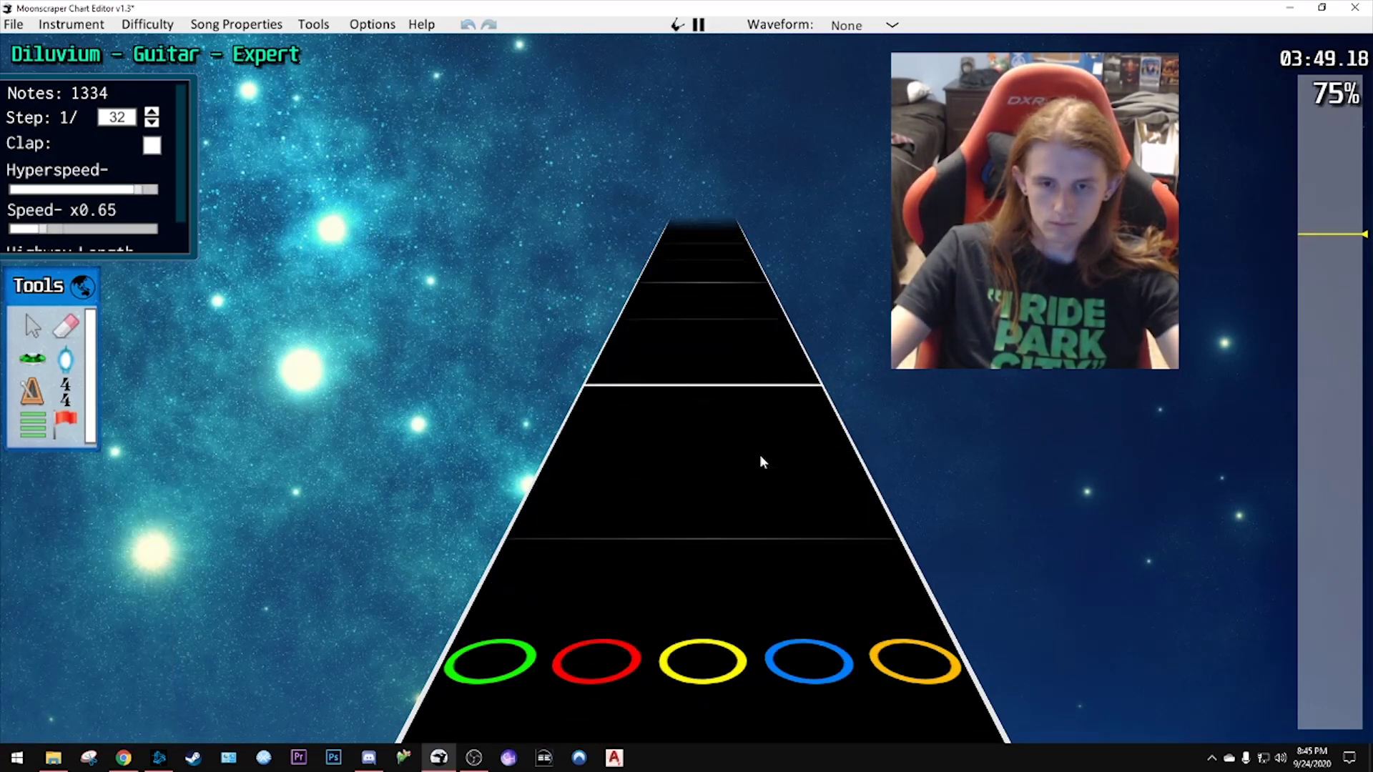
{"action": "key", "text": "space"}
- Add green, blue, green and yellow notes after the shifted group, ending at position 152832, and play them back
{"action": "left_click", "coordinate": [592, 412]}
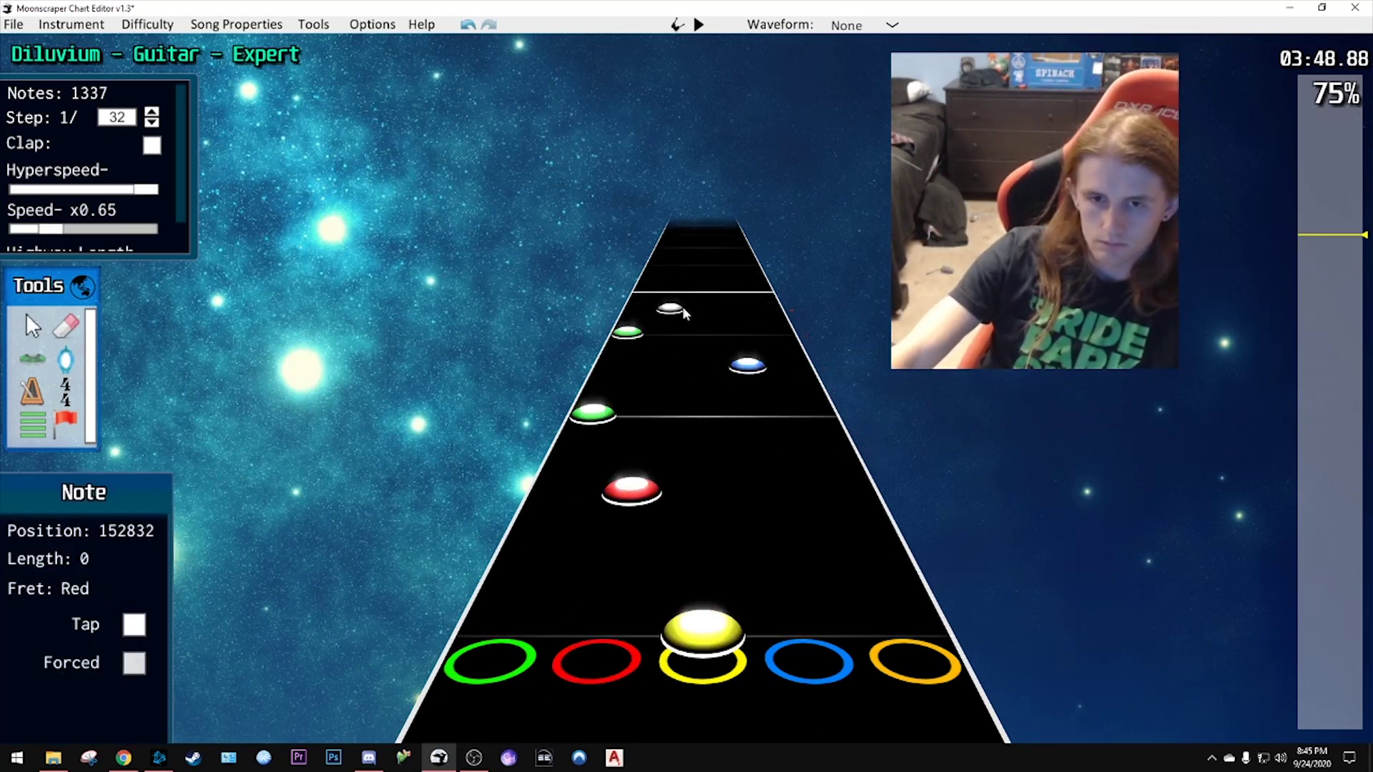
{"action": "left_click", "coordinate": [694, 312]}
{"action": "key", "text": "space"}
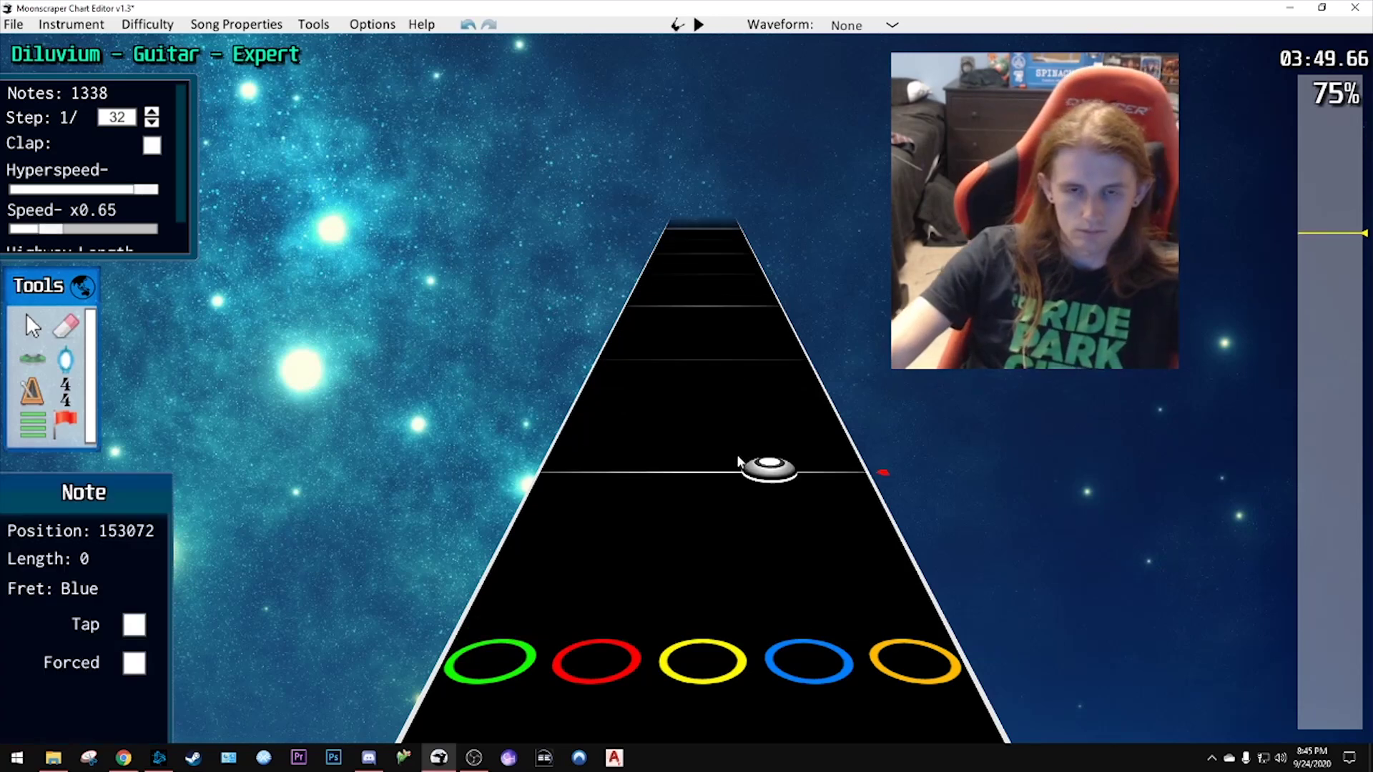
{"action": "scroll", "coordinate": [744, 443], "scroll_direction": "up", "scroll_amount": 5}
{"action": "left_click", "coordinate": [742, 450]}
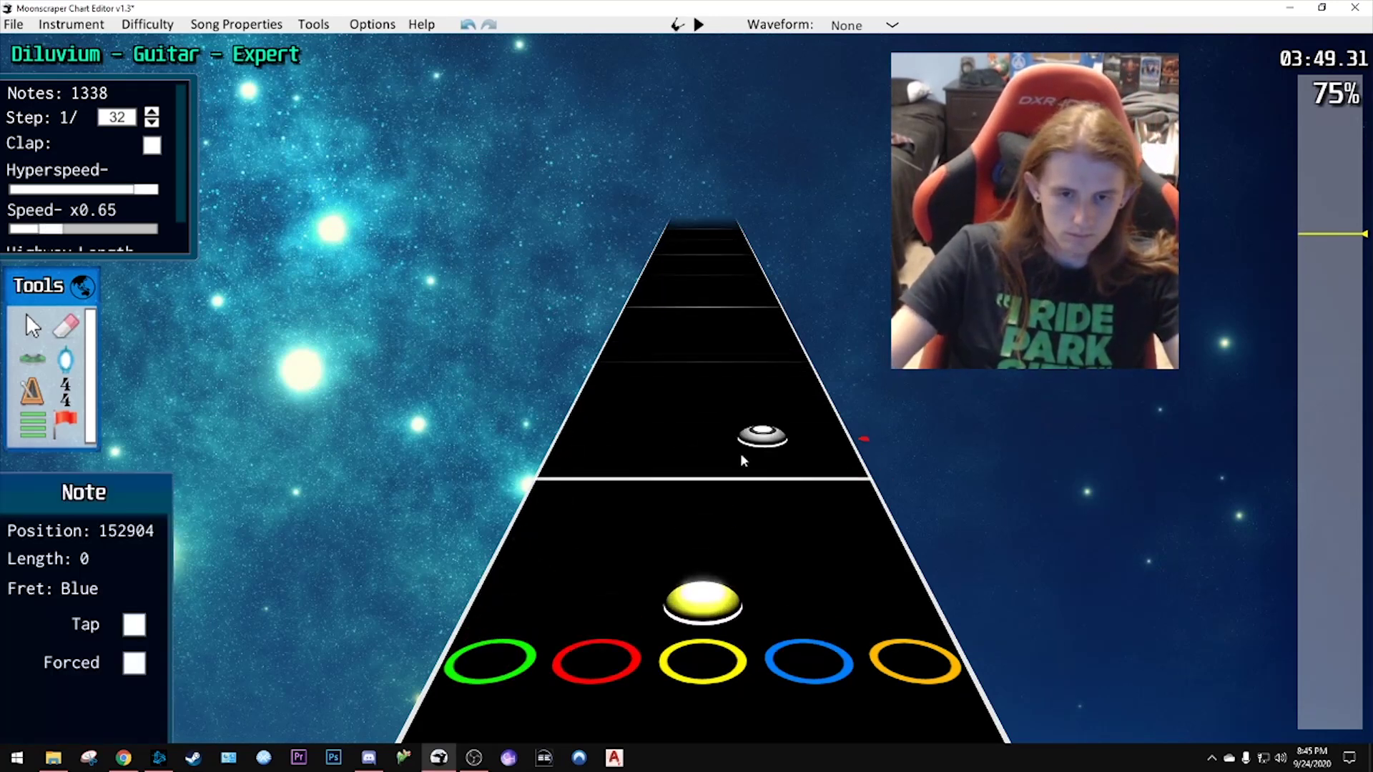
- Change the last green note to yellow and the yellow note after it to red, and play back the corrected pair
{"action": "key", "text": "j"}
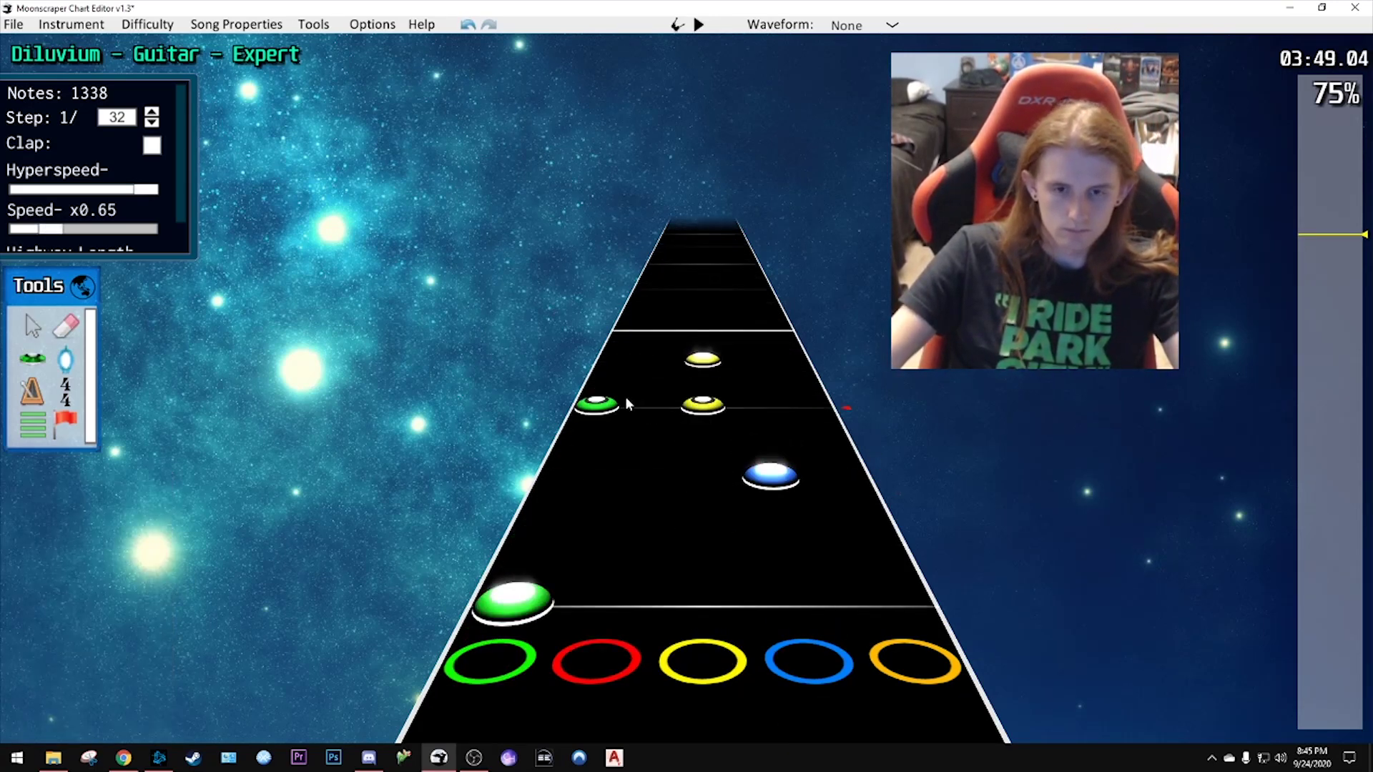
{"action": "left_click", "coordinate": [600, 405]}
{"action": "key", "text": "Delete"}
{"action": "left_click_drag", "start_coordinate": [695, 359], "coordinate": [652, 356]}
{"action": "key", "text": "space"}
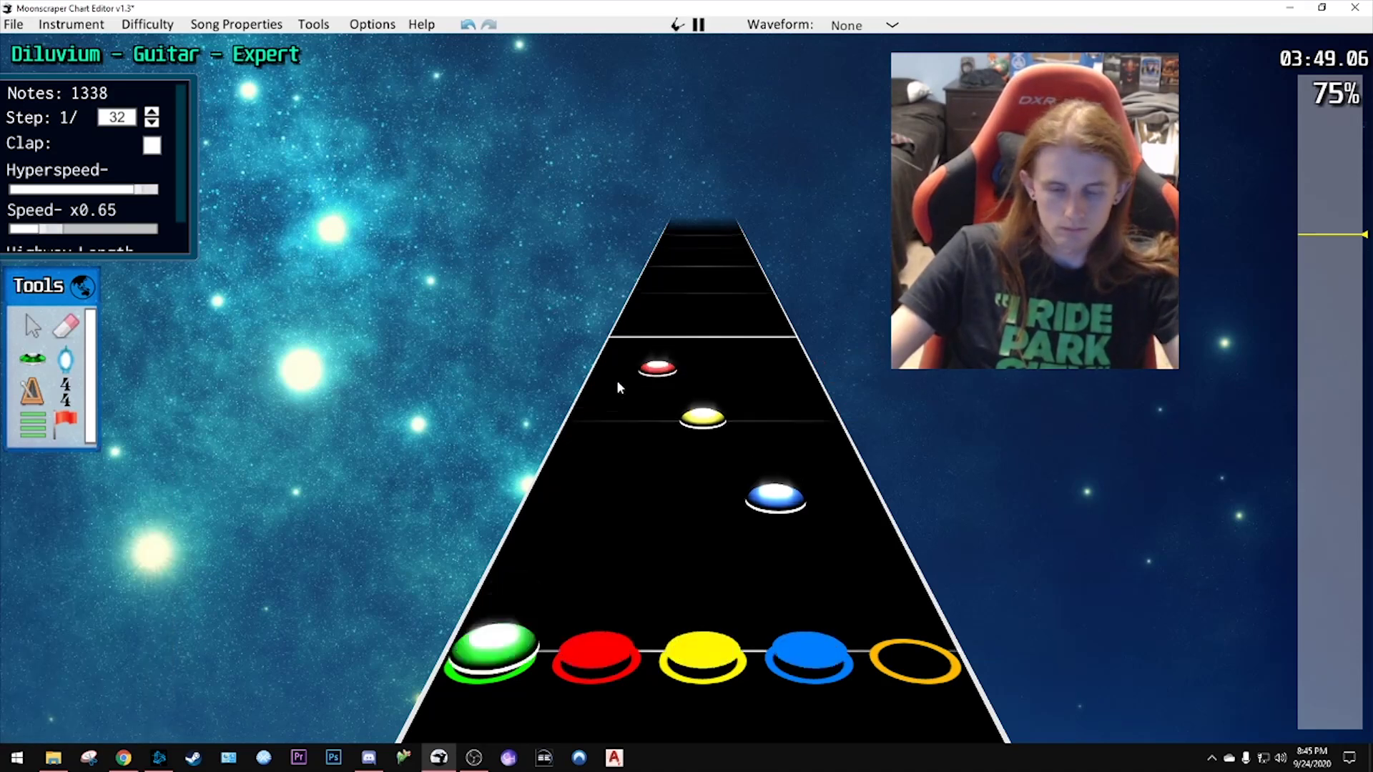
{"action": "key", "text": "space"}
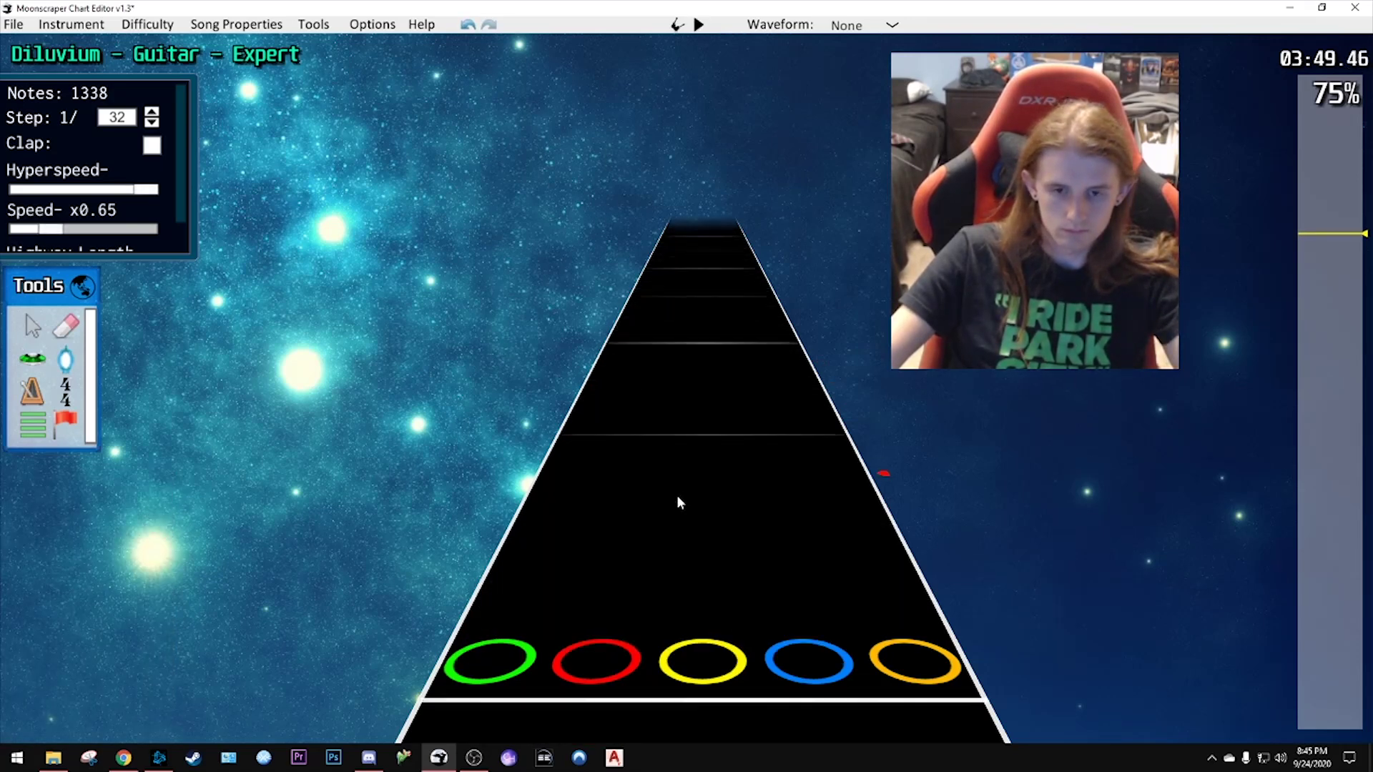
- Add a red note on the measure line and a yellow note at position 152904 with a long sustain
{"action": "left_click", "coordinate": [687, 491]}
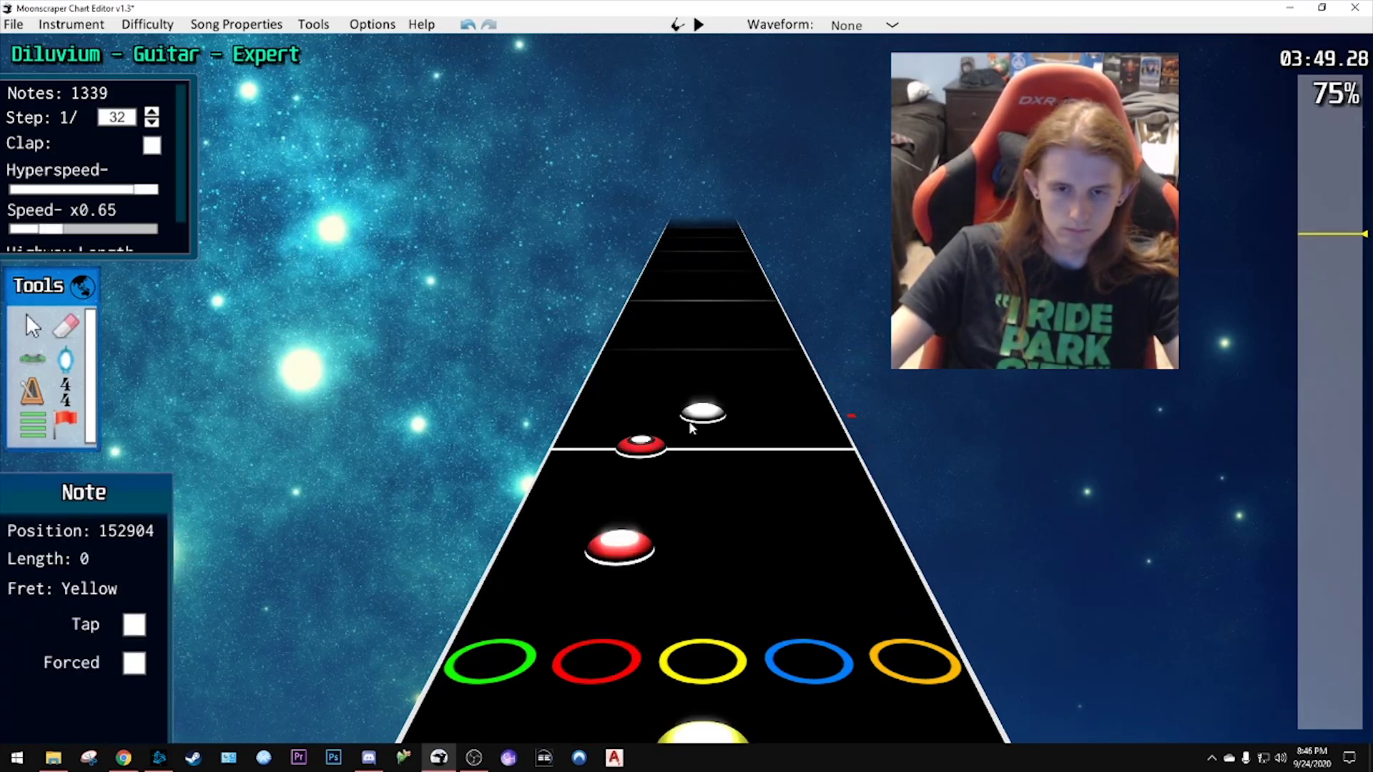
{"action": "scroll", "coordinate": [706, 286], "scroll_direction": "up", "scroll_amount": 10}
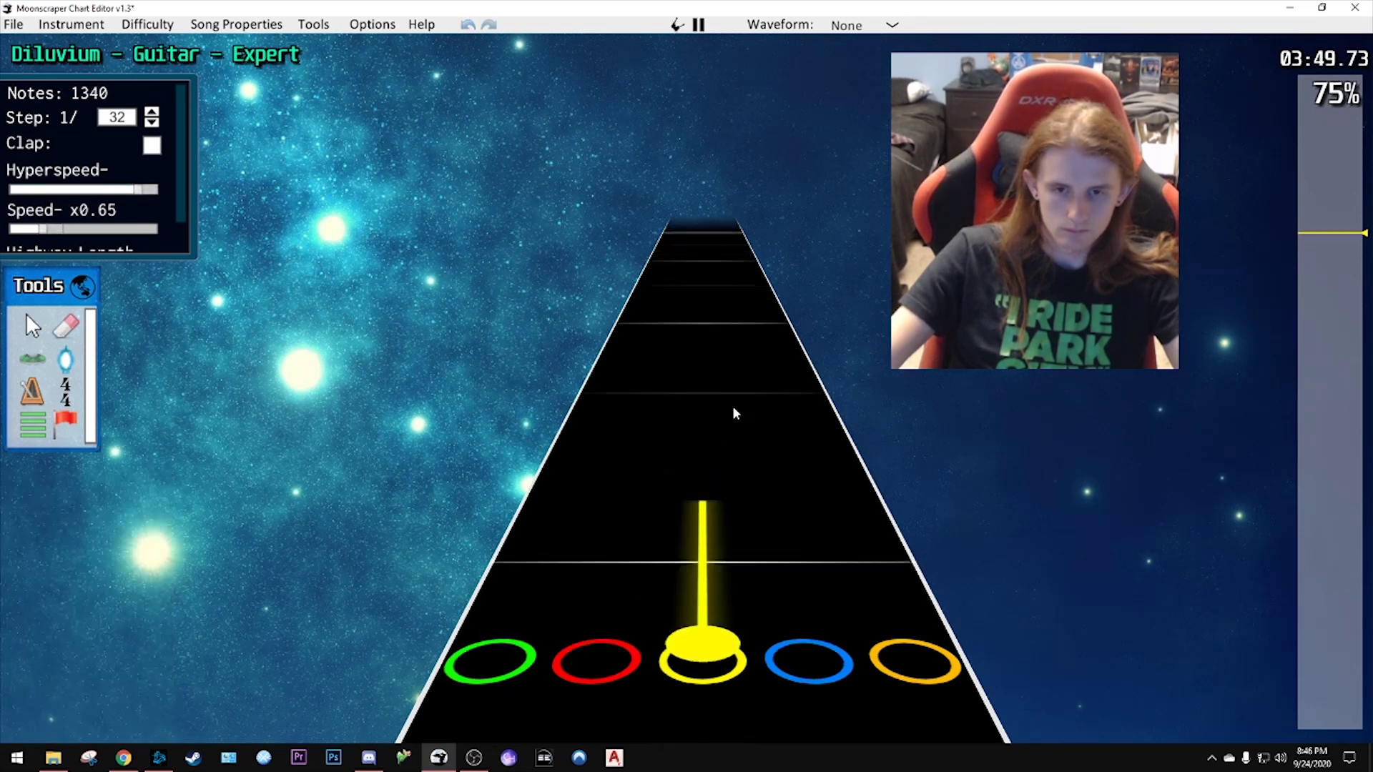
{"action": "left_click", "coordinate": [715, 411]}
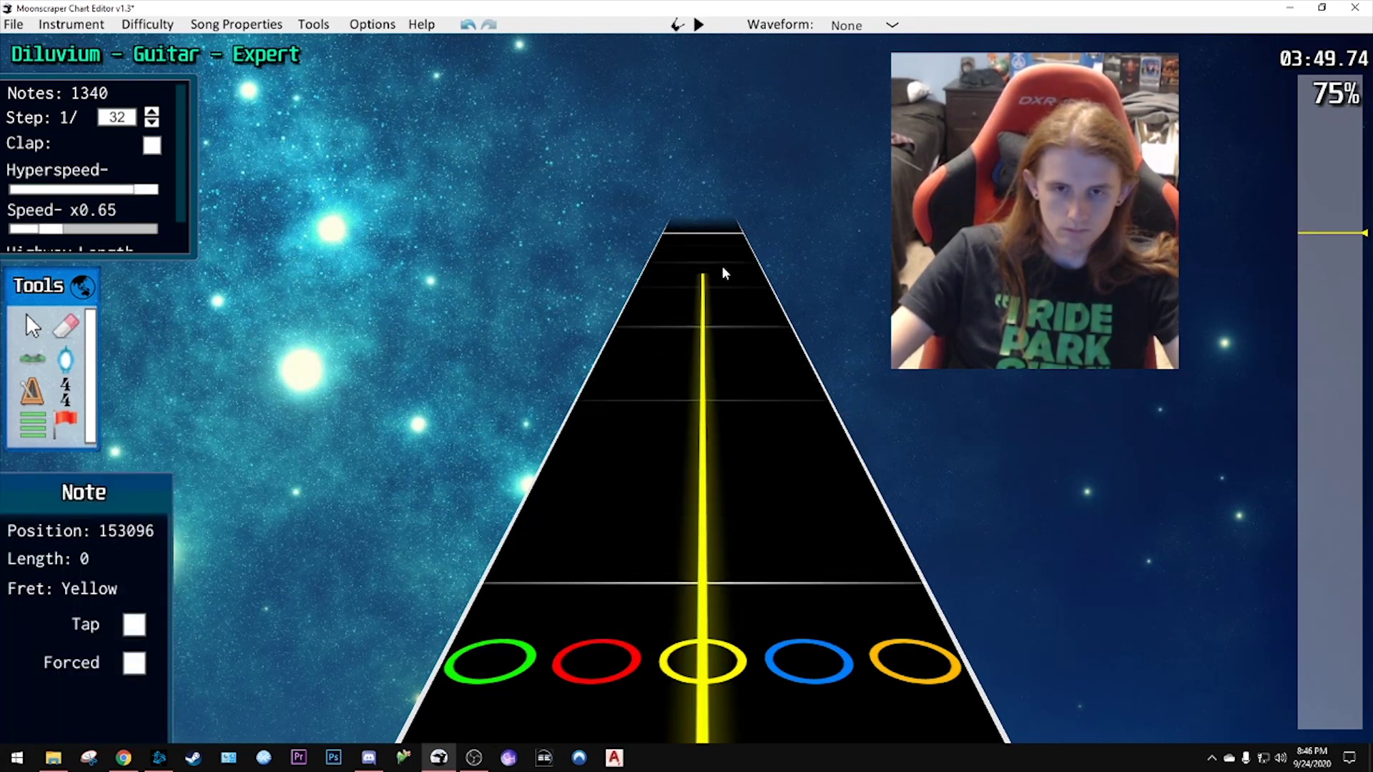
{"action": "scroll", "coordinate": [722, 286], "scroll_direction": "up", "scroll_amount": 5}
{"action": "left_click", "coordinate": [750, 426]}
{"action": "scroll", "coordinate": [744, 462], "scroll_direction": "up", "scroll_amount": 1}
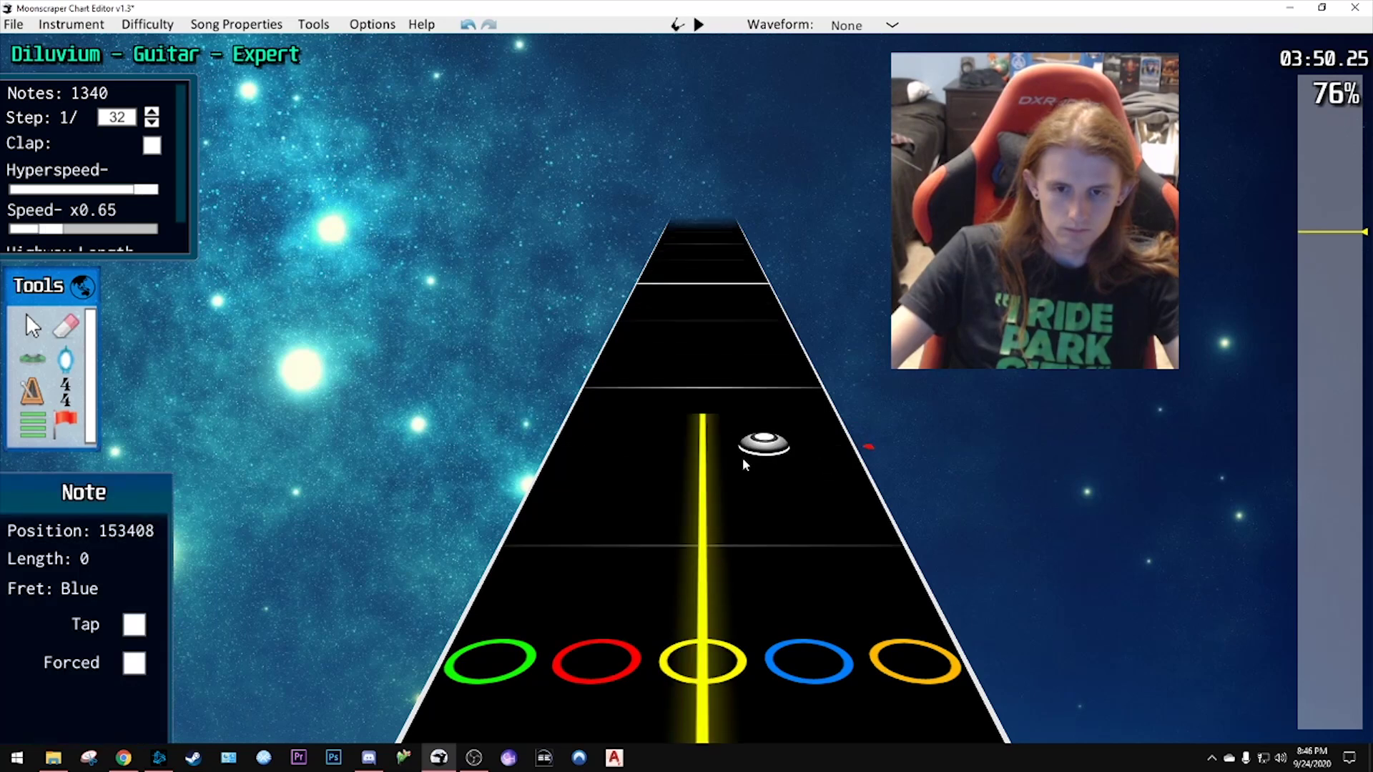
- Shorten the yellow note's sustain and play back past its end
{"action": "left_click_drag", "start_coordinate": [743, 463], "coordinate": [704, 461]}
{"action": "scroll", "coordinate": [723, 568], "scroll_direction": "up", "scroll_amount": 1}
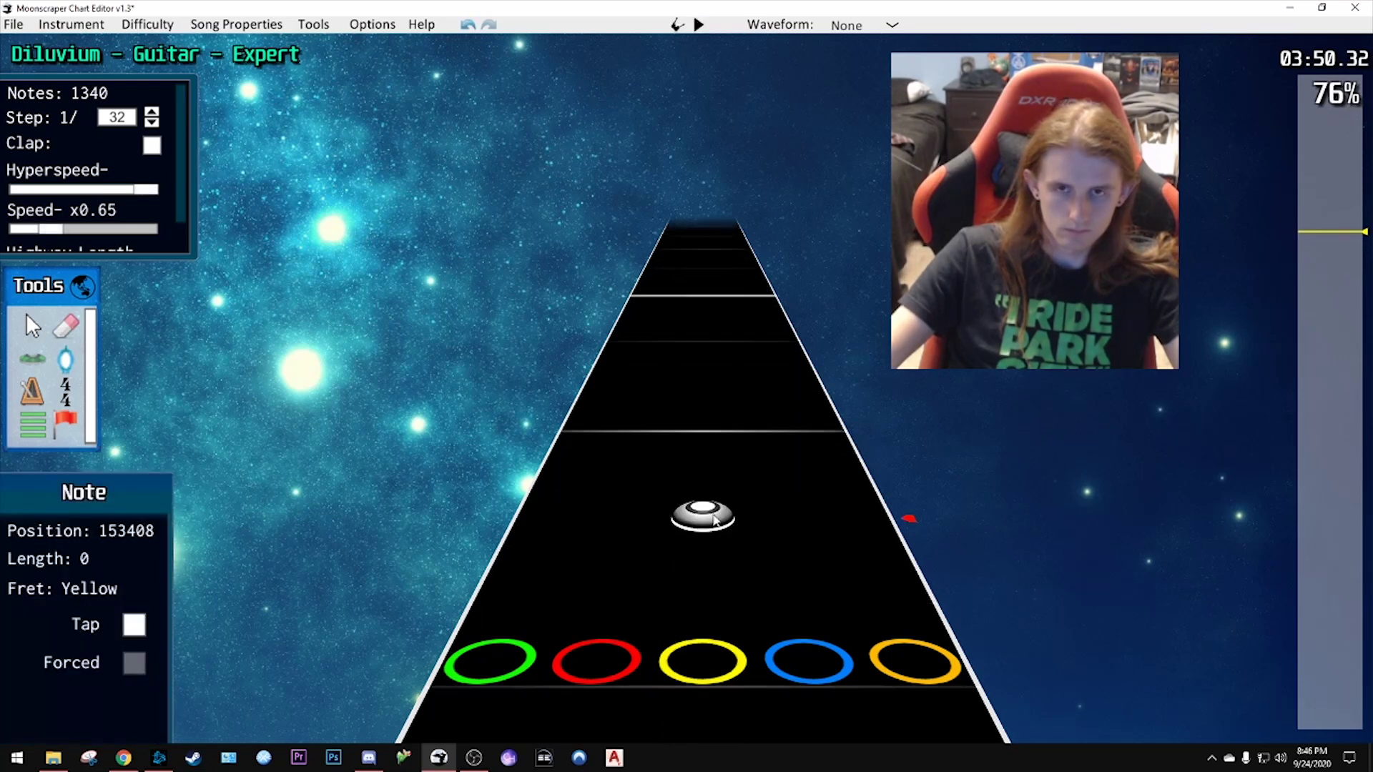
{"action": "left_click_drag", "start_coordinate": [715, 519], "coordinate": [776, 493]}
{"action": "scroll", "coordinate": [747, 484], "scroll_direction": "down", "scroll_amount": 5}
{"action": "key", "text": "space"}
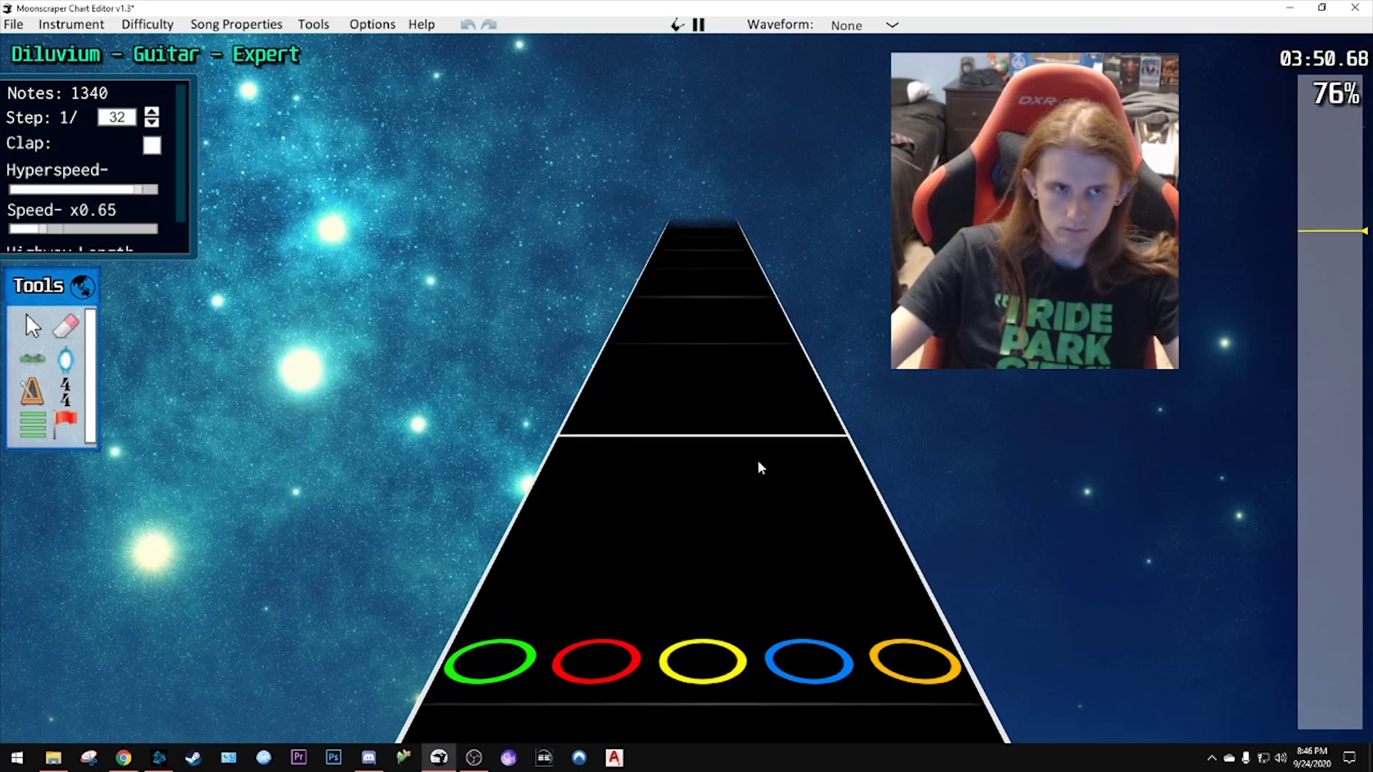
{"action": "key", "text": "space"}
- Set the playback speed to x1 and replay the passage with the sustained yellow note from about 3:49
{"action": "left_click_drag", "start_coordinate": [757, 461], "coordinate": [72, 230]}
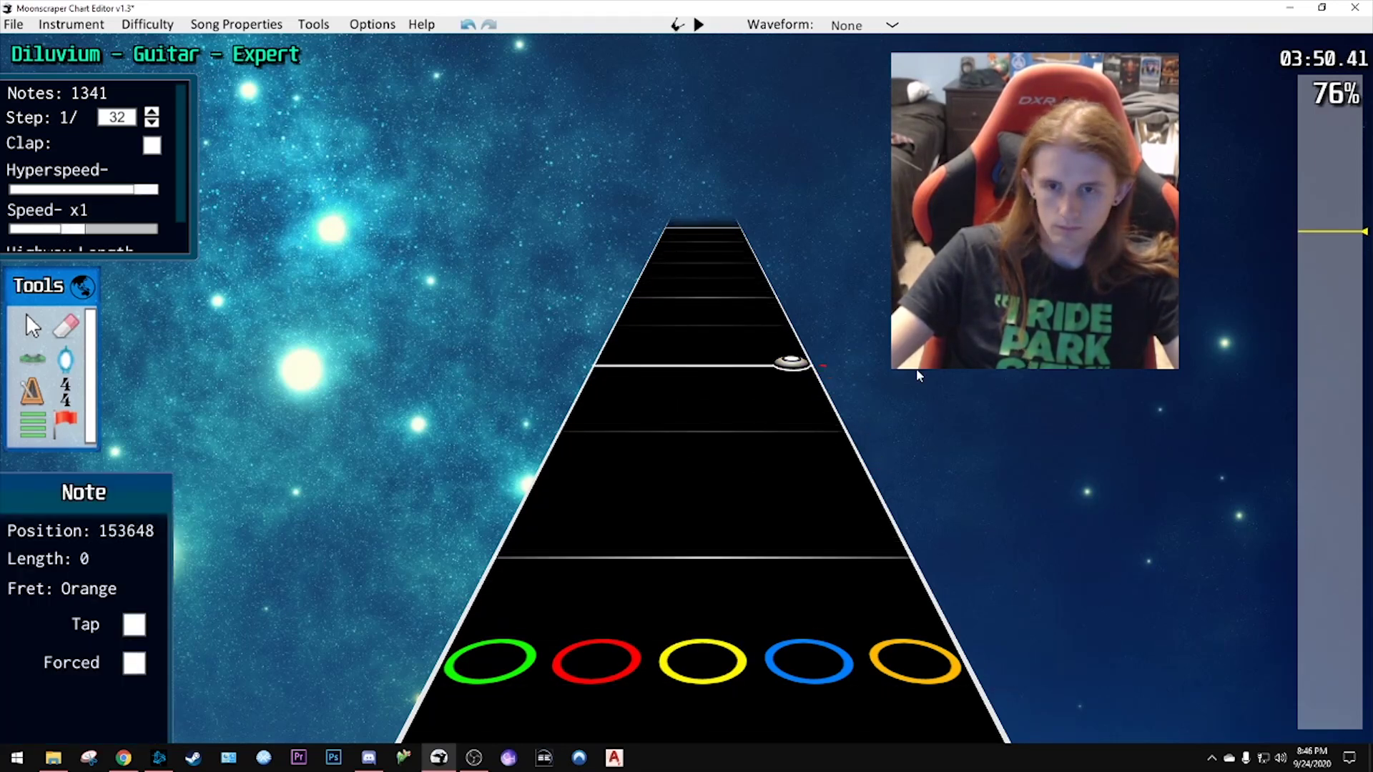
{"action": "left_click_drag", "start_coordinate": [1314, 231], "coordinate": [1316, 239]}
{"action": "key", "text": "space"}
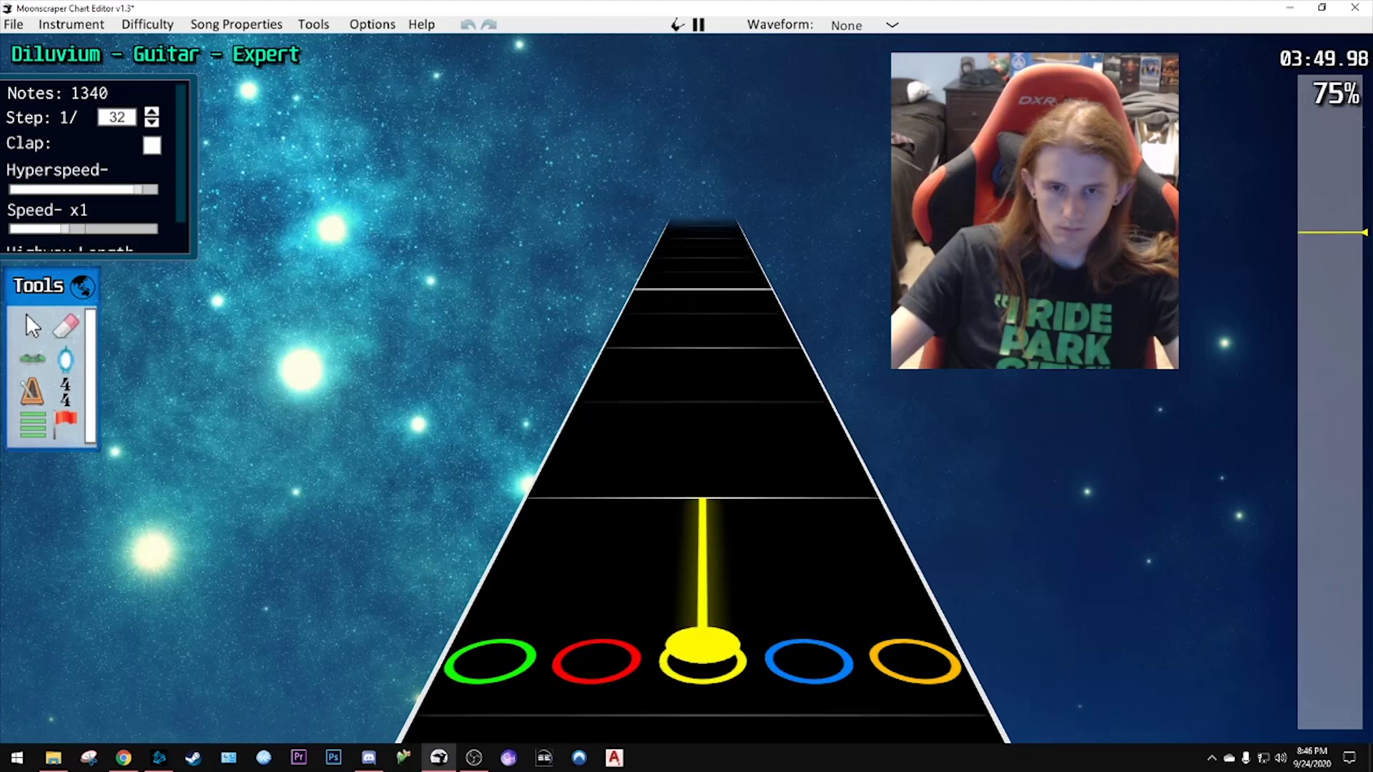
{"action": "key", "text": "space"}
{"action": "scroll", "coordinate": [766, 398], "scroll_direction": "down", "scroll_amount": 8}
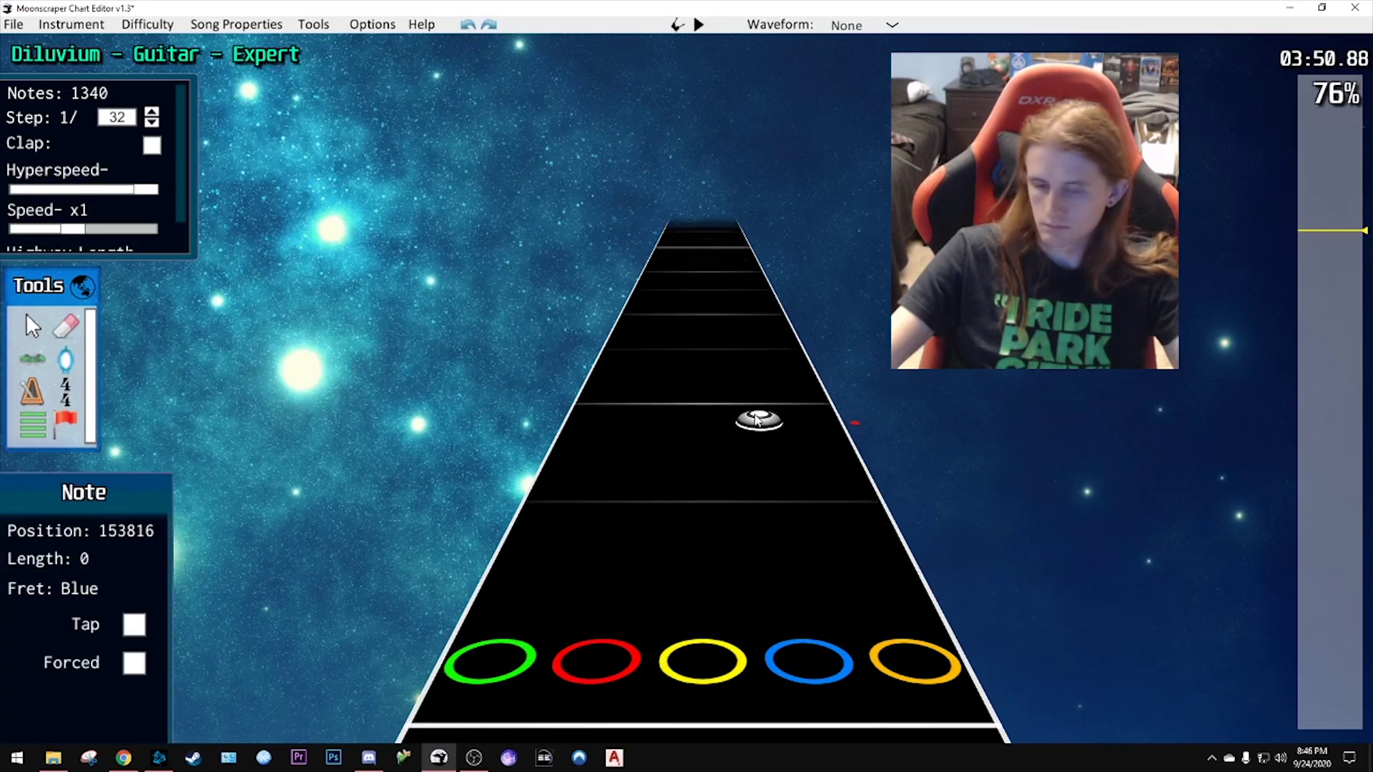
{"action": "key", "text": "space"}
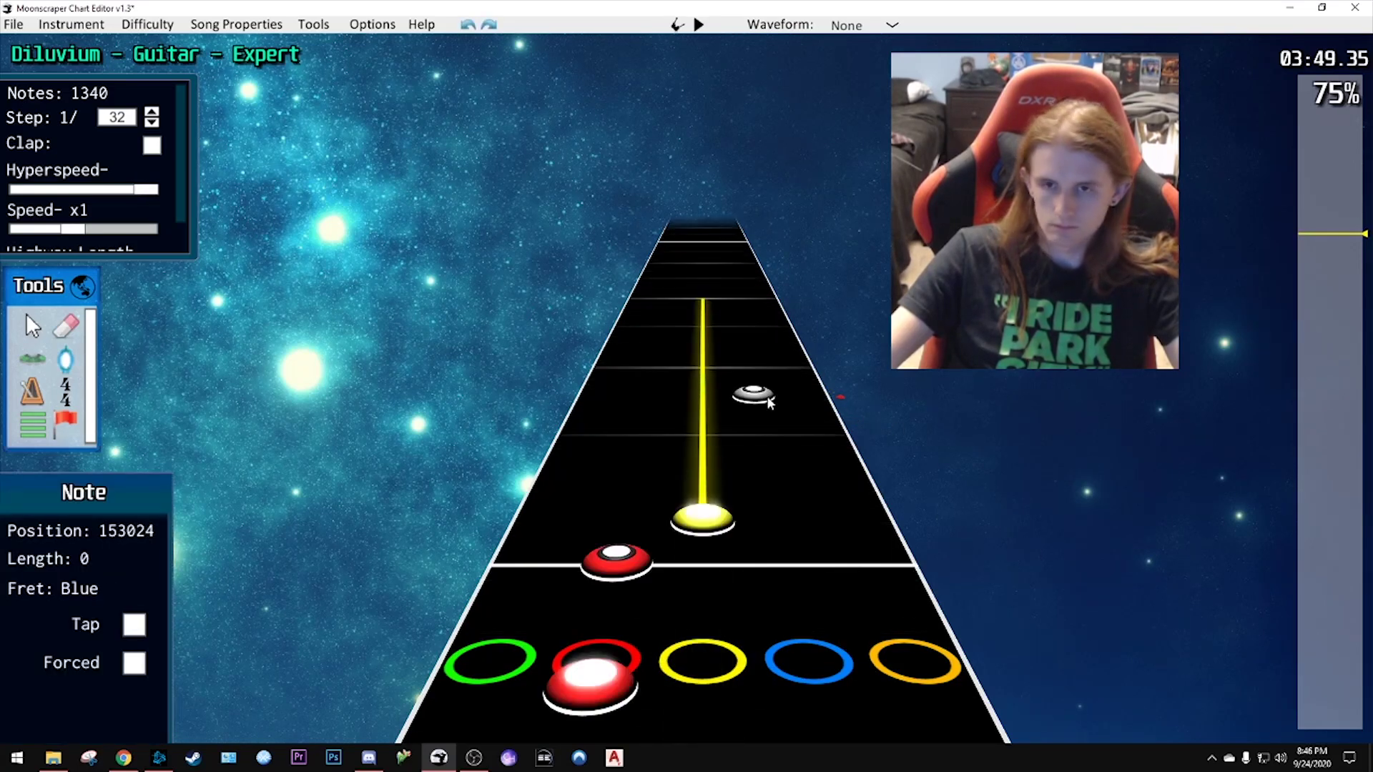
{"action": "key", "text": "space"}
{"action": "scroll", "coordinate": [764, 402], "scroll_direction": "down", "scroll_amount": 4}
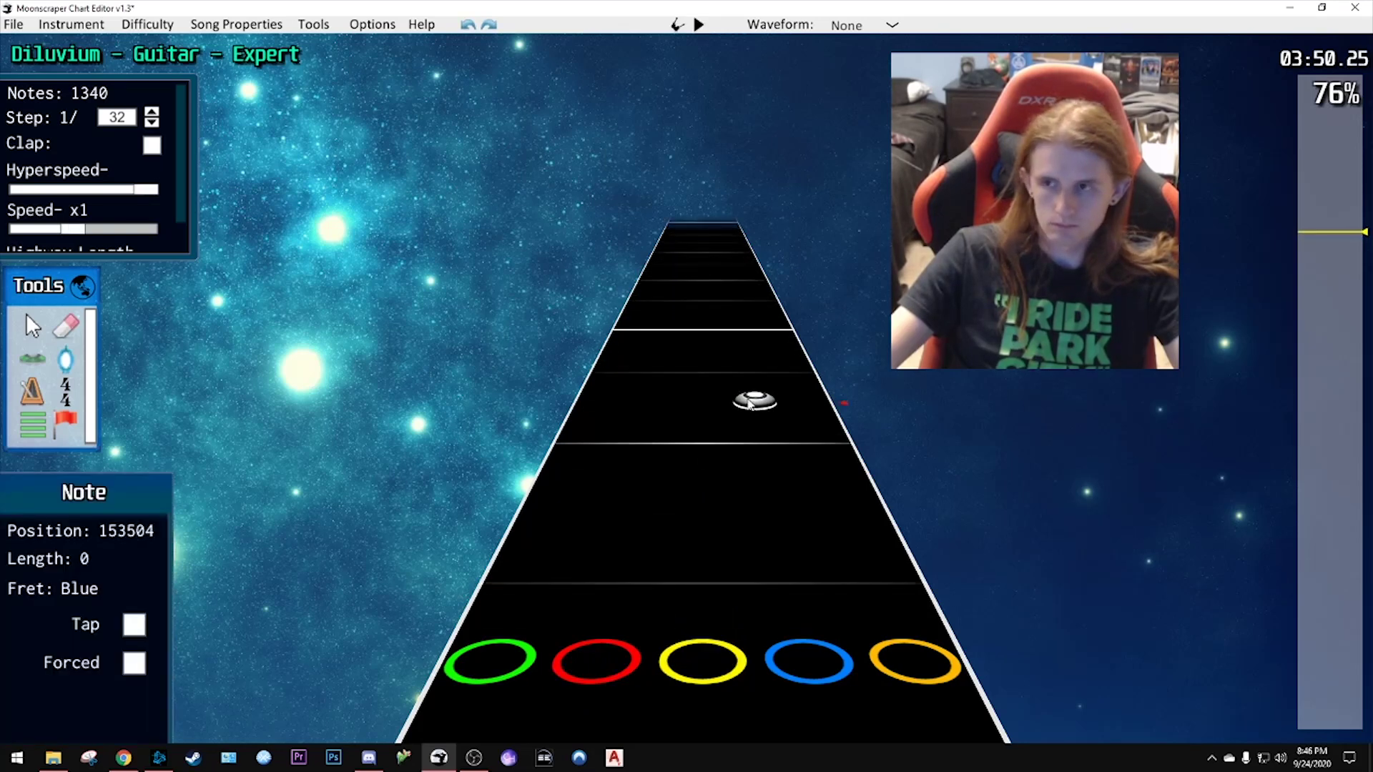
- Switch to the Diluvium guitar playthrough on YouTube, examine the playing around 3:51, and return to Moonscraper Chart Editor
{"action": "left_click_drag", "start_coordinate": [1372, 644], "coordinate": [722, 1]}
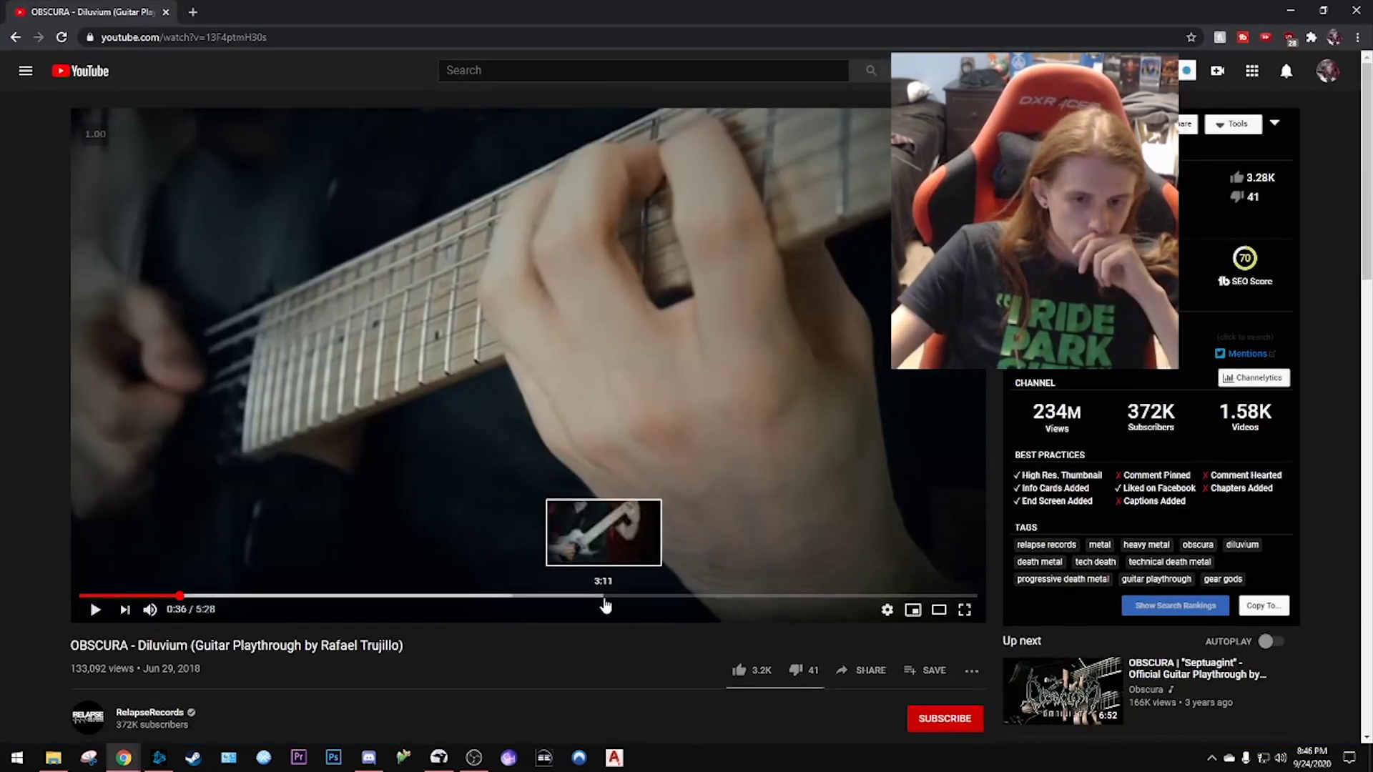
{"action": "left_click", "coordinate": [692, 598]}
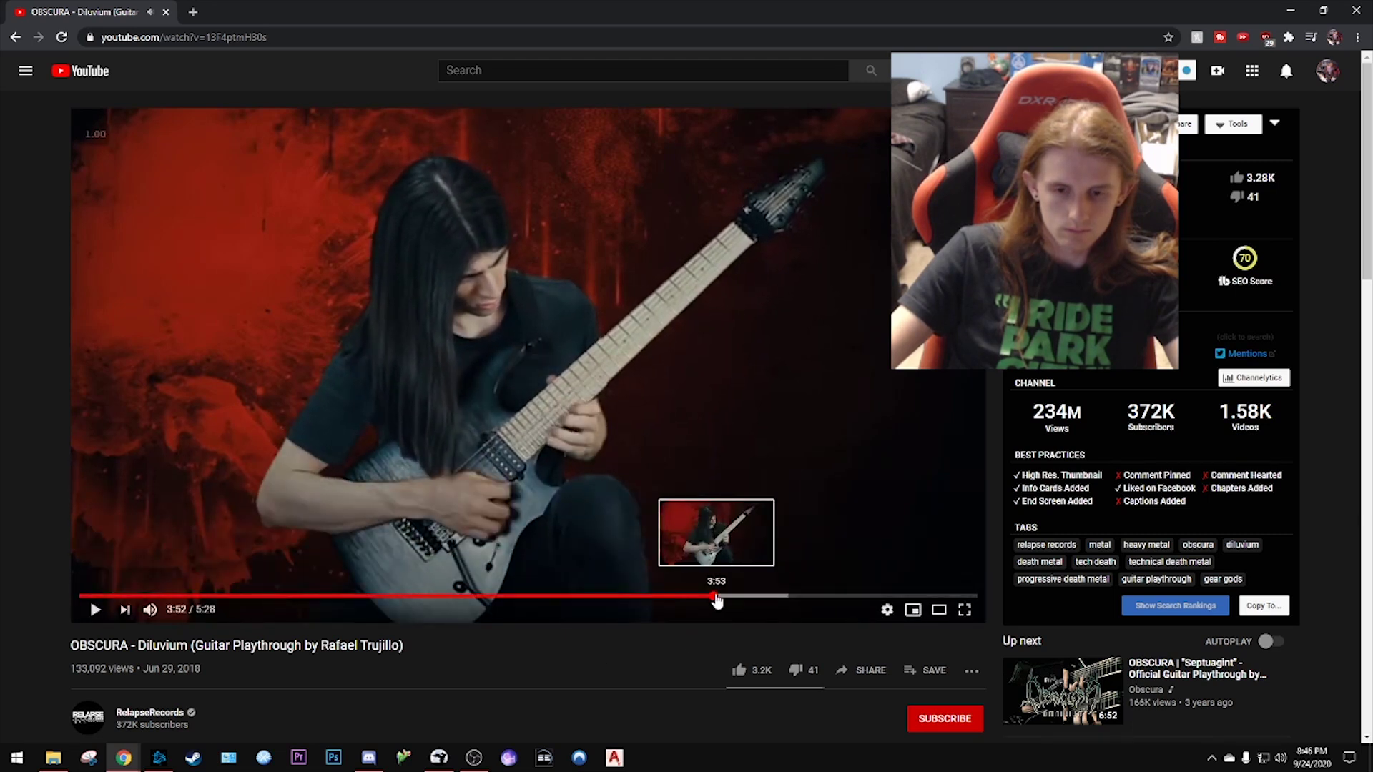
{"action": "left_click", "coordinate": [708, 598]}
{"action": "left_click", "coordinate": [697, 598]}
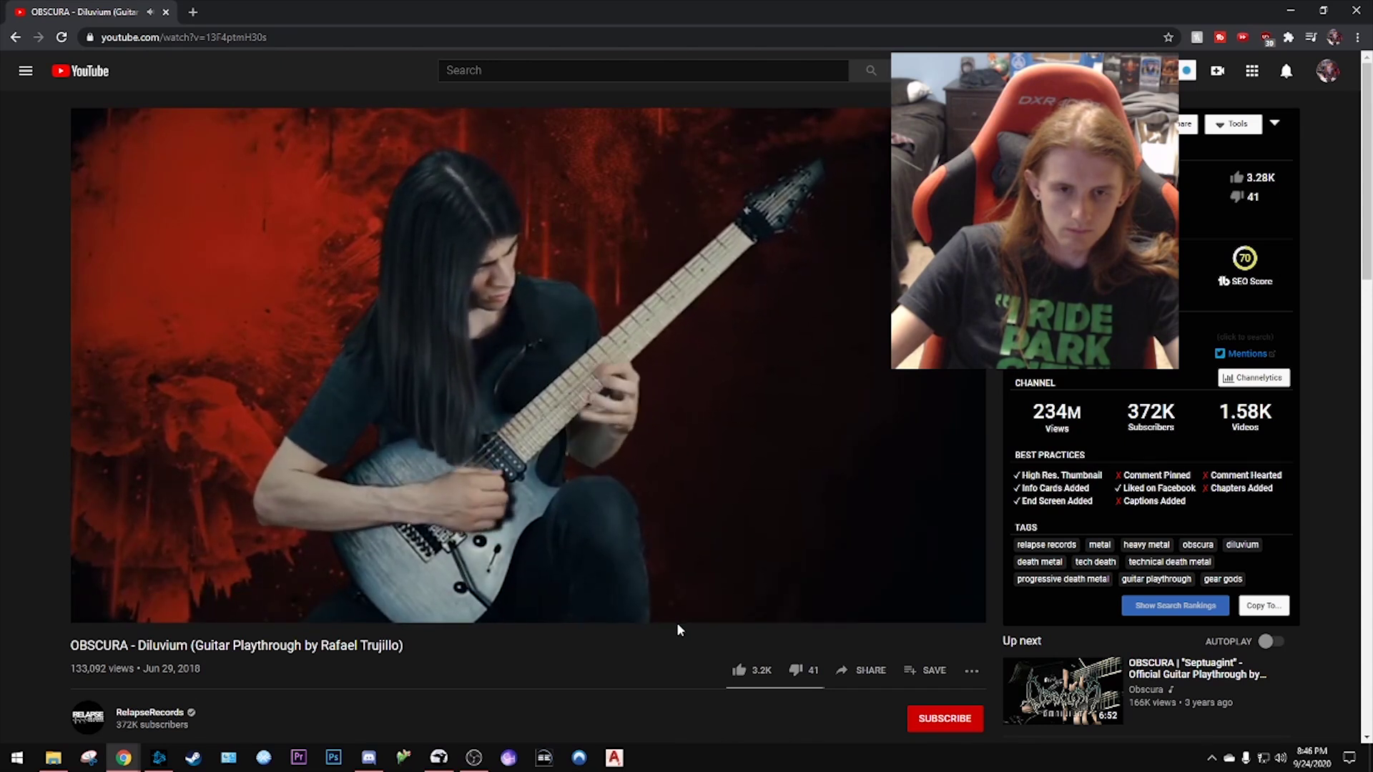
{"action": "left_click", "coordinate": [661, 505]}
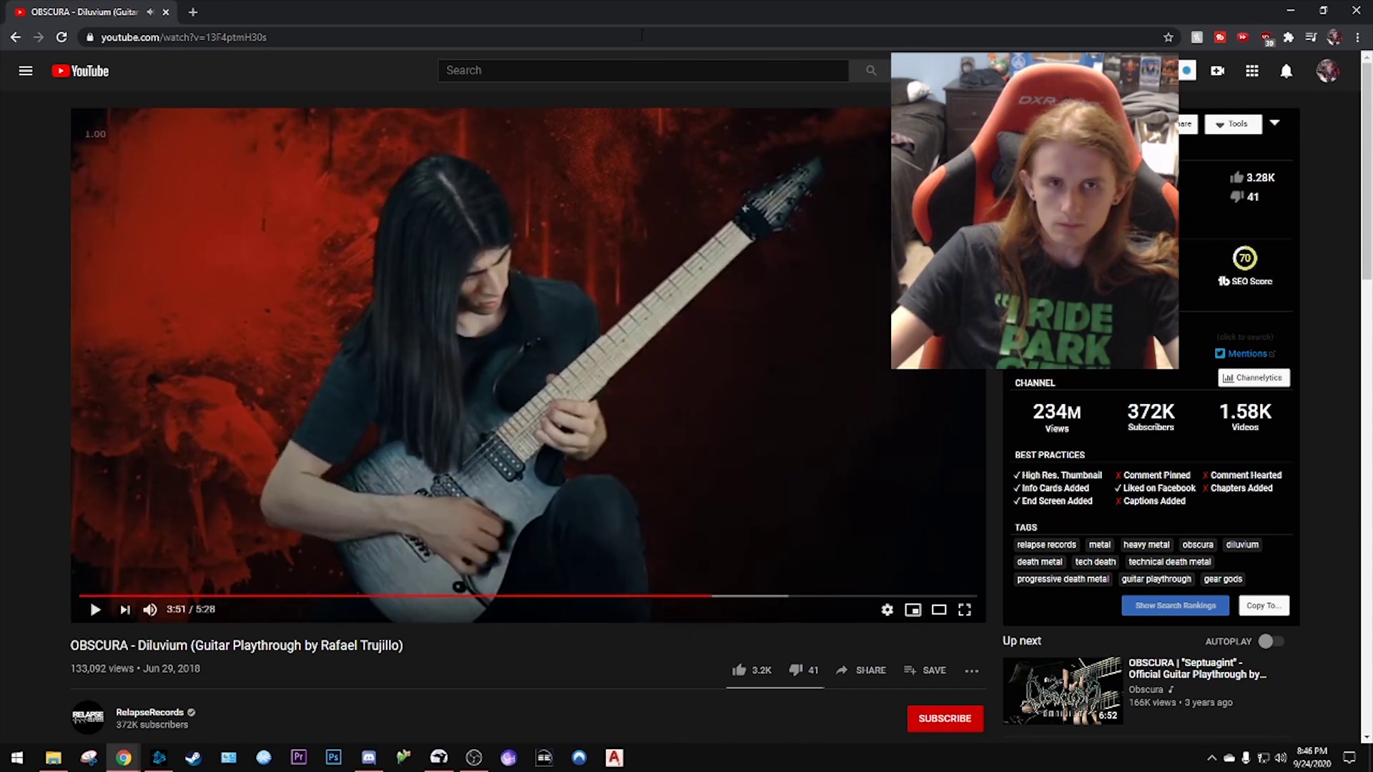
{"action": "key", "text": "alt+Tab"}
{"action": "scroll", "coordinate": [785, 513], "scroll_direction": "down", "scroll_amount": 3}
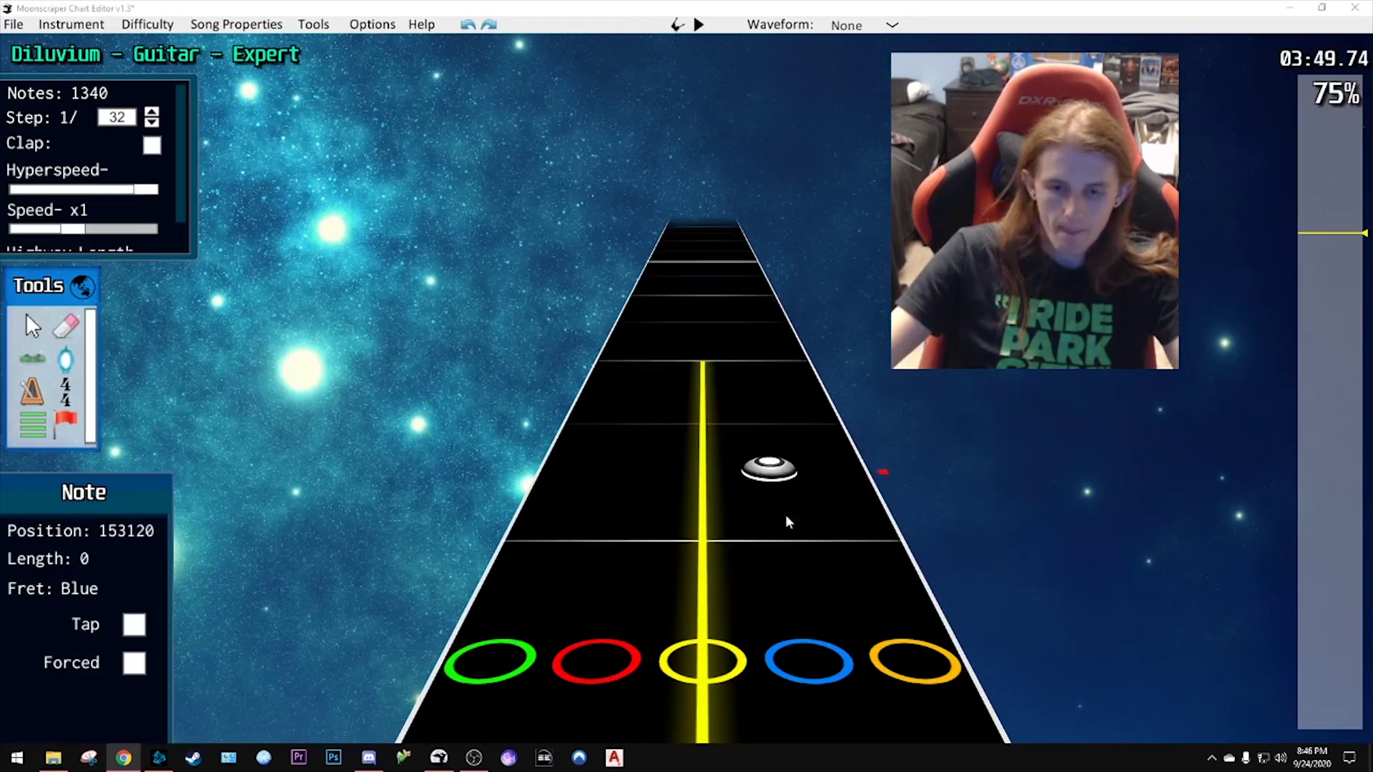
- Add single notes following the yellow sustain from about 3:50, in order green, yellow, green, blue, green, orange, yellow, orange
{"action": "scroll", "coordinate": [858, 423], "scroll_direction": "up", "scroll_amount": 2}
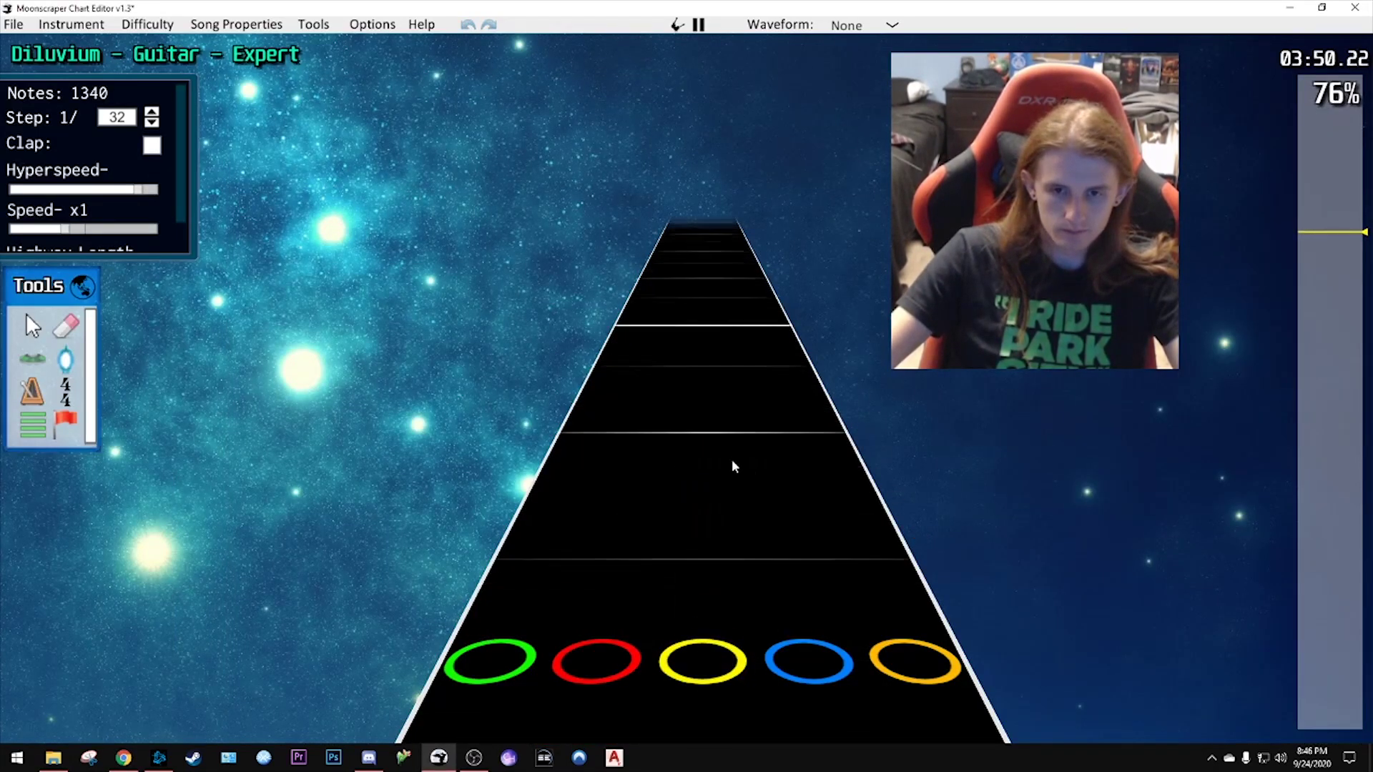
{"action": "left_click", "coordinate": [734, 447]}
{"action": "left_click_drag", "start_coordinate": [734, 451], "coordinate": [578, 465]}
{"action": "scroll", "coordinate": [578, 465], "scroll_direction": "down", "scroll_amount": 1}
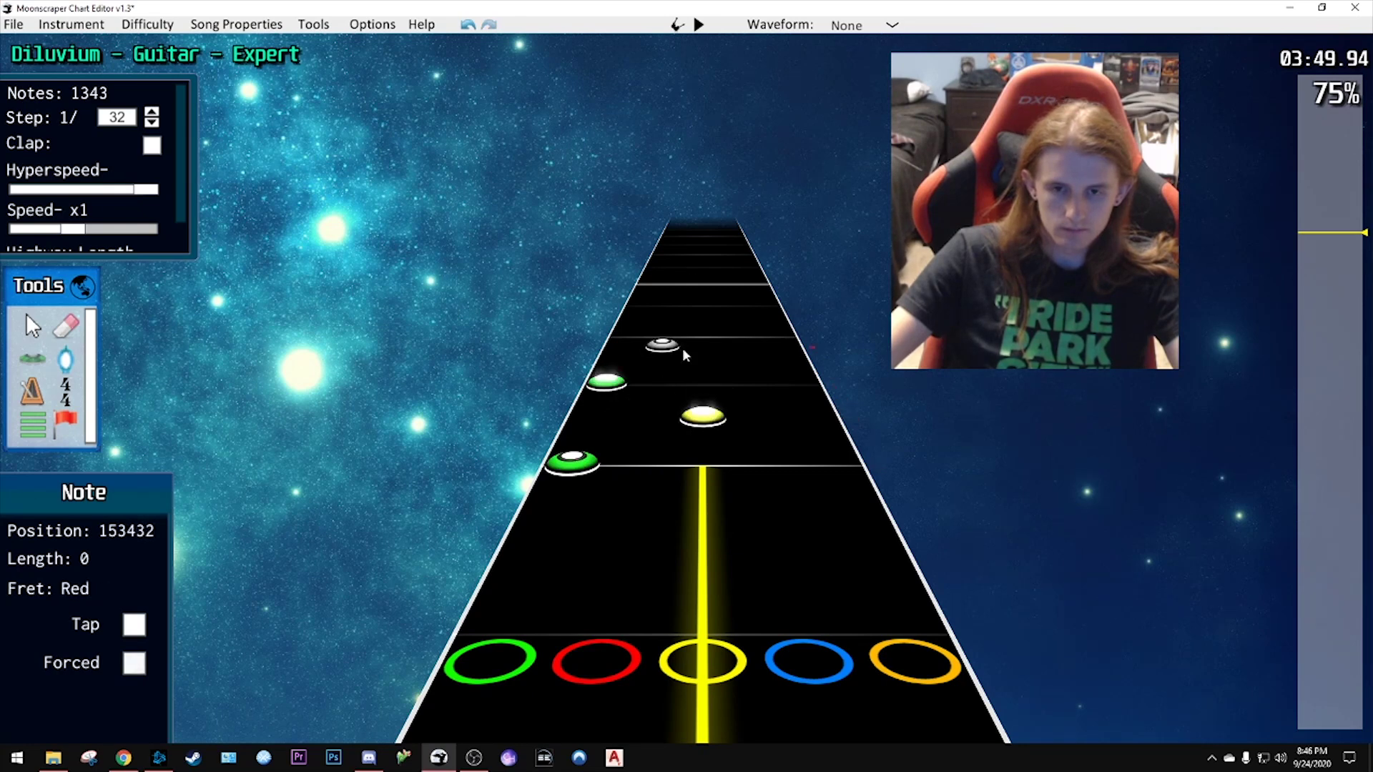
{"action": "left_click", "coordinate": [626, 339]}
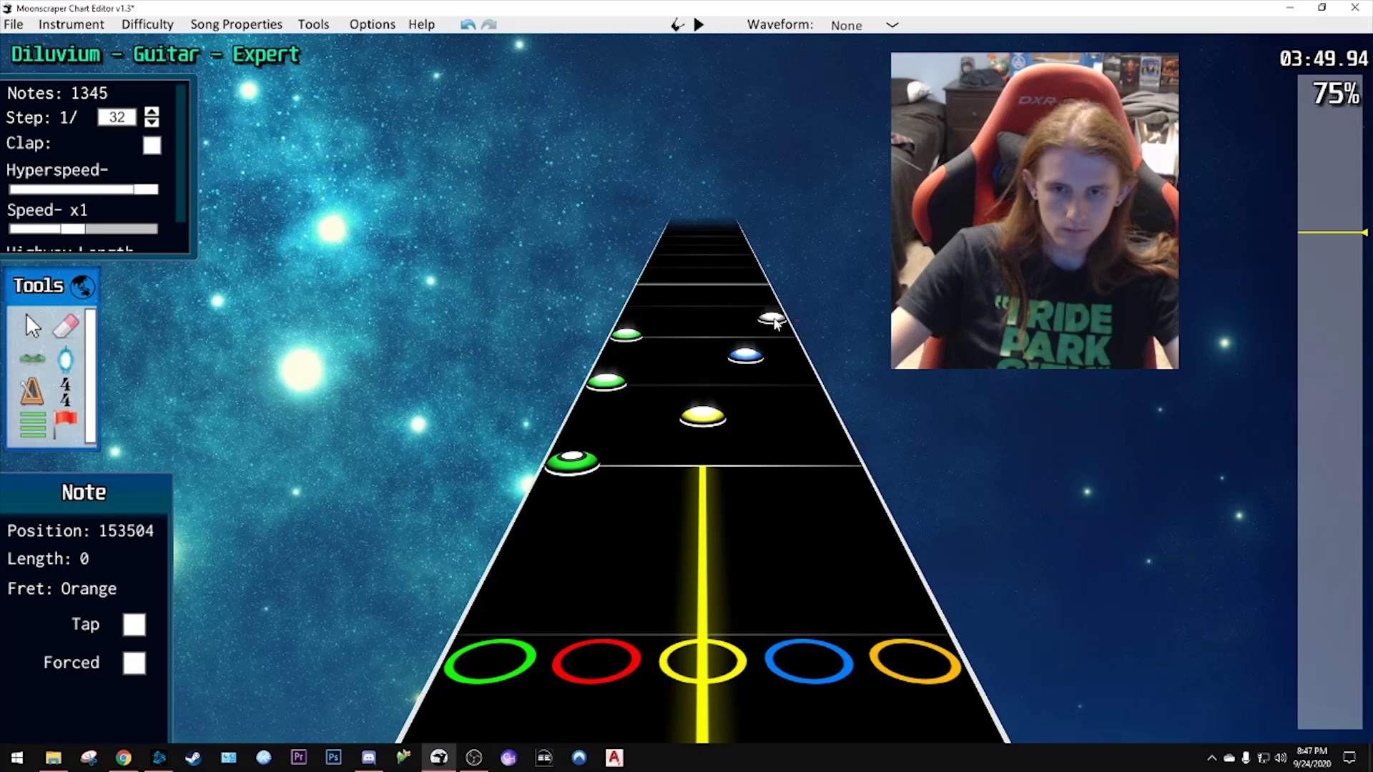
{"action": "left_click", "coordinate": [759, 285]}
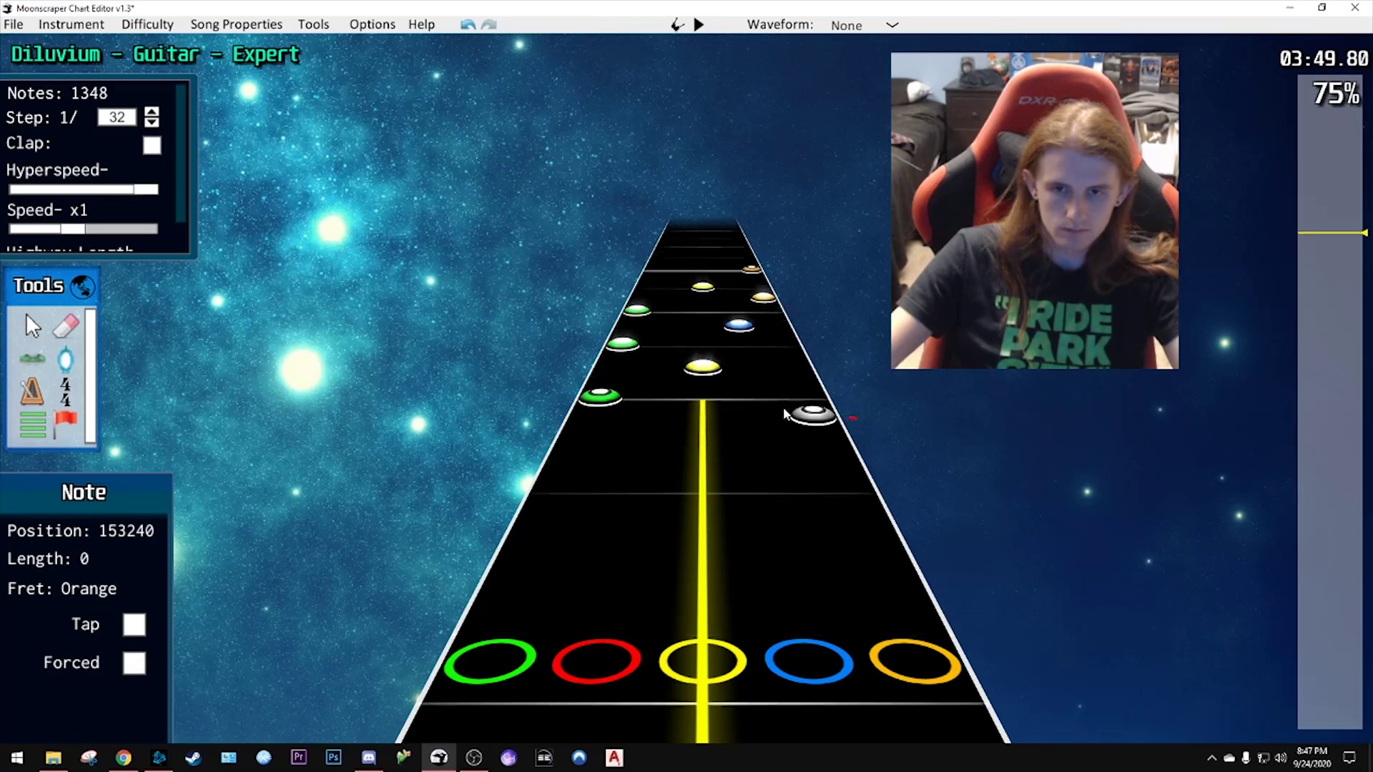
- Re-place the run's last orange note slightly before the measure line
{"action": "scroll", "coordinate": [762, 307], "scroll_direction": "up", "scroll_amount": 2}
{"action": "key", "text": "ctrl+z"}
{"action": "left_click", "coordinate": [780, 328]}
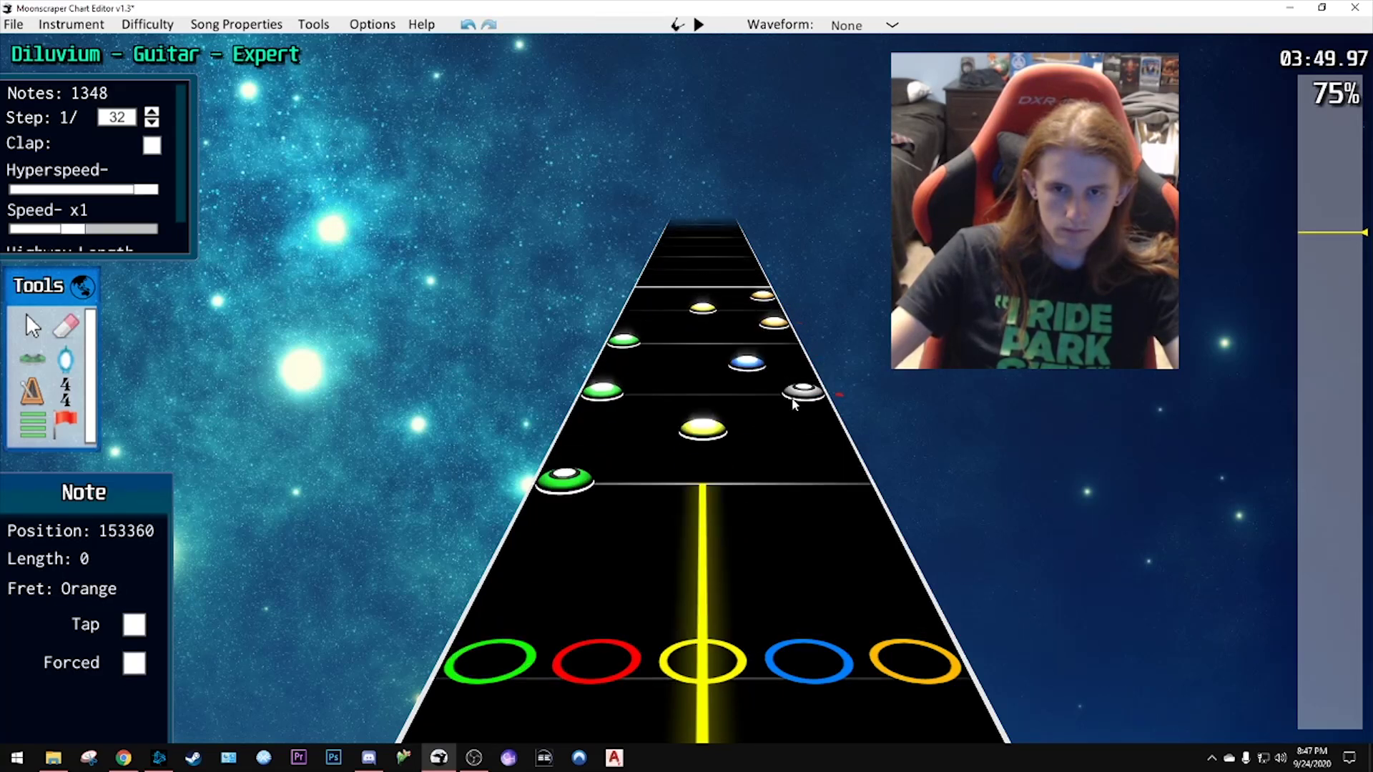
- Replay the new run repeatedly from about 3:50 to check its note timing against the song
{"action": "key", "text": "space"}
{"action": "key", "text": "space"}
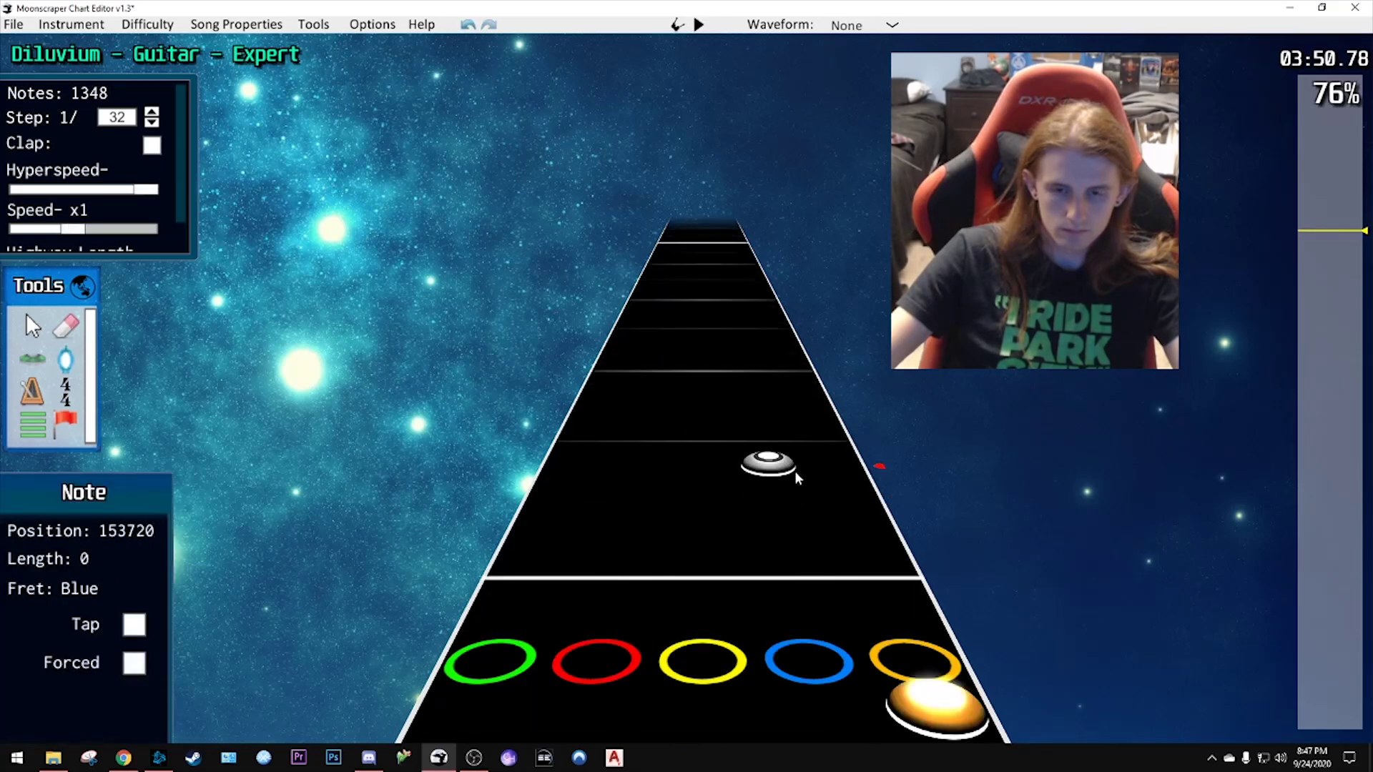
{"action": "scroll", "coordinate": [795, 468], "scroll_direction": "up", "scroll_amount": 4}
{"action": "key", "text": "space"}
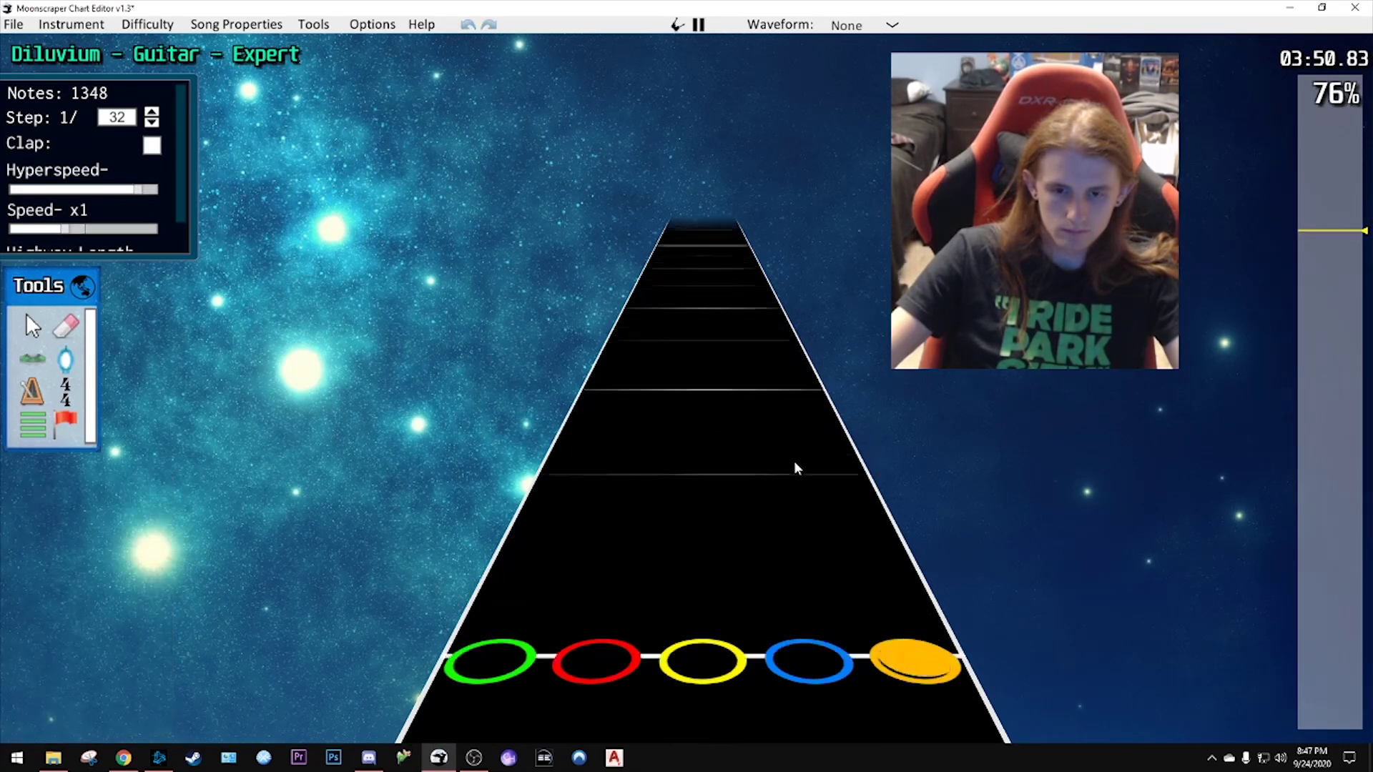
{"action": "key", "text": "space"}
{"action": "scroll", "coordinate": [794, 461], "scroll_direction": "up", "scroll_amount": 4}
{"action": "scroll", "coordinate": [792, 468], "scroll_direction": "down", "scroll_amount": 1}
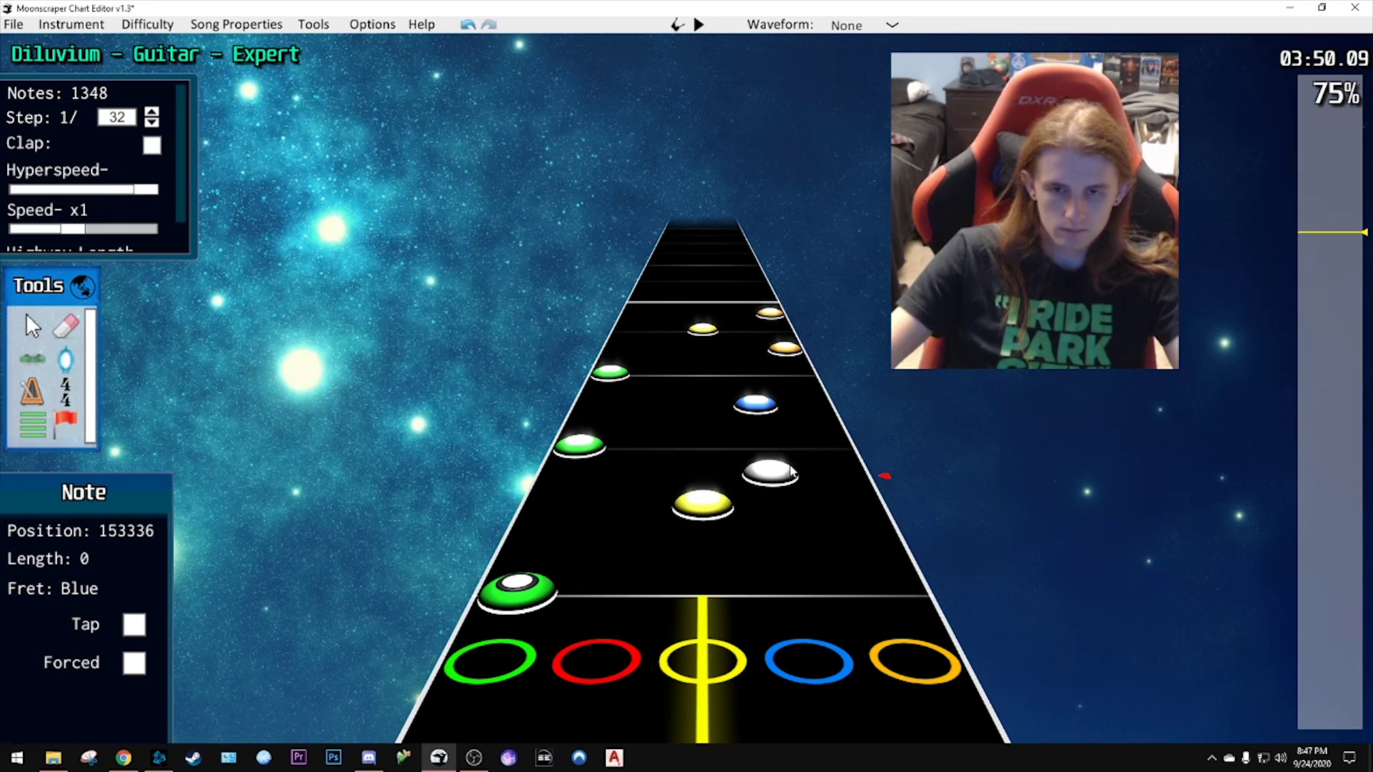
{"action": "scroll", "coordinate": [790, 470], "scroll_direction": "up", "scroll_amount": 5}
{"action": "key", "text": "space"}
{"action": "key", "text": "space"}
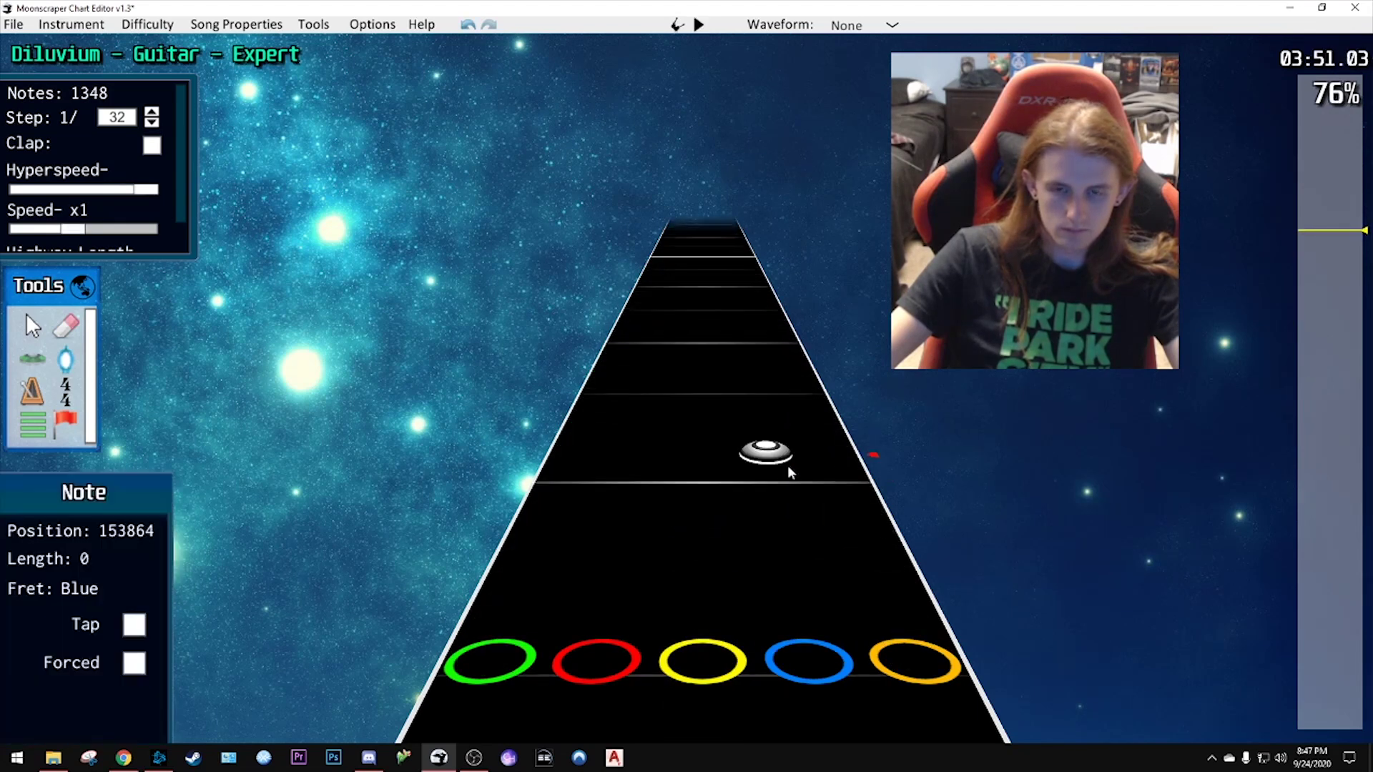
- Move the run's last orange note onto the measure line and replay the passage
{"action": "scroll", "coordinate": [788, 465], "scroll_direction": "up", "scroll_amount": 6}
{"action": "left_click", "coordinate": [781, 339]}
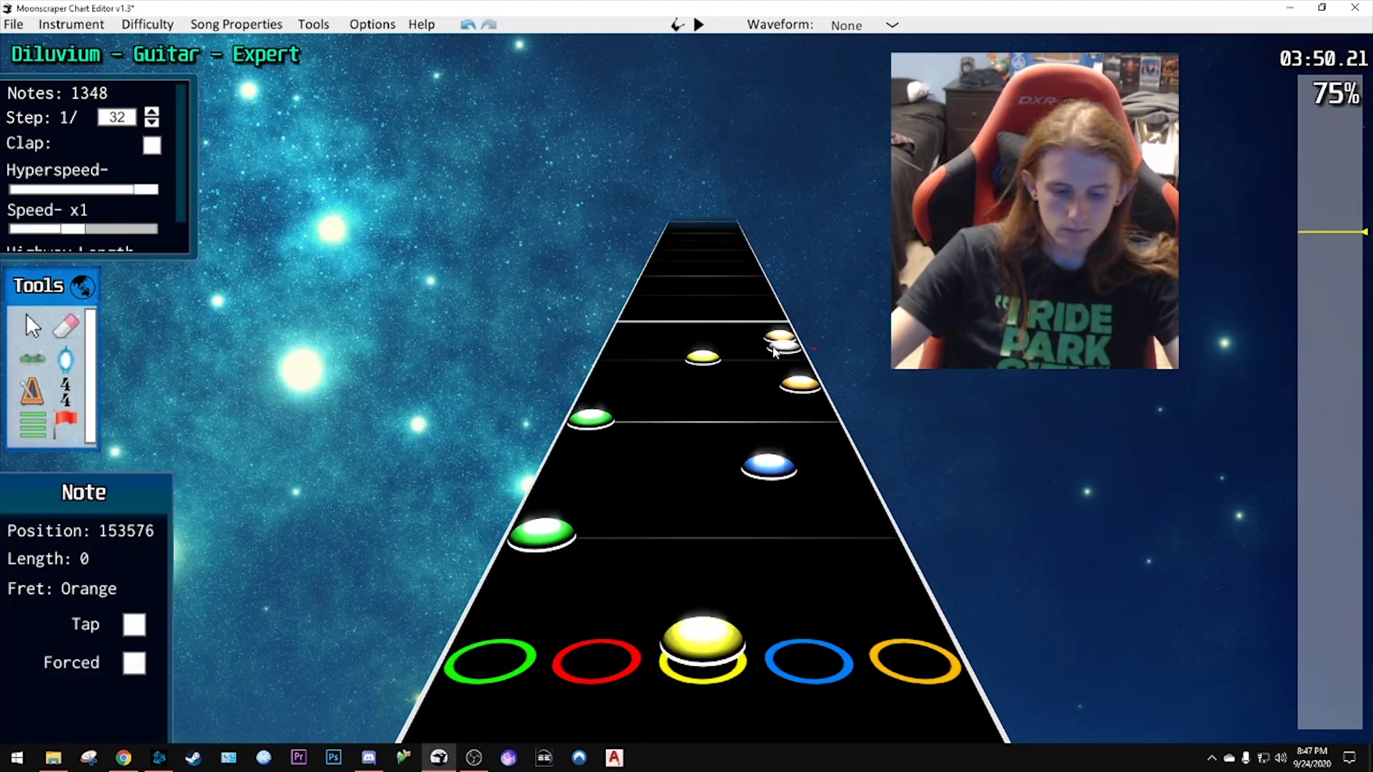
{"action": "left_click_drag", "start_coordinate": [774, 351], "coordinate": [784, 325]}
{"action": "key", "text": "space"}
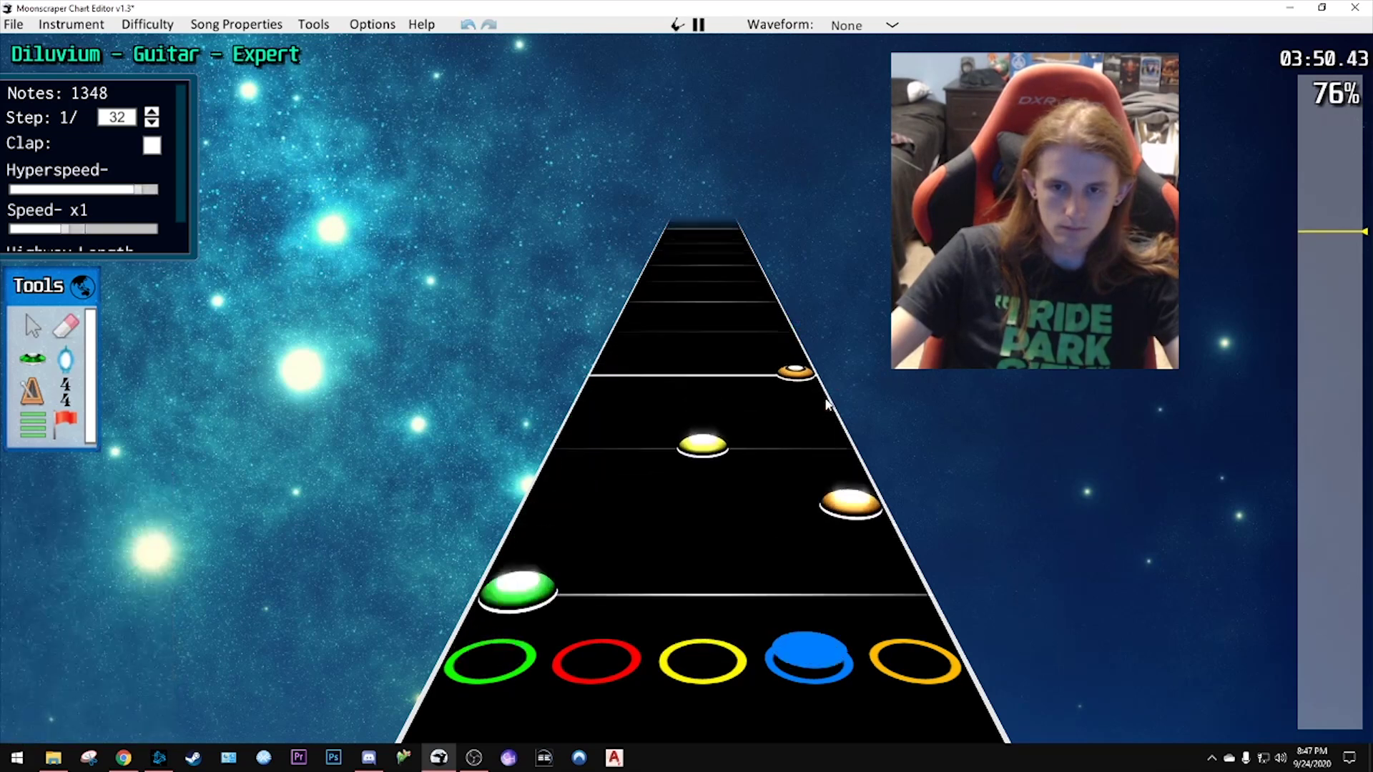
{"action": "key", "text": "space"}
{"action": "scroll", "coordinate": [770, 469], "scroll_direction": "up", "scroll_amount": 5}
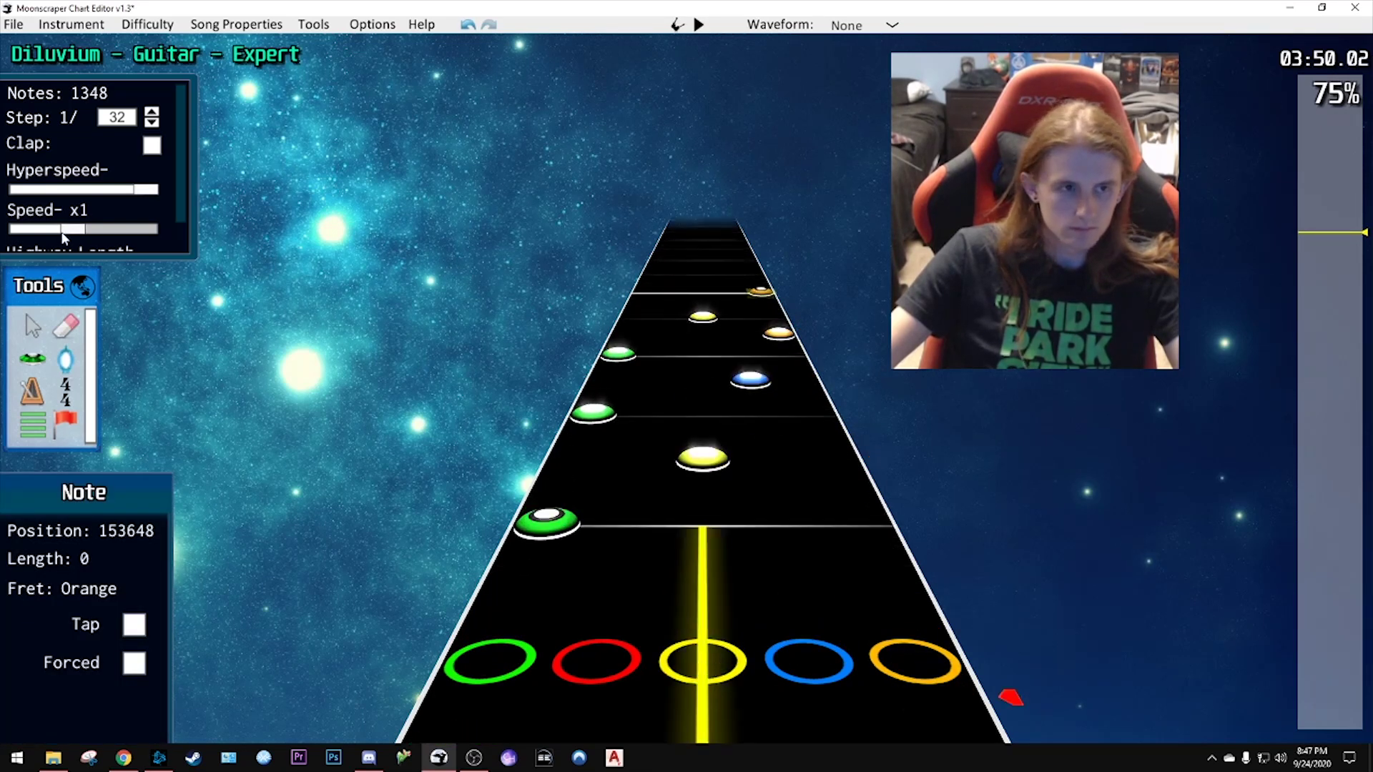
- Set the playback speed to x0.7 and replay the passage from about 3:50
{"action": "left_click_drag", "start_coordinate": [63, 236], "coordinate": [41, 238]}
{"action": "key", "text": "space"}
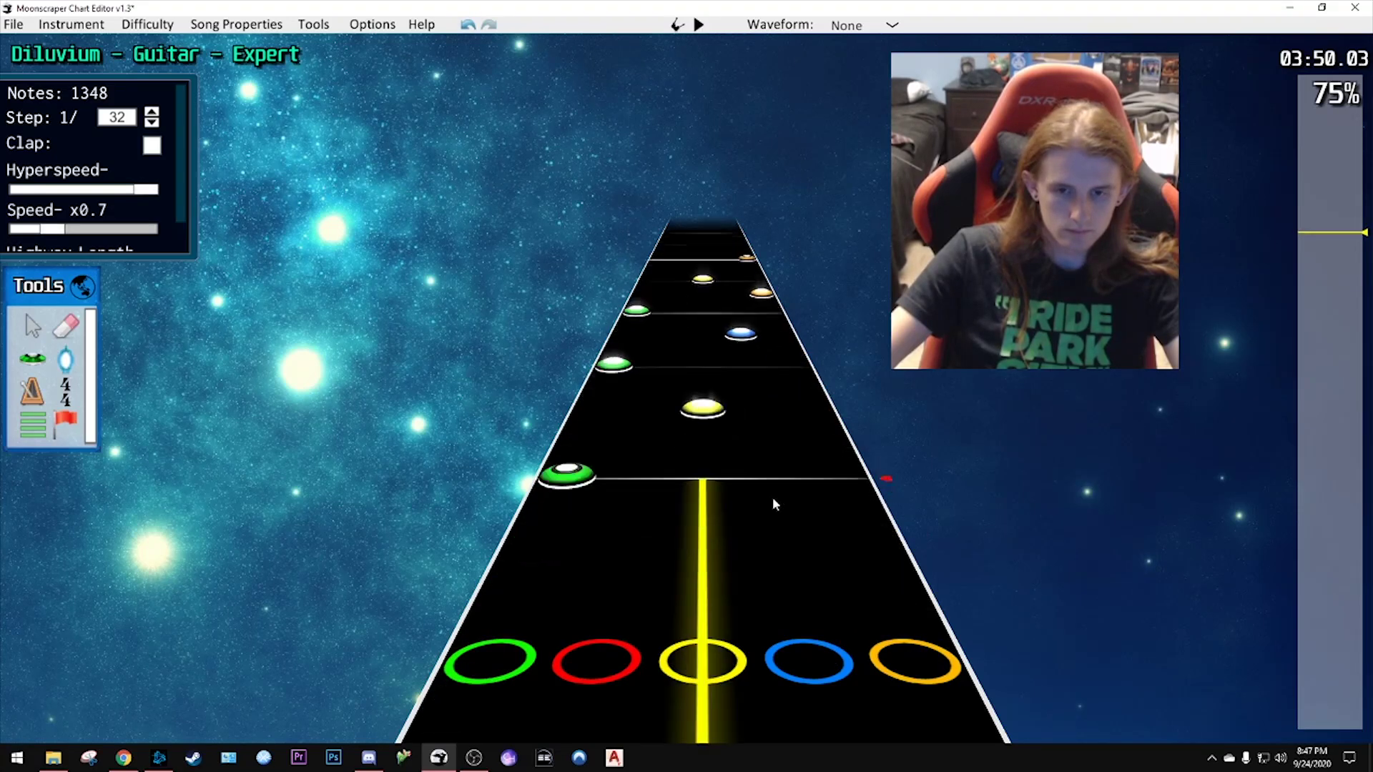
{"action": "scroll", "coordinate": [770, 495], "scroll_direction": "up", "scroll_amount": 2}
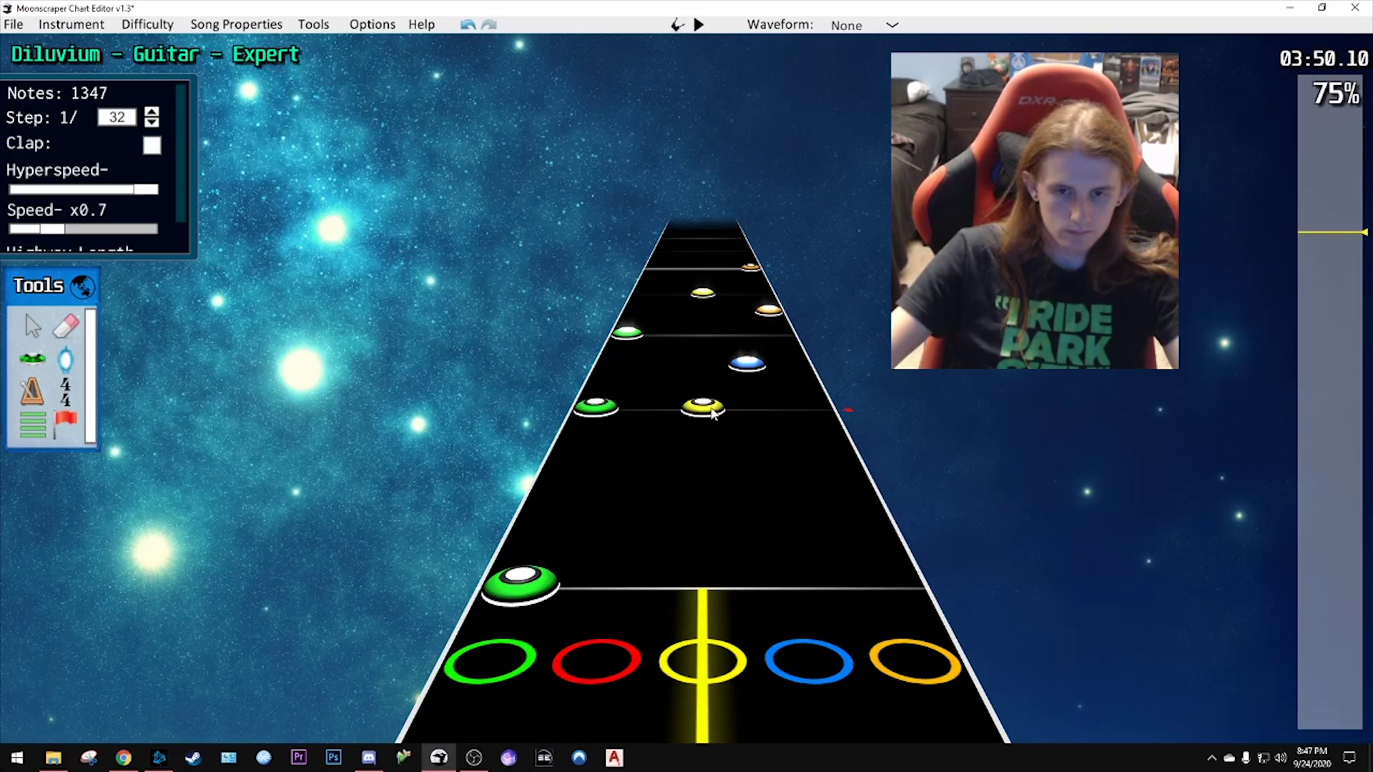
- Align the run's first yellow note with the next grid line and move the green note beside it to position 153456
{"action": "left_click", "coordinate": [713, 409]}
{"action": "left_click_drag", "start_coordinate": [596, 406], "coordinate": [619, 366]}
{"action": "left_click", "coordinate": [628, 340]}
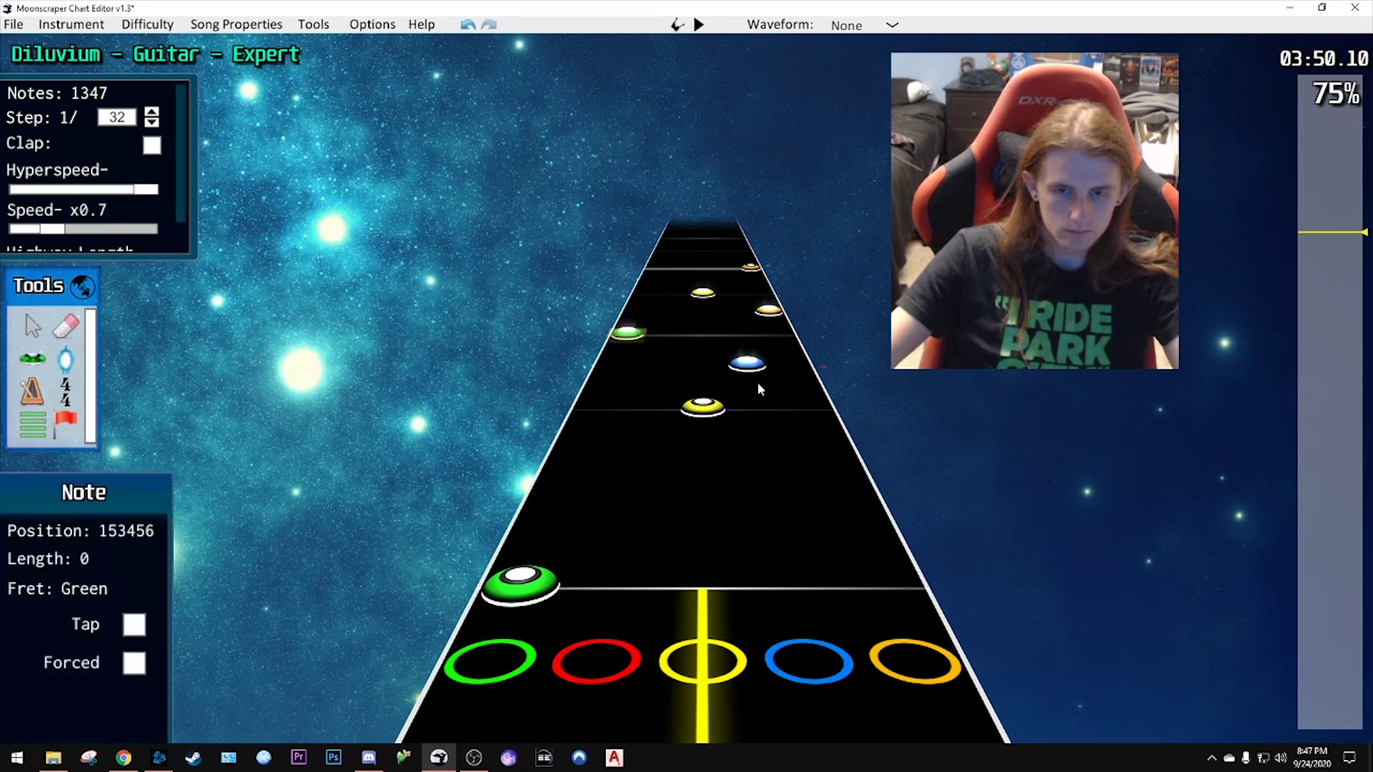
{"action": "key", "text": "space"}
{"action": "key", "text": "space"}
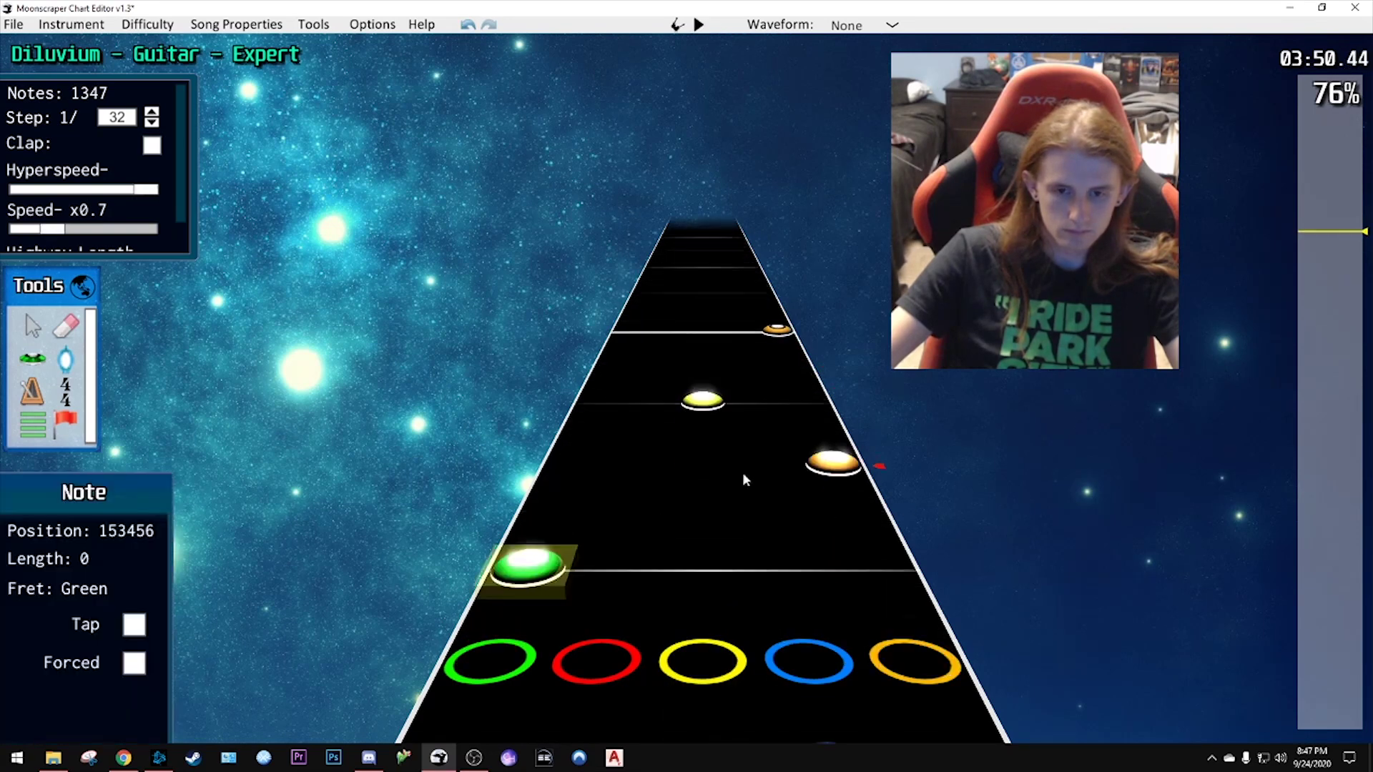
{"action": "key", "text": "space"}
{"action": "key", "text": "space"}
- Swap the frets of the green and blue notes following the first yellow, with green first and blue on the beat line
{"action": "left_click_drag", "start_coordinate": [769, 481], "coordinate": [572, 473]}
{"action": "left_click_drag", "start_coordinate": [593, 409], "coordinate": [753, 408]}
{"action": "scroll", "coordinate": [762, 490], "scroll_direction": "down", "scroll_amount": 1}
{"action": "scroll", "coordinate": [762, 486], "scroll_direction": "up", "scroll_amount": 4}
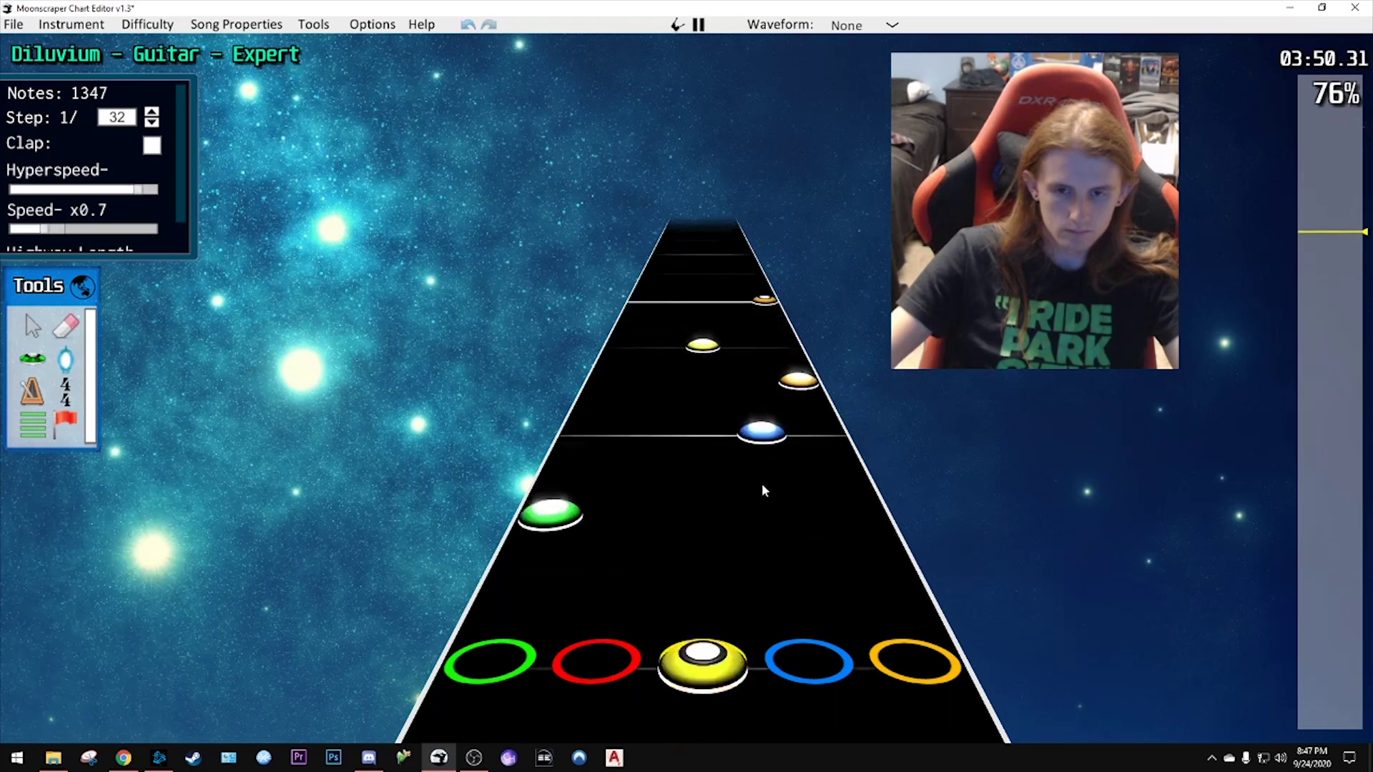
- Change the orange note at position 153504 to green and replay the passage
{"action": "scroll", "coordinate": [755, 499], "scroll_direction": "down", "scroll_amount": 2}
{"action": "left_click", "coordinate": [605, 445]}
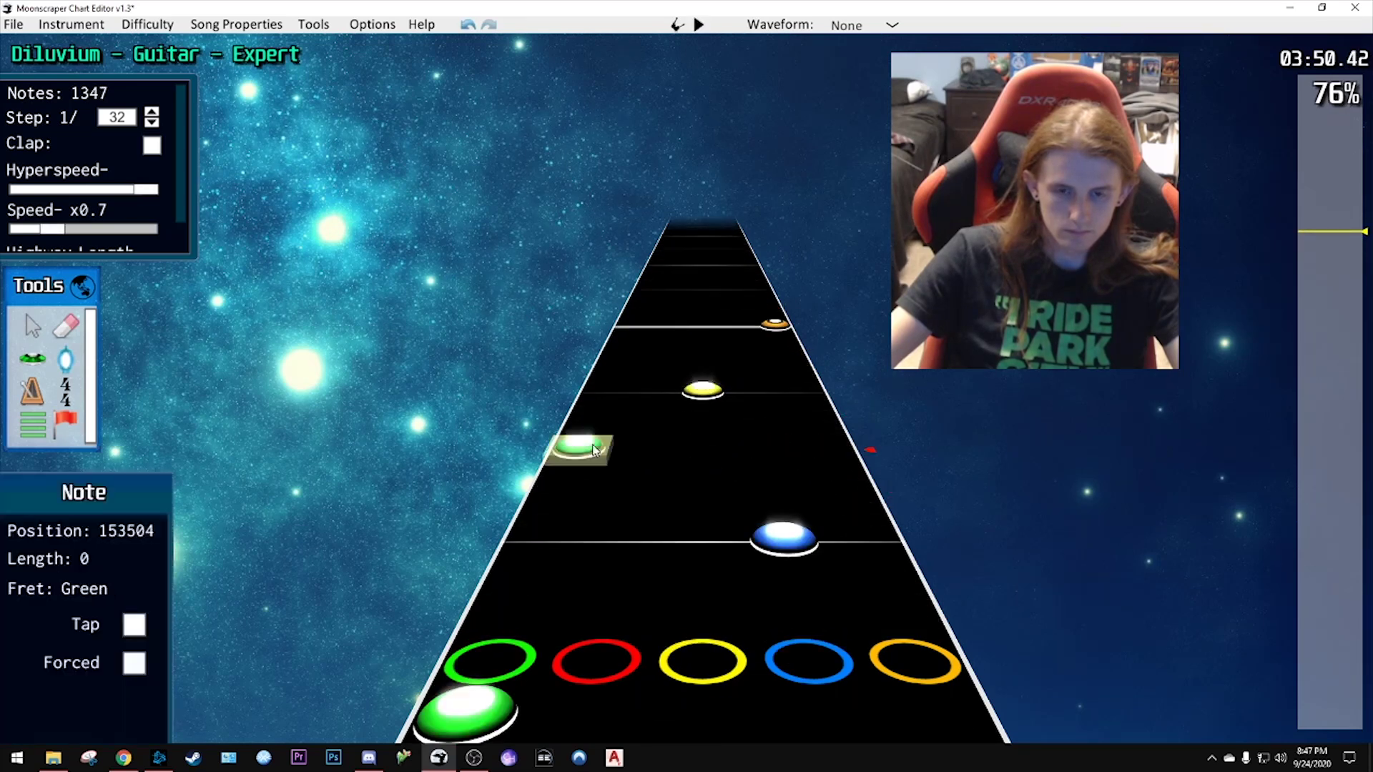
{"action": "key", "text": "space"}
{"action": "key", "text": "space"}
- Shift the last green note onto the following grid line and end the run with orange, then yellow on the measure line
{"action": "scroll", "coordinate": [712, 505], "scroll_direction": "down", "scroll_amount": 3}
{"action": "left_click_drag", "start_coordinate": [588, 517], "coordinate": [589, 426]}
{"action": "left_click_drag", "start_coordinate": [810, 381], "coordinate": [709, 346]}
{"action": "key", "text": "space"}
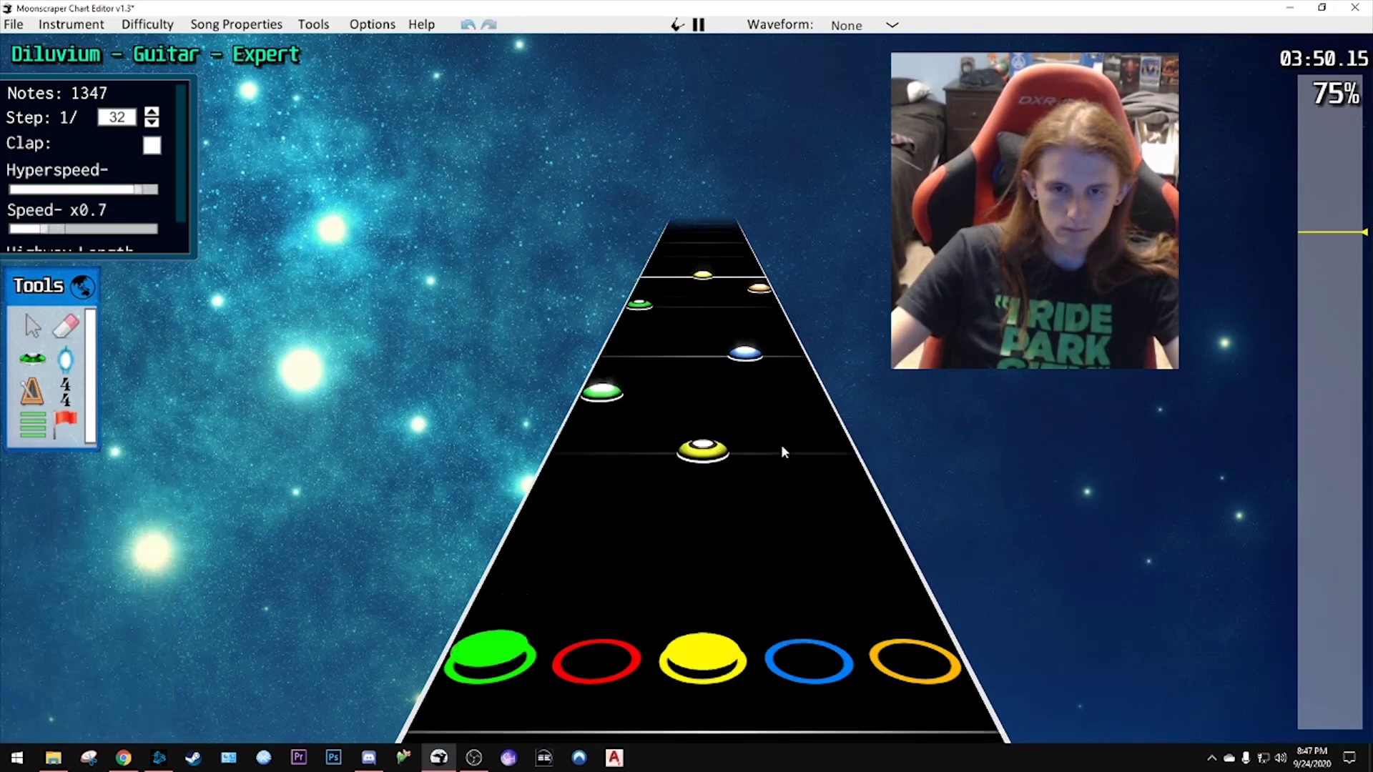
{"action": "key", "text": "space"}
{"action": "scroll", "coordinate": [792, 504], "scroll_direction": "up", "scroll_amount": 2}
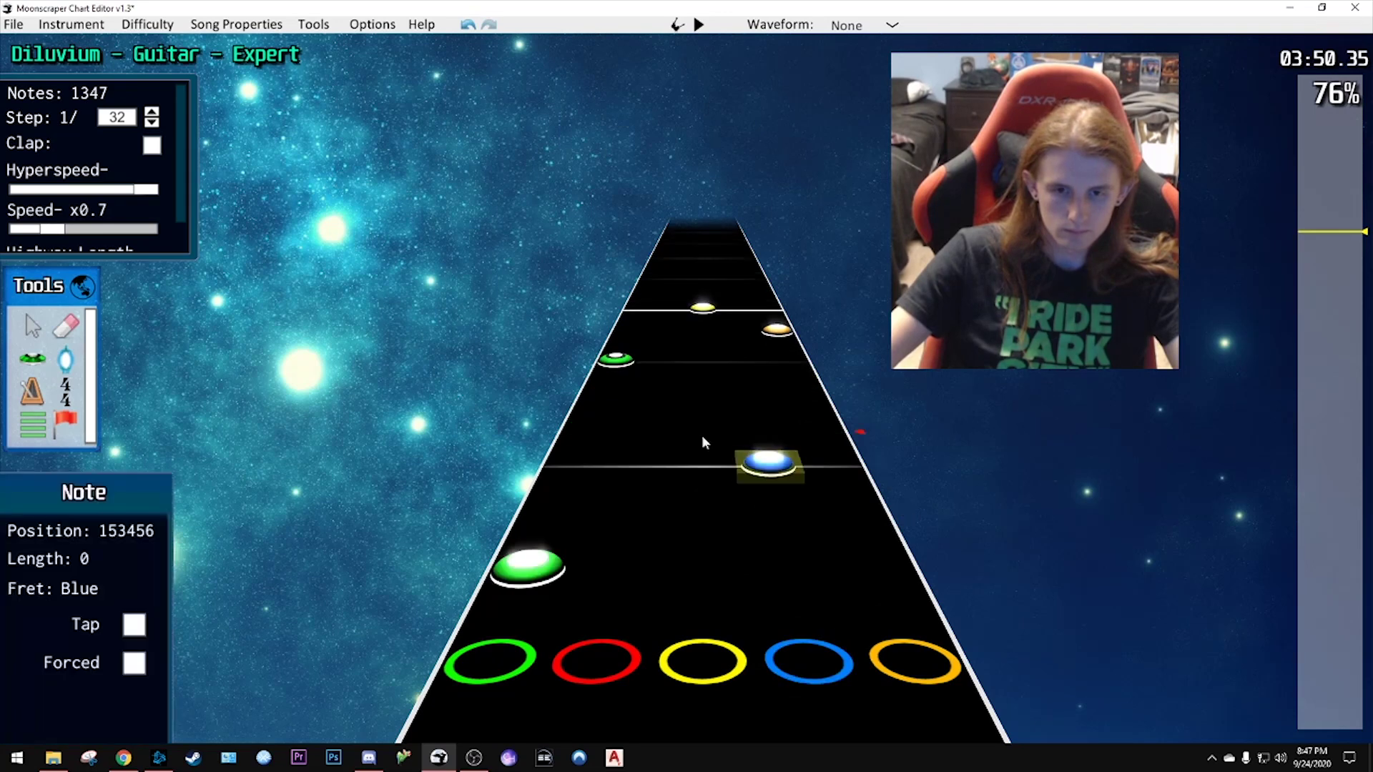
- Move the last green note slightly earlier than its grid line and replay the end of the run
{"action": "left_click_drag", "start_coordinate": [622, 368], "coordinate": [624, 381]}
{"action": "scroll", "coordinate": [688, 395], "scroll_direction": "up", "scroll_amount": 3}
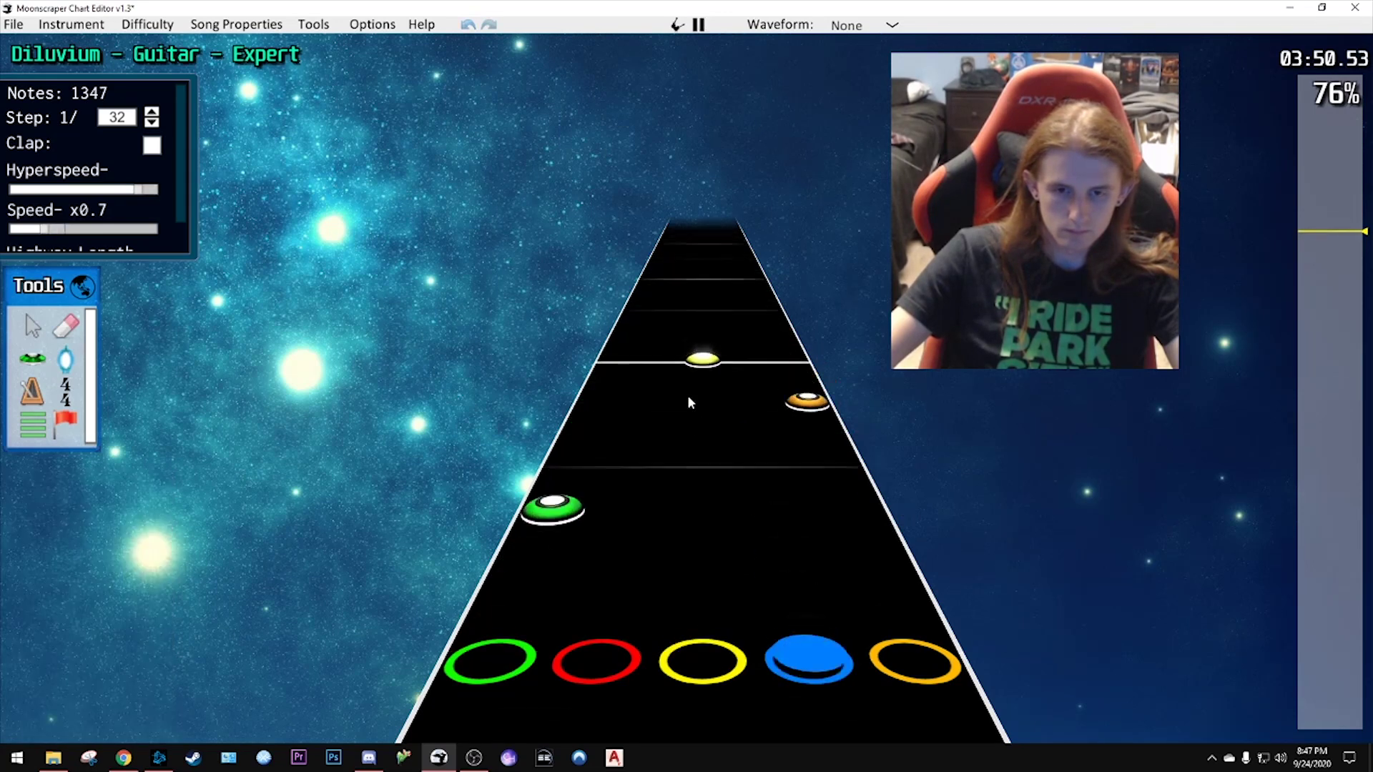
{"action": "key", "text": "space"}
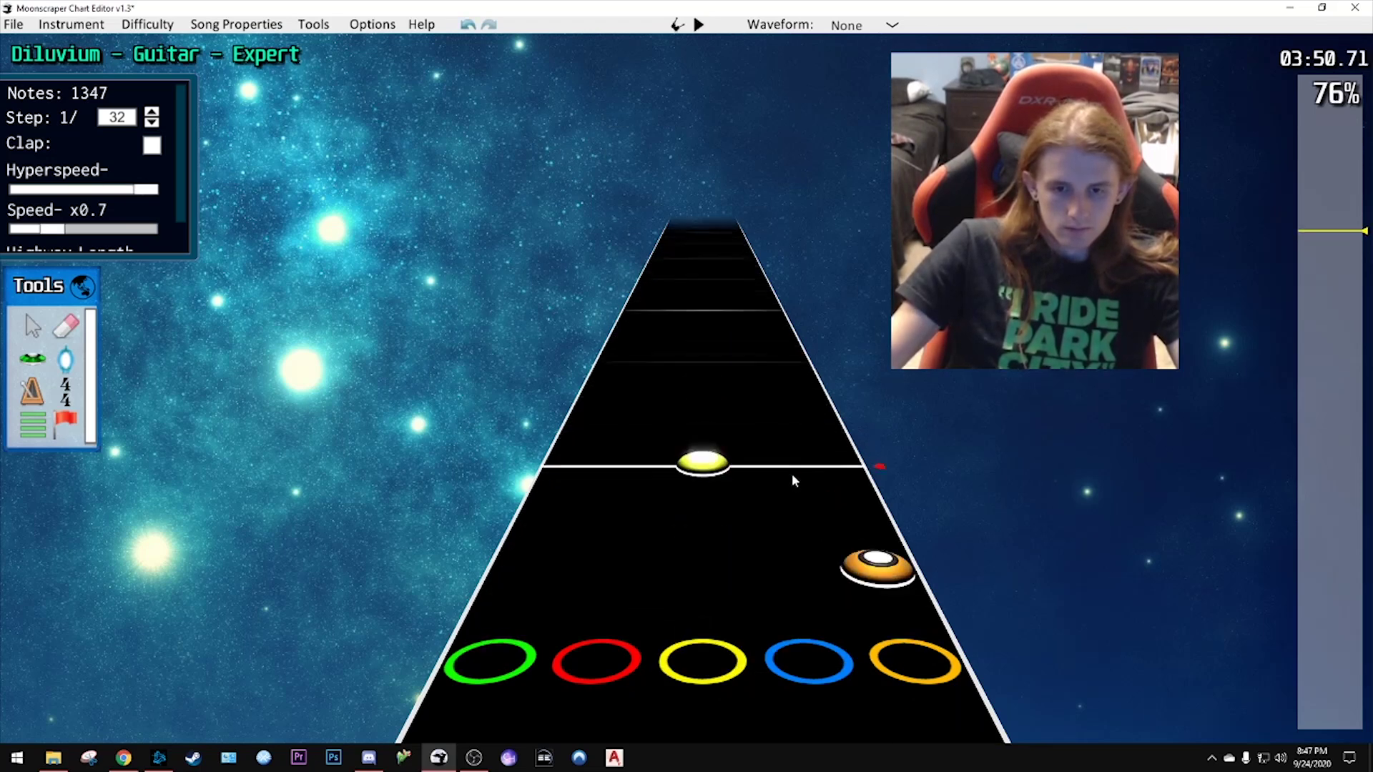
{"action": "key", "text": "space"}
- Replace the orange note near the end of the run with a blue note at position 153552 and replay
{"action": "left_click", "coordinate": [596, 428]}
{"action": "key", "text": "space"}
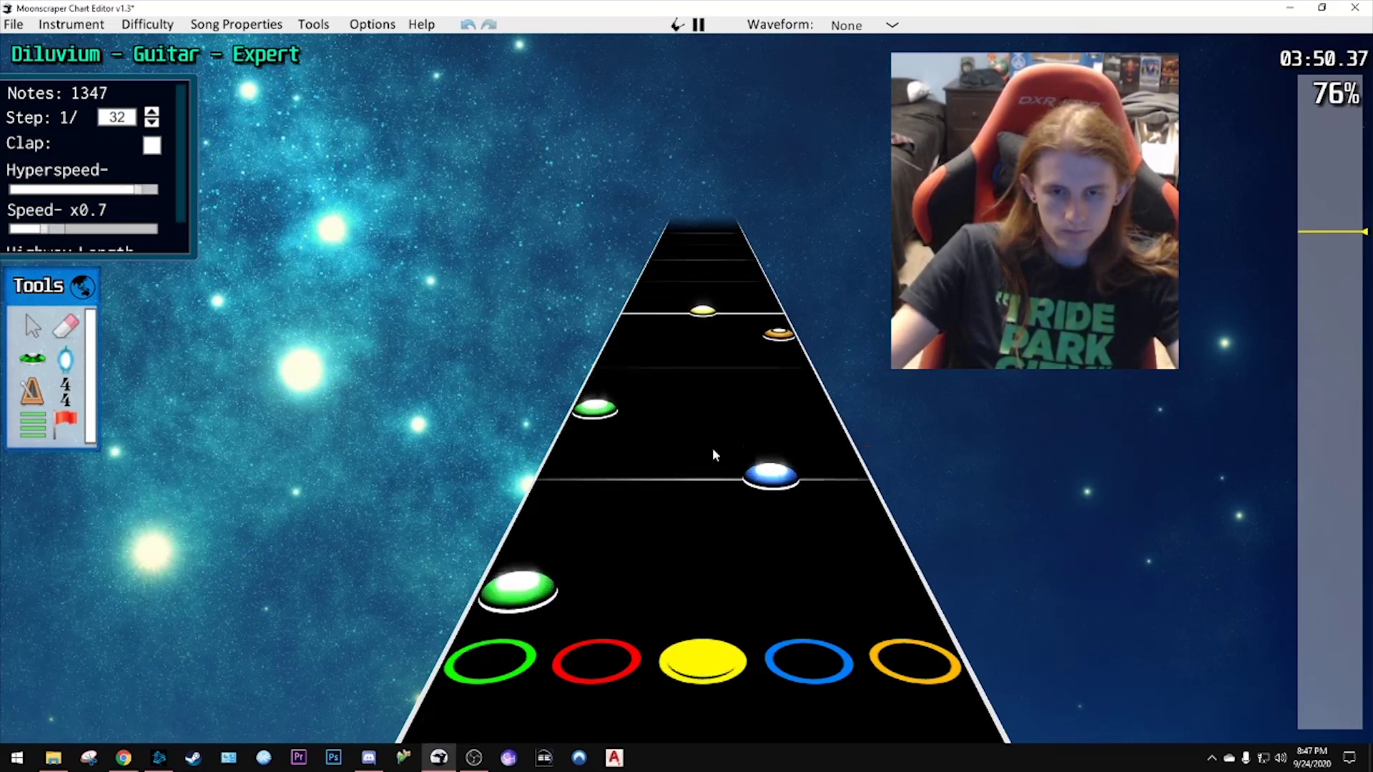
{"action": "key", "text": "space"}
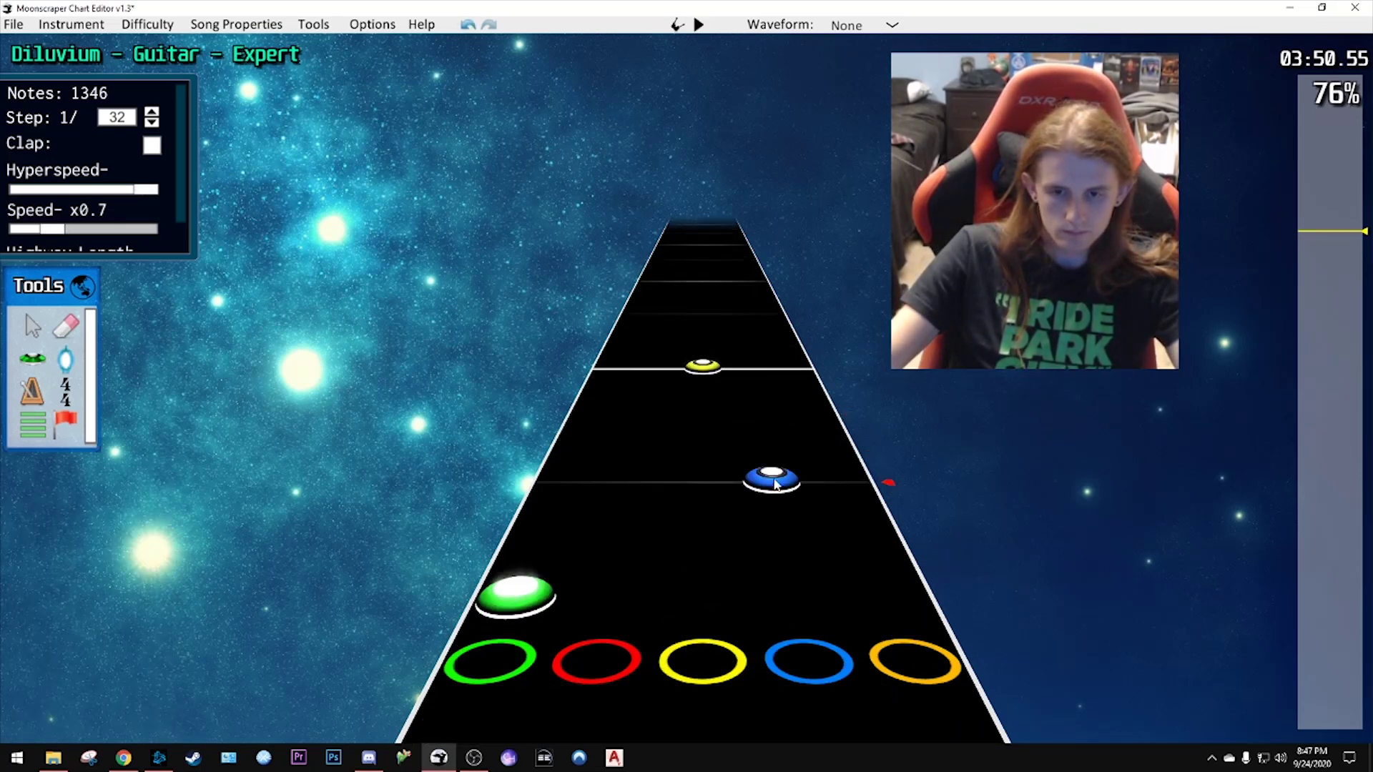
{"action": "left_click", "coordinate": [776, 484]}
{"action": "key", "text": "space"}
{"action": "key", "text": "space"}
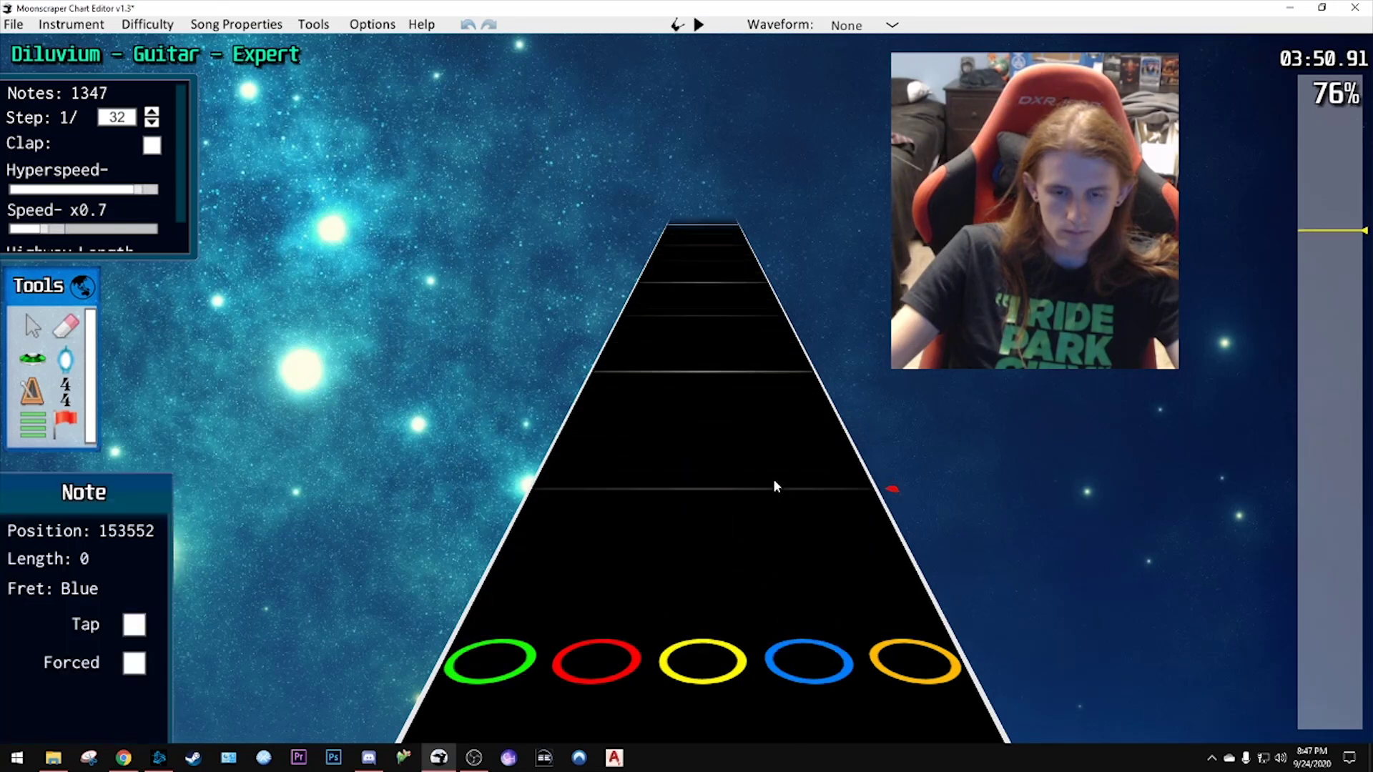
- Shift the final yellow note just before the measure line and change the blue note preceding it to orange
{"action": "scroll", "coordinate": [774, 478], "scroll_direction": "down", "scroll_amount": 3}
{"action": "left_click_drag", "start_coordinate": [711, 364], "coordinate": [715, 397]}
{"action": "left_click", "coordinate": [791, 394]}
{"action": "scroll", "coordinate": [789, 402], "scroll_direction": "down", "scroll_amount": 3}
{"action": "left_click_drag", "start_coordinate": [751, 336], "coordinate": [776, 330]}
{"action": "key", "text": "space"}
{"action": "key", "text": "space"}
{"action": "key", "text": "space"}
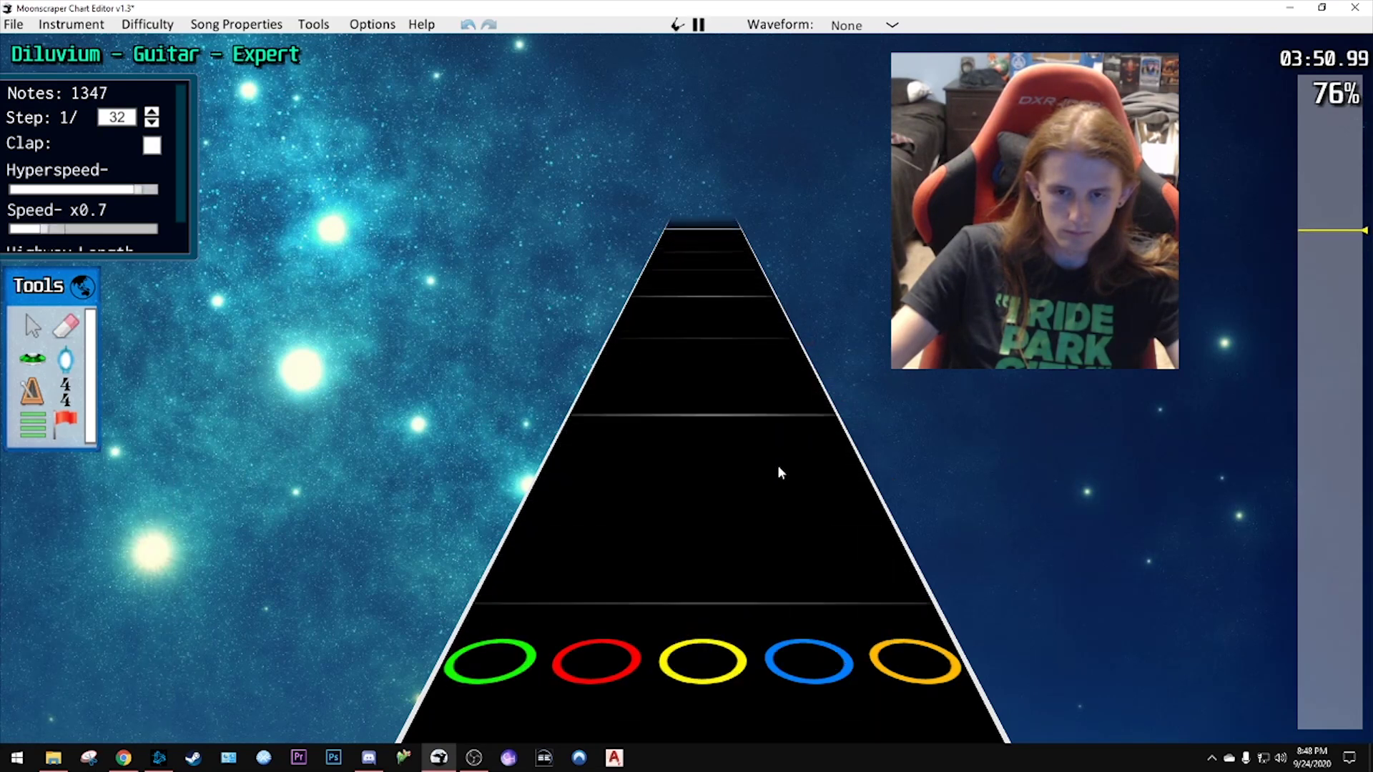
{"action": "key", "text": "space"}
- Set the playback speed to x1 and replay the run from about 3:50
{"action": "scroll", "coordinate": [785, 464], "scroll_direction": "up", "scroll_amount": 10}
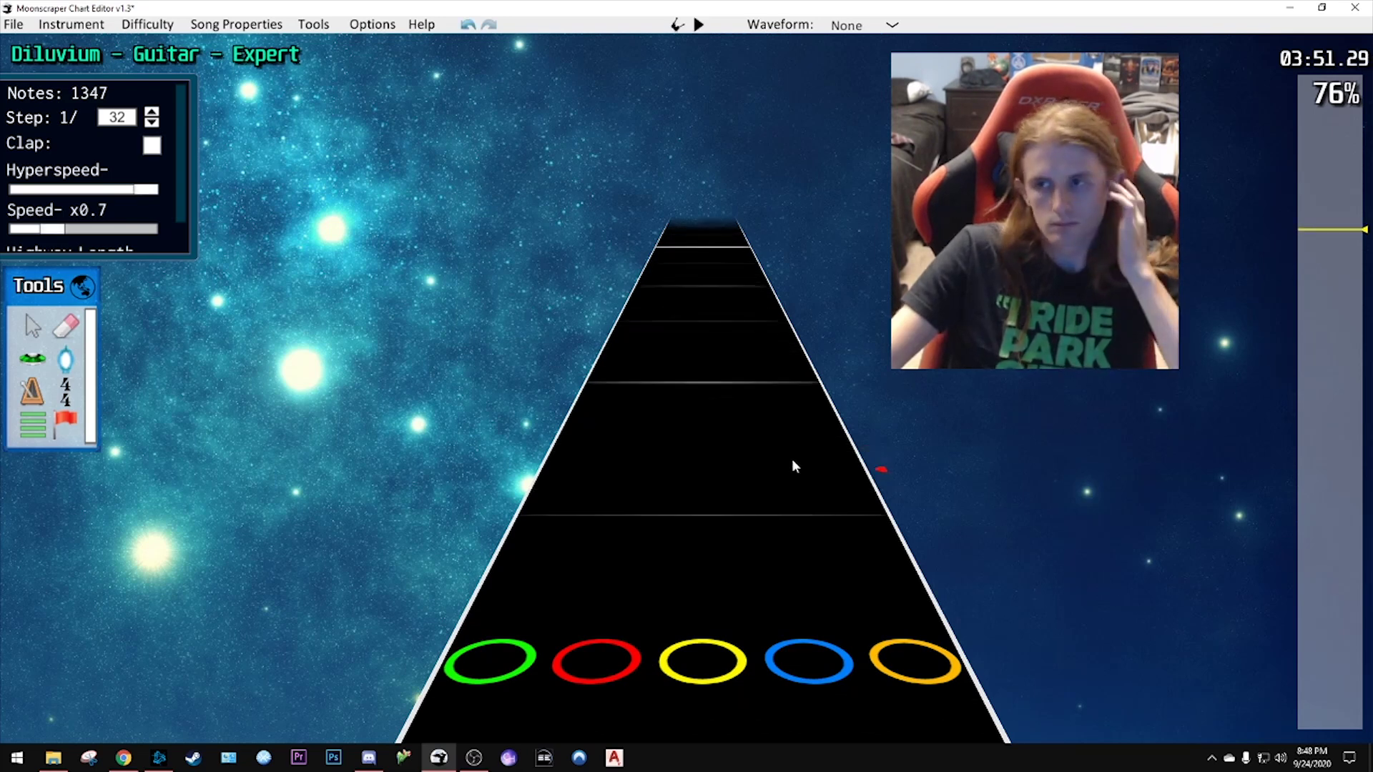
{"action": "scroll", "coordinate": [787, 473], "scroll_direction": "up", "scroll_amount": 1}
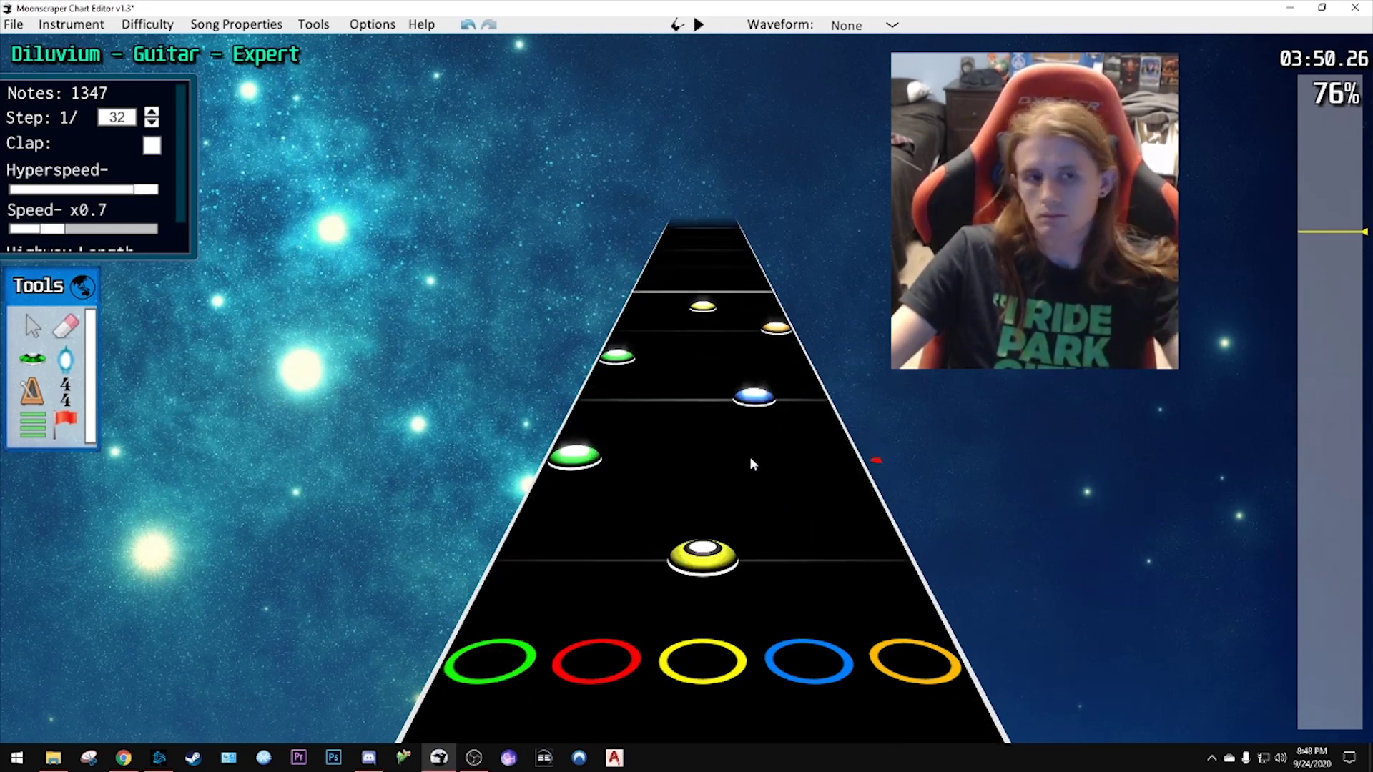
{"action": "left_click_drag", "start_coordinate": [53, 228], "coordinate": [71, 230]}
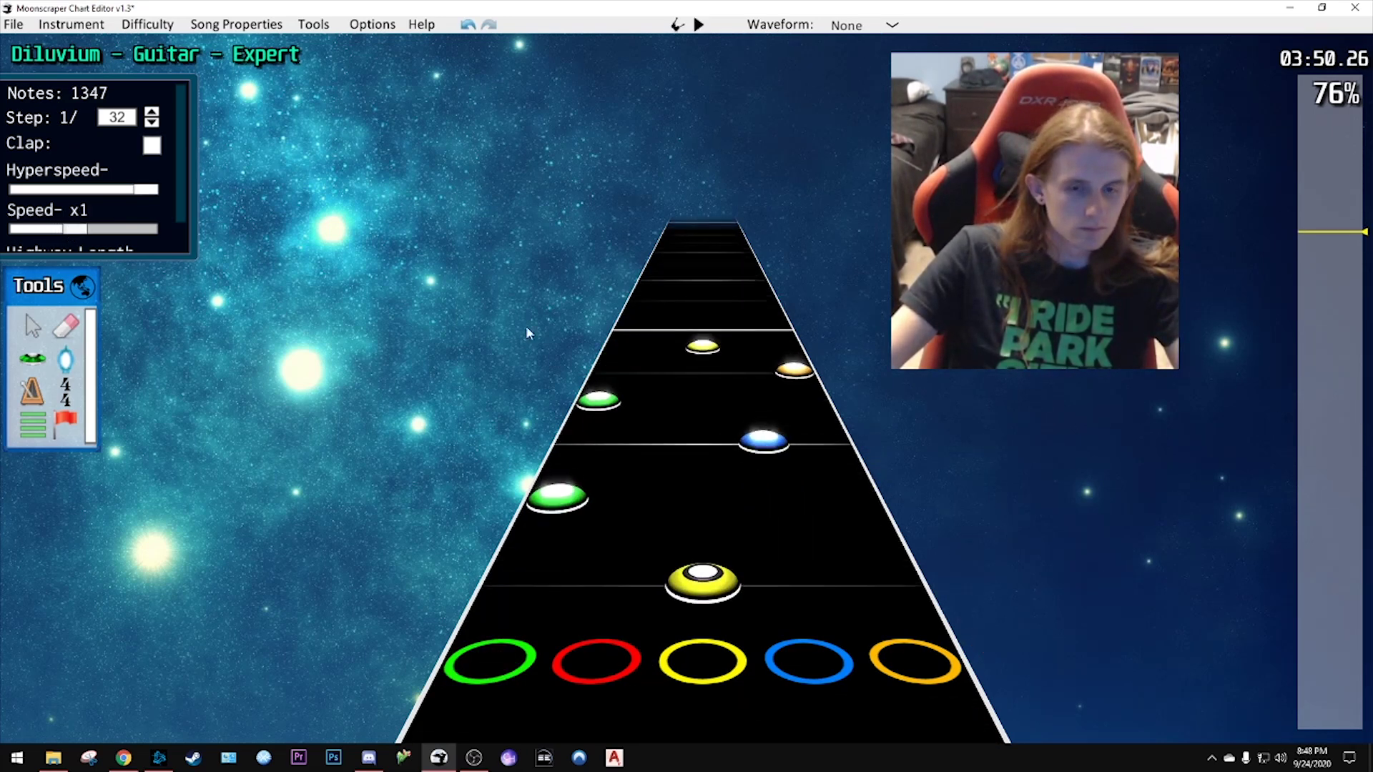
{"action": "key", "text": "space"}
{"action": "key", "text": "space"}
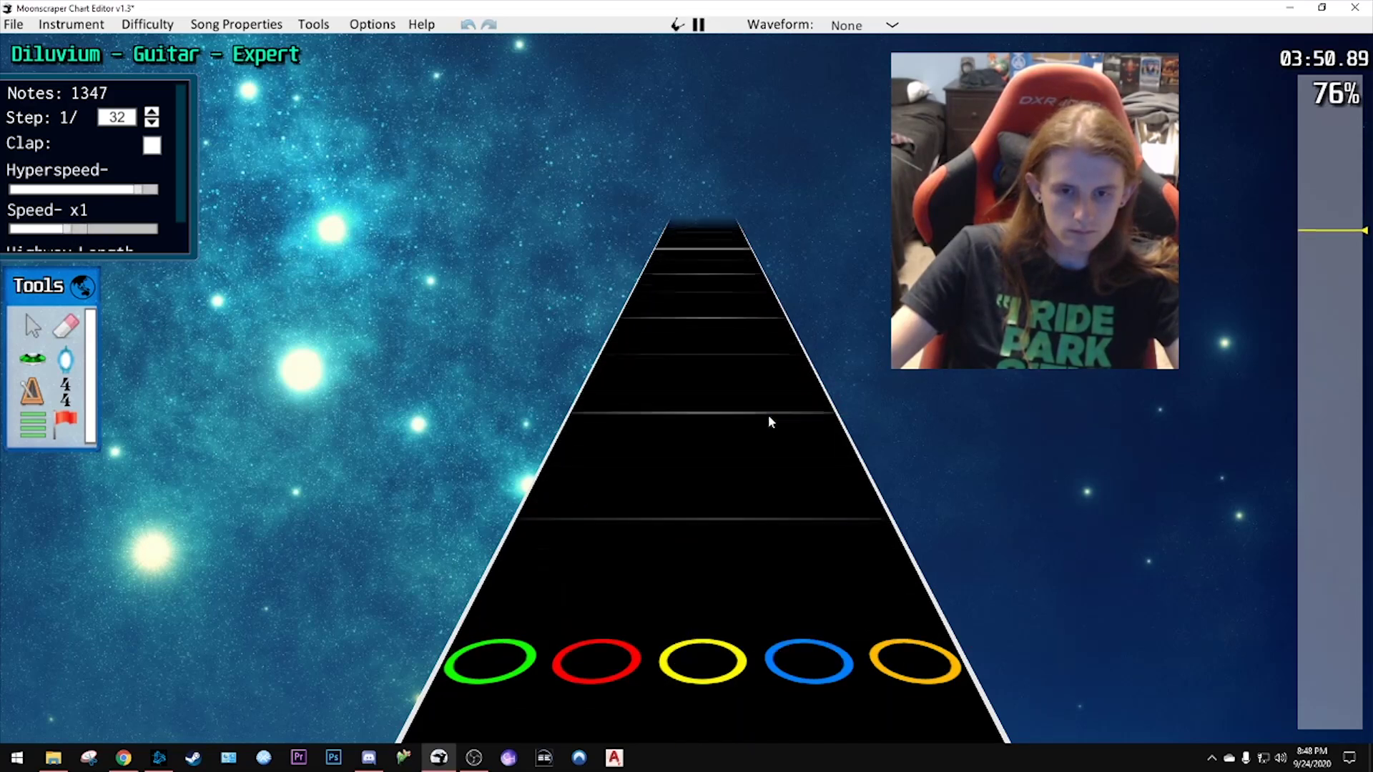
{"action": "scroll", "coordinate": [805, 490], "scroll_direction": "up", "scroll_amount": 5}
{"action": "key", "text": "space"}
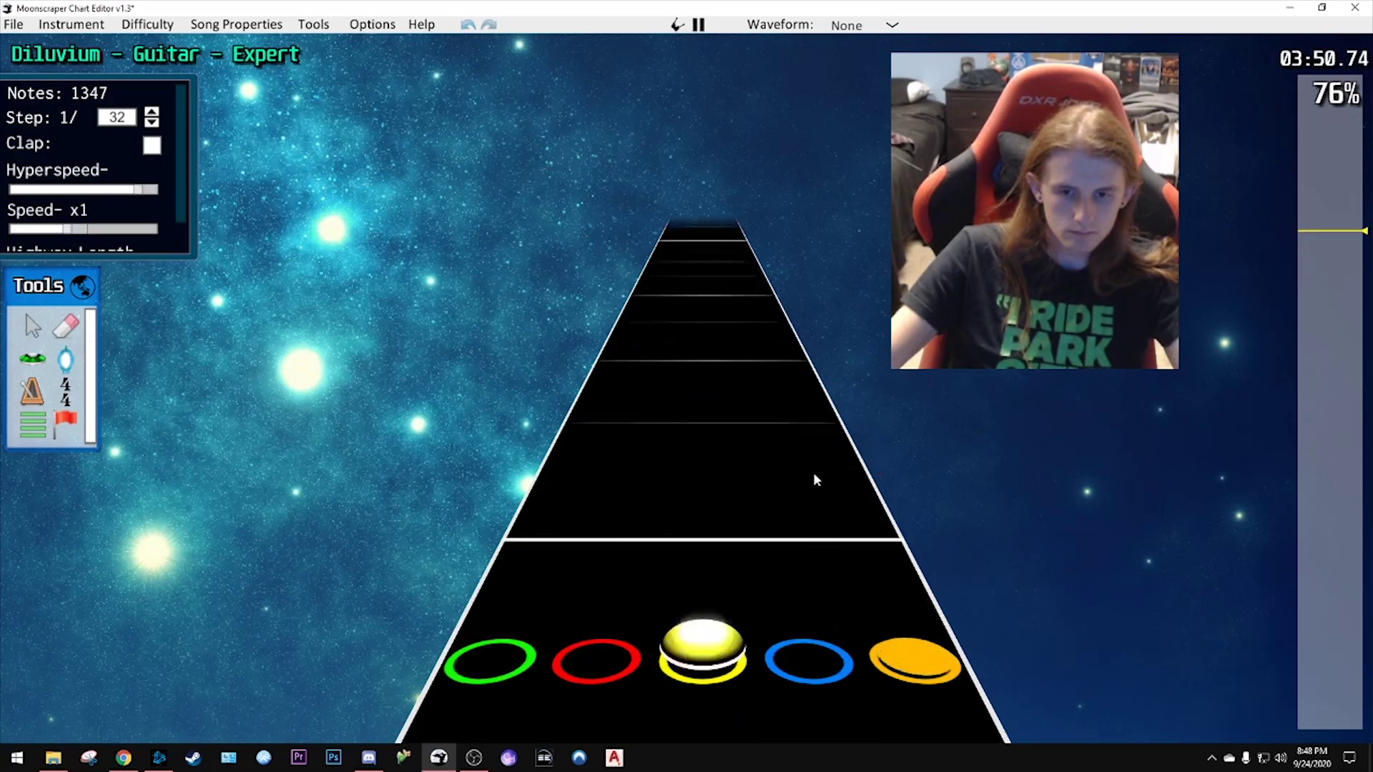
- Move the final yellow note onto the measure line and the orange note before it slightly past its grid line
{"action": "key", "text": "space"}
{"action": "scroll", "coordinate": [789, 469], "scroll_direction": "up", "scroll_amount": 3}
{"action": "left_click_drag", "start_coordinate": [704, 464], "coordinate": [768, 443]}
{"action": "scroll", "coordinate": [767, 443], "scroll_direction": "down", "scroll_amount": 5}
{"action": "scroll", "coordinate": [802, 481], "scroll_direction": "up", "scroll_amount": 6}
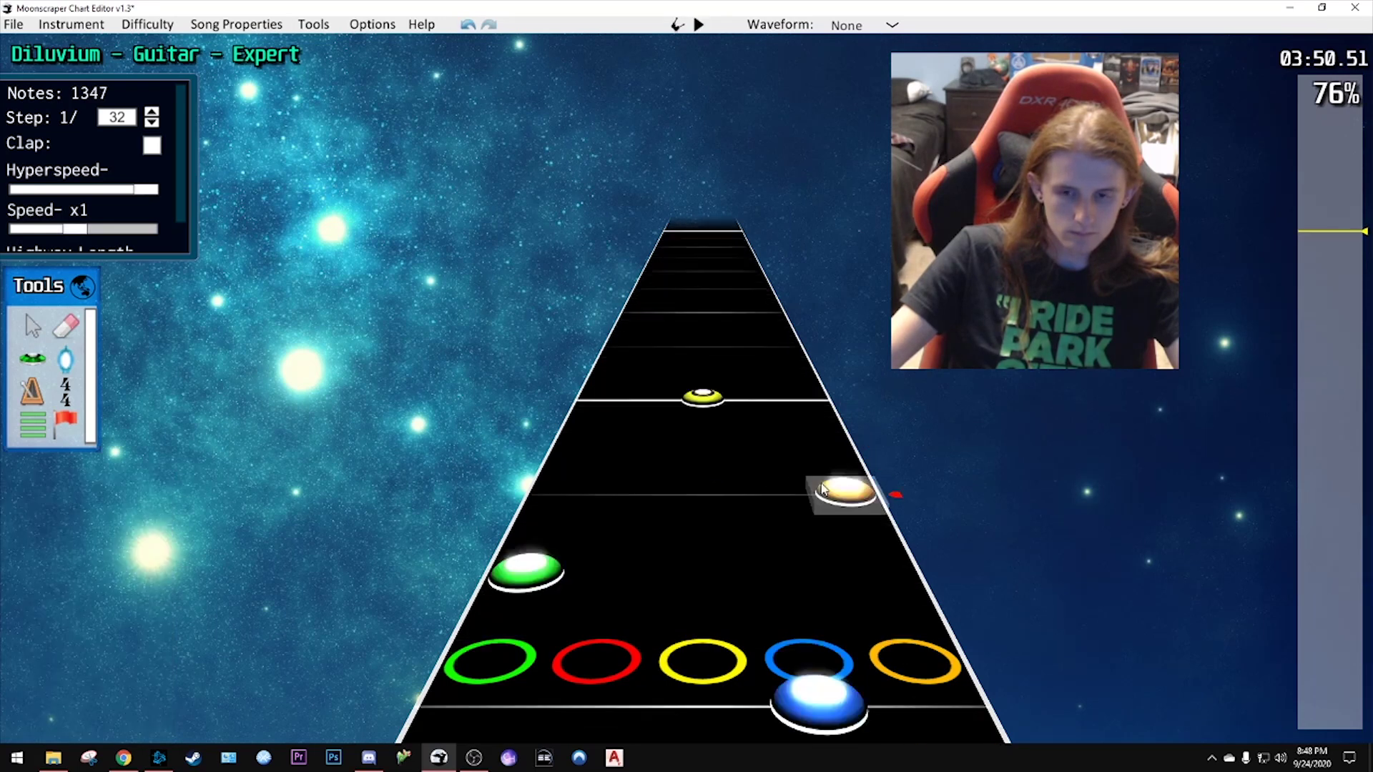
{"action": "left_click", "coordinate": [803, 389]}
{"action": "scroll", "coordinate": [802, 409], "scroll_direction": "down", "scroll_amount": 2}
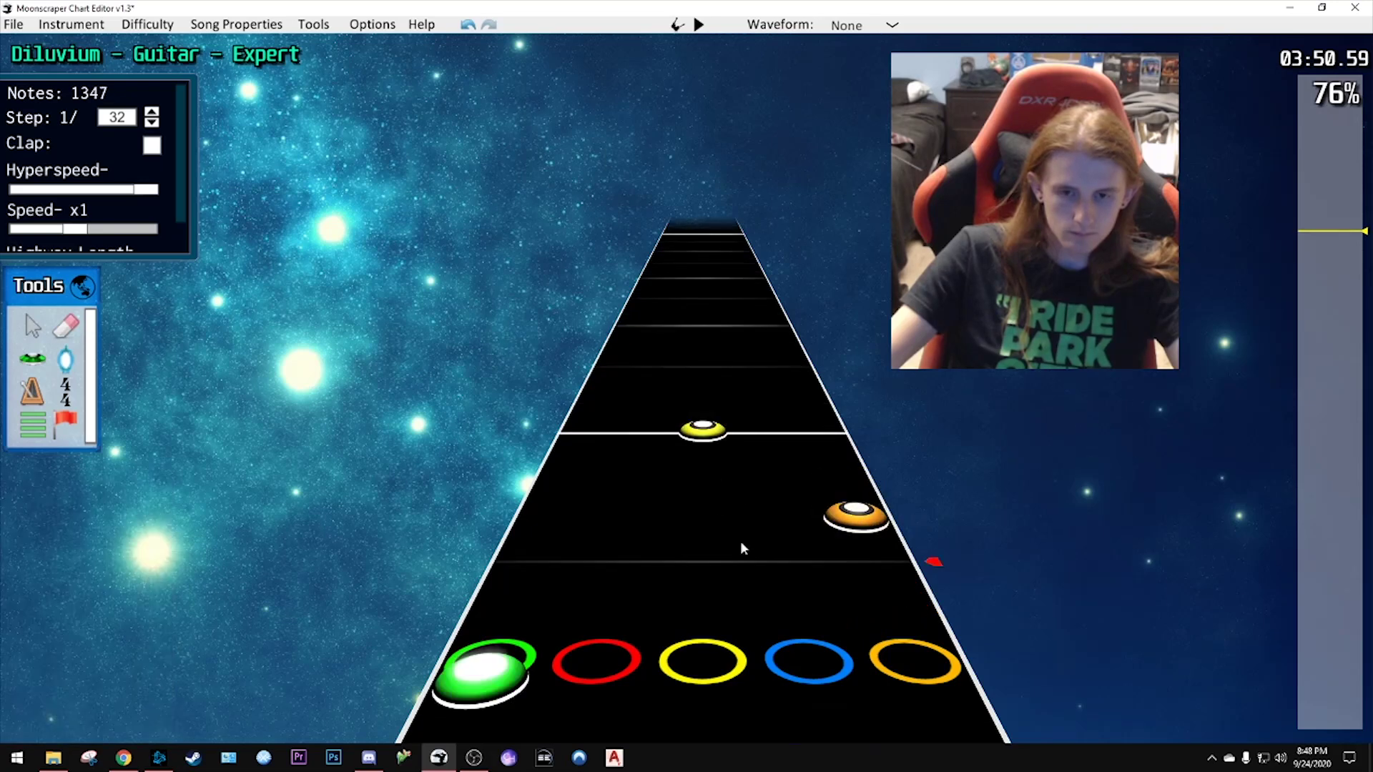
- Replay the corrected run from the end of the yellow sustain past the measure line
{"action": "scroll", "coordinate": [740, 540], "scroll_direction": "up", "scroll_amount": 2}
{"action": "scroll", "coordinate": [755, 461], "scroll_direction": "up", "scroll_amount": 2}
{"action": "key", "text": "space"}
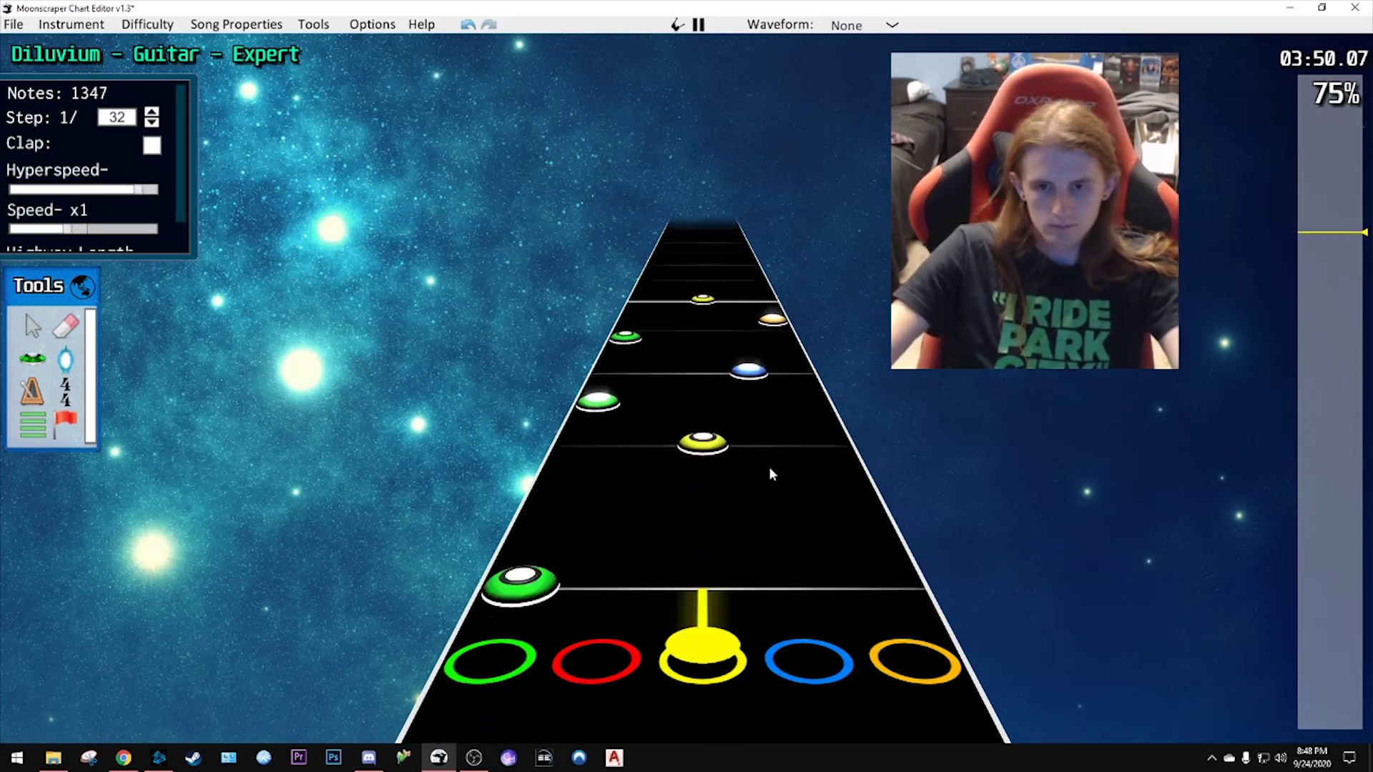
{"action": "key", "text": "space"}
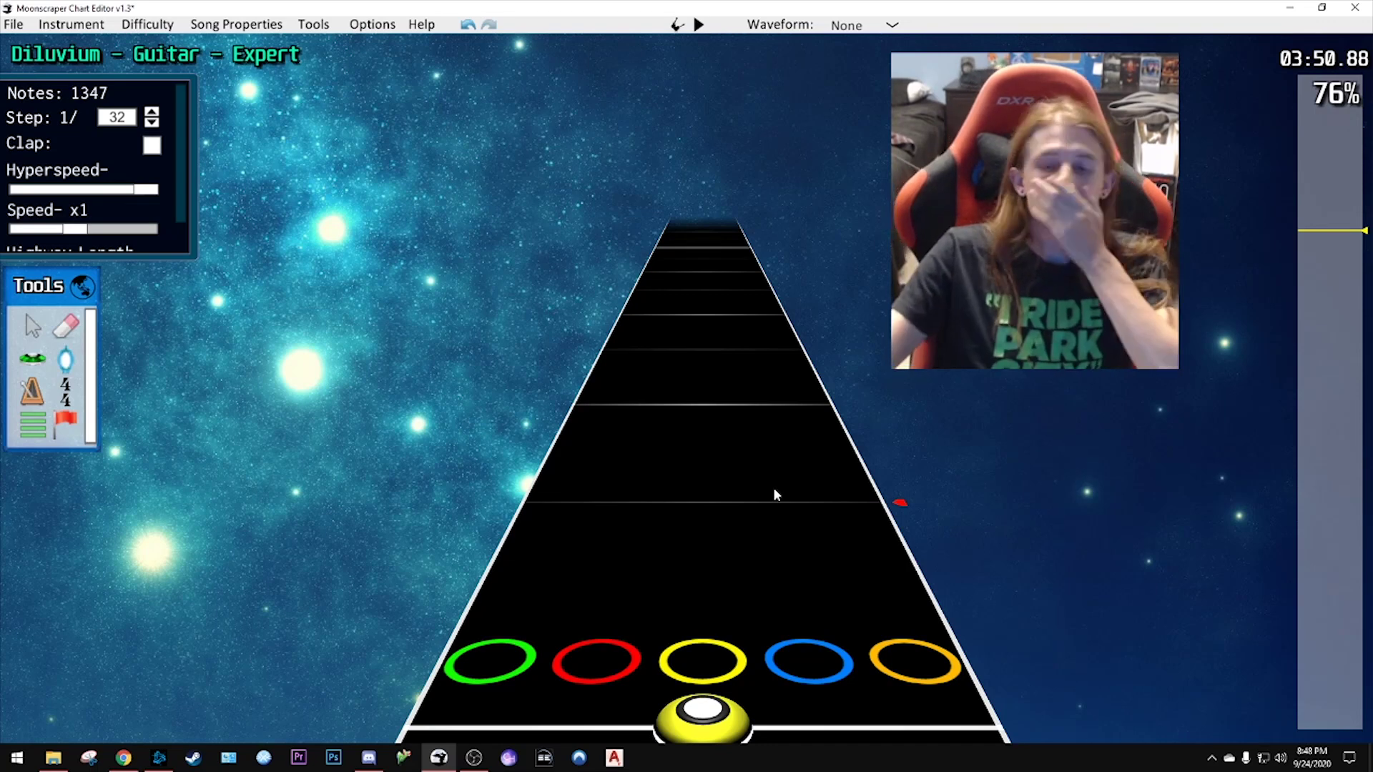
- Replay the charted run from about 3:49 past its final yellow note to check it against the song
{"action": "scroll", "coordinate": [773, 487], "scroll_direction": "down", "scroll_amount": 5}
{"action": "scroll", "coordinate": [750, 461], "scroll_direction": "down", "scroll_amount": 8}
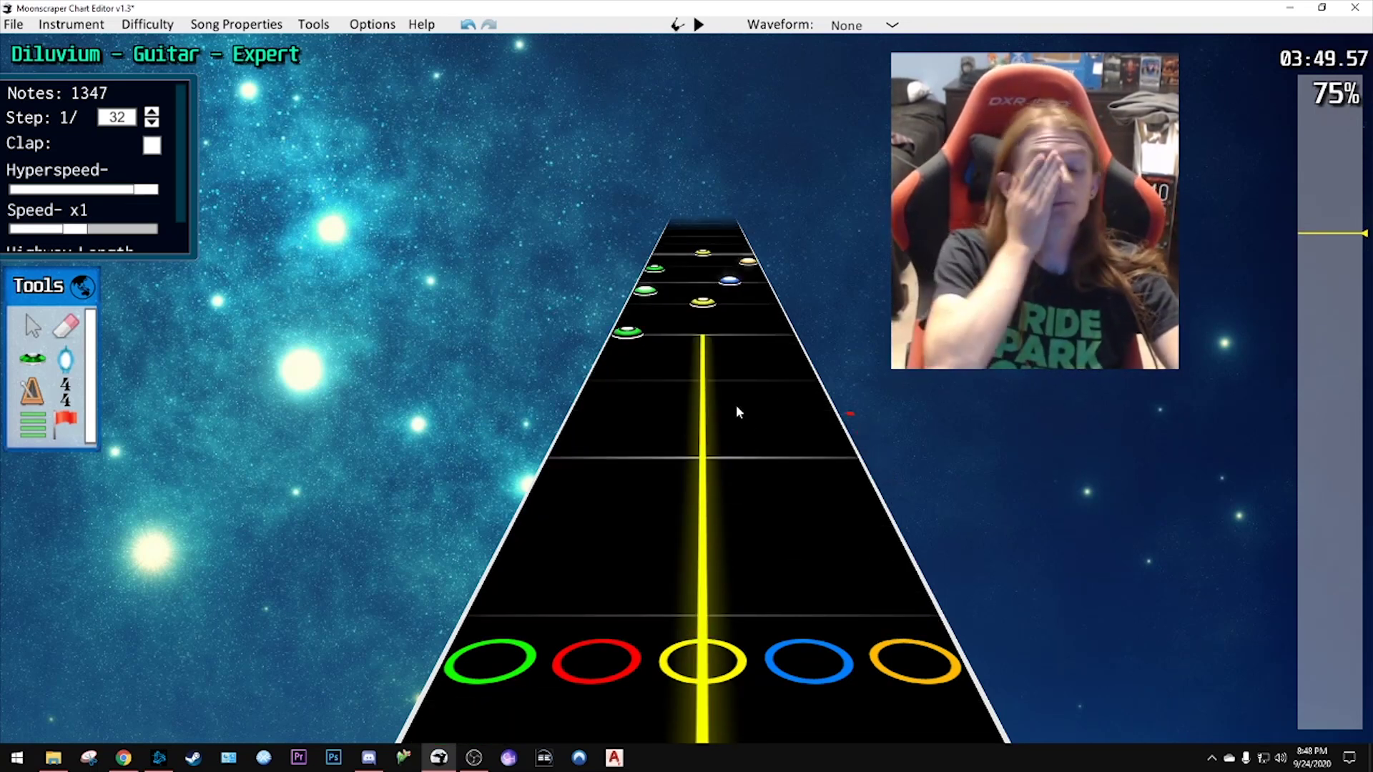
{"action": "scroll", "coordinate": [747, 358], "scroll_direction": "down", "scroll_amount": 4}
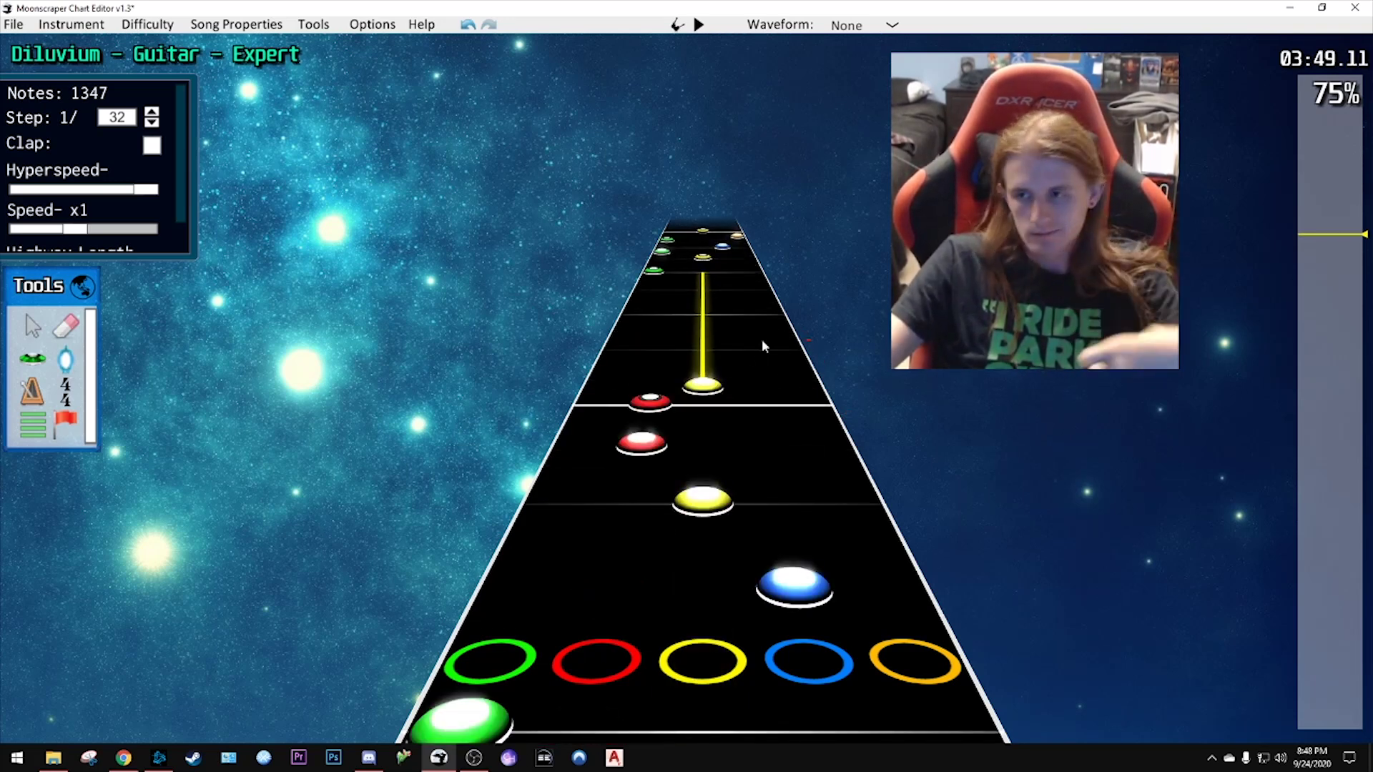
{"action": "key", "text": "space"}
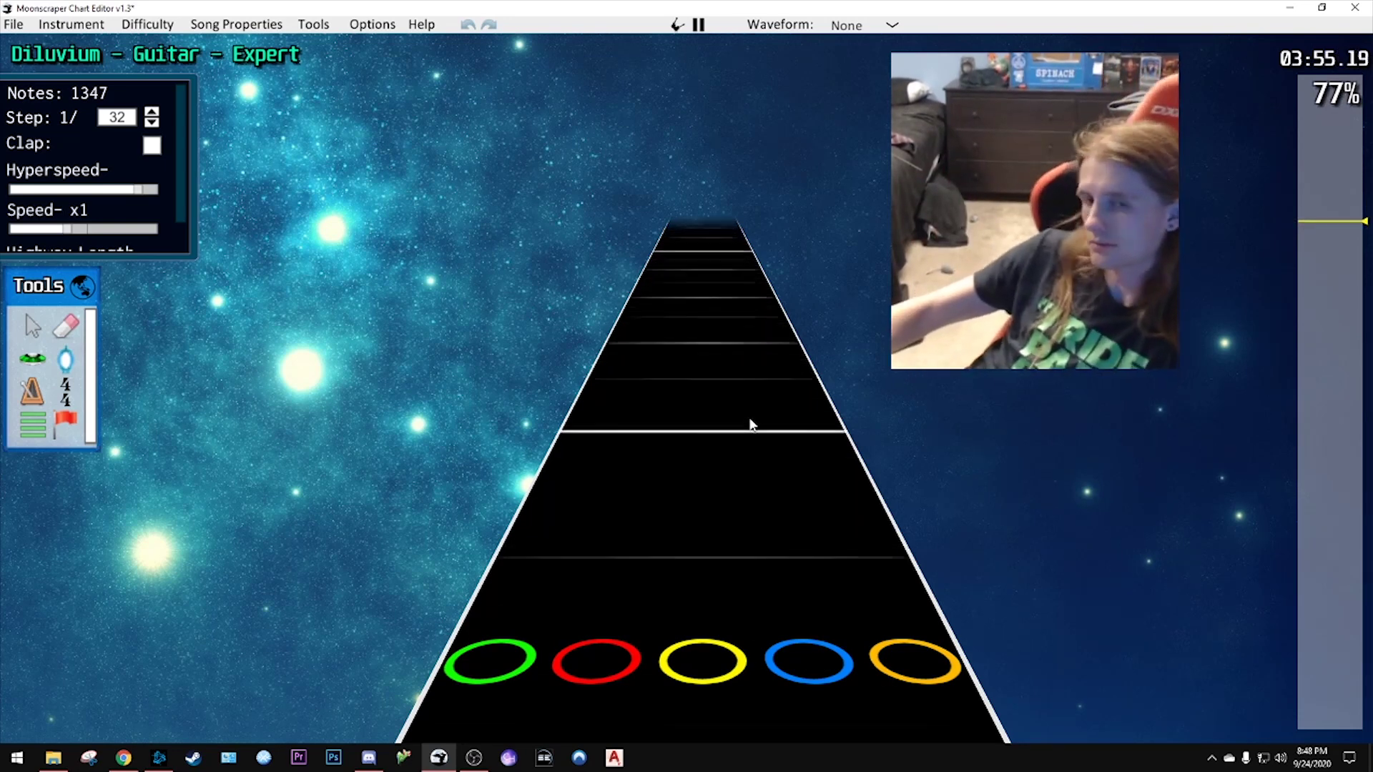
{"action": "key", "text": "space"}
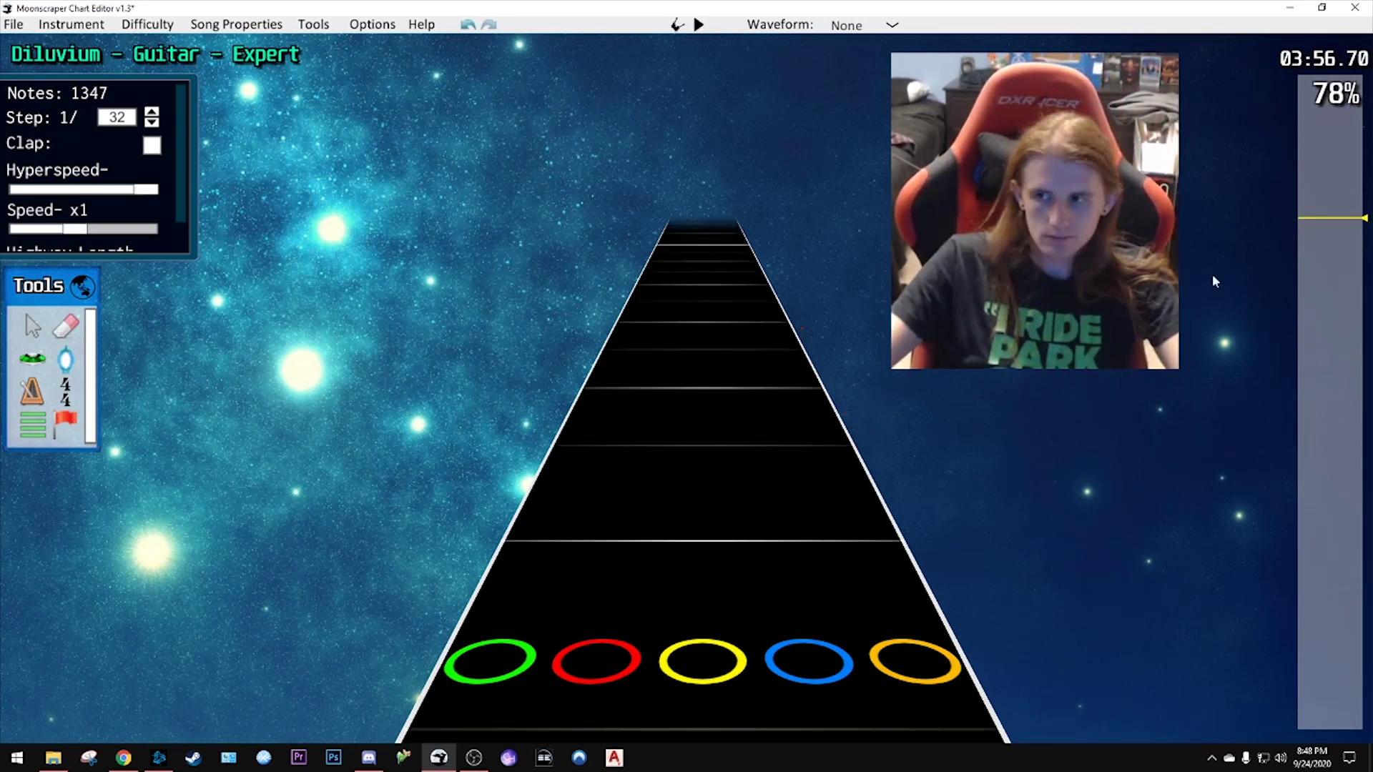
{"action": "left_click", "coordinate": [1314, 233]}
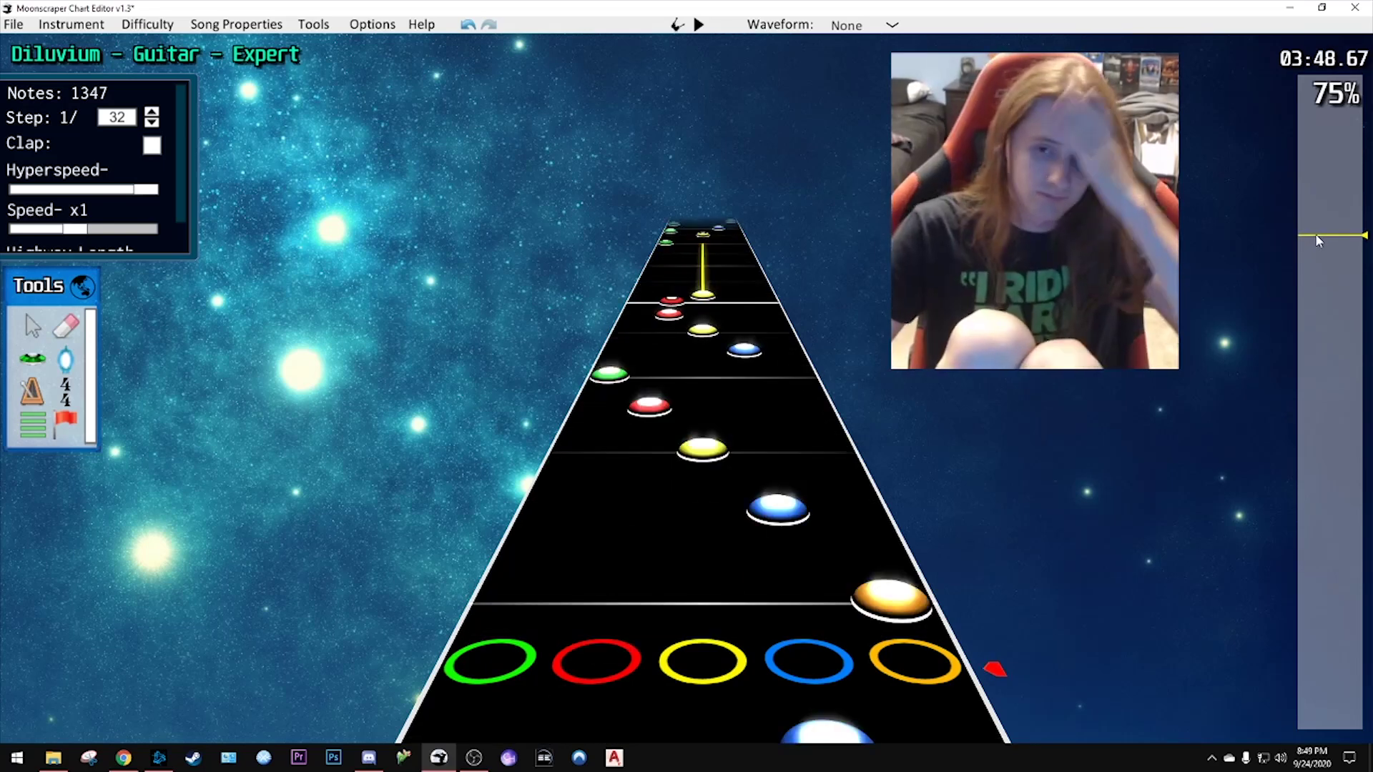
{"action": "key", "text": "space"}
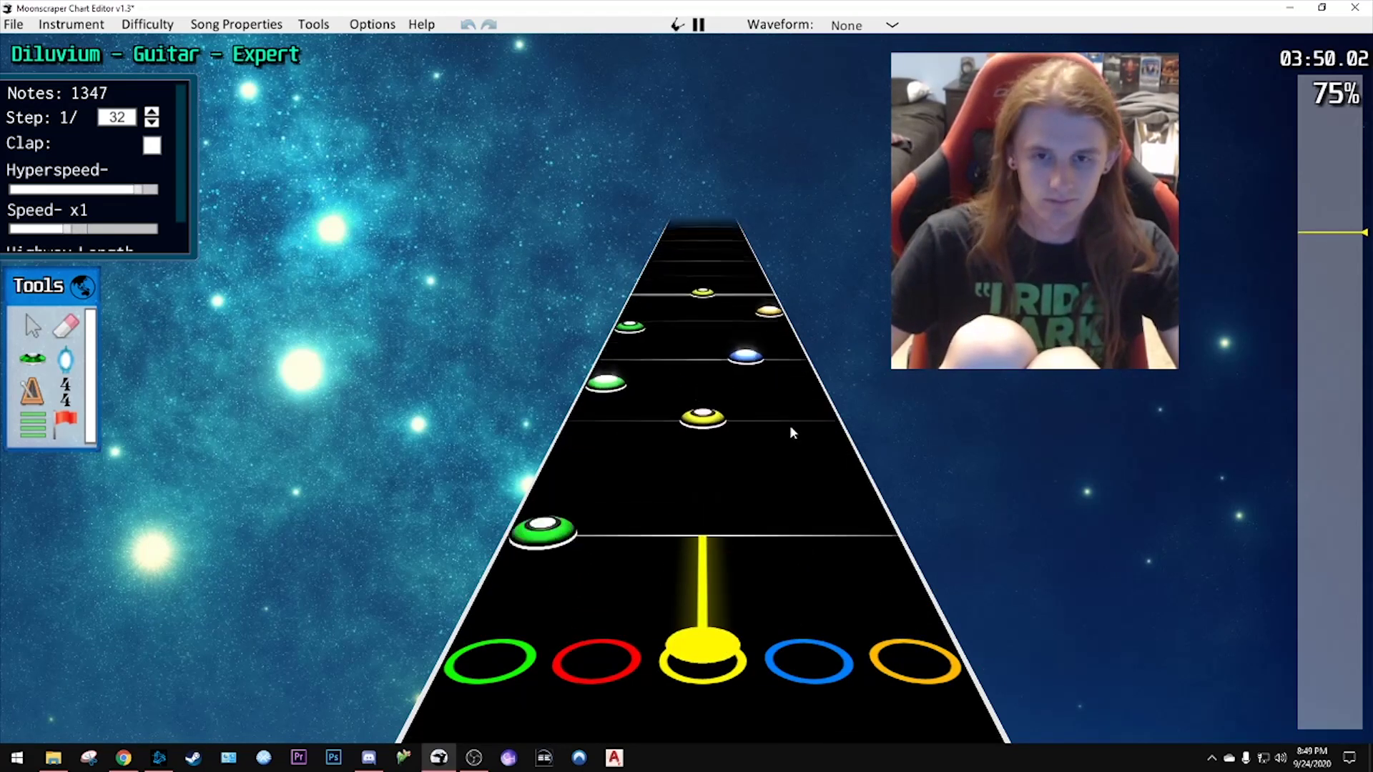
{"action": "key", "text": "space"}
- Place a blue note on the first grid line past the yellow measure-line note, followed closely by a sustained orange note
{"action": "scroll", "coordinate": [725, 507], "scroll_direction": "up", "scroll_amount": 3}
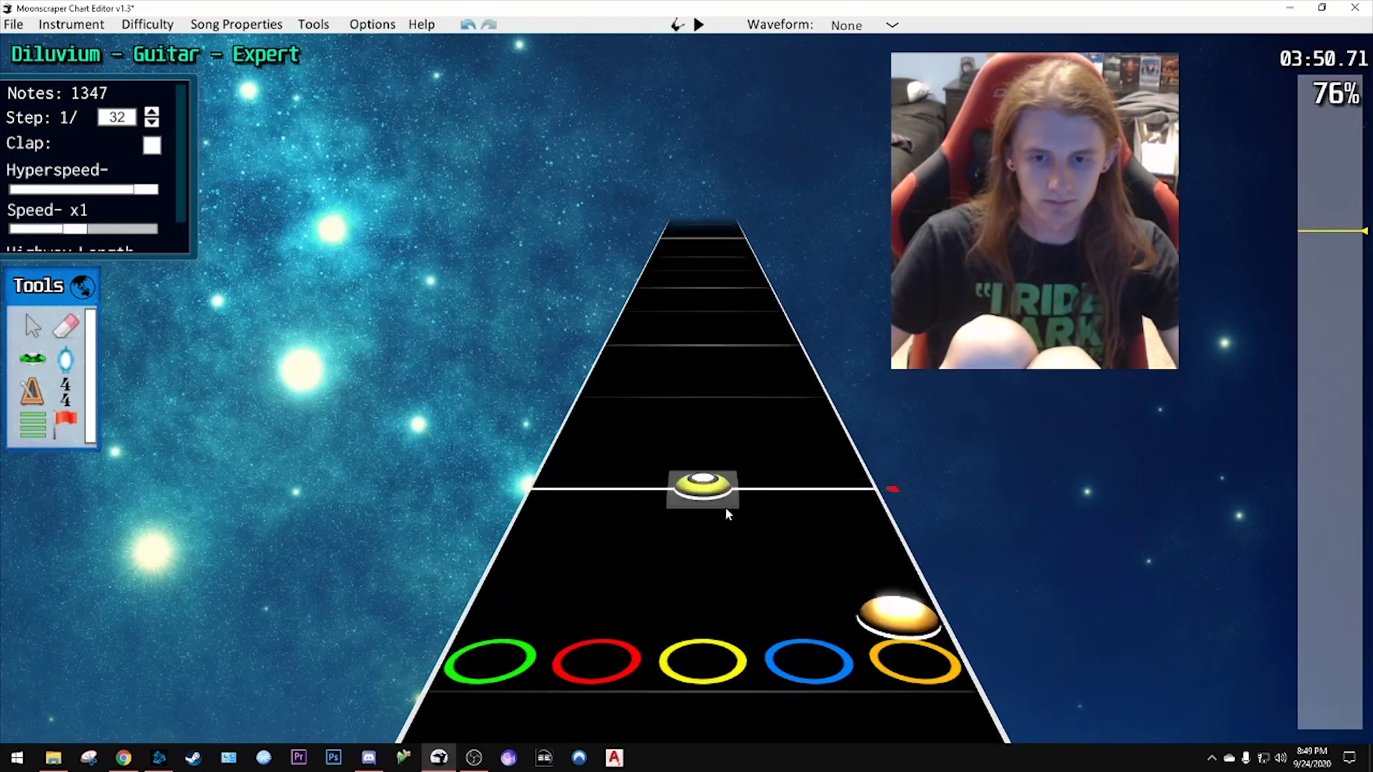
{"action": "left_click_drag", "start_coordinate": [728, 420], "coordinate": [765, 392]}
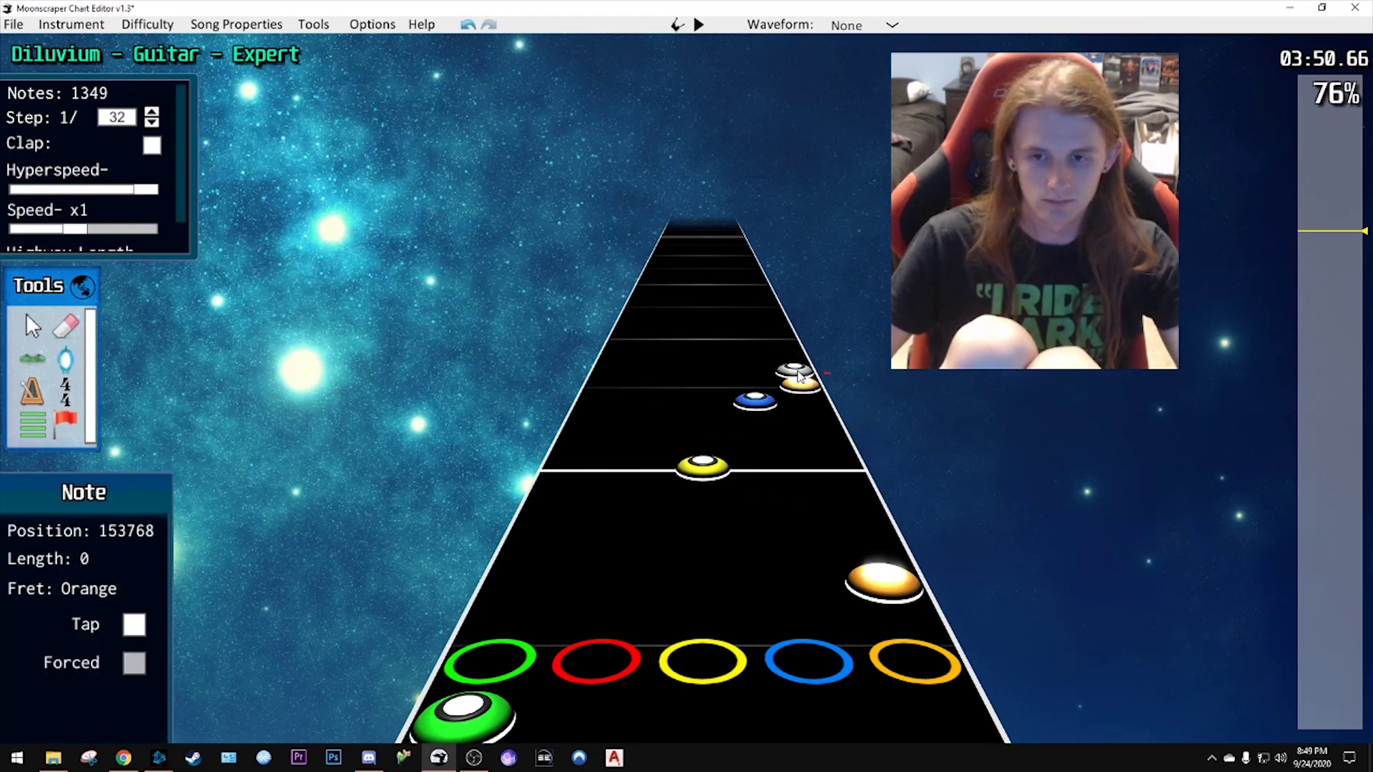
{"action": "key", "text": "space"}
{"action": "key", "text": "space"}
{"action": "scroll", "coordinate": [769, 468], "scroll_direction": "up", "scroll_amount": 3}
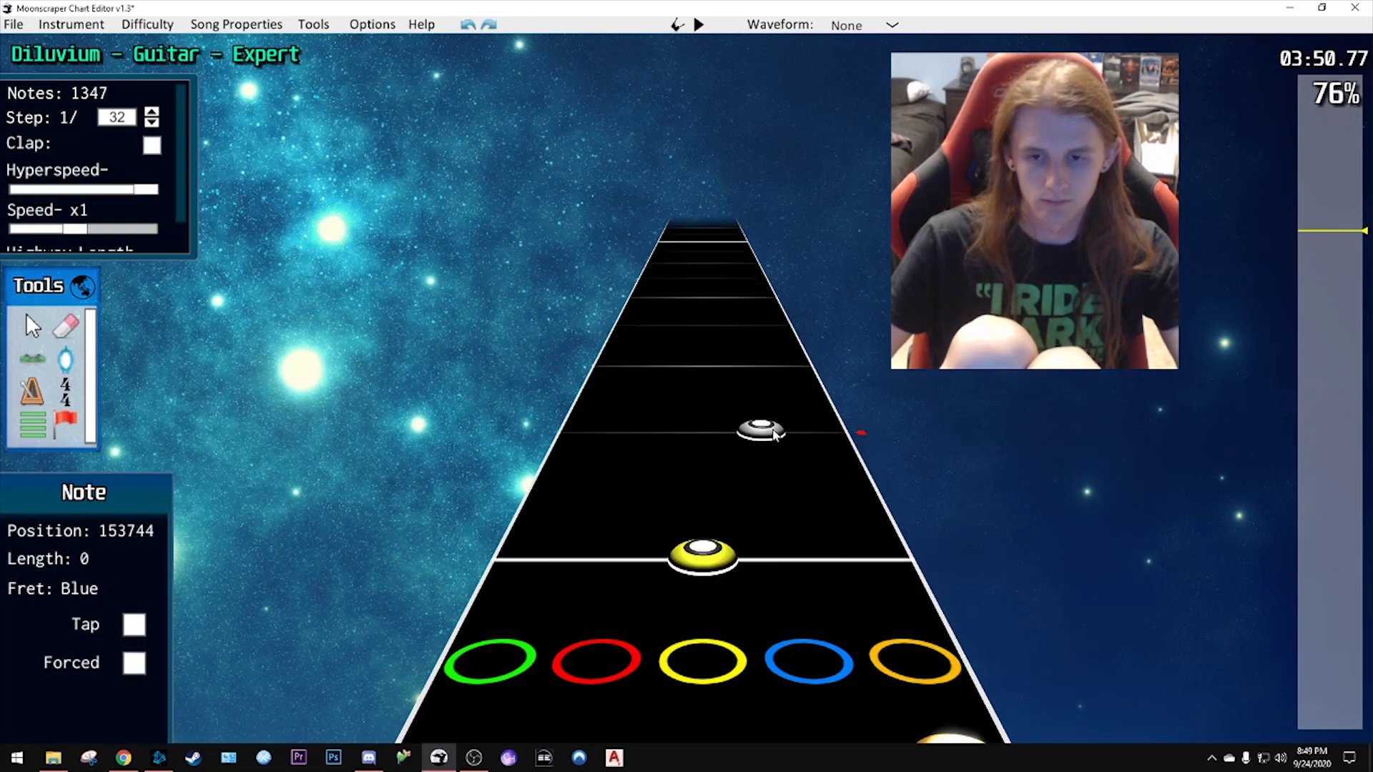
{"action": "left_click_drag", "start_coordinate": [814, 397], "coordinate": [779, 307]}
{"action": "key", "text": "space"}
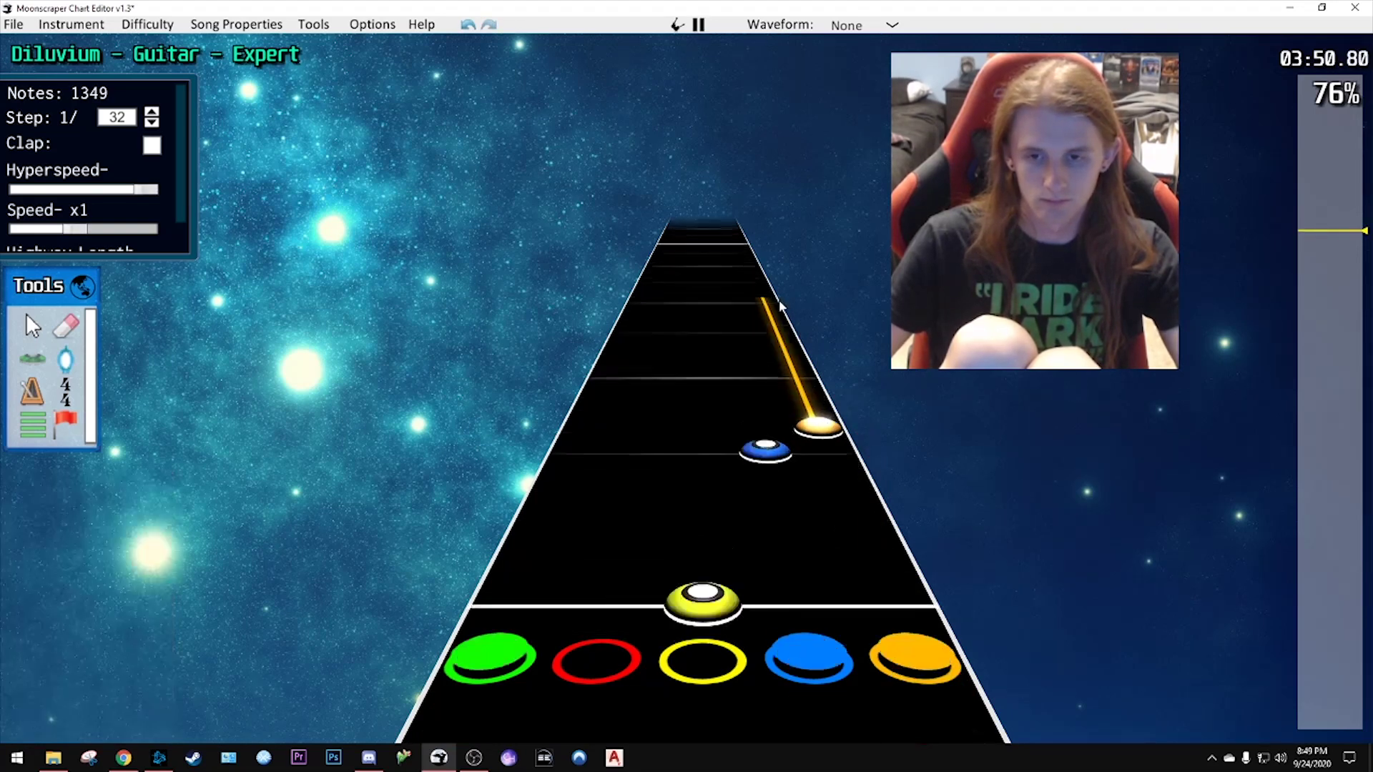
{"action": "key", "text": "space"}
{"action": "scroll", "coordinate": [769, 487], "scroll_direction": "down", "scroll_amount": 3}
{"action": "scroll", "coordinate": [769, 484], "scroll_direction": "down", "scroll_amount": 4}
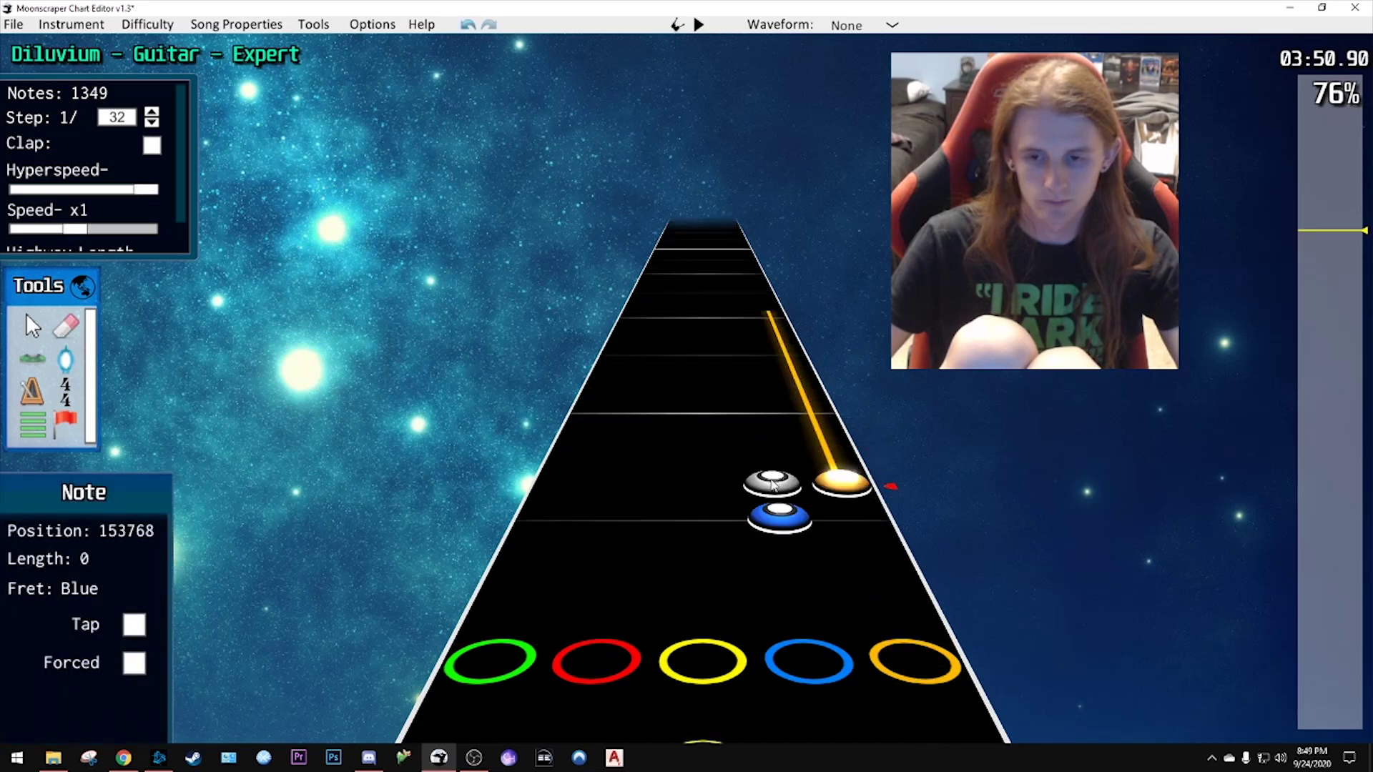
- Set the playback speed to x0.75 and replay the blue note and the orange sustain from about 3:50
{"action": "left_click_drag", "start_coordinate": [76, 229], "coordinate": [66, 229]}
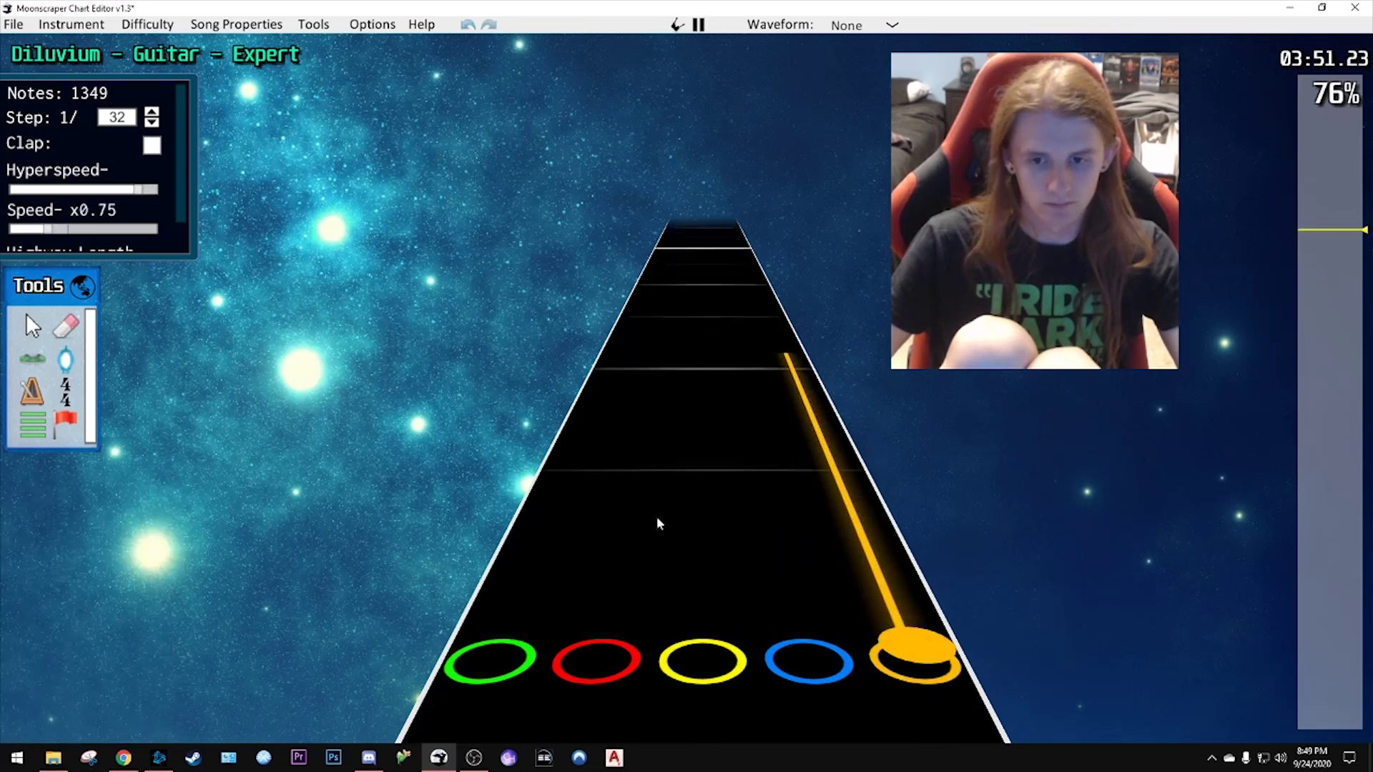
{"action": "key", "text": "space"}
{"action": "scroll", "coordinate": [744, 502], "scroll_direction": "down", "scroll_amount": 5}
{"action": "key", "text": "j"}
{"action": "left_click", "coordinate": [743, 443]}
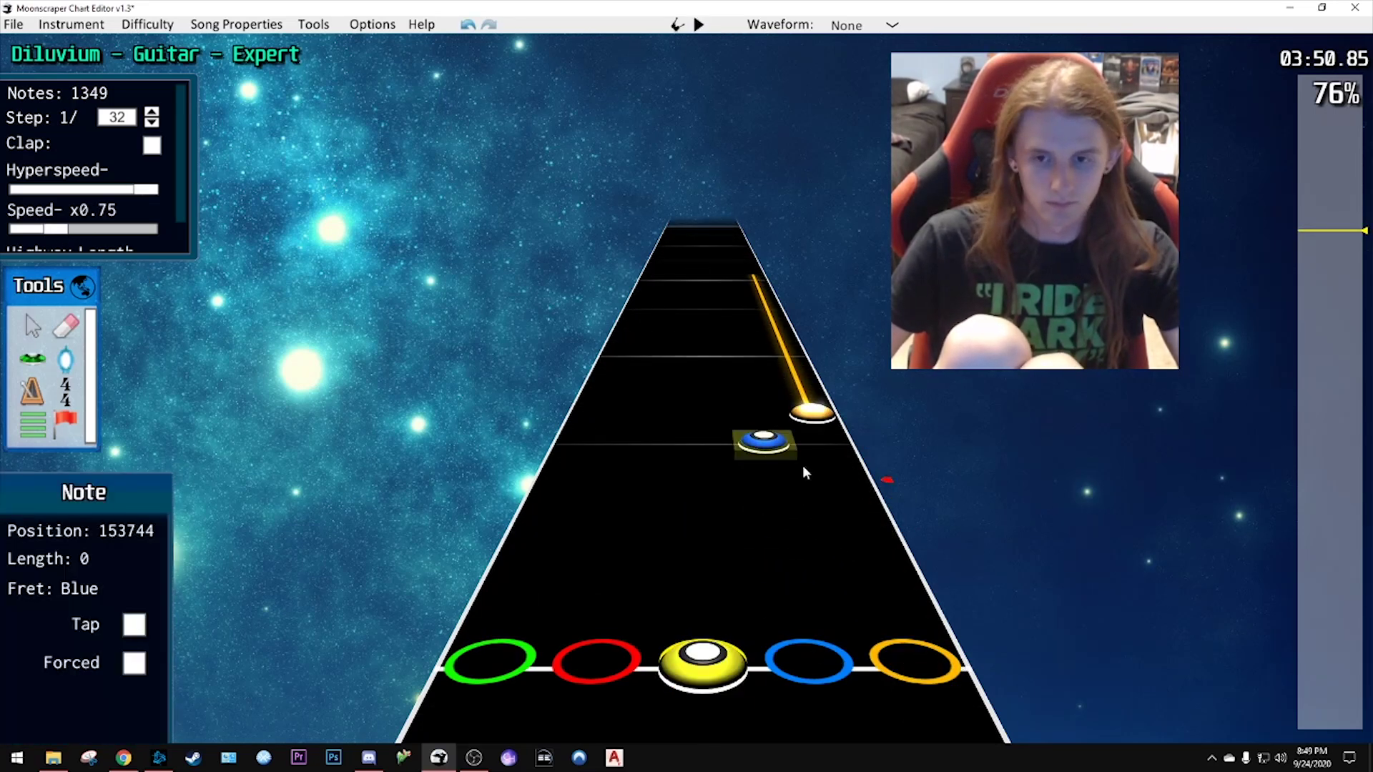
{"action": "left_click_drag", "start_coordinate": [806, 416], "coordinate": [776, 418]}
{"action": "scroll", "coordinate": [779, 493], "scroll_direction": "up", "scroll_amount": 4}
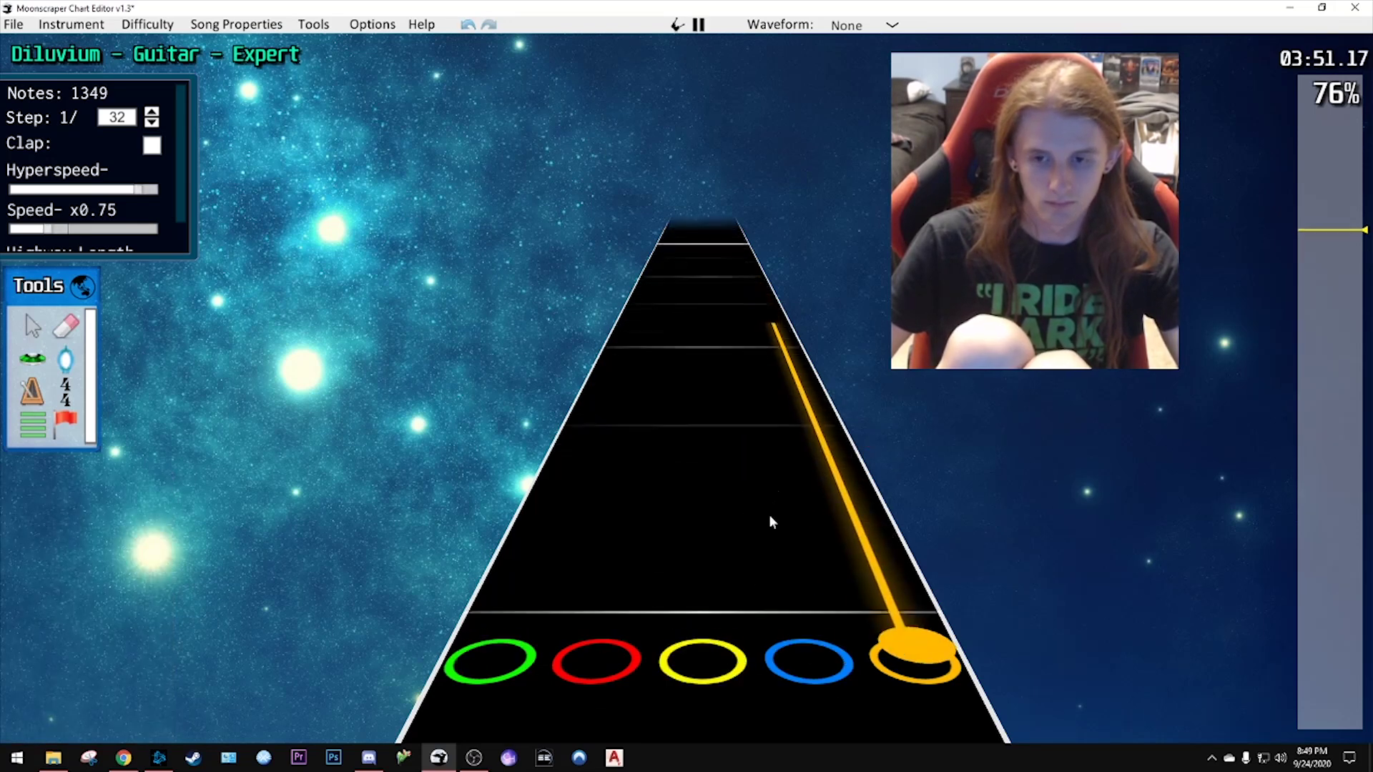
- Extend the orange sustain to the faint grid line just before the next measure line, checking its length by playback
{"action": "scroll", "coordinate": [689, 517], "scroll_direction": "down", "scroll_amount": 4}
{"action": "key", "text": "space"}
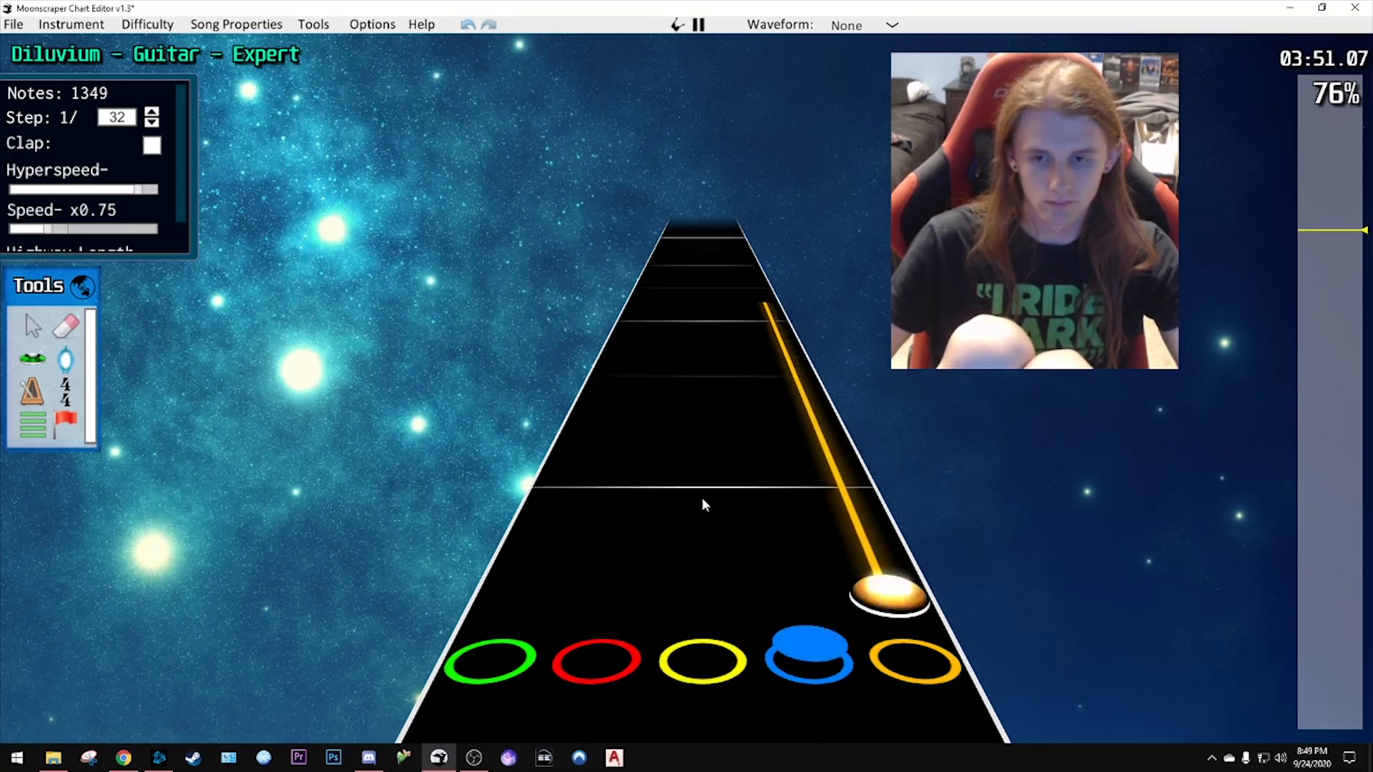
{"action": "key", "text": "space"}
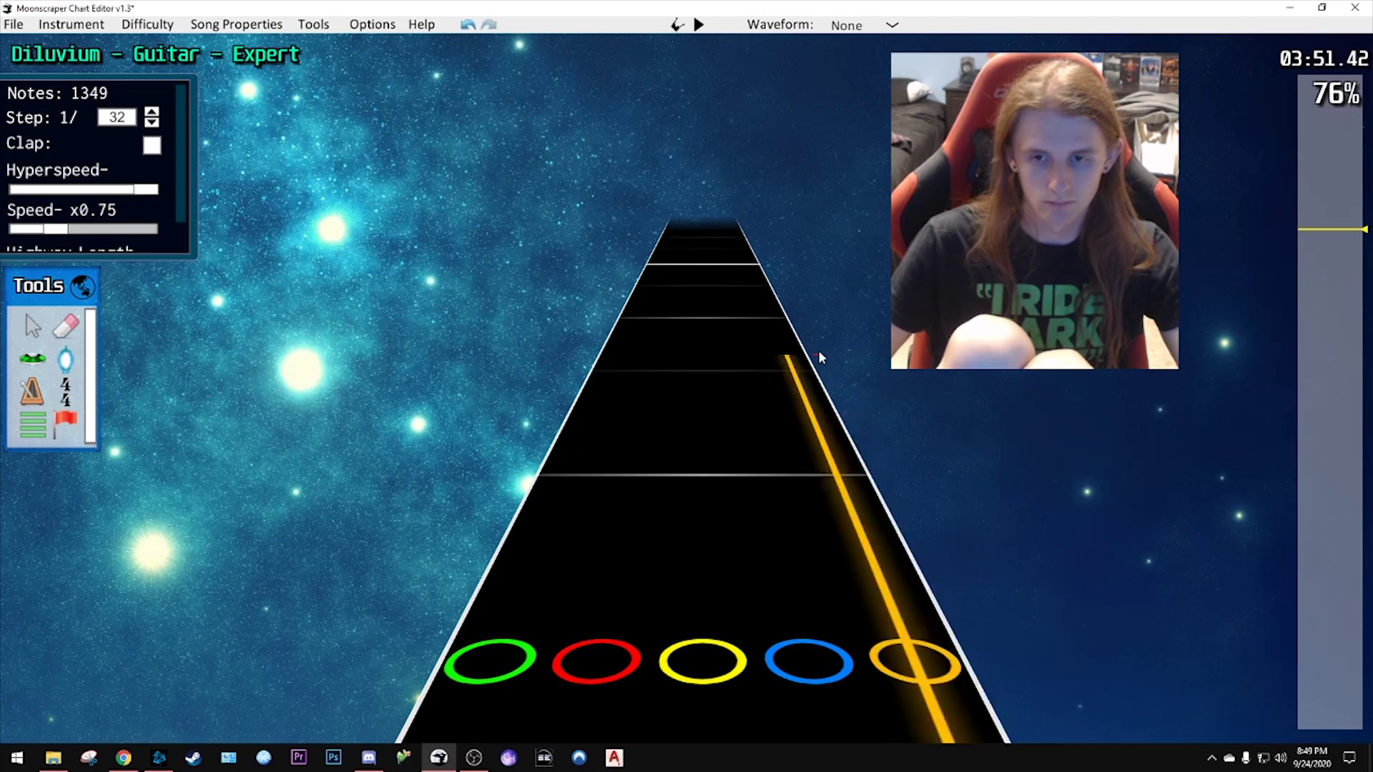
{"action": "key", "text": "space"}
{"action": "key", "text": "space"}
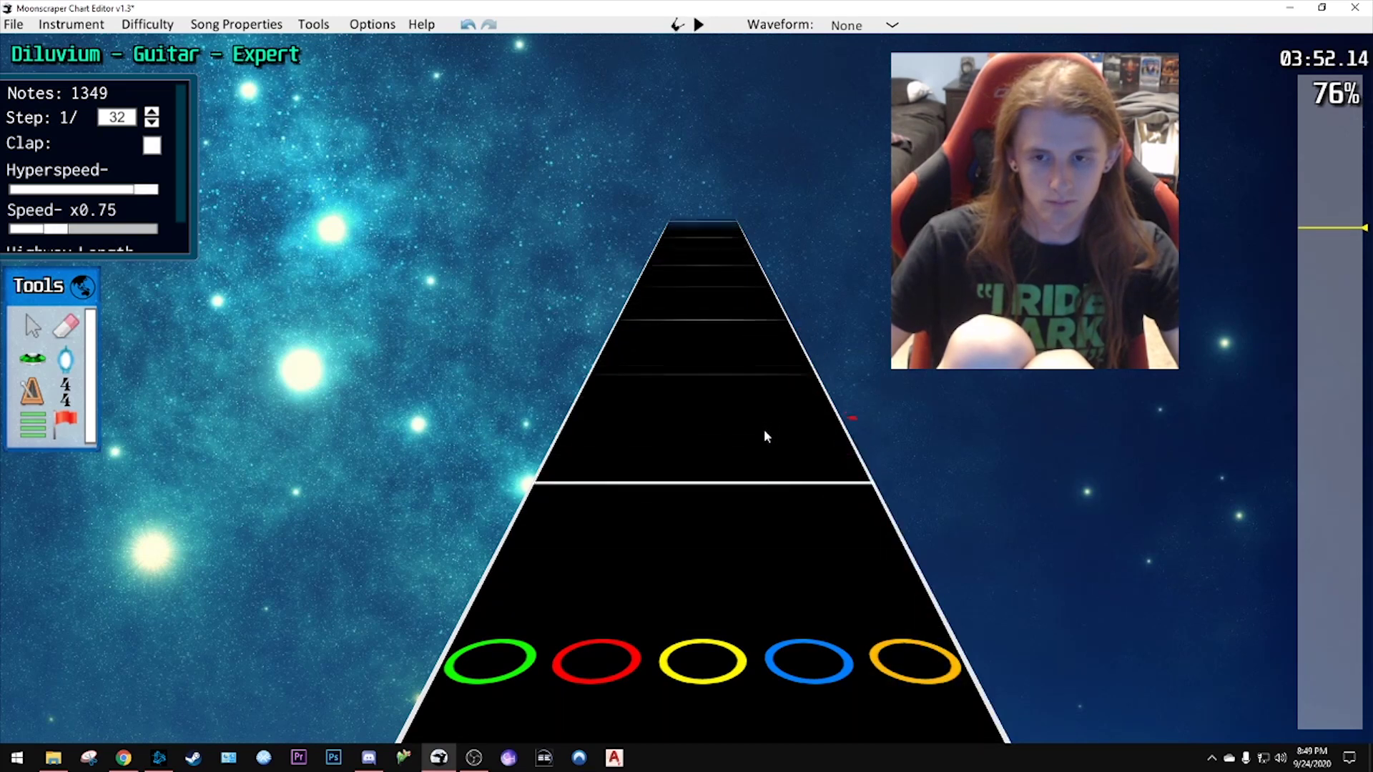
{"action": "scroll", "coordinate": [771, 433], "scroll_direction": "down", "scroll_amount": 3}
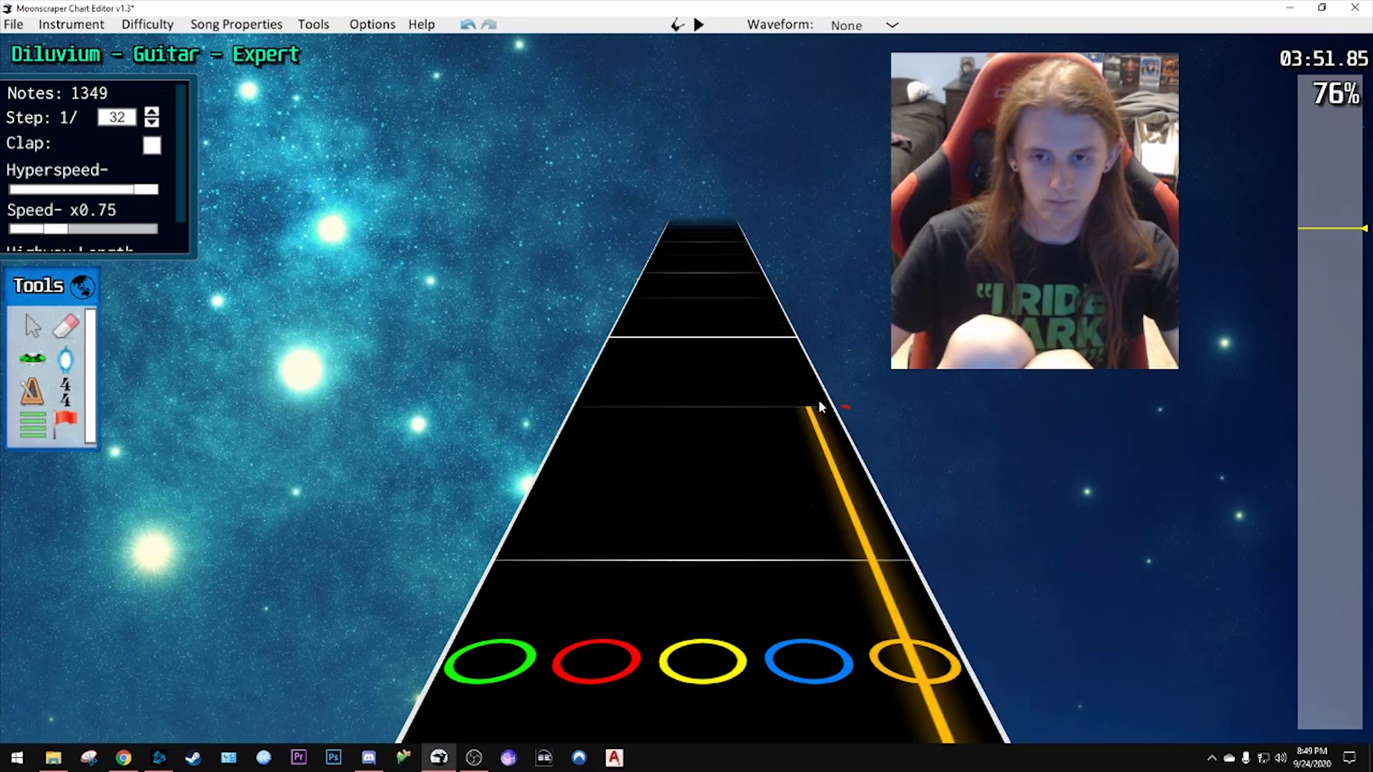
{"action": "scroll", "coordinate": [815, 443], "scroll_direction": "up", "scroll_amount": 3}
{"action": "scroll", "coordinate": [786, 494], "scroll_direction": "down", "scroll_amount": 3}
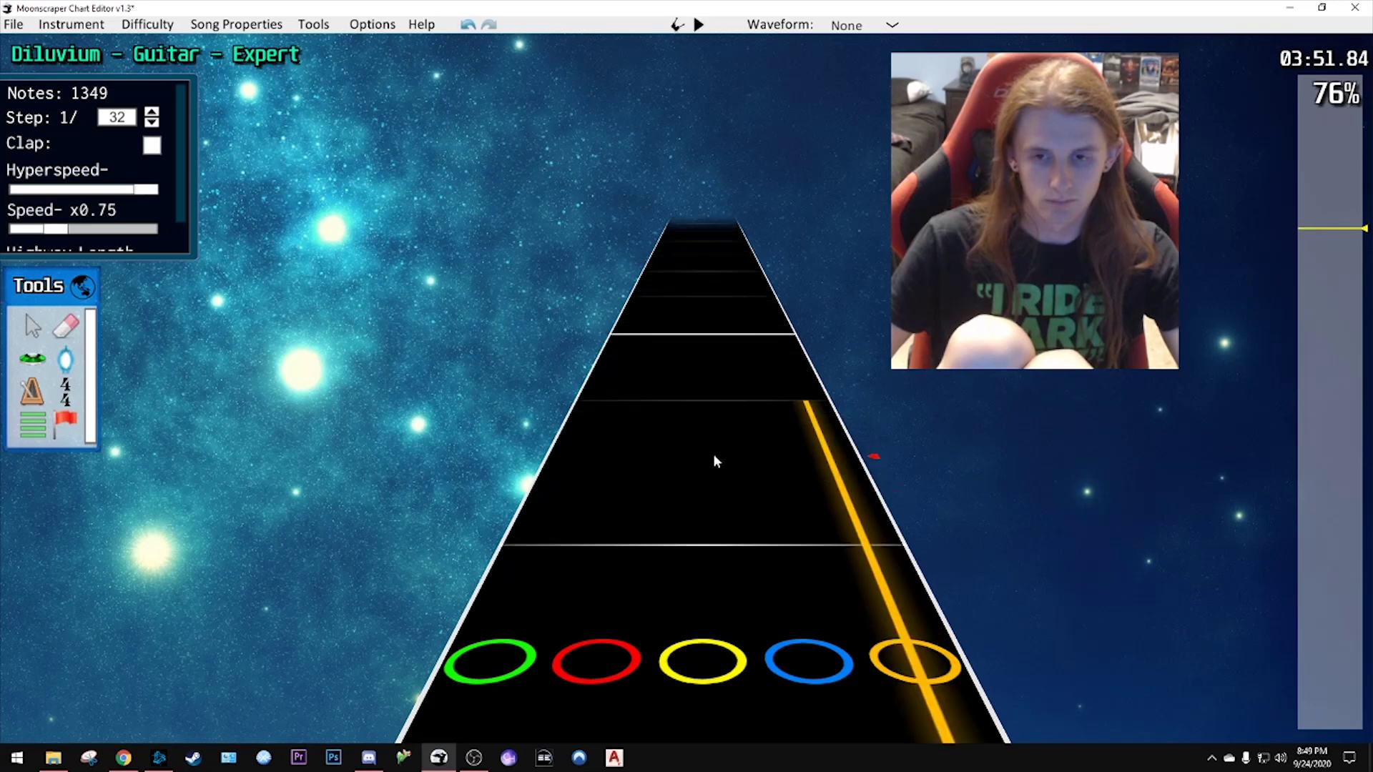
- Place a blue note at the end of the orange sustain, a red note after it and a yellow note on the measure line
{"action": "left_click_drag", "start_coordinate": [715, 461], "coordinate": [768, 401]}
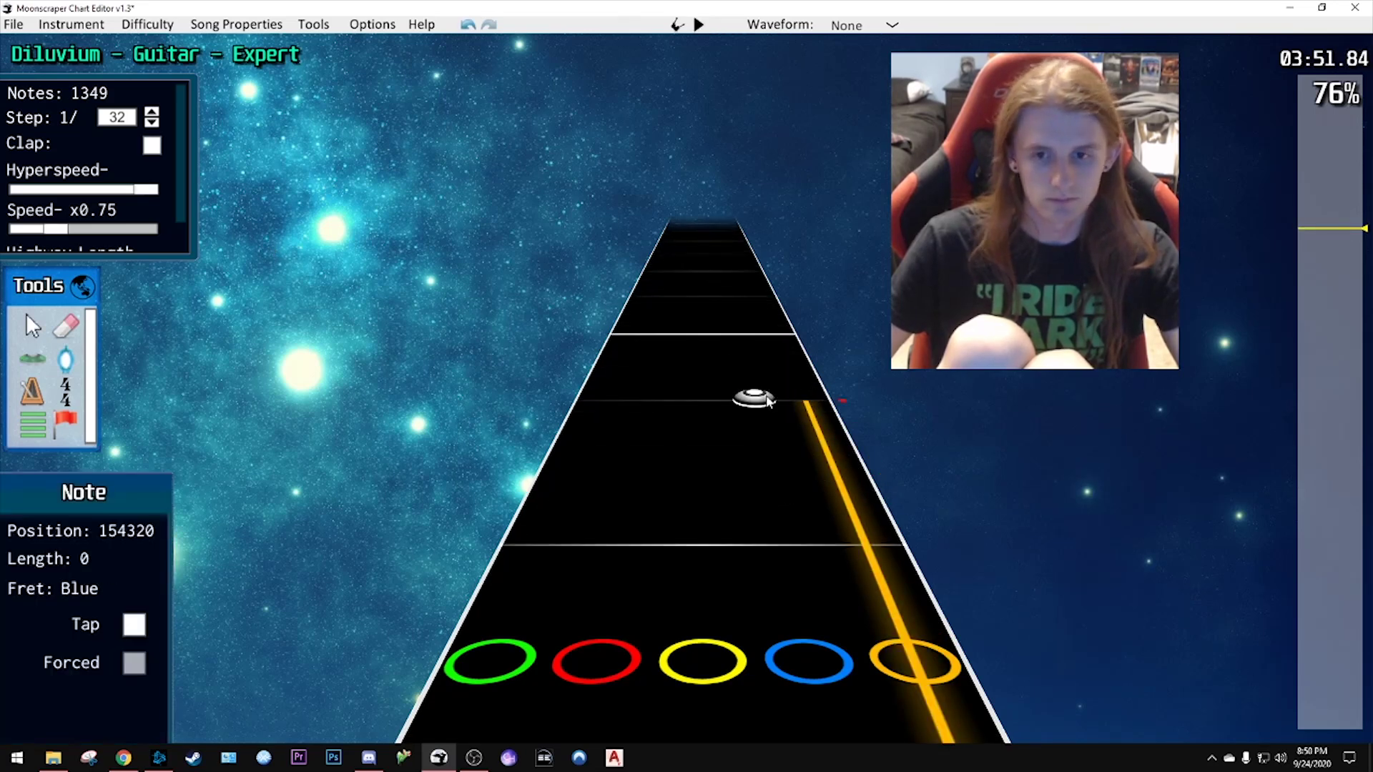
{"action": "left_click", "coordinate": [673, 366]}
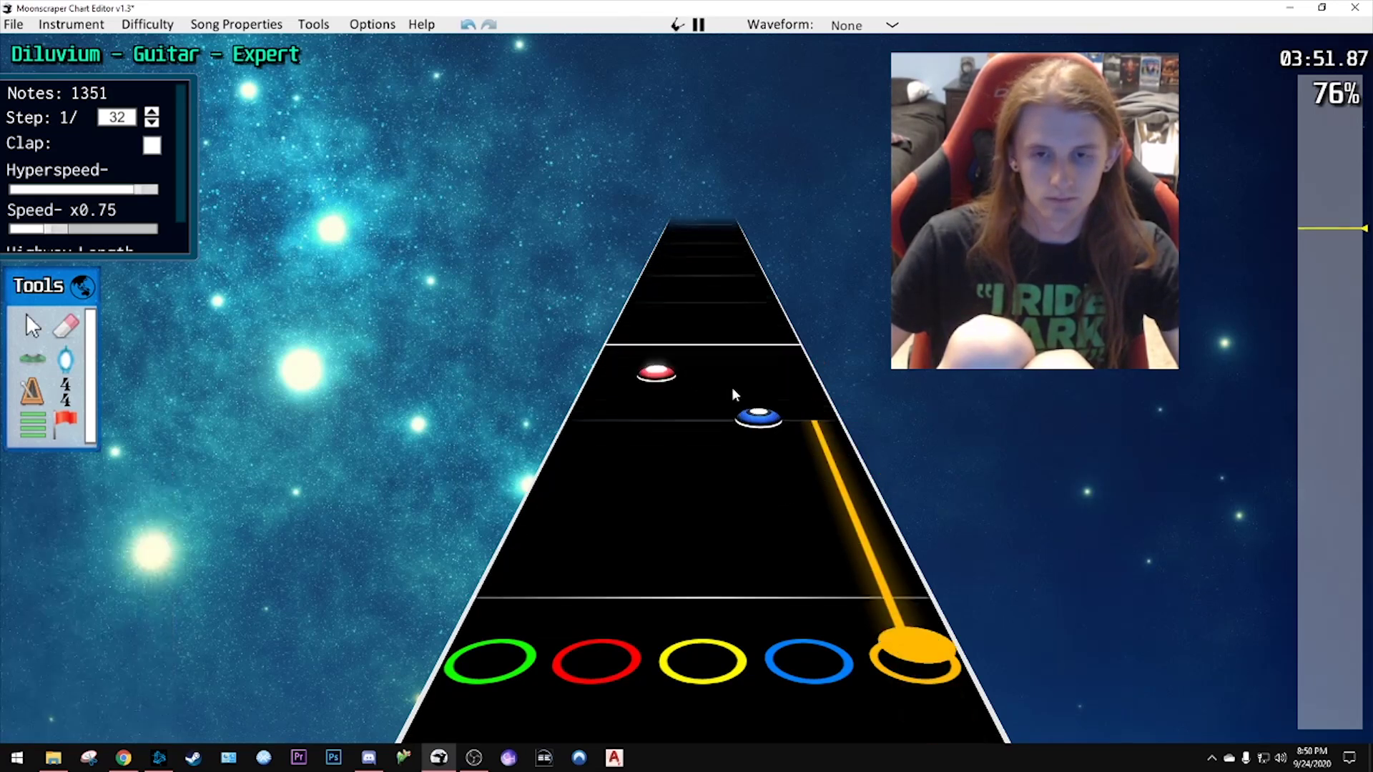
{"action": "scroll", "coordinate": [737, 392], "scroll_direction": "down", "scroll_amount": 4}
{"action": "scroll", "coordinate": [727, 406], "scroll_direction": "up", "scroll_amount": 2}
{"action": "left_click", "coordinate": [704, 404]}
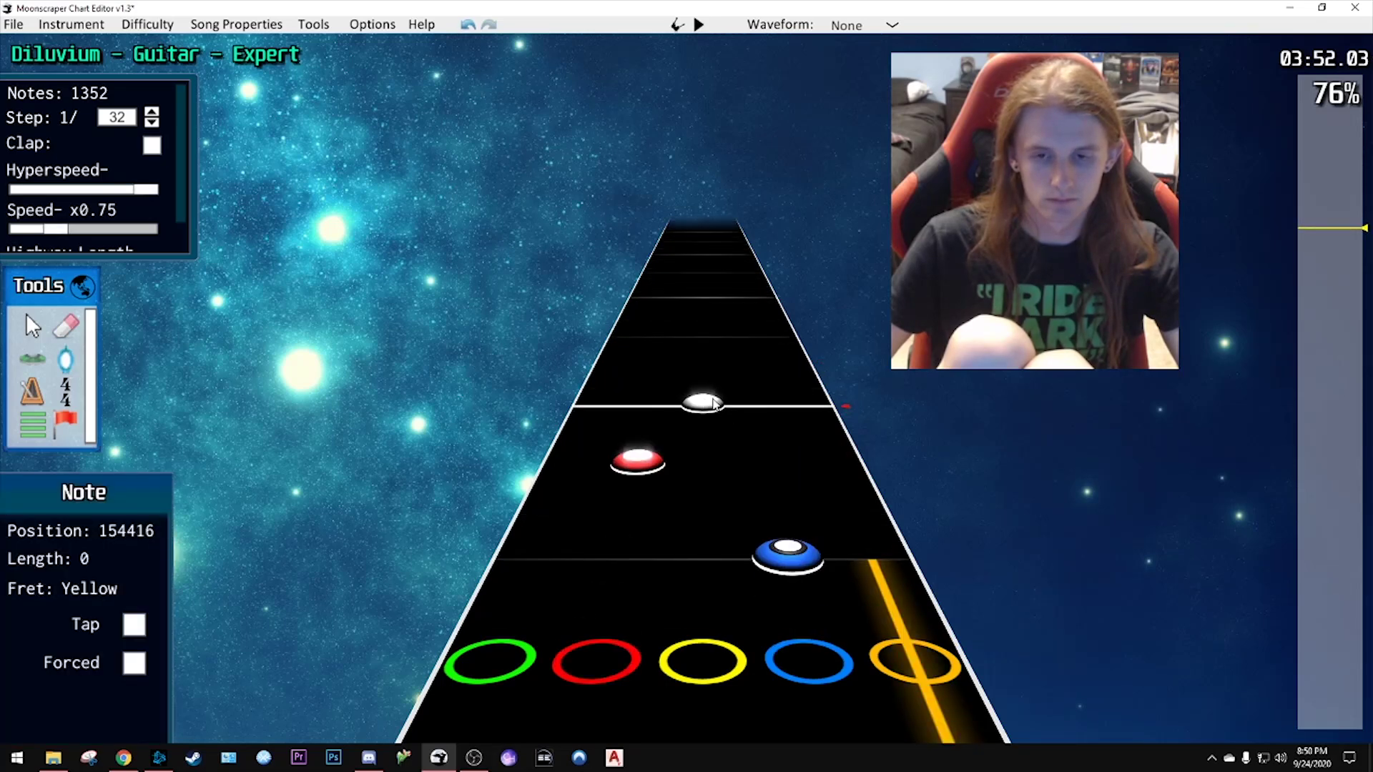
- Sustain the yellow note on the measure line up to the next beat line
{"action": "scroll", "coordinate": [715, 400], "scroll_direction": "down", "scroll_amount": 3}
{"action": "scroll", "coordinate": [723, 409], "scroll_direction": "up", "scroll_amount": 1}
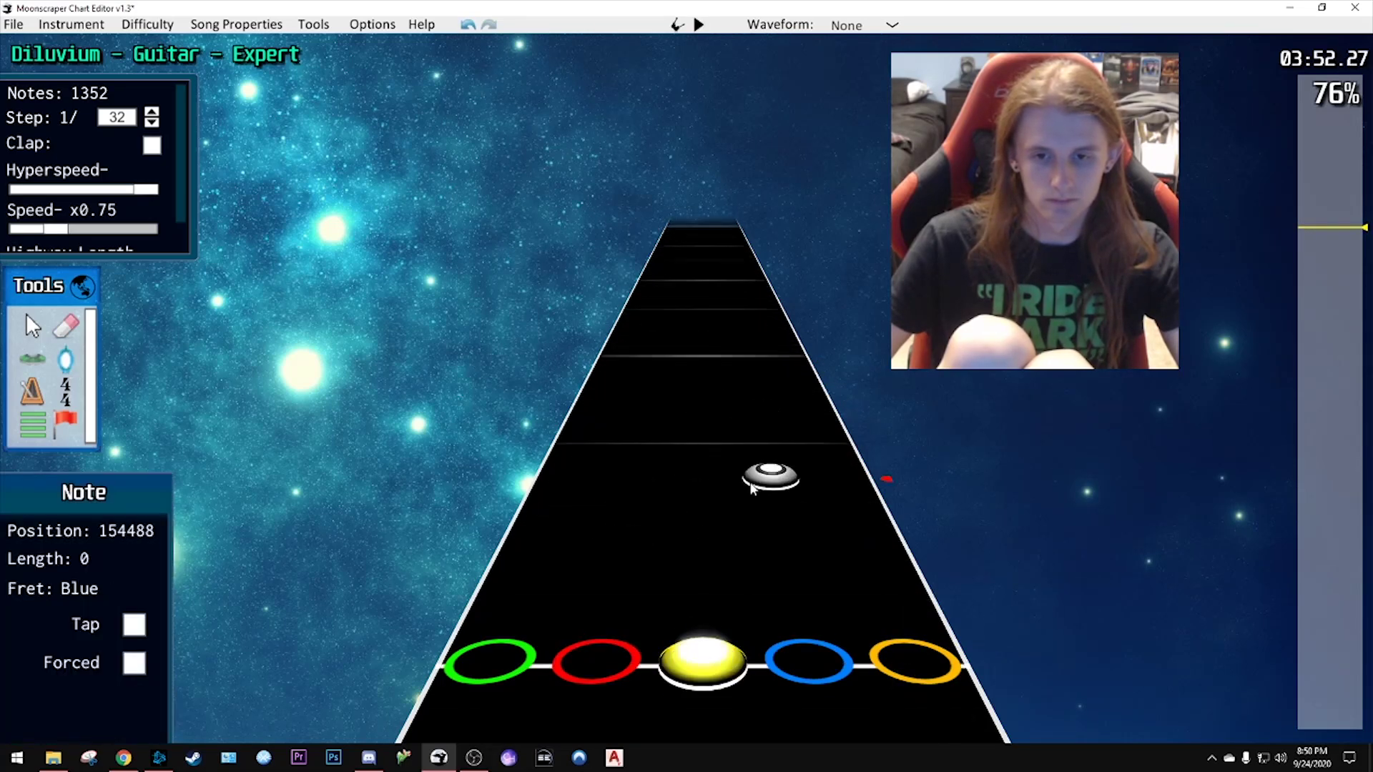
{"action": "scroll", "coordinate": [757, 378], "scroll_direction": "down", "scroll_amount": 3}
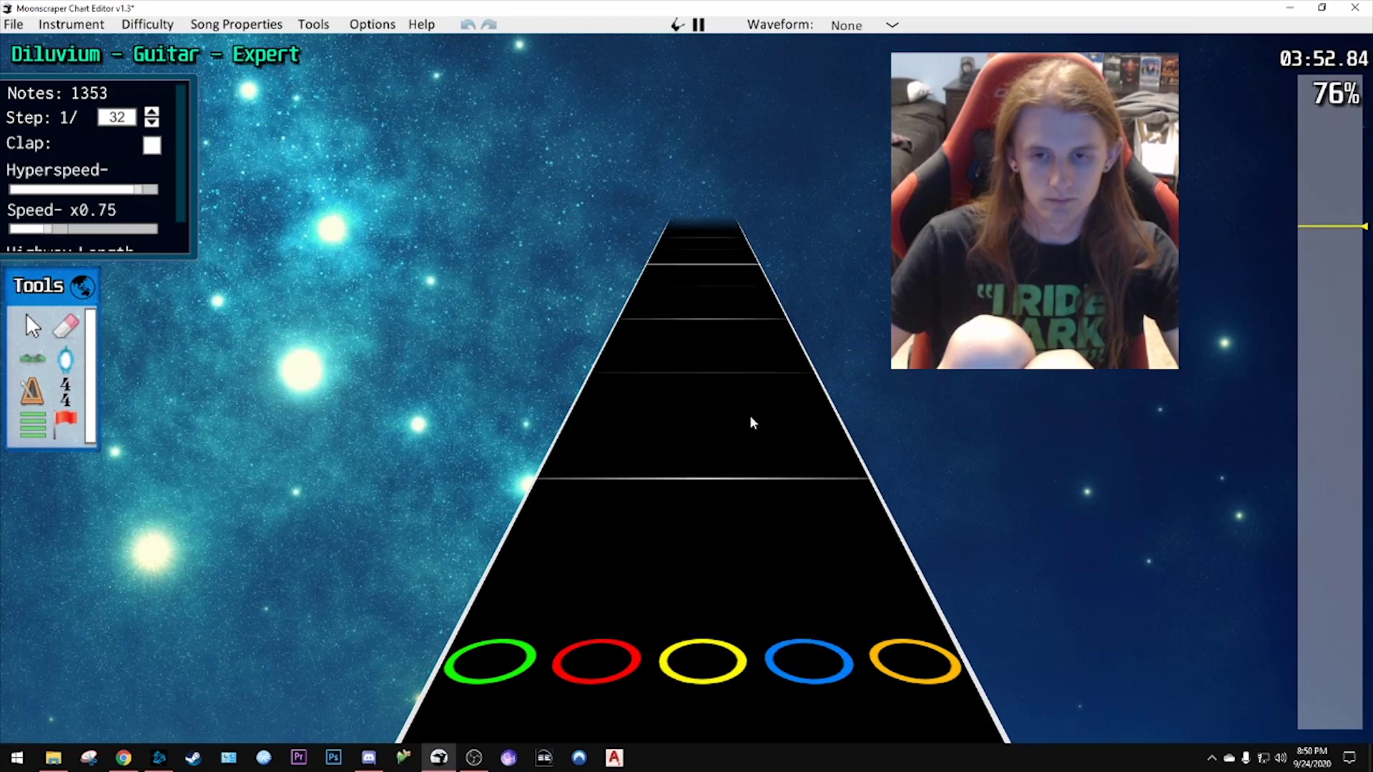
{"action": "scroll", "coordinate": [750, 418], "scroll_direction": "up", "scroll_amount": 3}
{"action": "scroll", "coordinate": [762, 419], "scroll_direction": "up", "scroll_amount": 1}
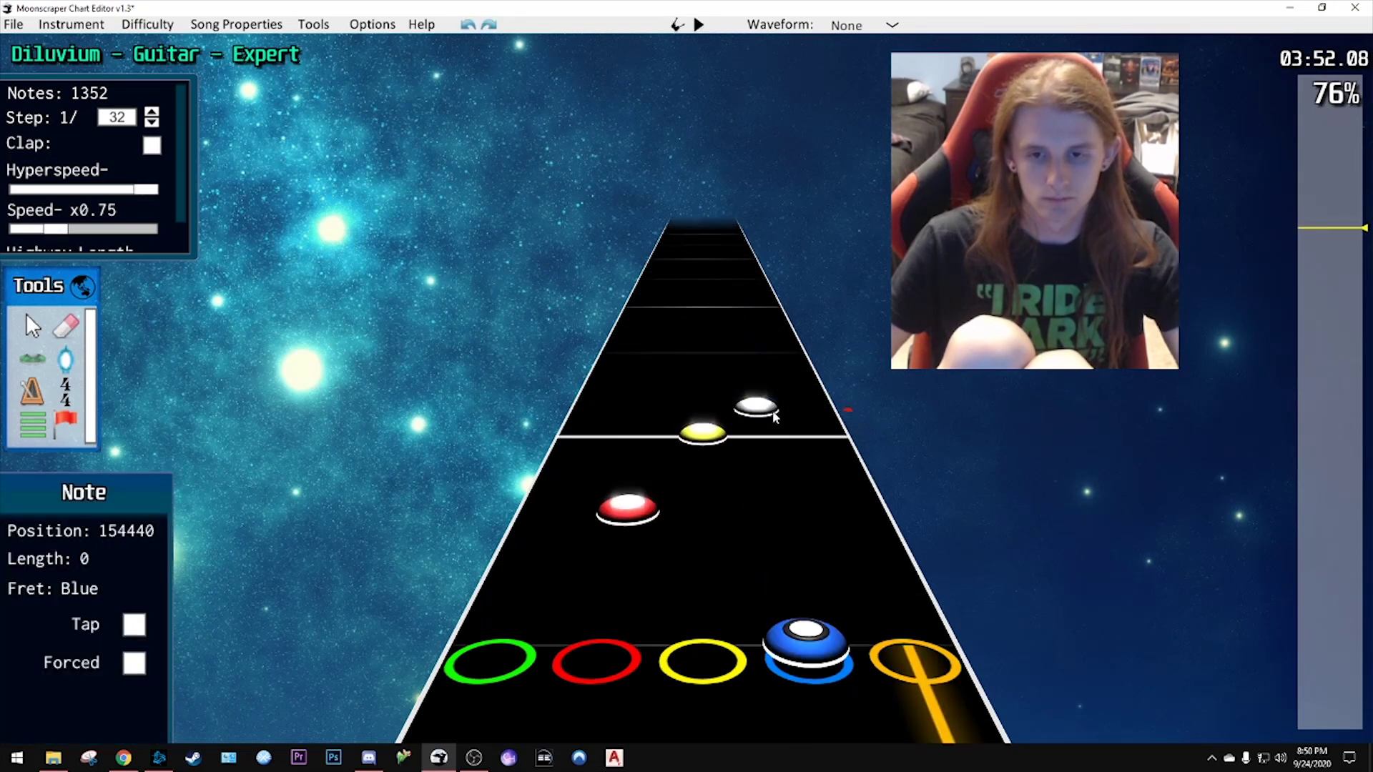
{"action": "scroll", "coordinate": [773, 415], "scroll_direction": "down", "scroll_amount": 2}
{"action": "scroll", "coordinate": [758, 429], "scroll_direction": "up", "scroll_amount": 1}
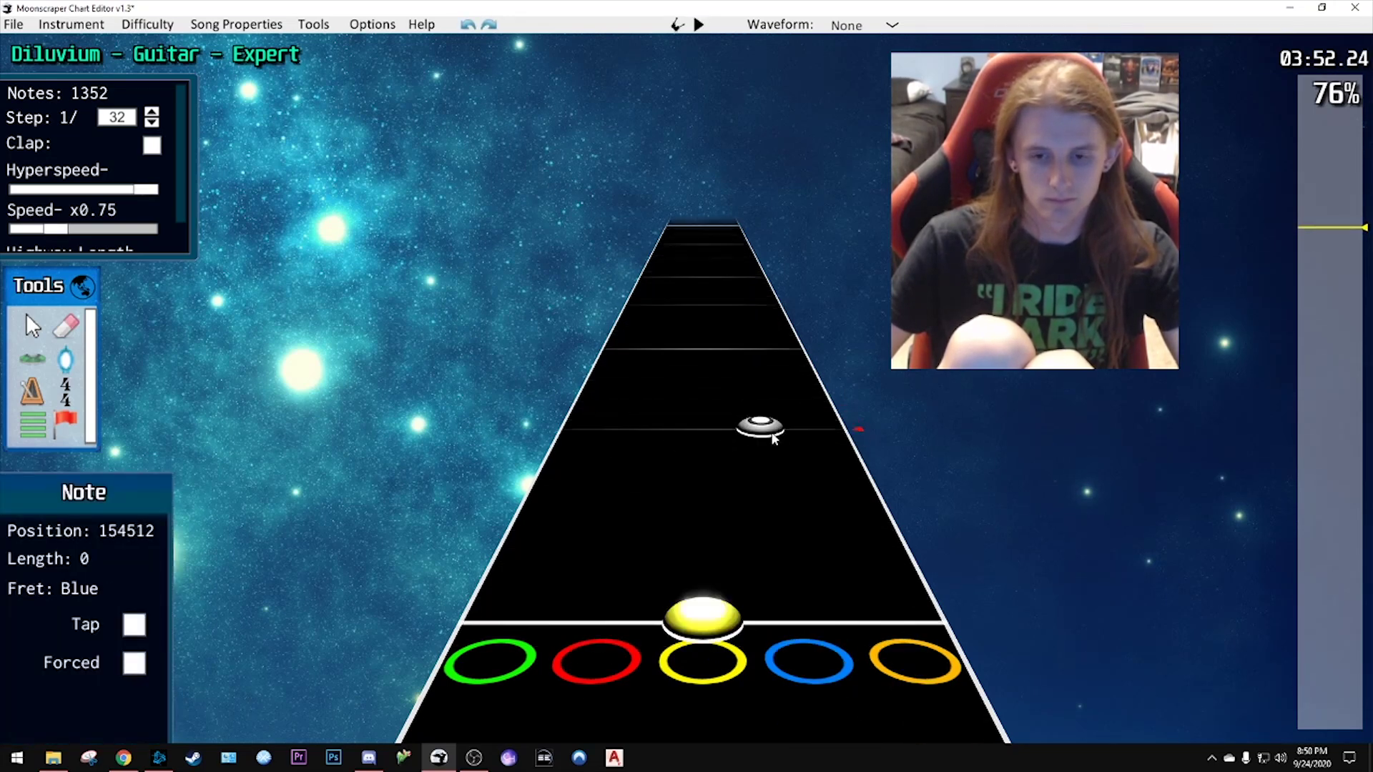
{"action": "key", "text": "space"}
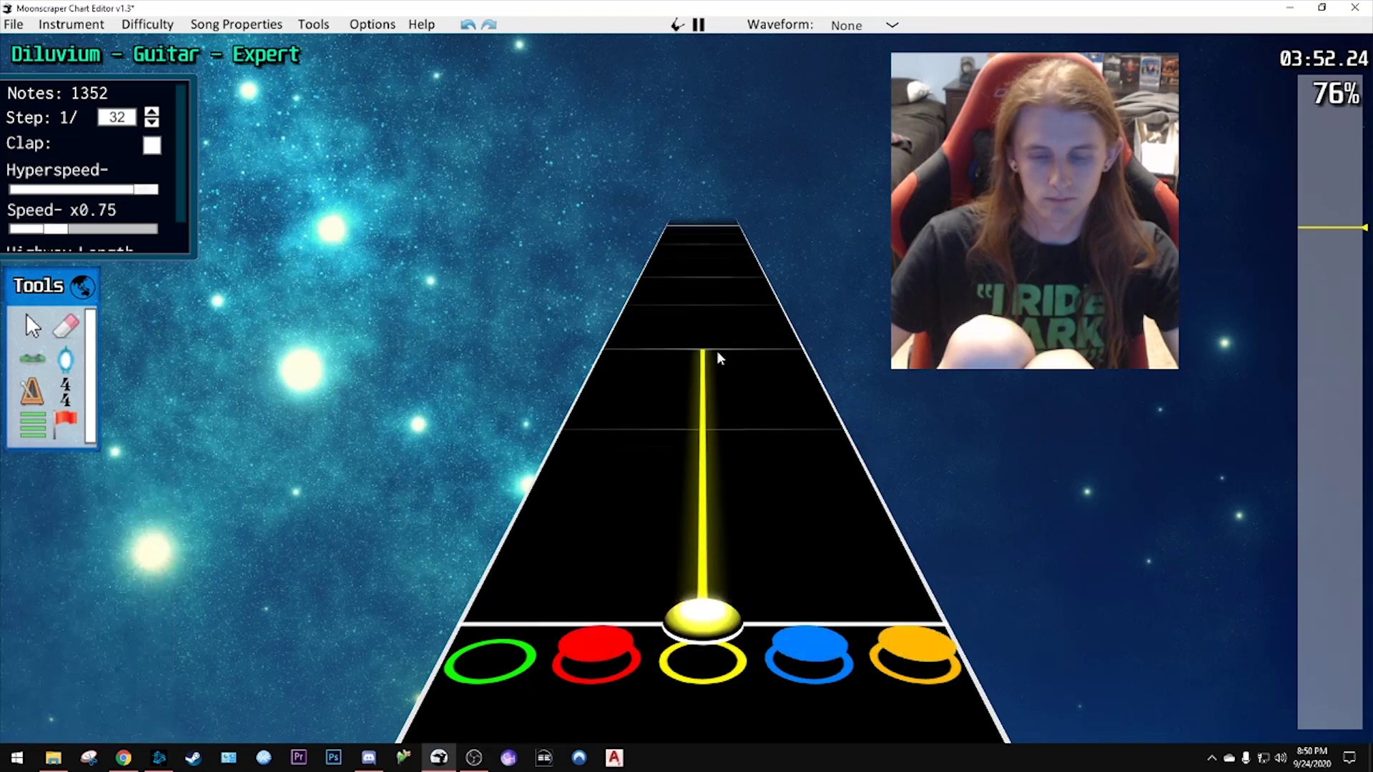
- Place a yellow note at the end of the yellow sustain, followed by a green note and a red note at position 154704
{"action": "key", "text": "space"}
{"action": "scroll", "coordinate": [720, 395], "scroll_direction": "up", "scroll_amount": 2}
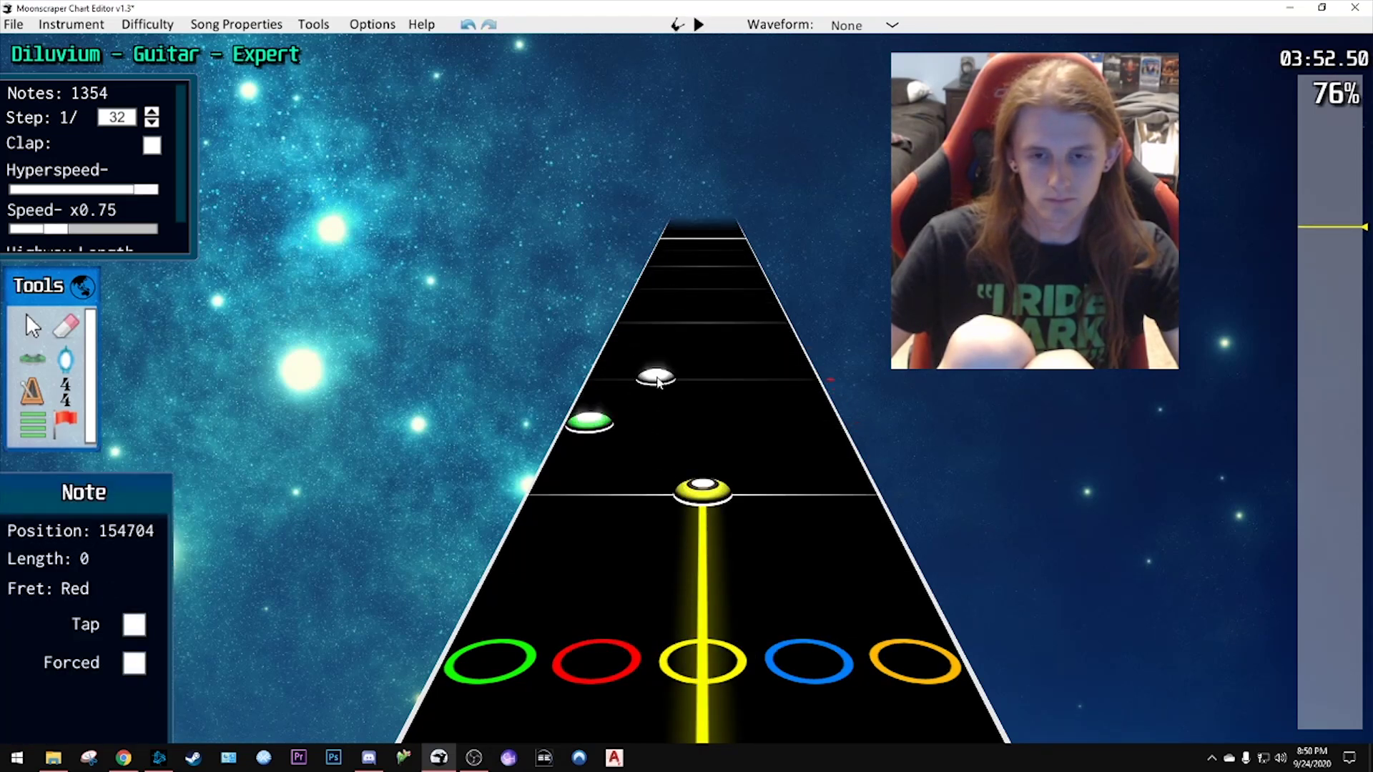
{"action": "left_click", "coordinate": [656, 380]}
{"action": "scroll", "coordinate": [672, 376], "scroll_direction": "down", "scroll_amount": 3}
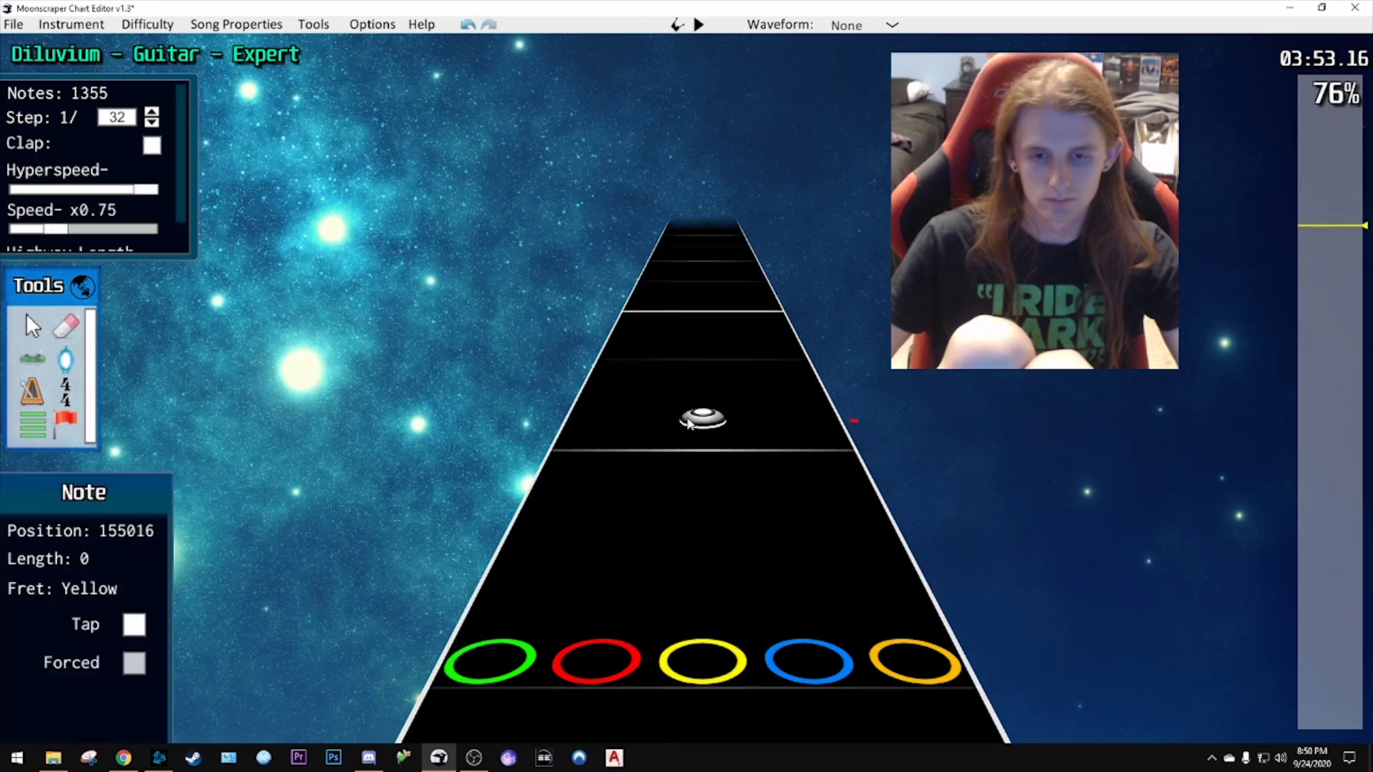
- Change the yellow, green and red notes following the yellow sustain to blue, red and yellow
{"action": "scroll", "coordinate": [690, 421], "scroll_direction": "up", "scroll_amount": 4}
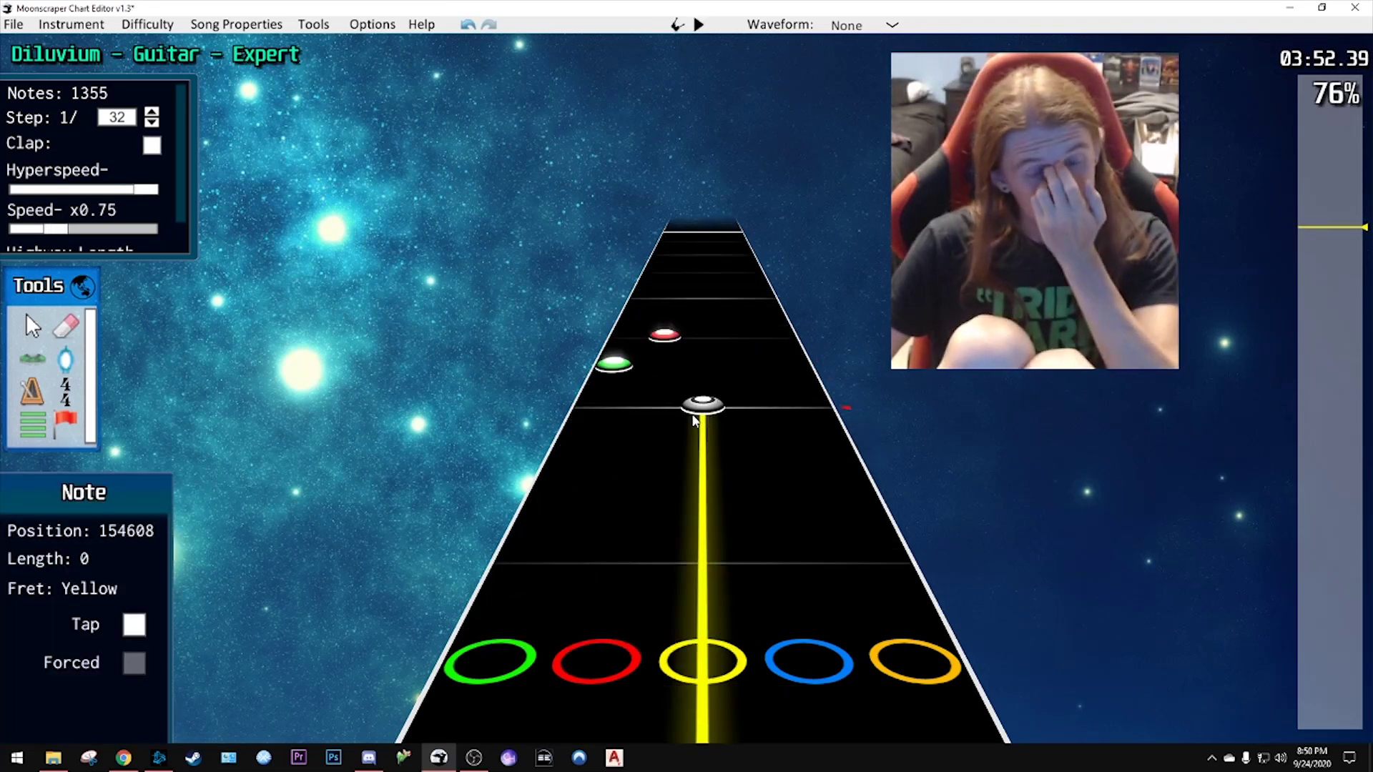
{"action": "left_click_drag", "start_coordinate": [627, 338], "coordinate": [640, 306]}
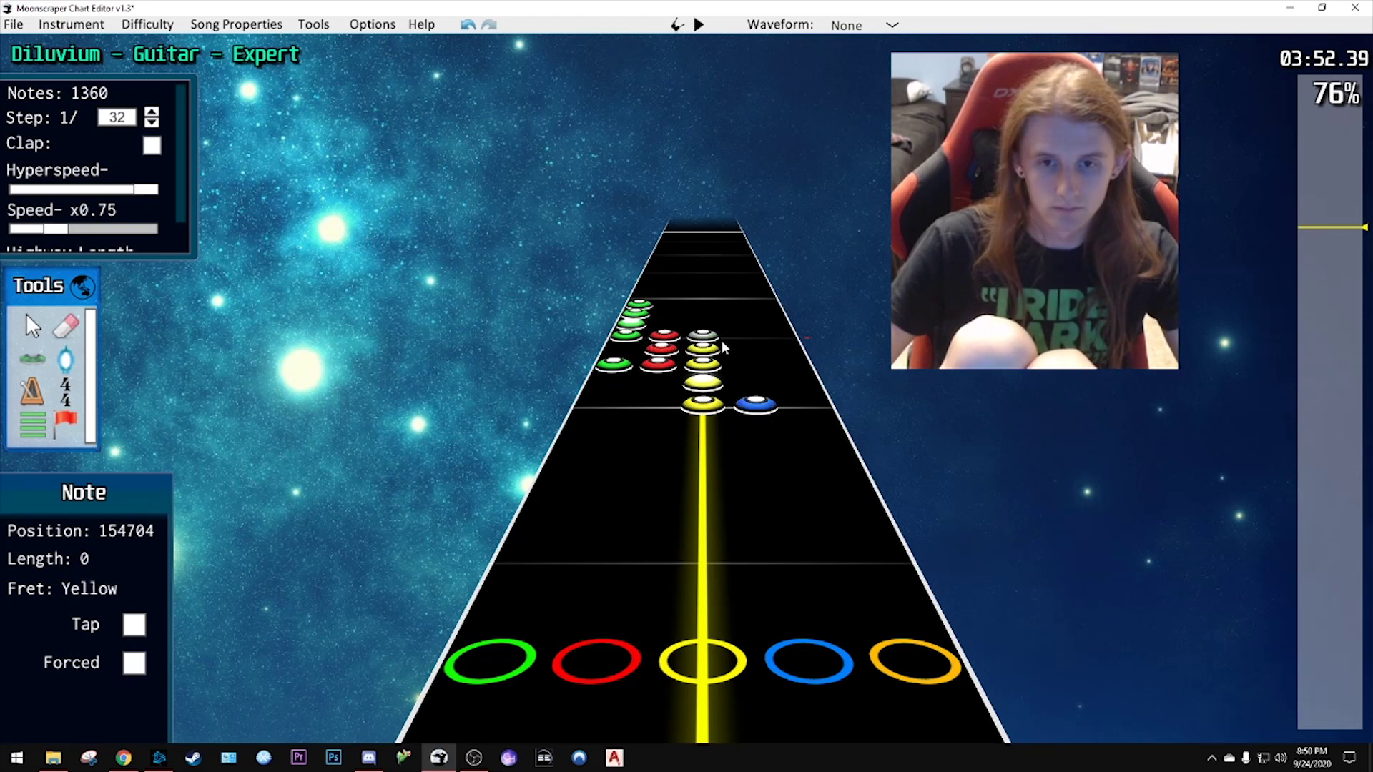
{"action": "key", "text": "ctrl+z"}
{"action": "key", "text": "ctrl+a"}
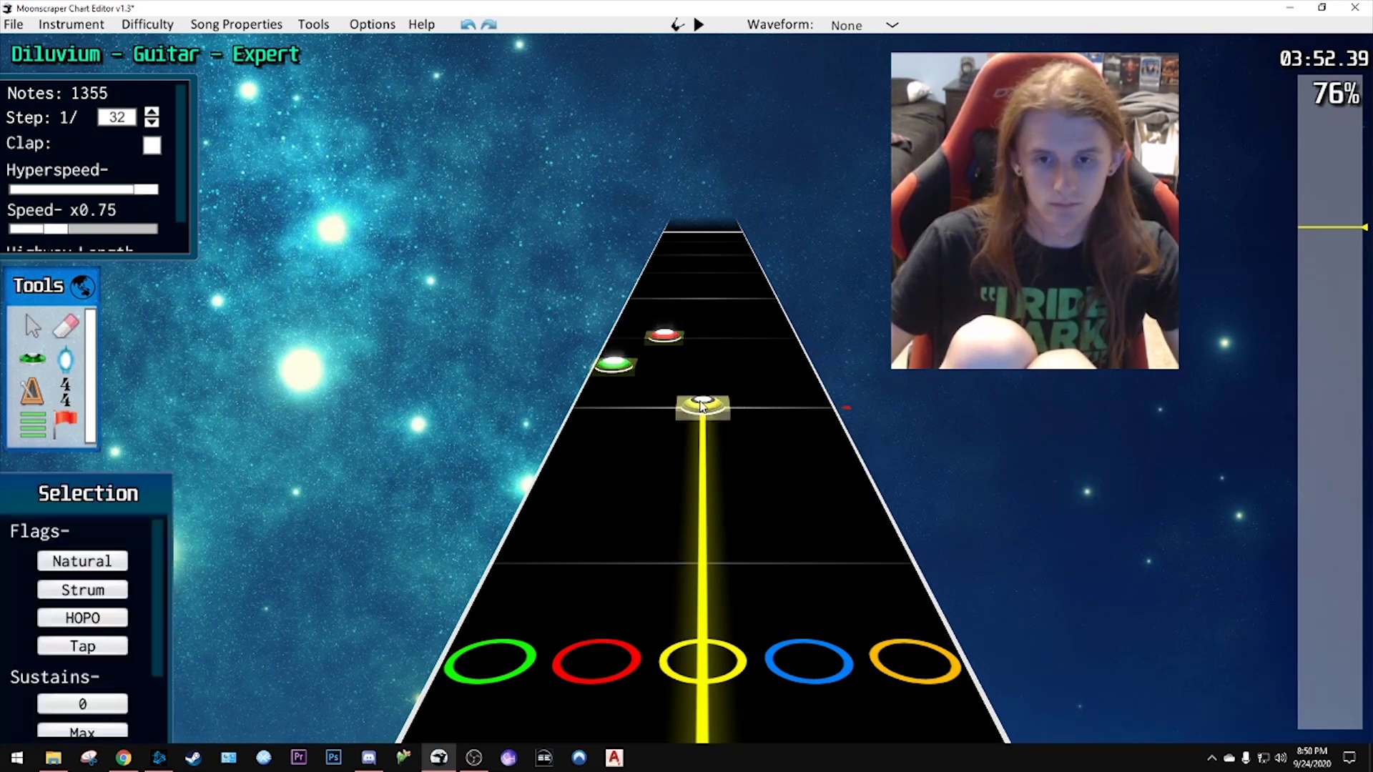
{"action": "key", "text": "ctrl+z"}
{"action": "left_click", "coordinate": [757, 402]}
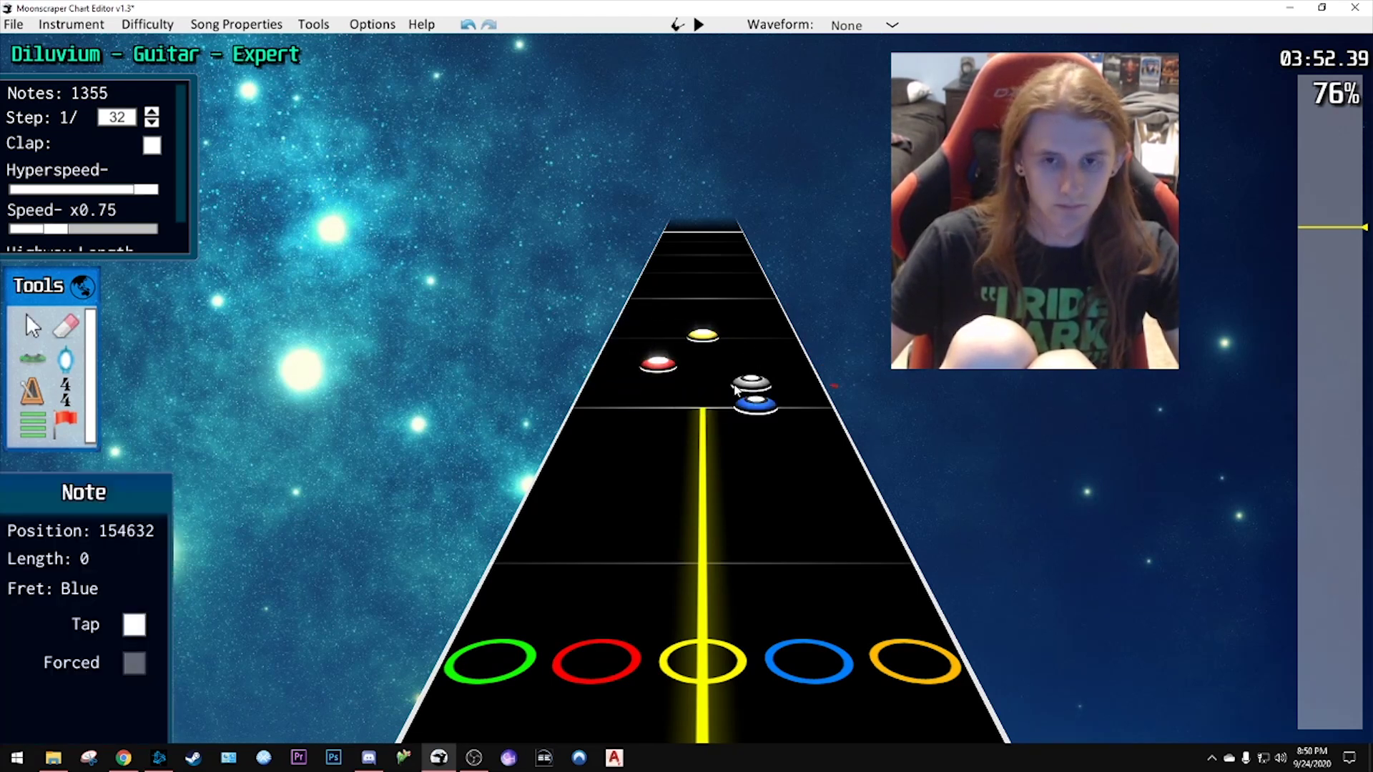
- Replay the blue, red and yellow notes from about 3:52 to find where the following note falls
{"action": "scroll", "coordinate": [685, 354], "scroll_direction": "down", "scroll_amount": 10}
{"action": "left_click", "coordinate": [725, 400]}
{"action": "scroll", "coordinate": [719, 429], "scroll_direction": "up", "scroll_amount": 5}
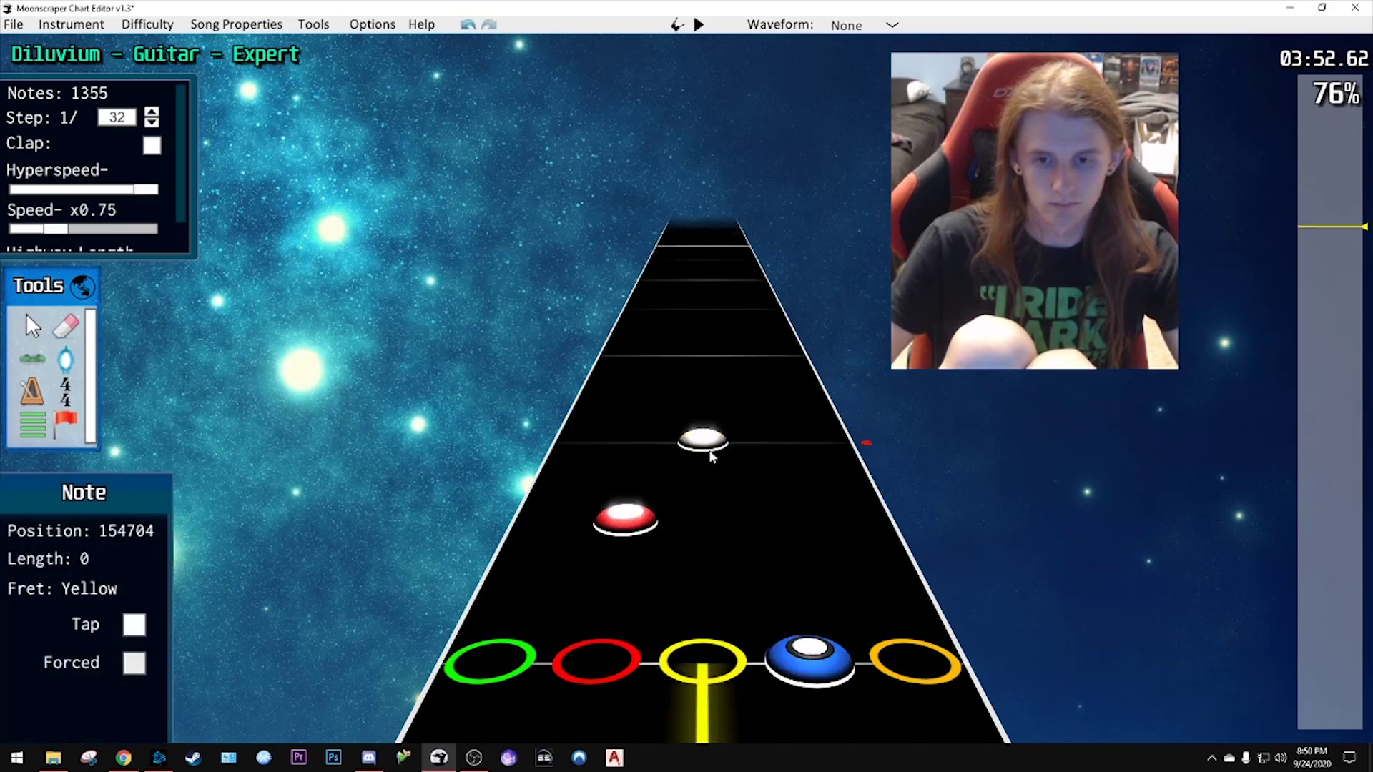
{"action": "key", "text": "space"}
{"action": "key", "text": "space"}
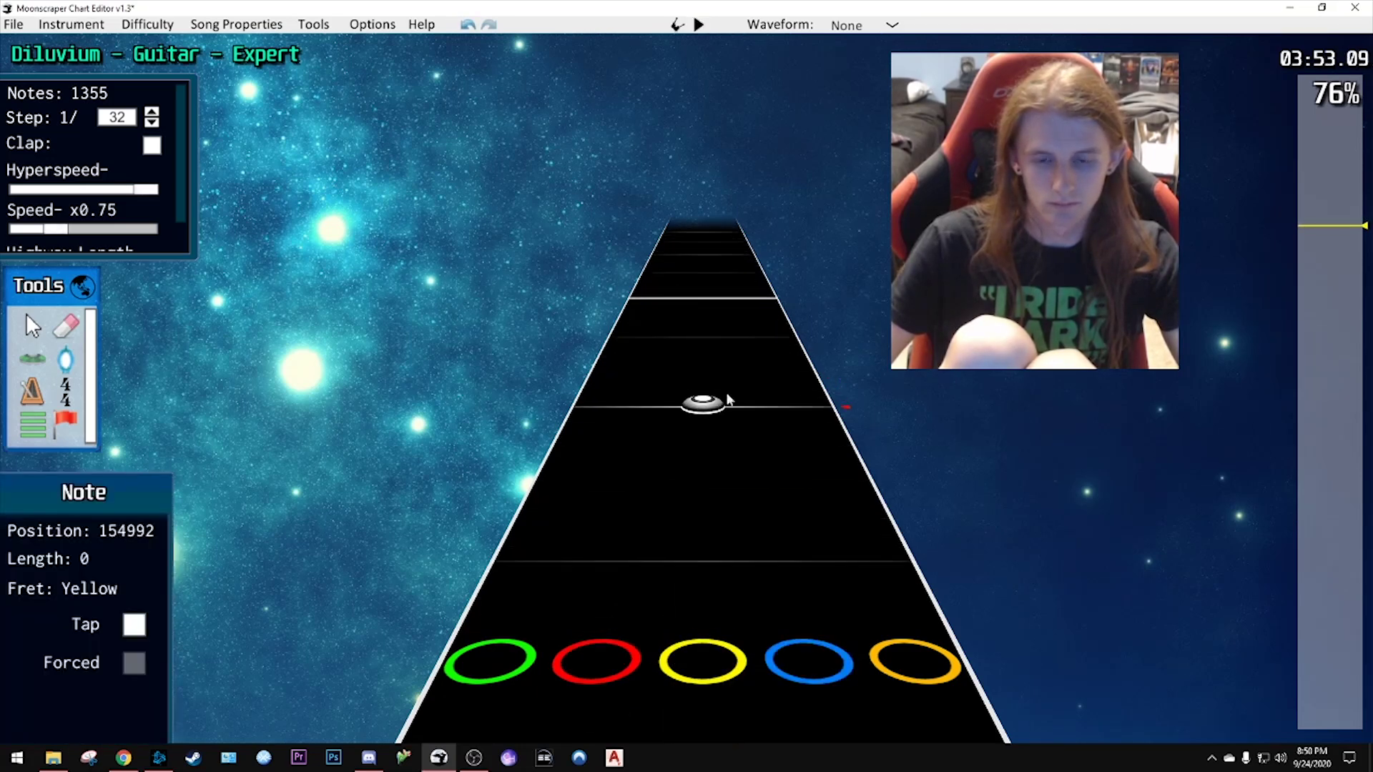
- Place yellow, green and red notes in sequence from about 3:53 and sustain the red note up to the next measure line
{"action": "scroll", "coordinate": [727, 392], "scroll_direction": "up", "scroll_amount": 3}
{"action": "key", "text": "space"}
{"action": "key", "text": "space"}
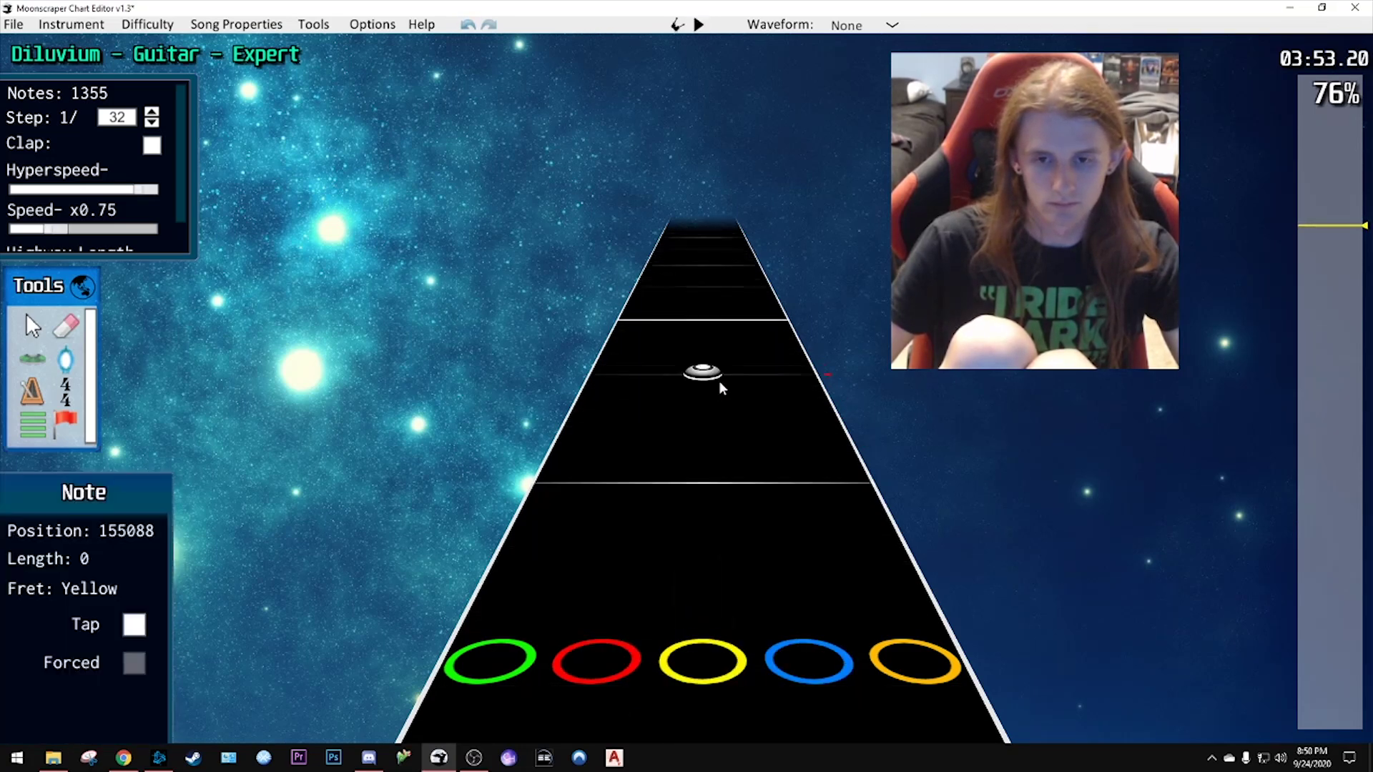
{"action": "scroll", "coordinate": [719, 380], "scroll_direction": "up", "scroll_amount": 3}
{"action": "left_click", "coordinate": [606, 445]}
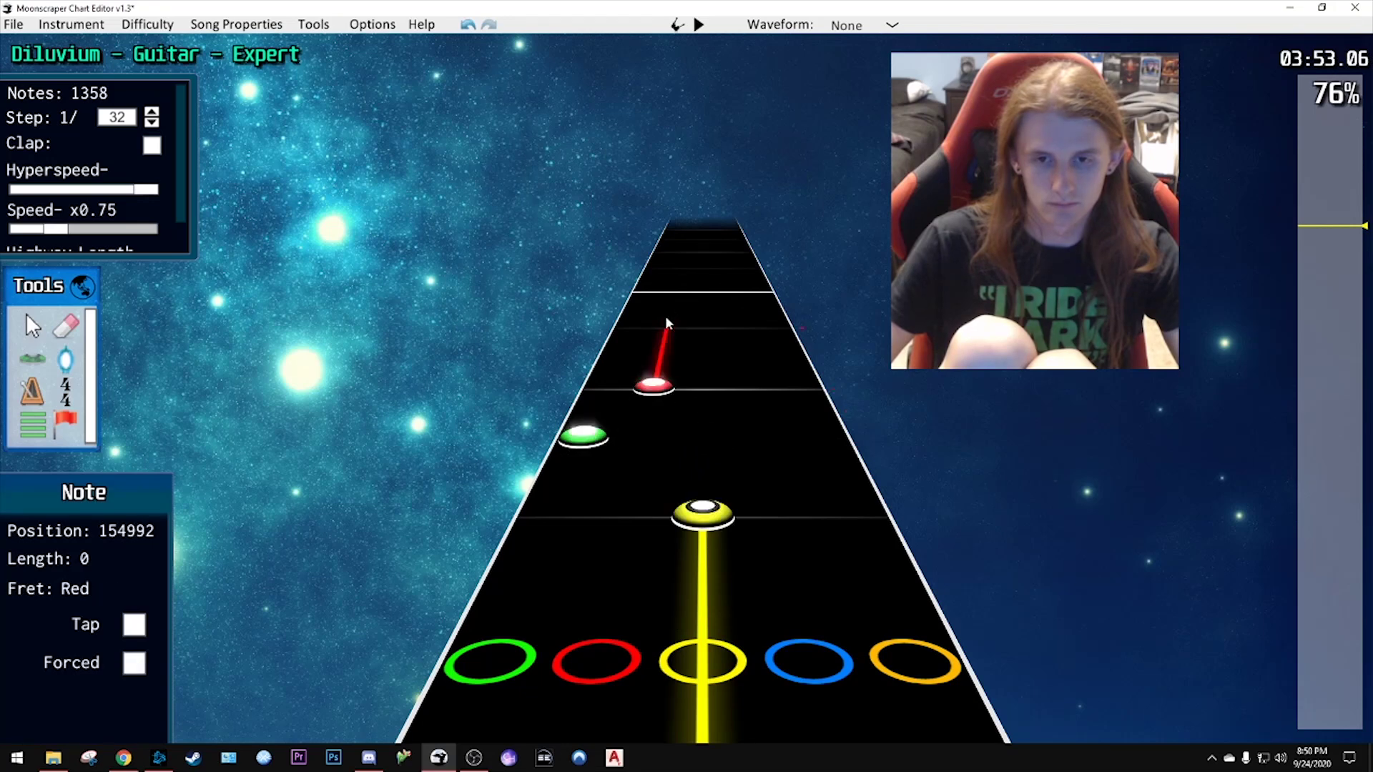
- Replay the passage around the end of the red sustain to find where the following notes fall
{"action": "key", "text": "space"}
{"action": "key", "text": "space"}
{"action": "scroll", "coordinate": [729, 422], "scroll_direction": "up", "scroll_amount": 1}
{"action": "left_click", "coordinate": [735, 431]}
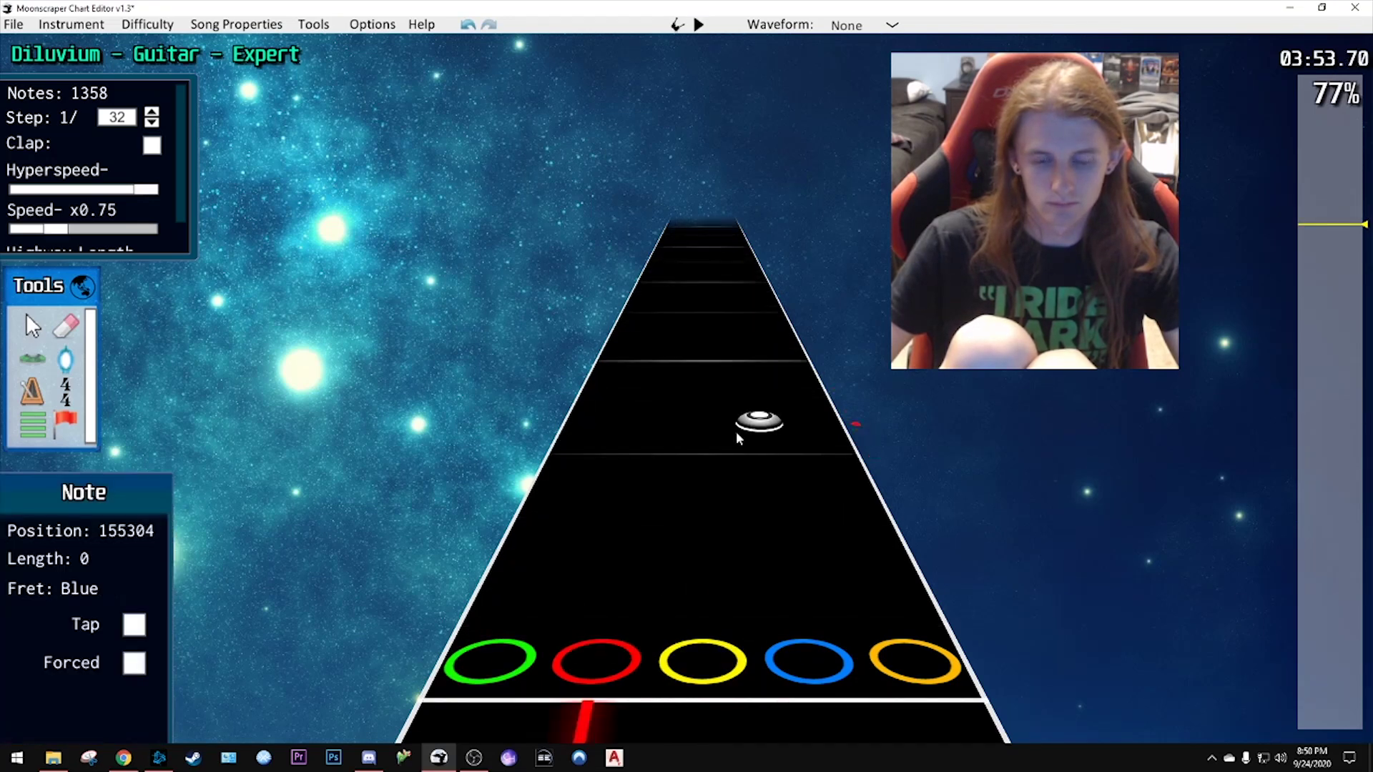
{"action": "key", "text": "space"}
{"action": "key", "text": "space"}
{"action": "scroll", "coordinate": [739, 423], "scroll_direction": "up", "scroll_amount": 1}
{"action": "left_click", "coordinate": [749, 394]}
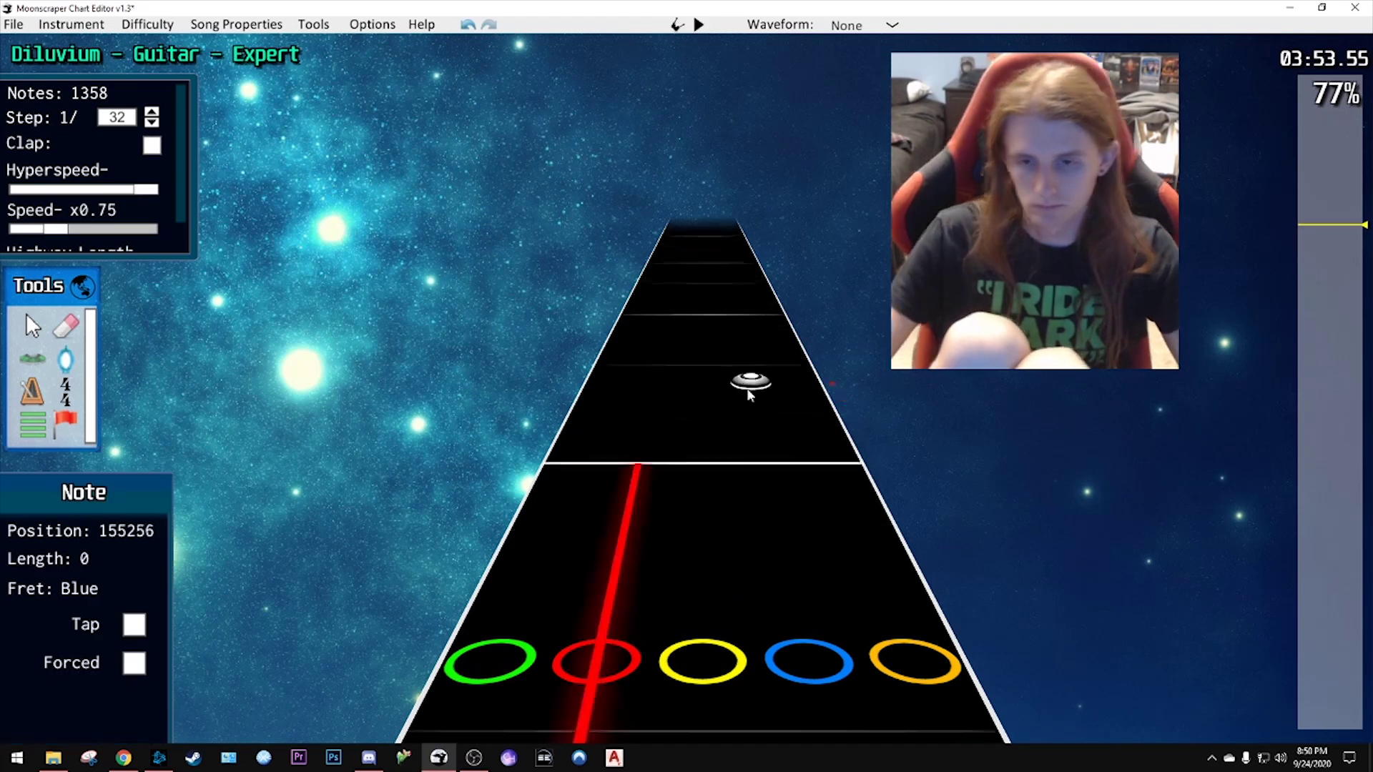
- Place an orange note on the measure line at the red sustain's end, followed by a yellow note and a blue note at position 155280
{"action": "scroll", "coordinate": [715, 300], "scroll_direction": "up", "scroll_amount": 2}
{"action": "key", "text": "space"}
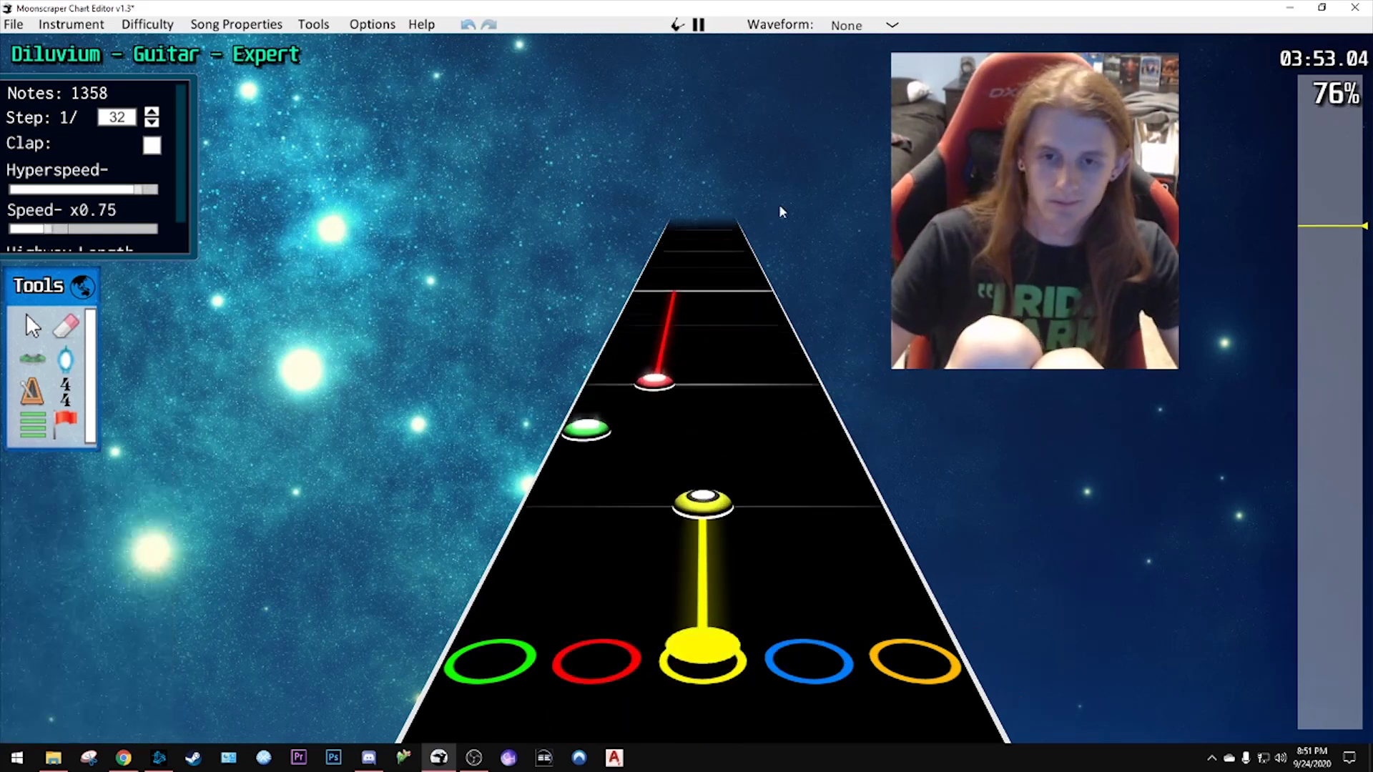
{"action": "key", "text": "space"}
{"action": "scroll", "coordinate": [768, 236], "scroll_direction": "up", "scroll_amount": 1}
{"action": "left_click", "coordinate": [761, 261]}
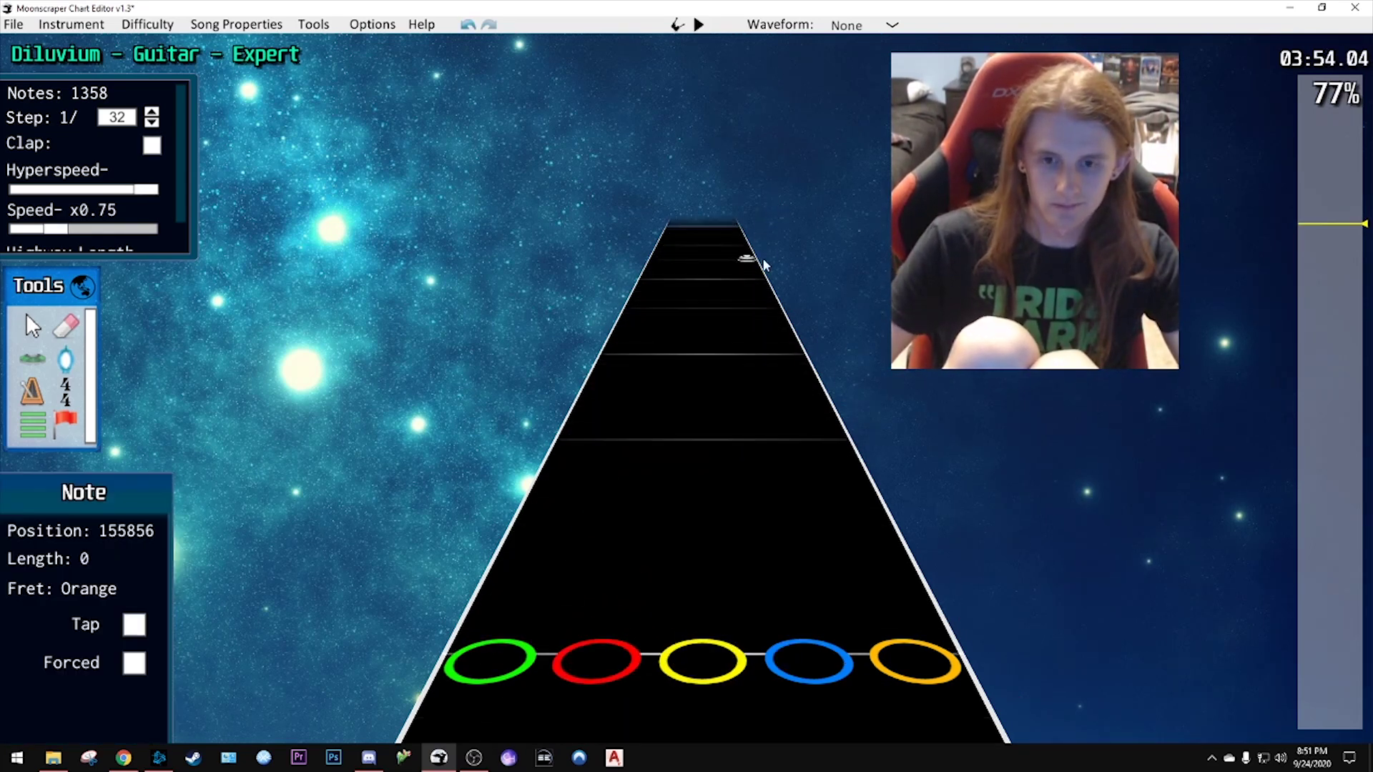
{"action": "scroll", "coordinate": [769, 276], "scroll_direction": "up", "scroll_amount": 2}
{"action": "left_click", "coordinate": [782, 442]}
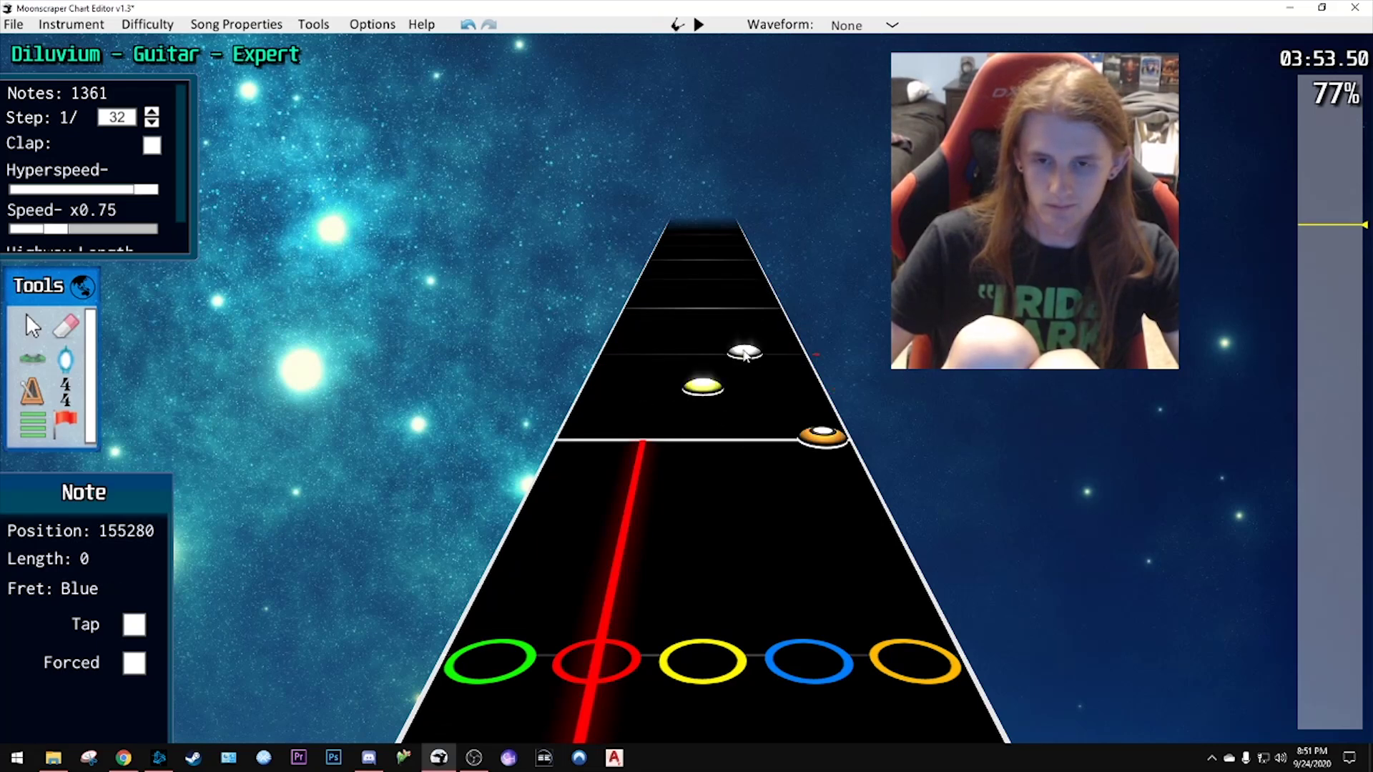
- Play the song from the new orange, yellow and blue notes to about 3:56, and replay the blue sustain to check where it ends
{"action": "key", "text": "space"}
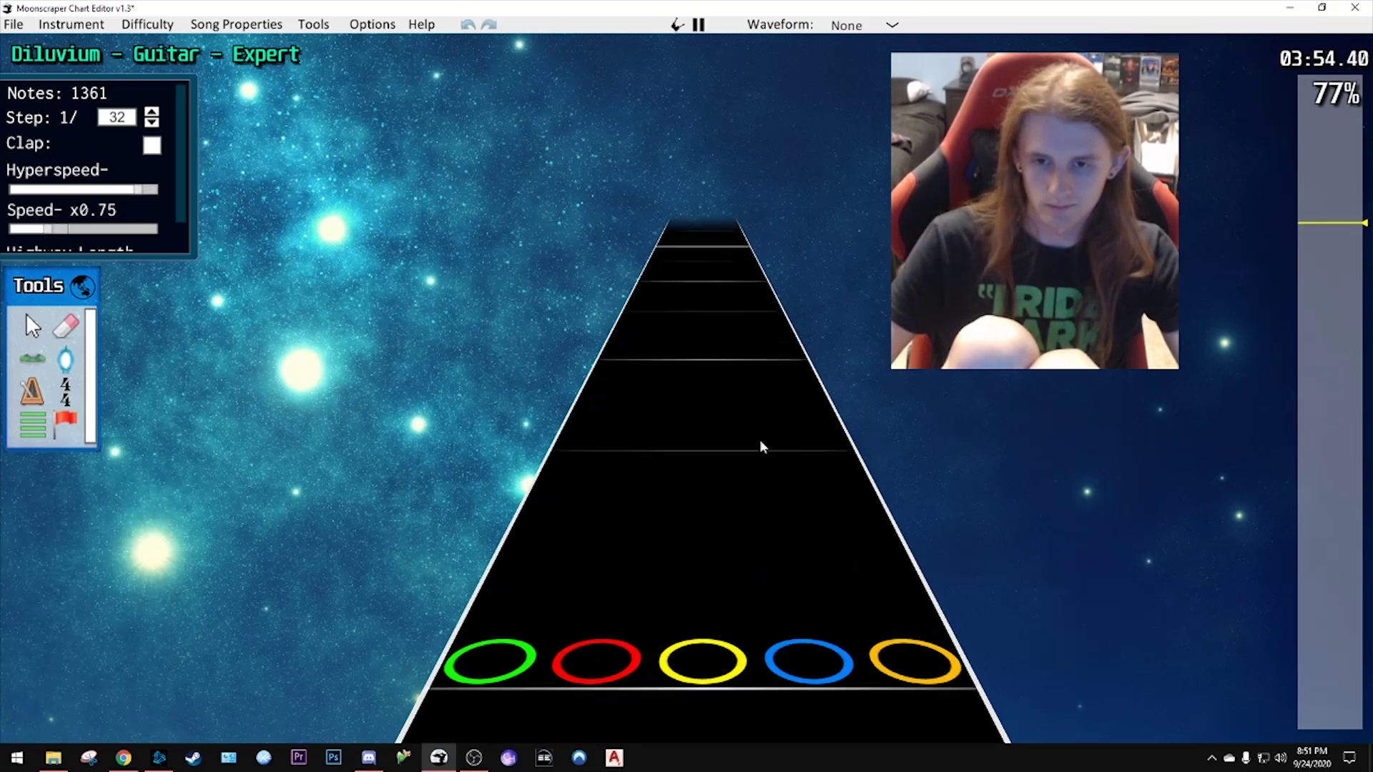
{"action": "key", "text": "space"}
{"action": "left_click", "coordinate": [790, 383]}
{"action": "key", "text": "space"}
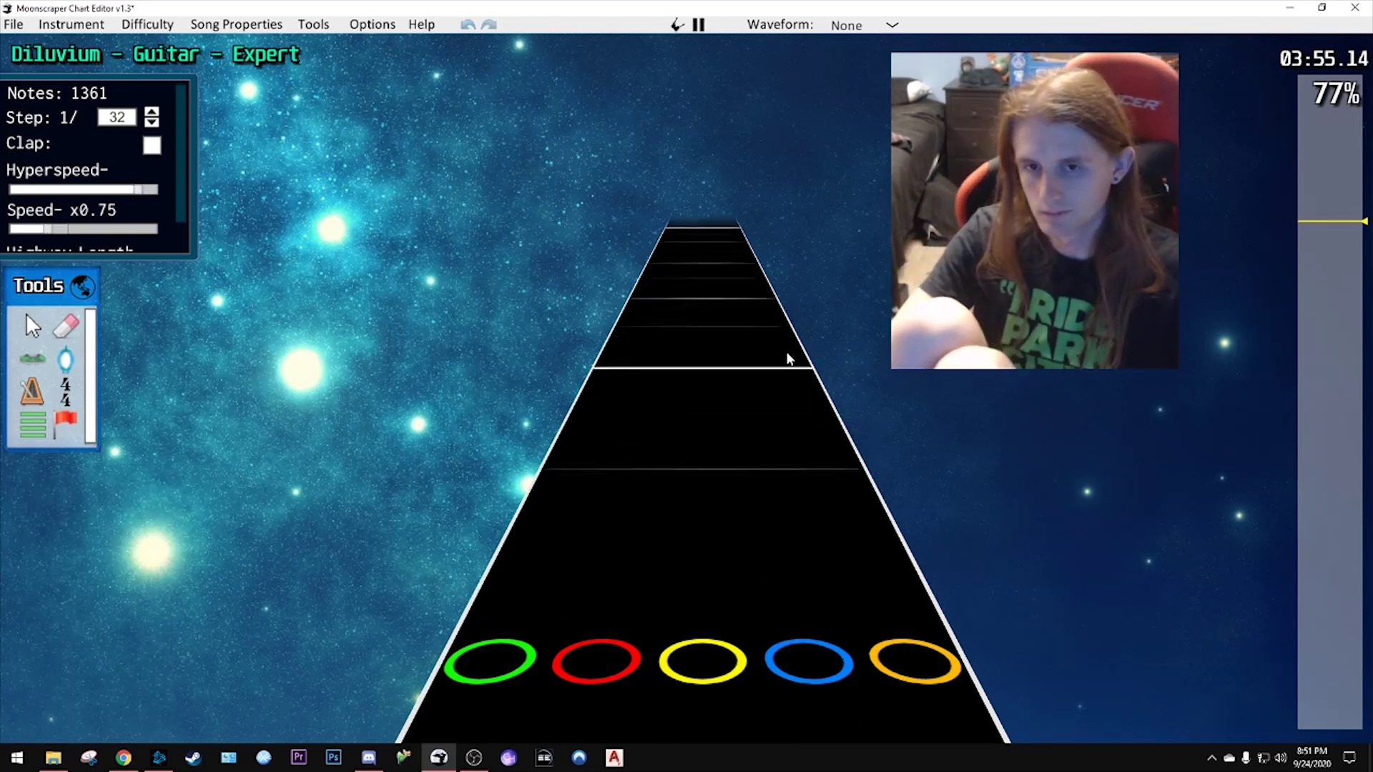
{"action": "key", "text": "space"}
{"action": "left_click", "coordinate": [786, 361]}
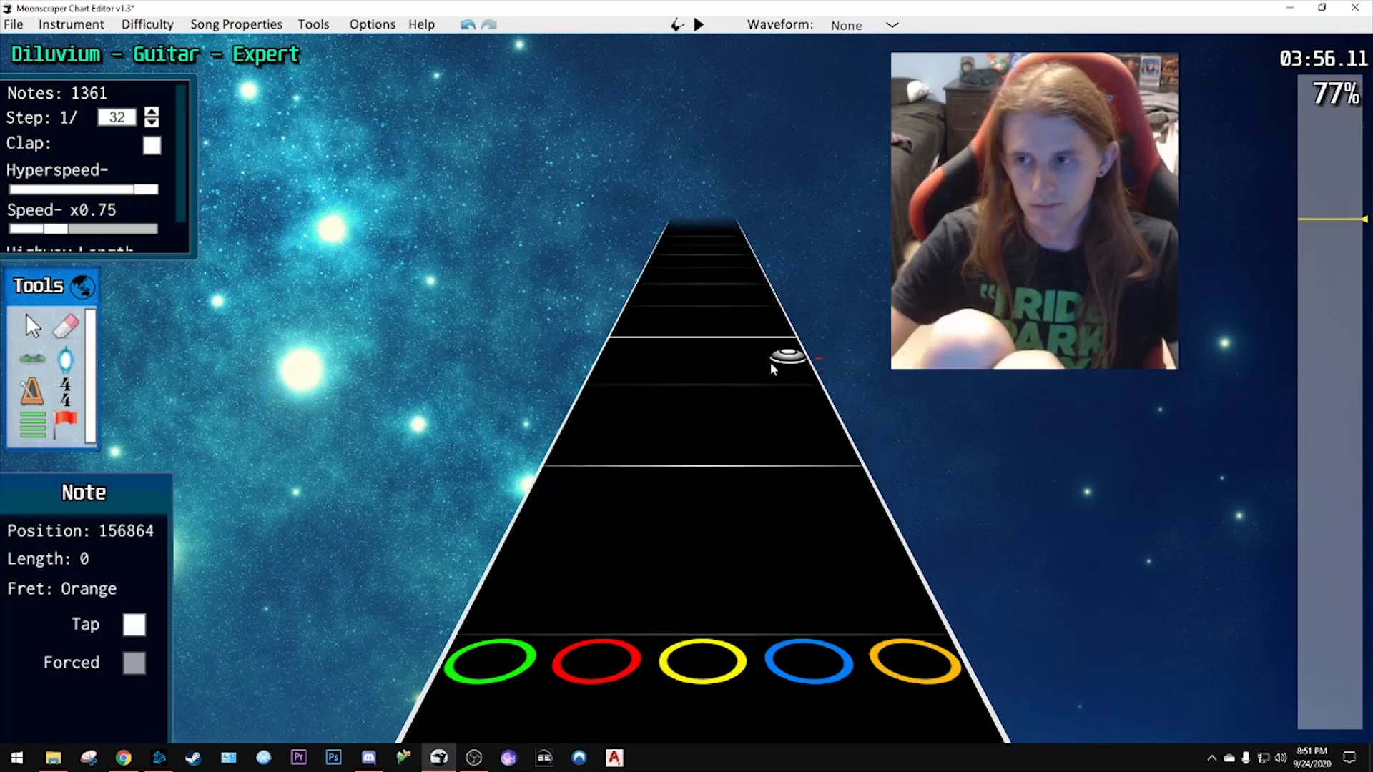
{"action": "scroll", "coordinate": [775, 368], "scroll_direction": "up", "scroll_amount": 1}
{"action": "left_click_drag", "start_coordinate": [1313, 213], "coordinate": [1318, 231]}
{"action": "key", "text": "space"}
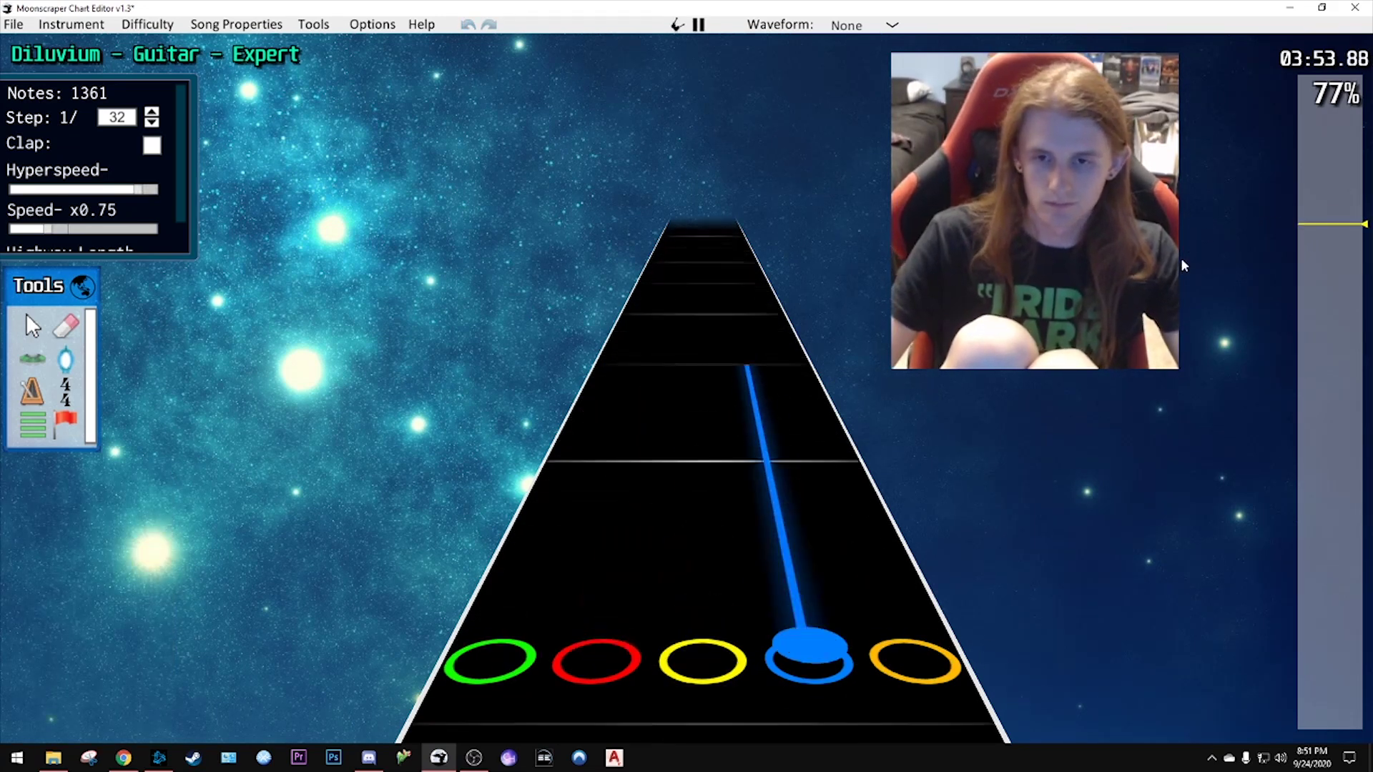
{"action": "key", "text": "space"}
- Extend the blue sustain to the next beat line and place a yellow note there, sustained up to the measure line
{"action": "left_click_drag", "start_coordinate": [766, 450], "coordinate": [790, 545]}
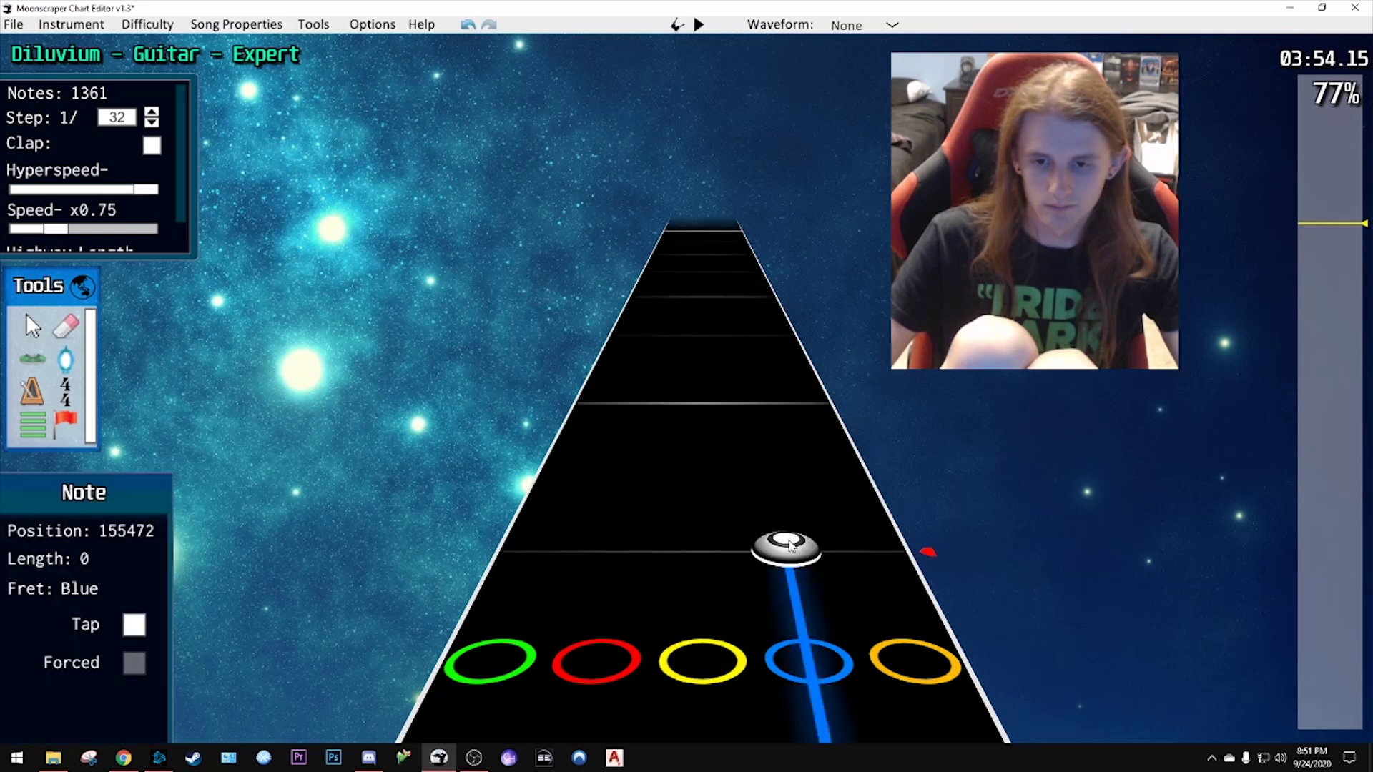
{"action": "scroll", "coordinate": [769, 419], "scroll_direction": "down", "scroll_amount": 3}
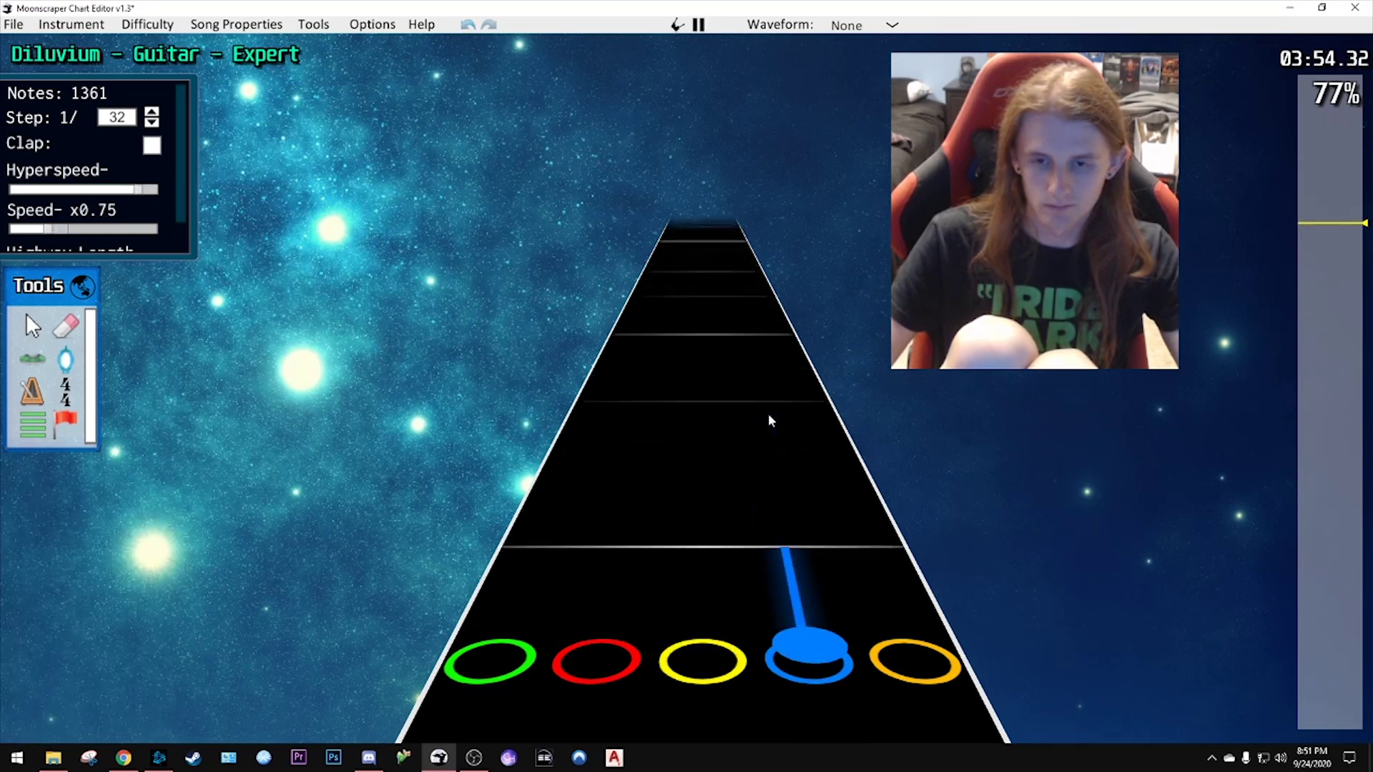
{"action": "scroll", "coordinate": [769, 420], "scroll_direction": "up", "scroll_amount": 4}
{"action": "left_click", "coordinate": [706, 507]}
{"action": "key", "text": "space"}
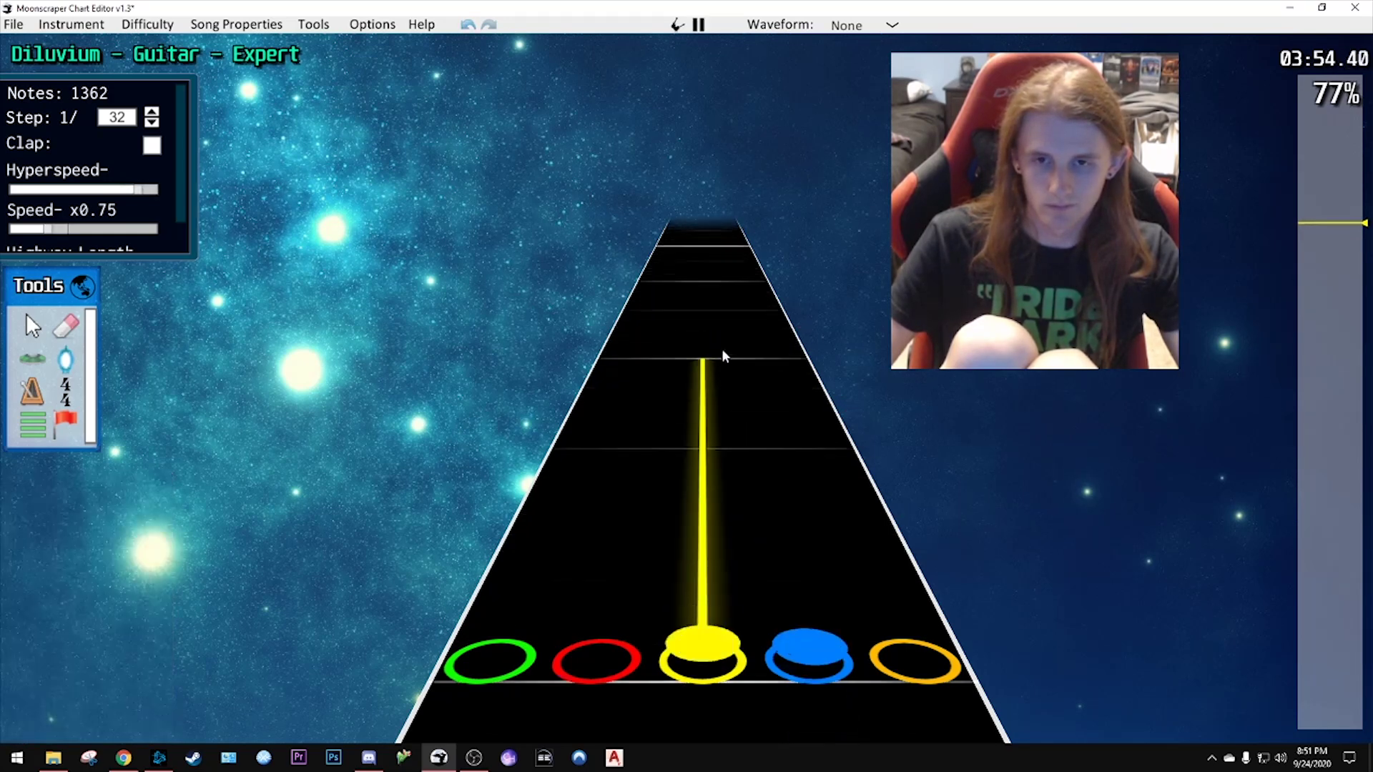
{"action": "scroll", "coordinate": [744, 364], "scroll_direction": "up", "scroll_amount": 5}
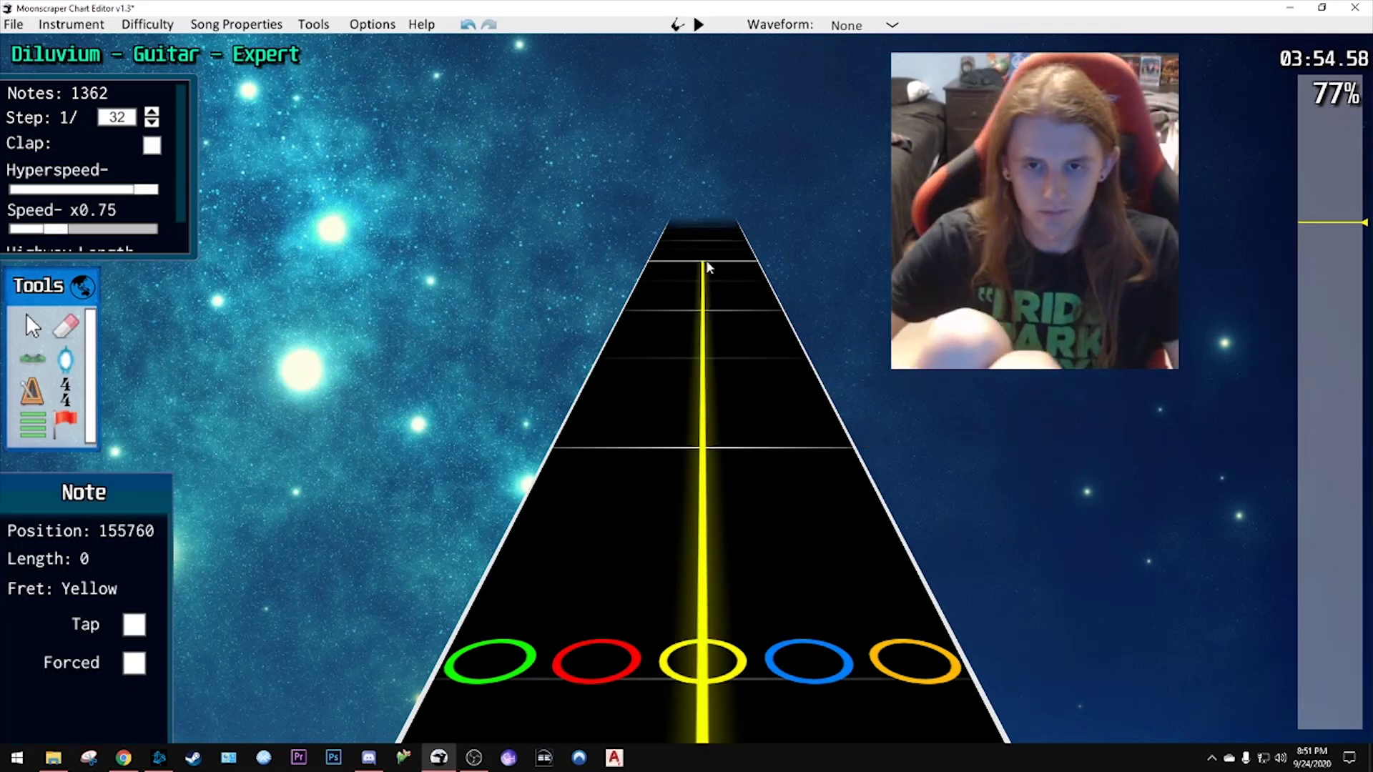
- Chart a blue note and a sustained orange note from the measure line, followed by a yellow note and a sustained blue note from the orange sustain's end
{"action": "key", "text": "space"}
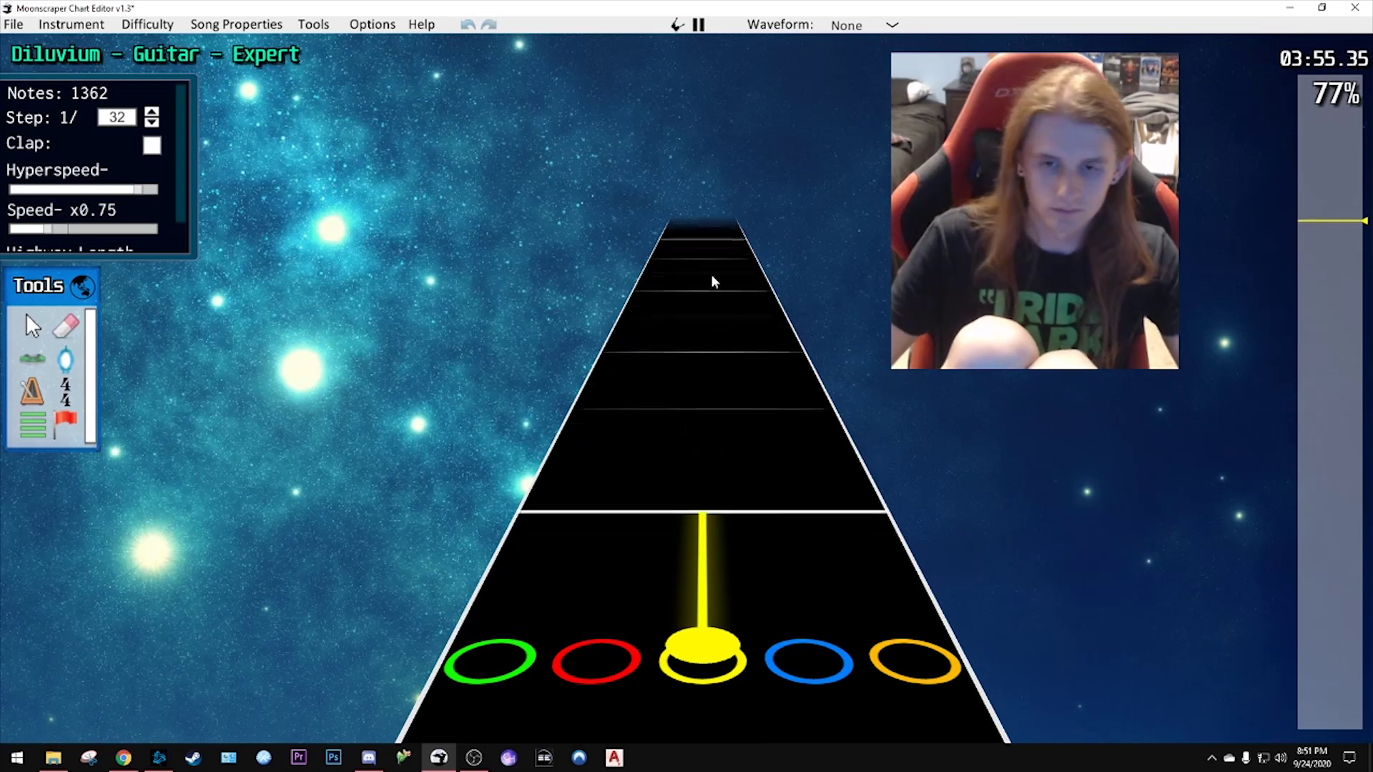
{"action": "key", "text": "space"}
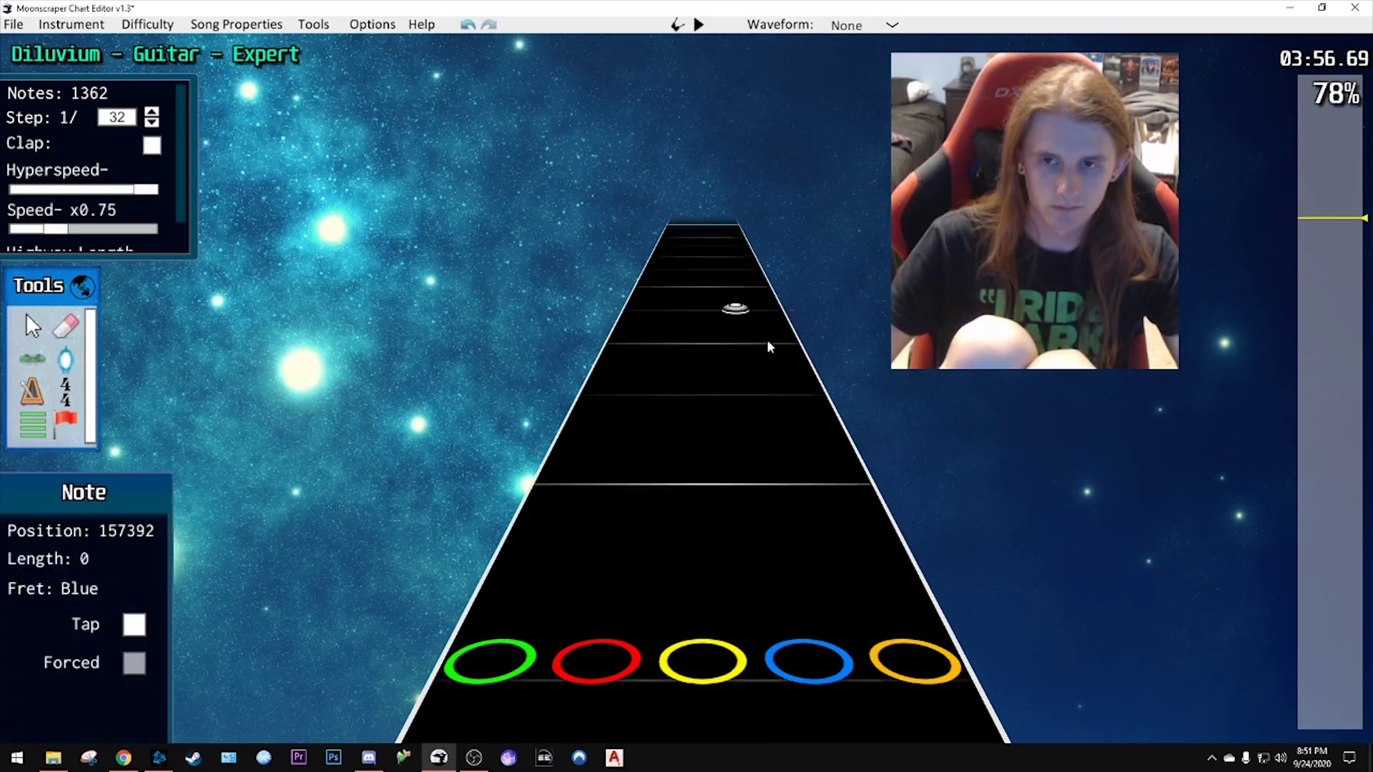
{"action": "left_click", "coordinate": [1324, 223]}
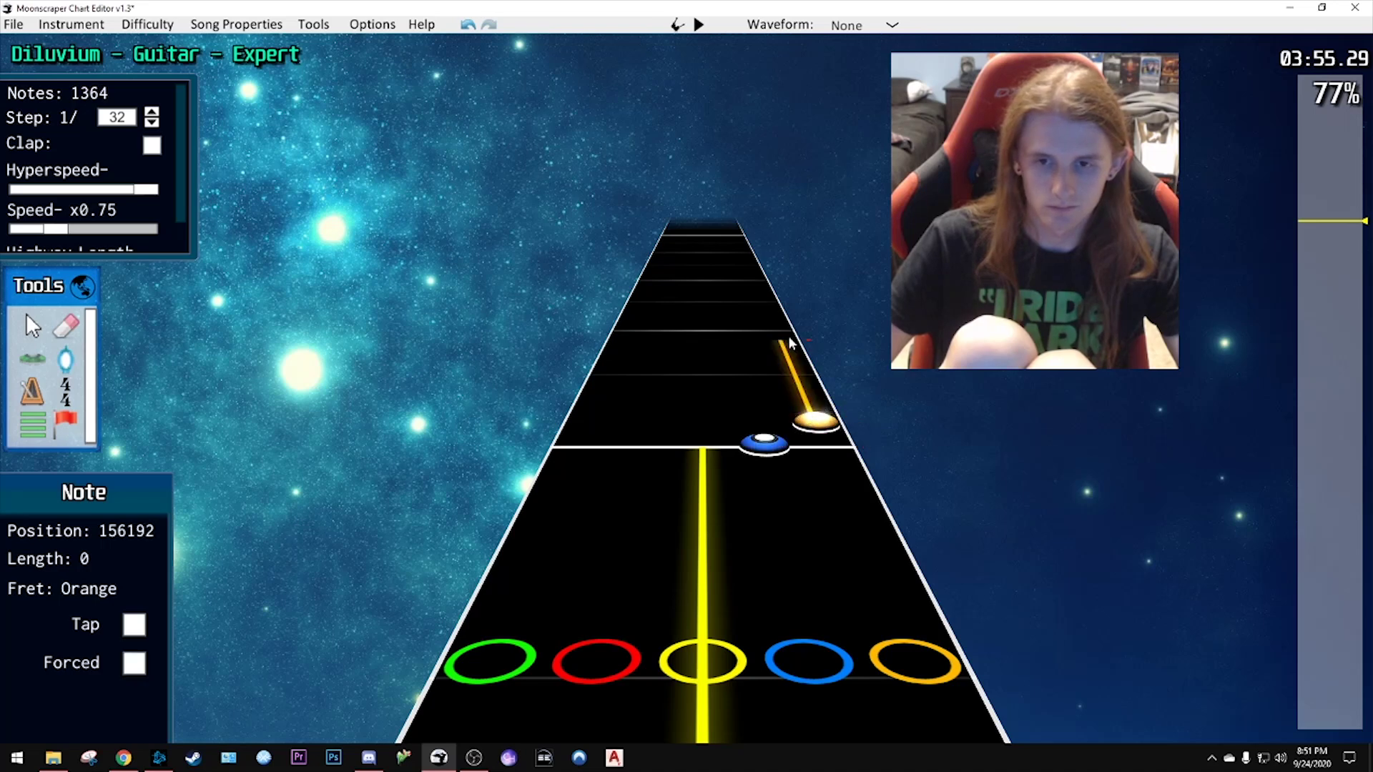
{"action": "scroll", "coordinate": [765, 347], "scroll_direction": "up", "scroll_amount": 2}
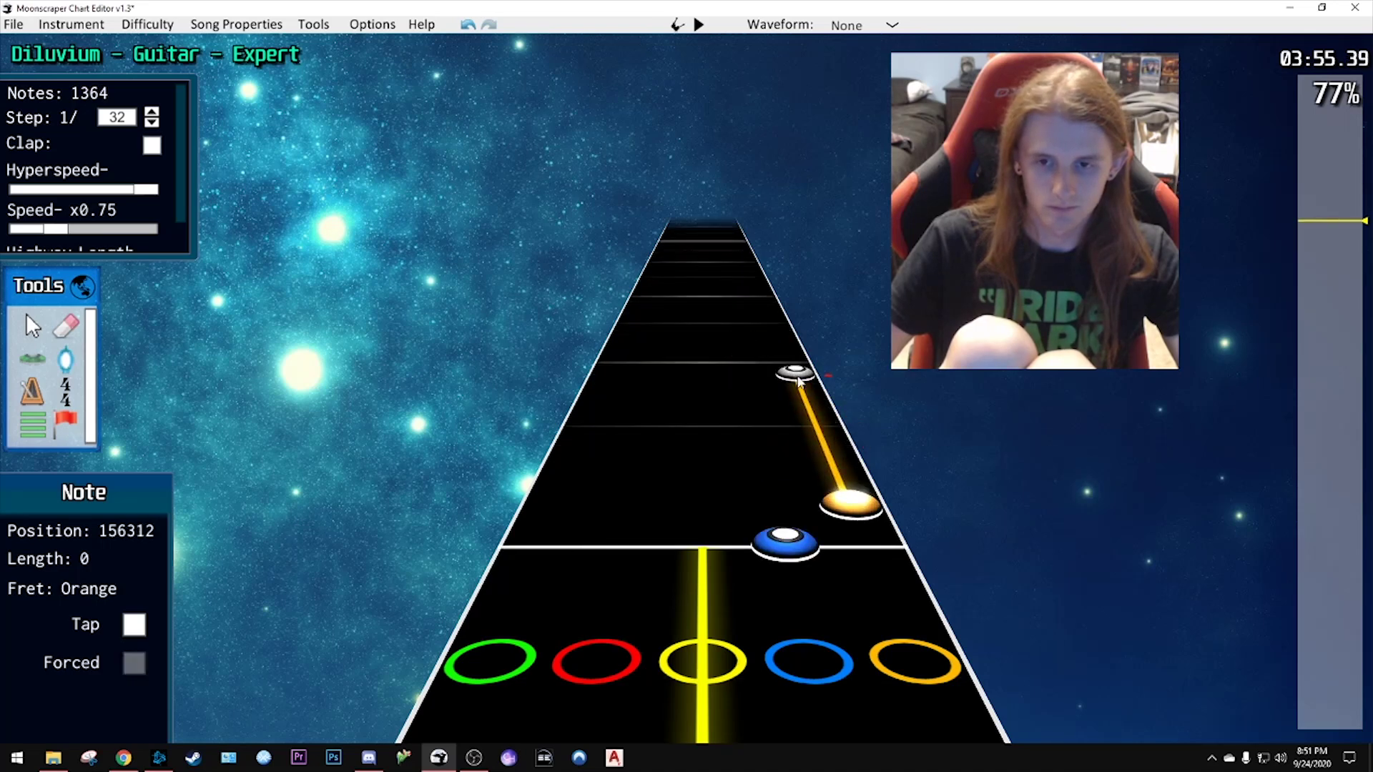
{"action": "scroll", "coordinate": [796, 363], "scroll_direction": "up", "scroll_amount": 4}
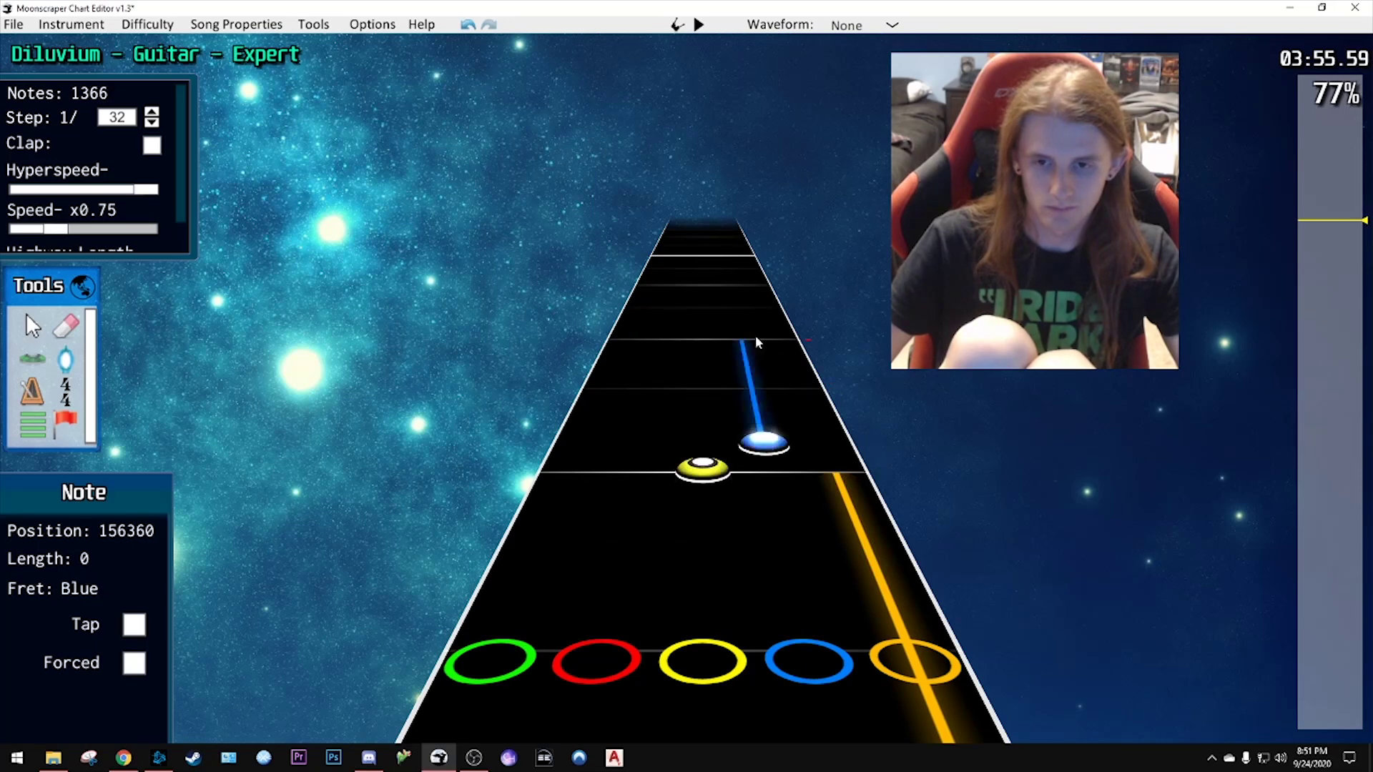
- Place a red note at the end of the blue sustain, followed by a yellow note sustained to the next beat line
{"action": "scroll", "coordinate": [757, 350], "scroll_direction": "up", "scroll_amount": 6}
{"action": "left_click", "coordinate": [704, 469]}
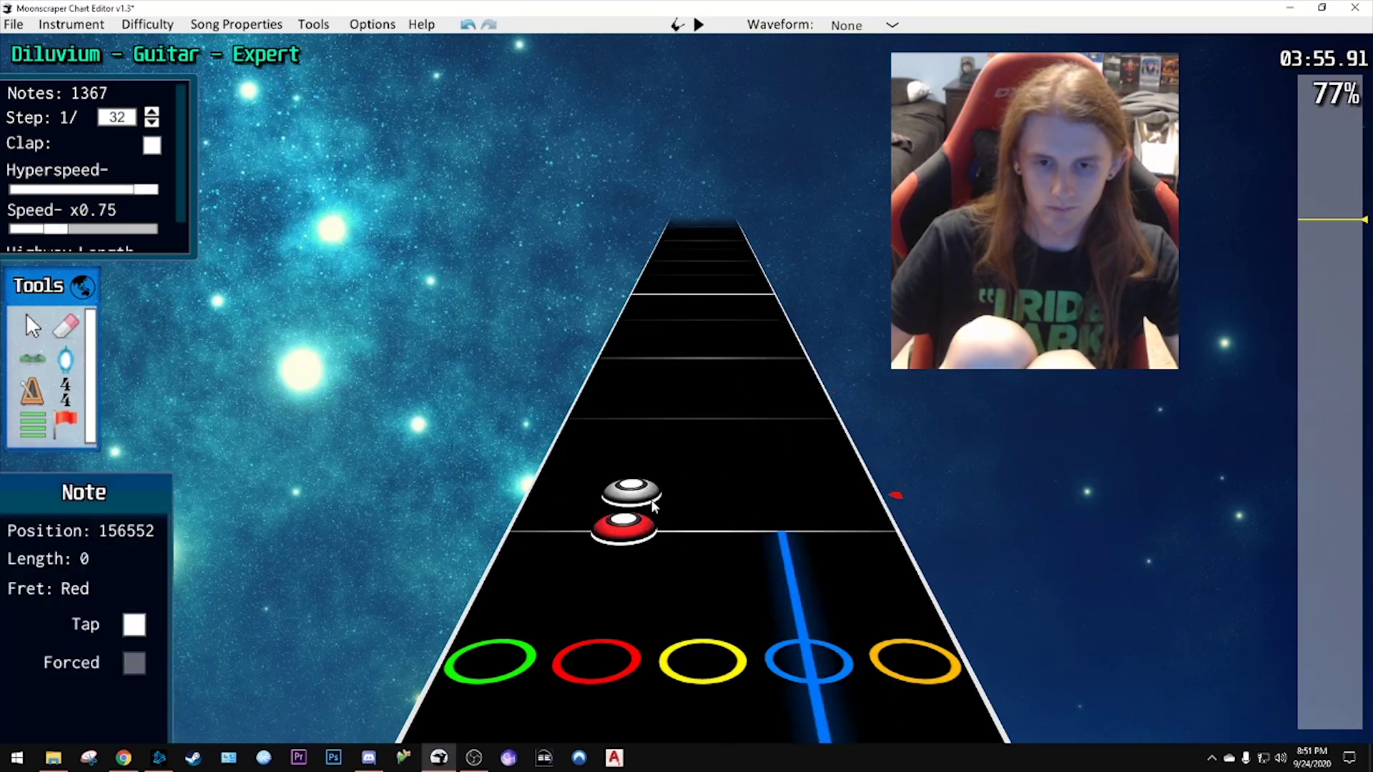
{"action": "left_click_drag", "start_coordinate": [682, 506], "coordinate": [723, 358]}
{"action": "scroll", "coordinate": [711, 361], "scroll_direction": "up", "scroll_amount": 4}
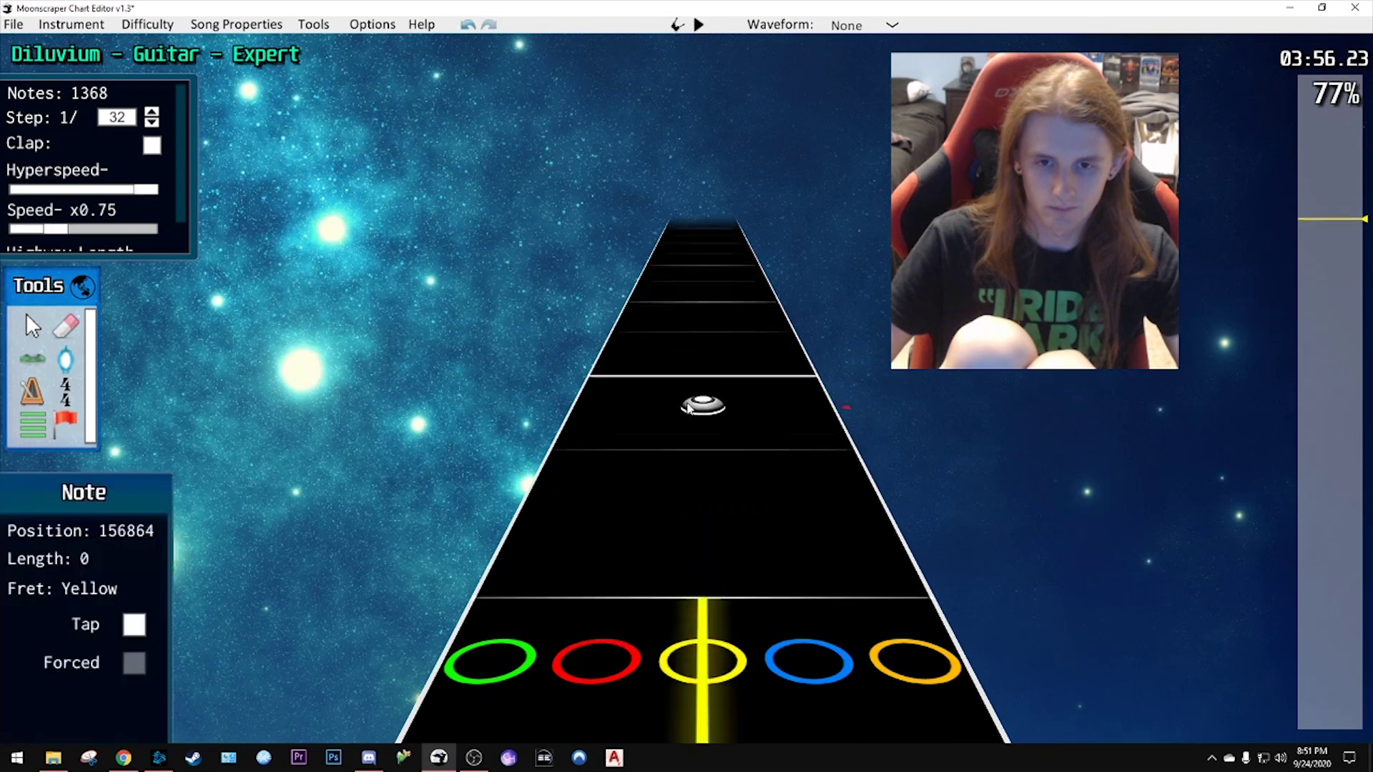
- Place a green note at the end of the yellow sustain, followed by a red note at position 156744 sustained to the measure line
{"action": "left_click_drag", "start_coordinate": [689, 407], "coordinate": [549, 517]}
{"action": "scroll", "coordinate": [549, 516], "scroll_direction": "down", "scroll_amount": 1}
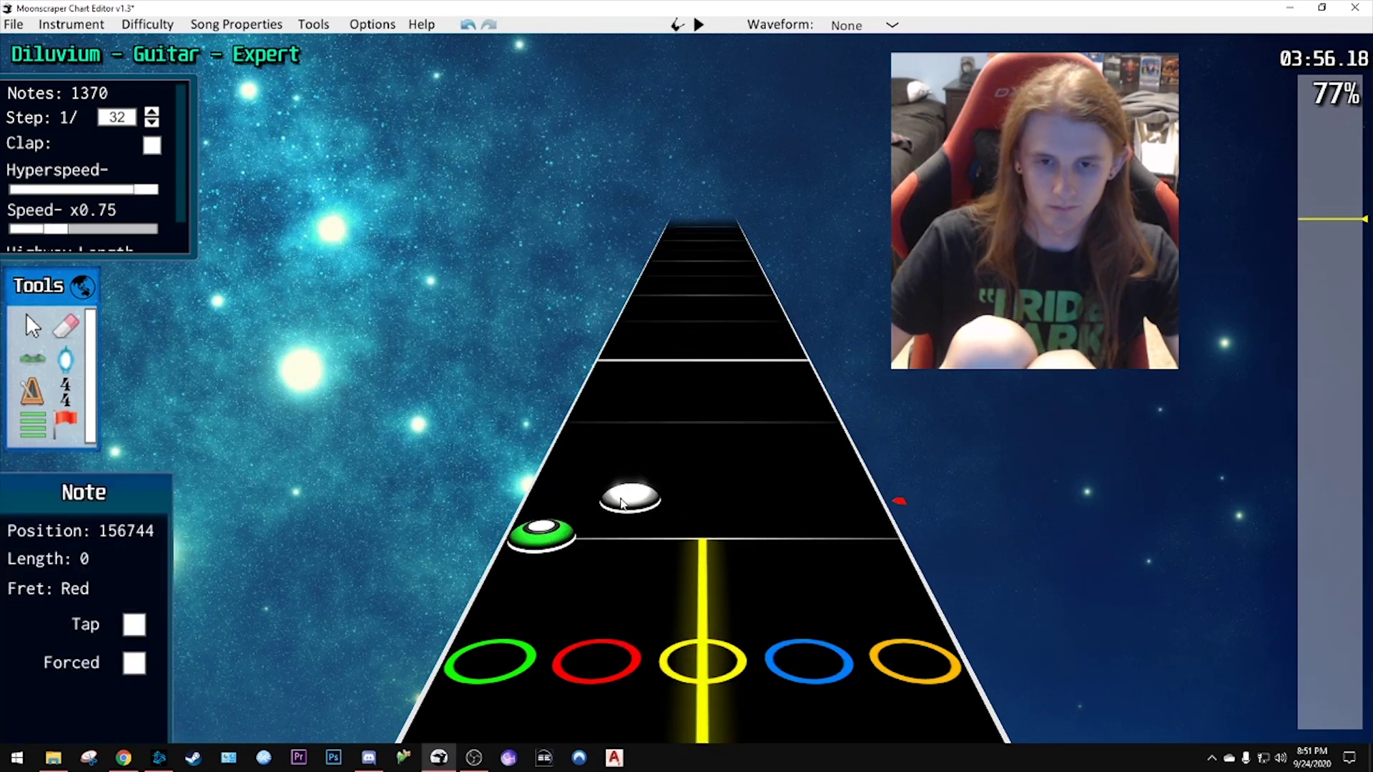
{"action": "scroll", "coordinate": [700, 376], "scroll_direction": "down", "scroll_amount": 5}
{"action": "left_click_drag", "start_coordinate": [643, 360], "coordinate": [813, 382]}
- Play back the newly charted notes to about 3:57 and set the playback speed to x1
{"action": "key", "text": "space"}
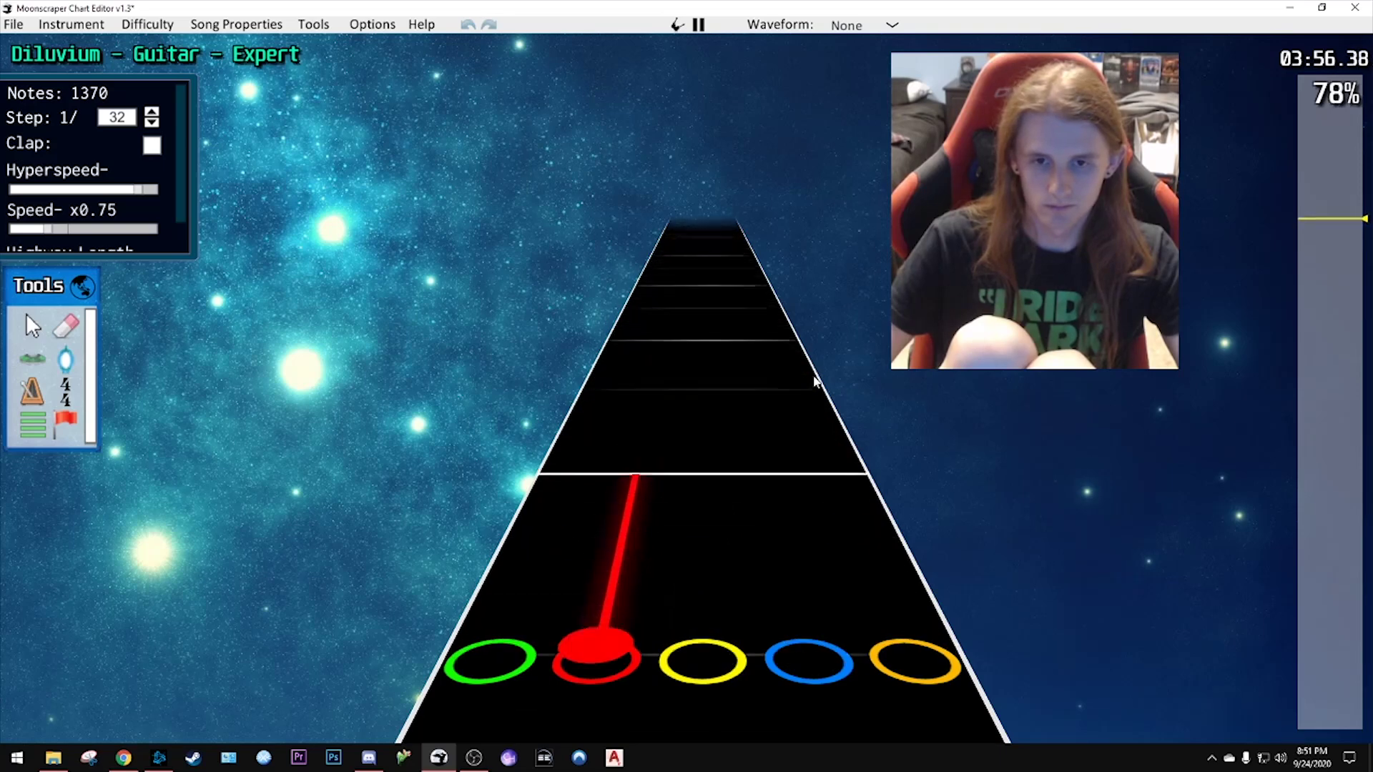
{"action": "key", "text": "space"}
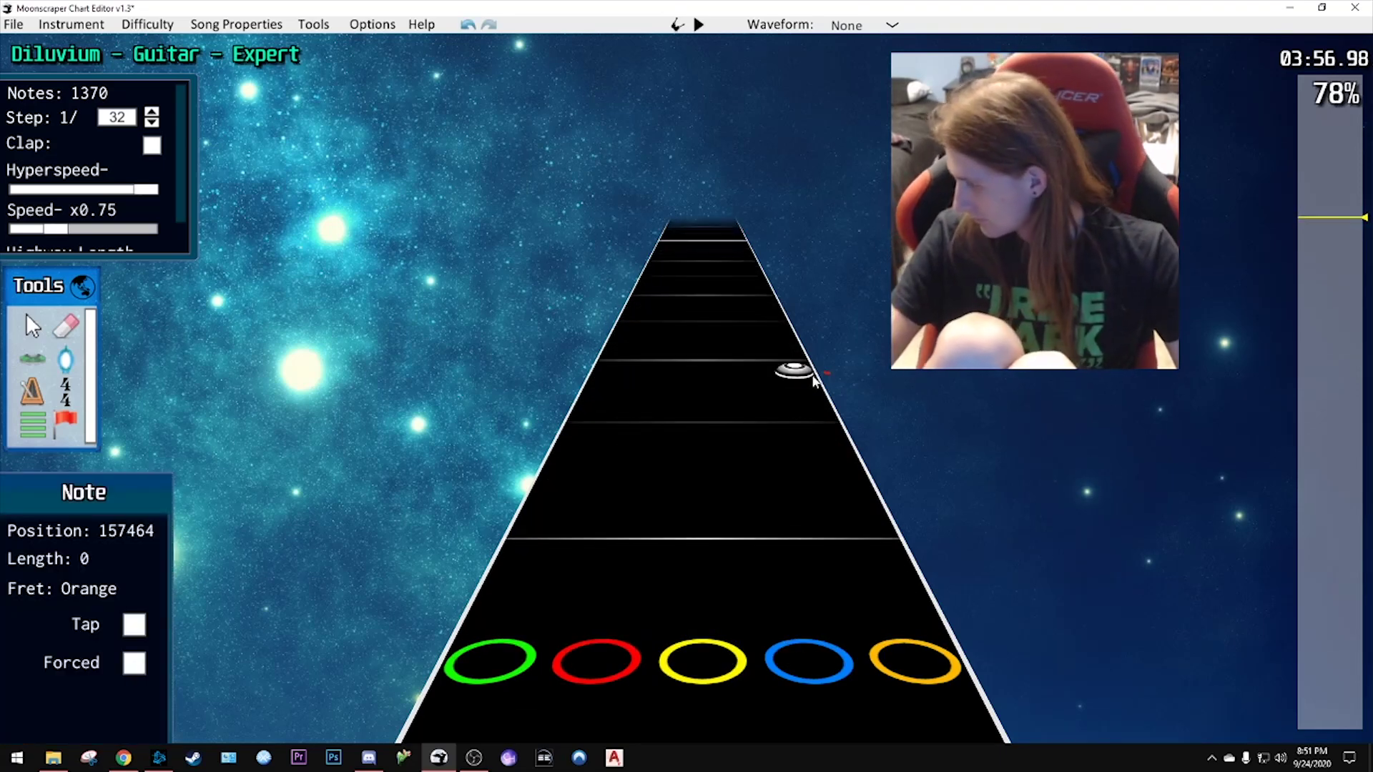
{"action": "left_click_drag", "start_coordinate": [791, 368], "coordinate": [534, 290]}
{"action": "scroll", "coordinate": [529, 290], "scroll_direction": "down", "scroll_amount": 5}
{"action": "left_click_drag", "start_coordinate": [65, 230], "coordinate": [86, 231]}
{"action": "key", "text": "ctrl+z"}
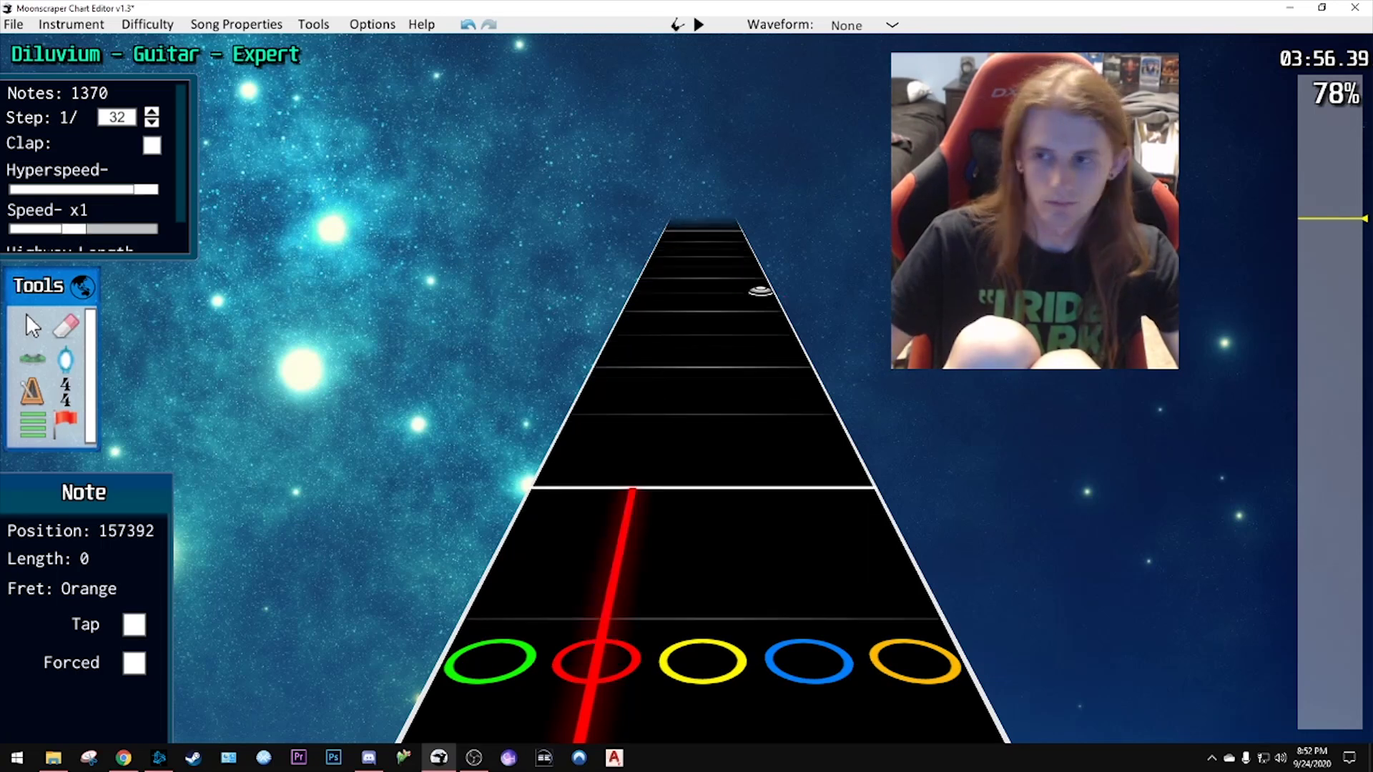
- Replay the passage and place a yellow note at the red sustain's end on the measure line, sustained over two beats
{"action": "scroll", "coordinate": [1331, 224], "scroll_direction": "down", "scroll_amount": 10}
{"action": "key", "text": "space"}
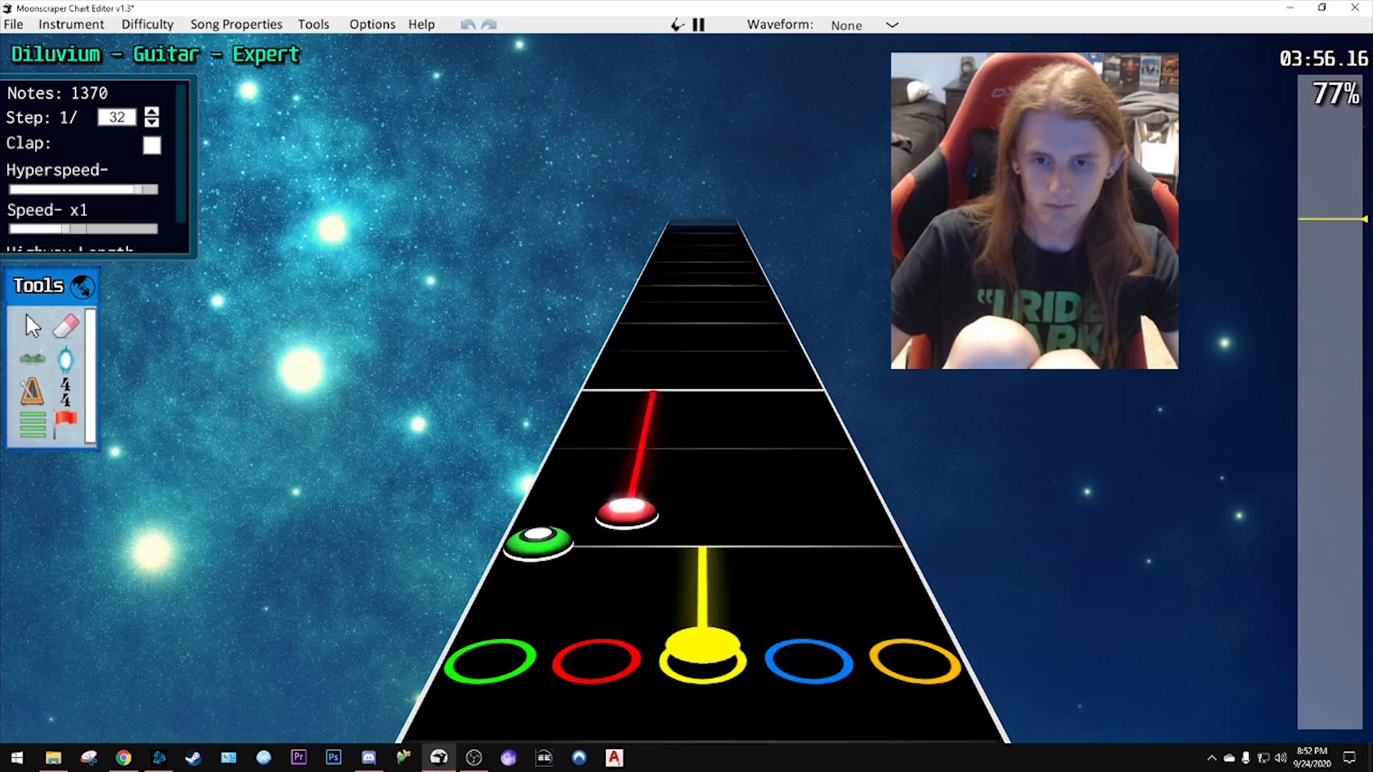
{"action": "key", "text": "space"}
{"action": "left_click", "coordinate": [808, 380]}
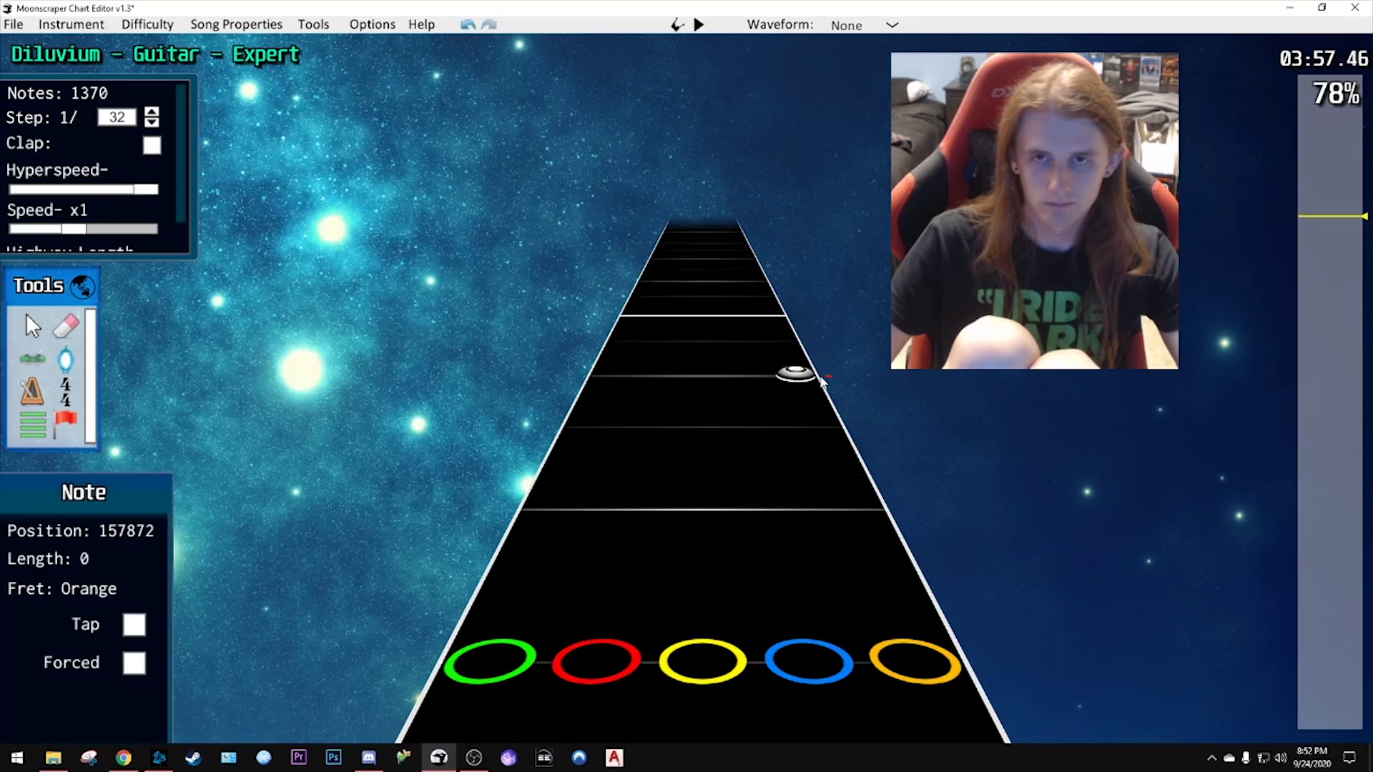
{"action": "scroll", "coordinate": [797, 371], "scroll_direction": "down", "scroll_amount": 3}
{"action": "mouse_move", "coordinate": [814, 384]}
{"action": "left_mouse_down"}
{"action": "mouse_move", "coordinate": [745, 354]}
{"action": "mouse_move", "coordinate": [706, 479]}
{"action": "mouse_move", "coordinate": [704, 308]}
{"action": "left_mouse_up"}
- Play back the long yellow sustain after the measure line and extend it by one beat line
{"action": "key", "text": "space"}
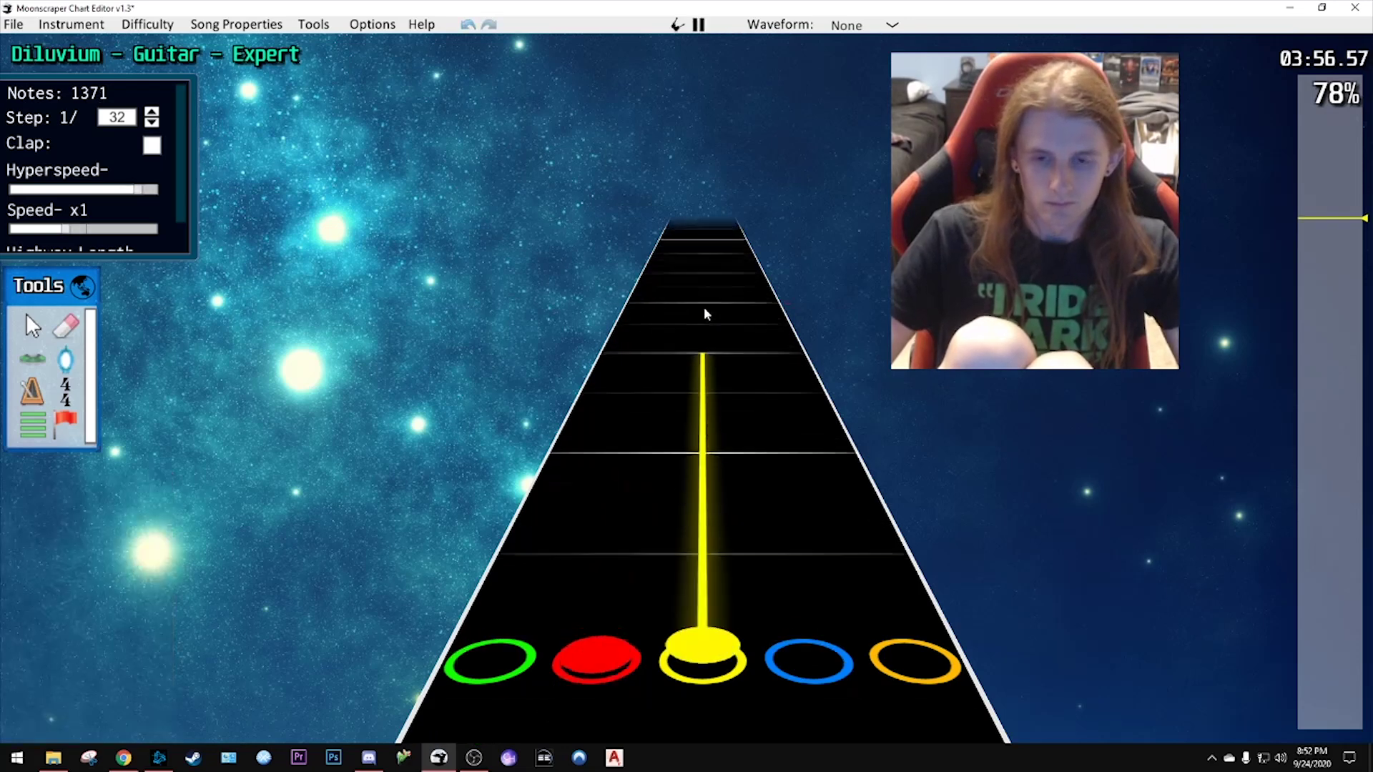
{"action": "key", "text": "space"}
{"action": "left_click_drag", "start_coordinate": [754, 407], "coordinate": [710, 312]}
{"action": "scroll", "coordinate": [753, 409], "scroll_direction": "down", "scroll_amount": 2}
- Lengthen the yellow sustain by half a beat and place a blue note at its end, followed by a yellow note and a red note
{"action": "key", "text": "space"}
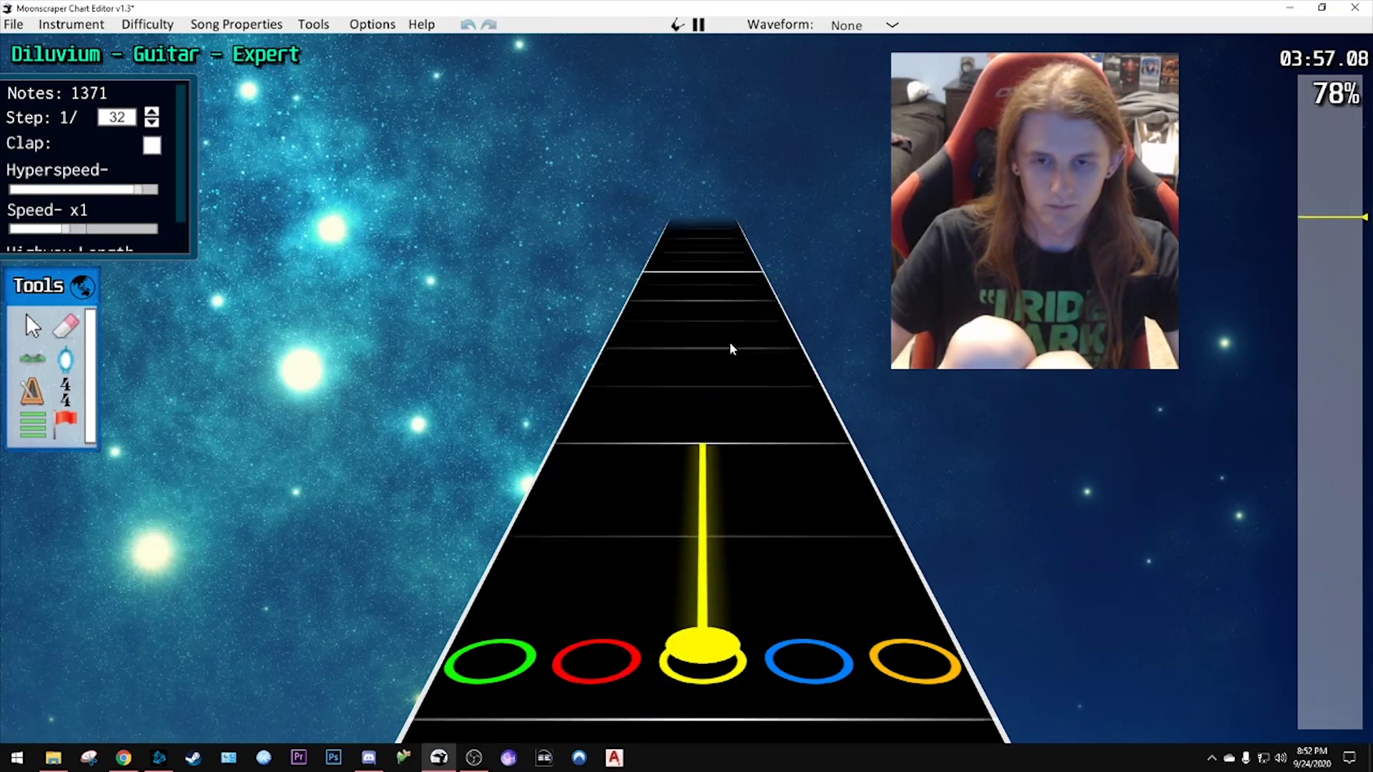
{"action": "key", "text": "space"}
{"action": "scroll", "coordinate": [735, 384], "scroll_direction": "down", "scroll_amount": 2}
{"action": "key", "text": "space"}
{"action": "key", "text": "space"}
{"action": "scroll", "coordinate": [748, 401], "scroll_direction": "down", "scroll_amount": 3}
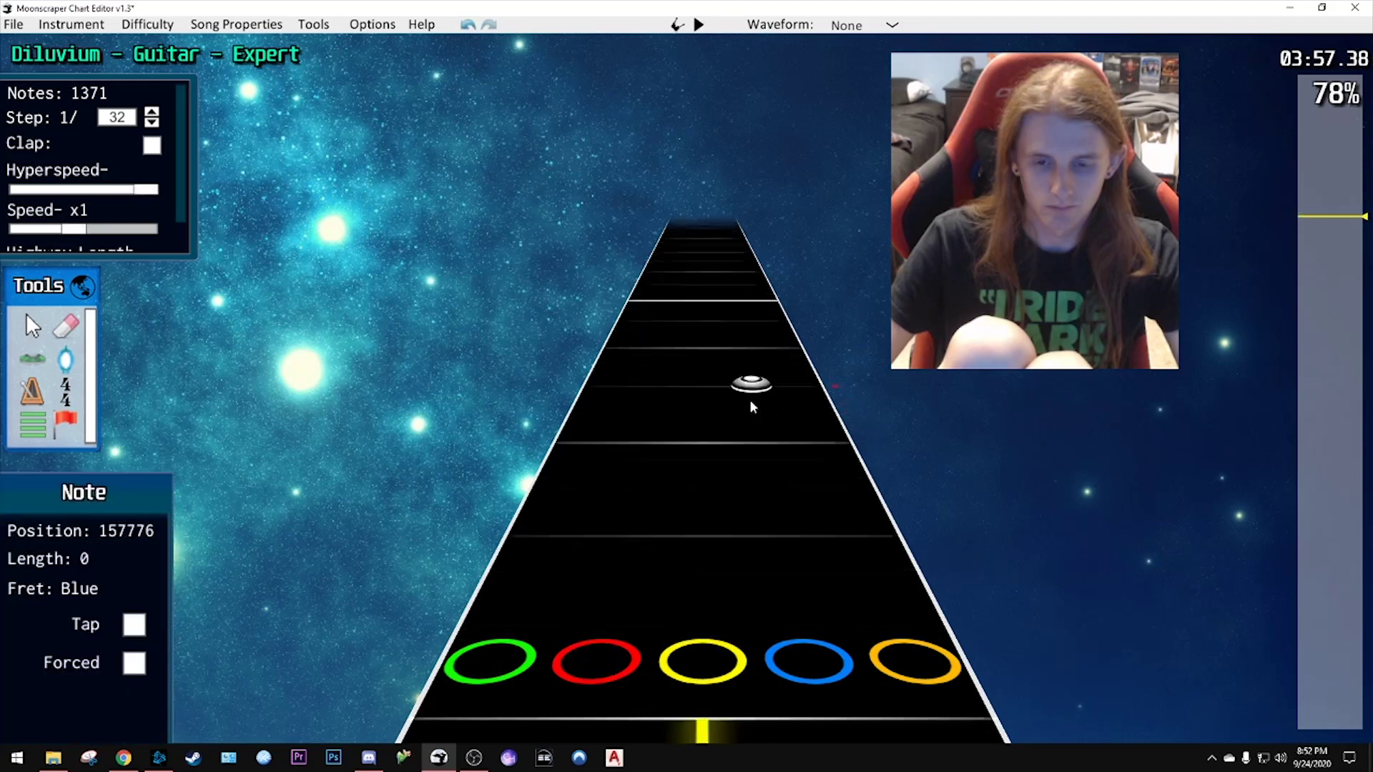
{"action": "left_click_drag", "start_coordinate": [712, 379], "coordinate": [748, 380]}
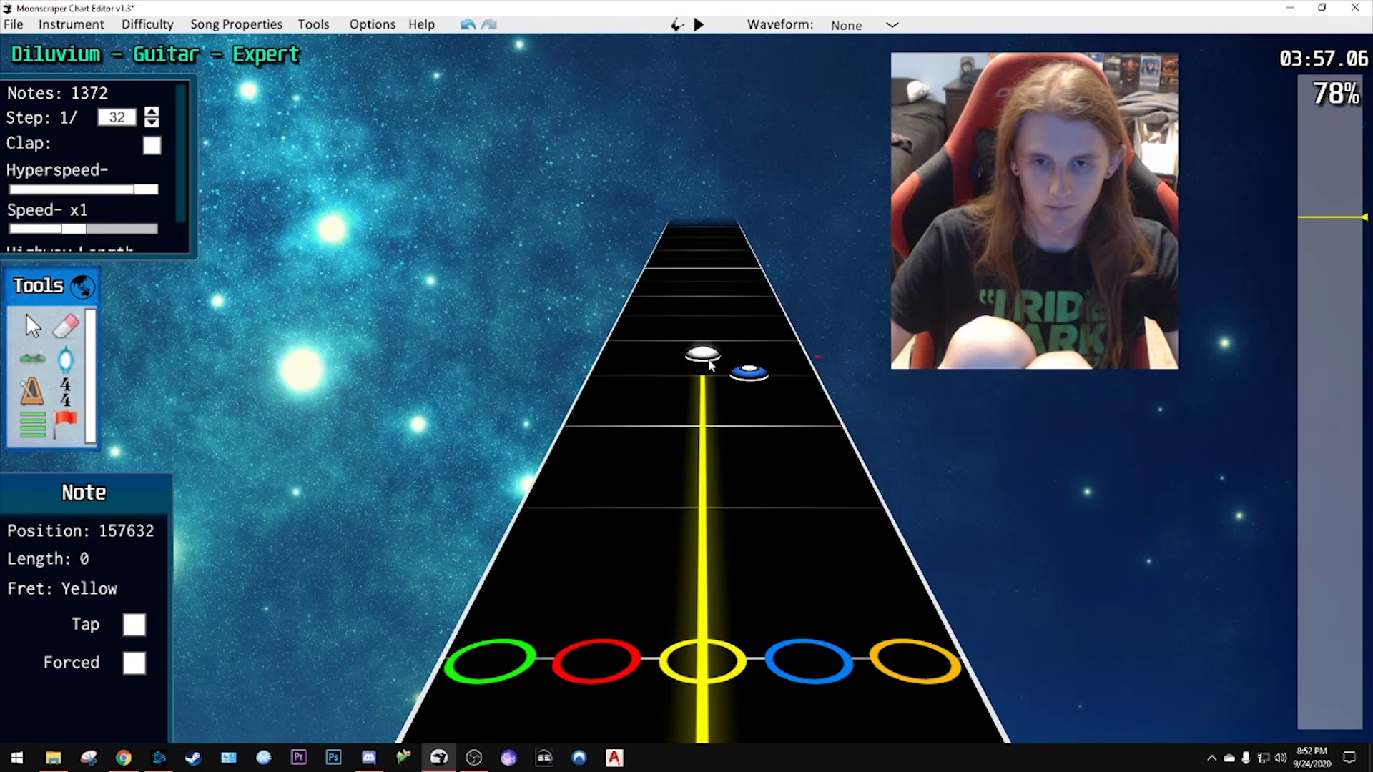
- Add a blue note half a beat after the red note and a yellow note on the following beat line, and replay them
{"action": "key", "text": "space"}
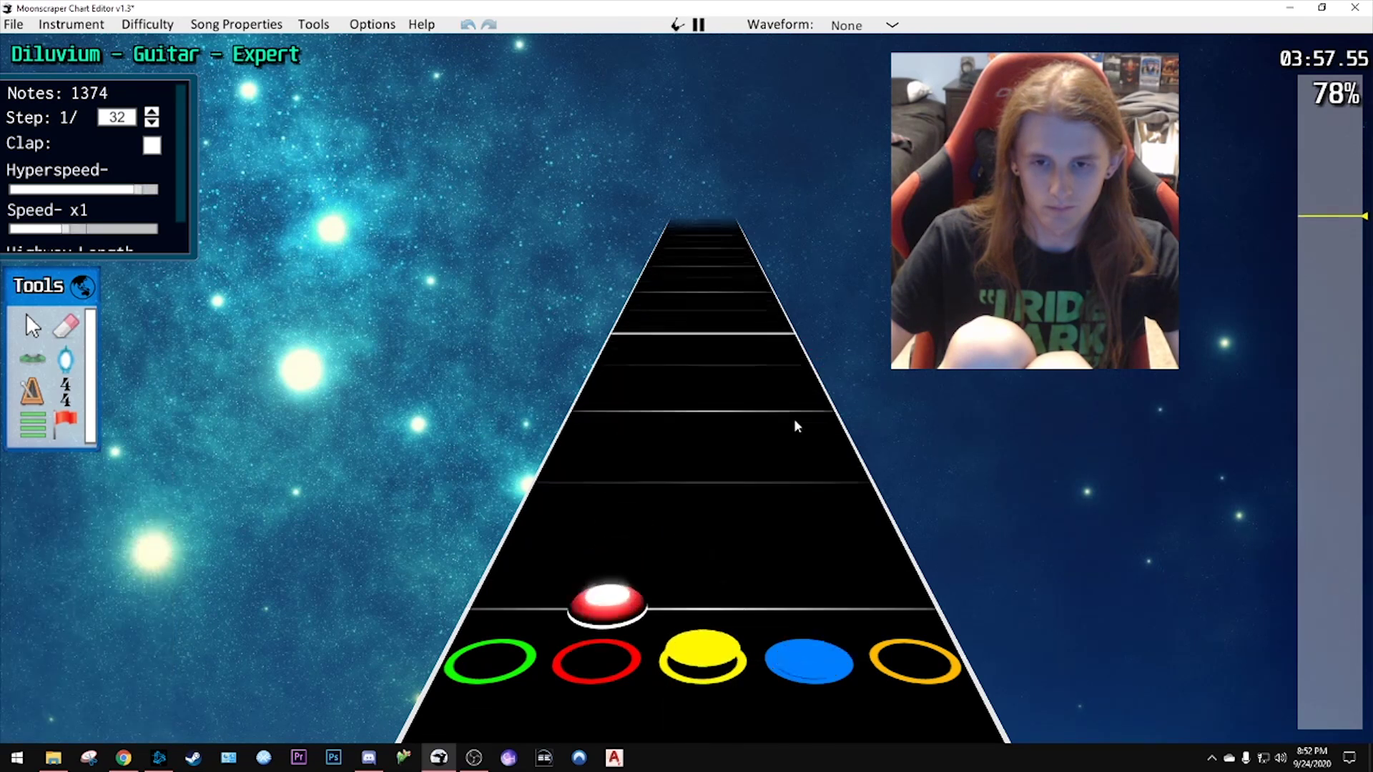
{"action": "key", "text": "space"}
{"action": "scroll", "coordinate": [761, 432], "scroll_direction": "down", "scroll_amount": 2}
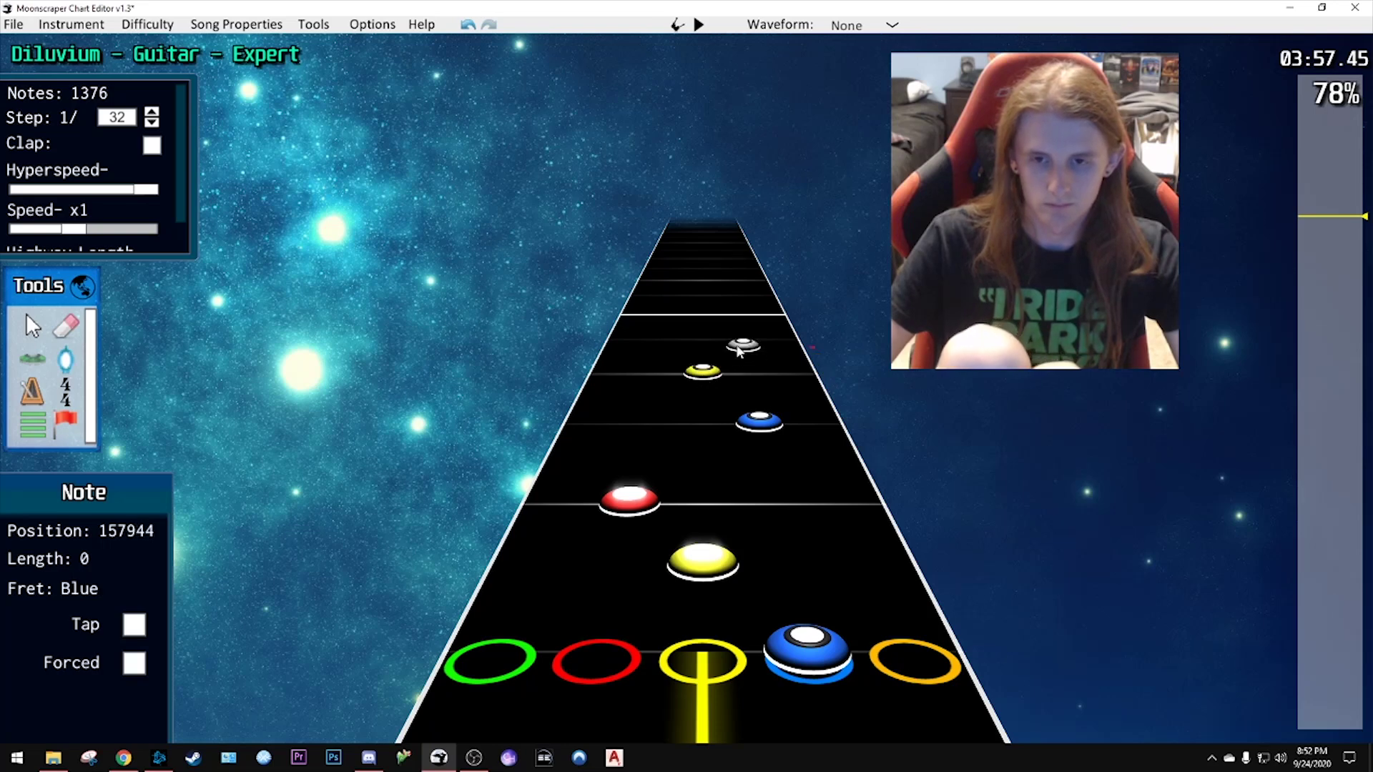
{"action": "key", "text": "space"}
{"action": "key", "text": "space"}
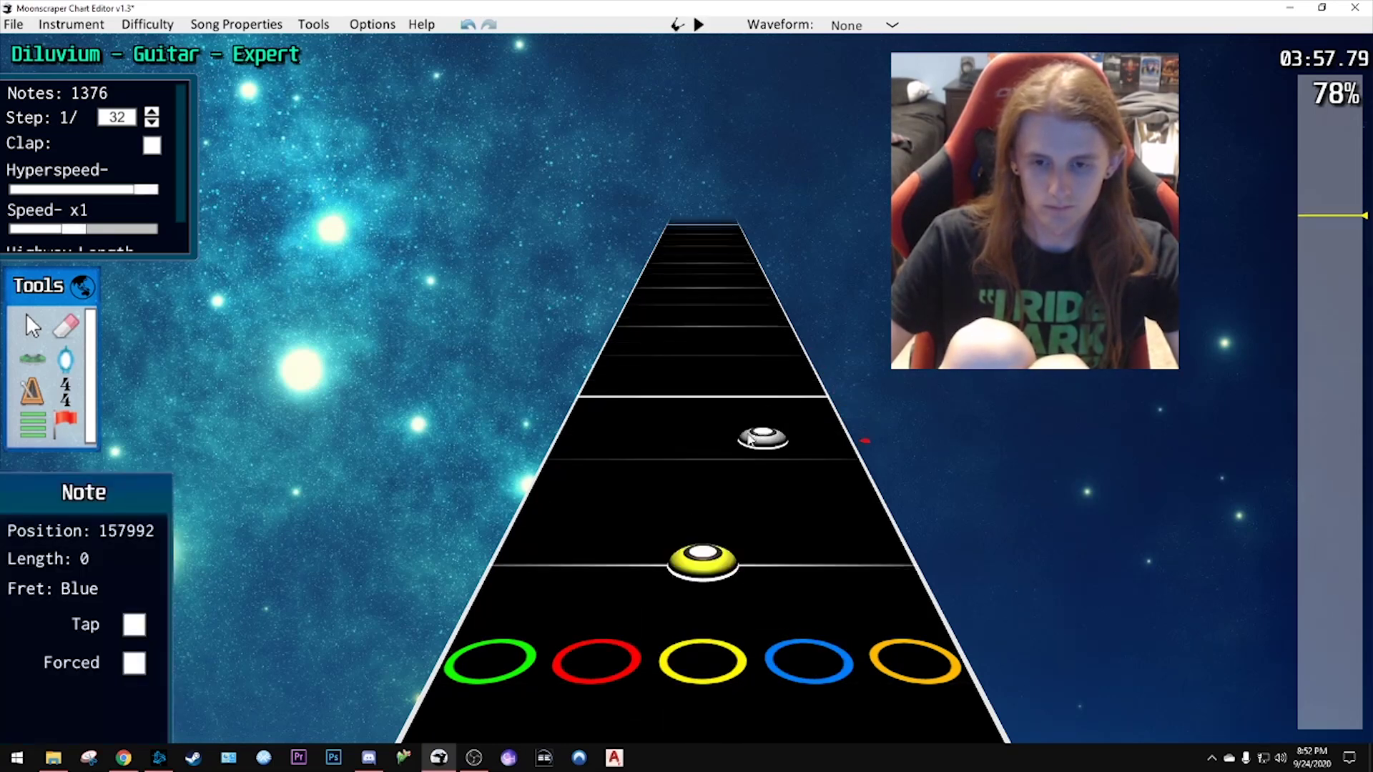
- Undo the last blue and yellow notes, place a blue note one full beat after the red note, and replay them
{"action": "scroll", "coordinate": [749, 441], "scroll_direction": "up", "scroll_amount": 1}
{"action": "key", "text": "space"}
{"action": "key", "text": "space"}
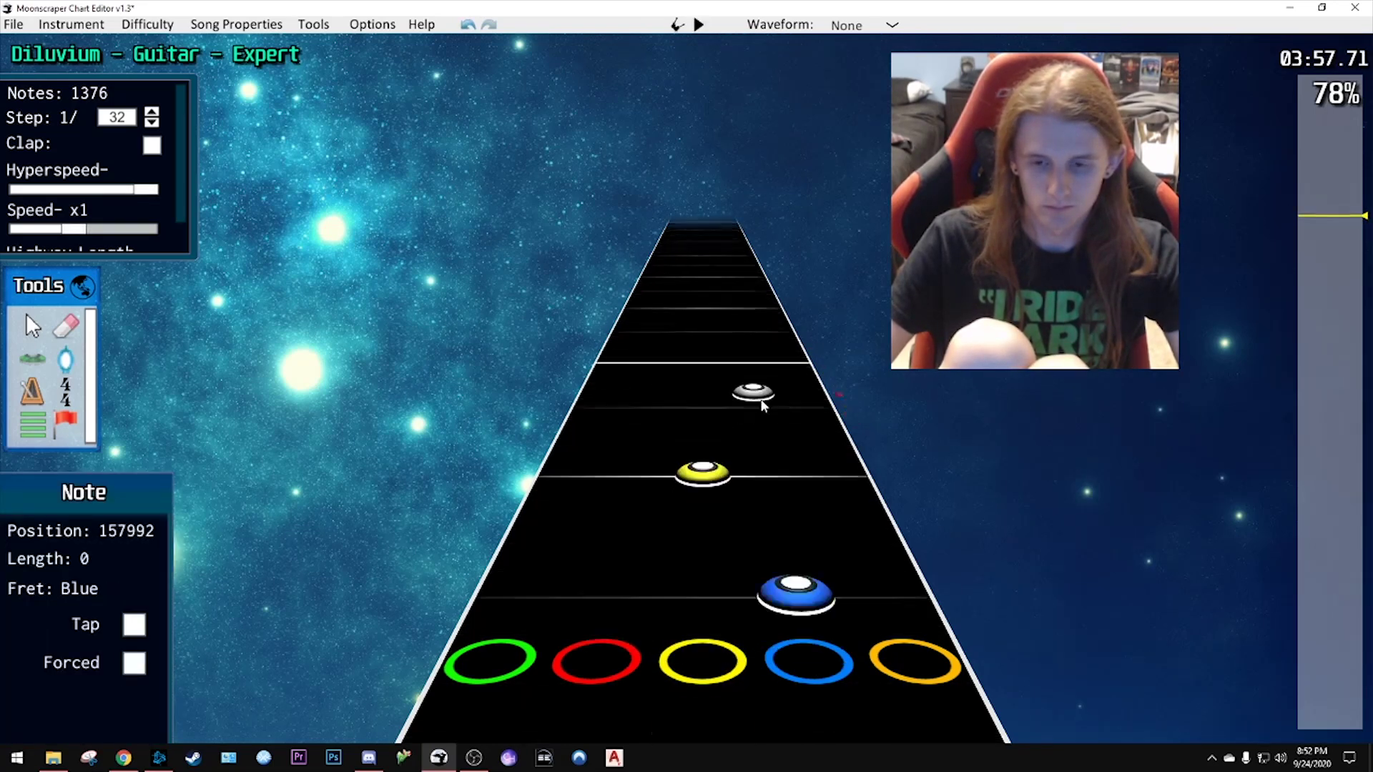
{"action": "scroll", "coordinate": [761, 401], "scroll_direction": "down", "scroll_amount": 2}
{"action": "key", "text": "ctrl+z"}
{"action": "key", "text": "ctrl+z"}
{"action": "left_click", "coordinate": [762, 397]}
{"action": "key", "text": "space"}
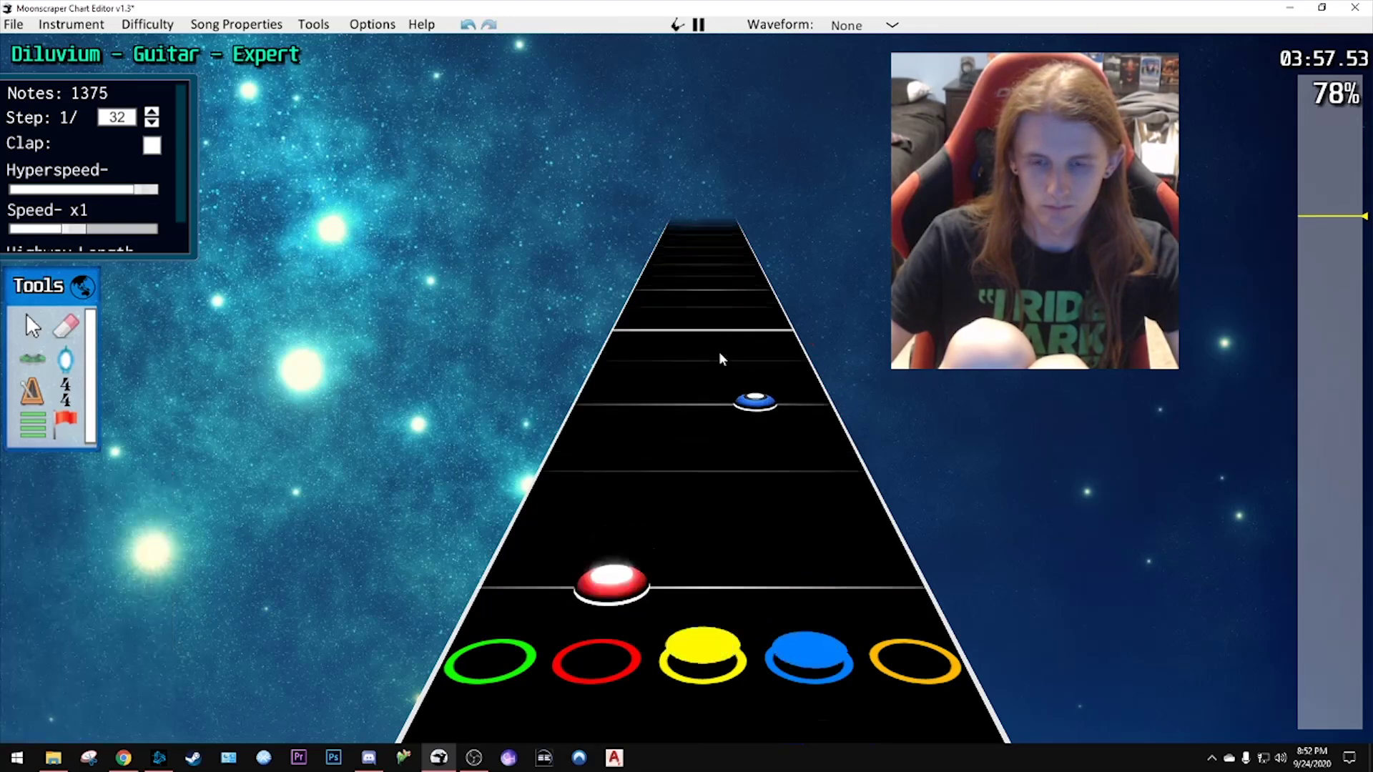
{"action": "key", "text": "space"}
- Place a yellow note a quarter beat before the measure line and a sustained blue note on the line, and play them back
{"action": "scroll", "coordinate": [759, 426], "scroll_direction": "down", "scroll_amount": 3}
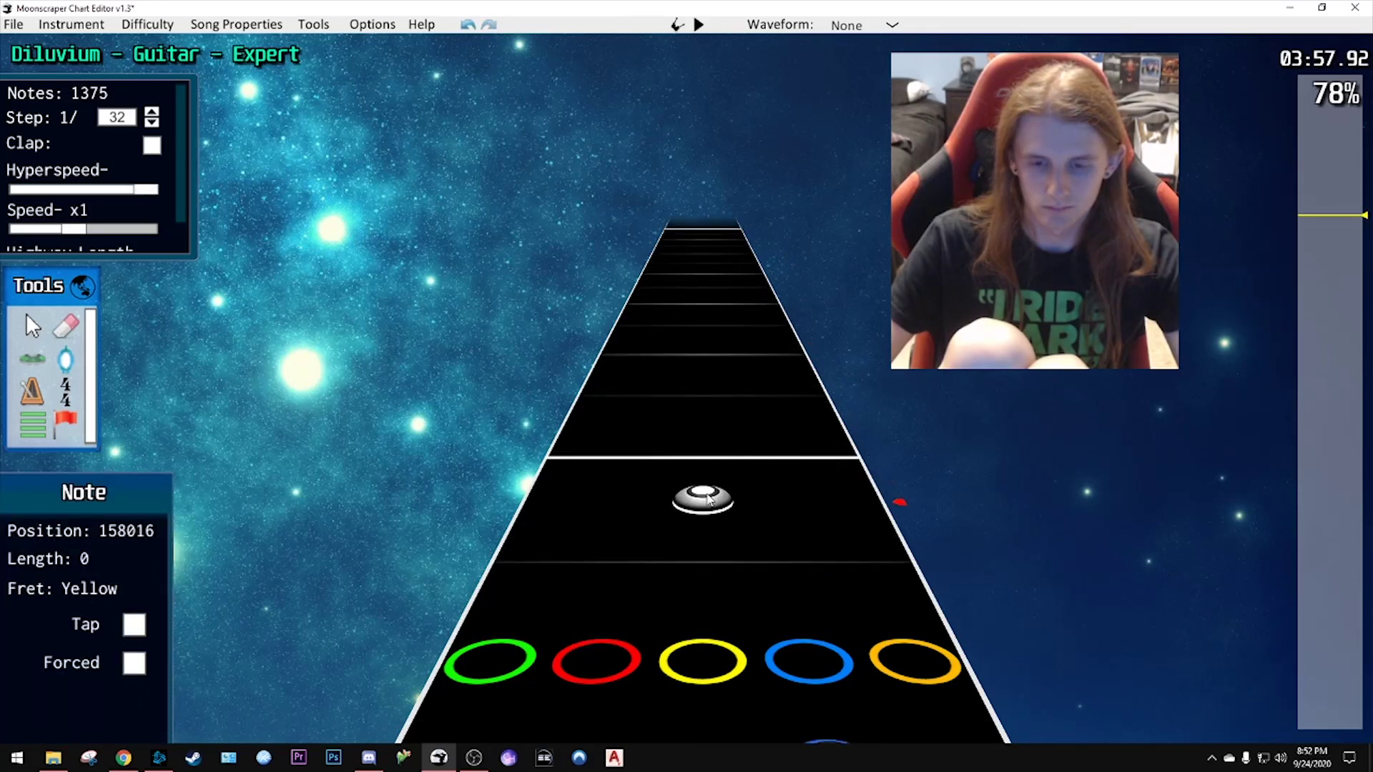
{"action": "left_click", "coordinate": [774, 465]}
{"action": "scroll", "coordinate": [765, 429], "scroll_direction": "down", "scroll_amount": 6}
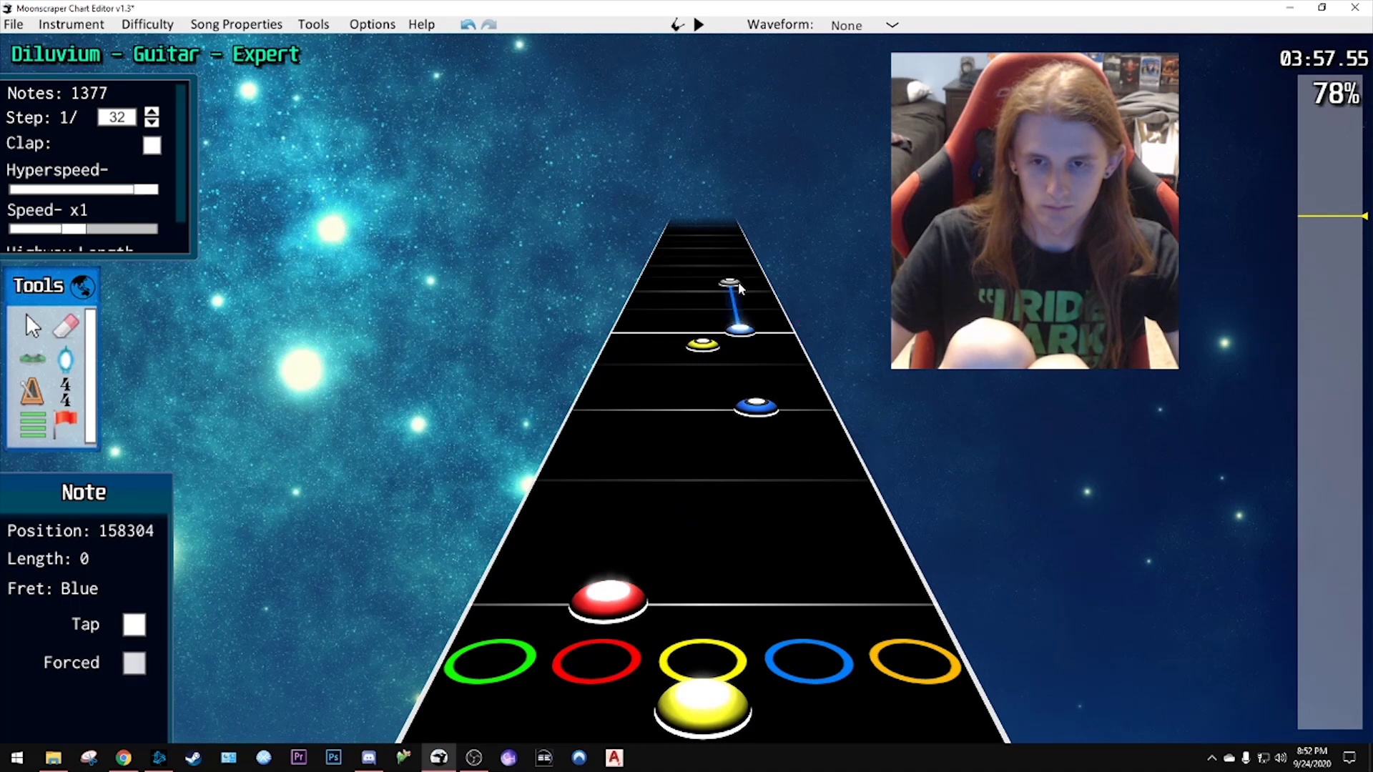
{"action": "key", "text": "space"}
{"action": "key", "text": "space"}
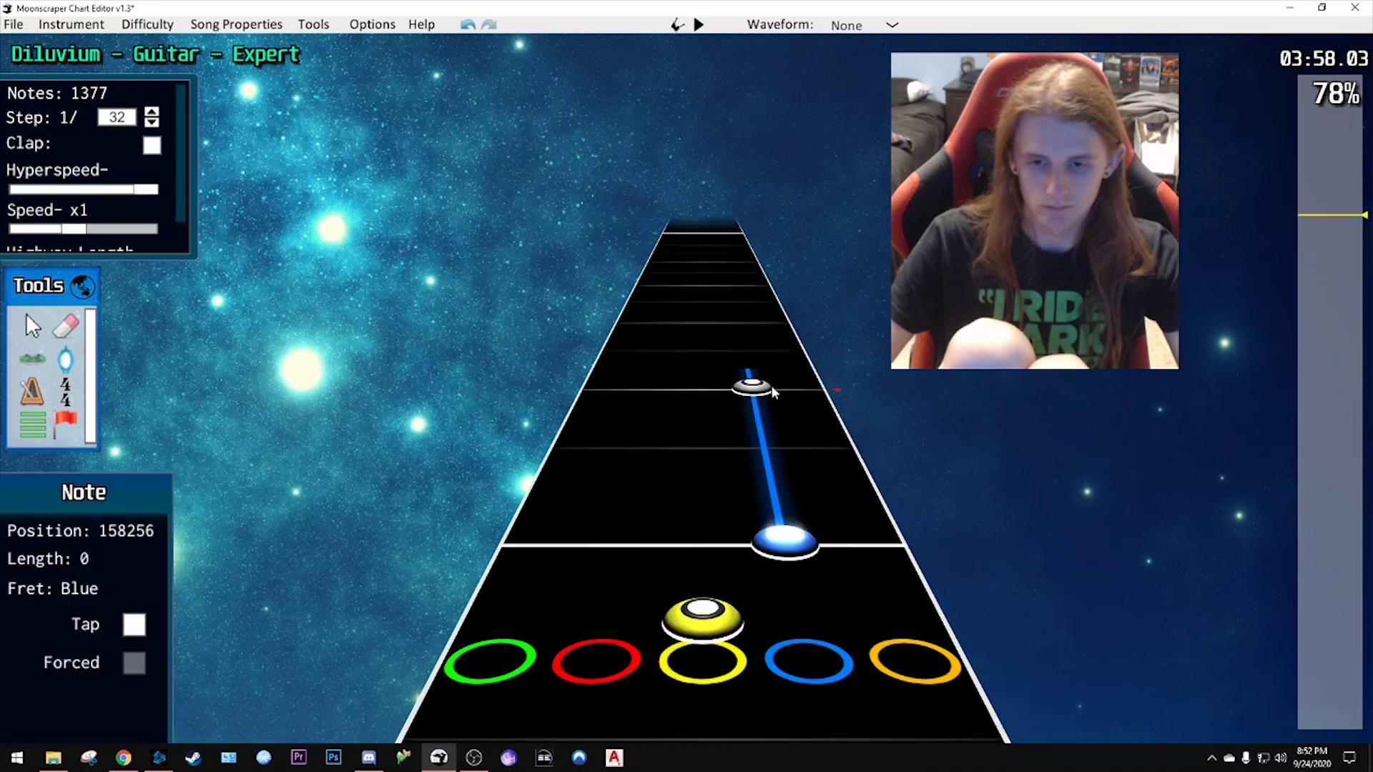
- Extend the sustain of the blue note on the measure line to two beats
{"action": "scroll", "coordinate": [772, 400], "scroll_direction": "down", "scroll_amount": 3}
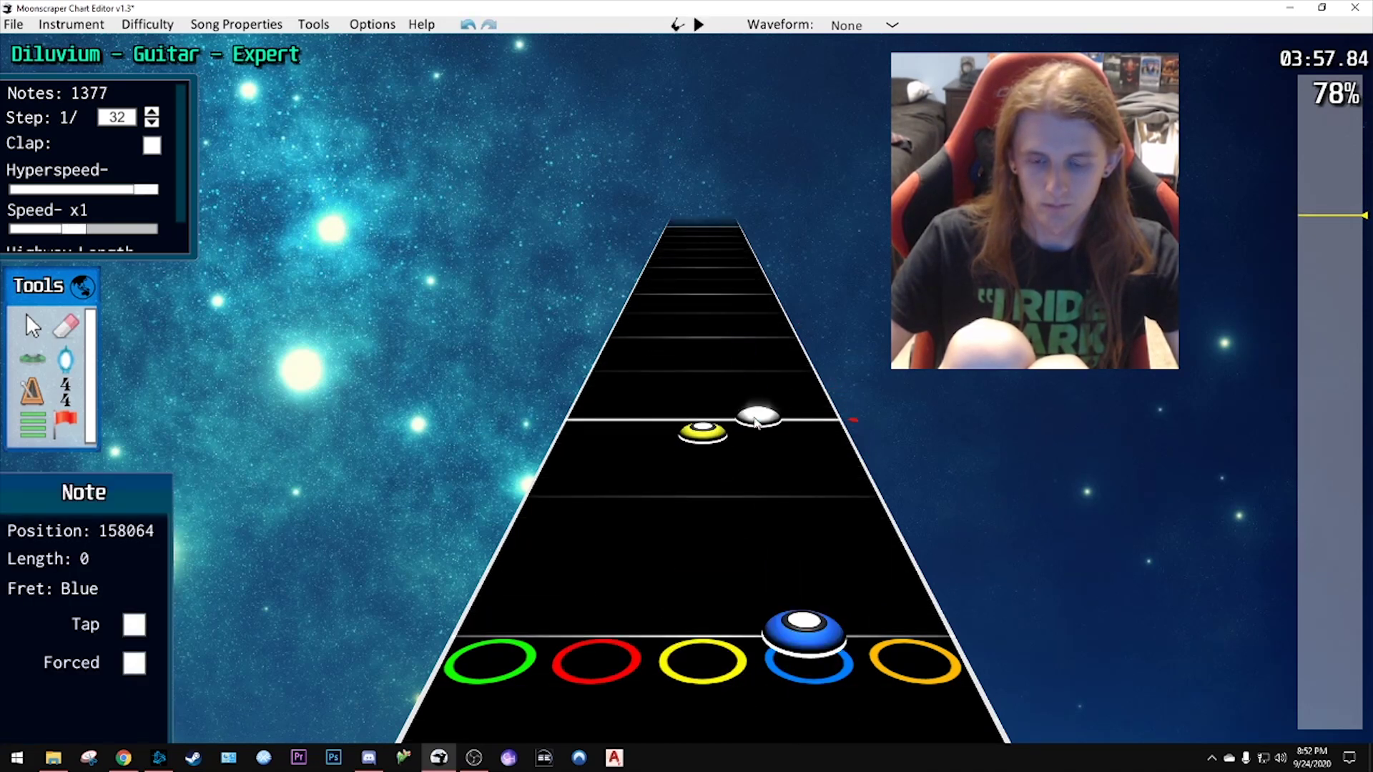
{"action": "mouse_move", "coordinate": [757, 422]}
{"action": "left_mouse_down"}
{"action": "mouse_move", "coordinate": [738, 289]}
{"action": "mouse_move", "coordinate": [752, 352]}
{"action": "mouse_move", "coordinate": [740, 426]}
{"action": "left_mouse_up"}
{"action": "scroll", "coordinate": [747, 343], "scroll_direction": "up", "scroll_amount": 14}
{"action": "scroll", "coordinate": [744, 399], "scroll_direction": "down", "scroll_amount": 5}
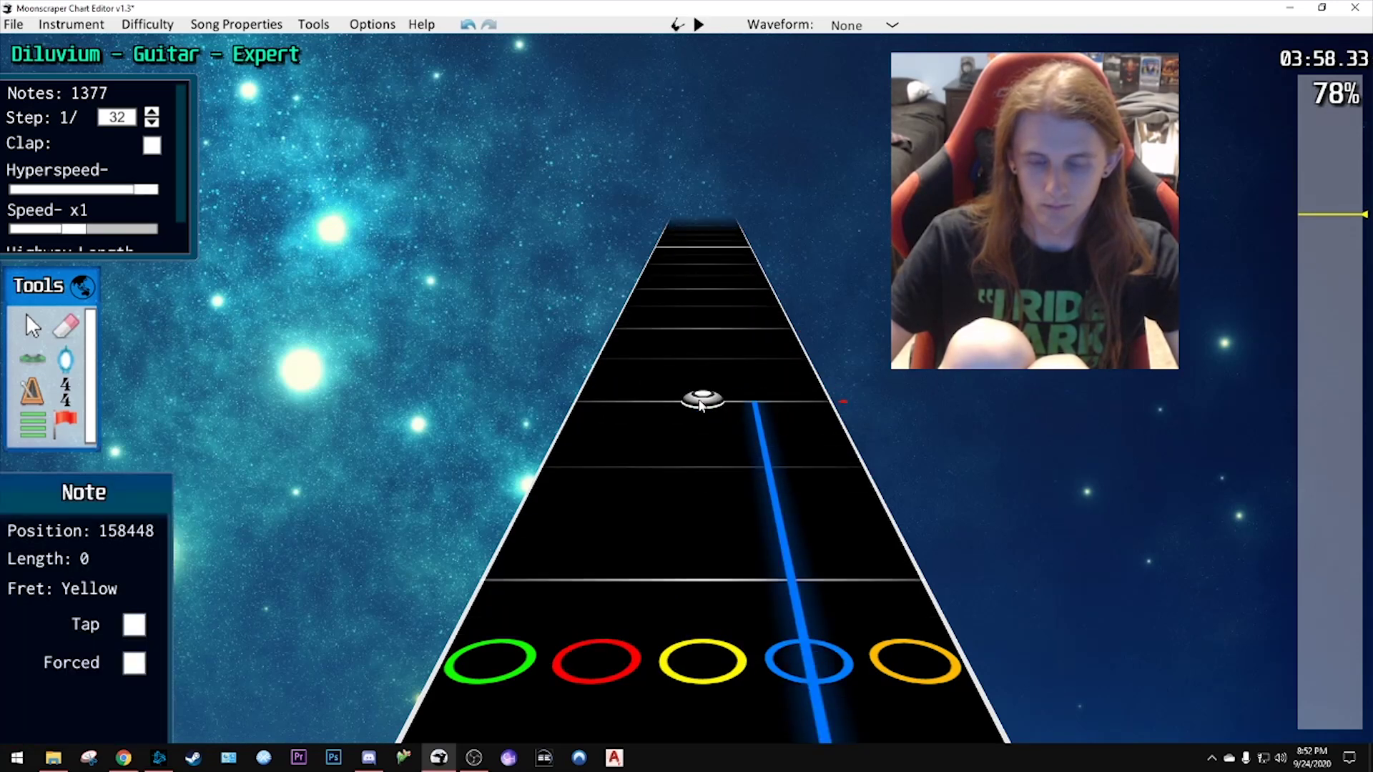
- Place a yellow note at the blue sustain's end and an orange note at the yellow sustain's end, each sustained over two beats, and play them
{"action": "scroll", "coordinate": [751, 328], "scroll_direction": "up", "scroll_amount": 10}
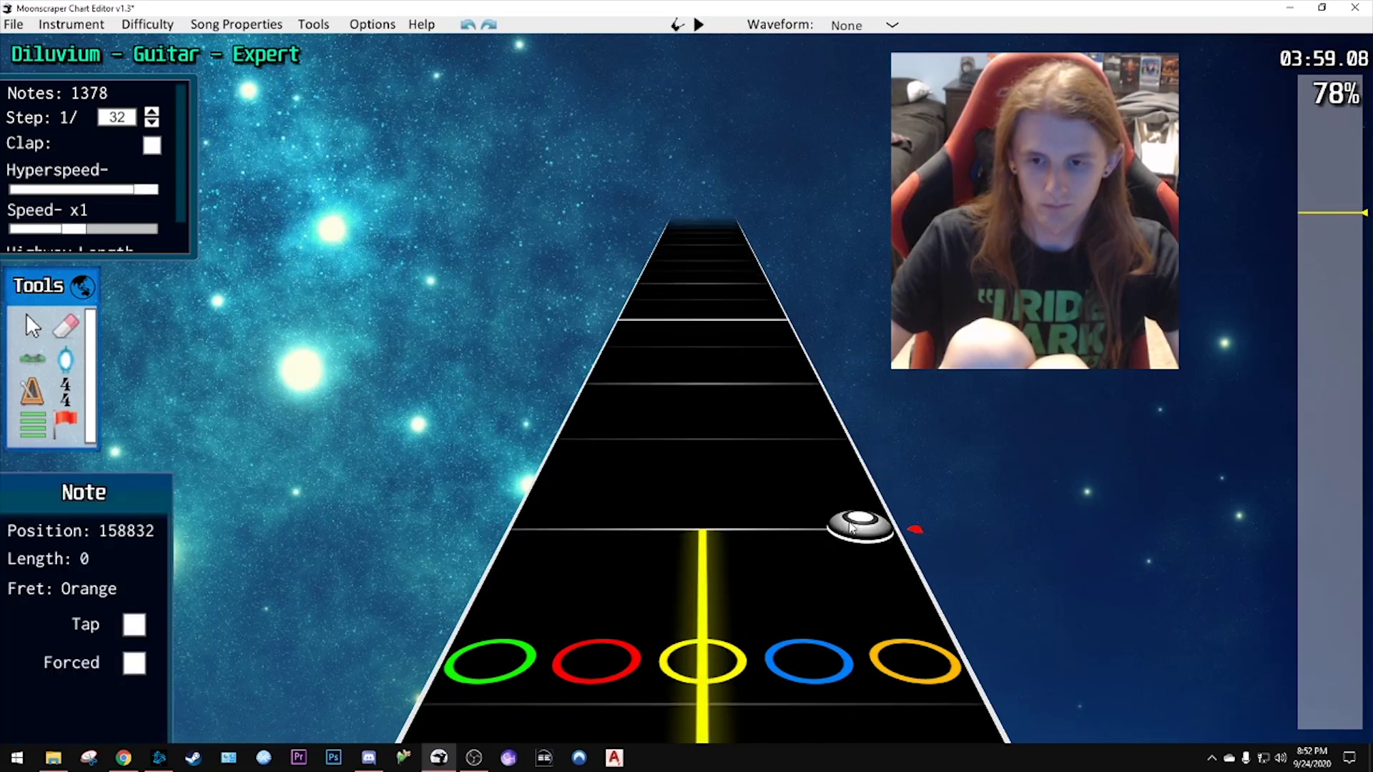
{"action": "left_click_drag", "start_coordinate": [854, 527], "coordinate": [798, 318]}
{"action": "key", "text": "space"}
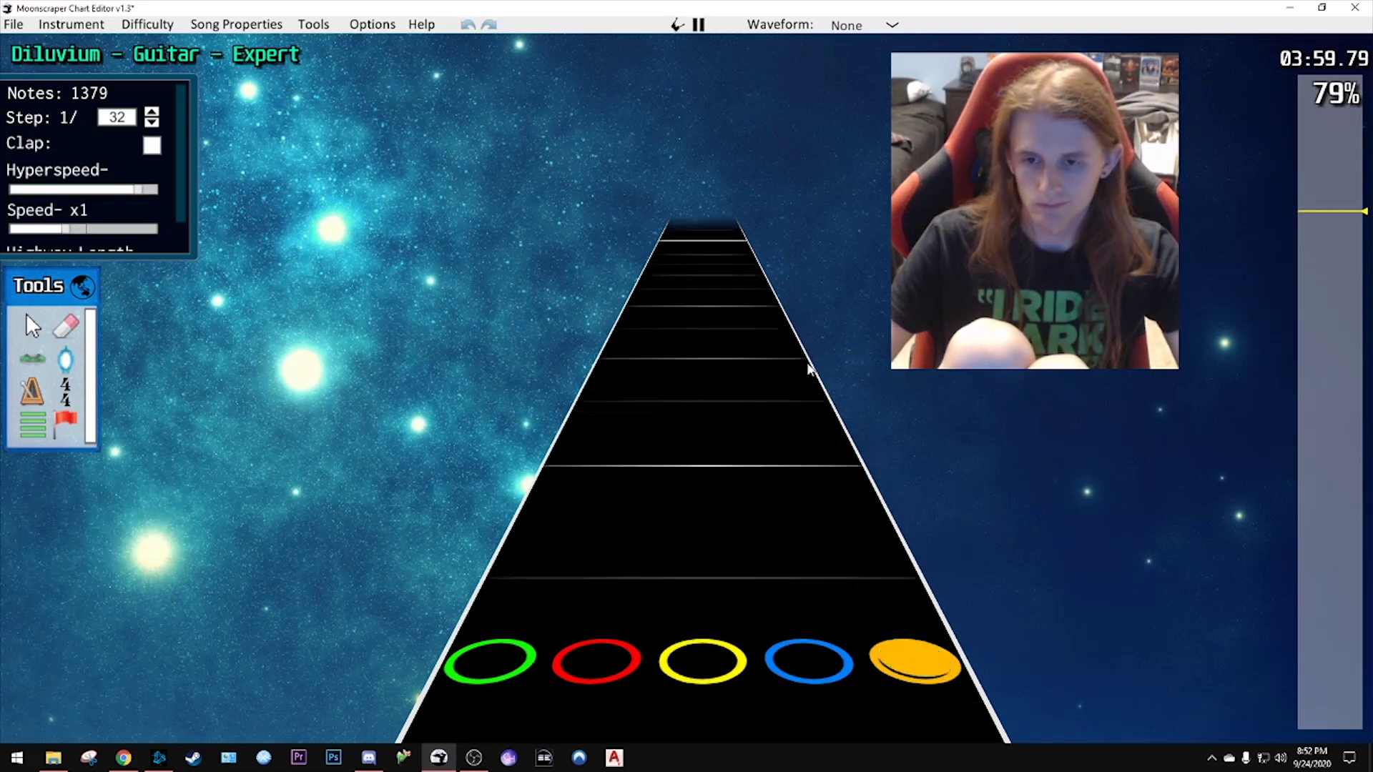
- Place a blue note on the measure line at the orange sustain's end, sustain it over three beats, and check it by playback
{"action": "key", "text": "space"}
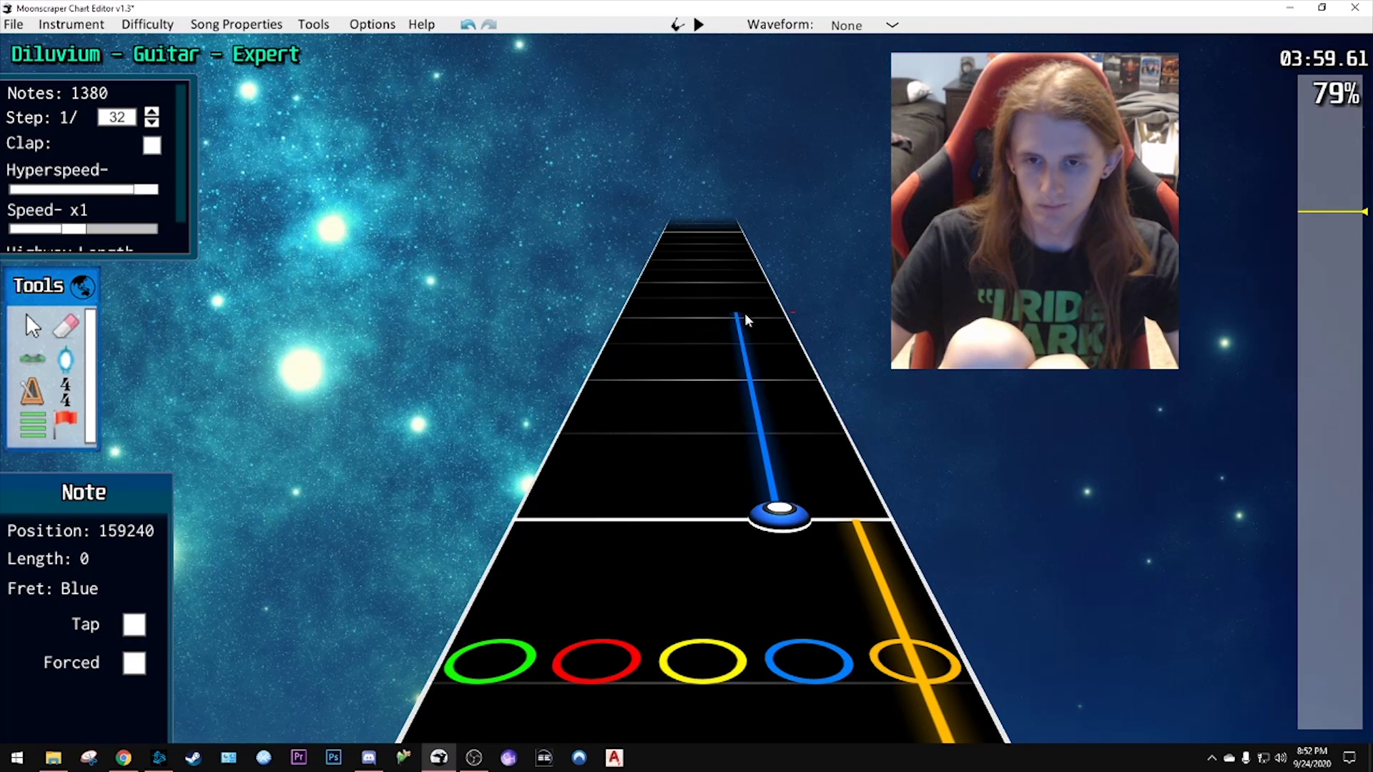
{"action": "key", "text": "space"}
{"action": "key", "text": "space"}
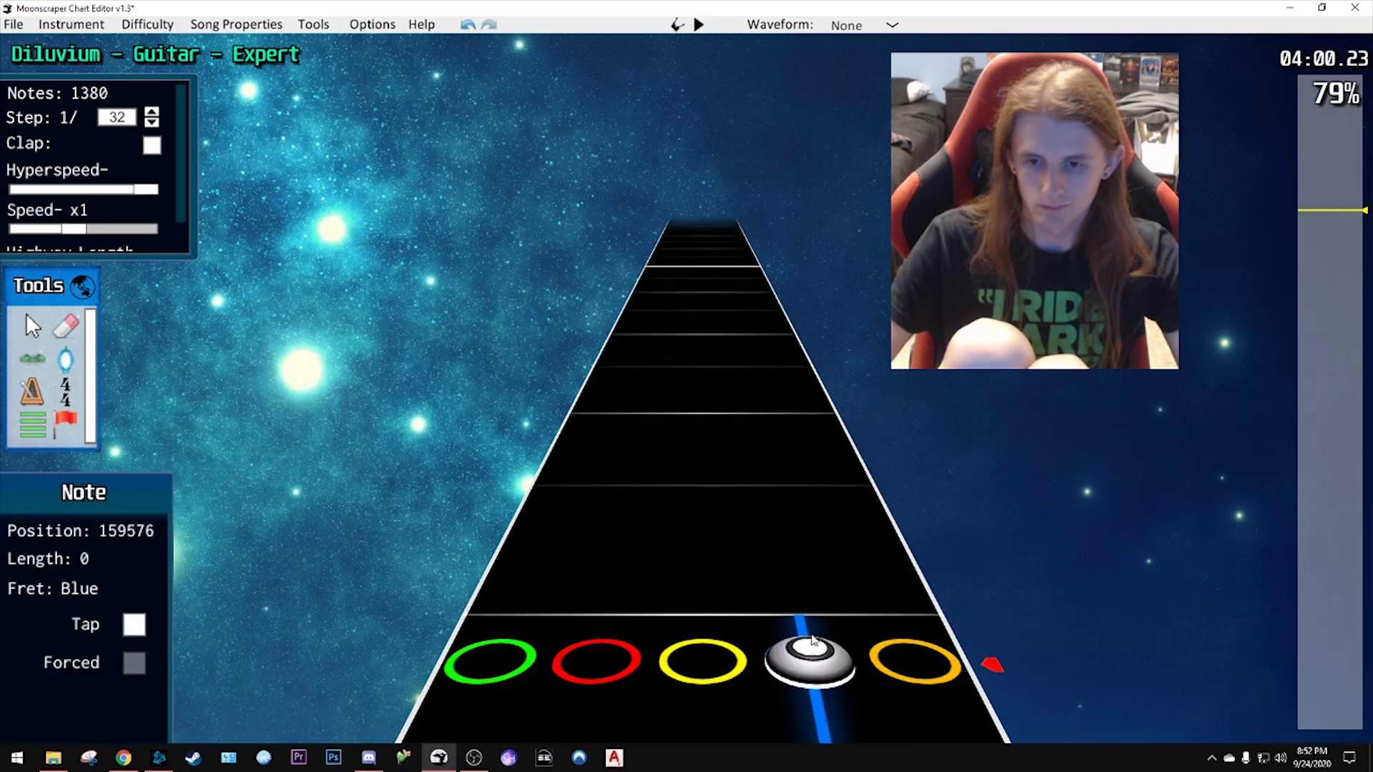
{"action": "key", "text": "space"}
{"action": "key", "text": "space"}
{"action": "scroll", "coordinate": [787, 416], "scroll_direction": "up", "scroll_amount": 1}
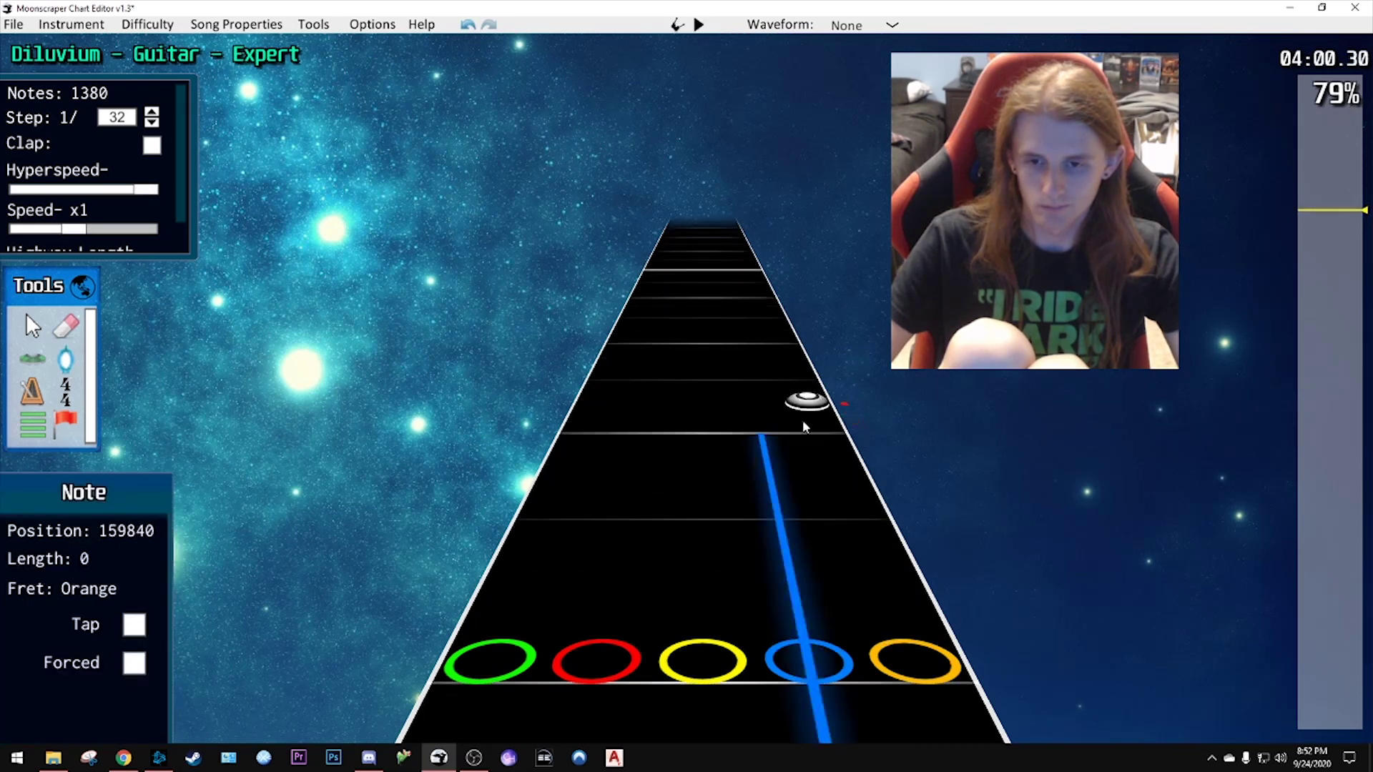
- Place orange, blue and yellow notes a quarter beat apart, starting at the blue sustain's end, and sustain the yellow note
{"action": "left_click", "coordinate": [811, 441]}
{"action": "left_click", "coordinate": [731, 378]}
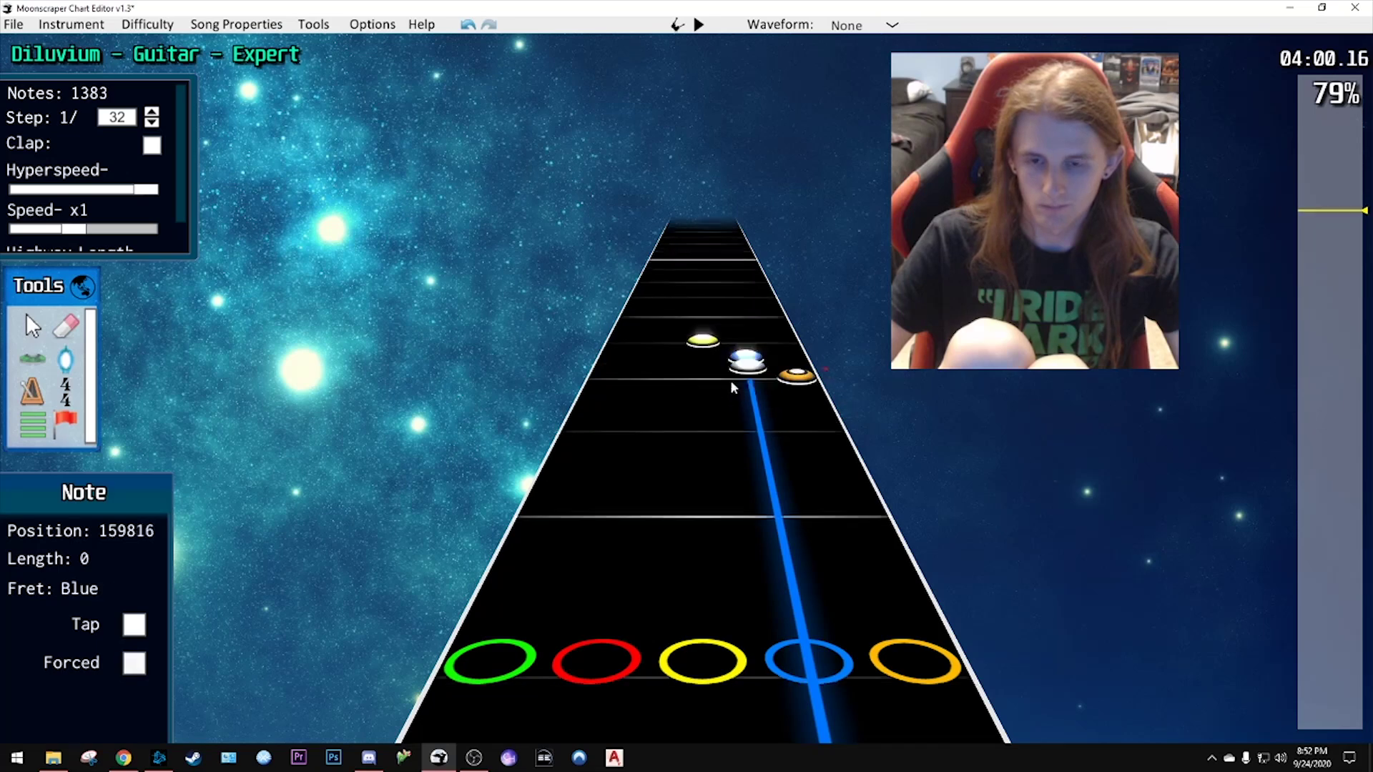
{"action": "key", "text": "space"}
{"action": "key", "text": "space"}
{"action": "scroll", "coordinate": [759, 432], "scroll_direction": "down", "scroll_amount": 4}
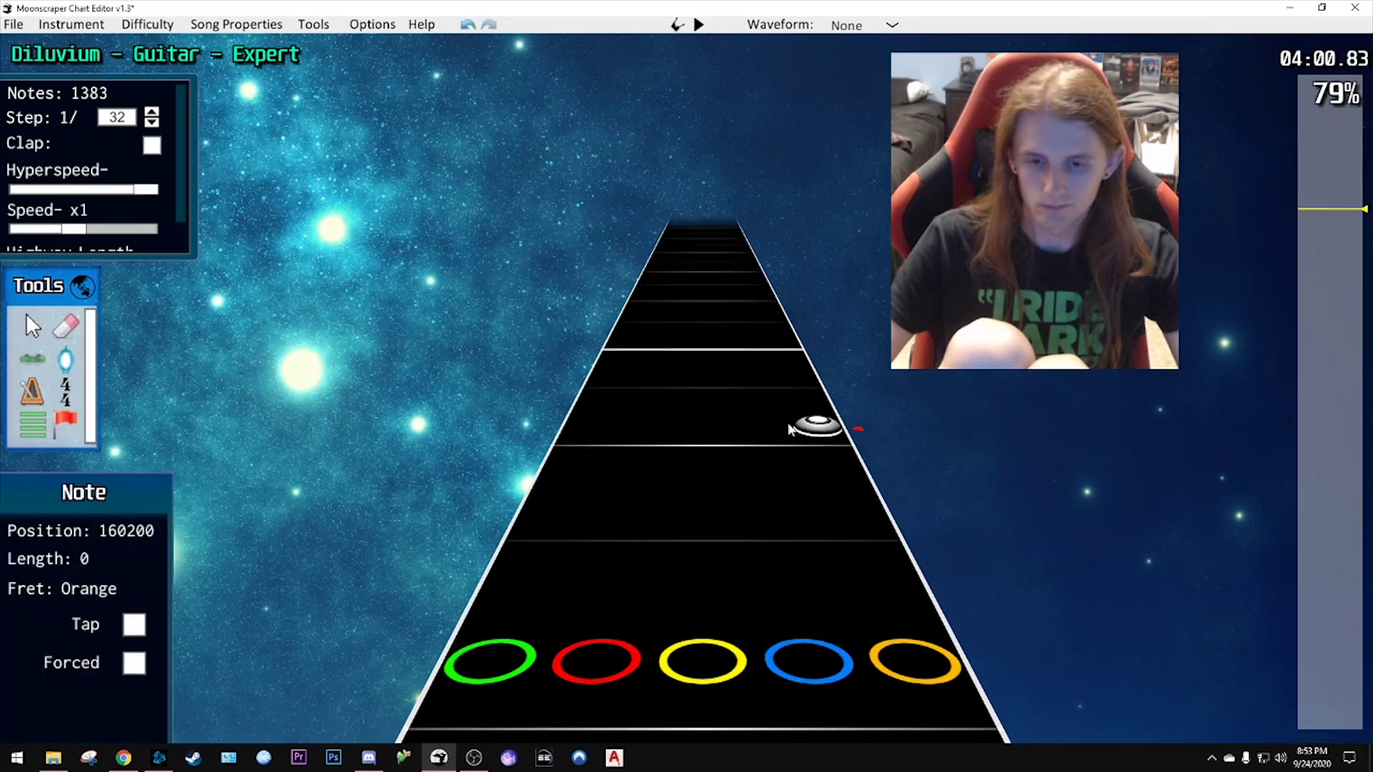
{"action": "scroll", "coordinate": [706, 370], "scroll_direction": "down", "scroll_amount": 3}
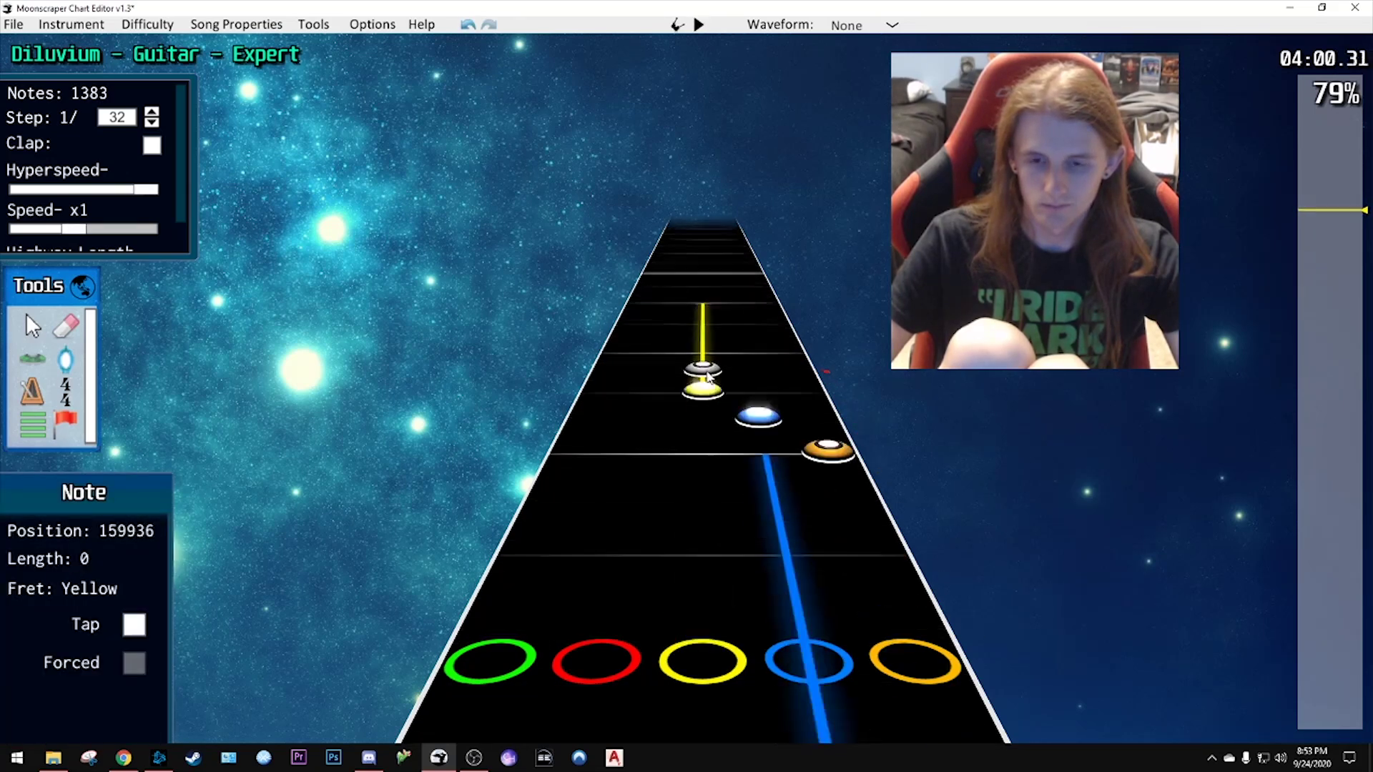
- Replay the orange, blue and yellow run and extend the yellow sustain to the next measure line
{"action": "key", "text": "space"}
{"action": "key", "text": "space"}
{"action": "scroll", "coordinate": [742, 377], "scroll_direction": "down", "scroll_amount": 4}
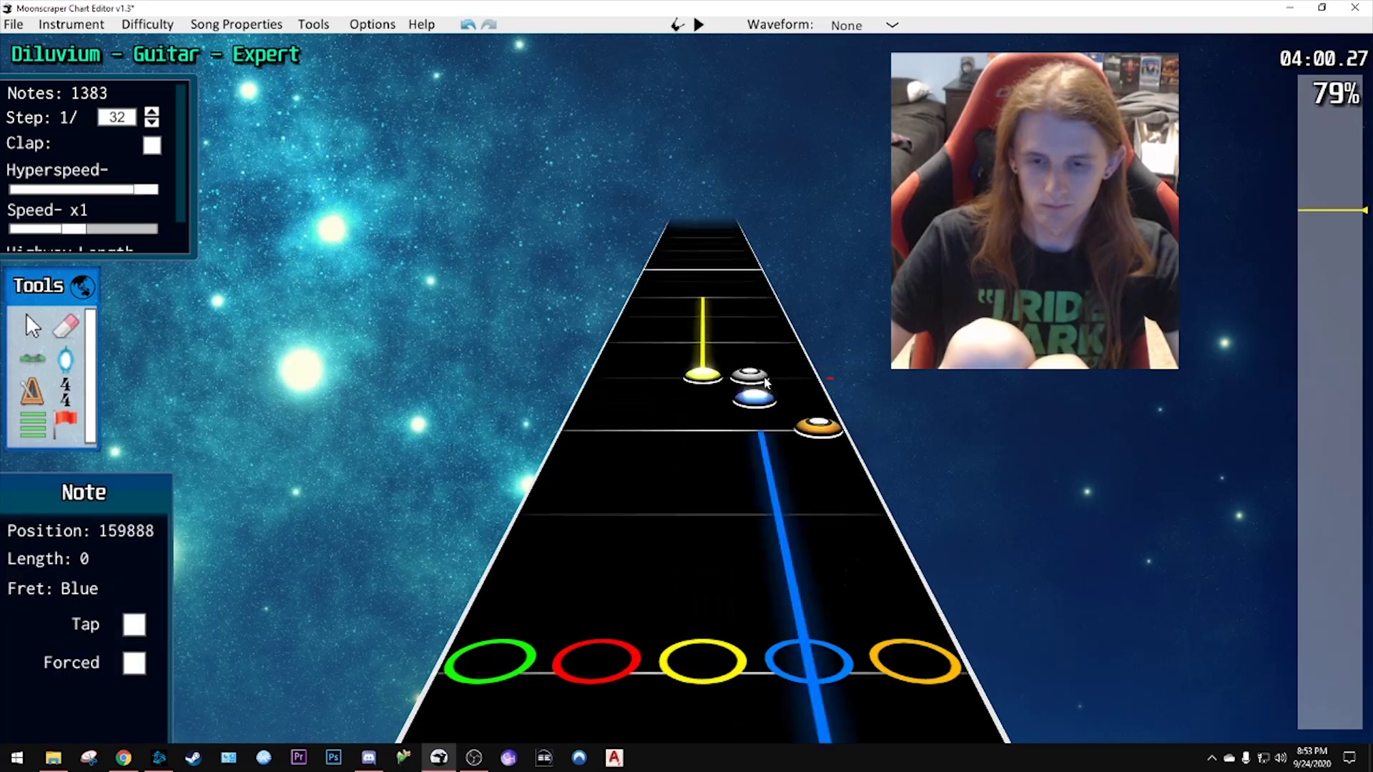
{"action": "key", "text": "space"}
{"action": "key", "text": "space"}
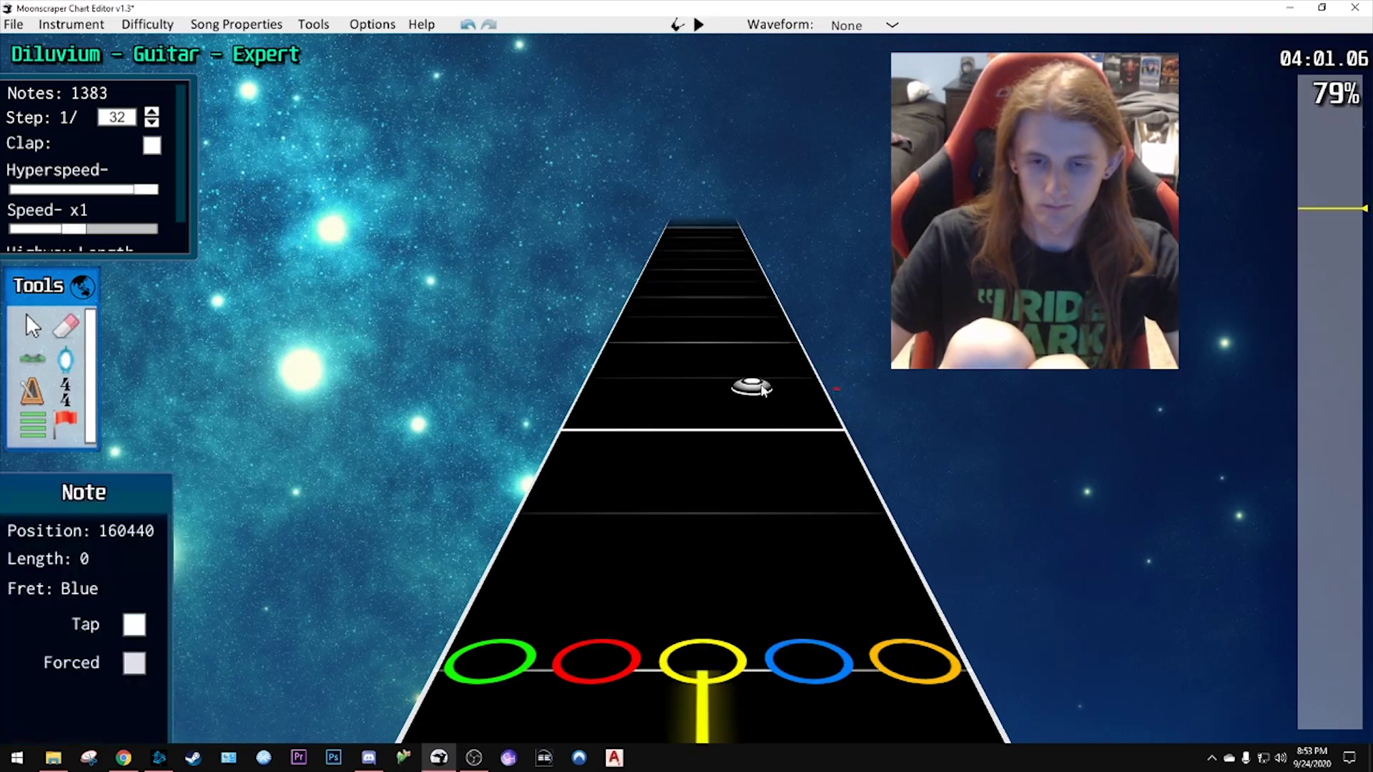
{"action": "scroll", "coordinate": [708, 479], "scroll_direction": "down", "scroll_amount": 2}
{"action": "left_click", "coordinate": [708, 479]}
{"action": "key", "text": "space"}
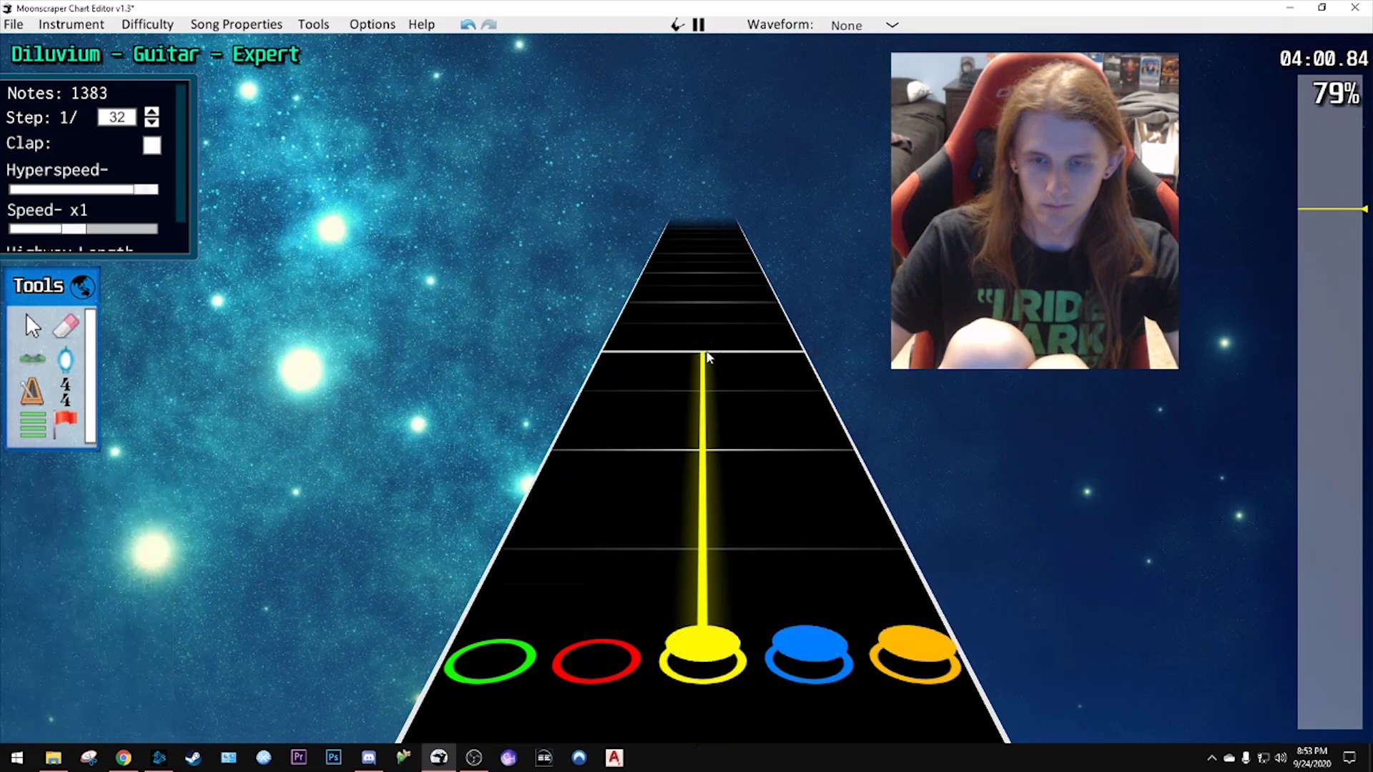
{"action": "key", "text": "space"}
- Place a red note on the measure line at the yellow sustain's end, sustained over two beats, and play it back
{"action": "left_click", "coordinate": [731, 374]}
{"action": "scroll", "coordinate": [731, 373], "scroll_direction": "down", "scroll_amount": 2}
{"action": "left_click", "coordinate": [731, 376]}
{"action": "scroll", "coordinate": [732, 375], "scroll_direction": "down", "scroll_amount": 2}
{"action": "left_click", "coordinate": [662, 466]}
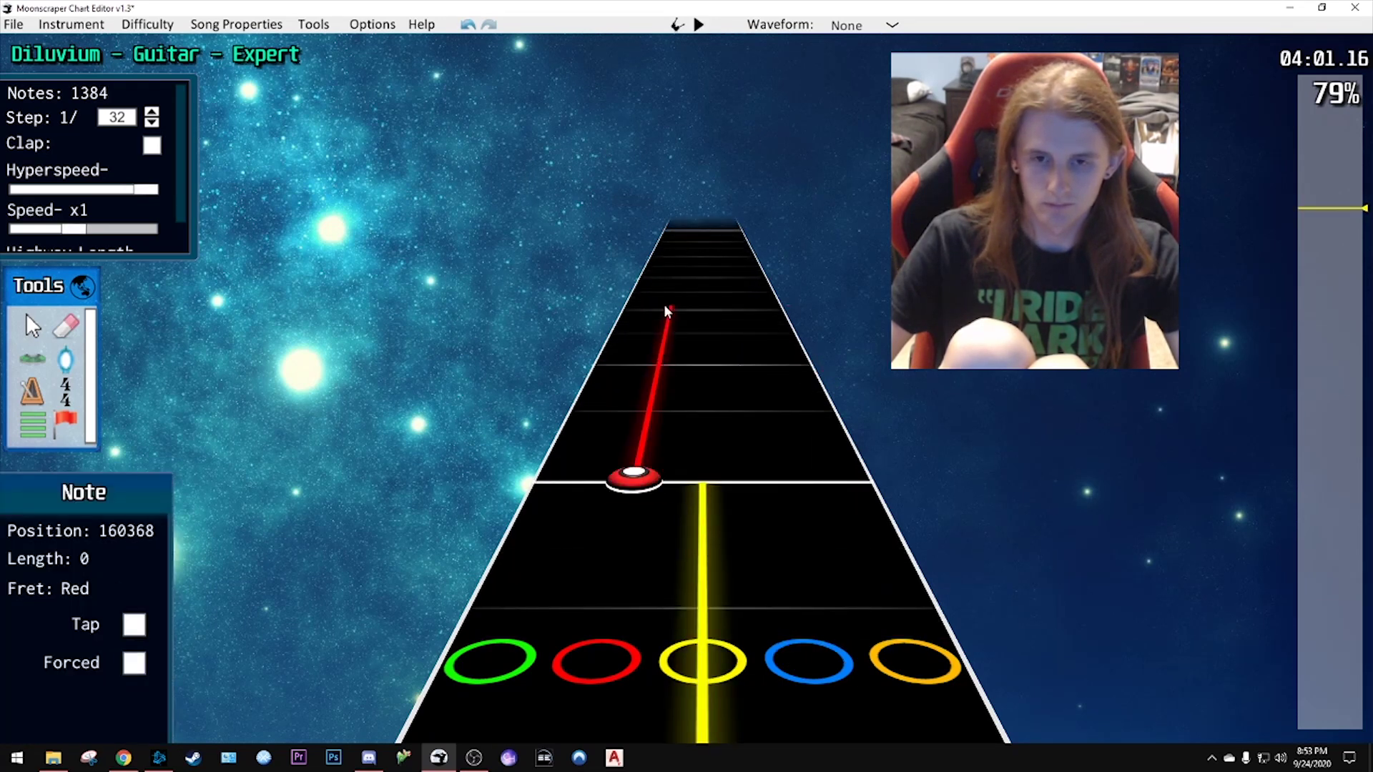
{"action": "scroll", "coordinate": [663, 306], "scroll_direction": "up", "scroll_amount": 8}
{"action": "left_click", "coordinate": [703, 392]}
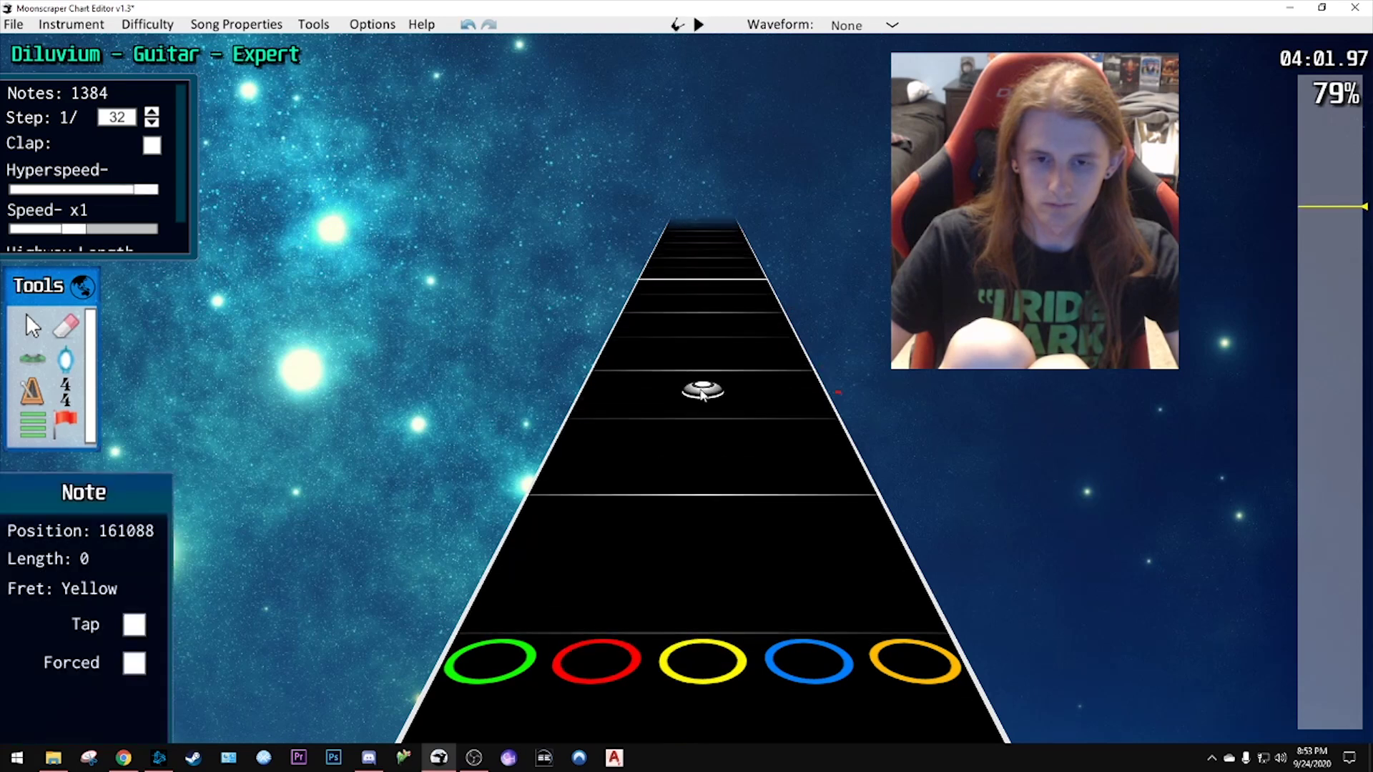
{"action": "scroll", "coordinate": [705, 379], "scroll_direction": "down", "scroll_amount": 7}
{"action": "mouse_move", "coordinate": [702, 392]}
{"action": "left_mouse_down"}
{"action": "mouse_move", "coordinate": [705, 379]}
{"action": "mouse_move", "coordinate": [650, 393]}
{"action": "mouse_move", "coordinate": [702, 384]}
{"action": "left_mouse_up"}
{"action": "key", "text": "space"}
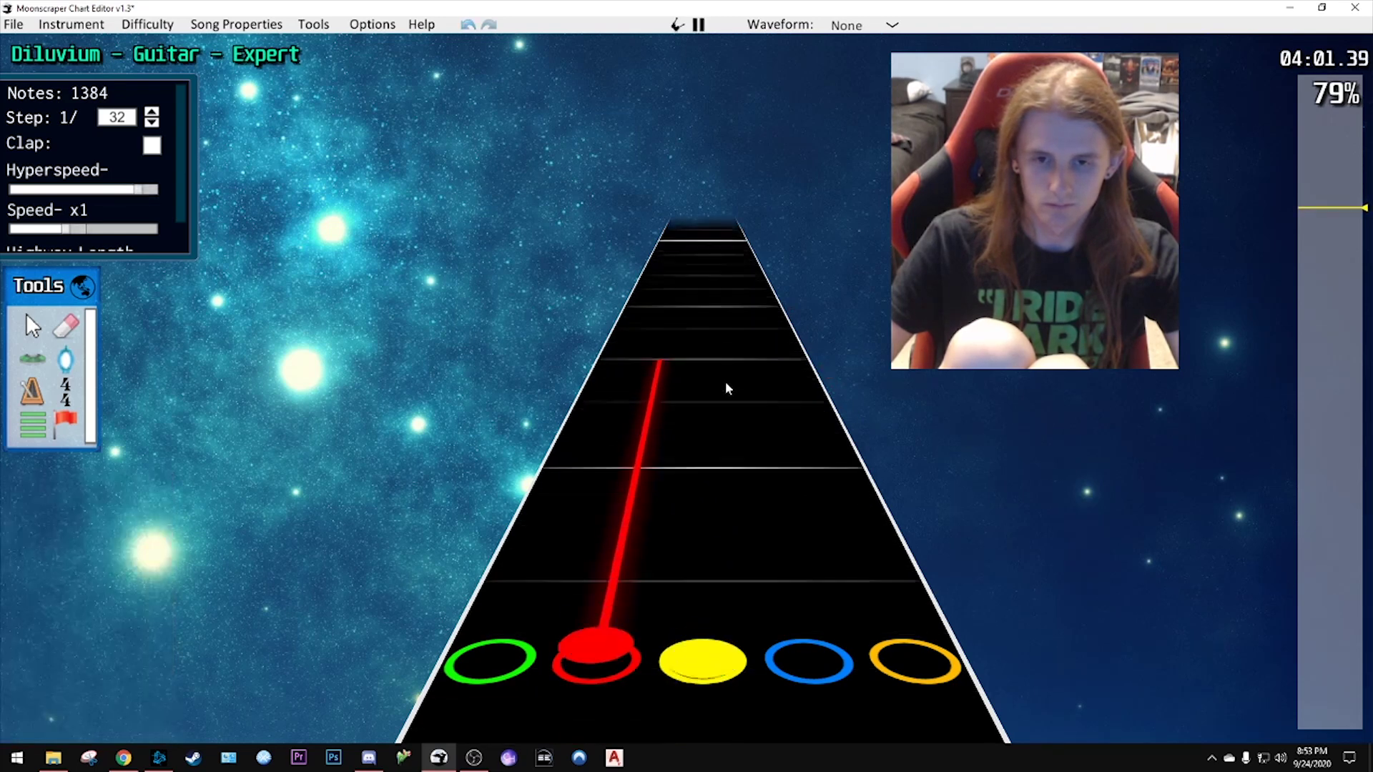
{"action": "key", "text": "space"}
- Try a green note sustained over two beats at the red sustain's end, play it back and remove it
{"action": "left_click", "coordinate": [554, 527]}
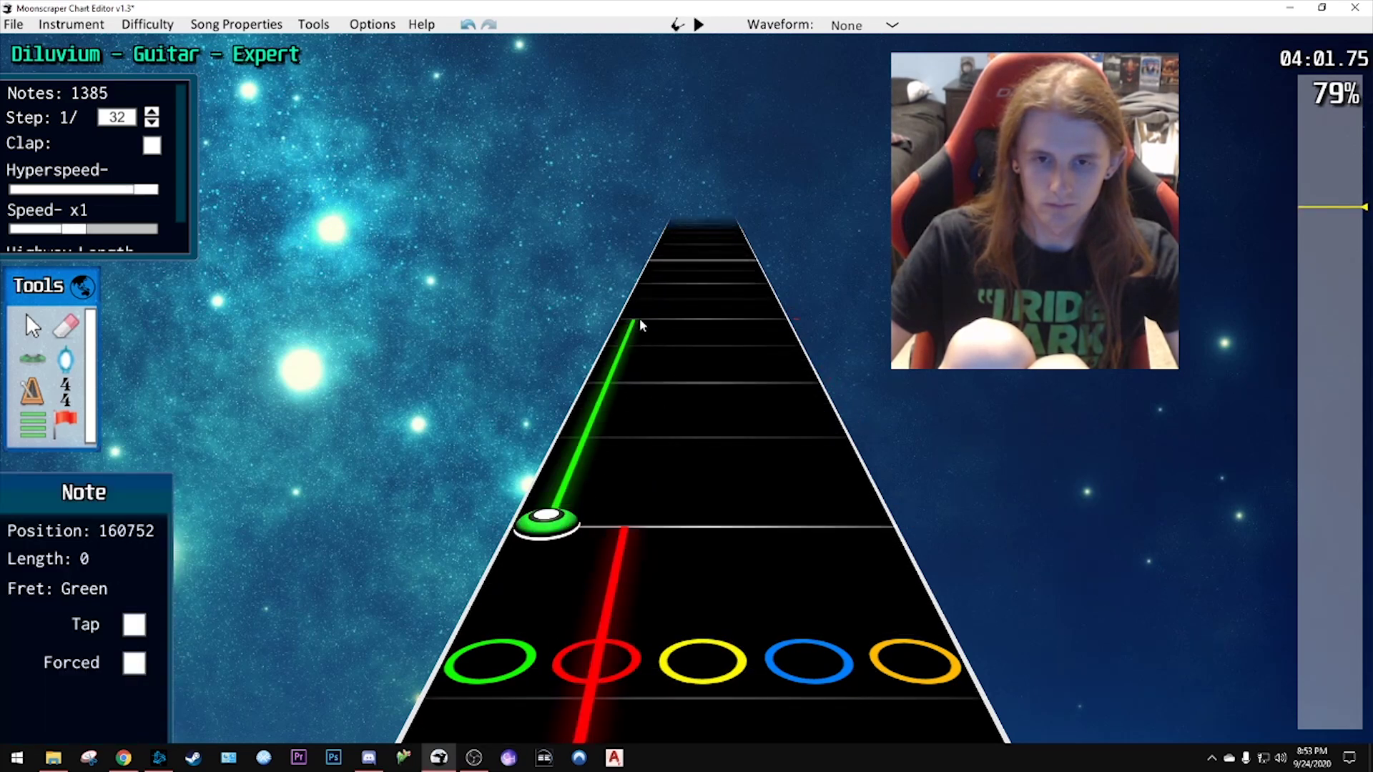
{"action": "key", "text": "space"}
{"action": "key", "text": "space"}
{"action": "left_click", "coordinate": [664, 333]}
{"action": "scroll", "coordinate": [684, 329], "scroll_direction": "down", "scroll_amount": 10}
{"action": "left_click_drag", "start_coordinate": [663, 332], "coordinate": [805, 361]}
{"action": "scroll", "coordinate": [801, 345], "scroll_direction": "down", "scroll_amount": 10}
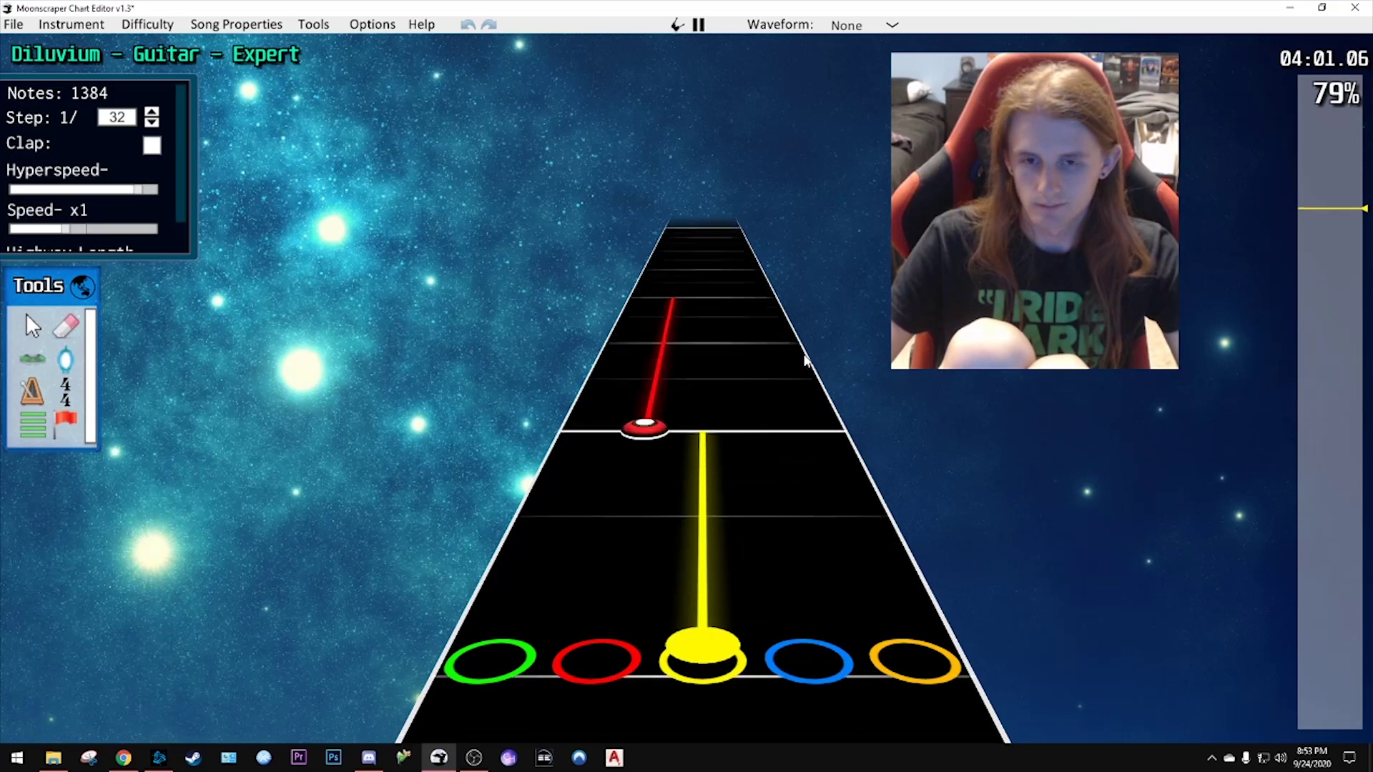
- Replace the red note on the measure line with a blue note sustained over two beats
{"action": "key", "text": "space"}
{"action": "left_click", "coordinate": [787, 355]}
{"action": "scroll", "coordinate": [787, 353], "scroll_direction": "down", "scroll_amount": 2}
{"action": "left_click", "coordinate": [650, 408]}
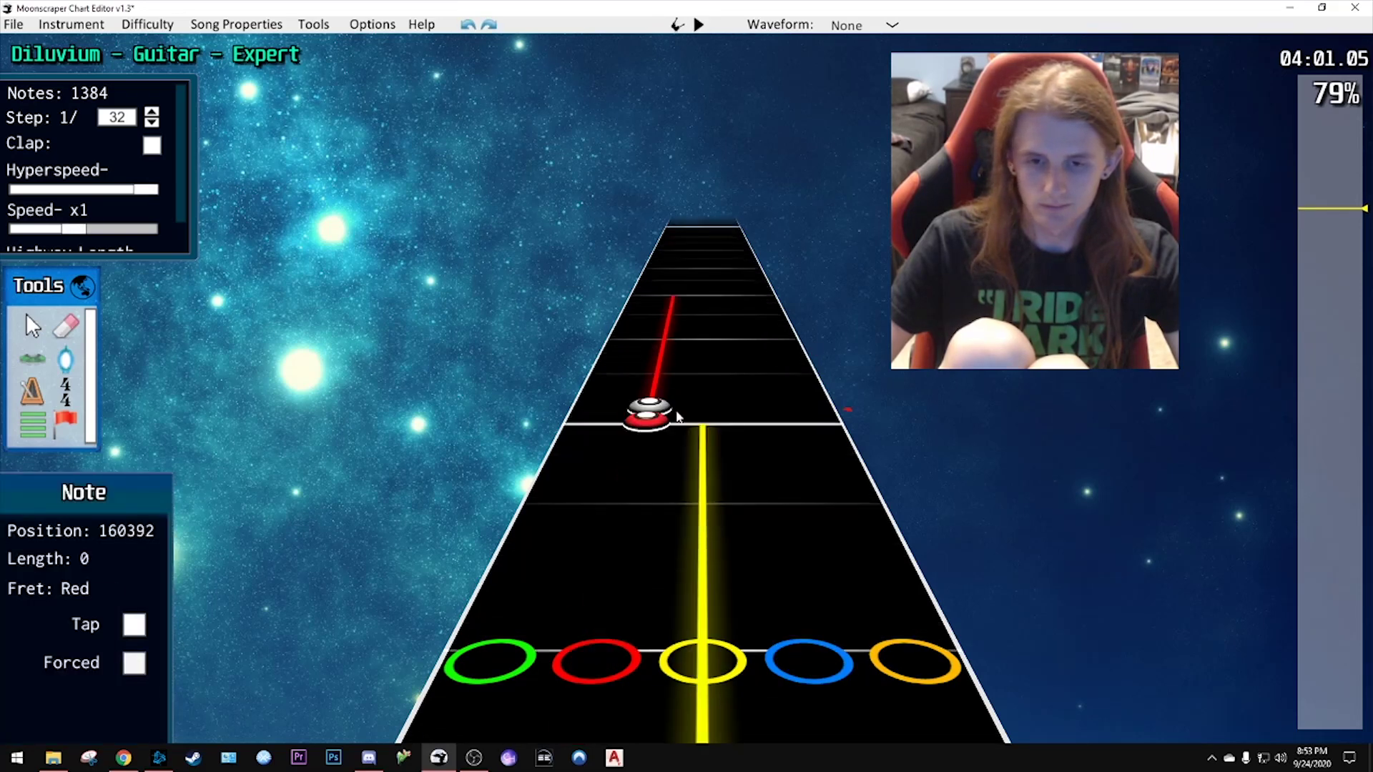
{"action": "key", "text": "Delete"}
{"action": "left_click", "coordinate": [747, 428]}
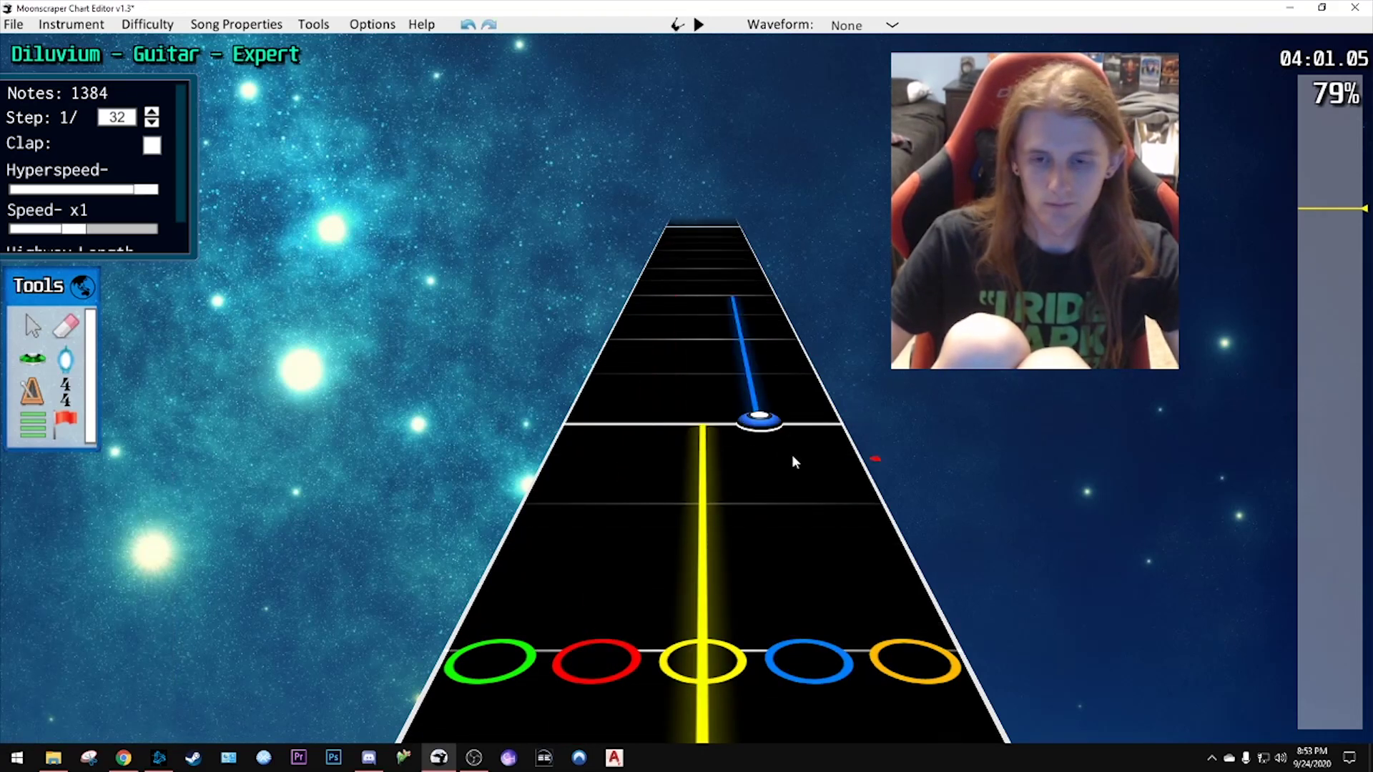
- Place a yellow note sustained over one and a half beats at the blue sustain's end, followed by quarter-beat blue, yellow, red, green and red notes
{"action": "scroll", "coordinate": [792, 454], "scroll_direction": "up", "scroll_amount": 4}
{"action": "scroll", "coordinate": [786, 436], "scroll_direction": "down", "scroll_amount": 2}
{"action": "key", "text": "y"}
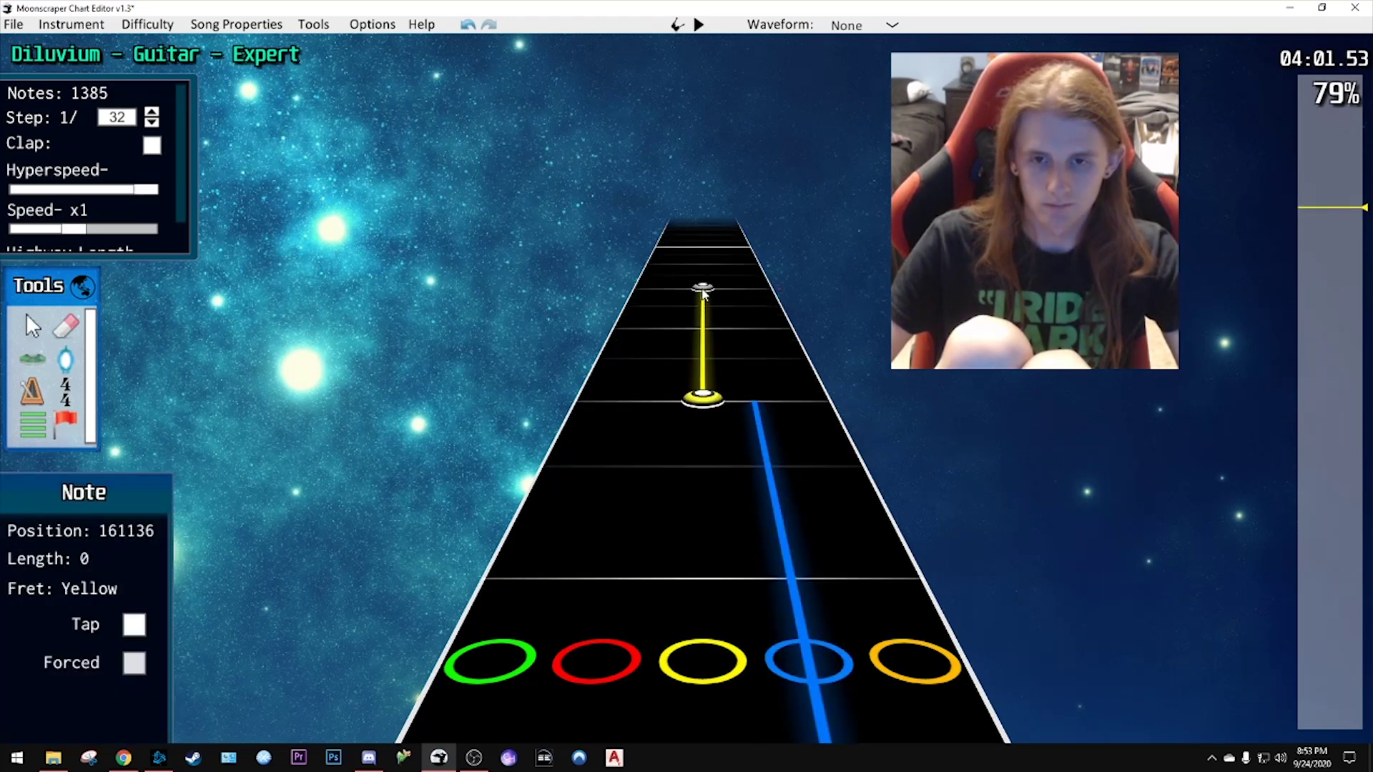
{"action": "scroll", "coordinate": [746, 335], "scroll_direction": "up", "scroll_amount": 8}
{"action": "scroll", "coordinate": [735, 367], "scroll_direction": "down", "scroll_amount": 3}
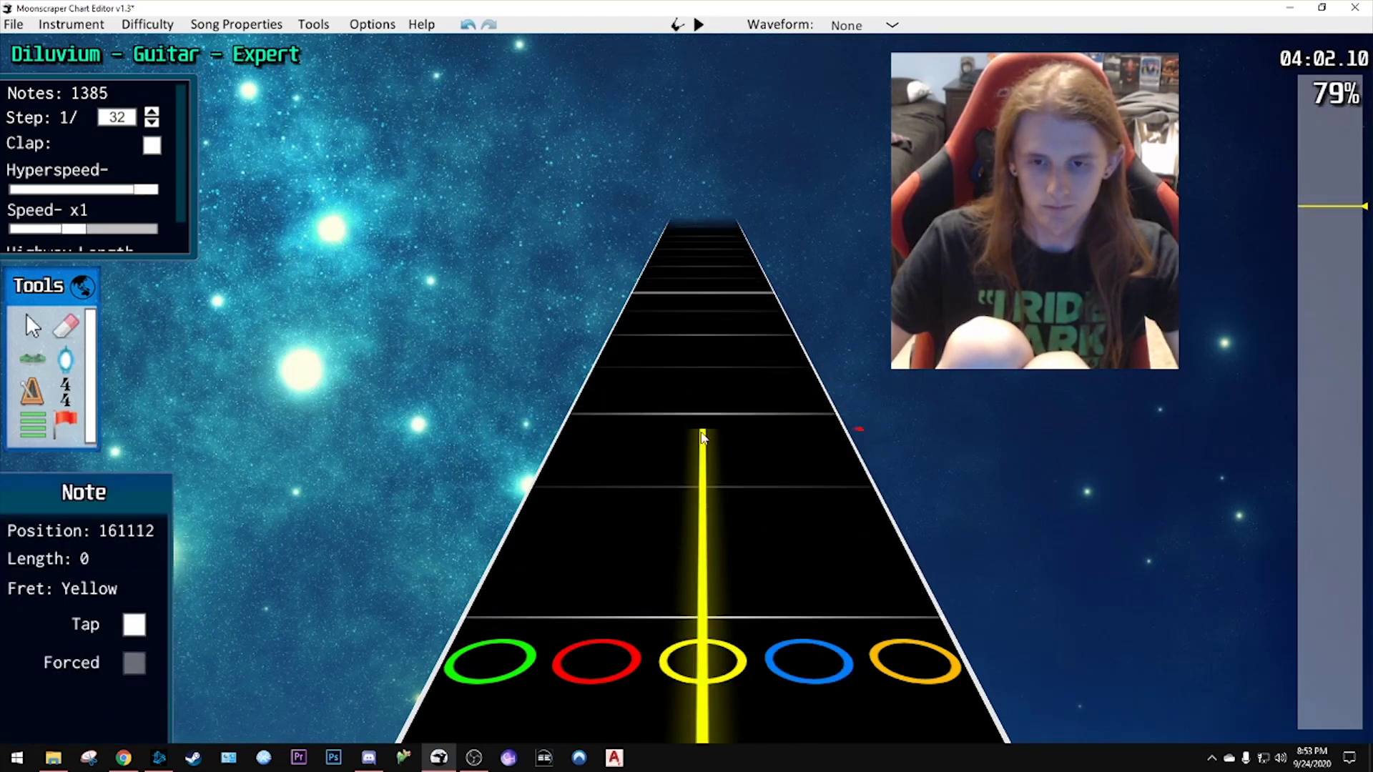
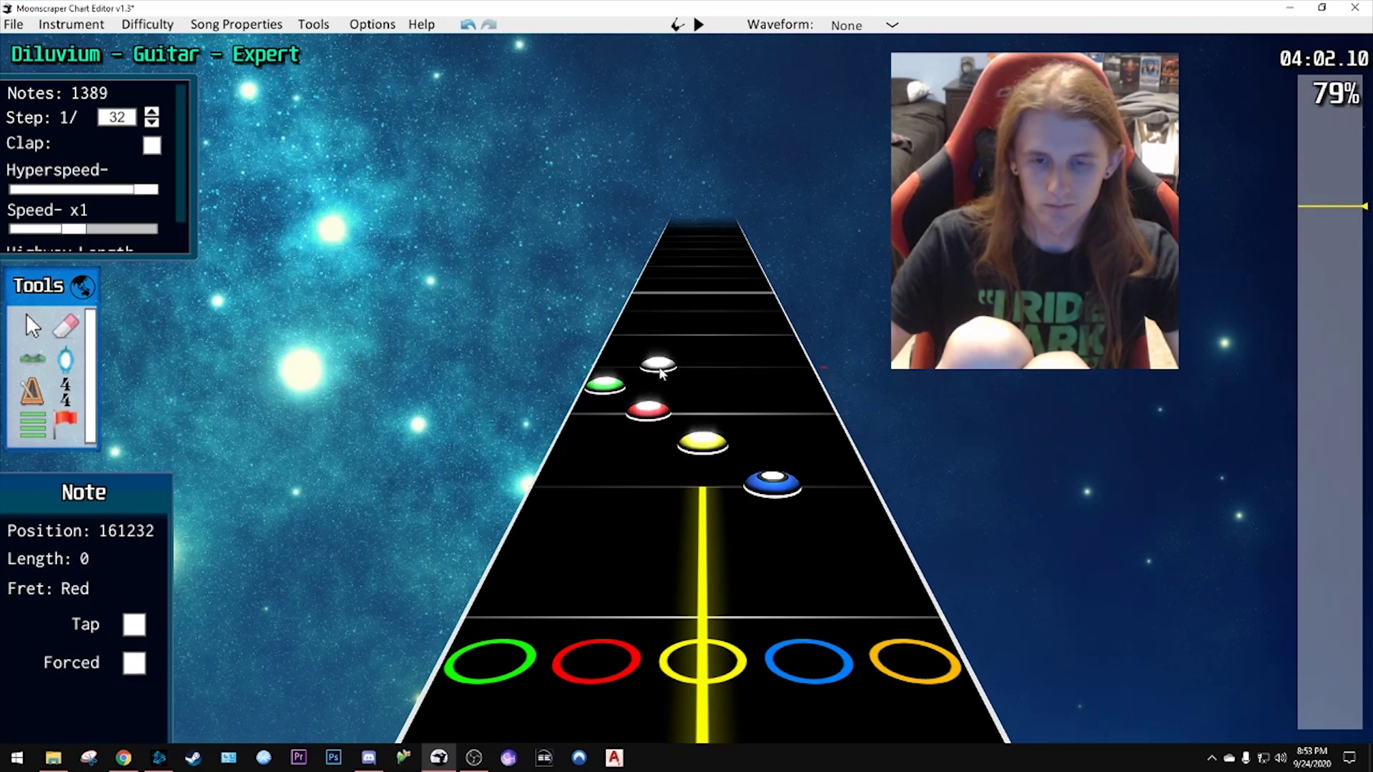
- Replay the run and move its green note to half a beat after the first red note and its last red note to the following beat line
{"action": "key", "text": "space"}
{"action": "key", "text": "space"}
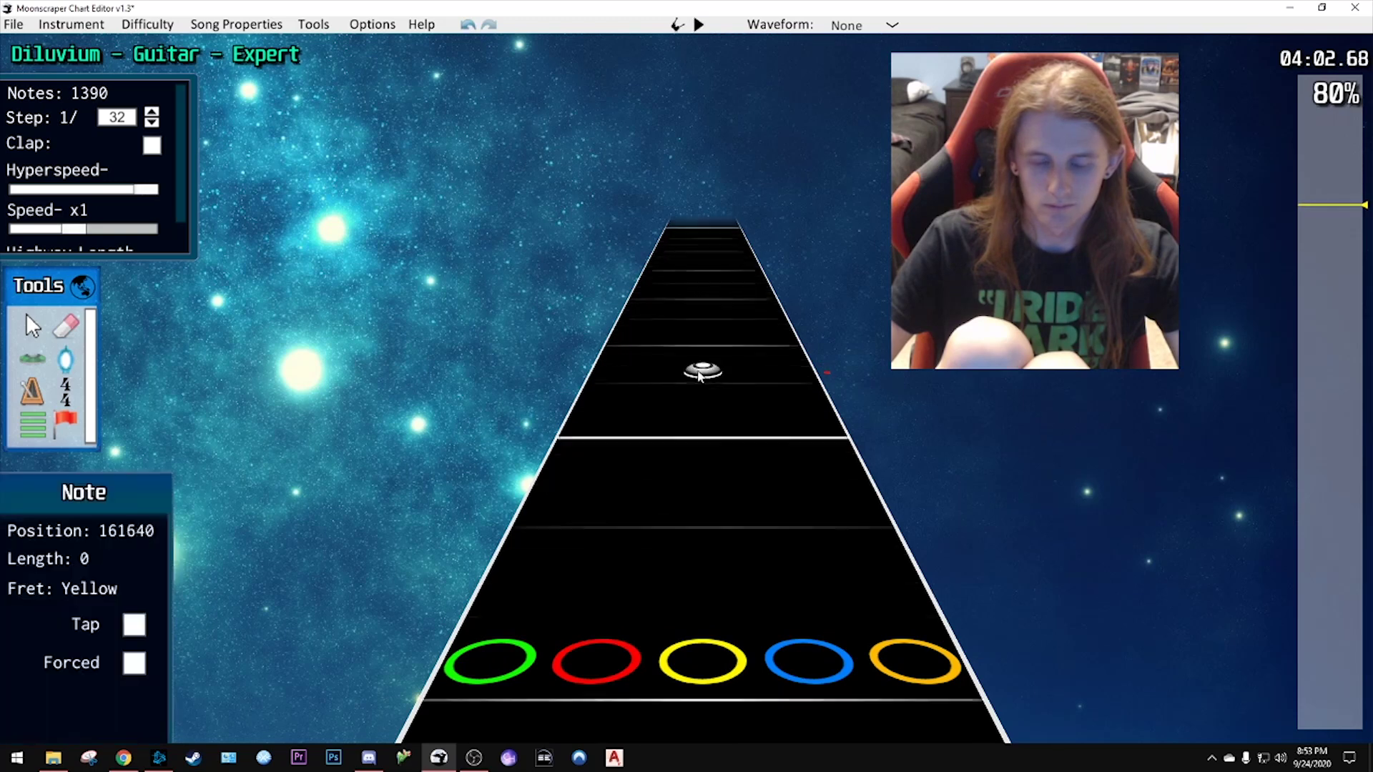
{"action": "scroll", "coordinate": [715, 372], "scroll_direction": "down", "scroll_amount": 1}
{"action": "scroll", "coordinate": [740, 383], "scroll_direction": "down", "scroll_amount": 3}
{"action": "key", "text": "space"}
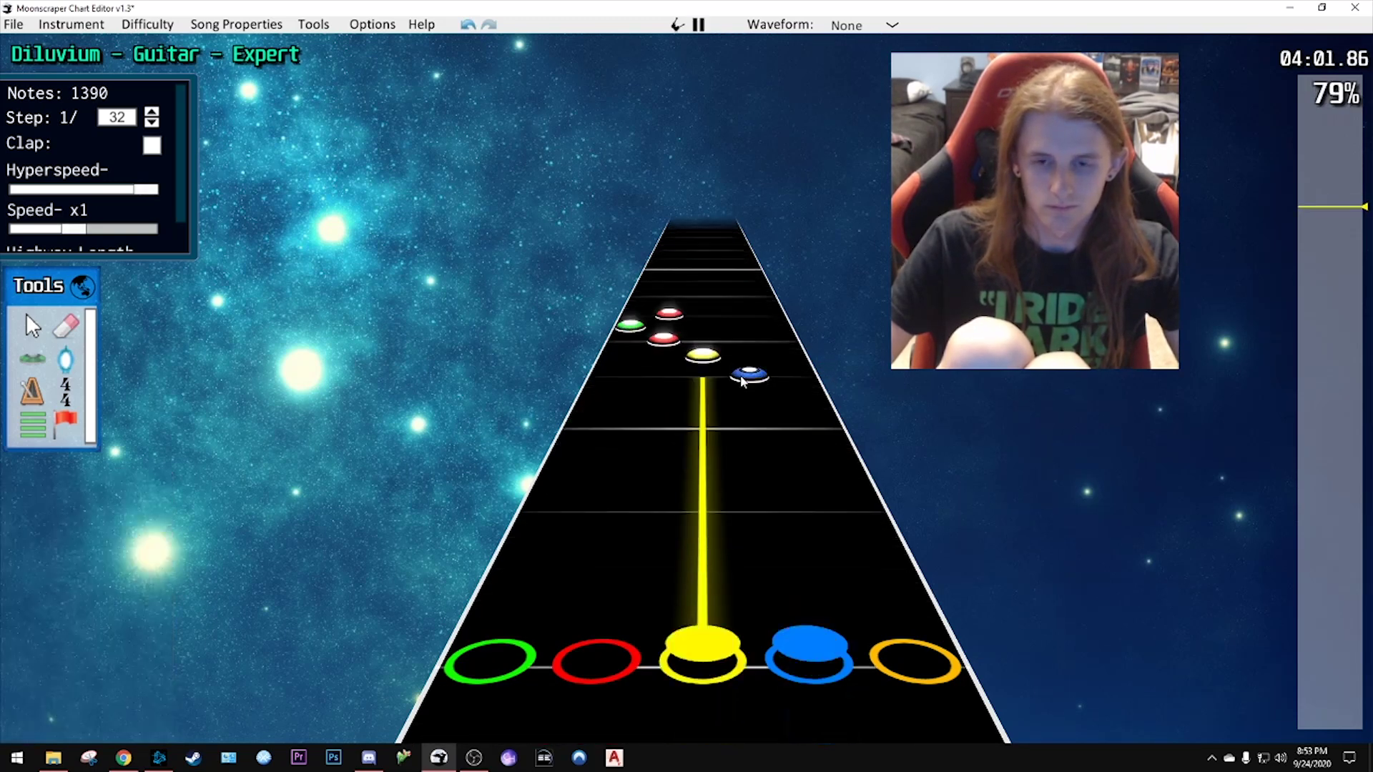
{"action": "key", "text": "space"}
{"action": "scroll", "coordinate": [717, 383], "scroll_direction": "down", "scroll_amount": 1}
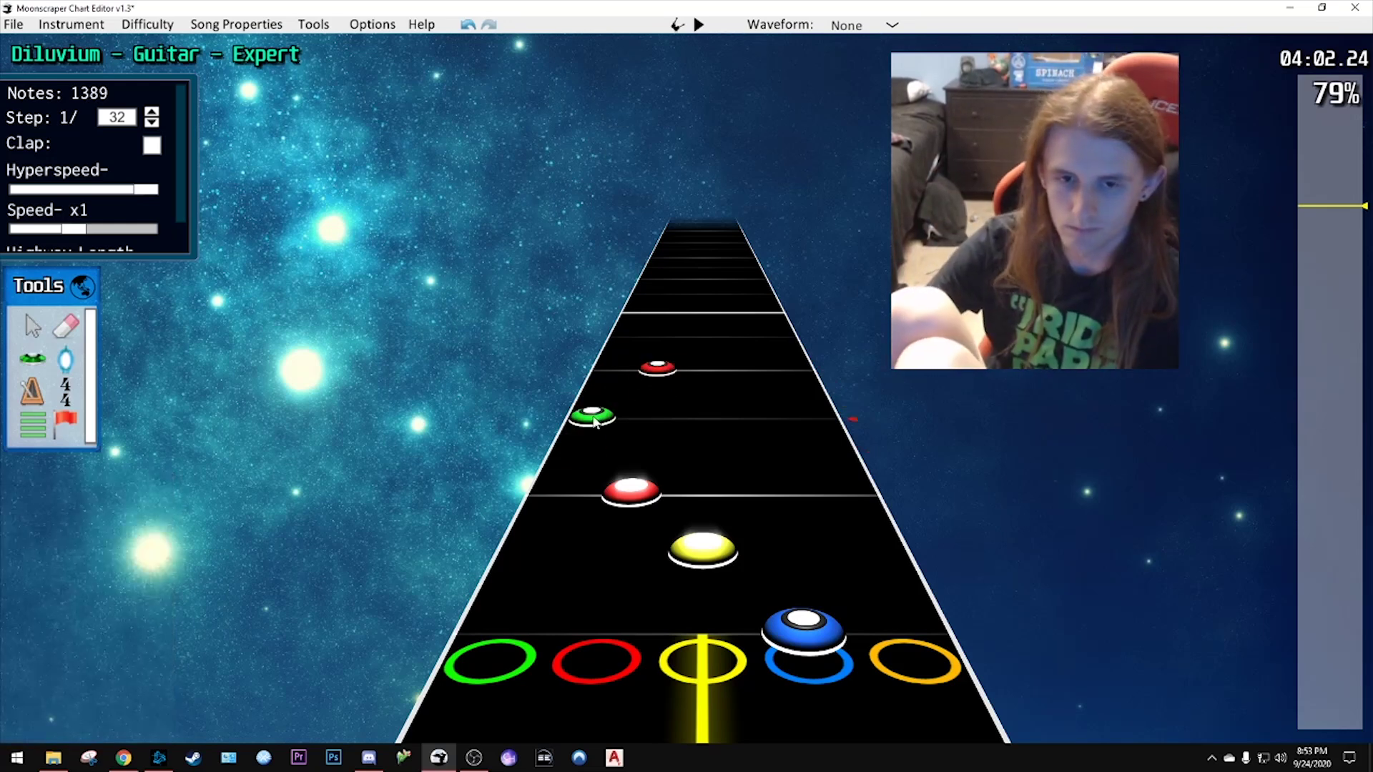
- Play back the respaced run, place a red note on the next measure line sustained over two beats, and replay it
{"action": "key", "text": "space"}
{"action": "key", "text": "space"}
{"action": "scroll", "coordinate": [751, 384], "scroll_direction": "down", "scroll_amount": 5}
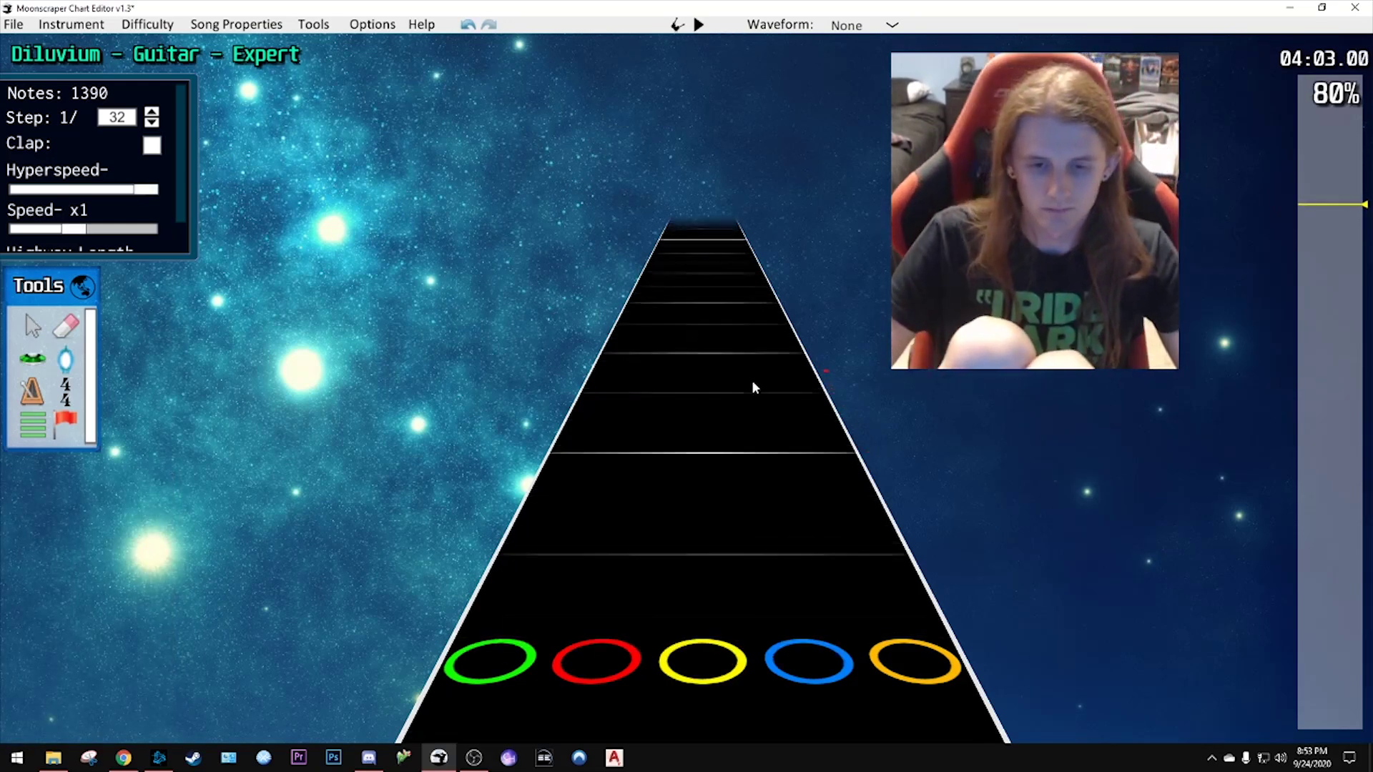
{"action": "scroll", "coordinate": [649, 422], "scroll_direction": "up", "scroll_amount": 3}
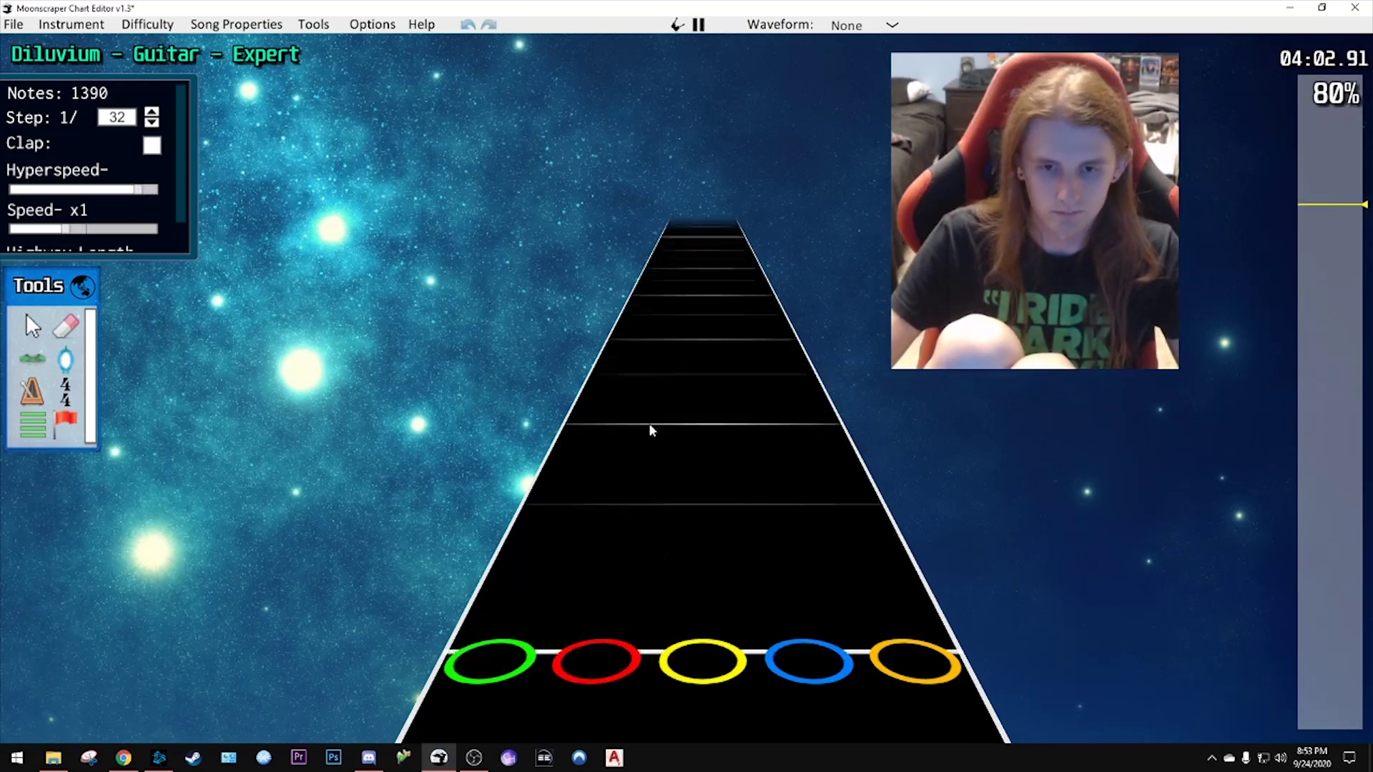
{"action": "scroll", "coordinate": [622, 501], "scroll_direction": "down", "scroll_amount": 1}
{"action": "left_click_drag", "start_coordinate": [608, 572], "coordinate": [656, 328]}
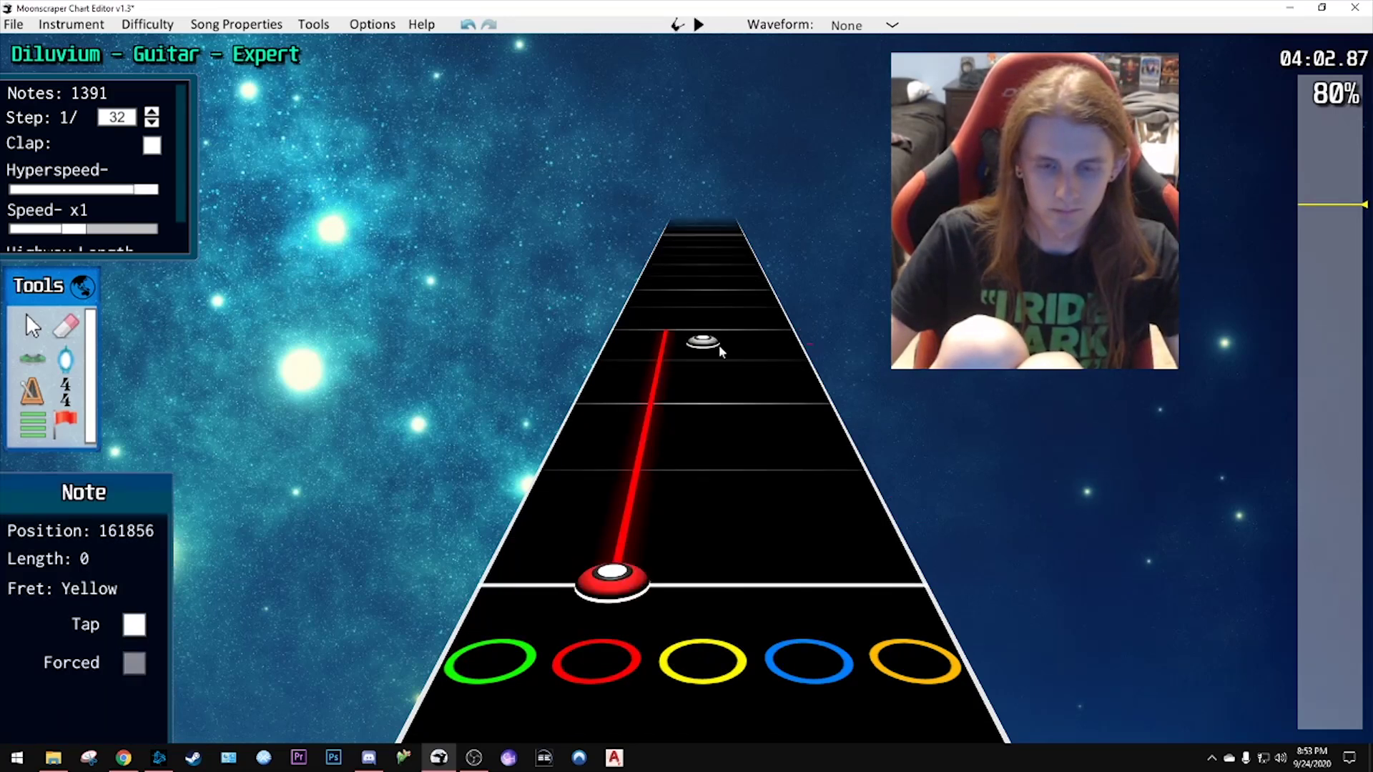
{"action": "key", "text": "space"}
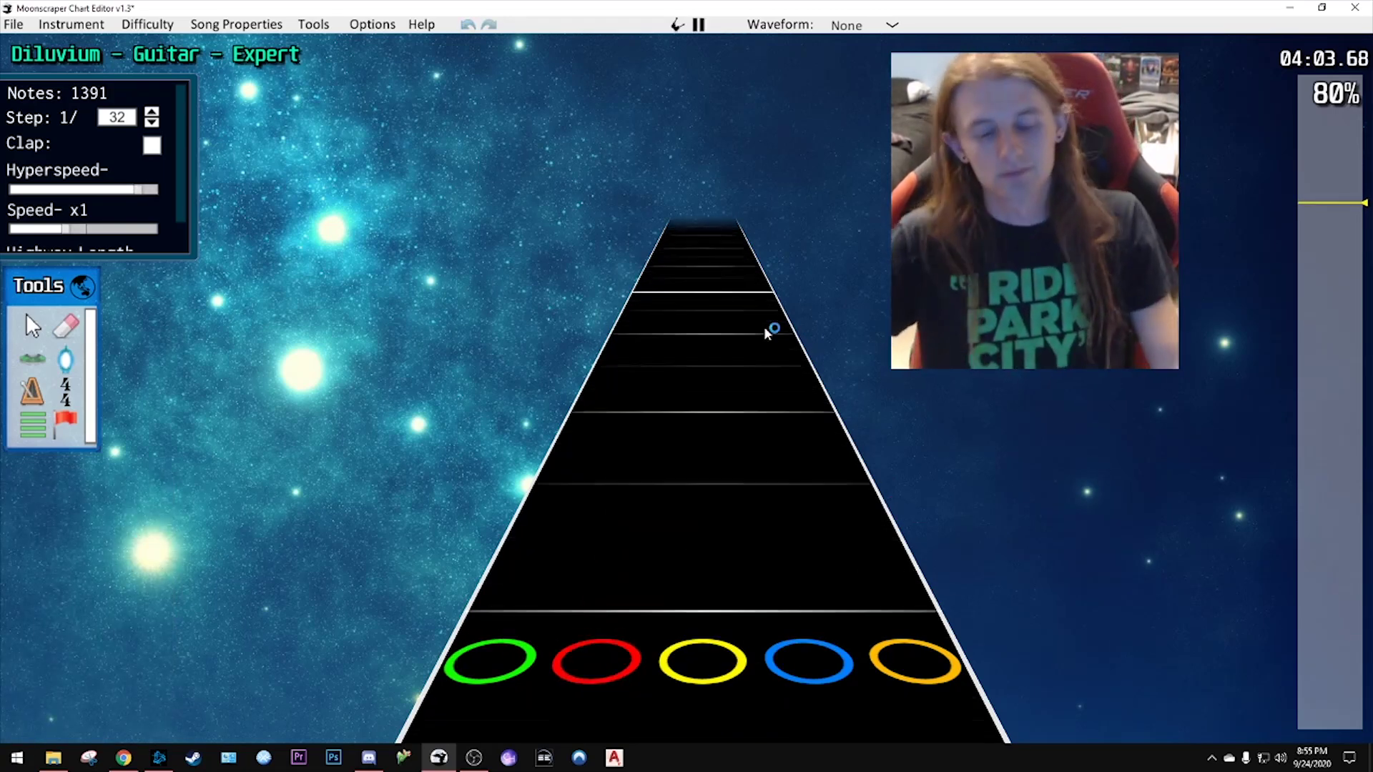
- Replay the passage around 4:03 with the sustained red note to hear which notes follow it
{"action": "key", "text": "space"}
{"action": "scroll", "coordinate": [750, 232], "scroll_direction": "down", "scroll_amount": 3}
{"action": "scroll", "coordinate": [701, 355], "scroll_direction": "down", "scroll_amount": 10}
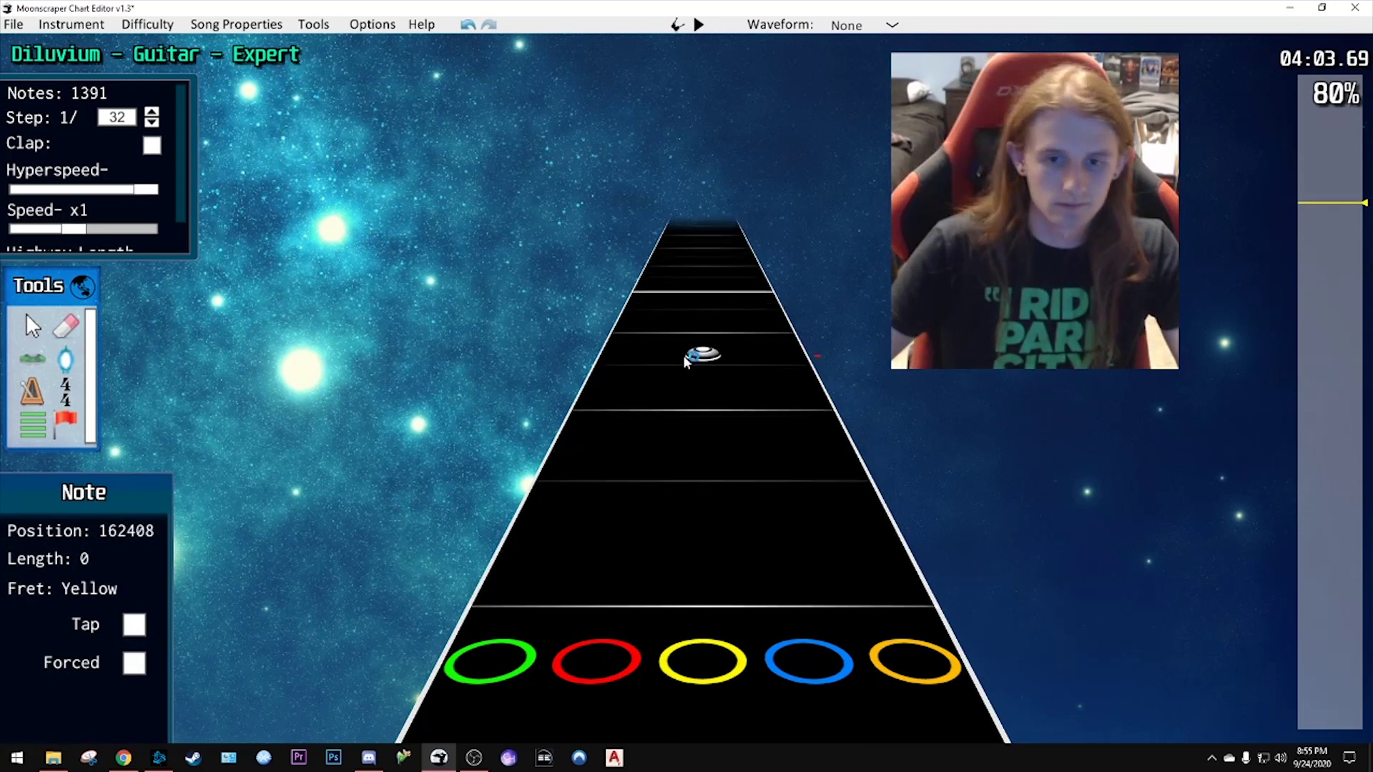
{"action": "key", "text": "space"}
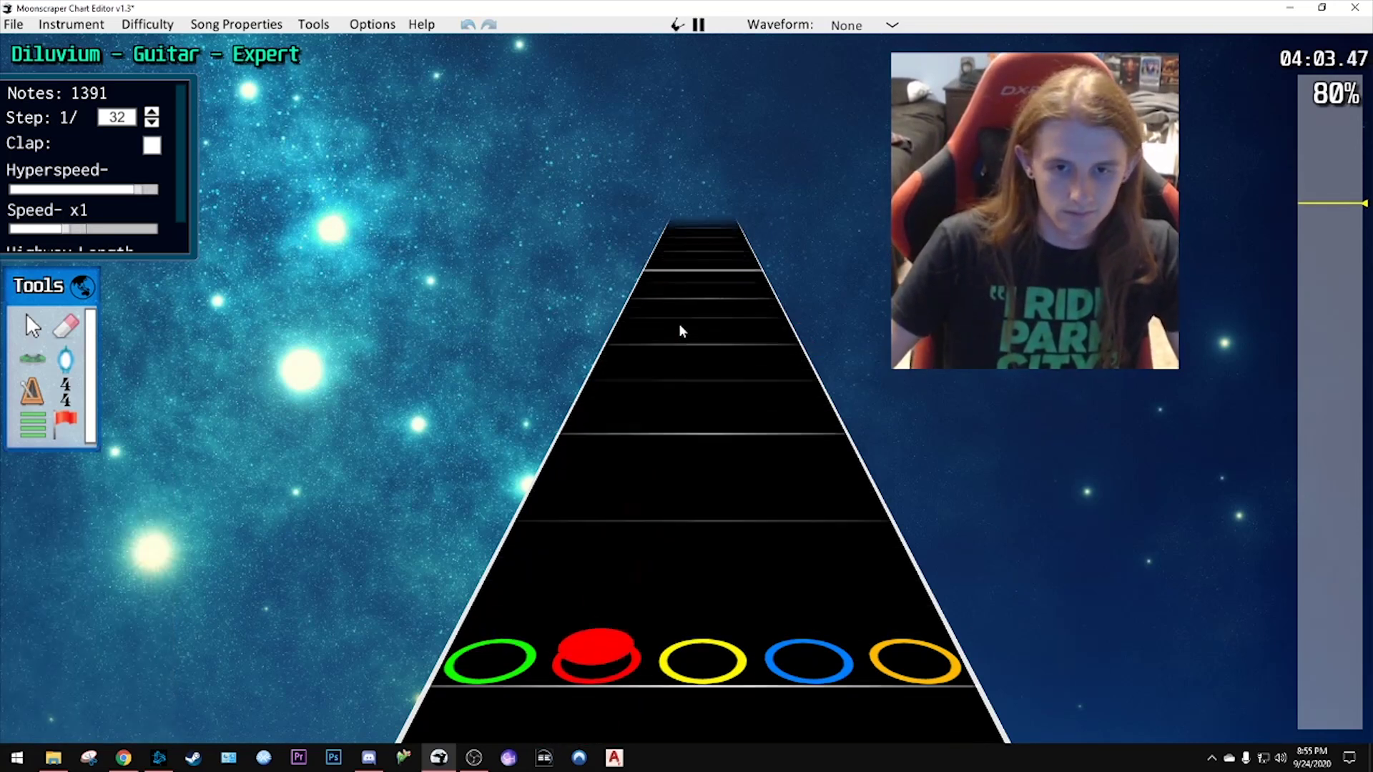
{"action": "key", "text": "space"}
{"action": "scroll", "coordinate": [665, 385], "scroll_direction": "down", "scroll_amount": 2}
{"action": "key", "text": "space"}
{"action": "key", "text": "space"}
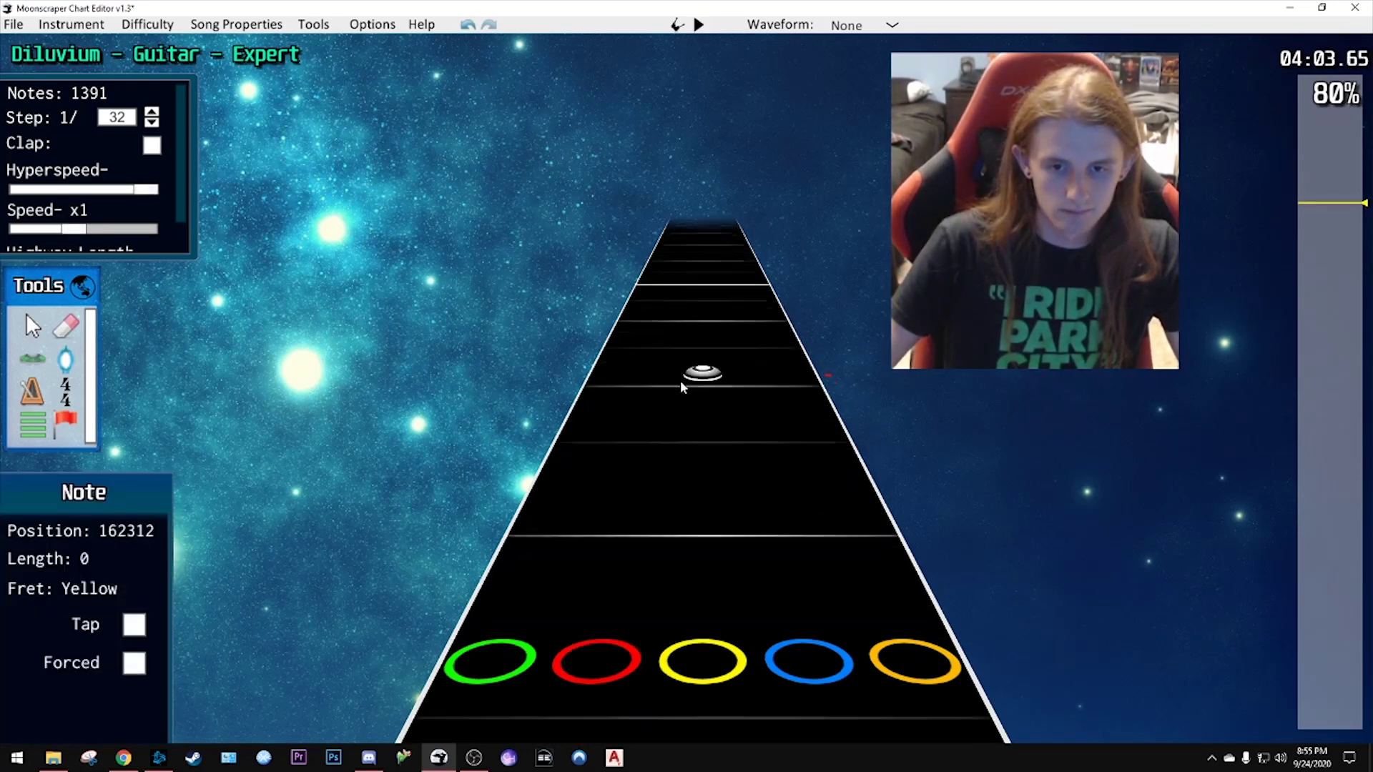
- Place a yellow note at the red sustain's end and a blue note half a beat after it, and play them back
{"action": "scroll", "coordinate": [680, 380], "scroll_direction": "down", "scroll_amount": 2}
{"action": "key", "text": "space"}
{"action": "key", "text": "space"}
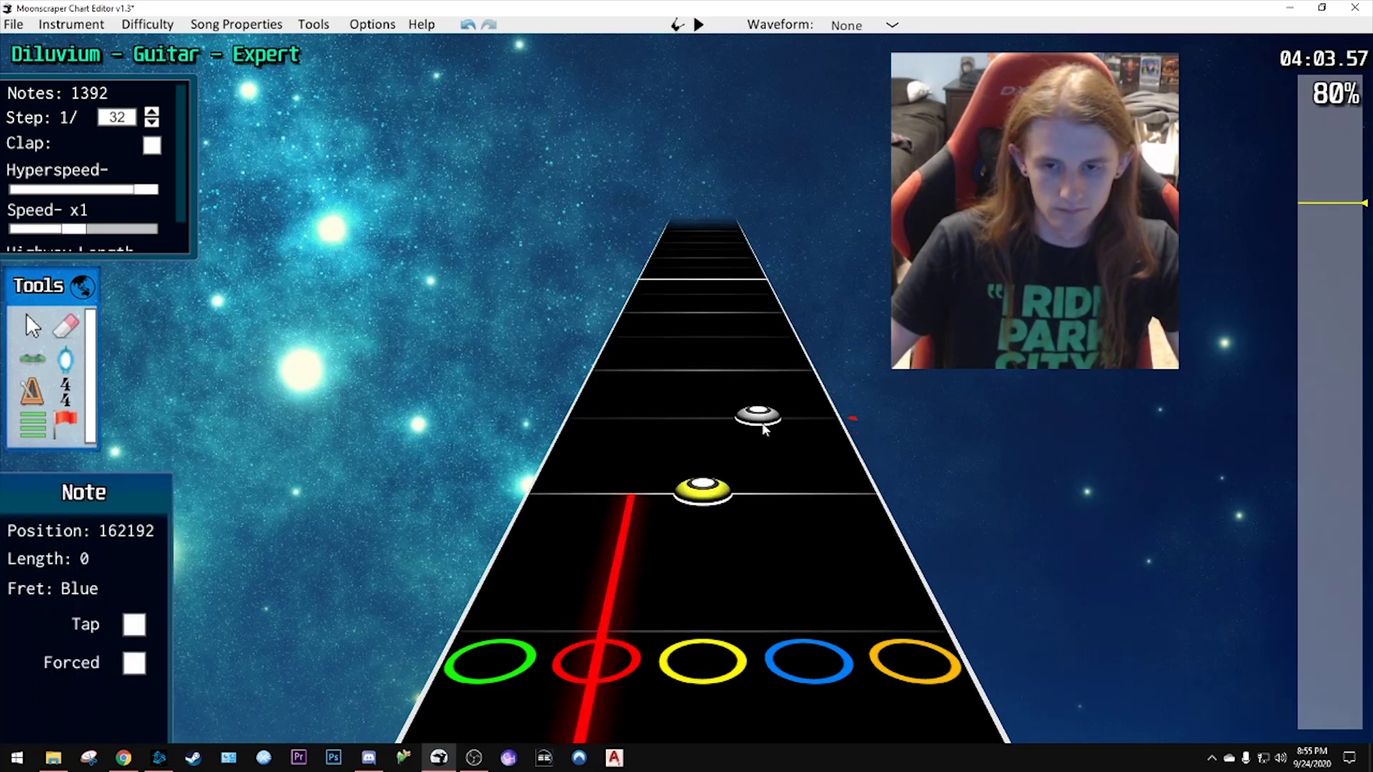
{"action": "left_click", "coordinate": [763, 428]}
{"action": "key", "text": "space"}
{"action": "key", "text": "space"}
{"action": "scroll", "coordinate": [754, 432], "scroll_direction": "down", "scroll_amount": 2}
{"action": "key", "text": "space"}
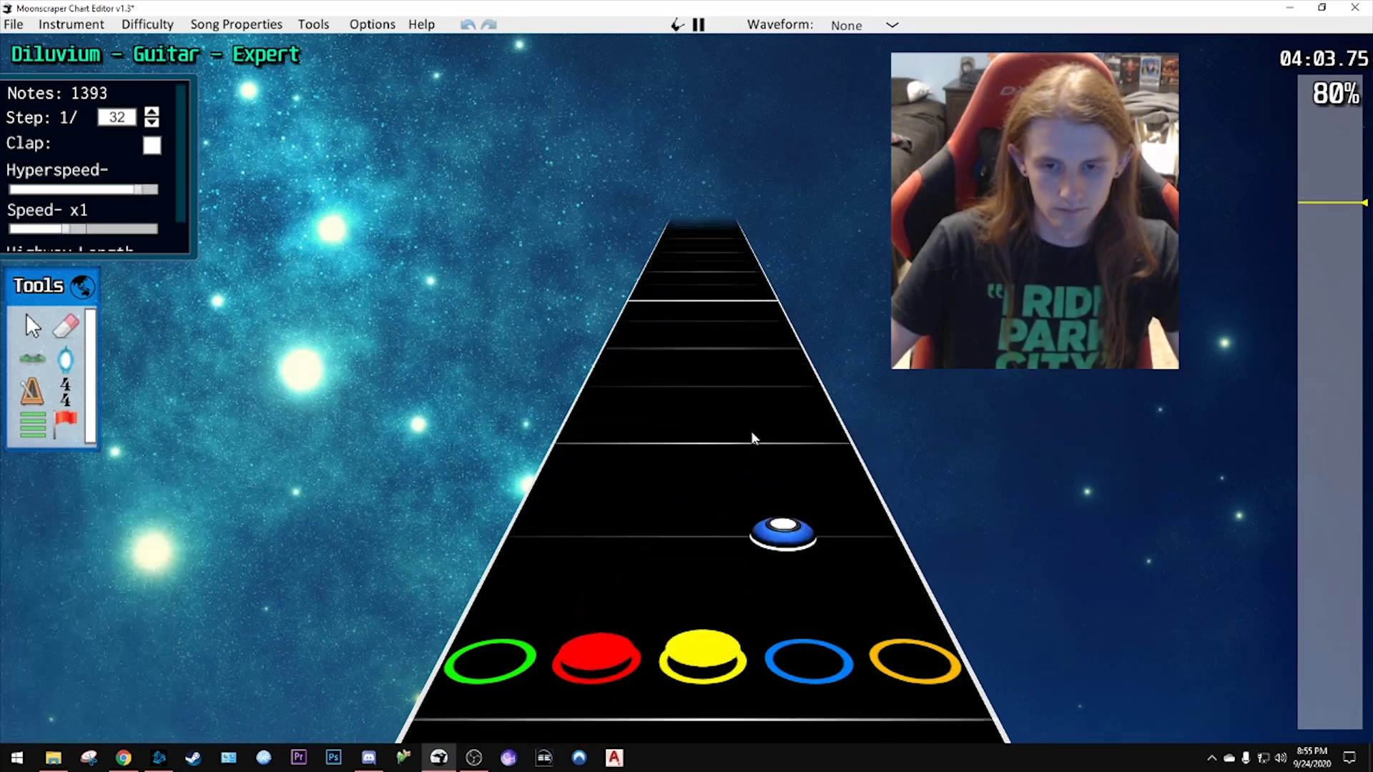
{"action": "key", "text": "space"}
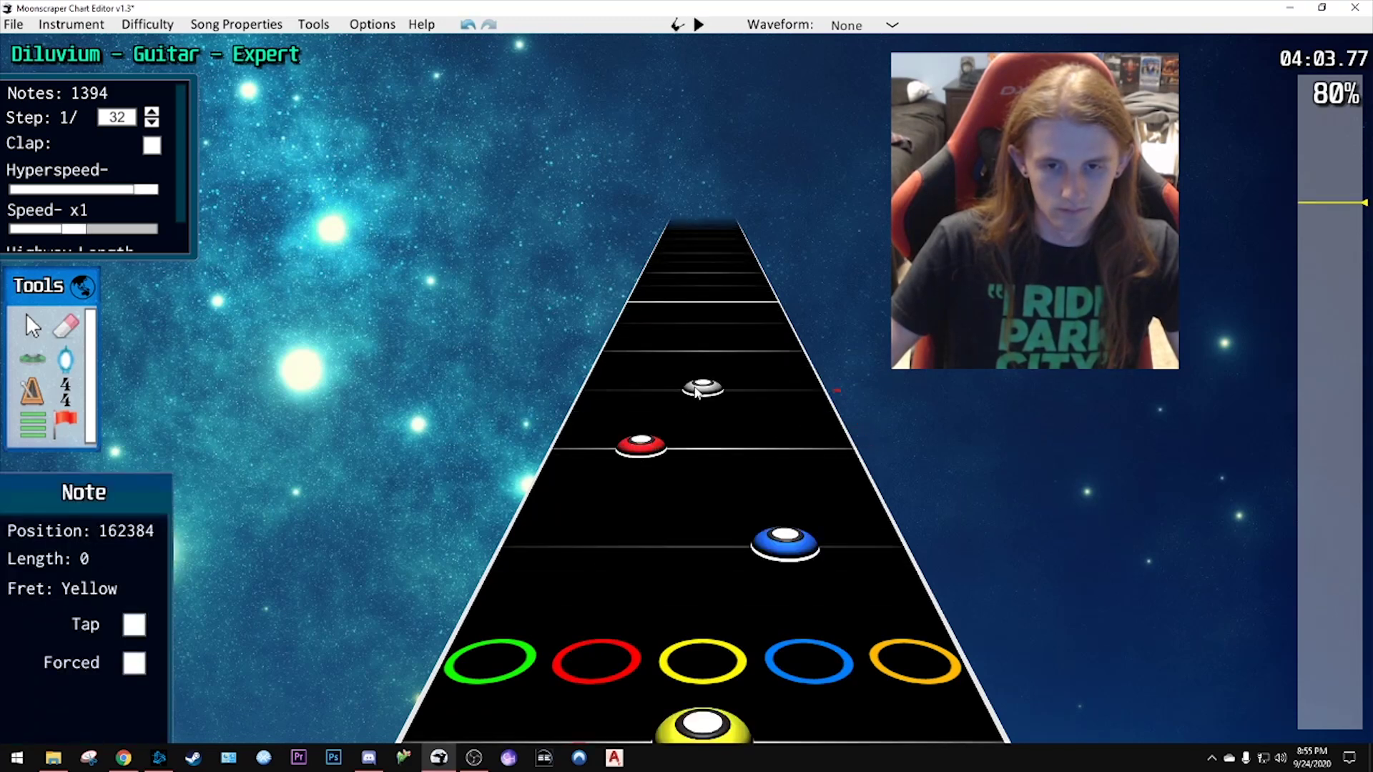
- Place red, yellow, green and red notes at half-beat intervals after the blue note, playing back between placements
{"action": "left_click", "coordinate": [695, 390]}
{"action": "scroll", "coordinate": [695, 390], "scroll_direction": "down", "scroll_amount": 2}
{"action": "key", "text": "space"}
{"action": "key", "text": "space"}
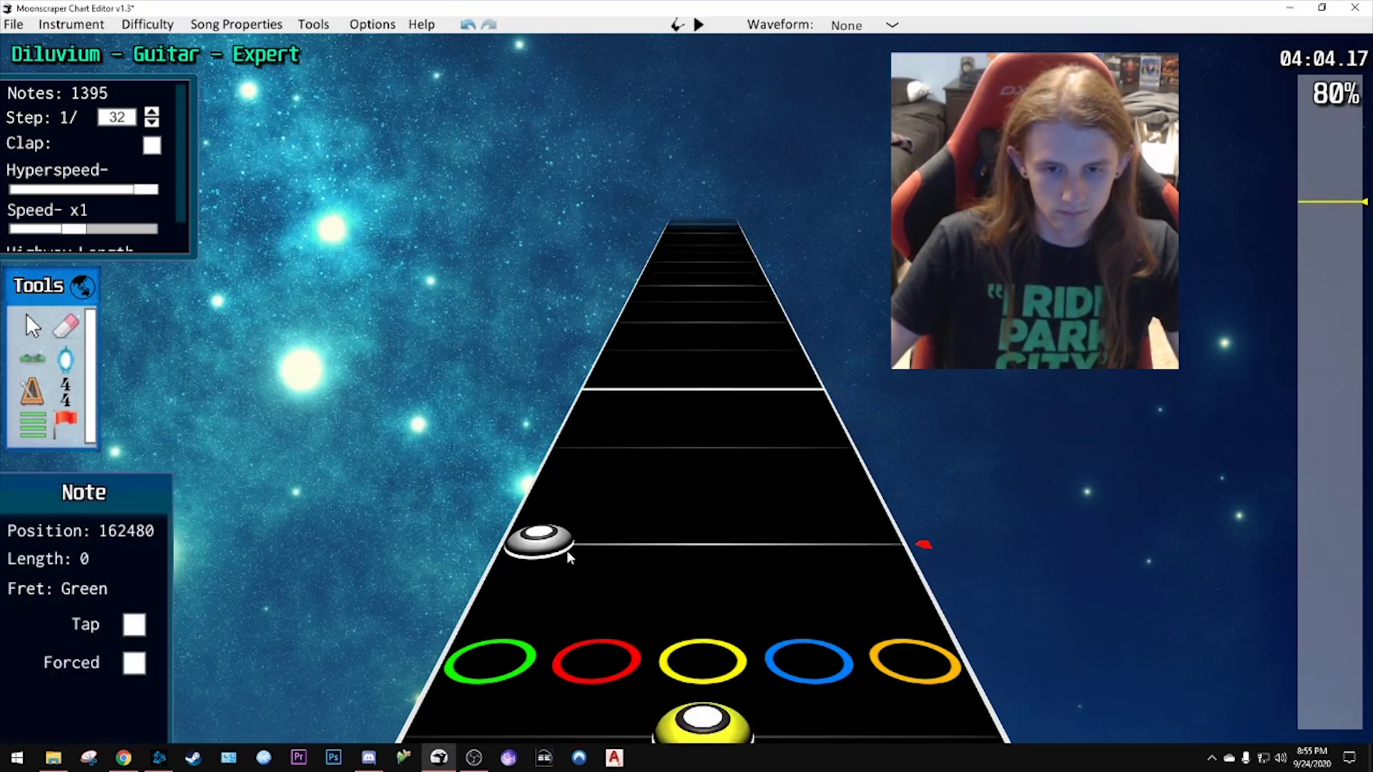
{"action": "left_click", "coordinate": [569, 556]}
{"action": "left_click", "coordinate": [647, 445]}
{"action": "scroll", "coordinate": [647, 445], "scroll_direction": "down", "scroll_amount": 2}
{"action": "key", "text": "space"}
{"action": "key", "text": "space"}
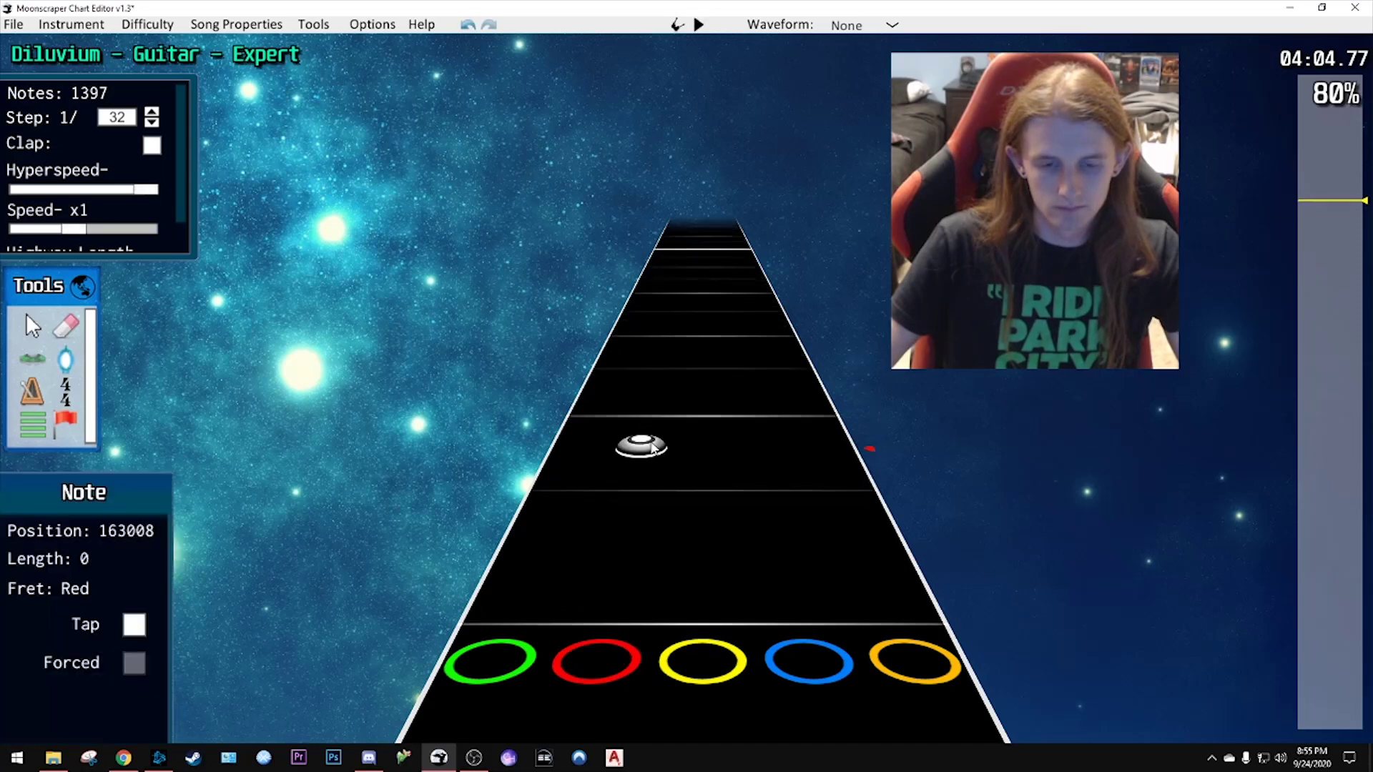
- Place a green note on the measure line, a red note half a beat after it and a yellow note on the following beat line
{"action": "scroll", "coordinate": [647, 447], "scroll_direction": "down", "scroll_amount": 2}
{"action": "left_click", "coordinate": [557, 497]}
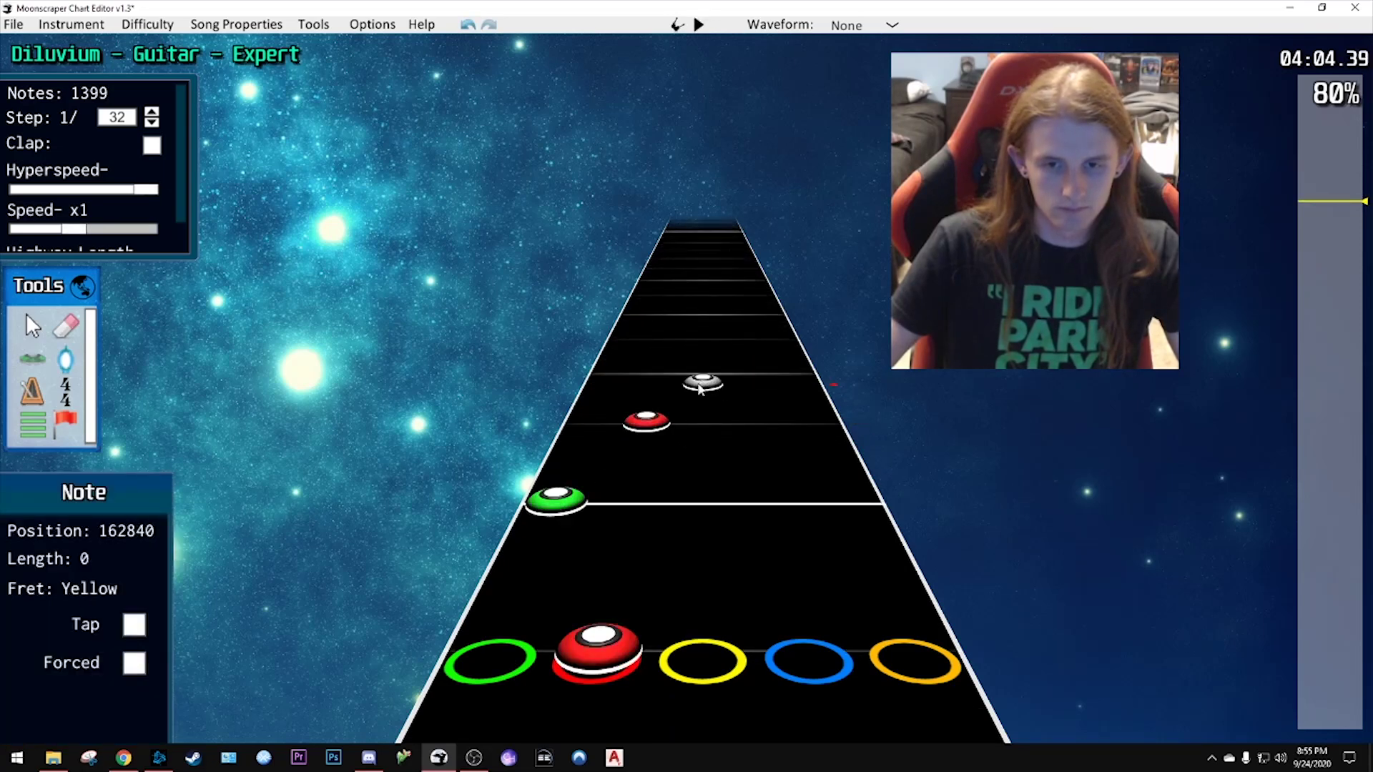
{"action": "key", "text": "space"}
{"action": "key", "text": "space"}
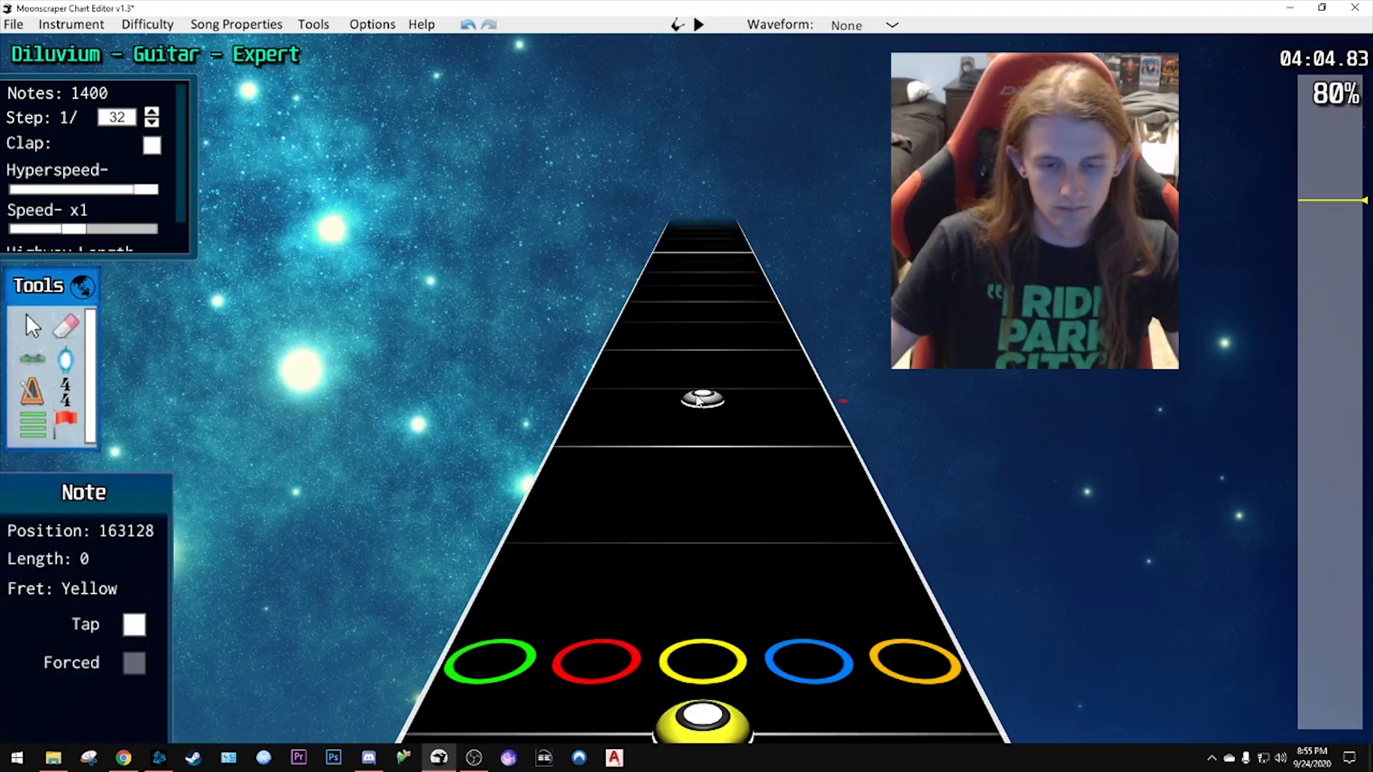
{"action": "scroll", "coordinate": [658, 462], "scroll_direction": "down", "scroll_amount": 2}
{"action": "key", "text": "space"}
{"action": "key", "text": "space"}
{"action": "scroll", "coordinate": [639, 431], "scroll_direction": "down", "scroll_amount": 1}
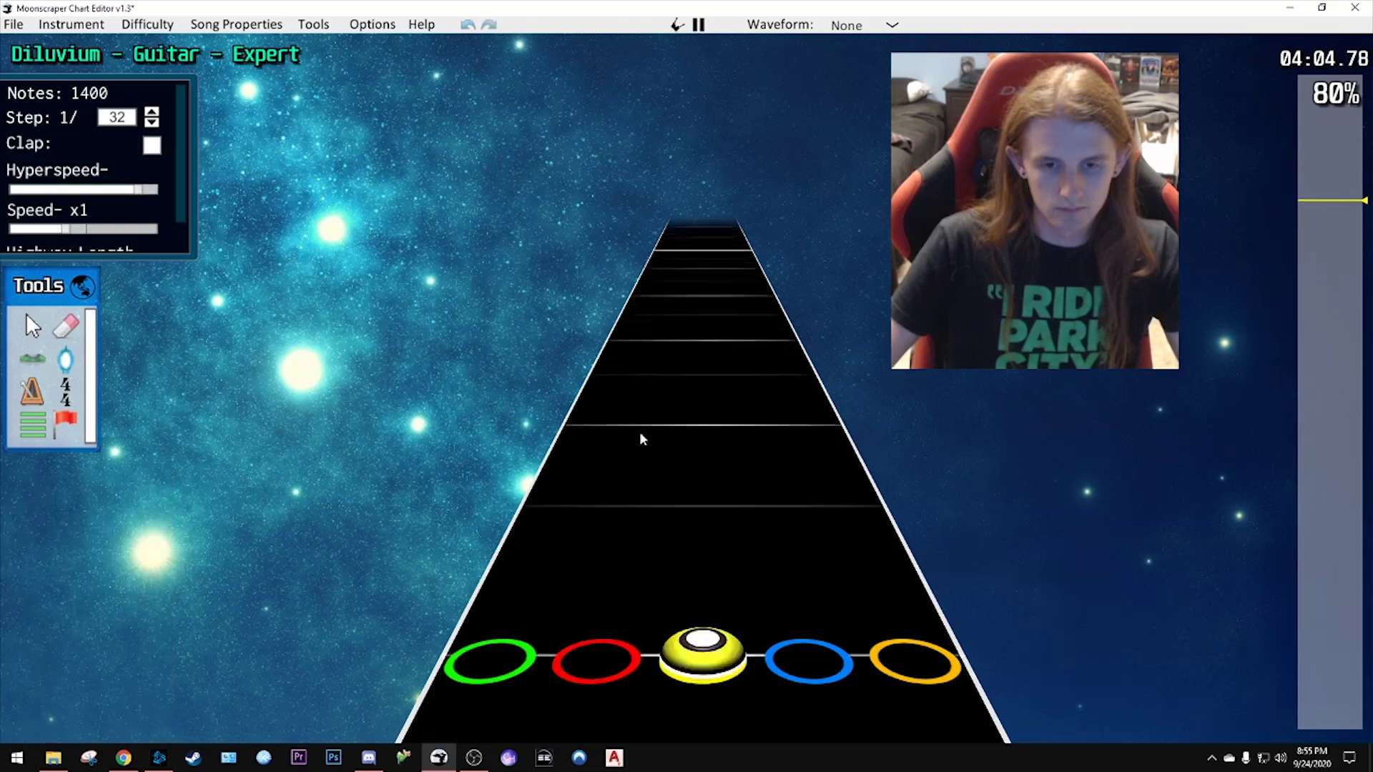
- Place blue, red, yellow, blue and orange notes at half-beat intervals after the yellow note, and replay them
{"action": "left_click", "coordinate": [766, 484]}
{"action": "key", "text": "space"}
{"action": "key", "text": "space"}
{"action": "scroll", "coordinate": [605, 511], "scroll_direction": "down", "scroll_amount": 2}
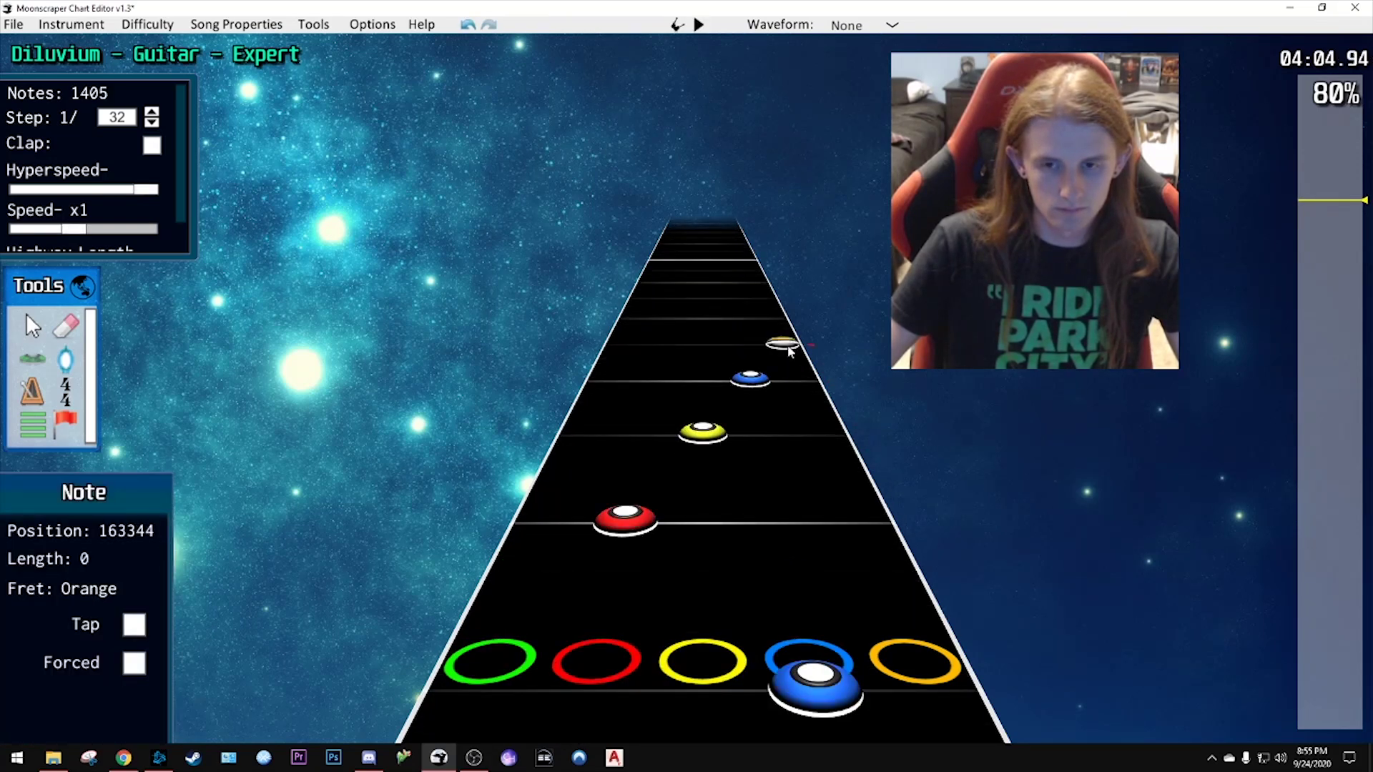
{"action": "key", "text": "space"}
{"action": "key", "text": "space"}
{"action": "scroll", "coordinate": [732, 447], "scroll_direction": "down", "scroll_amount": 2}
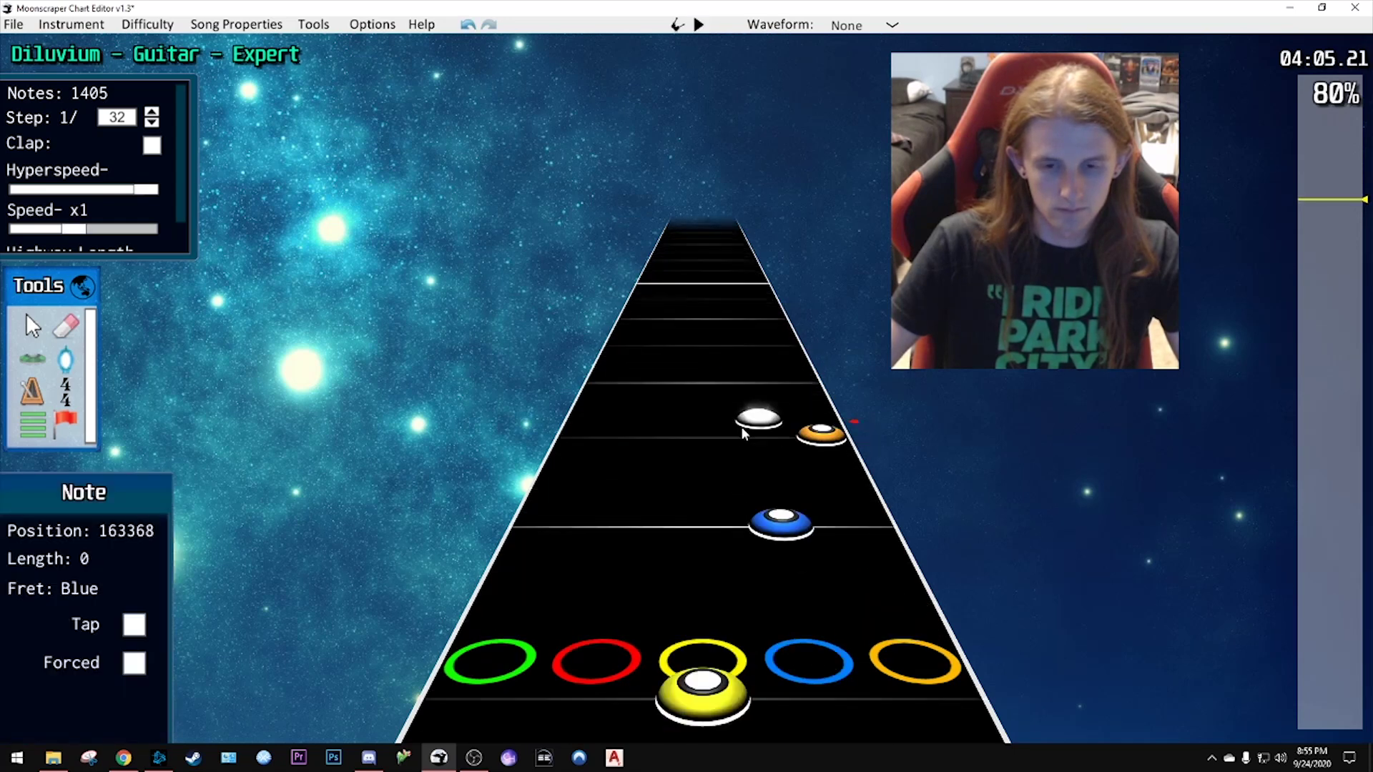
- Remove the blue note before the orange one, move the orange note half a beat earlier onto that beat line, and replay
{"action": "scroll", "coordinate": [742, 428], "scroll_direction": "down", "scroll_amount": 2}
{"action": "left_click_drag", "start_coordinate": [743, 426], "coordinate": [858, 424]}
{"action": "scroll", "coordinate": [764, 431], "scroll_direction": "down", "scroll_amount": 3}
{"action": "left_click_drag", "start_coordinate": [764, 431], "coordinate": [810, 483]}
{"action": "key", "text": "space"}
{"action": "key", "text": "space"}
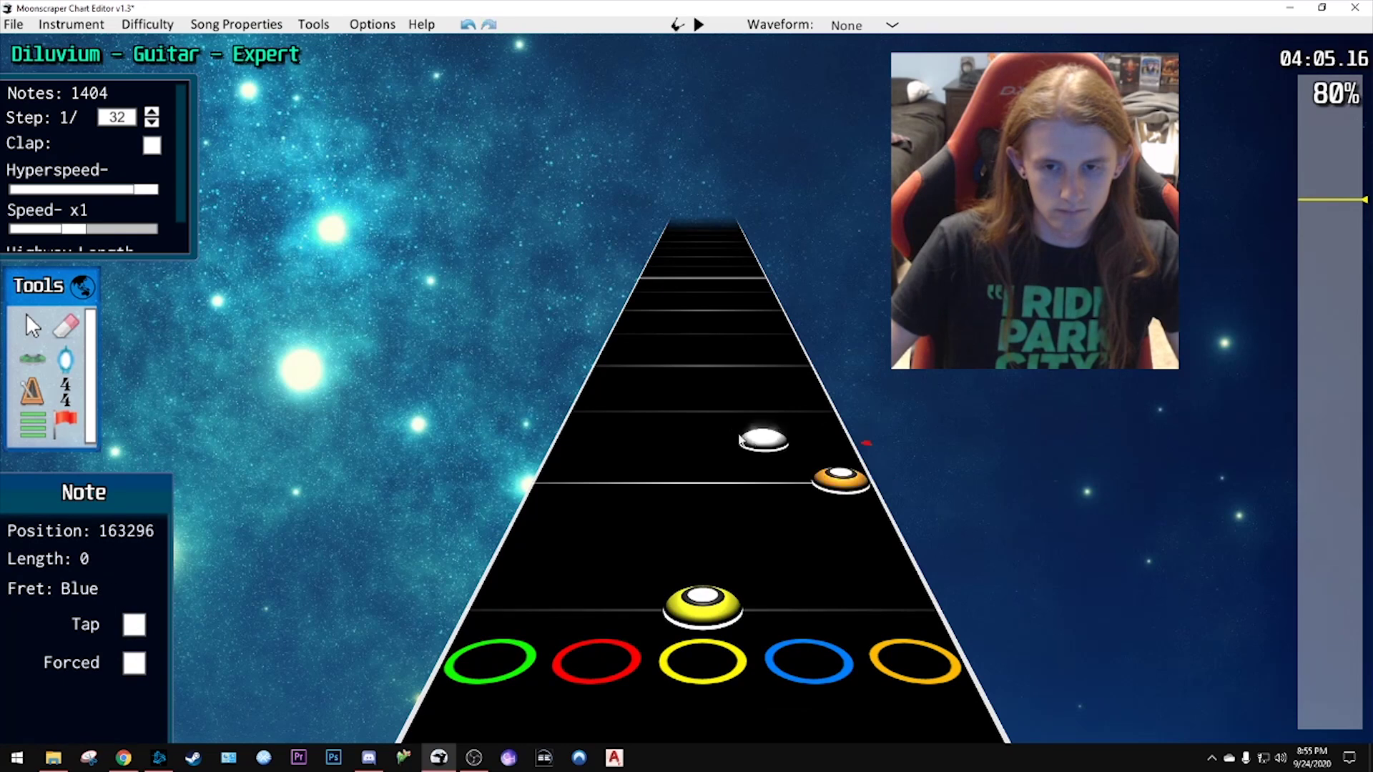
- Place a yellow note half a beat after the orange note and replay the run from about 4:04.7
{"action": "left_click", "coordinate": [715, 421]}
{"action": "scroll", "coordinate": [723, 413], "scroll_direction": "down", "scroll_amount": 2}
{"action": "key", "text": "space"}
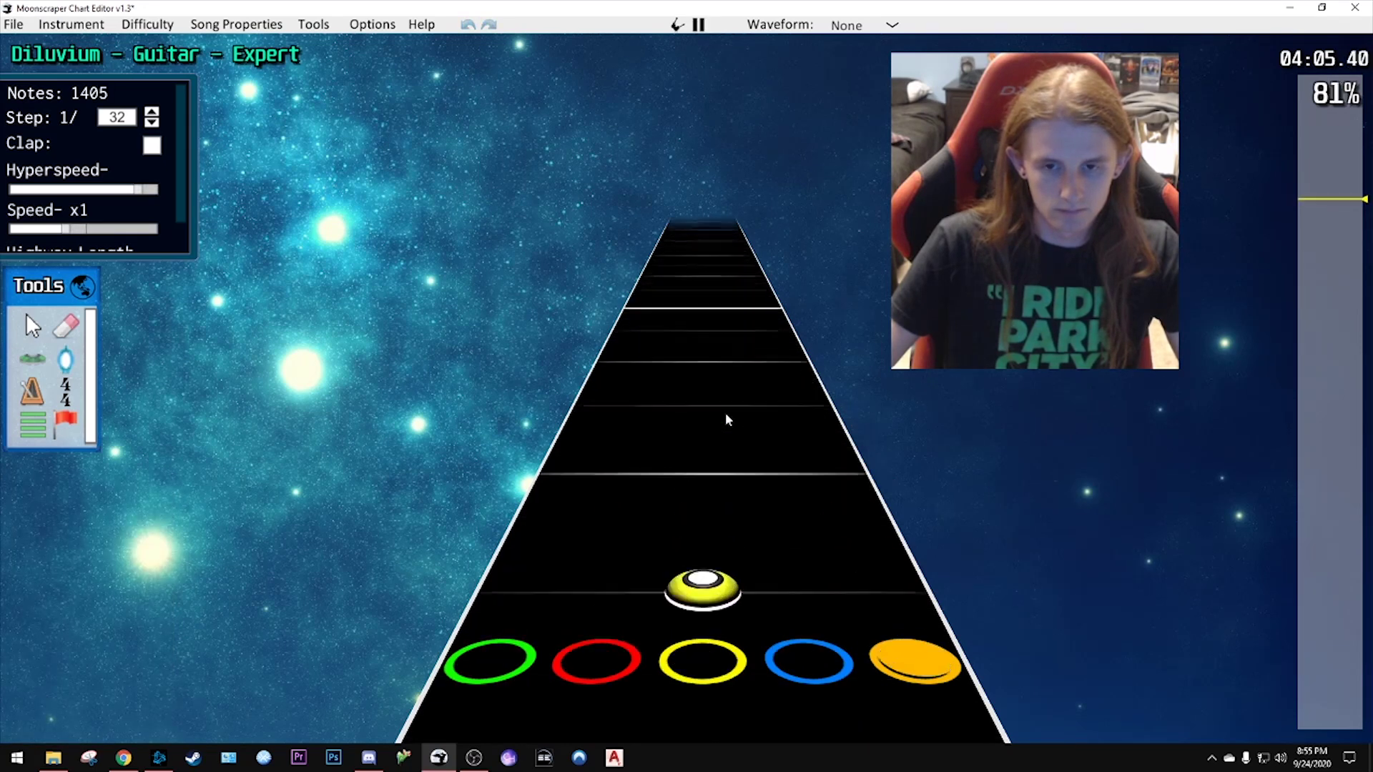
{"action": "key", "text": "space"}
{"action": "scroll", "coordinate": [725, 418], "scroll_direction": "down", "scroll_amount": 10}
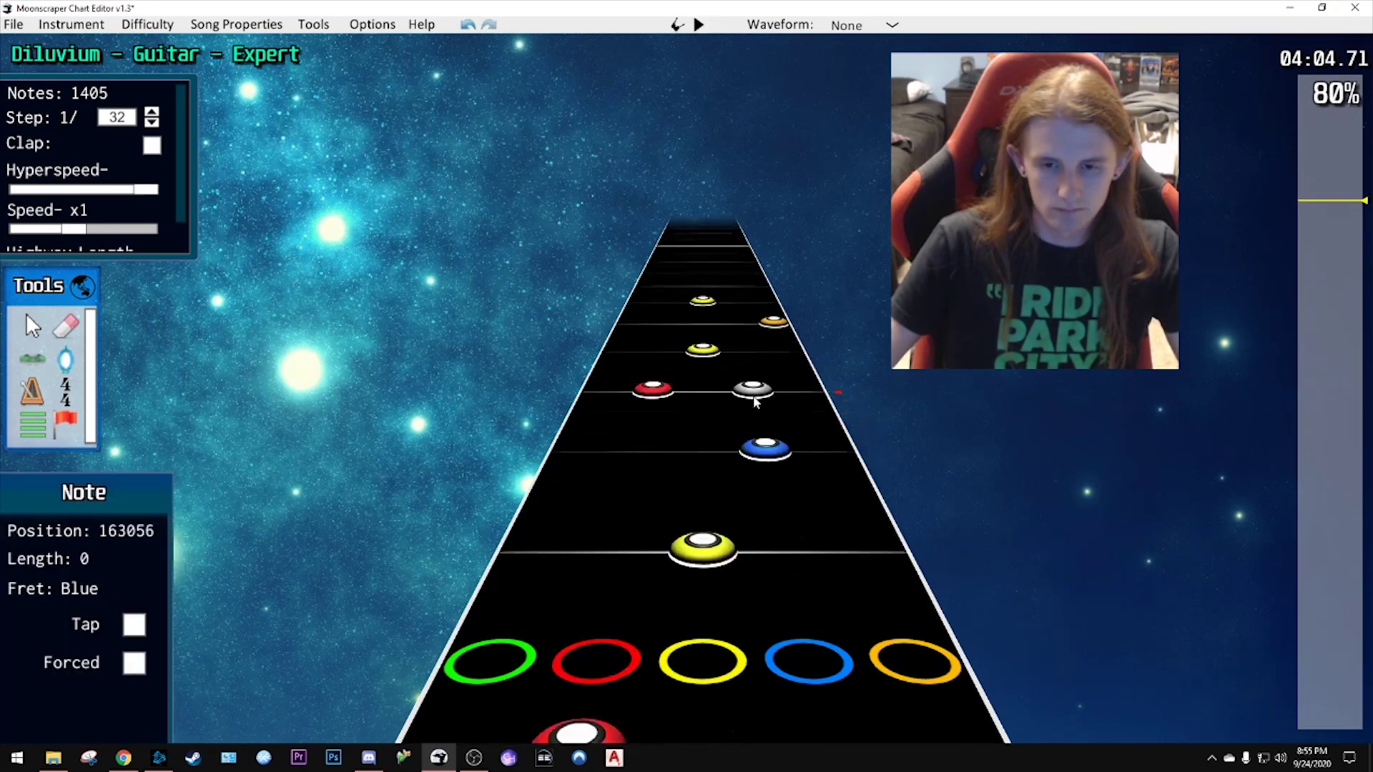
{"action": "key", "text": "space"}
{"action": "key", "text": "space"}
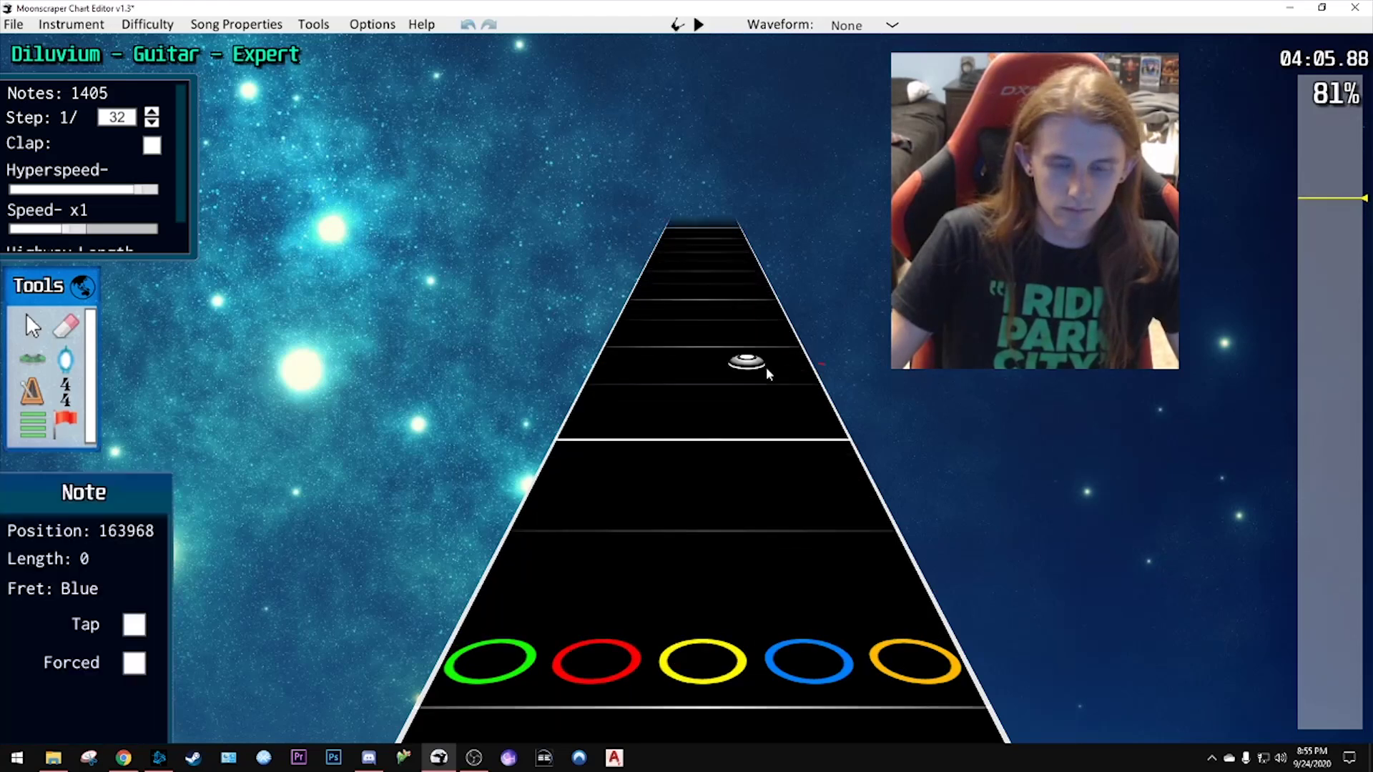
- Continue the run with red, yellow, blue and orange notes at half-beat intervals after the last yellow note, and play it back
{"action": "scroll", "coordinate": [764, 369], "scroll_direction": "down", "scroll_amount": 3}
{"action": "left_click", "coordinate": [652, 395]}
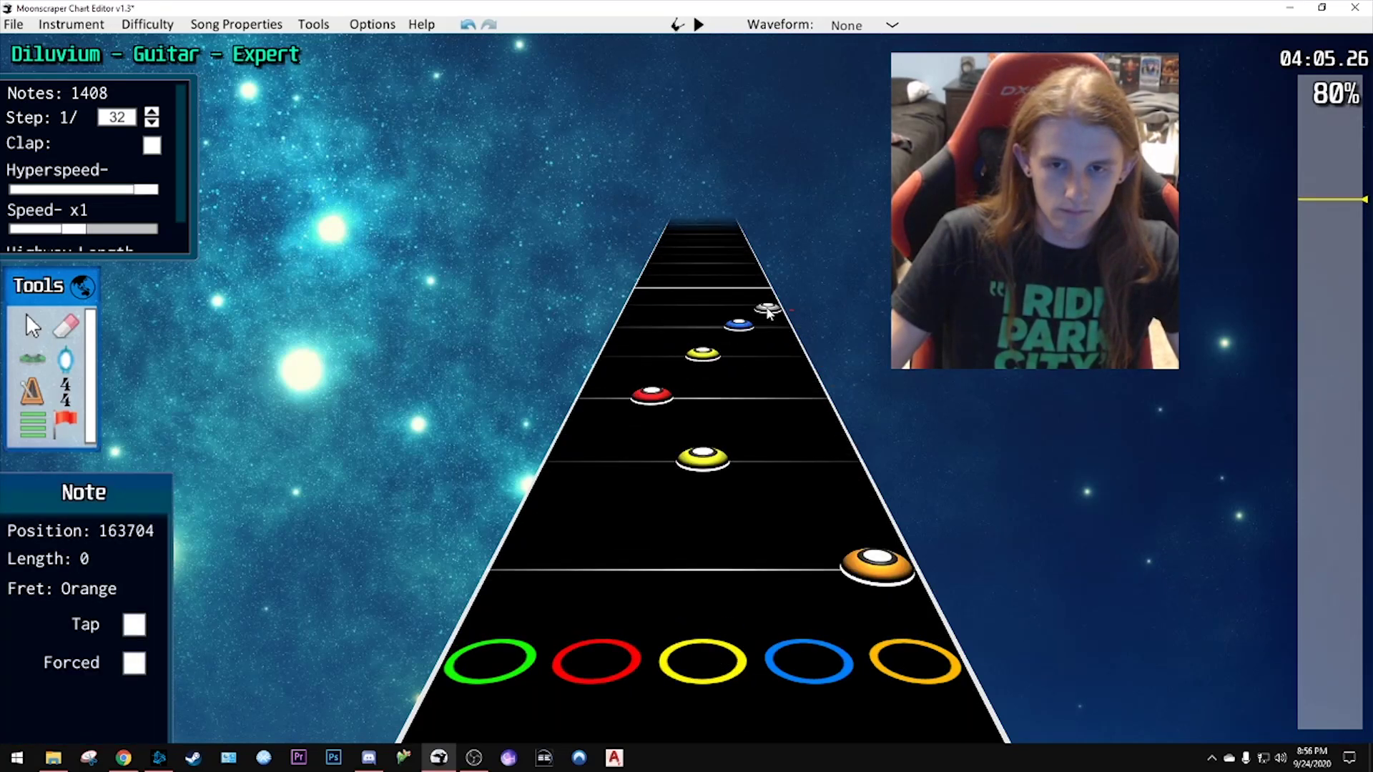
{"action": "left_click", "coordinate": [767, 304]}
{"action": "key", "text": "space"}
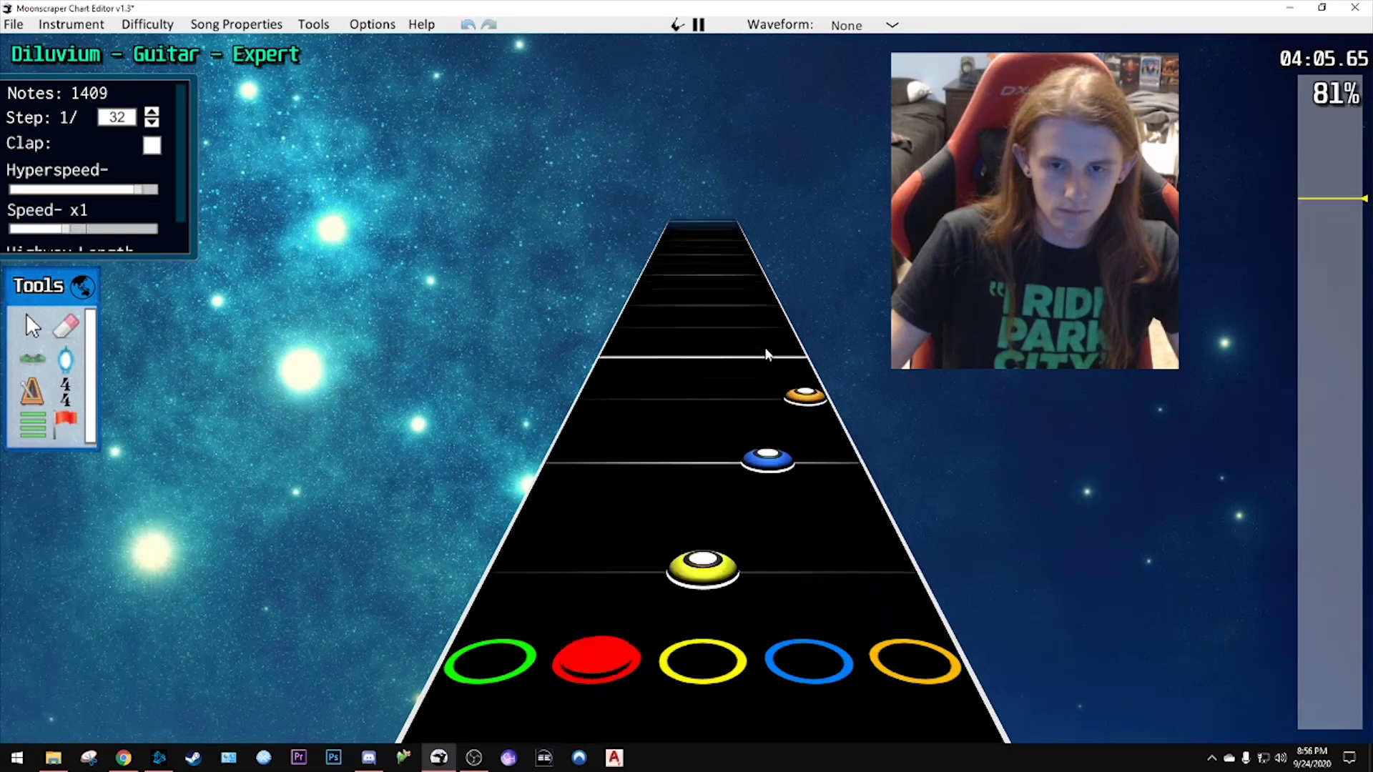
{"action": "key", "text": "space"}
{"action": "scroll", "coordinate": [765, 346], "scroll_direction": "down", "scroll_amount": 2}
{"action": "key", "text": "space"}
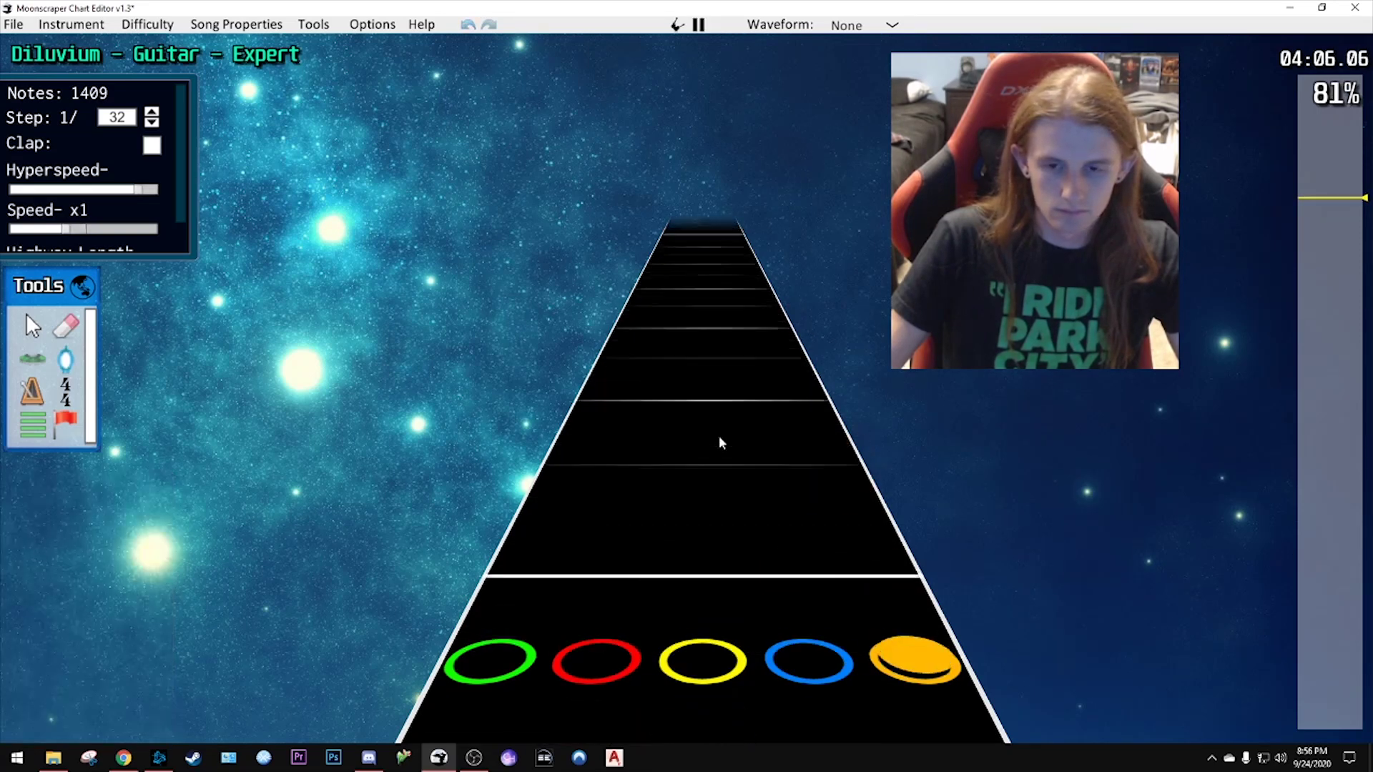
{"action": "key", "text": "space"}
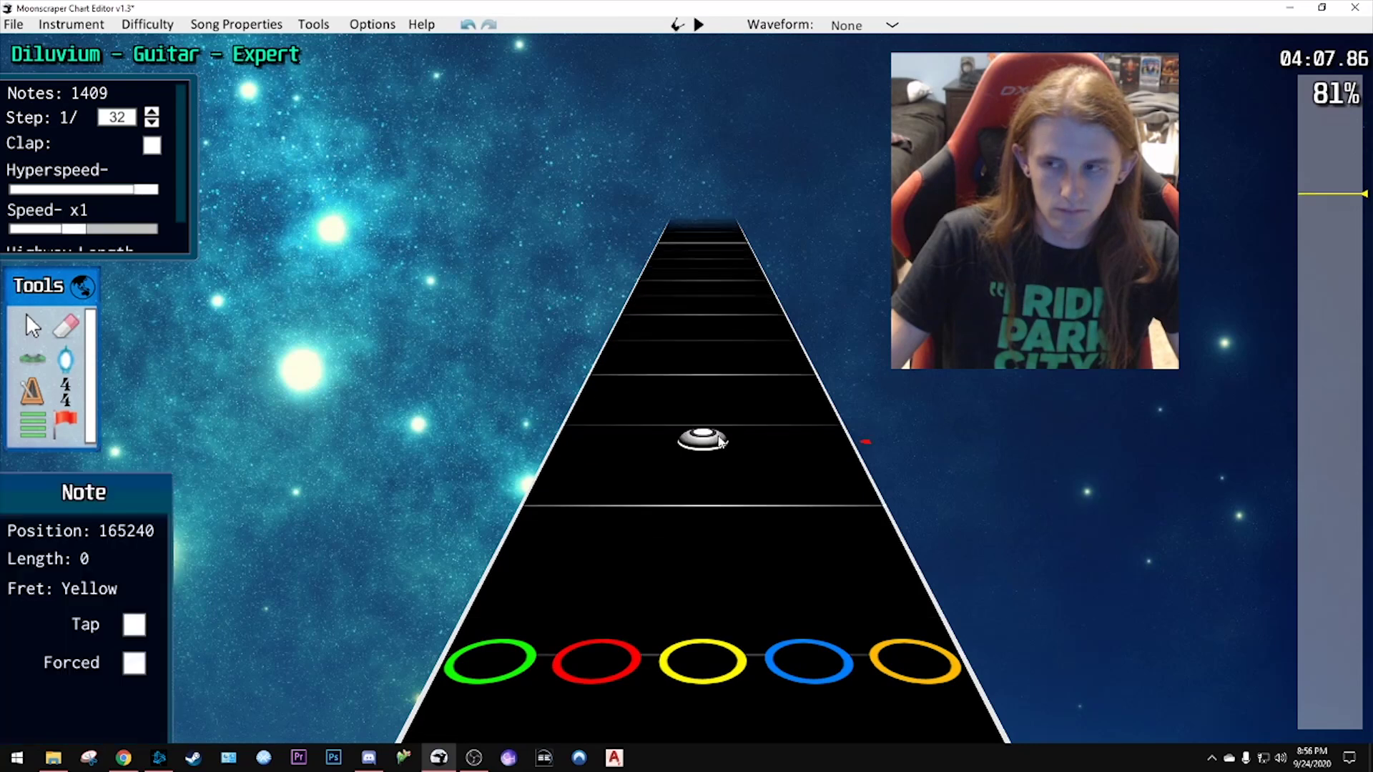
- Place a red note on the measure line just after the last orange note and play back the passage
{"action": "scroll", "coordinate": [715, 429], "scroll_direction": "down", "scroll_amount": 10}
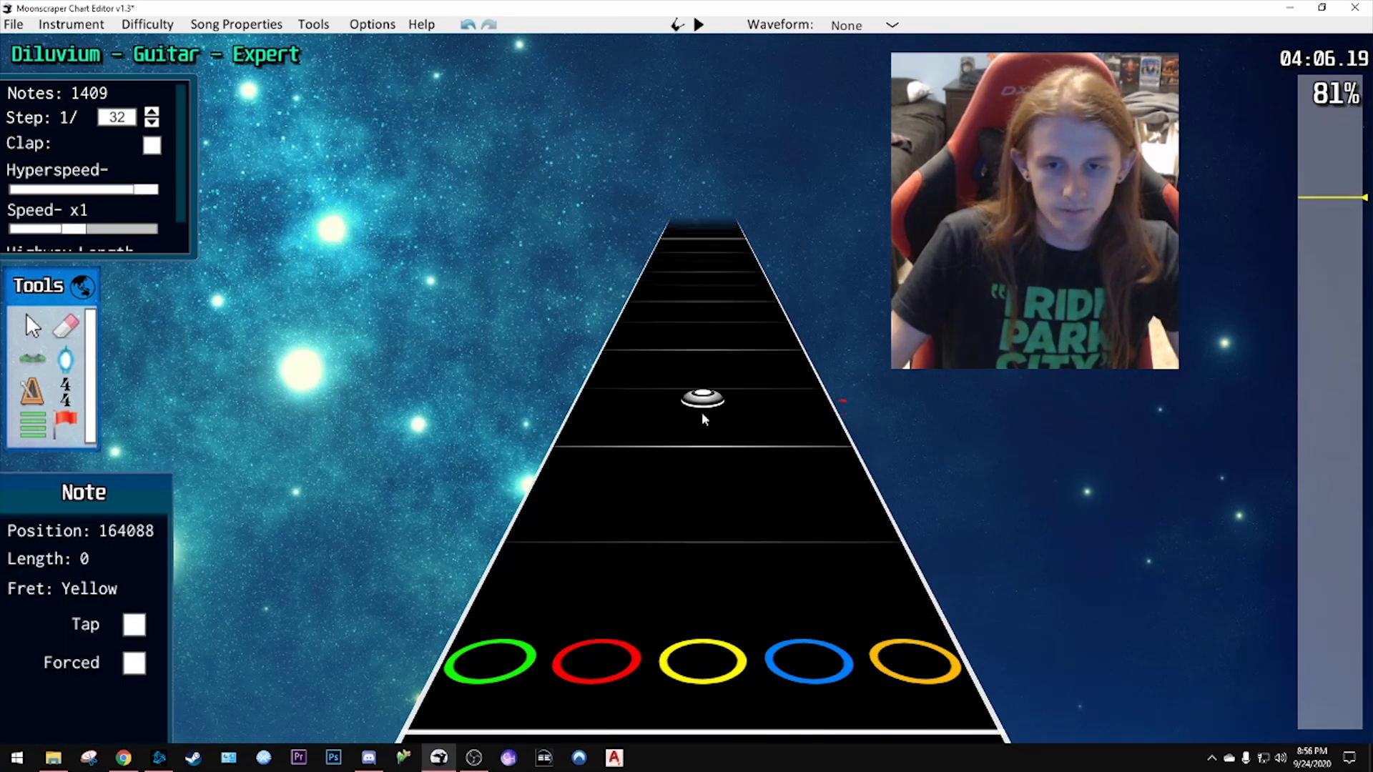
{"action": "scroll", "coordinate": [703, 413], "scroll_direction": "down", "scroll_amount": 1}
{"action": "key", "text": "space"}
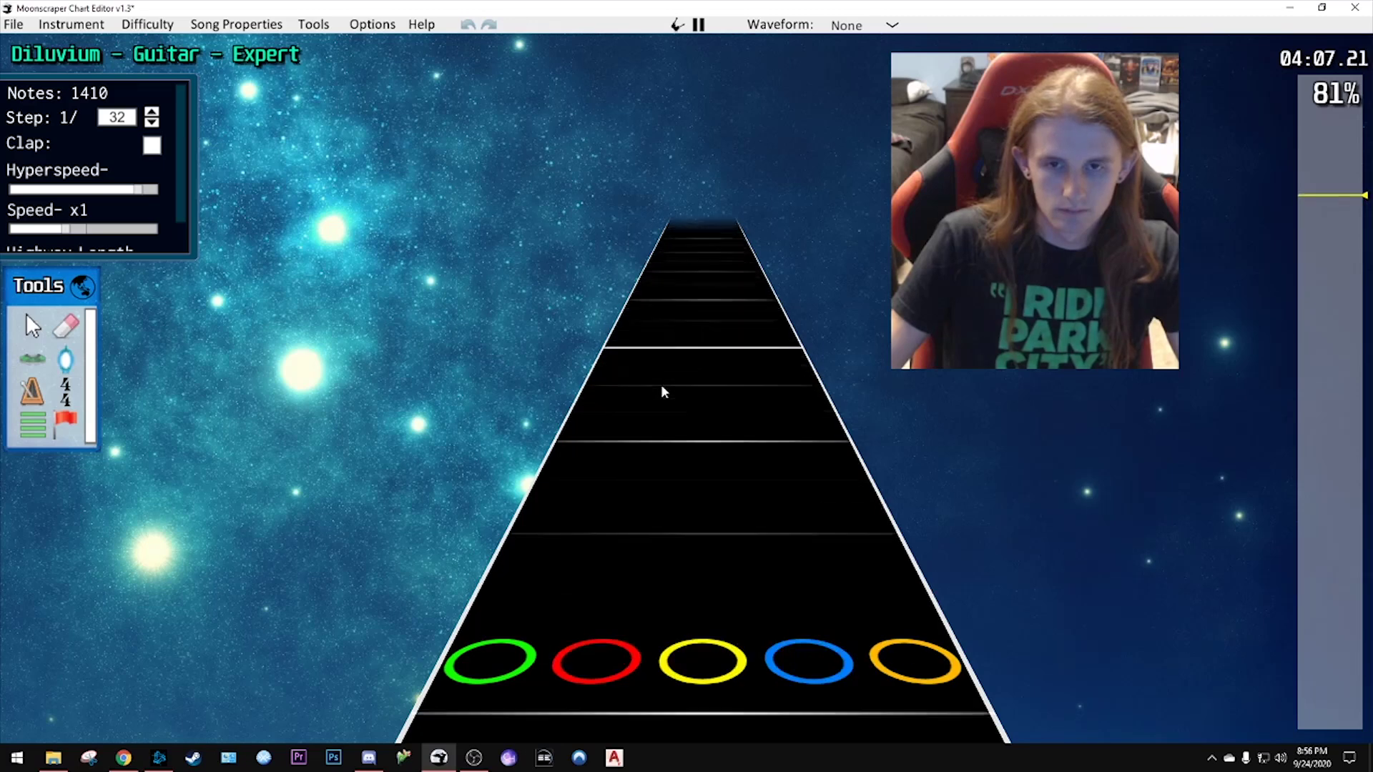
{"action": "key", "text": "space"}
{"action": "scroll", "coordinate": [664, 386], "scroll_direction": "down", "scroll_amount": 10}
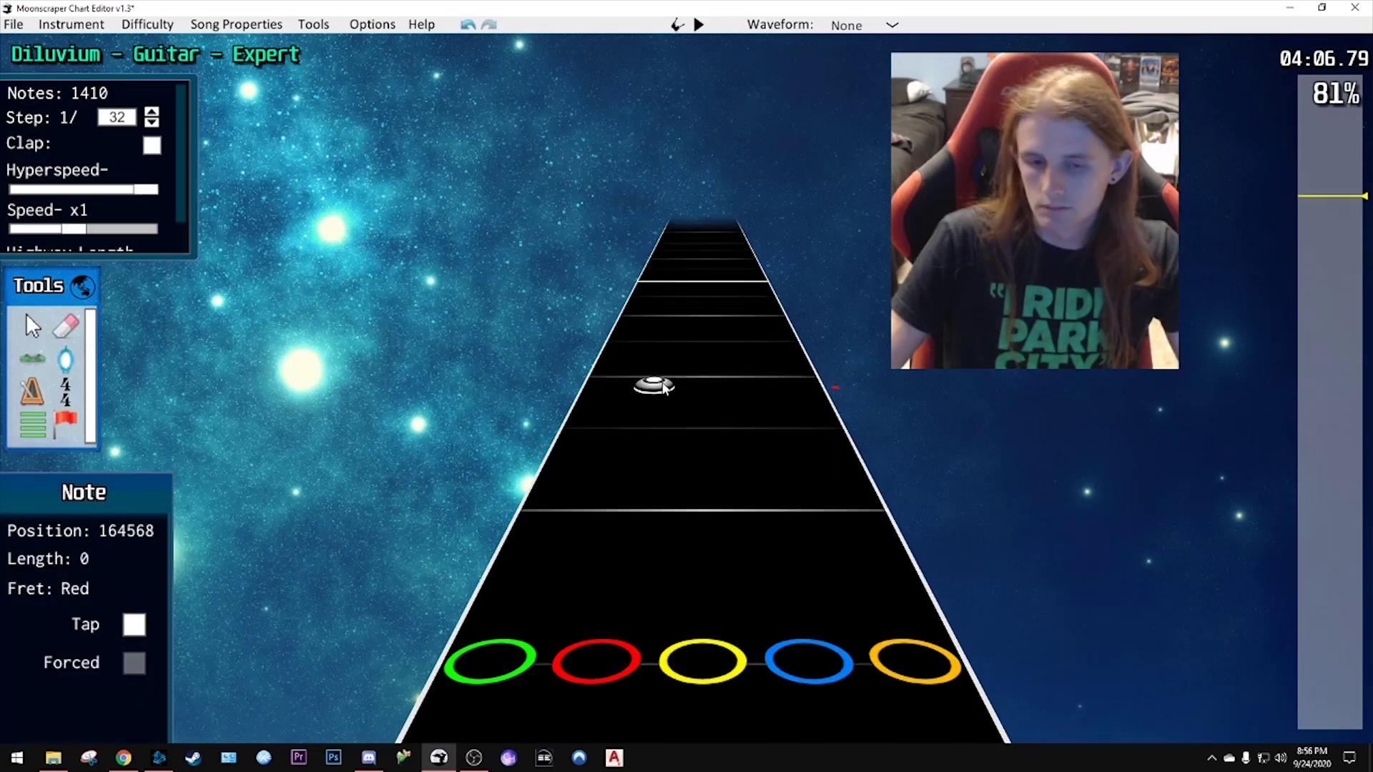
{"action": "scroll", "coordinate": [661, 389], "scroll_direction": "down", "scroll_amount": 1}
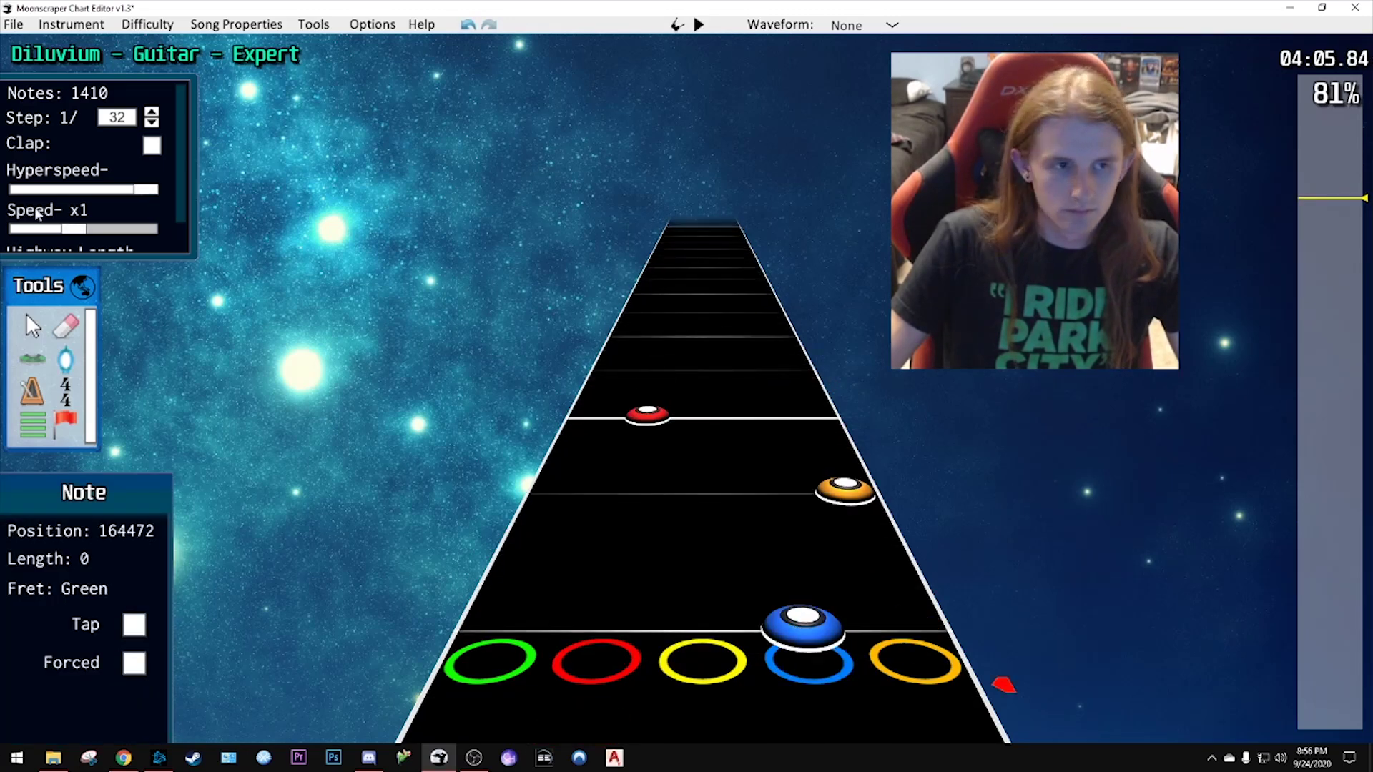
- Set the playback speed to x0.5 and replay the passage after the red note on the measure line
{"action": "left_click_drag", "start_coordinate": [74, 229], "coordinate": [32, 231]}
{"action": "key", "text": "space"}
{"action": "key", "text": "space"}
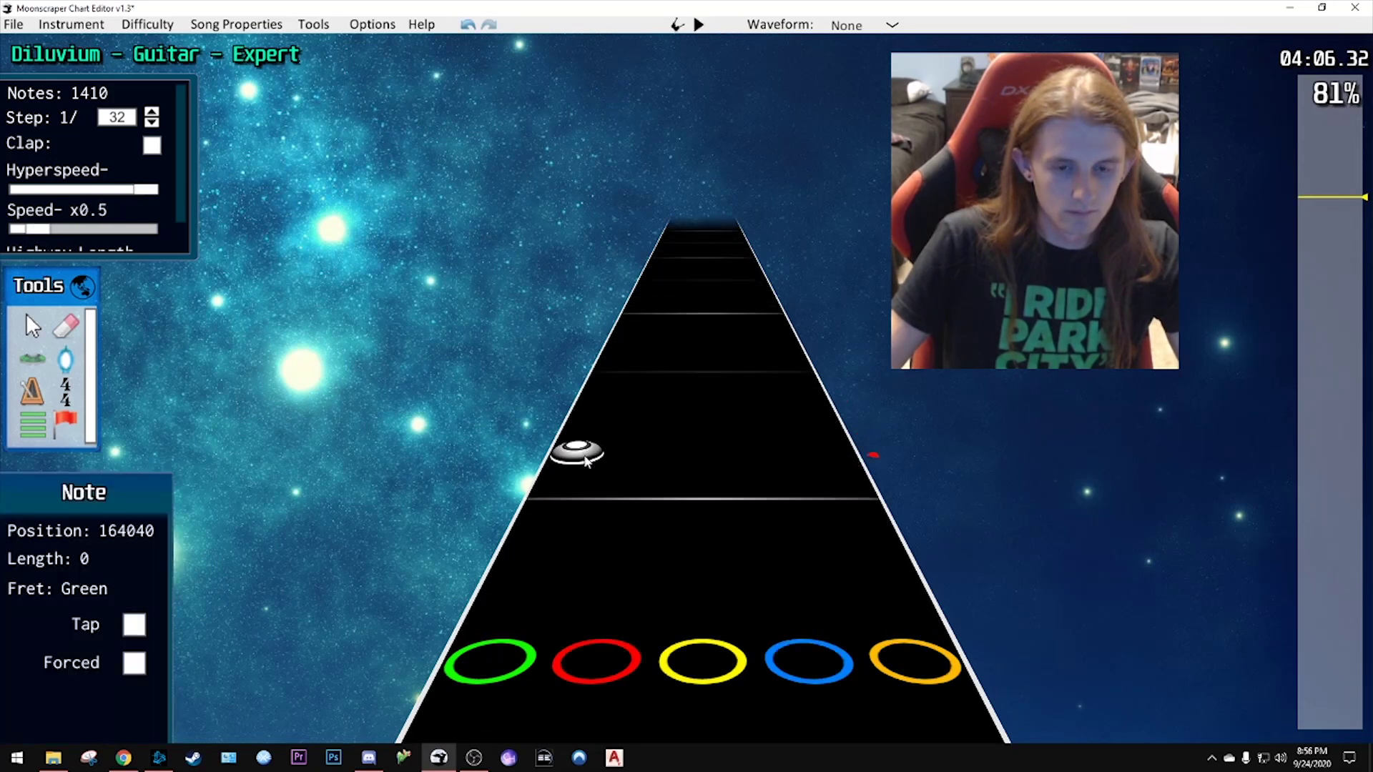
{"action": "scroll", "coordinate": [607, 432], "scroll_direction": "down", "scroll_amount": 2}
{"action": "key", "text": "space"}
{"action": "key", "text": "space"}
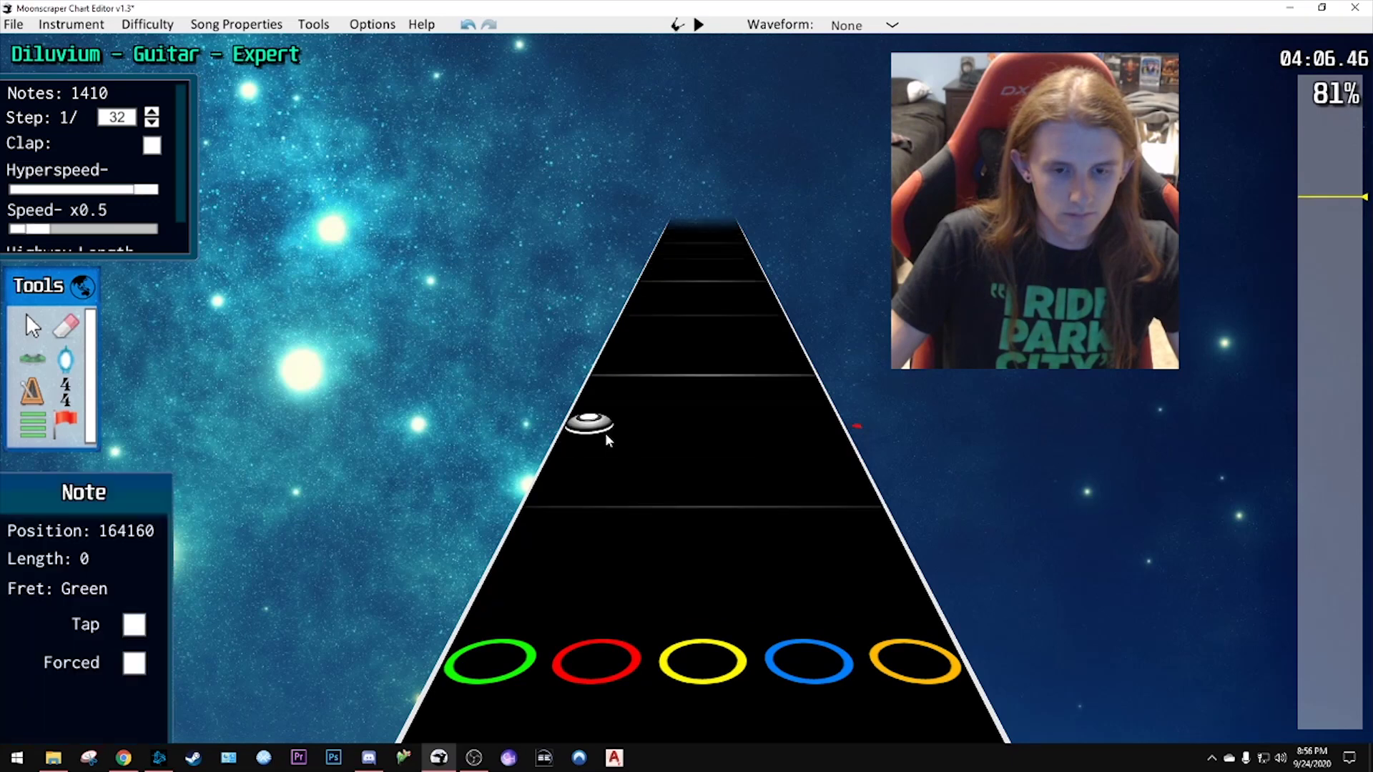
{"action": "scroll", "coordinate": [606, 437], "scroll_direction": "down", "scroll_amount": 3}
{"action": "key", "text": "space"}
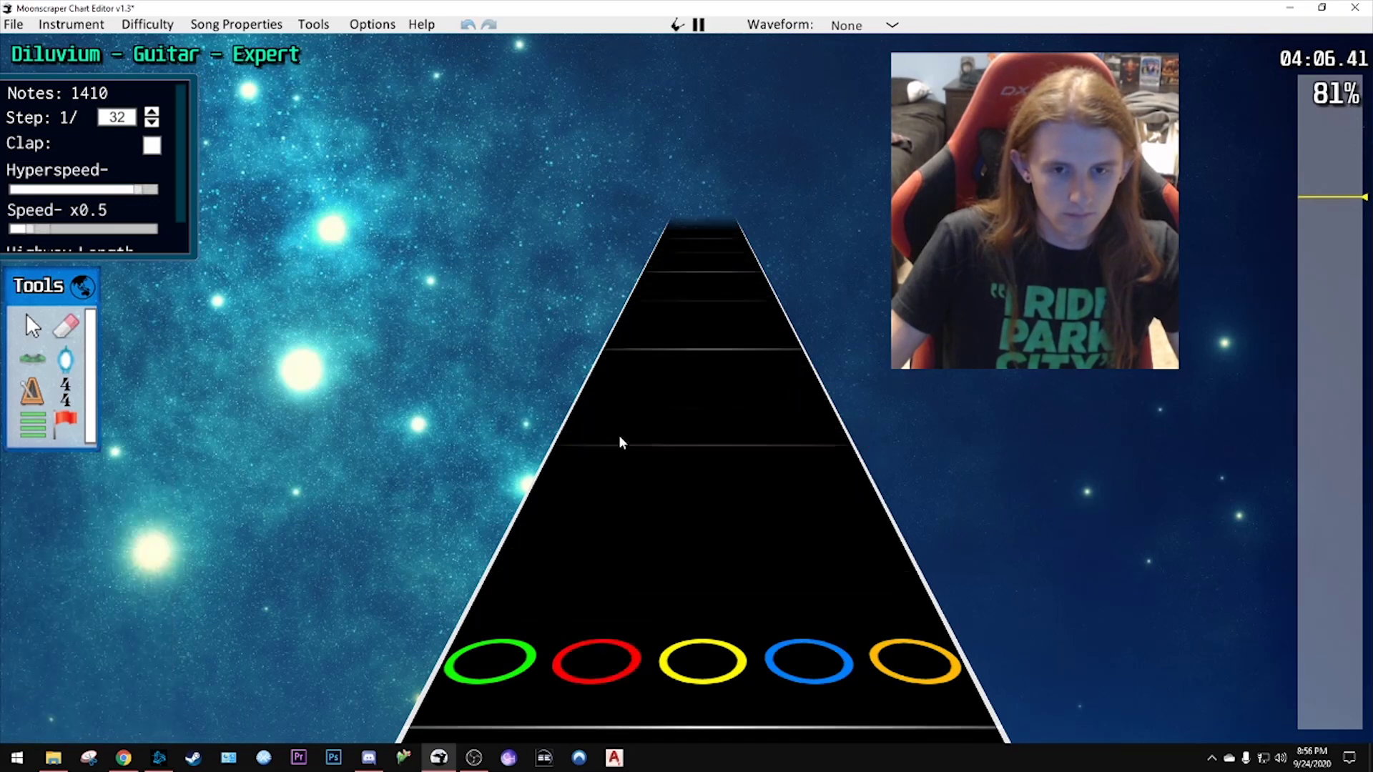
{"action": "key", "text": "space"}
{"action": "scroll", "coordinate": [620, 435], "scroll_direction": "down", "scroll_amount": 2}
{"action": "scroll", "coordinate": [628, 445], "scroll_direction": "down", "scroll_amount": 5}
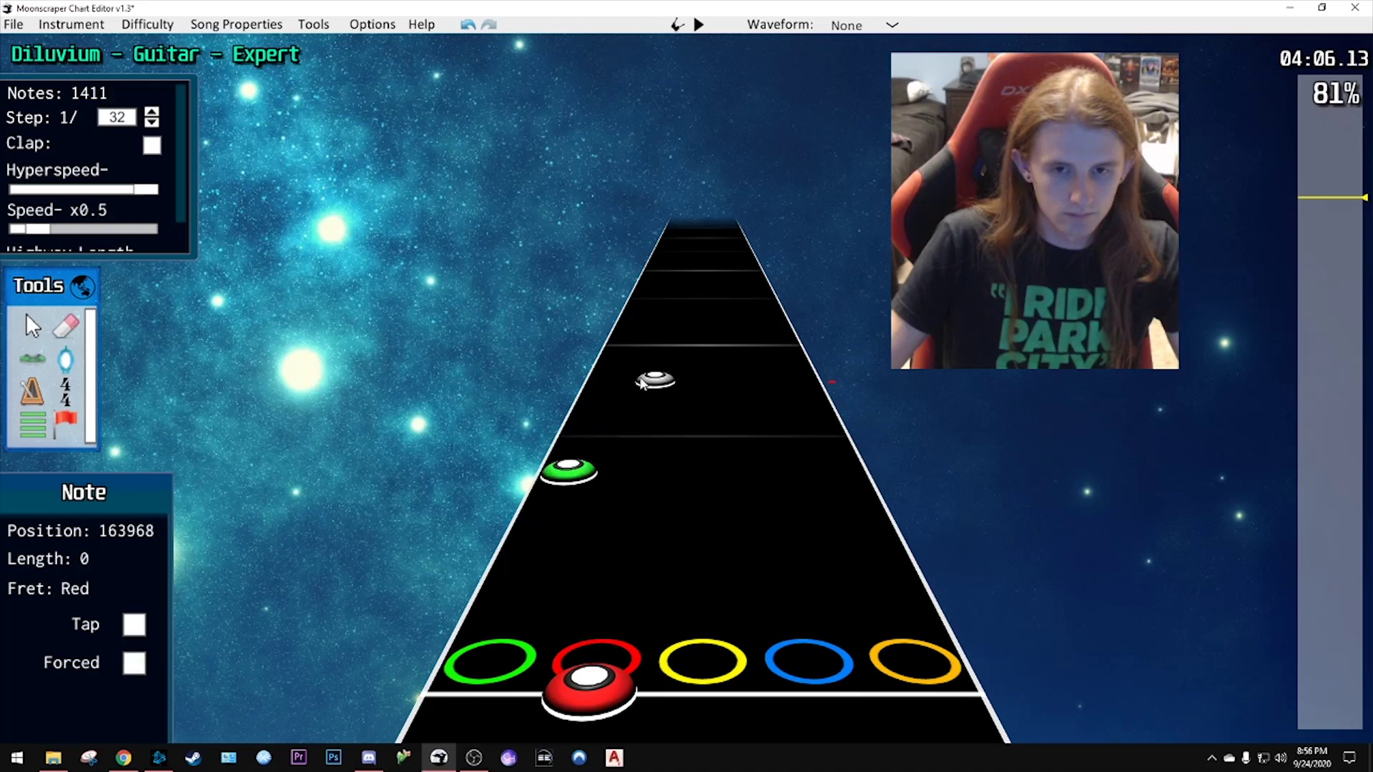
- Try a green note and a red note at three-eighths-beat intervals after the measure-line red note, replaying them at half speed
{"action": "scroll", "coordinate": [655, 394], "scroll_direction": "down", "scroll_amount": 4}
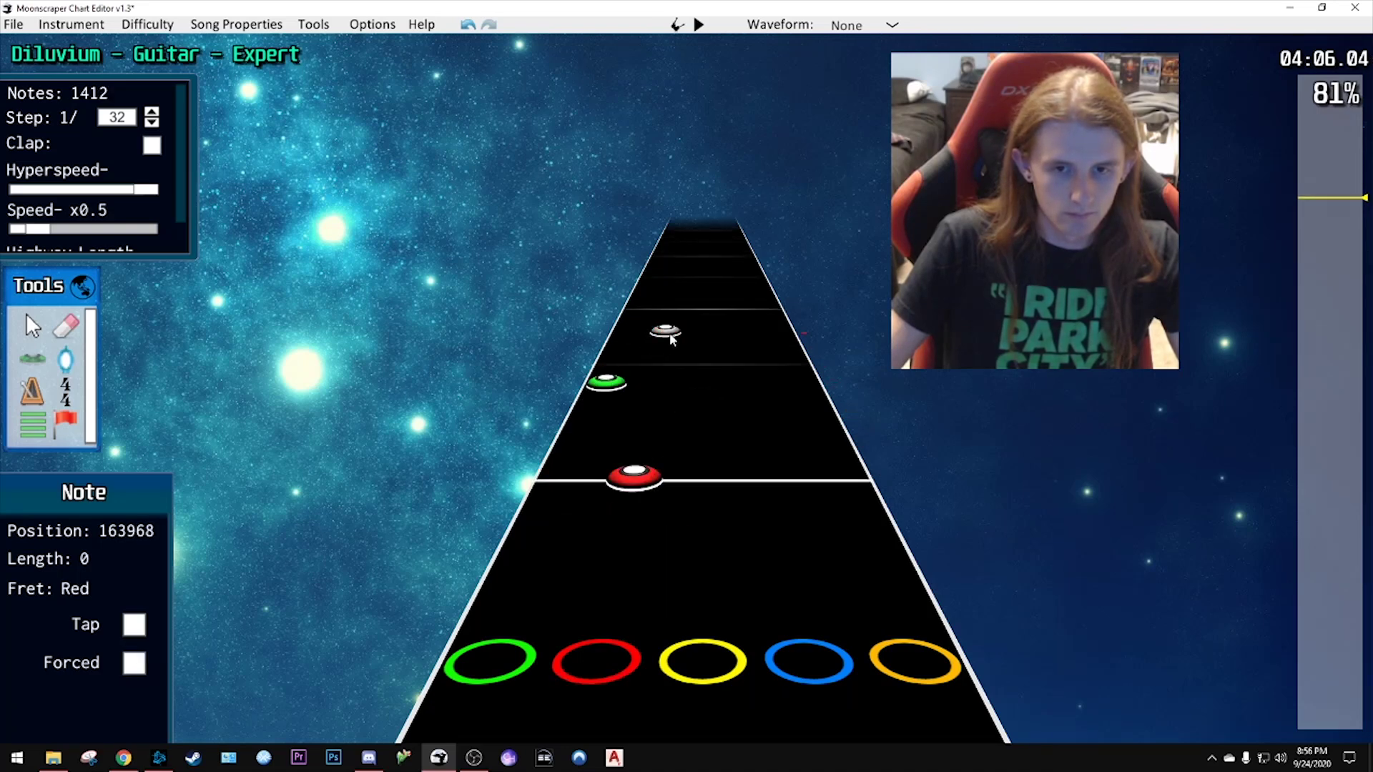
{"action": "key", "text": "space"}
{"action": "key", "text": "space"}
{"action": "scroll", "coordinate": [657, 426], "scroll_direction": "down", "scroll_amount": 5}
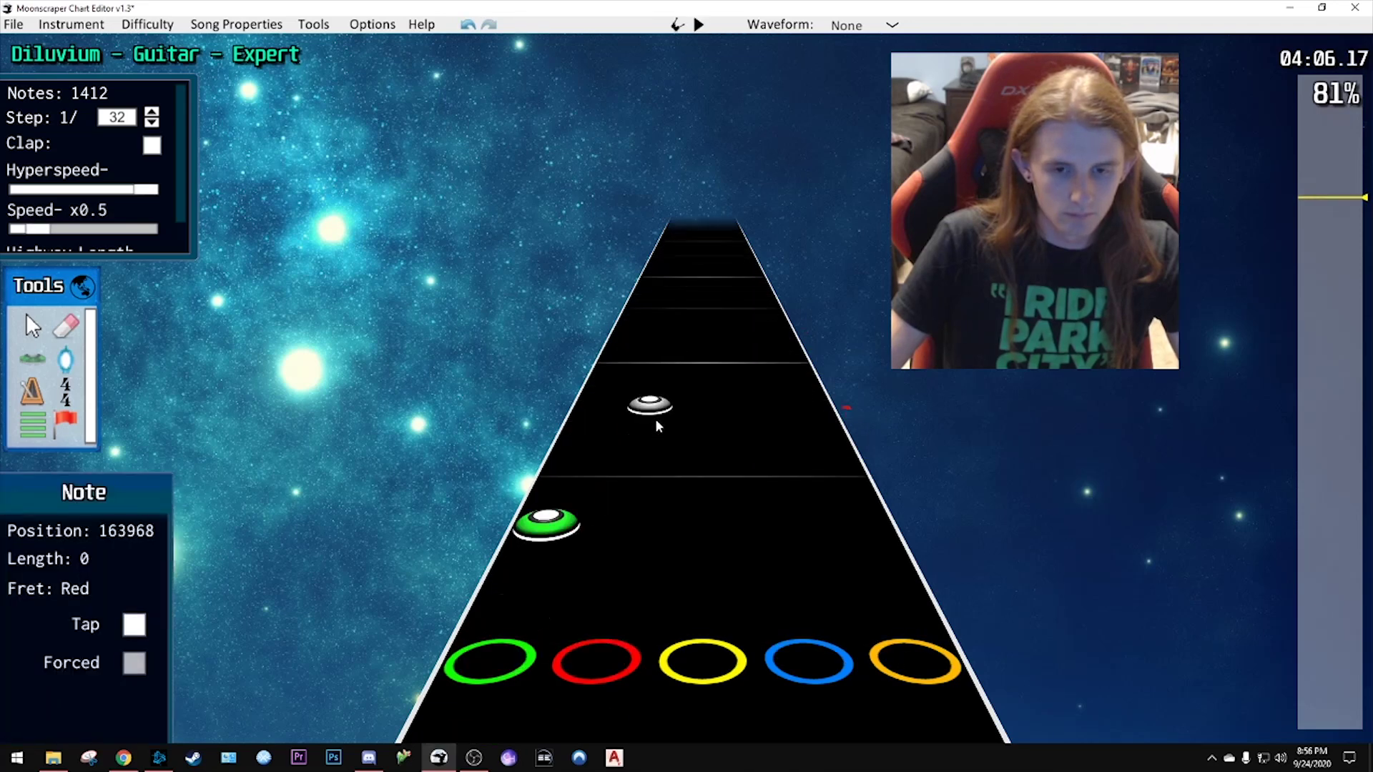
{"action": "key", "text": "space"}
{"action": "key", "text": "space"}
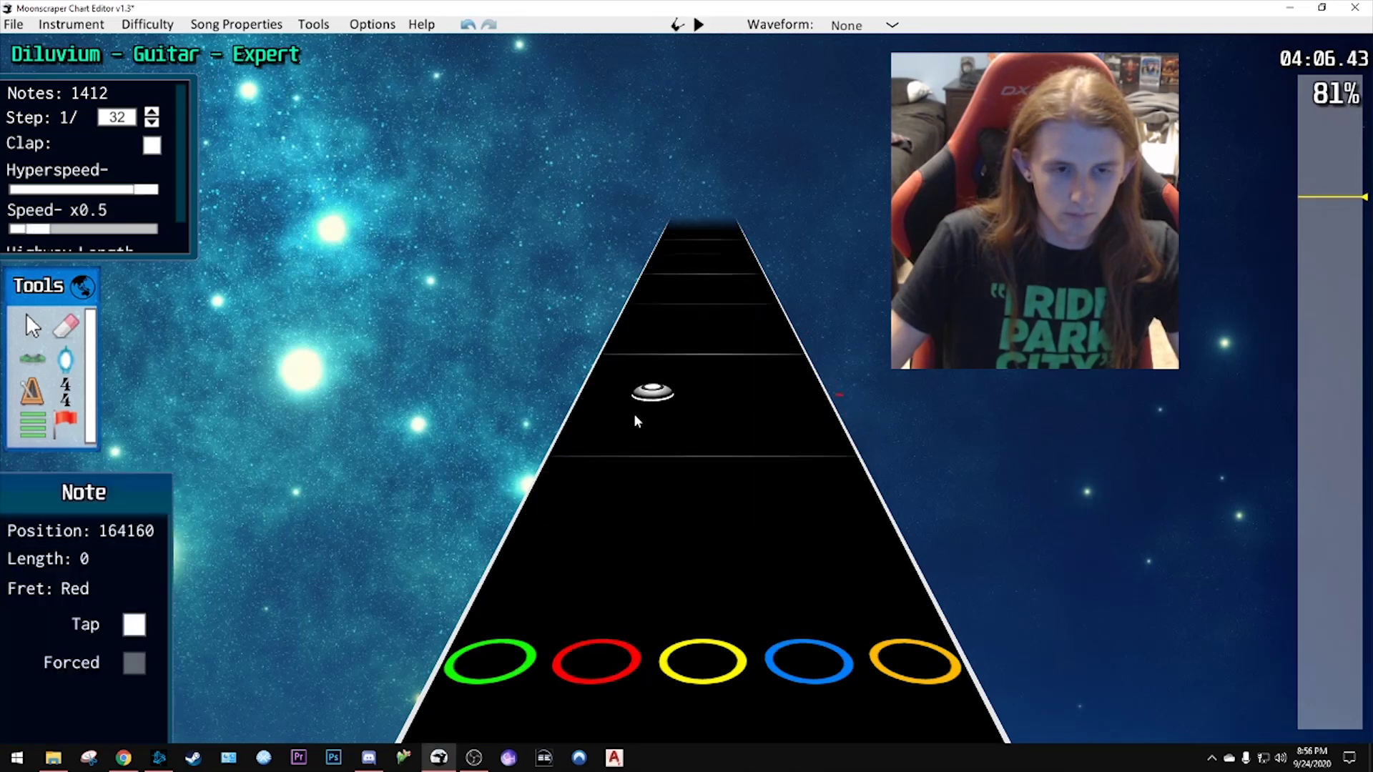
{"action": "scroll", "coordinate": [645, 413], "scroll_direction": "down", "scroll_amount": 10}
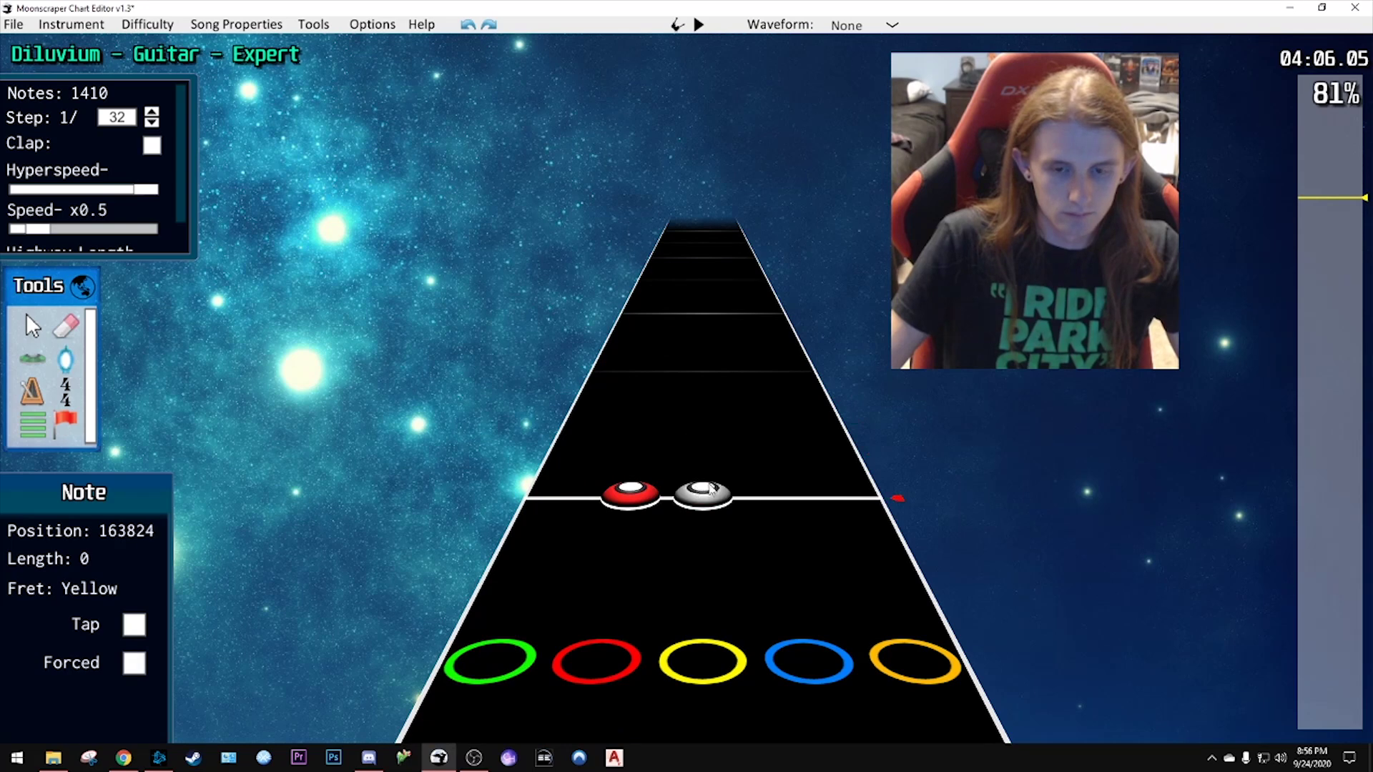
- Replace the measure-line red note with yellow, add red and green notes after it at three-eighths-beat intervals, and play them back
{"action": "left_click_drag", "start_coordinate": [712, 488], "coordinate": [682, 424]}
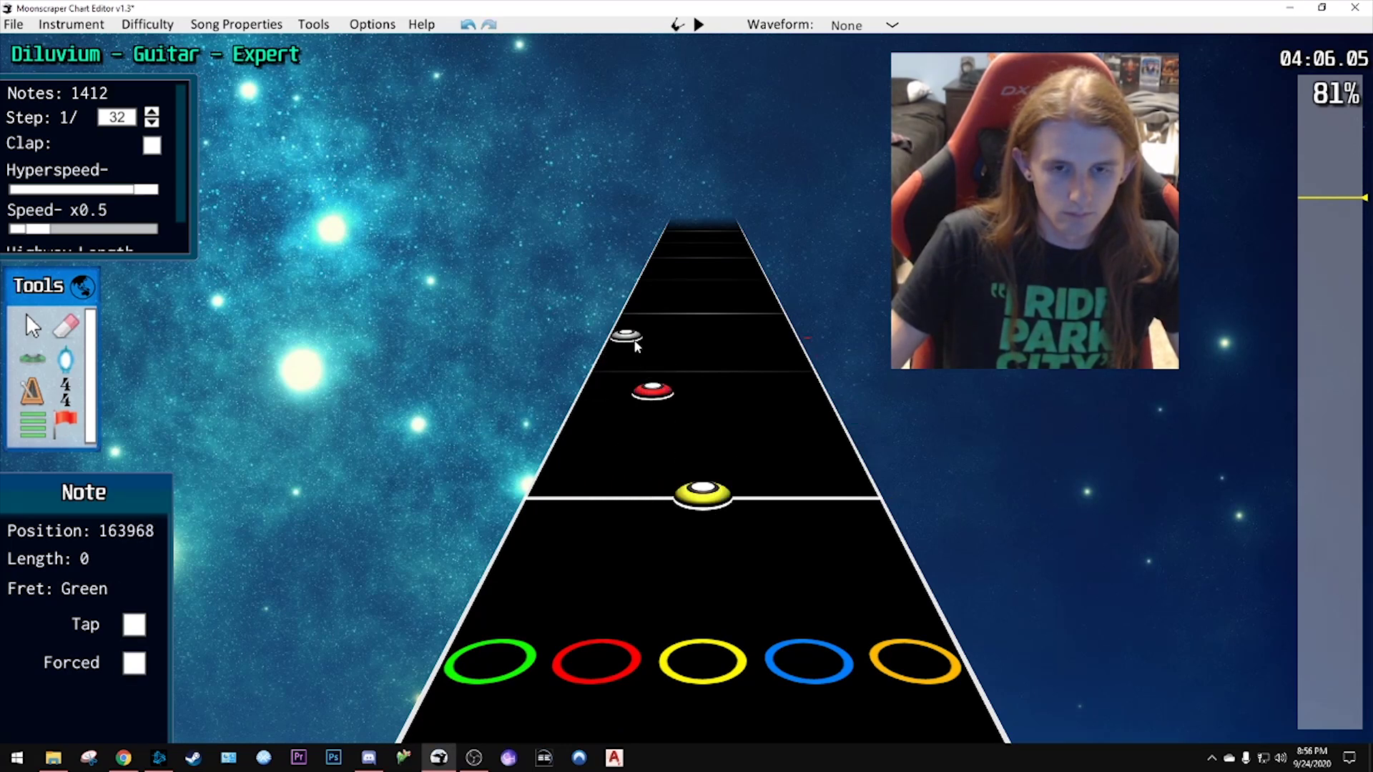
{"action": "key", "text": "space"}
{"action": "key", "text": "space"}
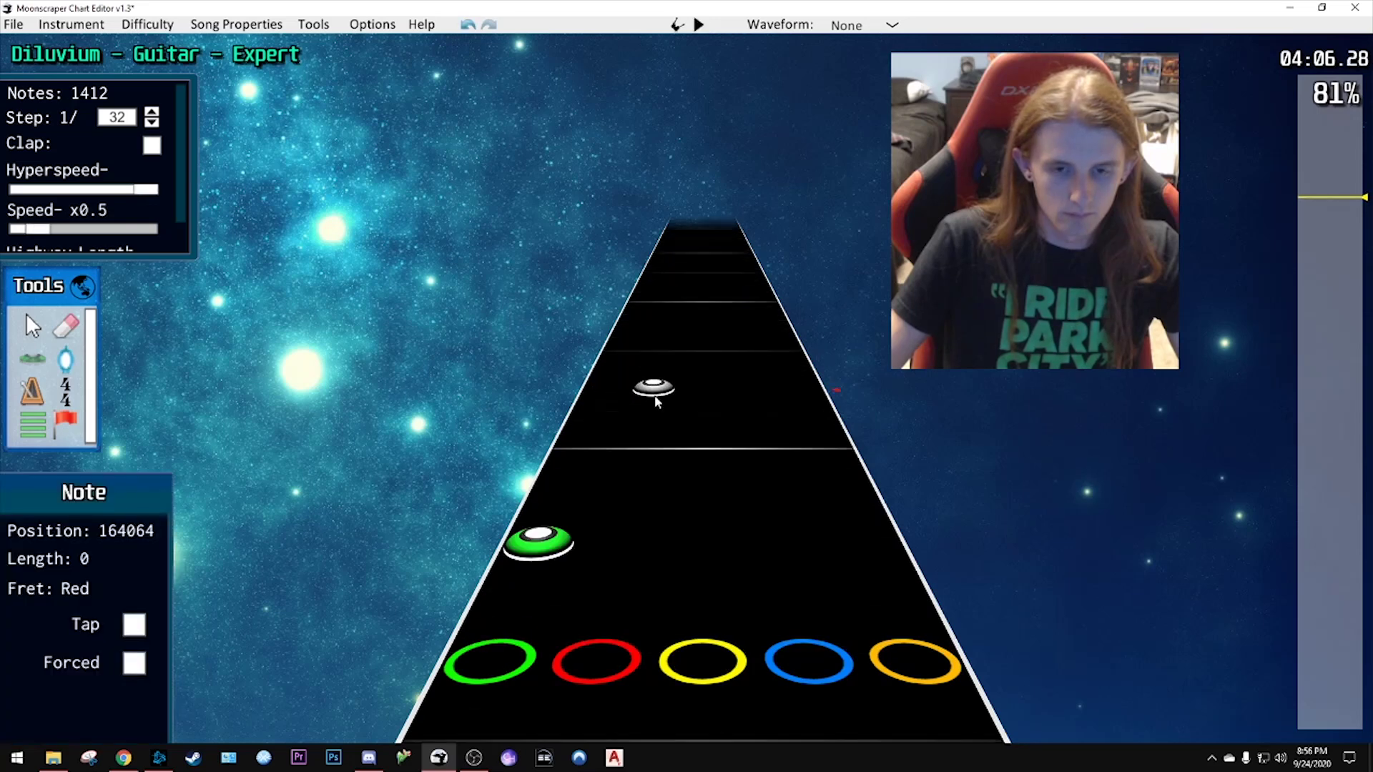
- Try blue, yellow and red notes at three-eighths-beat intervals after the last green note and play them back at half speed
{"action": "scroll", "coordinate": [679, 401], "scroll_direction": "down", "scroll_amount": 3}
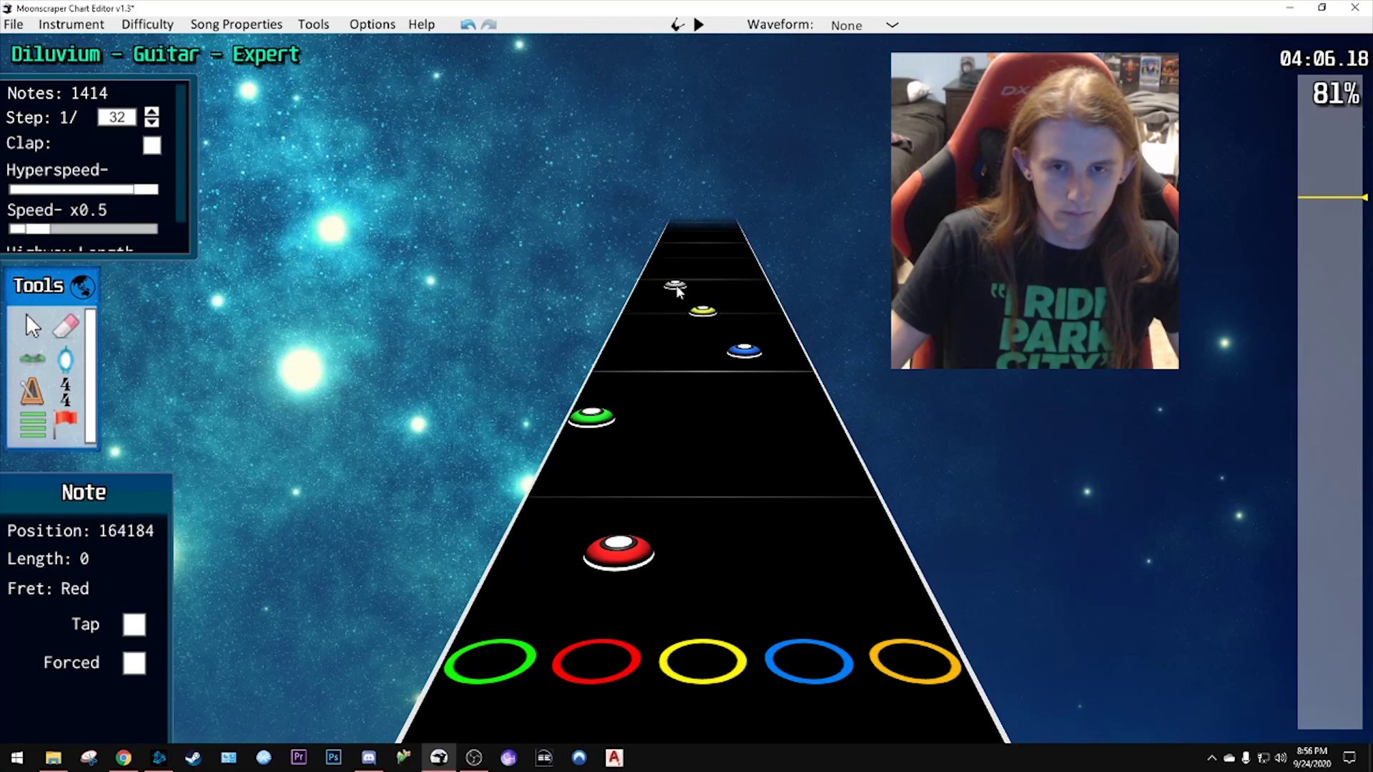
{"action": "scroll", "coordinate": [682, 346], "scroll_direction": "down", "scroll_amount": 5}
{"action": "key", "text": "space"}
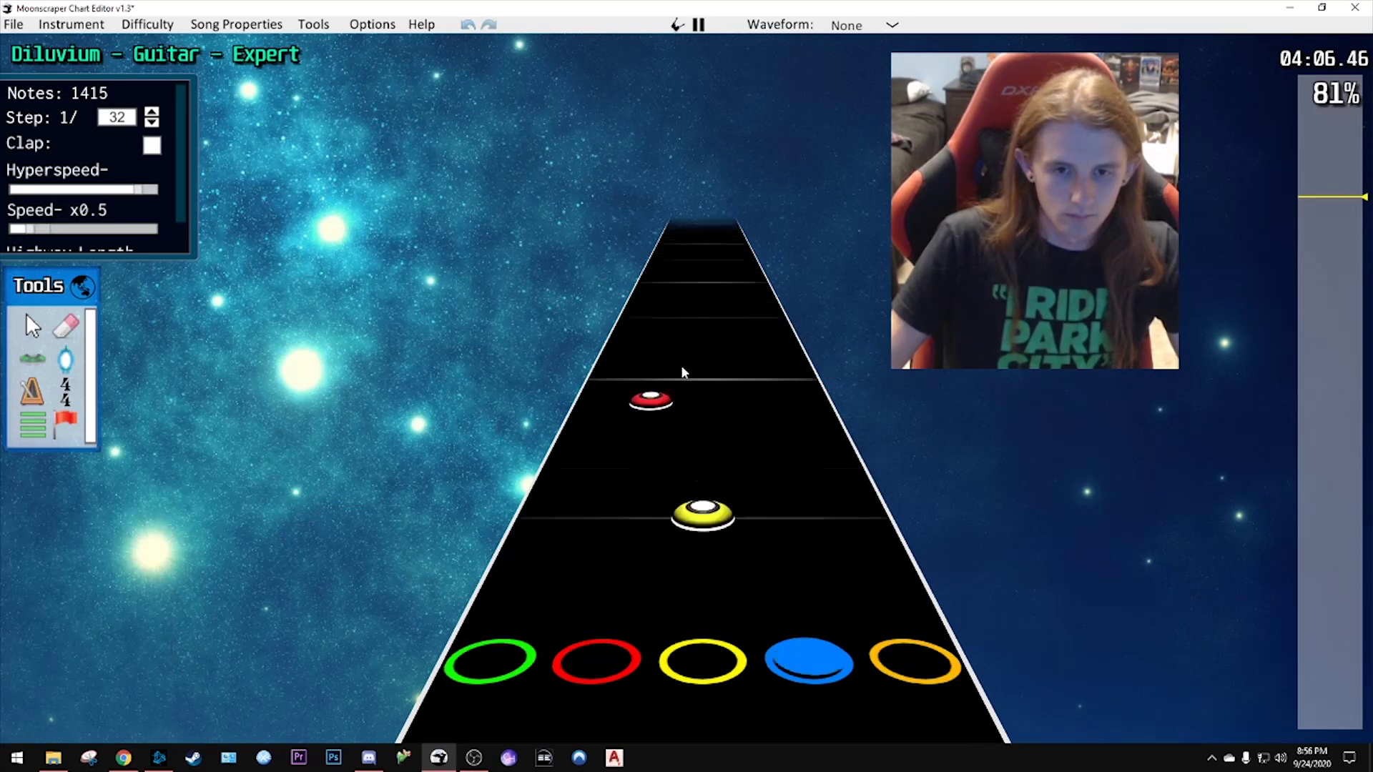
{"action": "key", "text": "space"}
{"action": "scroll", "coordinate": [669, 436], "scroll_direction": "down", "scroll_amount": 8}
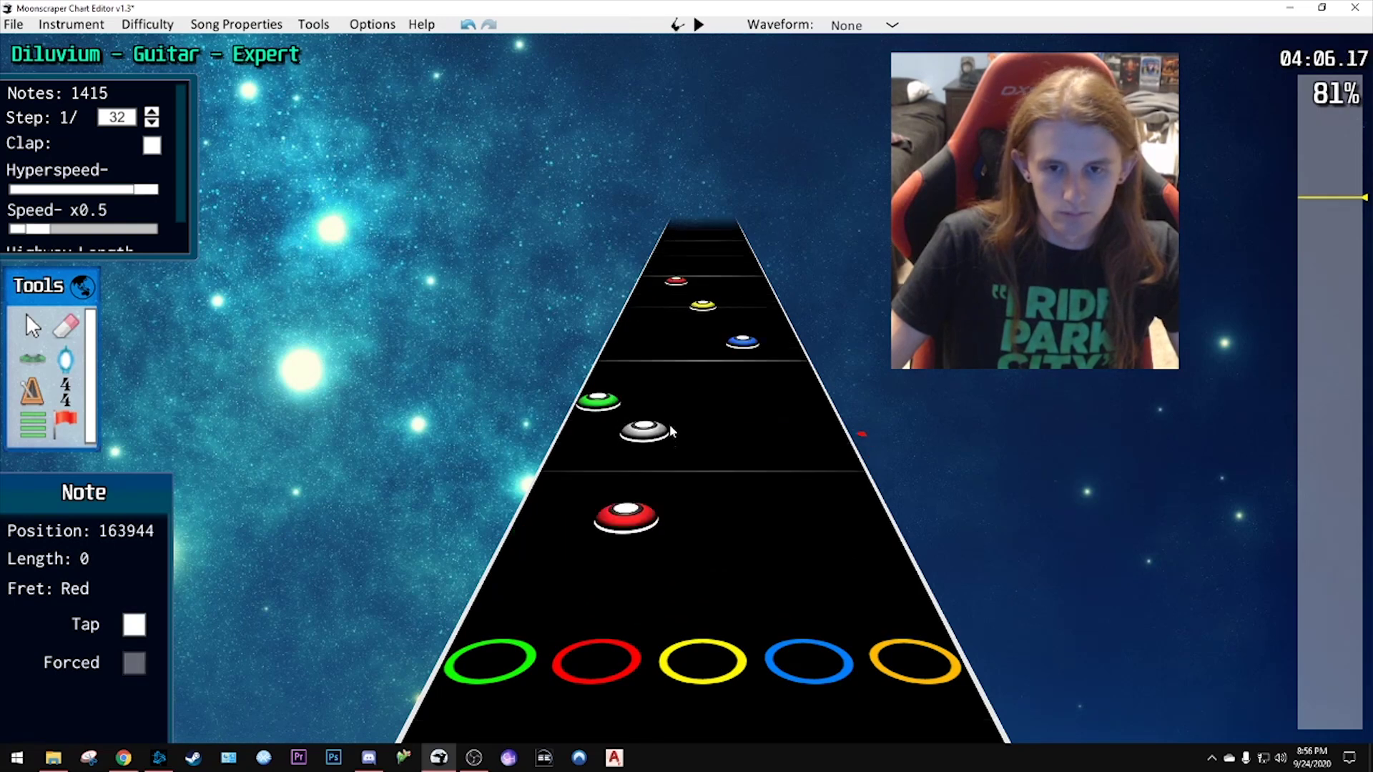
- Replay the run from the last orange note through the final red note to check its timing against the song
{"action": "key", "text": "space"}
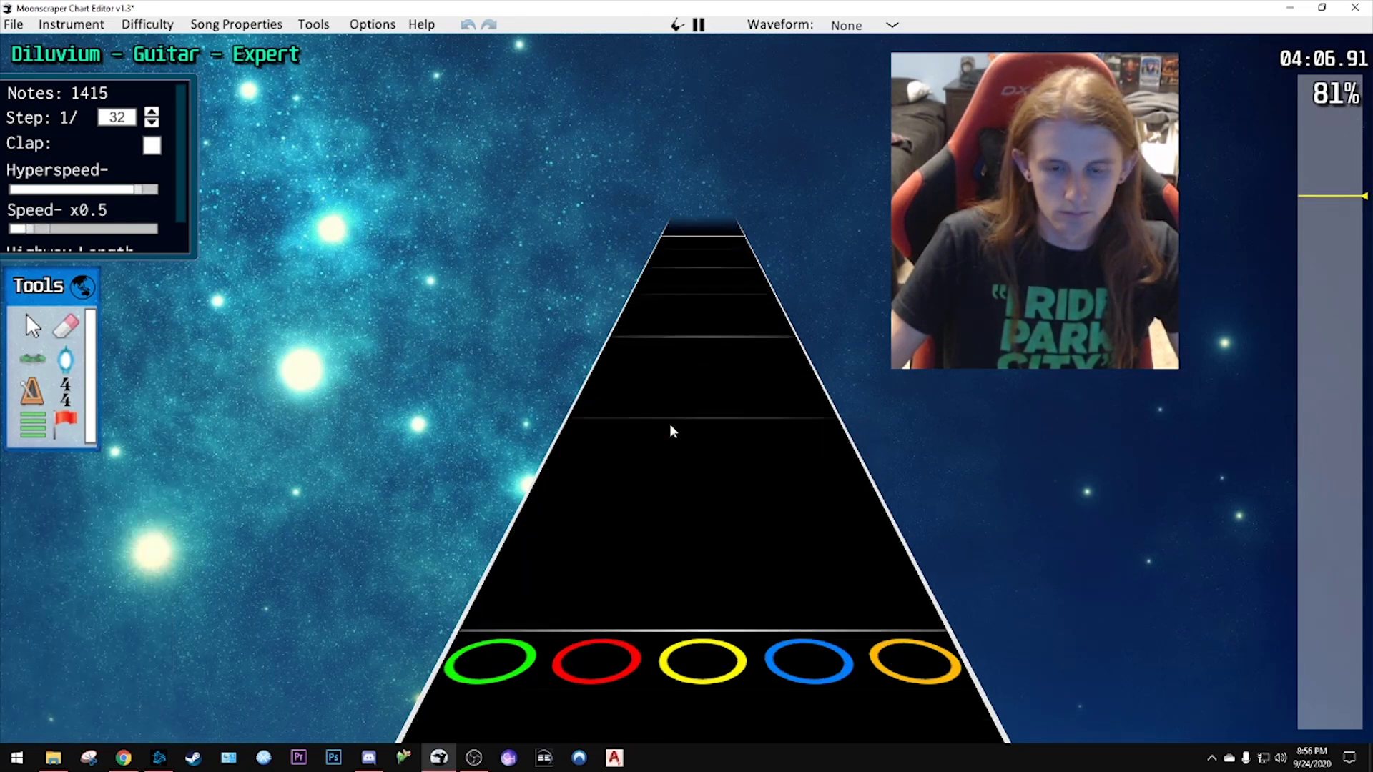
{"action": "key", "text": "space"}
{"action": "scroll", "coordinate": [672, 424], "scroll_direction": "down", "scroll_amount": 12}
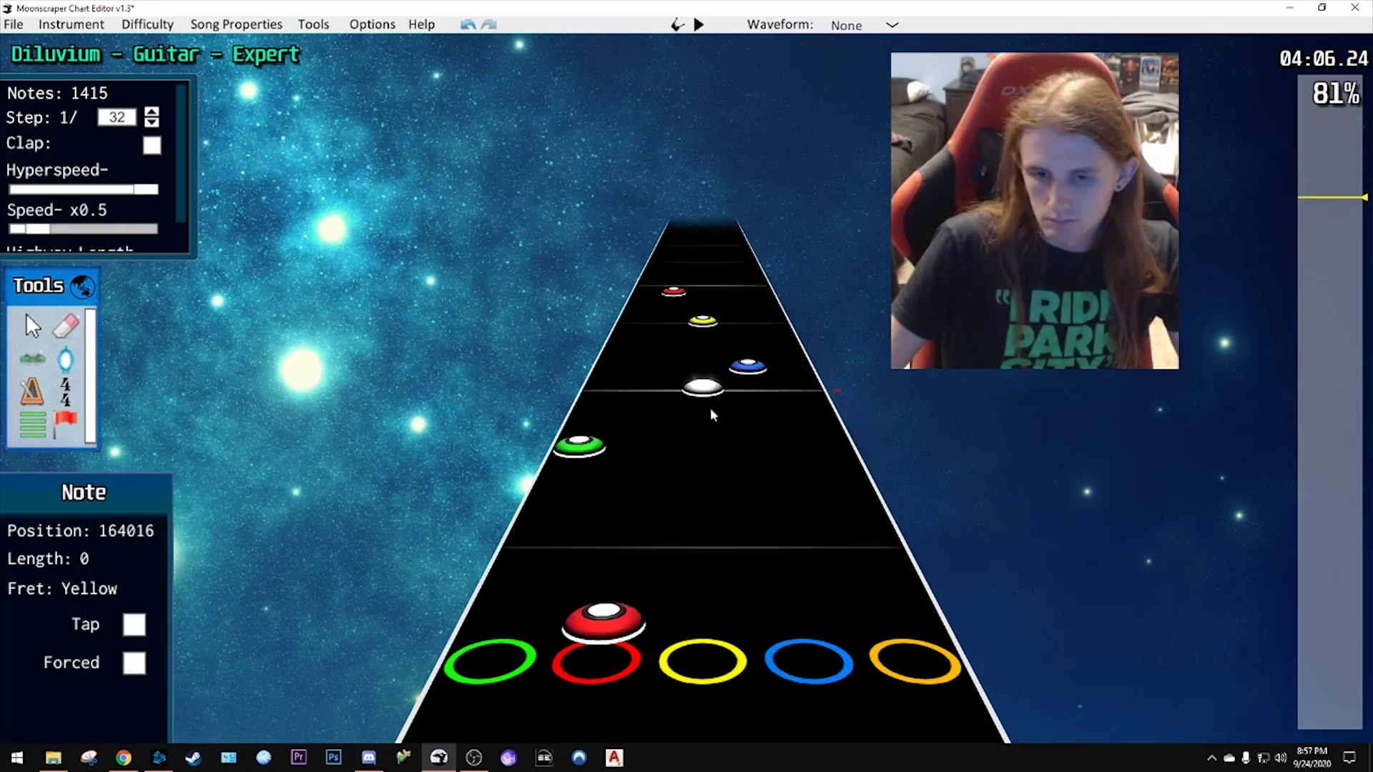
{"action": "key", "text": "space"}
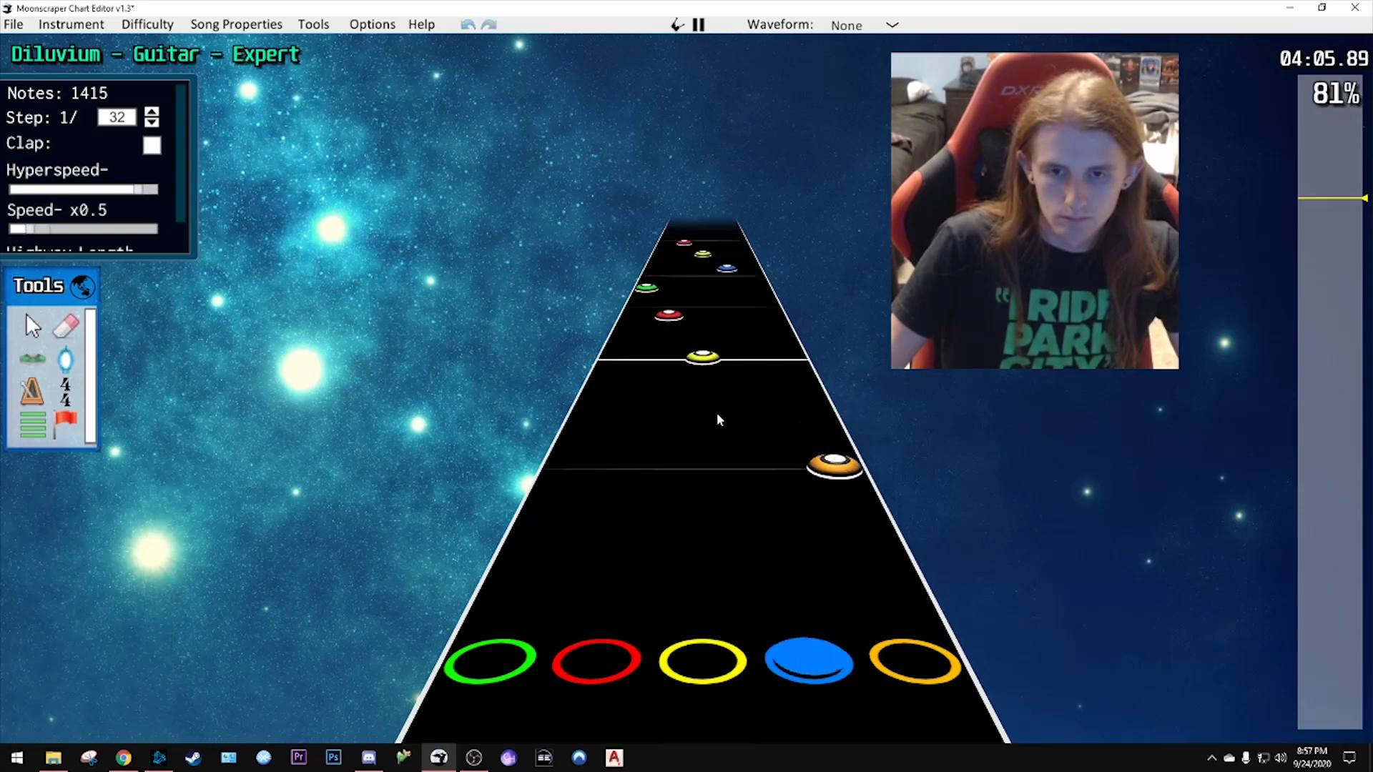
{"action": "key", "text": "space"}
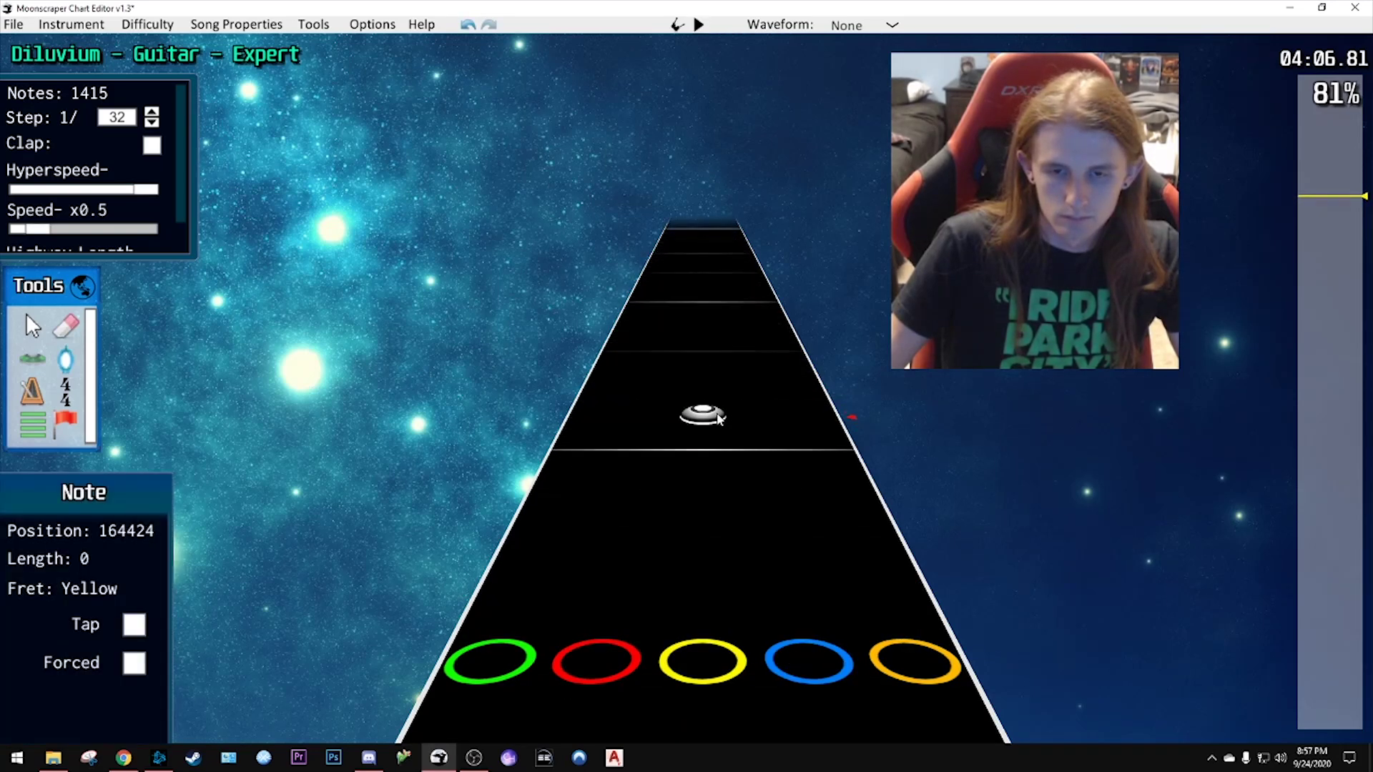
{"action": "scroll", "coordinate": [716, 420], "scroll_direction": "down", "scroll_amount": 4}
{"action": "scroll", "coordinate": [715, 420], "scroll_direction": "down", "scroll_amount": 2}
{"action": "scroll", "coordinate": [687, 376], "scroll_direction": "down", "scroll_amount": 5}
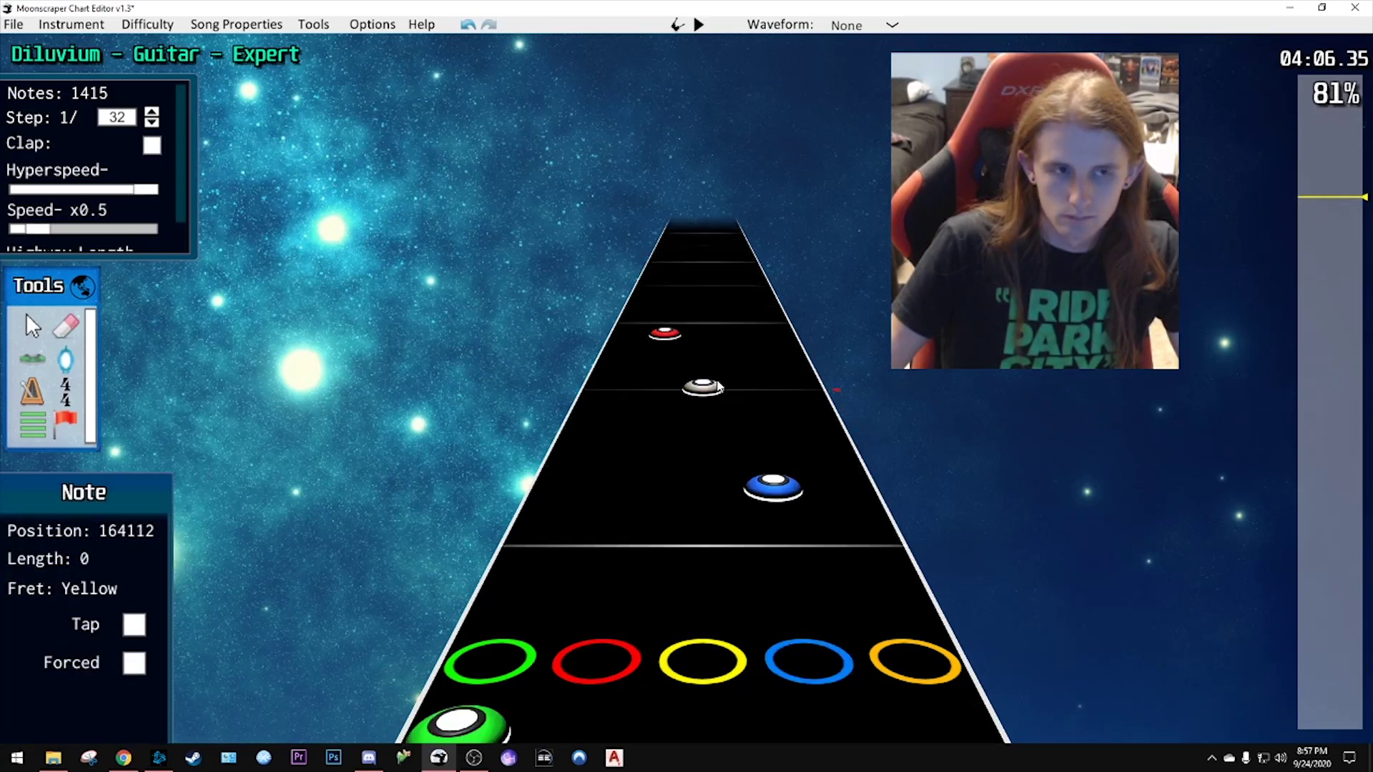
{"action": "scroll", "coordinate": [595, 347], "scroll_direction": "down", "scroll_amount": 2}
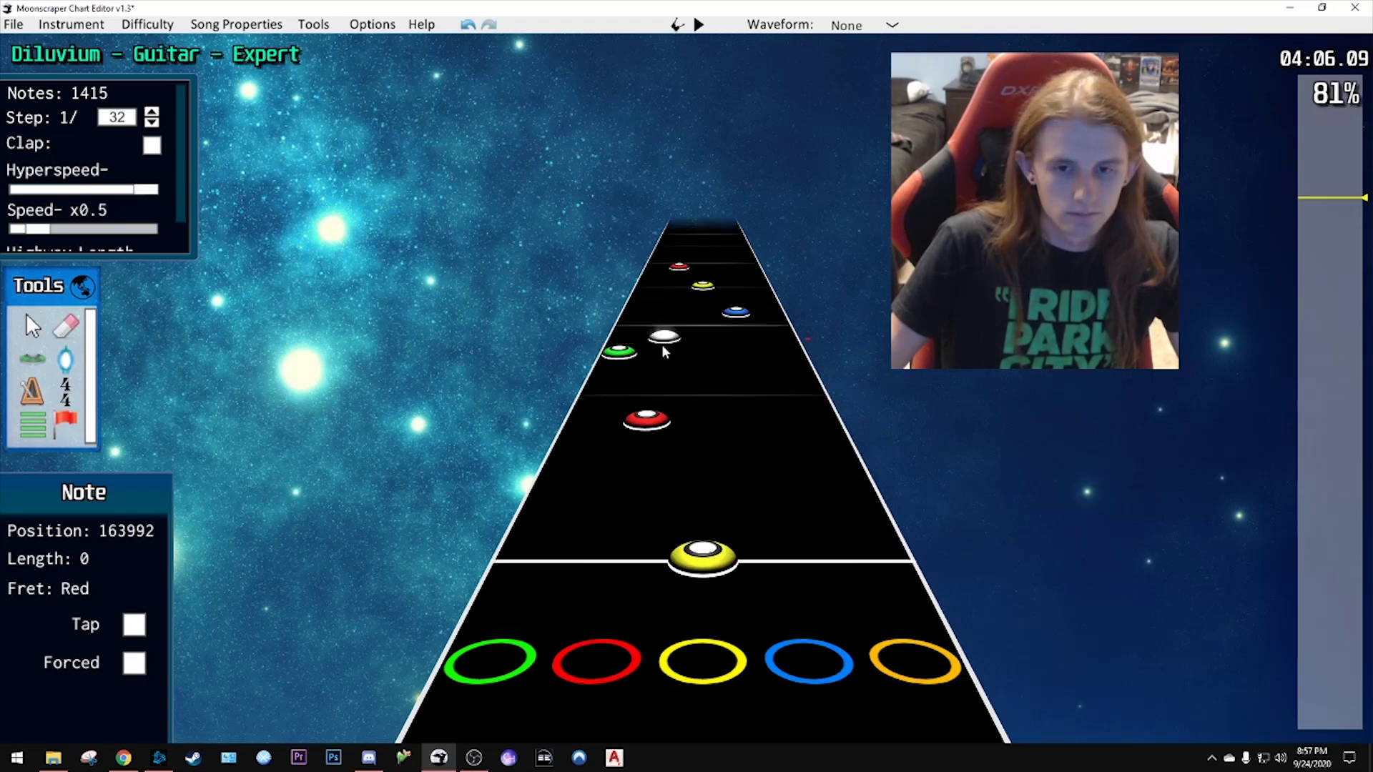
- Delete the five notes after the measure-line yellow note and set the step to 1/48
{"action": "key", "text": "Delete"}
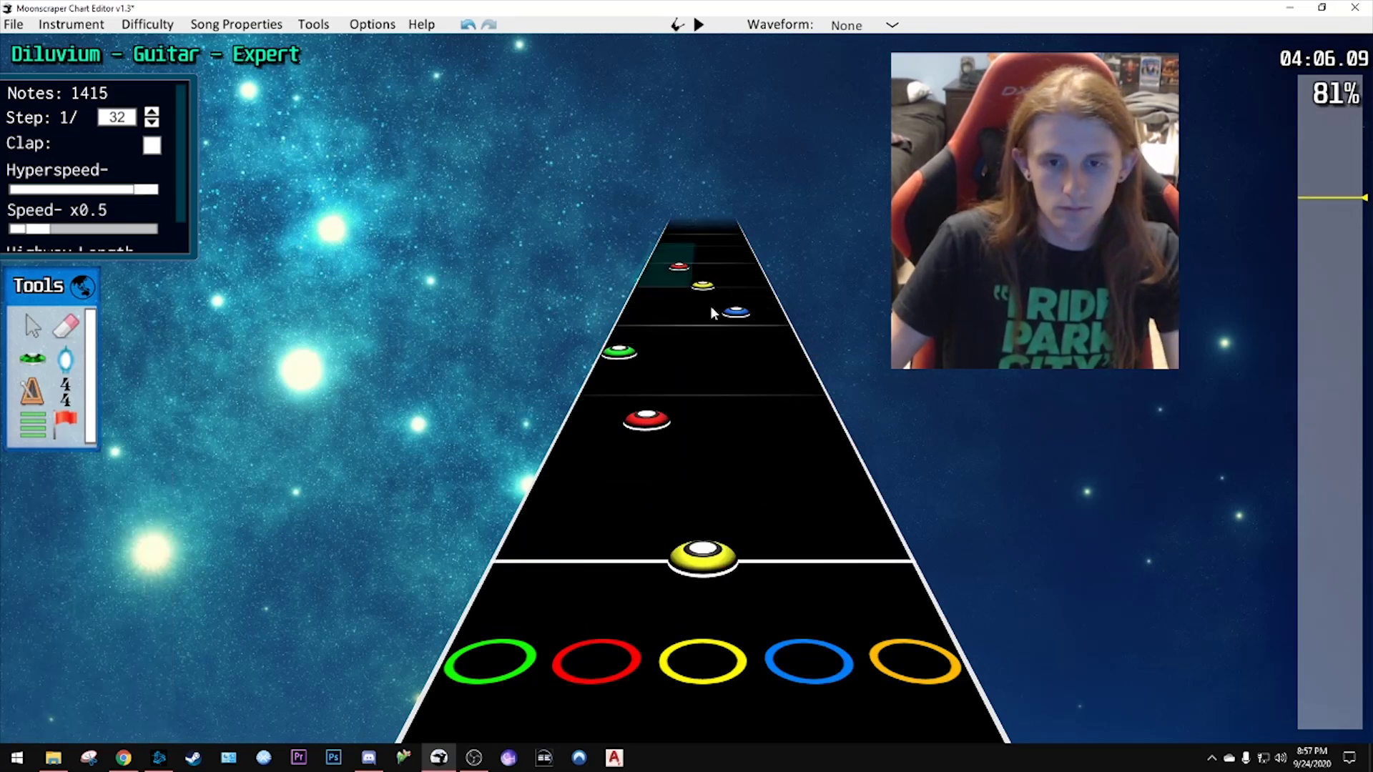
{"action": "left_click_drag", "start_coordinate": [710, 306], "coordinate": [823, 462]}
{"action": "key", "text": "Delete"}
{"action": "left_click", "coordinate": [152, 112]}
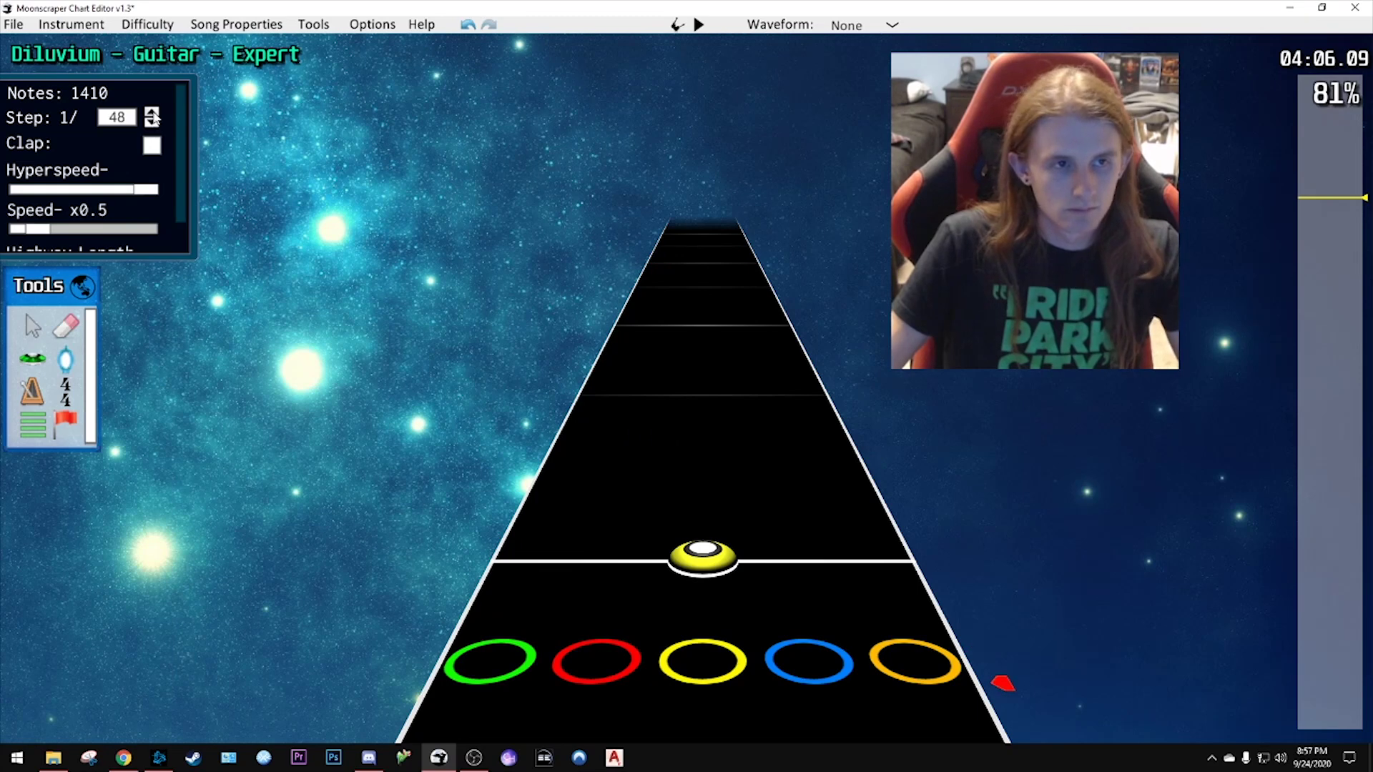
- Place a red note just before the first half-beat line after the measure-line yellow, and a green note at position 163984
{"action": "left_click_drag", "start_coordinate": [697, 386], "coordinate": [709, 491]}
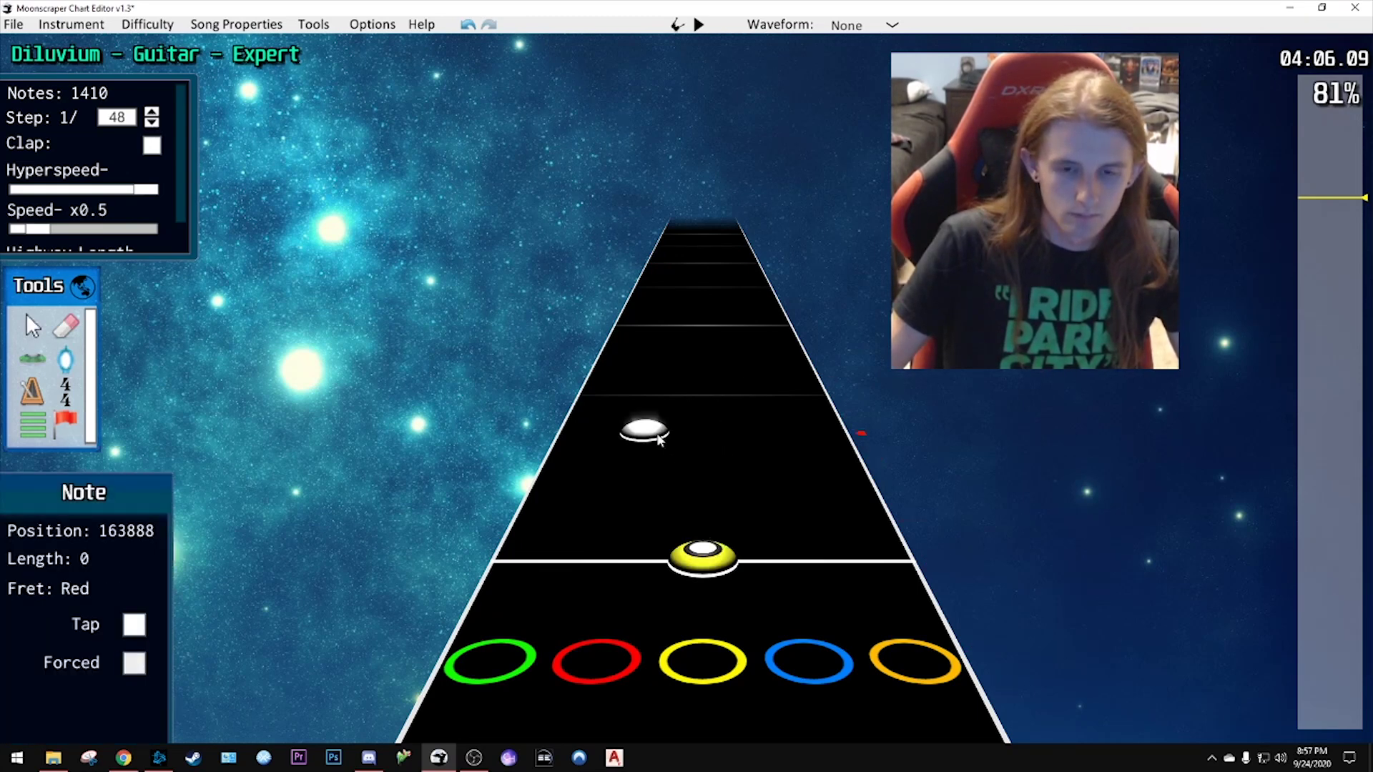
{"action": "left_click_drag", "start_coordinate": [630, 398], "coordinate": [647, 427]}
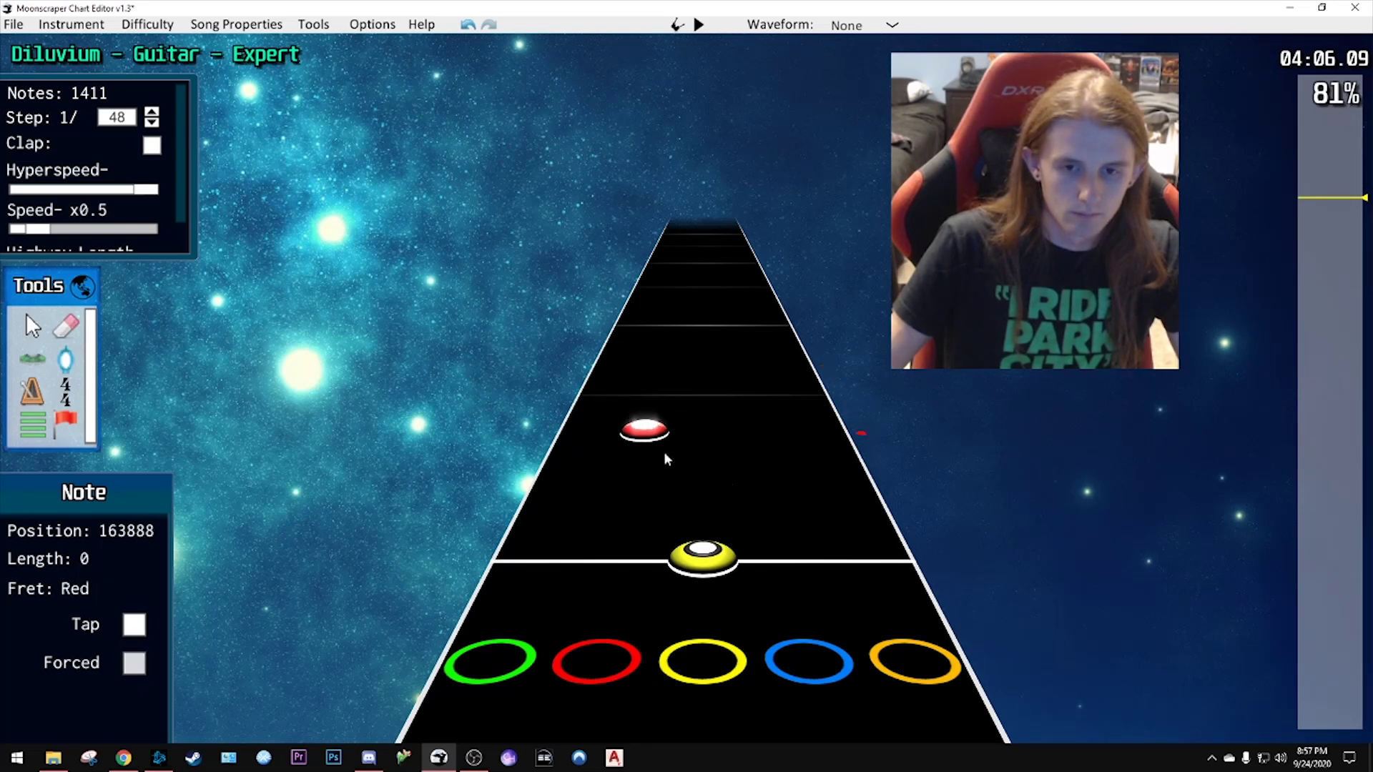
{"action": "left_click_drag", "start_coordinate": [702, 557], "coordinate": [700, 522]}
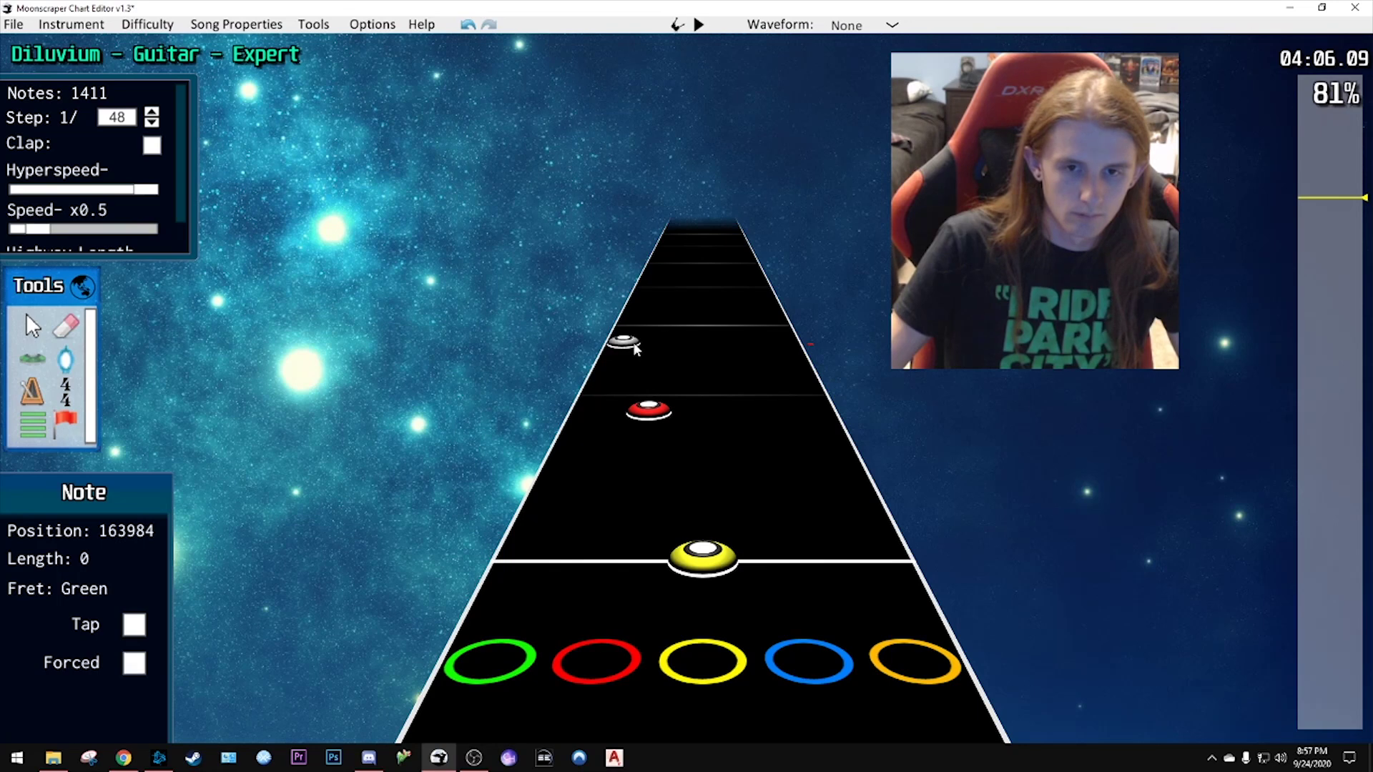
{"action": "left_click", "coordinate": [633, 341]}
- Place a blue note at position 164064 and play back the passage
{"action": "scroll", "coordinate": [697, 404], "scroll_direction": "up", "scroll_amount": 5}
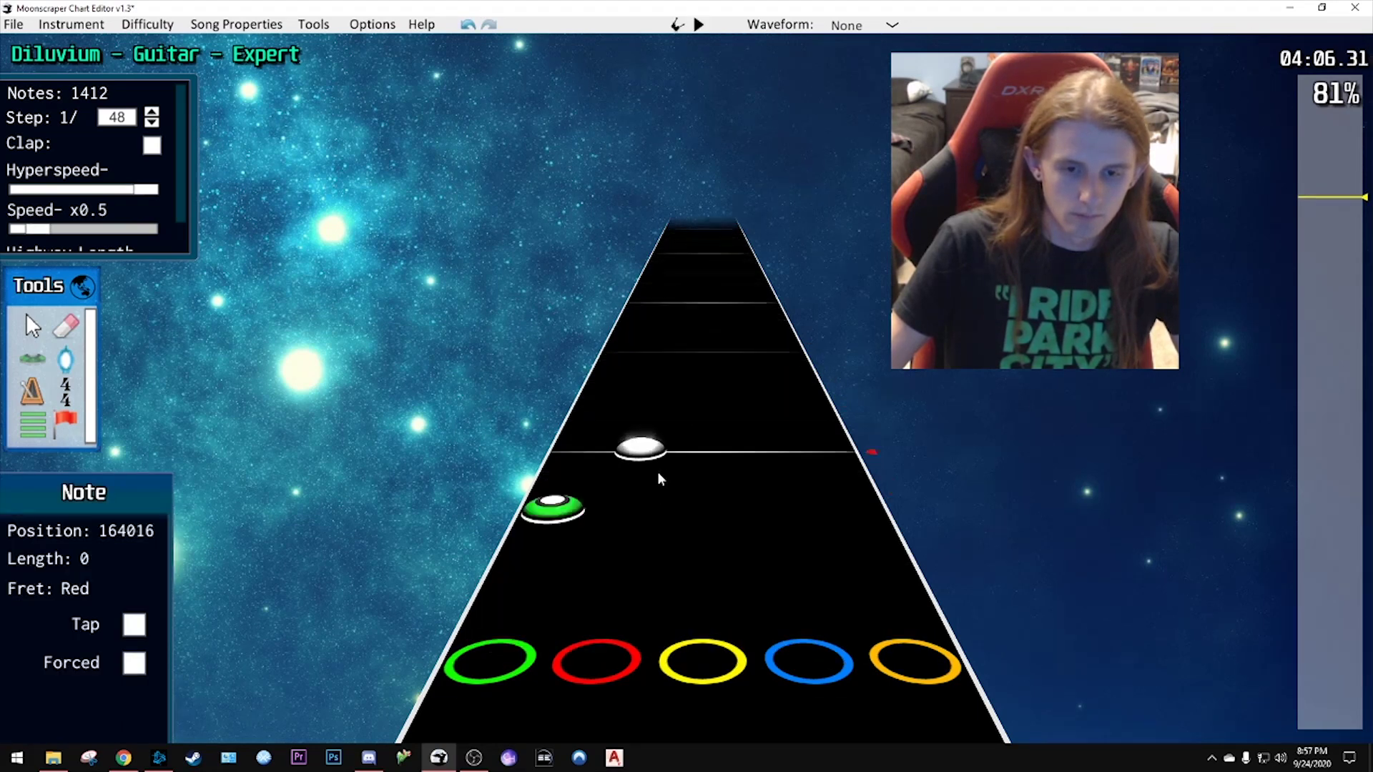
{"action": "scroll", "coordinate": [575, 456], "scroll_direction": "down", "scroll_amount": 2}
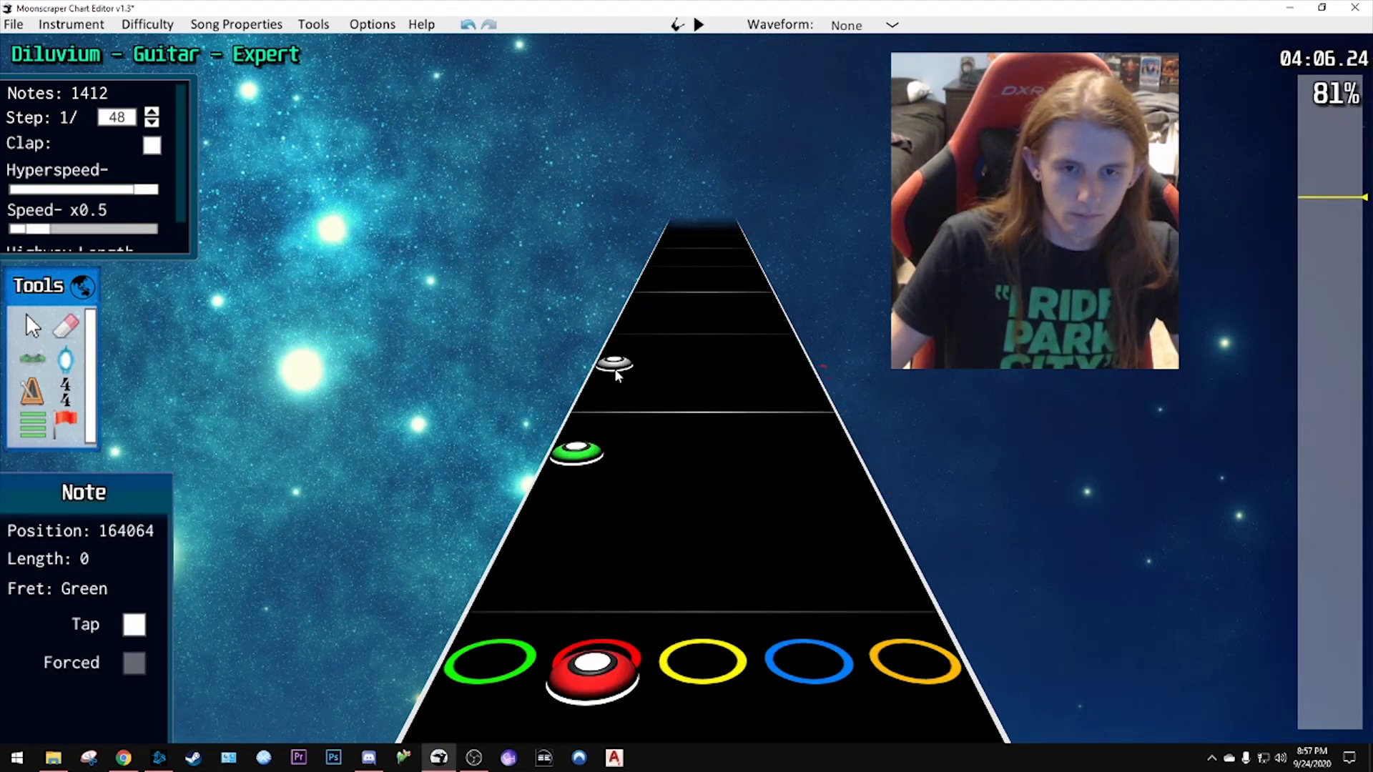
{"action": "left_click", "coordinate": [729, 366]}
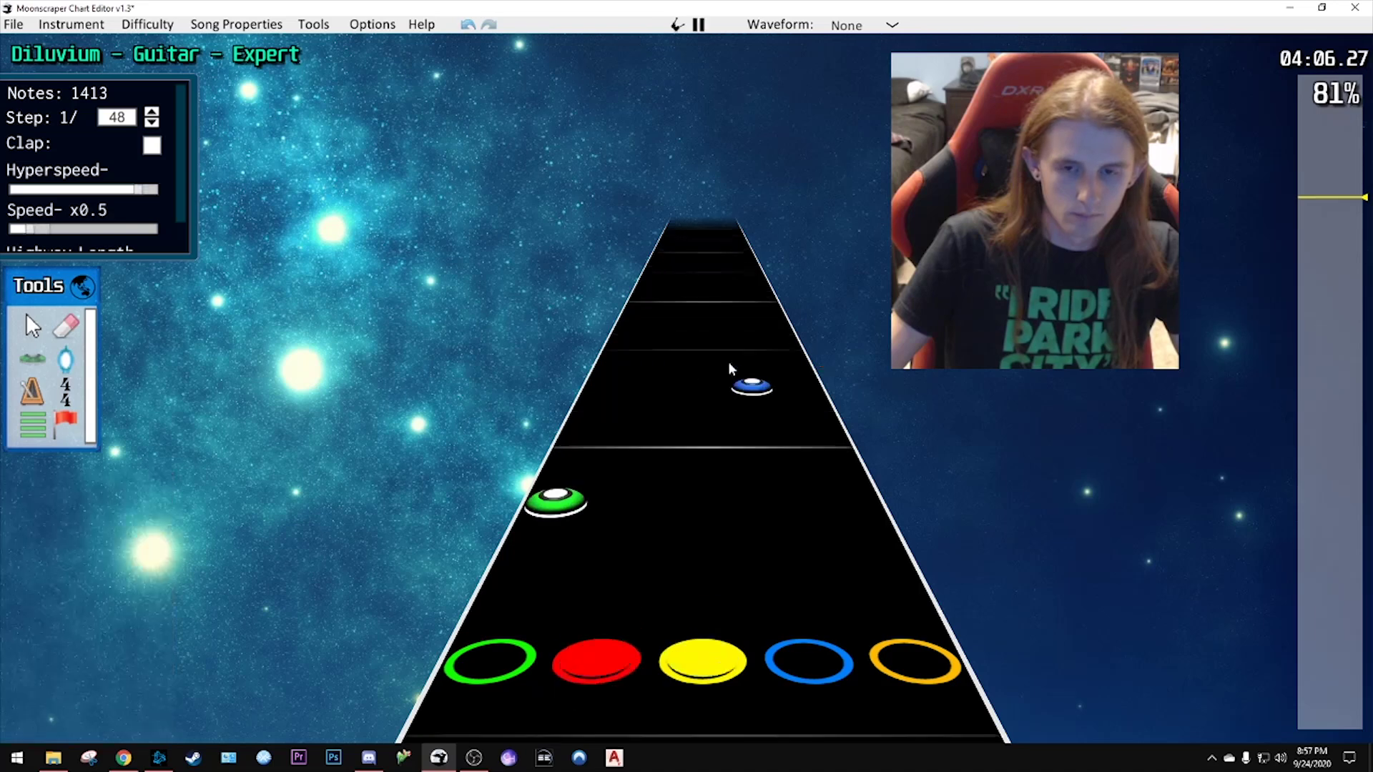
- Try a yellow note at position 164144 after the blue note and play it back
{"action": "scroll", "coordinate": [726, 379], "scroll_direction": "up", "scroll_amount": 4}
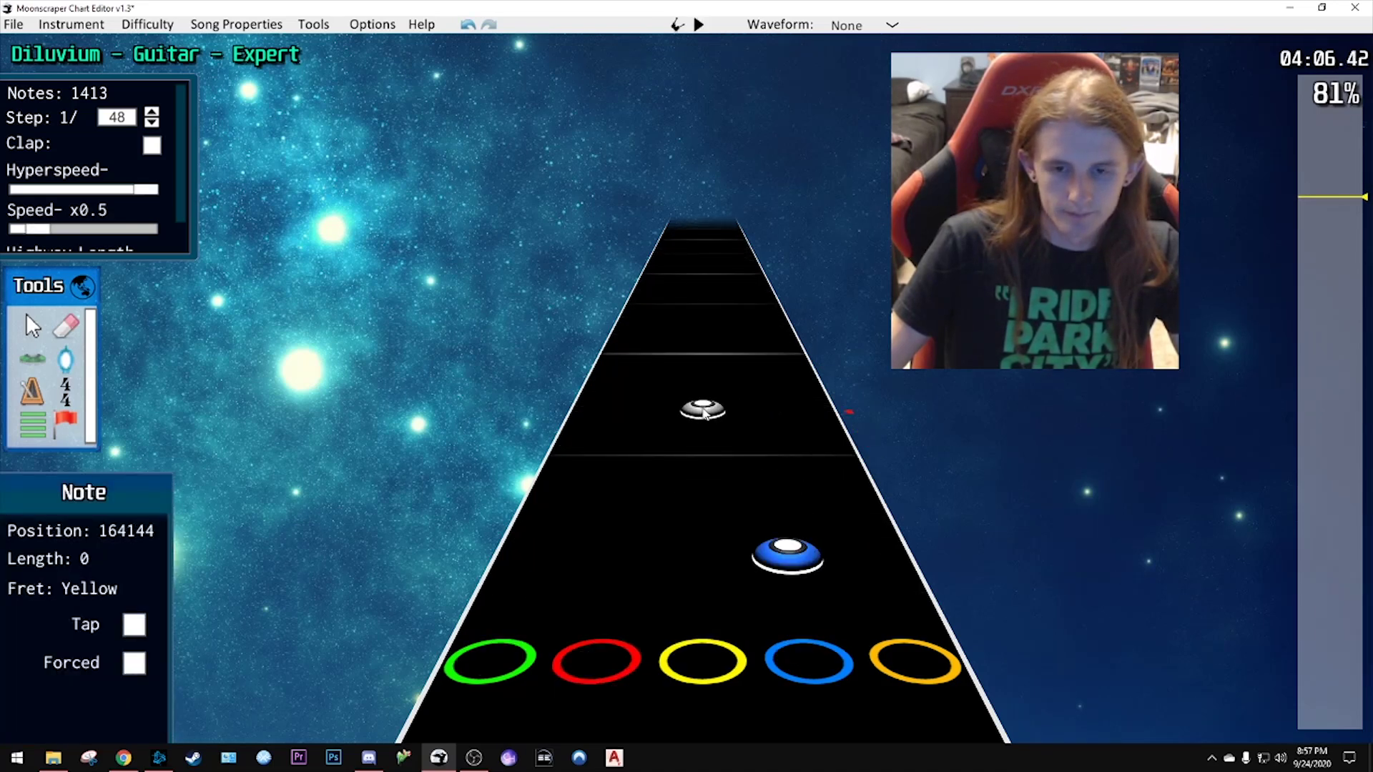
{"action": "left_click", "coordinate": [704, 414]}
{"action": "scroll", "coordinate": [705, 414], "scroll_direction": "down", "scroll_amount": 2}
{"action": "key", "text": "space"}
{"action": "key", "text": "space"}
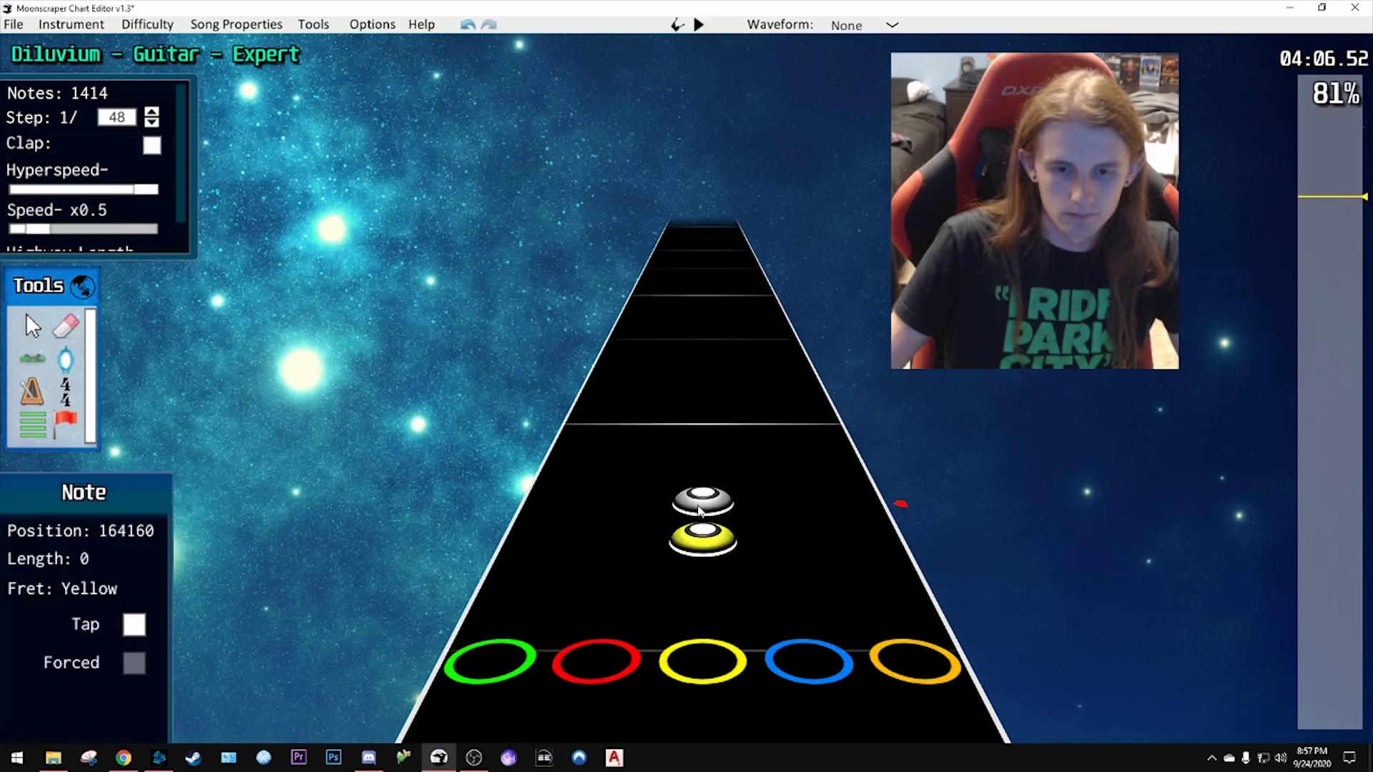
- Replace the yellow note at position 164144 with a red note and play it back
{"action": "scroll", "coordinate": [701, 509], "scroll_direction": "down", "scroll_amount": 4}
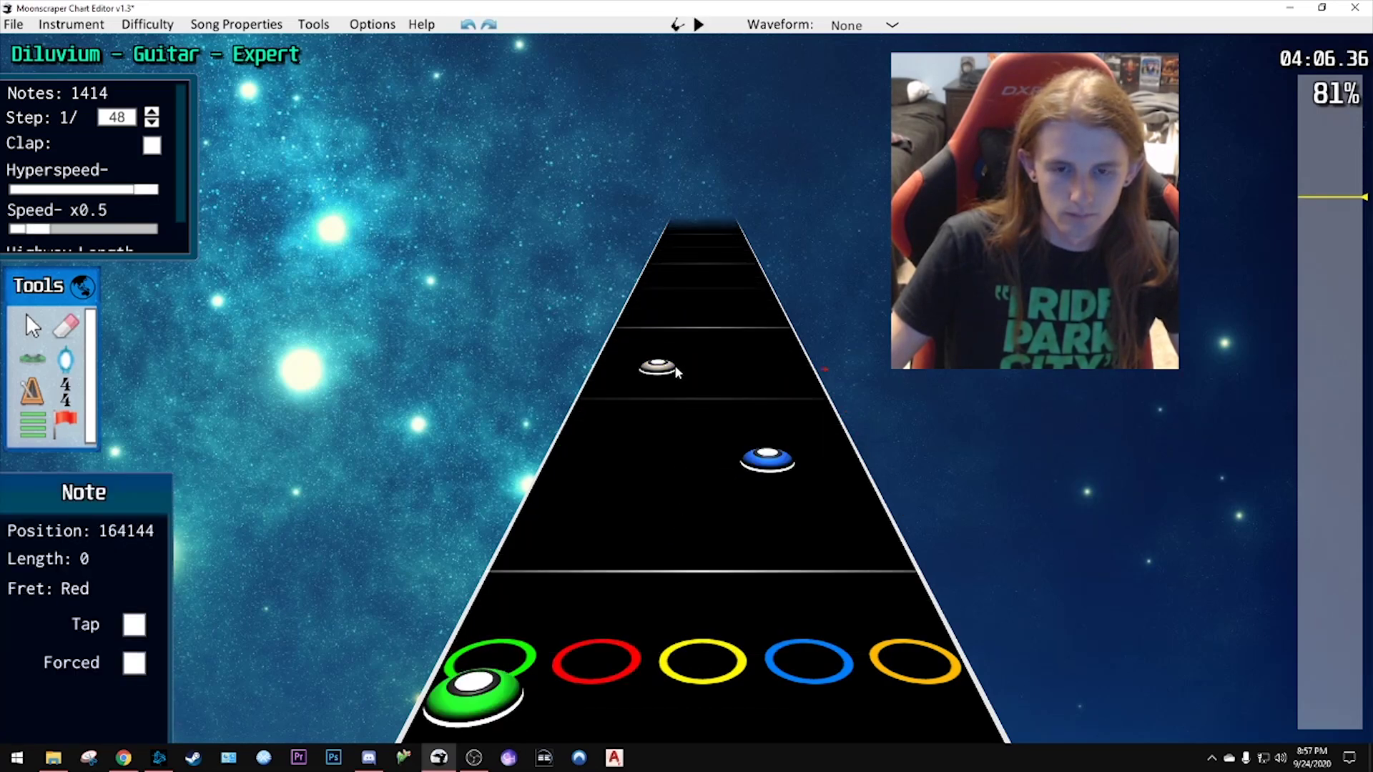
{"action": "key", "text": "space"}
{"action": "key", "text": "space"}
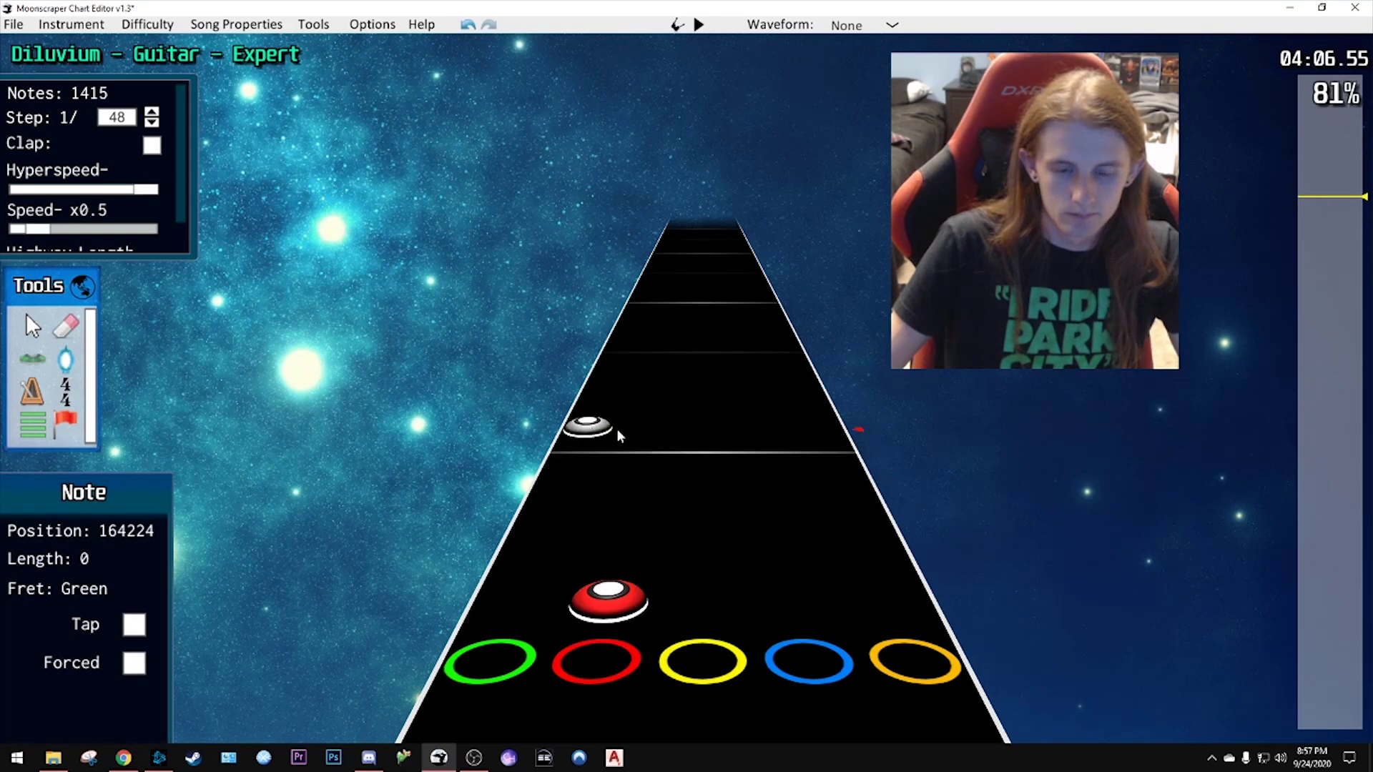
- Try a green note at position 164224, replay it at half speed, and undo its placement
{"action": "scroll", "coordinate": [686, 489], "scroll_direction": "down", "scroll_amount": 6}
{"action": "key", "text": "space"}
{"action": "key", "text": "space"}
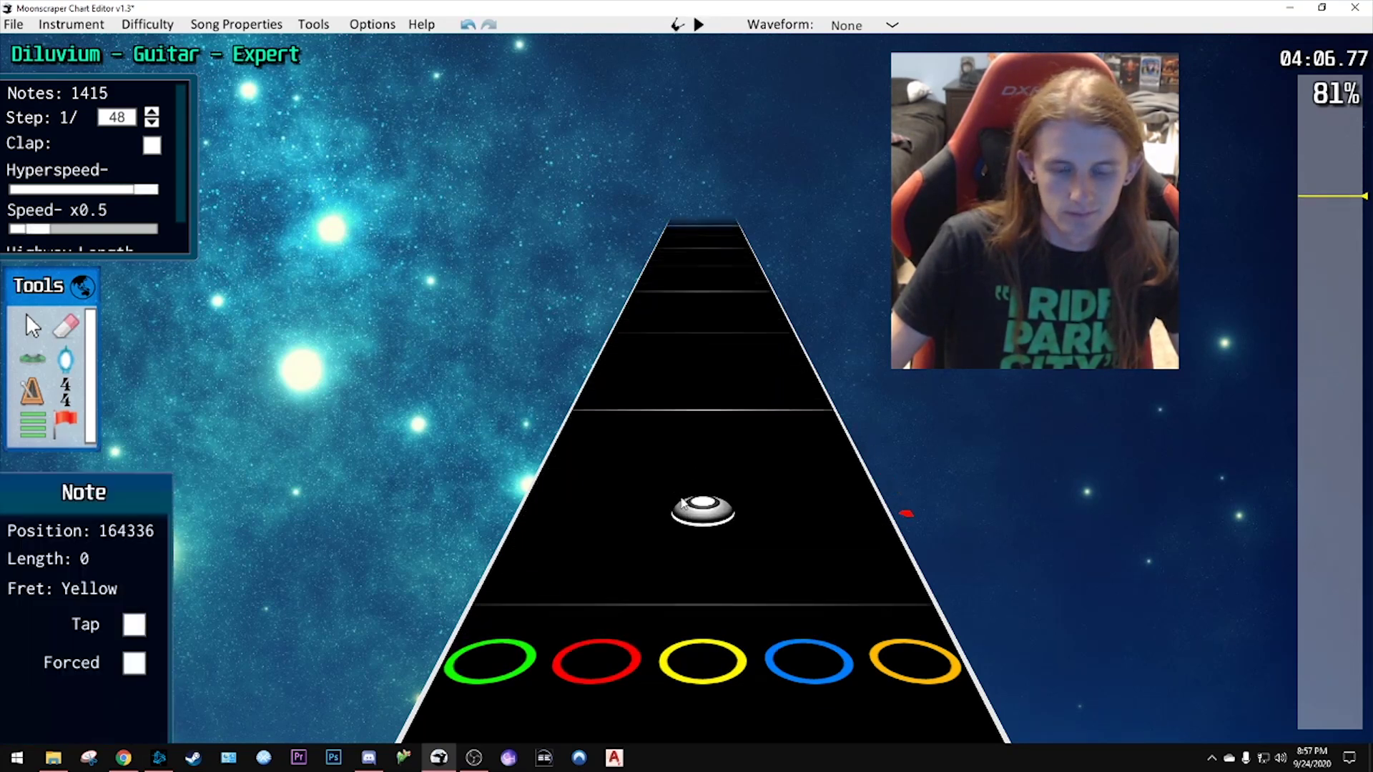
{"action": "scroll", "coordinate": [685, 494], "scroll_direction": "up", "scroll_amount": 18}
{"action": "key", "text": "space"}
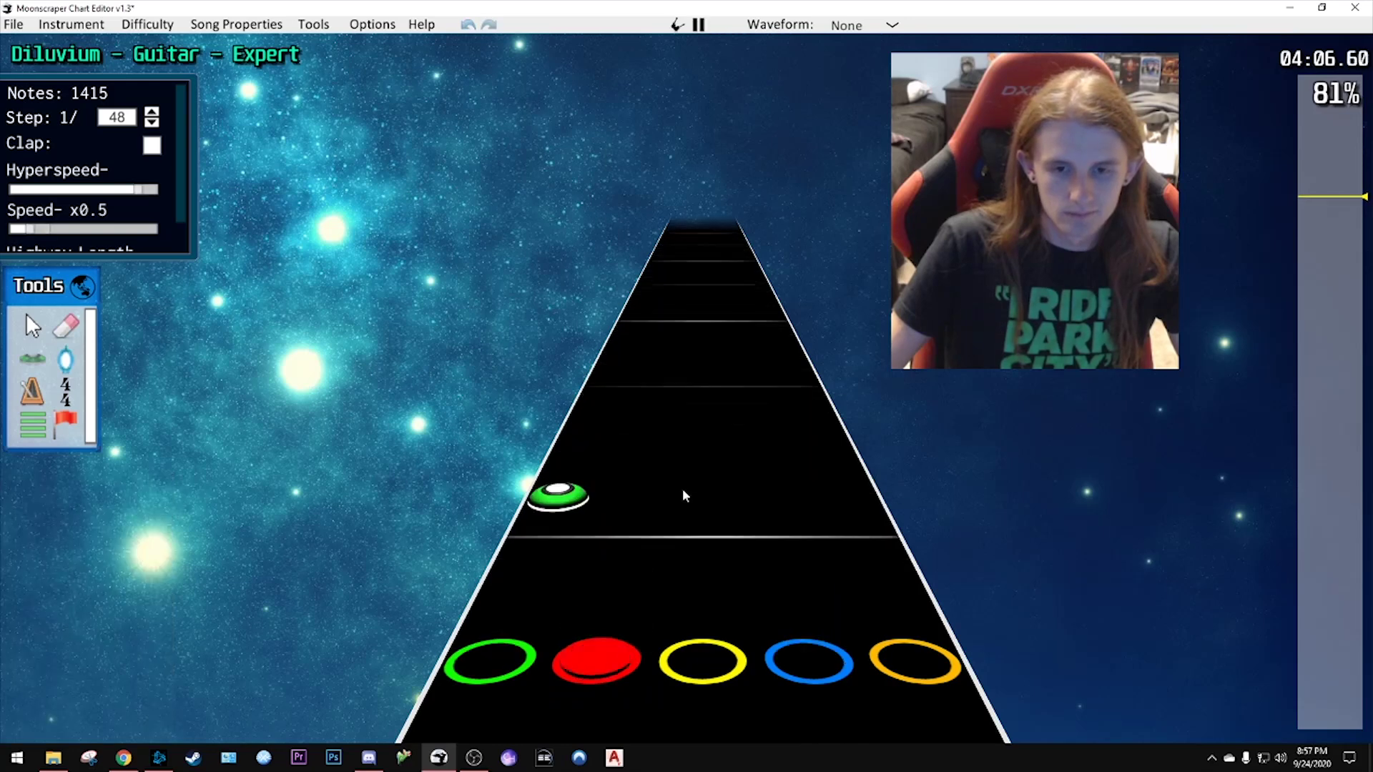
{"action": "key", "text": "space"}
{"action": "scroll", "coordinate": [685, 493], "scroll_direction": "up", "scroll_amount": 18}
{"action": "key", "text": "ctrl+z"}
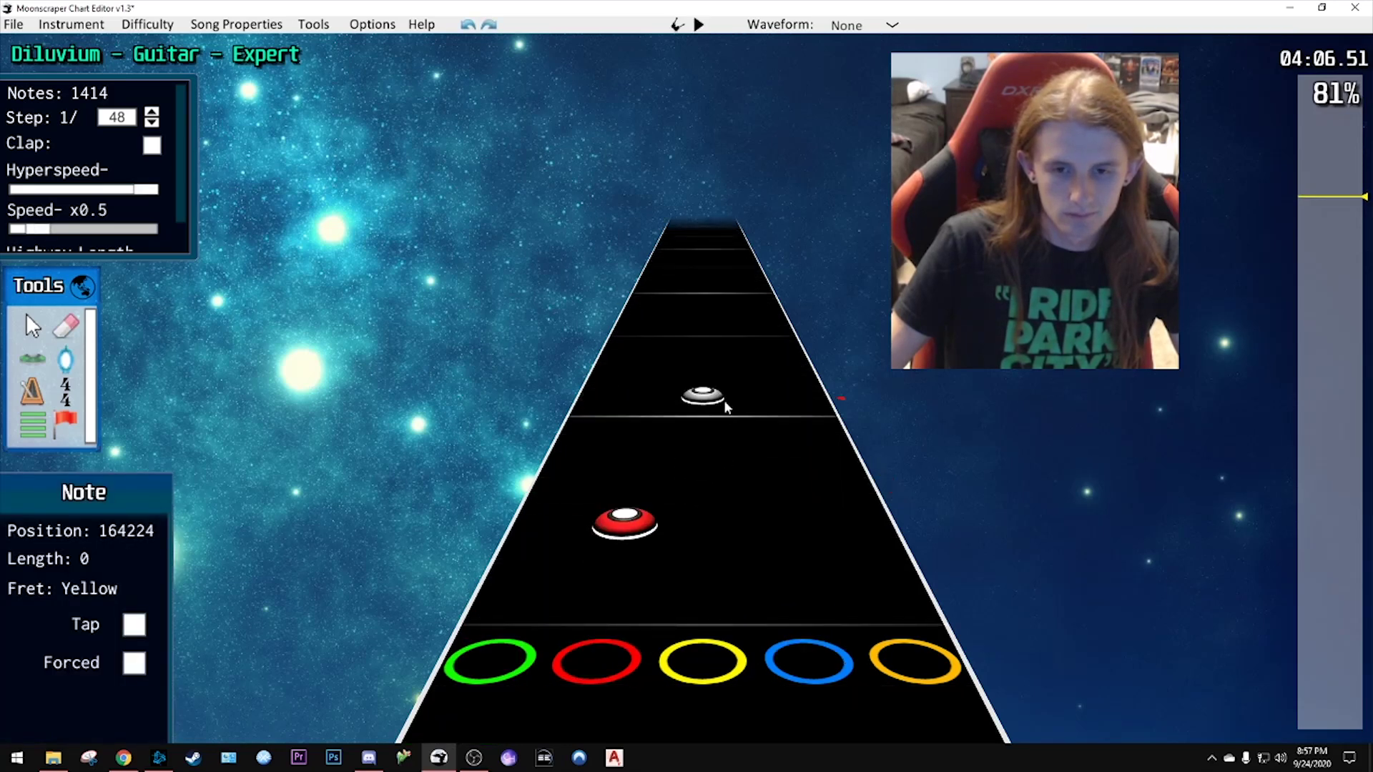
- Place a blue note at position 164224 and play it back with the preceding red note
{"action": "scroll", "coordinate": [740, 475], "scroll_direction": "down", "scroll_amount": 4}
{"action": "key", "text": "space"}
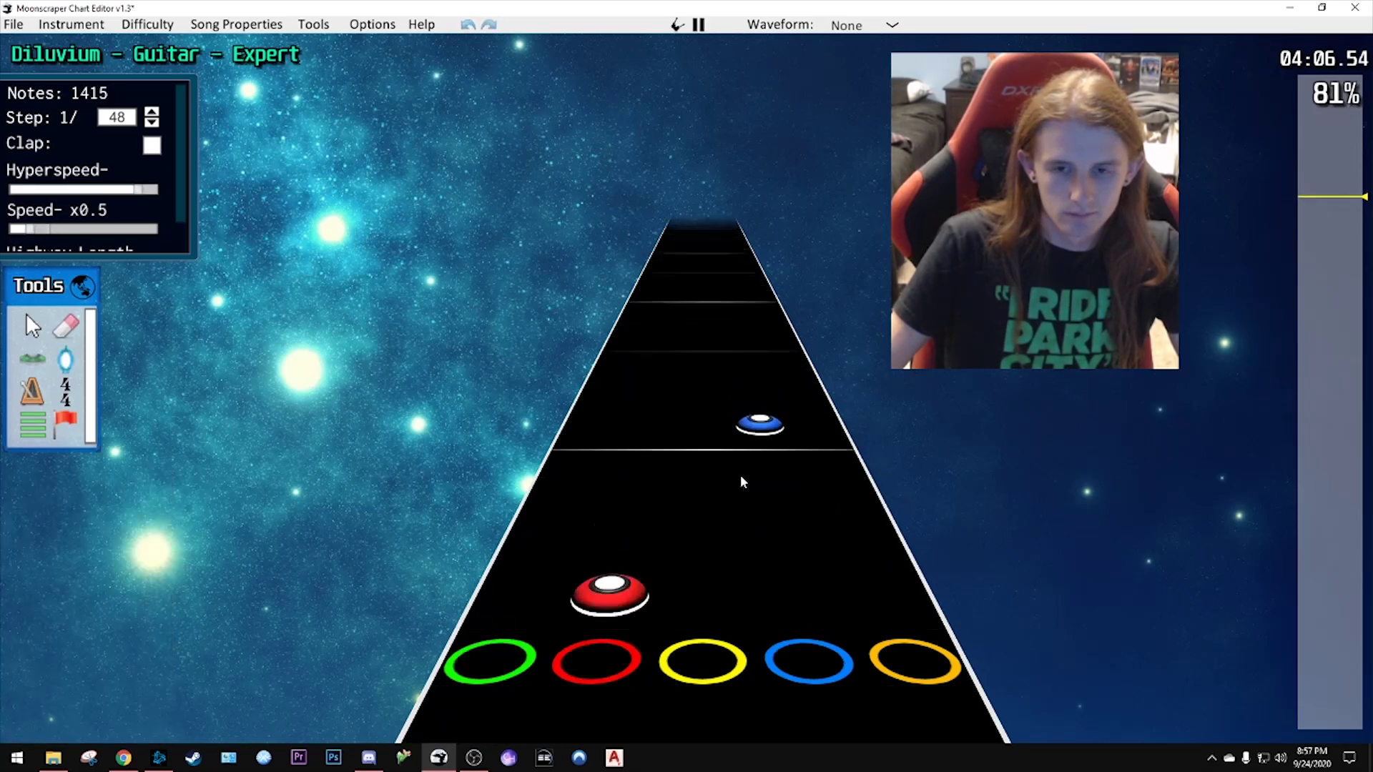
{"action": "key", "text": "space"}
{"action": "scroll", "coordinate": [742, 481], "scroll_direction": "down", "scroll_amount": 4}
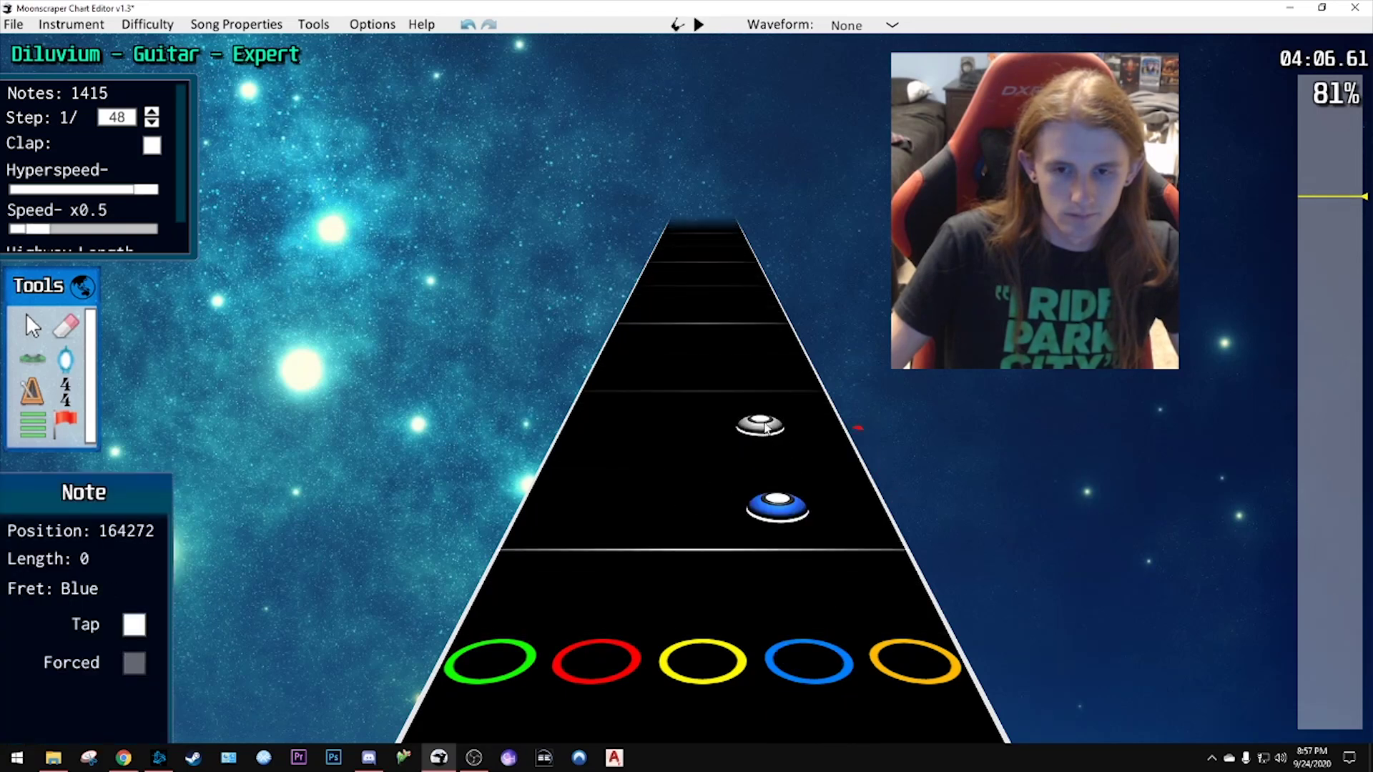
- Place an orange note at position 164304 after the blue note and replay the passage
{"action": "left_click", "coordinate": [799, 390]}
{"action": "scroll", "coordinate": [799, 390], "scroll_direction": "down", "scroll_amount": 2}
{"action": "key", "text": "space"}
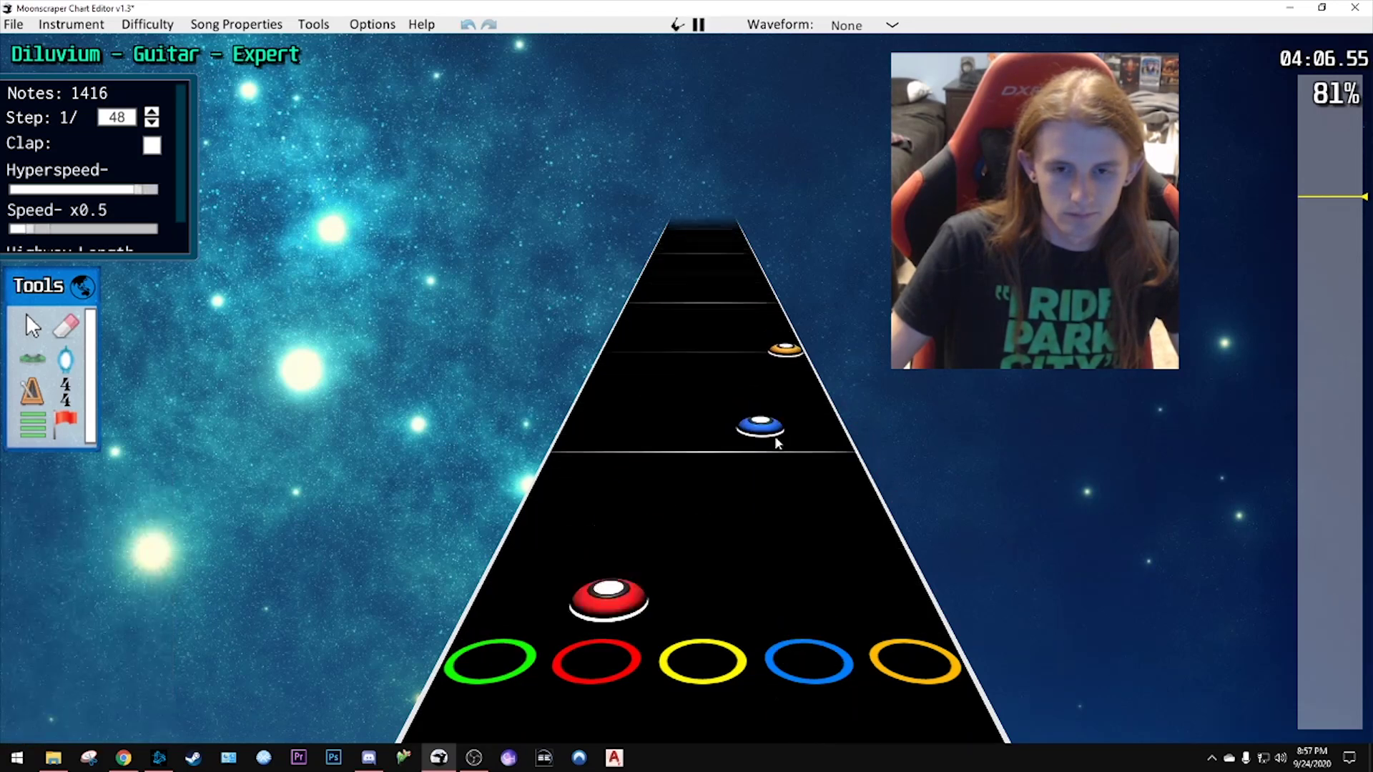
{"action": "key", "text": "space"}
{"action": "scroll", "coordinate": [733, 493], "scroll_direction": "down", "scroll_amount": 5}
{"action": "key", "text": "space"}
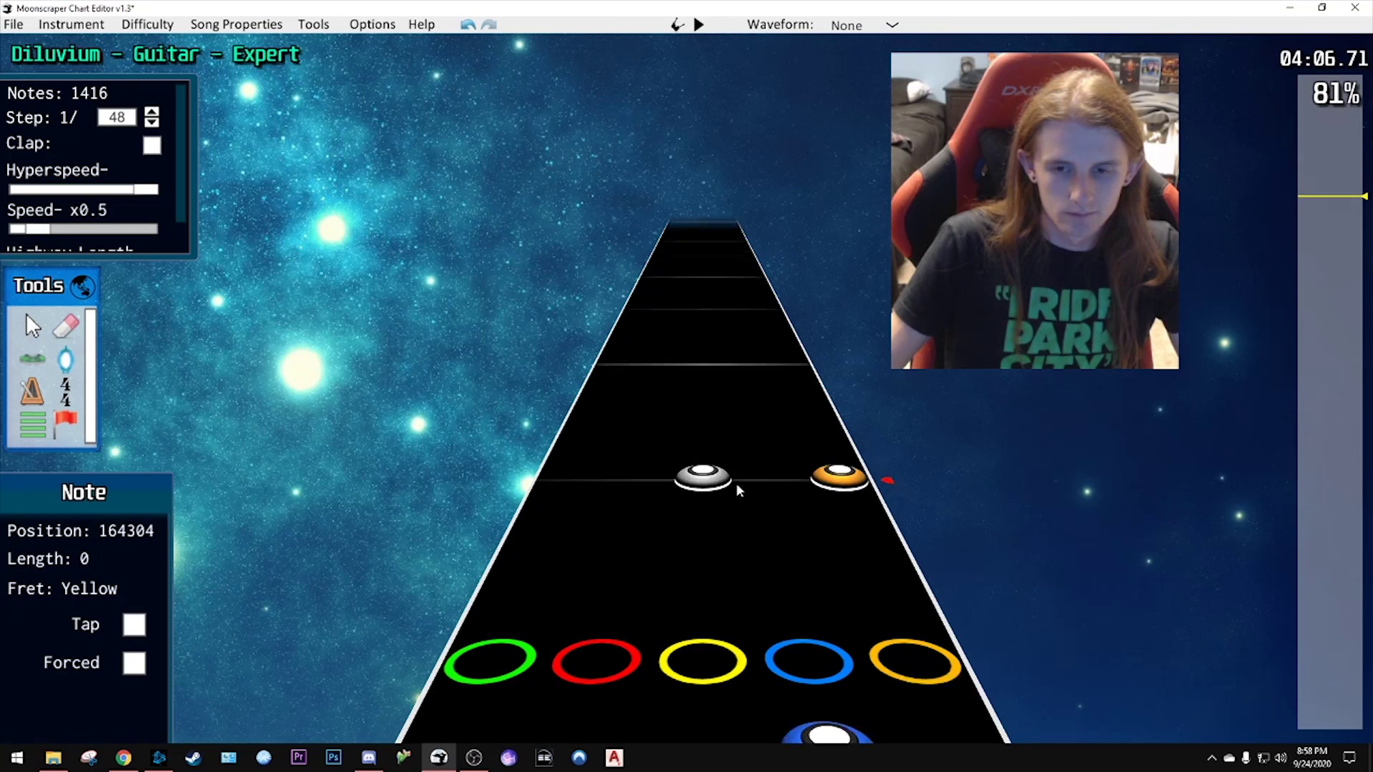
{"action": "key", "text": "space"}
{"action": "scroll", "coordinate": [736, 489], "scroll_direction": "down", "scroll_amount": 5}
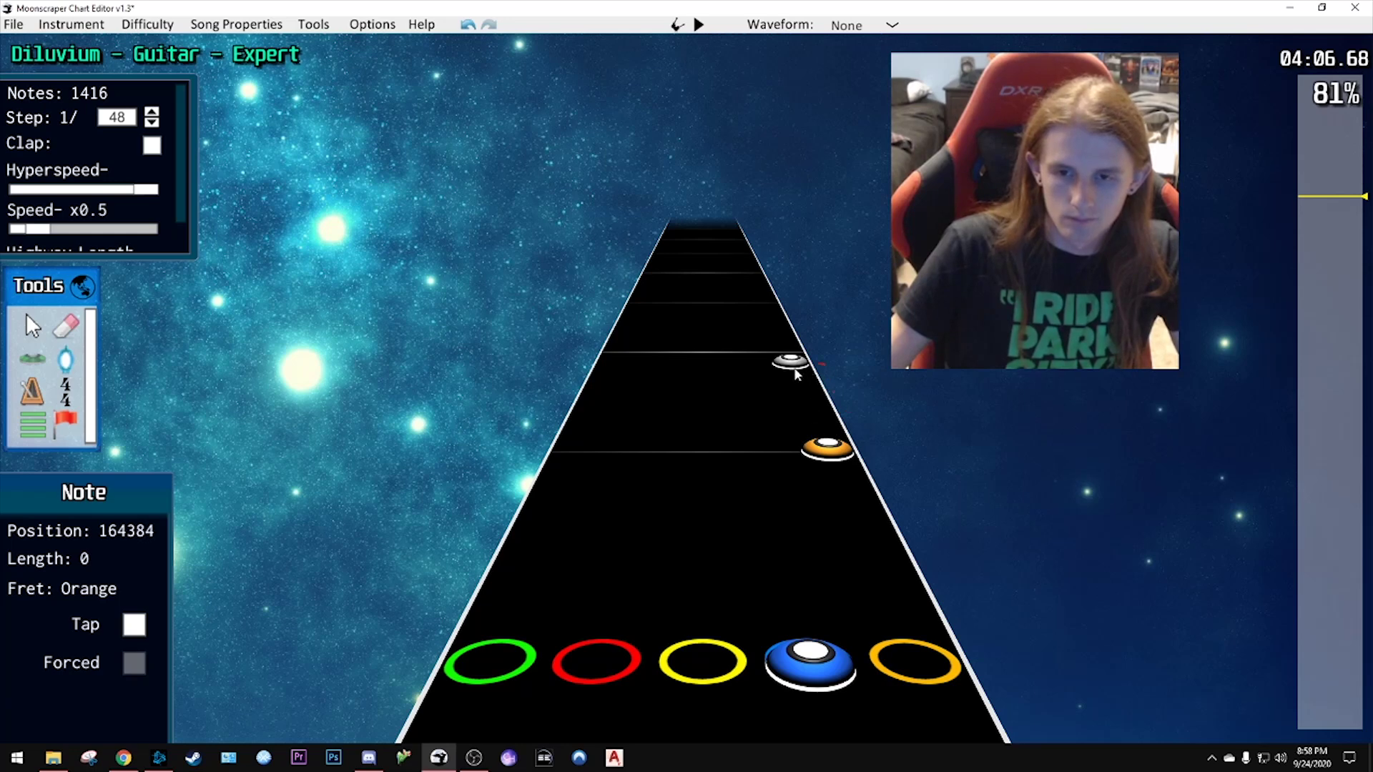
- Place a blue note at position 164384 and a yellow note one interval after it, playing back the passage
{"action": "left_click", "coordinate": [768, 366]}
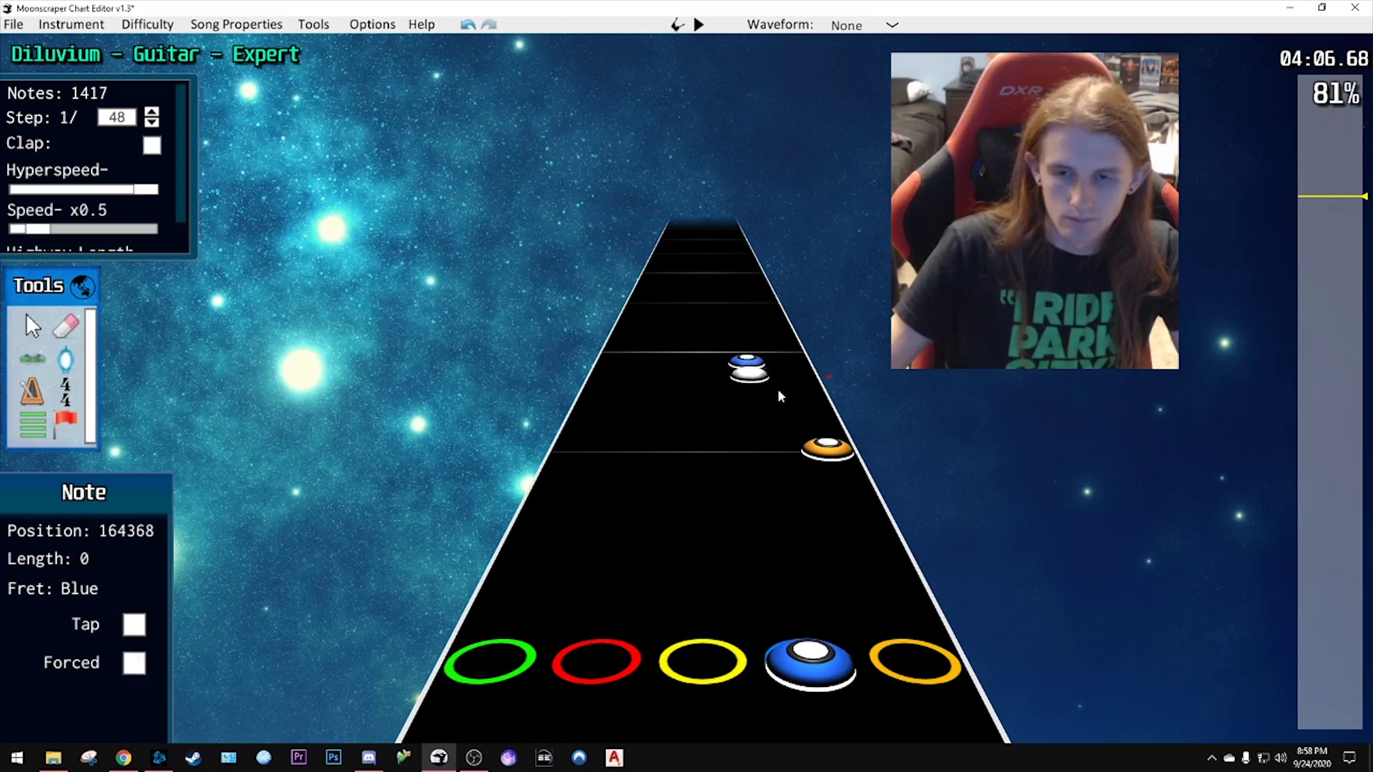
{"action": "key", "text": "space"}
{"action": "left_click", "coordinate": [770, 472]}
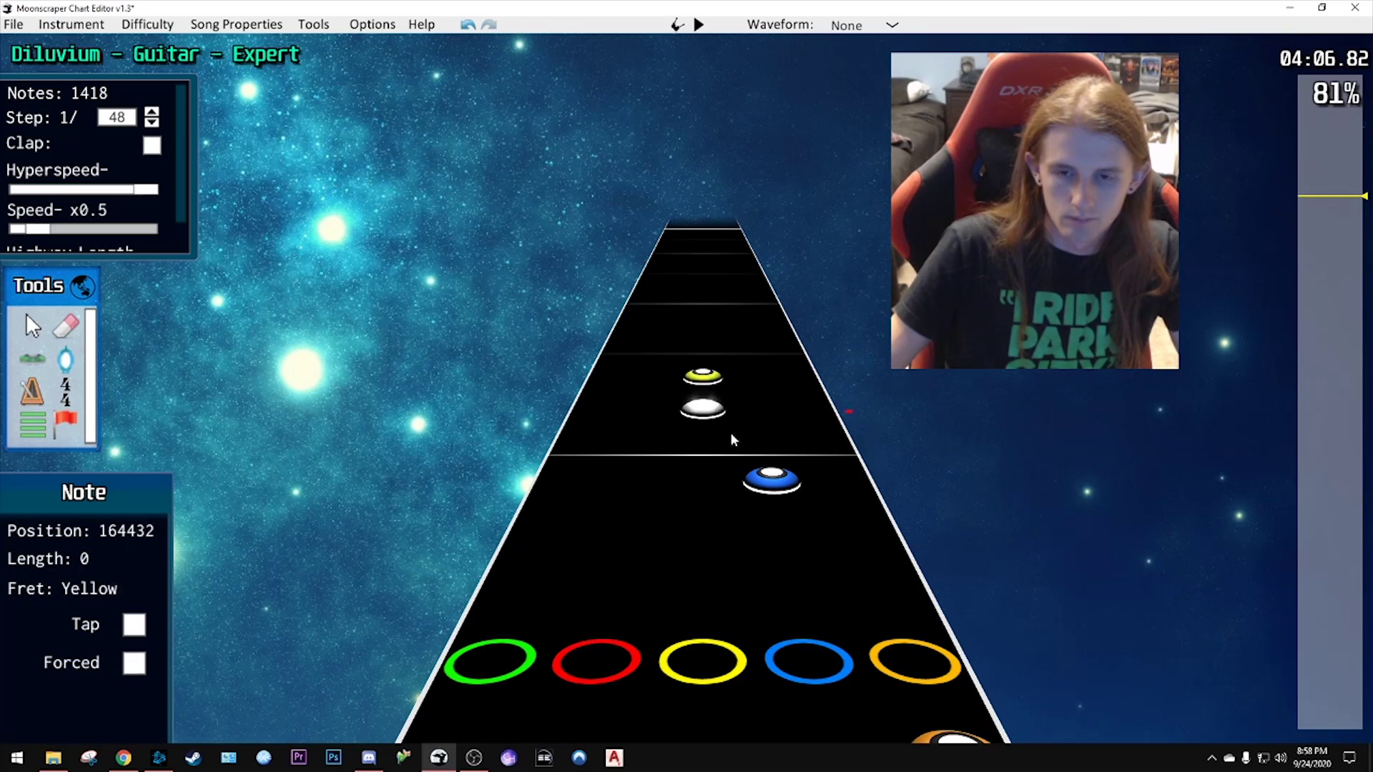
{"action": "key", "text": "space"}
{"action": "key", "text": "space"}
{"action": "left_click", "coordinate": [712, 518]}
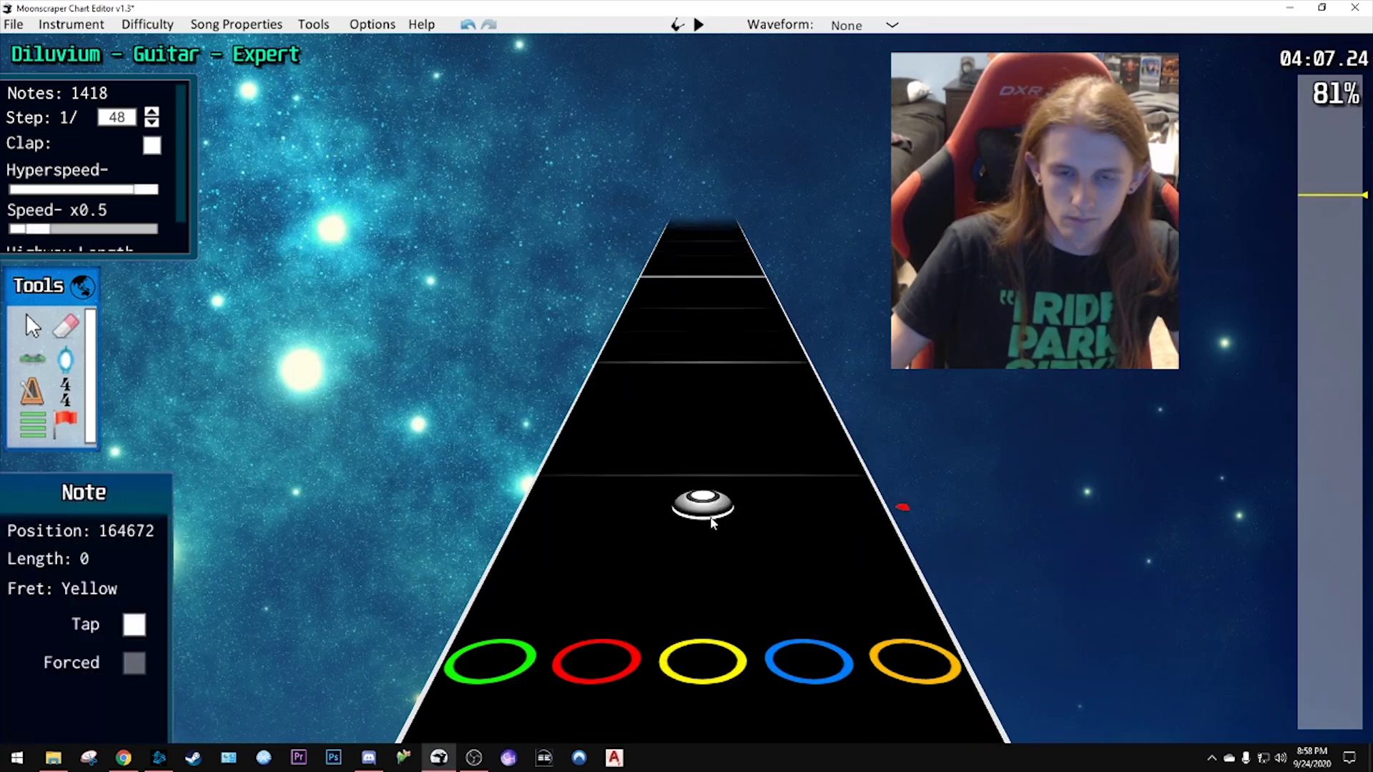
{"action": "scroll", "coordinate": [711, 521], "scroll_direction": "down", "scroll_amount": 3}
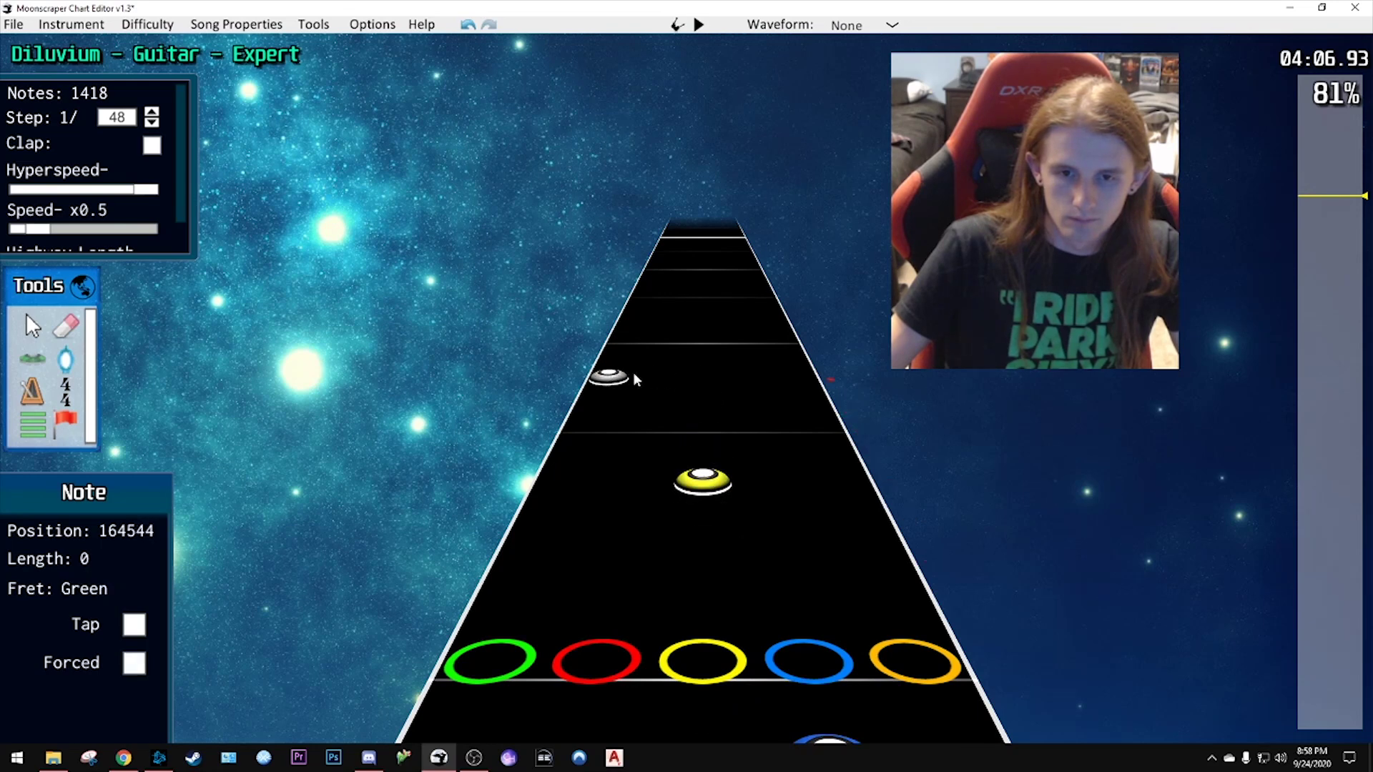
- Place a green note at position 164544 after the yellow note and play it back
{"action": "scroll", "coordinate": [710, 457], "scroll_direction": "down", "scroll_amount": 2}
{"action": "left_click", "coordinate": [711, 456]}
{"action": "key", "text": "space"}
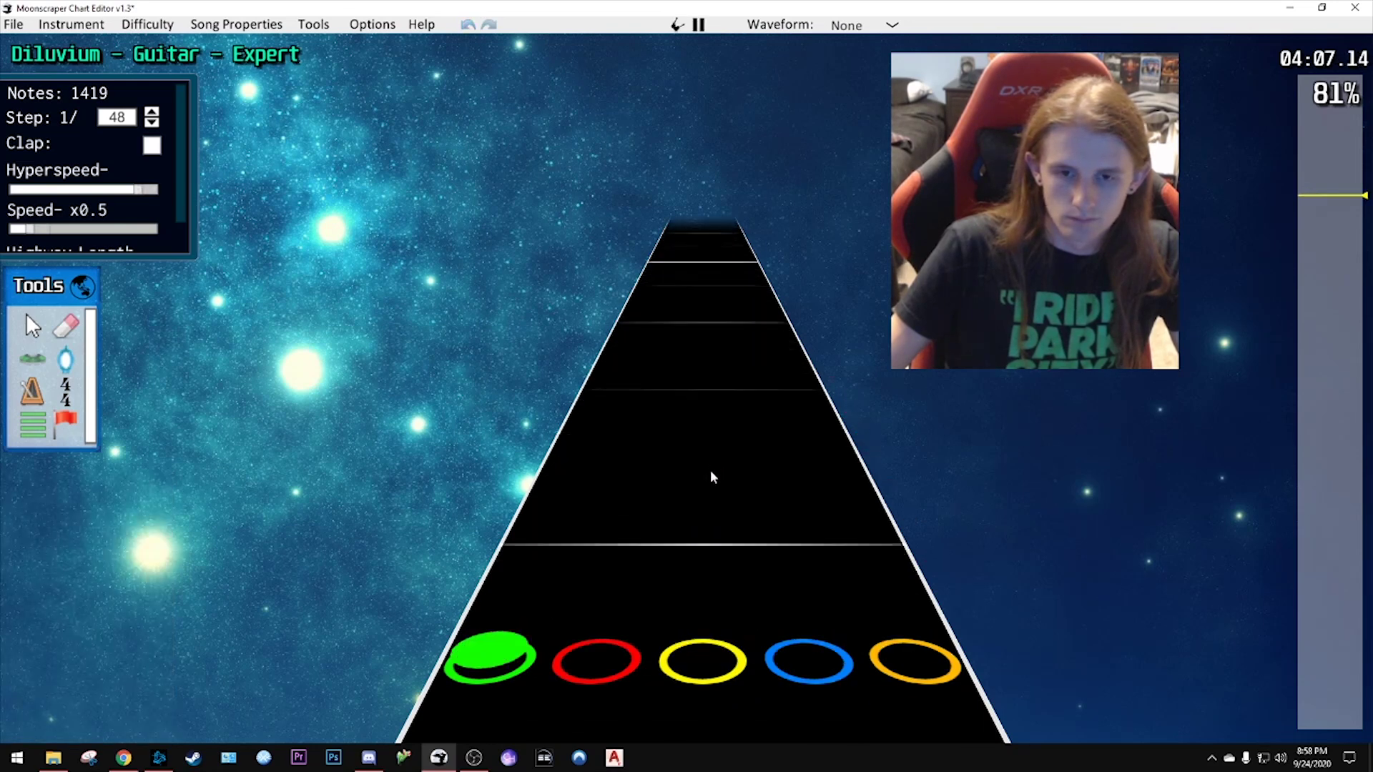
{"action": "key", "text": "space"}
{"action": "scroll", "coordinate": [708, 515], "scroll_direction": "down", "scroll_amount": 2}
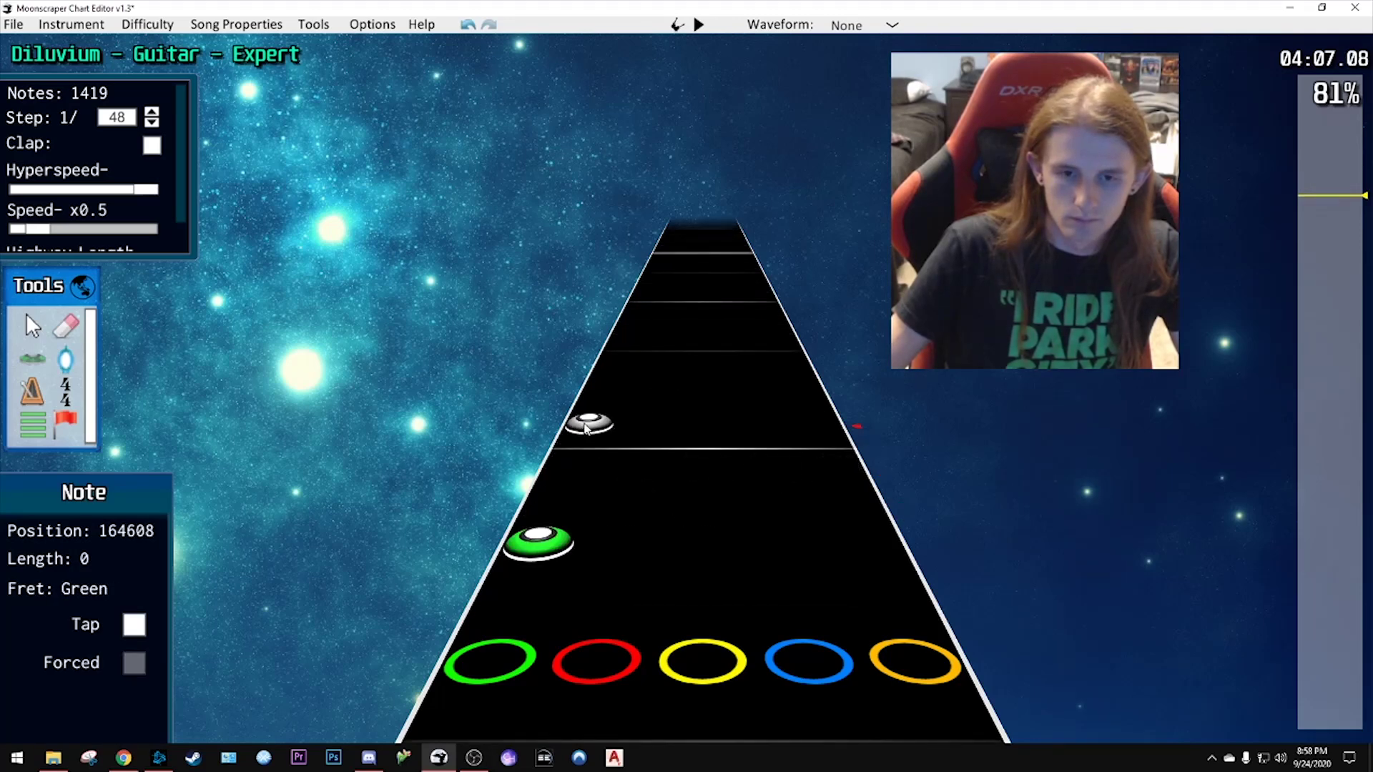
- Place an orange note after the green note at position 164544 and play it back
{"action": "left_click", "coordinate": [763, 454]}
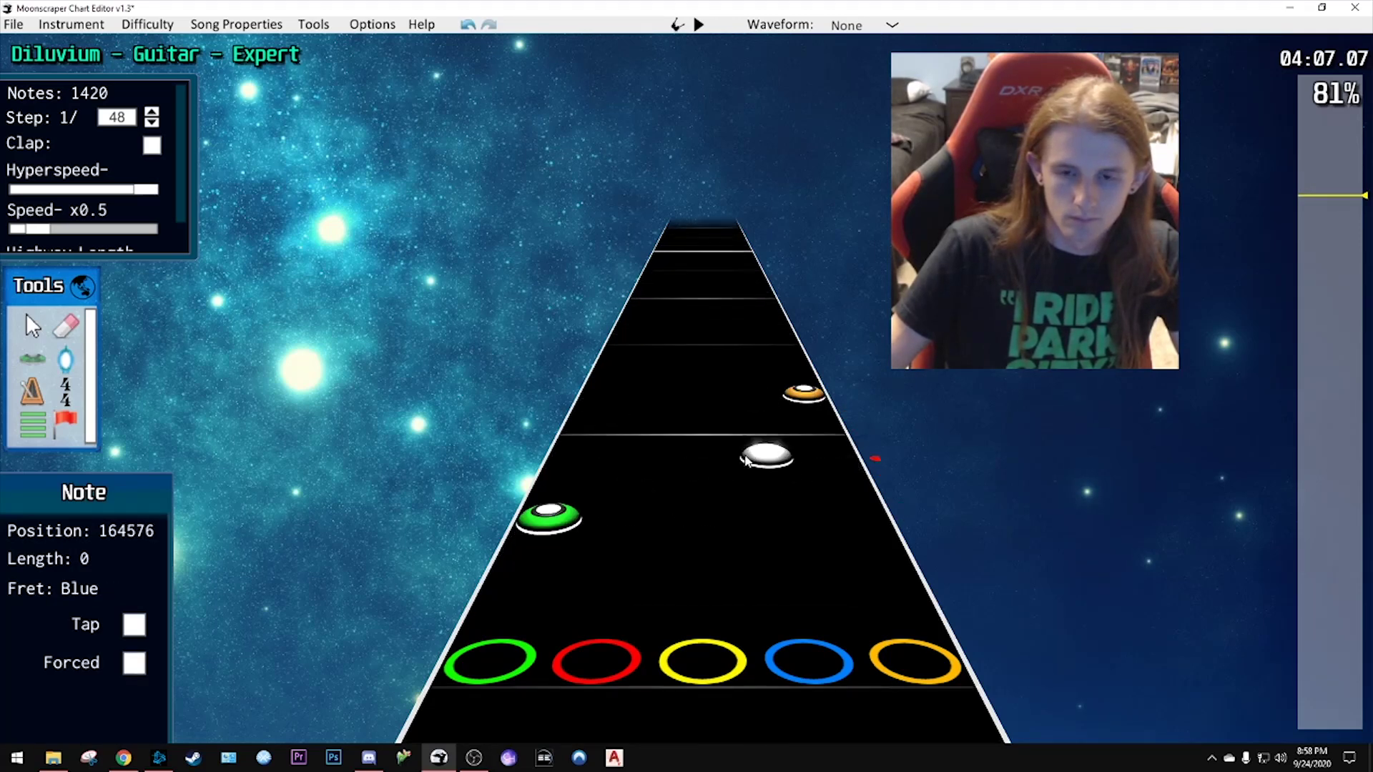
{"action": "key", "text": "space"}
{"action": "key", "text": "space"}
- Place a yellow note after the orange note and replay the passage from about 4:07
{"action": "left_click_drag", "start_coordinate": [702, 546], "coordinate": [865, 515]}
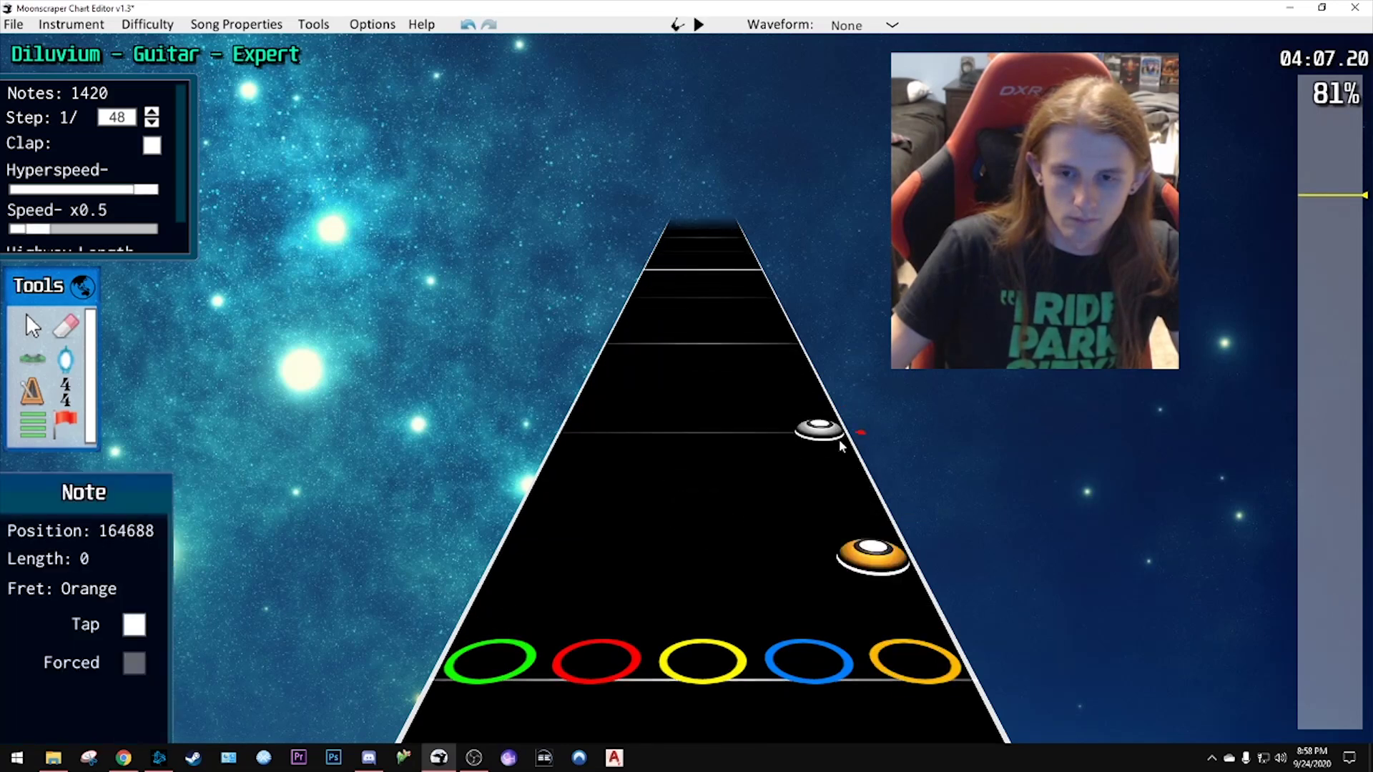
{"action": "scroll", "coordinate": [715, 425], "scroll_direction": "down", "scroll_amount": 2}
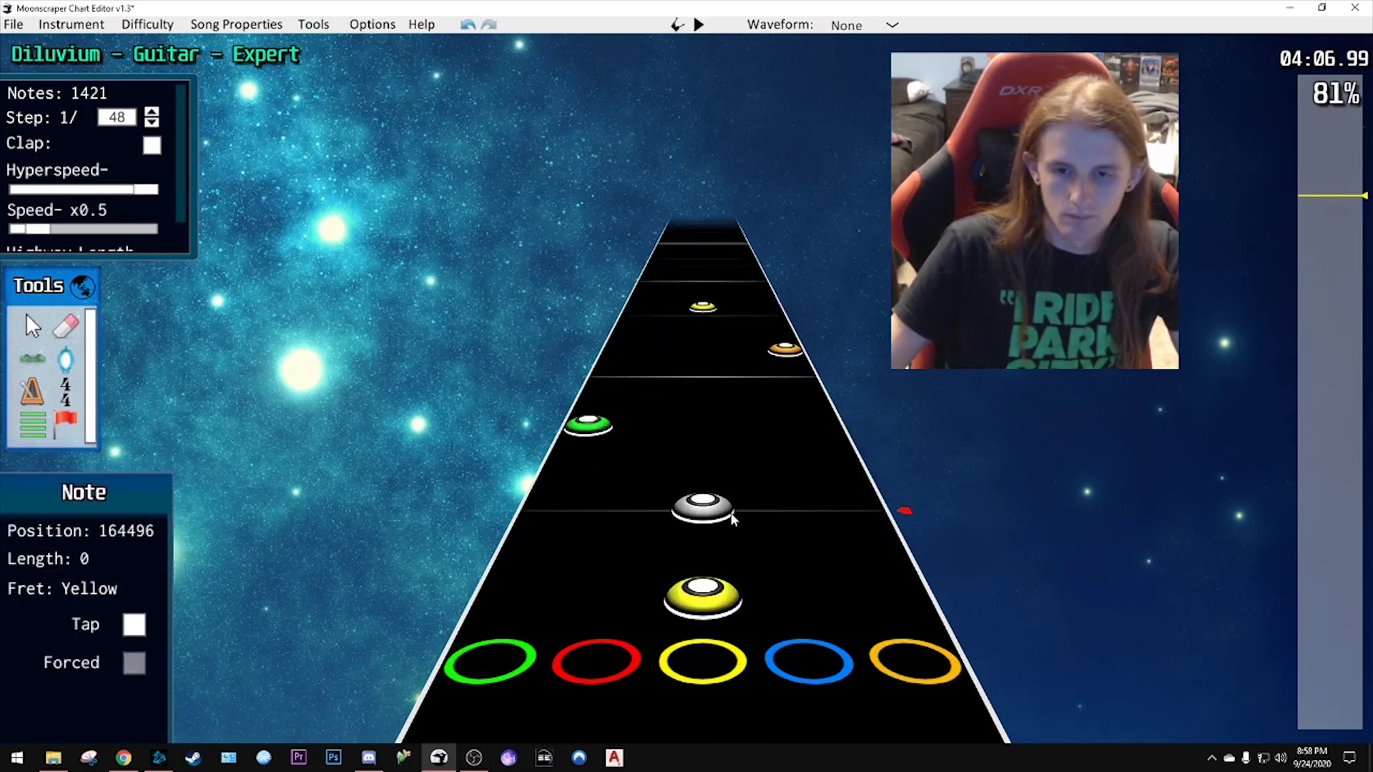
{"action": "key", "text": "space"}
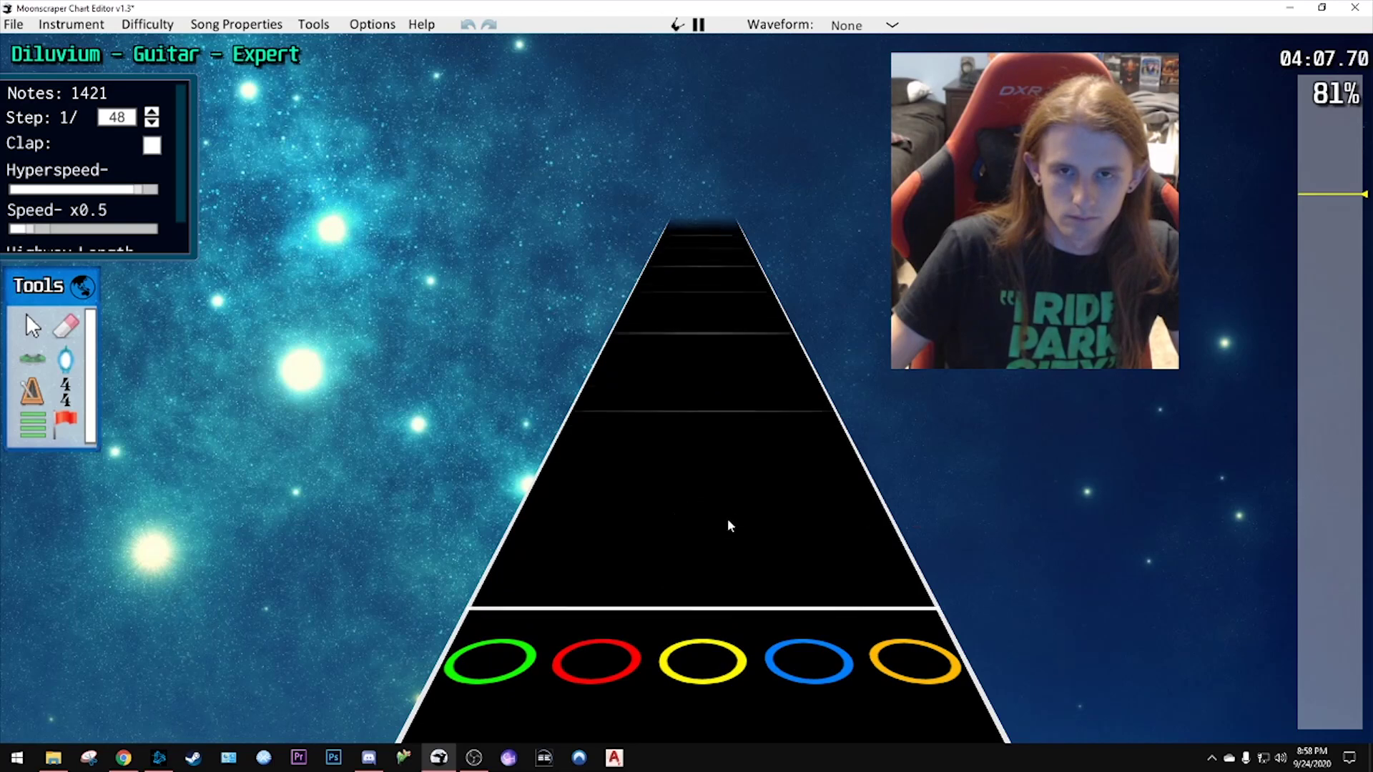
{"action": "key", "text": "space"}
{"action": "scroll", "coordinate": [726, 516], "scroll_direction": "down", "scroll_amount": 2}
{"action": "key", "text": "space"}
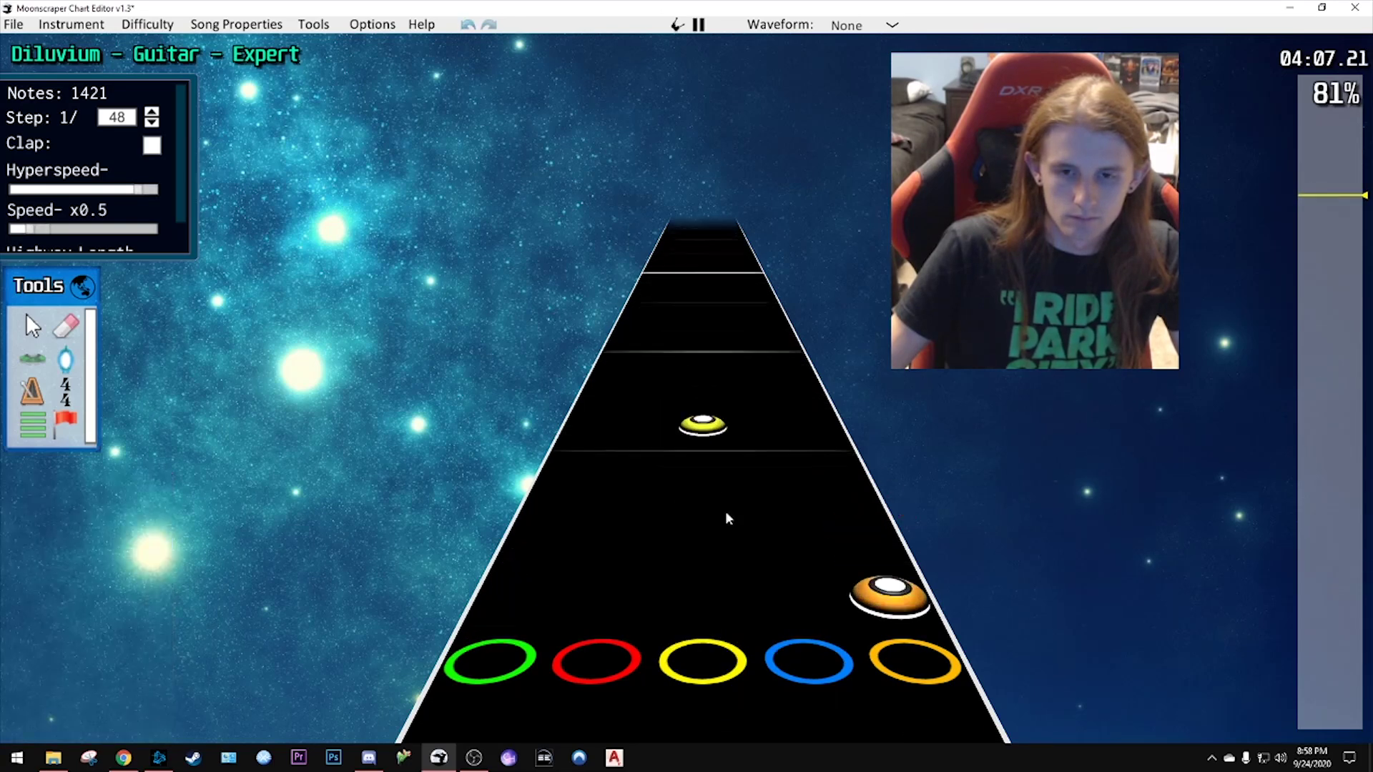
{"action": "key", "text": "space"}
- Place a blue note at position 164784 and an orange note at position 164864, playing back the passage
{"action": "scroll", "coordinate": [725, 510], "scroll_direction": "down", "scroll_amount": 2}
{"action": "scroll", "coordinate": [731, 507], "scroll_direction": "down", "scroll_amount": 1}
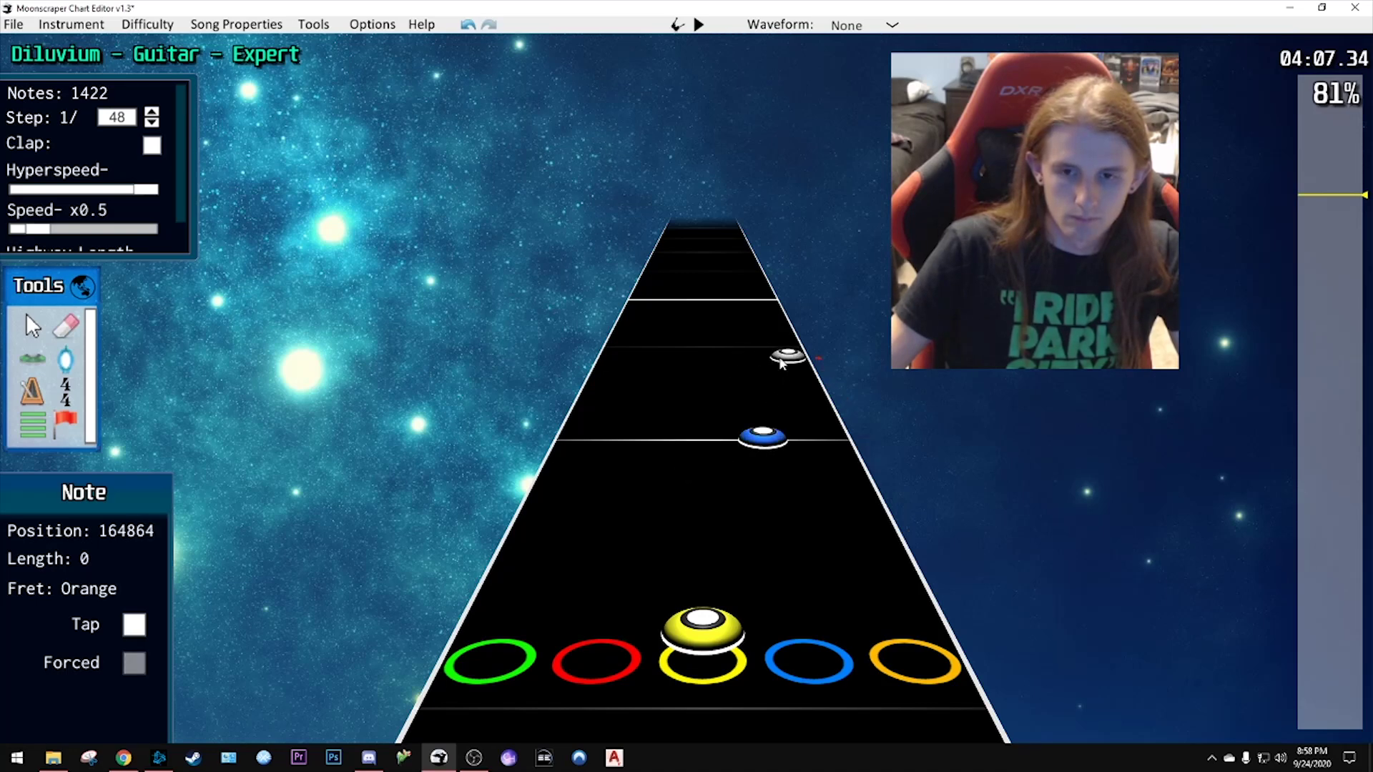
{"action": "scroll", "coordinate": [778, 526], "scroll_direction": "down", "scroll_amount": 2}
{"action": "key", "text": "space"}
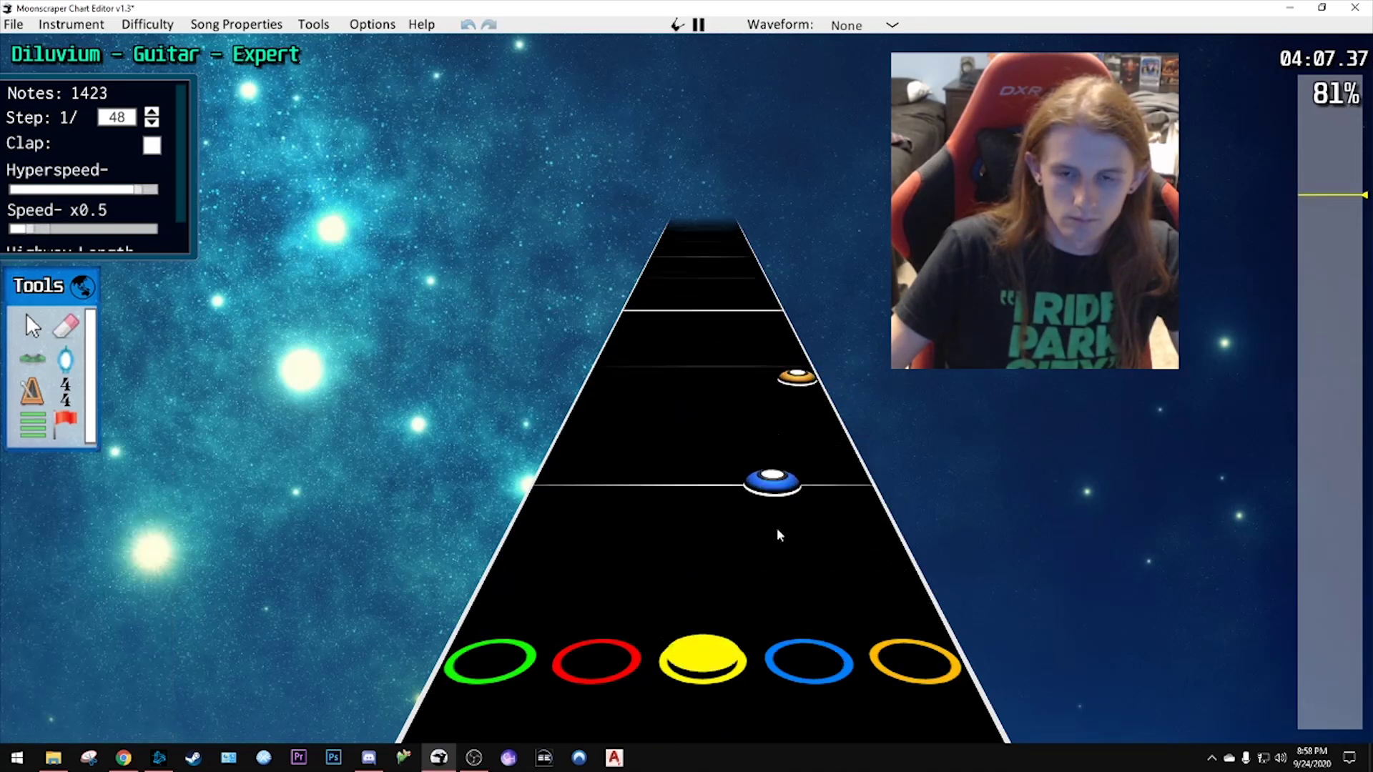
{"action": "key", "text": "space"}
{"action": "scroll", "coordinate": [731, 542], "scroll_direction": "down", "scroll_amount": 3}
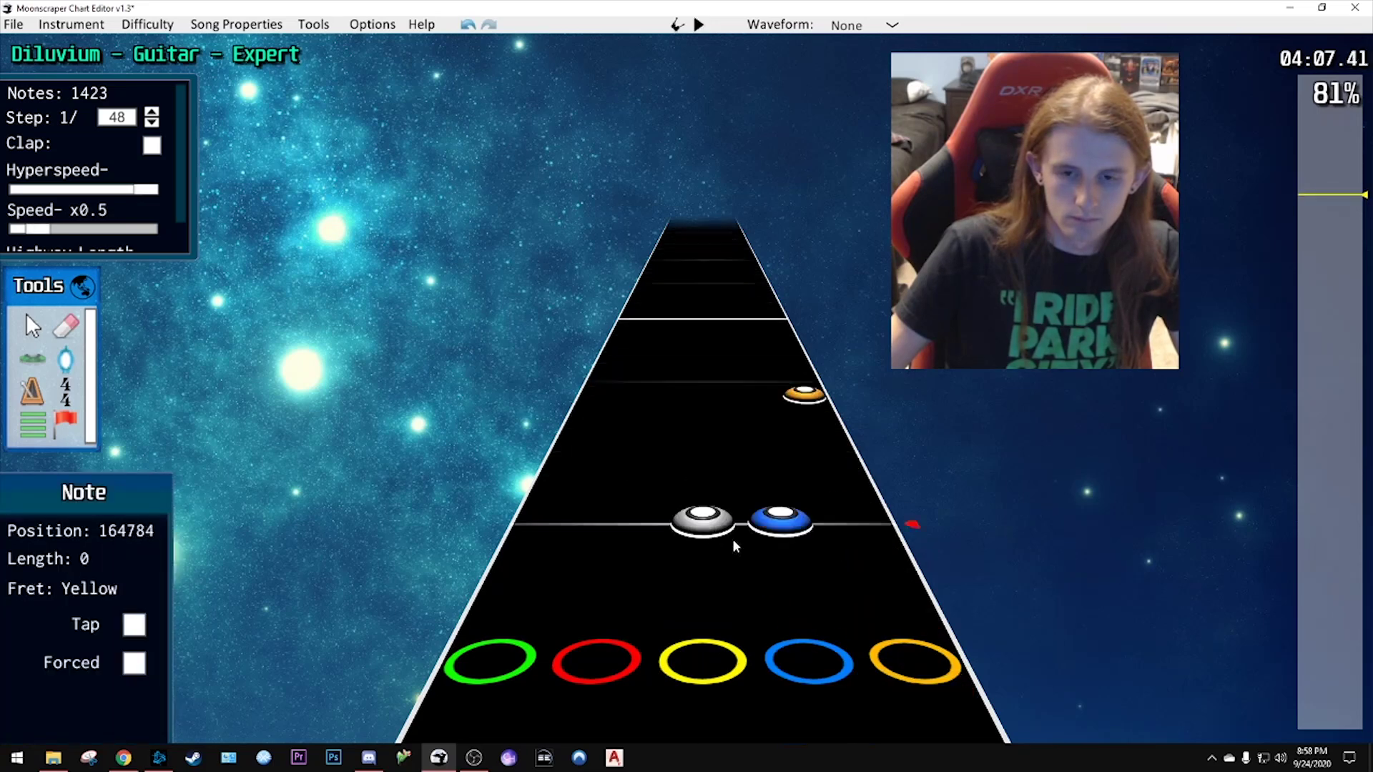
{"action": "scroll", "coordinate": [734, 546], "scroll_direction": "down", "scroll_amount": 3}
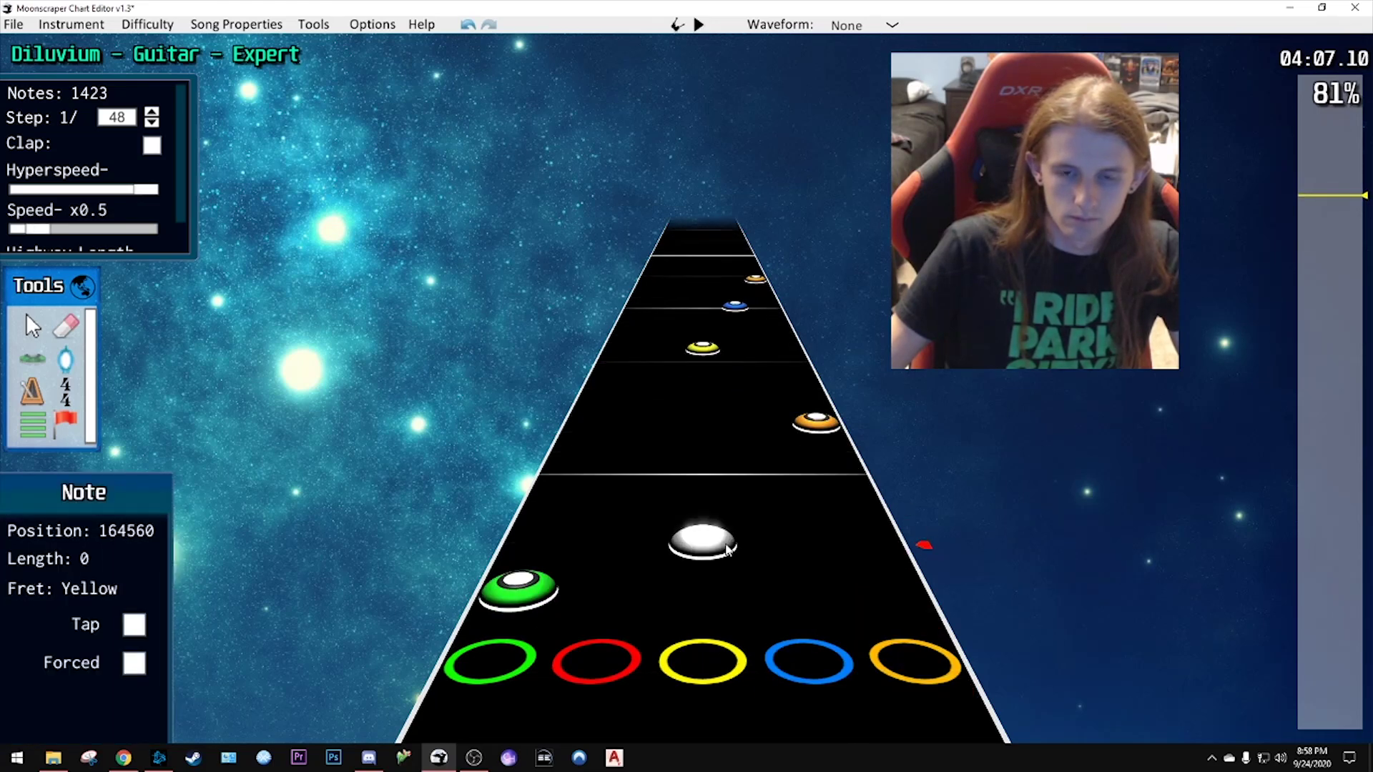
{"action": "key", "text": "space"}
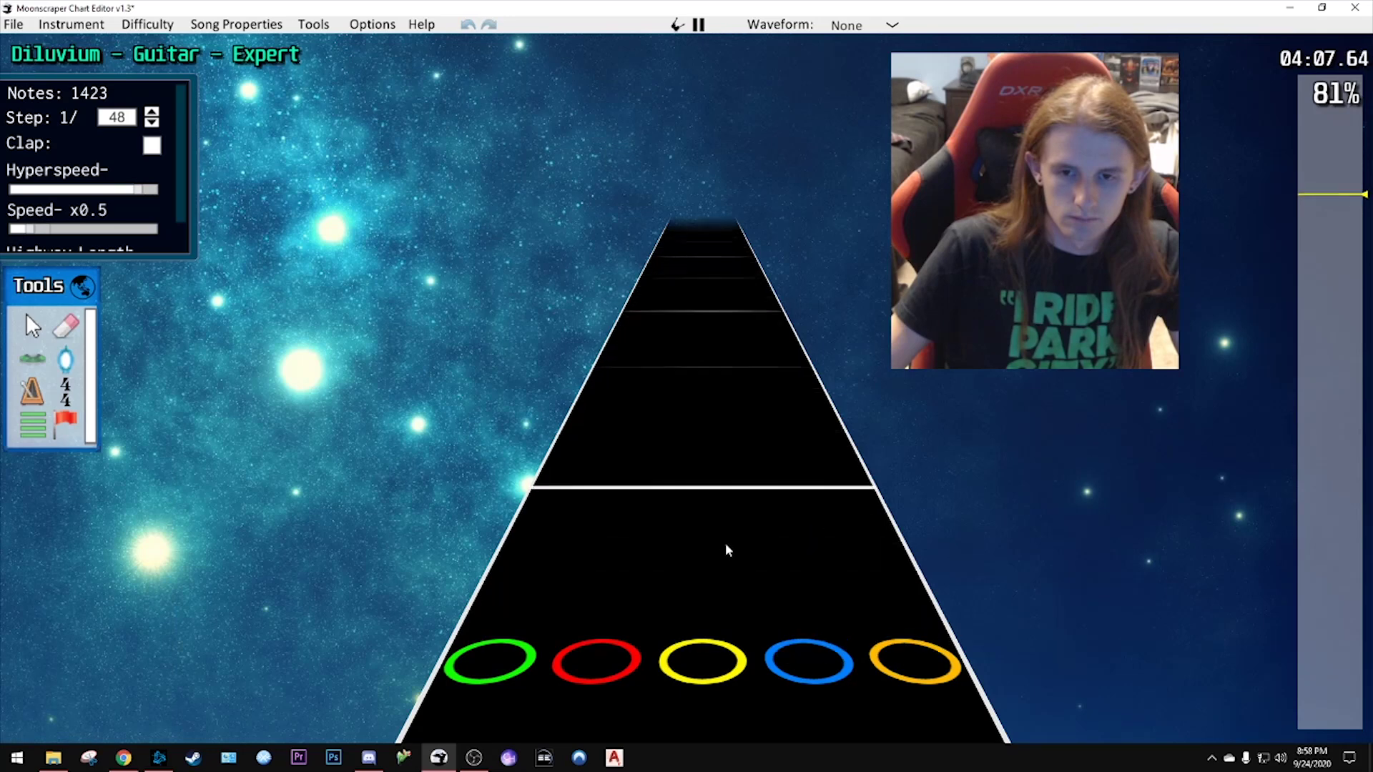
{"action": "key", "text": "space"}
- Place a red note after the orange note, replace it with one an interval earlier and play it back
{"action": "scroll", "coordinate": [725, 549], "scroll_direction": "down", "scroll_amount": 3}
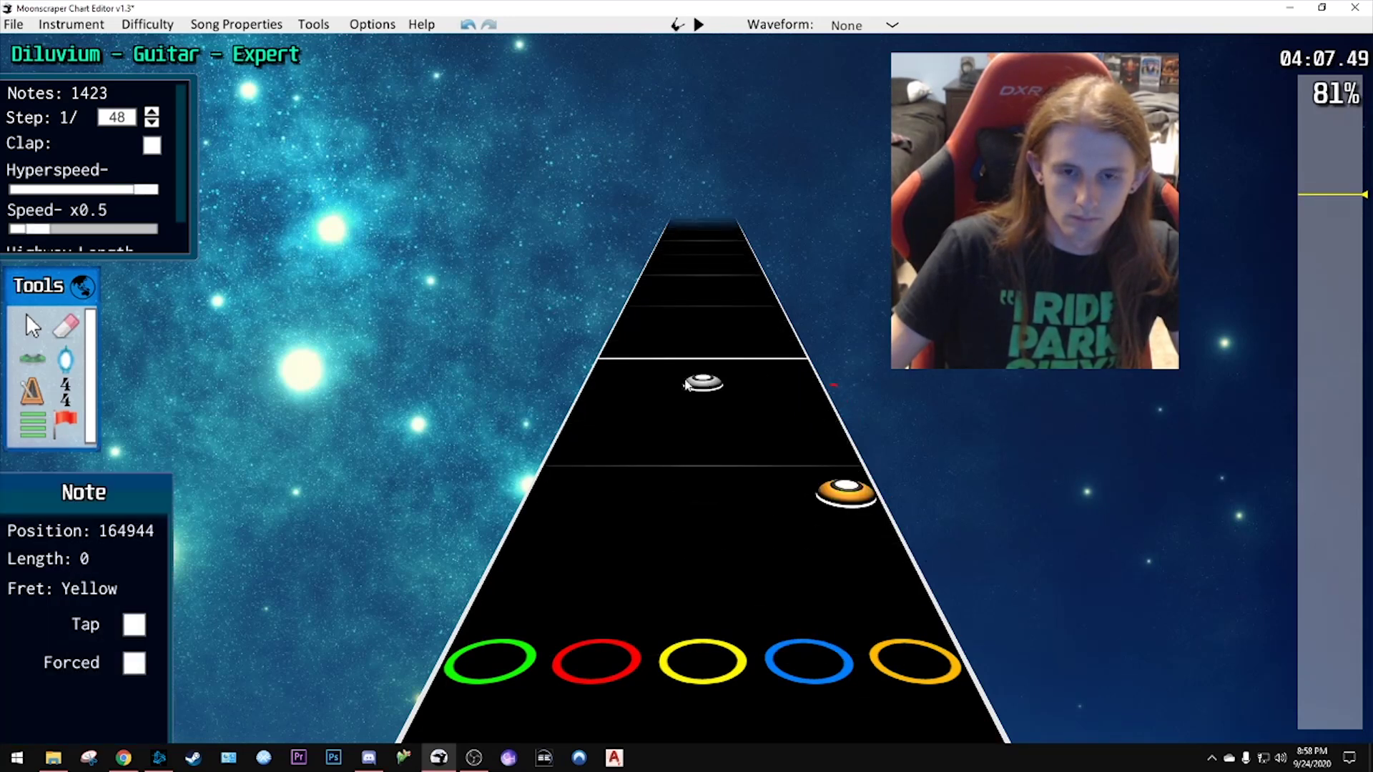
{"action": "scroll", "coordinate": [705, 511], "scroll_direction": "down", "scroll_amount": 1}
{"action": "scroll", "coordinate": [702, 506], "scroll_direction": "up", "scroll_amount": 4}
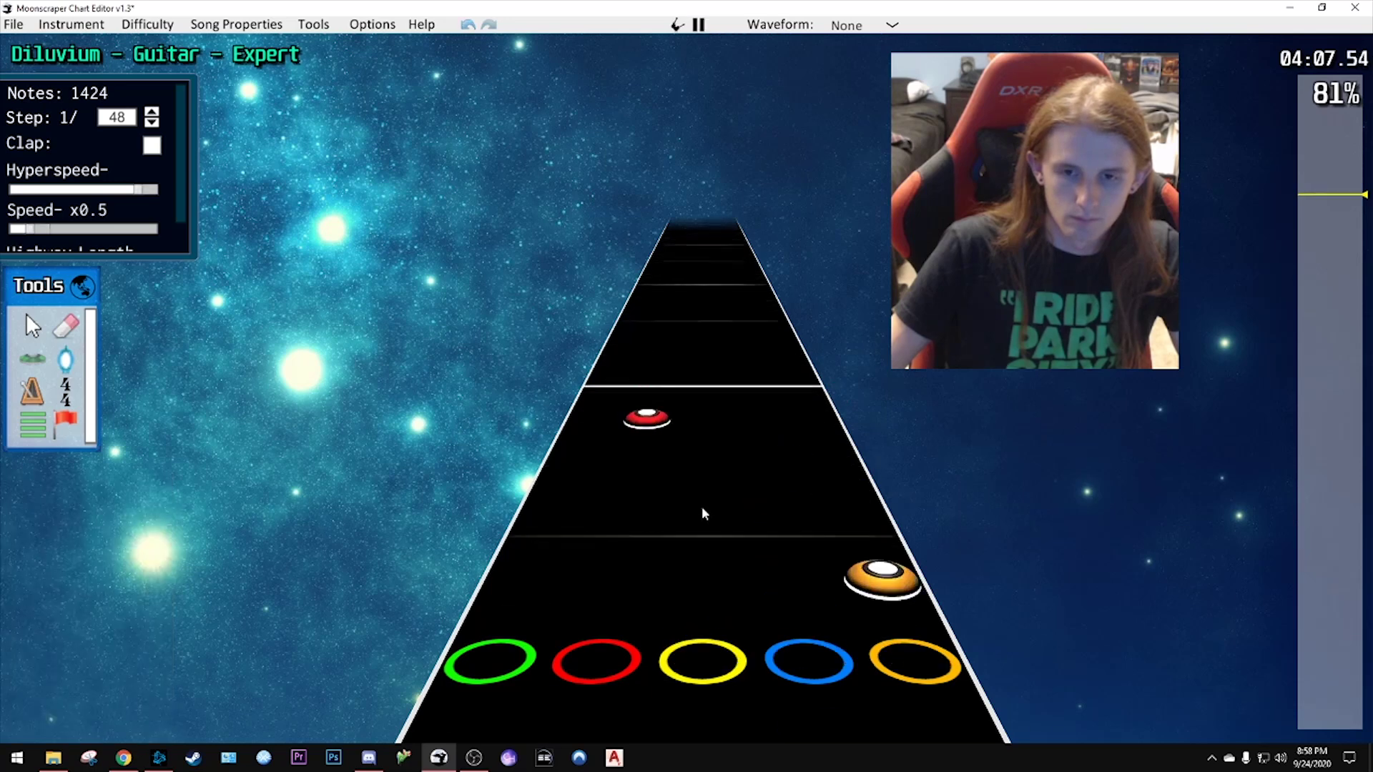
{"action": "scroll", "coordinate": [688, 575], "scroll_direction": "down", "scroll_amount": 2}
{"action": "left_click", "coordinate": [643, 433]}
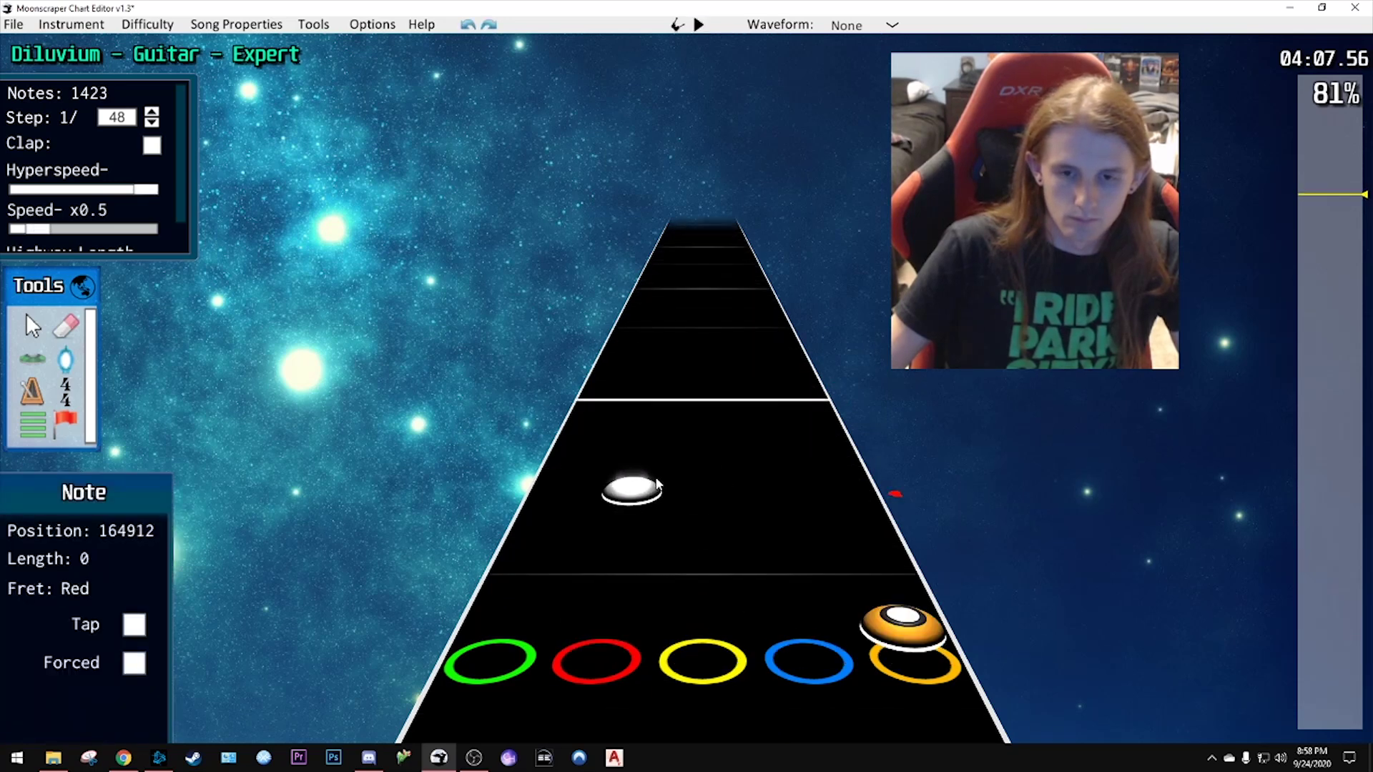
{"action": "key", "text": "space"}
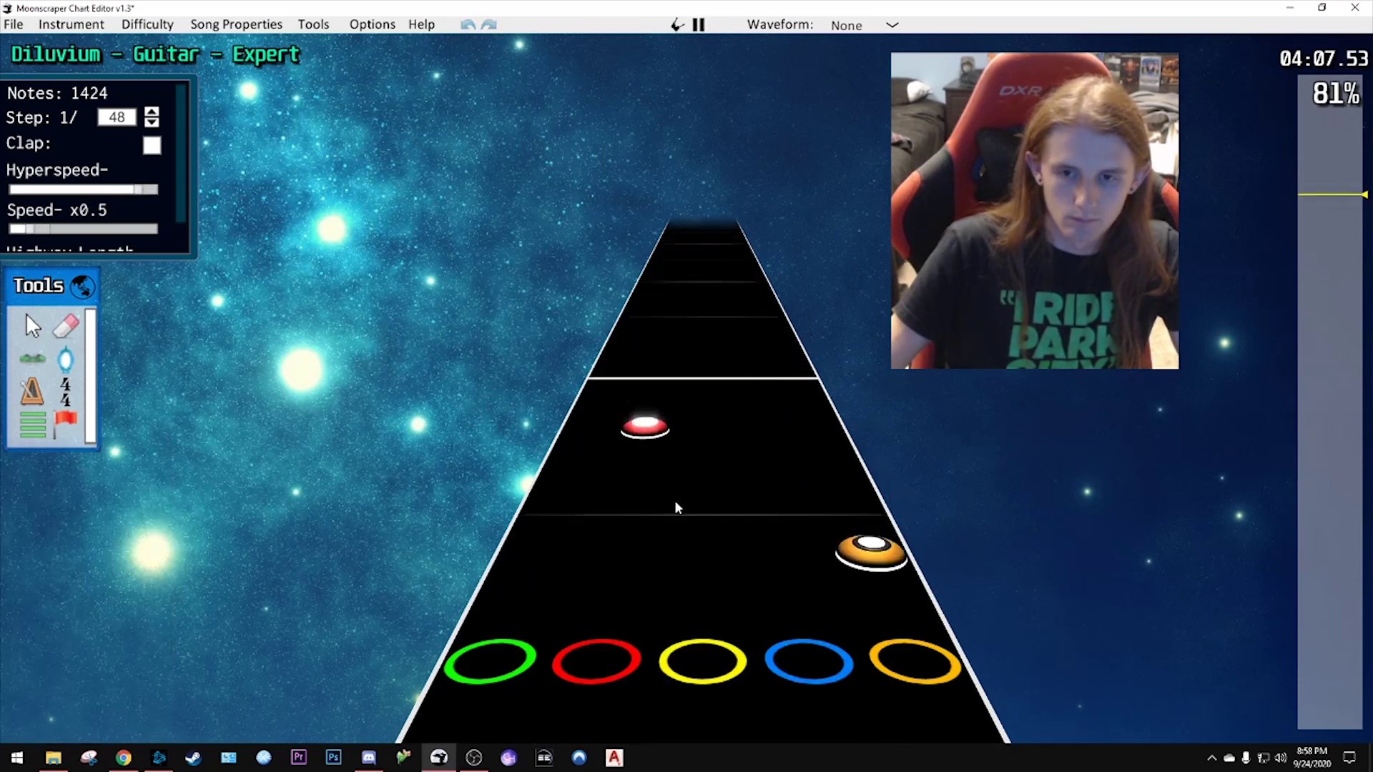
{"action": "key", "text": "space"}
- Move the orange note before the red note to position 164848 and play the passage
{"action": "scroll", "coordinate": [775, 582], "scroll_direction": "down", "scroll_amount": 2}
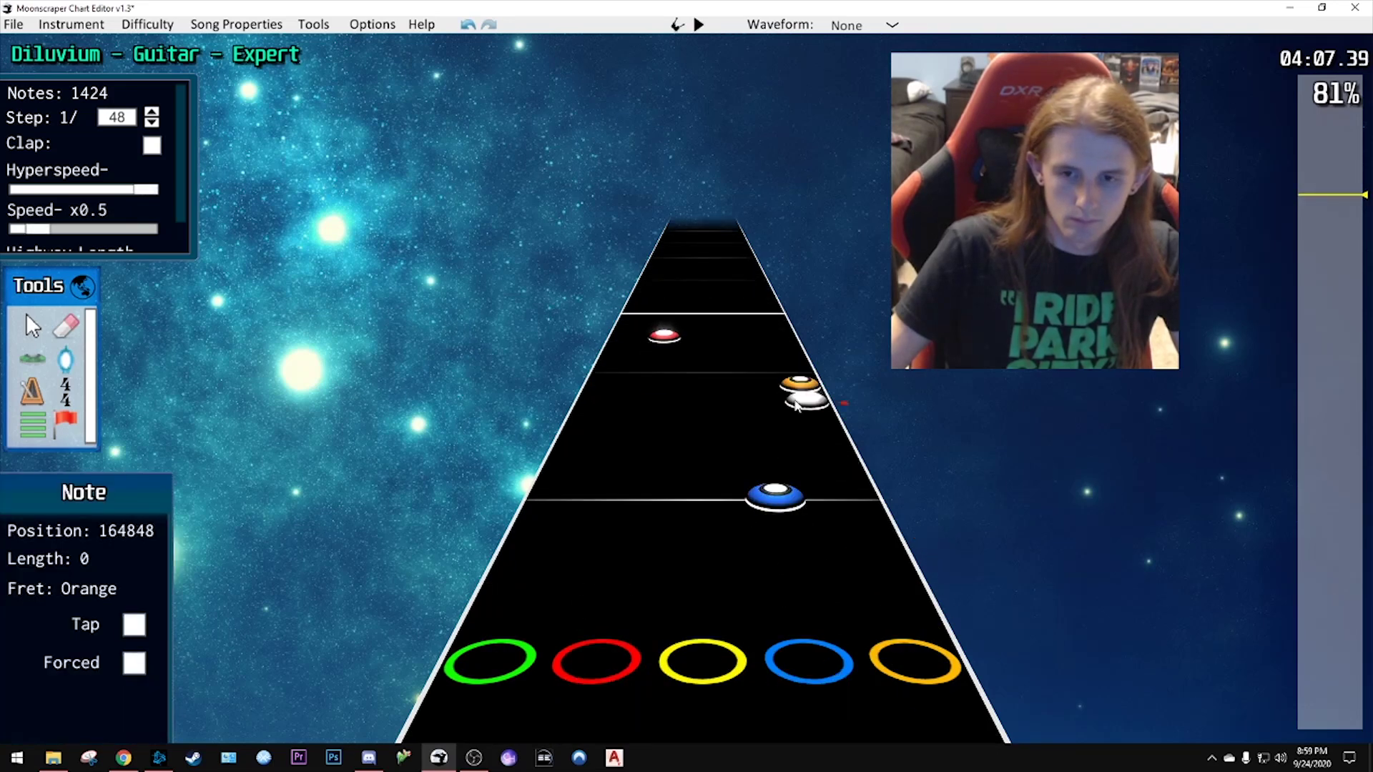
{"action": "left_click", "coordinate": [795, 393]}
{"action": "key", "text": "space"}
{"action": "key", "text": "space"}
{"action": "scroll", "coordinate": [770, 462], "scroll_direction": "down", "scroll_amount": 2}
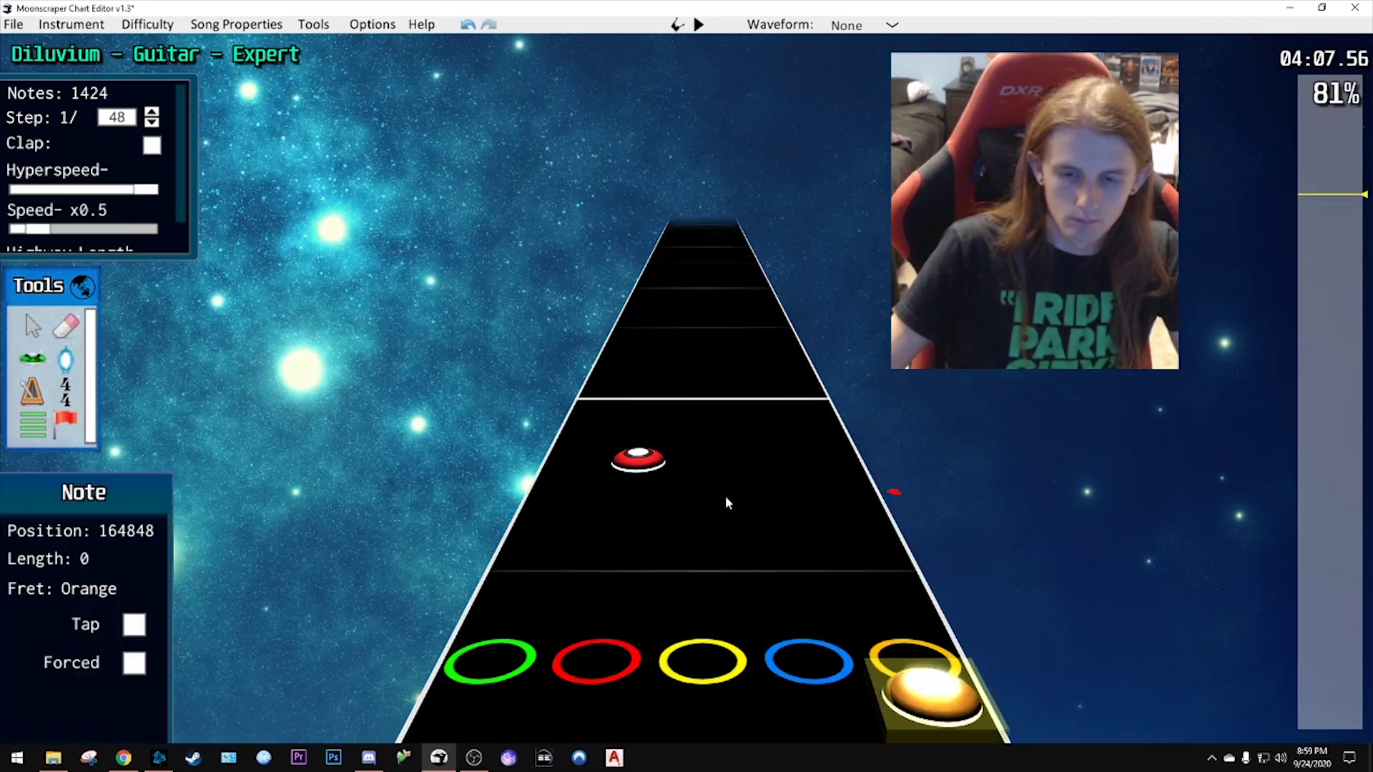
- Move the red note one interval earlier and replay it with the preceding orange note
{"action": "key", "text": "space"}
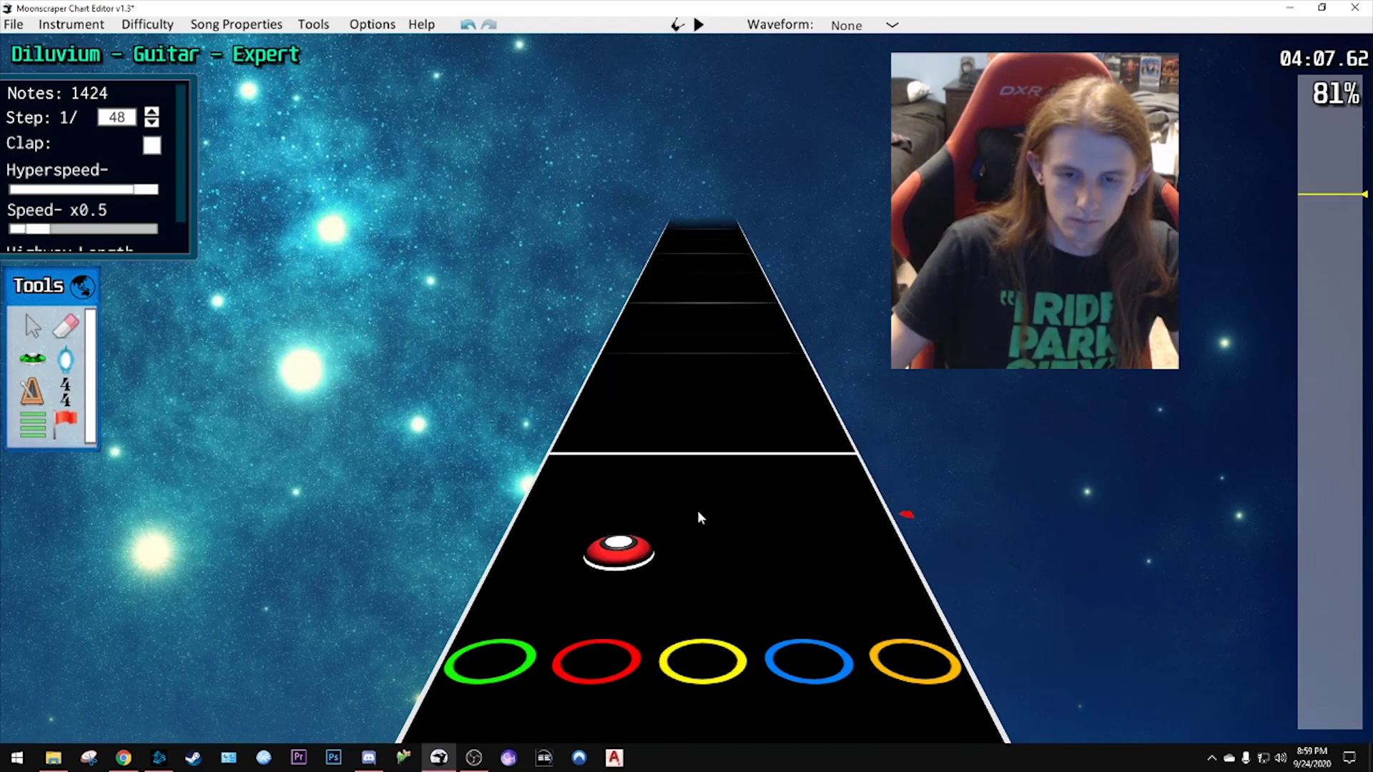
{"action": "key", "text": "space"}
{"action": "key", "text": "space"}
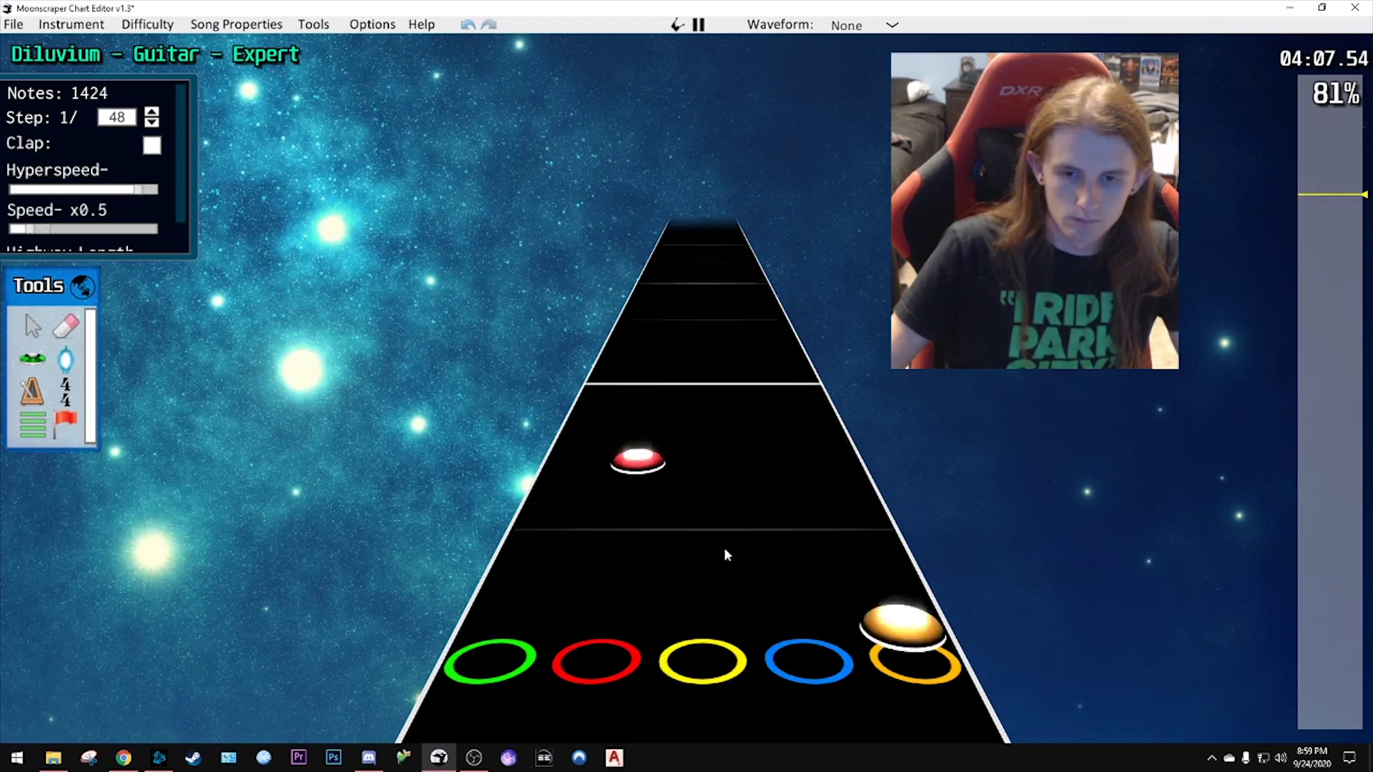
{"action": "key", "text": "space"}
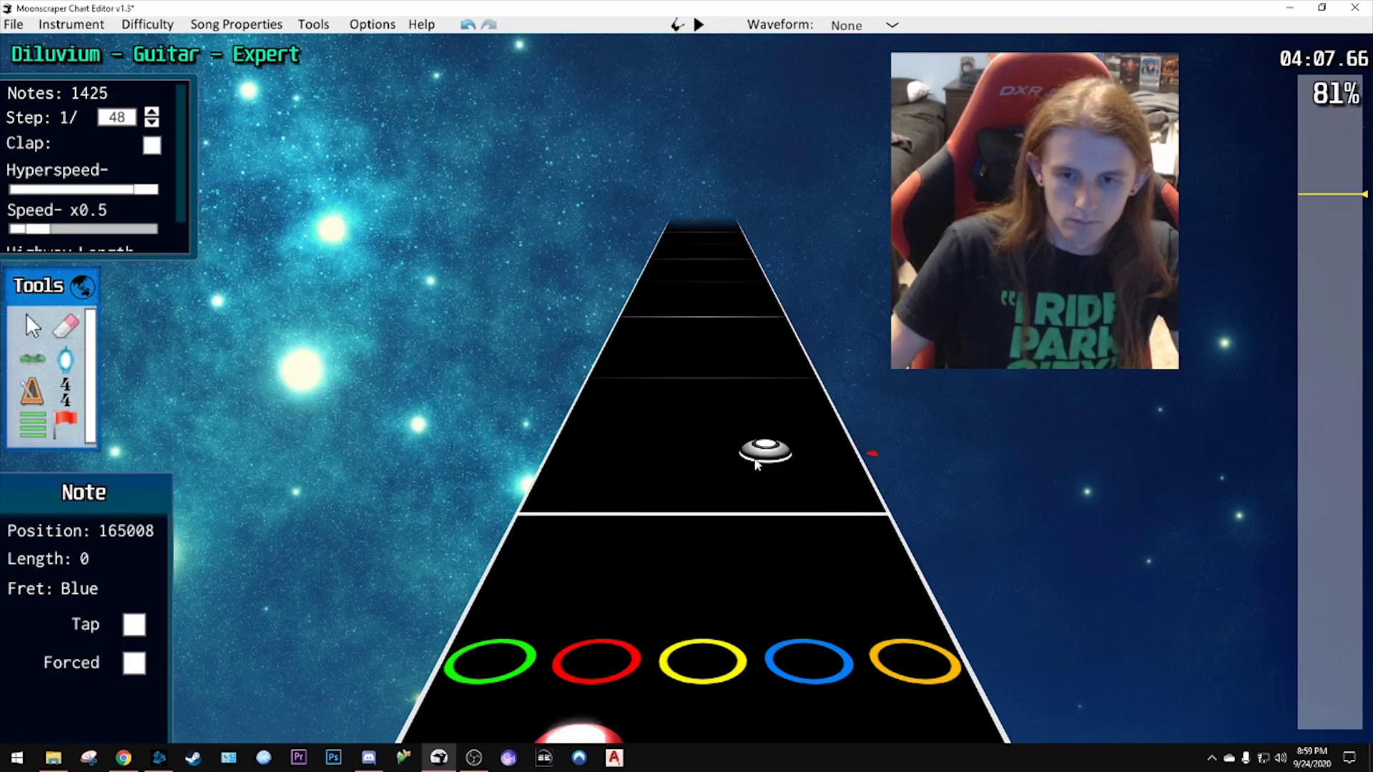
- Place an orange note on the measure line after the red note and play it back
{"action": "left_click", "coordinate": [842, 523]}
{"action": "key", "text": "space"}
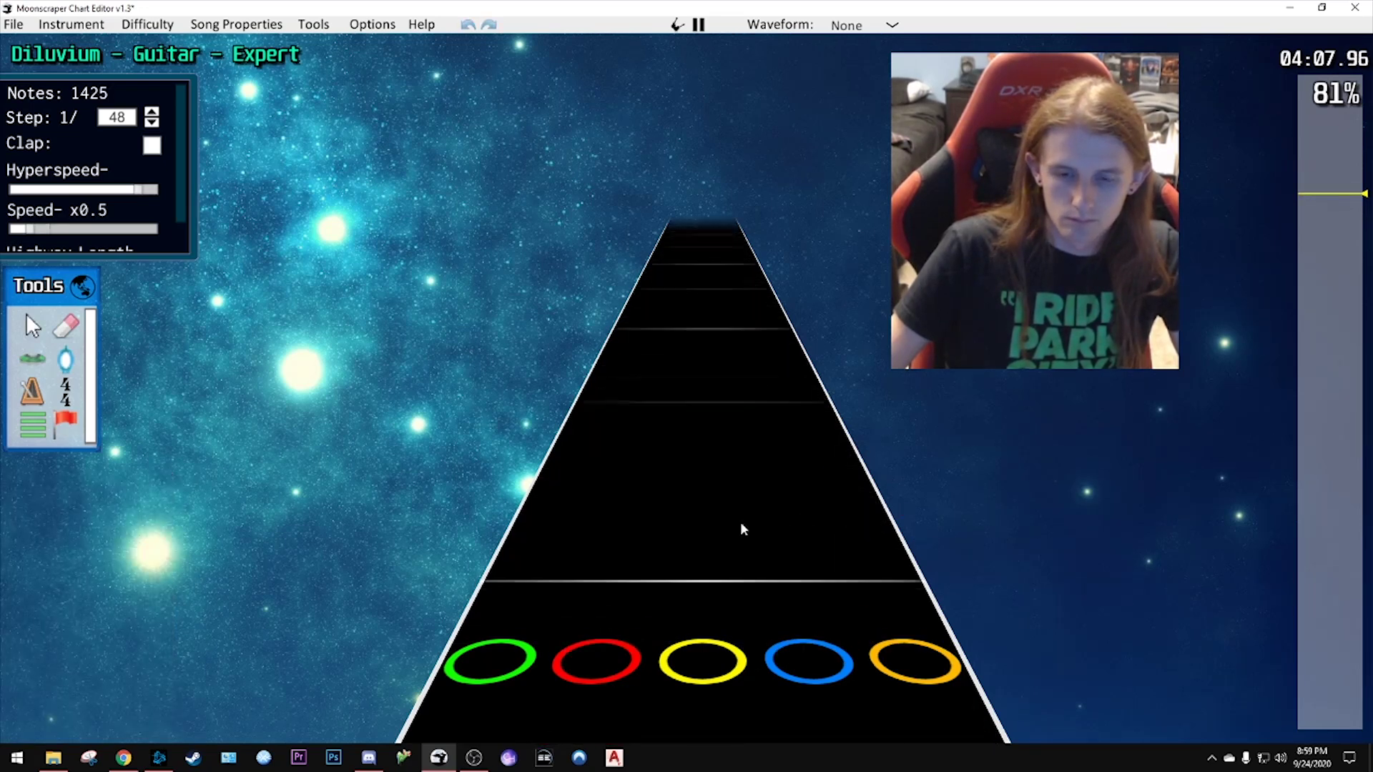
{"action": "key", "text": "space"}
{"action": "scroll", "coordinate": [733, 515], "scroll_direction": "down", "scroll_amount": 4}
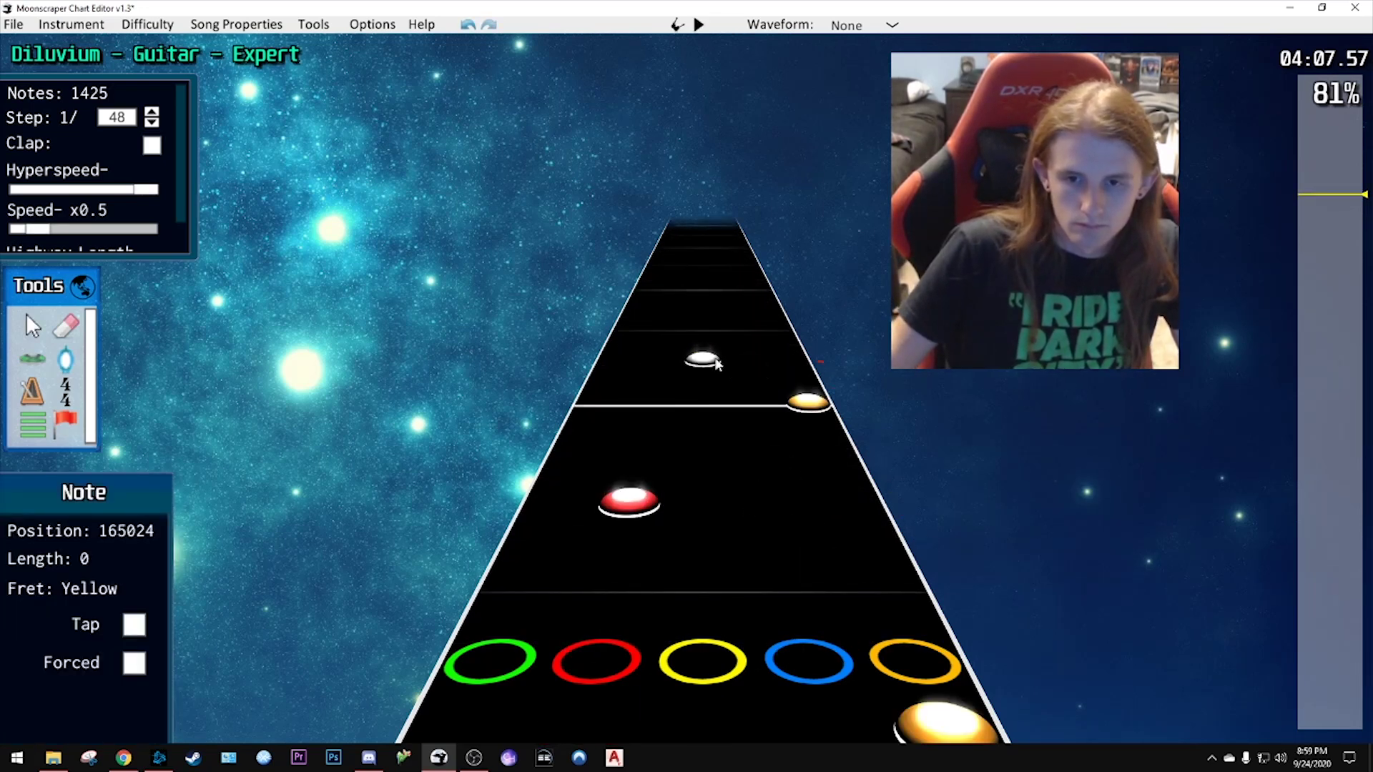
- Play the song onward past the last charted notes and return to the orange note on the measure line
{"action": "key", "text": "space"}
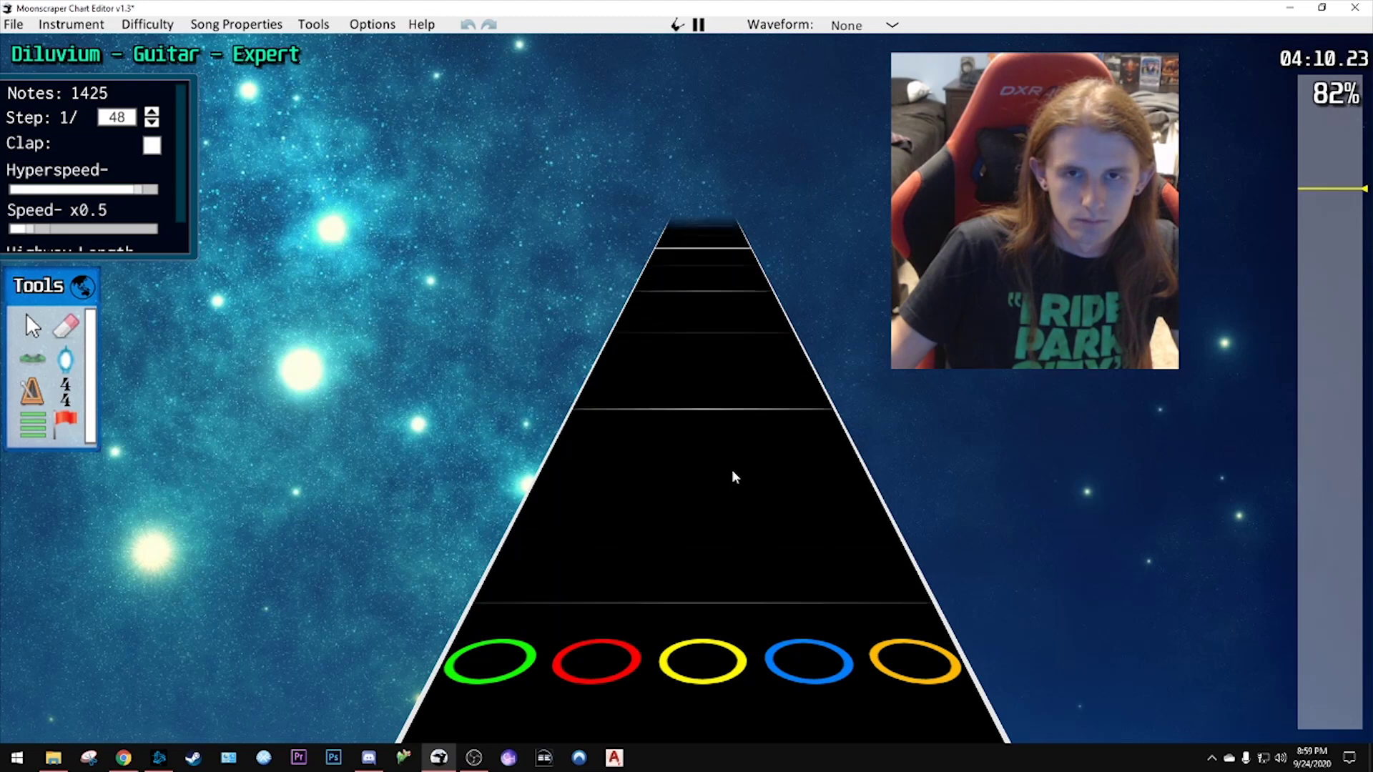
{"action": "key", "text": "space"}
{"action": "left_click_drag", "start_coordinate": [1304, 187], "coordinate": [1303, 196]}
{"action": "key", "text": "space"}
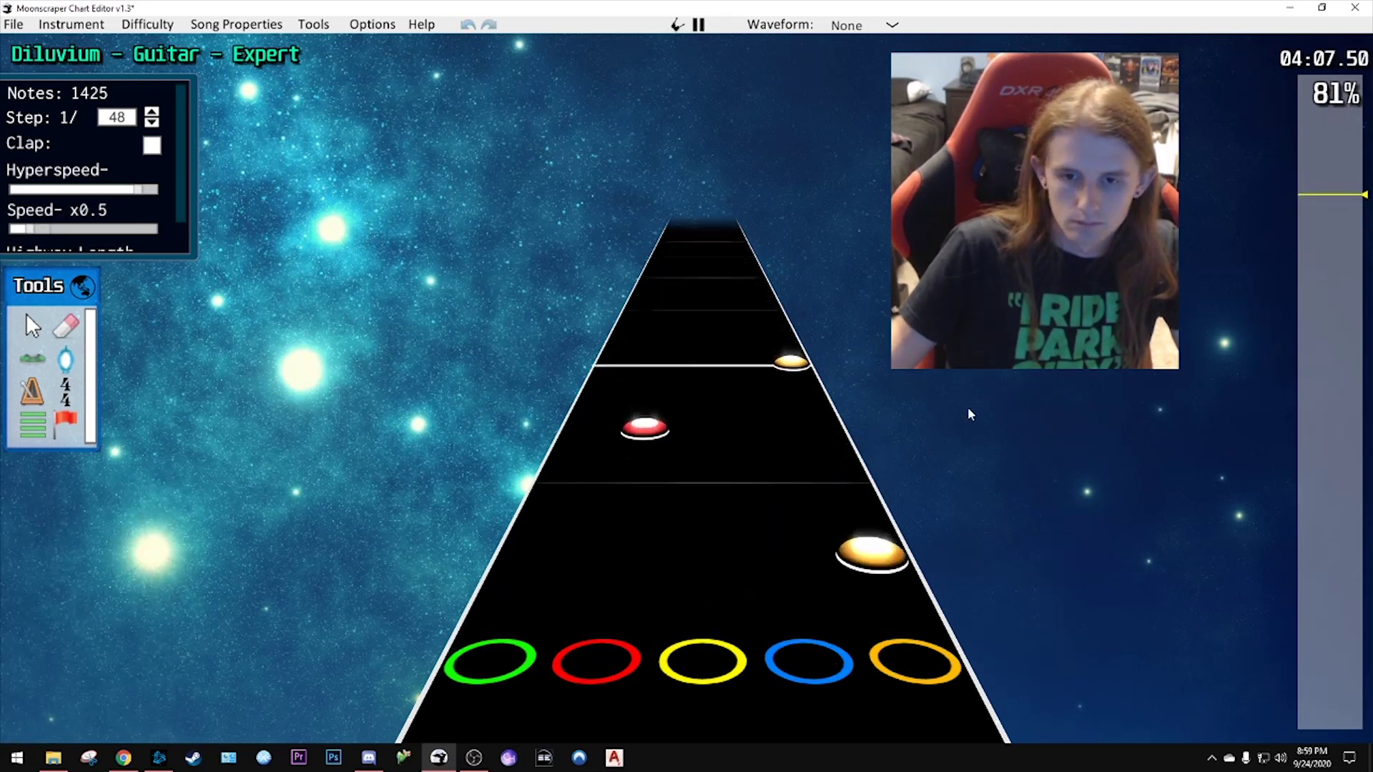
{"action": "key", "text": "space"}
{"action": "scroll", "coordinate": [806, 496], "scroll_direction": "up", "scroll_amount": 2}
{"action": "scroll", "coordinate": [800, 486], "scroll_direction": "down", "scroll_amount": 2}
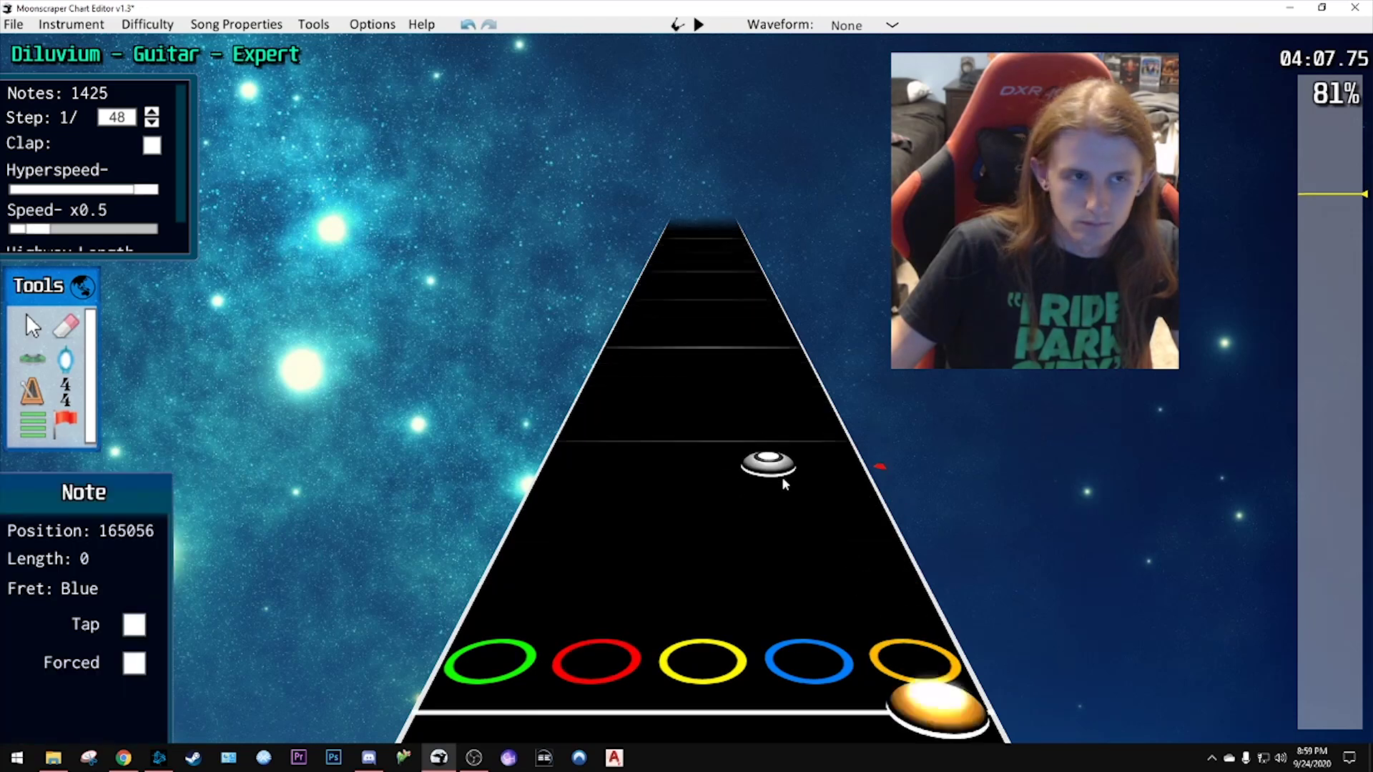
- Replay the end of the charted passage and place a yellow note after the orange note on the measure line
{"action": "key", "text": "space"}
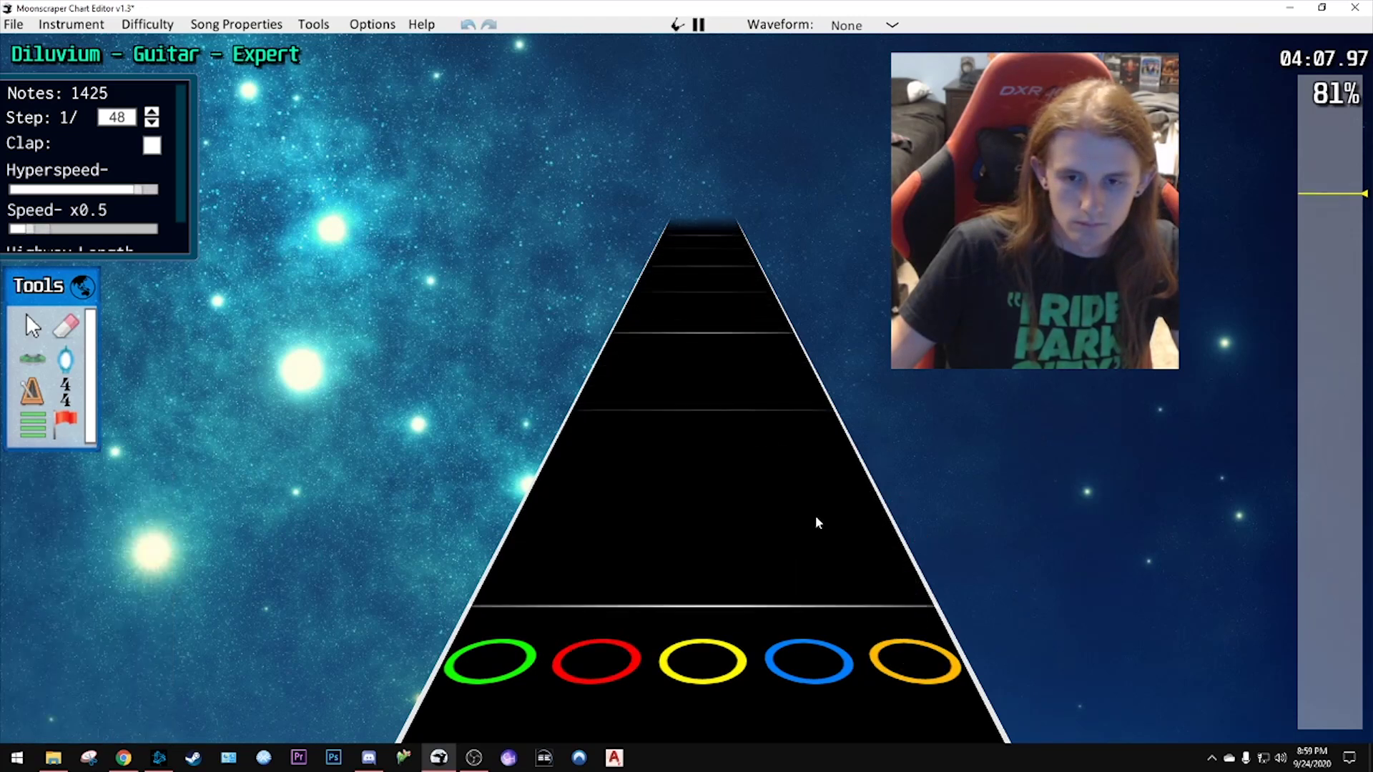
{"action": "key", "text": "space"}
{"action": "scroll", "coordinate": [820, 485], "scroll_direction": "down", "scroll_amount": 1}
{"action": "key", "text": "space"}
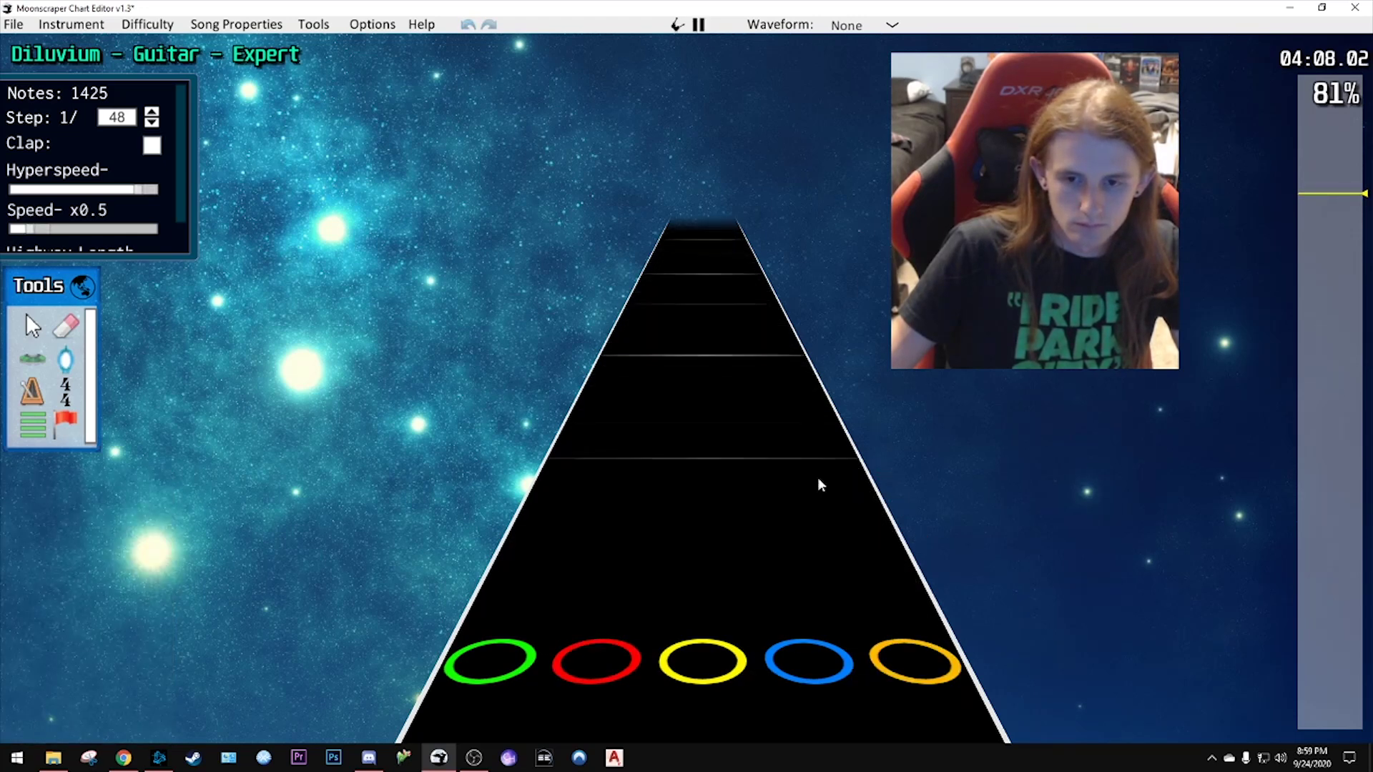
{"action": "key", "text": "space"}
{"action": "scroll", "coordinate": [820, 478], "scroll_direction": "down", "scroll_amount": 1}
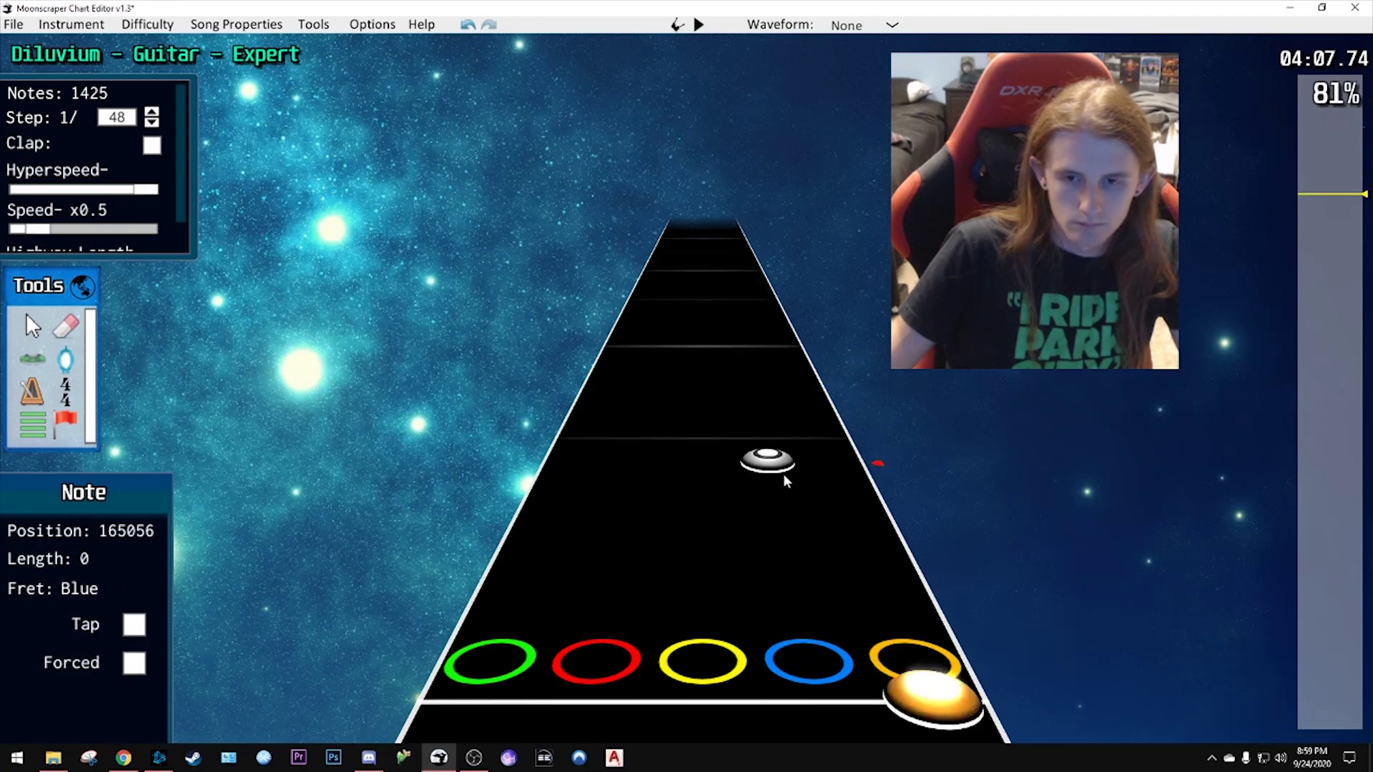
{"action": "left_click_drag", "start_coordinate": [784, 476], "coordinate": [775, 495]}
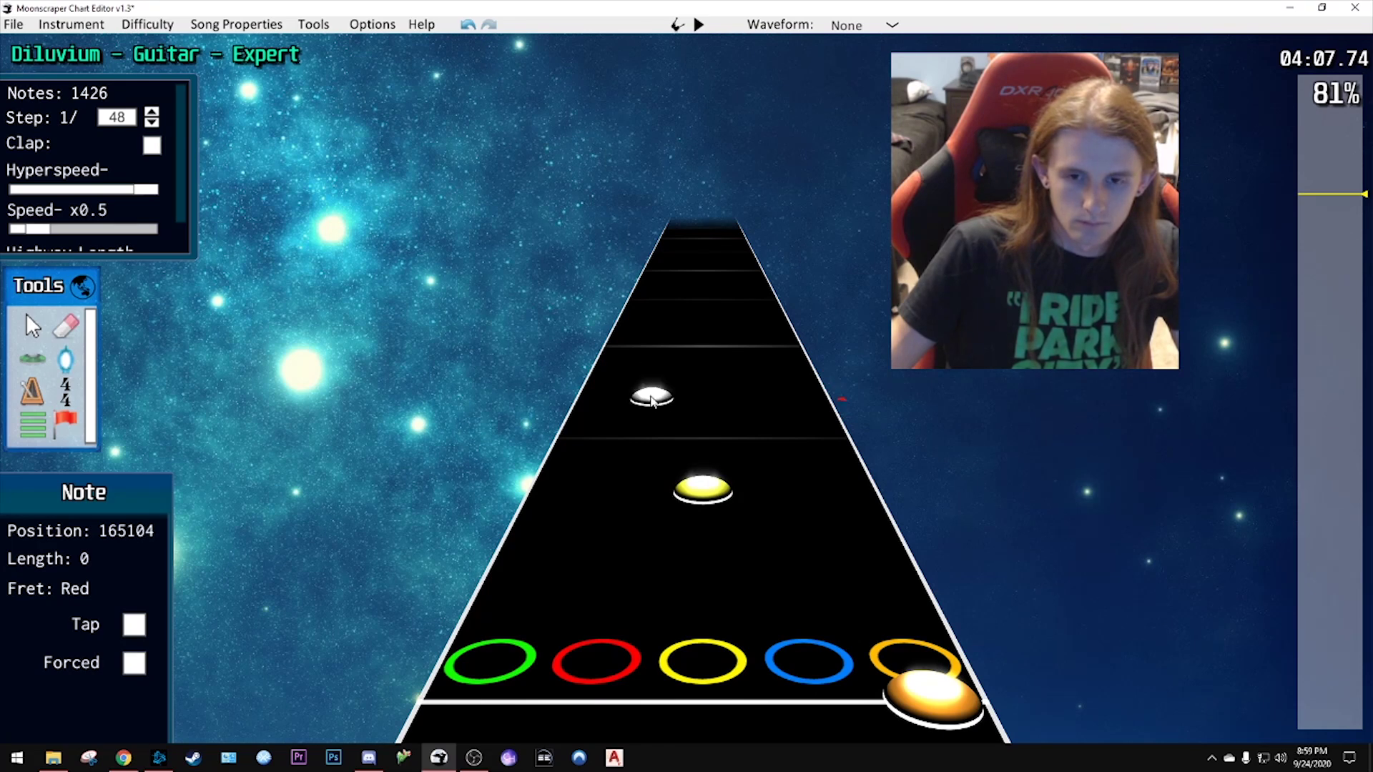
- Place red, blue, red and green notes on the highway following the yellow note, then play the passage back
{"action": "left_click_drag", "start_coordinate": [651, 398], "coordinate": [655, 458]}
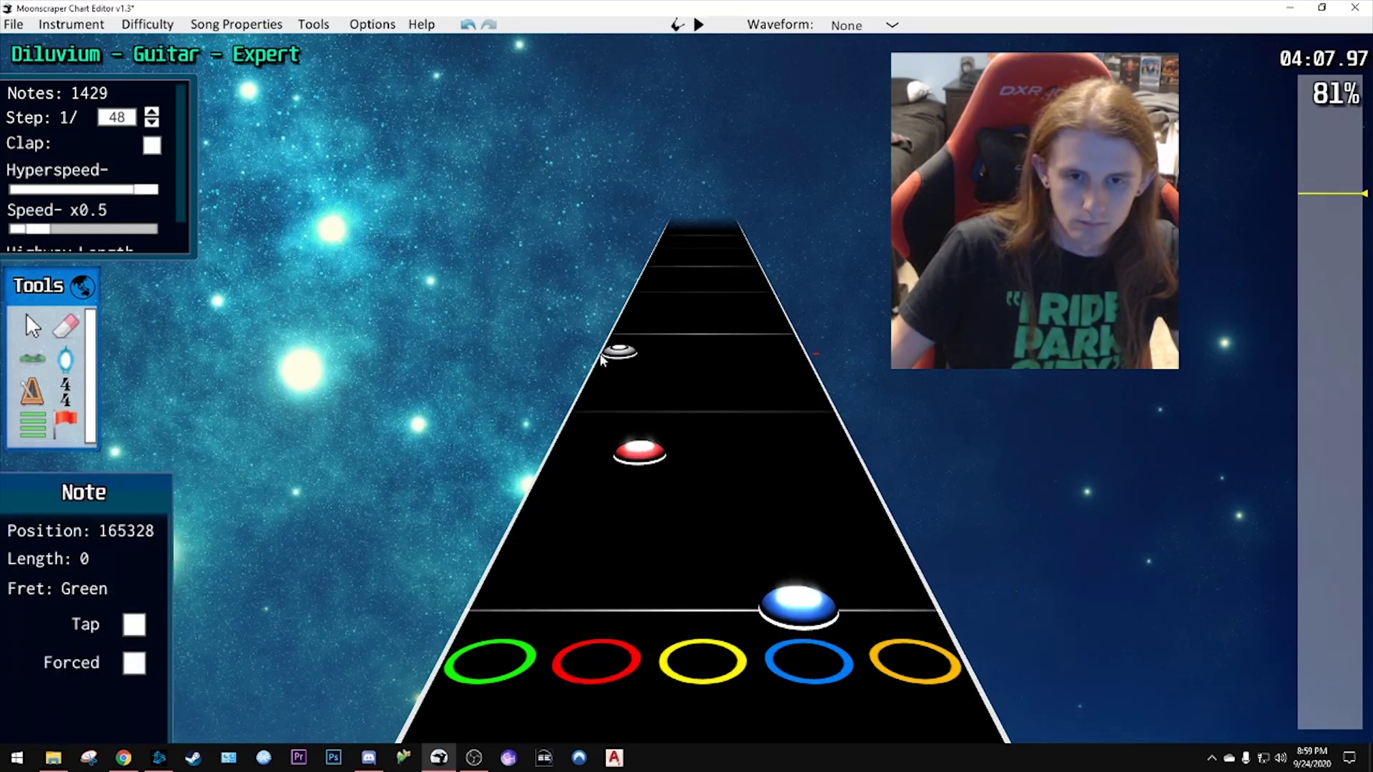
{"action": "key", "text": "space"}
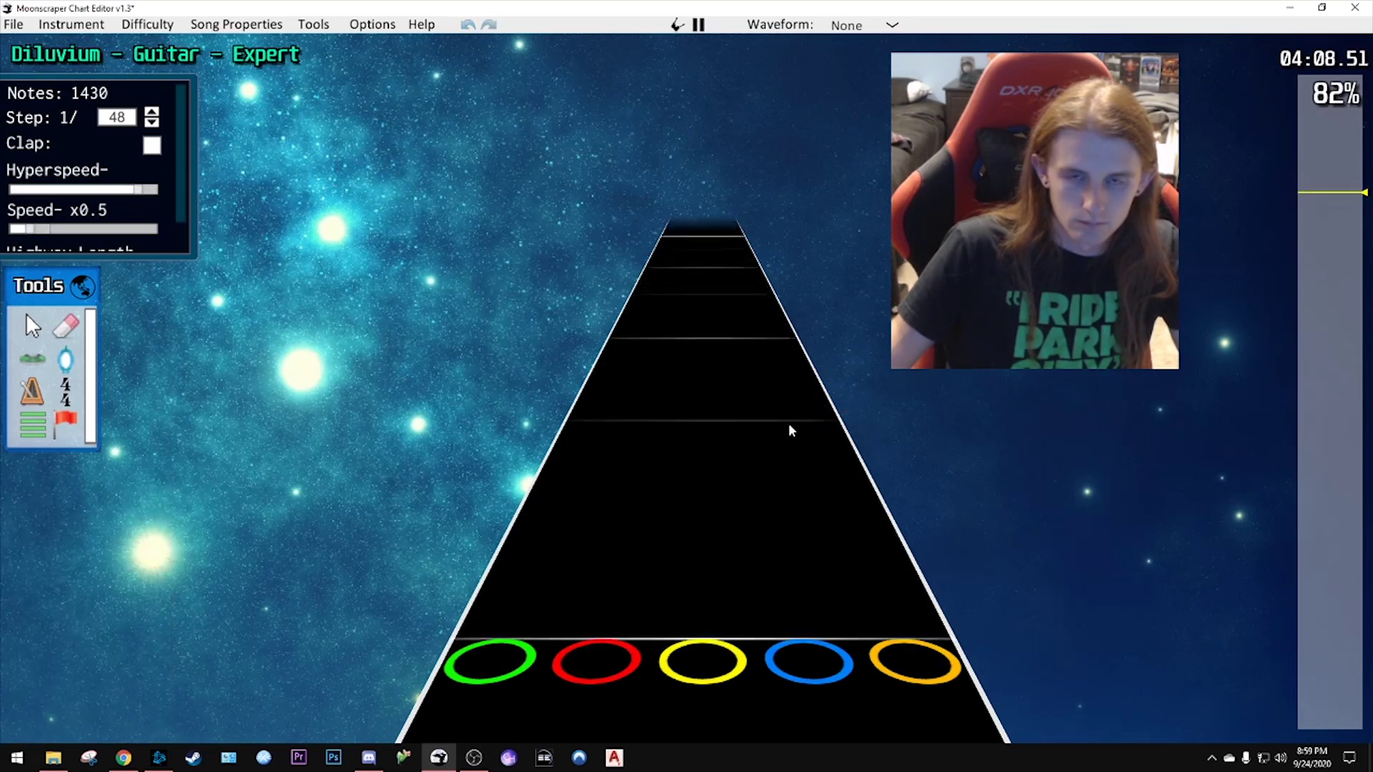
{"action": "key", "text": "space"}
- Change the red note just before the green one to yellow and add a red note on the beat line after the green
{"action": "scroll", "coordinate": [768, 425], "scroll_direction": "down", "scroll_amount": 8}
{"action": "scroll", "coordinate": [771, 427], "scroll_direction": "down", "scroll_amount": 2}
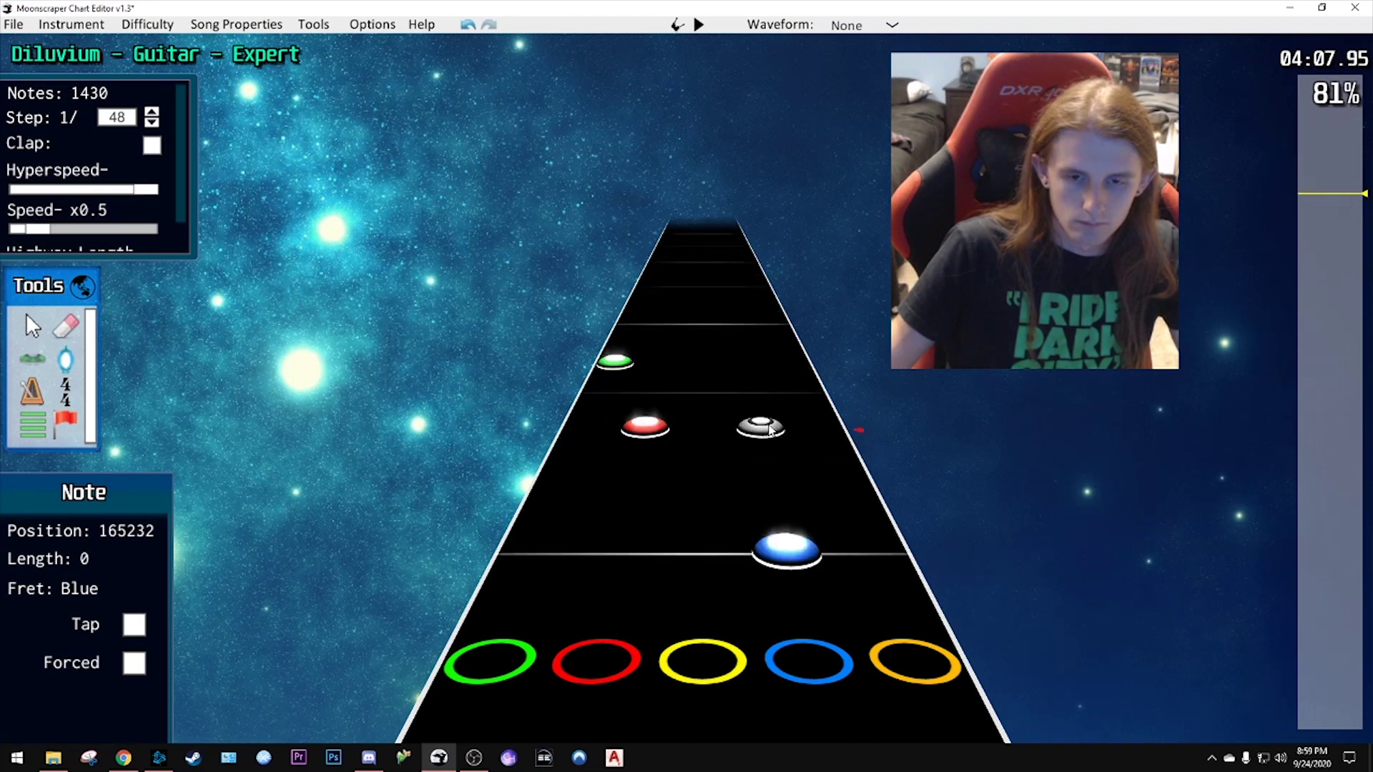
{"action": "scroll", "coordinate": [768, 427], "scroll_direction": "down", "scroll_amount": 2}
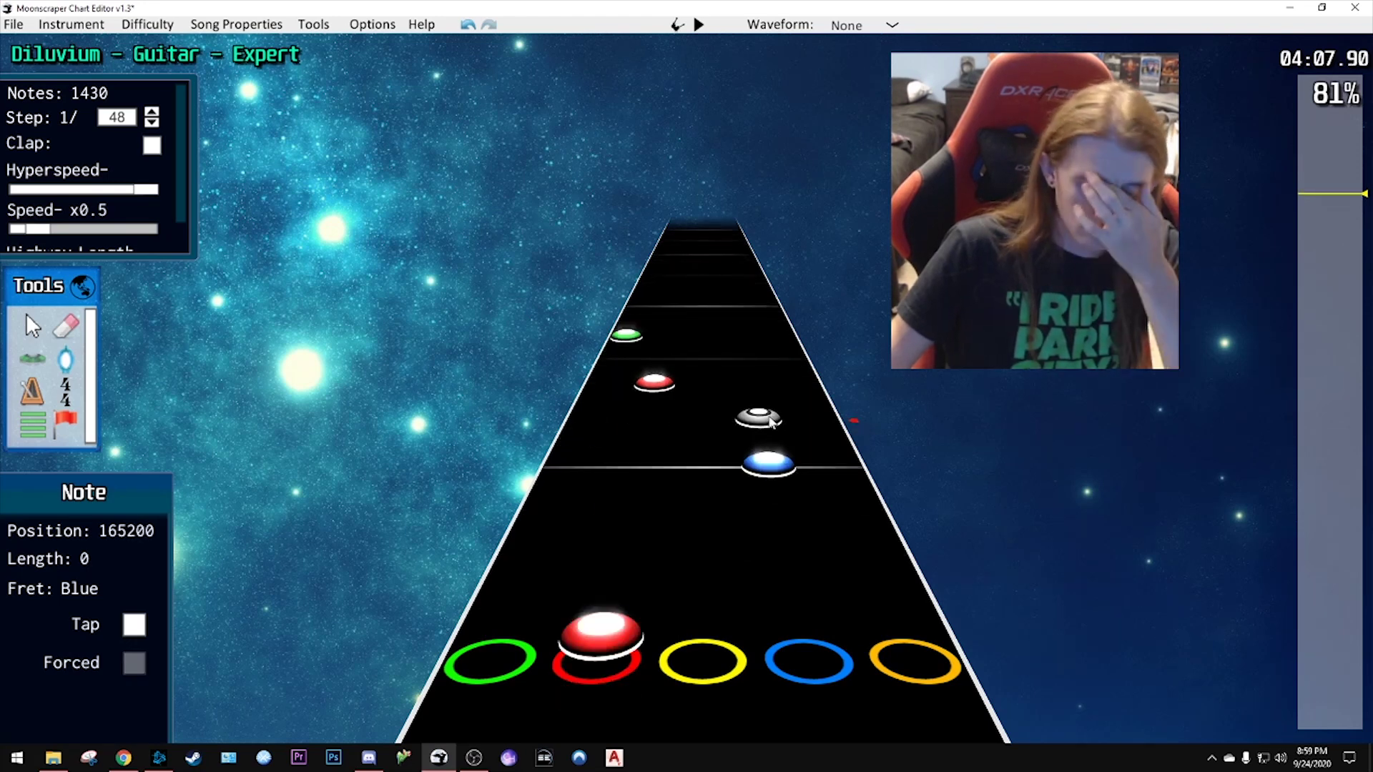
{"action": "scroll", "coordinate": [751, 421], "scroll_direction": "up", "scroll_amount": 2}
{"action": "scroll", "coordinate": [746, 414], "scroll_direction": "up", "scroll_amount": 1}
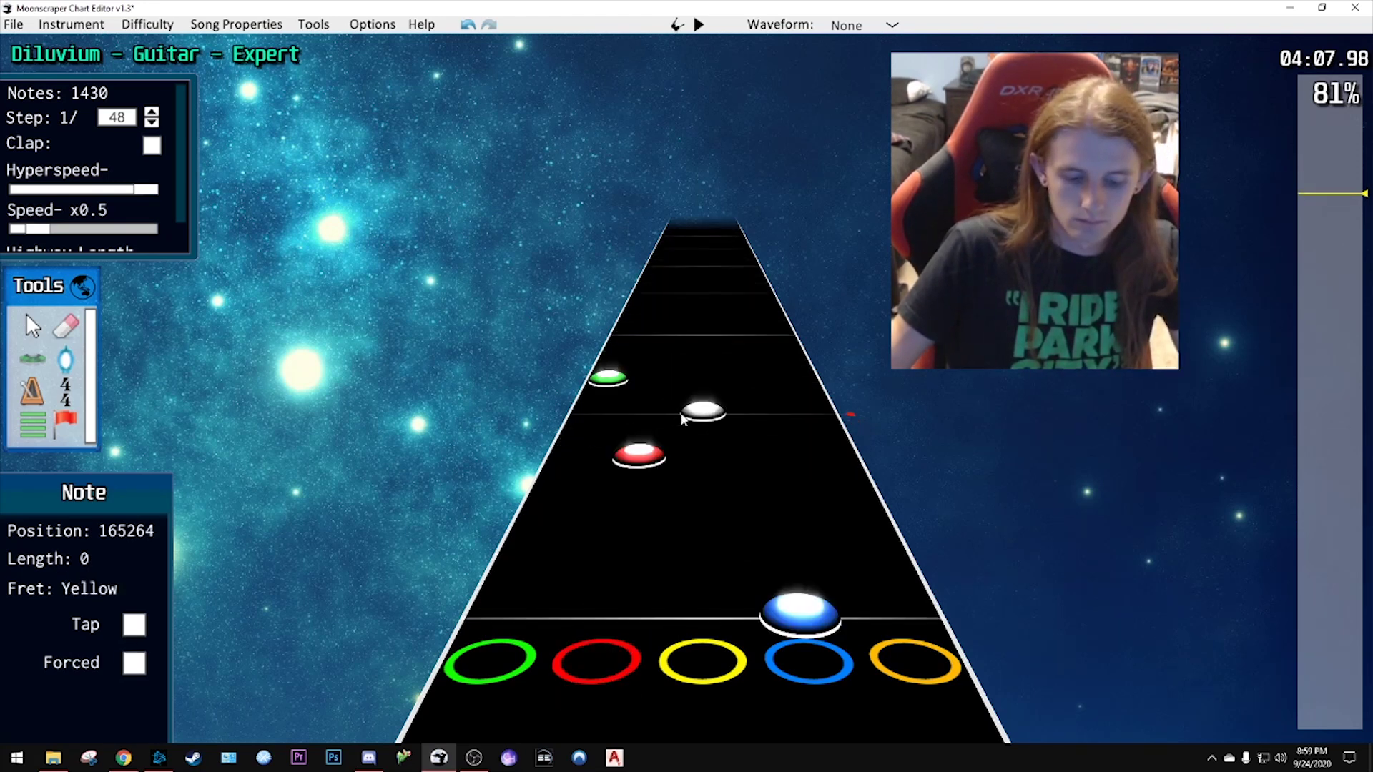
{"action": "left_click", "coordinate": [697, 458]}
{"action": "scroll", "coordinate": [656, 437], "scroll_direction": "up", "scroll_amount": 3}
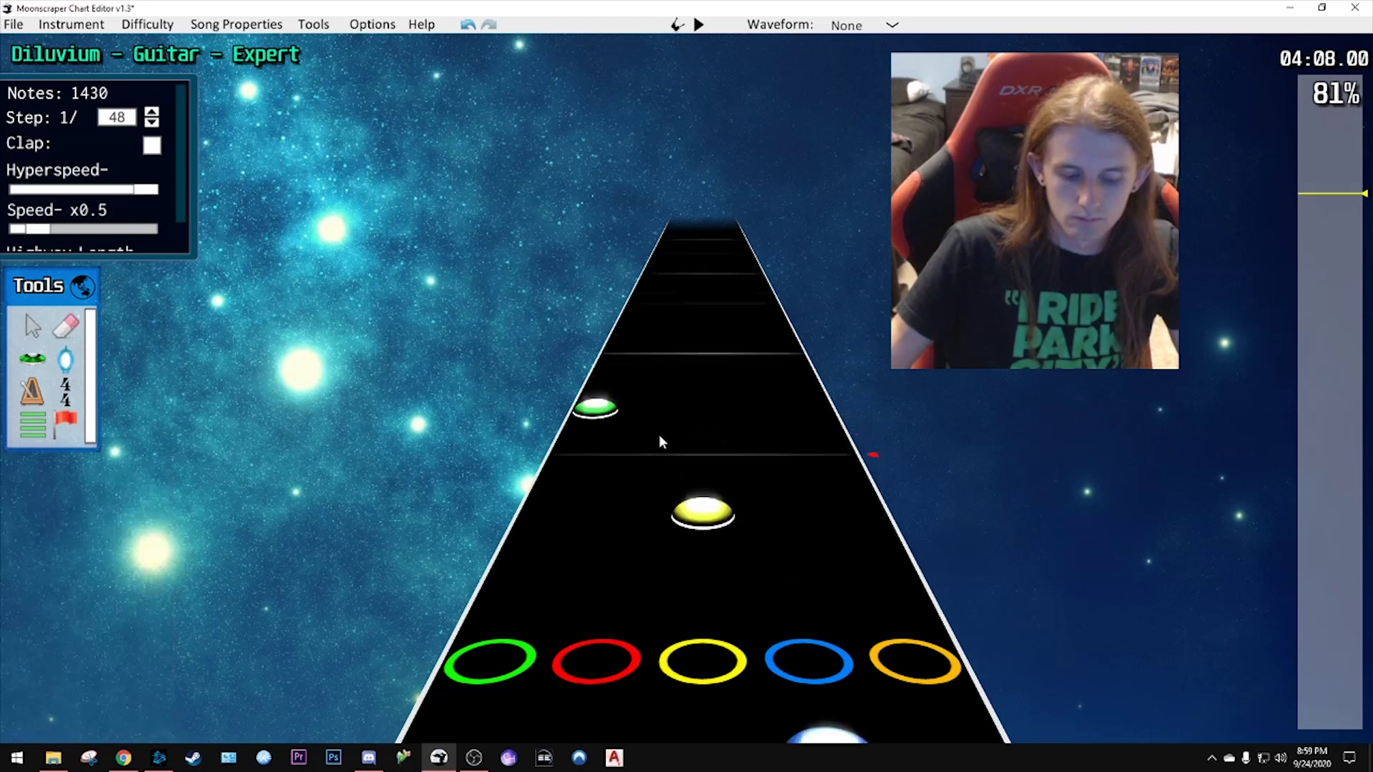
{"action": "key", "text": "space"}
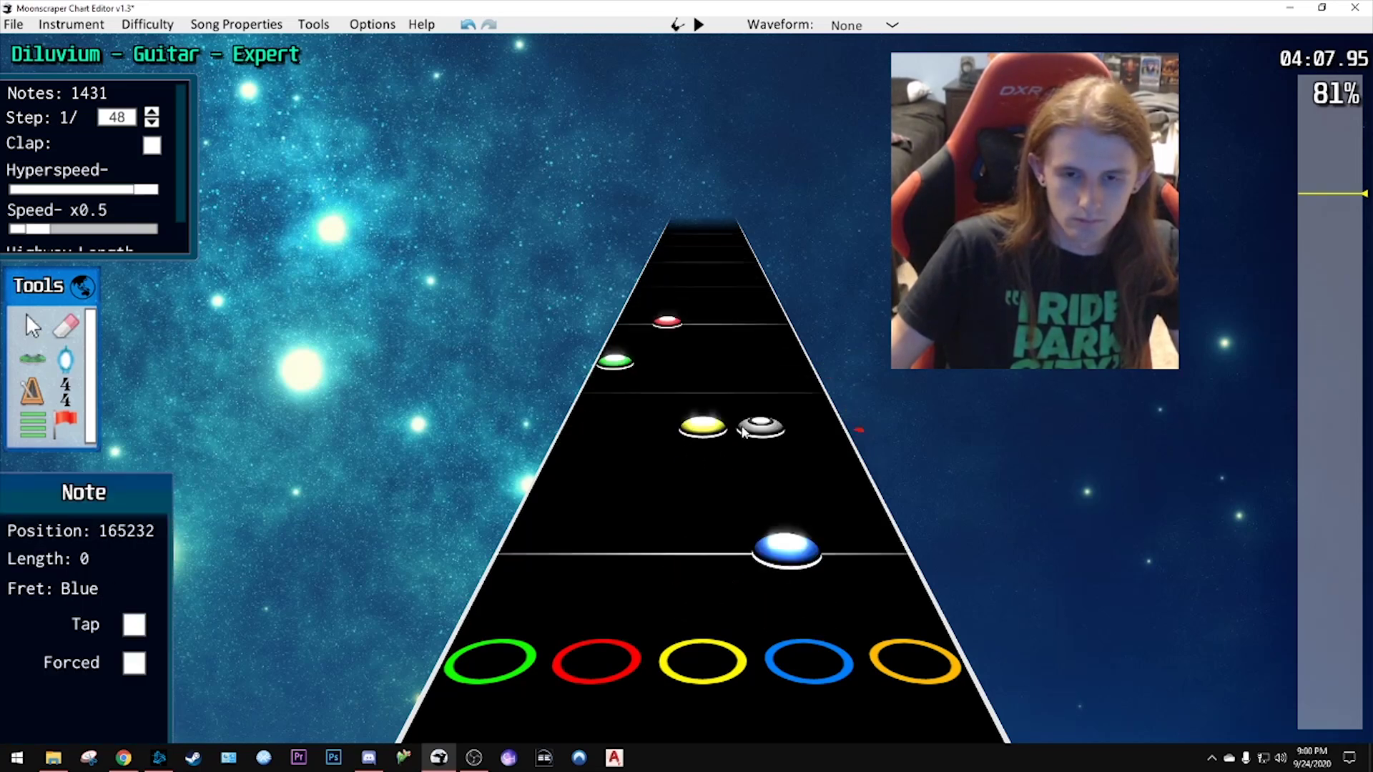
- Add an orange note after the red beat-line note and listen to the passage
{"action": "key", "text": "space"}
{"action": "scroll", "coordinate": [744, 423], "scroll_direction": "down", "scroll_amount": 9}
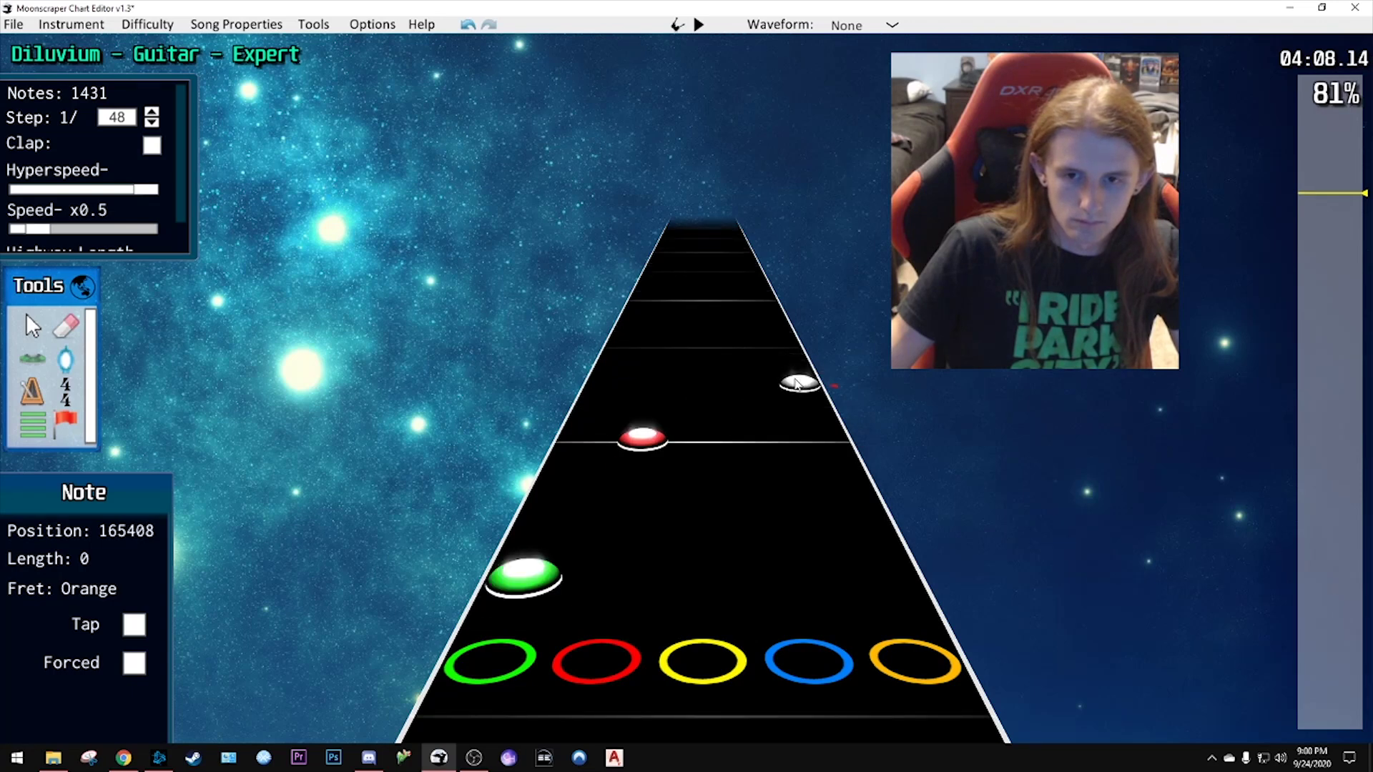
{"action": "left_click", "coordinate": [794, 372]}
{"action": "scroll", "coordinate": [792, 392], "scroll_direction": "up", "scroll_amount": 12}
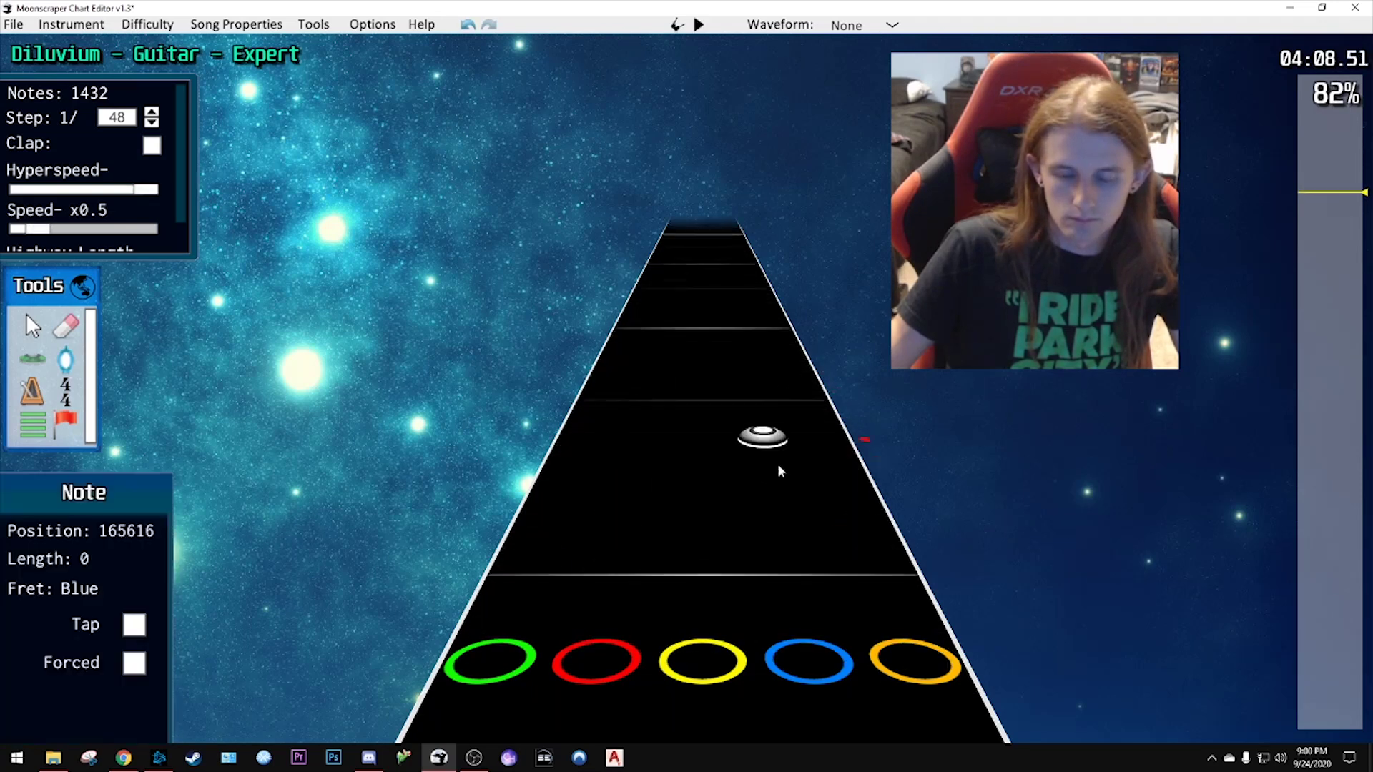
{"action": "scroll", "coordinate": [786, 461], "scroll_direction": "down", "scroll_amount": 5}
{"action": "scroll", "coordinate": [788, 457], "scroll_direction": "down", "scroll_amount": 9}
{"action": "scroll", "coordinate": [788, 457], "scroll_direction": "up", "scroll_amount": 20}
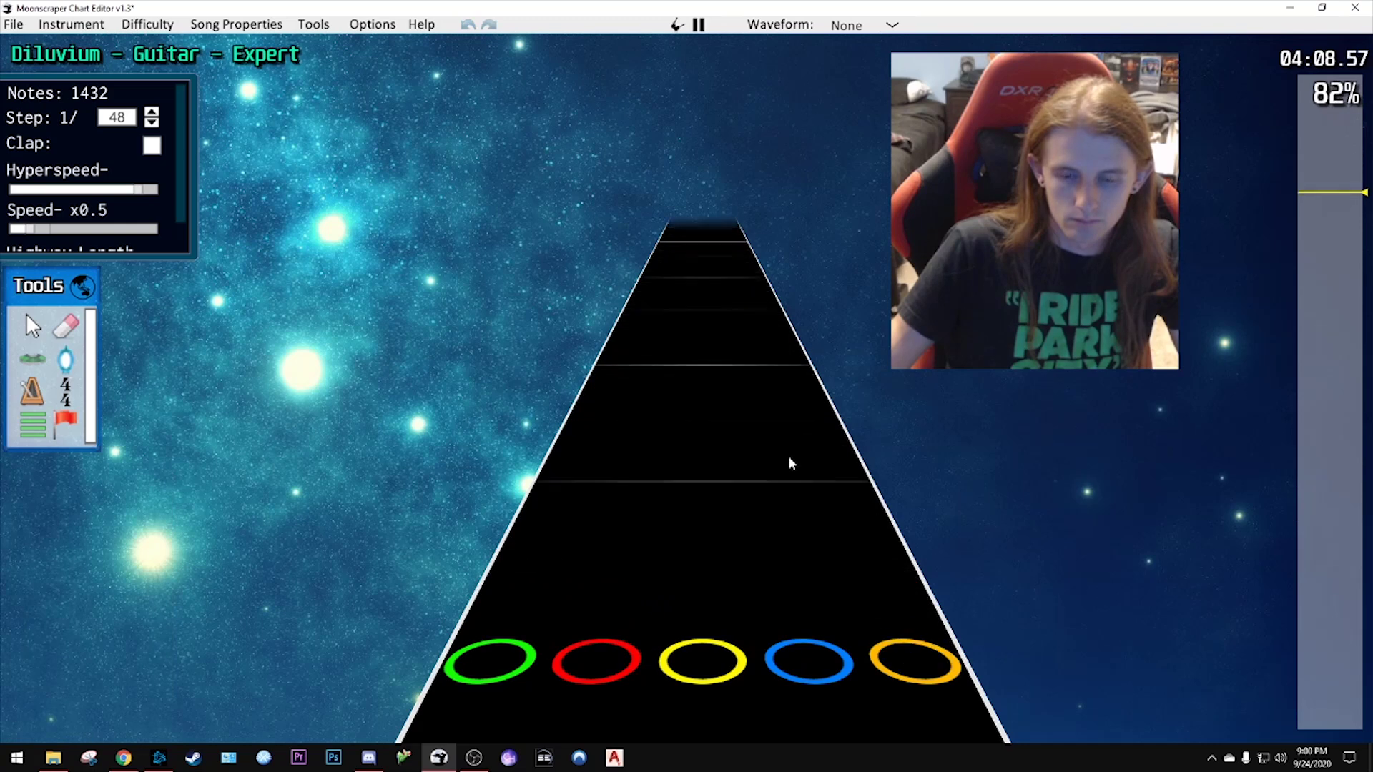
- Add a yellow note after the orange note and play the passage back
{"action": "scroll", "coordinate": [788, 456], "scroll_direction": "down", "scroll_amount": 9}
{"action": "scroll", "coordinate": [787, 461], "scroll_direction": "down", "scroll_amount": 5}
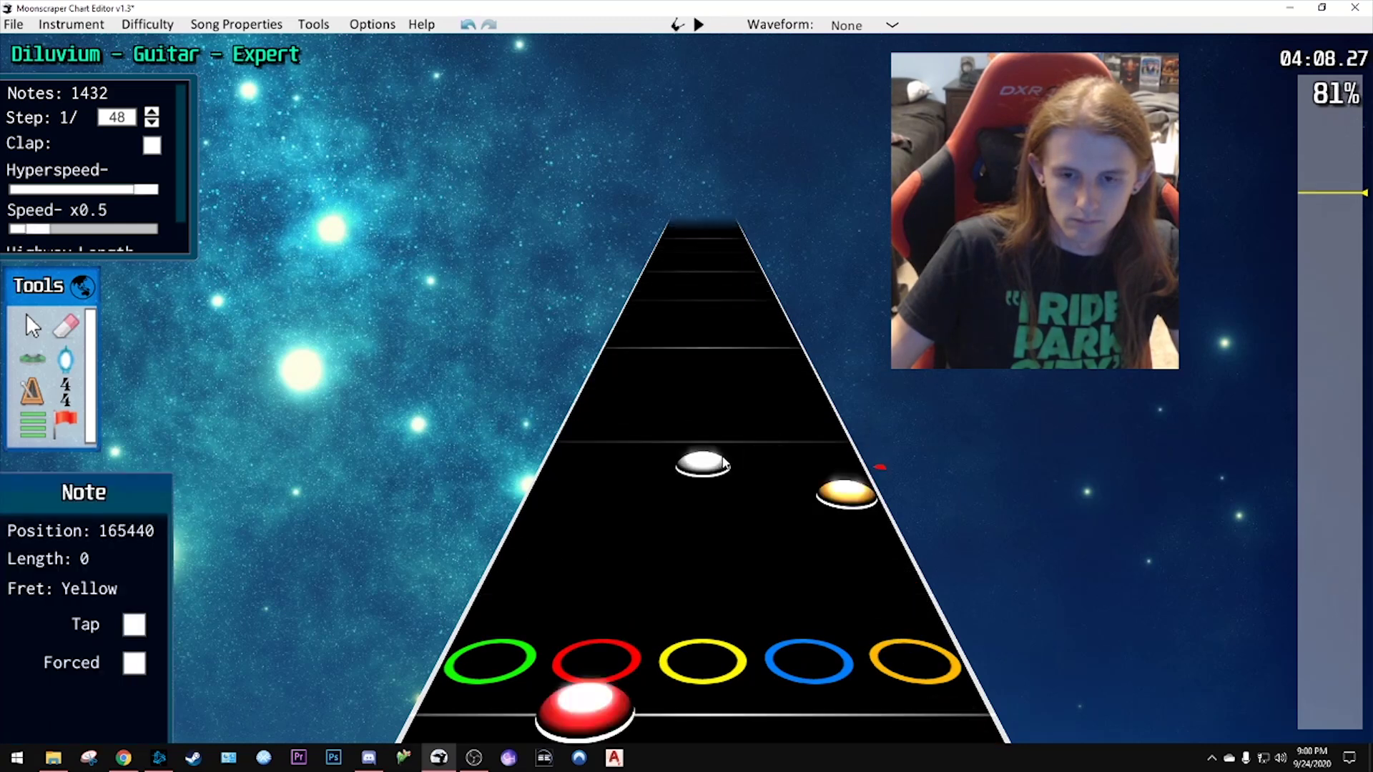
{"action": "left_click", "coordinate": [717, 401]}
{"action": "scroll", "coordinate": [718, 402], "scroll_direction": "down", "scroll_amount": 8}
{"action": "scroll", "coordinate": [719, 404], "scroll_direction": "up", "scroll_amount": 16}
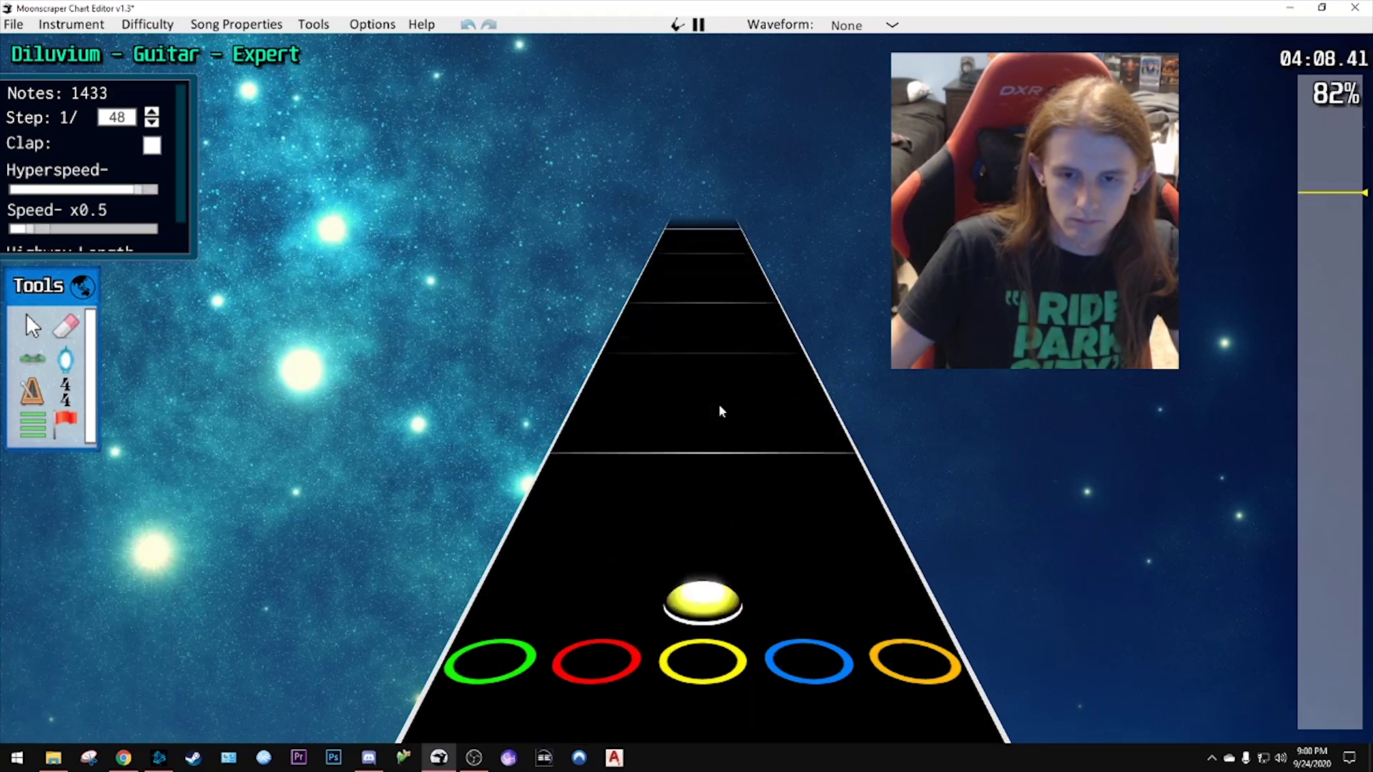
- Add a green note on the beat line following the yellow note and play it back
{"action": "scroll", "coordinate": [585, 436], "scroll_direction": "down", "scroll_amount": 5}
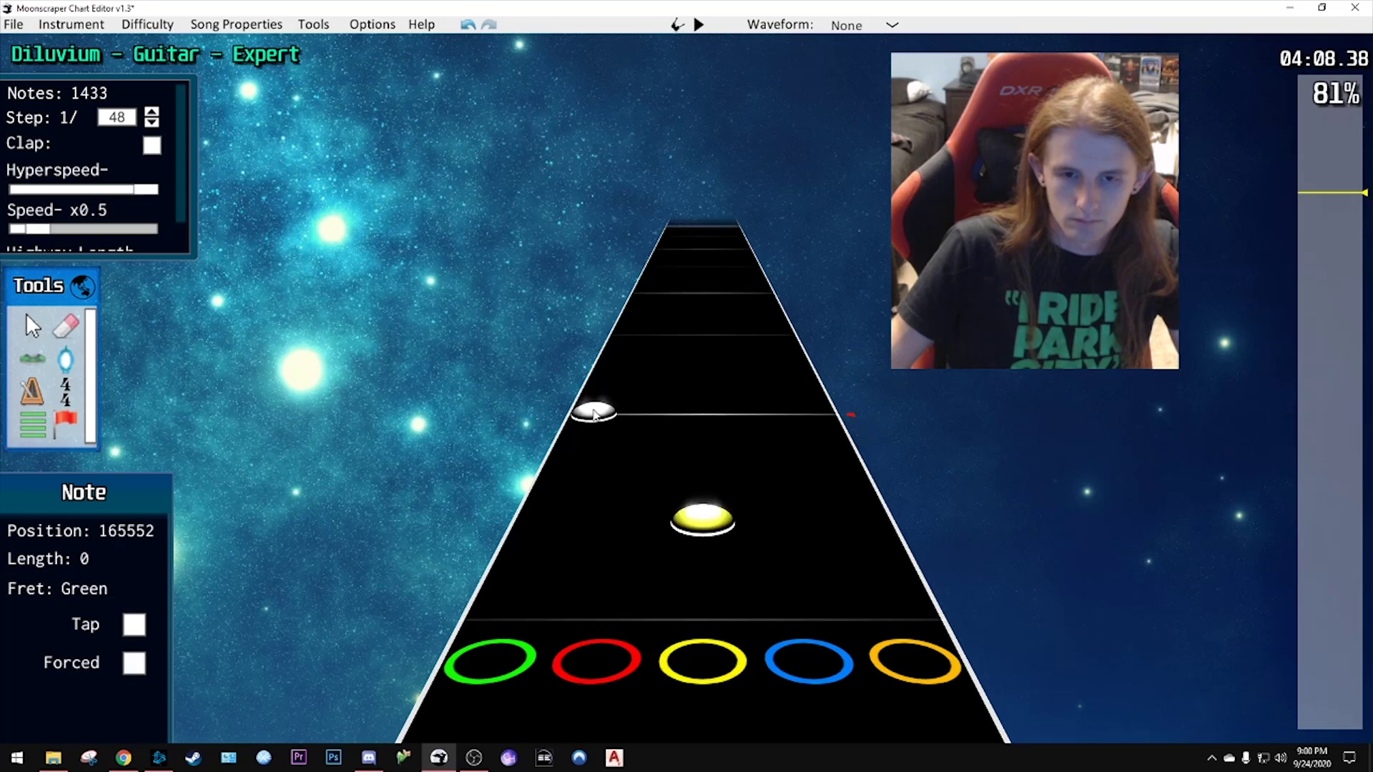
{"action": "left_click", "coordinate": [600, 409]}
{"action": "scroll", "coordinate": [599, 402], "scroll_direction": "down", "scroll_amount": 3}
{"action": "scroll", "coordinate": [599, 402], "scroll_direction": "up", "scroll_amount": 18}
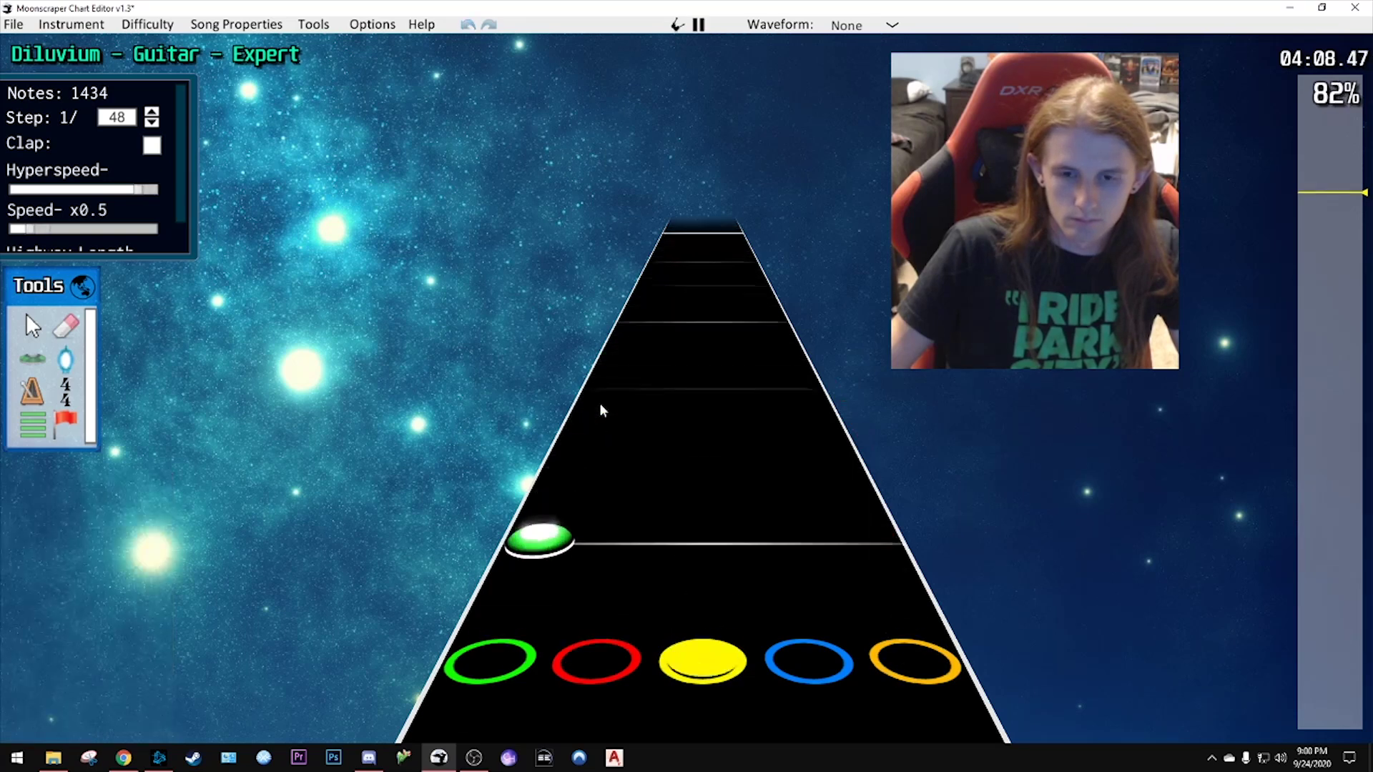
- Change the green note on the beat line to red and play the passage back
{"action": "scroll", "coordinate": [742, 447], "scroll_direction": "down", "scroll_amount": 4}
{"action": "scroll", "coordinate": [743, 445], "scroll_direction": "down", "scroll_amount": 12}
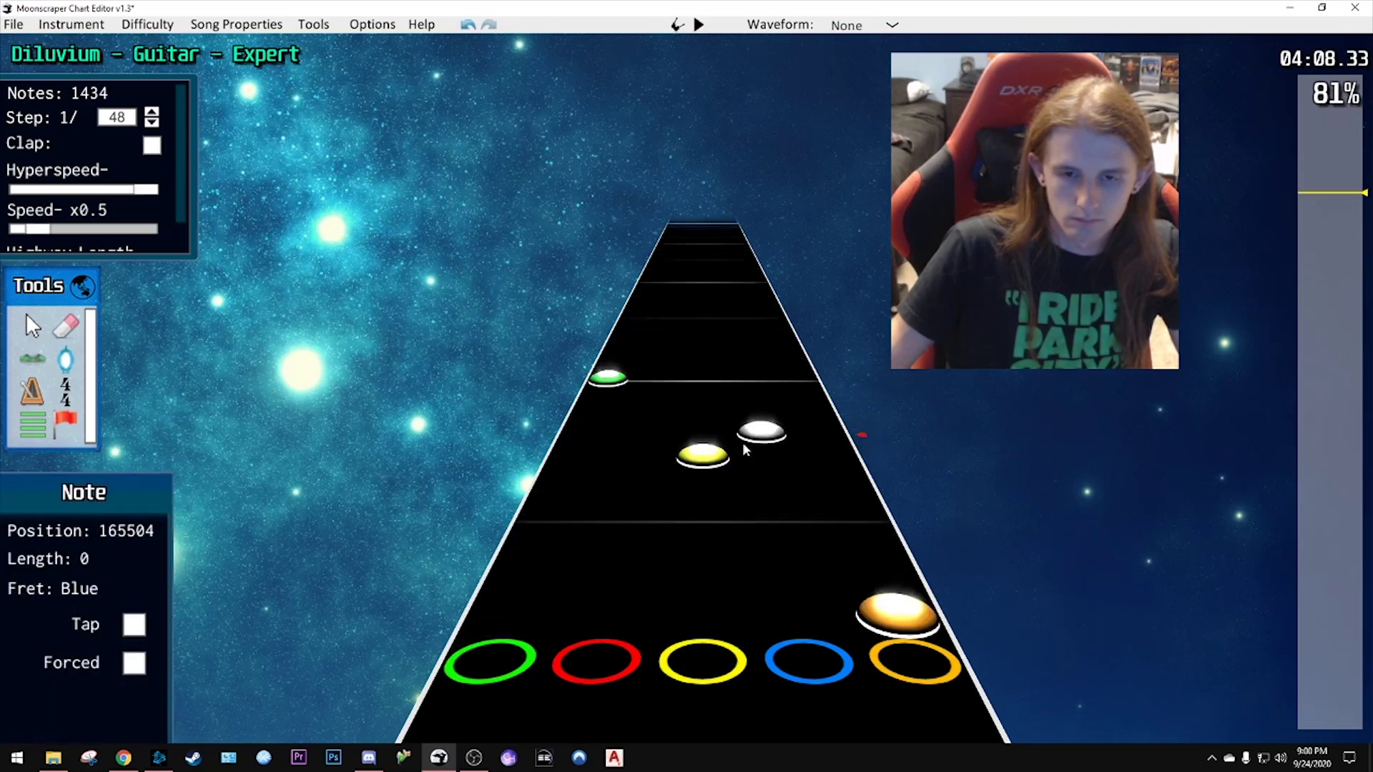
{"action": "left_click_drag", "start_coordinate": [607, 377], "coordinate": [670, 381]}
{"action": "key", "text": "space"}
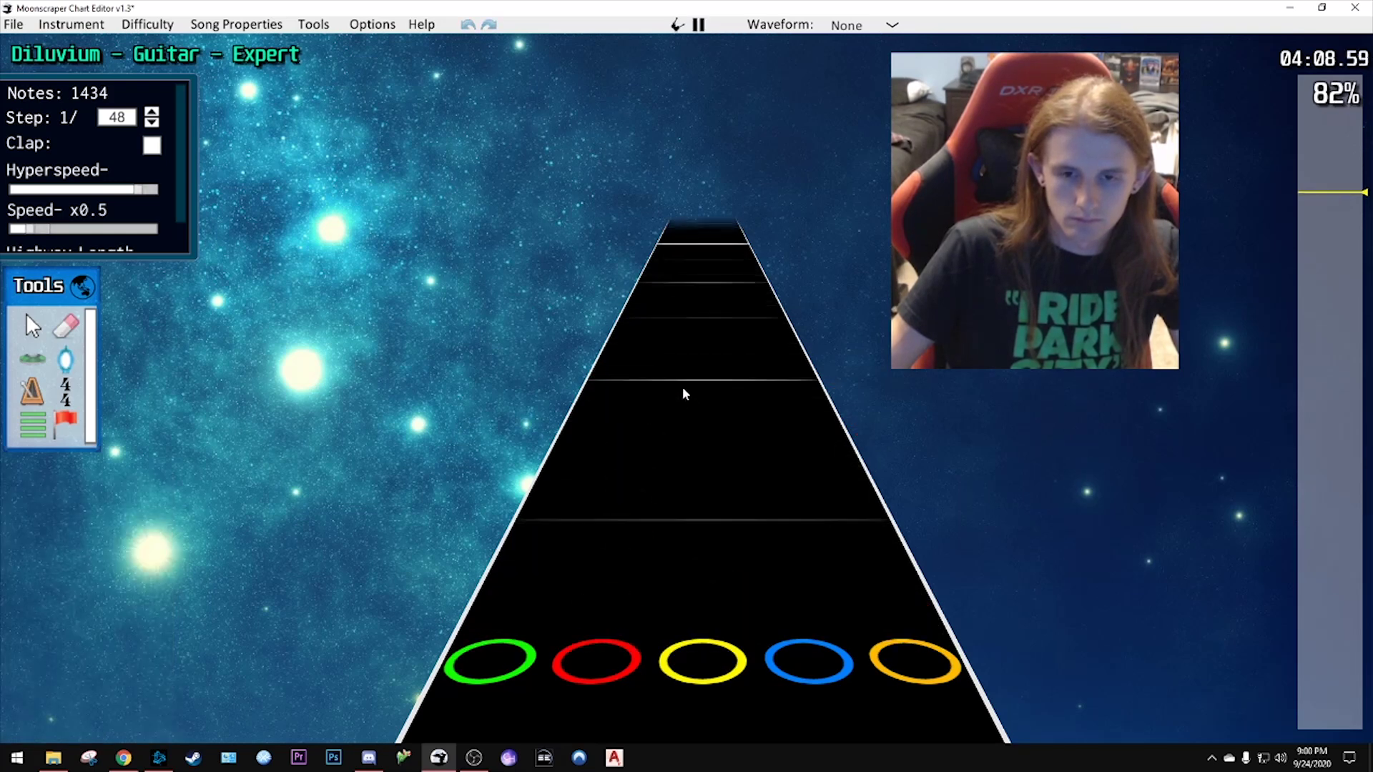
- Add a green note shortly after the red note on the beat line and play it back
{"action": "key", "text": "space"}
{"action": "scroll", "coordinate": [723, 447], "scroll_direction": "down", "scroll_amount": 7}
{"action": "scroll", "coordinate": [657, 472], "scroll_direction": "down", "scroll_amount": 3}
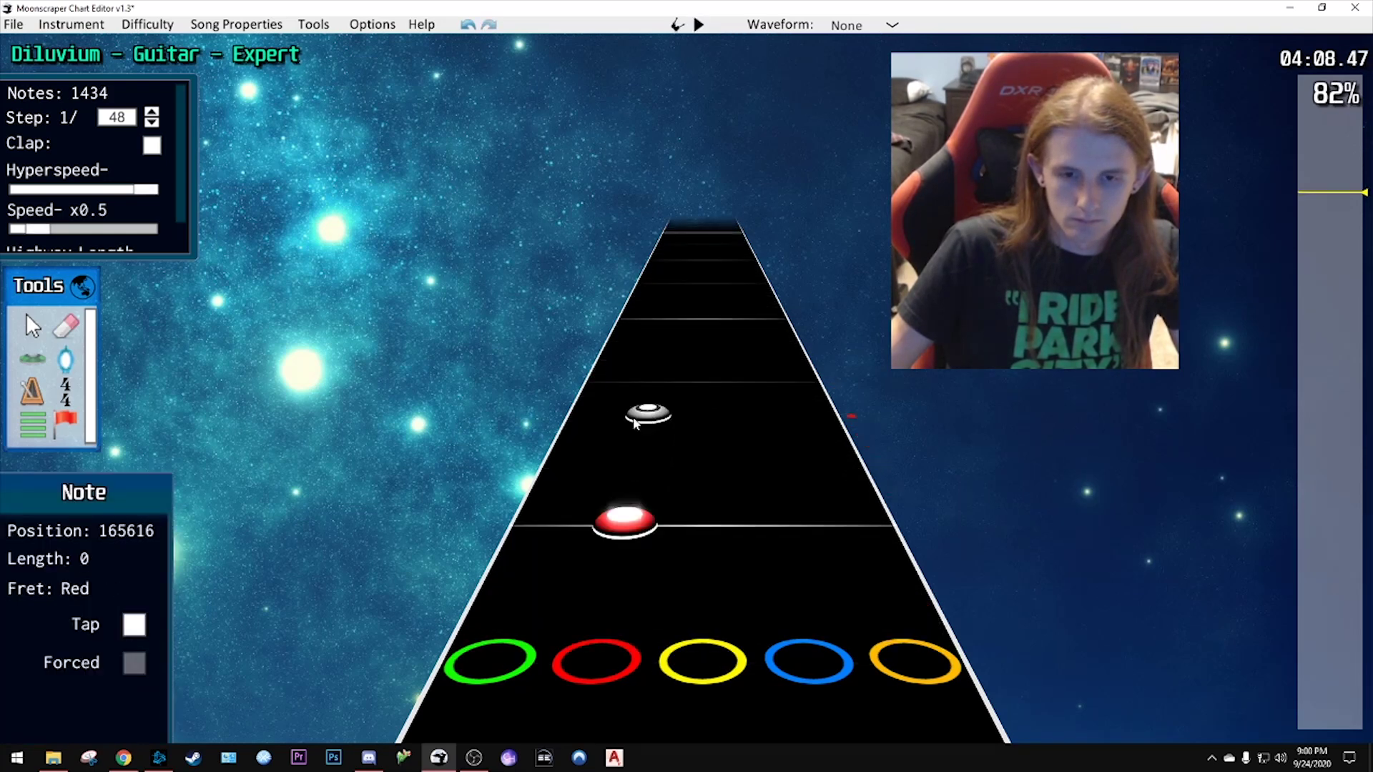
{"action": "left_click", "coordinate": [600, 422]}
{"action": "scroll", "coordinate": [622, 425], "scroll_direction": "up", "scroll_amount": 10}
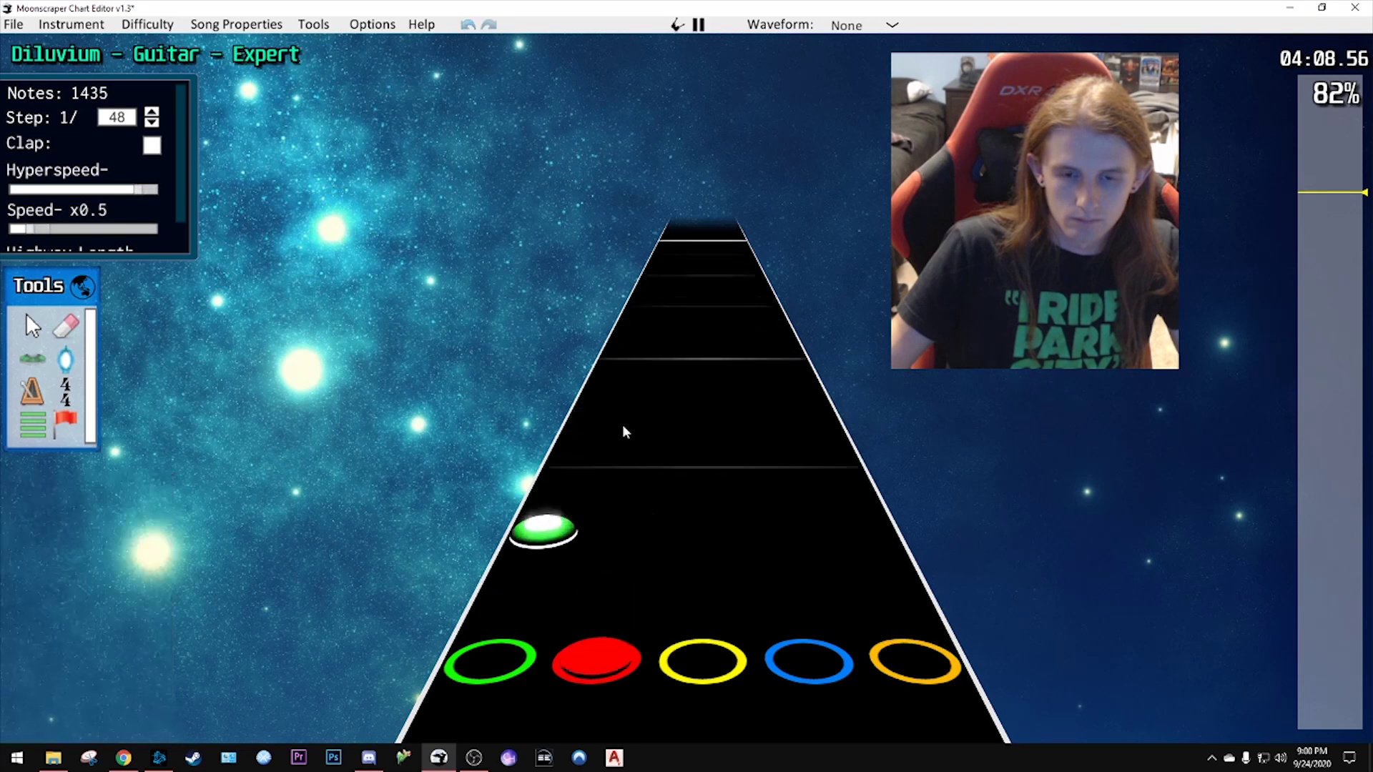
- Recolour the three notes after the orange one as blue, yellow and red, and add a green note behind them
{"action": "scroll", "coordinate": [736, 444], "scroll_direction": "down", "scroll_amount": 11}
{"action": "scroll", "coordinate": [740, 436], "scroll_direction": "down", "scroll_amount": 5}
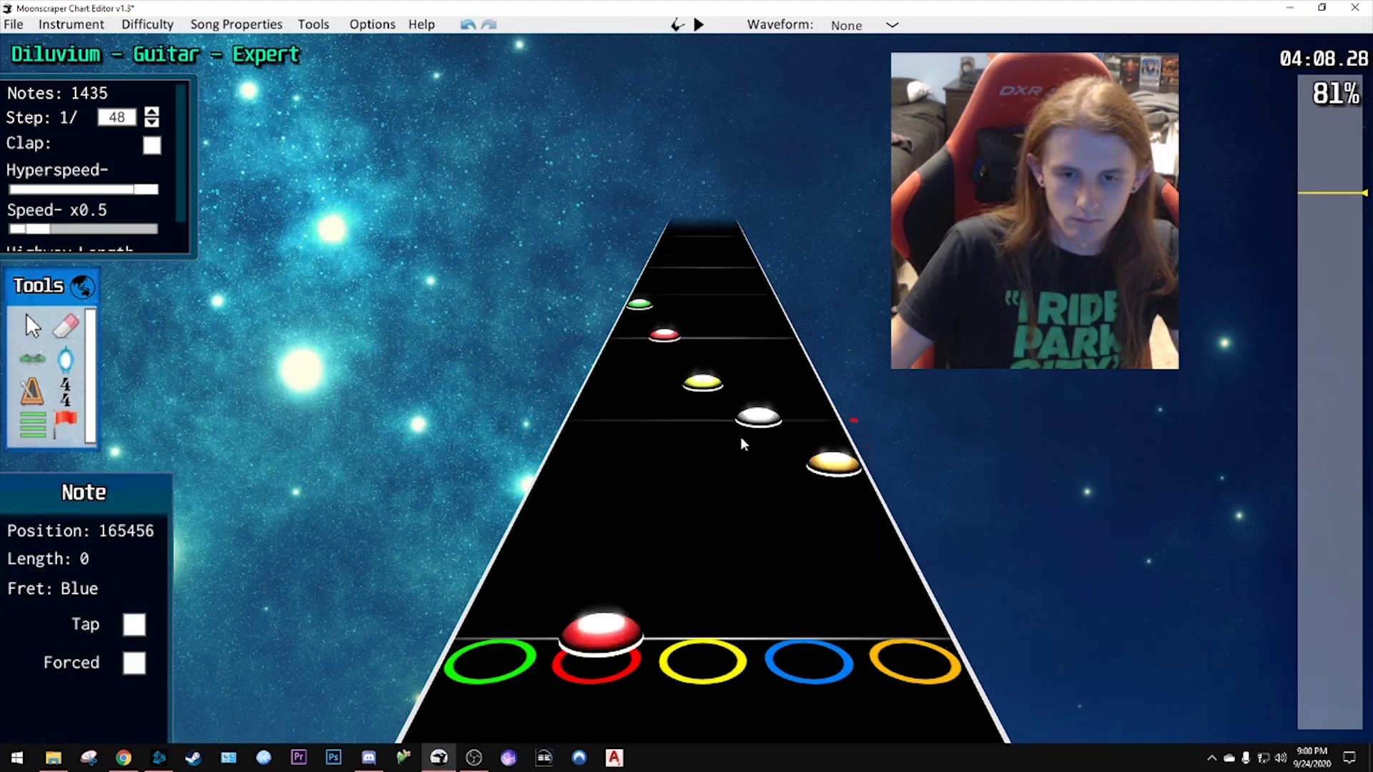
{"action": "scroll", "coordinate": [741, 438], "scroll_direction": "up", "scroll_amount": 13}
{"action": "scroll", "coordinate": [741, 438], "scroll_direction": "down", "scroll_amount": 10}
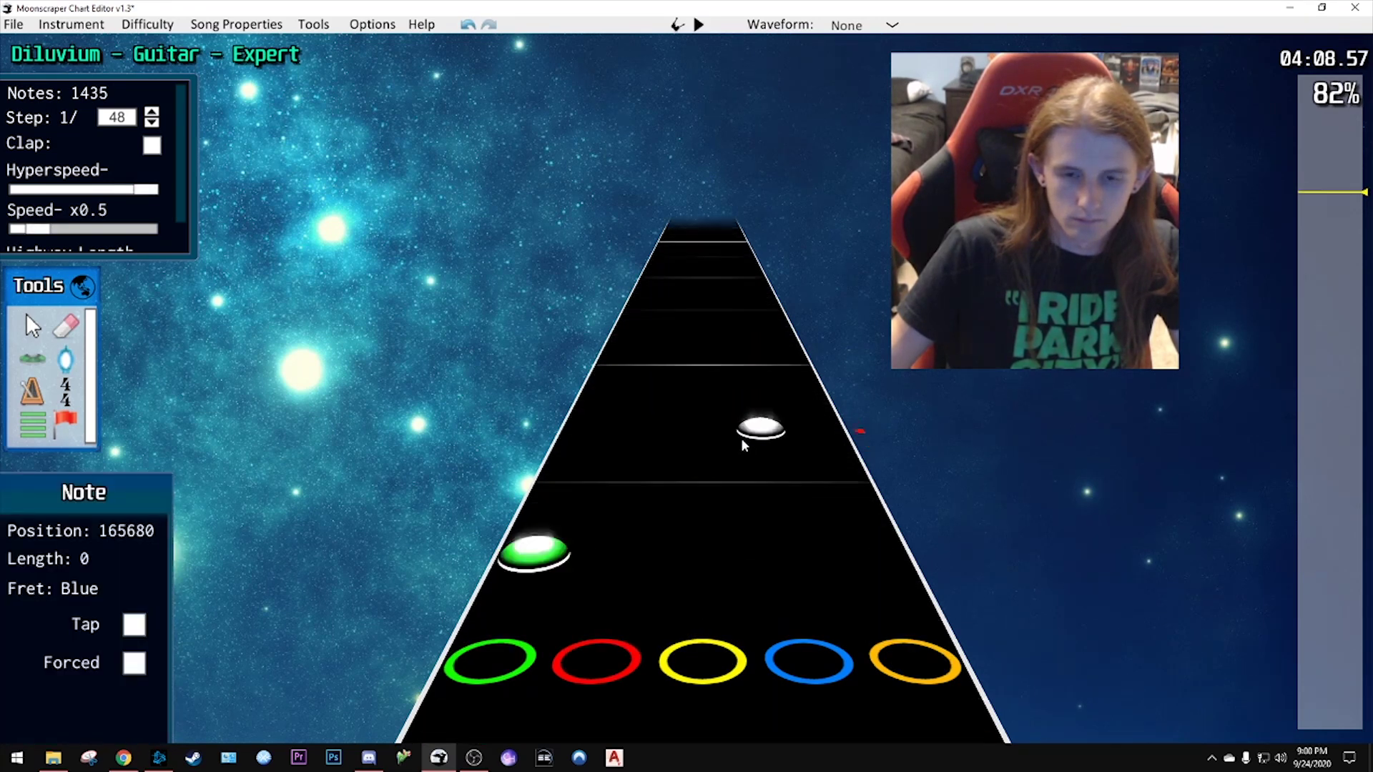
{"action": "left_click_drag", "start_coordinate": [635, 365], "coordinate": [749, 512]}
{"action": "scroll", "coordinate": [718, 505], "scroll_direction": "up", "scroll_amount": 1}
{"action": "key", "text": "y"}
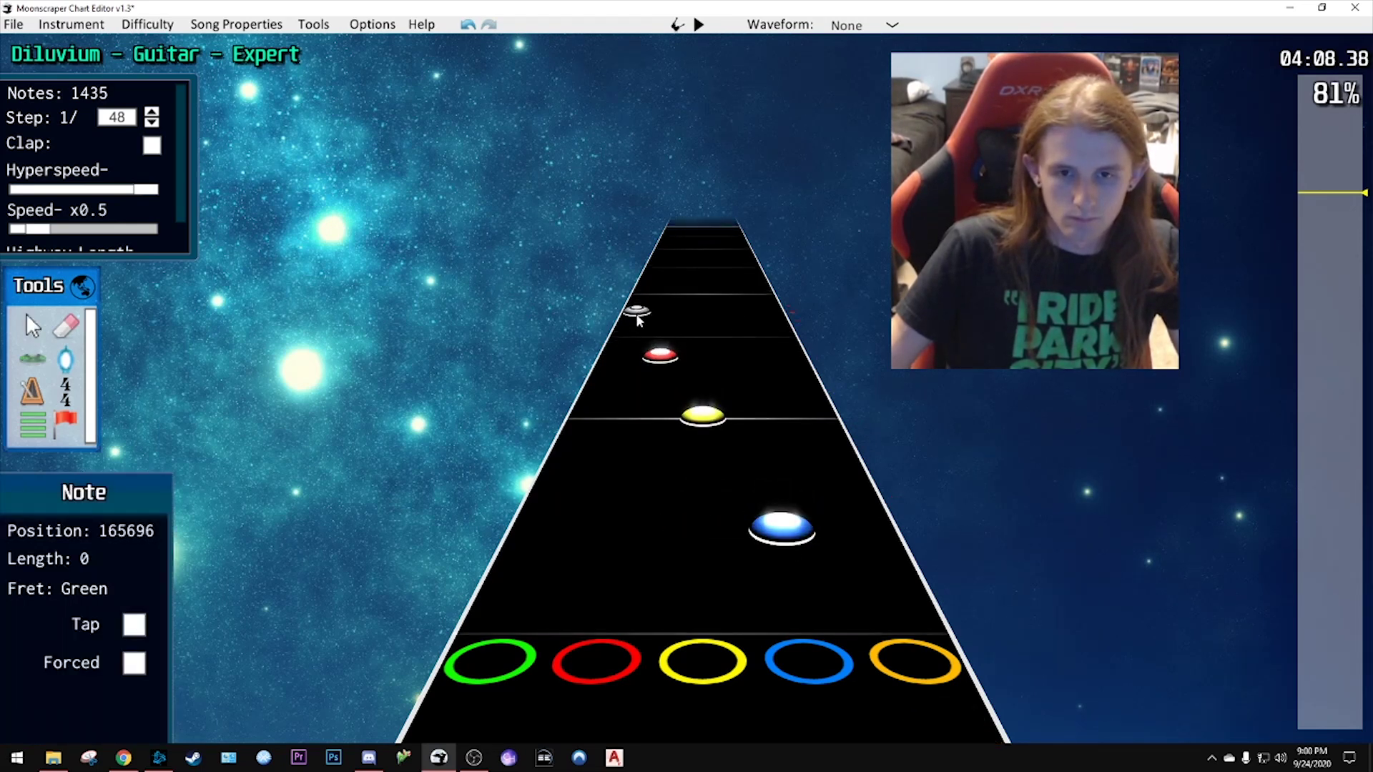
{"action": "key", "text": "space"}
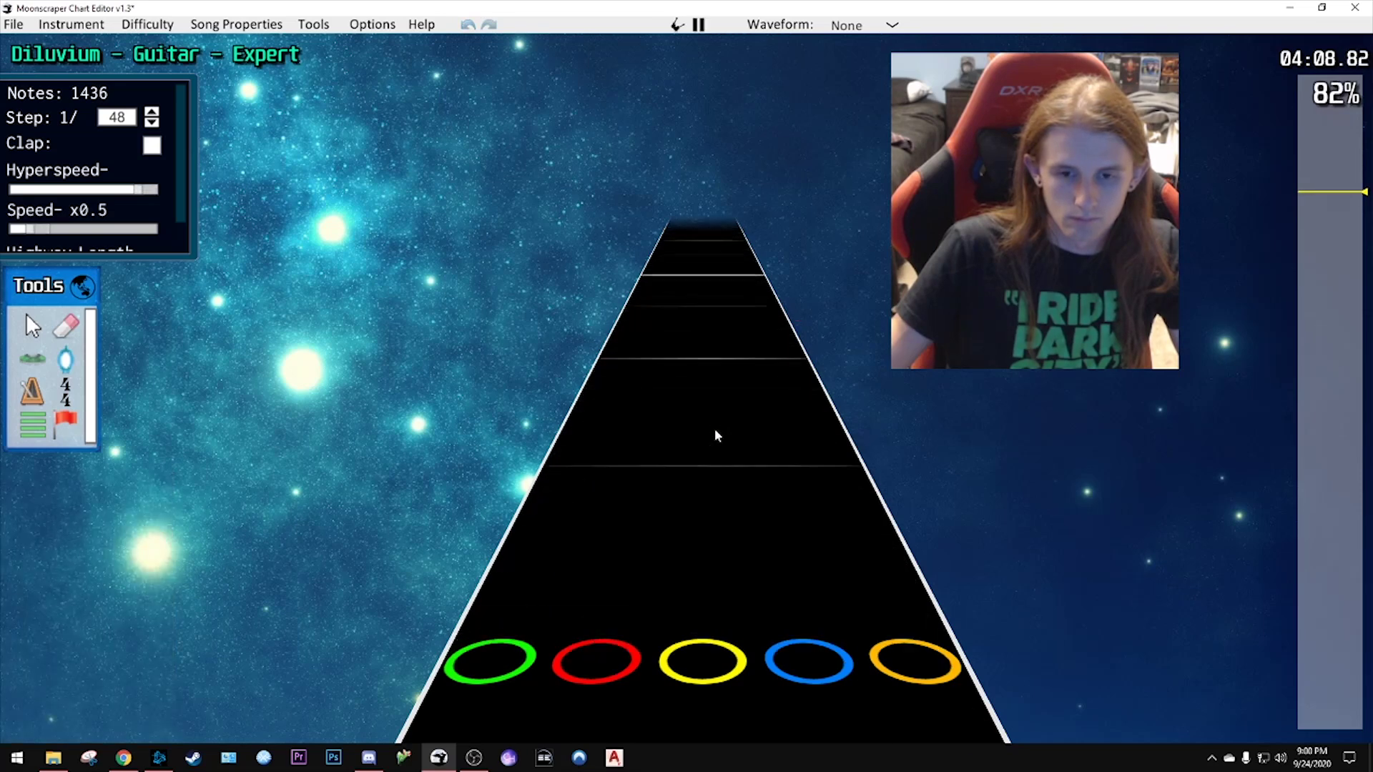
- Replay the descending orange-to-green run and add a blue note on the beat line after it
{"action": "key", "text": "space"}
{"action": "scroll", "coordinate": [751, 427], "scroll_direction": "down", "scroll_amount": 19}
{"action": "key", "text": "space"}
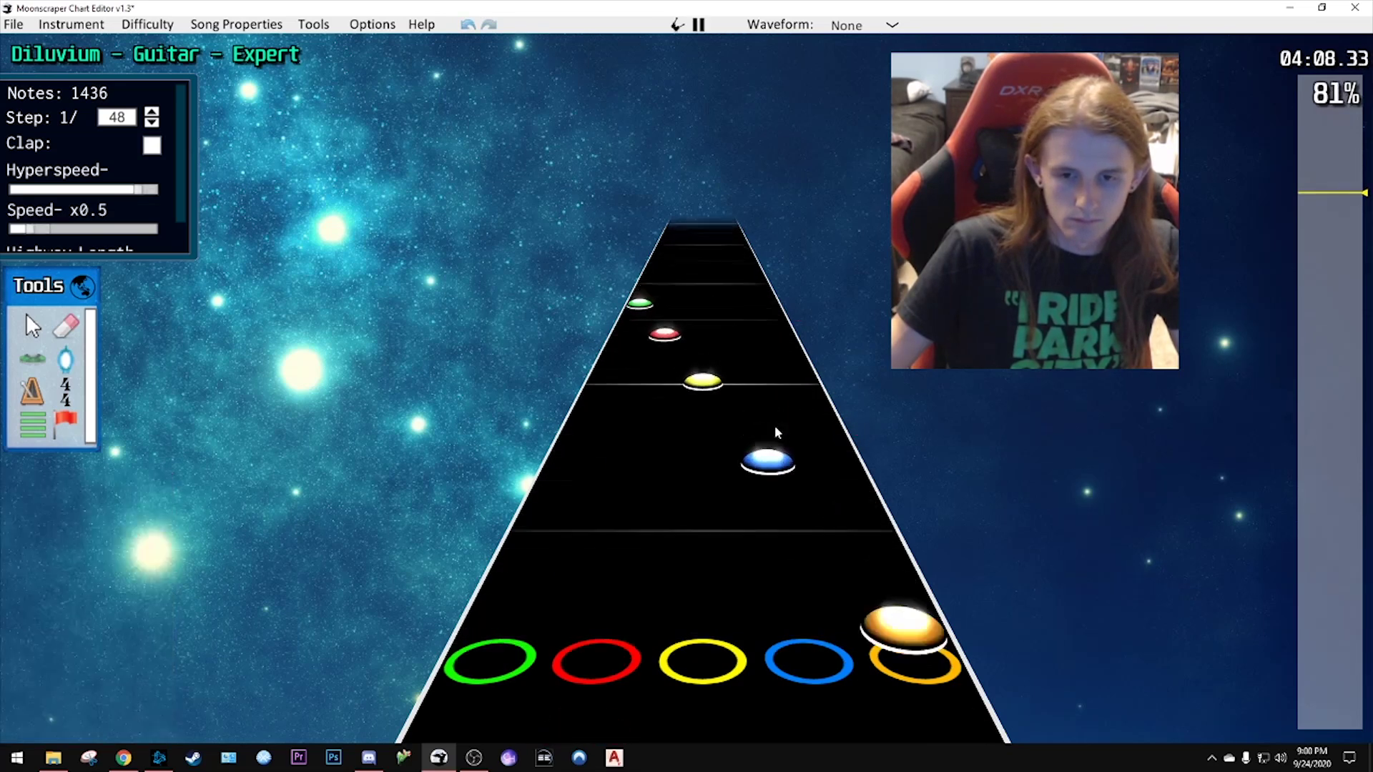
{"action": "key", "text": "space"}
{"action": "scroll", "coordinate": [774, 429], "scroll_direction": "down", "scroll_amount": 7}
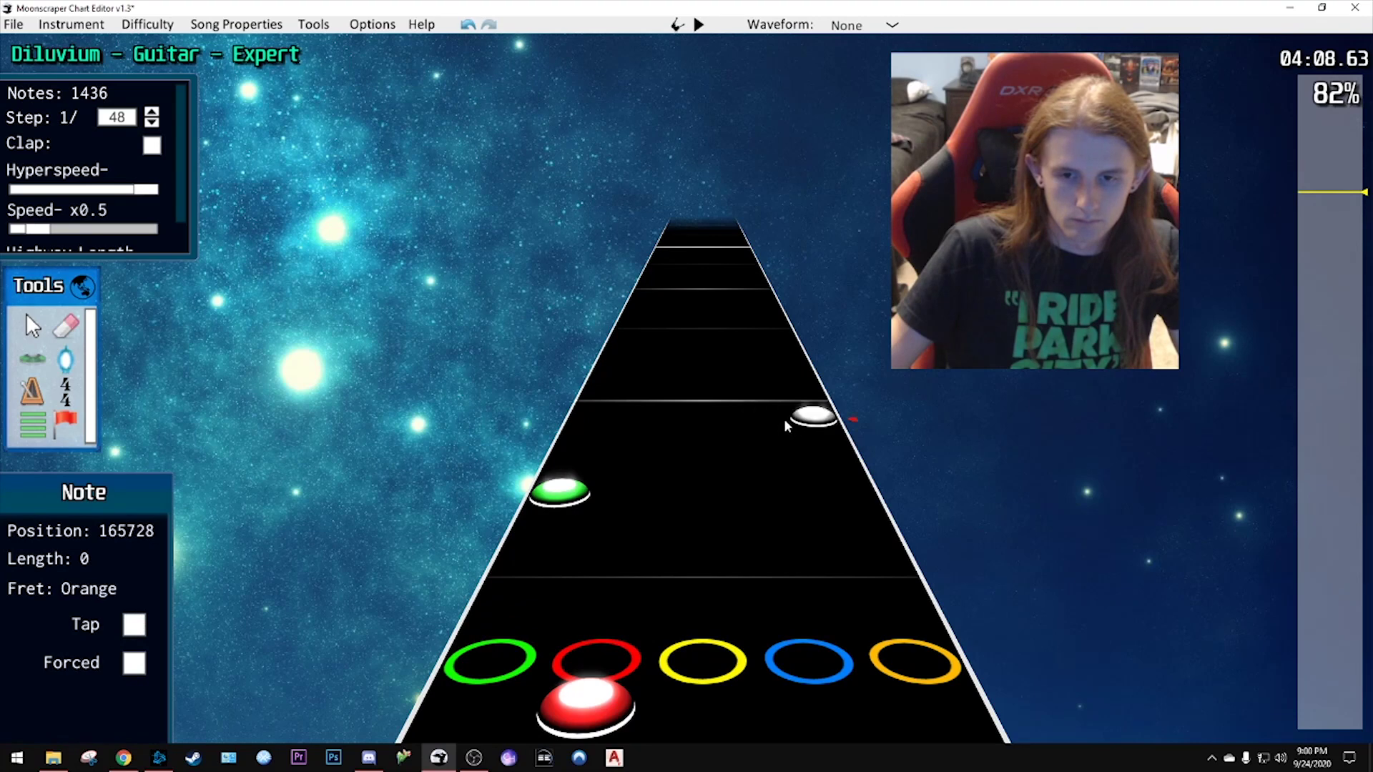
{"action": "left_click", "coordinate": [760, 399]}
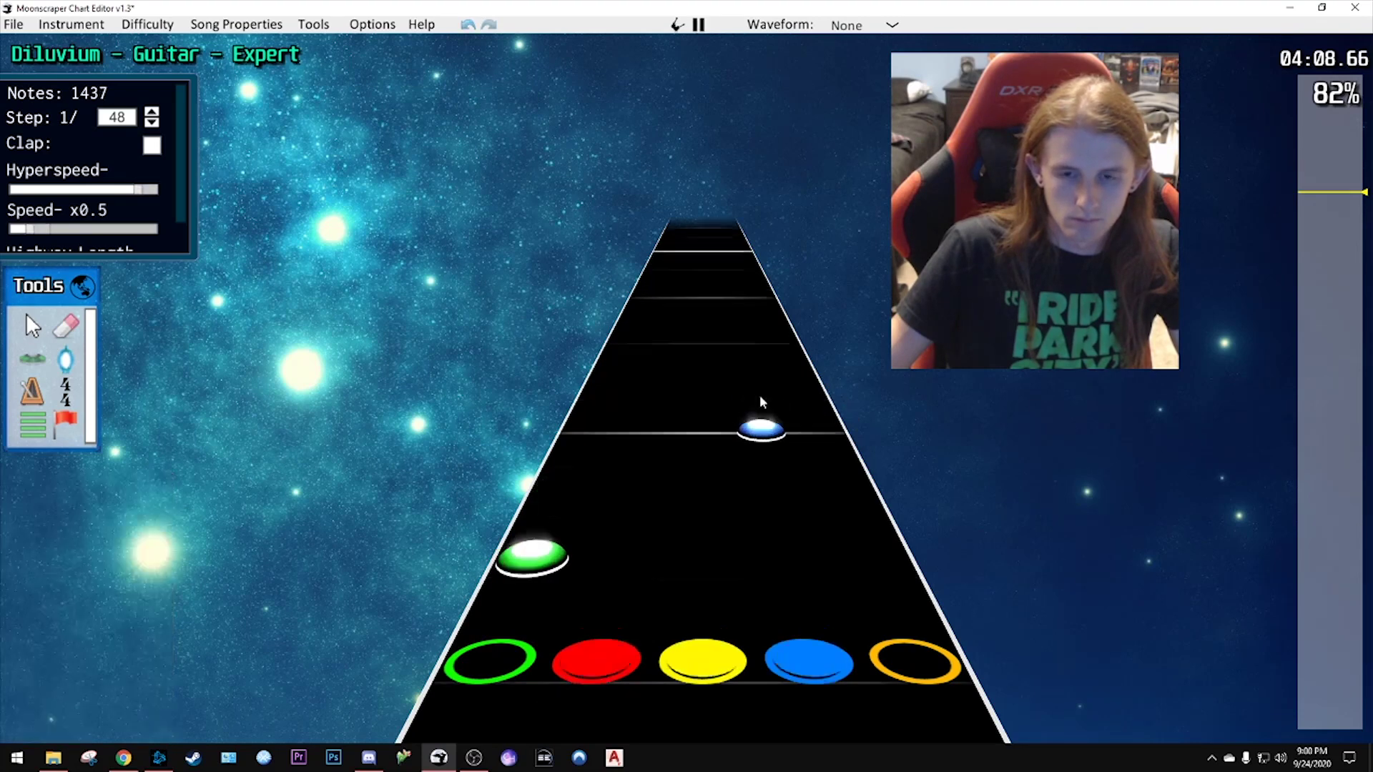
- Add yellow, red and green notes after the blue beat-line note, then play the passage back
{"action": "scroll", "coordinate": [751, 394], "scroll_direction": "up", "scroll_amount": 6}
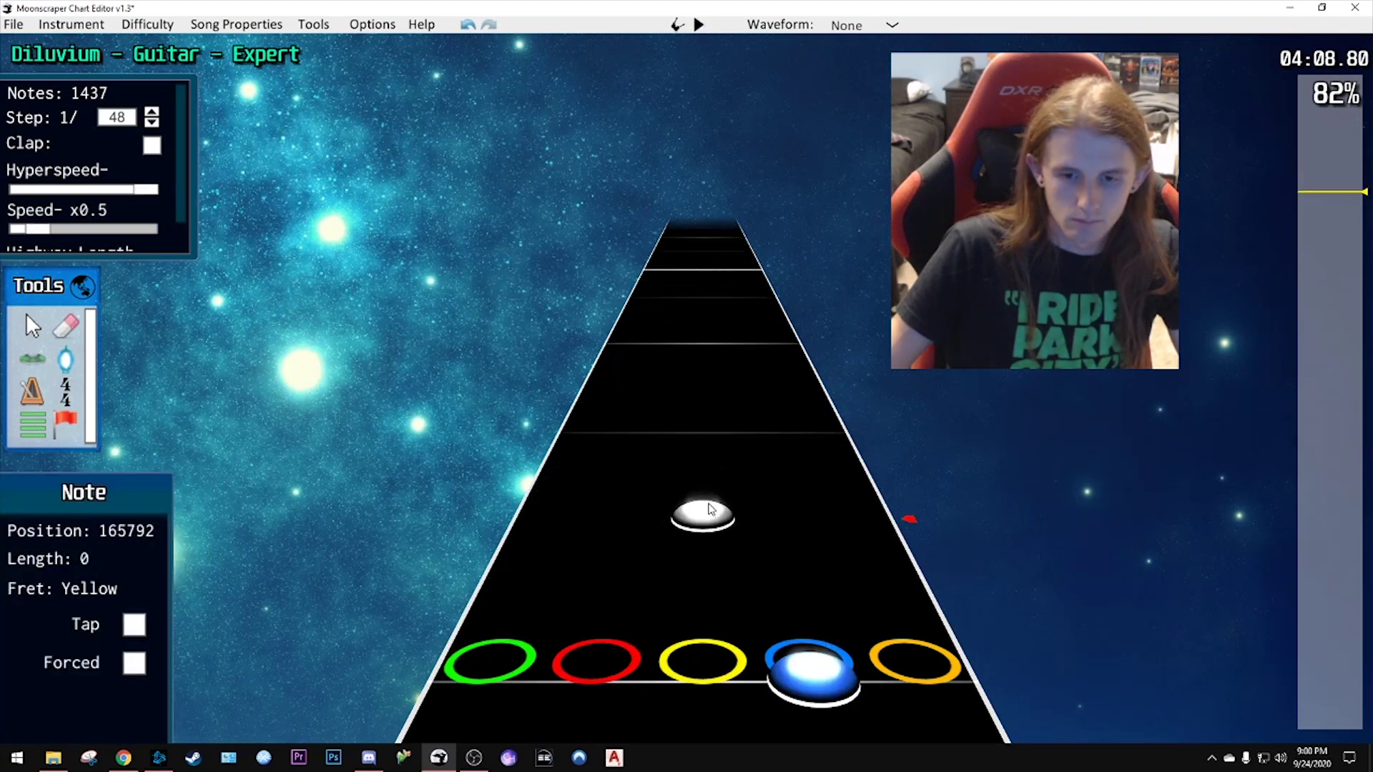
{"action": "left_click", "coordinate": [705, 489]}
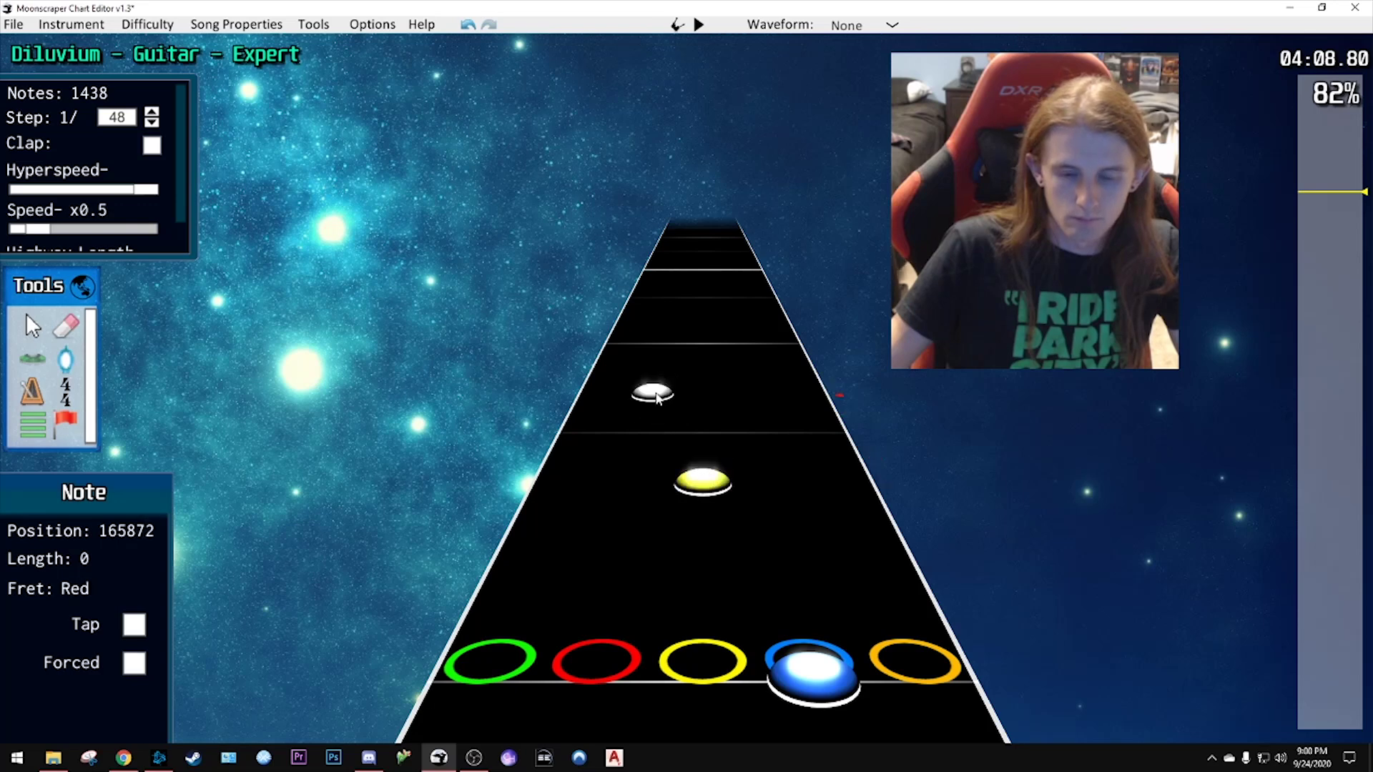
{"action": "left_click", "coordinate": [657, 398]}
{"action": "scroll", "coordinate": [663, 415], "scroll_direction": "up", "scroll_amount": 8}
{"action": "scroll", "coordinate": [645, 472], "scroll_direction": "down", "scroll_amount": 2}
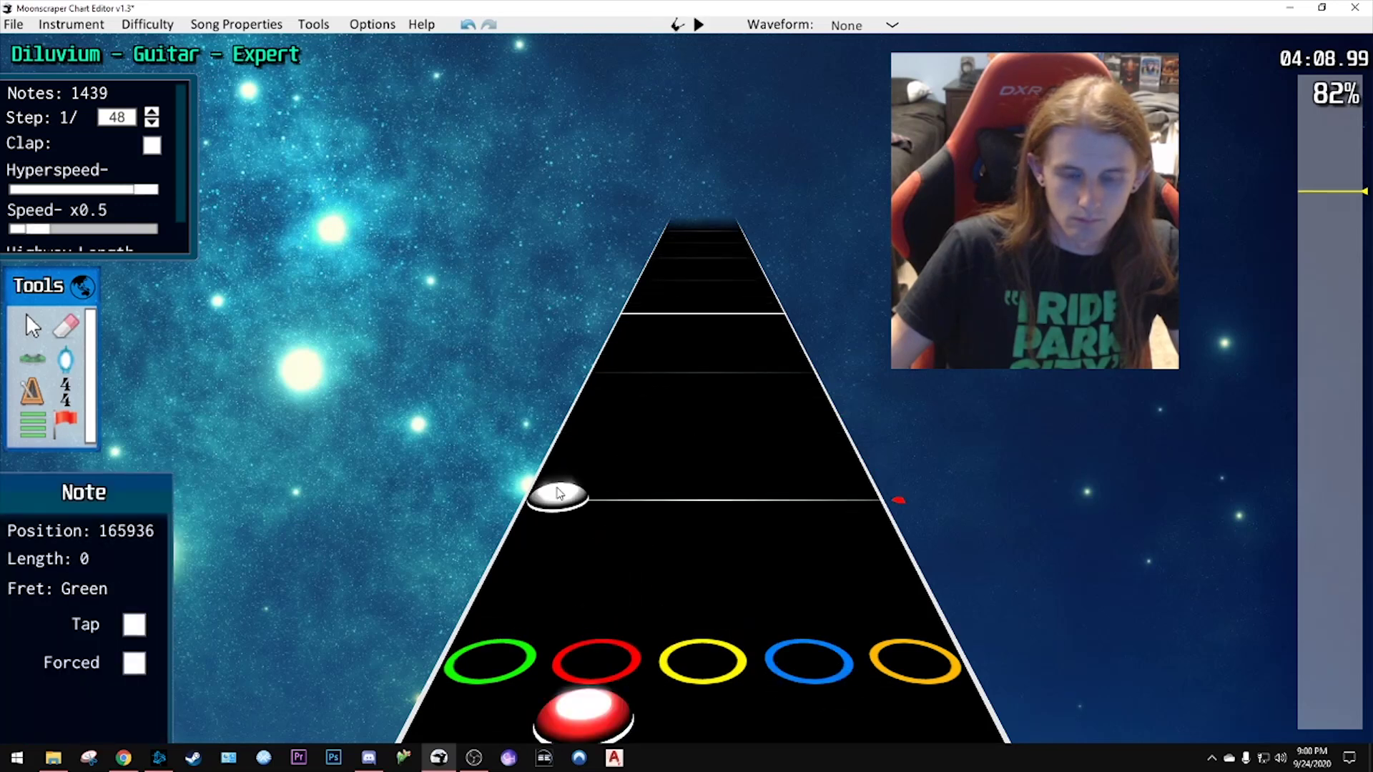
{"action": "left_click", "coordinate": [559, 492]}
{"action": "scroll", "coordinate": [630, 483], "scroll_direction": "down", "scroll_amount": 5}
{"action": "key", "text": "space"}
{"action": "key", "text": "space"}
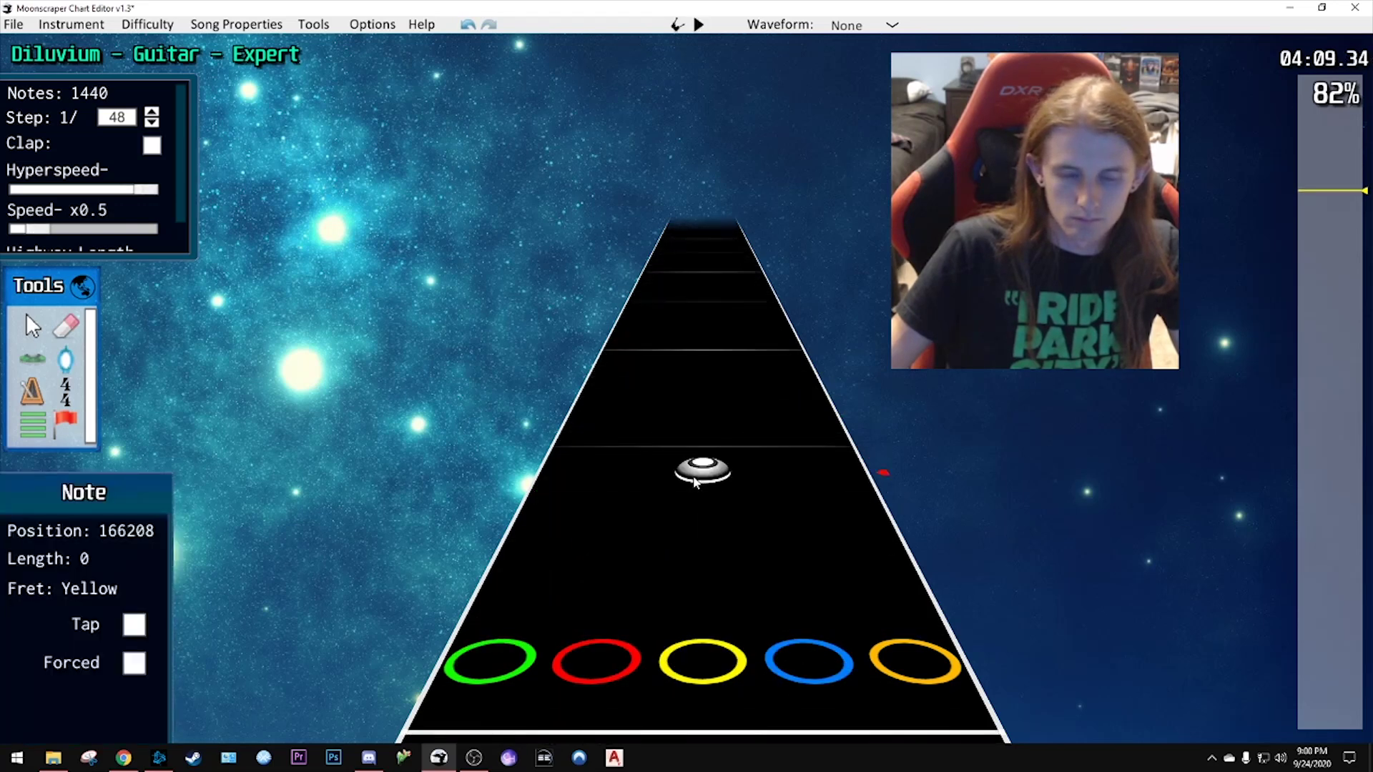
- Change the last green note to yellow and extend the run with a red and a green note
{"action": "scroll", "coordinate": [777, 472], "scroll_direction": "down", "scroll_amount": 6}
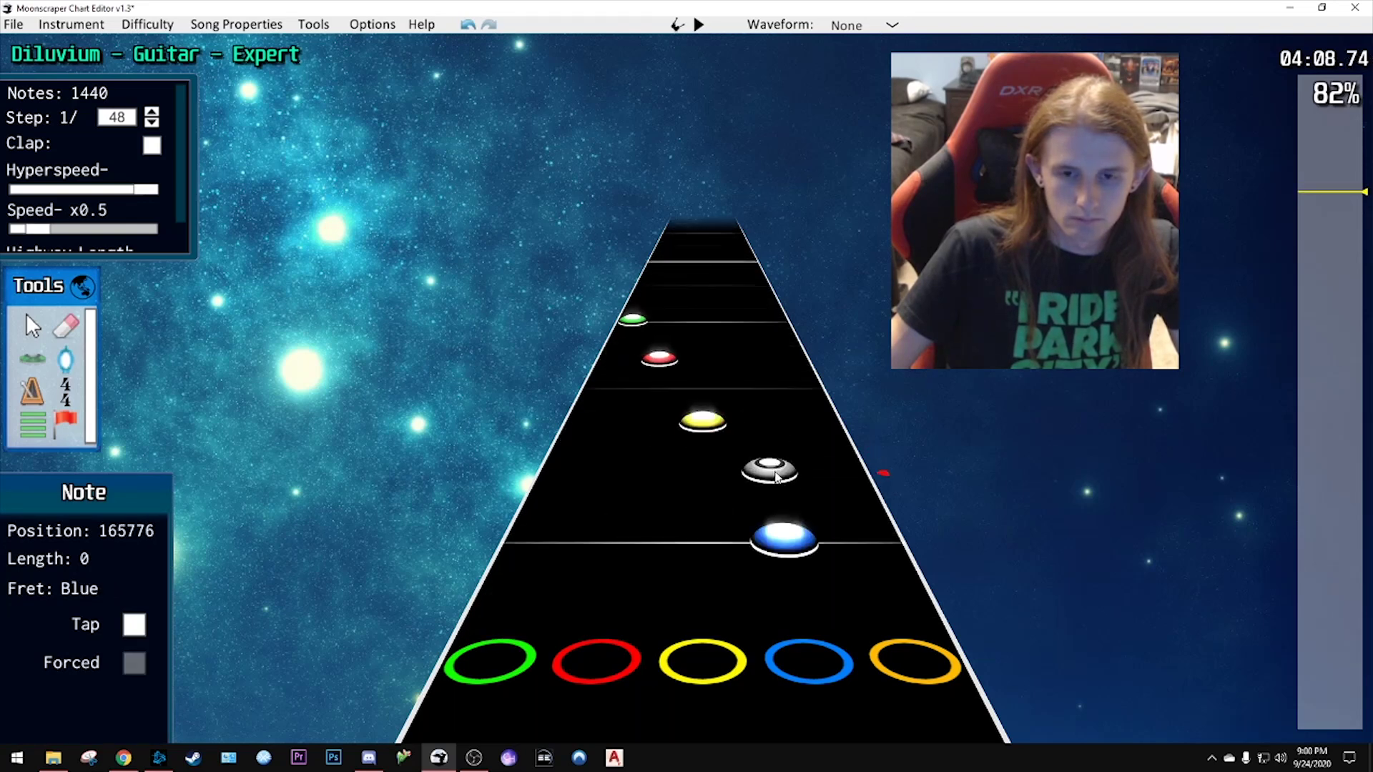
{"action": "key", "text": "space"}
{"action": "key", "text": "space"}
{"action": "scroll", "coordinate": [774, 470], "scroll_direction": "down", "scroll_amount": 1}
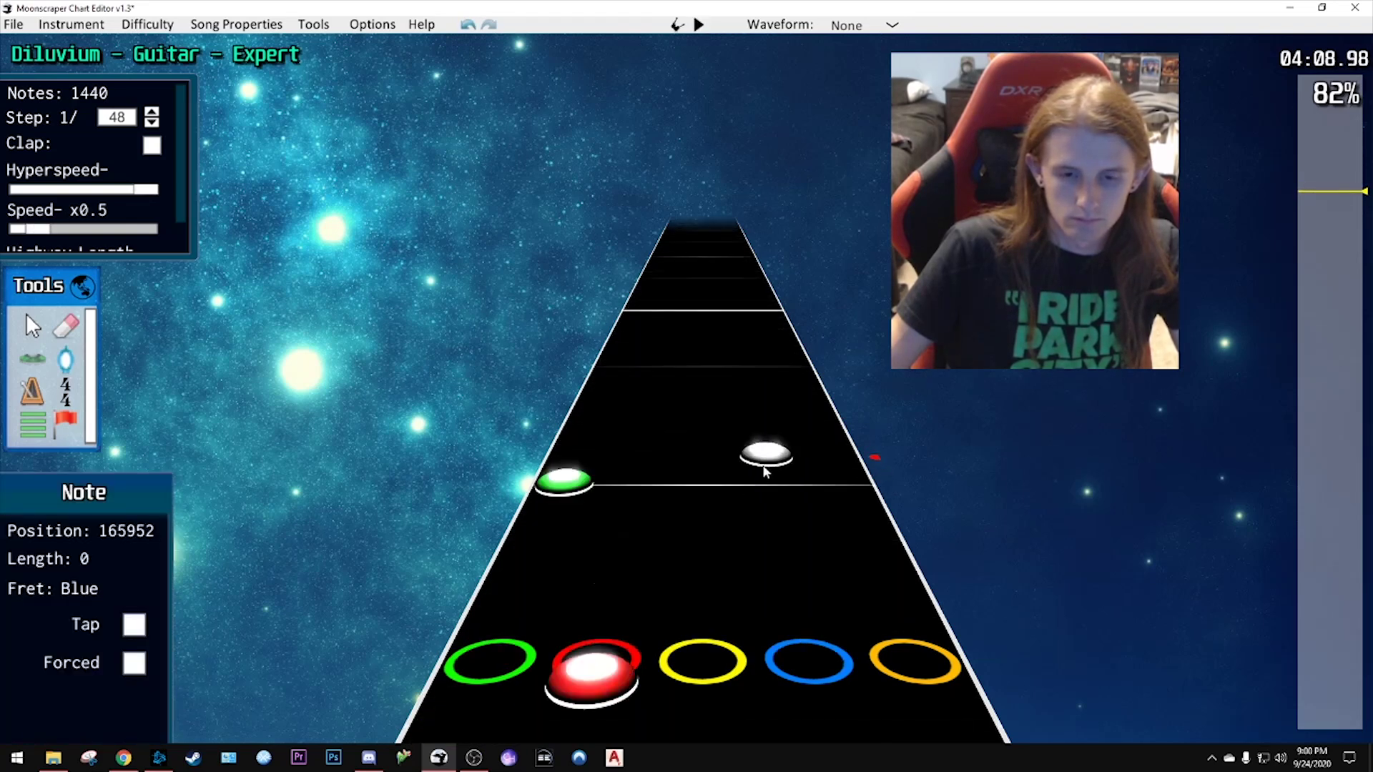
{"action": "scroll", "coordinate": [765, 471], "scroll_direction": "down", "scroll_amount": 1}
{"action": "key", "text": "ctrl+z"}
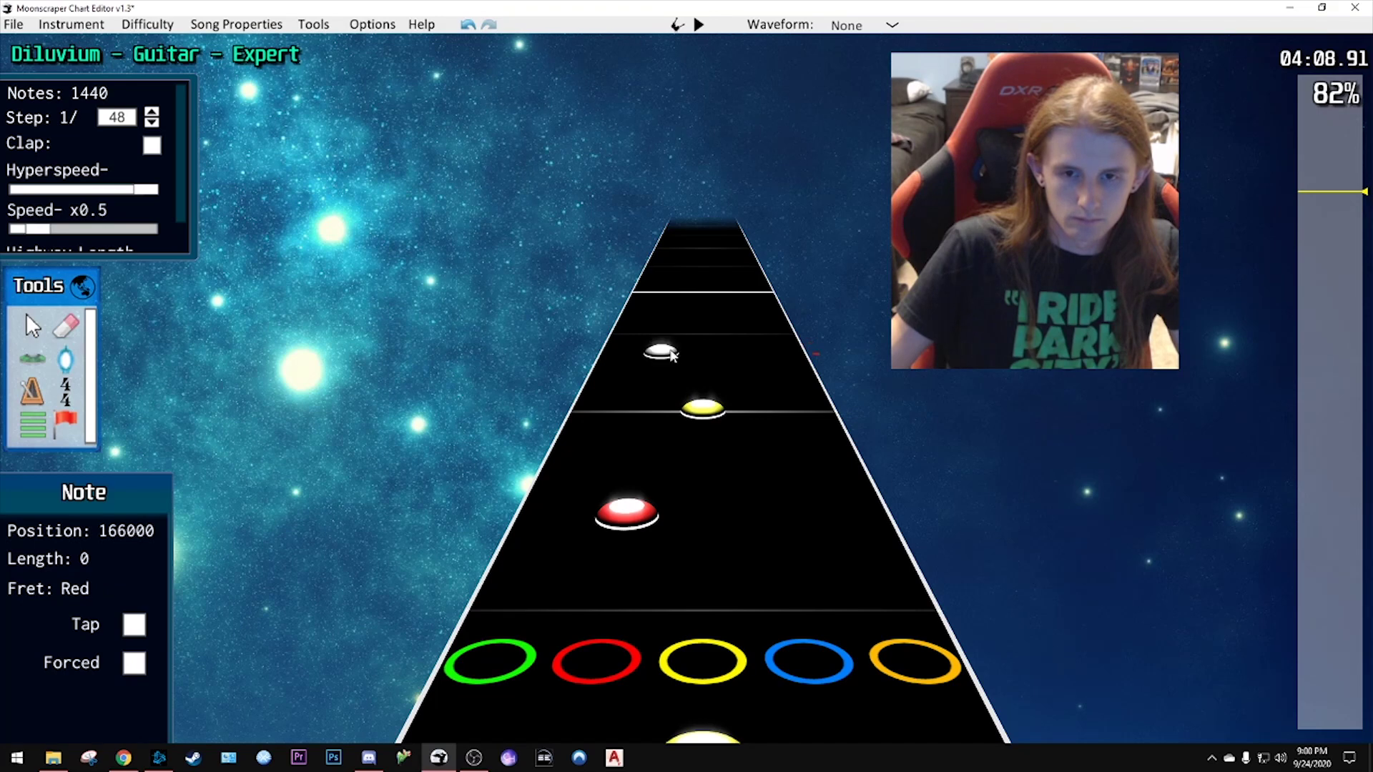
{"action": "scroll", "coordinate": [760, 383], "scroll_direction": "down", "scroll_amount": 1}
{"action": "left_click", "coordinate": [760, 383]}
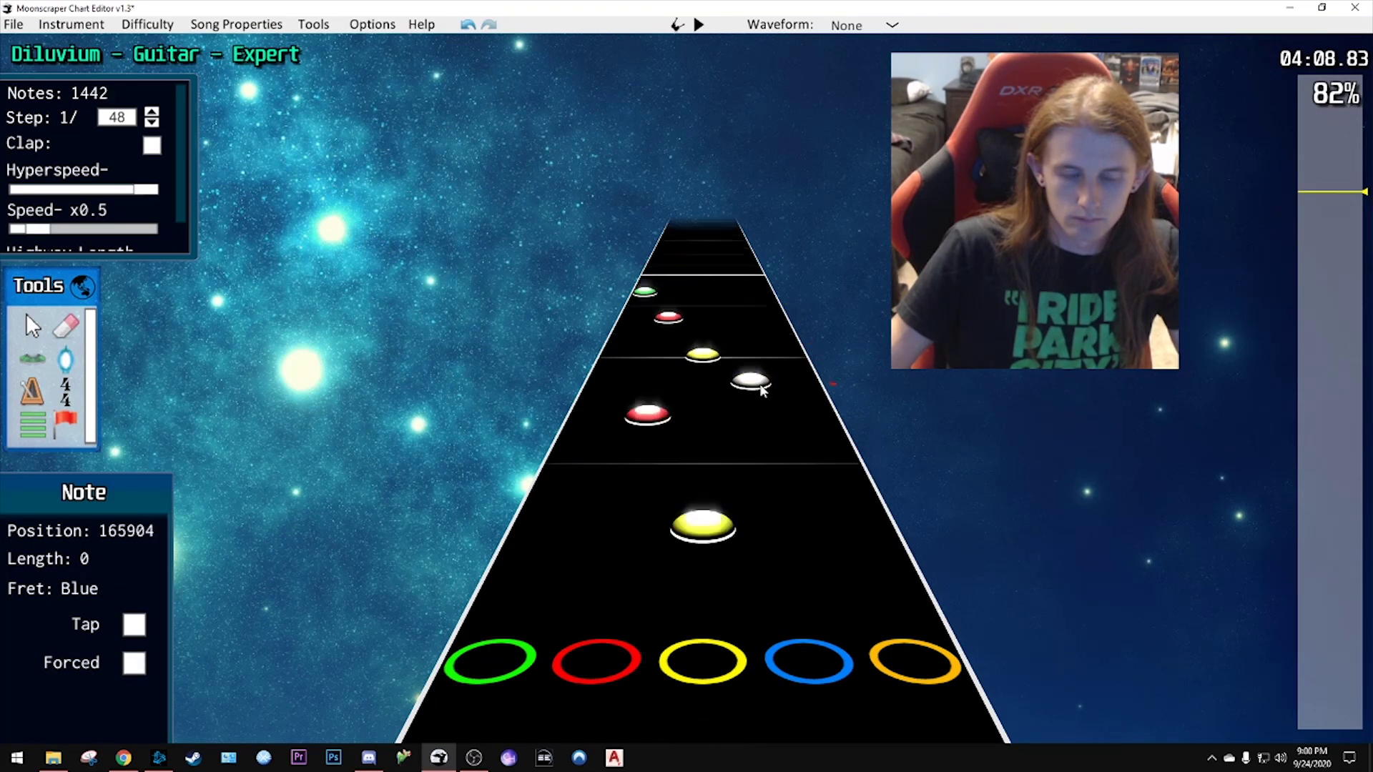
- Play back the extended run, then set the step to 1/32 and the playback speed to x1
{"action": "key", "text": "space"}
{"action": "key", "text": "space"}
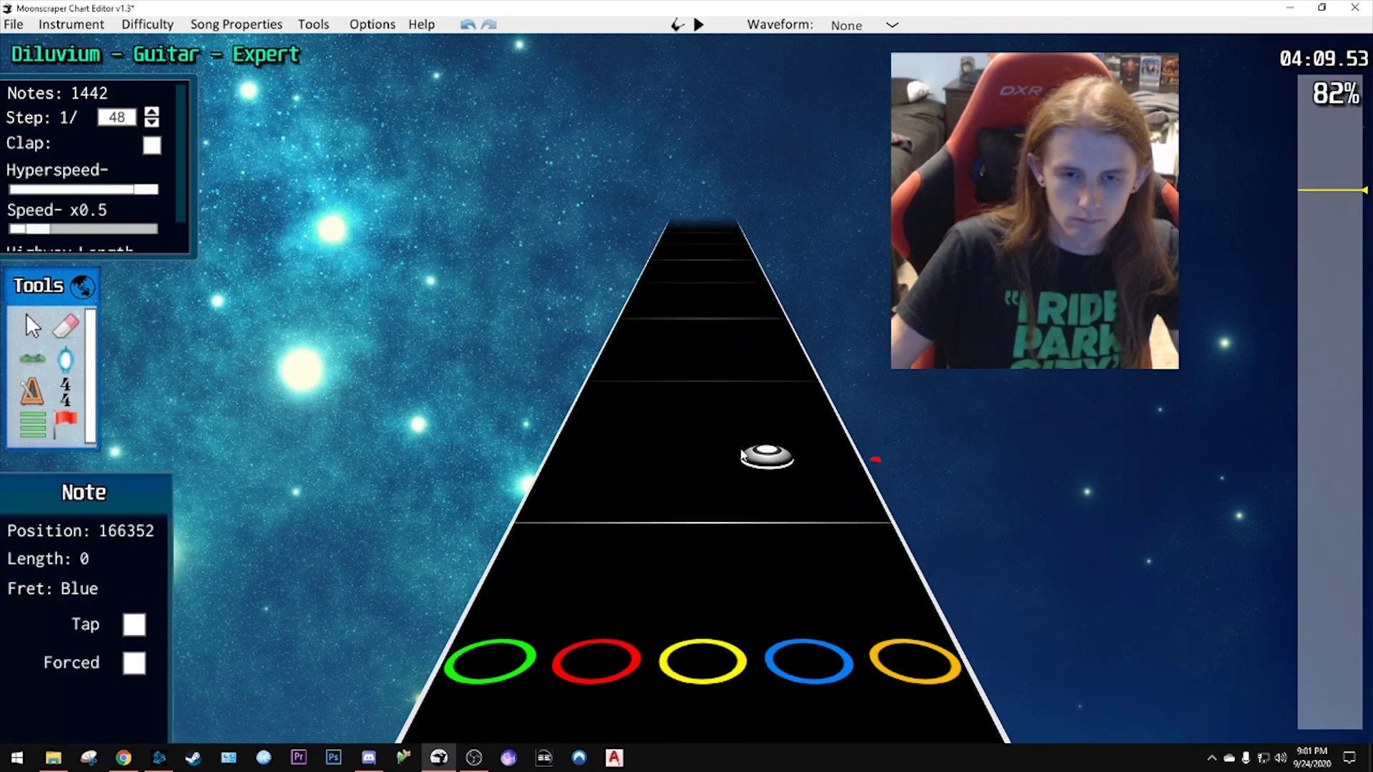
{"action": "scroll", "coordinate": [743, 447], "scroll_direction": "down", "scroll_amount": 3}
{"action": "left_click_drag", "start_coordinate": [43, 231], "coordinate": [82, 227]}
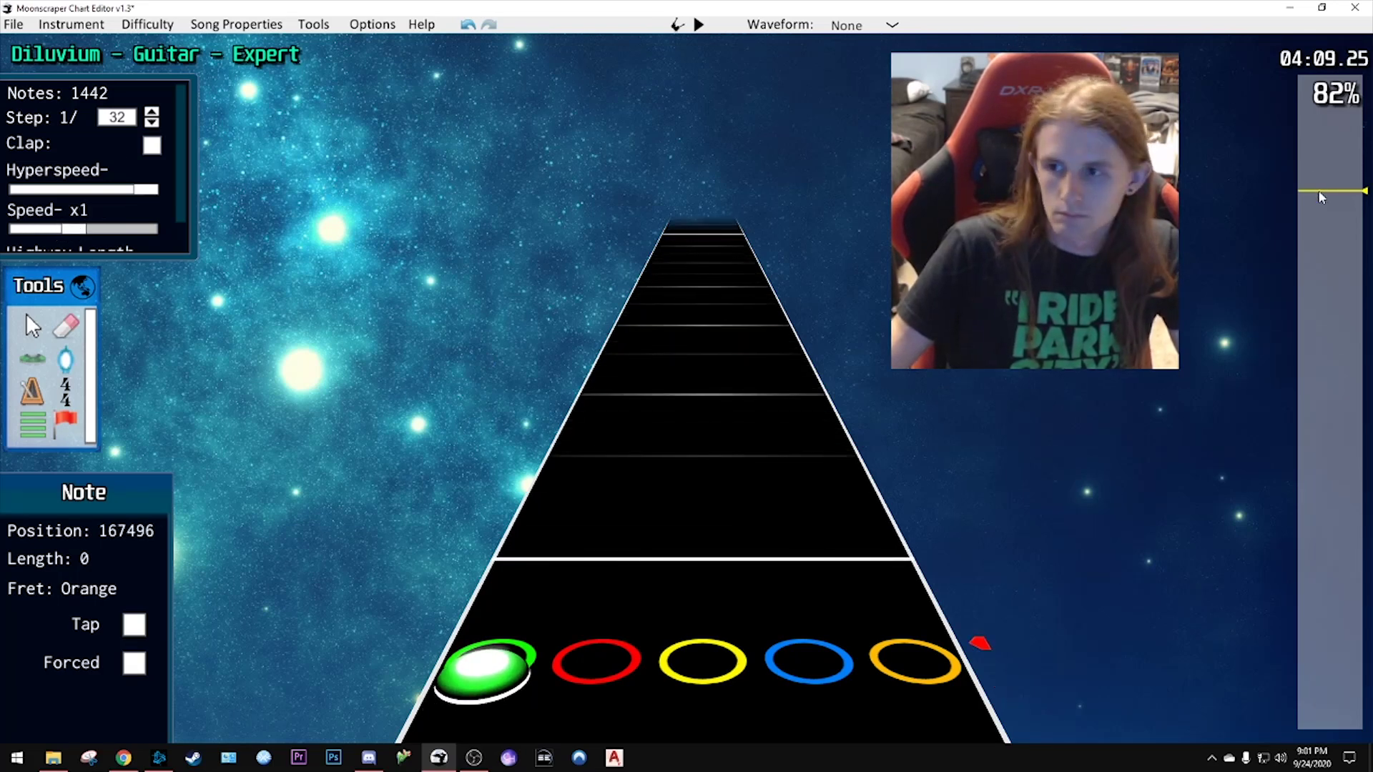
- Play back the charted passage from about 4:01, stopping near 4:02 to inspect the red note before the sustained red note
{"action": "left_click_drag", "start_coordinate": [1321, 197], "coordinate": [1331, 213]}
{"action": "key", "text": "space"}
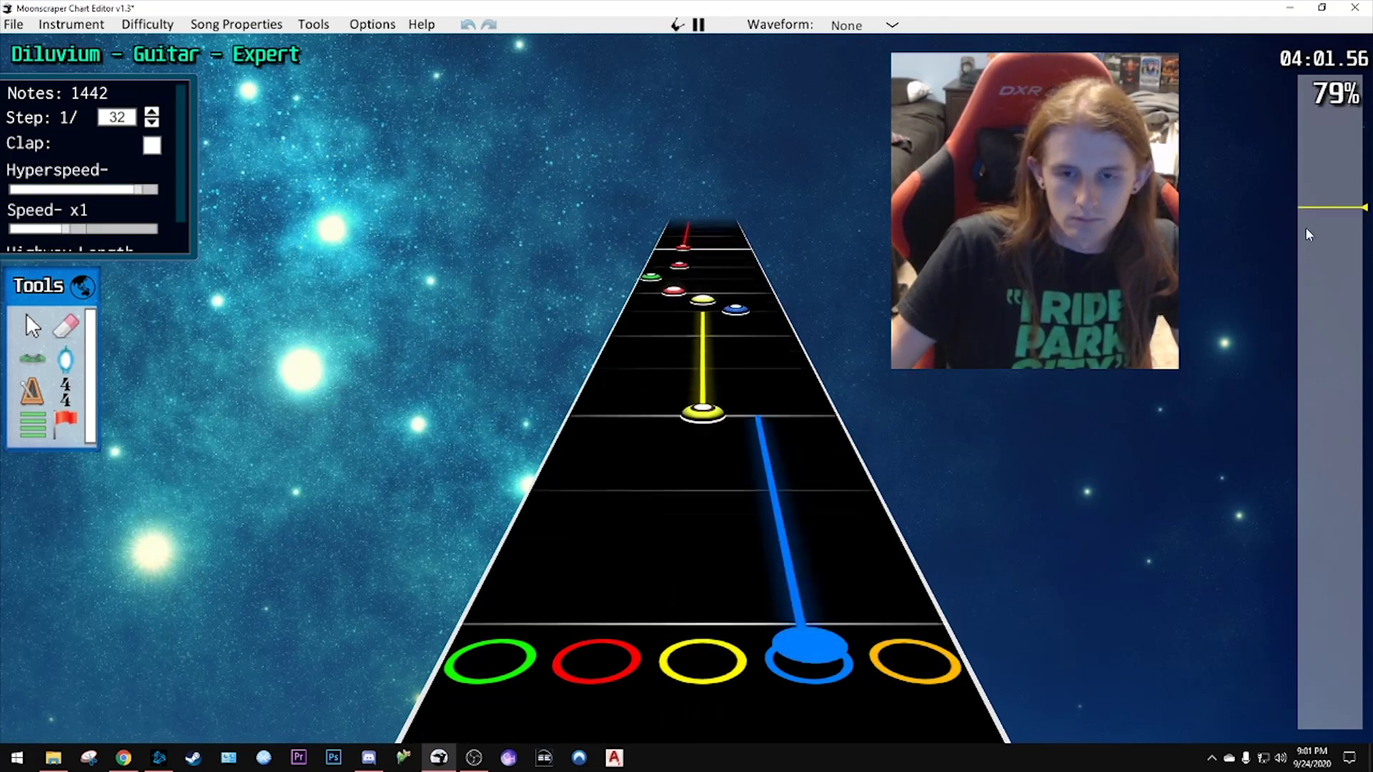
{"action": "key", "text": "space"}
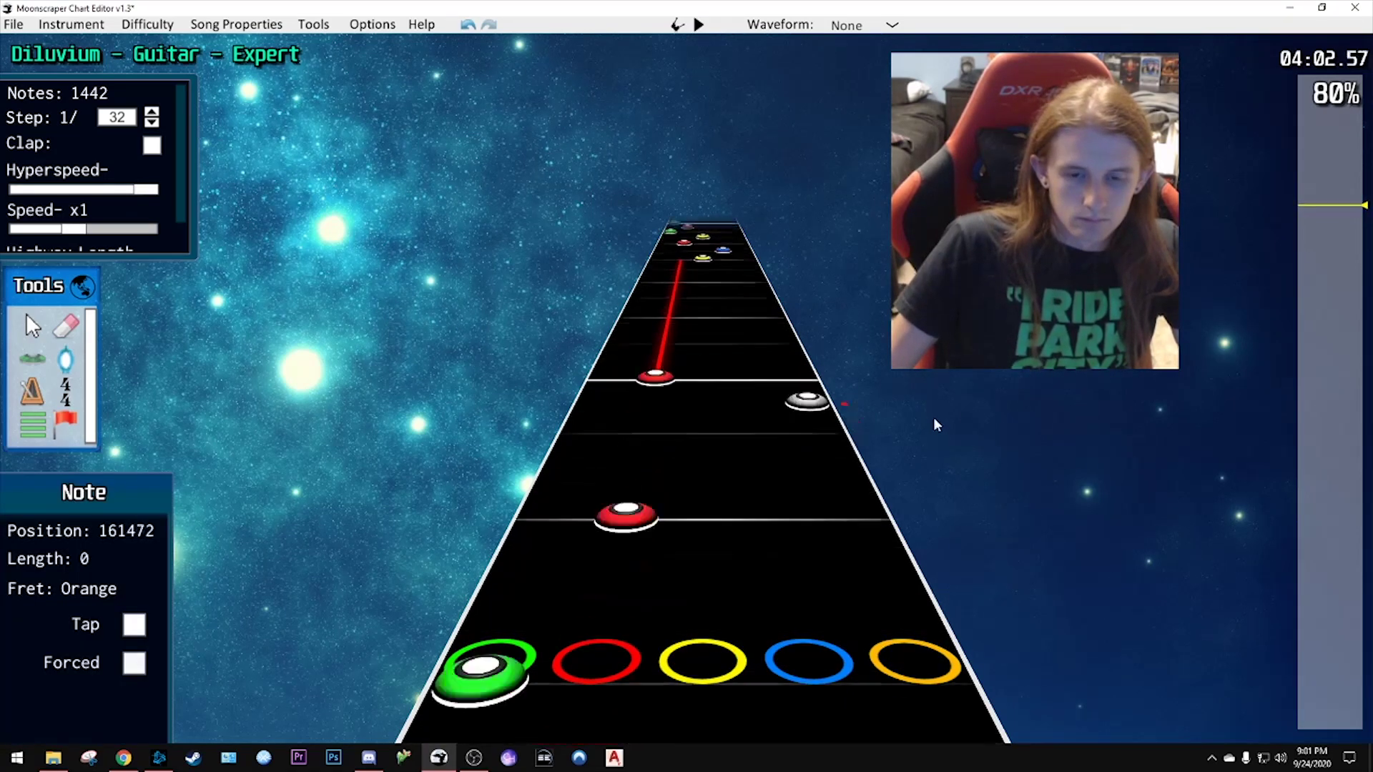
{"action": "scroll", "coordinate": [933, 418], "scroll_direction": "down", "scroll_amount": 5}
{"action": "left_click", "coordinate": [649, 396]}
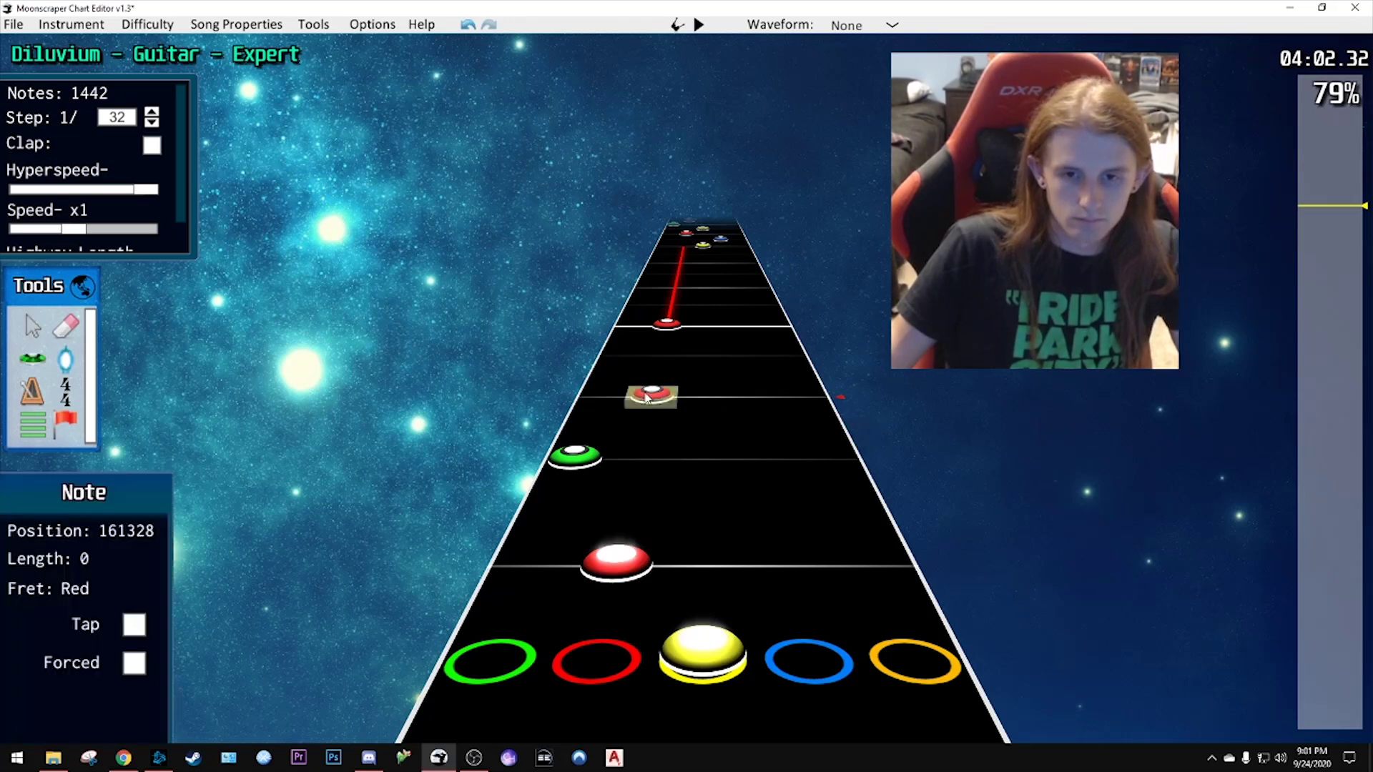
{"action": "key", "text": "space"}
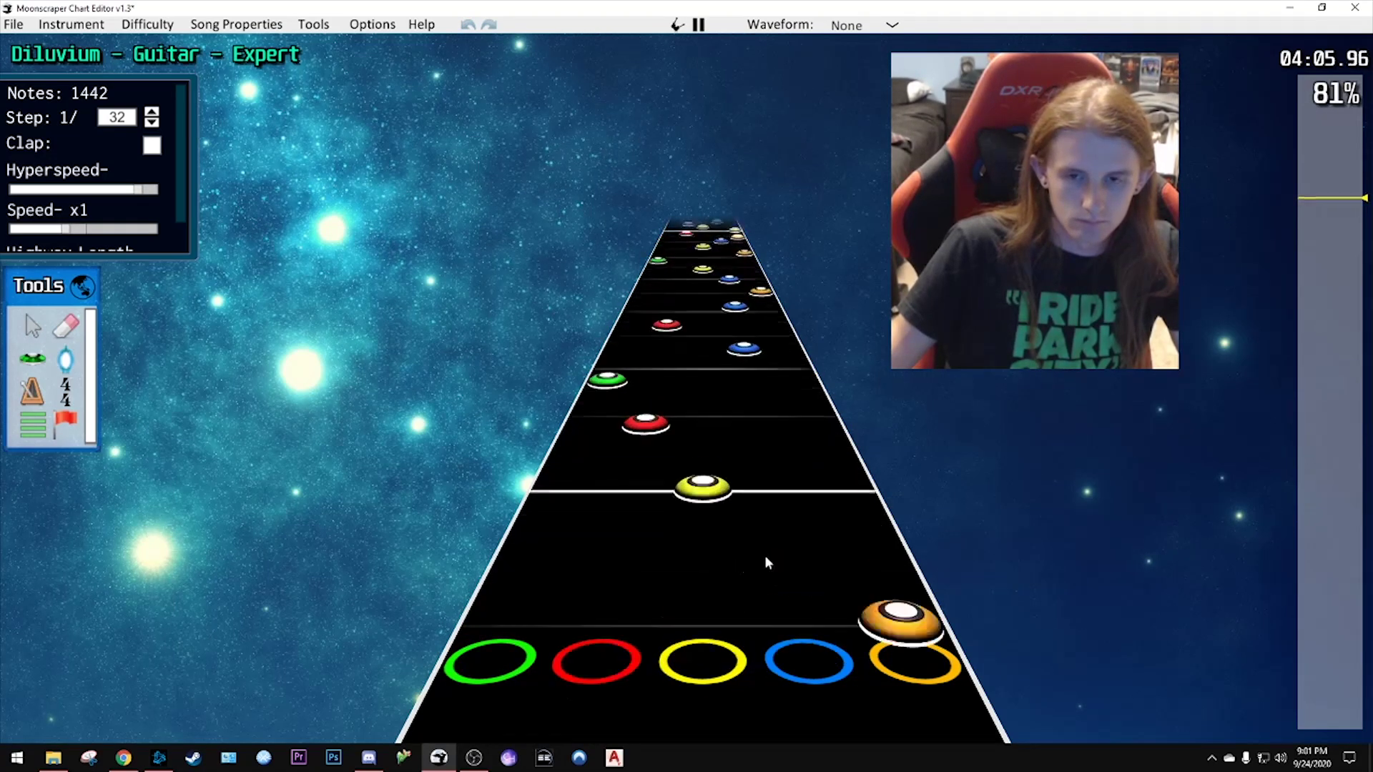
- Force the red note just after the 4:06 measure line and select the following run from the orange note to the blue note
{"action": "key", "text": "space"}
{"action": "left_click", "coordinate": [639, 453]}
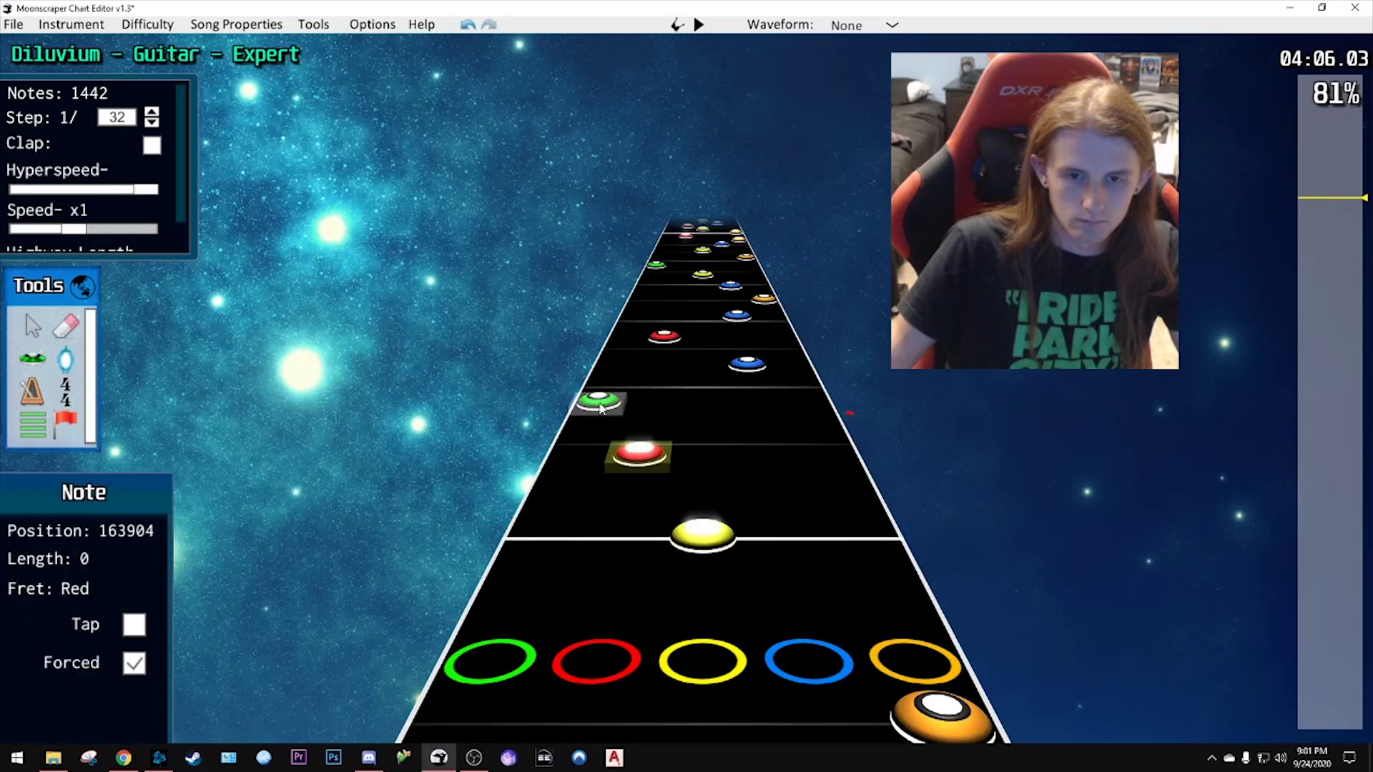
{"action": "left_click", "coordinate": [740, 313]}
{"action": "left_click", "coordinate": [767, 300]}
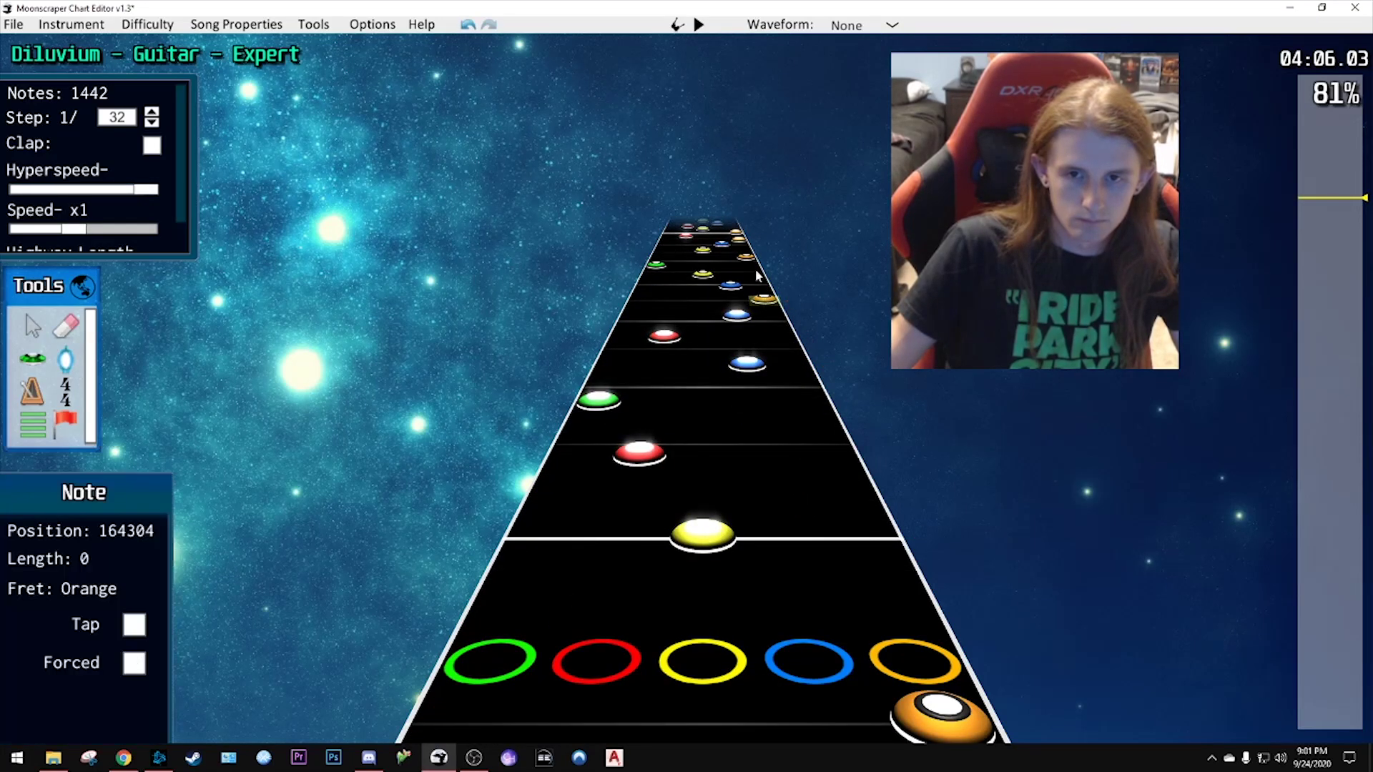
{"action": "left_click", "coordinate": [722, 246], "text": "shift"}
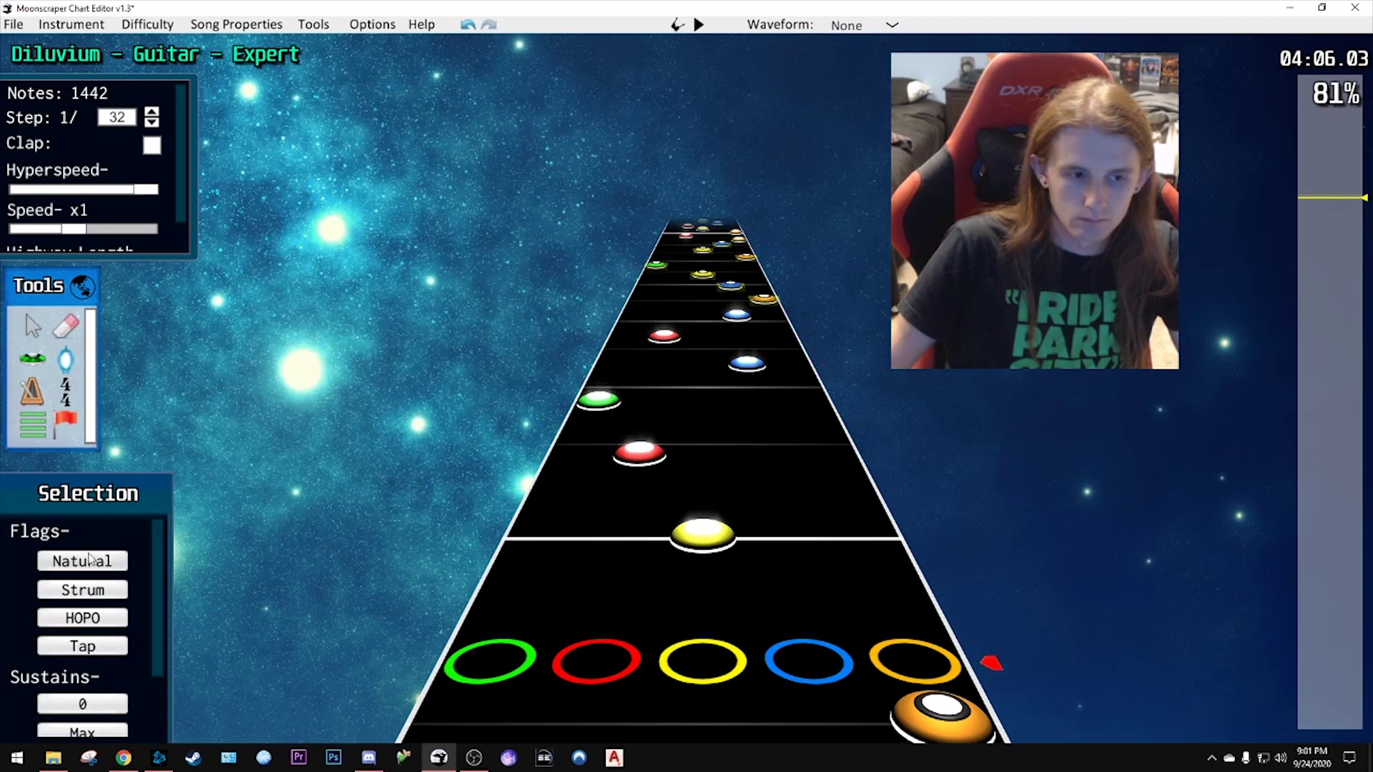
- Clear the selection and play the run back from about 4:05
{"action": "left_click", "coordinate": [721, 467]}
{"action": "scroll", "coordinate": [726, 468], "scroll_direction": "down", "scroll_amount": 3}
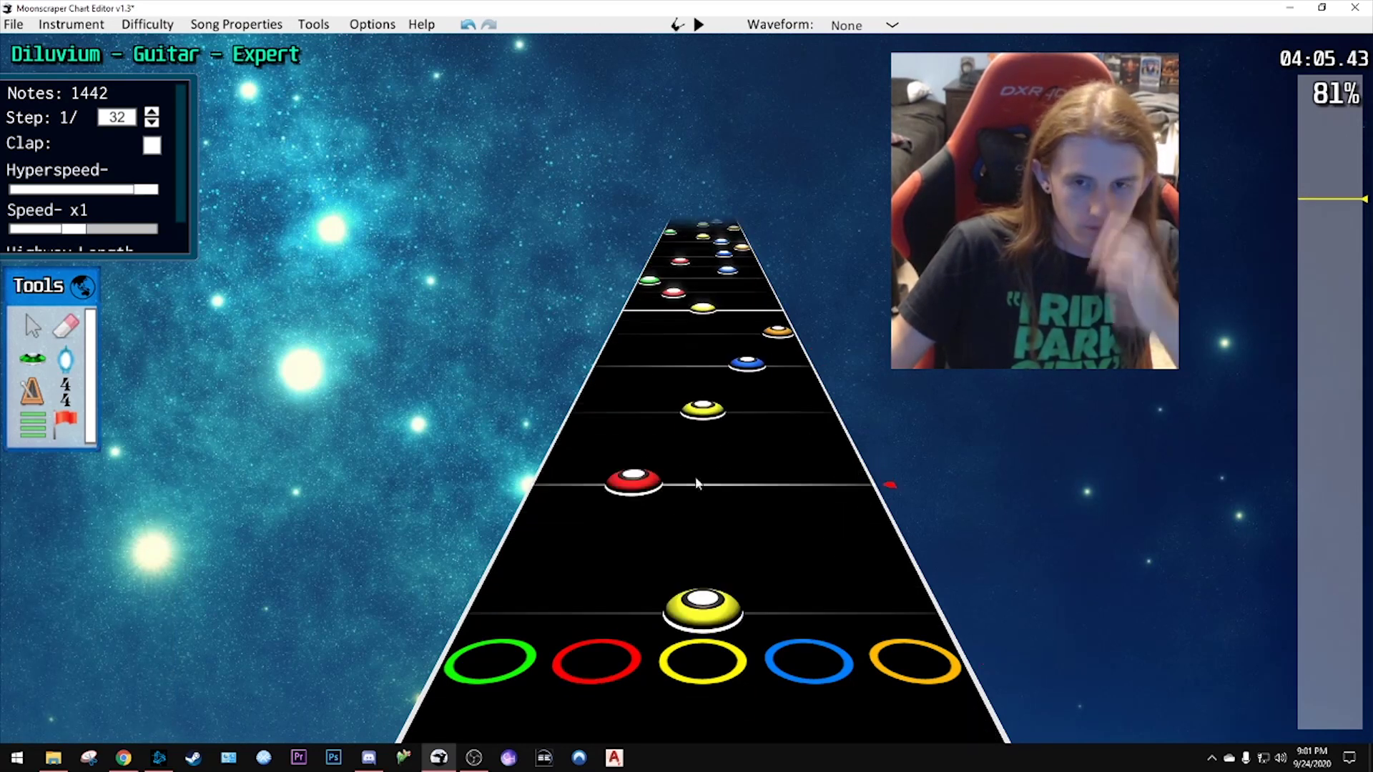
{"action": "key", "text": "space"}
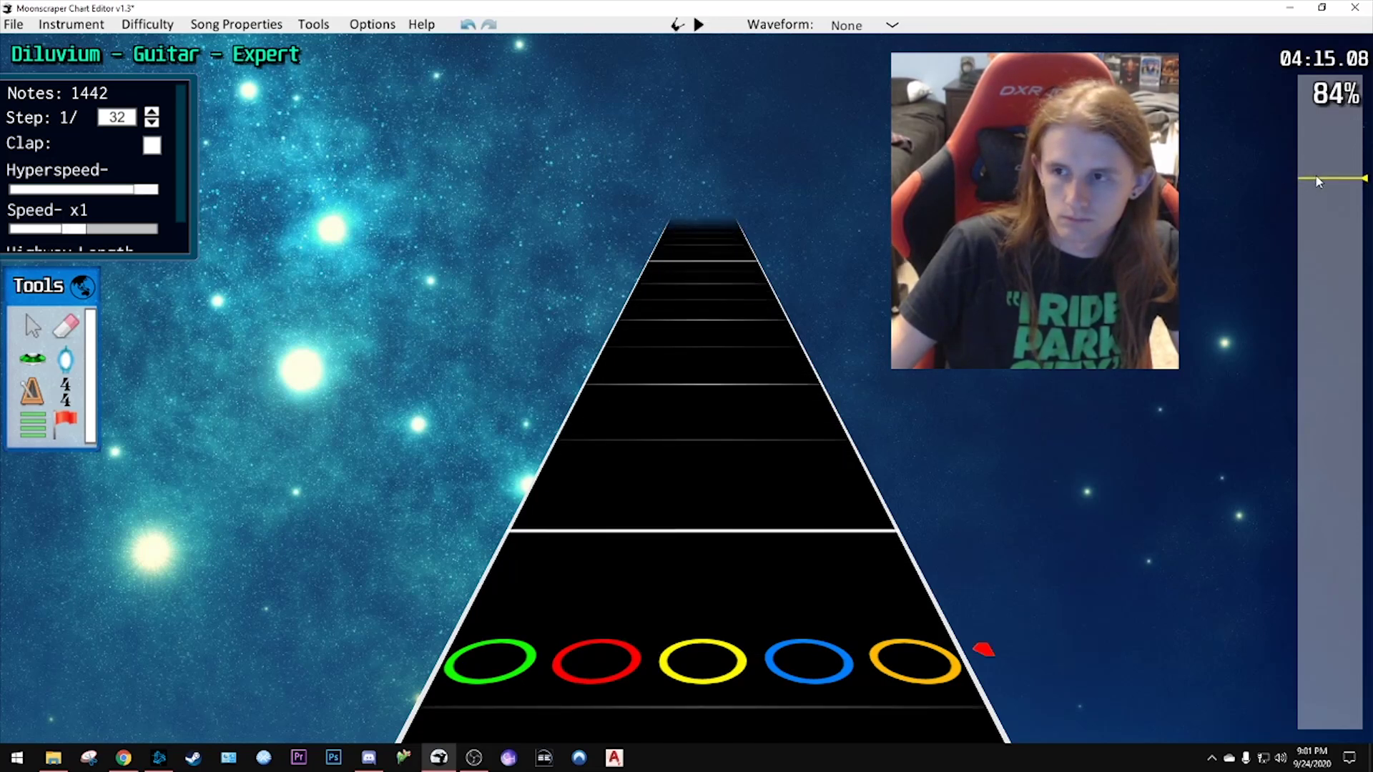
- Find the earlier riff around 1:48 and copy its notes
{"action": "mouse_move", "coordinate": [1317, 337]}
{"action": "left_mouse_down"}
{"action": "mouse_move", "coordinate": [1315, 404]}
{"action": "mouse_move", "coordinate": [1322, 368]}
{"action": "left_mouse_up"}
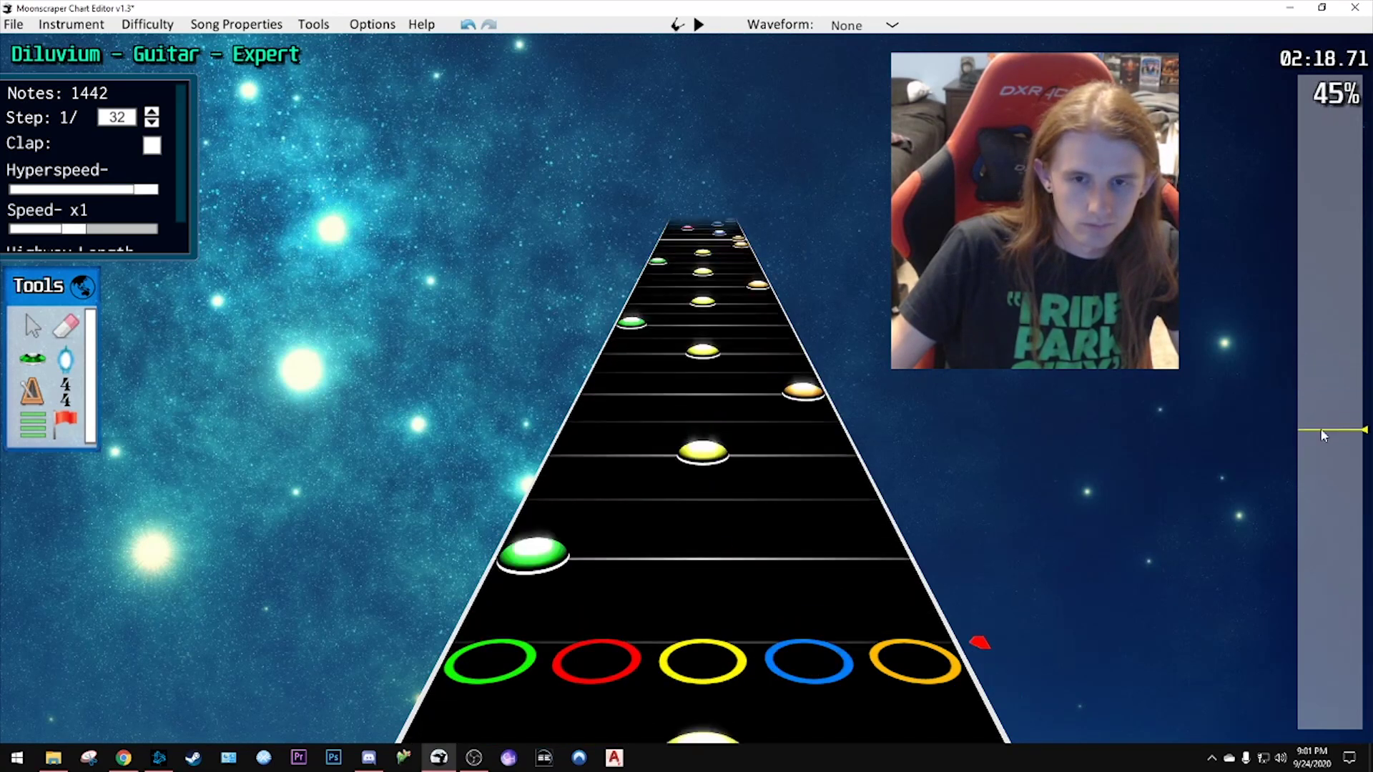
{"action": "left_click_drag", "start_coordinate": [1321, 432], "coordinate": [1322, 501]}
{"action": "key", "text": "space"}
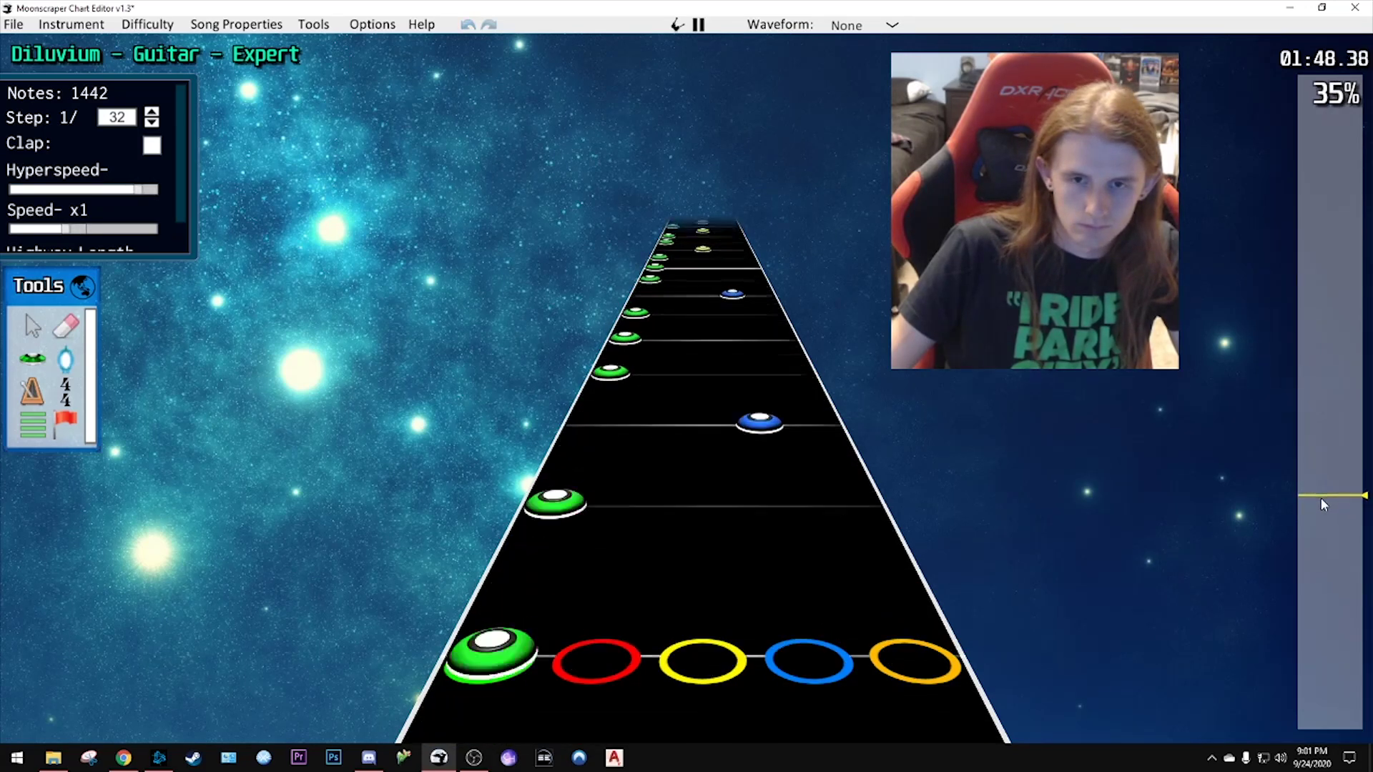
{"action": "mouse_move", "coordinate": [1321, 498]}
{"action": "left_mouse_down"}
{"action": "mouse_move", "coordinate": [1330, 276]}
{"action": "mouse_move", "coordinate": [1315, 240]}
{"action": "mouse_move", "coordinate": [1332, 233]}
{"action": "mouse_move", "coordinate": [1347, 178]}
{"action": "mouse_move", "coordinate": [1337, 198]}
{"action": "left_mouse_up"}
{"action": "left_click", "coordinate": [1337, 501]}
{"action": "left_click", "coordinate": [842, 469]}
- Paste the copied riff after the green note that ends the run near 4:09, and play the result back
{"action": "scroll", "coordinate": [734, 294], "scroll_direction": "up", "scroll_amount": 5}
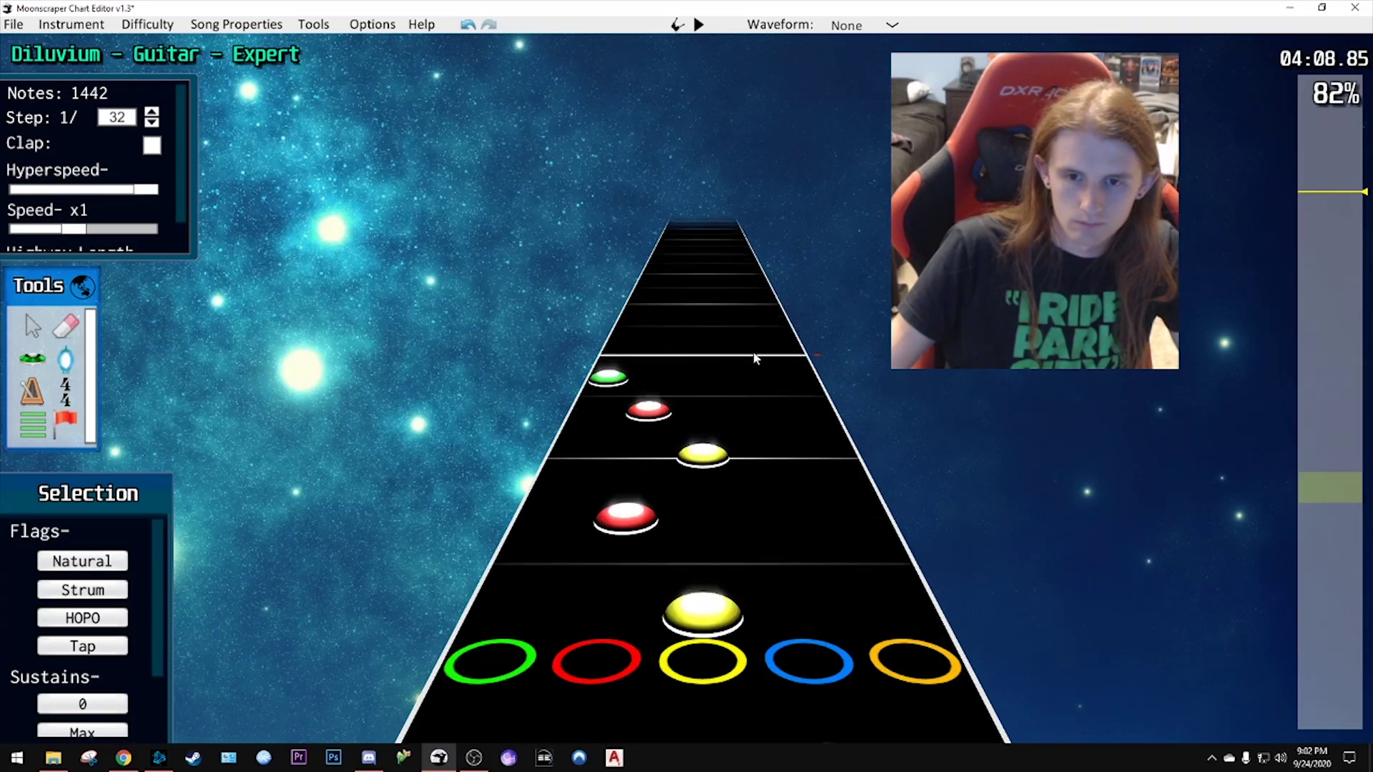
{"action": "key", "text": "ctrl+v"}
{"action": "scroll", "coordinate": [770, 409], "scroll_direction": "up", "scroll_amount": 3}
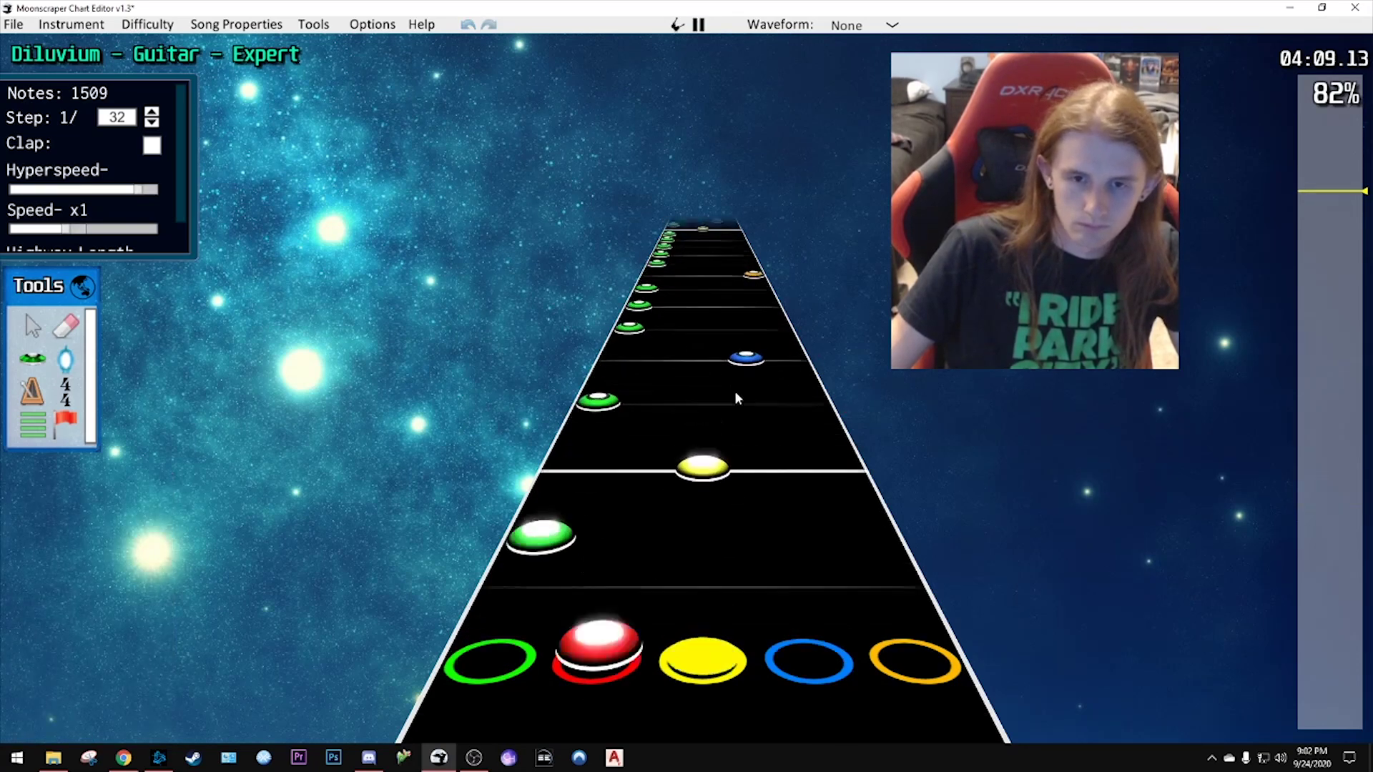
{"action": "key", "text": "space"}
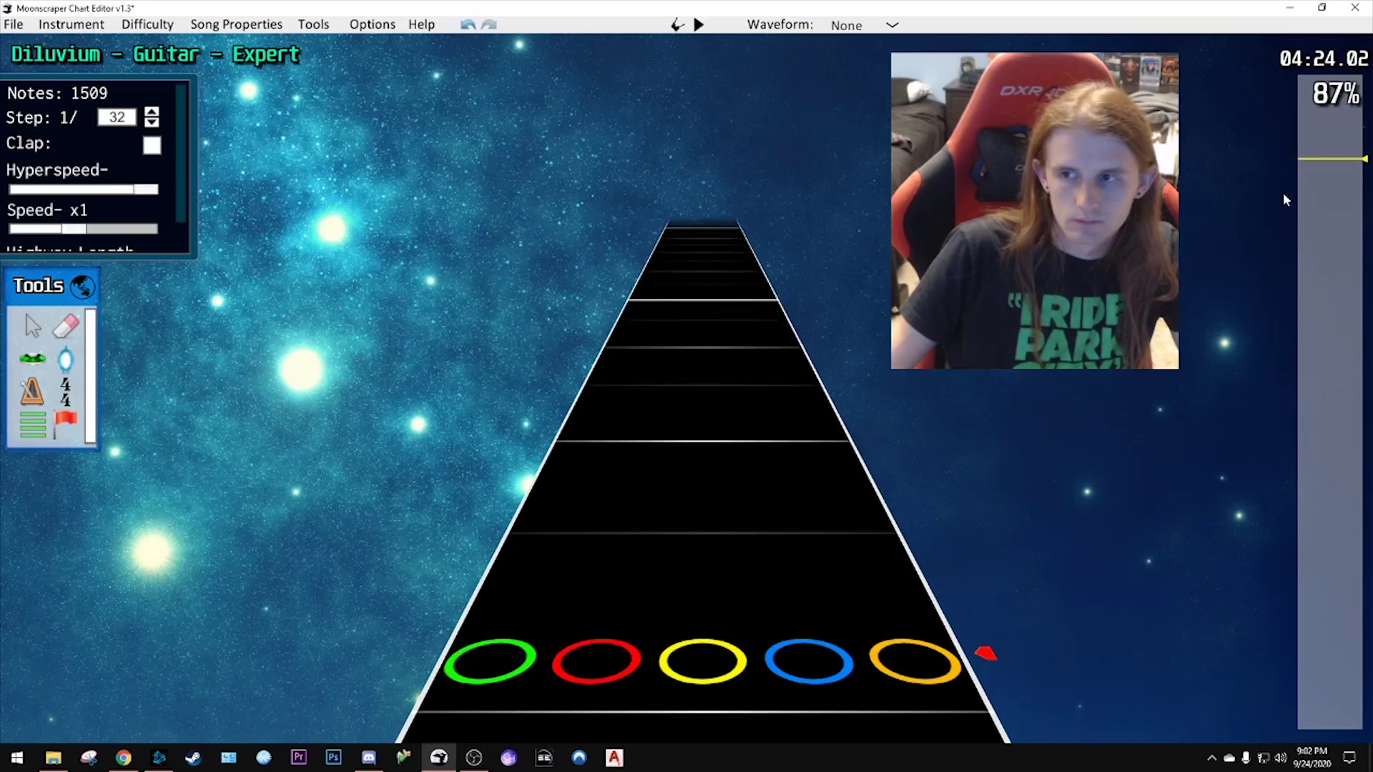
- Find the earlier chord passage and copy its notes up to the chord and orange note at about 1:16
{"action": "left_click", "coordinate": [1351, 436]}
{"action": "left_click", "coordinate": [1335, 447]}
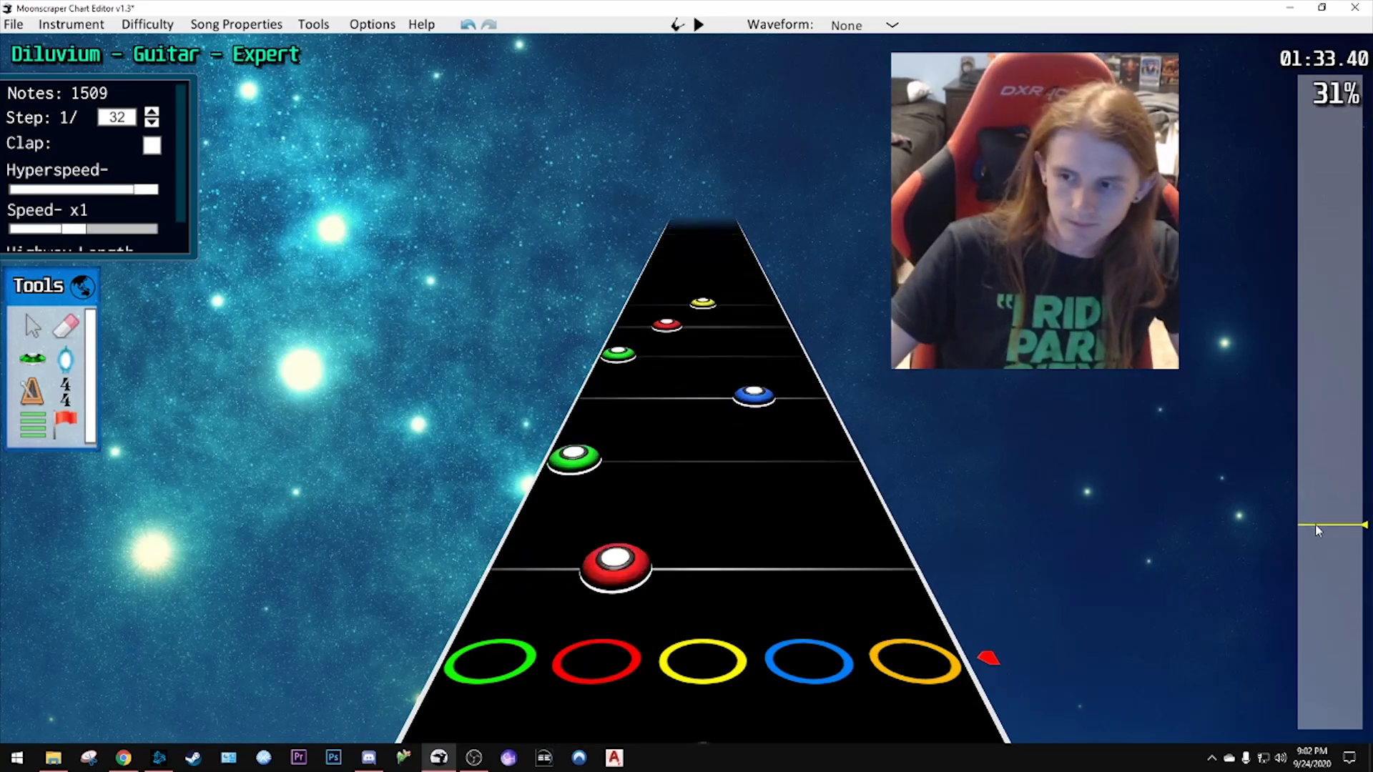
{"action": "mouse_move", "coordinate": [1319, 536]}
{"action": "left_mouse_down"}
{"action": "mouse_move", "coordinate": [1313, 589]}
{"action": "mouse_move", "coordinate": [1356, 570]}
{"action": "left_mouse_up"}
{"action": "key", "text": "space"}
{"action": "key", "text": "space"}
{"action": "left_click", "coordinate": [775, 508]}
{"action": "left_click", "coordinate": [742, 342], "text": "shift"}
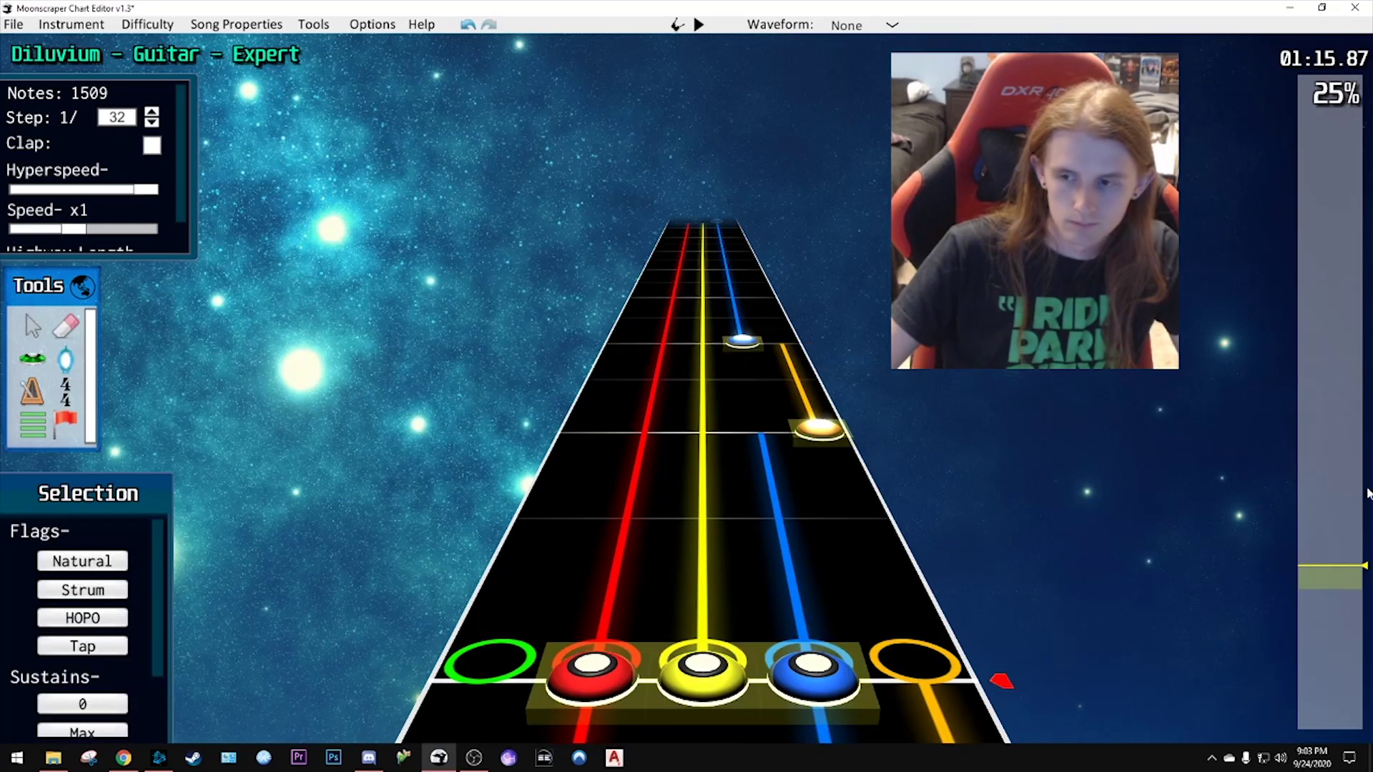
- Paste the copied chord passage at the measure line after the yellow-orange chords near 4:23, and play it back
{"action": "left_click", "coordinate": [1338, 180]}
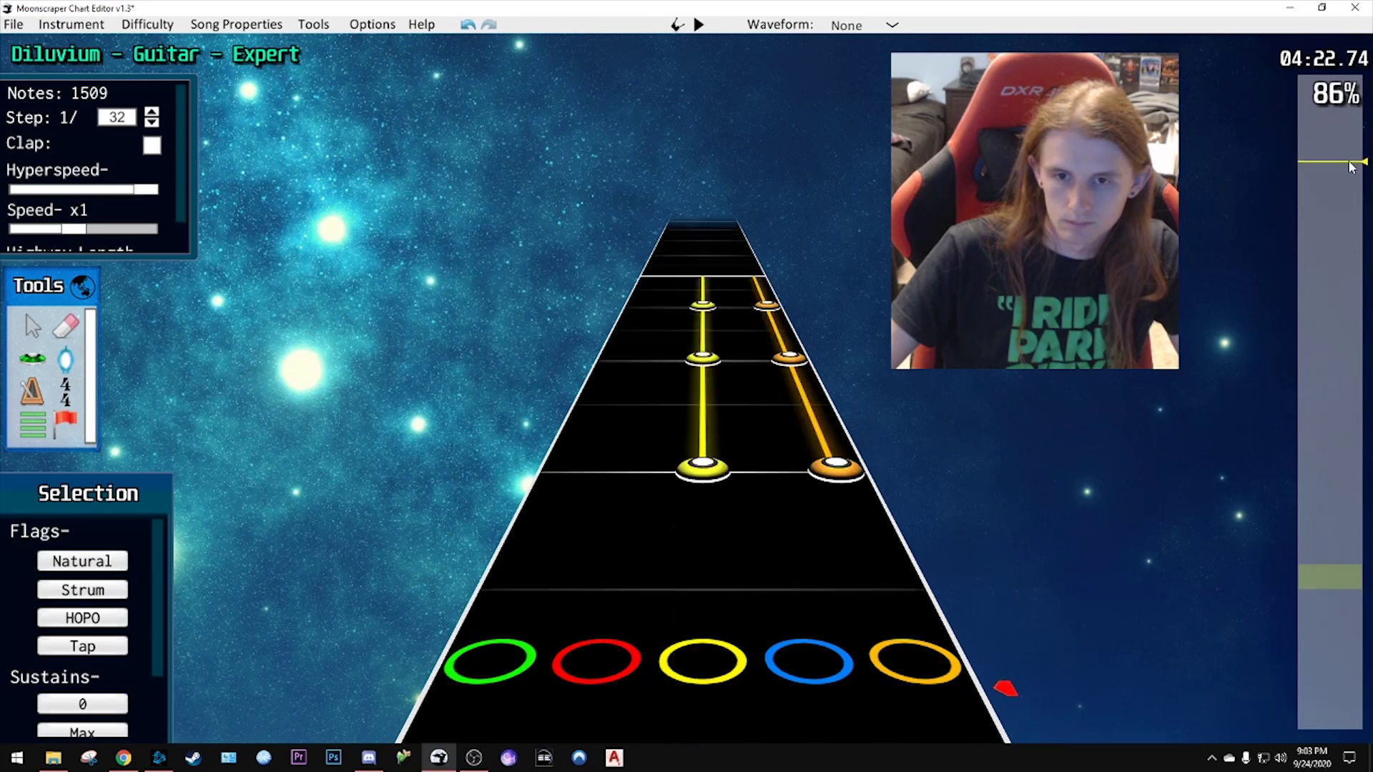
{"action": "scroll", "coordinate": [1351, 166], "scroll_direction": "up", "scroll_amount": 2}
{"action": "key", "text": "ctrl+v"}
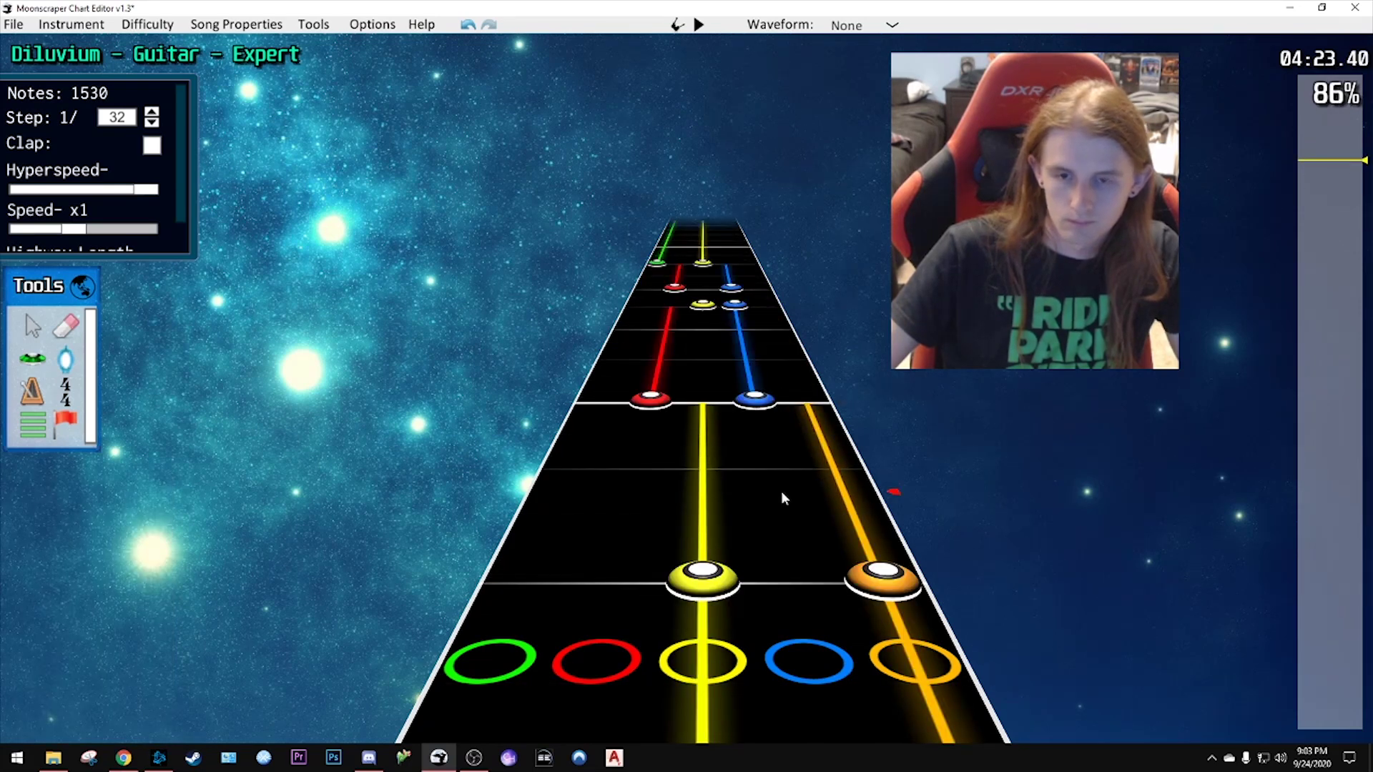
{"action": "key", "text": "space"}
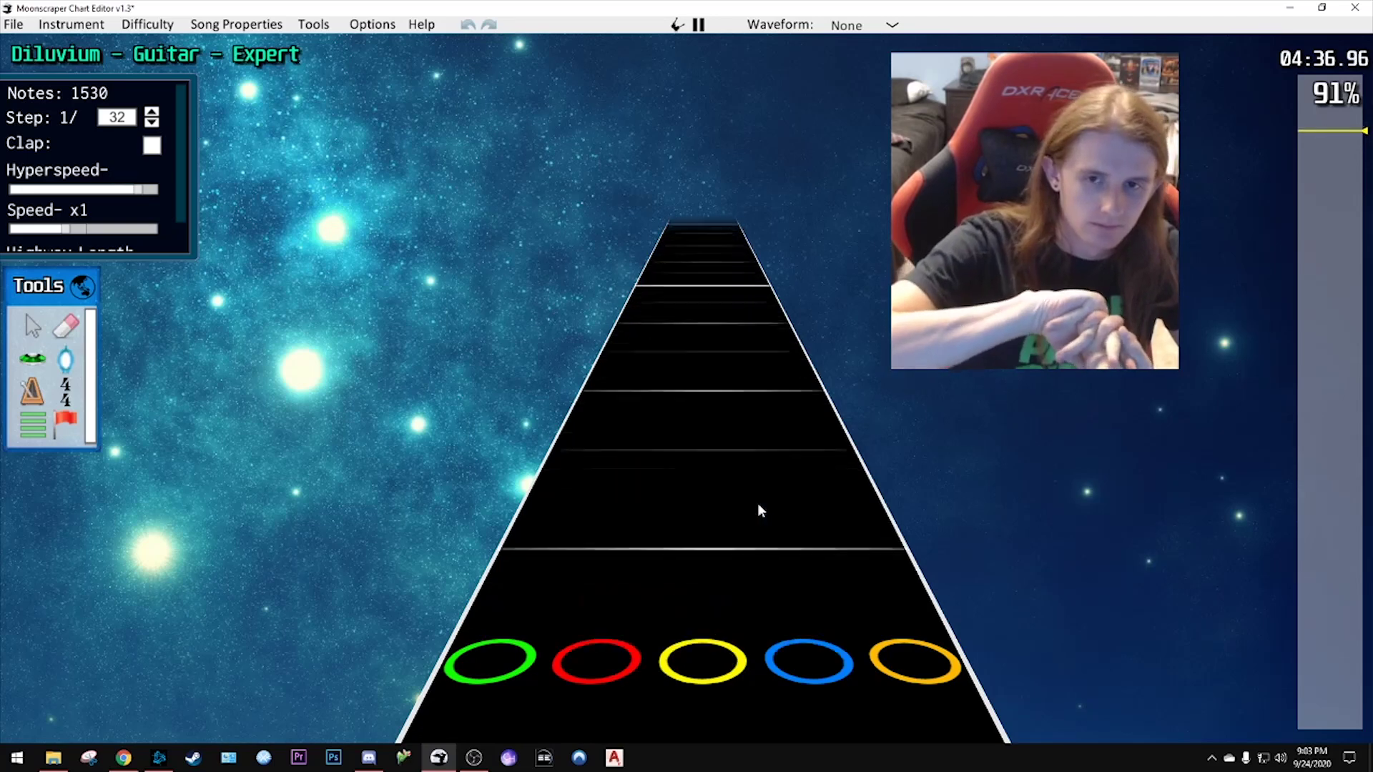
{"action": "key", "text": "space"}
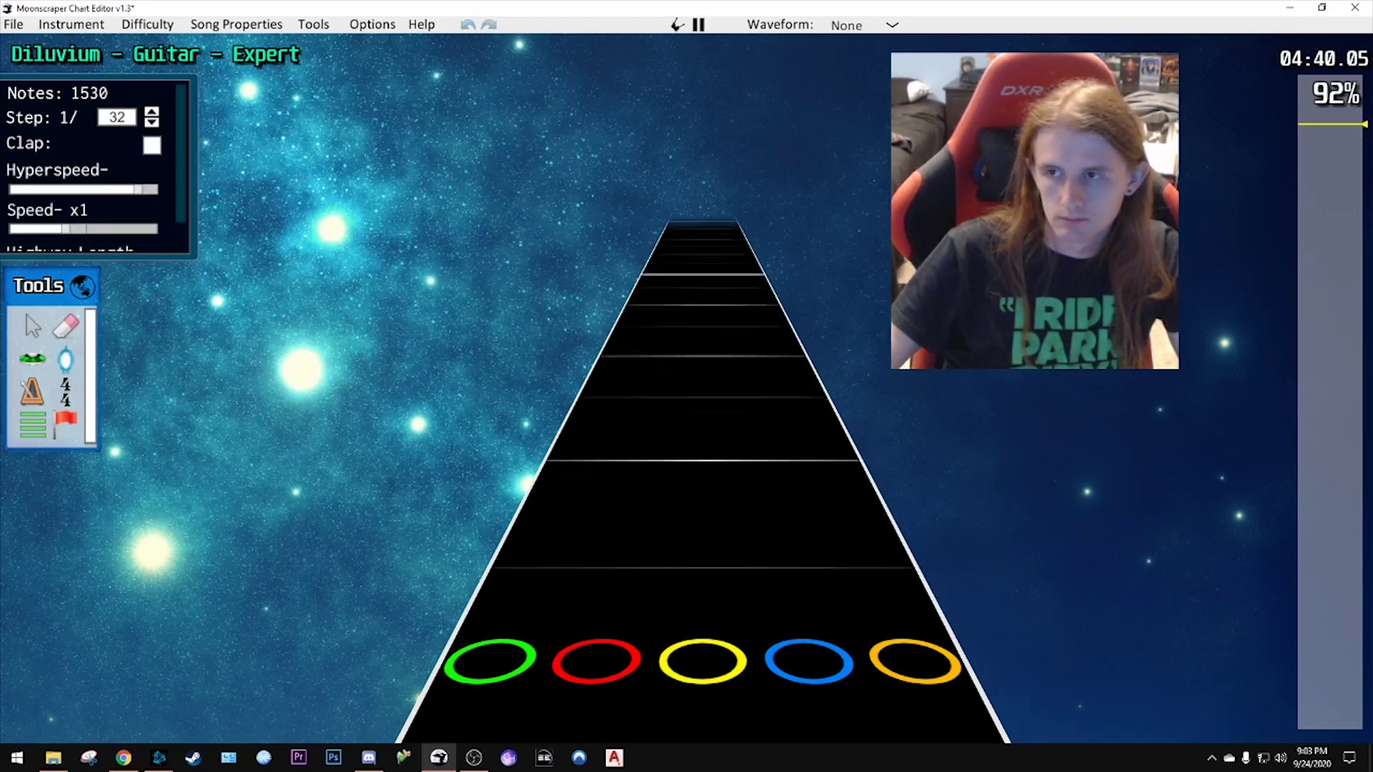
- Listen to the earlier sections around 2:05, 1:58 and 1:51 to find the source for the next passage
{"action": "mouse_move", "coordinate": [1328, 224]}
{"action": "left_mouse_down"}
{"action": "mouse_move", "coordinate": [1319, 343]}
{"action": "mouse_move", "coordinate": [1349, 470]}
{"action": "left_mouse_up"}
{"action": "key", "text": "space"}
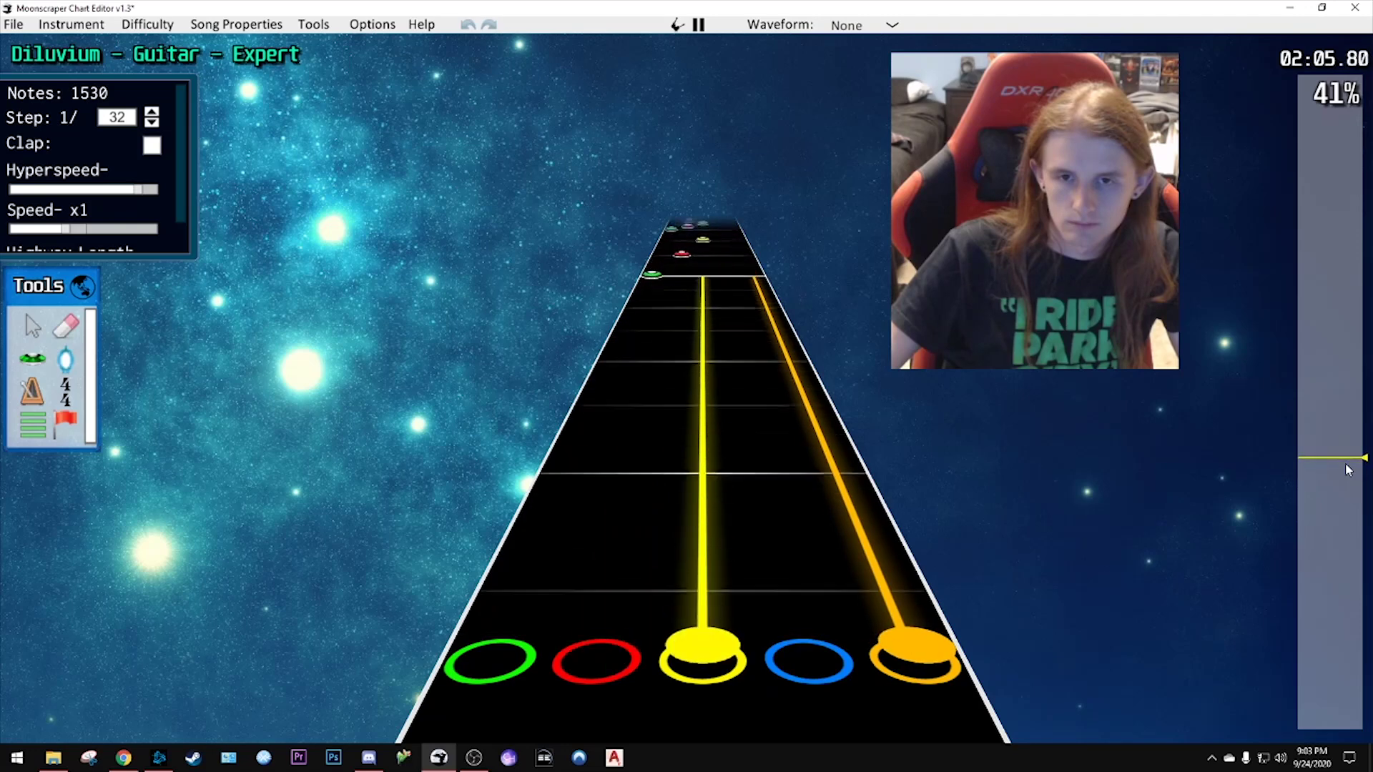
{"action": "left_click", "coordinate": [1340, 475]}
{"action": "key", "text": "space"}
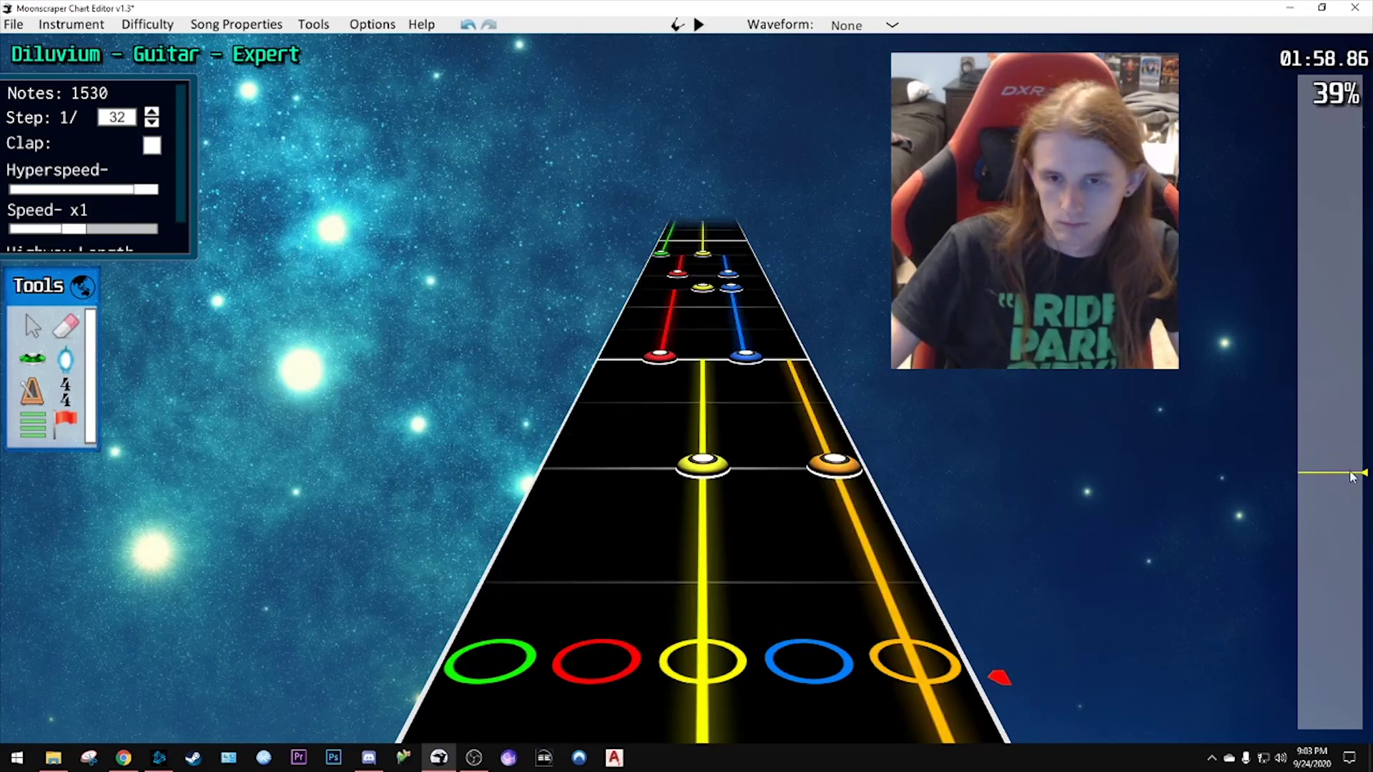
{"action": "key", "text": "space"}
{"action": "left_click", "coordinate": [1339, 491]}
{"action": "key", "text": "space"}
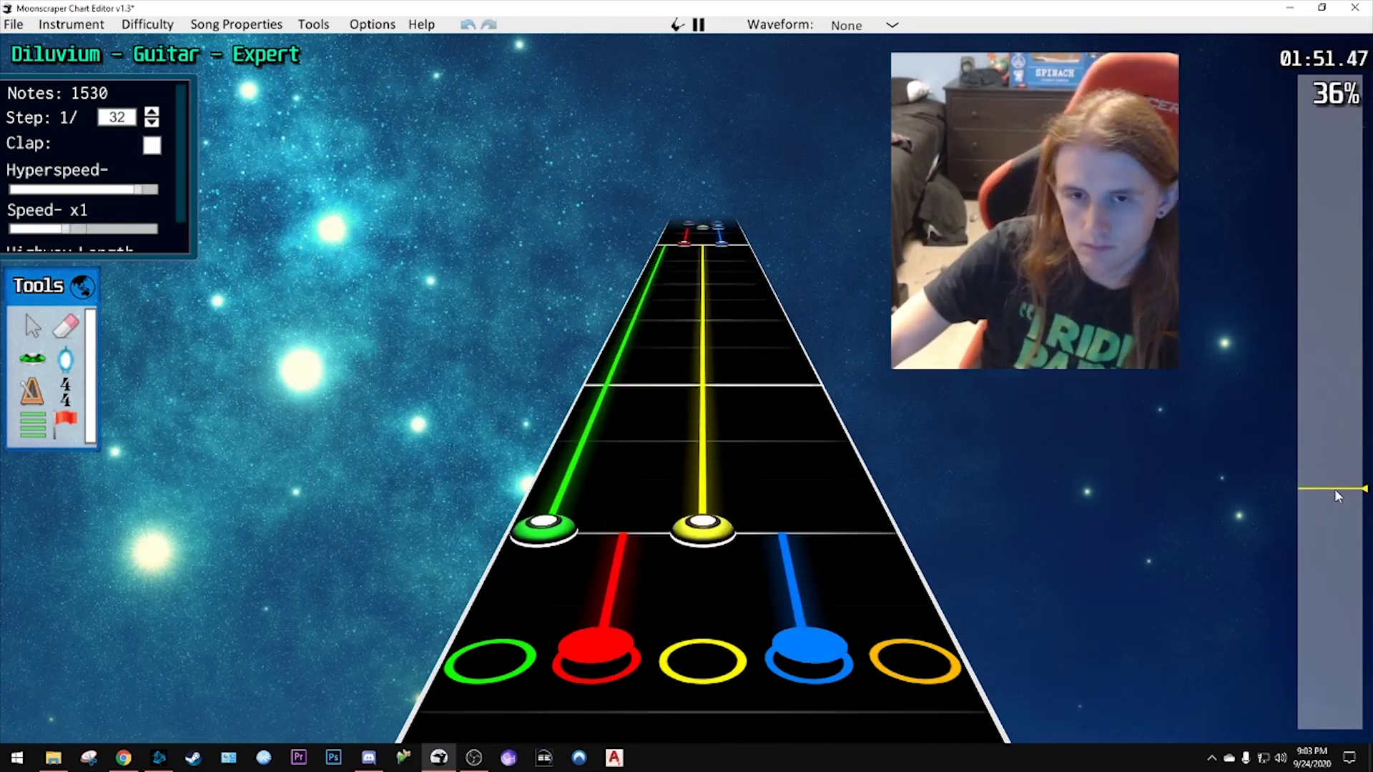
- Replay the section around 1:16 to 1:19 to locate where the passage after the sustained chord begins
{"action": "left_click", "coordinate": [1328, 561]}
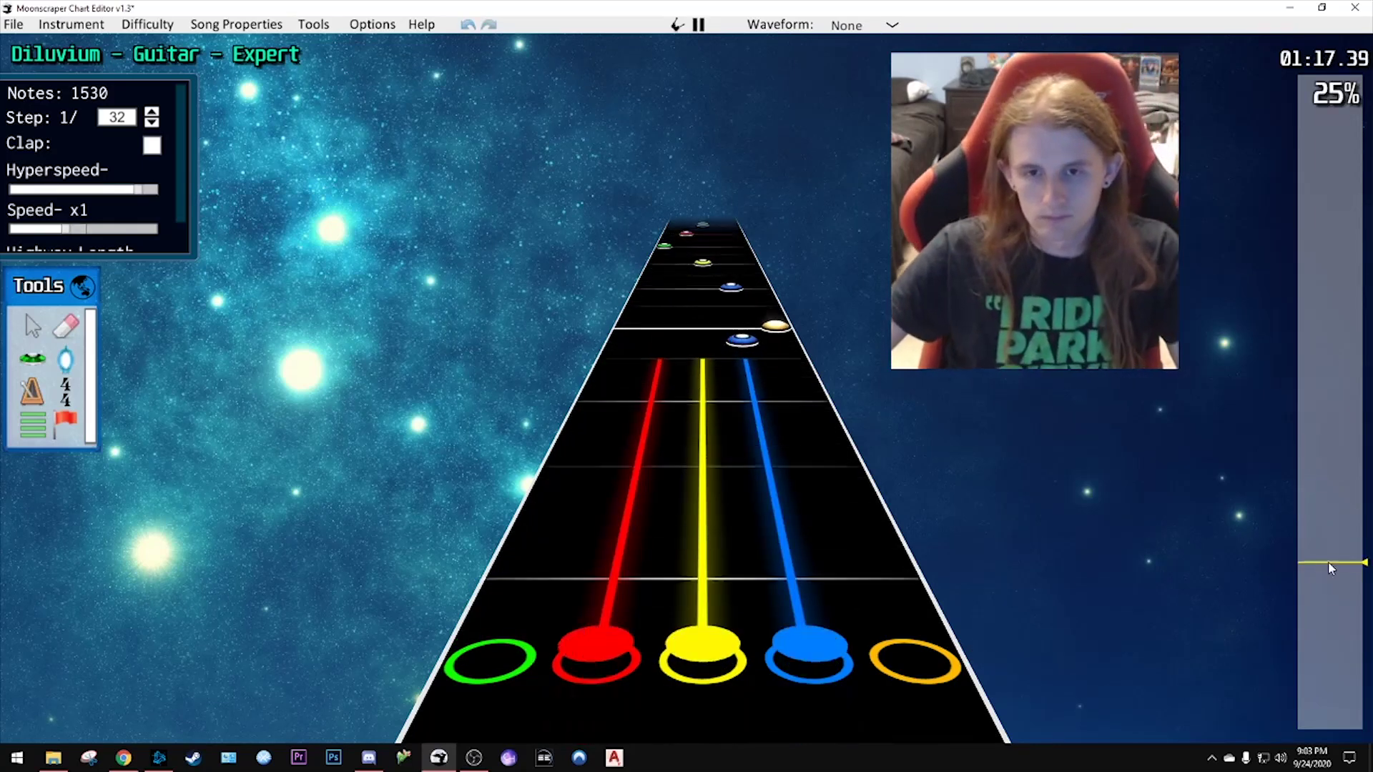
{"action": "key", "text": "space"}
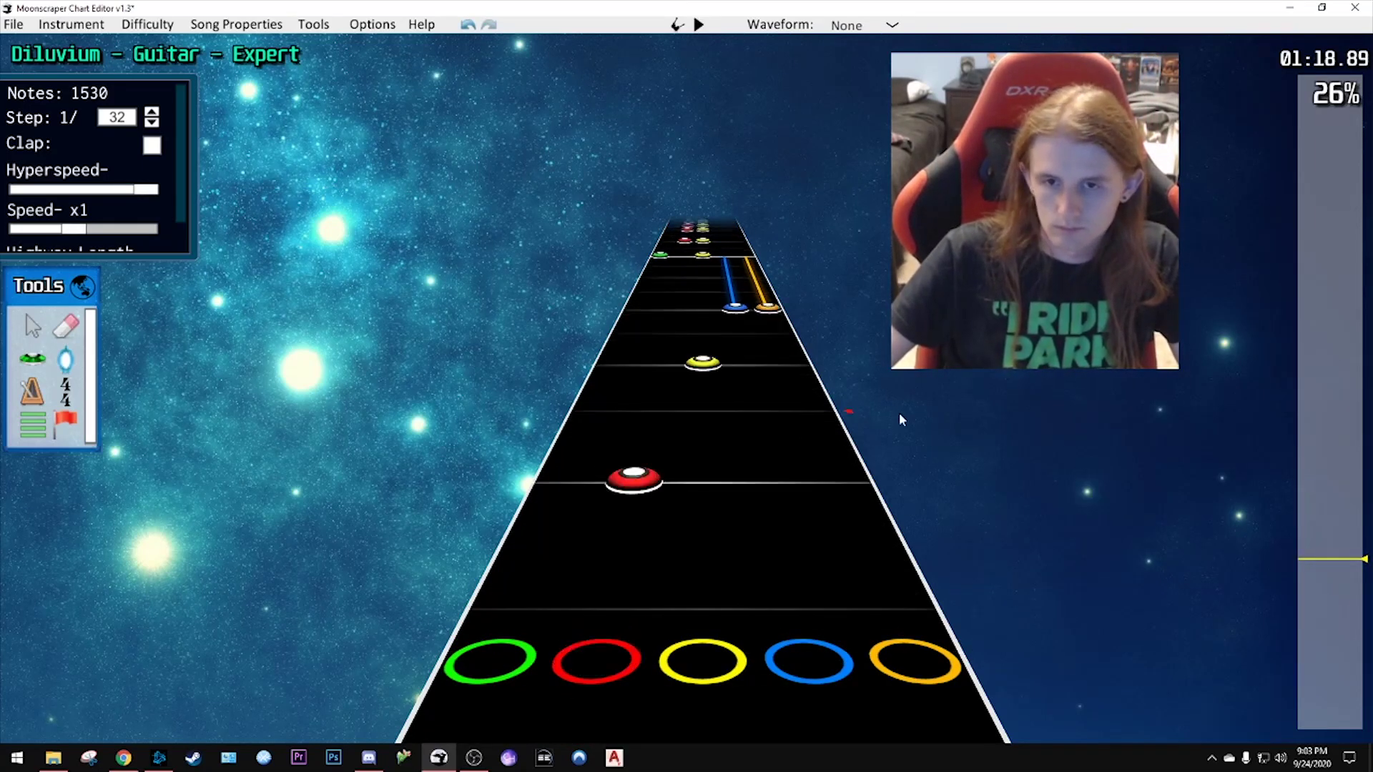
{"action": "left_click", "coordinate": [1323, 566]}
{"action": "left_click", "coordinate": [1324, 569]}
{"action": "key", "text": "space"}
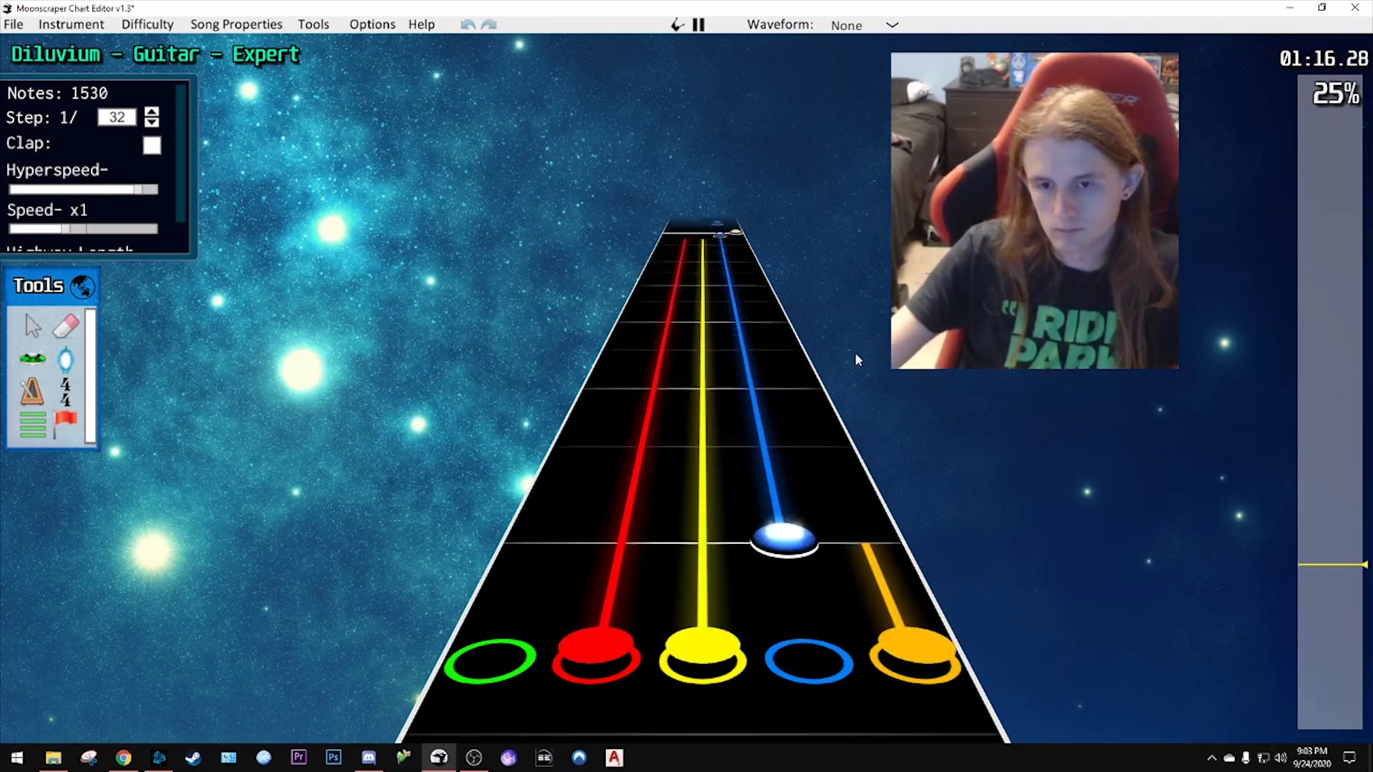
{"action": "key", "text": "space"}
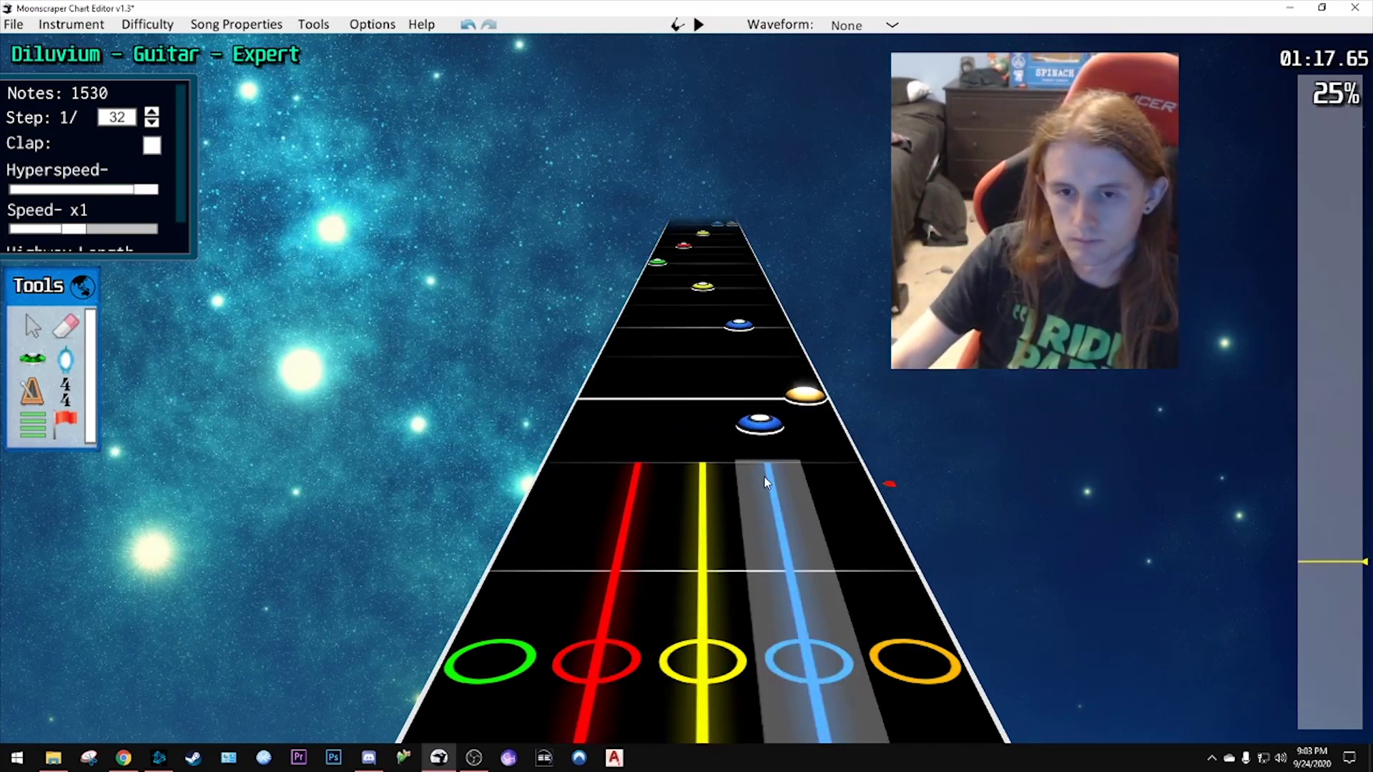
- Select and copy the passage from the blue note near 1:17 through the red-yellow-blue chord at about 1:24
{"action": "left_click", "coordinate": [760, 424]}
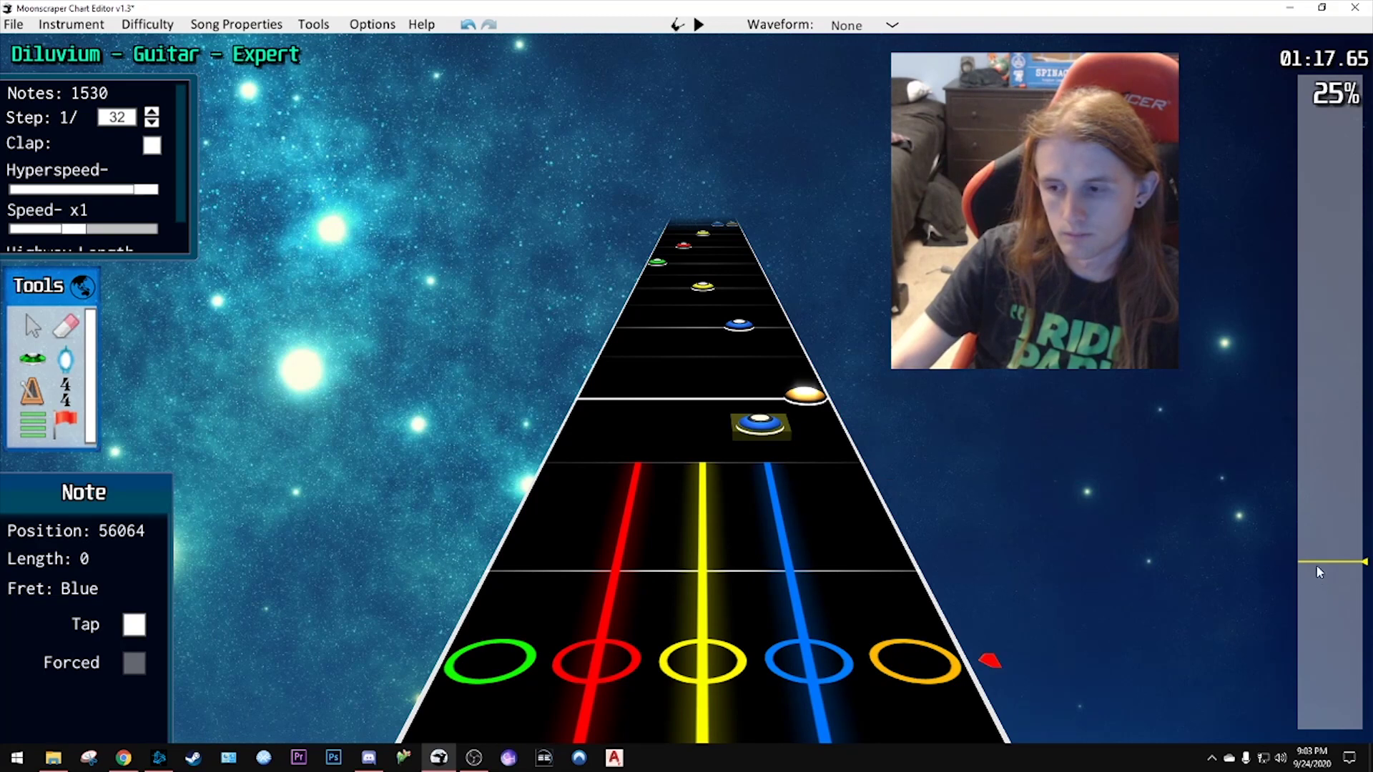
{"action": "key", "text": "space"}
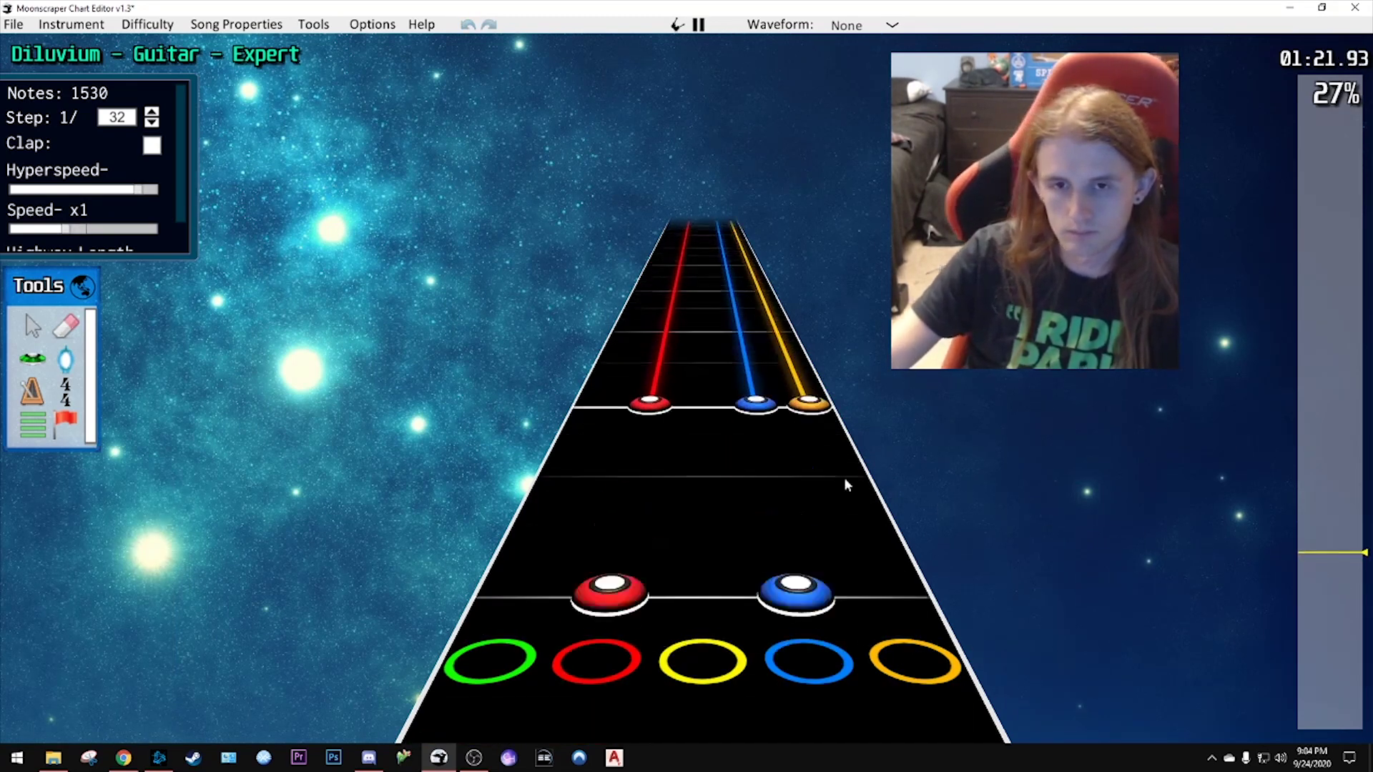
{"action": "key", "text": "space"}
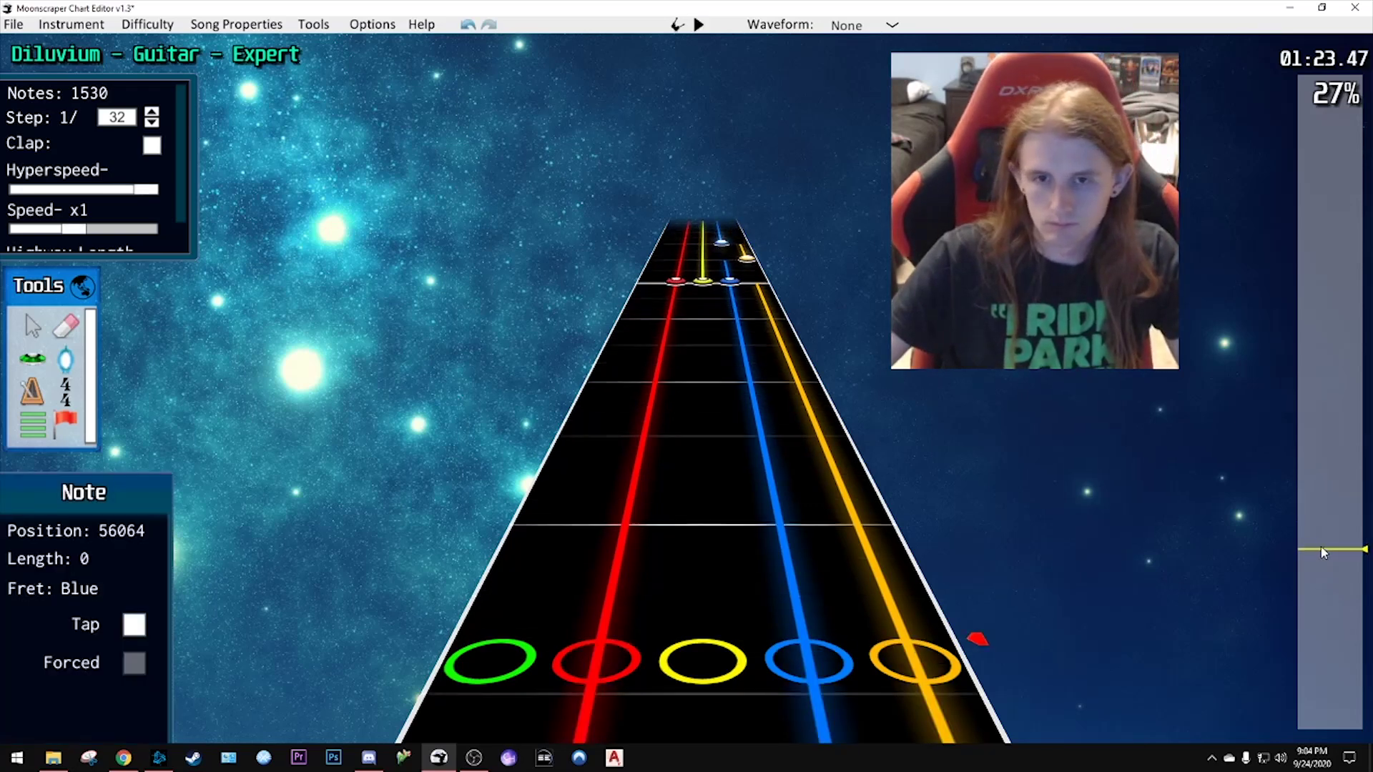
{"action": "scroll", "coordinate": [1323, 551], "scroll_direction": "up", "scroll_amount": 2}
{"action": "scroll", "coordinate": [1327, 554], "scroll_direction": "up", "scroll_amount": 4}
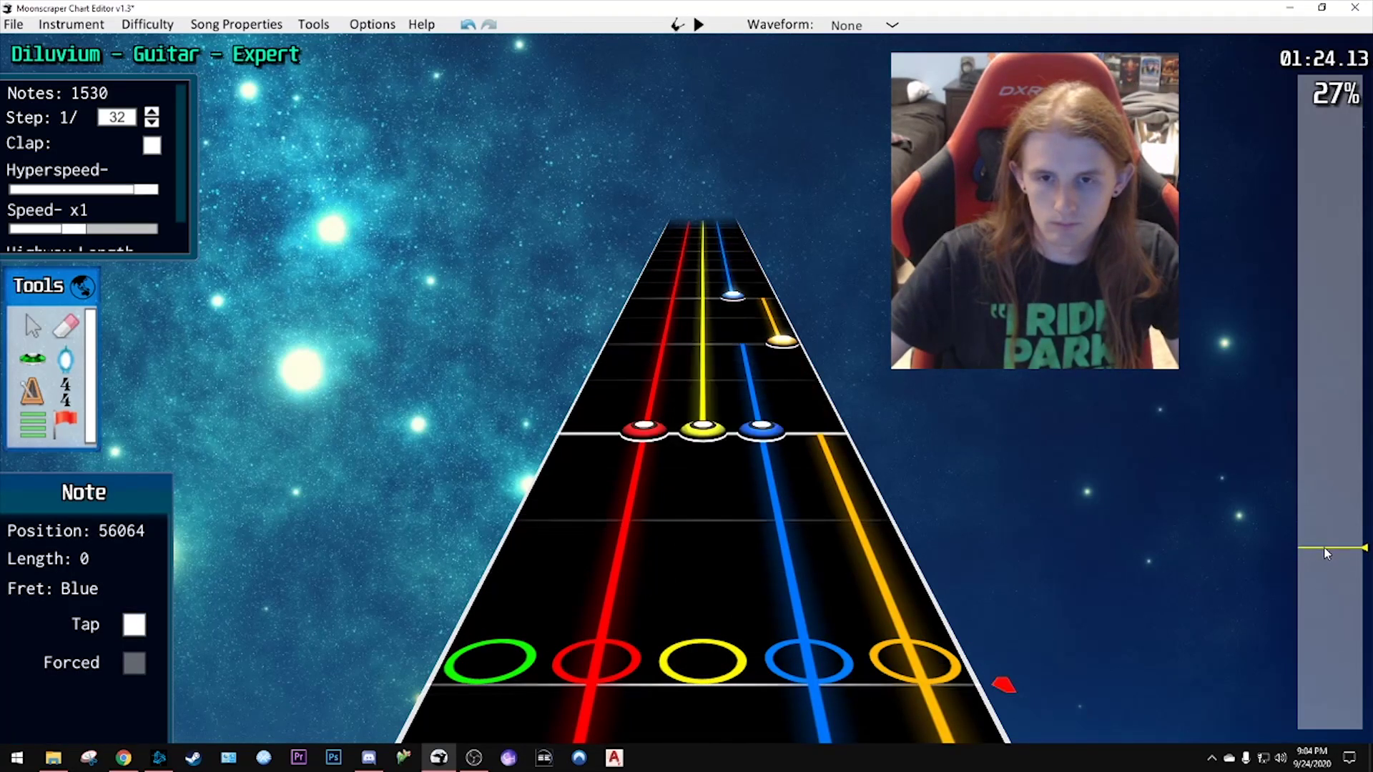
{"action": "left_click_drag", "start_coordinate": [608, 454], "coordinate": [879, 364]}
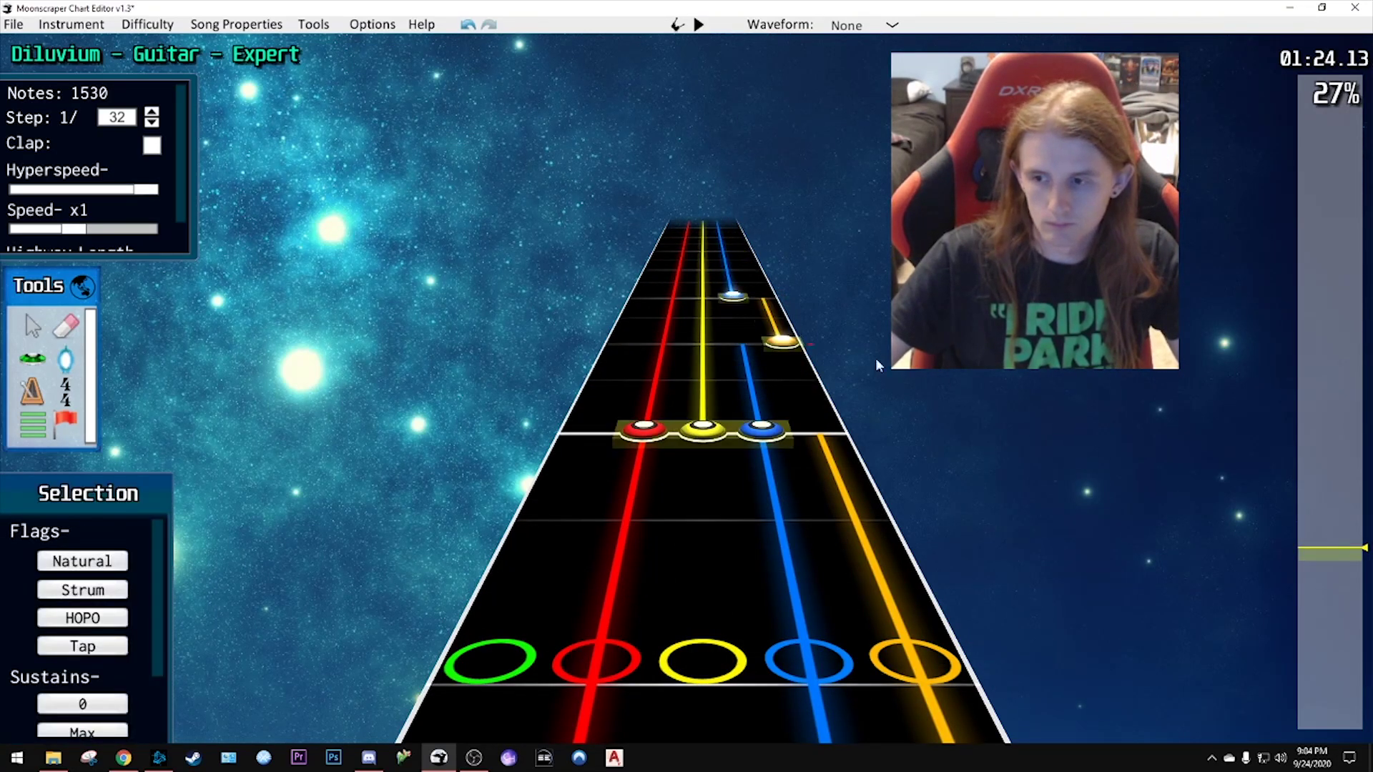
- Paste the copied passage right after the sustained red-yellow-blue chord near 4:36, and play it back
{"action": "left_click_drag", "start_coordinate": [1310, 380], "coordinate": [1323, 139]}
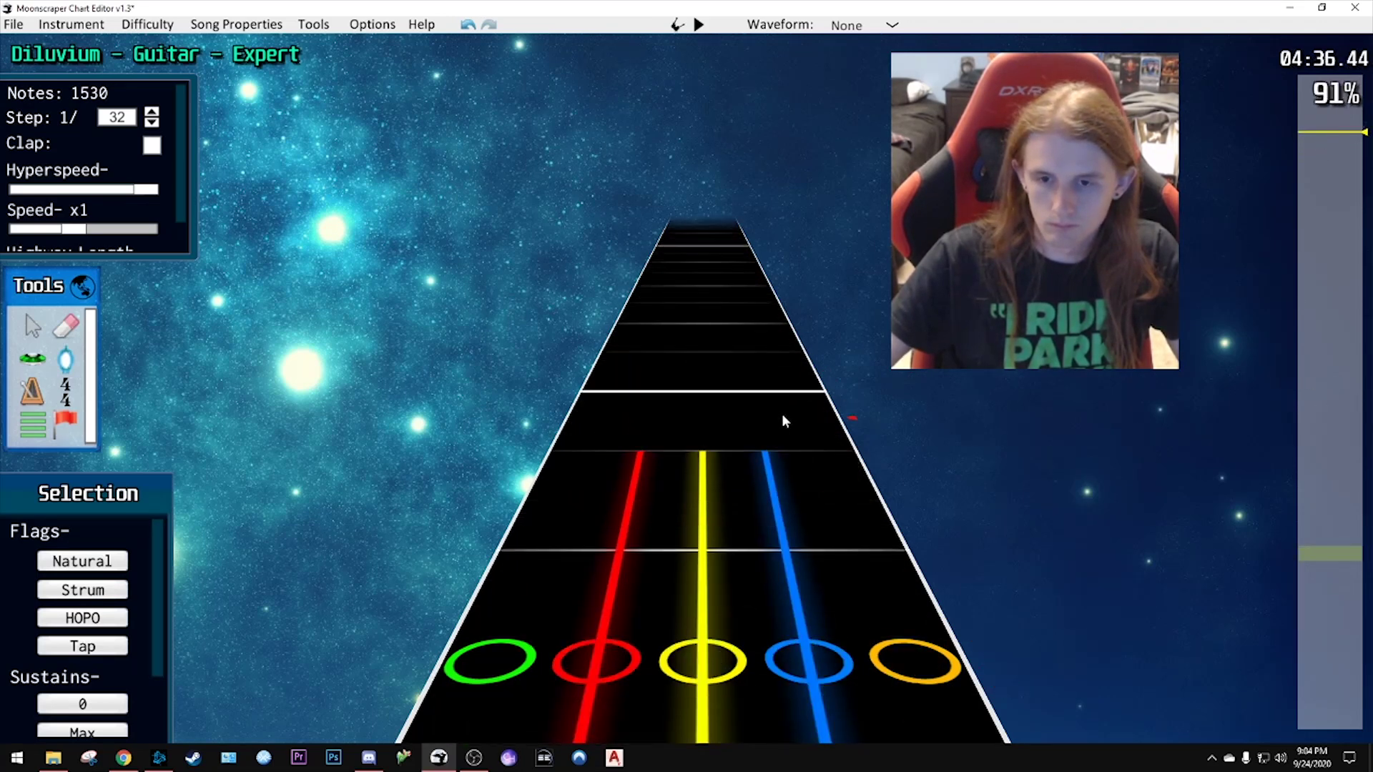
{"action": "key", "text": "ctrl+v"}
{"action": "key", "text": "space"}
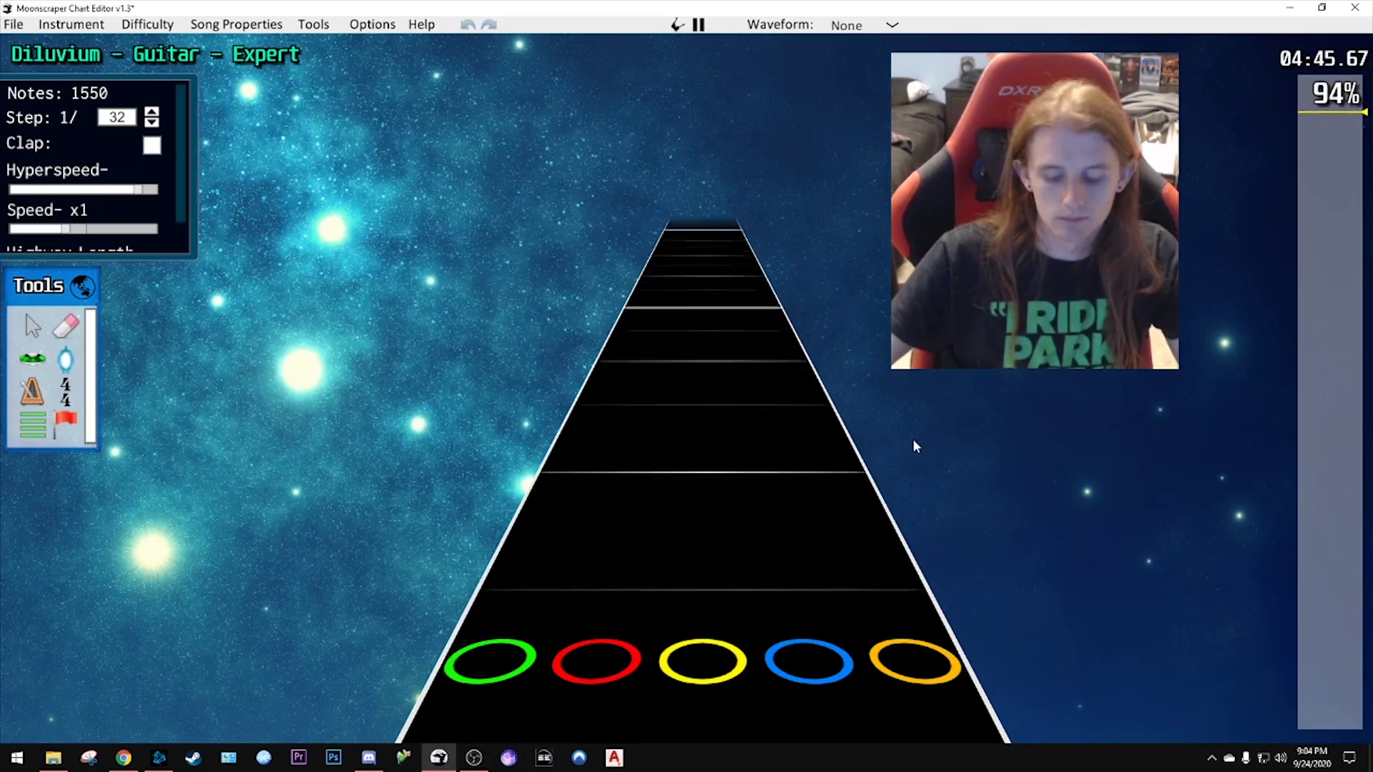
- Replay the section around 1:21 to locate the source for the passage after the sustained red-yellow-blue chord
{"action": "key", "text": "space"}
{"action": "left_click_drag", "start_coordinate": [1339, 529], "coordinate": [1341, 566]}
{"action": "key", "text": "space"}
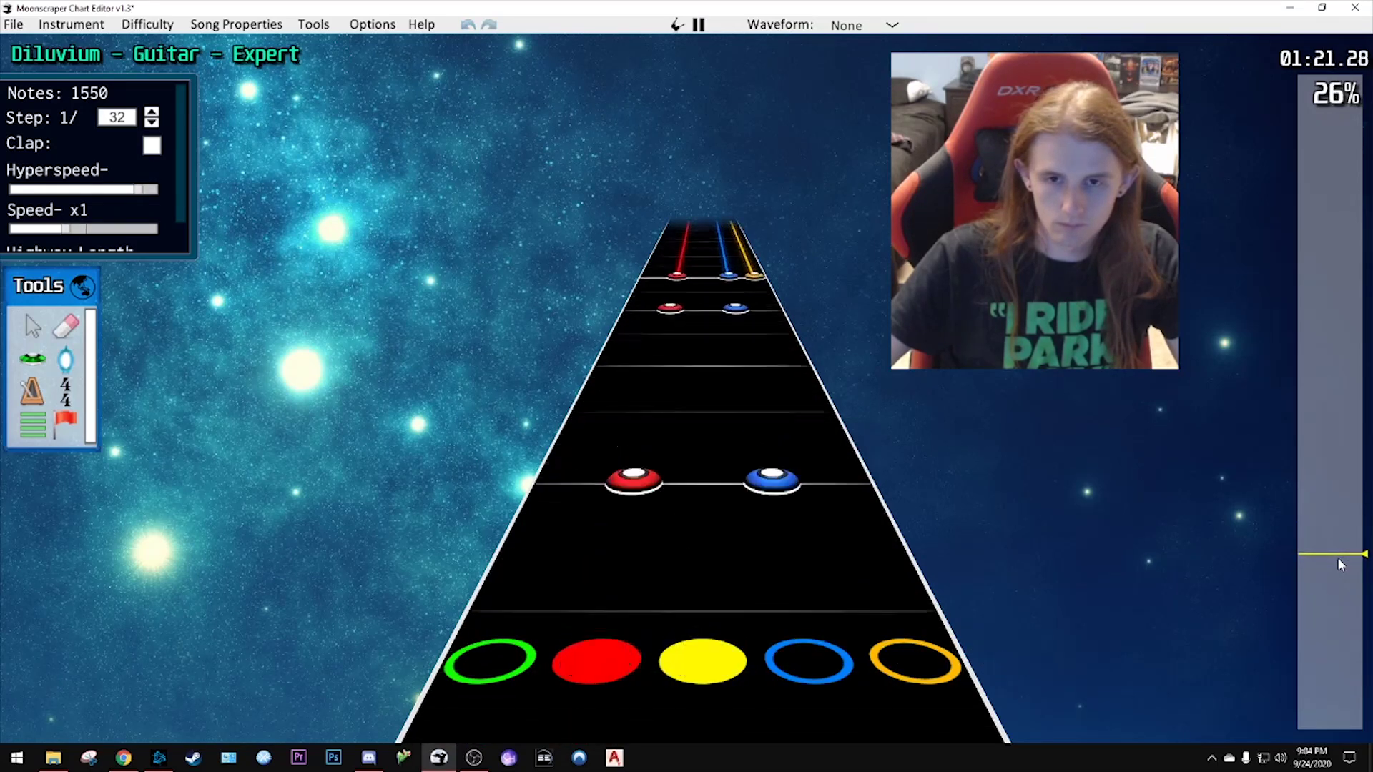
{"action": "key", "text": "space"}
- Try copying the passage from the sustained red-blue-orange chord near 1:22 through the red-blue chord near 1:28 to about 4:45, and undo the paste
{"action": "left_click", "coordinate": [802, 542]}
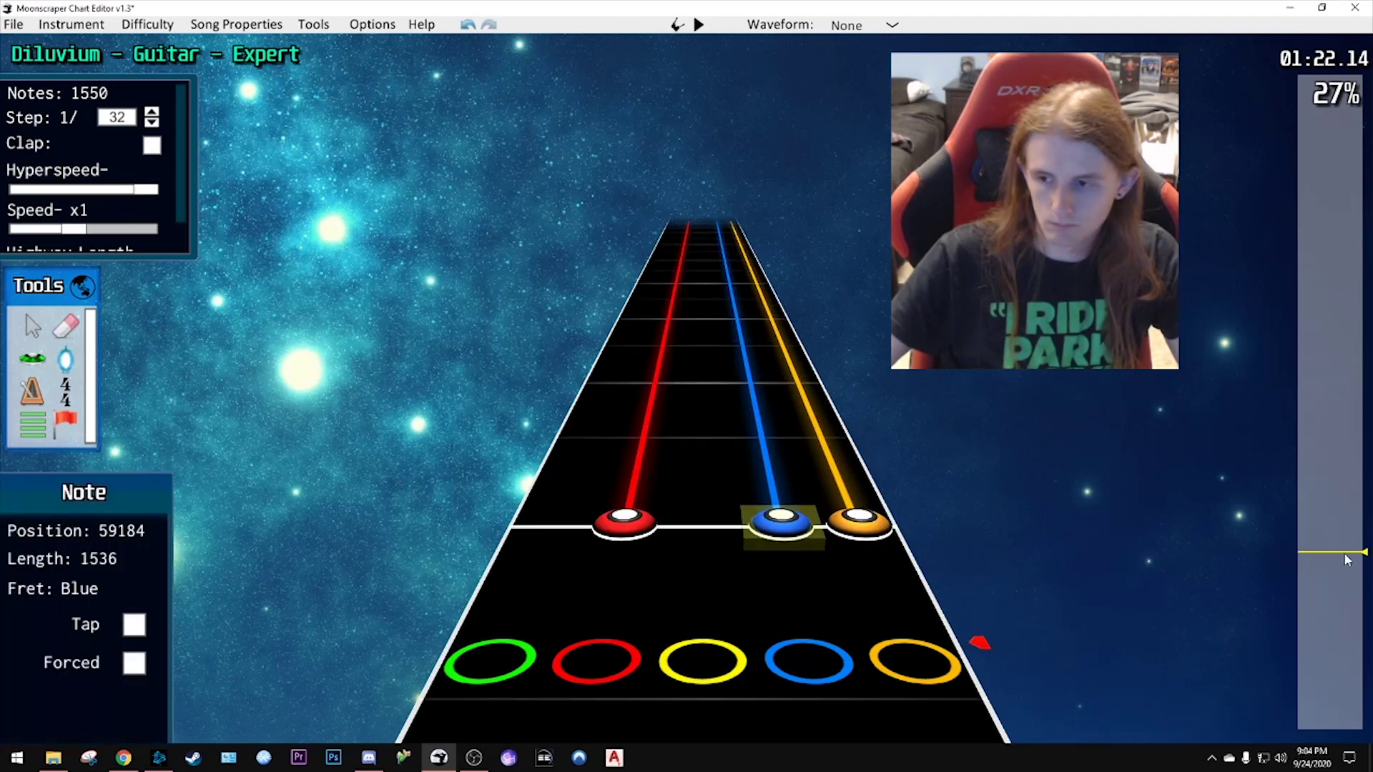
{"action": "left_click_drag", "start_coordinate": [1347, 560], "coordinate": [1347, 544]}
{"action": "left_click_drag", "start_coordinate": [737, 332], "coordinate": [1153, 427]}
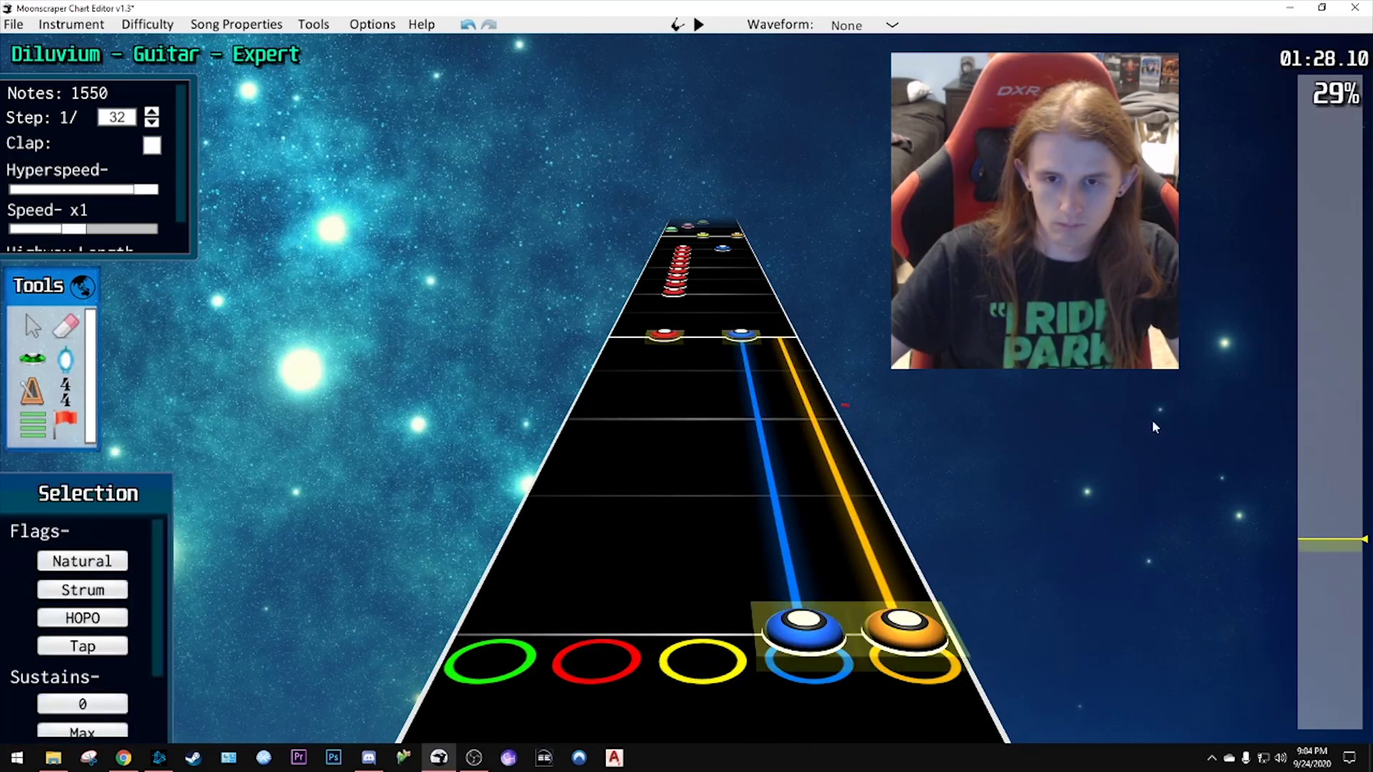
{"action": "left_click_drag", "start_coordinate": [1325, 292], "coordinate": [1323, 112]}
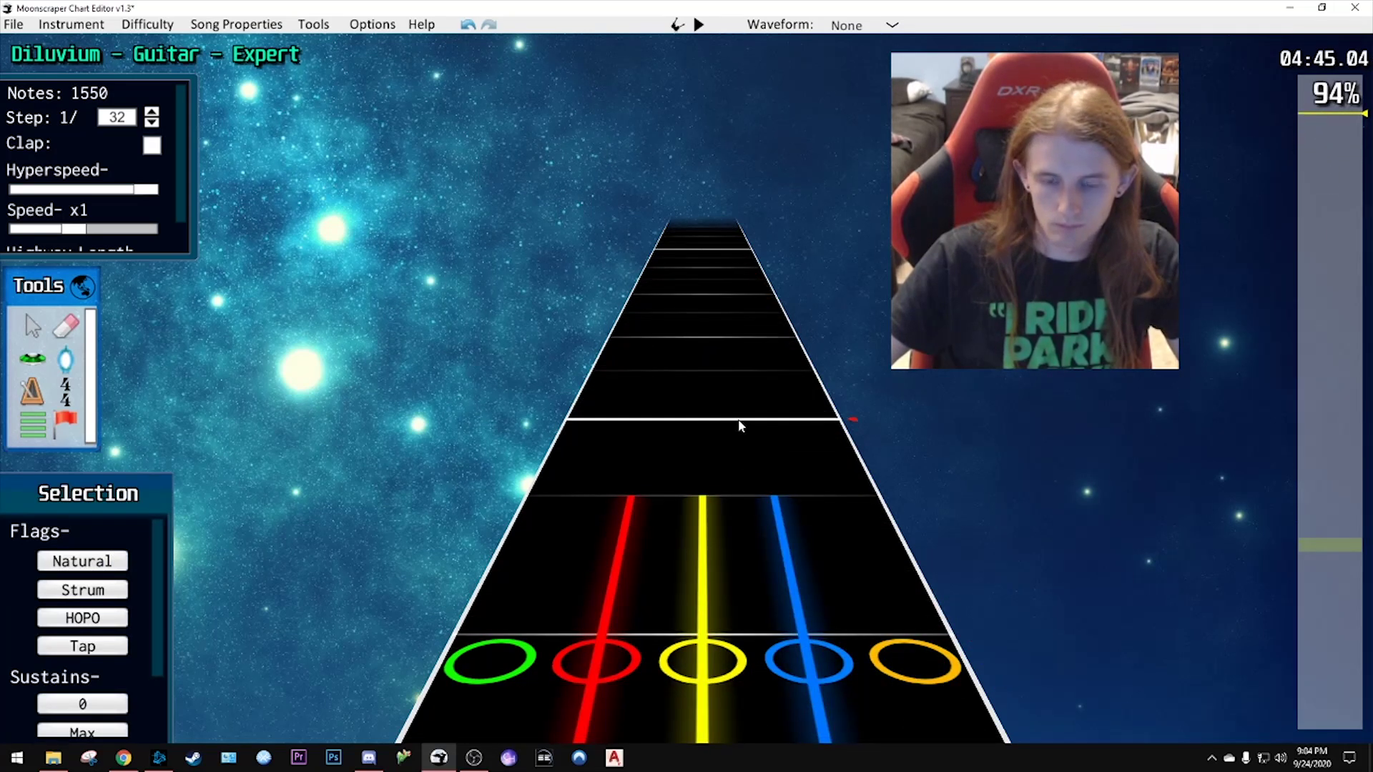
{"action": "key", "text": "ctrl+v"}
{"action": "key", "text": "space"}
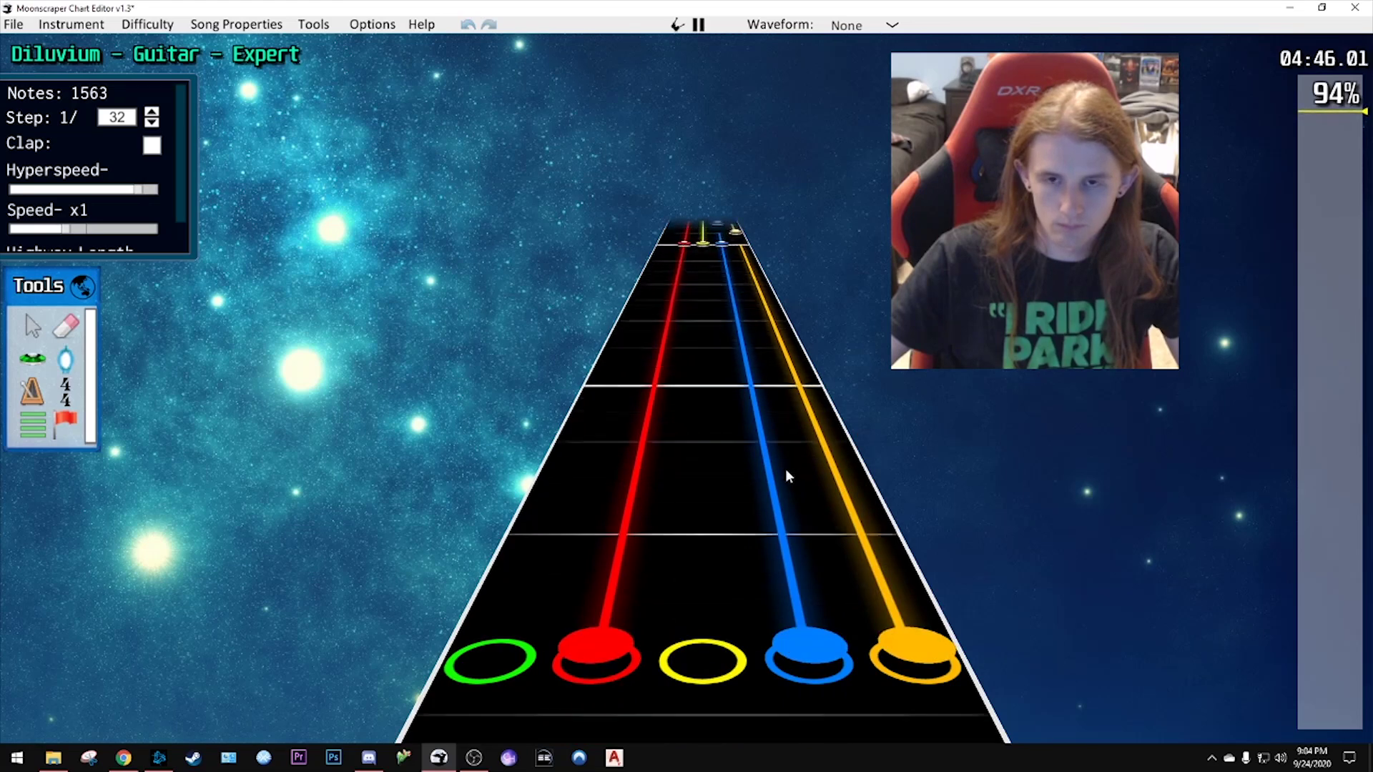
{"action": "key", "text": "space"}
{"action": "key", "text": "ctrl+z"}
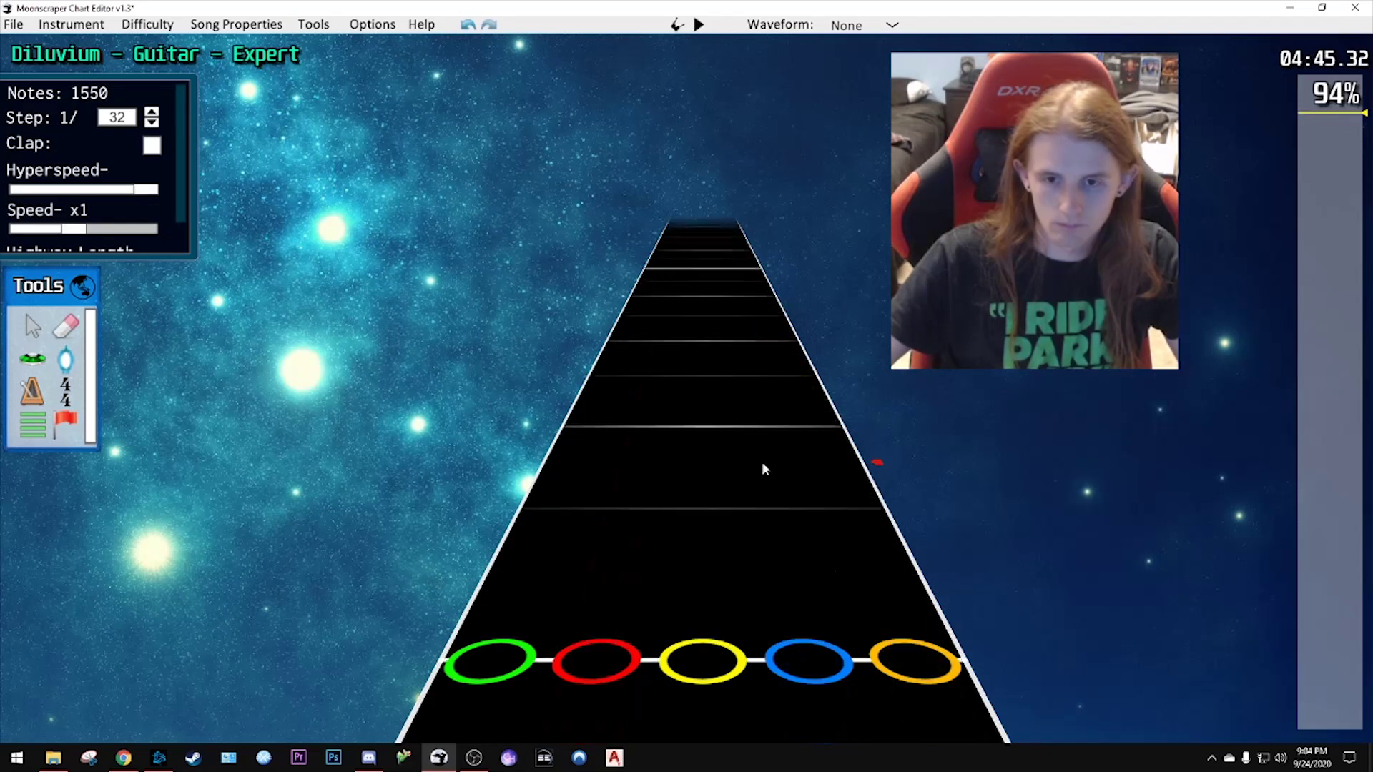
- Select and copy the passage from the blue note near 1:26 through the red-blue chord near 1:28
{"action": "left_click", "coordinate": [1322, 217]}
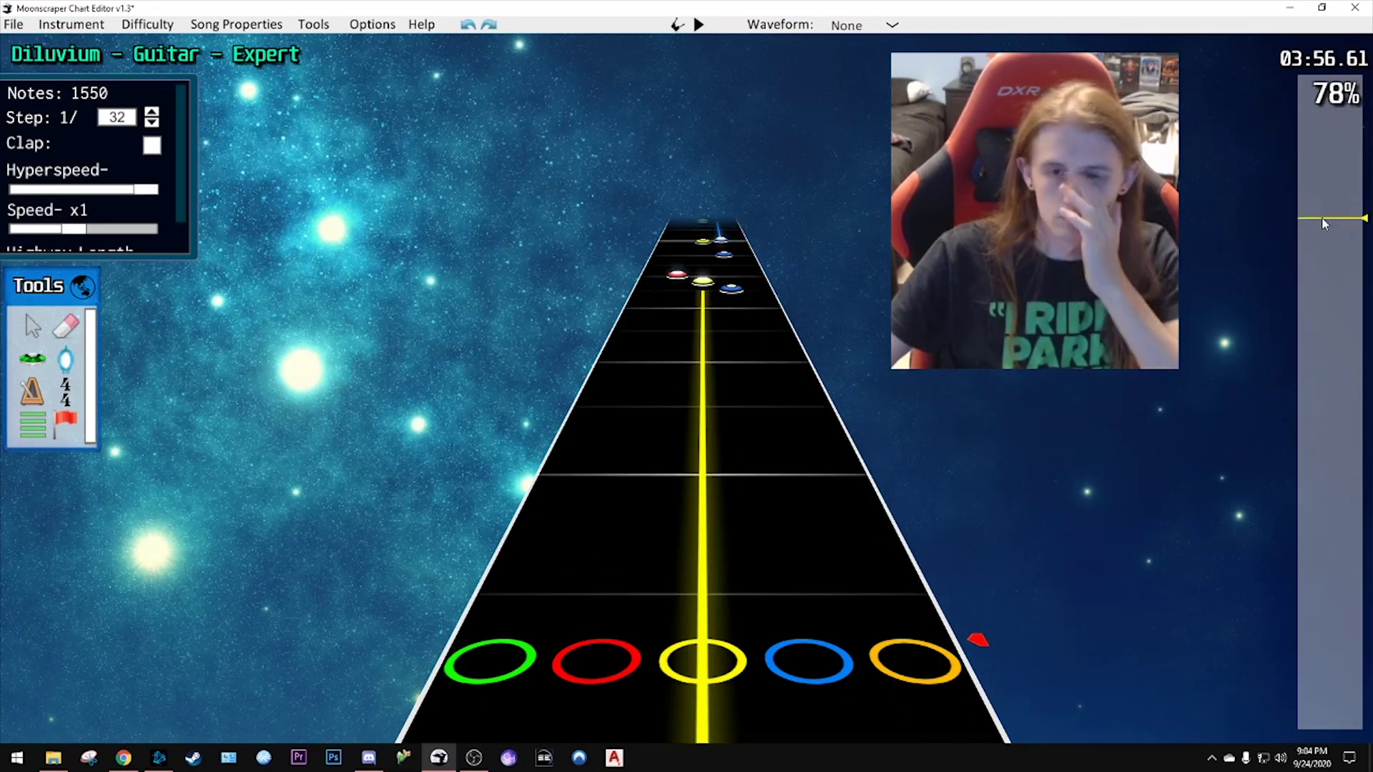
{"action": "left_click_drag", "start_coordinate": [1321, 217], "coordinate": [1327, 335]}
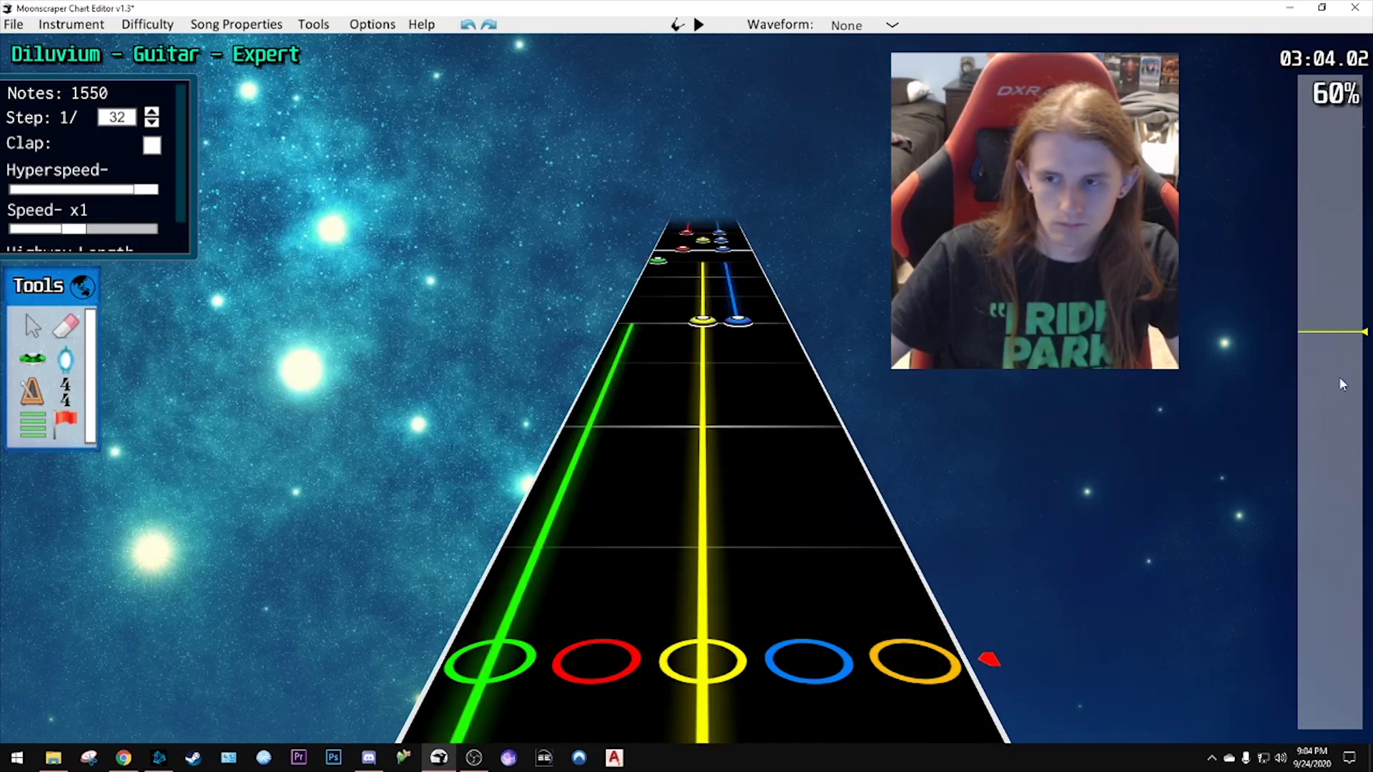
{"action": "left_click", "coordinate": [1341, 598]}
{"action": "left_click_drag", "start_coordinate": [1347, 621], "coordinate": [1348, 547]}
{"action": "left_click", "coordinate": [812, 647]}
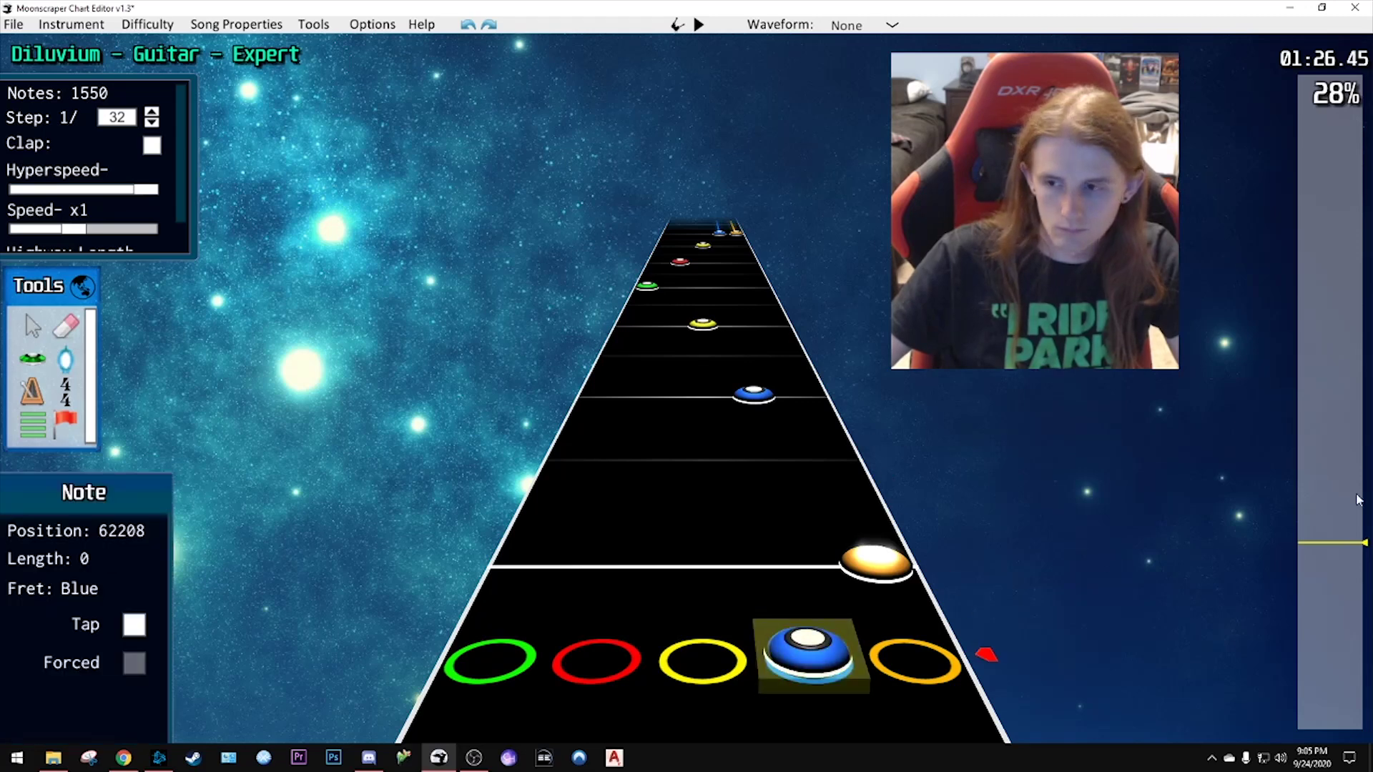
{"action": "scroll", "coordinate": [876, 319], "scroll_direction": "up", "scroll_amount": 3}
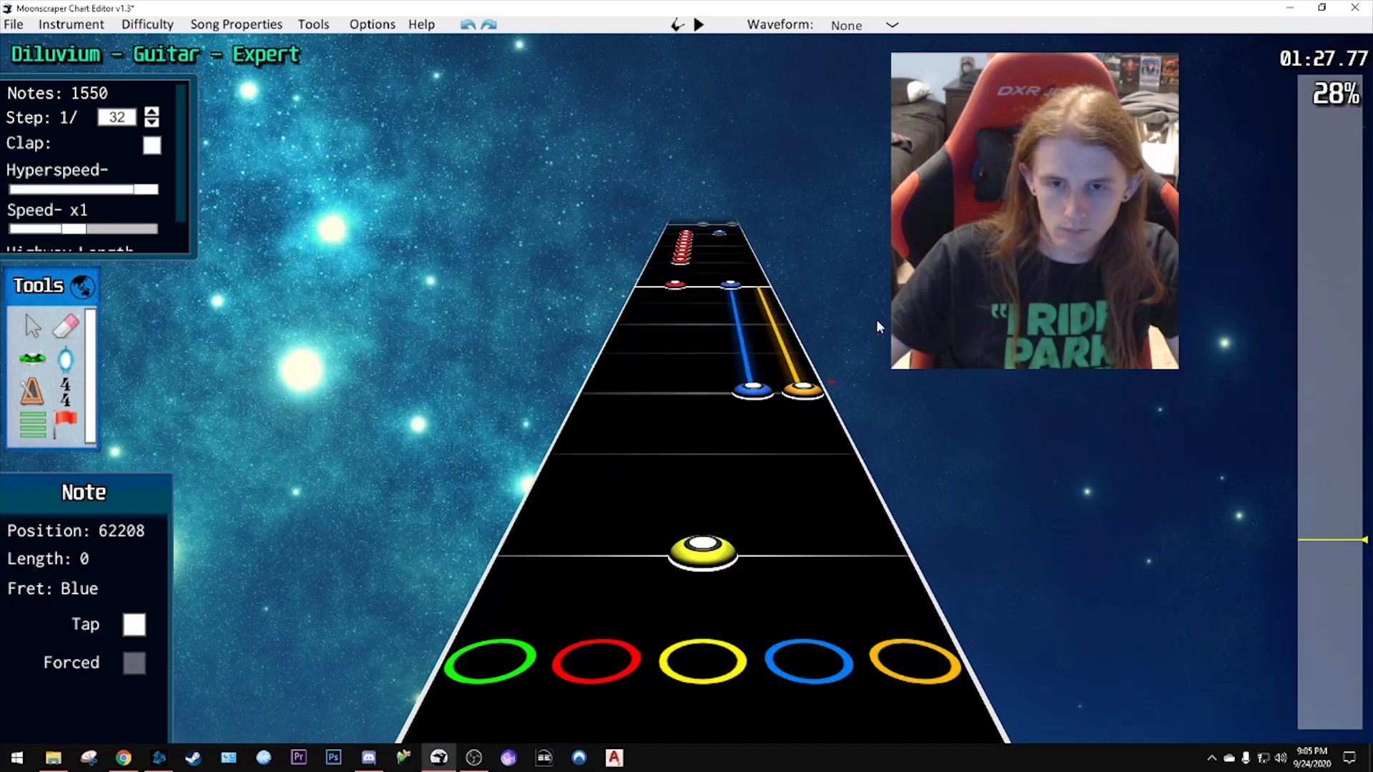
{"action": "left_click", "coordinate": [731, 291], "text": "shift"}
- Paste the copied passage right after the sustained red-yellow-blue chord near 4:45, and play it back
{"action": "left_click_drag", "start_coordinate": [1320, 139], "coordinate": [1324, 111]}
{"action": "scroll", "coordinate": [724, 355], "scroll_direction": "down", "scroll_amount": 2}
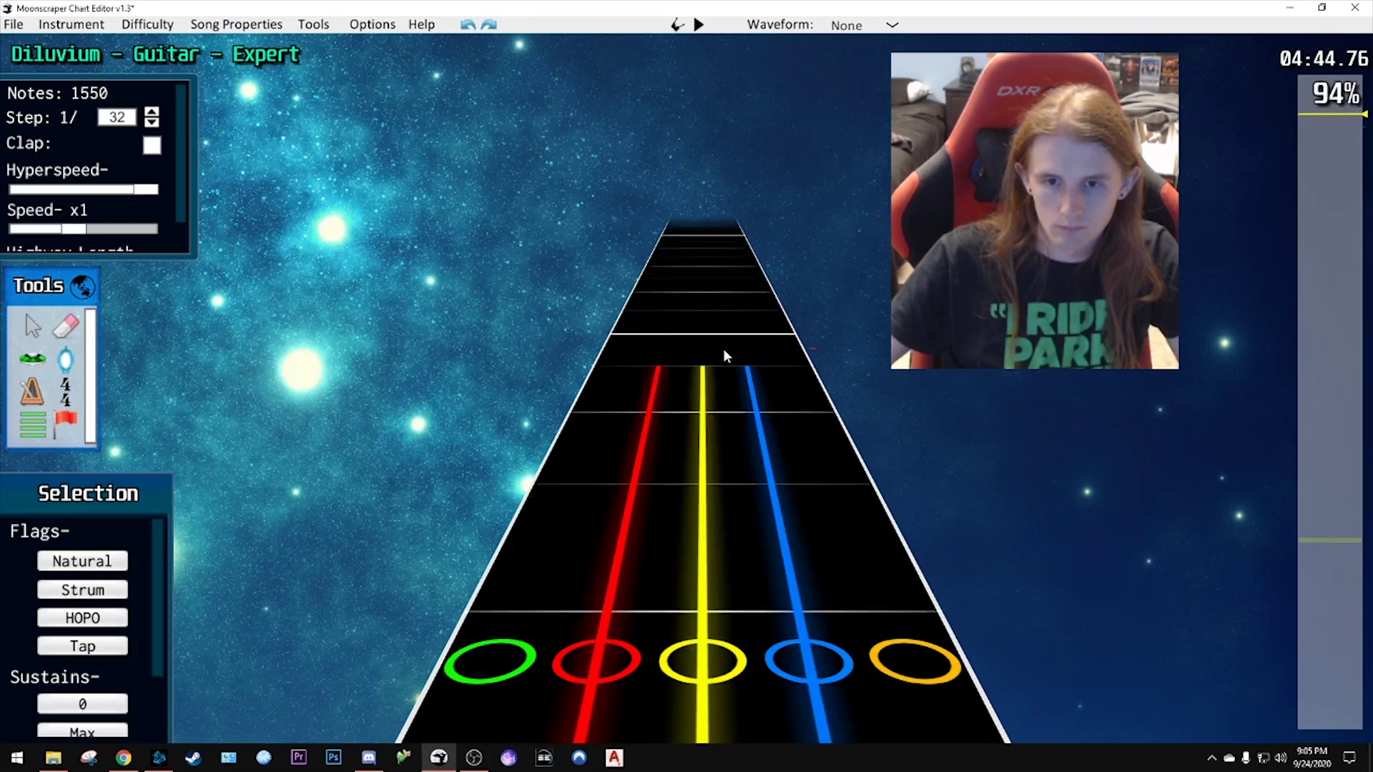
{"action": "key", "text": "ctrl+v"}
{"action": "key", "text": "space"}
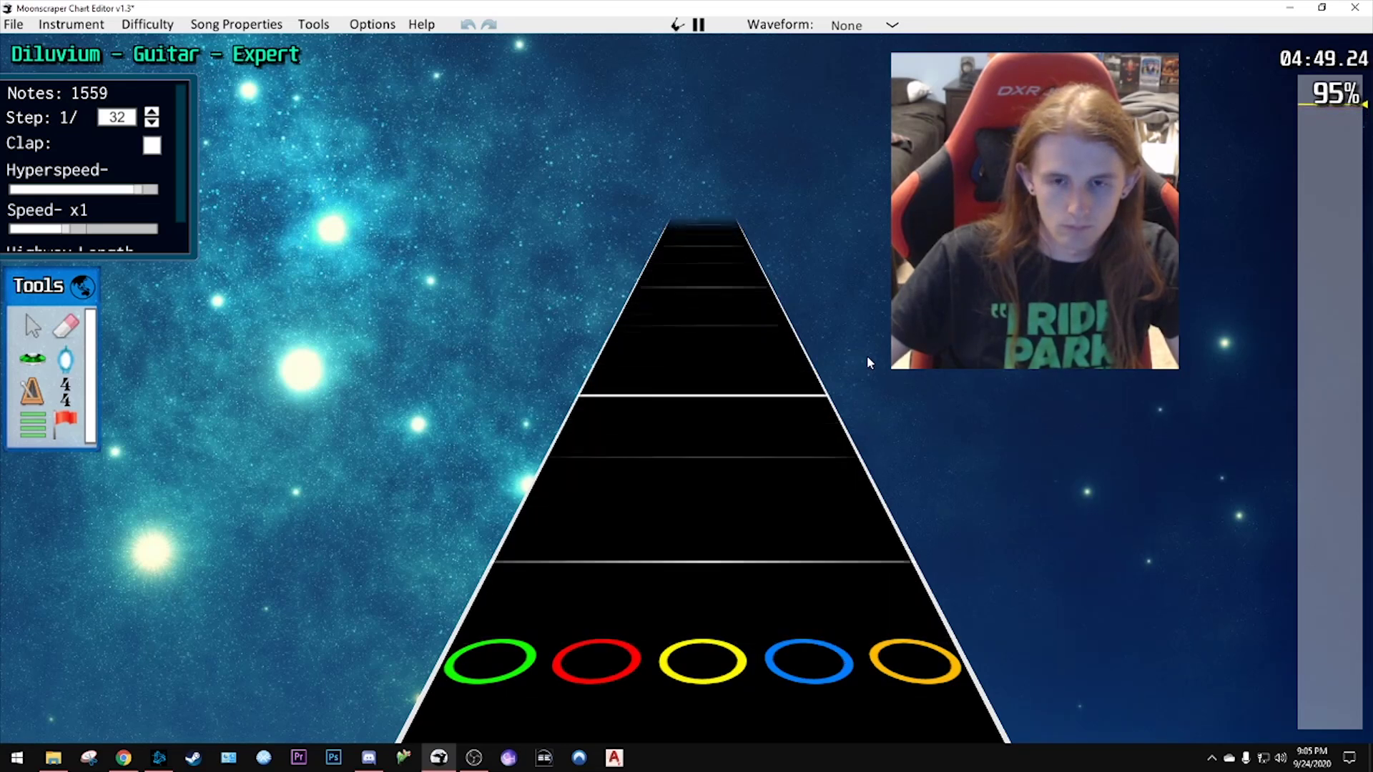
{"action": "key", "text": "space"}
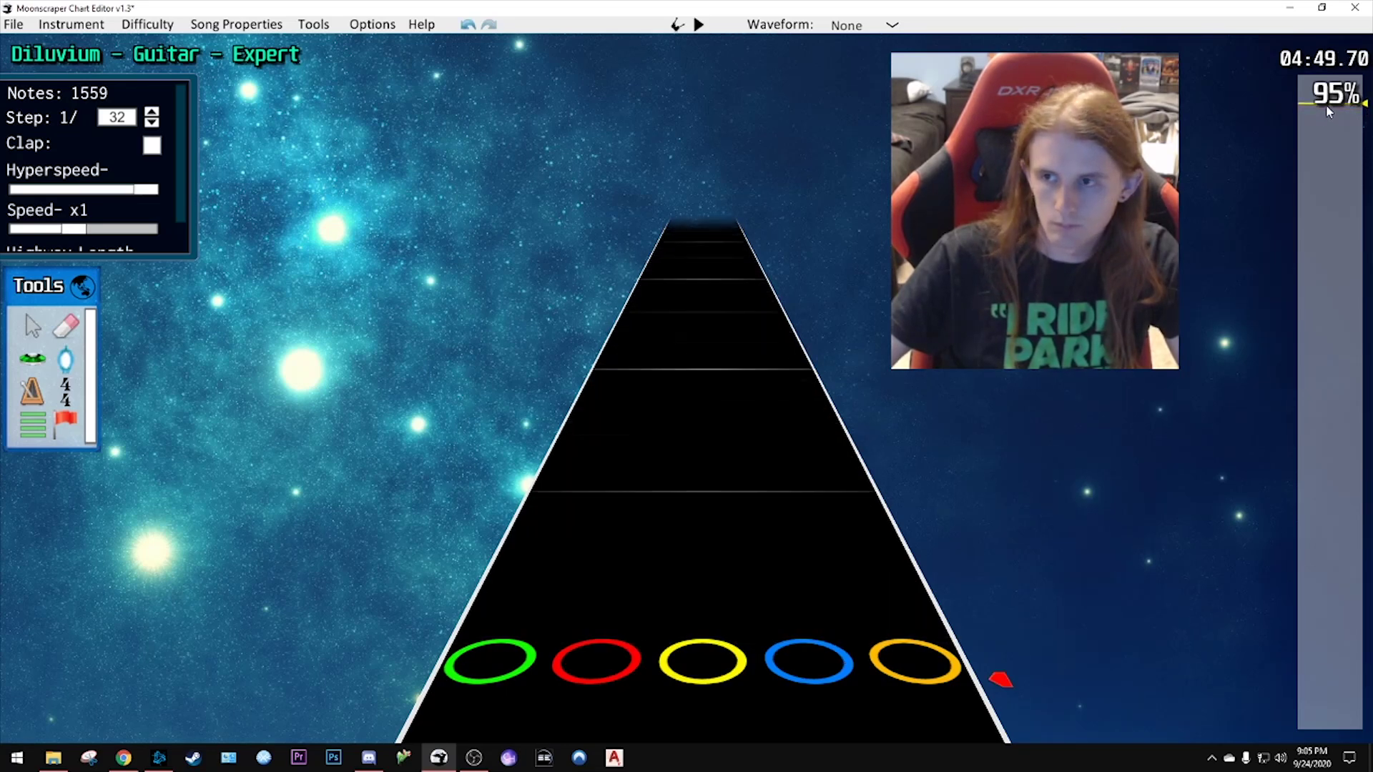
- Select and copy the passage from the repeated red notes after the red-blue chord near 1:28 through the blue note near 1:31
{"action": "mouse_move", "coordinate": [1326, 104]}
{"action": "left_mouse_down"}
{"action": "mouse_move", "coordinate": [1337, 583]}
{"action": "mouse_move", "coordinate": [1342, 565]}
{"action": "left_mouse_up"}
{"action": "key", "text": "space"}
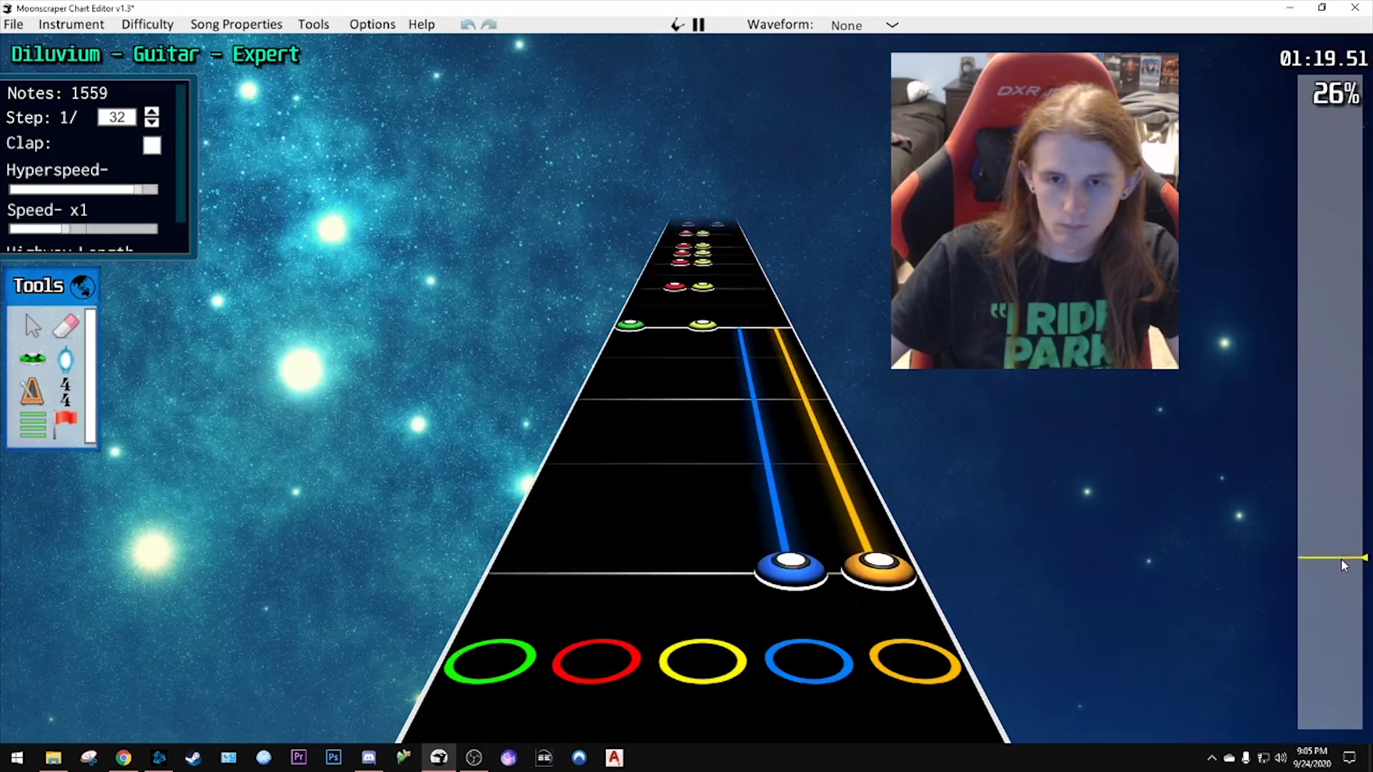
{"action": "left_click_drag", "start_coordinate": [1344, 564], "coordinate": [1344, 543]}
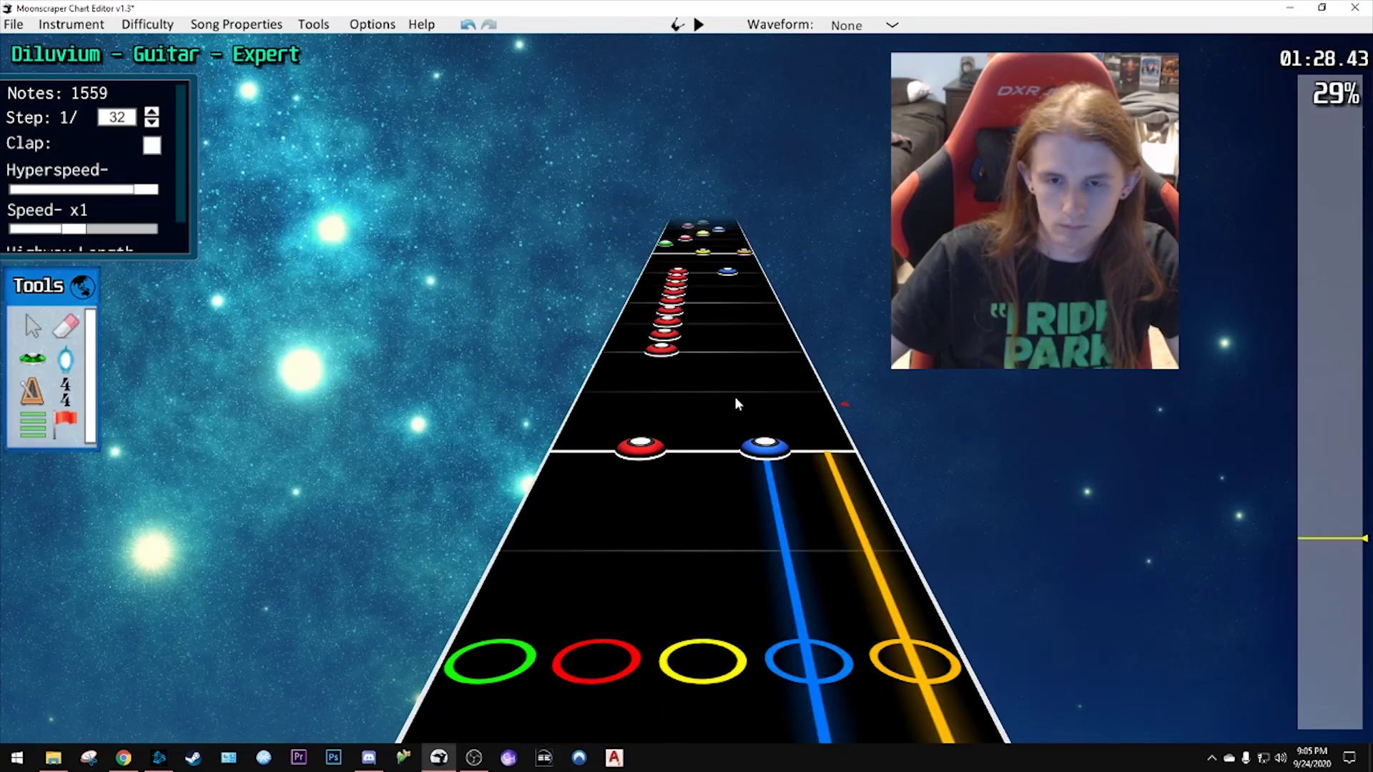
{"action": "scroll", "coordinate": [735, 404], "scroll_direction": "up", "scroll_amount": 5}
{"action": "left_click", "coordinate": [702, 459]}
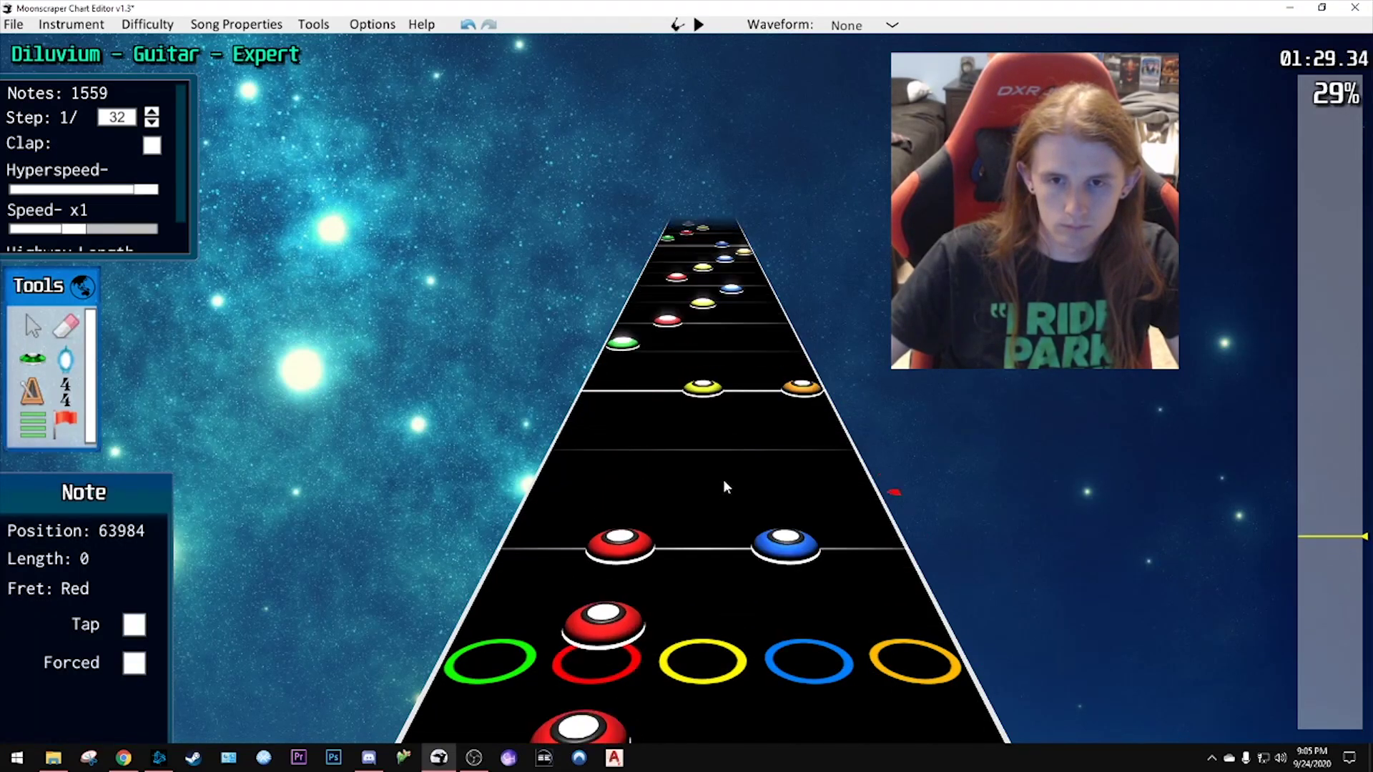
{"action": "scroll", "coordinate": [723, 479], "scroll_direction": "up", "scroll_amount": 3}
{"action": "key", "text": "ctrl+a"}
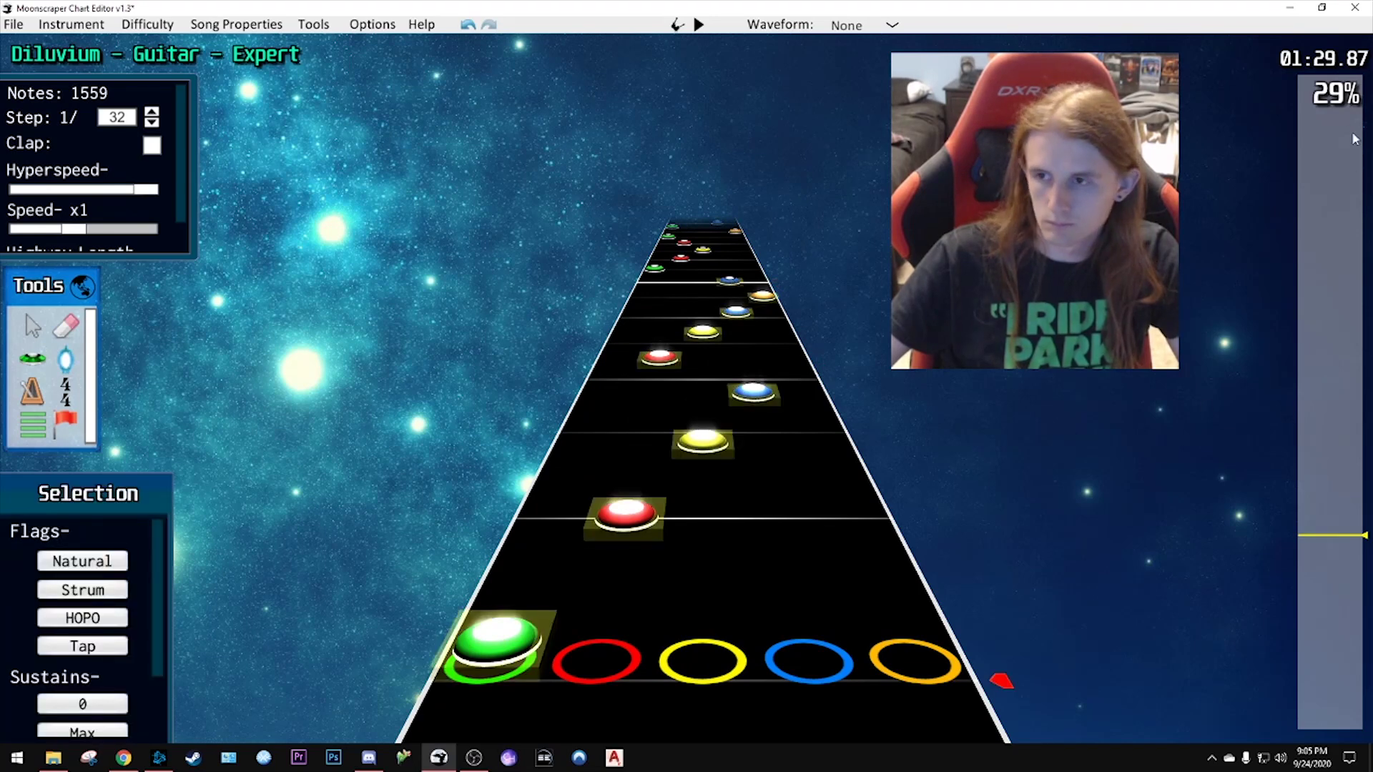
- Paste the copied red-note passage right after the red-blue chord near 4:47, and play it back
{"action": "left_click_drag", "start_coordinate": [1334, 118], "coordinate": [1336, 107]}
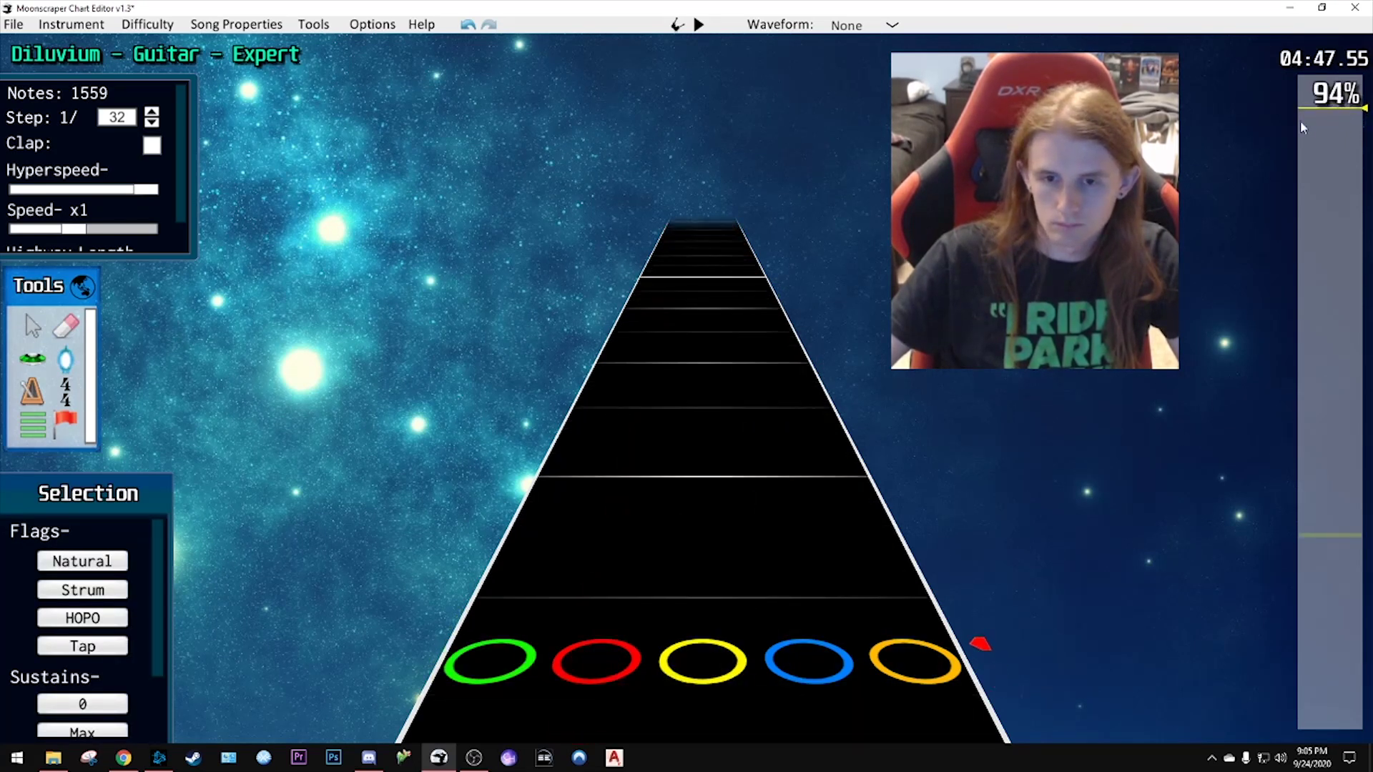
{"action": "scroll", "coordinate": [647, 466], "scroll_direction": "down", "scroll_amount": 2}
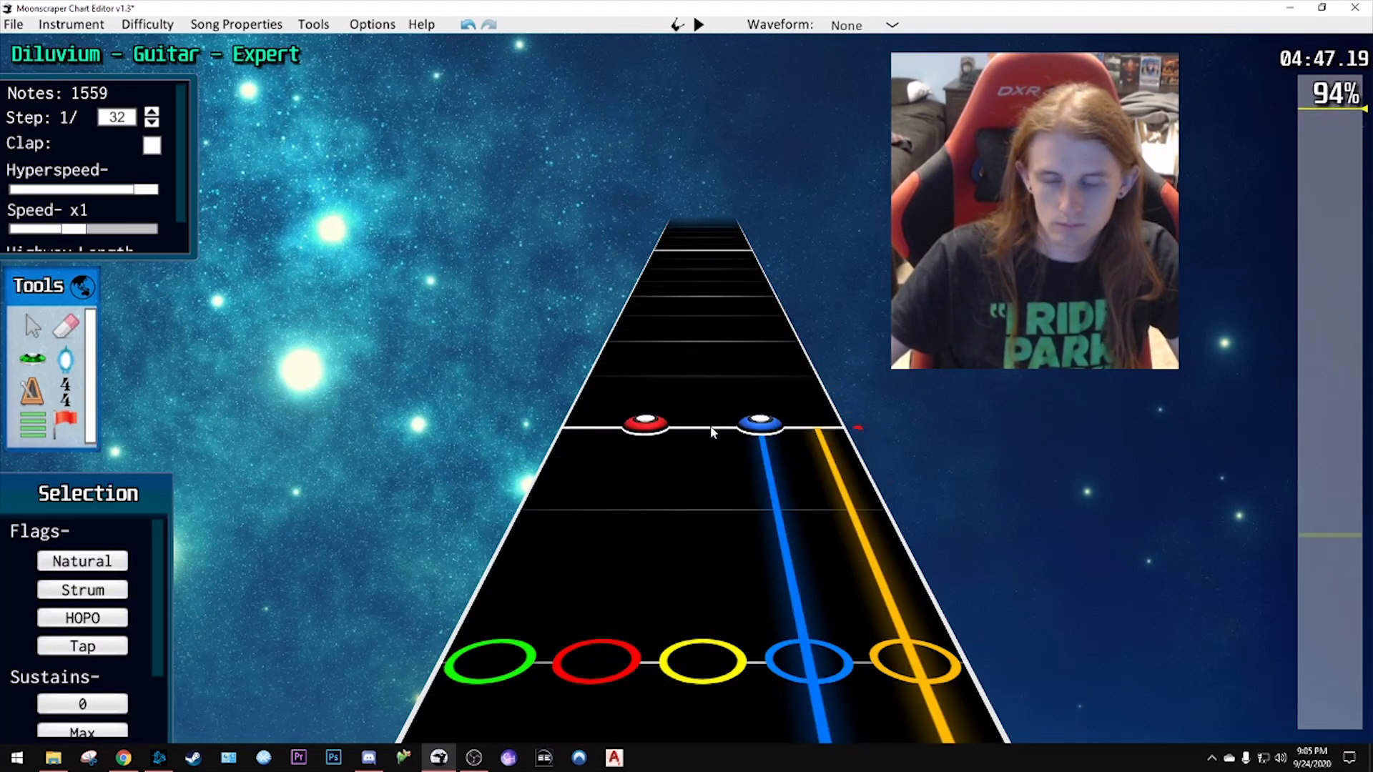
{"action": "key", "text": "ctrl+v"}
{"action": "key", "text": "space"}
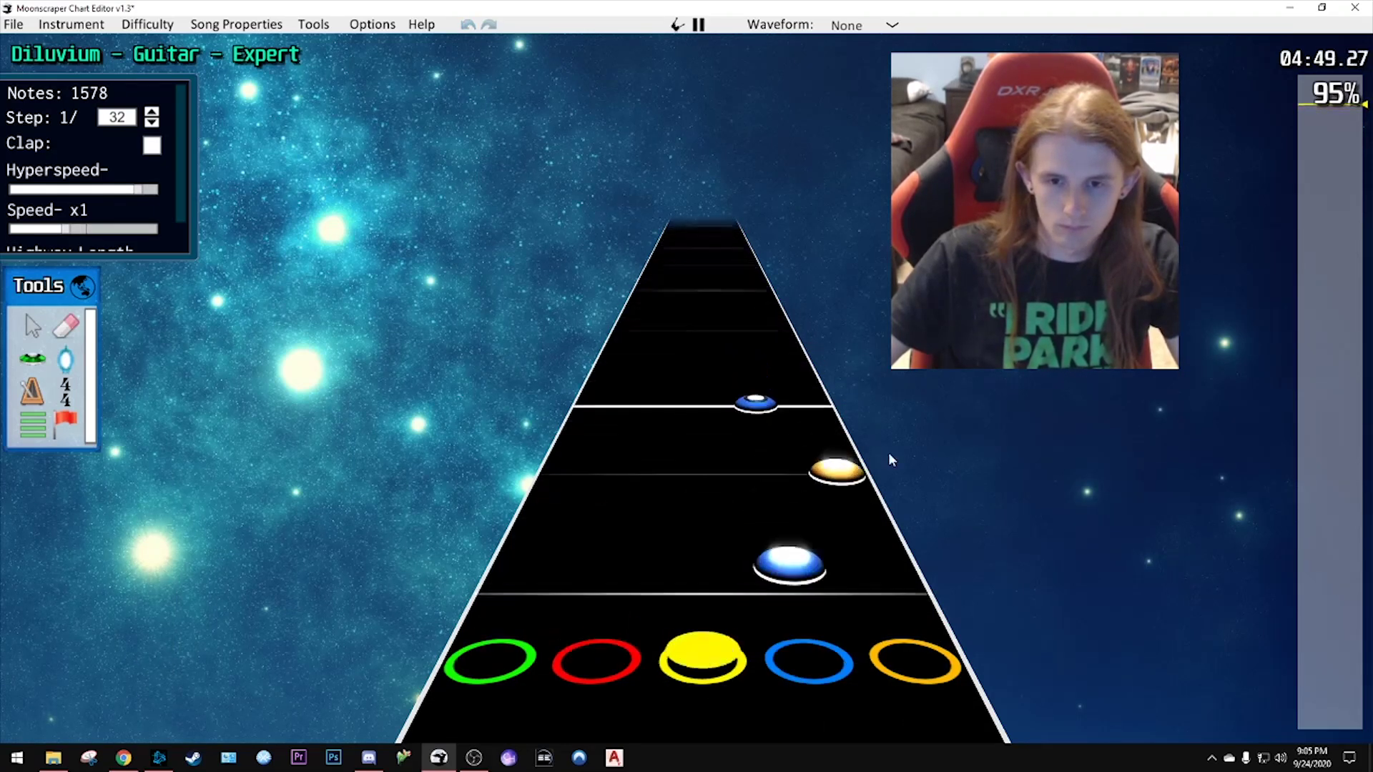
{"action": "key", "text": "space"}
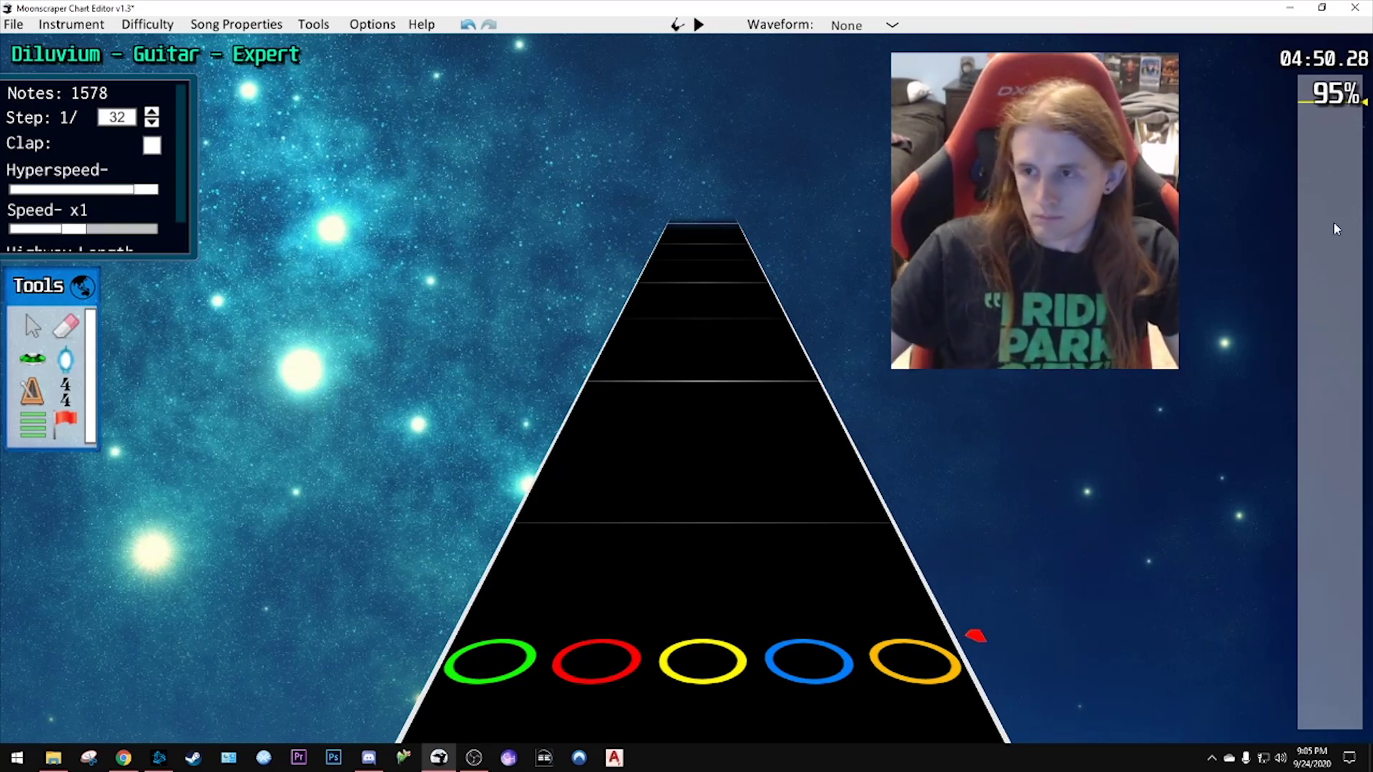
- Listen to the uncharted stretch up to about 4:58 to identify which earlier passage it repeats
{"action": "left_click_drag", "start_coordinate": [1336, 229], "coordinate": [1334, 105]}
{"action": "key", "text": "space"}
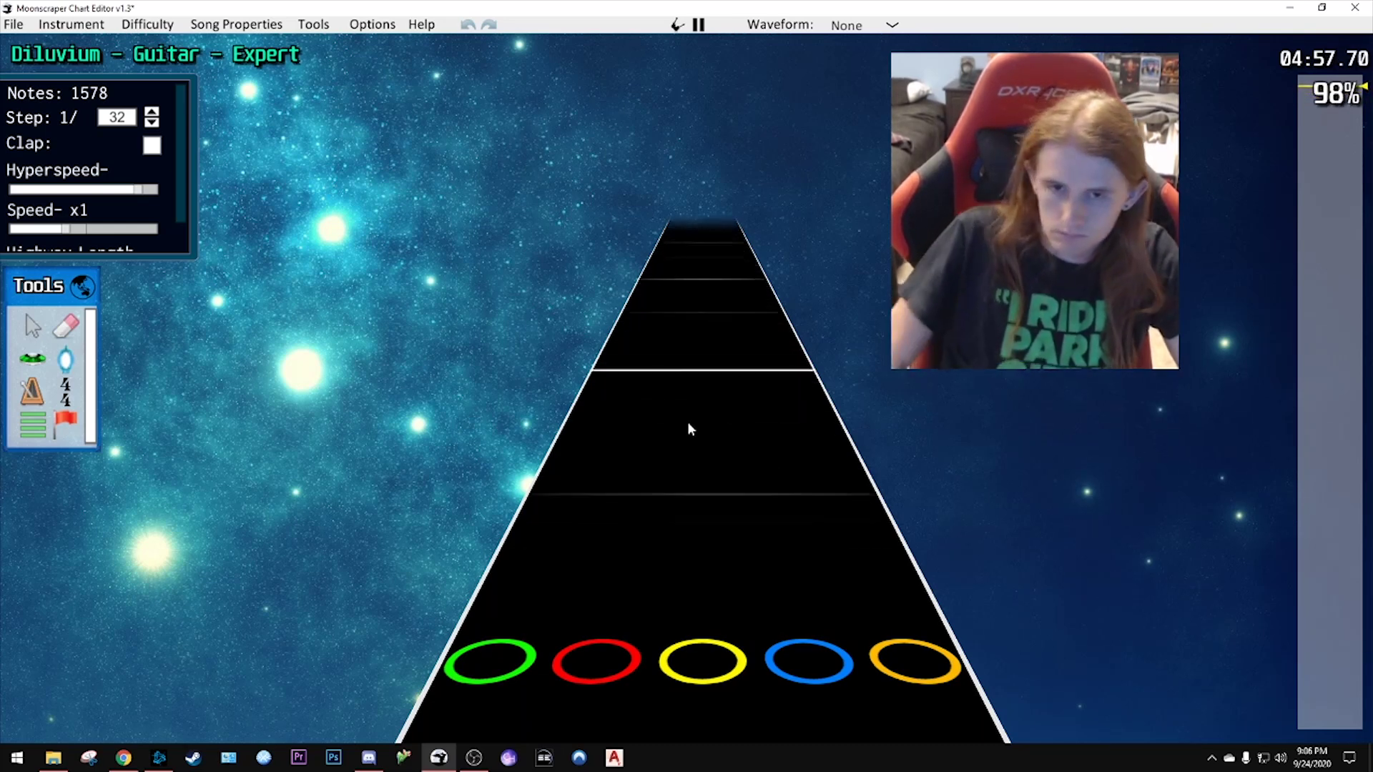
{"action": "key", "text": "space"}
{"action": "scroll", "coordinate": [728, 299], "scroll_direction": "up", "scroll_amount": 3}
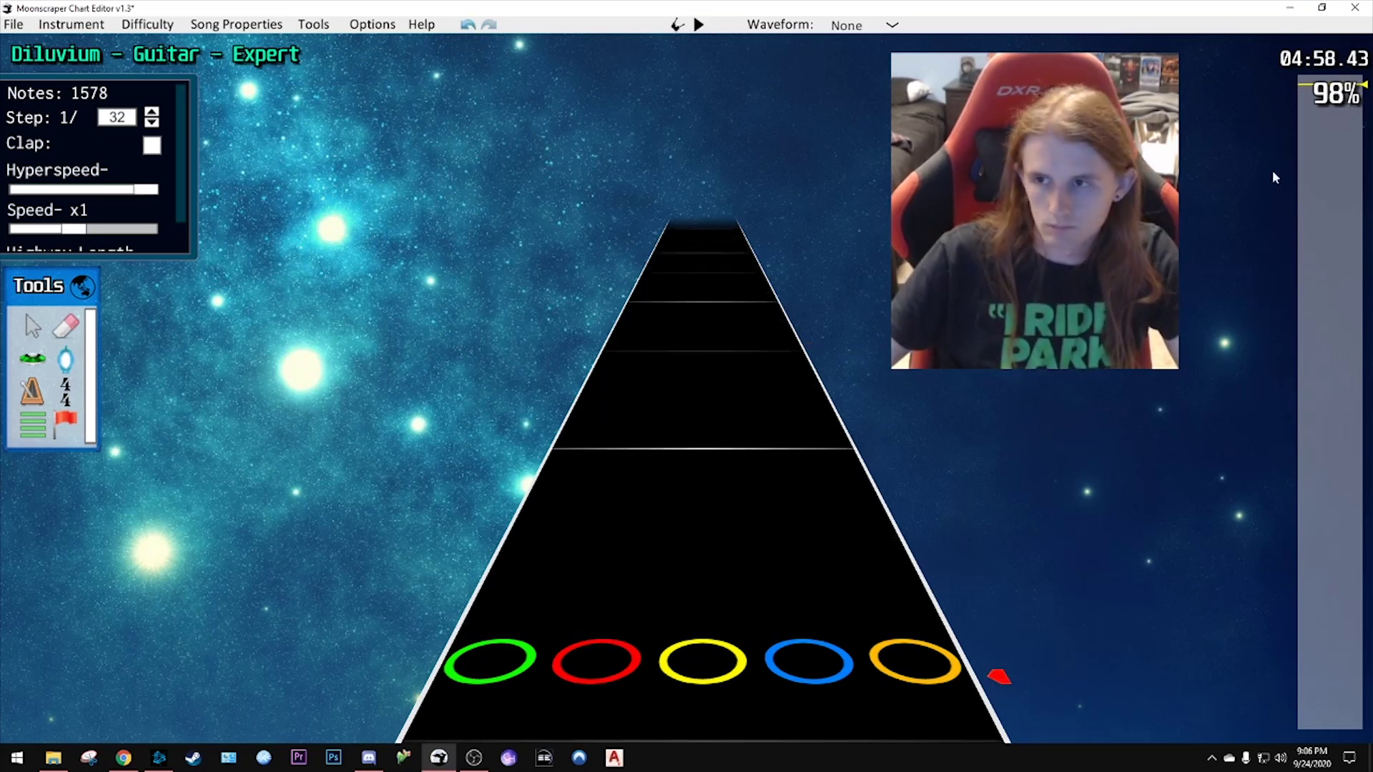
- Select and copy the opening passage from the green note near 0:08 through the sustained yellow-orange chord near 0:17
{"action": "left_click_drag", "start_coordinate": [1318, 89], "coordinate": [1343, 389]}
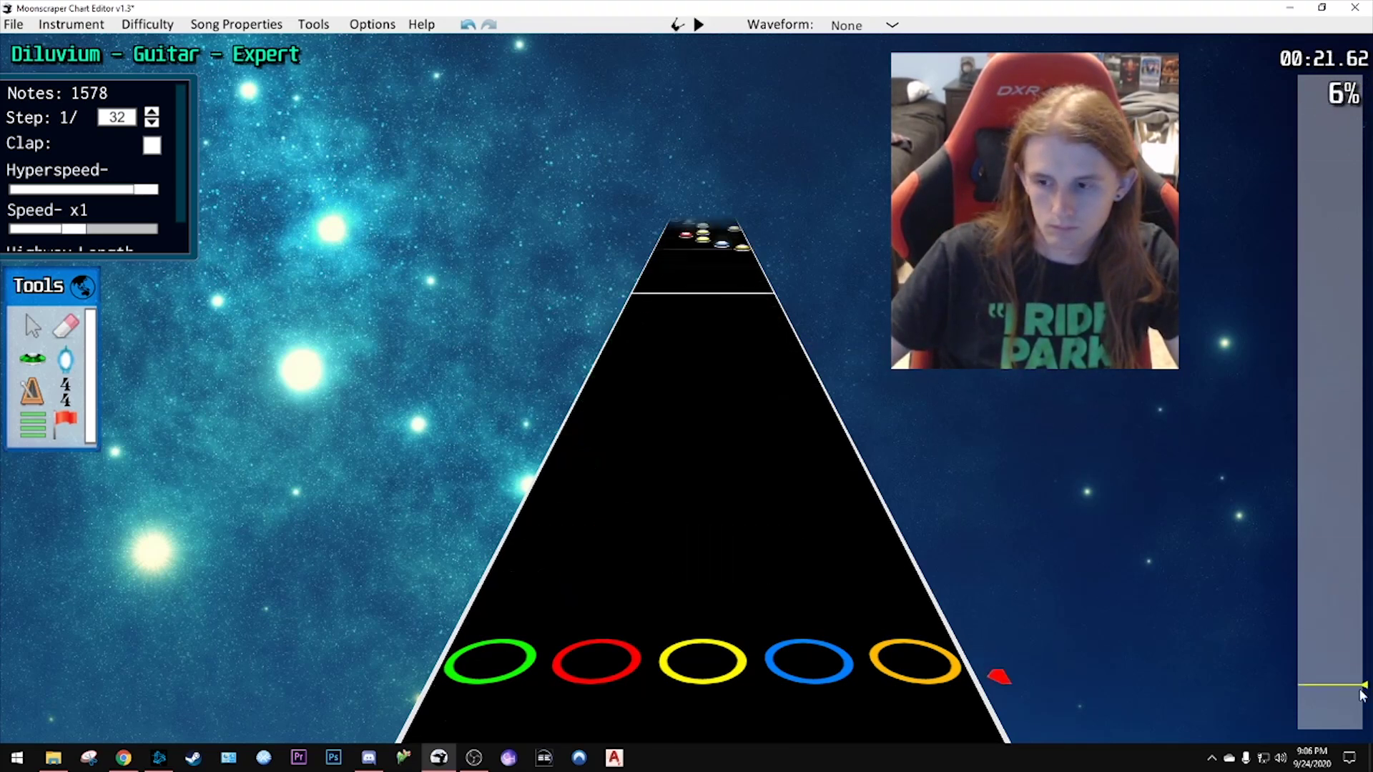
{"action": "left_click_drag", "start_coordinate": [1360, 690], "coordinate": [1347, 713]}
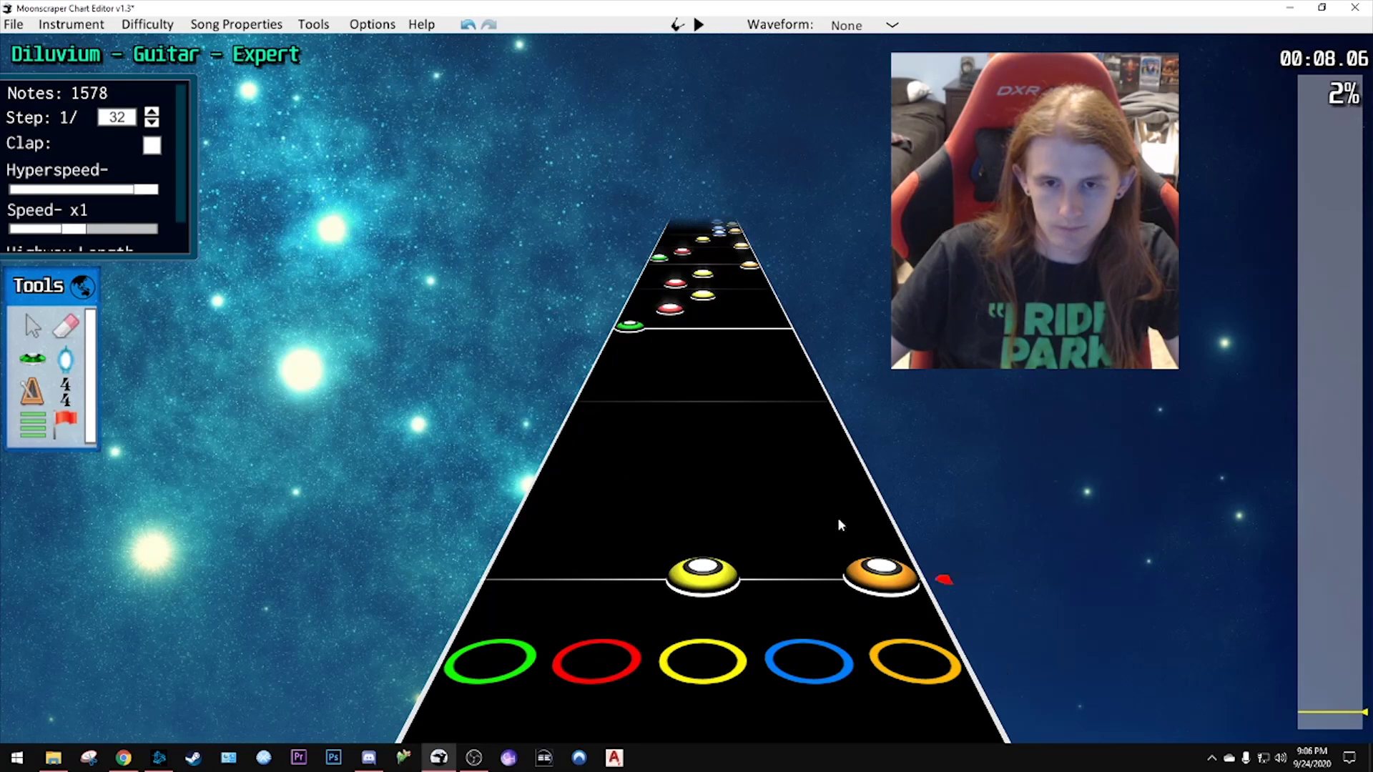
{"action": "scroll", "coordinate": [699, 436], "scroll_direction": "up", "scroll_amount": 5}
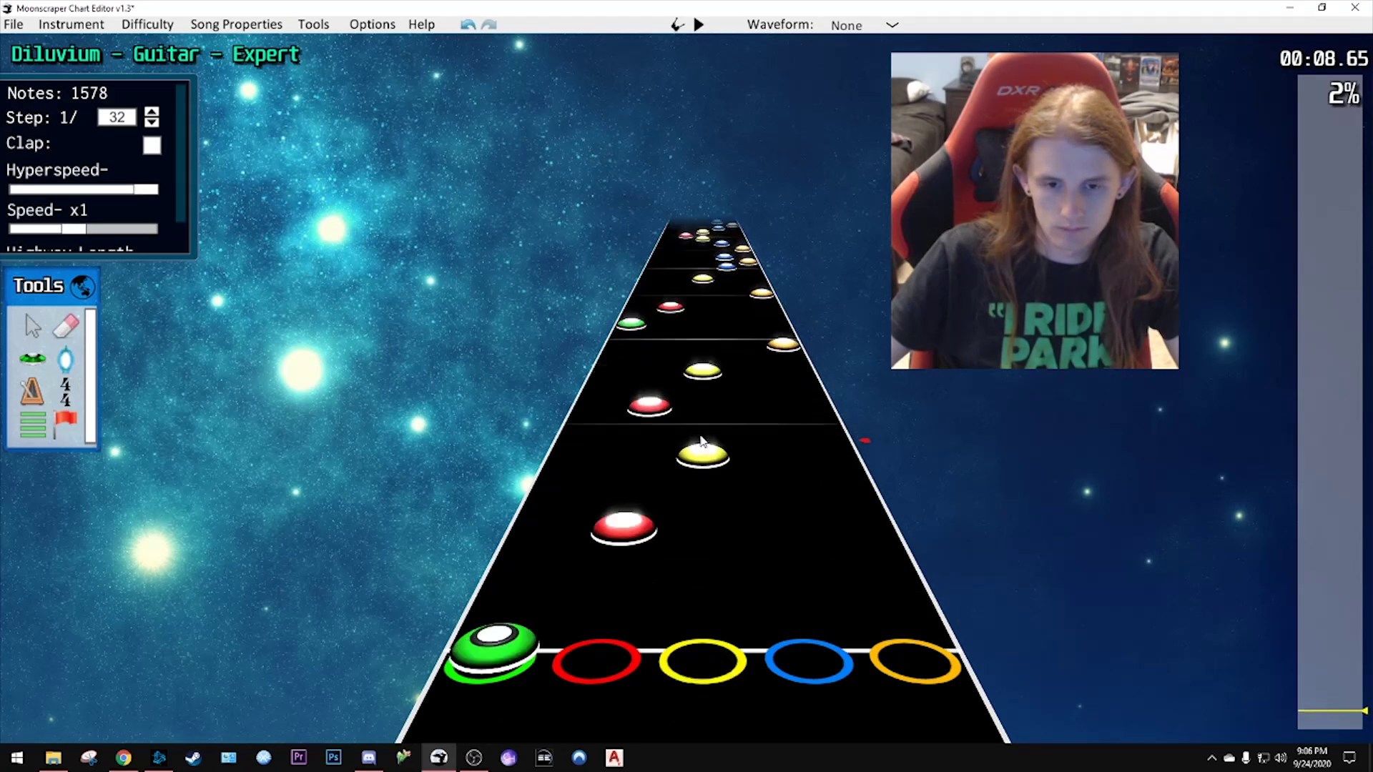
{"action": "left_click", "coordinate": [552, 491]}
{"action": "left_click", "coordinate": [1319, 708]}
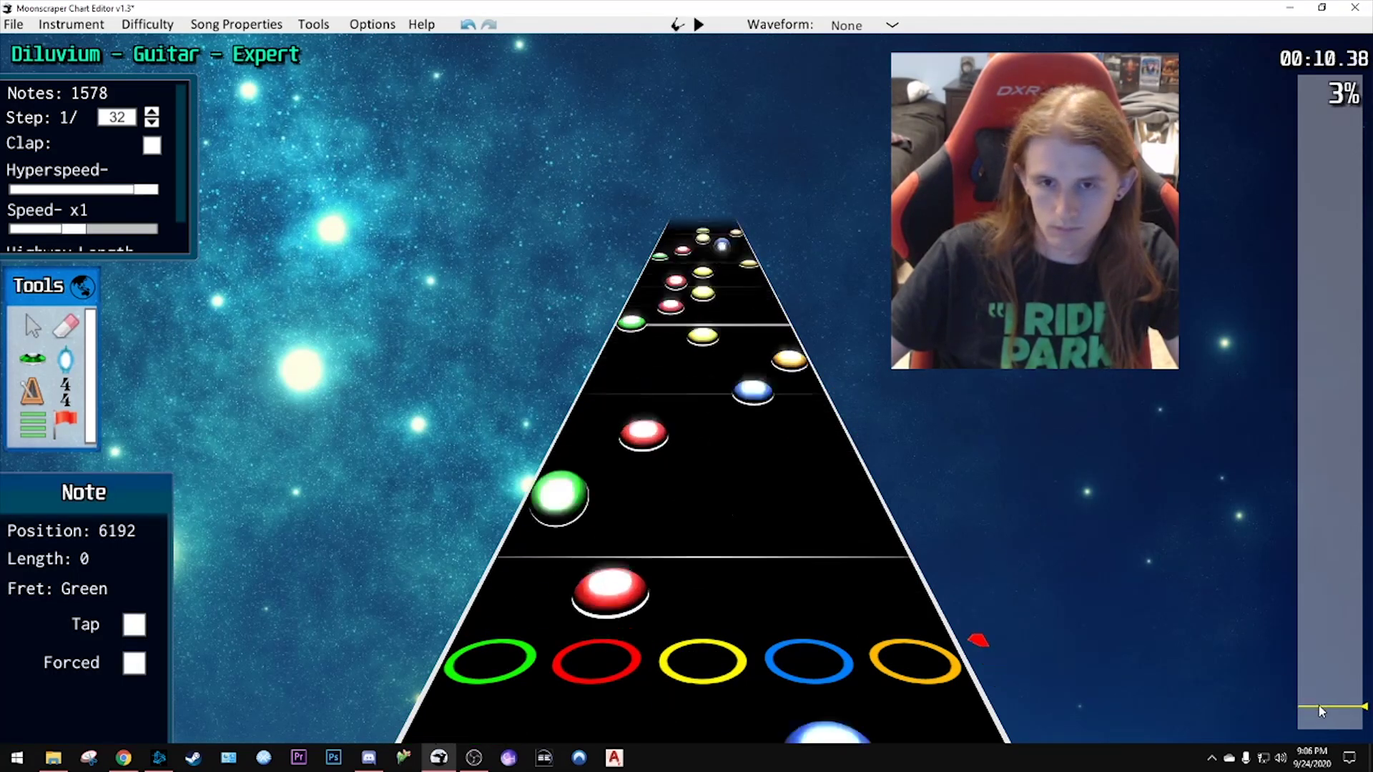
{"action": "key", "text": "space"}
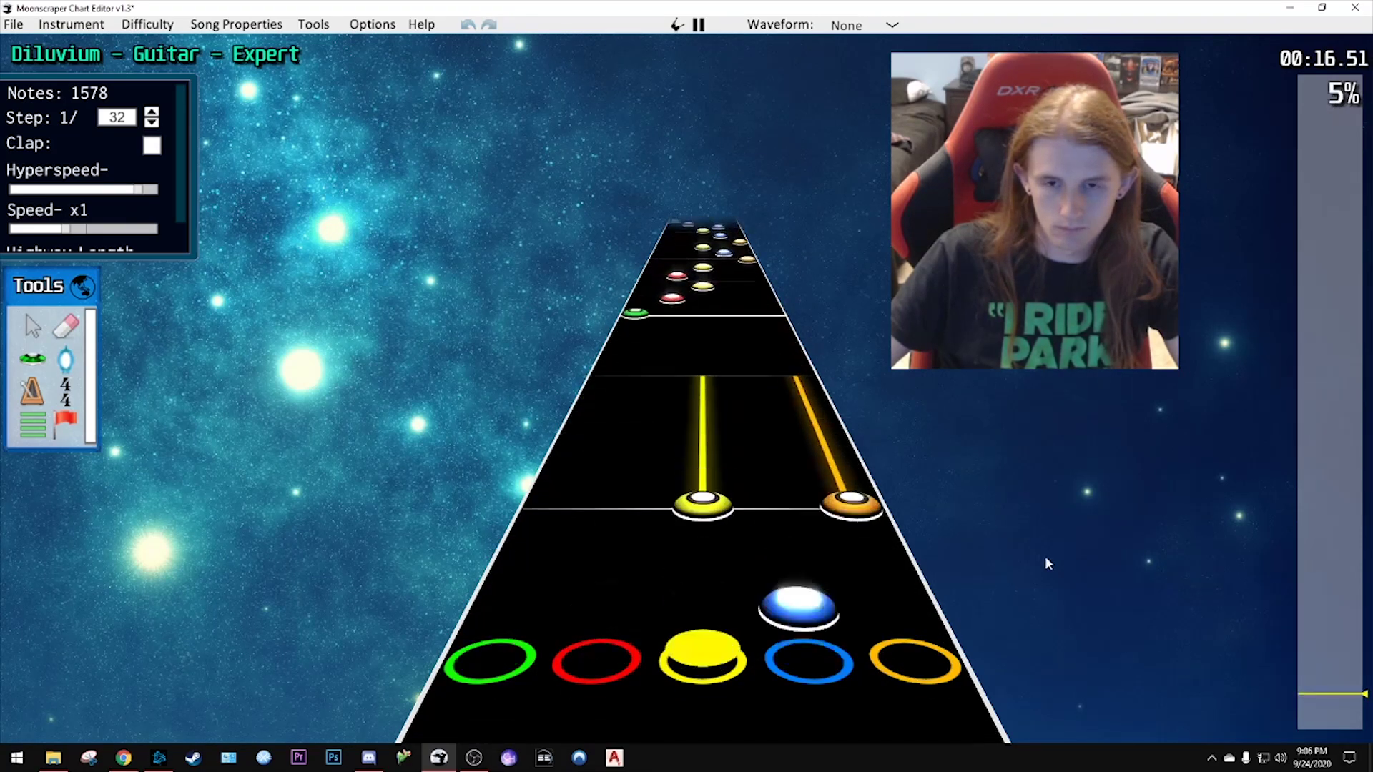
{"action": "key", "text": "space"}
{"action": "scroll", "coordinate": [760, 478], "scroll_direction": "down", "scroll_amount": 3}
{"action": "left_click", "coordinate": [859, 537], "text": "shift"}
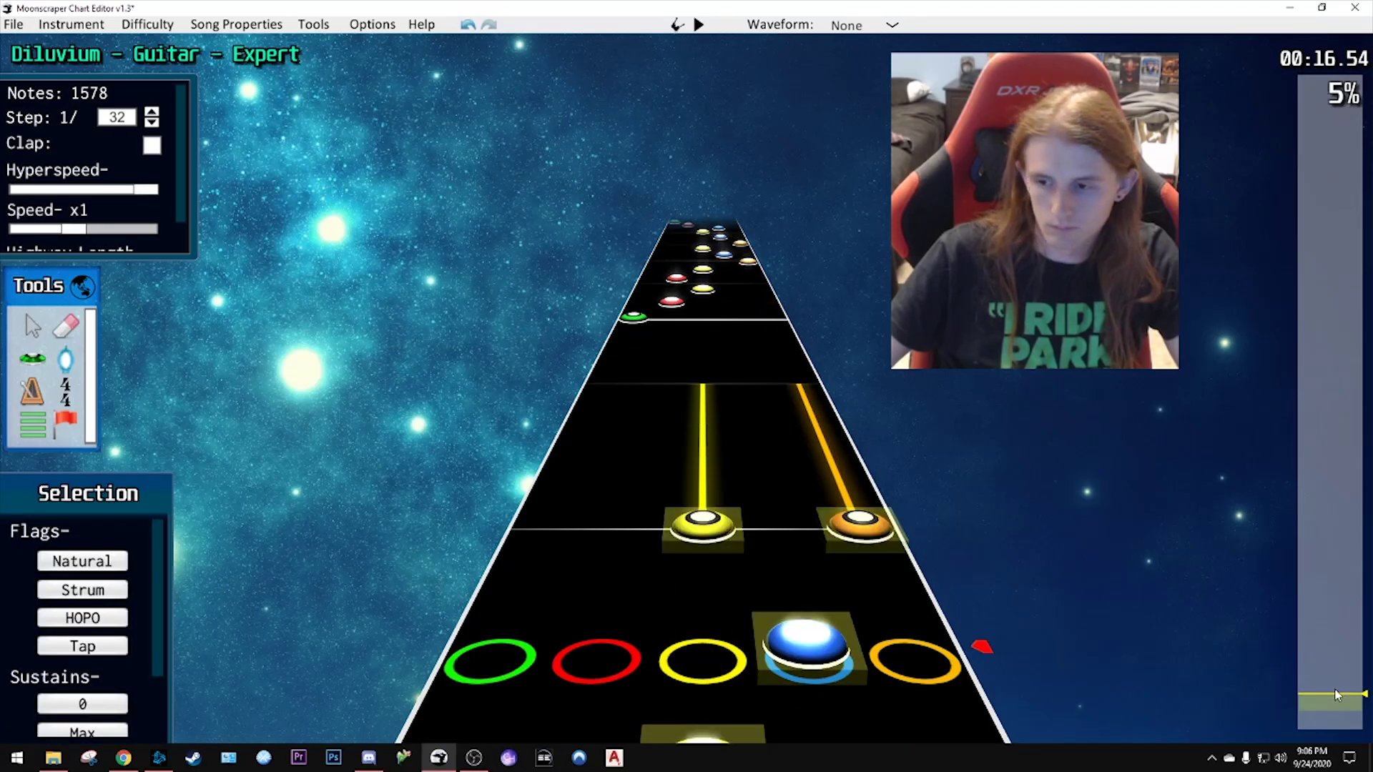
- Paste the copied opening passage starting at the last blue note near 4:49, and play it through to about 4:58
{"action": "mouse_move", "coordinate": [1335, 695]}
{"action": "left_mouse_down"}
{"action": "mouse_move", "coordinate": [1326, 87]}
{"action": "mouse_move", "coordinate": [1326, 110]}
{"action": "left_mouse_up"}
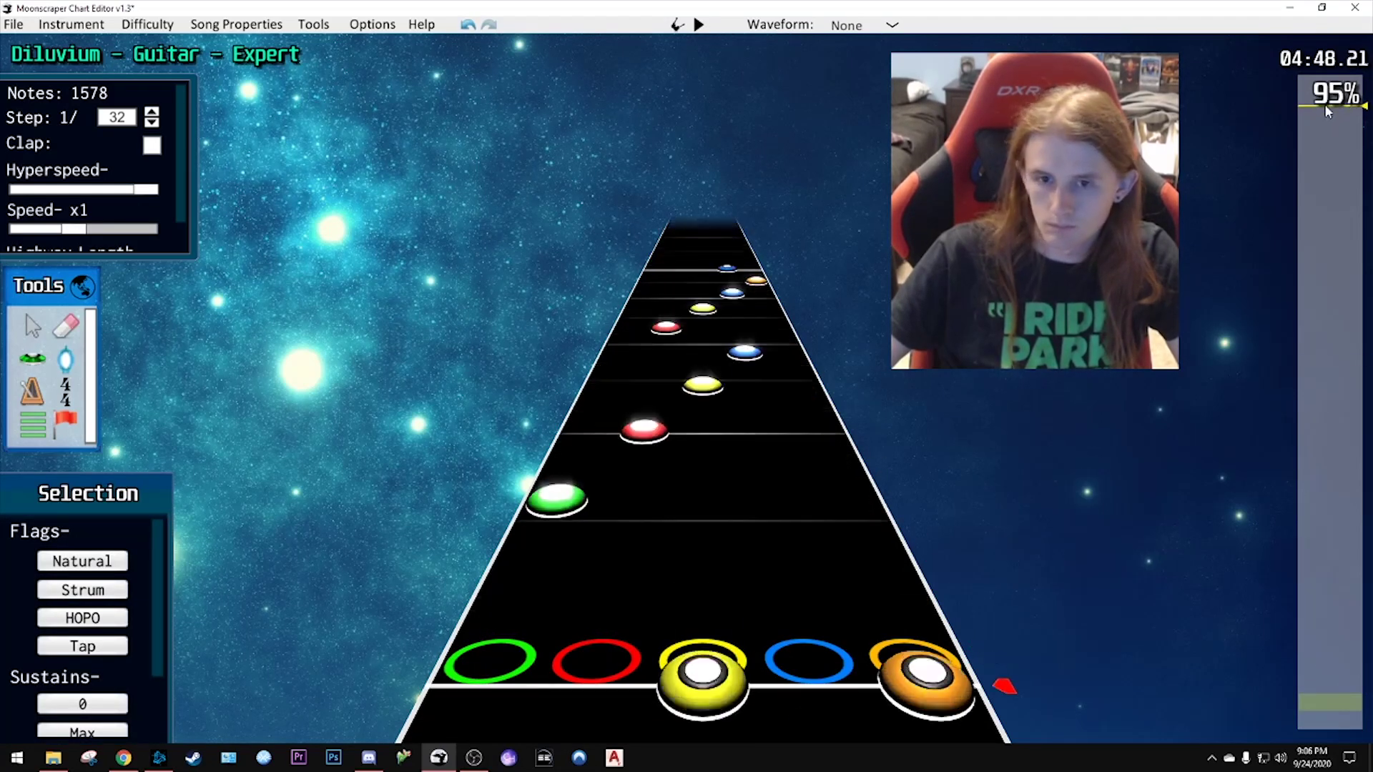
{"action": "key", "text": "space"}
{"action": "key", "text": "space"}
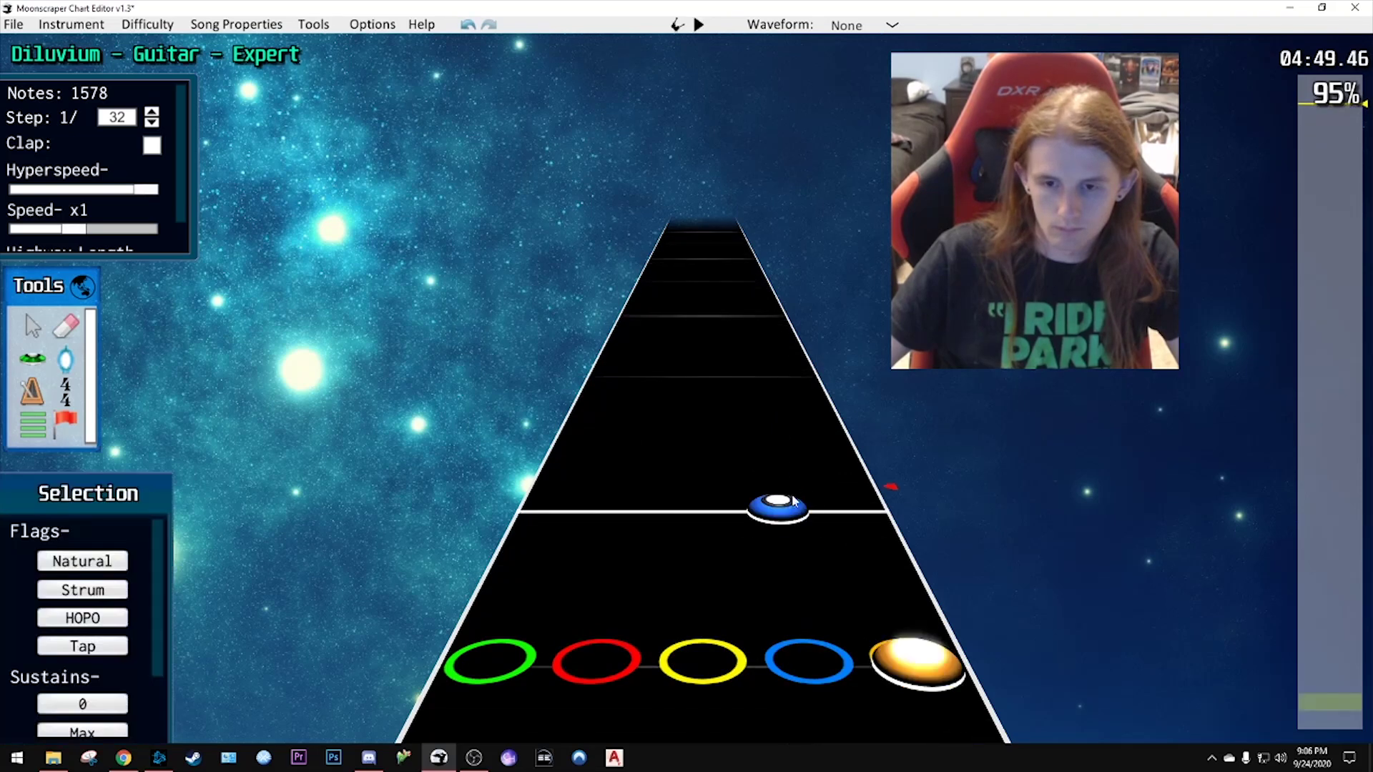
{"action": "left_click", "coordinate": [792, 504]}
{"action": "key", "text": "space"}
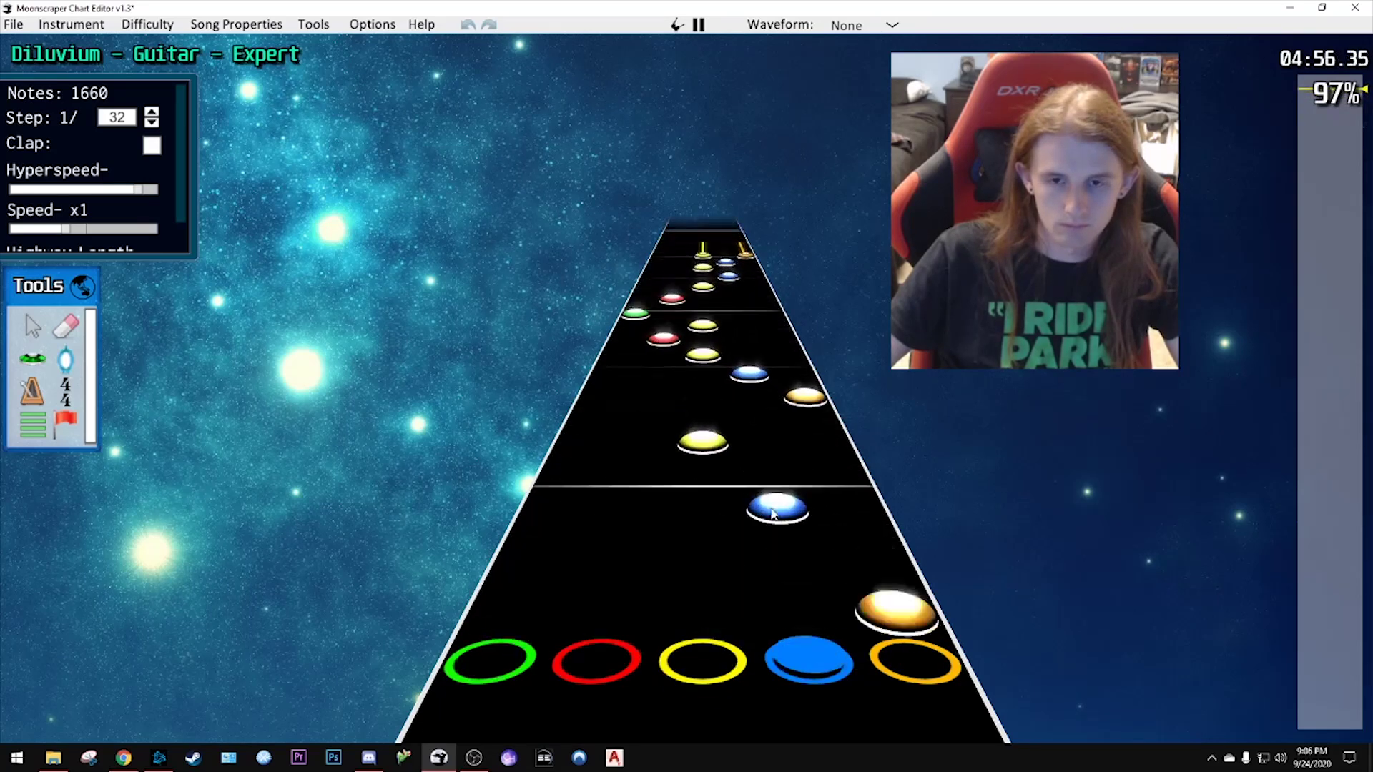
{"action": "key", "text": "space"}
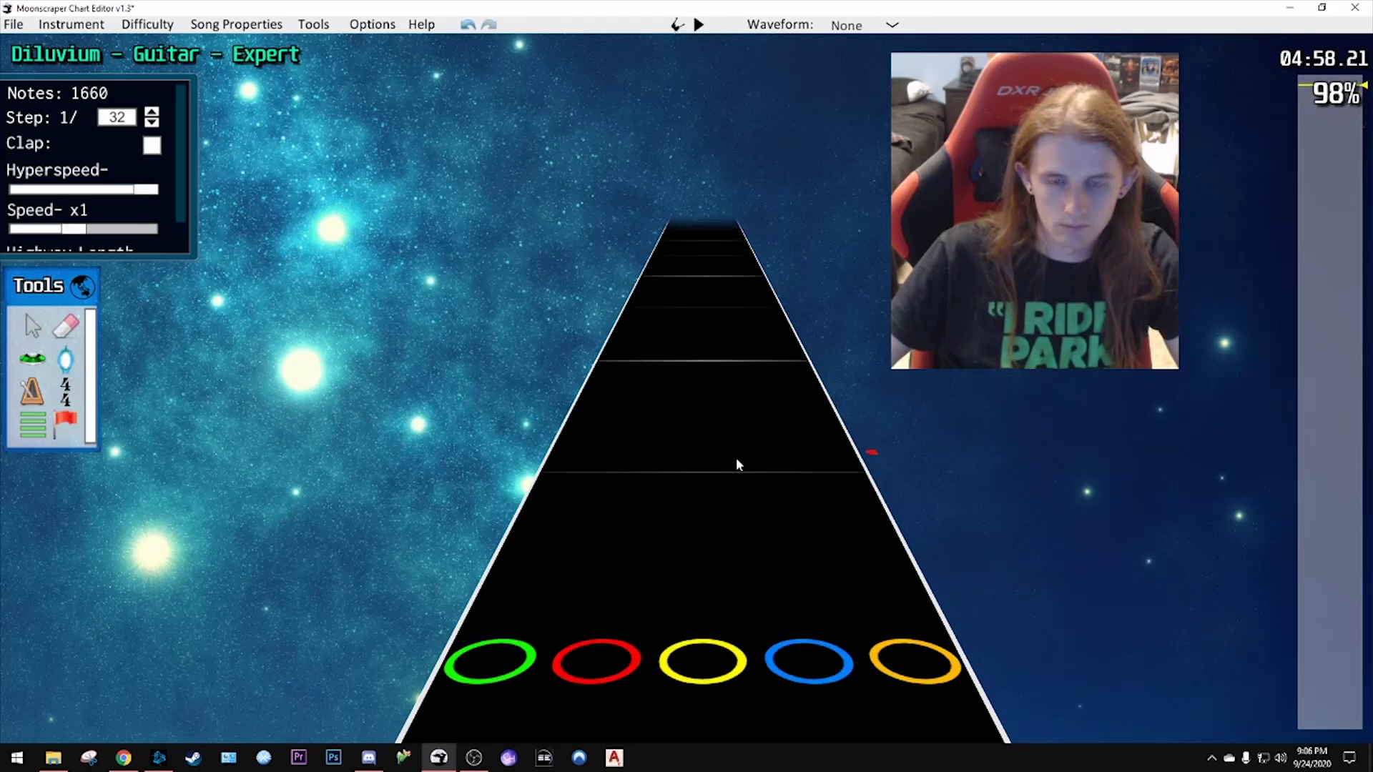
- Check the closing yellow-orange chord near 4:58, and return to the beginning of the song
{"action": "scroll", "coordinate": [737, 457], "scroll_direction": "down", "scroll_amount": 10}
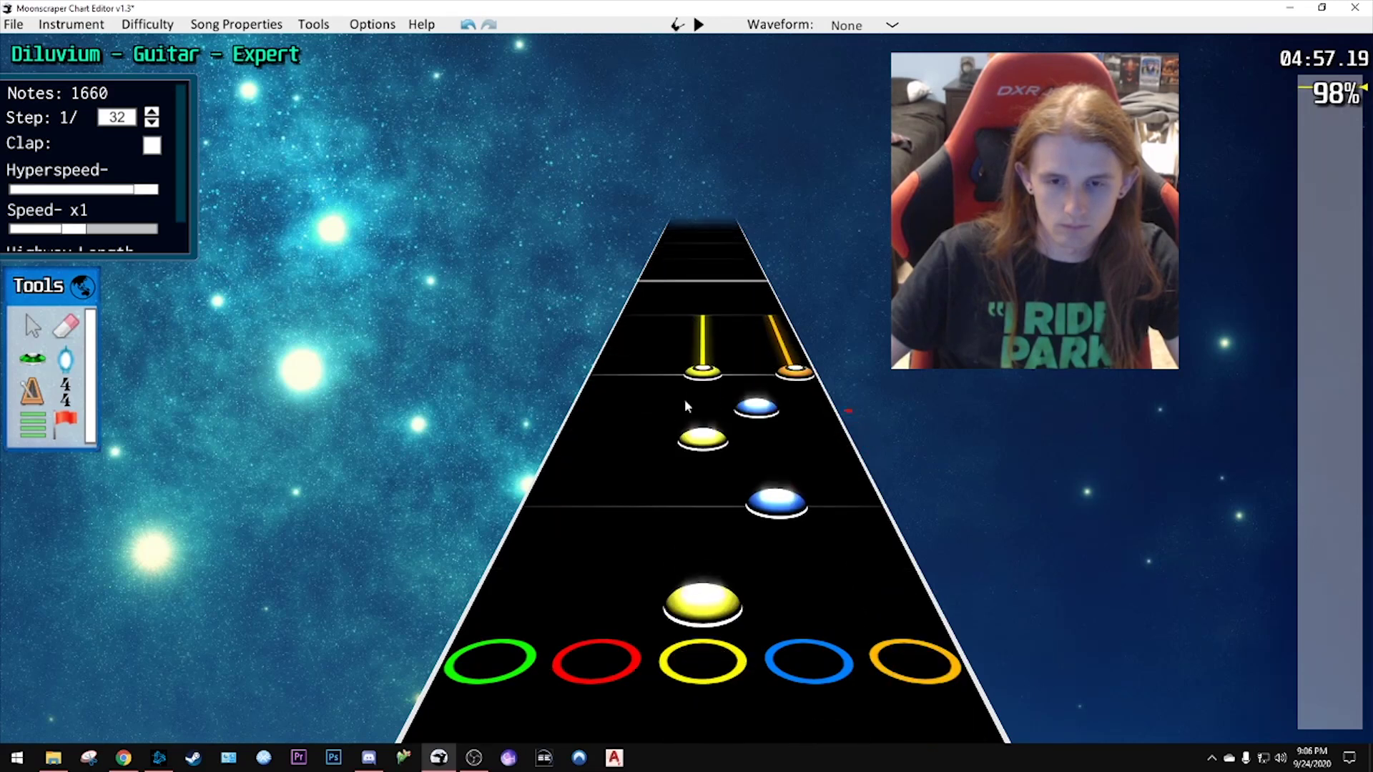
{"action": "left_click", "coordinate": [708, 375]}
{"action": "left_click", "coordinate": [1215, 367]}
{"action": "left_click_drag", "start_coordinate": [1339, 665], "coordinate": [1331, 727]}
{"action": "scroll", "coordinate": [1006, 496], "scroll_direction": "up", "scroll_amount": 3}
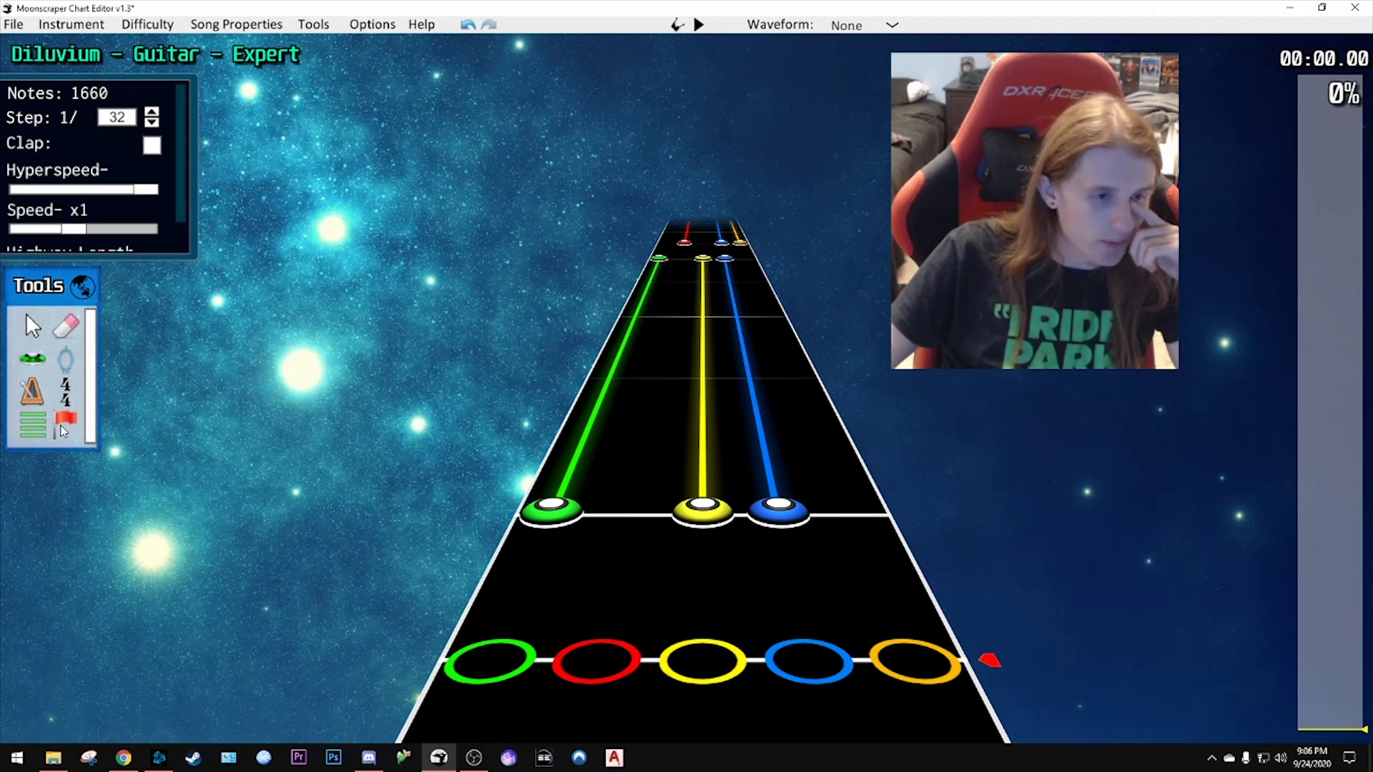
- Add a section marker named Intro at position 0, the very start of the song
{"action": "left_click", "coordinate": [31, 426]}
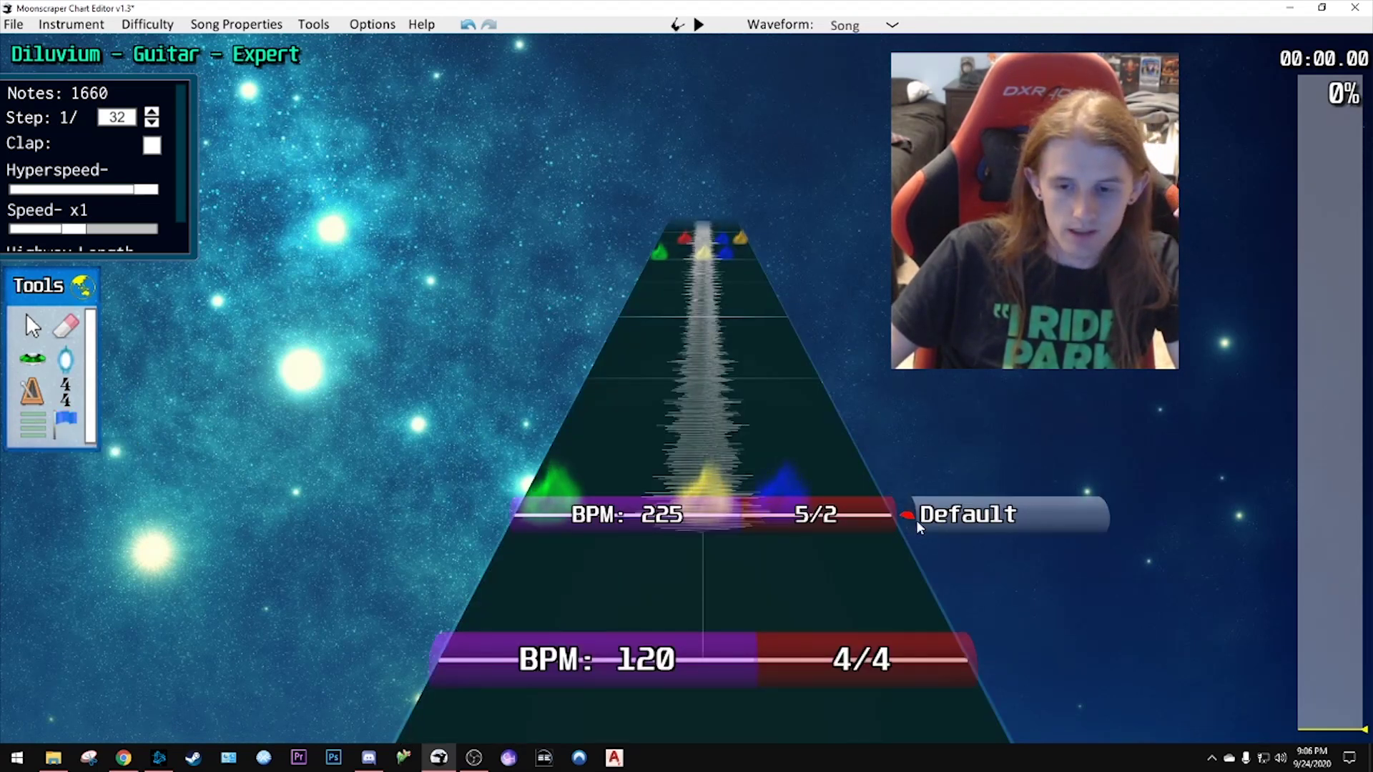
{"action": "left_click", "coordinate": [993, 663]}
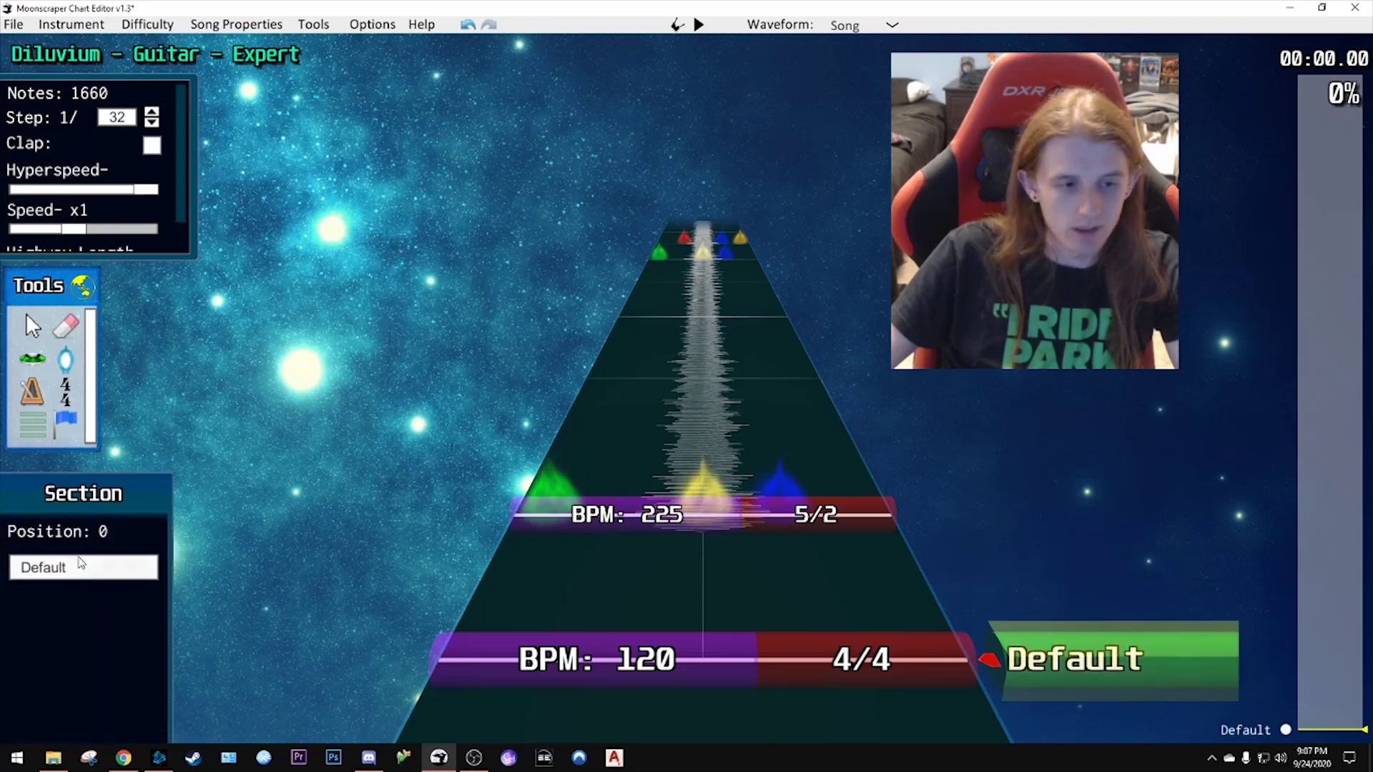
{"action": "type", "text": "Intro"}
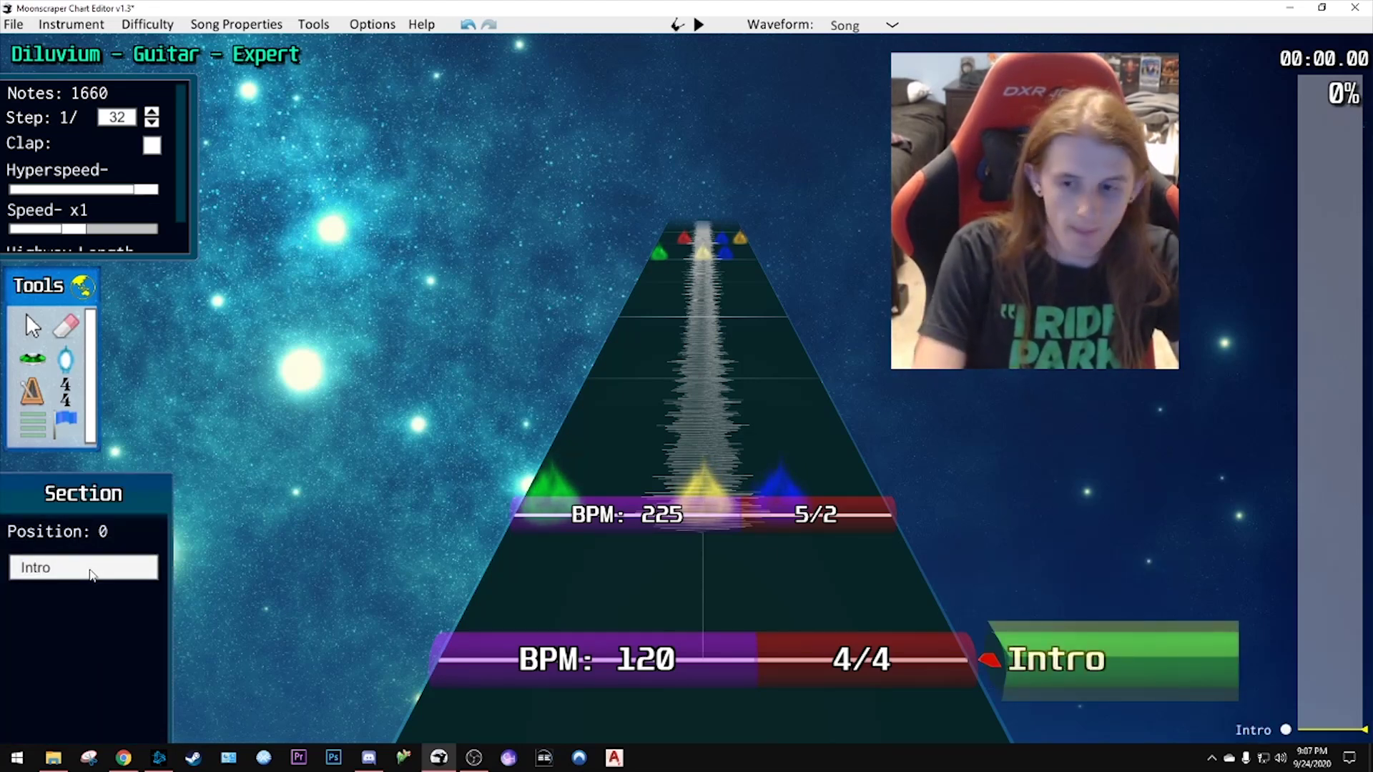
{"action": "scroll", "coordinate": [843, 624], "scroll_direction": "up", "scroll_amount": 2}
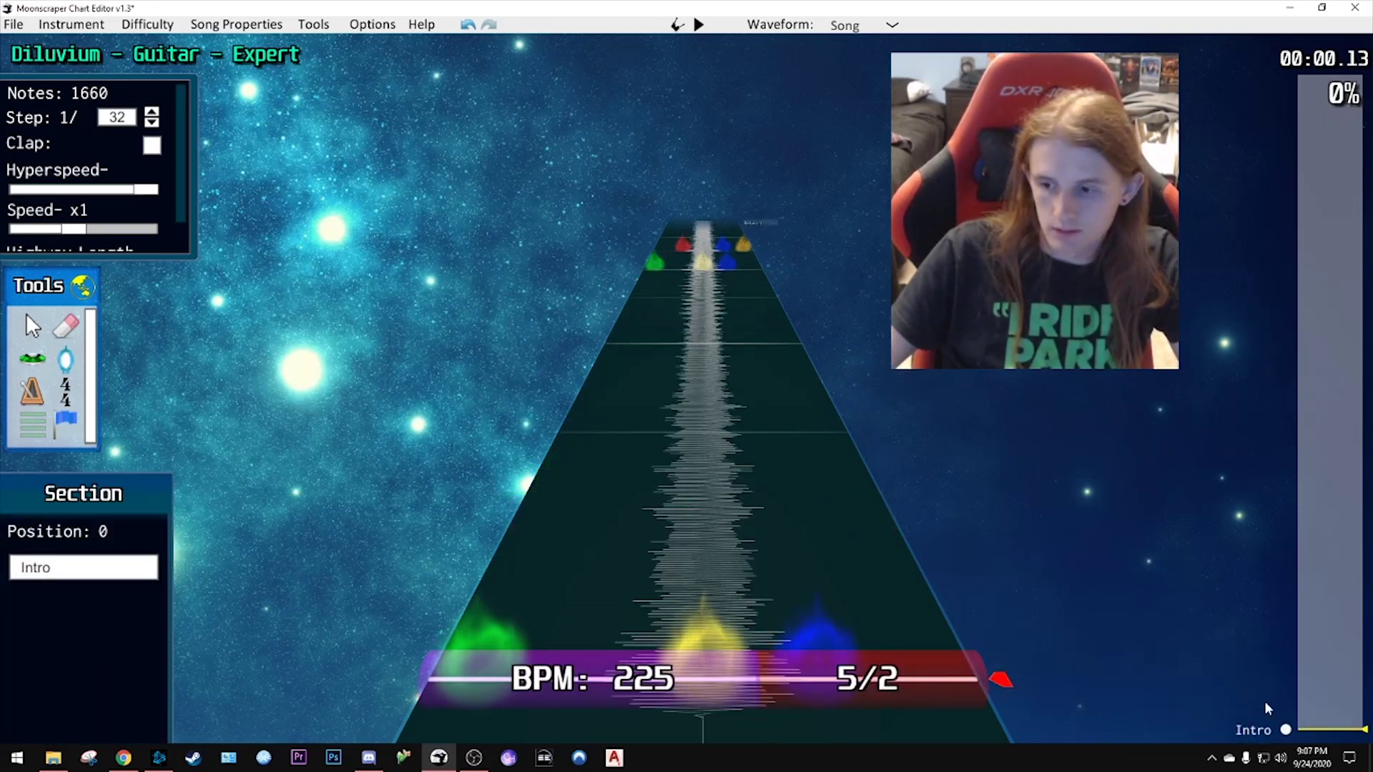
- Play through the intro and add a section named Intro 2 at the 4/2 time signature change near 0:17, position 12336
{"action": "left_click", "coordinate": [1322, 710]}
{"action": "key", "text": "space"}
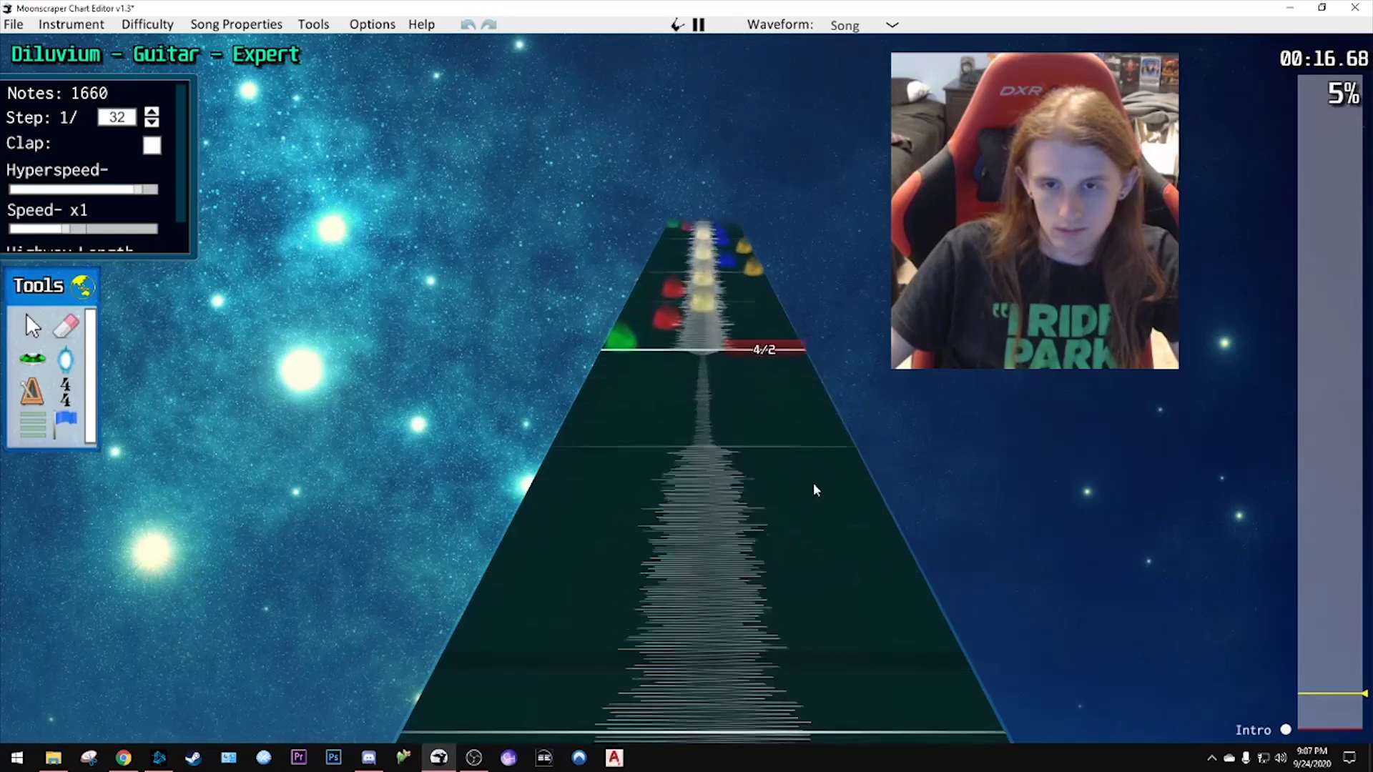
{"action": "key", "text": "space"}
{"action": "key", "text": "s"}
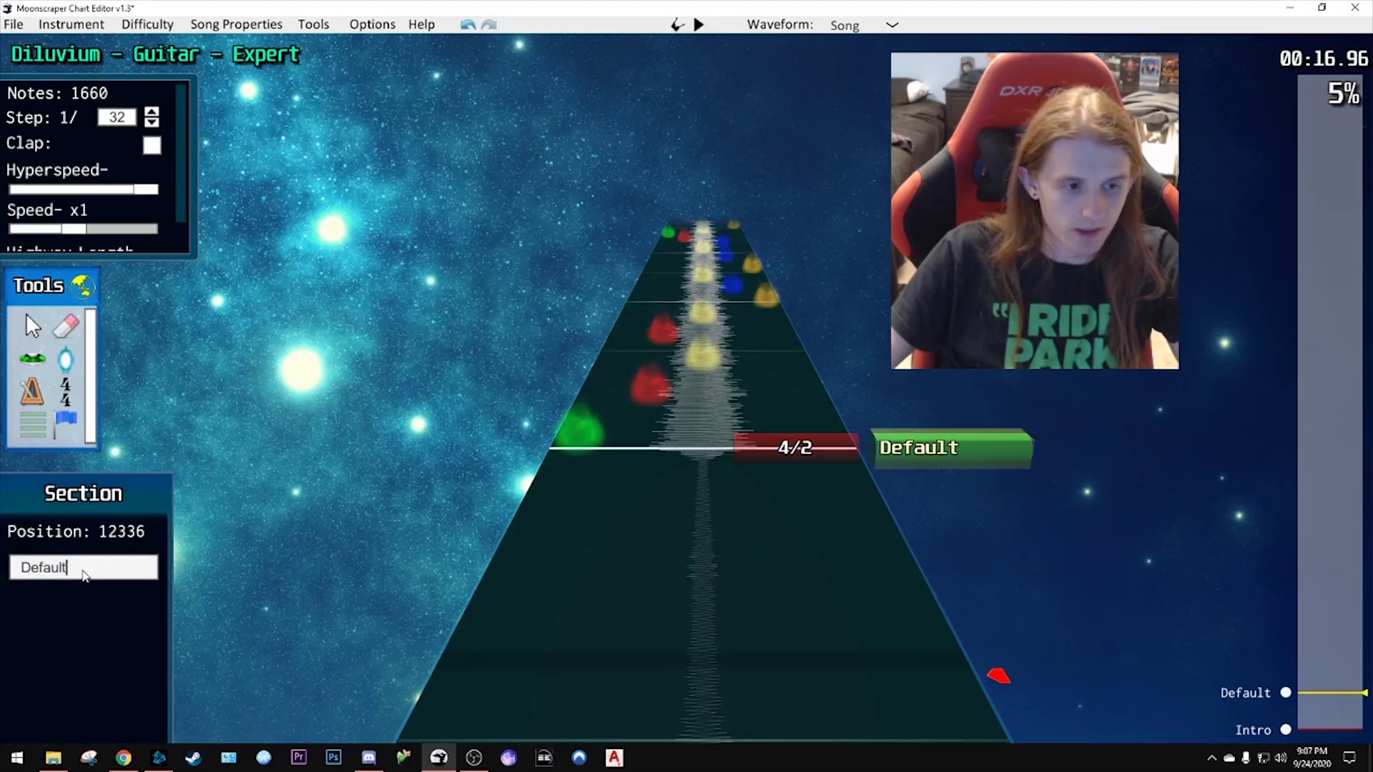
{"action": "type", "text": "Intro"}
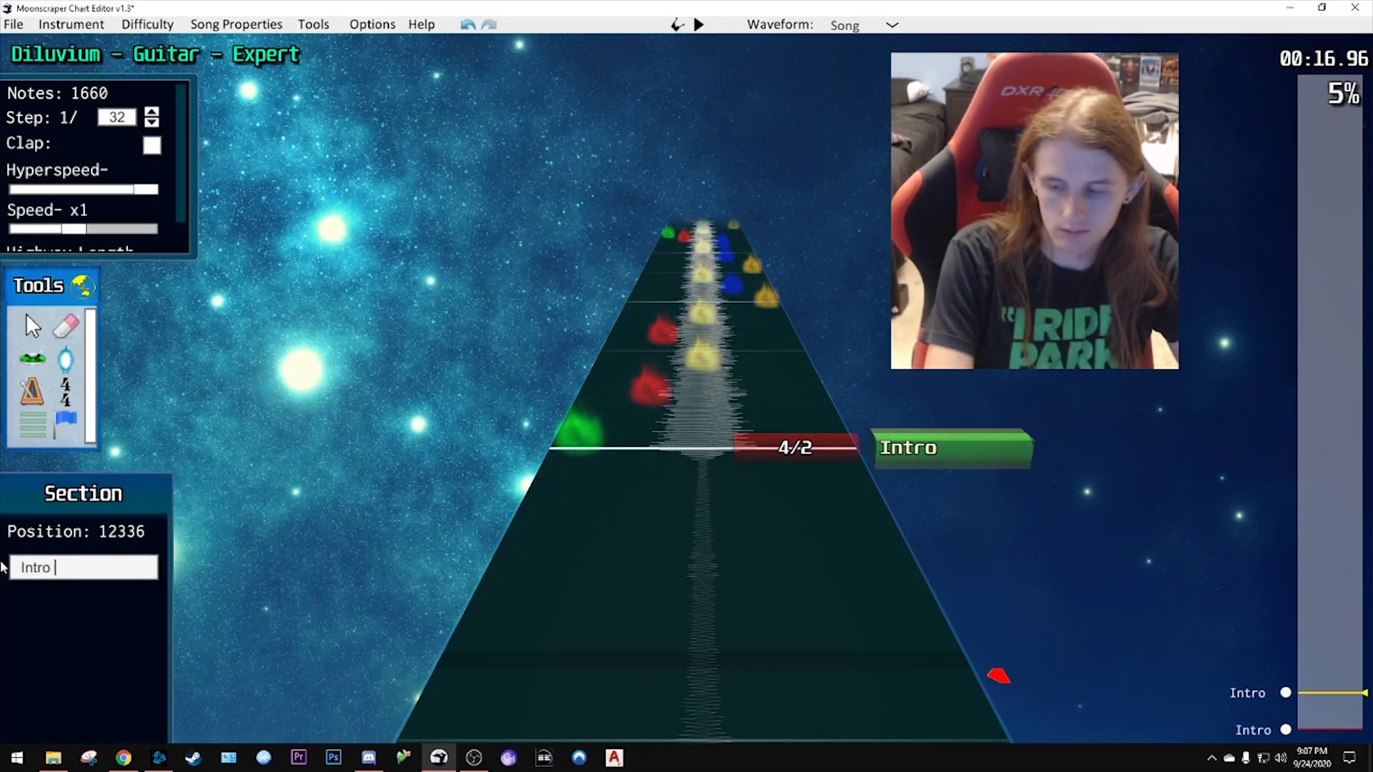
{"action": "type", "text": " 2"}
- Listen past the second intro and add a section named Verse 1 on the measure line near 0:34, position 24624
{"action": "key", "text": "space"}
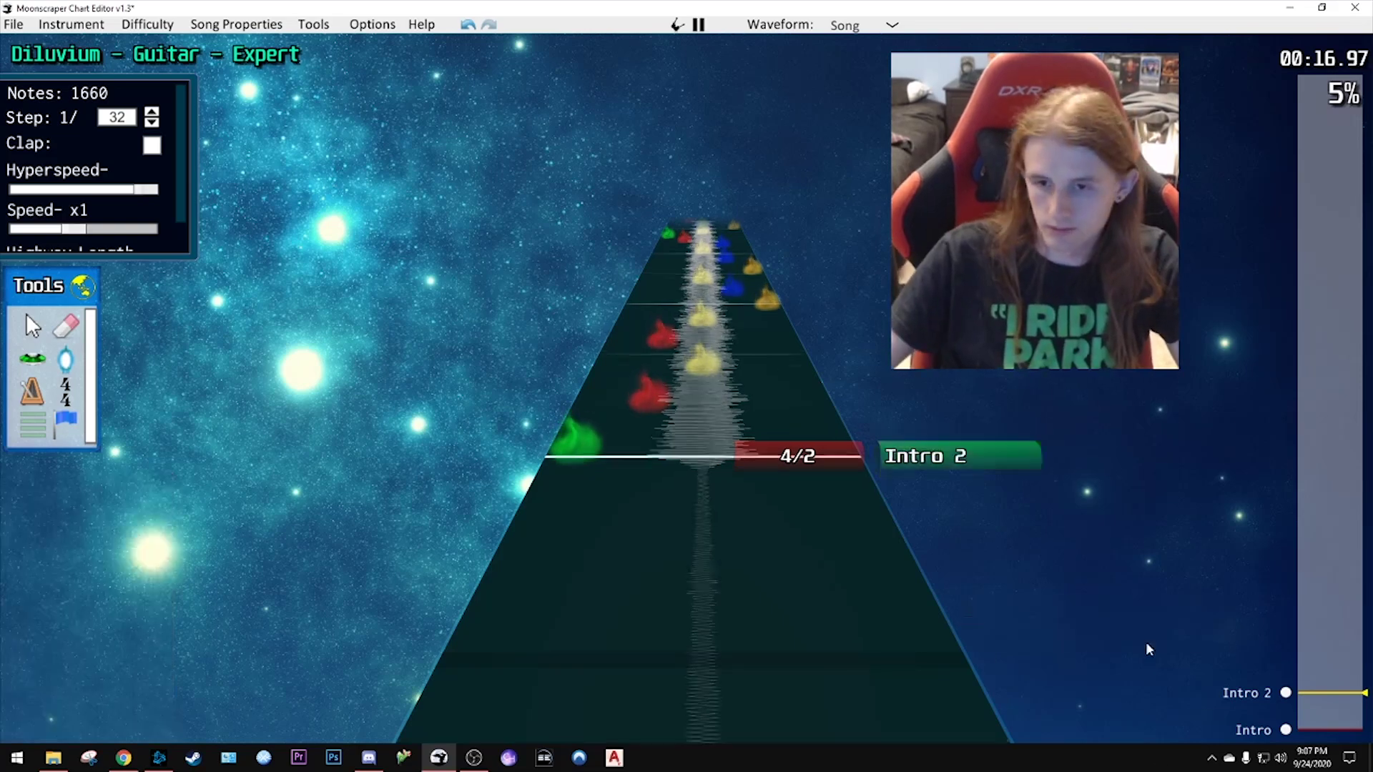
{"action": "left_click", "coordinate": [1317, 689]}
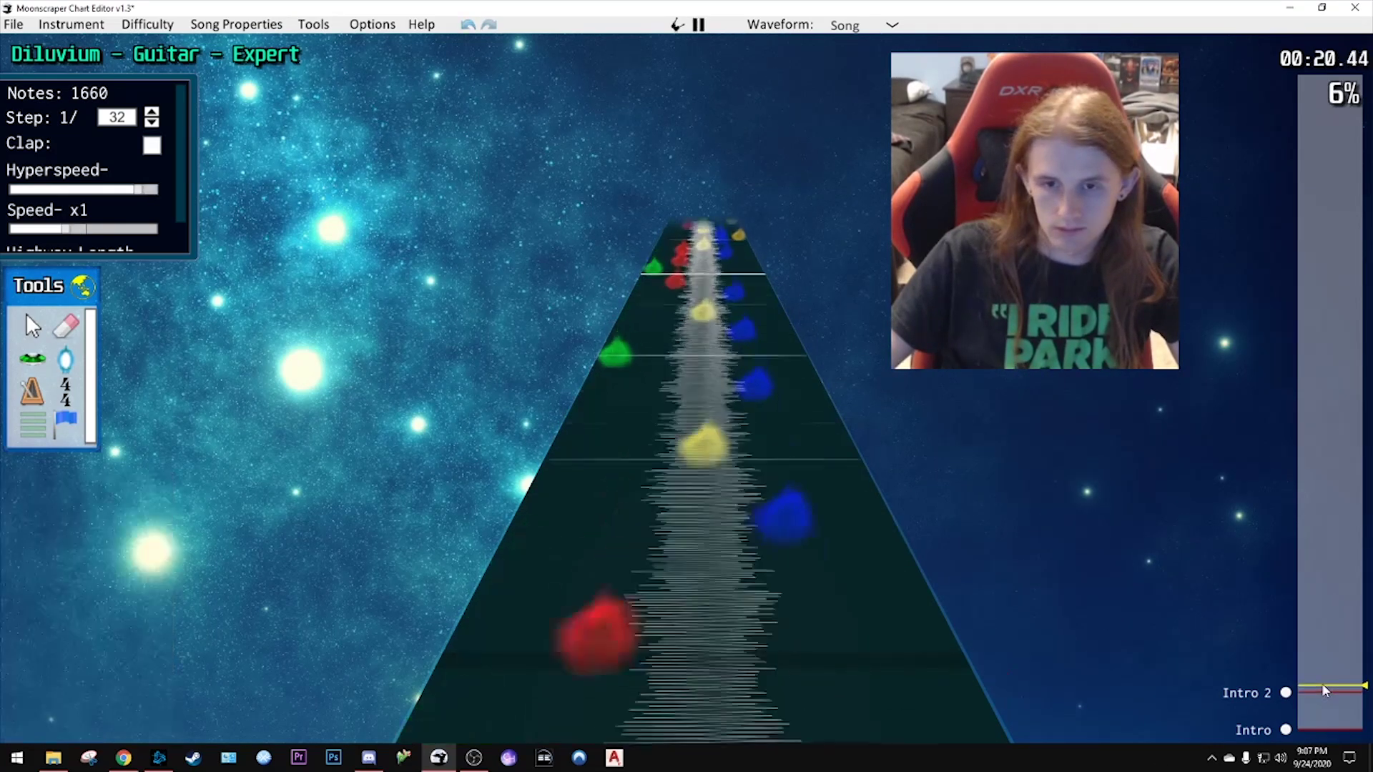
{"action": "left_click_drag", "start_coordinate": [1327, 684], "coordinate": [1329, 666]}
{"action": "key", "text": "space"}
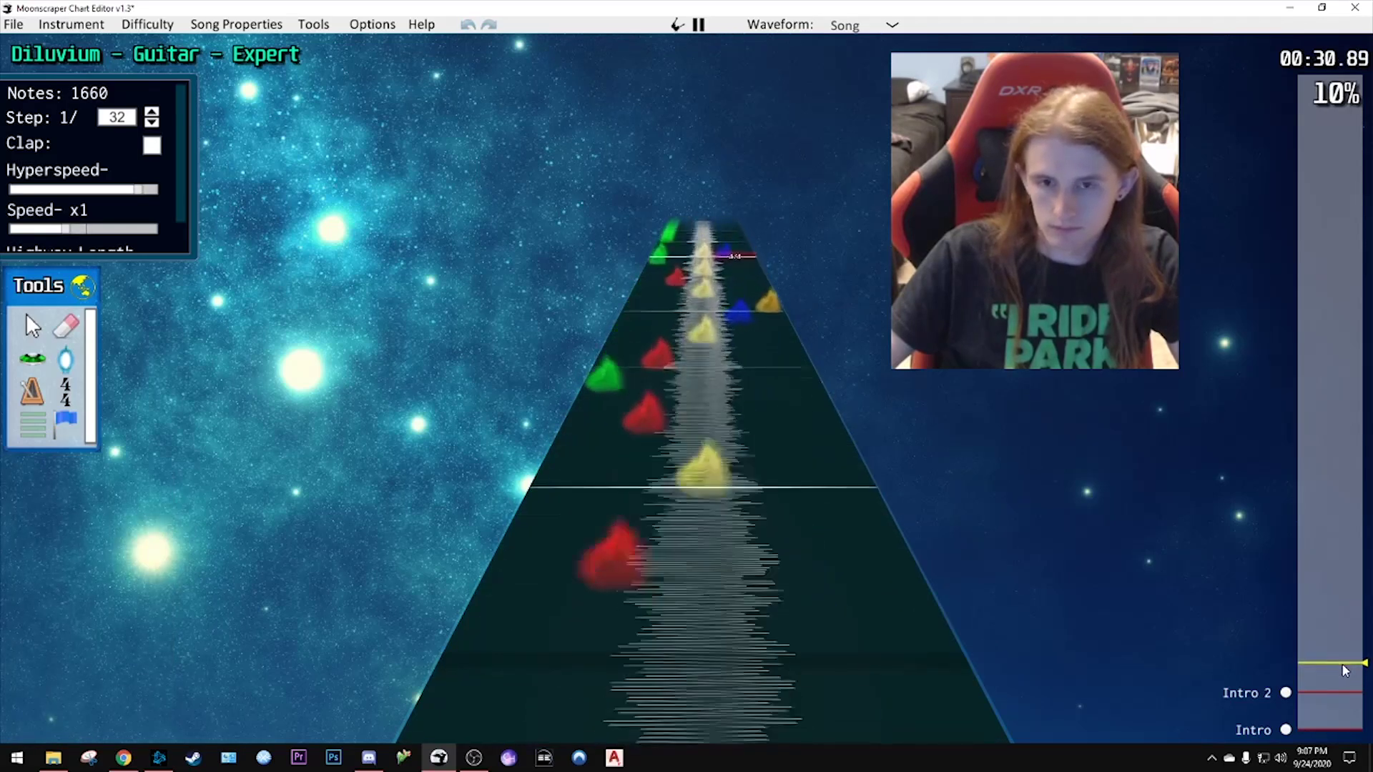
{"action": "key", "text": "space"}
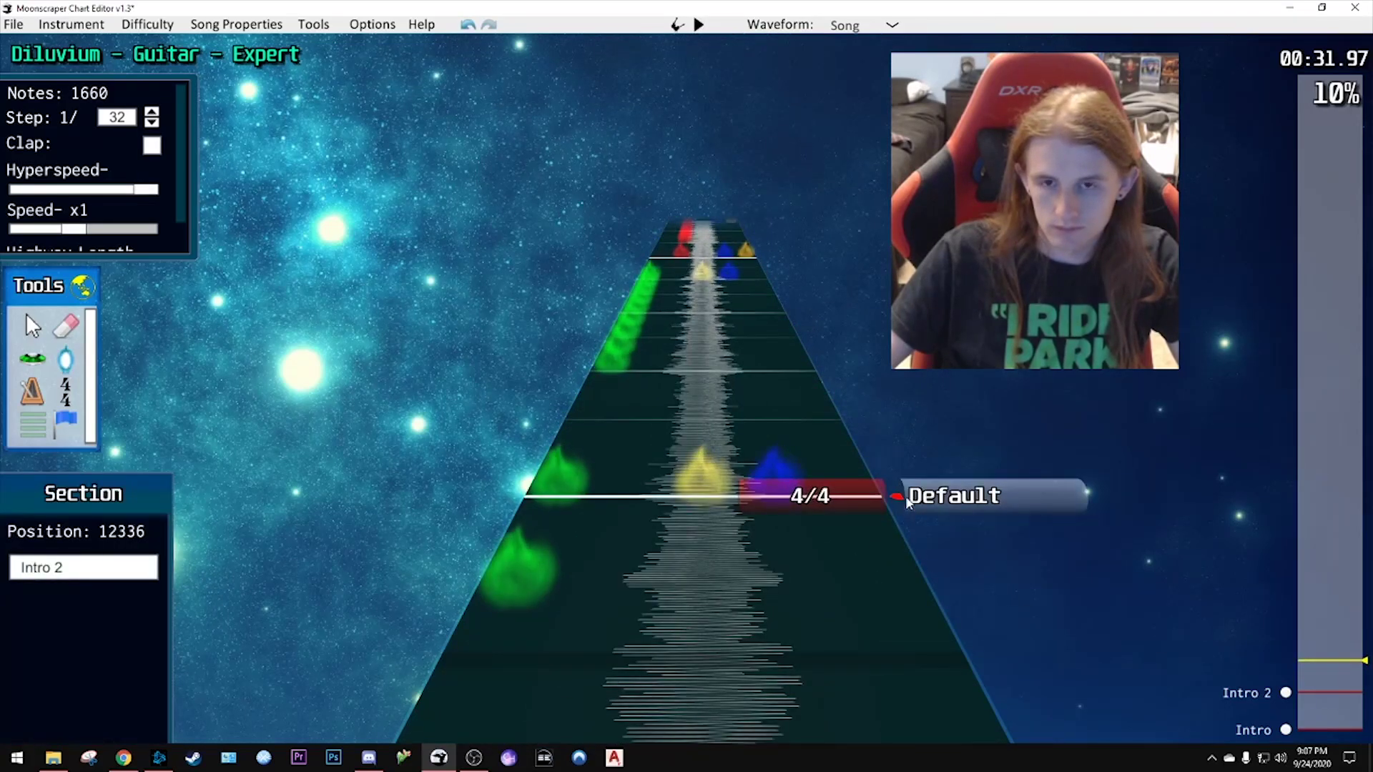
{"action": "key", "text": "space"}
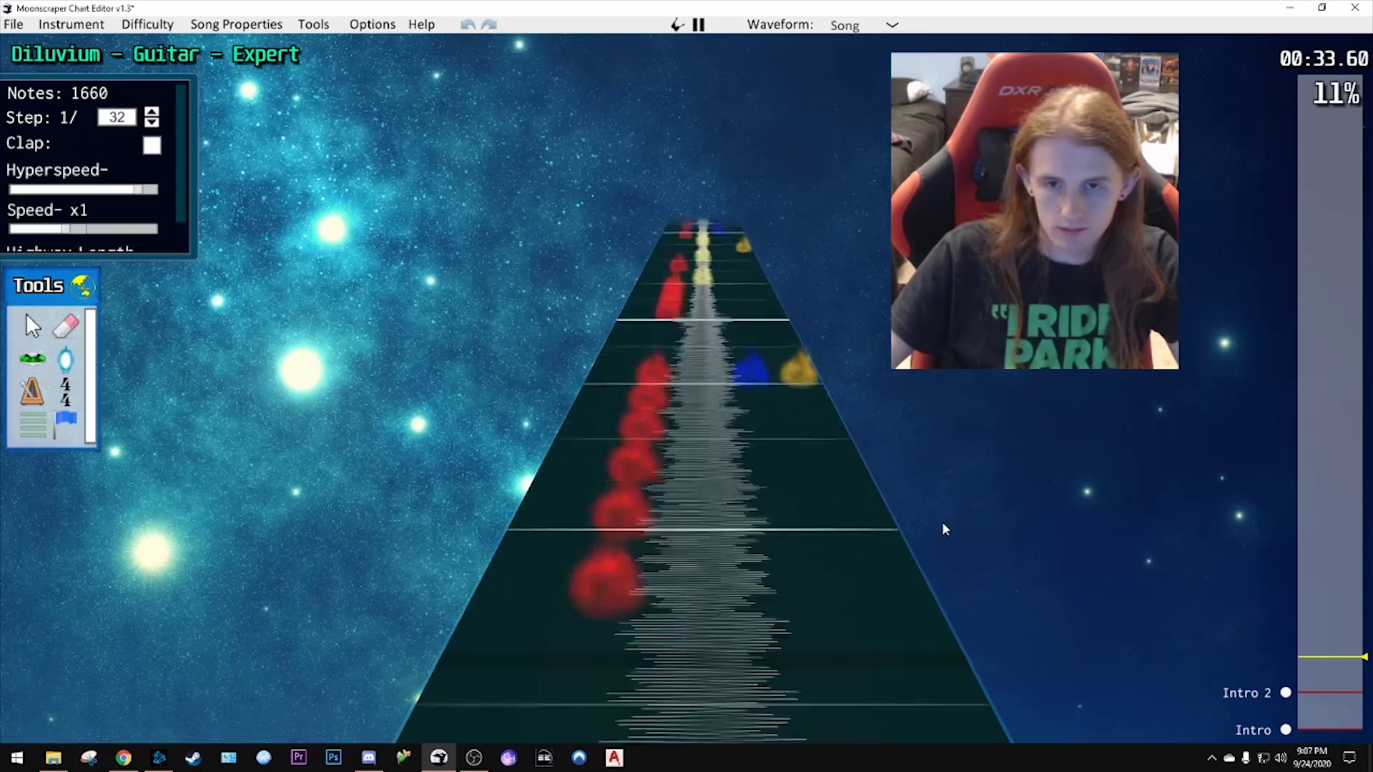
{"action": "key", "text": "space"}
{"action": "left_click", "coordinate": [920, 517]}
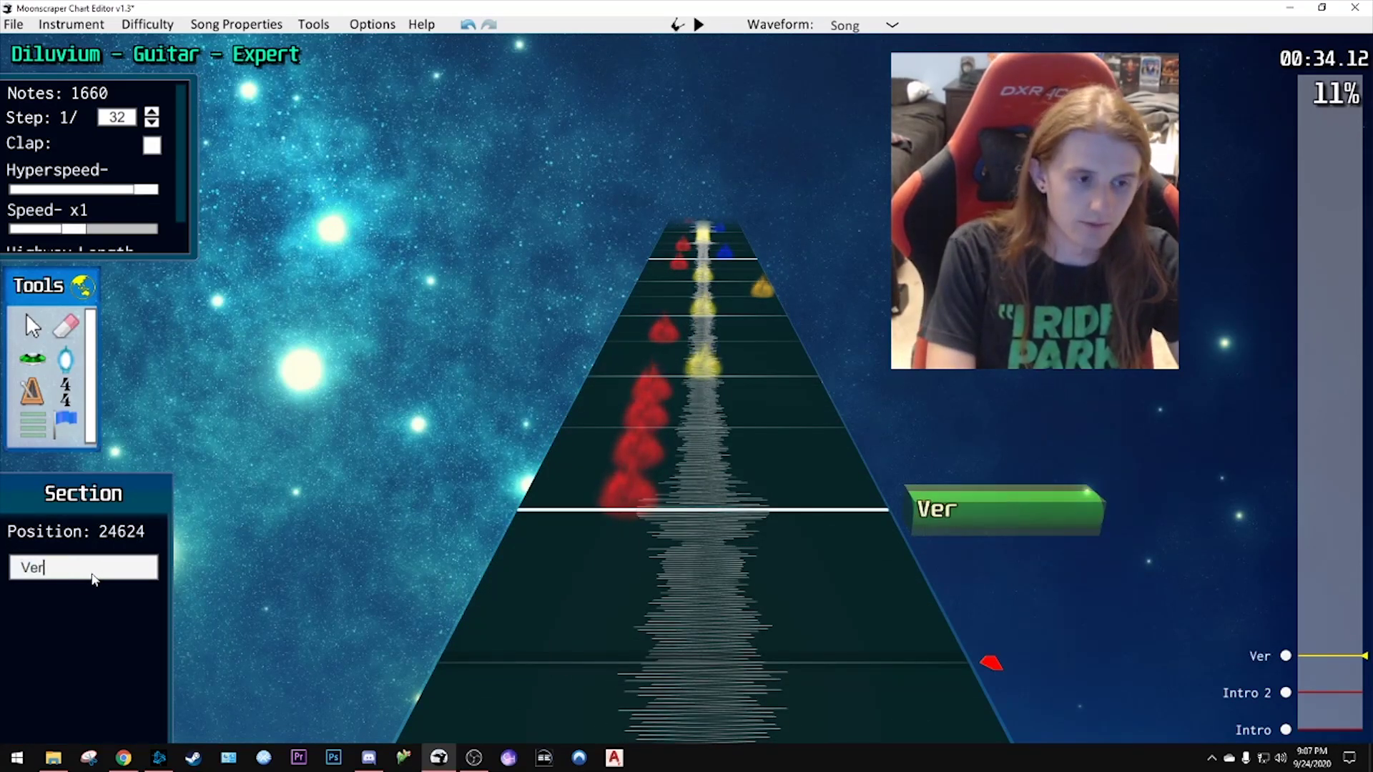
{"action": "type", "text": "Verse 1"}
- Add a section named Verse 1b at the 7/4 change near 0:44, position 31536, and rename Verse 1 as Verse 1a
{"action": "key", "text": "space"}
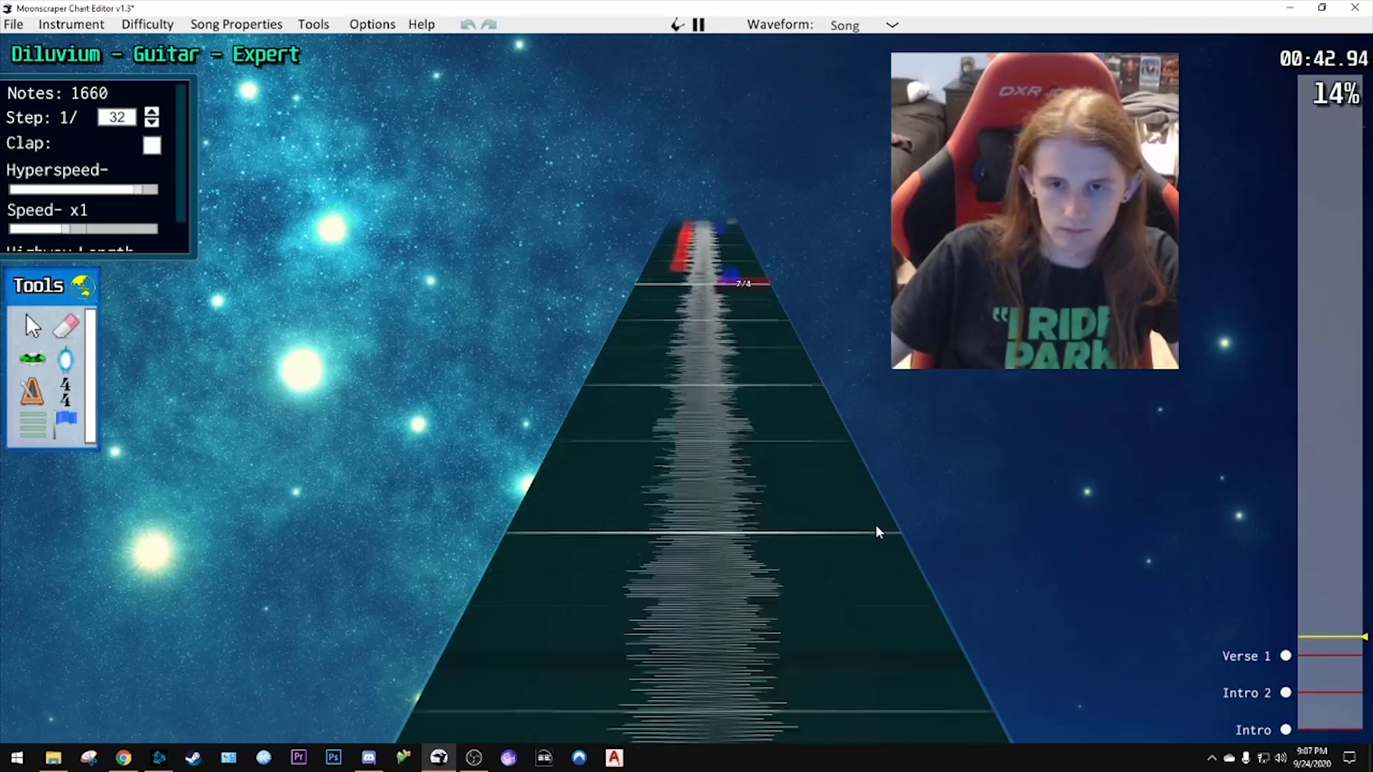
{"action": "key", "text": "space"}
{"action": "left_click", "coordinate": [888, 443]}
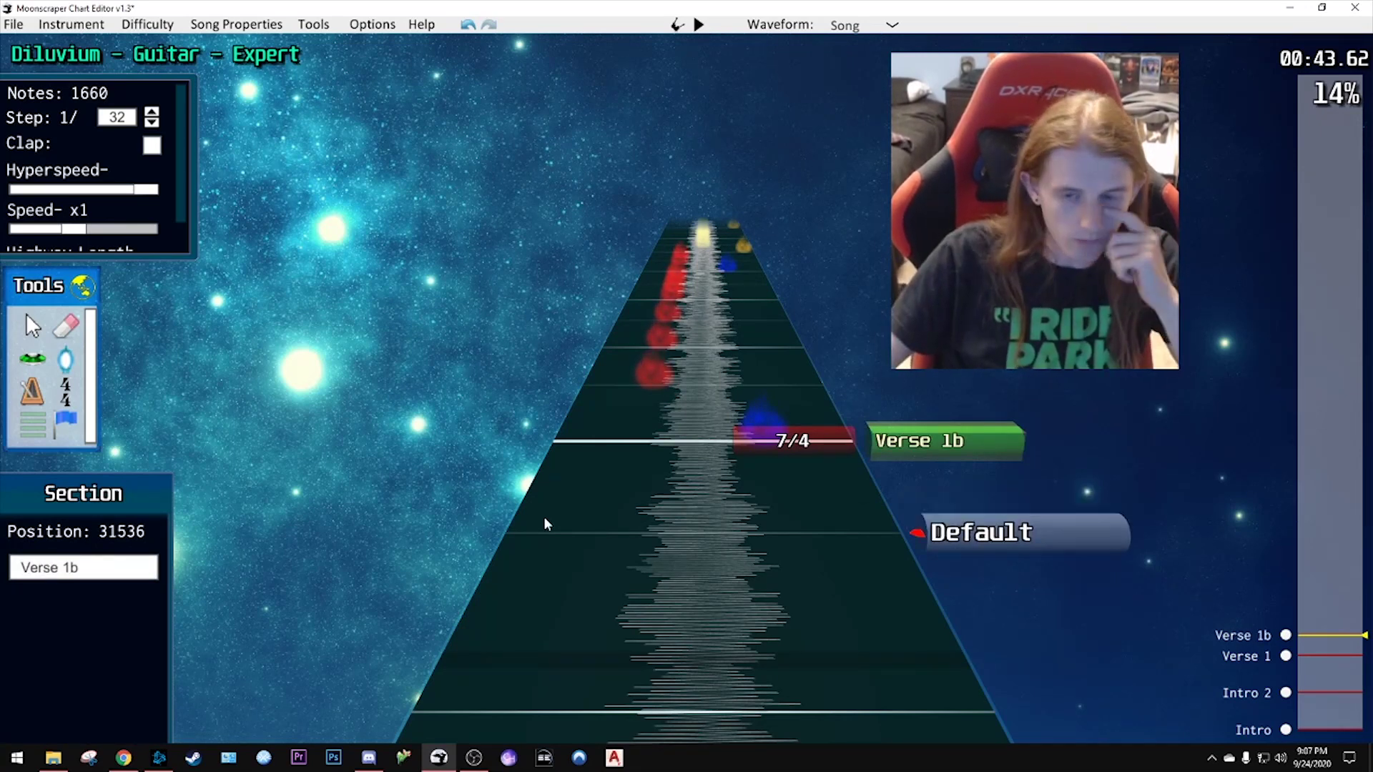
{"action": "left_click", "coordinate": [1327, 655]}
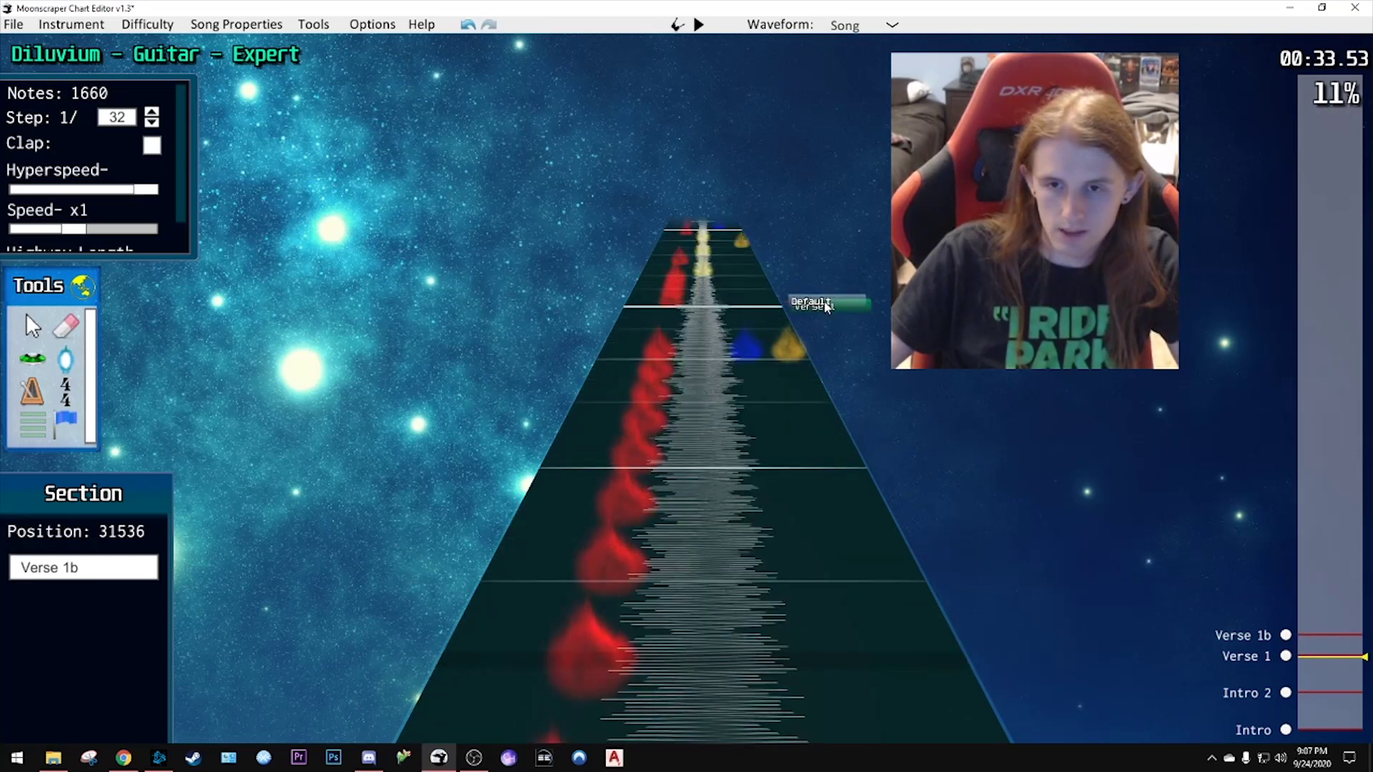
{"action": "scroll", "coordinate": [823, 343], "scroll_direction": "up", "scroll_amount": 5}
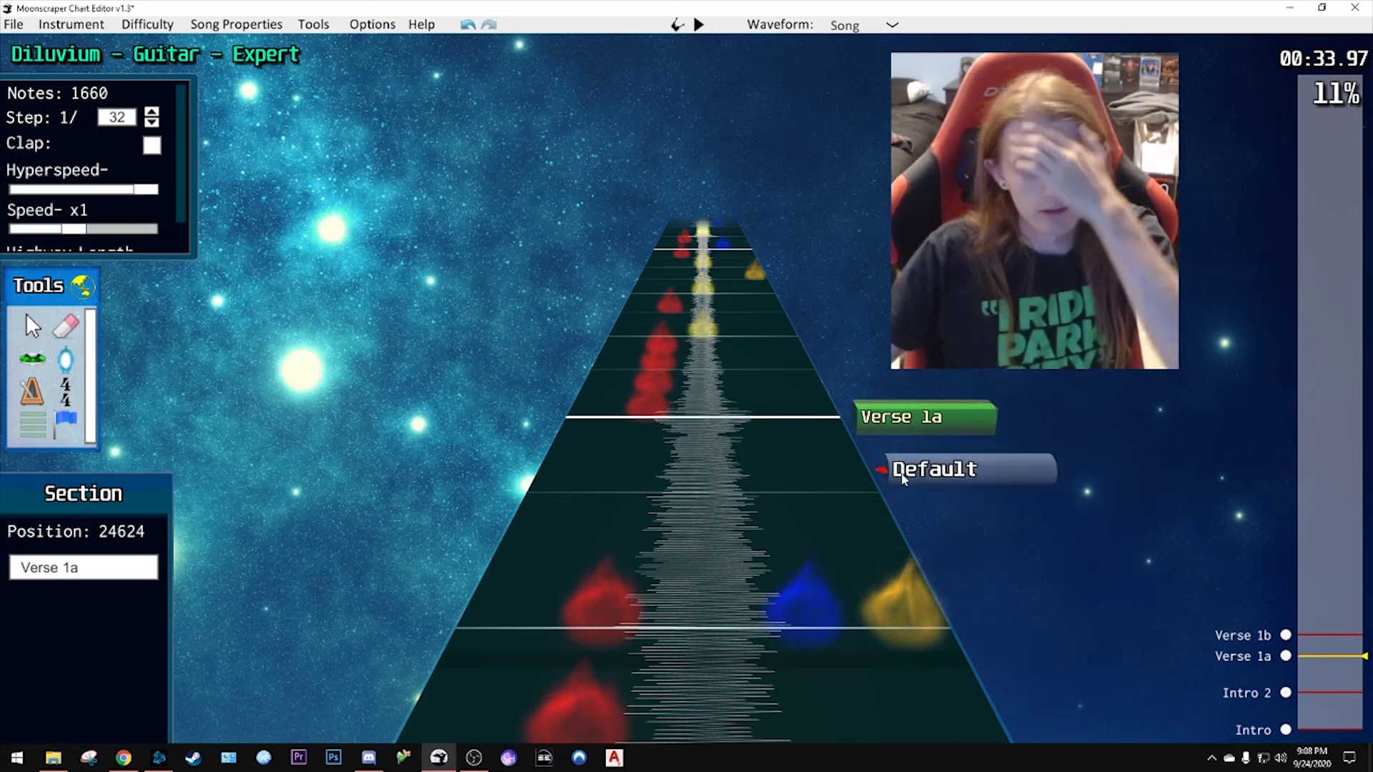
- Play on from Verse 1b and add a section named Verse 1c on the measure line near 0:50, position 36336
{"action": "left_click", "coordinate": [1323, 632]}
{"action": "key", "text": "space"}
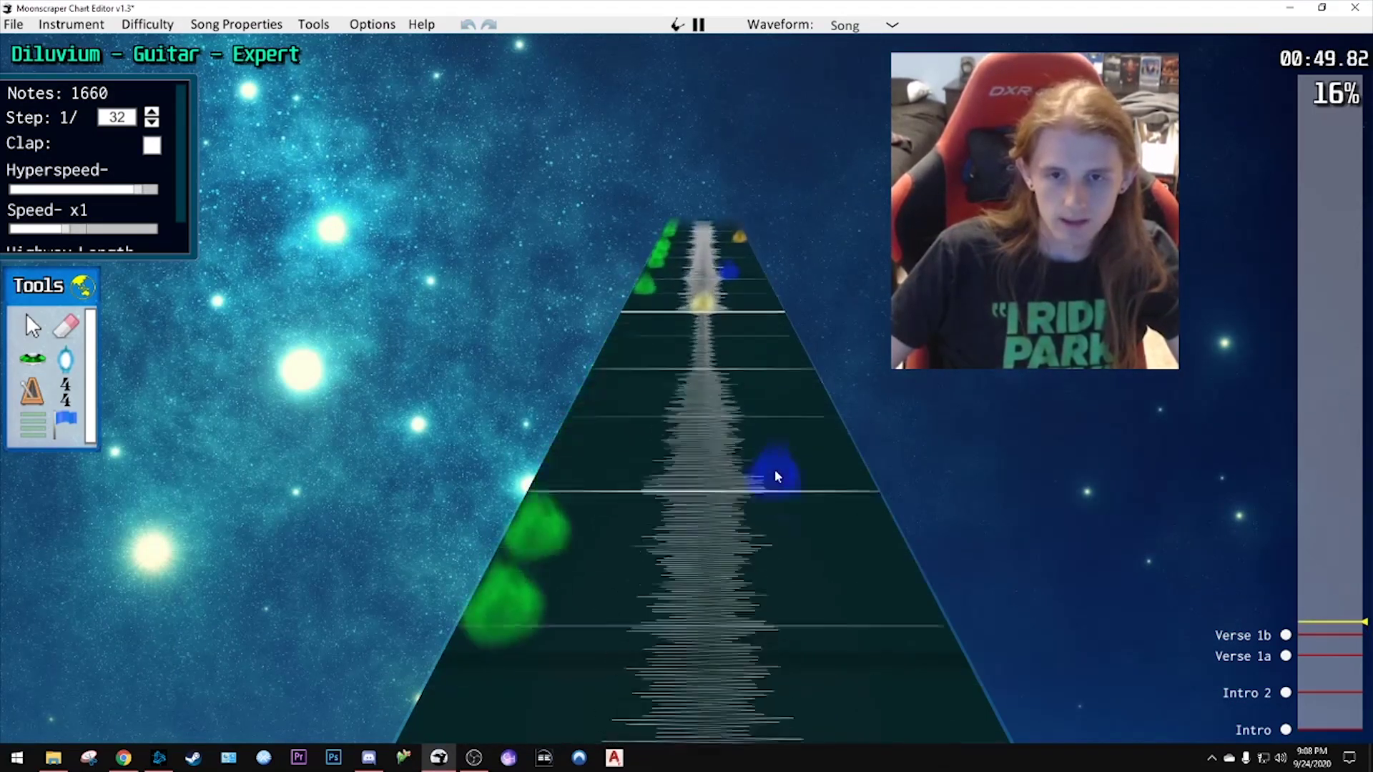
{"action": "key", "text": "space"}
{"action": "left_click", "coordinate": [826, 467]}
{"action": "left_click", "coordinate": [80, 568]}
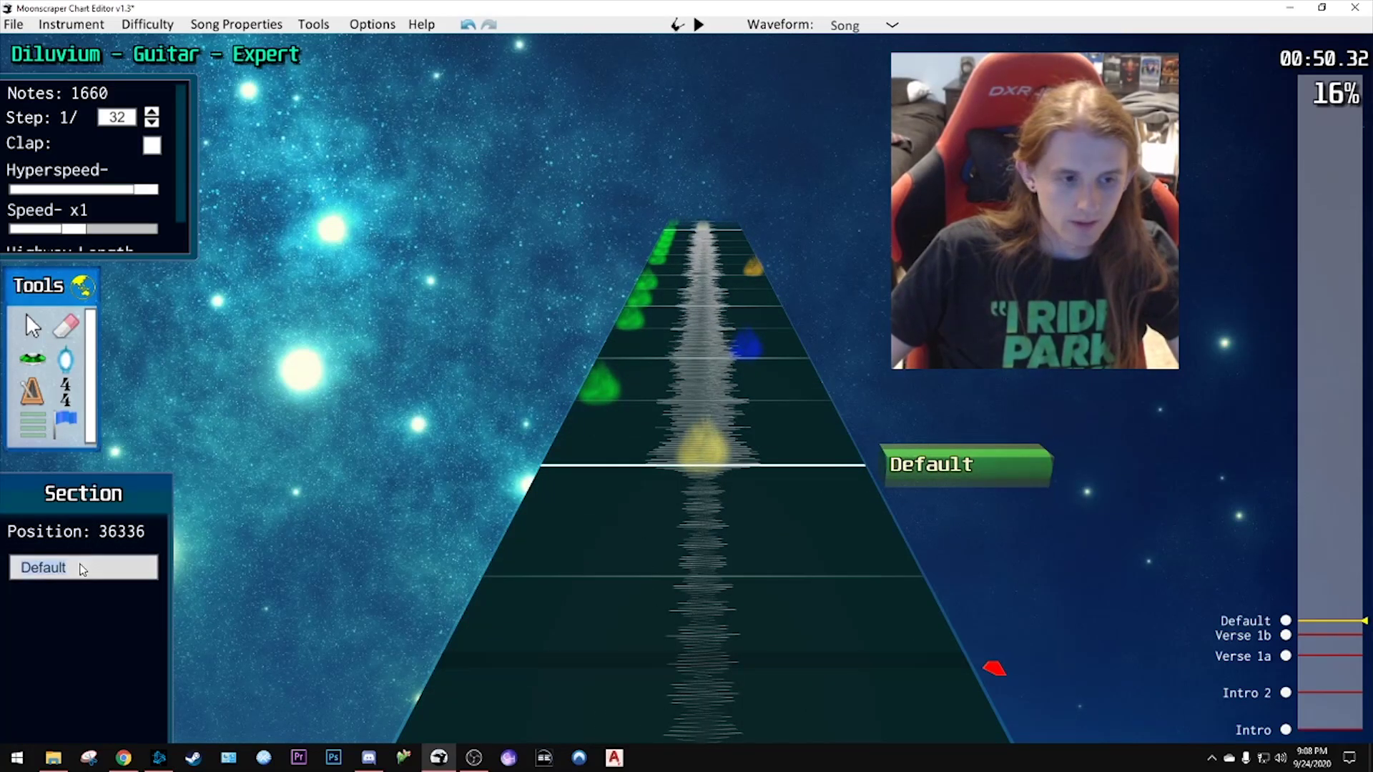
{"action": "type", "text": "Verse 1c"}
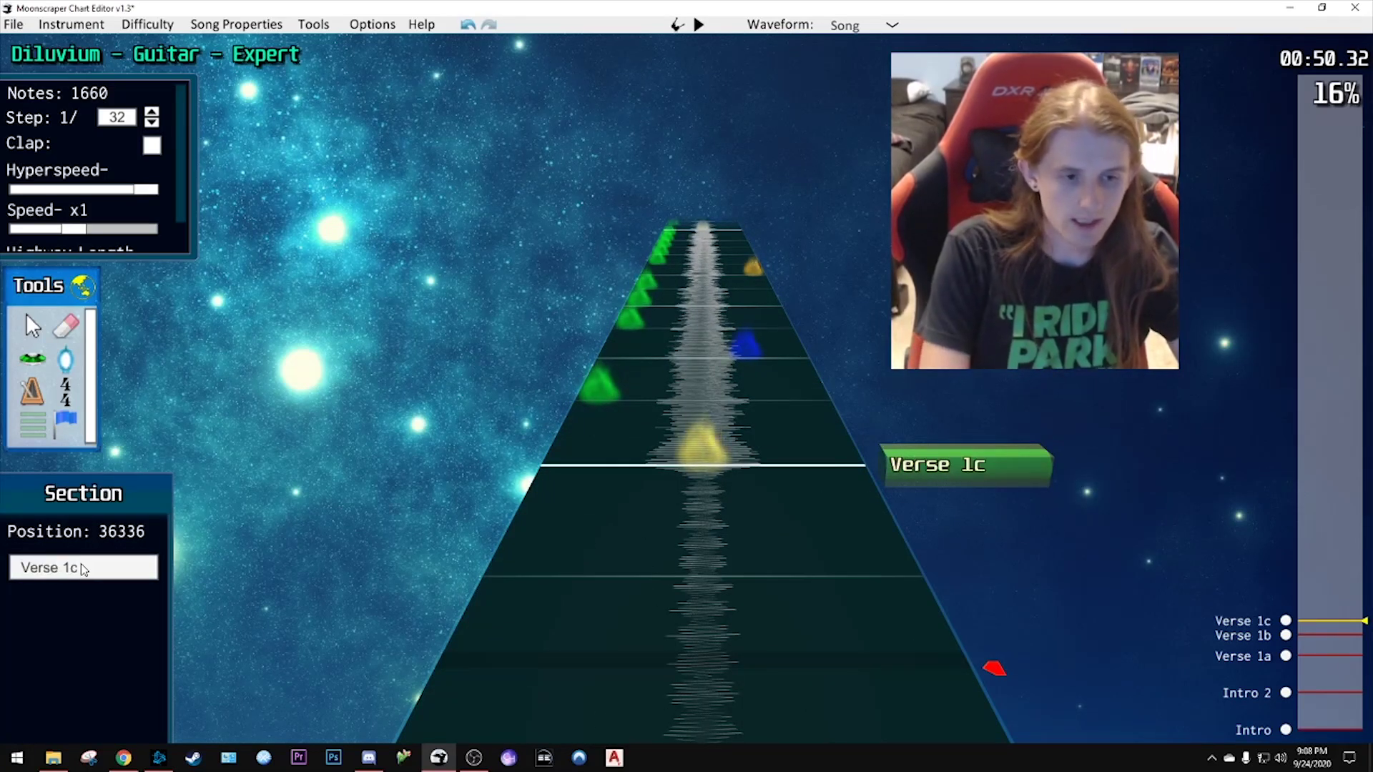
- Add sections named Chorus 1a at the 4/4 change near 0:56 and Chorus 1b at the 4/4 change near 1:05
{"action": "key", "text": "space"}
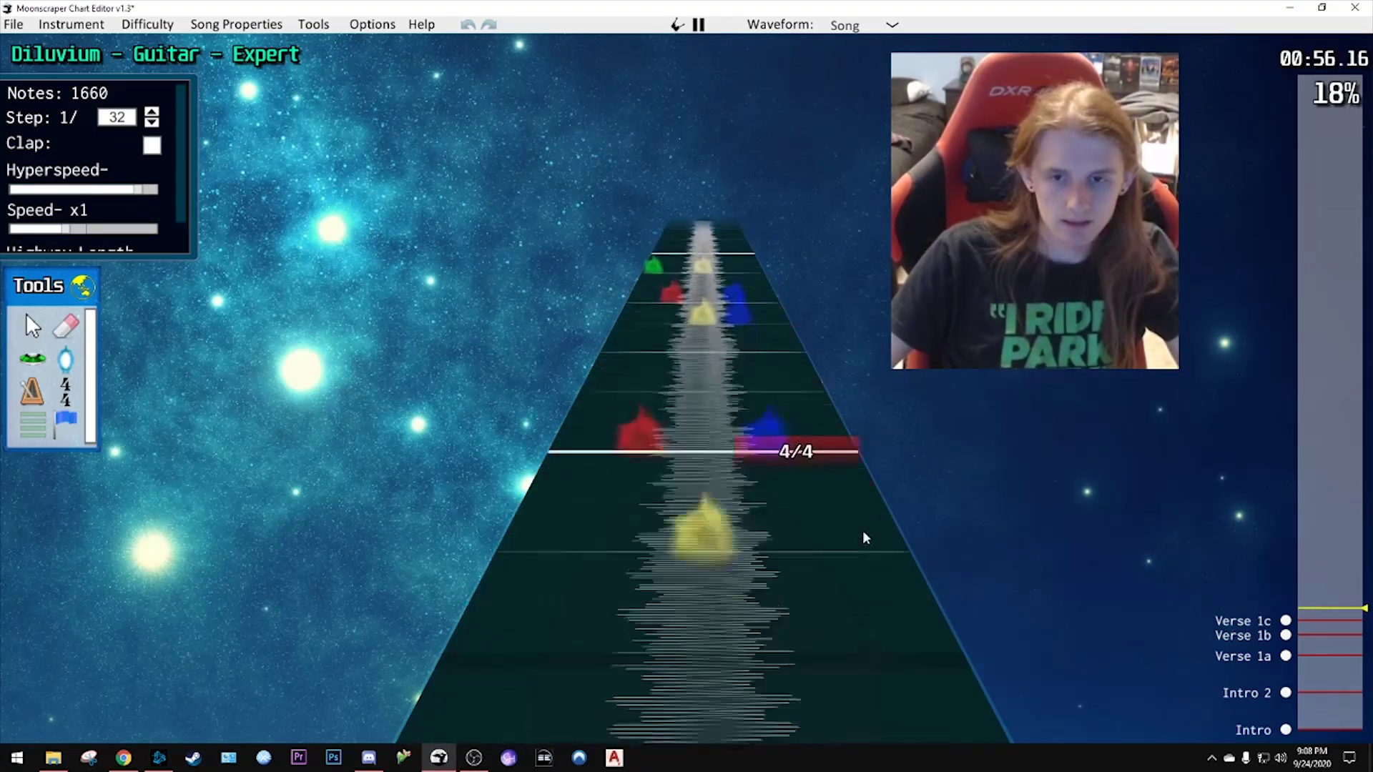
{"action": "key", "text": "space"}
{"action": "left_click", "coordinate": [933, 551]}
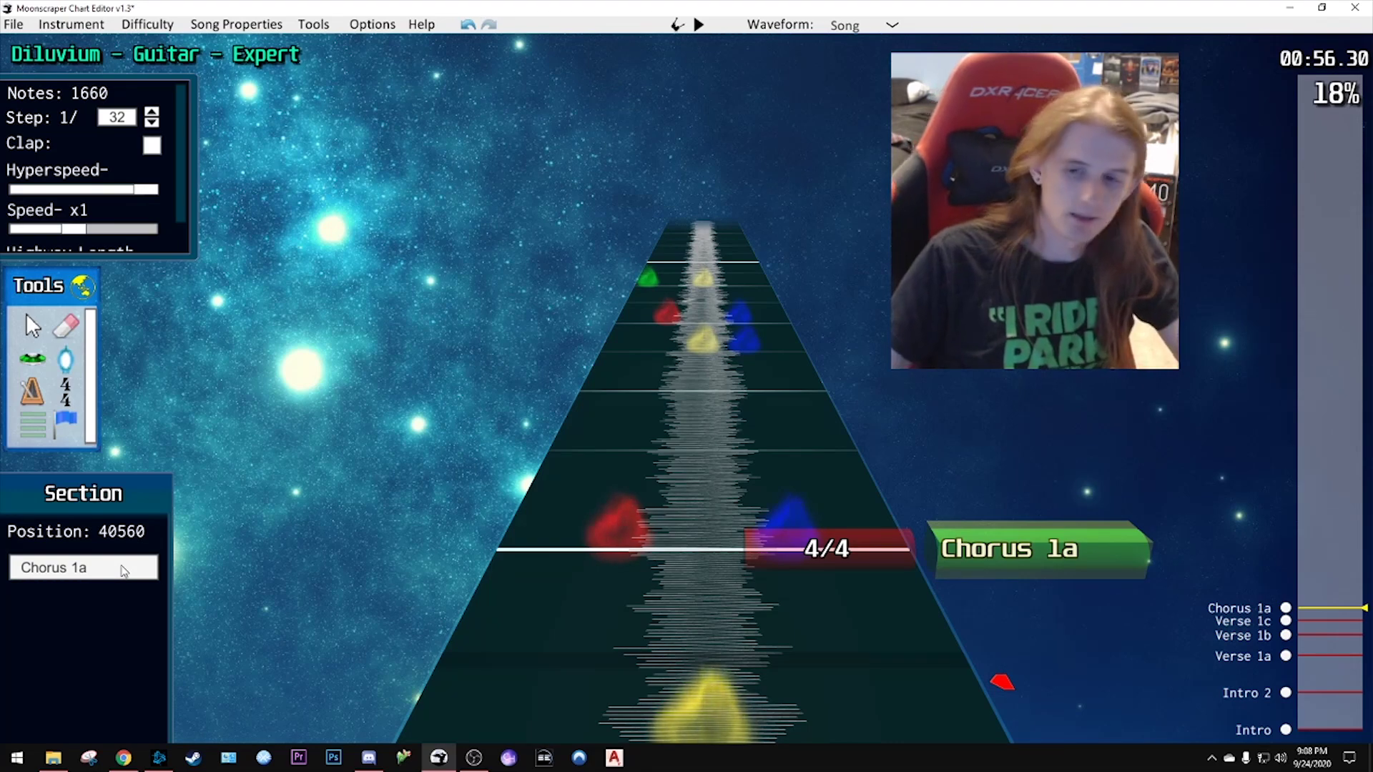
{"action": "key", "text": "space"}
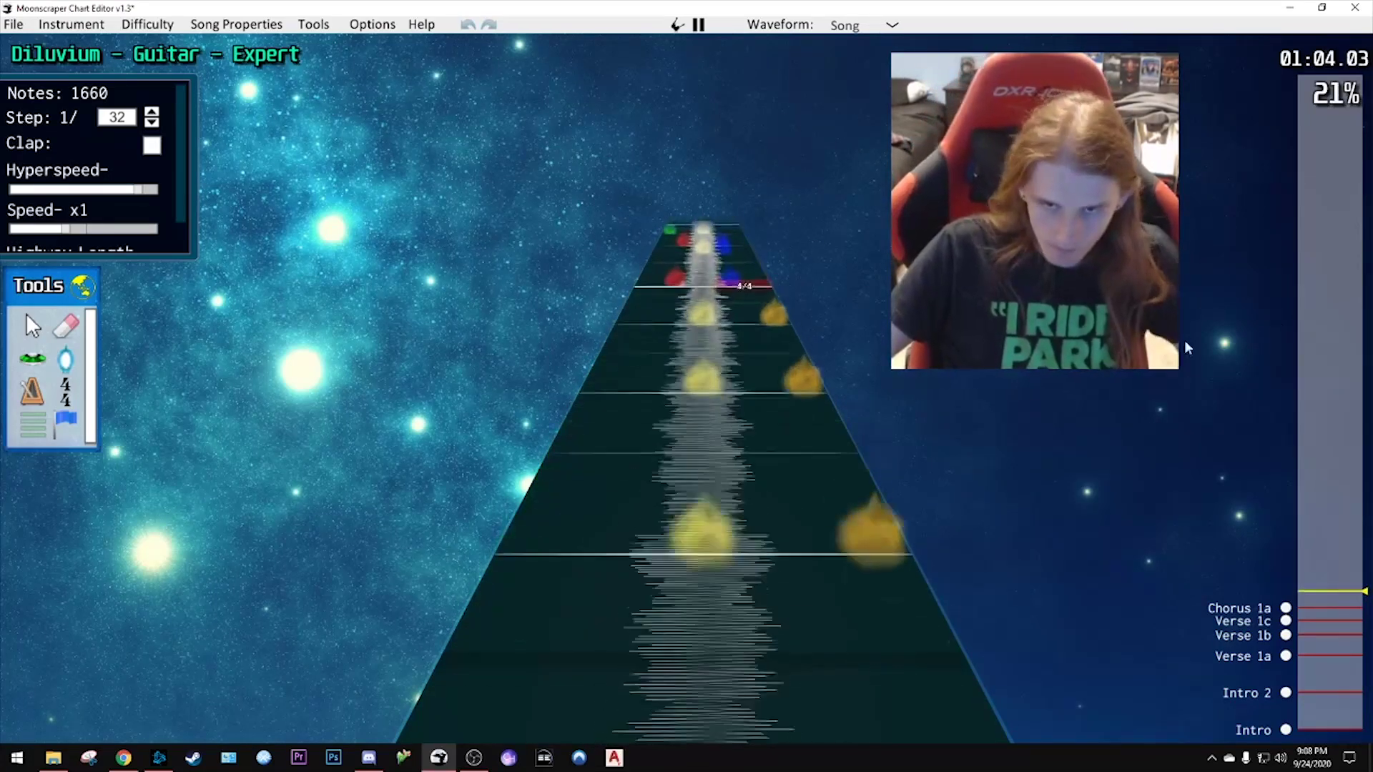
{"action": "key", "text": "space"}
{"action": "left_click", "coordinate": [922, 518]}
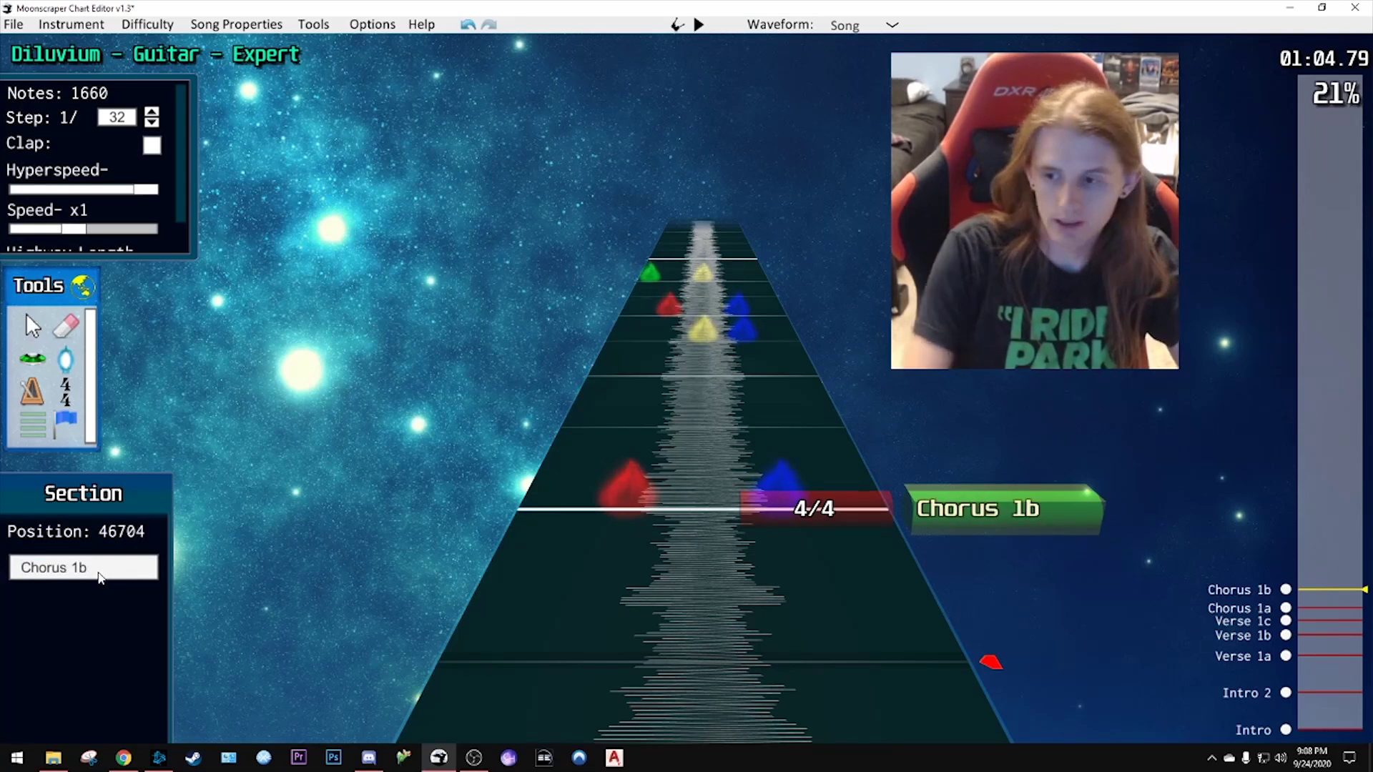
- Add sections named Chorus 1c at the 8/4 change near 1:14 and Chorus 1d on the measure line near 1:22
{"action": "key", "text": "space"}
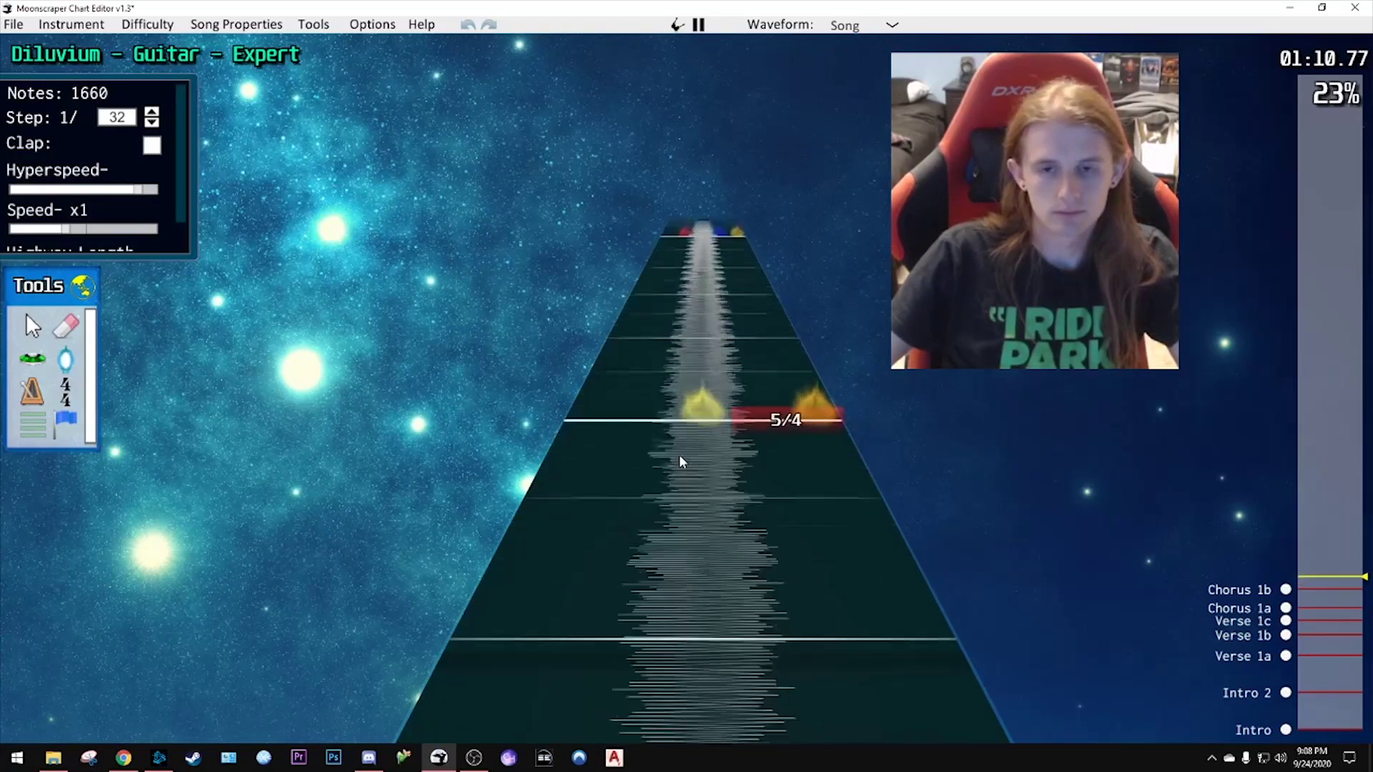
{"action": "key", "text": "space"}
{"action": "scroll", "coordinate": [693, 443], "scroll_direction": "down", "scroll_amount": 1}
{"action": "key", "text": "space"}
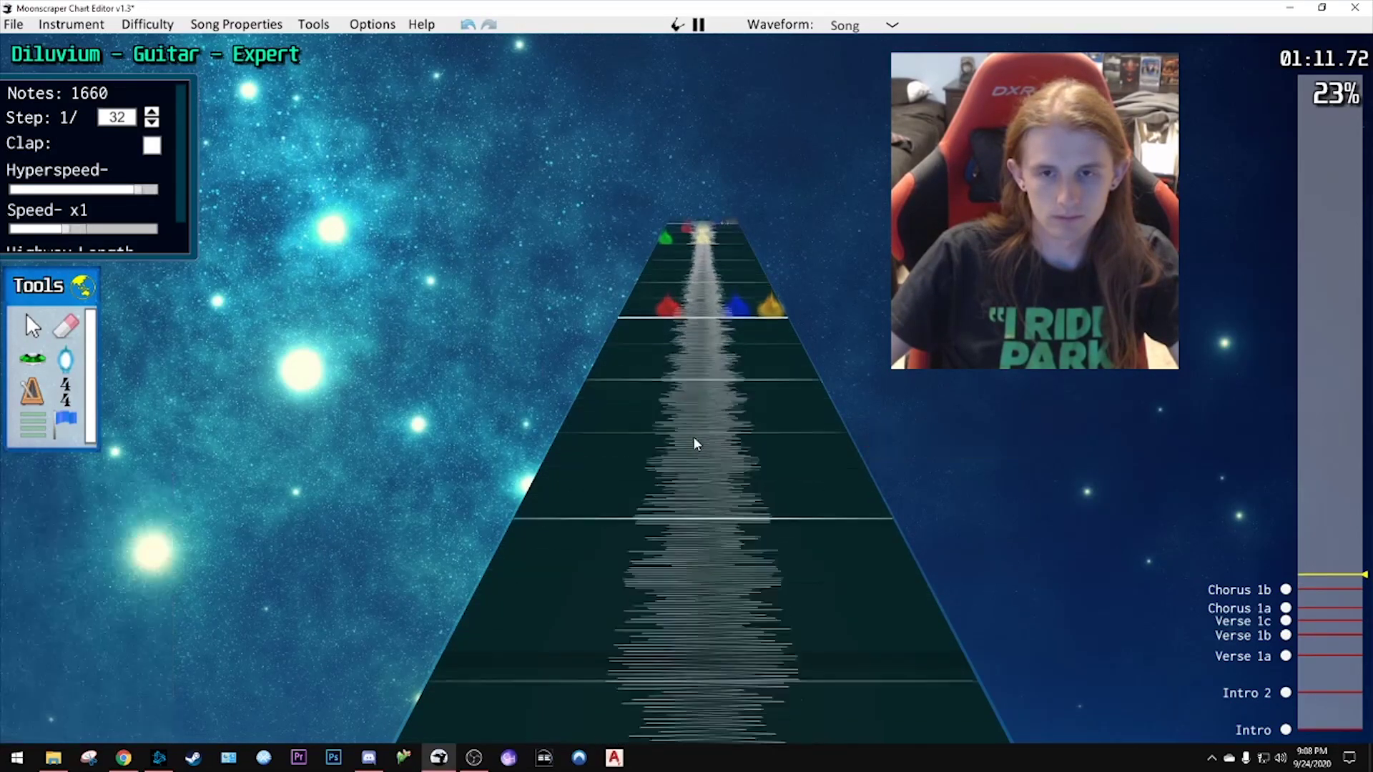
{"action": "key", "text": "space"}
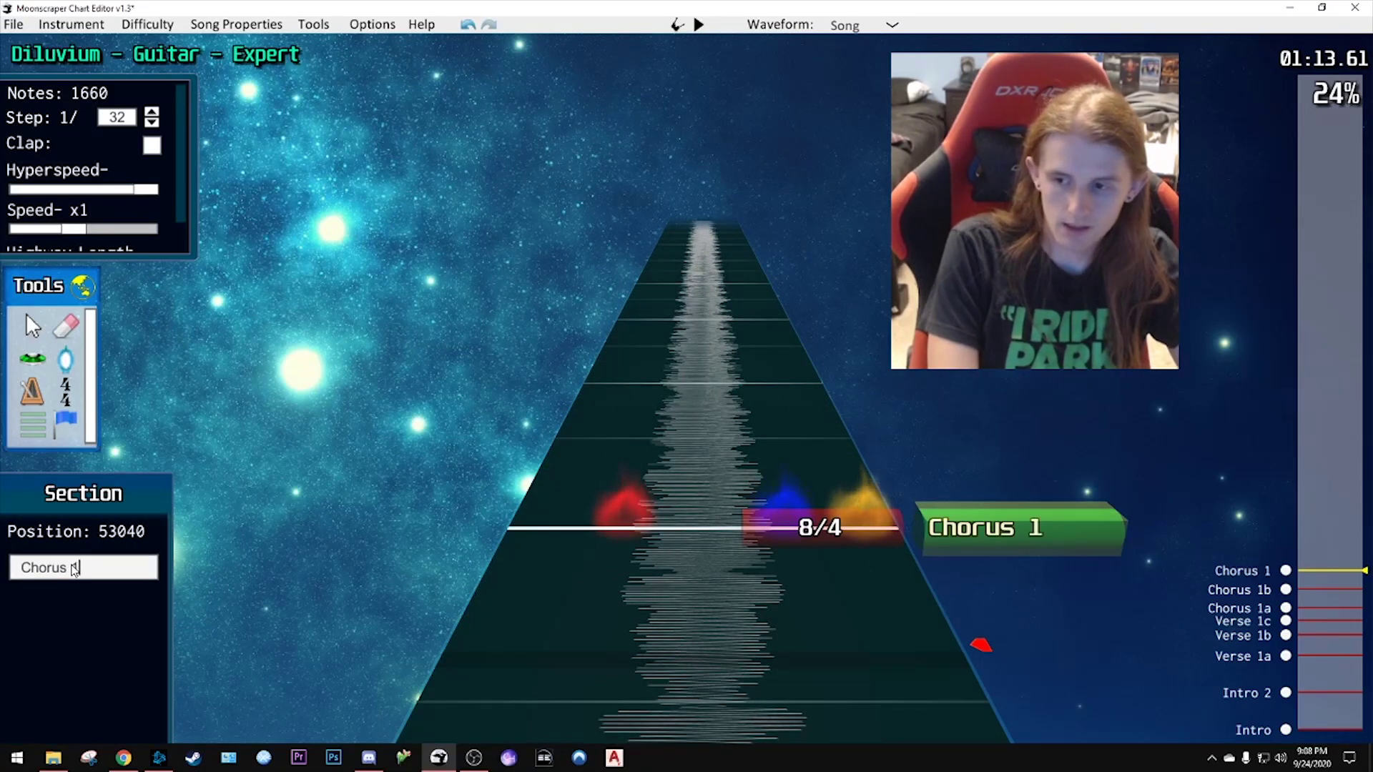
{"action": "key", "text": "space"}
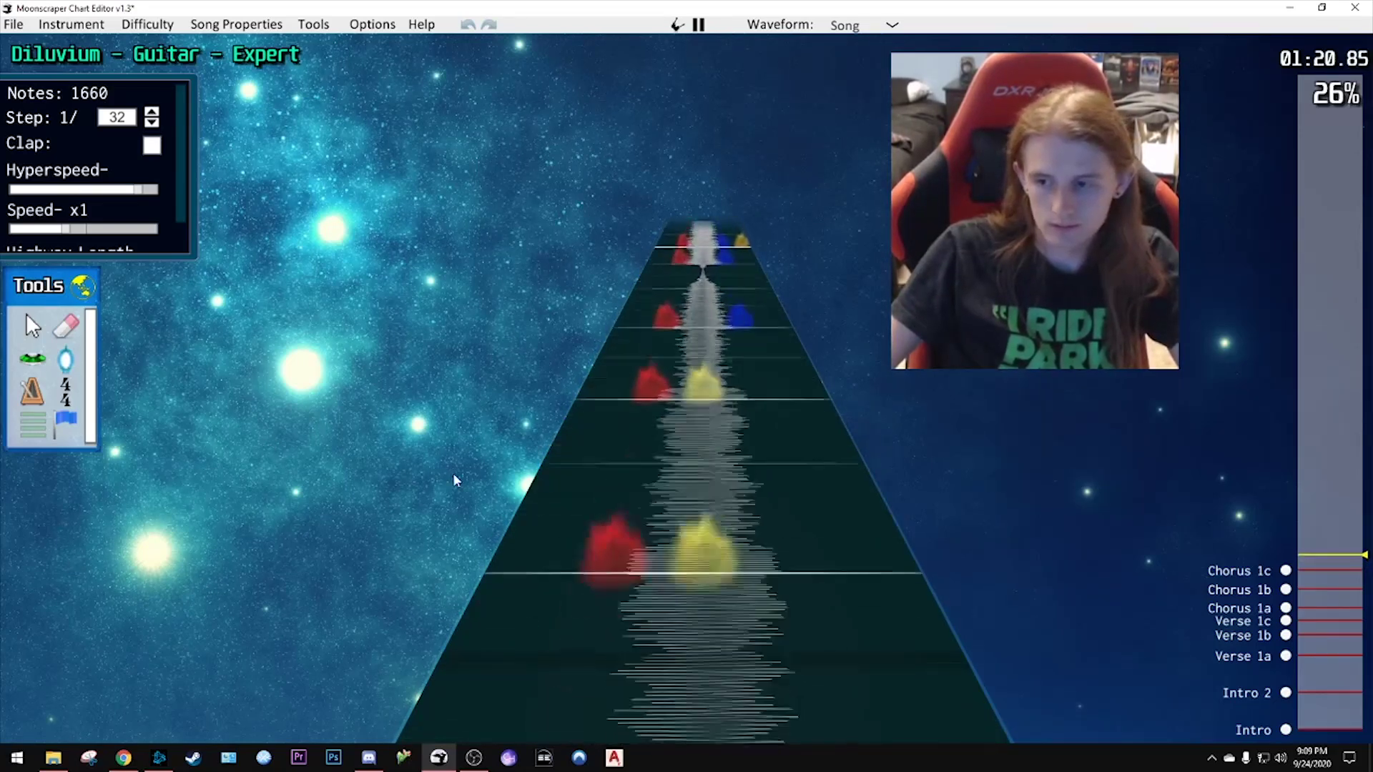
{"action": "key", "text": "space"}
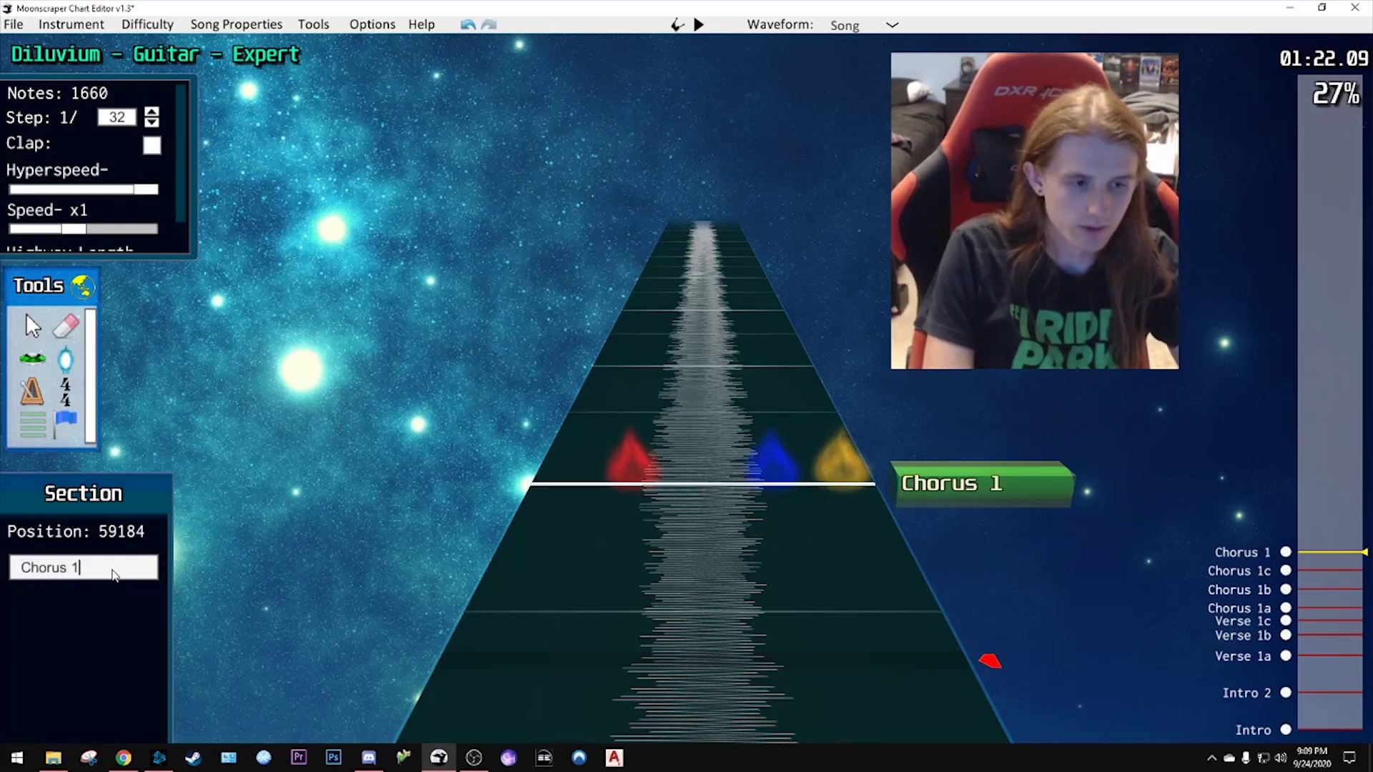
{"action": "key", "text": "space"}
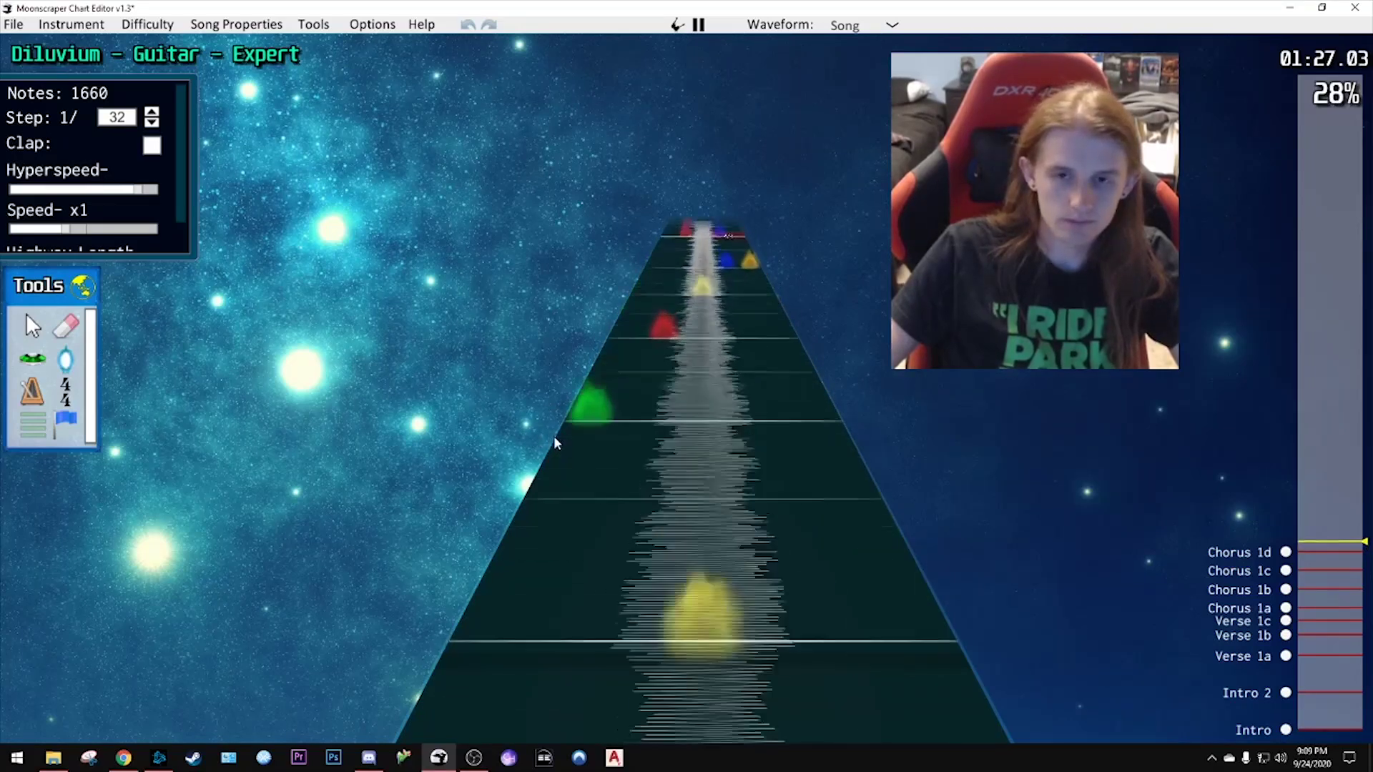
{"action": "key", "text": "space"}
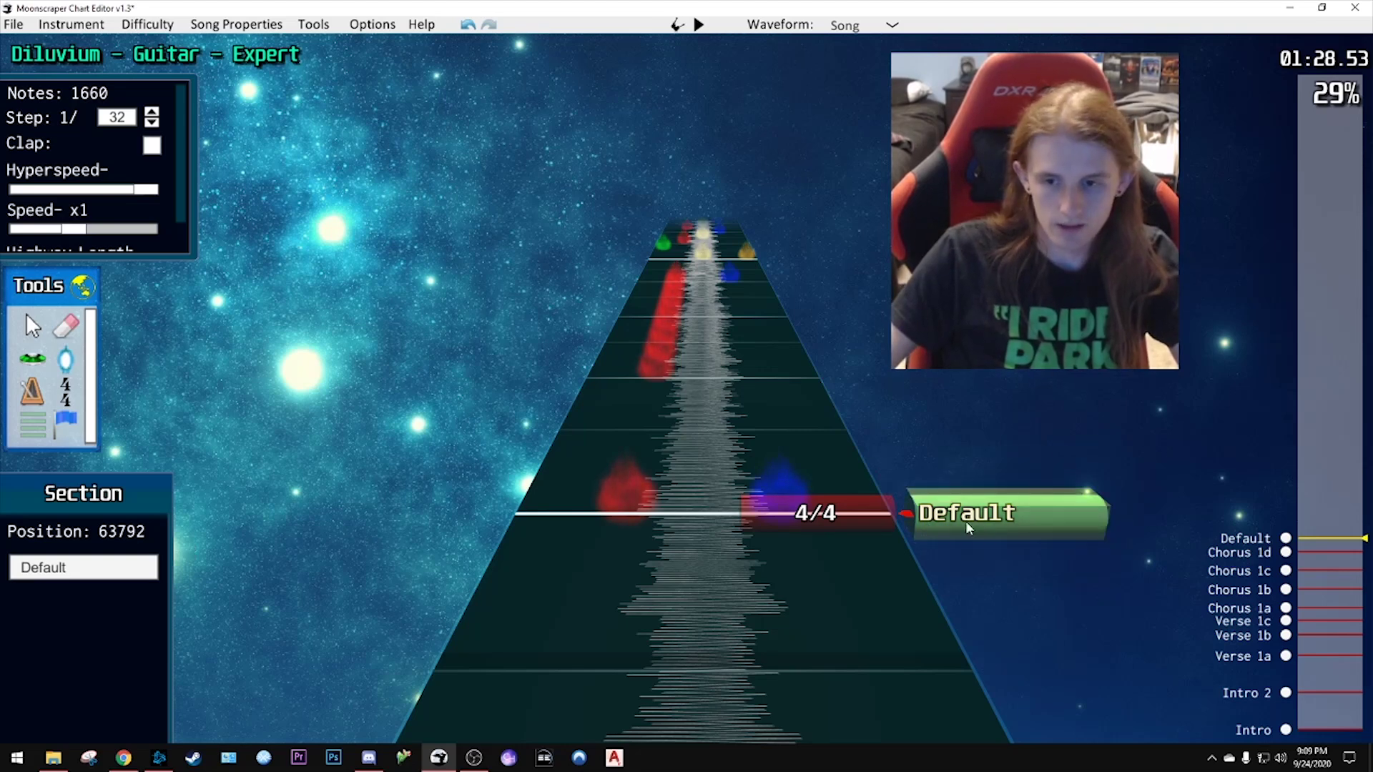
{"action": "key", "text": "Delete"}
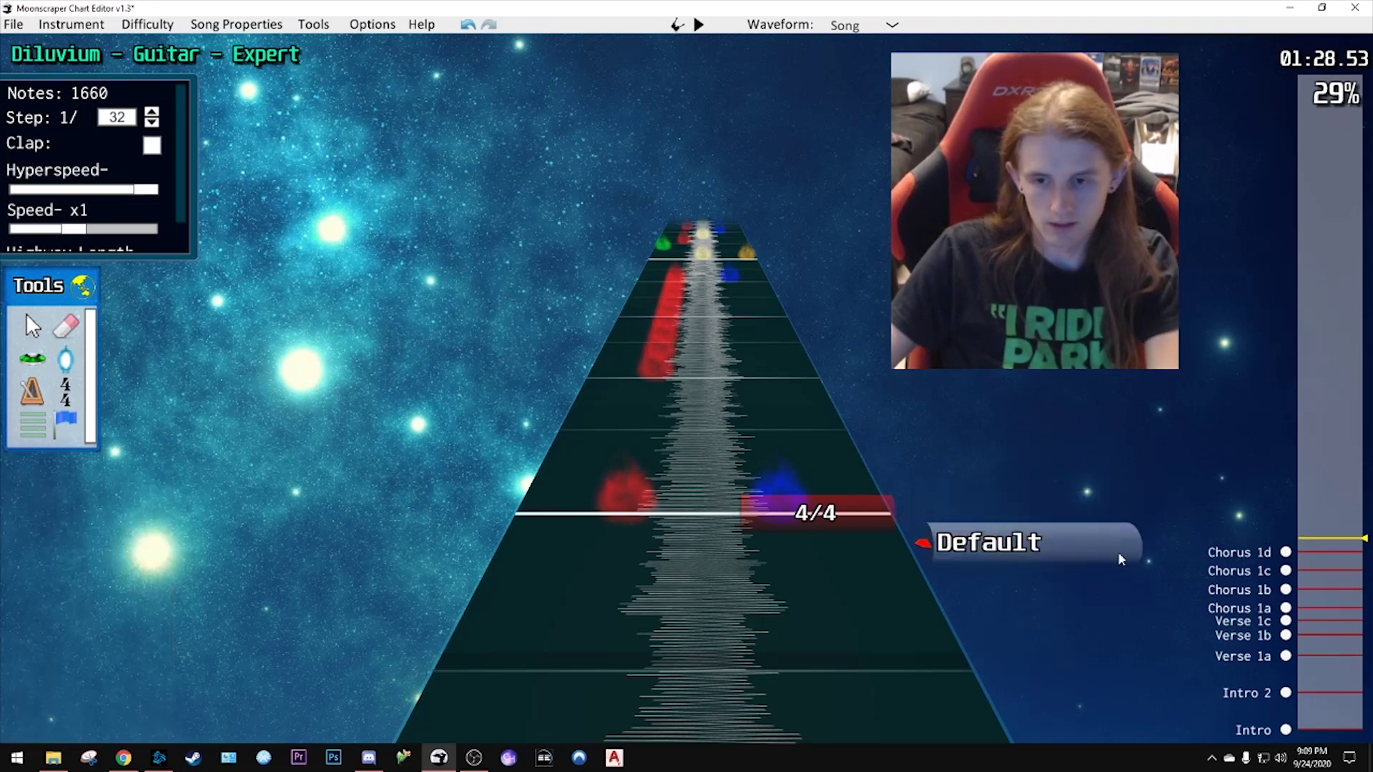
- Add a section named Verse 2a at the 7/4 change near 1:31, position 65328, and play on to about 1:37
{"action": "key", "text": "space"}
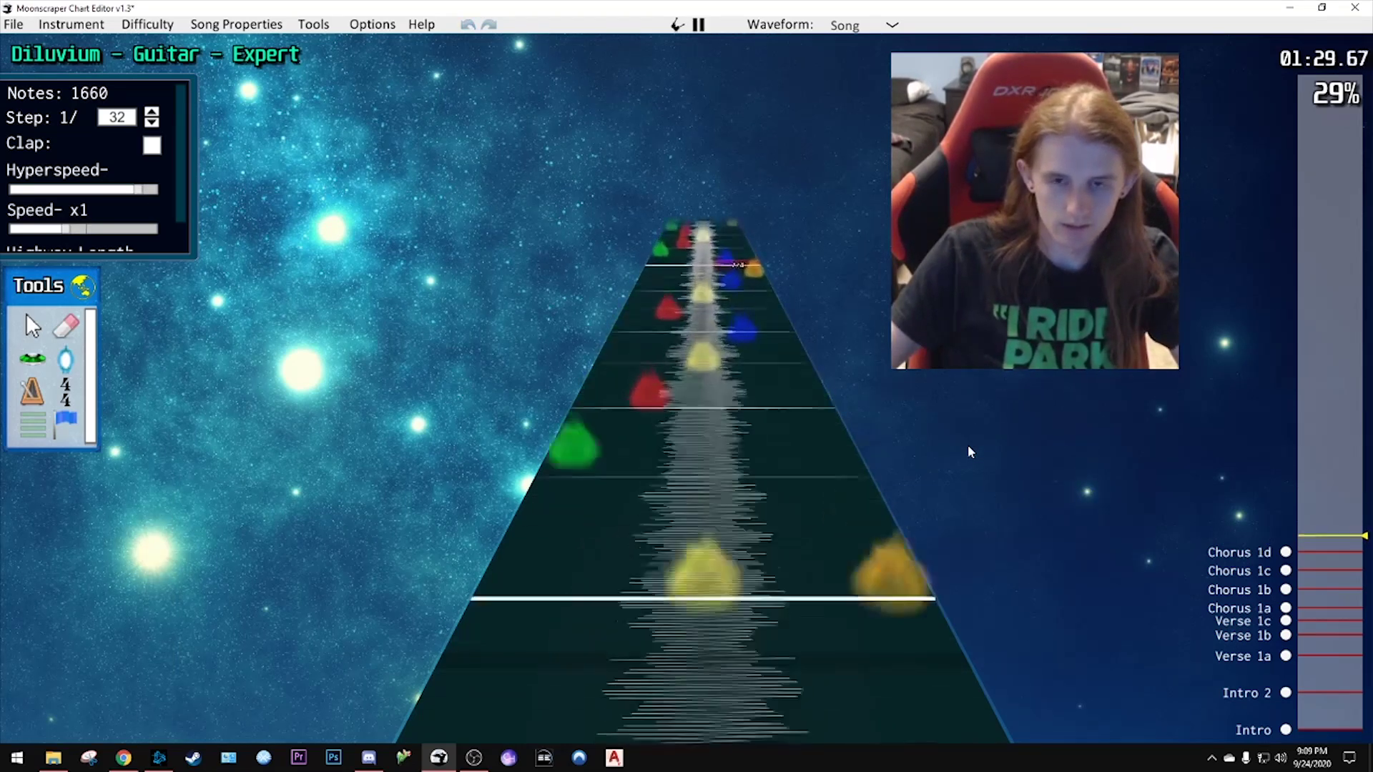
{"action": "key", "text": "space"}
{"action": "left_click", "coordinate": [867, 522]}
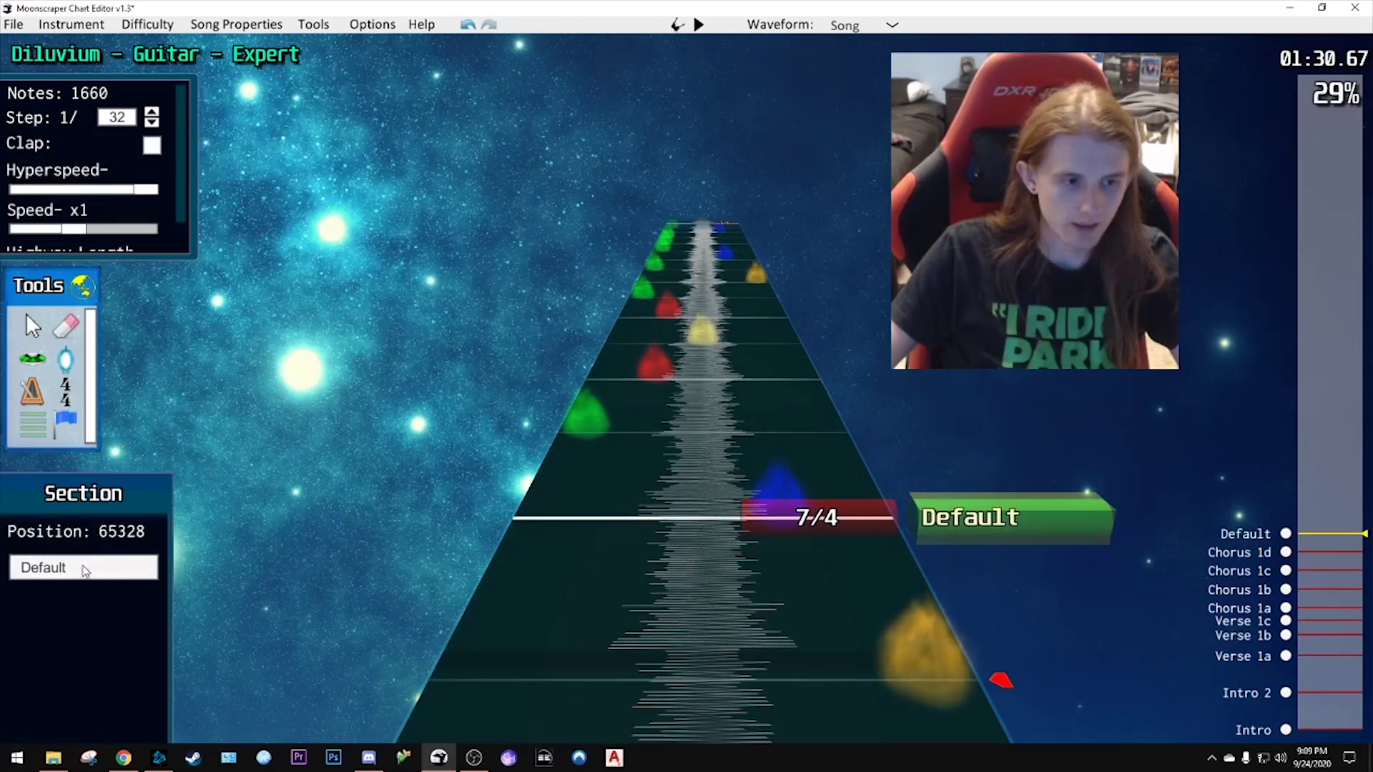
{"action": "key", "text": "space"}
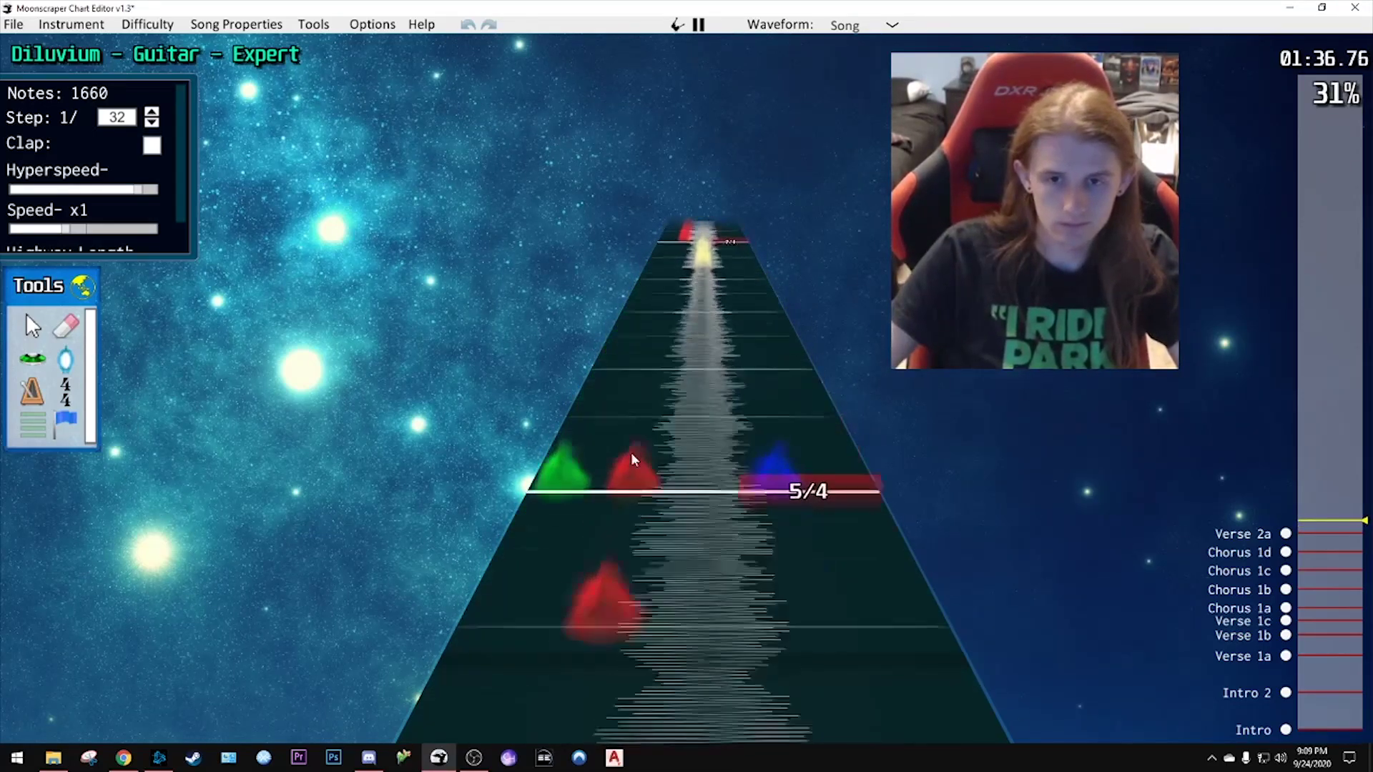
- Add a section named Verse 2b on the measure line near 1:37, position 70416
{"action": "key", "text": "space"}
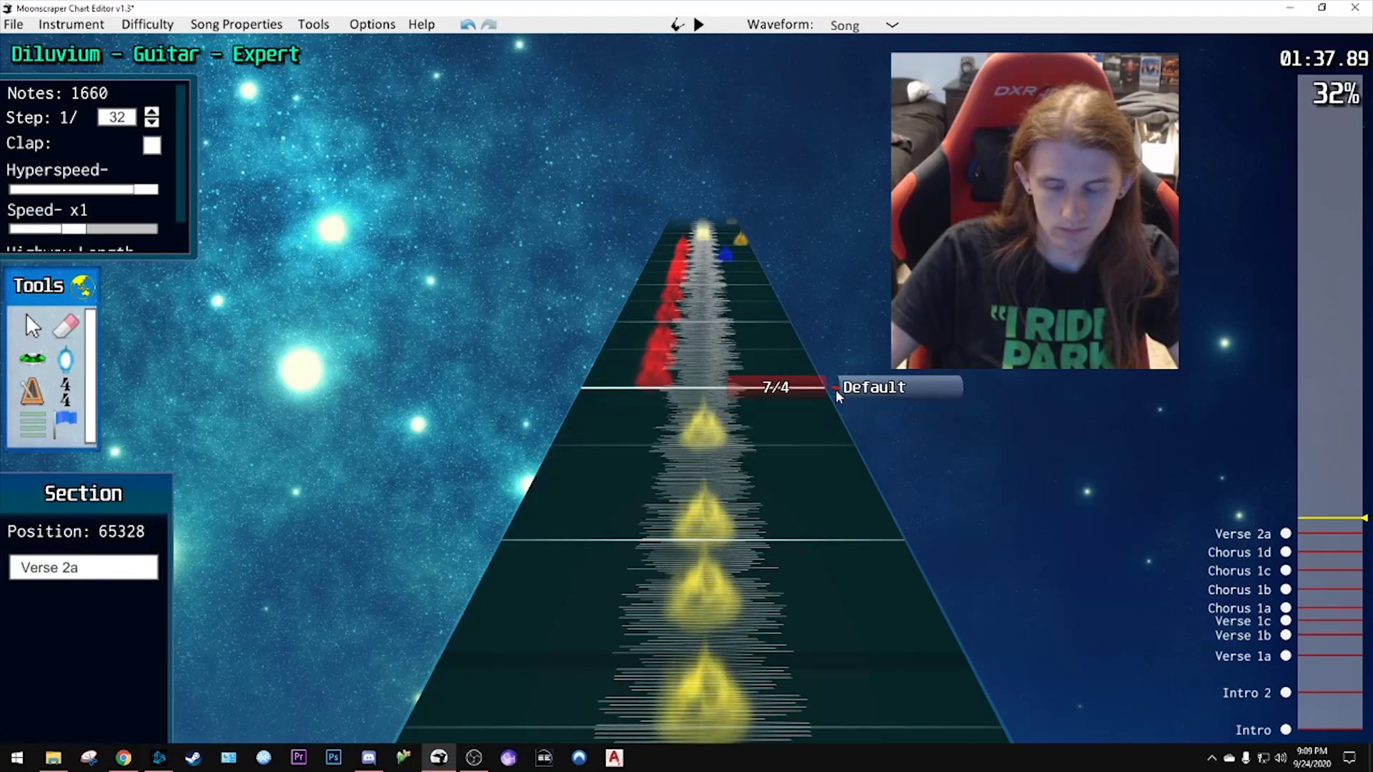
{"action": "scroll", "coordinate": [836, 400], "scroll_direction": "down", "scroll_amount": 1}
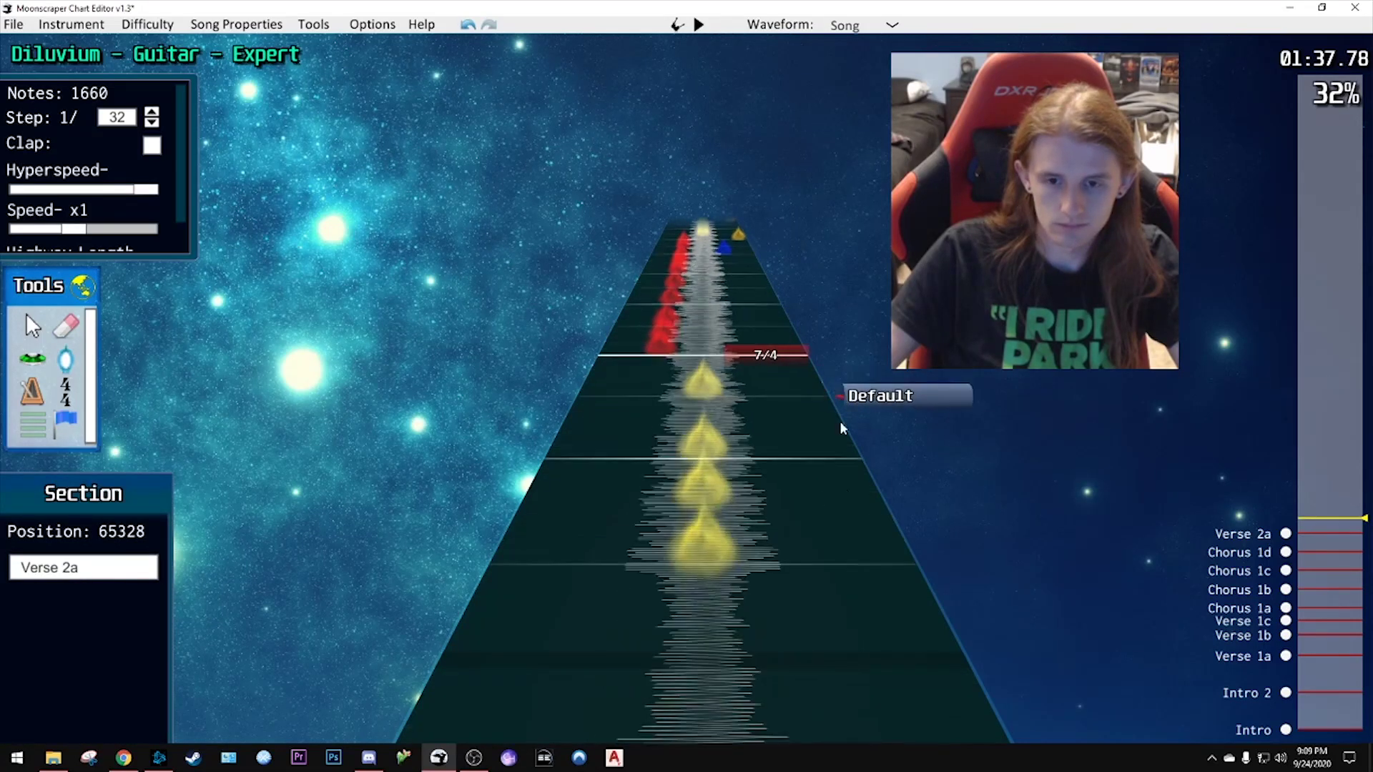
{"action": "left_click", "coordinate": [844, 564]}
{"action": "scroll", "coordinate": [782, 509], "scroll_direction": "down", "scroll_amount": 1}
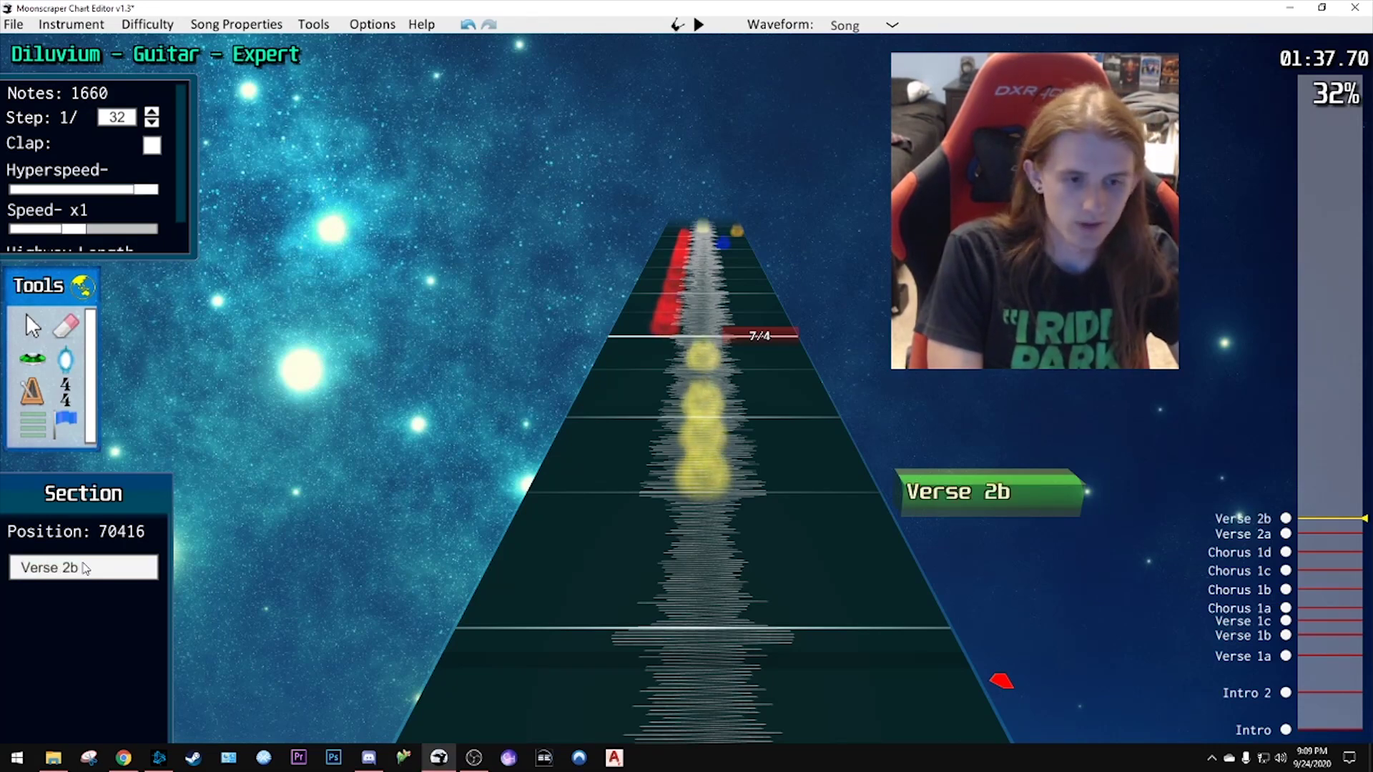
- Add sections named Verse 2c on the measure line near 1:44, position 75504, and Chorus 2a at the 4/4 change near 1:50
{"action": "key", "text": "space"}
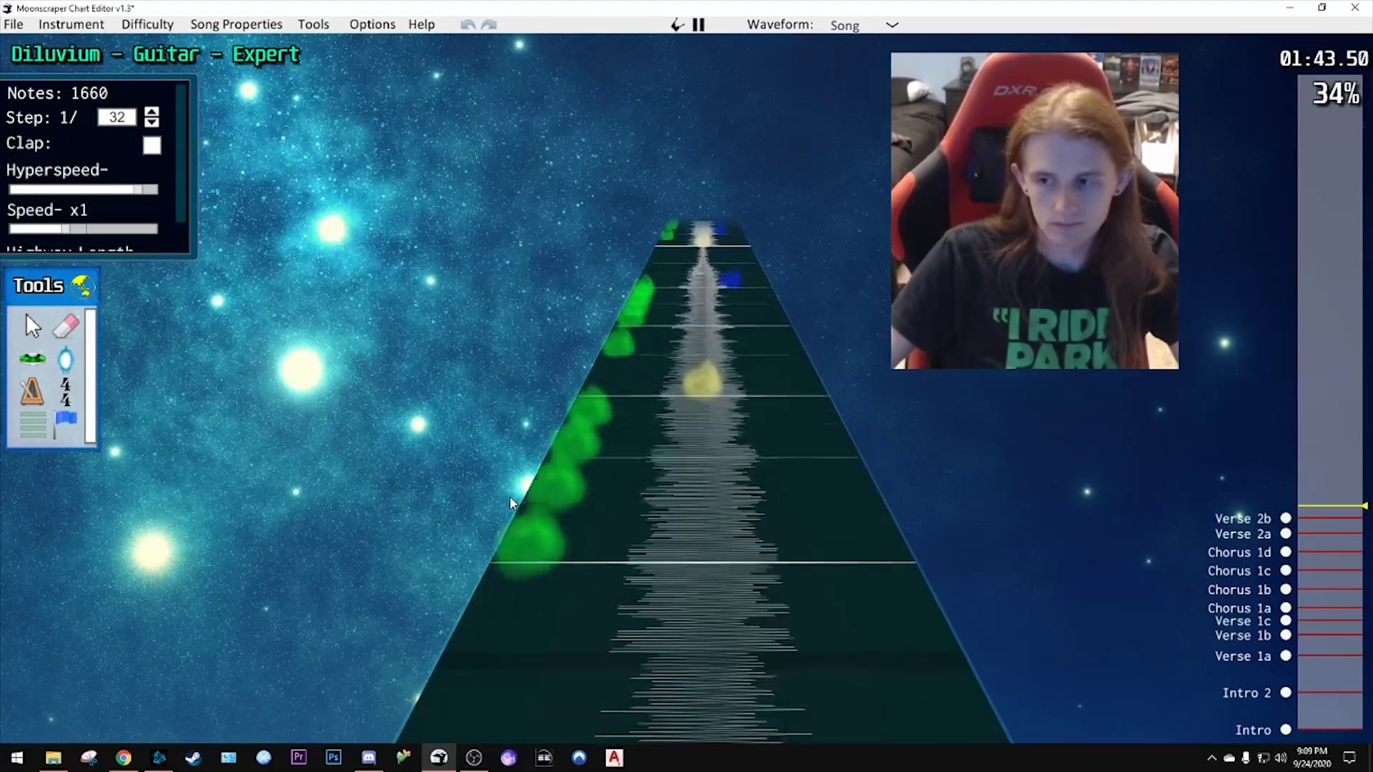
{"action": "key", "text": "space"}
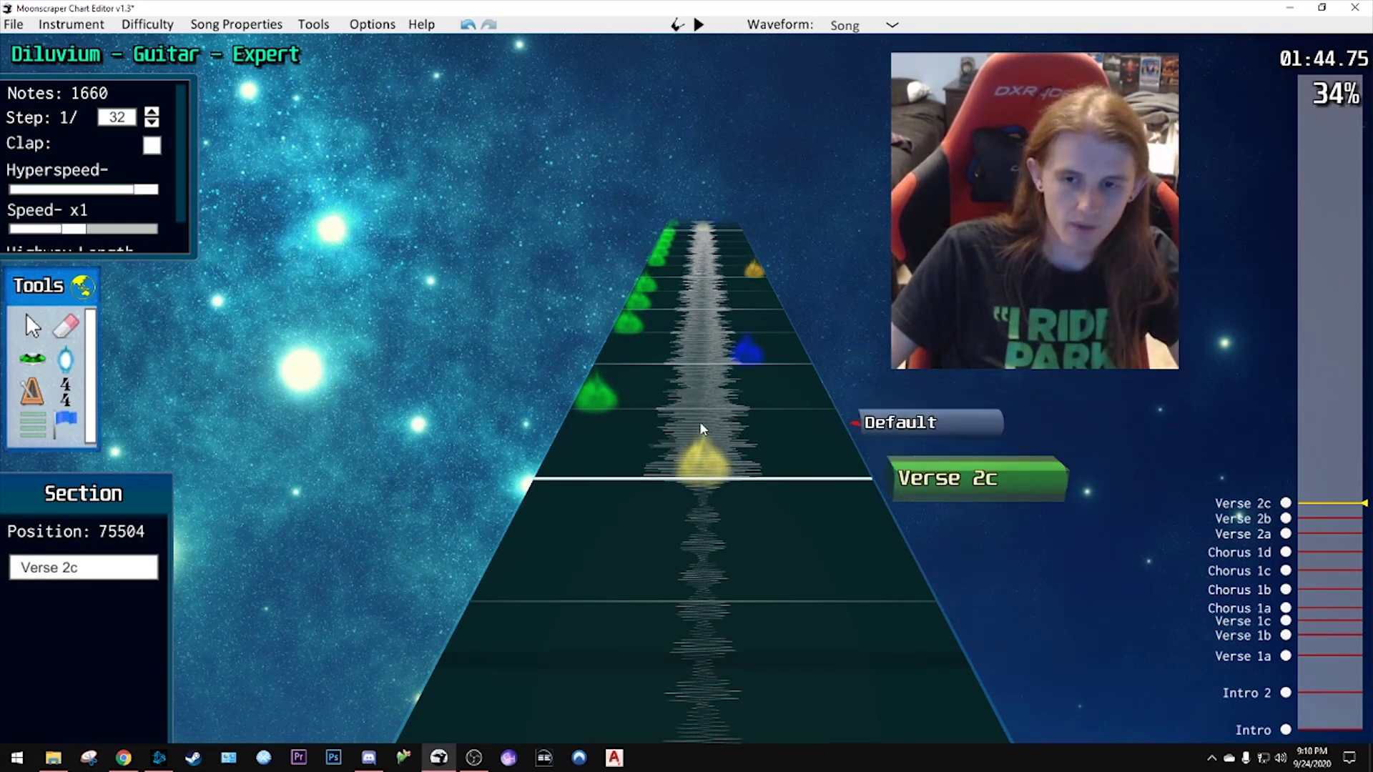
{"action": "key", "text": "space"}
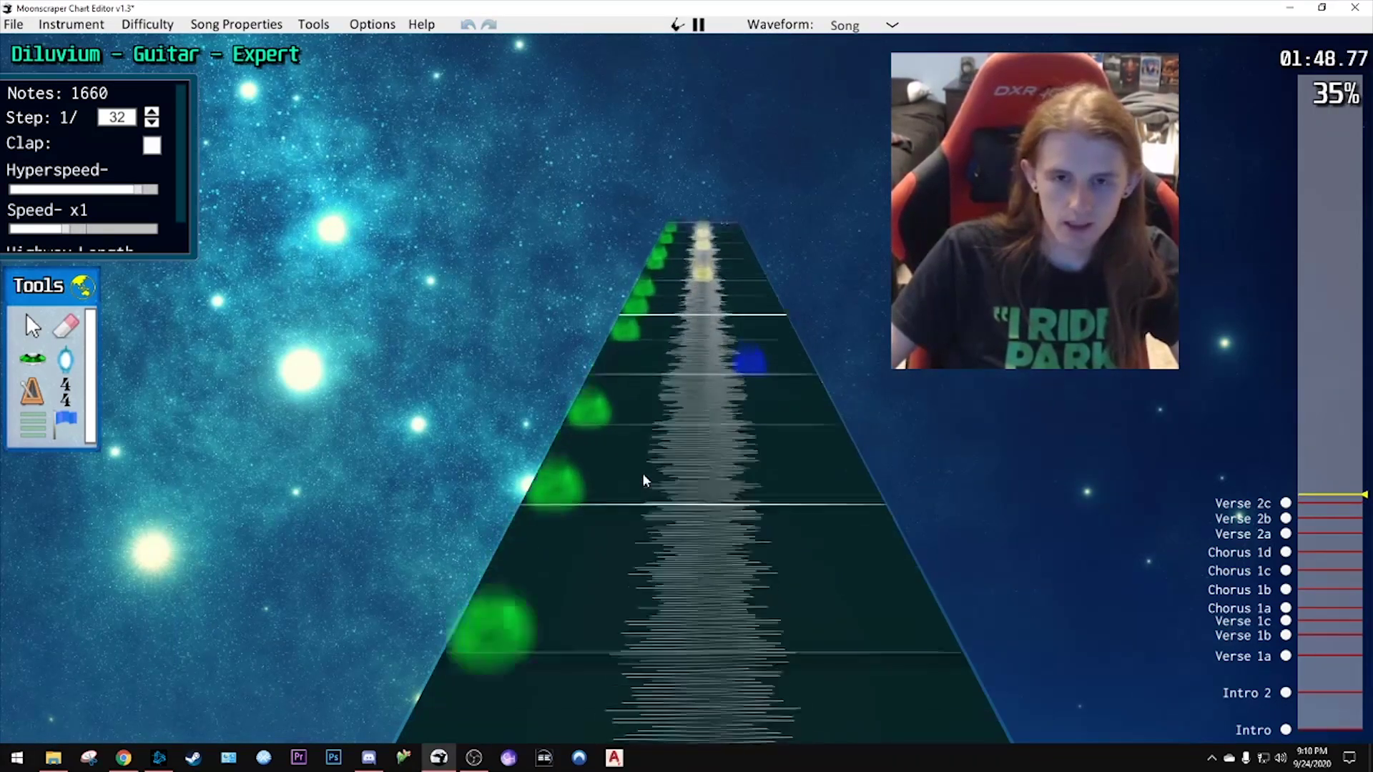
{"action": "key", "text": "space"}
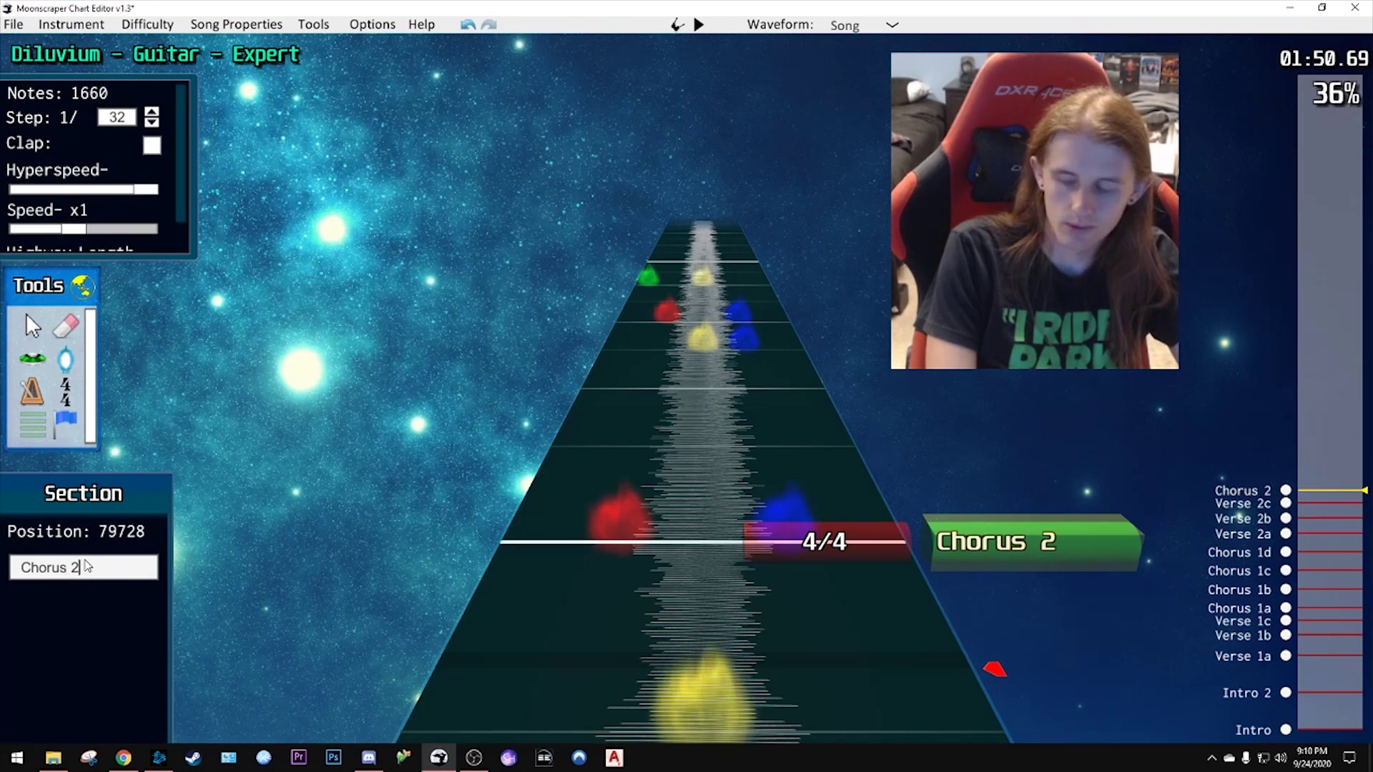
- Add sections named Chorus 2b at the 4/4 change near 1:59 and Bridge at the 13/8 change near 2:08
{"action": "key", "text": "space"}
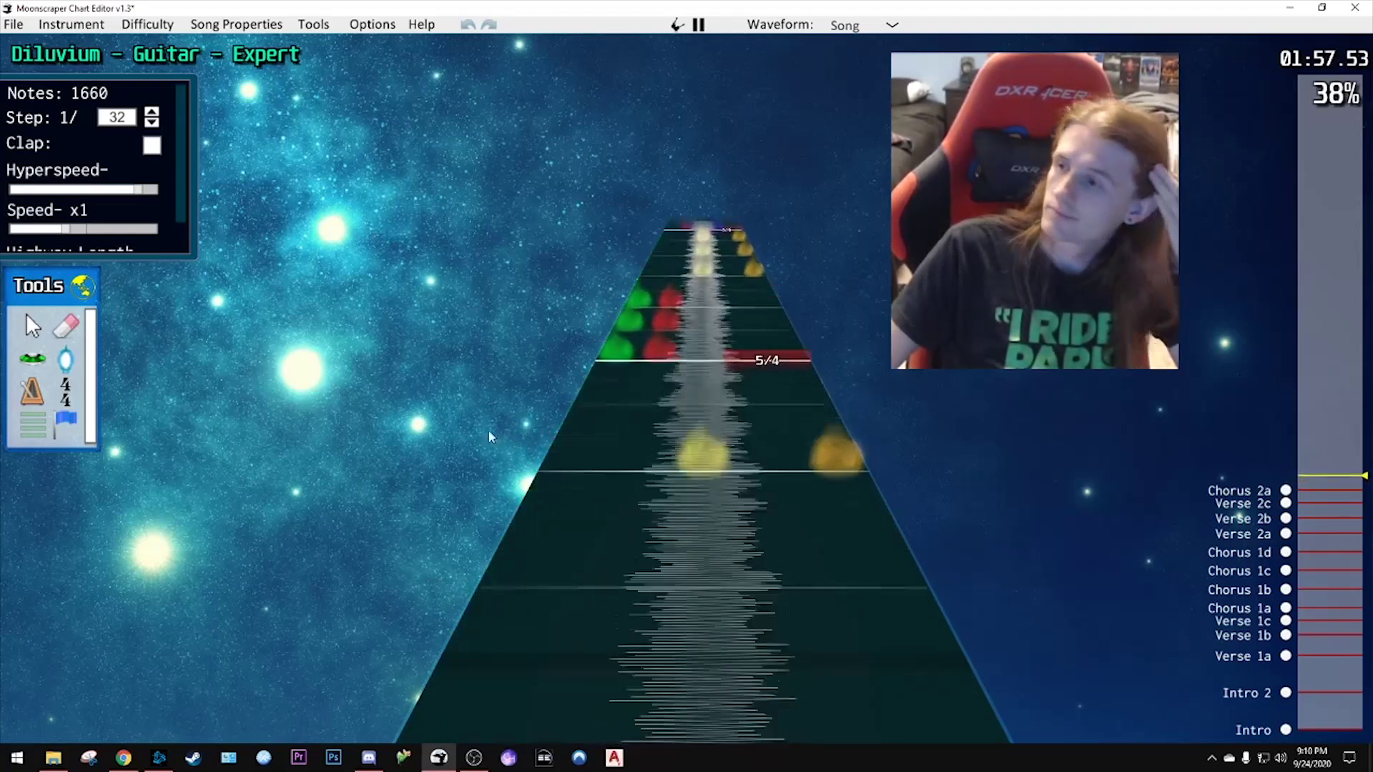
{"action": "key", "text": "space"}
{"action": "left_click", "coordinate": [912, 494]}
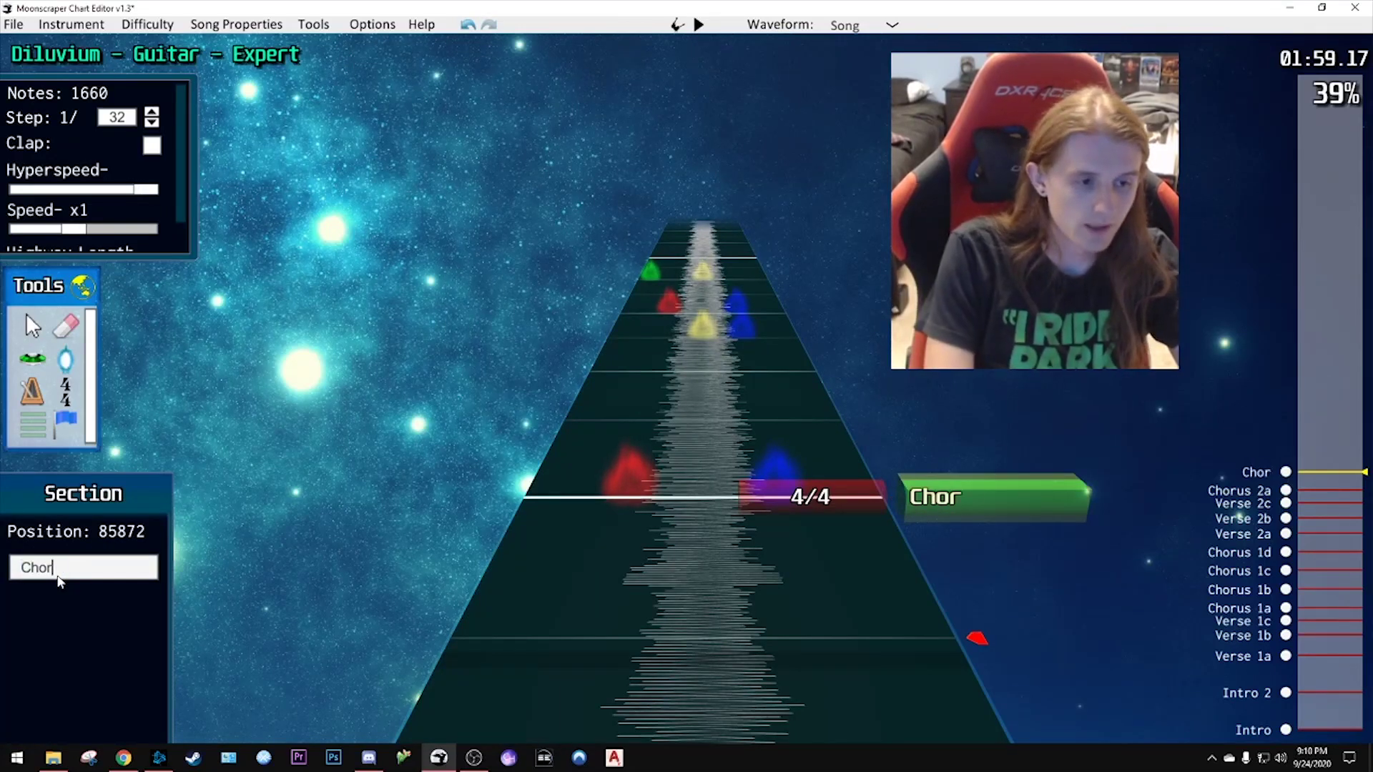
{"action": "key", "text": "space"}
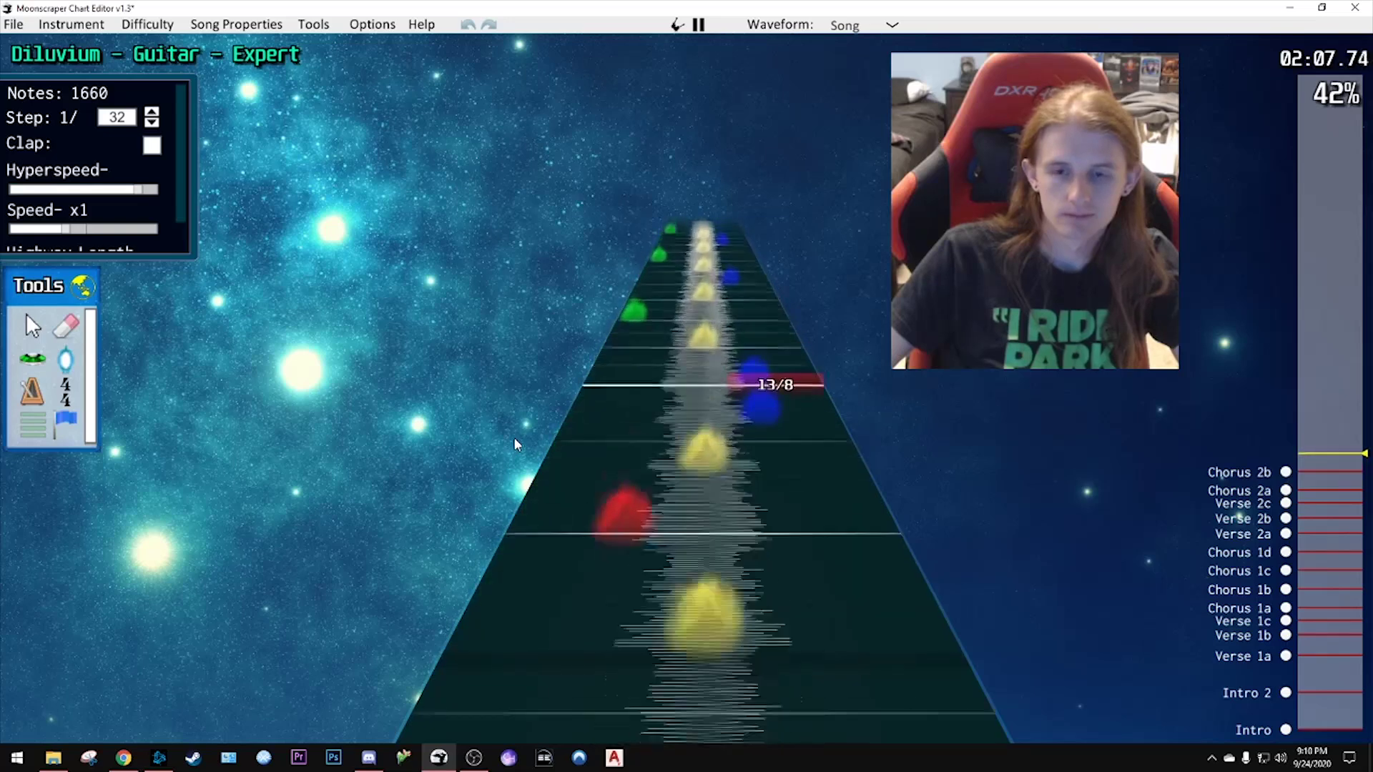
{"action": "key", "text": "space"}
{"action": "key", "text": "1"}
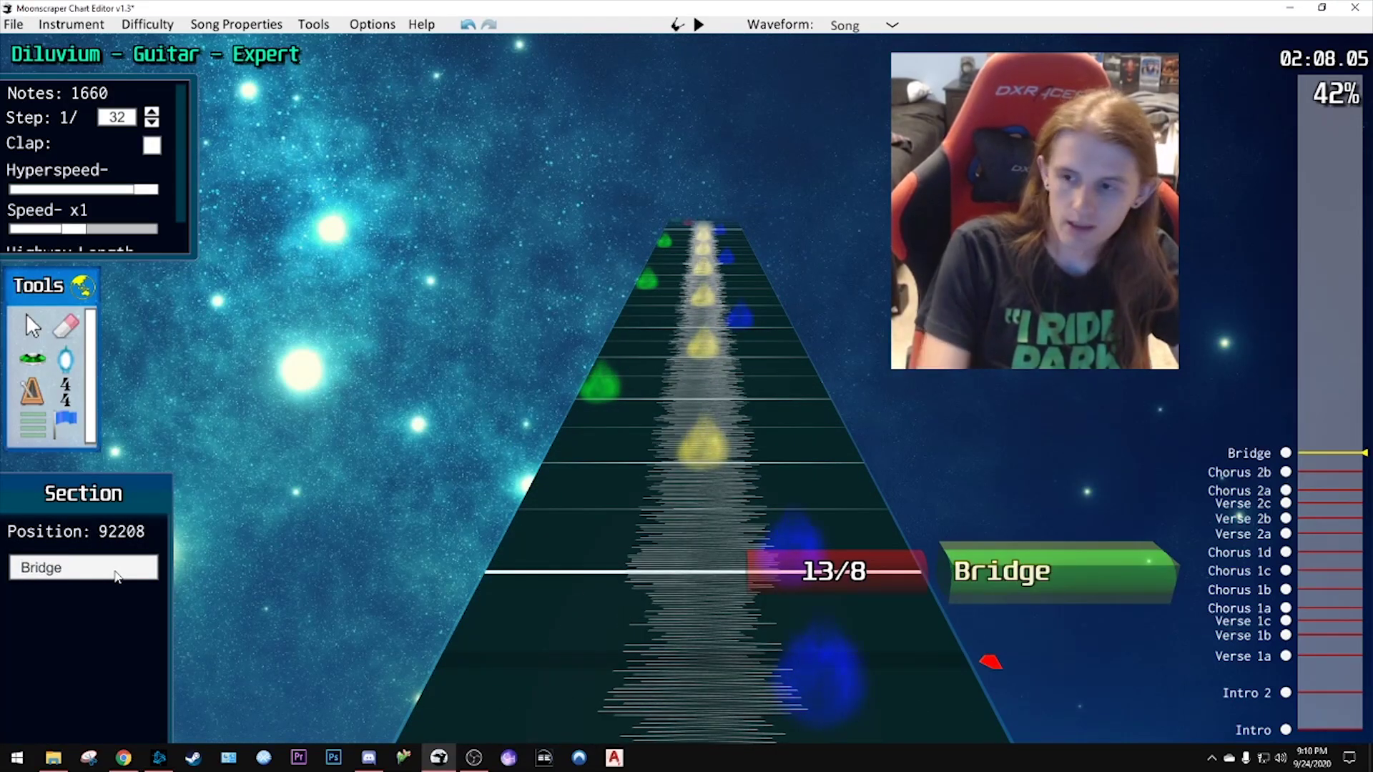
- Add sections named Pre solo 1 at the 6/4 change near 2:21 and Pre solo 2 on the measure line near 2:39
{"action": "key", "text": "space"}
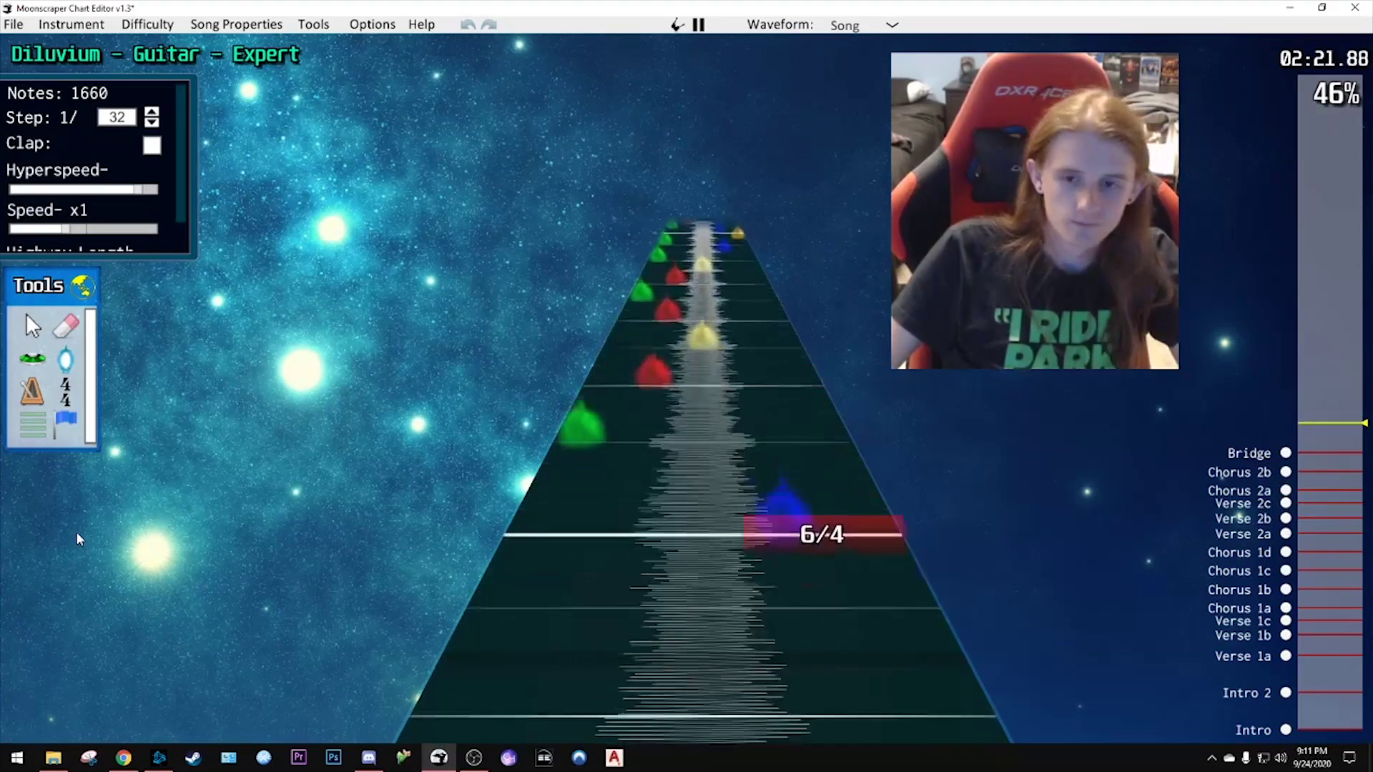
{"action": "key", "text": "space"}
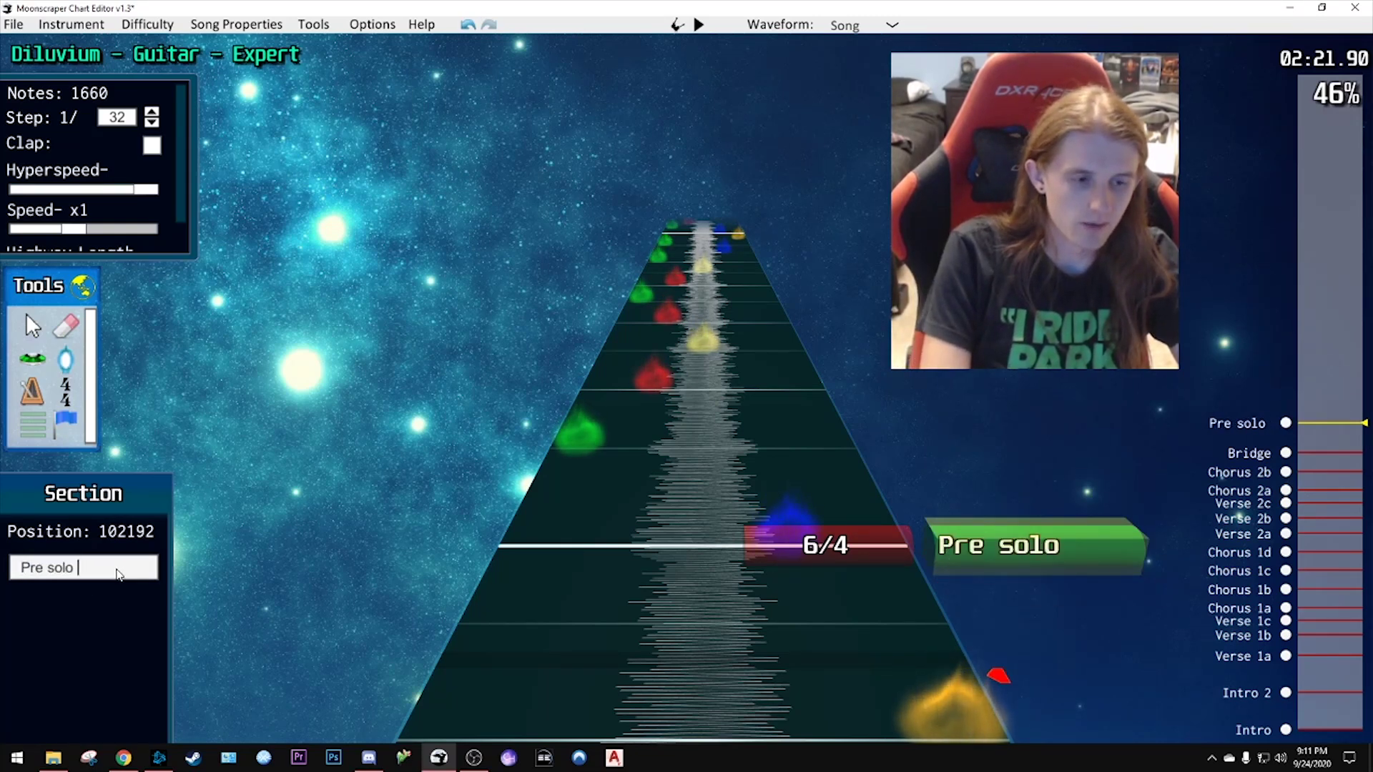
{"action": "key", "text": "space"}
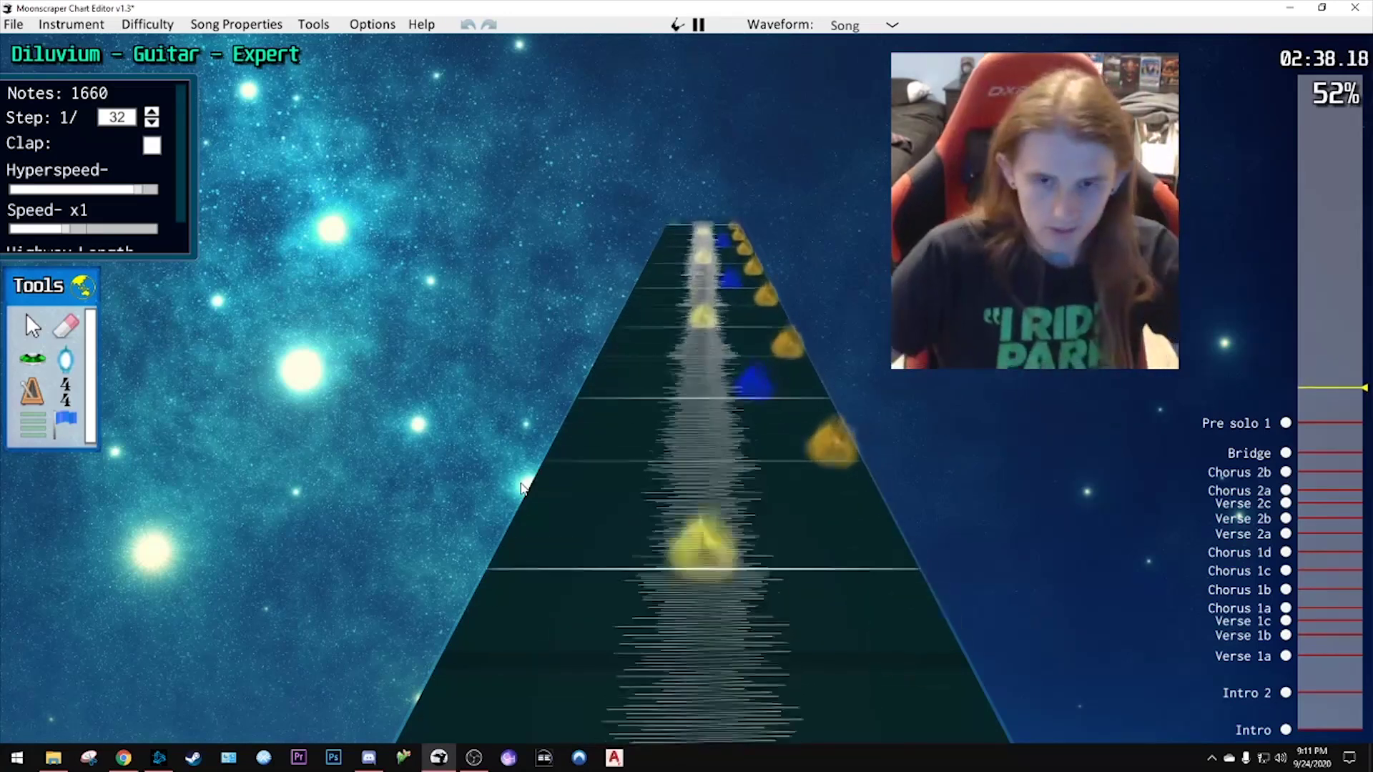
{"action": "key", "text": "space"}
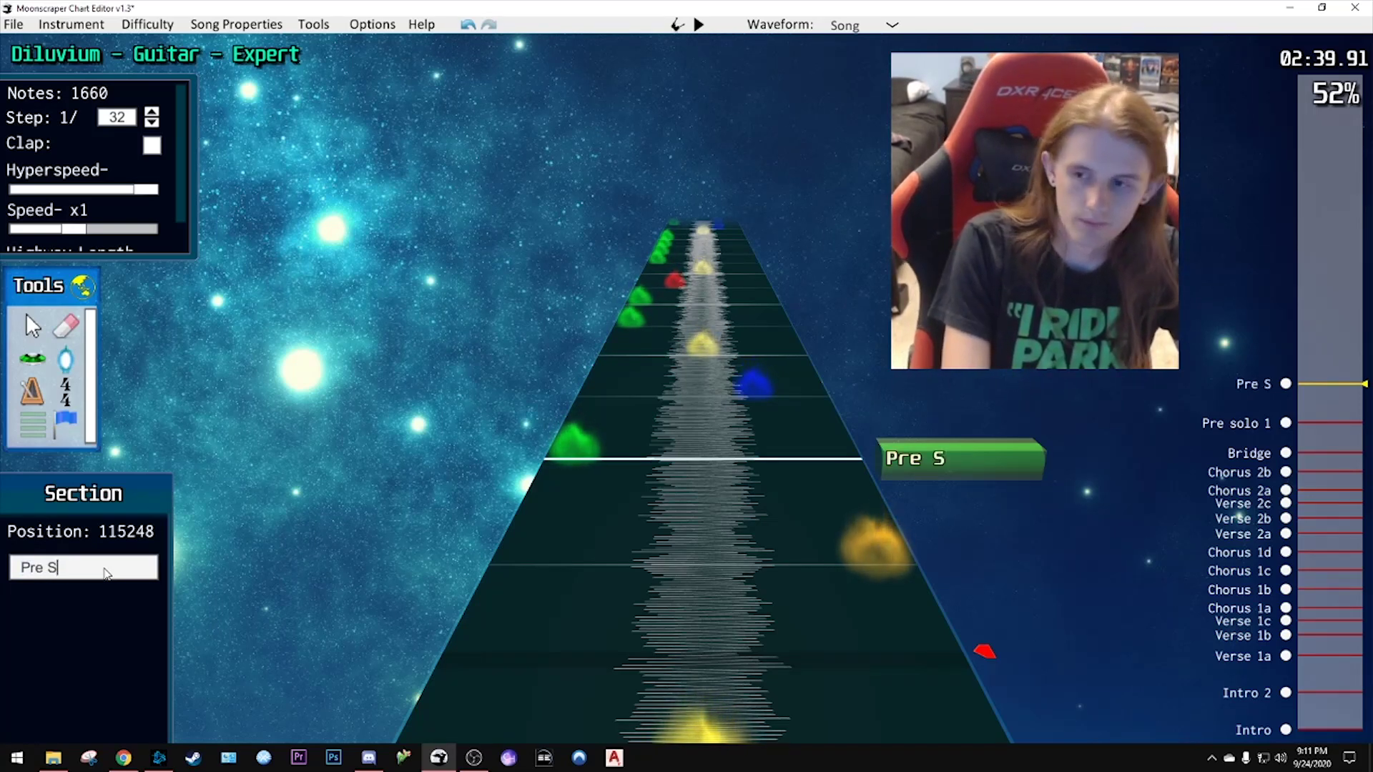
- Add a section named Solo 1 on the measure line near 2:57, position 127536, and rename it Pre solo 3
{"action": "key", "text": "space"}
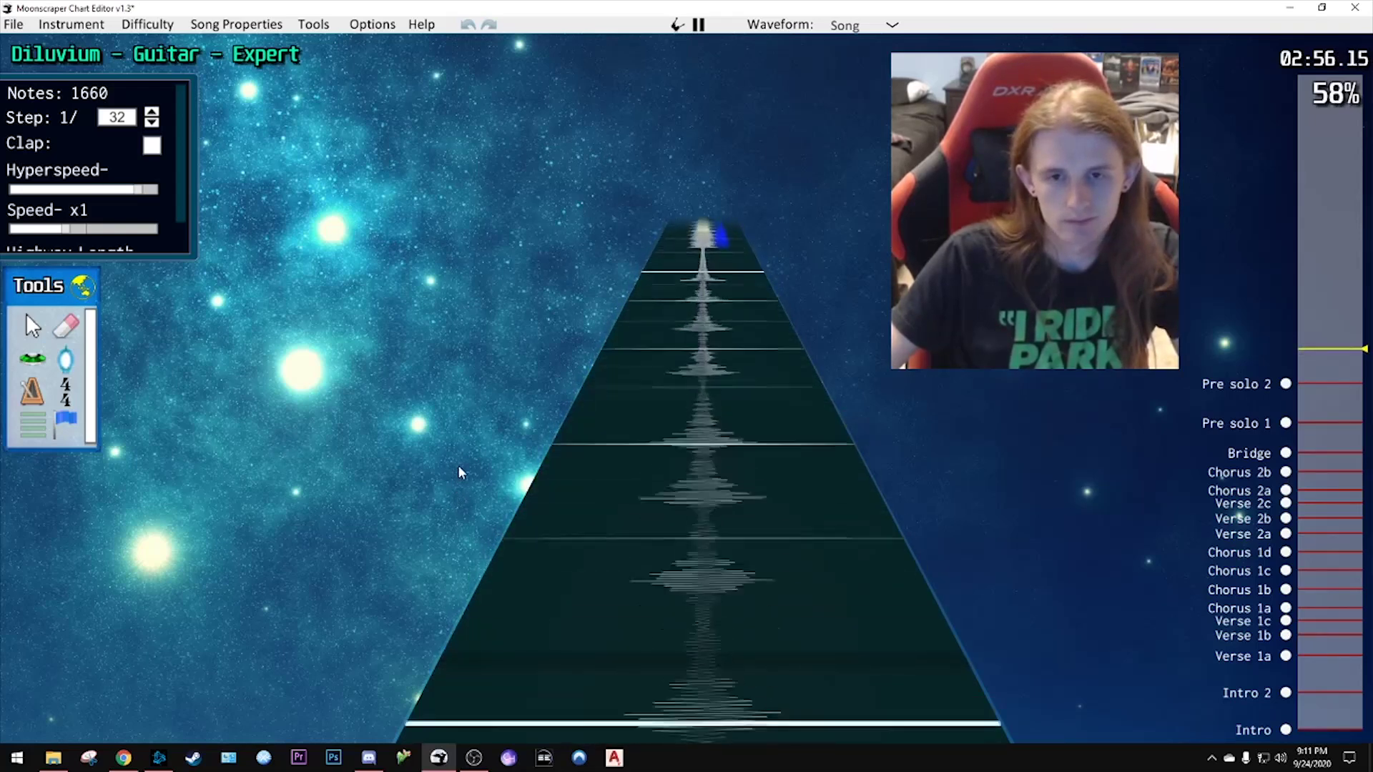
{"action": "key", "text": "space"}
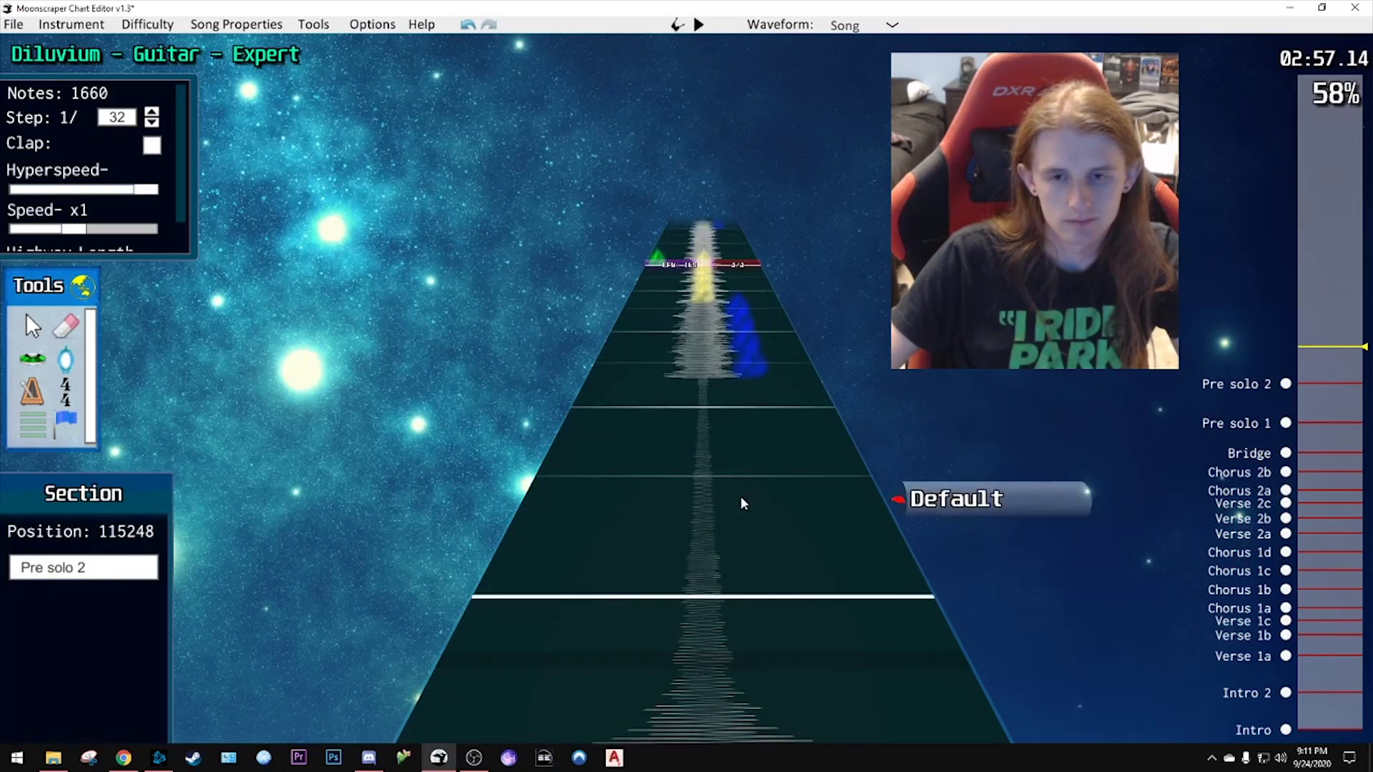
{"action": "left_click", "coordinate": [788, 598]}
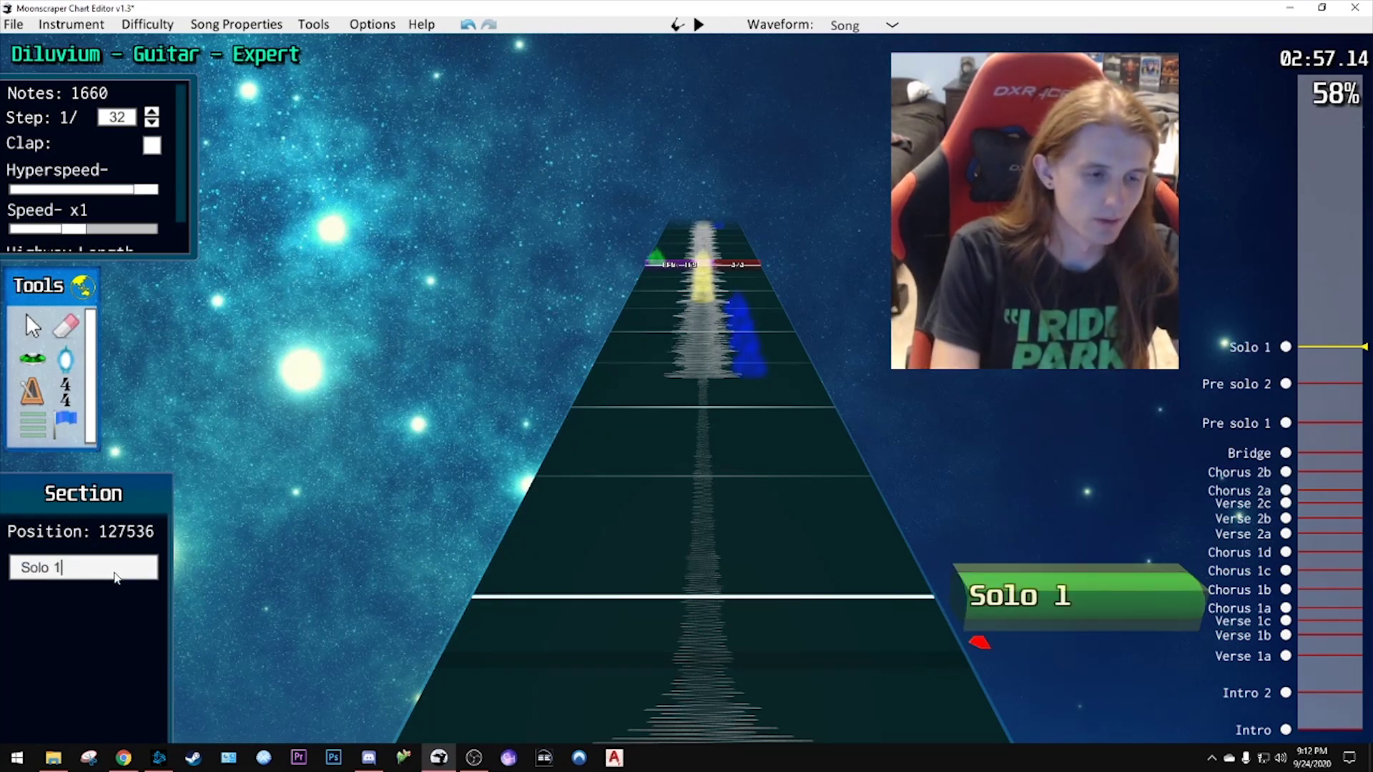
{"action": "key", "text": "space"}
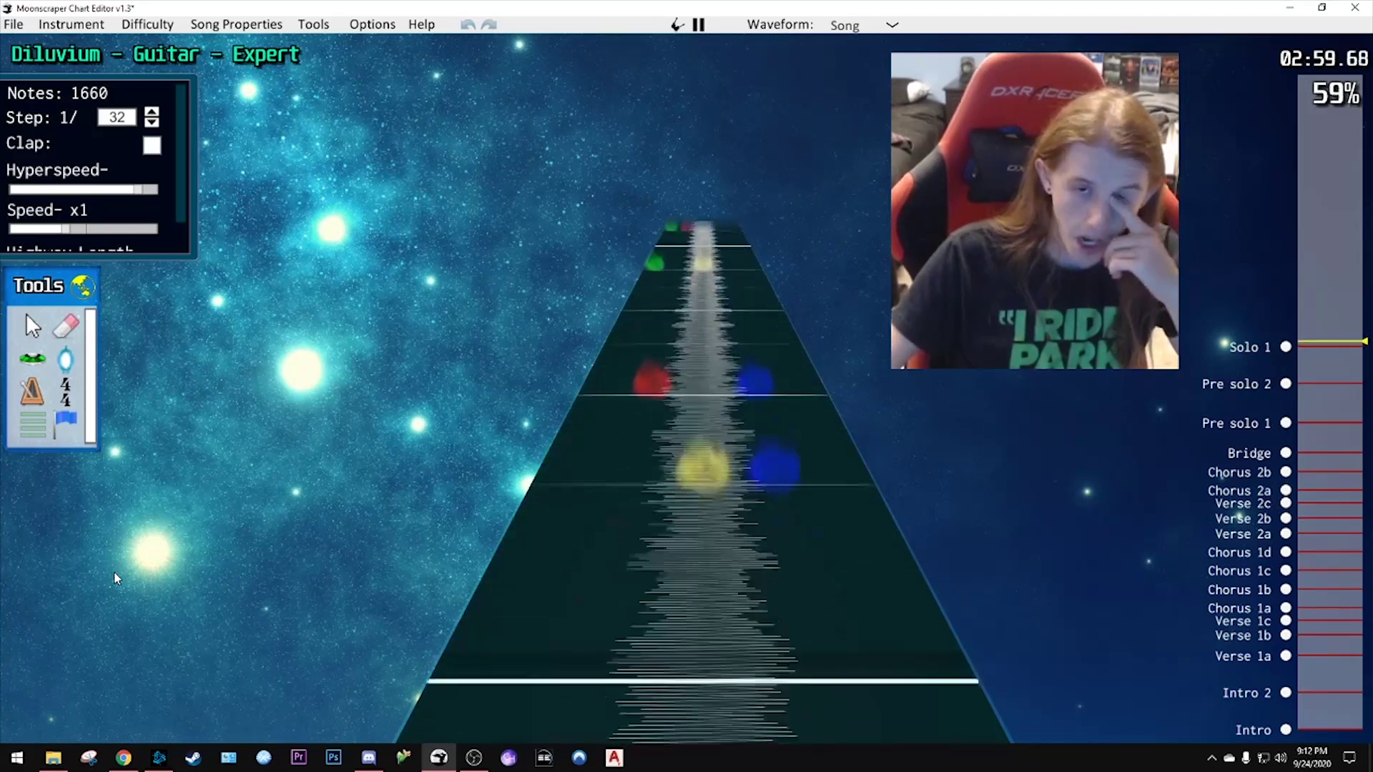
{"action": "key", "text": "space"}
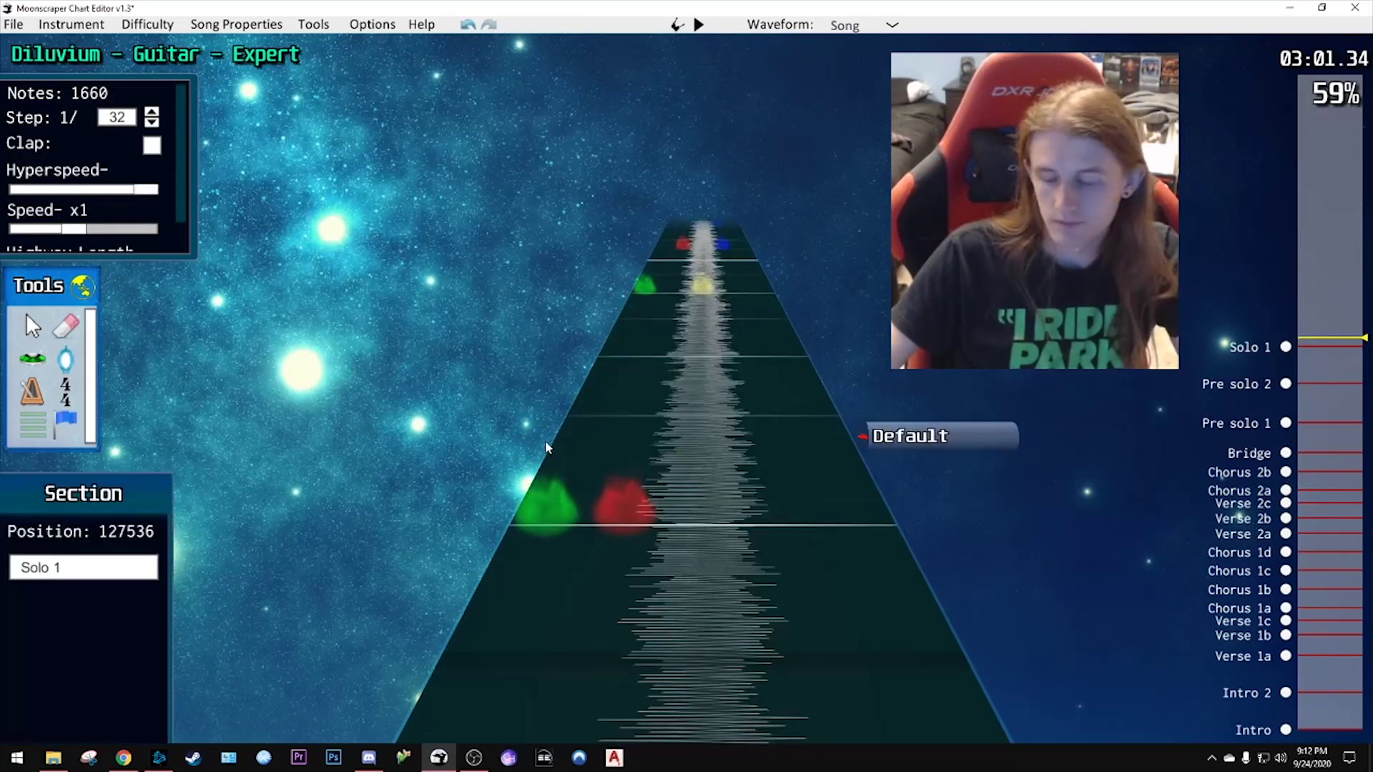
{"action": "scroll", "coordinate": [545, 441], "scroll_direction": "up", "scroll_amount": 2}
{"action": "scroll", "coordinate": [547, 454], "scroll_direction": "up", "scroll_amount": 4}
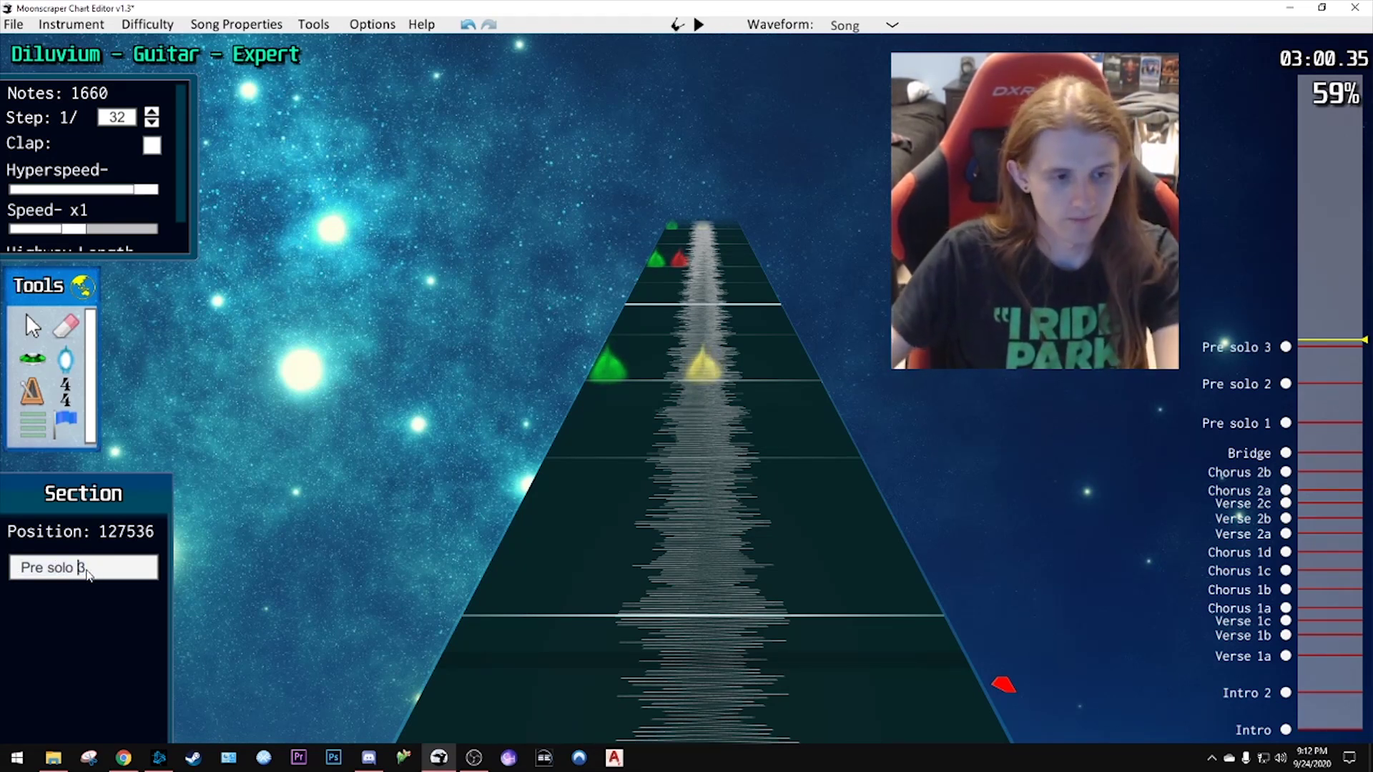
- Replay the passage from about 2:56 and delete the Pre solo 3 section at position 127536
{"action": "left_click", "coordinate": [1311, 346]}
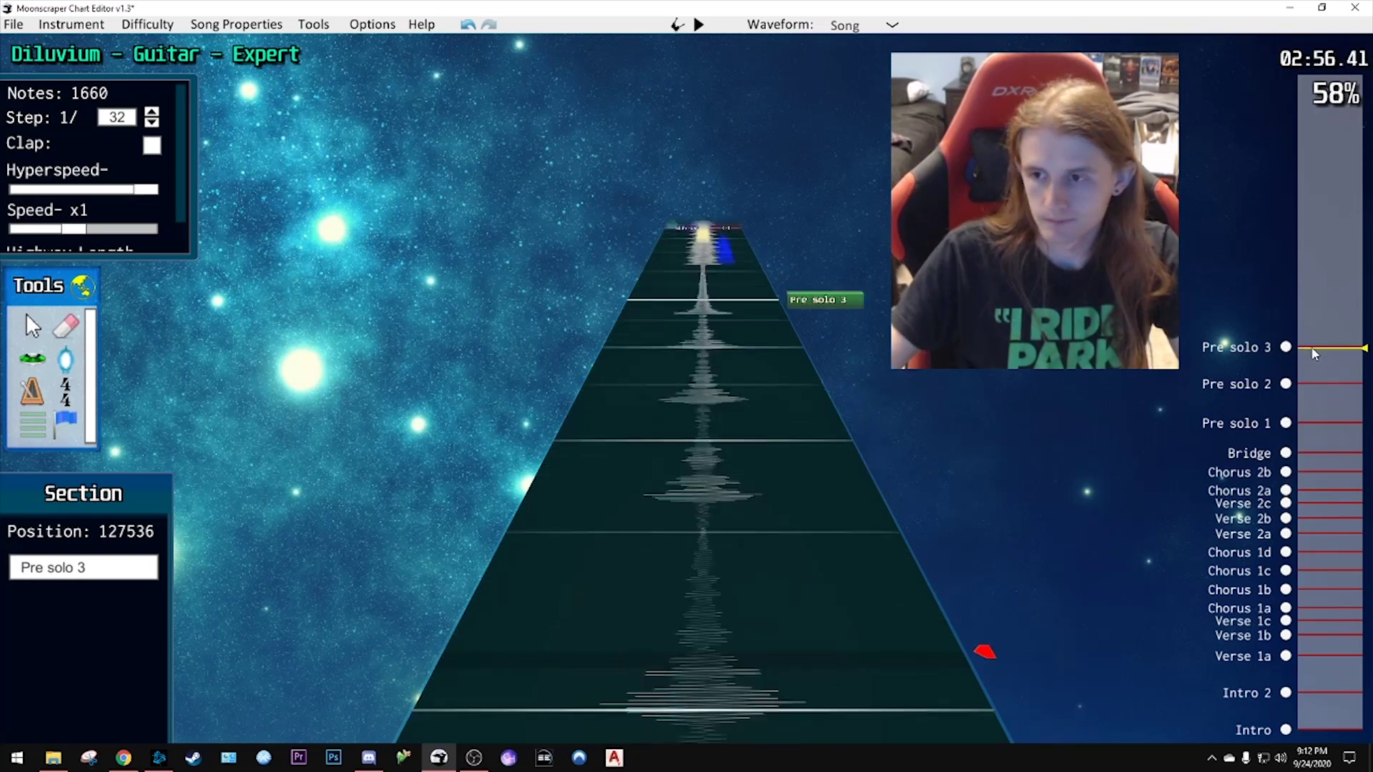
{"action": "key", "text": "space"}
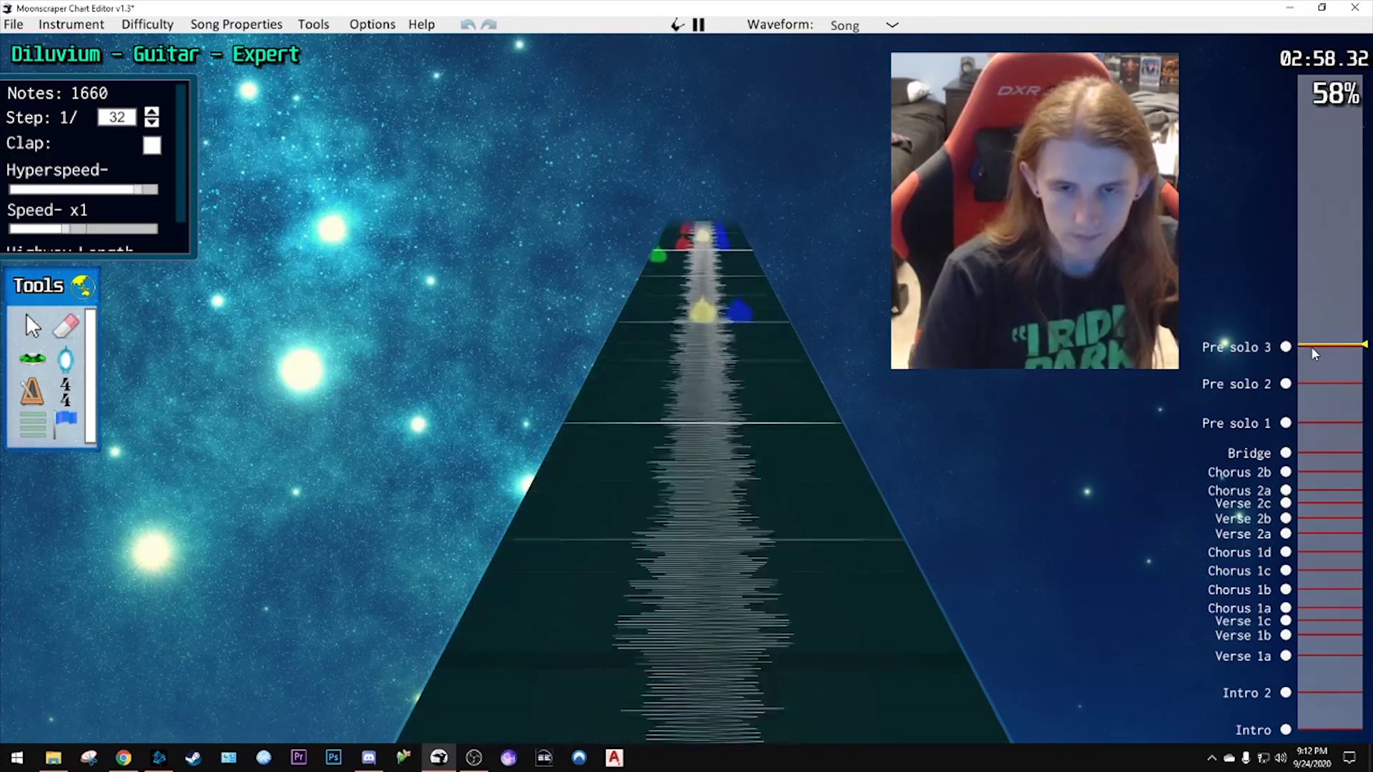
{"action": "key", "text": "space"}
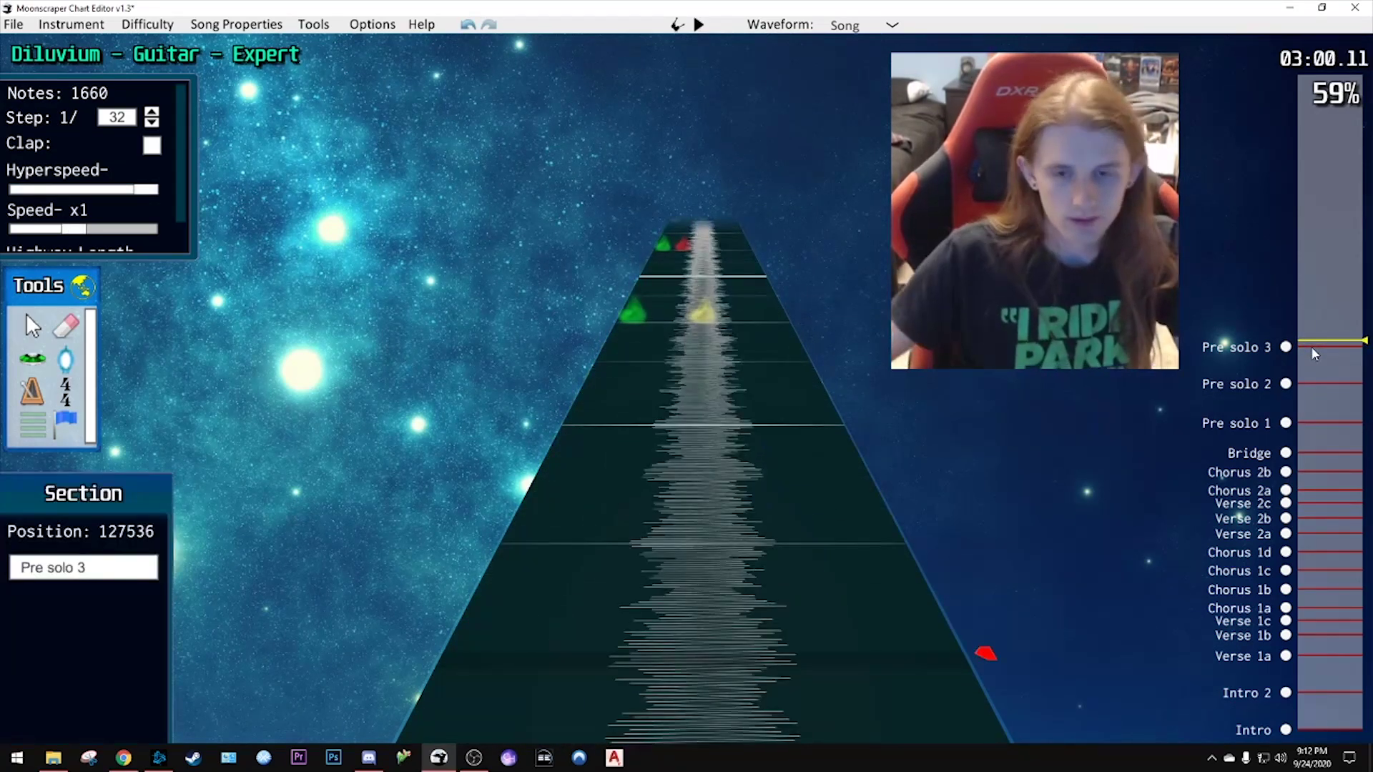
{"action": "scroll", "coordinate": [1313, 345], "scroll_direction": "down", "scroll_amount": 10}
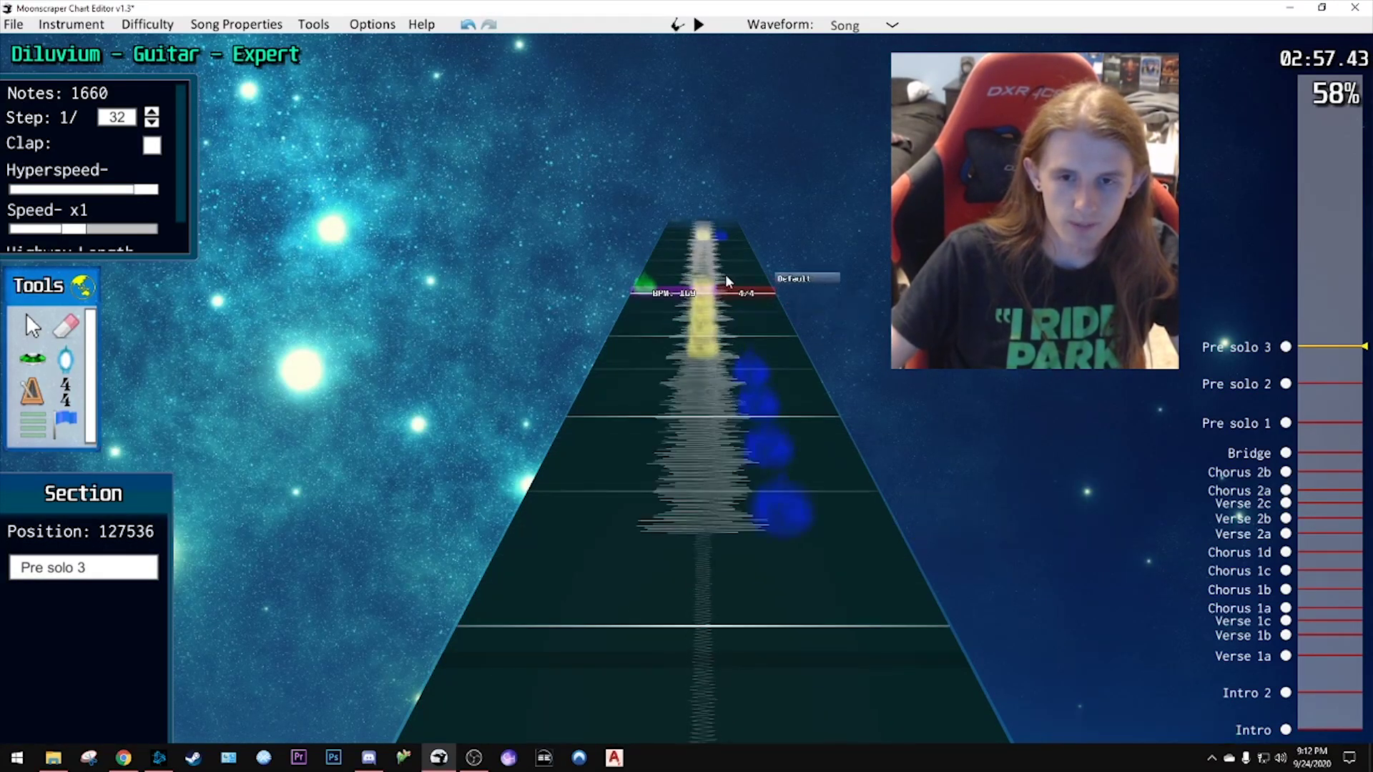
{"action": "scroll", "coordinate": [787, 329], "scroll_direction": "down", "scroll_amount": 1}
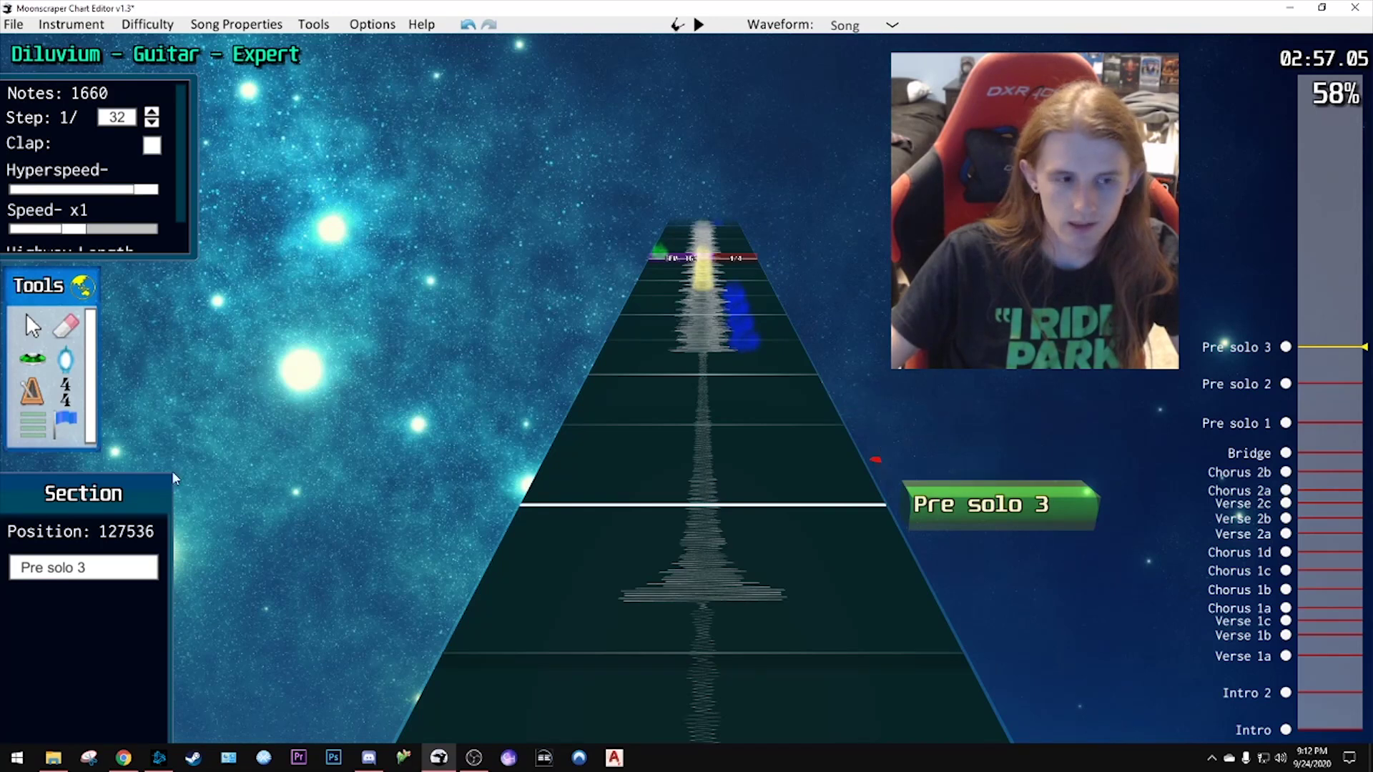
{"action": "key", "text": "Delete"}
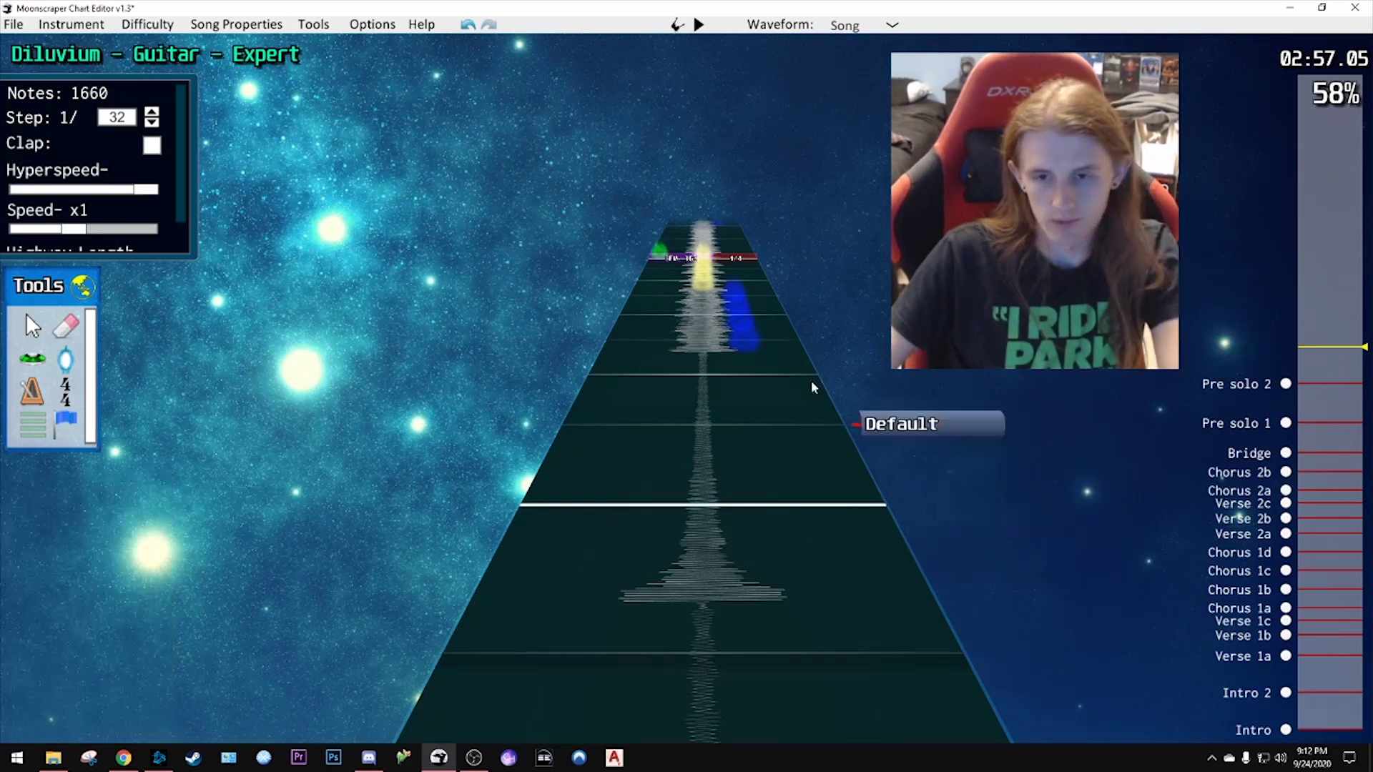
- Add a section named Pre solo 3 at the BPM 169 and 4/4 change near 2:57, position 128304
{"action": "scroll", "coordinate": [793, 359], "scroll_direction": "up", "scroll_amount": 3}
{"action": "left_click", "coordinate": [802, 344]}
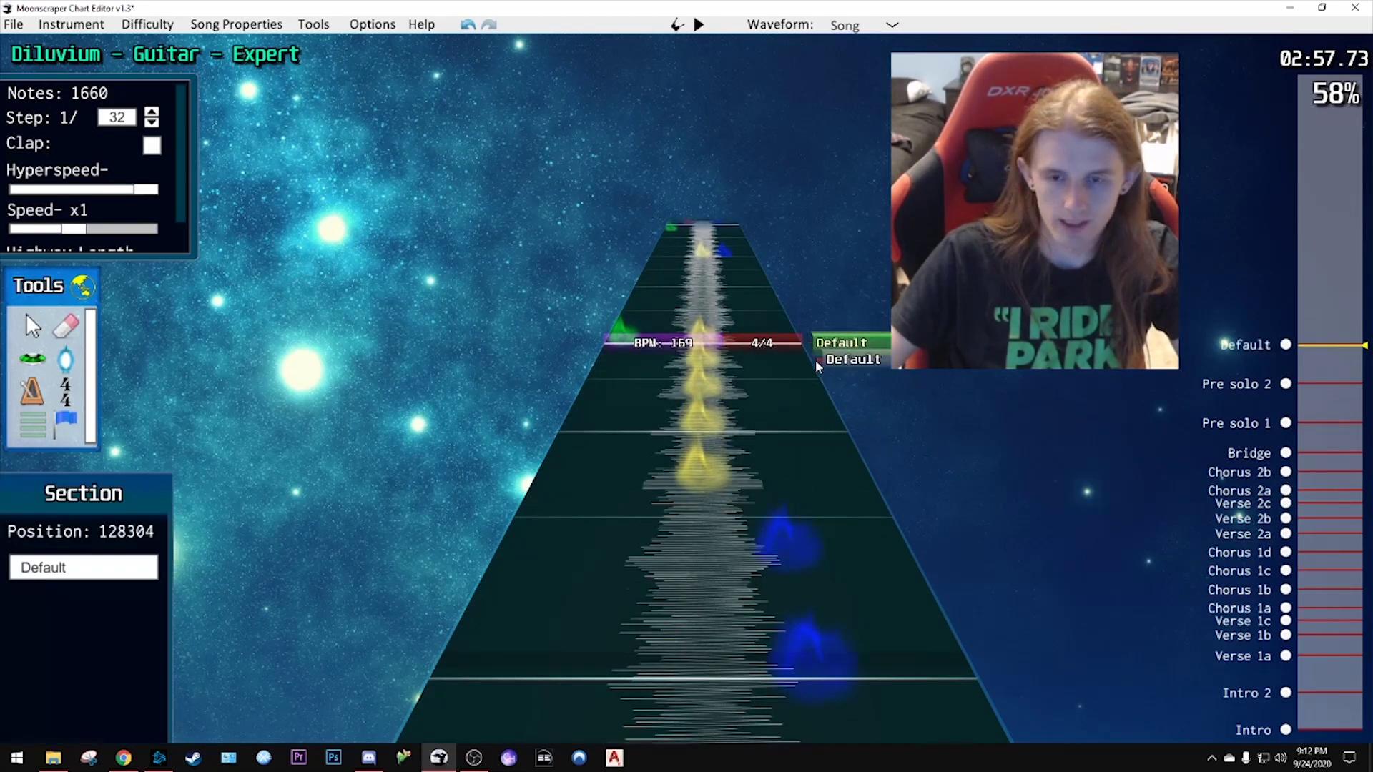
{"action": "scroll", "coordinate": [815, 359], "scroll_direction": "down", "scroll_amount": 1}
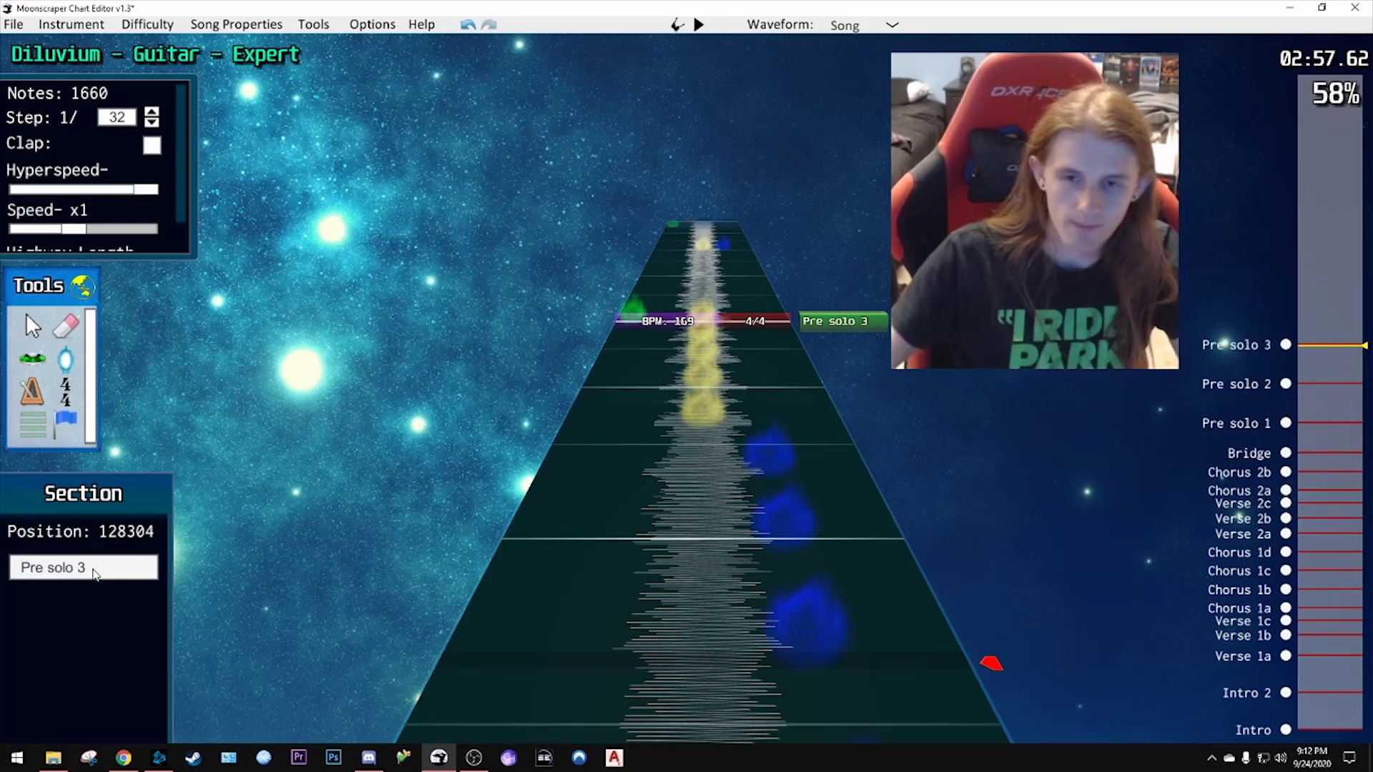
- Add sections named Solo 1 at the 6/4 change near 3:20 and Solo 2 at the 5/4 change near 3:32, and play on to about 3:42
{"action": "key", "text": "space"}
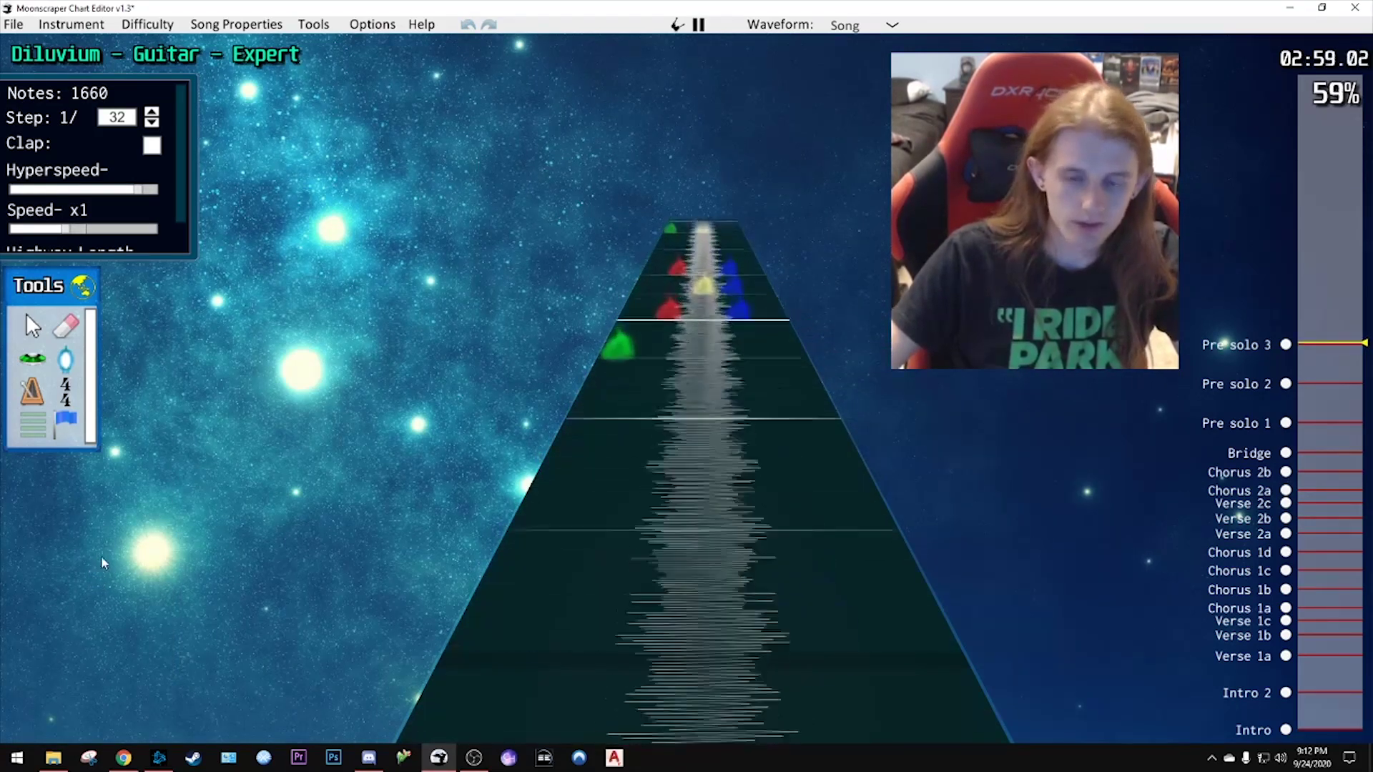
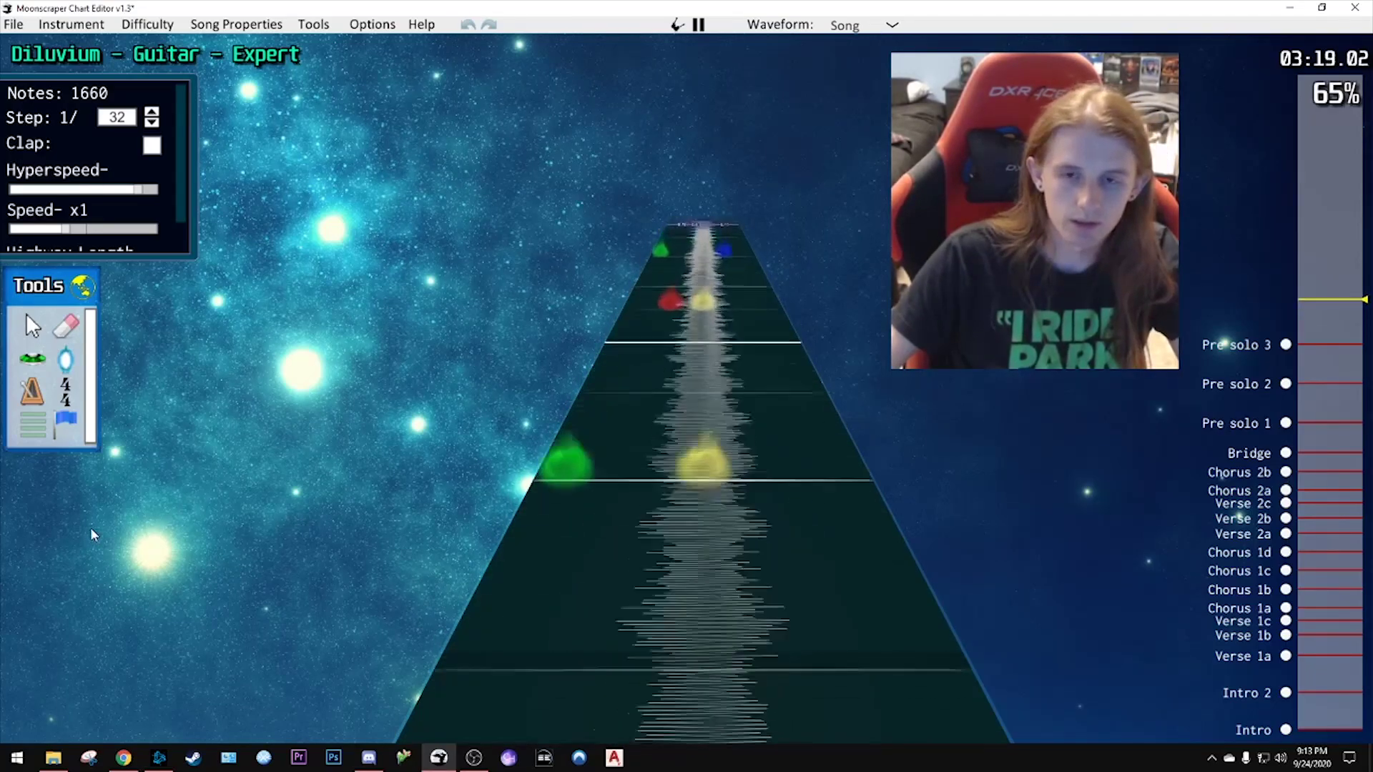
{"action": "key", "text": "space"}
{"action": "left_click", "coordinate": [820, 458]}
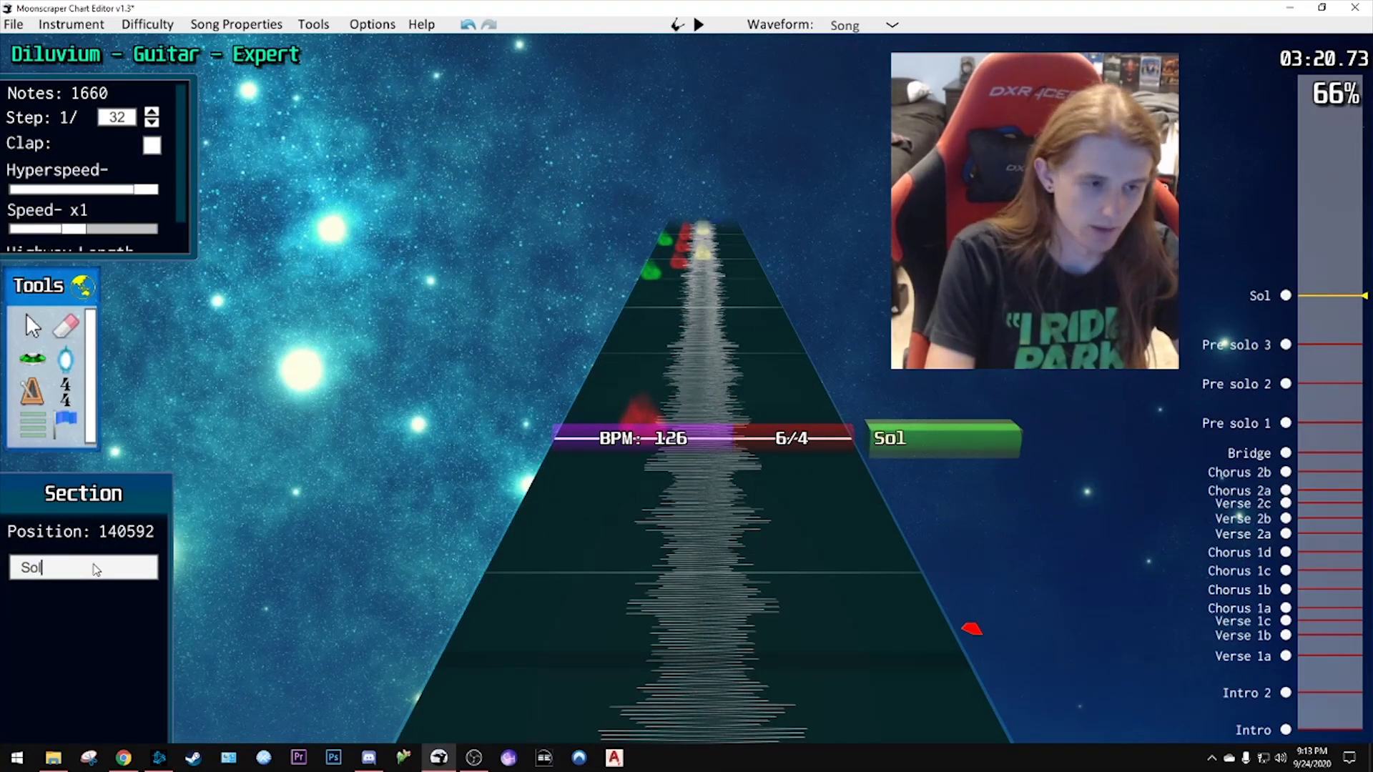
{"action": "key", "text": "space"}
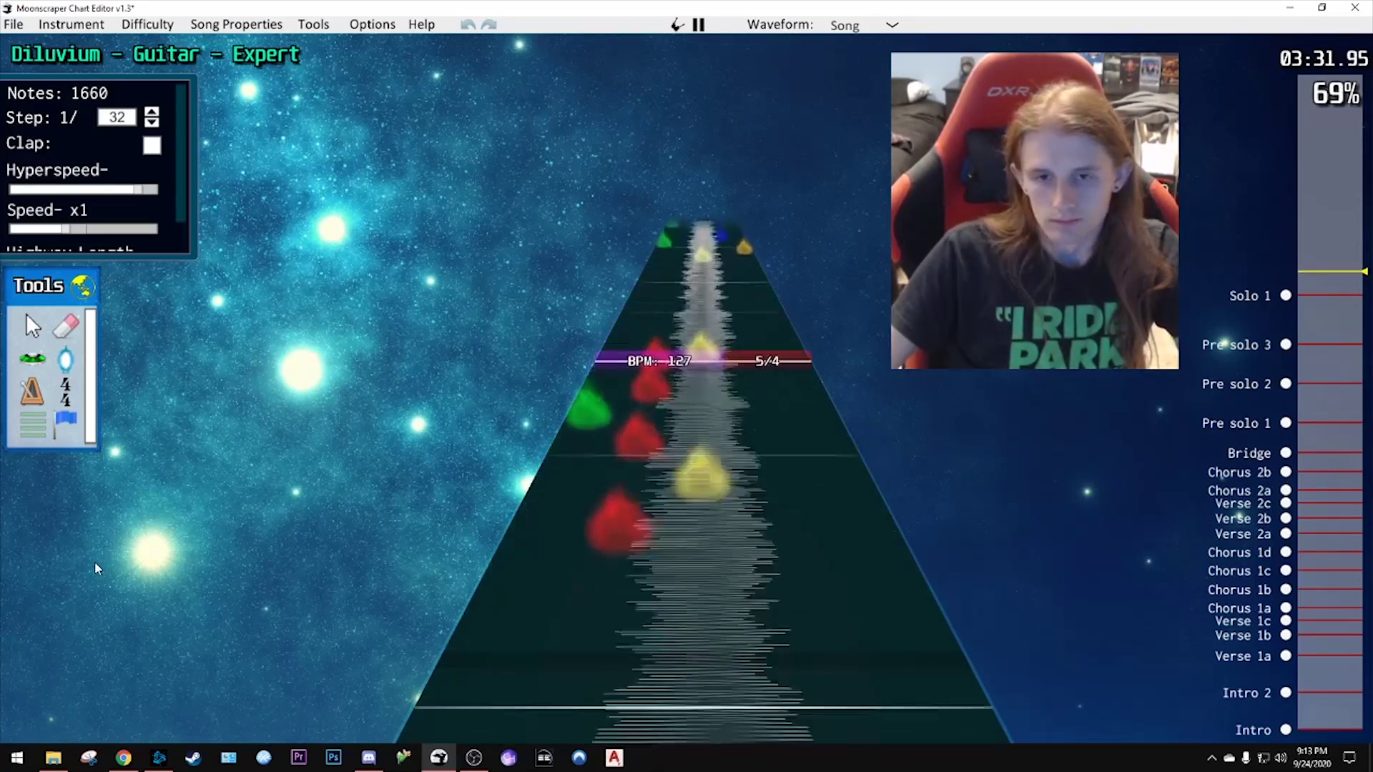
{"action": "key", "text": "space"}
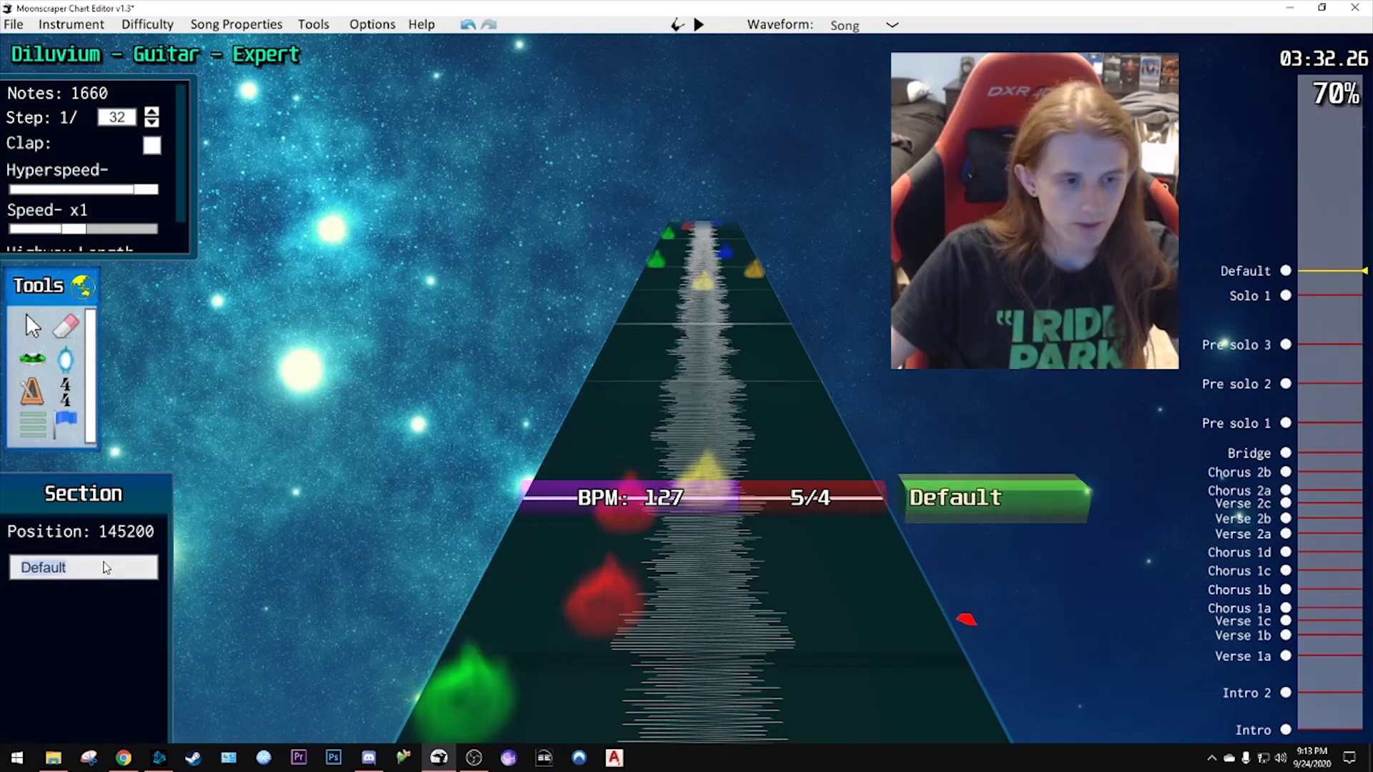
{"action": "key", "text": "space"}
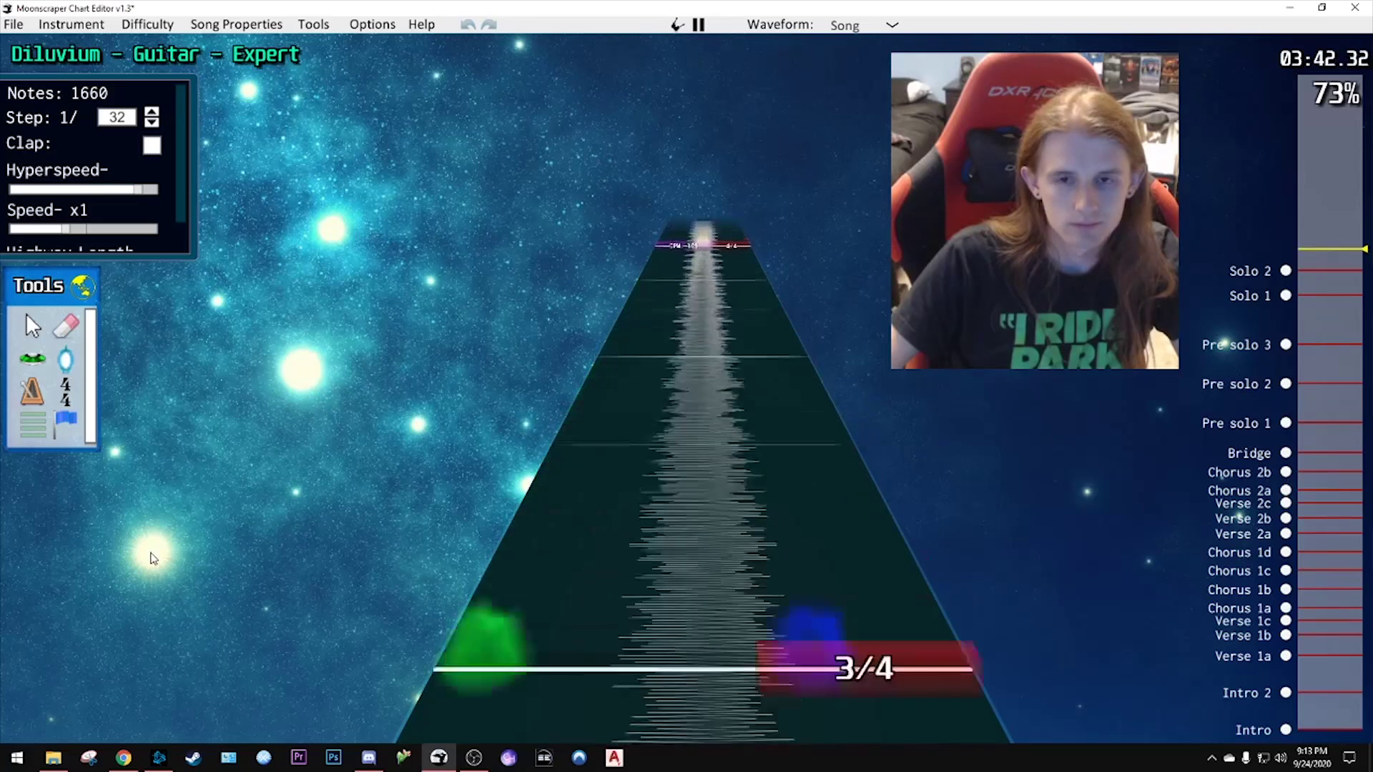
- Add a section named Solo 3 at the BPM 169 and 4/4 change near 3:43, position 149808, and resume playback
{"action": "key", "text": "space"}
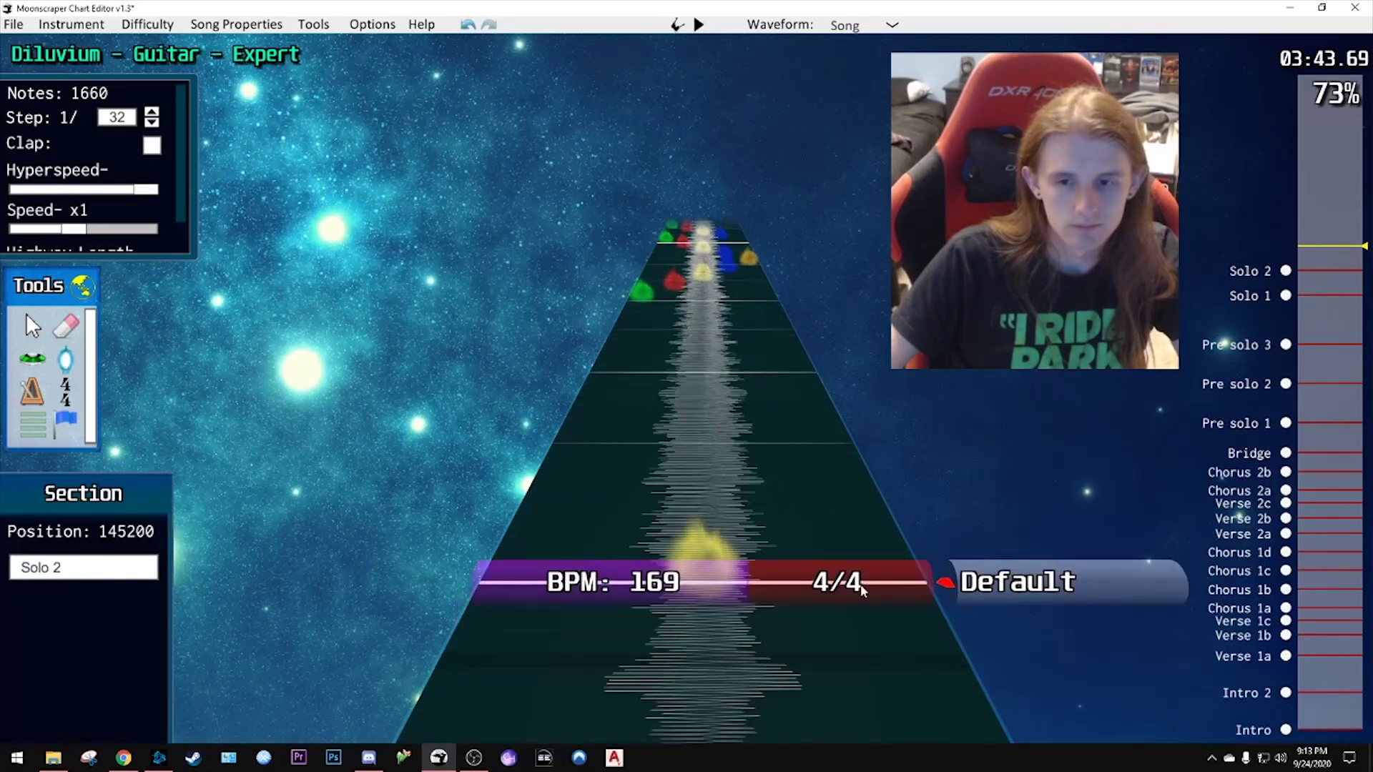
{"action": "left_click", "coordinate": [90, 572]}
{"action": "type", "text": "Solo"}
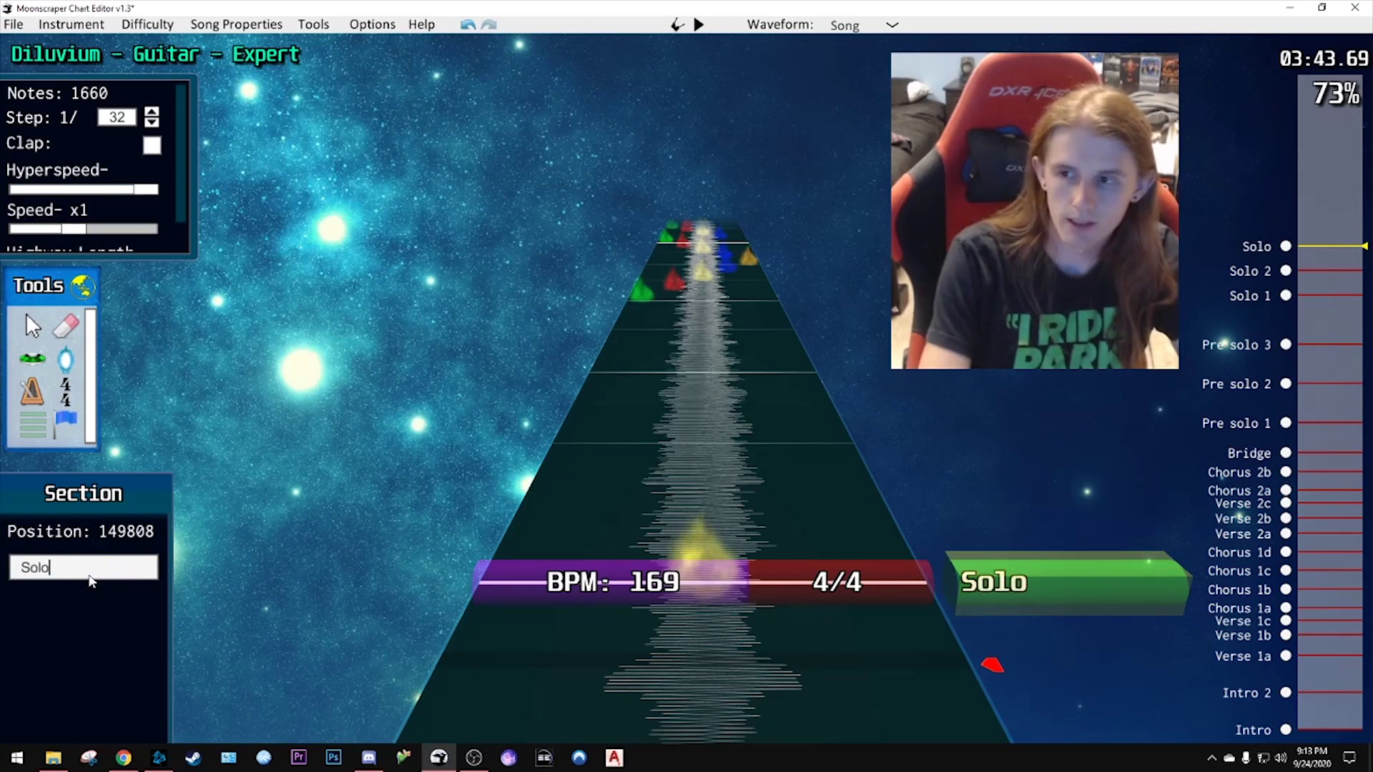
{"action": "type", "text": " 3"}
{"action": "key", "text": "Return"}
{"action": "key", "text": "space"}
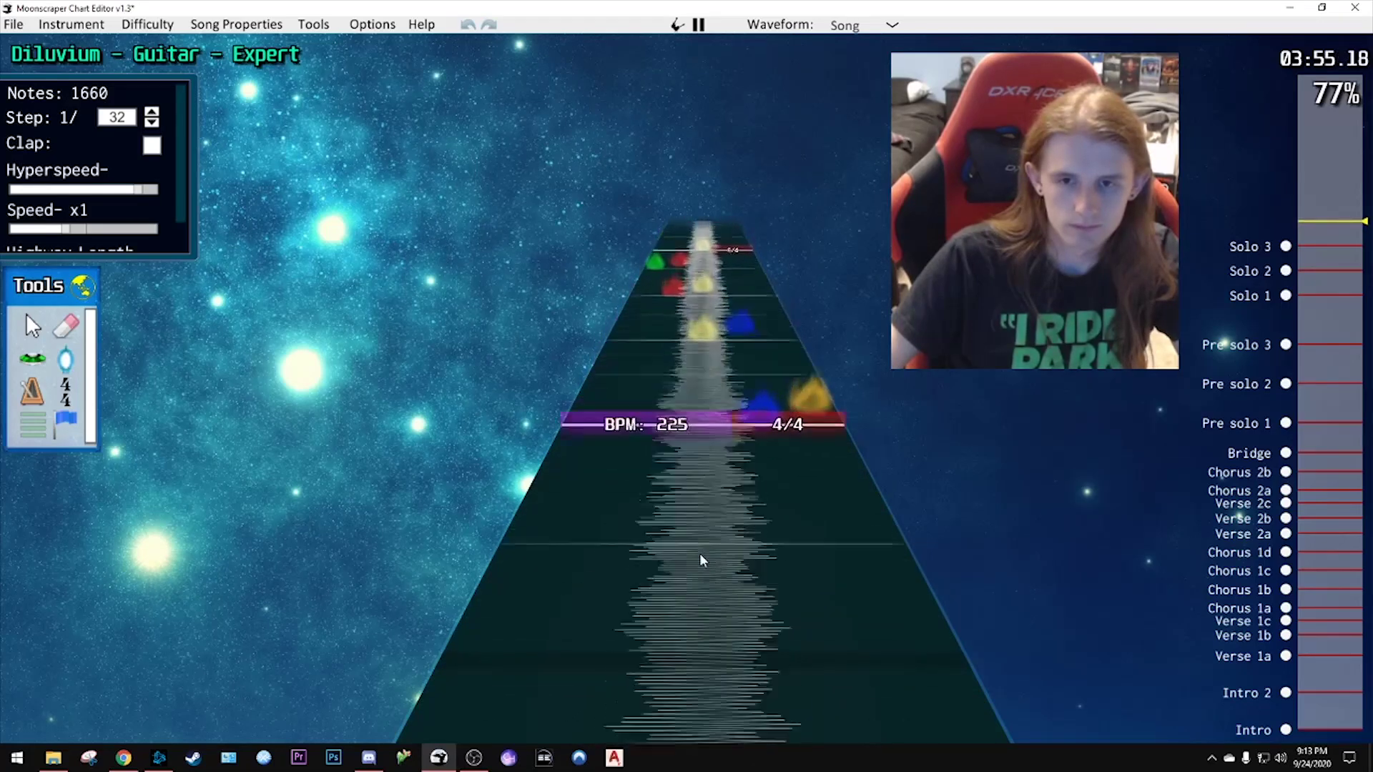
- Add a section named Bridge 2 at the 6/4 change near 3:56, position 156912, and play on
{"action": "key", "text": "space"}
{"action": "left_click", "coordinate": [937, 549]}
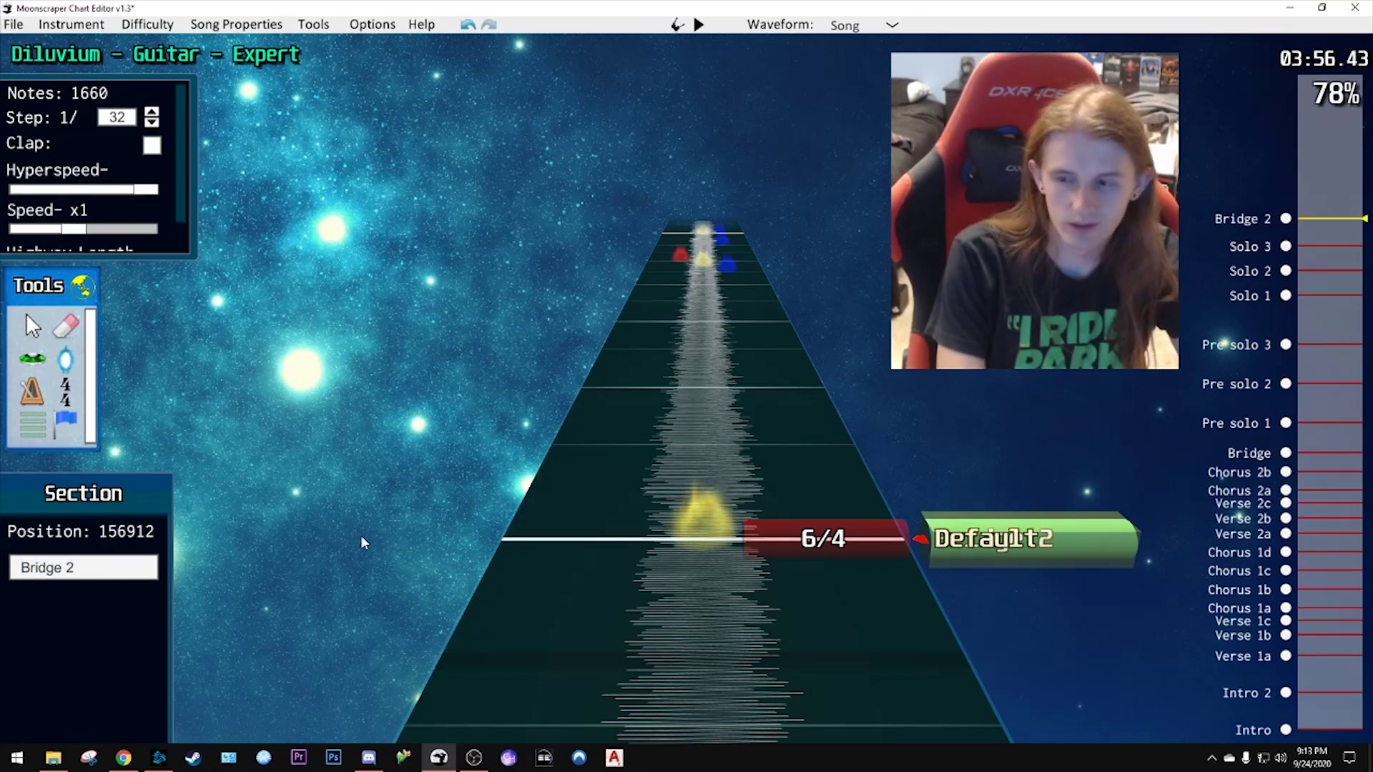
{"action": "key", "text": "space"}
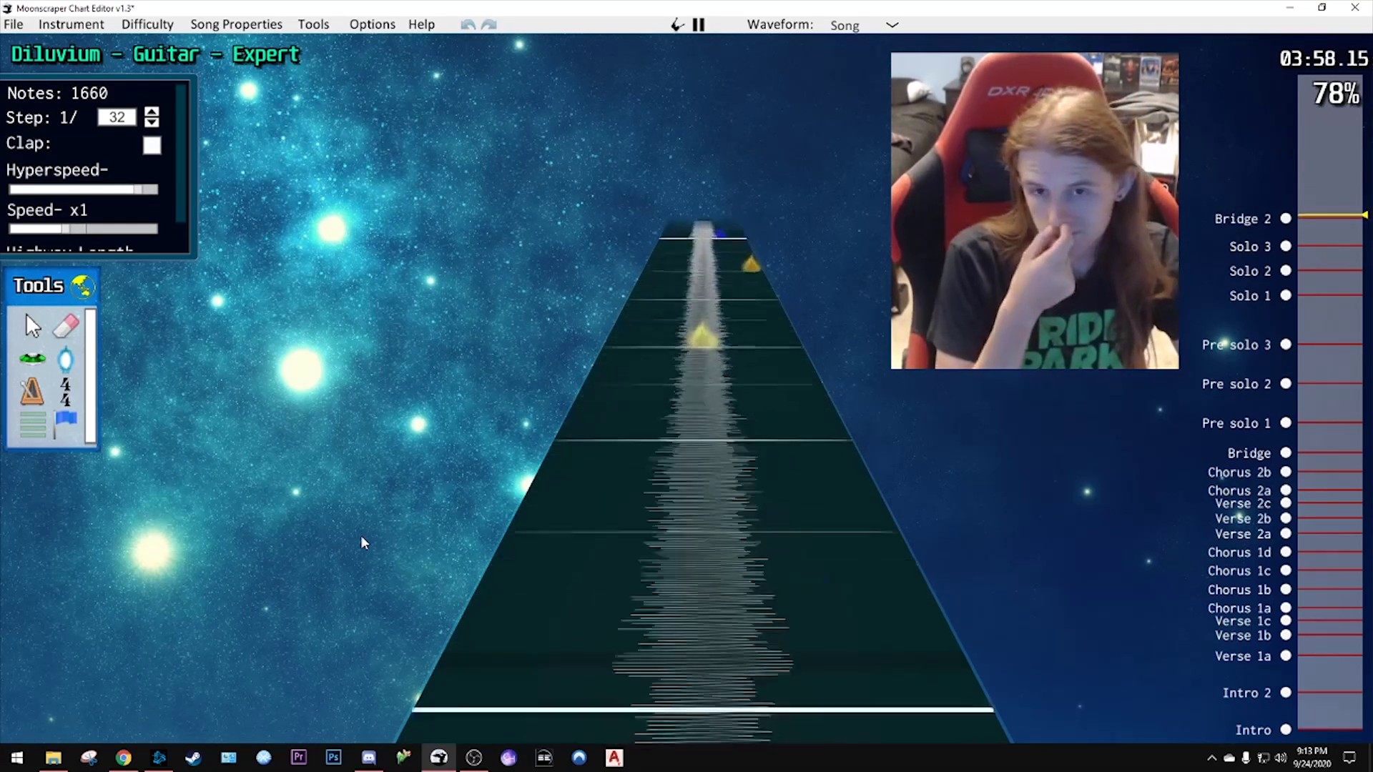
- Go back to the section at position 156912, rename it Solo 4 and resume playback
{"action": "key", "text": "space"}
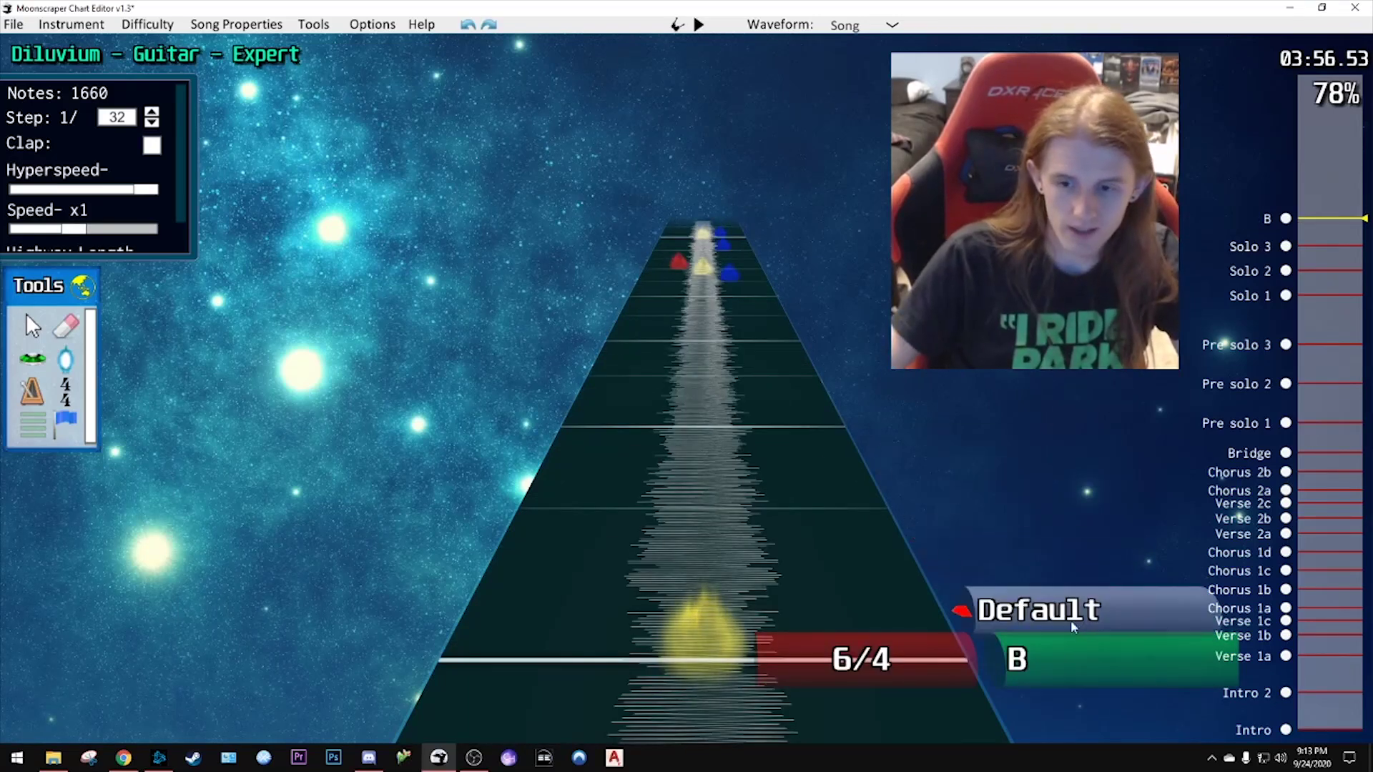
{"action": "scroll", "coordinate": [1033, 610], "scroll_direction": "down", "scroll_amount": 3}
{"action": "left_click", "coordinate": [957, 496]}
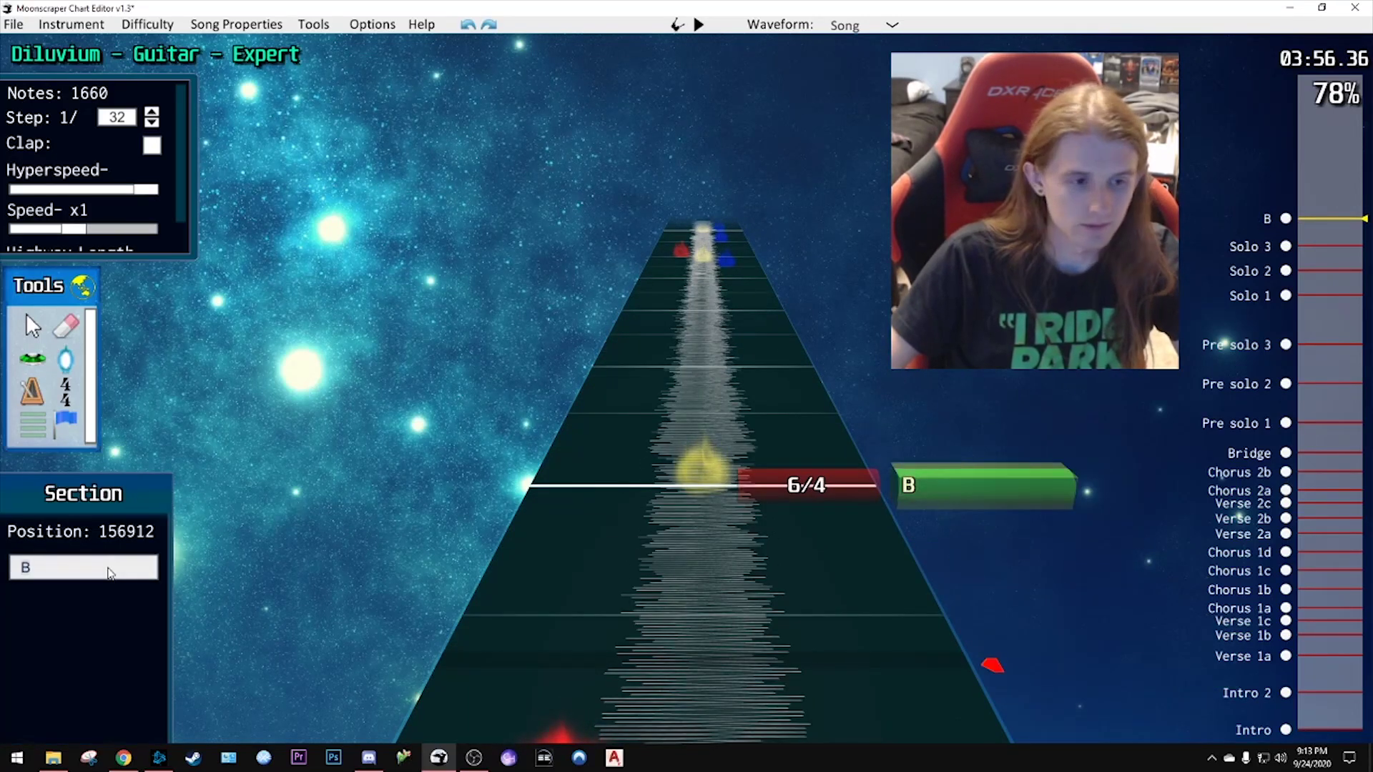
{"action": "key", "text": "space"}
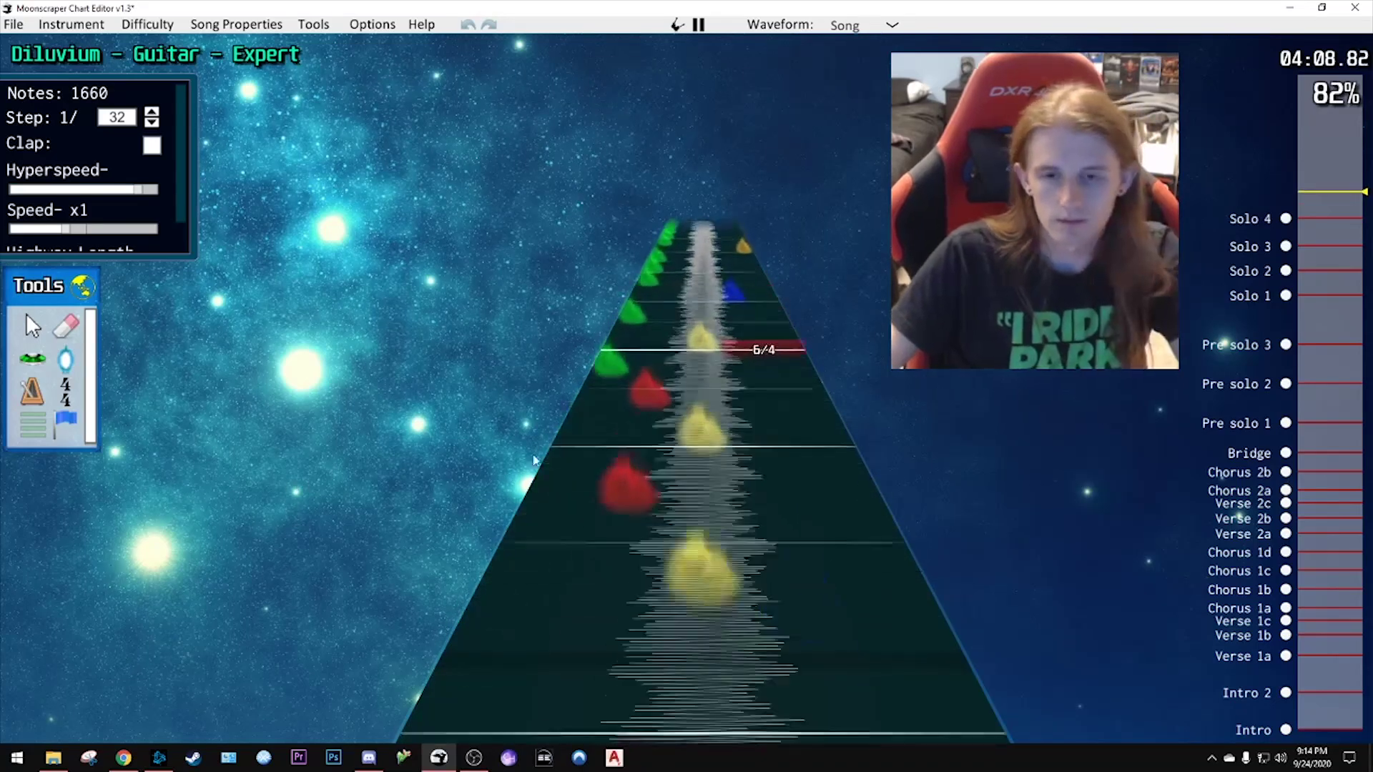
- Add sections named Verse 3a at the 6/4 change near 4:09 and Chorus 3a on the measure line near 4:15
{"action": "key", "text": "space"}
{"action": "left_click", "coordinate": [899, 538]}
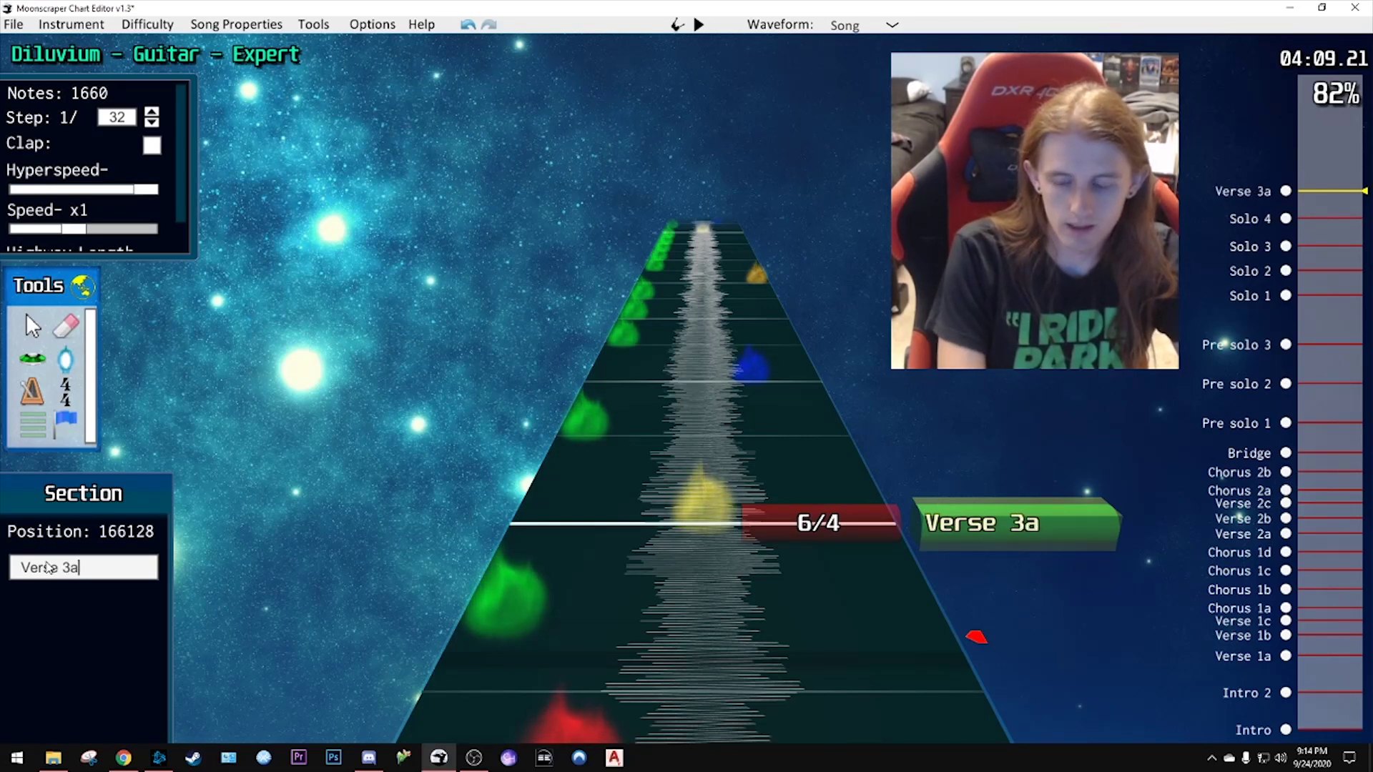
{"action": "key", "text": "space"}
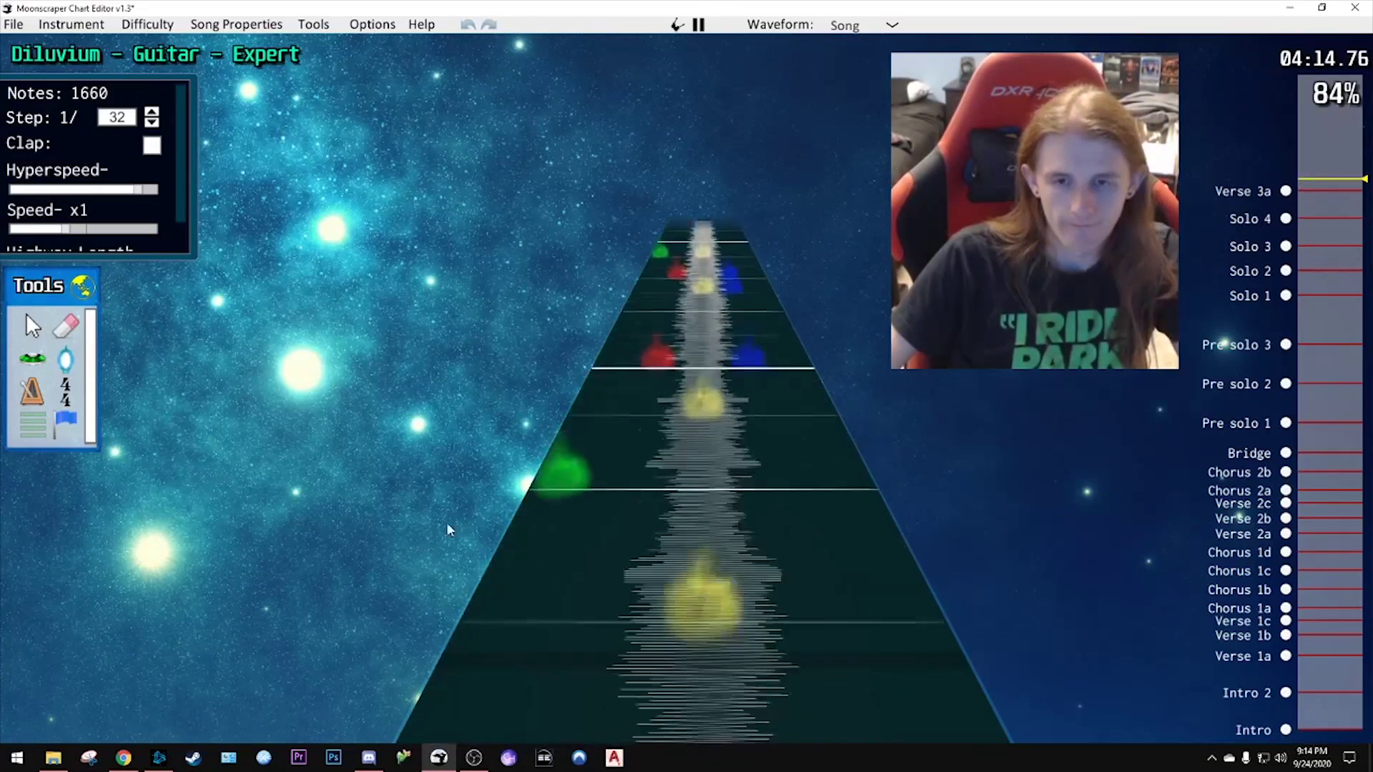
{"action": "key", "text": "space"}
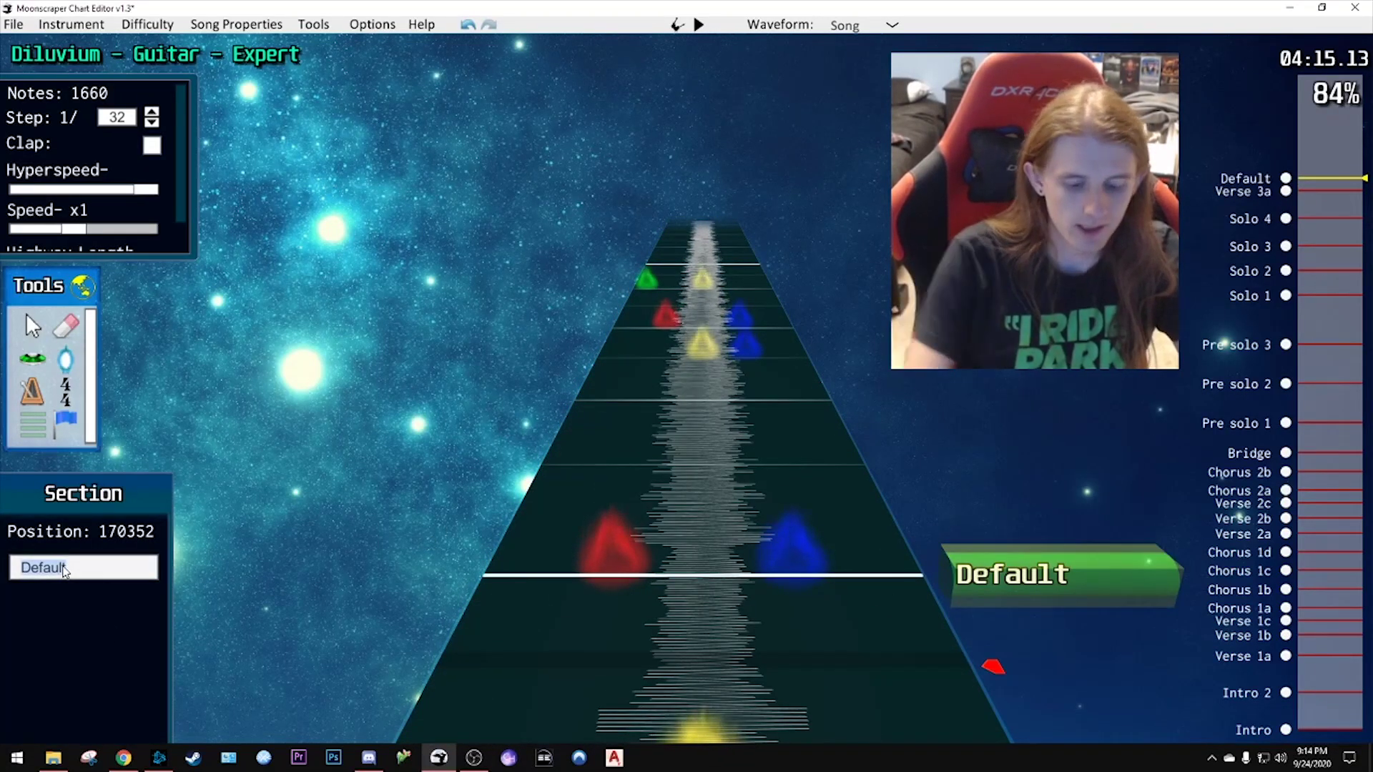
{"action": "key", "text": "space"}
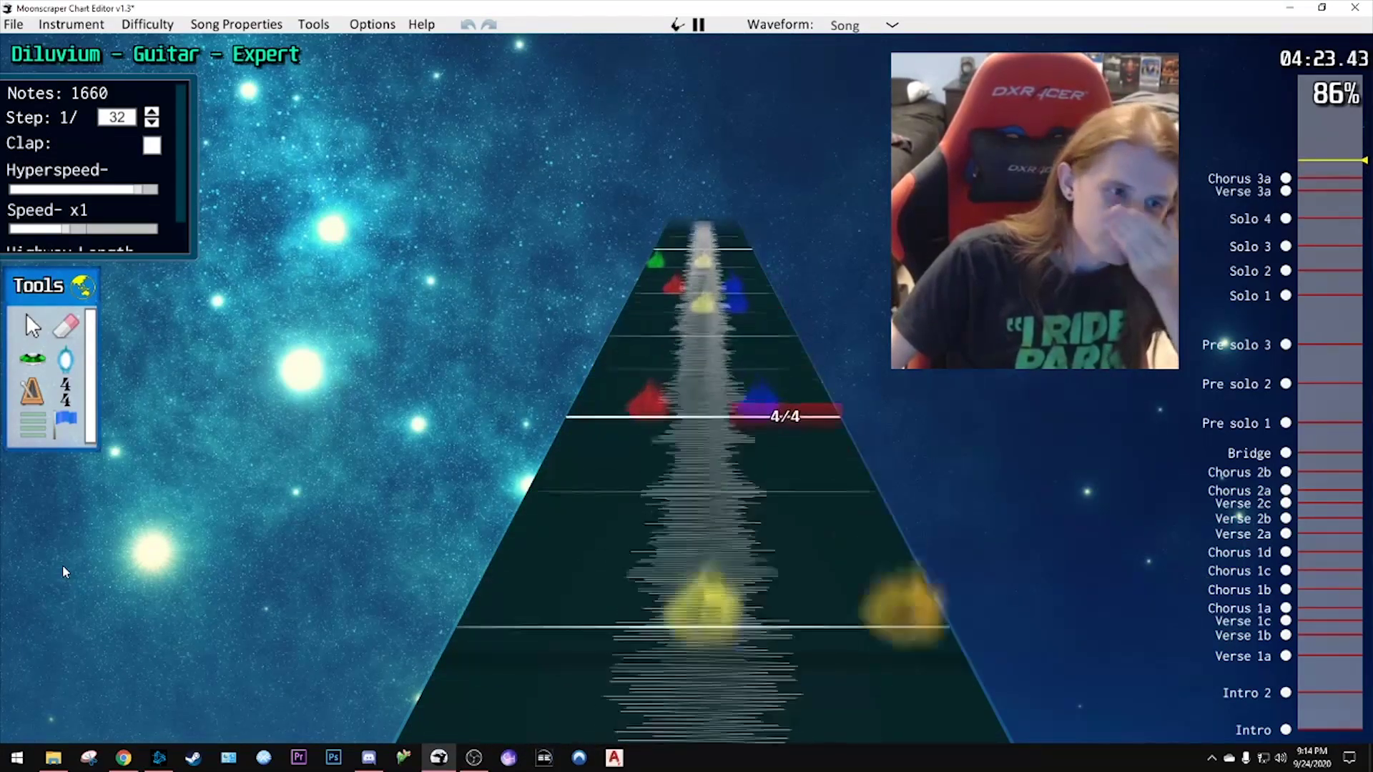
- Add a section named Chorus 3b at the 4/4 change near 4:23, position 176496, and play on
{"action": "key", "text": "space"}
{"action": "scroll", "coordinate": [736, 502], "scroll_direction": "up", "scroll_amount": 8}
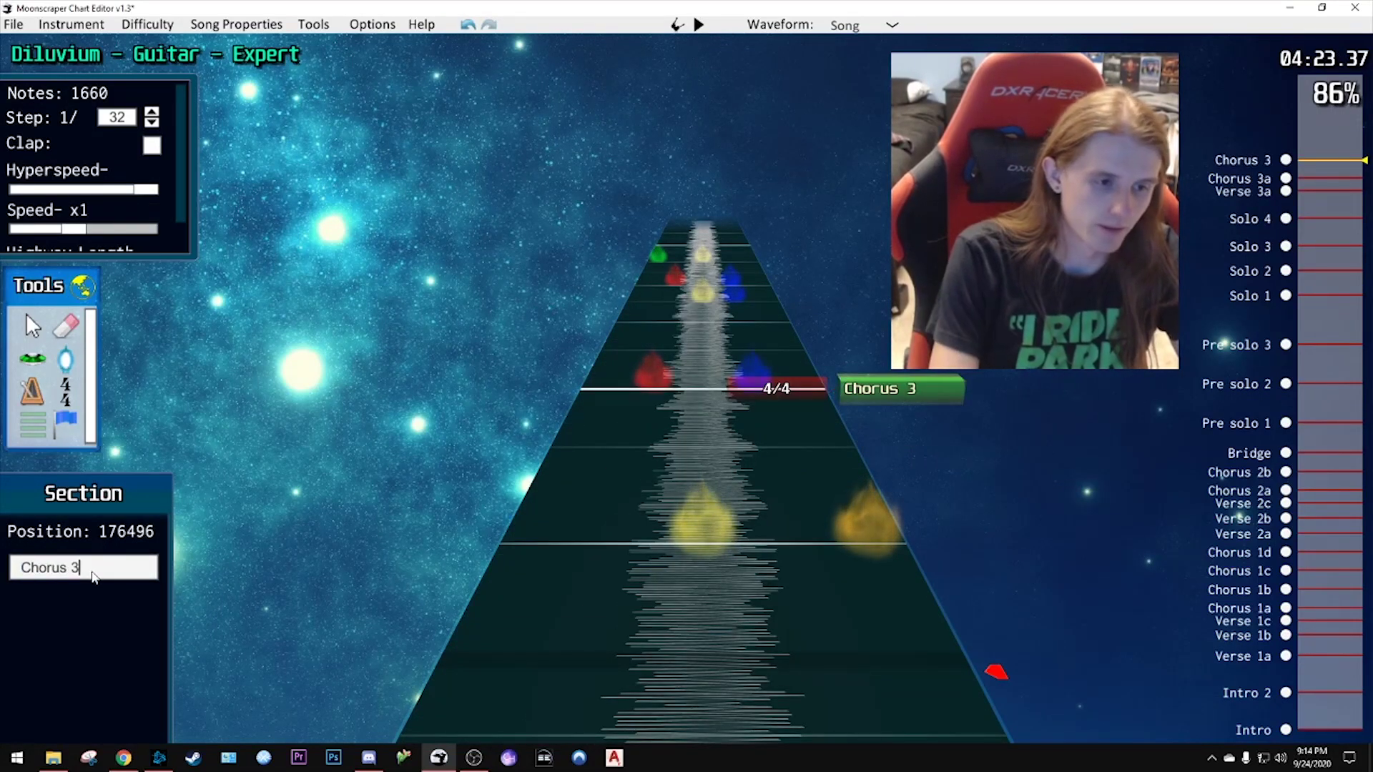
{"action": "type", "text": "b"}
{"action": "key", "text": "space"}
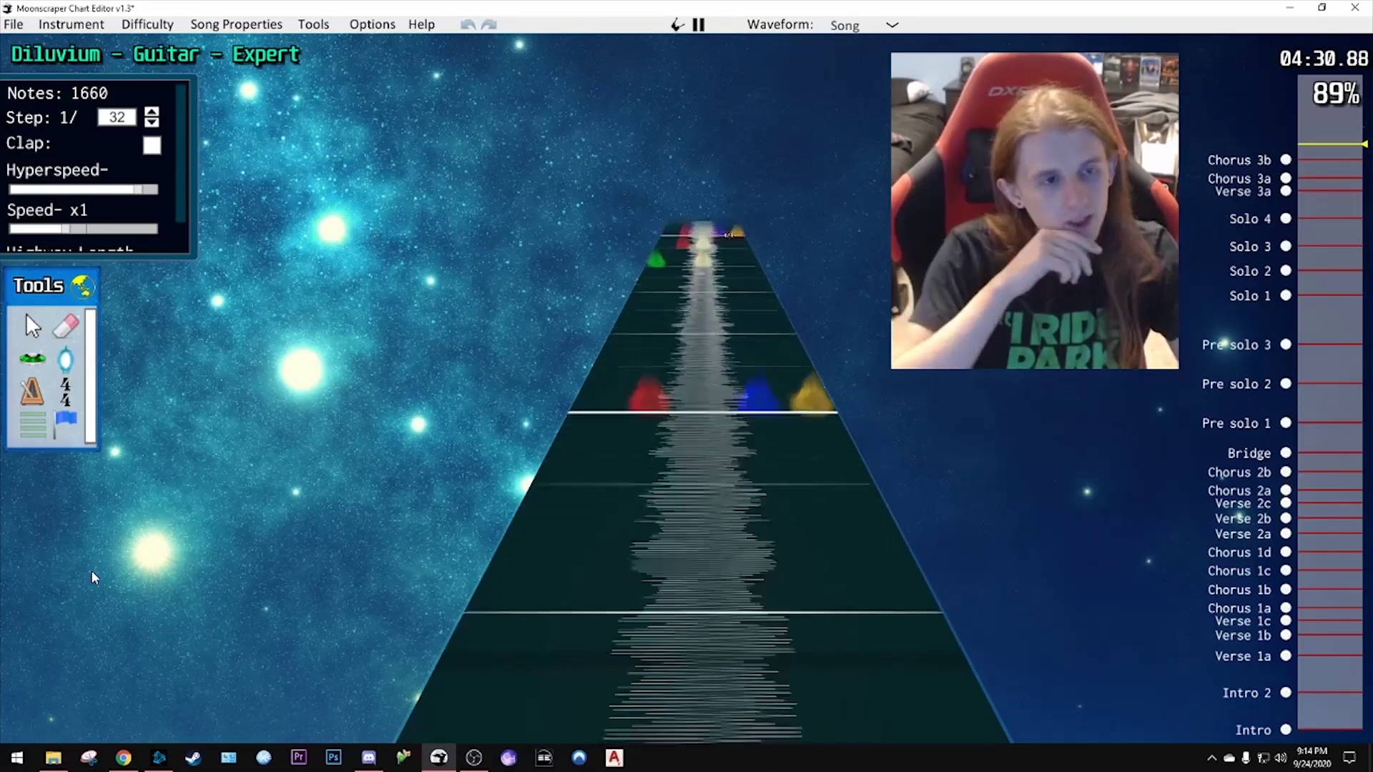
- Add a section named Chorus 3c at the 4/4 change near 4:32, position 182832, and play on
{"action": "left_click", "coordinate": [18, 411]}
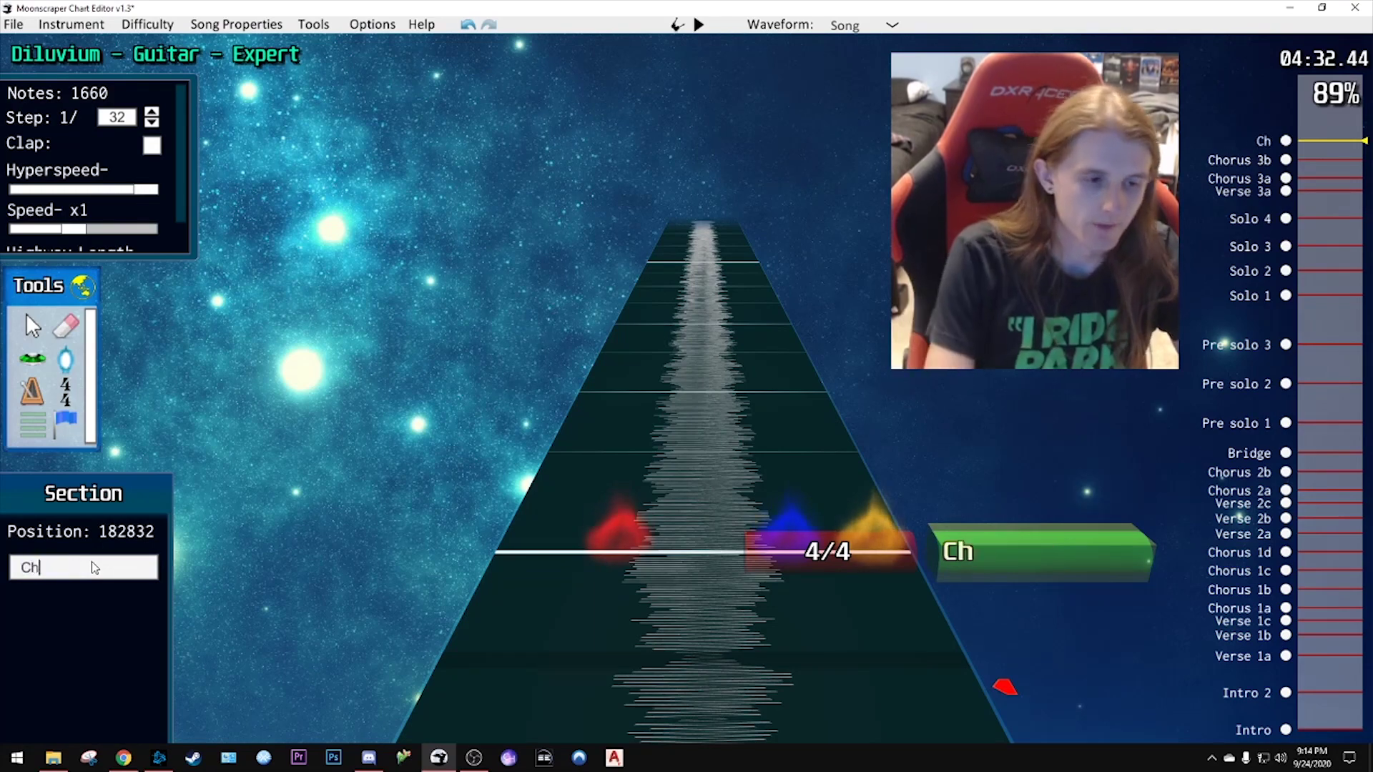
{"action": "type", "text": "c"}
{"action": "key", "text": "space"}
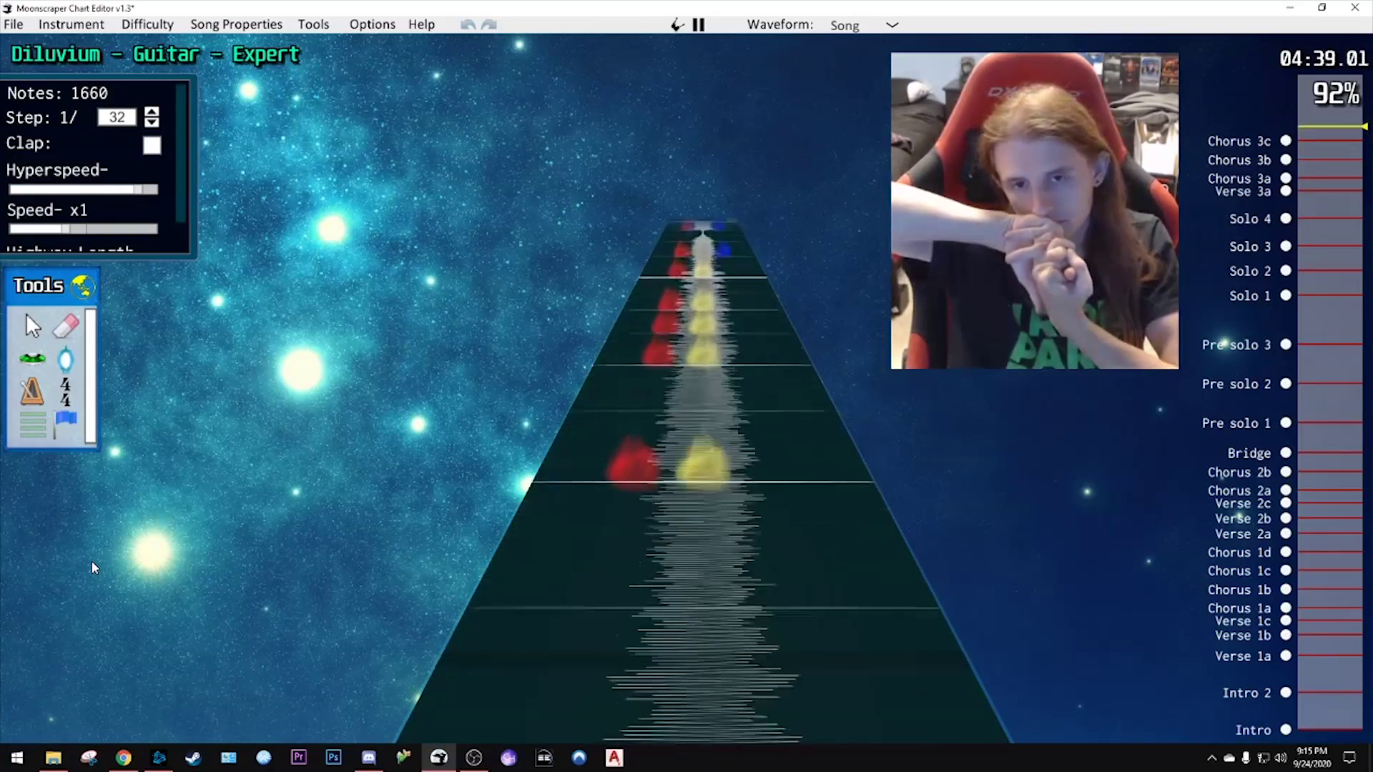
- Add a section named Chorus 3d on the measure line near 4:41, position 188976, and play on
{"action": "key", "text": "space"}
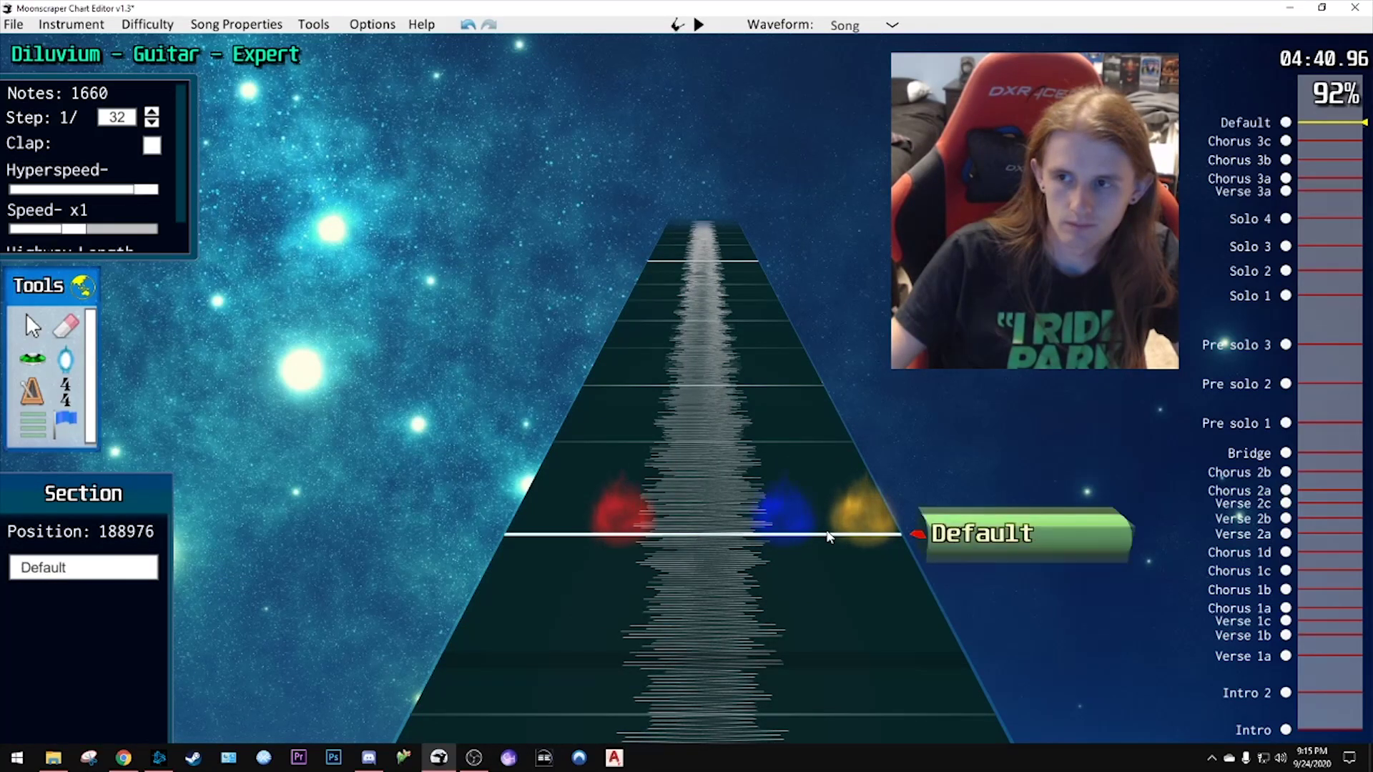
{"action": "left_click", "coordinate": [99, 572]}
{"action": "type", "text": "Chorus 3d"}
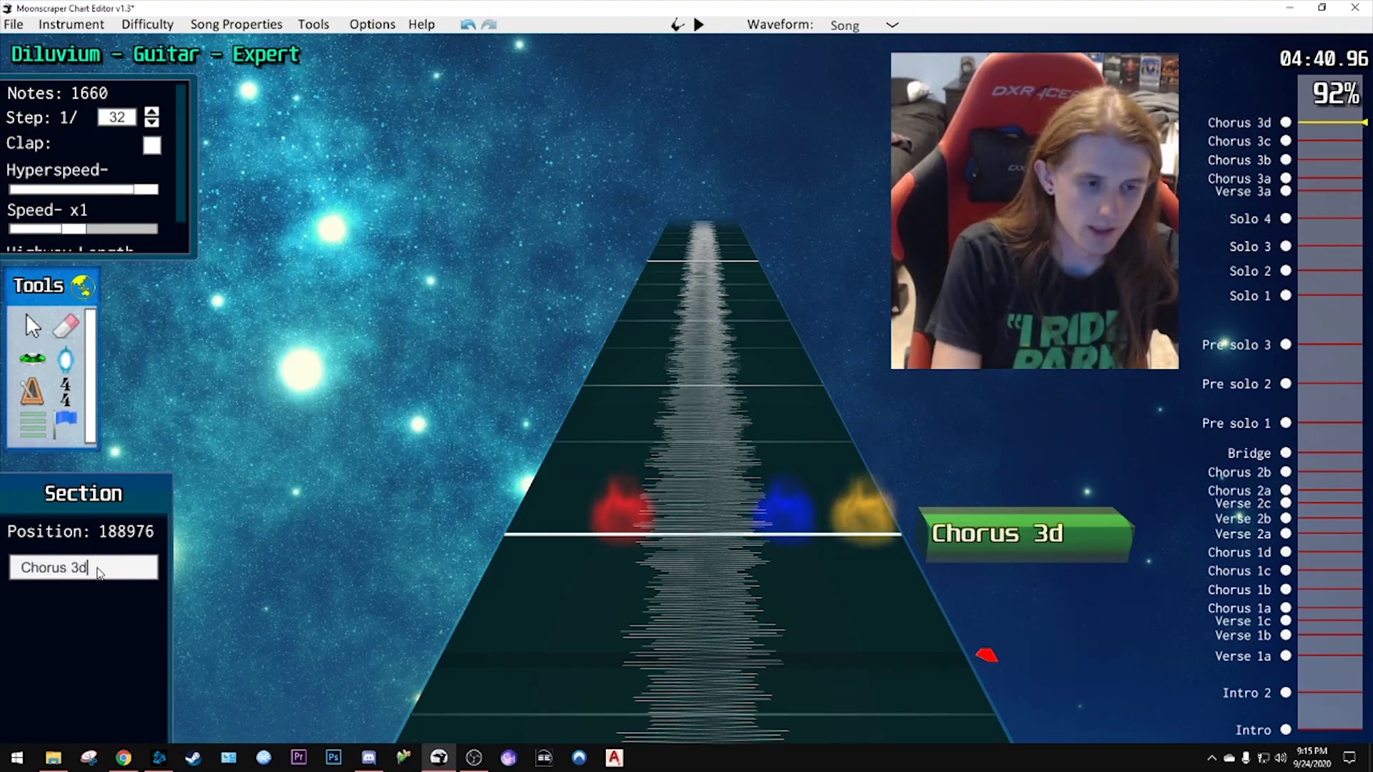
{"action": "key", "text": "Escape"}
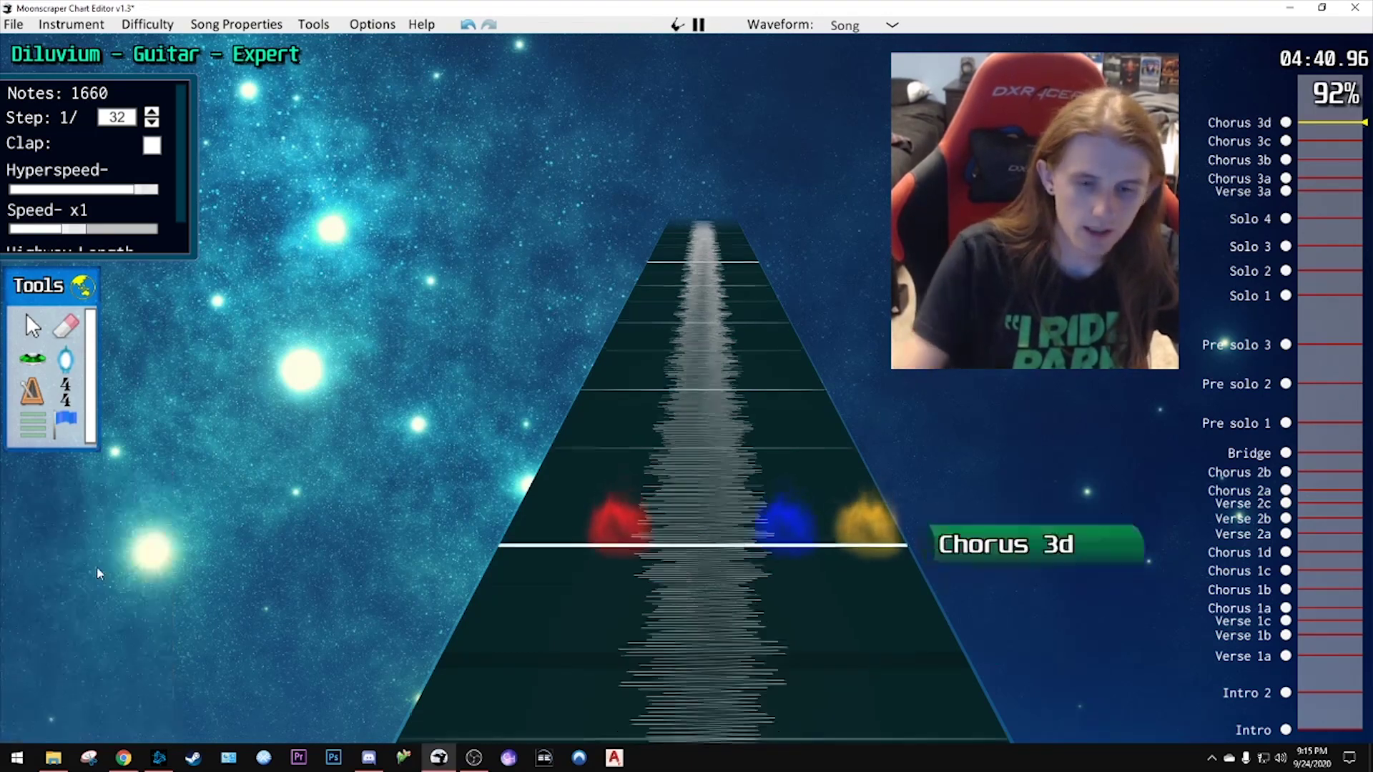
{"action": "key", "text": "space"}
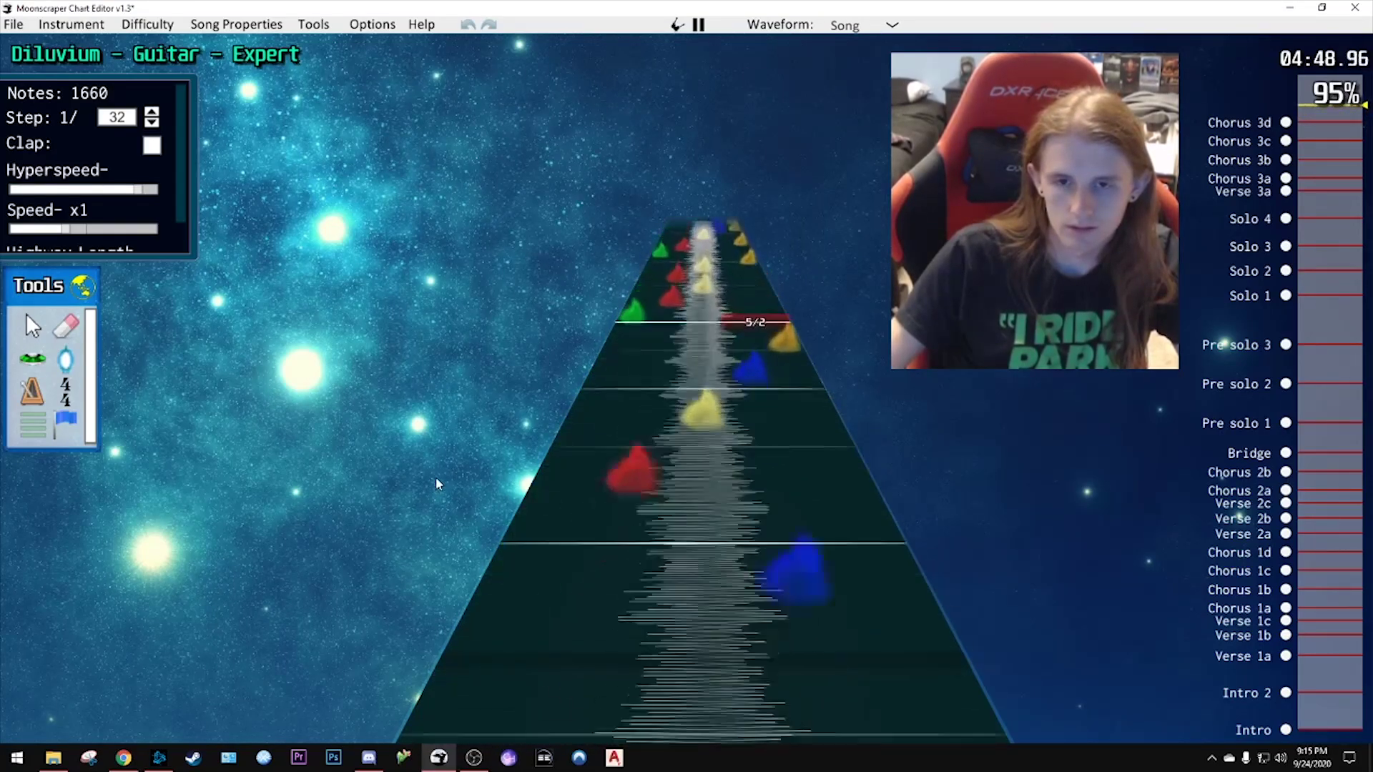
- Add a section named Outro at the 5/2 change near 4:49, position 195120, and play on towards the song's end
{"action": "key", "text": "space"}
{"action": "left_click", "coordinate": [515, 641]}
{"action": "left_click", "coordinate": [118, 569]}
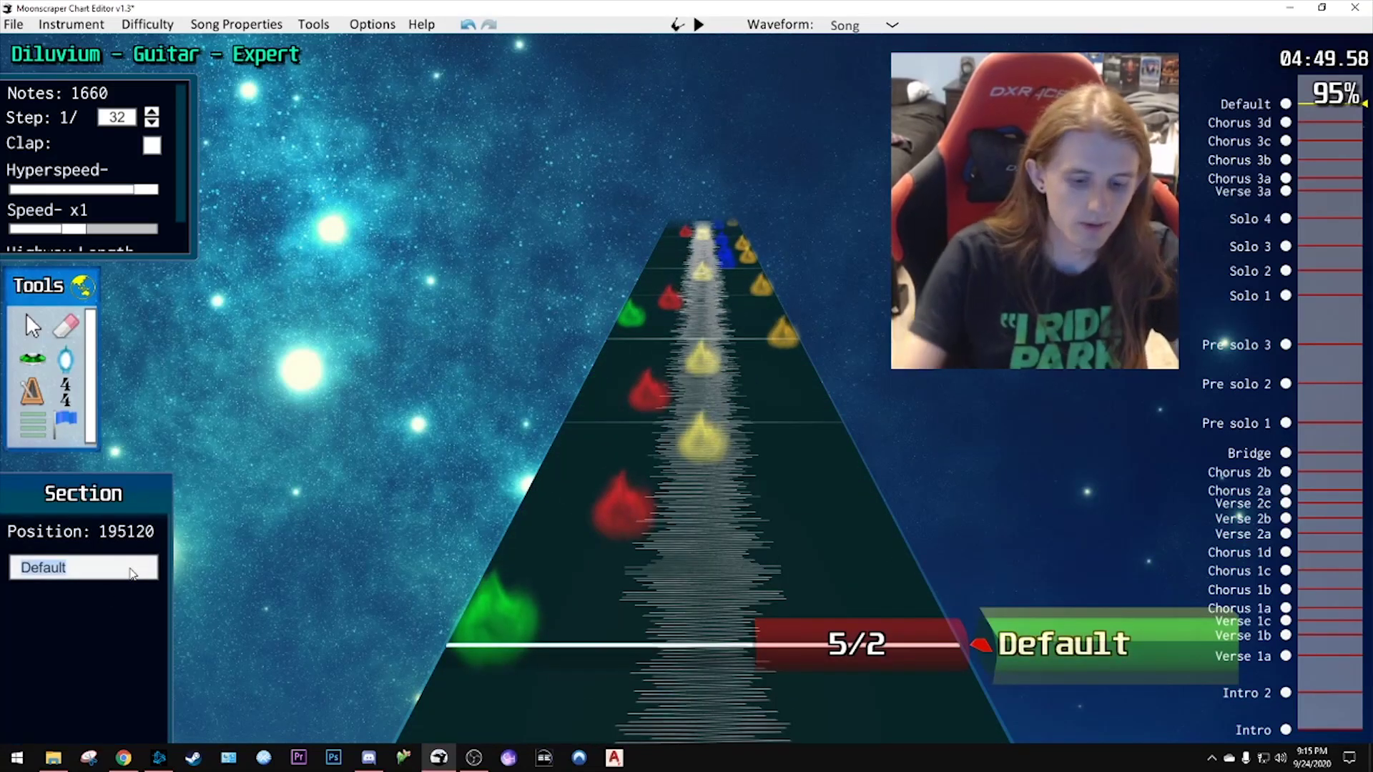
{"action": "type", "text": "Outro"}
{"action": "key", "text": "Return"}
{"action": "key", "text": "space"}
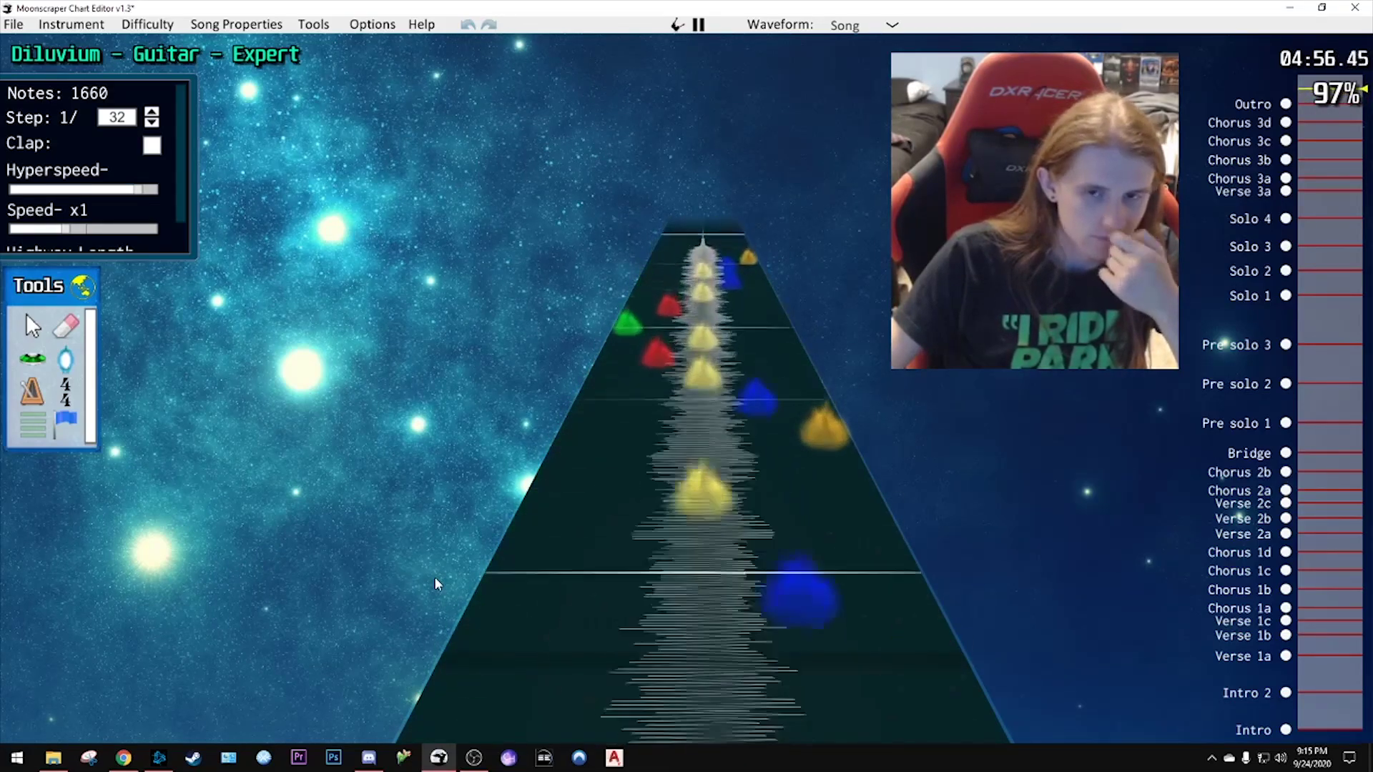
- Return to the song's start in the local note view with the Starpower tool chosen and the waveform set to None
{"action": "key", "text": "space"}
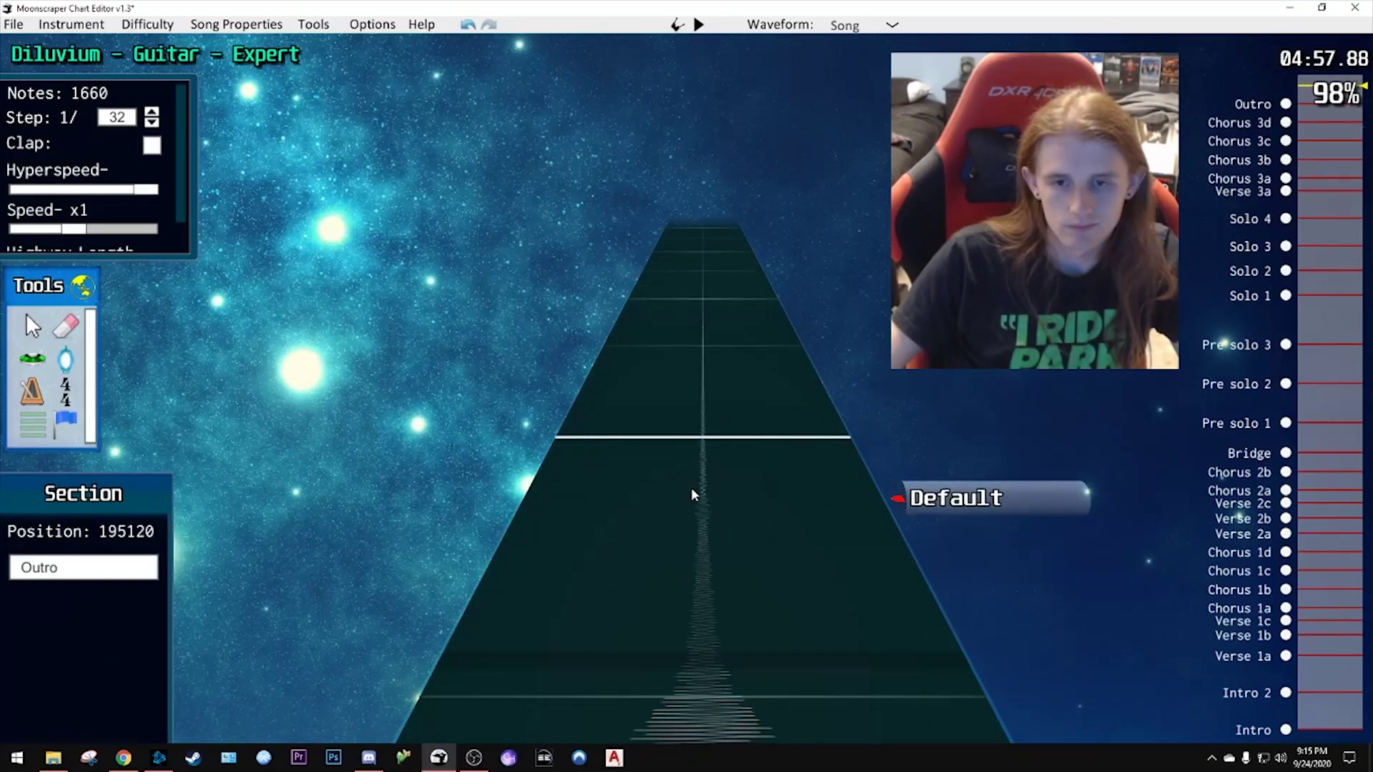
{"action": "left_click", "coordinate": [66, 362]}
{"action": "left_click_drag", "start_coordinate": [1317, 490], "coordinate": [1333, 726]}
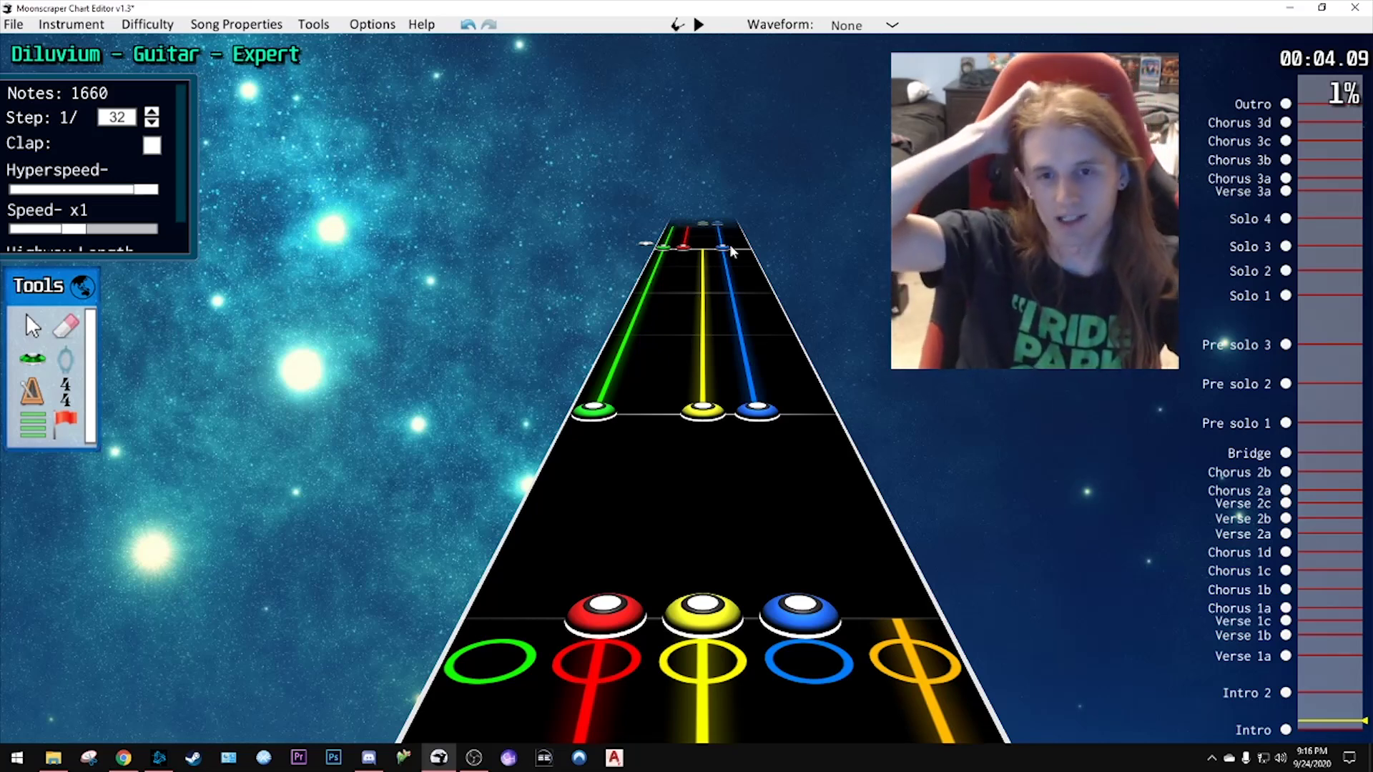
- Review and play the opening notes between about 0:03 and 0:08 to find a place for the first star power phrase
{"action": "scroll", "coordinate": [732, 247], "scroll_direction": "down", "scroll_amount": 6}
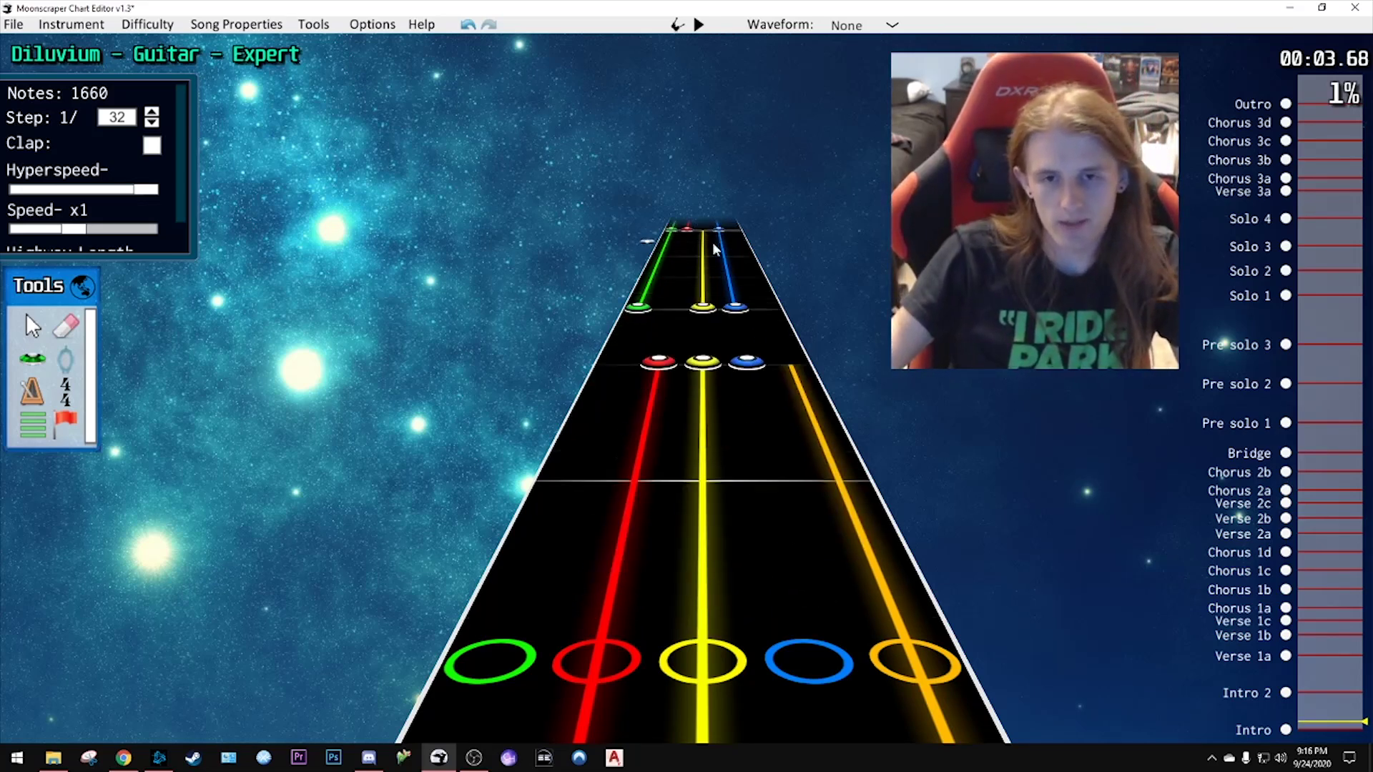
{"action": "scroll", "coordinate": [706, 393], "scroll_direction": "down", "scroll_amount": 2}
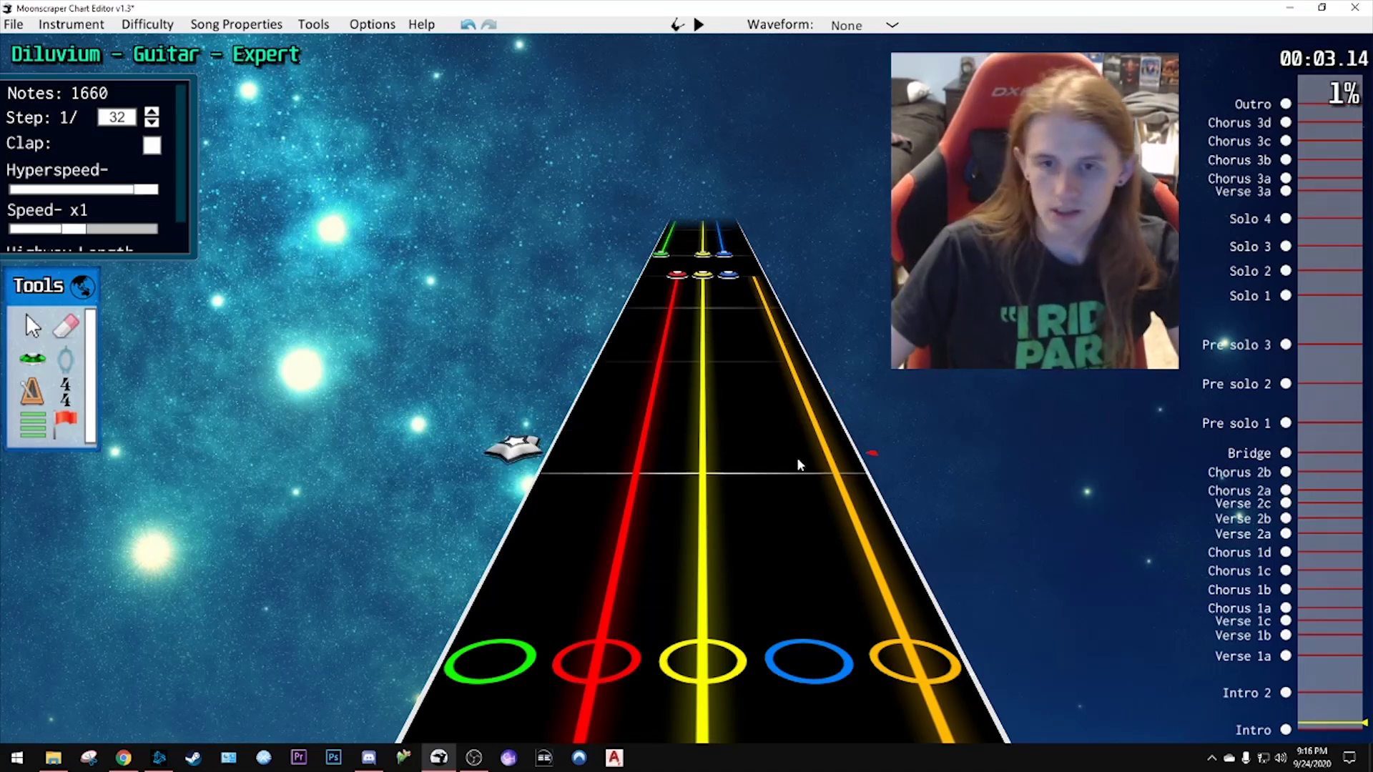
{"action": "left_click", "coordinate": [1323, 711]}
{"action": "scroll", "coordinate": [1320, 710], "scroll_direction": "down", "scroll_amount": 8}
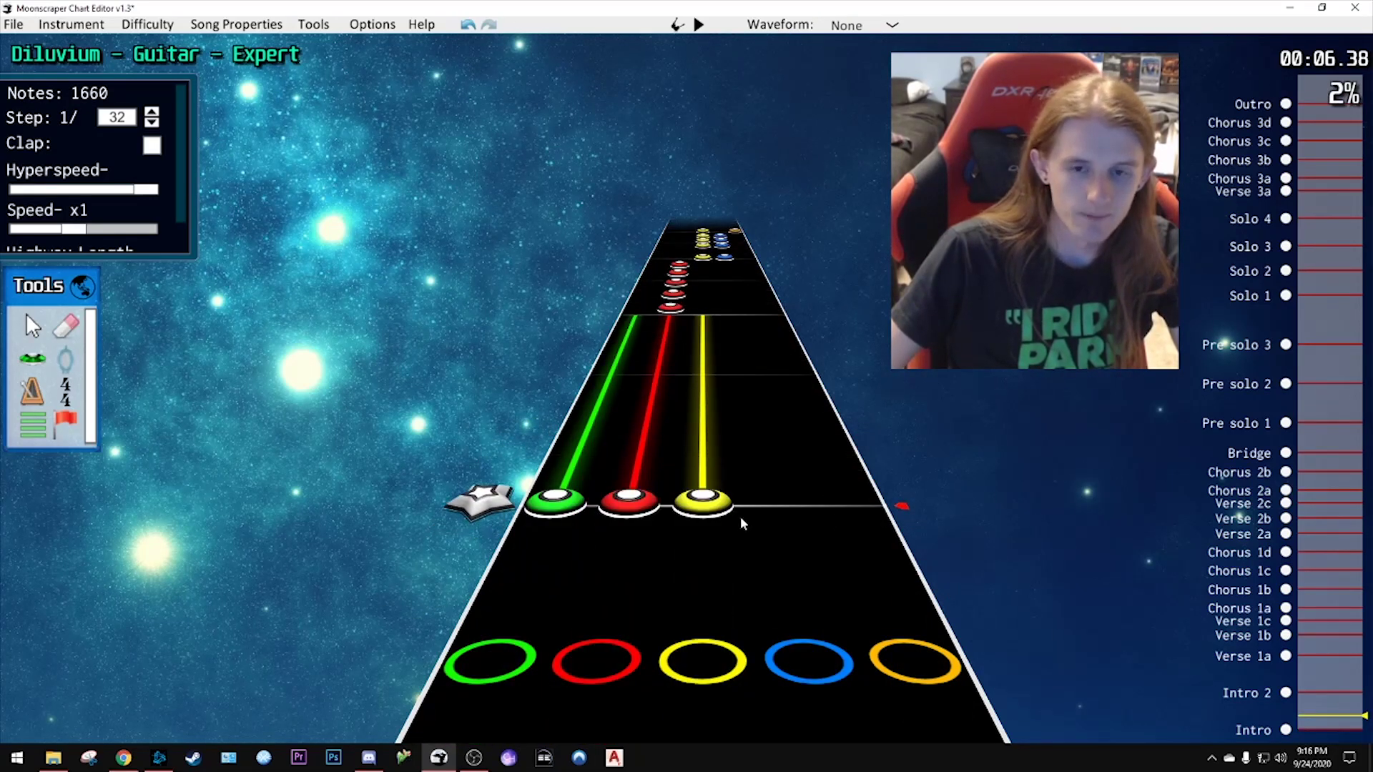
{"action": "scroll", "coordinate": [719, 448], "scroll_direction": "up", "scroll_amount": 4}
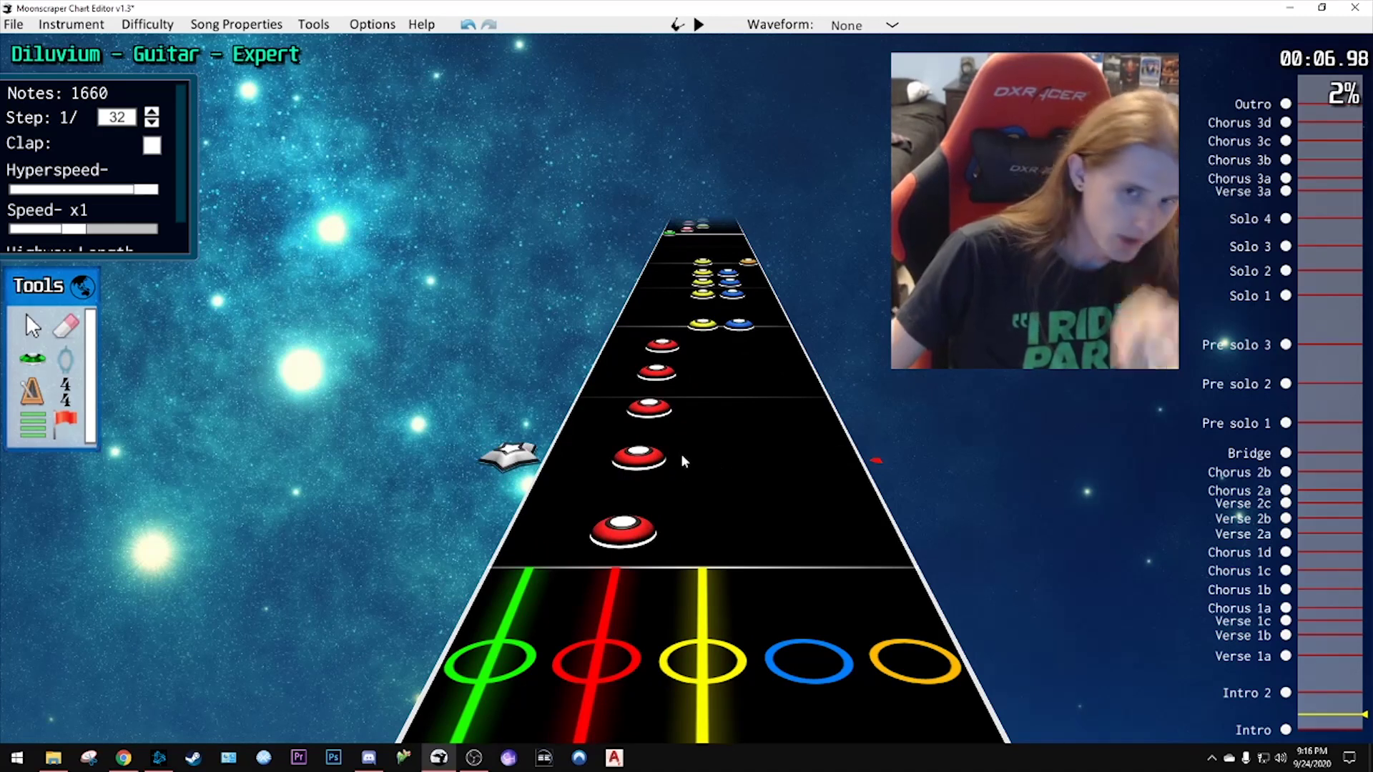
{"action": "scroll", "coordinate": [669, 440], "scroll_direction": "down", "scroll_amount": 1}
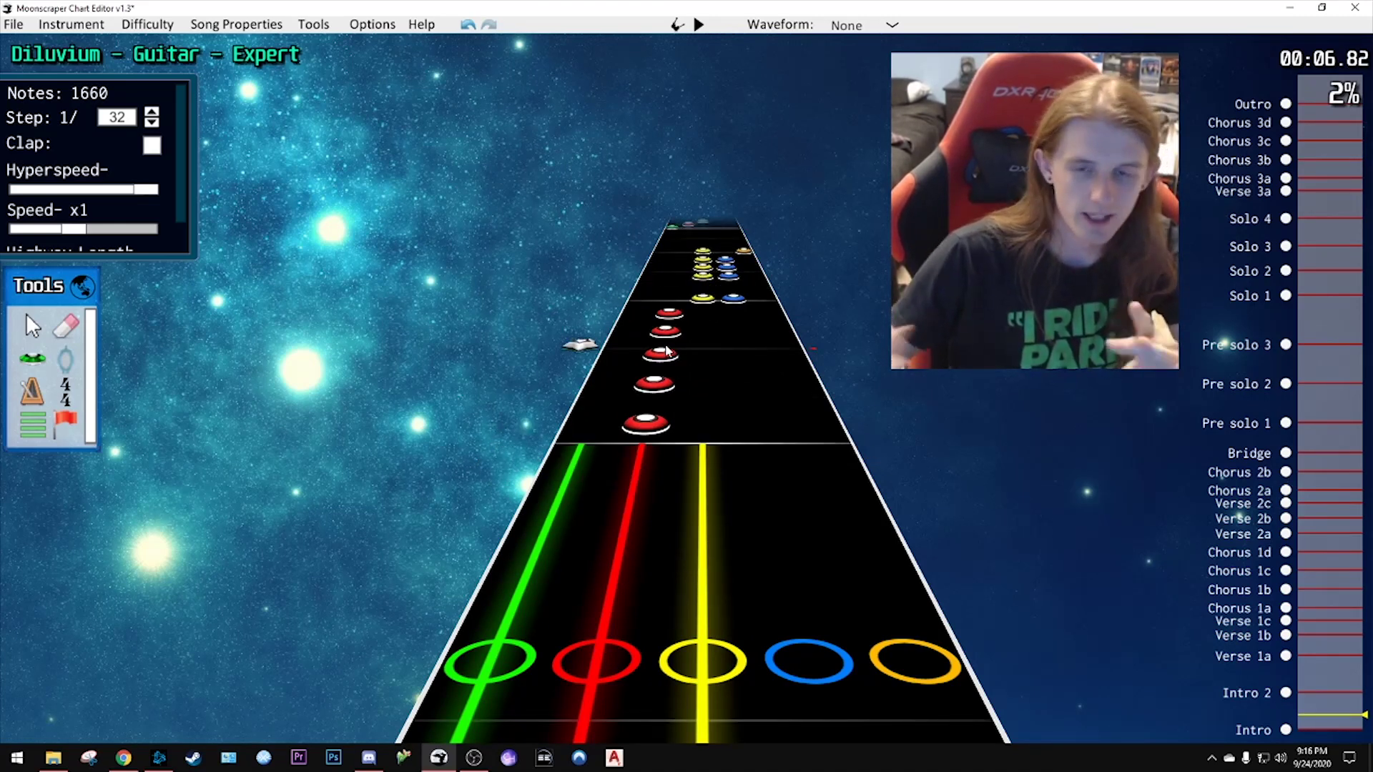
{"action": "scroll", "coordinate": [661, 401], "scroll_direction": "up", "scroll_amount": 1}
{"action": "scroll", "coordinate": [661, 401], "scroll_direction": "down", "scroll_amount": 2}
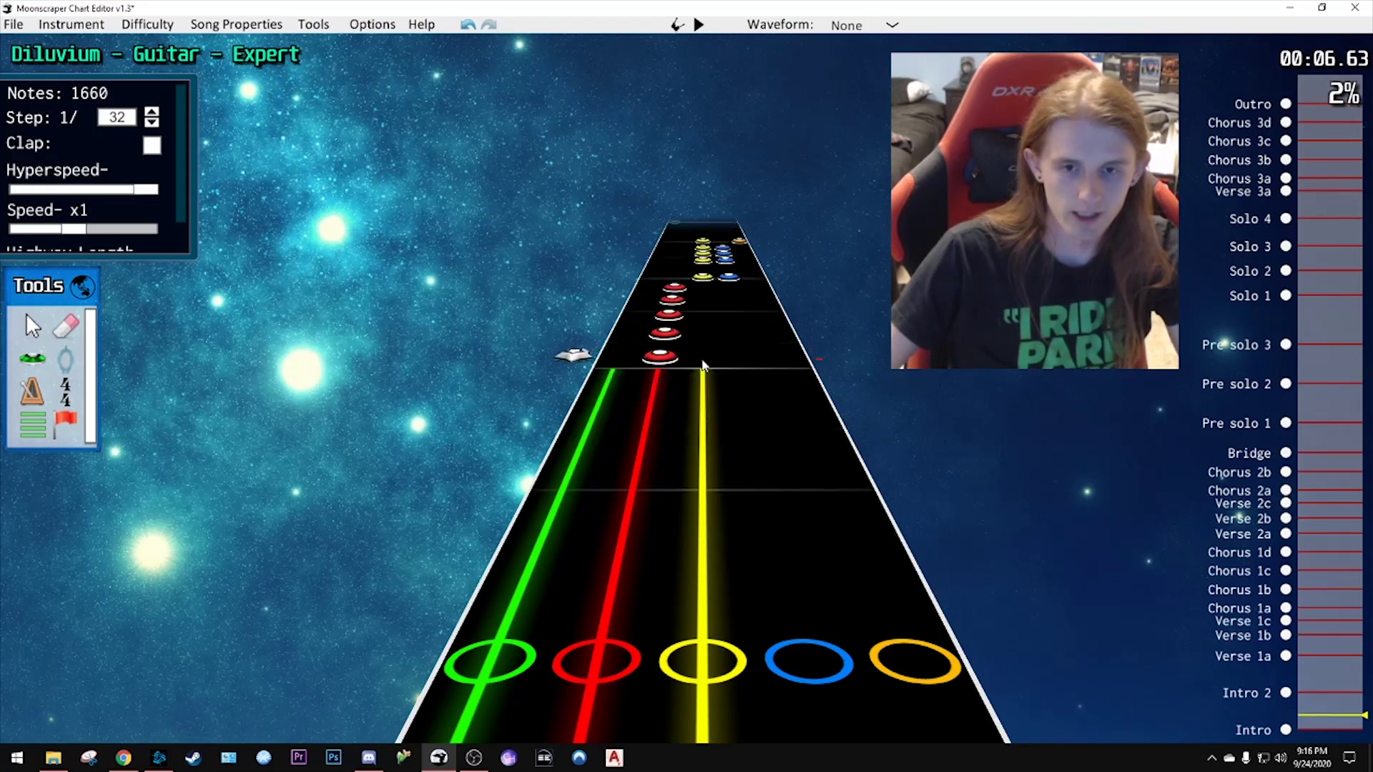
{"action": "key", "text": "space"}
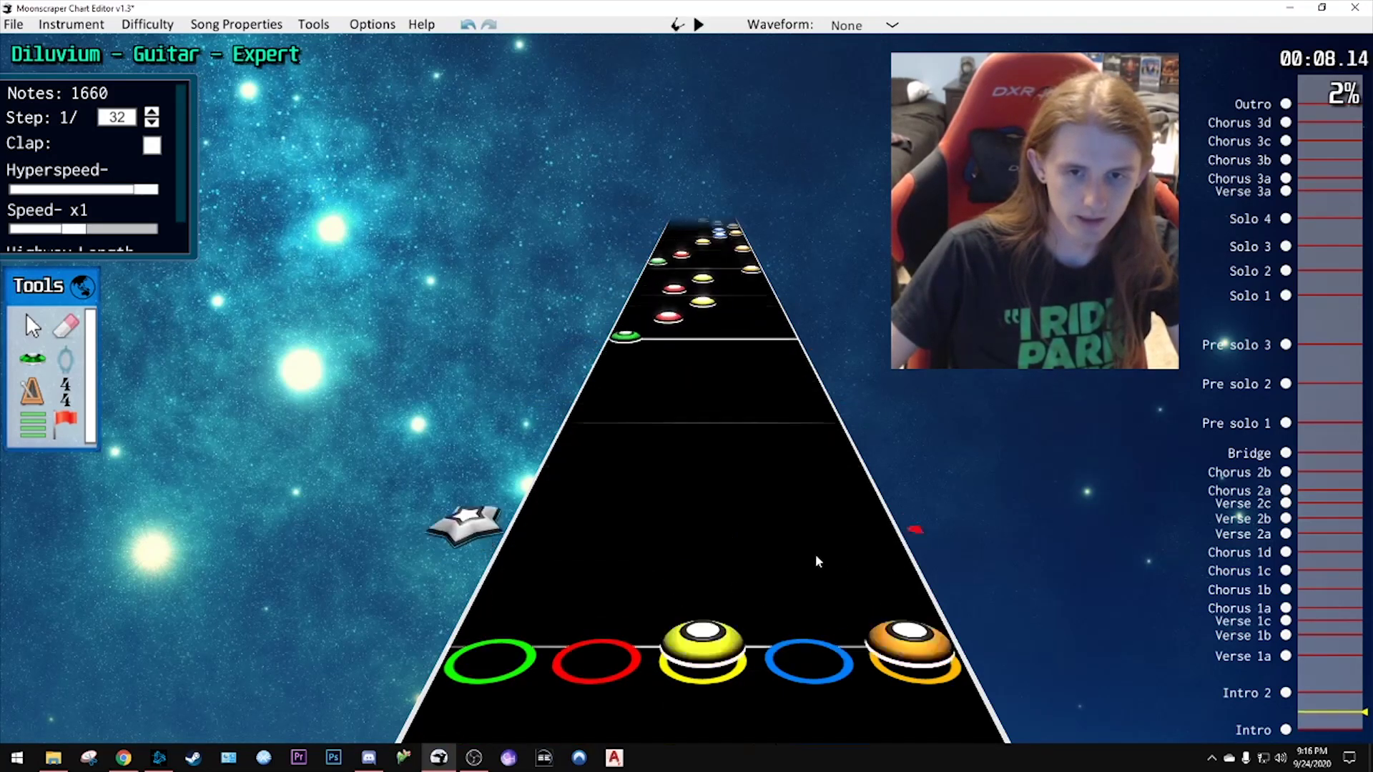
{"action": "key", "text": "space"}
{"action": "scroll", "coordinate": [690, 418], "scroll_direction": "down", "scroll_amount": 2}
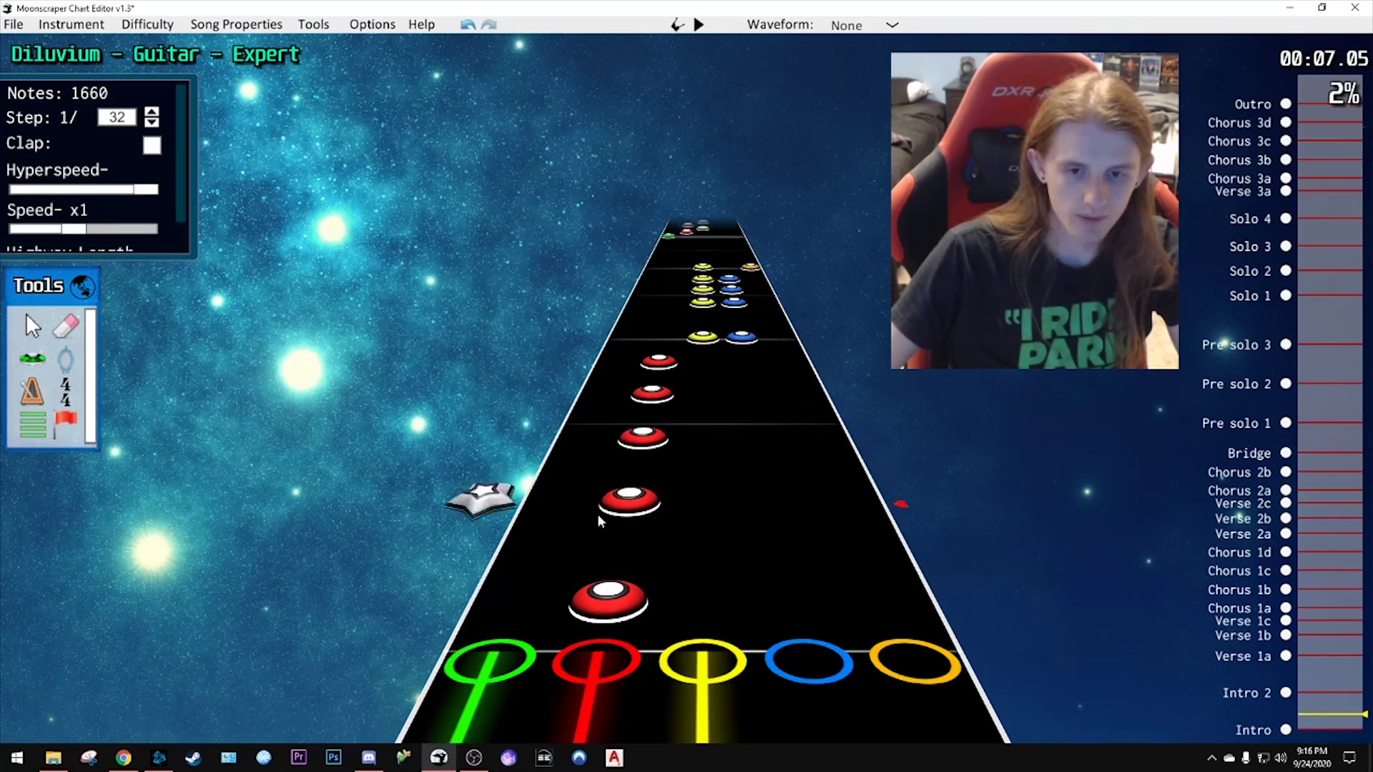
- Draw a star power phrase from the first repeated red note near 0:07 through the yellow-orange chord, and play on
{"action": "left_click_drag", "start_coordinate": [549, 612], "coordinate": [658, 285]}
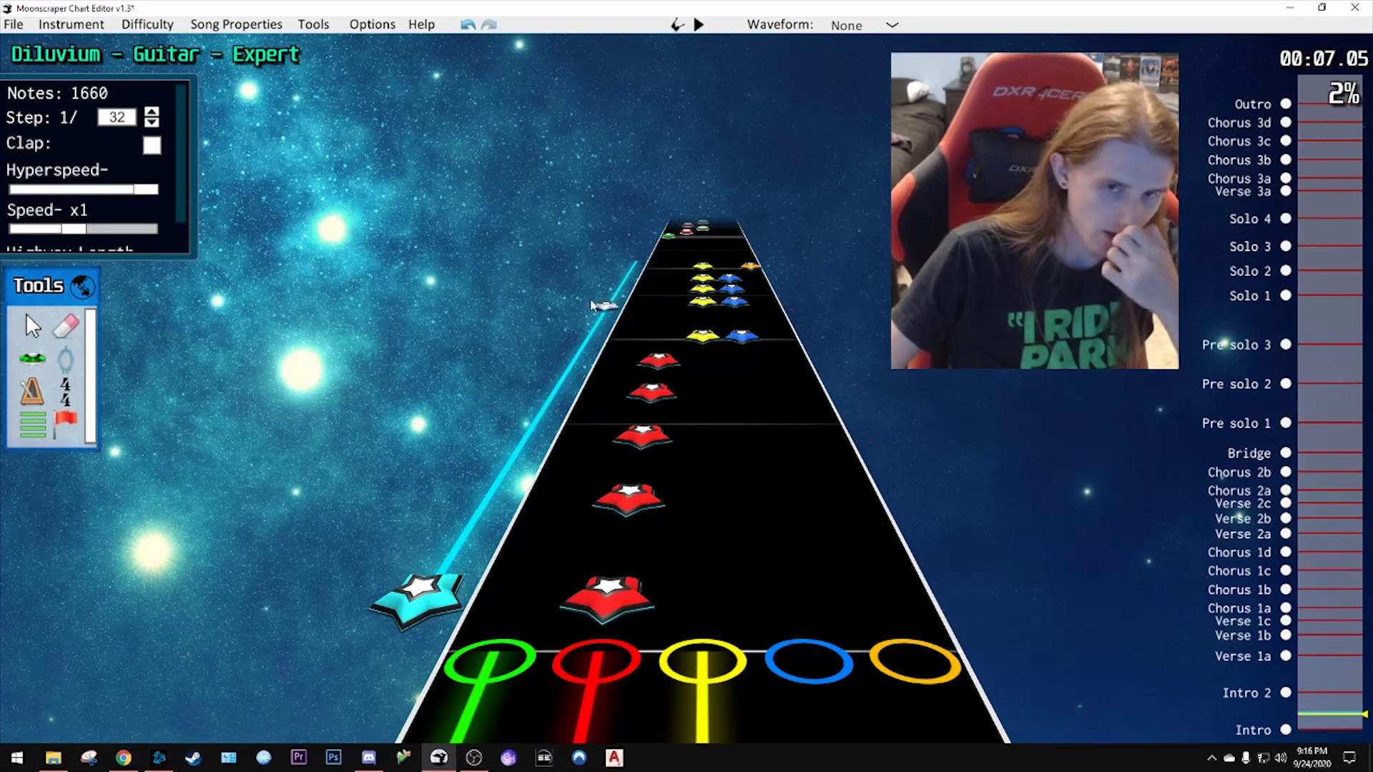
{"action": "scroll", "coordinate": [638, 287], "scroll_direction": "down", "scroll_amount": 1}
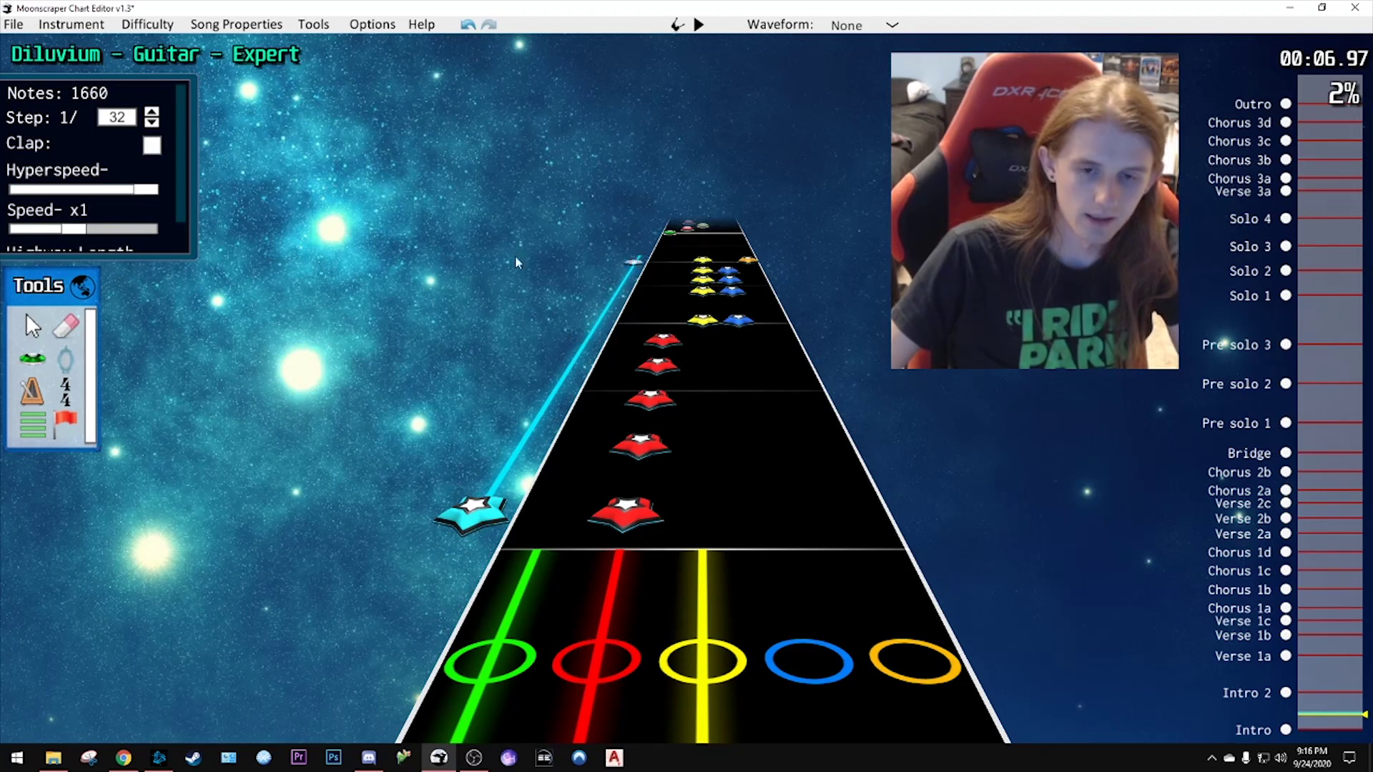
{"action": "key", "text": "space"}
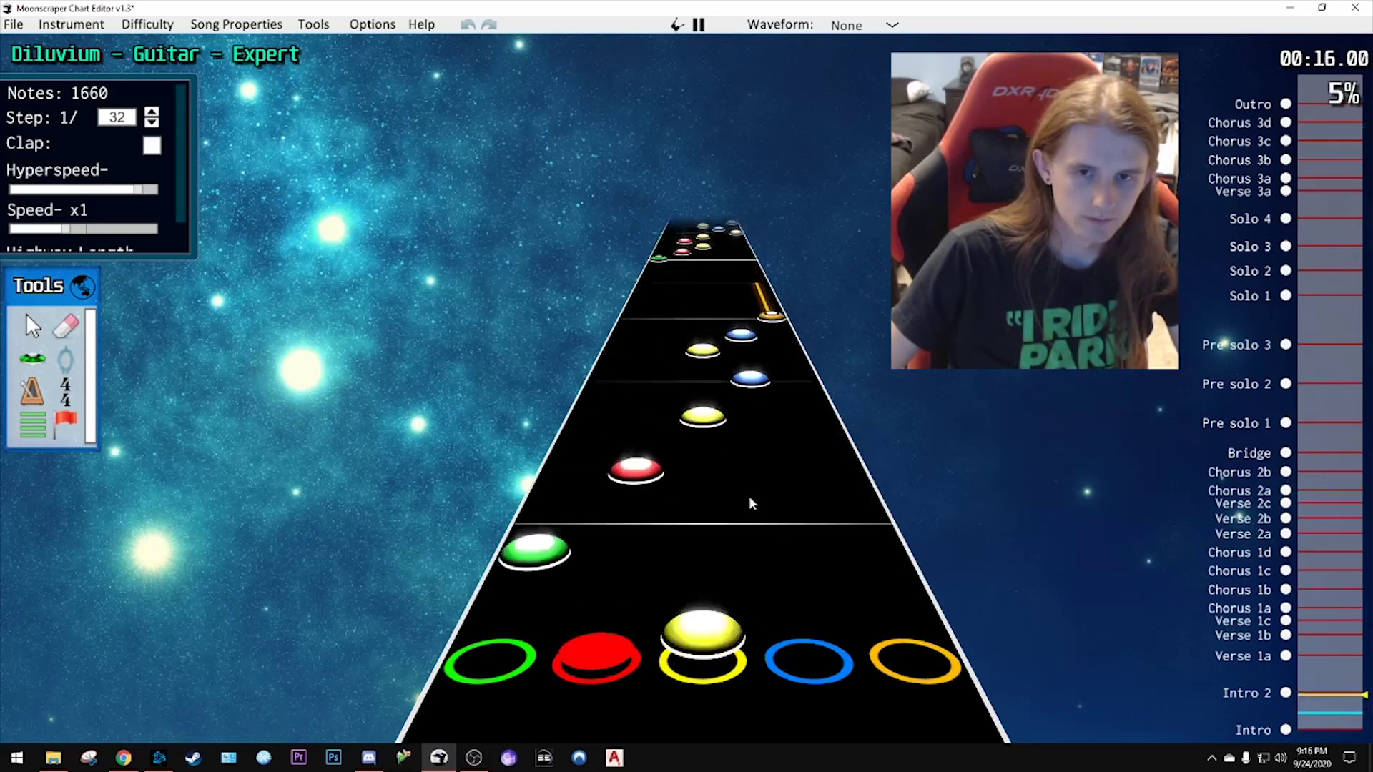
- Draw a star power phrase starting on the green note near 0:15 and covering the ascending run that follows, and play on
{"action": "key", "text": "space"}
{"action": "scroll", "coordinate": [749, 487], "scroll_direction": "down", "scroll_amount": 3}
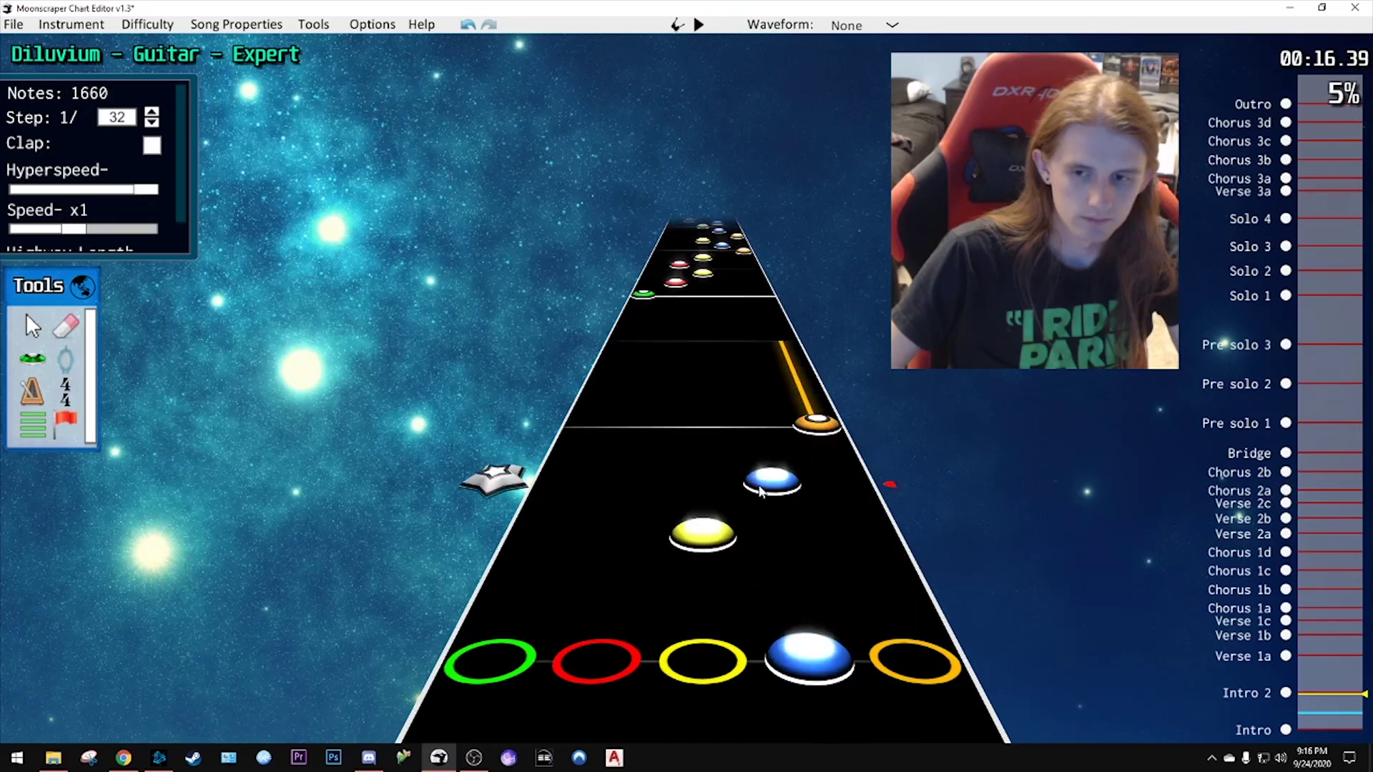
{"action": "scroll", "coordinate": [762, 489], "scroll_direction": "down", "scroll_amount": 5}
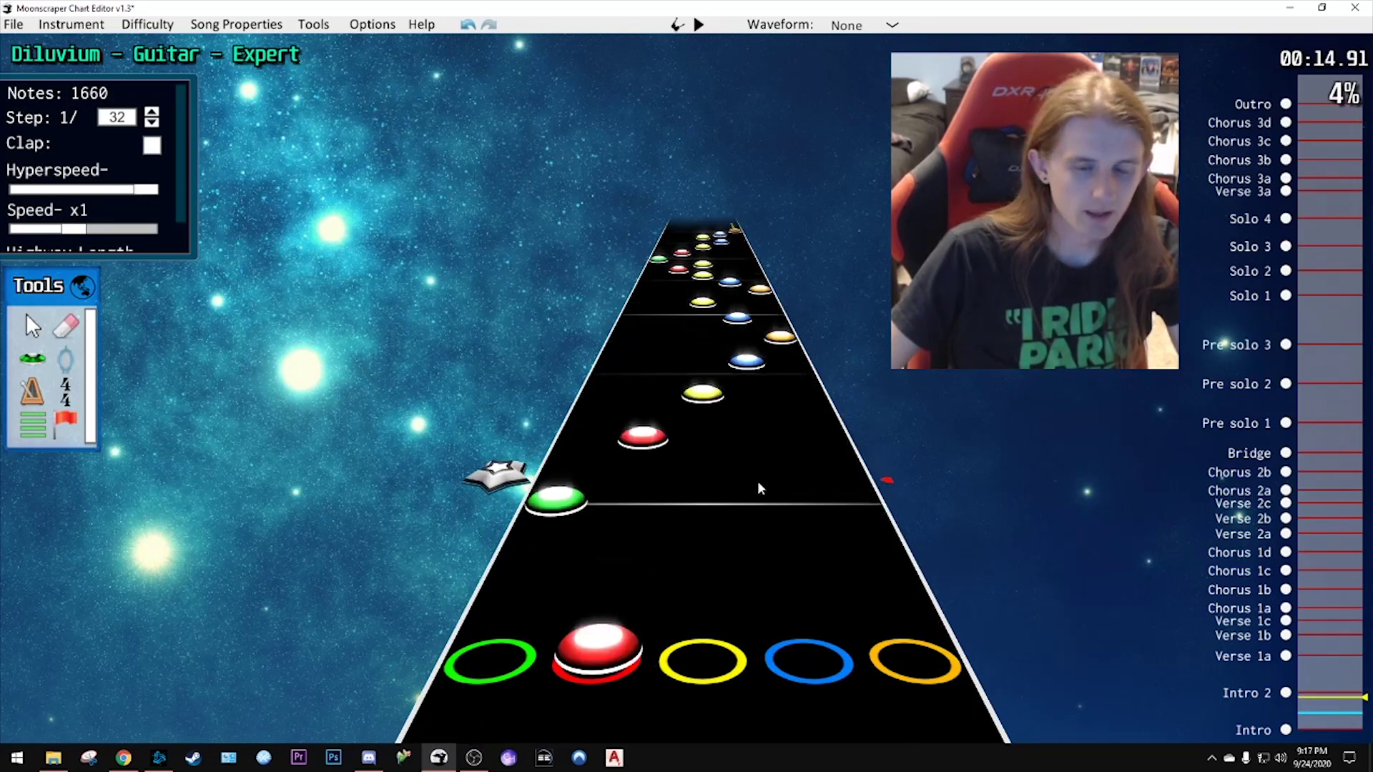
{"action": "left_click_drag", "start_coordinate": [764, 480], "coordinate": [748, 229]}
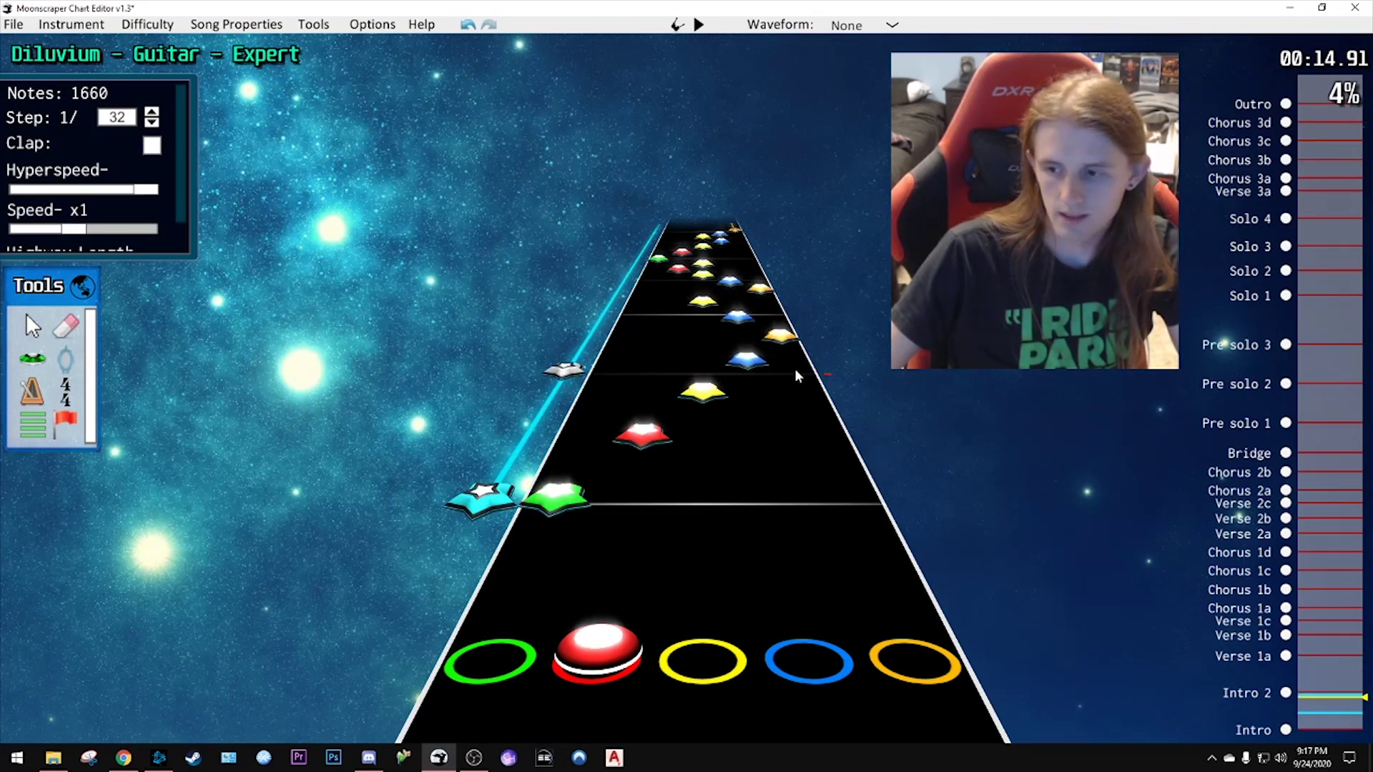
{"action": "key", "text": "space"}
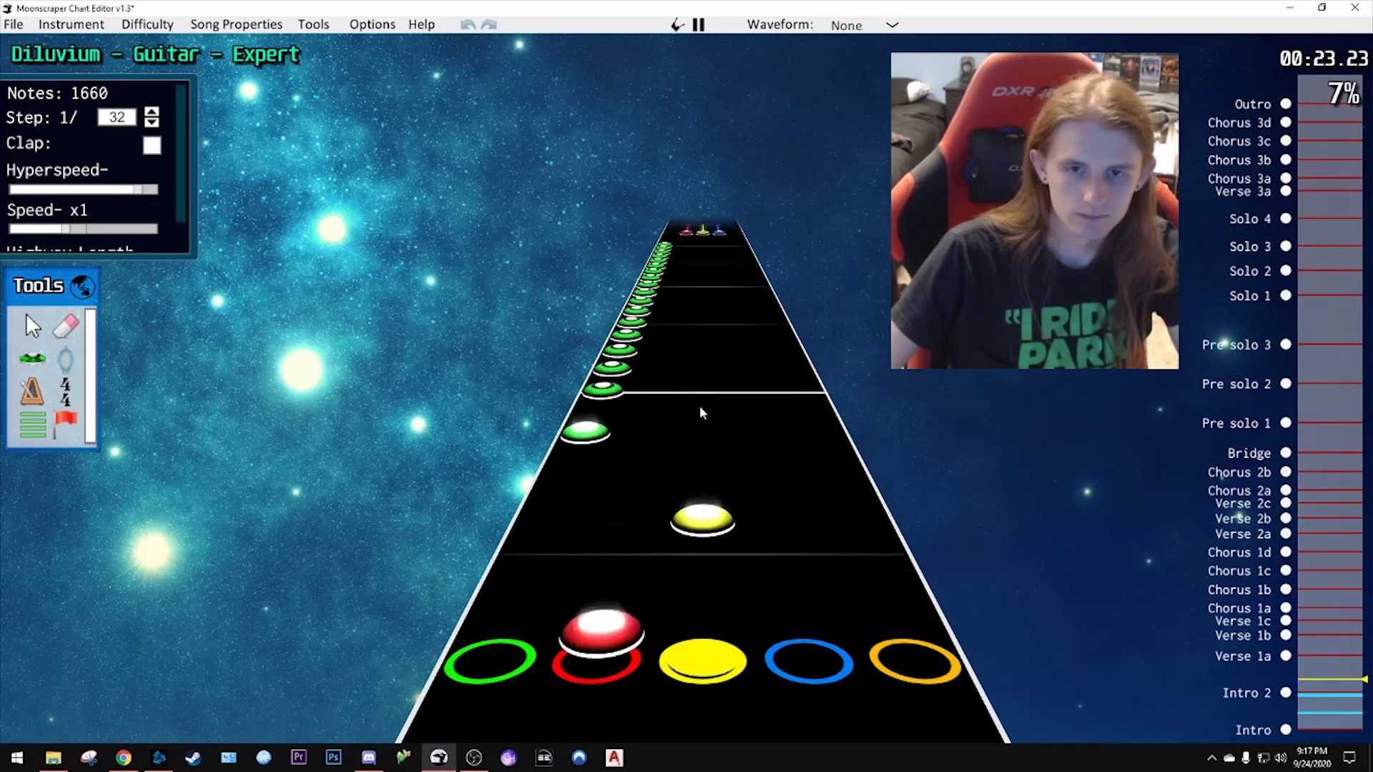
- Draw a star power phrase over the run of repeated green notes starting near 0:23, and play on into Verse 1a
{"action": "key", "text": "space"}
{"action": "key", "text": "space"}
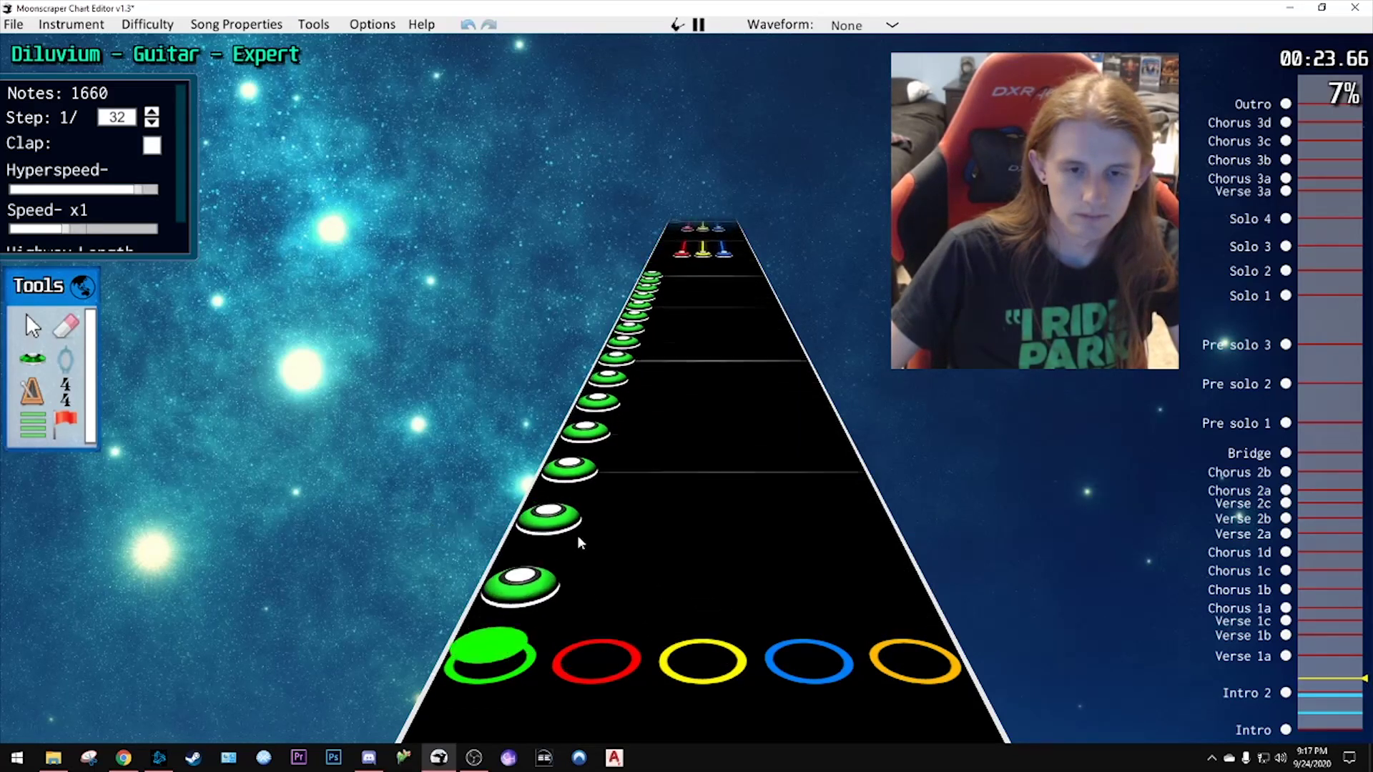
{"action": "scroll", "coordinate": [576, 533], "scroll_direction": "down", "scroll_amount": 5}
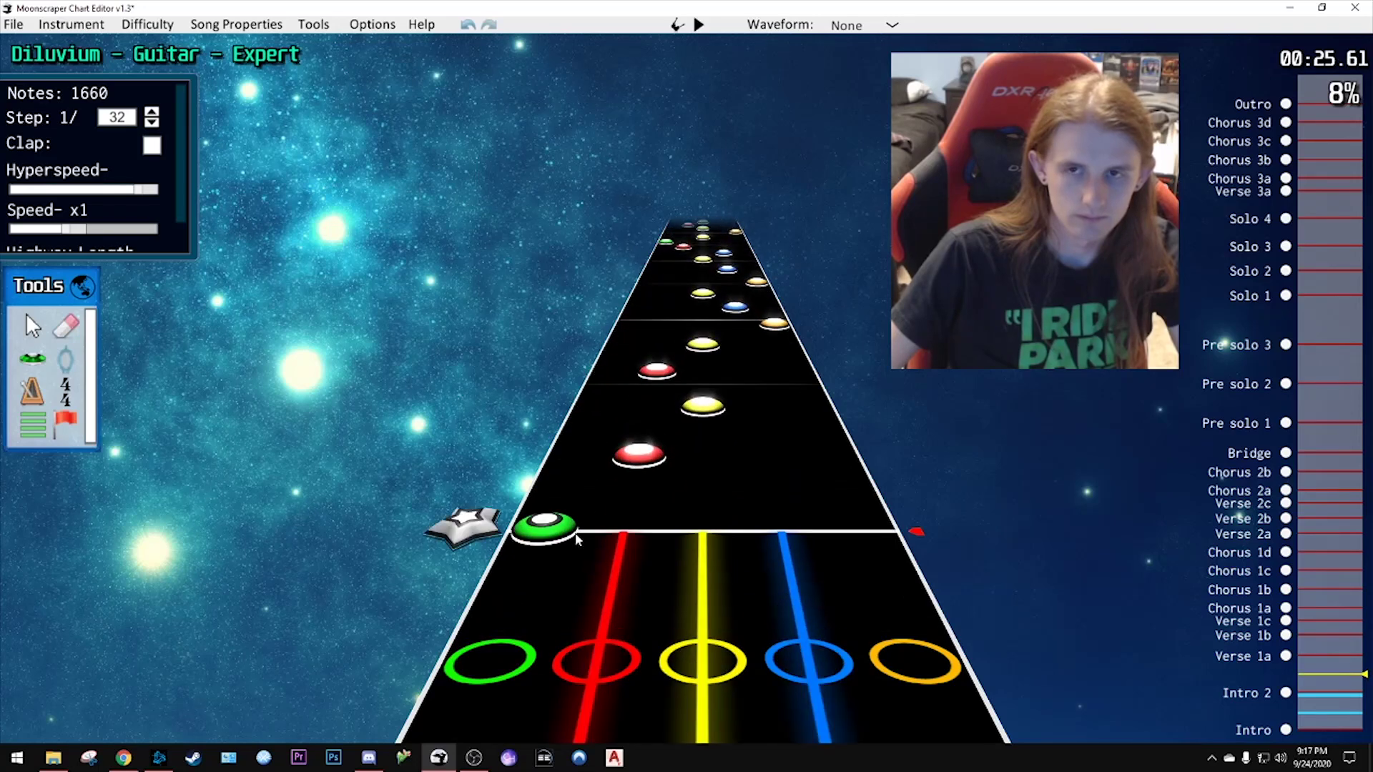
{"action": "scroll", "coordinate": [615, 504], "scroll_direction": "down", "scroll_amount": 10}
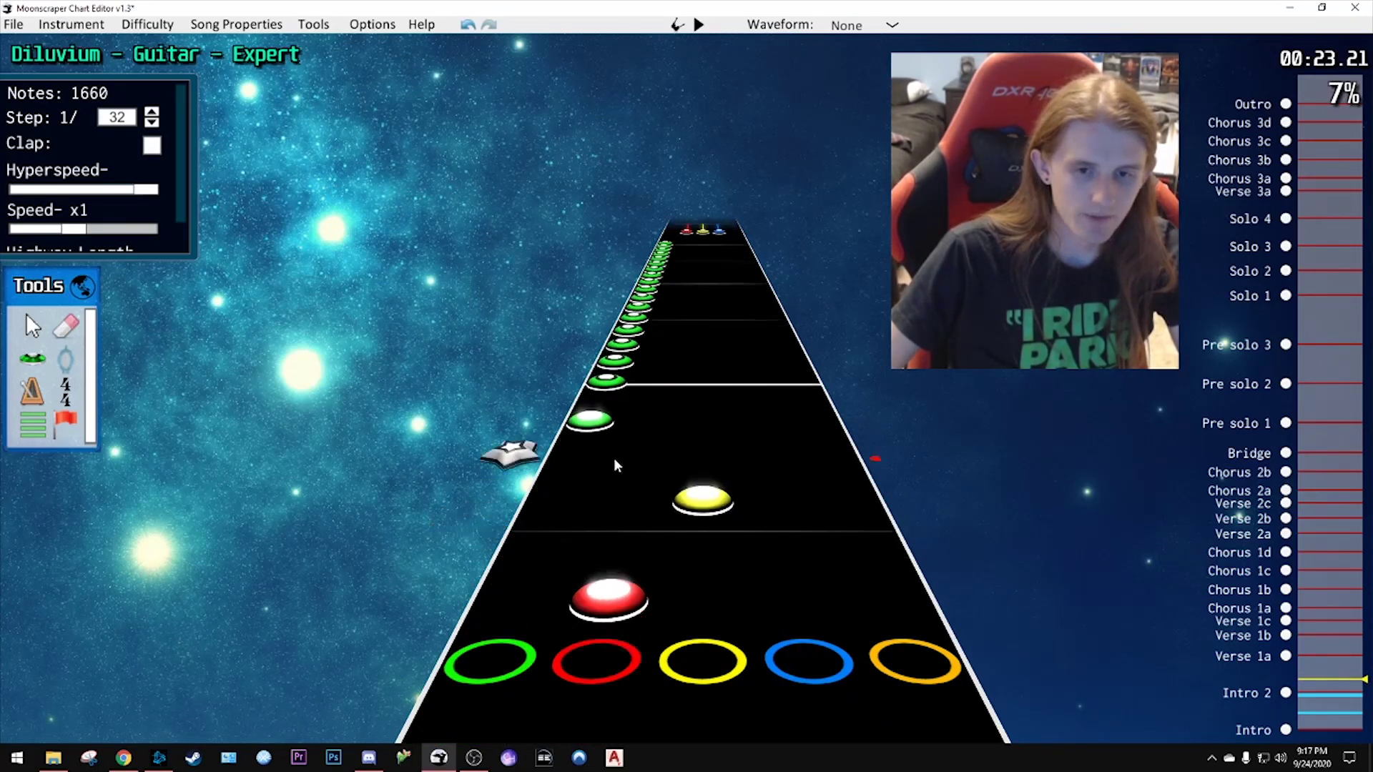
{"action": "scroll", "coordinate": [598, 519], "scroll_direction": "up", "scroll_amount": 2}
{"action": "left_click_drag", "start_coordinate": [593, 565], "coordinate": [712, 224]}
{"action": "scroll", "coordinate": [720, 247], "scroll_direction": "up", "scroll_amount": 1}
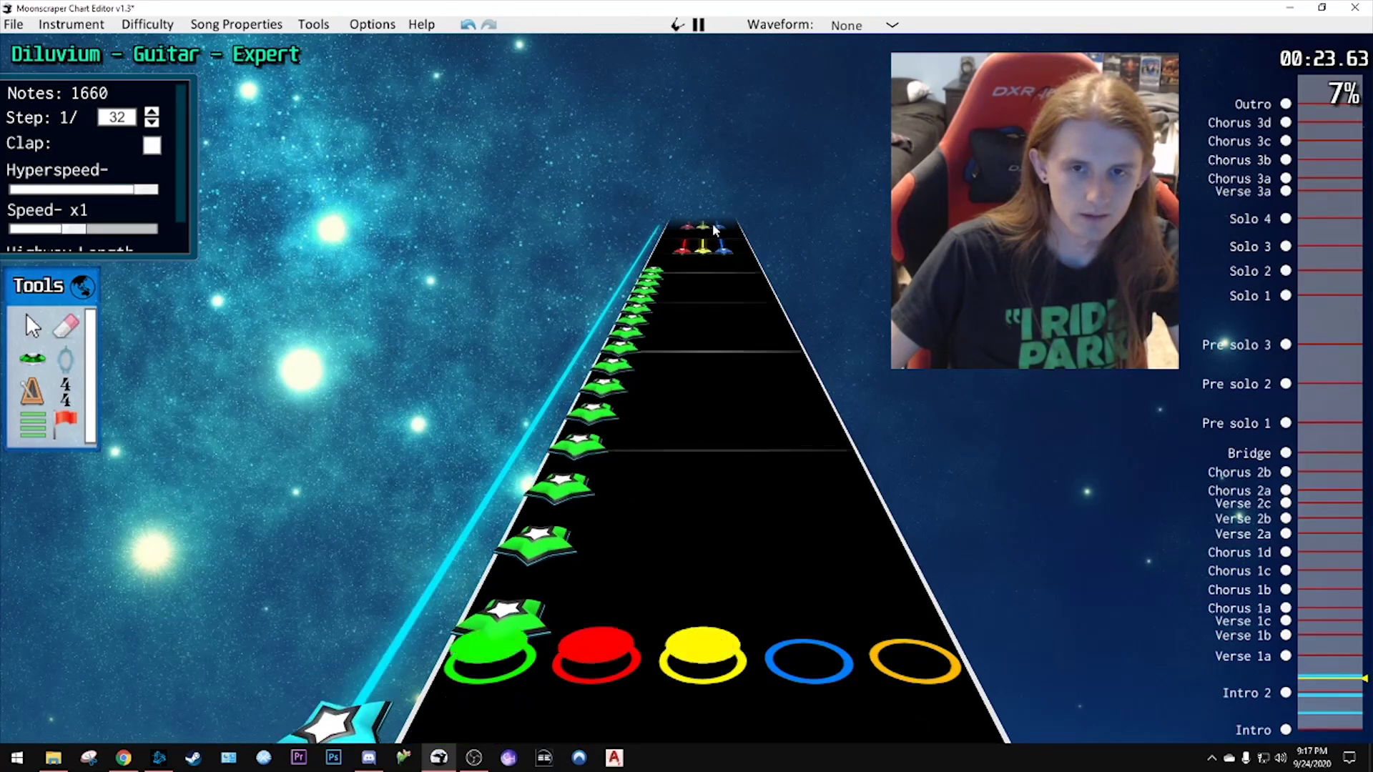
{"action": "key", "text": "space"}
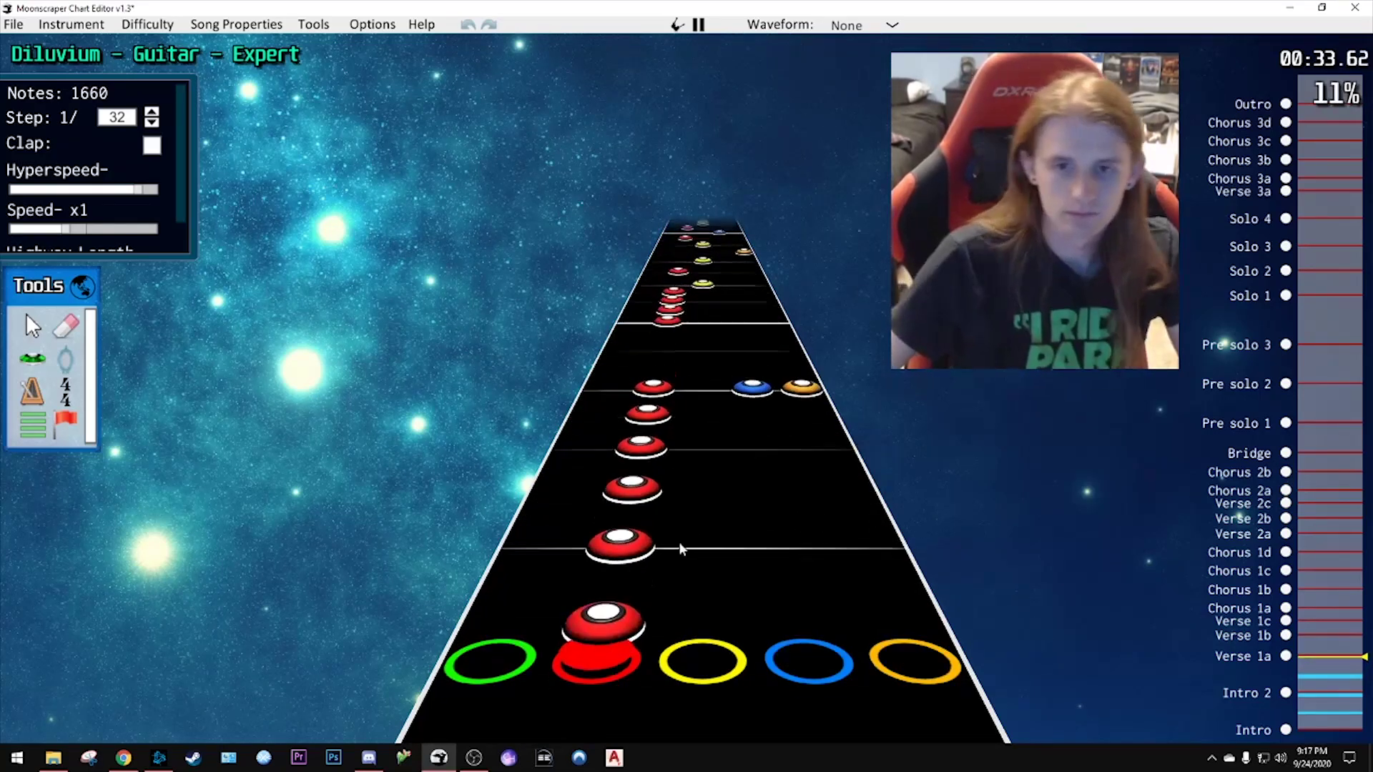
- Draw a star power phrase from the repeated red notes near 0:34 in Verse 1a through the following riff, and play on
{"action": "key", "text": "space"}
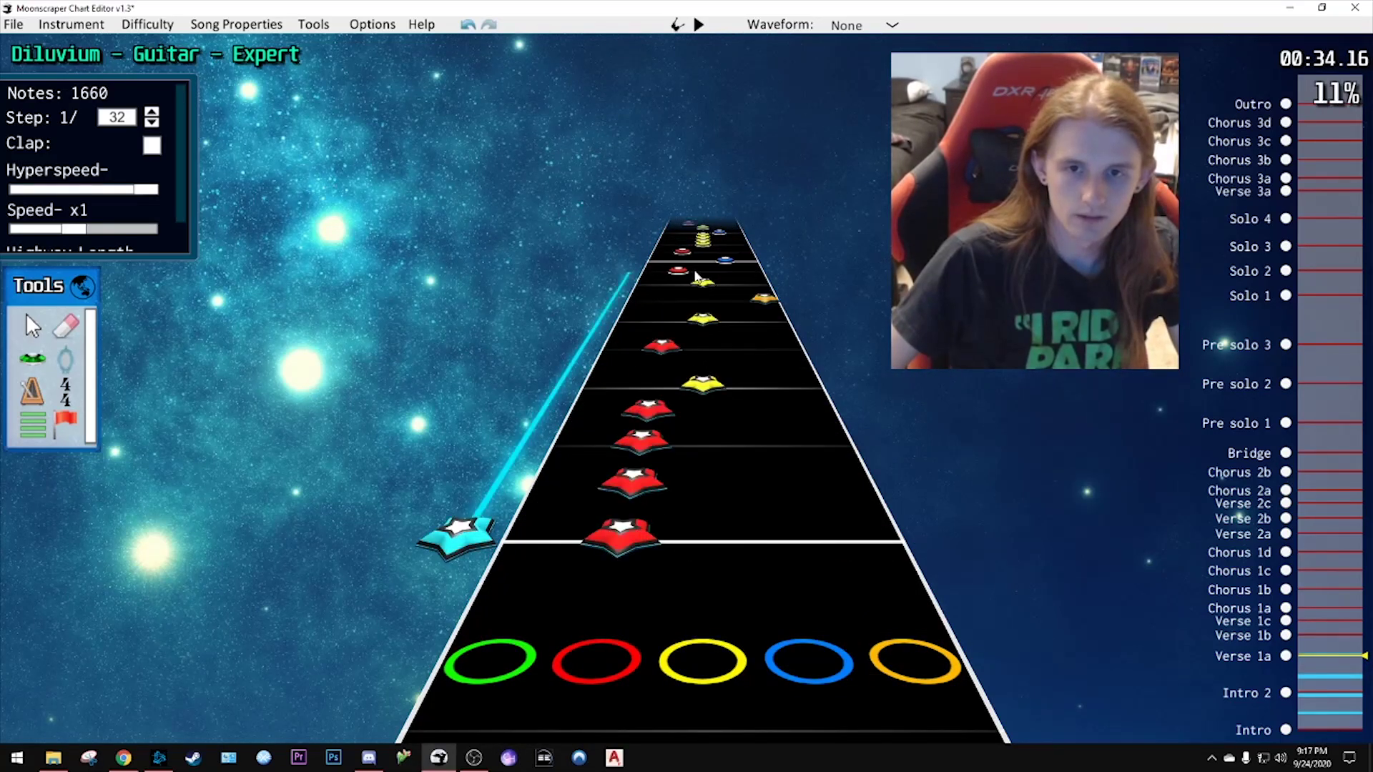
{"action": "scroll", "coordinate": [694, 215], "scroll_direction": "up", "scroll_amount": 4}
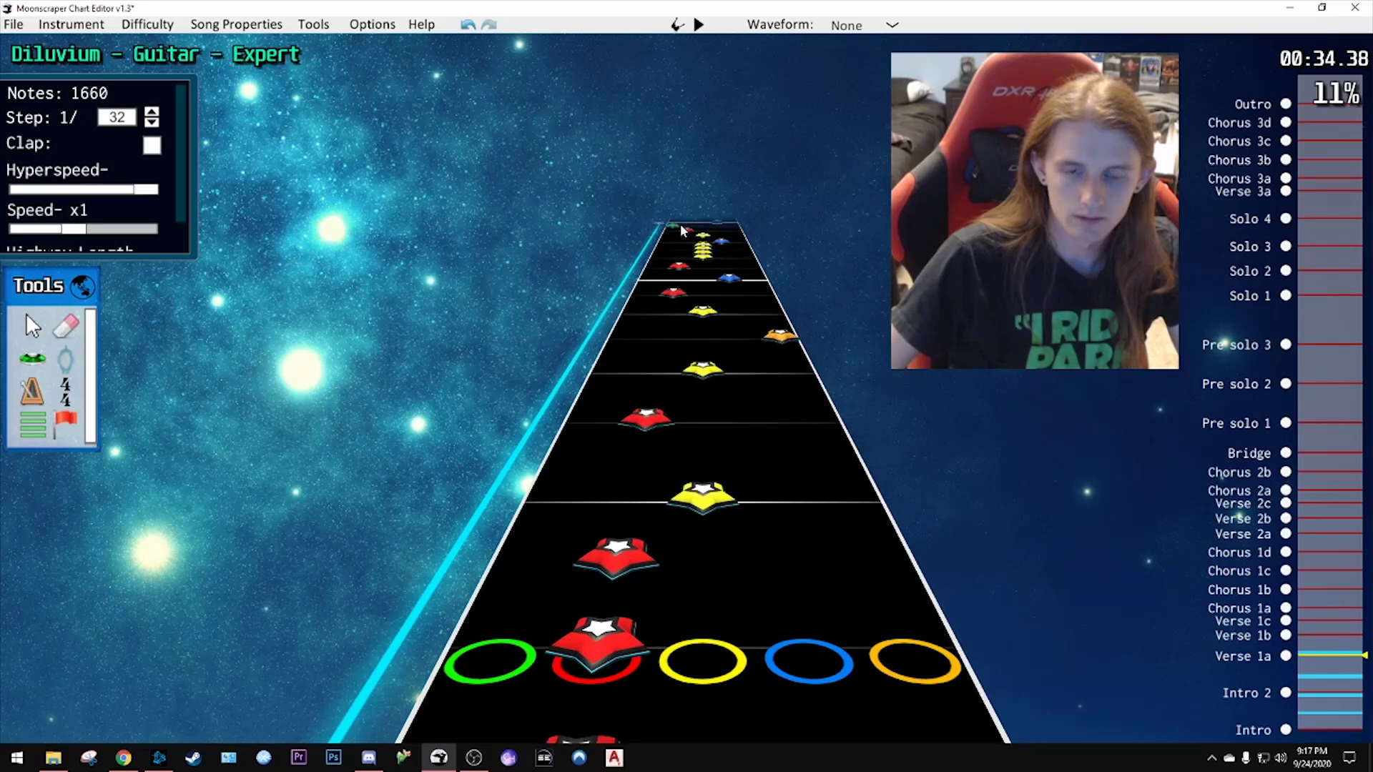
{"action": "key", "text": "space"}
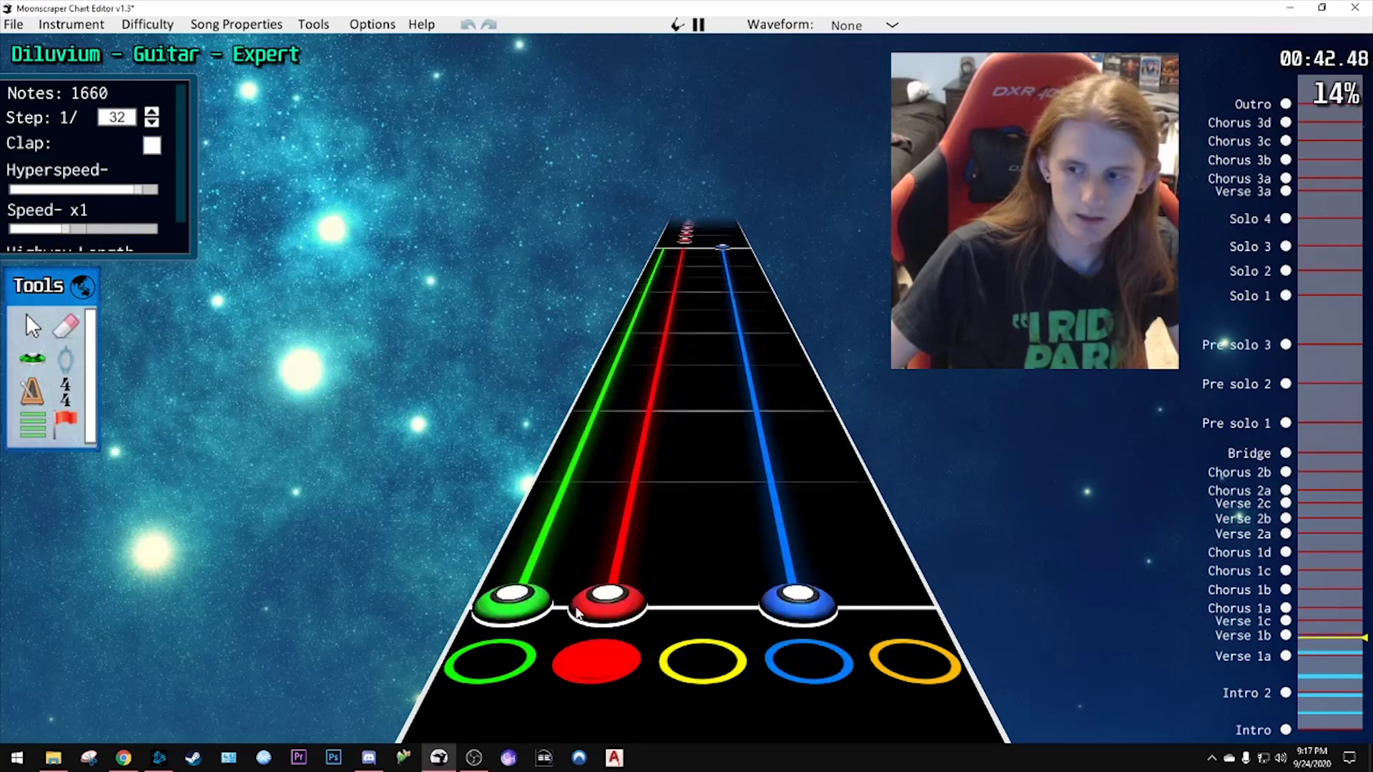
- Draw a long star power phrase from the blue note near 0:43 in Verse 1b through the notes up to about 0:47
{"action": "key", "text": "space"}
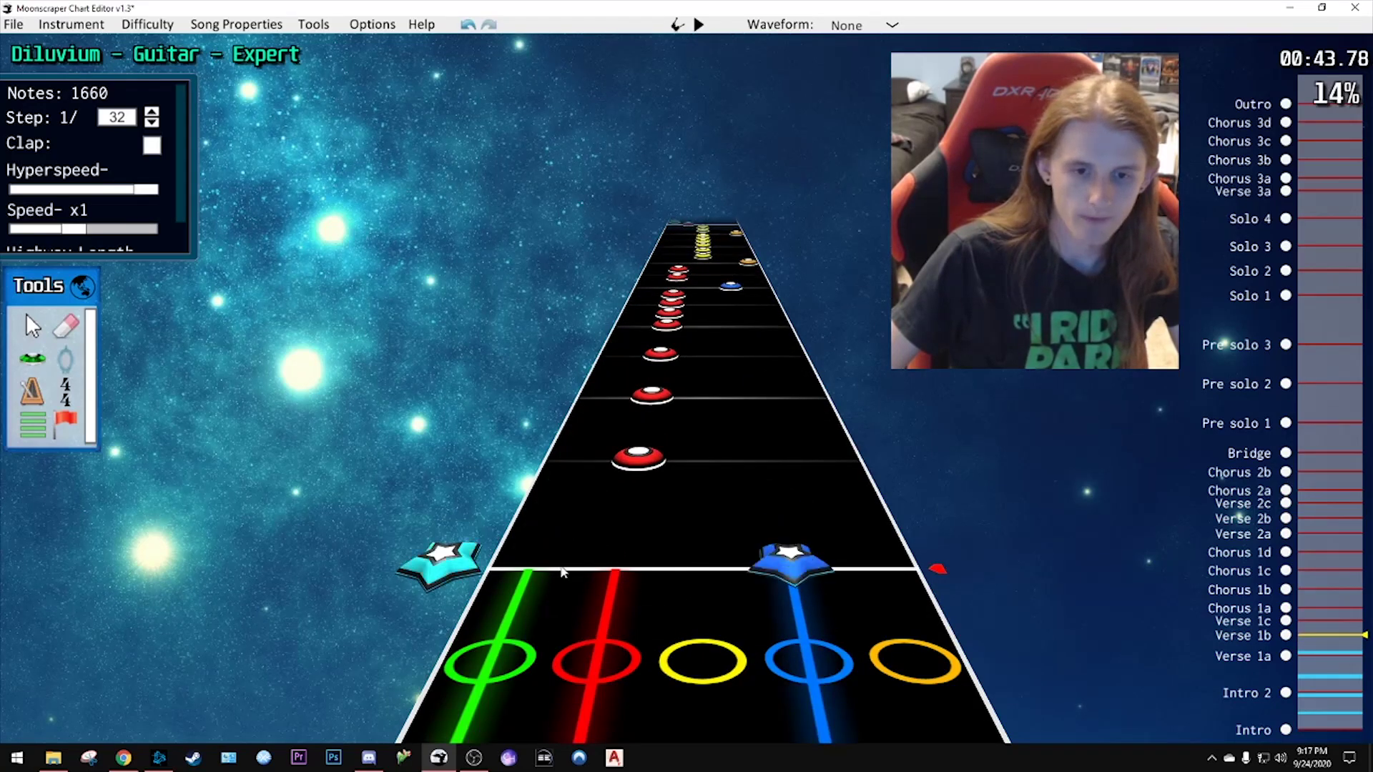
{"action": "scroll", "coordinate": [650, 101], "scroll_direction": "up", "scroll_amount": 5}
{"action": "scroll", "coordinate": [650, 101], "scroll_direction": "up", "scroll_amount": 8}
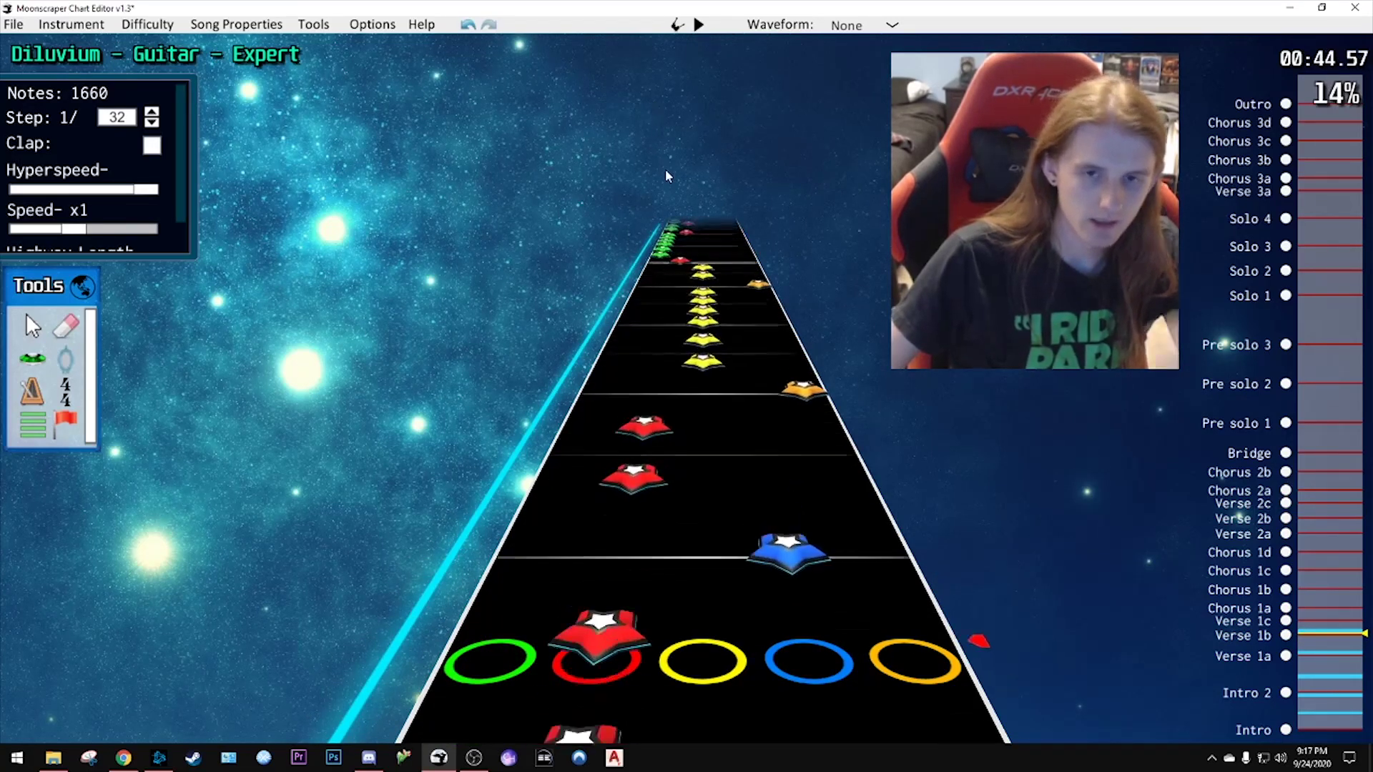
{"action": "scroll", "coordinate": [678, 185], "scroll_direction": "up", "scroll_amount": 7}
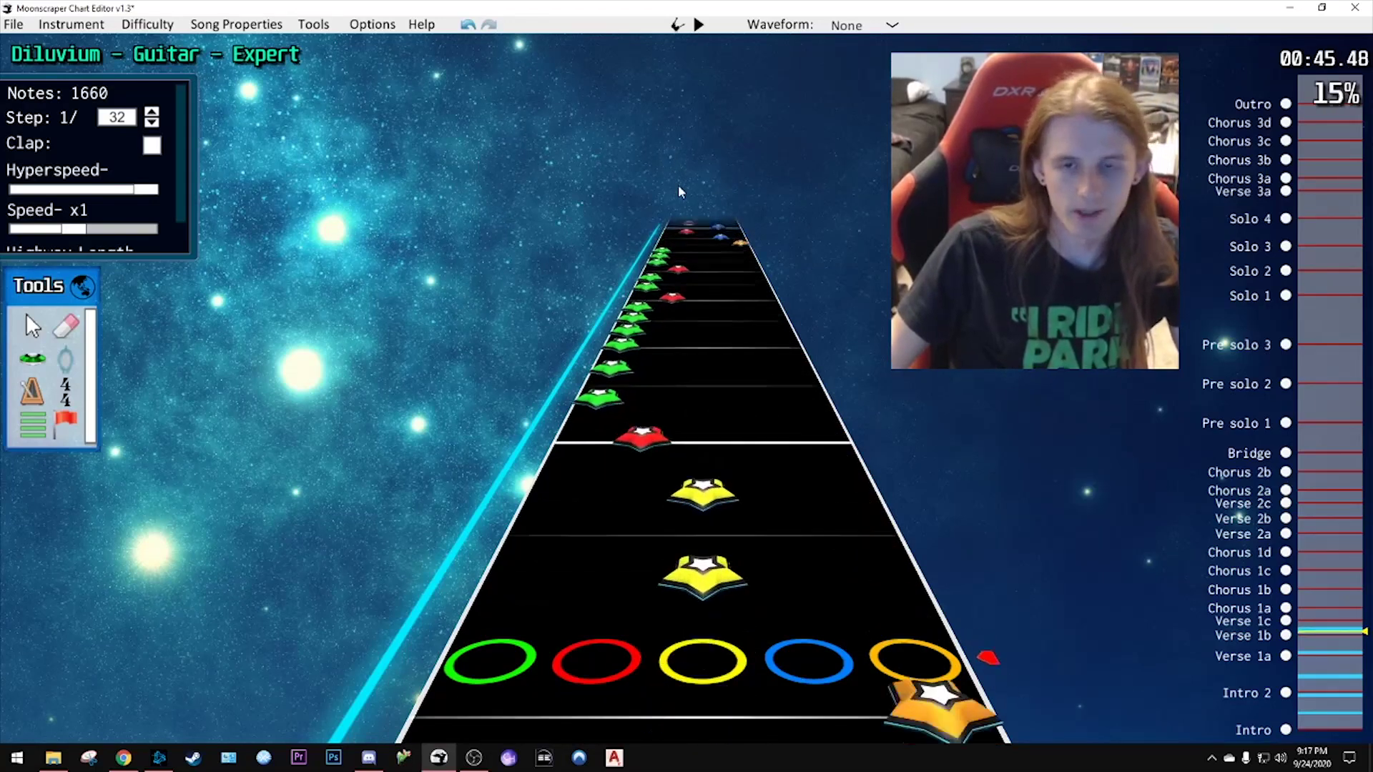
{"action": "scroll", "coordinate": [679, 179], "scroll_direction": "up", "scroll_amount": 7}
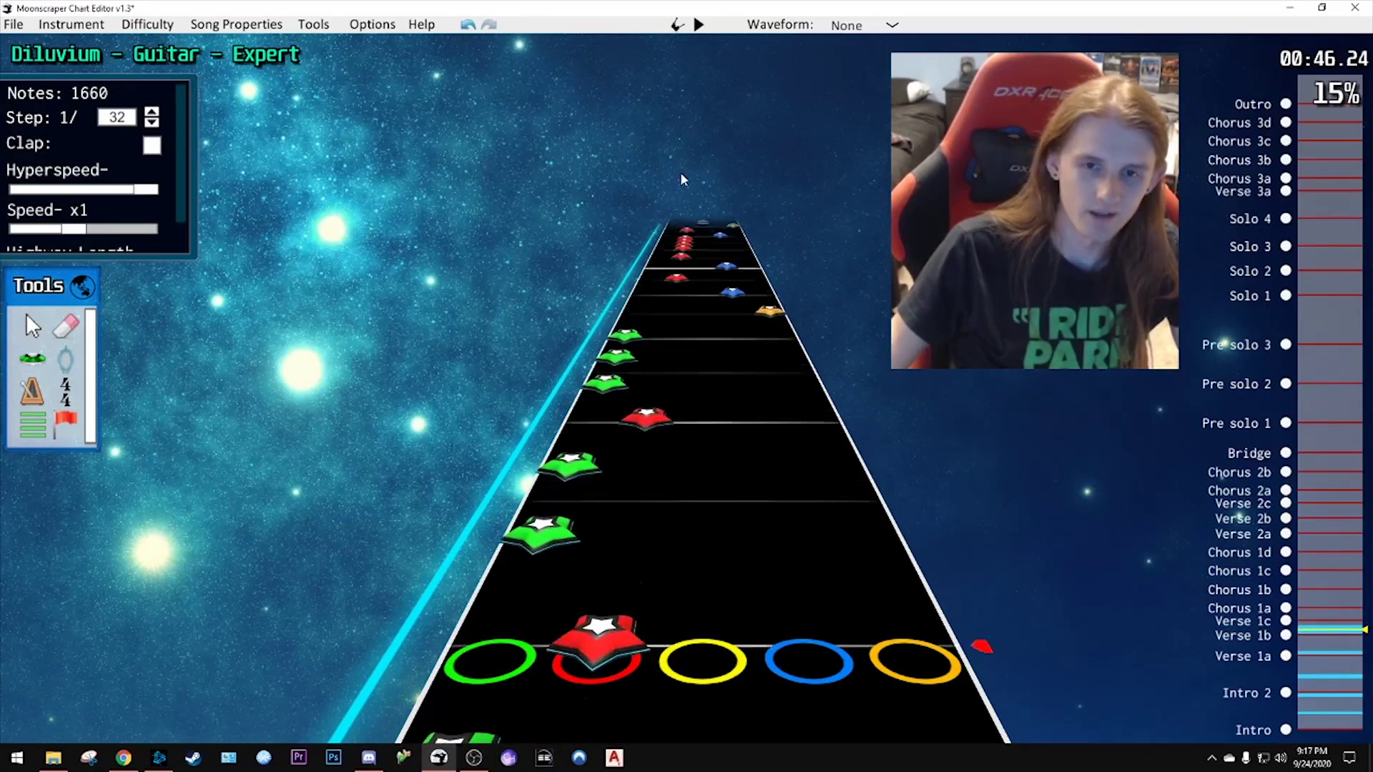
{"action": "scroll", "coordinate": [677, 174], "scroll_direction": "up", "scroll_amount": 6}
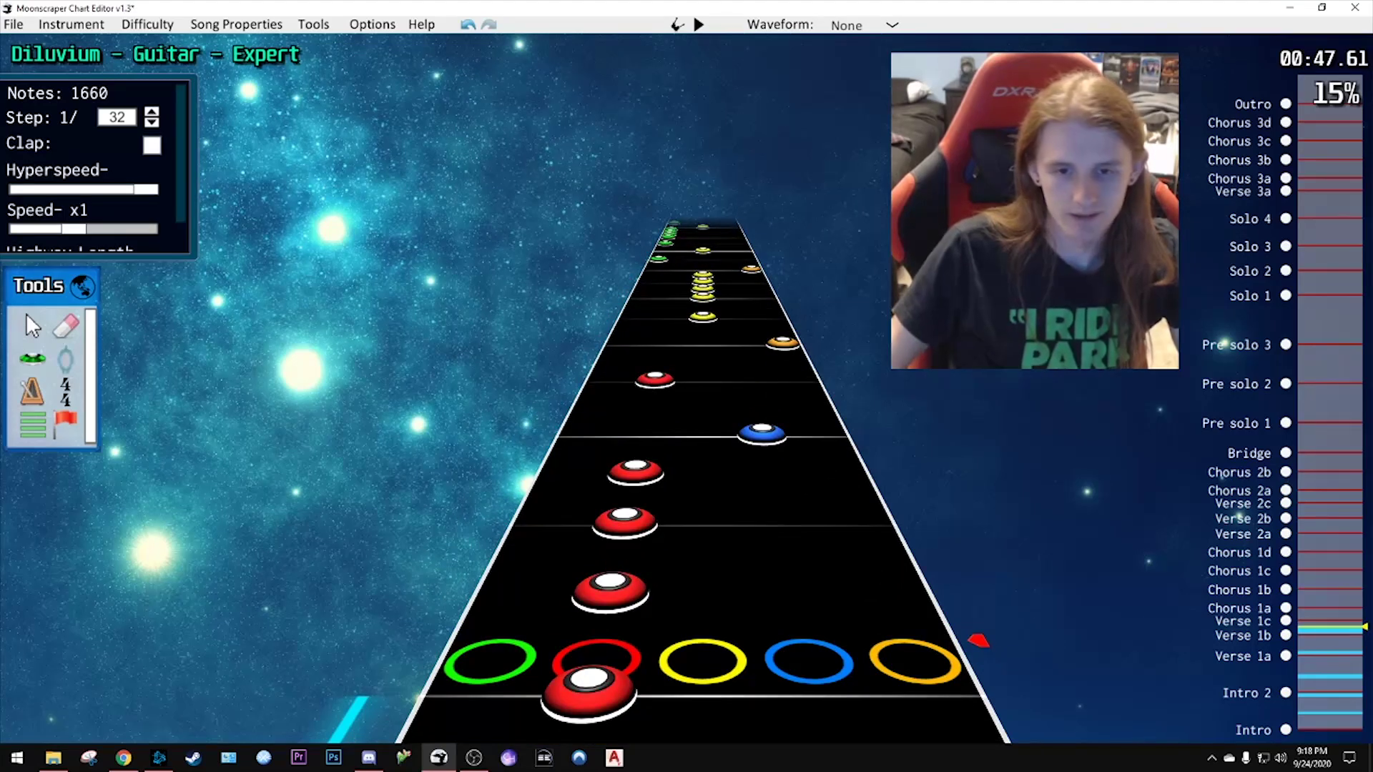
- Shorten the Verse 1b star power phrase so it ends just after the orange note near 0:47
{"action": "right_click", "coordinate": [701, 479]}
{"action": "scroll", "coordinate": [701, 473], "scroll_direction": "down", "scroll_amount": 4}
{"action": "scroll", "coordinate": [697, 472], "scroll_direction": "down", "scroll_amount": 3}
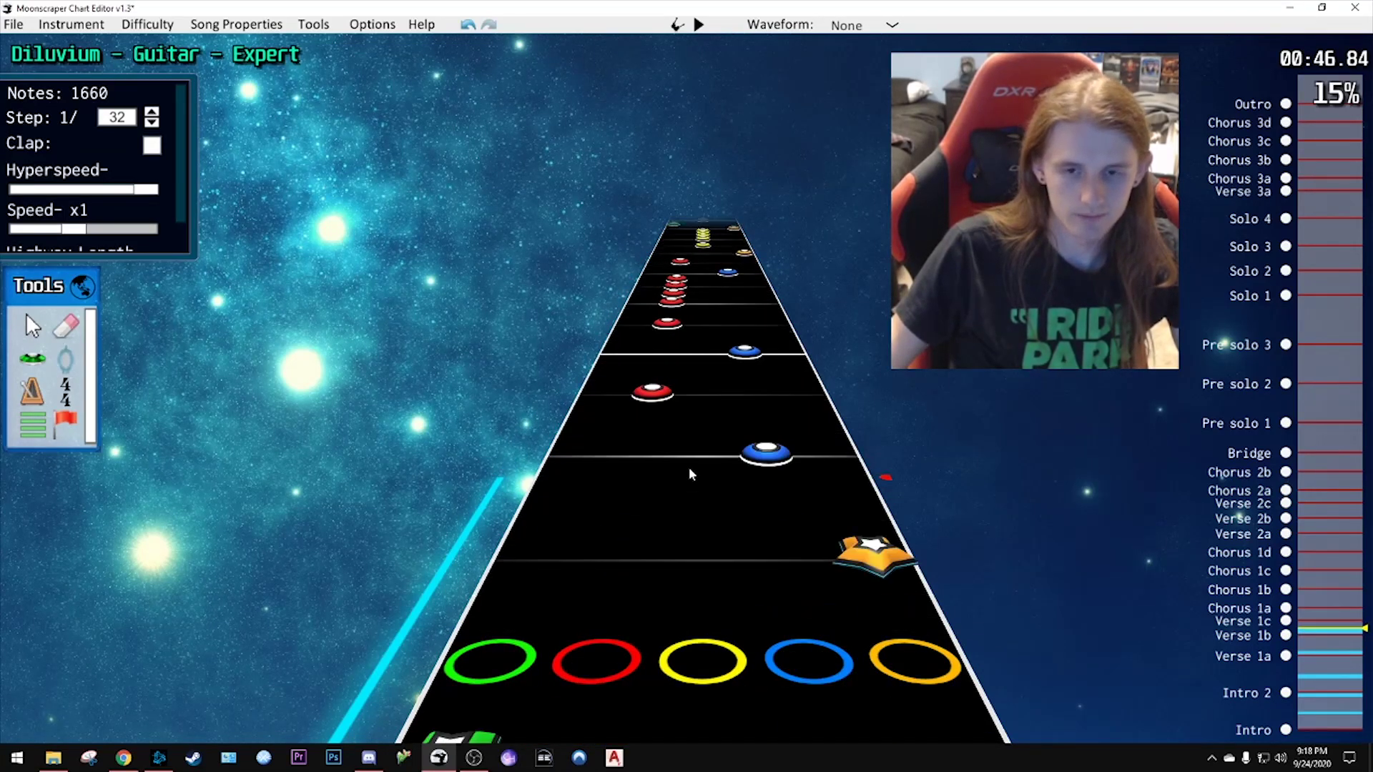
- Replay Verse 1b, adjust the star power phrase's end to just past the blue note following the orange one, and play on
{"action": "scroll", "coordinate": [676, 367], "scroll_direction": "down", "scroll_amount": 12}
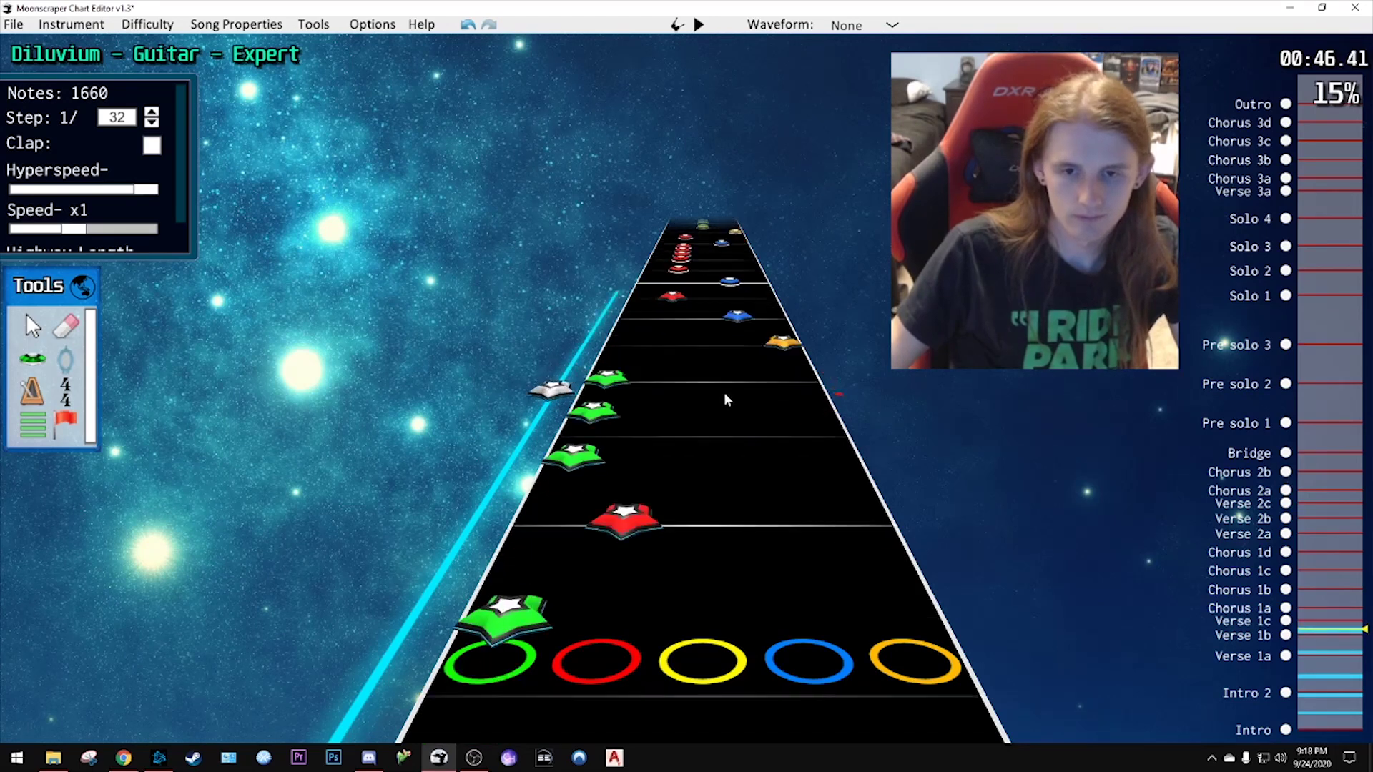
{"action": "scroll", "coordinate": [778, 412], "scroll_direction": "down", "scroll_amount": 15}
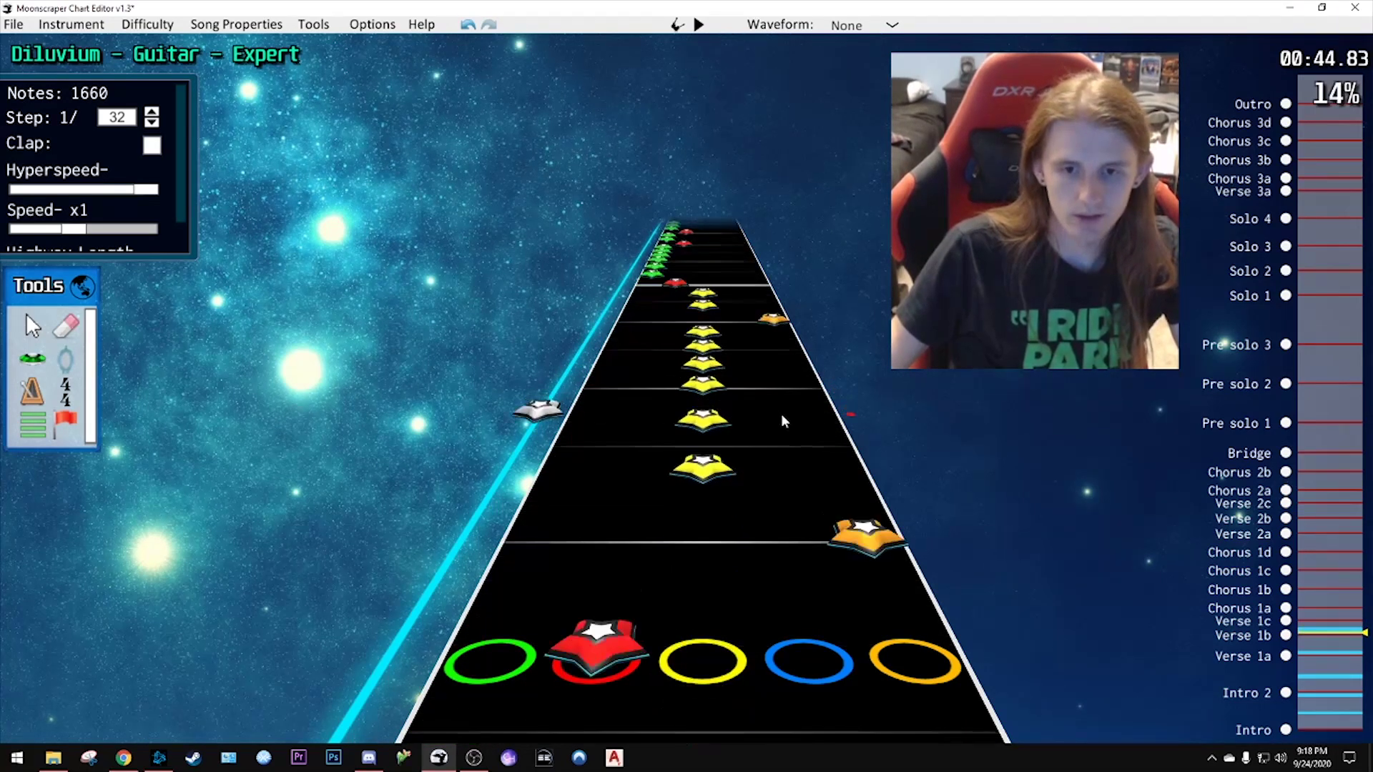
{"action": "key", "text": "space"}
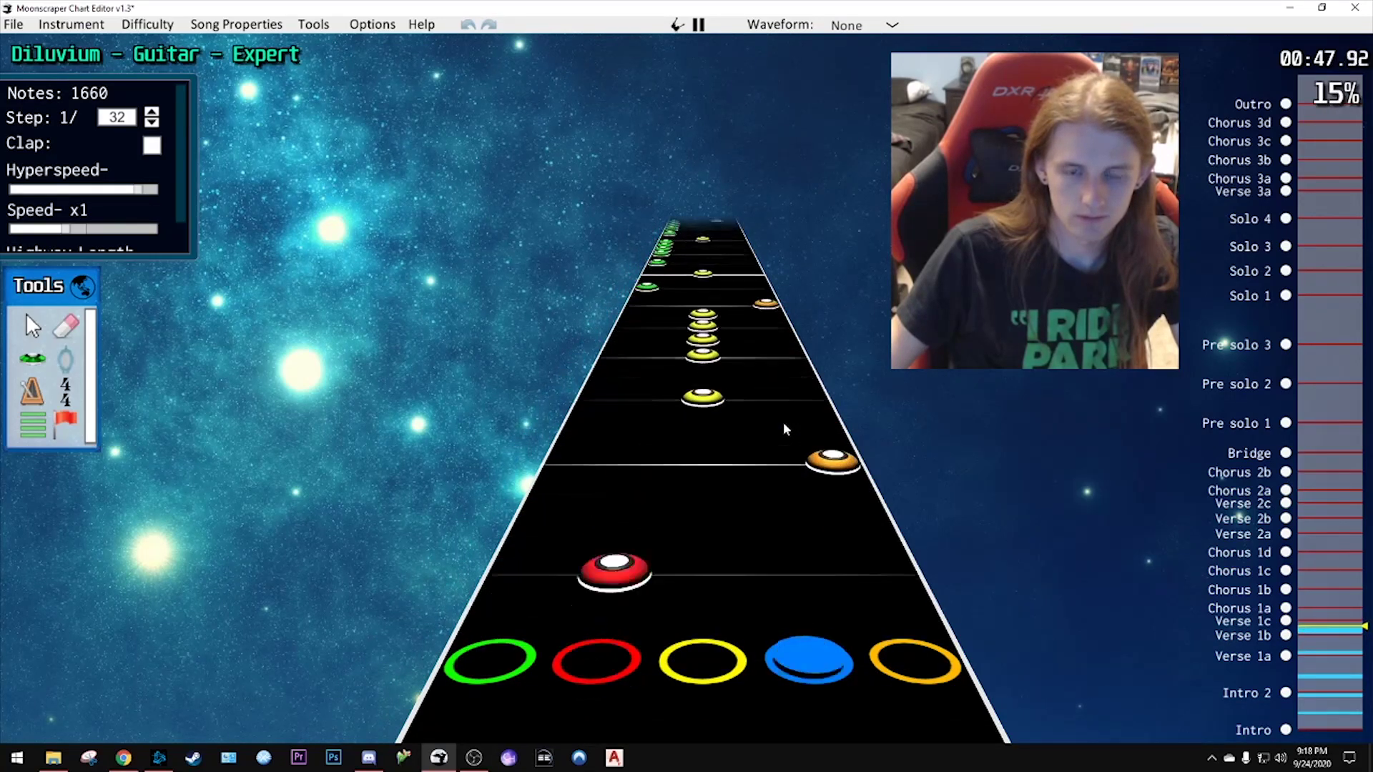
{"action": "key", "text": "space"}
{"action": "scroll", "coordinate": [714, 423], "scroll_direction": "down", "scroll_amount": 5}
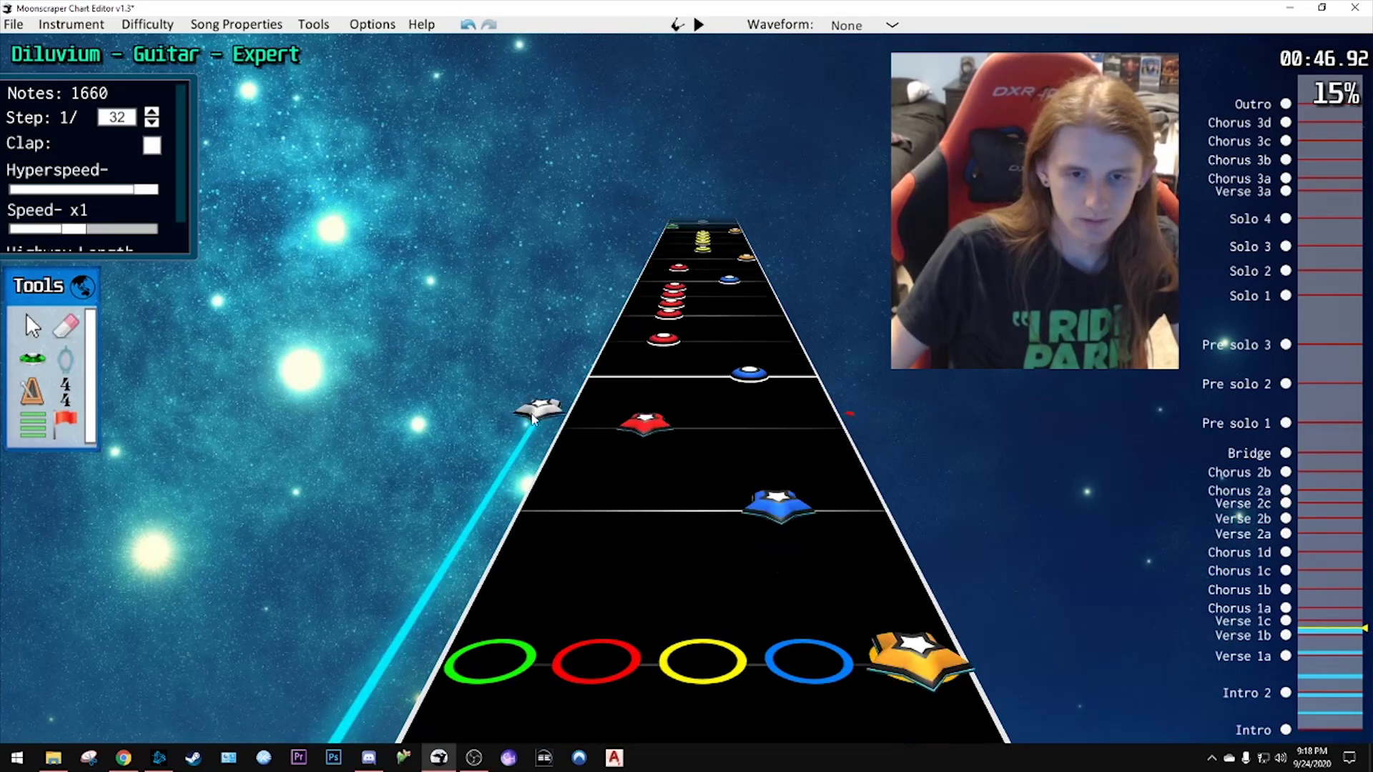
{"action": "scroll", "coordinate": [504, 486], "scroll_direction": "down", "scroll_amount": 6}
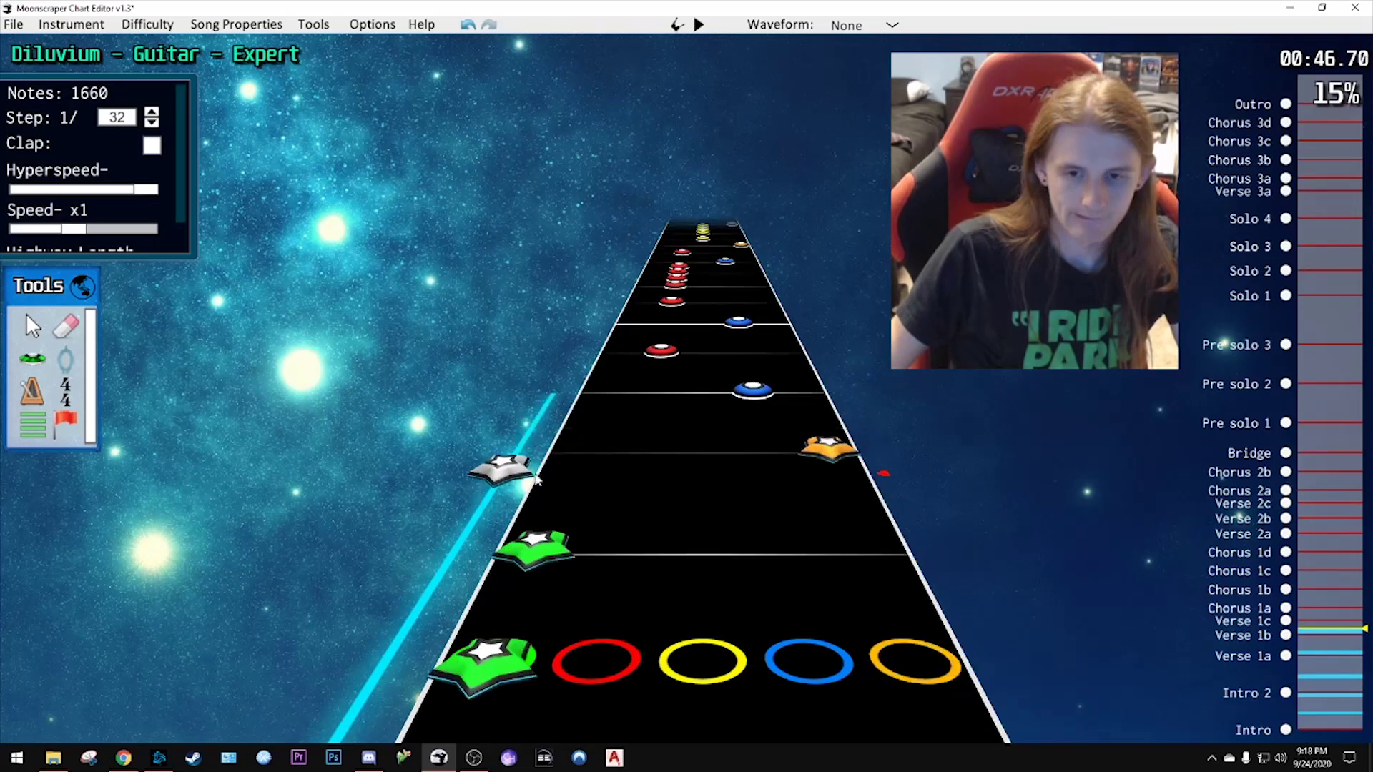
{"action": "scroll", "coordinate": [528, 448], "scroll_direction": "up", "scroll_amount": 8}
{"action": "key", "text": "space"}
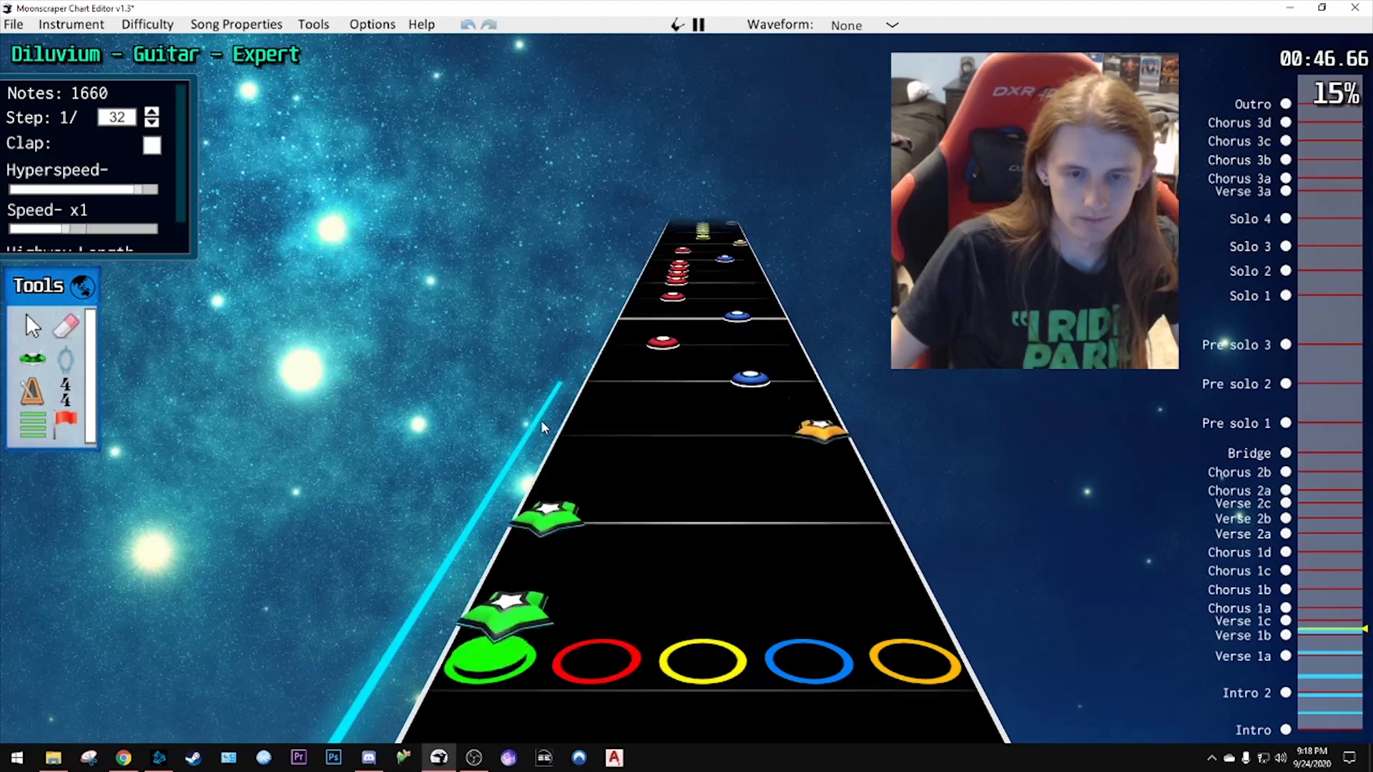
{"action": "key", "text": "space"}
{"action": "scroll", "coordinate": [529, 472], "scroll_direction": "down", "scroll_amount": 3}
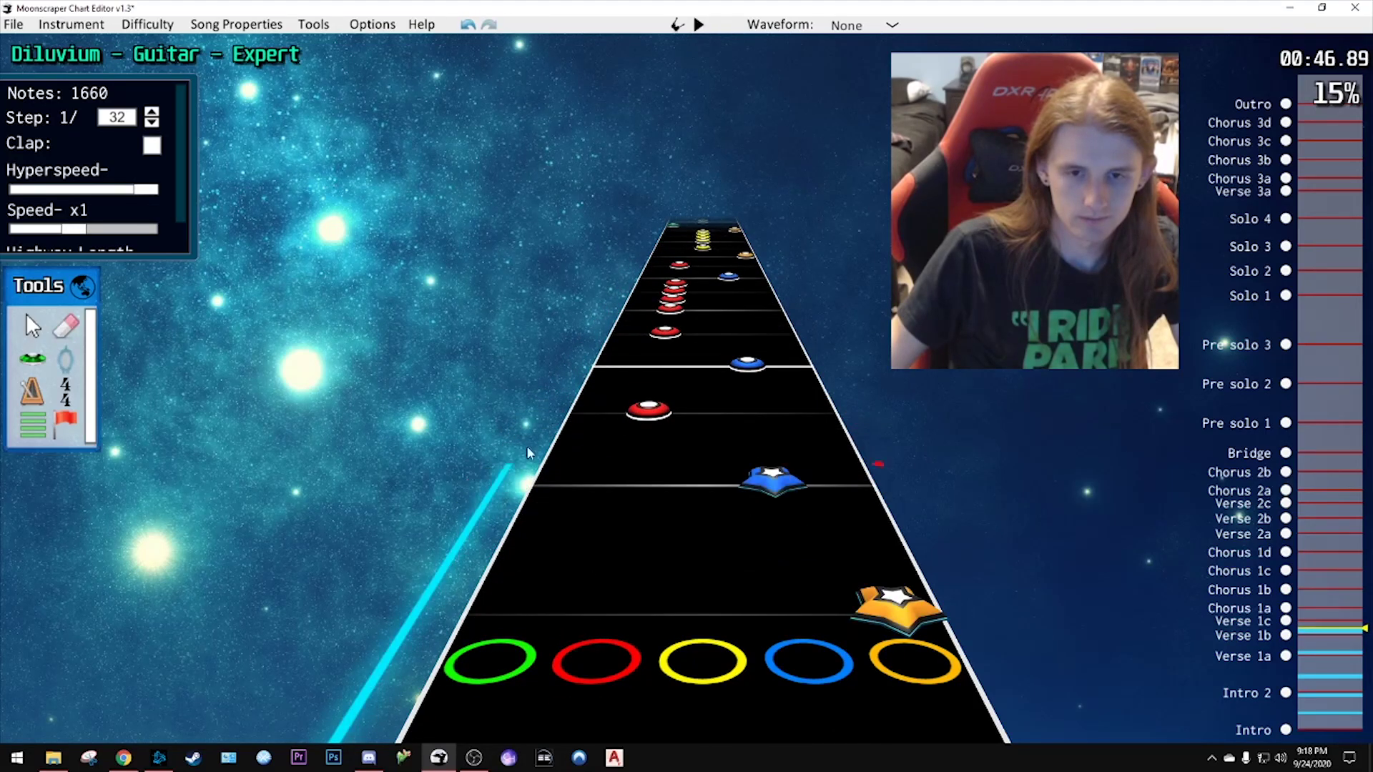
{"action": "key", "text": "space"}
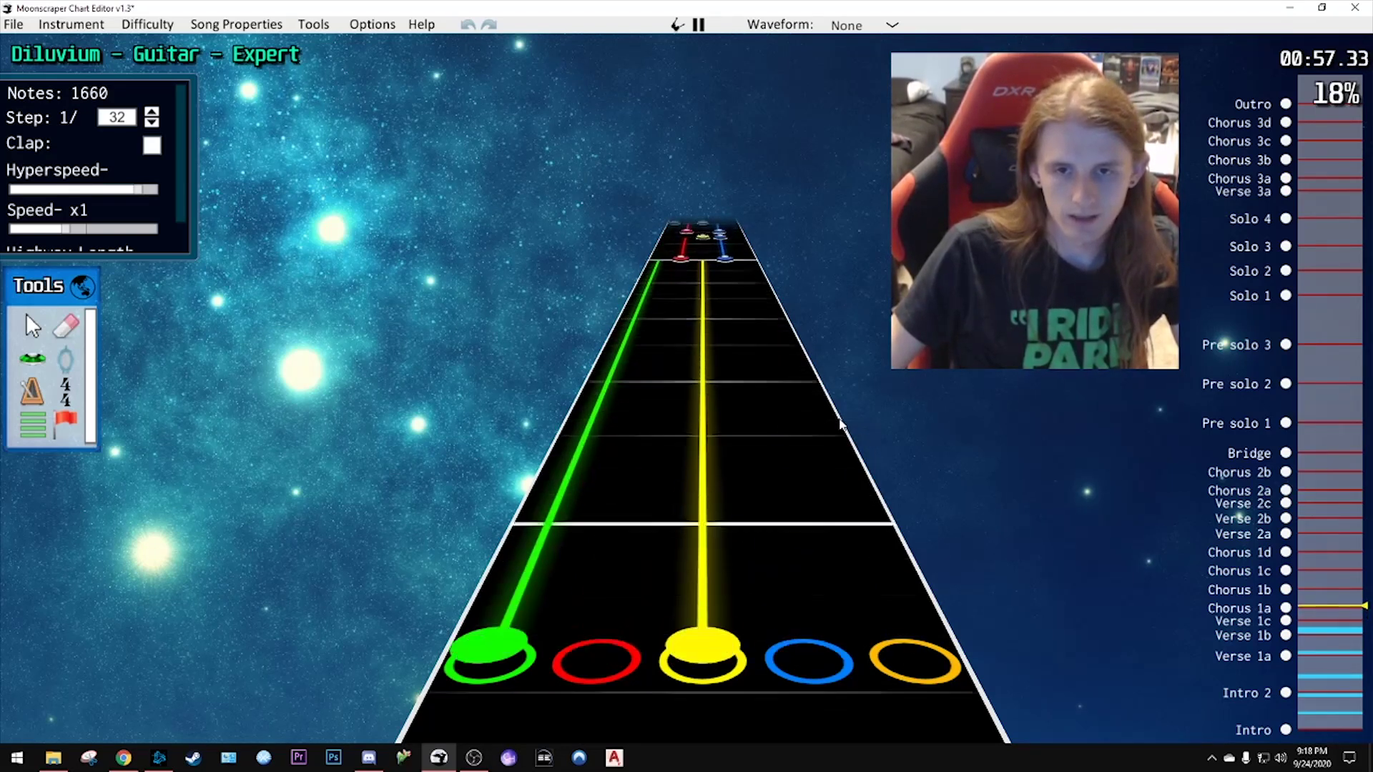
- Play through Chorus 1a and draw a long star power phrase from the red-blue chord opening Chorus 1b to just past the red-blue-orange chord near 1:12
{"action": "key", "text": "space"}
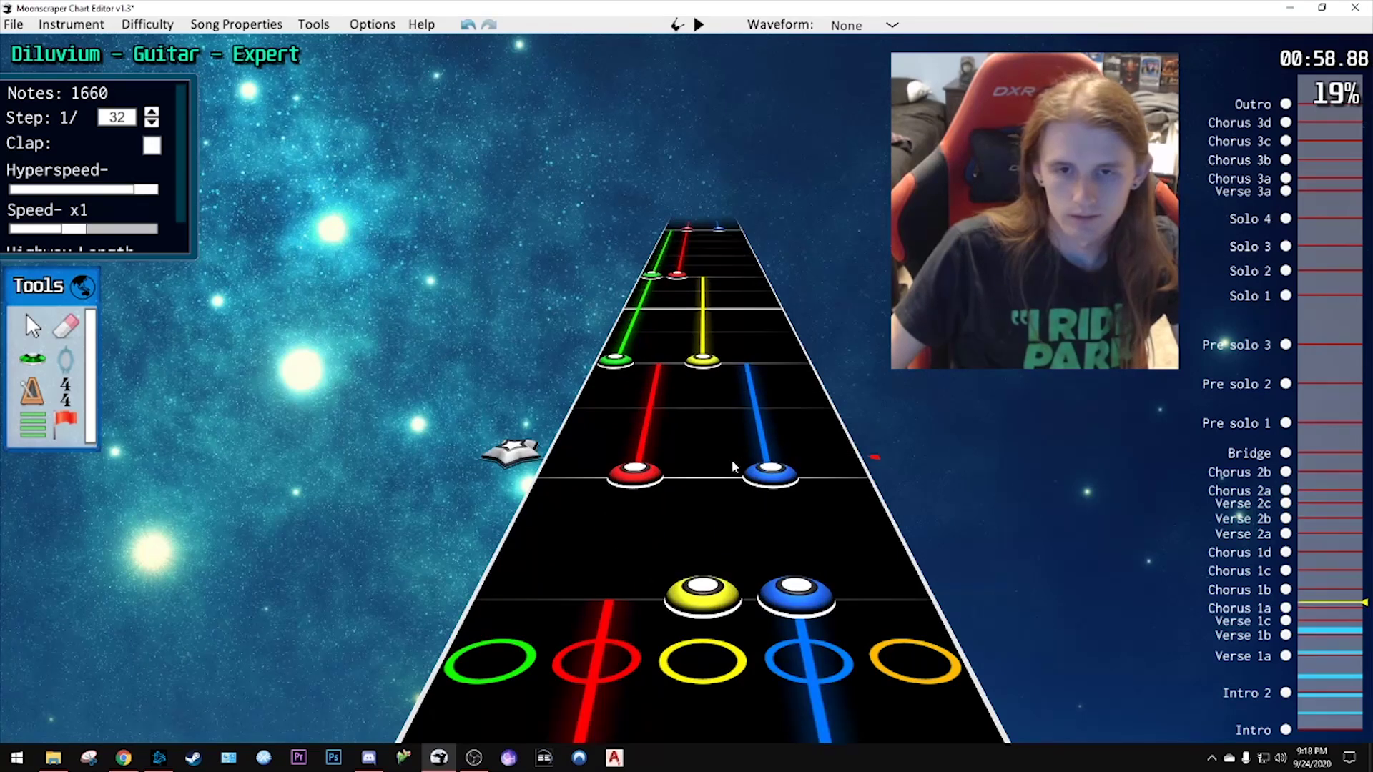
{"action": "key", "text": "space"}
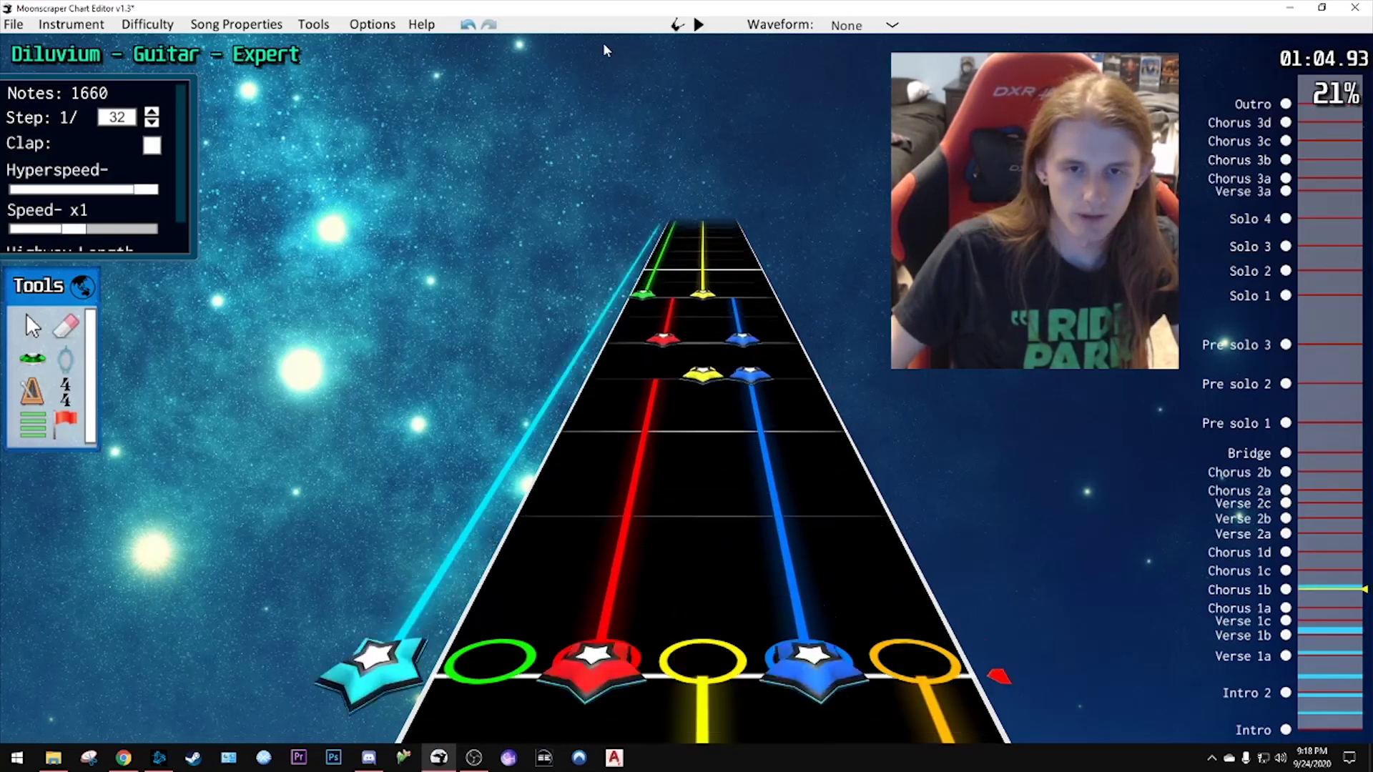
{"action": "key", "text": "space"}
{"action": "scroll", "coordinate": [627, 30], "scroll_direction": "up", "scroll_amount": 2}
{"action": "scroll", "coordinate": [697, 182], "scroll_direction": "up", "scroll_amount": 7}
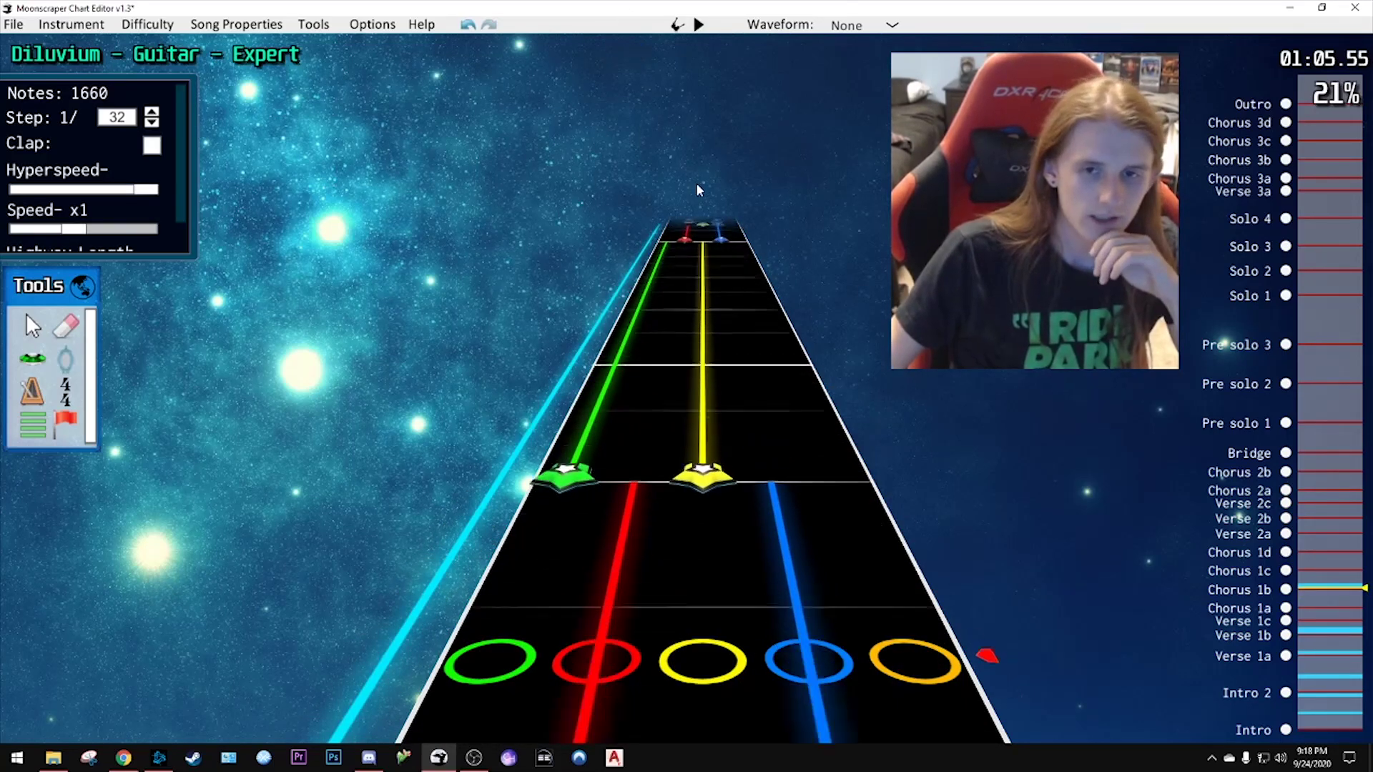
{"action": "scroll", "coordinate": [683, 188], "scroll_direction": "up", "scroll_amount": 8}
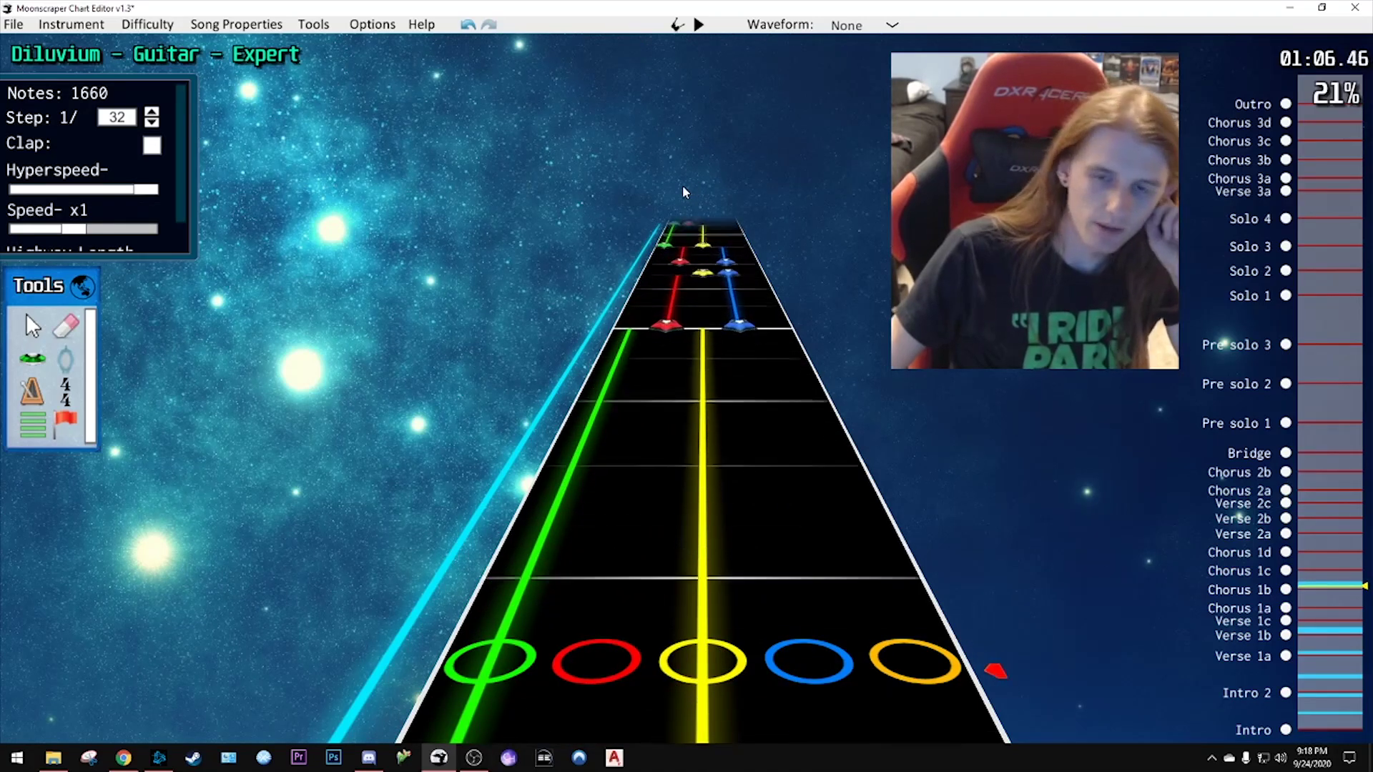
{"action": "scroll", "coordinate": [684, 192], "scroll_direction": "up", "scroll_amount": 5}
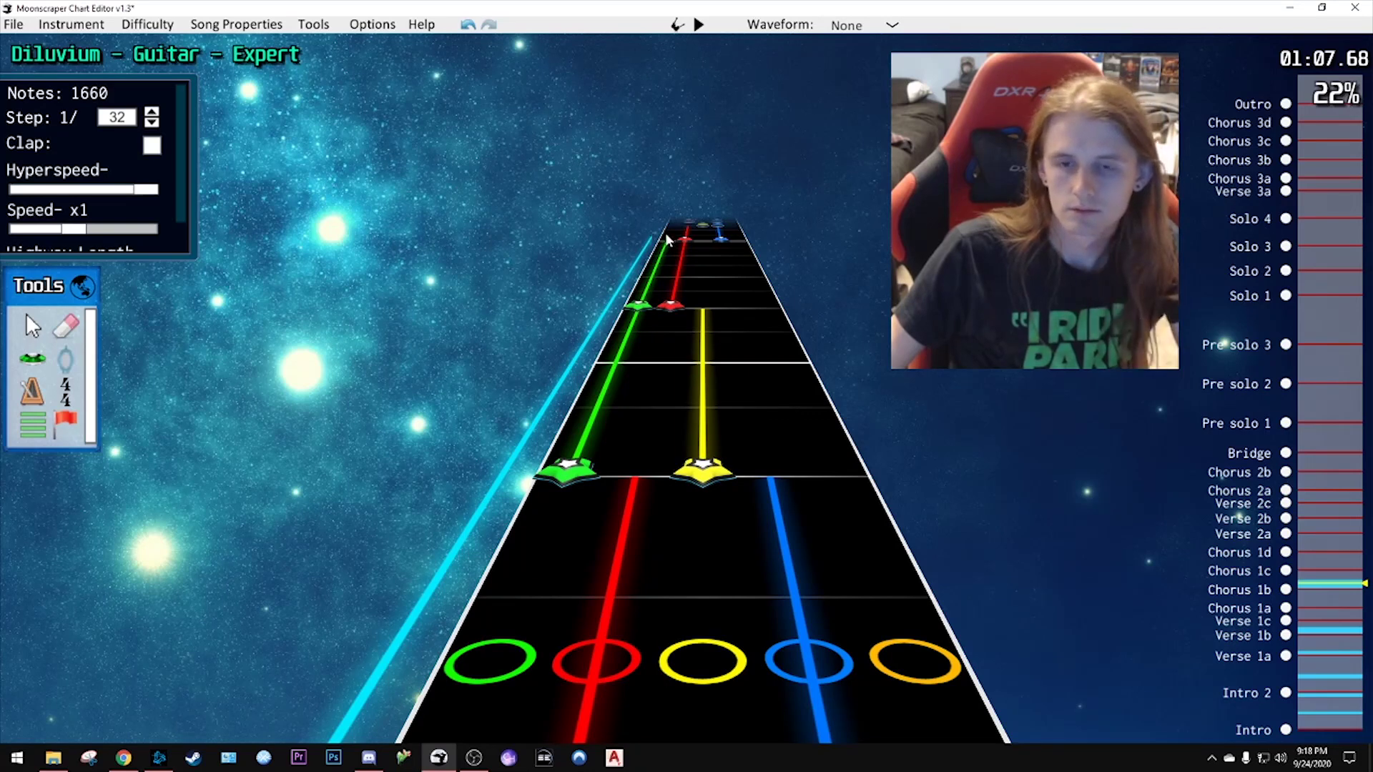
{"action": "scroll", "coordinate": [668, 180], "scroll_direction": "up", "scroll_amount": 6}
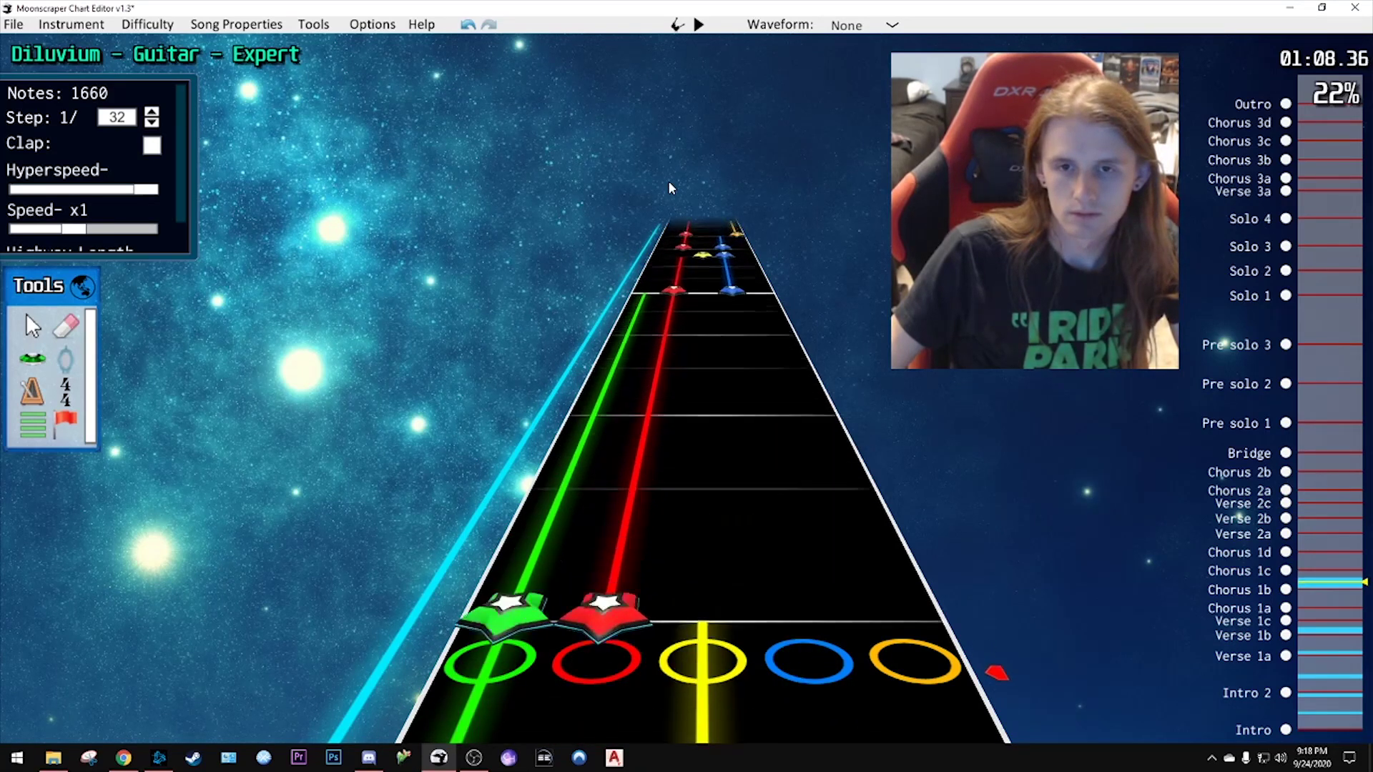
{"action": "scroll", "coordinate": [670, 187], "scroll_direction": "up", "scroll_amount": 8}
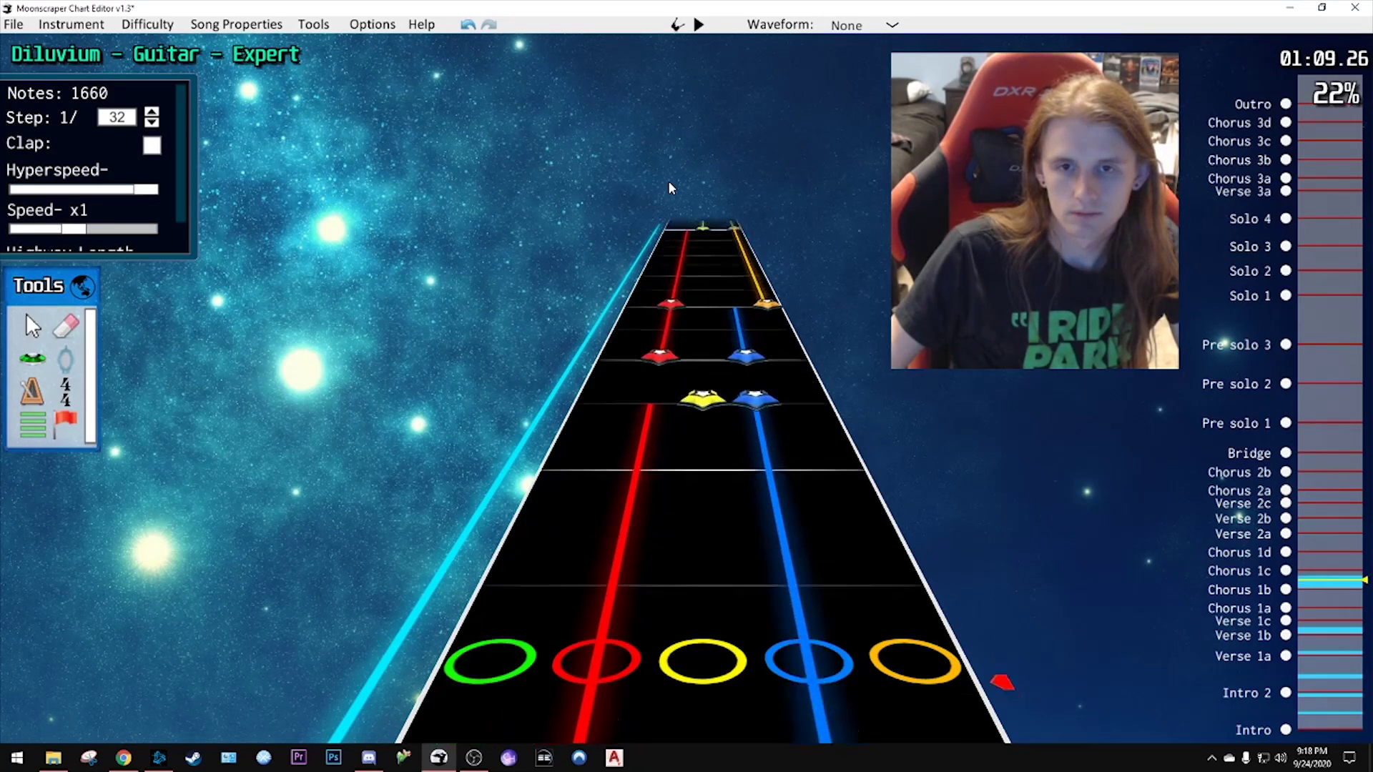
{"action": "scroll", "coordinate": [670, 186], "scroll_direction": "up", "scroll_amount": 8}
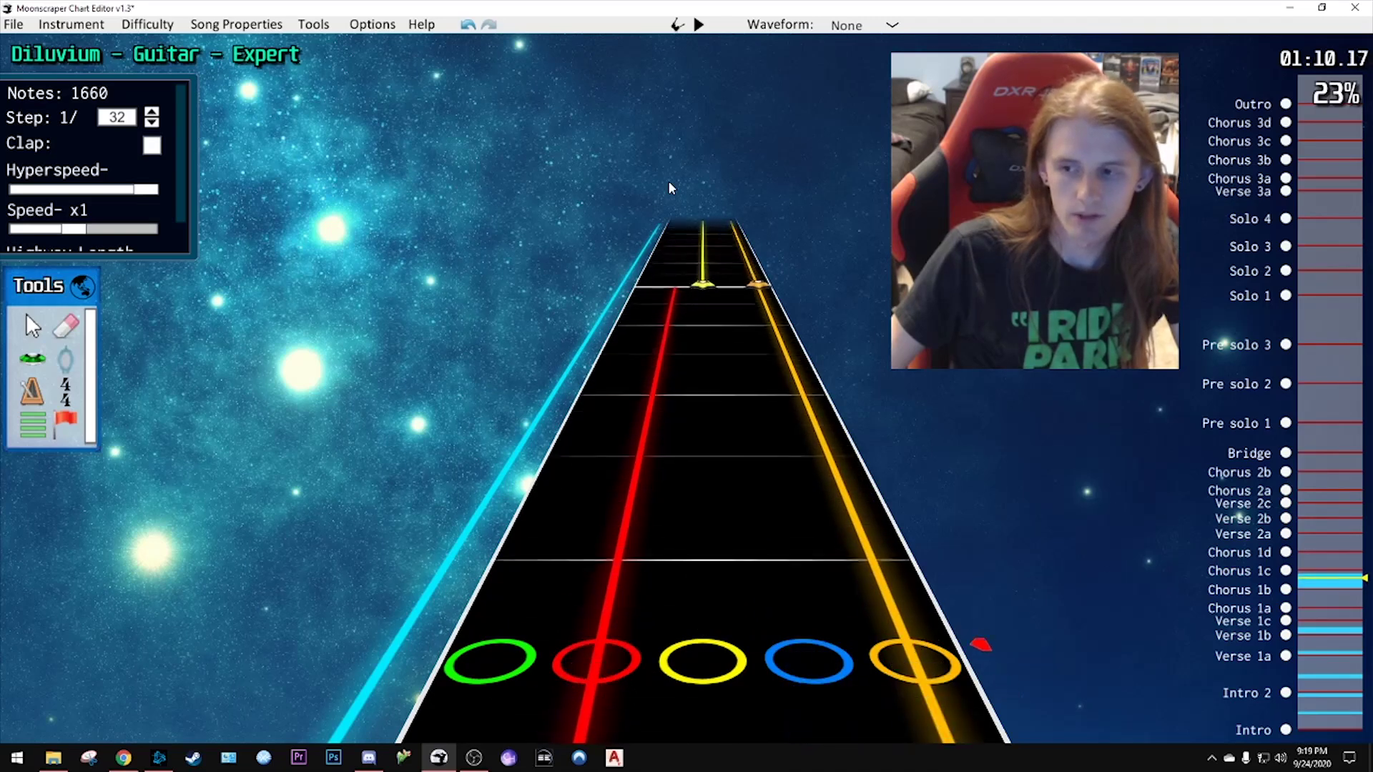
{"action": "scroll", "coordinate": [670, 187], "scroll_direction": "up", "scroll_amount": 8}
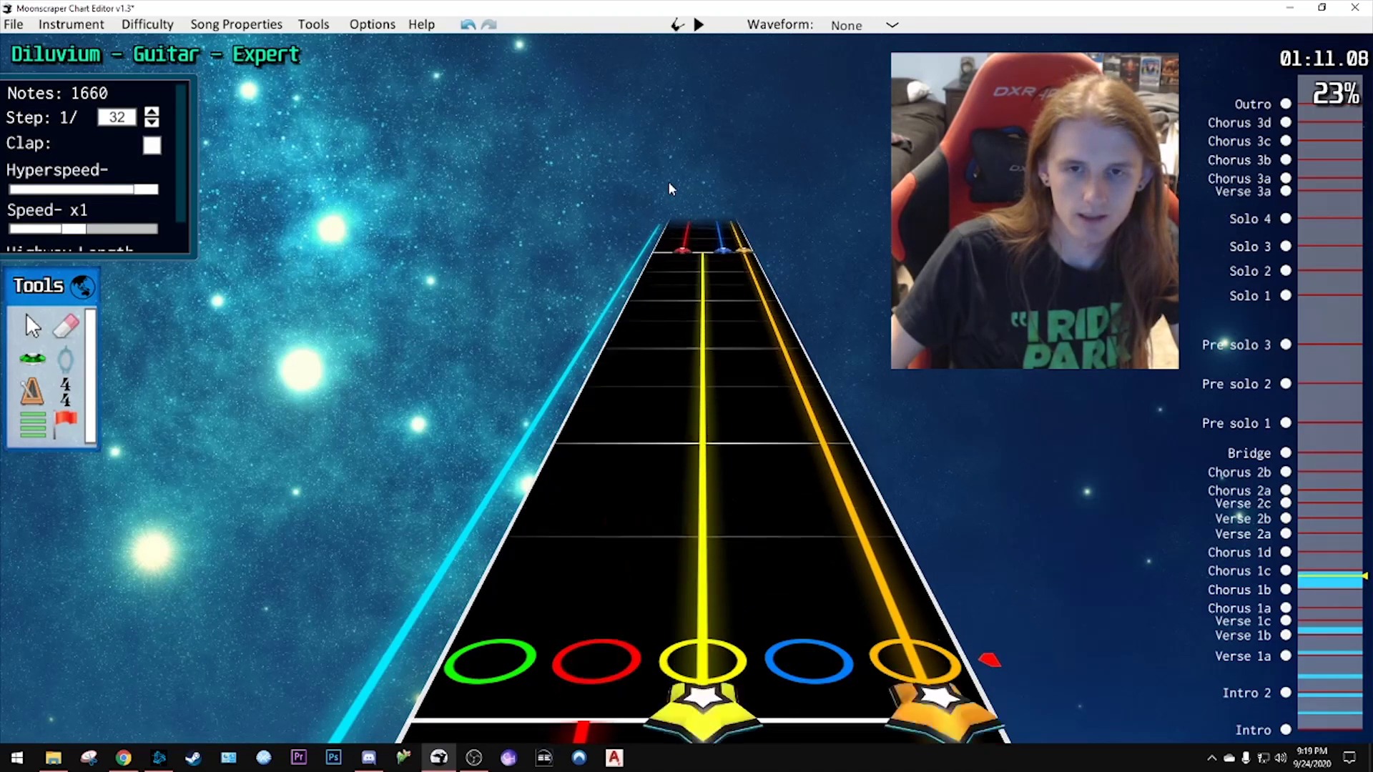
{"action": "scroll", "coordinate": [668, 182], "scroll_direction": "up", "scroll_amount": 4}
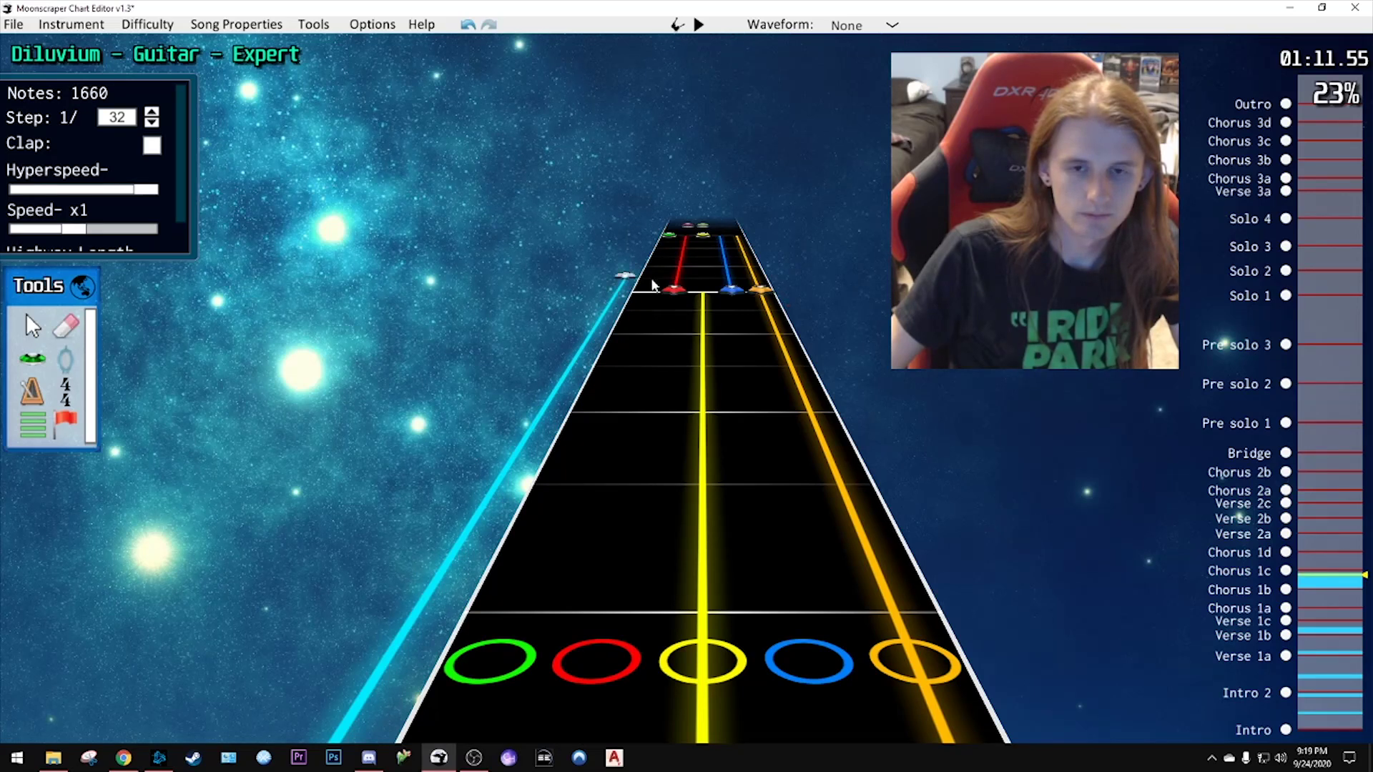
- Play past the end of the Chorus 1b star power phrase and review the notes around the start of Chorus 1c
{"action": "key", "text": "space"}
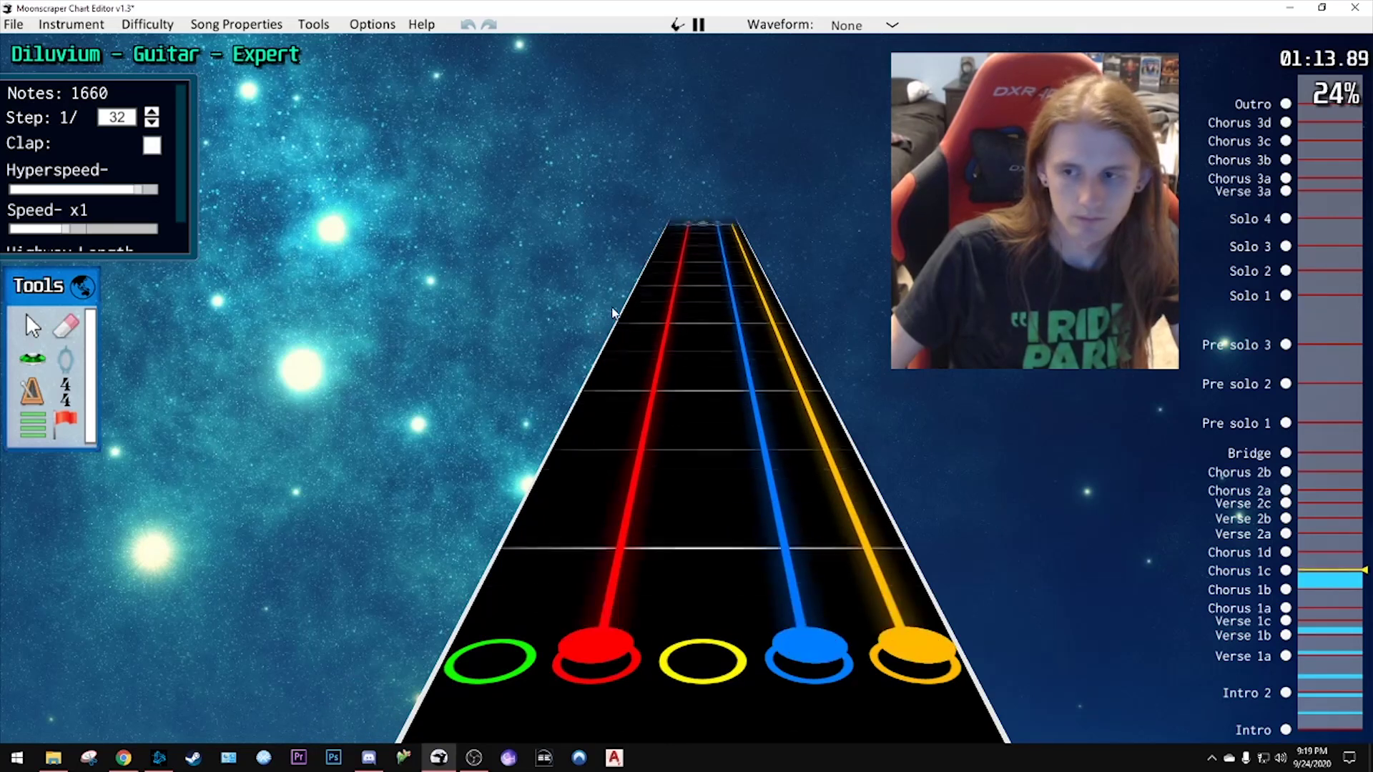
{"action": "key", "text": "space"}
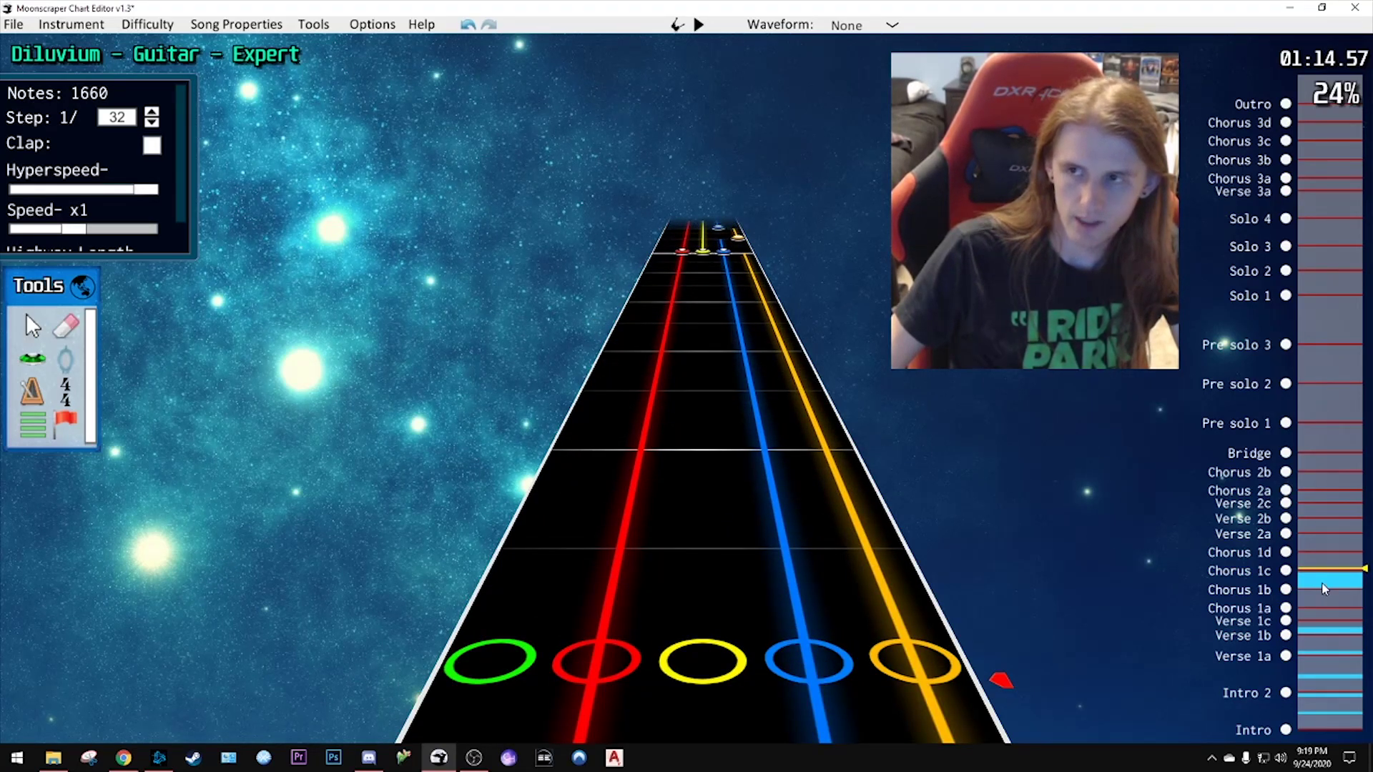
{"action": "scroll", "coordinate": [1333, 589], "scroll_direction": "up", "scroll_amount": 10}
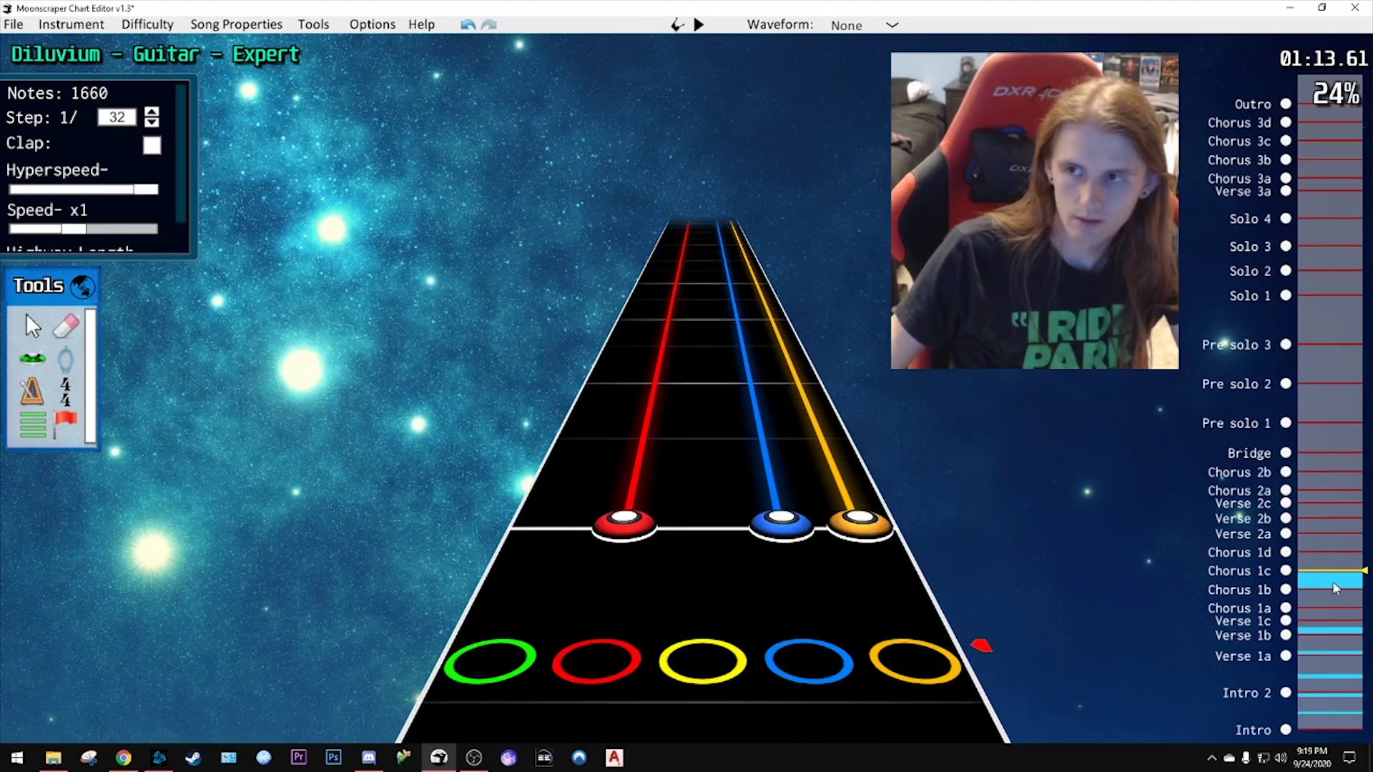
{"action": "scroll", "coordinate": [1337, 583], "scroll_direction": "down", "scroll_amount": 1}
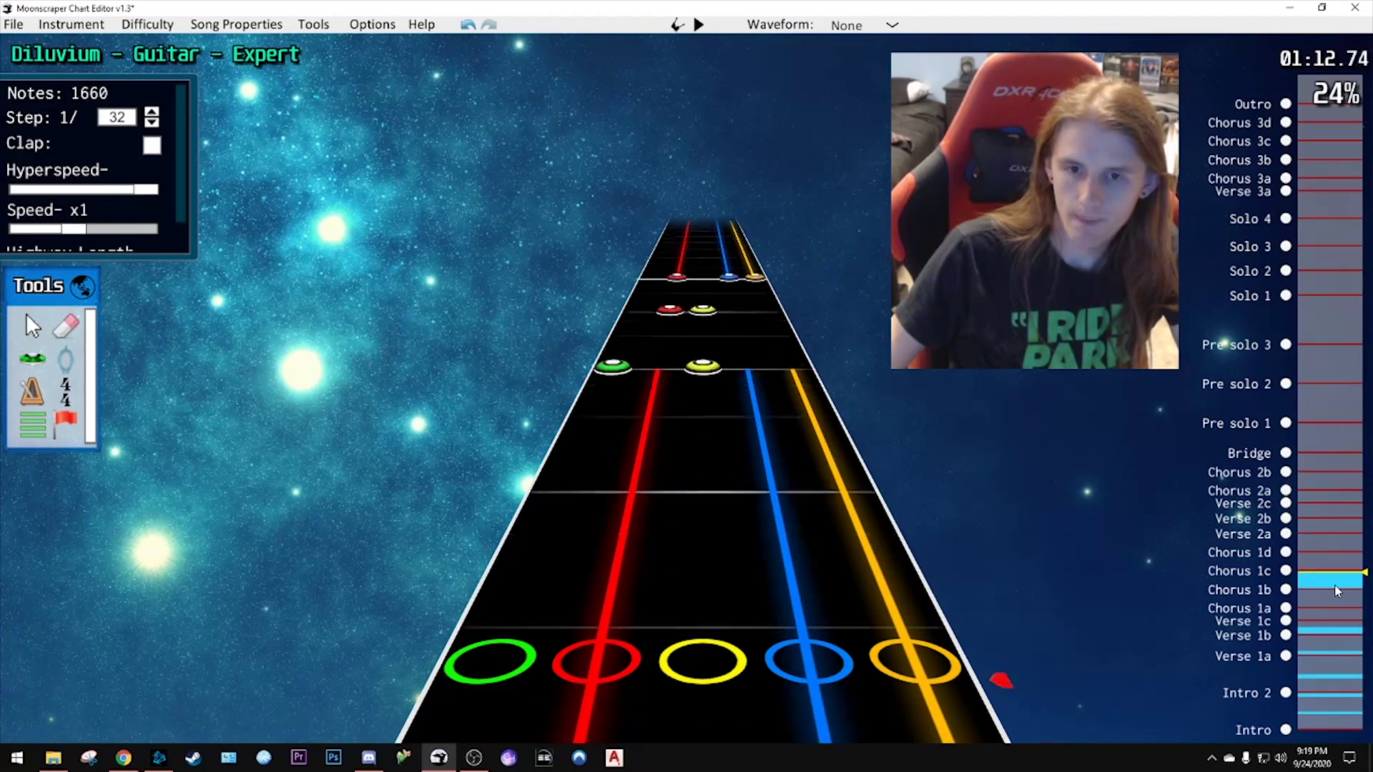
- Play through Chorus 1c and draw a star power phrase from its closing red-yellow chords near 1:20 to the red-blue-orange chord at Chorus 1d
{"action": "key", "text": "space"}
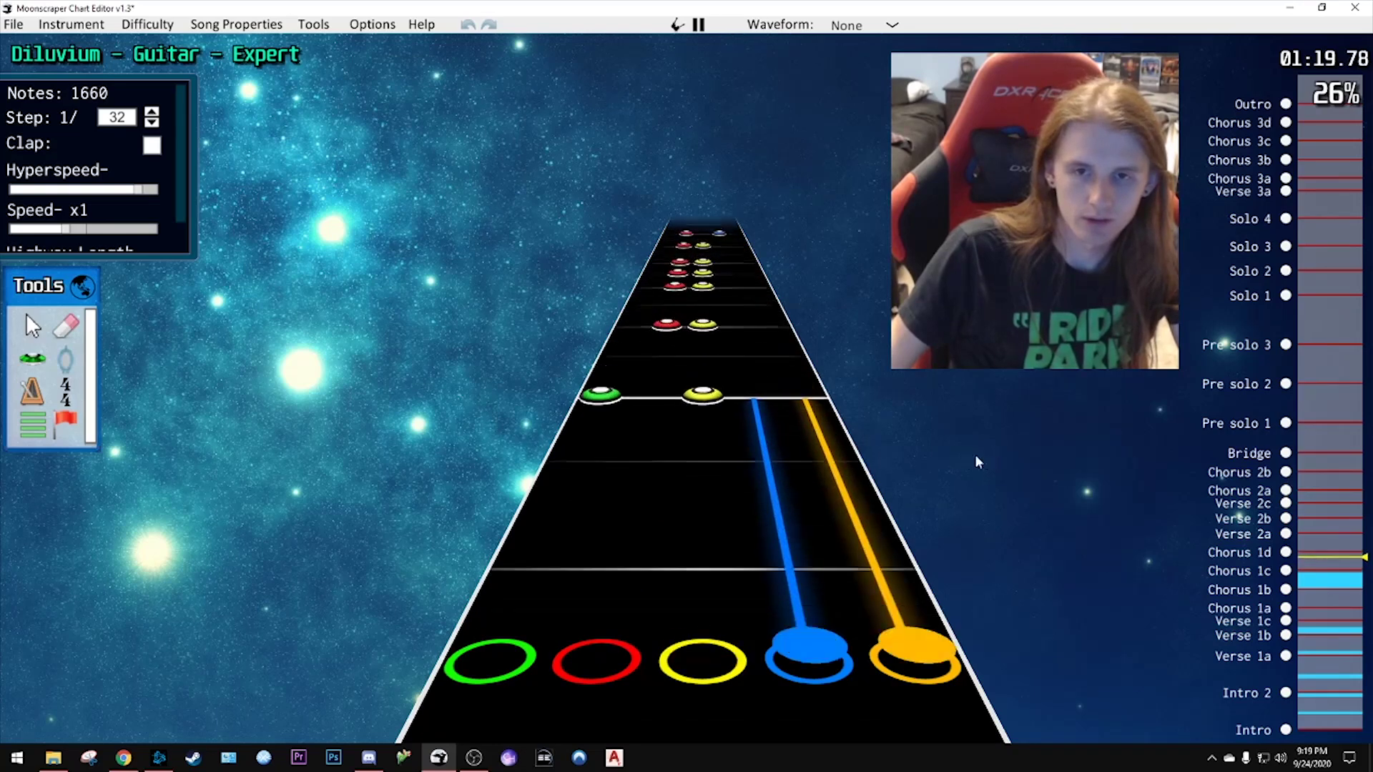
{"action": "key", "text": "space"}
{"action": "scroll", "coordinate": [731, 465], "scroll_direction": "down", "scroll_amount": 1}
{"action": "left_click_drag", "start_coordinate": [704, 552], "coordinate": [646, 249]}
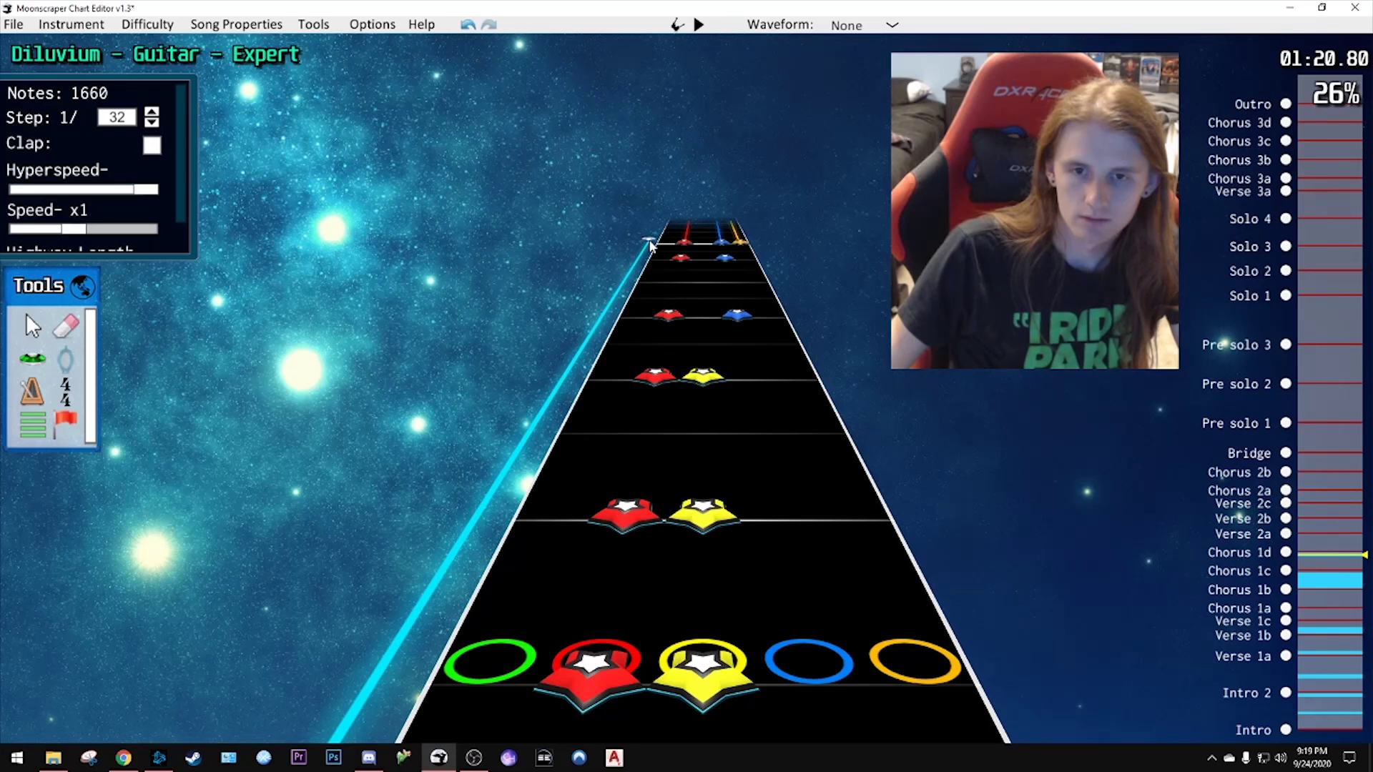
- Replay the star power phrase leading into Chorus 1d and check where it ends relative to the red-blue-orange chord
{"action": "key", "text": "space"}
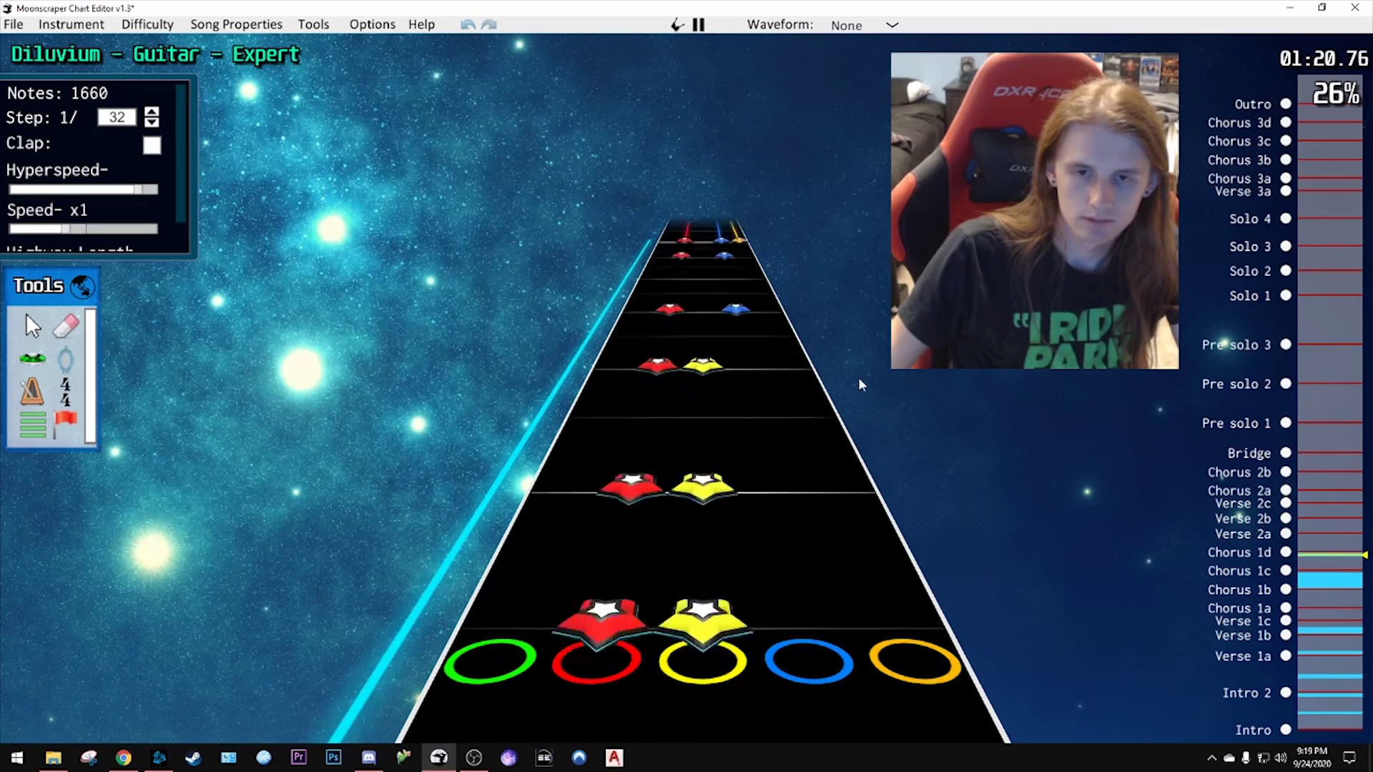
{"action": "key", "text": "space"}
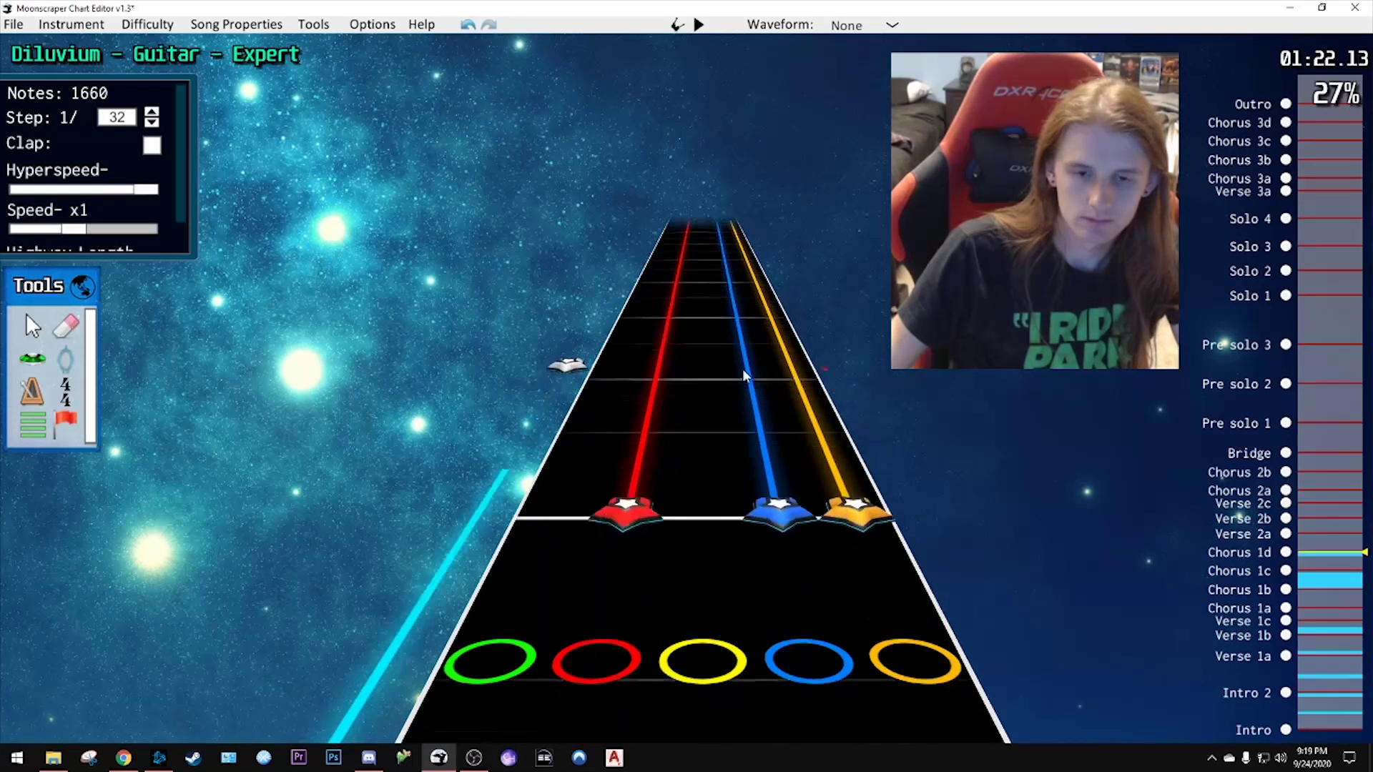
{"action": "scroll", "coordinate": [744, 375], "scroll_direction": "down", "scroll_amount": 4}
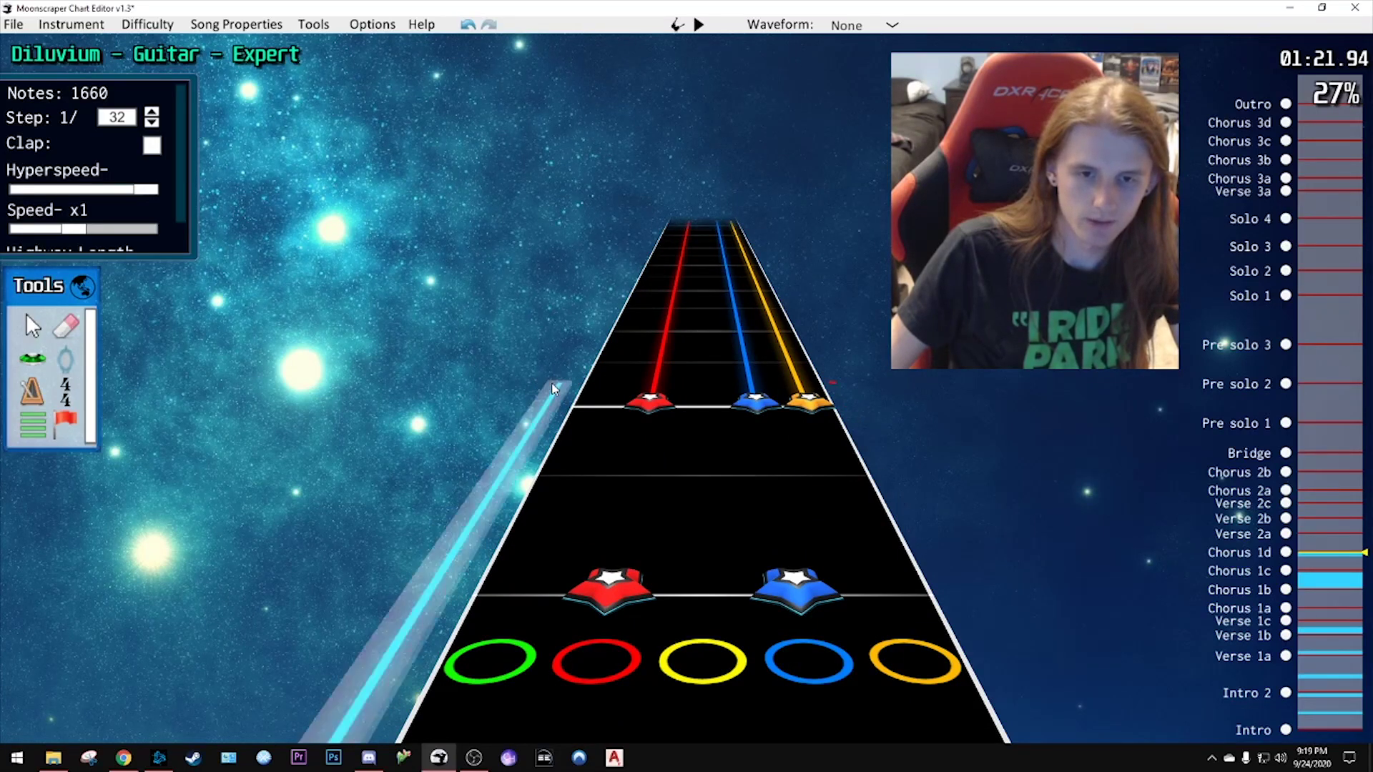
- Play through Chorus 1d and draw a short star power phrase from the yellow-orange chord near 1:29 through the run to the blue note at Verse 2a
{"action": "key", "text": "space"}
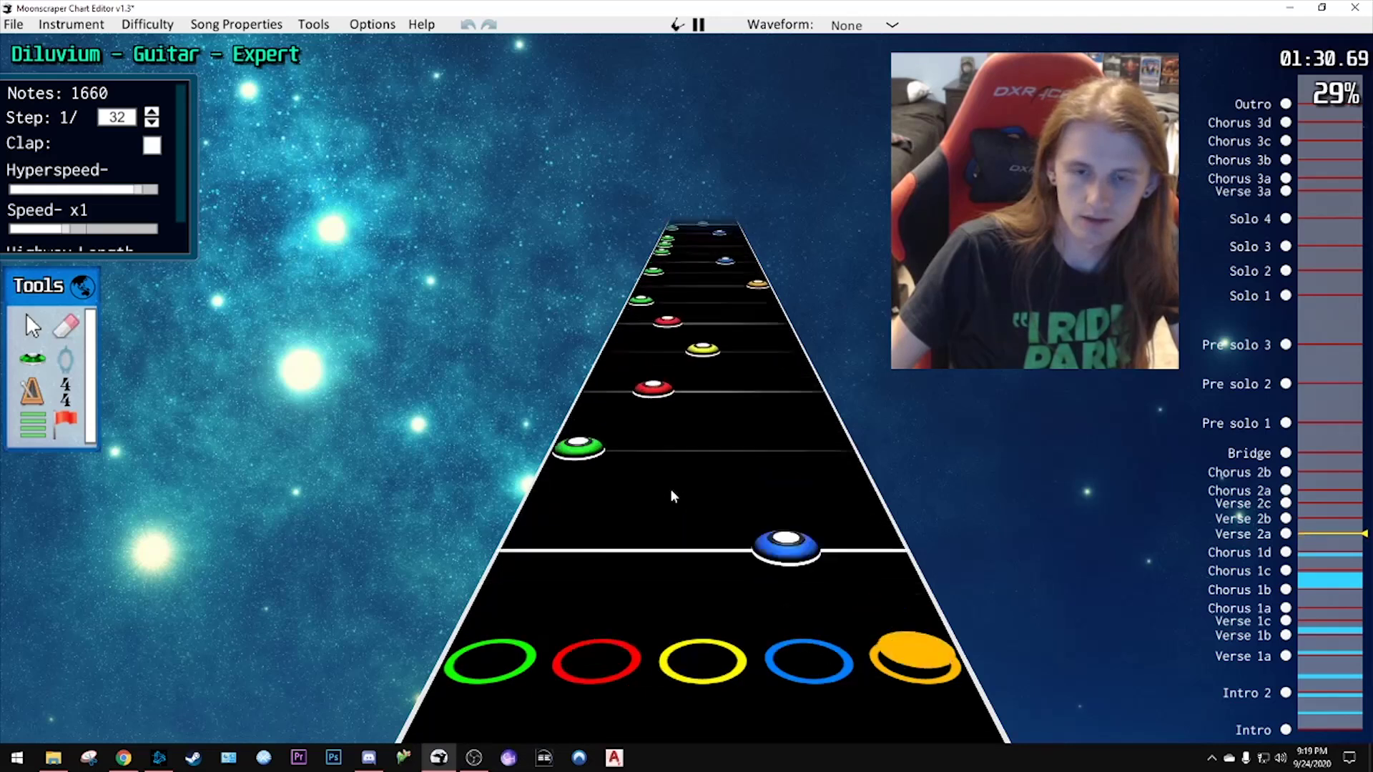
{"action": "scroll", "coordinate": [669, 488], "scroll_direction": "down", "scroll_amount": 5}
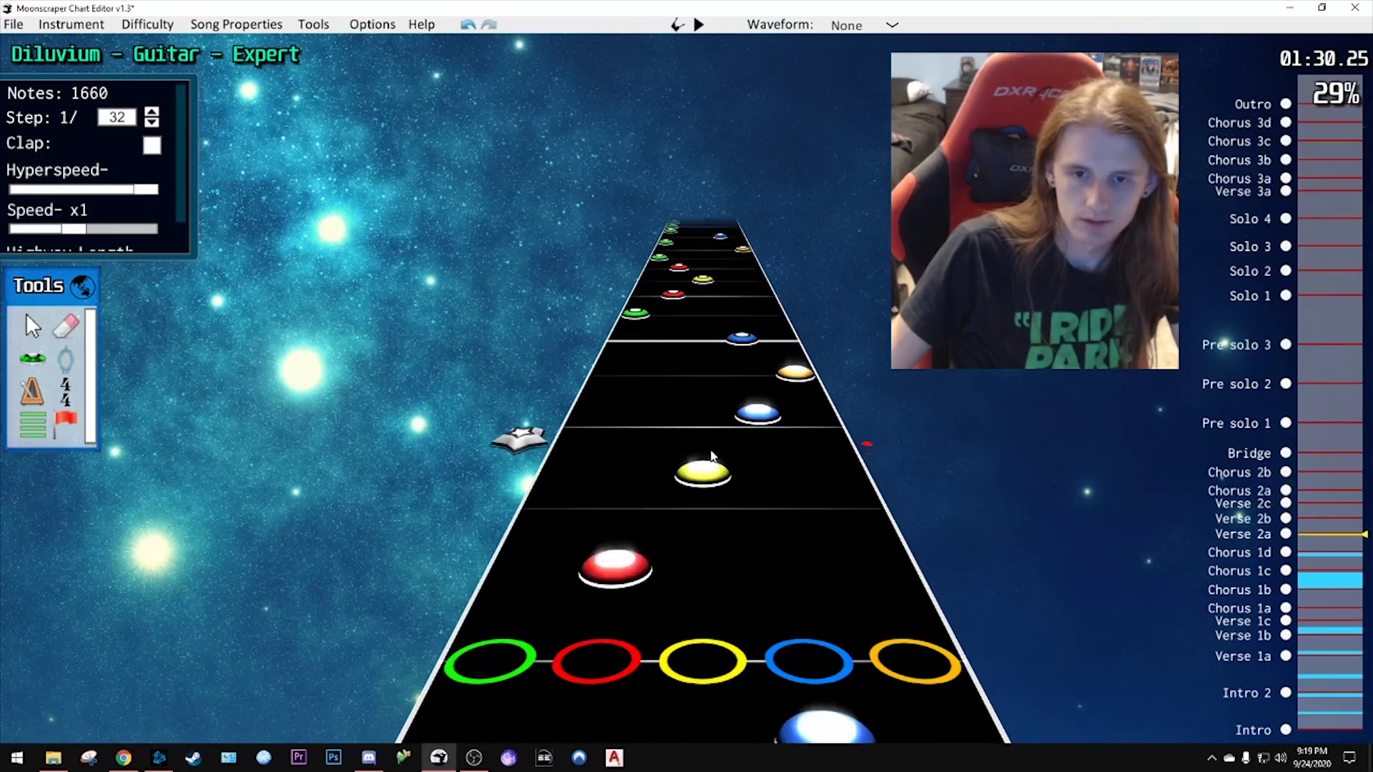
{"action": "scroll", "coordinate": [705, 457], "scroll_direction": "down", "scroll_amount": 1}
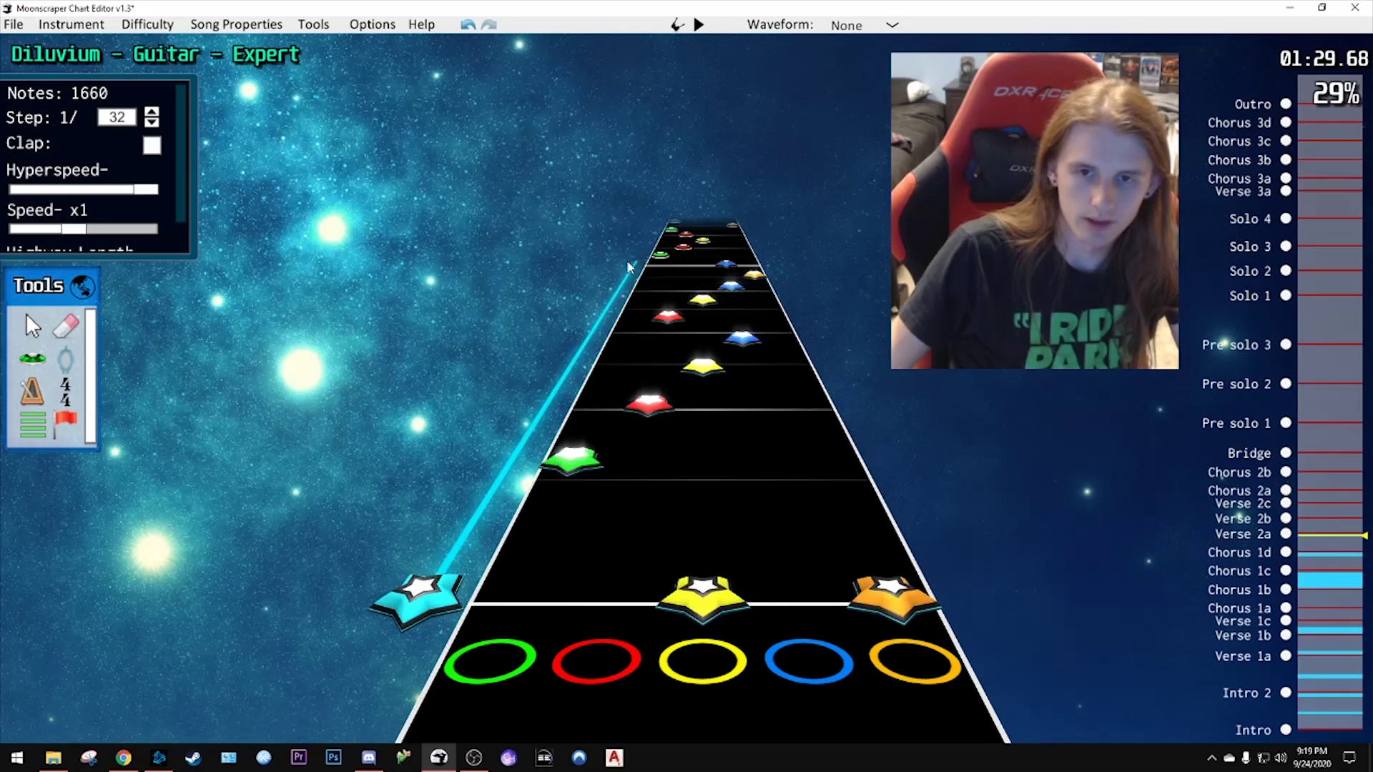
- Play on and draw a star power phrase from the blue note near 1:41 in Verse 2b through the repeated red, yellow and green notes toward Verse 2c
{"action": "key", "text": "space"}
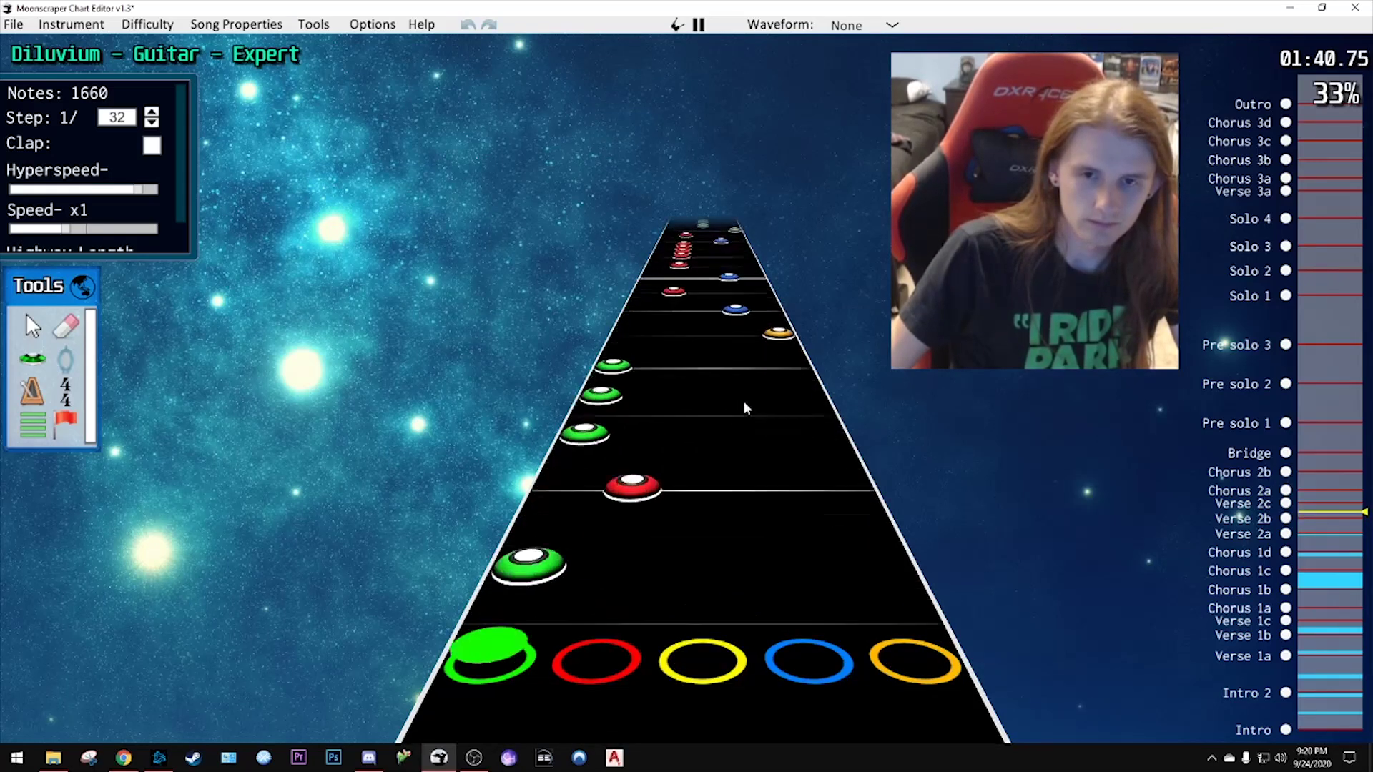
{"action": "key", "text": "space"}
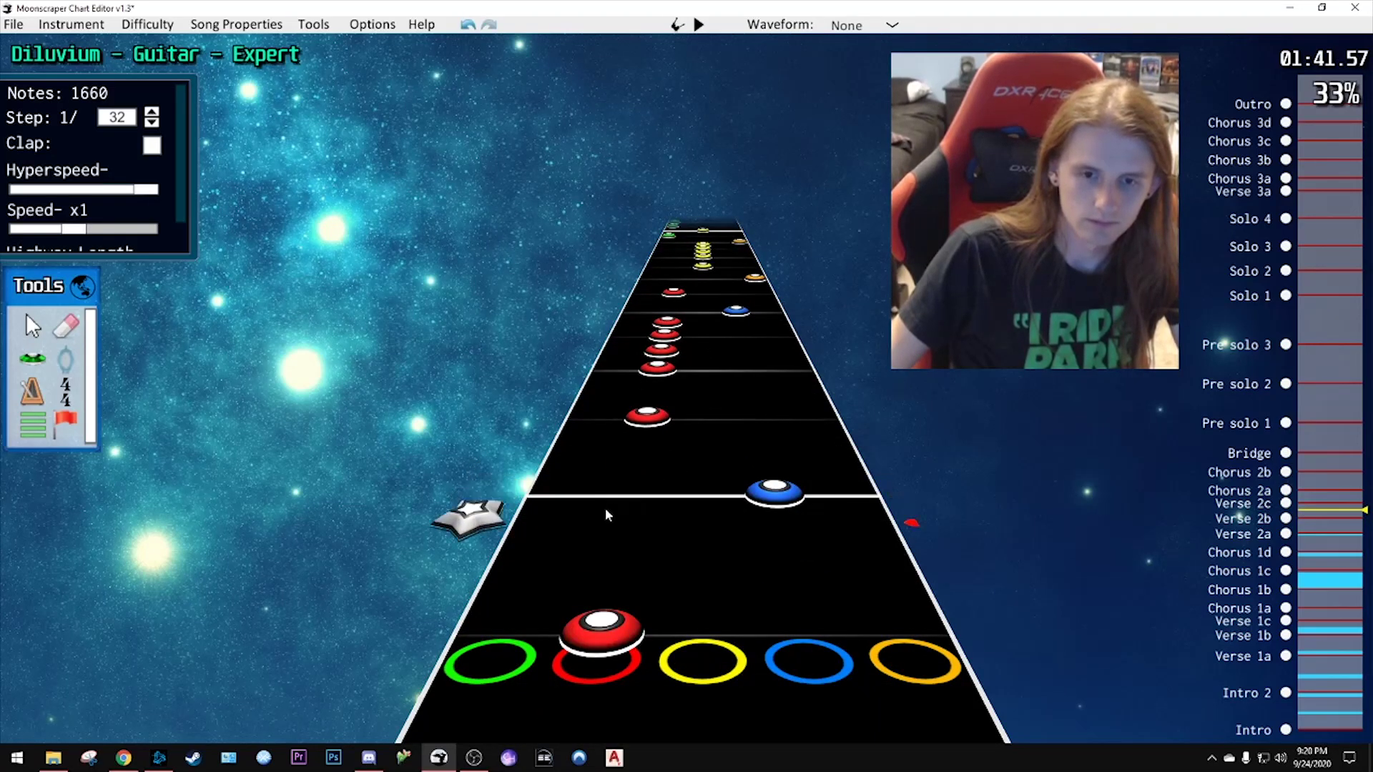
{"action": "scroll", "coordinate": [660, 186], "scroll_direction": "up", "scroll_amount": 10}
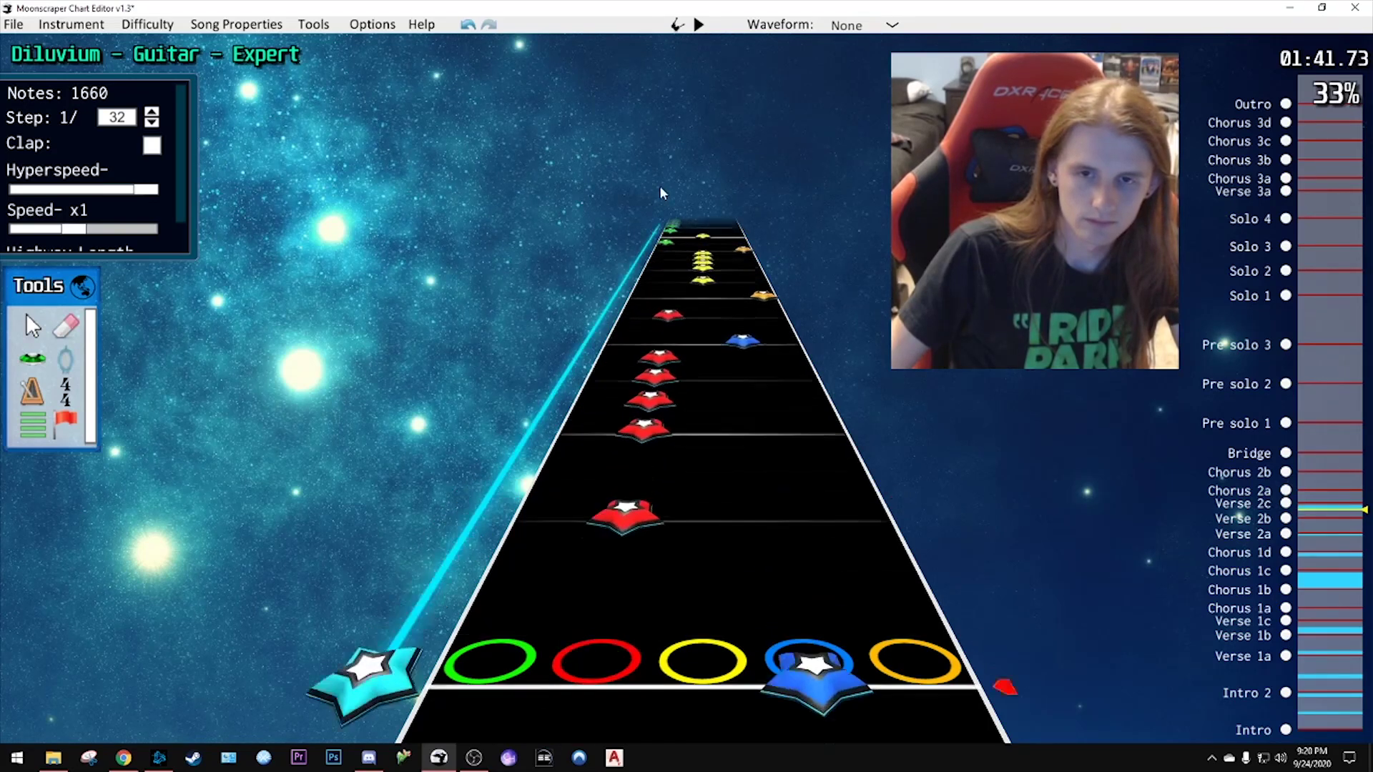
{"action": "scroll", "coordinate": [665, 183], "scroll_direction": "up", "scroll_amount": 12}
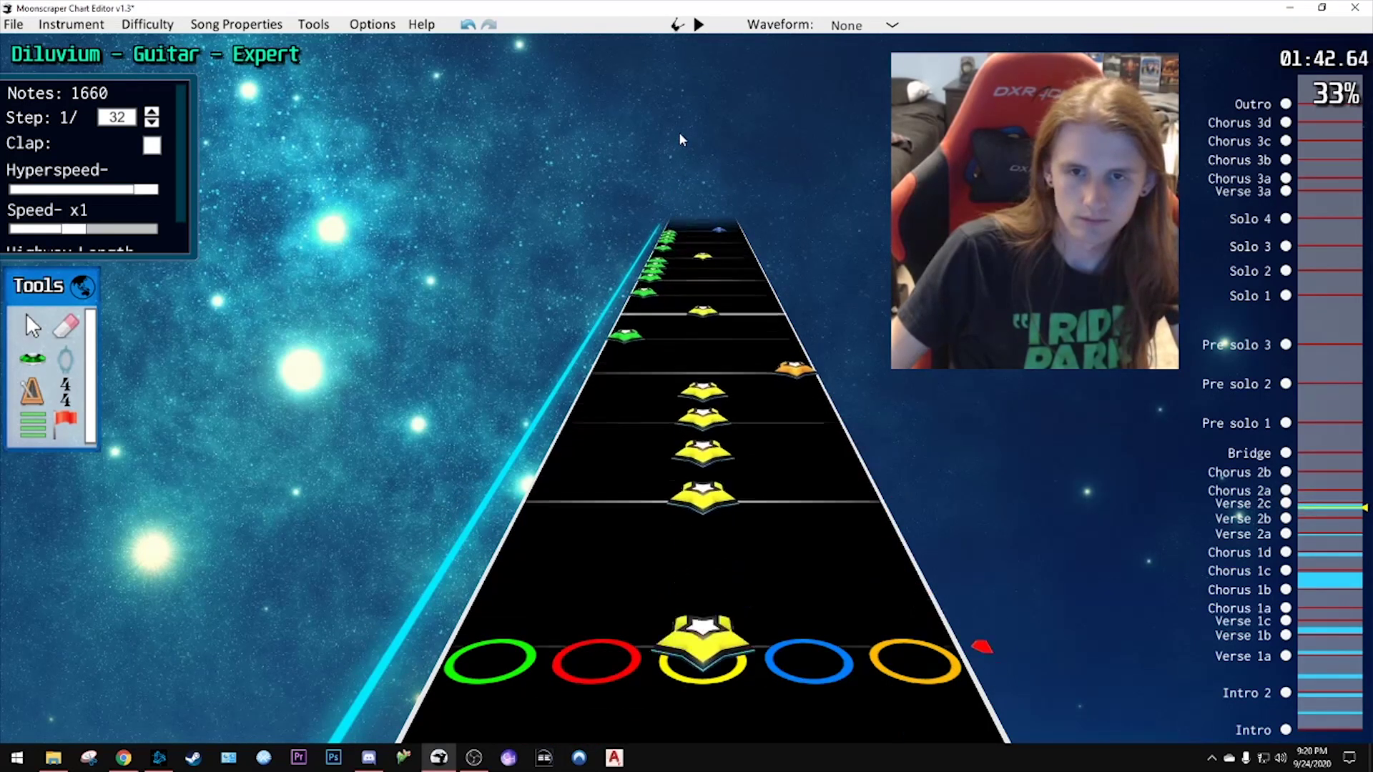
{"action": "scroll", "coordinate": [690, 246], "scroll_direction": "down", "scroll_amount": 20}
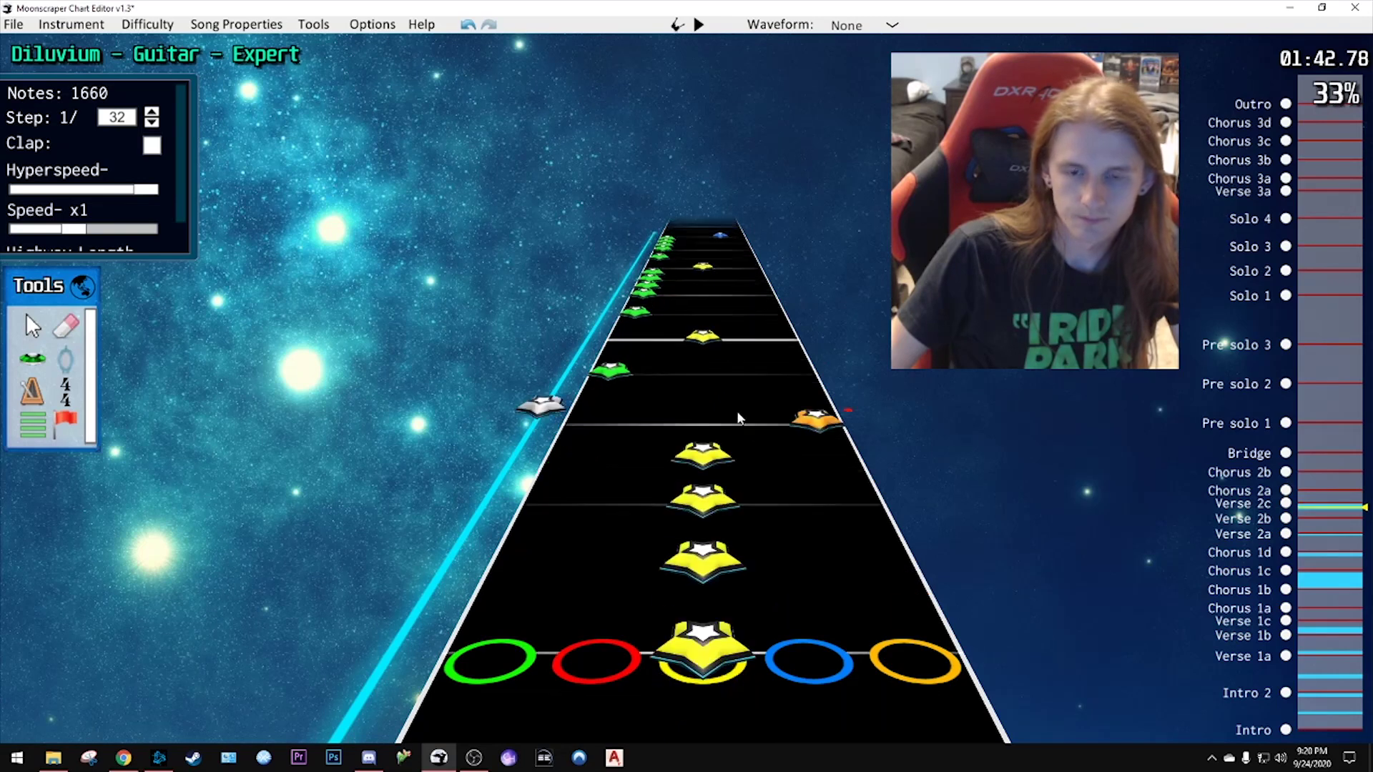
- Play through Verse 2c into Chorus 2a and examine its opening chords around 1:53 for star power placement
{"action": "key", "text": "space"}
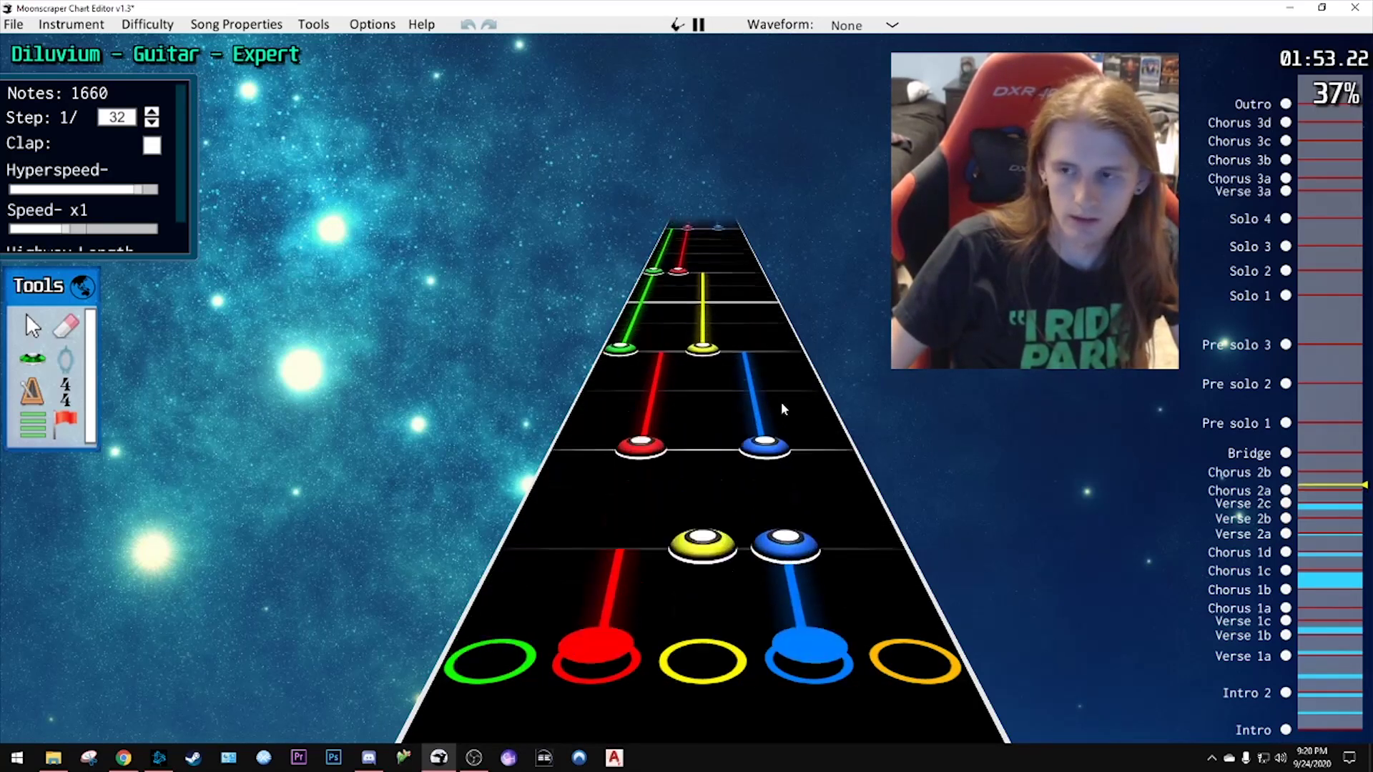
{"action": "key", "text": "space"}
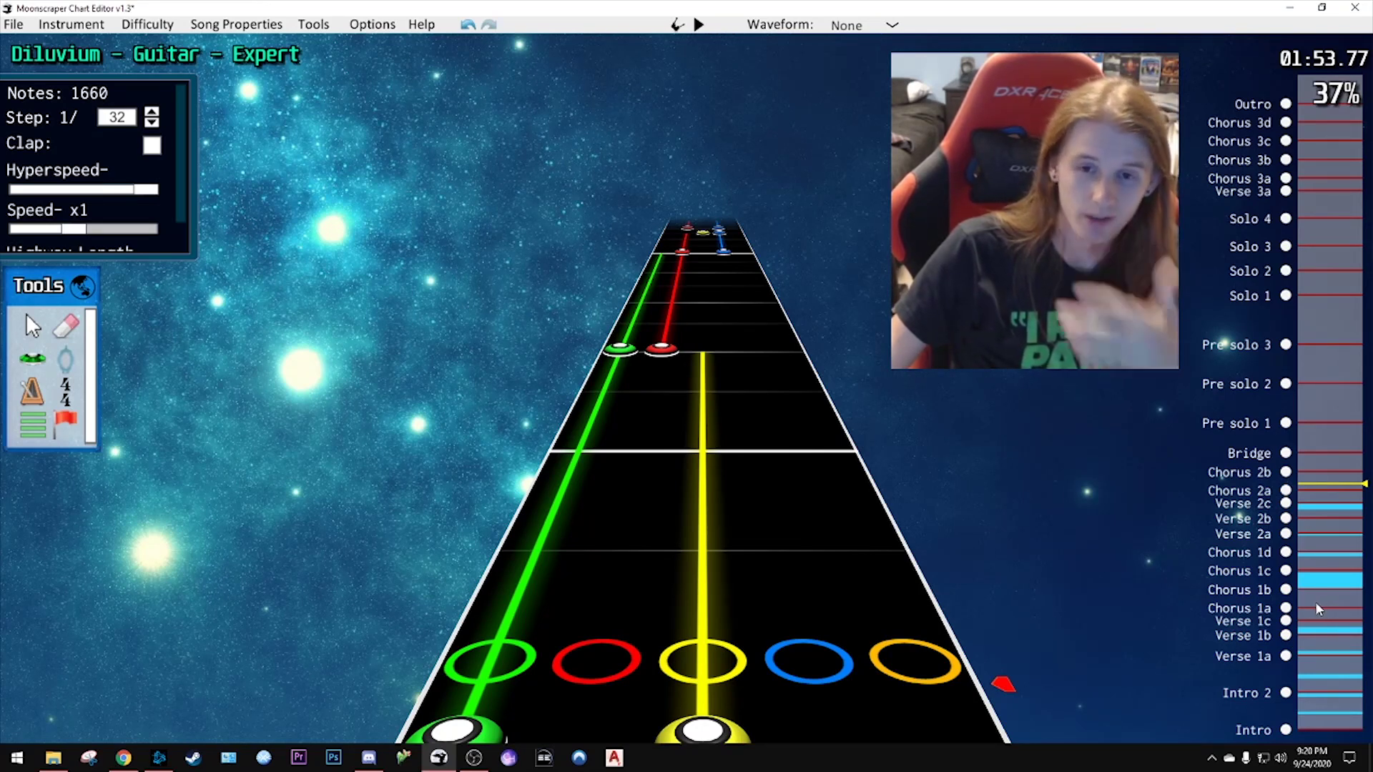
{"action": "scroll", "coordinate": [733, 426], "scroll_direction": "down", "scroll_amount": 3}
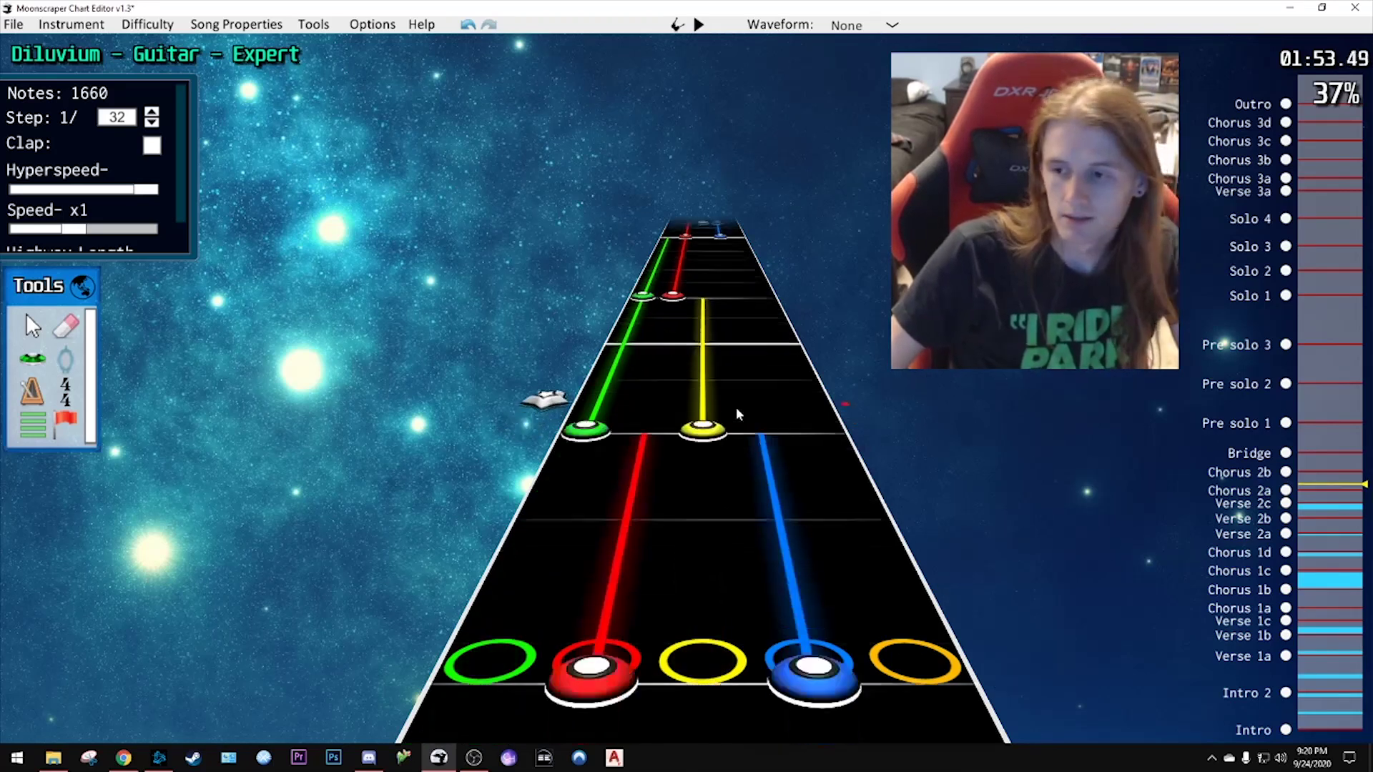
{"action": "scroll", "coordinate": [736, 418], "scroll_direction": "down", "scroll_amount": 2}
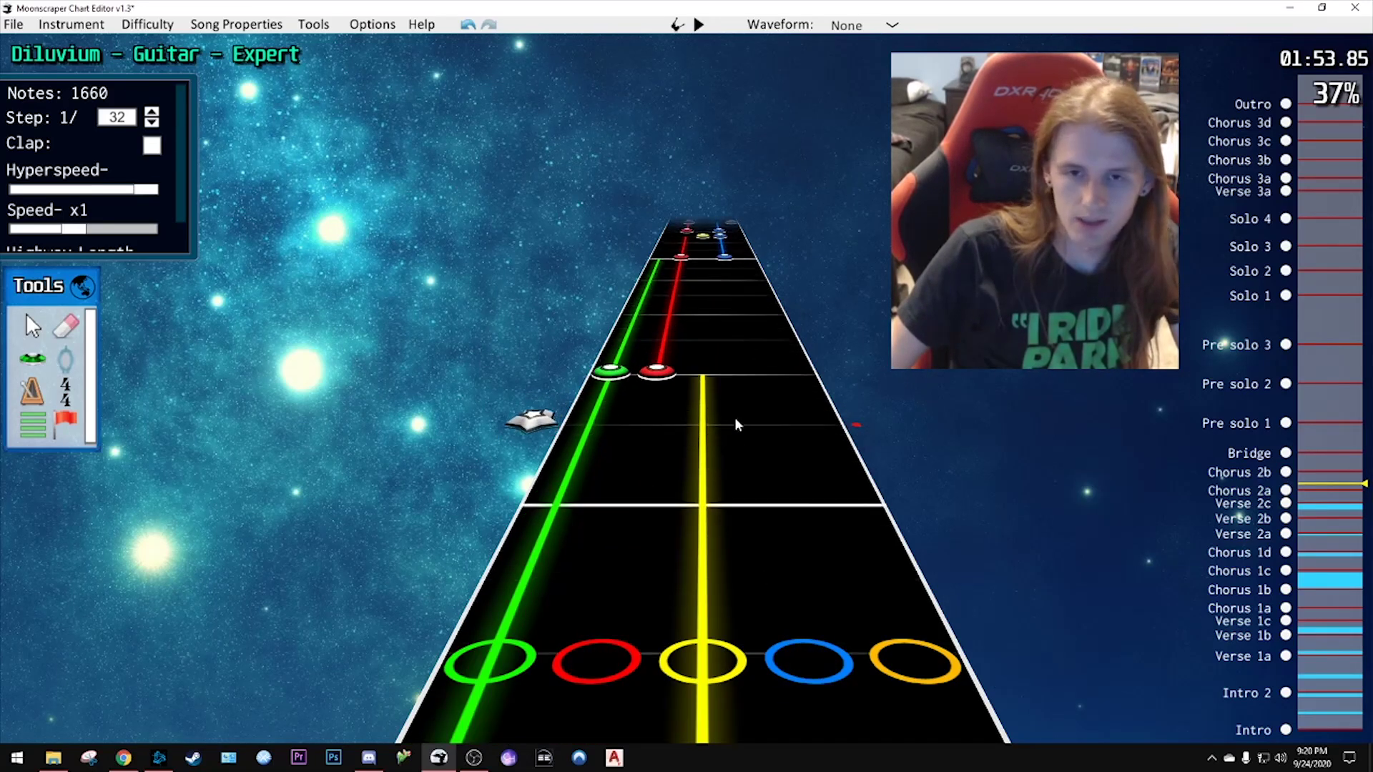
- Play through Chorus 2a and draw a star power phrase from the red-blue chord near 1:59 in Chorus 2b through the held chords past 2:02
{"action": "key", "text": "space"}
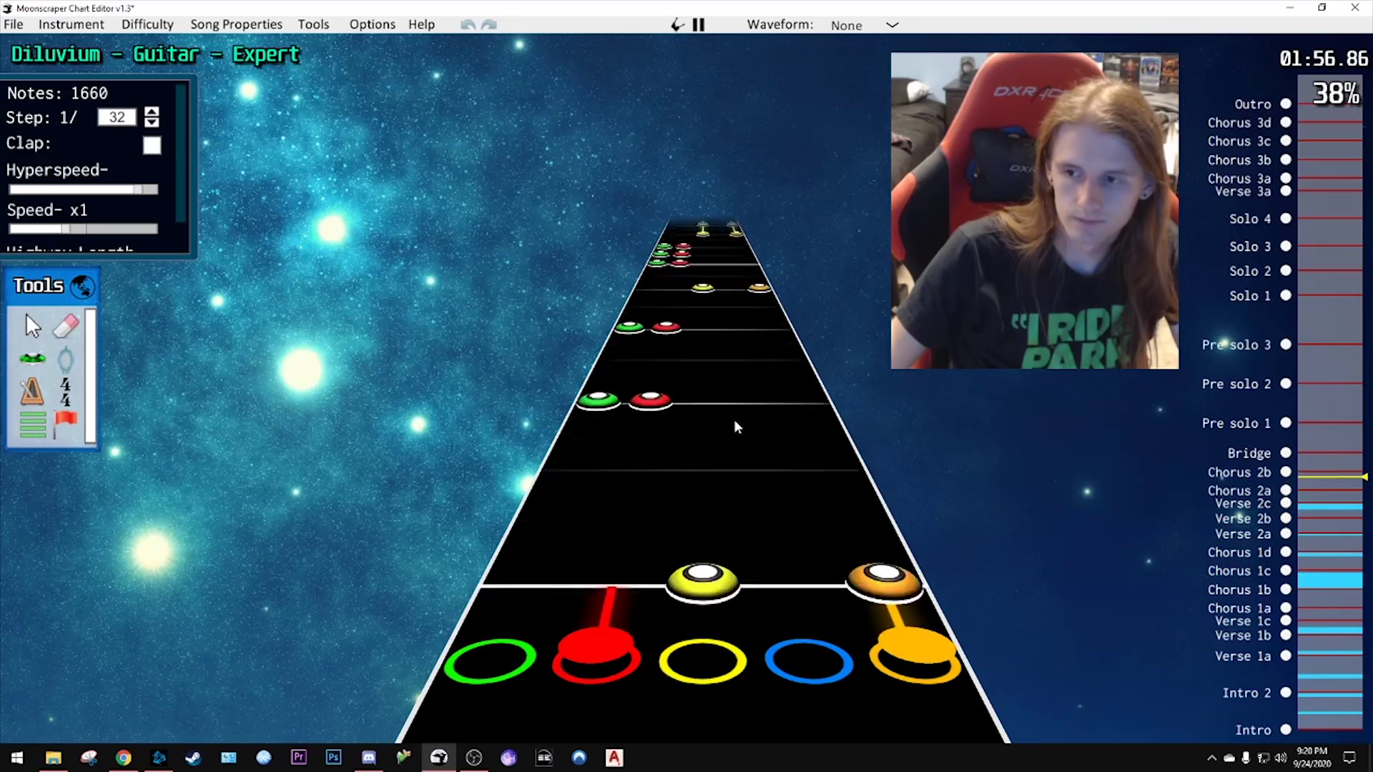
{"action": "key", "text": "space"}
{"action": "key", "text": "space"}
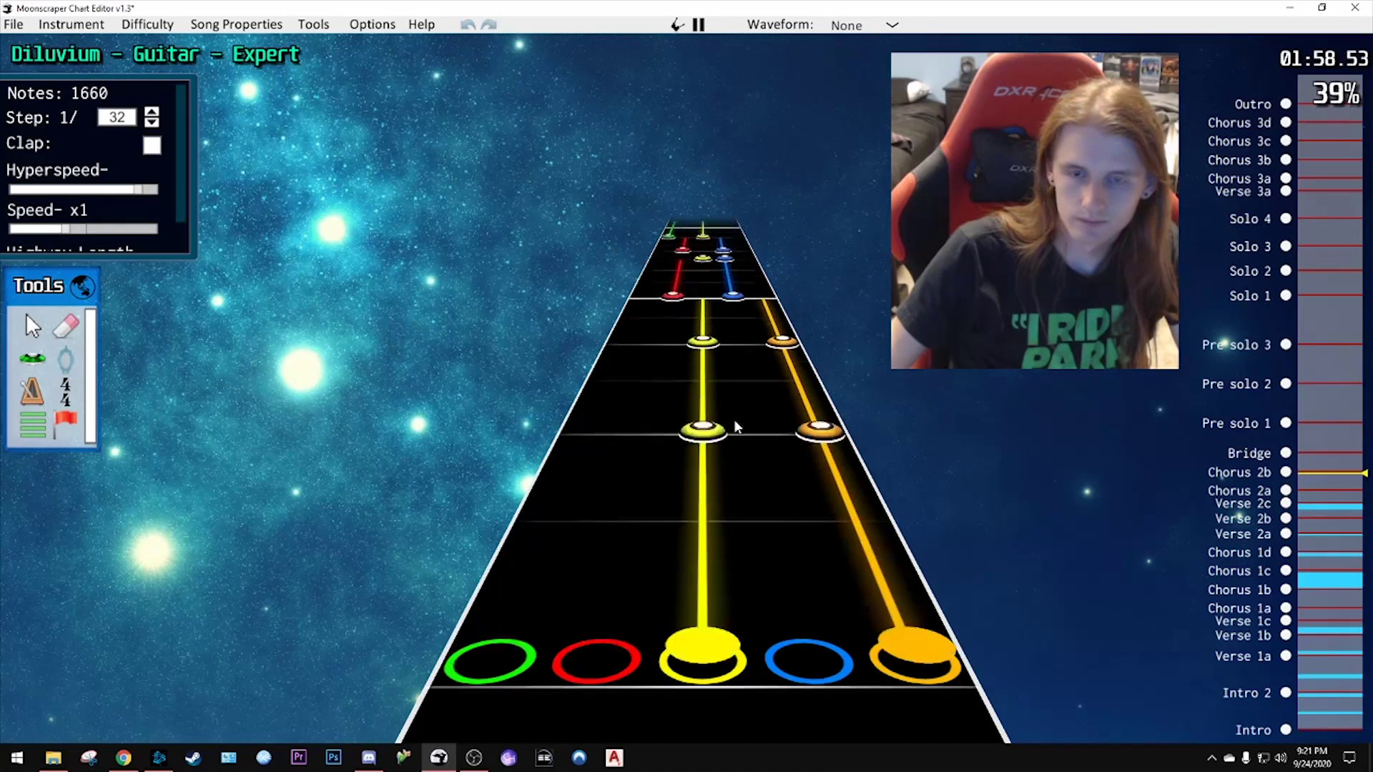
{"action": "key", "text": "space"}
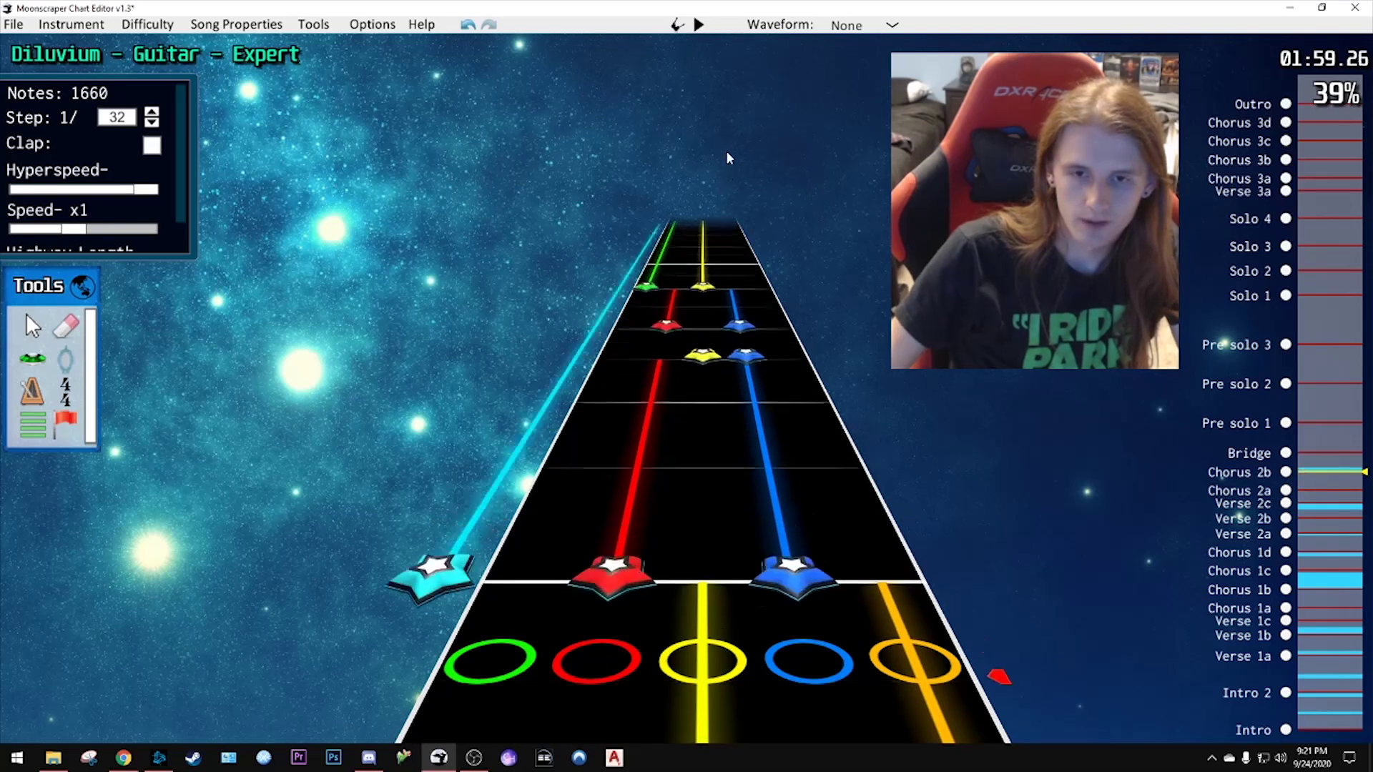
{"action": "scroll", "coordinate": [726, 149], "scroll_direction": "up", "scroll_amount": 10}
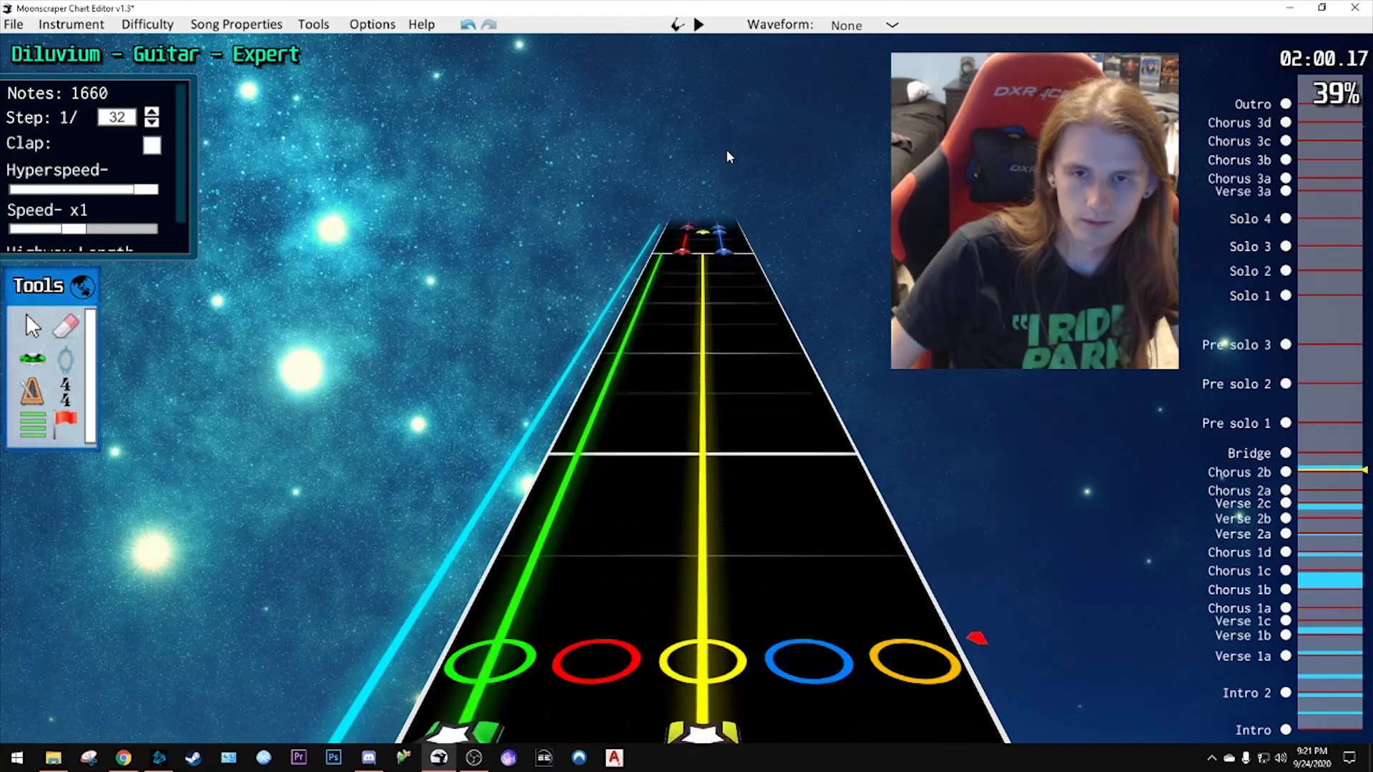
{"action": "scroll", "coordinate": [726, 150], "scroll_direction": "up", "scroll_amount": 10}
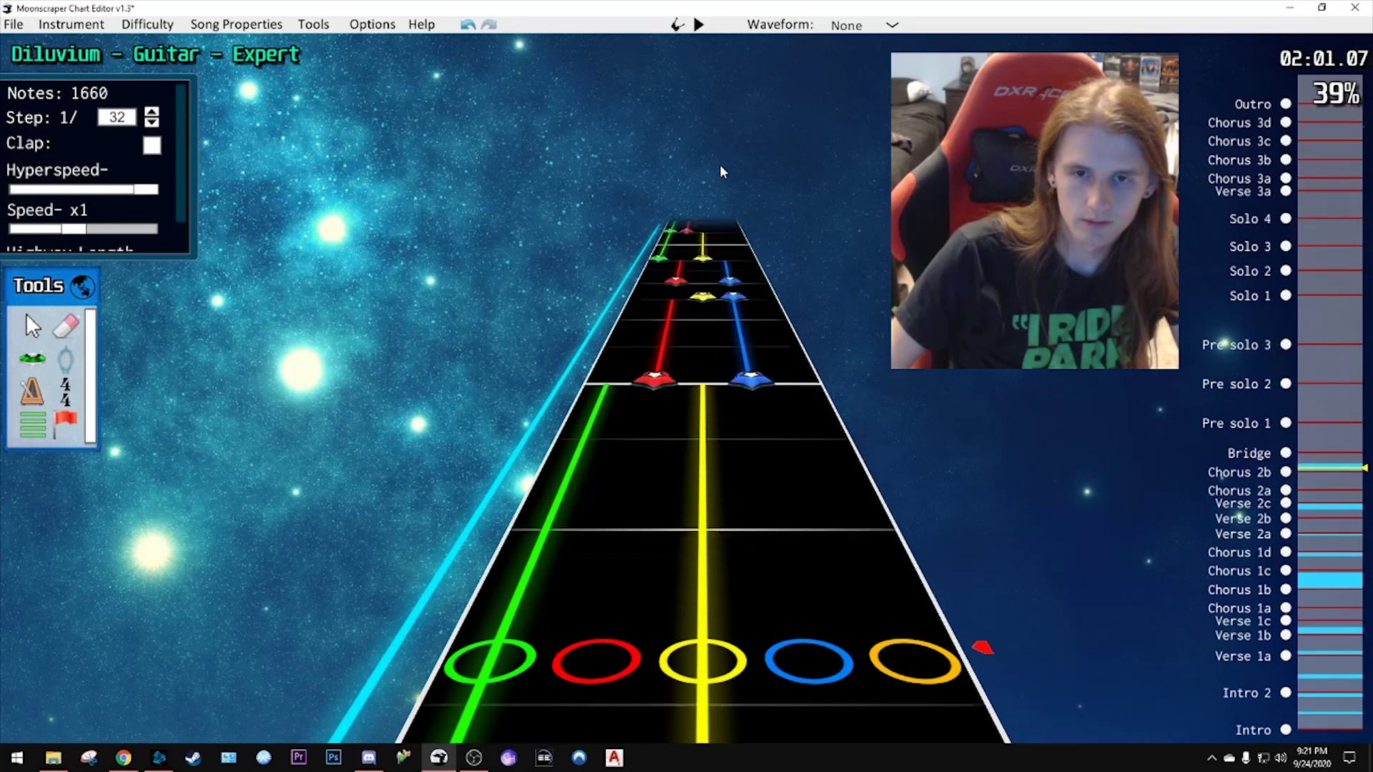
{"action": "scroll", "coordinate": [719, 165], "scroll_direction": "up", "scroll_amount": 8}
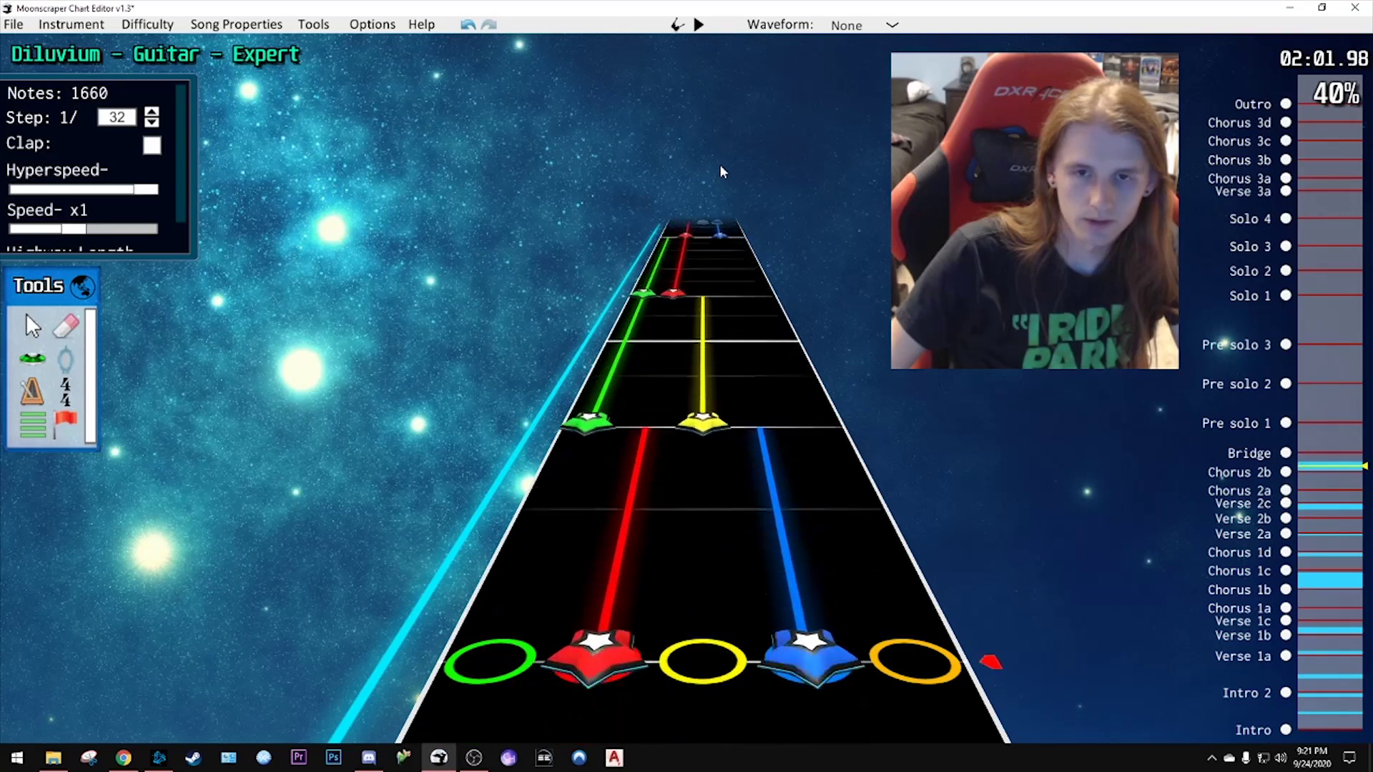
- Play into the Bridge and draw a star power phrase over the run of green, yellow and orange notes around 2:15
{"action": "key", "text": "space"}
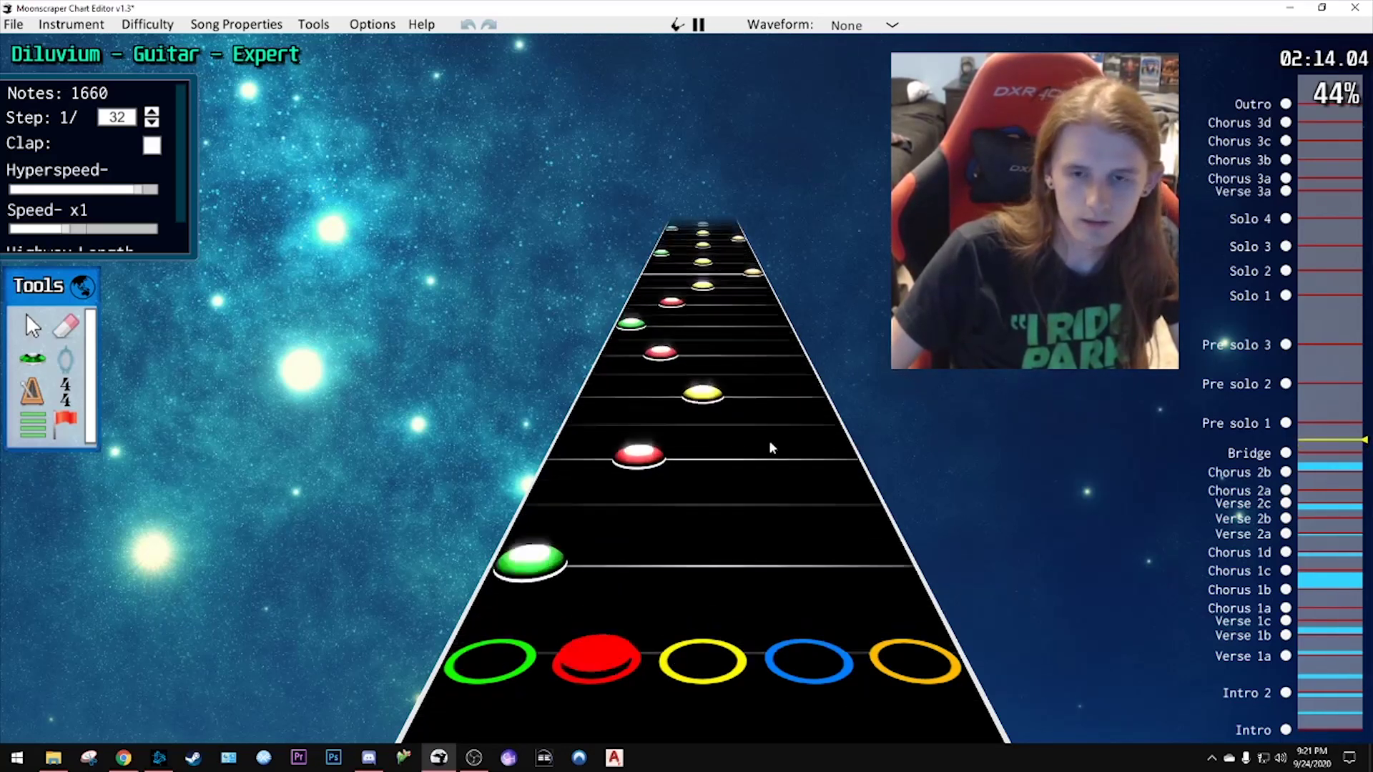
{"action": "key", "text": "space"}
{"action": "left_click_drag", "start_coordinate": [543, 507], "coordinate": [655, 251]}
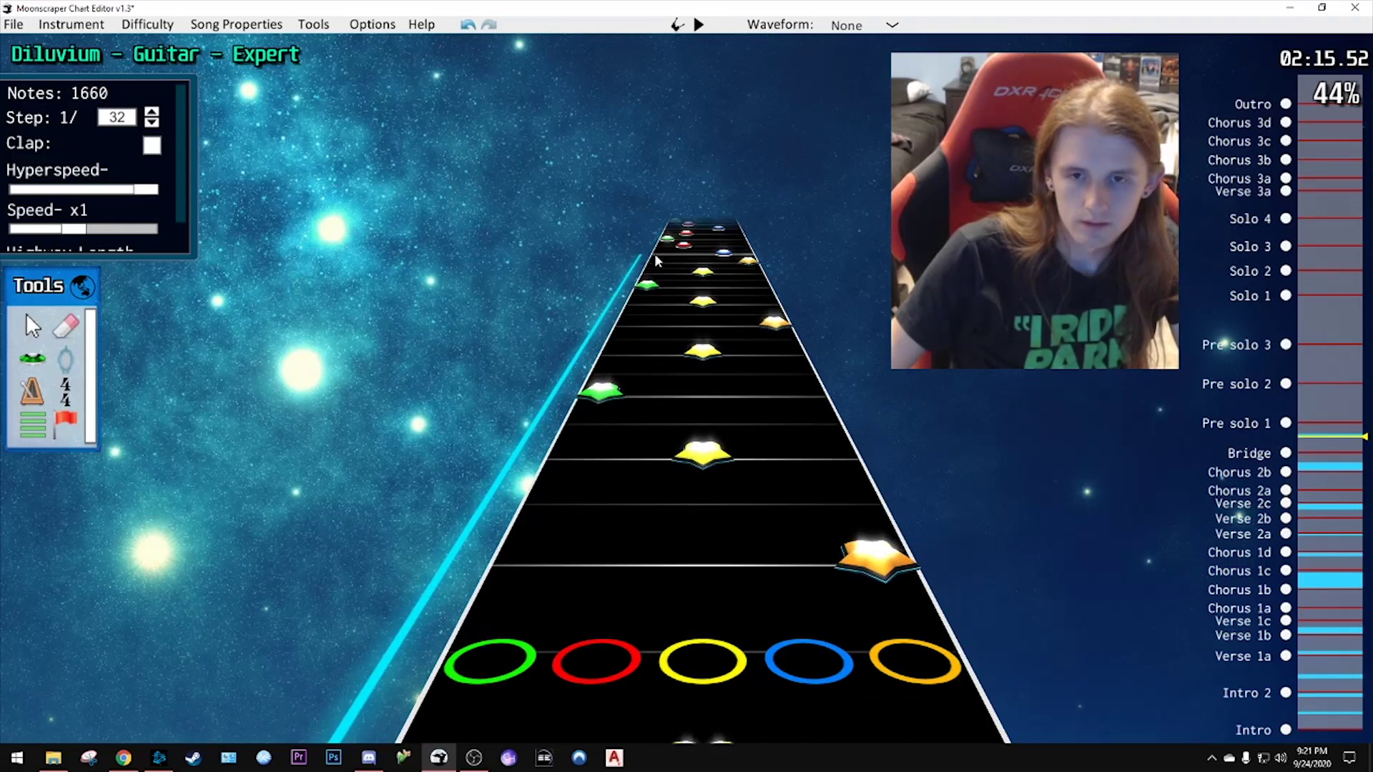
- Play on into Pre solo 1 and examine the notes up to the yellow note near 2:32 for star power placement
{"action": "key", "text": "space"}
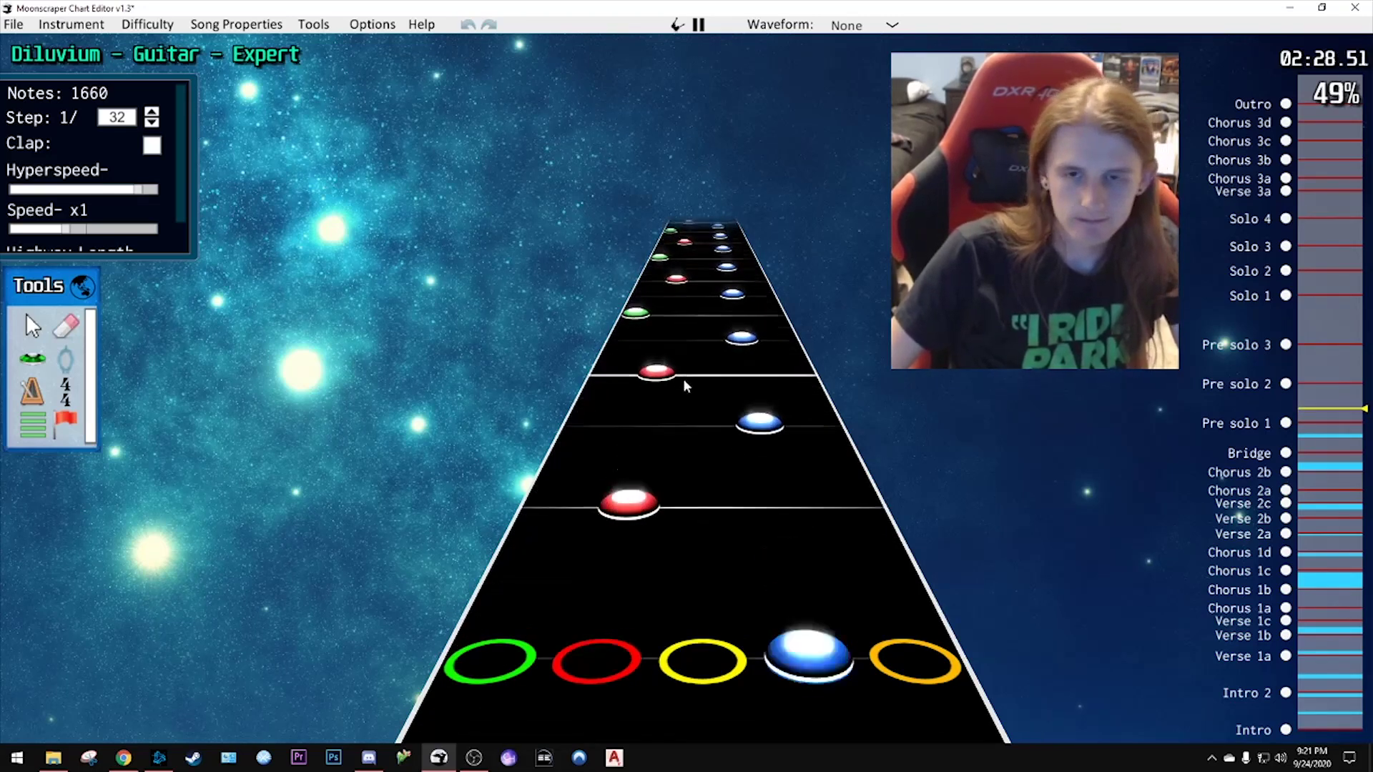
{"action": "key", "text": "space"}
{"action": "key", "text": "space"}
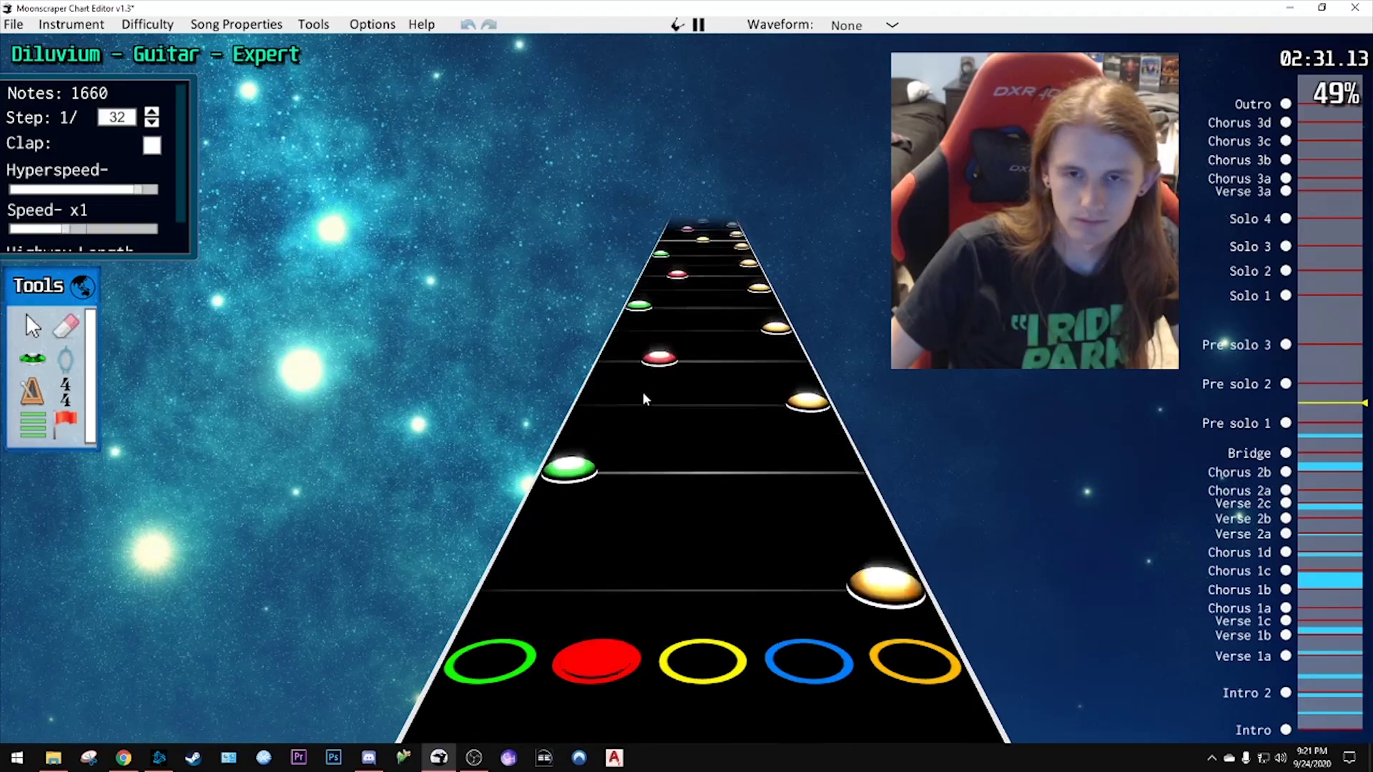
{"action": "key", "text": "space"}
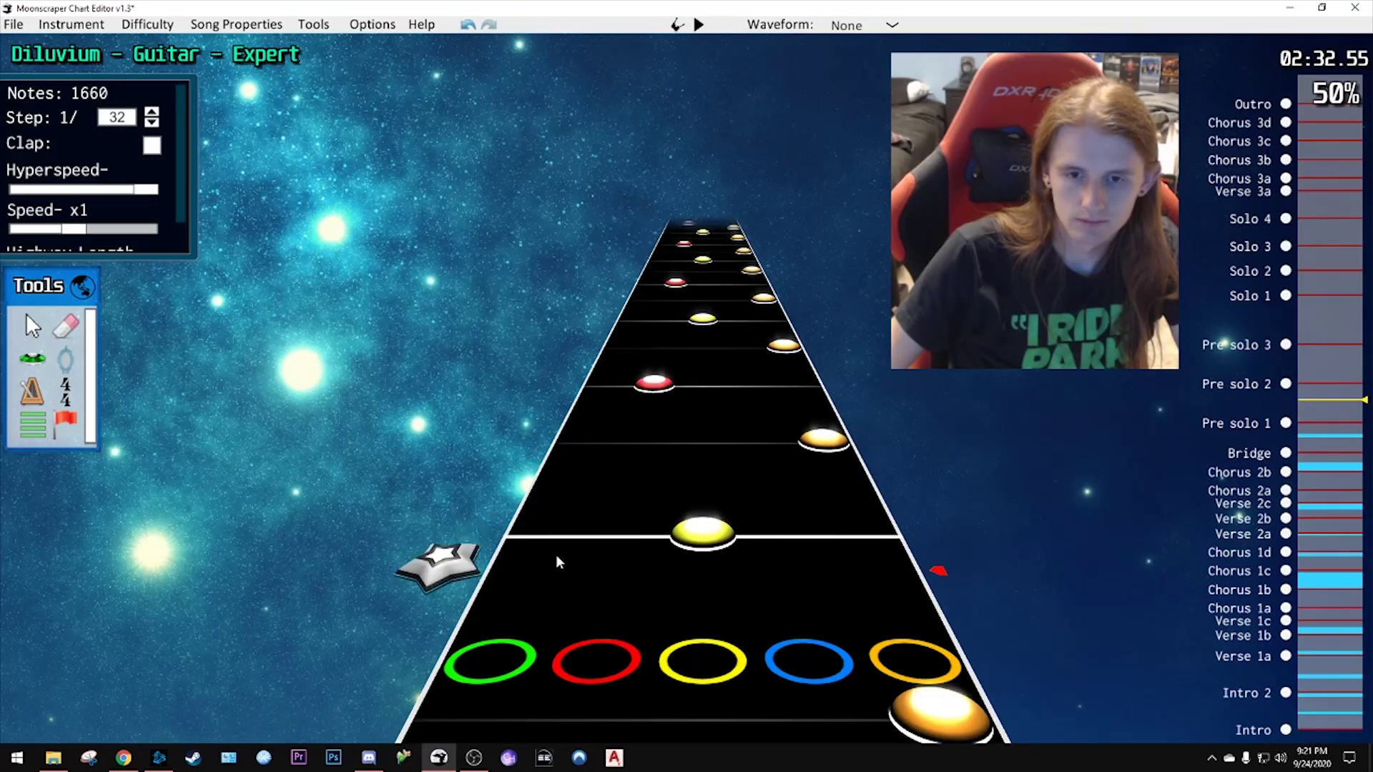
{"action": "left_click", "coordinate": [553, 538]}
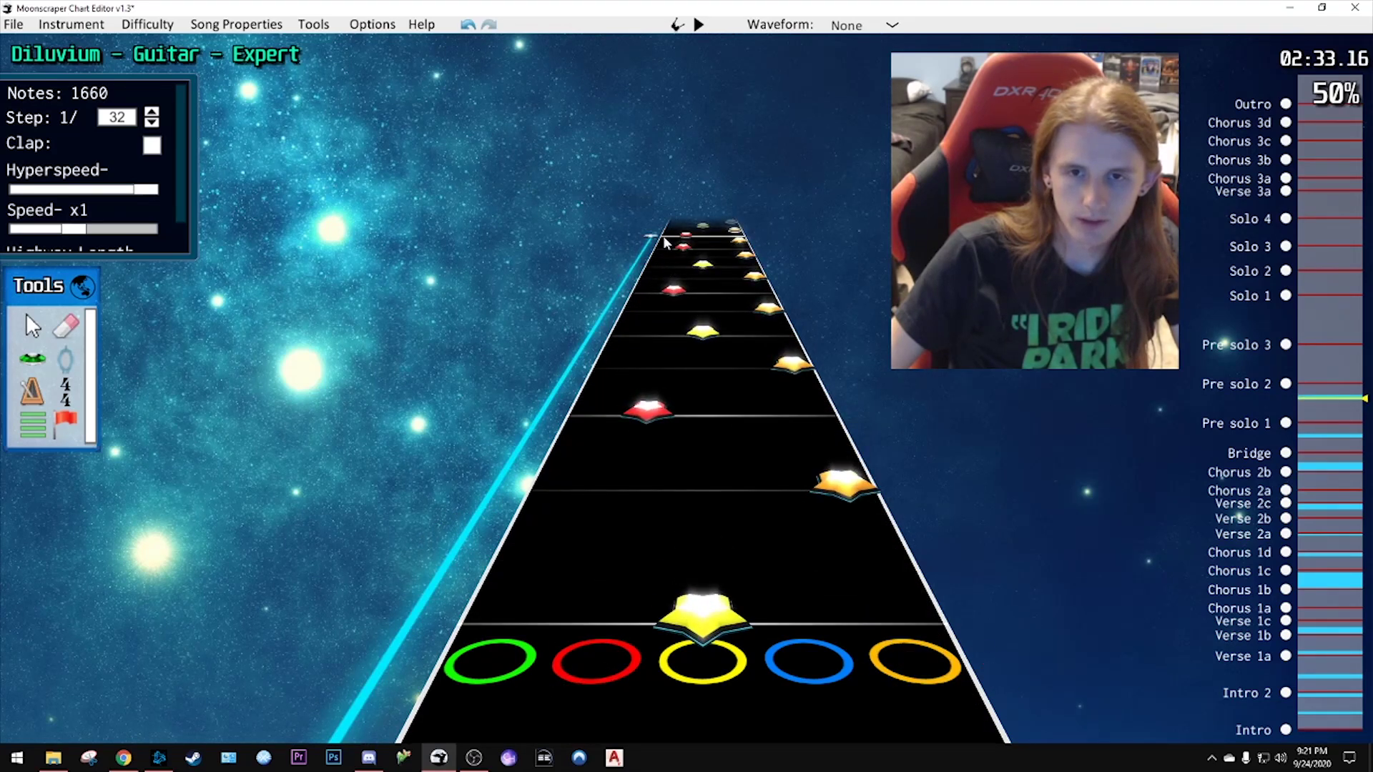
{"action": "scroll", "coordinate": [706, 257], "scroll_direction": "up", "scroll_amount": 1}
{"action": "key", "text": "ctrl+z"}
- Draw a star power phrase in Pre solo 1 from the yellow note near 2:32 across the red, orange and yellow pattern
{"action": "key", "text": "space"}
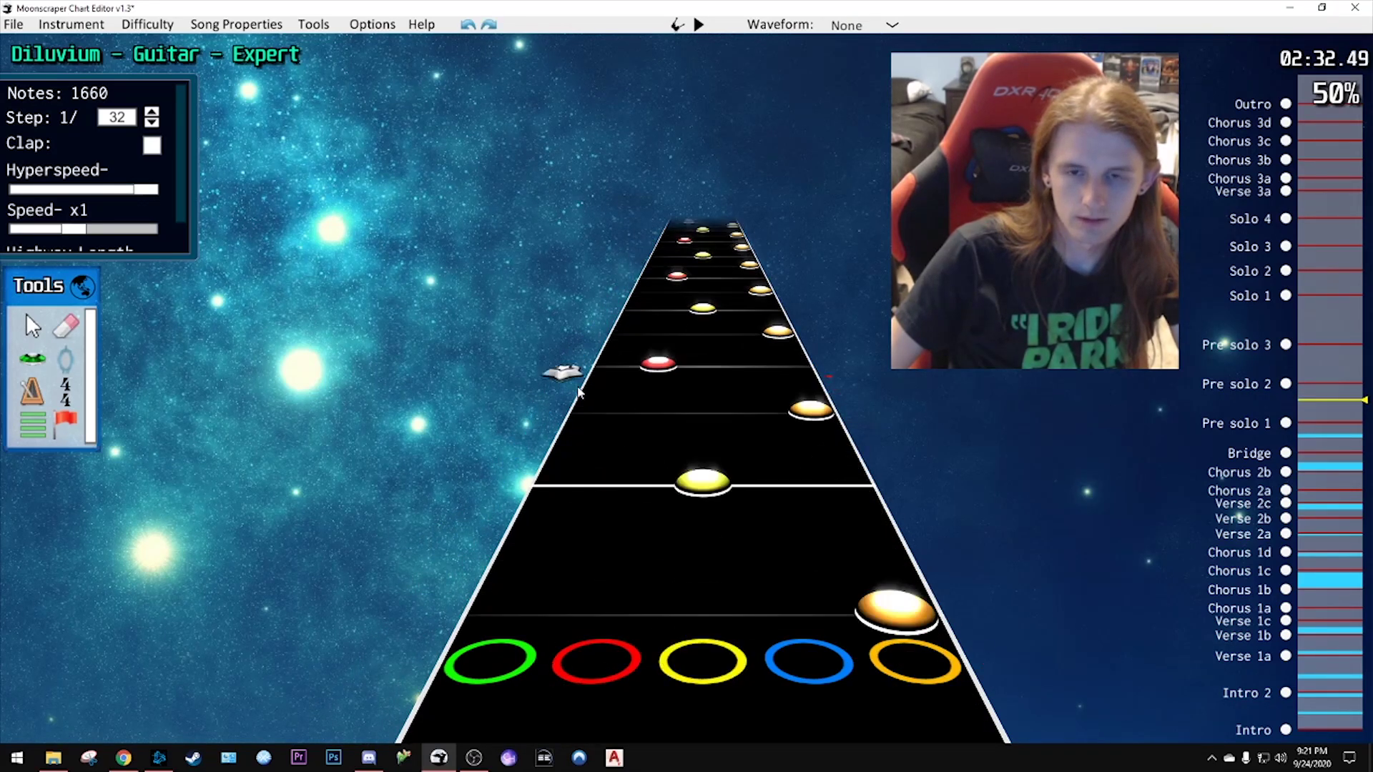
{"action": "key", "text": "space"}
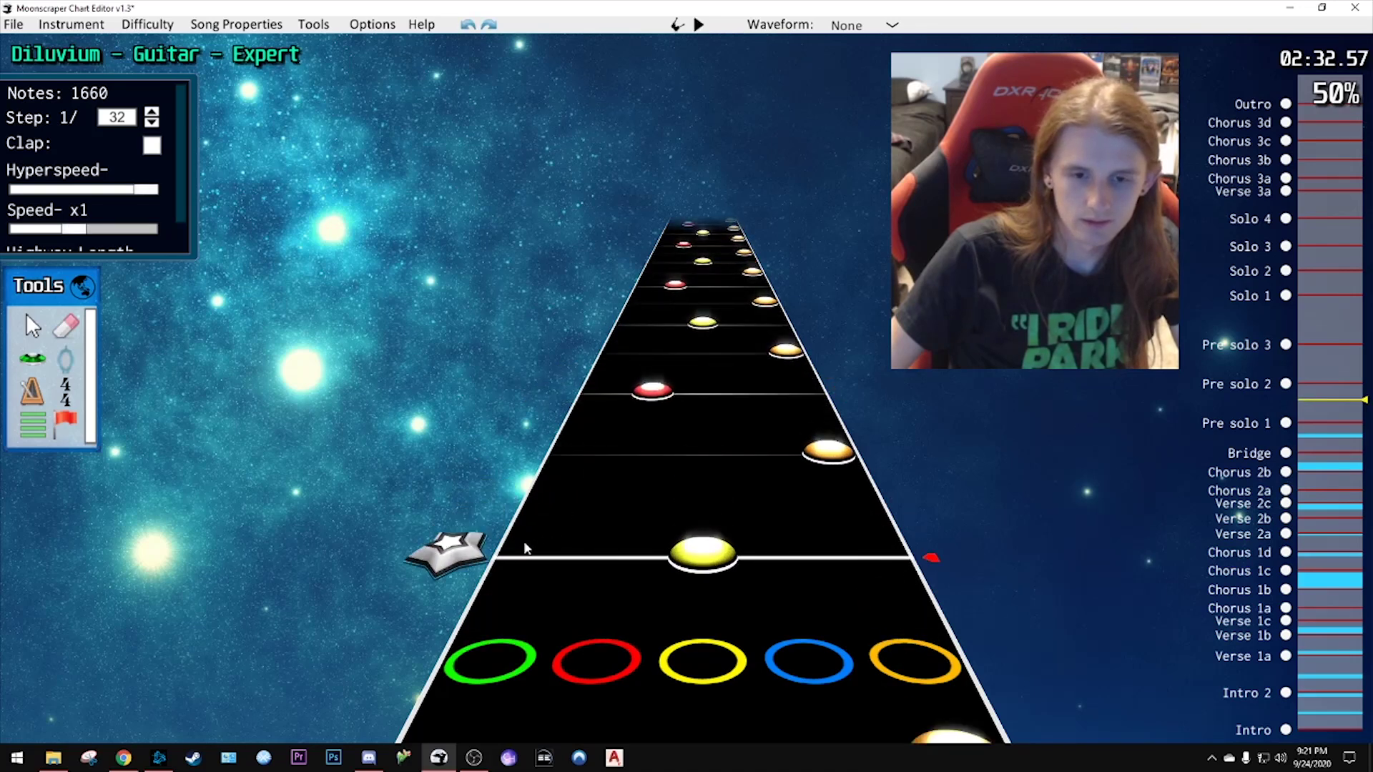
{"action": "scroll", "coordinate": [643, 264], "scroll_direction": "up", "scroll_amount": 3}
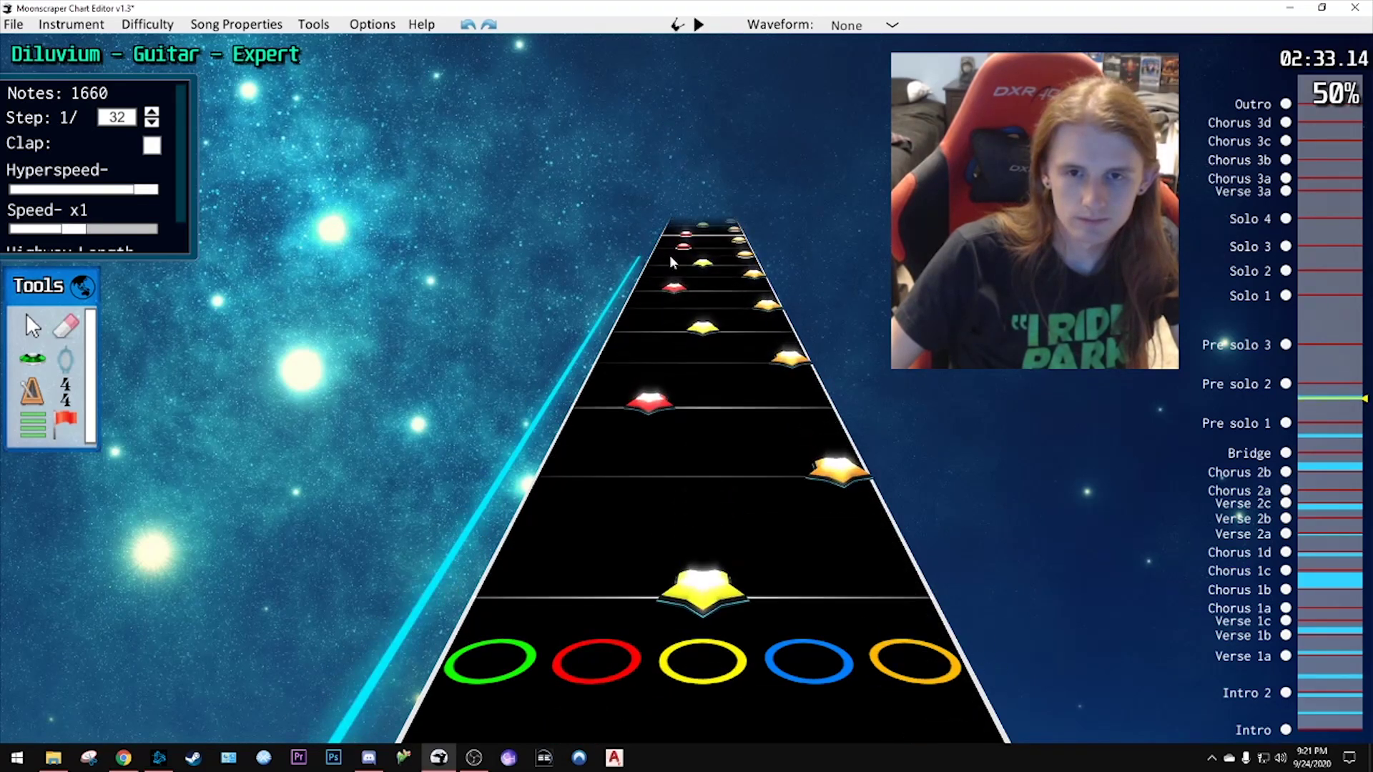
- Play the end of the Pre solo 1 phrase and extend its star power through the pattern to the yellow notes near 2:36
{"action": "key", "text": "space"}
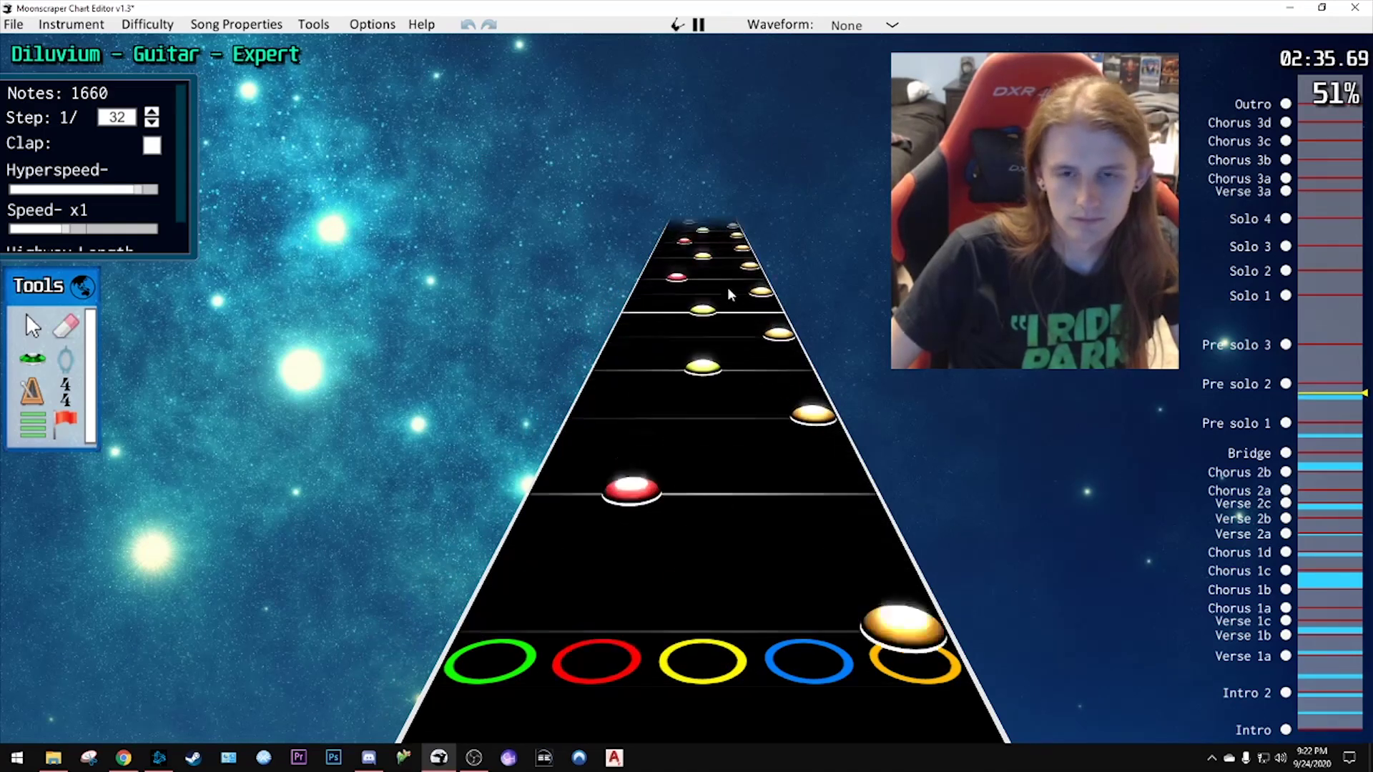
{"action": "scroll", "coordinate": [695, 376], "scroll_direction": "down", "scroll_amount": 6}
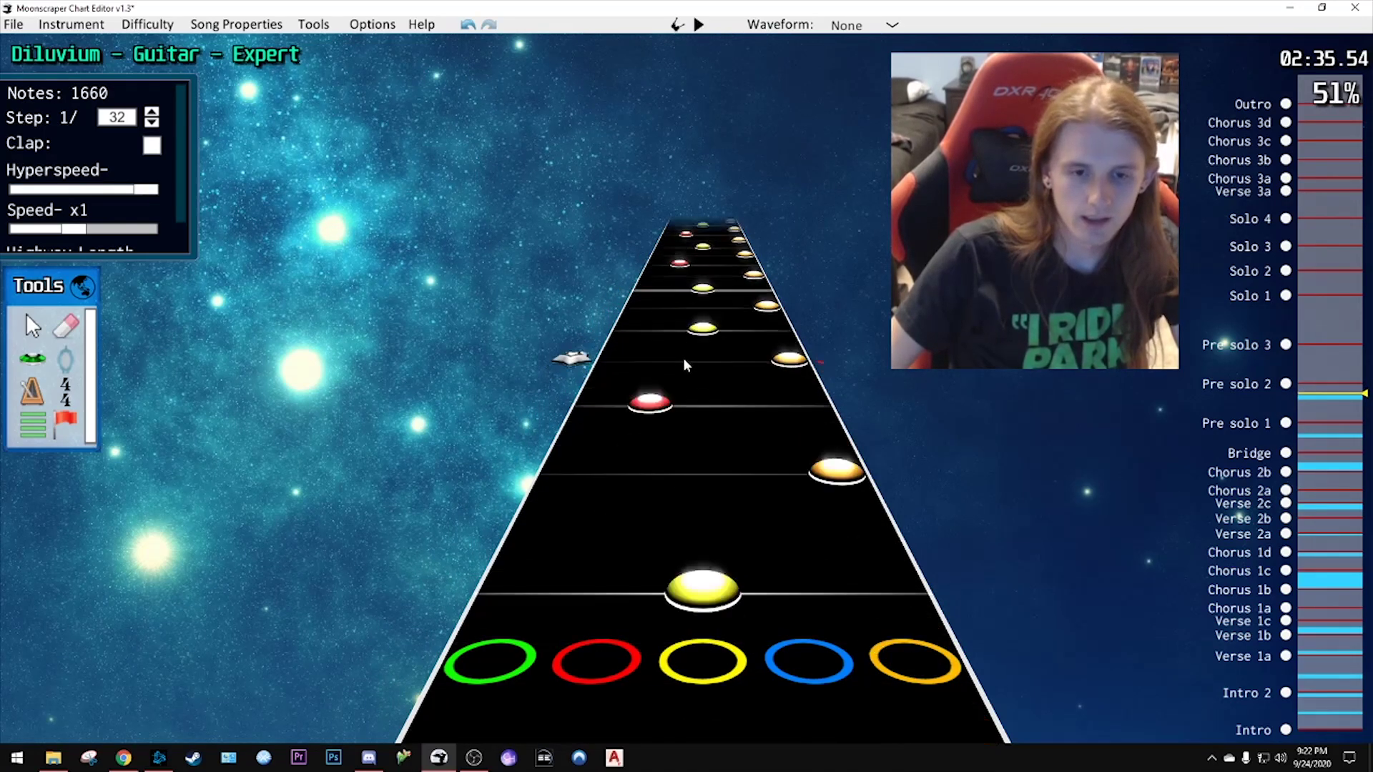
{"action": "scroll", "coordinate": [501, 545], "scroll_direction": "down", "scroll_amount": 4}
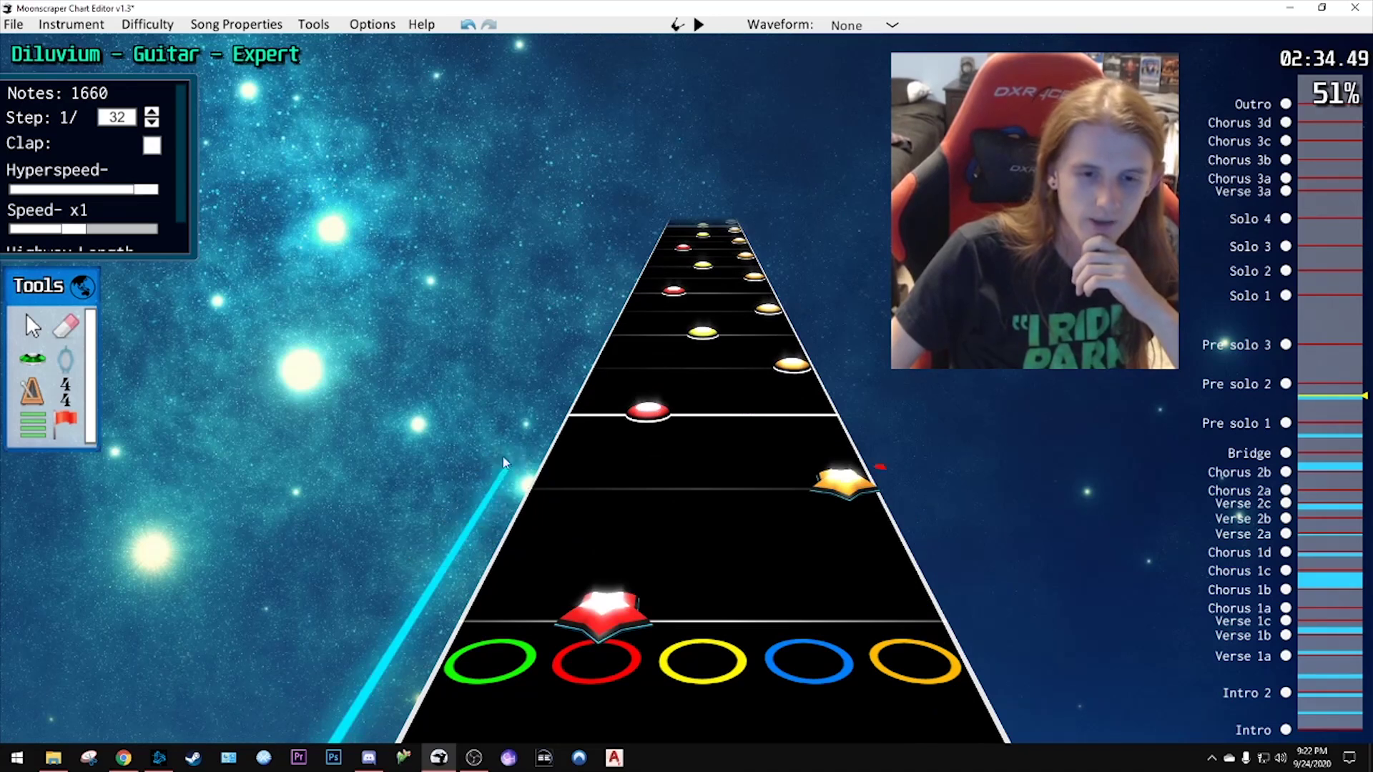
{"action": "scroll", "coordinate": [635, 201], "scroll_direction": "up", "scroll_amount": 4}
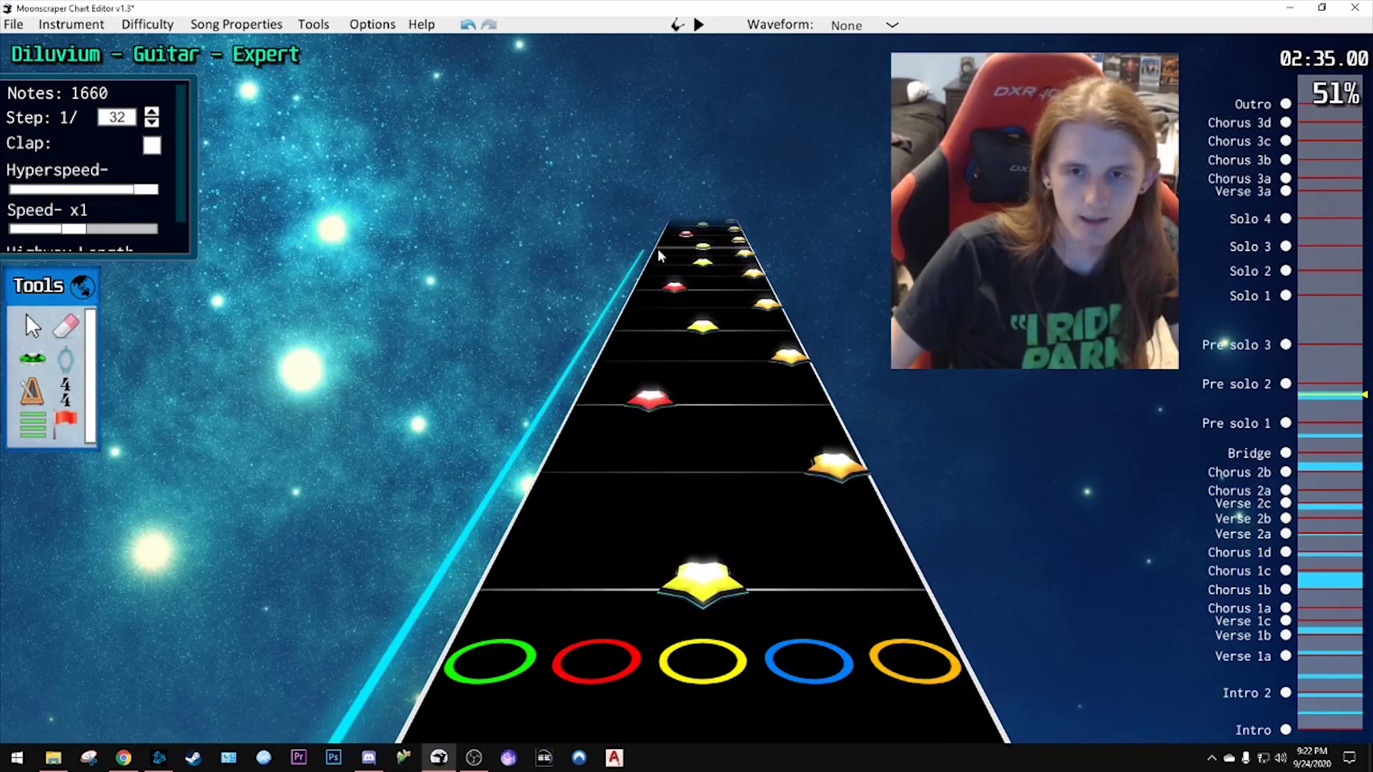
- Play through Pre solo 2 and draw a star power phrase from the blue note near 2:49 up to just before the green-red chord
{"action": "key", "text": "space"}
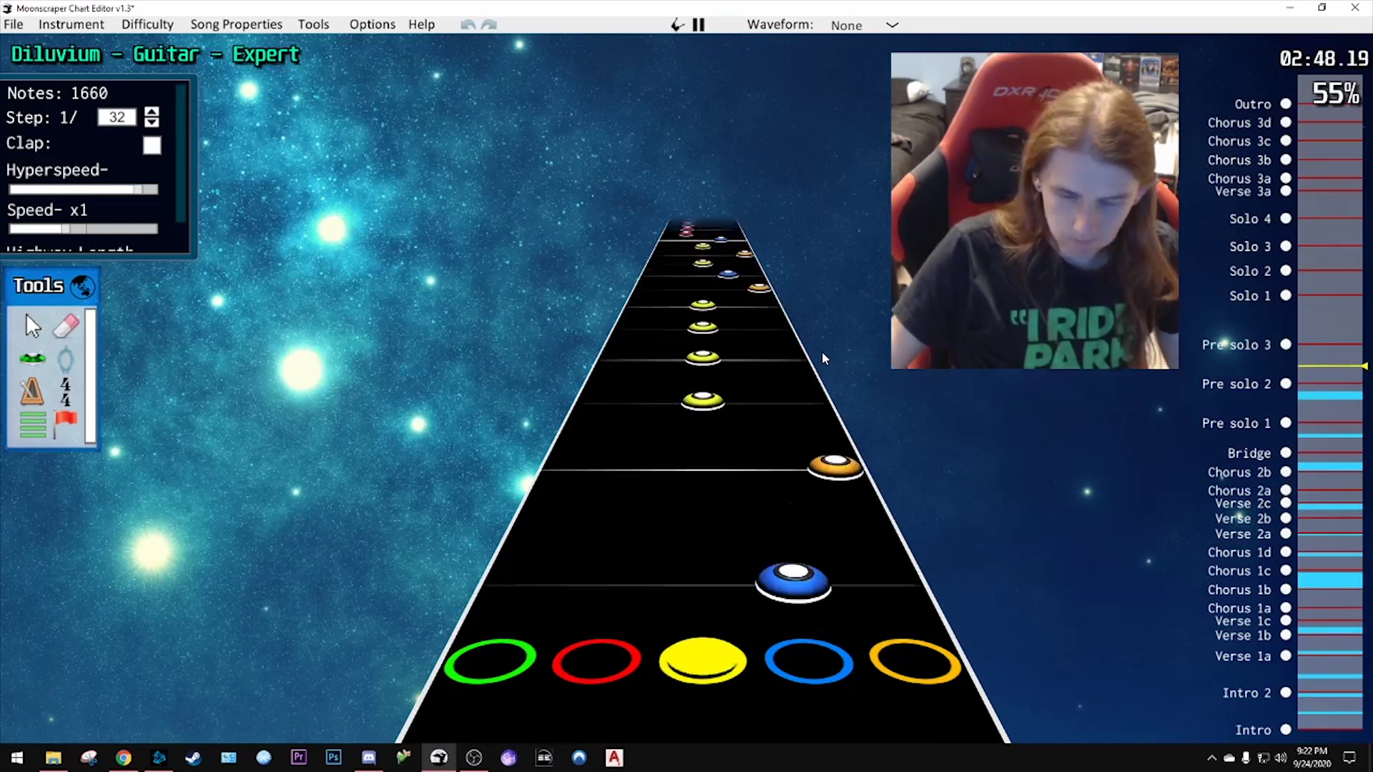
{"action": "key", "text": "space"}
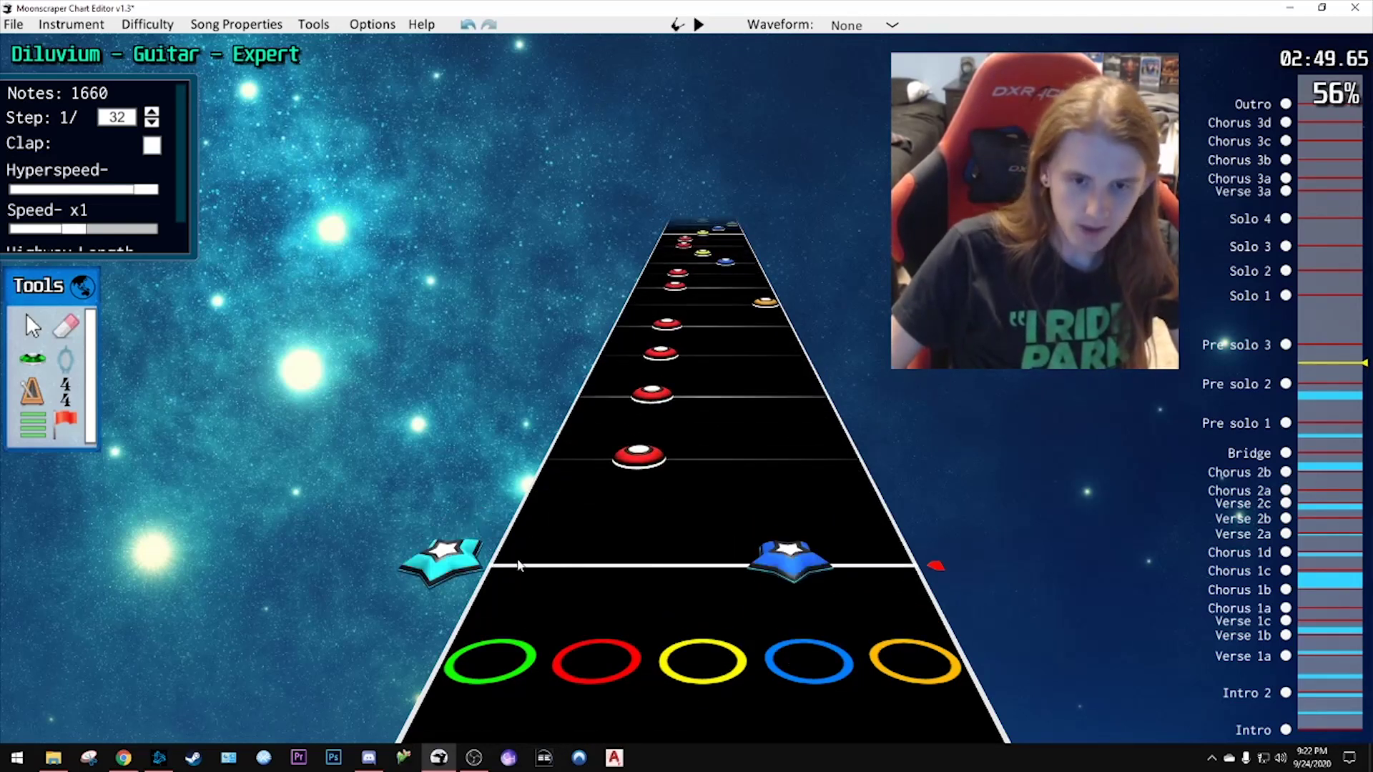
{"action": "scroll", "coordinate": [625, 206], "scroll_direction": "up", "scroll_amount": 10}
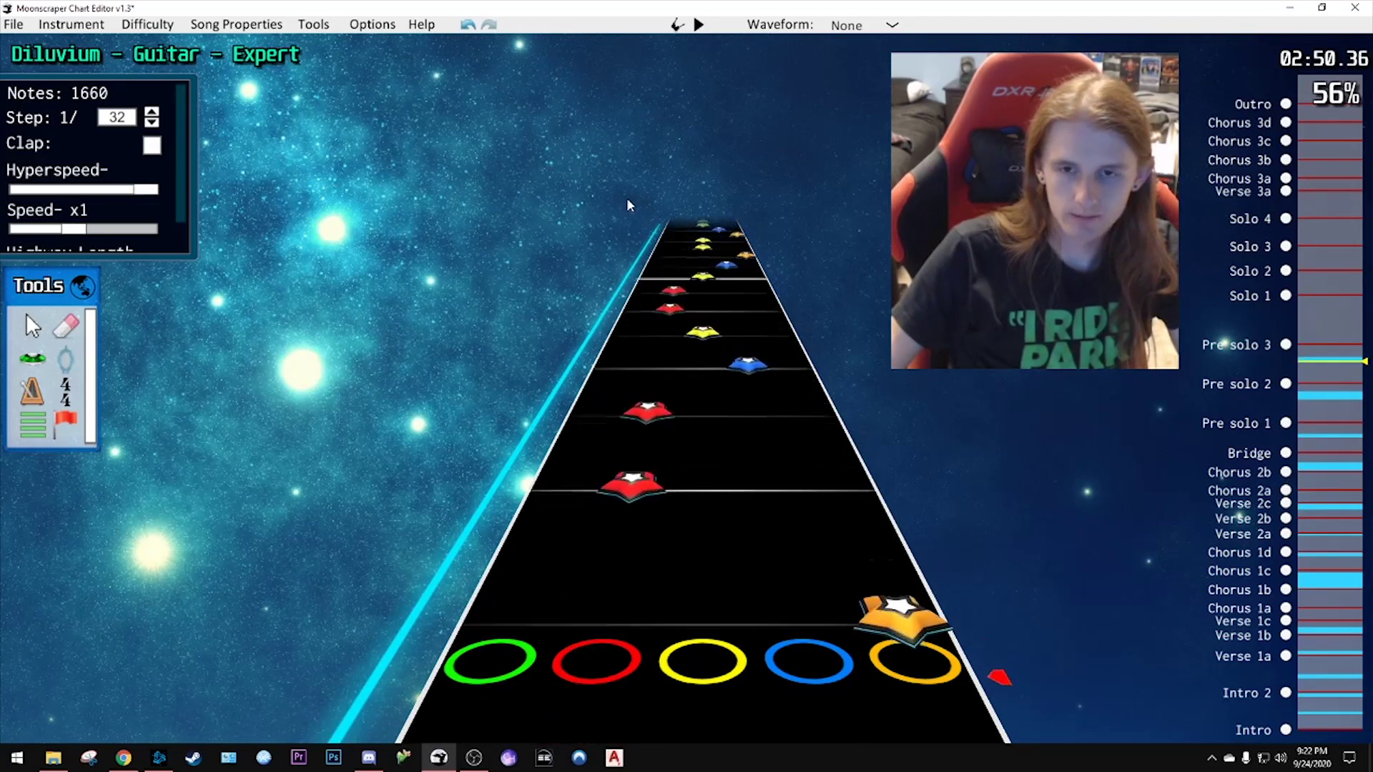
{"action": "scroll", "coordinate": [626, 204], "scroll_direction": "up", "scroll_amount": 8}
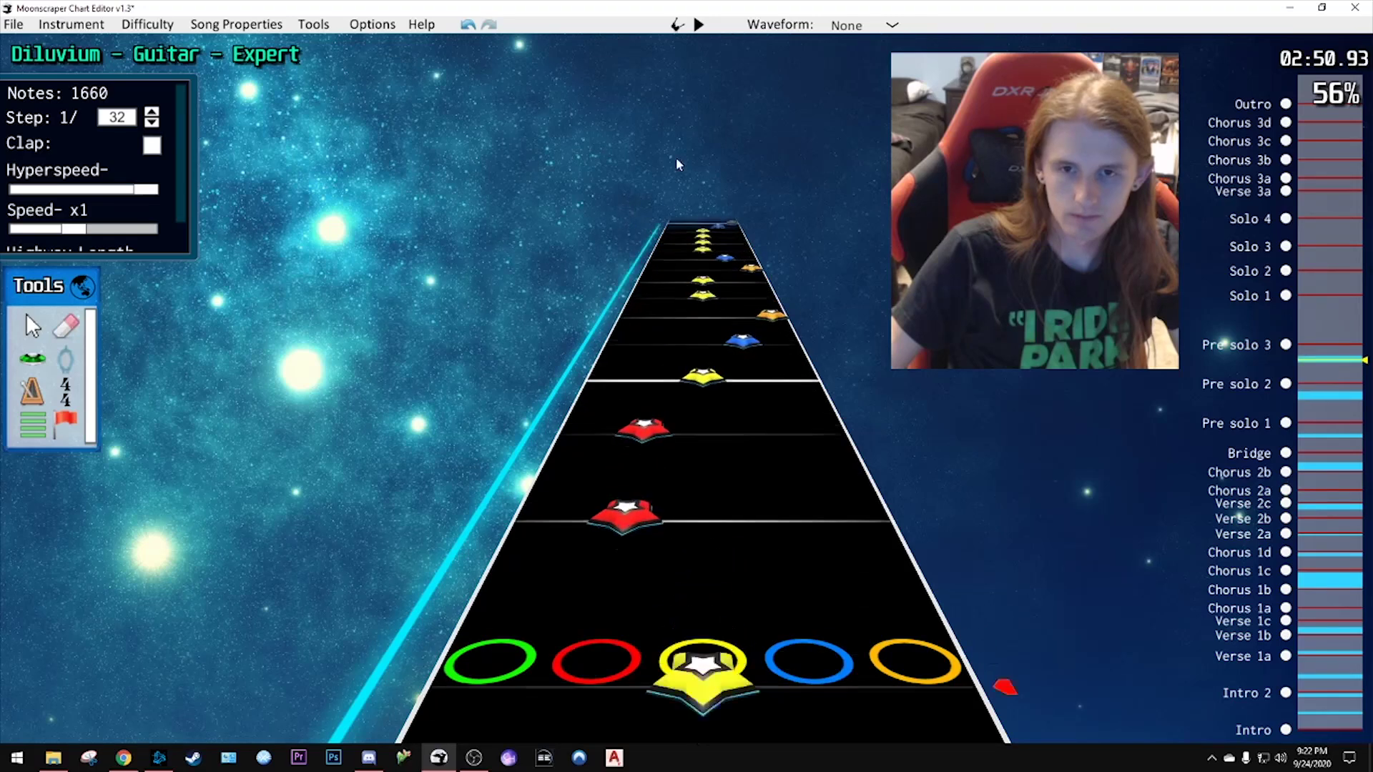
{"action": "scroll", "coordinate": [663, 216], "scroll_direction": "up", "scroll_amount": 4}
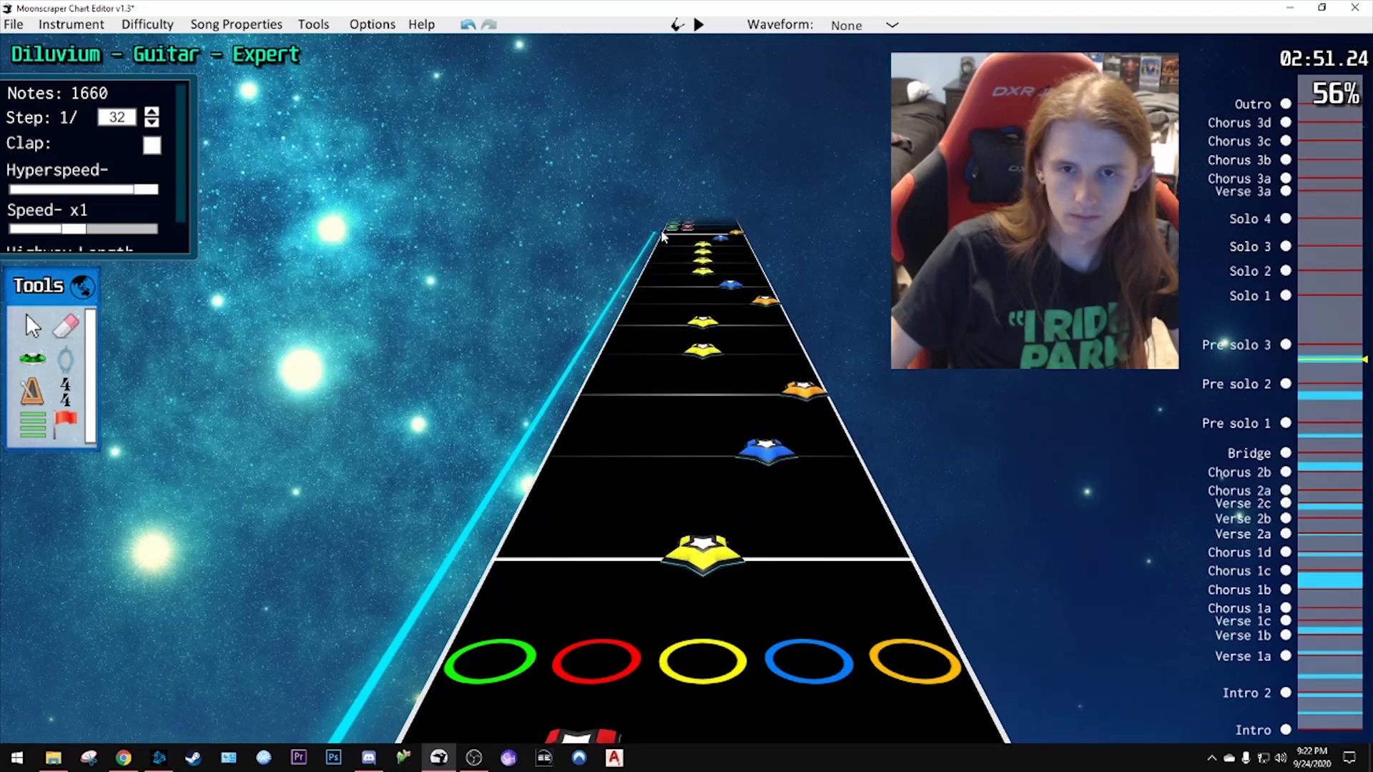
- Play into Pre solo 3 and draw a star power phrase from the held chords near 3:06 through the green-blue chord past 3:08
{"action": "key", "text": "space"}
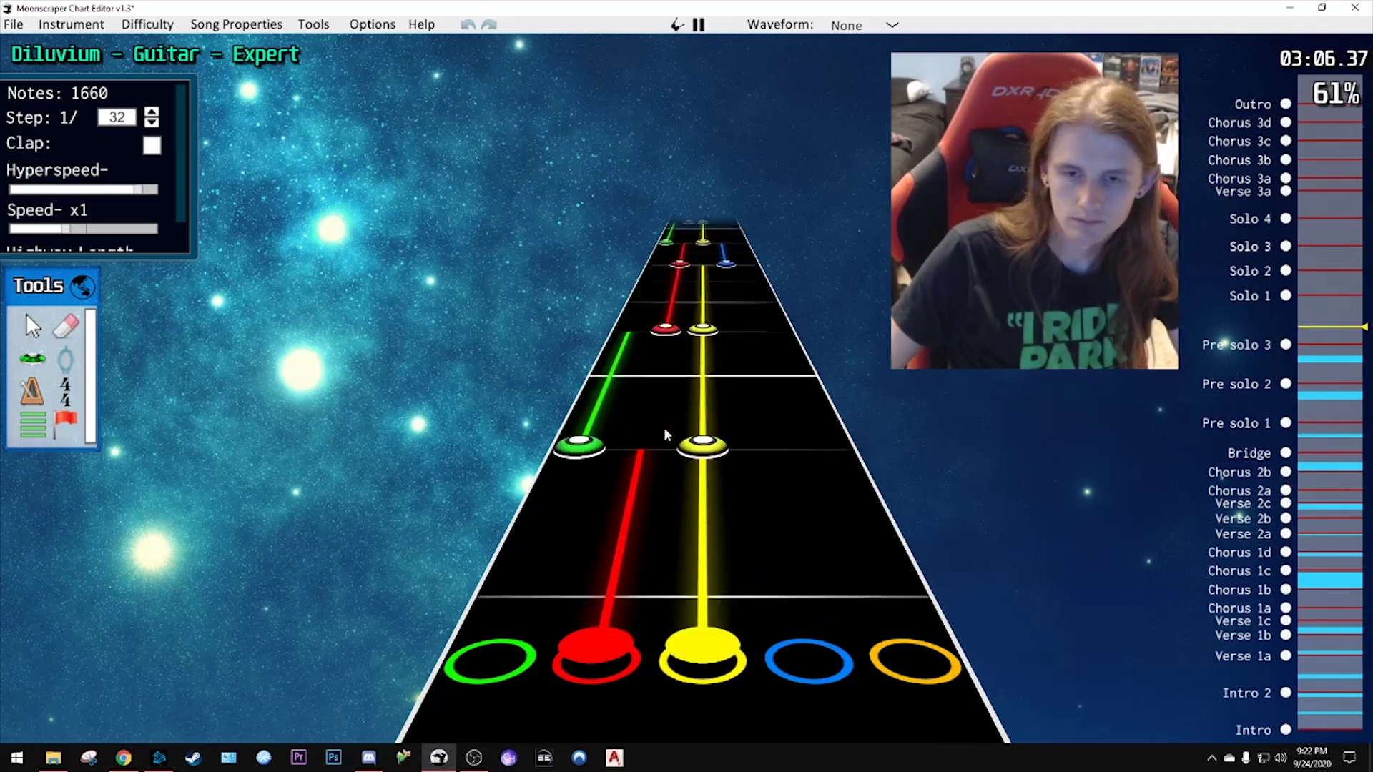
{"action": "key", "text": "space"}
{"action": "scroll", "coordinate": [663, 427], "scroll_direction": "down", "scroll_amount": 4}
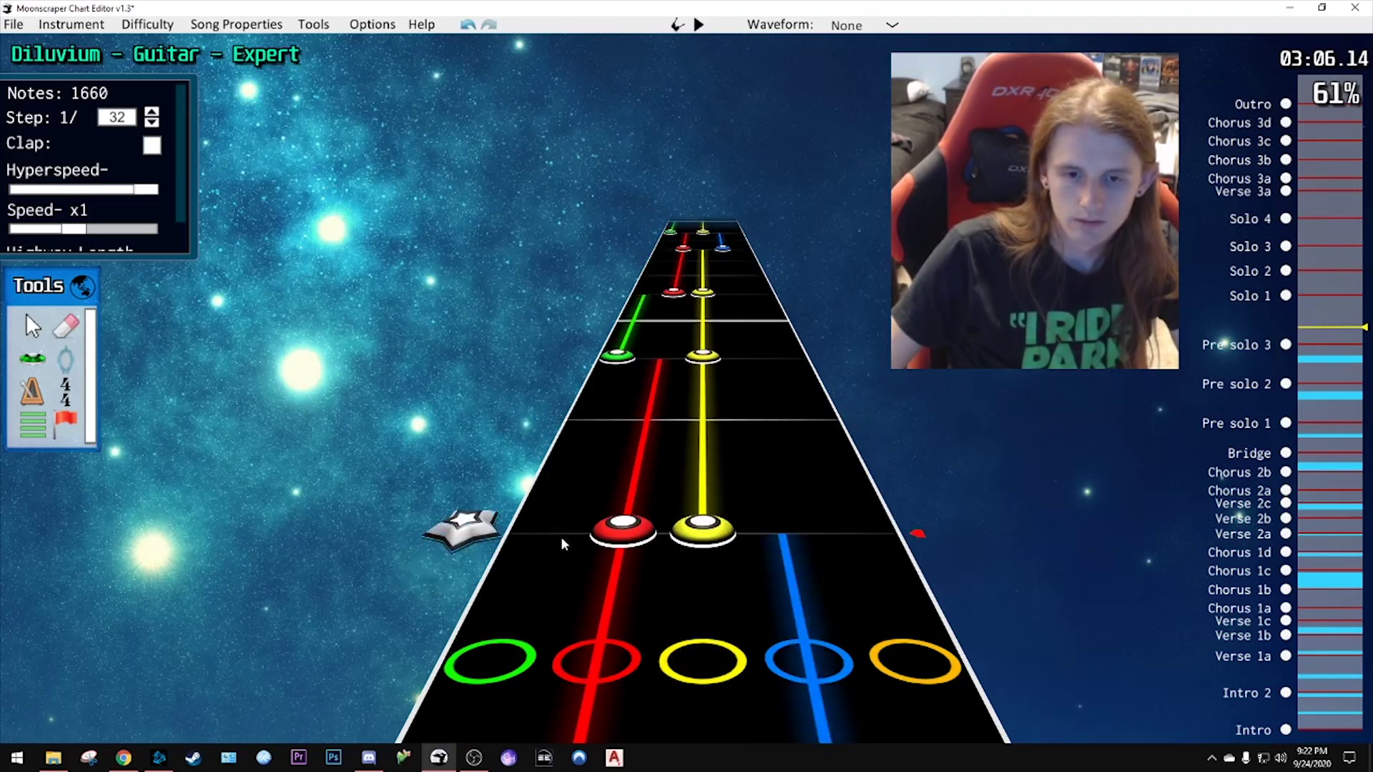
{"action": "scroll", "coordinate": [706, 151], "scroll_direction": "up", "scroll_amount": 1}
{"action": "scroll", "coordinate": [706, 151], "scroll_direction": "up", "scroll_amount": 8}
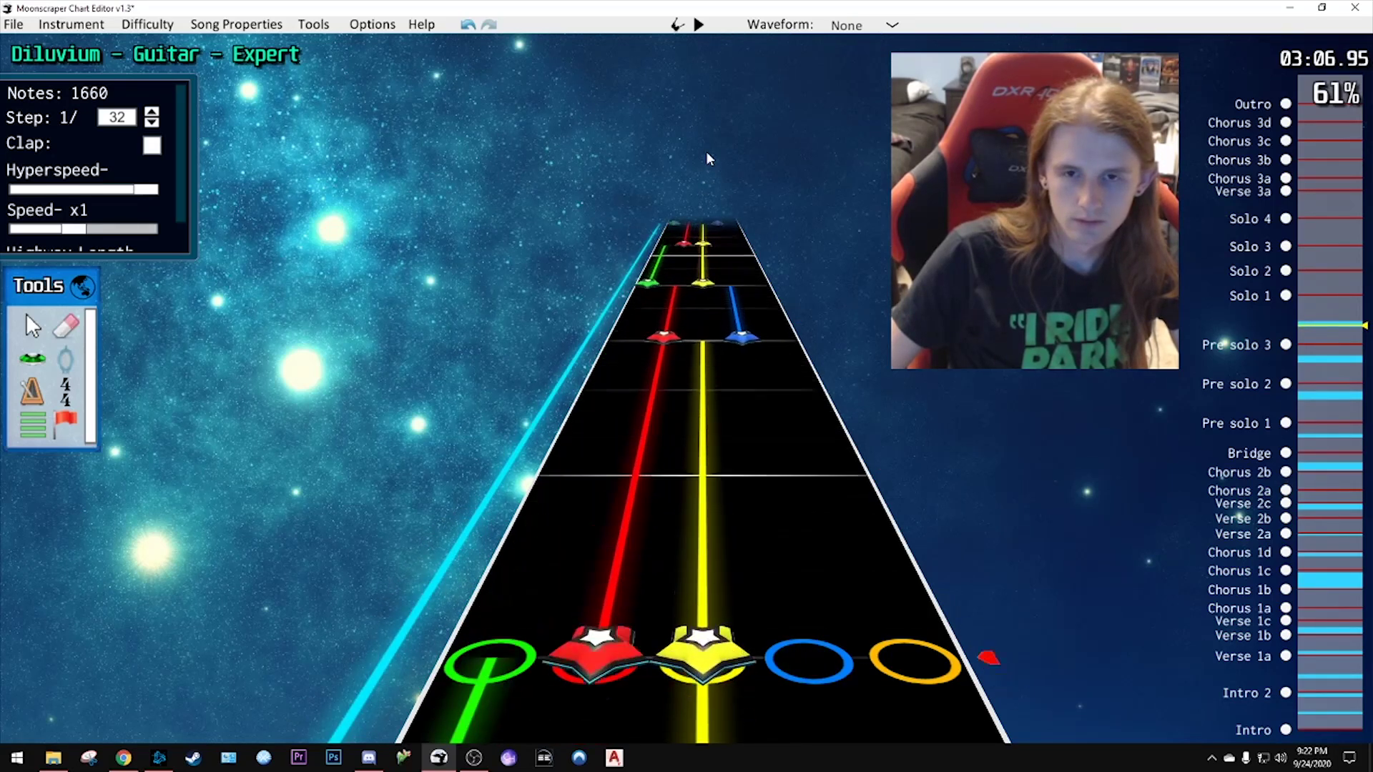
{"action": "scroll", "coordinate": [705, 152], "scroll_direction": "up", "scroll_amount": 5}
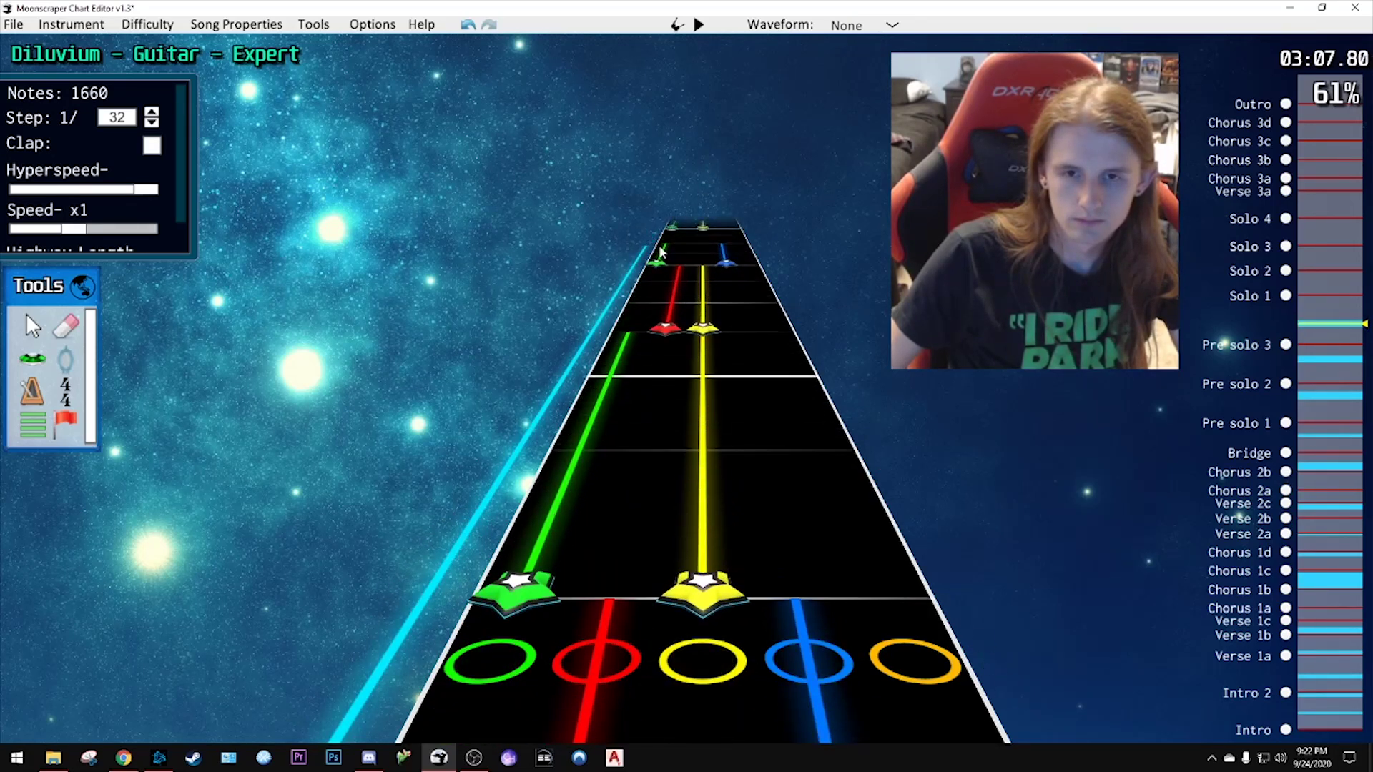
- Play into Solo 1 and draw a star power phrase from the held red note near 3:21 through the ascending runs past 3:23
{"action": "key", "text": "space"}
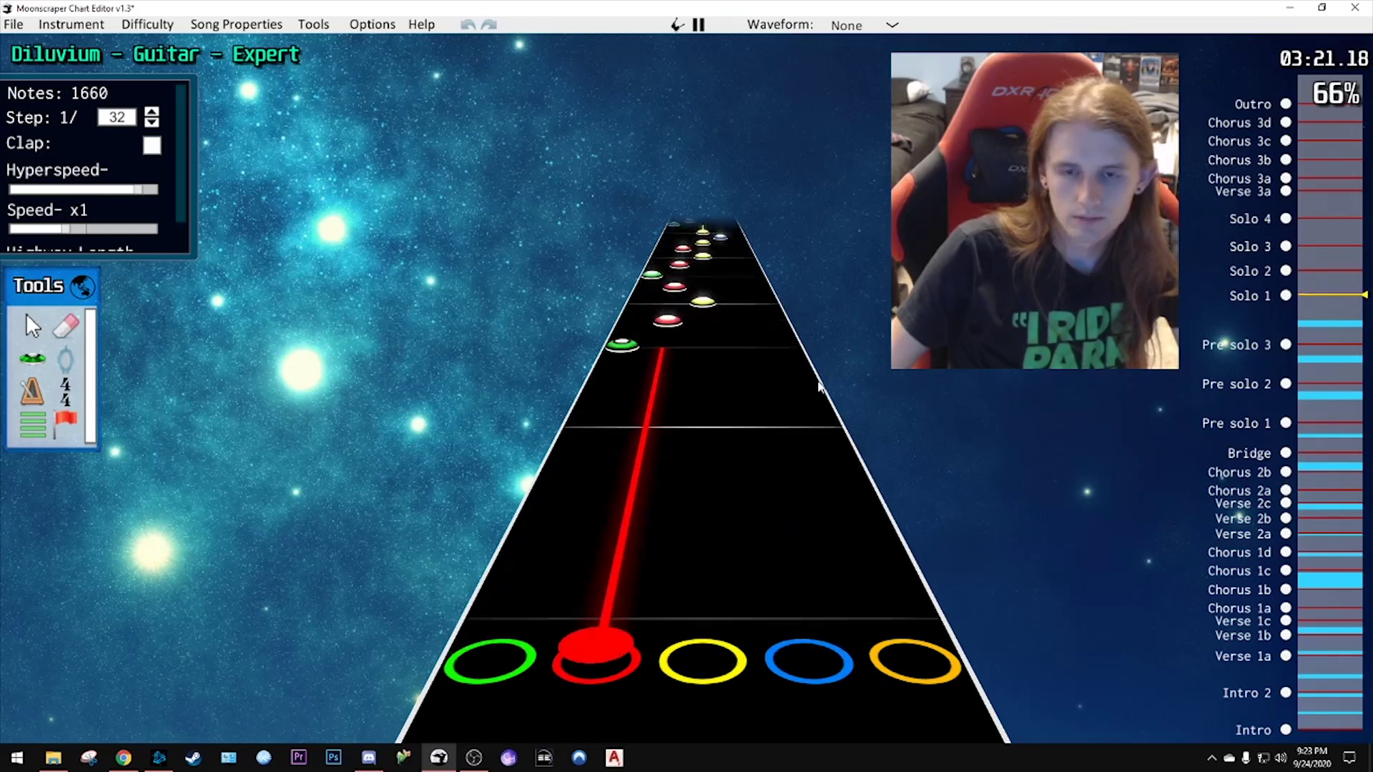
{"action": "key", "text": "space"}
{"action": "scroll", "coordinate": [744, 411], "scroll_direction": "down", "scroll_amount": 3}
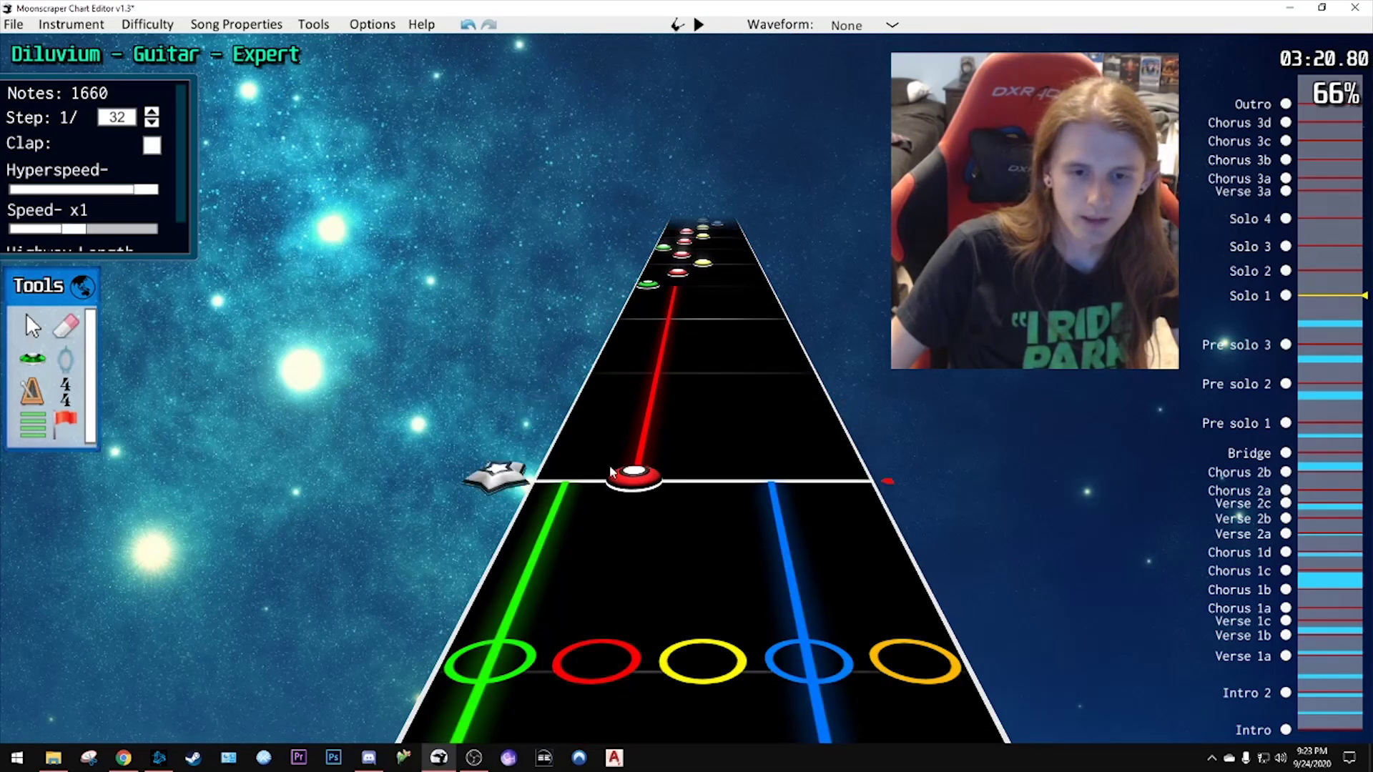
{"action": "scroll", "coordinate": [689, 169], "scroll_direction": "up", "scroll_amount": 2}
{"action": "scroll", "coordinate": [702, 143], "scroll_direction": "up", "scroll_amount": 10}
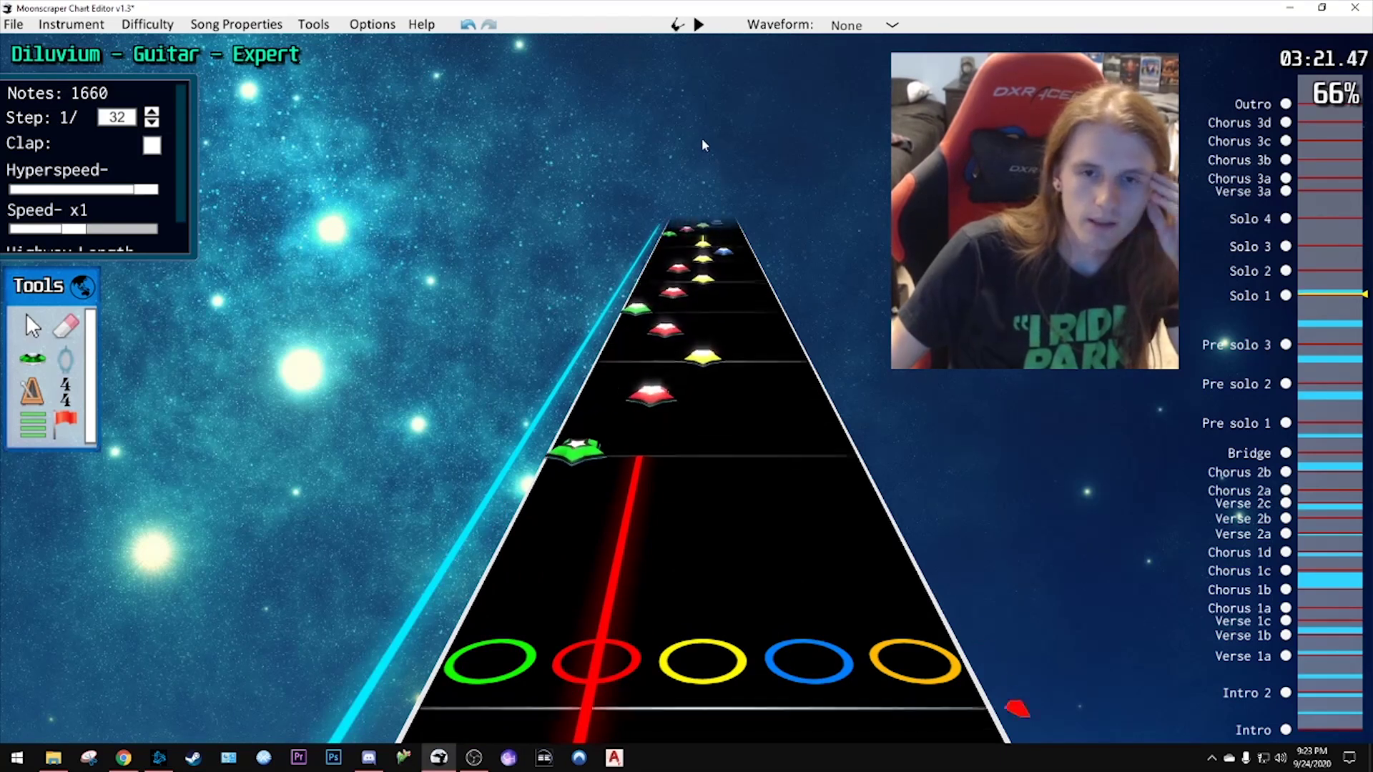
{"action": "scroll", "coordinate": [702, 140], "scroll_direction": "up", "scroll_amount": 10}
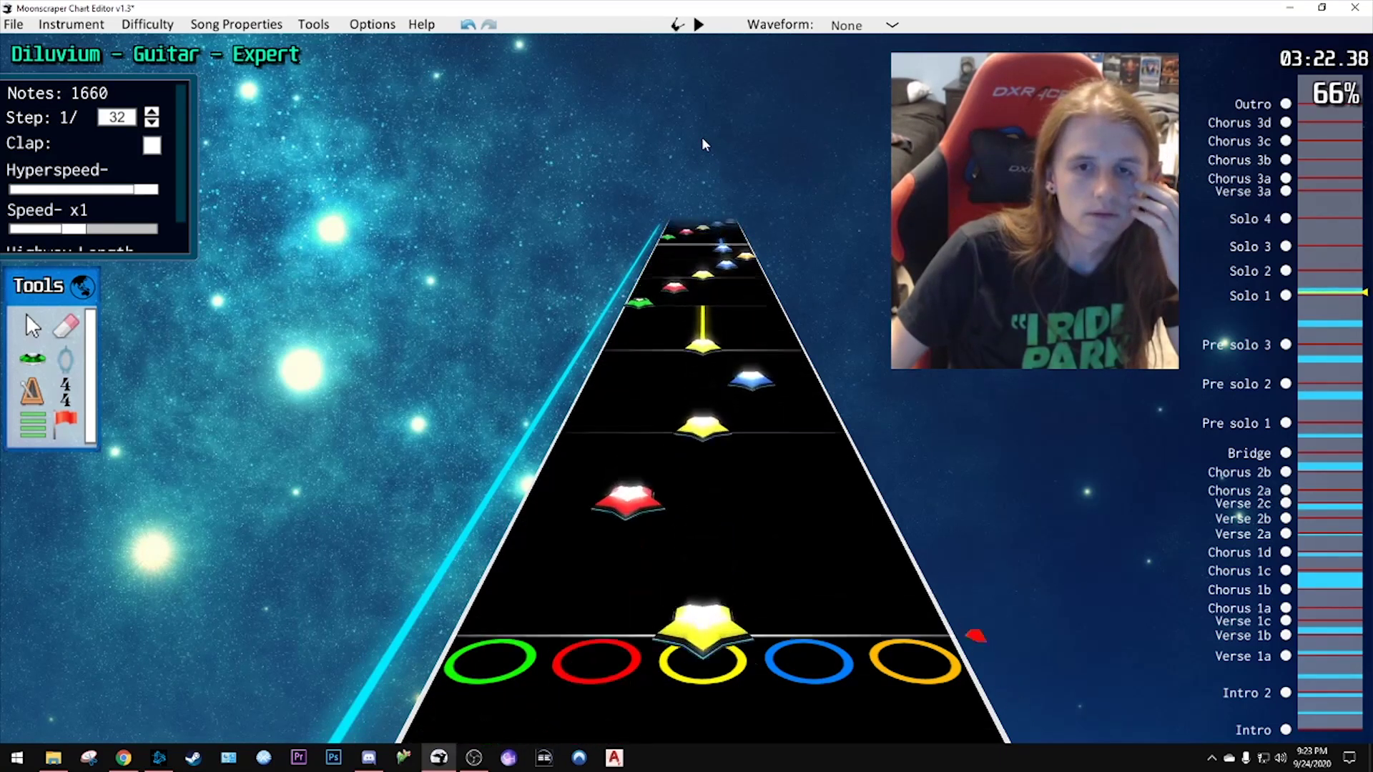
{"action": "scroll", "coordinate": [701, 144], "scroll_direction": "up", "scroll_amount": 5}
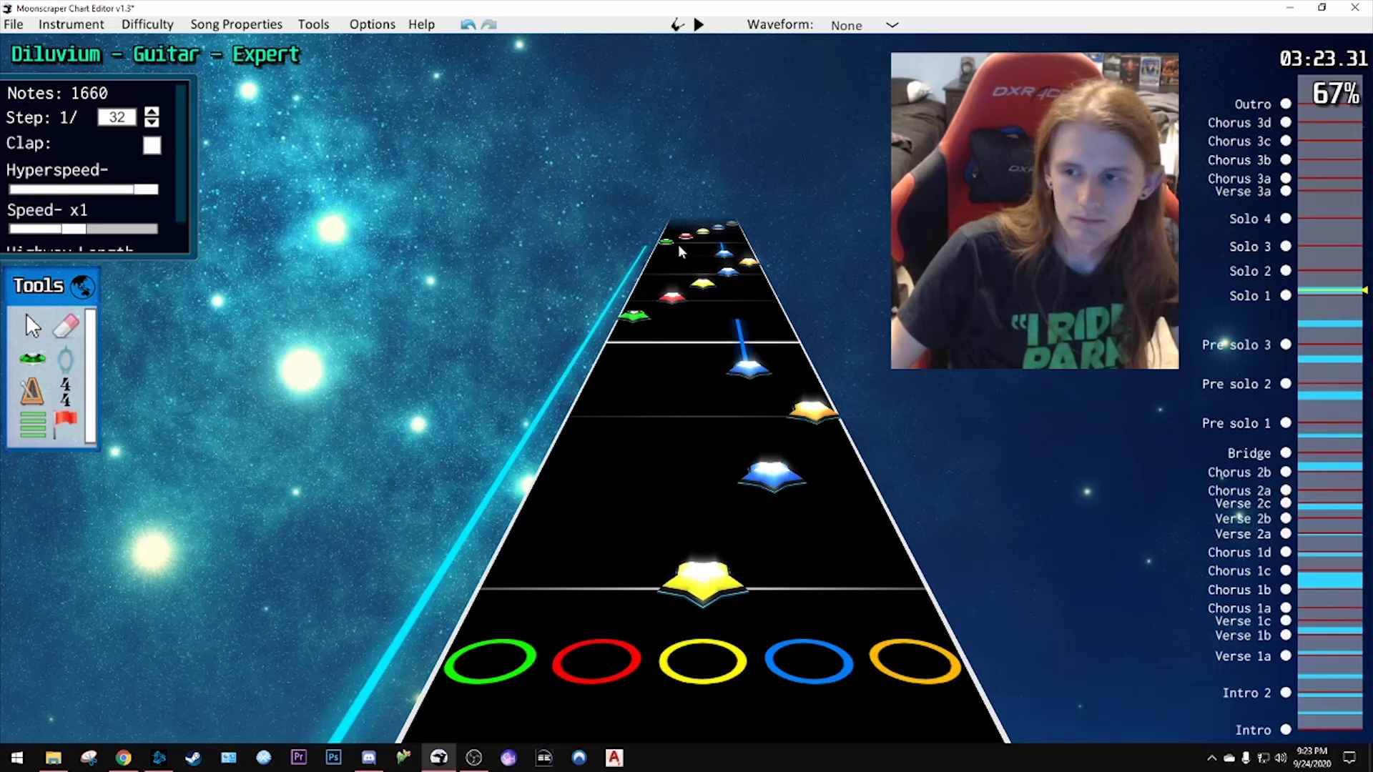
{"action": "scroll", "coordinate": [704, 143], "scroll_direction": "up", "scroll_amount": 7}
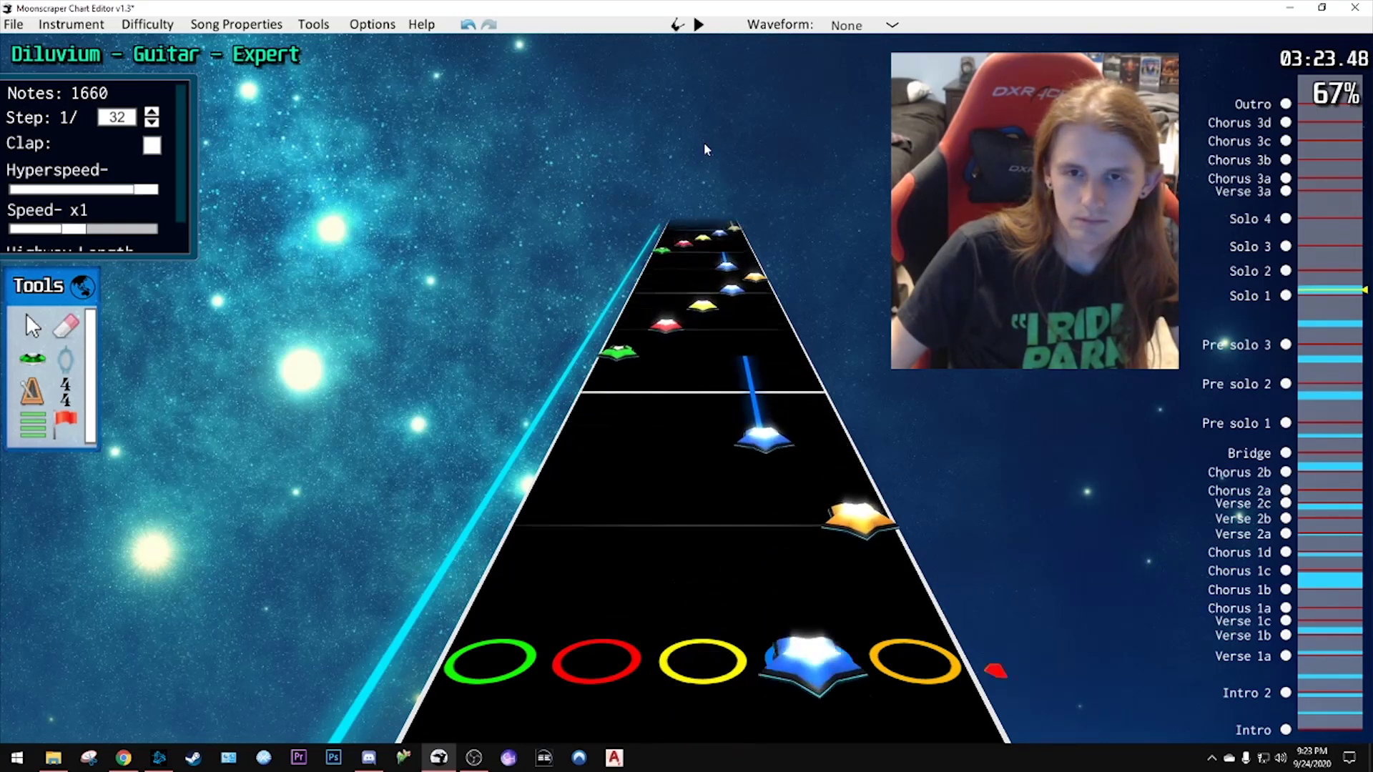
- Play through Solo 2 into Solo 3 and draw a star power phrase over the ascending and descending runs around 3:45
{"action": "key", "text": "space"}
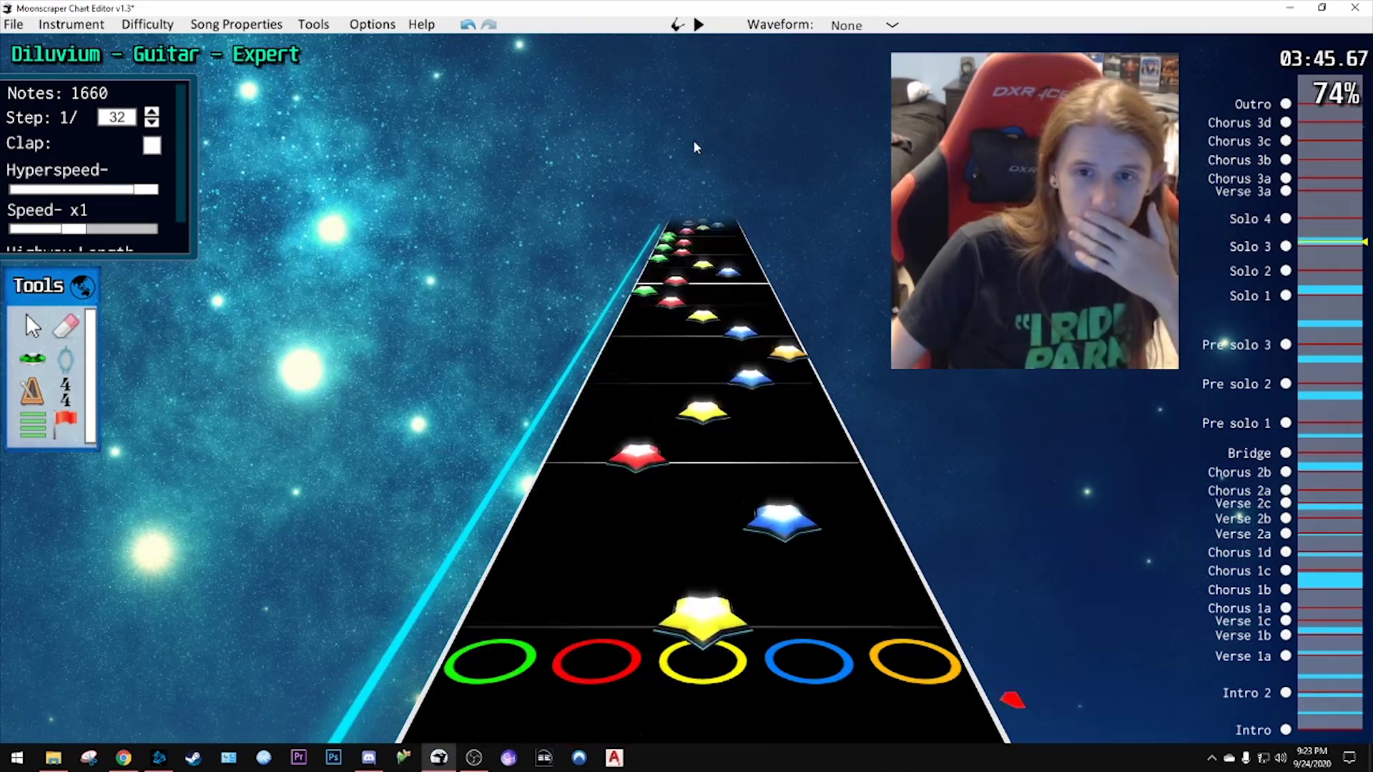
{"action": "key", "text": "space"}
{"action": "scroll", "coordinate": [641, 320], "scroll_direction": "up", "scroll_amount": 1}
- Play into Solo 4 and draw a star power phrase from the blue note near 3:55 through the held notes past 3:56
{"action": "key", "text": "space"}
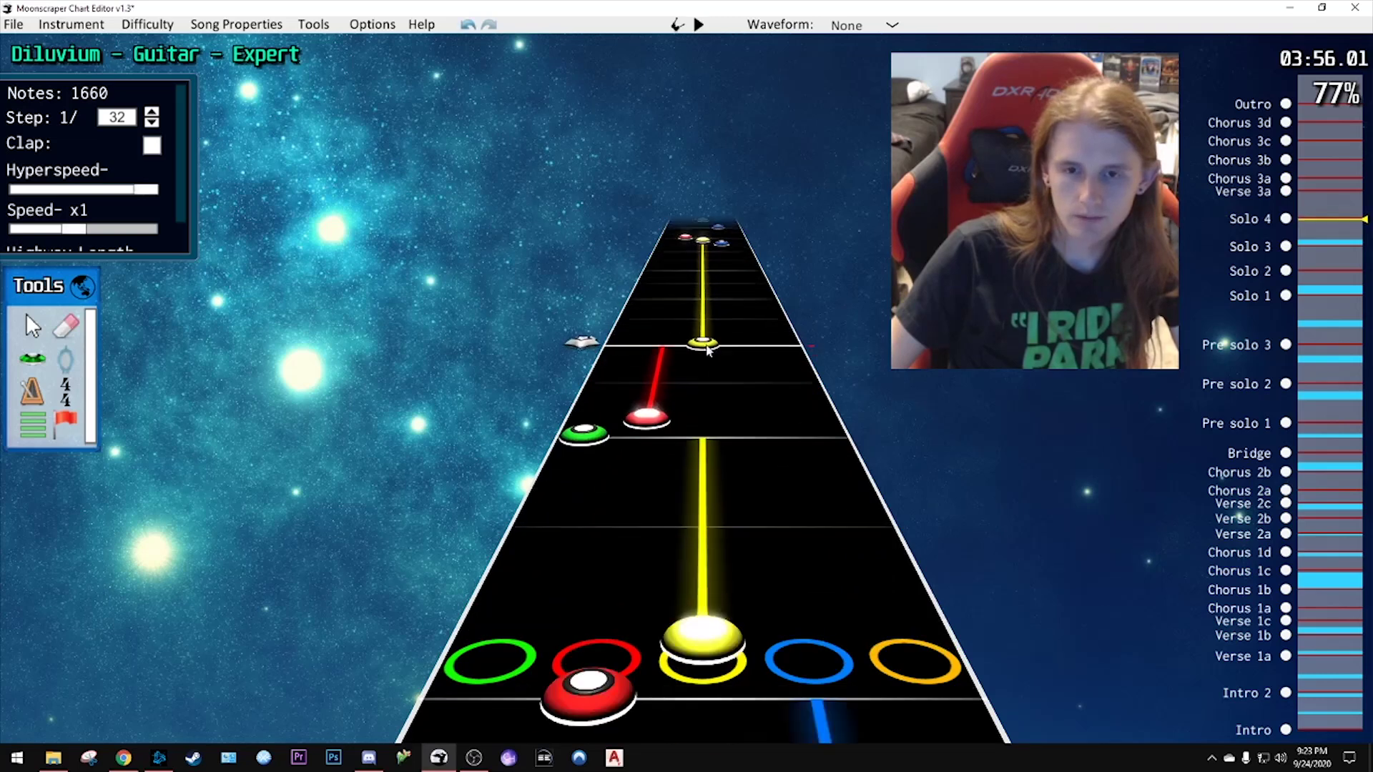
{"action": "key", "text": "space"}
{"action": "scroll", "coordinate": [551, 594], "scroll_direction": "down", "scroll_amount": 2}
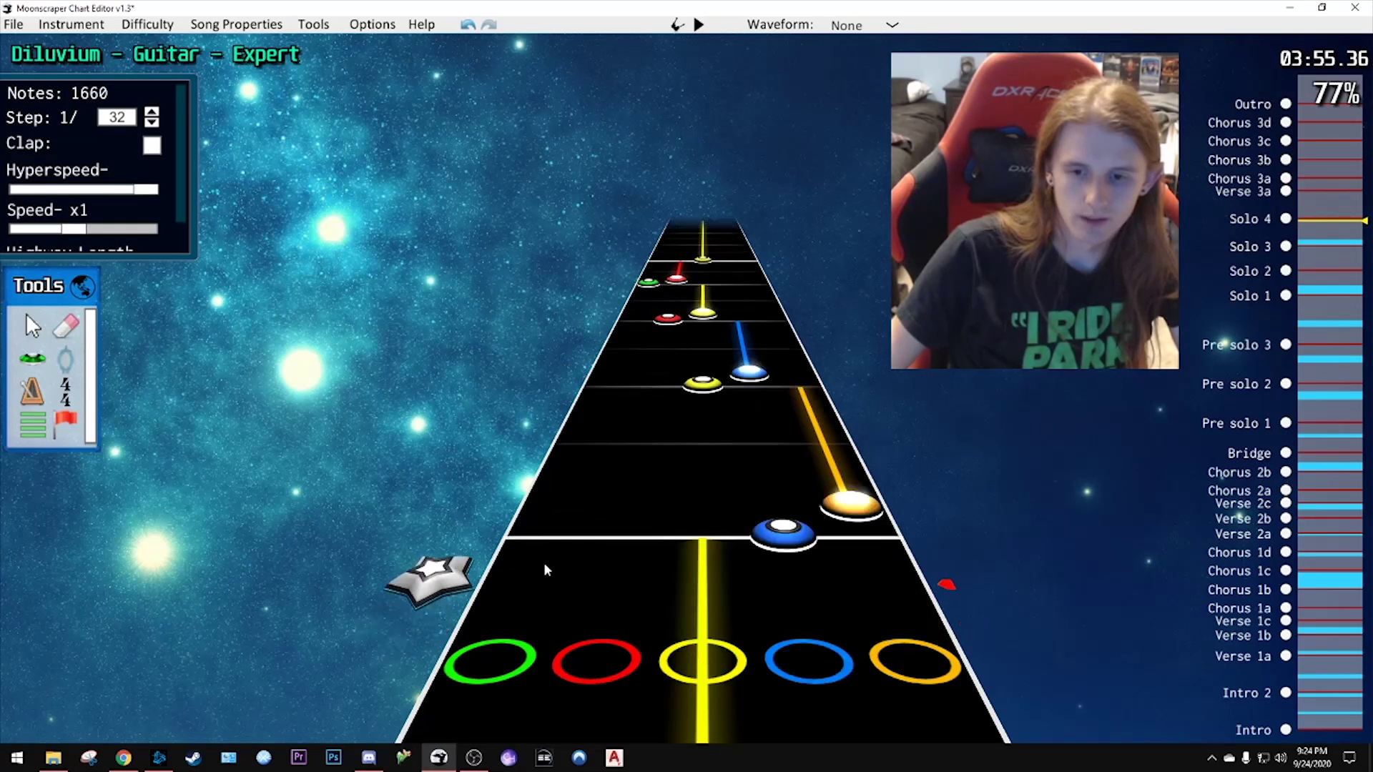
{"action": "scroll", "coordinate": [698, 130], "scroll_direction": "up", "scroll_amount": 6}
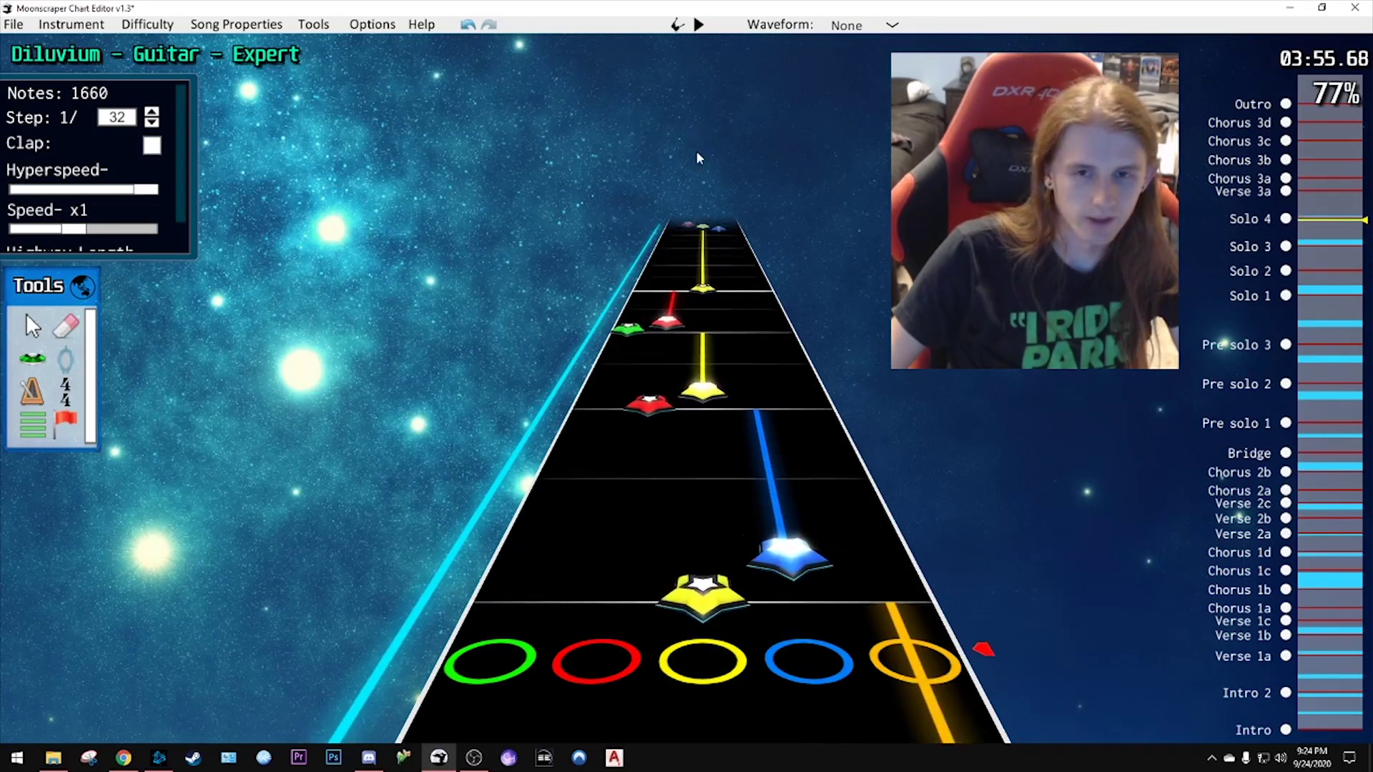
- Play into Verse 3a and draw a star power phrase from the yellow note near 4:06 to the green note on the bar line past 4:08
{"action": "key", "text": "space"}
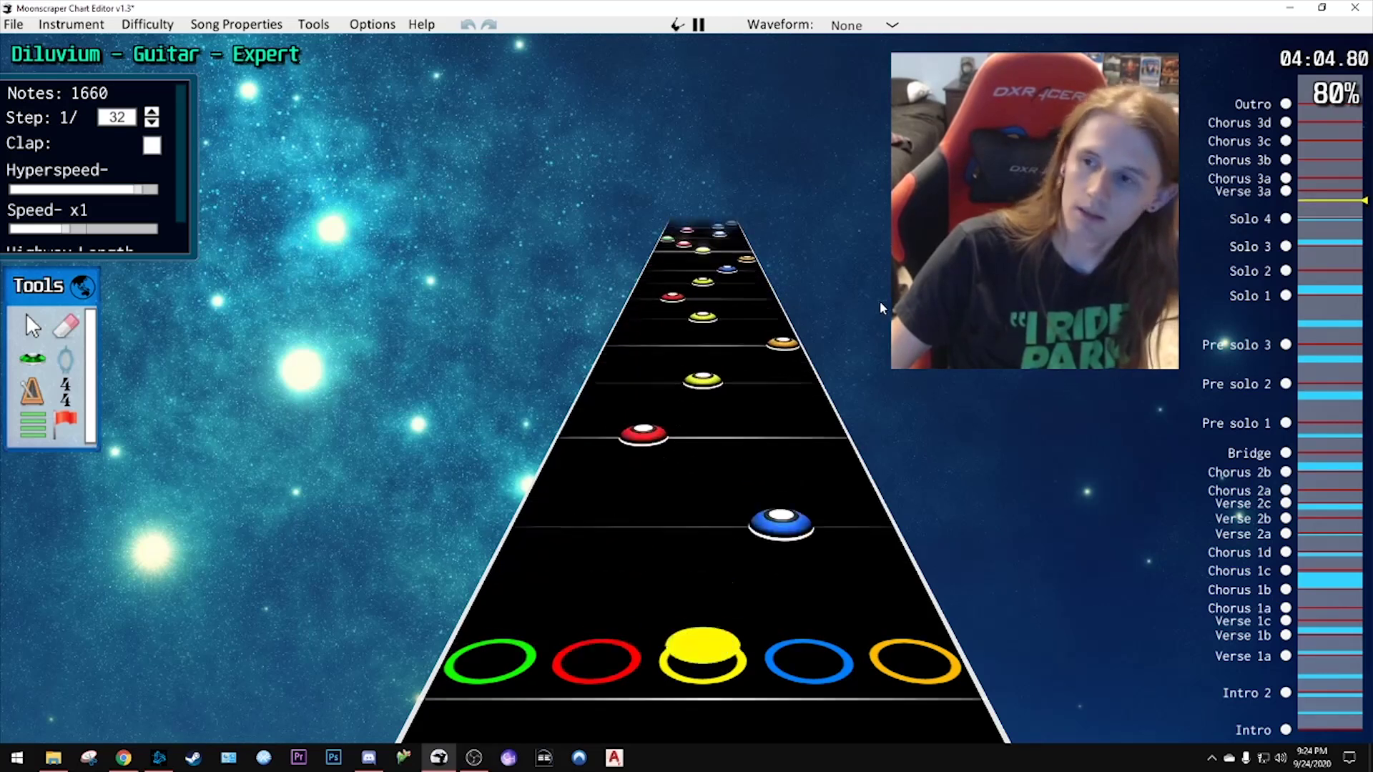
{"action": "key", "text": "space"}
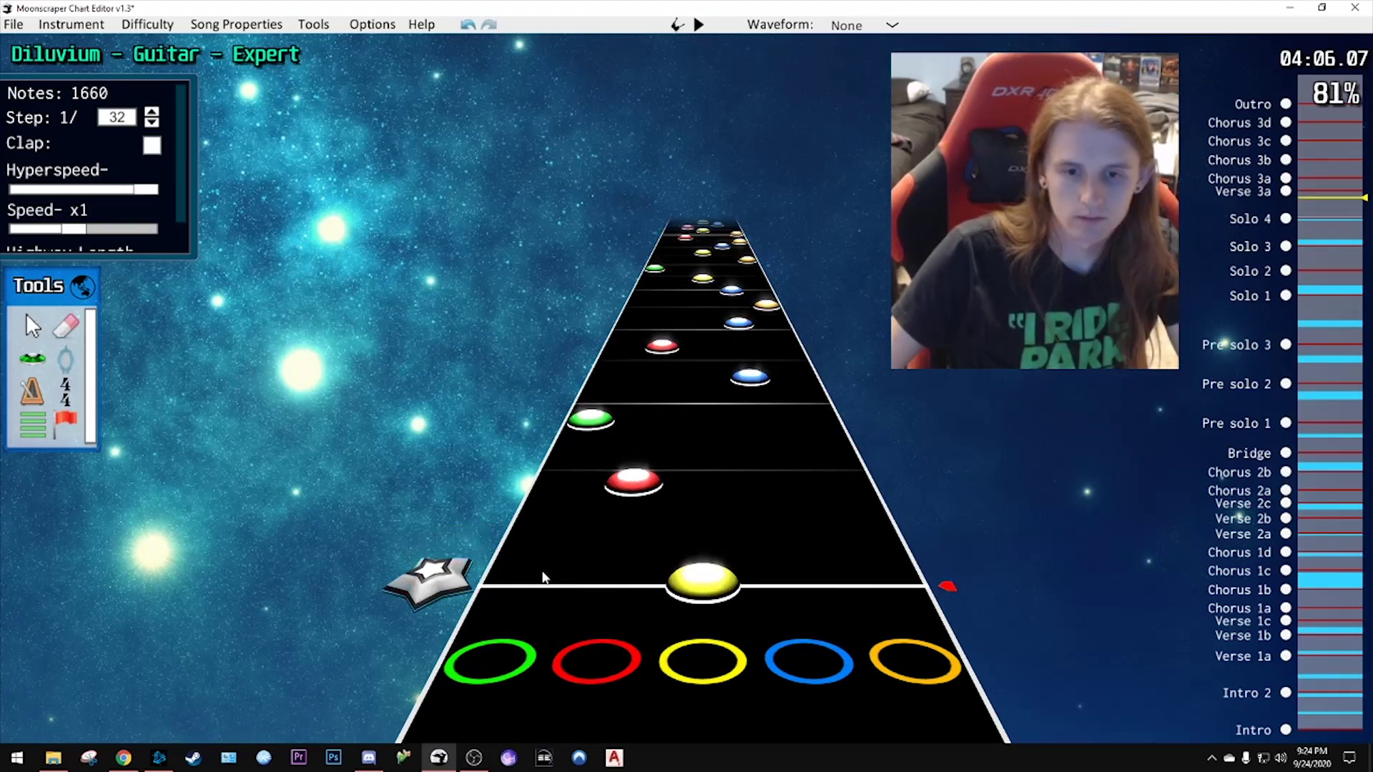
{"action": "key", "text": "space"}
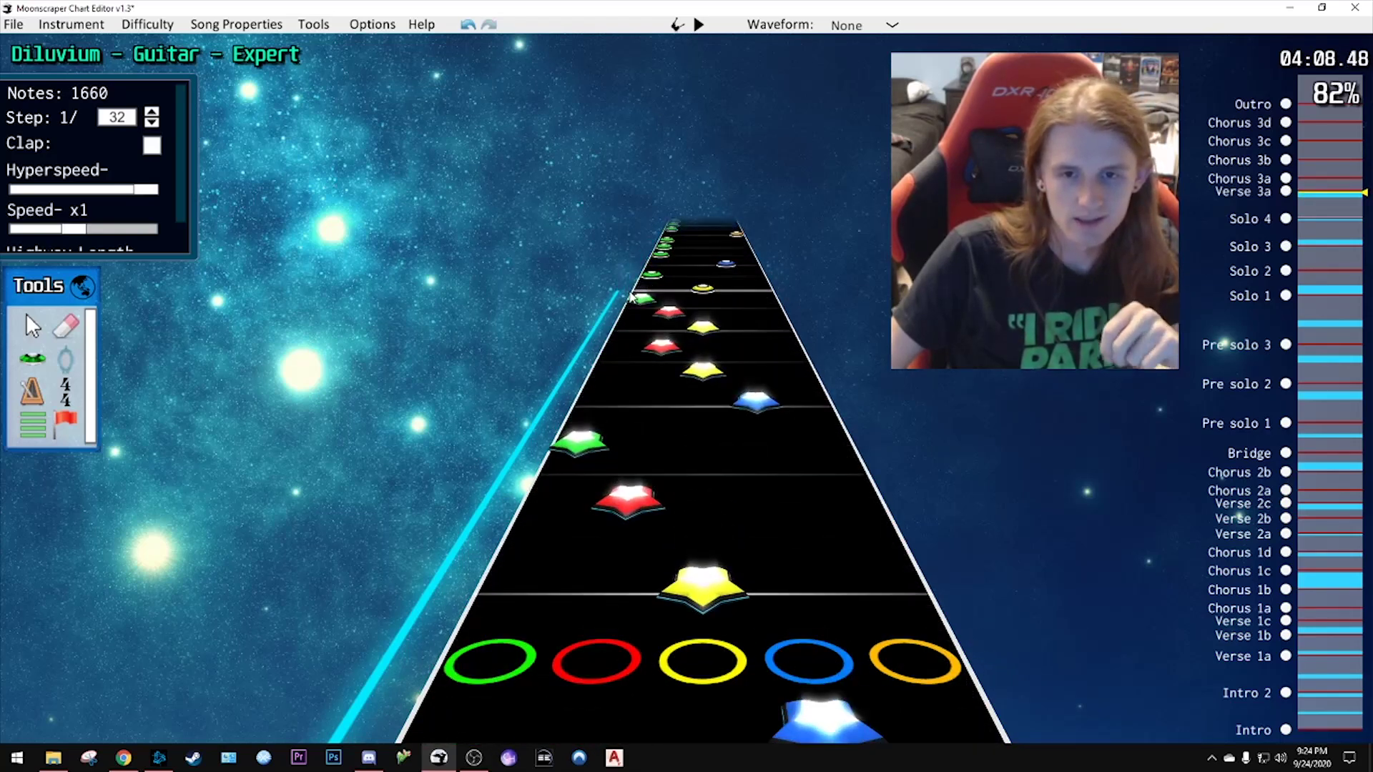
{"action": "scroll", "coordinate": [631, 299], "scroll_direction": "down", "scroll_amount": 6}
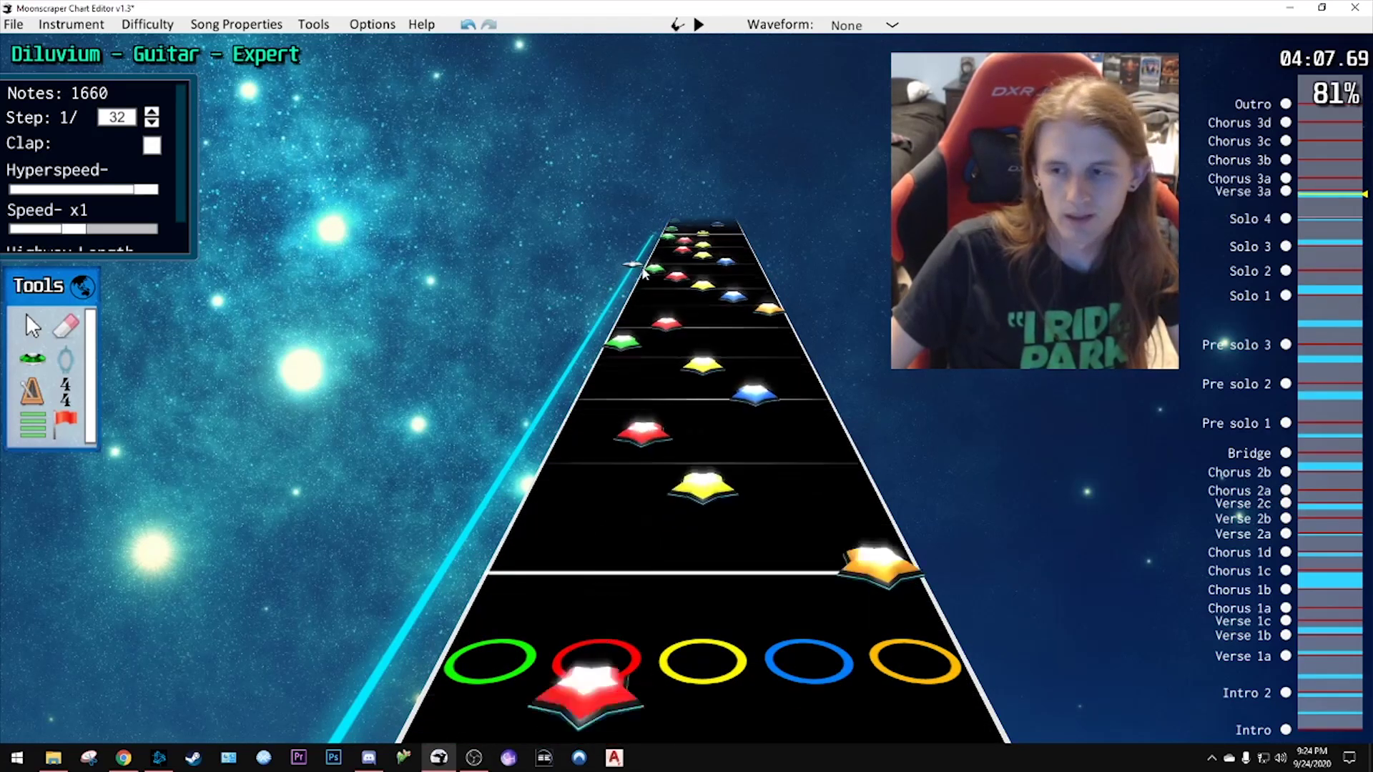
{"action": "scroll", "coordinate": [643, 272], "scroll_direction": "down", "scroll_amount": 8}
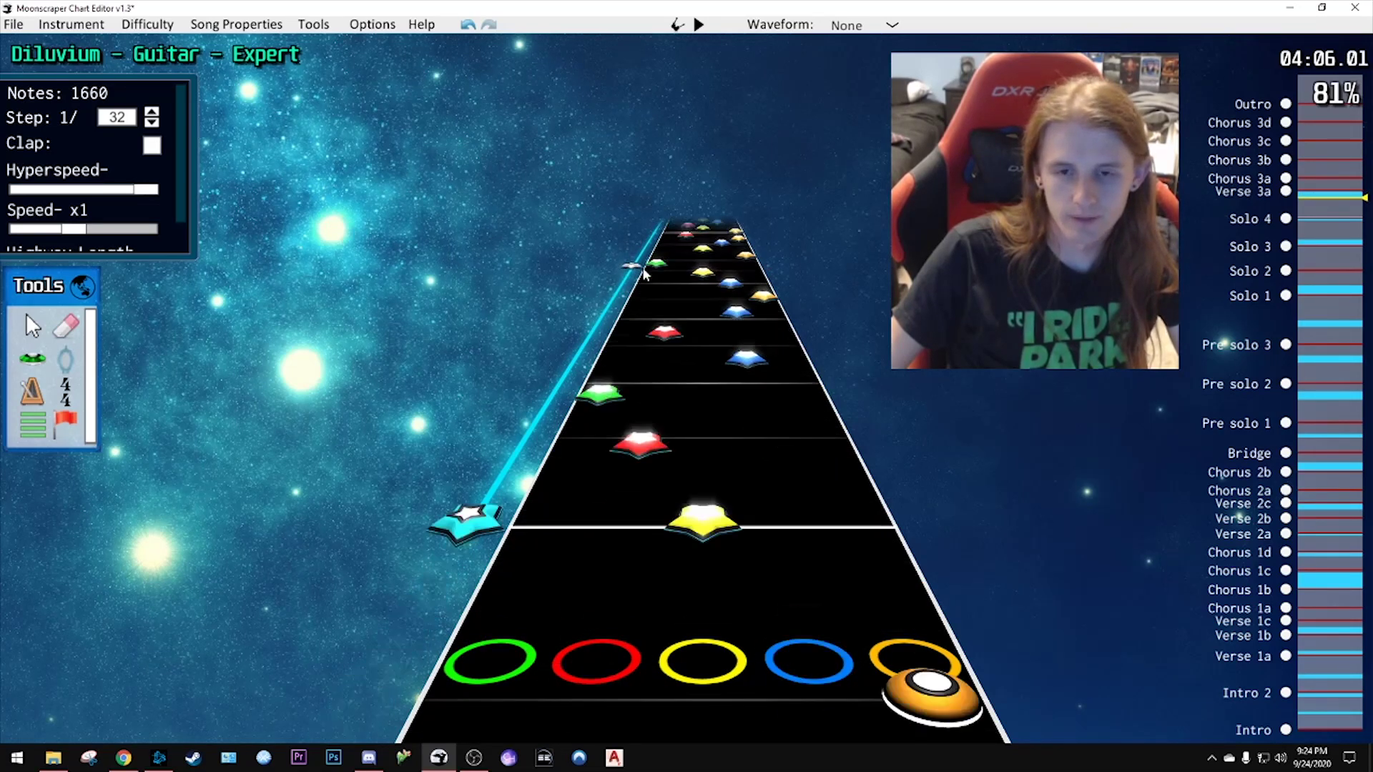
- Play into Chorus 3b and draw a star power phrase from about 4:21 through the held yellow-orange chords, ending before the red-blue chord
{"action": "key", "text": "space"}
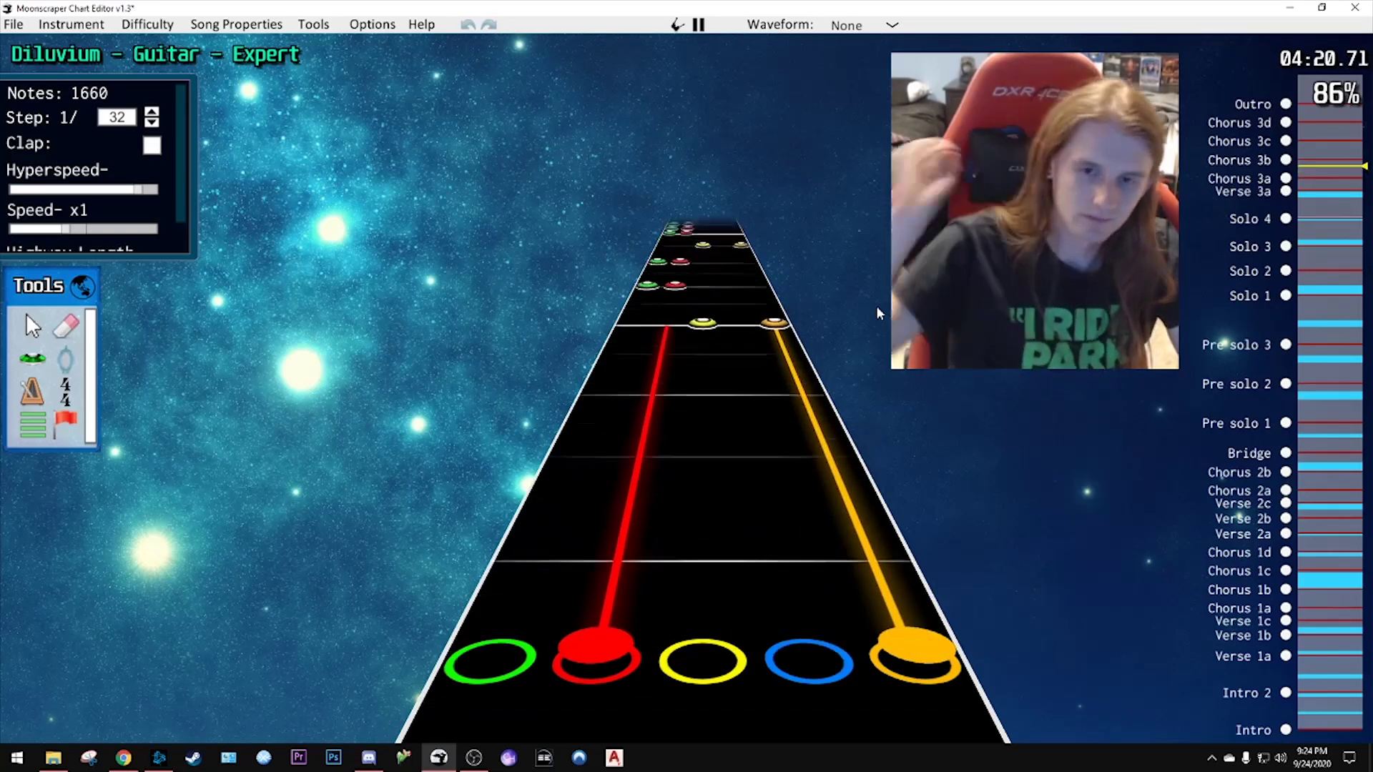
{"action": "key", "text": "space"}
{"action": "scroll", "coordinate": [679, 103], "scroll_direction": "up", "scroll_amount": 10}
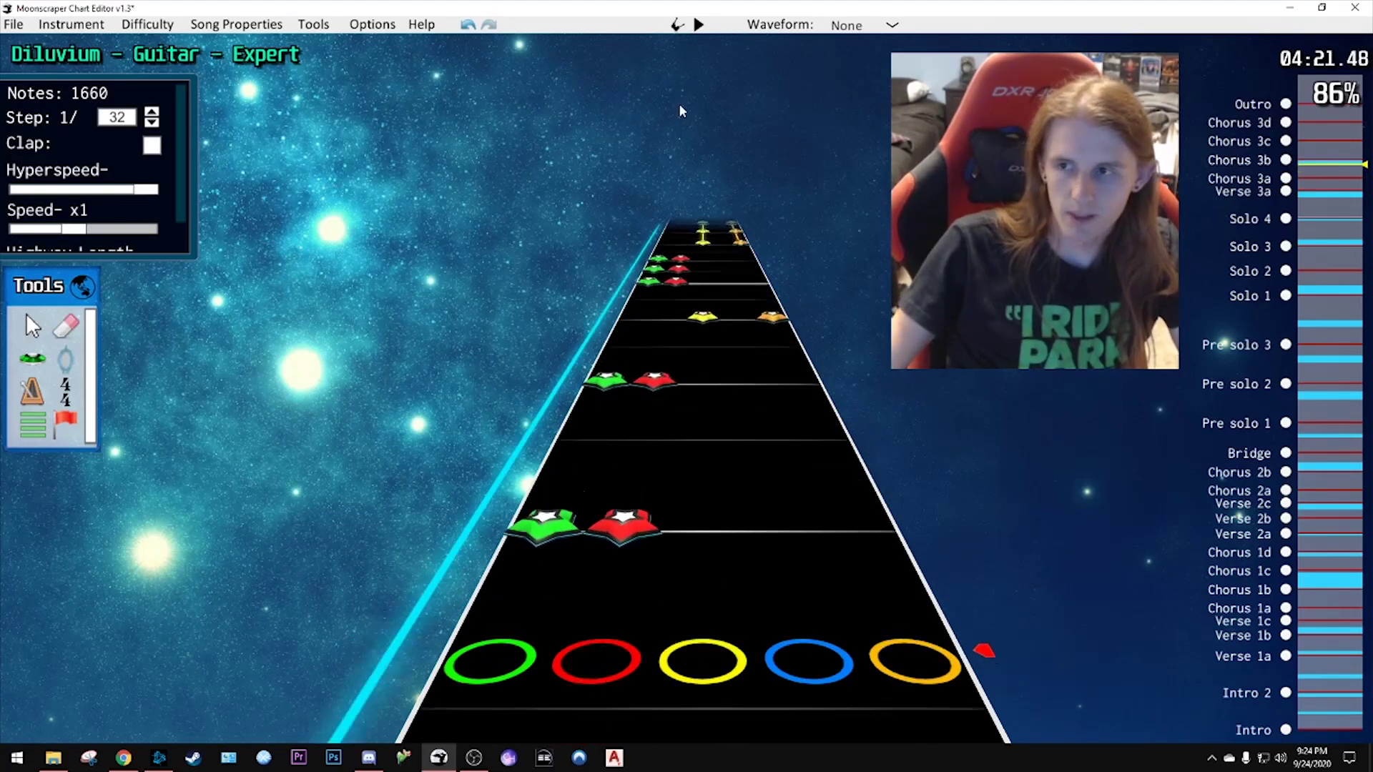
{"action": "scroll", "coordinate": [679, 103], "scroll_direction": "up", "scroll_amount": 2}
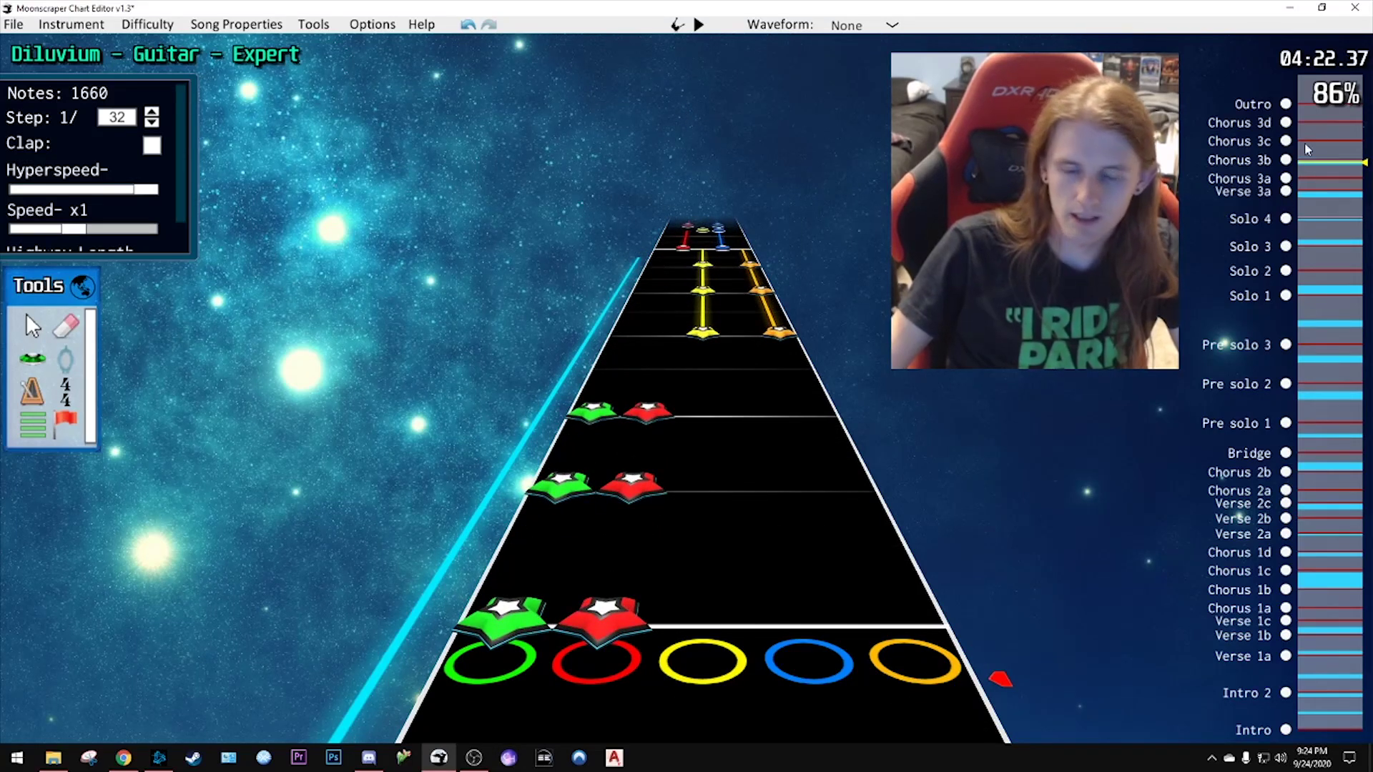
{"action": "scroll", "coordinate": [741, 358], "scroll_direction": "down", "scroll_amount": 2}
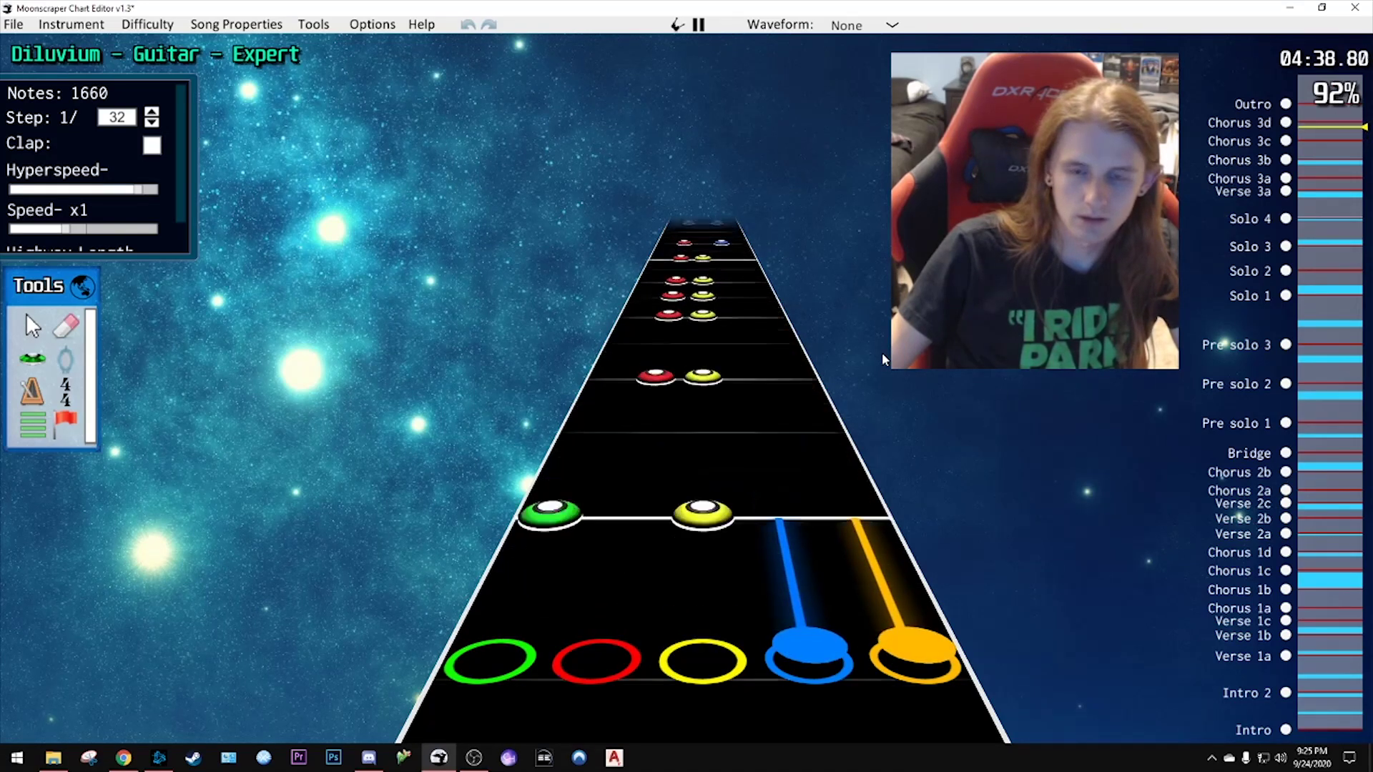
- Draw a Chorus 3d star power phrase from the green-yellow chord near 4:39 through the red-yellow and red-blue chords, and play to the end
{"action": "key", "text": "space"}
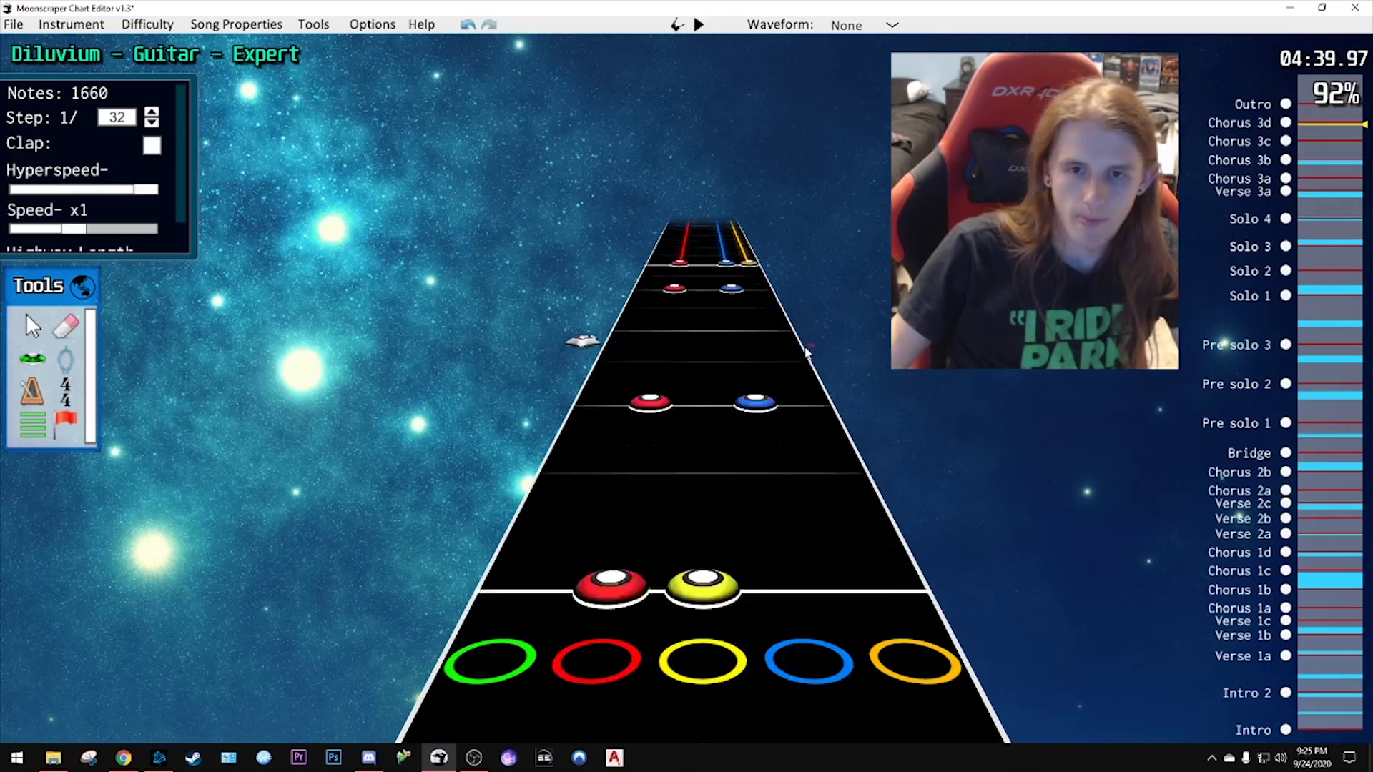
{"action": "scroll", "coordinate": [743, 352], "scroll_direction": "down", "scroll_amount": 2}
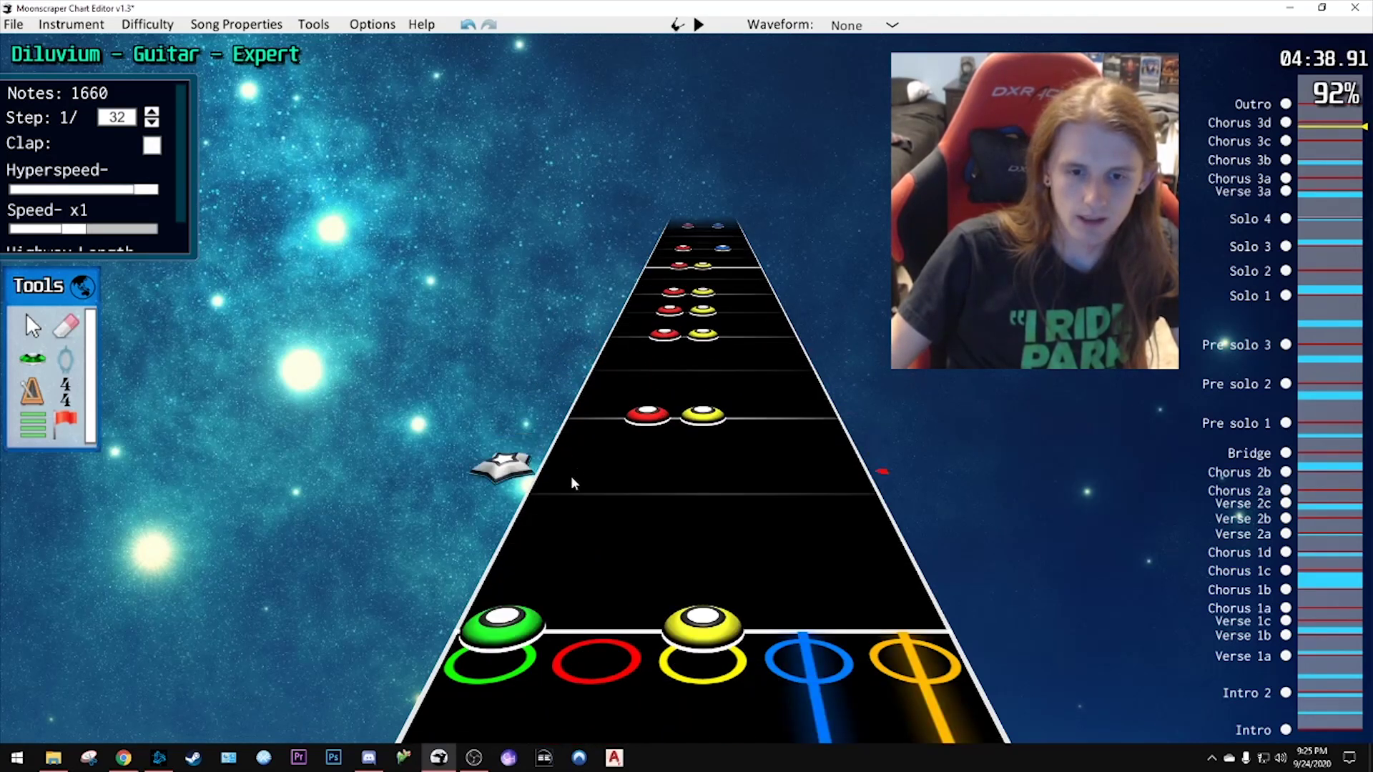
{"action": "left_click_drag", "start_coordinate": [392, 628], "coordinate": [647, 78]}
{"action": "scroll", "coordinate": [655, 158], "scroll_direction": "up", "scroll_amount": 5}
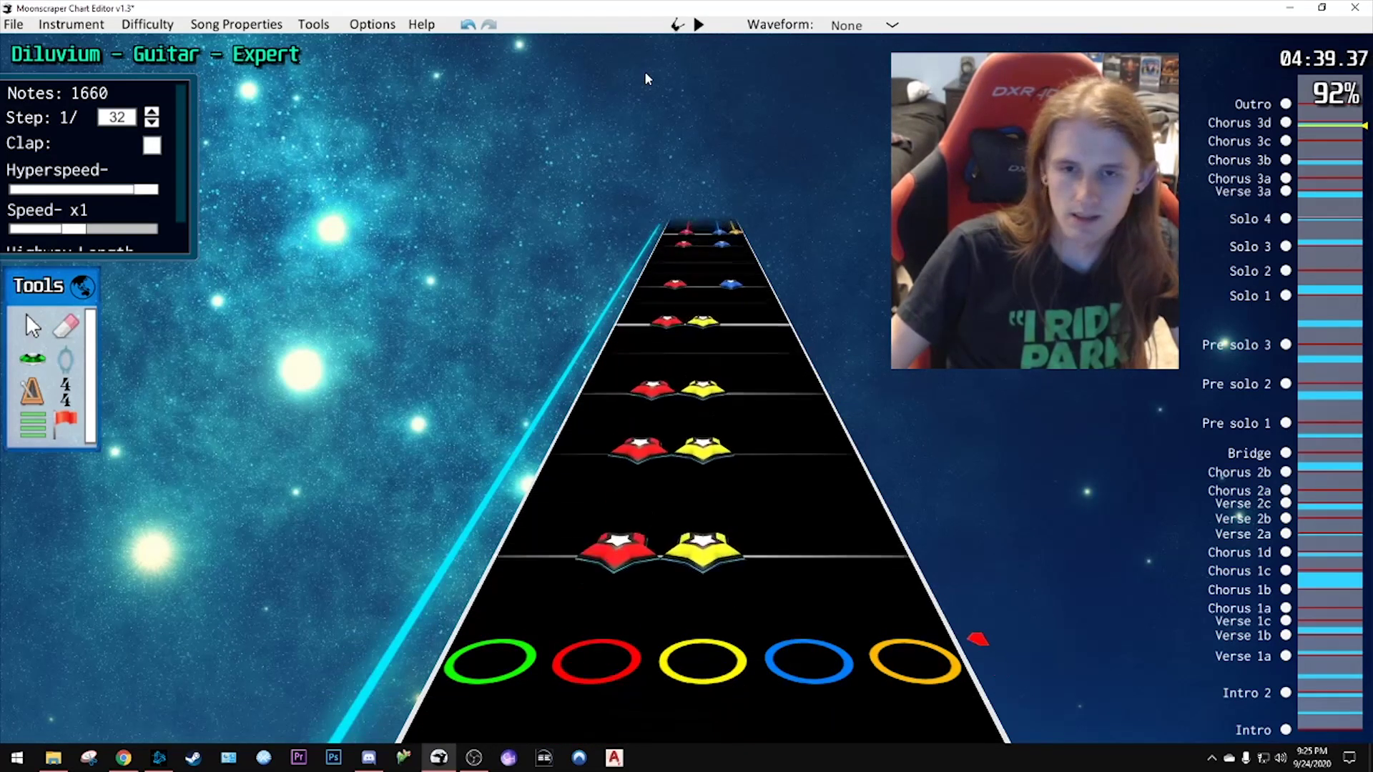
{"action": "key", "text": "space"}
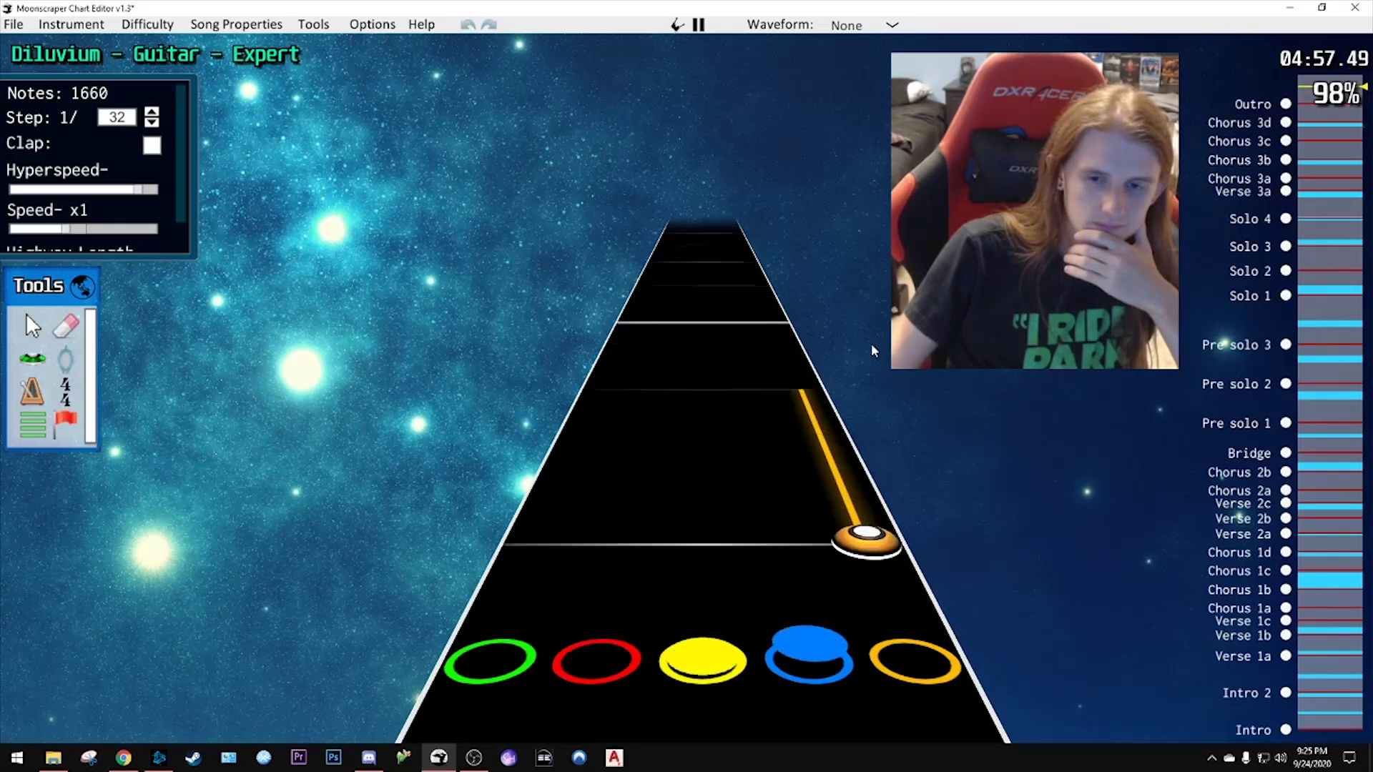
{"action": "key", "text": "space"}
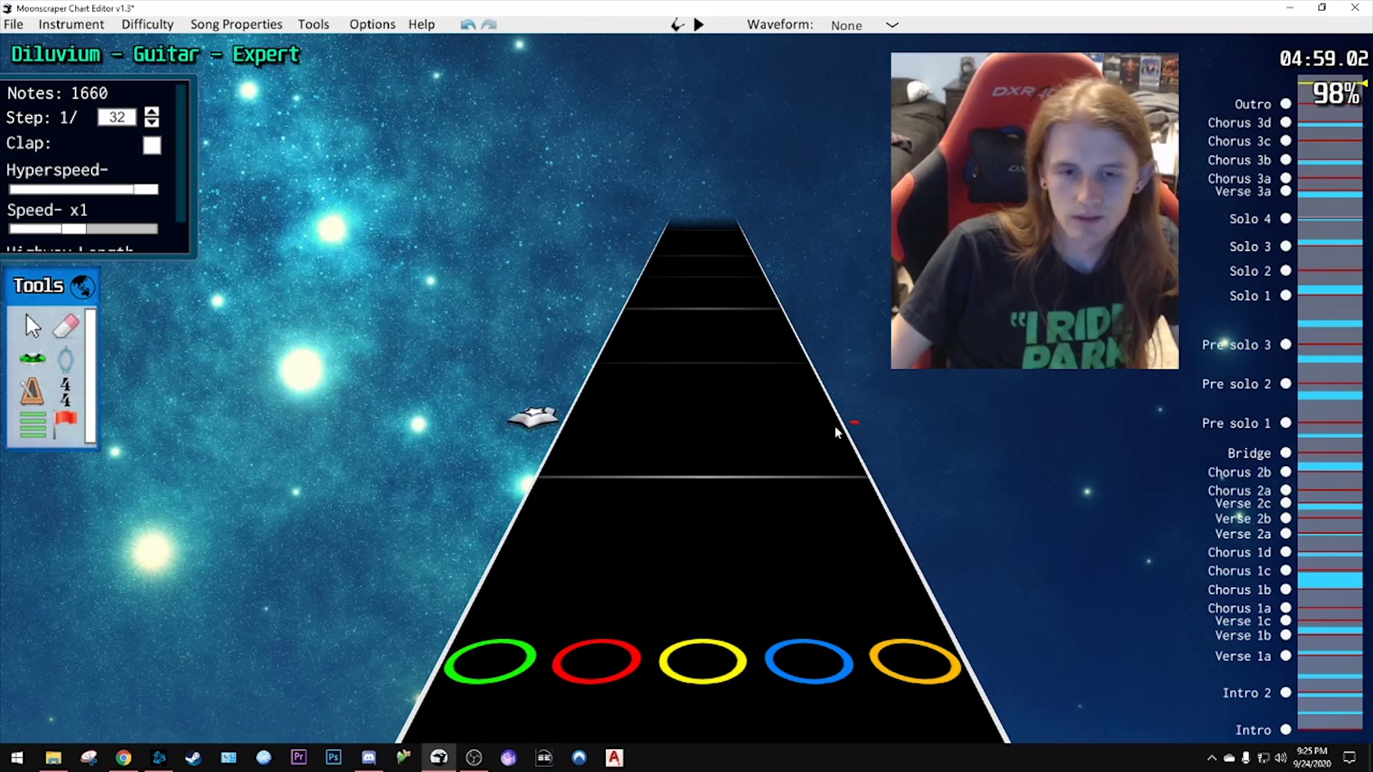
- Set up the chart export in .chart format with song.ini generation enabled and proceed to choosing the save location
{"action": "left_click", "coordinate": [13, 23]}
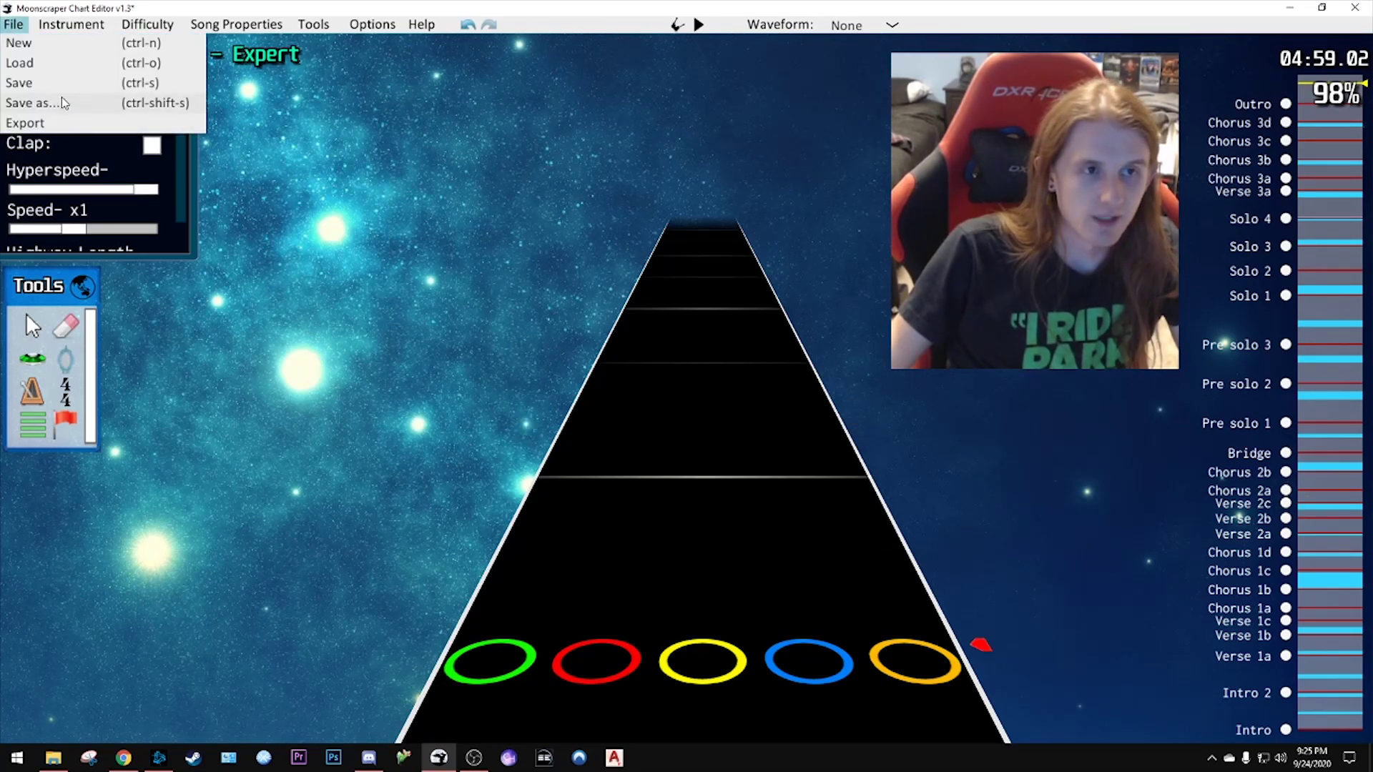
{"action": "left_click", "coordinate": [41, 123]}
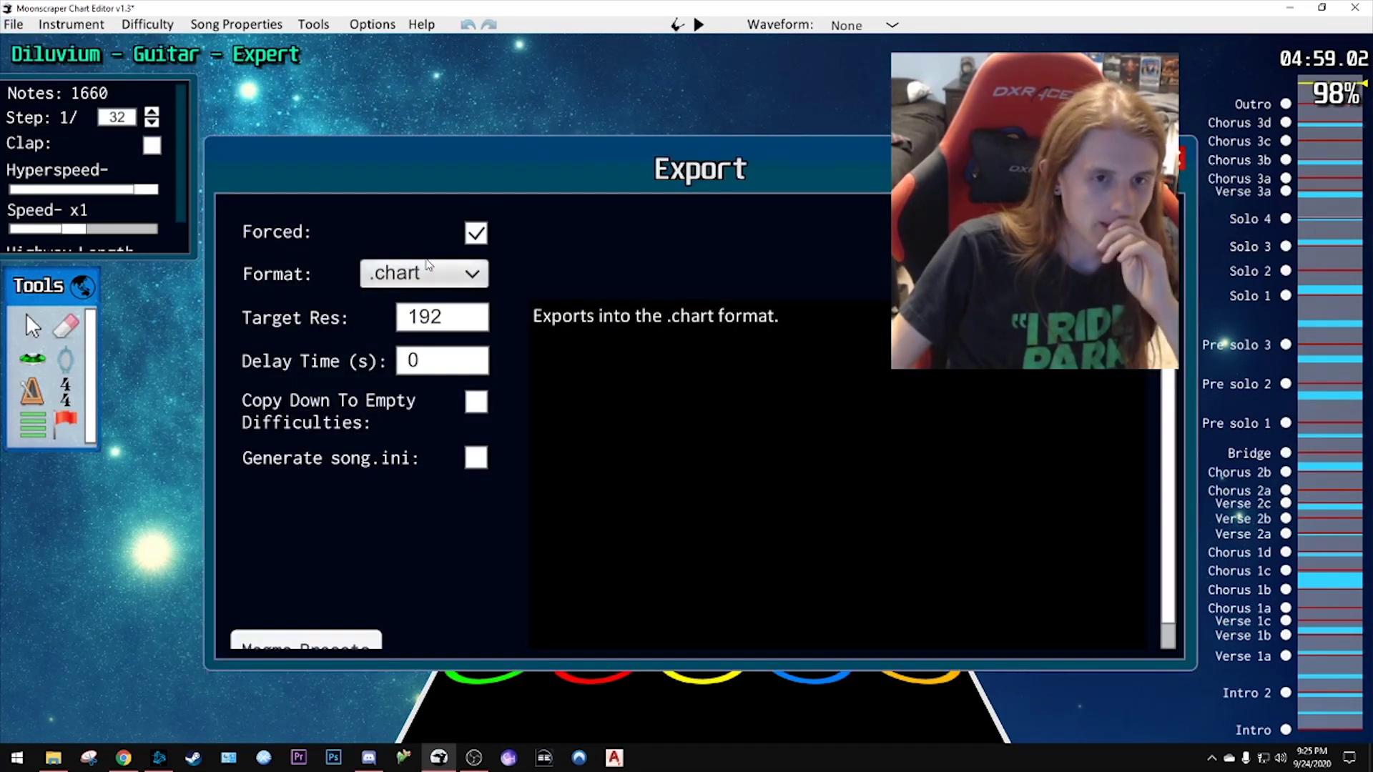
{"action": "left_click", "coordinate": [488, 462]}
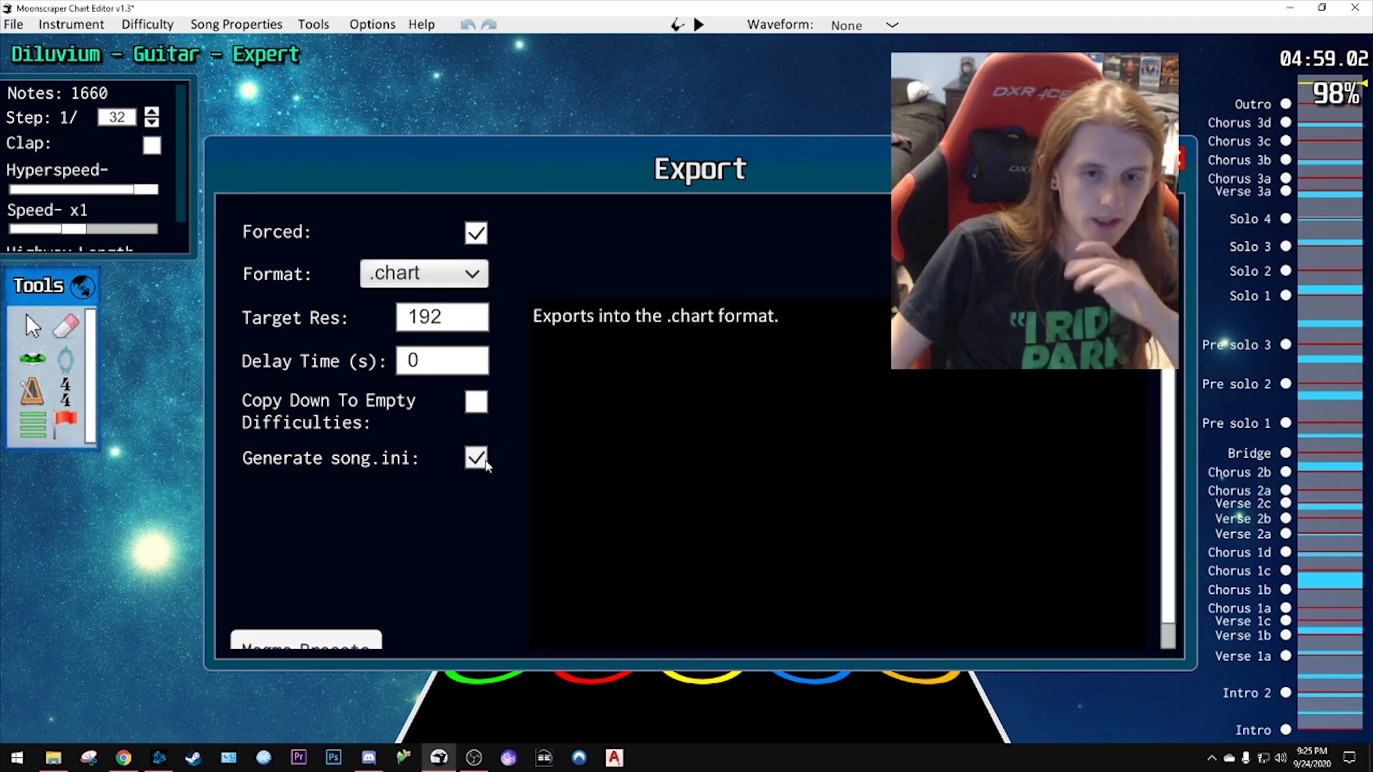
{"action": "scroll", "coordinate": [320, 380], "scroll_direction": "down", "scroll_amount": 1}
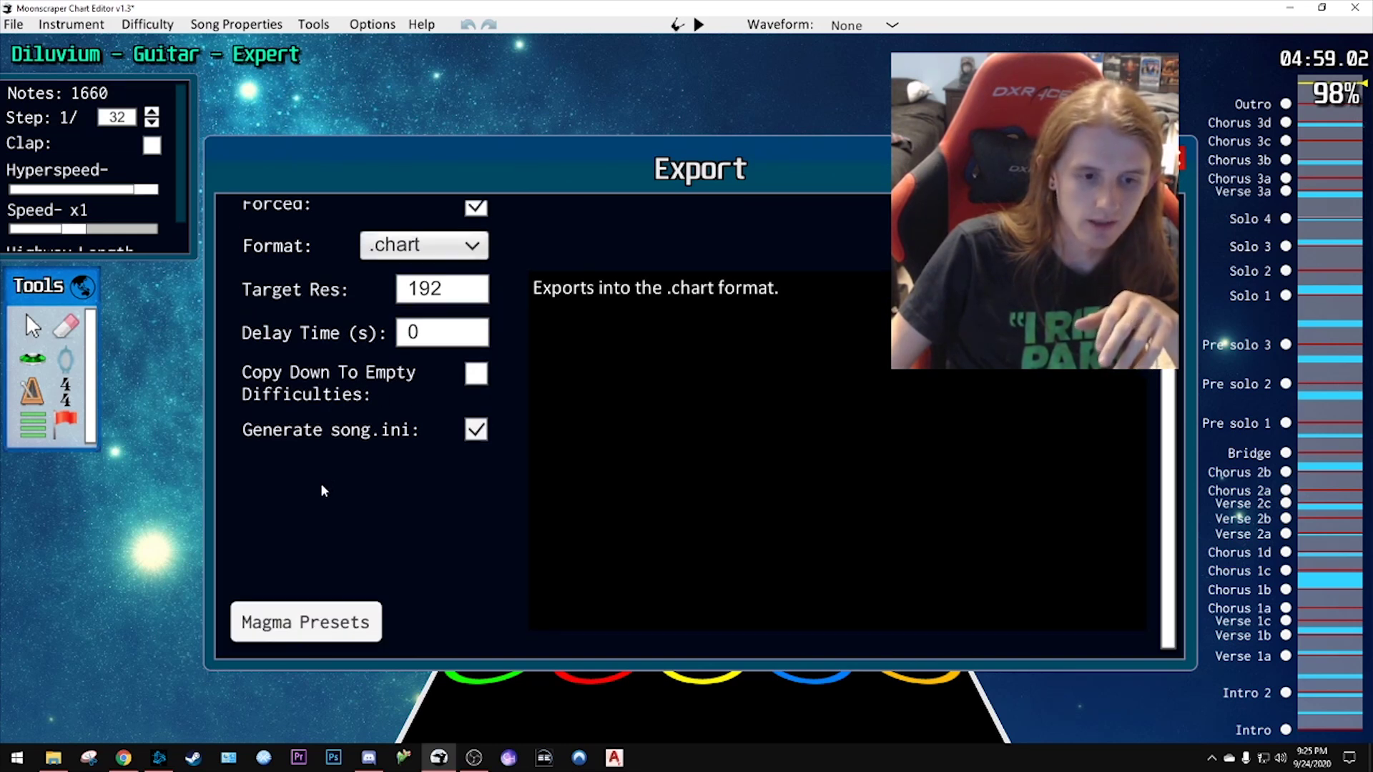
{"action": "scroll", "coordinate": [325, 480], "scroll_direction": "up", "scroll_amount": 1}
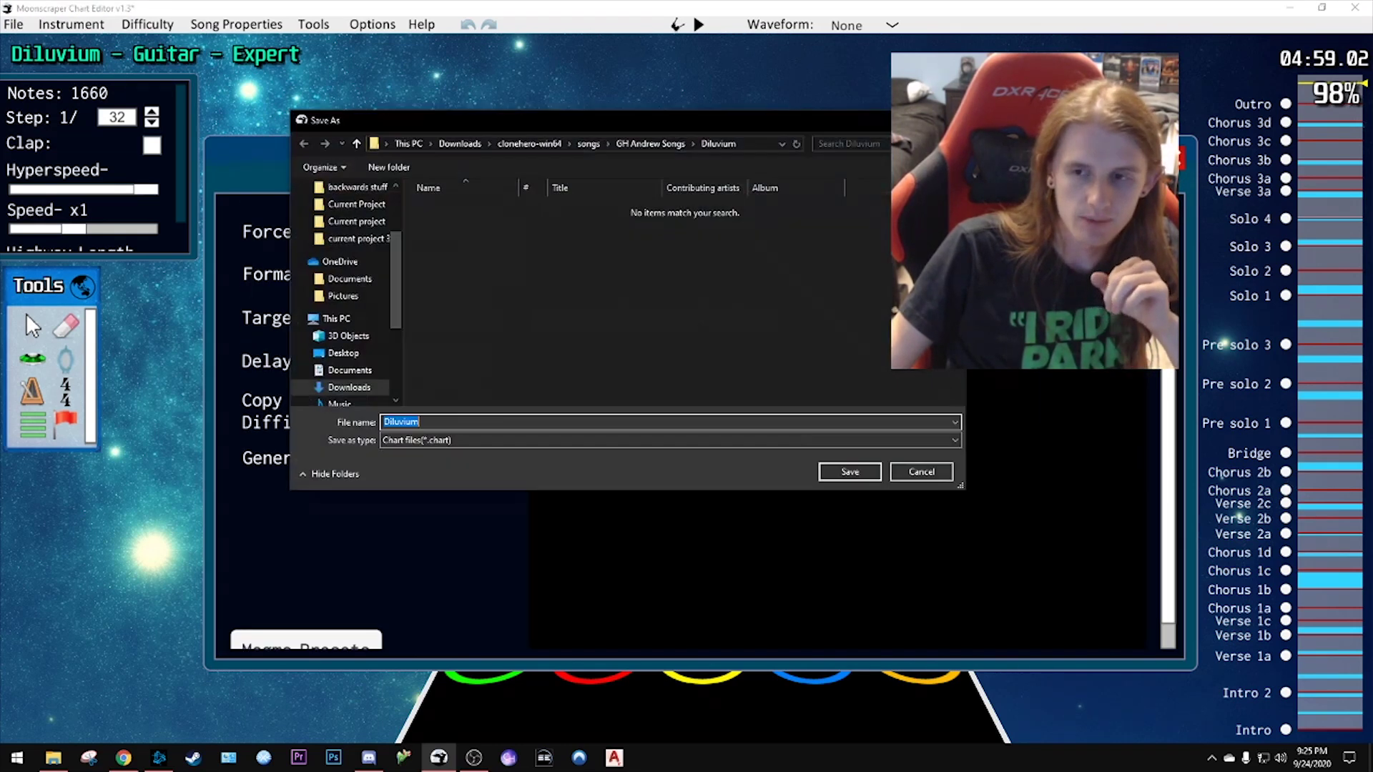
- Save the exported chart file as notes in the song's Diluvium folder
{"action": "left_click", "coordinate": [648, 145]}
{"action": "double_click", "coordinate": [496, 243]}
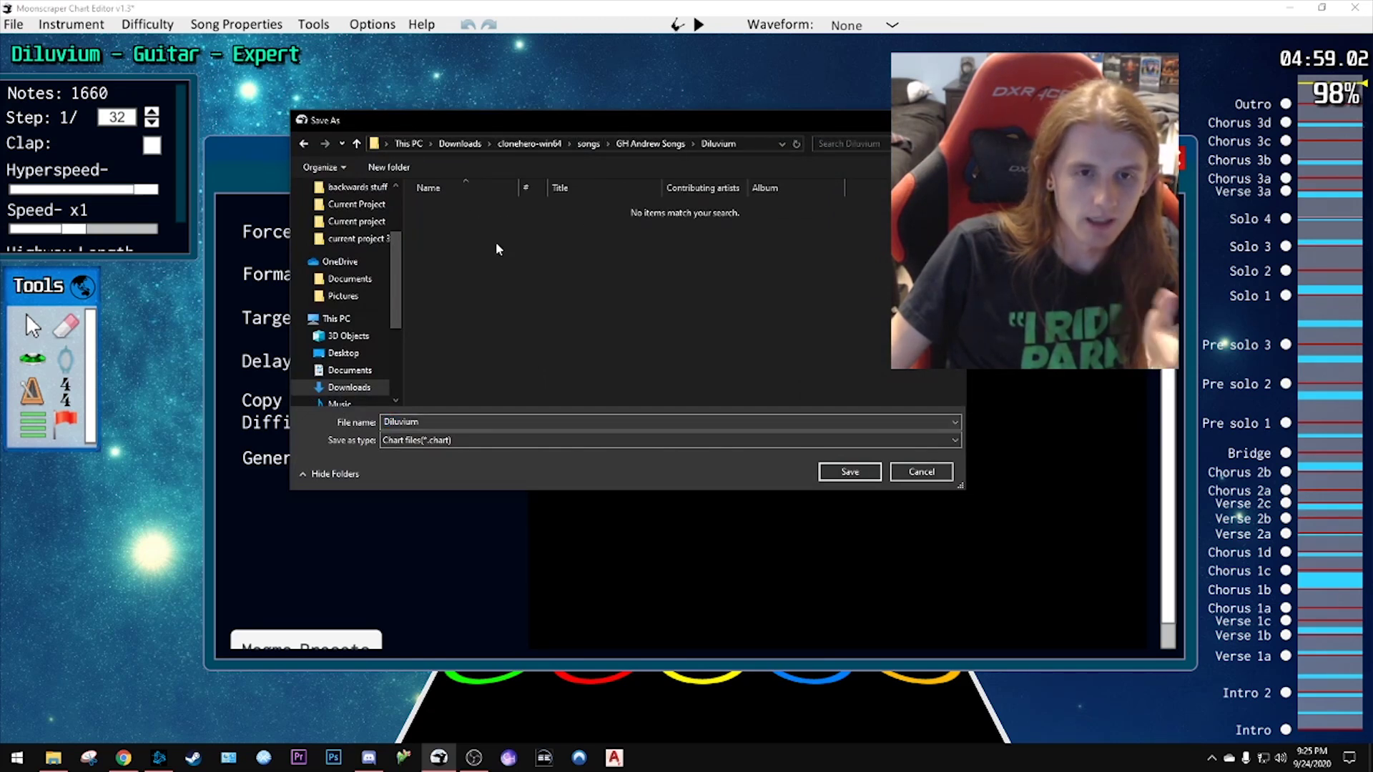
{"action": "left_click_drag", "start_coordinate": [540, 118], "coordinate": [855, 116]}
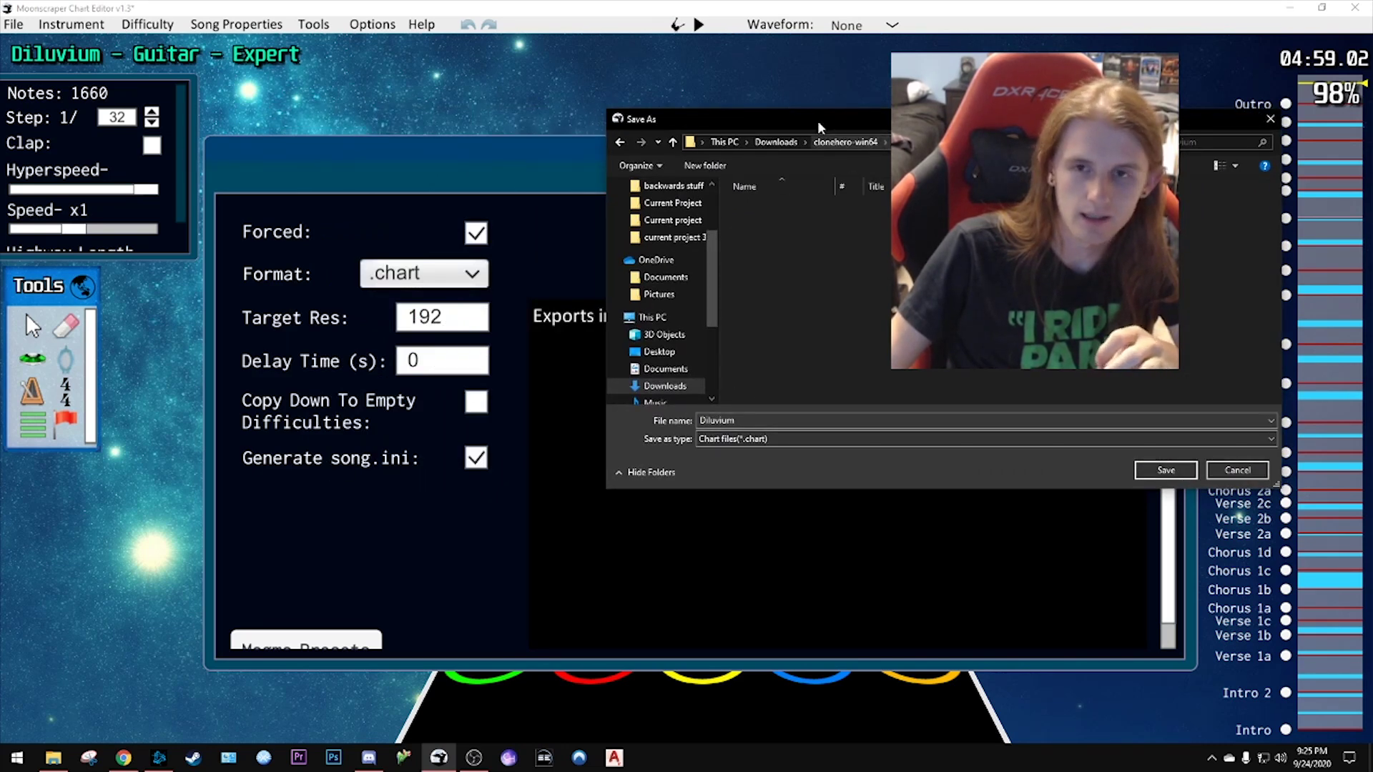
{"action": "left_click_drag", "start_coordinate": [820, 123], "coordinate": [676, 125]}
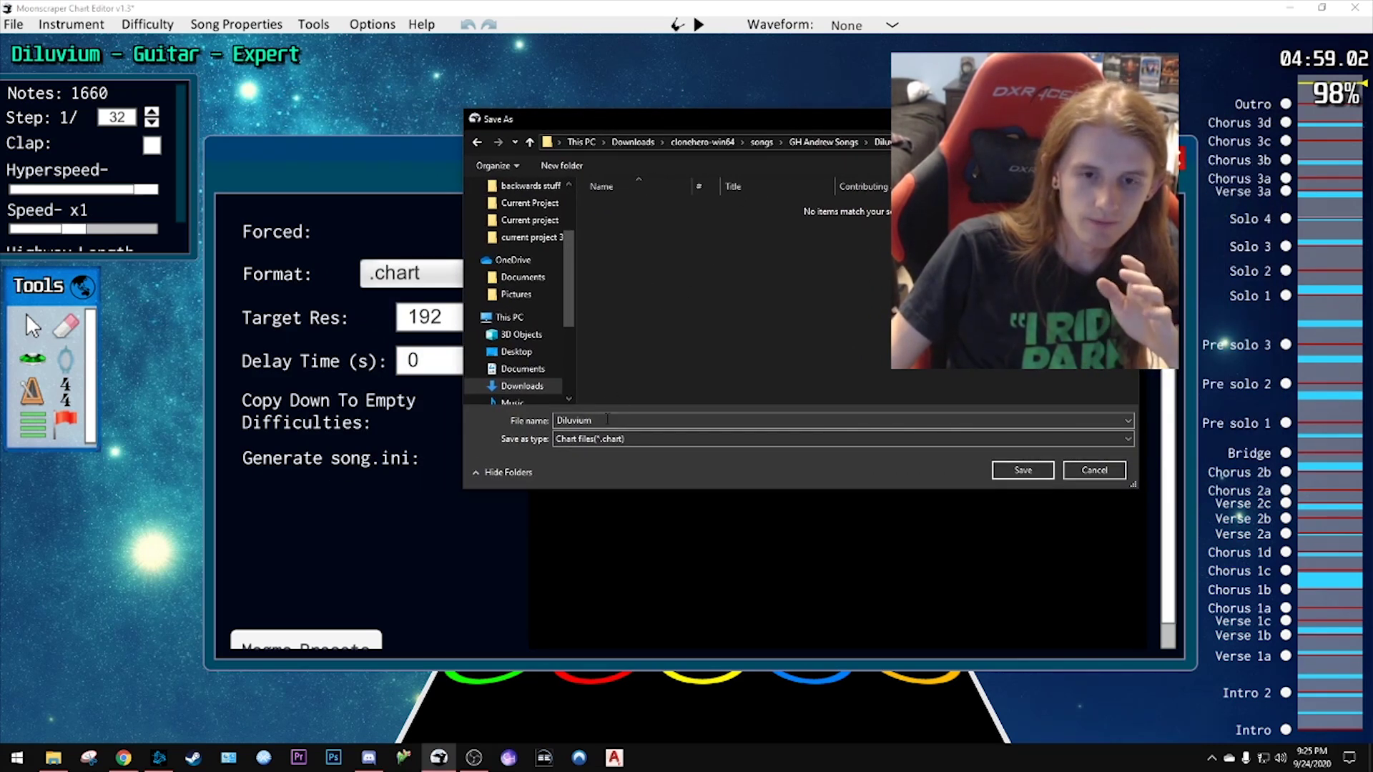
{"action": "double_click", "coordinate": [607, 420]}
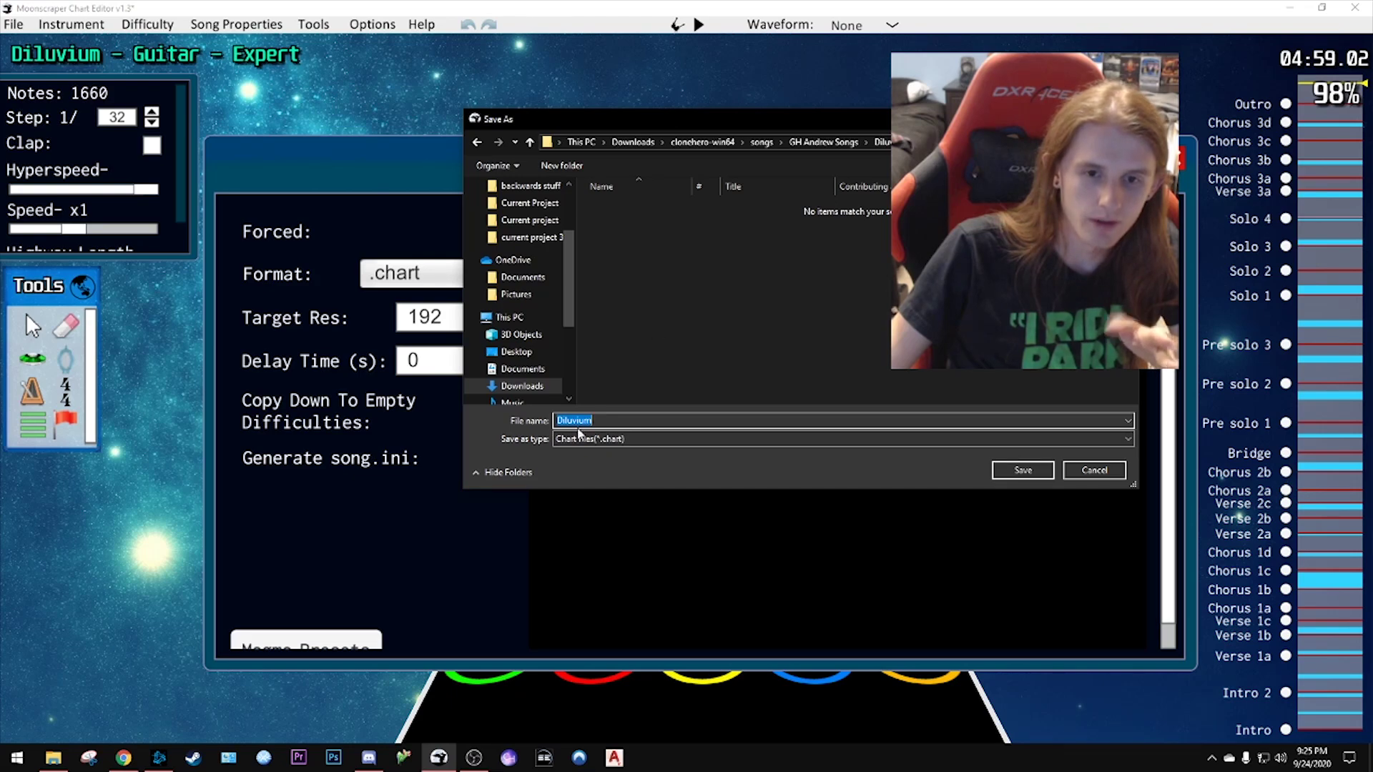
{"action": "type", "text": "notes"}
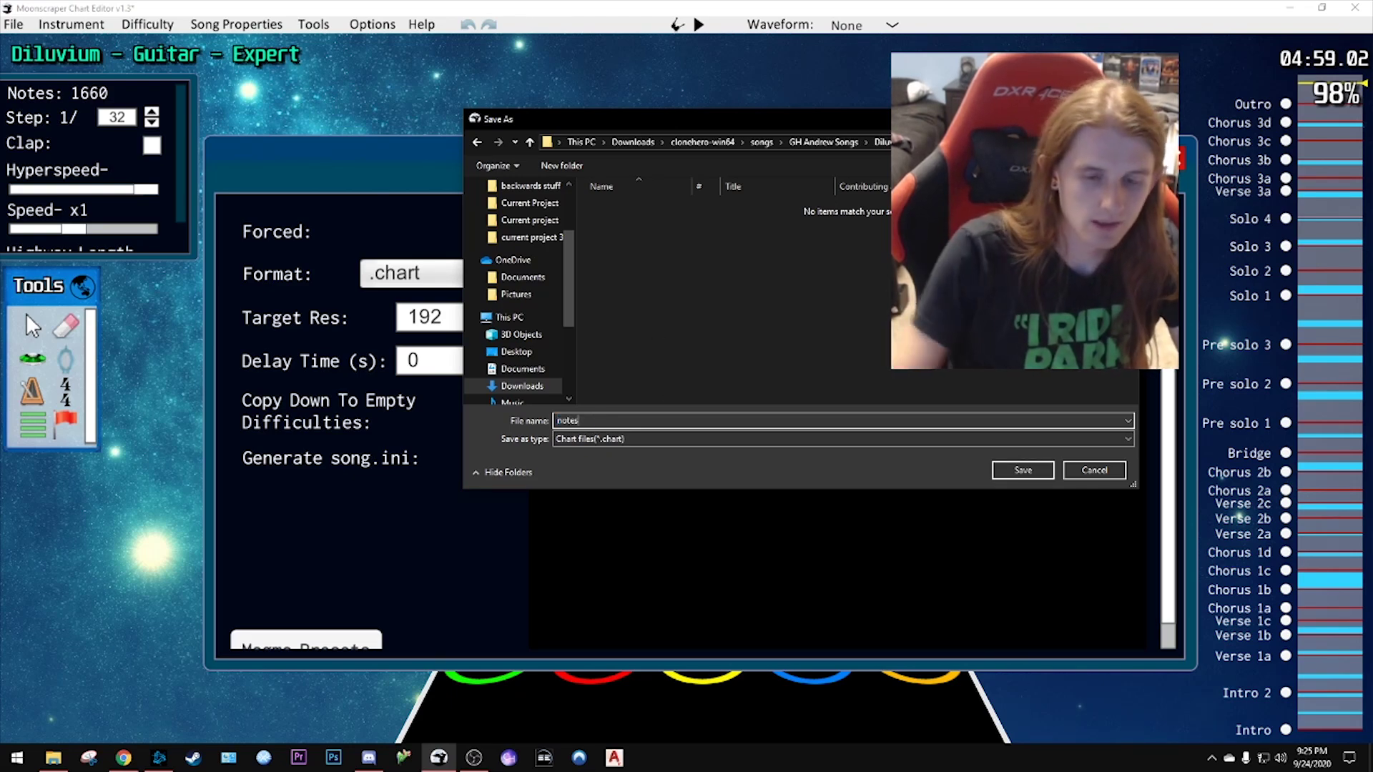
{"action": "left_click", "coordinate": [1001, 470]}
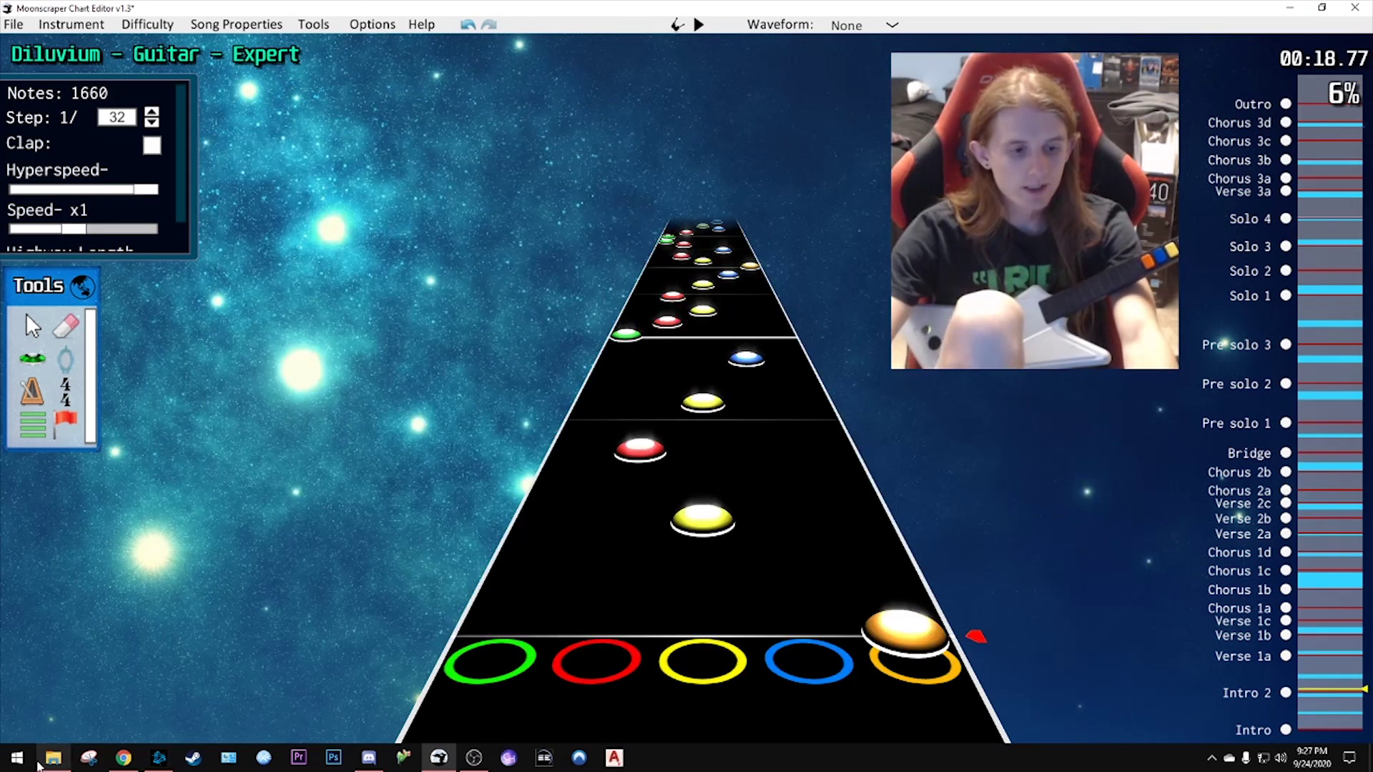
- Switch to the Diluvium folder in File Explorer, check the exported notes.chart and the song file's contents, and close both windows
{"action": "left_click", "coordinate": [42, 762]}
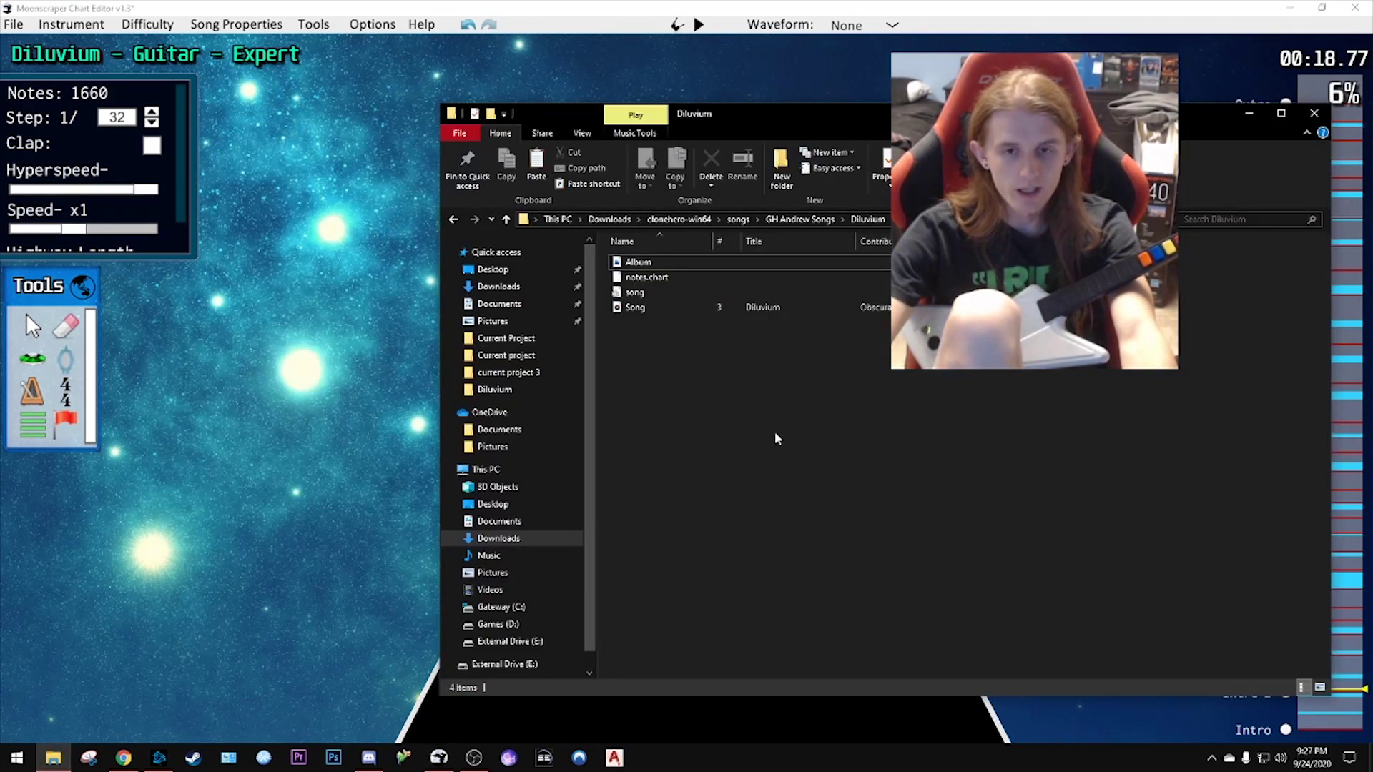
{"action": "left_click", "coordinate": [672, 278]}
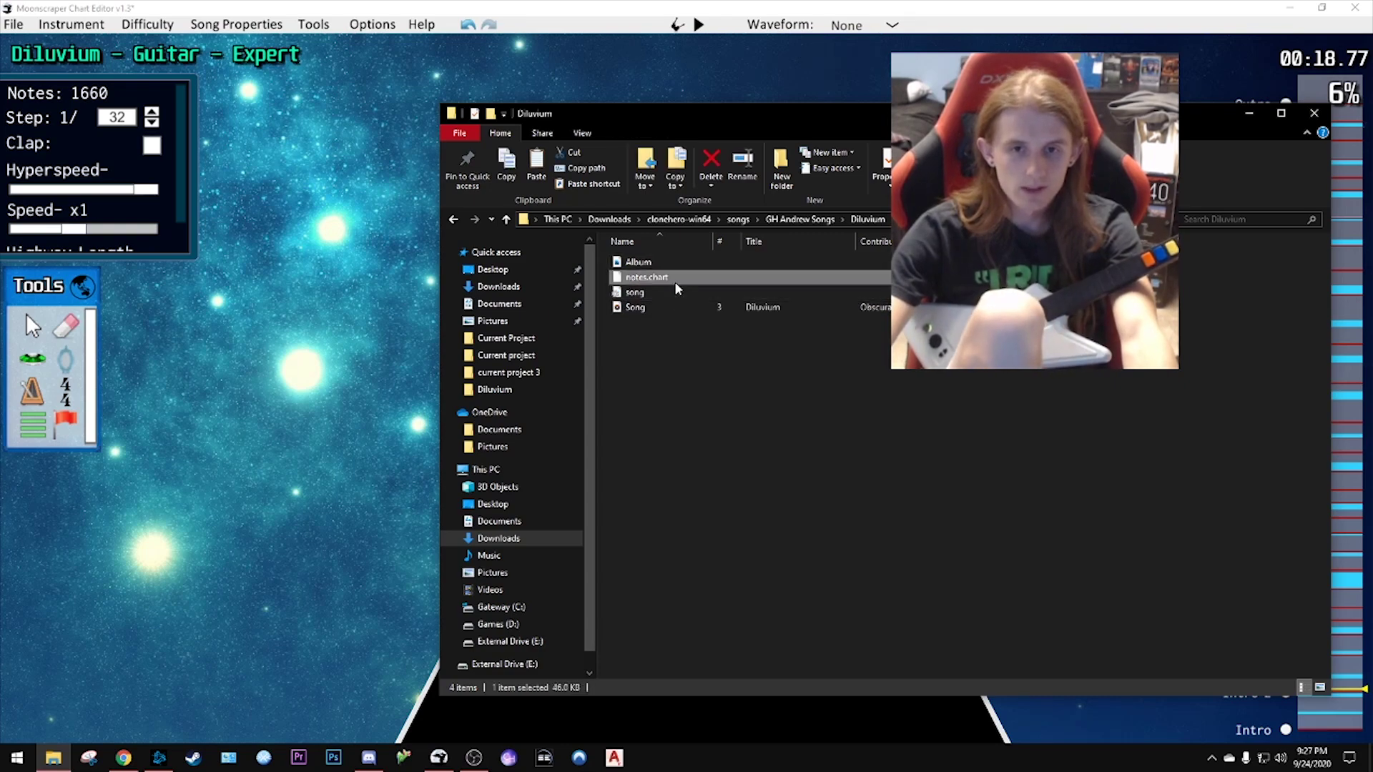
{"action": "double_click", "coordinate": [649, 293]}
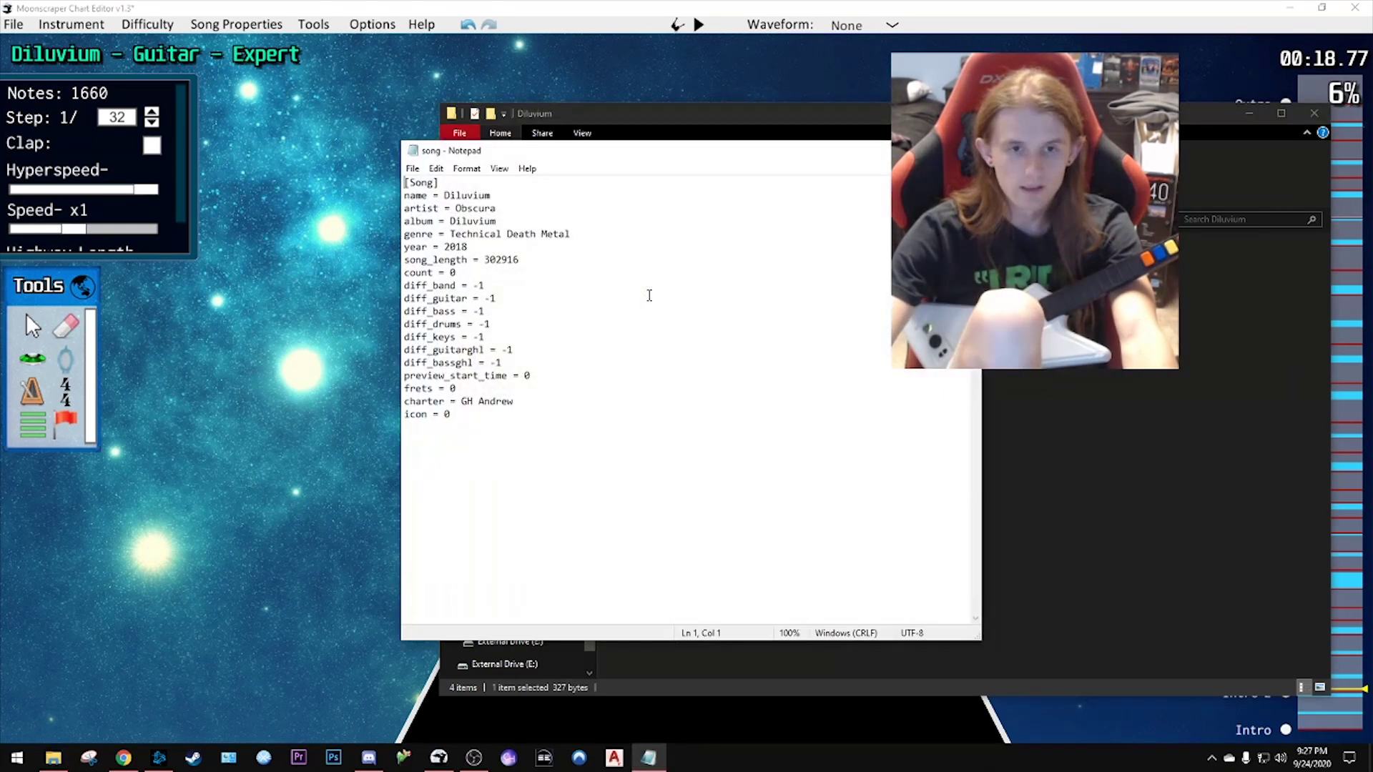
{"action": "left_click_drag", "start_coordinate": [538, 156], "coordinate": [1259, 232]}
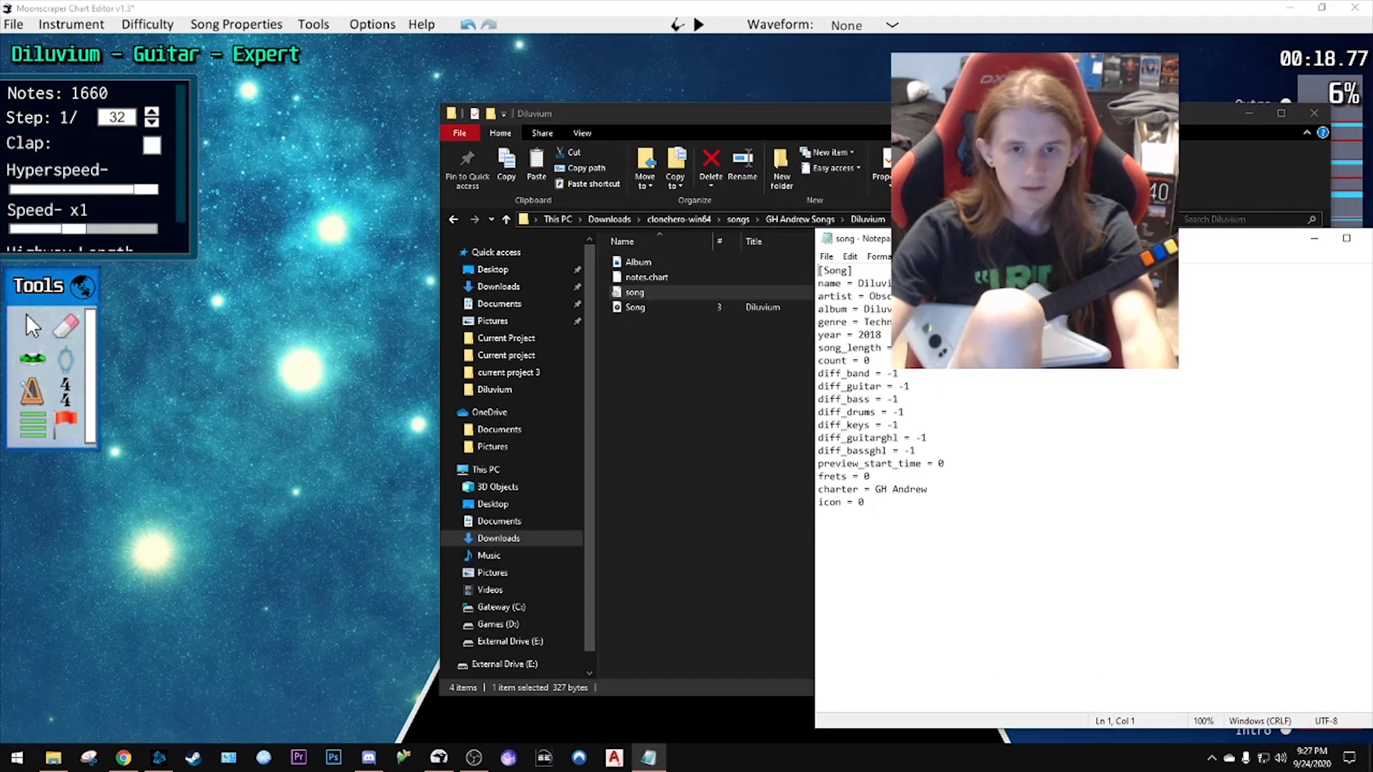
{"action": "key", "text": "alt+F4"}
{"action": "key", "text": "alt+F4"}
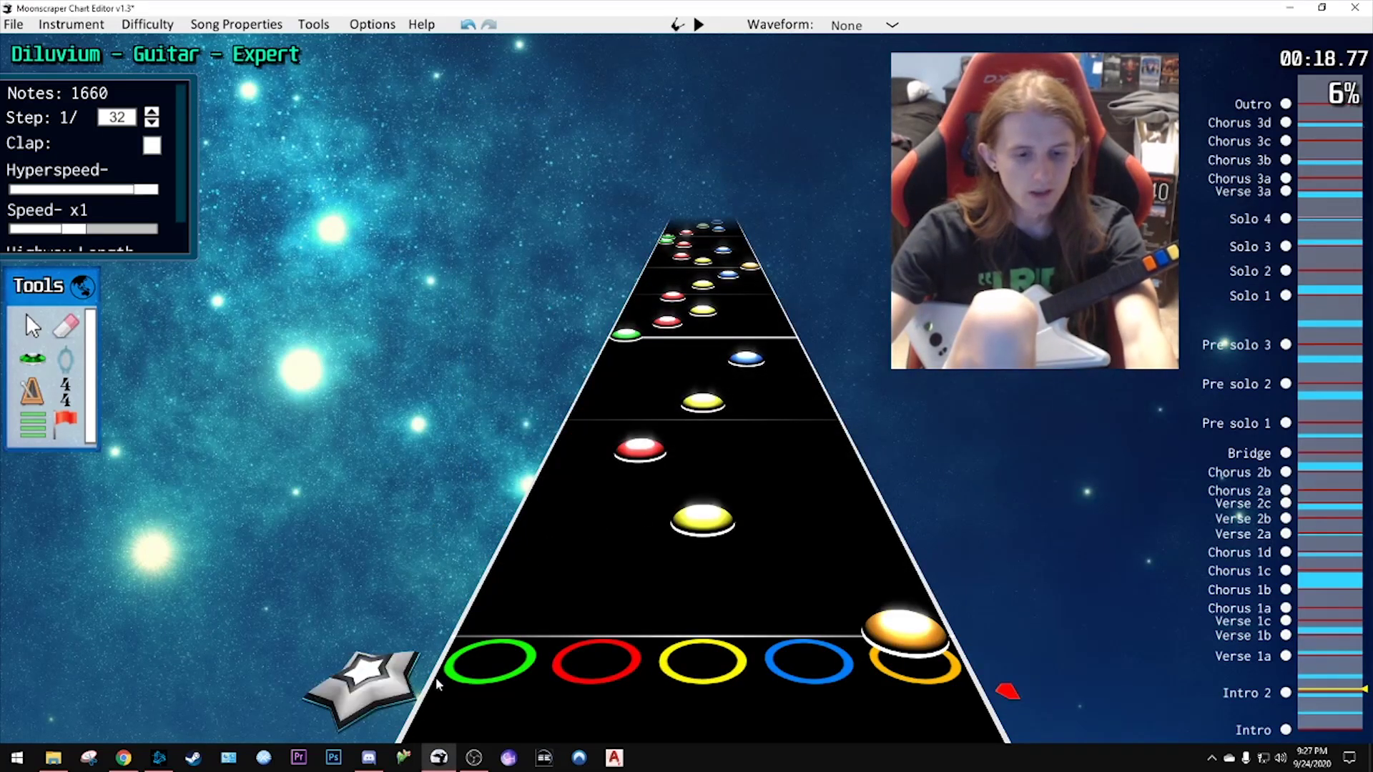
- Launch Clone Hero
{"action": "left_click", "coordinate": [519, 767]}
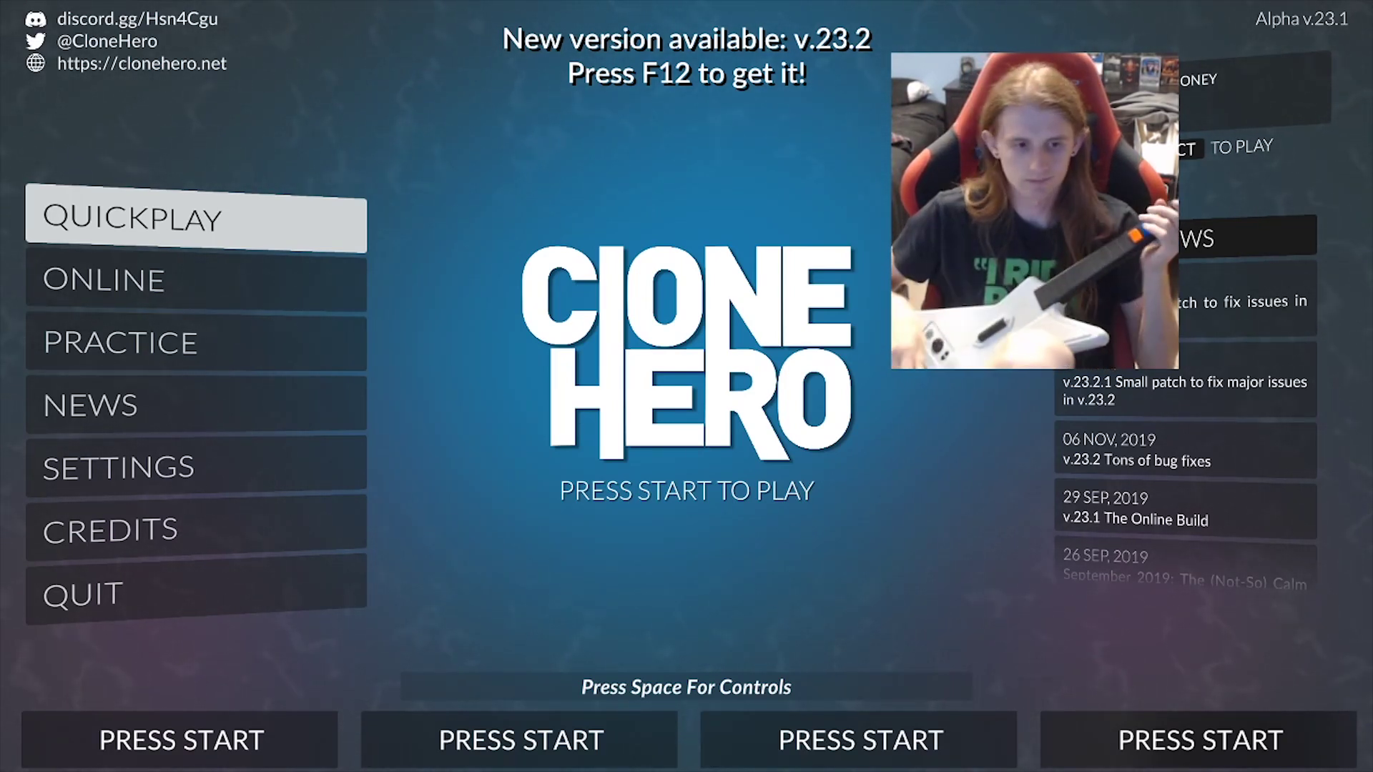
- Join with the guitar controller's player profile and open the Quickplay song list
{"action": "key", "text": "Return"}
{"action": "key", "text": "Return"}
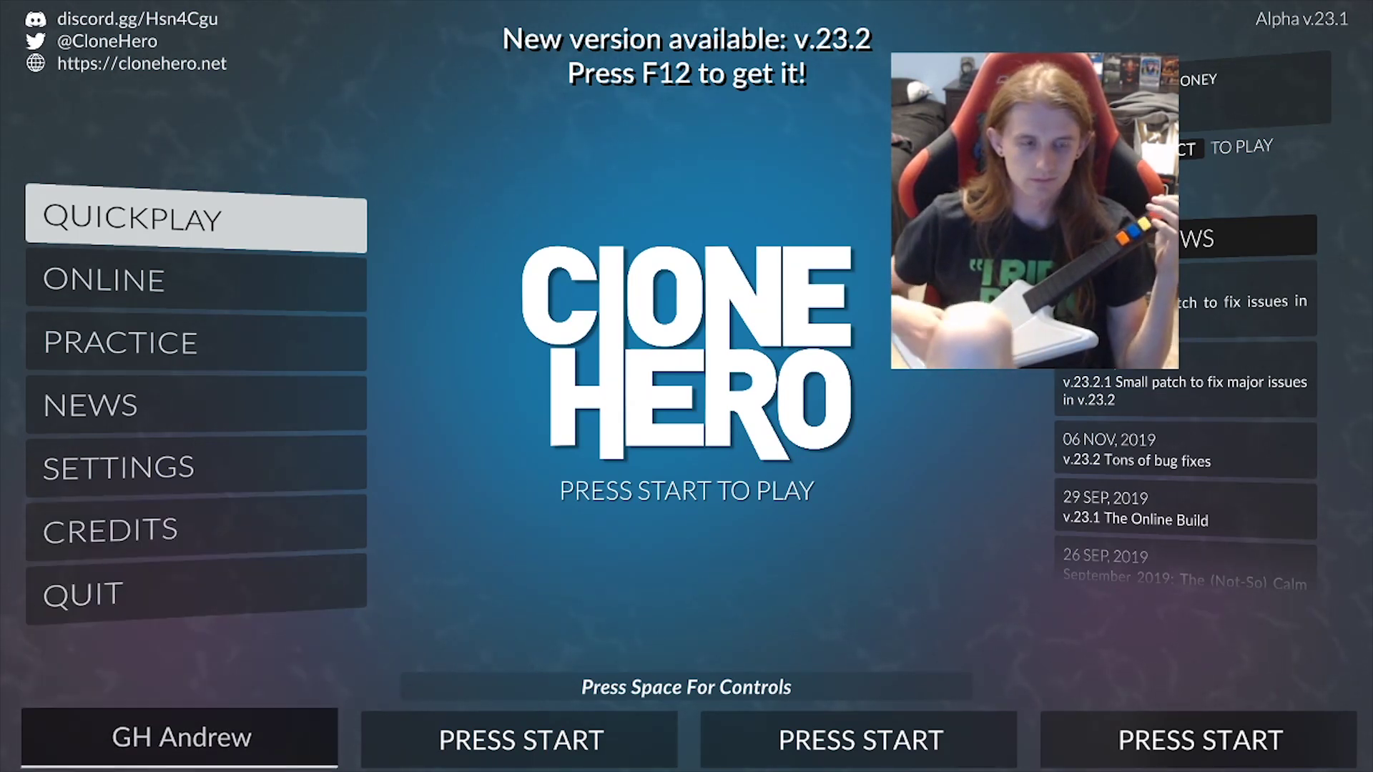
{"action": "key", "text": "Return"}
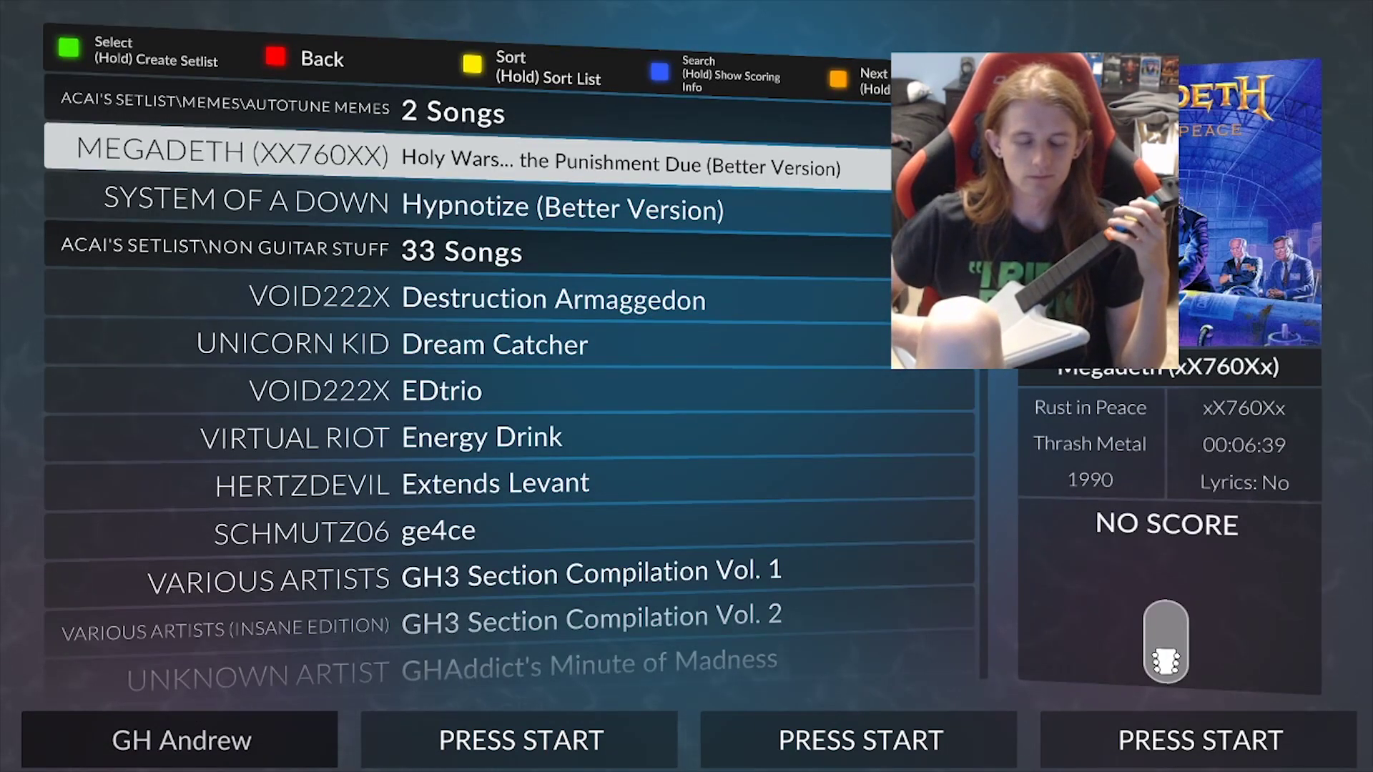
- Leave the song list and run a full song scan from the general settings
{"action": "key", "text": "Down"}
{"action": "key", "text": "Page_Down"}
{"action": "key", "text": "Escape"}
{"action": "key", "text": "Down"}
{"action": "key", "text": "Down"}
{"action": "key", "text": "Down"}
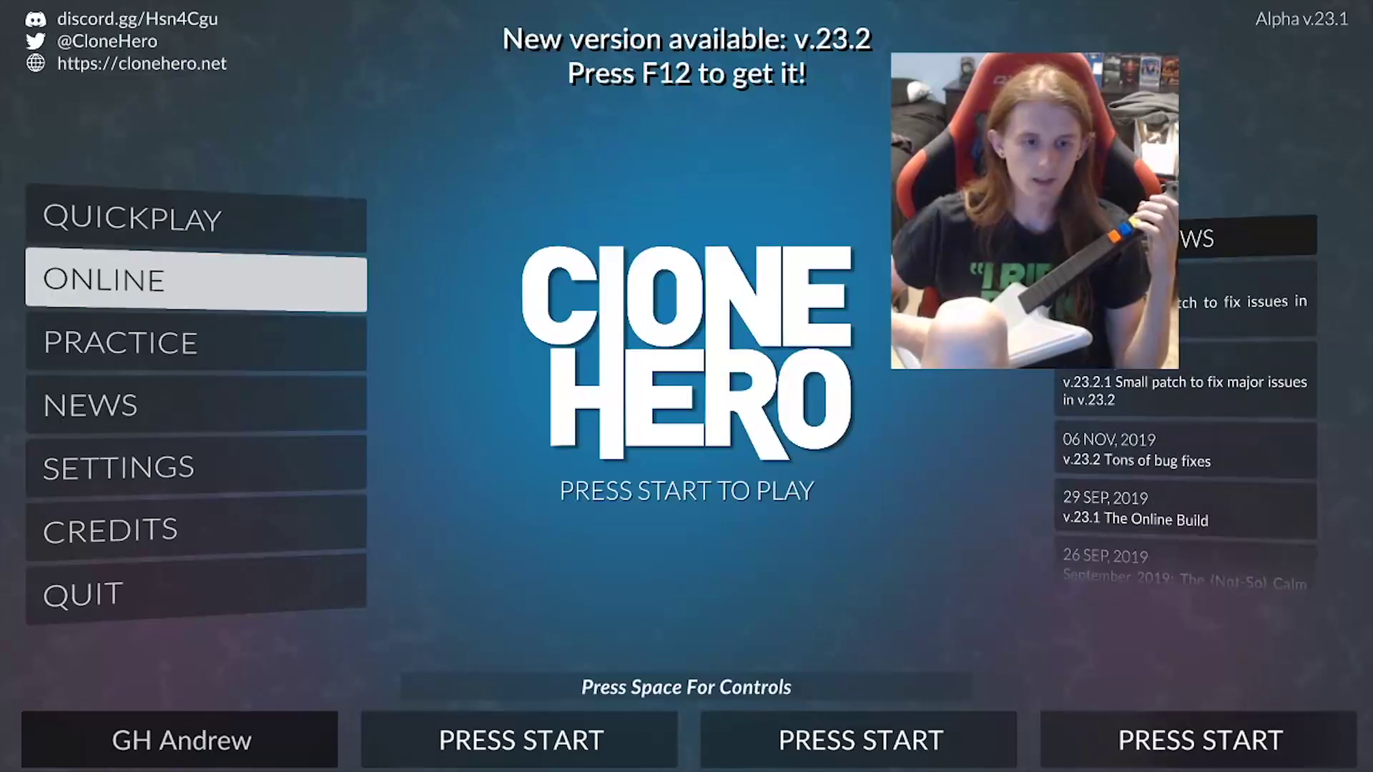
{"action": "key", "text": "Down"}
{"action": "key", "text": "Return"}
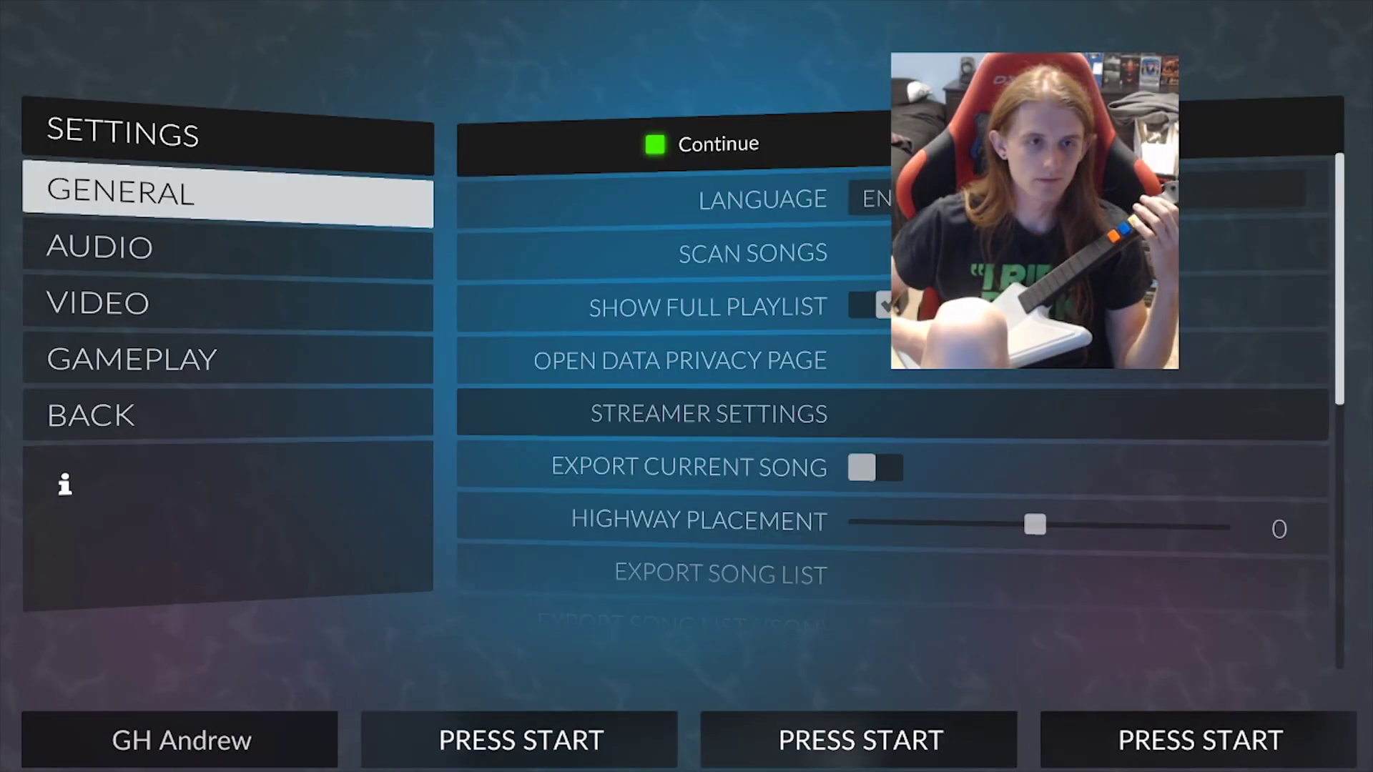
{"action": "key", "text": "Down"}
{"action": "key", "text": "Return"}
{"action": "key", "text": "Return"}
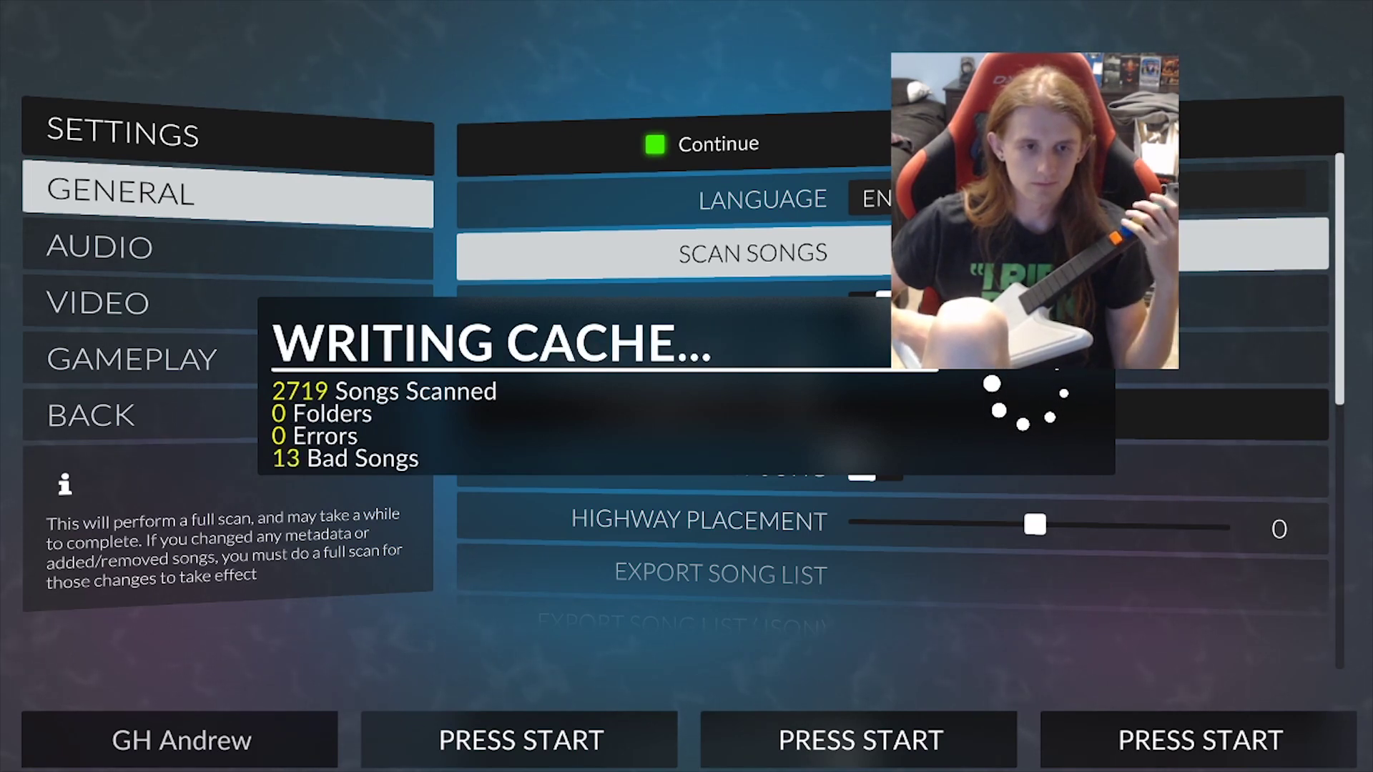
- Leave the settings and open the Quickplay song list
{"action": "key", "text": "Escape"}
{"action": "key", "text": "Up"}
{"action": "key", "text": "Up"}
{"action": "key", "text": "Up"}
{"action": "key", "text": "Up"}
{"action": "key", "text": "Return"}
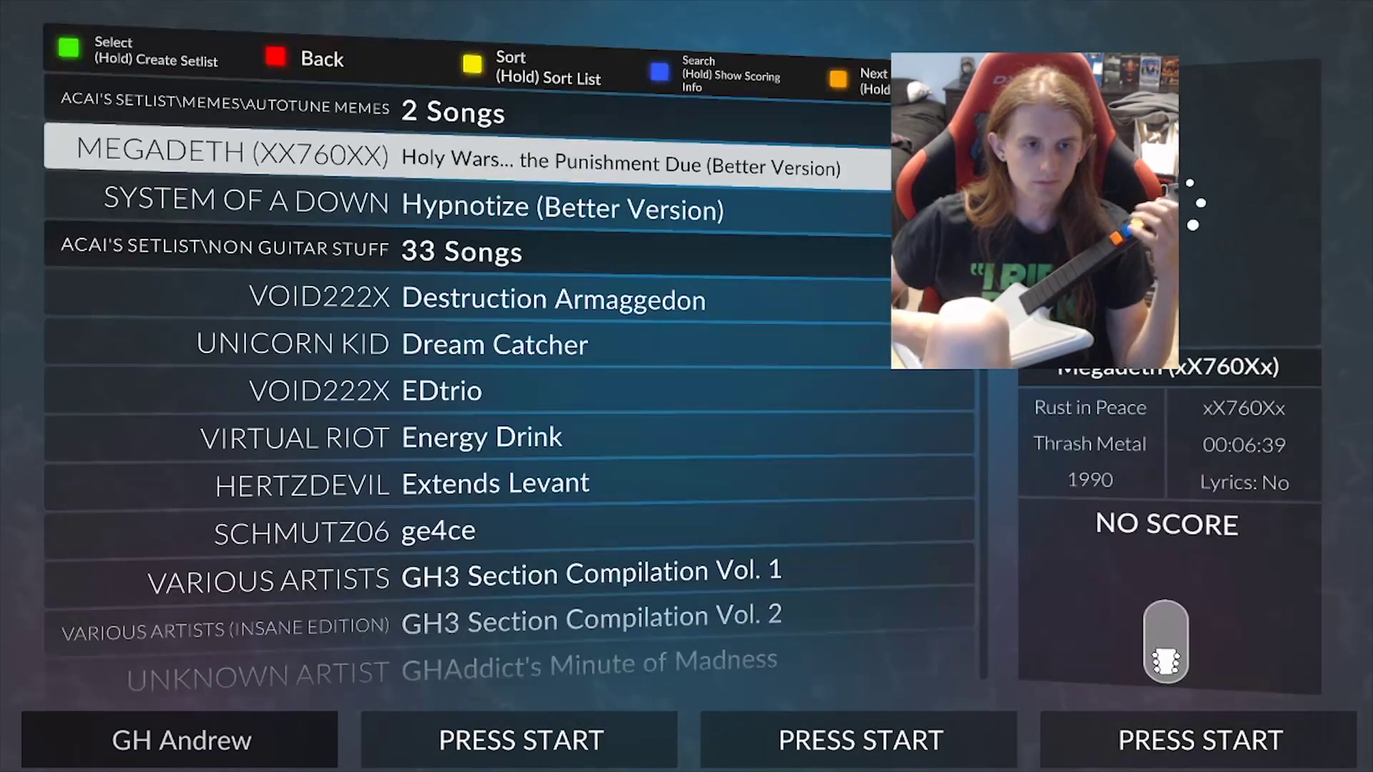
- Jump through the section list to the charter's own songs section and highlight Obscura's Diluvium
{"action": "key", "text": "Down"}
{"action": "key", "text": "Down"}
{"action": "key", "text": "Down"}
{"action": "key", "text": "Down"}
{"action": "key", "text": "Down"}
{"action": "key", "text": "Down"}
{"action": "key", "text": "Down"}
{"action": "key", "text": "Down"}
{"action": "key", "text": "Down"}
{"action": "key", "text": "Down"}
{"action": "key", "text": "Down"}
{"action": "key", "text": "Down"}
{"action": "key", "text": "Down"}
{"action": "key", "text": "Down"}
{"action": "key", "text": "Down"}
{"action": "key", "text": "Down"}
{"action": "key", "text": "Down"}
{"action": "key", "text": "Down"}
{"action": "key", "text": "Down"}
{"action": "key", "text": "Down"}
{"action": "key", "text": "Down"}
{"action": "key", "text": "Down"}
{"action": "key", "text": "Down"}
{"action": "key", "text": "Down"}
{"action": "key", "text": "Down"}
{"action": "key", "text": "Down"}
{"action": "key", "text": "Down"}
{"action": "key", "text": "Down"}
{"action": "key", "text": "Down"}
{"action": "key", "text": "Down"}
{"action": "key", "text": "Down"}
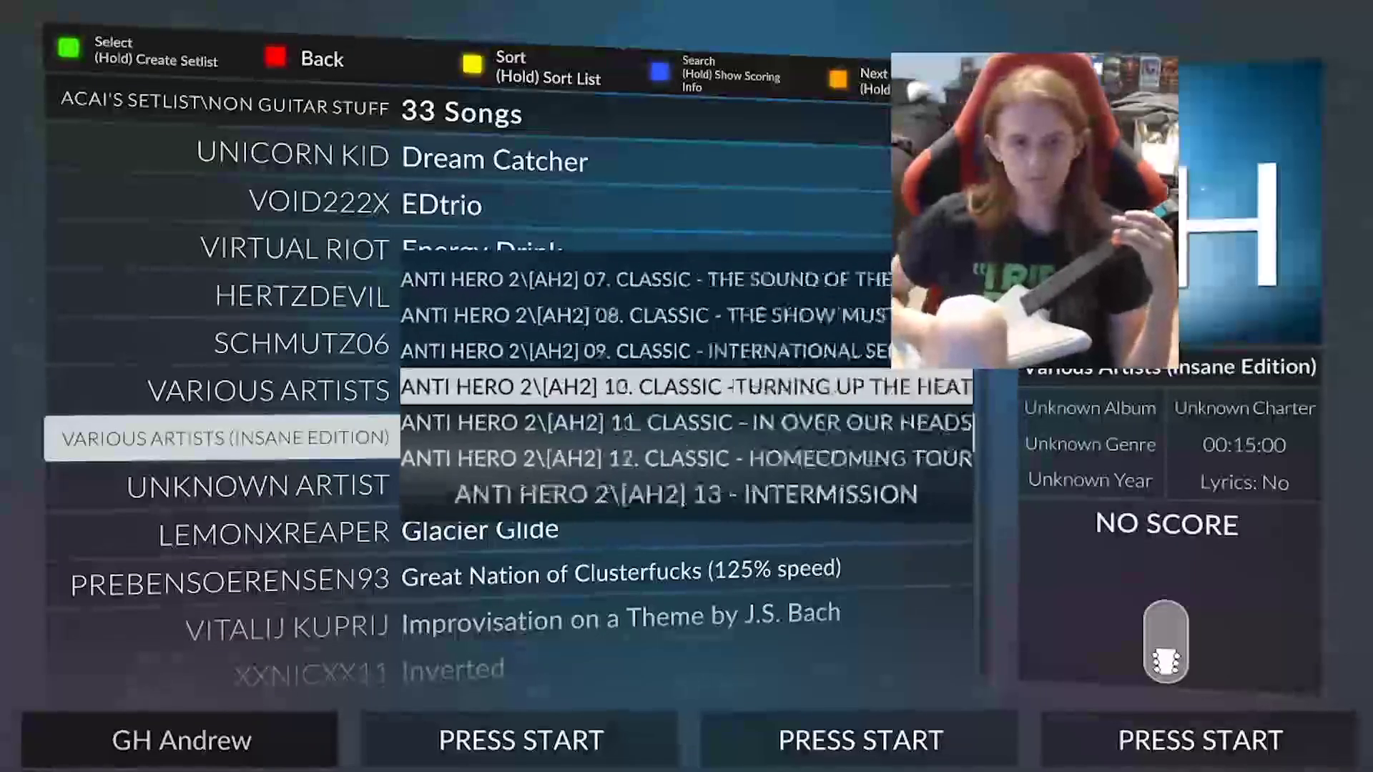
{"action": "key", "text": "Down"}
{"action": "key", "text": "Down"}
{"action": "key", "text": "Down"}
{"action": "key", "text": "Down"}
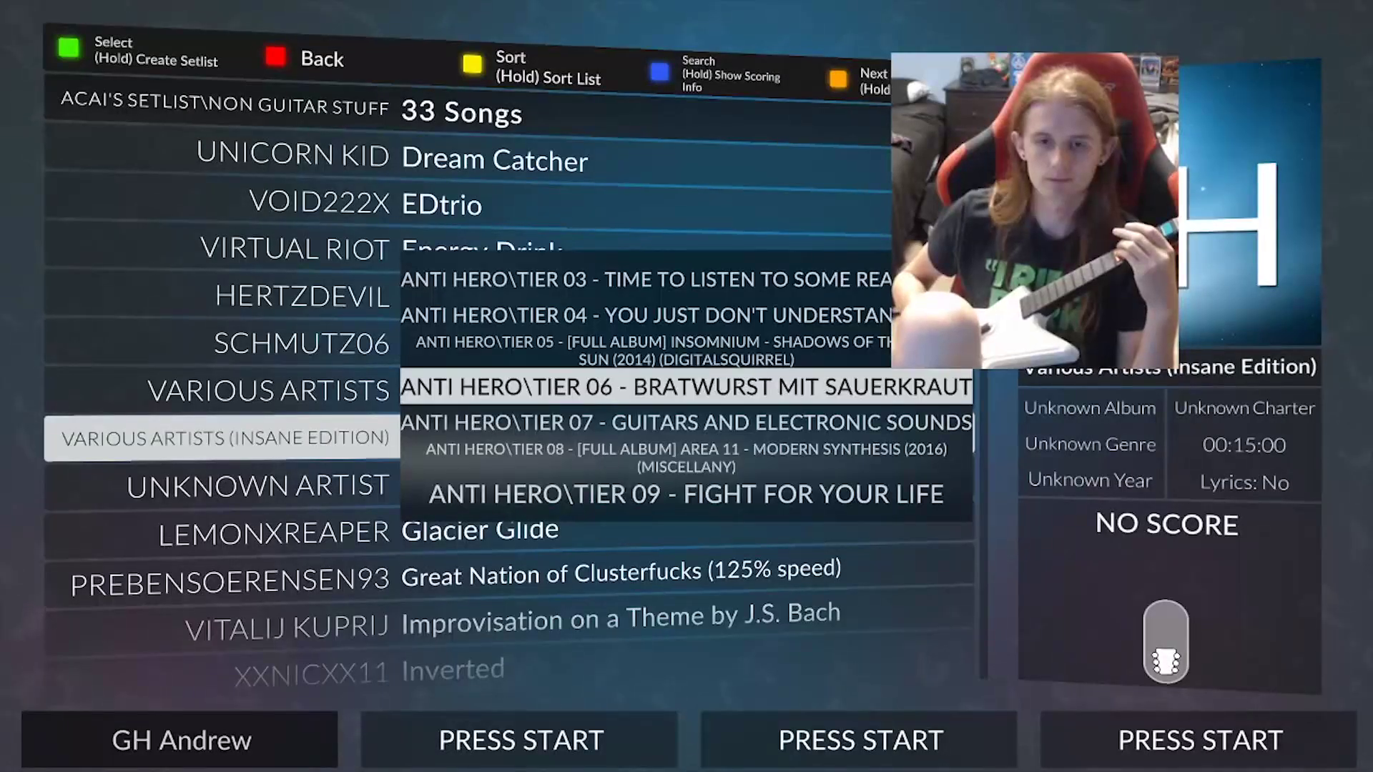
{"action": "key", "text": "Down"}
{"action": "key", "text": "Down"}
{"action": "key", "text": "Down"}
{"action": "key", "text": "Down"}
{"action": "key", "text": "Down"}
{"action": "key", "text": "Down"}
{"action": "key", "text": "Down"}
{"action": "key", "text": "Down"}
{"action": "key", "text": "Down"}
{"action": "key", "text": "Down"}
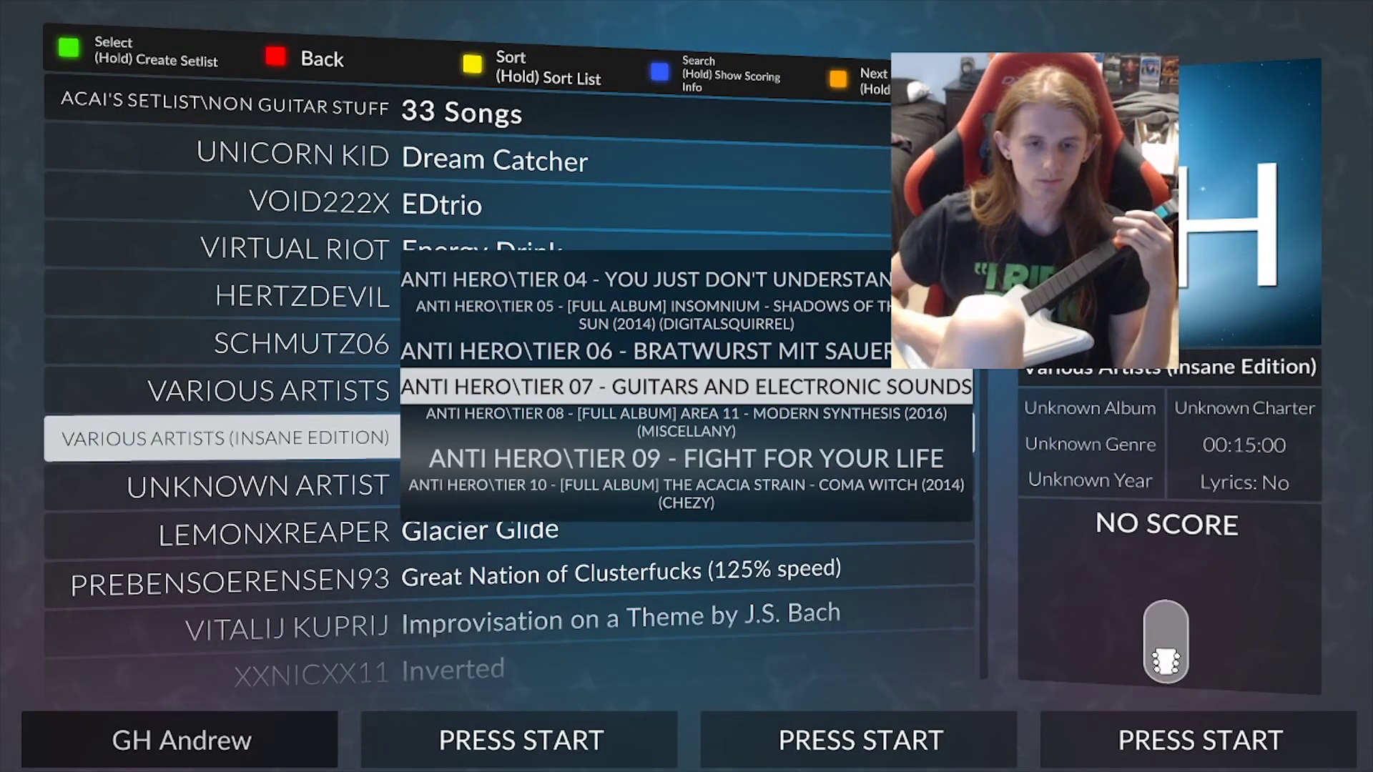
{"action": "key", "text": "Down"}
{"action": "key", "text": "Down"}
{"action": "key", "text": "Down"}
{"action": "key", "text": "Down"}
{"action": "key", "text": "Down"}
{"action": "key", "text": "Down"}
{"action": "key", "text": "Down"}
{"action": "key", "text": "Down"}
{"action": "key", "text": "Down"}
{"action": "key", "text": "Down"}
{"action": "key", "text": "Down"}
{"action": "key", "text": "Down"}
{"action": "key", "text": "Down"}
{"action": "key", "text": "Down"}
{"action": "key", "text": "Down"}
{"action": "key", "text": "Down"}
{"action": "key", "text": "Down"}
{"action": "key", "text": "Down"}
{"action": "key", "text": "Down"}
{"action": "key", "text": "Down"}
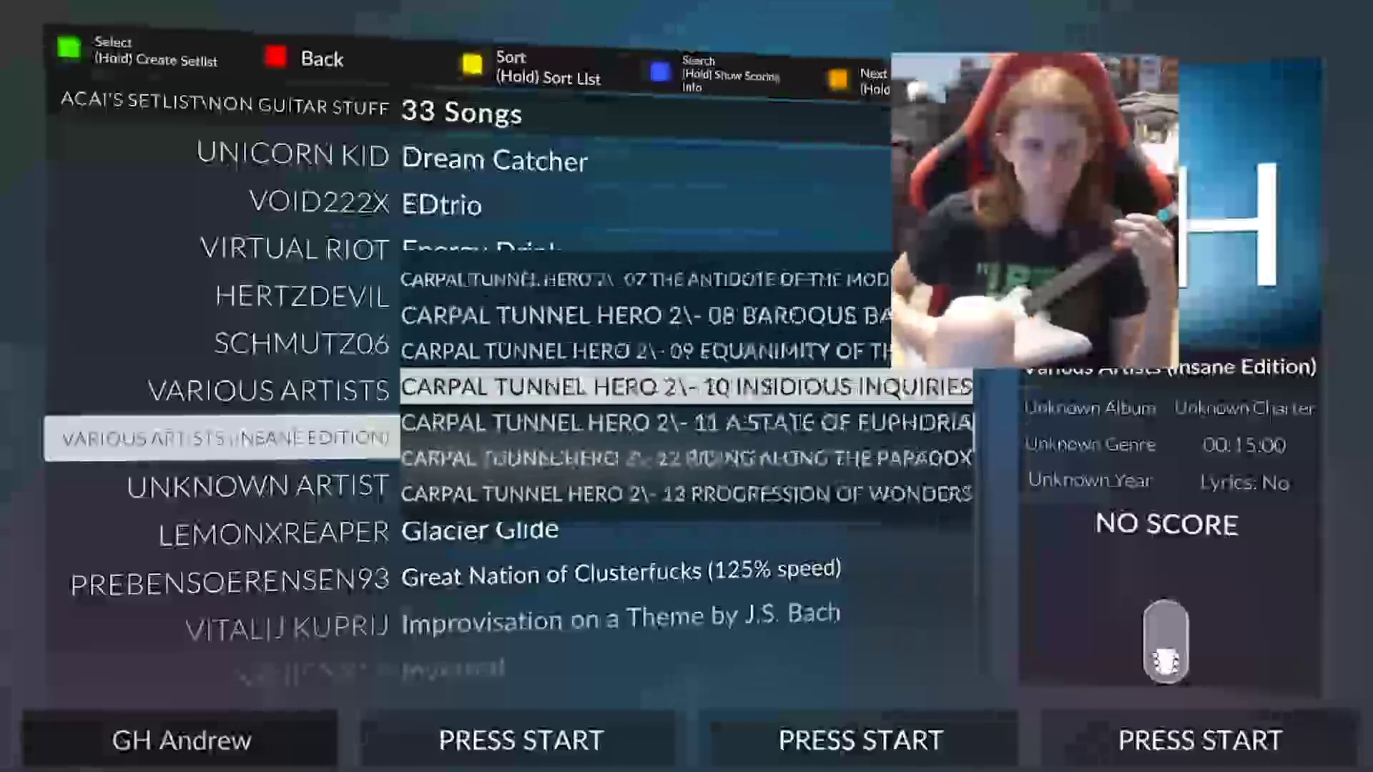
{"action": "key", "text": "Down"}
{"action": "key", "text": "Down"}
{"action": "key", "text": "Down"}
{"action": "key", "text": "Down"}
{"action": "key", "text": "Down"}
{"action": "key", "text": "Down"}
{"action": "key", "text": "Down"}
{"action": "key", "text": "Down"}
{"action": "key", "text": "Down"}
{"action": "key", "text": "Down"}
{"action": "key", "text": "Down"}
{"action": "key", "text": "Down"}
{"action": "key", "text": "Down"}
{"action": "key", "text": "Down"}
{"action": "key", "text": "Down"}
{"action": "key", "text": "Down"}
{"action": "key", "text": "Down"}
{"action": "key", "text": "Down"}
{"action": "key", "text": "Down"}
{"action": "key", "text": "Down"}
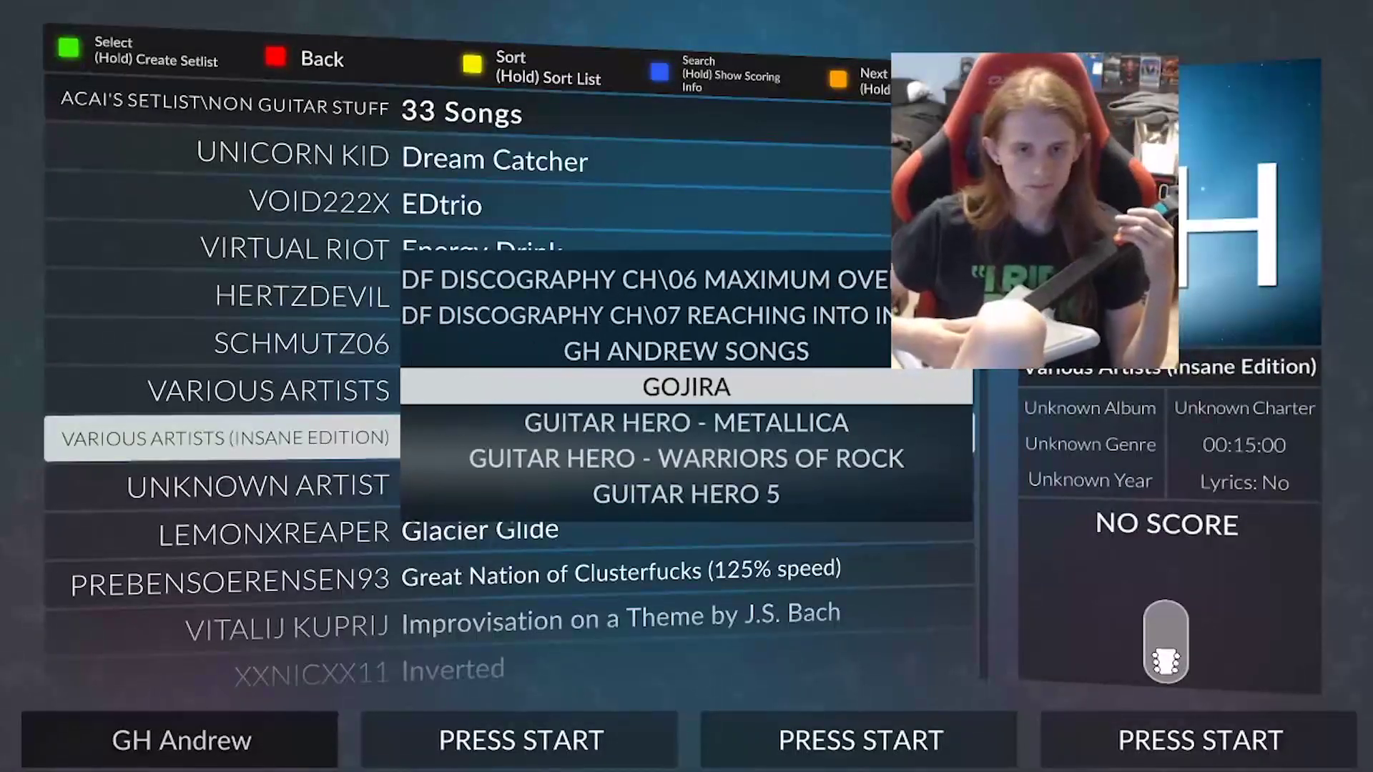
{"action": "key", "text": "Down"}
{"action": "key", "text": "Down"}
{"action": "key", "text": "Down"}
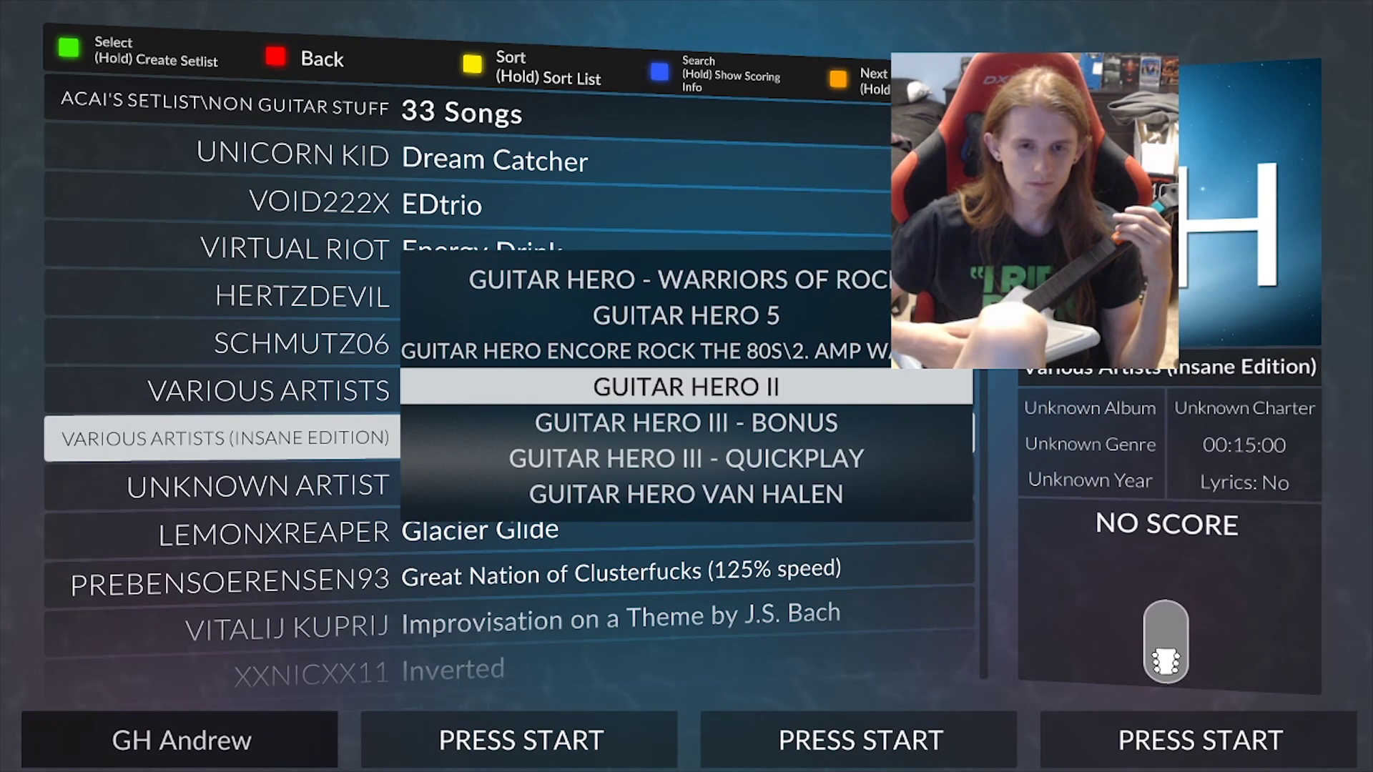
{"action": "key", "text": "Up"}
{"action": "key", "text": "Up"}
{"action": "key", "text": "Up"}
{"action": "key", "text": "Up"}
{"action": "key", "text": "Up"}
{"action": "key", "text": "Up"}
{"action": "key", "text": "Return"}
{"action": "key", "text": "Down"}
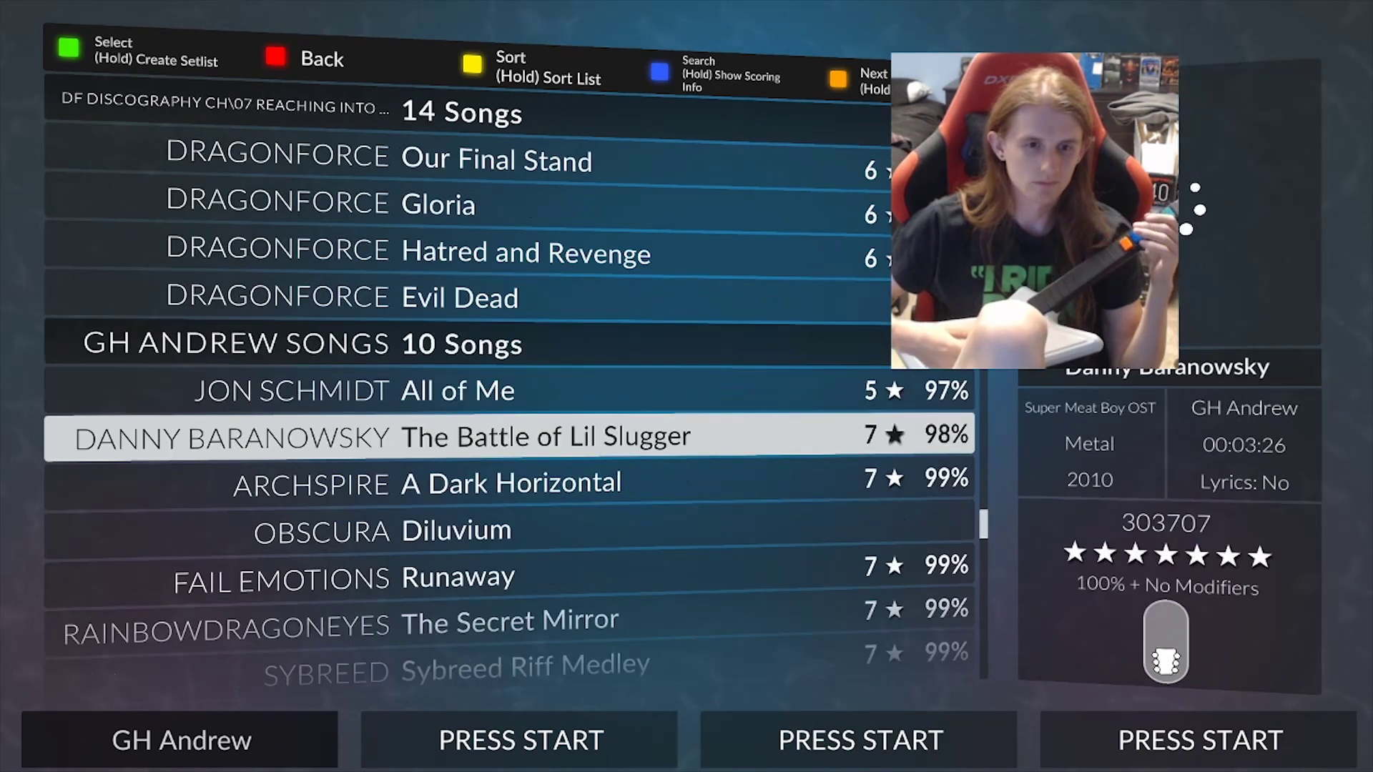
{"action": "key", "text": "Down"}
{"action": "key", "text": "Down"}
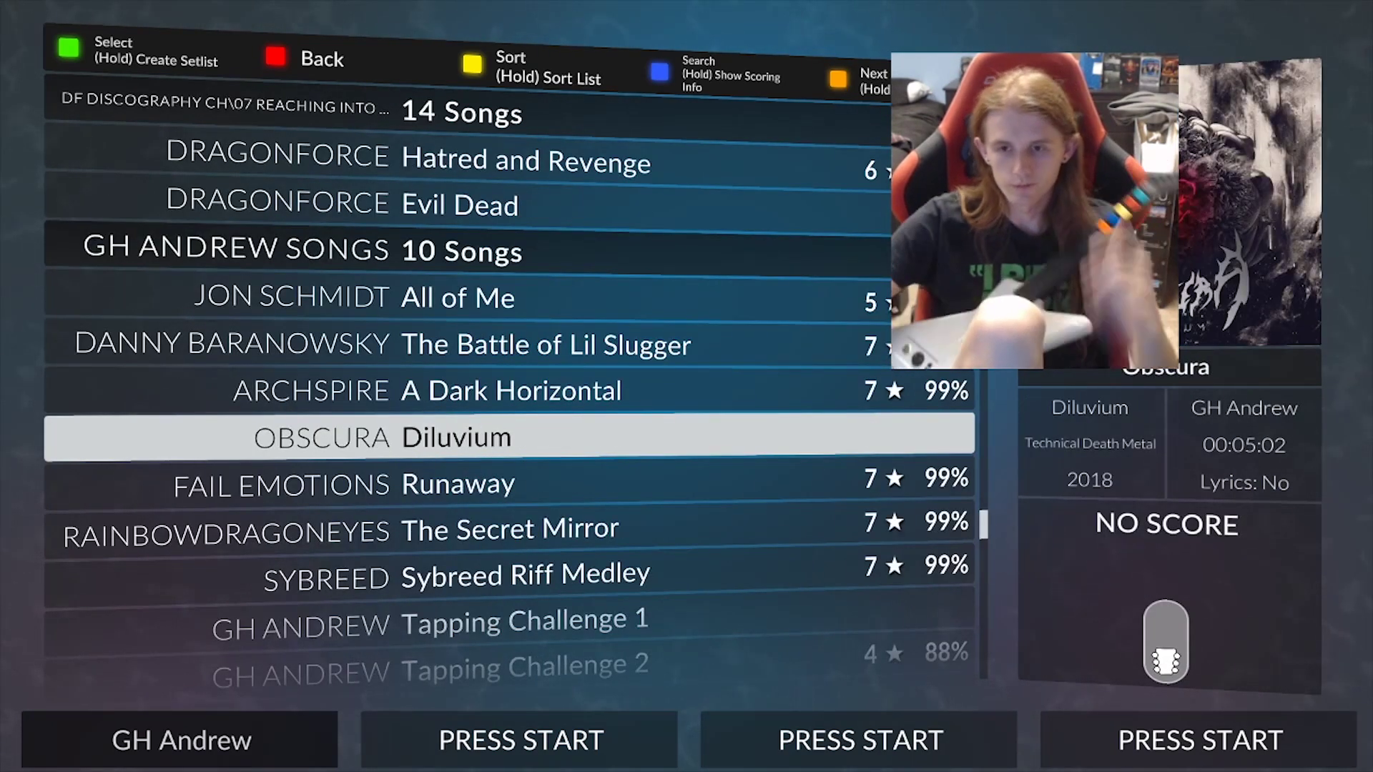
{"action": "key", "text": "super"}
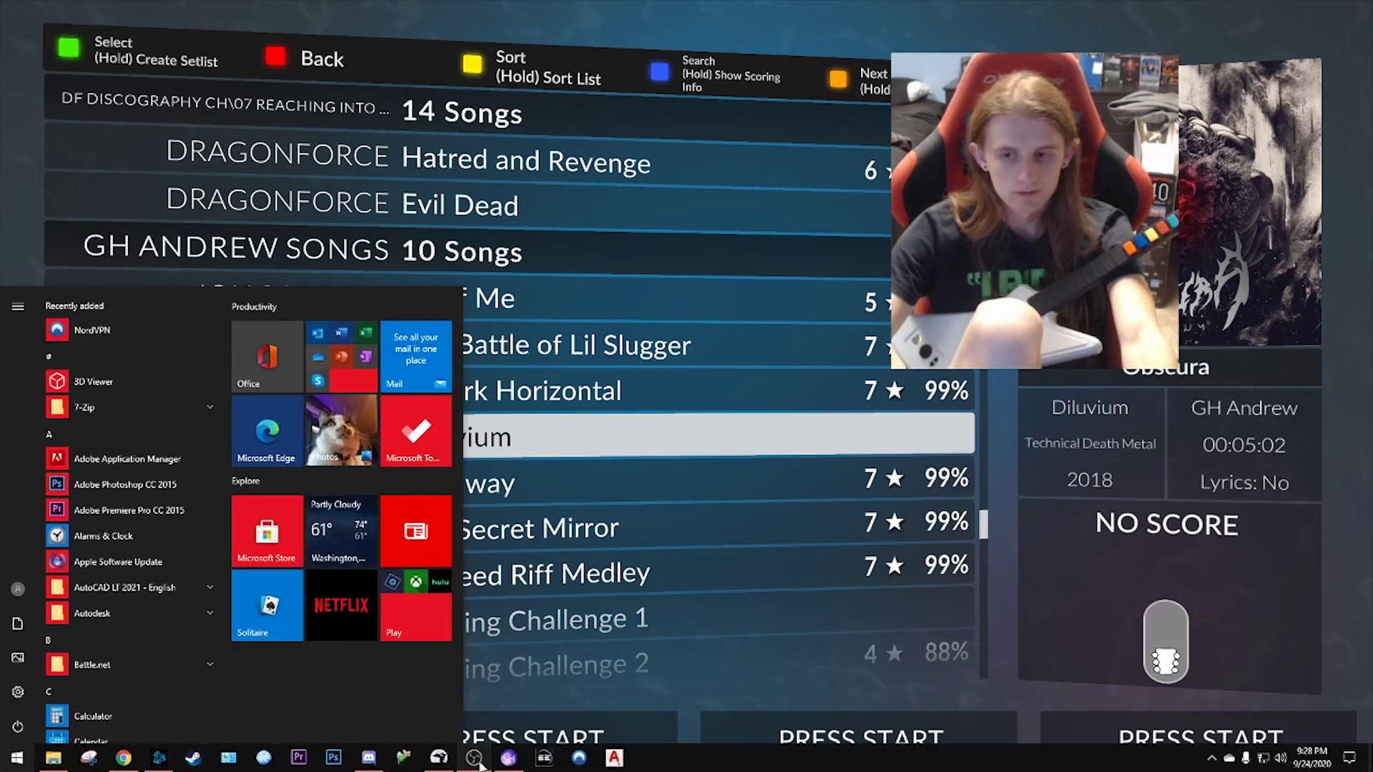
{"action": "key", "text": "super"}
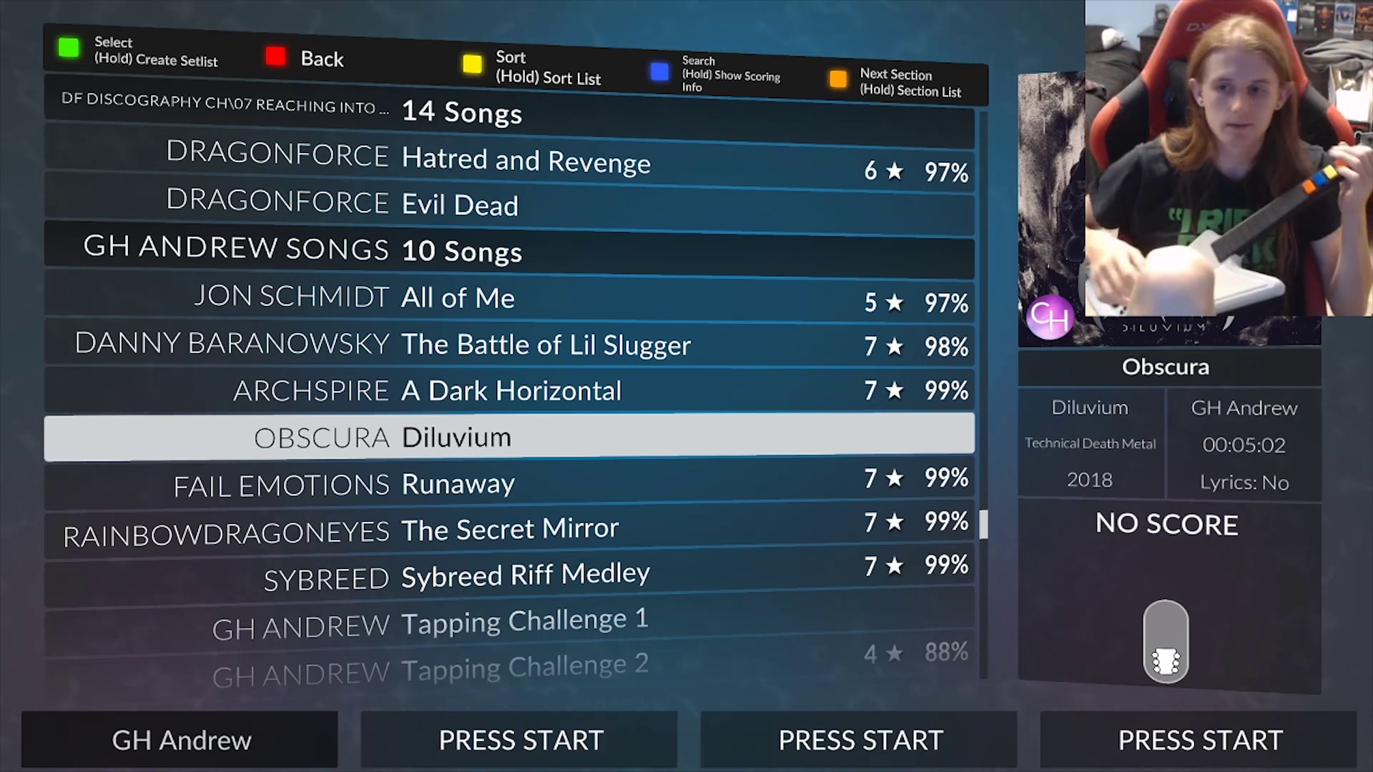
- Start Diluvium with the Lead Guitar instrument on Expert difficulty and play the song through
{"action": "key", "text": "Return"}
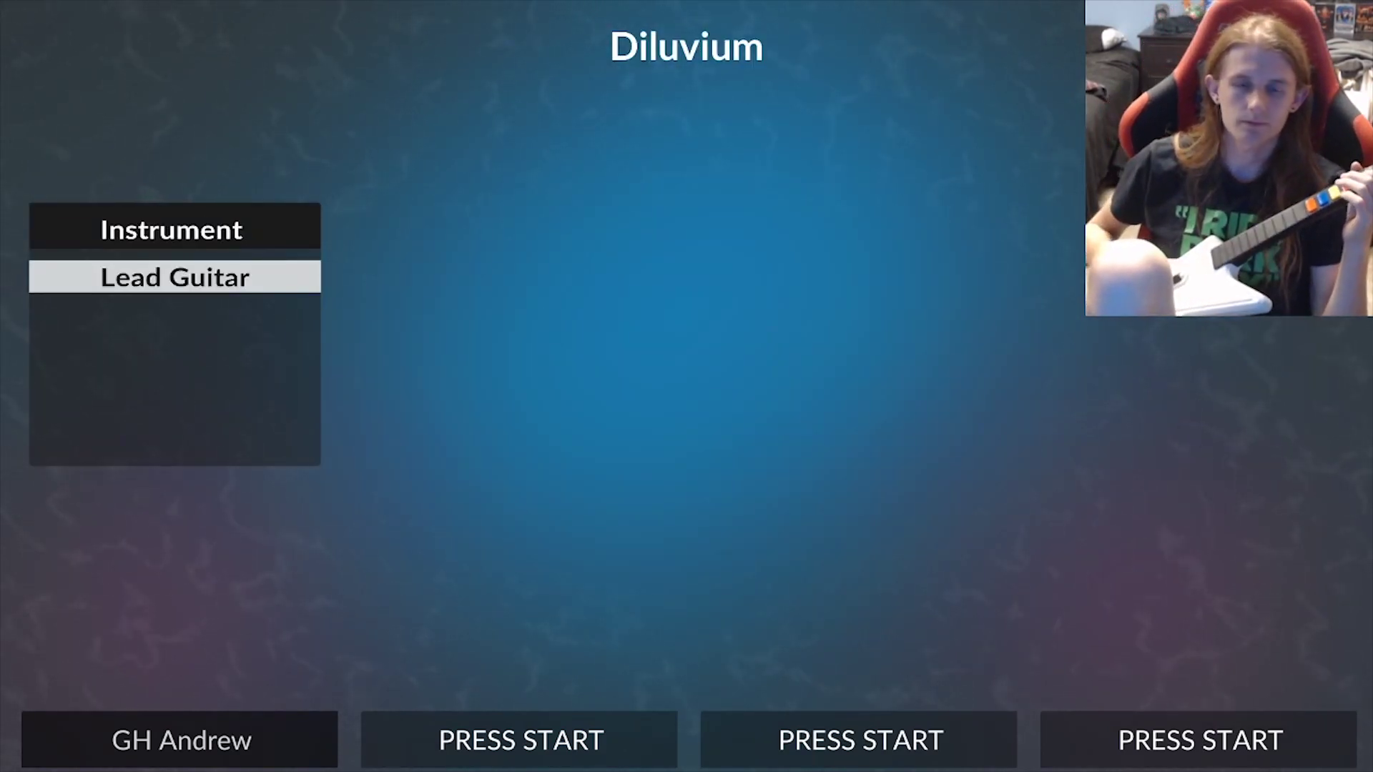
{"action": "key", "text": "Return"}
{"action": "key", "text": "Return"}
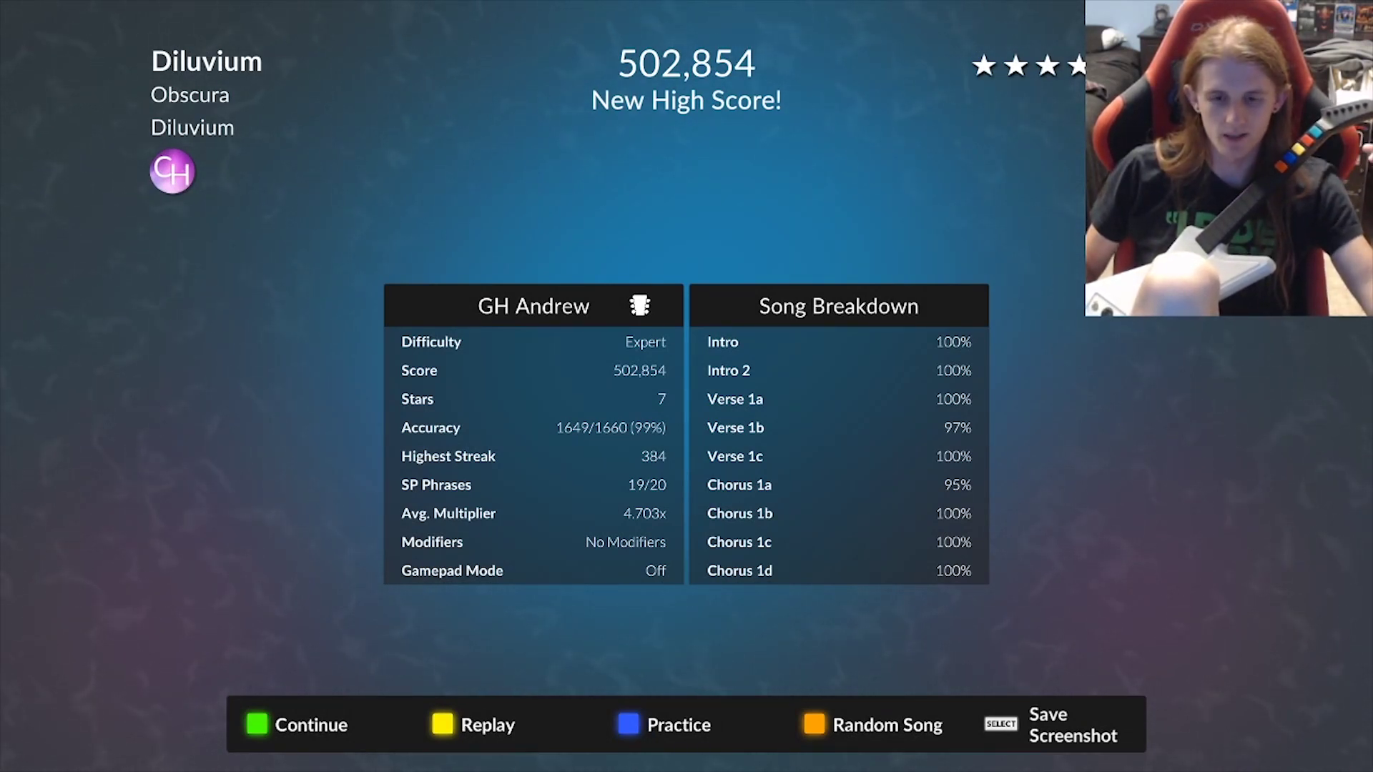
- Leave the song results, quit Clone Hero and return to Moonscraper Chart Editor
{"action": "key", "text": "Return"}
{"action": "key", "text": "Escape"}
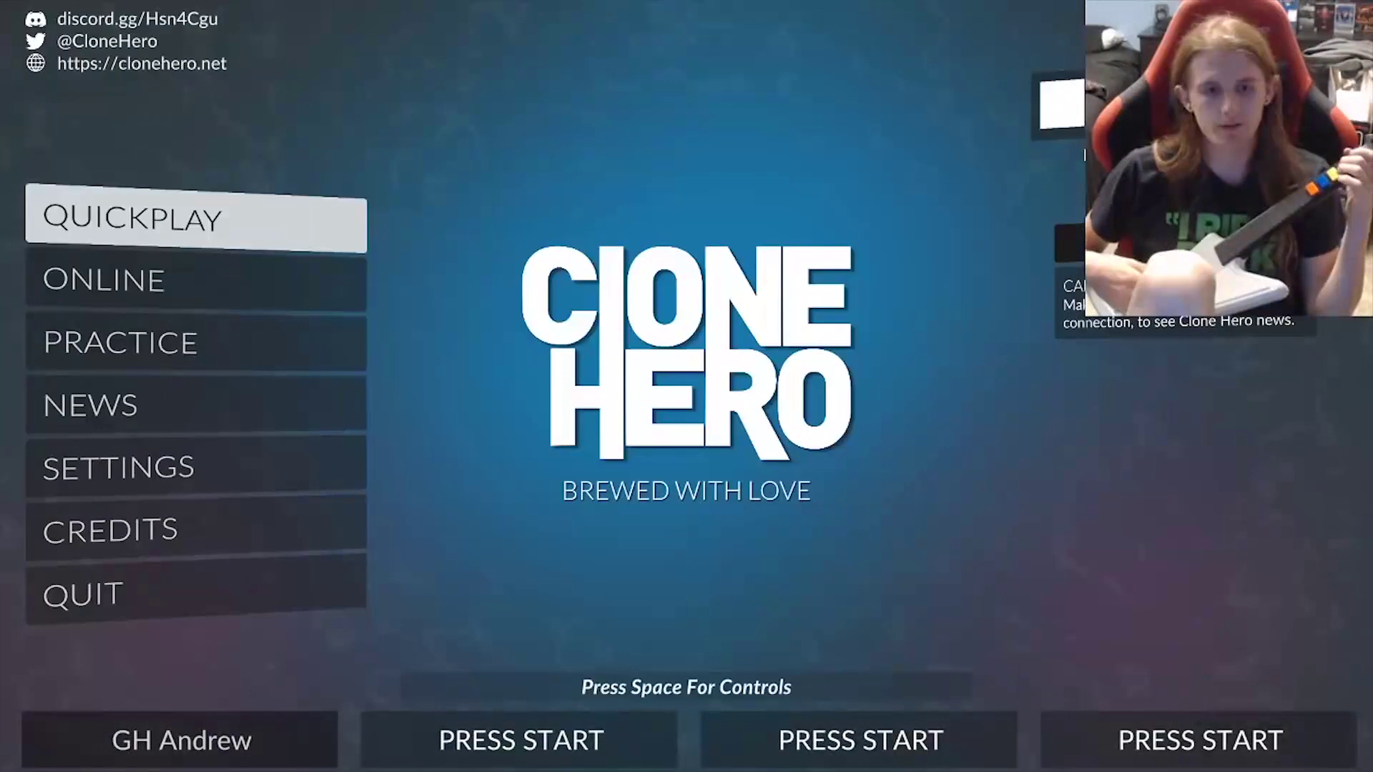
{"action": "key", "text": "Up"}
{"action": "key", "text": "Return"}
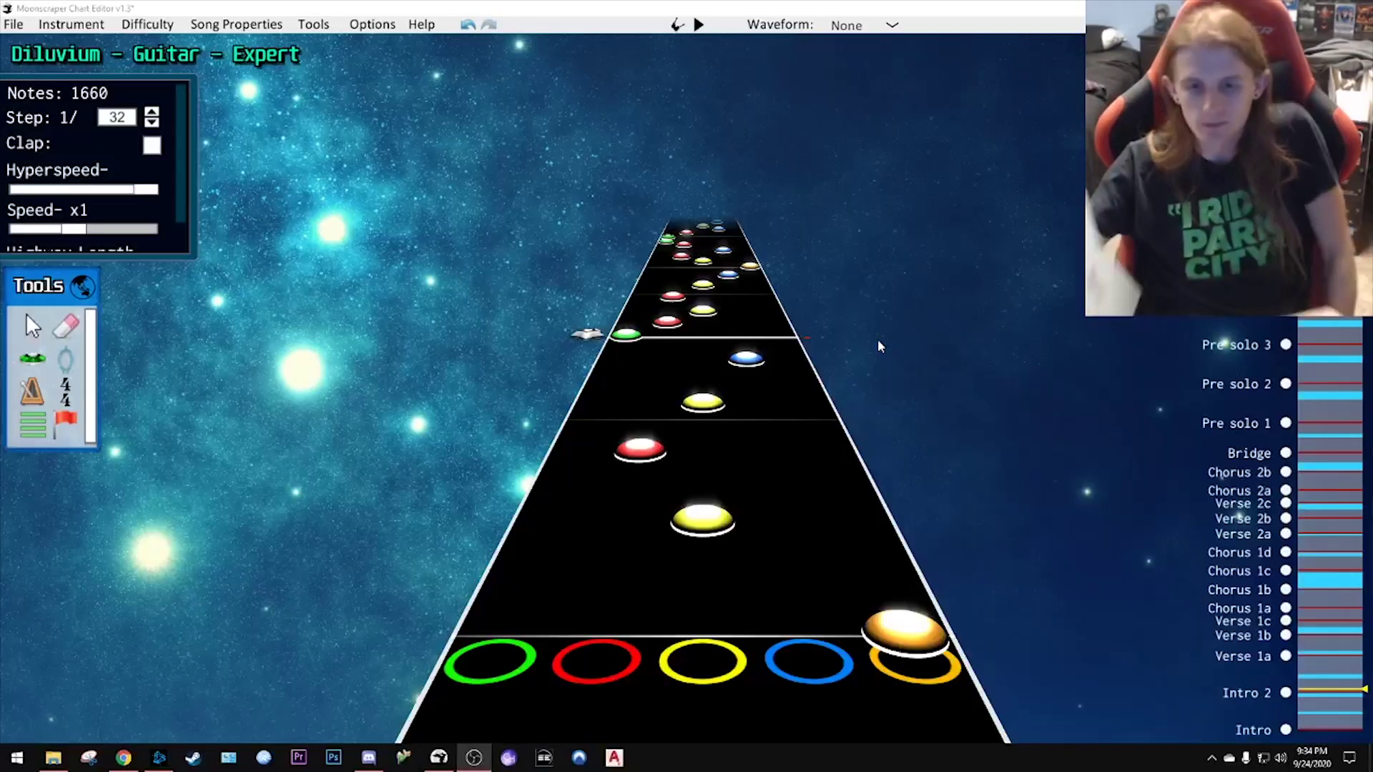
- In the global track view, set the time signature at position 0 to 1/16
{"action": "scroll", "coordinate": [879, 346], "scroll_direction": "up", "scroll_amount": 5}
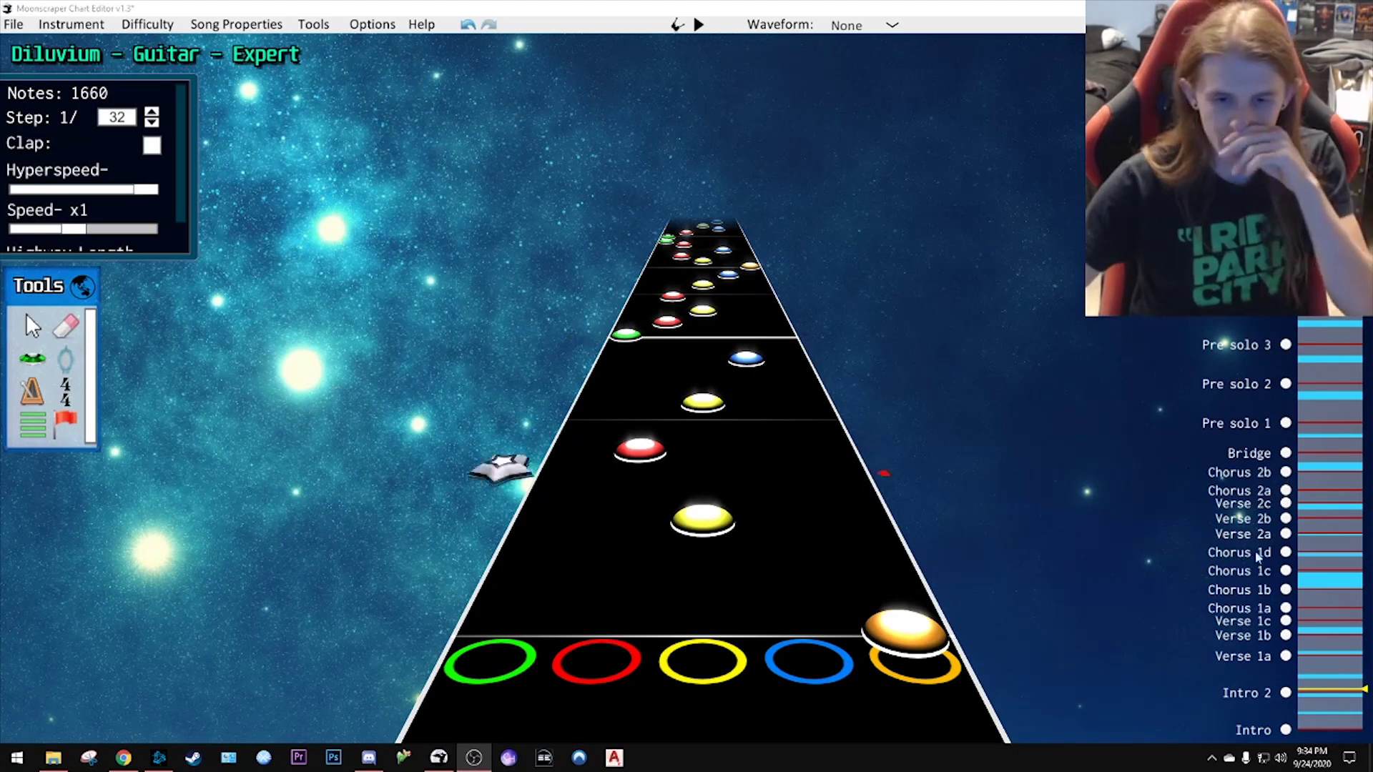
{"action": "key", "text": "o"}
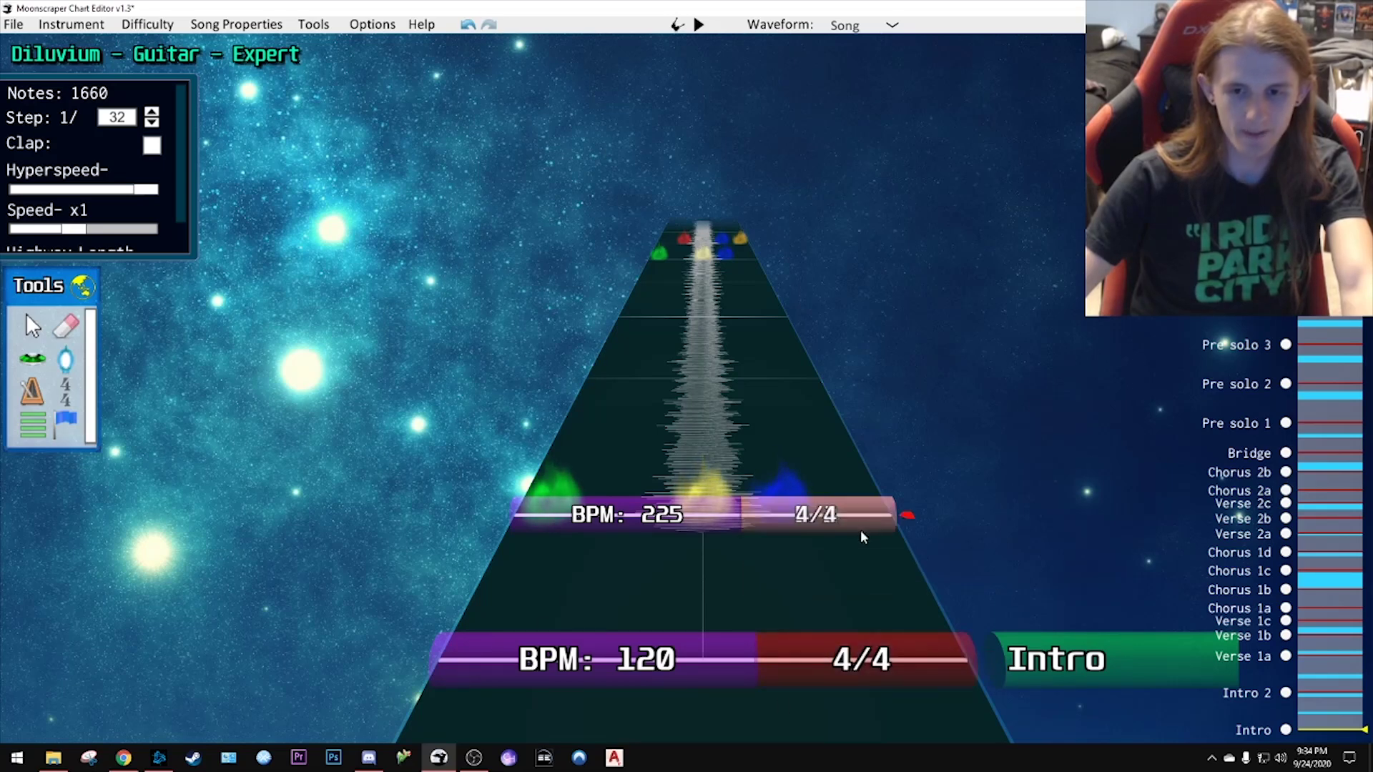
{"action": "left_click", "coordinate": [878, 686]}
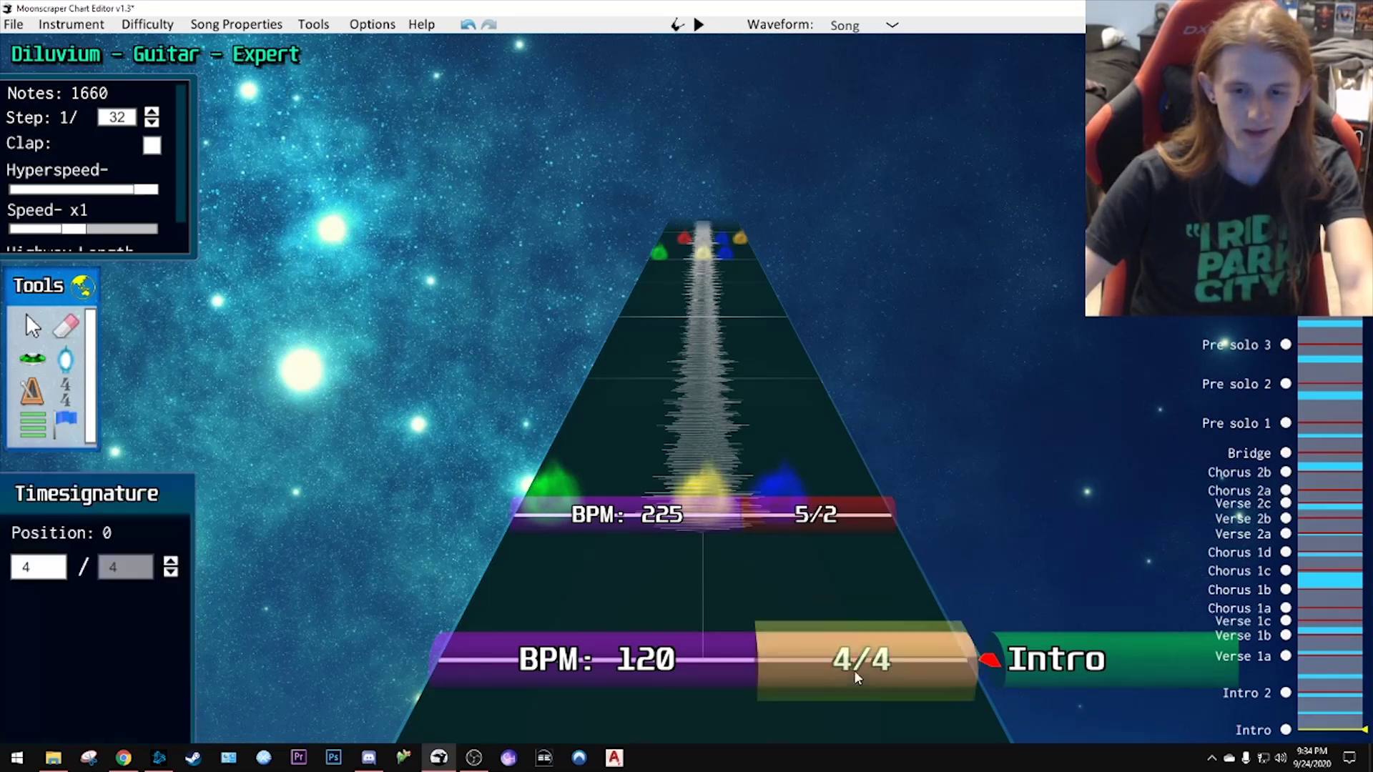
{"action": "type", "text": "1"}
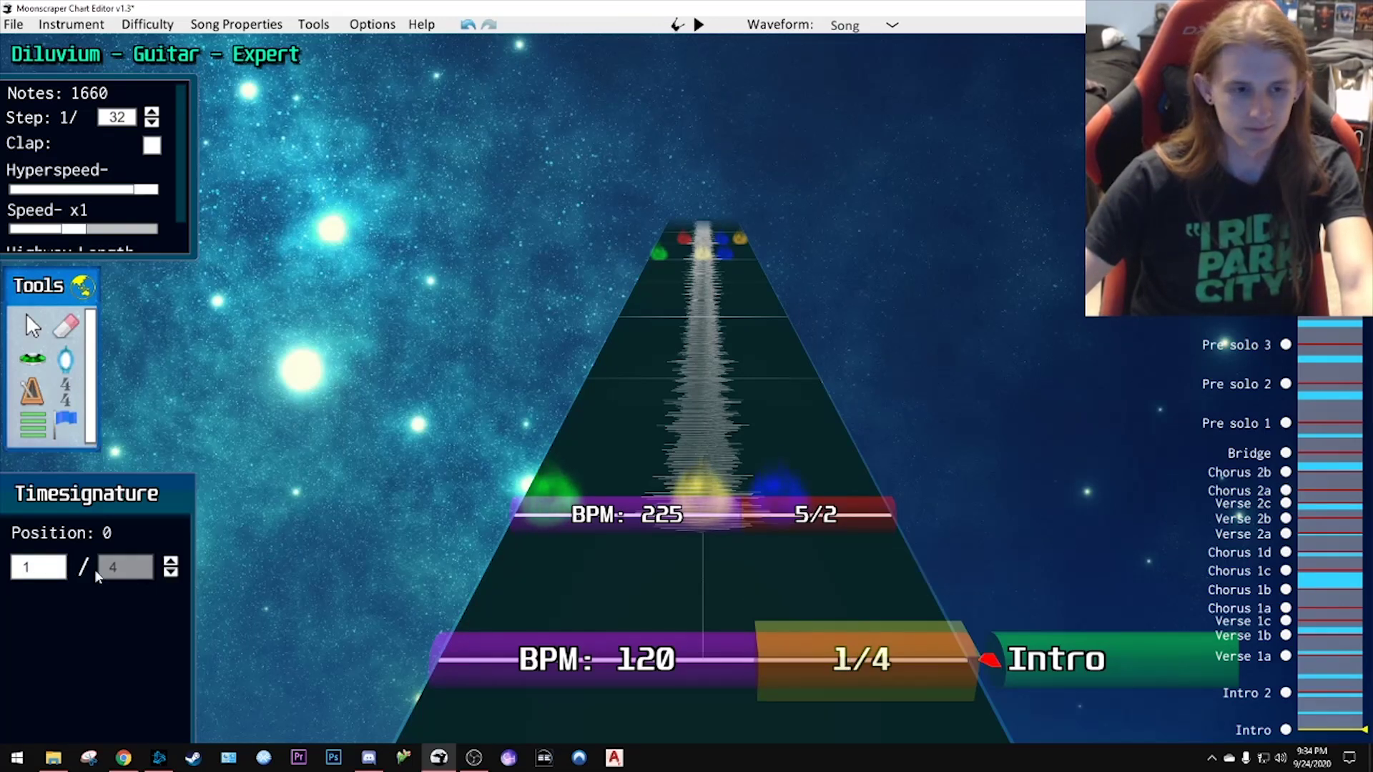
{"action": "left_click", "coordinate": [171, 563]}
{"action": "left_click", "coordinate": [172, 563]}
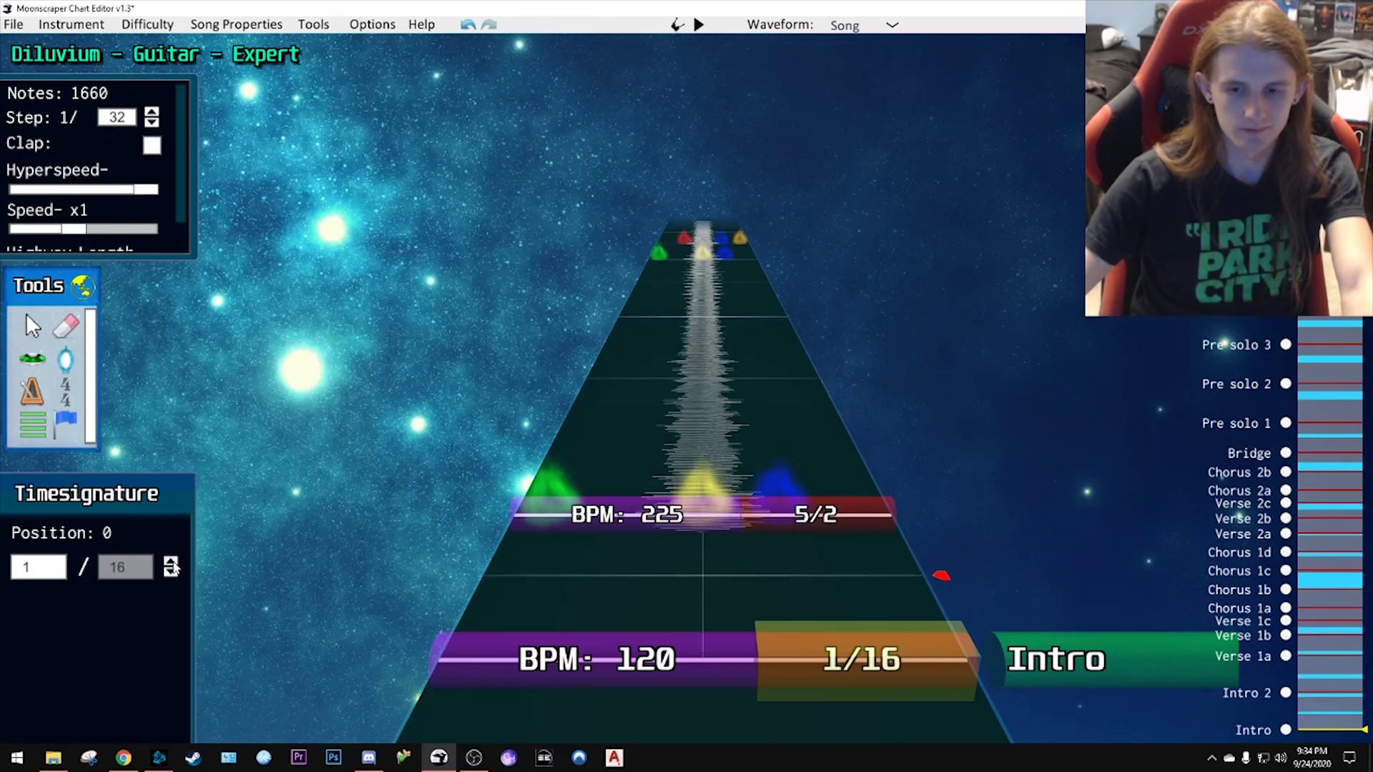
{"action": "left_click", "coordinate": [173, 572]}
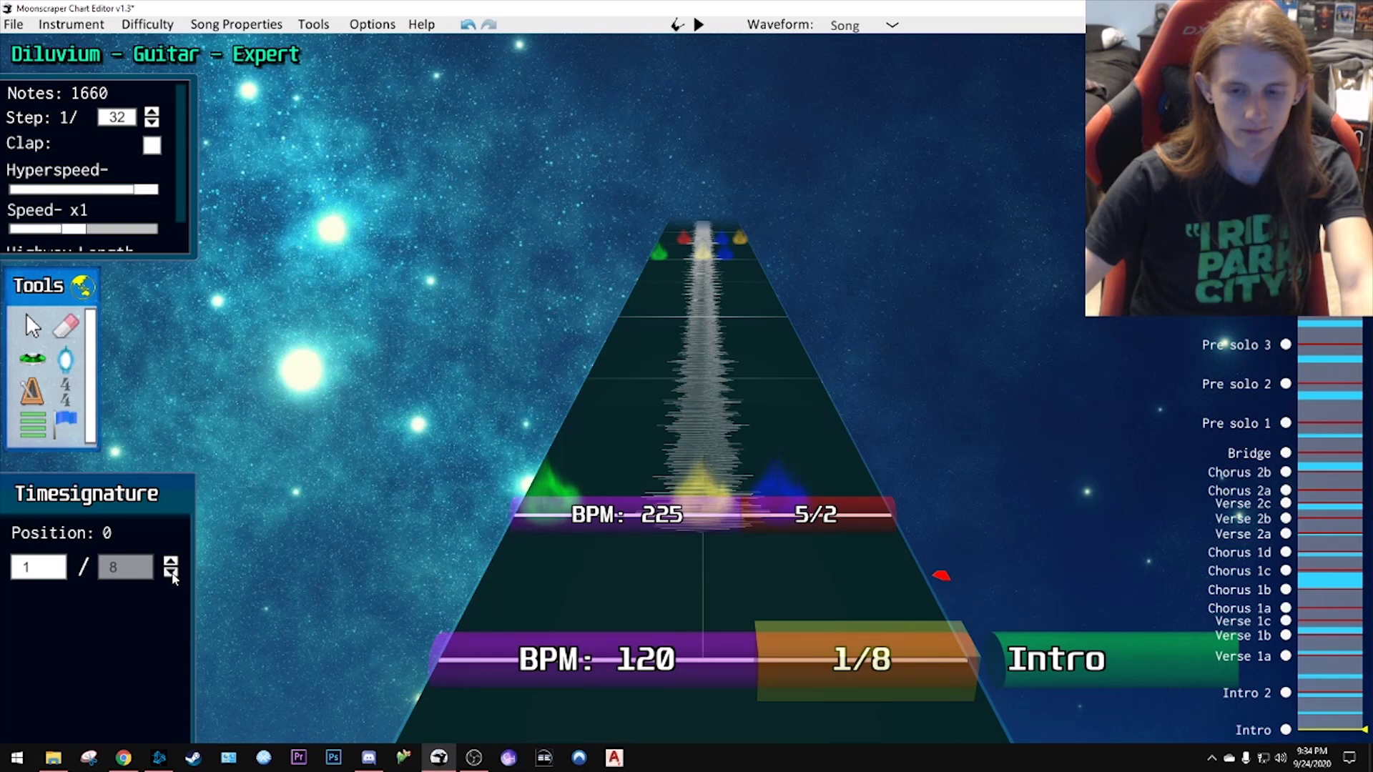
{"action": "left_click", "coordinate": [171, 564]}
{"action": "left_click", "coordinate": [172, 563]}
{"action": "left_click", "coordinate": [172, 573]}
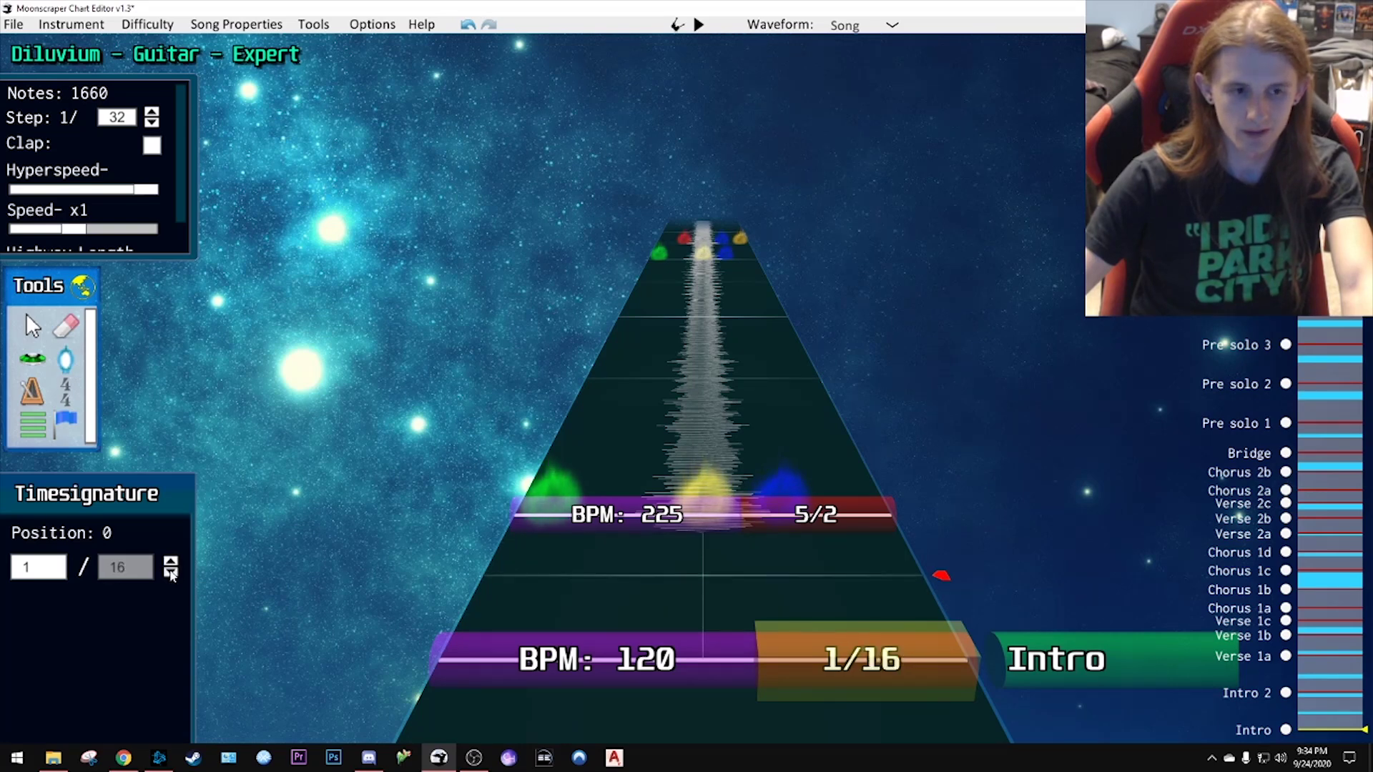
{"action": "left_click", "coordinate": [878, 527]}
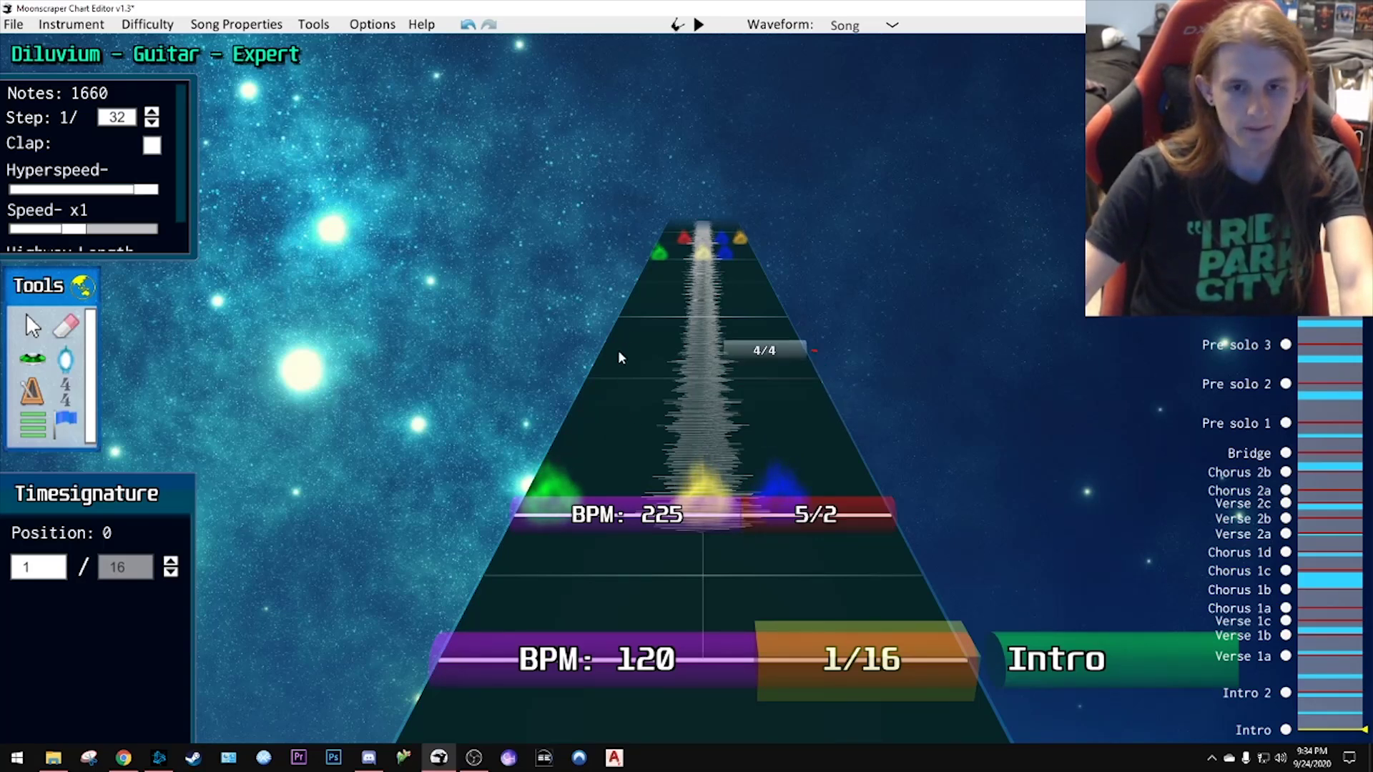
- Switch back to the guitar note view and review the charted notes and star power around Verse 1a, Intro 2 and Pre solo 2
{"action": "left_click", "coordinate": [1319, 656]}
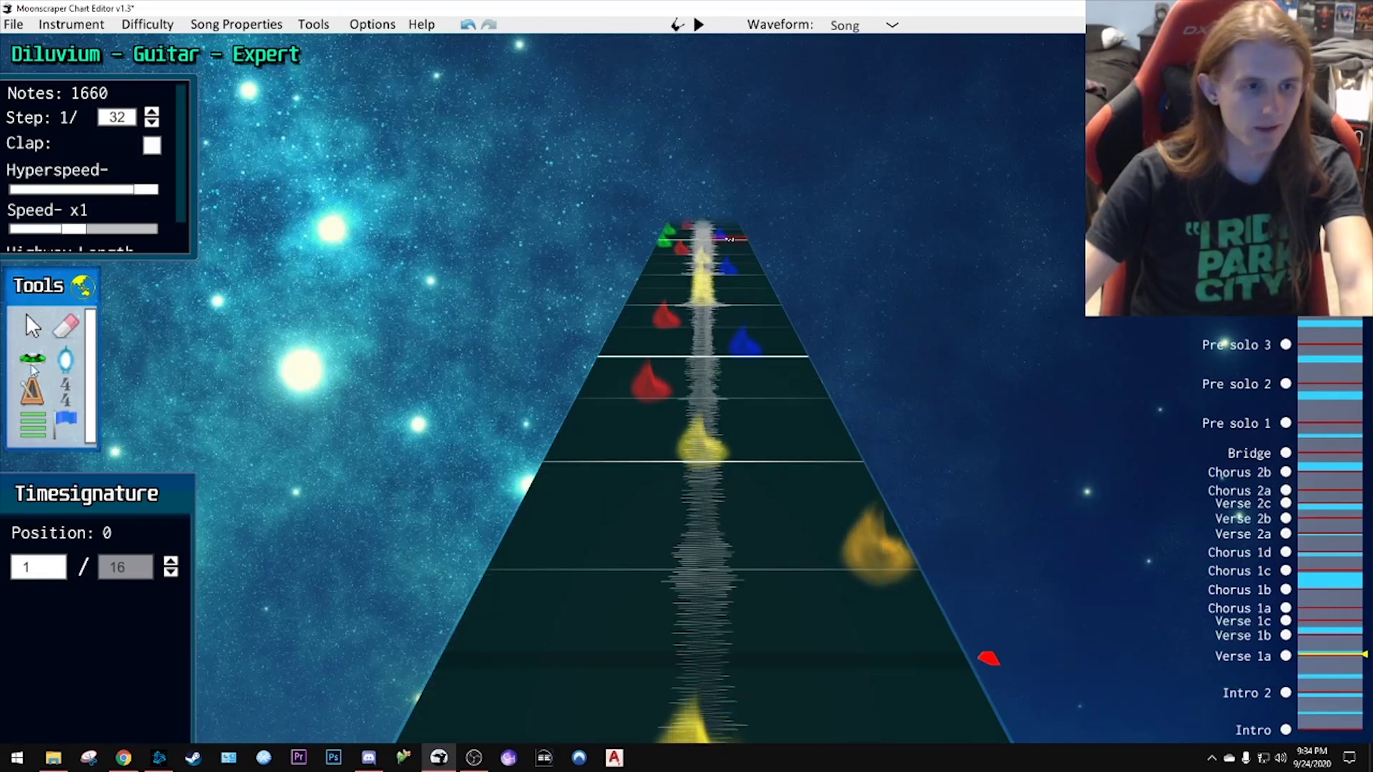
{"action": "key", "text": "q"}
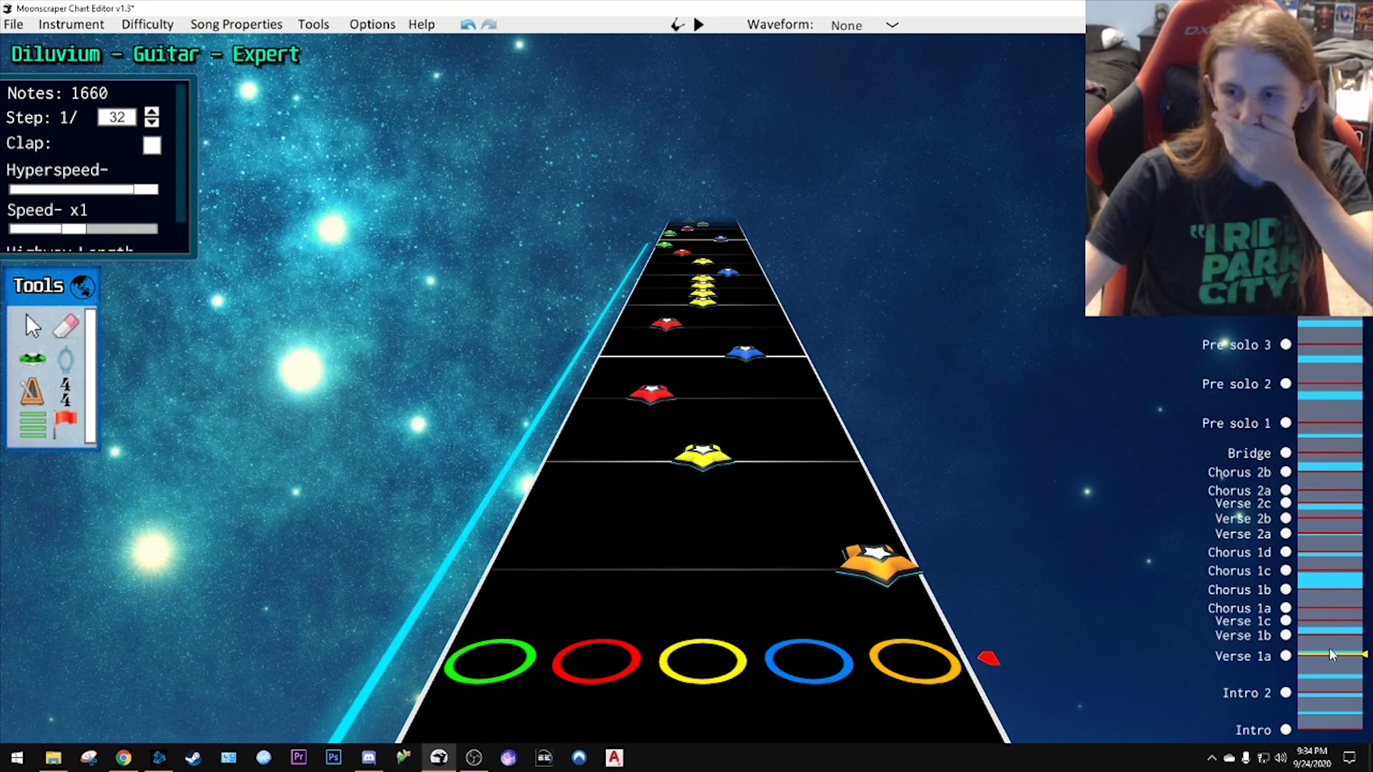
{"action": "left_click", "coordinate": [1332, 677]}
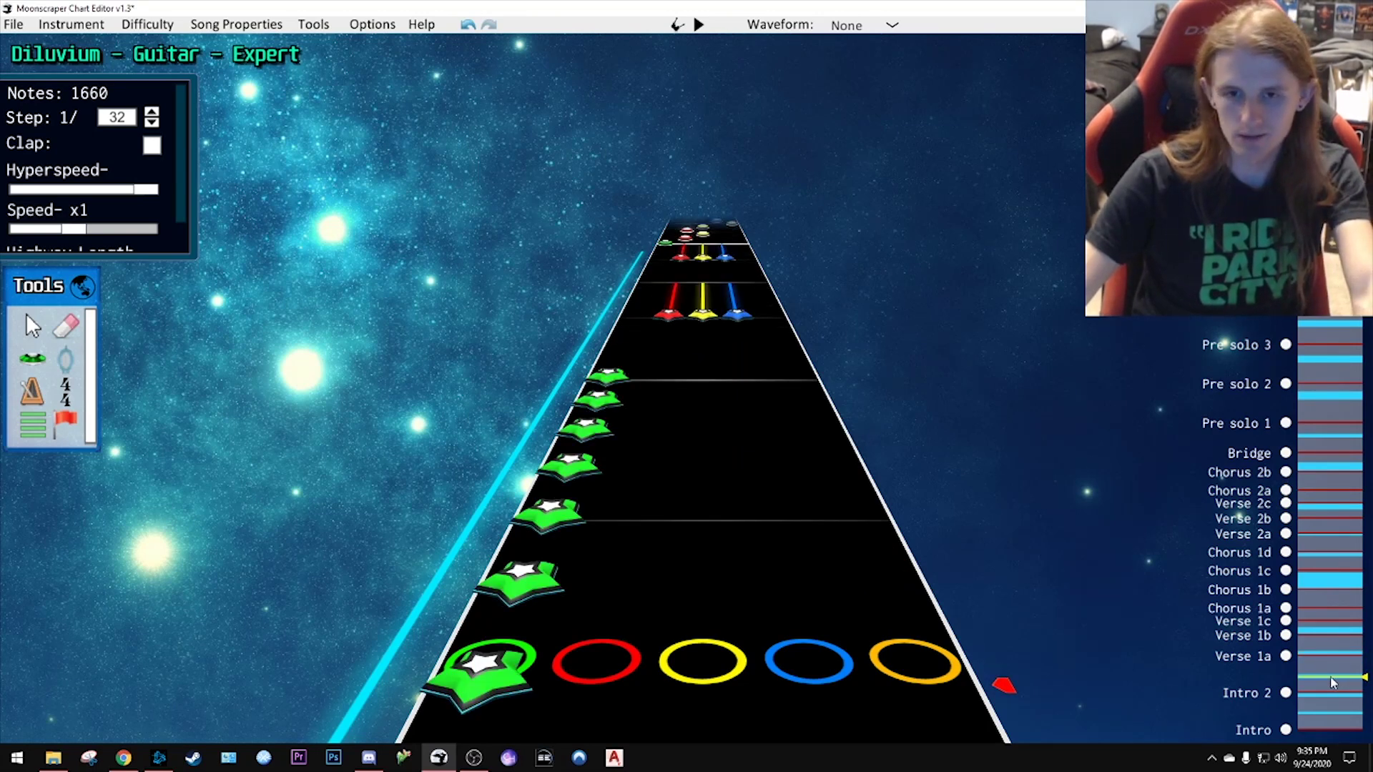
{"action": "left_click_drag", "start_coordinate": [1331, 682], "coordinate": [1329, 705]}
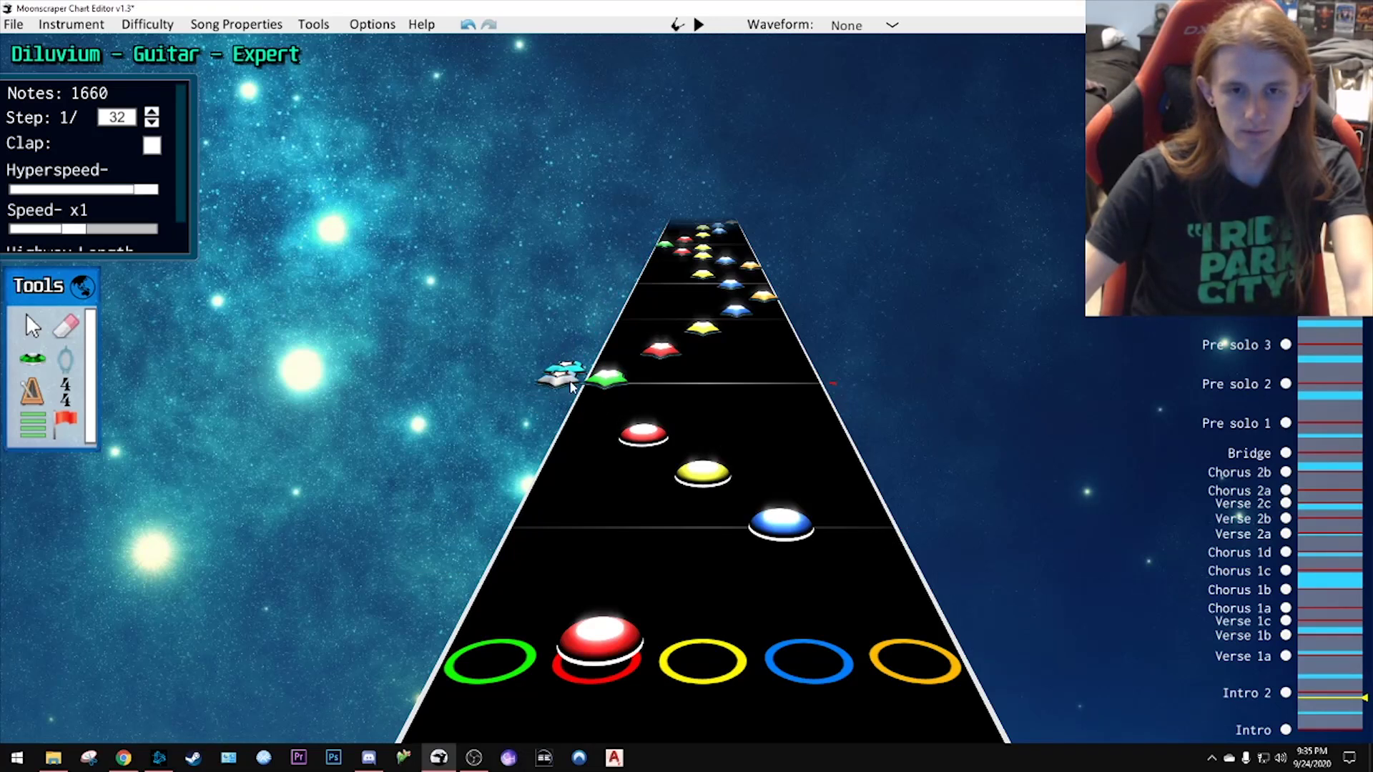
{"action": "scroll", "coordinate": [671, 446], "scroll_direction": "up", "scroll_amount": 5}
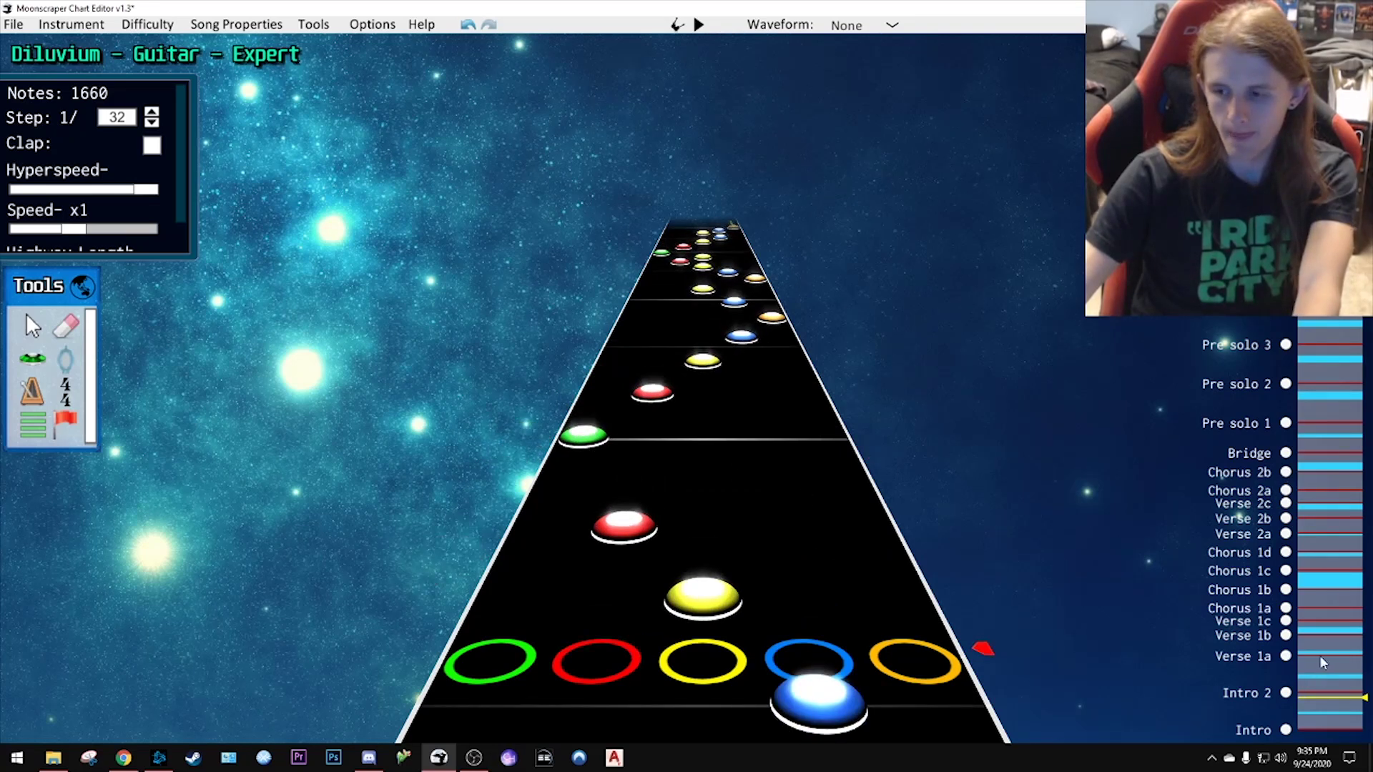
{"action": "key", "text": "space"}
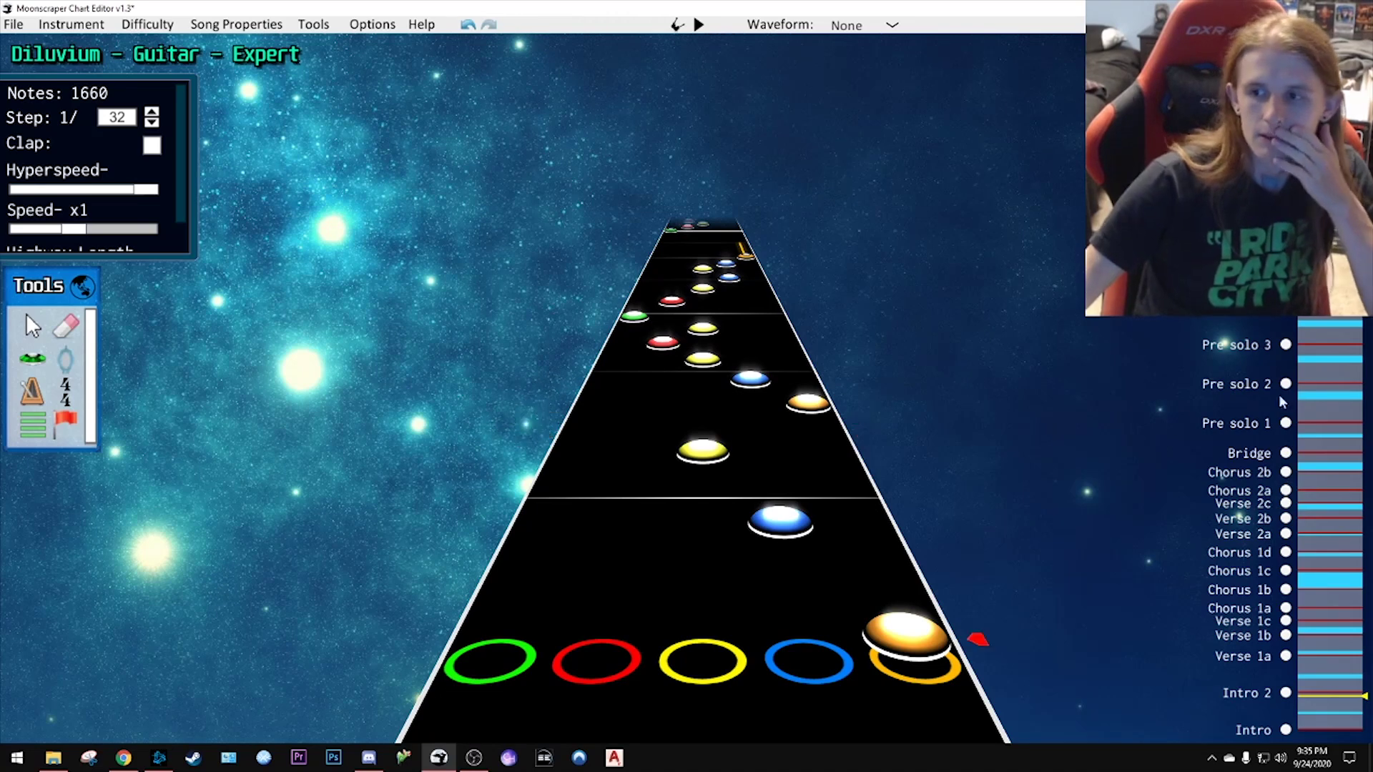
{"action": "left_click", "coordinate": [1325, 392]}
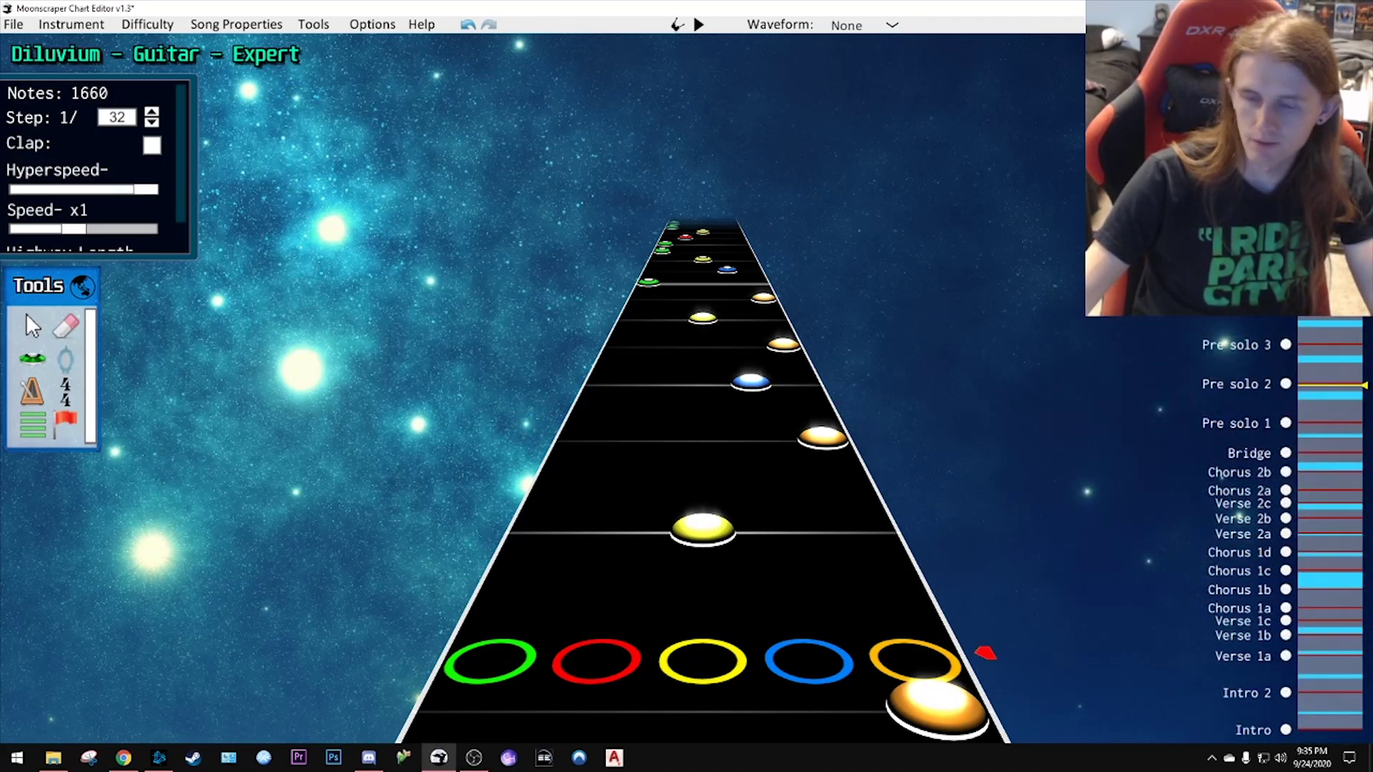
- Switch to the OBSCURA - Diluvium guitar playthrough on YouTube and skim it from 4:36 through the end credits, finishing back at 1:10
{"action": "key", "text": "alt+Tab"}
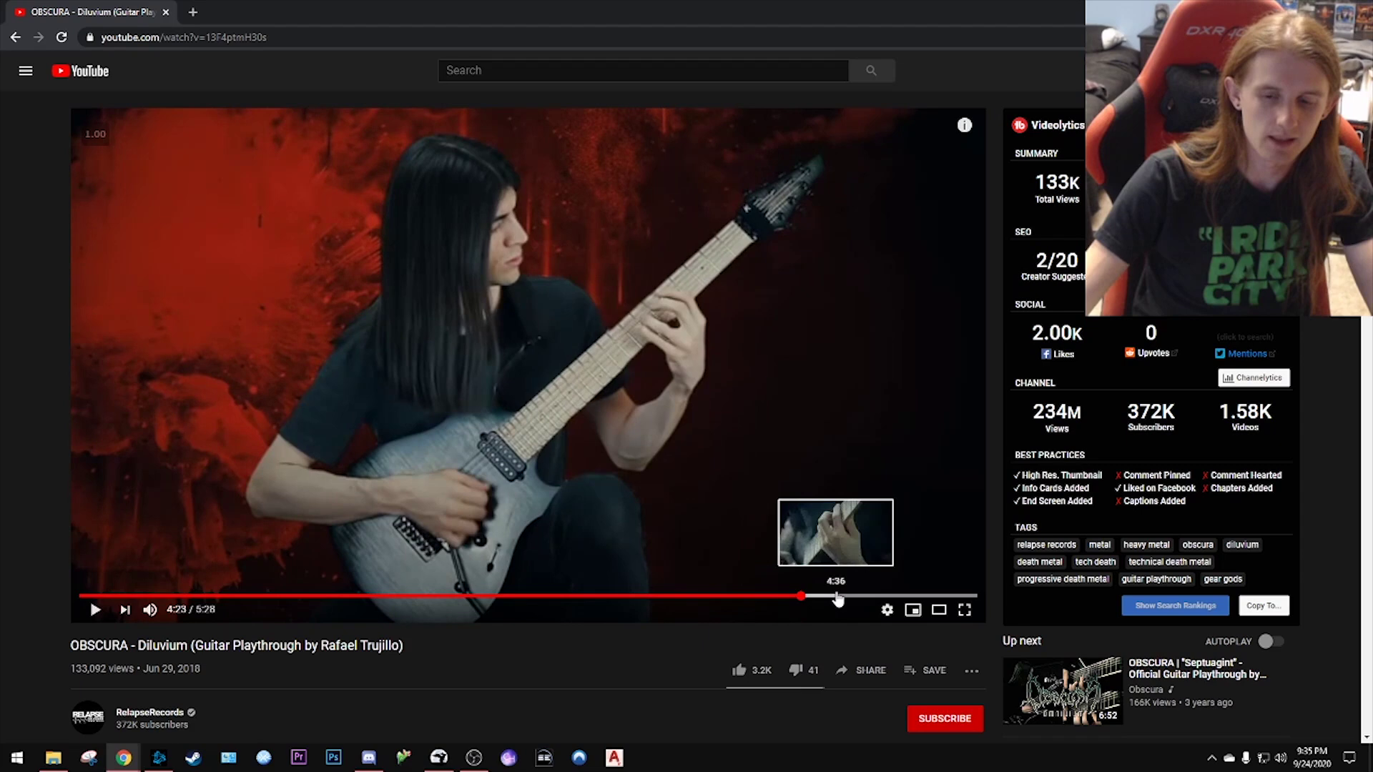
{"action": "left_click", "coordinate": [836, 596]}
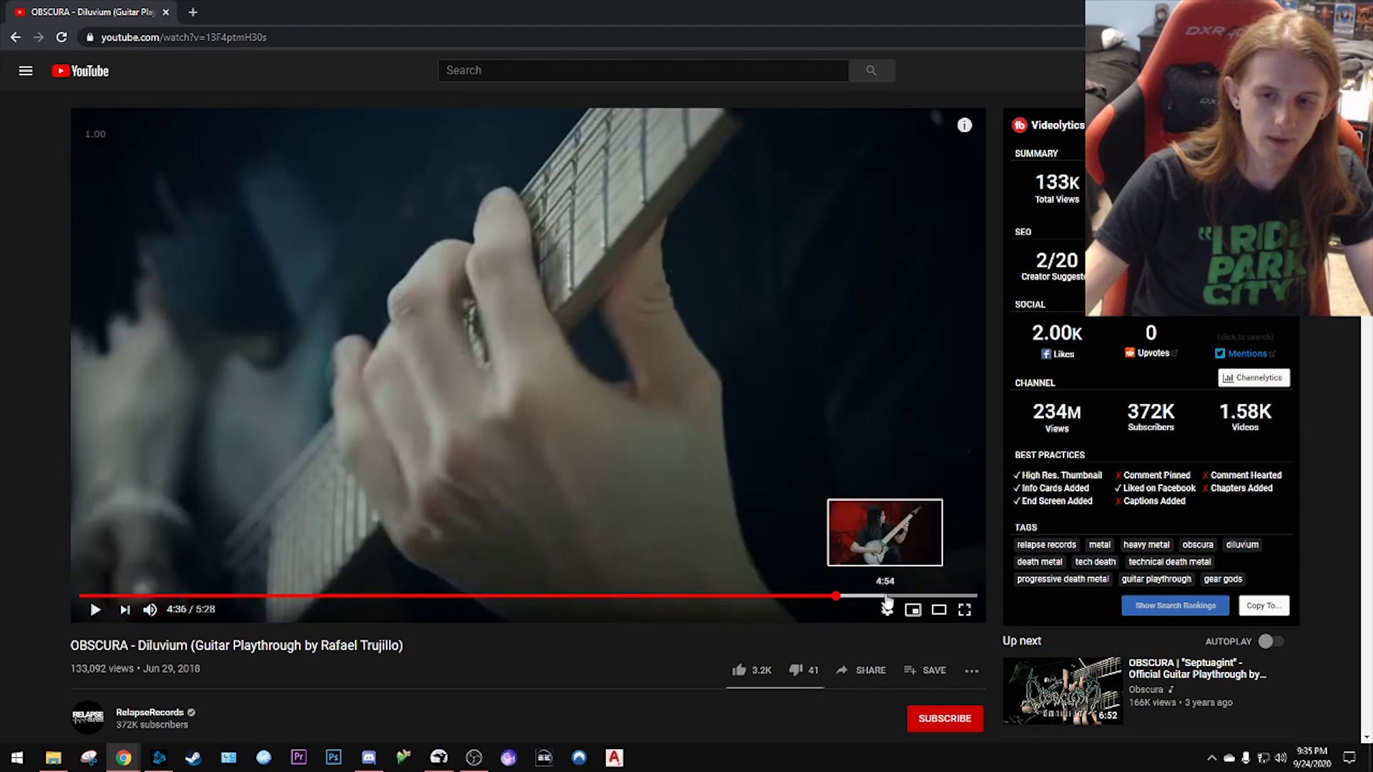
{"action": "left_click", "coordinate": [887, 597]}
{"action": "left_click", "coordinate": [923, 596]}
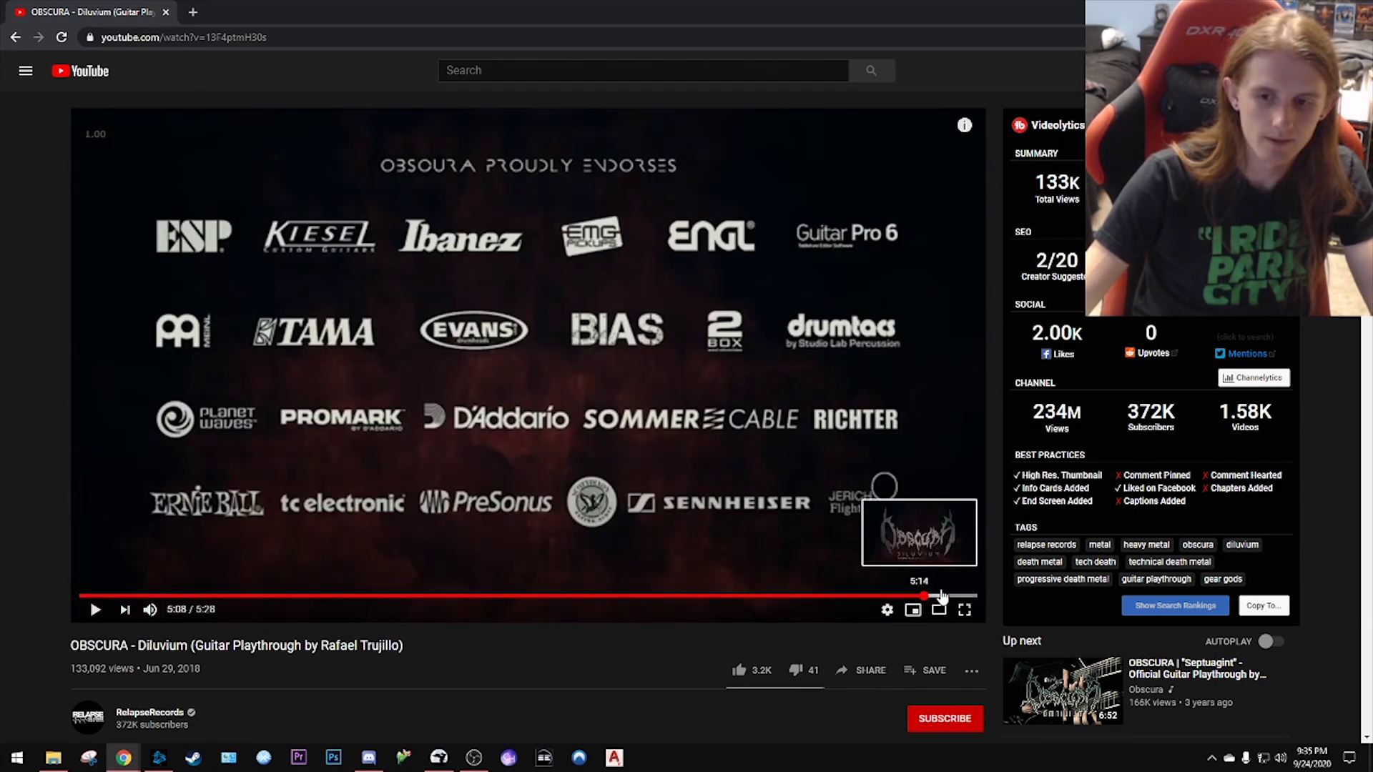
{"action": "left_click_drag", "start_coordinate": [942, 597], "coordinate": [271, 604]}
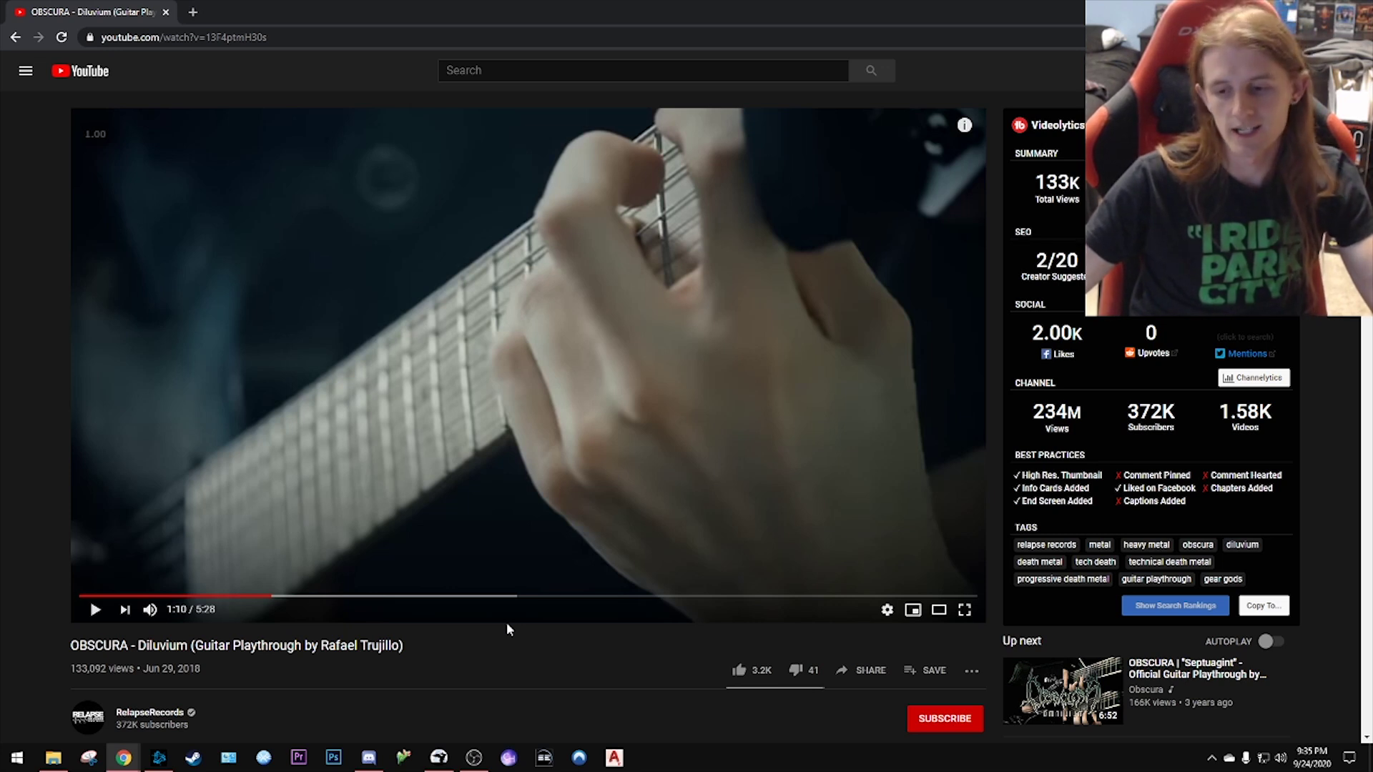
{"action": "left_click", "coordinate": [473, 757]}
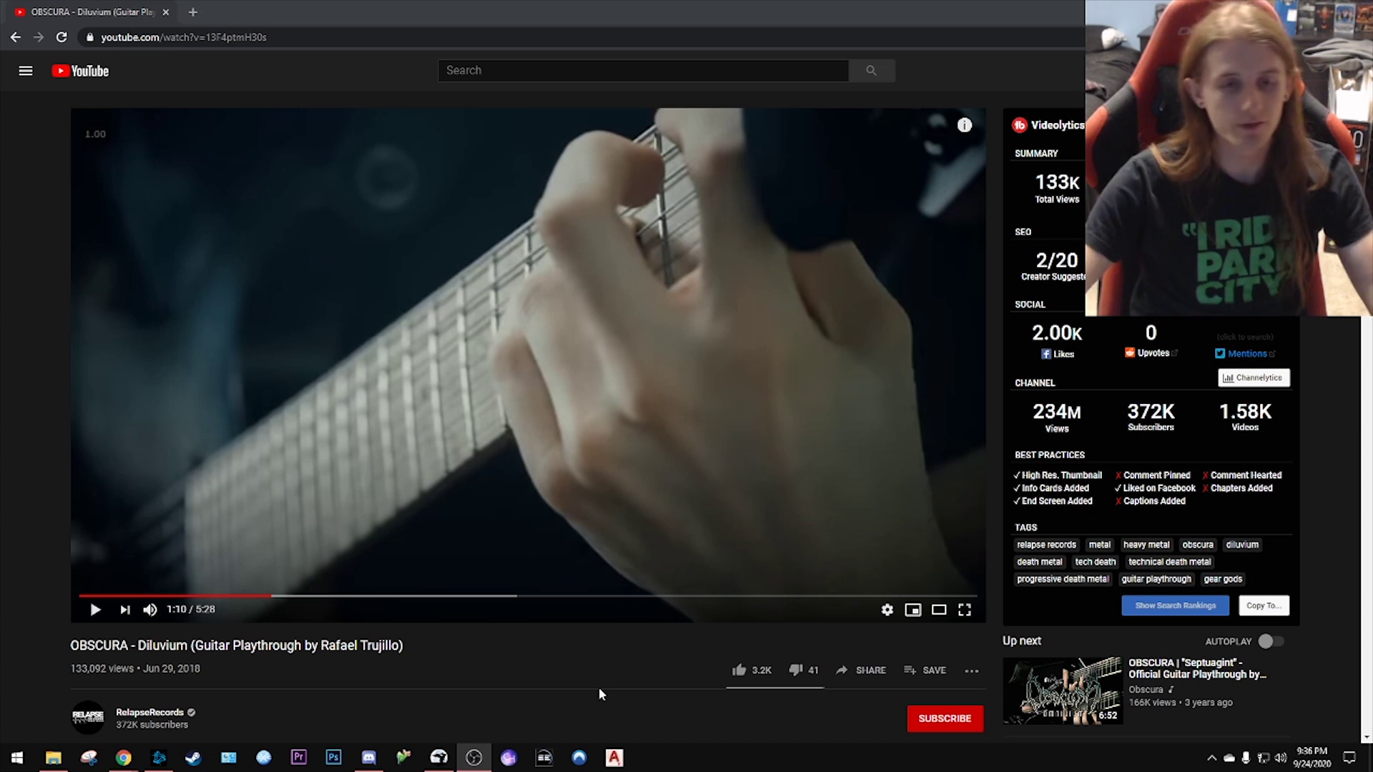
{"action": "left_click", "coordinate": [612, 675]}
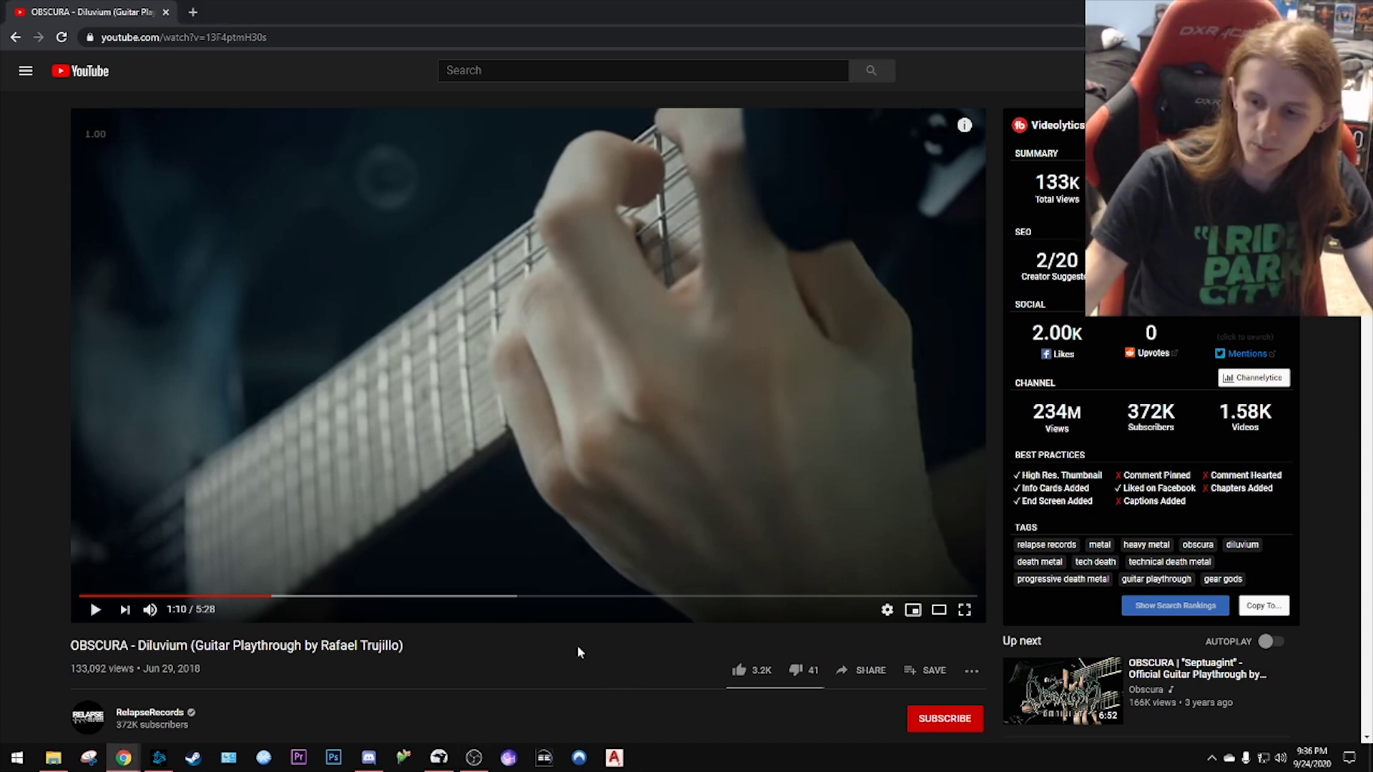